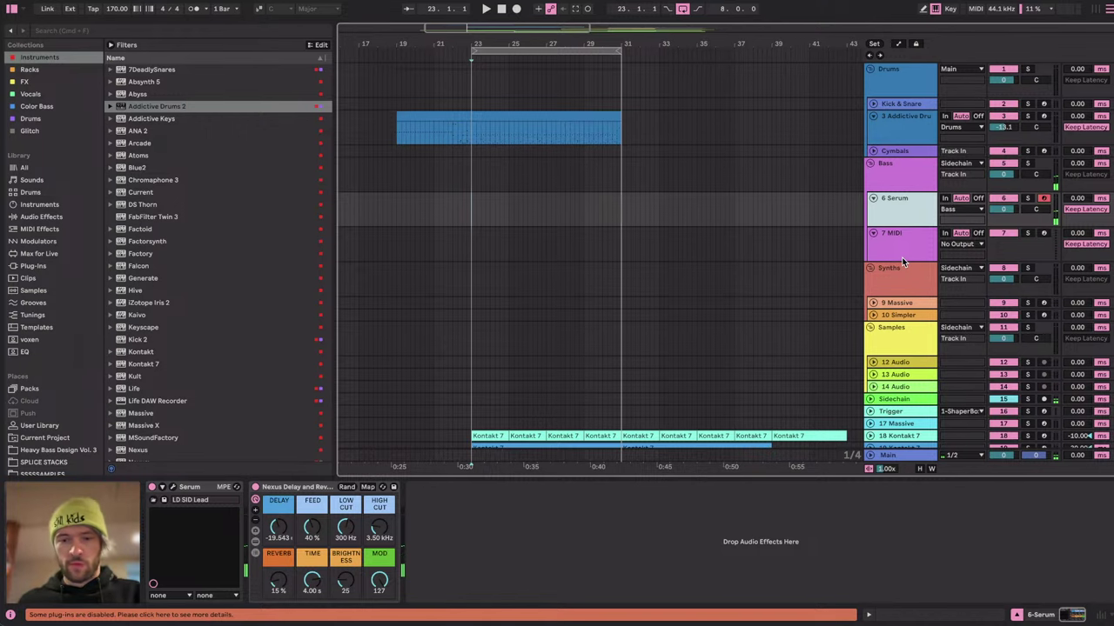
Raise the system volume and check the audio levels in the Streamlabs Desktop mixer, returning to Live.
key(XF86AudioRaiseVolume)
key(super+Tab)
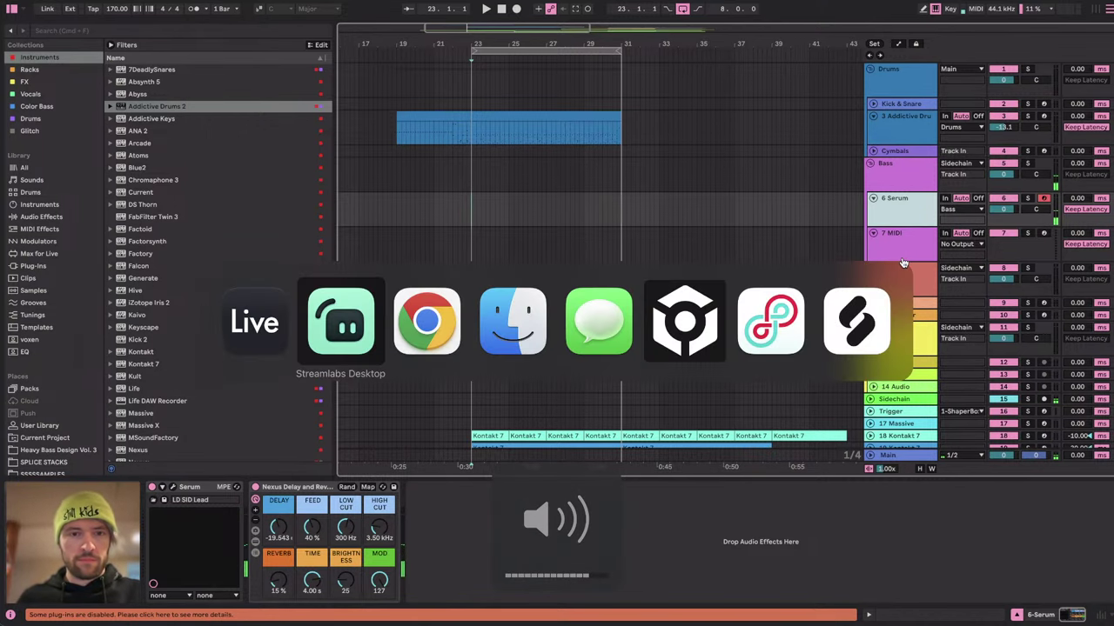
key(super+Tab)
key(super+Tab)
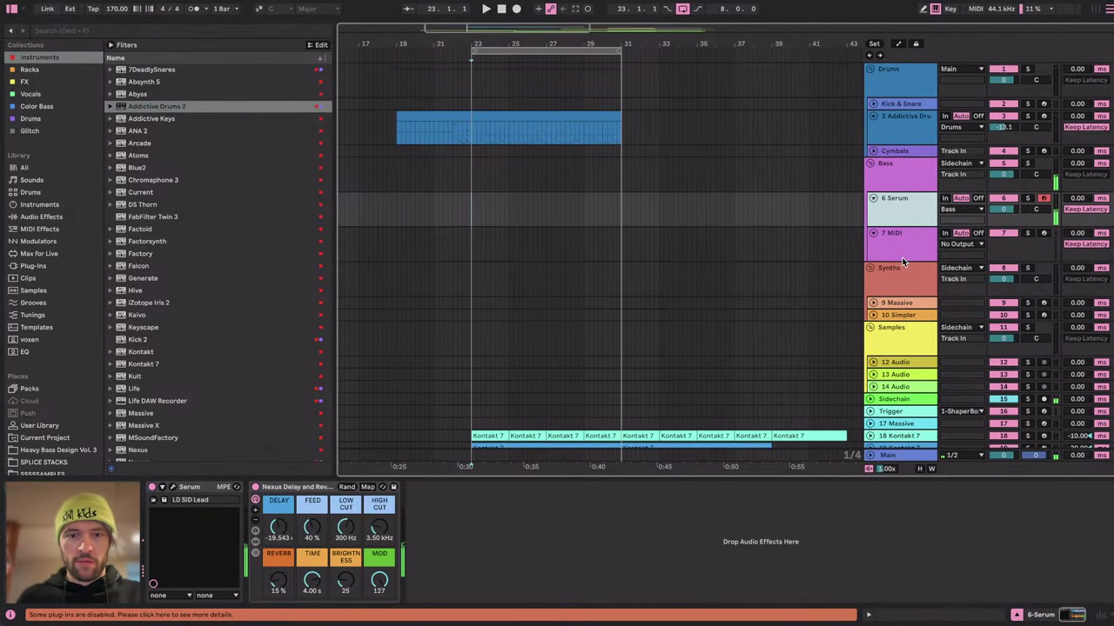
key(super+Tab)
key(super+Tab)
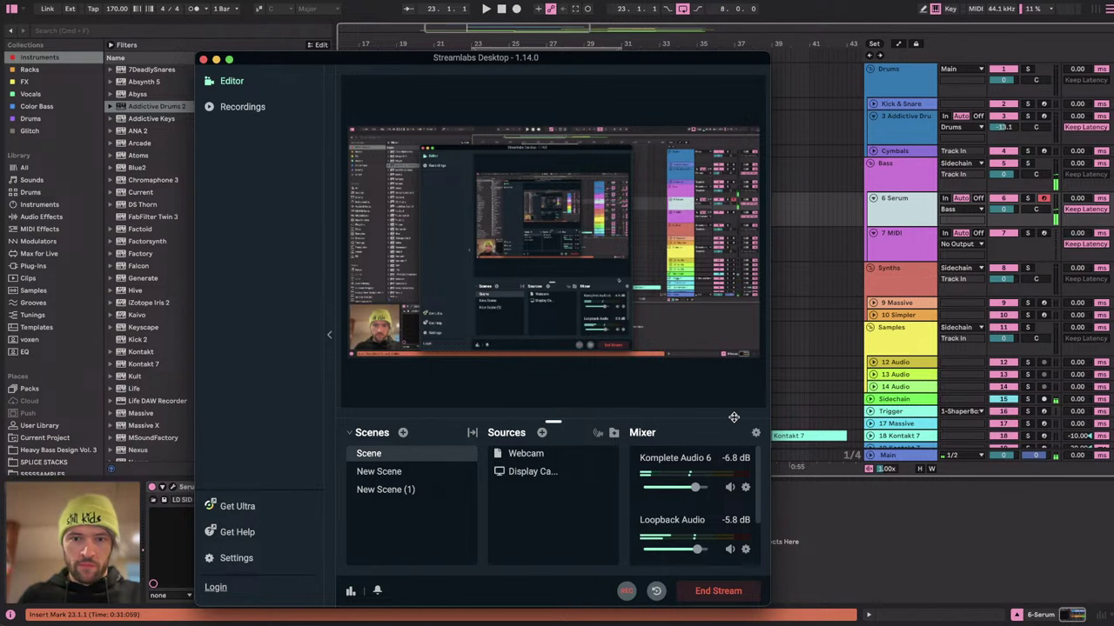
click(883, 505)
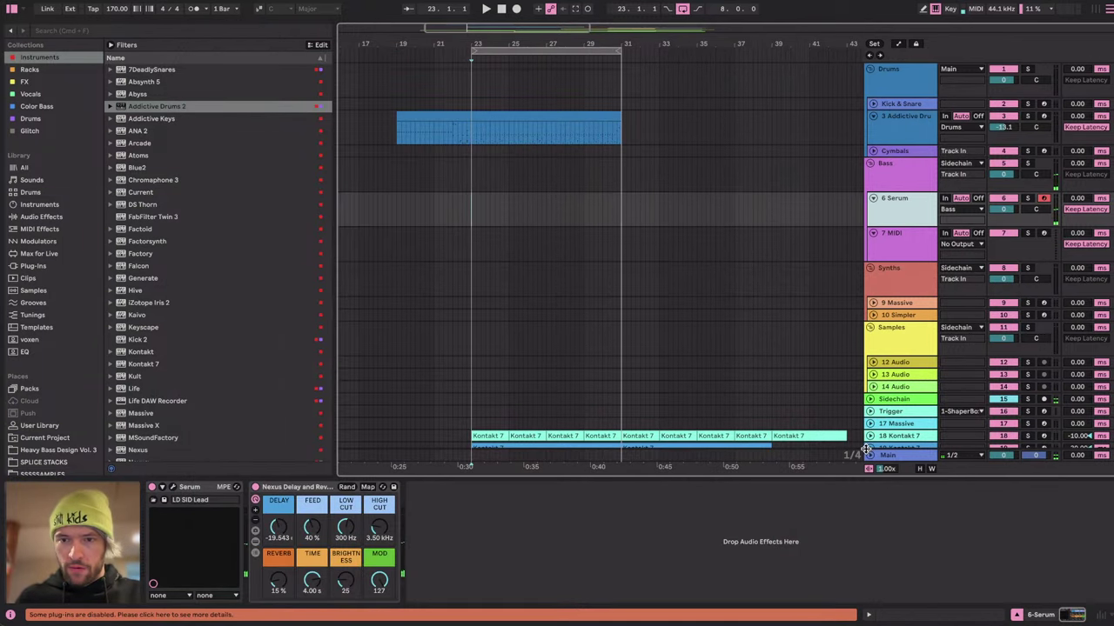
Unfold the Main track, inspect the gain of its Utility device and raise the system volume.
click(868, 452)
click(870, 455)
click(219, 526)
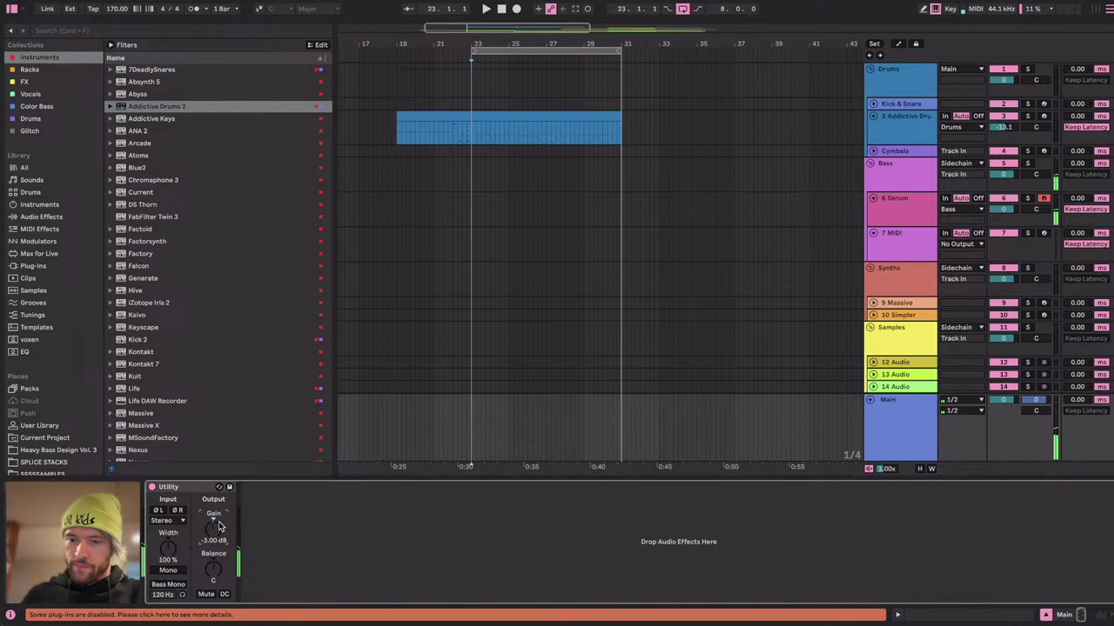
key(XF86AudioRaiseVolume)
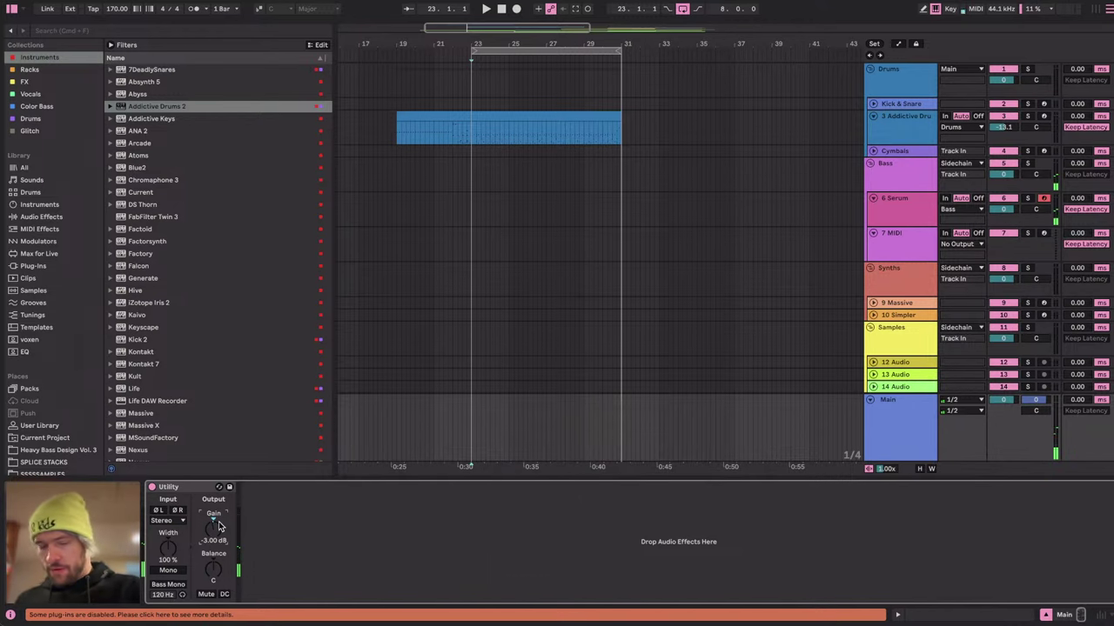
Switch to Chrome to check the livestream status and chat in YouTube Studio, and return to Live.
key(super+Tab)
key(super+Tab)
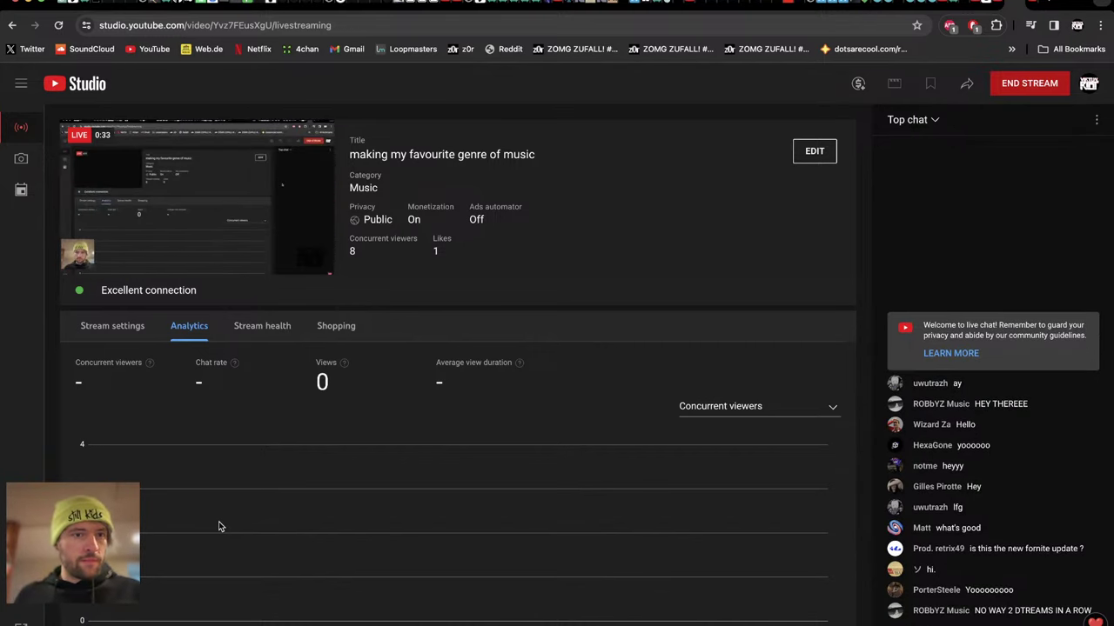
key(super+Tab)
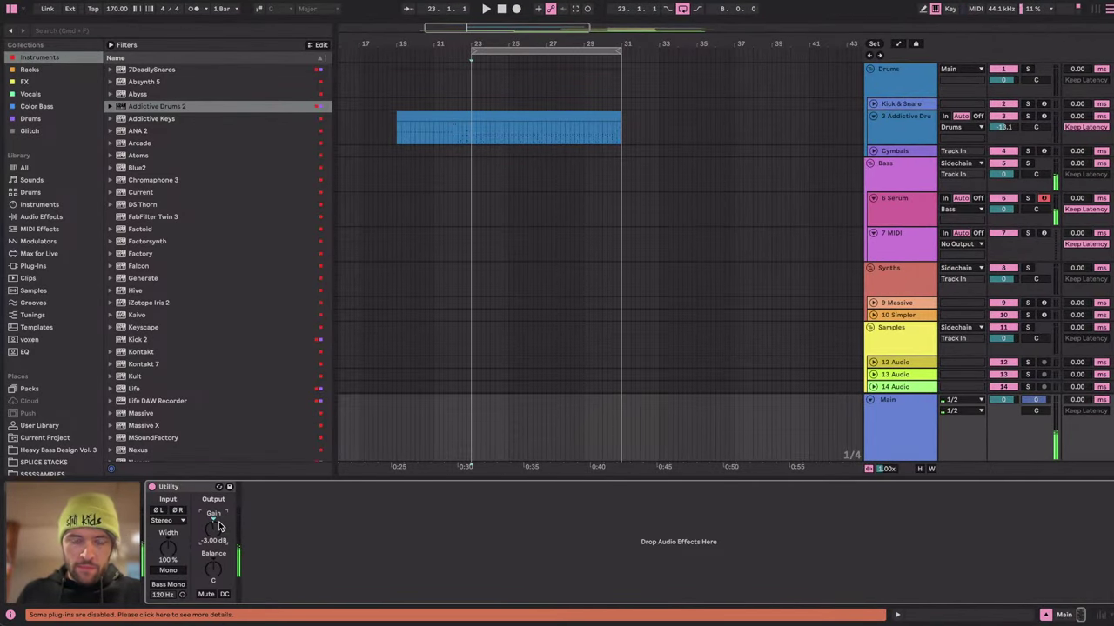
key(super+Tab)
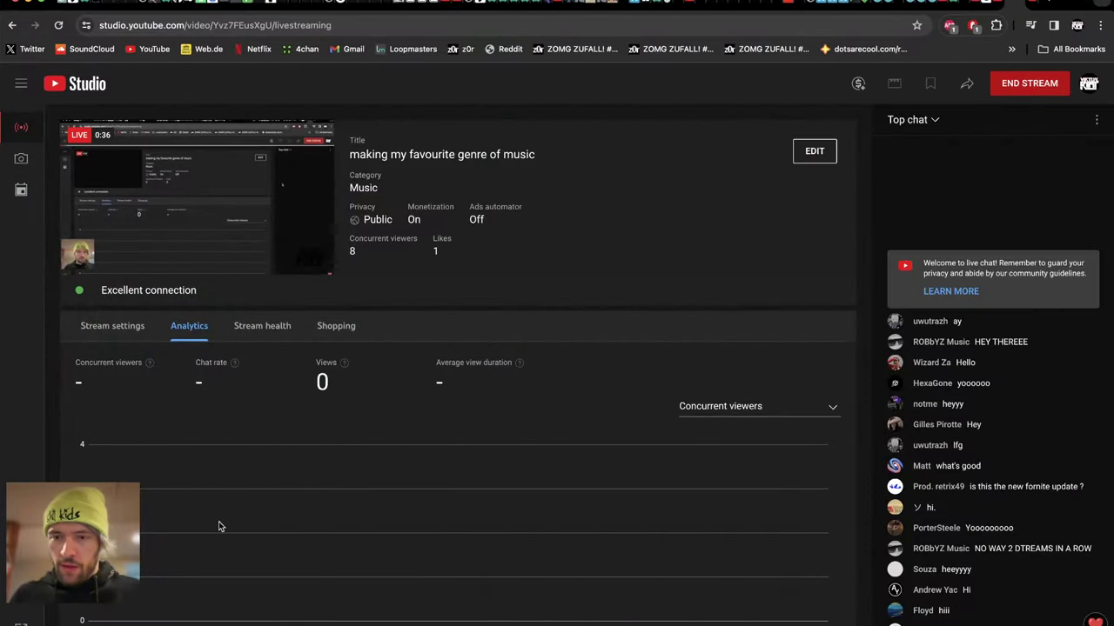
key(super+Tab)
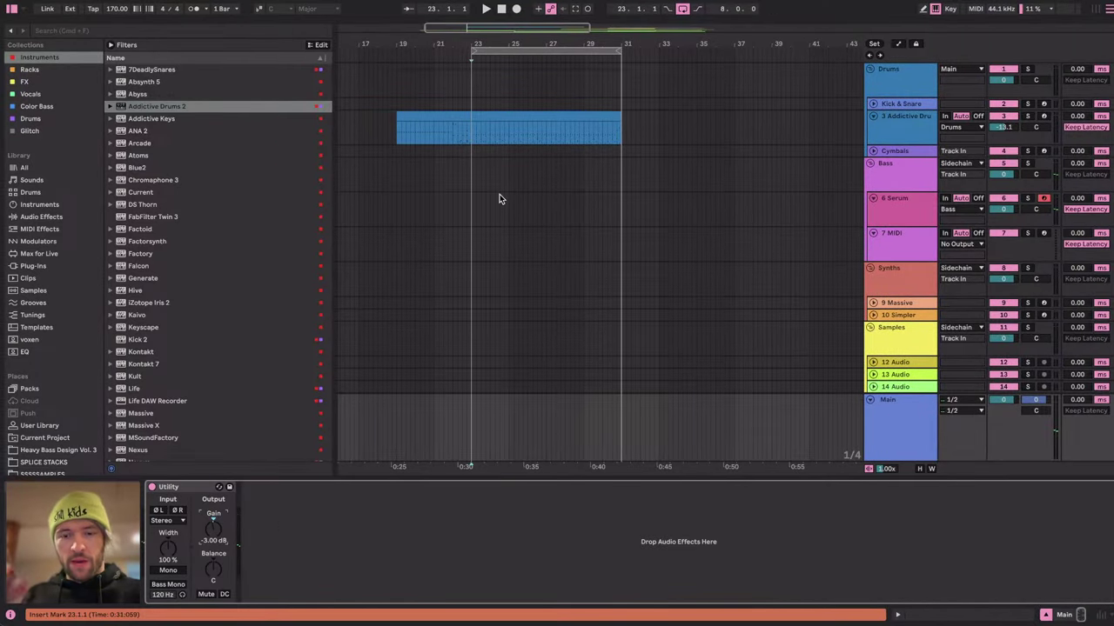
Fold the Main track in the arrangement.
scroll(477, 236, down, 5)
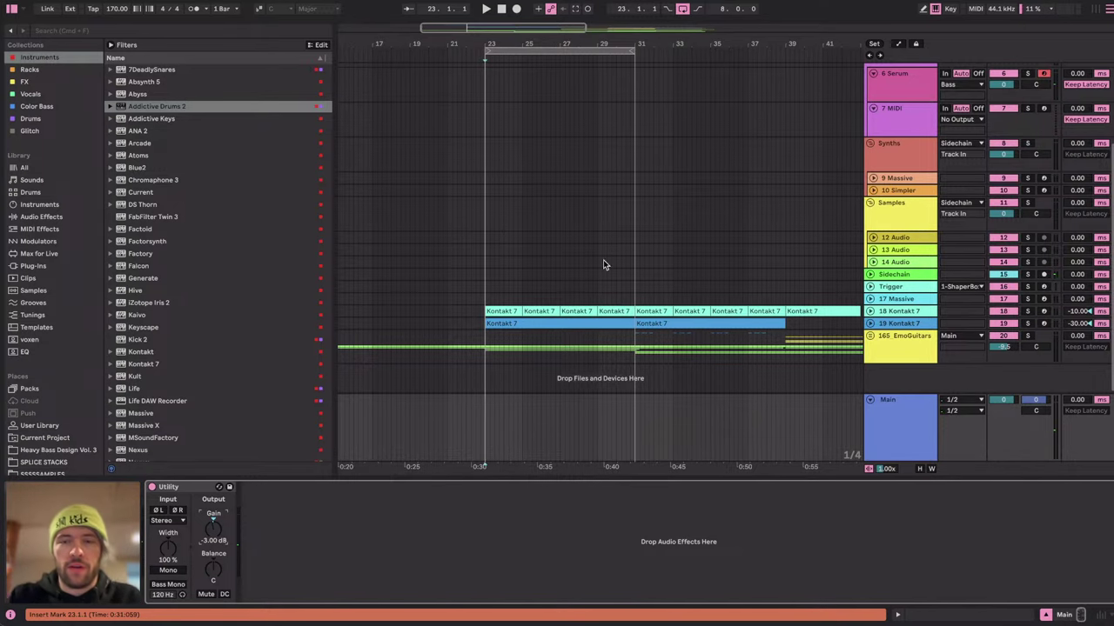
click(872, 401)
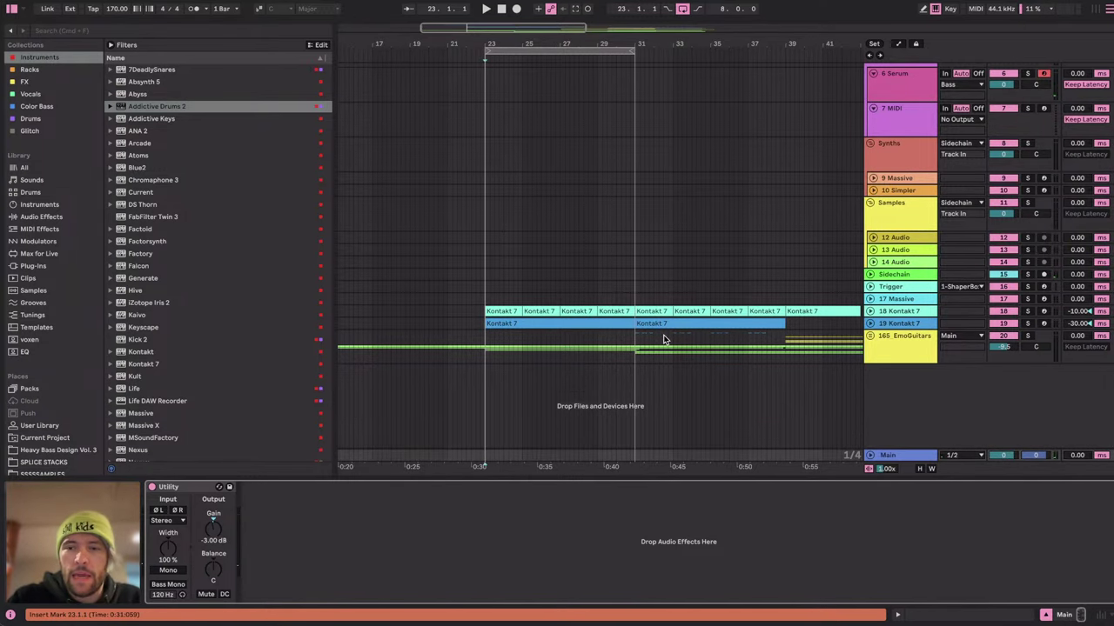
scroll(589, 271, up, 5)
scroll(590, 273, up, 3)
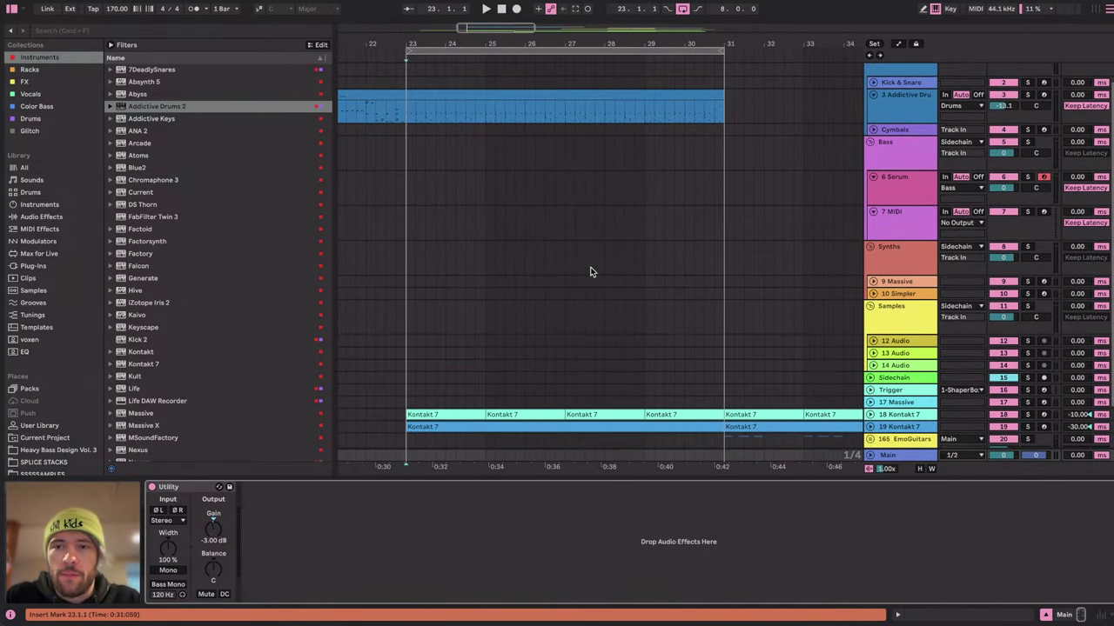
Load Kontakt 7 onto the empty MIDI track 7 in the Bass group.
click(924, 229)
scroll(178, 290, down, 5)
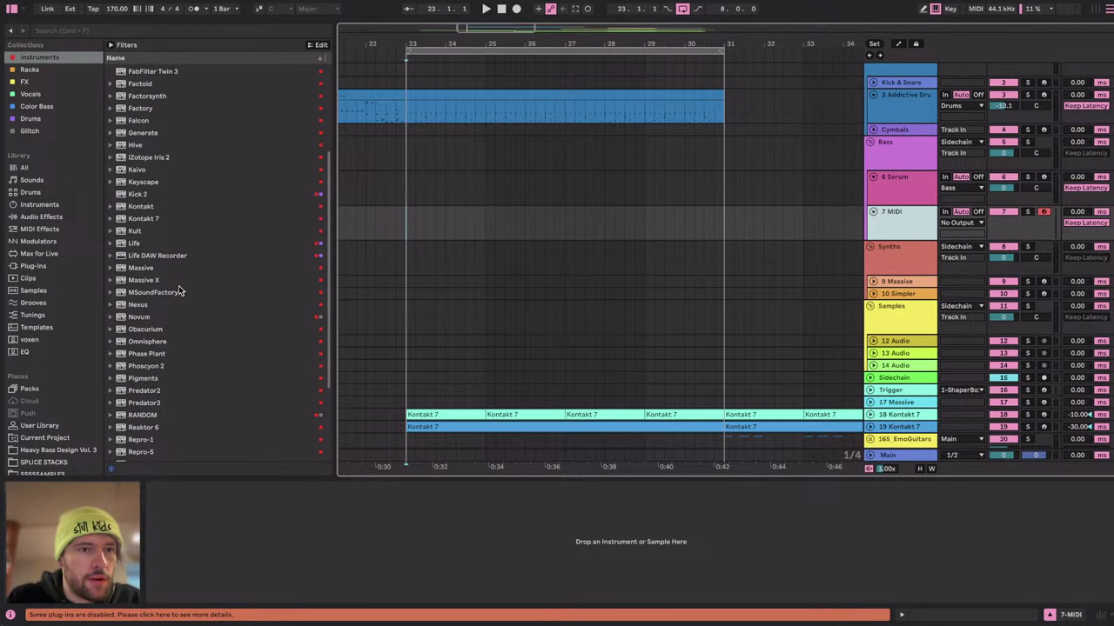
drag(143, 275, 642, 271)
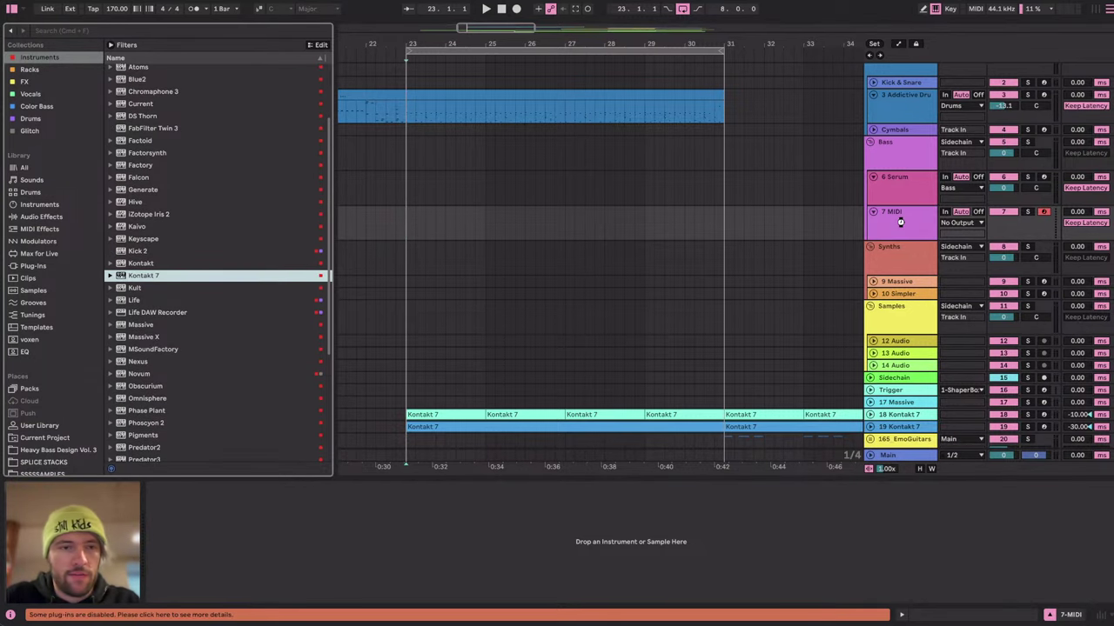
drag(901, 222, 900, 222)
drag(609, 82, 537, 24)
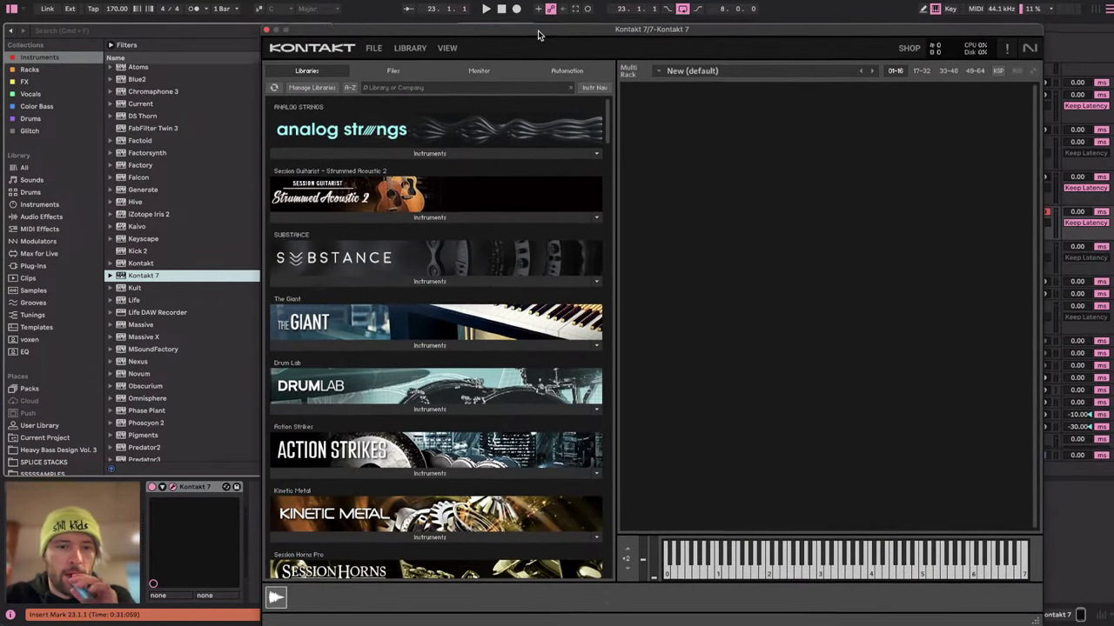
Load the Scarbee MM-Bass Amped Pop instrument into Kontakt 7 from its library list and close the plug-in window.
scroll(610, 291, down, 10)
scroll(473, 335, down, 15)
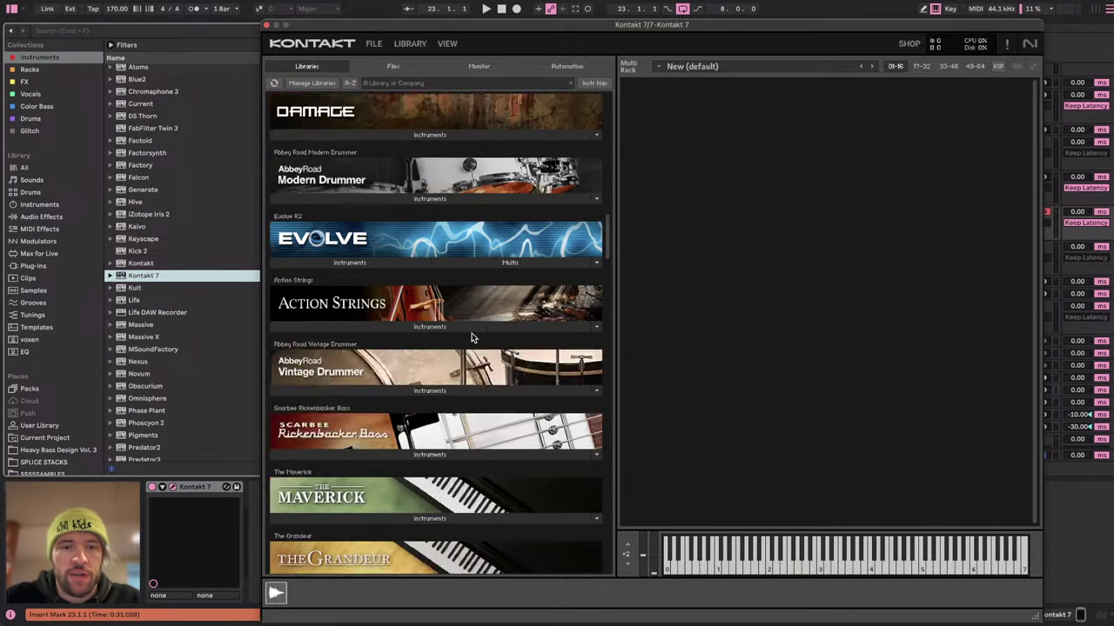
scroll(472, 338, down, 15)
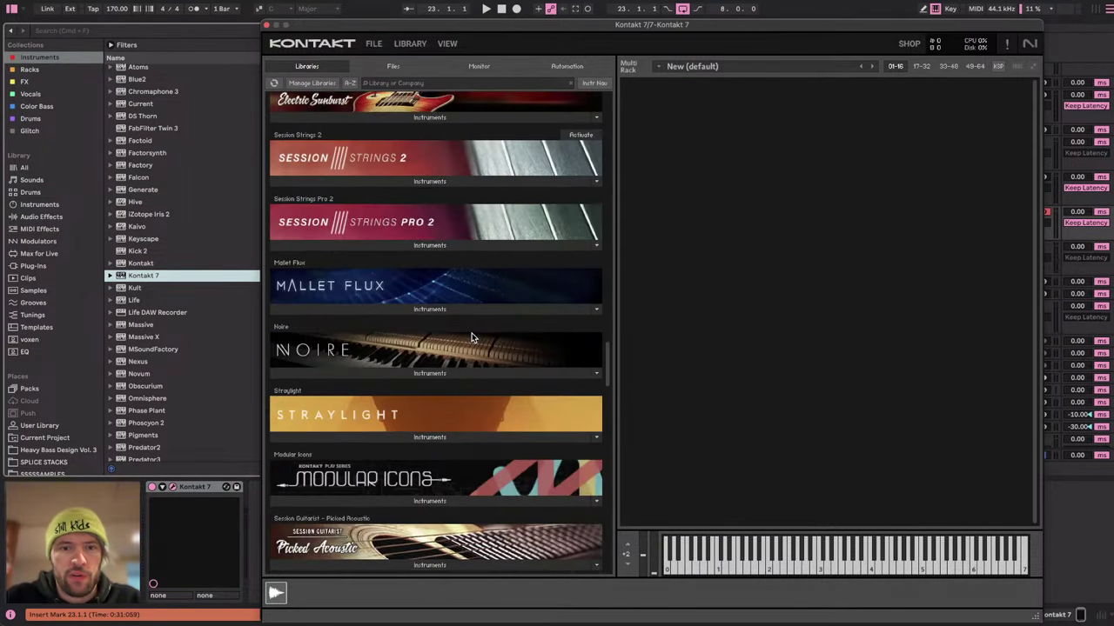
scroll(472, 337, down, 5)
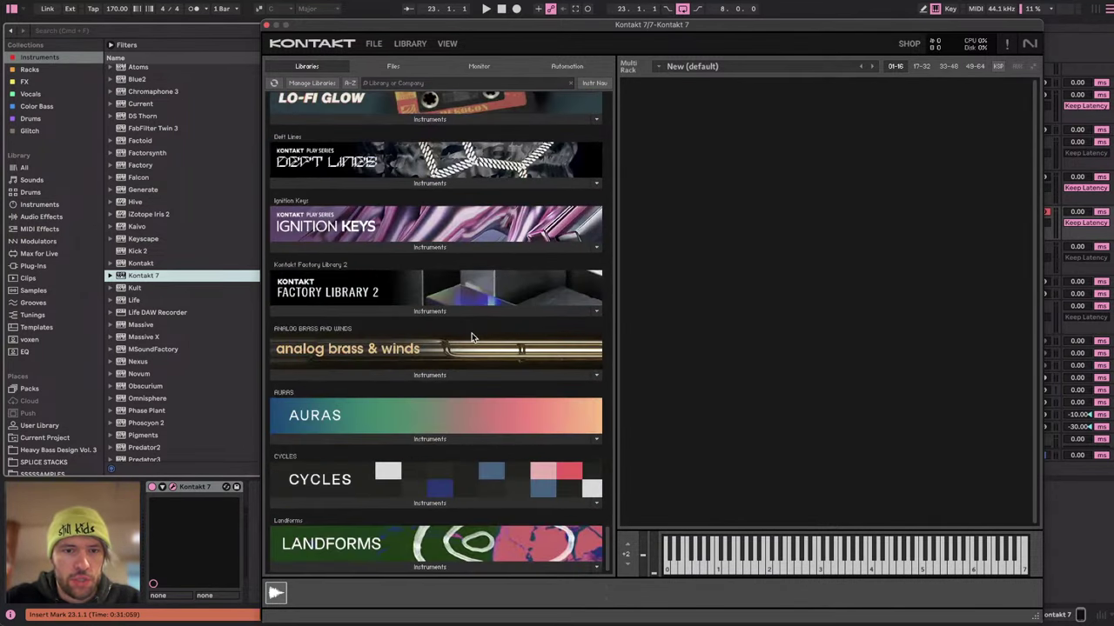
scroll(473, 337, up, 20)
scroll(473, 338, up, 10)
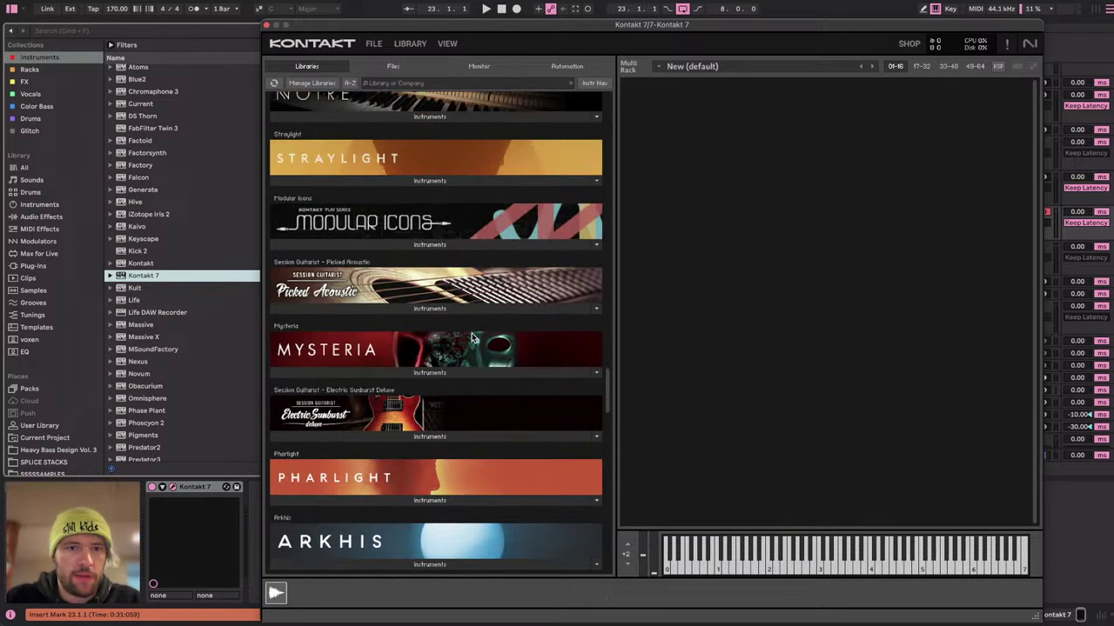
scroll(472, 338, up, 20)
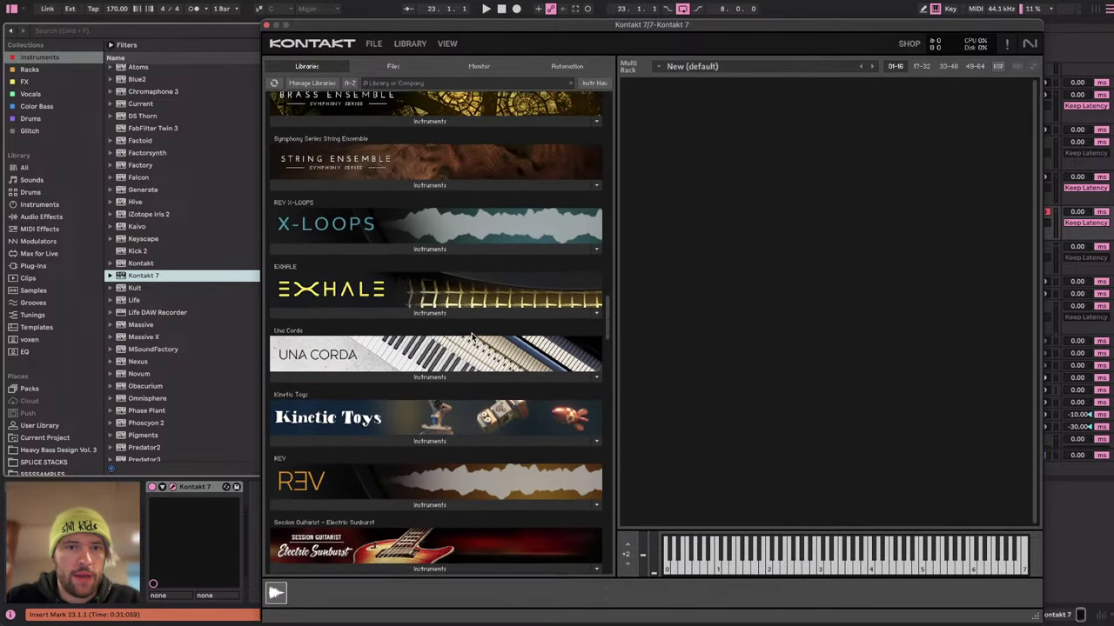
scroll(471, 338, up, 10)
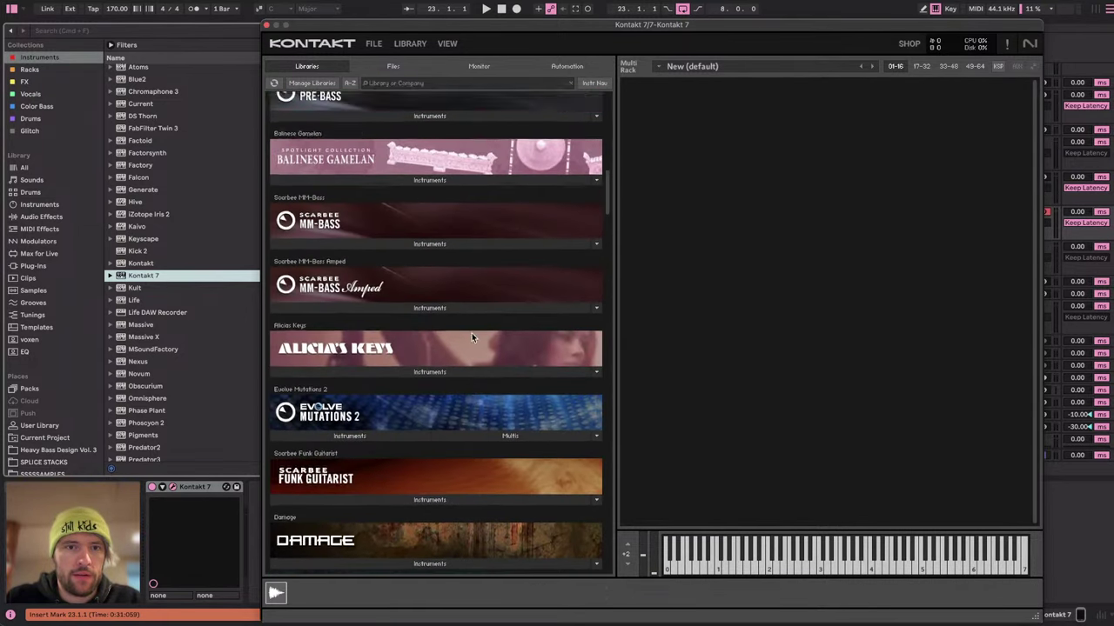
scroll(471, 337, down, 6)
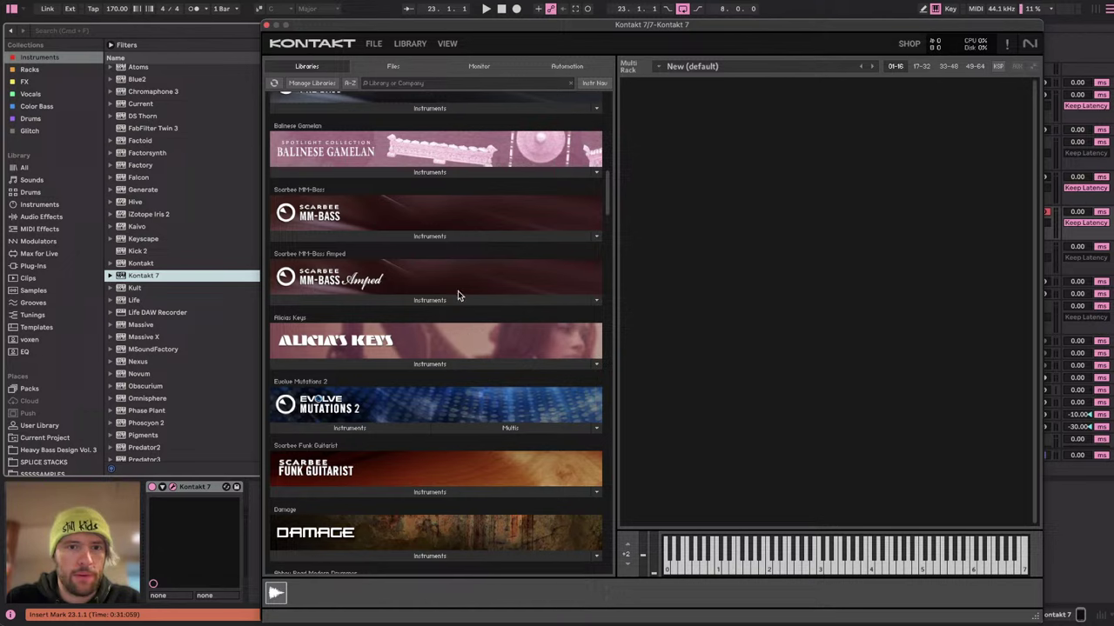
click(413, 302)
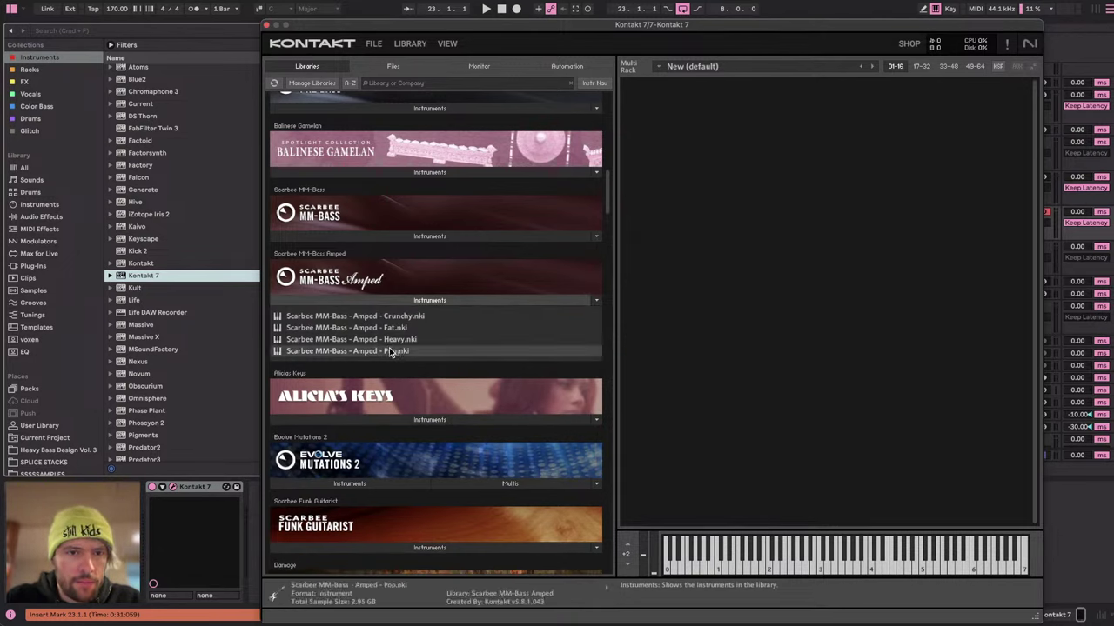
drag(726, 320, 727, 315)
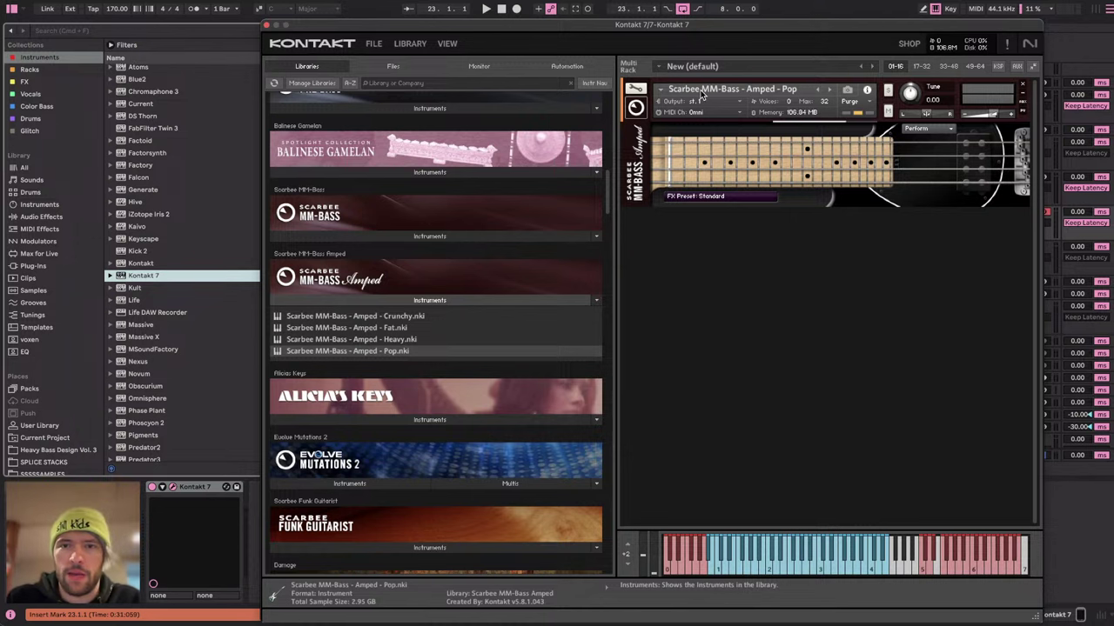
click(267, 25)
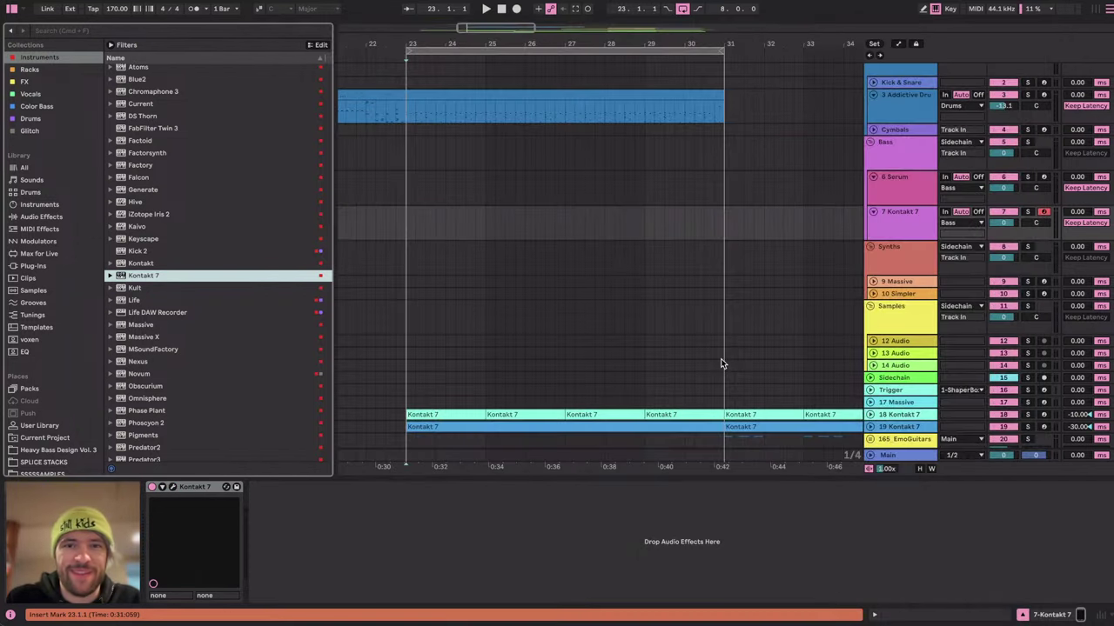
Check the livestream and read the viewers' chat in YouTube Studio in Chrome, and return to Live.
key(super+Tab)
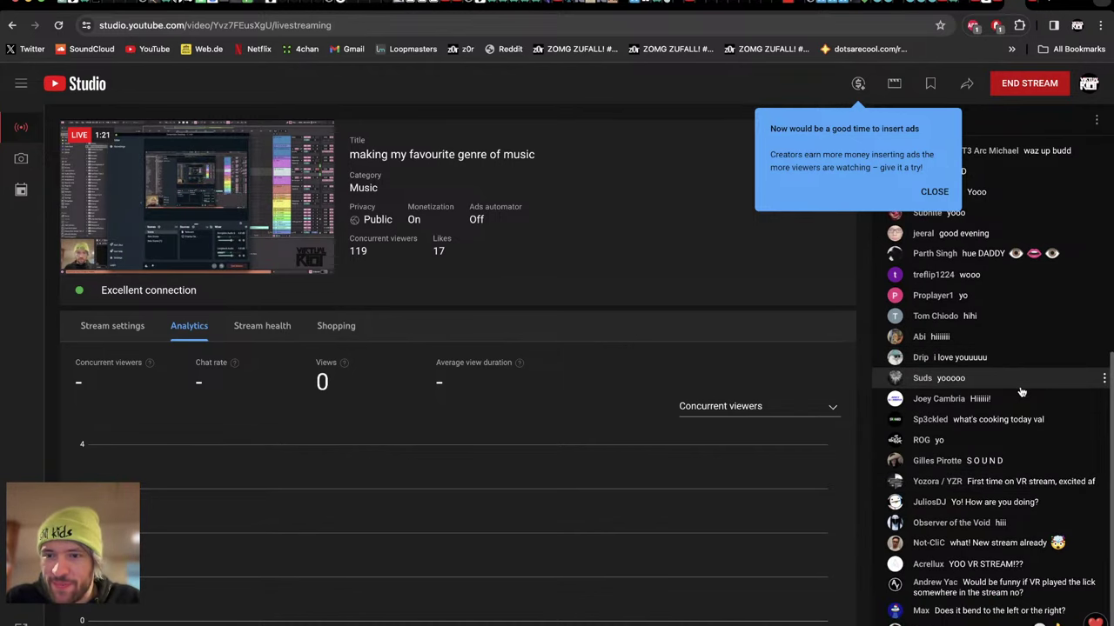
key(super+Tab)
click(385, 191)
key(super+Tab)
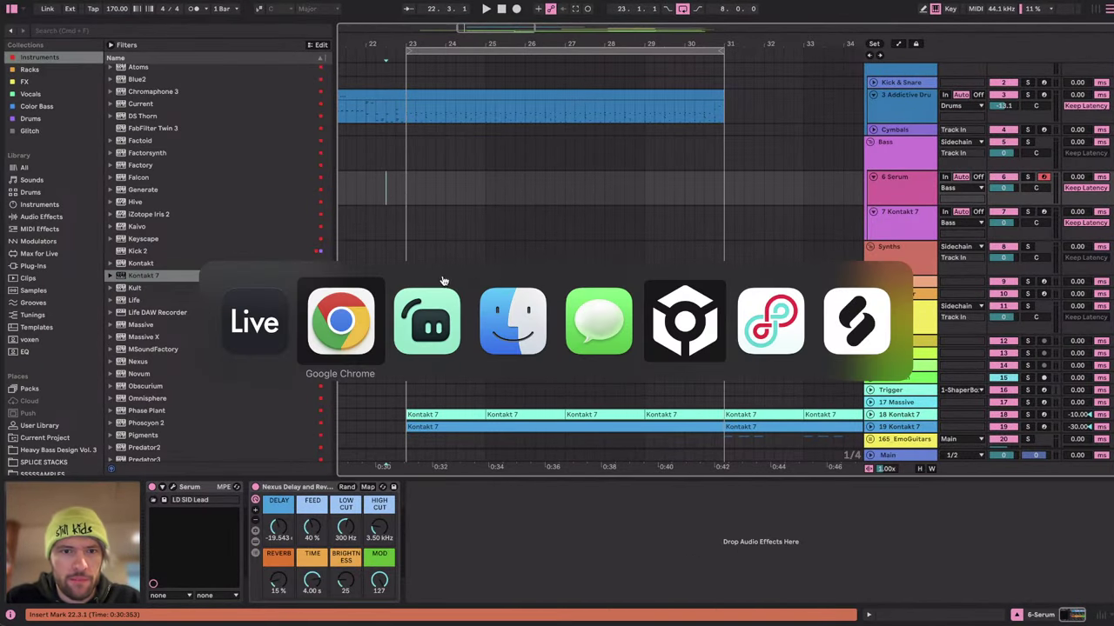
click(436, 299)
key(super+Tab)
key(super+Tab)
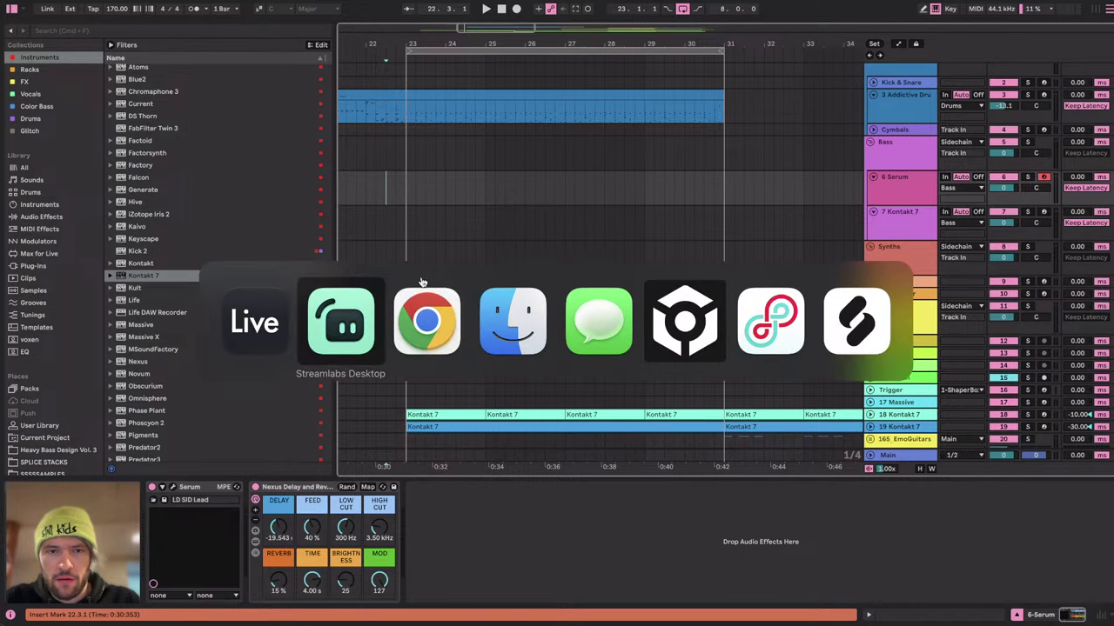
key(super+Tab)
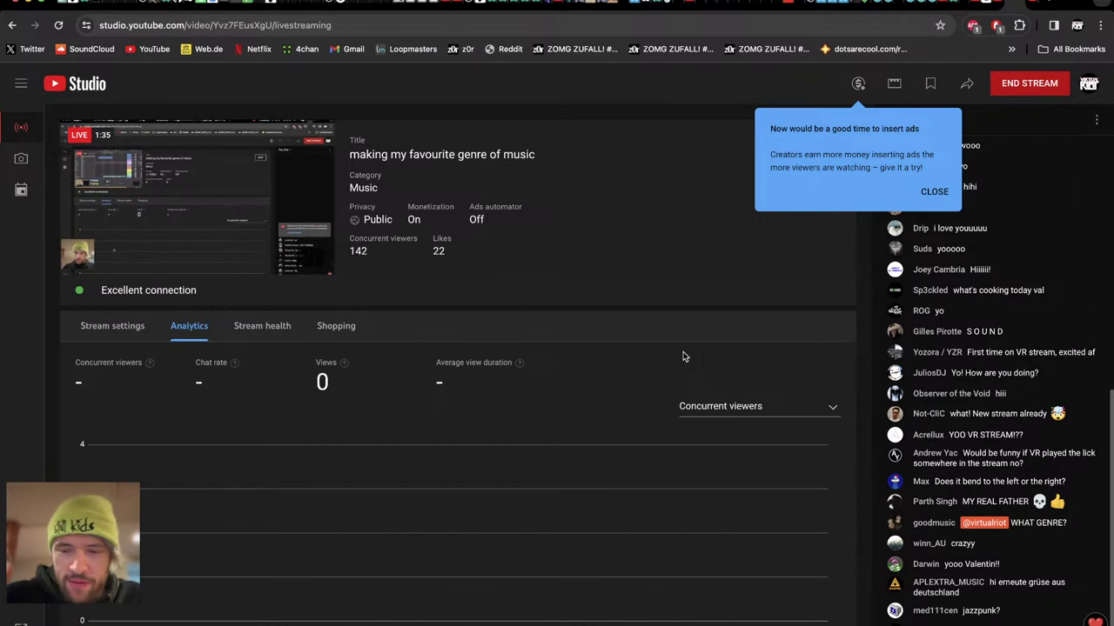
key(super+Tab)
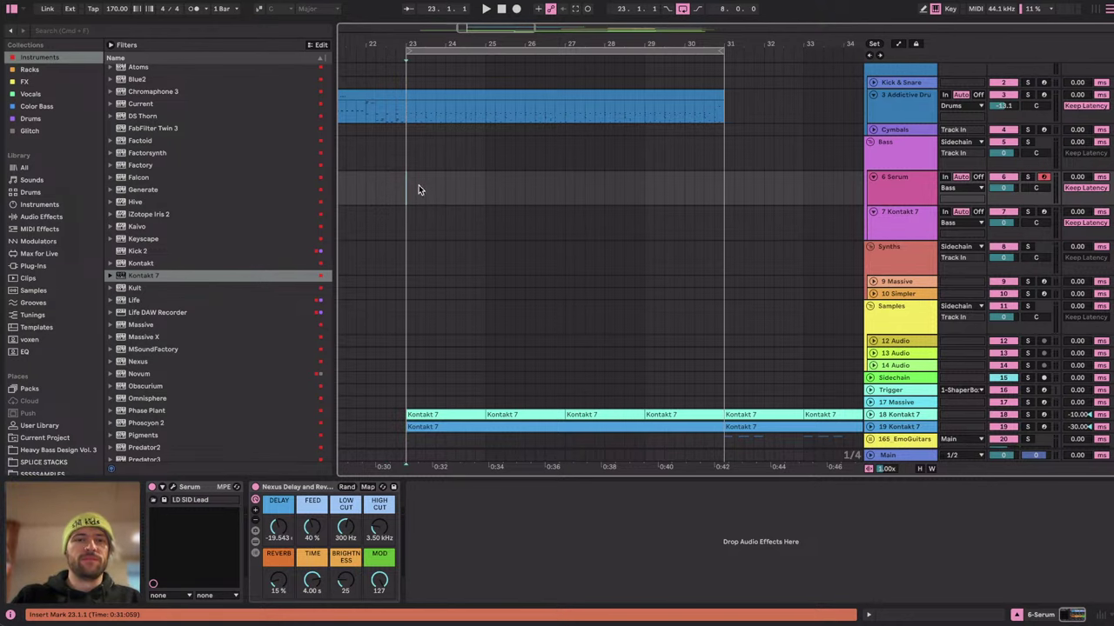
Unfold Kontakt 7 tracks 18 and 19 and inspect the device chain of each.
scroll(796, 215, down, 2)
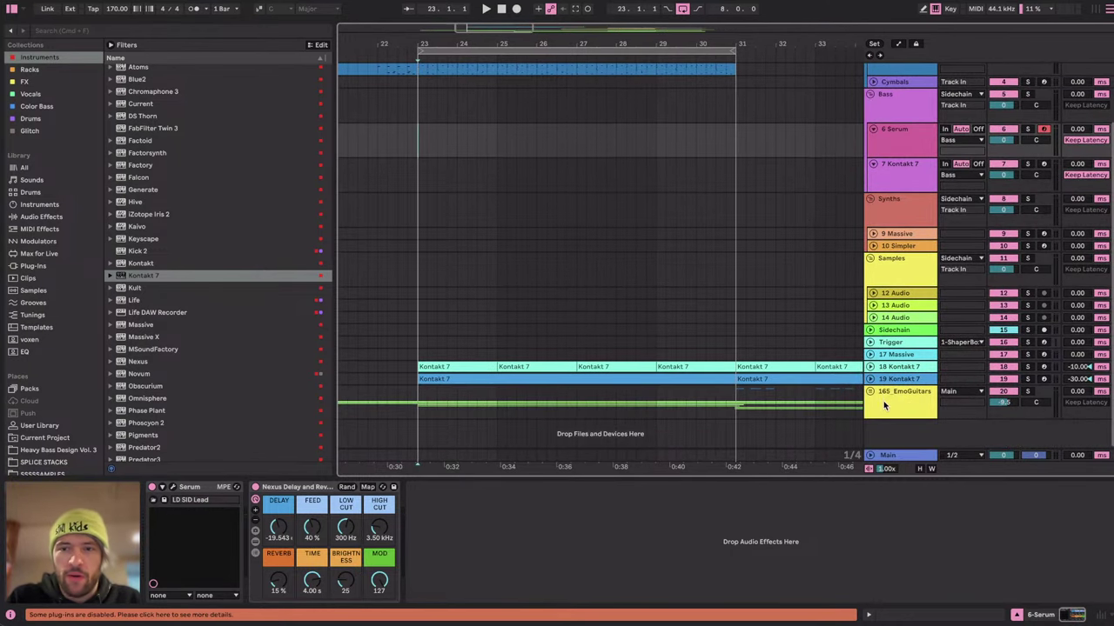
click(871, 378)
scroll(727, 296, down, 2)
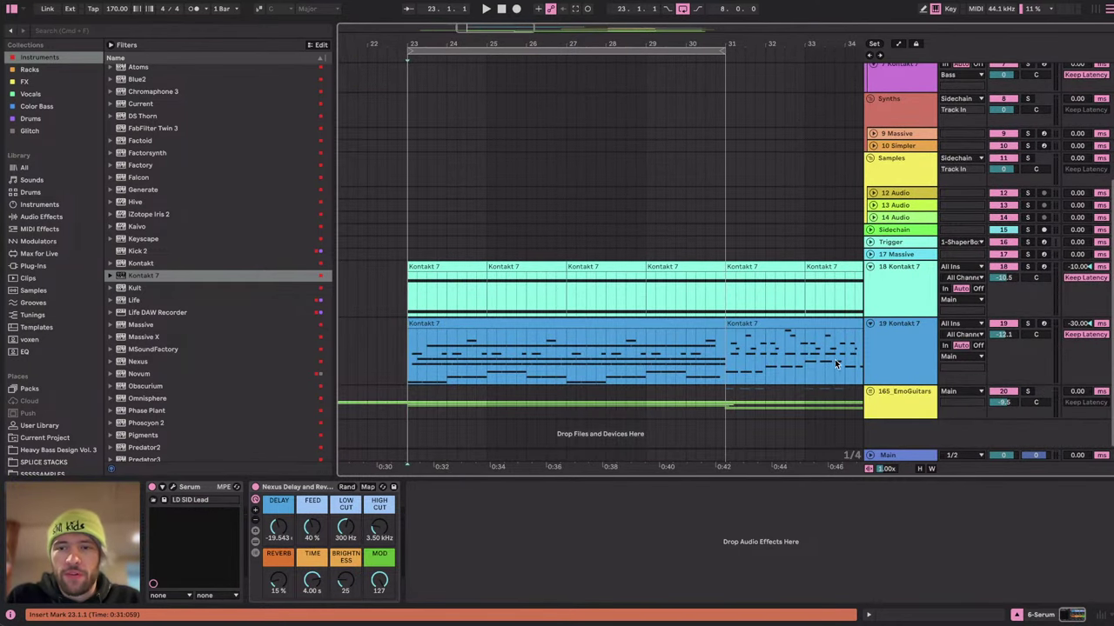
click(897, 360)
click(909, 281)
click(906, 351)
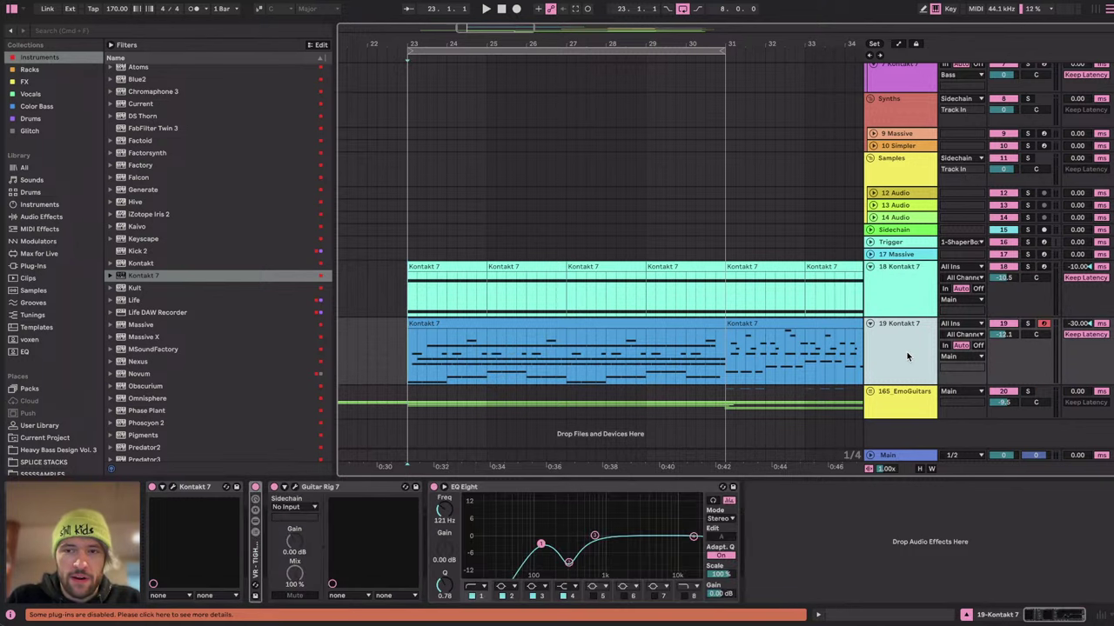
click(907, 282)
click(906, 346)
Unfold the 165_EmoGuitars group and look through the tracks inside it.
click(873, 392)
scroll(906, 208, down, 5)
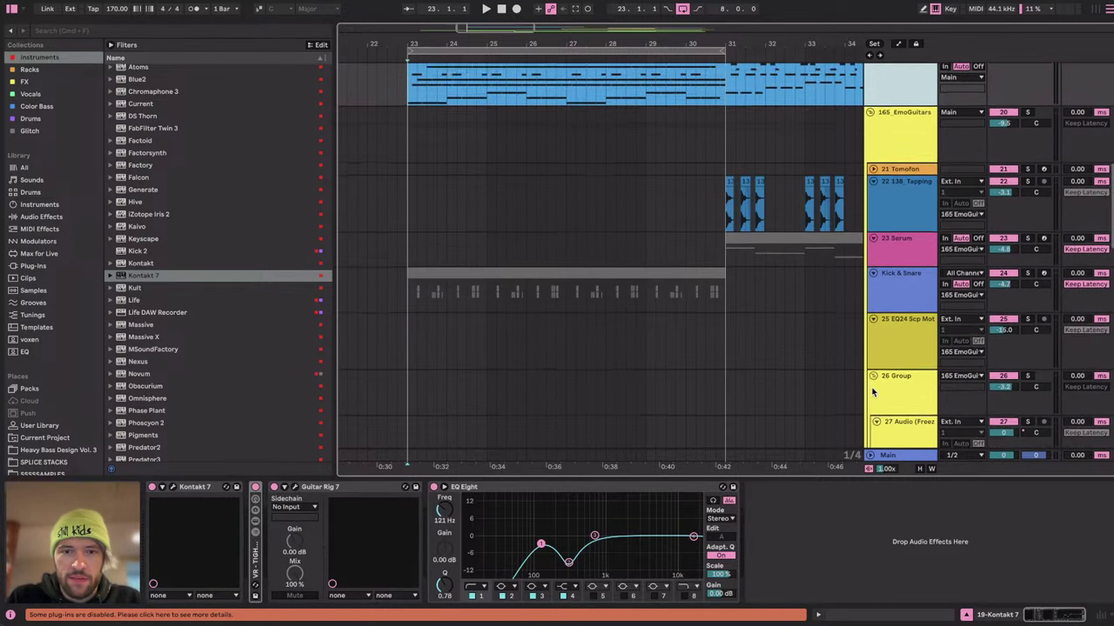
Fold tracks 22 to 30 inside the 165_EmoGuitars group, including Serum, Kick & Snare, and 26 Group.
click(906, 202)
key(u)
key(Down)
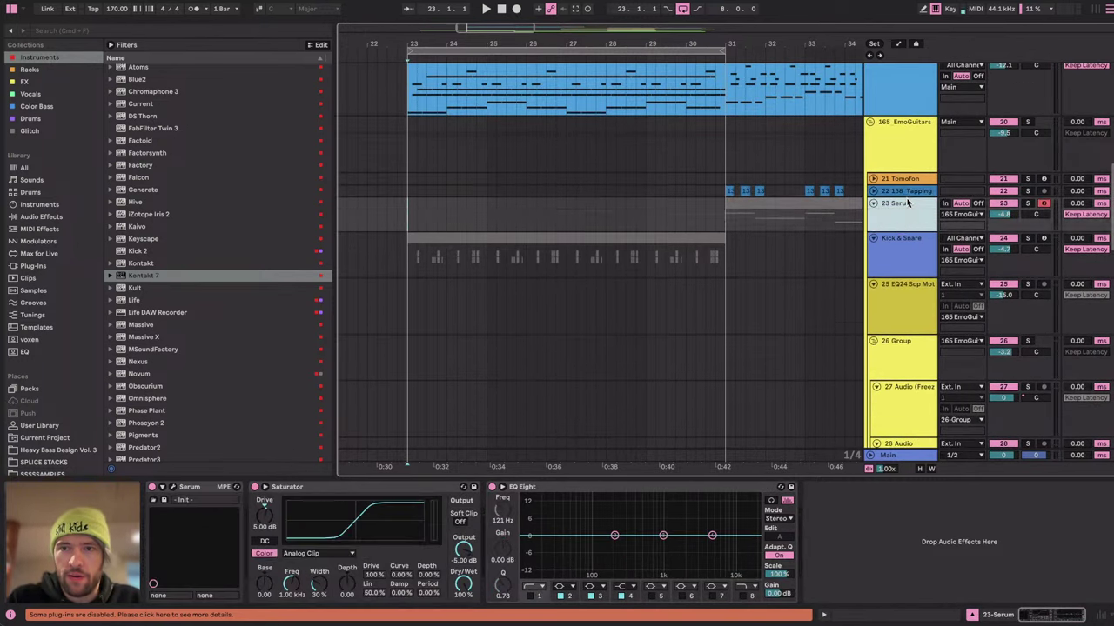
key(u)
key(Down)
key(u)
key(Down)
key(u)
key(Down)
key(u)
key(Down)
Solo the GUITAR group and 35 Group, play them from bar 23, and look through the guitar tracks inside.
click(936, 137)
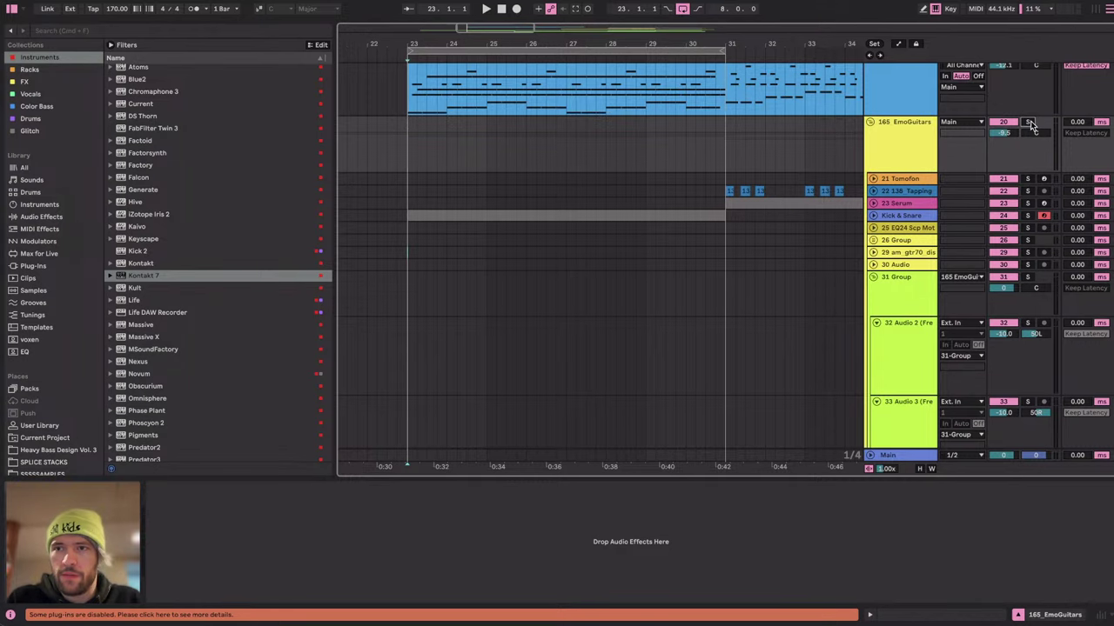
scroll(694, 244, down, 10)
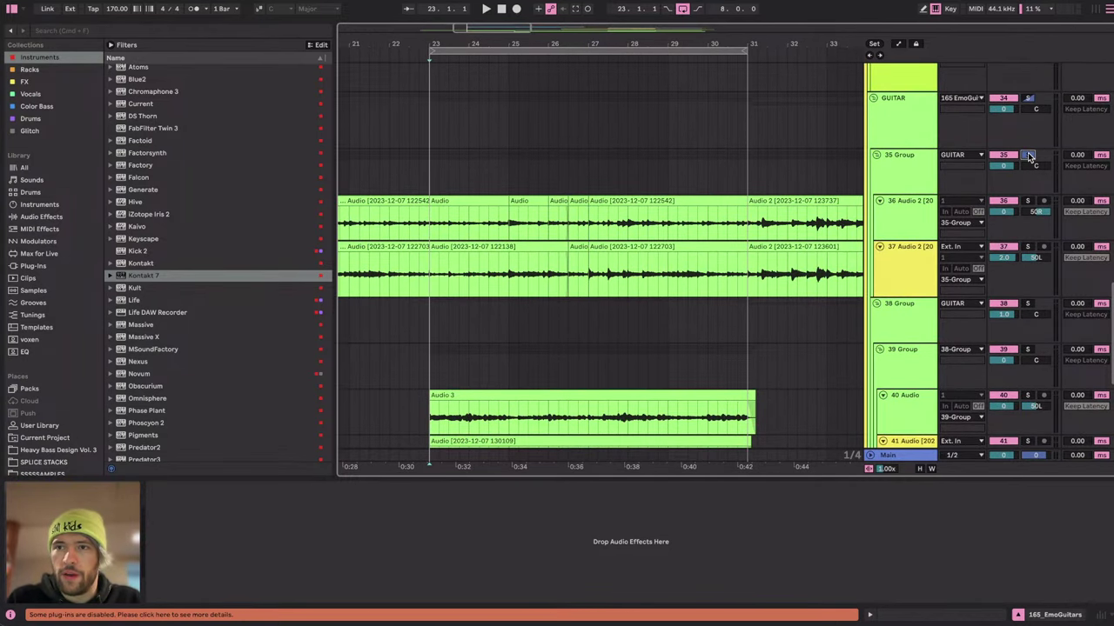
key(space)
click(894, 125)
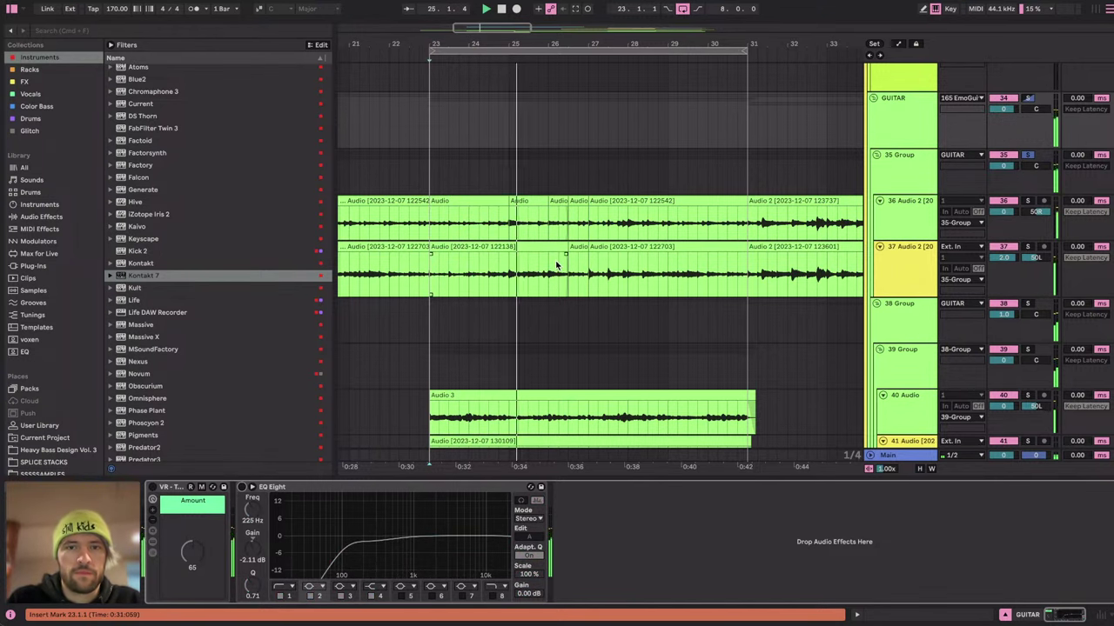
scroll(722, 327, down, 5)
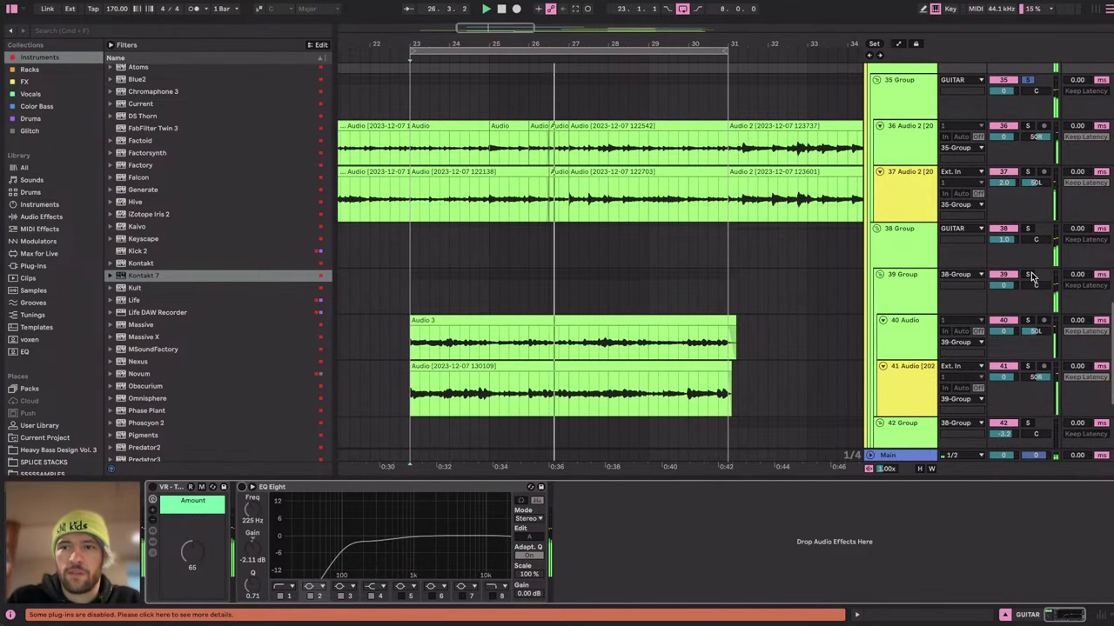
scroll(1031, 277, down, 8)
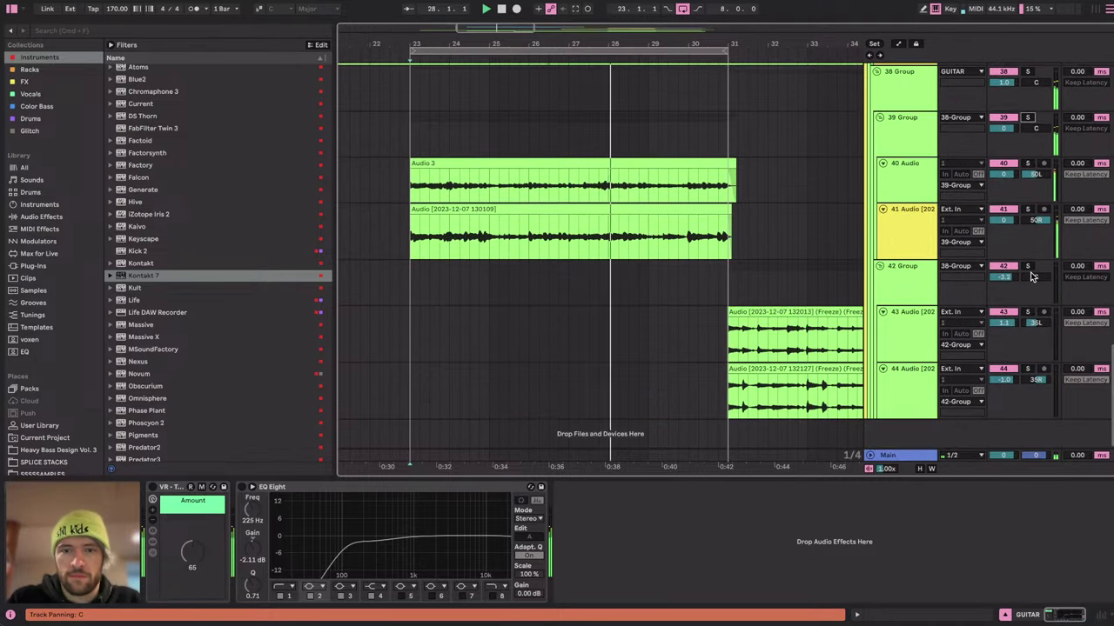
scroll(1030, 277, up, 9)
scroll(1031, 277, up, 6)
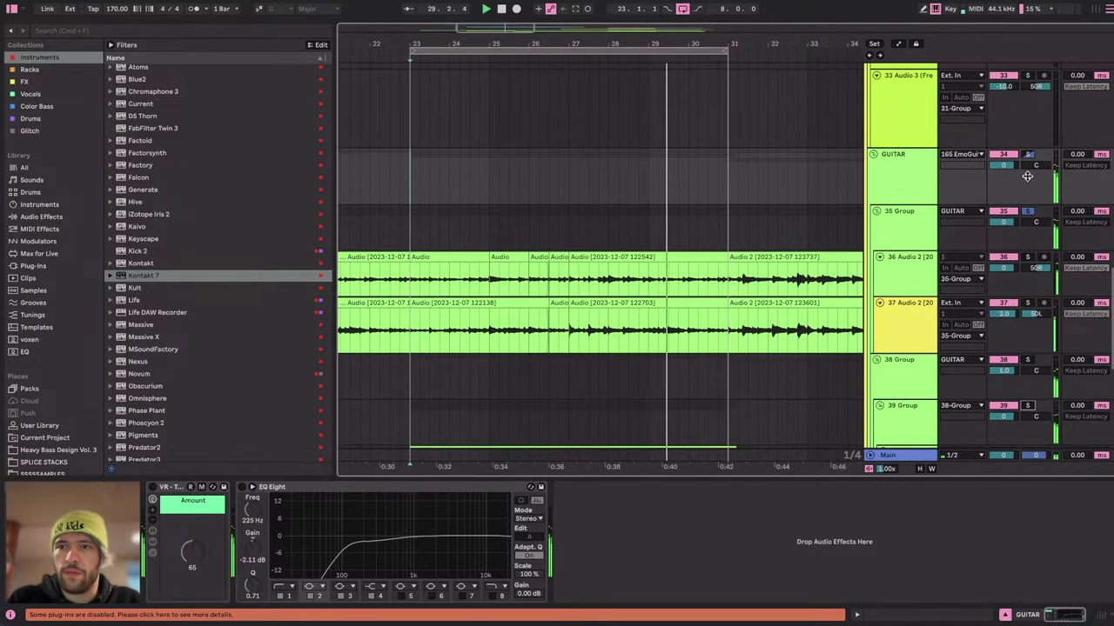
scroll(1030, 174, up, 10)
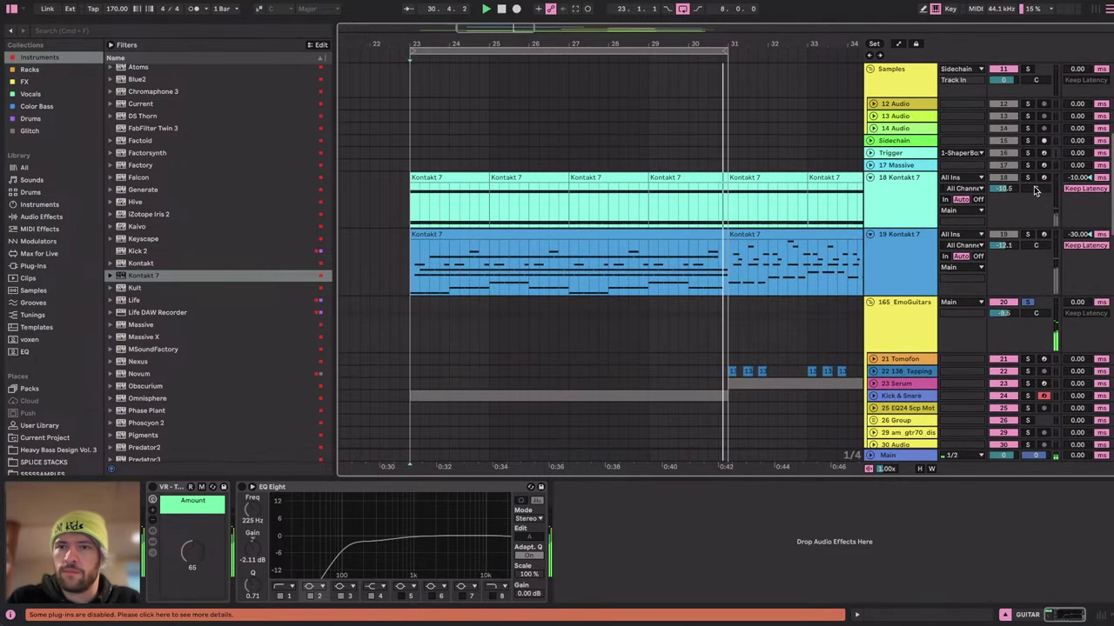
Play Kontakt 7 track 18 in solo from bar 23 and set its volume to -9.4 dB.
click(874, 187)
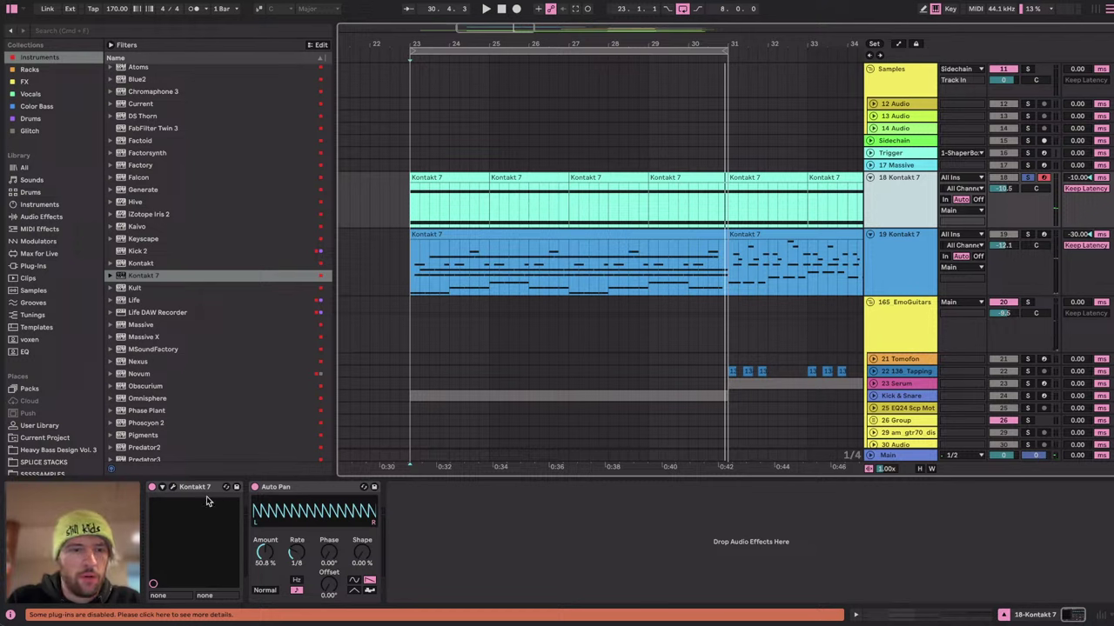
key(space)
key(space)
key(space)
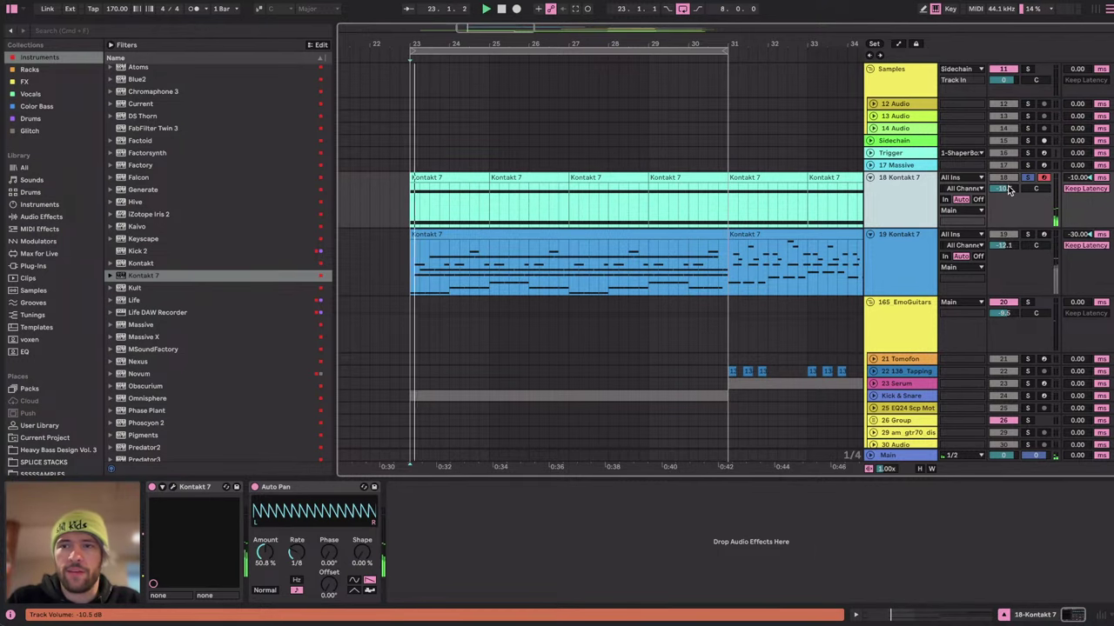
drag(1006, 189, 1007, 176)
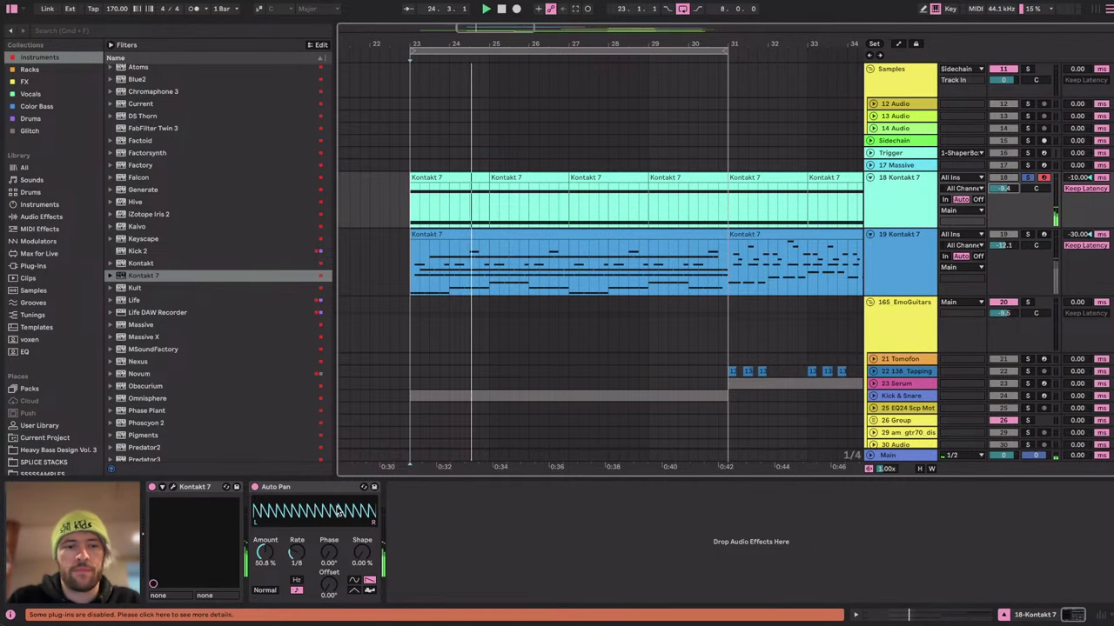
Set the Auto Pan amount on Kontakt 7 track 18 to 45.2 %.
drag(265, 553, 265, 348)
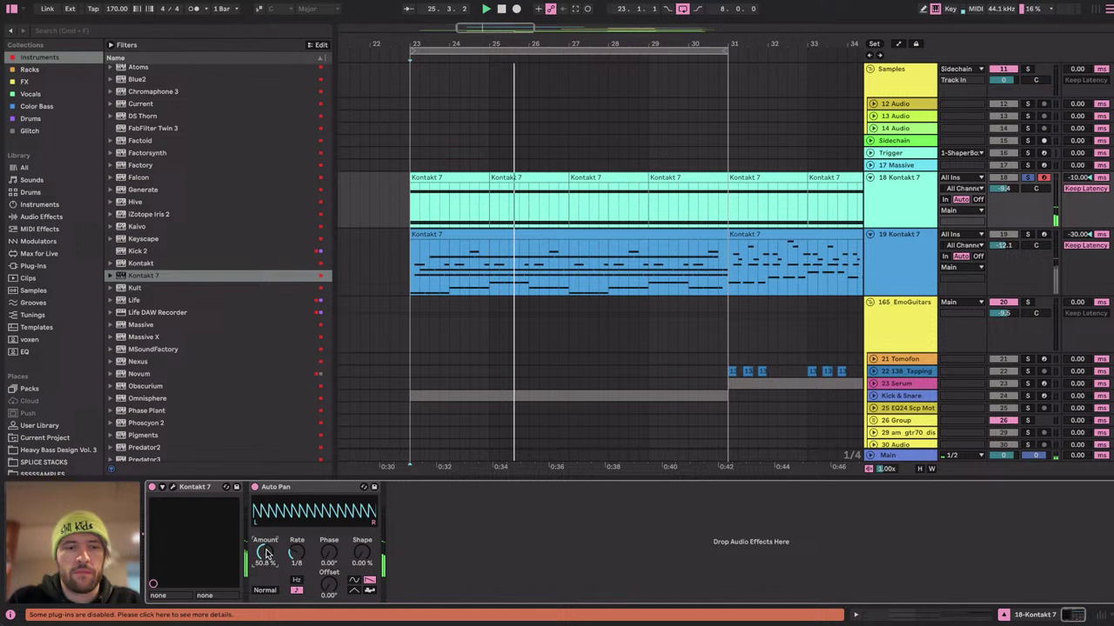
click(328, 588)
drag(266, 552, 265, 601)
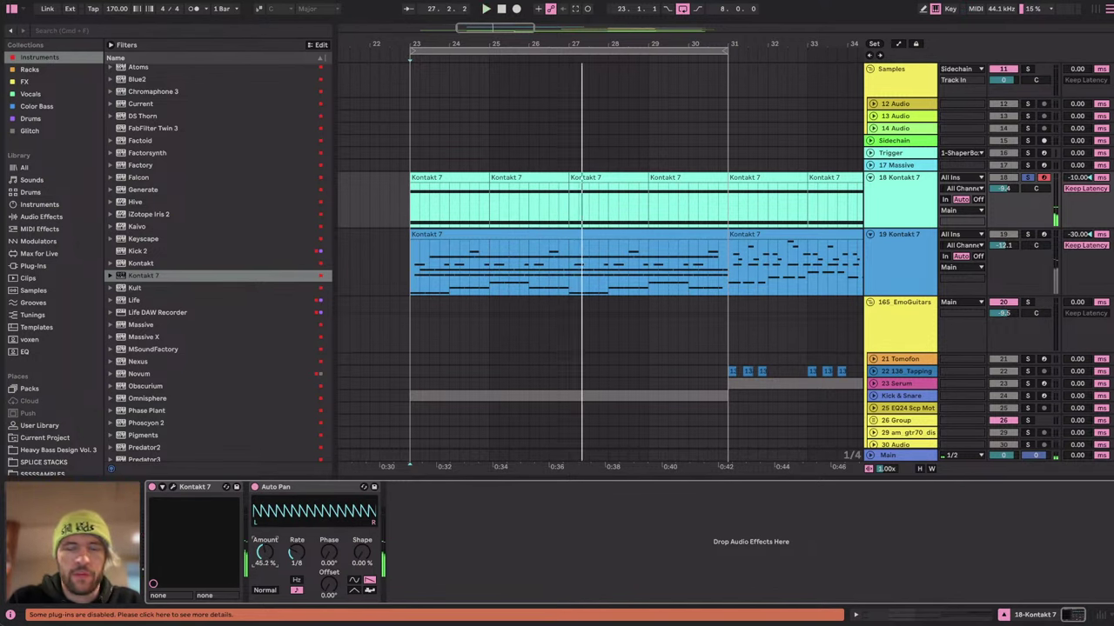
Solo Kontakt 7 track 19, examine the Amps & FX page of its Electric Sunburst Deluxe instrument, and close the plug-in window.
click(920, 253)
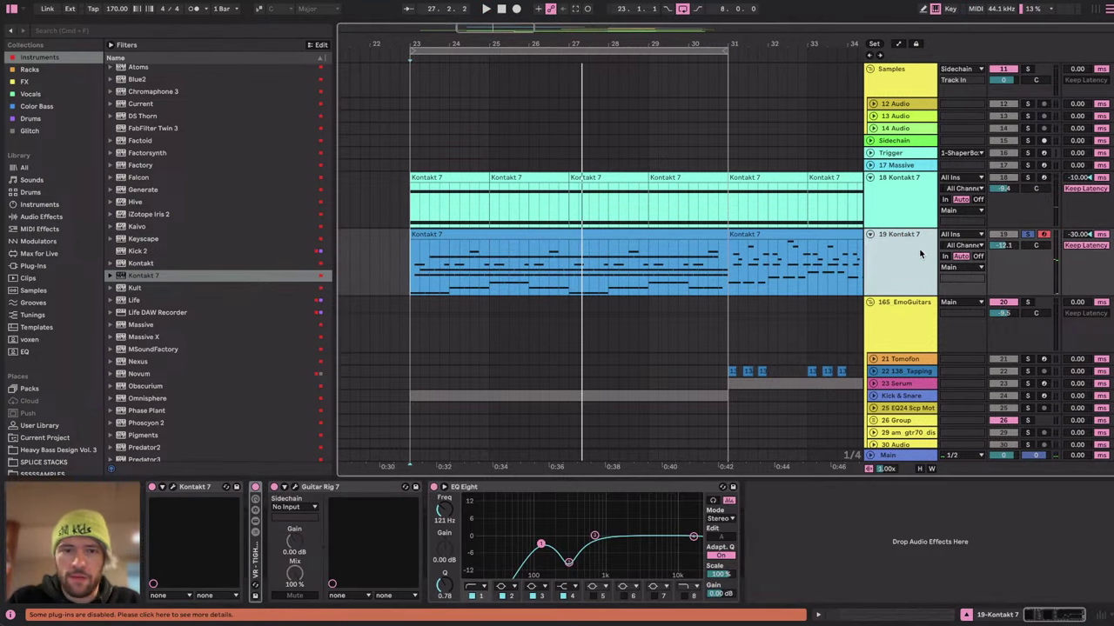
click(174, 489)
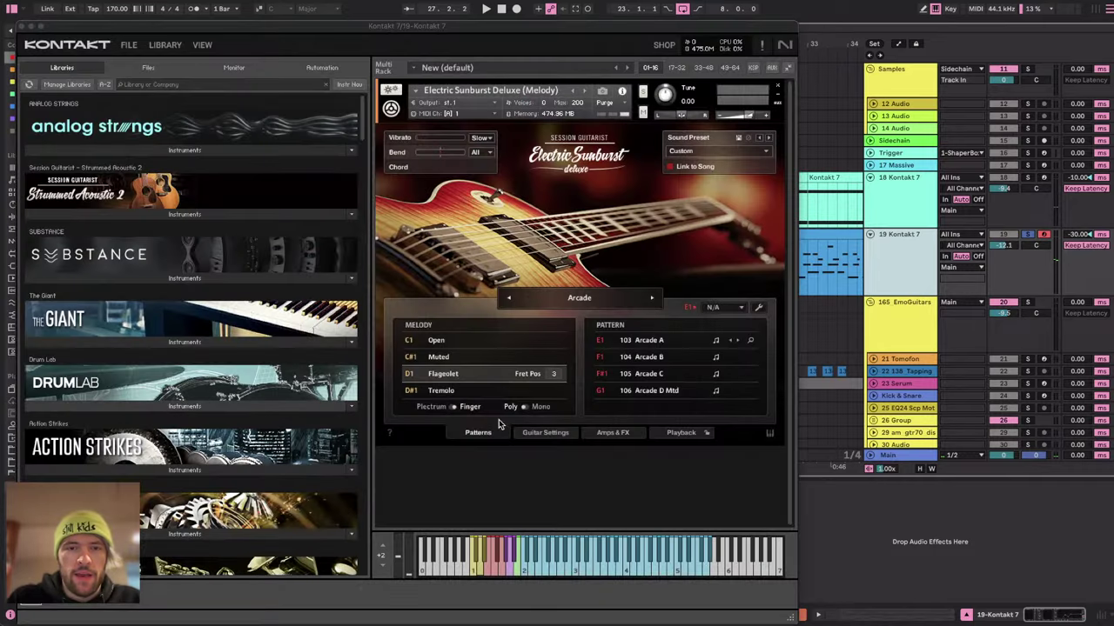
click(601, 432)
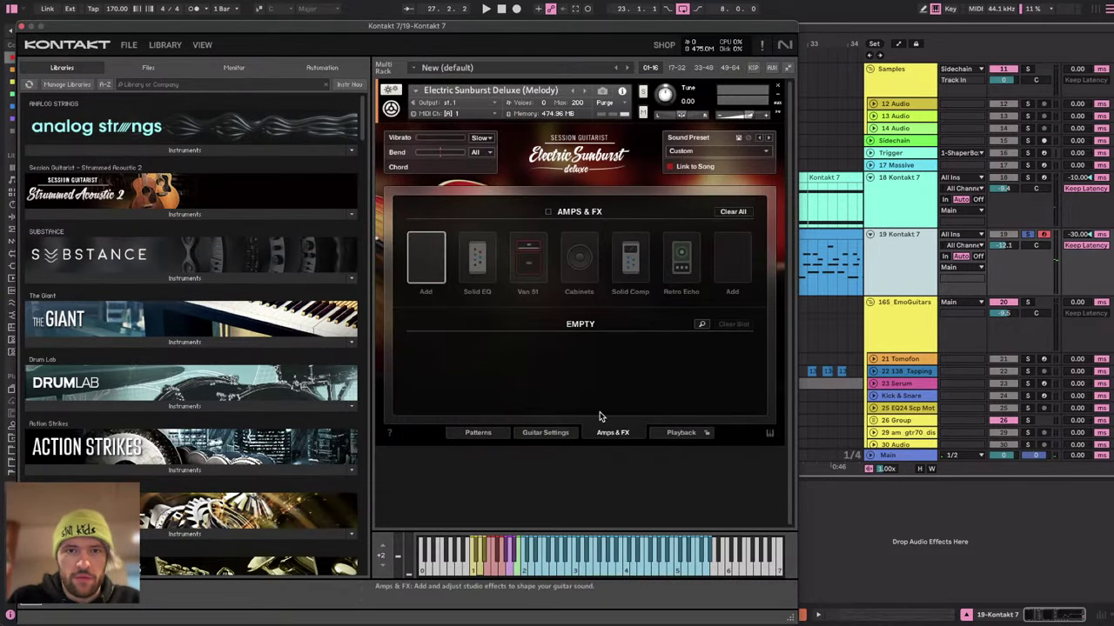
click(21, 26)
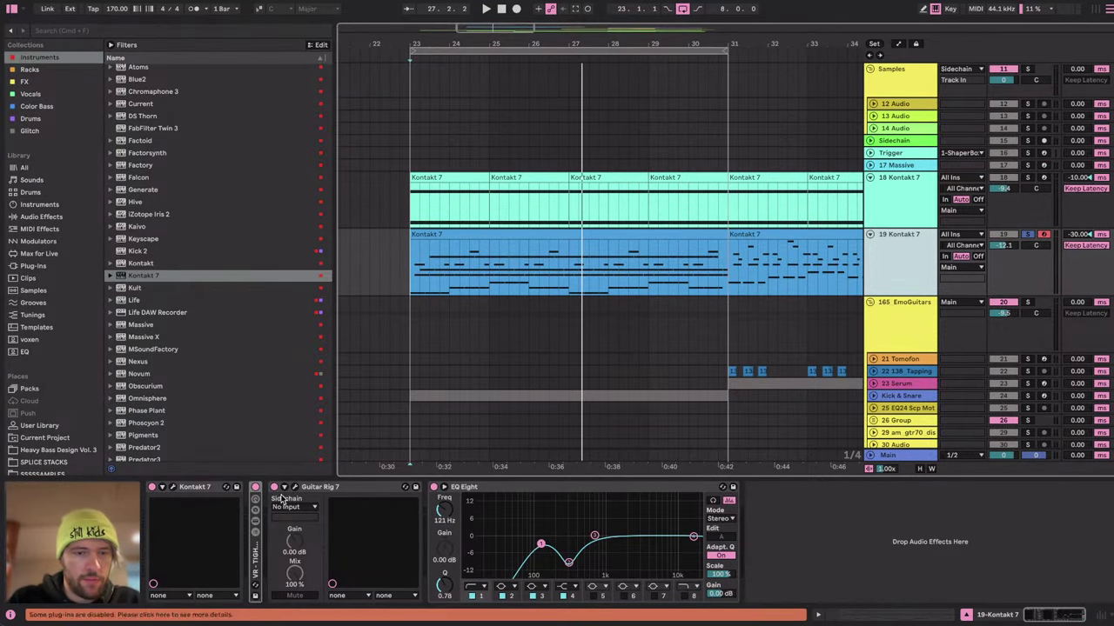
Compare track 19 by playing it with the effect rack, Guitar Rig 7 and EQ Eight bypassed and with the rack and Guitar Rig 7 active.
click(255, 489)
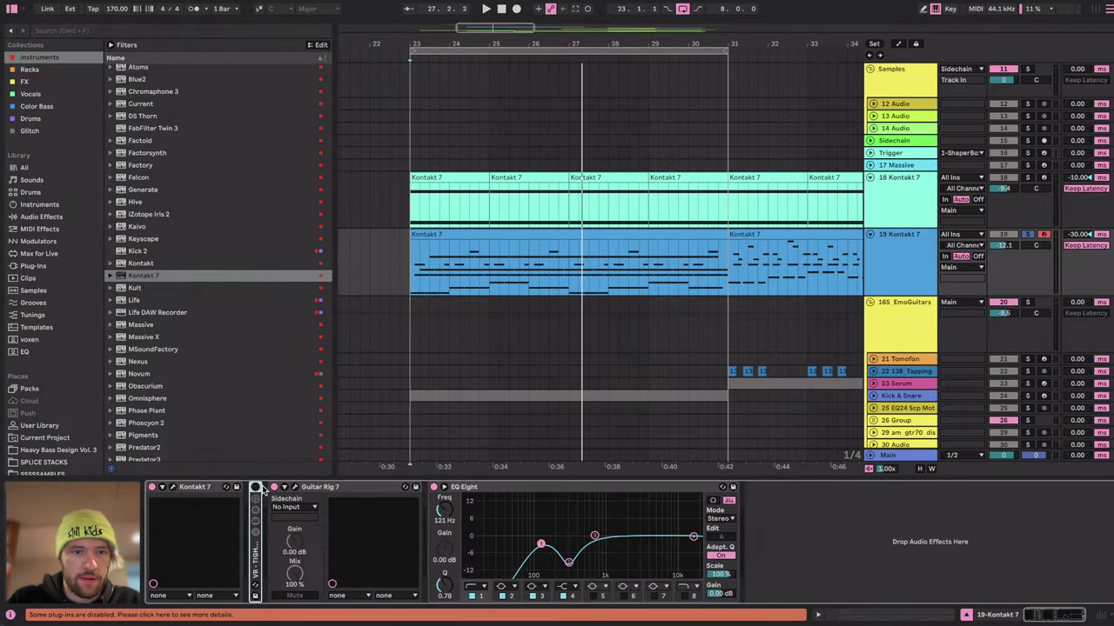
click(434, 488)
key(space)
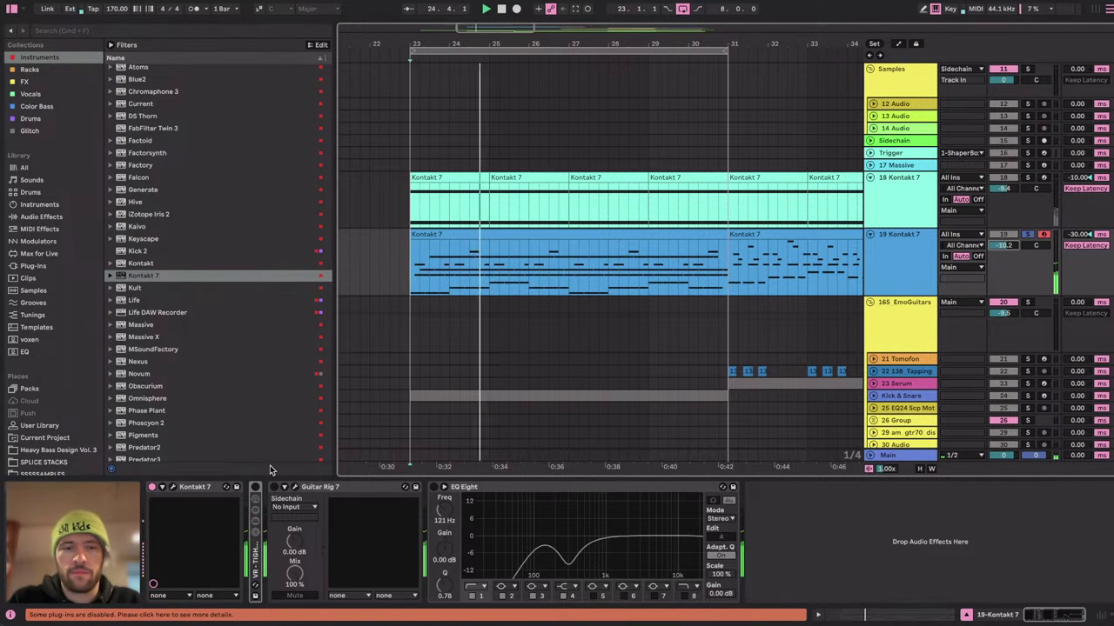
click(256, 488)
click(274, 488)
key(space)
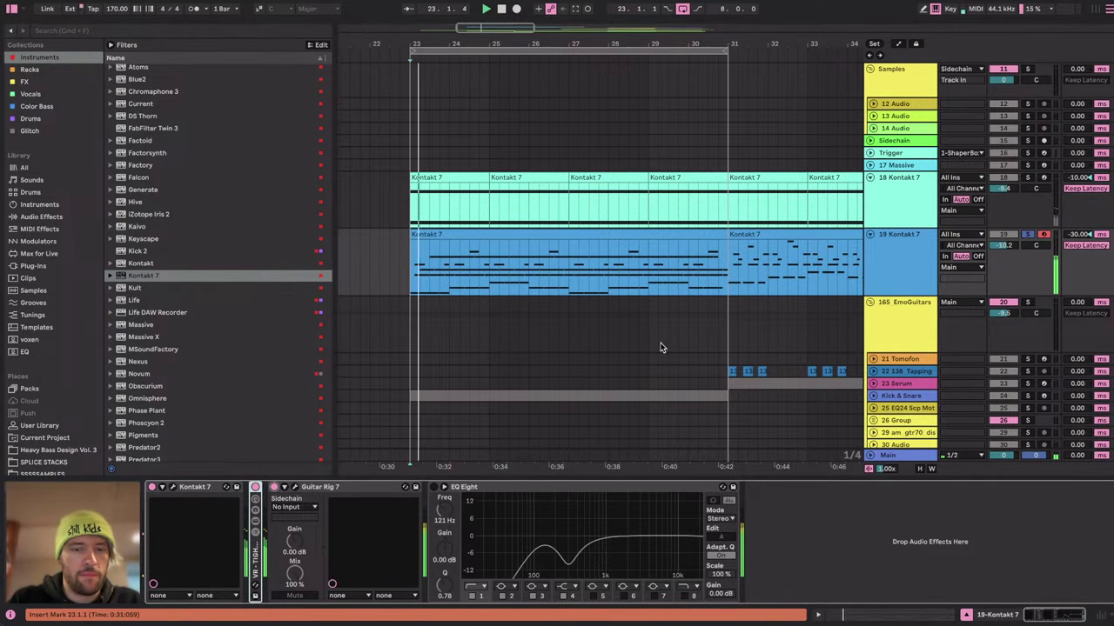
Set the volume of Kontakt 7 track 19 to -11.6 dB and reactivate its EQ Eight.
drag(1004, 246, 1004, 252)
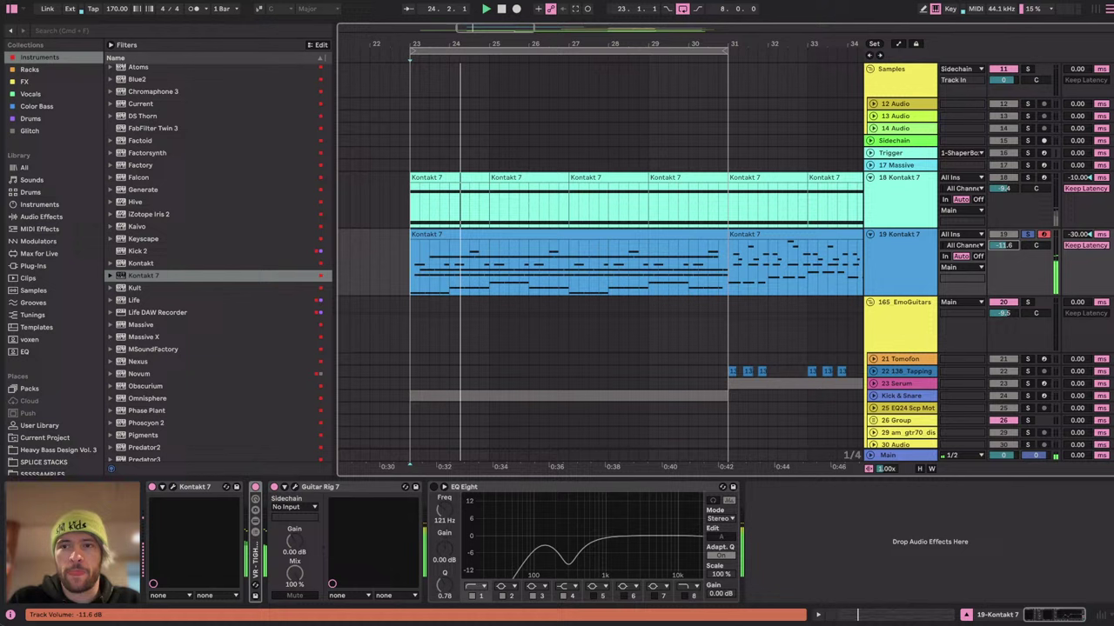
click(434, 488)
scroll(596, 294, up, 8)
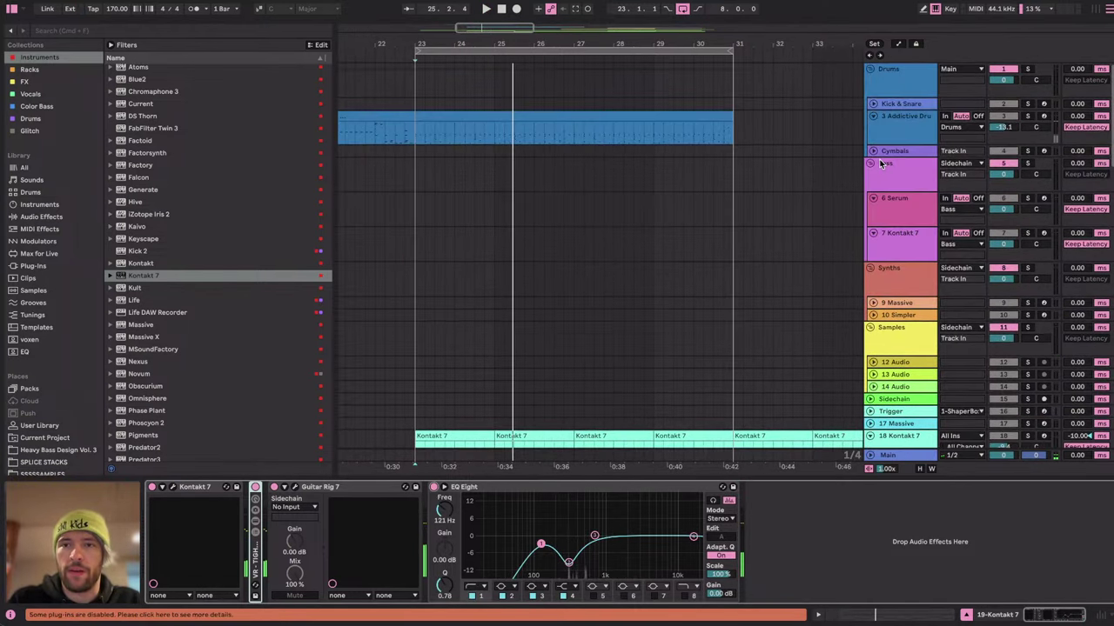
Switch to YouTube Studio in Chrome, dismiss the ad suggestion, read the viewers' chat, and return to Live.
key(super+Tab)
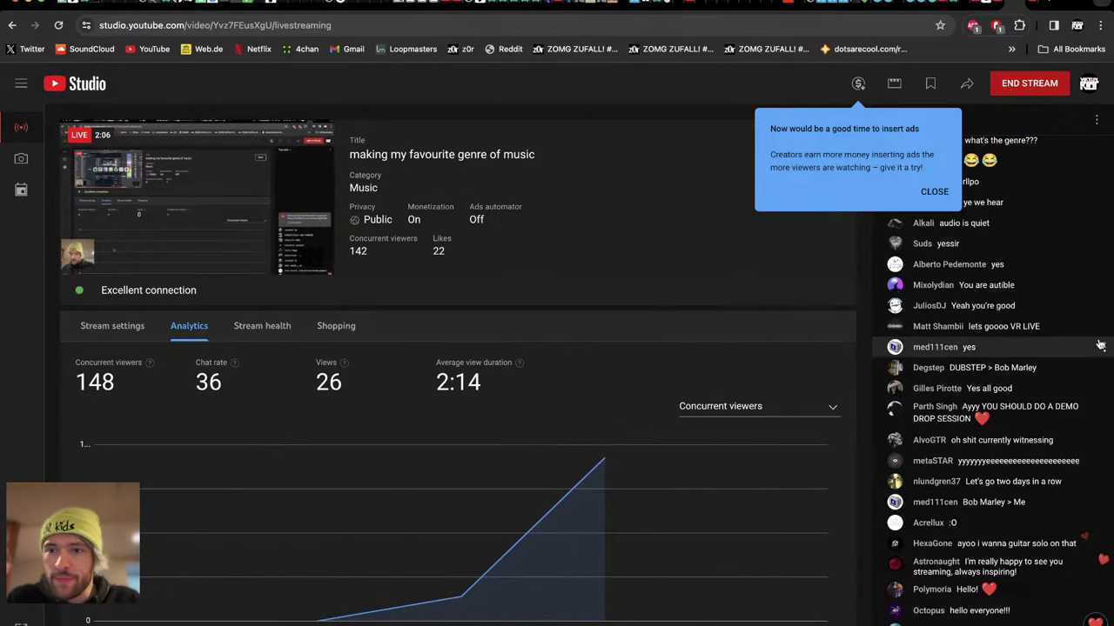
click(932, 191)
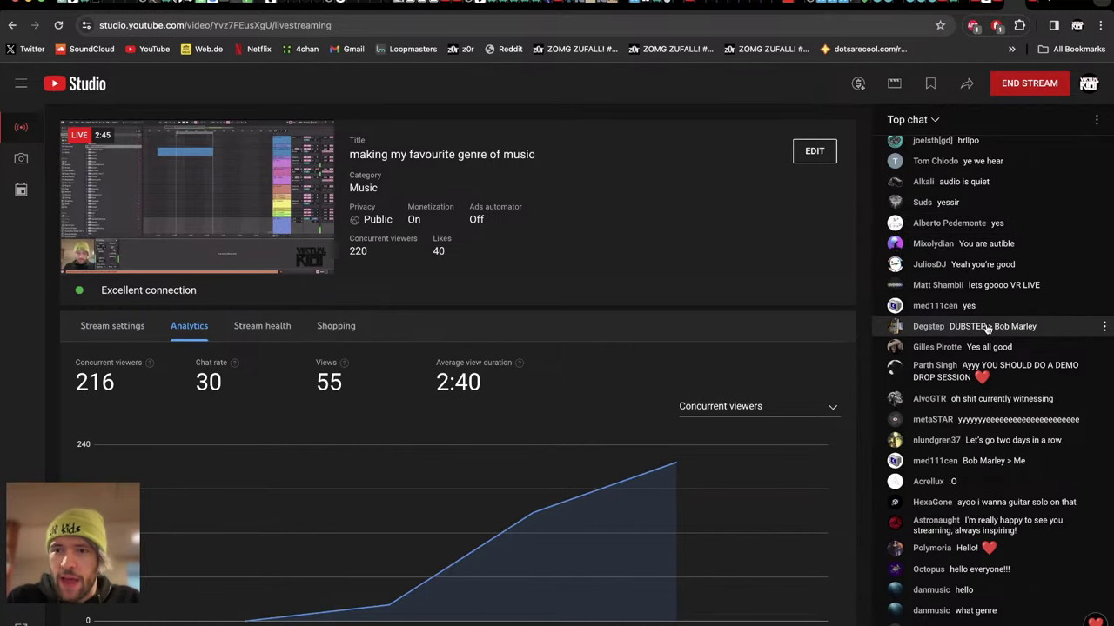
key(super+Tab)
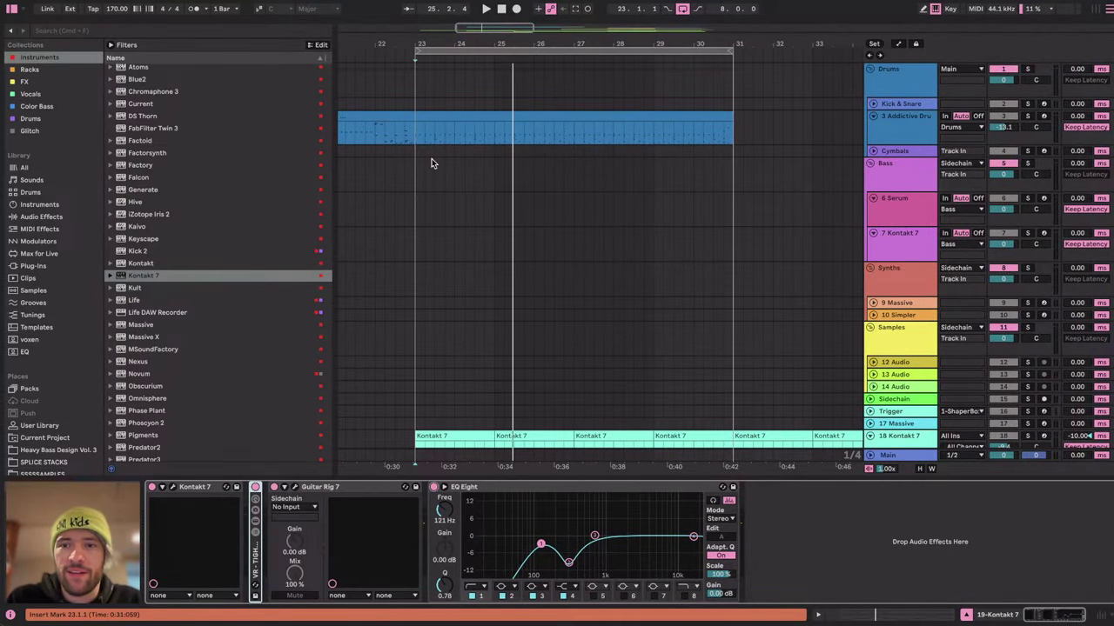
Create an eight-bar MIDI clip from bar 23 on Kontakt 7 track 7 and draw a half-bar G#1 note at its start.
drag(413, 244, 766, 247)
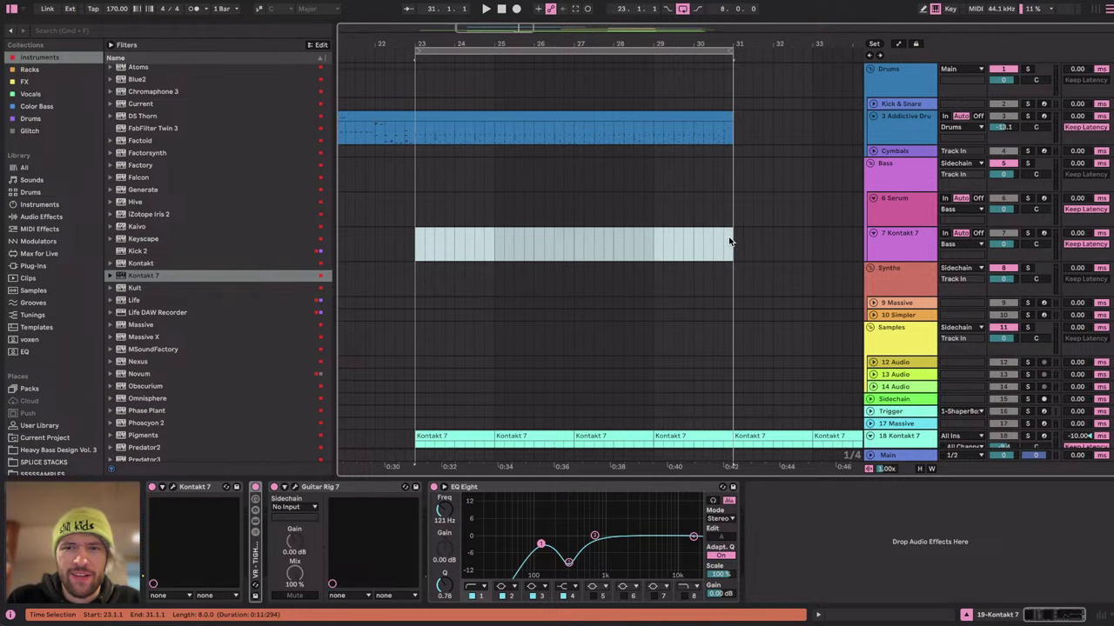
key(super+shift+m)
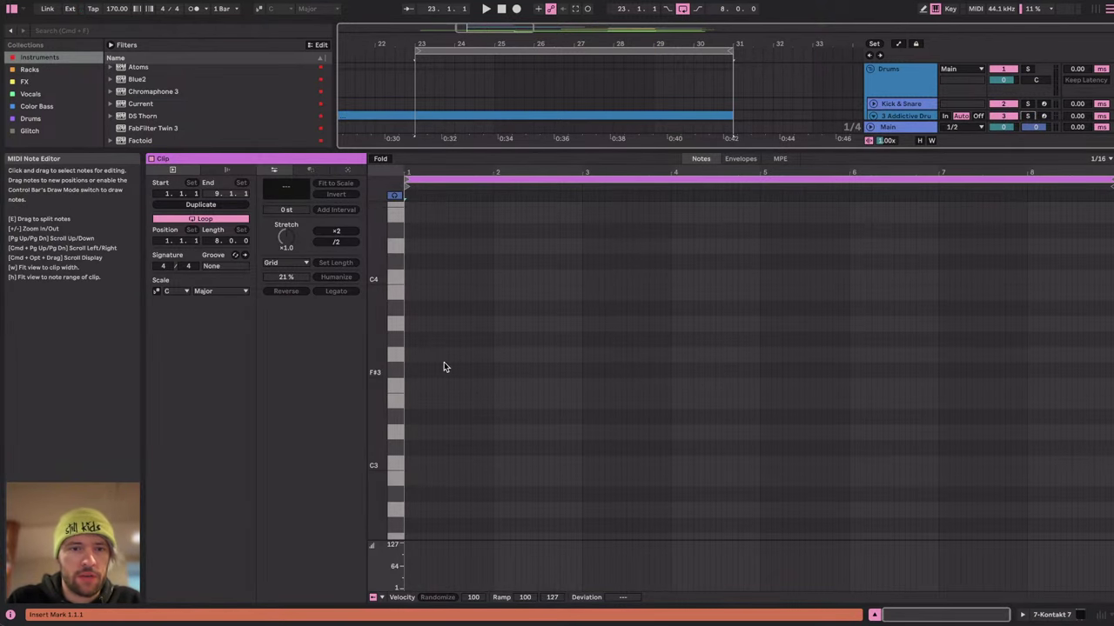
click(391, 374)
drag(392, 373, 391, 338)
scroll(391, 340, down, 5)
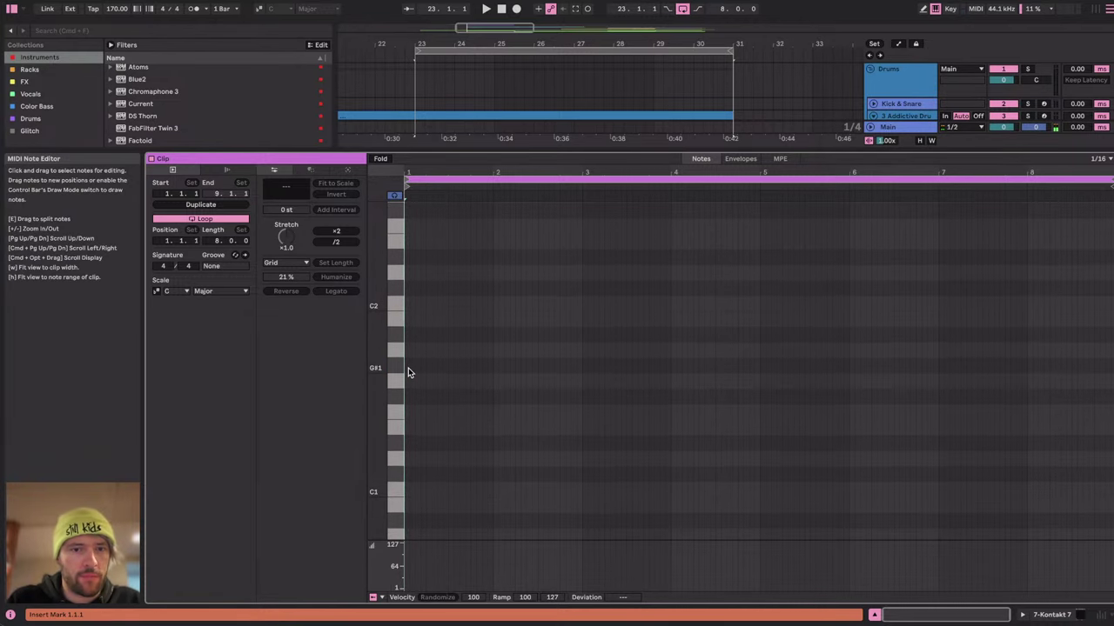
mouse_move(408, 367)
mouse_down()
mouse_move(462, 365)
mouse_move(446, 365)
mouse_up()
Set the volume of Kontakt 7 track 7 to -6.4 dB.
scroll(962, 113, down, 5)
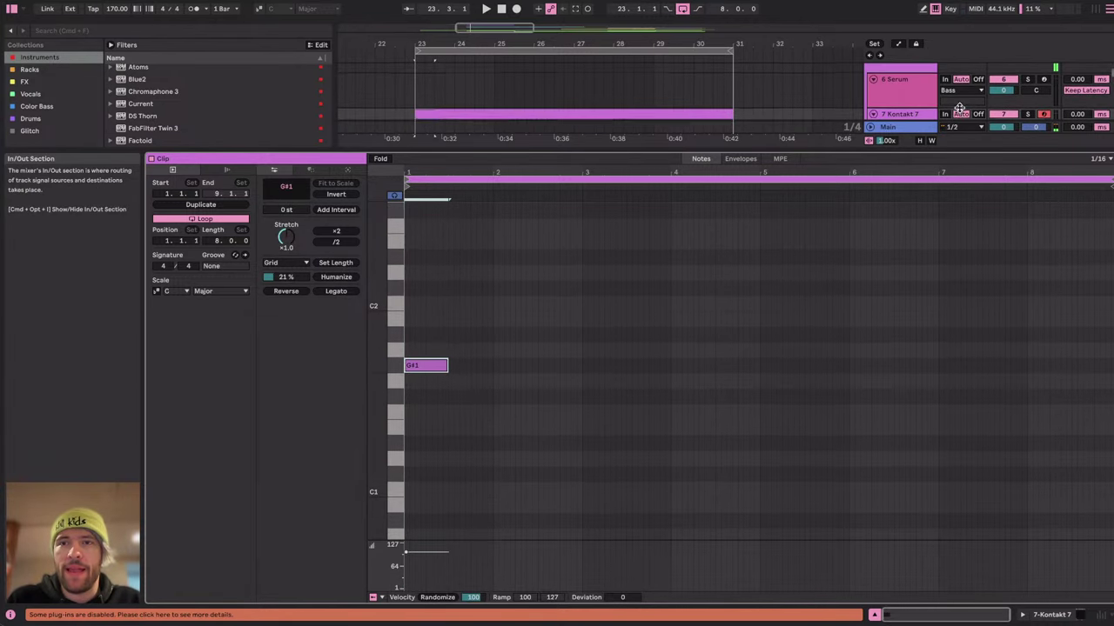
drag(1003, 91, 1003, 106)
scroll(544, 349, up, 3)
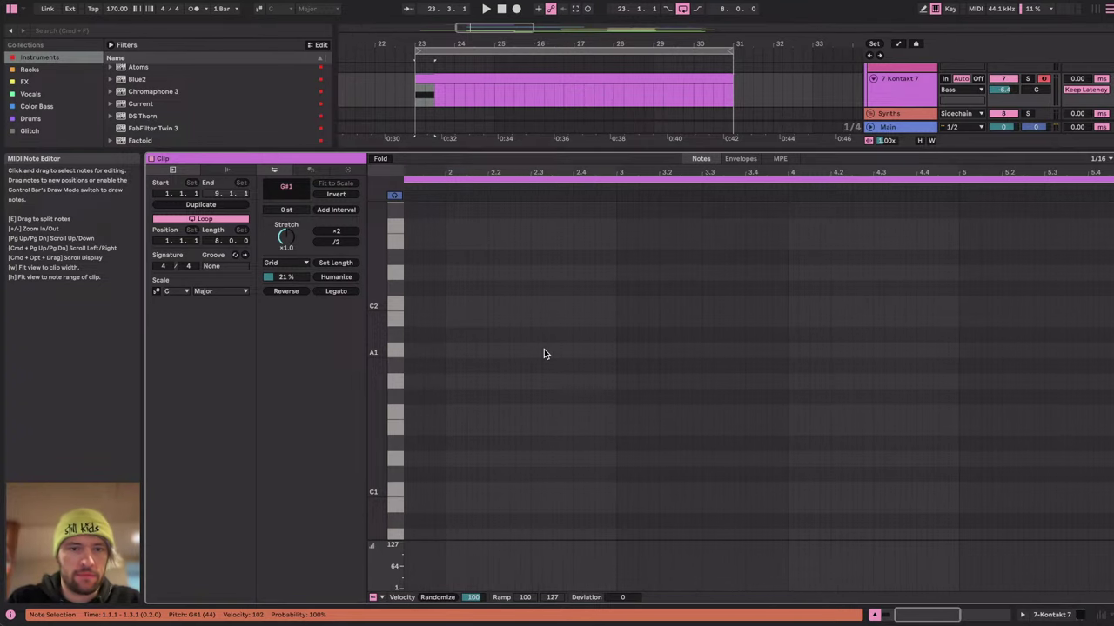
Shorten the G#1 note to an eighth note ending at 1.1.3.
scroll(543, 348, left, 3)
key(shift+Left)
key(shift+Left)
key(shift+Left)
key(shift+Left)
key(shift+Left)
key(shift+Left)
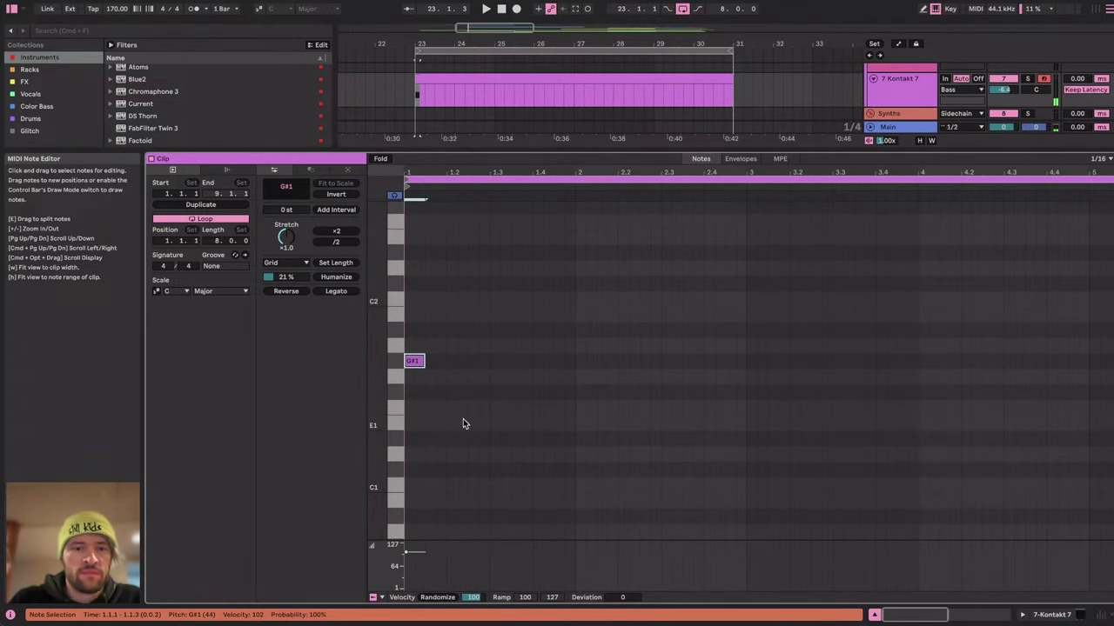
Duplicate the G#1 note to fill the clip's first bar with eight eighth notes alternating between velocities 102 and 57.
key(super+d)
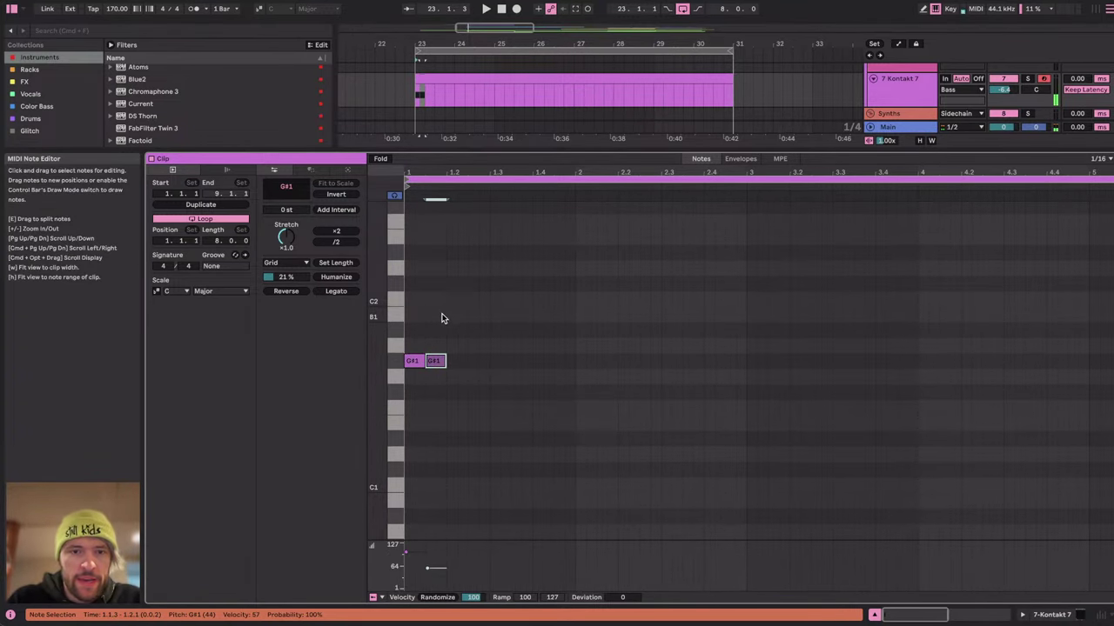
key(super+d)
key(super+d)
key(super+d)
key(super+d)
key(super+d)
key(super+d)
key(super+d)
key(super+d)
key(Delete)
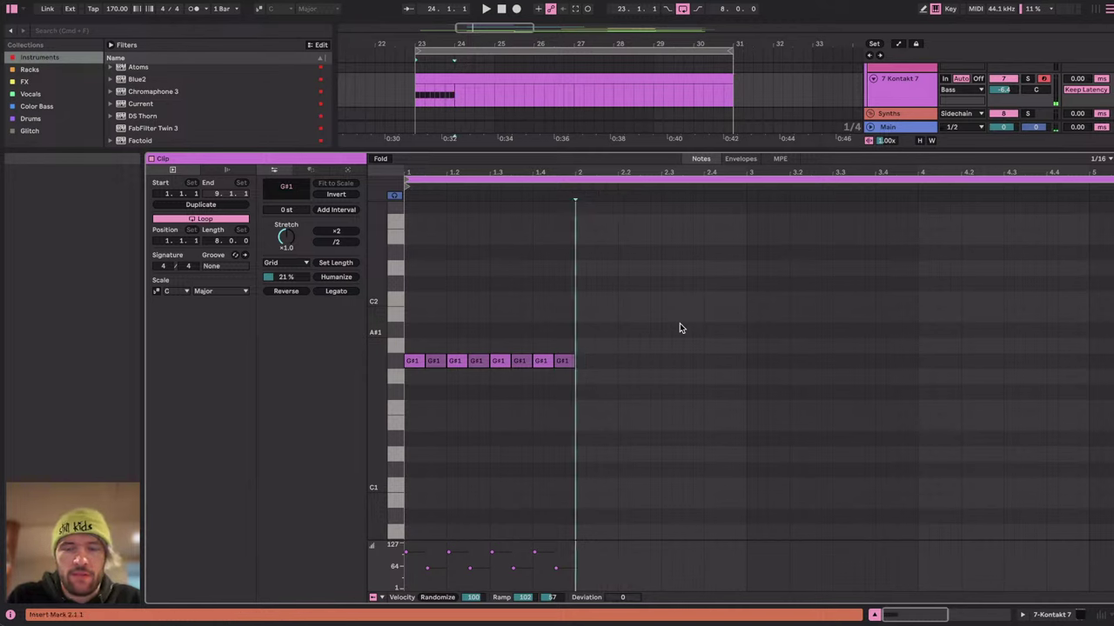
Set the velocity deviation of all eight G#1 notes to -30.
key(super+a)
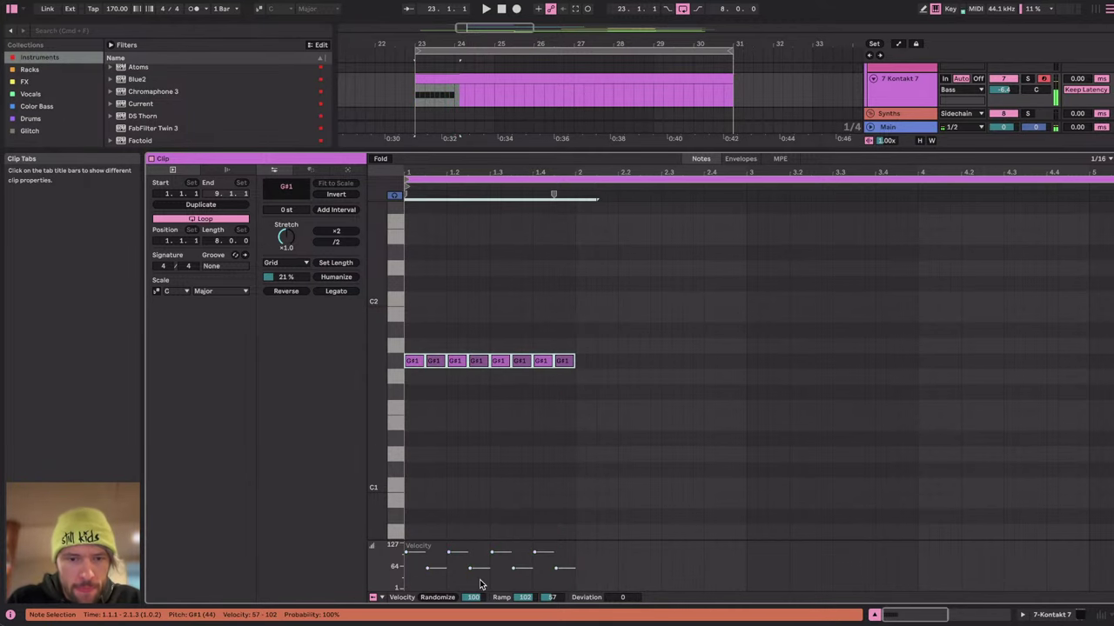
mouse_move(622, 597)
mouse_down()
mouse_move(622, 574)
mouse_move(622, 613)
mouse_up()
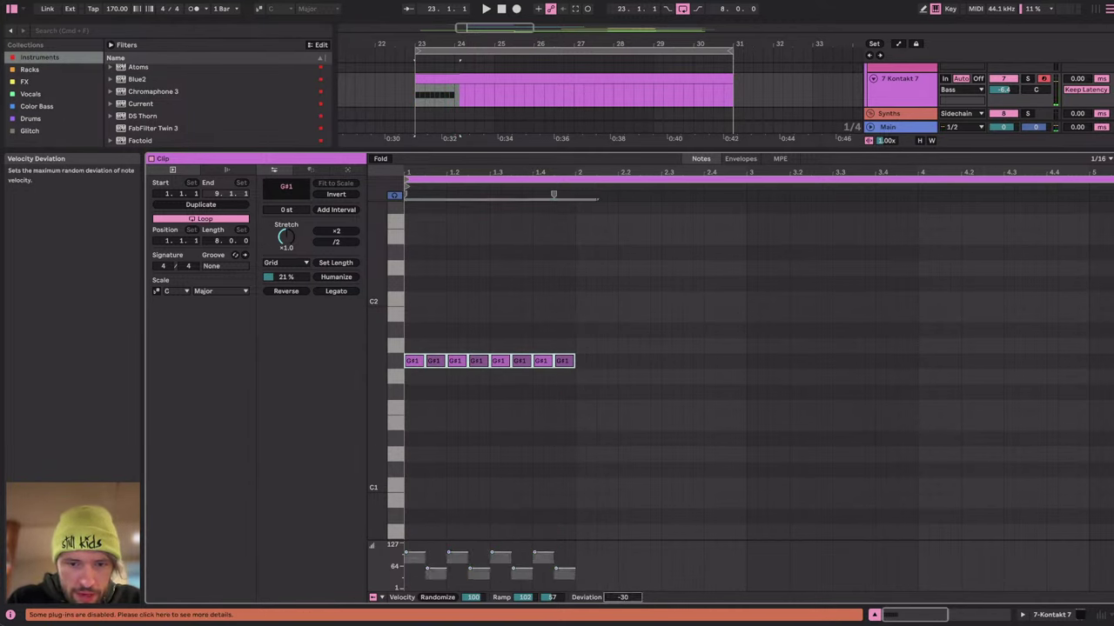
Raise the eight G#1 notes' velocities to 113 and 63, and duplicate the bar three times, transposed to A#1, C2 and A#1.
drag(543, 561, 543, 555)
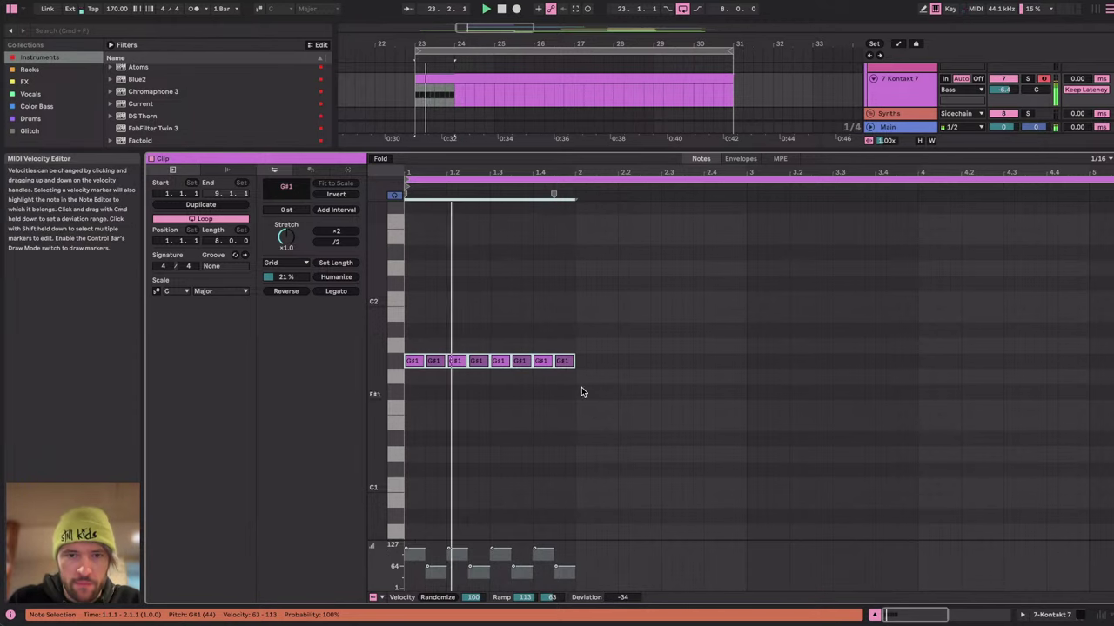
key(super+d)
key(Up)
key(Up)
key(super+d)
key(Up)
key(Up)
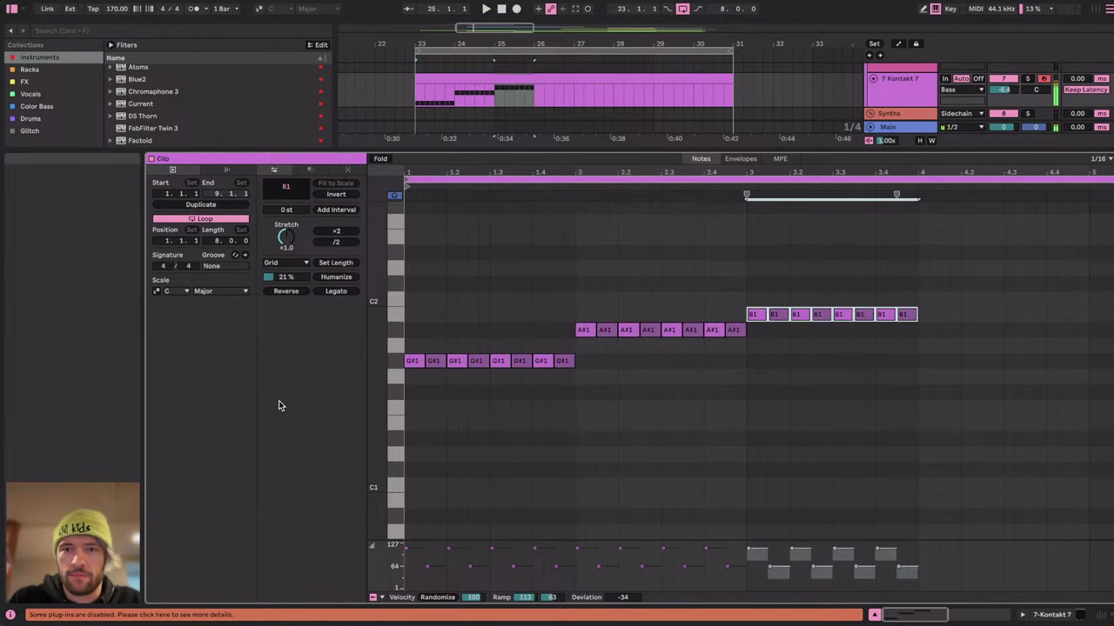
key(super+d)
key(Down)
key(Down)
Split the bass clip at bar 27 and duplicate its four-bar first half over bars 27 to 31.
click(572, 91)
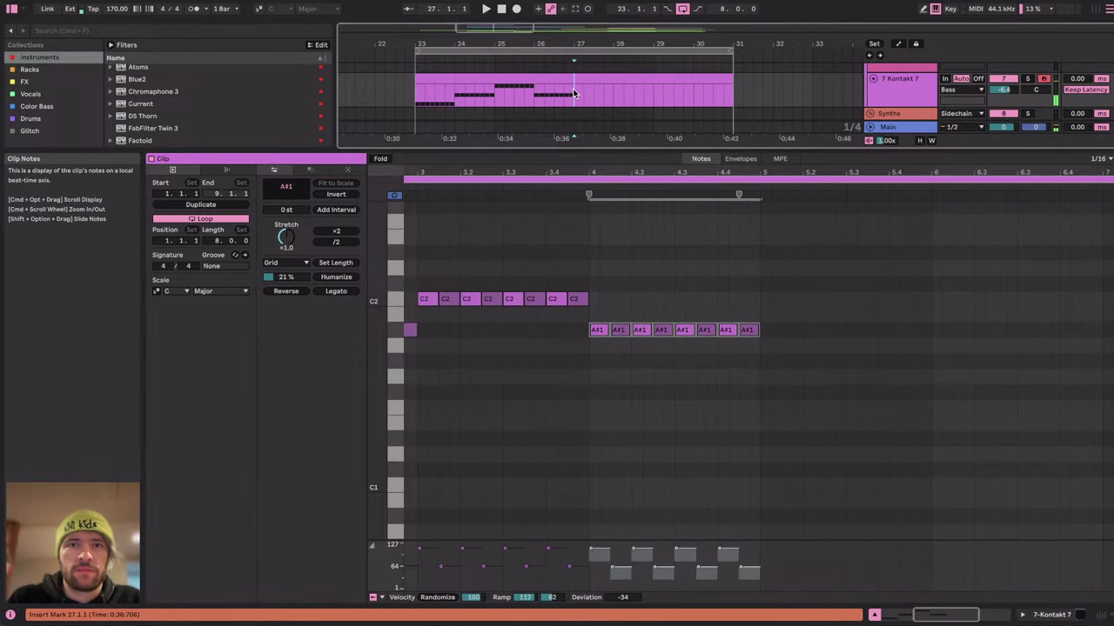
key(super+e)
click(537, 78)
key(super+d)
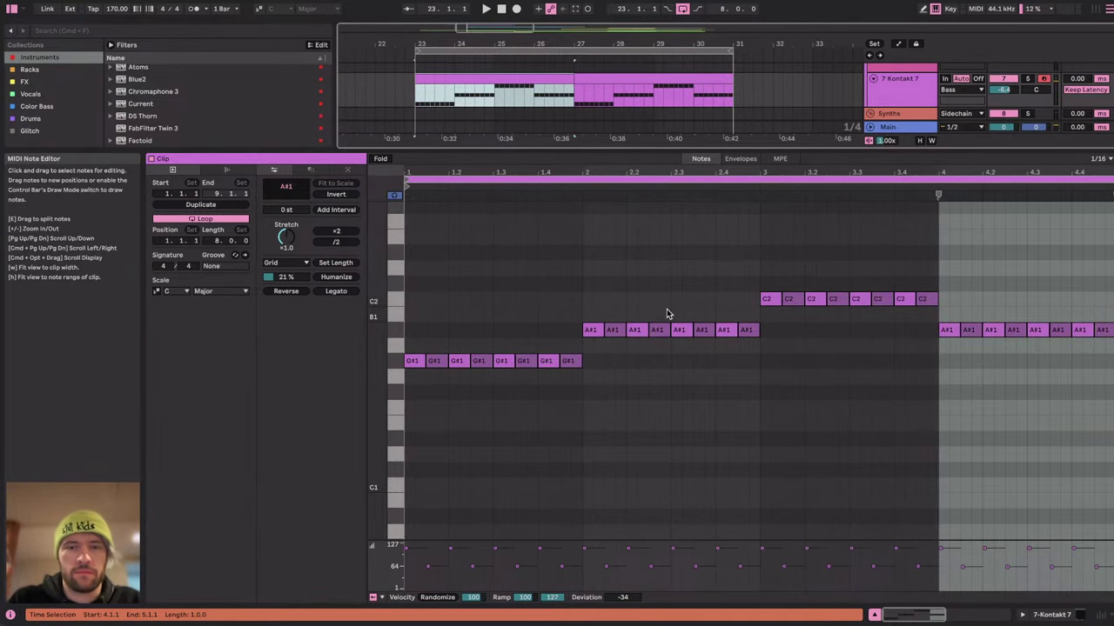
Transpose the first bar's last G#1 note to A#1, raise its velocity to 114 and lengthen it to end at 2.1.3.
scroll(667, 309, up, 1)
click(497, 323)
click(567, 372)
key(Up)
key(Up)
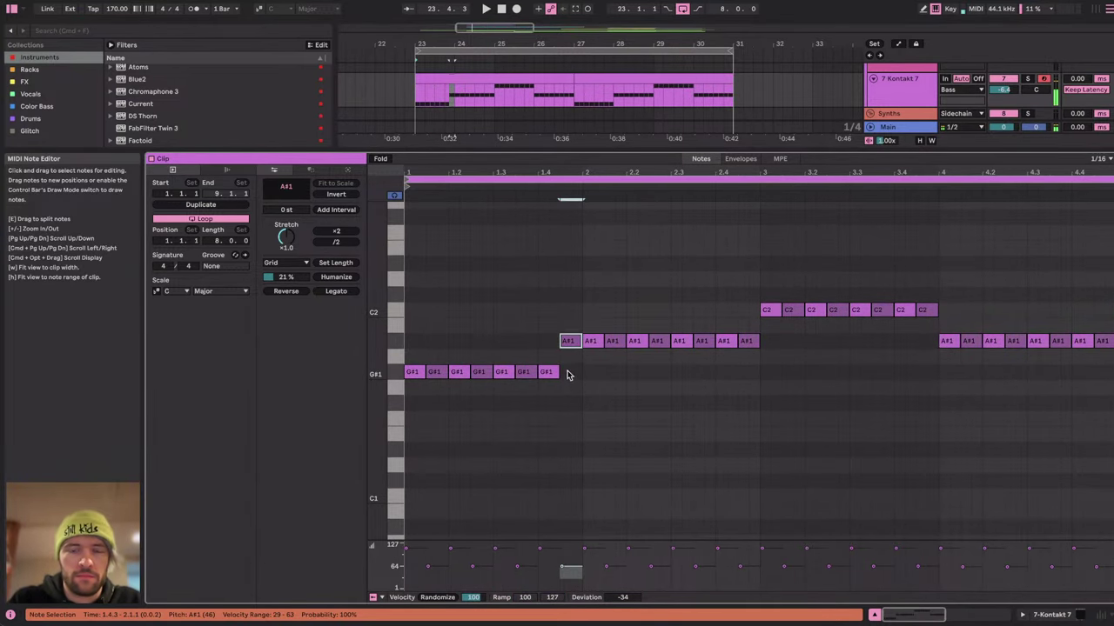
click(544, 564)
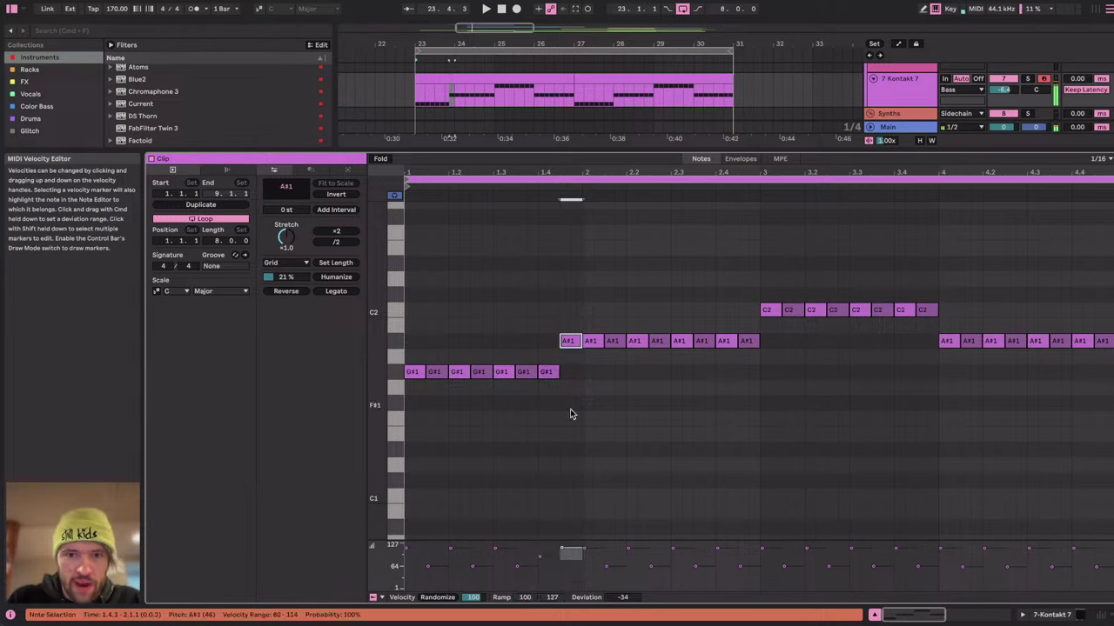
click(569, 409)
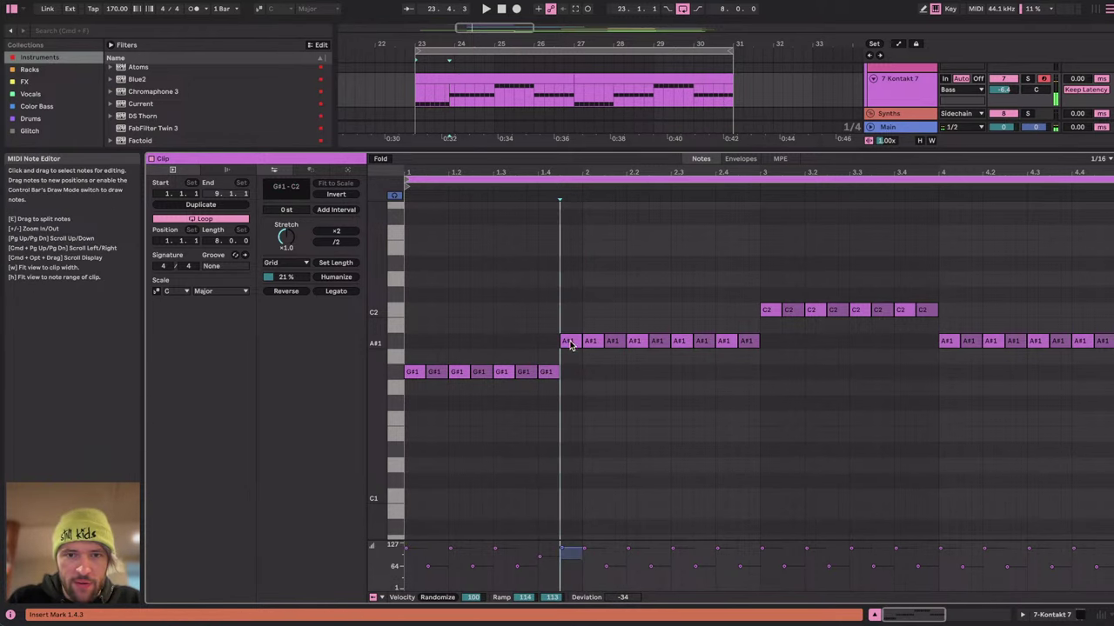
drag(582, 341, 605, 341)
key(space)
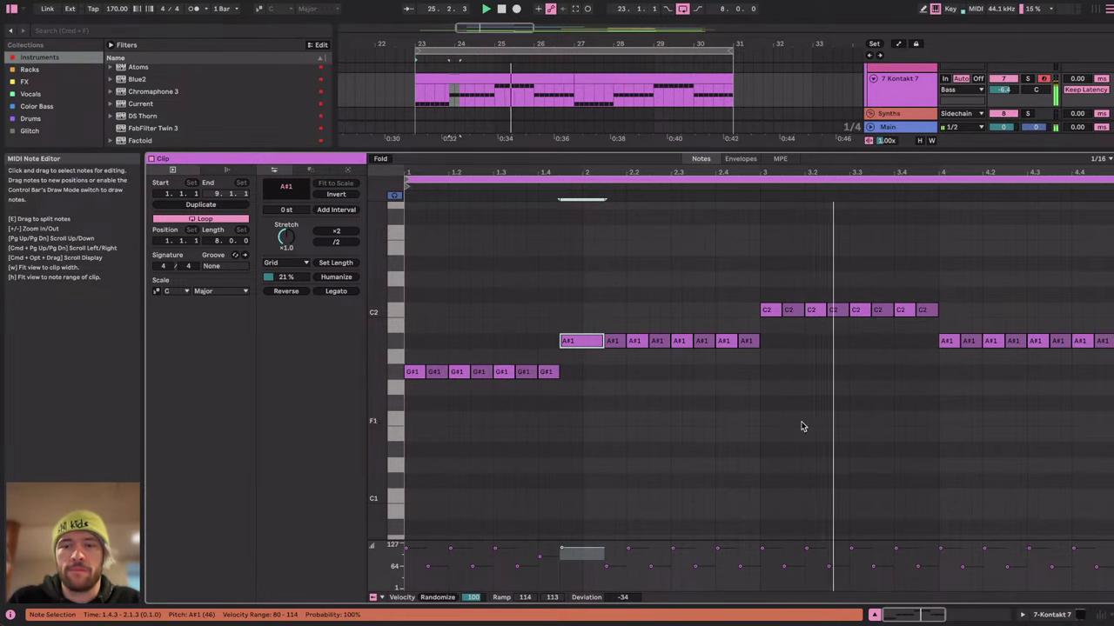
Replace the third bar's last C2 note with an earlier, longer A#1 starting at 3.4.3, and soften the C2 note before it.
click(925, 310)
key(Delete)
drag(939, 318, 950, 350)
key(Left)
key(Left)
click(896, 550)
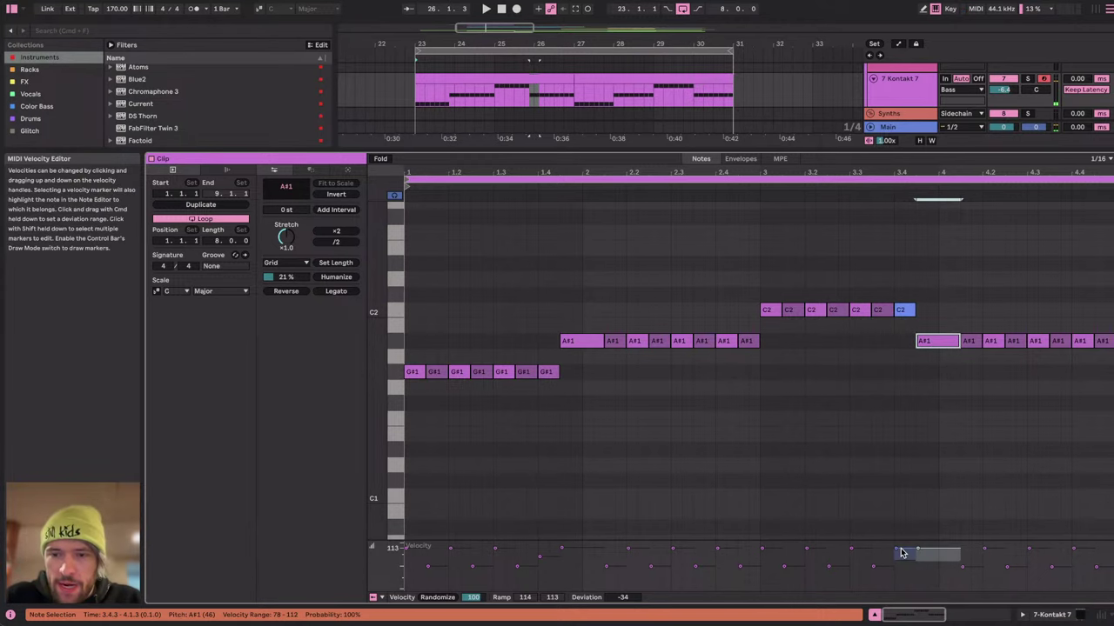
Set the velocity deviation of all notes to -16, lower their velocities and set the weak eighth notes to about 61.
key(super+a)
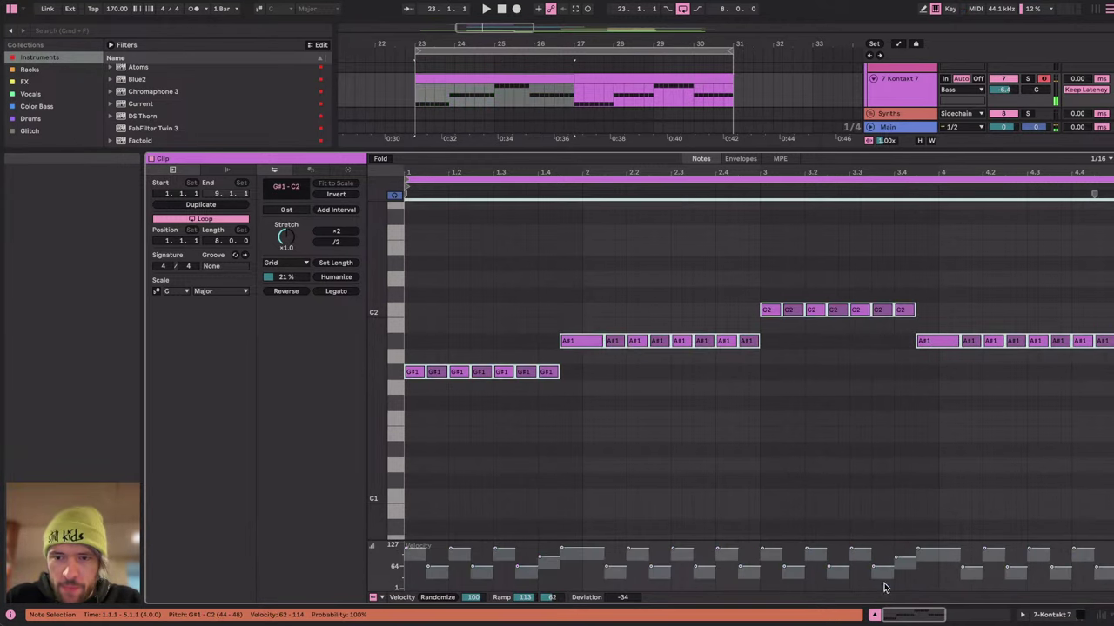
drag(624, 600, 625, 585)
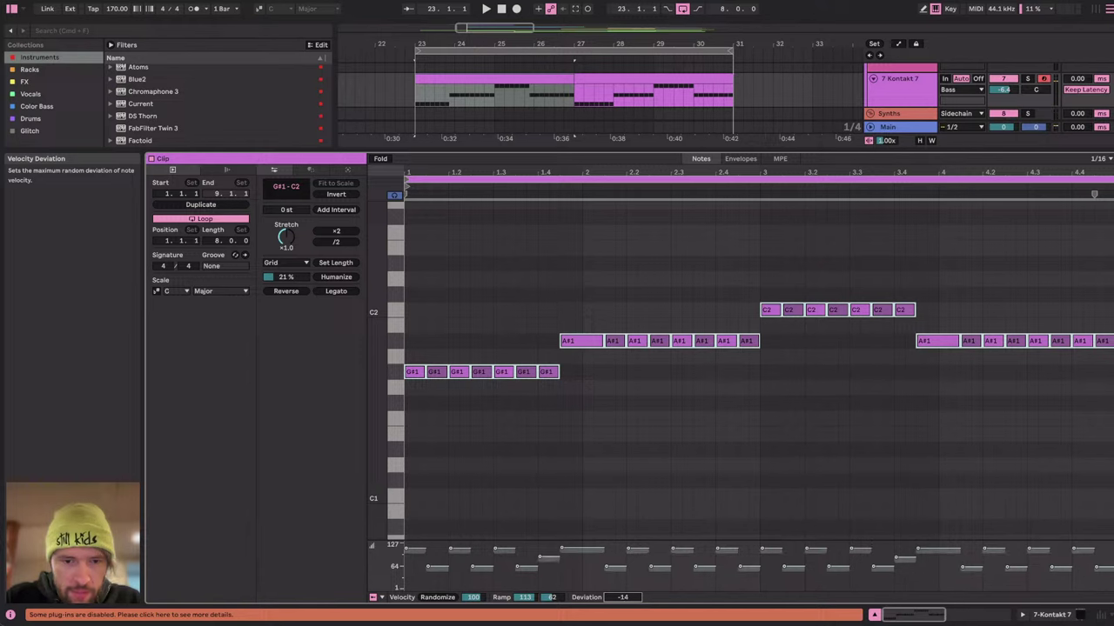
drag(414, 550, 1107, 564)
key(space)
click(417, 576)
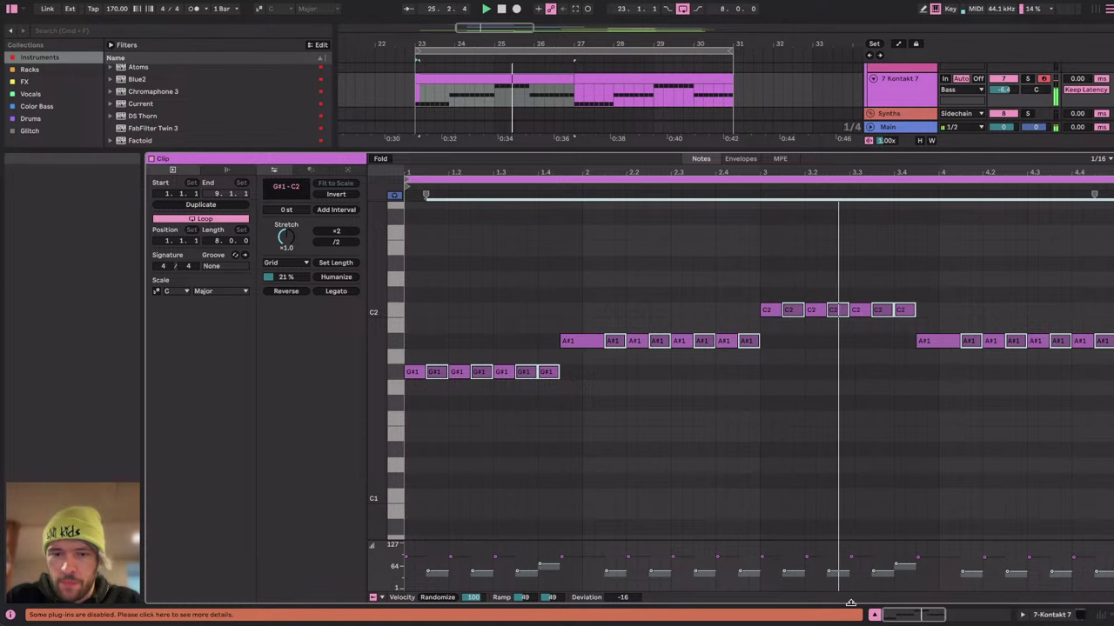
drag(419, 589, 1099, 568)
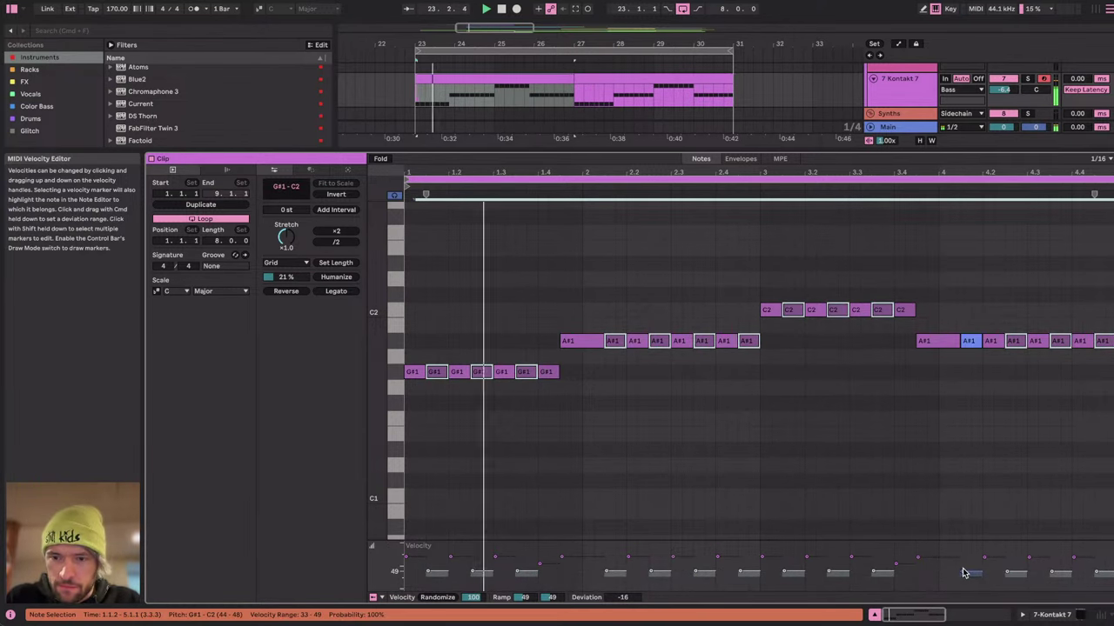
Return to the full arrangement and duplicate the edited first-half bass clip over bars 27 to 31.
scroll(858, 380, down, 5)
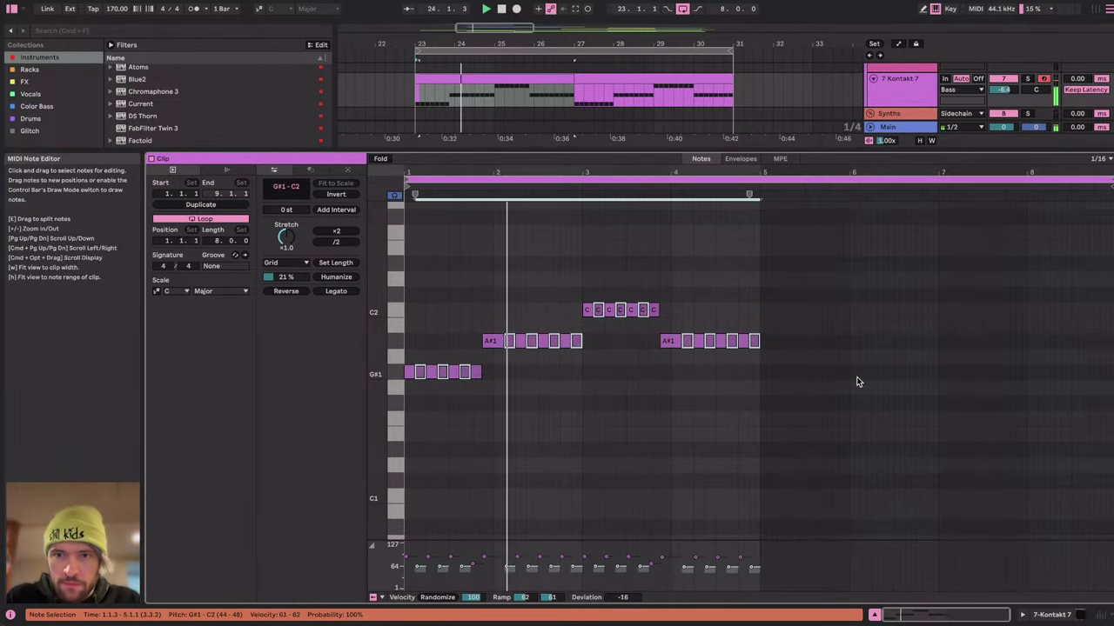
click(1062, 616)
click(562, 182)
scroll(562, 176, up, 3)
click(696, 169)
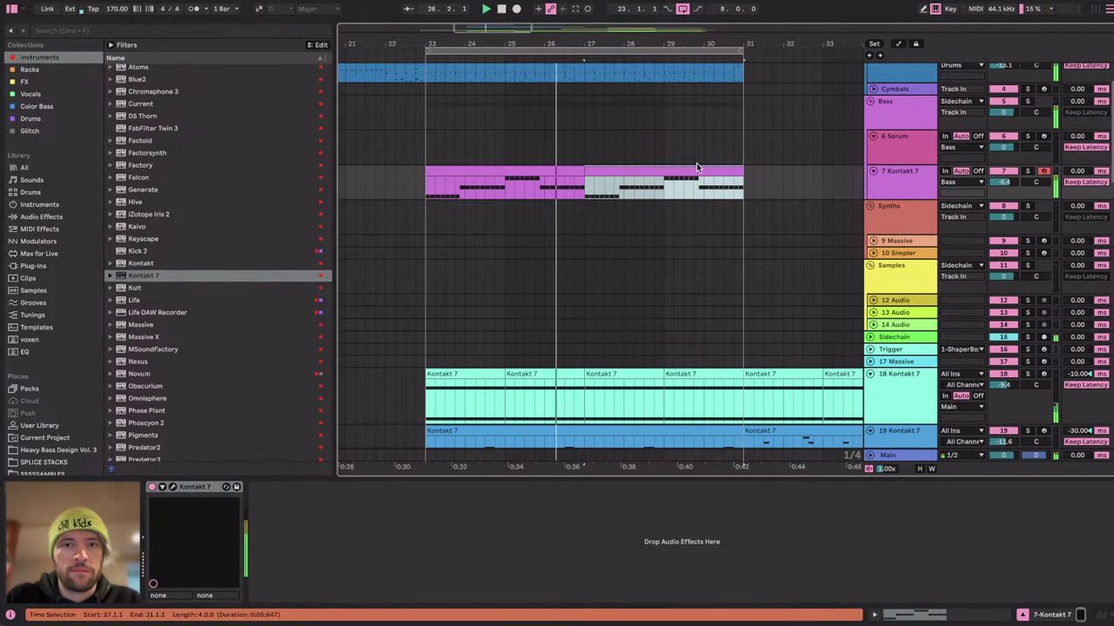
Switch to YouTube Studio to read the livestream chat, and return to Ableton Live.
key(super+Tab)
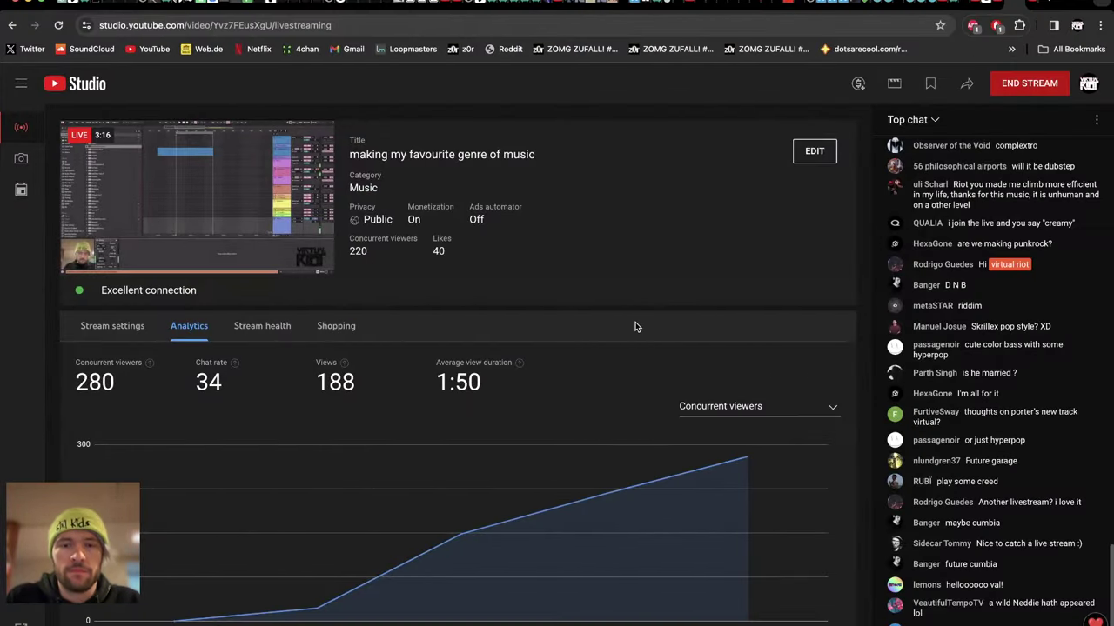
key(super+Tab)
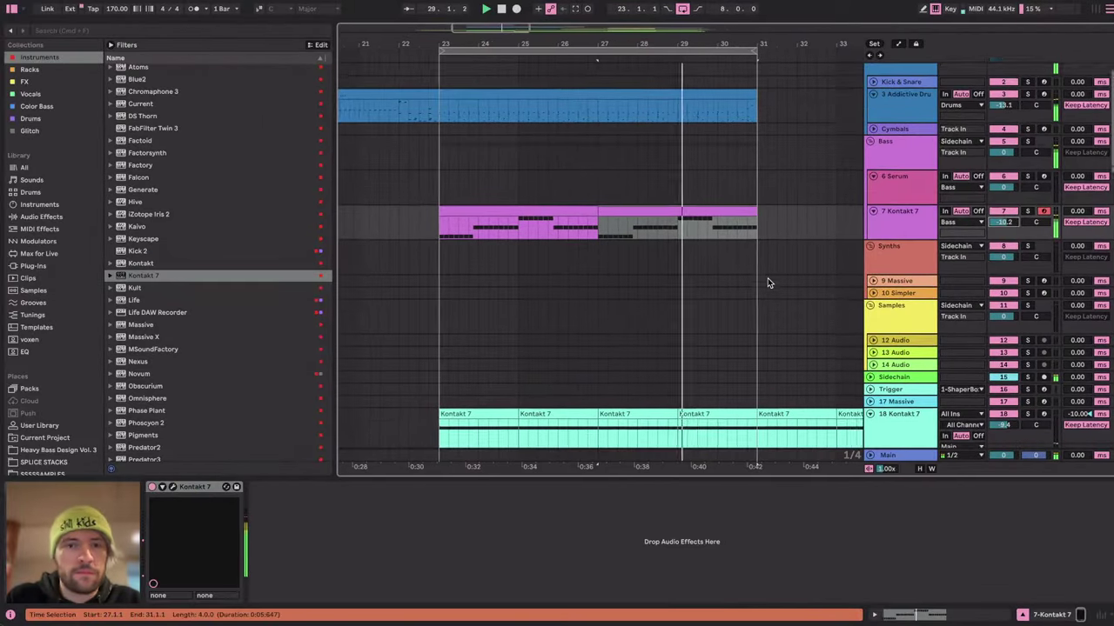
scroll(525, 233, up, 1)
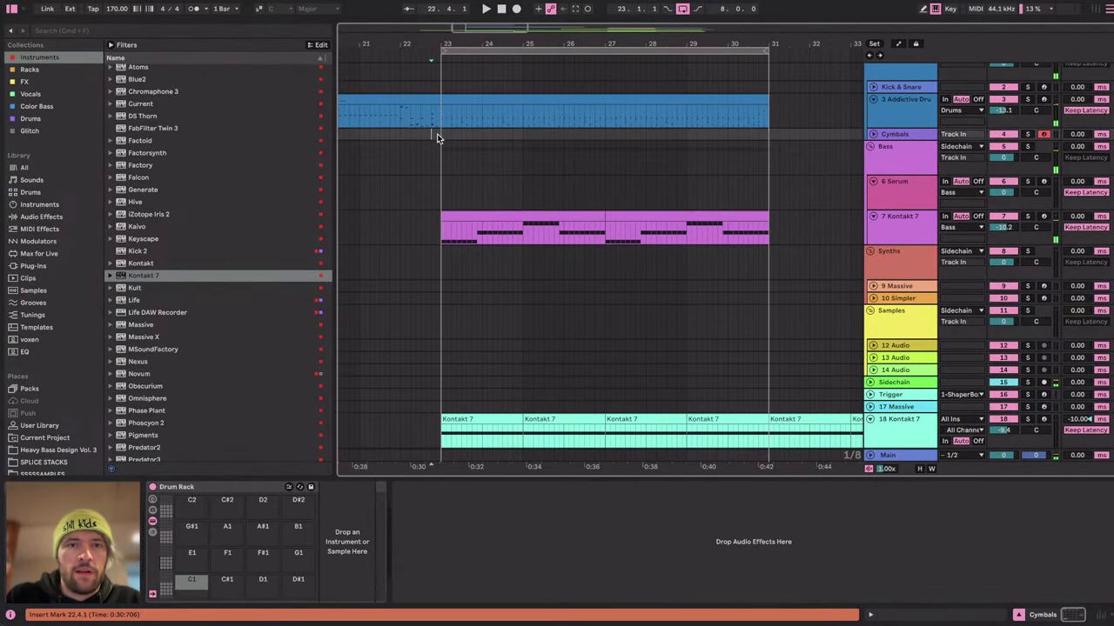
key(super+Tab)
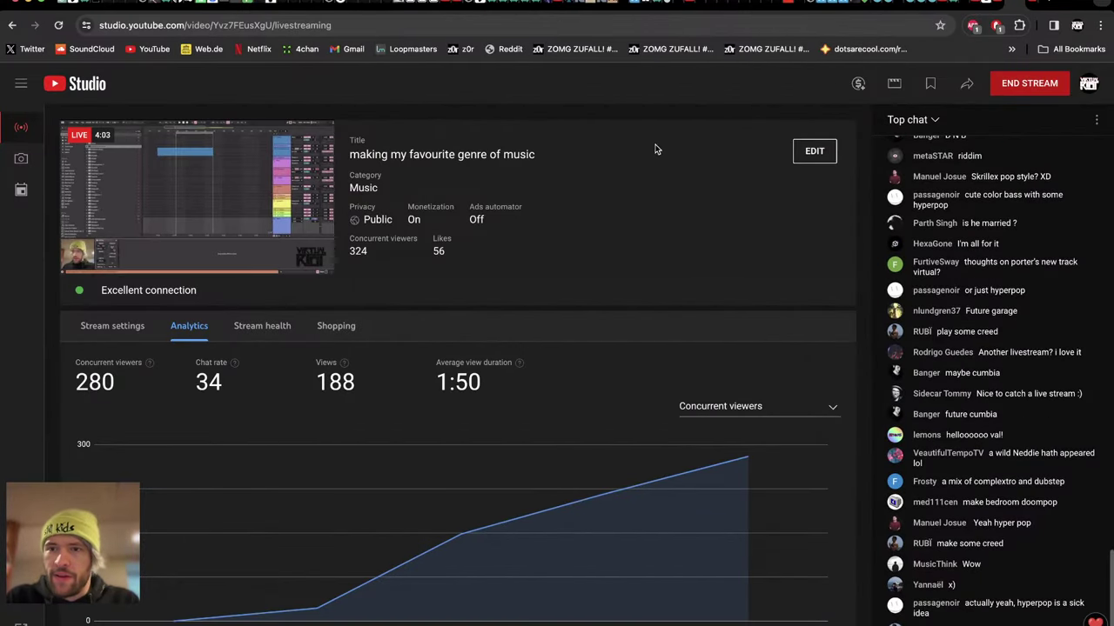
key(super+Tab)
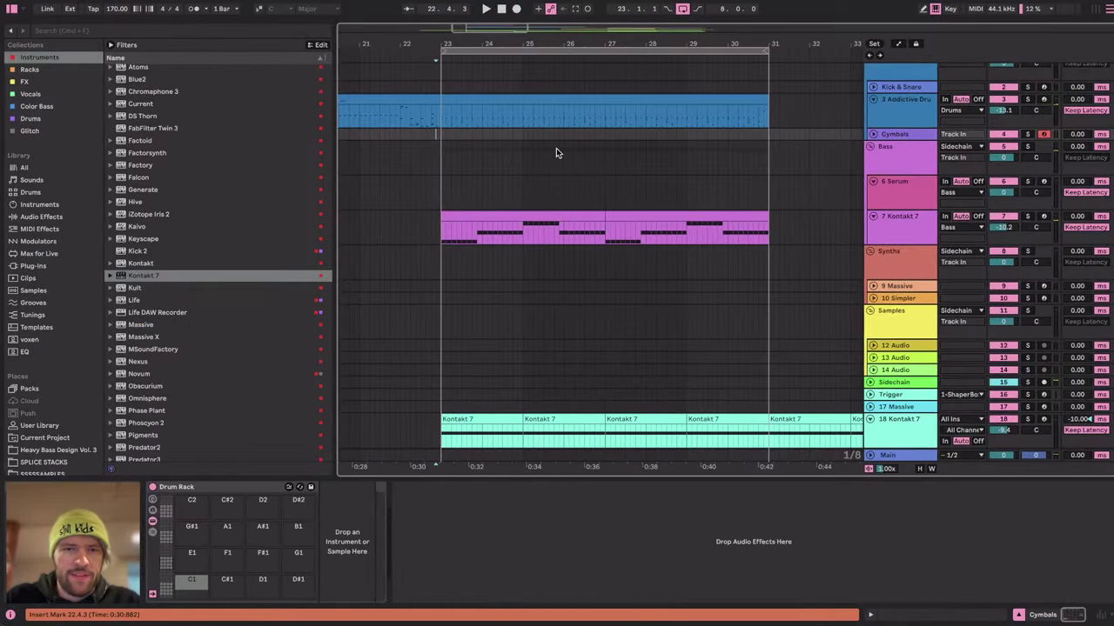
Narrow the browser to give the arrangement around bars 23 to 31 more room.
scroll(498, 138, up, 4)
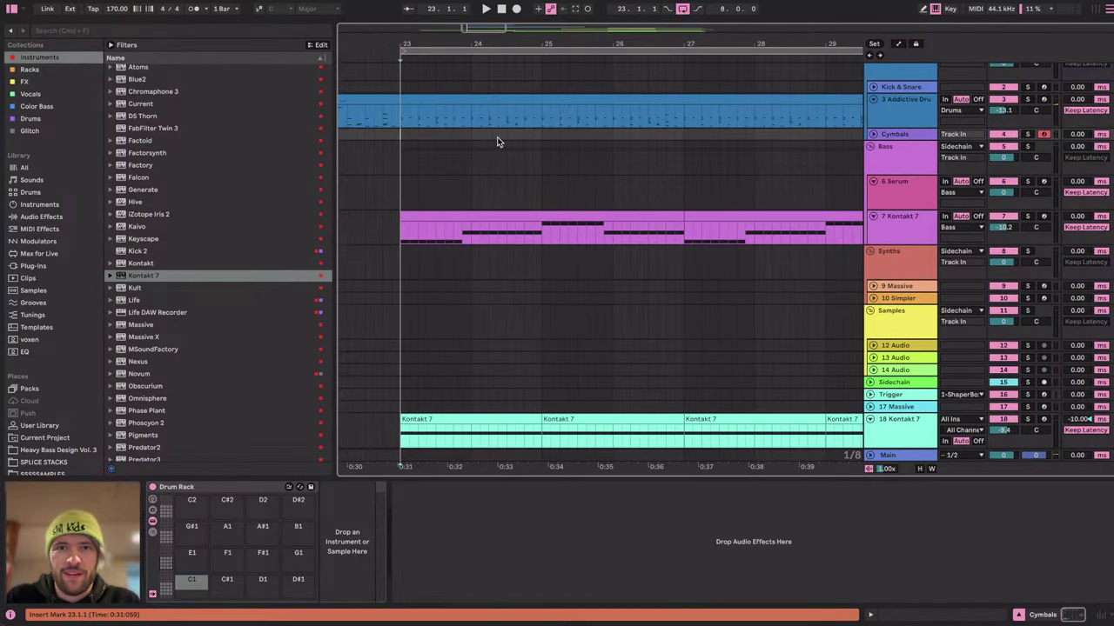
scroll(498, 138, right, 1)
scroll(498, 138, up, 1)
scroll(498, 138, down, 1)
drag(339, 172, 281, 166)
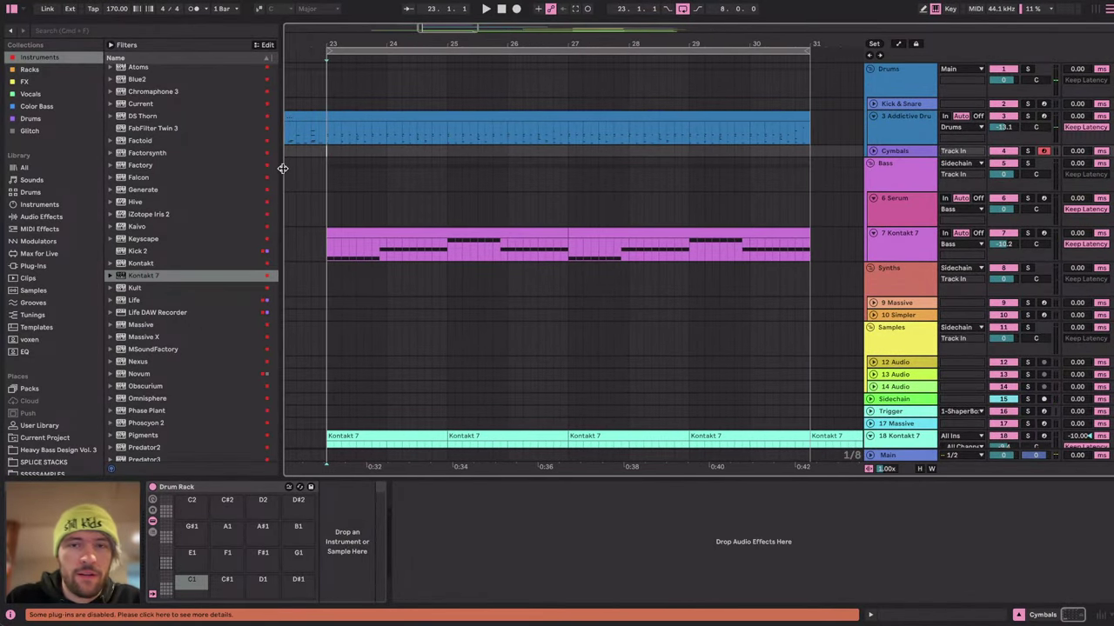
Solo the Addictive Drums 2 track during playback and raise its volume to -7.3 dB.
key(space)
click(1027, 116)
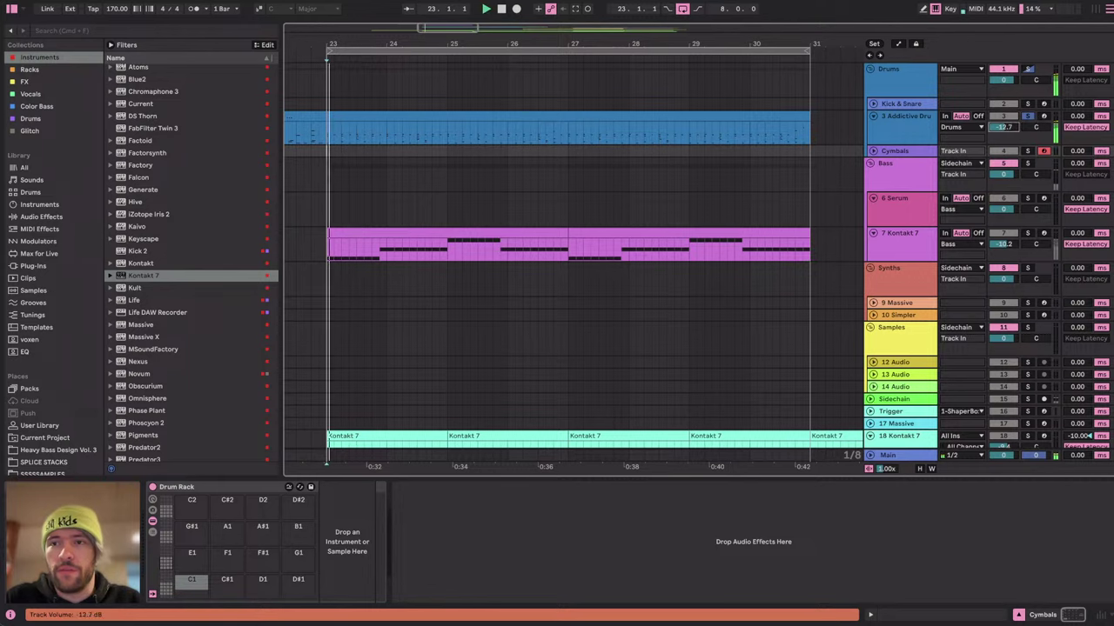
click(890, 126)
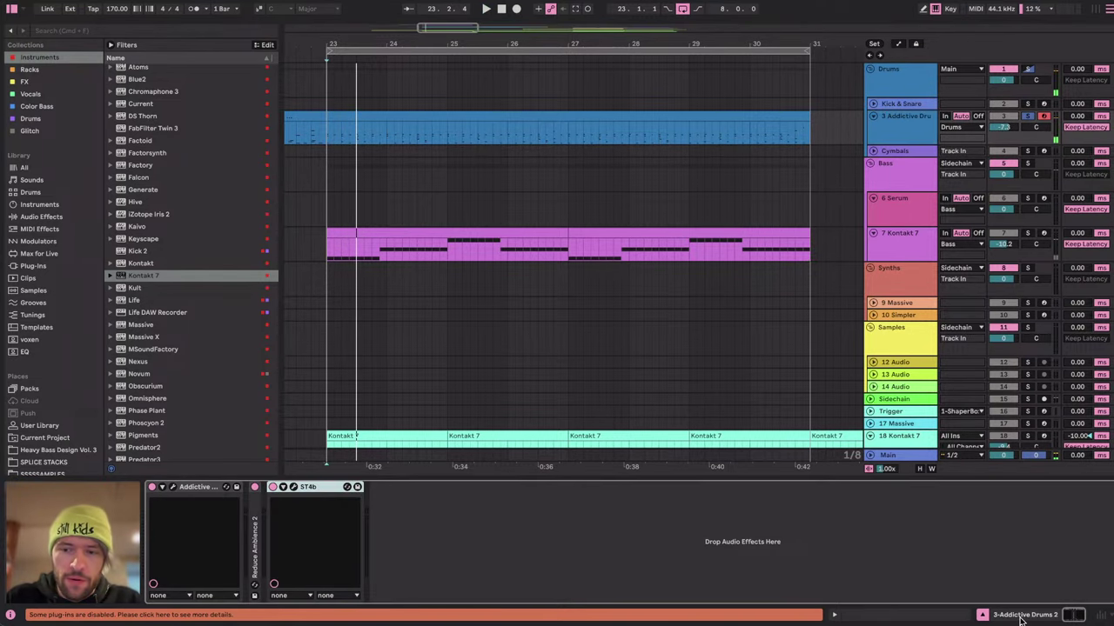
Open Addictive Drums 2 and change the master channel's distortion type to Heavy, adjusting its amount.
click(172, 488)
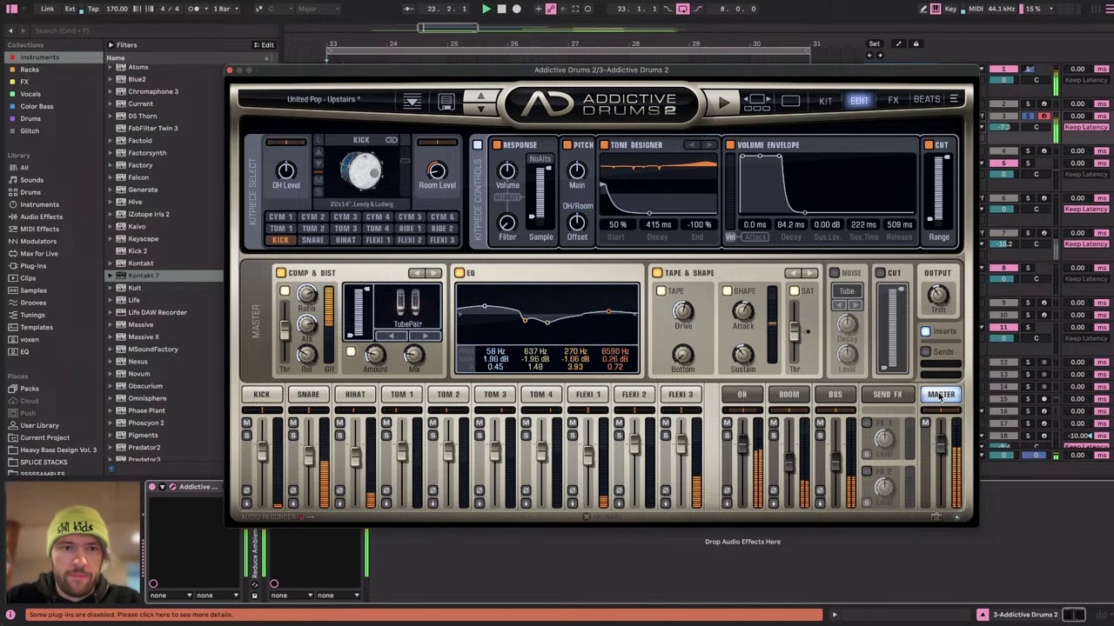
drag(760, 78, 737, 126)
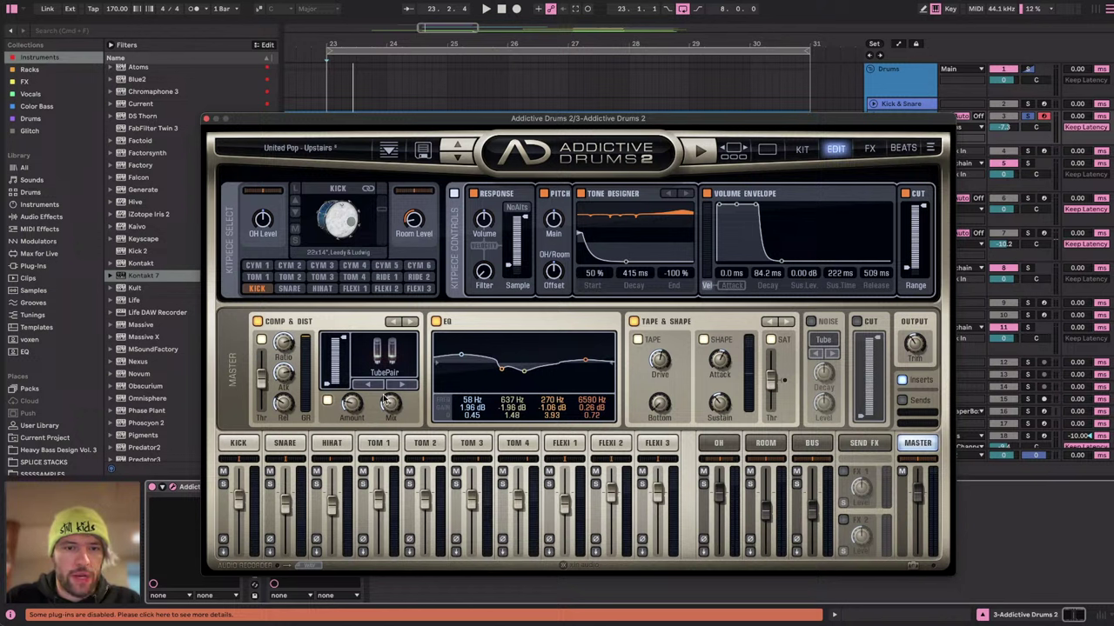
key(space)
drag(388, 402, 354, 331)
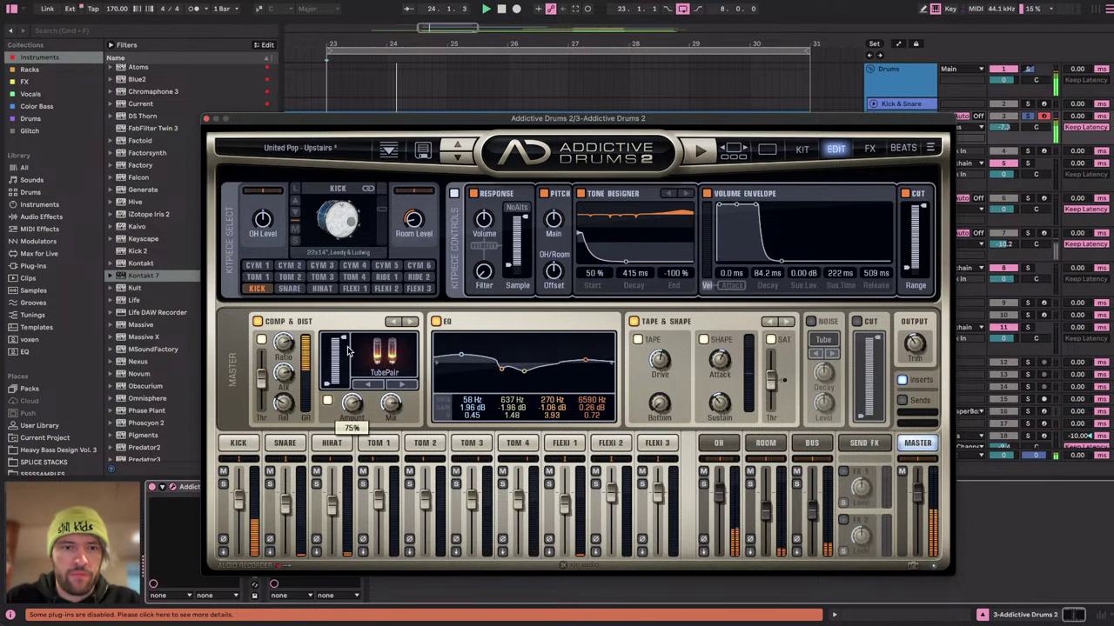
key(space)
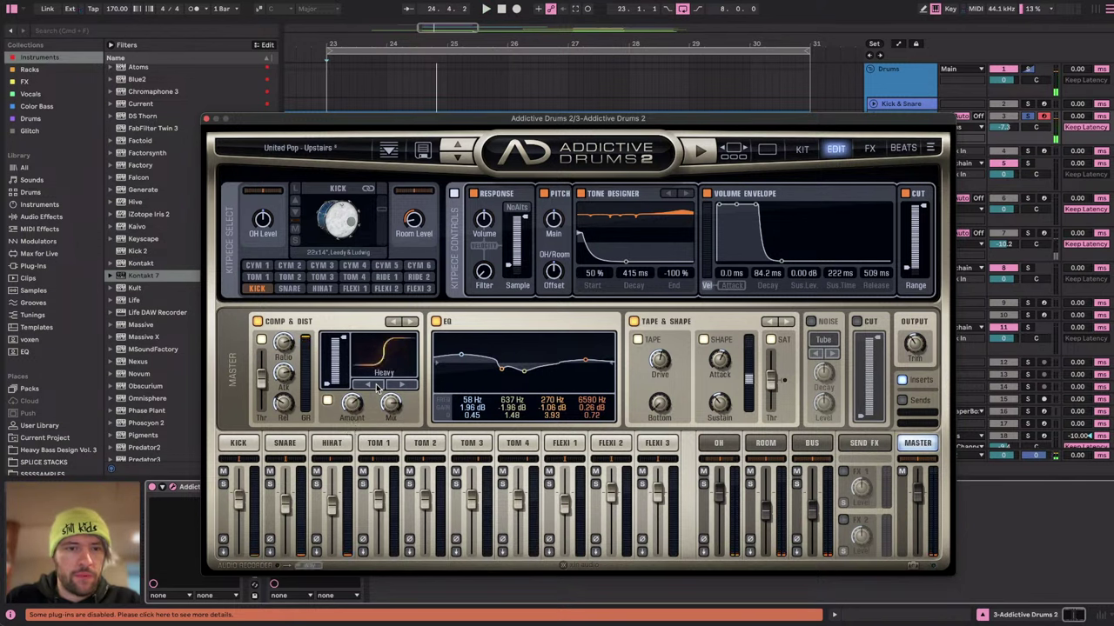
Reduce the master distortion's mix and flatten the high EQ band to 0.00 dB at 6273 Hz, with the drum track unsoloed.
drag(390, 404, 392, 461)
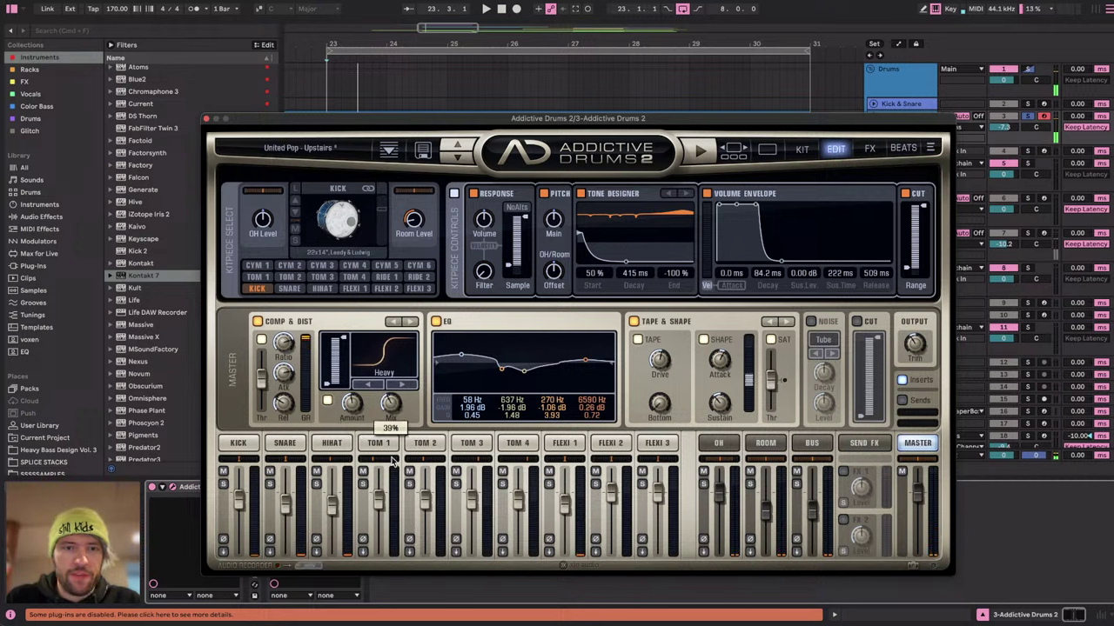
drag(391, 403, 395, 420)
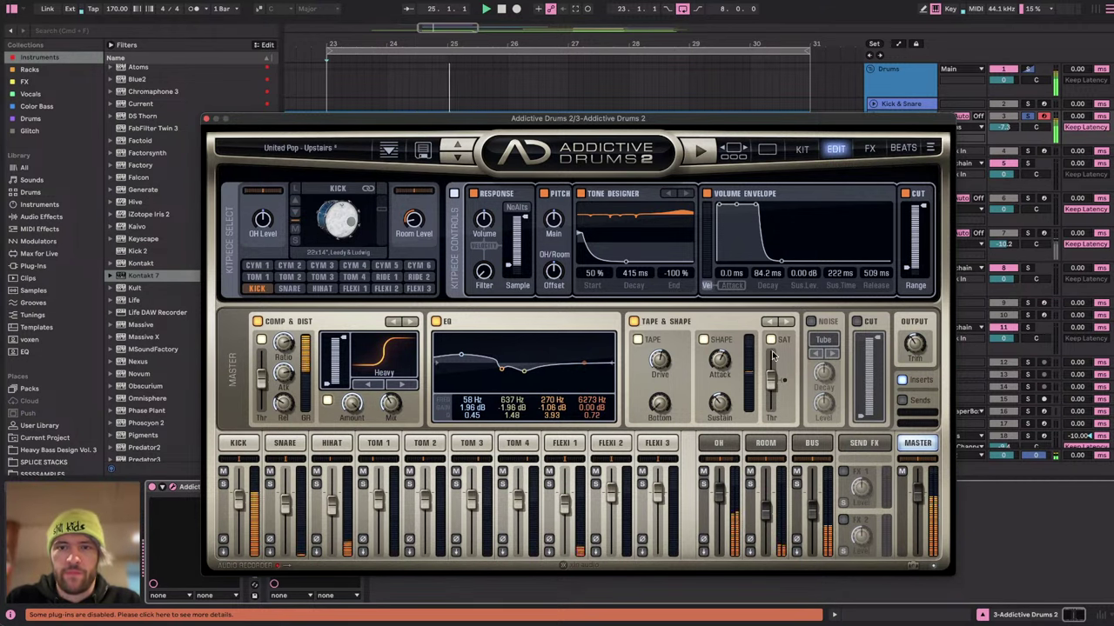
click(1028, 117)
key(space)
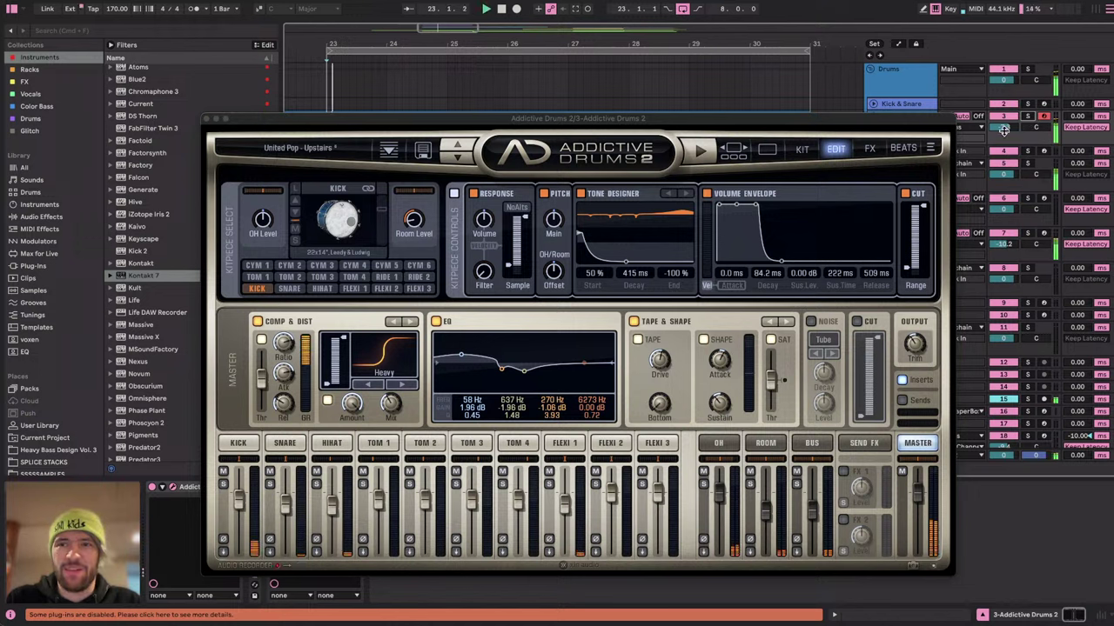
Set the upper frequency limit of the master distortion to 575 Hz.
click(337, 344)
drag(343, 352, 341, 355)
key(space)
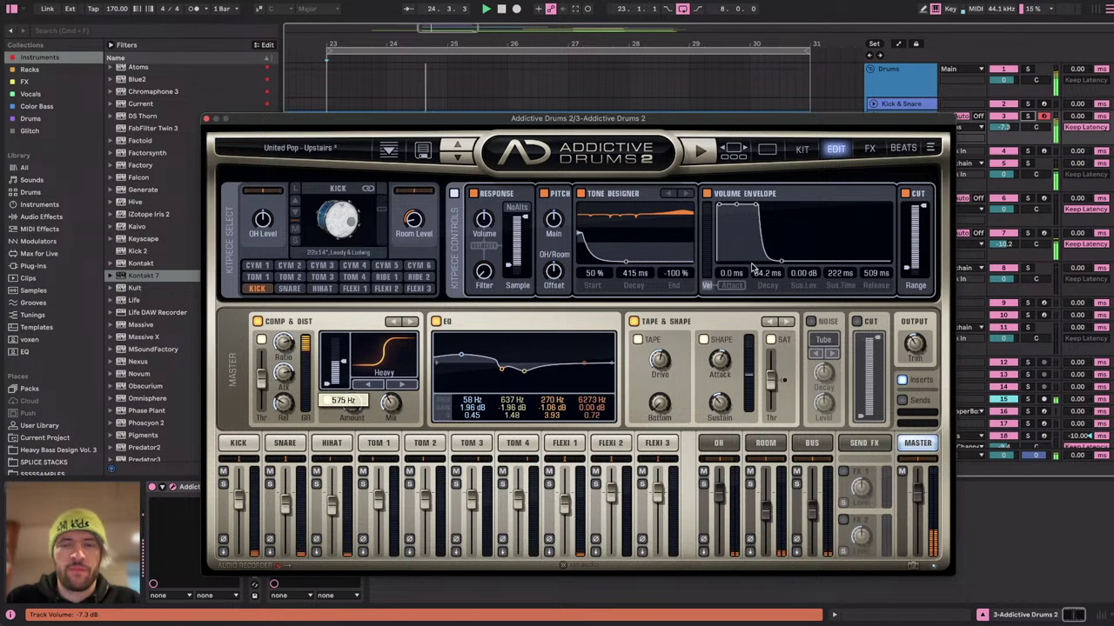
Solo the drum track, lower the master distortion's upper frequency limit further and raise the Bus channel's level to 0.00 dB.
click(1027, 117)
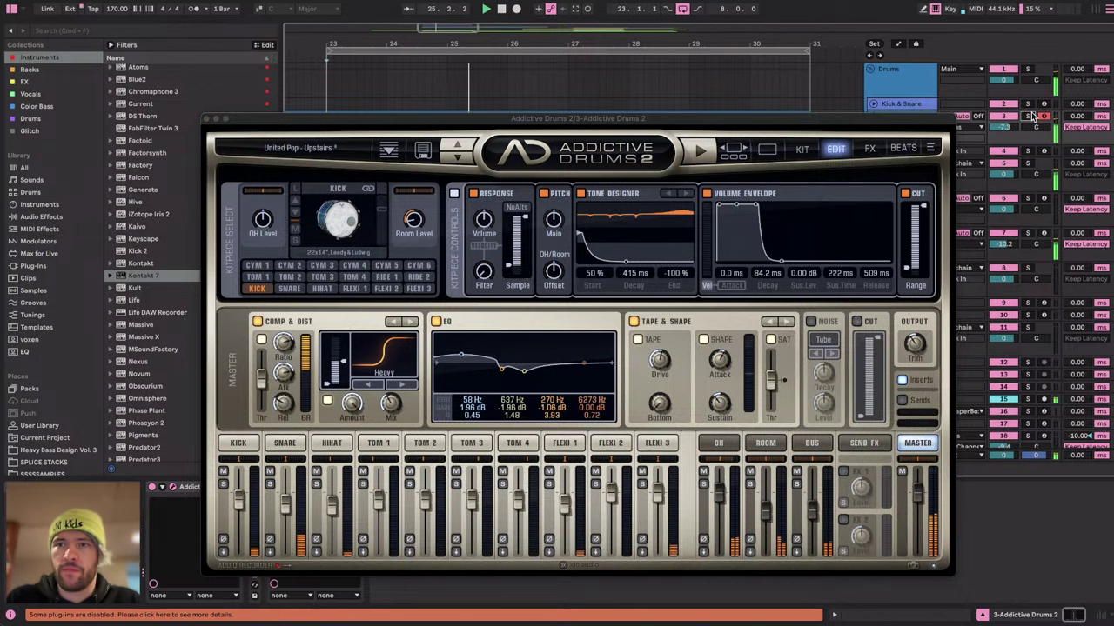
click(387, 398)
scroll(342, 364, down, 1)
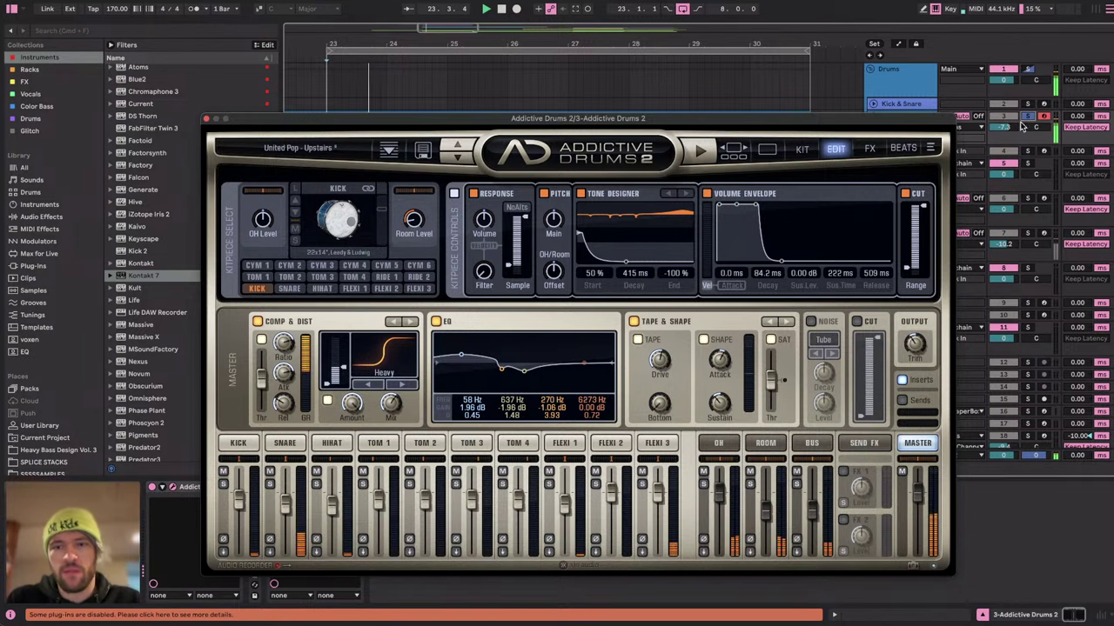
drag(809, 520, 809, 474)
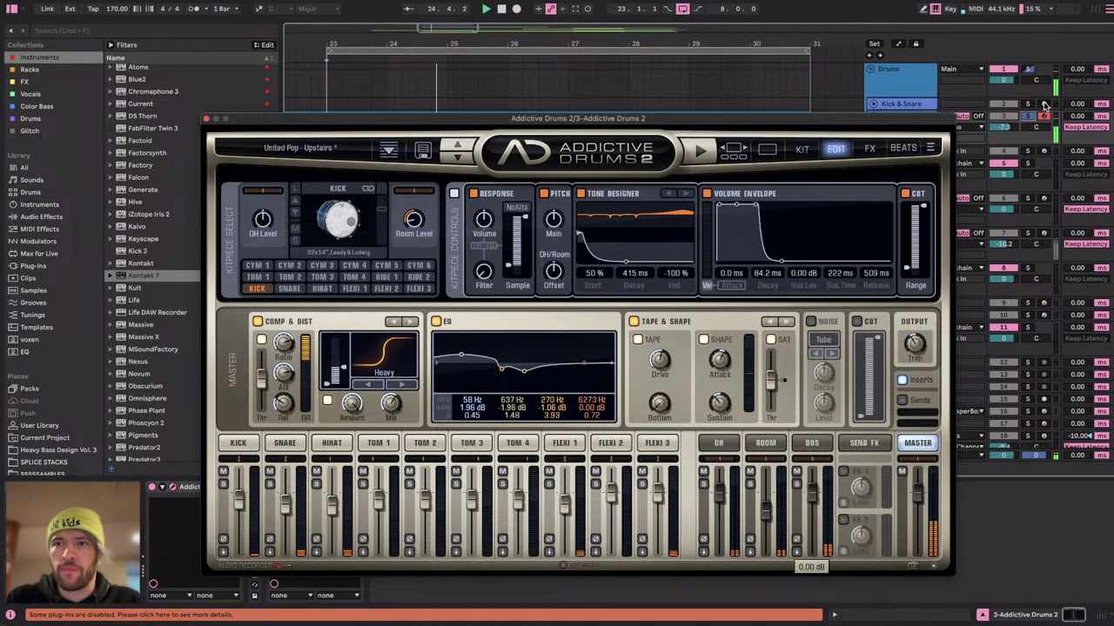
Lower the Bus channel's level in the drum mixer and close the Addictive Drums 2 window.
drag(809, 493, 802, 522)
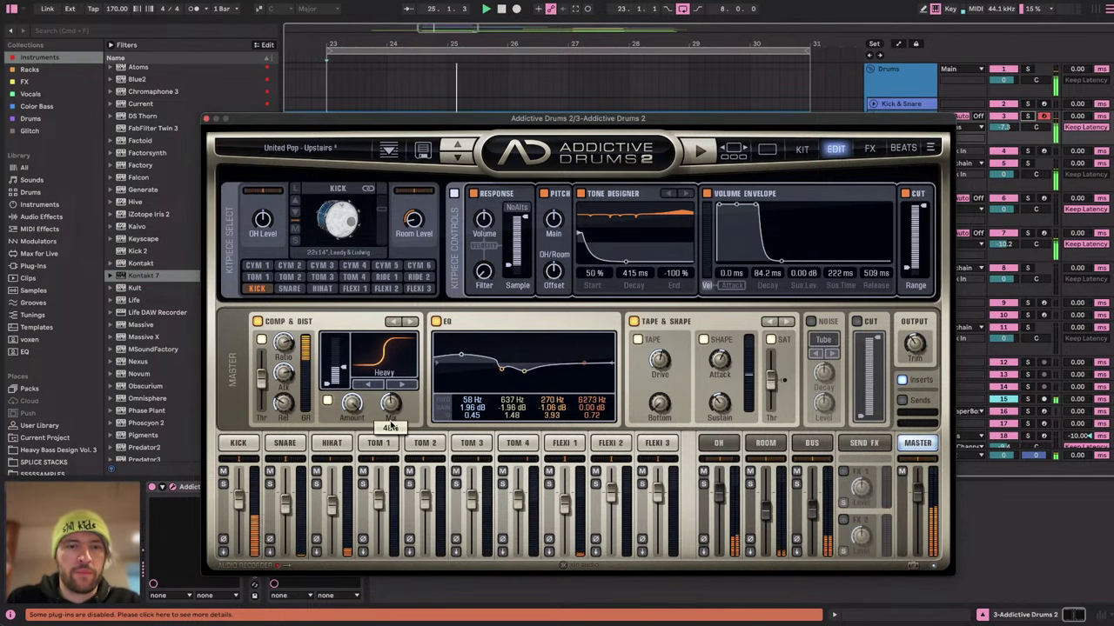
click(207, 118)
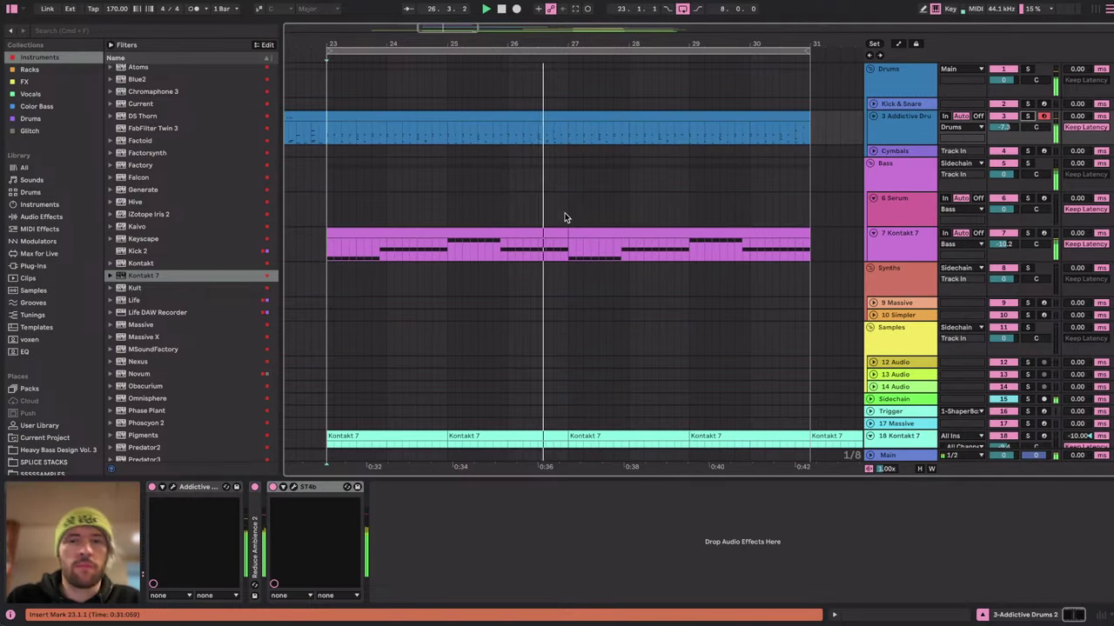
Add EQ Eight to the Bass group's Kontakt 7 track and cut 7.81 dB at 316 Hz with a Q of 1.24.
scroll(574, 226, down, 3)
click(852, 197)
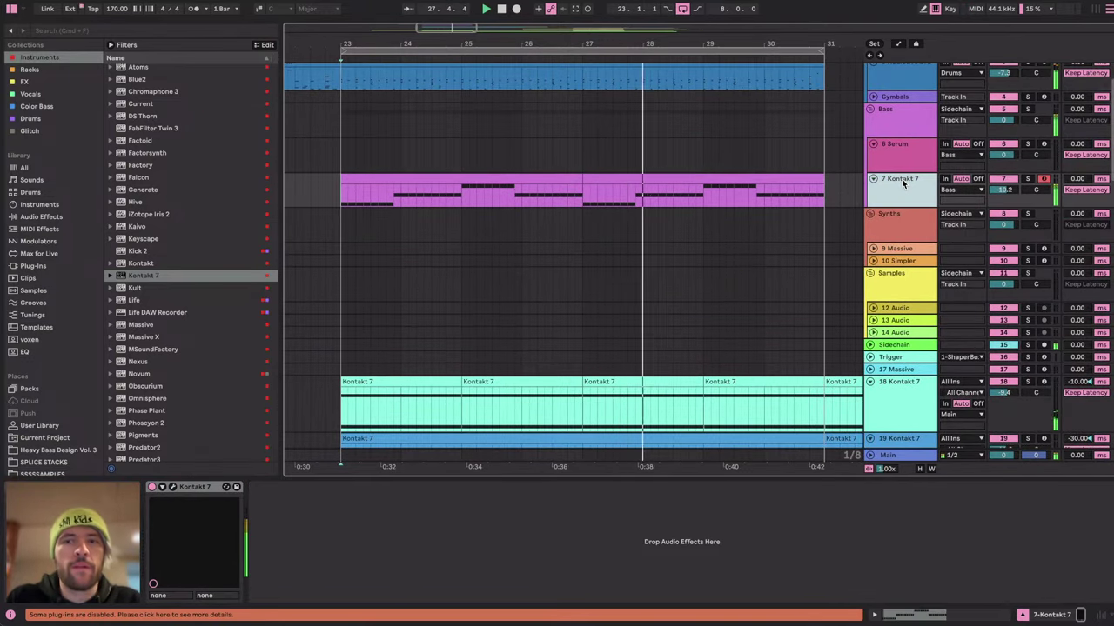
click(53, 216)
drag(166, 221, 390, 545)
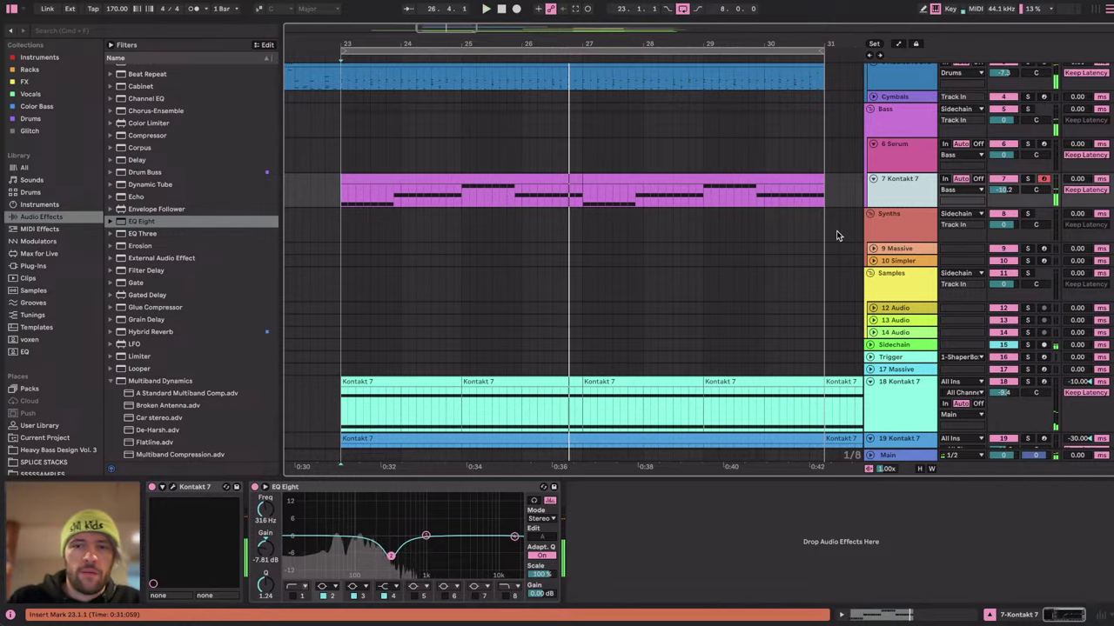
Switch to YouTube Studio to read the livestream chat and return to Ableton Live.
key(super+Tab)
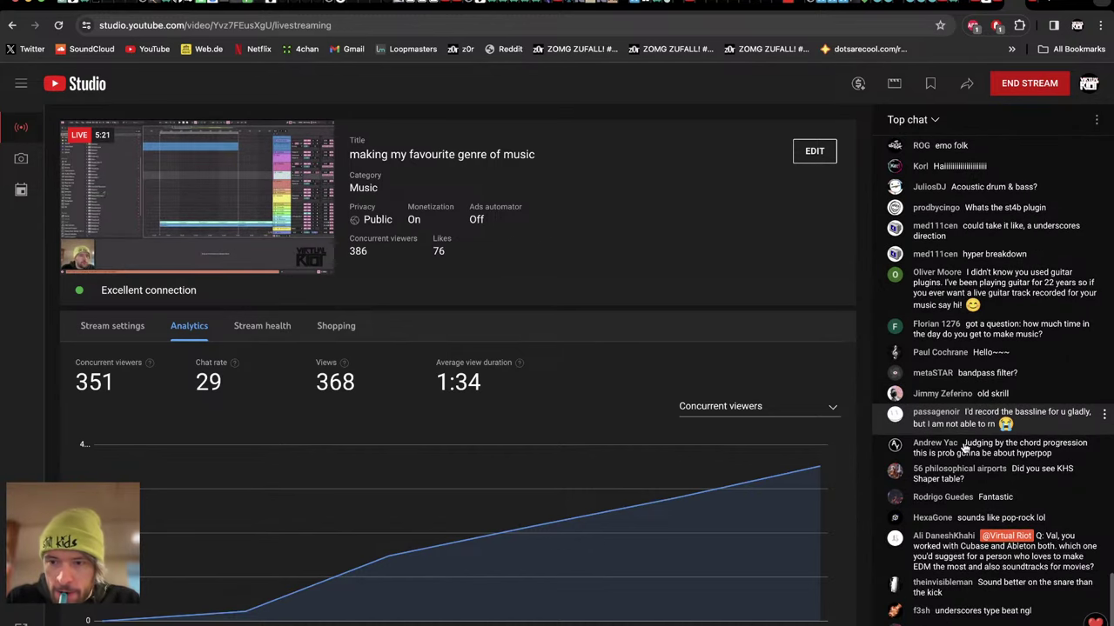
key(super+Tab)
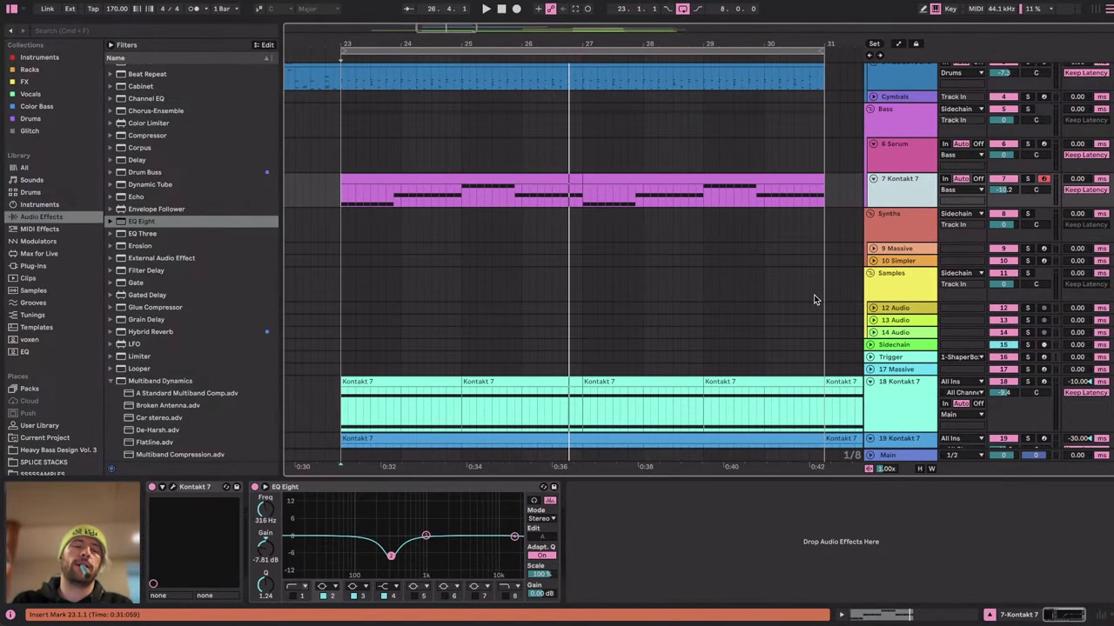
scroll(813, 300, up, 2)
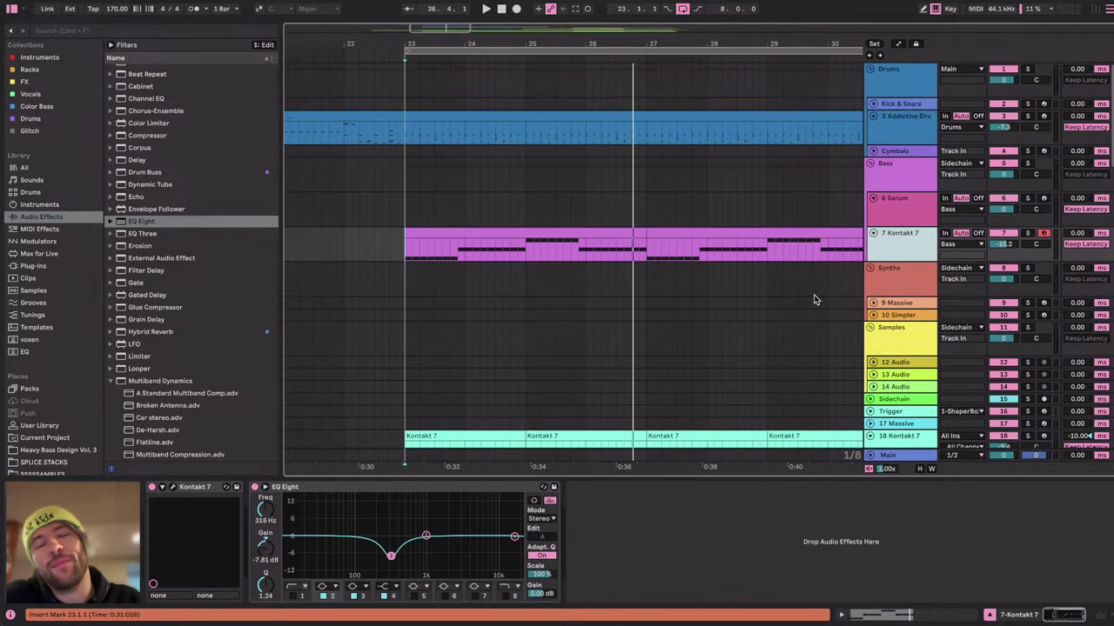
key(super+Tab)
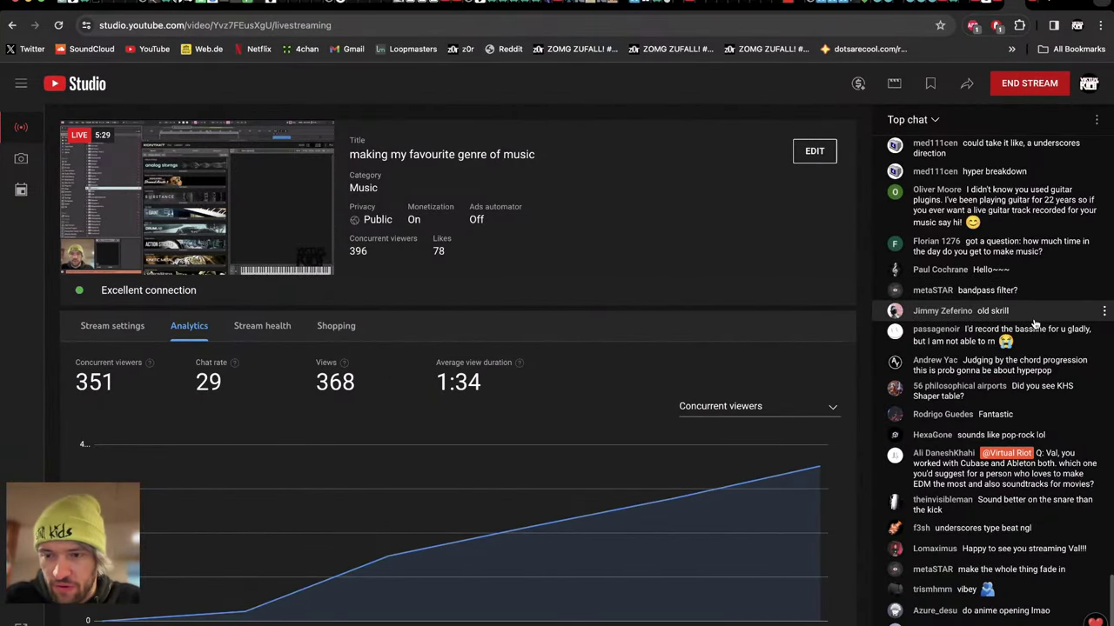
key(super+Tab)
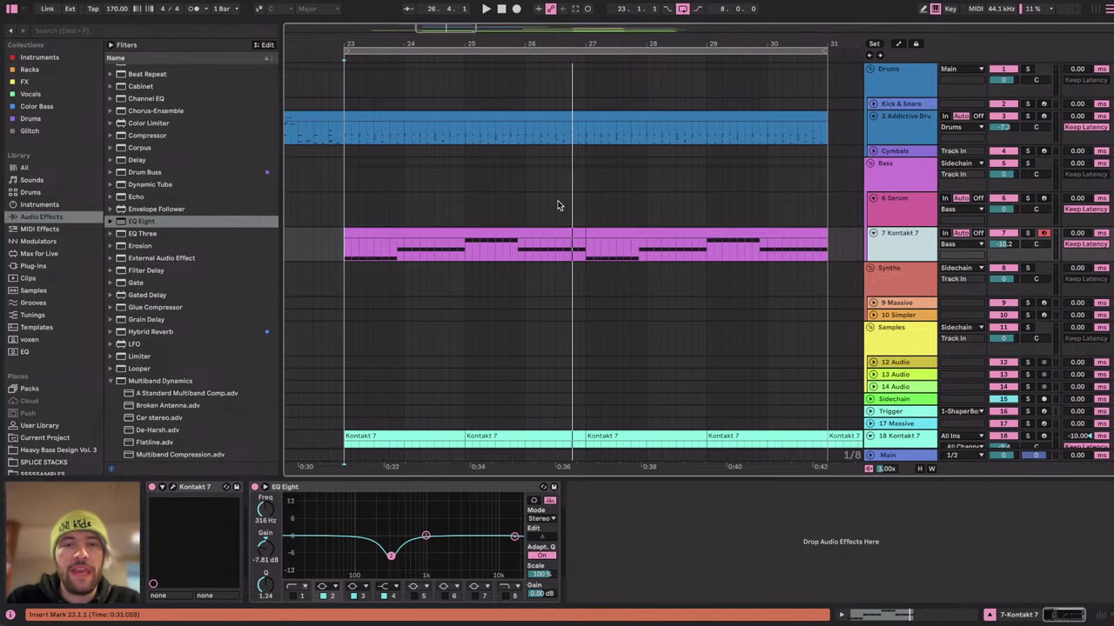
Check the devices on the Massive and Simpler tracks and select the Serum track in the Bass group.
key(minus)
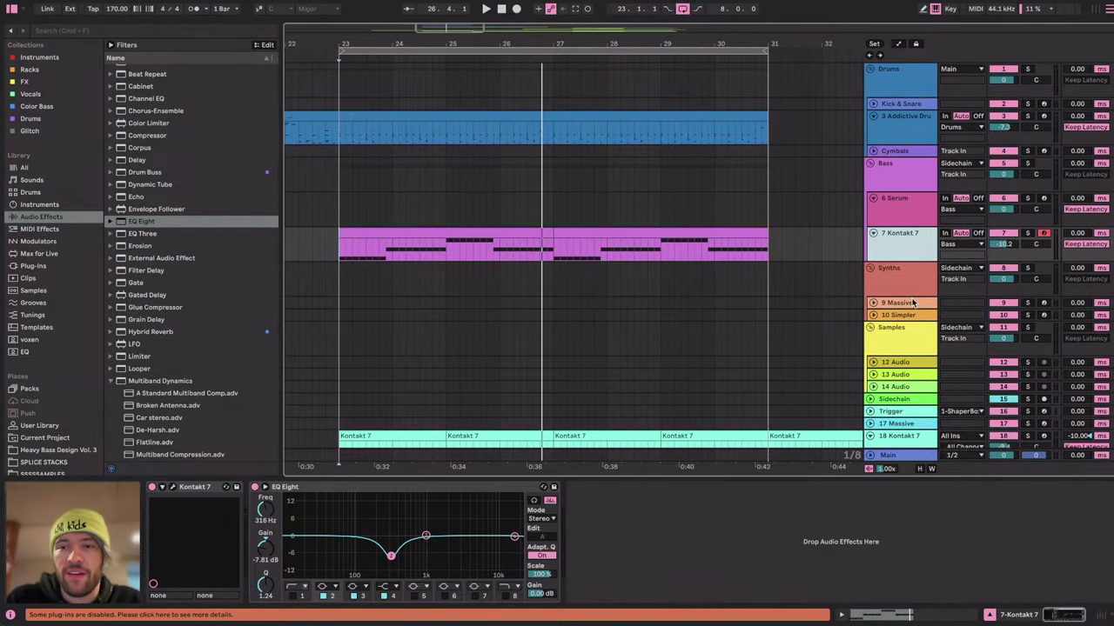
click(913, 302)
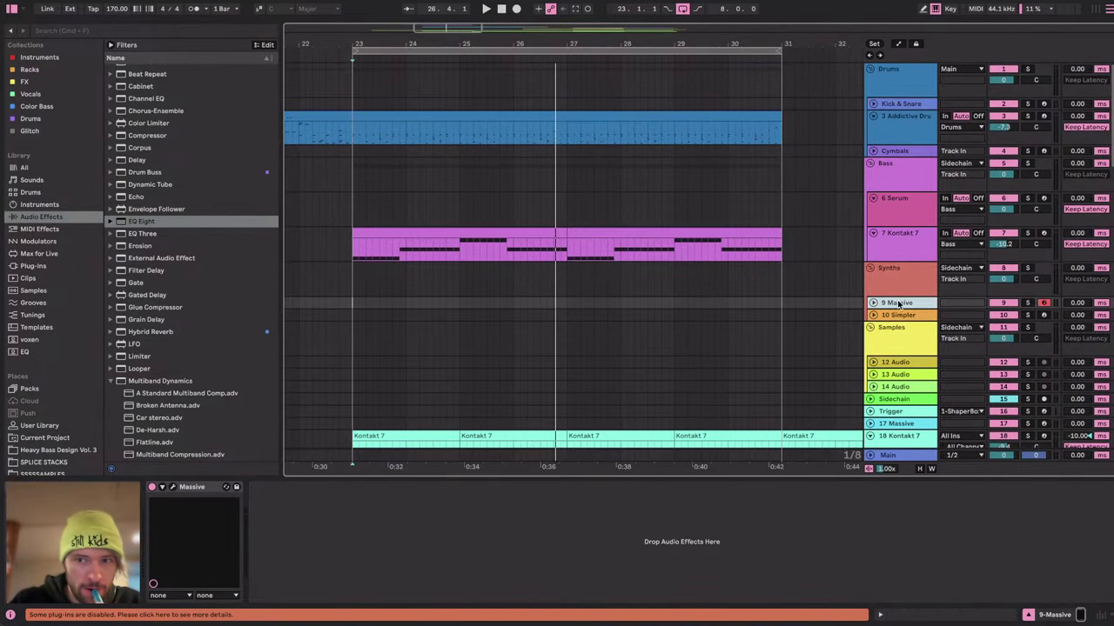
click(922, 317)
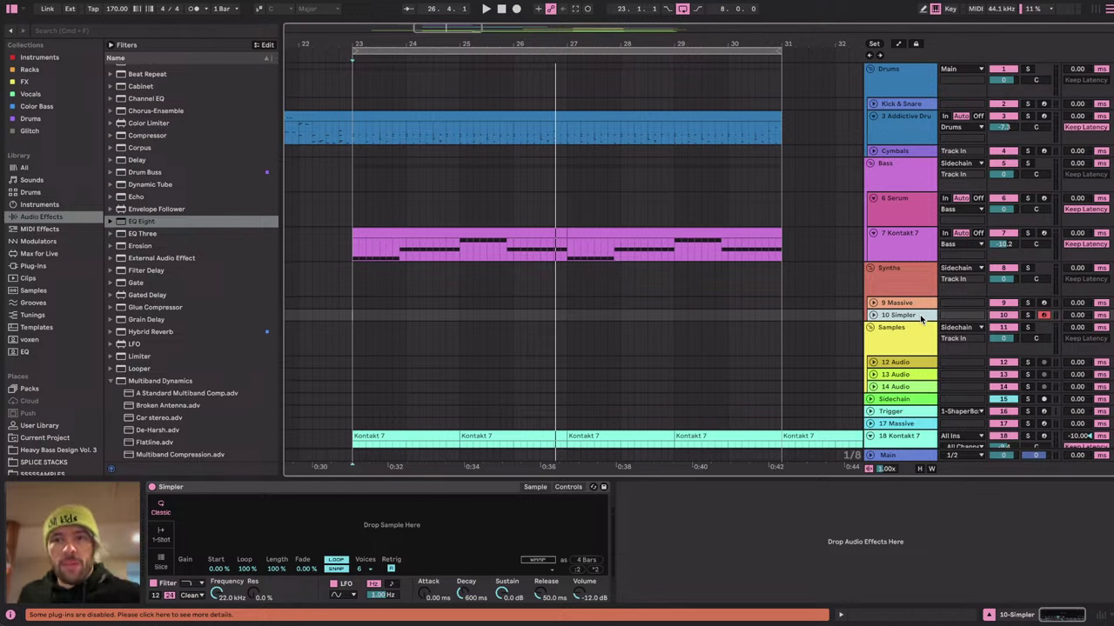
click(887, 208)
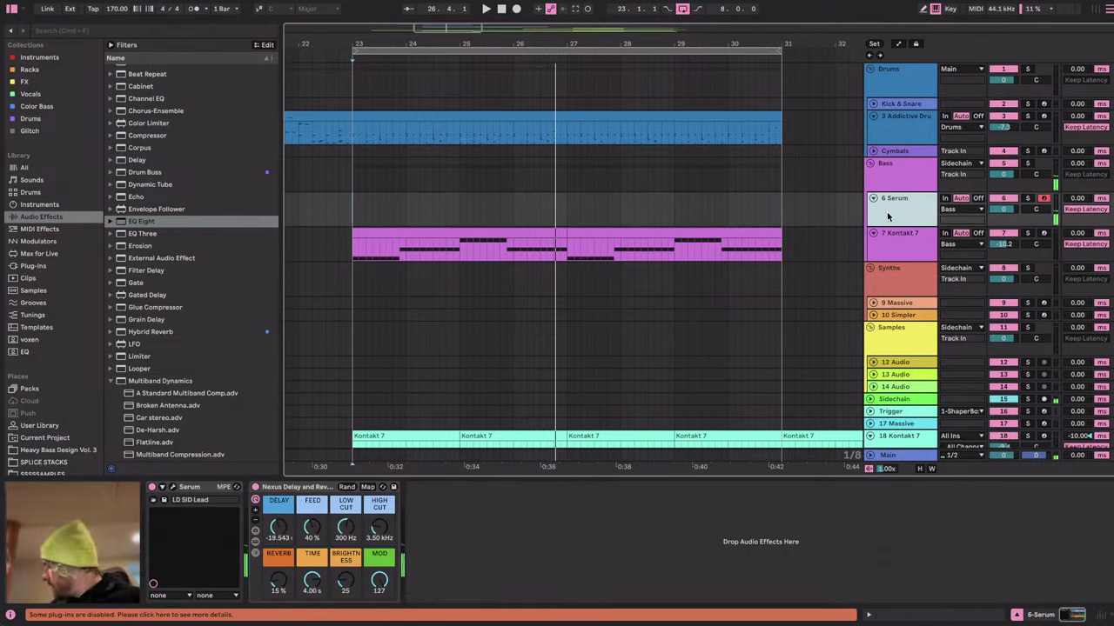
Collapse the Samples and Synths groups and play the loop with the detail view hidden.
click(870, 327)
click(870, 267)
key(space)
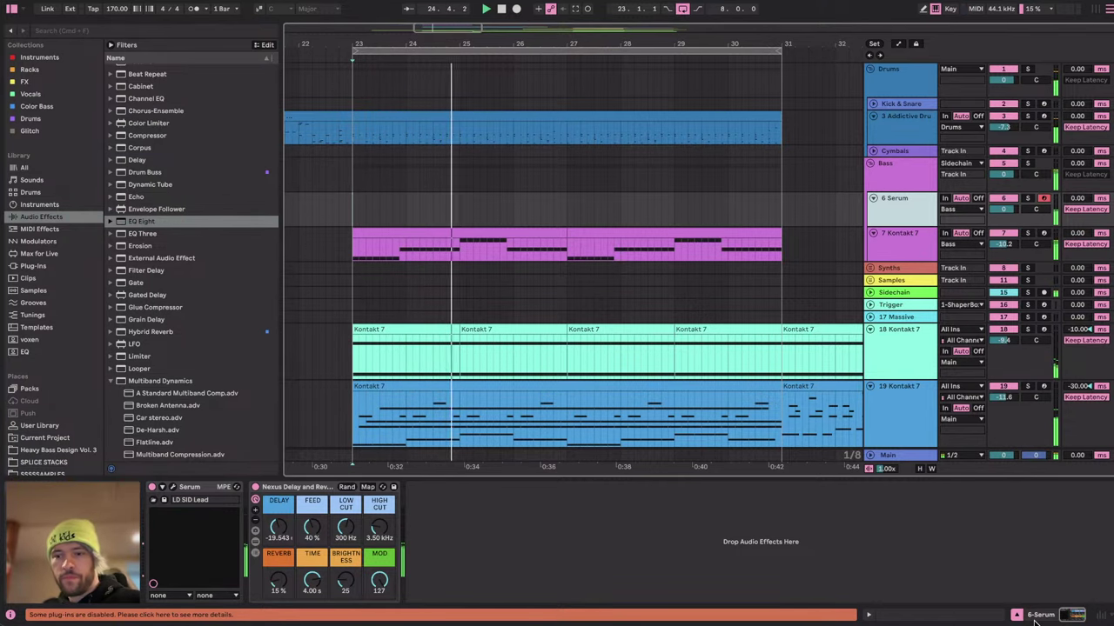
click(939, 613)
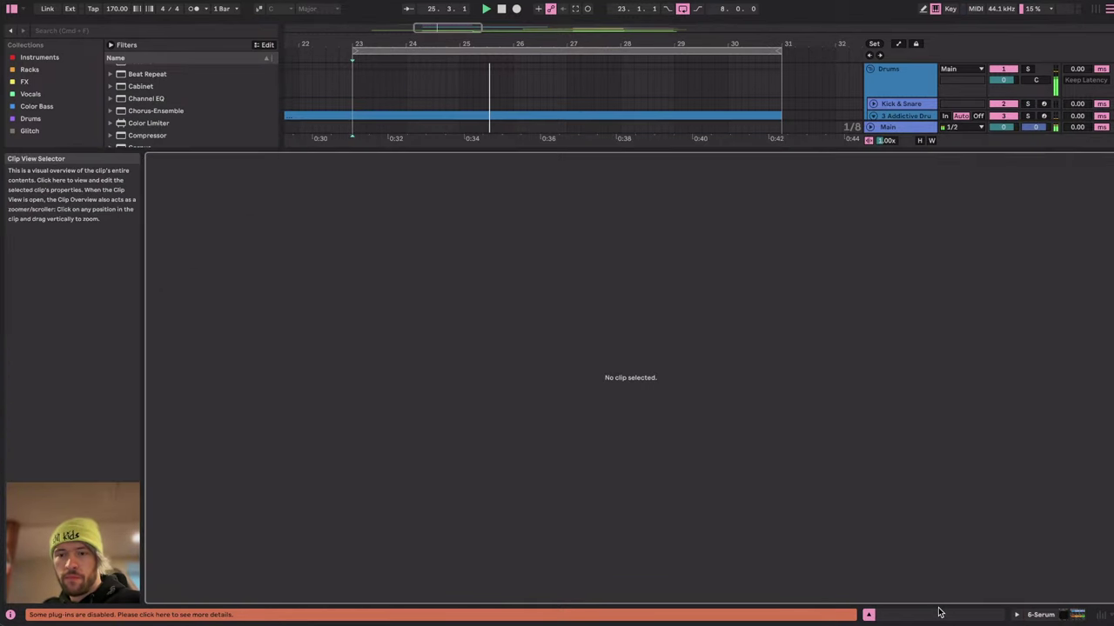
click(868, 615)
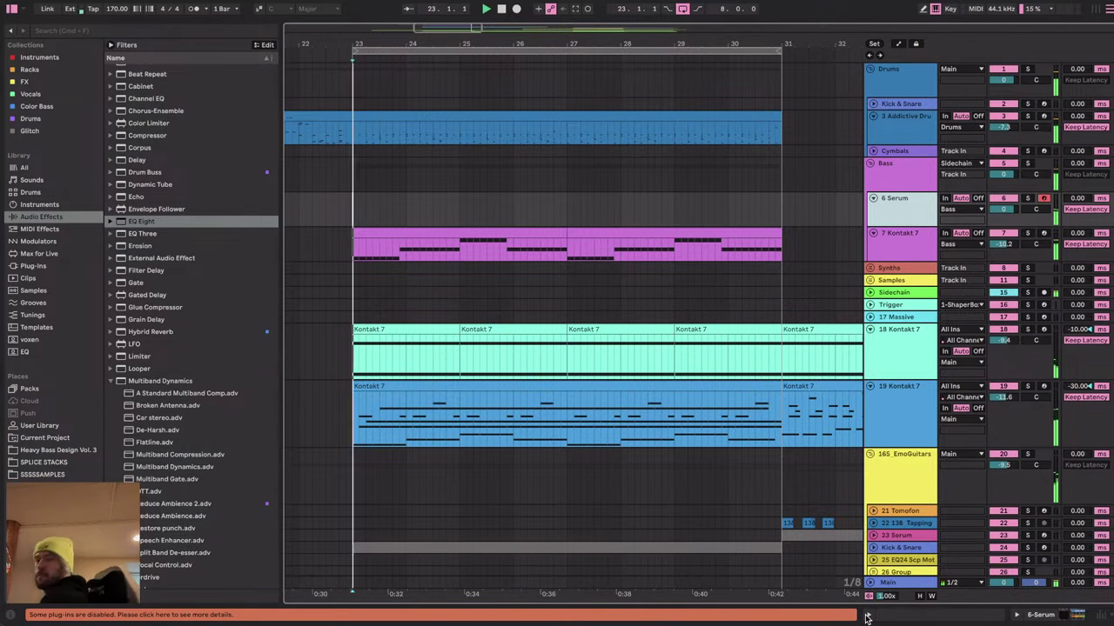
Stop playback and check the new livestream chat messages in YouTube Studio.
key(space)
key(ctrl+Right)
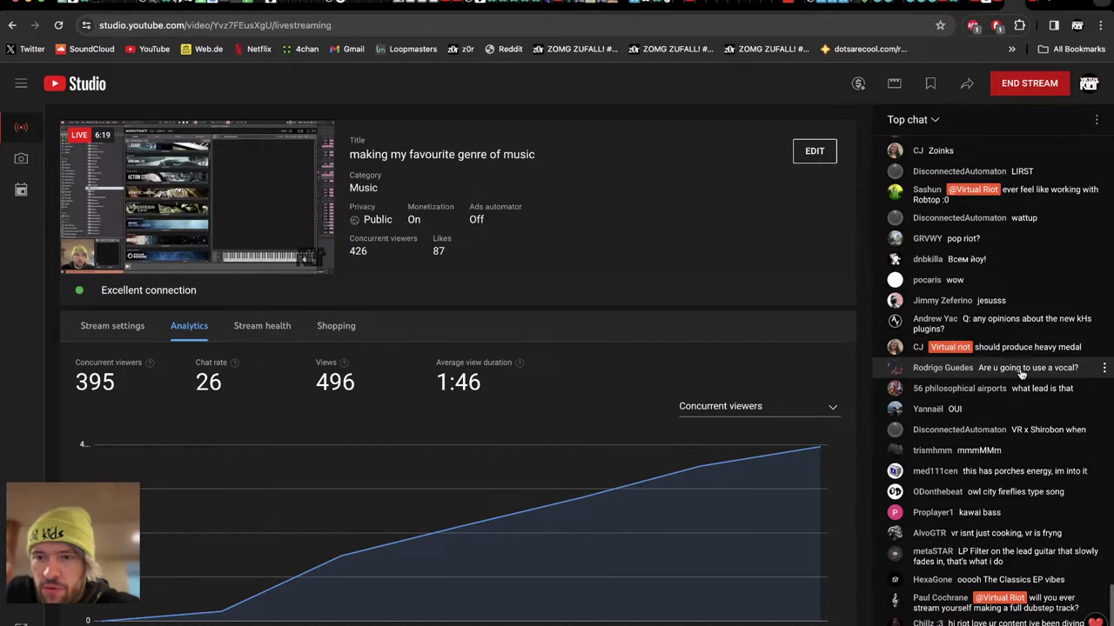
key(ctrl+Left)
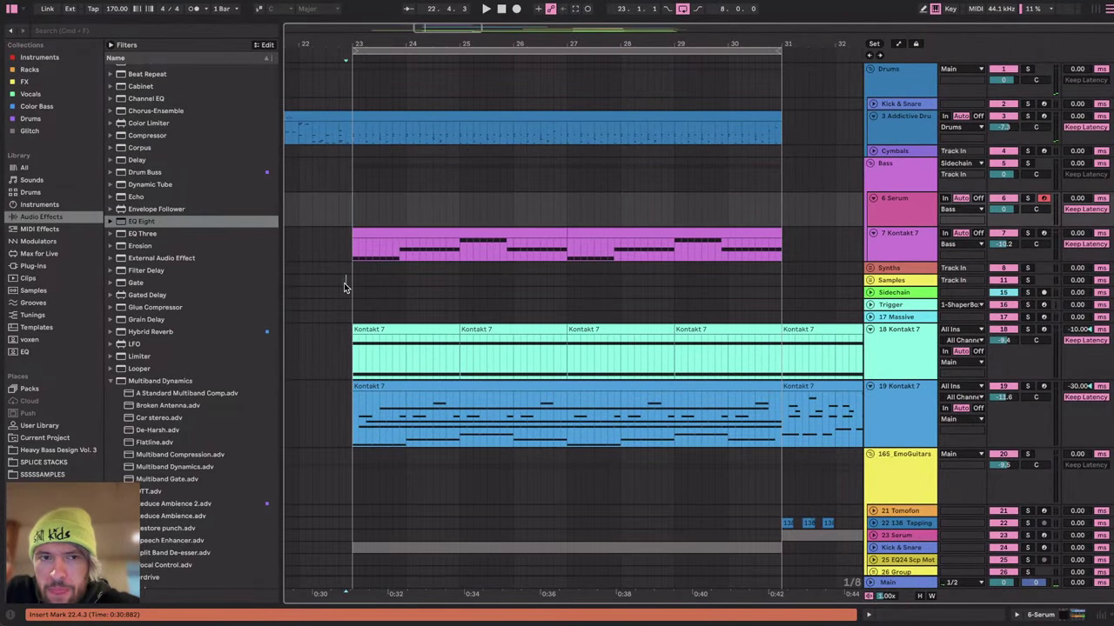
Set the insert marker to 23.1.1 and select the Bass group's Serum track.
click(360, 282)
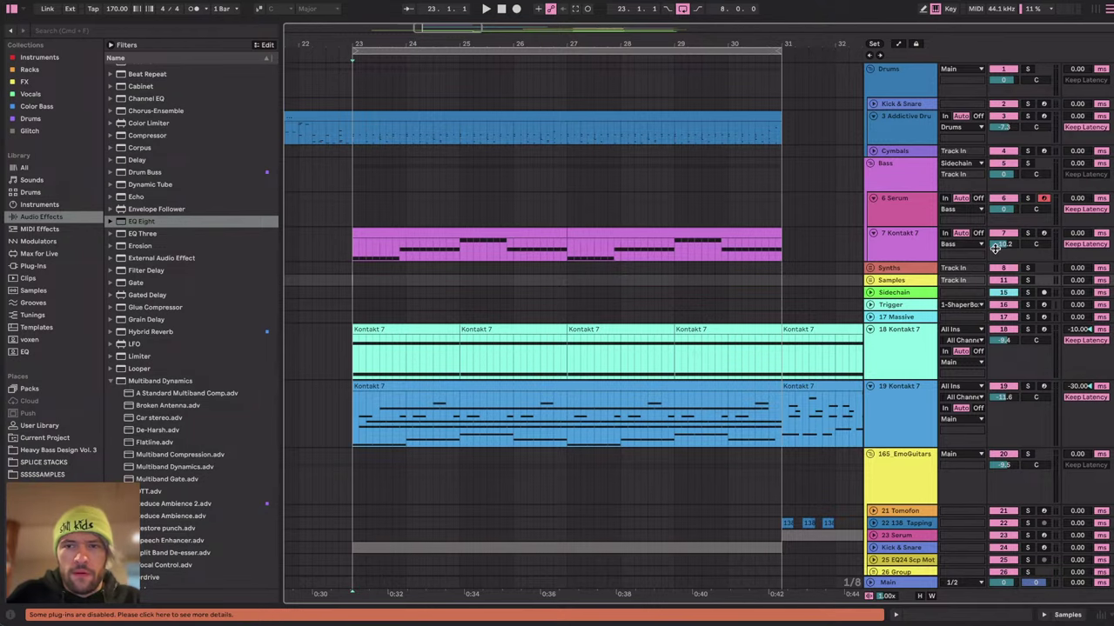
scroll(659, 294, down, 2)
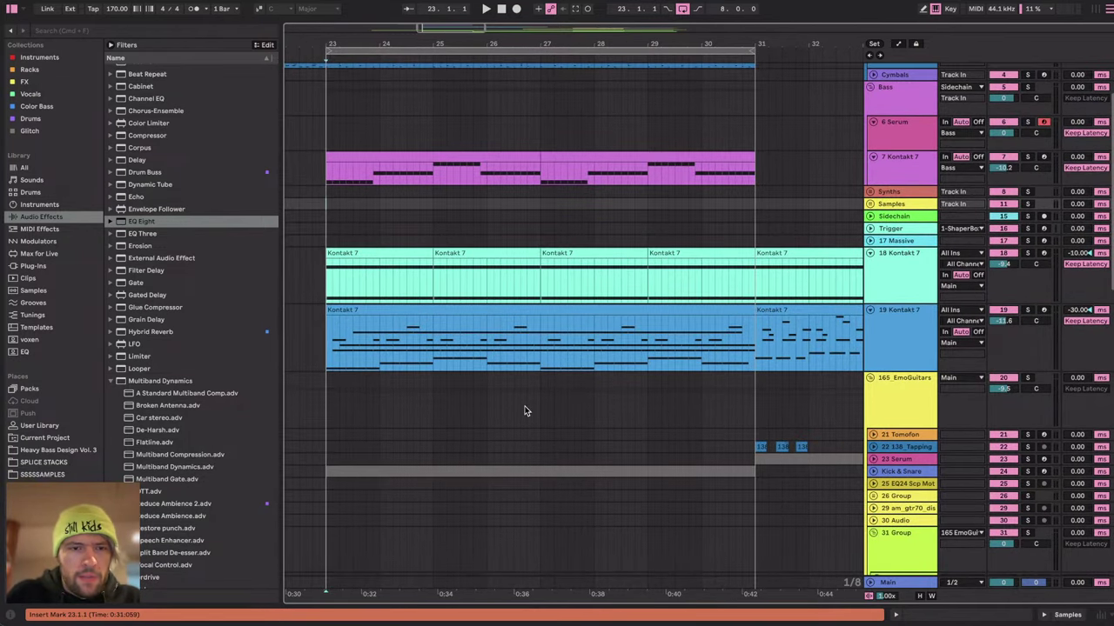
scroll(525, 407, down, 2)
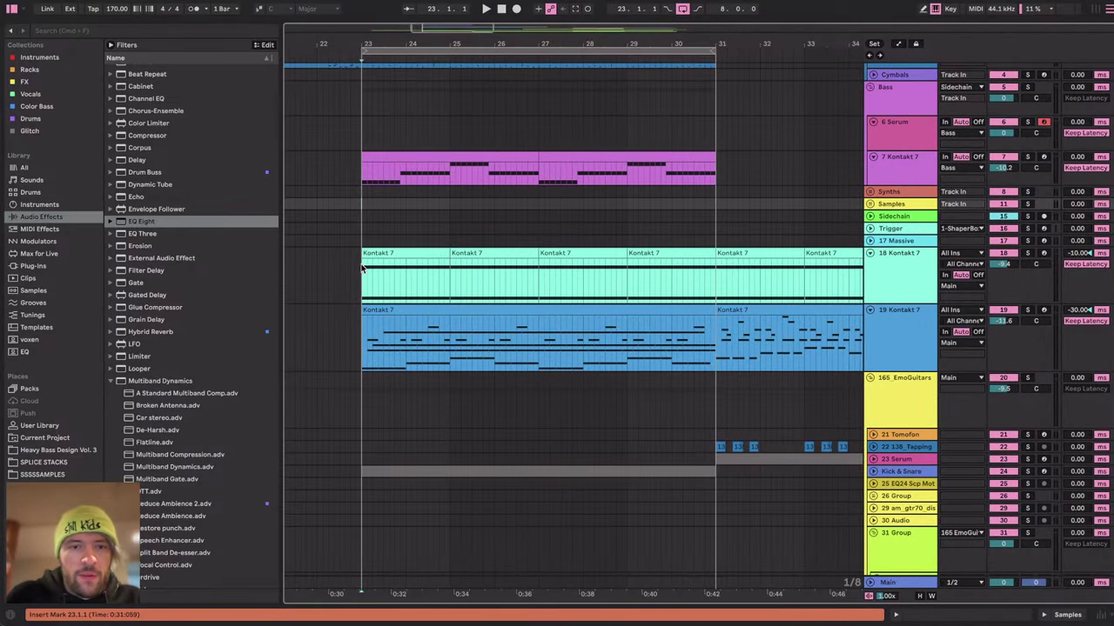
click(364, 281)
scroll(404, 264, up, 3)
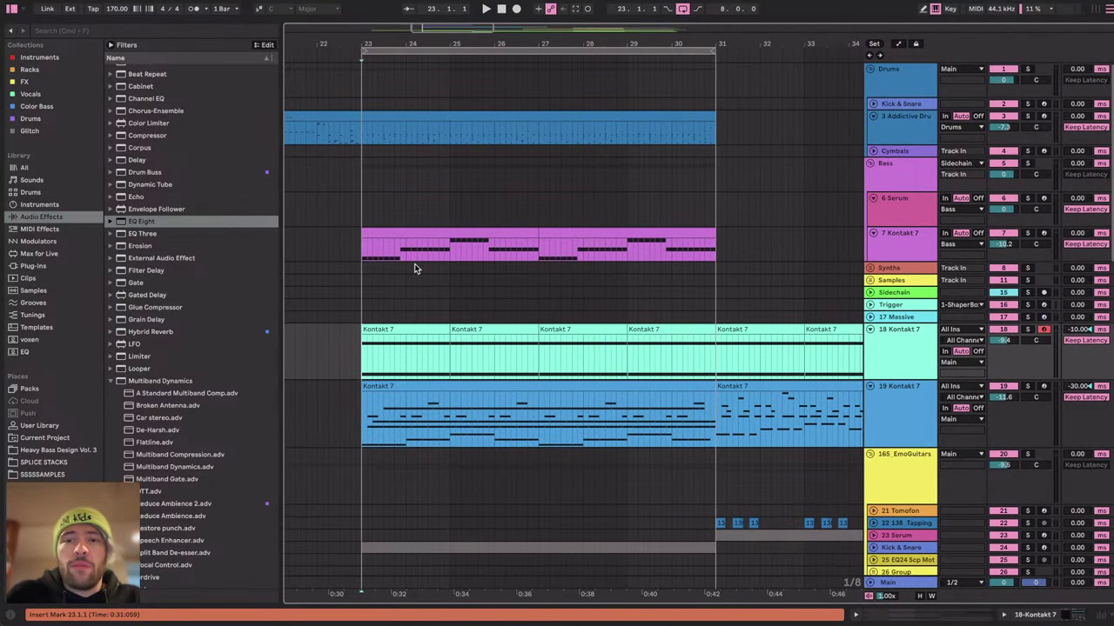
click(925, 209)
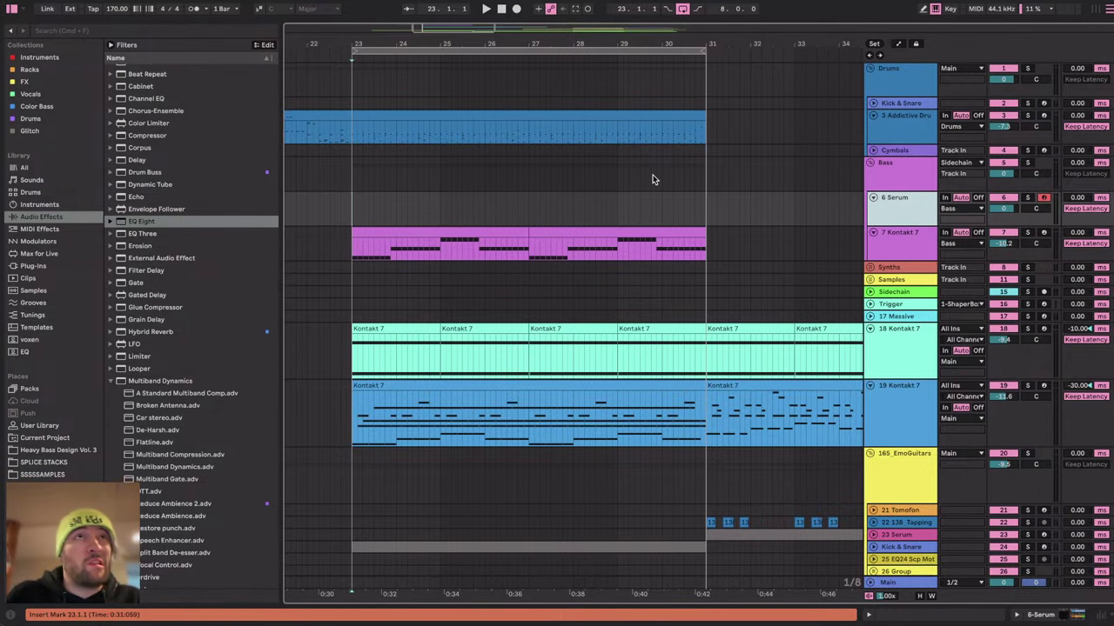
Unfold the Cymbals and Kick & Snare tracks in the Drums group.
scroll(626, 181, down, 1)
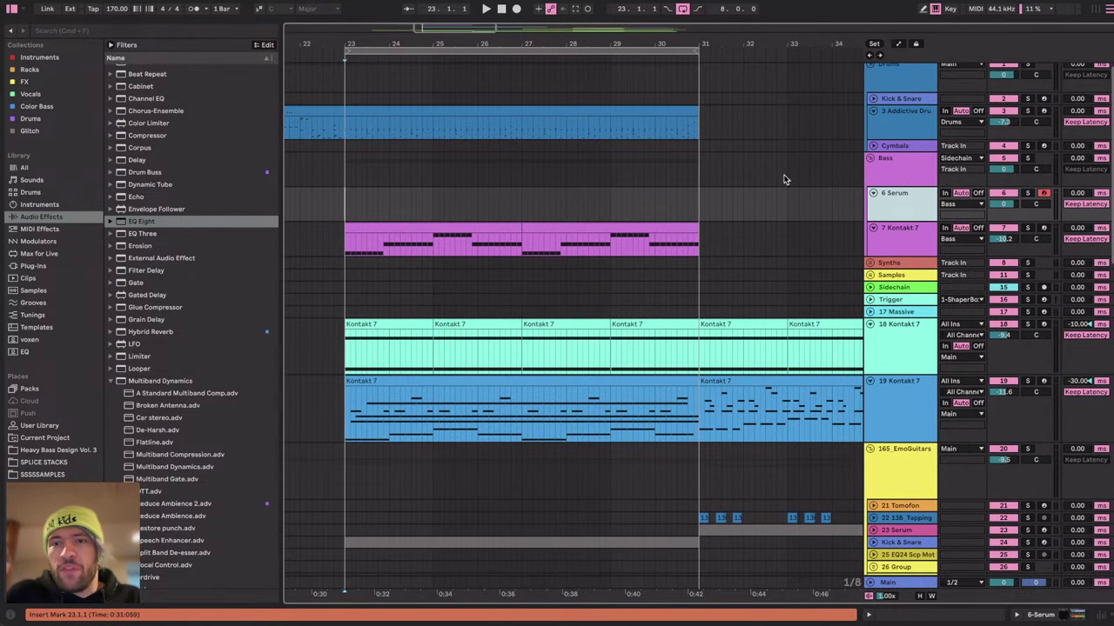
click(873, 147)
click(872, 103)
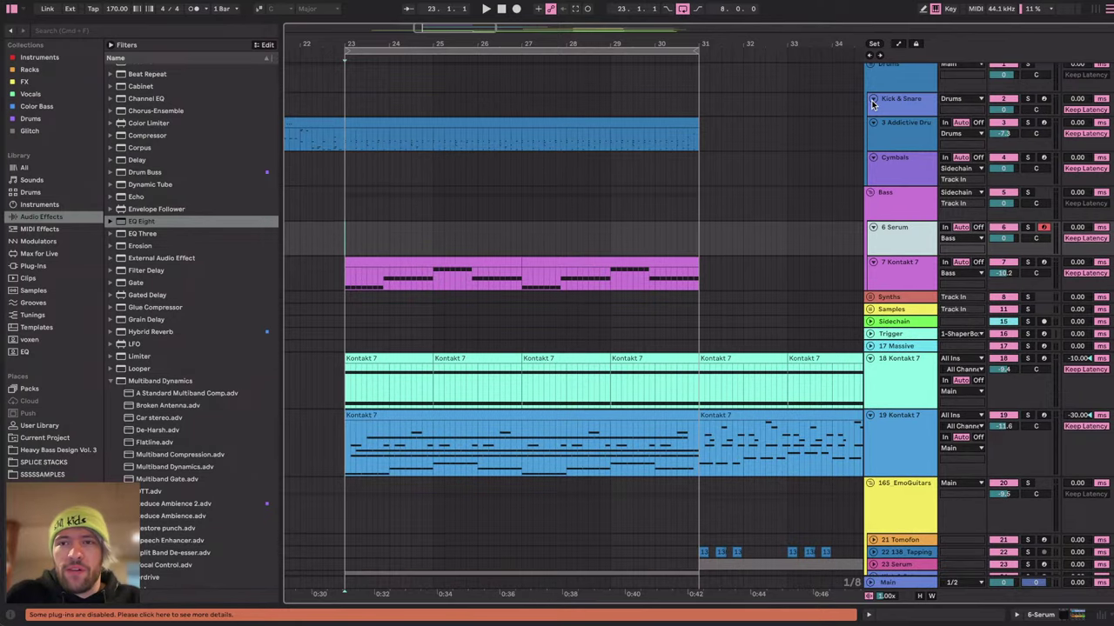
Look over the recorded guitar tracks at the end of the arrangement and play the song from bar 23.
scroll(661, 133, down, 2)
scroll(660, 133, down, 5)
scroll(661, 139, up, 3)
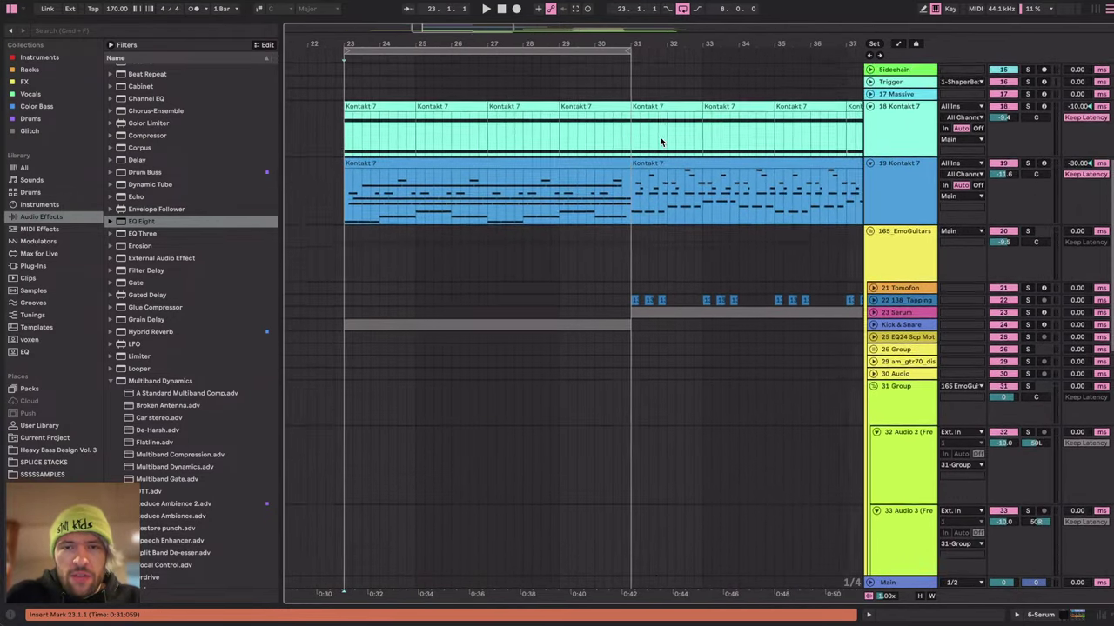
click(610, 249)
scroll(610, 248, down, 6)
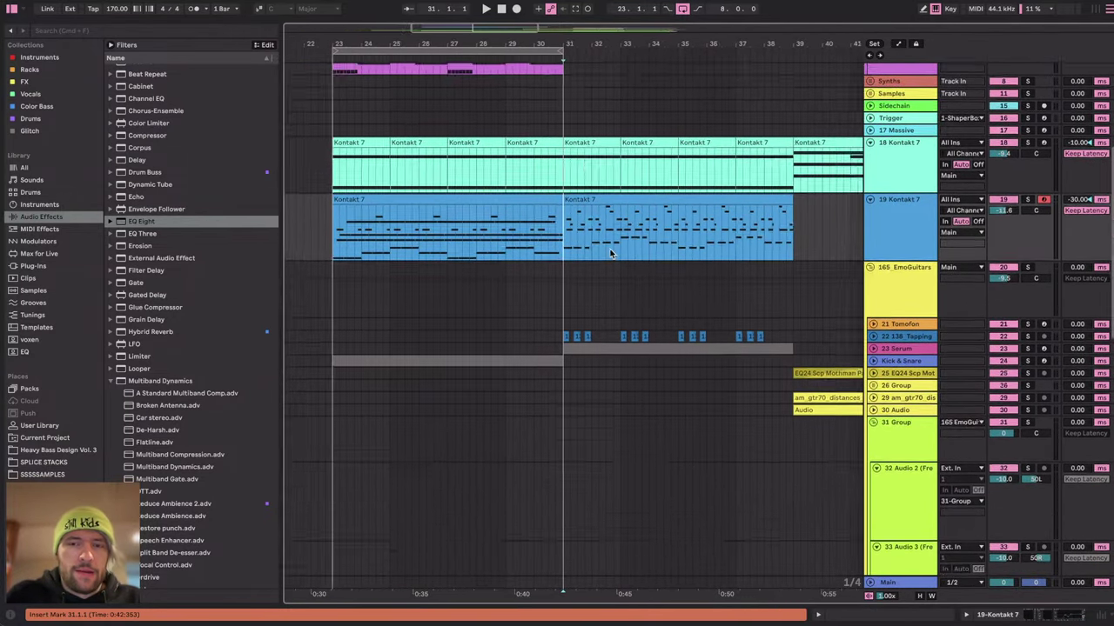
scroll(610, 253, down, 6)
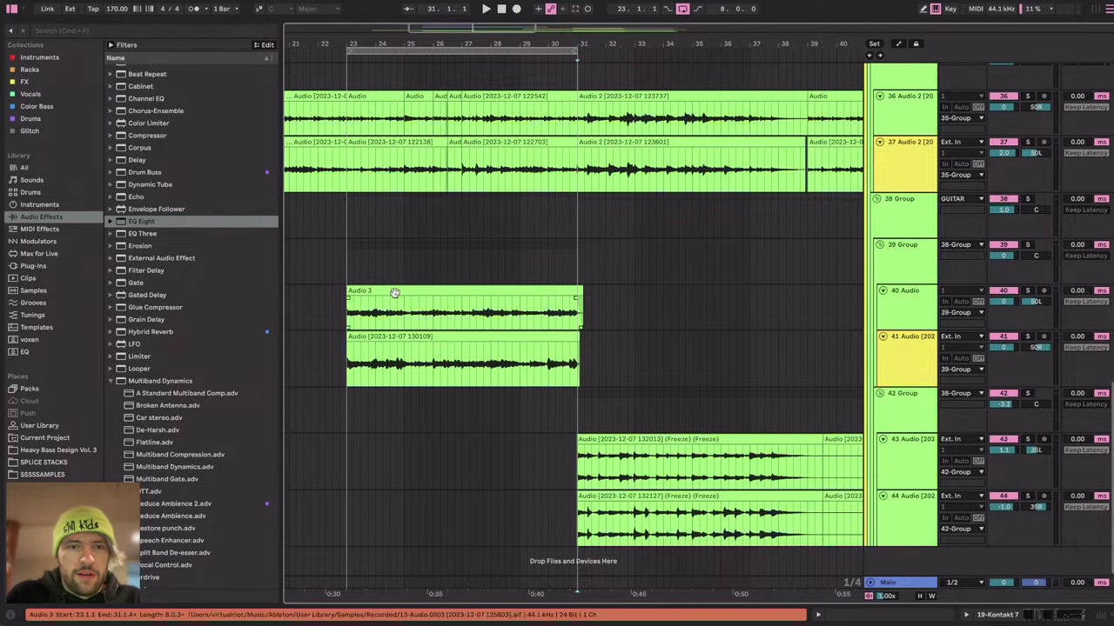
click(348, 269)
scroll(344, 270, up, 12)
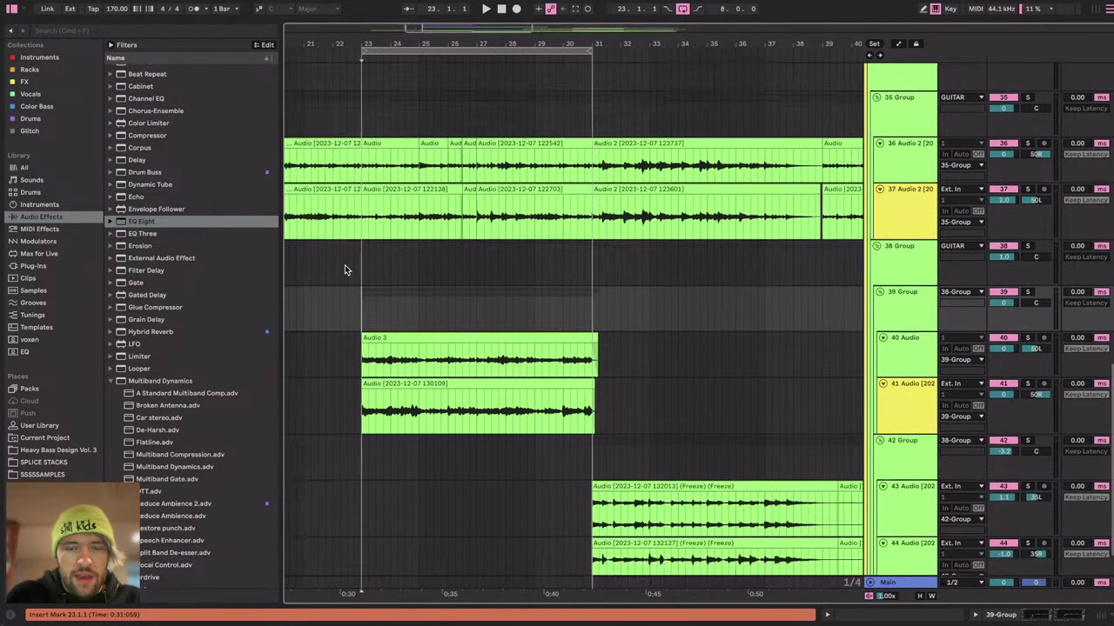
scroll(344, 270, right, 3)
key(space)
scroll(498, 177, down, 2)
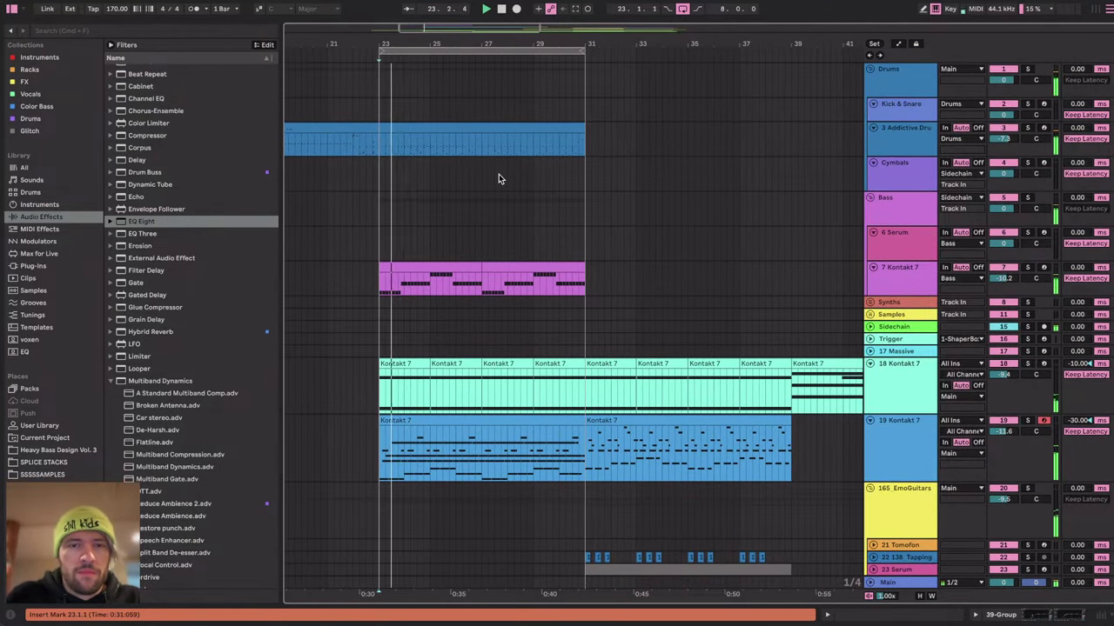
Solo track 19 Kontakt 7 and open its Guitar Rig 7 effect to inspect the signal flow.
click(930, 437)
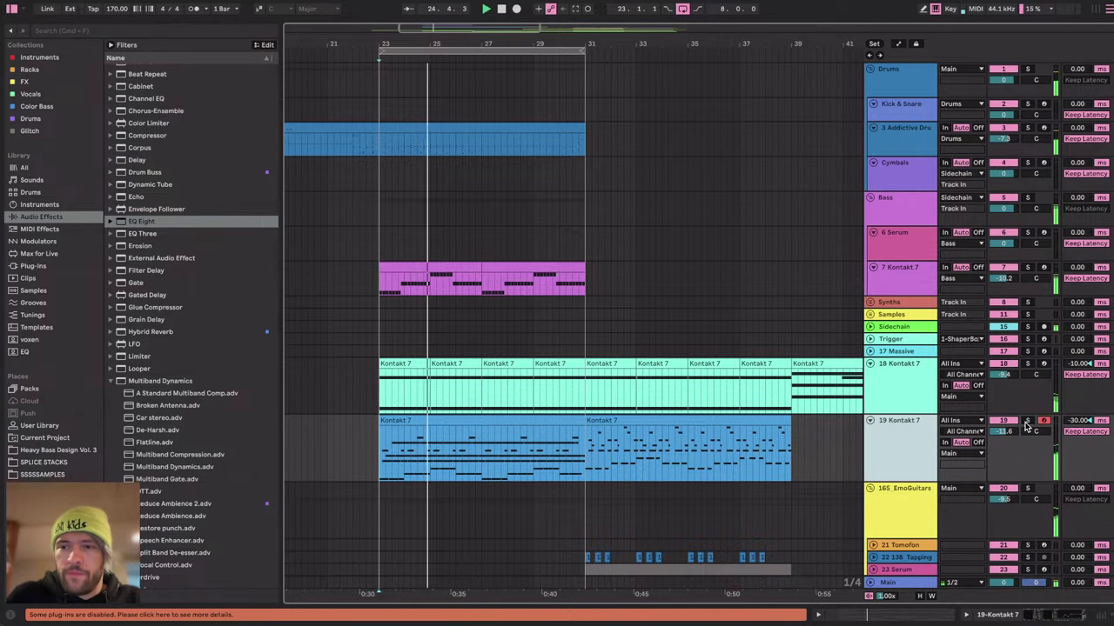
click(1026, 421)
click(1009, 616)
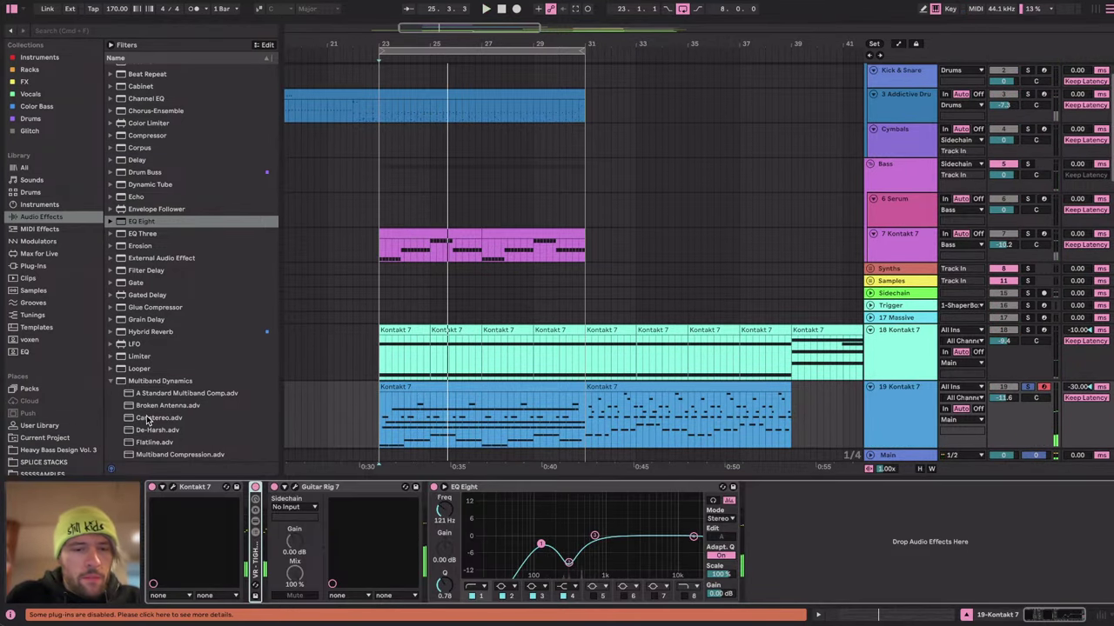
click(296, 488)
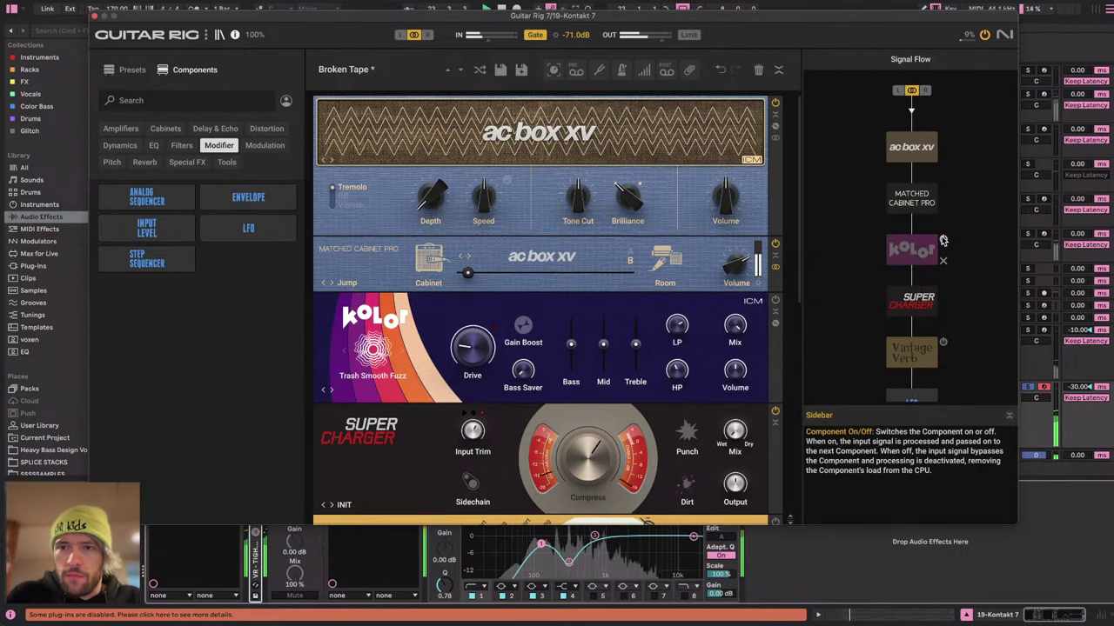
scroll(982, 295, down, 6)
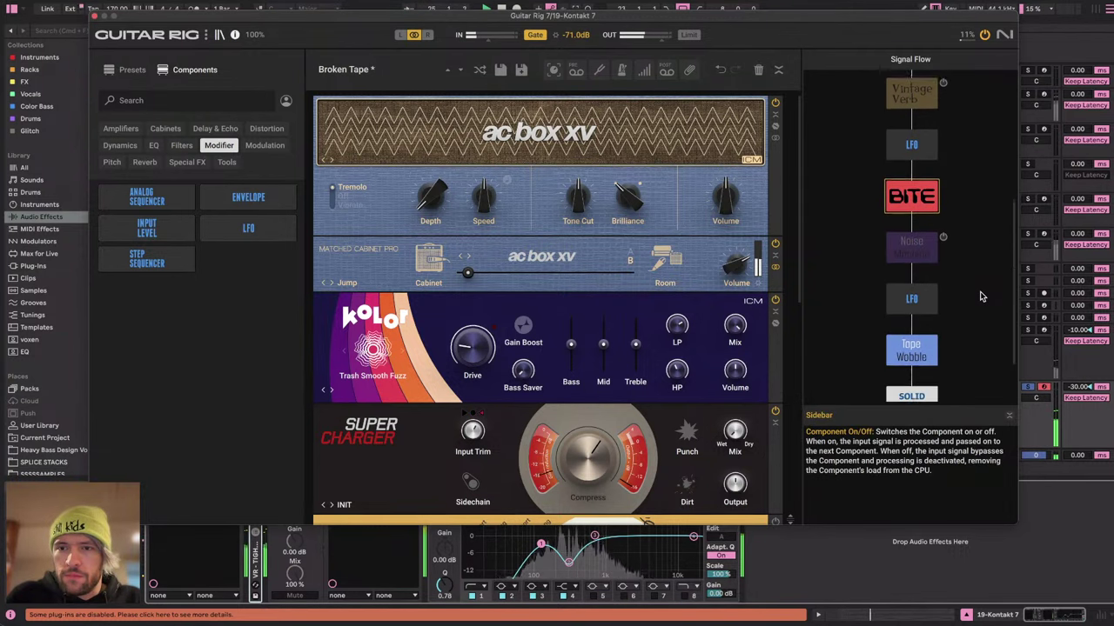
scroll(957, 296, down, 2)
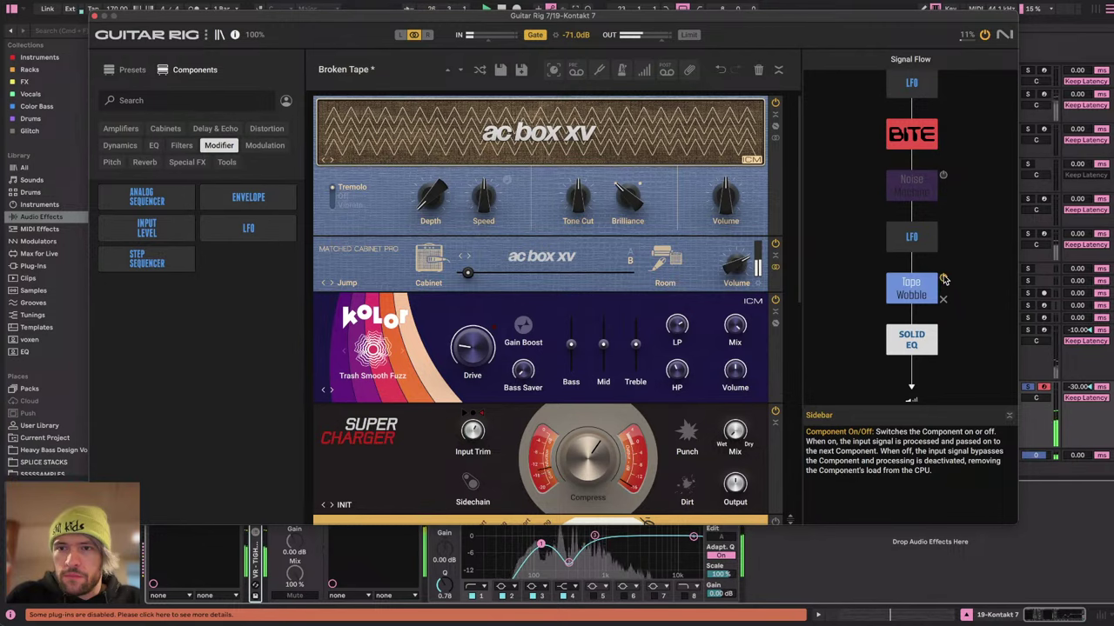
Compare the sound with Tape Wobble bypassed and set its Saturation to 47.5 %.
click(943, 279)
click(914, 288)
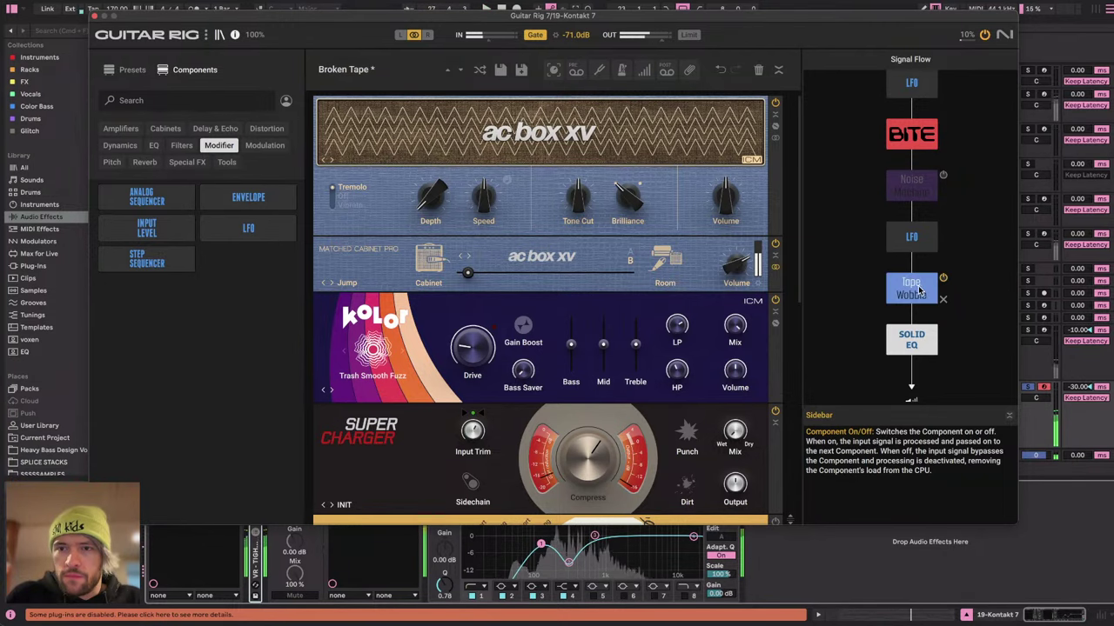
scroll(416, 468, down, 3)
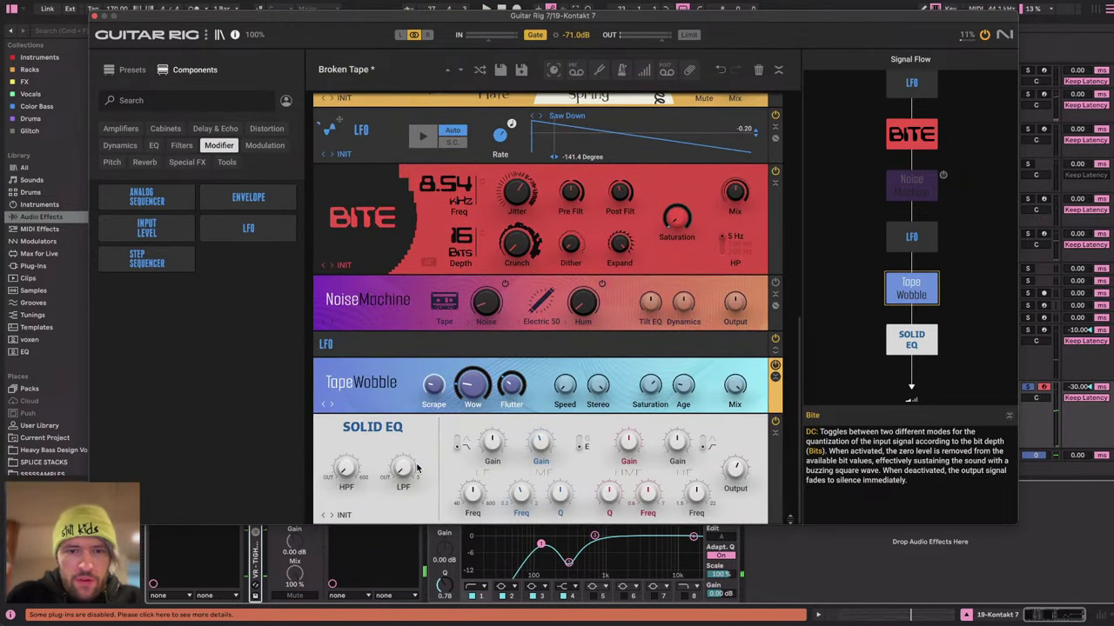
mouse_move(606, 391)
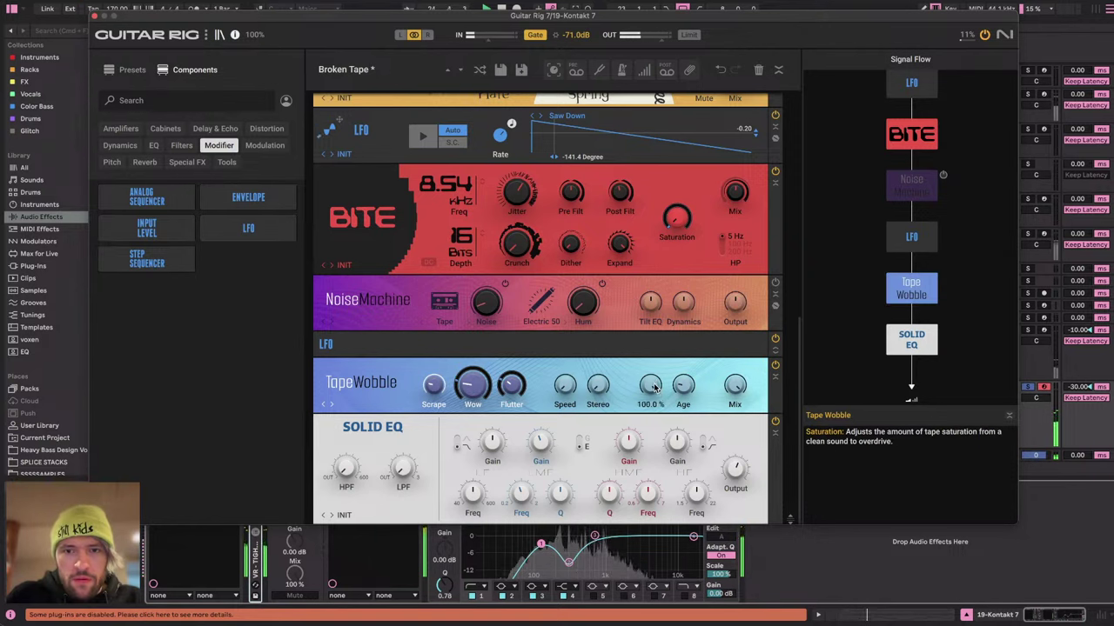
drag(663, 388, 670, 361)
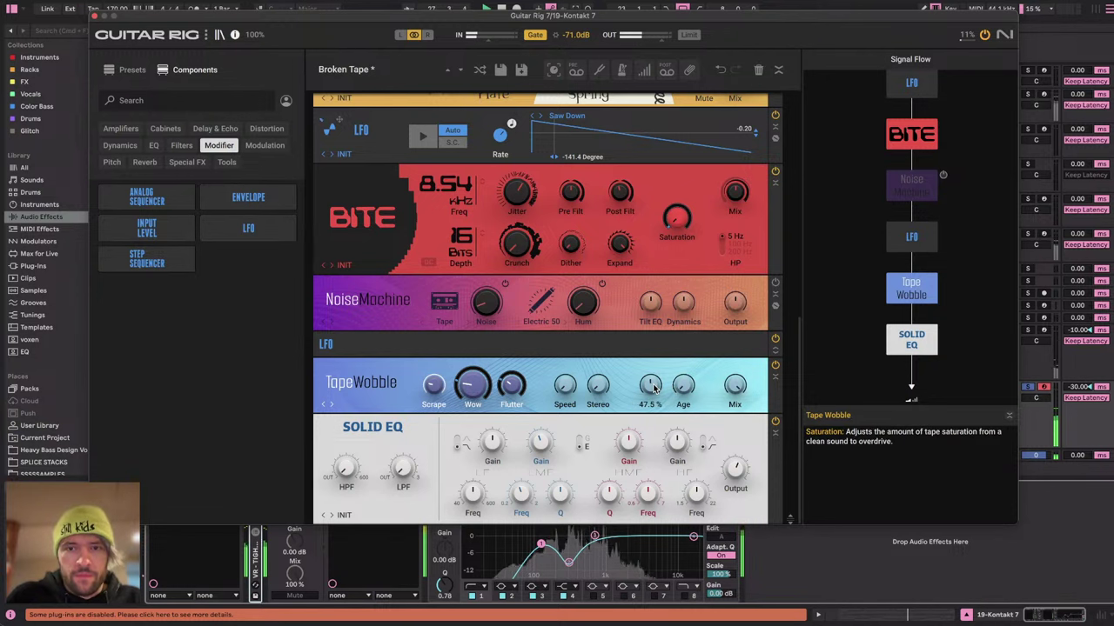
Adjust Tape Wobble's Scrape amount and set its Wow to 11.5 %.
mouse_move(470, 387)
mouse_move(507, 387)
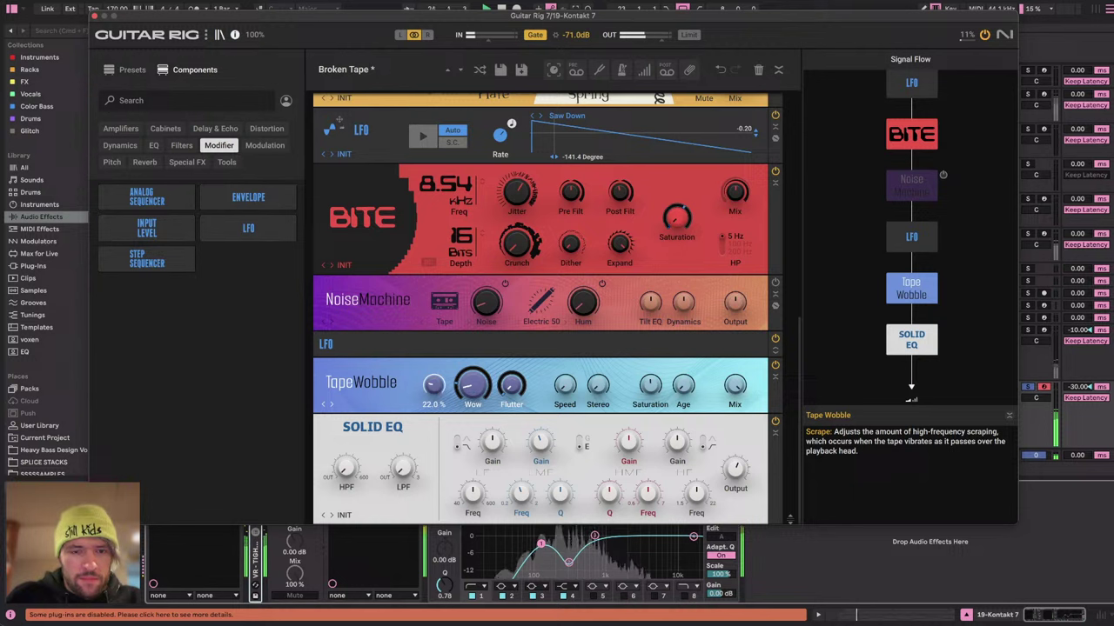
drag(436, 382, 435, 300)
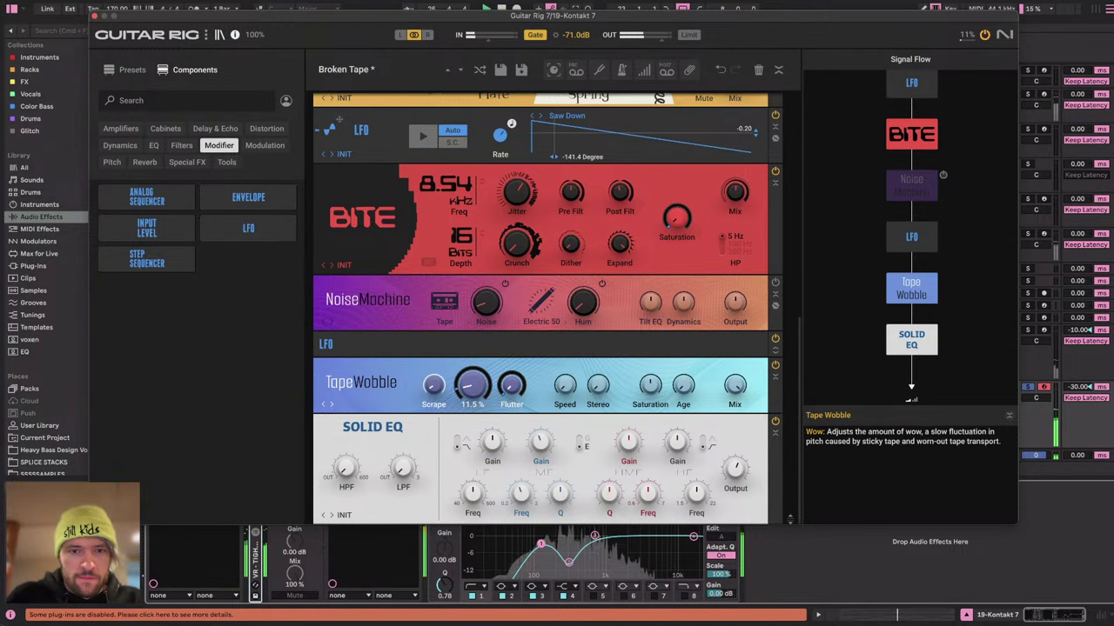
Unfold the LFO above Tape Wobble to inspect its modulation, fold it again and review the effects above it.
click(774, 349)
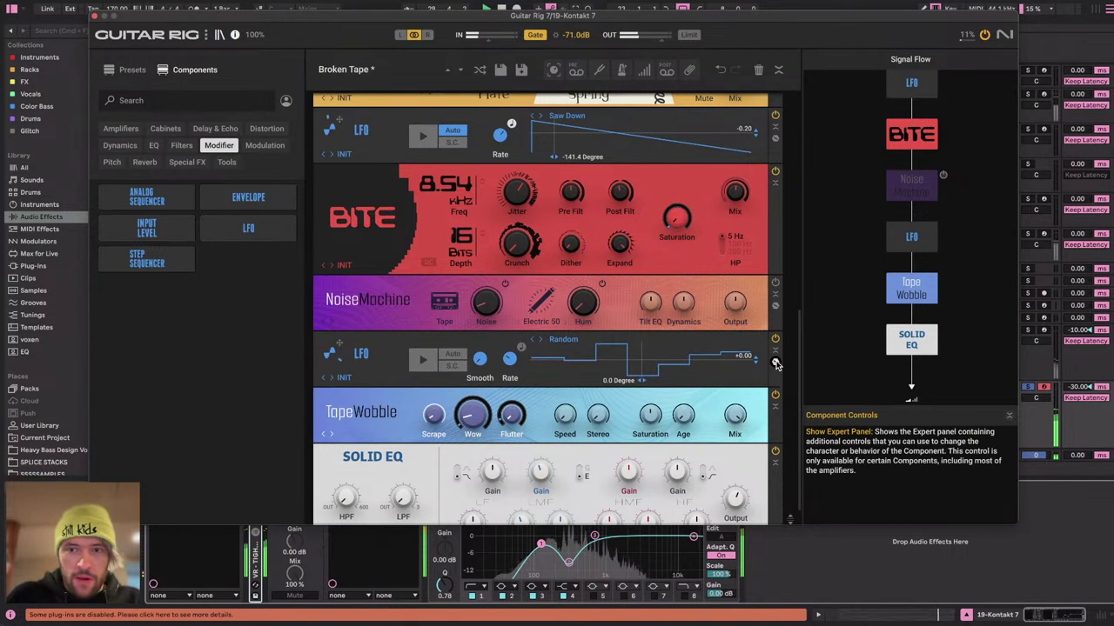
click(776, 352)
scroll(522, 348, up, 5)
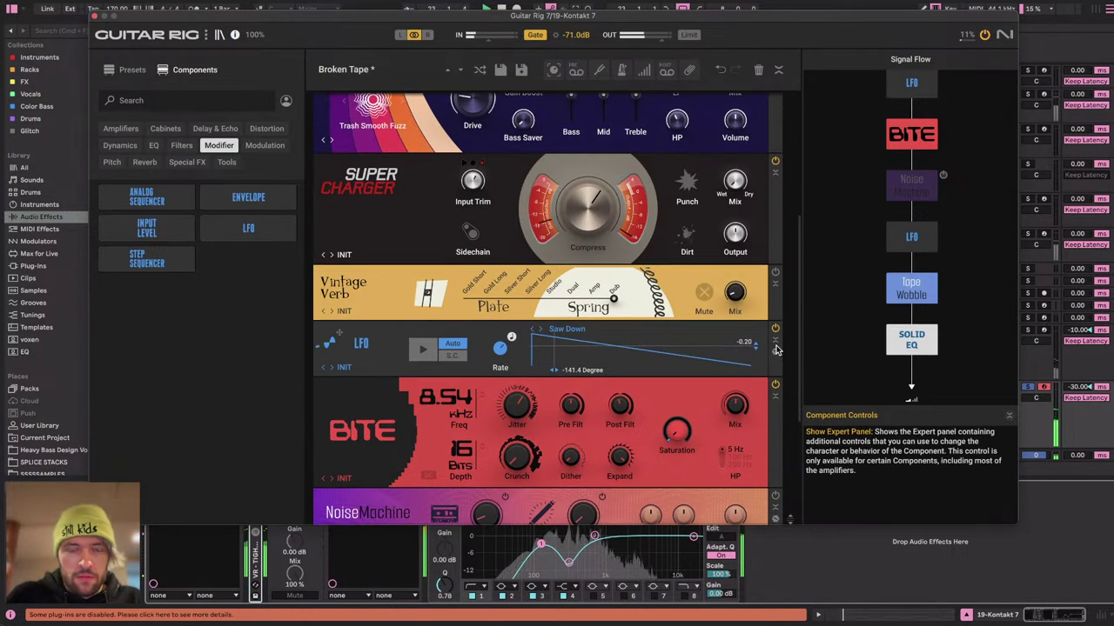
Close the Guitar Rig 7 window and glance at the livestream chat in YouTube Studio before returning to Ableton Live.
click(93, 15)
key(super+Tab)
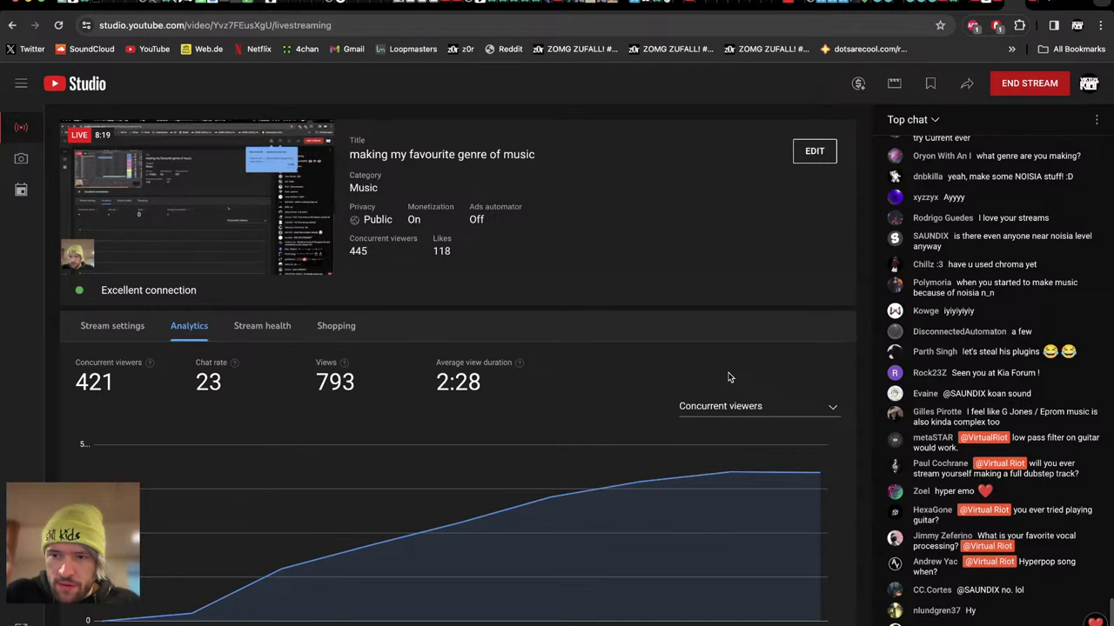
key(ctrl+Left)
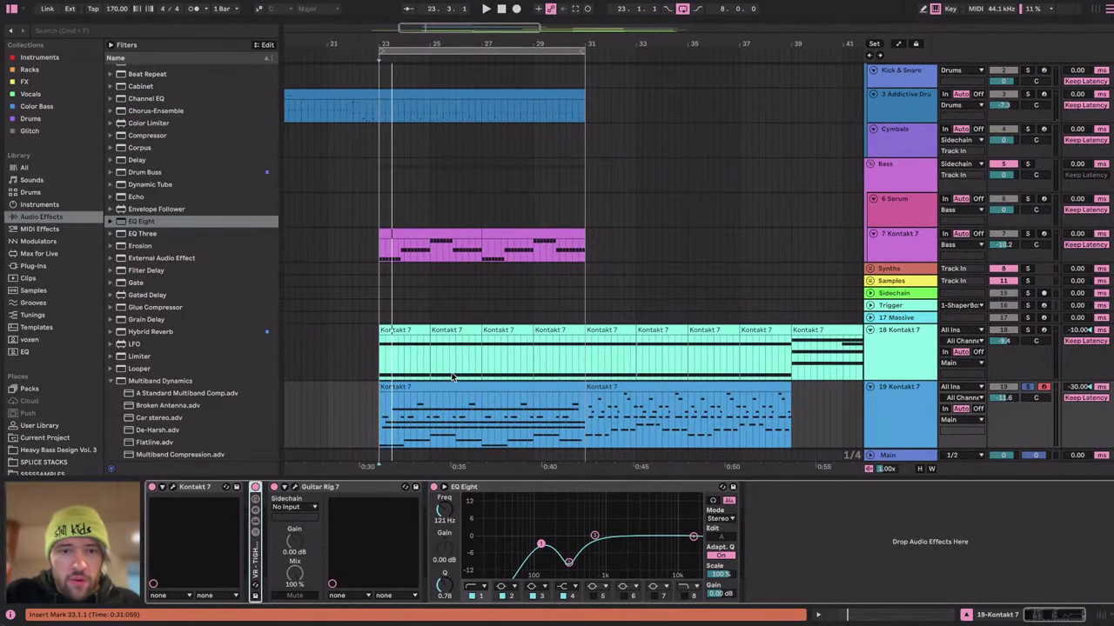
Play the soloed GUITAR group's recordings from bar 23 and from bar 31.
scroll(408, 373, down, 6)
scroll(408, 376, down, 3)
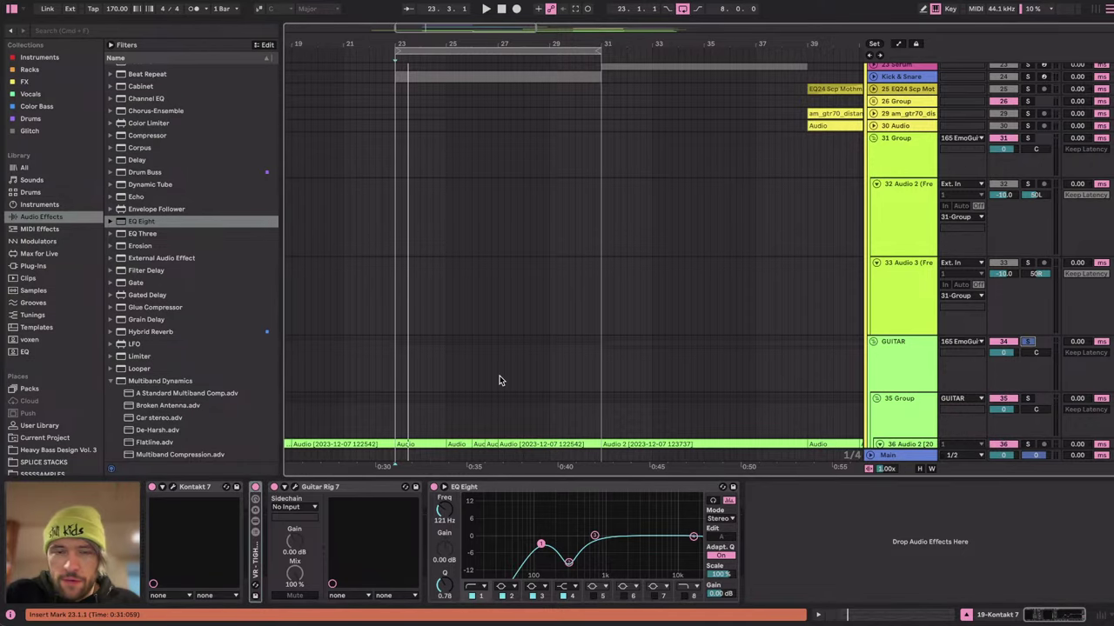
scroll(499, 381, down, 5)
click(402, 266)
key(space)
scroll(455, 315, down, 6)
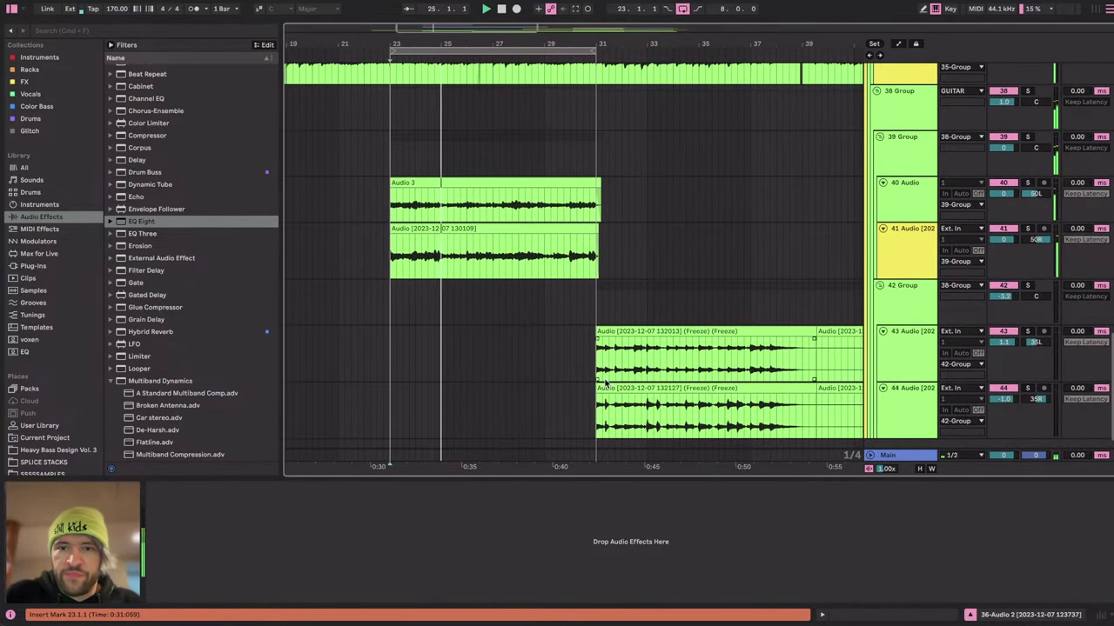
click(940, 377)
key(space)
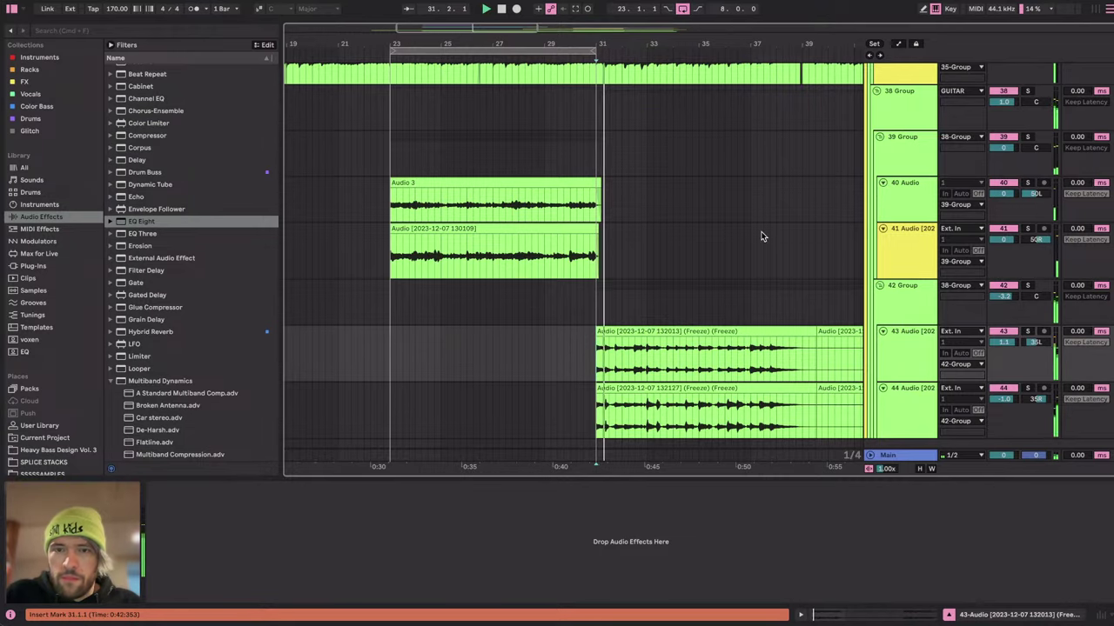
Compare 42 Group with the whole soloed GUITAR group and play again from bar 31.
scroll(763, 237, up, 8)
scroll(763, 236, right, 3)
scroll(763, 237, down, 9)
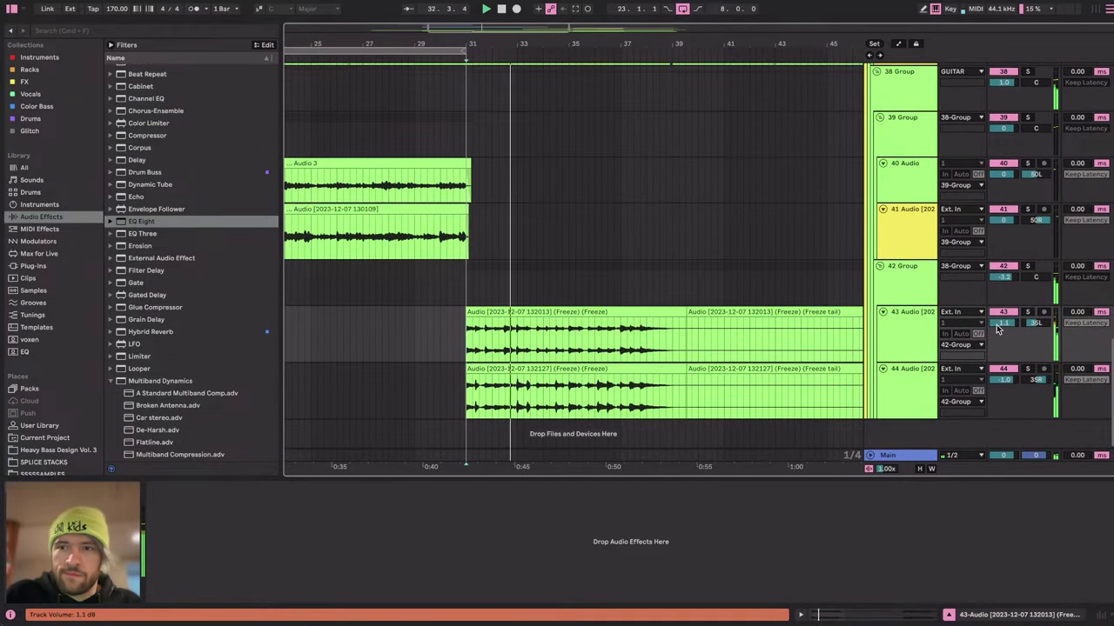
click(1028, 268)
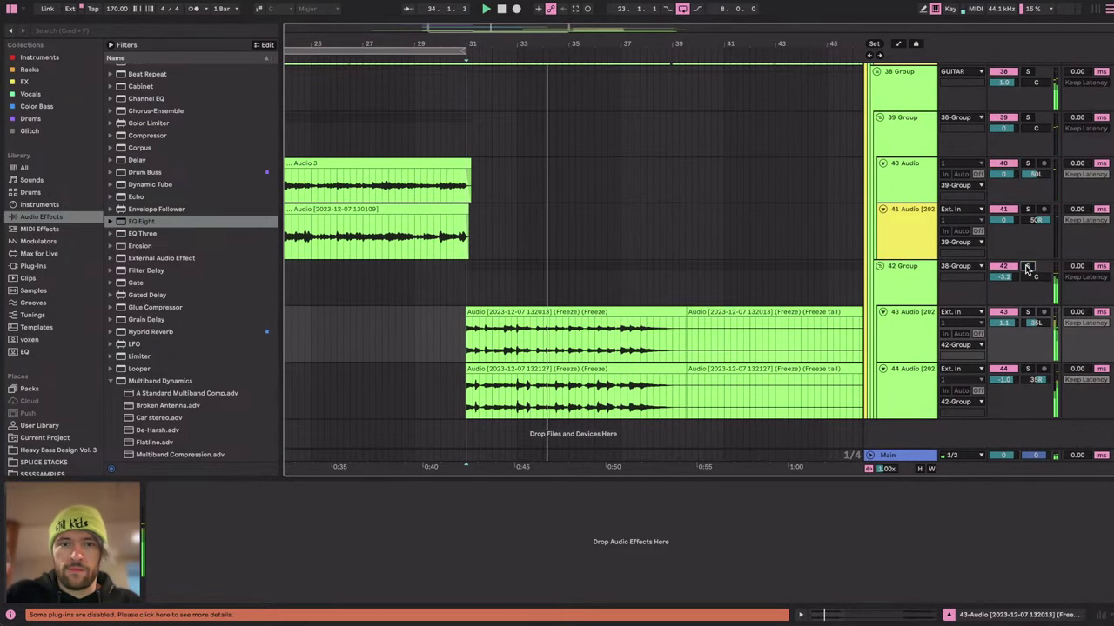
scroll(1025, 267, up, 5)
click(1027, 245)
key(space)
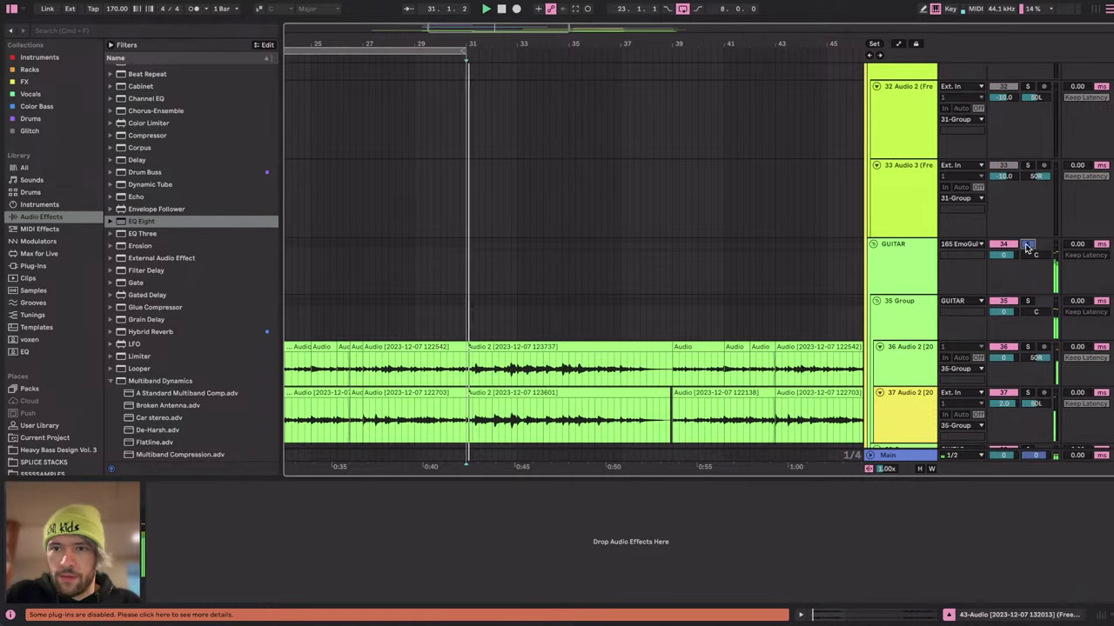
Move the clips from bar 31 onward on tracks 18 and 19 Kontakt 7 to bar 97.
scroll(694, 312, down, 2)
scroll(694, 311, up, 15)
scroll(695, 312, left, 1)
scroll(596, 311, down, 2)
scroll(547, 311, down, 5)
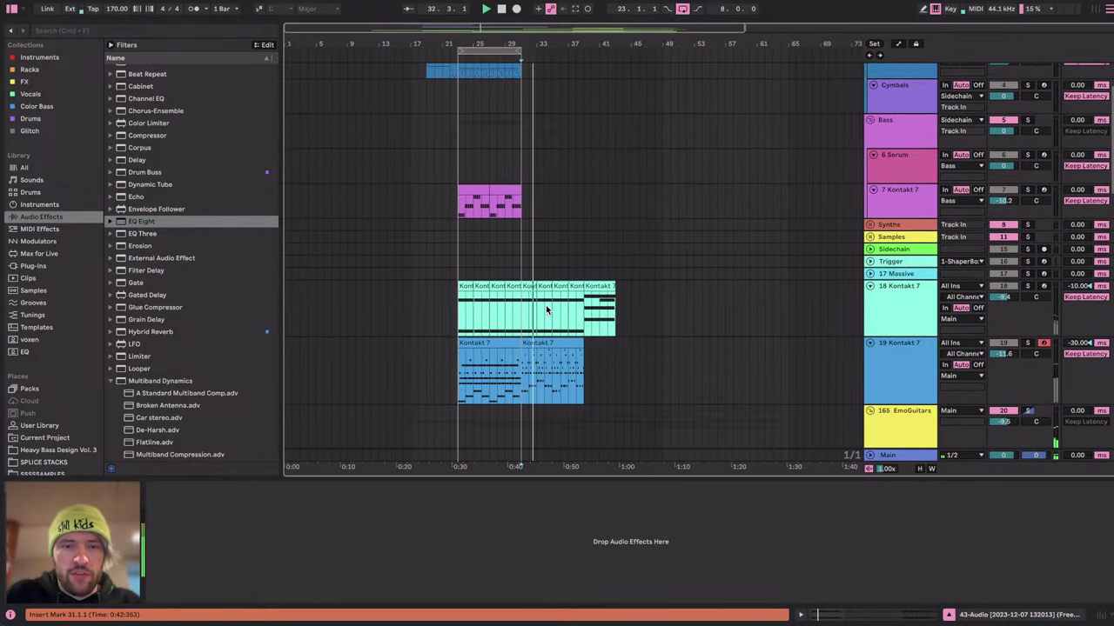
drag(654, 312, 863, 348)
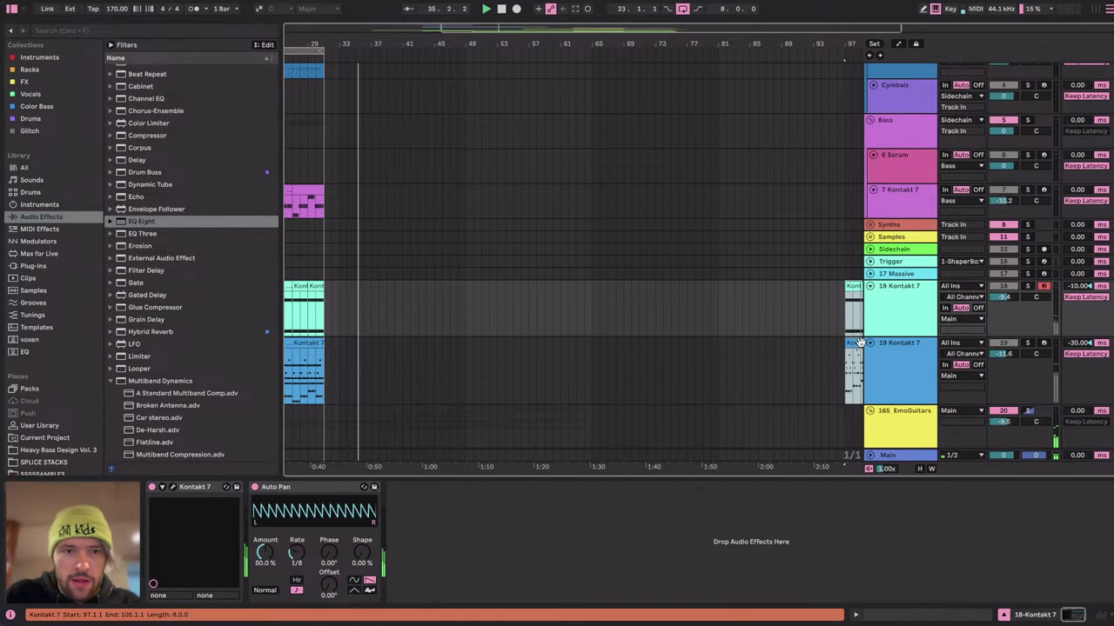
Solo the 165_EmoGuitars group in place of the GUITAR group.
scroll(533, 342, down, 5)
scroll(533, 343, left, 1)
scroll(533, 343, up, 2)
click(926, 248)
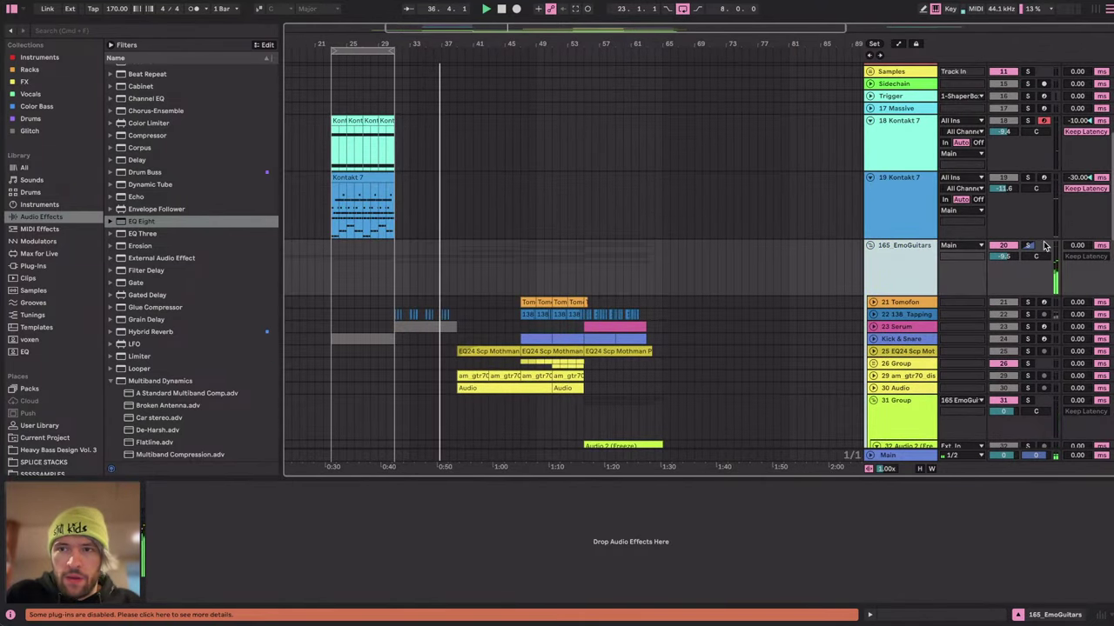
scroll(509, 256, down, 5)
scroll(509, 256, left, 2)
scroll(508, 255, up, 5)
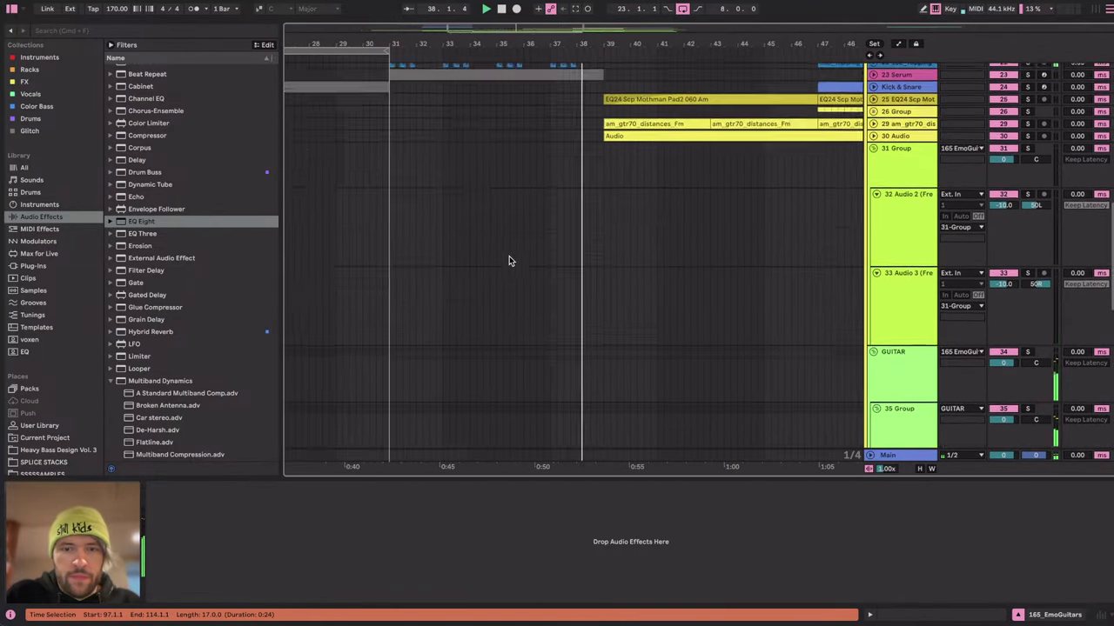
Unfold tracks 29 am_gtr70_distances_Fm, 30 Audio and 25 EQ24 Scp Mothman Pad2 to show their clips and effects.
scroll(509, 256, up, 3)
scroll(509, 256, right, 2)
click(894, 283)
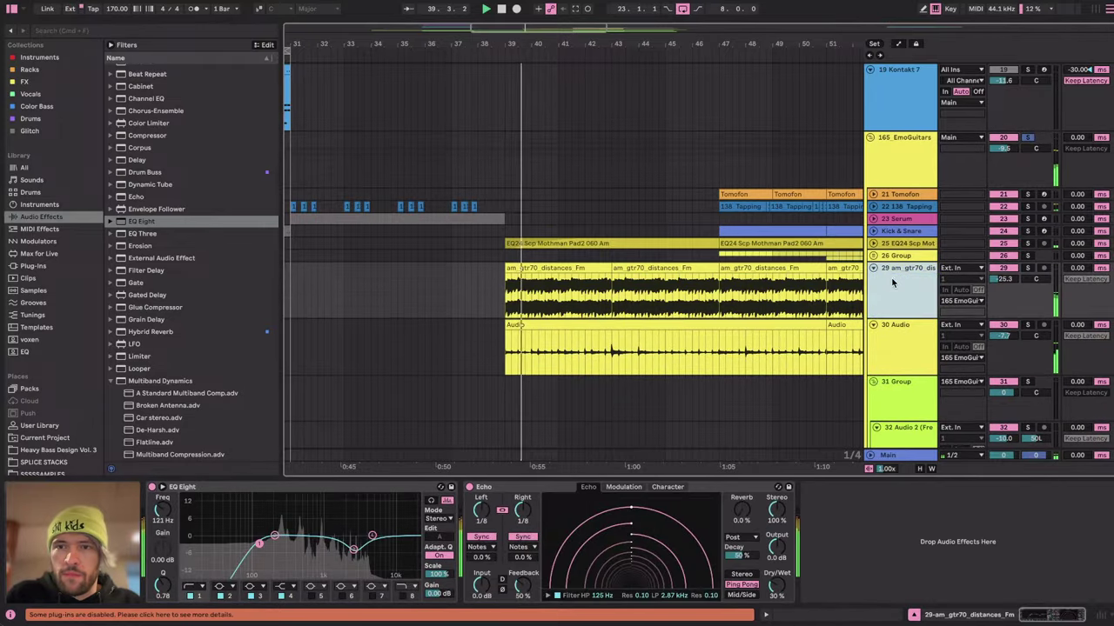
scroll(614, 329, up, 1)
scroll(614, 329, right, 1)
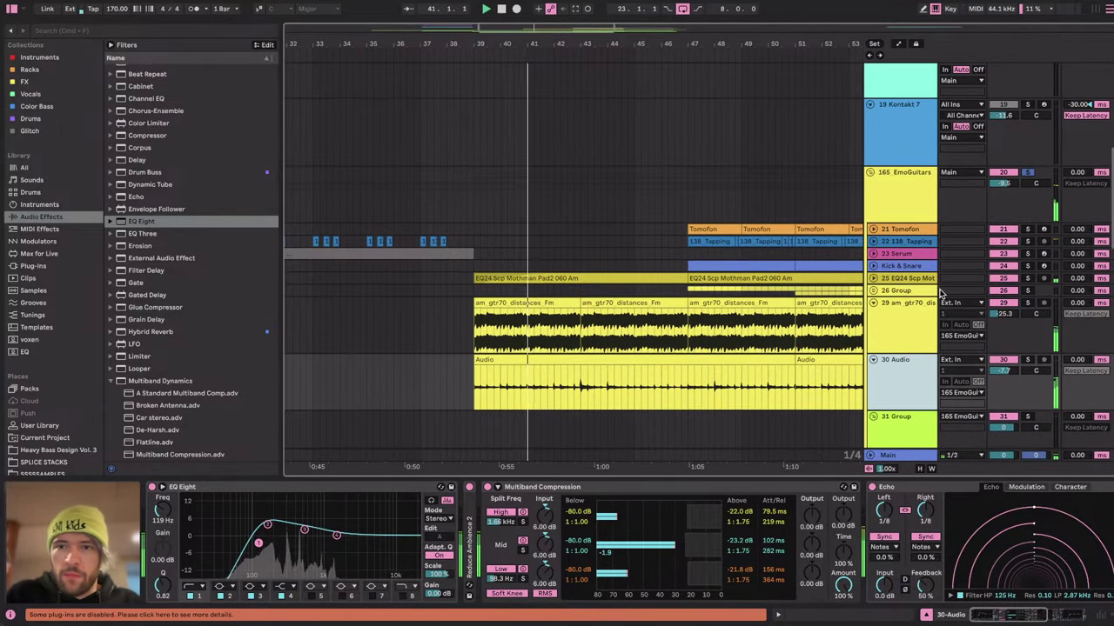
double_click(918, 277)
Look over the GUITAR group's recorded clips during playback and check the livestream chat in YouTube Studio.
scroll(754, 398, down, 5)
scroll(755, 397, right, 2)
scroll(753, 397, down, 10)
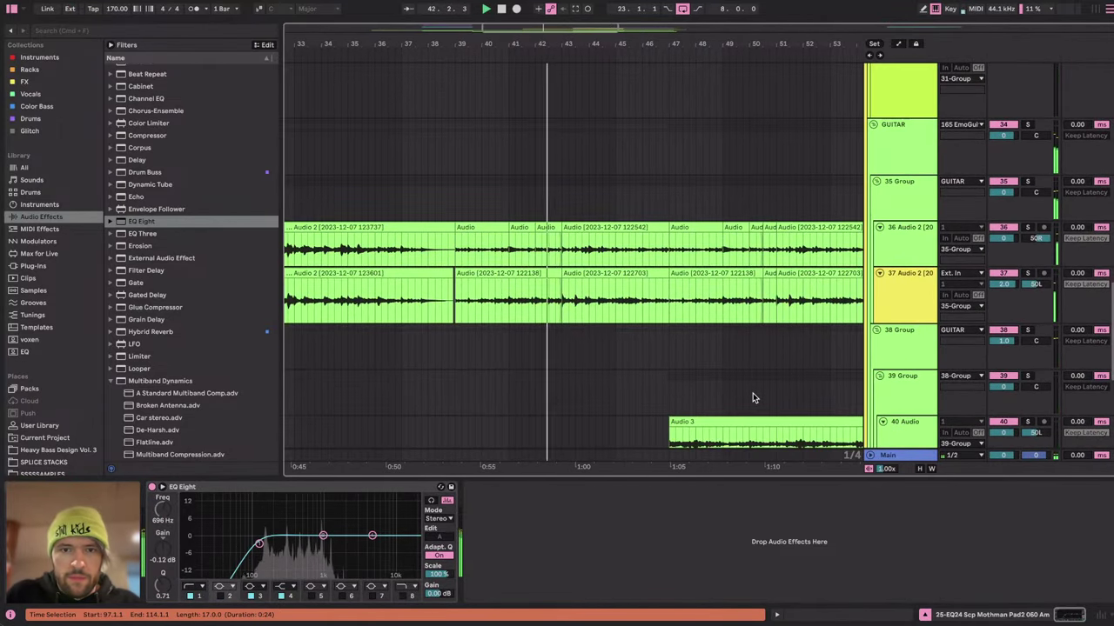
scroll(754, 398, up, 12)
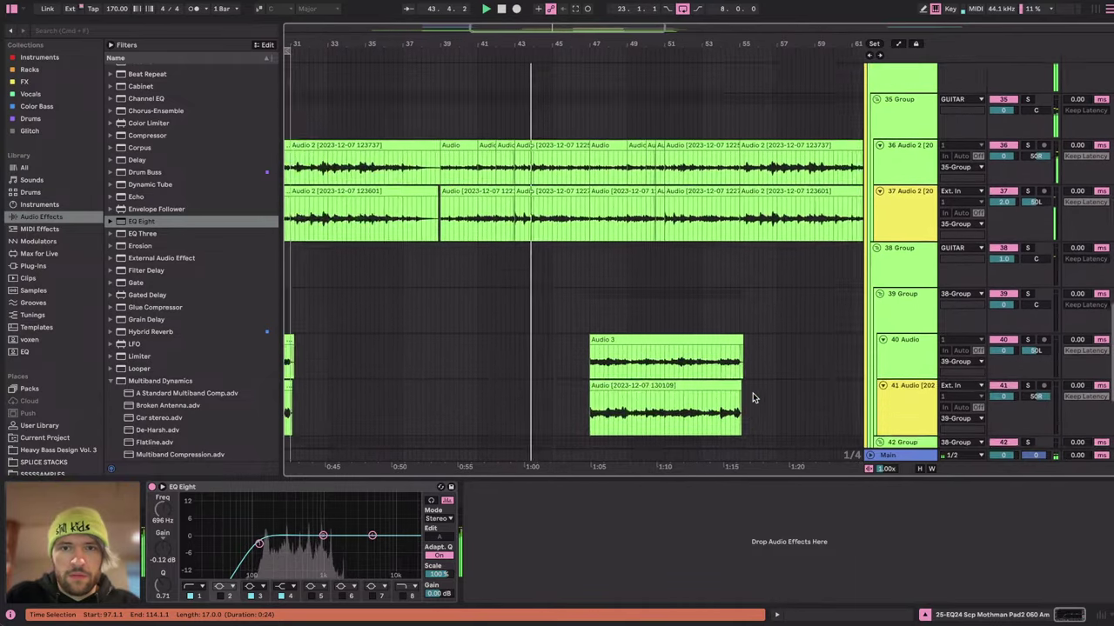
scroll(754, 398, right, 2)
key(super+Tab)
key(super+shift+Tab)
key(super+shift+Tab)
key(super+shift+Tab)
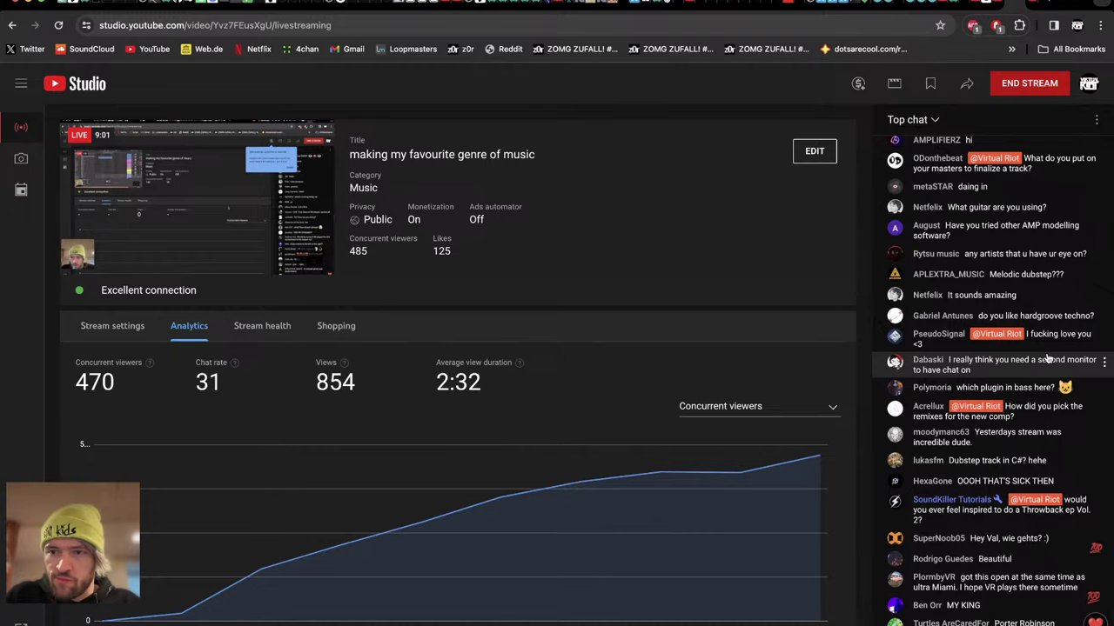
key(super+Tab)
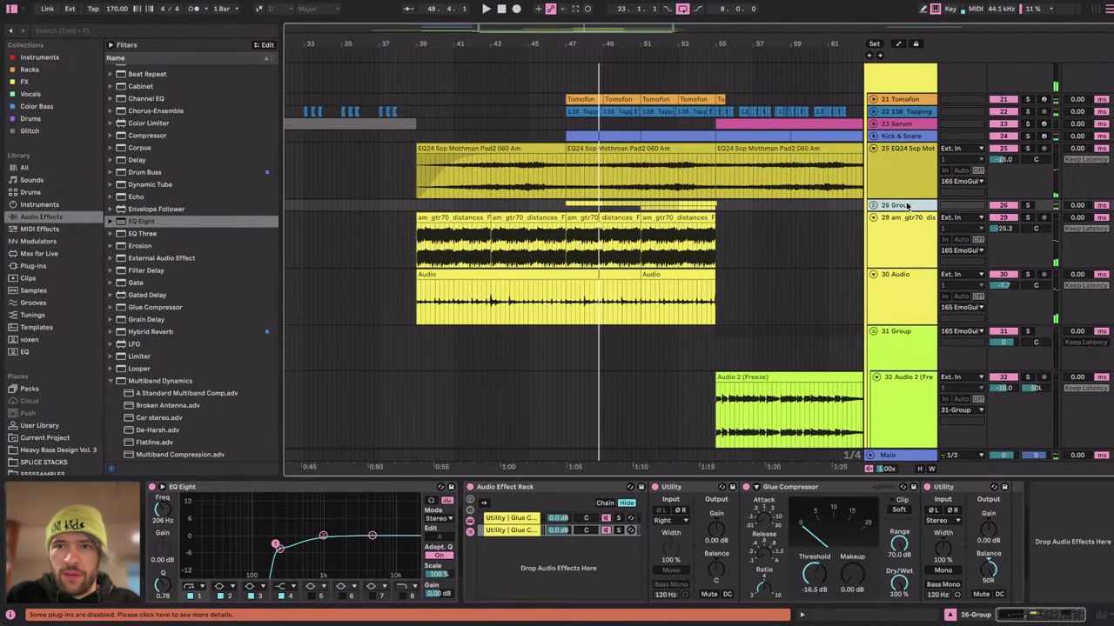
Unfold 26 Group and set the insert marker to 47.1.1 on its first audio track.
double_click(906, 206)
click(581, 256)
Read the viewers' questions in the YouTube Studio livestream chat and return to Ableton Live.
key(super+Tab)
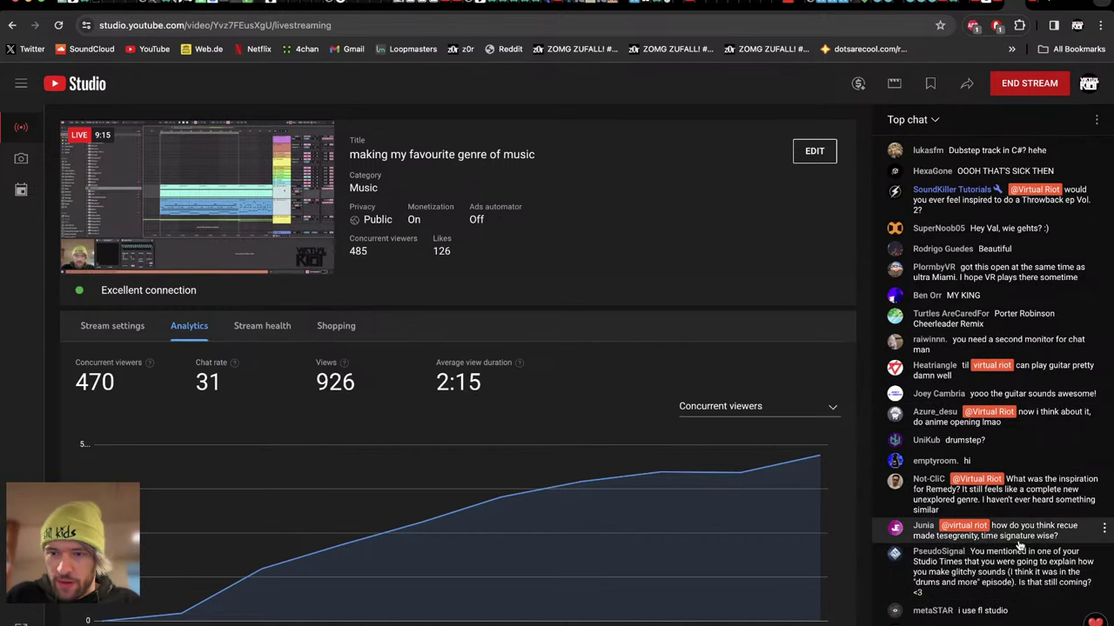
key(ctrl+Left)
key(ctrl+Right)
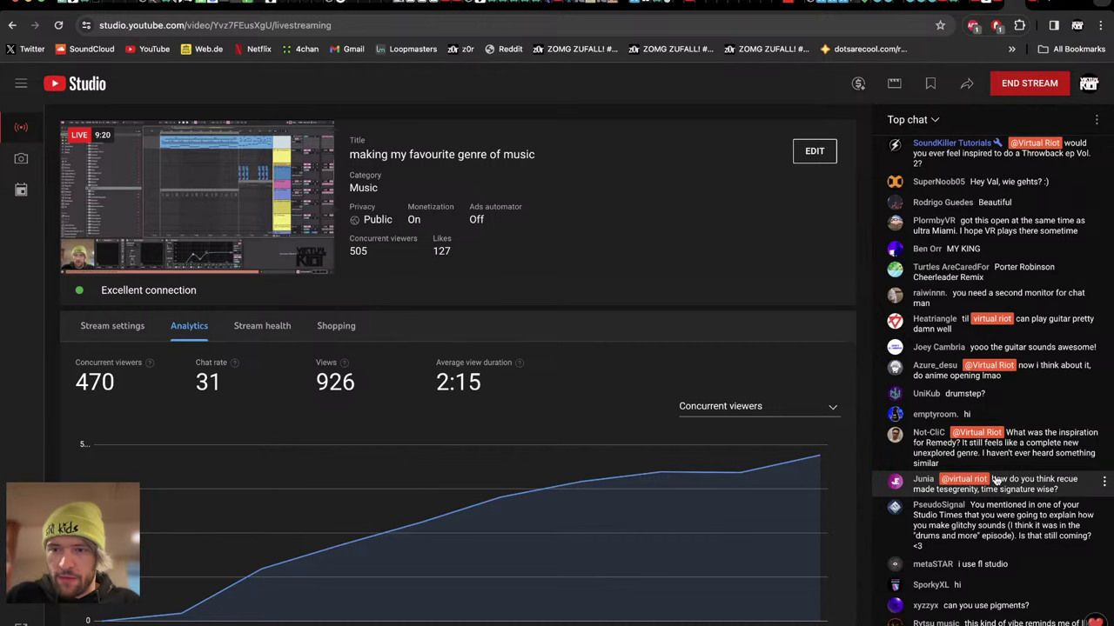
key(ctrl+Left)
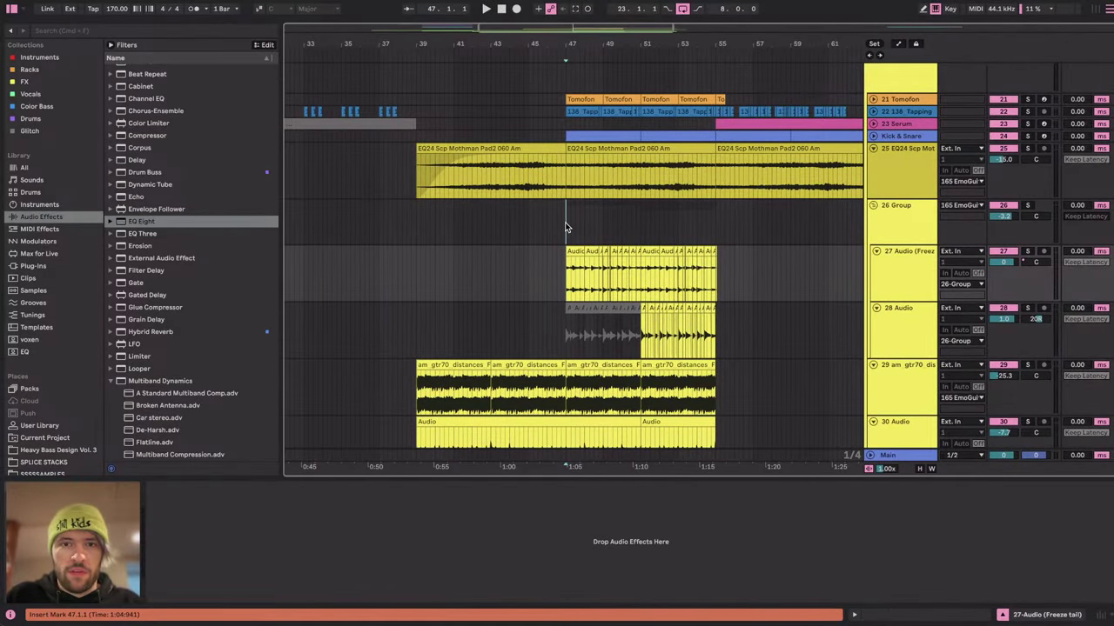
Highlight 26 Group's clips from 47.1.1 to 52.4.1, reset the insert marker to 47.1.1 and read more livestream chat.
drag(565, 222, 672, 230)
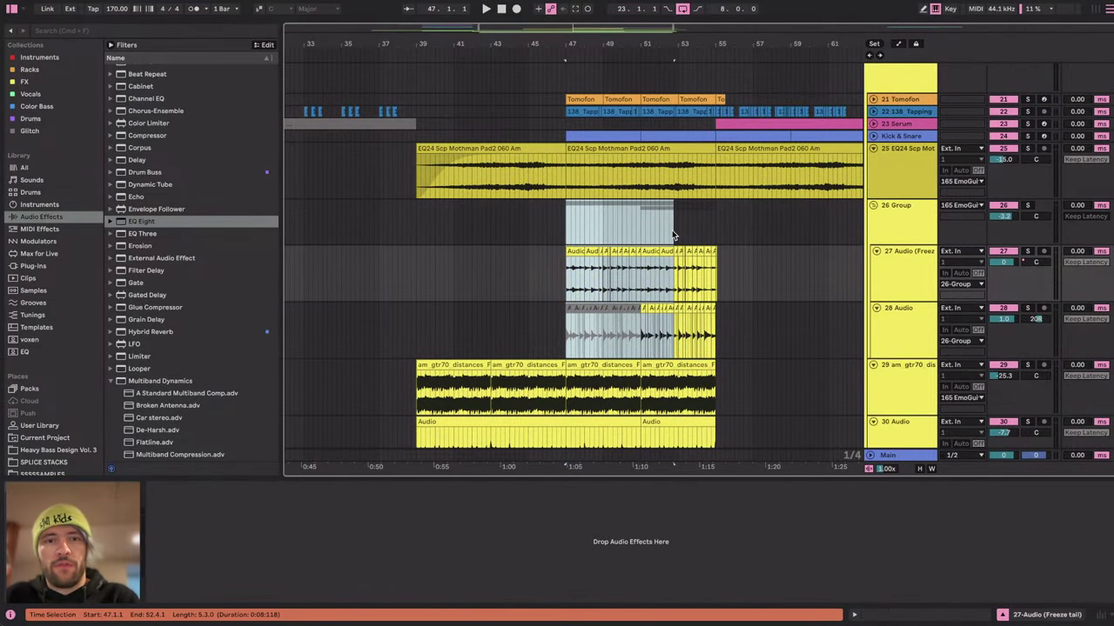
click(564, 209)
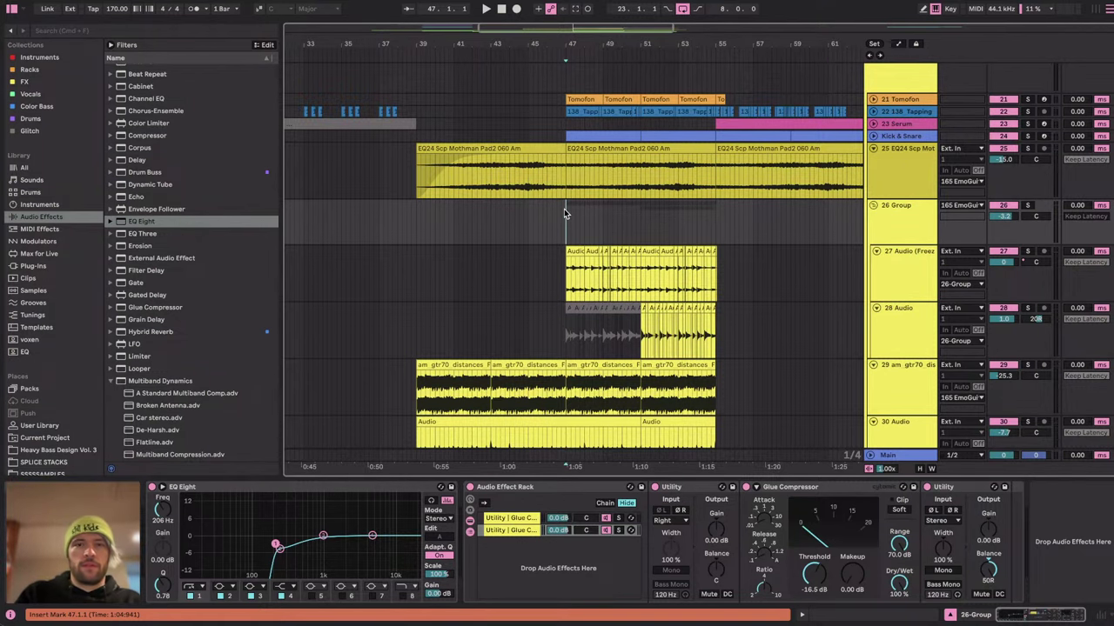
key(ctrl+Right)
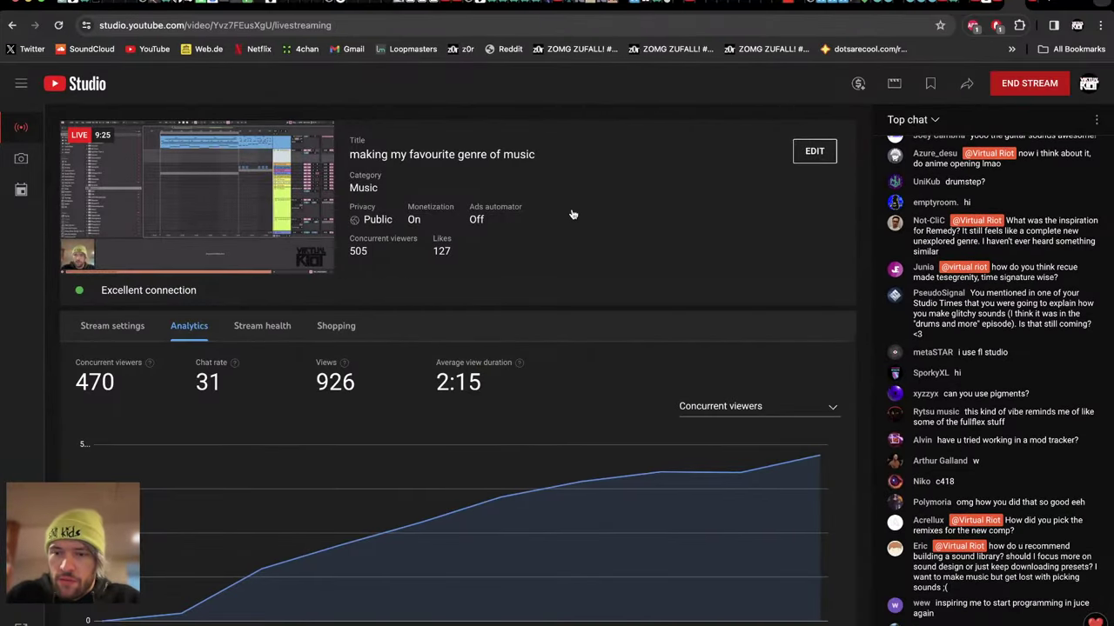
key(ctrl+Left)
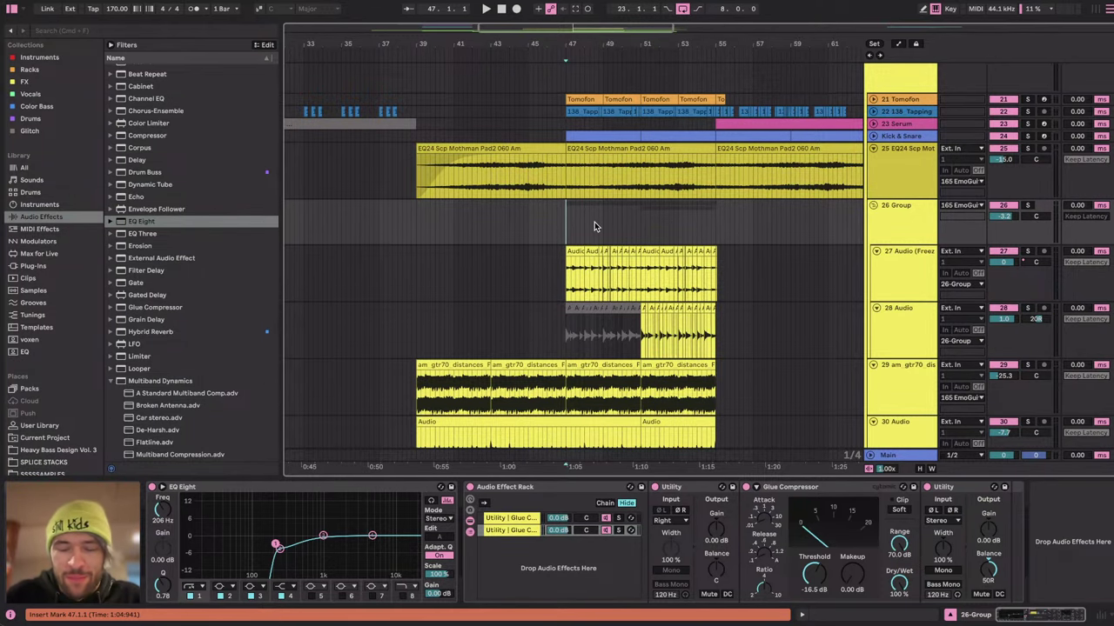
key(ctrl+Right)
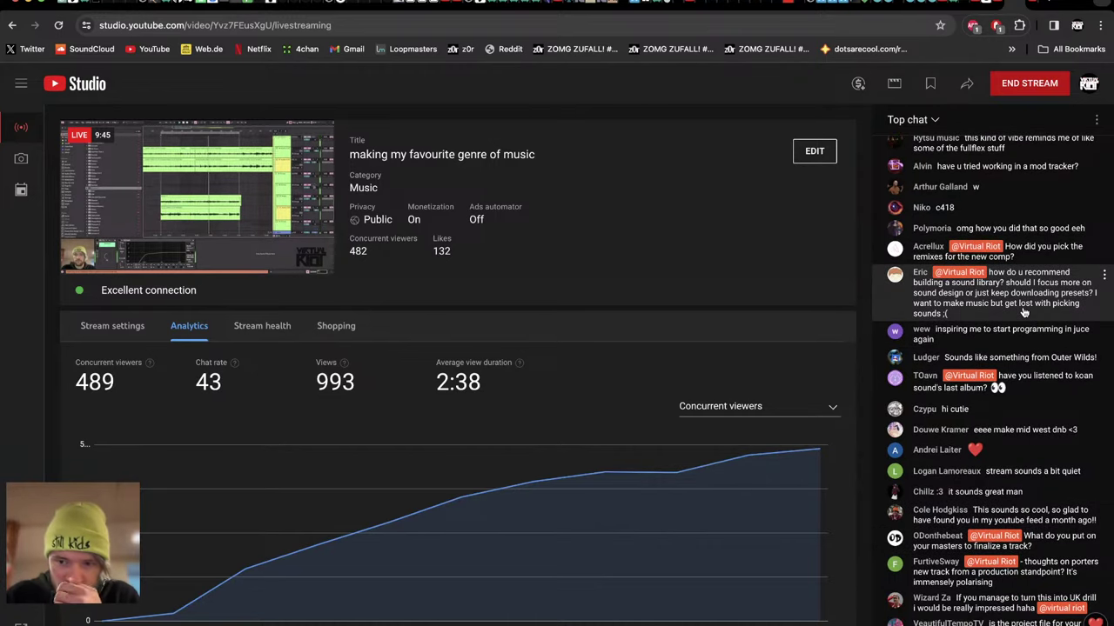
key(ctrl+Left)
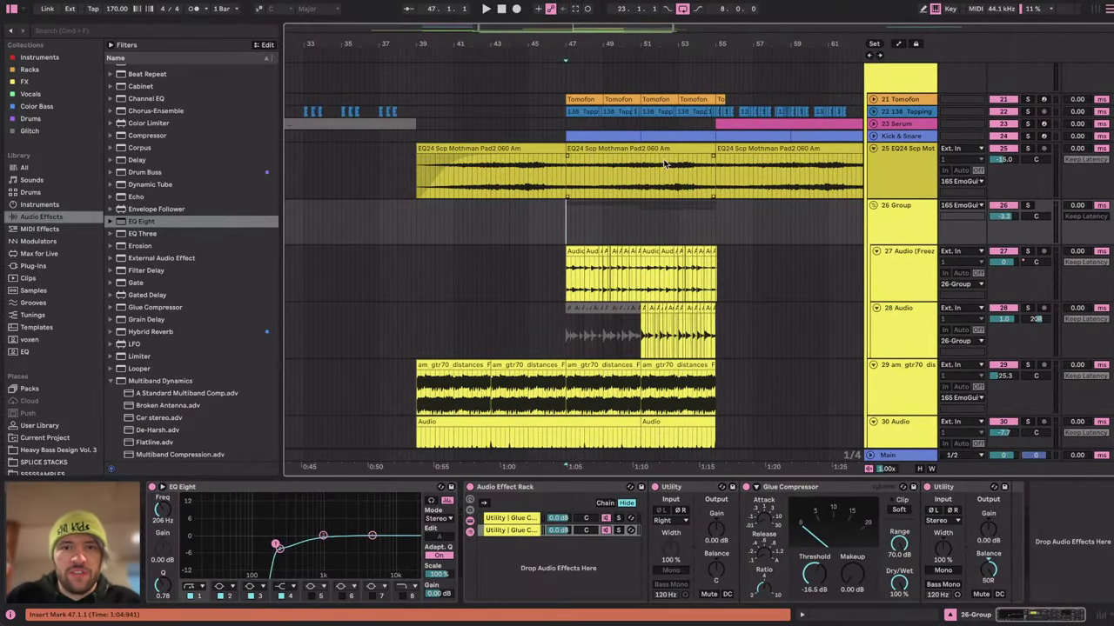
Play the arrangement from 47.1.1 and unfold track 21 Tomofon.
key(space)
scroll(648, 234, up, 2)
scroll(647, 232, up, 1)
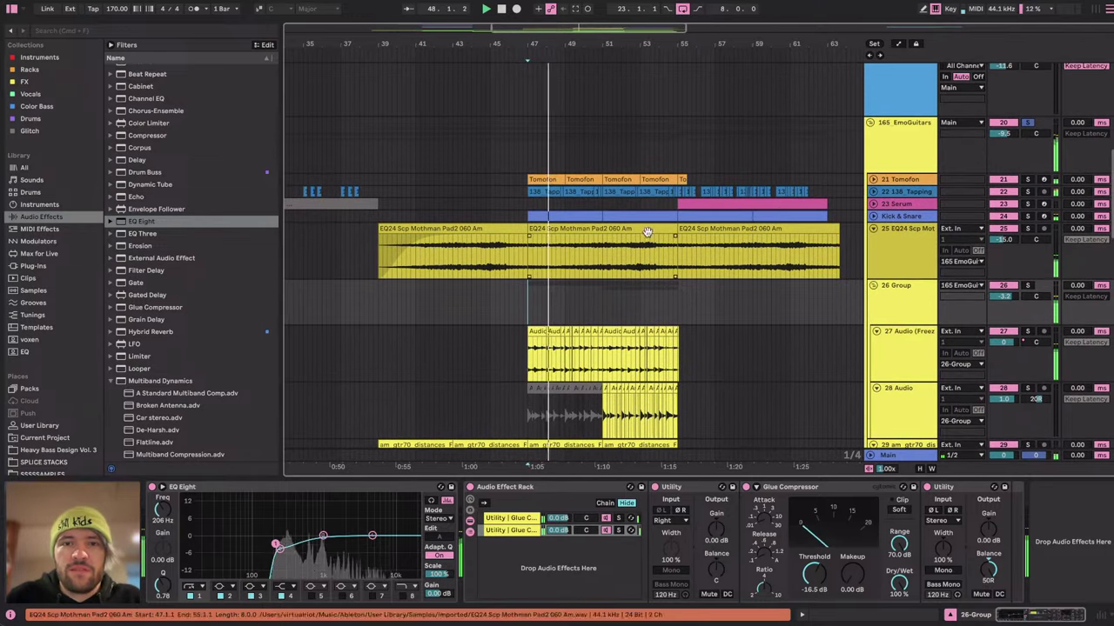
click(888, 180)
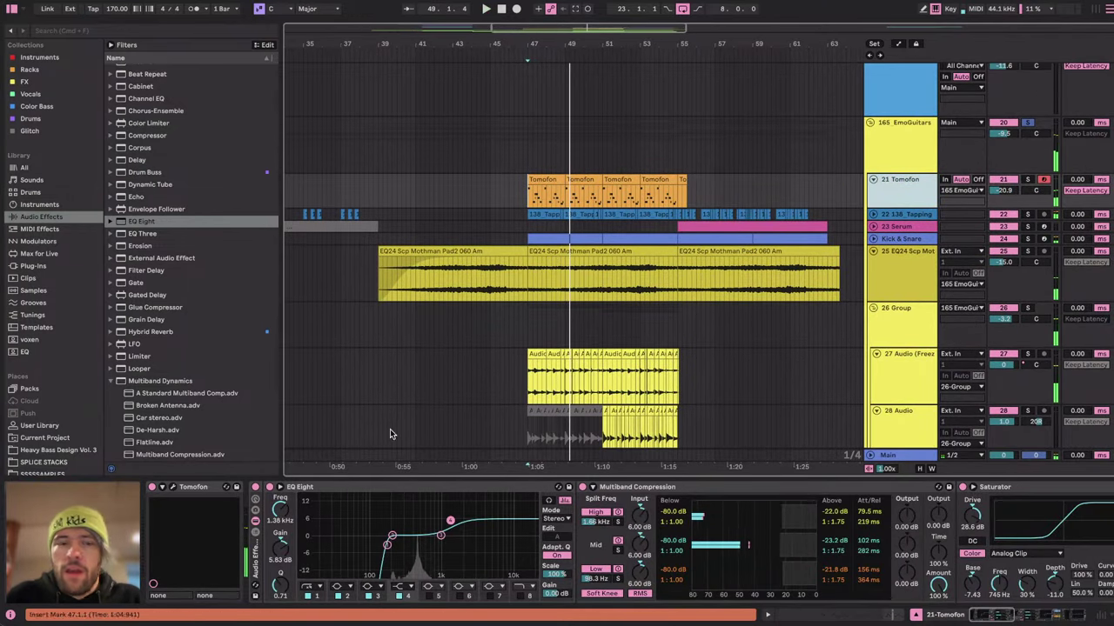
Show the Tomofon plug-in's Plucky Flute patch and close its window.
click(172, 489)
drag(595, 215, 482, 97)
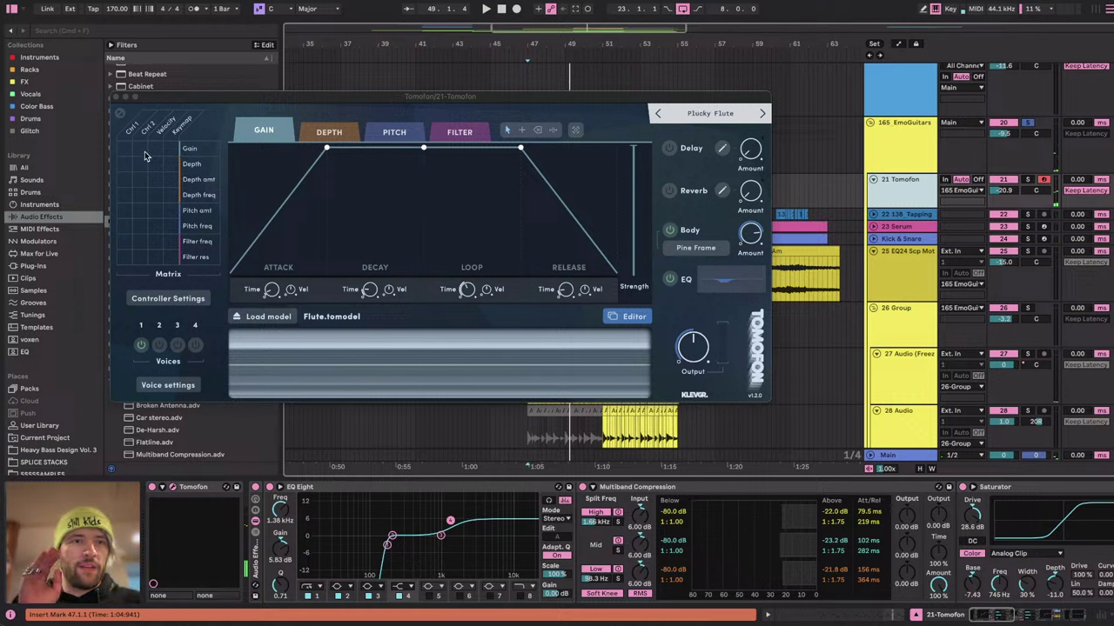
click(116, 97)
scroll(373, 114, left, 10)
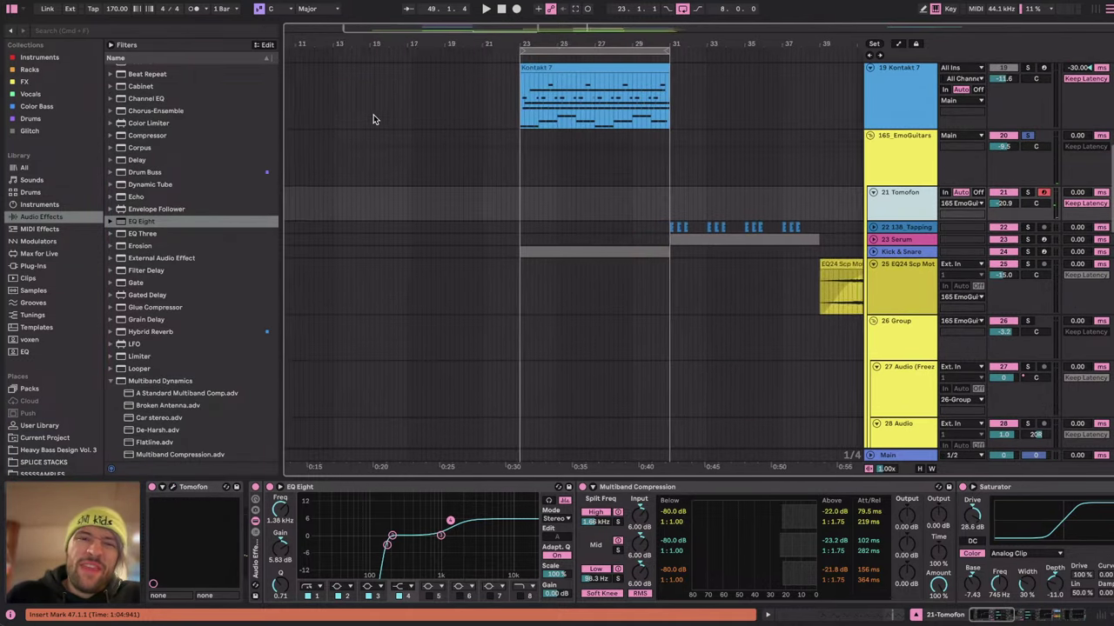
Select the first Addictive Drums clip, from 19.1.1 to 23.1.1, and play from its start.
click(560, 176)
scroll(559, 178, up, 8)
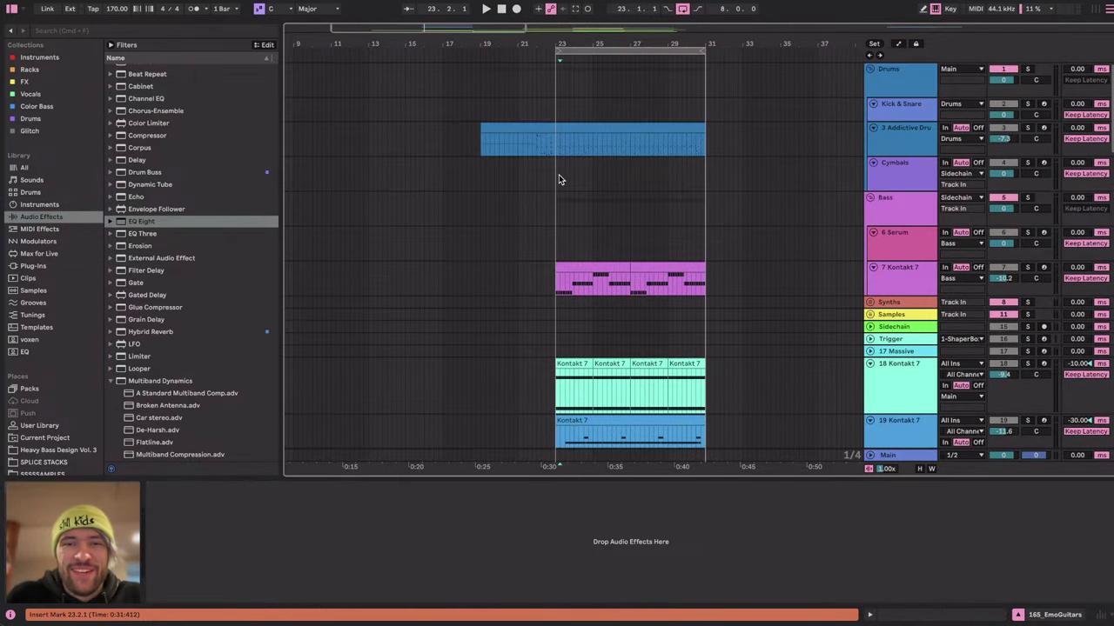
click(483, 129)
key(space)
scroll(496, 236, down, 3)
scroll(496, 236, left, 1)
scroll(496, 236, up, 3)
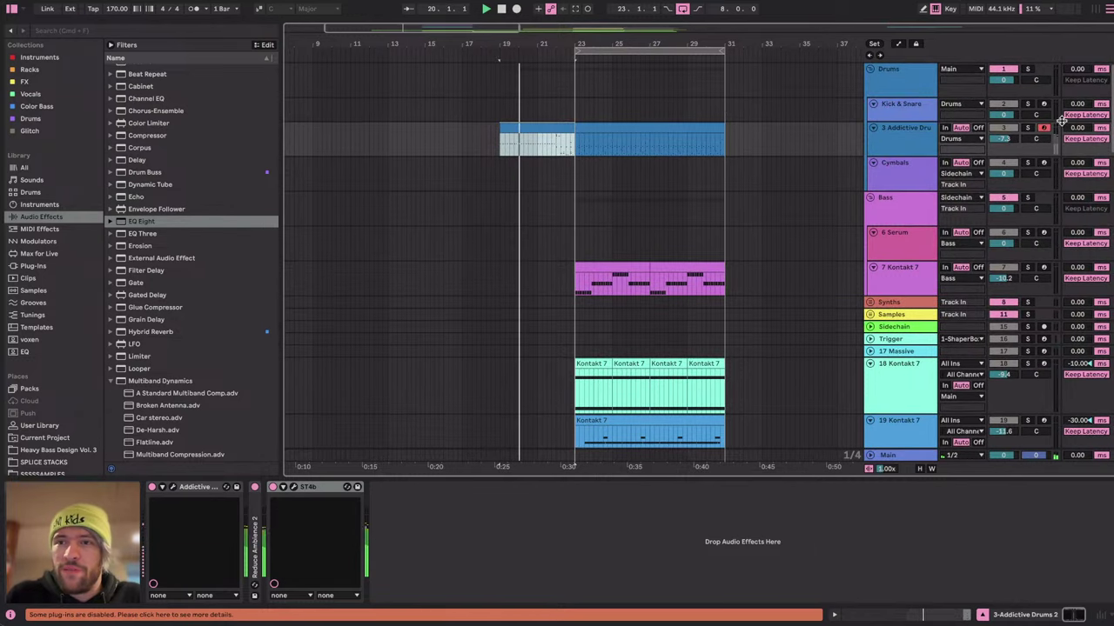
Lower the Addictive Drums track volume to -8.7 dB during playback.
click(1029, 129)
scroll(707, 201, down, 5)
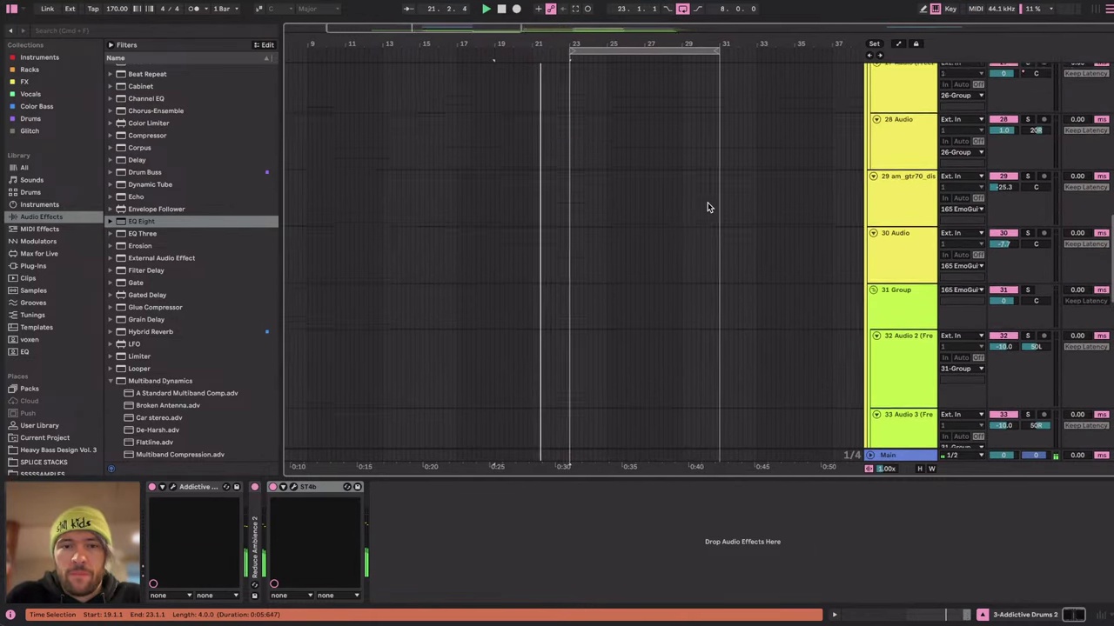
scroll(707, 201, up, 5)
drag(1003, 139, 1003, 171)
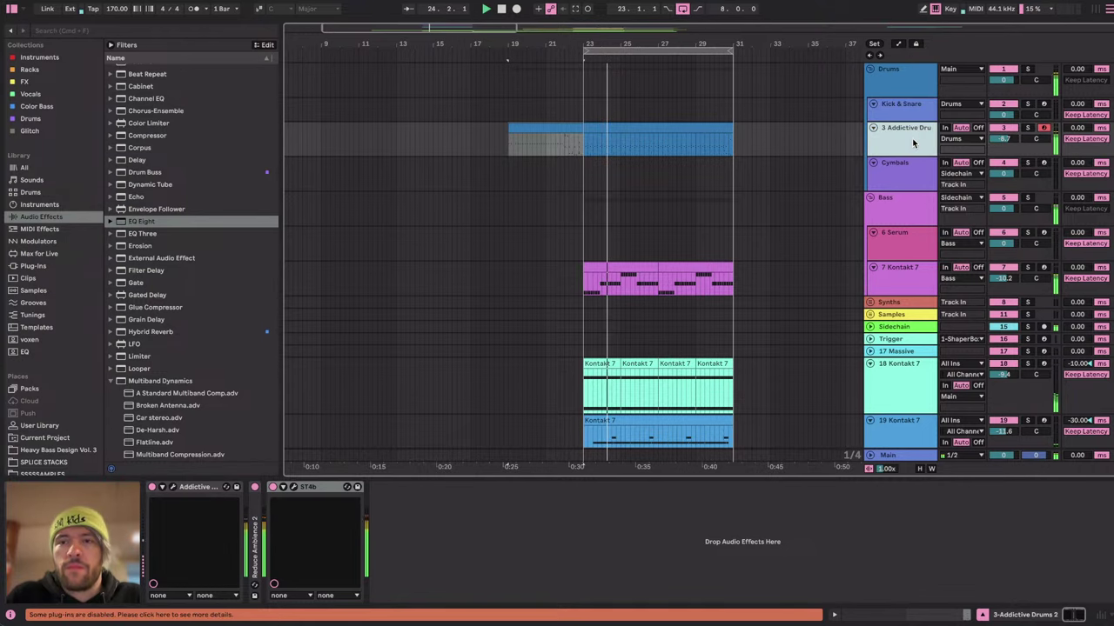
Set the Addictive Drums 2 master compressor threshold to -16.73 dB and the drum track's volume to -9.4 dB.
click(630, 146)
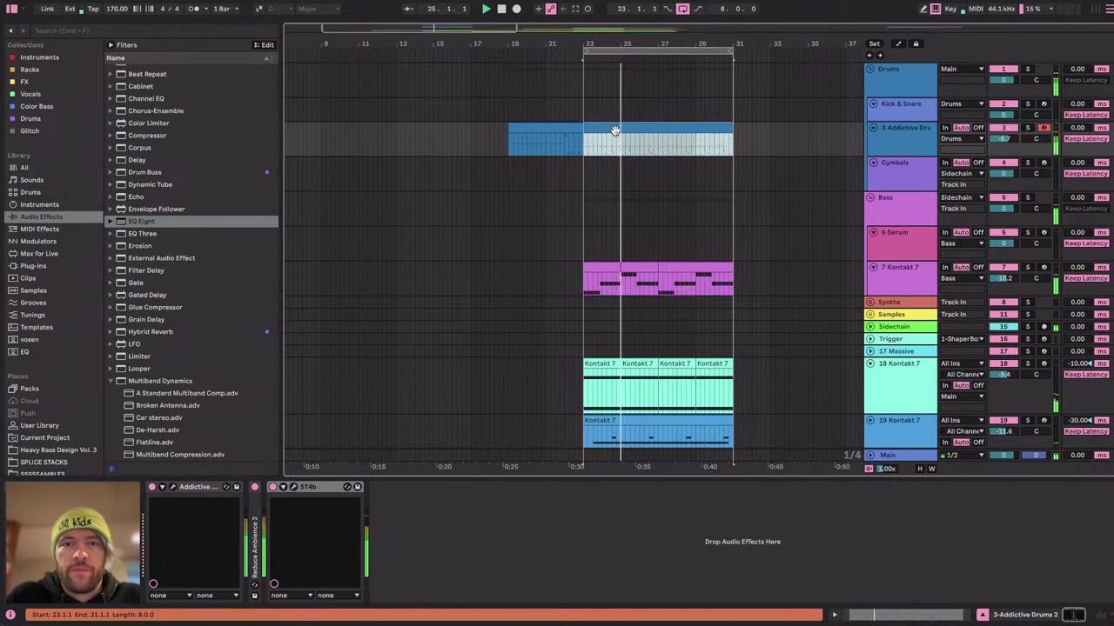
click(172, 487)
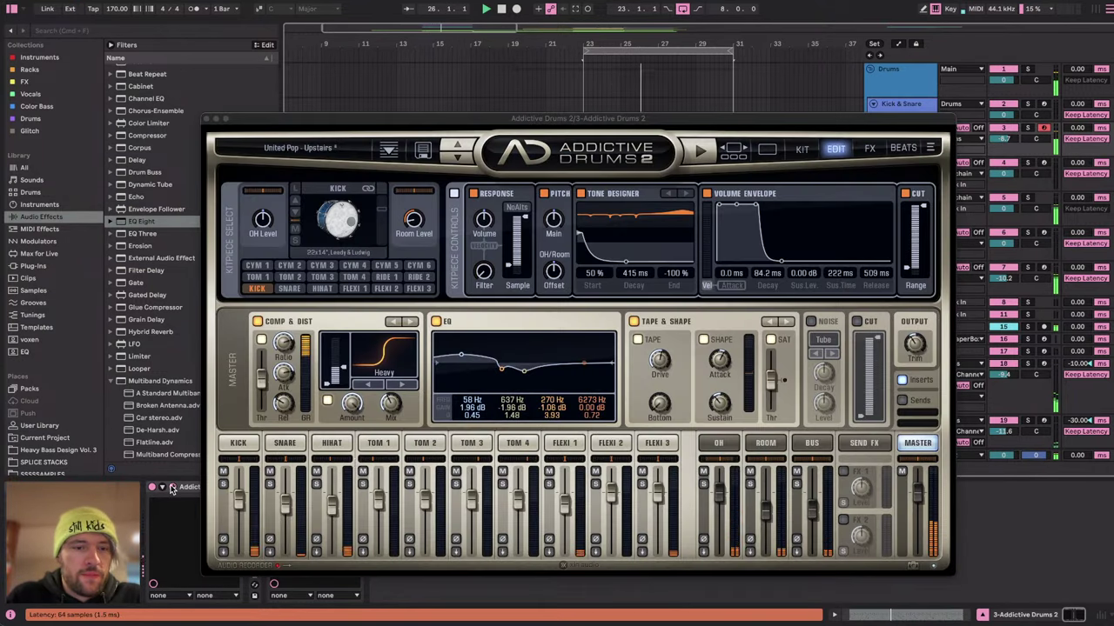
click(359, 121)
click(918, 444)
key(space)
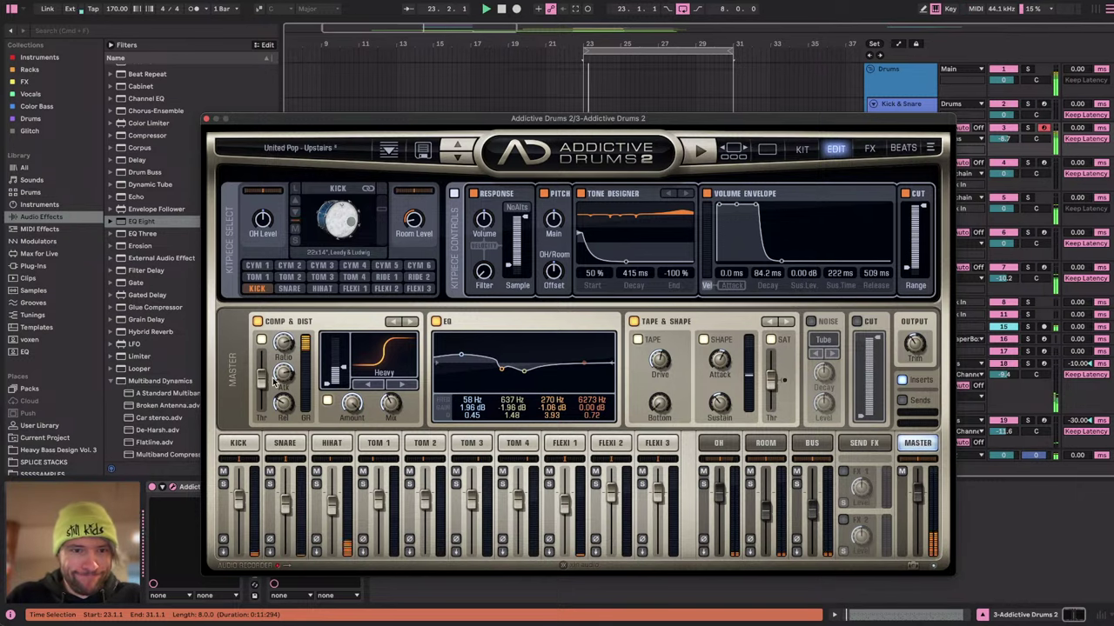
drag(260, 348, 259, 364)
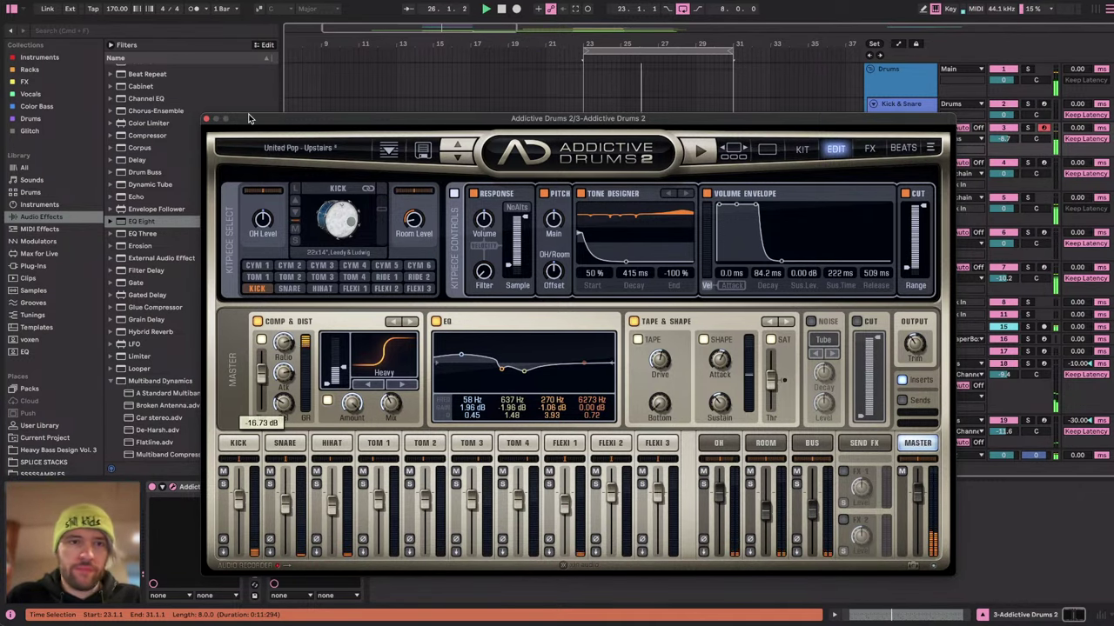
click(207, 119)
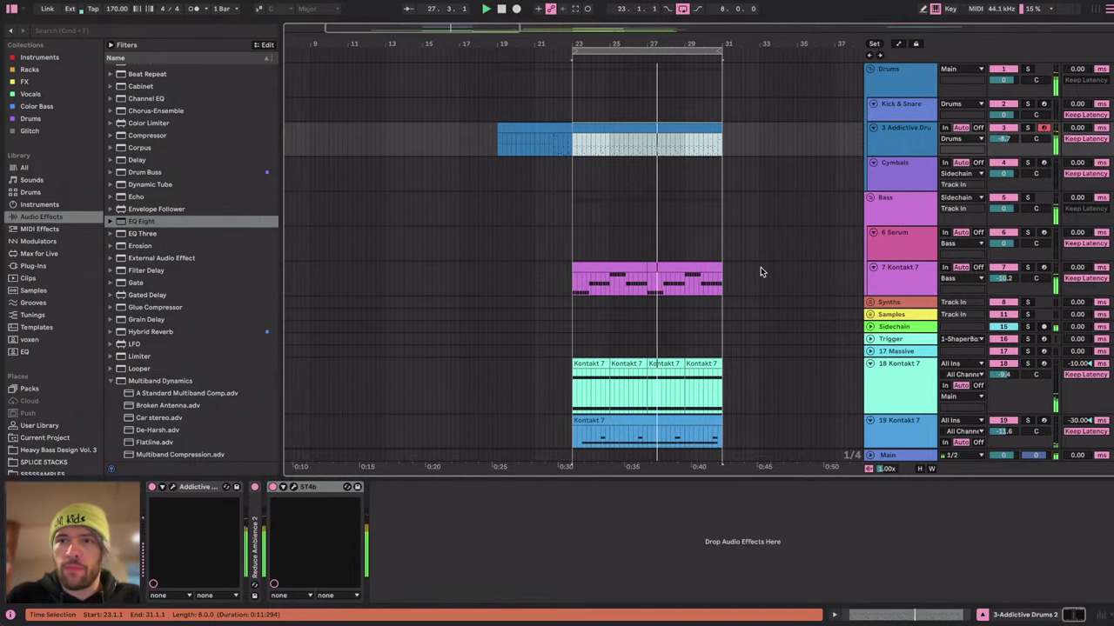
drag(1009, 138, 1010, 144)
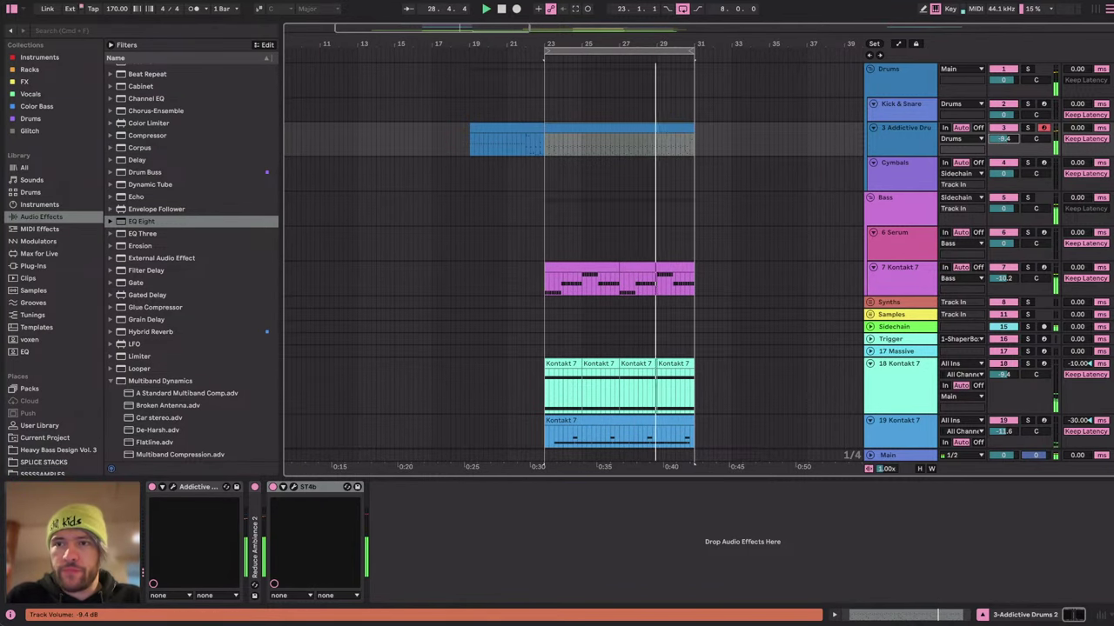
Duplicate the looped time from 23.1.1 to 31.1.1 across all tracks.
scroll(692, 172, right, 2)
scroll(691, 171, down, 1)
right_click(570, 53)
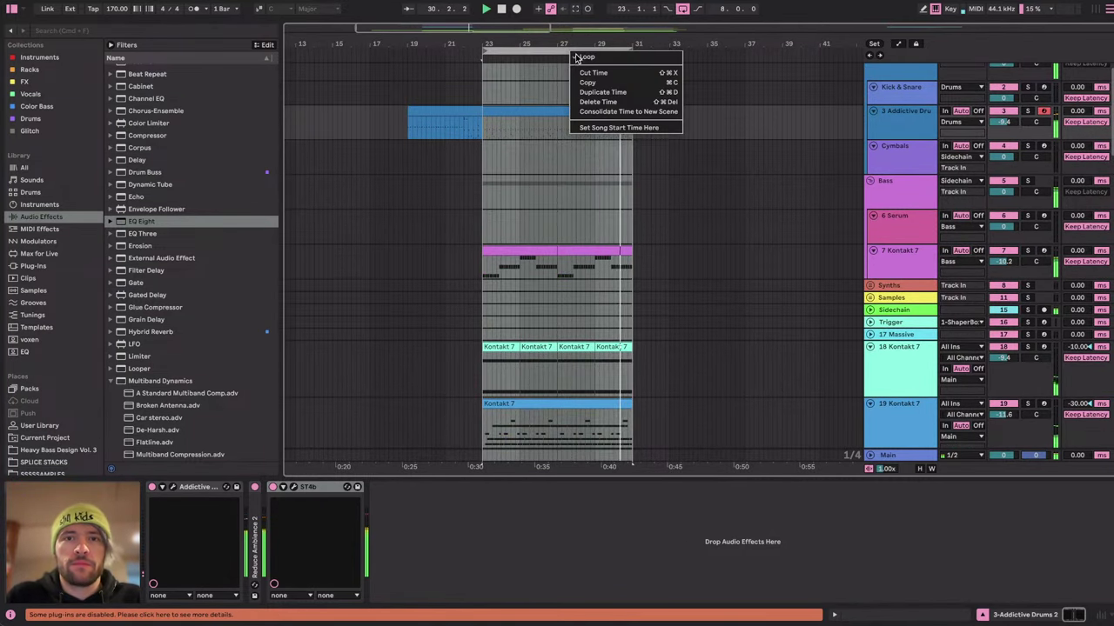
click(611, 91)
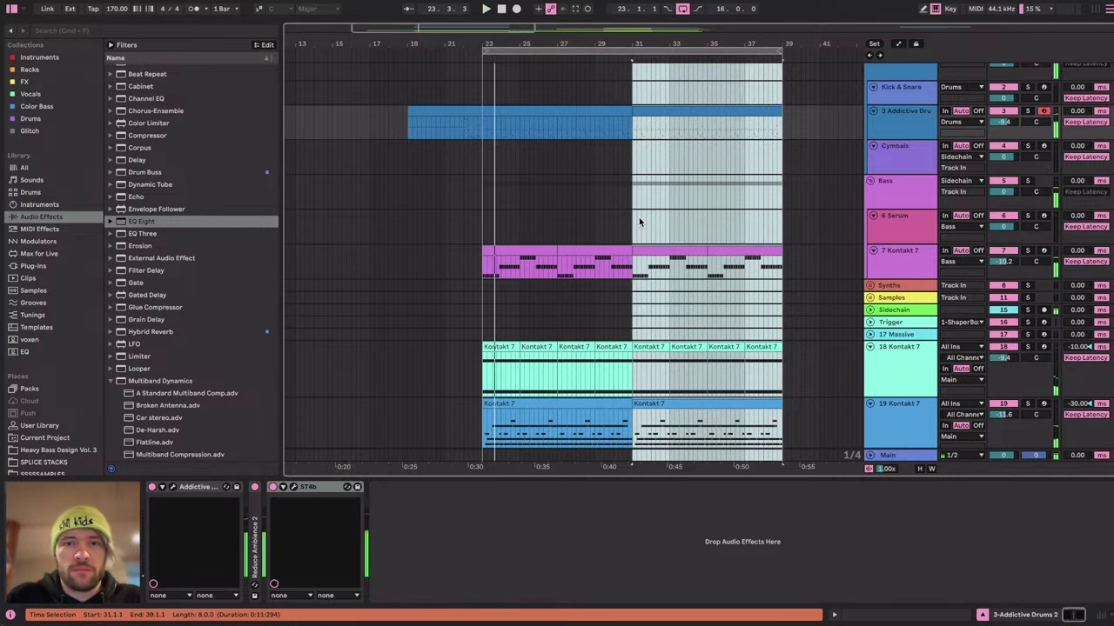
Delete the guitar clips between 23.1.1 and 31.1.1 on tracks 40 and 41.
click(630, 217)
scroll(629, 217, down, 10)
scroll(629, 217, down, 10)
scroll(630, 217, left, 1)
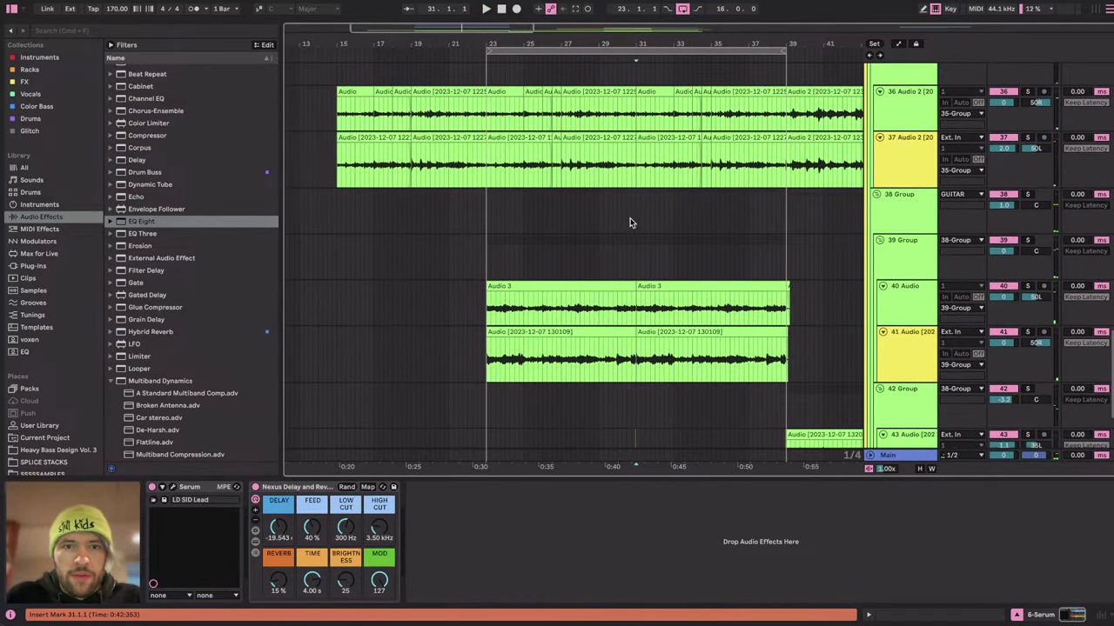
click(490, 293)
drag(490, 293, 636, 373)
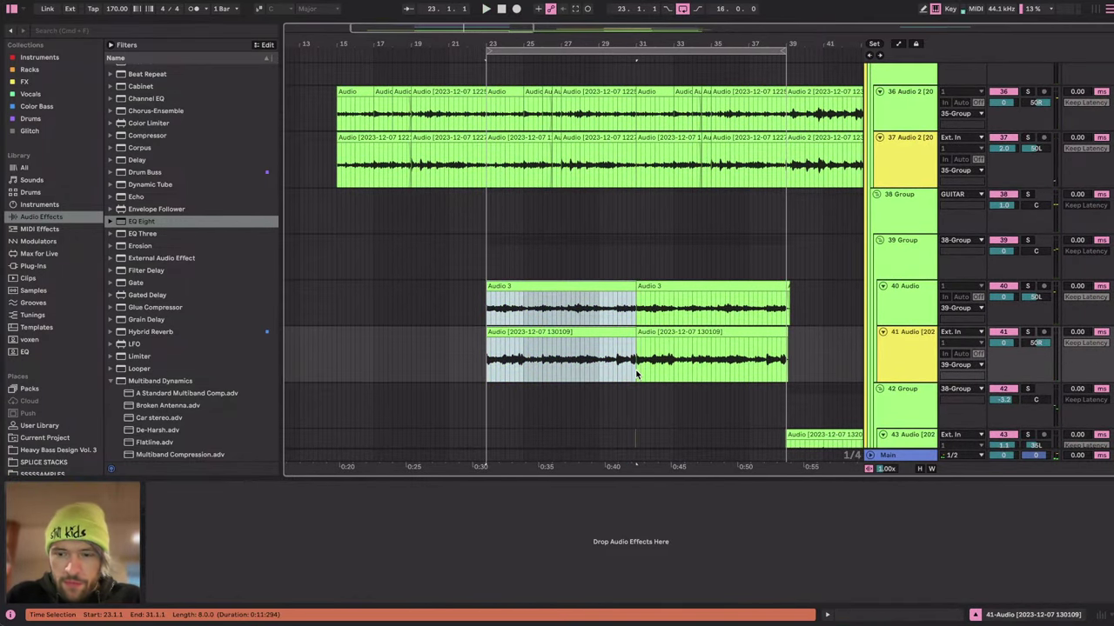
key(Delete)
Highlight the empty range from 28.1.1 to 34.1.1 on tracks 43 and 44 in 42 Group.
scroll(628, 380, down, 4)
scroll(628, 381, right, 1)
drag(548, 327, 658, 405)
scroll(658, 405, right, 5)
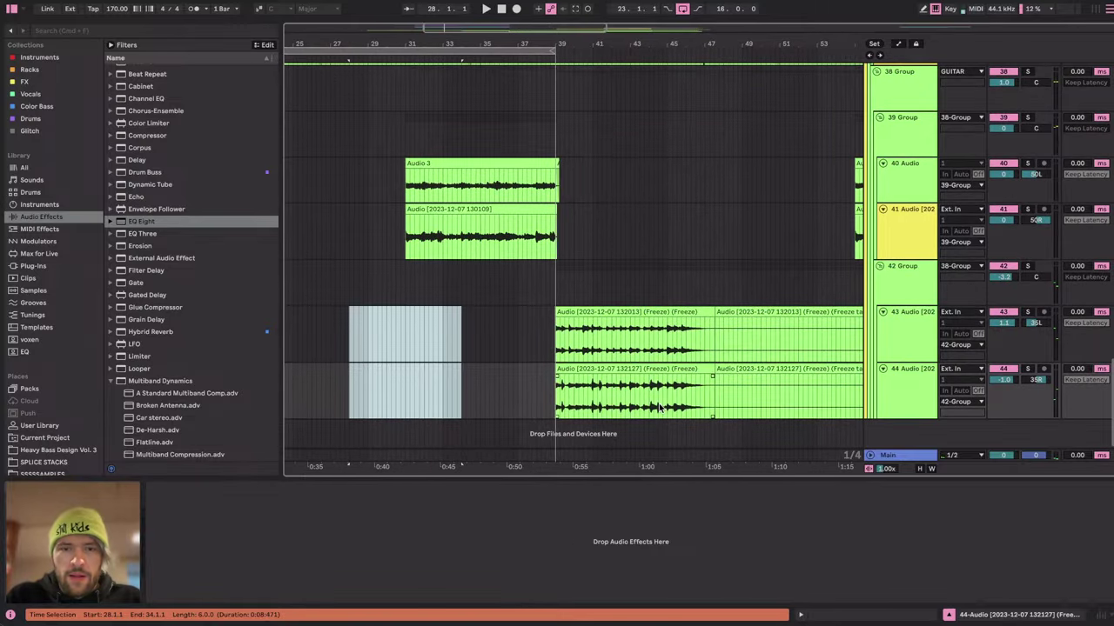
Solo 35 Group, audition its guitar clips from 39.1.1 and place the insert marker at 47.1.1.
scroll(658, 408, up, 5)
click(610, 323)
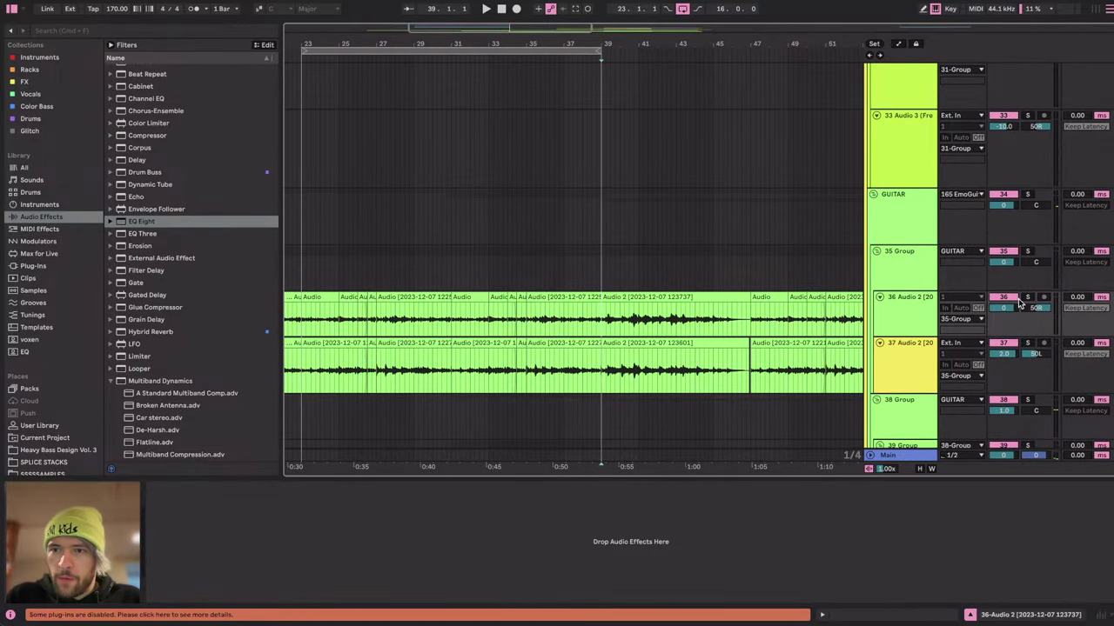
click(1027, 252)
key(space)
scroll(740, 291, right, 3)
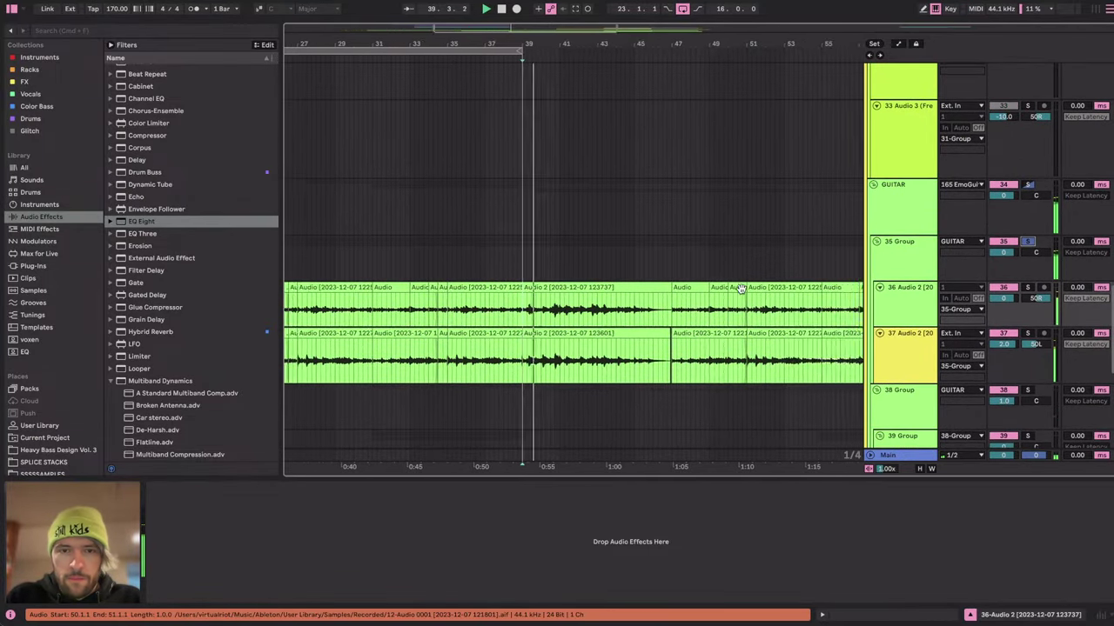
scroll(740, 289, down, 3)
scroll(740, 289, right, 4)
scroll(741, 288, down, 2)
scroll(740, 289, right, 1)
scroll(741, 289, down, 1)
key(space)
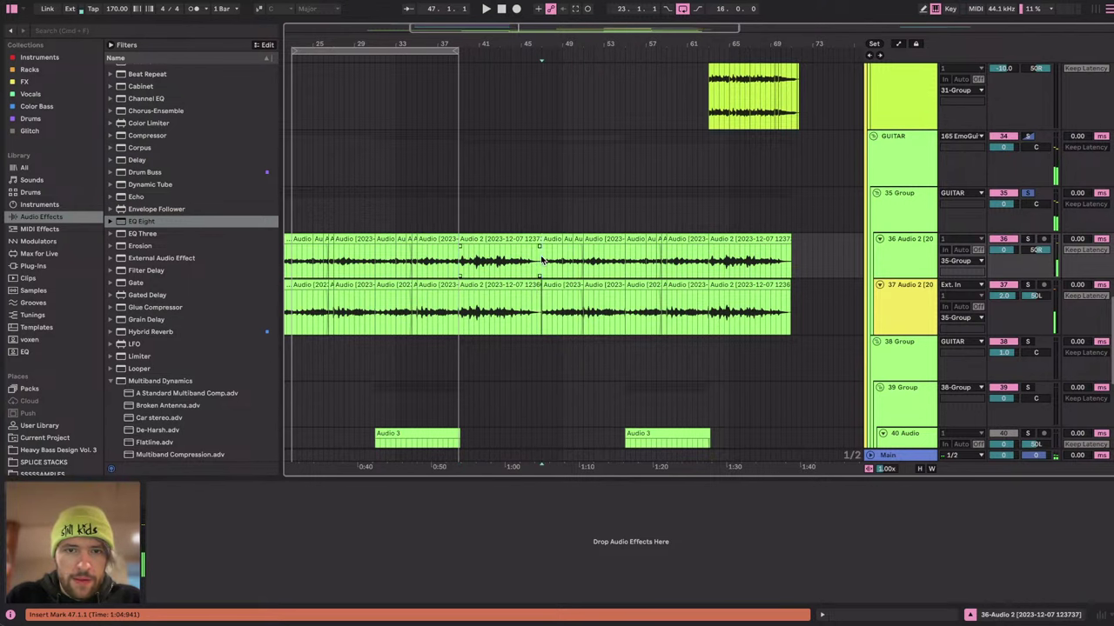
Solo 31 Group and audition its frozen guitar clips from 63.1.1.
scroll(540, 258, up, 10)
scroll(576, 257, right, 1)
click(672, 261)
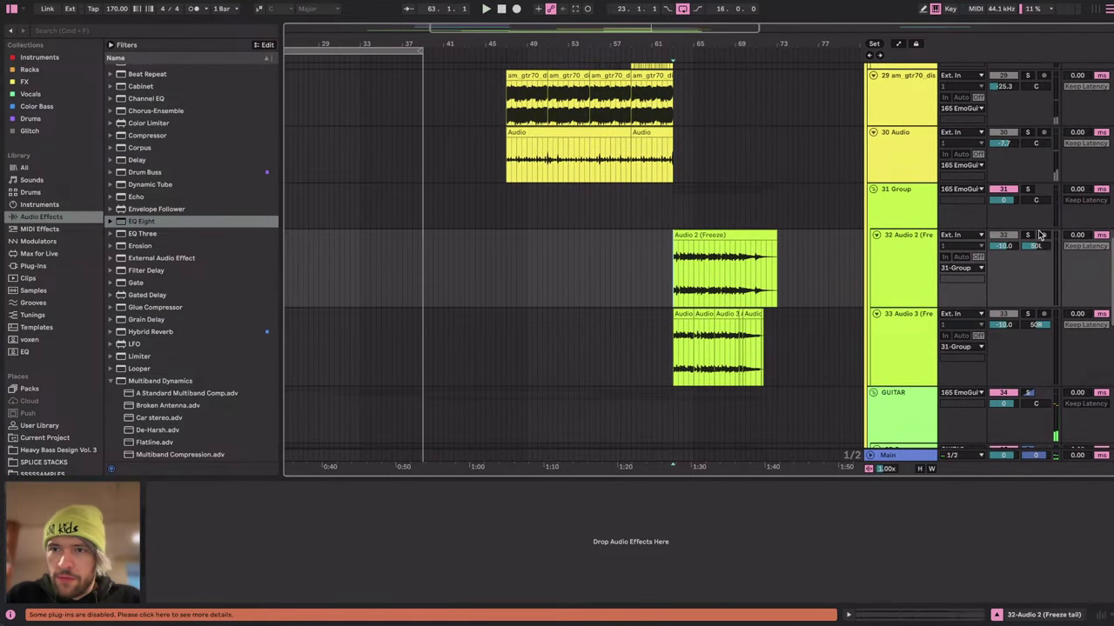
scroll(753, 198, up, 8)
scroll(754, 199, left, 3)
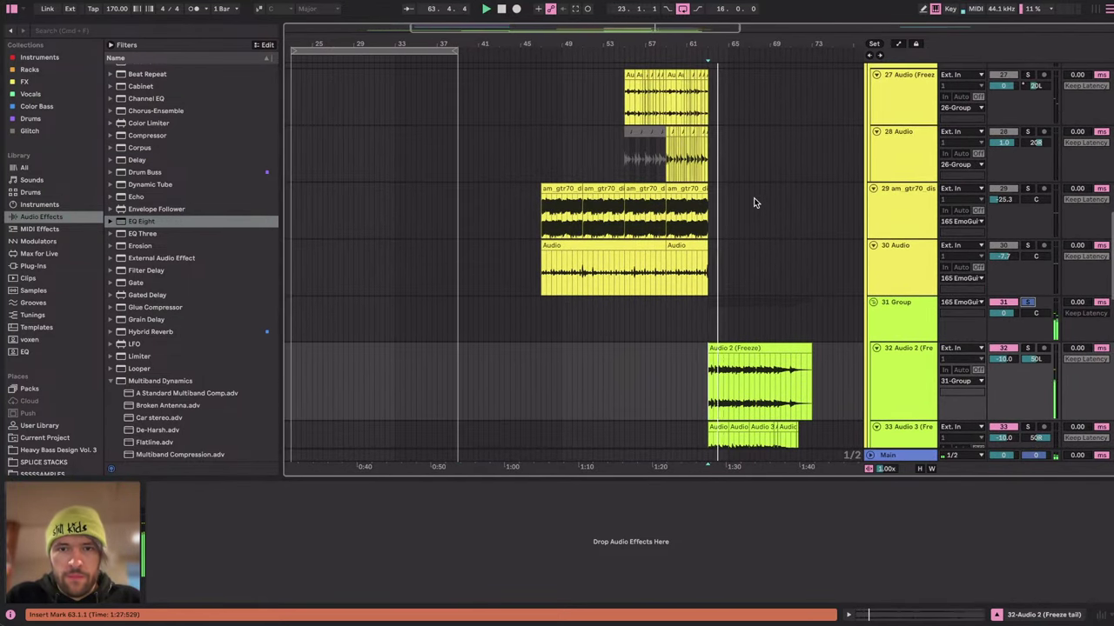
key(space)
Solo tracks 27 and 28 in 26 Group and audition their clips from 55.1.1 and 58.4.1.
click(632, 155)
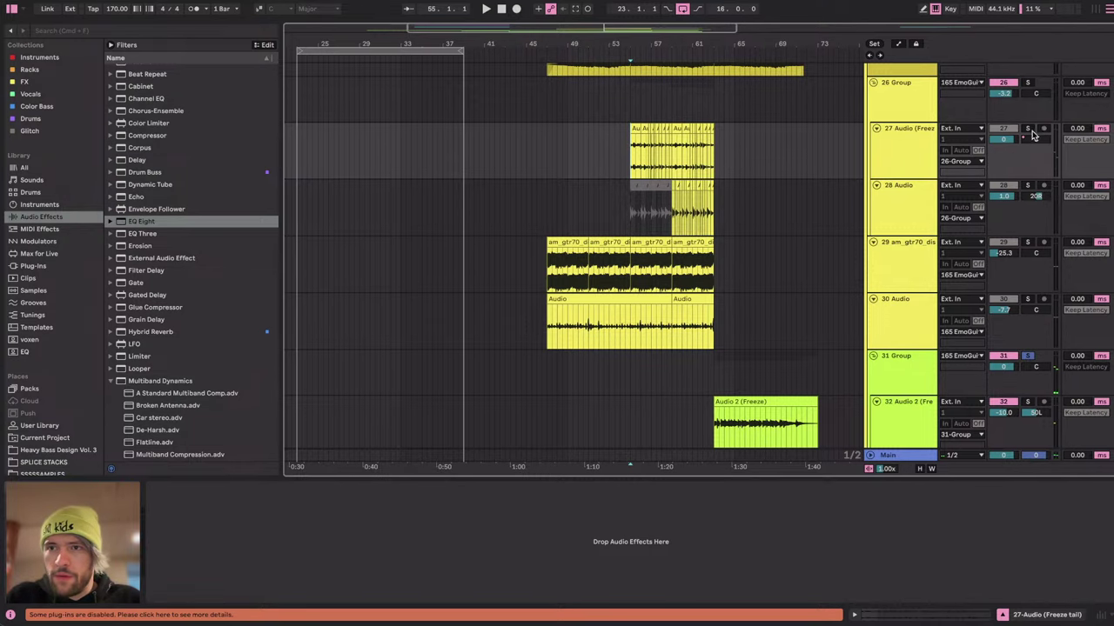
scroll(691, 183, up, 1)
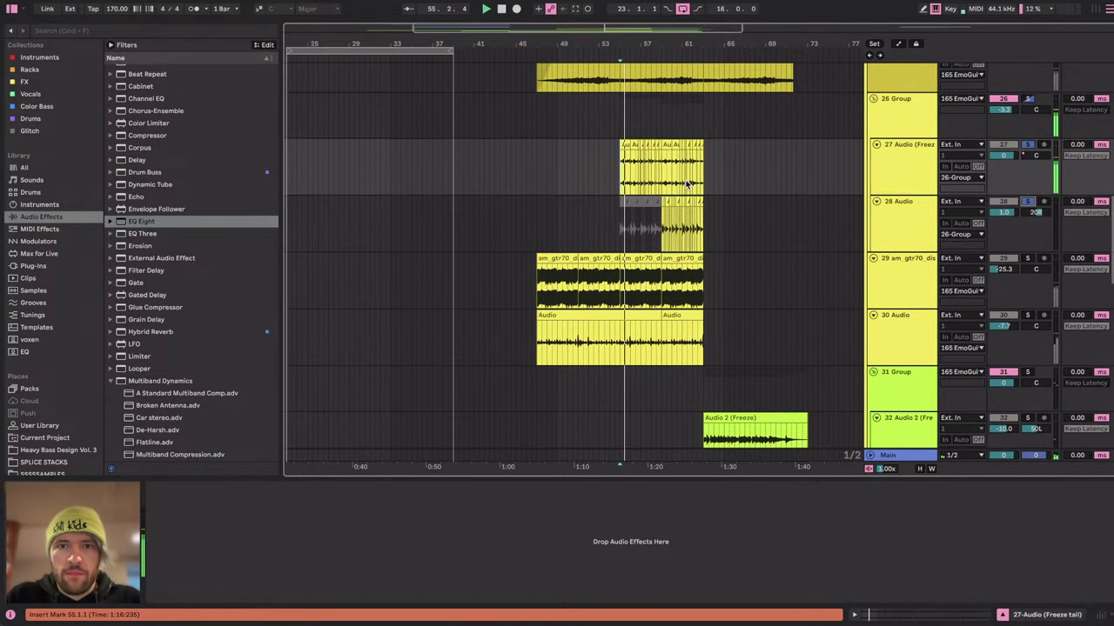
scroll(687, 182, up, 5)
key(space)
click(613, 176)
scroll(614, 170, up, 2)
scroll(615, 170, right, 1)
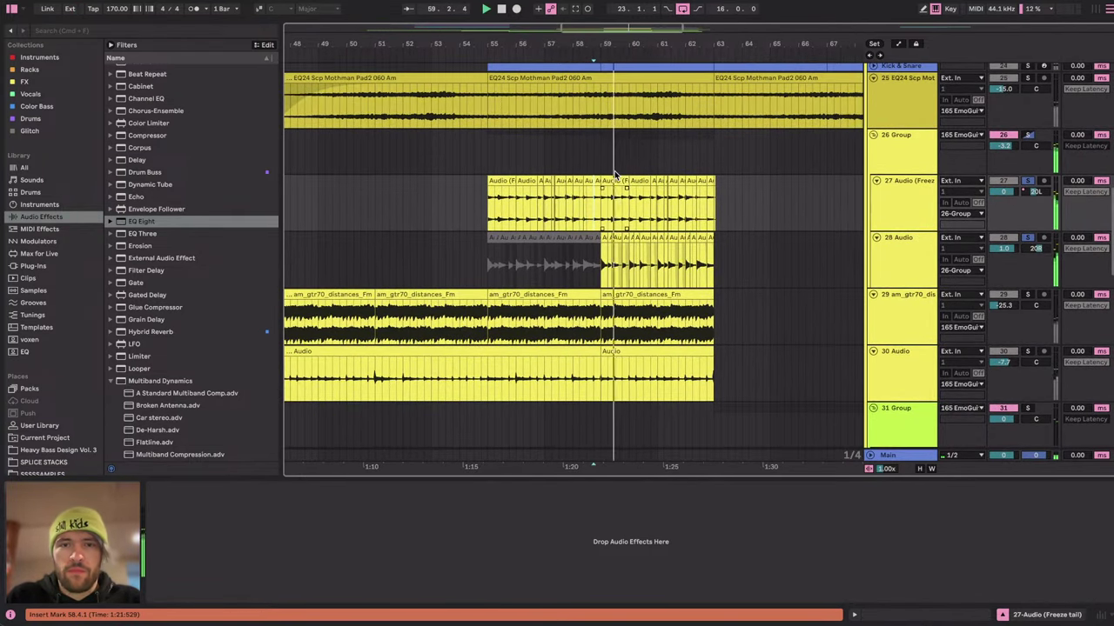
Highlight 59.1.1 to 63.1.1 on tracks 27 to 29 and add track 29 to the soloed playback.
drag(601, 207, 711, 247)
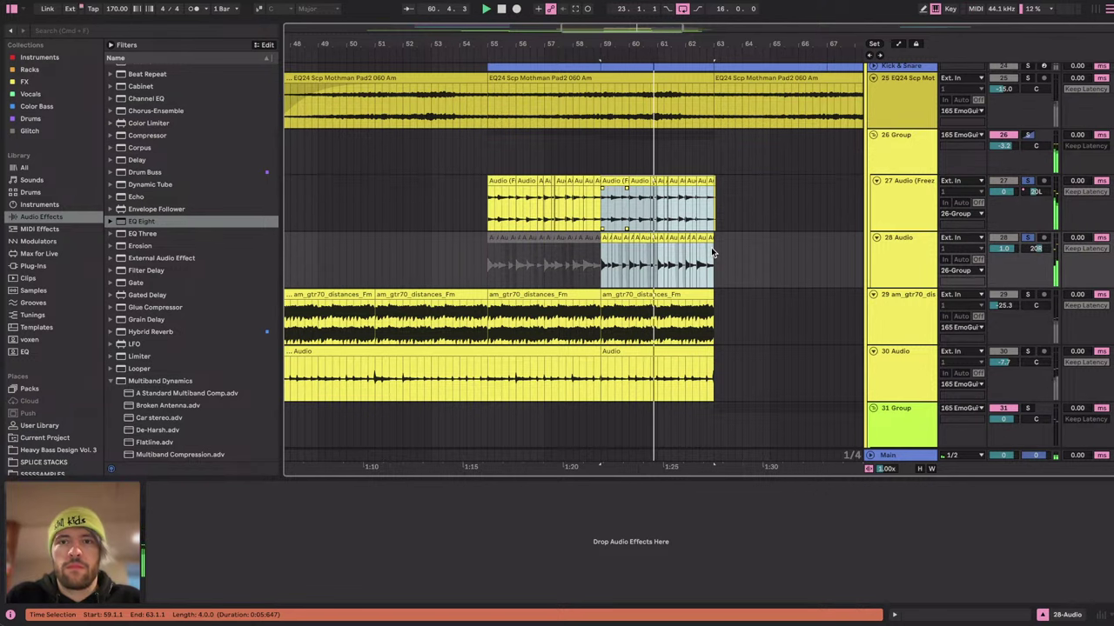
scroll(754, 225, down, 4)
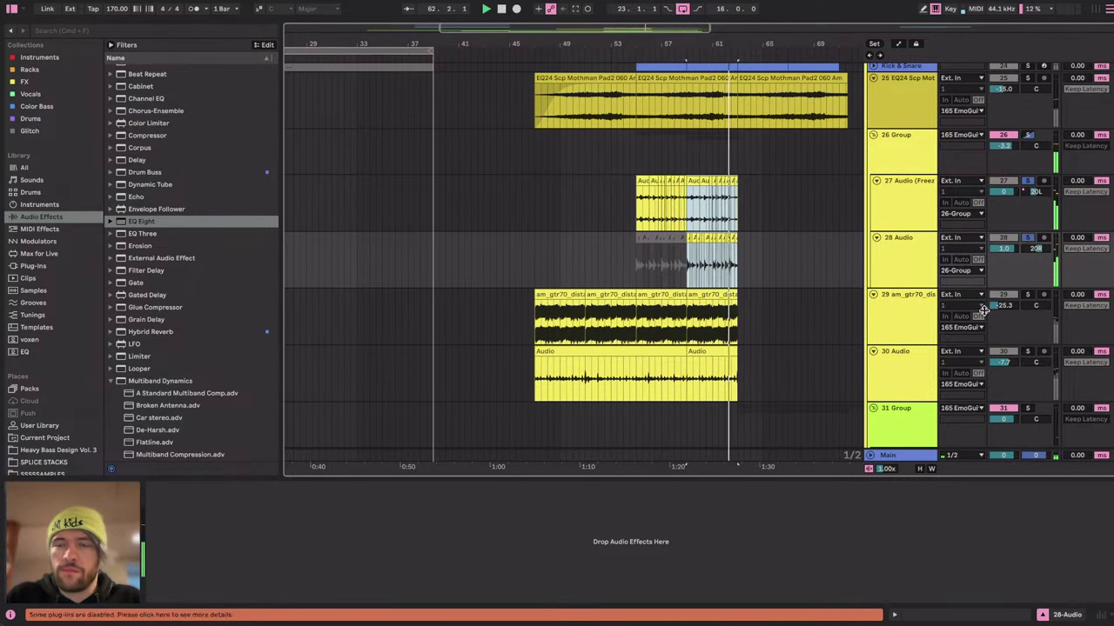
scroll(777, 294, up, 6)
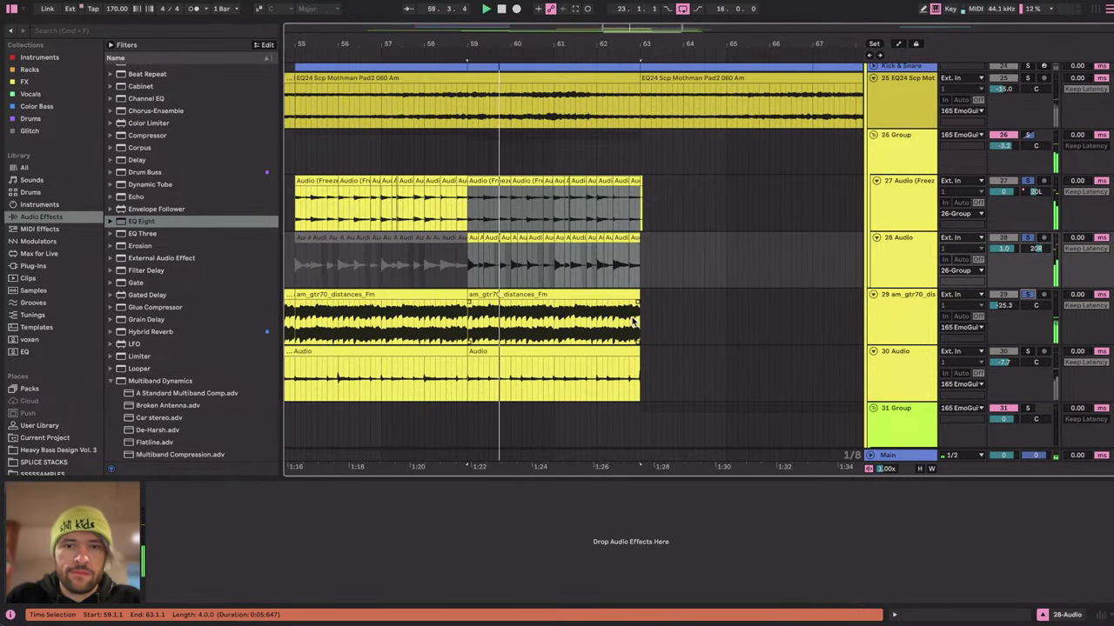
mouse_move(640, 320)
mouse_down()
mouse_move(522, 261)
mouse_move(471, 202)
mouse_move(644, 315)
mouse_up()
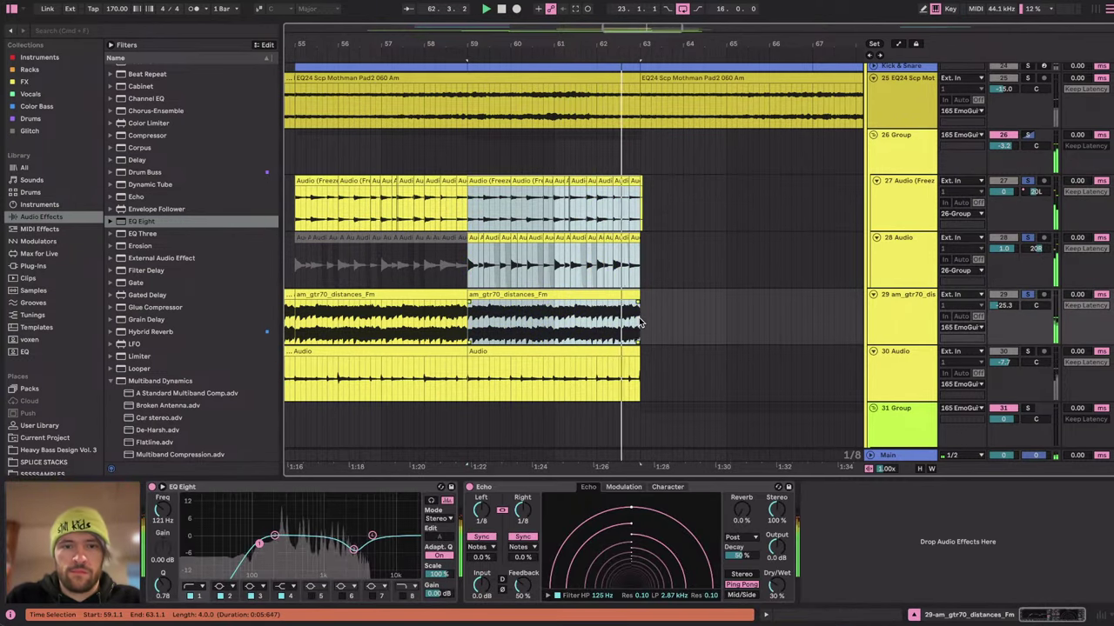
Audition track 30 Audio in solo and highlight 59.1.1 to 63.1.1 across tracks 27 to 30.
scroll(705, 320, down, 3)
click(970, 356)
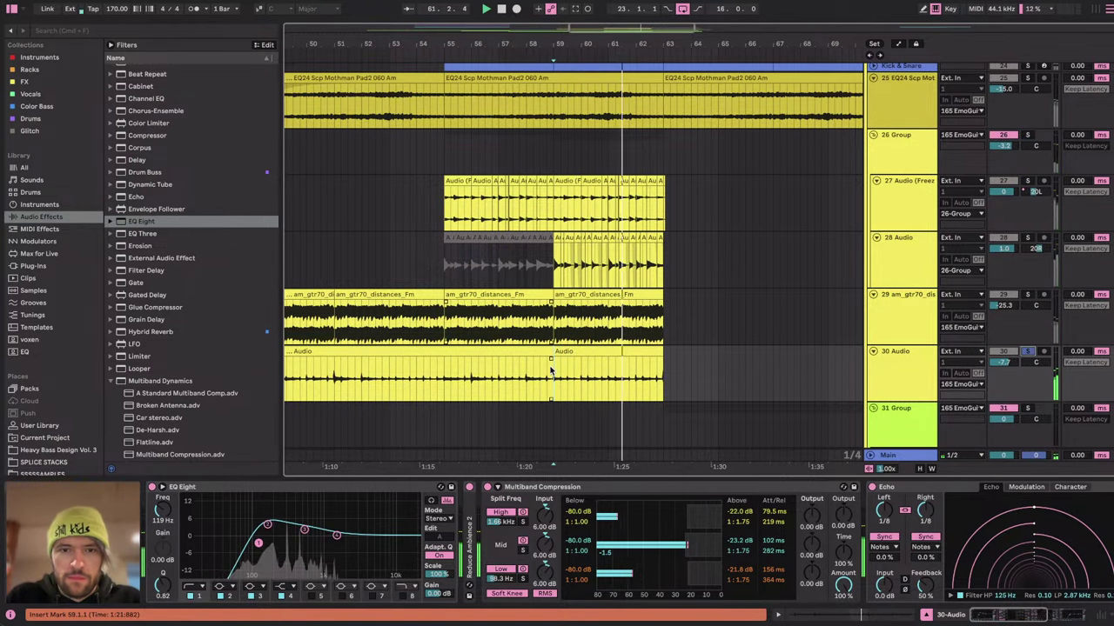
click(550, 372)
drag(556, 370, 661, 203)
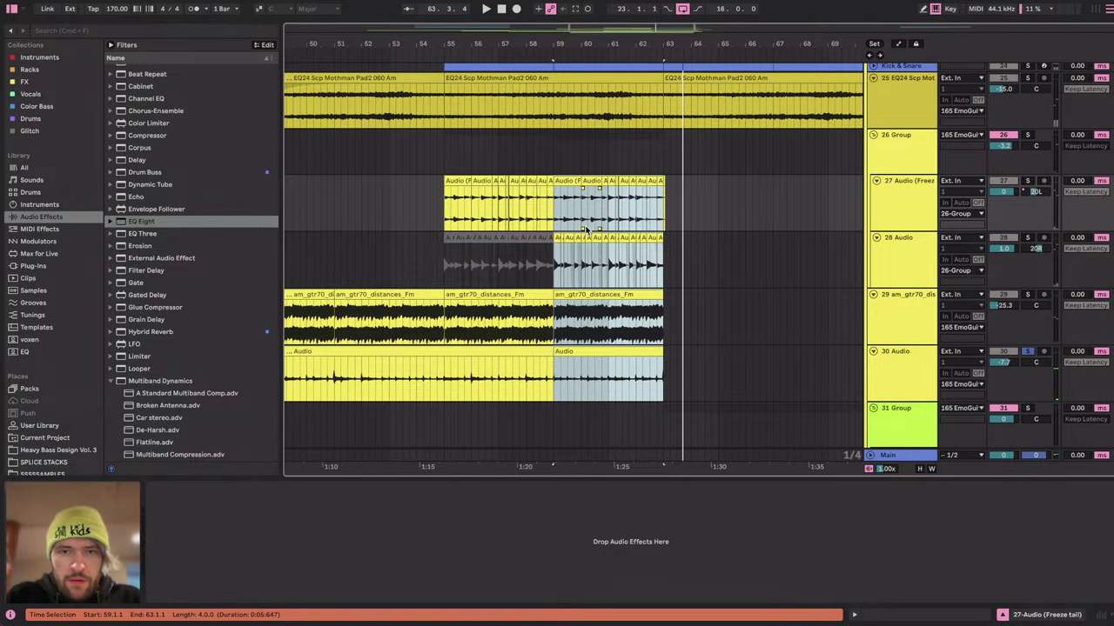
Place the insert marker at 32.4.1 on track 27.
scroll(587, 230, left, 8)
scroll(584, 230, right, 3)
scroll(582, 230, down, 5)
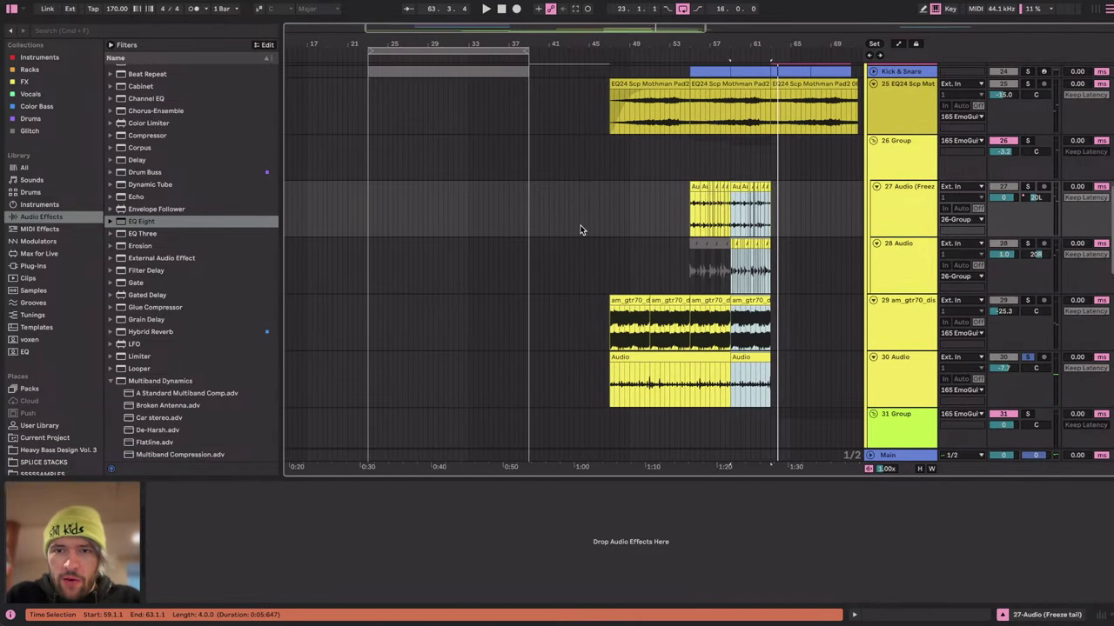
scroll(582, 229, left, 2)
scroll(582, 230, up, 1)
scroll(512, 224, up, 4)
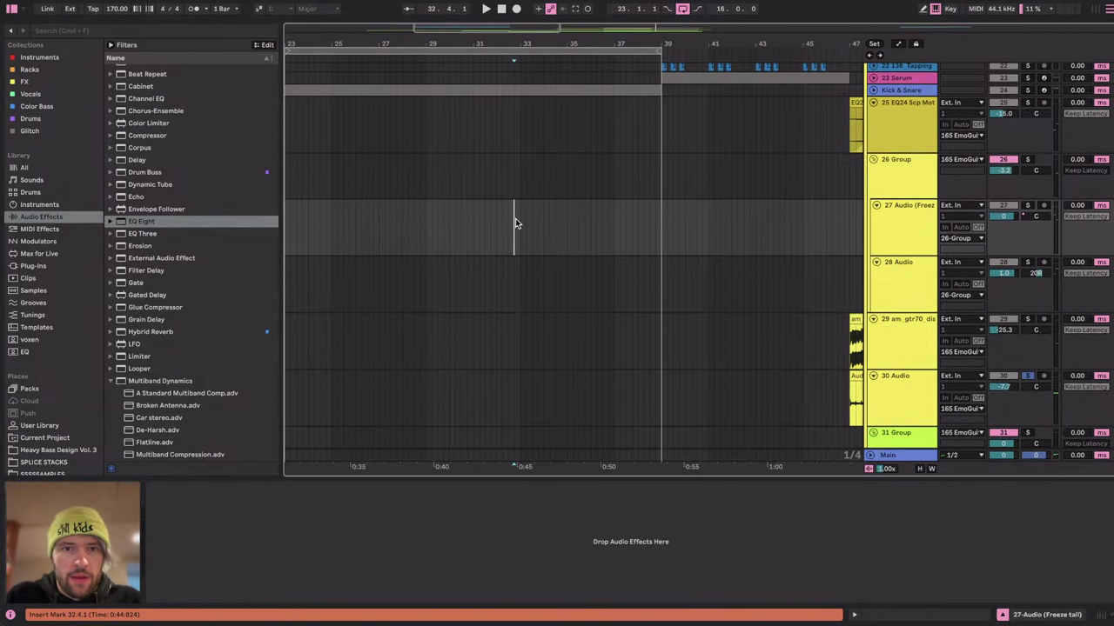
Paste the copied guitar clips on tracks 27 to 30 and move them to start at 35.1.1.
key(ctrl+v)
scroll(520, 224, up, 8)
scroll(520, 223, left, 2)
scroll(521, 223, down, 5)
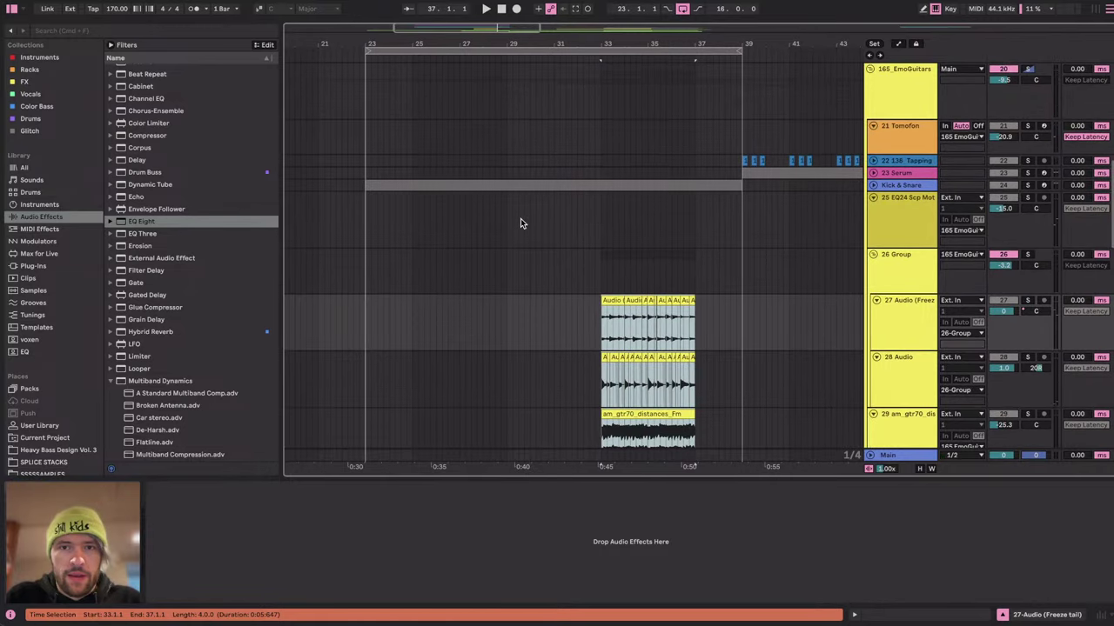
key(Right)
key(Right)
key(Right)
key(Right)
key(Right)
key(Right)
key(Right)
key(Right)
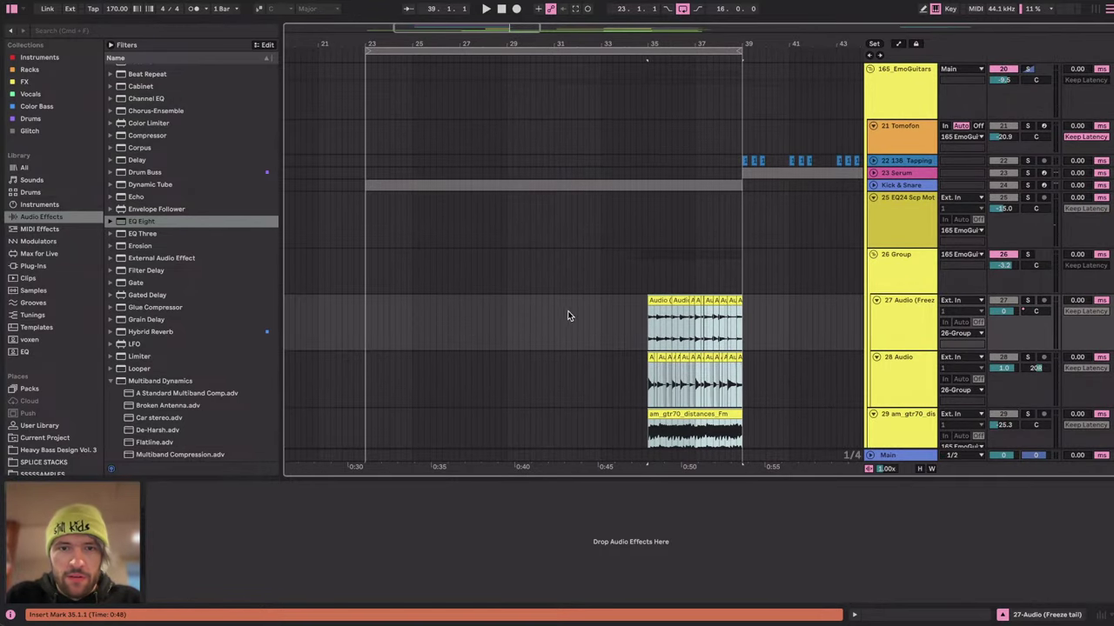
scroll(550, 315, down, 10)
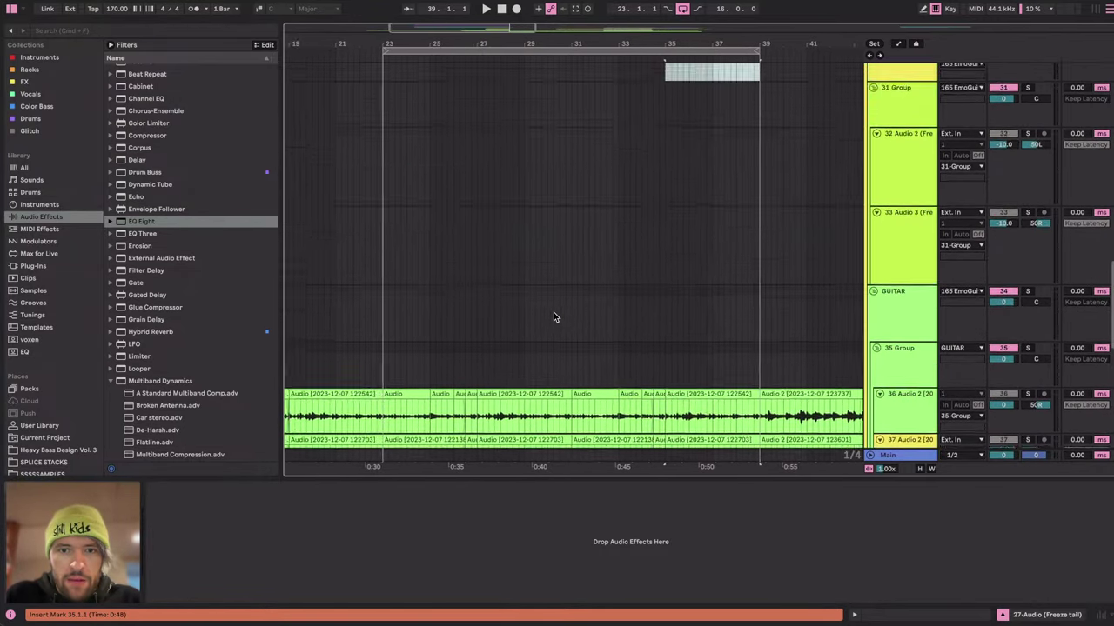
scroll(554, 317, up, 8)
Switch to YouTube Studio to read the livestream chat and return to Ableton Live.
key(ctrl+Right)
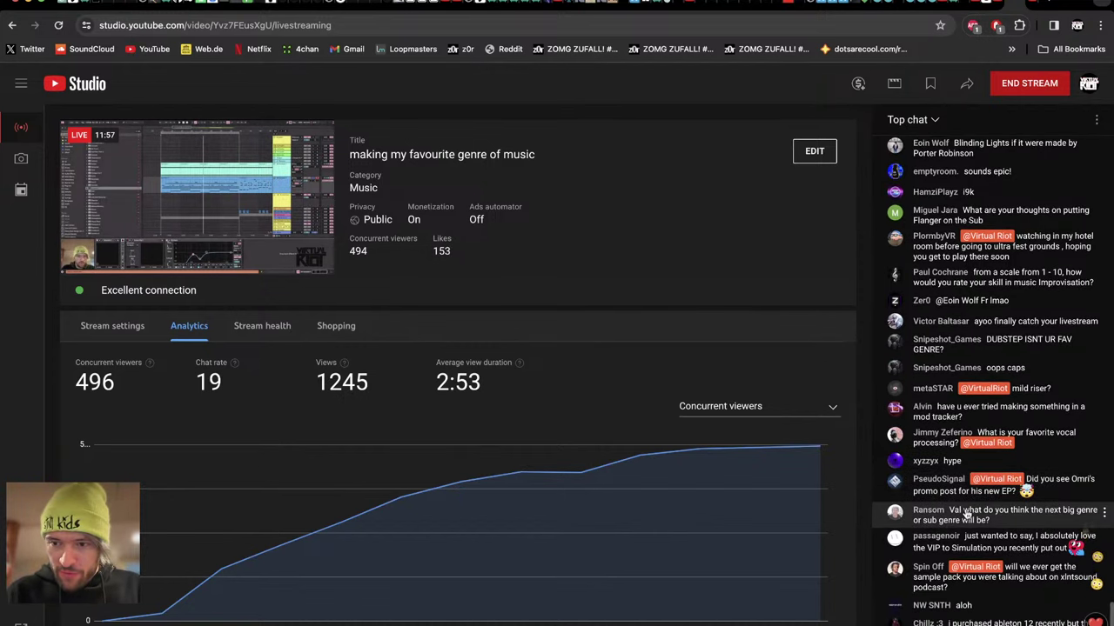
key(super+Tab)
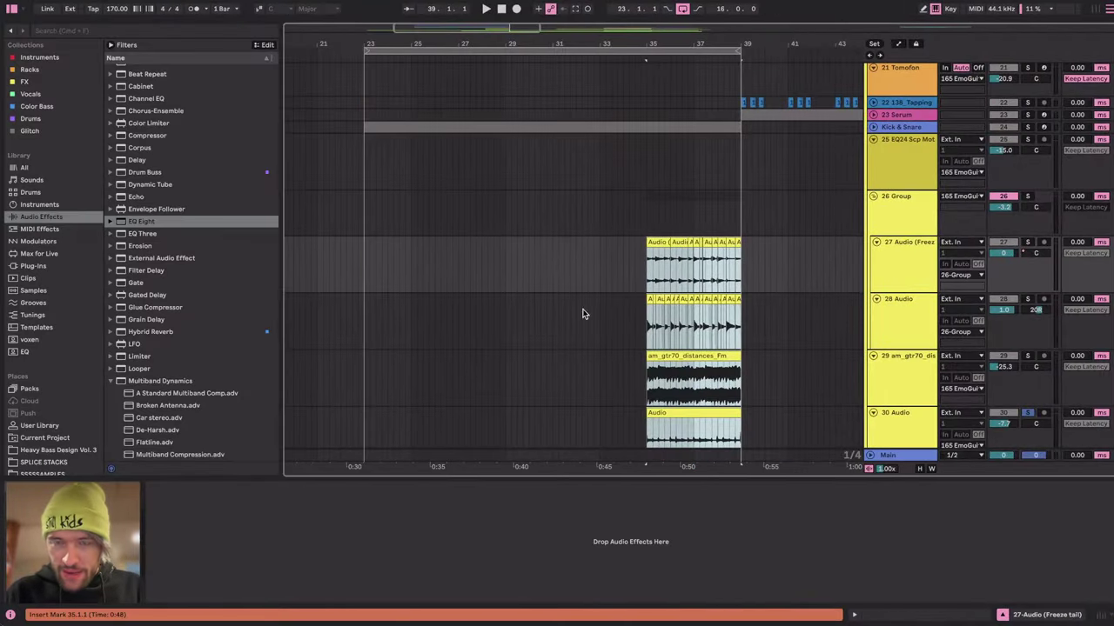
Place the insert marker at 35.1.1 and fold the 165_EmoGuitars group.
click(641, 224)
scroll(640, 222, up, 10)
click(656, 202)
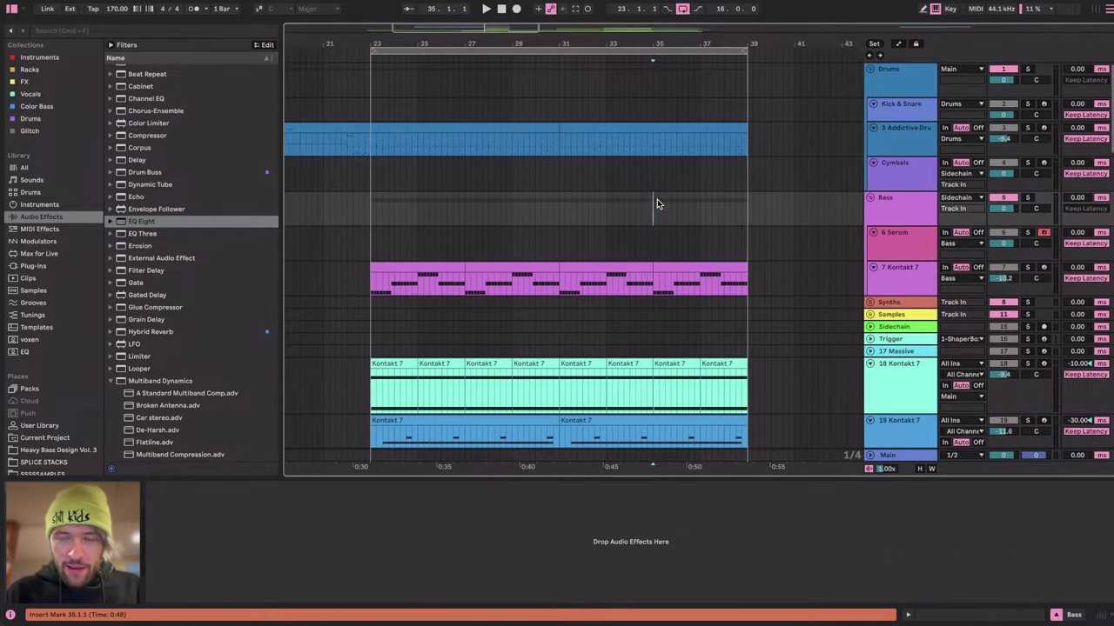
scroll(657, 203, right, 1)
scroll(658, 204, down, 5)
scroll(658, 204, up, 2)
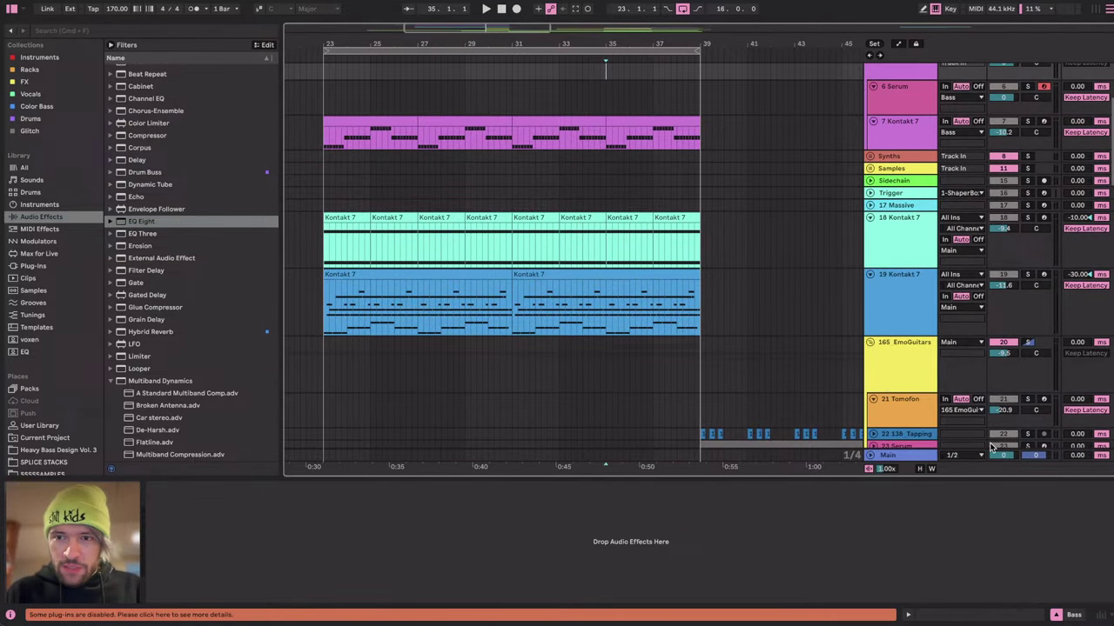
double_click(884, 381)
scroll(772, 371, left, 1)
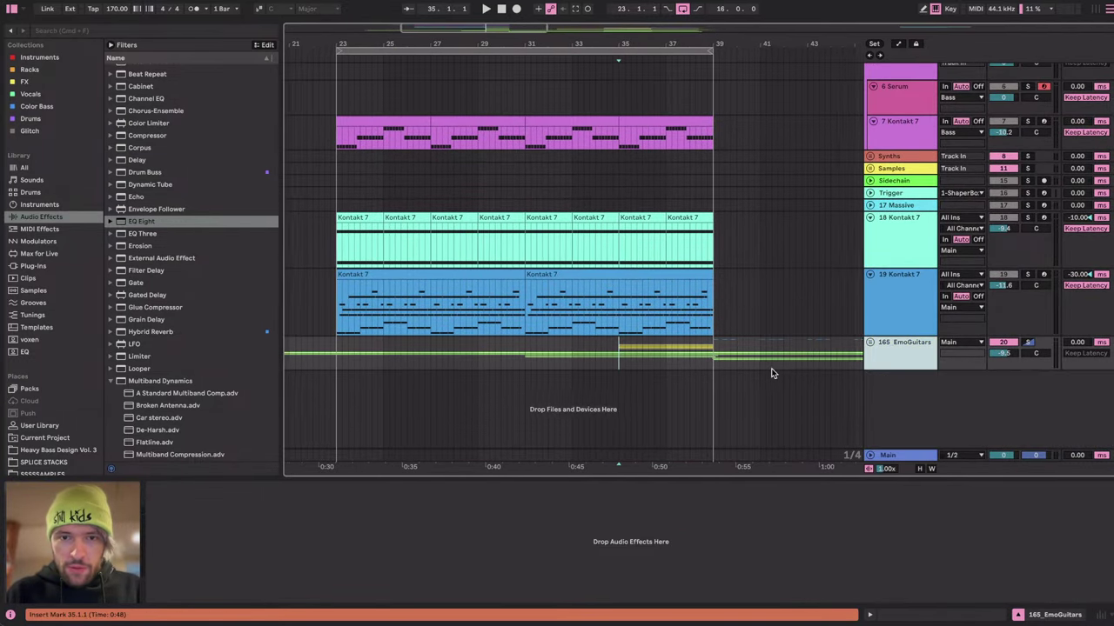
Play the loop from 23.1.1 and take the 165_EmoGuitars group out of solo.
click(345, 344)
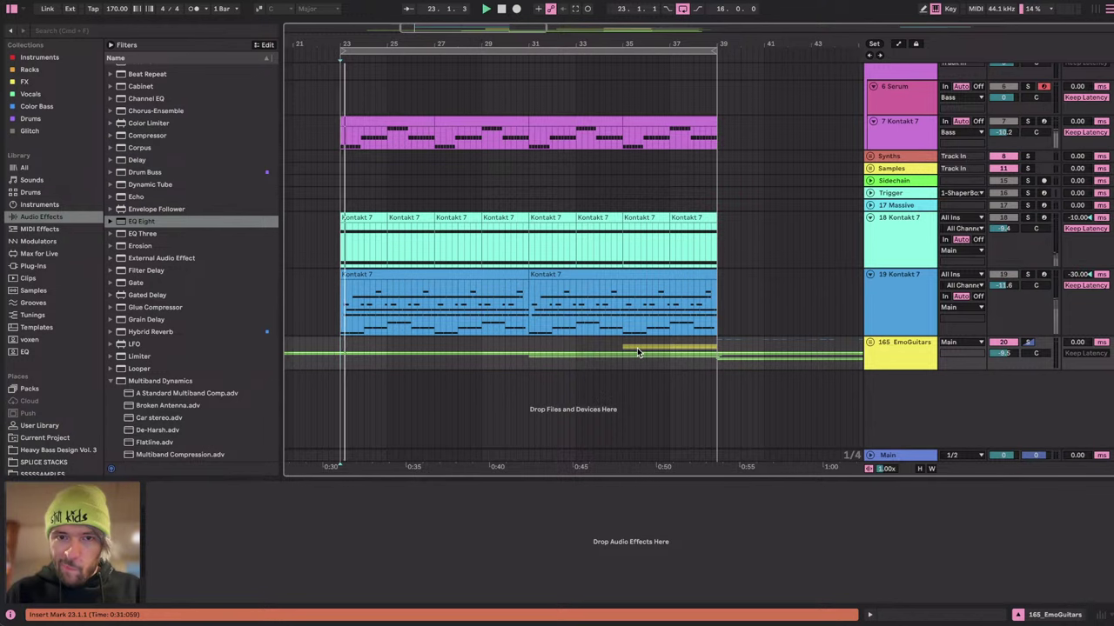
click(1030, 342)
key(space)
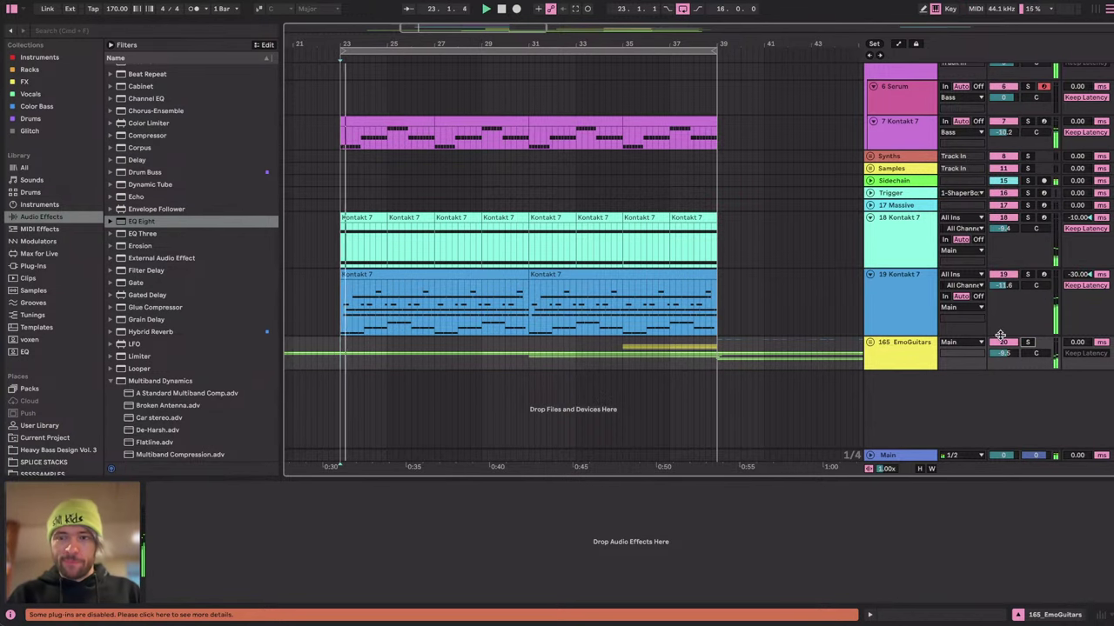
scroll(572, 286, left, 8)
scroll(571, 285, up, 3)
scroll(570, 285, down, 3)
scroll(570, 286, right, 8)
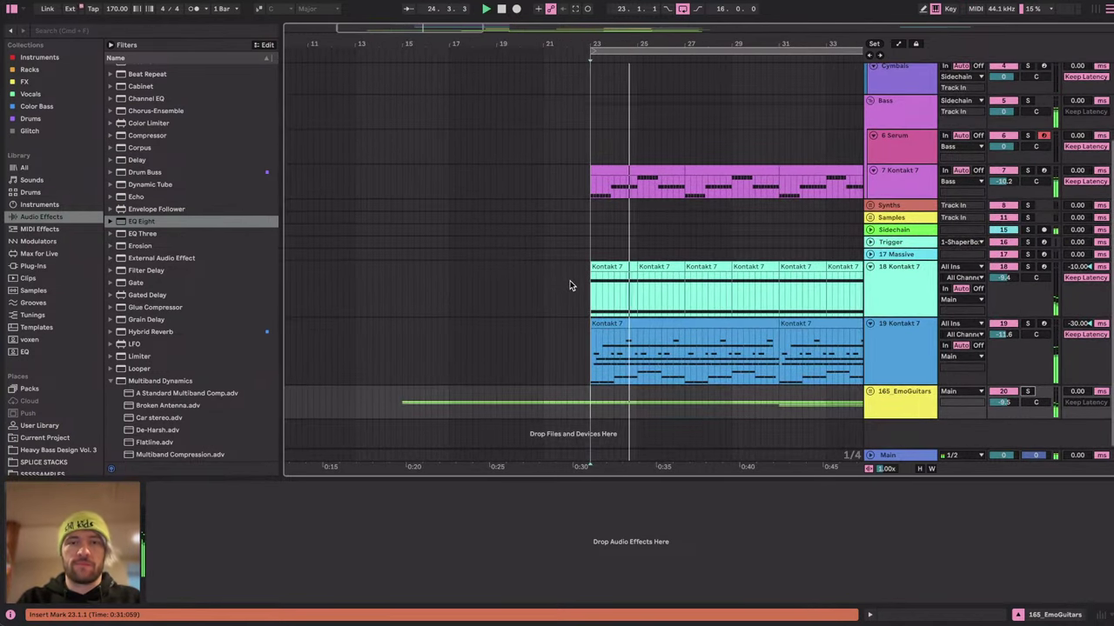
Unfold the 165_EmoGuitars group and briefly mute track 19 Kontakt 7 during playback.
double_click(896, 396)
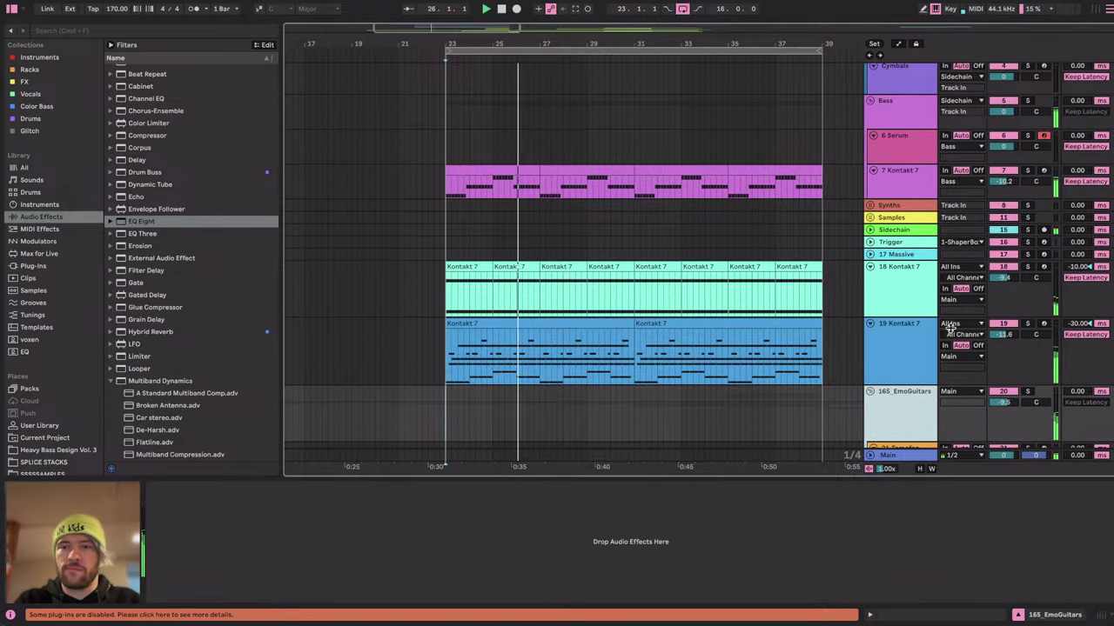
click(1004, 325)
scroll(721, 322, down, 3)
key(XF86AudioRaiseVolume)
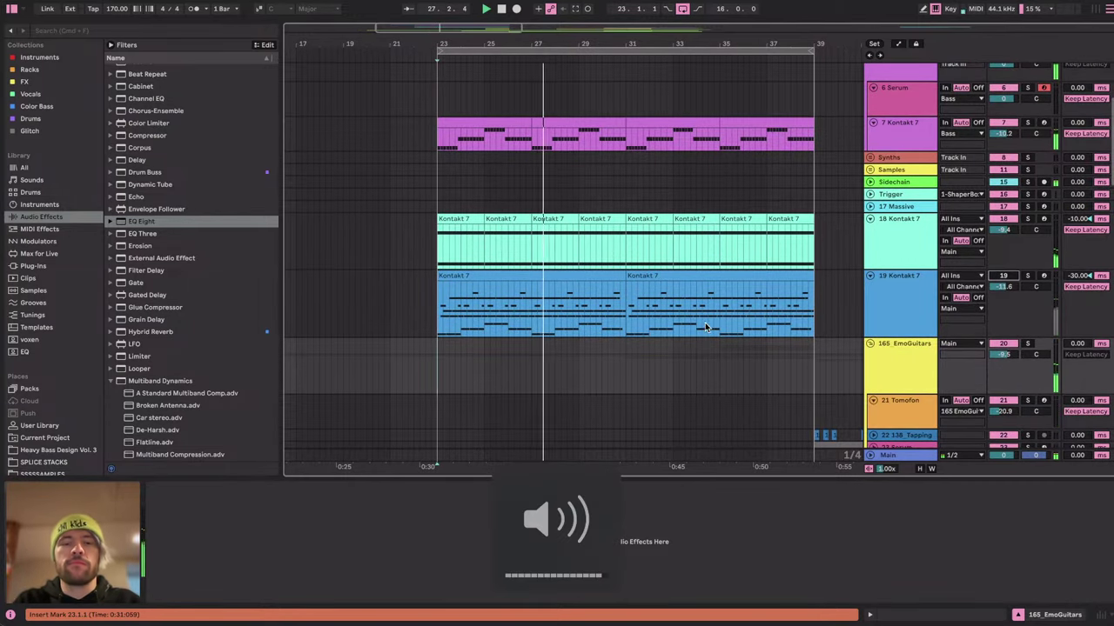
scroll(695, 329, up, 2)
scroll(695, 329, right, 1)
scroll(693, 330, down, 1)
scroll(693, 329, left, 1)
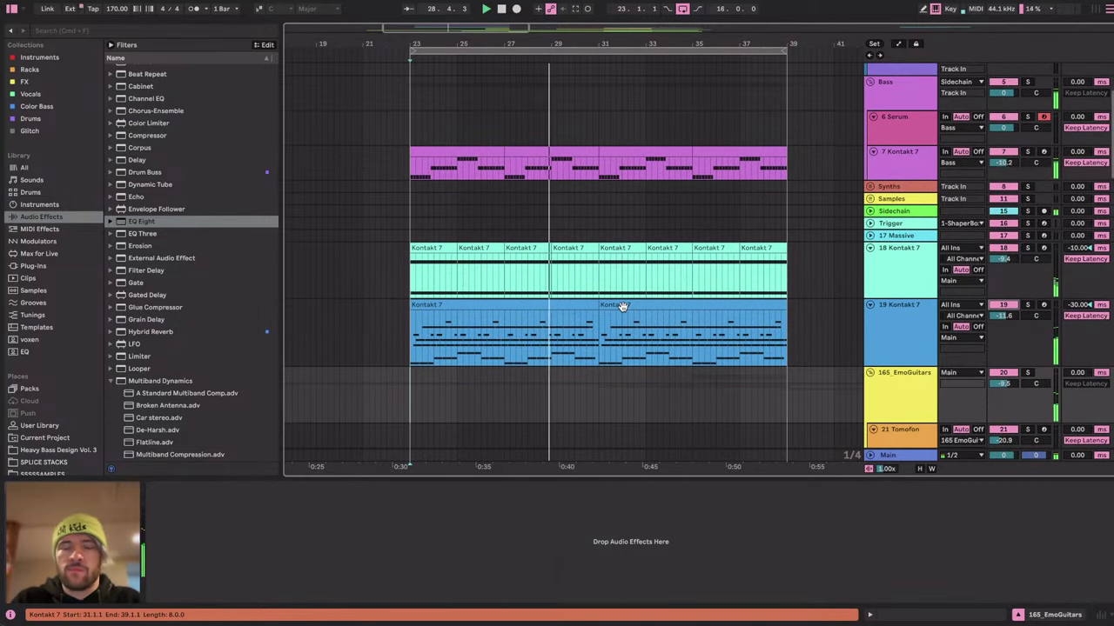
Listen to the guitar layers against the other tracks while looking through the tracks inside 165_EmoGuitars.
scroll(624, 309, down, 5)
scroll(624, 309, left, 2)
key(XF86AudioRaiseVolume)
scroll(630, 320, right, 2)
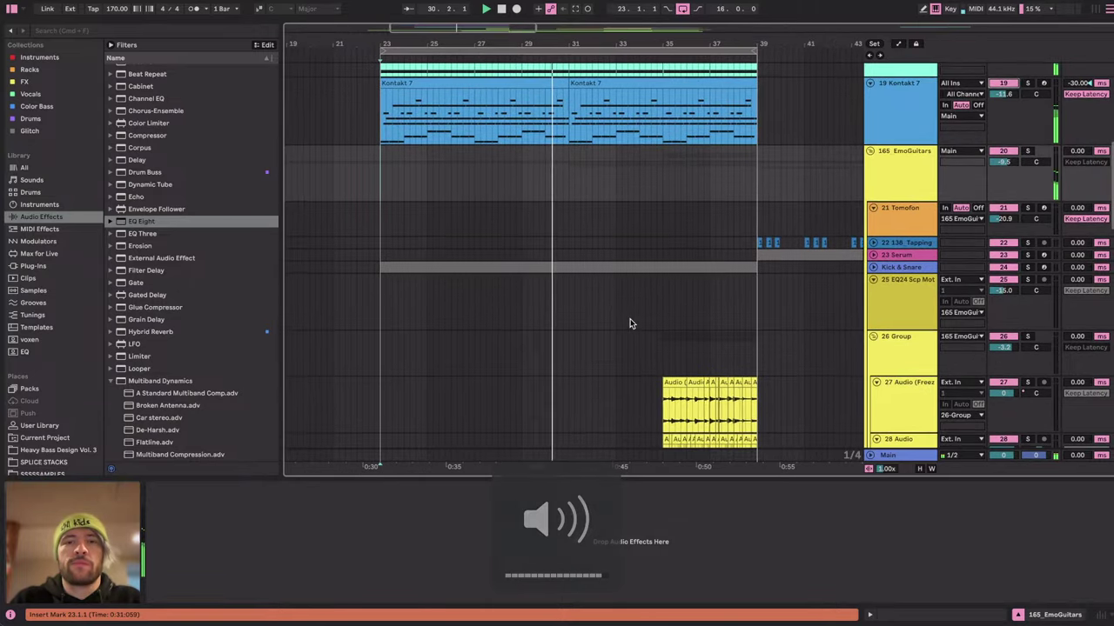
scroll(630, 324, down, 10)
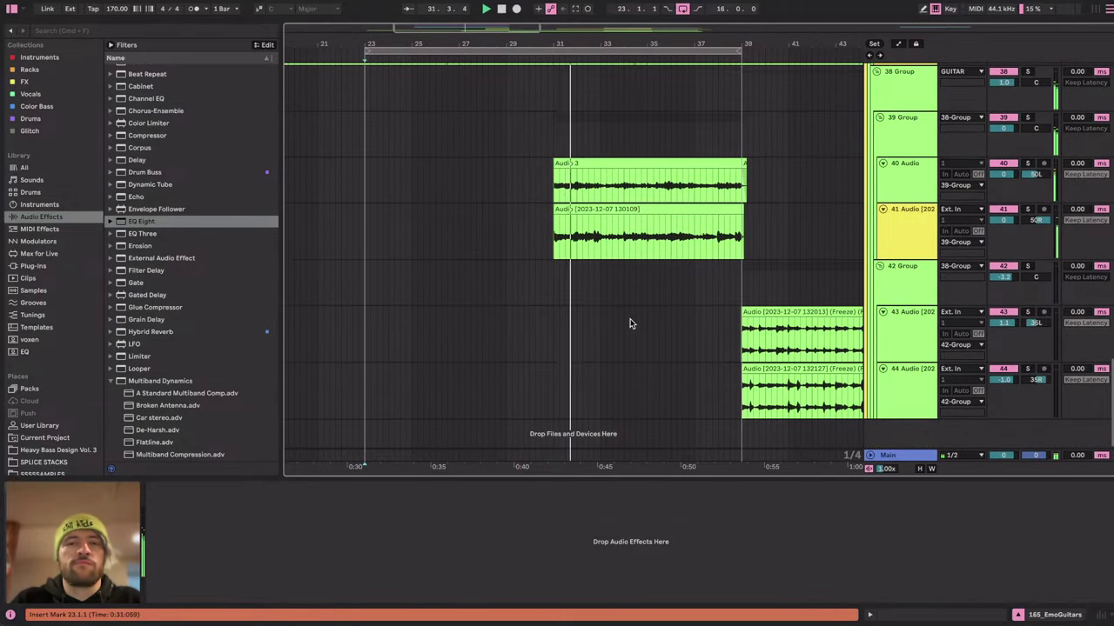
scroll(630, 324, up, 10)
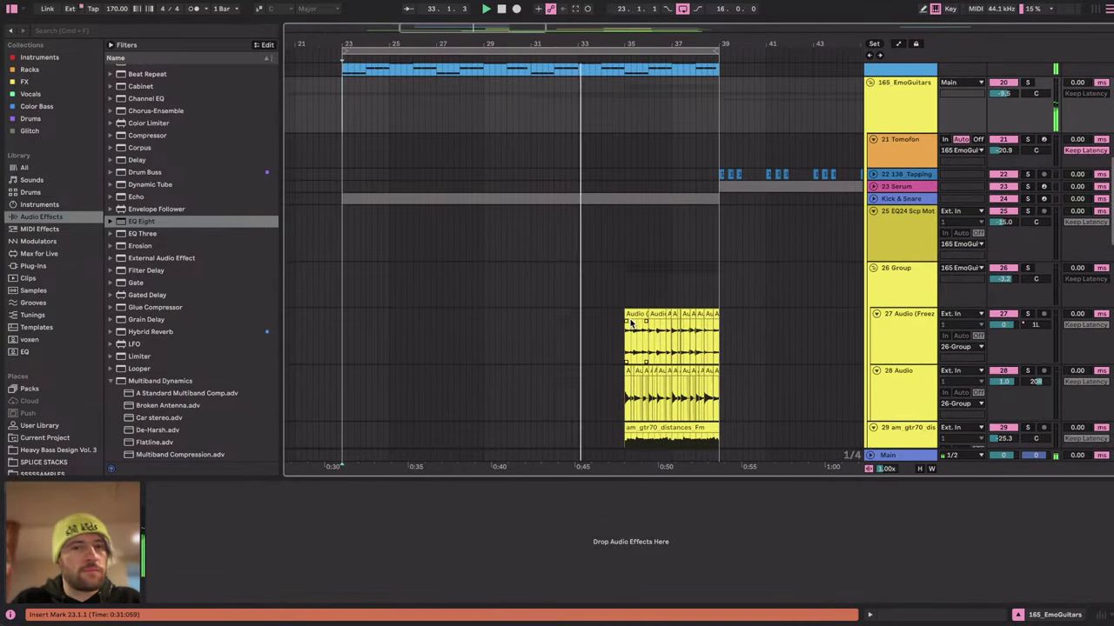
click(577, 244)
scroll(575, 246, up, 3)
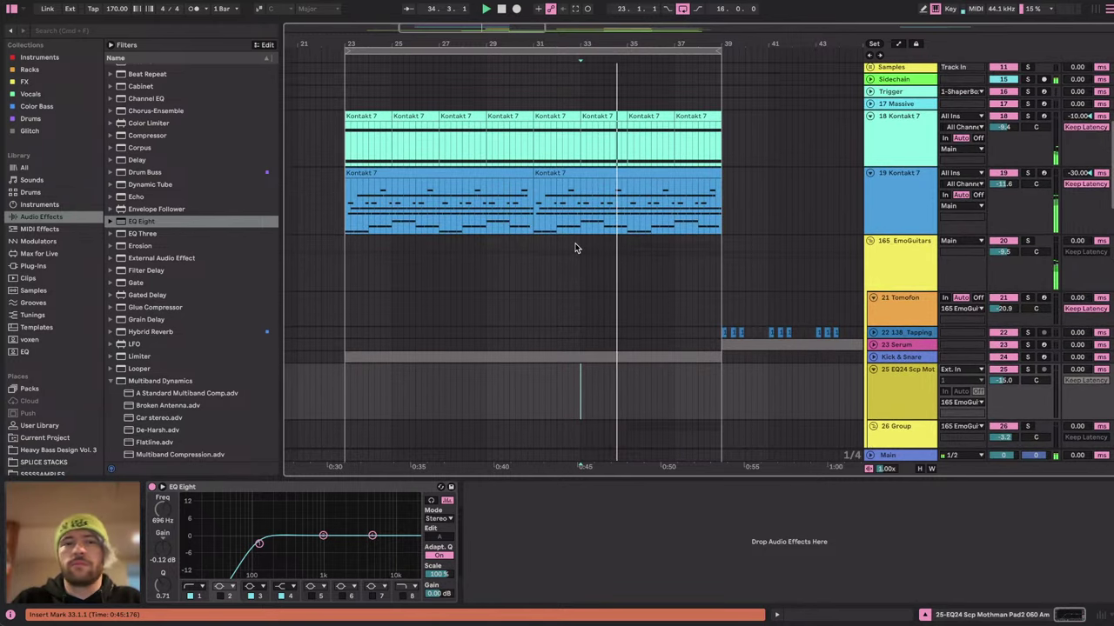
scroll(627, 254, down, 5)
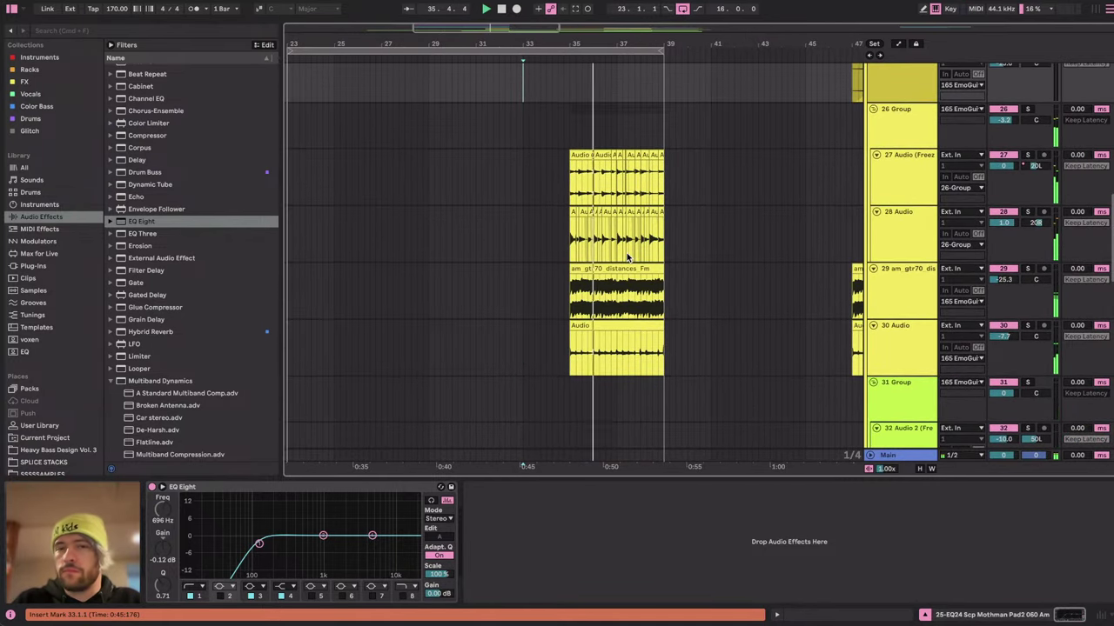
Duplicate the guitar clips between 35.1.1 and 39.1.1 on tracks 27 to 30 so the copies start at 39.1.1.
scroll(625, 253, down, 2)
drag(607, 177, 696, 358)
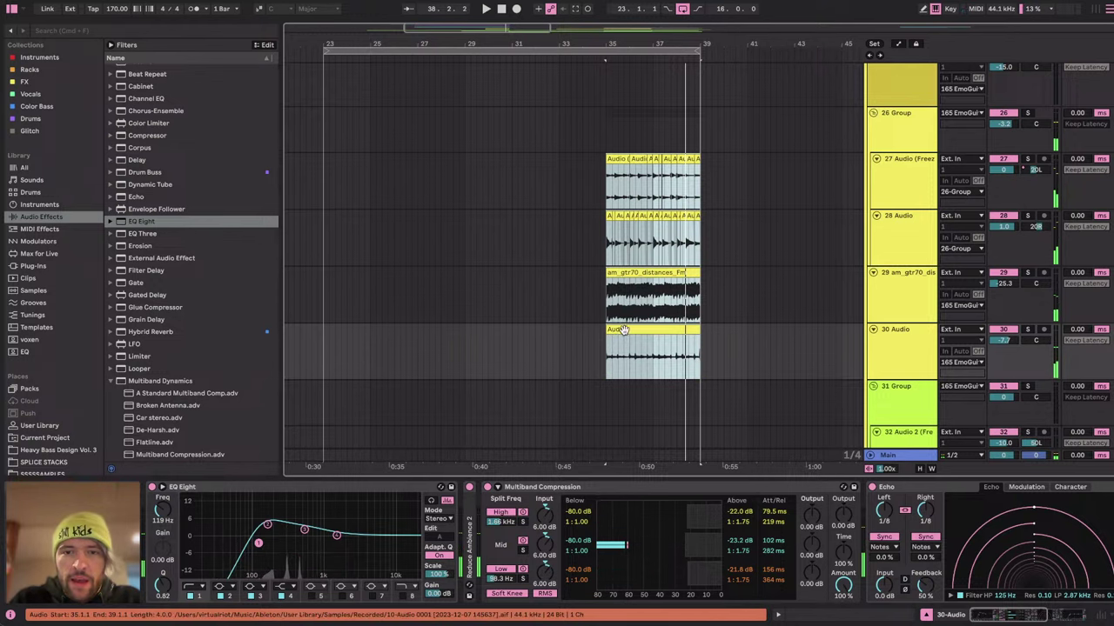
key(ctrl+d)
scroll(750, 255, up, 5)
scroll(750, 259, up, 3)
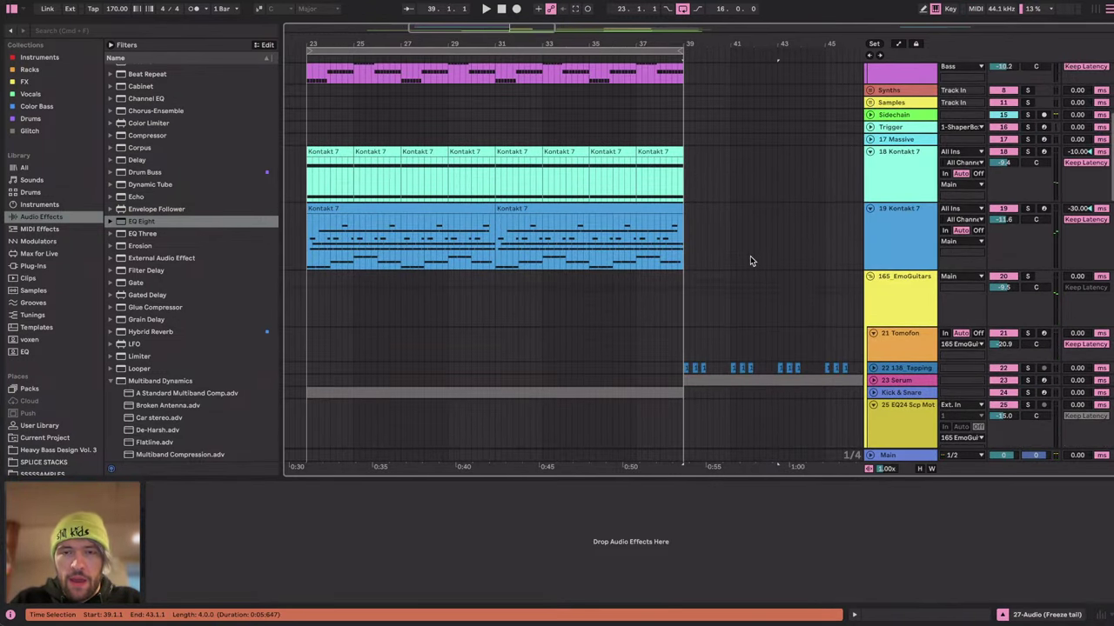
Loop the eight bars from 39.1.1 to 47.1.1 and duplicate that stretch of time across the arrangement.
scroll(671, 299, up, 4)
click(625, 50)
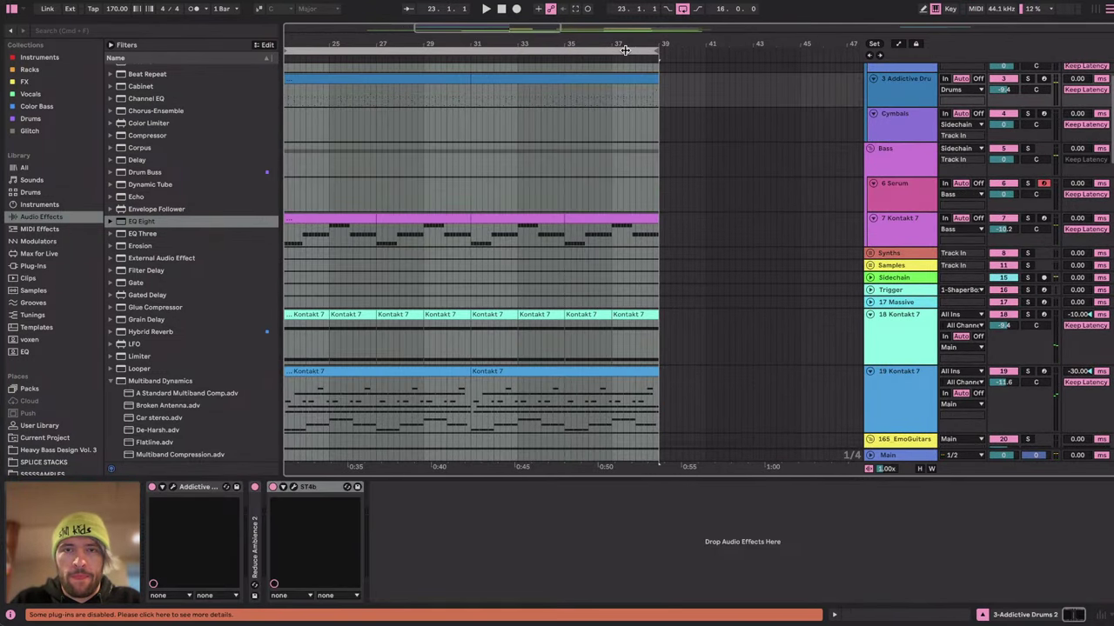
scroll(666, 74, up, 2)
scroll(665, 74, right, 3)
scroll(665, 74, down, 3)
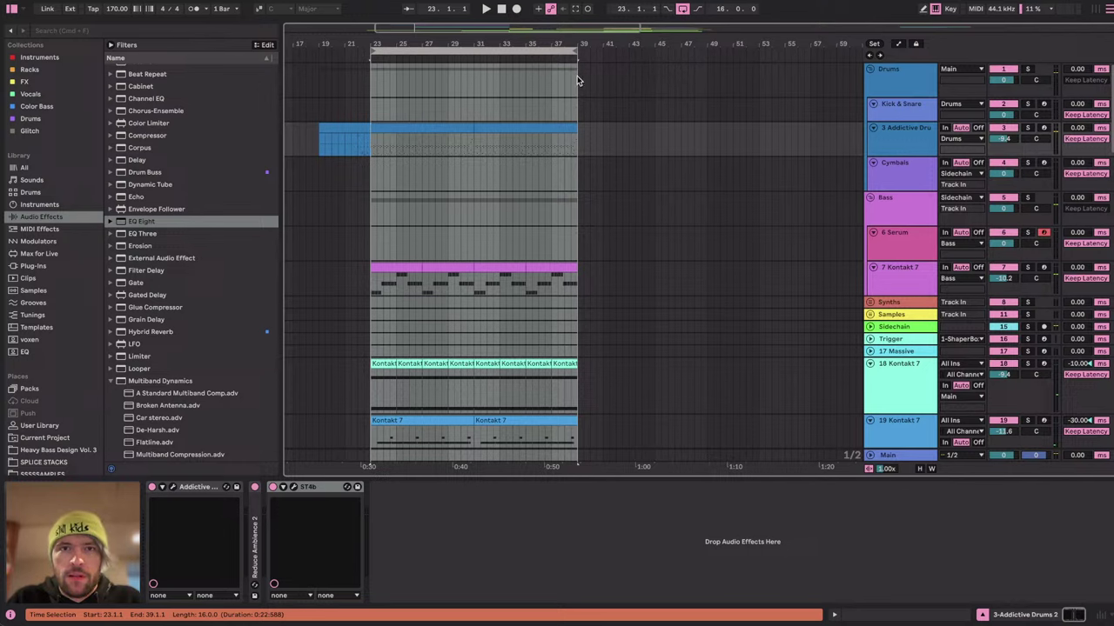
drag(577, 76, 682, 85)
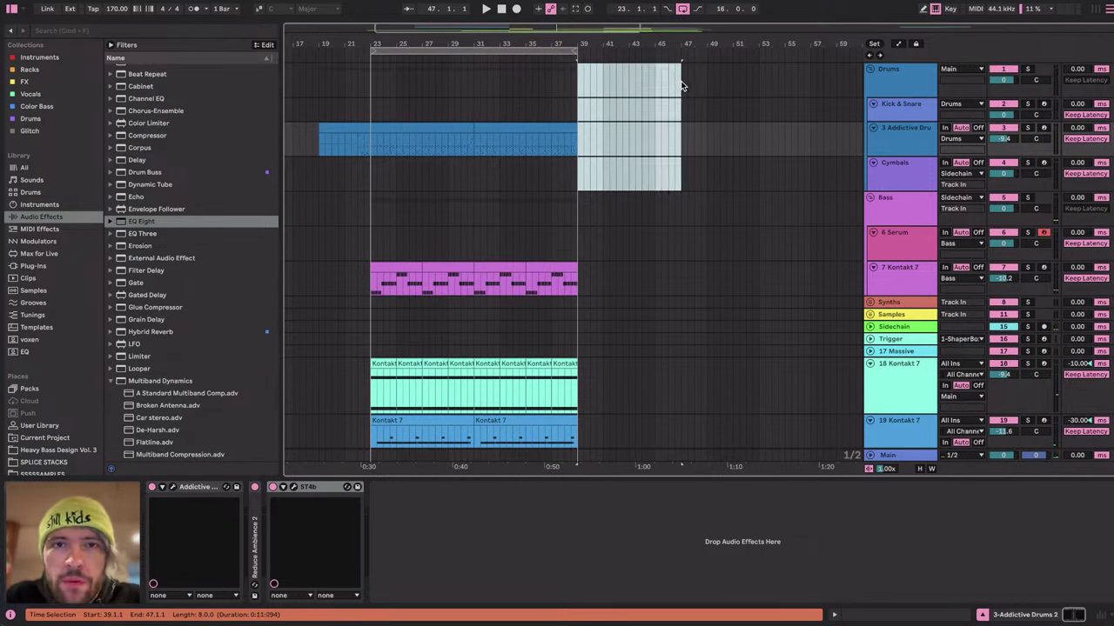
key(super+l)
right_click(643, 51)
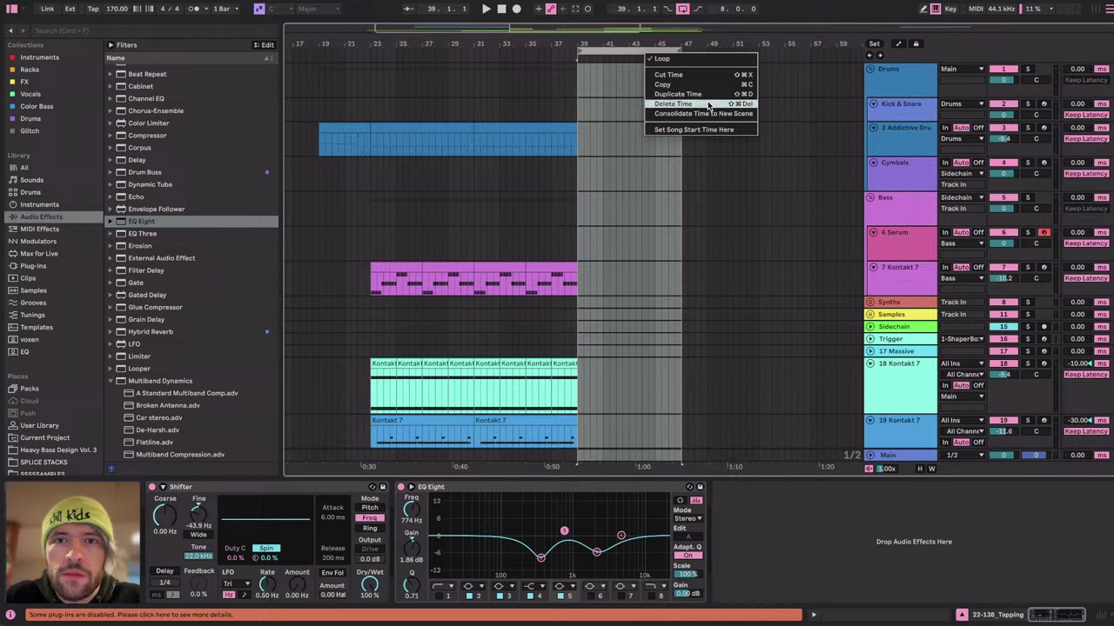
click(702, 94)
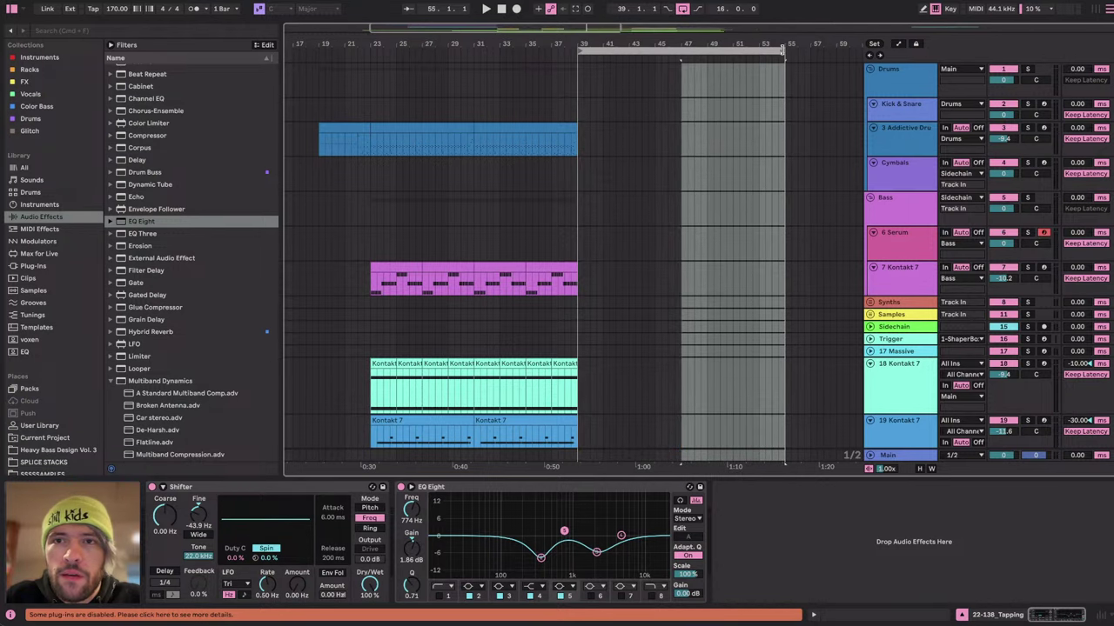
Shorten the loop to 39.1.1 through 47.1.1 and try deleting that stretch of time.
drag(781, 50, 680, 51)
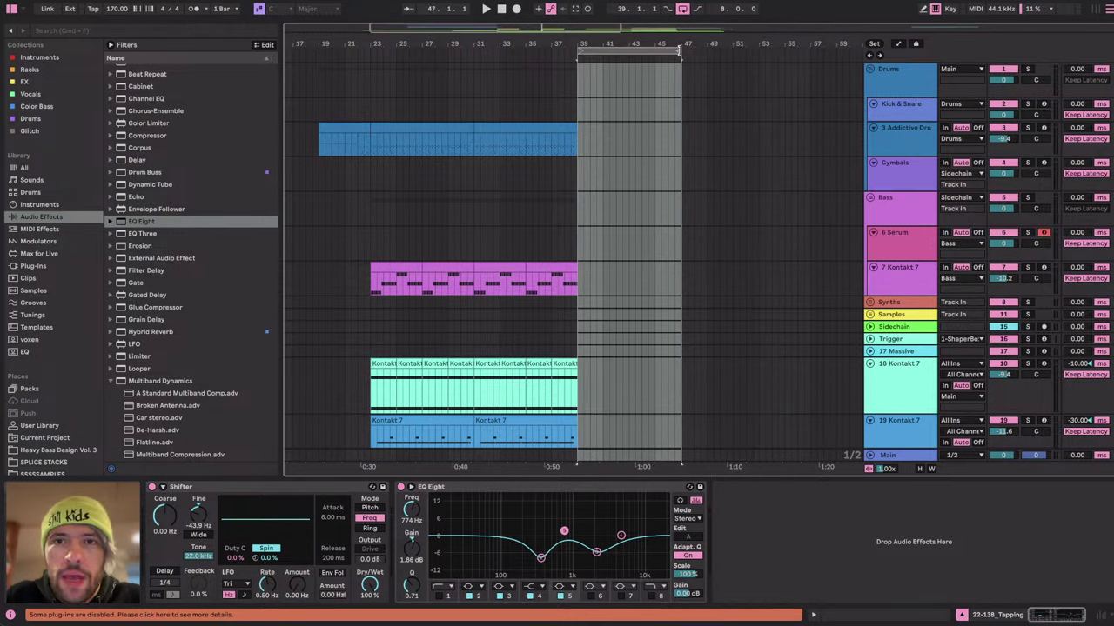
right_click(655, 50)
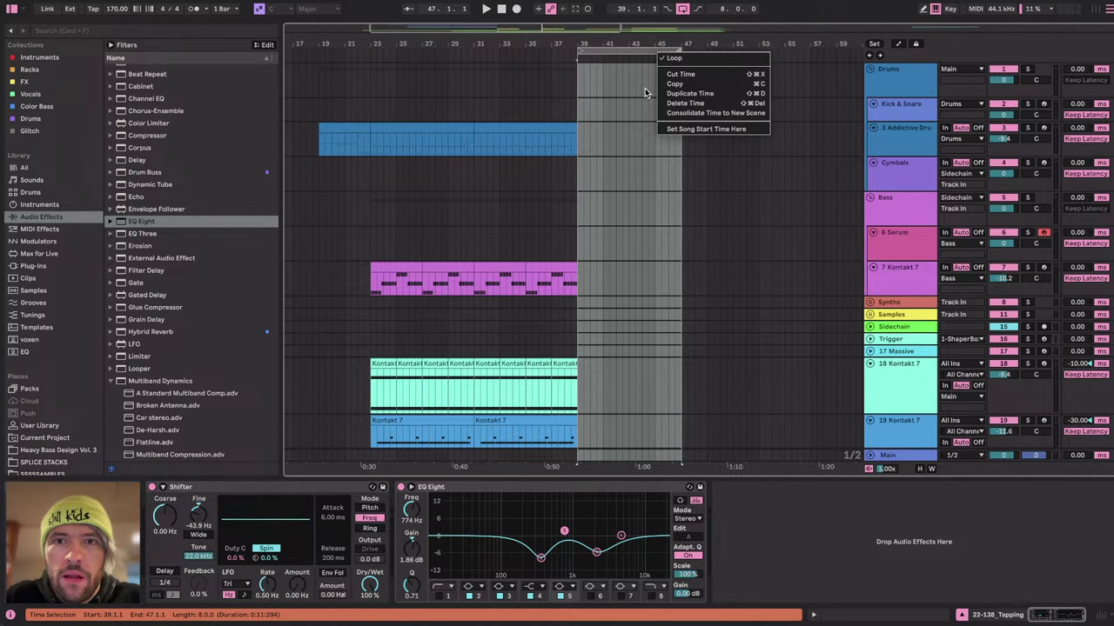
click(710, 103)
scroll(696, 135, down, 15)
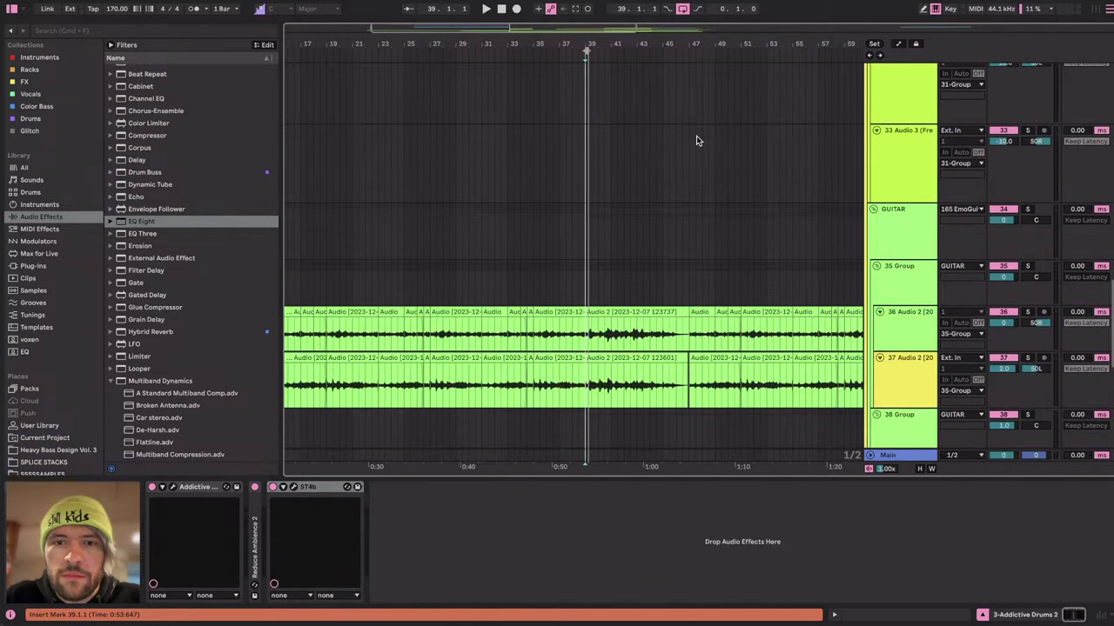
Select the empty eight bars from 97.1.1 to 105.1.1 and set the loop to that range.
scroll(696, 136, up, 15)
scroll(696, 136, right, 10)
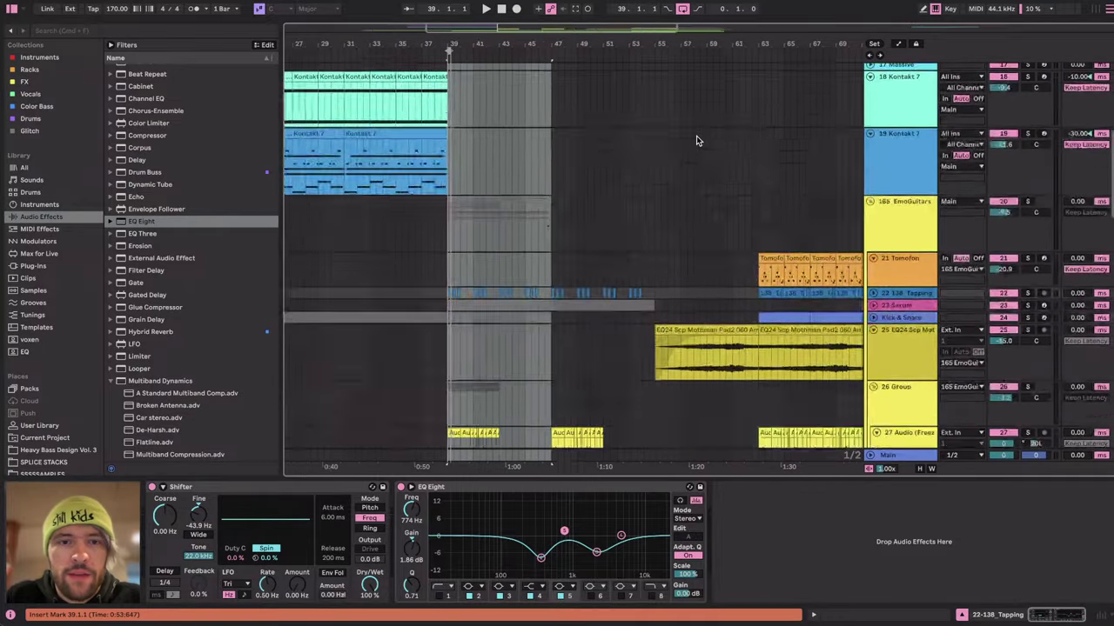
scroll(696, 136, up, 4)
scroll(696, 136, right, 3)
click(505, 137)
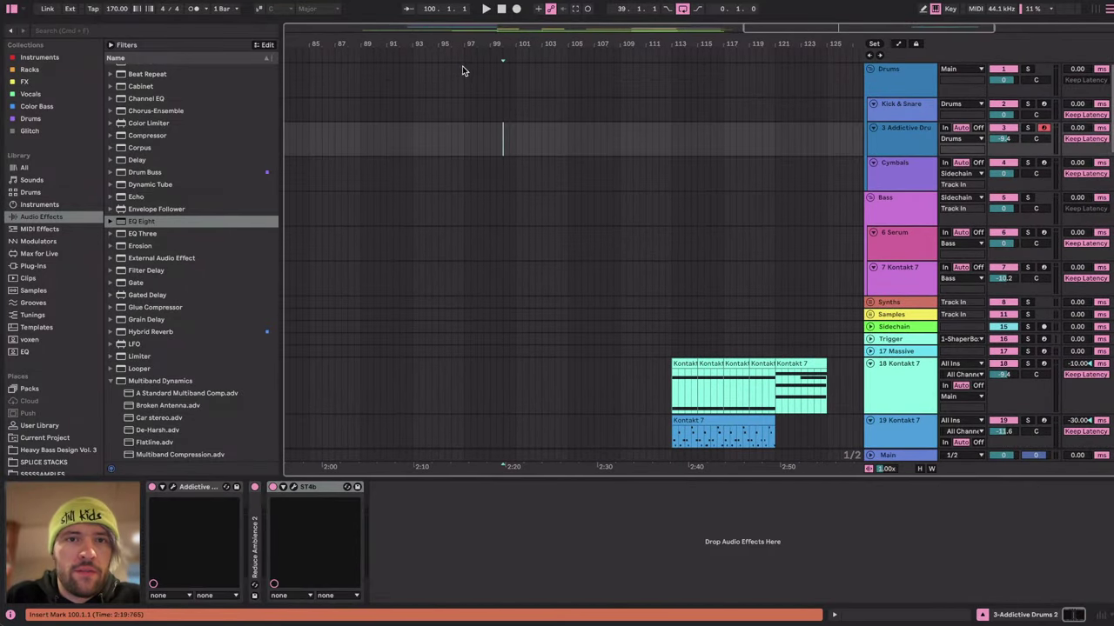
drag(462, 65, 567, 80)
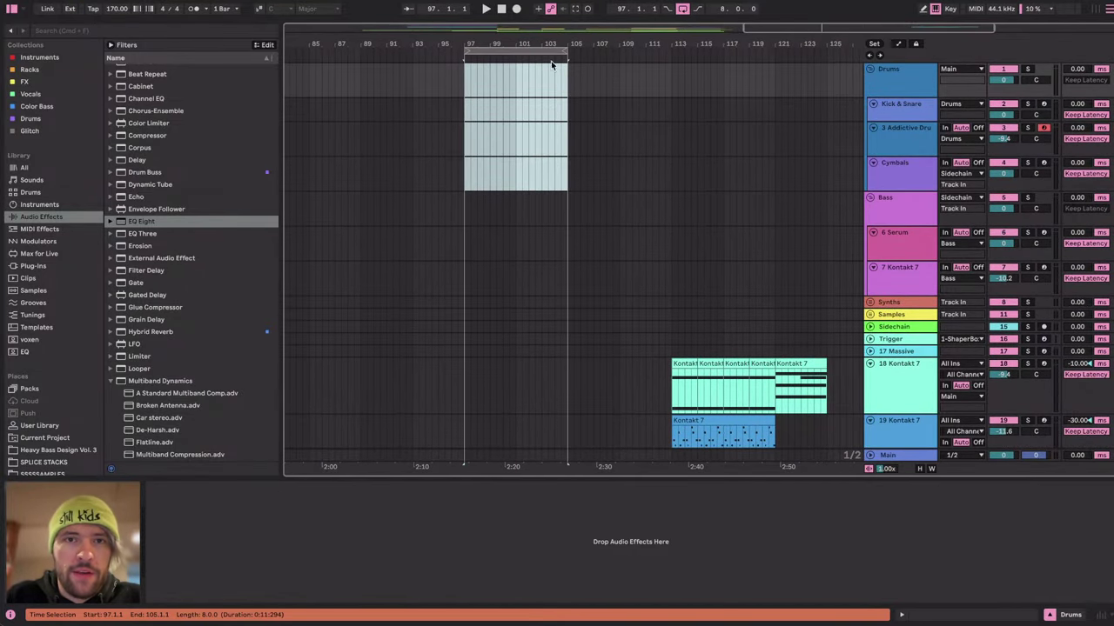
Copy the looped time range from 97.1.1 to 105.1.1.
right_click(551, 64)
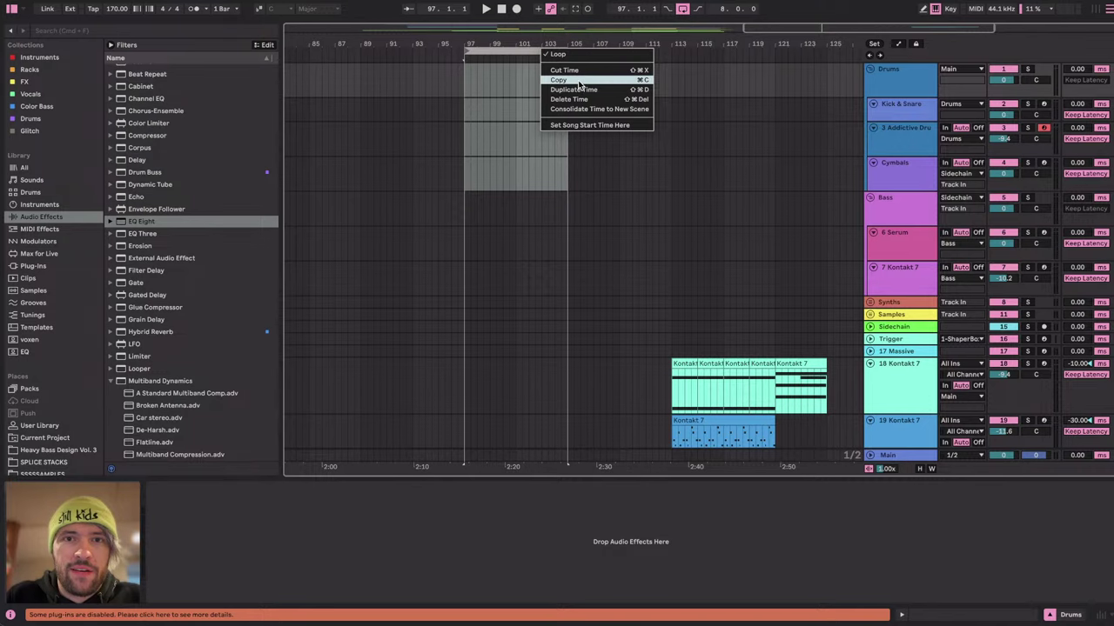
click(536, 54)
click(537, 54)
right_click(539, 50)
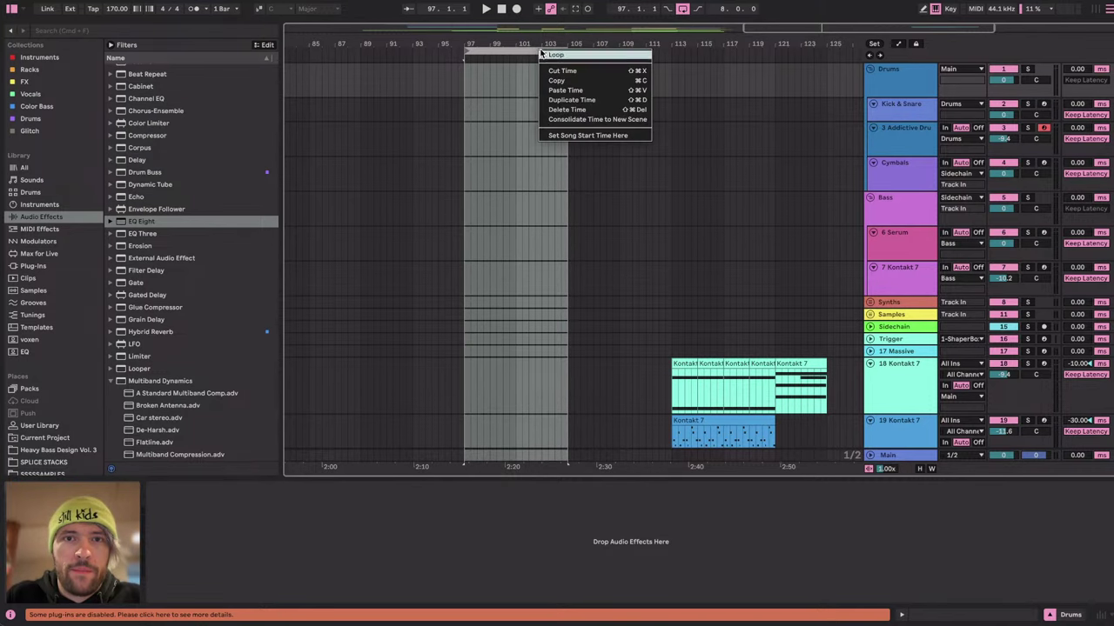
click(586, 80)
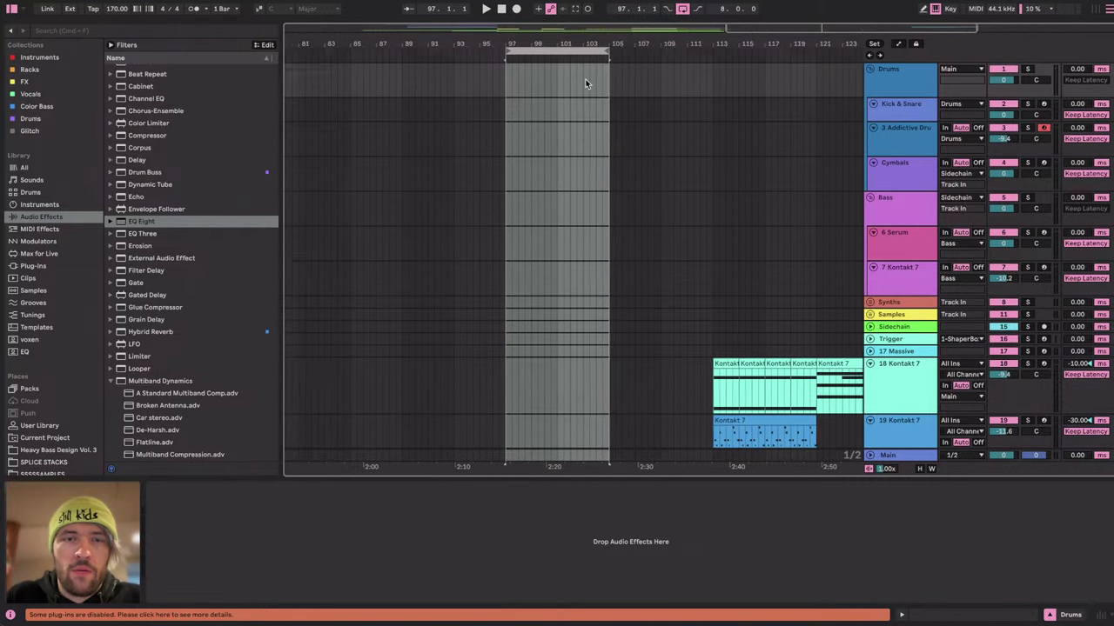
Loop 39.1.1 to 47.1.1 and paste the copied empty eight bars of time in twice ahead of the guitar section.
scroll(566, 84, left, 10)
click(472, 77)
drag(473, 77, 574, 77)
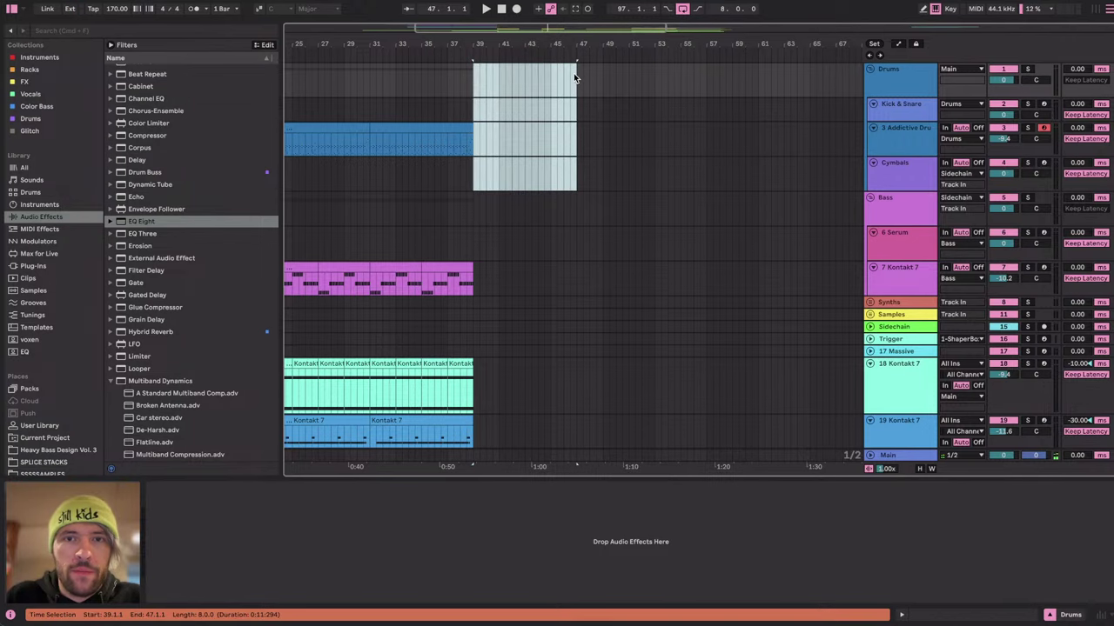
click(549, 47)
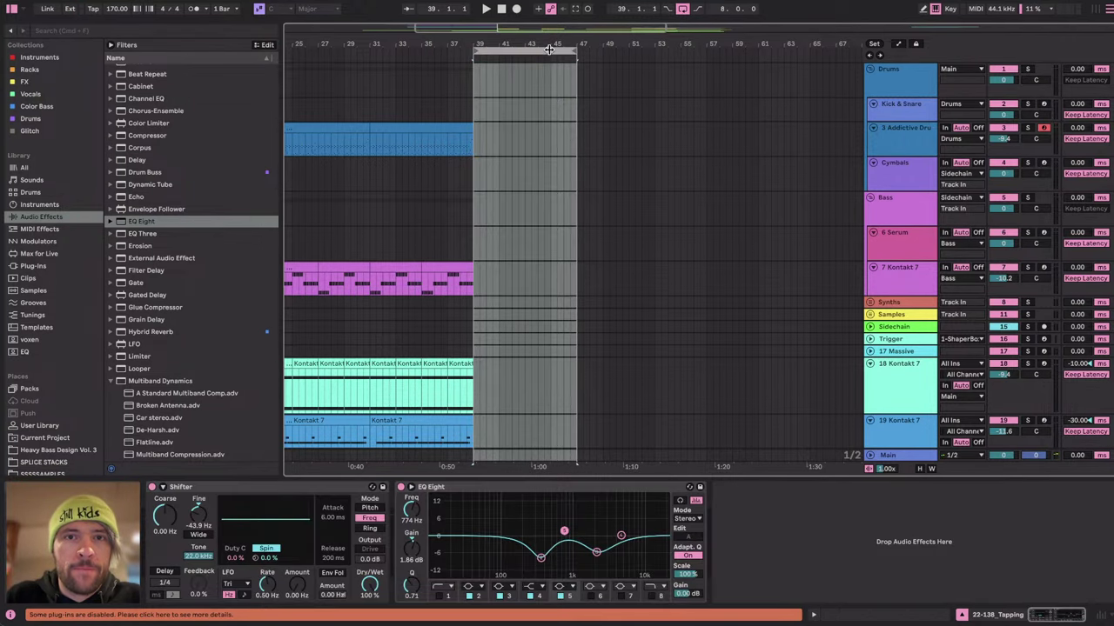
right_click(549, 49)
click(575, 95)
right_click(618, 49)
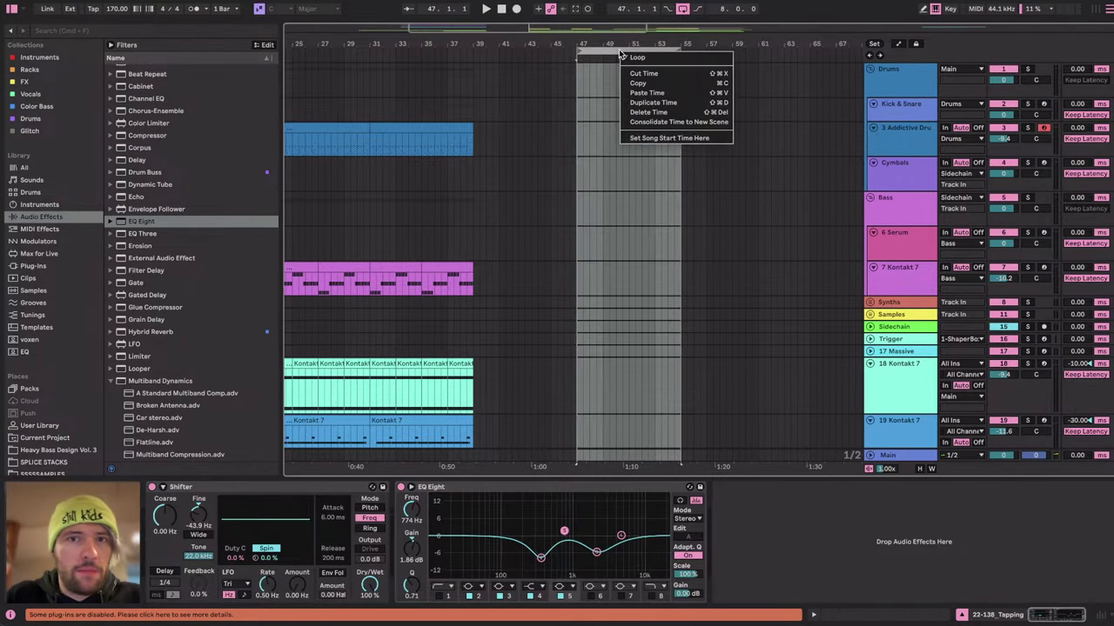
click(653, 102)
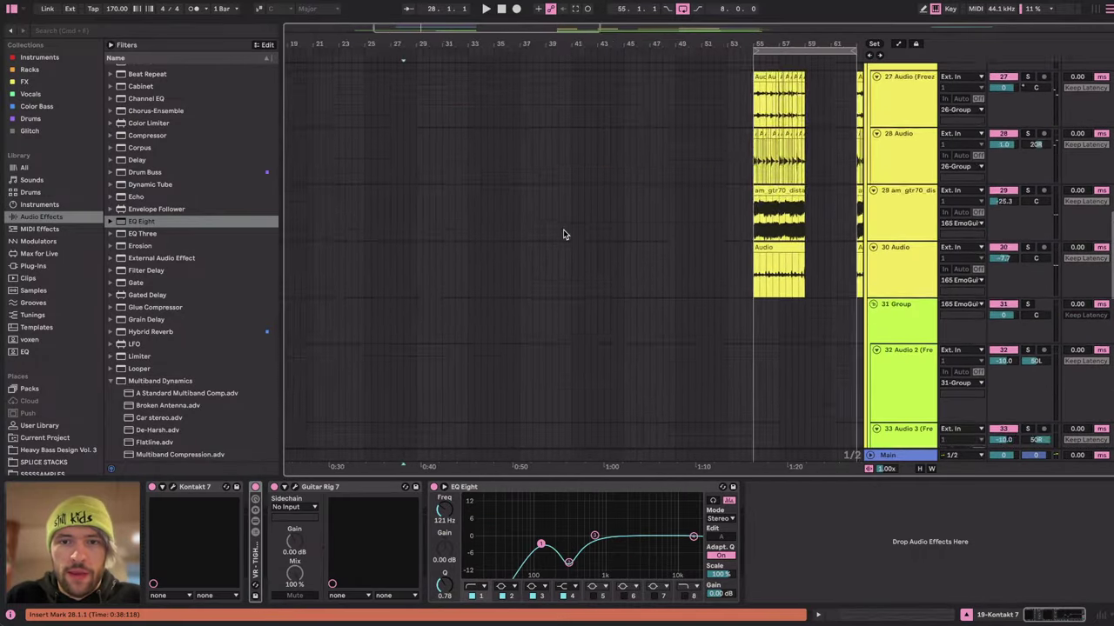
Copy the four bars of guitar clips on tracks 27 to 30 from 55.1.1 and paste them at 39.1.1.
scroll(564, 234, down, 10)
scroll(563, 234, up, 10)
scroll(564, 234, right, 4)
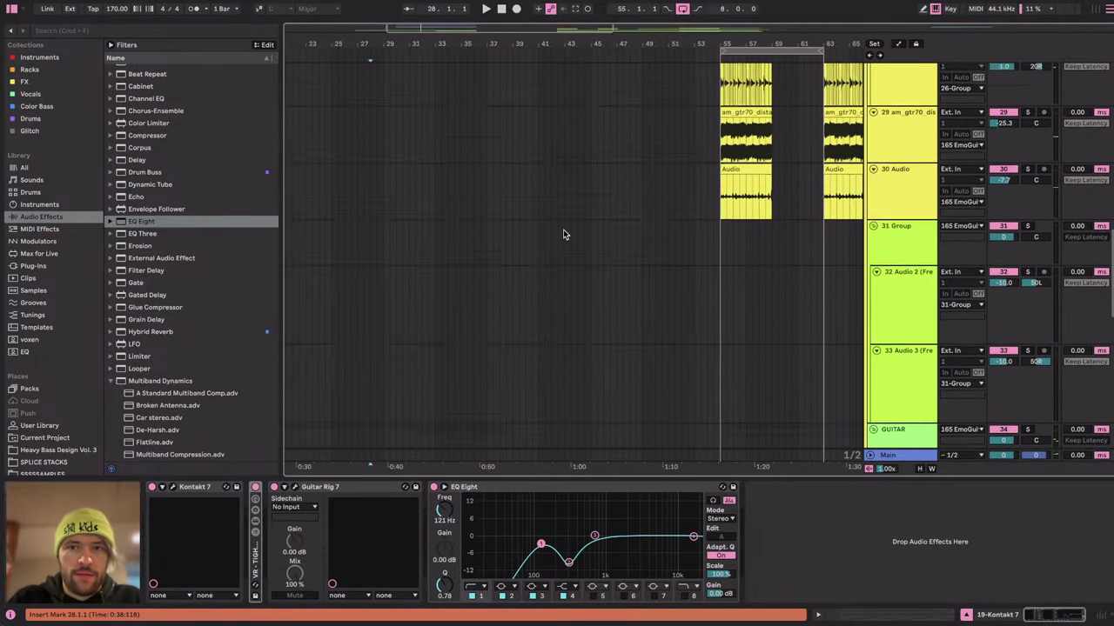
scroll(563, 231, up, 1)
drag(591, 130, 644, 307)
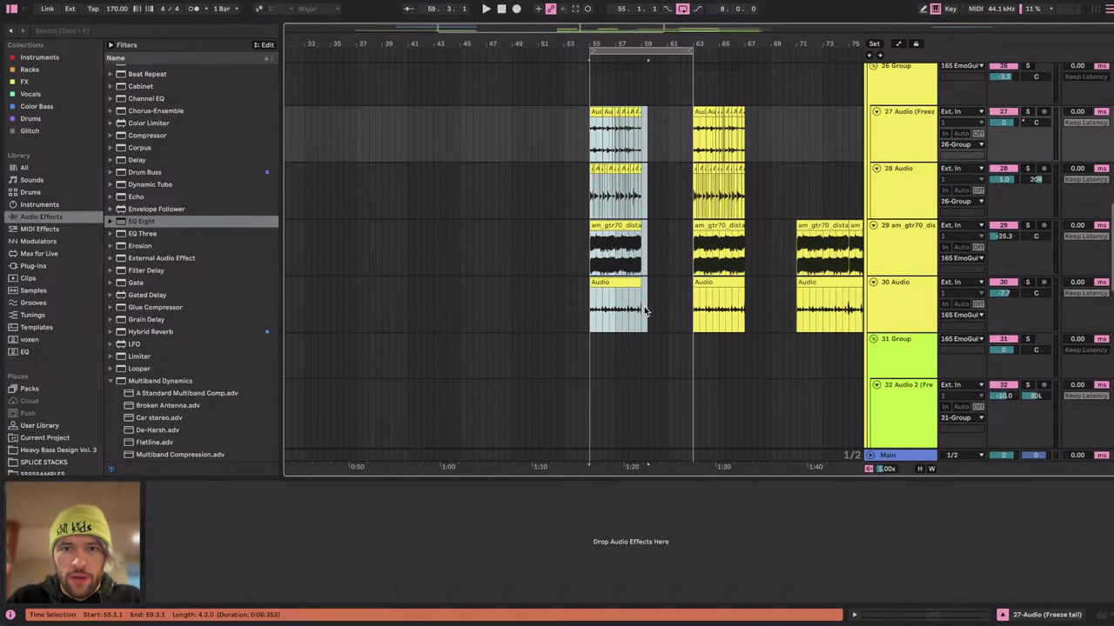
scroll(644, 307, left, 5)
scroll(644, 307, up, 4)
scroll(645, 310, down, 3)
scroll(646, 311, right, 1)
scroll(615, 173, up, 1)
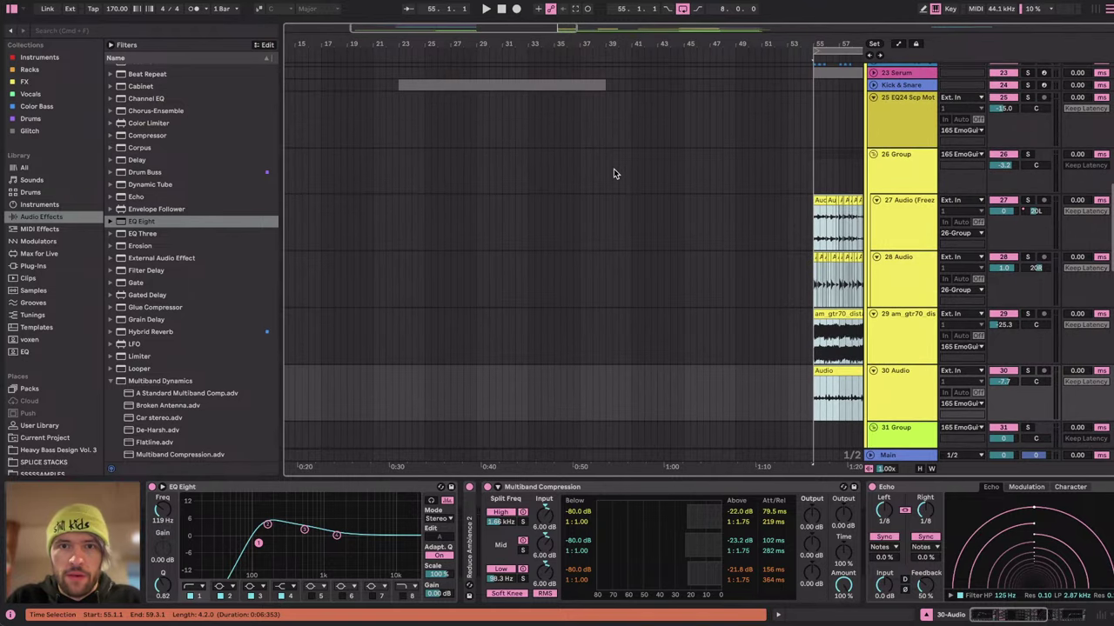
click(606, 220)
key(super+z)
key(super+z)
key(super+z)
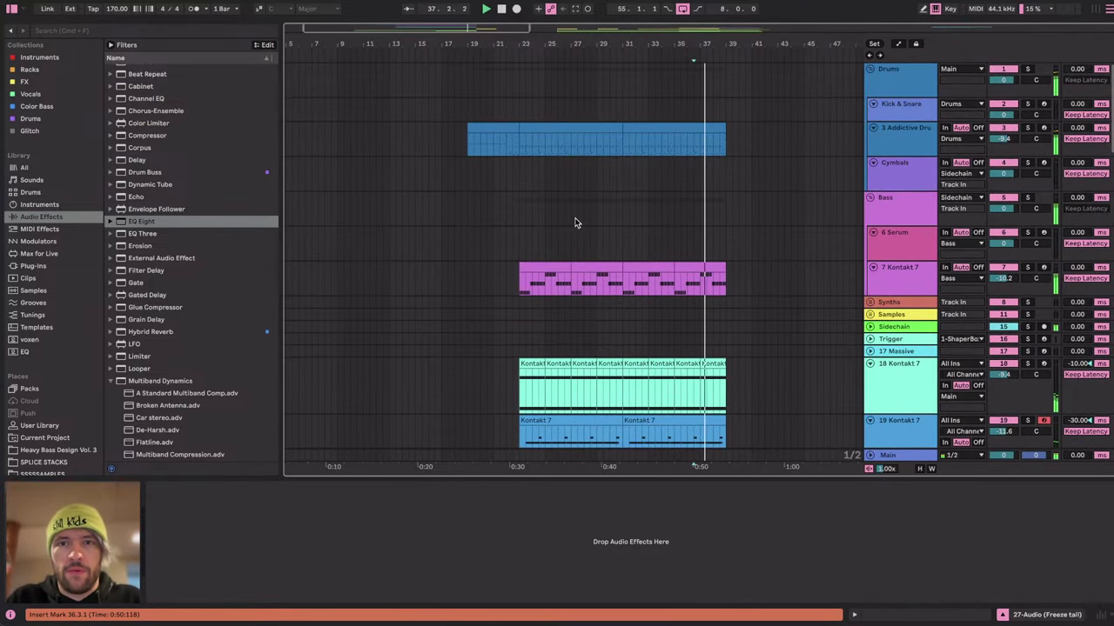
Play the transition into bar 39 and duplicate the four guitar clip groups on tracks 27 to 30 to fill 43.1.1 to 47.1.1.
key(super+z)
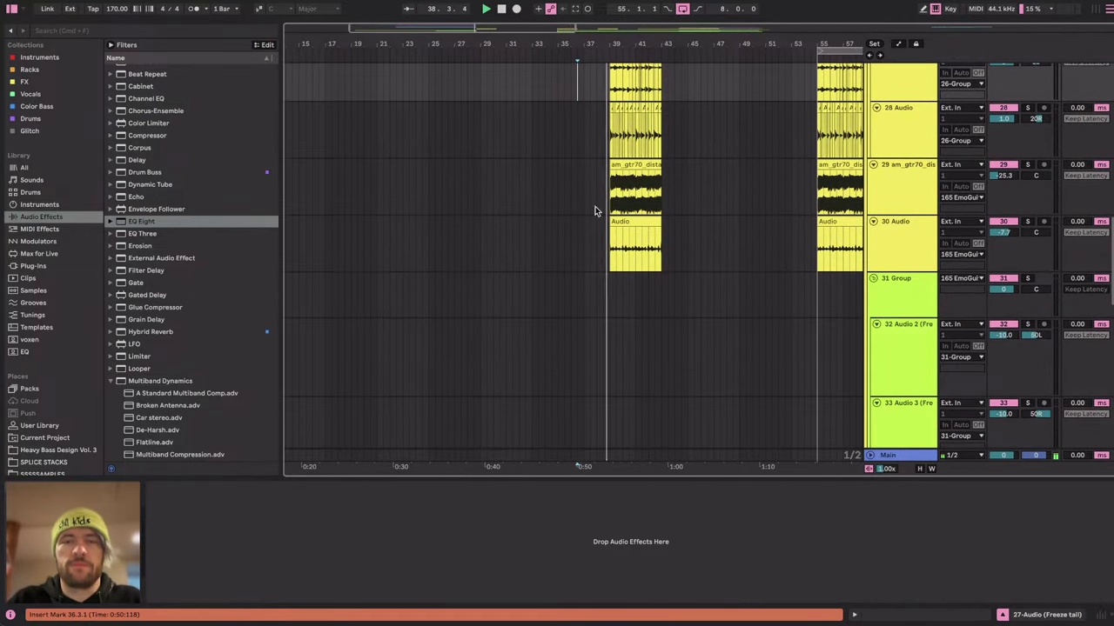
key(super+z)
key(super+z)
key(super+z)
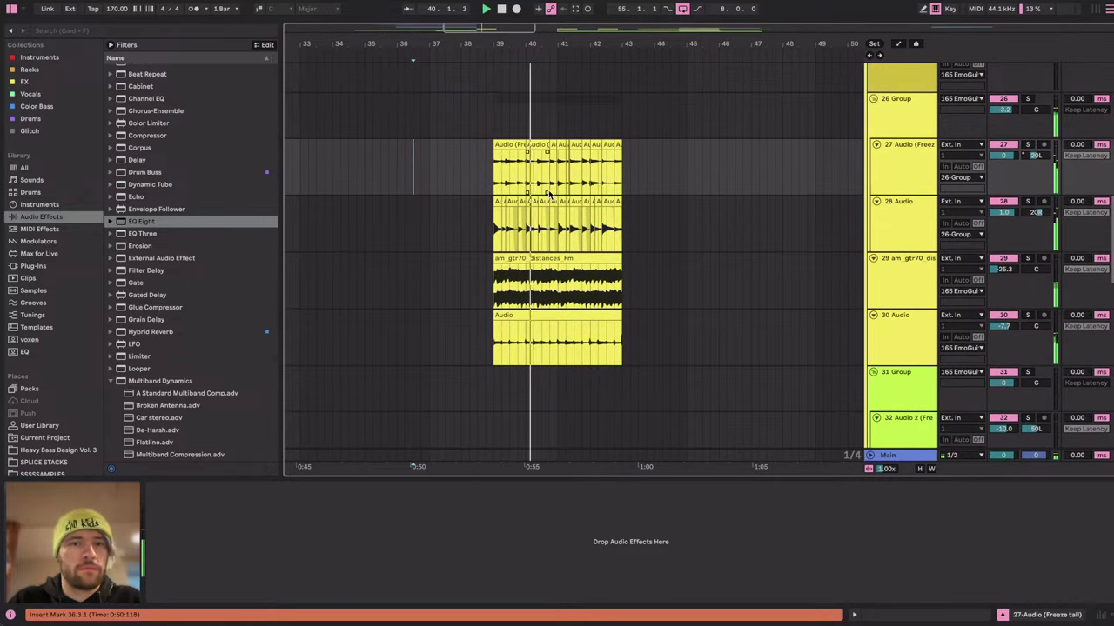
scroll(549, 195, right, 1)
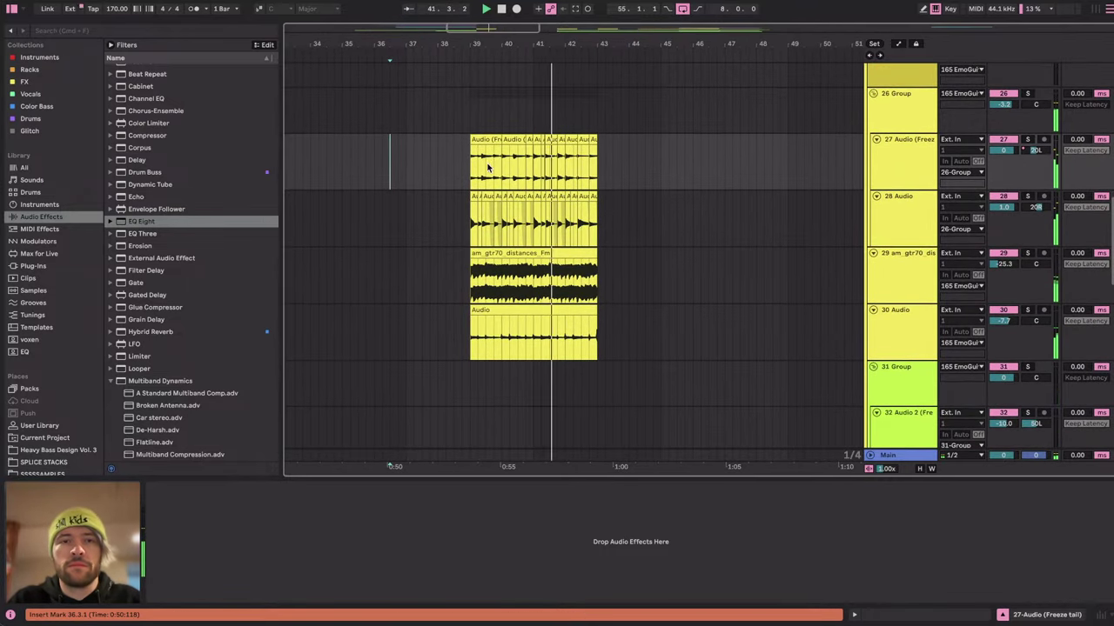
drag(471, 168, 597, 335)
key(super+d)
scroll(645, 224, up, 1)
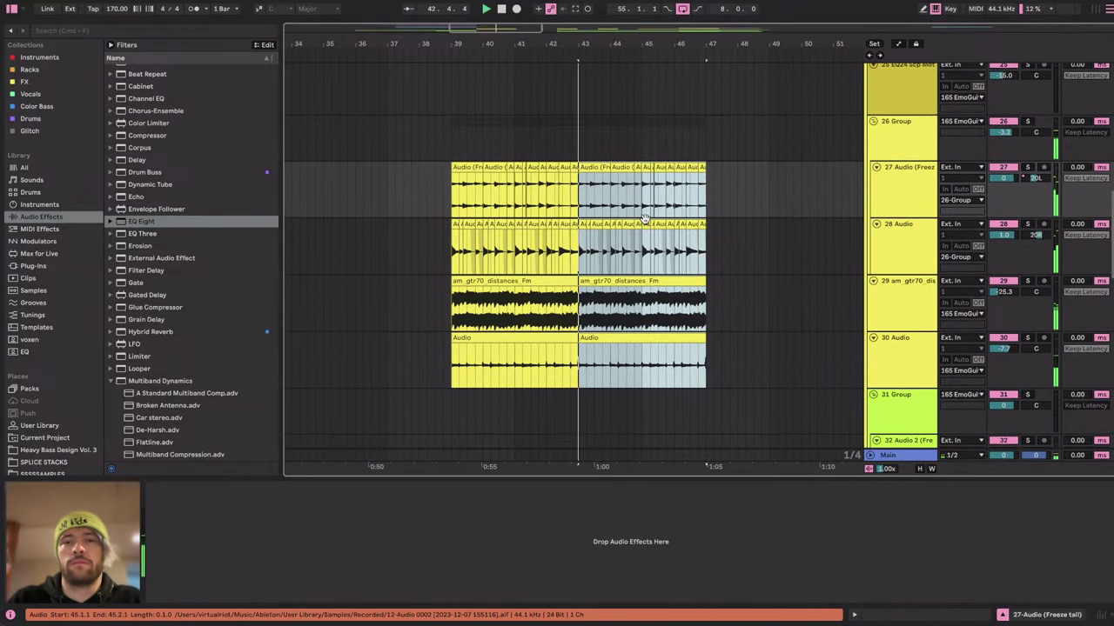
Insert a new MIDI track directly below the 6 Serum track in the Bass group.
scroll(645, 224, down, 2)
scroll(646, 224, down, 2)
scroll(645, 223, up, 5)
scroll(646, 224, down, 4)
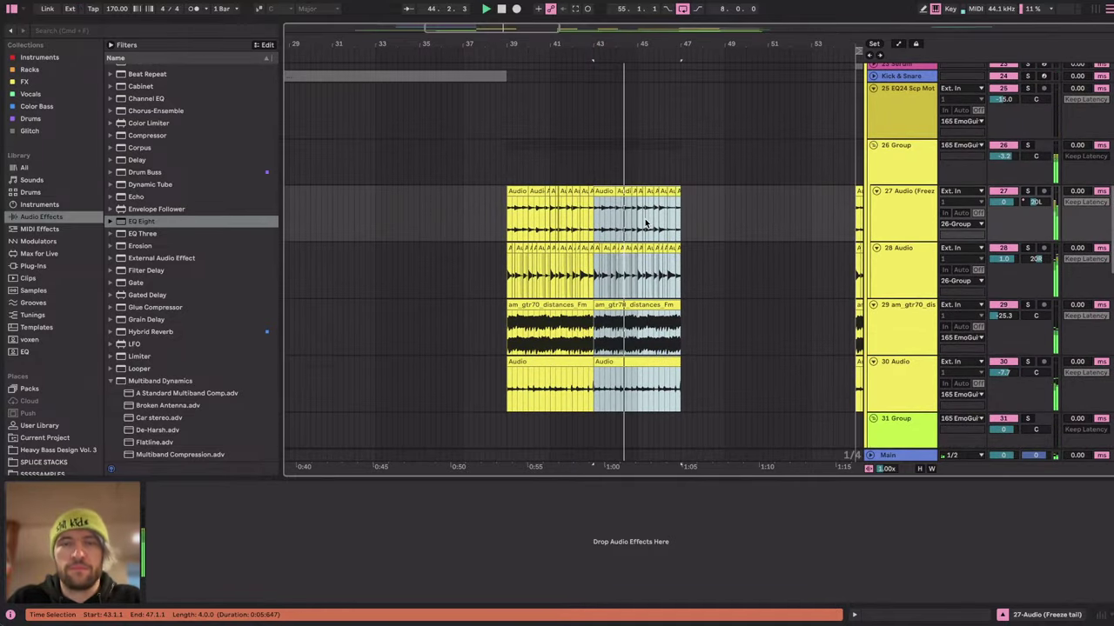
scroll(645, 224, up, 6)
scroll(646, 224, down, 1)
scroll(645, 224, up, 8)
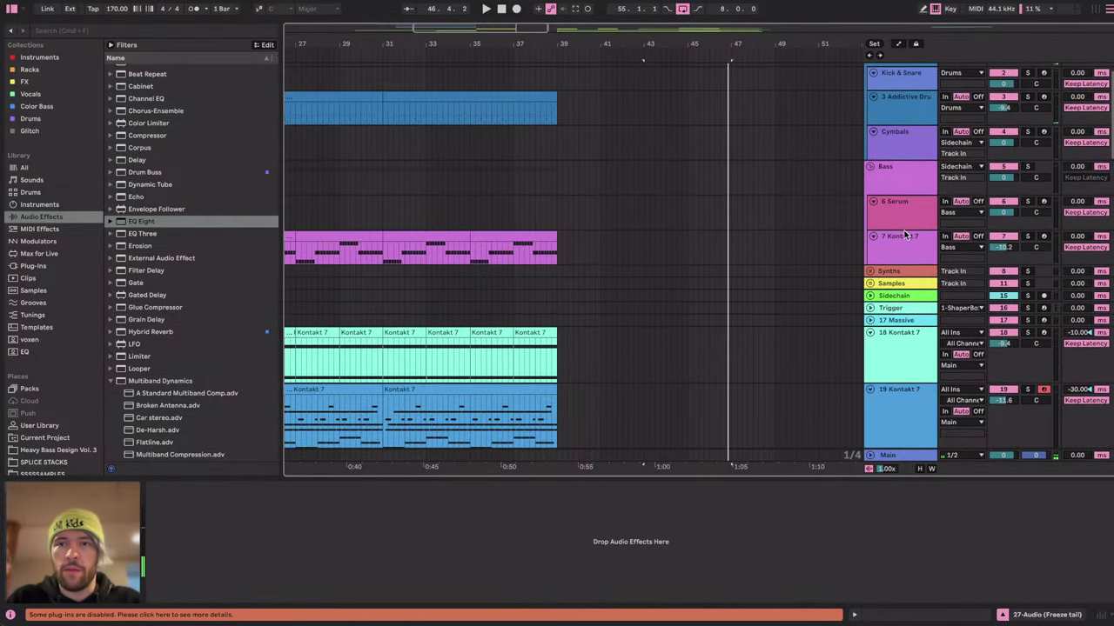
click(903, 213)
scroll(736, 223, up, 3)
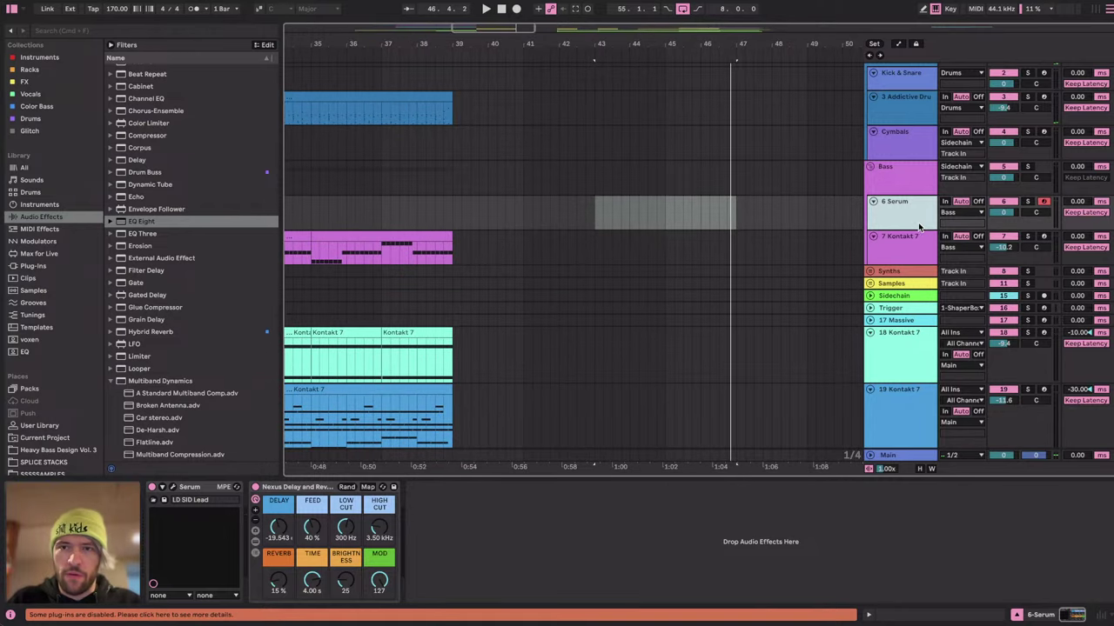
key(super+shift+t)
Load the Serum instrument from the Instruments collection onto the new MIDI track.
click(55, 56)
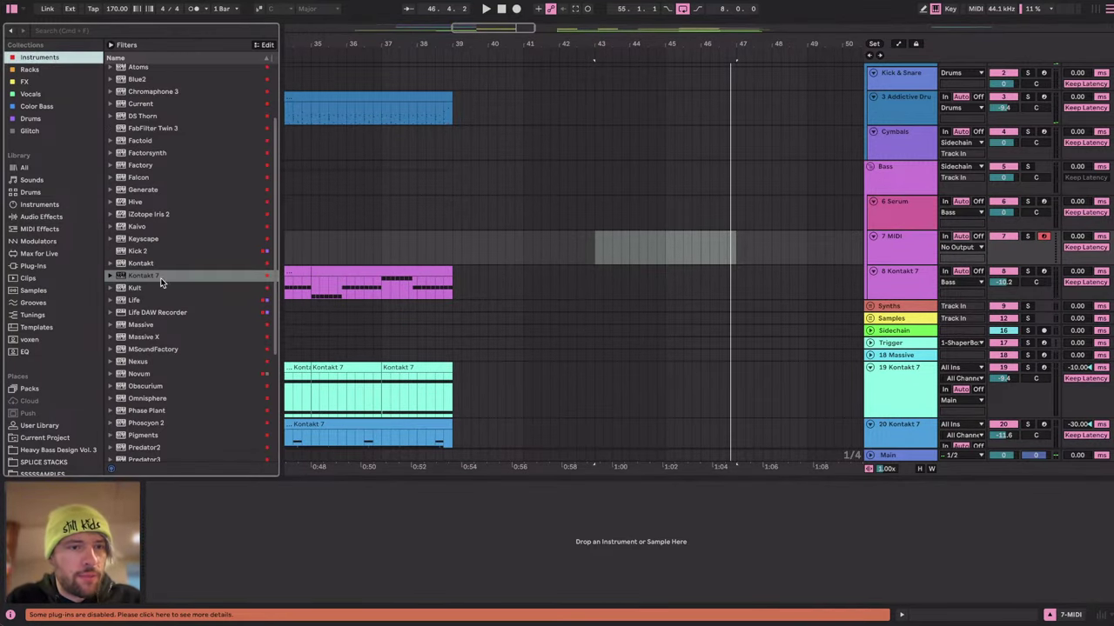
scroll(147, 418, down, 3)
scroll(140, 383, down, 3)
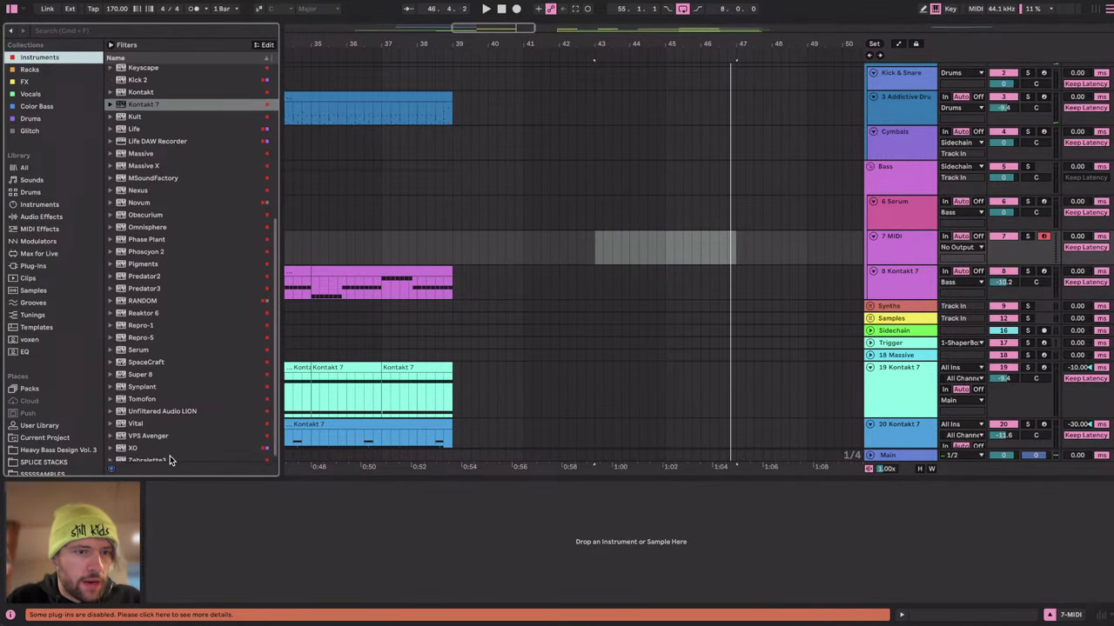
click(134, 345)
drag(561, 237, 635, 254)
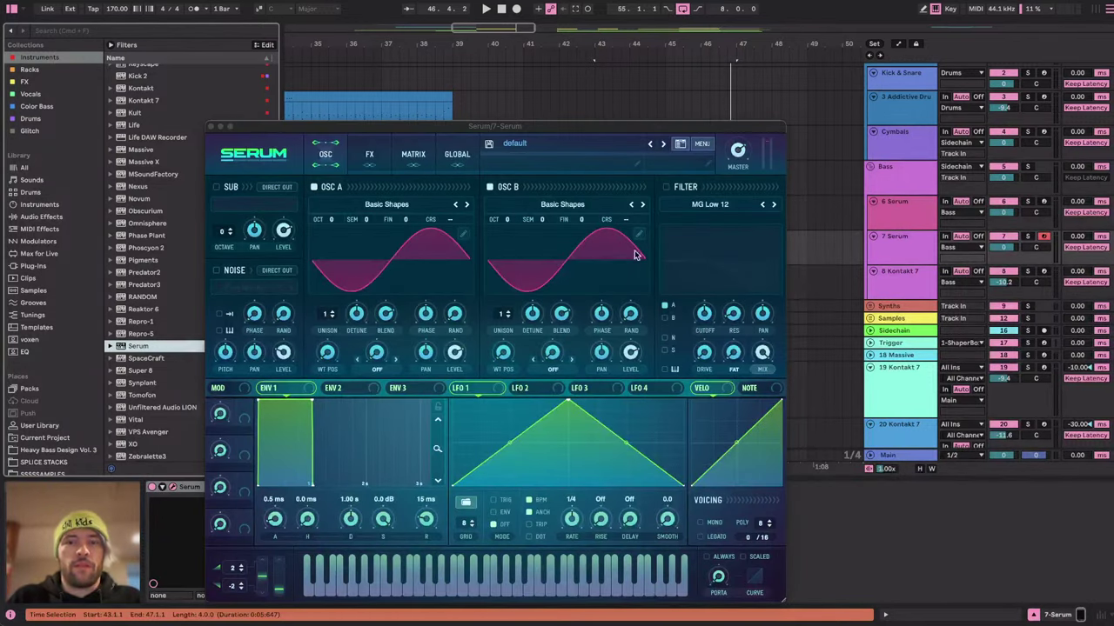
In Serum, turn off oscillator B, move oscillator A's Basic Shapes wavetable to a saw wave, and enable the MG Low 12 filter.
click(489, 186)
drag(329, 352, 329, 320)
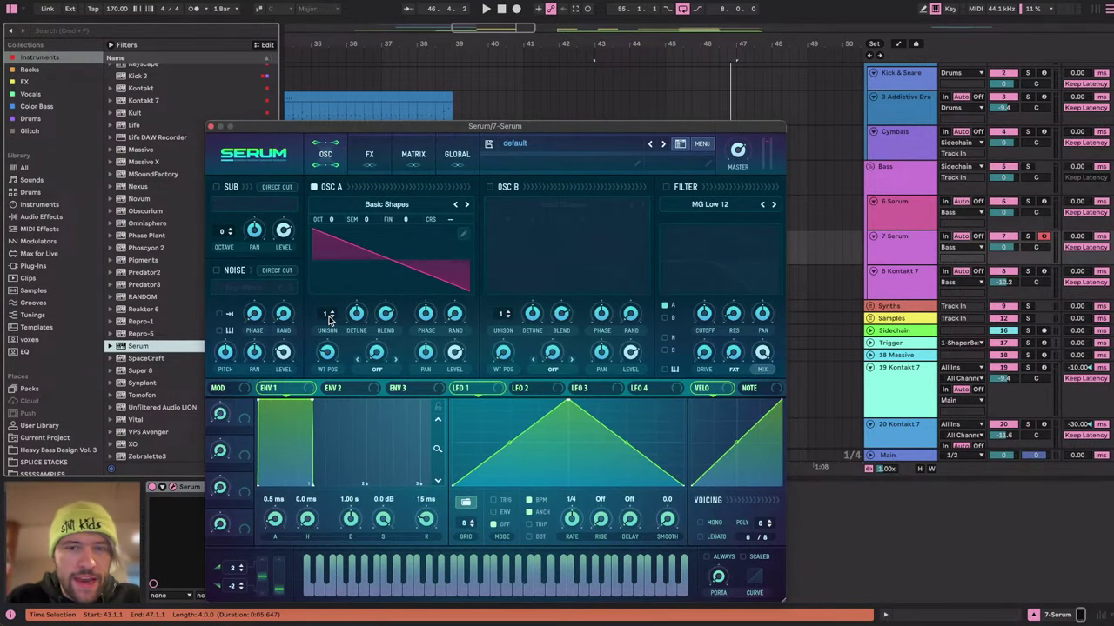
click(680, 186)
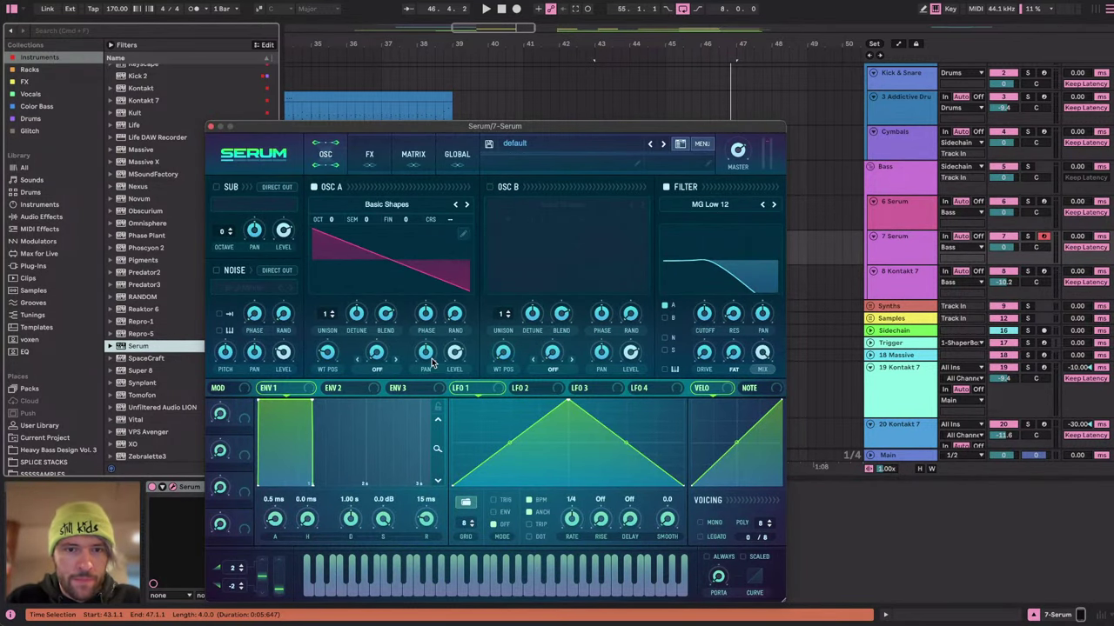
click(210, 127)
Add an Echo audio effect after Serum on the 7 Serum track.
click(41, 217)
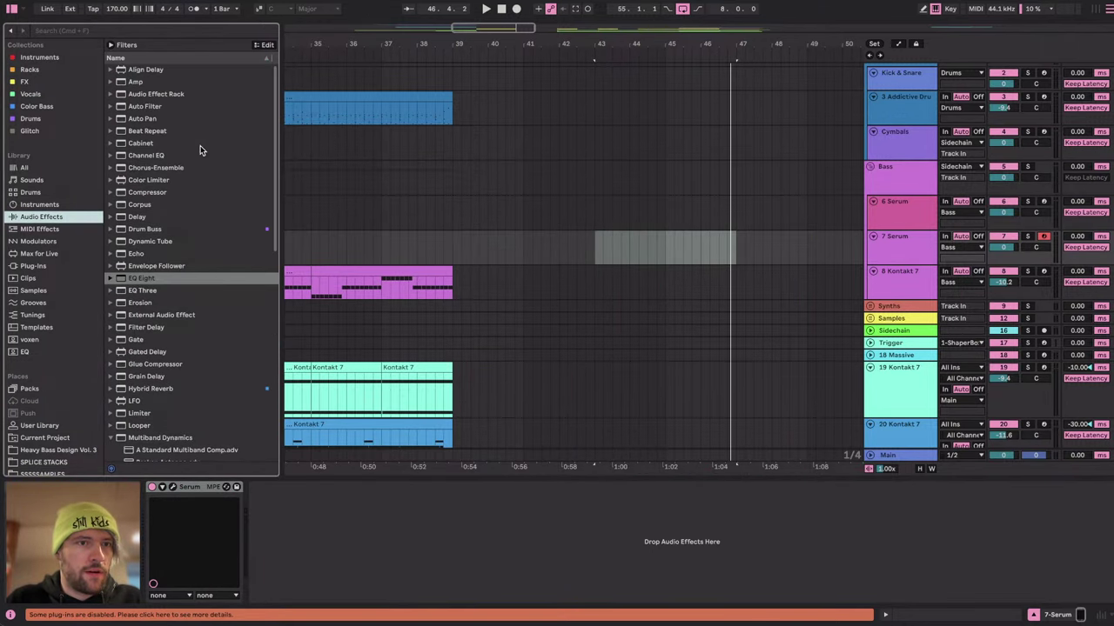
double_click(132, 252)
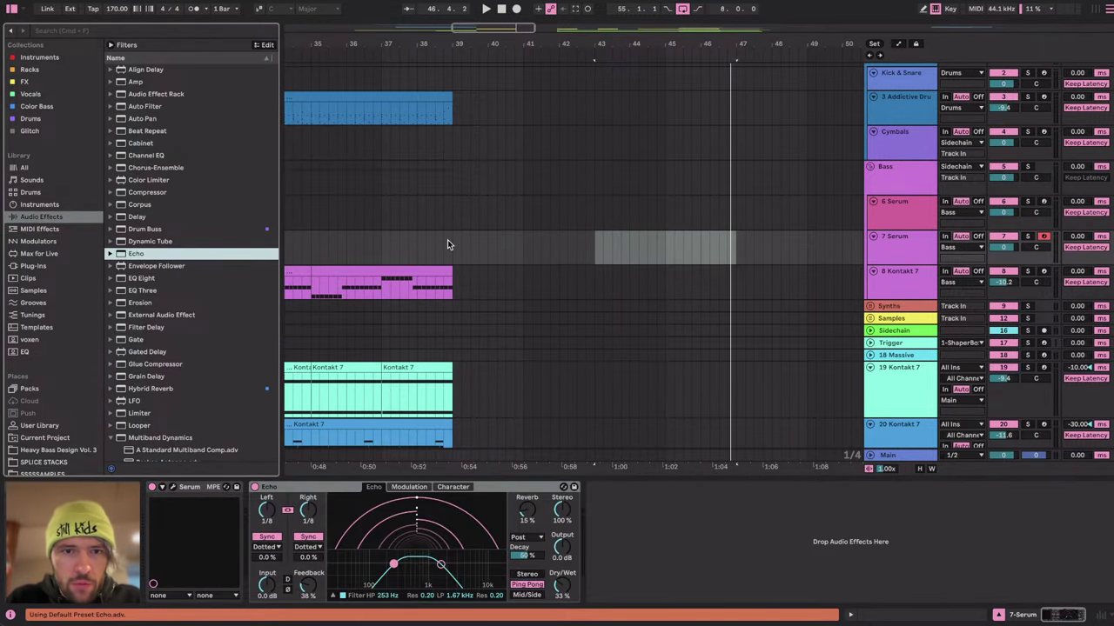
Create an empty MIDI clip about four bars long on the 7 Serum track and move its start to 39.1.1.
drag(447, 241, 591, 243)
key(super+shift+m)
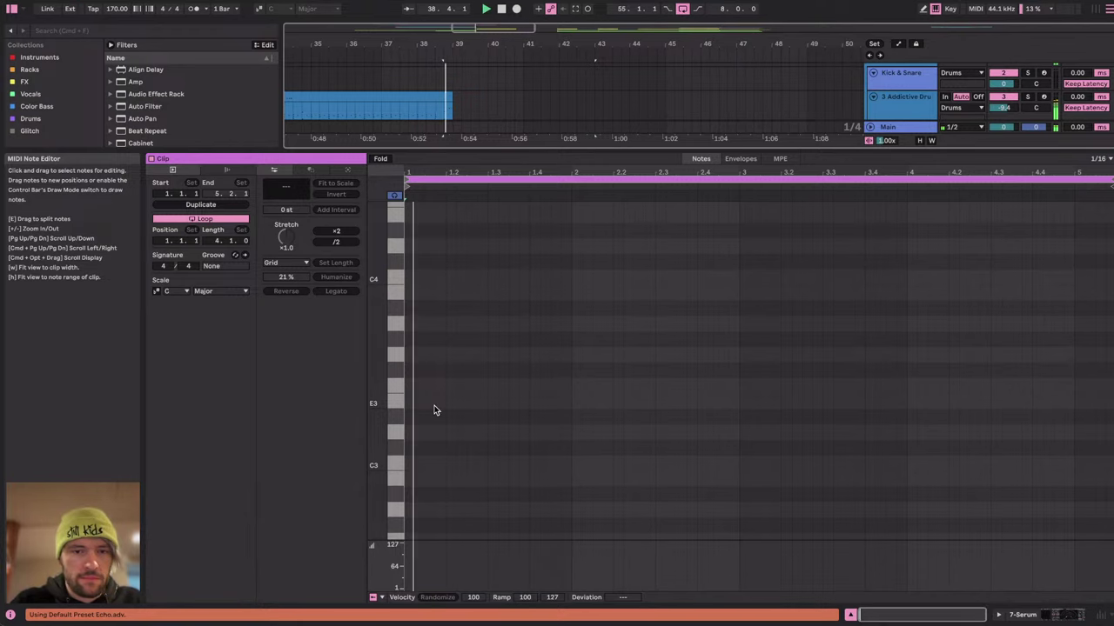
scroll(439, 116, up, 3)
key(space)
click(476, 91)
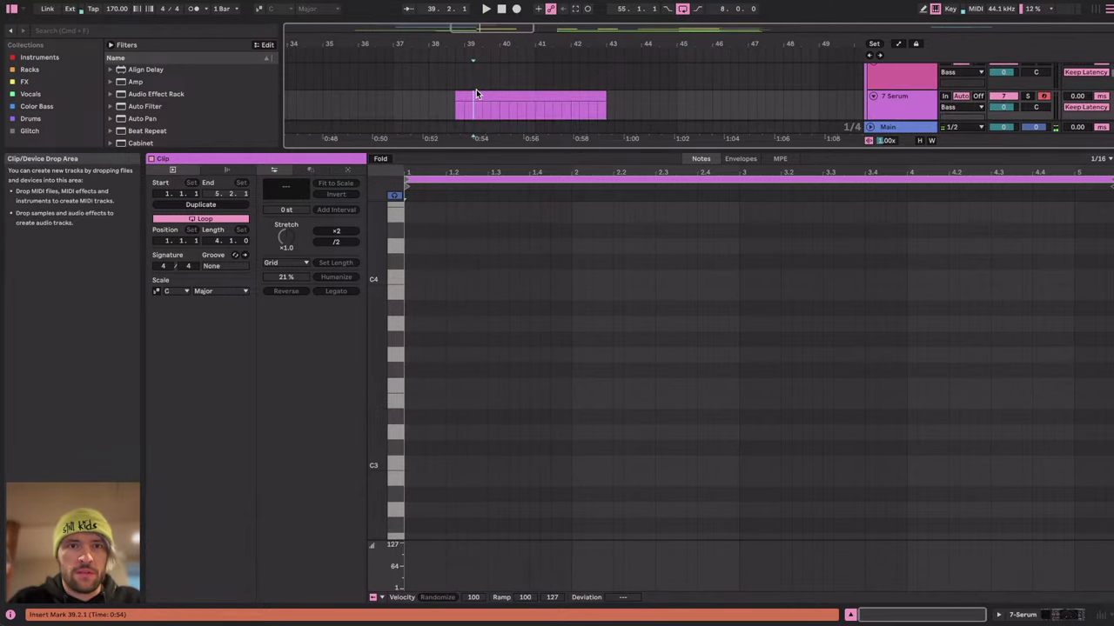
drag(474, 99, 478, 99)
key(space)
key(space)
Audition low pitches and place a D#0 note two sixteenths long at the very start of the clip.
scroll(474, 365, down, 3)
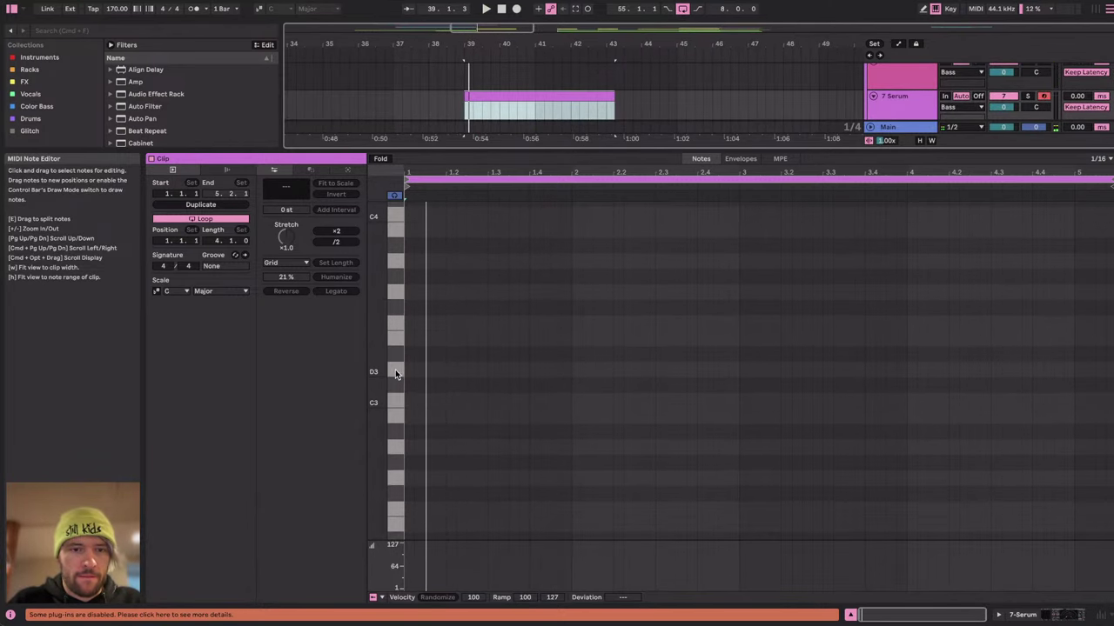
click(395, 408)
scroll(396, 416, down, 5)
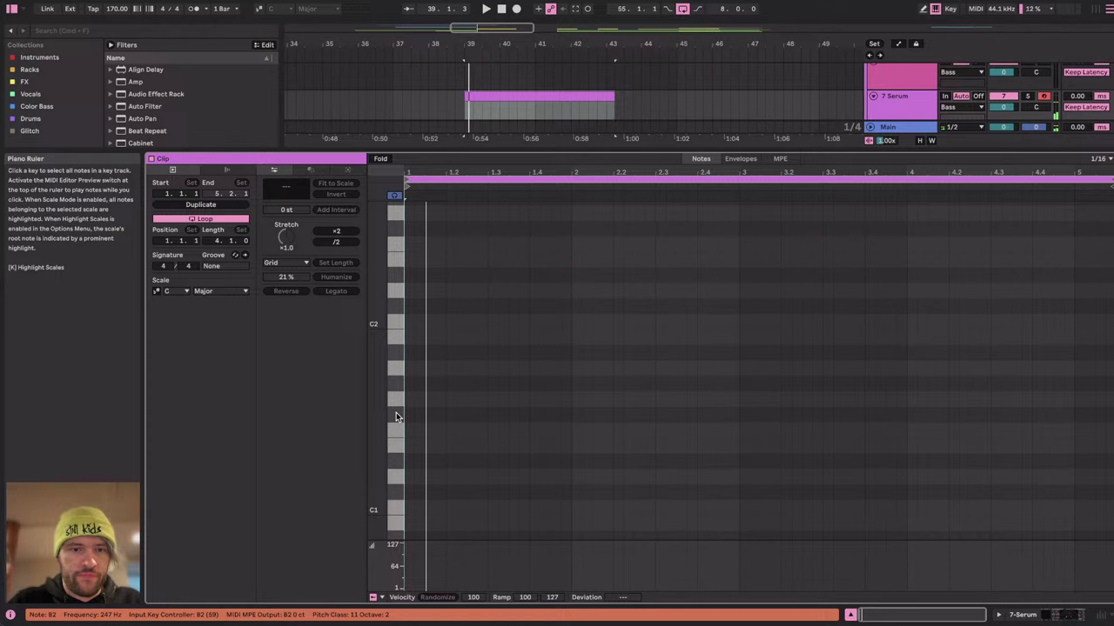
click(394, 461)
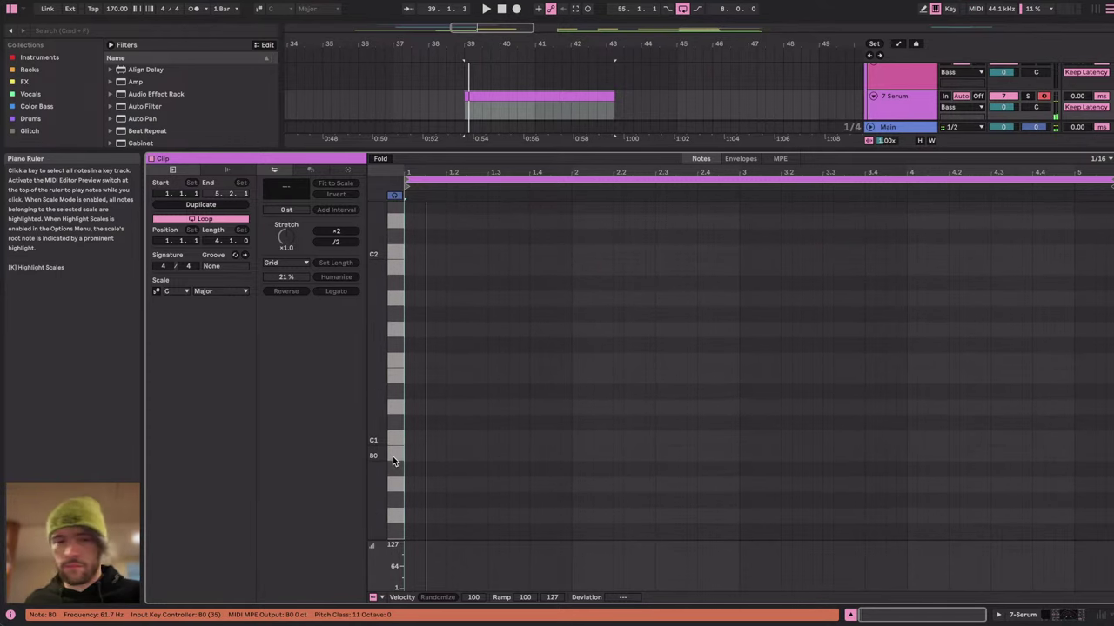
scroll(397, 487, down, 2)
double_click(419, 519)
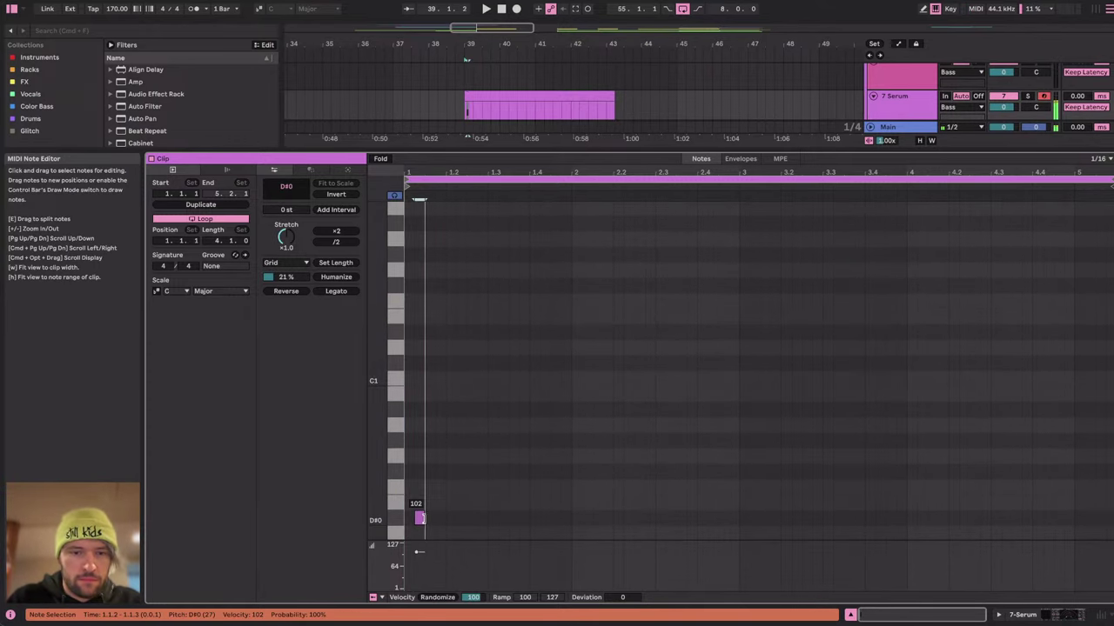
drag(424, 519, 442, 518)
key(Left)
key(shift+Left)
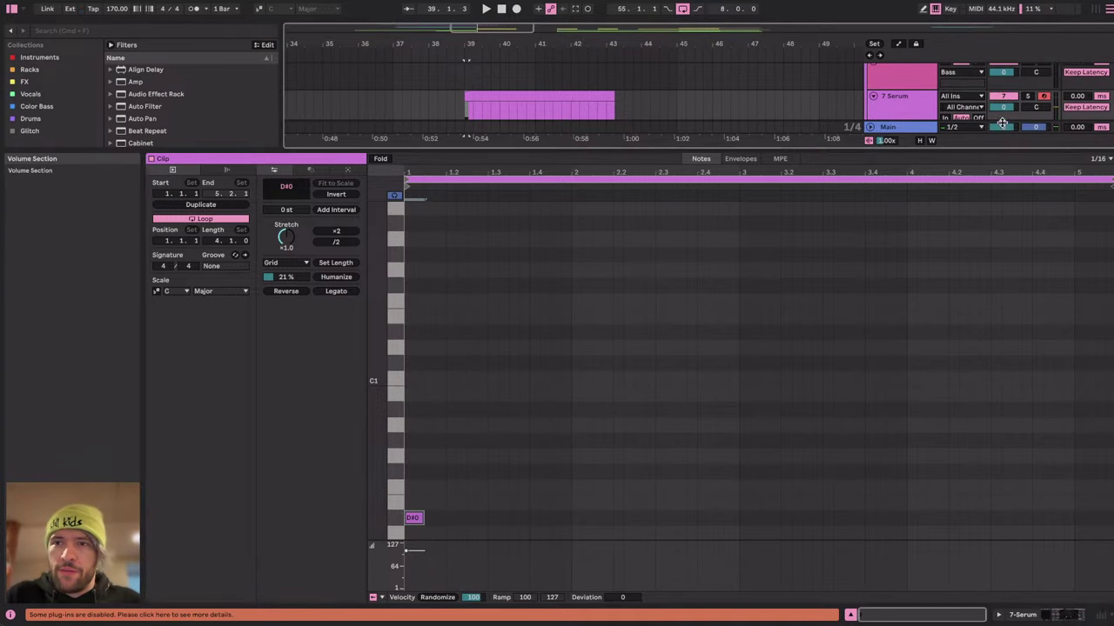
Lower the 7 Serum track's volume to -10.5 and transpose the first note up to G#0.
drag(1003, 106, 1003, 109)
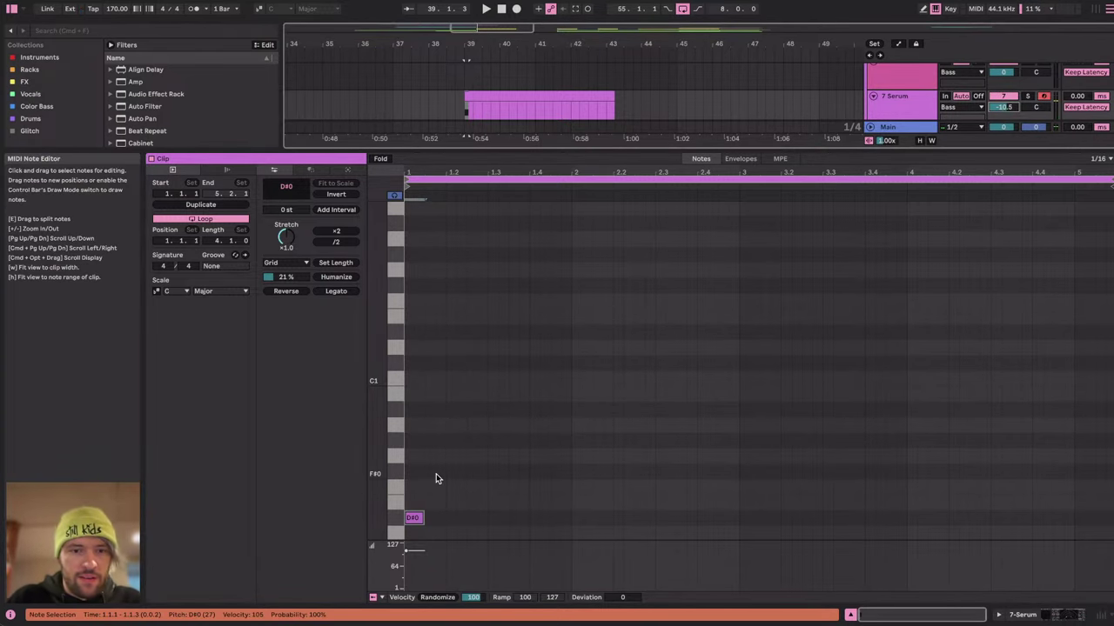
click(419, 520)
key(Up)
key(Up)
key(Up)
key(Up)
key(Up)
scroll(429, 477, up, 3)
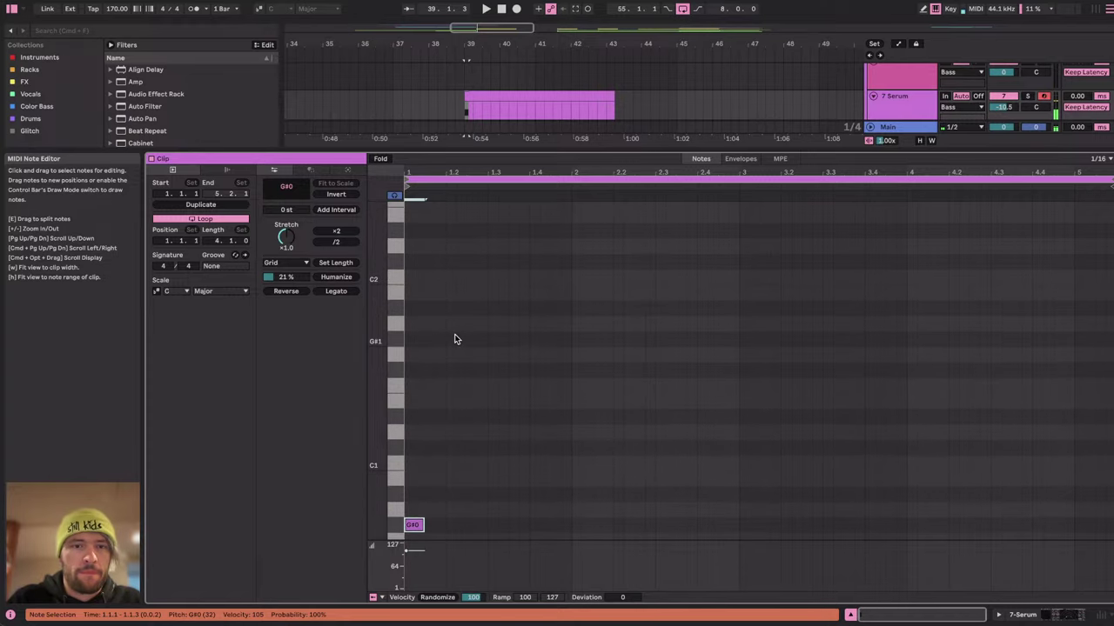
Add a second note two sixteenths long at 1.1.3, directly after the first, and raise it to C3.
double_click(430, 338)
drag(434, 339, 449, 338)
key(Up)
key(Up)
key(Up)
key(Up)
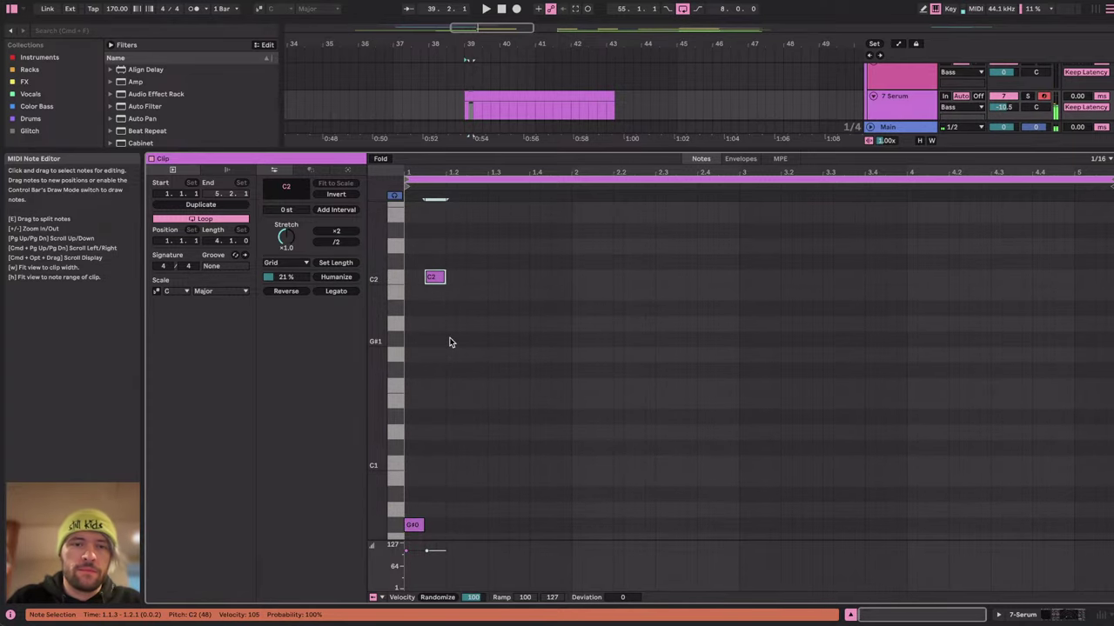
mouse_move(375, 297)
mouse_down()
mouse_move(350, 298)
mouse_move(349, 321)
mouse_move(375, 316)
mouse_up()
key(shift+Up)
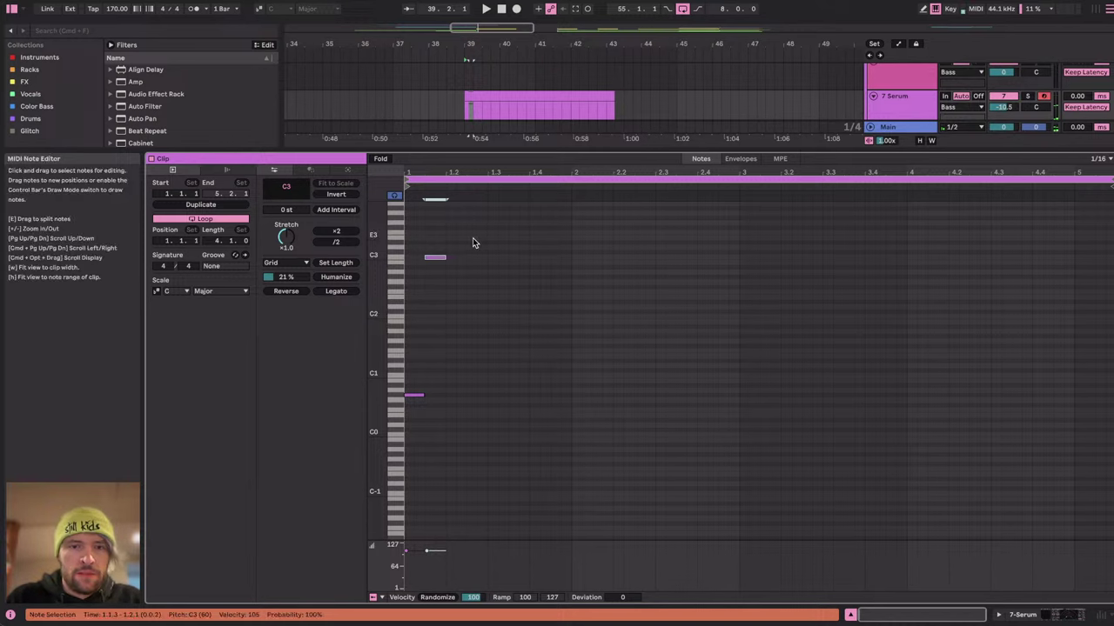
Select the G#0 and C3 notes and duplicate the pair three times along the clip.
drag(472, 237, 283, 452)
key(super+d)
key(super+d)
key(super+d)
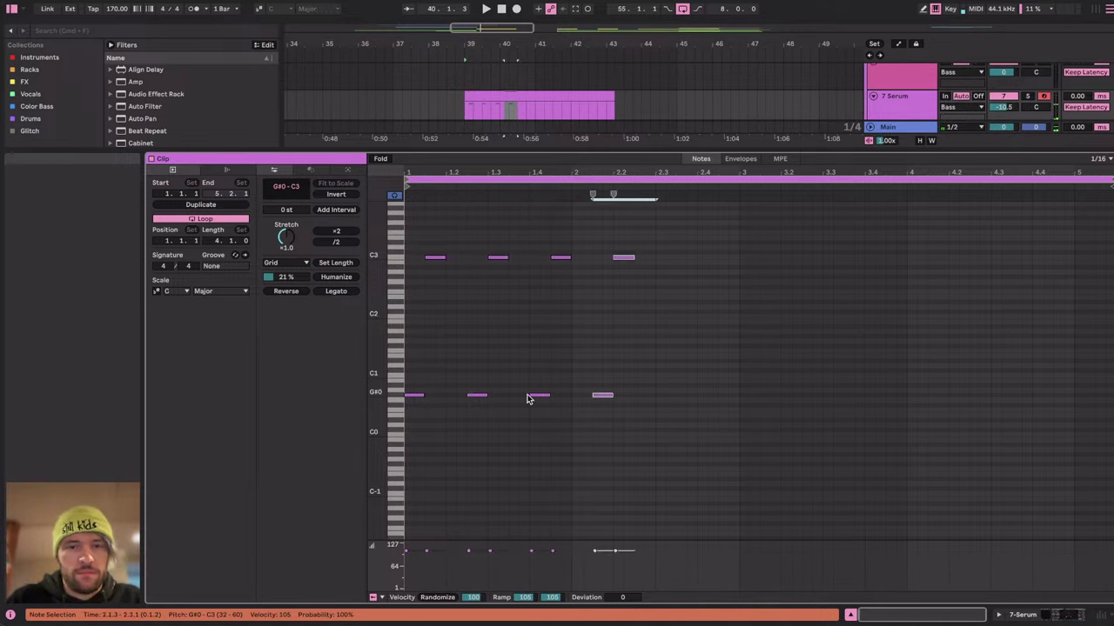
Raise the last note pair two semitones to A#0 and D3, and duplicate it once.
key(Up)
key(Up)
key(super+d)
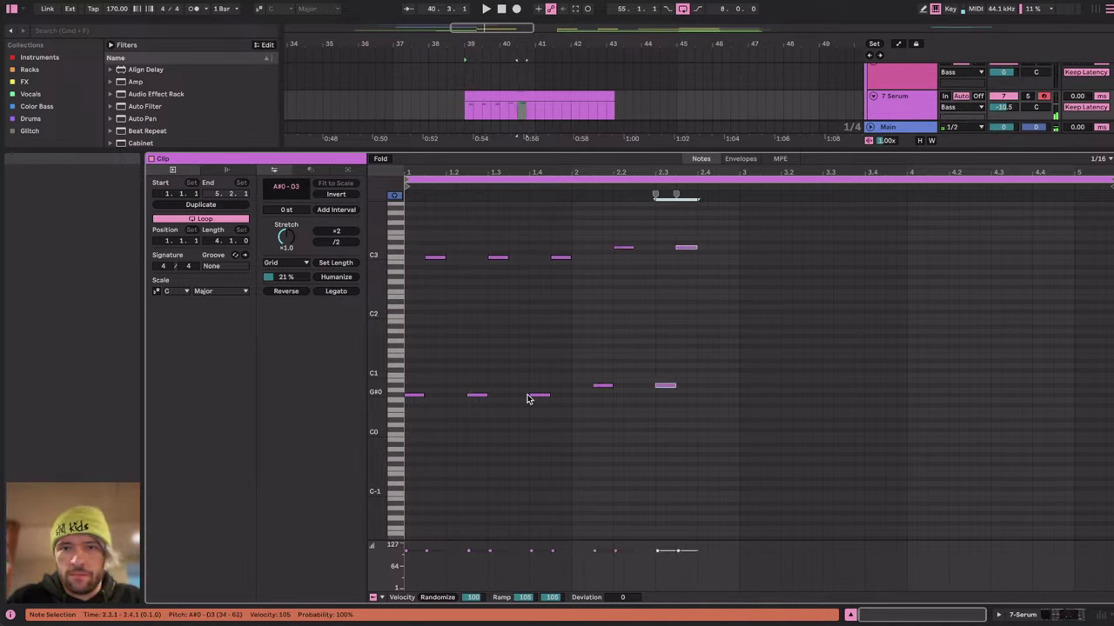
Duplicate the A#0–D3 pair, copy its low note to 3.1.1 as C1, and move its high note to 3.1.3 as D#3.
key(super+d)
click(729, 386)
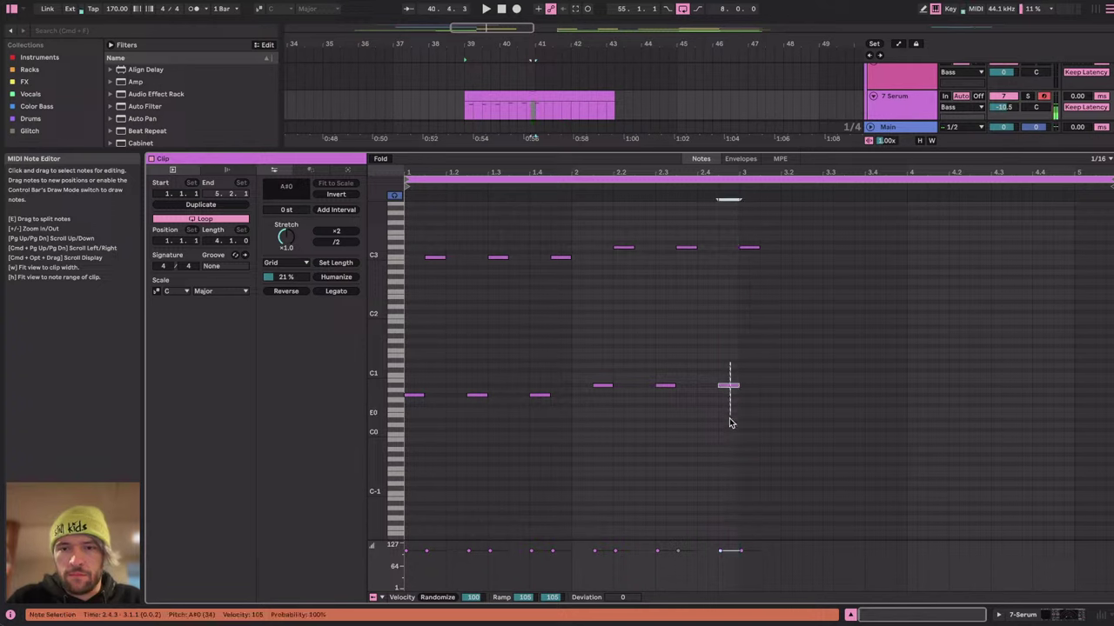
key(super+d)
key(Up)
key(Up)
drag(754, 227, 780, 283)
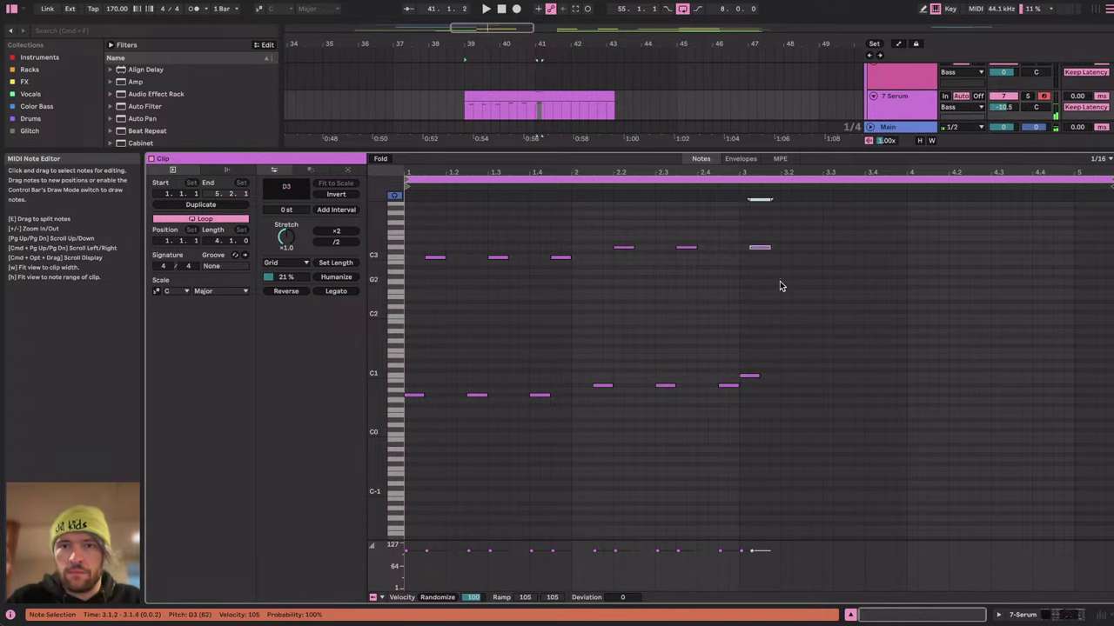
Duplicate the C1–D#3 pair twice, lower the last copy to F0 and G#2, and duplicate that pair once.
drag(739, 231, 787, 376)
key(super+d)
key(super+d)
key(Down)
key(Down)
key(Down)
key(Down)
key(Down)
key(Down)
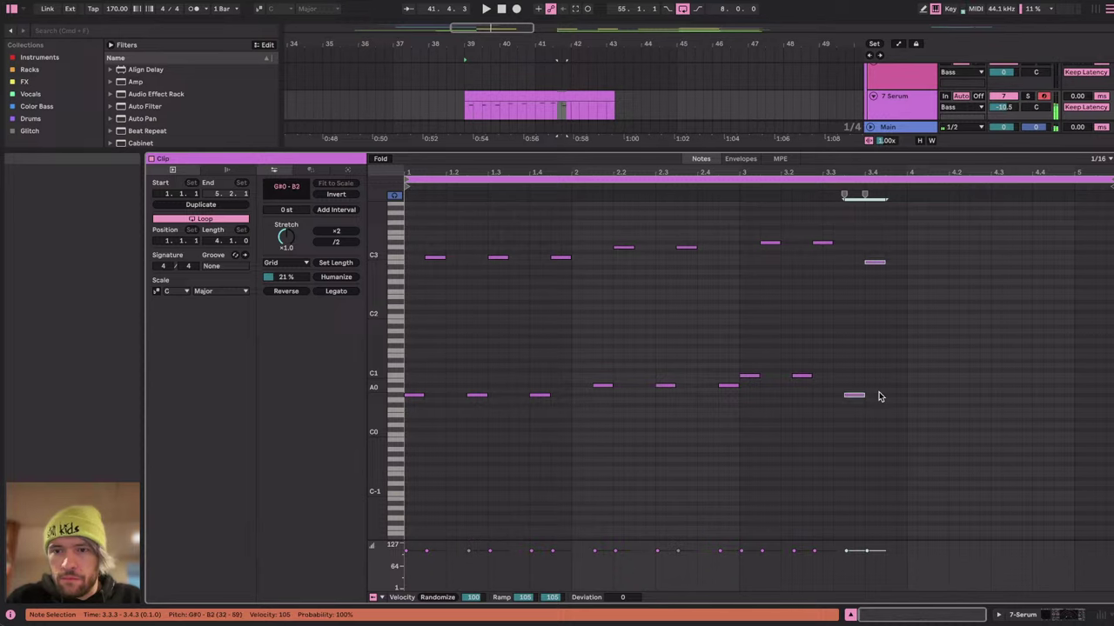
key(super+d)
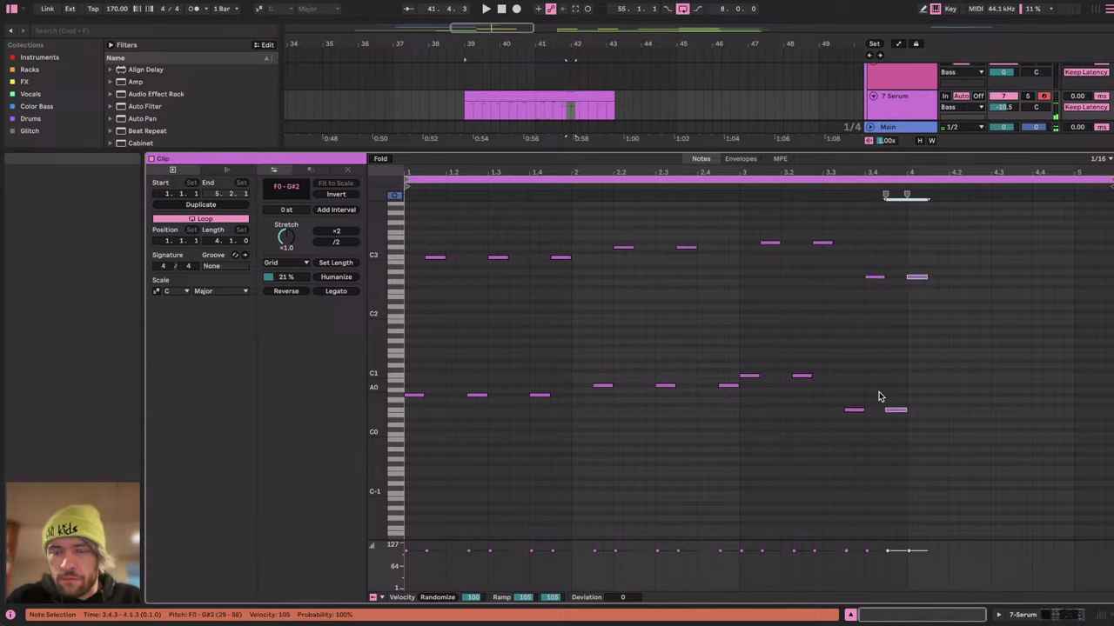
Shift the second C1–D#3 pair to start at 3.2.3 and the two F0–G#2 pairs to start at 3.4.1 and 4.1.3.
key(Right)
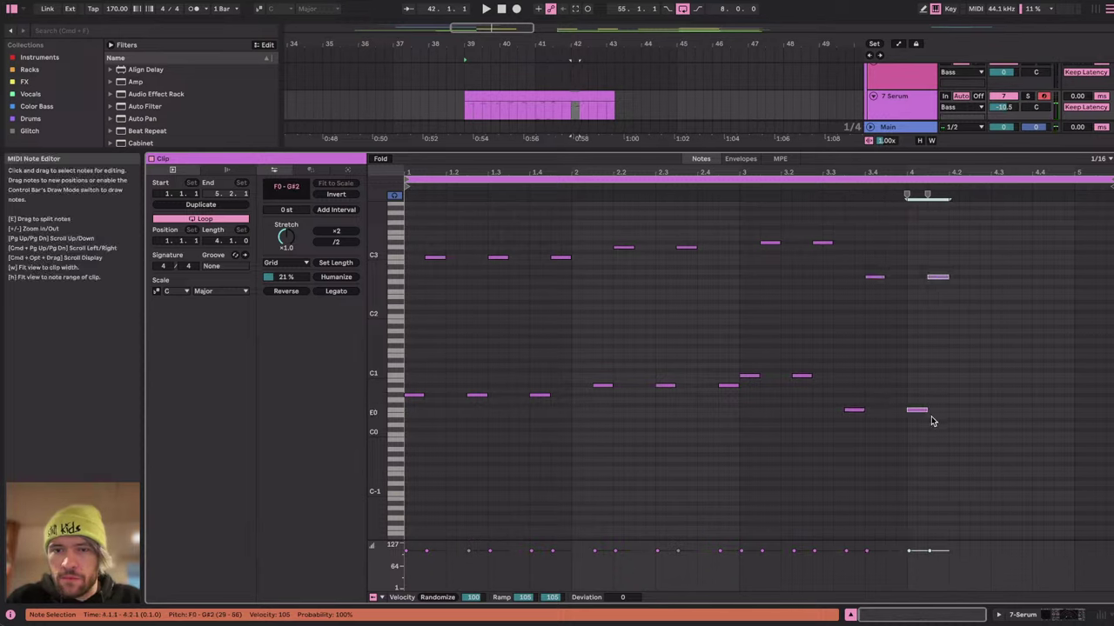
drag(788, 214, 838, 415)
key(Right)
click(840, 257)
drag(849, 249, 972, 478)
key(Right)
key(Right)
click(948, 341)
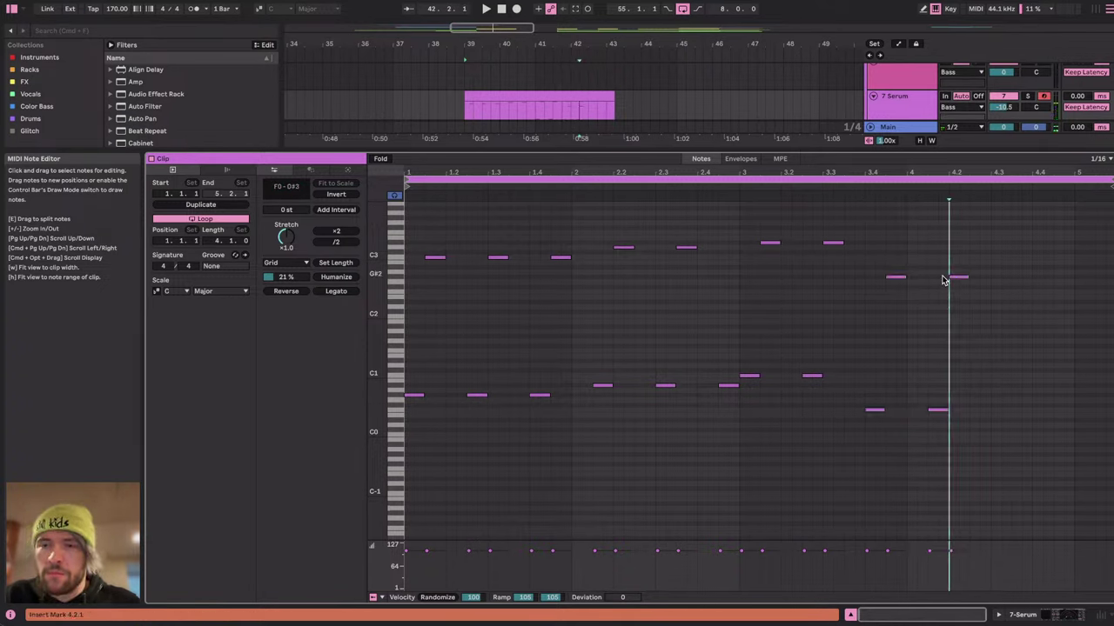
Copy the last F0–G#2 pair to 4.3.1, raise it to G0 and A#2, and add a D#2 note at 4.4.3.
drag(929, 259, 969, 423)
key(Right)
key(Right)
key(Right)
key(Right)
key(Right)
key(Right)
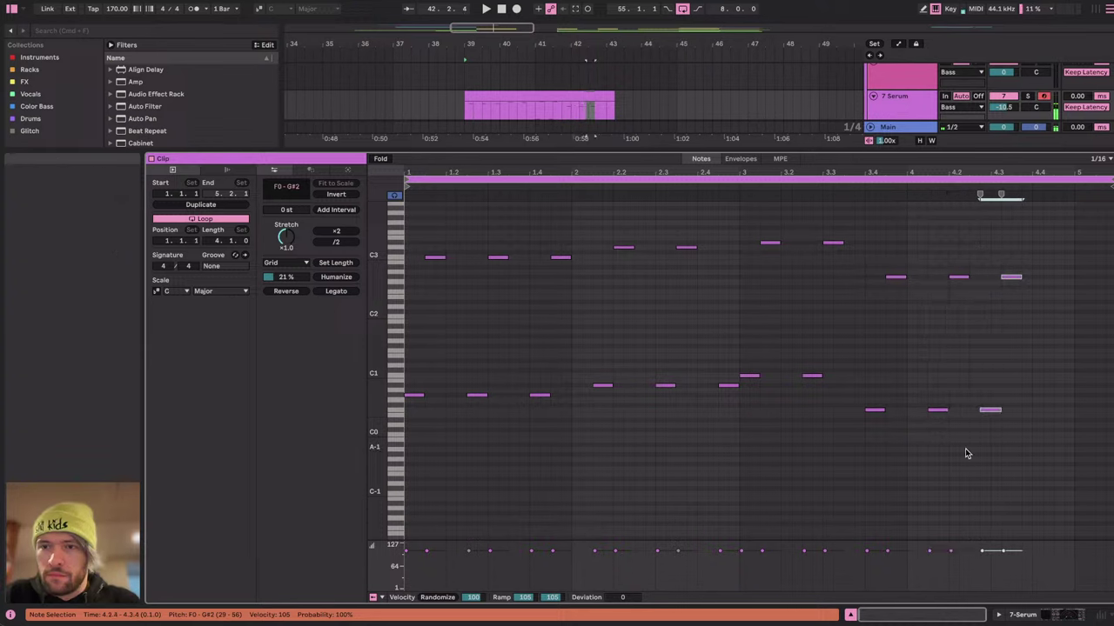
key(Up)
shift+click(999, 402)
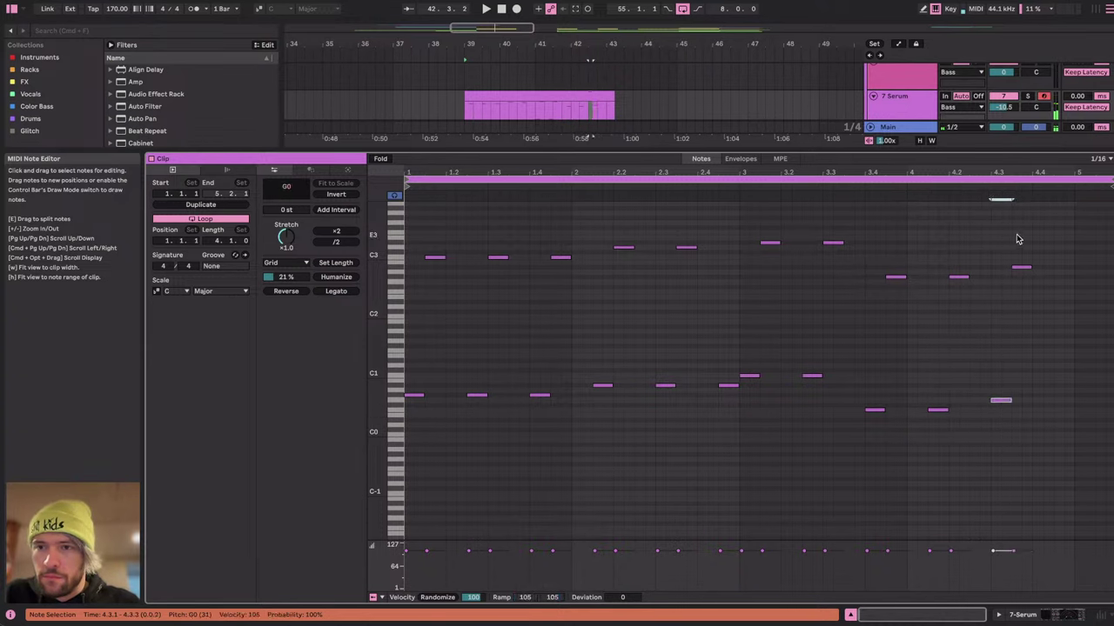
click(1064, 394)
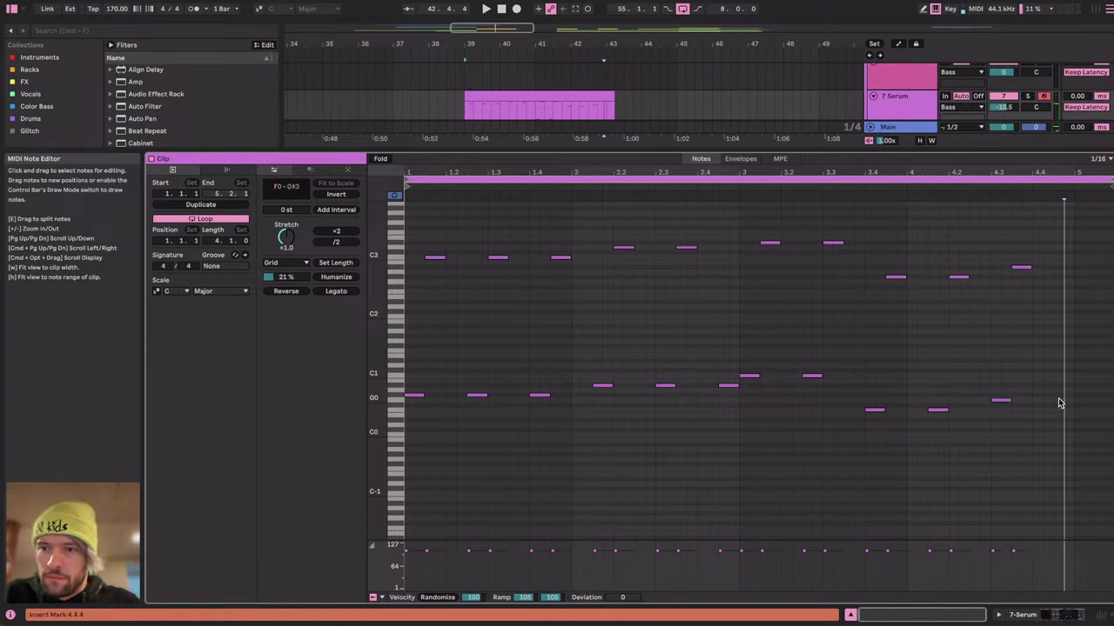
double_click(1059, 341)
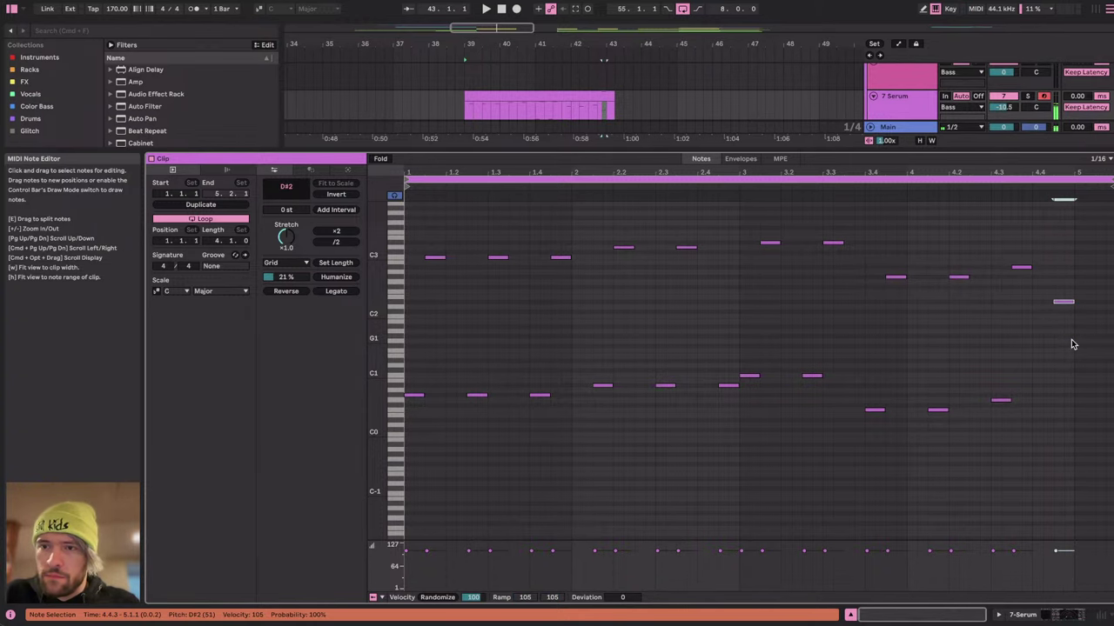
Play the 7 Serum clip in a loop with the Serum window open, and trim the loop to four bars from bar 39.
click(565, 95)
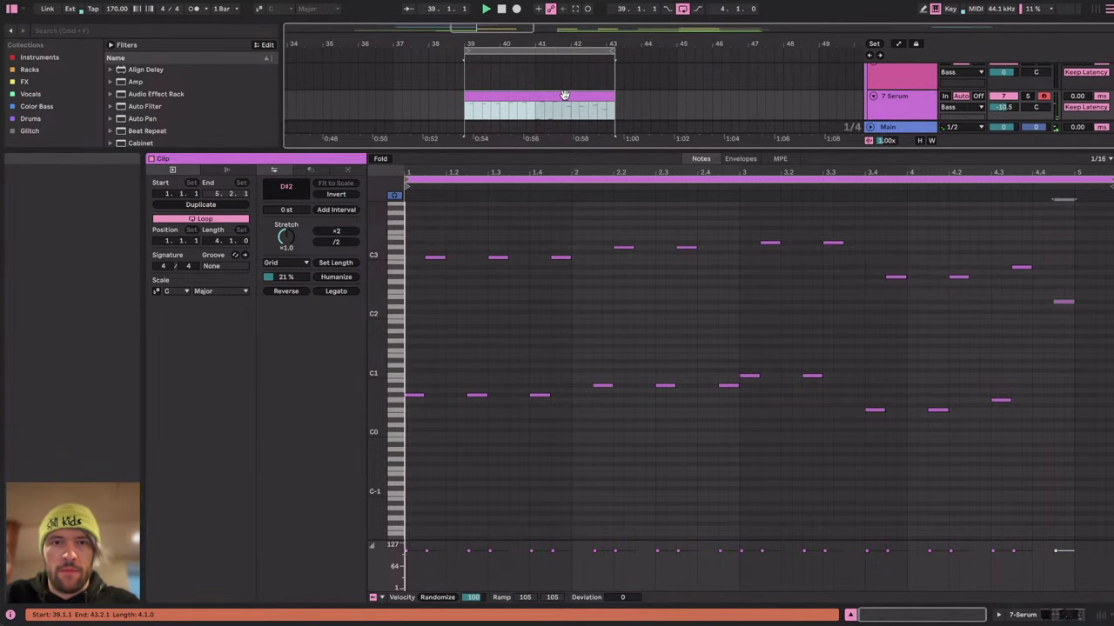
click(1062, 616)
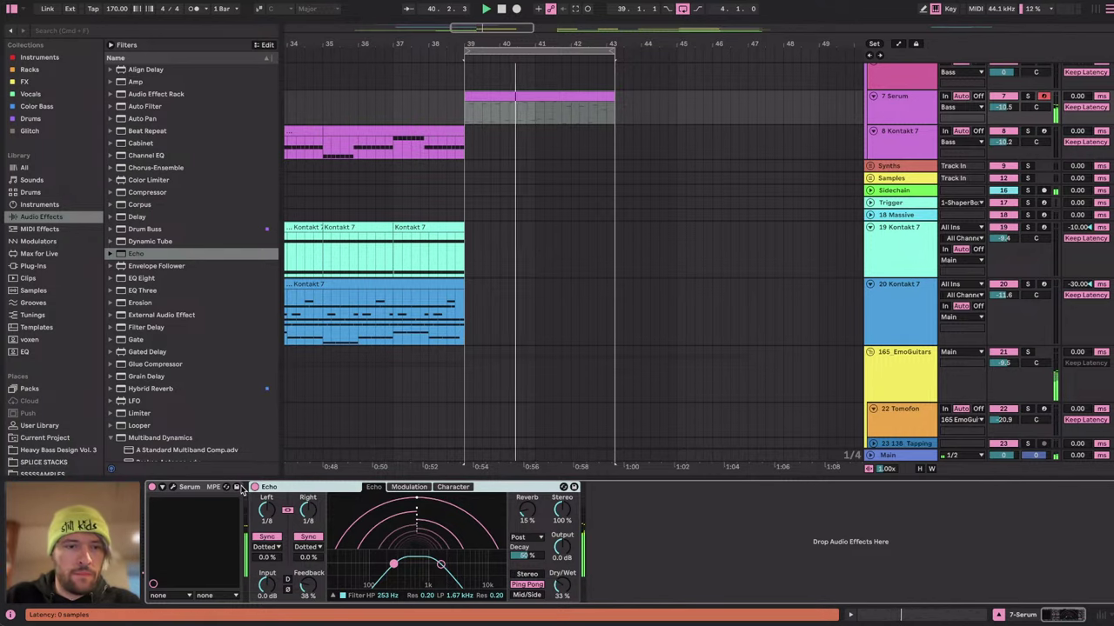
click(172, 487)
drag(709, 308, 709, 298)
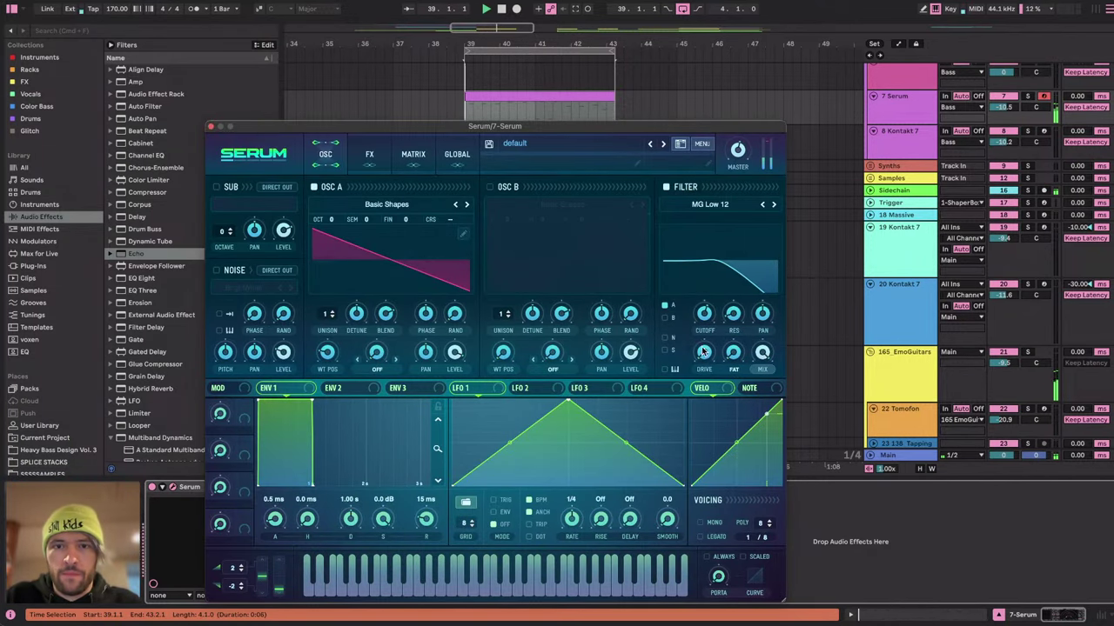
drag(612, 48, 613, 45)
scroll(632, 84, down, 2)
click(624, 49)
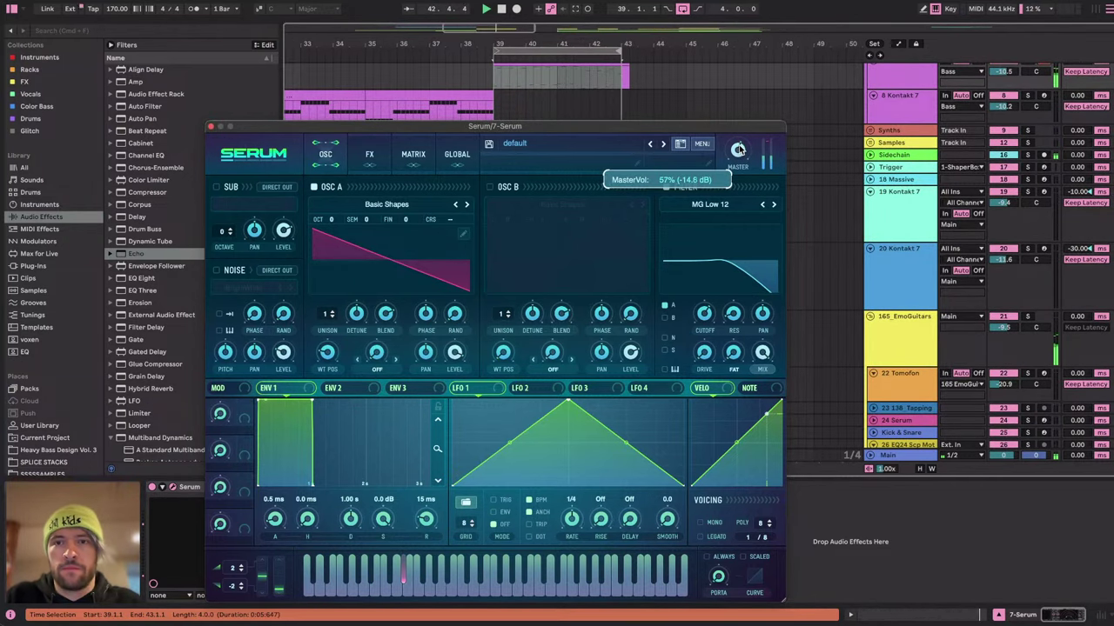
Adjust Serum's filter cutoff and master volume by ear while the loop plays.
drag(705, 327, 705, 311)
drag(740, 144, 743, 161)
key(XF86AudioLowerVolume)
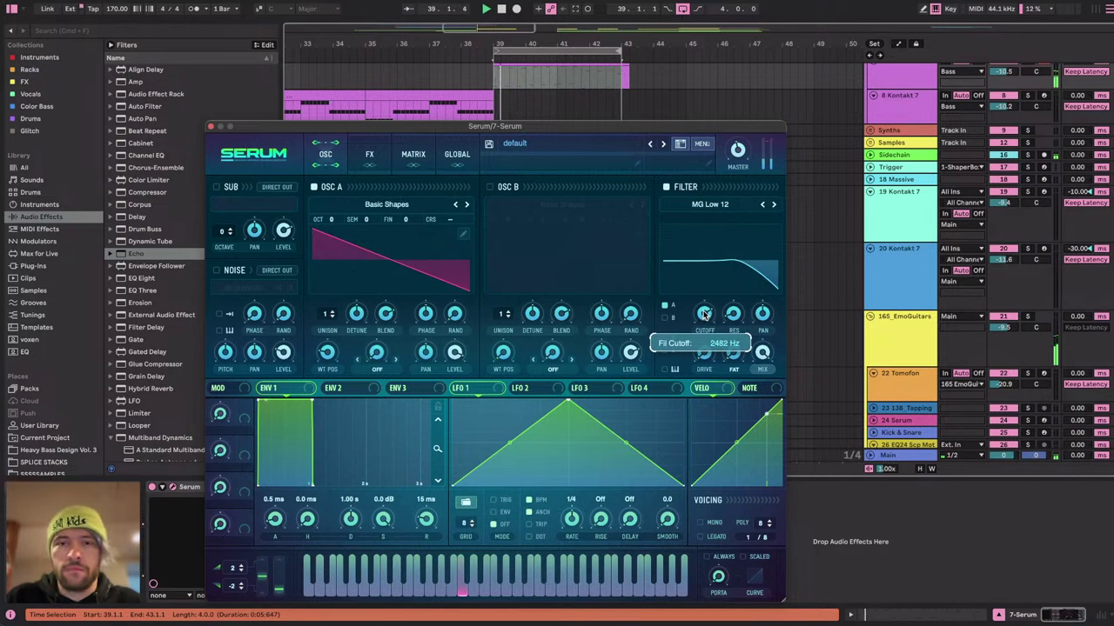
mouse_move(704, 313)
mouse_down()
mouse_move(701, 289)
mouse_move(697, 325)
mouse_up()
Switch to the browser to read the livestream chat in YouTube Studio, and return to Ableton Live.
key(ctrl+Right)
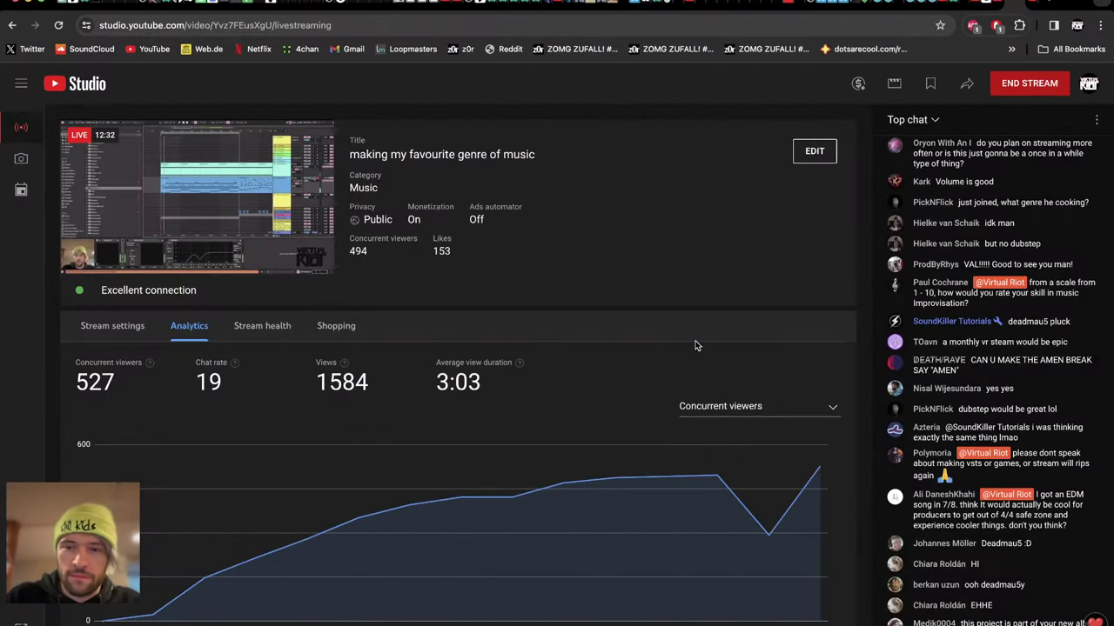
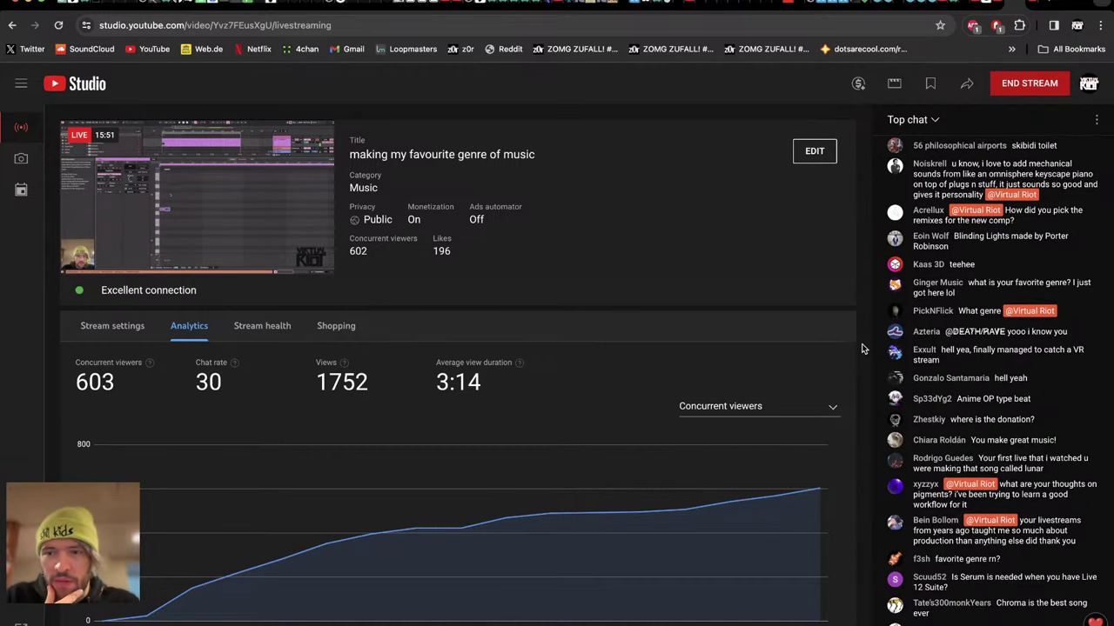
key(super+Tab)
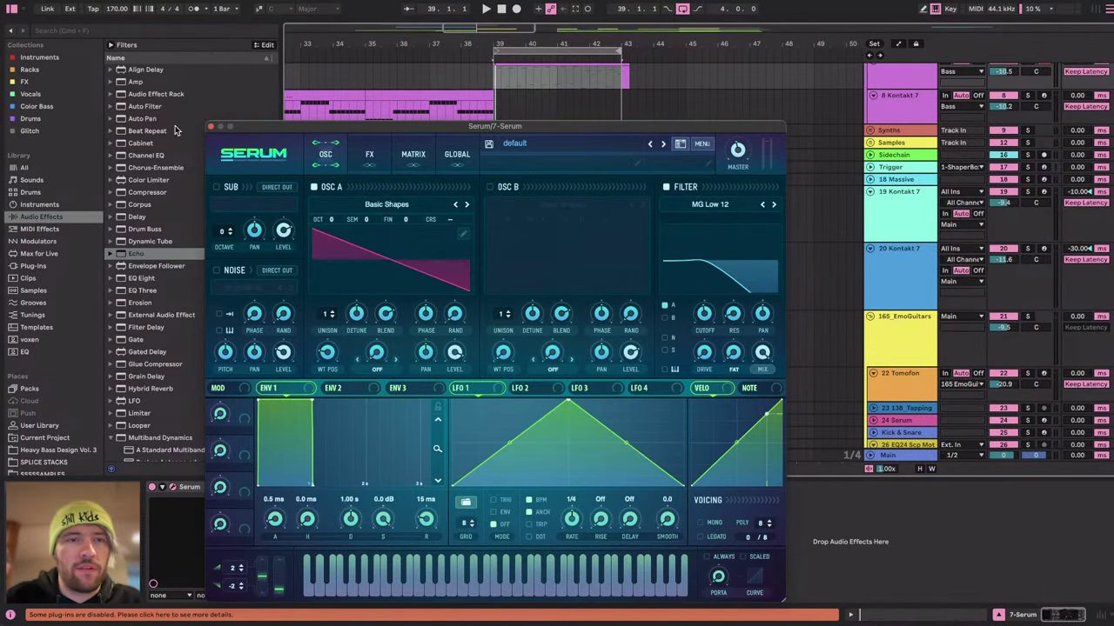
Play the loop, assign Macro 1 to Serum's filter cutoff, and close the plug-in window.
key(space)
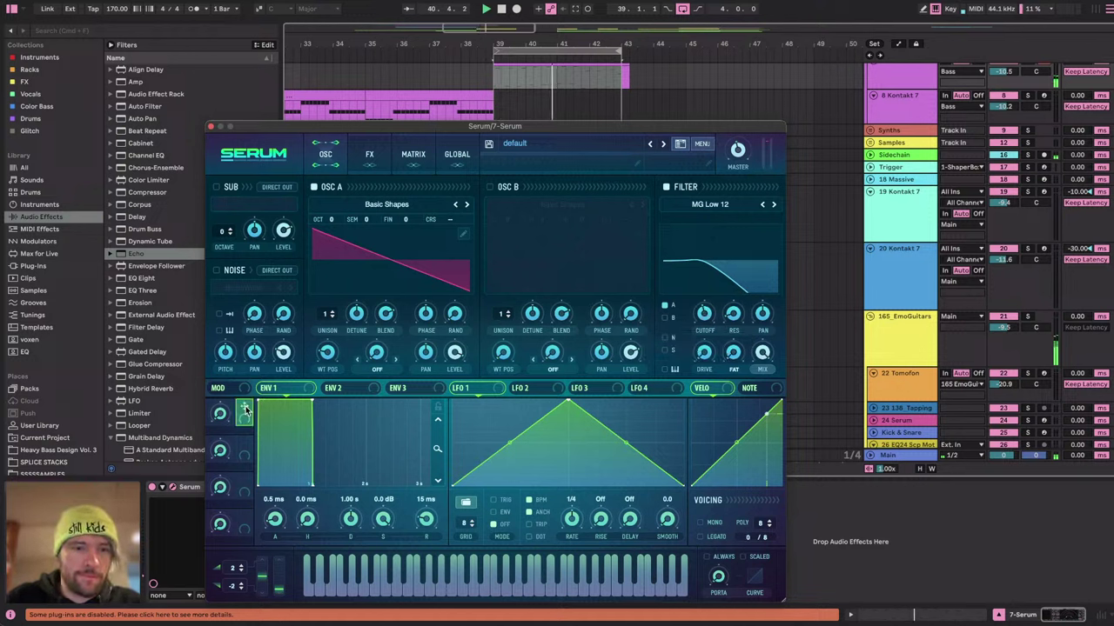
drag(244, 407, 696, 315)
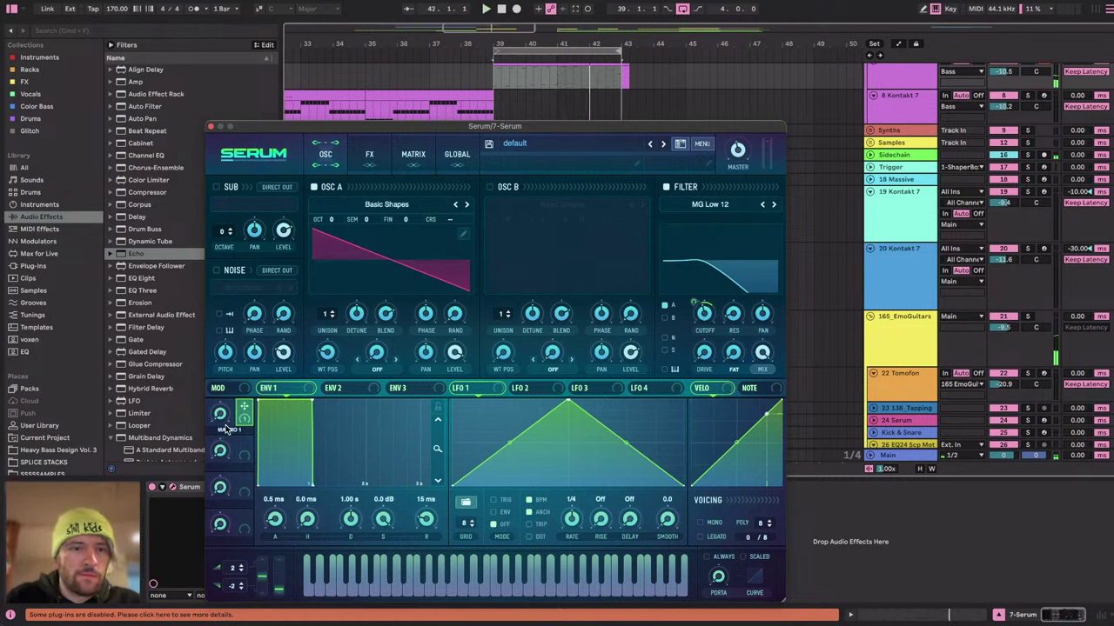
click(211, 127)
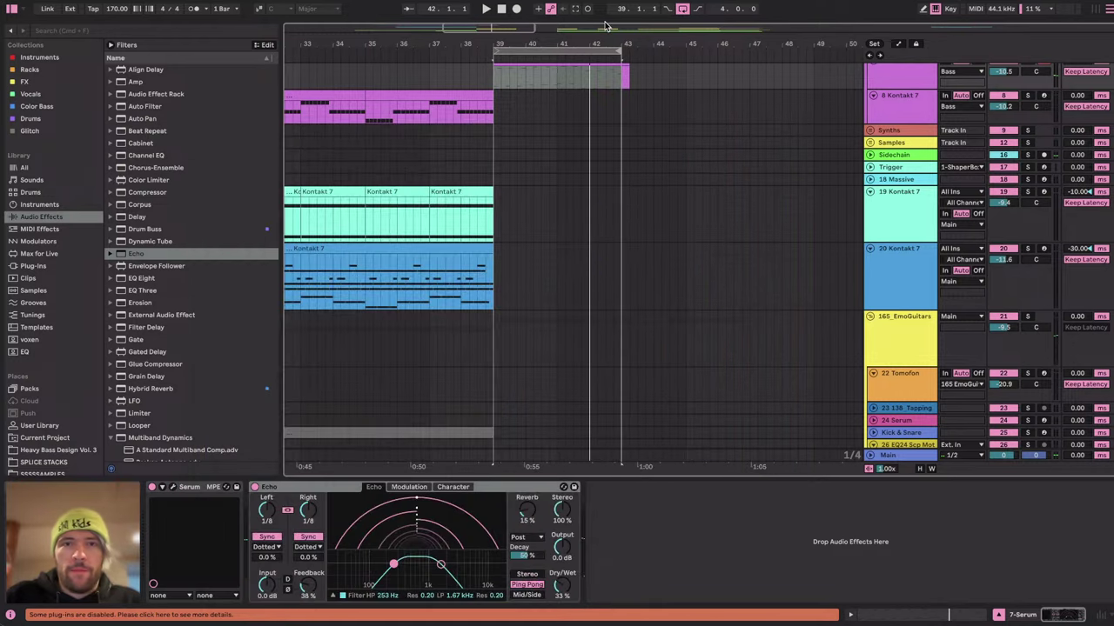
Duplicate the 7 Serum clip at bar 39 directly after itself.
click(556, 50)
scroll(662, 200, down, 3)
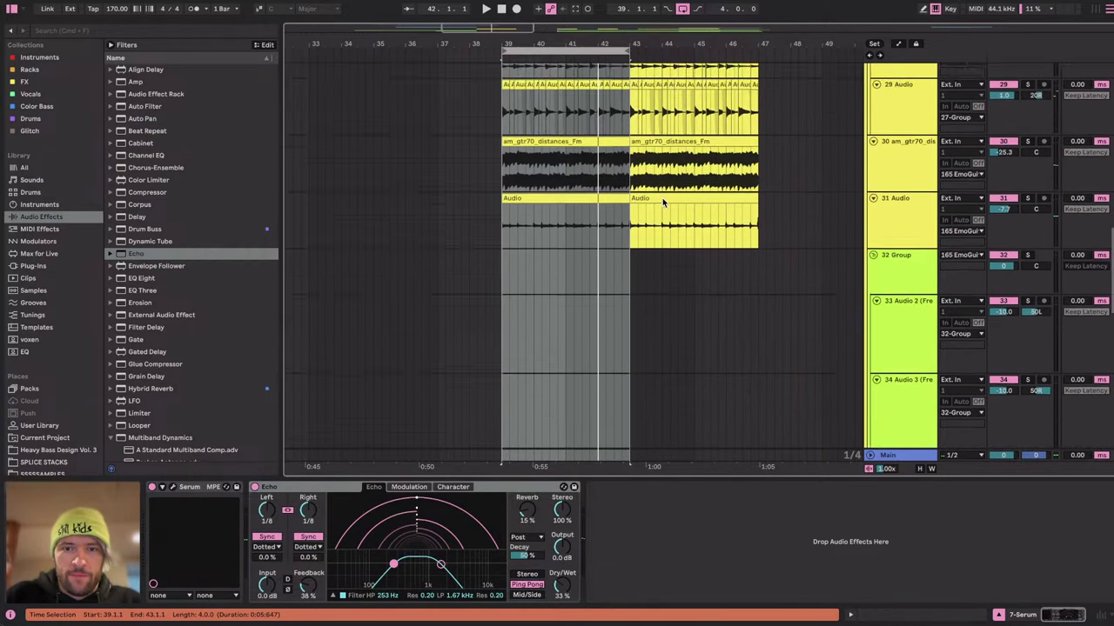
scroll(662, 202, up, 10)
click(592, 245)
click(589, 267)
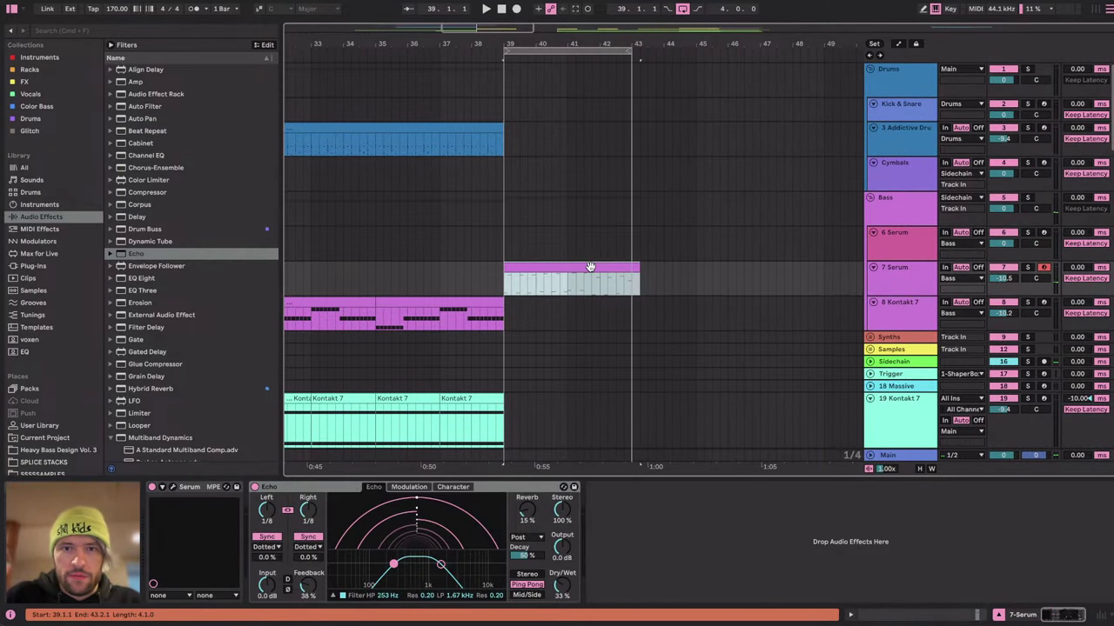
key(super+d)
key(ctrl+k)
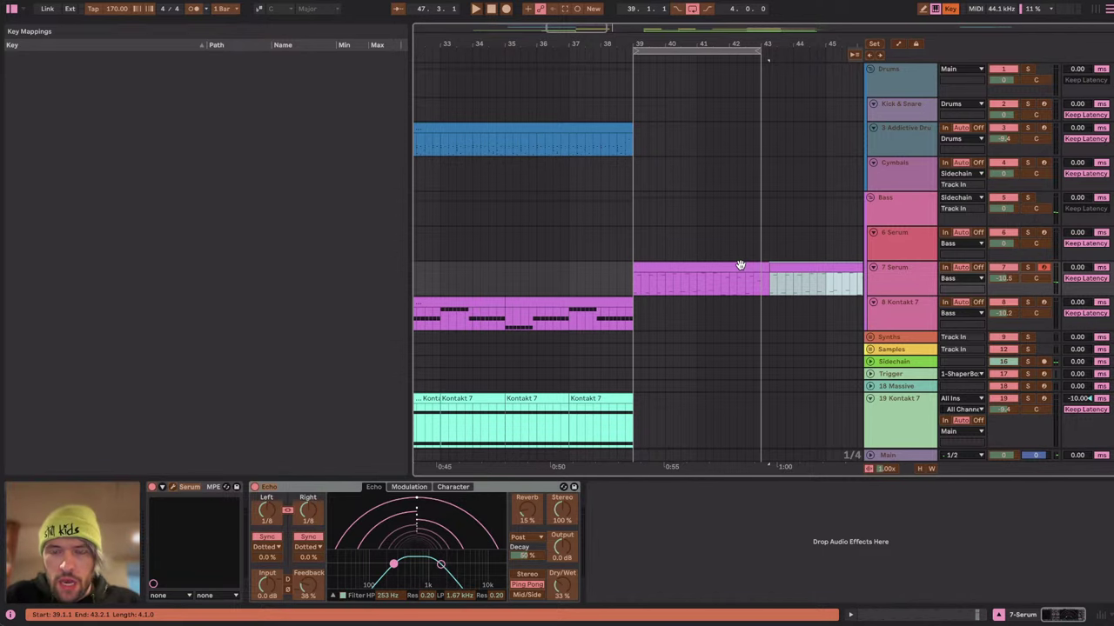
key(ctrl+k)
Trim both 7 Serum clips to four bars, with the second copy starting at bar 43 and ending at bar 47.
click(637, 284)
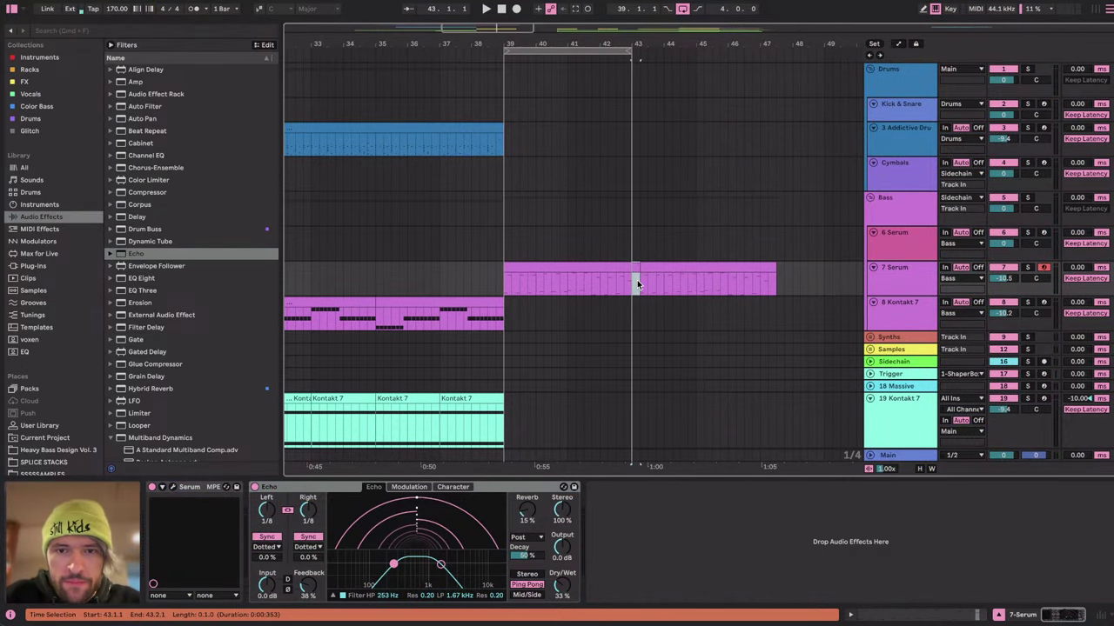
drag(658, 270, 649, 269)
drag(758, 286, 766, 287)
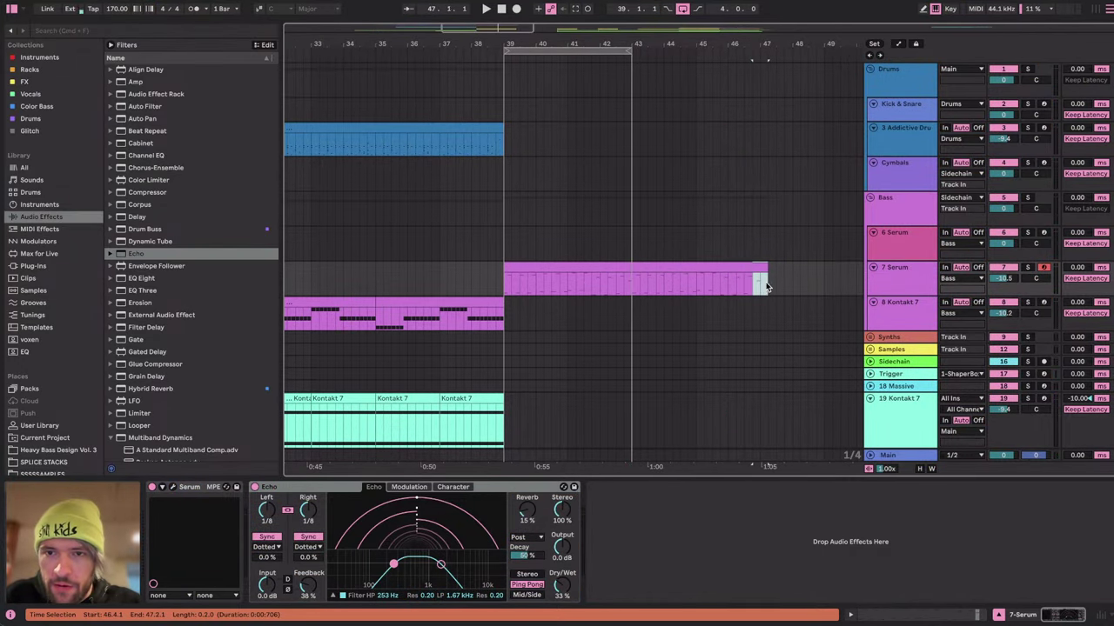
Consolidate the two 7 Serum clips into one eight-bar clip and extend the loop to bar 47.
click(611, 267)
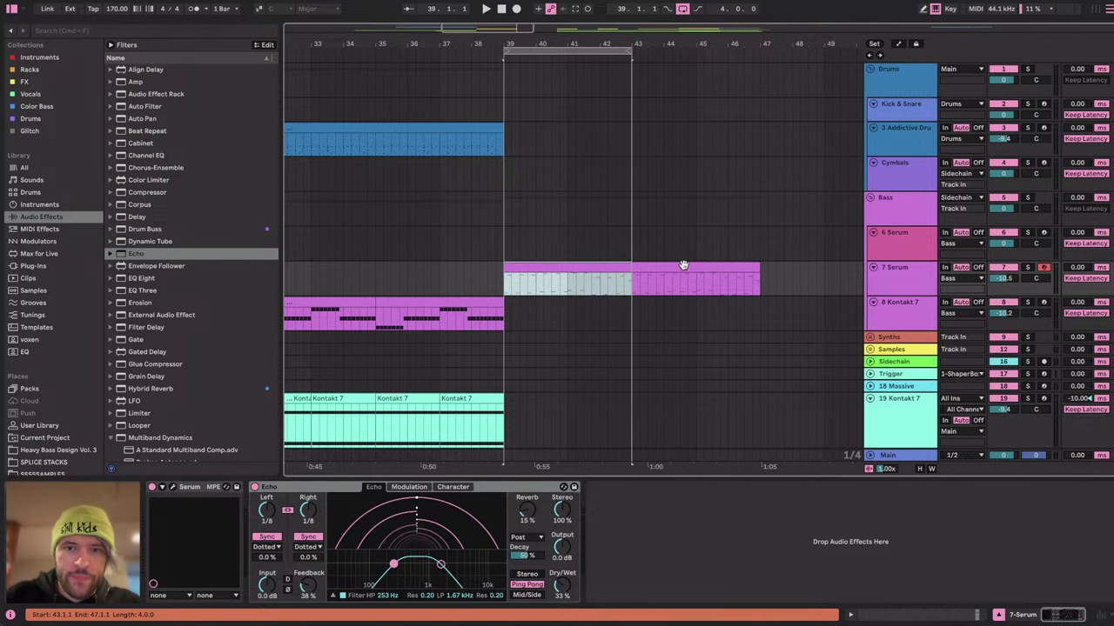
shift+click(683, 266)
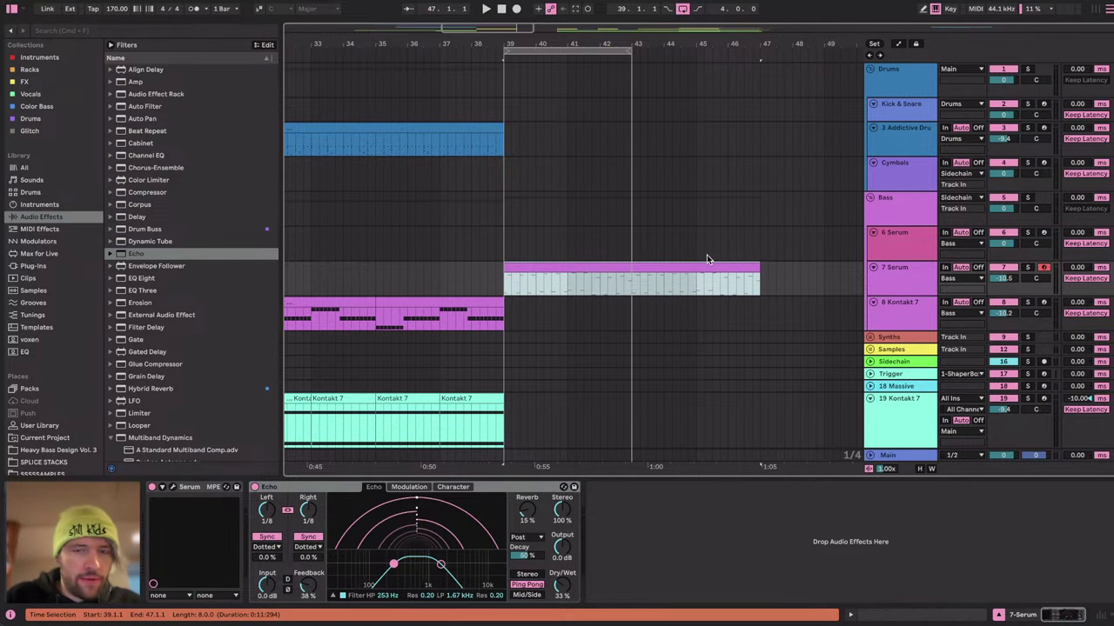
drag(630, 50, 758, 54)
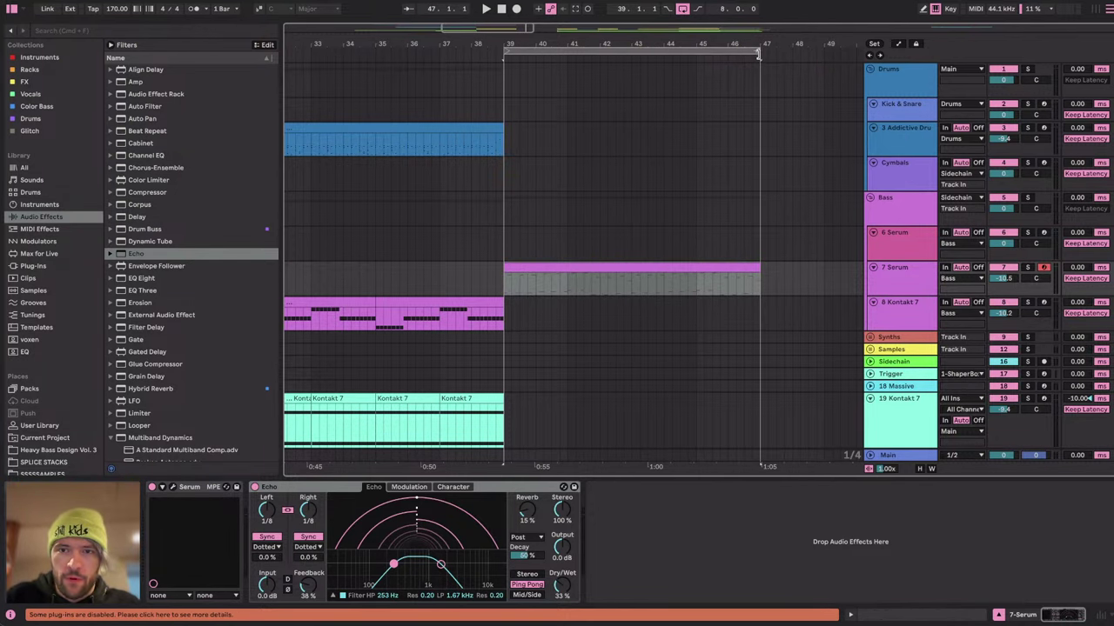
Set Macro 1's modulation amount on Serum's filter cutoff to about 21 and audition the start of the loop.
click(172, 488)
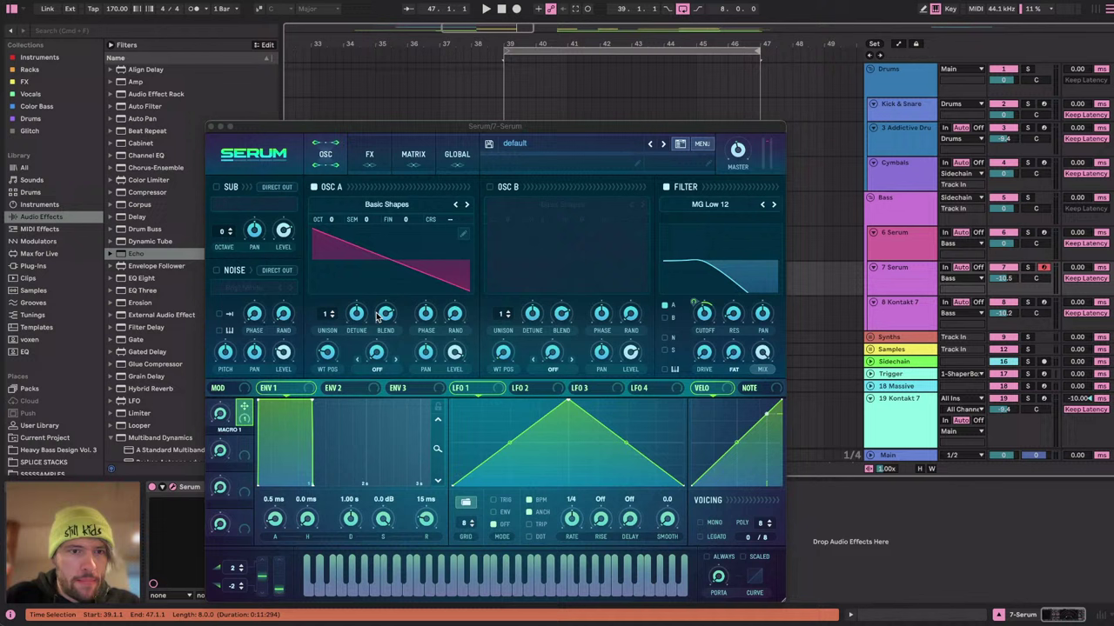
click(232, 434)
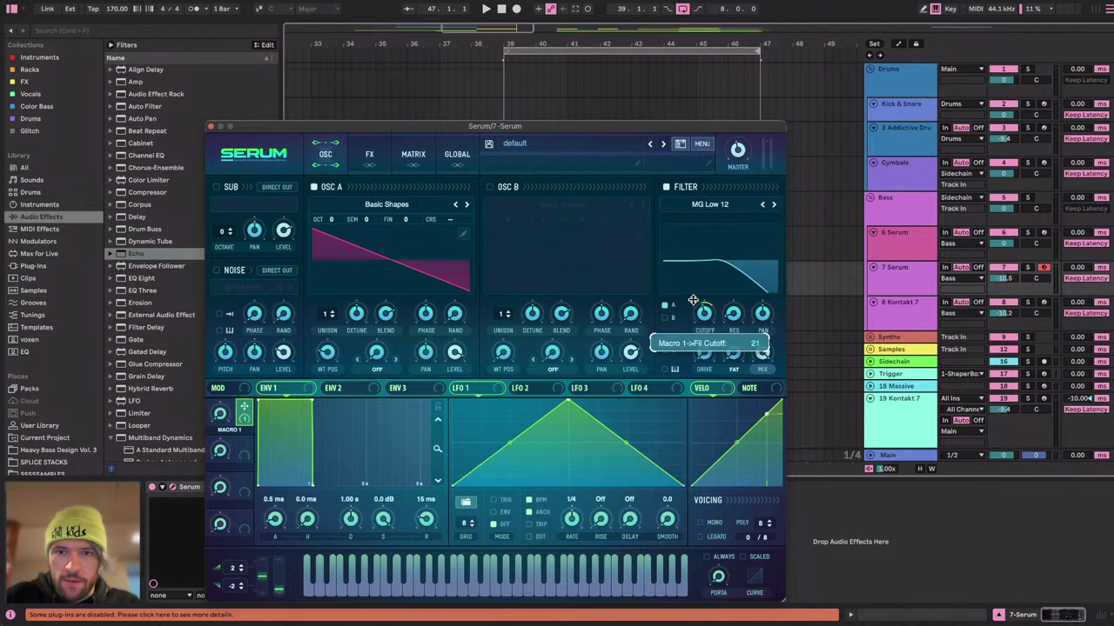
key(space)
click(212, 128)
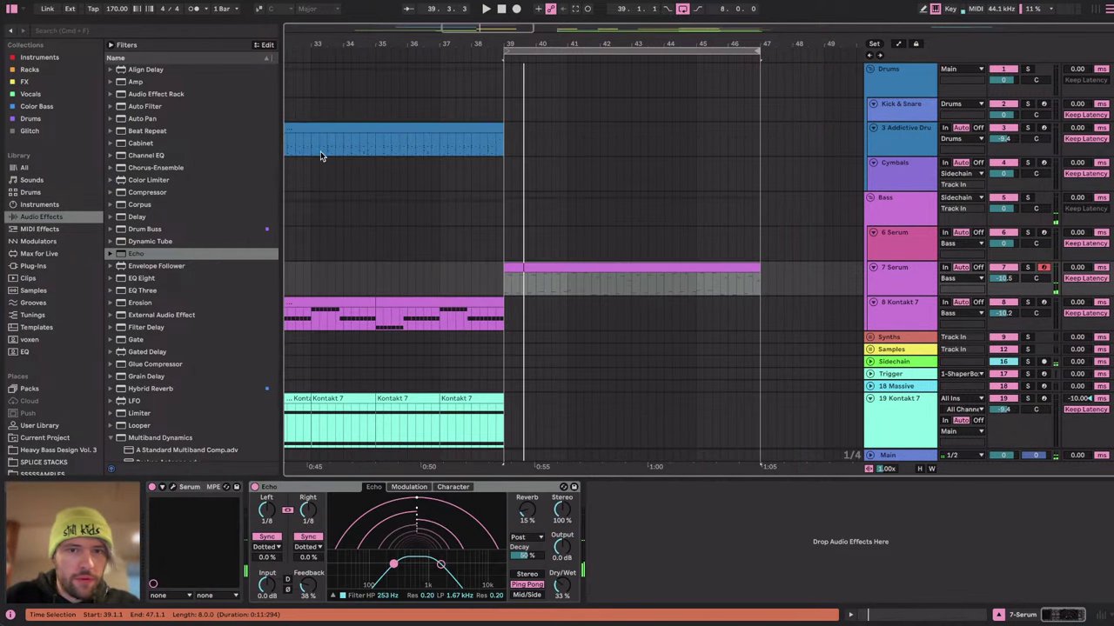
Check the Serum window on 7 Serum, close it, and open the eight-bar clip for note editing.
click(172, 487)
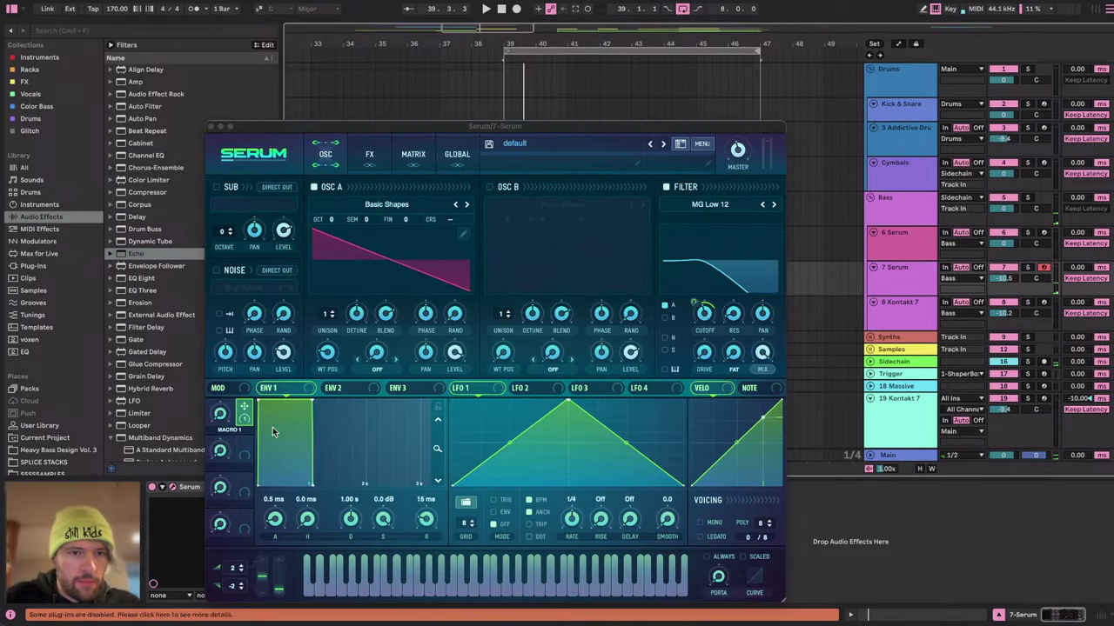
click(211, 128)
scroll(592, 303, up, 3)
double_click(681, 265)
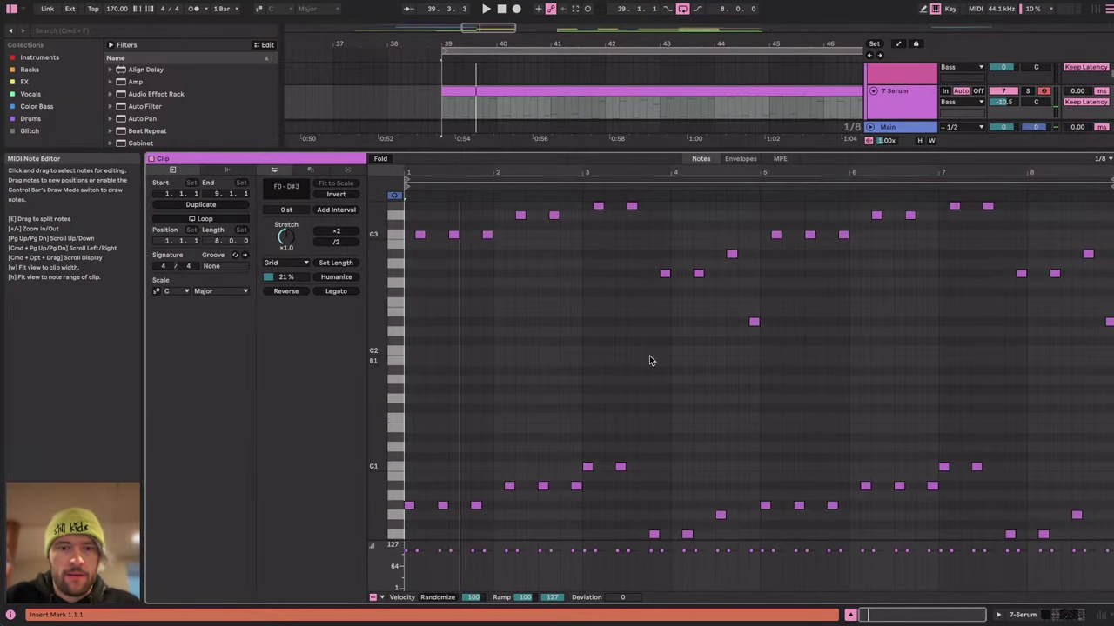
Move the low and high notes just before the clip's fourth bar to A#0 and D3.
scroll(640, 369, down, 2)
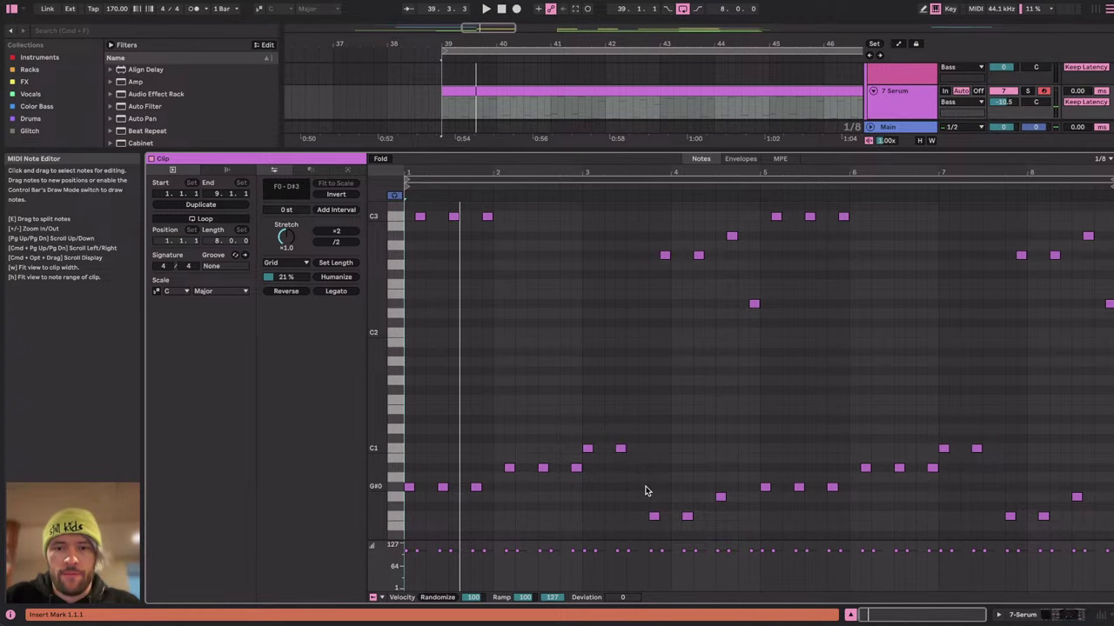
drag(642, 484, 659, 523)
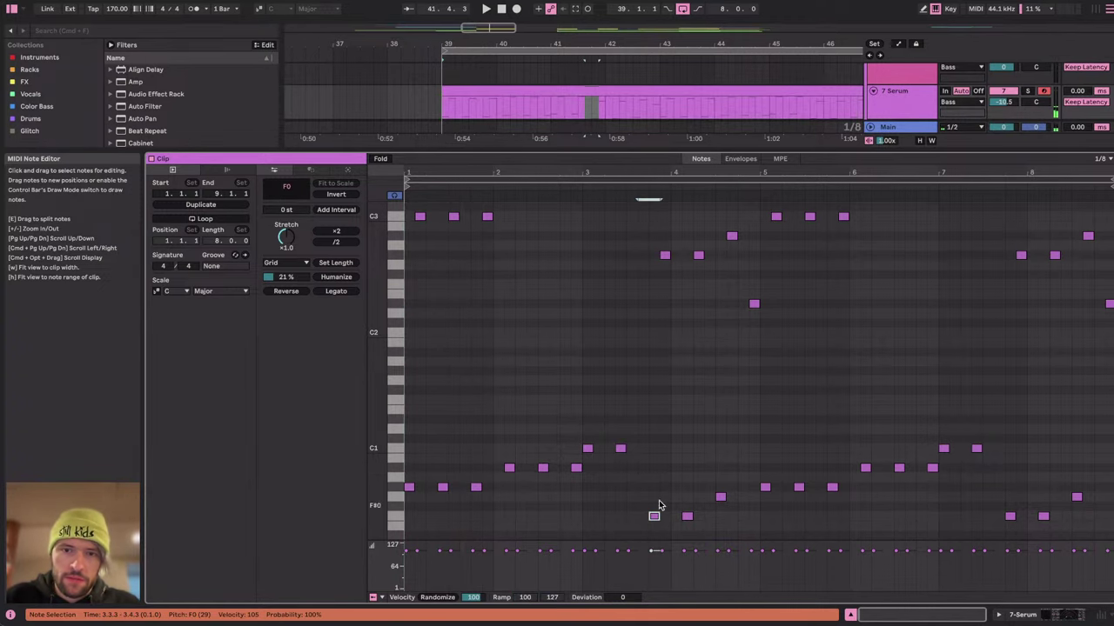
drag(656, 238, 671, 281)
key(shift+Up)
key(Up)
key(Down)
key(Down)
scroll(677, 465, down, 5)
key(Down)
key(Down)
key(Down)
key(Down)
key(Down)
key(Down)
key(Down)
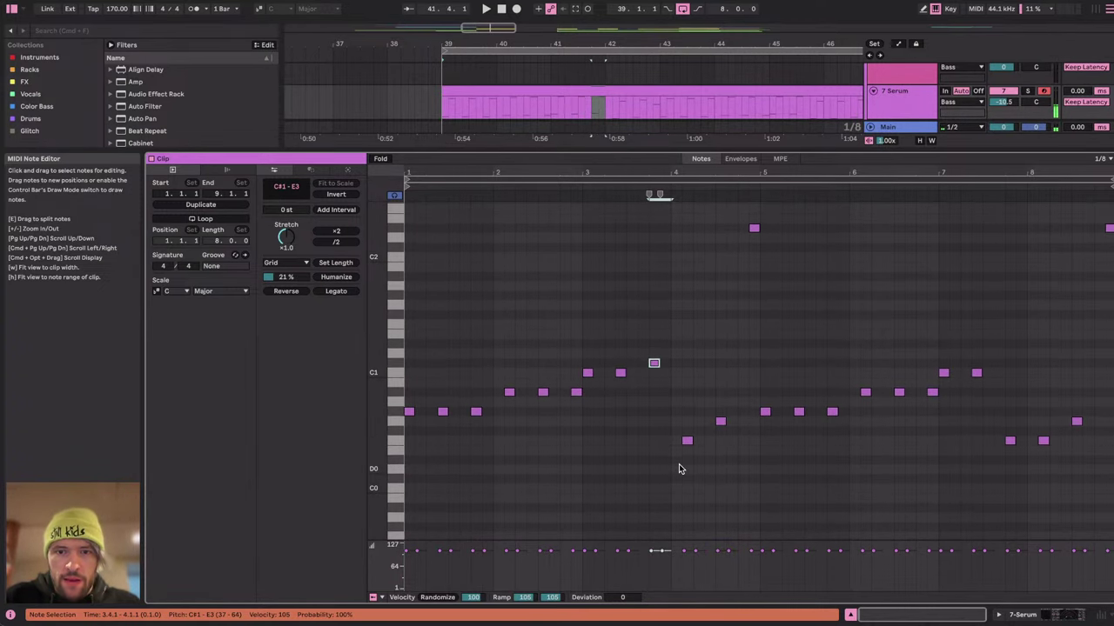
scroll(676, 468, down, 3)
scroll(676, 467, up, 5)
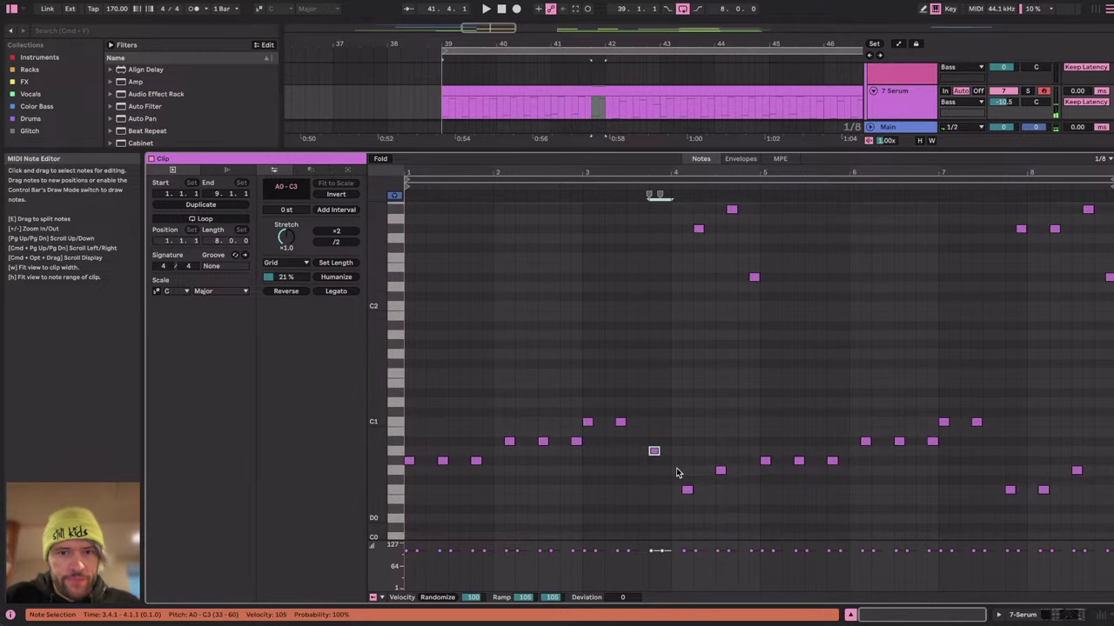
key(Up)
scroll(671, 450, up, 8)
scroll(691, 472, down, 12)
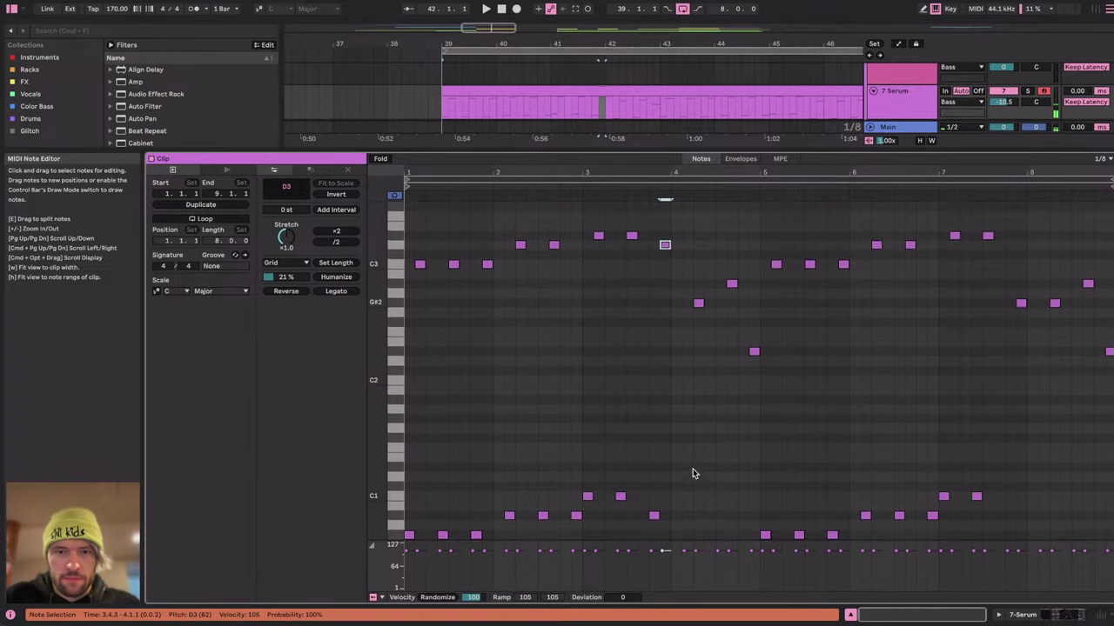
Raise the fourth bar's low notes to A#0 and its high notes to D3, bringing its last note into the upper line.
click(682, 496)
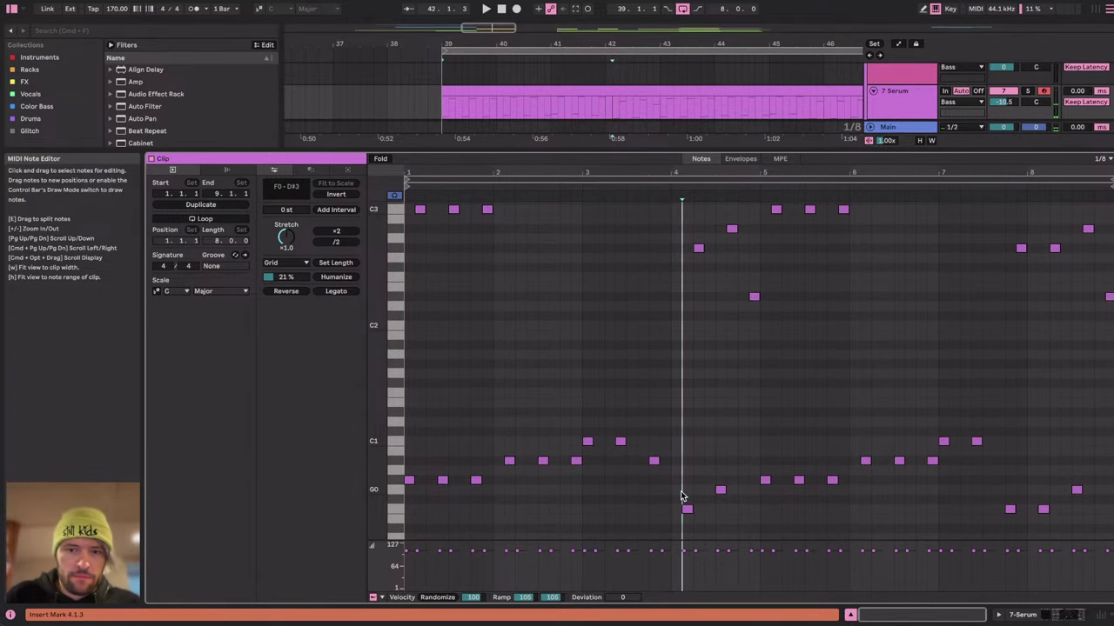
drag(686, 509, 721, 460)
click(721, 490)
scroll(701, 377, up, 5)
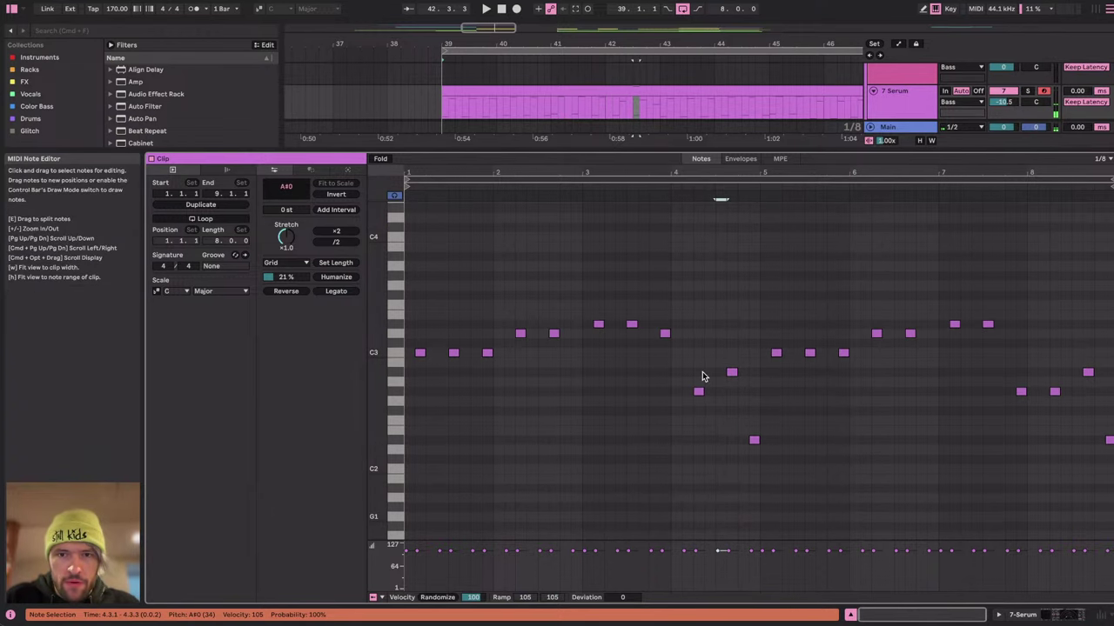
click(699, 392)
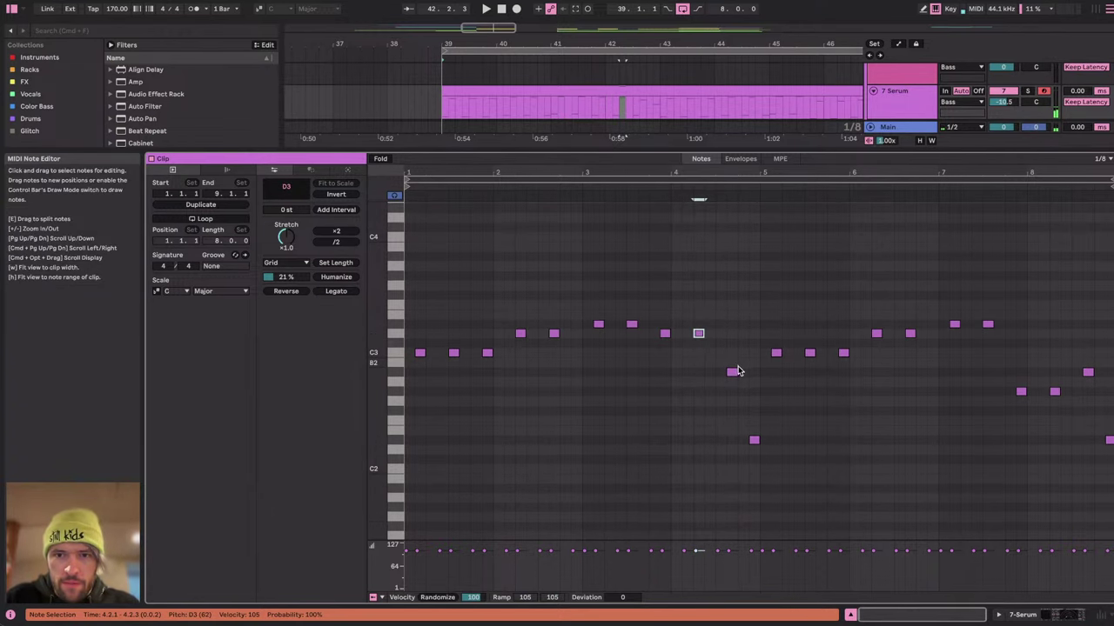
drag(734, 372, 734, 335)
drag(755, 442, 757, 325)
Return to the device view, show the Macro 1 automation of 7 Serum, and make the track taller.
click(1039, 614)
scroll(646, 83, up, 5)
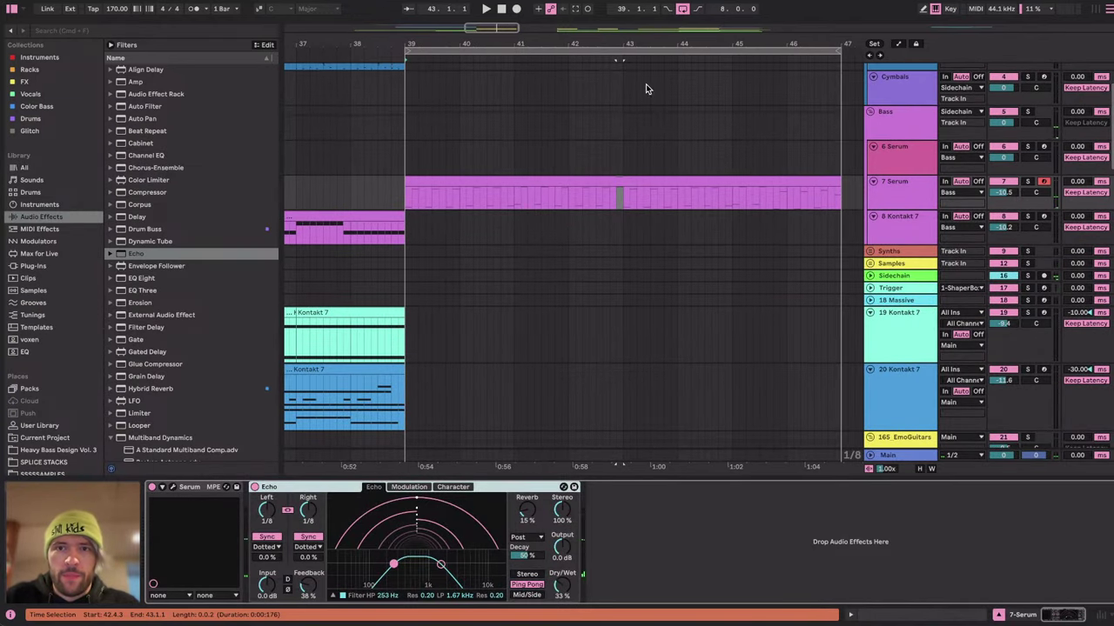
click(721, 180)
scroll(502, 186, up, 3)
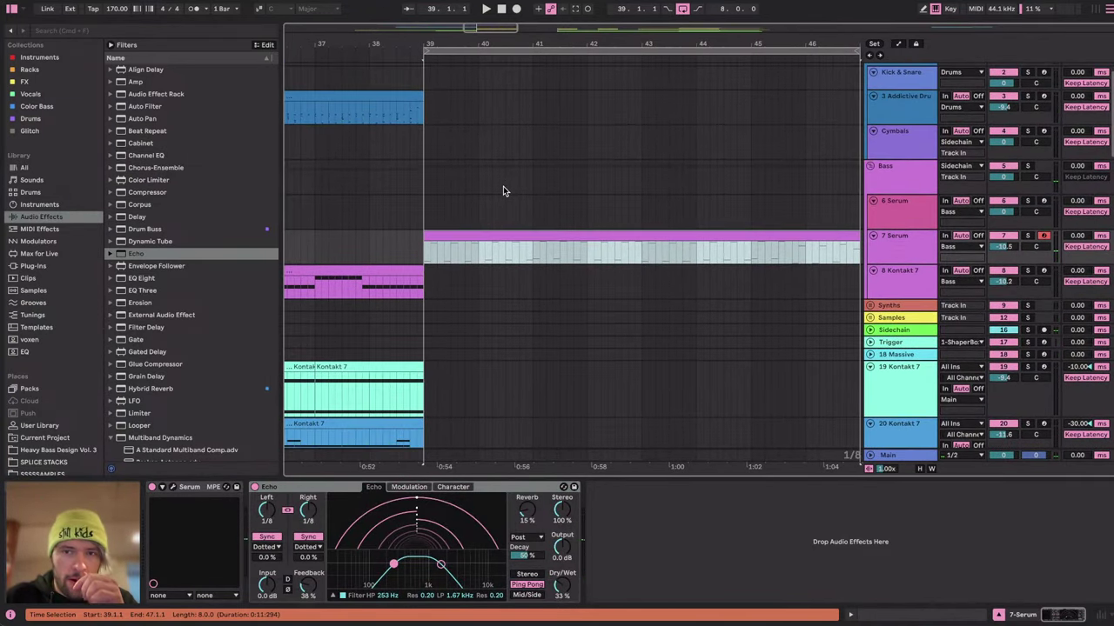
key(a)
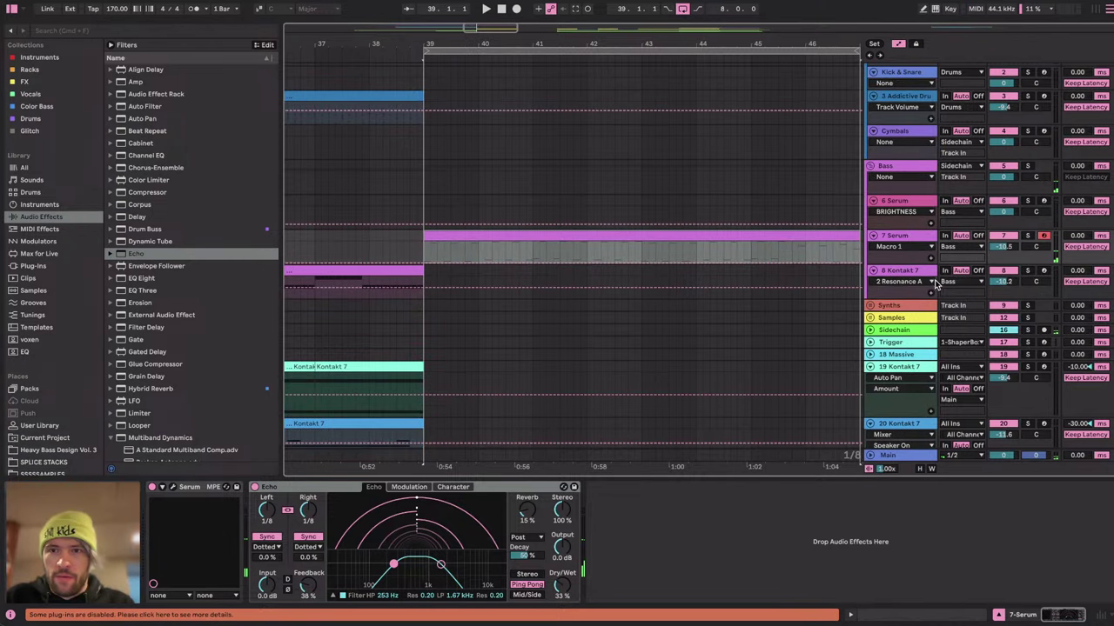
drag(434, 264, 434, 345)
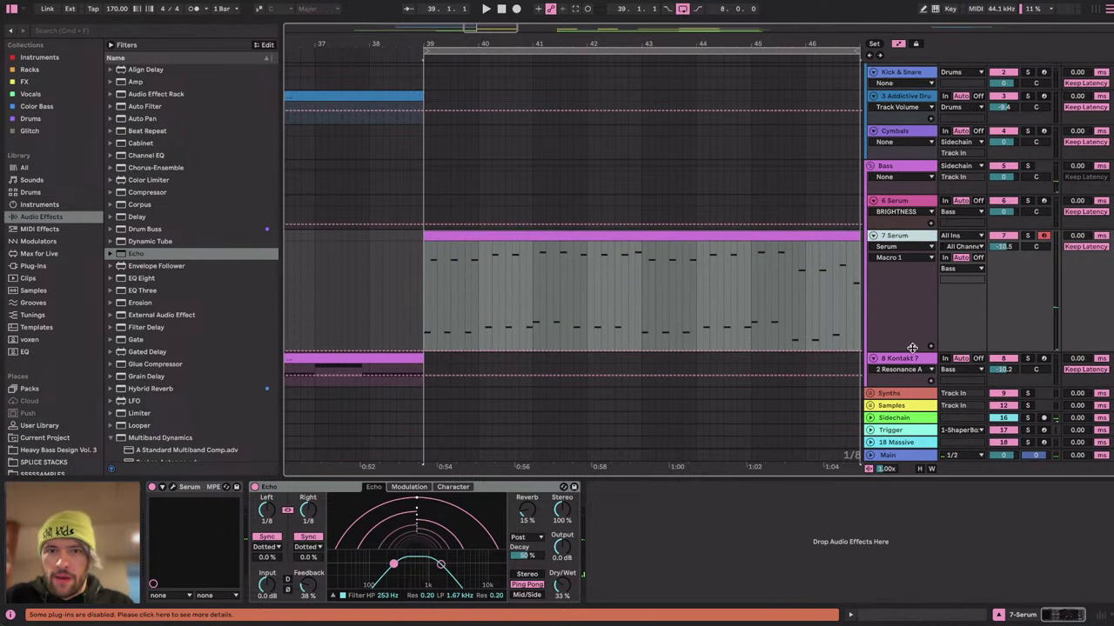
Draw a Macro 1 automation ramp across the 7 Serum clip from 0% at bar 39 to 66% at bar 47.
click(432, 345)
scroll(582, 277, down, 5)
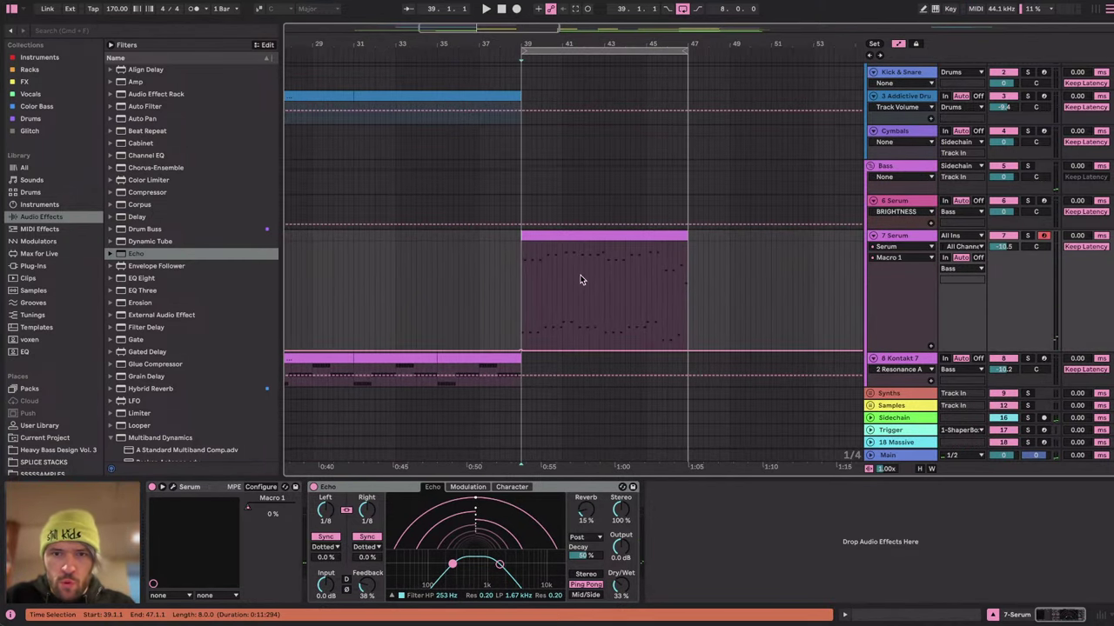
drag(688, 352, 687, 278)
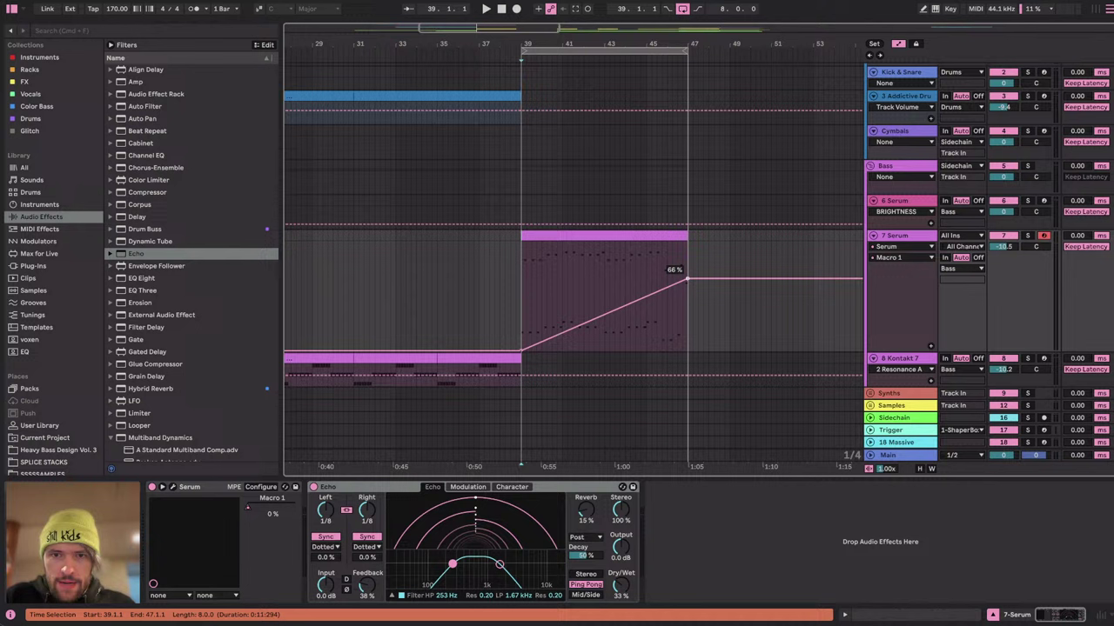
Duplicate the bars 39–47 section up to bar 55 and reshape Macro 1 into one continuous ramp reaching 100% at bar 55.
right_click(633, 53)
click(666, 91)
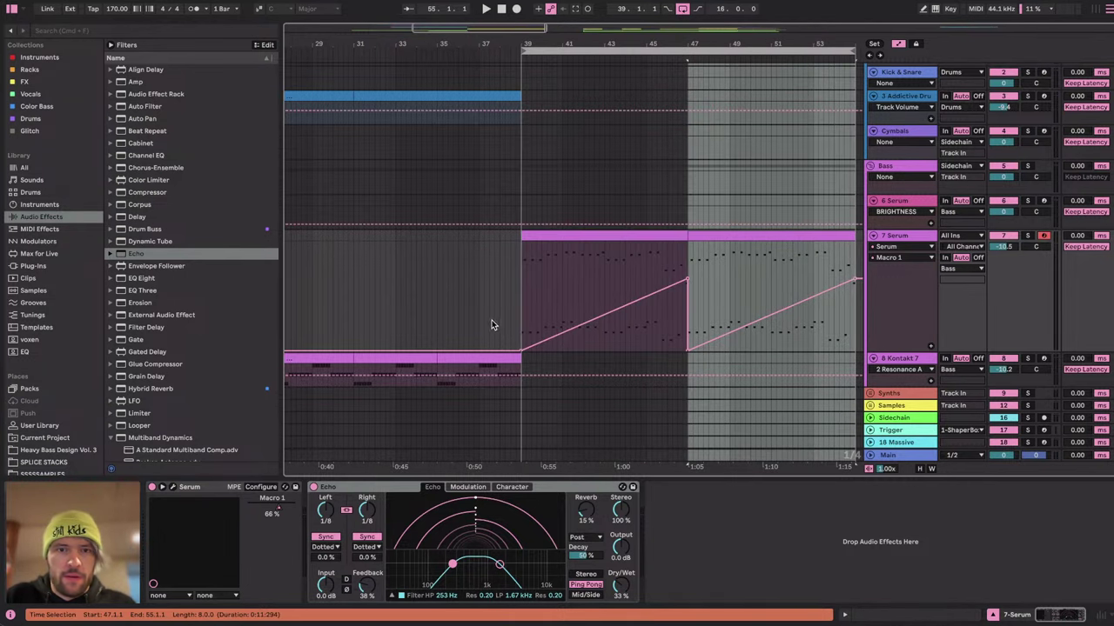
click(510, 320)
click(686, 352)
click(687, 278)
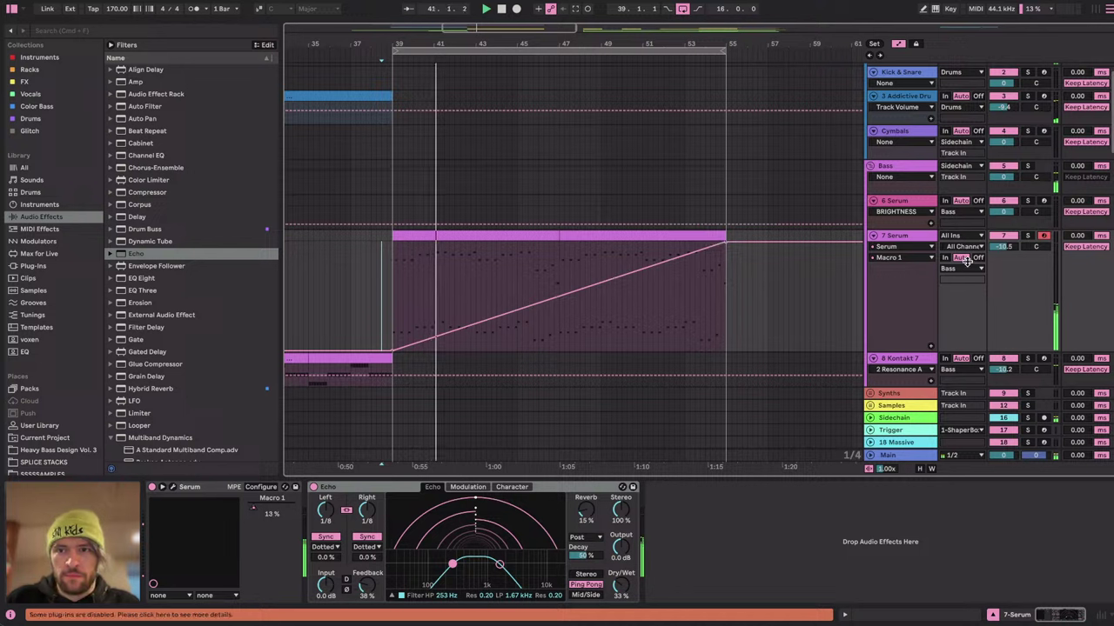
Set the 7 Serum track volume to -10.2 dB and Echo's Dry/Wet to 38% during playback.
click(1005, 246)
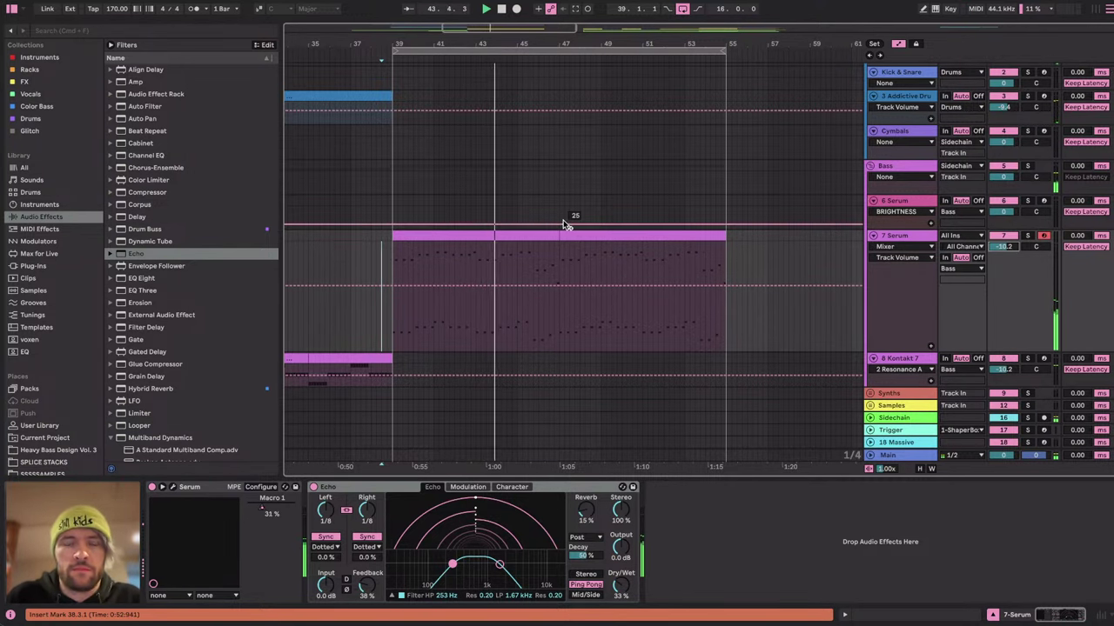
click(896, 237)
click(620, 588)
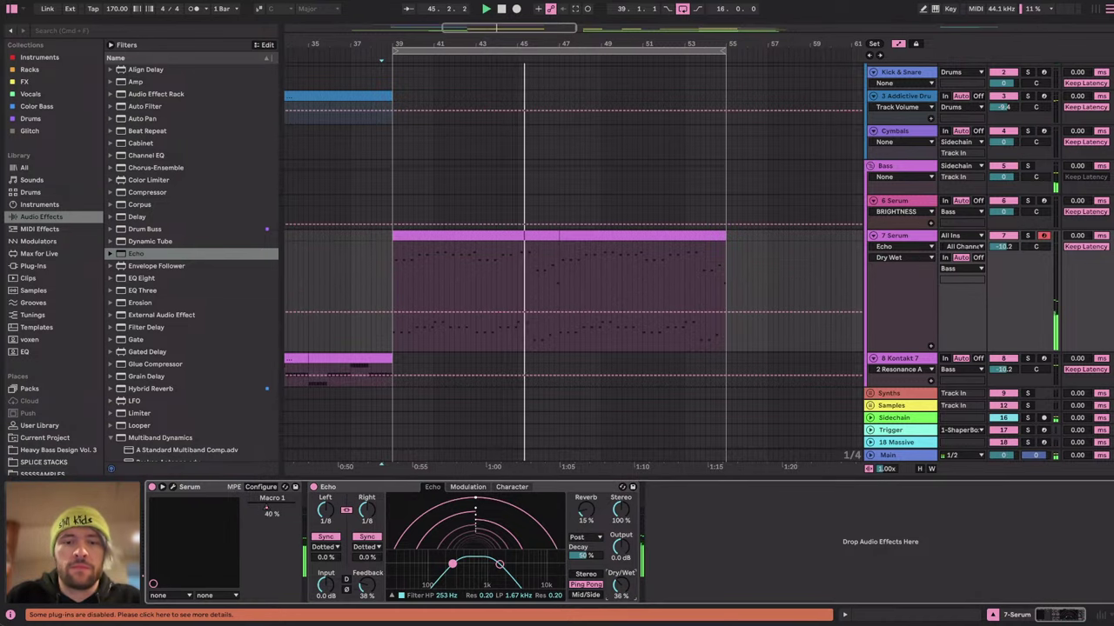
Hide the automation lanes and reduce the height of the 7 Serum track.
key(a)
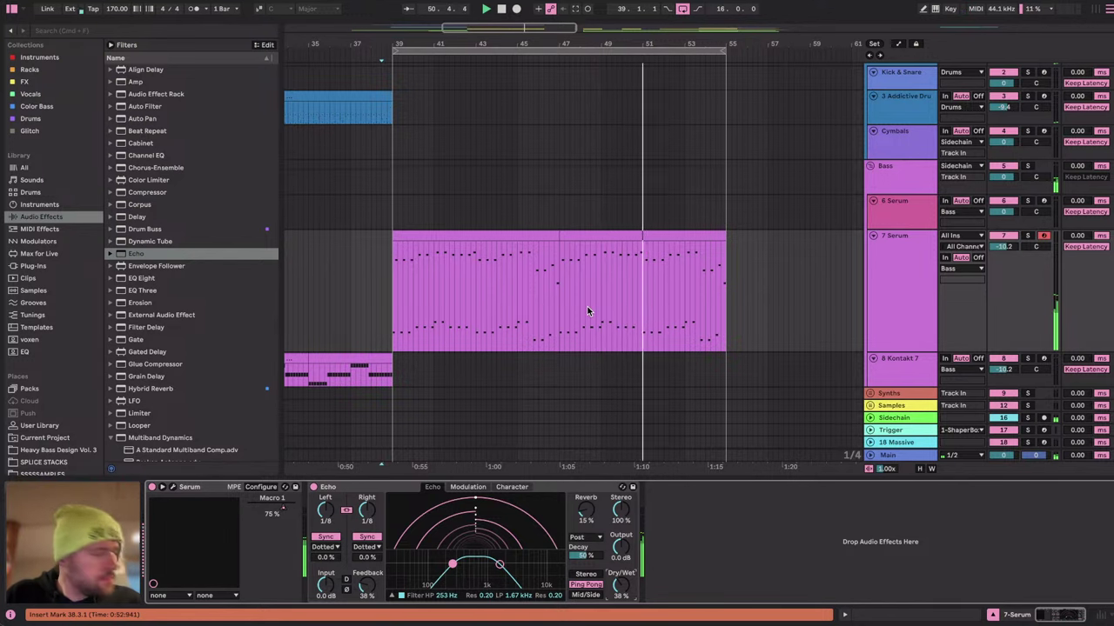
scroll(587, 311, right, 2)
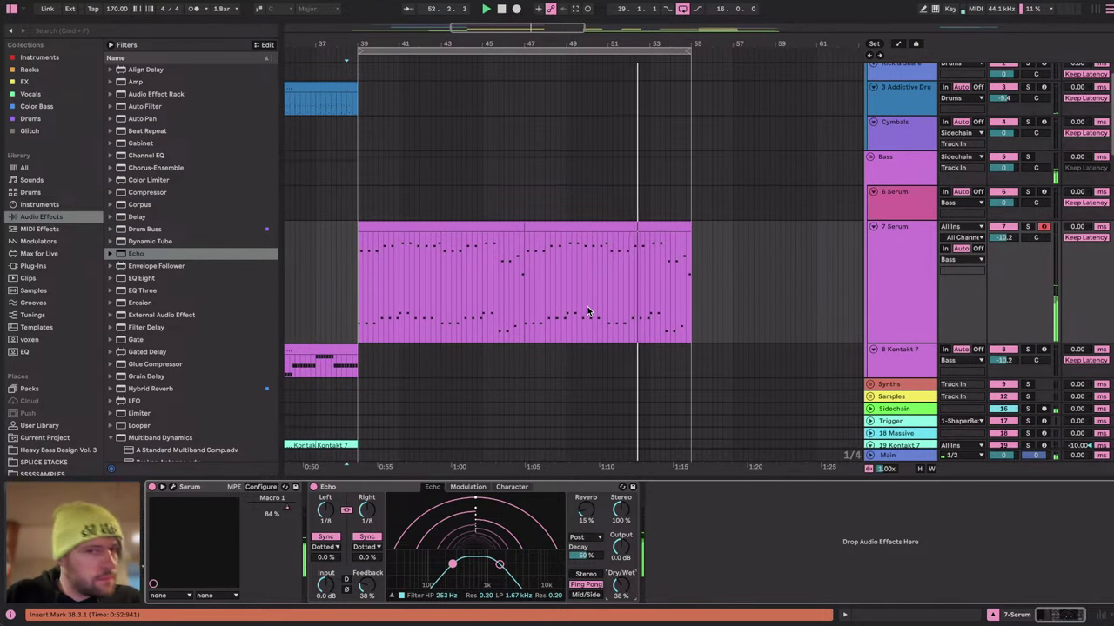
scroll(587, 312, down, 3)
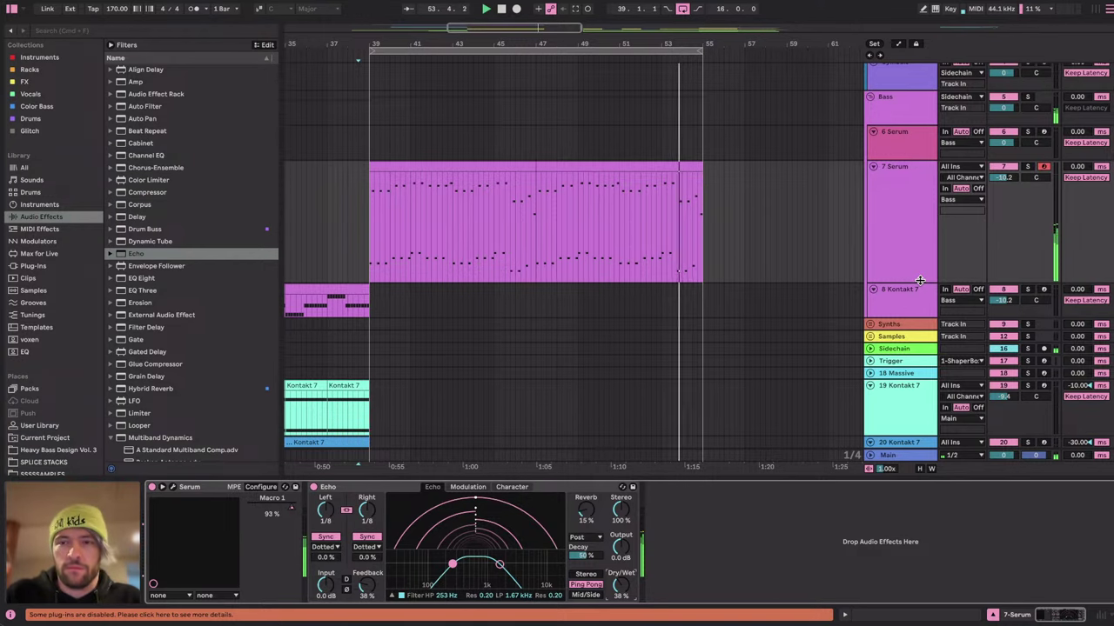
drag(918, 283, 917, 228)
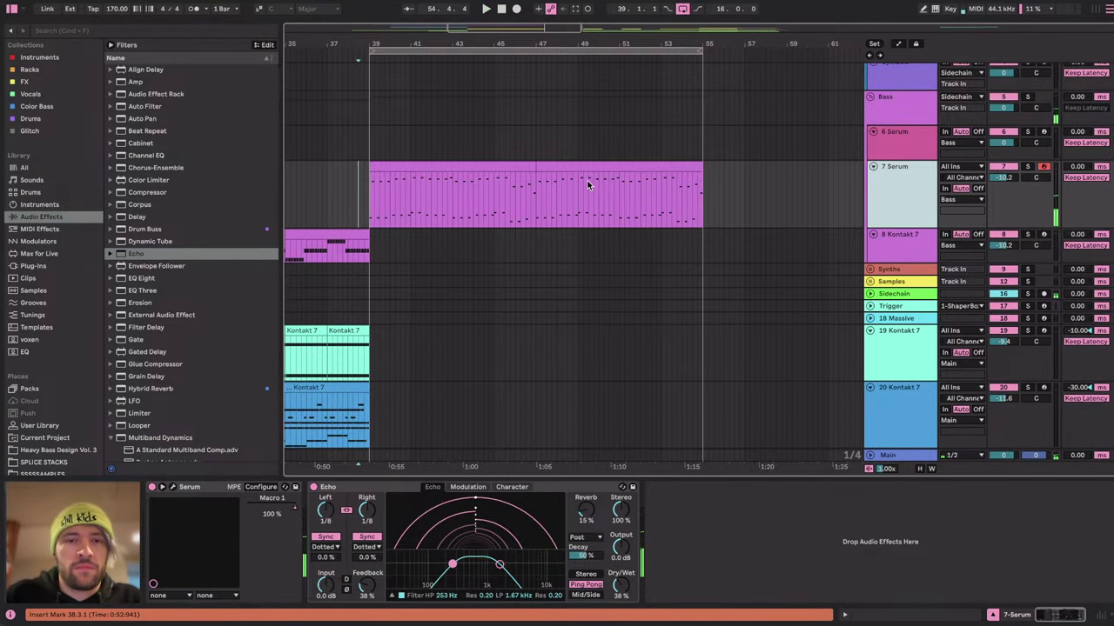
Switch to YouTube Studio to read the livestream chat, and return to Ableton Live.
key(ctrl+Right)
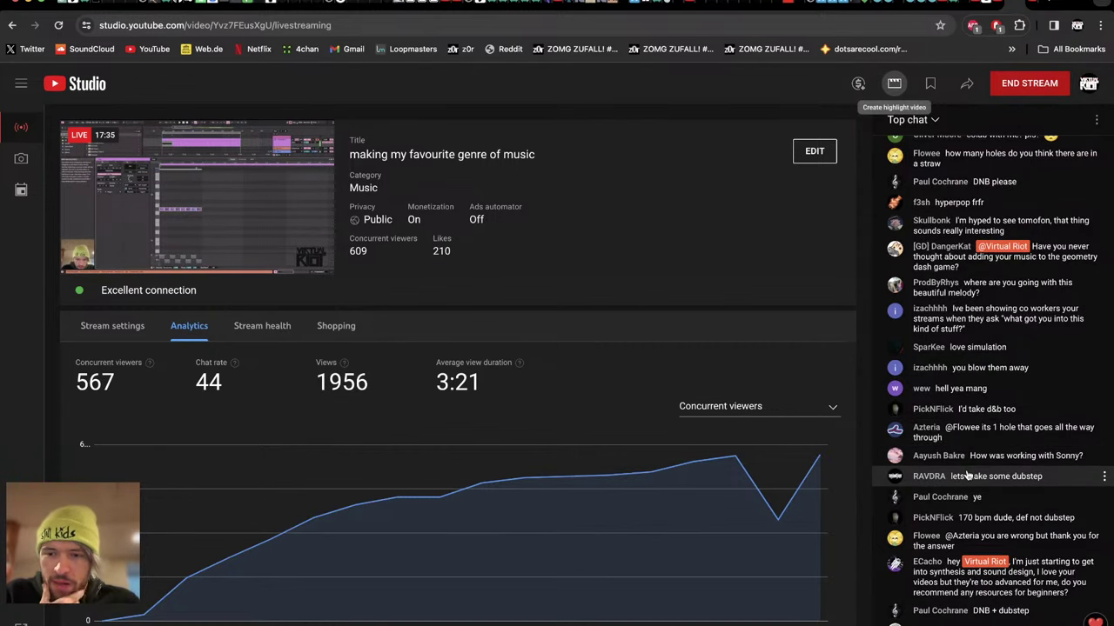
key(super+Tab)
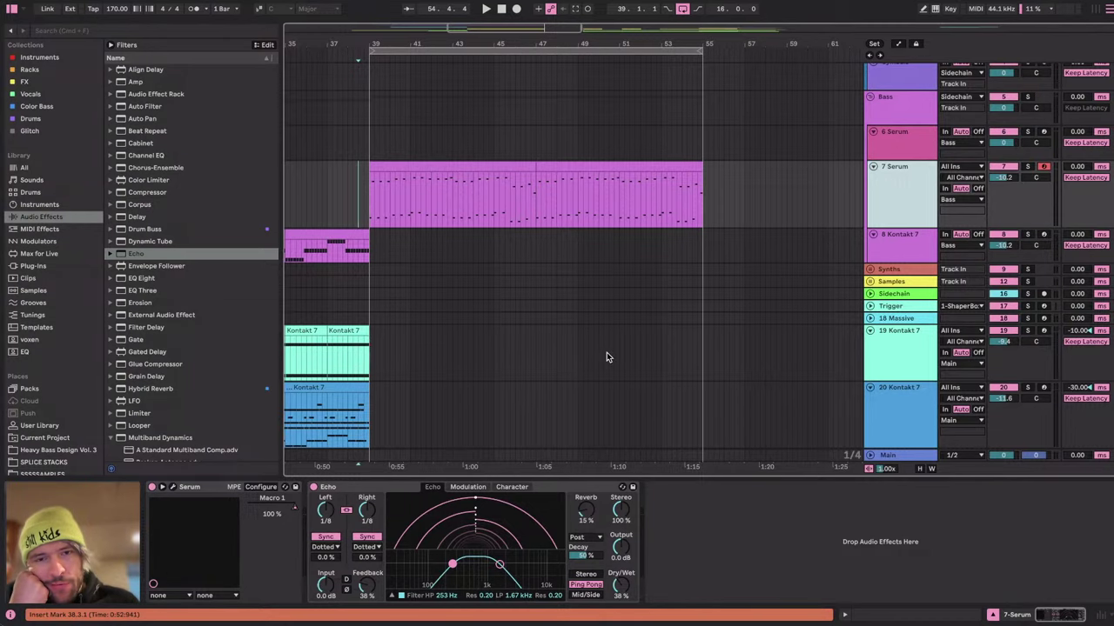
Play the arrangement from bar 16 to review the lead-in to the drums.
scroll(606, 352, down, 5)
scroll(606, 353, up, 1)
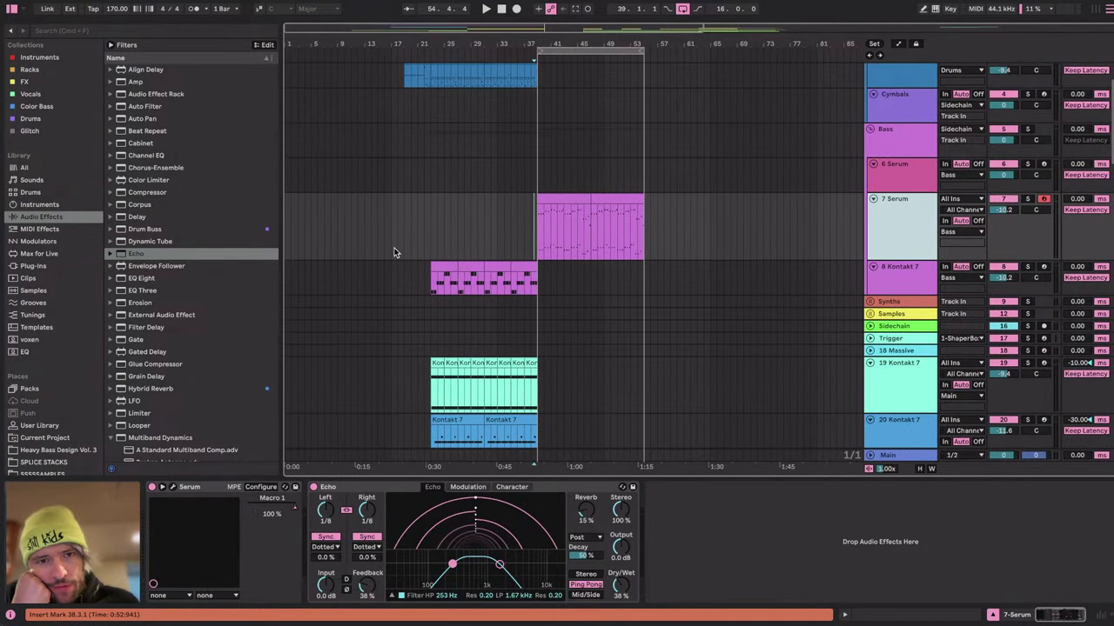
click(386, 247)
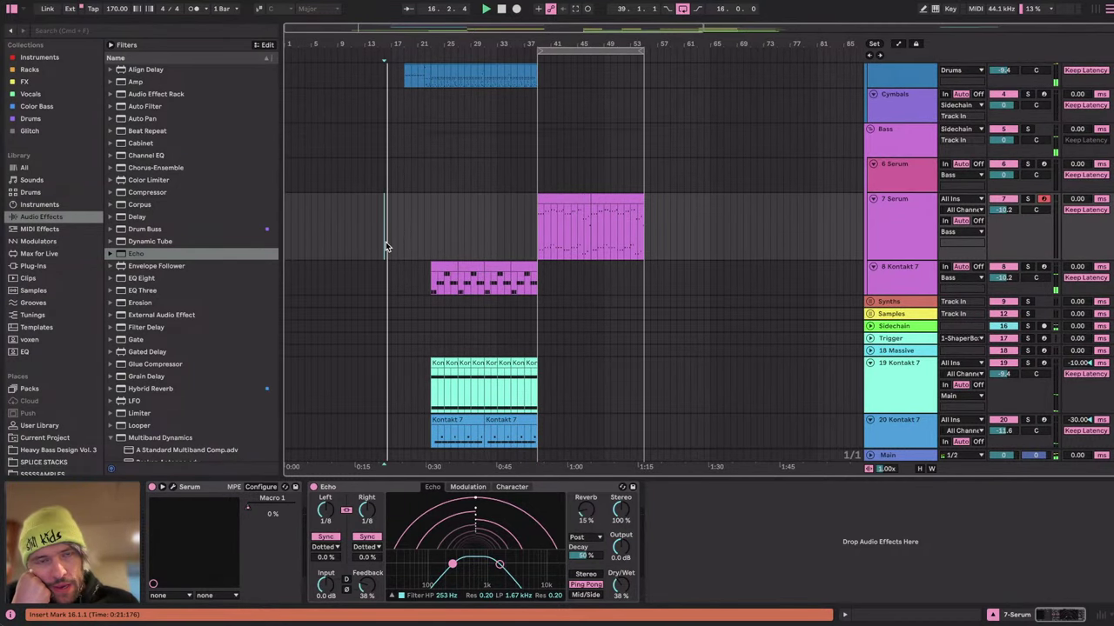
scroll(386, 242, up, 3)
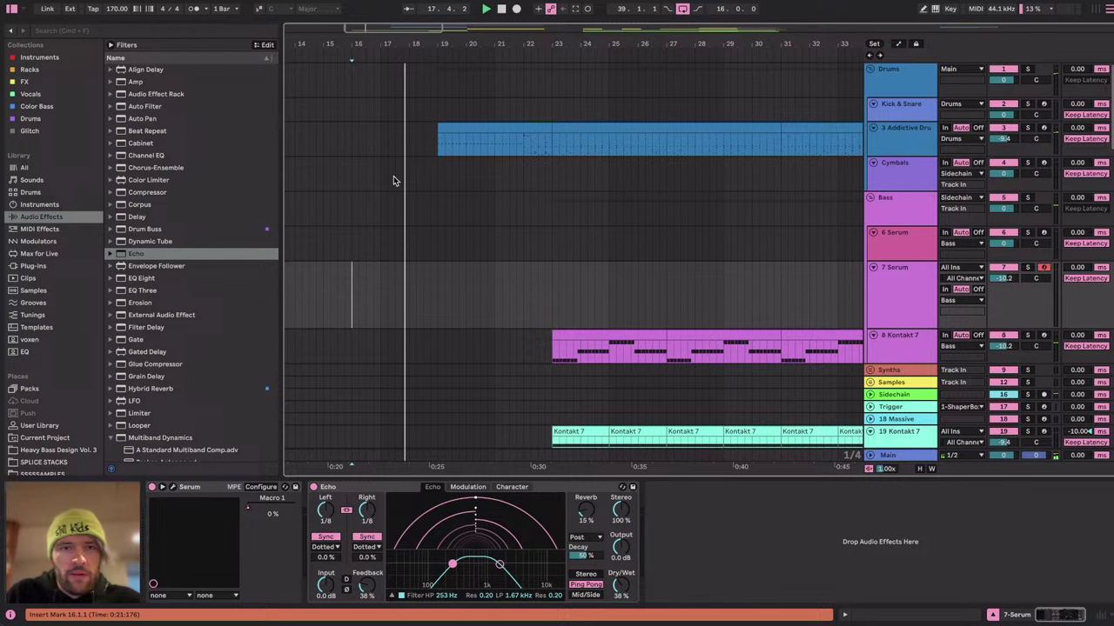
Automate the ST4b device on 3 Addictive Drums to stay off until bar 23 and turn on there.
click(503, 127)
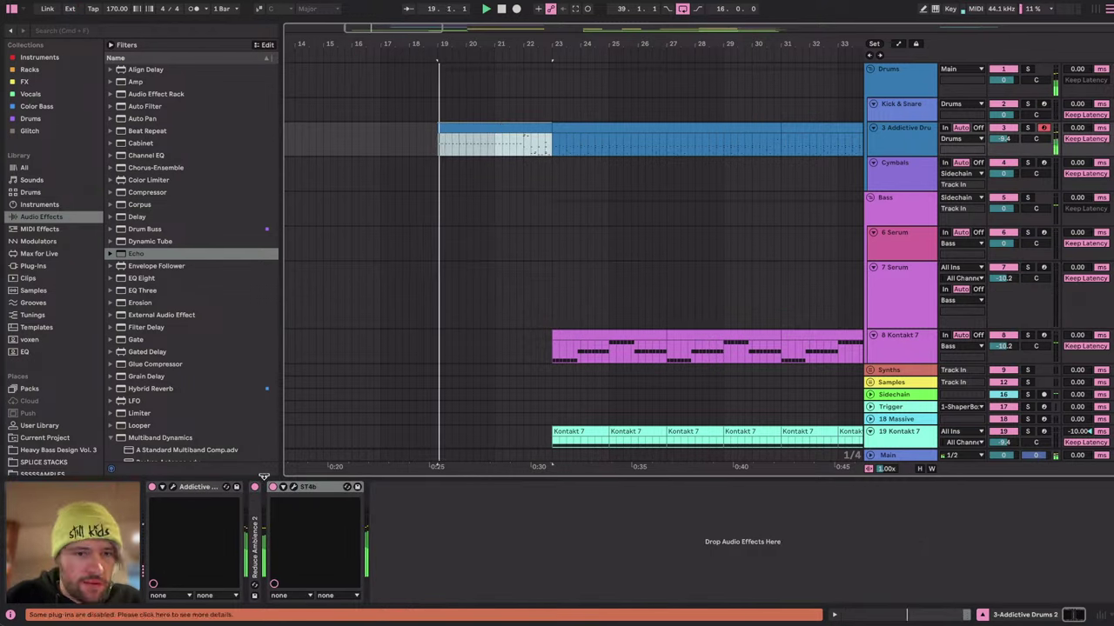
click(273, 487)
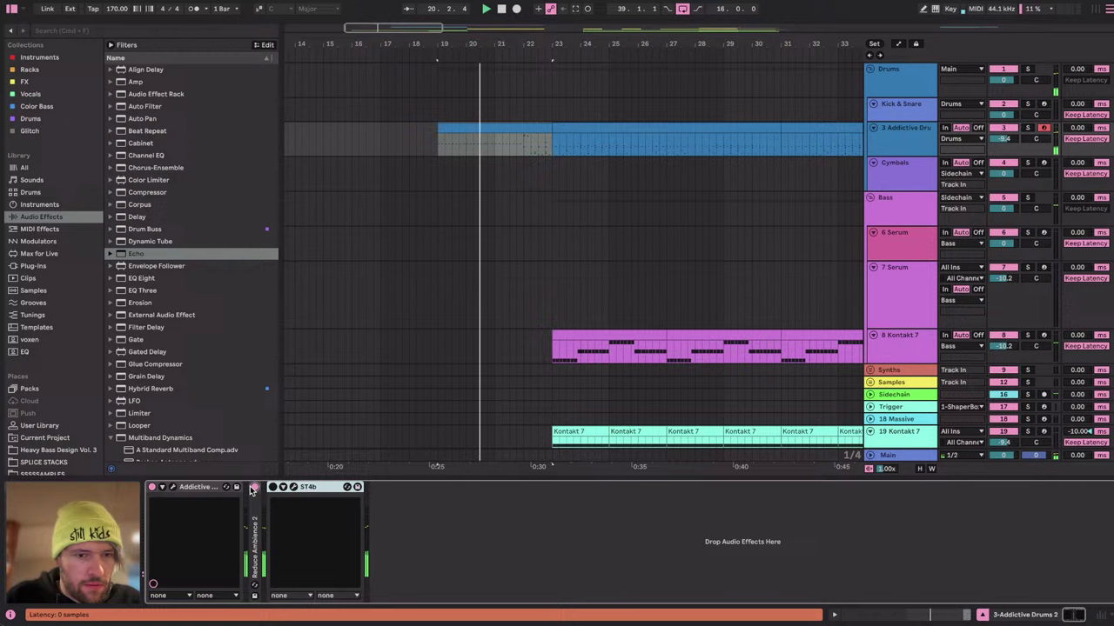
key(a)
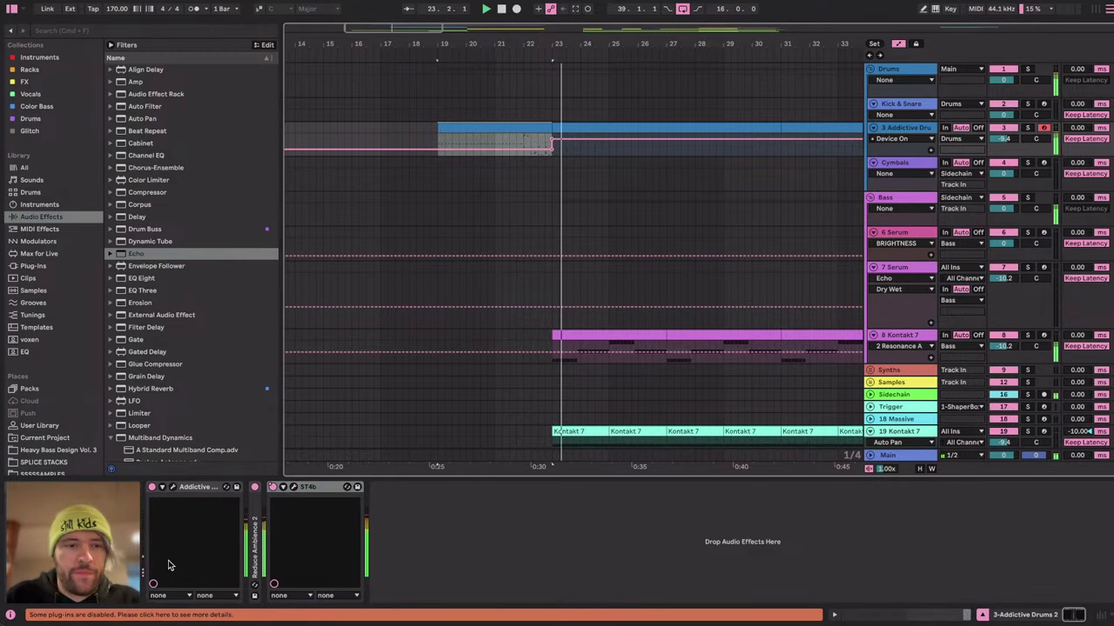
Open Addictive Drums 2 and switch off the Heavy distortion in the master channel's Comp & Dist section while auditioning from bar 19.
key(space)
click(172, 487)
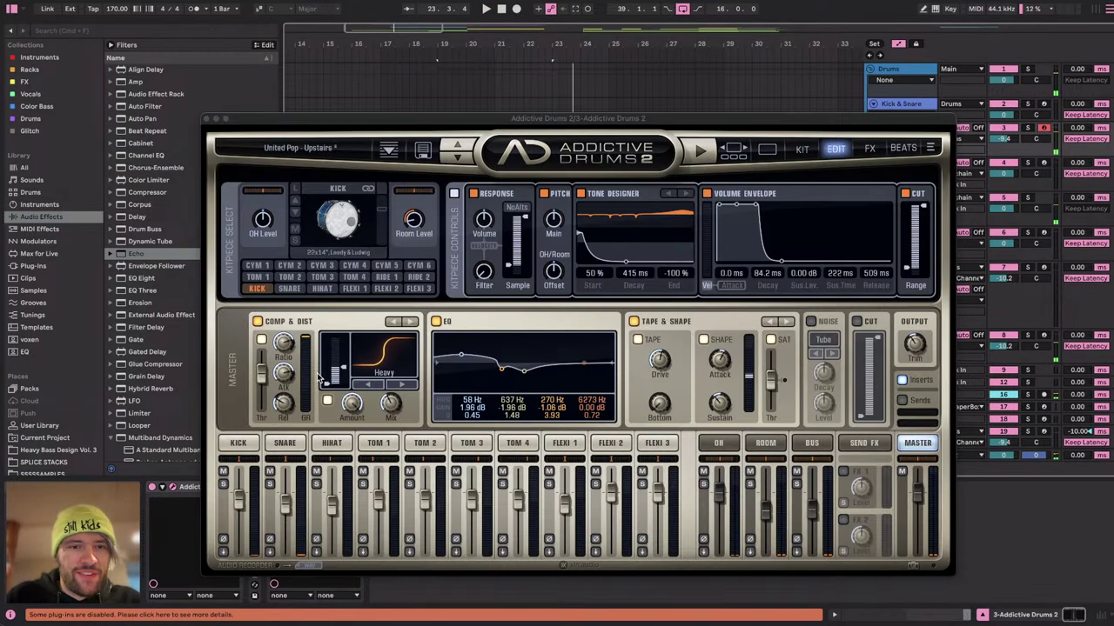
click(344, 404)
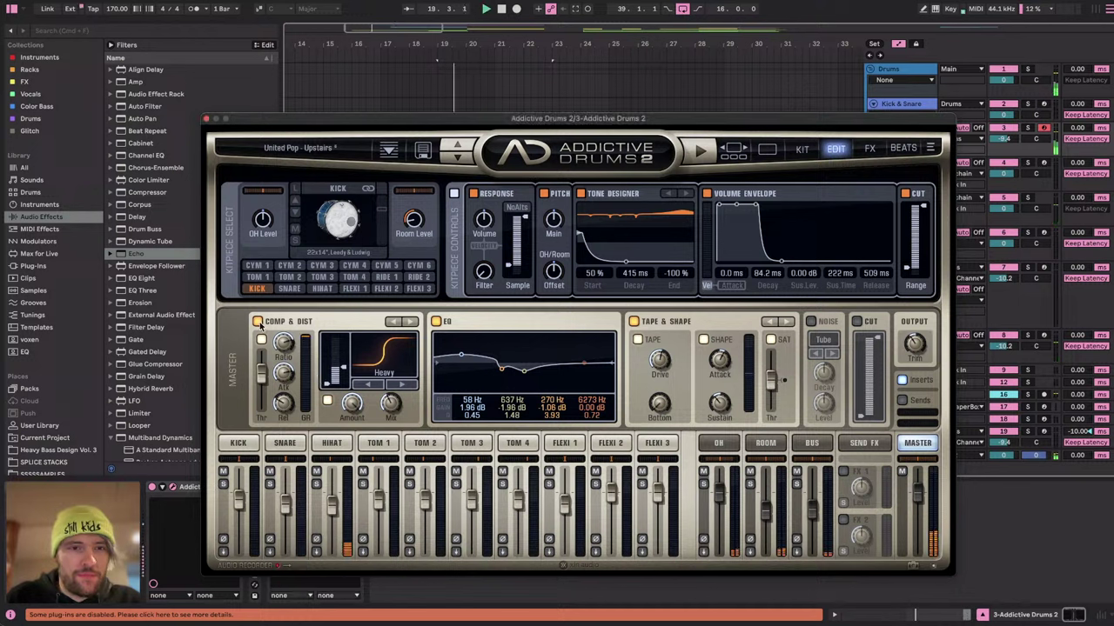
click(258, 324)
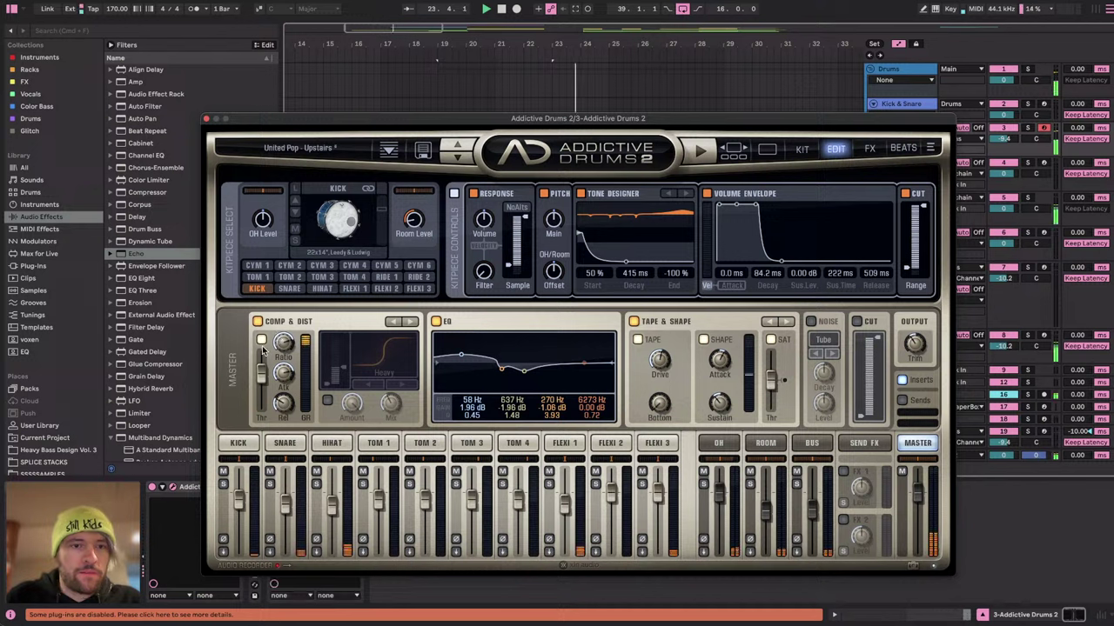
Compare the drums with the master channel's Comp & Dist section bypassed, and switch the section back on.
click(258, 322)
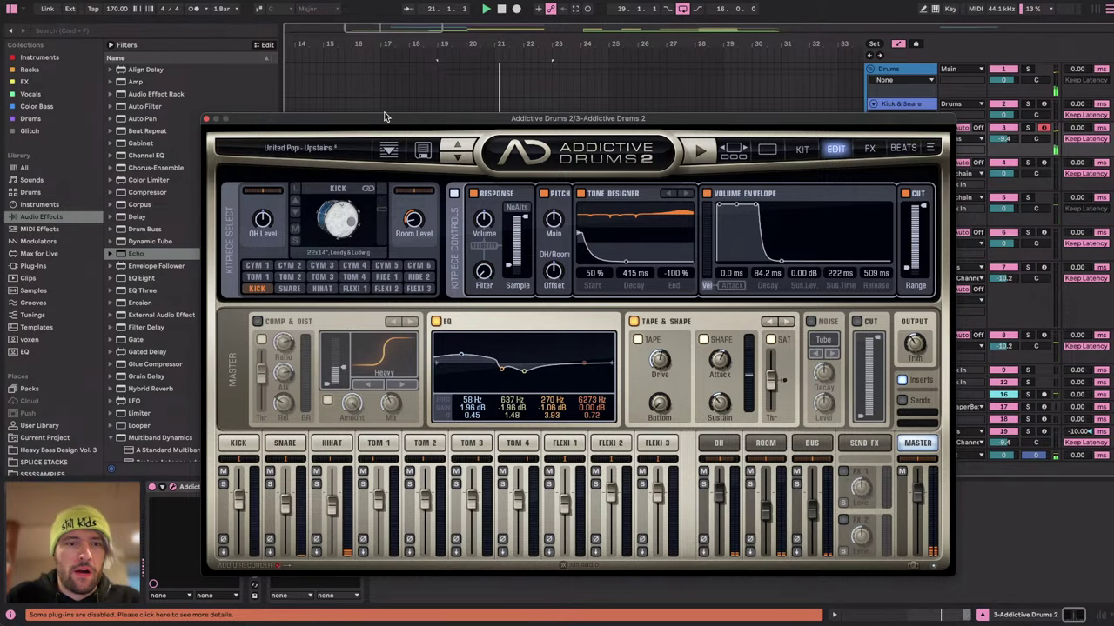
drag(384, 112, 254, 238)
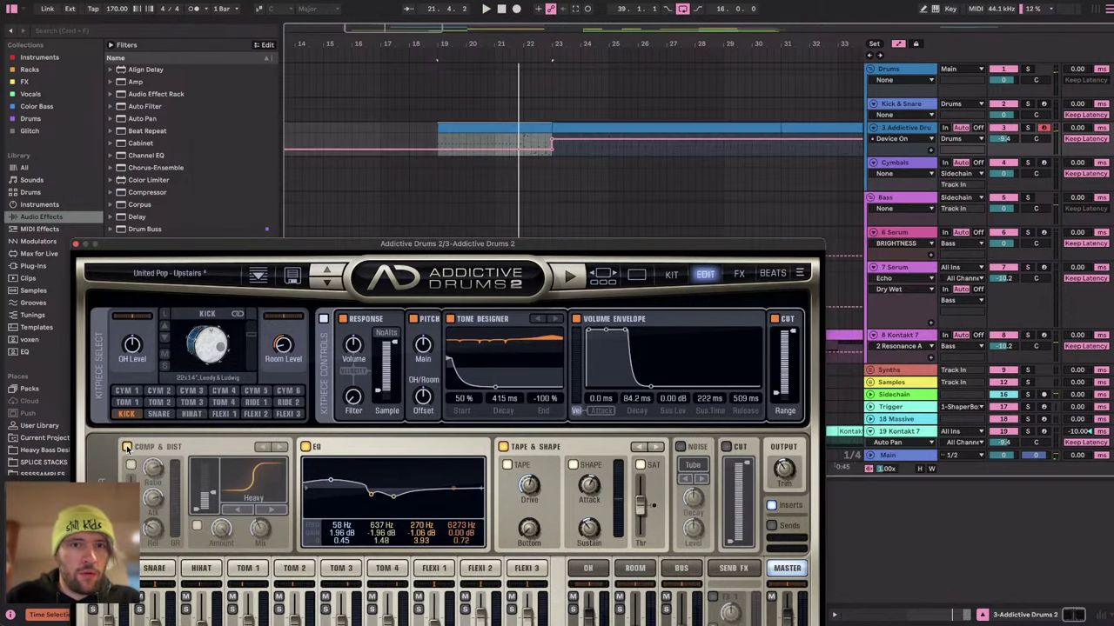
click(126, 447)
right_click(126, 448)
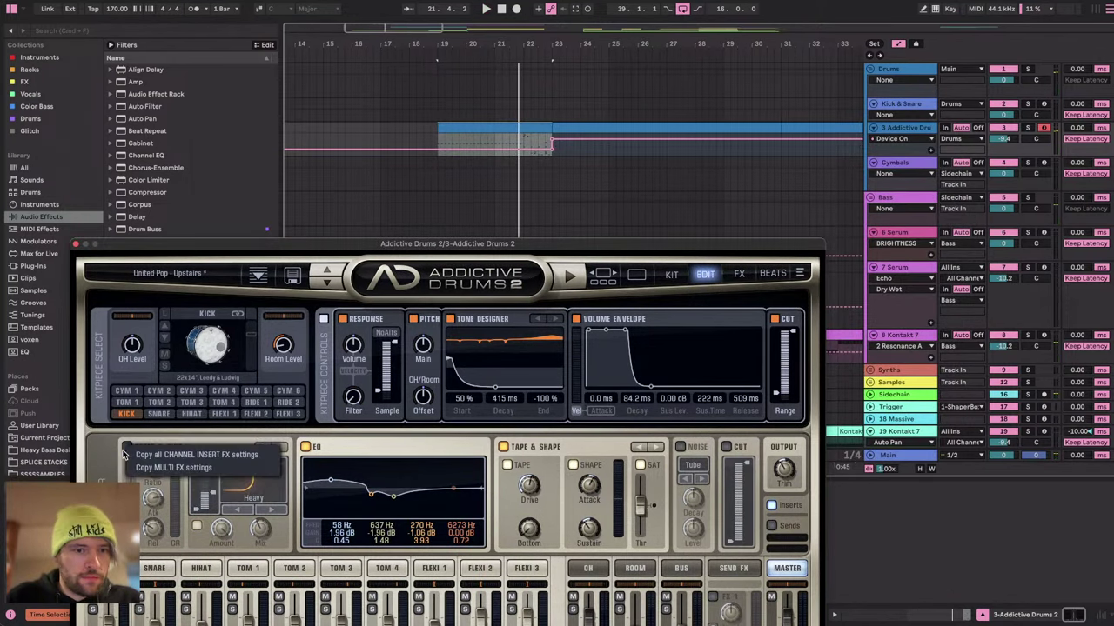
click(95, 469)
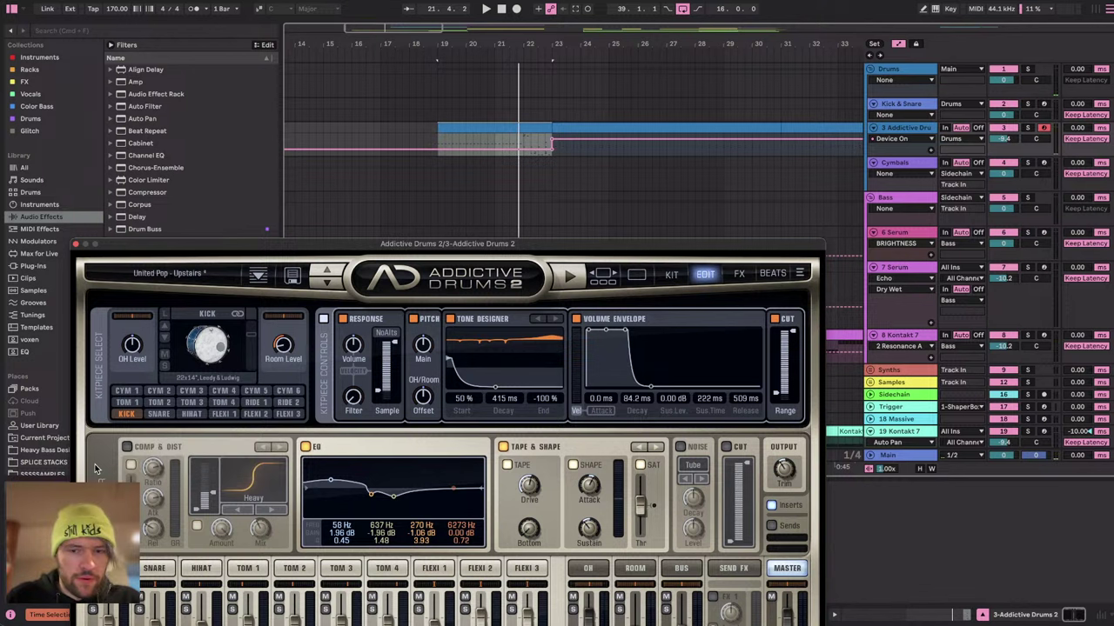
click(126, 446)
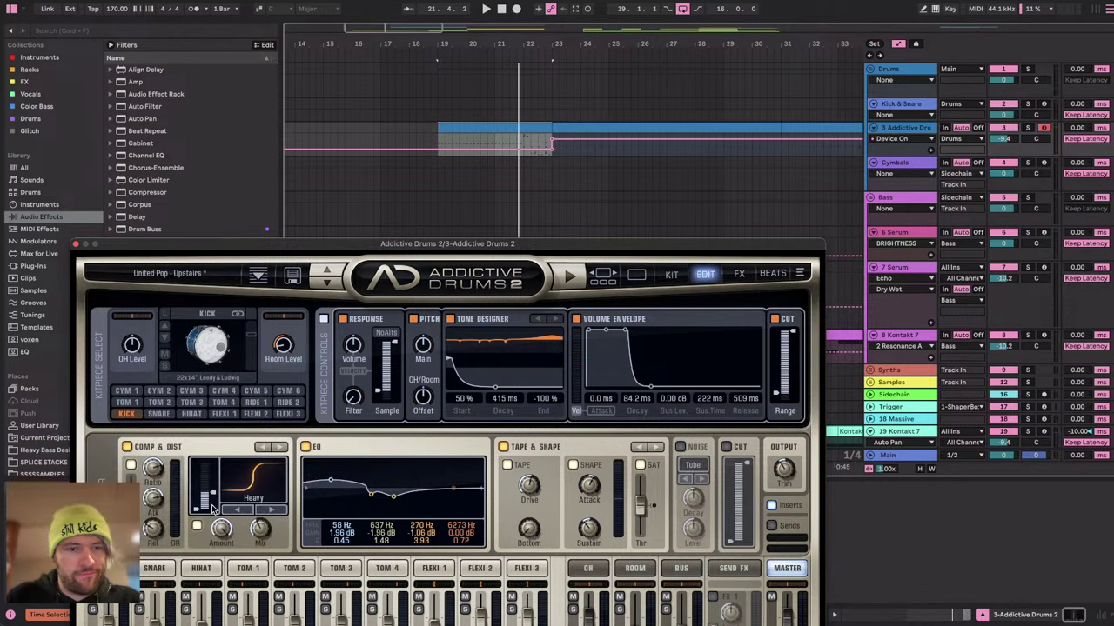
Try to expose the master Comp & Dist Mix knob as an automatable parameter of the Addictive Drums 2 device.
right_click(251, 529)
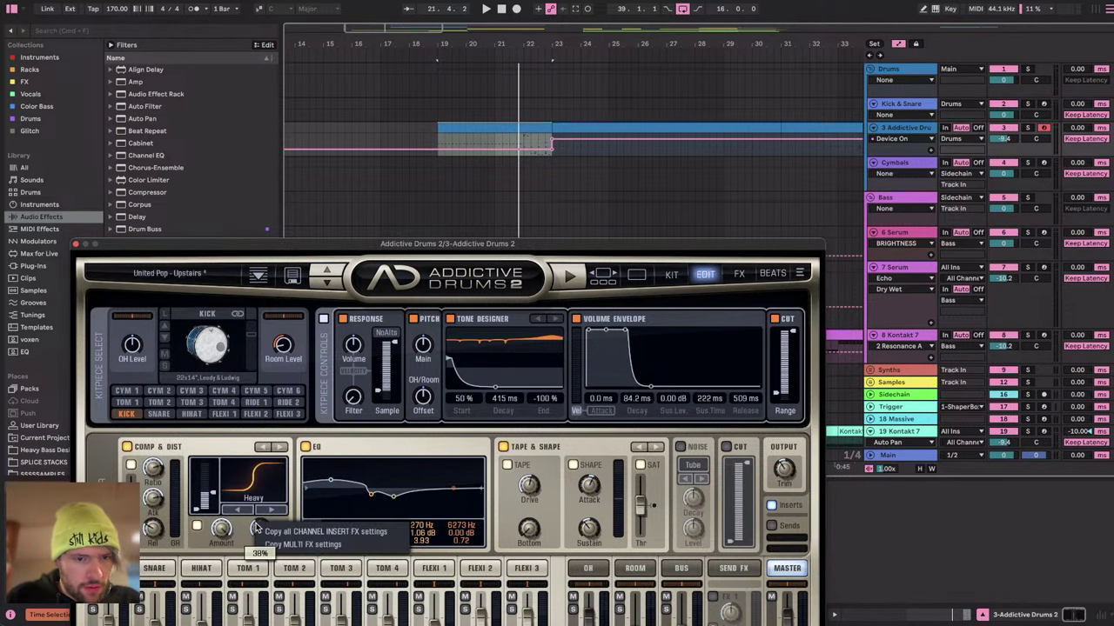
drag(289, 251, 615, 29)
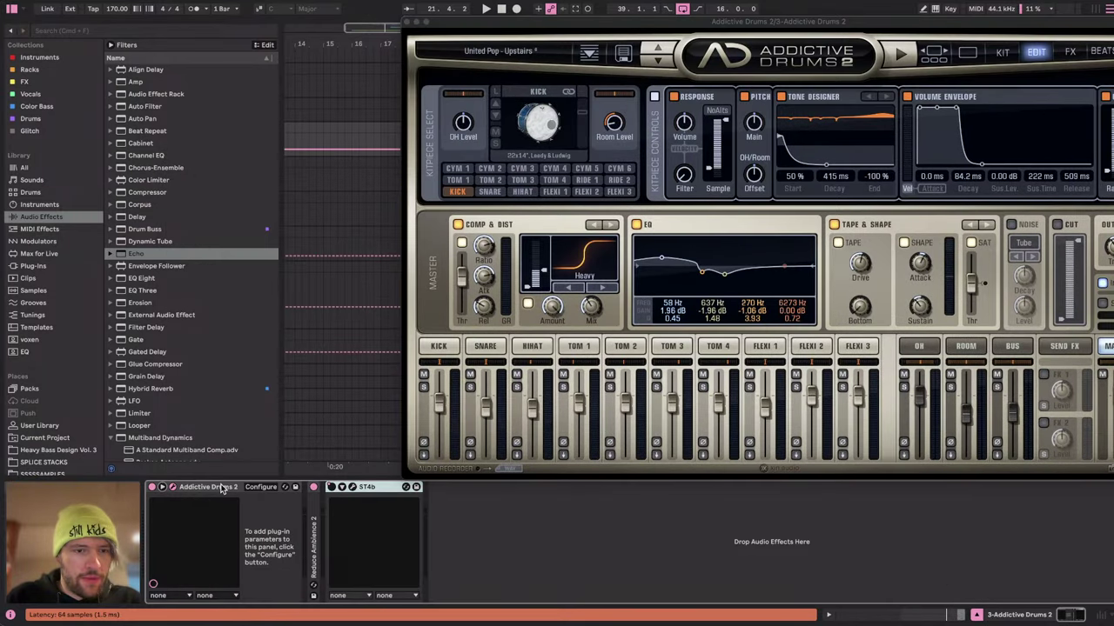
click(260, 487)
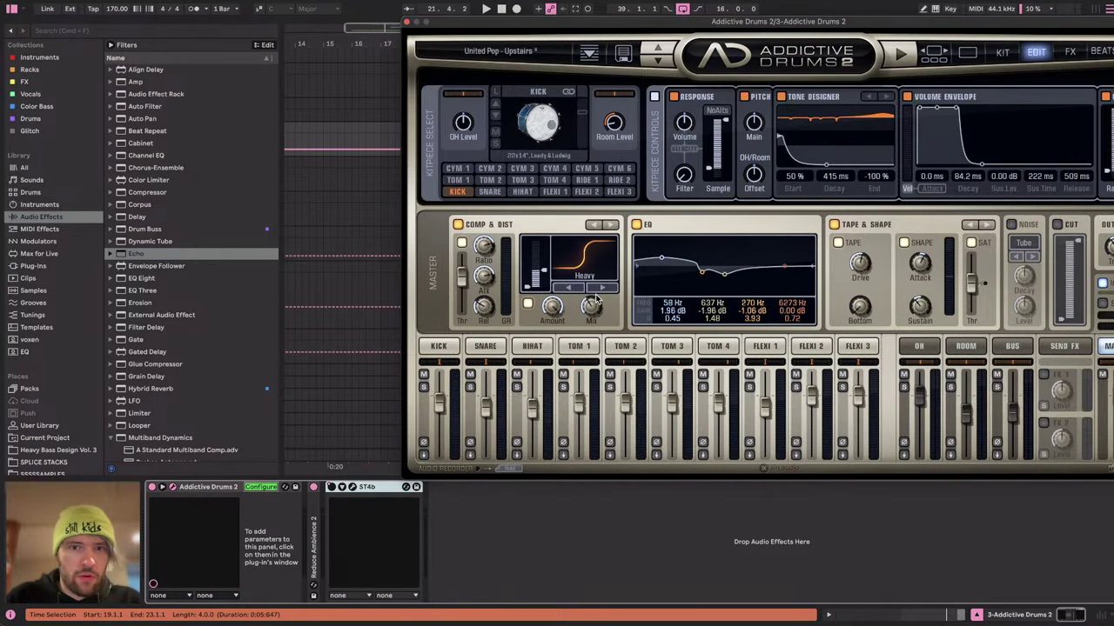
click(591, 305)
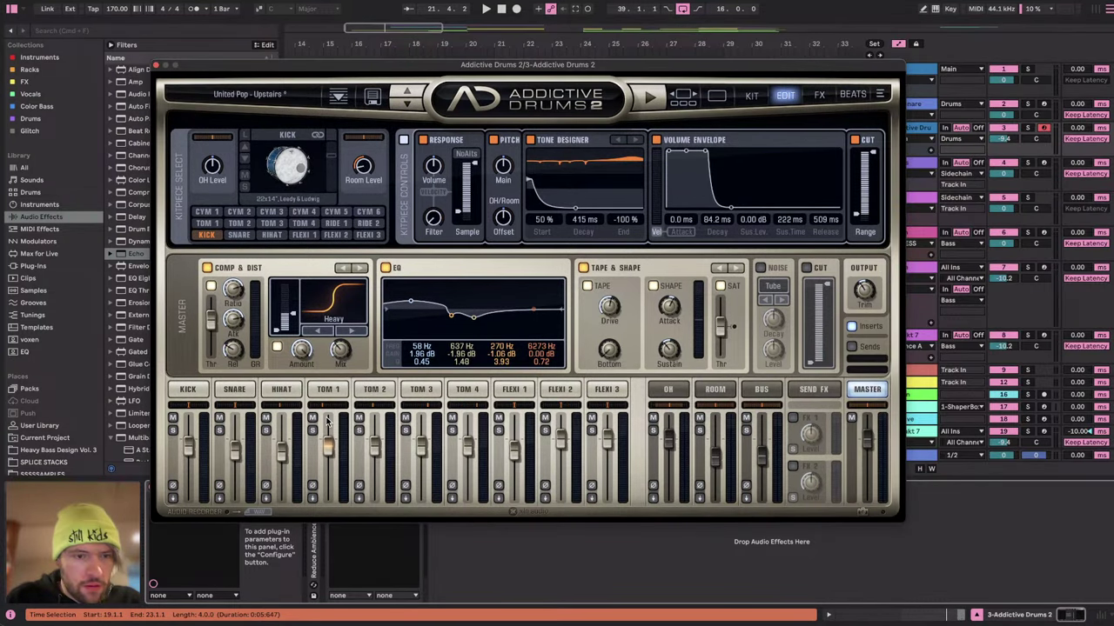
right_click(339, 350)
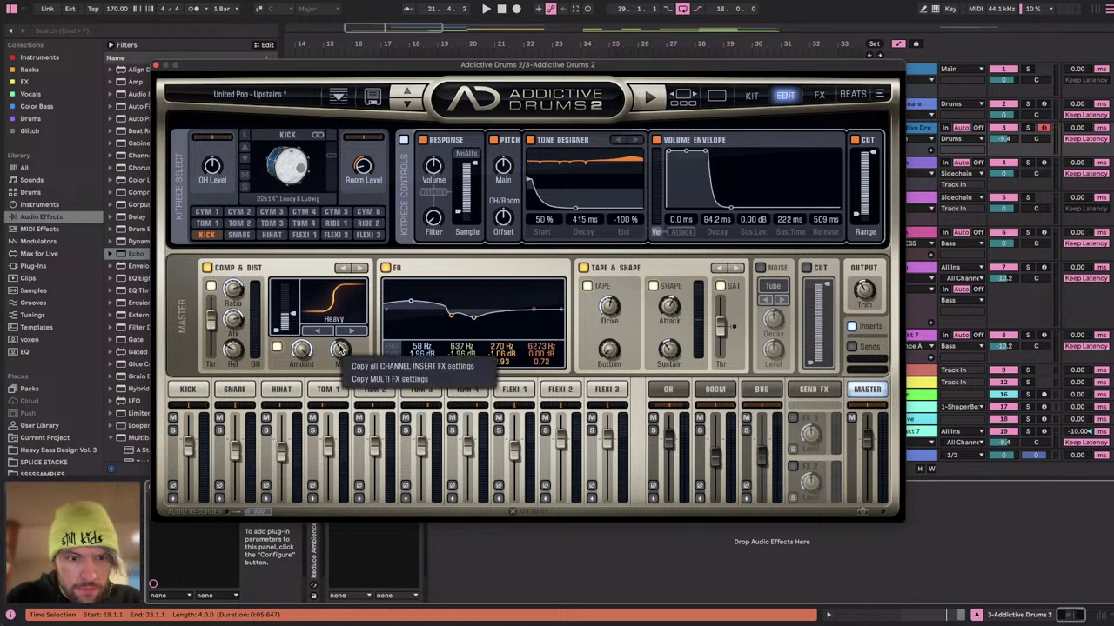
click(879, 93)
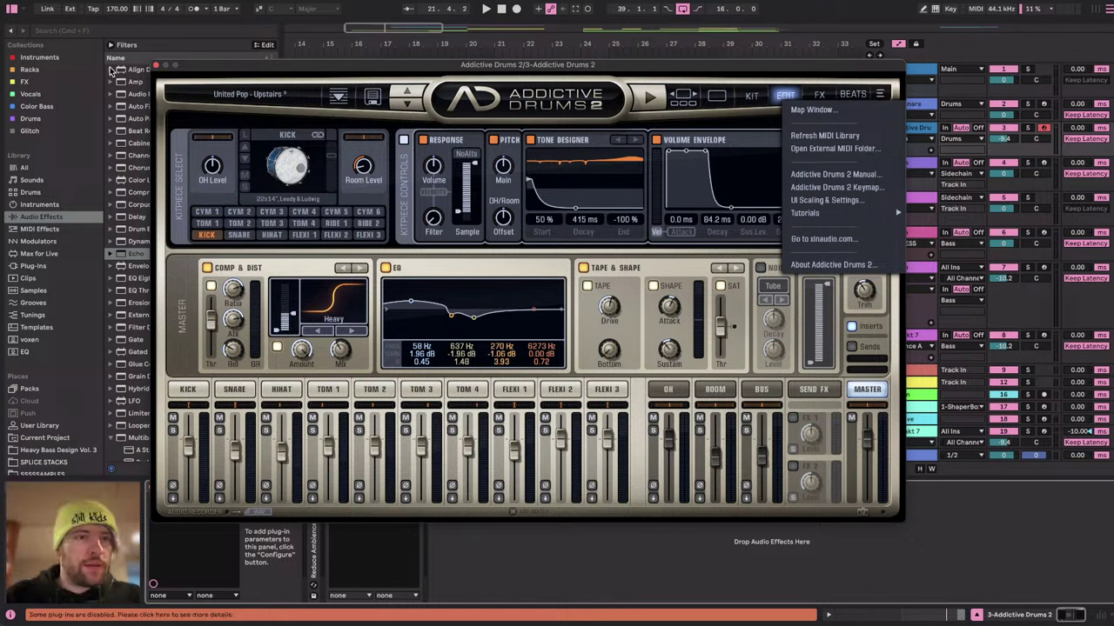
click(203, 266)
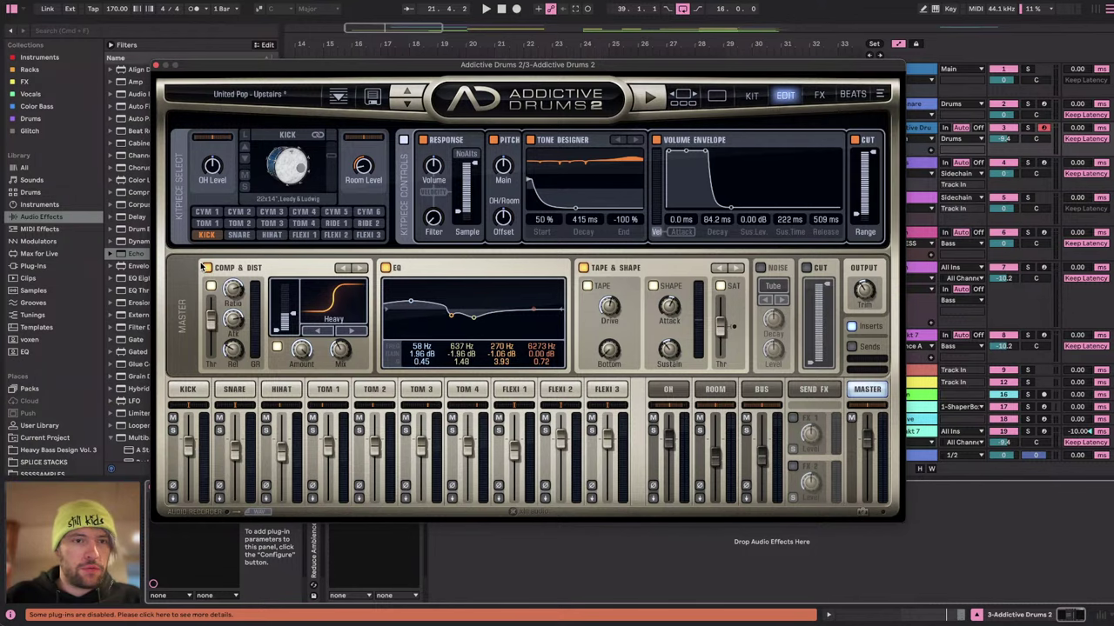
Audition the drums from bar 19 and slightly lower the hi-hat channel's level in Addictive Drums 2.
click(206, 267)
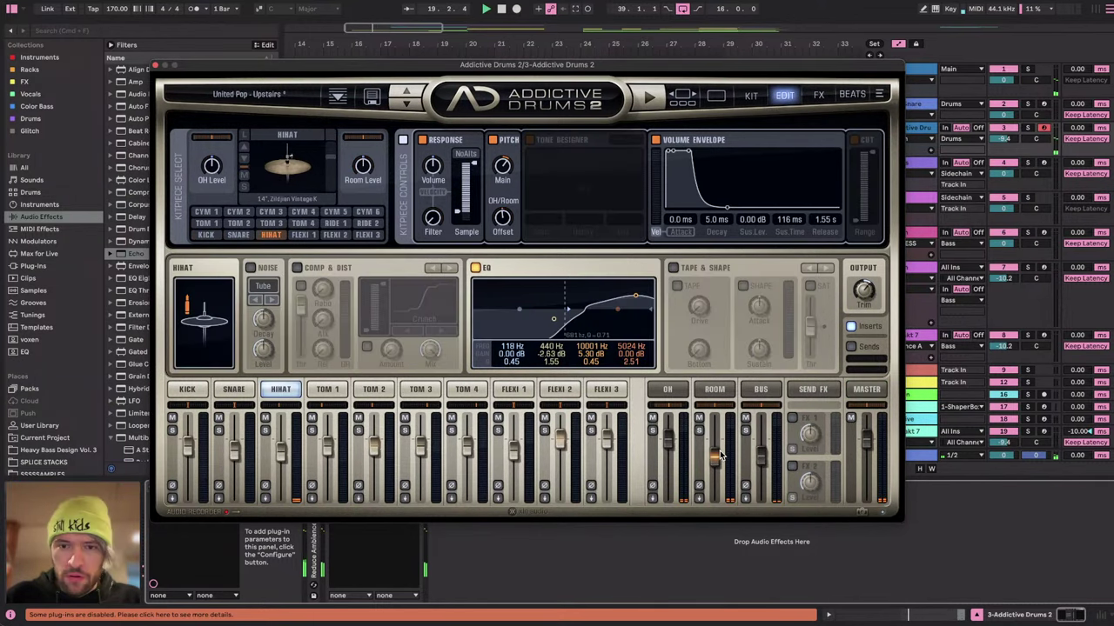
mouse_move(280, 451)
mouse_down()
mouse_move(279, 479)
mouse_move(279, 459)
mouse_up()
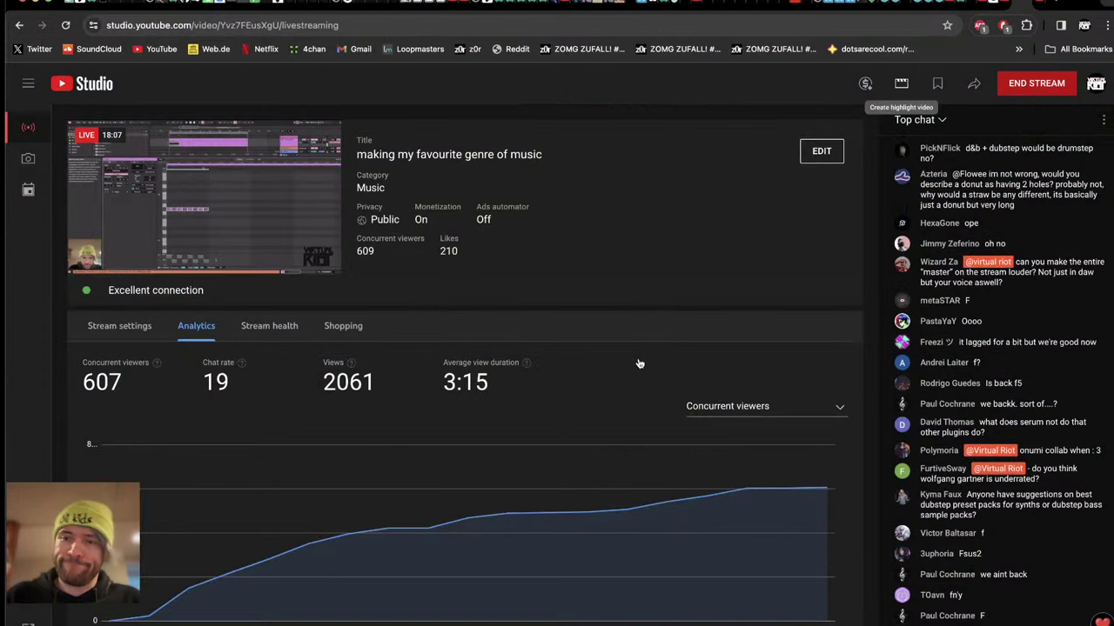
Switch between Ableton Live and YouTube Studio to read the livestream chat about the stream lag.
key(ctrl+Left)
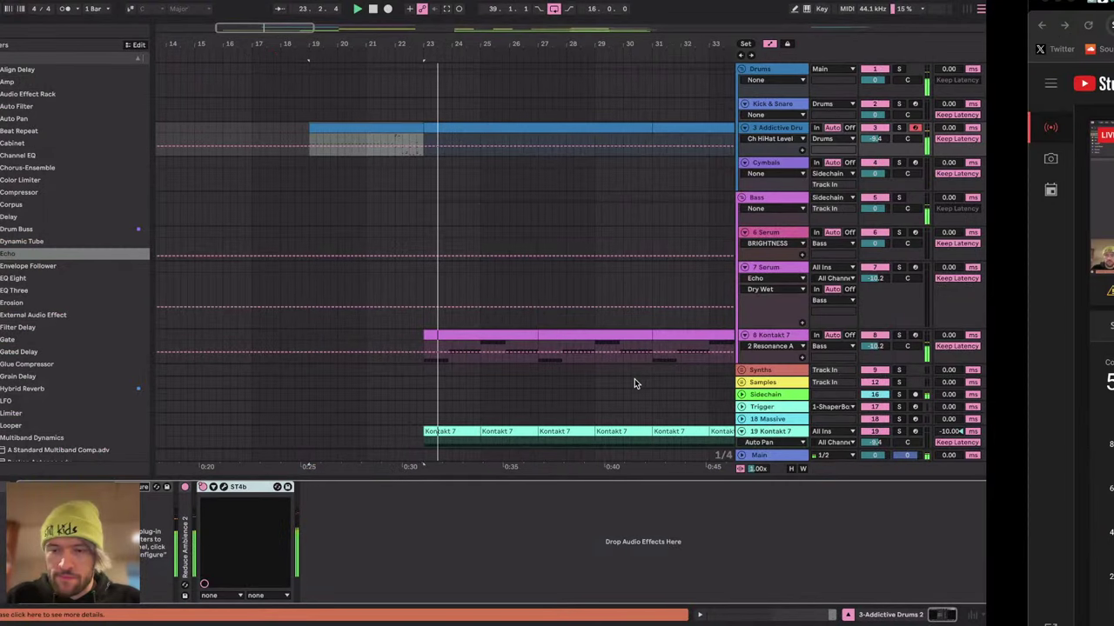
key(ctrl+Right)
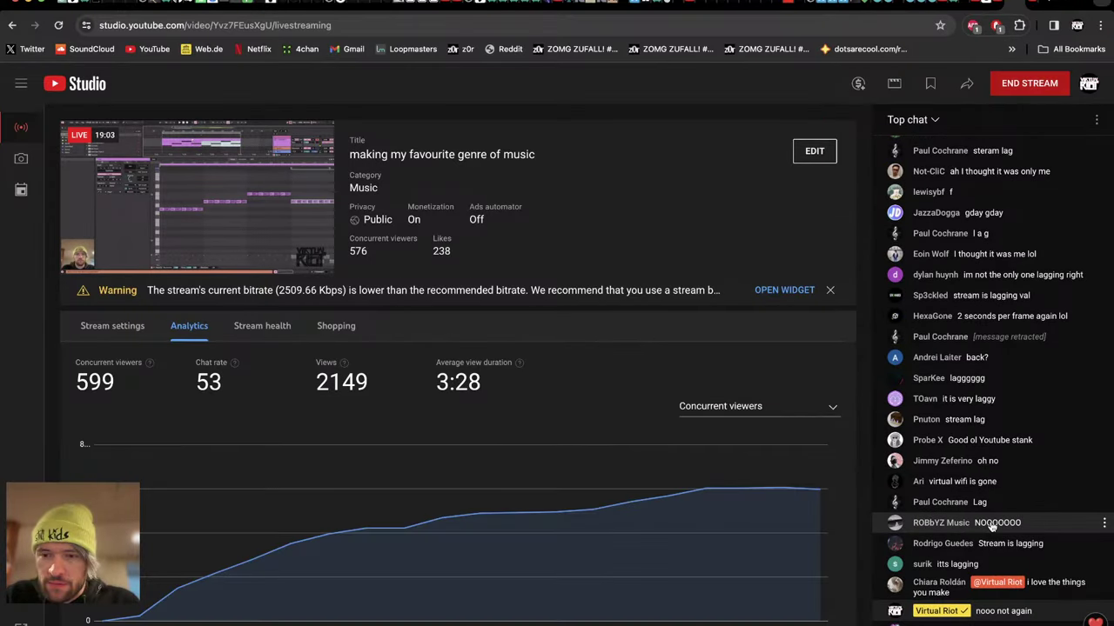
key(super+Tab)
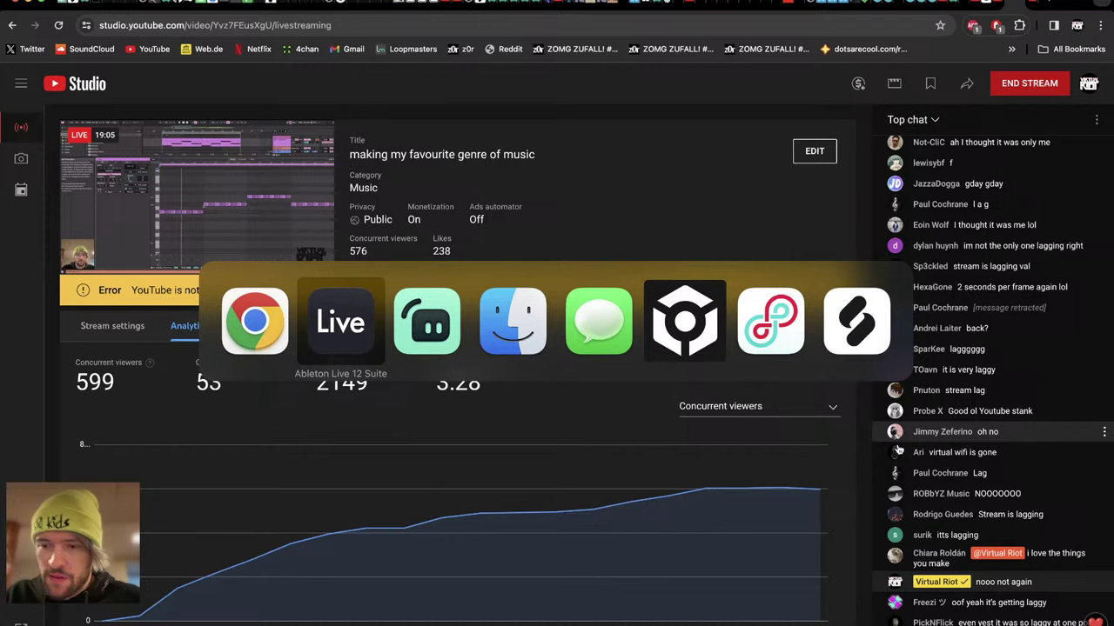
key(super+Tab)
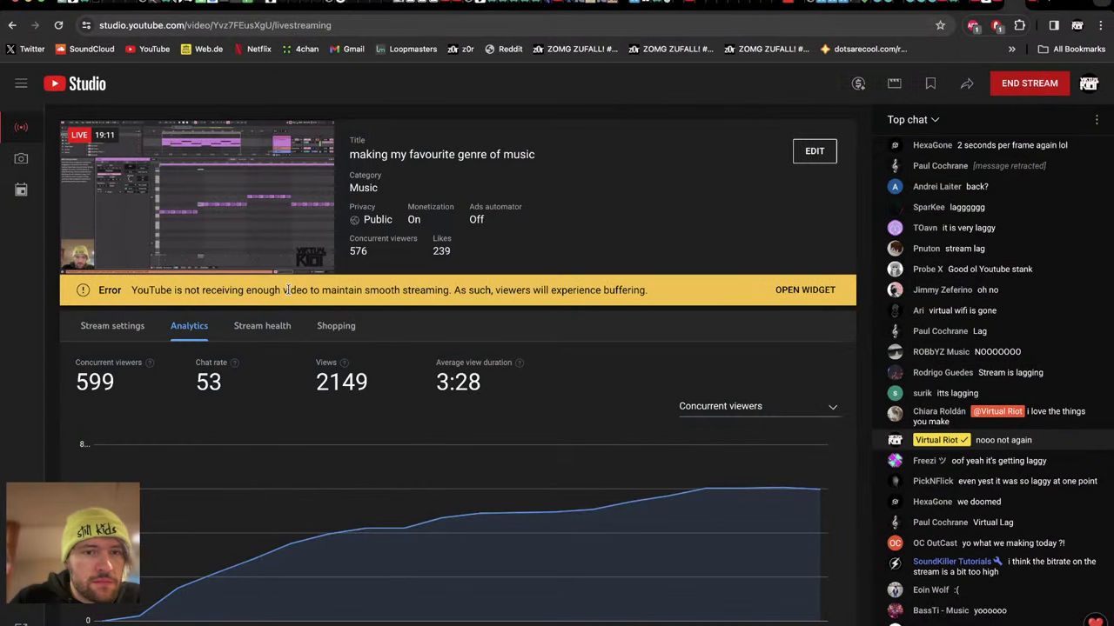
Inspect the livestream's health messages, stream settings and analytics in YouTube Studio.
click(804, 290)
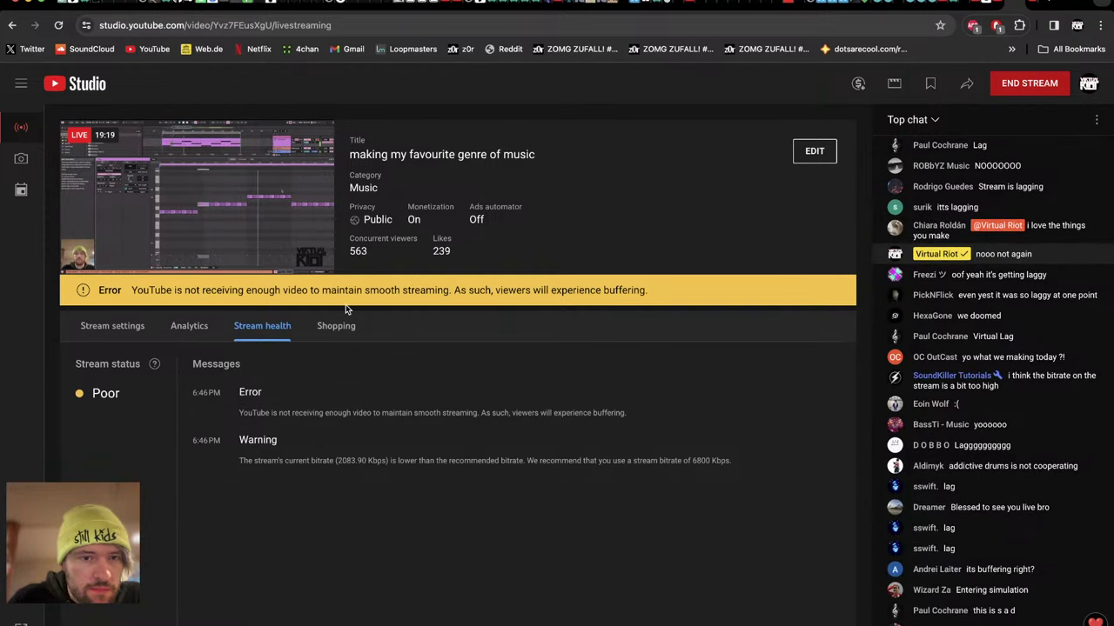
click(144, 332)
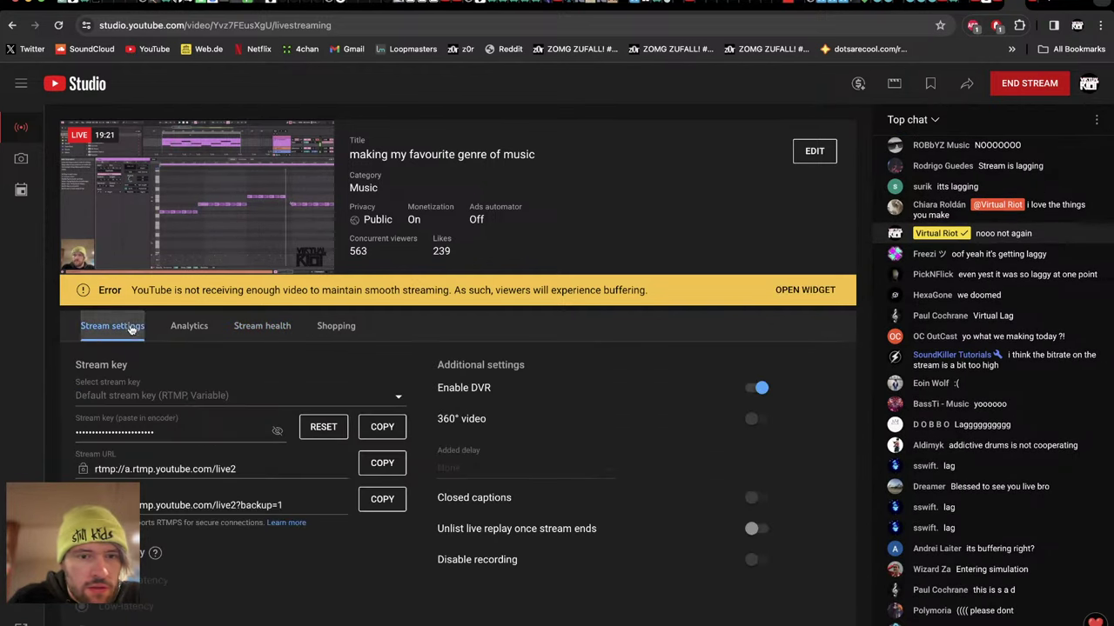
click(189, 325)
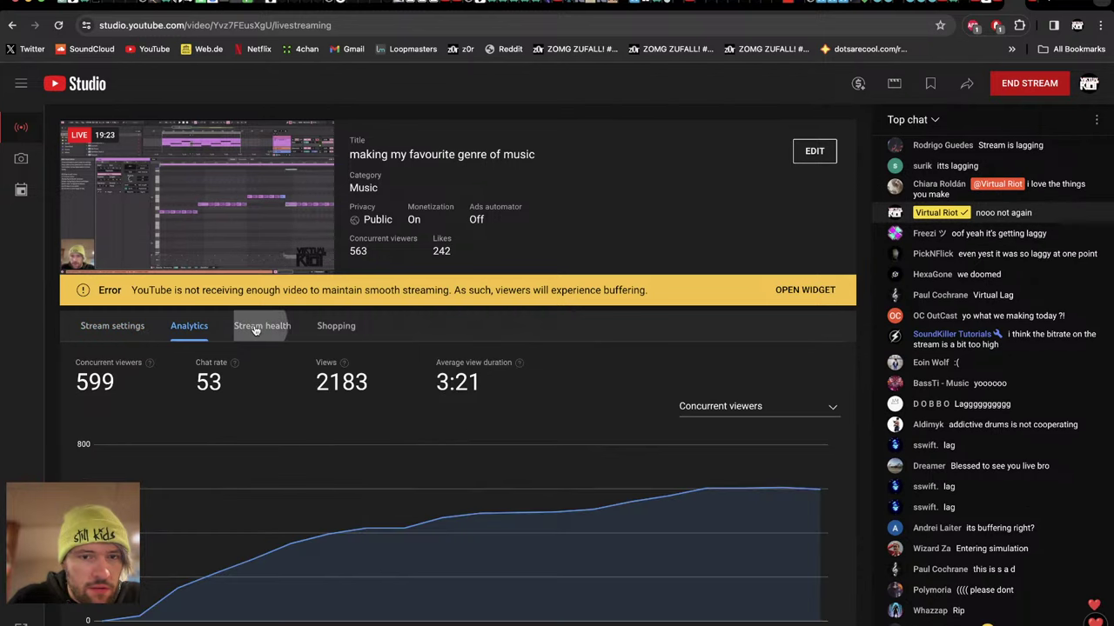
click(257, 327)
mouse_move(154, 365)
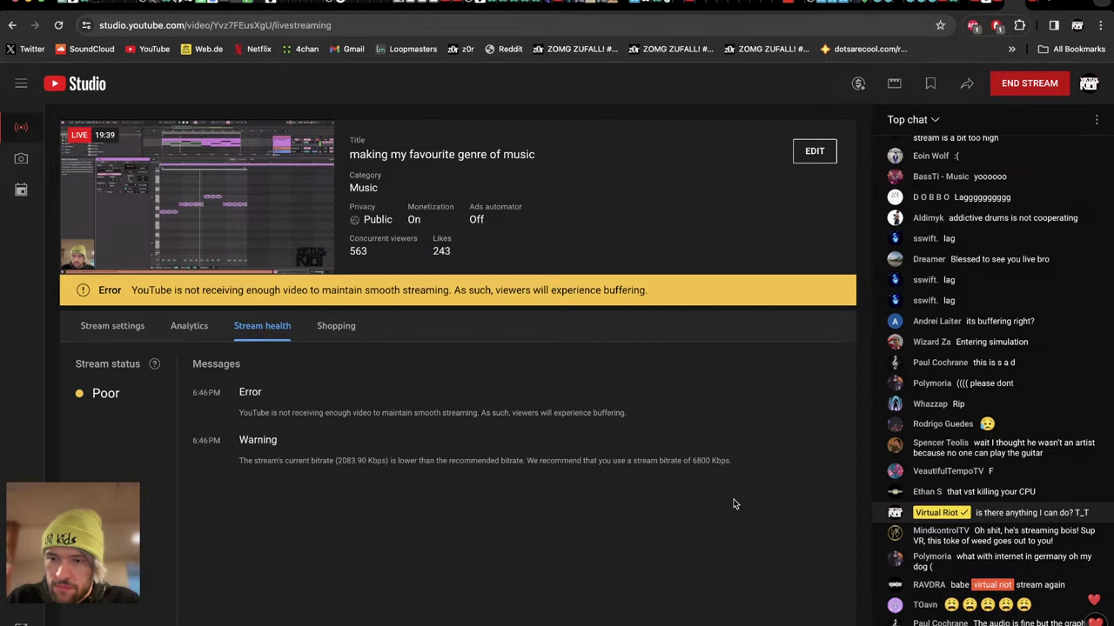
Look through Ableton Live and the open Finder windows, reread the YouTube Studio chat, and return to Ableton Live.
key(ctrl+Left)
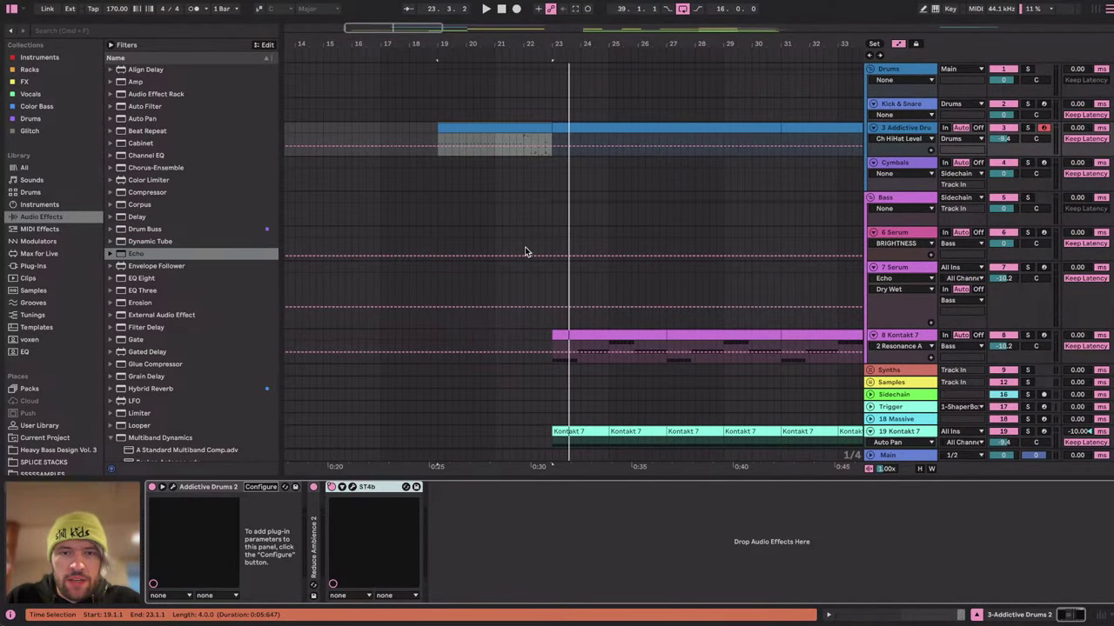
key(super+Tab)
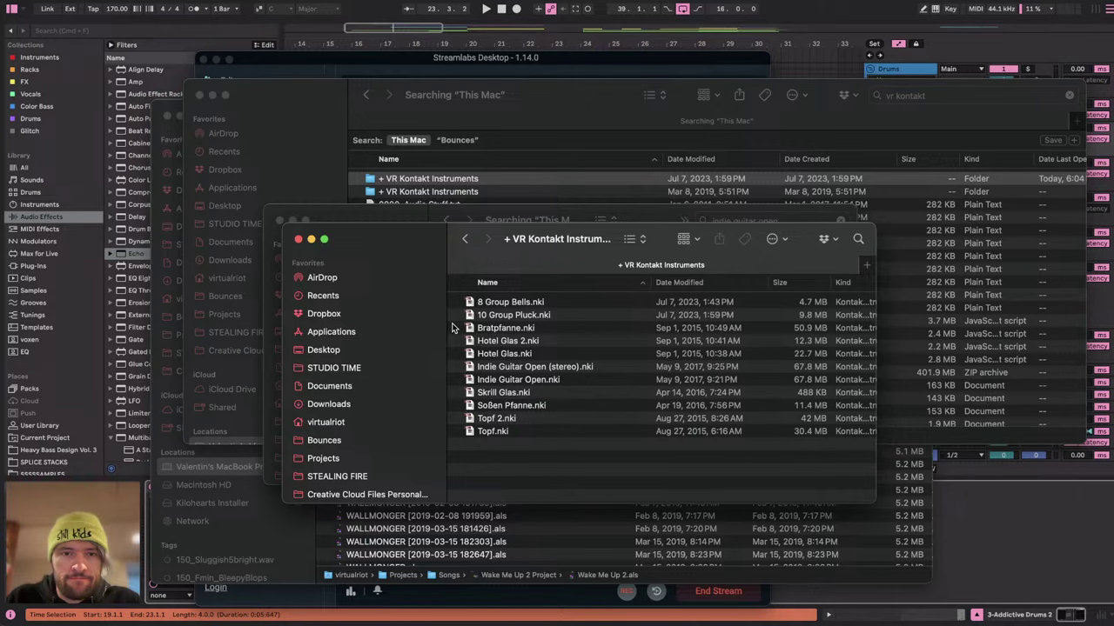
key(super+Tab)
click(453, 328)
key(super+Tab)
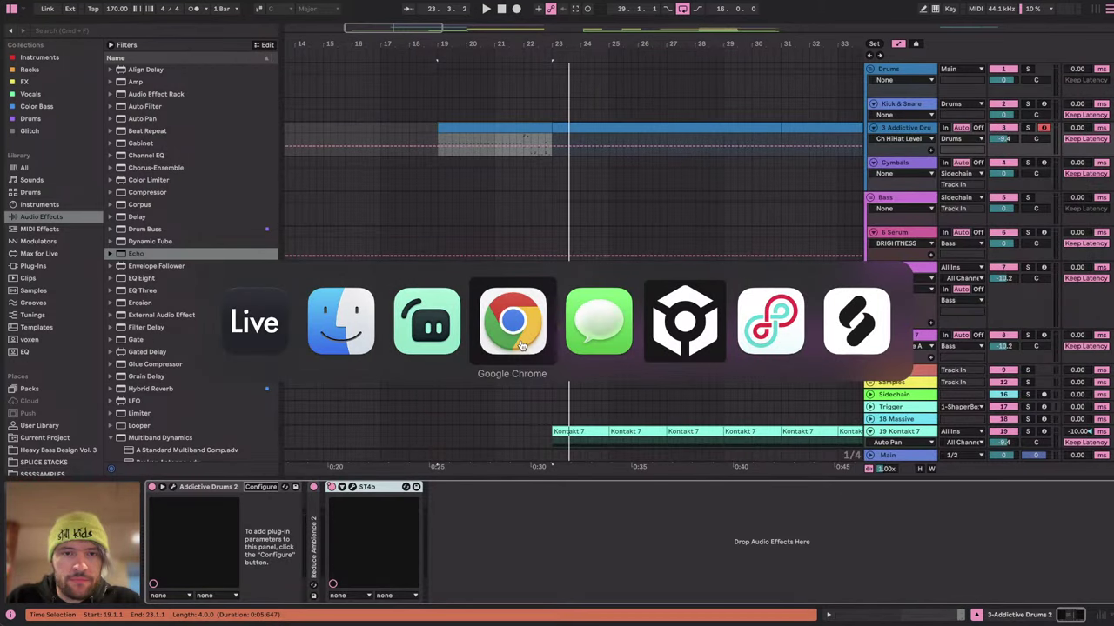
click(520, 347)
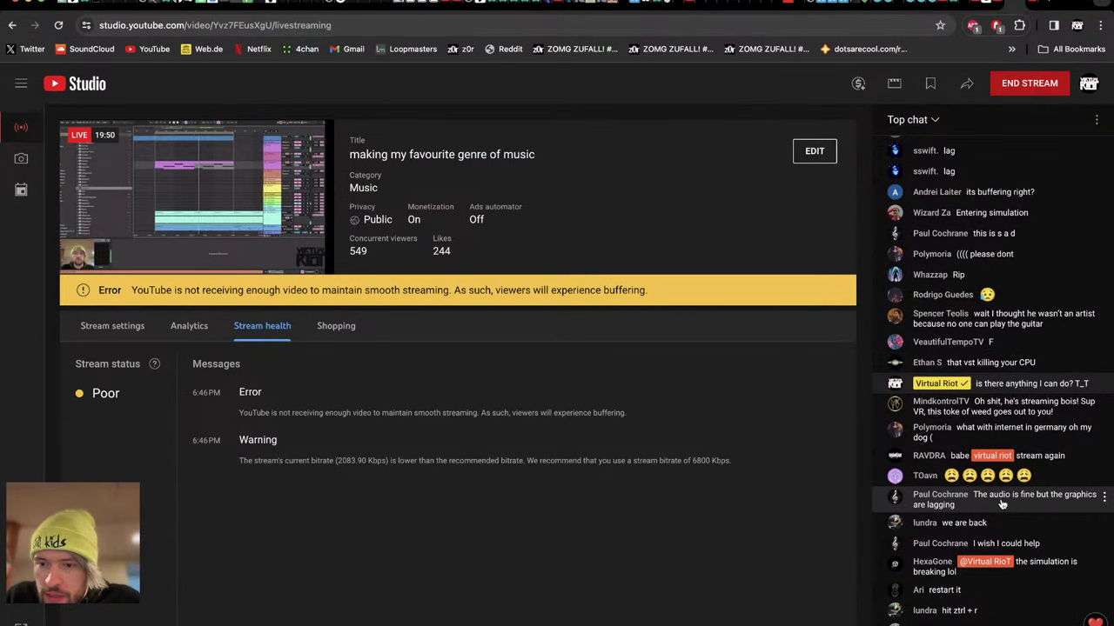
key(super+Tab)
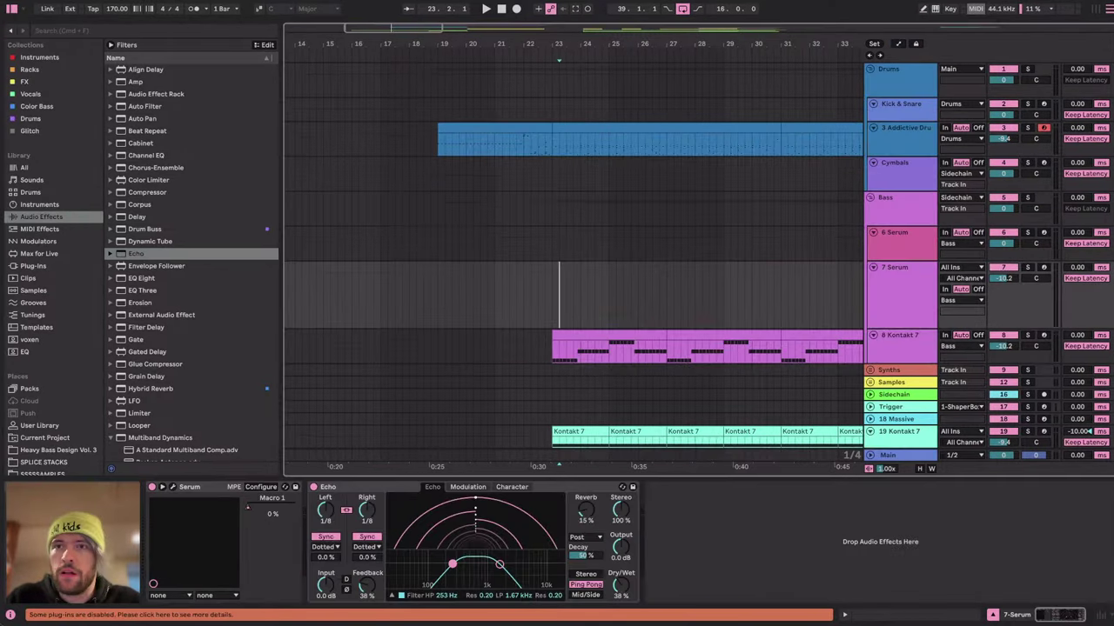
Check the available Wi-Fi networks, and switch to YouTube Studio to recheck the stream health.
click(800, 1)
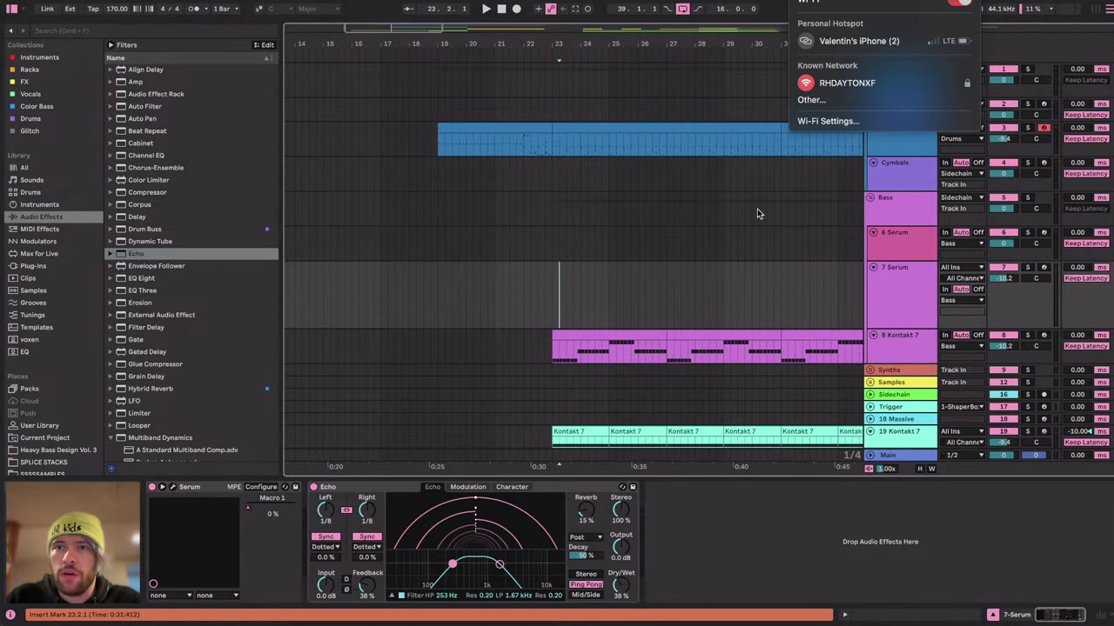
click(756, 213)
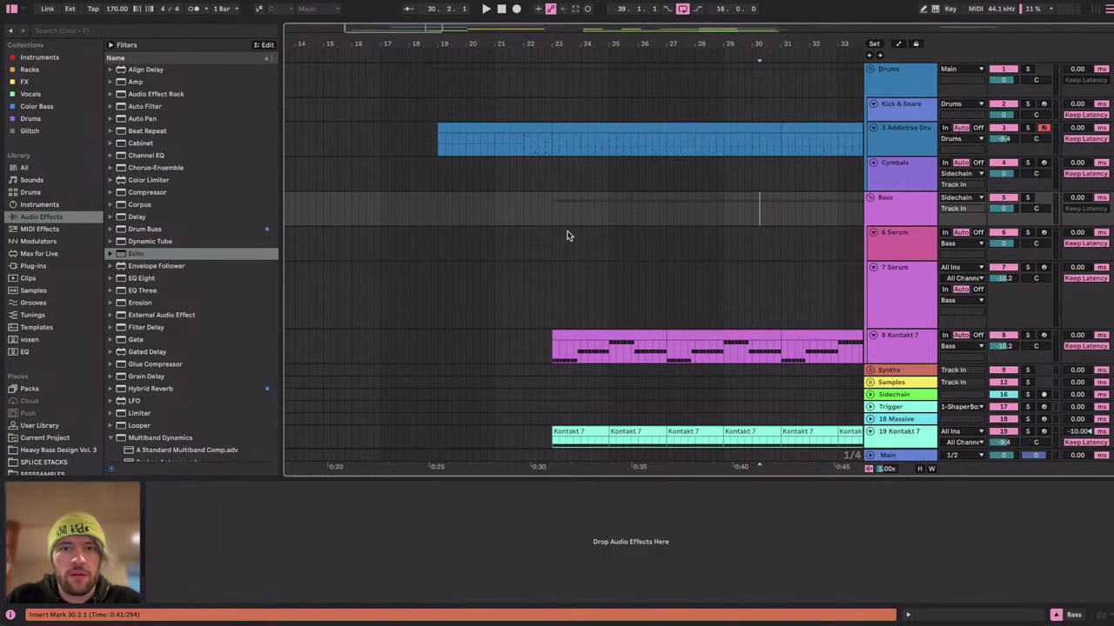
key(super+Tab)
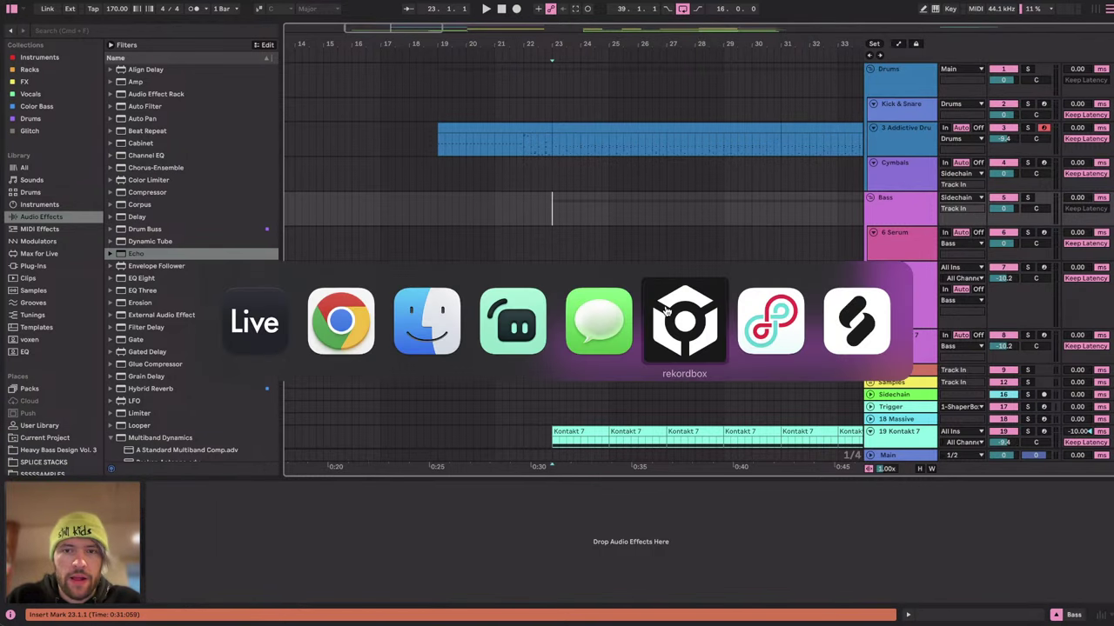
key(super+Tab)
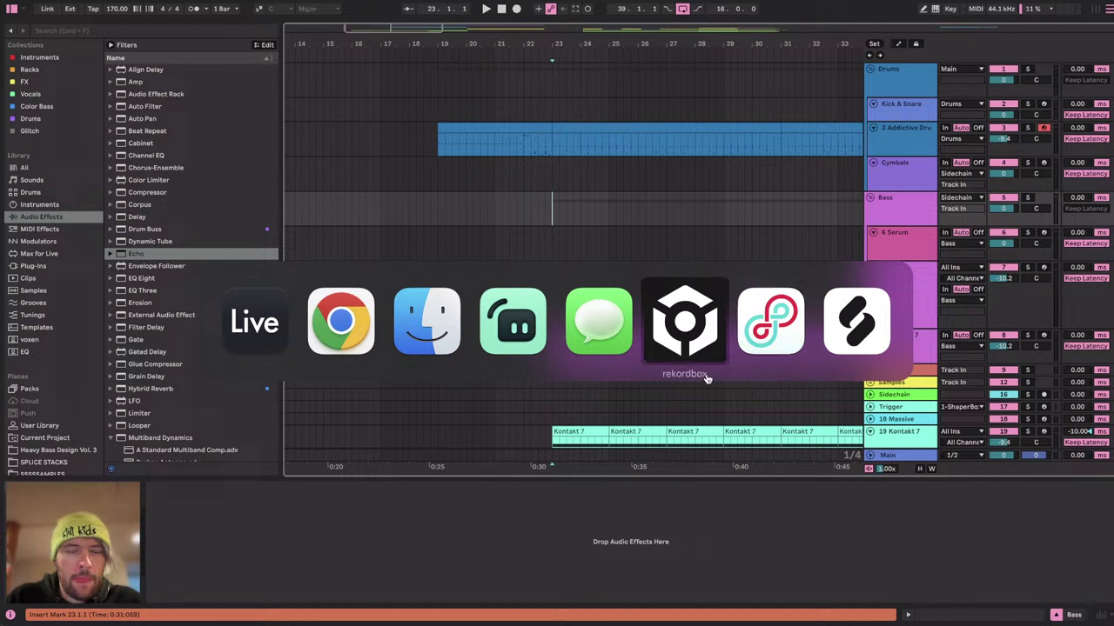
click(343, 324)
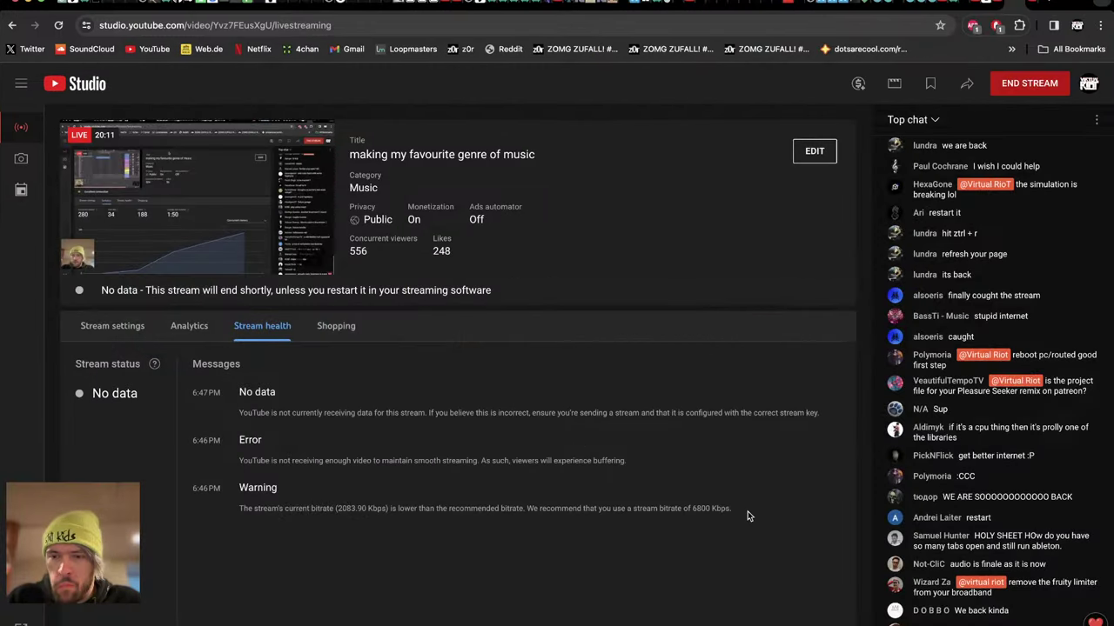
Return to Ableton Live to show the Device On automation of 3 Addictive Drums during playback from bar 23, and switch to Messages.
key(ctrl+Left)
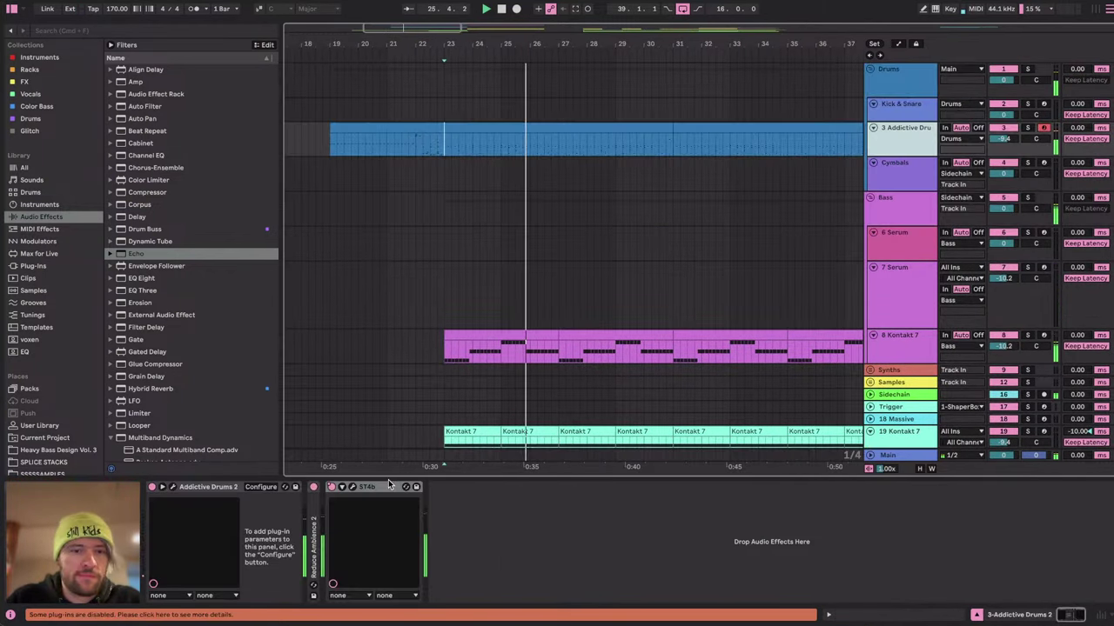
key(a)
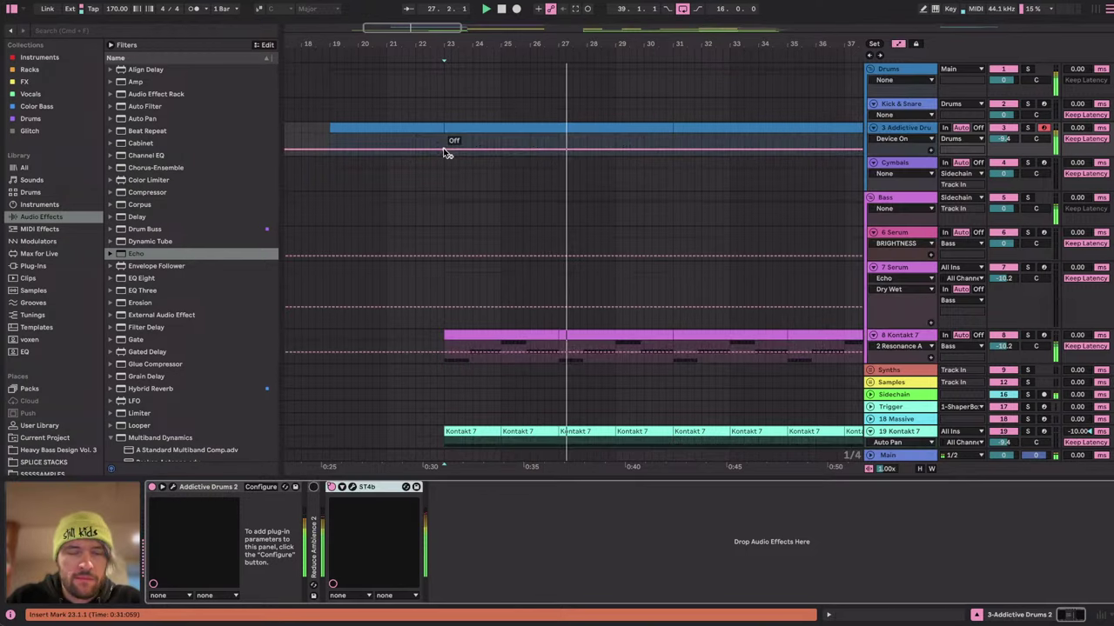
key(super+Tab)
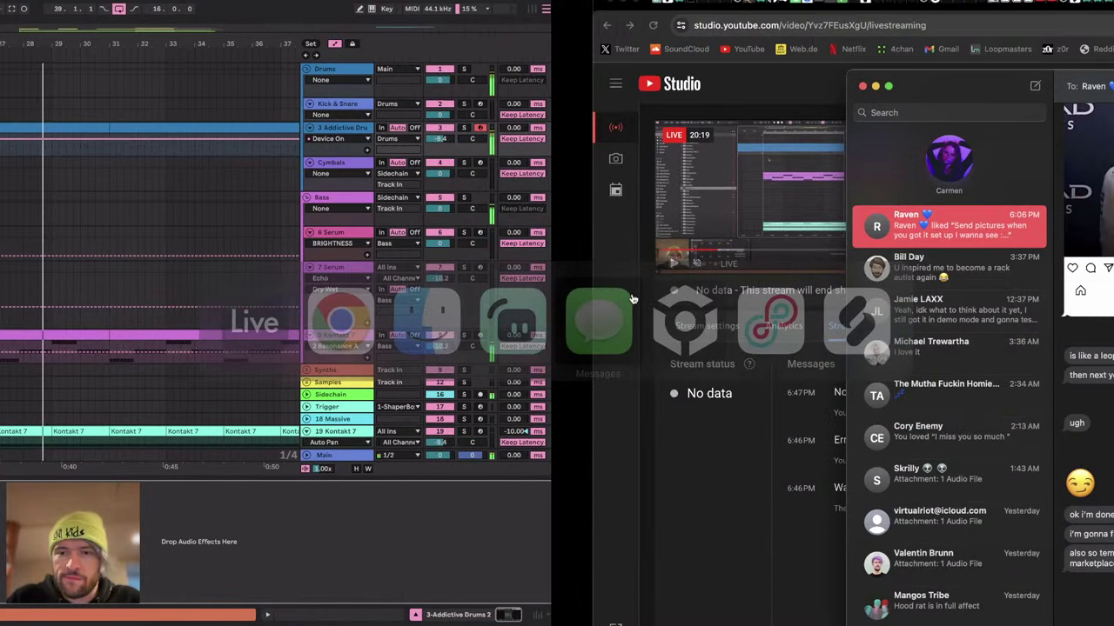
Check the stream health messages and live chat in YouTube Studio and the running stream in Streamlabs Desktop.
key(super+Tab)
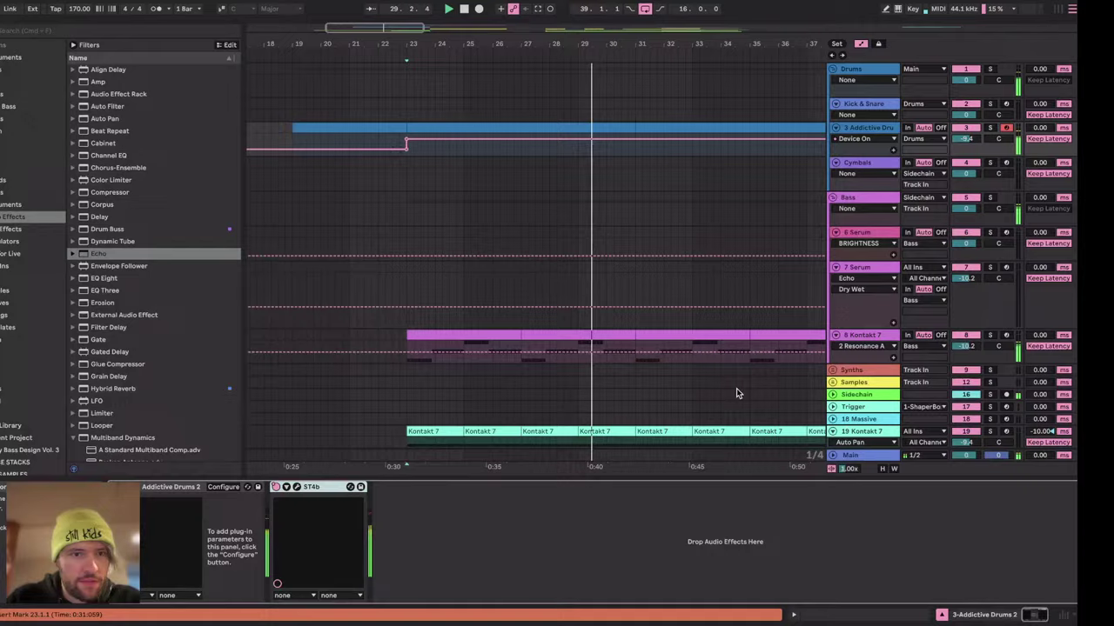
key(super+Tab)
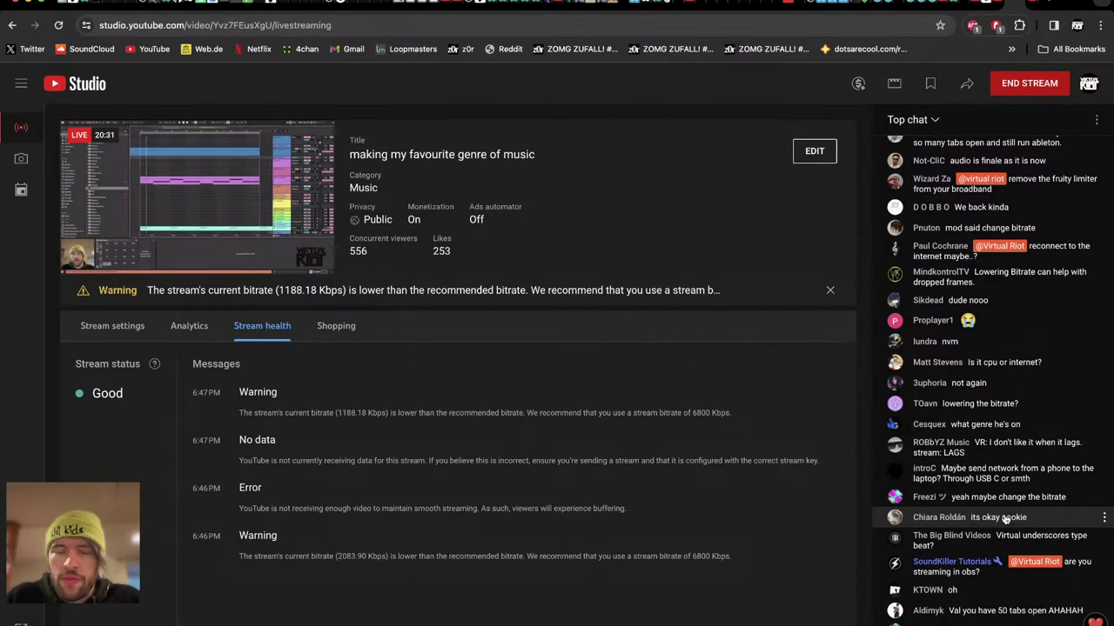
key(super+Tab)
key(super+Tab)
key(super+Tab)
key(super+Tab)
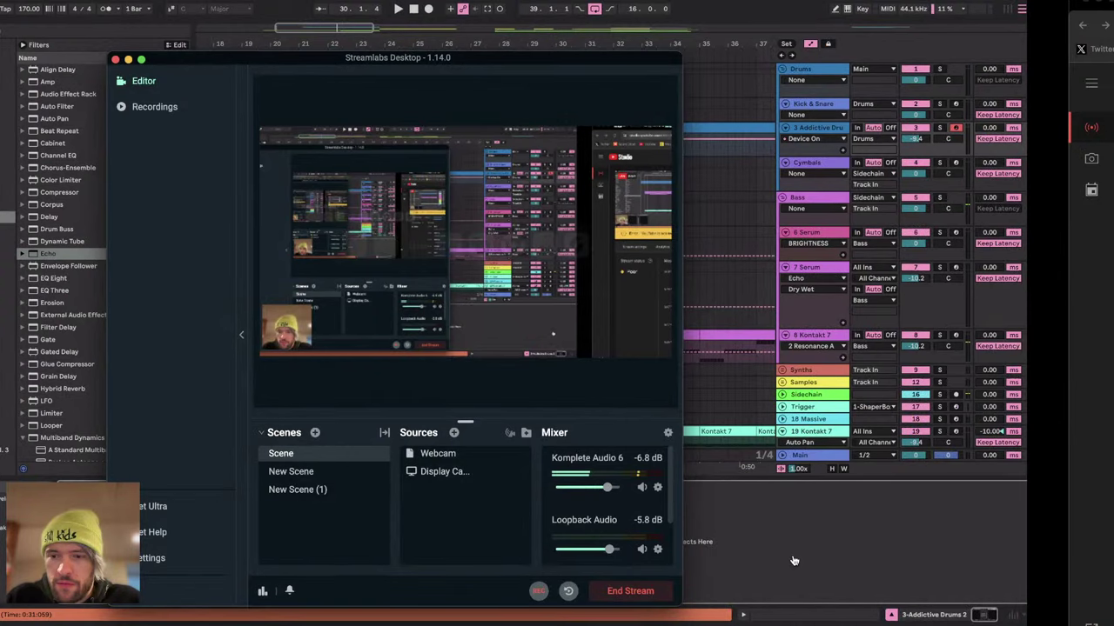
key(super+Tab)
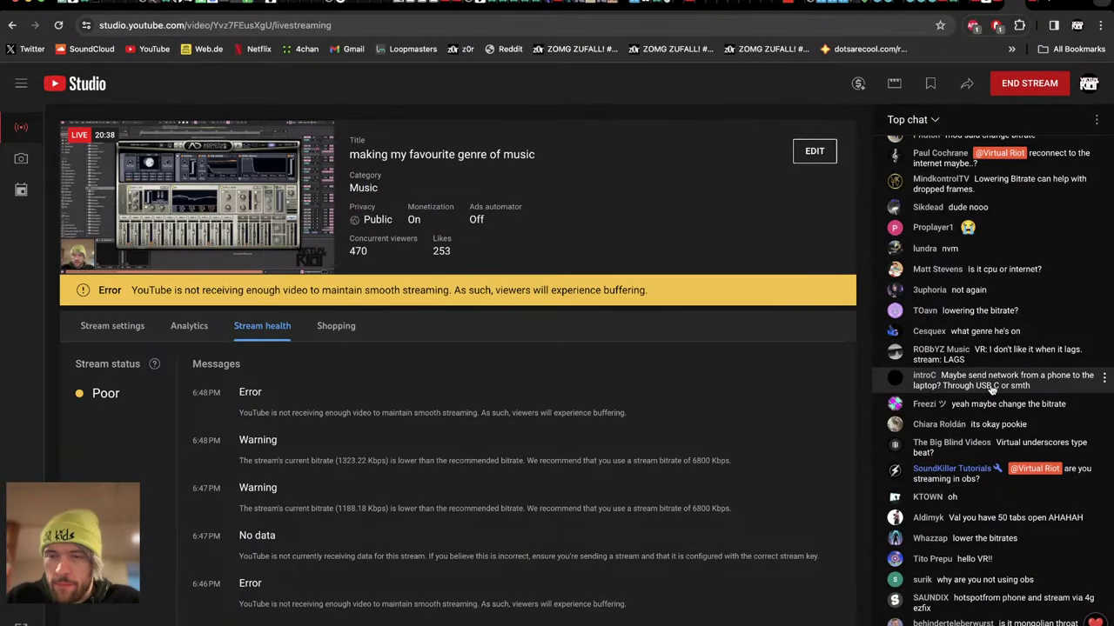
key(super+Tab)
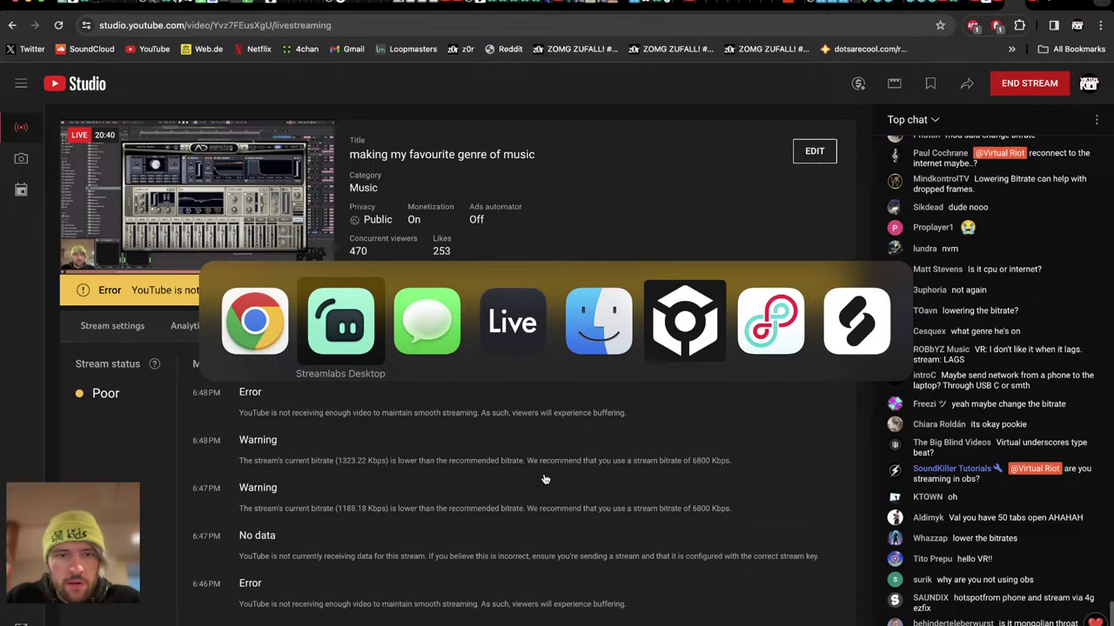
click(534, 314)
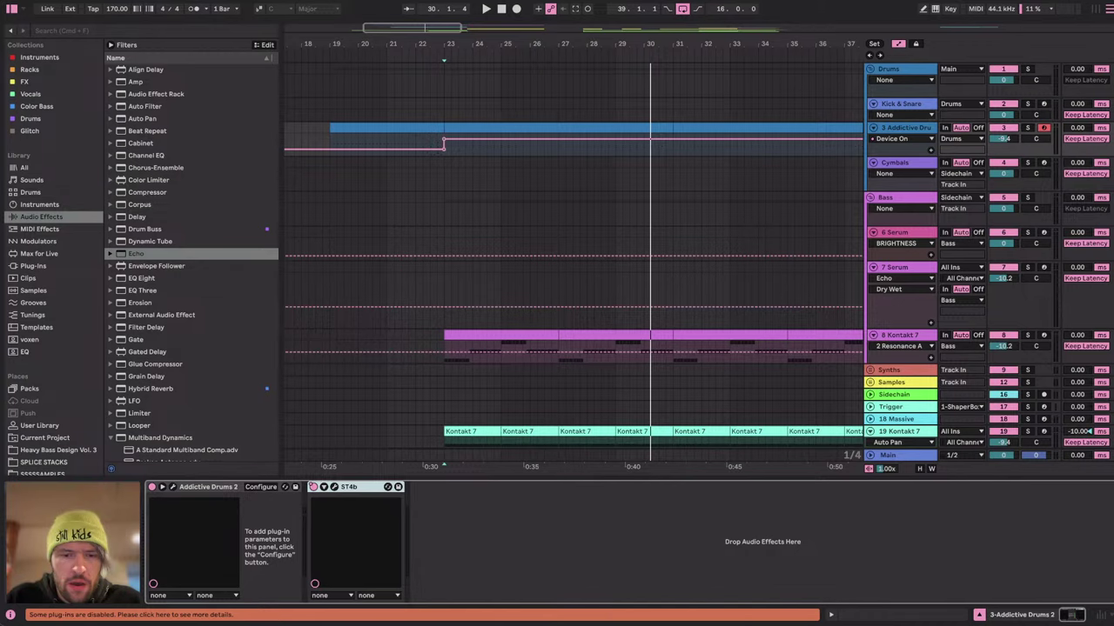
click(603, 625)
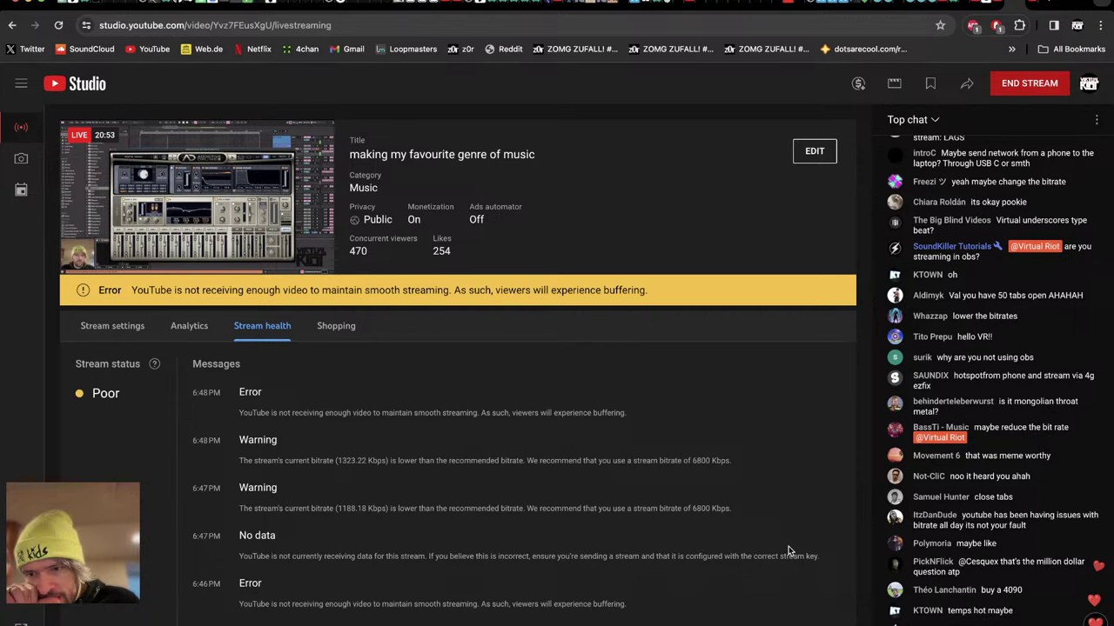
key(ctrl+Left)
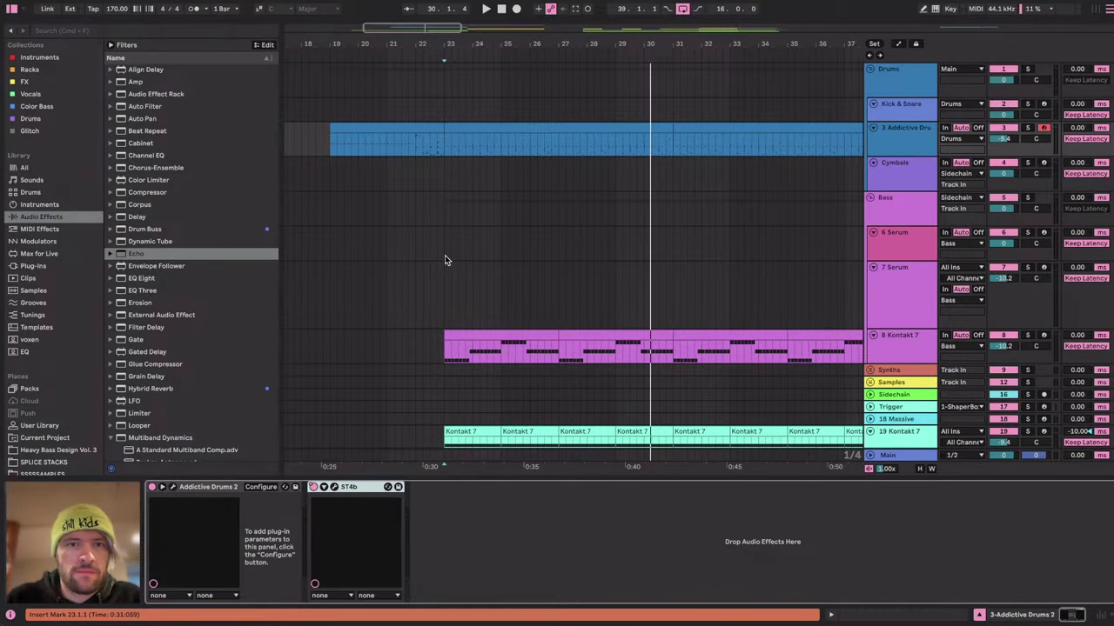
Set the insert marker at bar 23 on the 6 Serum track in Ableton Live and play the arrangement from there.
click(445, 259)
key(super+Tab)
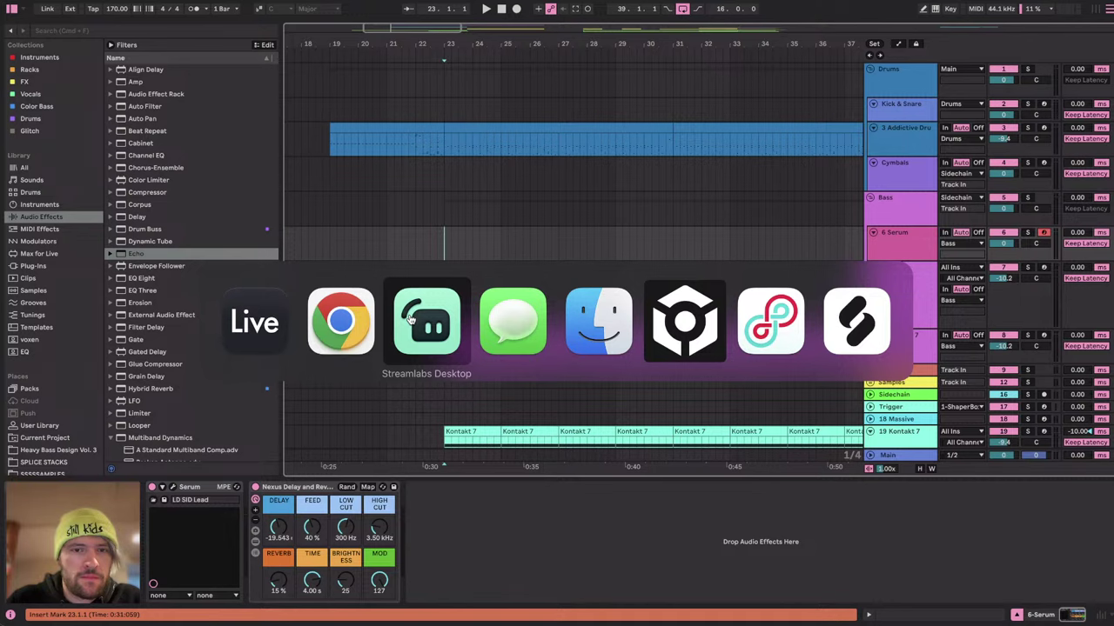
click(409, 320)
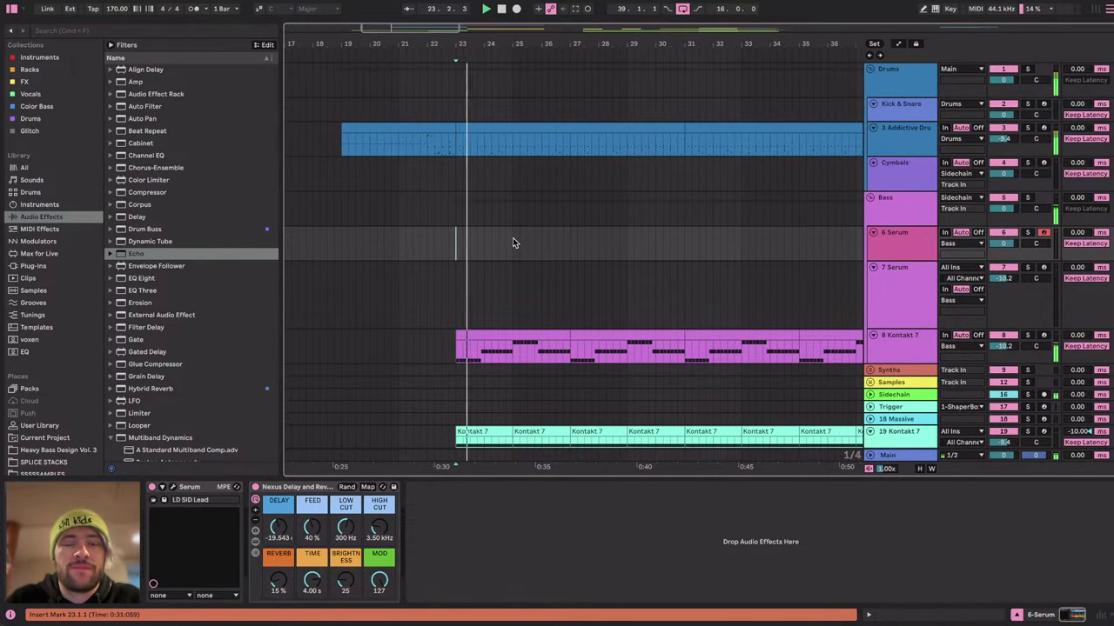
scroll(513, 238, down, 5)
scroll(513, 238, up, 4)
scroll(514, 239, down, 1)
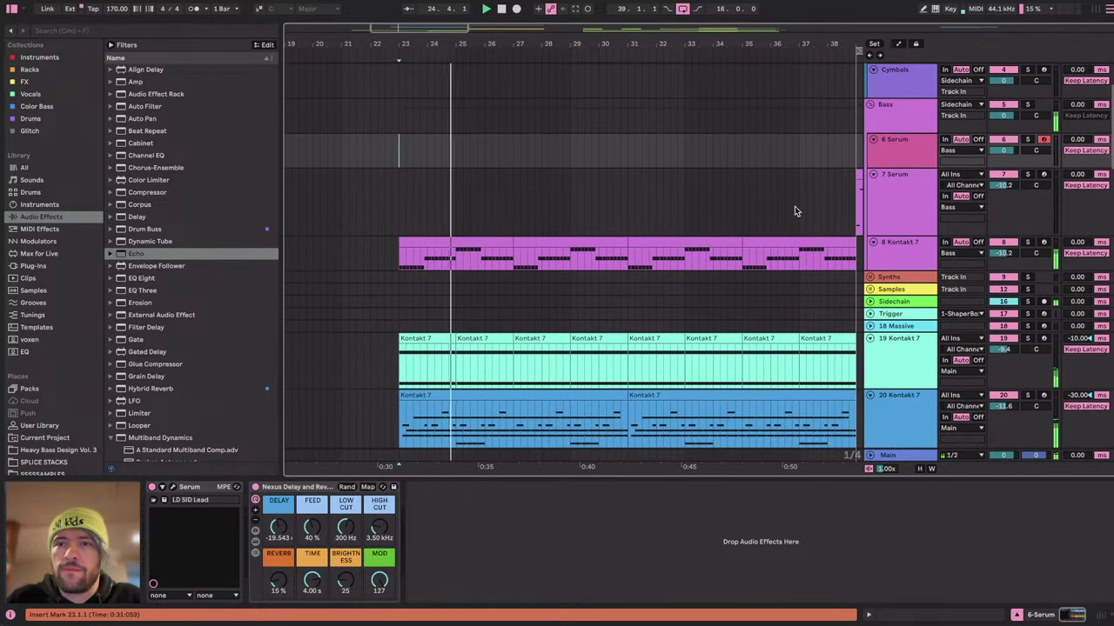
Select the 7 Serum track and audition its clip from bar 39.
click(922, 188)
scroll(623, 196, down, 3)
scroll(622, 195, down, 3)
scroll(627, 217, up, 2)
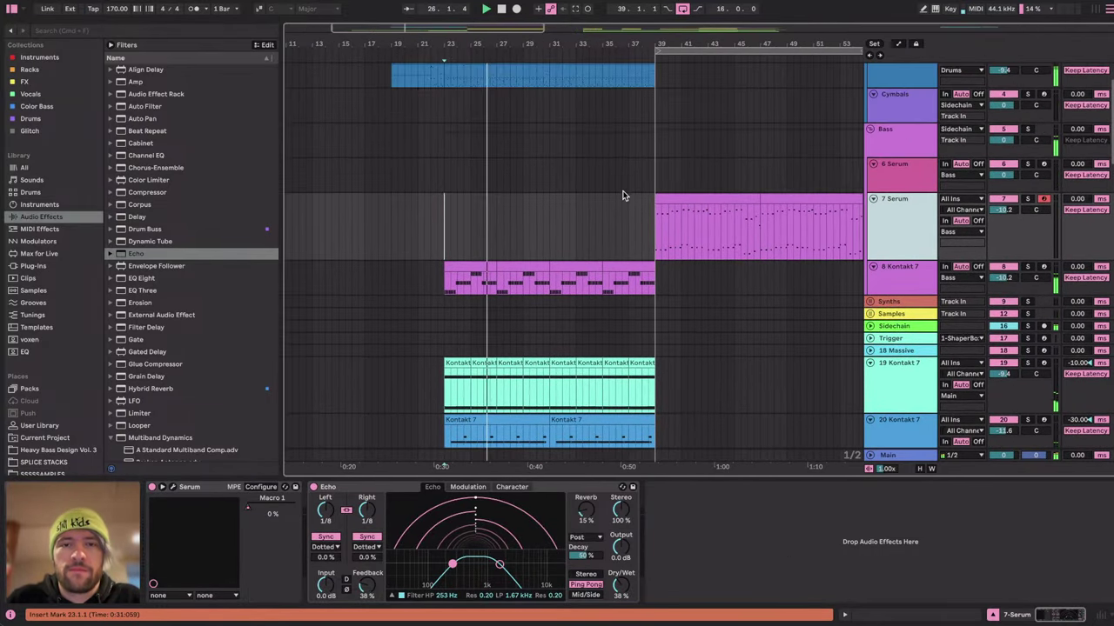
click(637, 246)
Switch to YouTube Studio and review the stream status, error messages and viewers' chat comments.
key(super+Tab)
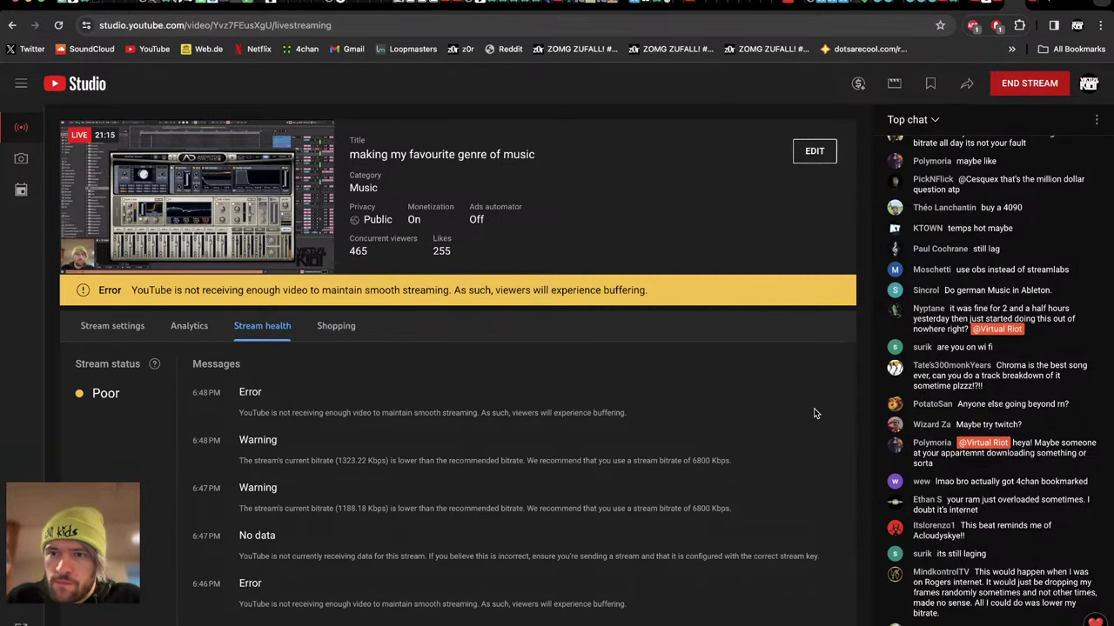
key(super+Tab)
key(super+Tab)
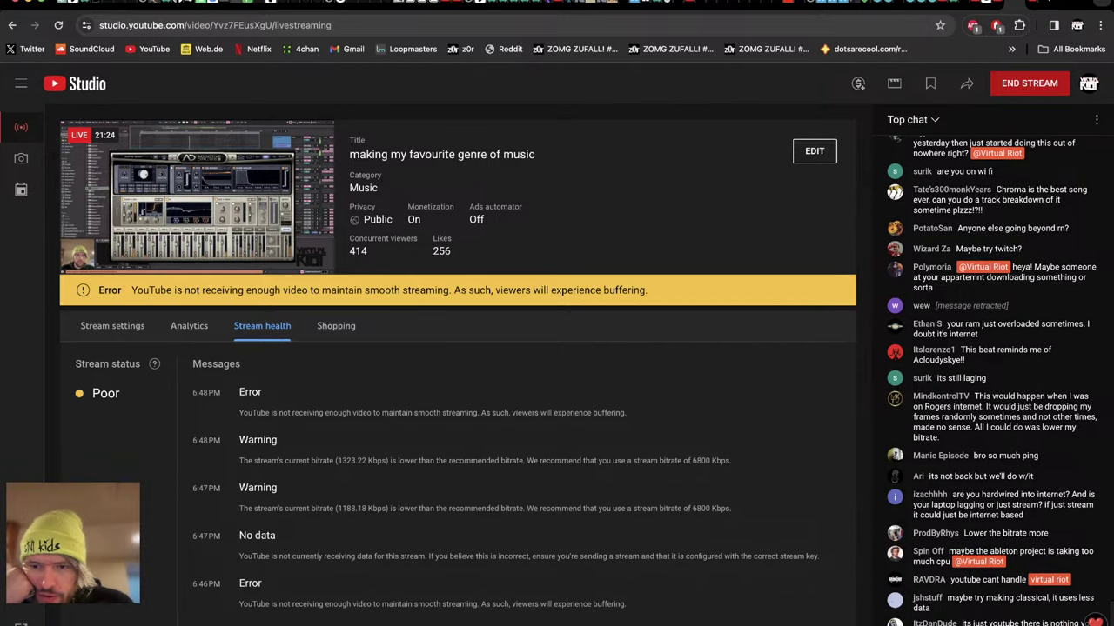
key(super+Tab)
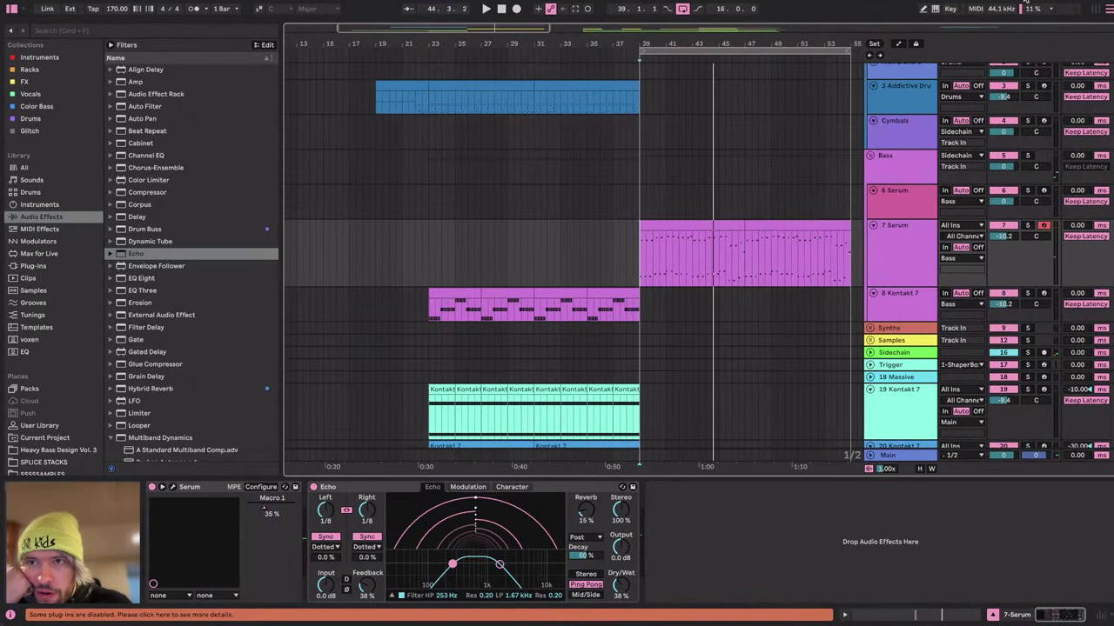
key(space)
key(super+Tab)
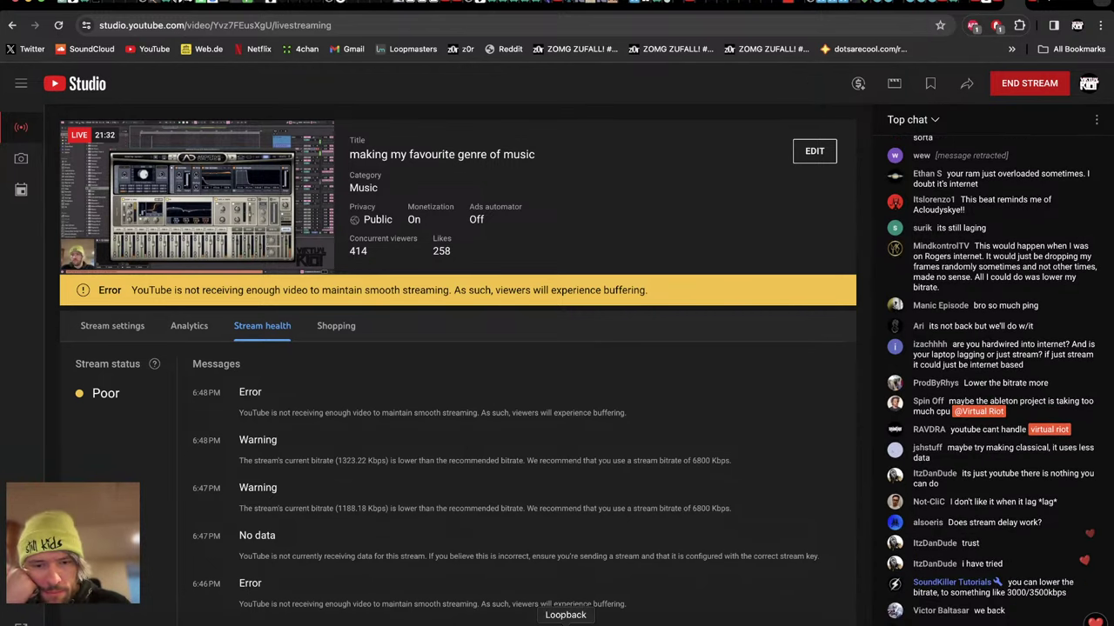
click(603, 625)
key(ctrl+Right)
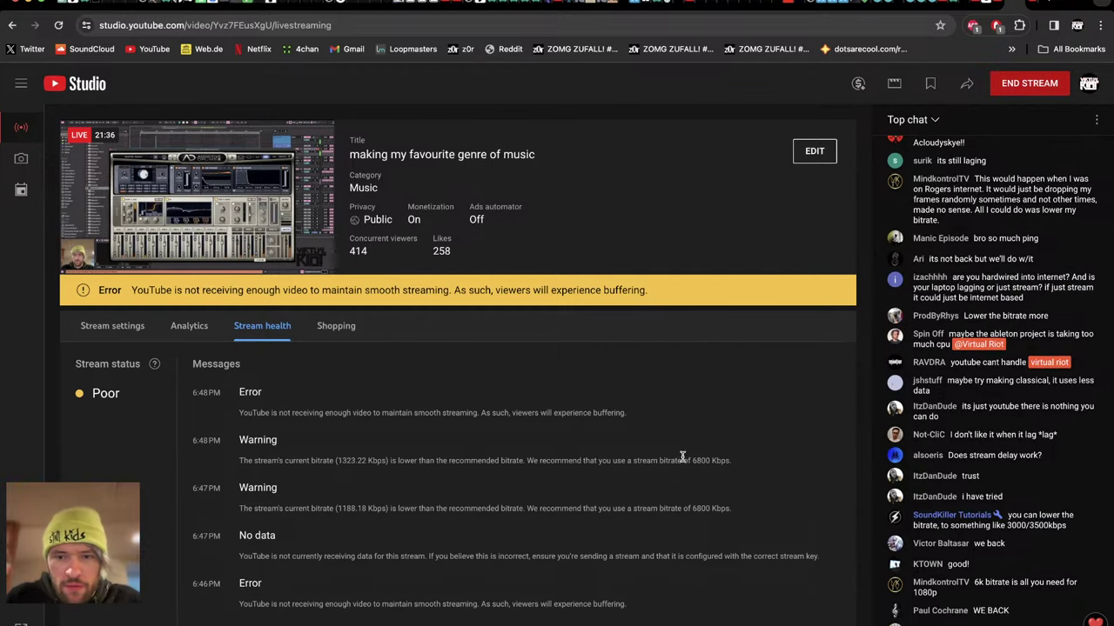
Switch to Streamlabs Desktop, open its settings, move the windows away from the webcam overlay and show the Output settings.
key(ctrl+Left)
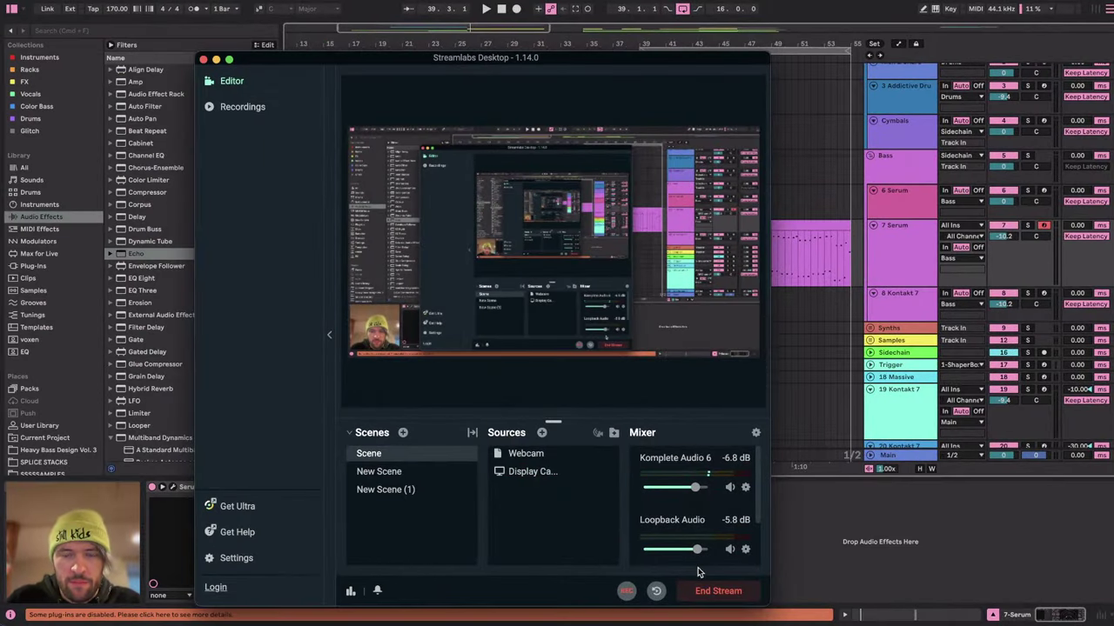
key(super+comma)
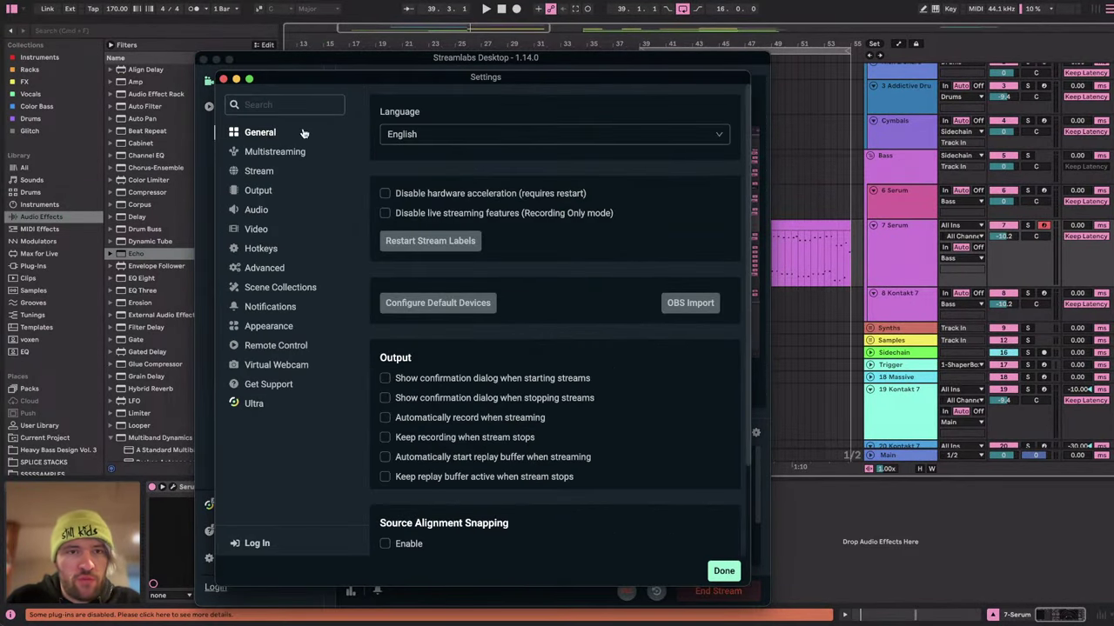
drag(346, 83, 146, 135)
drag(409, 61, 596, 33)
drag(220, 143, 250, 140)
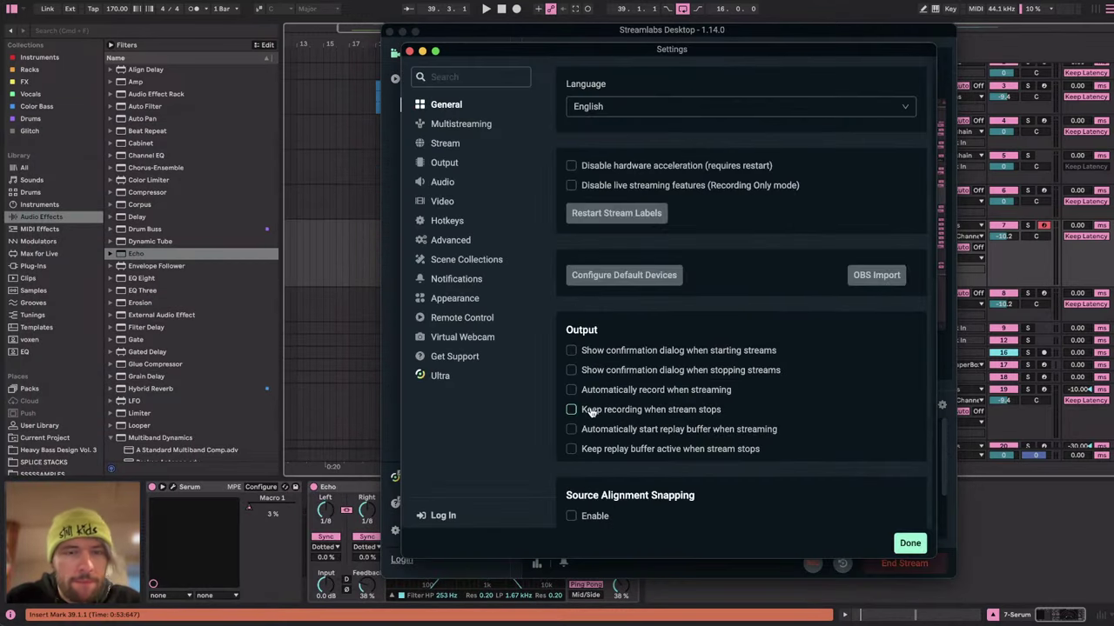
click(448, 162)
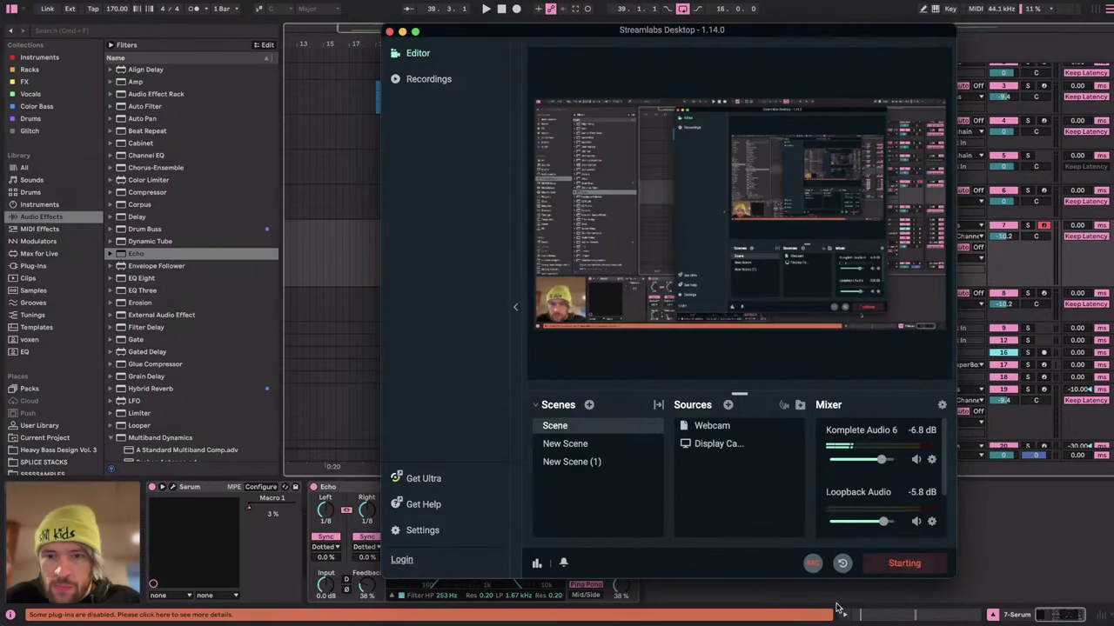
Return to YouTube Studio in Chrome and check the stream status, preview and chat again.
key(super+Tab)
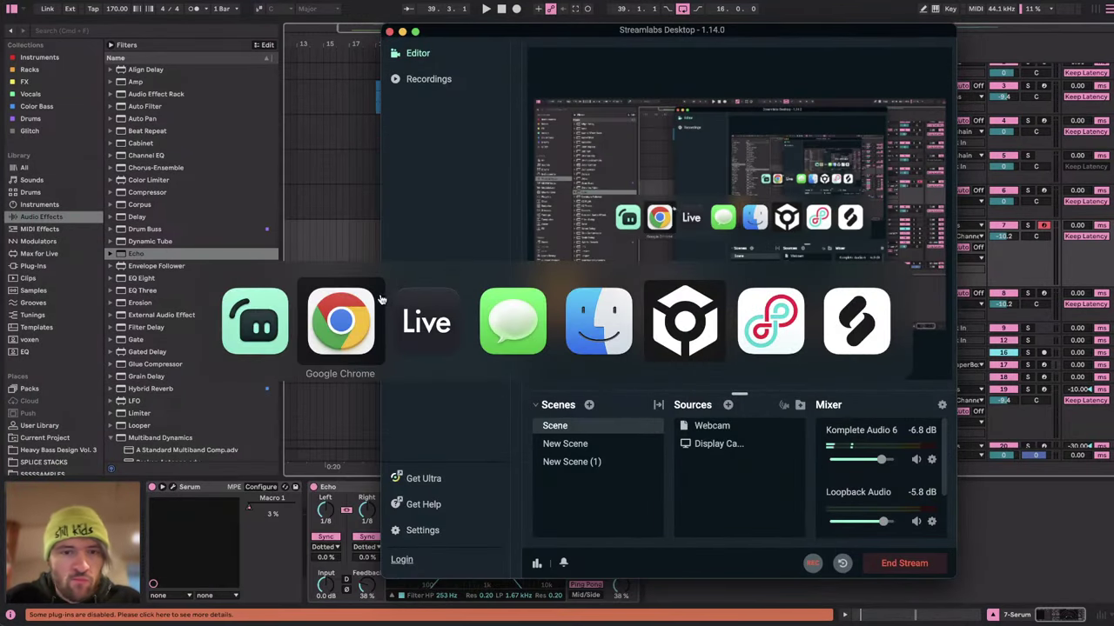
click(357, 322)
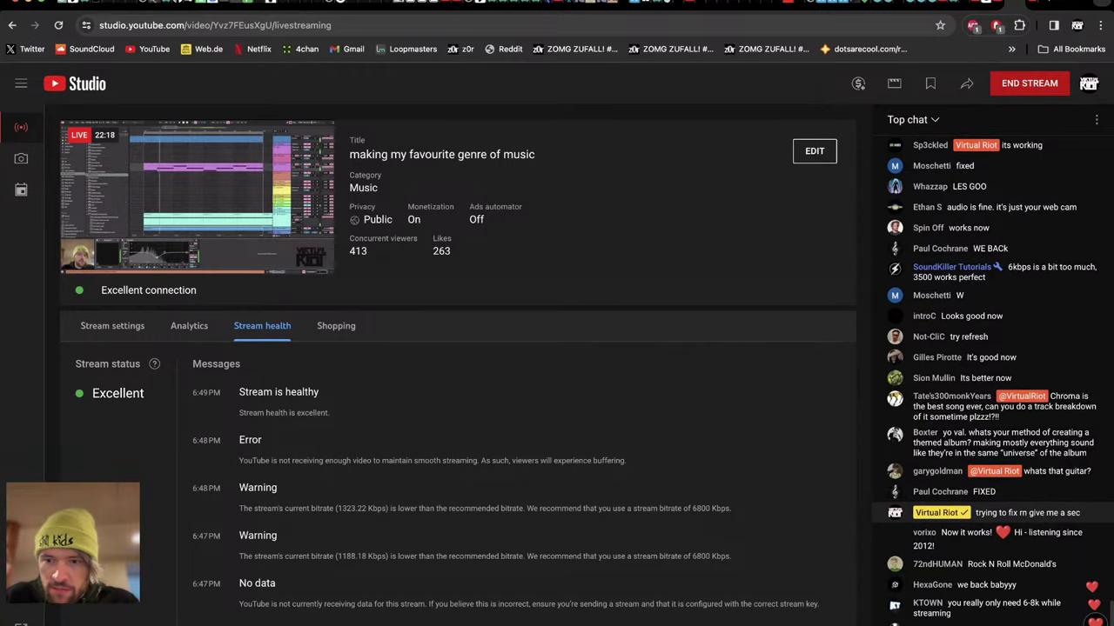
key(ctrl+Left)
key(ctrl+Right)
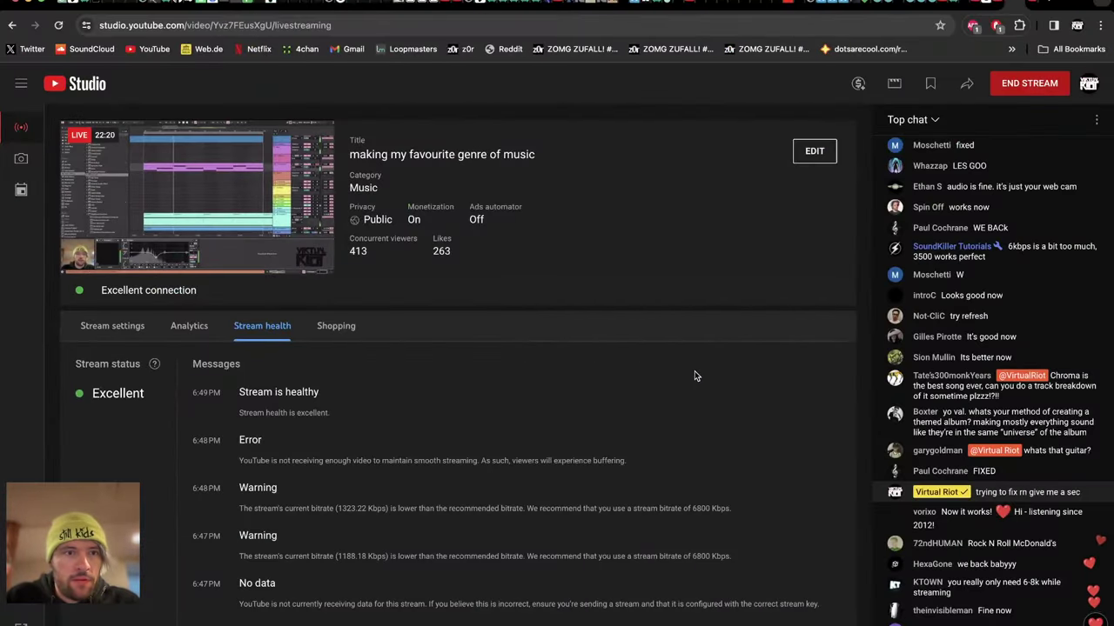
key(ctrl+Left)
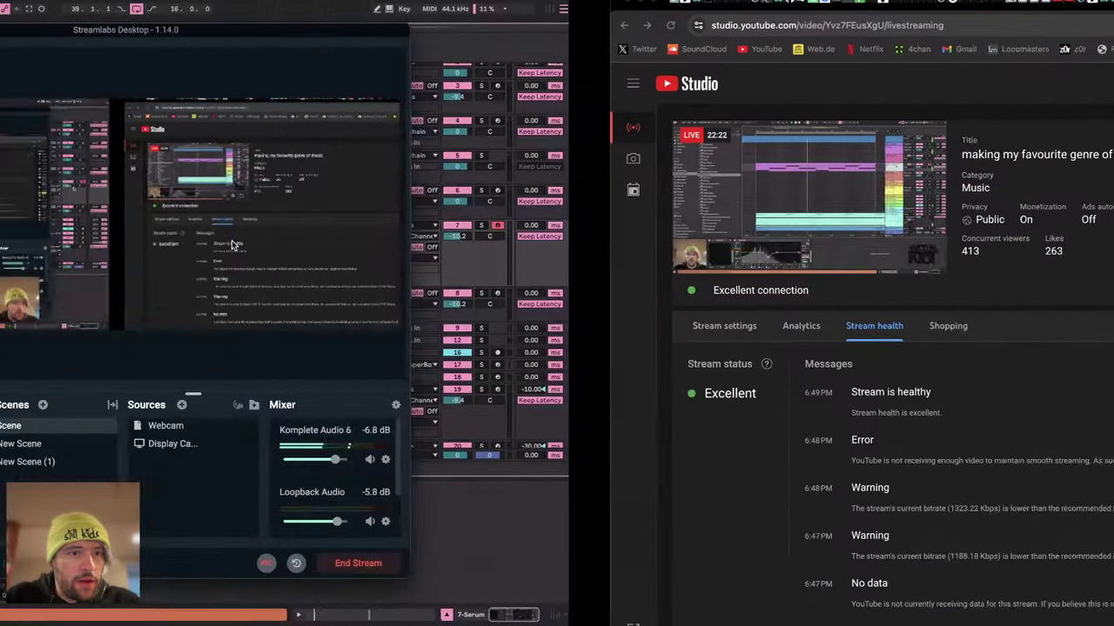
key(ctrl+Right)
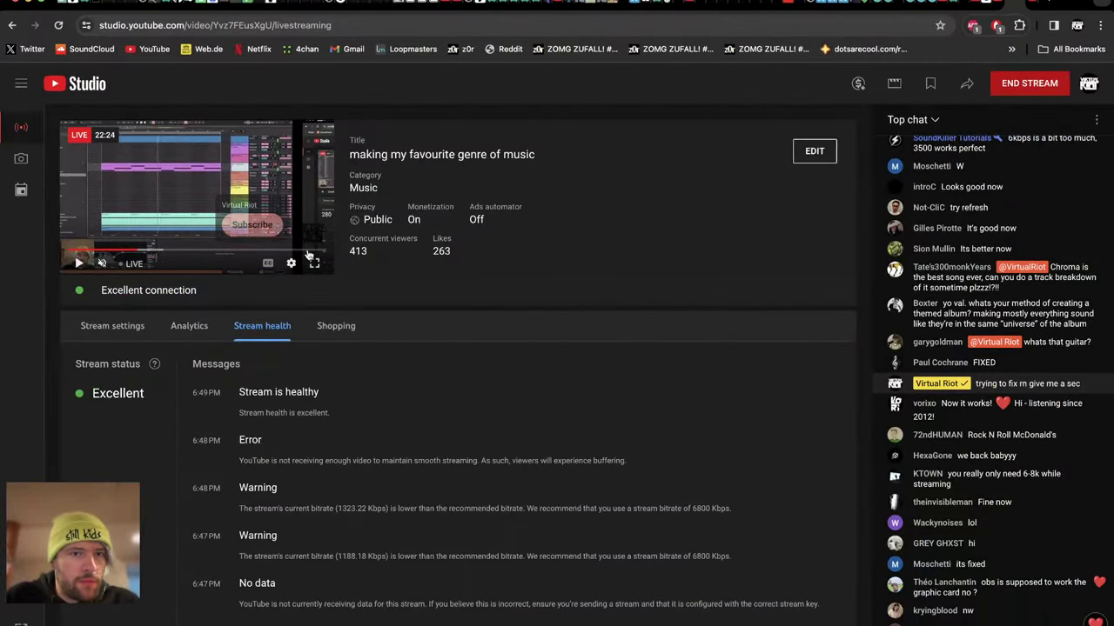
Return to Ableton Live, play the 7 Serum clip from bar 39, and set the insert marker at bar 23.
key(ctrl+Left)
click(336, 269)
key(space)
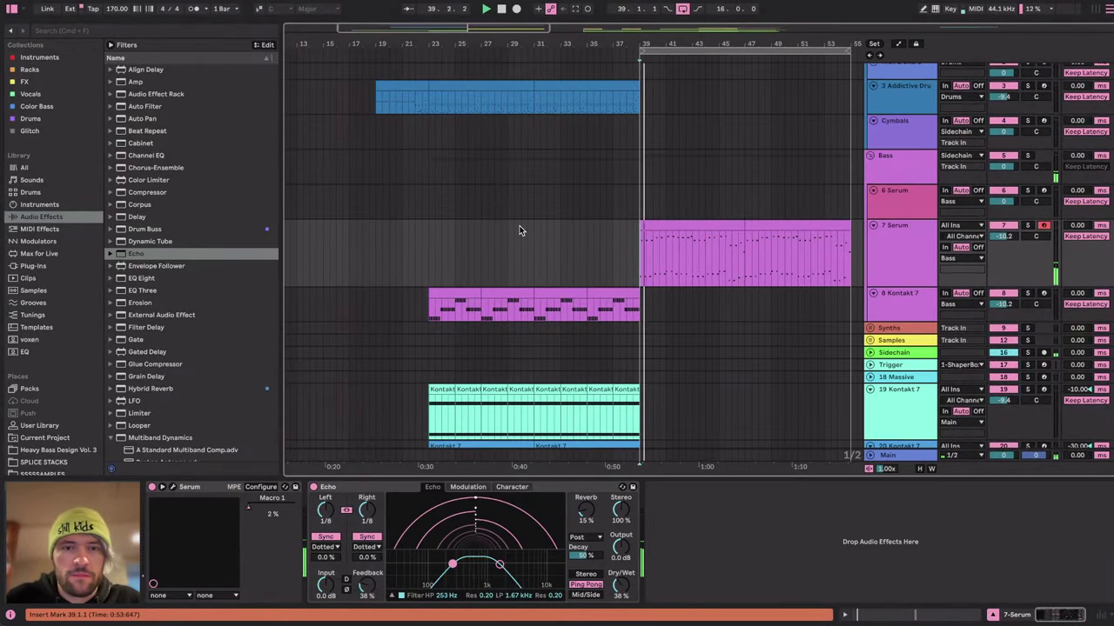
click(423, 253)
scroll(426, 256, down, 2)
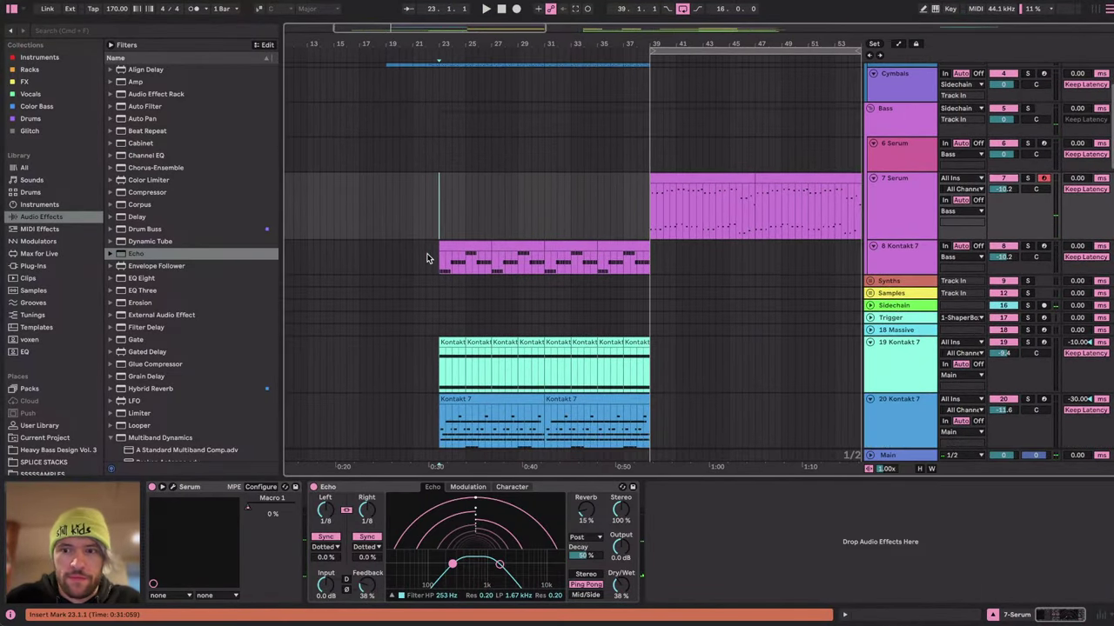
Read the latest chat messages and stream health in YouTube Studio, returning to Ableton Live when done.
key(super+Tab)
key(super+Tab)
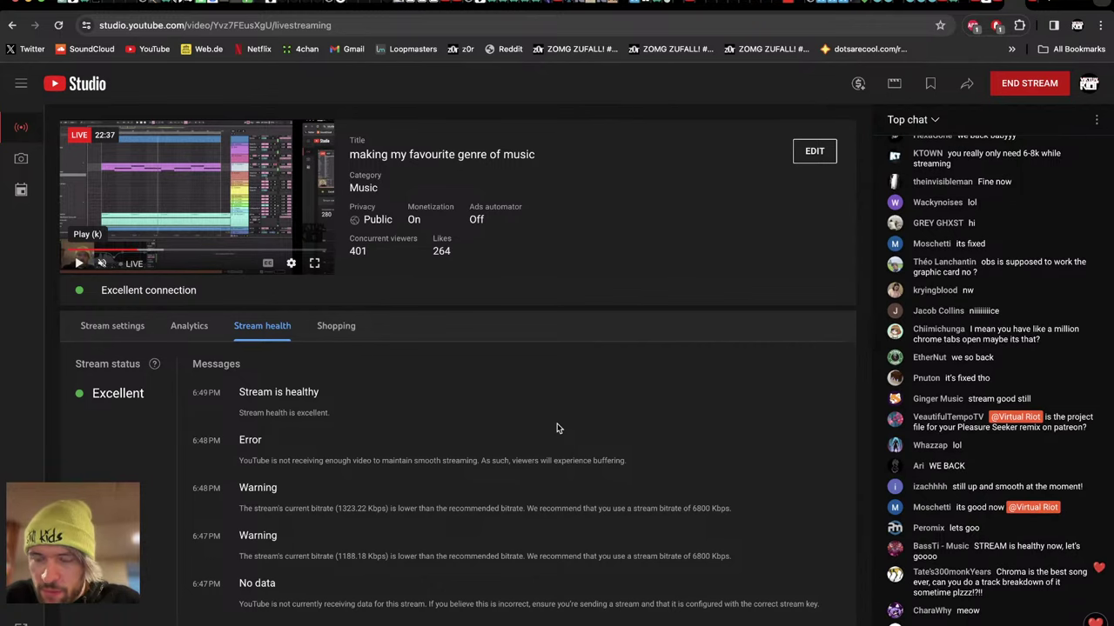
key(super+Tab)
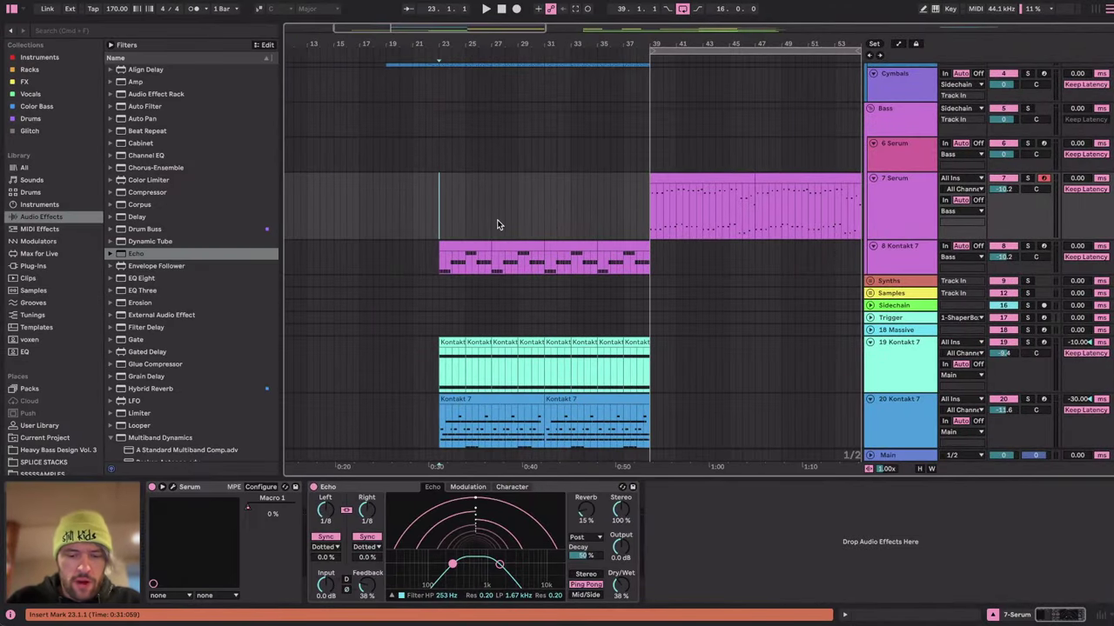
Set the insert marker at bar 19, where the clip on the 3 Addictive Drums track begins.
scroll(497, 224, up, 2)
scroll(497, 224, up, 1)
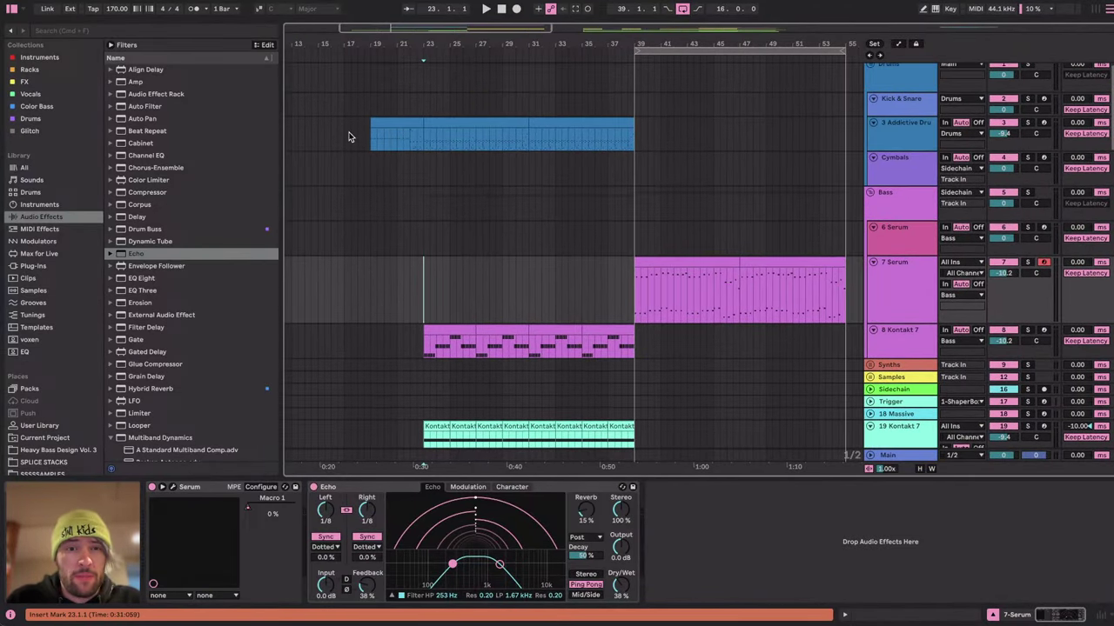
click(368, 139)
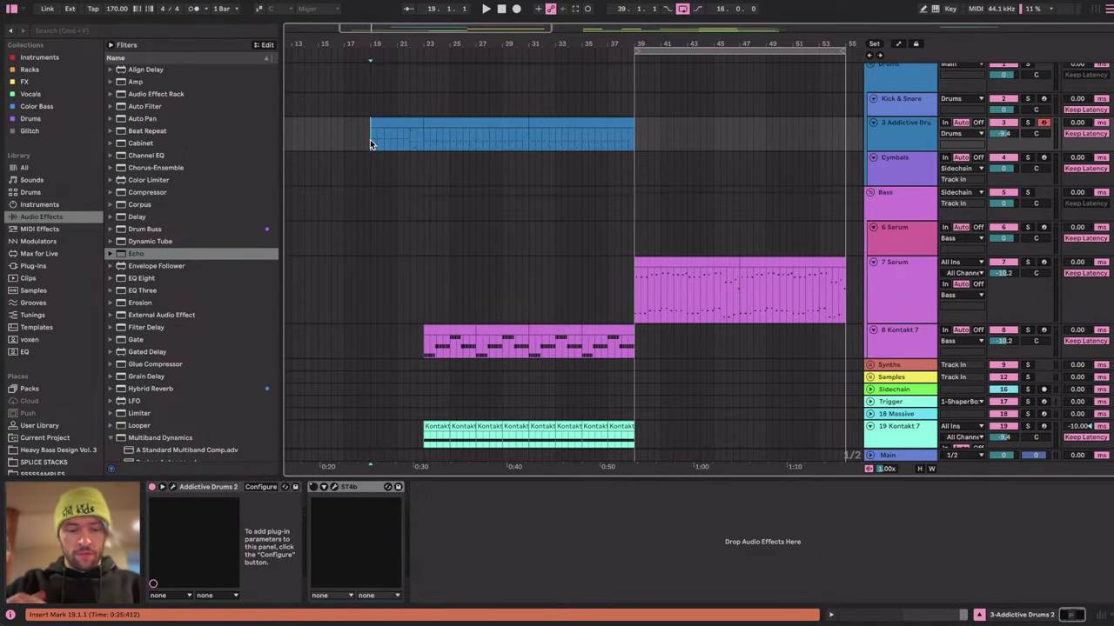
Check the live chat in YouTube Studio, then return to Ableton Live and play the arrangement from bar 19.
key(ctrl+Right)
key(super+Tab)
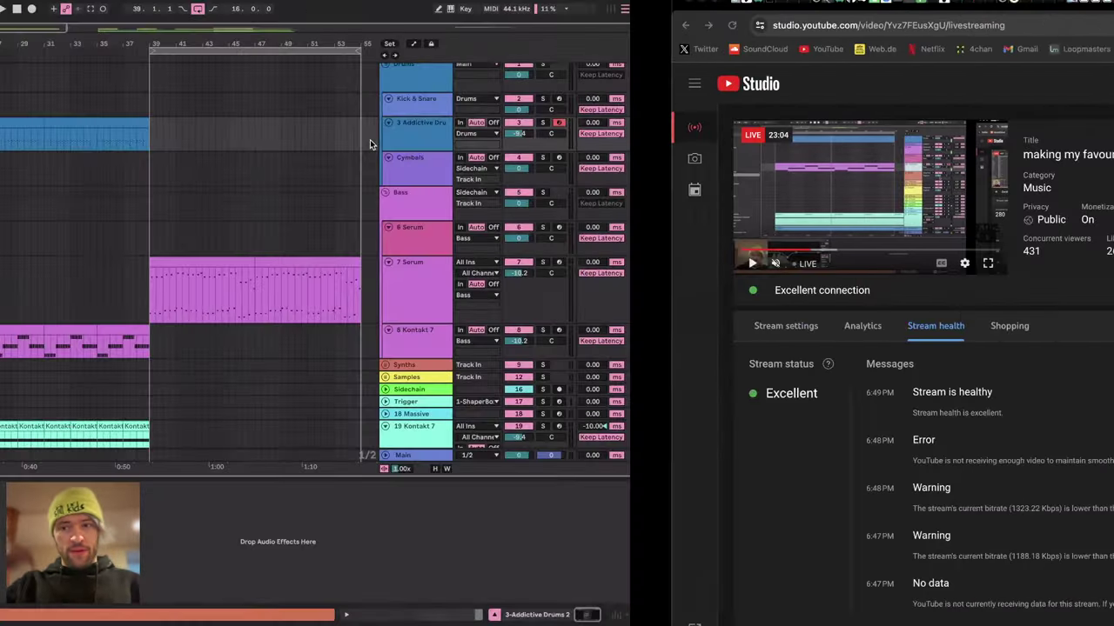
key(super+Tab)
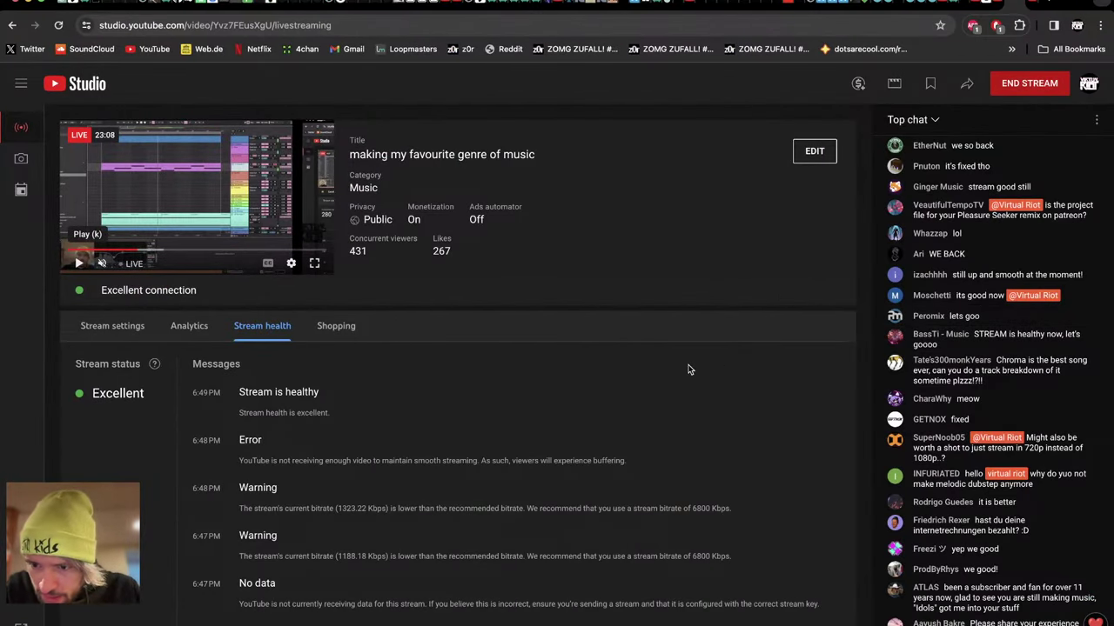
key(super+Tab)
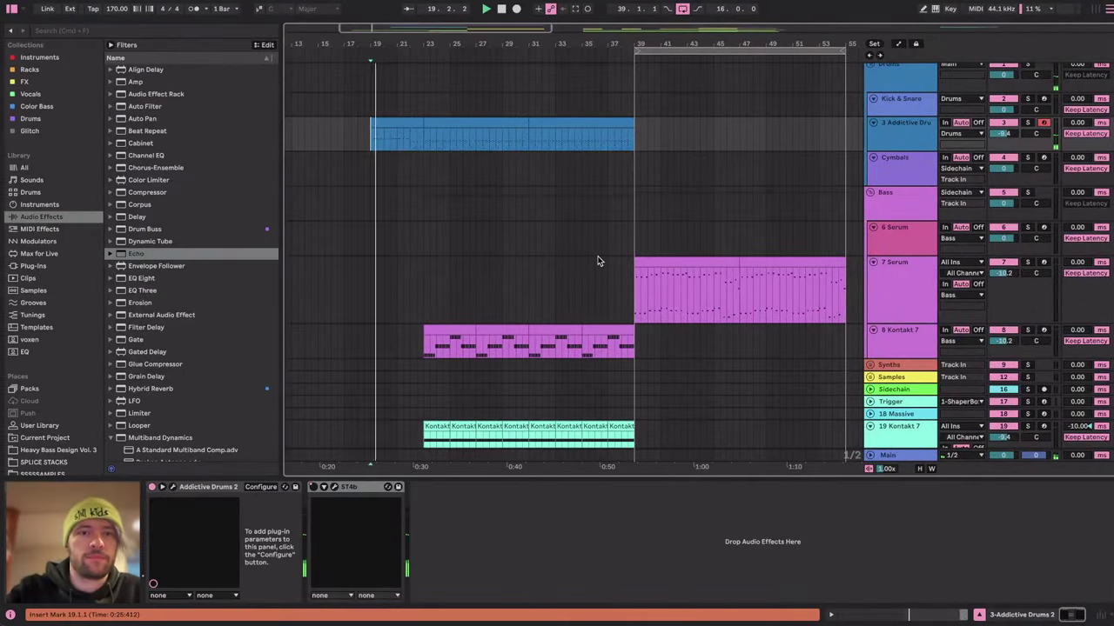
Look over the drum, bass and Kontakt 7 clips while the arrangement plays, and stop playback when done.
scroll(519, 253, left, 2)
scroll(519, 252, down, 5)
scroll(519, 252, up, 5)
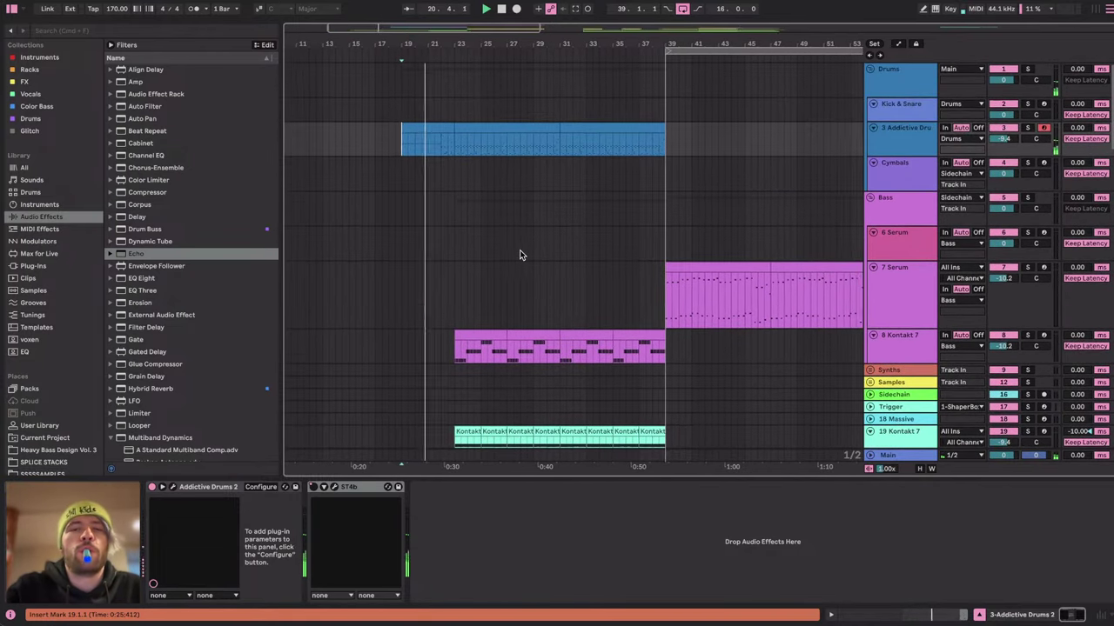
scroll(519, 254, right, 2)
scroll(519, 254, down, 3)
scroll(520, 255, left, 3)
scroll(56, 347, down, 5)
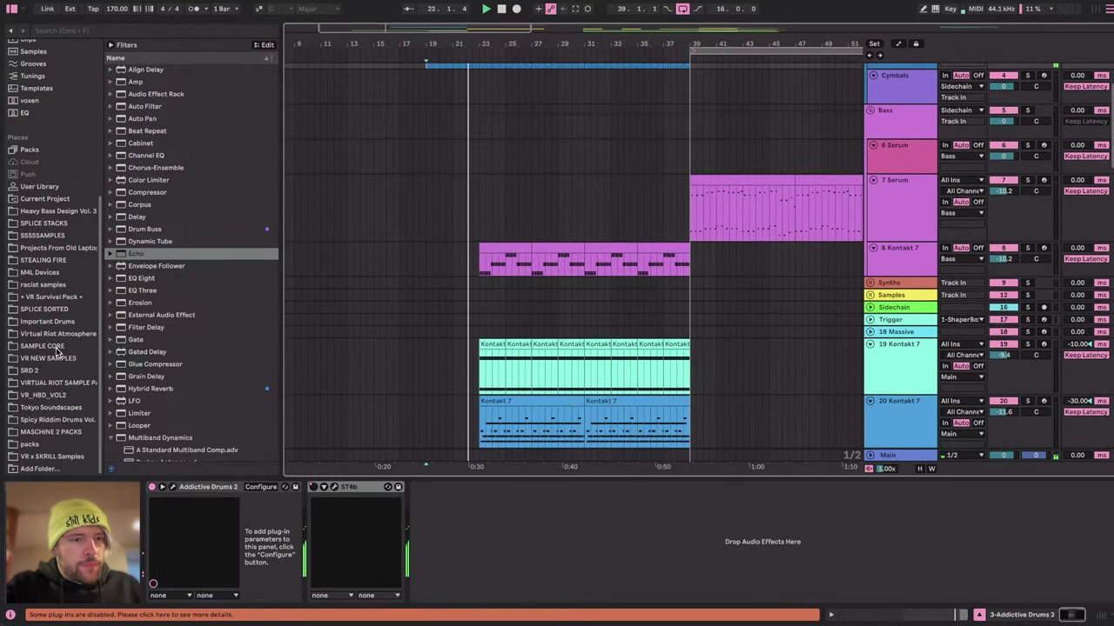
scroll(343, 222, up, 2)
scroll(343, 222, right, 2)
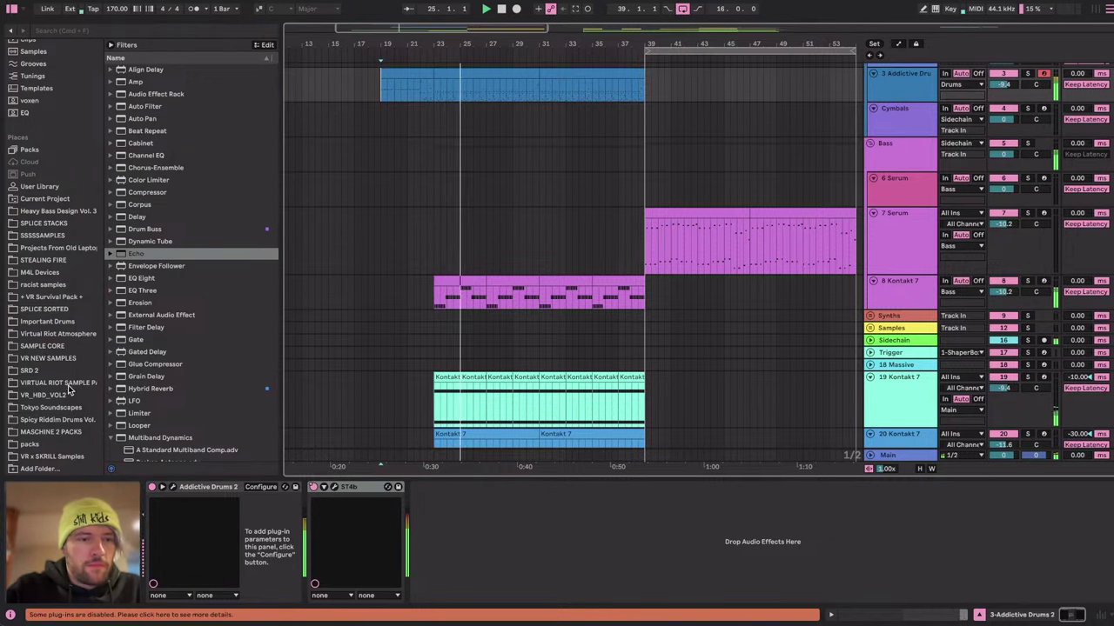
scroll(469, 226, up, 2)
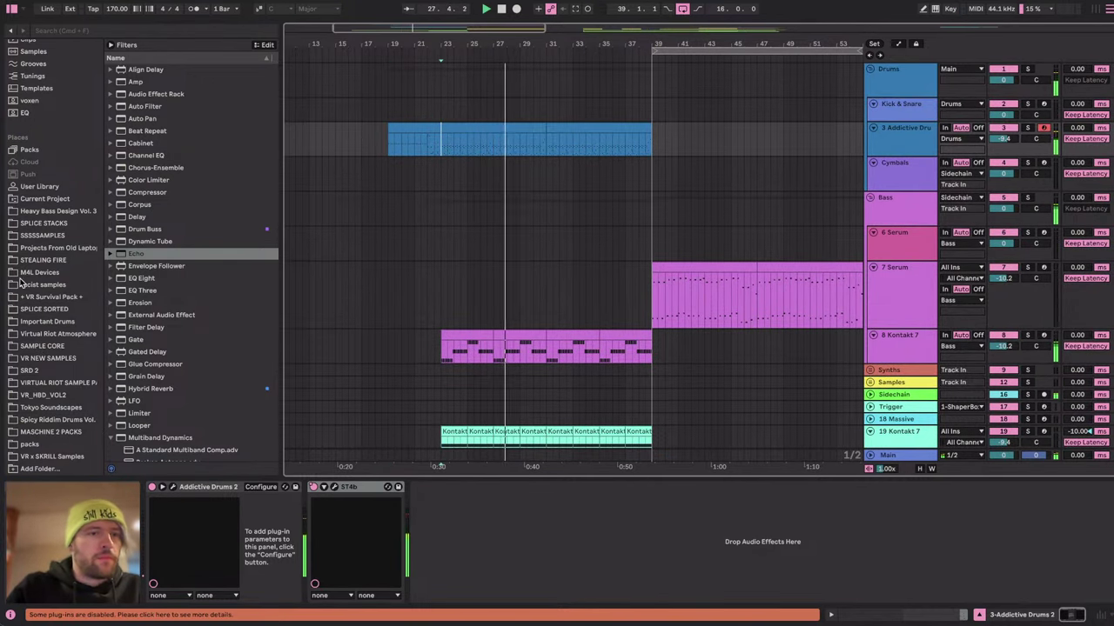
scroll(556, 200, right, 1)
key(space)
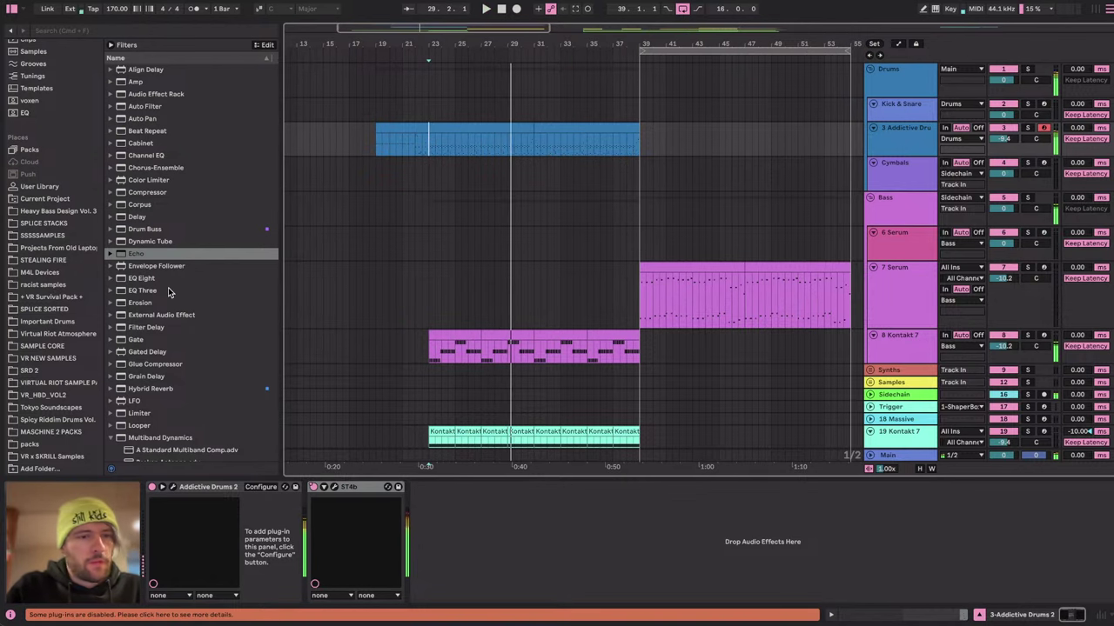
Insert a MIDI track below 3 Addictive Drums and load the Life instrument from the Instruments collection onto it.
click(911, 138)
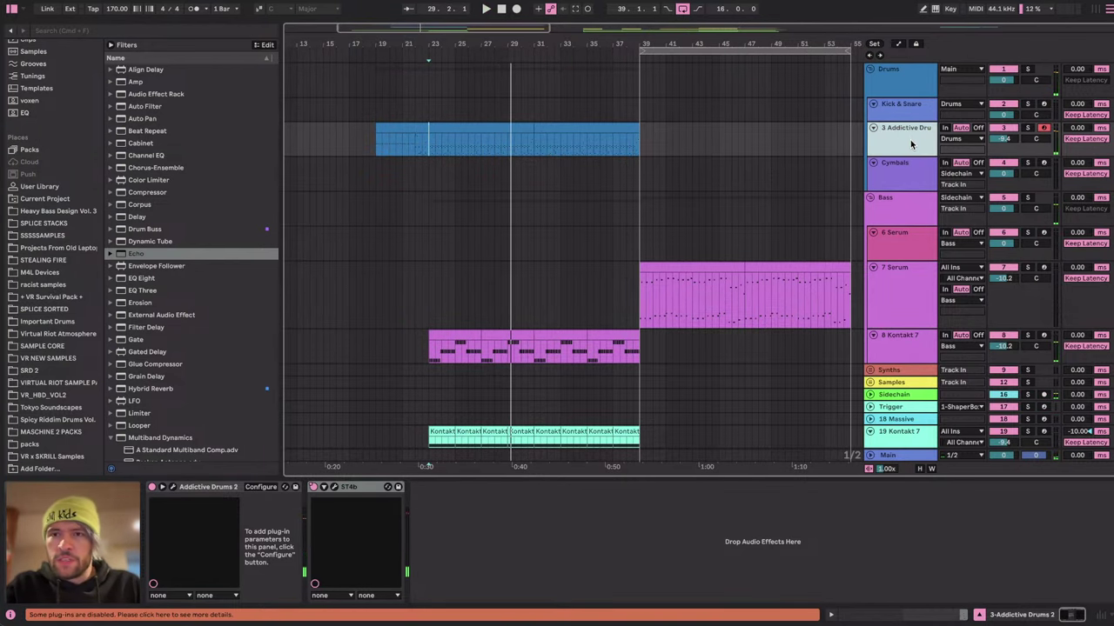
key(super+shift+t)
scroll(33, 126, up, 5)
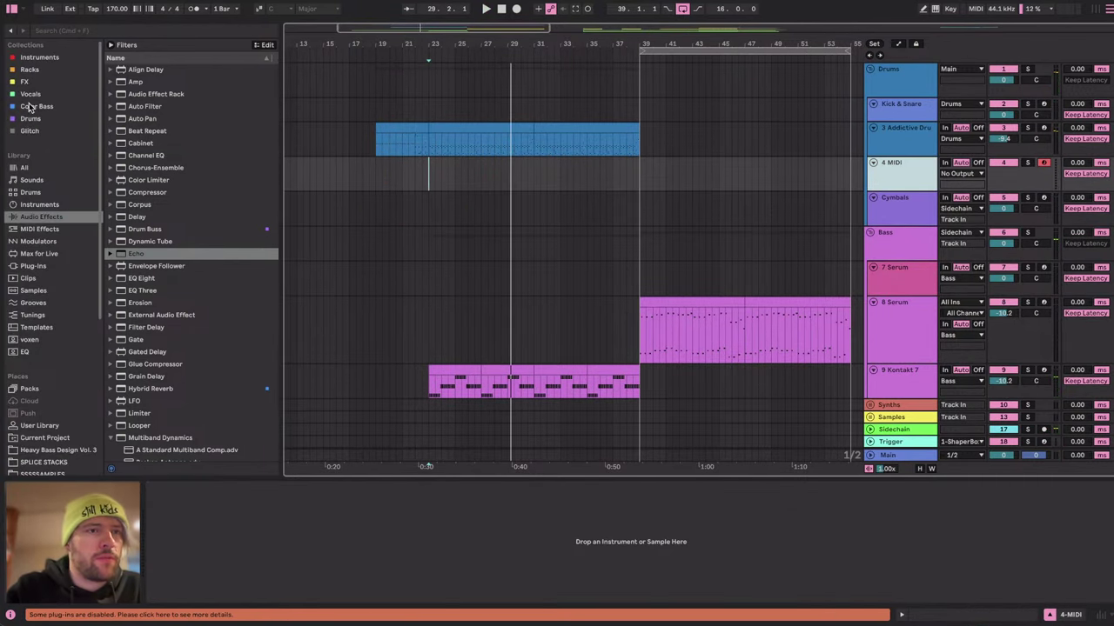
click(40, 58)
scroll(146, 226, up, 1)
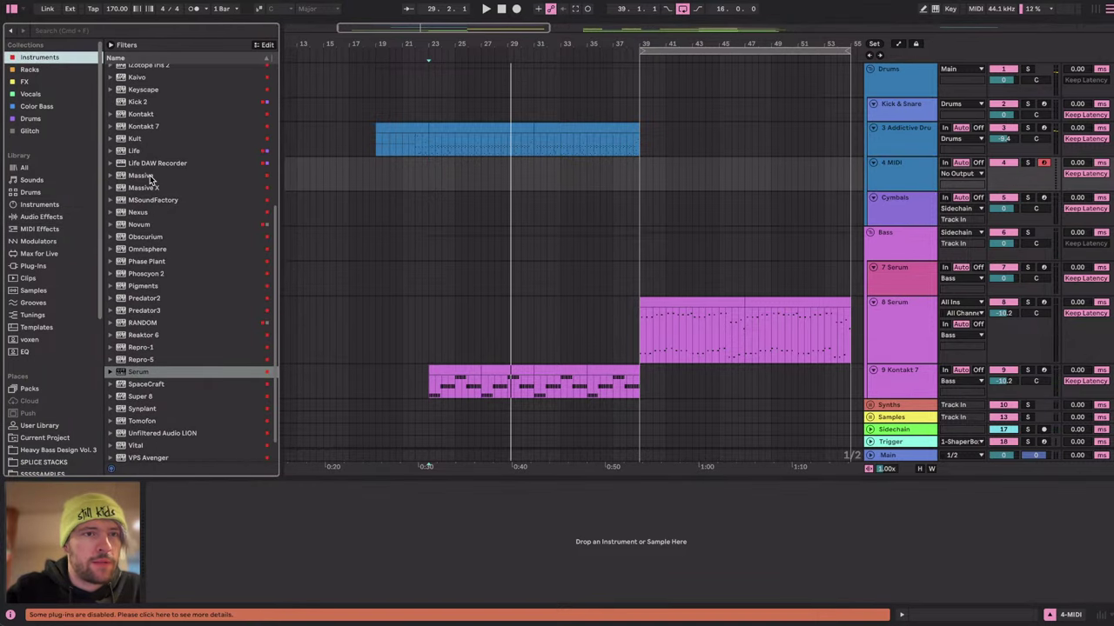
click(138, 151)
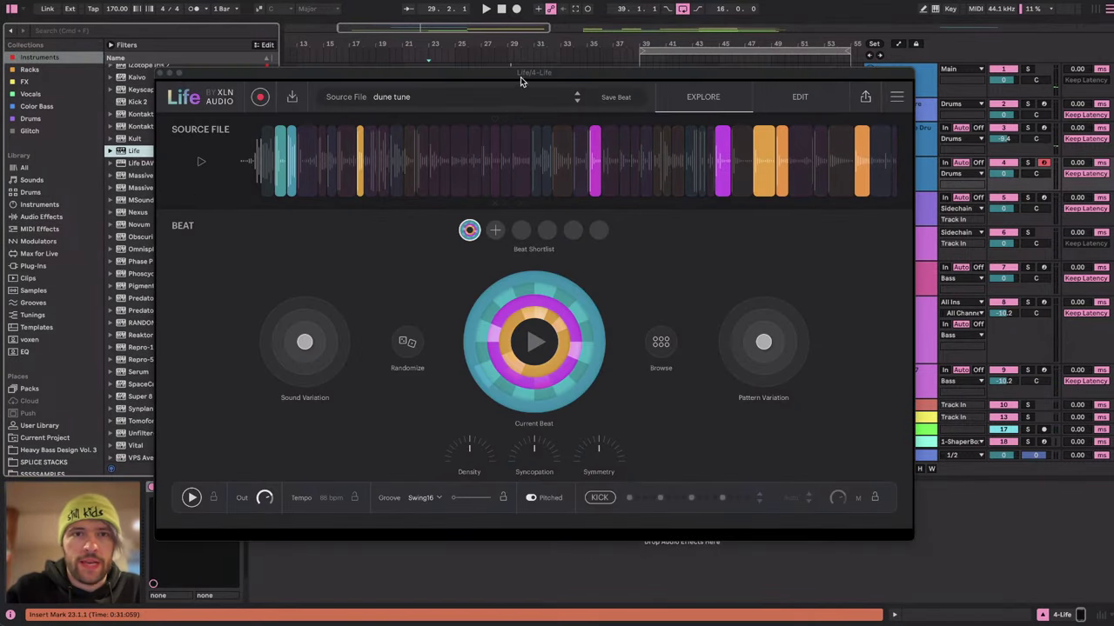
drag(490, 74, 409, 128)
Play the arrangement from bar 23 while trying several randomized Life beats built from the dune tune source file.
key(space)
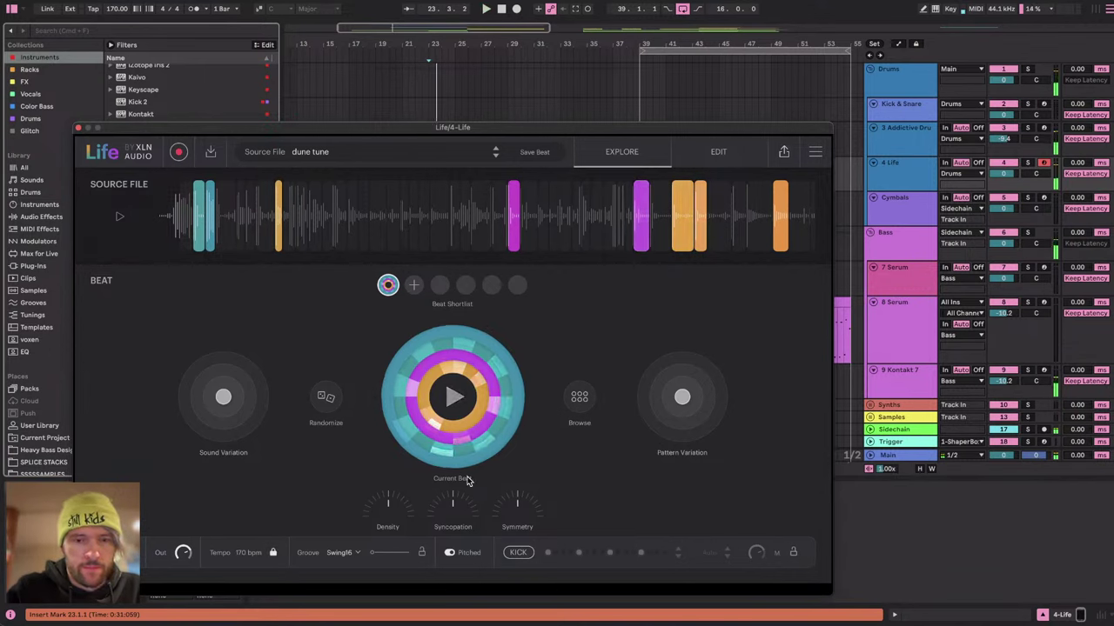
click(323, 395)
key(space)
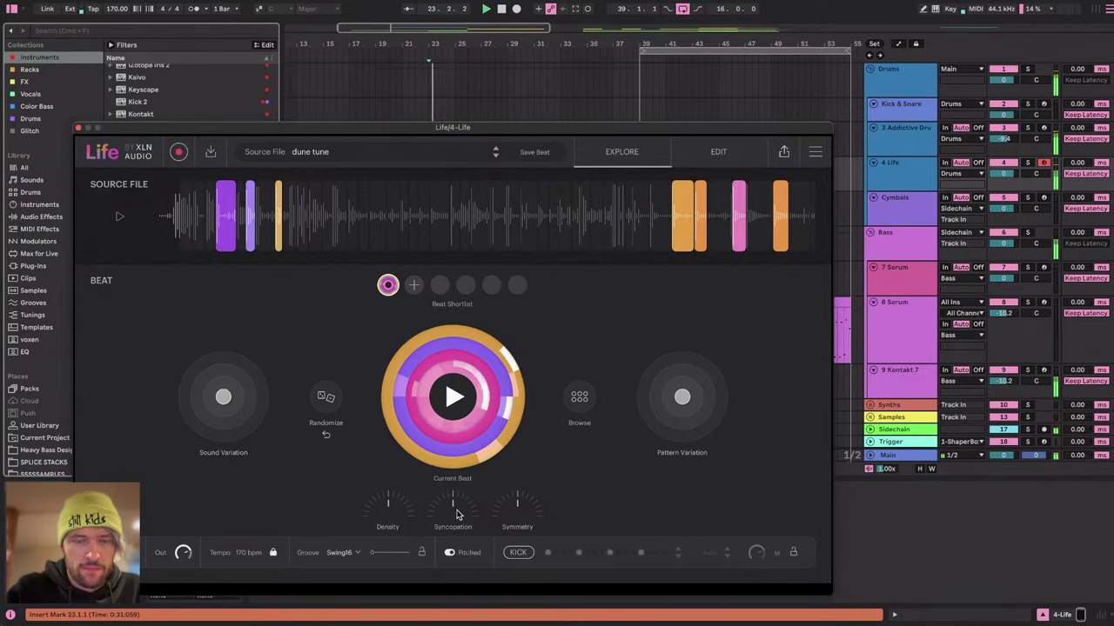
click(322, 399)
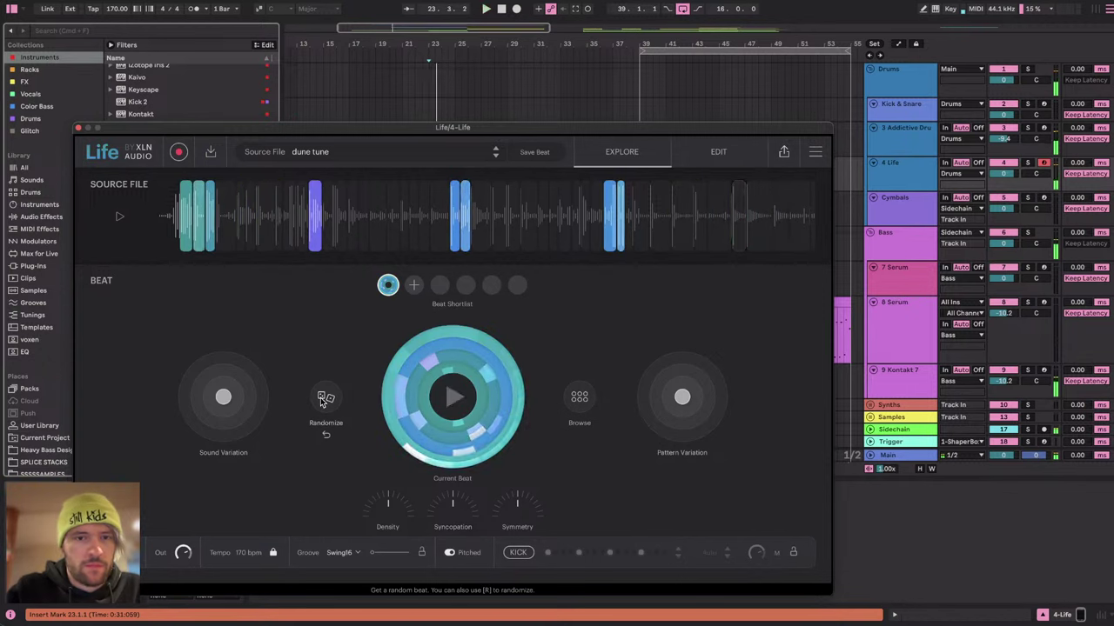
click(321, 400)
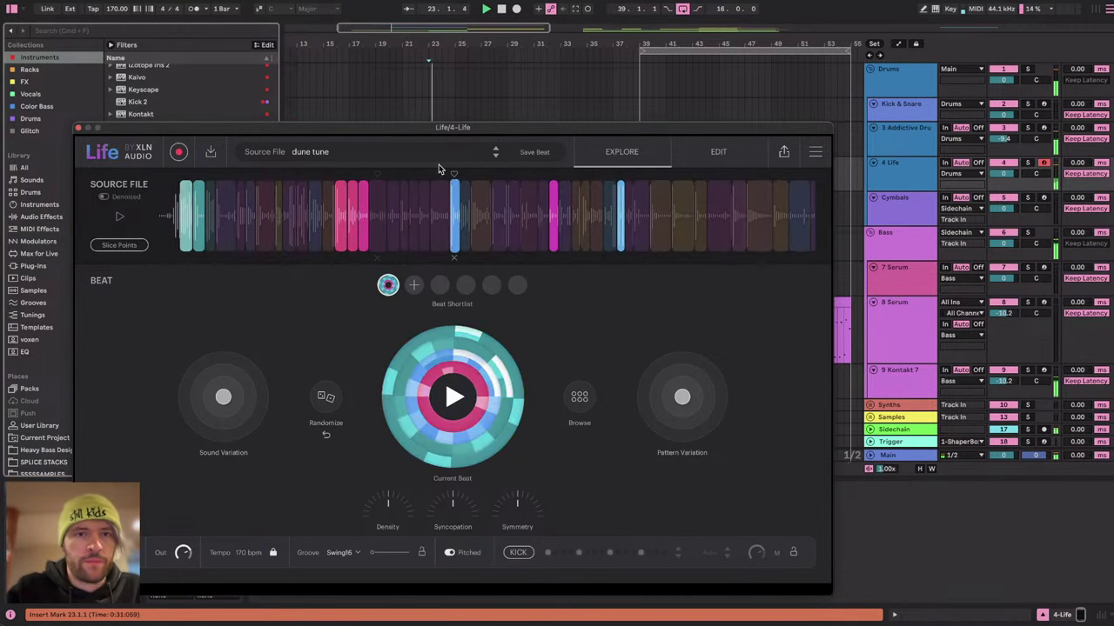
click(391, 157)
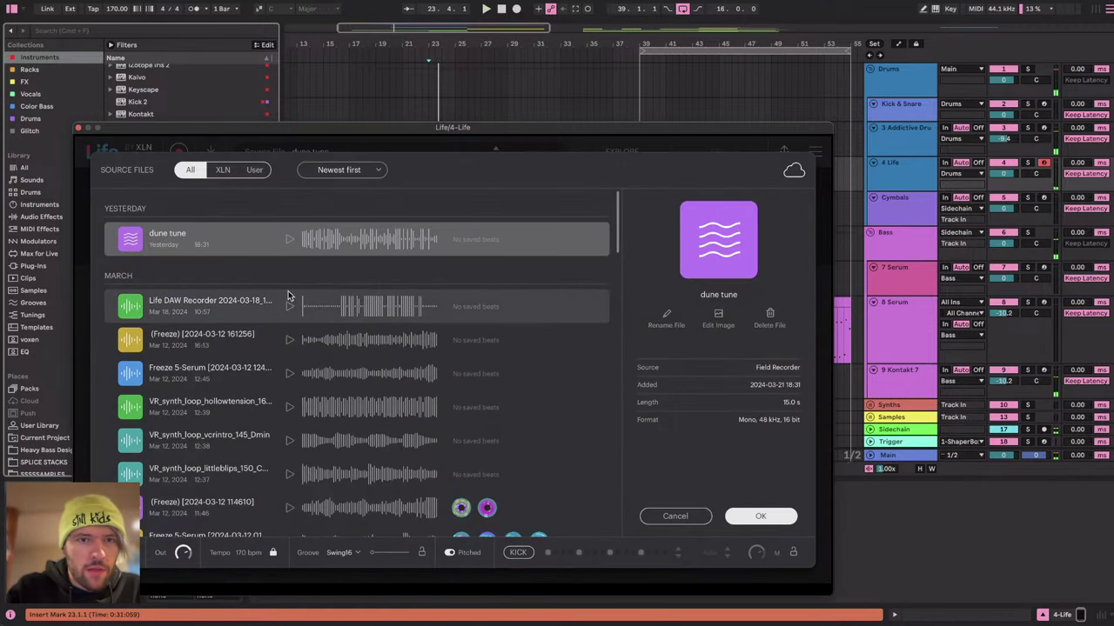
click(255, 172)
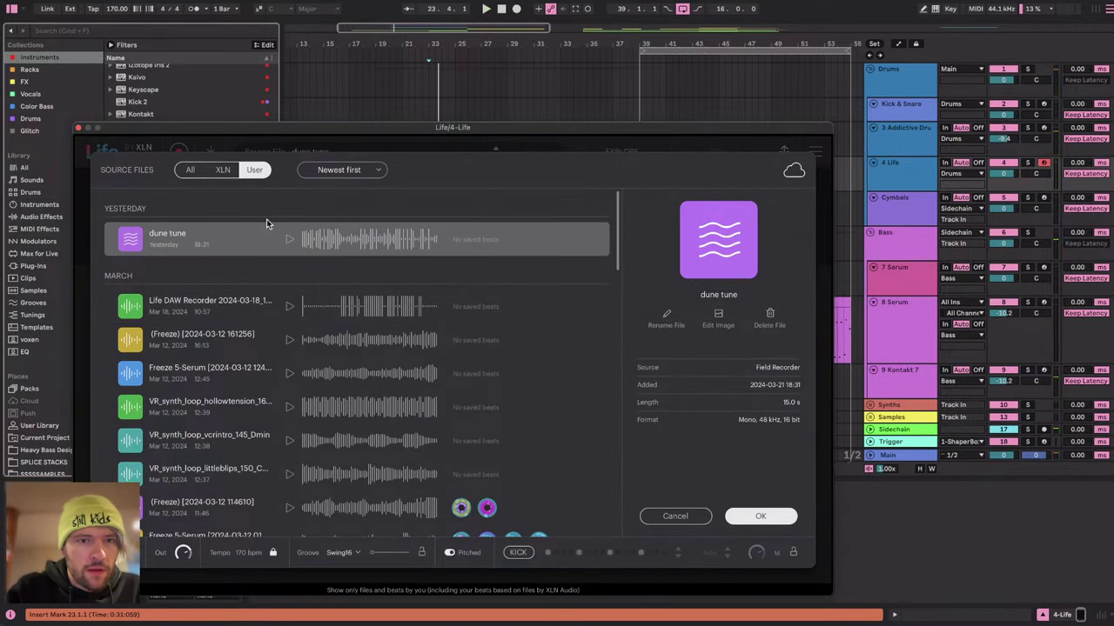
click(288, 307)
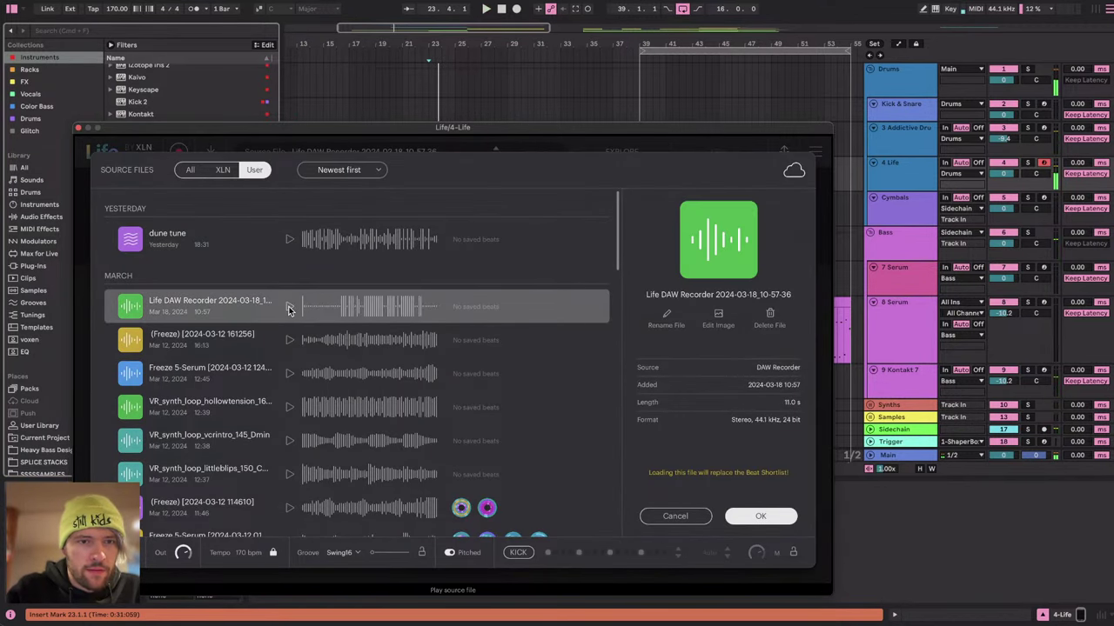
click(290, 345)
click(290, 343)
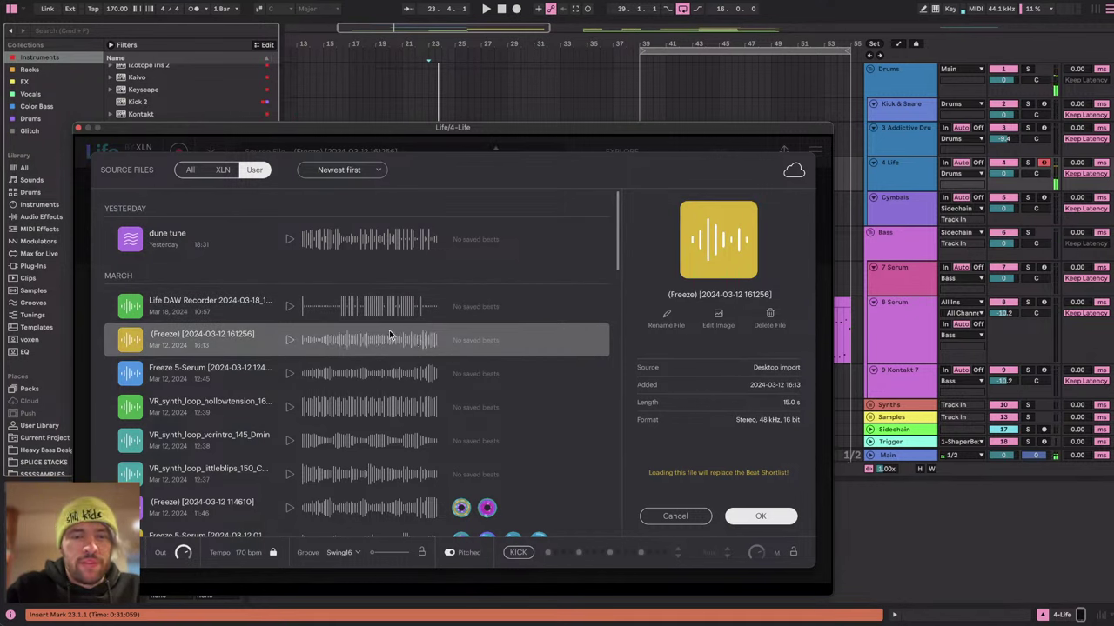
click(288, 374)
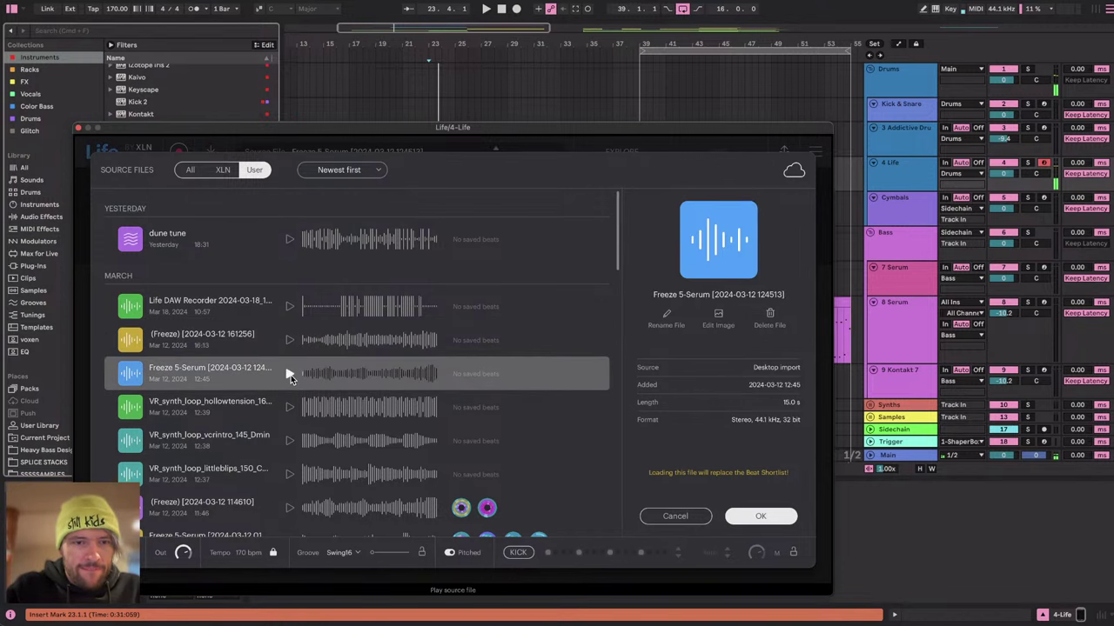
click(236, 340)
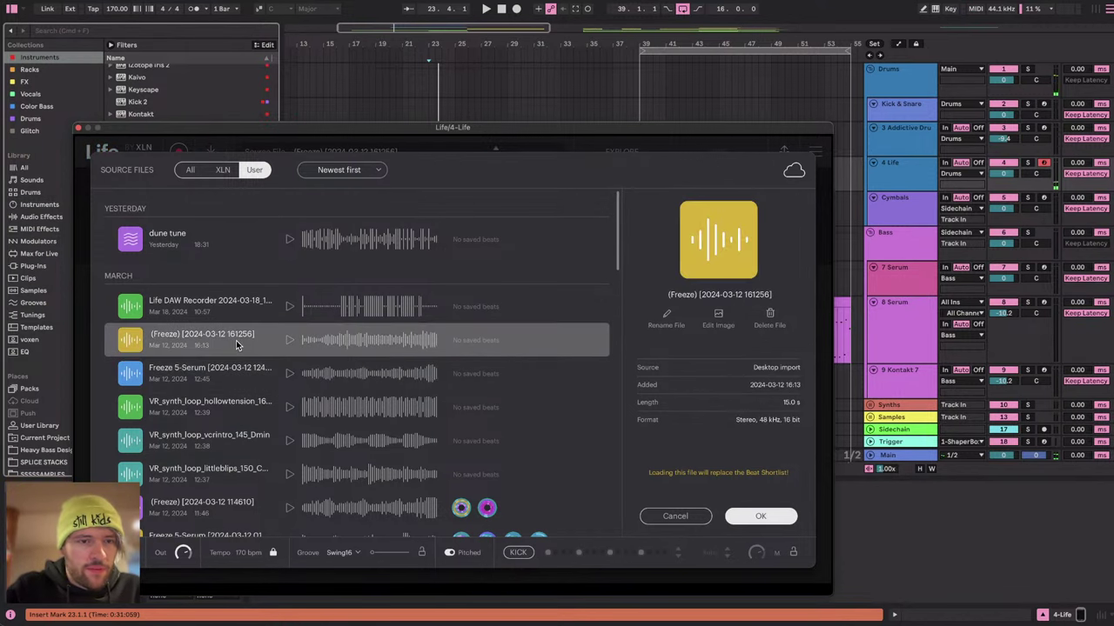
click(761, 516)
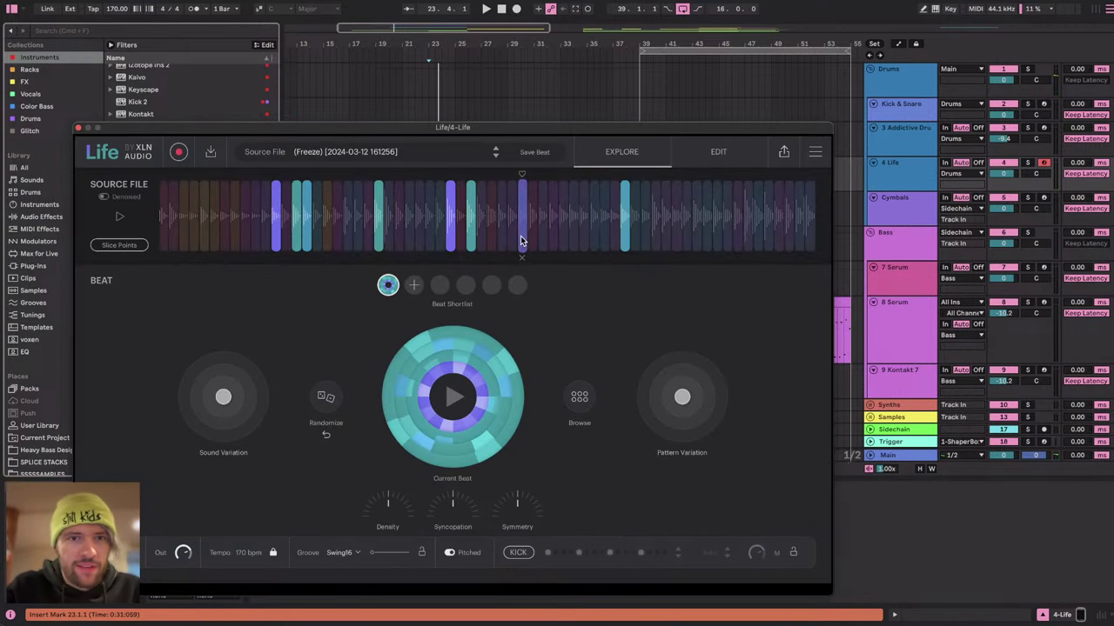
Inspect the MIDI notes of the first 9 Kontakt 7 clip at bar 23, then close the note editor.
mouse_move(447, 129)
mouse_down()
mouse_move(450, 444)
mouse_move(460, 347)
mouse_up()
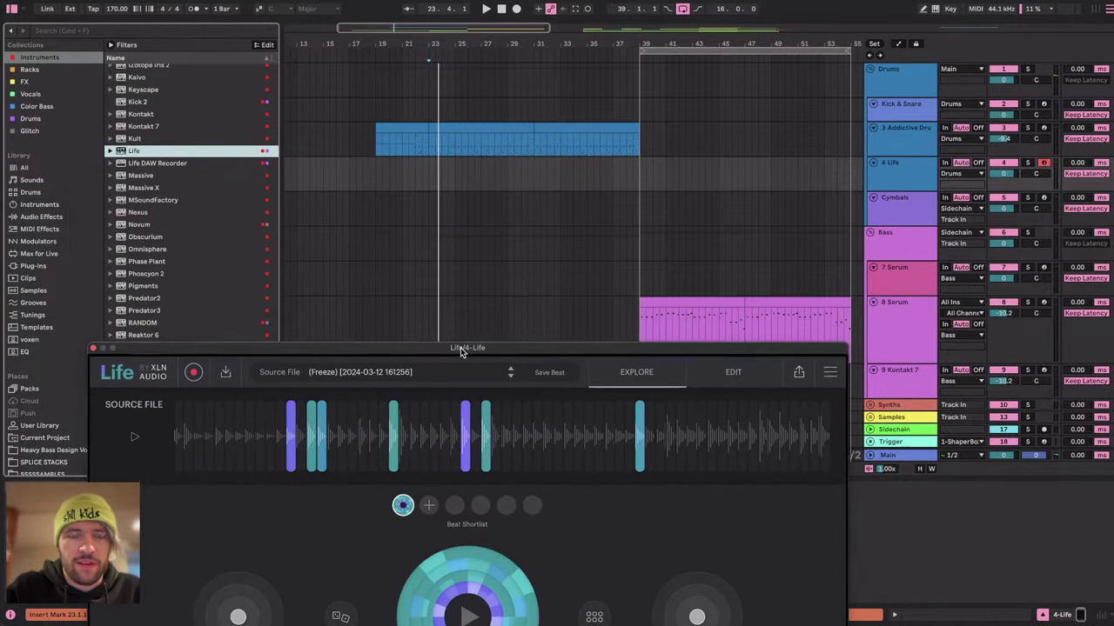
click(421, 169)
scroll(708, 227, down, 3)
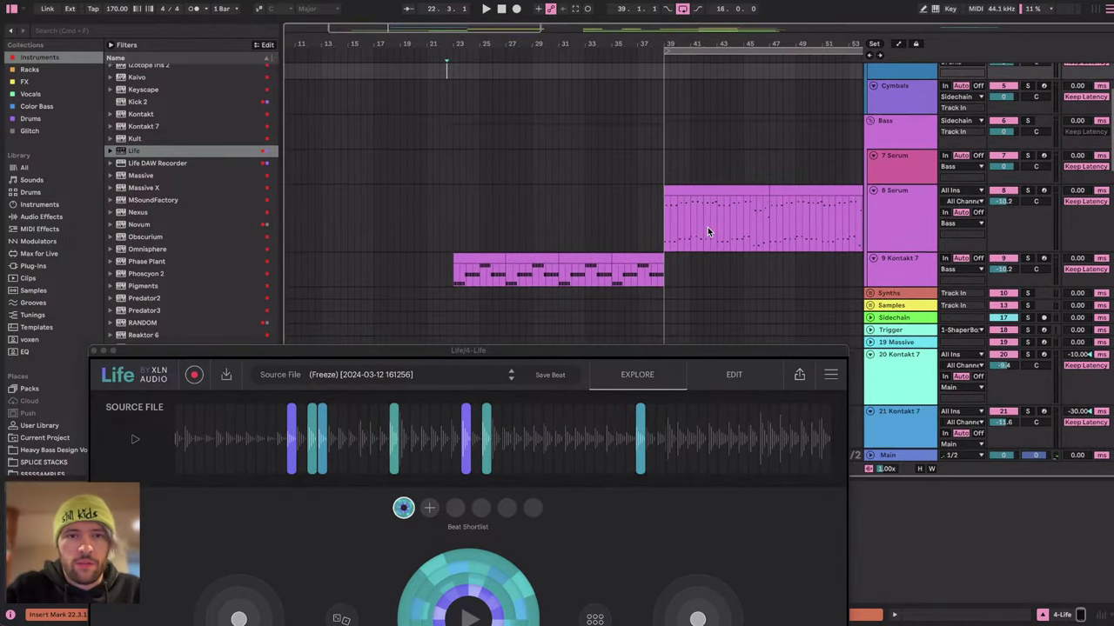
double_click(468, 259)
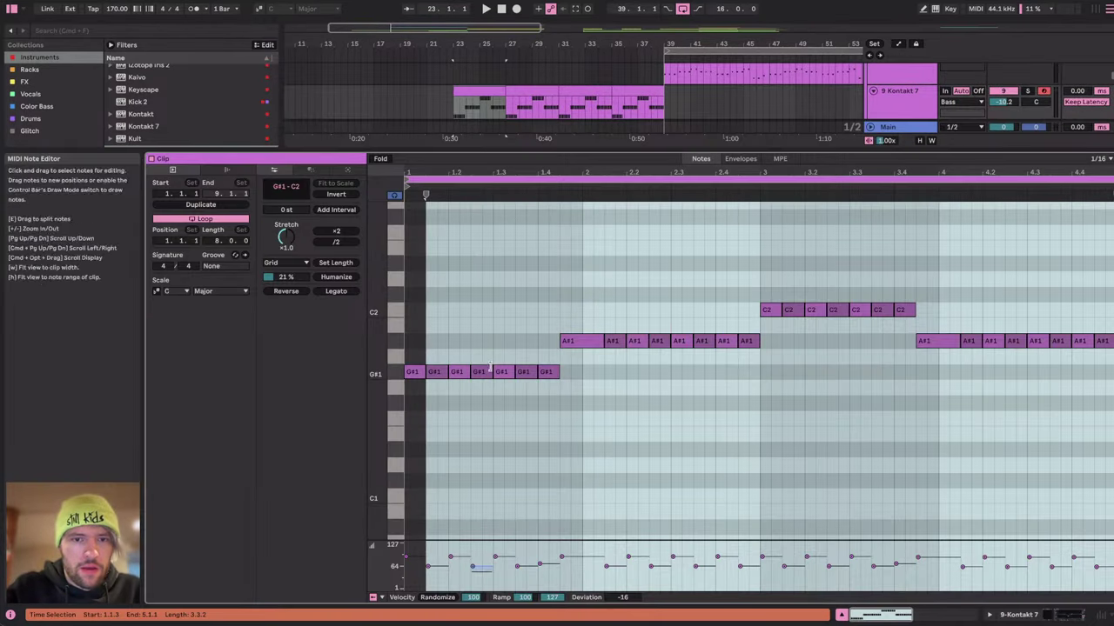
click(1037, 615)
scroll(968, 177, up, 5)
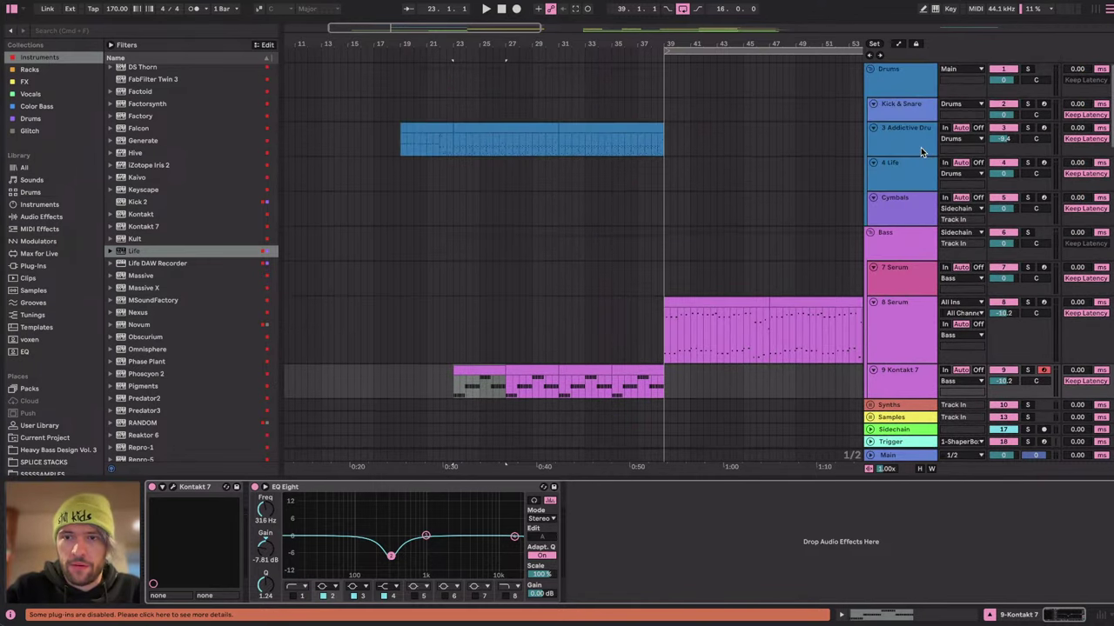
Select the 4 Life track, play the arrangement from bar 23, and solo the track to hear its beat alone.
click(911, 168)
key(space)
drag(483, 212, 479, 26)
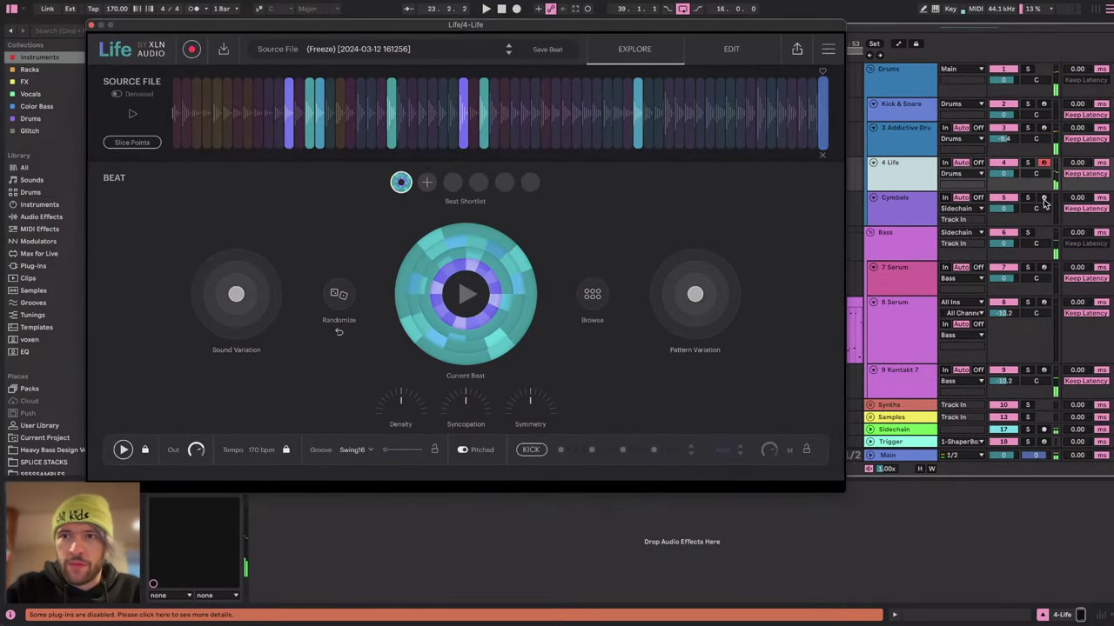
click(1044, 198)
click(1027, 163)
click(1027, 162)
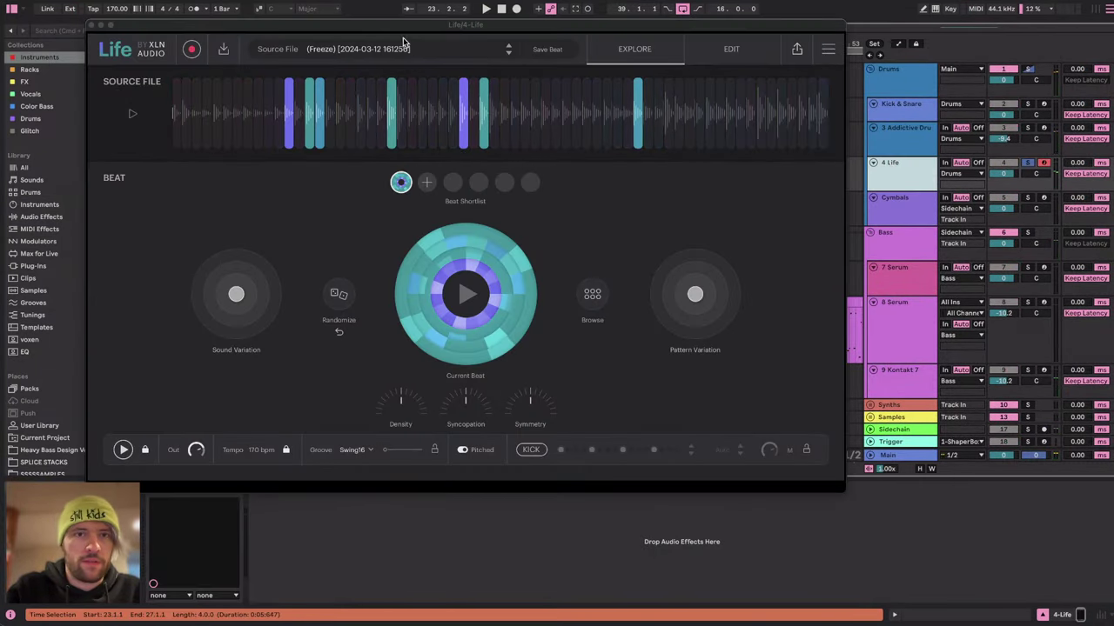
drag(393, 25, 412, 104)
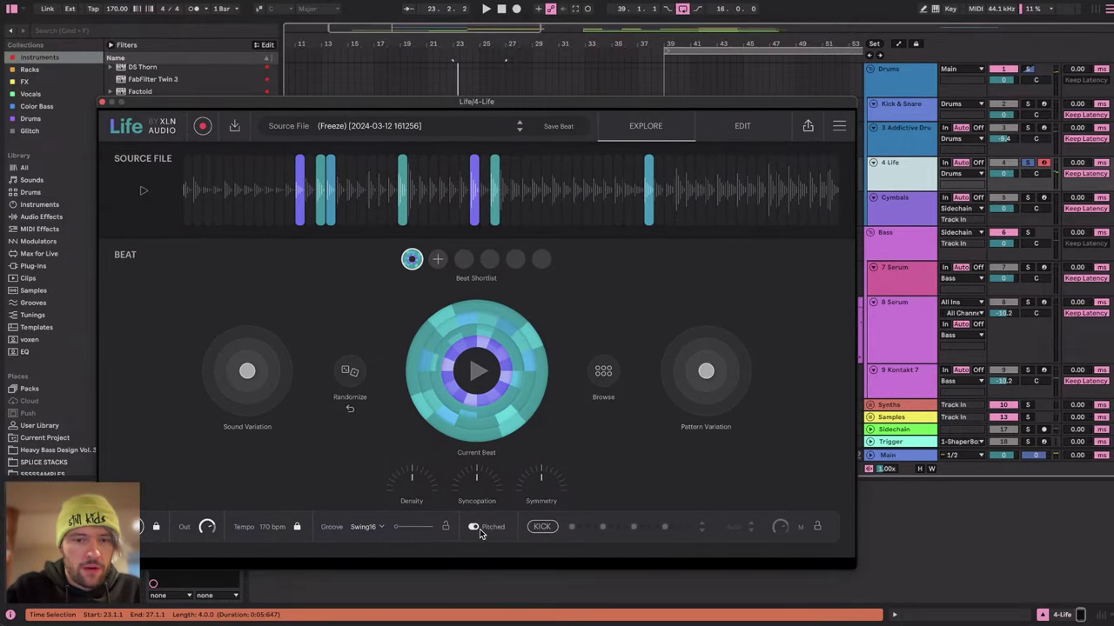
In Life's Edit view, enable Pitched and adjust the beat's pitch, setting slice 4 to 0.0 st.
click(739, 124)
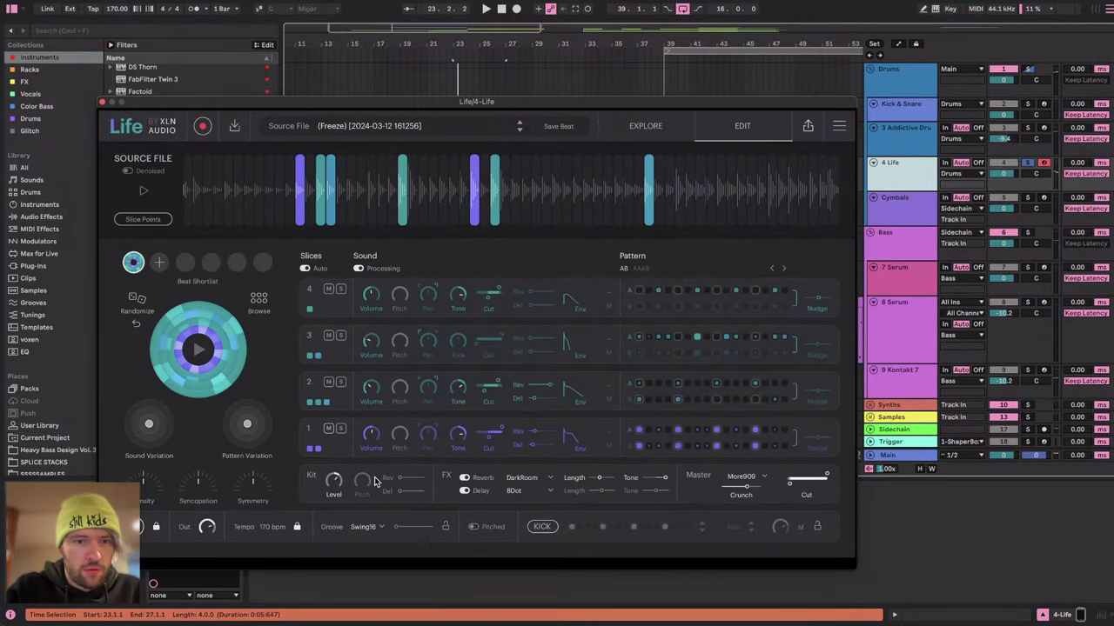
click(474, 527)
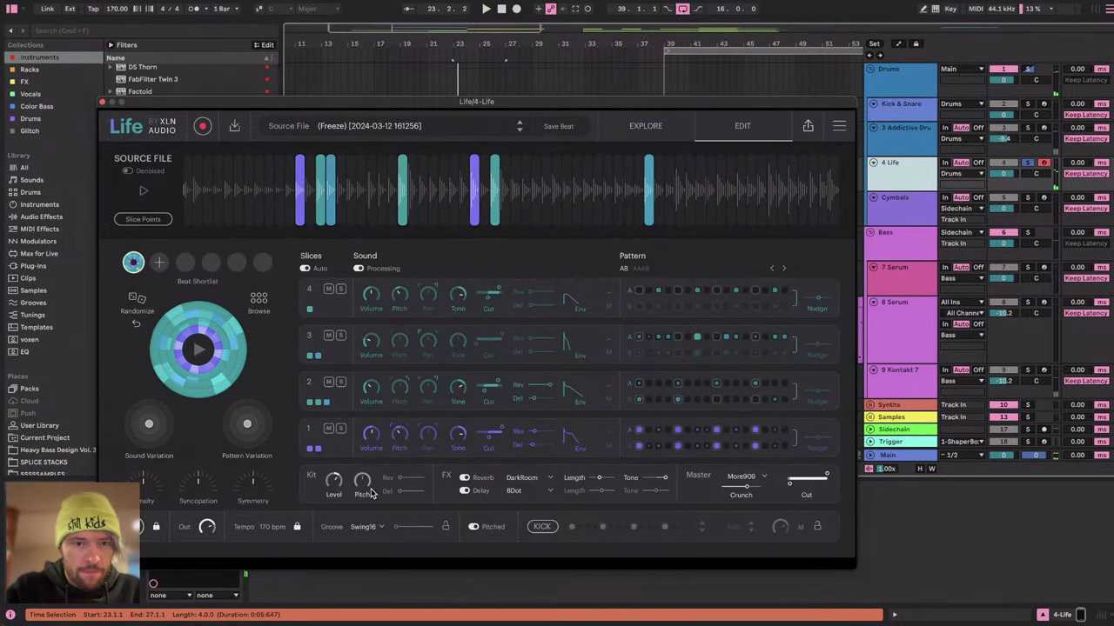
mouse_move(365, 488)
mouse_down()
mouse_move(364, 450)
mouse_move(363, 491)
mouse_up()
double_click(398, 300)
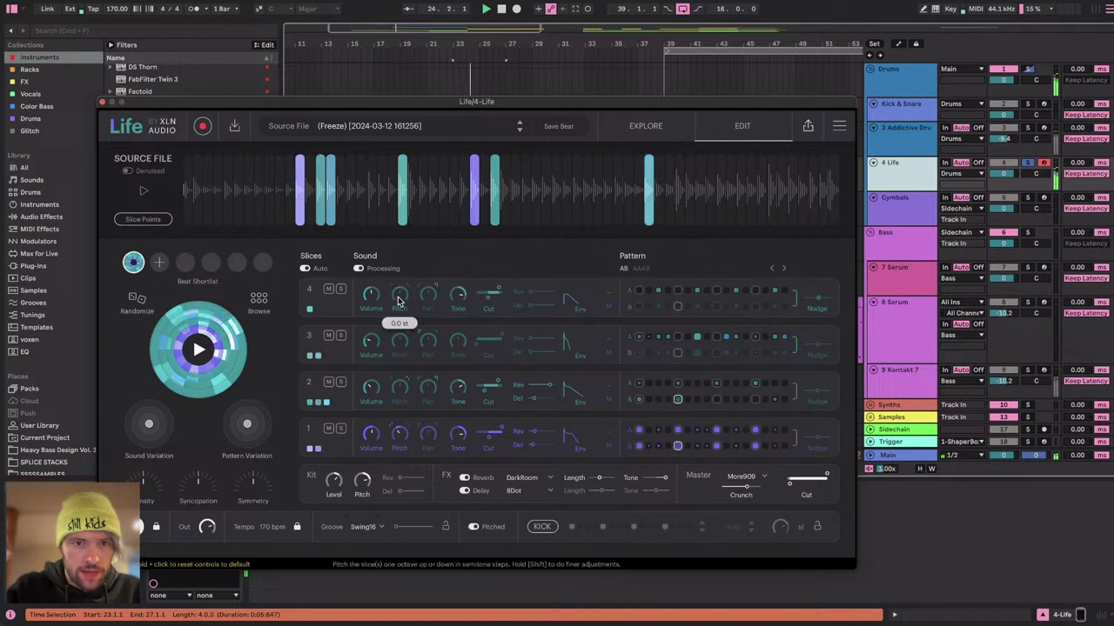
Randomize the Life beat twice, resetting the kit level in between, and uncover the arrangement behind the plug-in window.
click(136, 299)
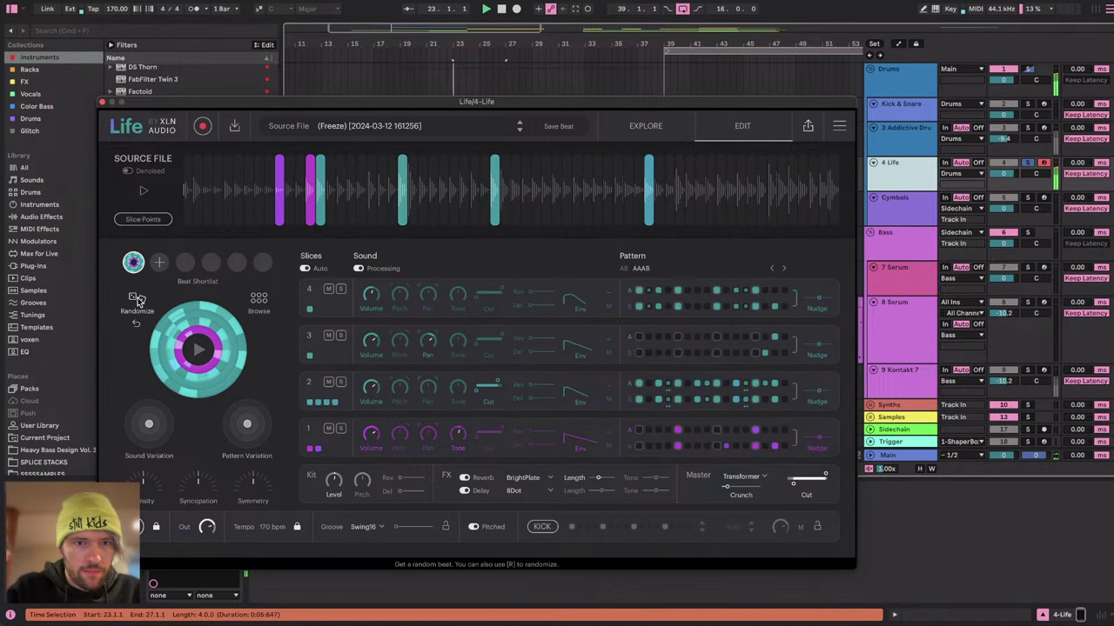
double_click(337, 481)
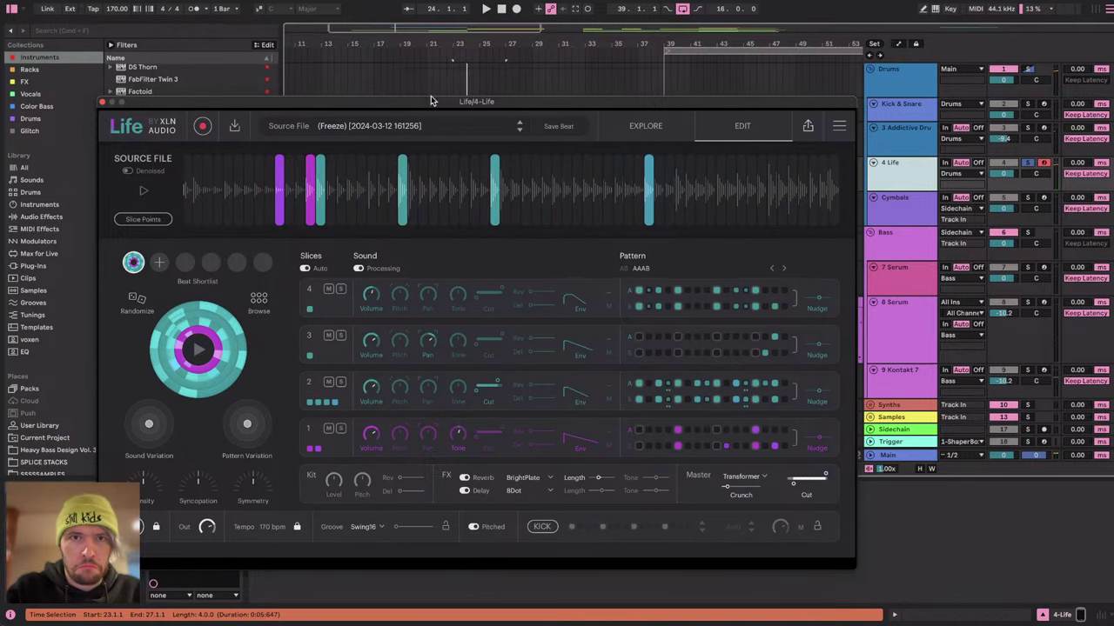
drag(432, 101, 500, 0)
key(space)
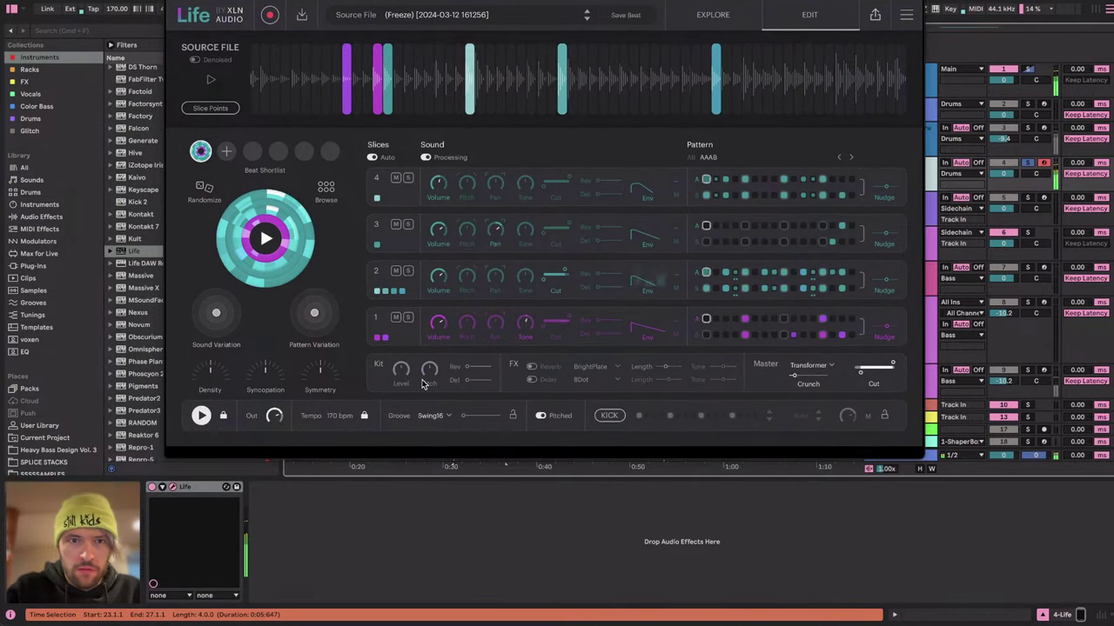
click(203, 187)
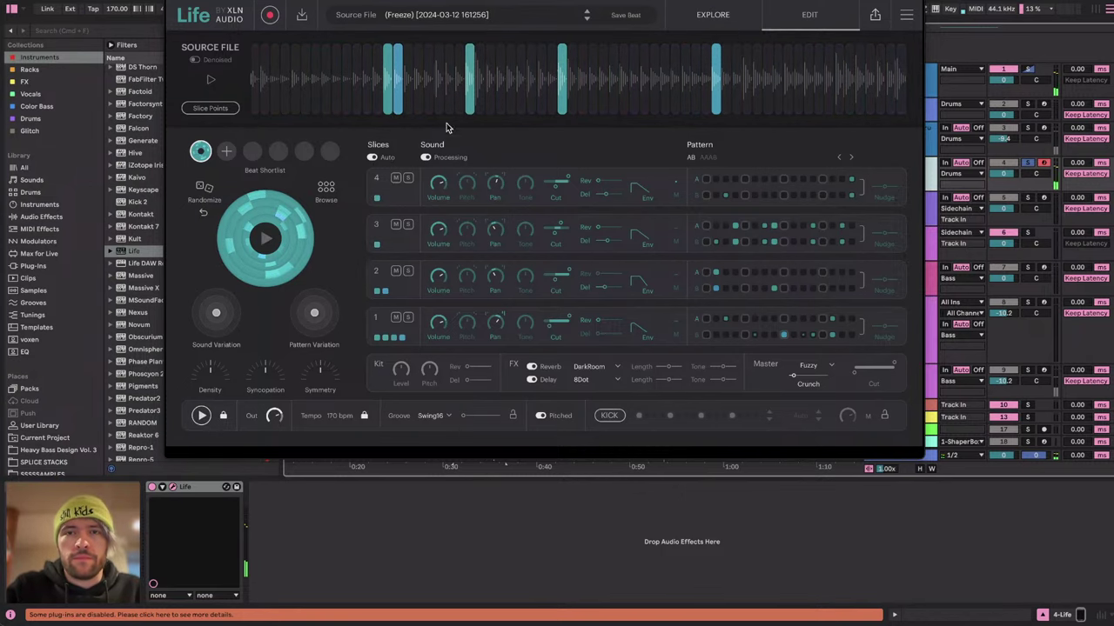
drag(744, 11, 332, 131)
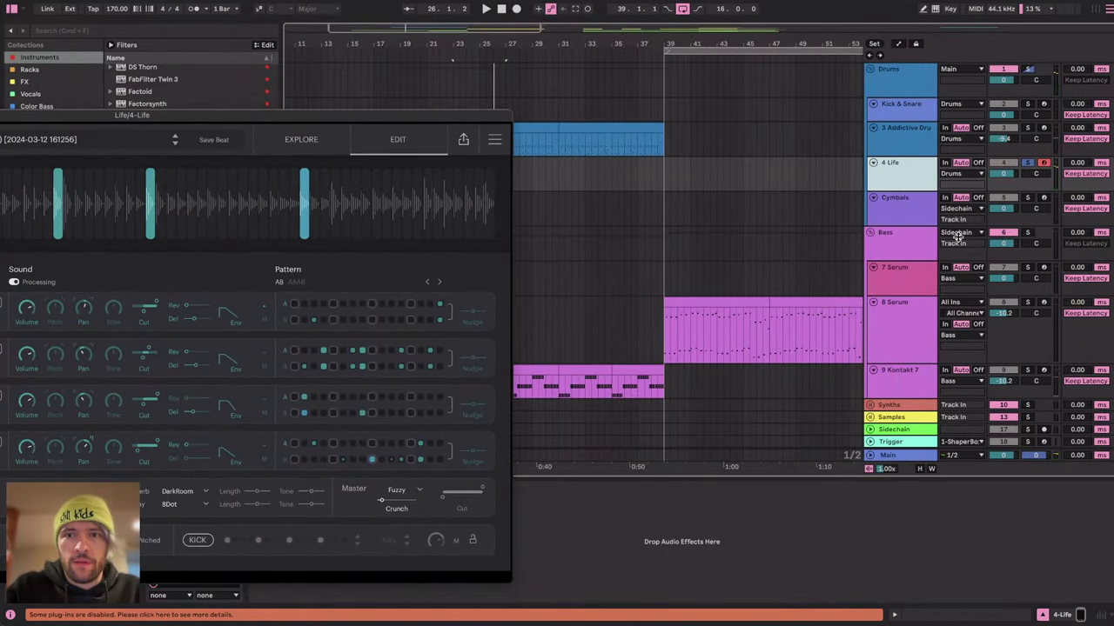
Solo the 9 Kontakt 7 bass alongside Life, then adjust Life's kit pitch and play both from bar 23.
click(894, 370)
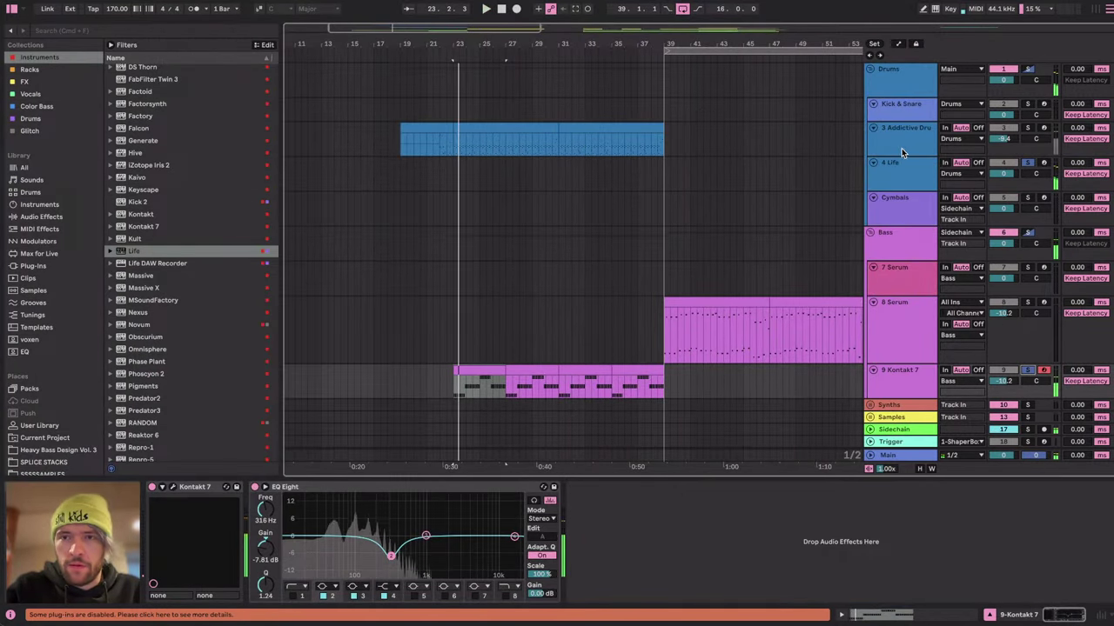
click(914, 181)
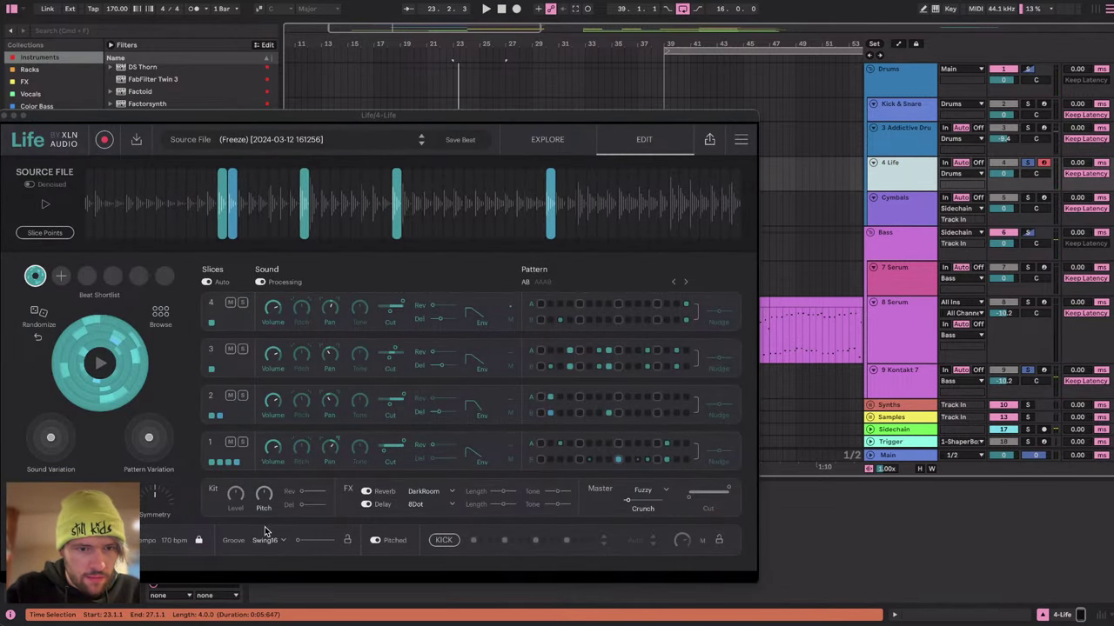
drag(265, 497, 265, 496)
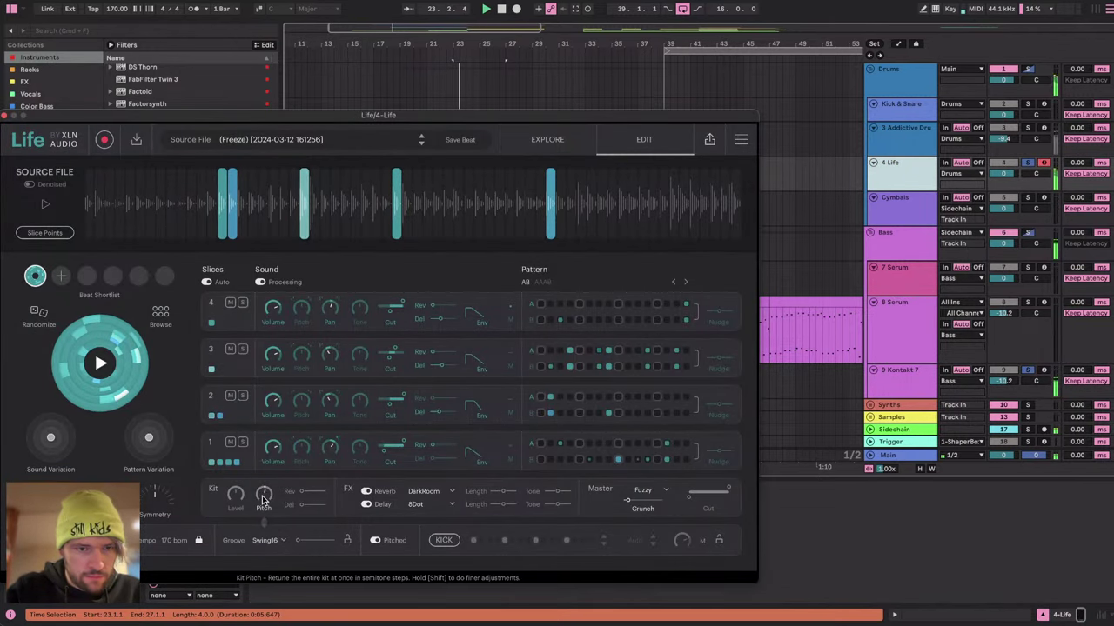
drag(310, 116, 449, 43)
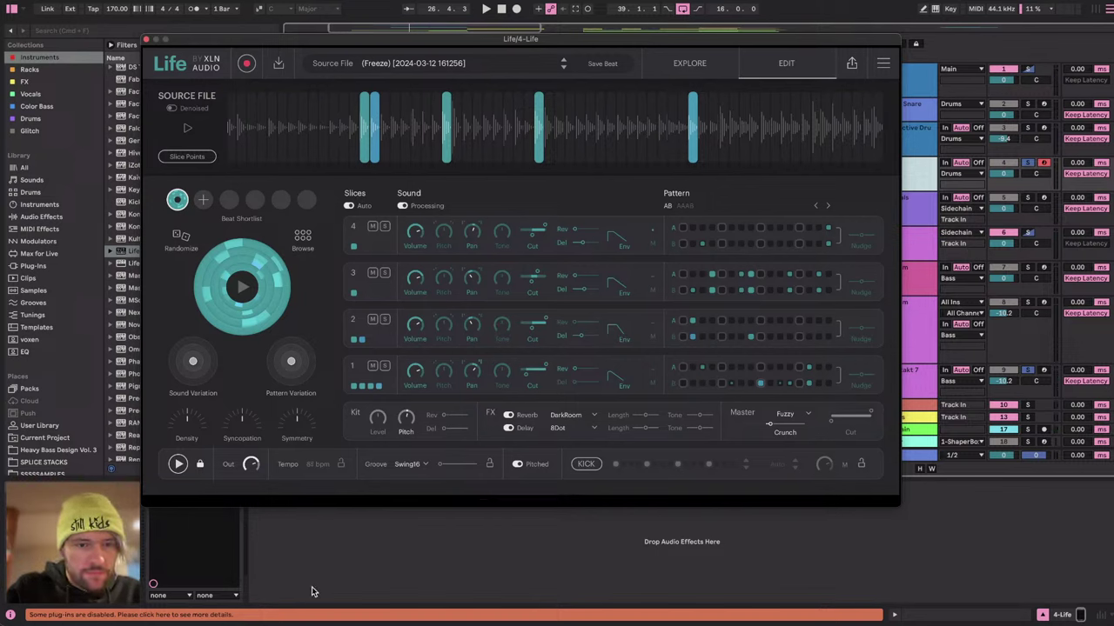
key(space)
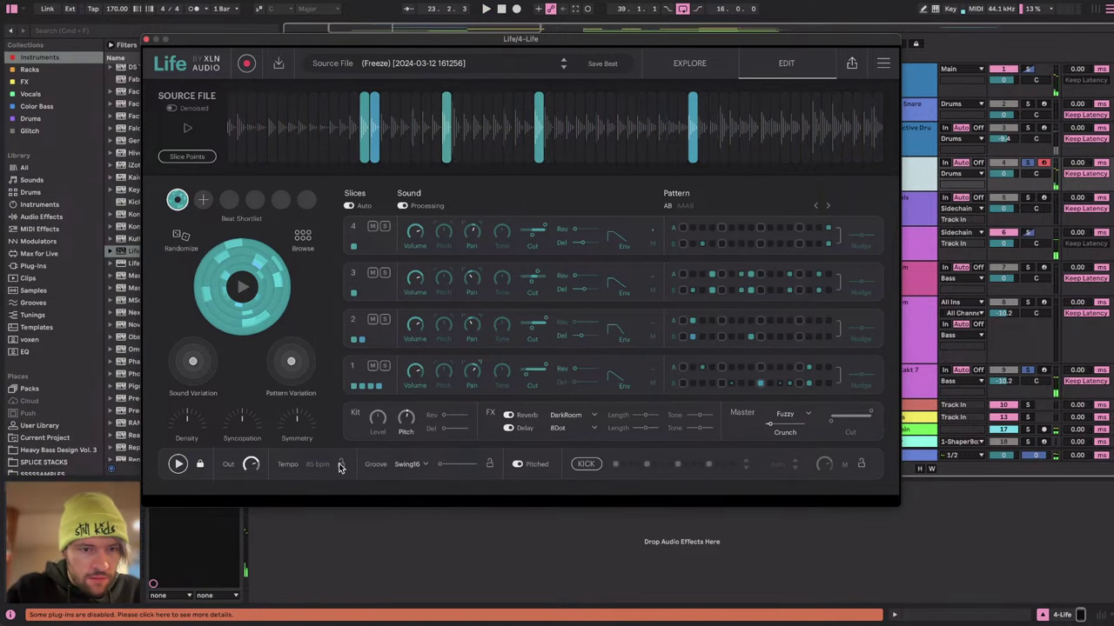
Close the Life window, place the insert marker at bar 23 on the 4 Life track, and play with the metronome on.
click(145, 40)
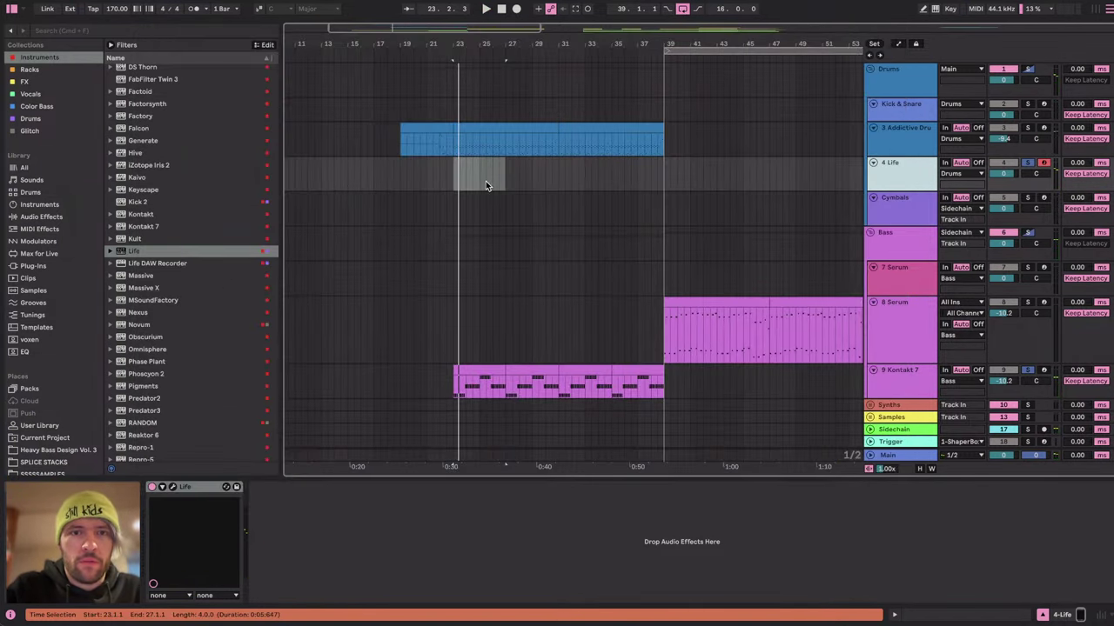
click(447, 170)
click(453, 169)
key(plus)
key(plus)
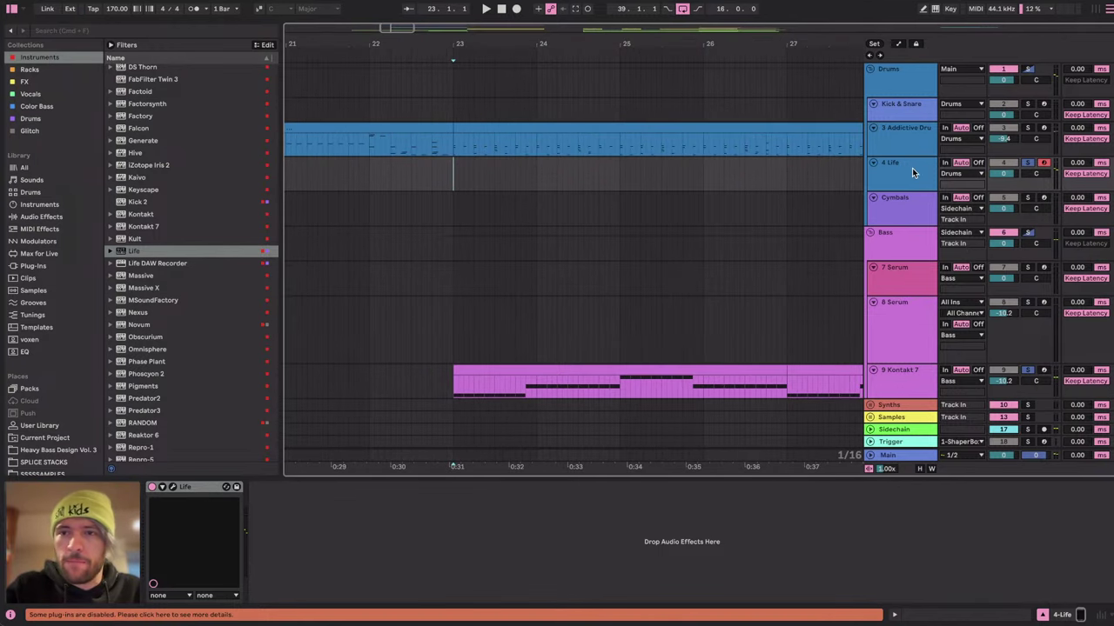
click(193, 9)
key(space)
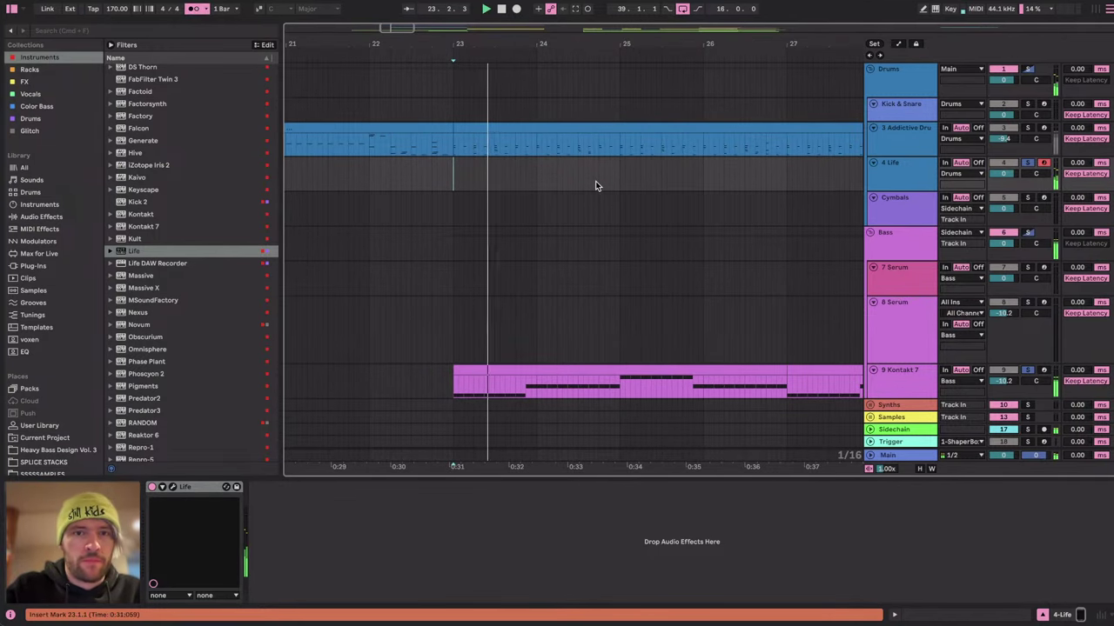
Reopen Life, randomize the beat twice with its tempo locked at 170 bpm, and adjust the kit pitch.
click(173, 488)
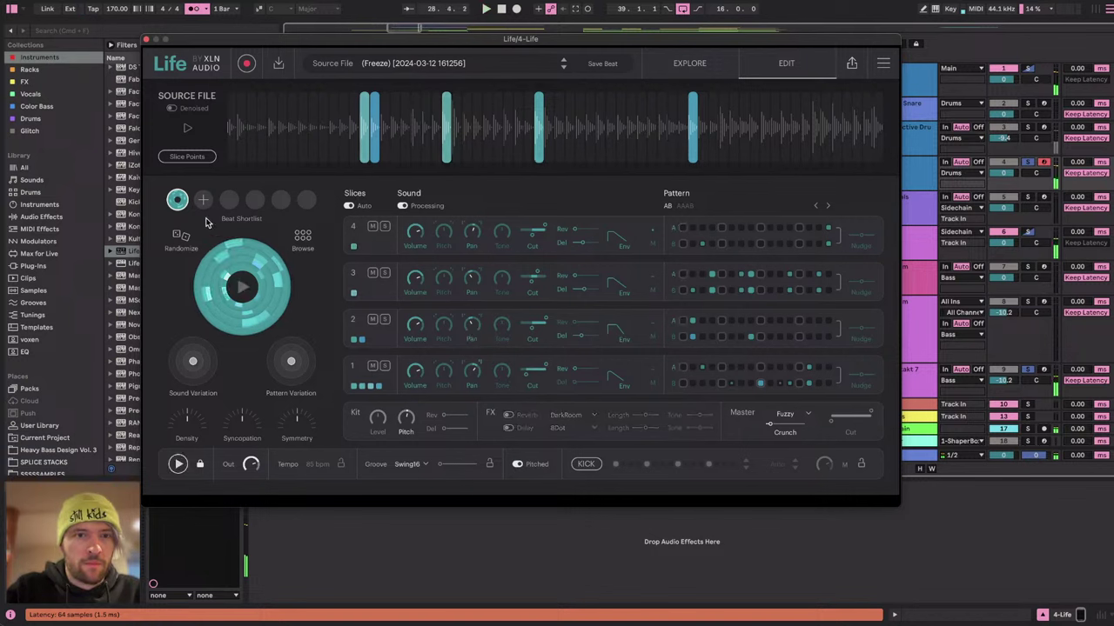
click(184, 238)
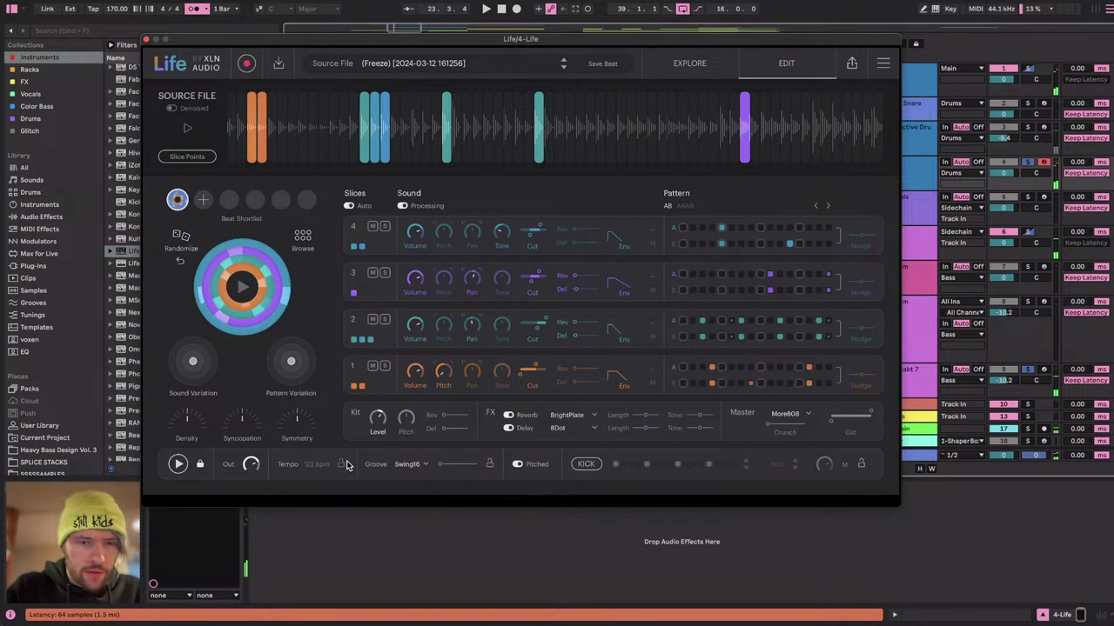
click(181, 236)
drag(406, 421, 406, 414)
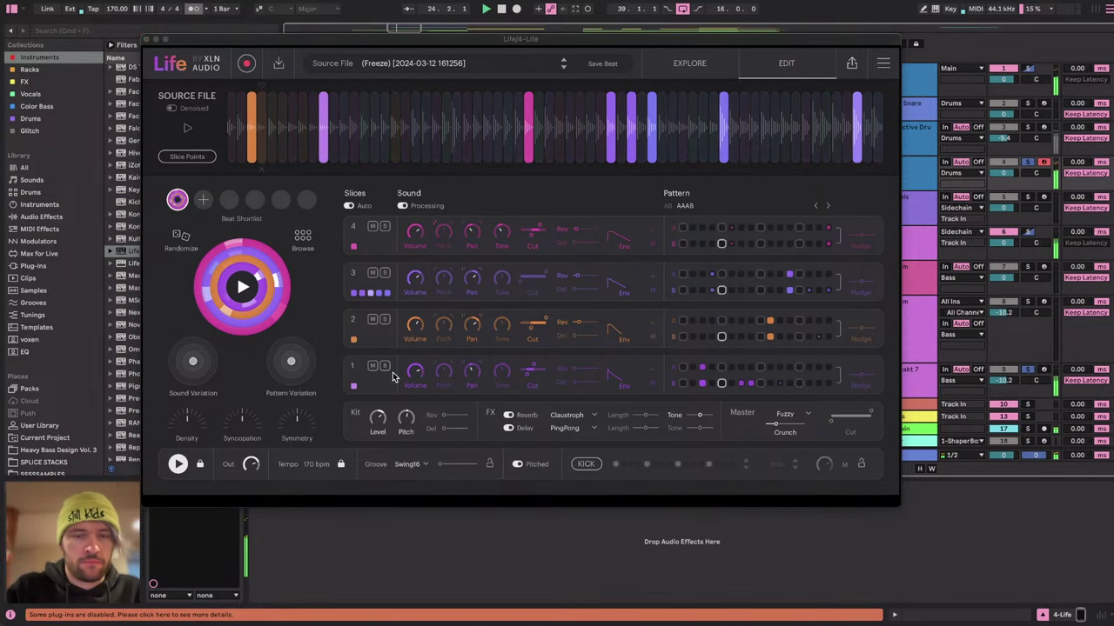
Randomize the Life beat once more, reset the lanes' pitches to 0.0 st, and adjust the kit pitch.
click(181, 237)
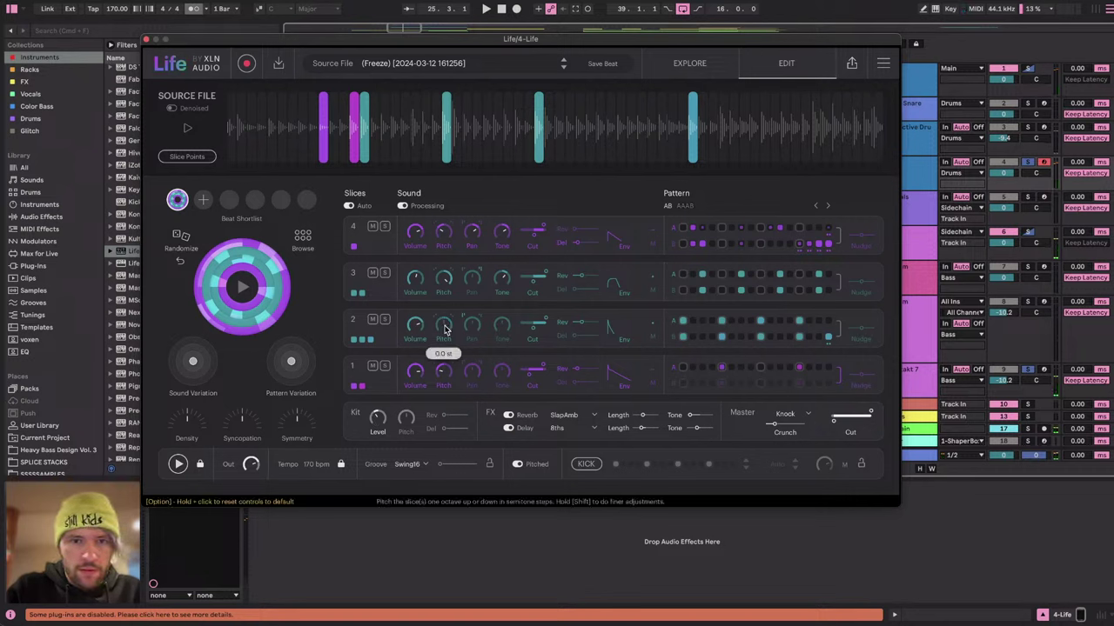
mouse_move(441, 287)
mouse_move(404, 419)
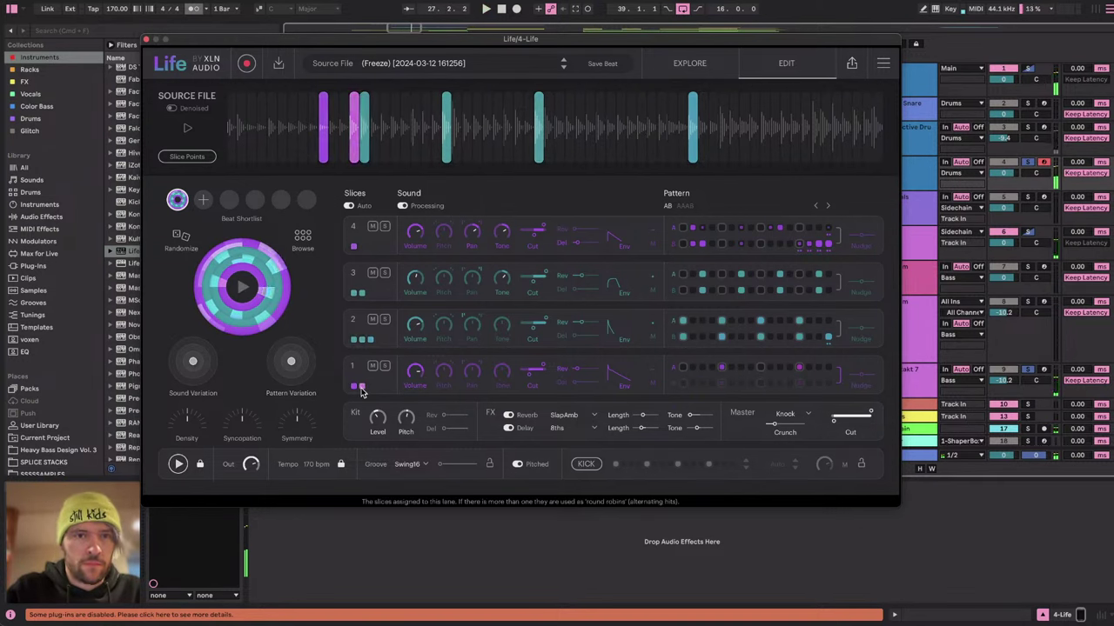
Try replacing lane 1's second slice with one auditioned near the start of the source file, and play the beat.
click(362, 389)
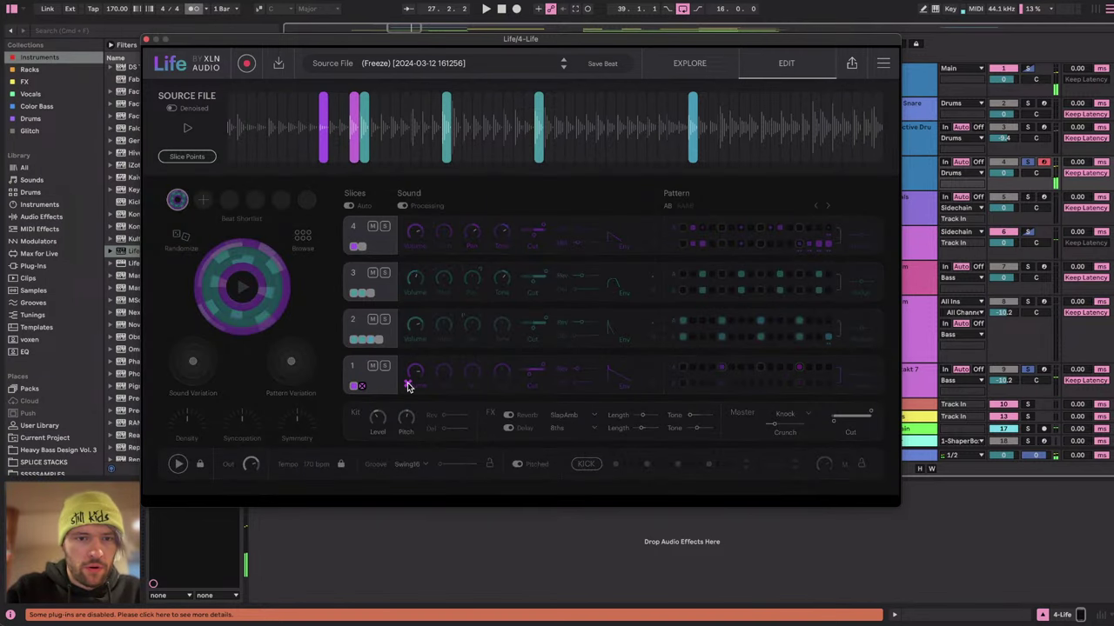
click(298, 122)
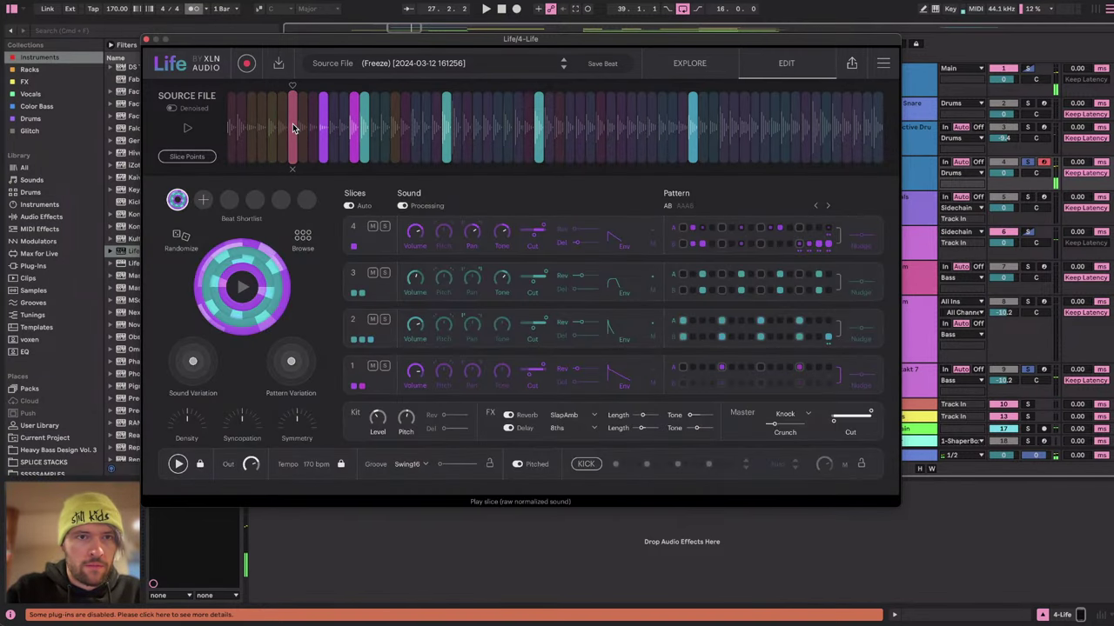
click(282, 126)
drag(282, 120, 363, 388)
key(space)
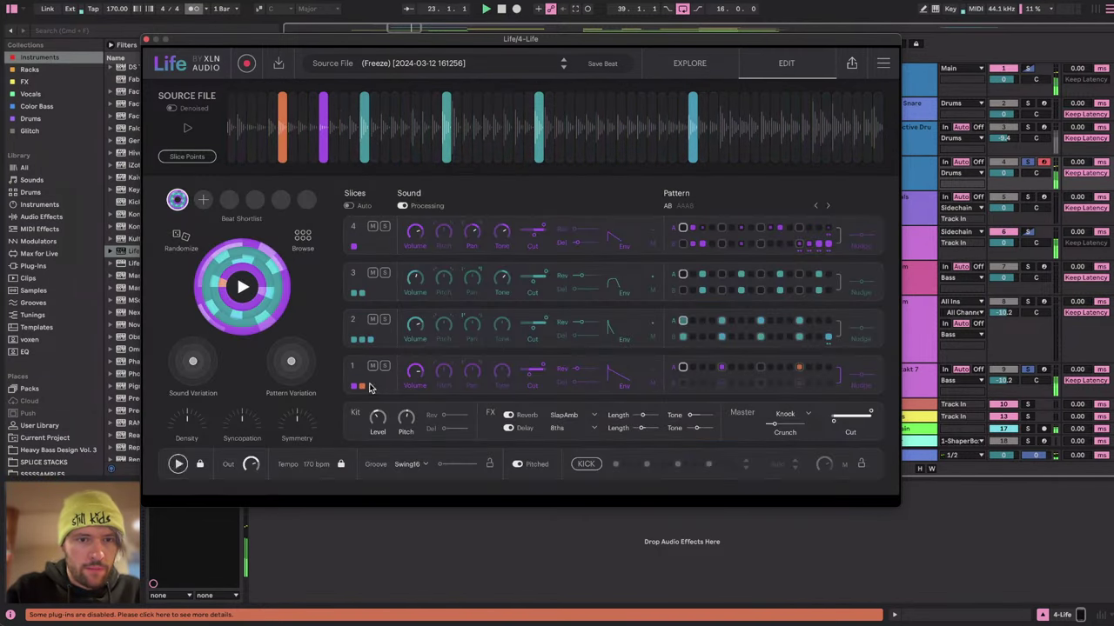
Audition other source slices, replace lane 1's second slice with a later one, and lock Life's tempo at 170 bpm.
key(space)
click(264, 129)
click(249, 130)
click(623, 131)
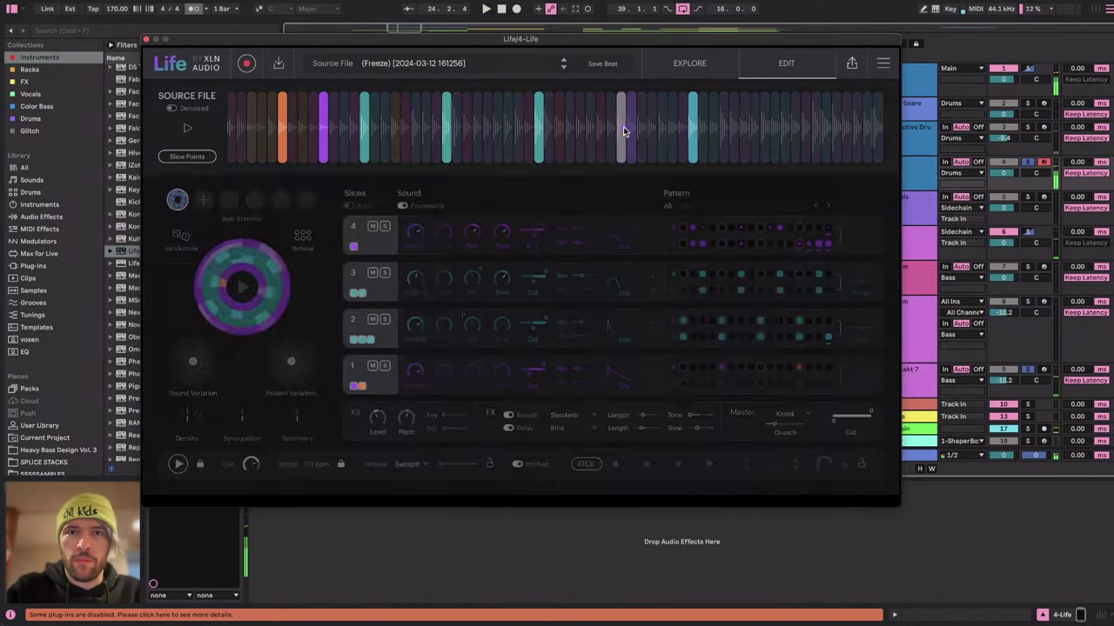
drag(622, 128, 361, 387)
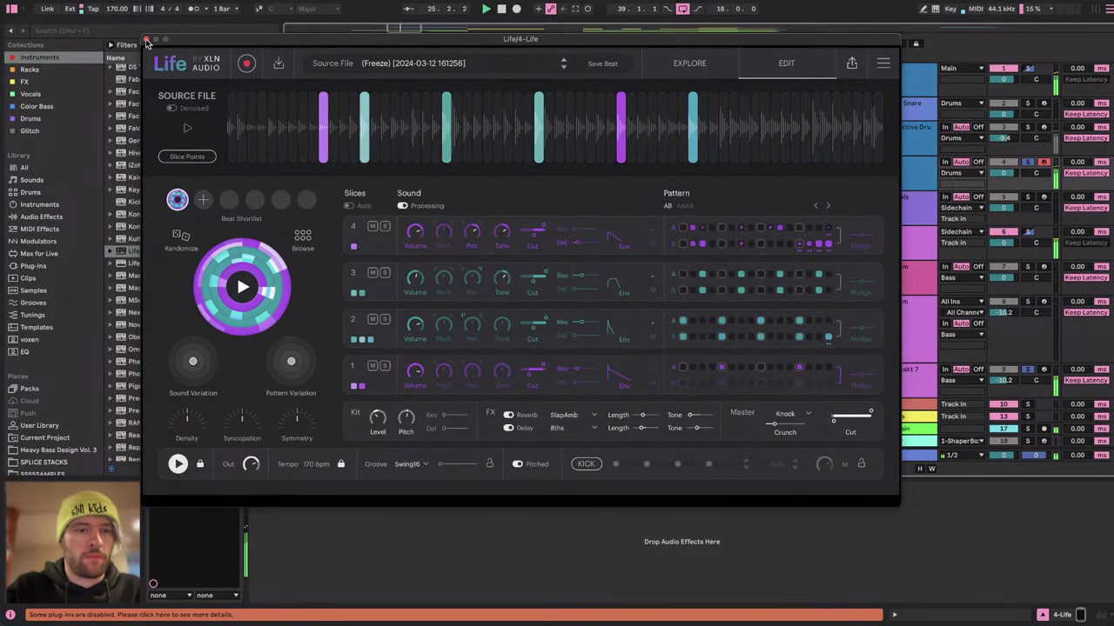
click(340, 465)
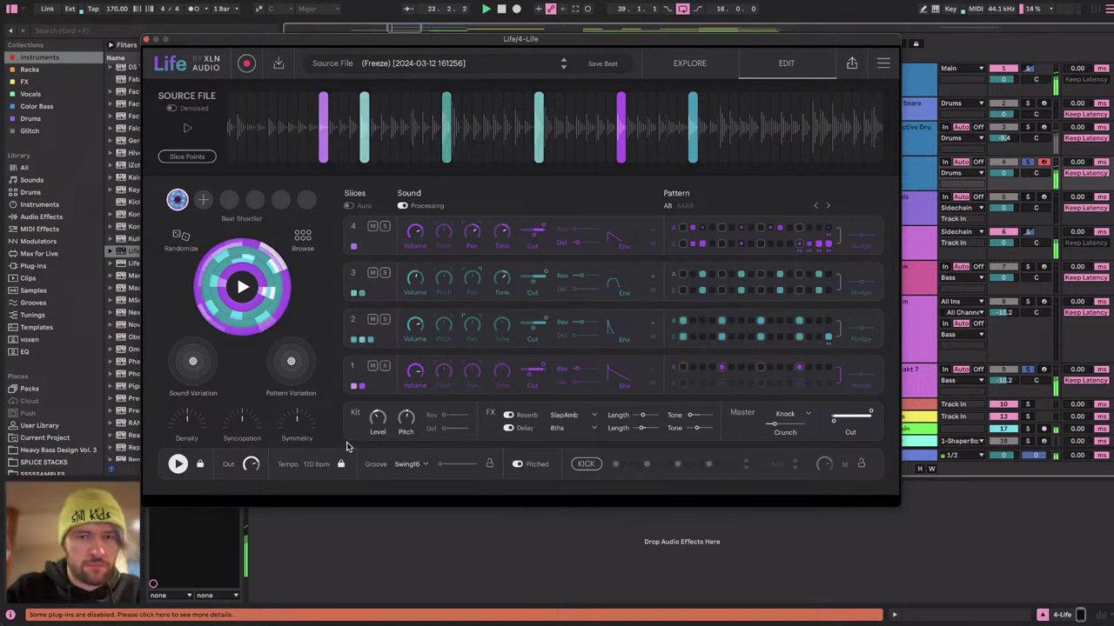
Switch to YouTube Studio in the browser, check the live stream's health and chat, and return to Ableton Live.
key(super+Tab)
key(super+Tab)
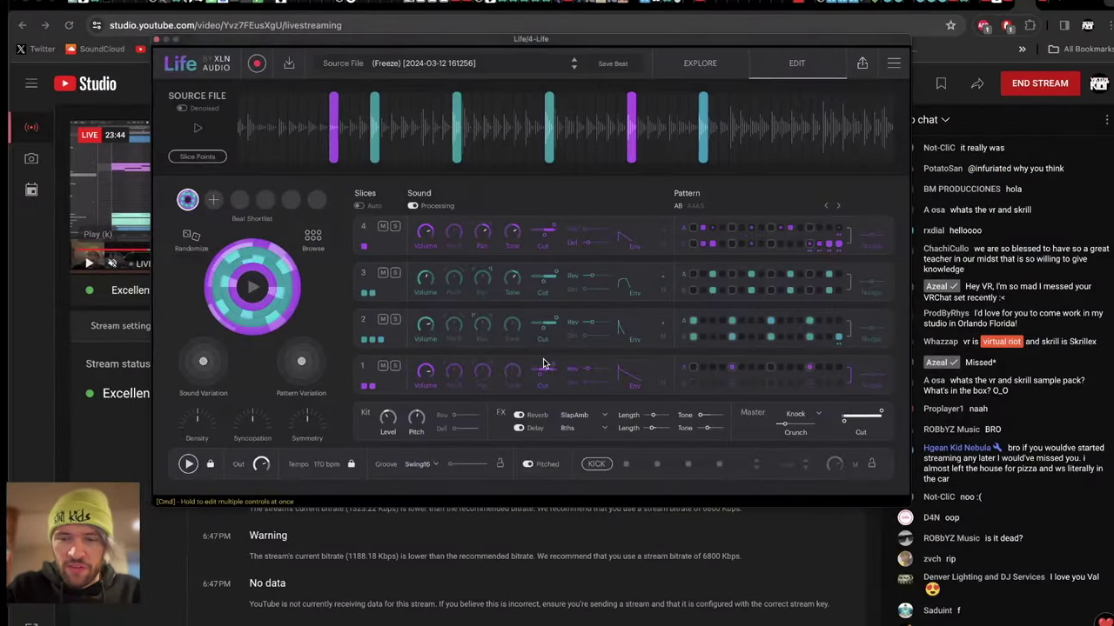
key(super+Tab)
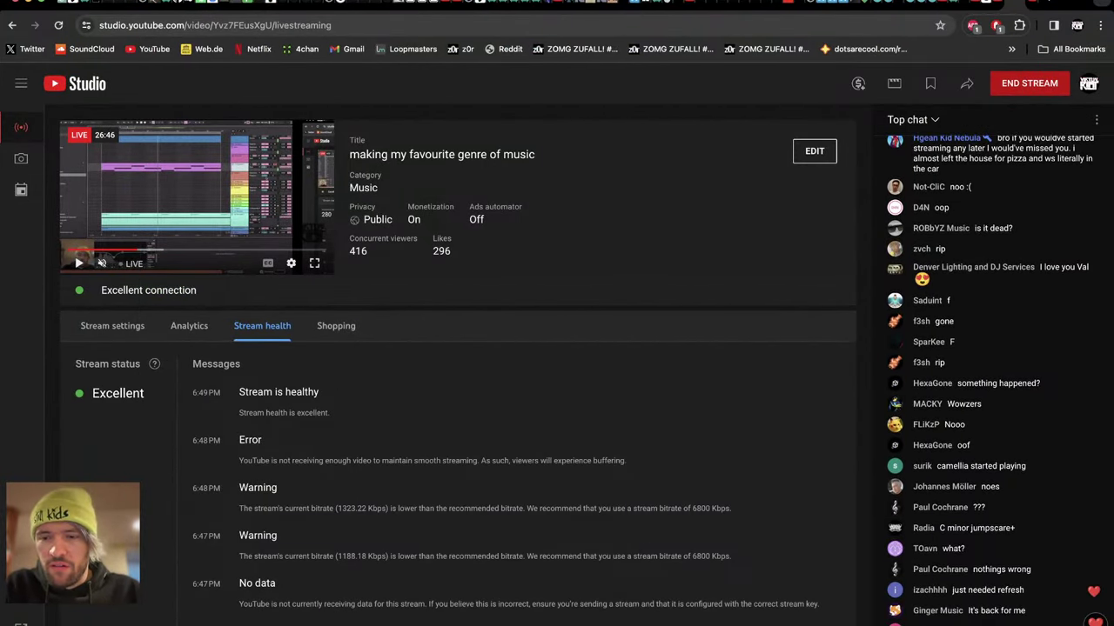
key(super+Tab)
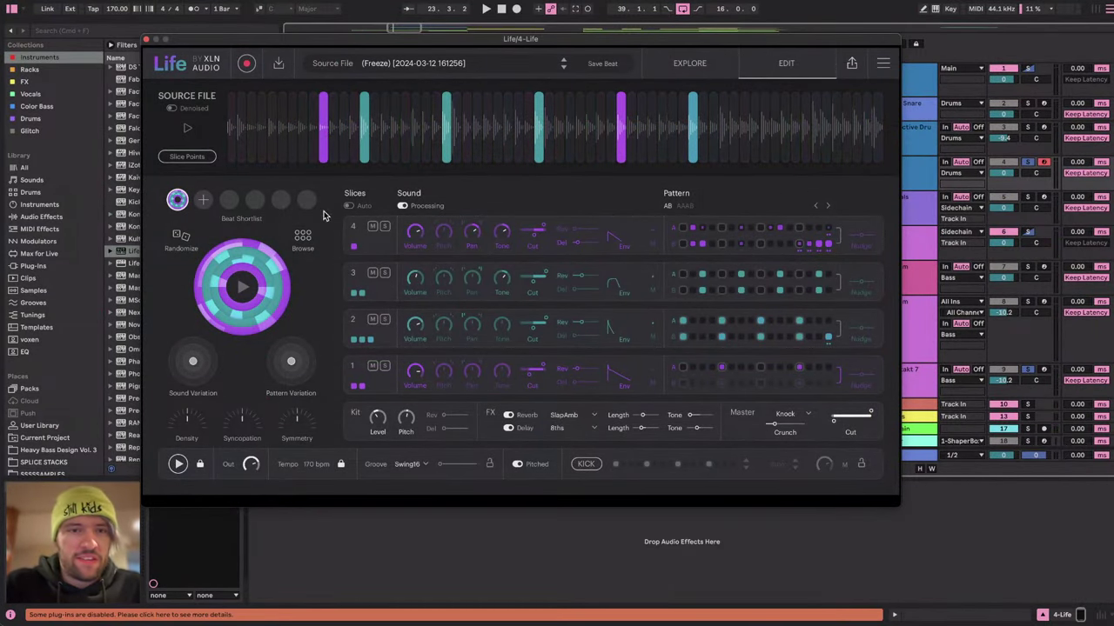
Toggle Life's sound processing off and on, listen to the beat from bar 23, and close the plug-in window.
click(403, 206)
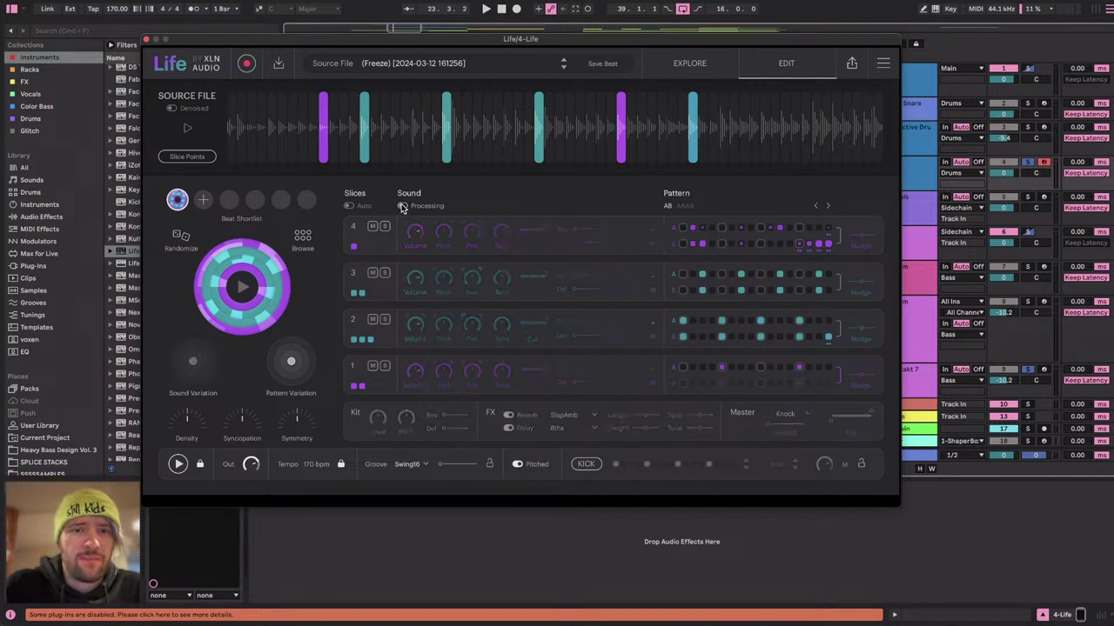
click(403, 206)
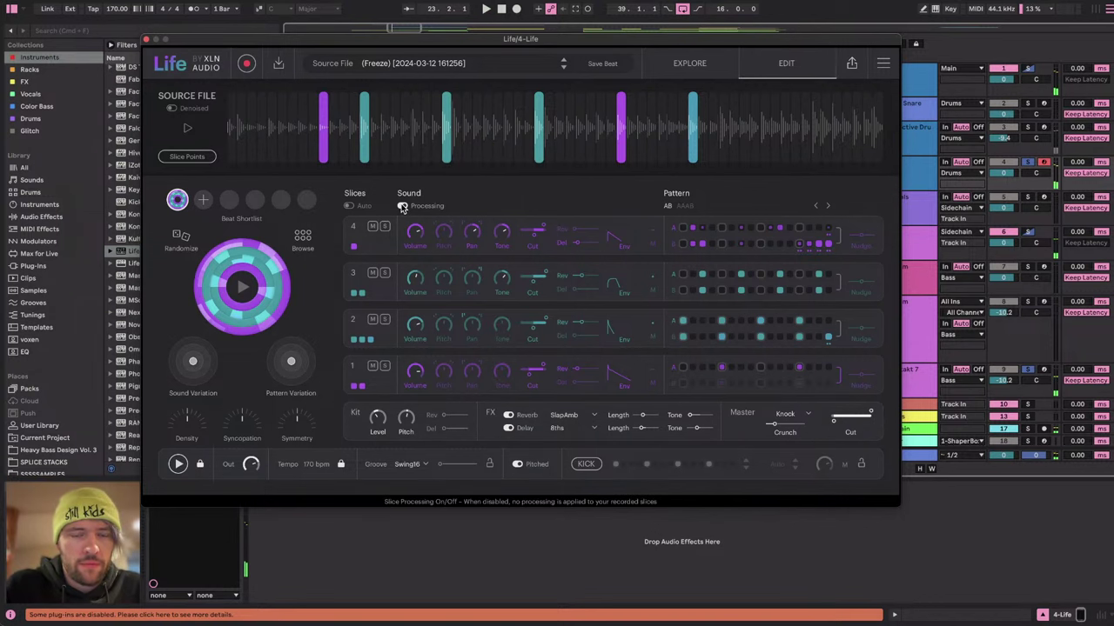
key(space)
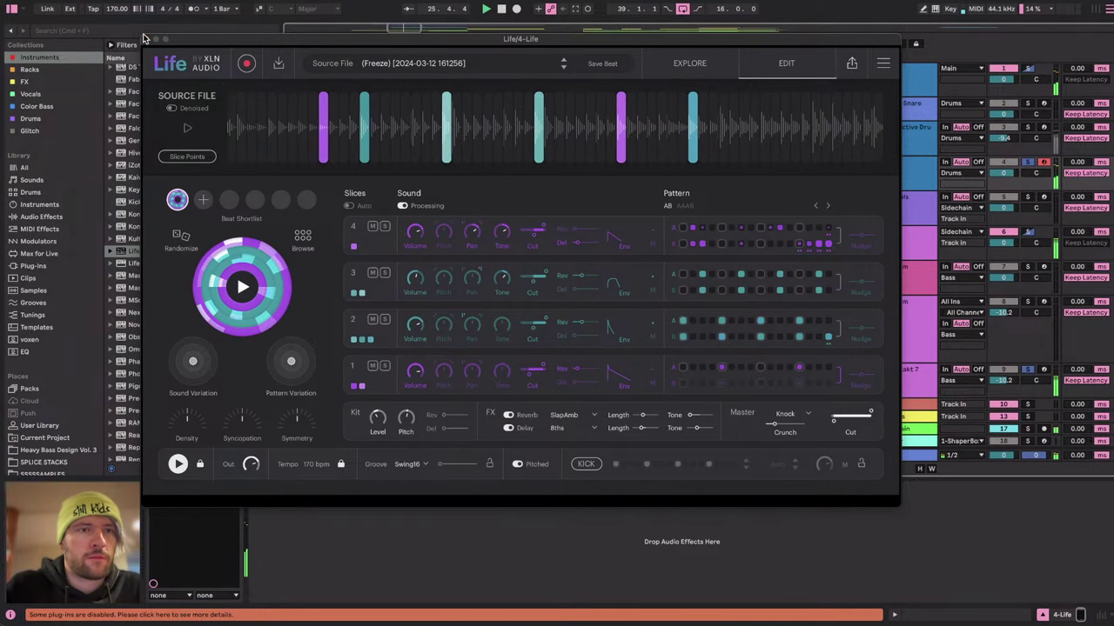
click(146, 39)
key(space)
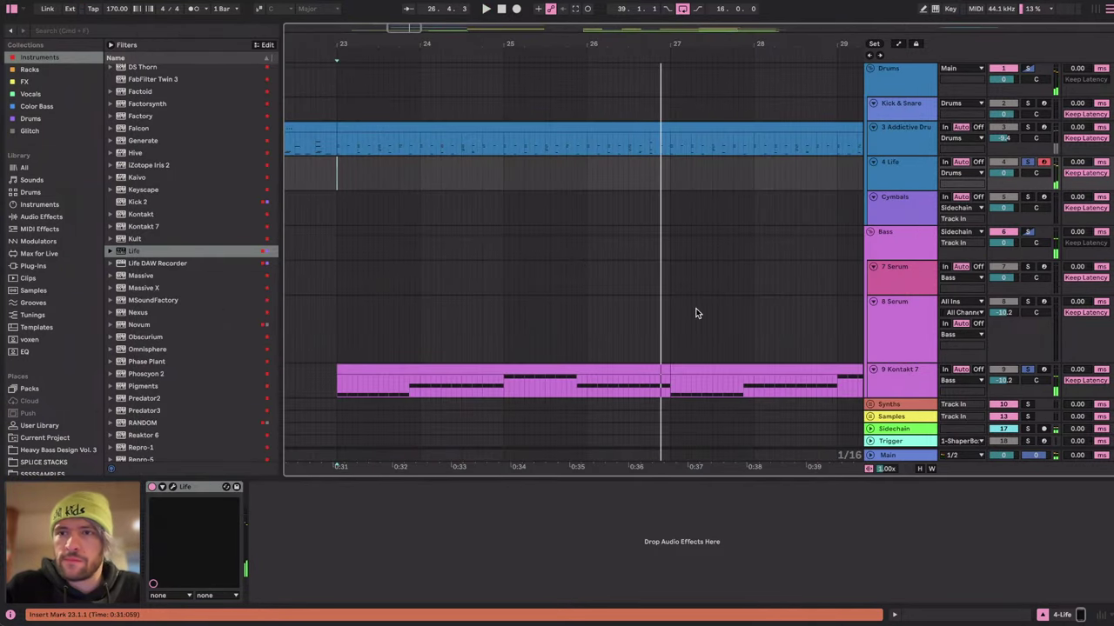
scroll(780, 190, down, 5)
scroll(779, 190, right, 2)
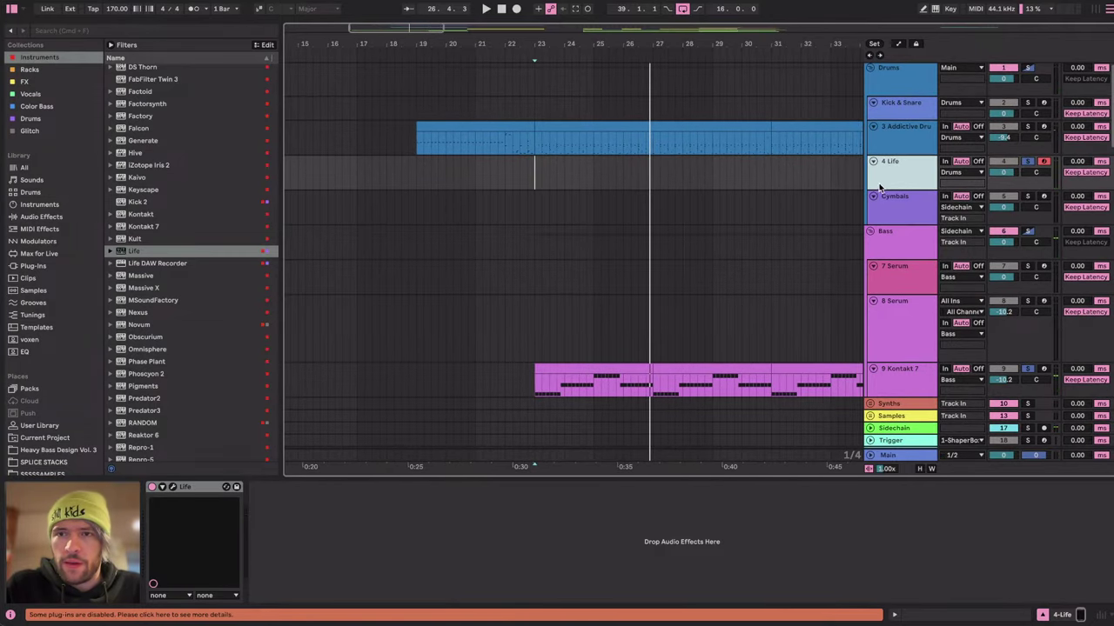
right_click(884, 176)
click(820, 171)
scroll(820, 171, right, 3)
scroll(821, 171, down, 3)
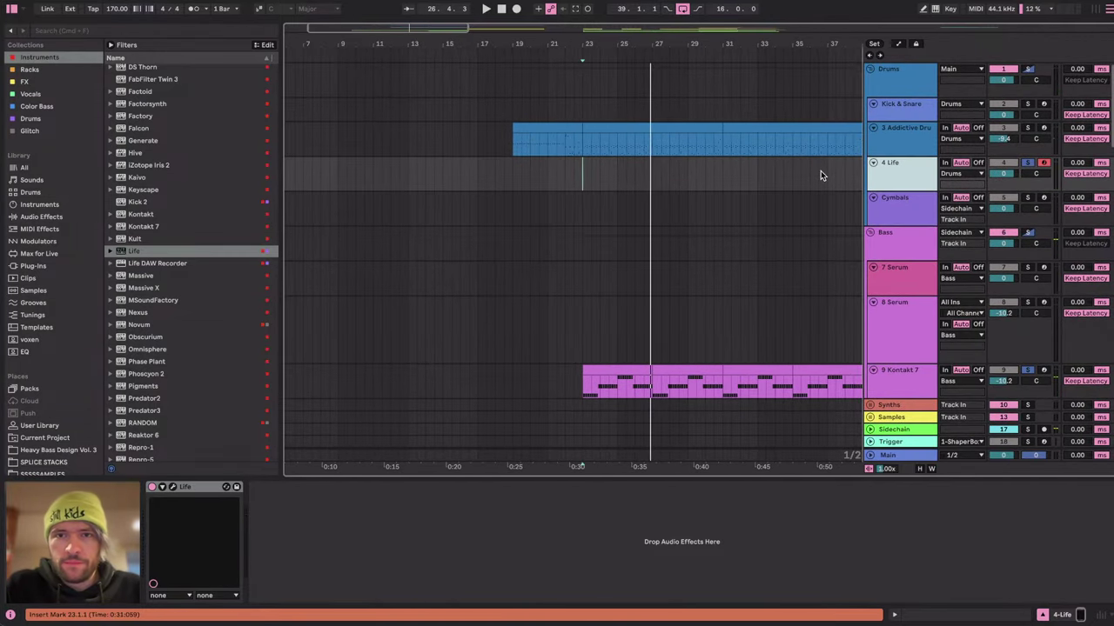
scroll(820, 171, right, 1)
key(ctrl+Right)
Reopen Life, uncover the arrangement's drum tracks, and render the beat as WAV from the export options.
key(super+Tab)
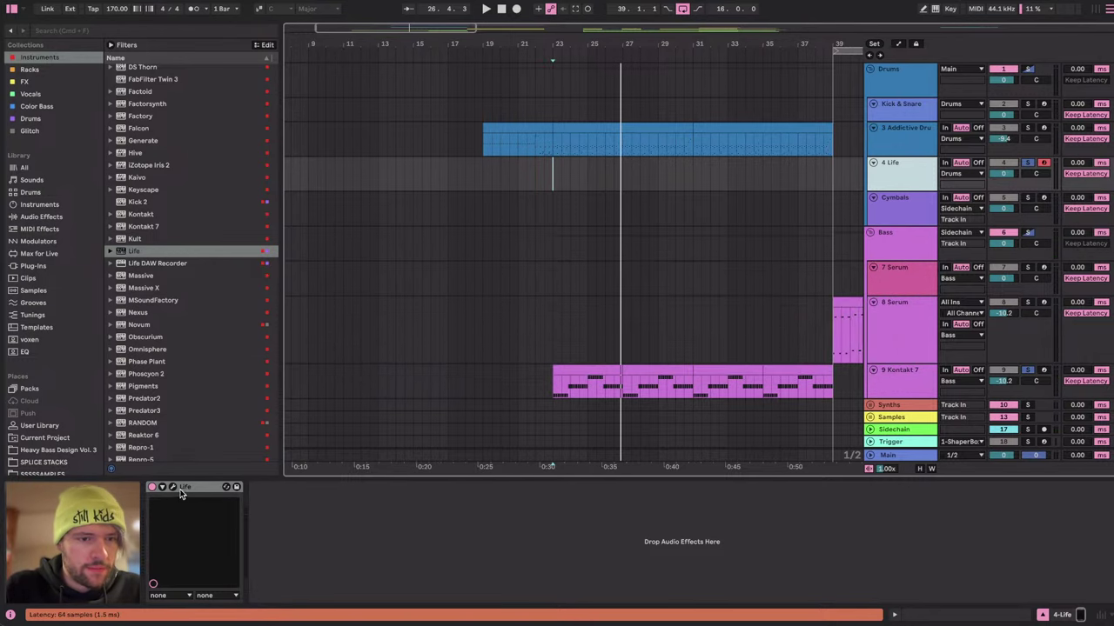
key(super+alt+p)
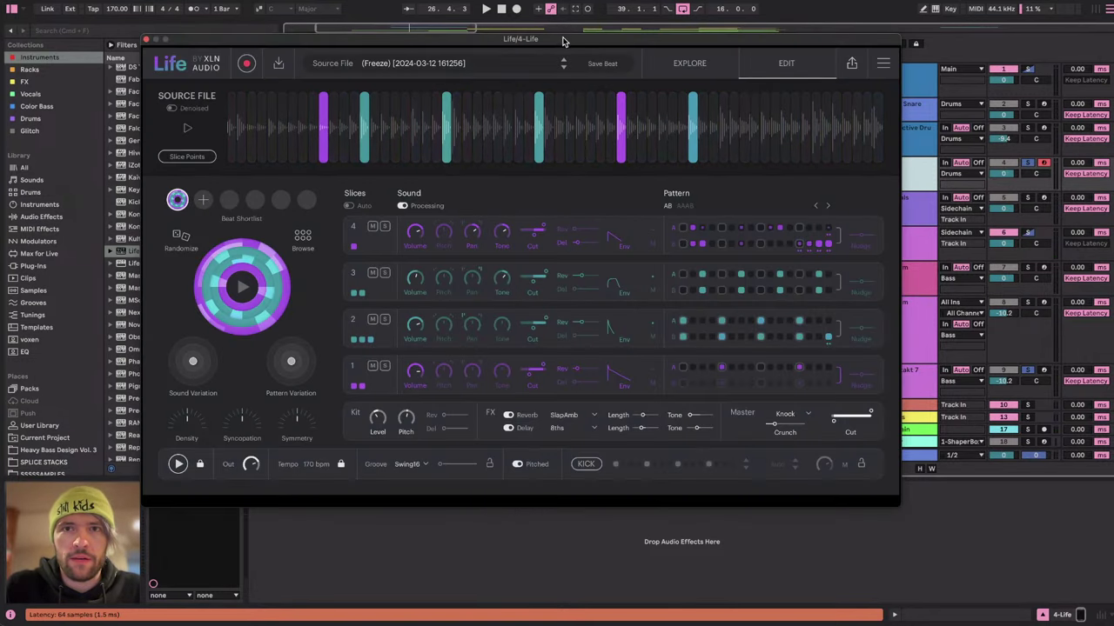
drag(566, 38, 352, 311)
click(640, 334)
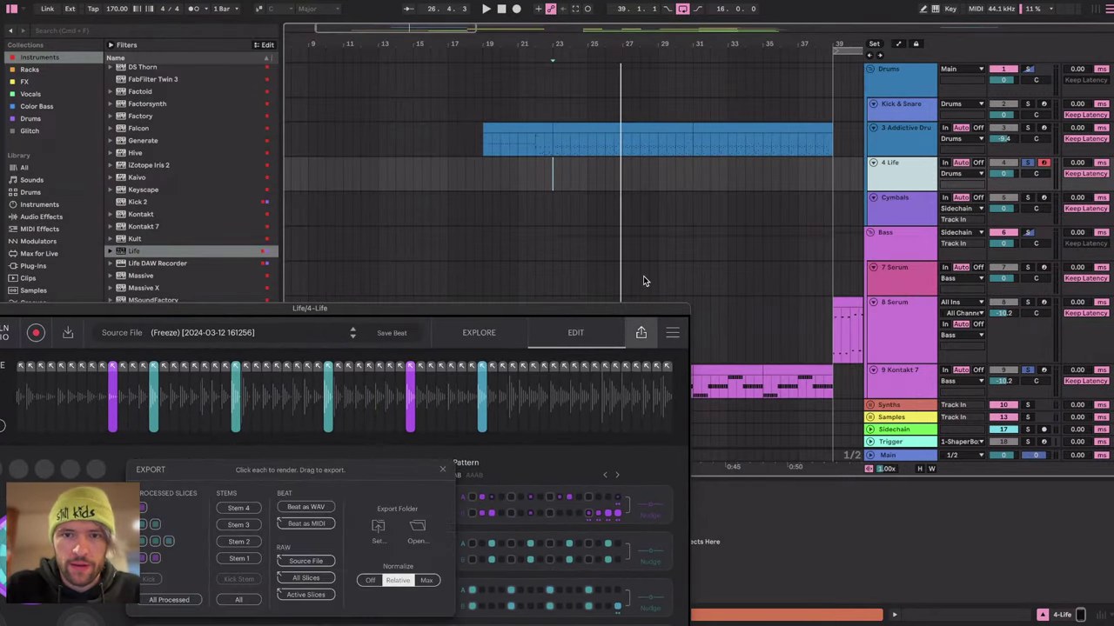
click(304, 510)
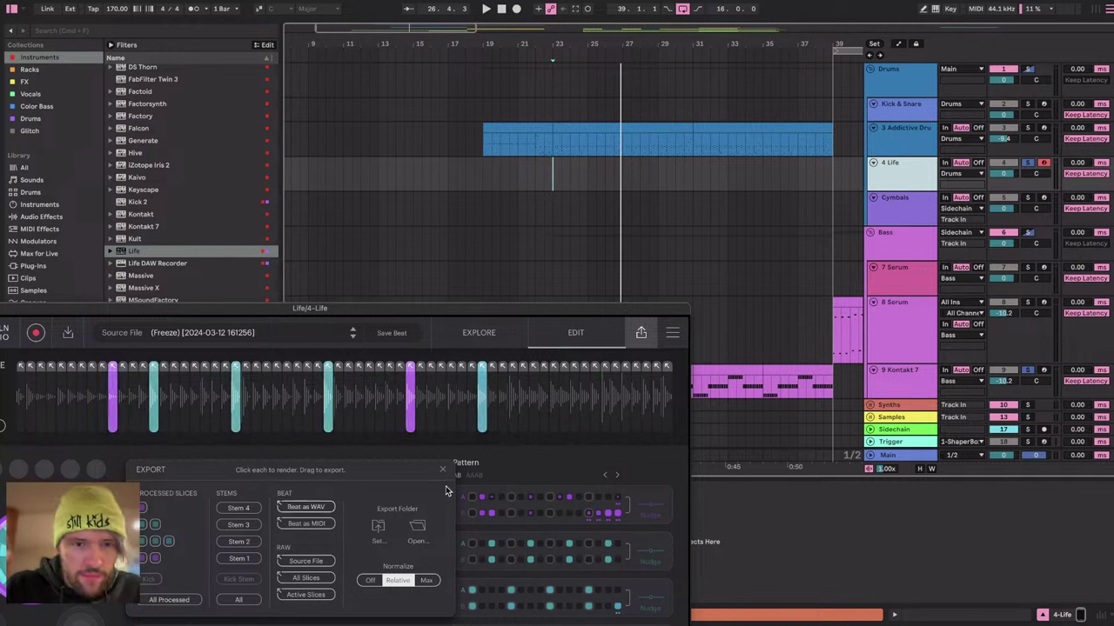
Try to place the rendered beat on the 4 Life track, and insert a new audio track below it.
drag(511, 321, 529, 174)
click(557, 352)
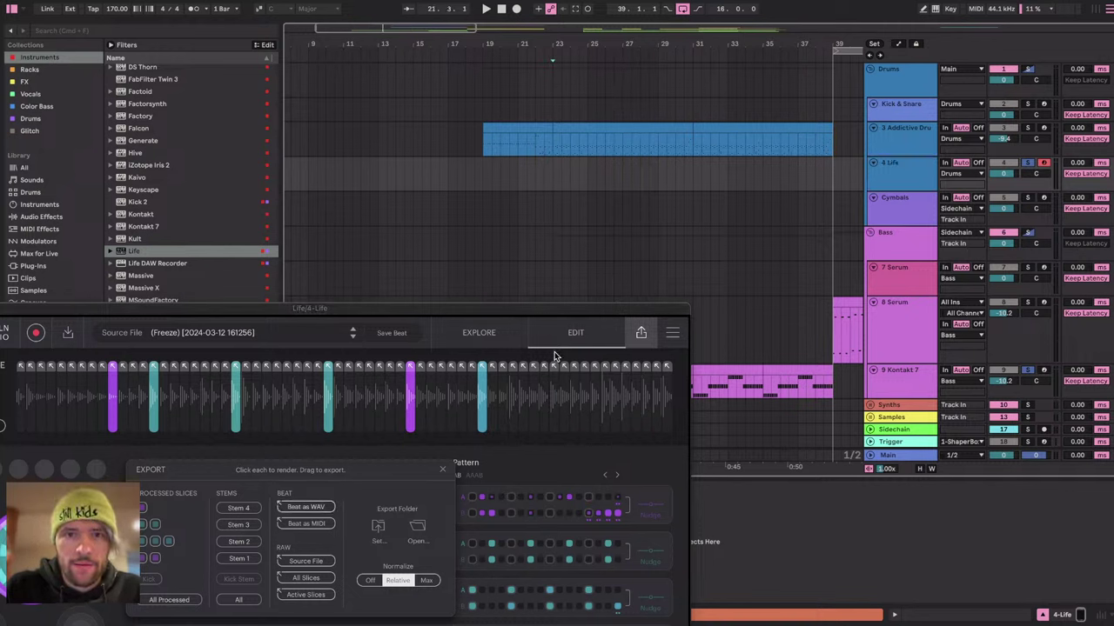
click(894, 175)
key(super+t)
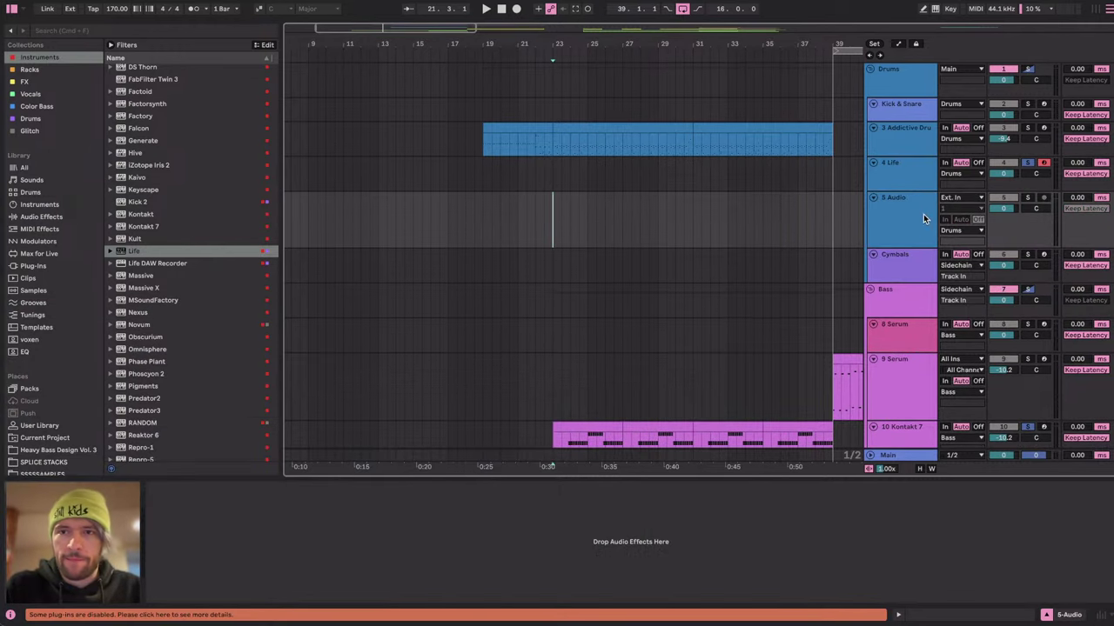
Reopen Life, place the rendered beat WAV on the new audio track at bar 37, and reselect the 4 Life track.
click(905, 165)
drag(385, 420, 802, 218)
click(920, 165)
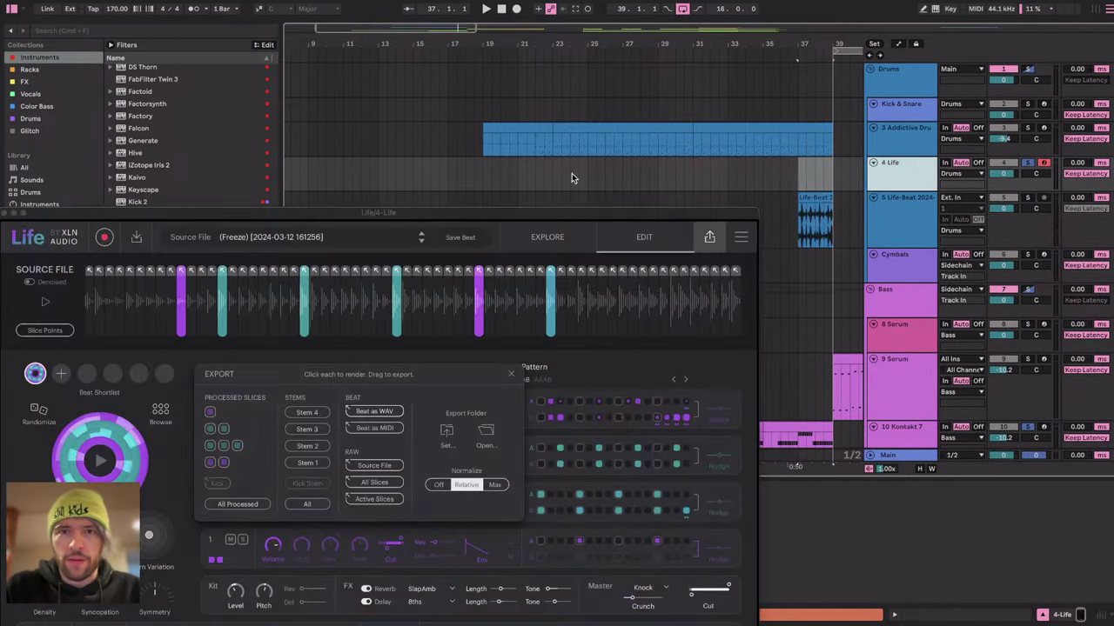
Place the insert marker at bar 19 on the 4 Life track and close Life's export options.
click(482, 170)
drag(491, 217, 594, 99)
key(super+Tab)
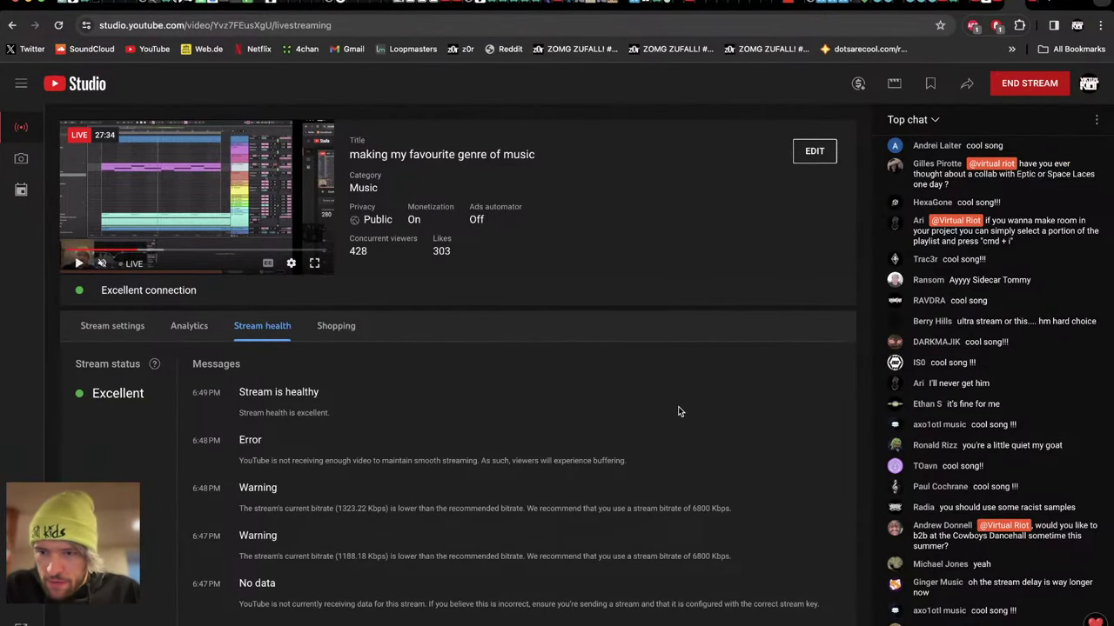
key(super+Tab)
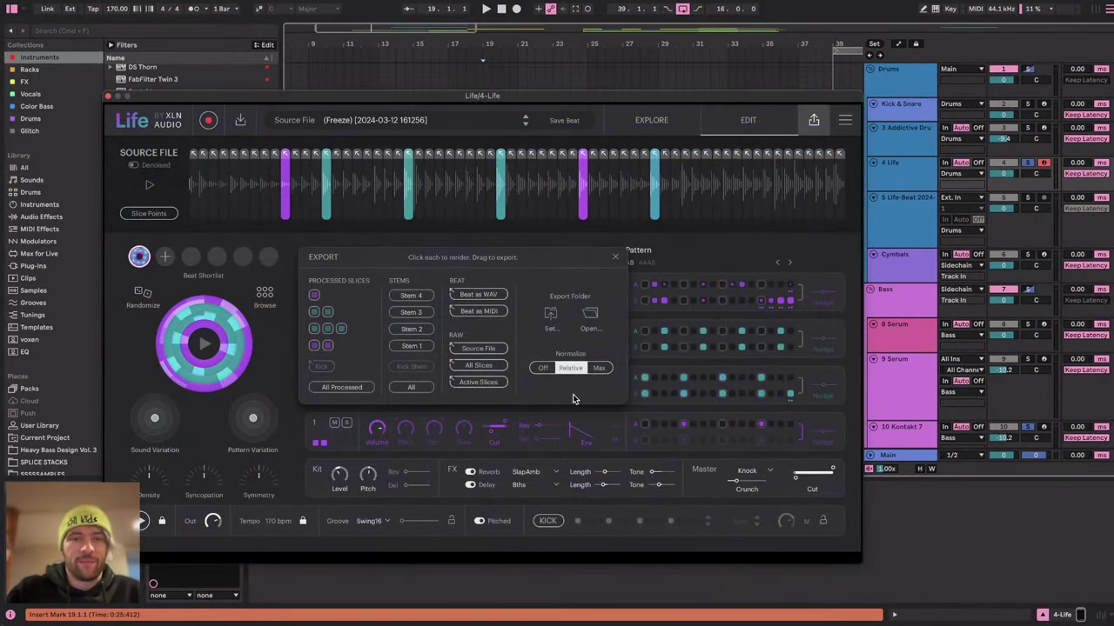
click(616, 257)
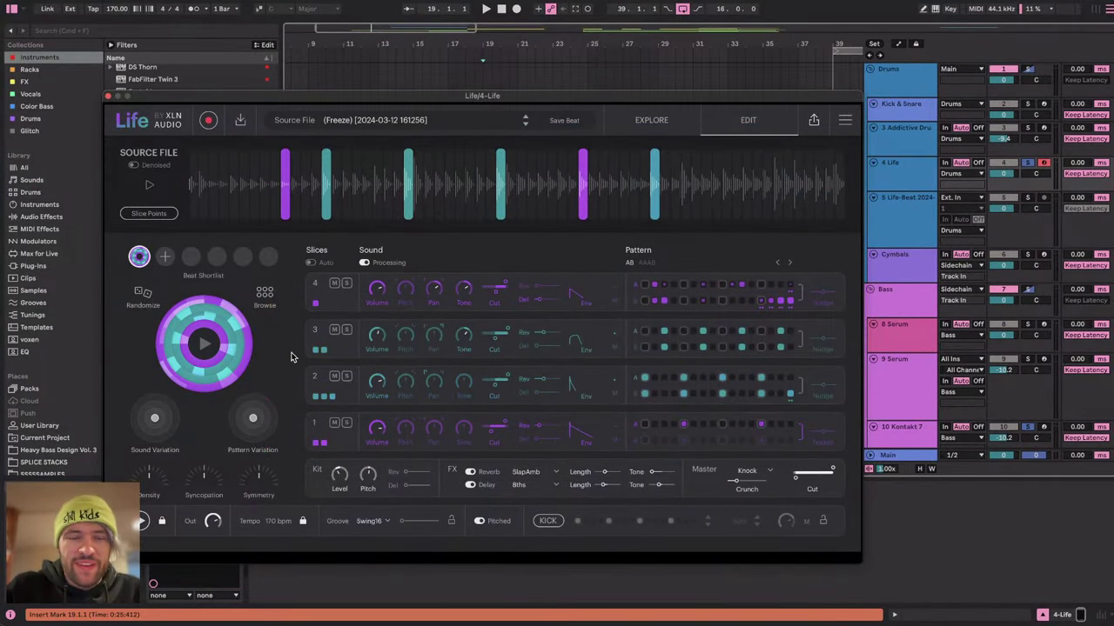
Open Life's user source files and audition several March recordings, including VR_synth_loop_vcrintro_145_Dmin and VR_synth_loop_littleblips_150_Cmin.
click(438, 121)
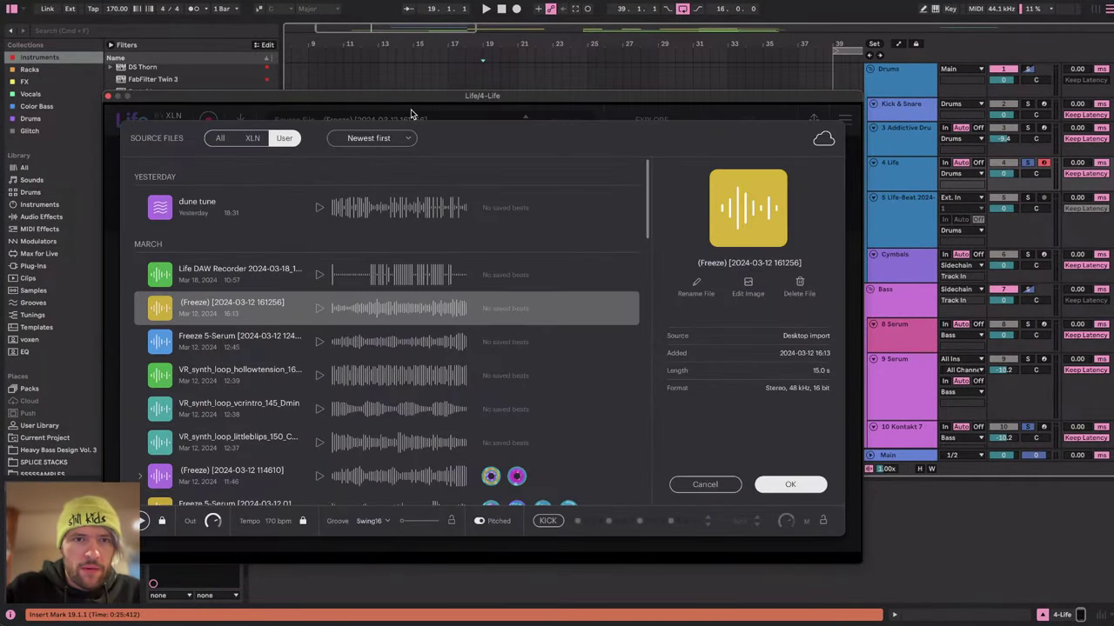
scroll(211, 396, down, 2)
click(320, 354)
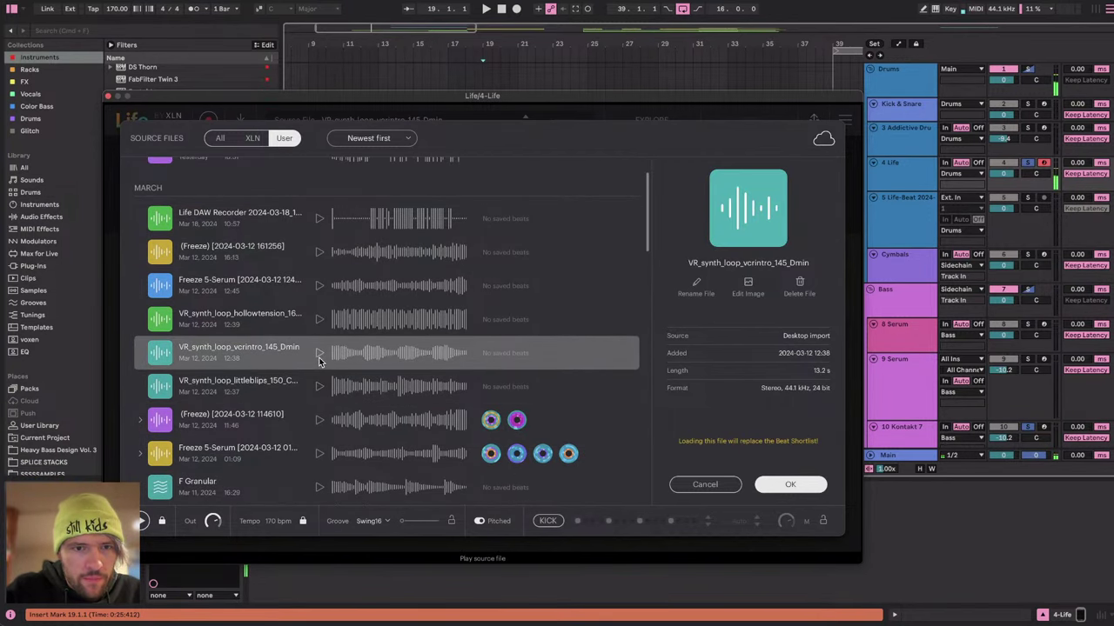
click(319, 390)
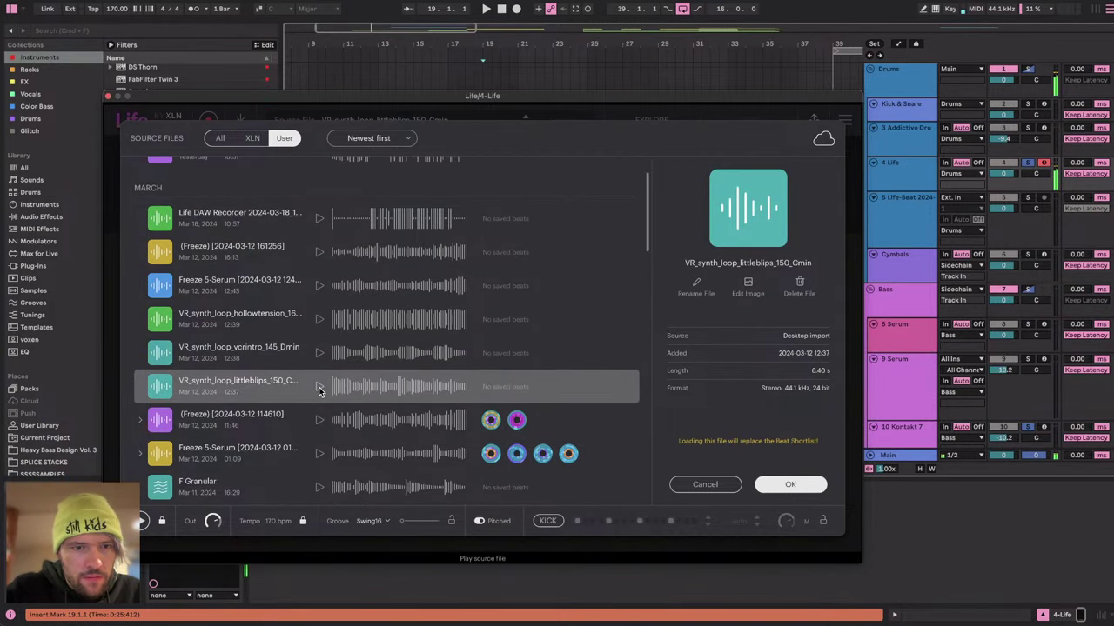
scroll(320, 389, down, 2)
scroll(322, 432, down, 2)
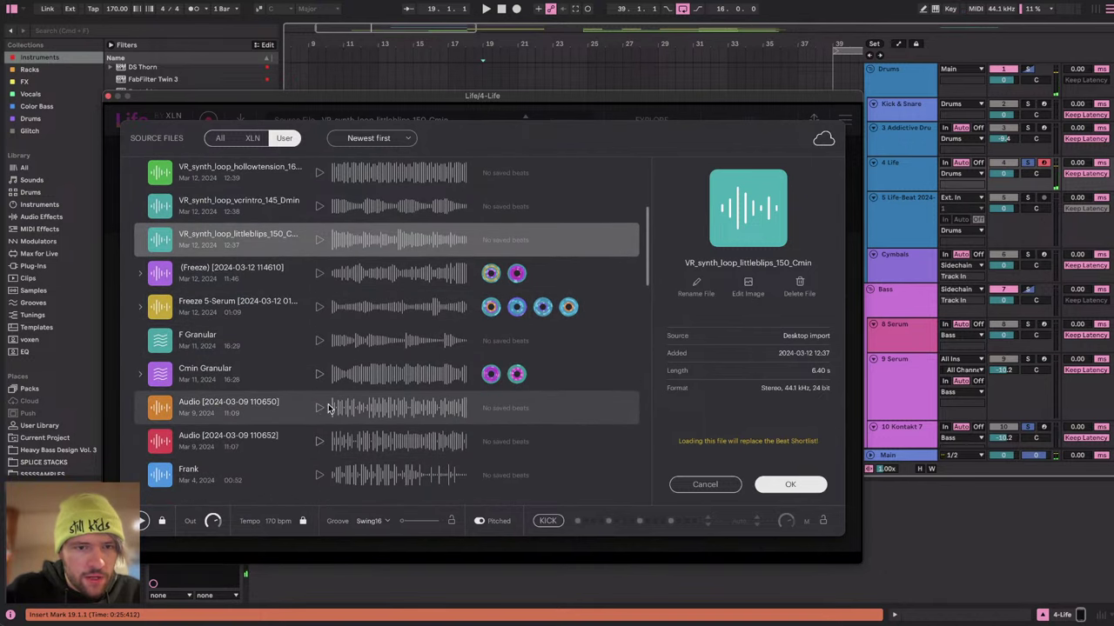
click(320, 409)
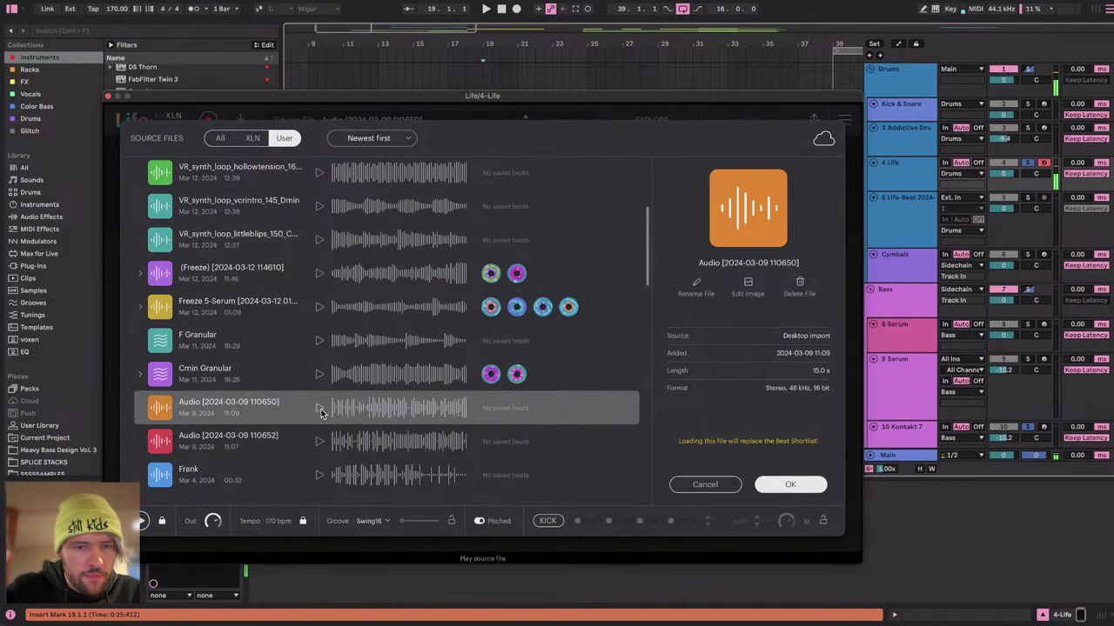
click(318, 442)
click(320, 475)
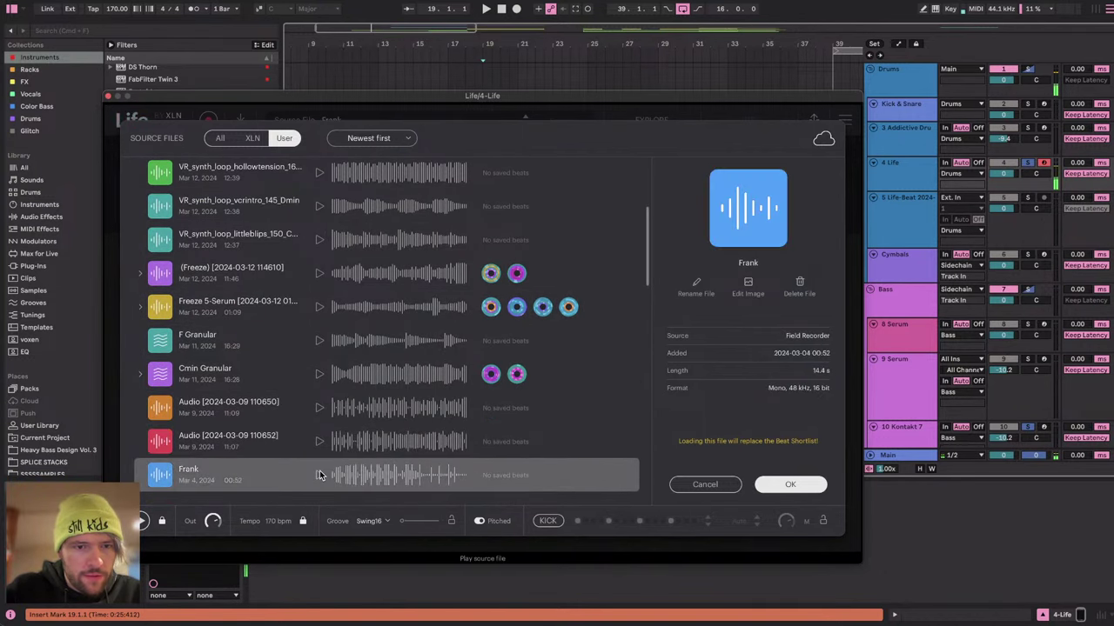
Audition the older field recordings and load great session as Life's source file.
scroll(319, 475, down, 4)
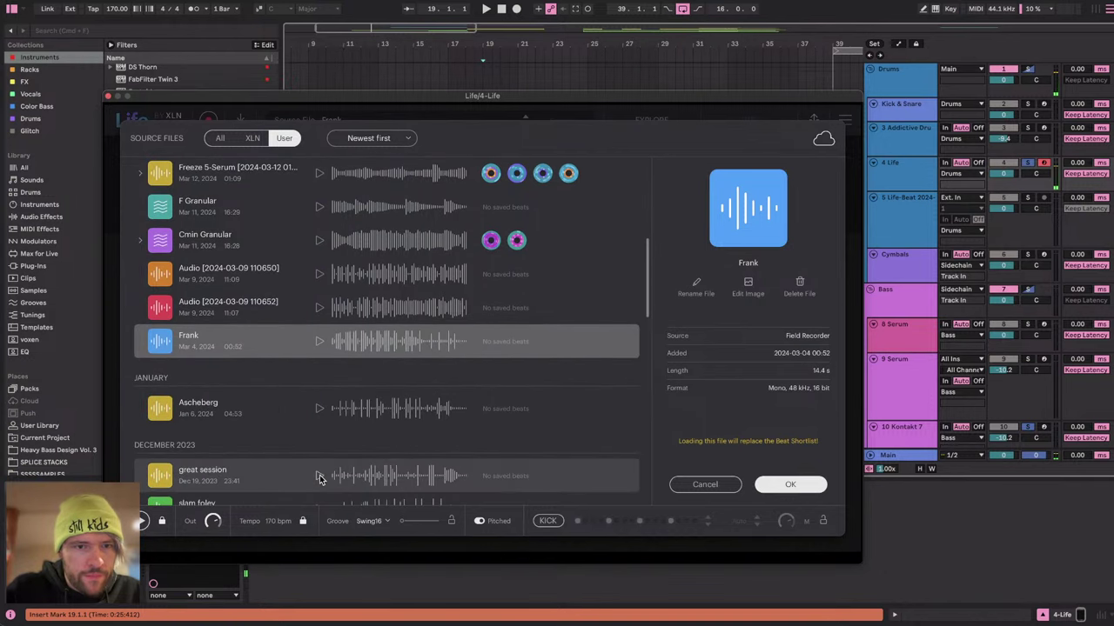
click(318, 406)
click(318, 409)
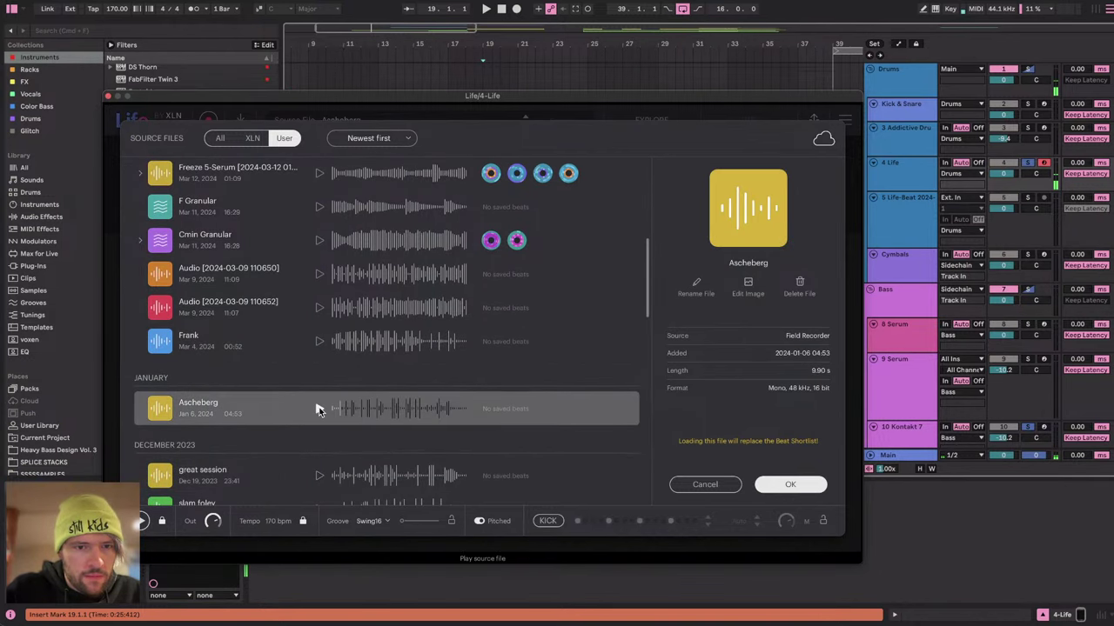
click(318, 476)
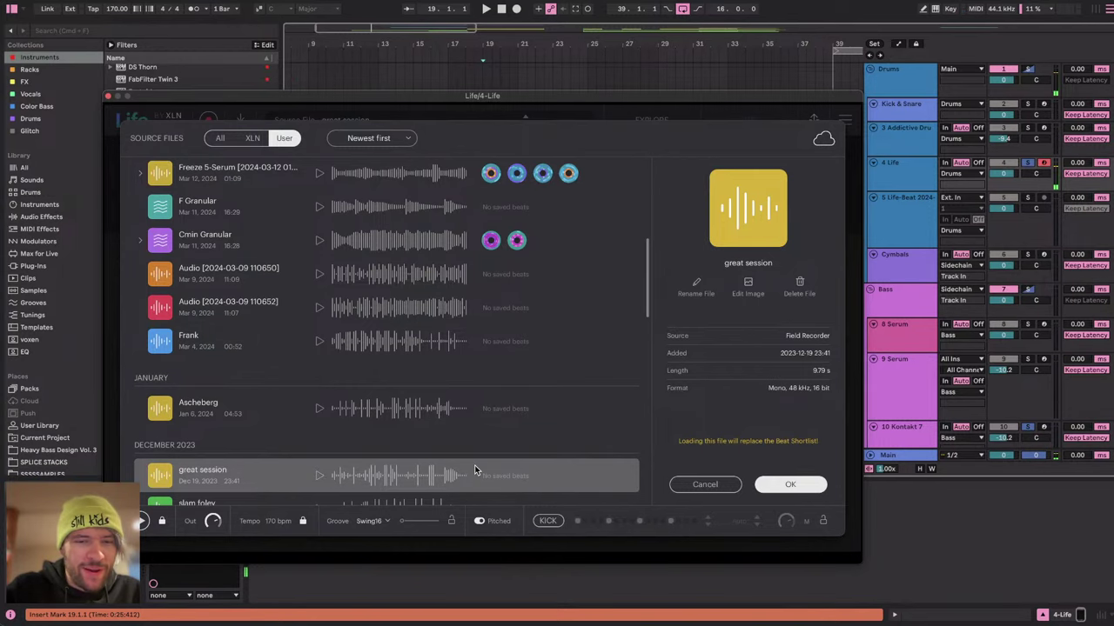
click(802, 489)
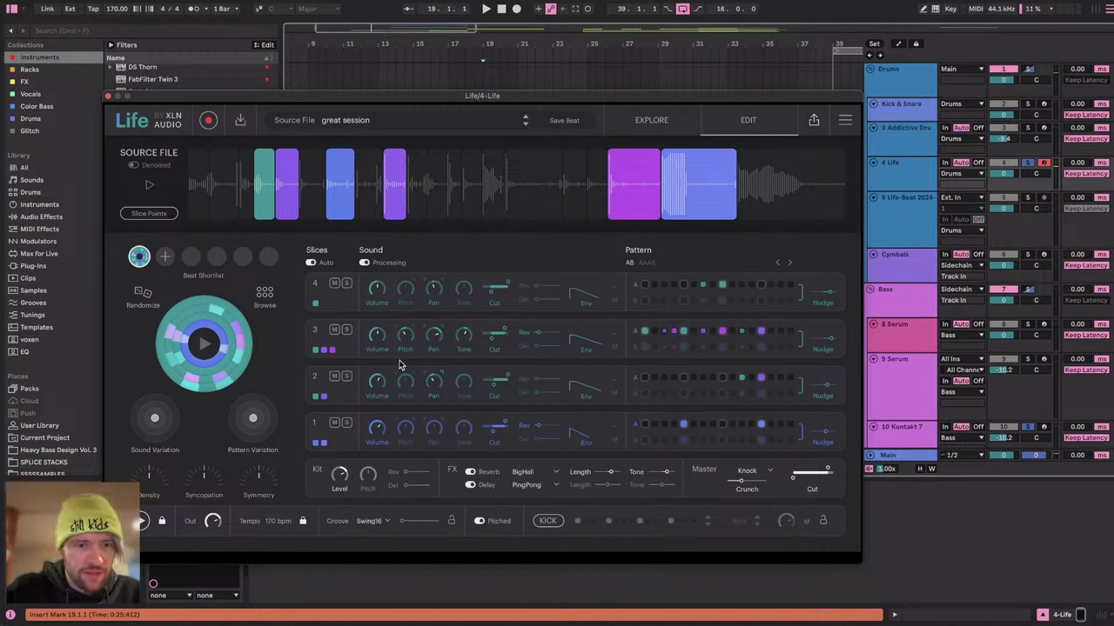
Play the arrangement from bar 19 and randomize Life's beat twice.
key(space)
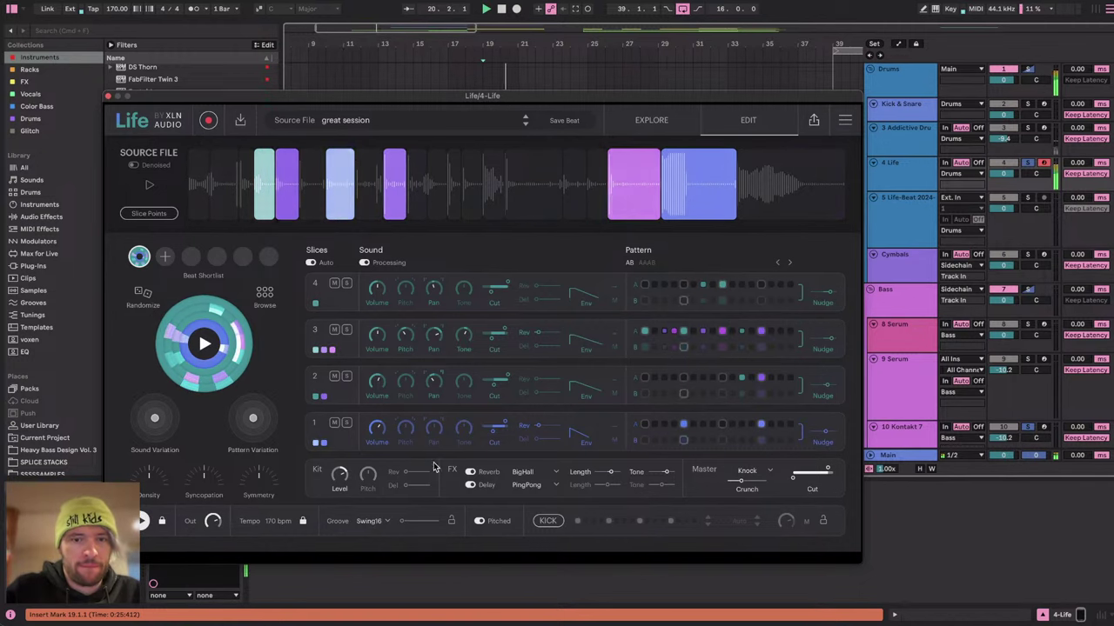
click(145, 300)
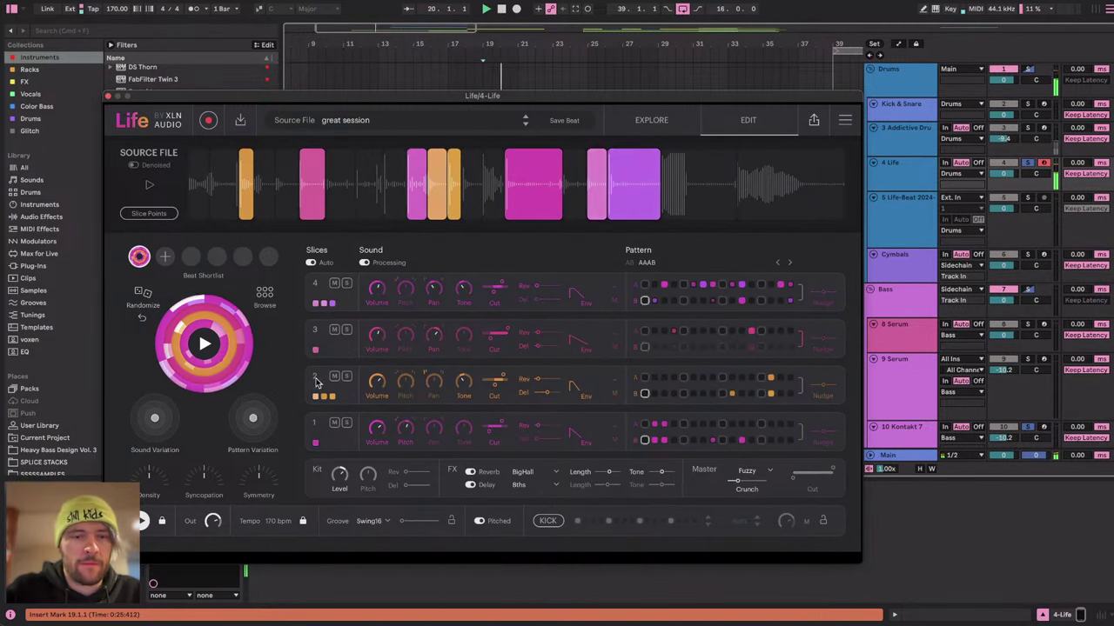
click(144, 299)
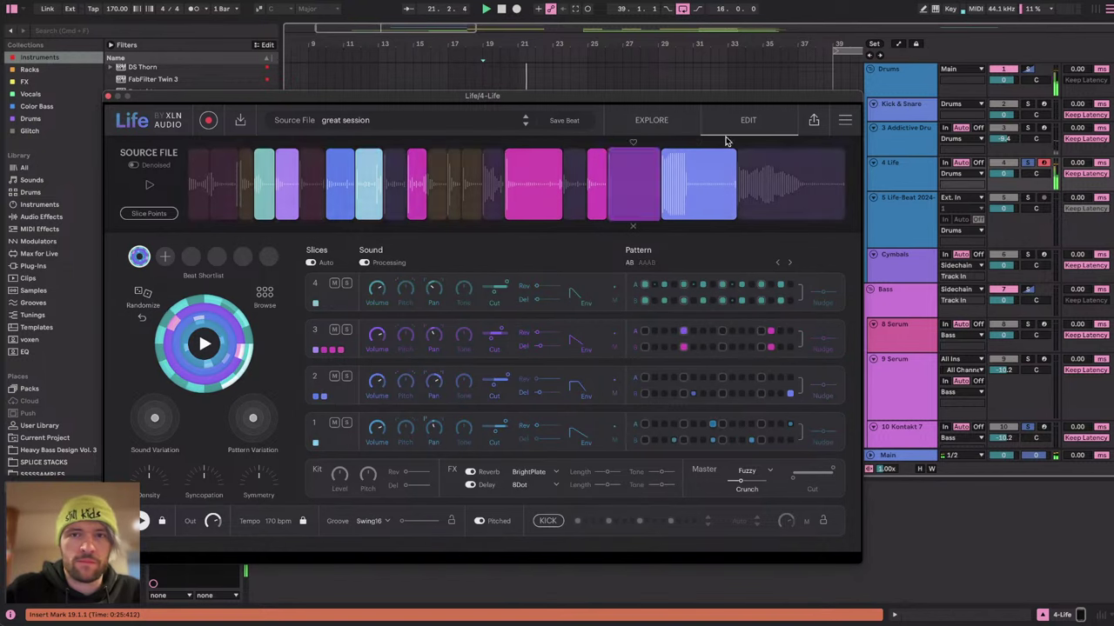
Switch Life to the Explore view and lock its tempo to the project's 170 BPM.
click(687, 122)
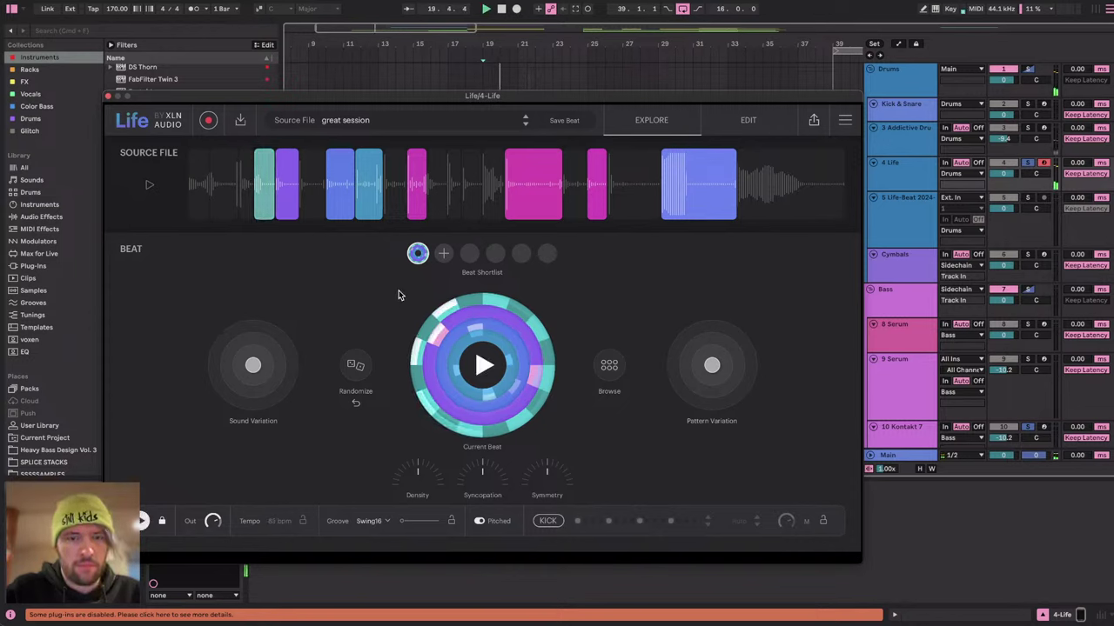
drag(403, 521, 404, 521)
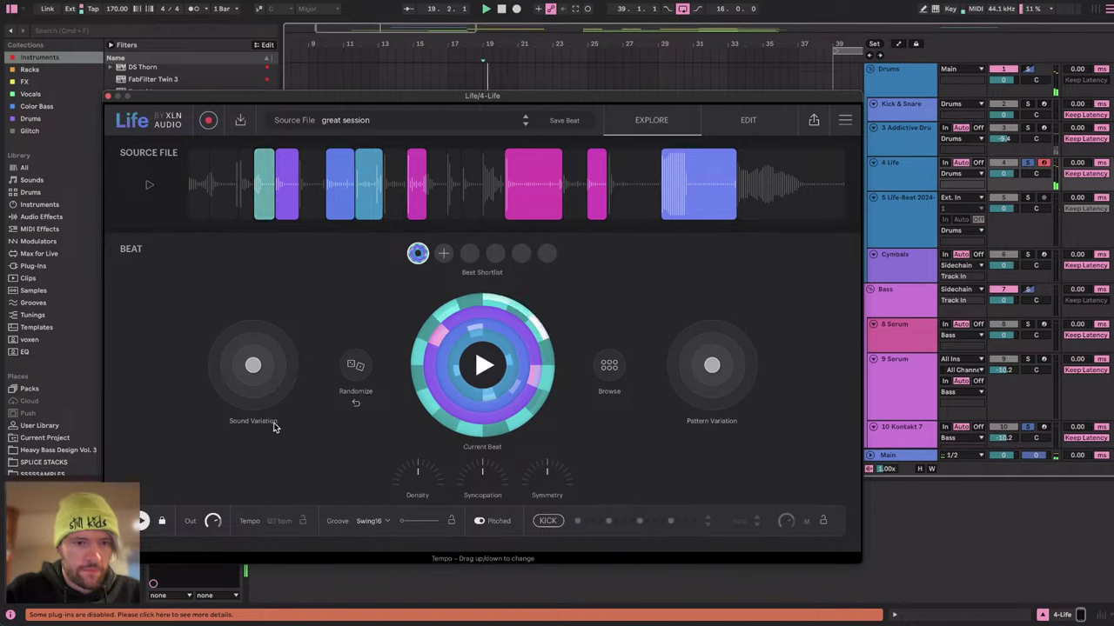
click(301, 521)
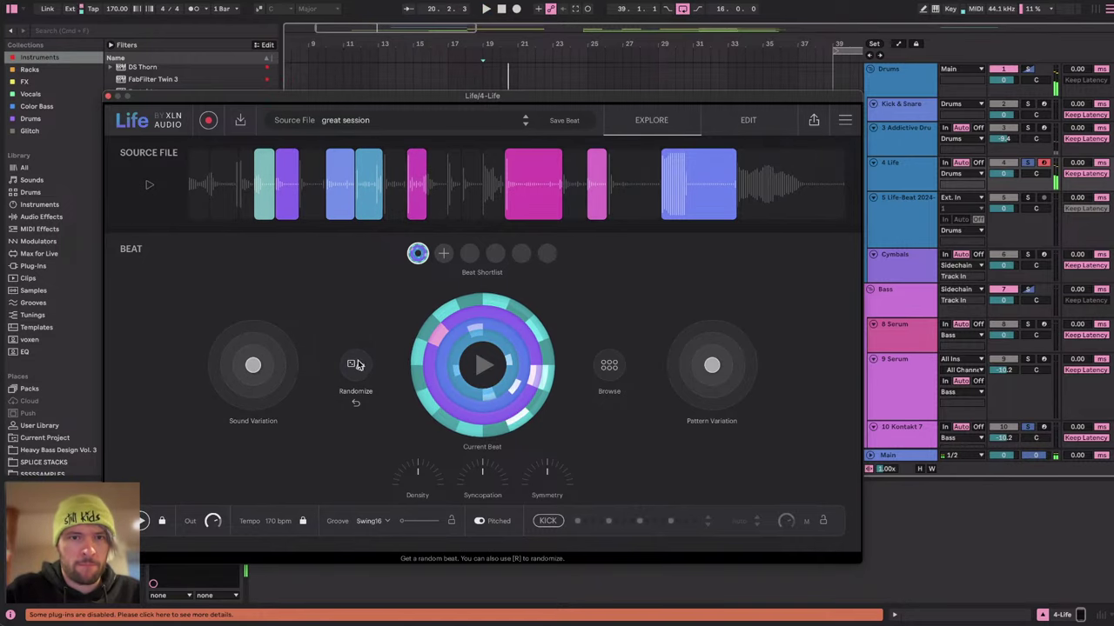
Switch to YouTube Studio and read the live chat.
key(super+Tab)
click(441, 314)
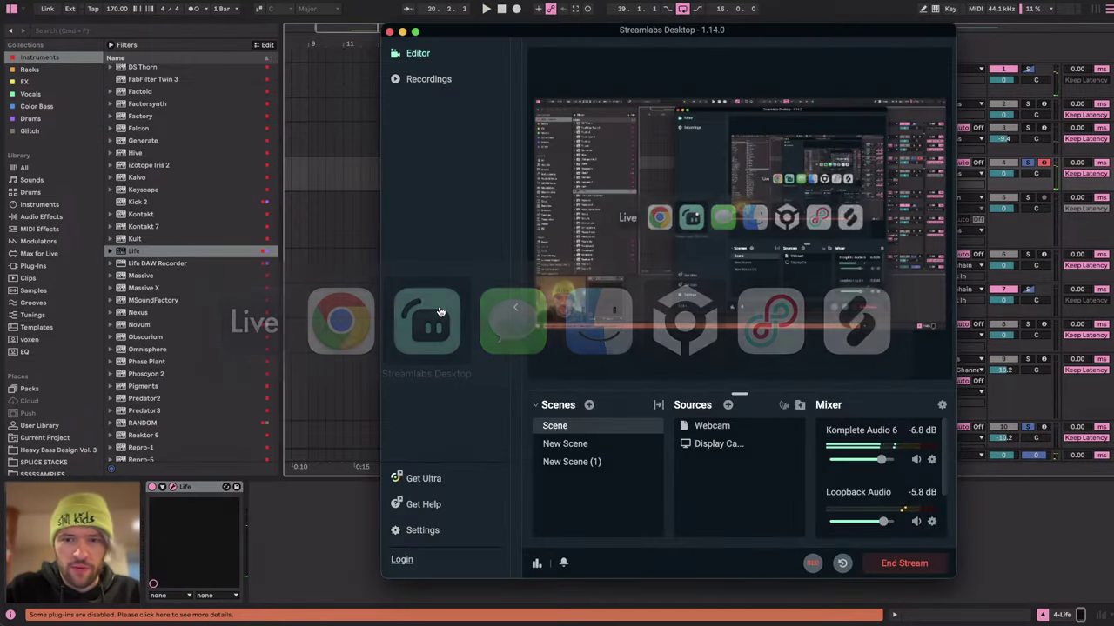
key(super+Tab)
key(super+Tab)
key(super+Tab)
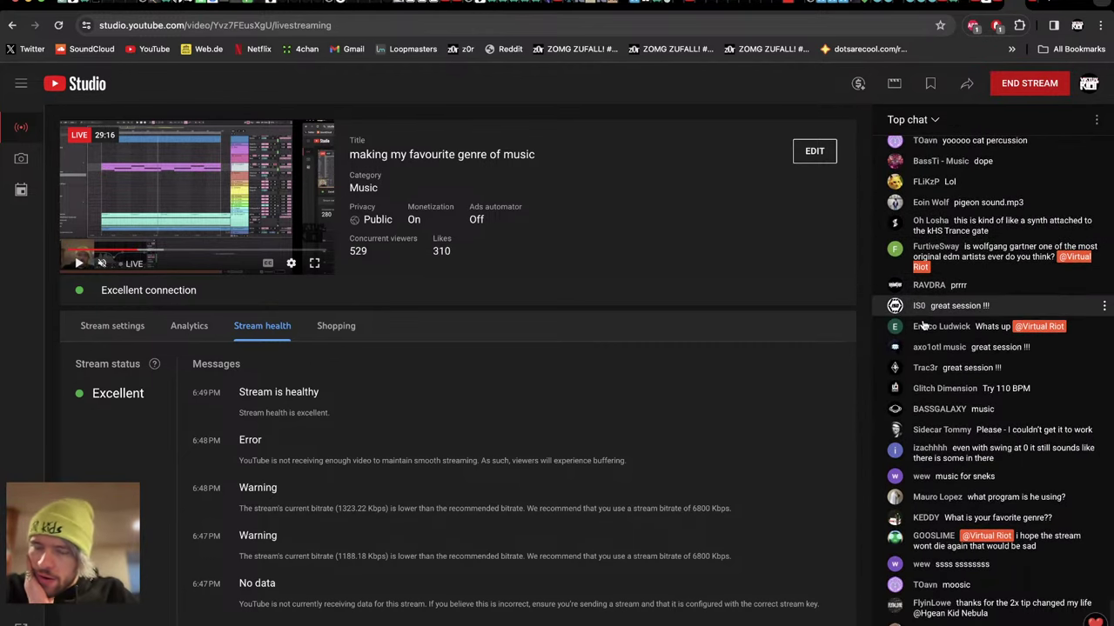
key(ctrl+Left)
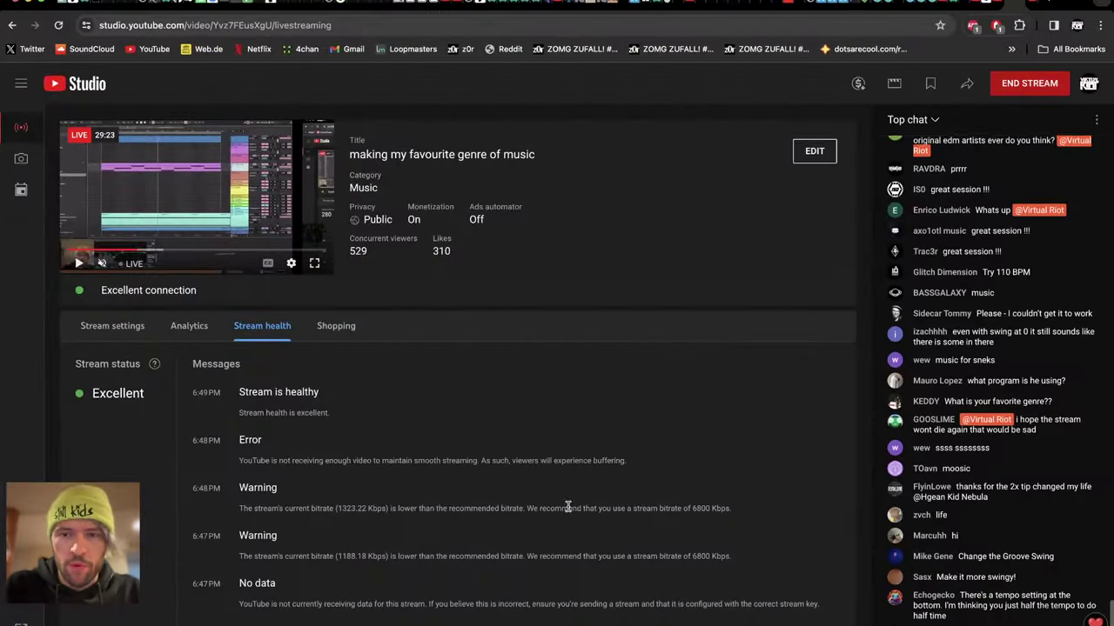
scroll(939, 283, up, 3)
scroll(940, 283, down, 3)
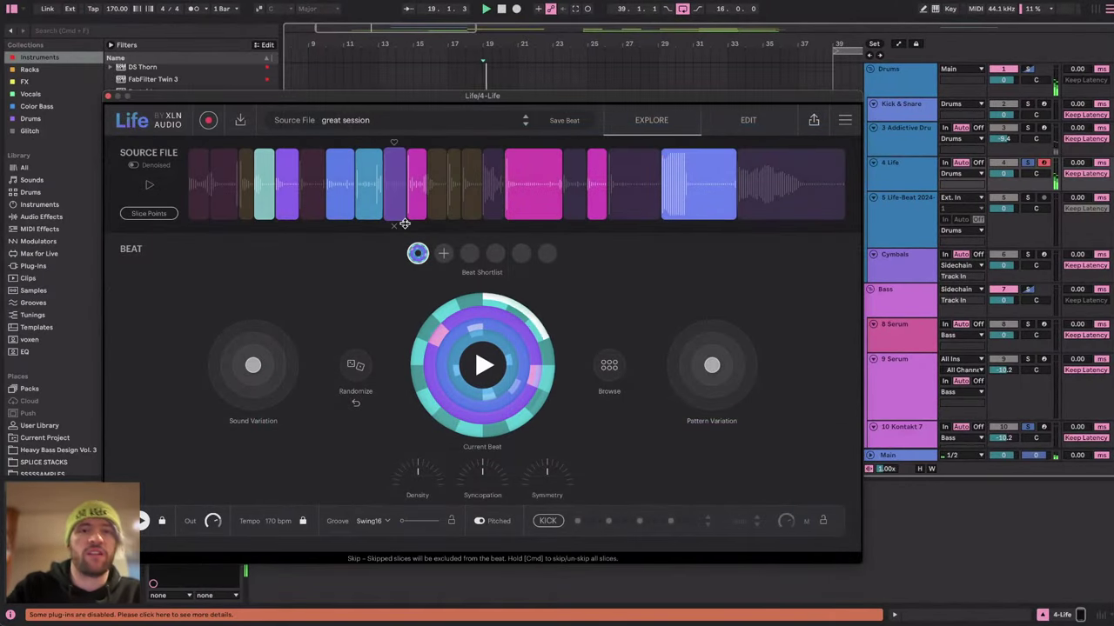
Generate new random beats from great session and reduce the beat's Density to -20%.
click(354, 369)
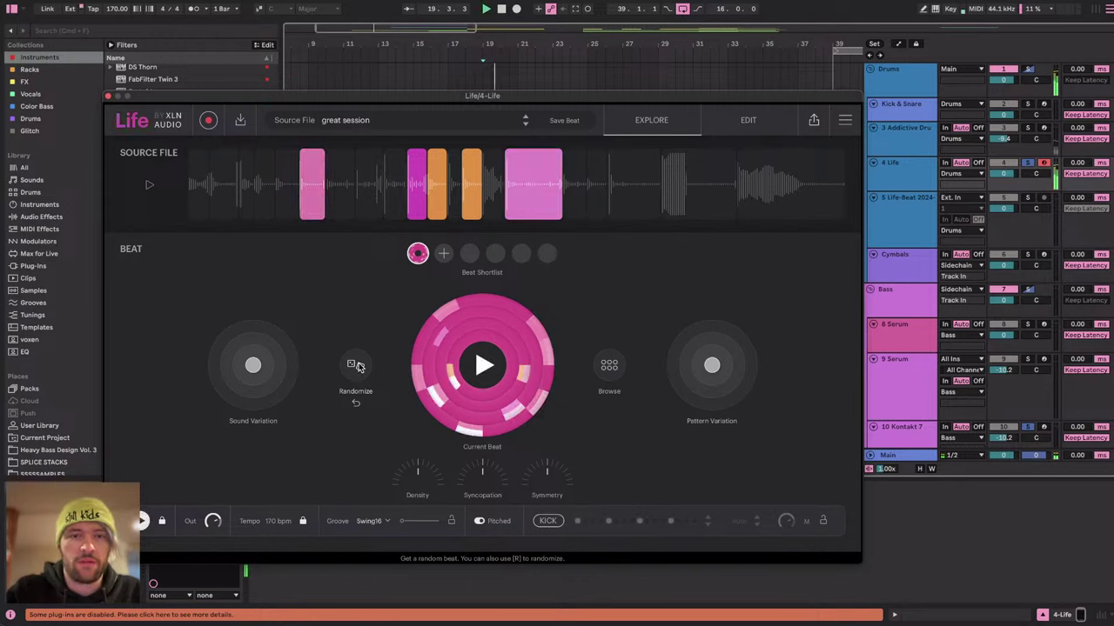
click(356, 369)
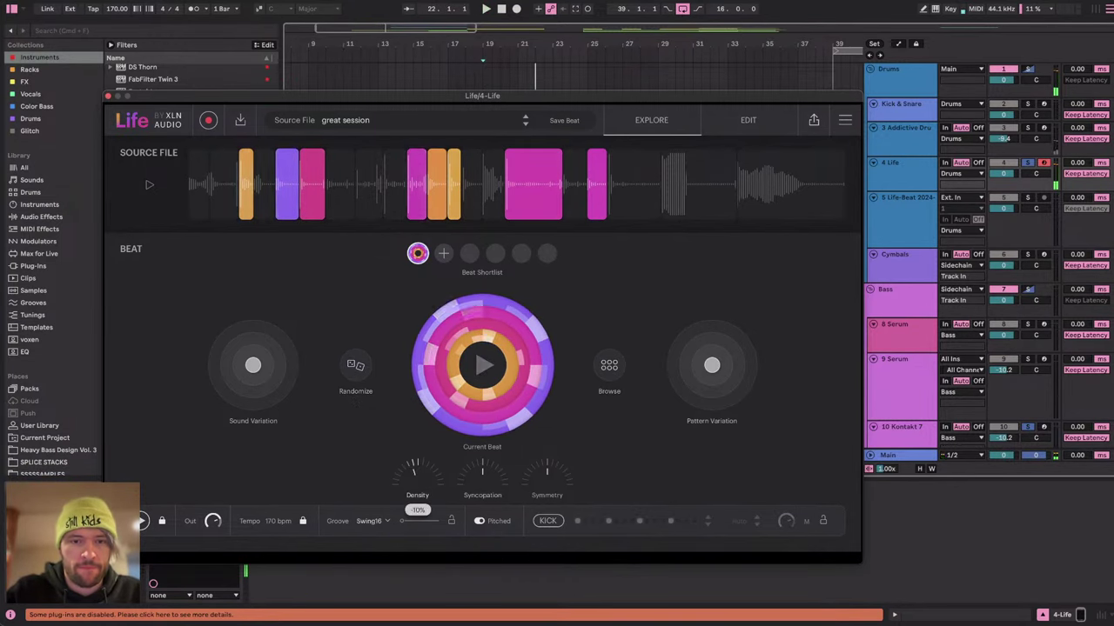
drag(417, 474, 417, 501)
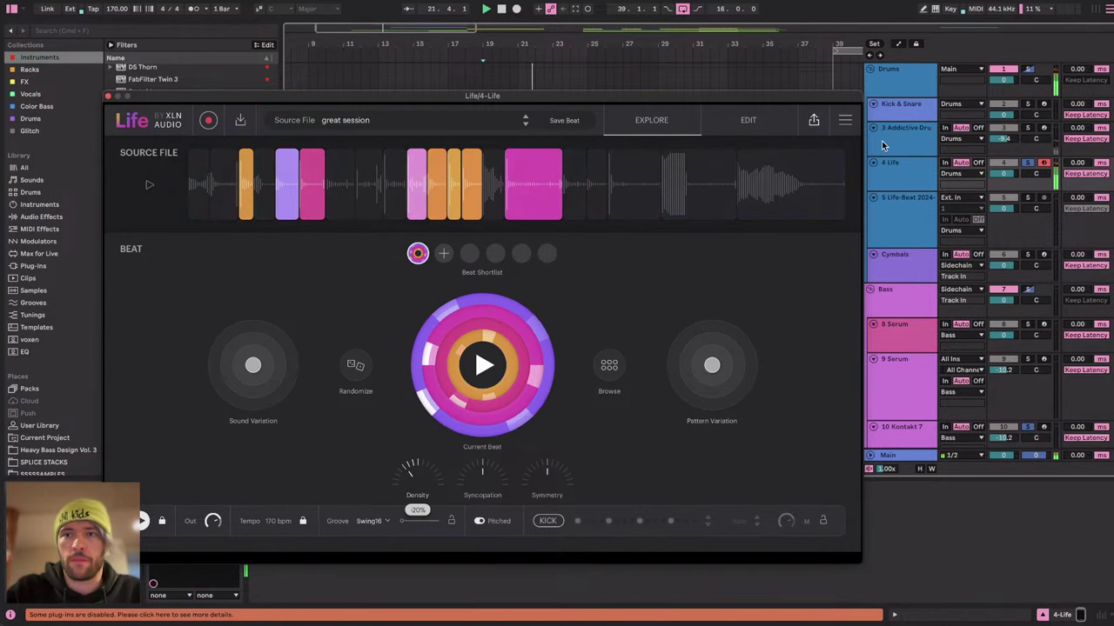
Close Life, solo 3 Addictive Drums together with 4 Life, and listen to both from bars 19 and 23.
click(108, 98)
scroll(813, 150, right, 5)
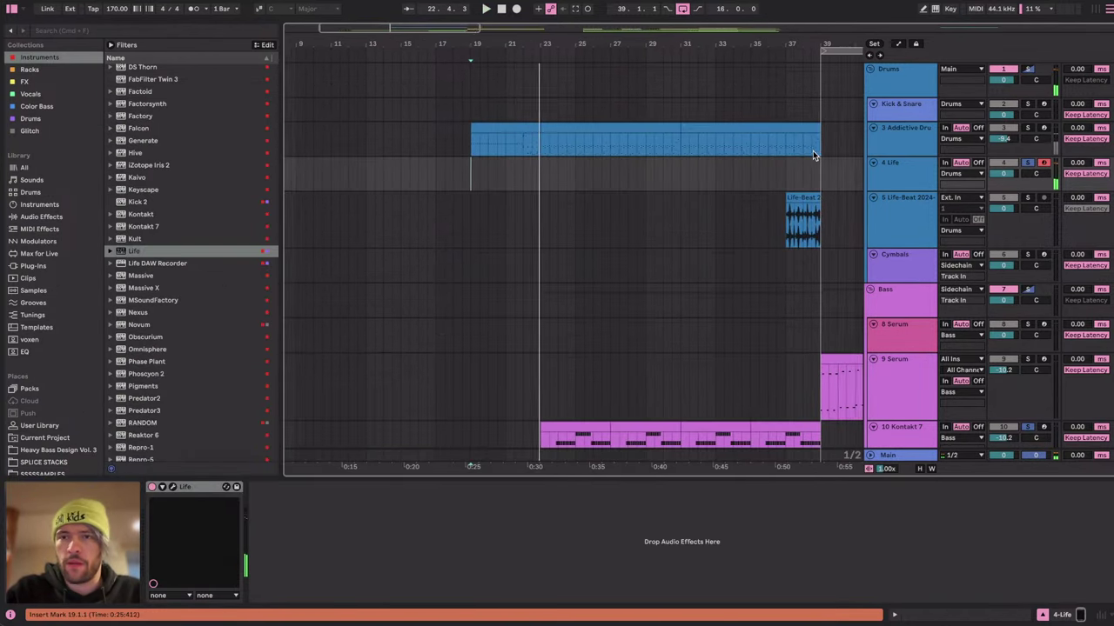
click(1028, 163)
key(space)
click(922, 173)
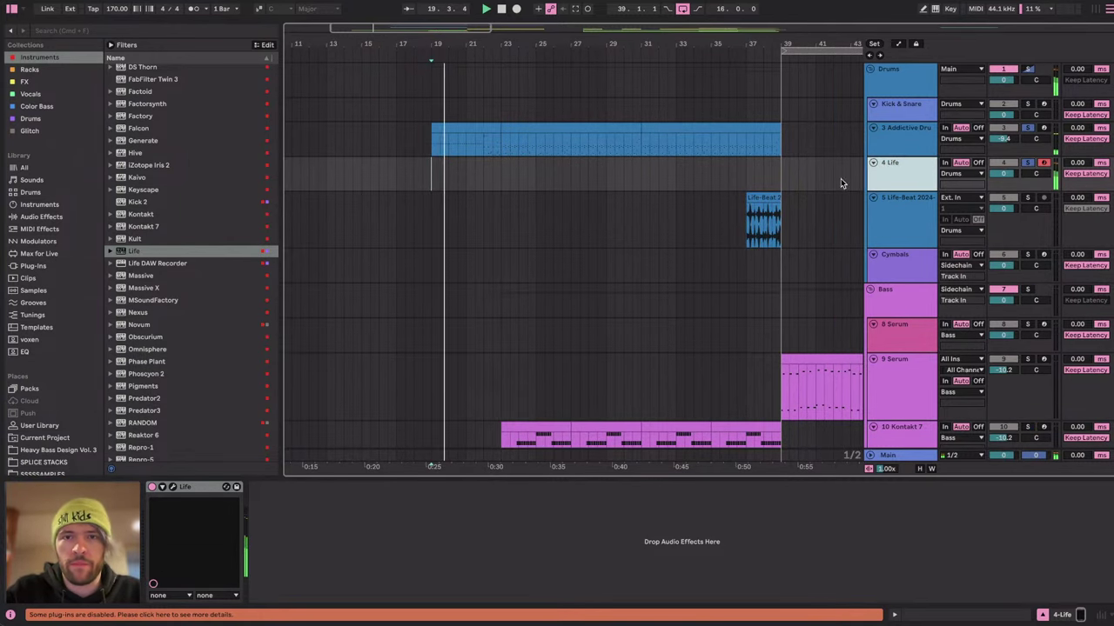
click(500, 167)
key(space)
Lower the 4 Life track's volume and keep that track selected.
click(905, 167)
drag(1008, 189, 1006, 186)
drag(1005, 174, 1004, 183)
click(899, 181)
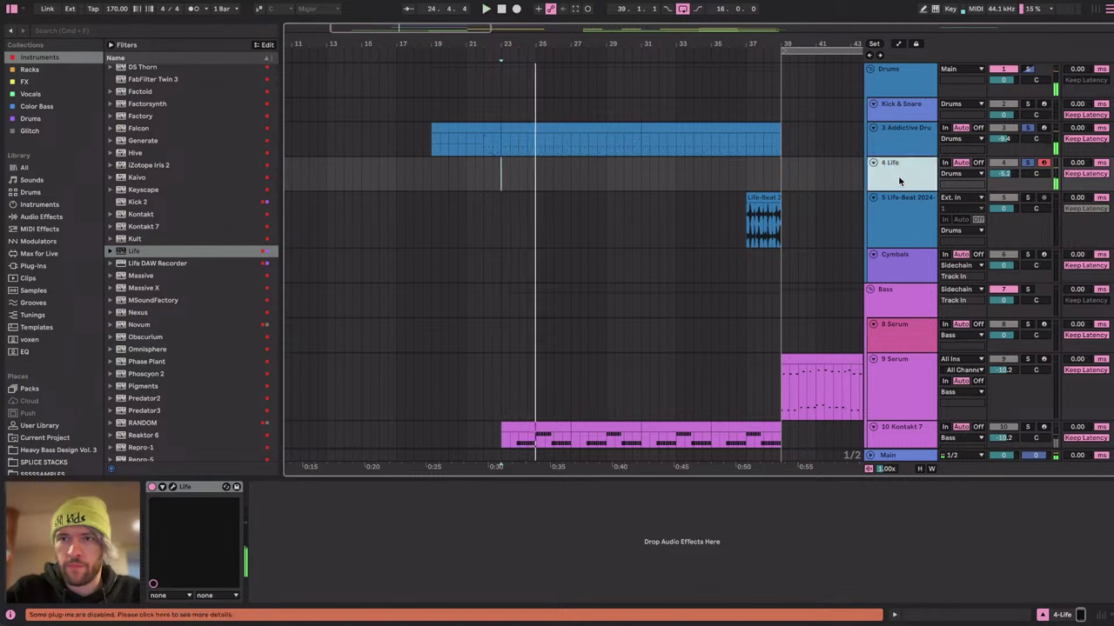
Add EQ Eight and the ST4b transient shaper after Life on the 4 Life track.
click(41, 217)
double_click(141, 277)
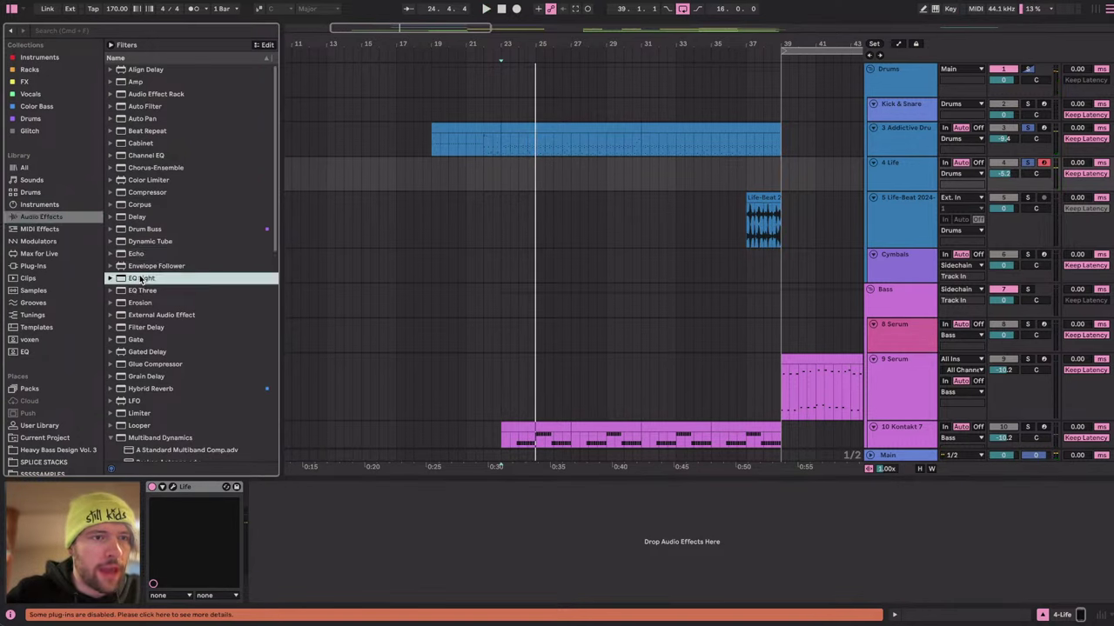
click(33, 118)
double_click(136, 279)
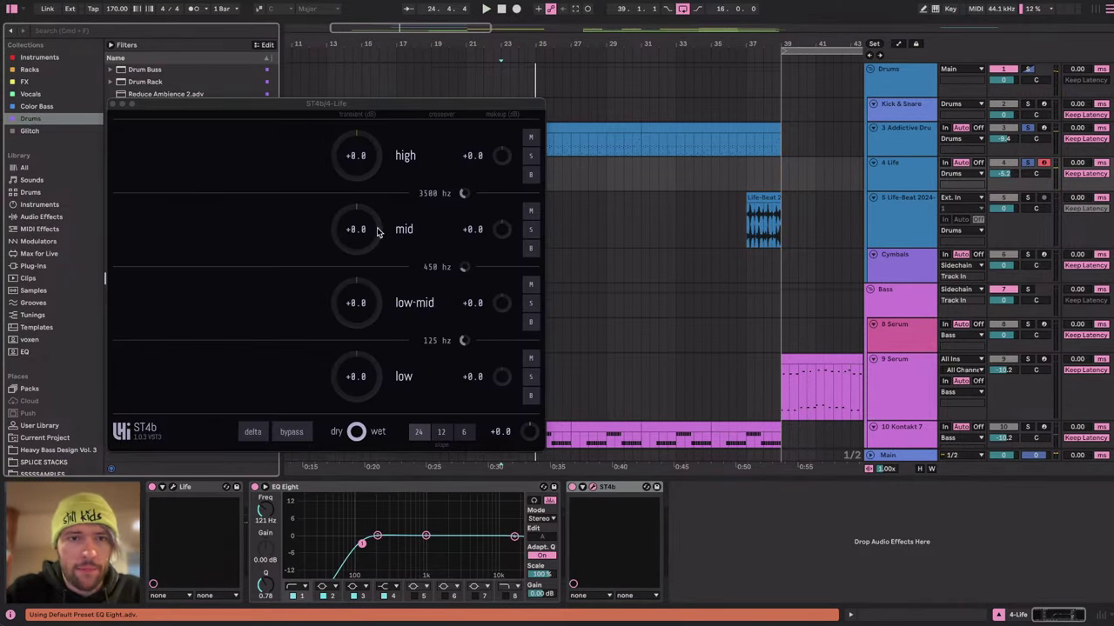
Set ST4b's transient amount to +45.0 dB on all four bands, and listen from bar 23 before closing it.
drag(378, 231, 366, 211)
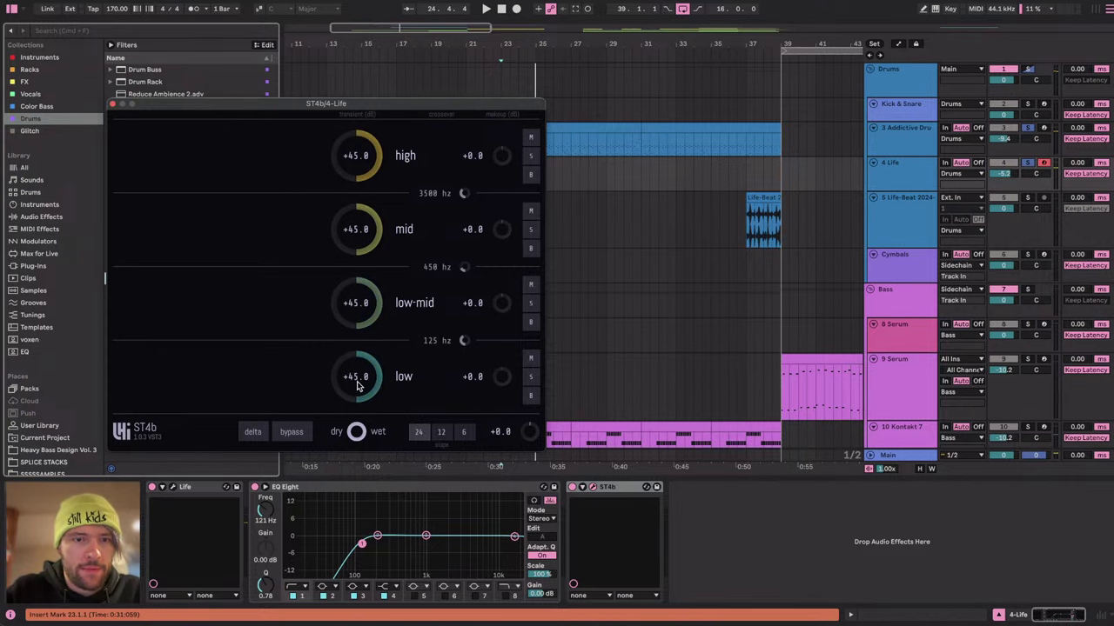
key(space)
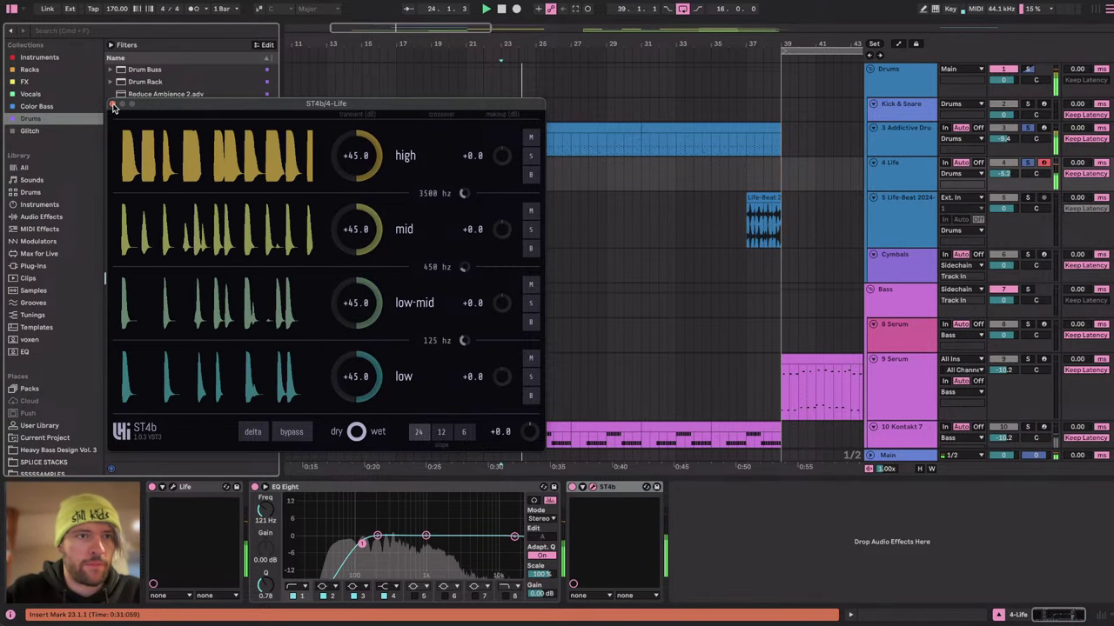
click(112, 105)
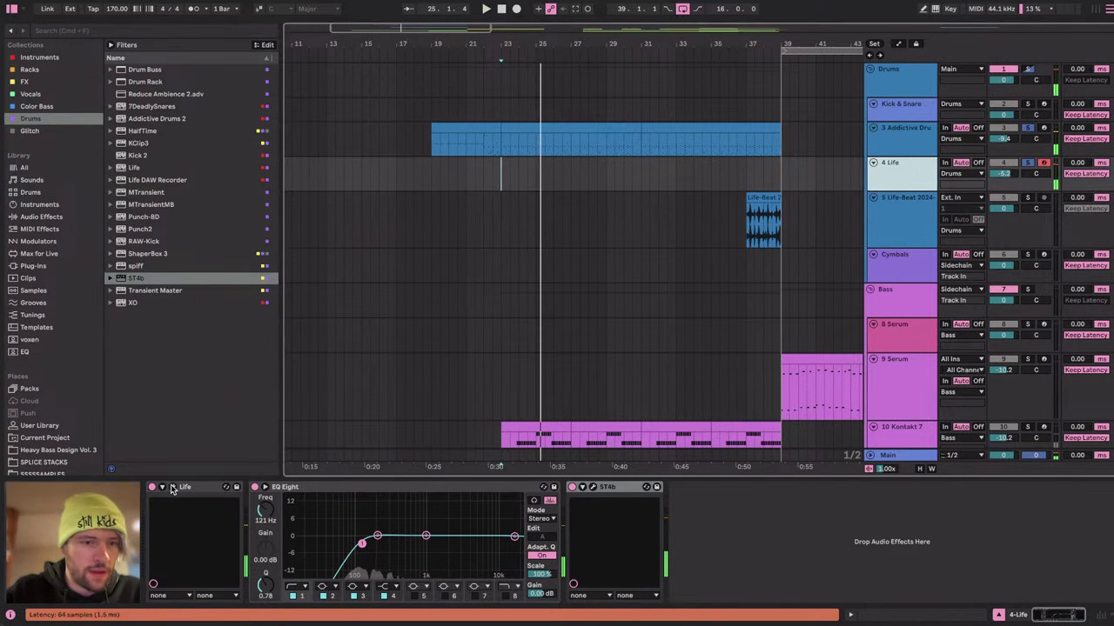
Open Life on the 4 Life track, lower the whole kit's pitch to -12 st, and play from bar 23.
click(226, 487)
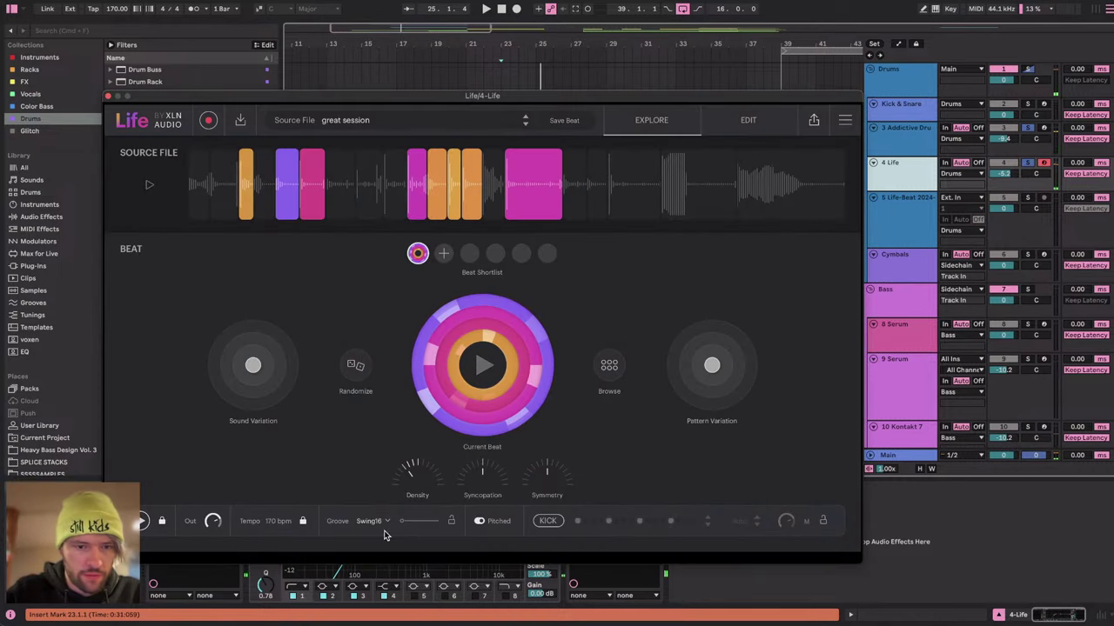
click(748, 120)
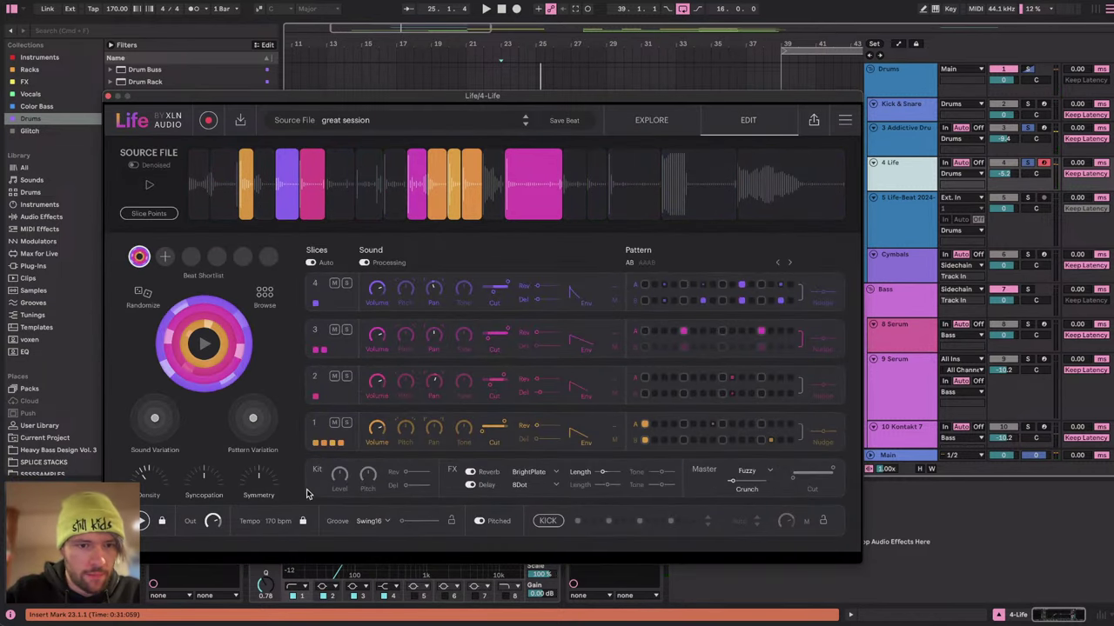
drag(368, 476, 368, 522)
key(space)
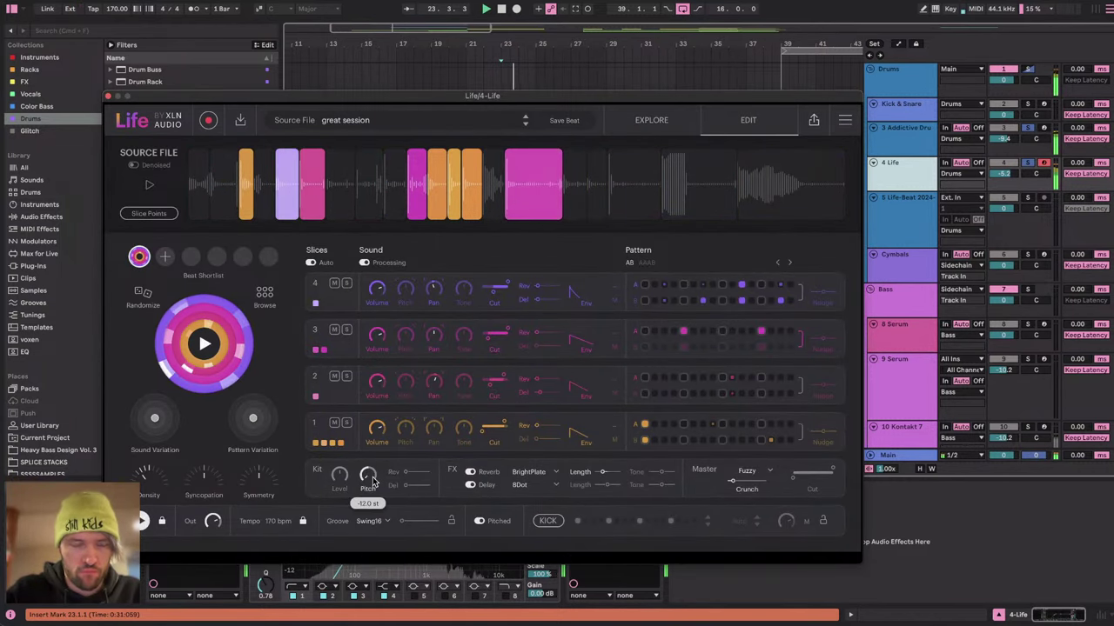
Randomize several new beats from the great session source in Life while listening to them against the drums.
click(143, 293)
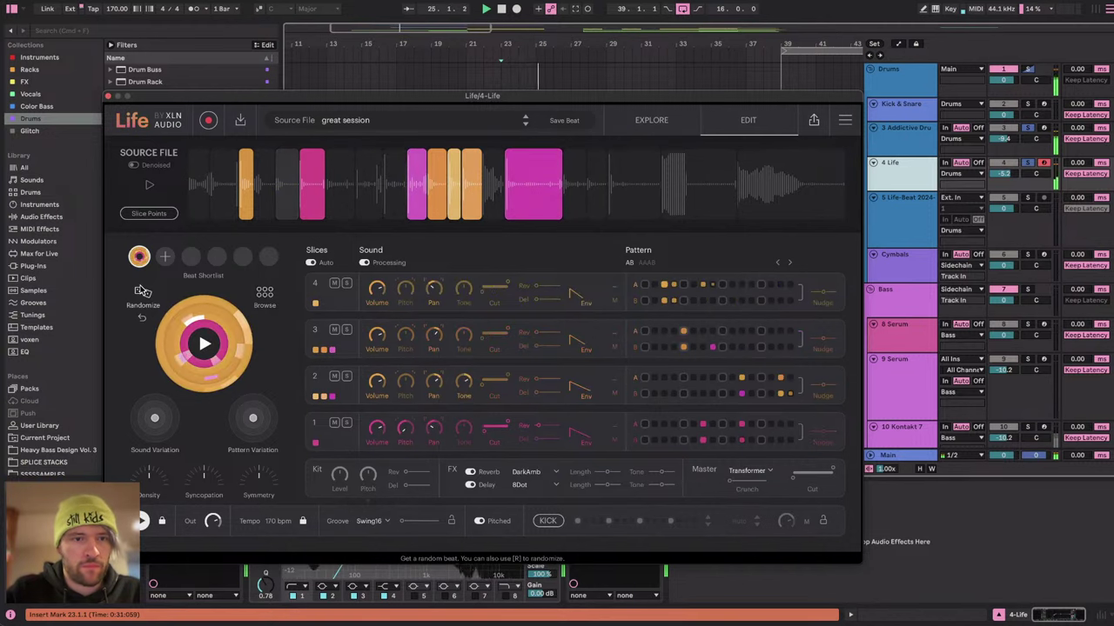
click(142, 292)
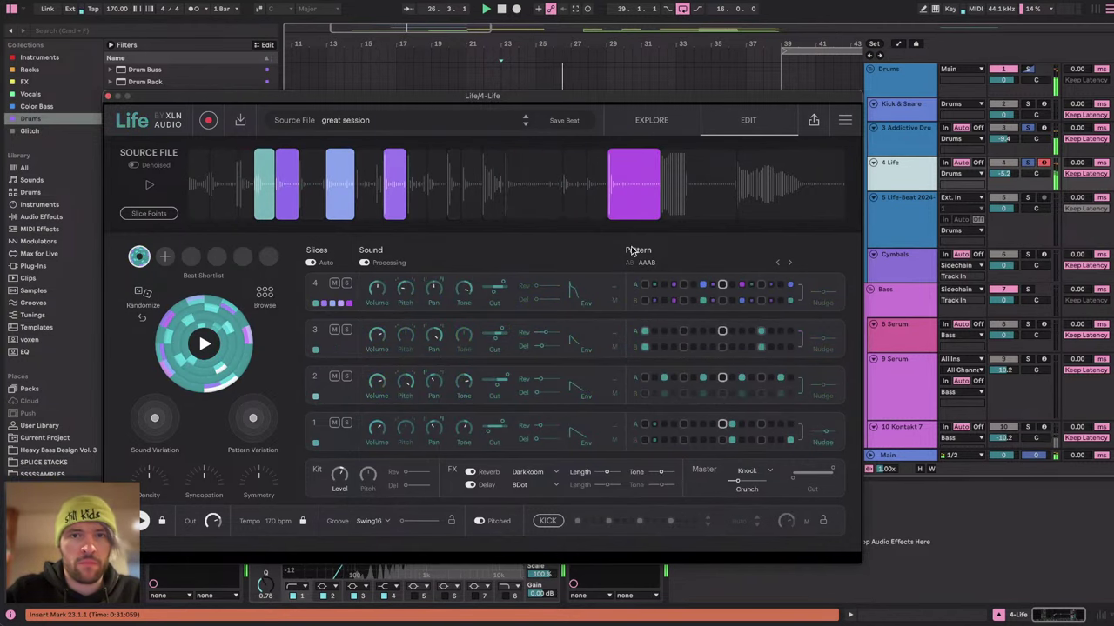
click(672, 120)
click(355, 365)
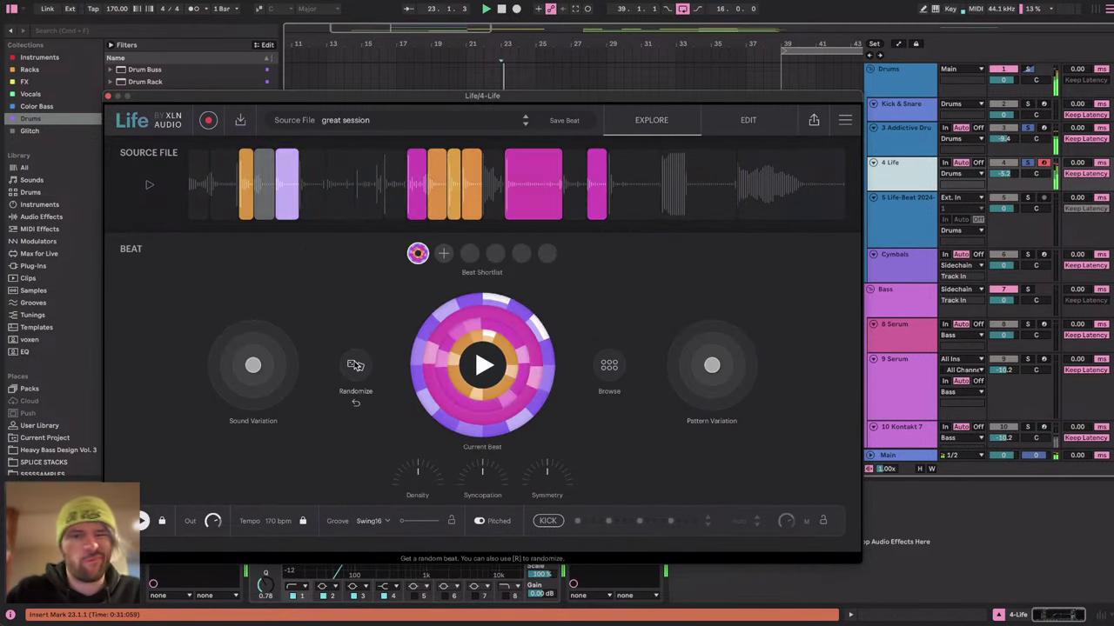
click(355, 366)
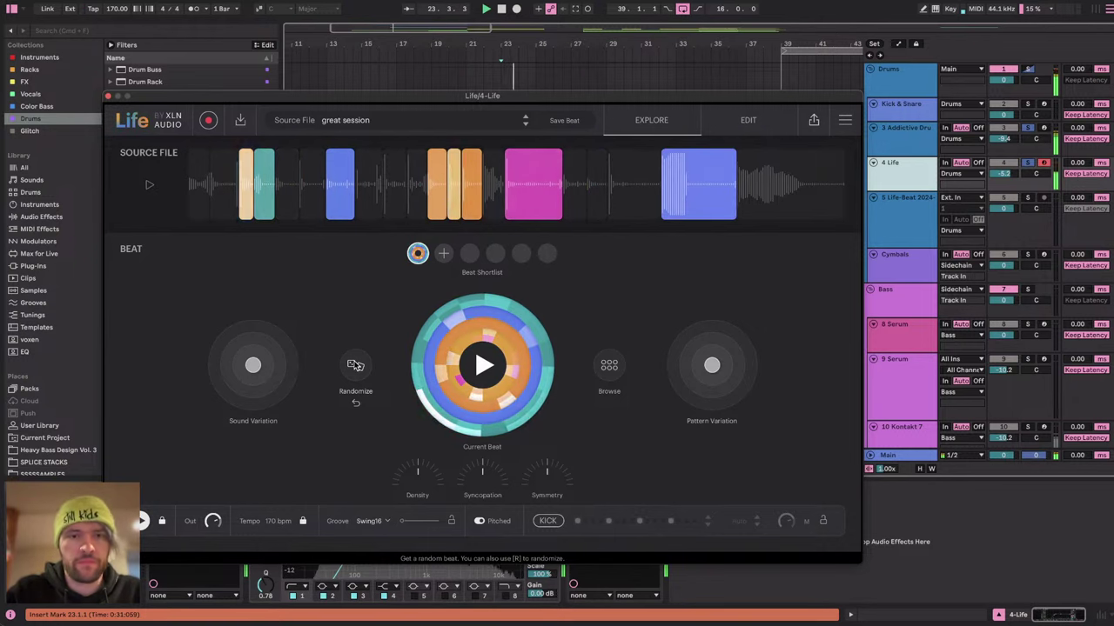
click(355, 365)
click(355, 365)
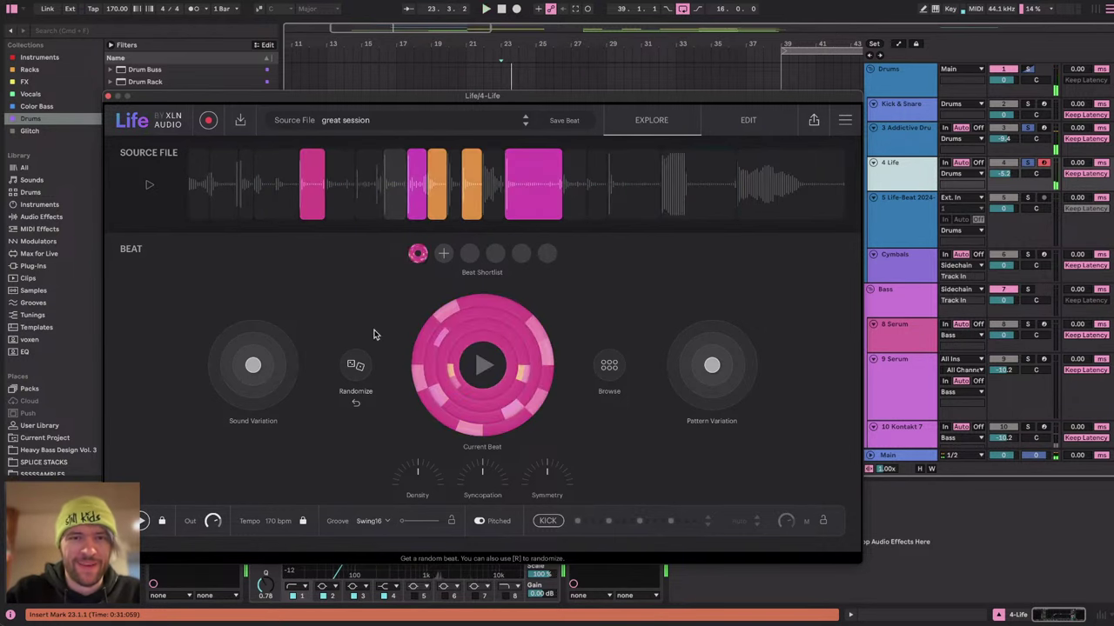
Load the slam foley source file in Life, randomize its beat, and adjust the beat's density.
click(524, 124)
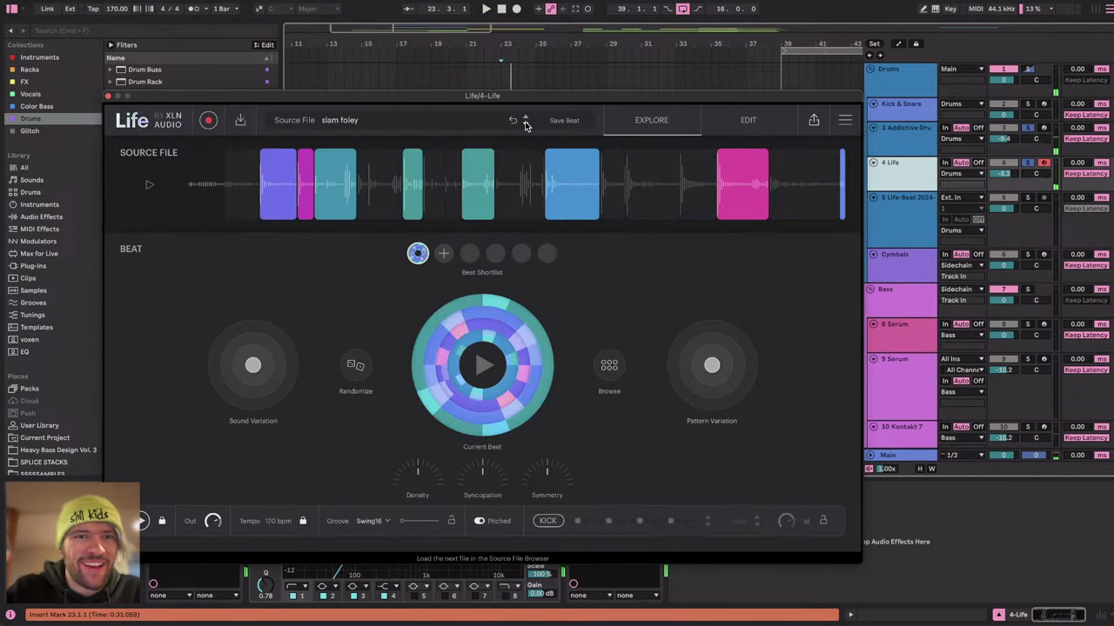
click(360, 371)
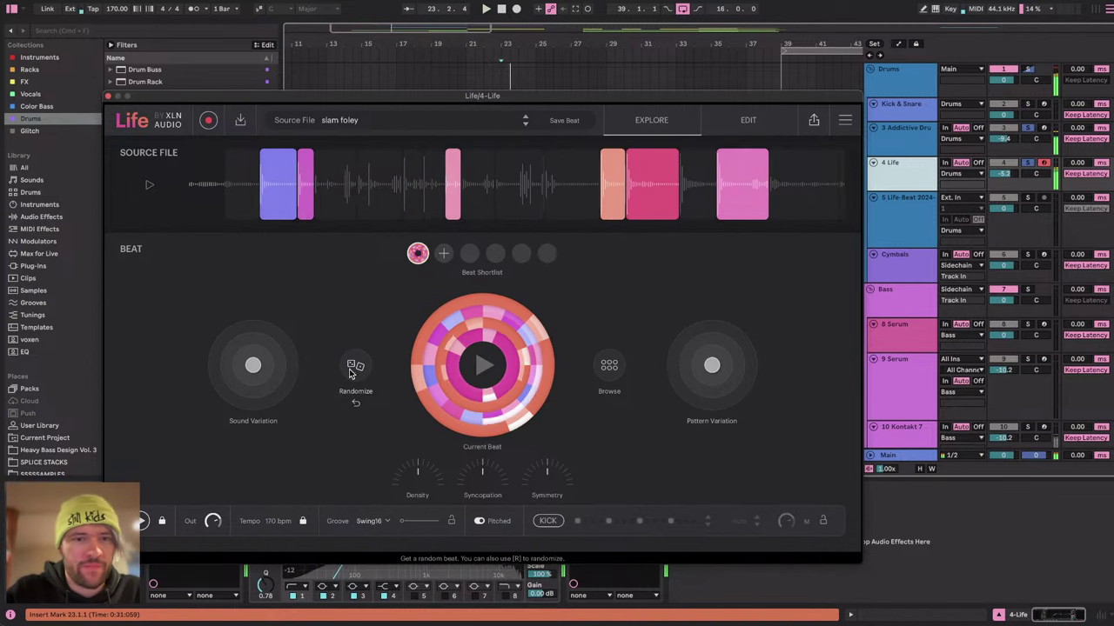
click(349, 368)
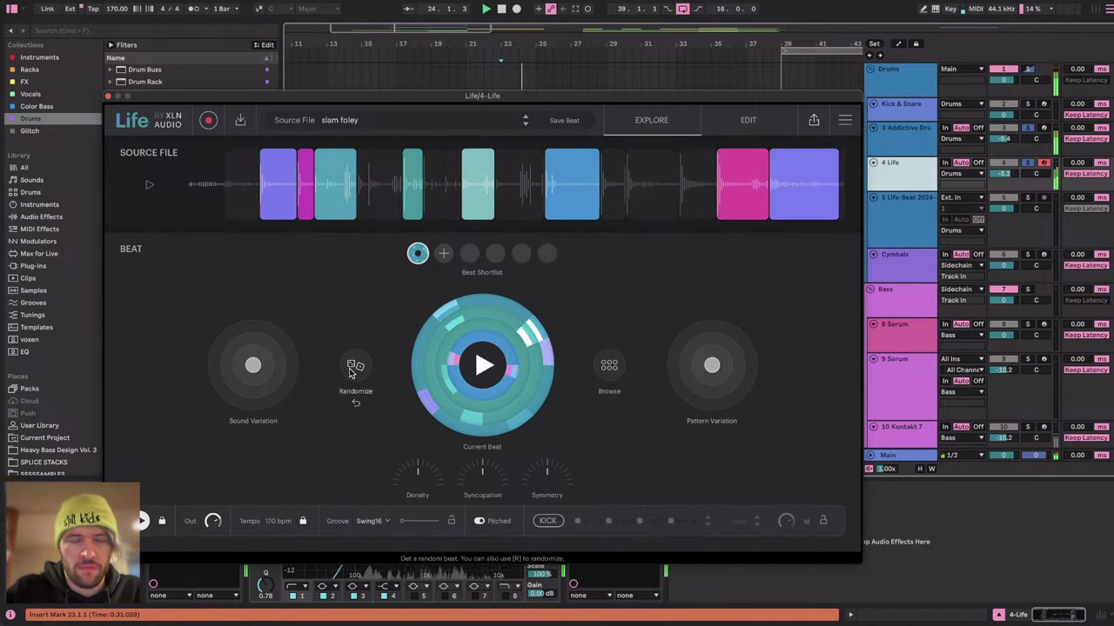
mouse_move(430, 485)
mouse_down()
mouse_move(430, 512)
mouse_move(430, 476)
mouse_up()
Lower the whole slam foley kit's pitch to -6 st in Life's edit view while listening from bar 23.
click(731, 130)
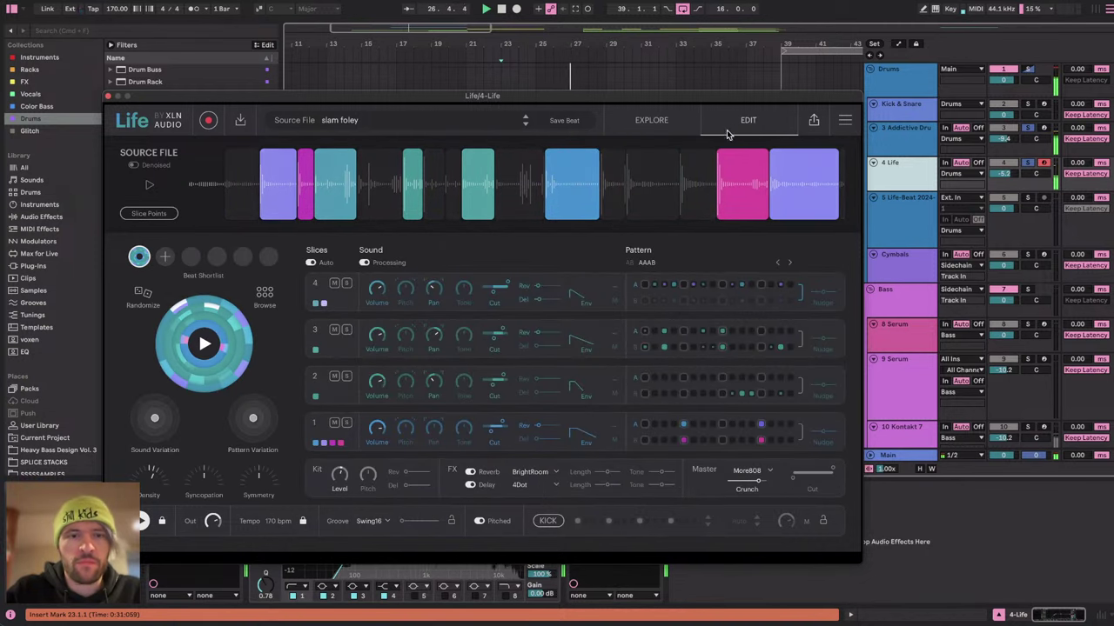
key(space)
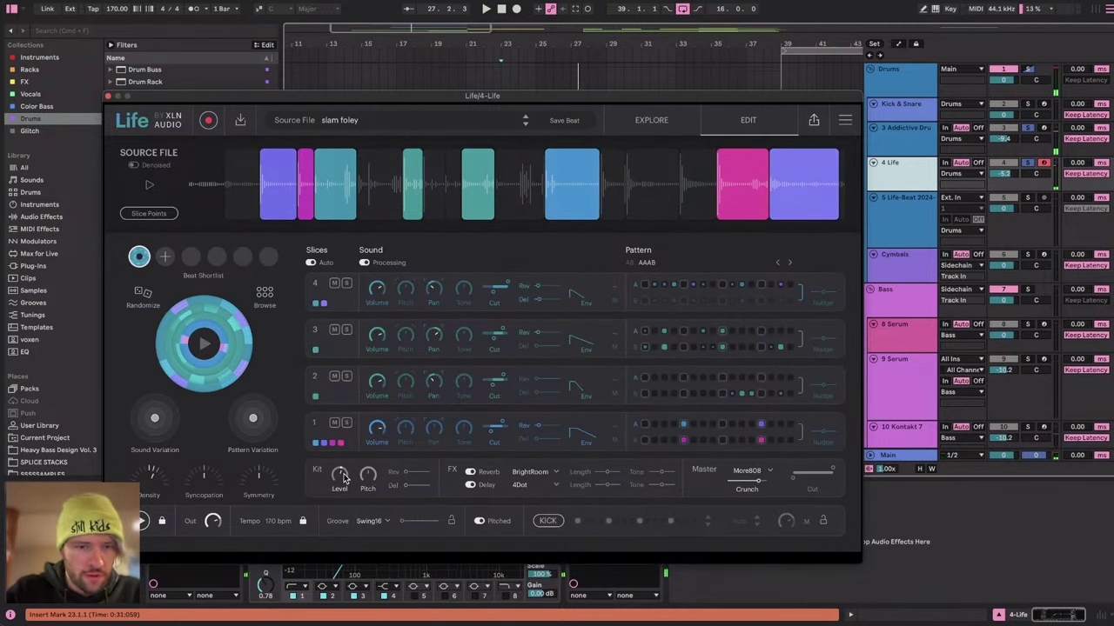
key(space)
mouse_move(368, 475)
mouse_down()
mouse_move(368, 513)
mouse_move(367, 492)
mouse_up()
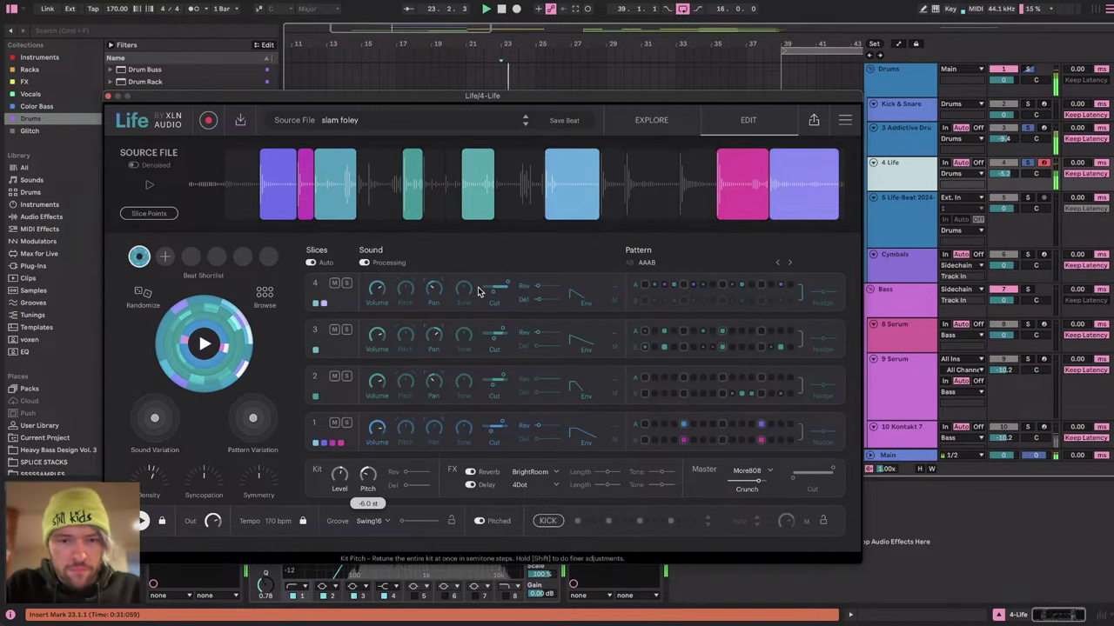
Insert a new audio track directly below the 4 Life track, moving the Life window out of the way.
drag(165, 99, 125, 292)
click(914, 174)
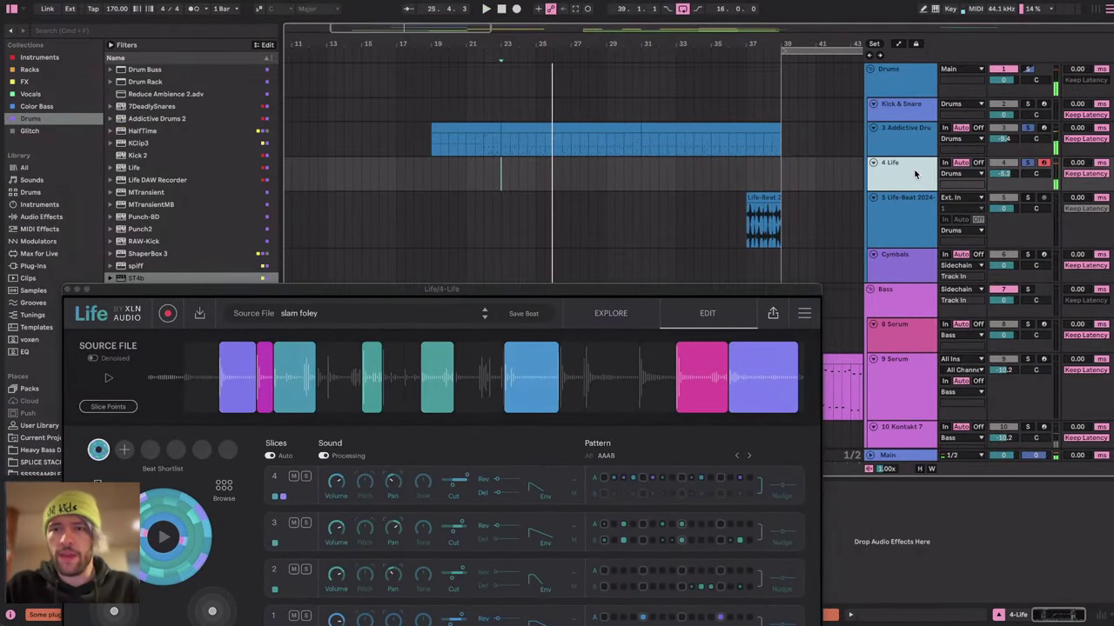
key(super+shift+t)
key(super+z)
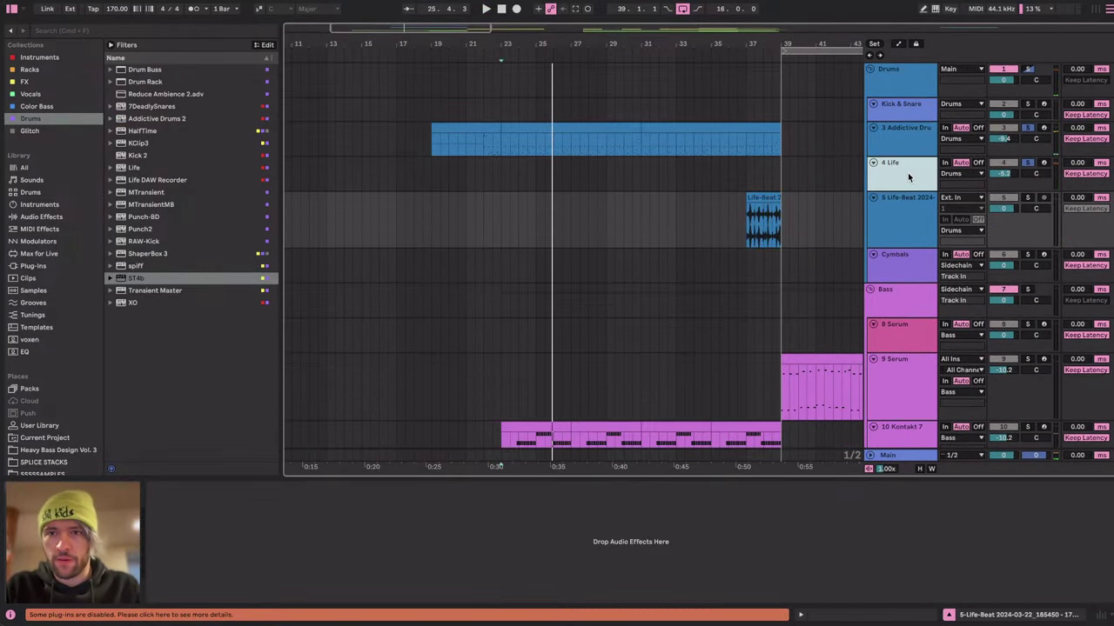
key(super+t)
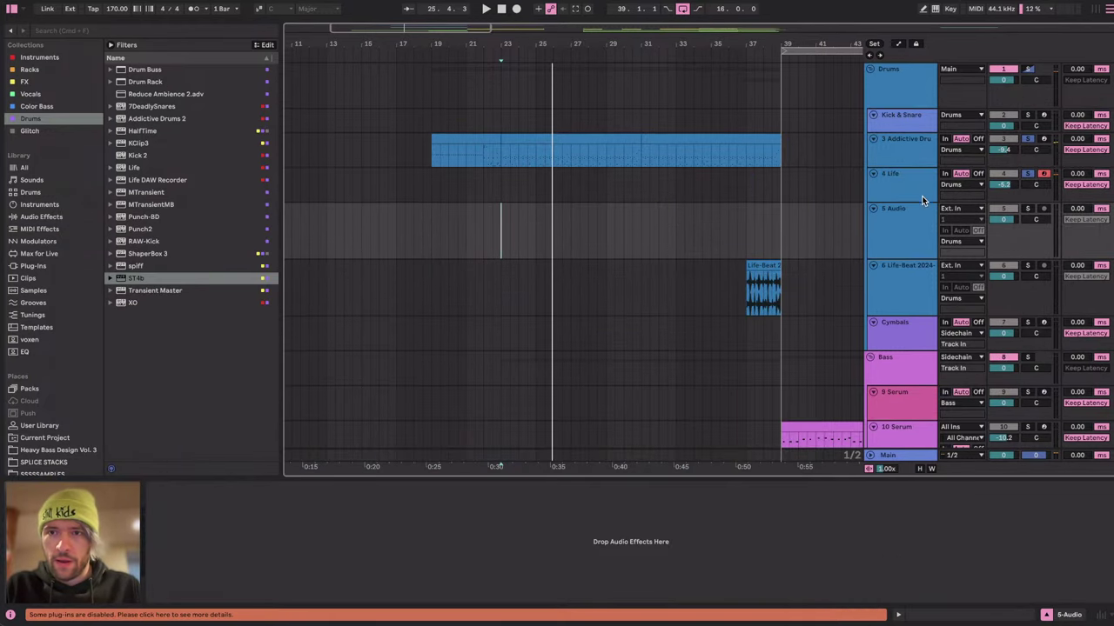
Export the slam foley beat from Life as WAV onto the new audio track at bar 42.
click(921, 195)
click(773, 237)
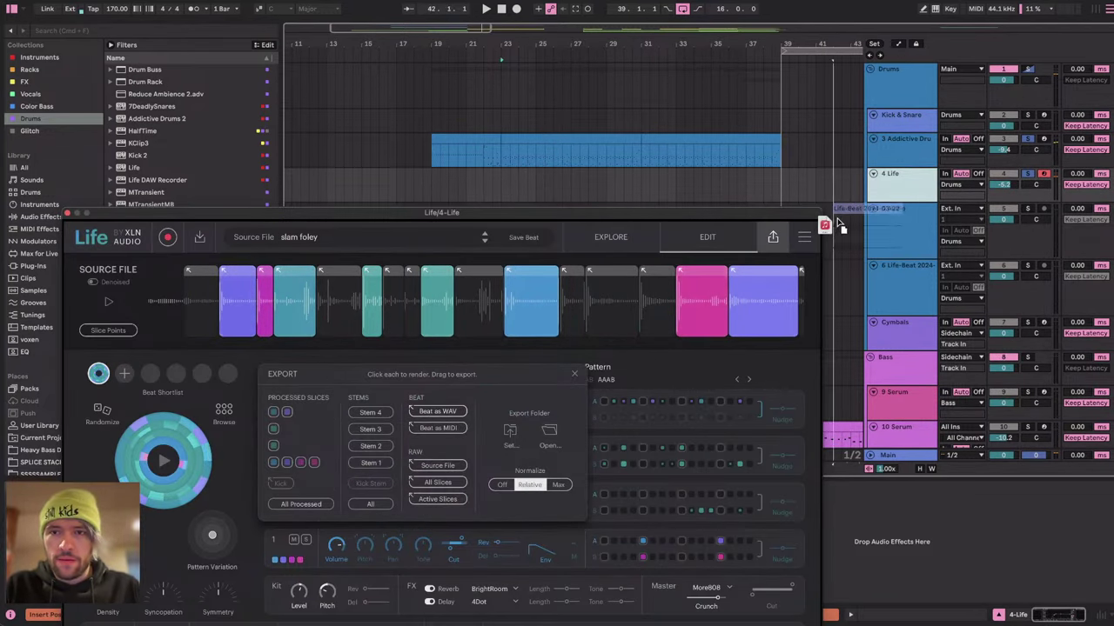
drag(839, 224, 842, 228)
key(Delete)
click(850, 183)
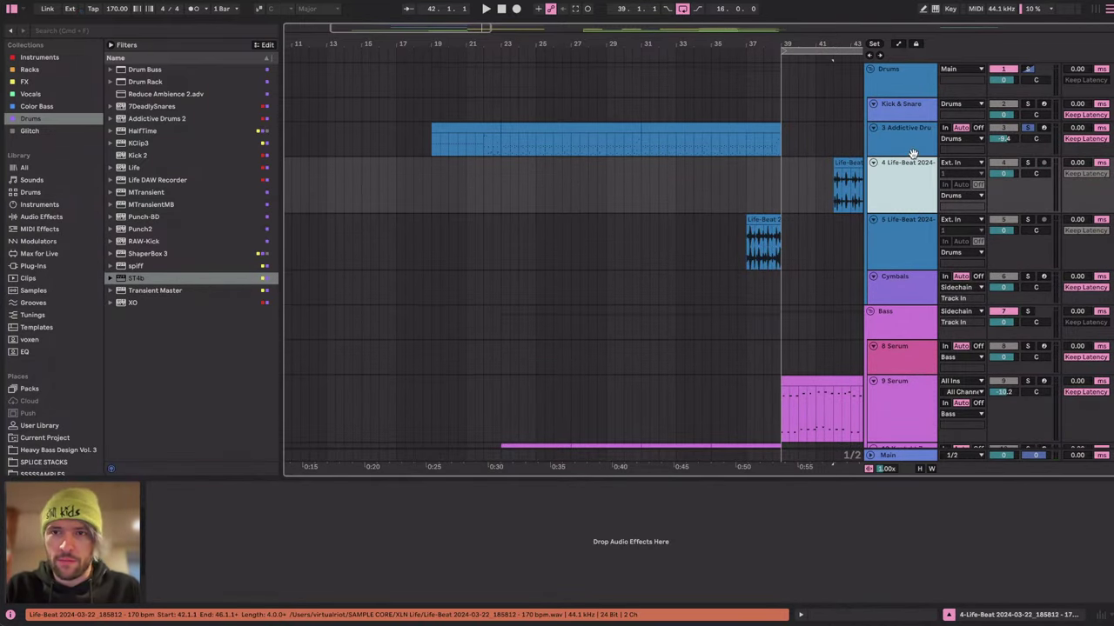
key(super+z)
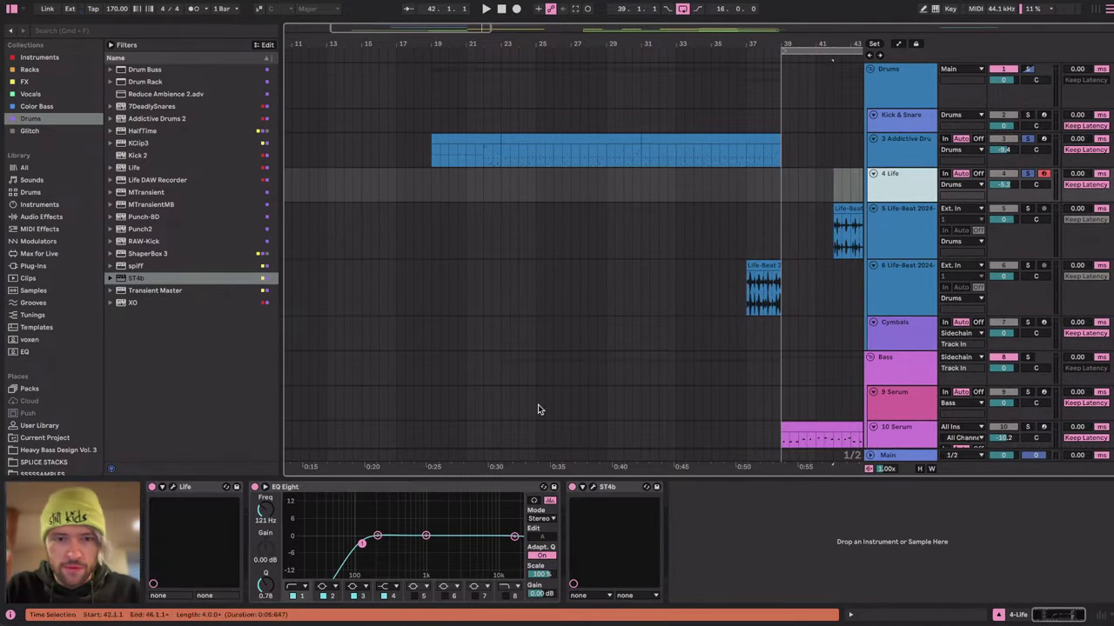
Move EQ Eight and ST4b from 4 Life onto the new Life-Beat audio track, and delete the 4 Life track.
click(365, 487)
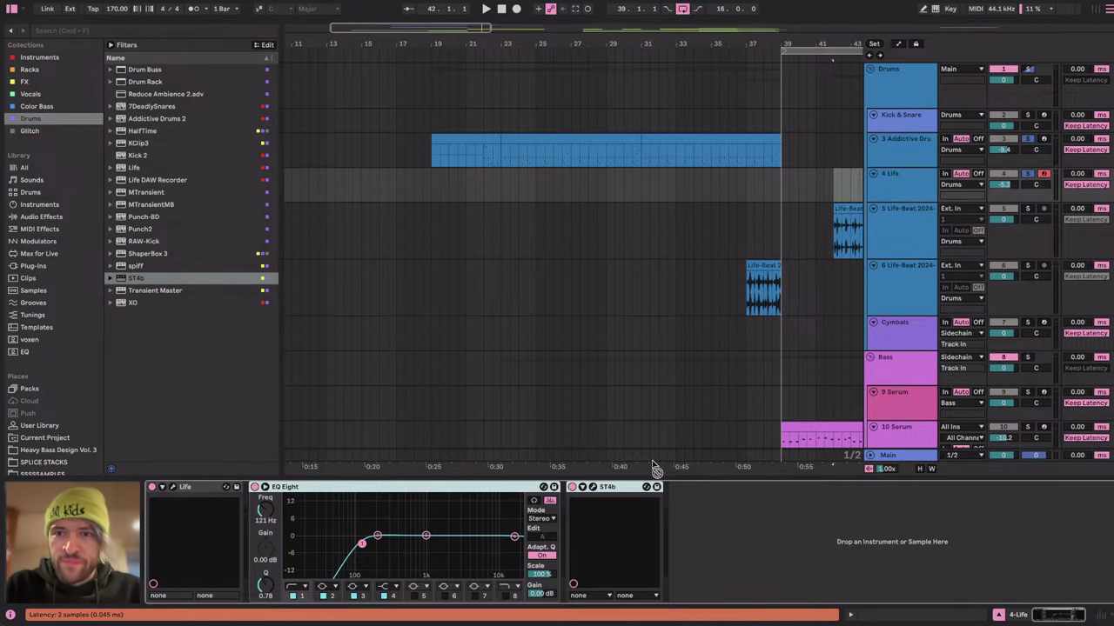
click(905, 179)
key(Delete)
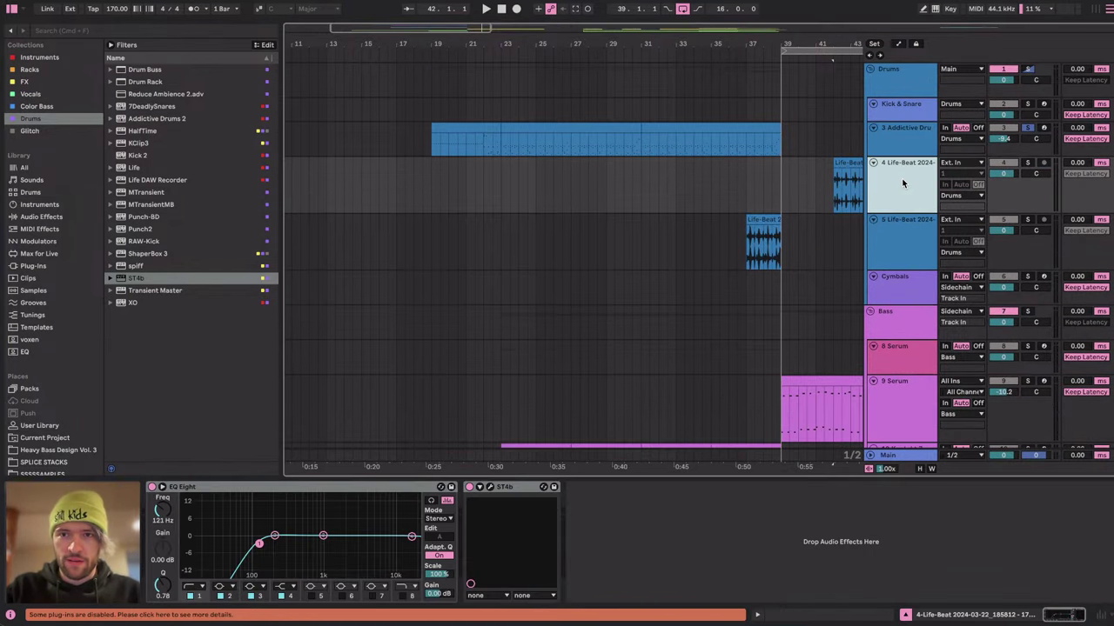
Move the Life-Beat clips on tracks 4 and 5 so that both start at bar 23.
click(812, 180)
drag(845, 160, 509, 174)
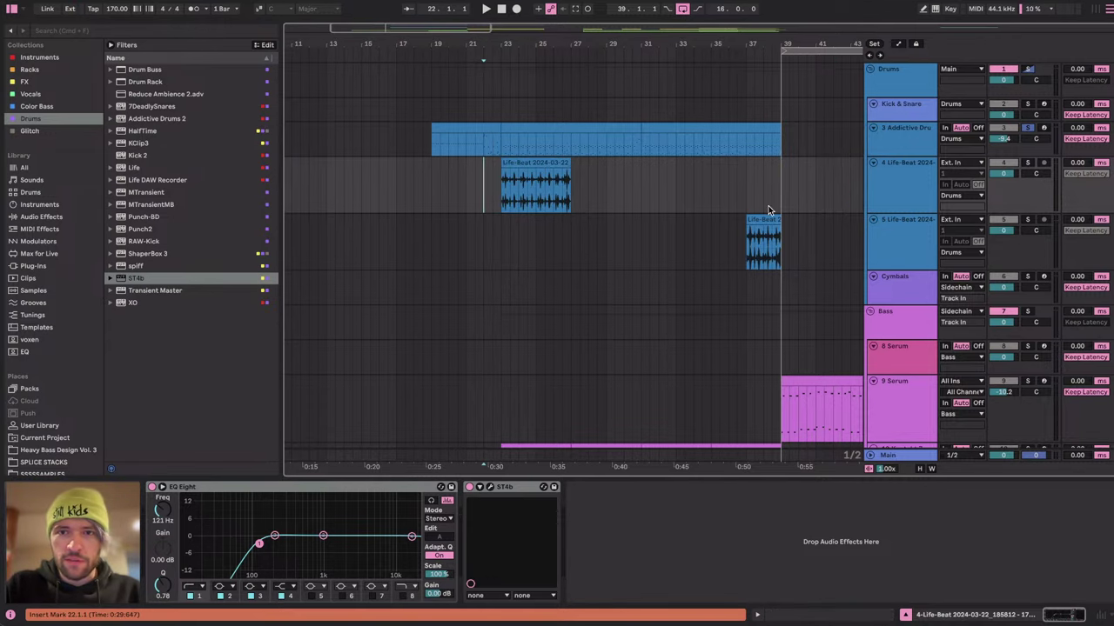
drag(767, 220, 522, 228)
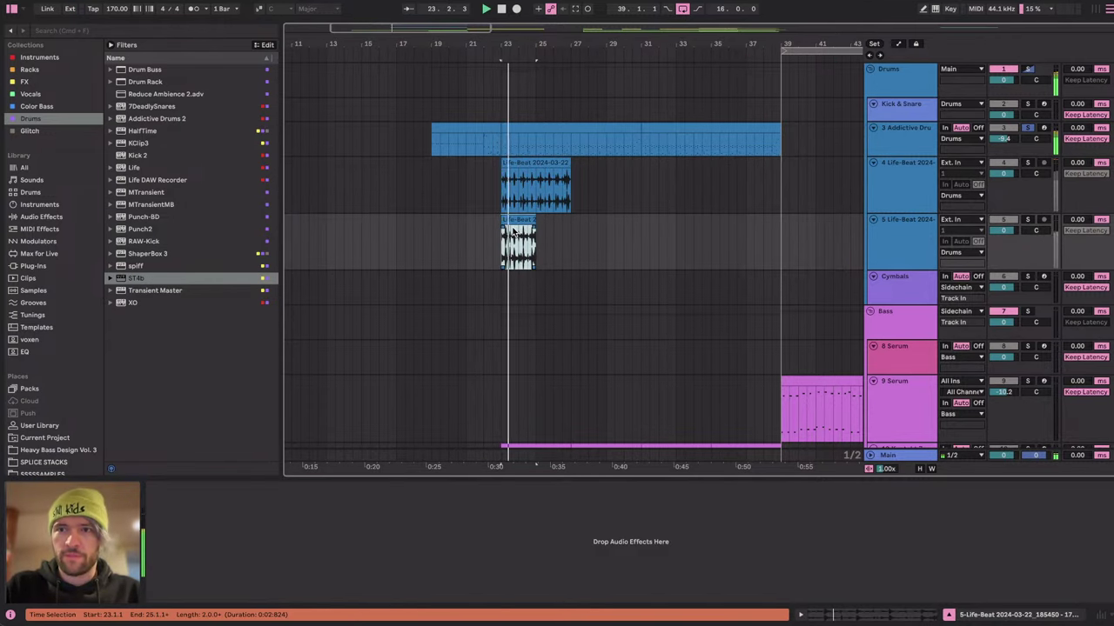
Set Life-Beat track 4 to -15.8 dB and track 5 to -10.1 dB, listening soloed and in the full mix.
click(1027, 163)
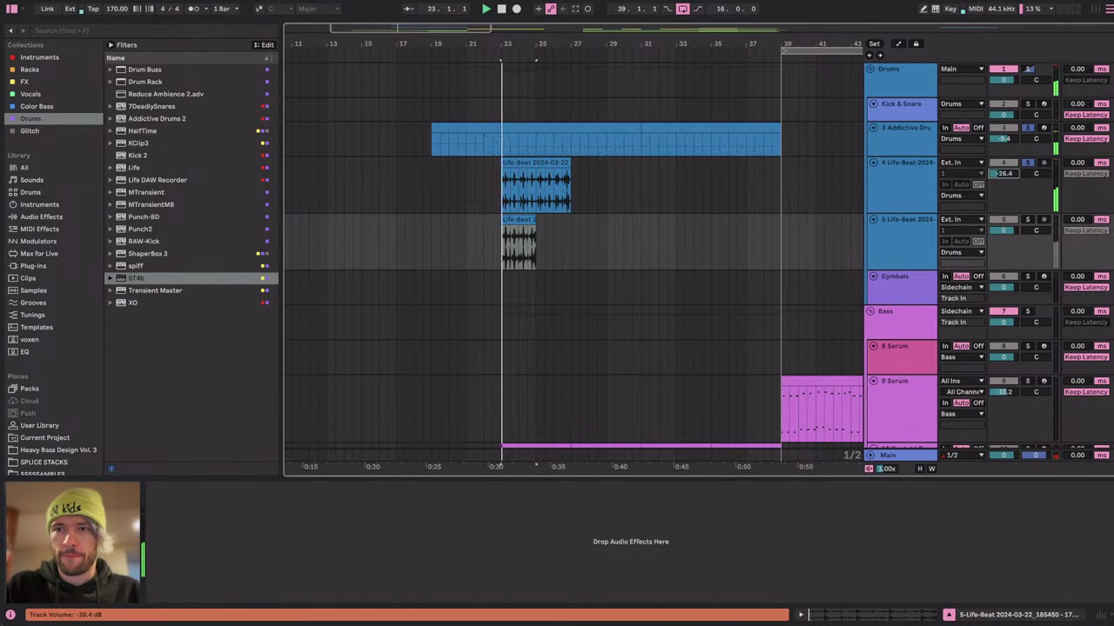
click(1027, 220)
scroll(361, 229, up, 5)
scroll(612, 253, down, 6)
scroll(621, 263, right, 1)
key(space)
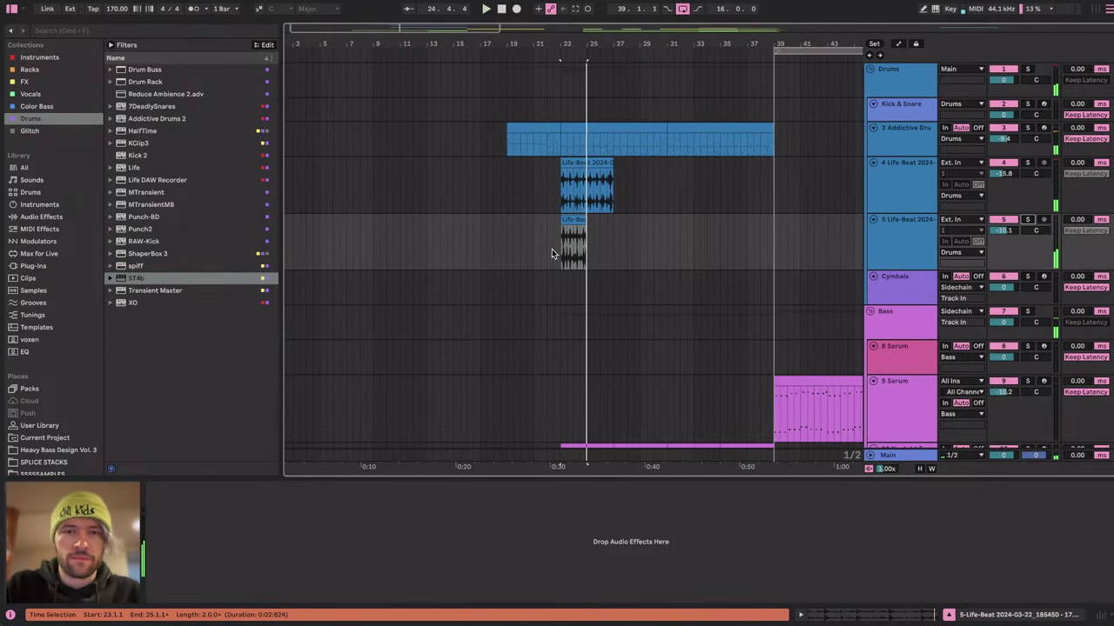
Shift the track 5 clip an eighth note later, filling the gap at bar 23, and lower track 5 to -14.3 dB.
key(z)
mouse_move(549, 222)
mouse_down()
mouse_move(566, 223)
mouse_move(557, 232)
mouse_up()
click(510, 243)
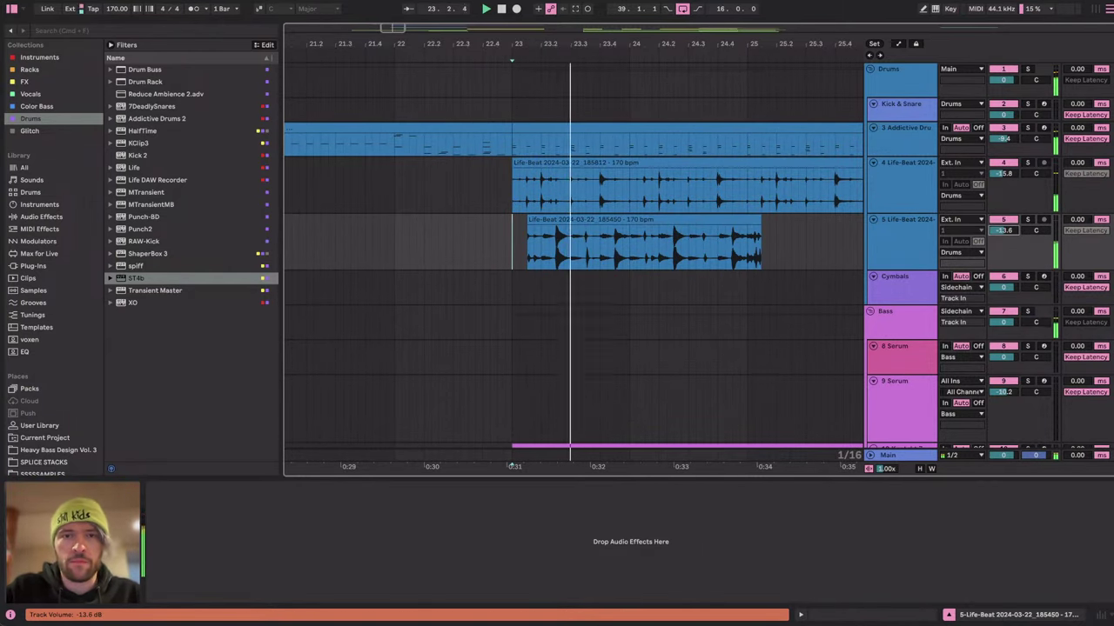
key(minus)
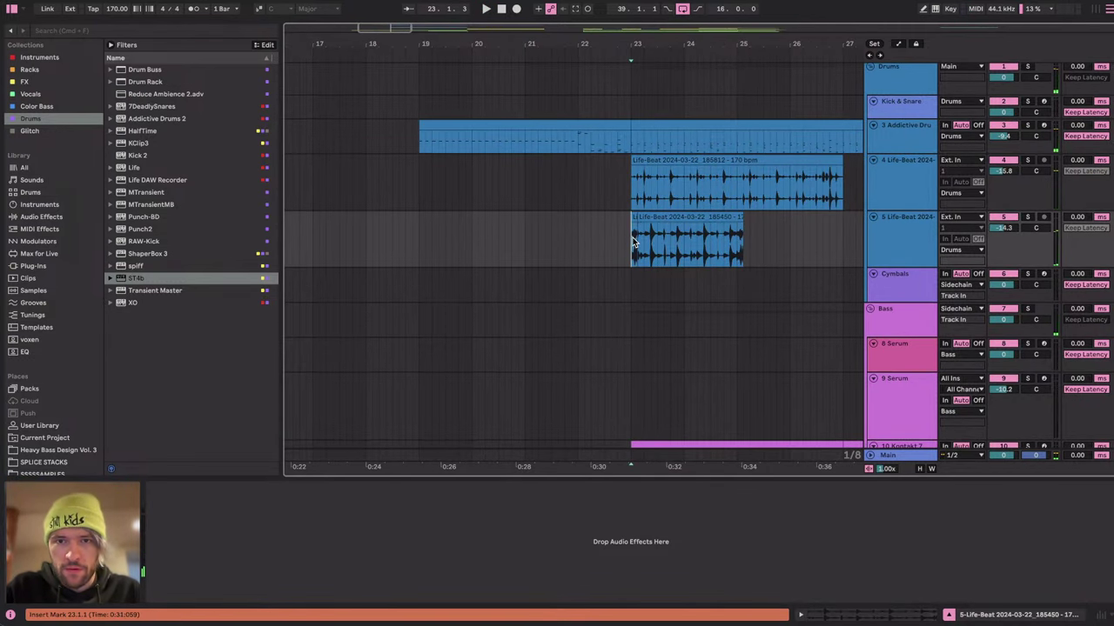
Duplicate the two-bar Life-Beat loop on track 5 repeatedly from bar 23 until it reaches bar 39.
click(735, 236)
key(super+d)
key(super+d)
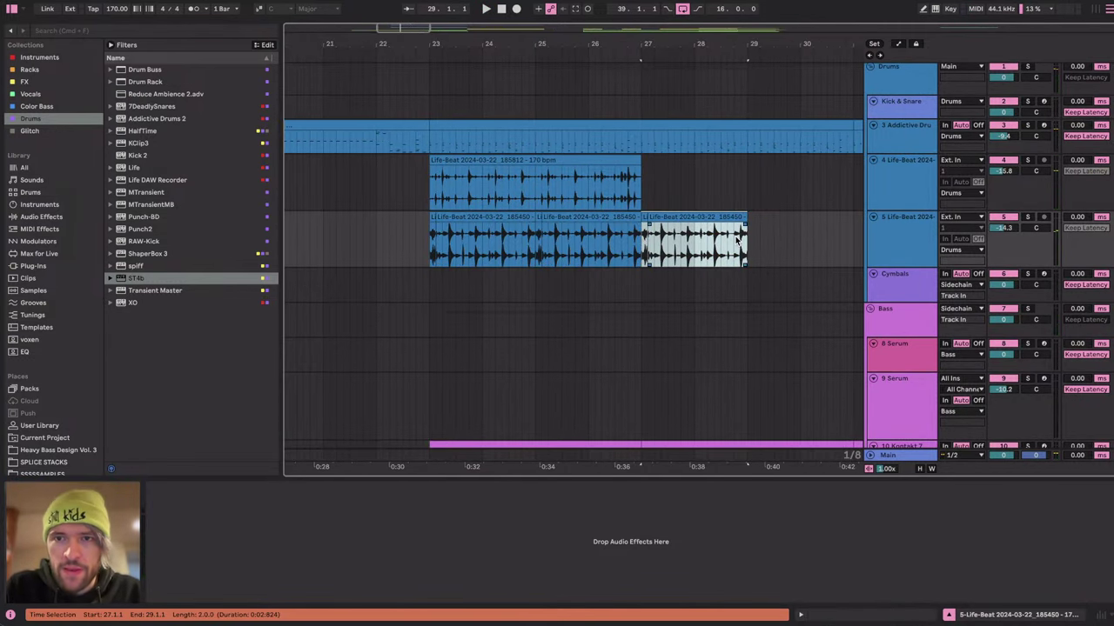
key(super+d)
key(minus)
scroll(735, 236, right, 5)
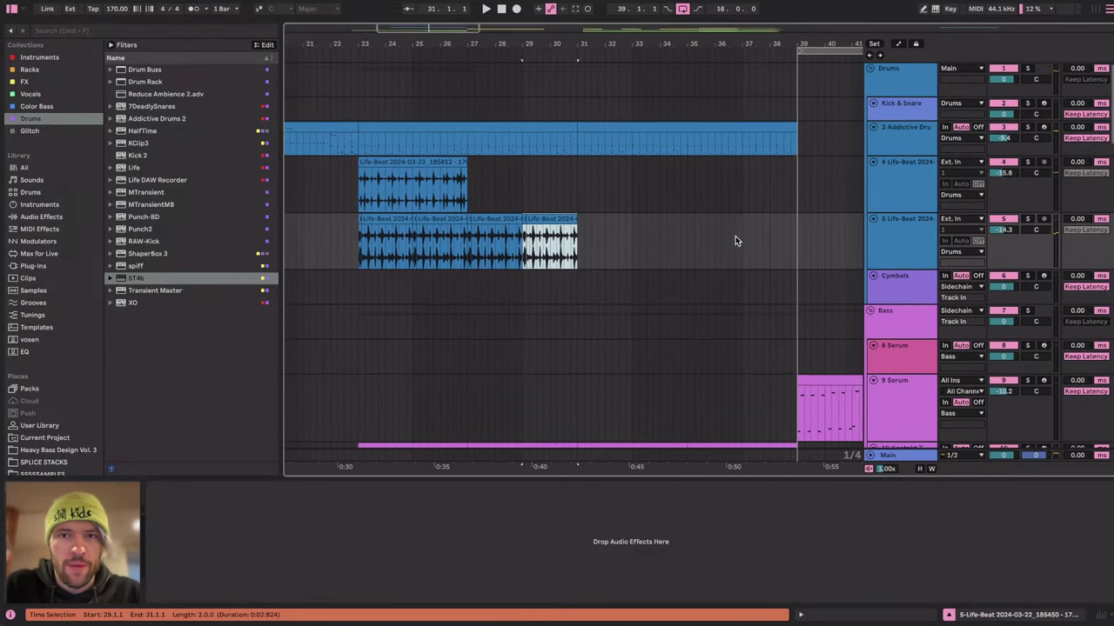
key(super+d)
key(super+d)
key(super+d)
key(super+d)
Duplicate the four-bar Life-Beat clip on track 4 up to bar 39, and delete its copies before bar 31.
click(450, 175)
key(super+d)
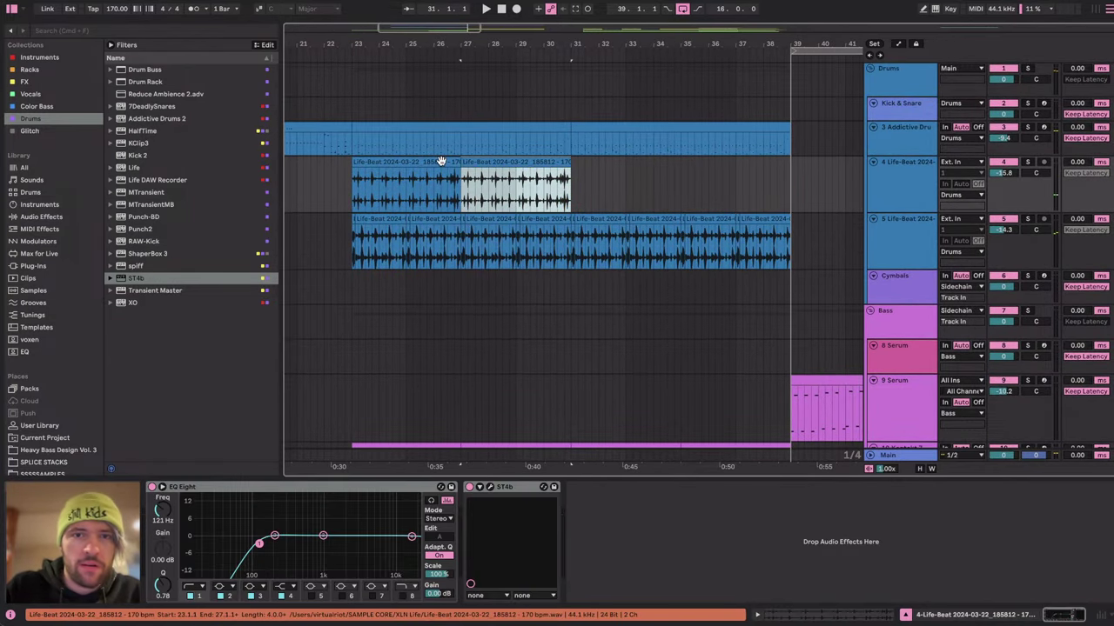
key(super+d)
key(super+d)
key(minus)
drag(393, 173, 483, 195)
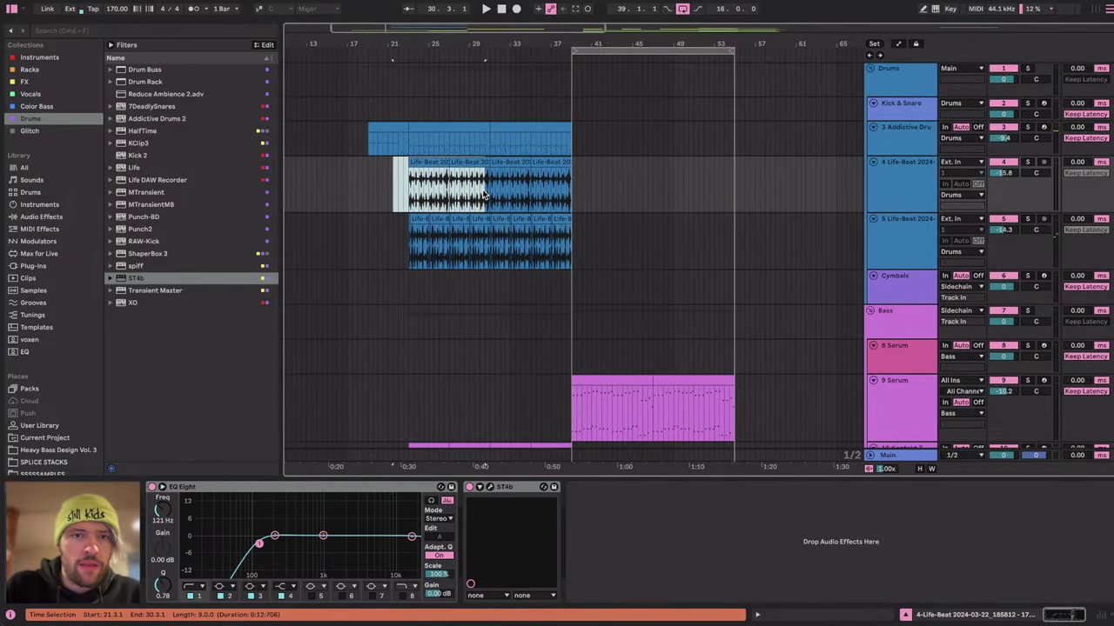
Move all track 5 Life-Beat clips to start at bar 39, and lower track 5 to -19.3 dB while listening.
click(397, 233)
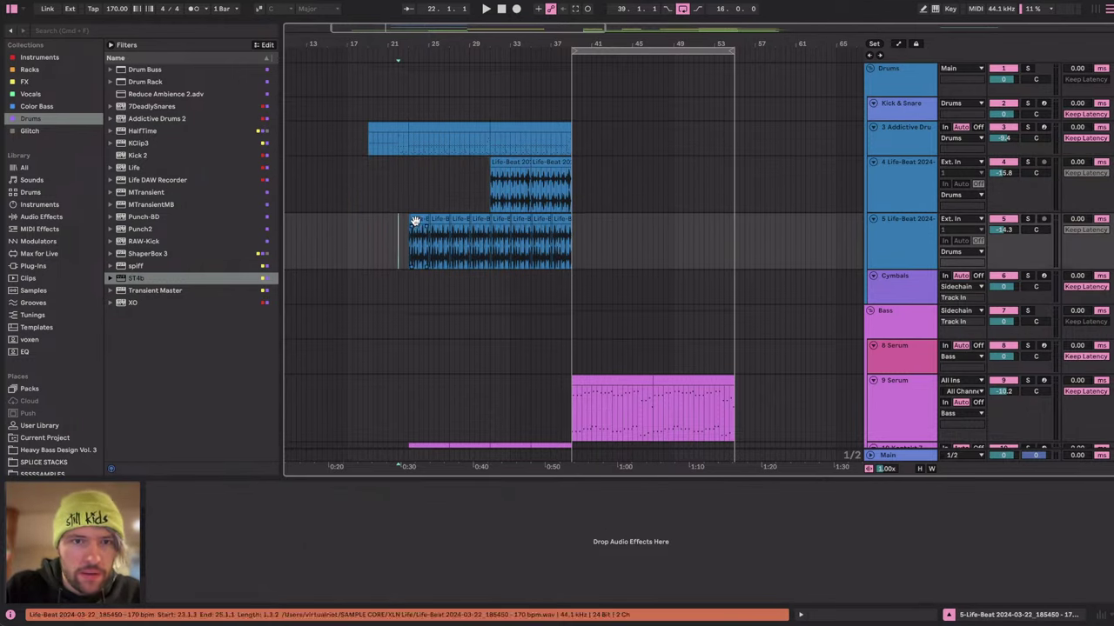
drag(505, 237, 585, 228)
key(space)
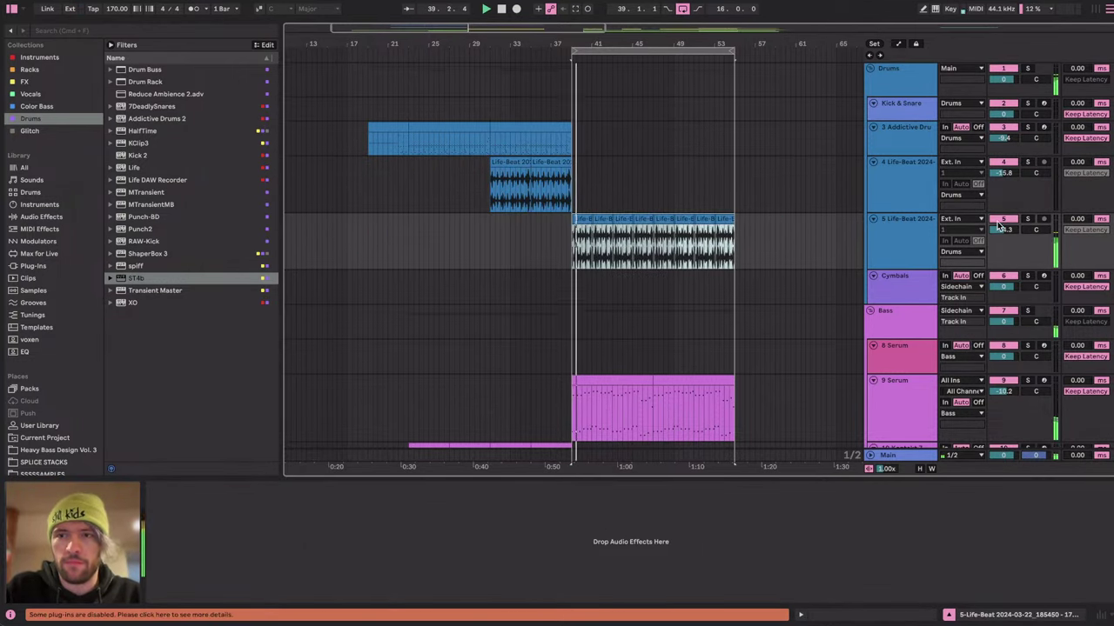
click(1002, 229)
click(1030, 223)
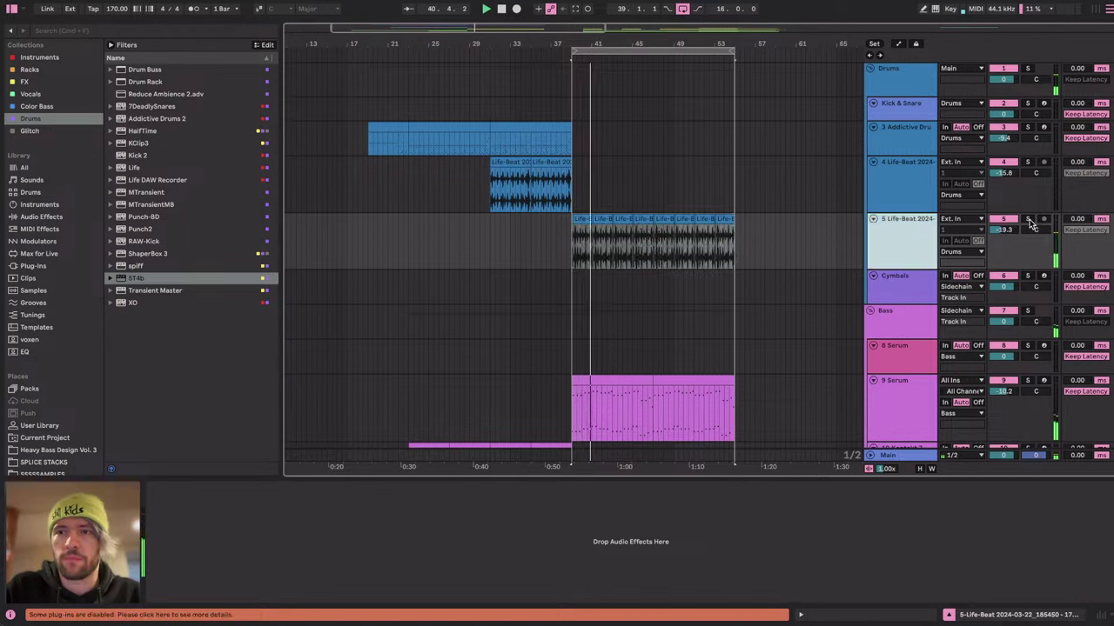
Solo track 5 for listening and add an EQ Eight with a low cut at 121 Hz to it.
click(1029, 219)
key(space)
key(space)
click(37, 218)
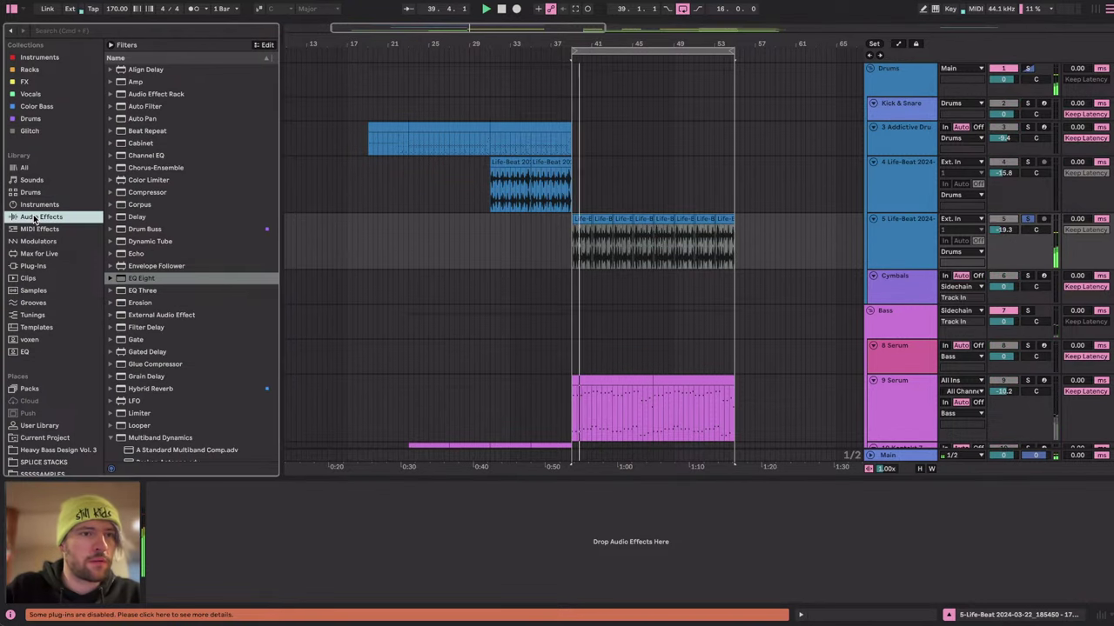
double_click(131, 279)
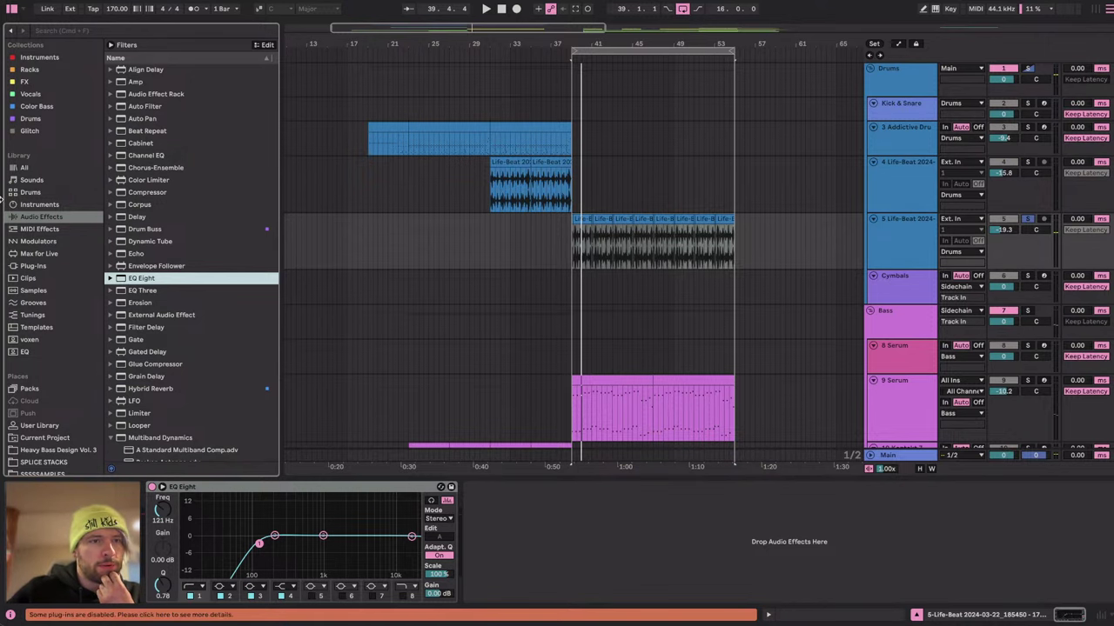
Add ShaperBox 3 from the Drums collection to track 5, after the EQ Eight.
click(32, 130)
click(33, 119)
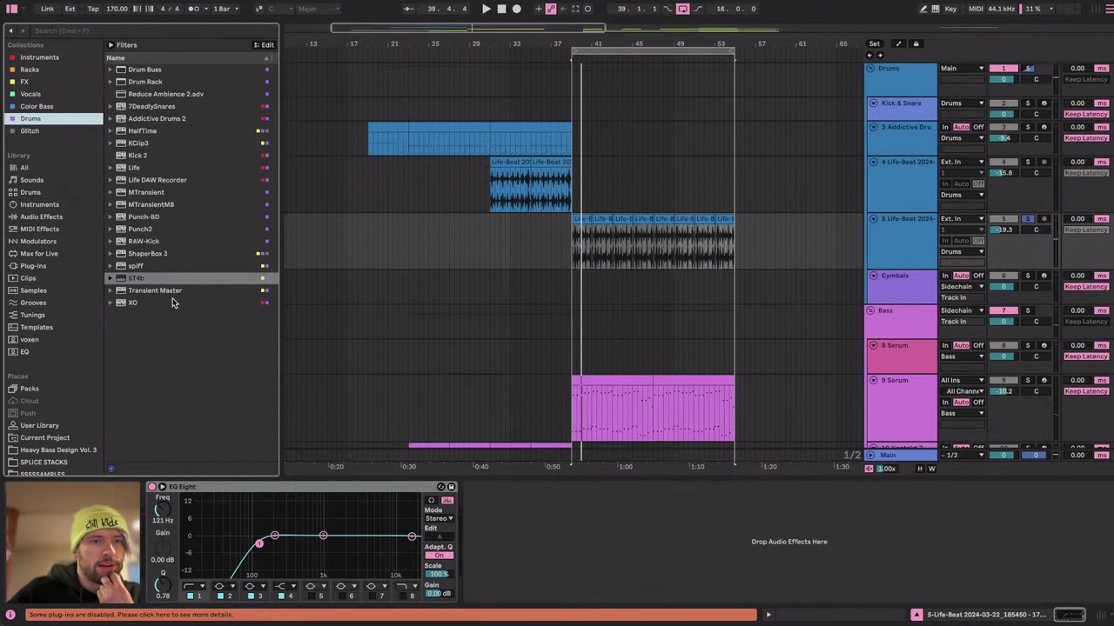
double_click(148, 253)
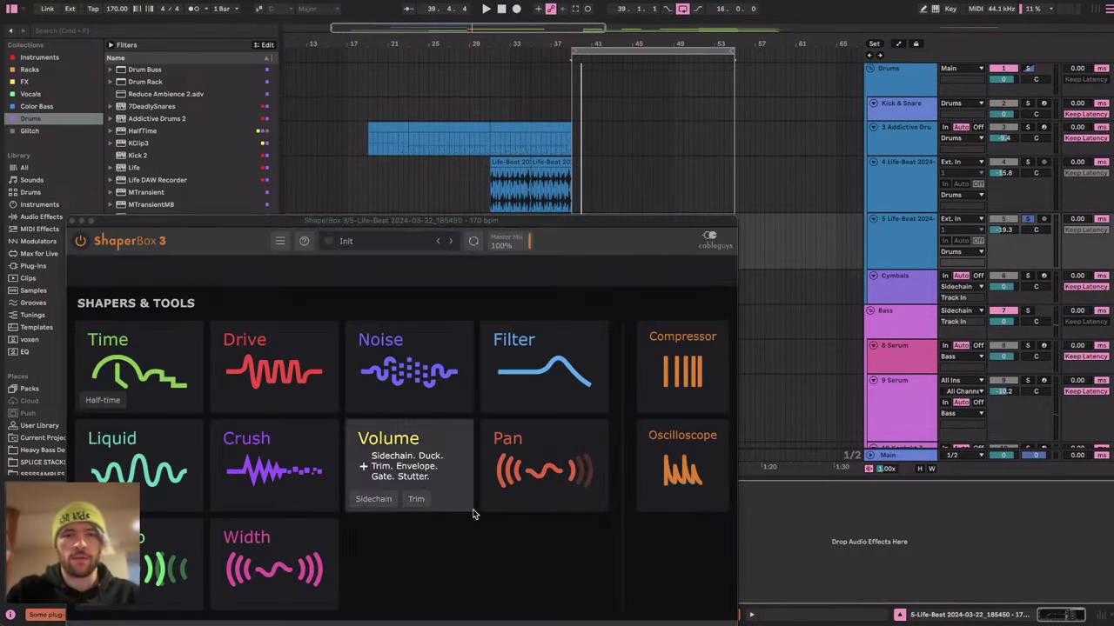
Loop the first two-bar Life-Beat clip on track 5, from bar 39 to 41, and raise the track to -12.4 dB.
key(z)
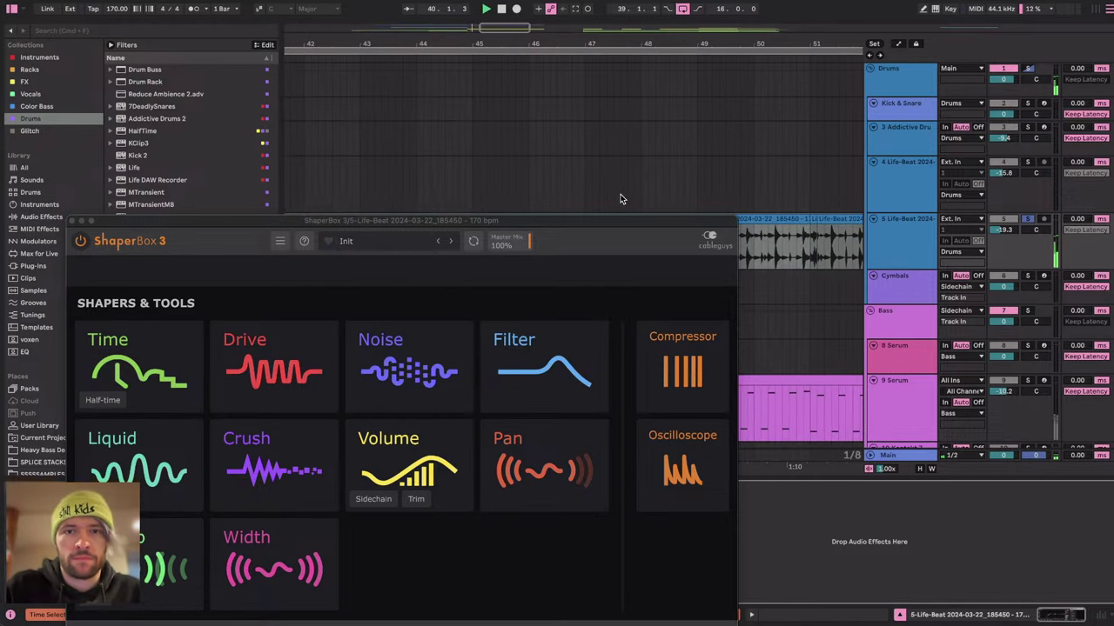
click(614, 189)
scroll(614, 188, down, 5)
key(space)
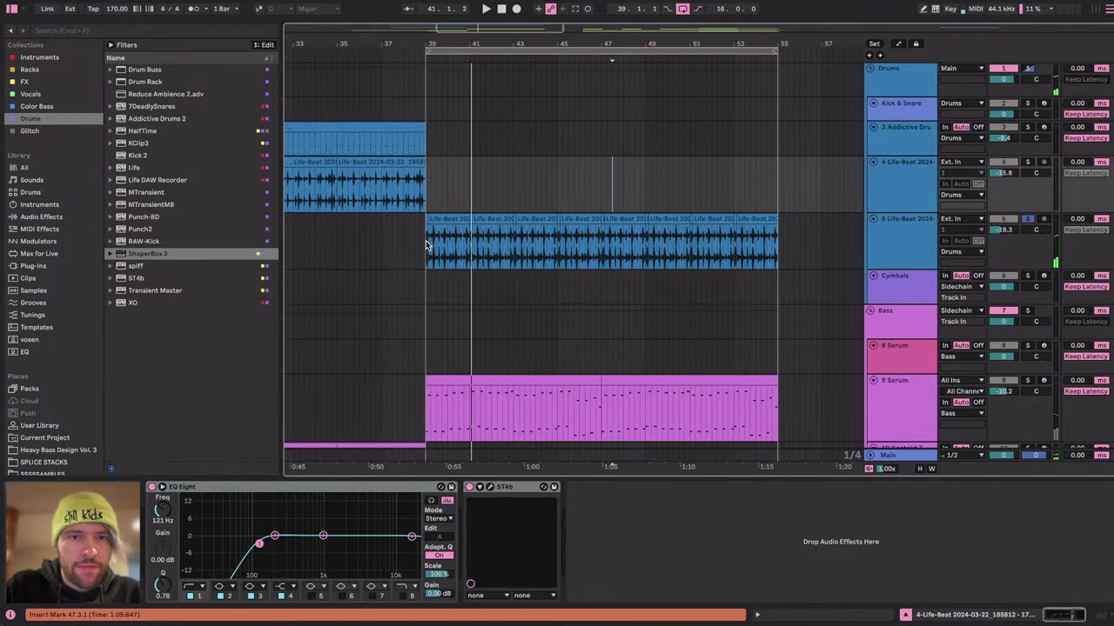
click(428, 245)
key(super+l)
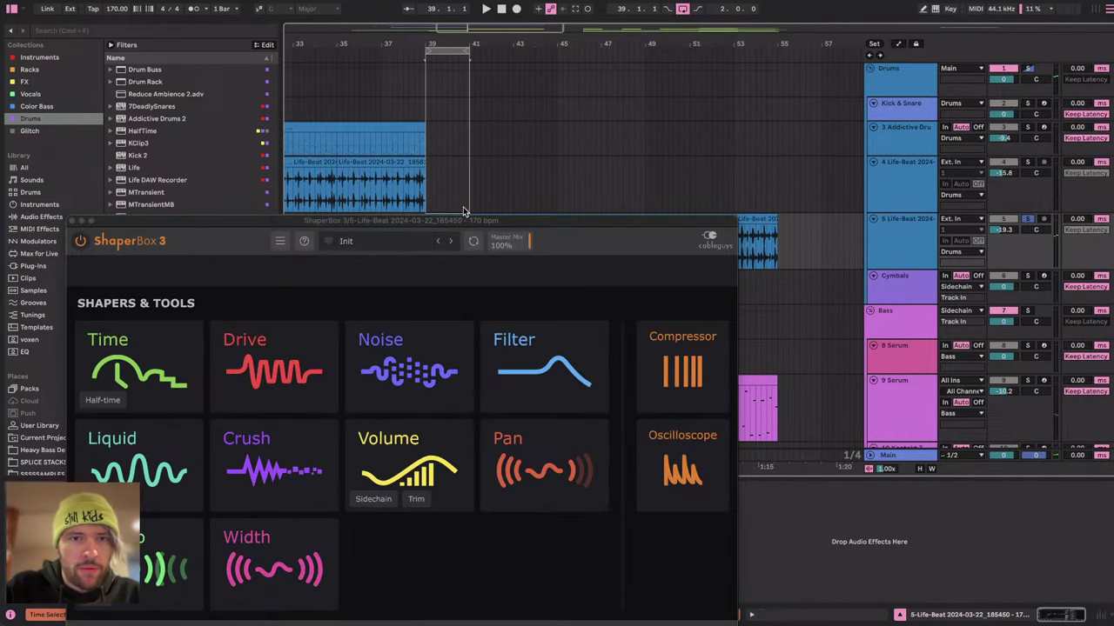
drag(464, 219, 554, 66)
drag(1013, 238, 1012, 233)
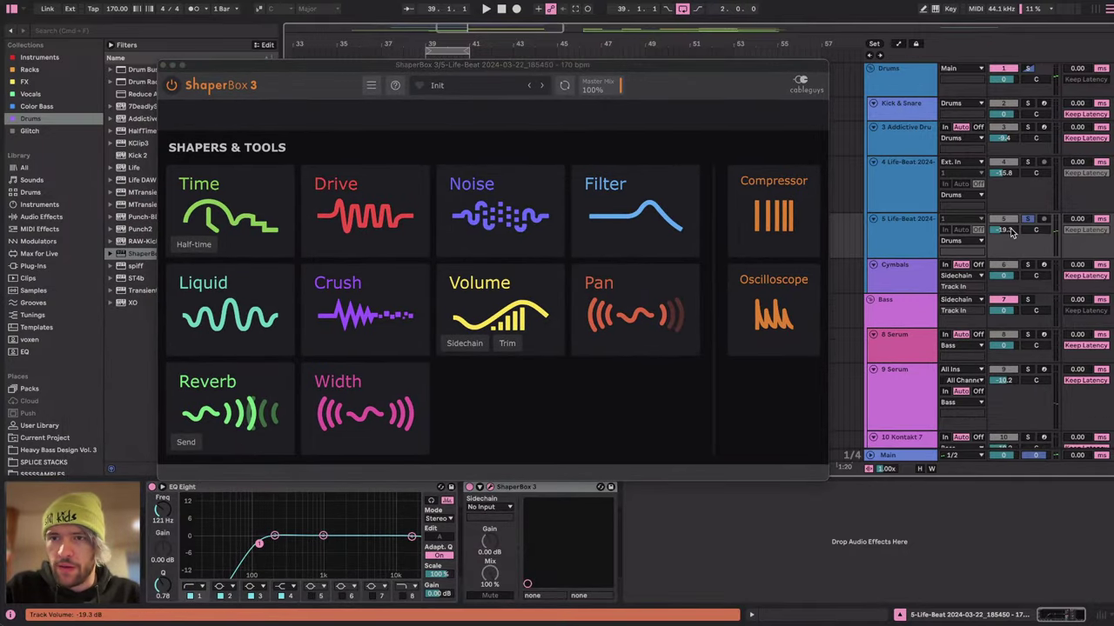
Switch to YouTube Studio to read the recent livestream chat messages, and return to Ableton Live.
key(ctrl+Right)
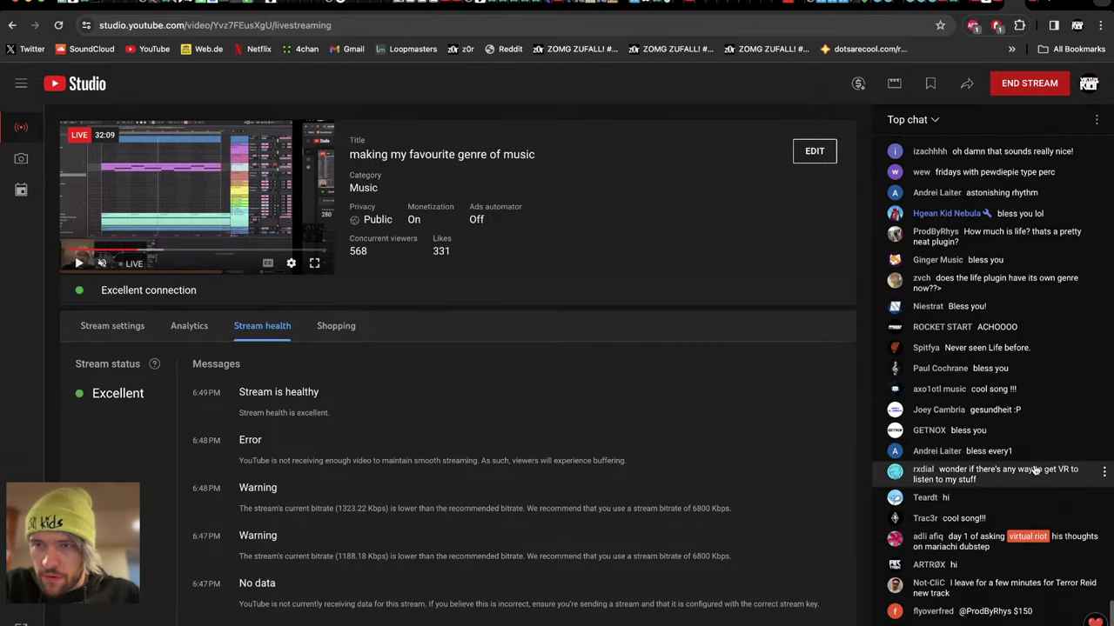
scroll(1031, 470, up, 2)
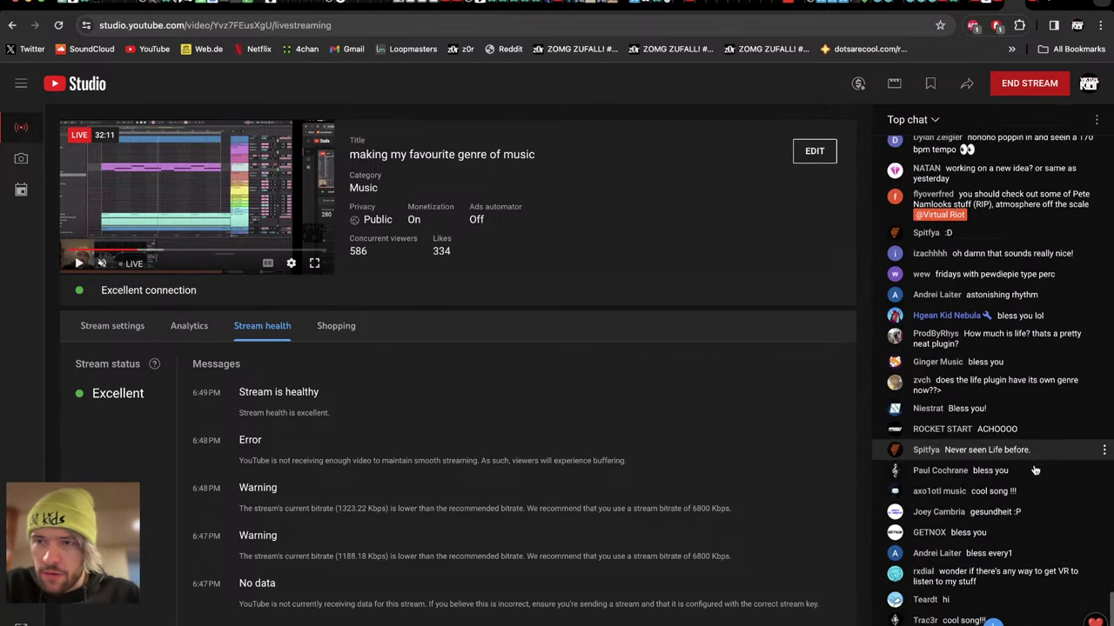
scroll(1033, 469, down, 4)
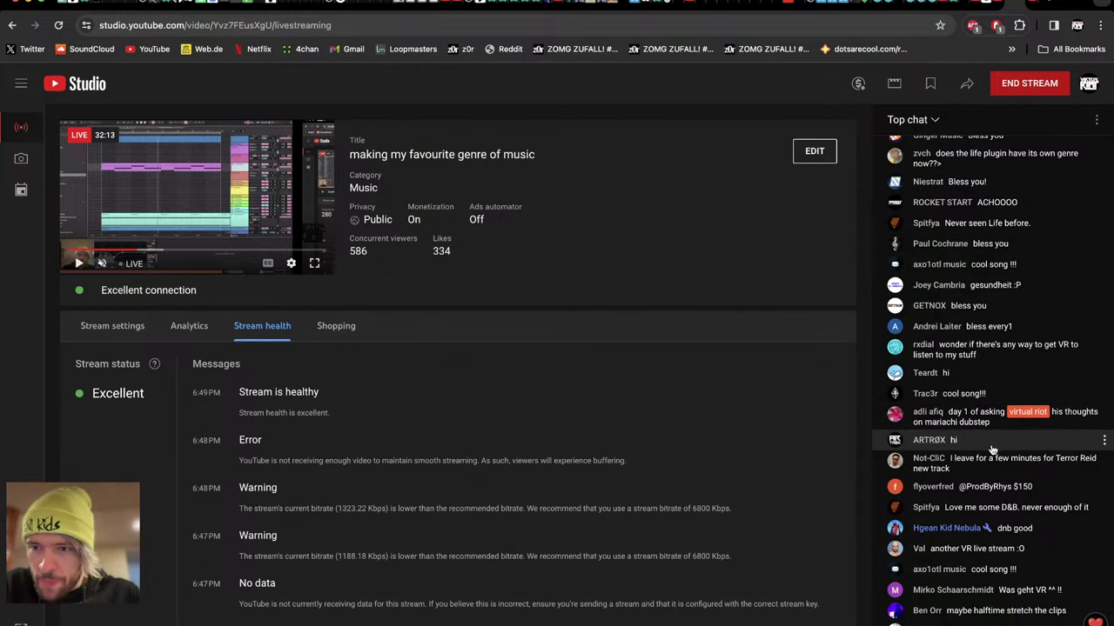
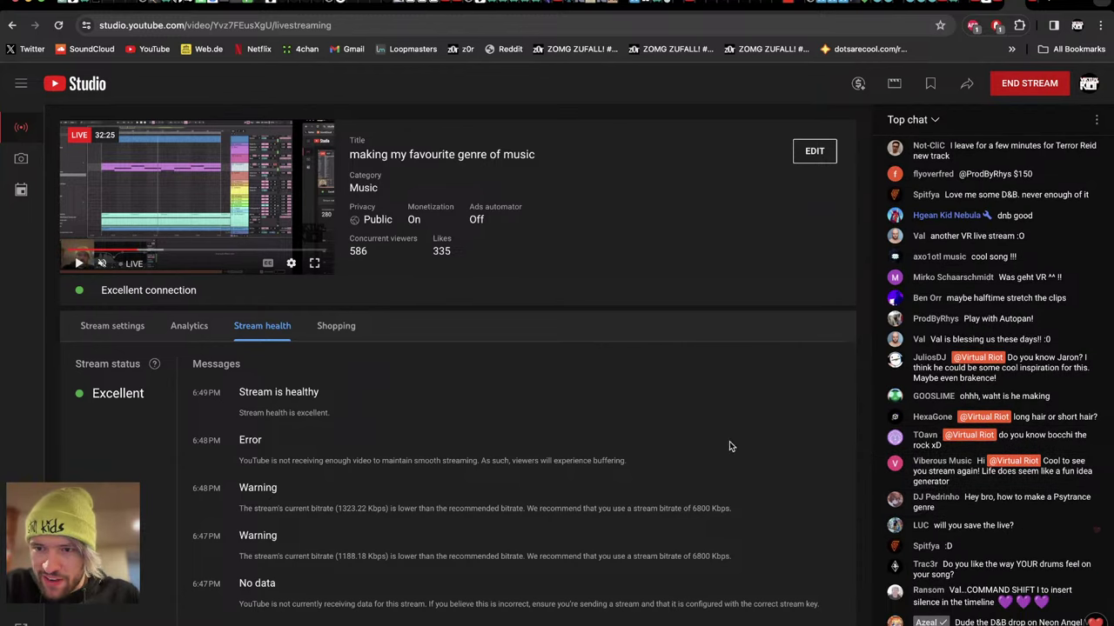
key(super+Tab)
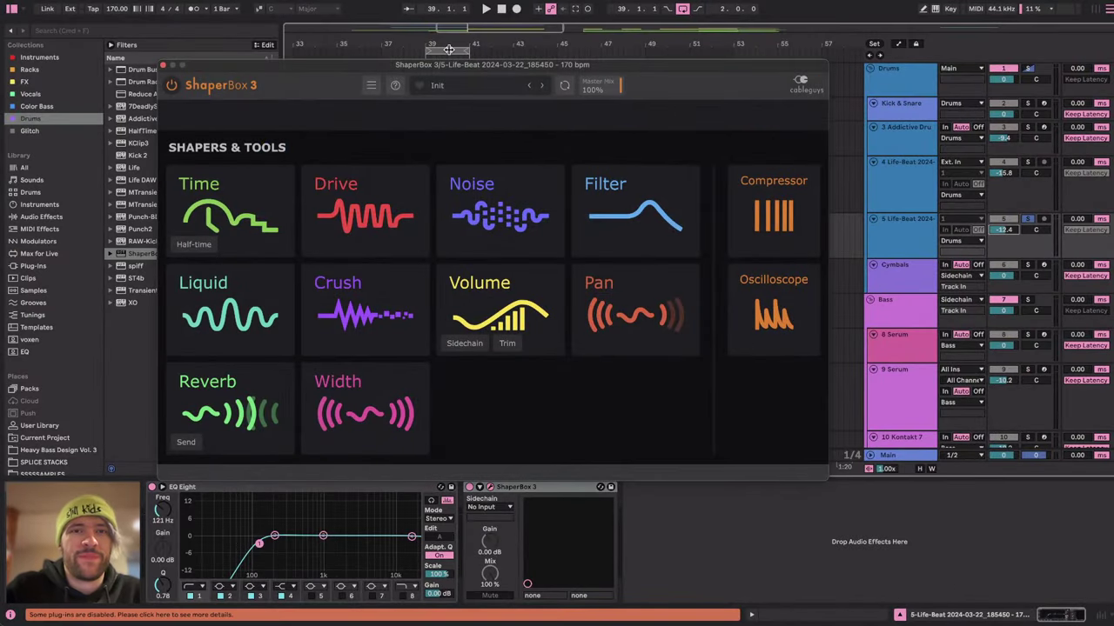
Add the Time shaper and slope its one-bar curve steadily down to half height at the end, checking it in playback.
click(250, 215)
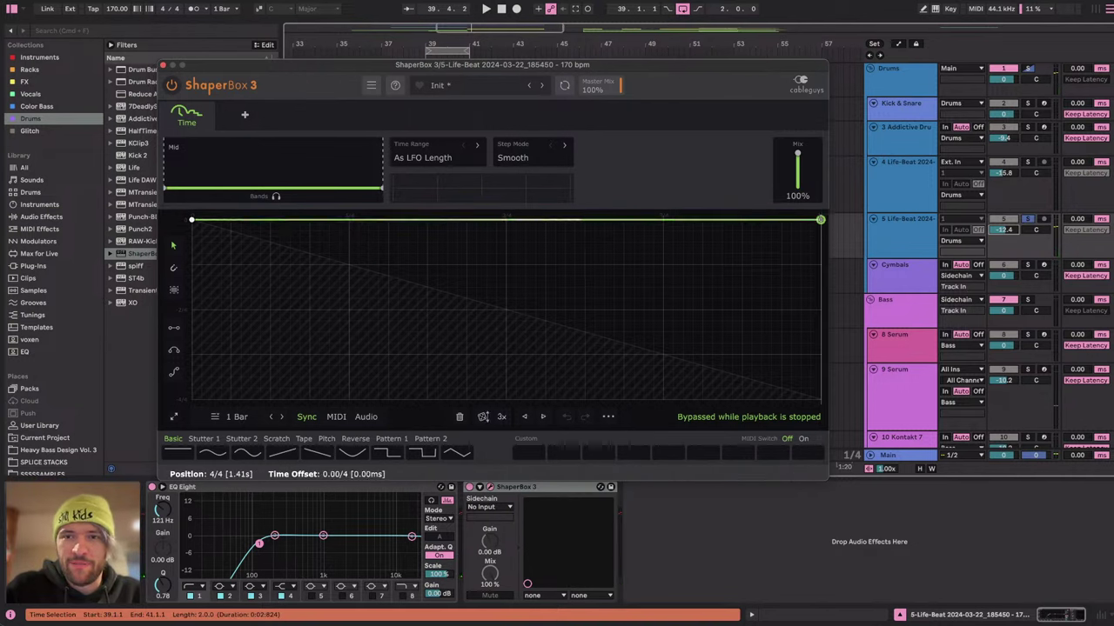
drag(820, 219, 819, 311)
key(space)
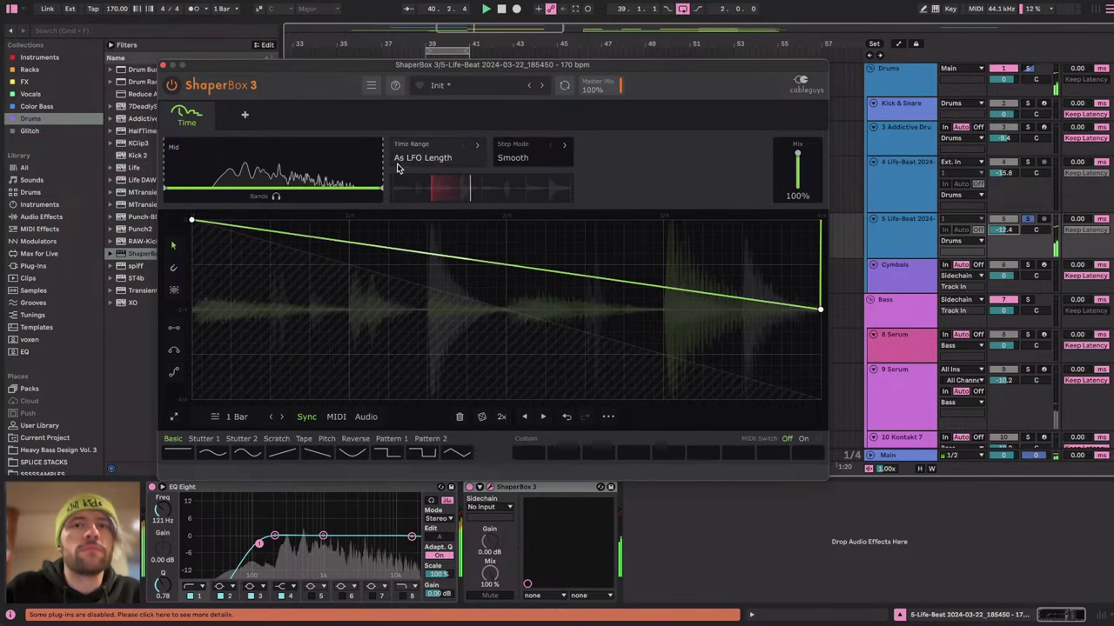
key(space)
Split the Time shaper into three bands with 24dB crossovers at 149 Hz and 1.17 kHz while listening.
drag(168, 153, 238, 157)
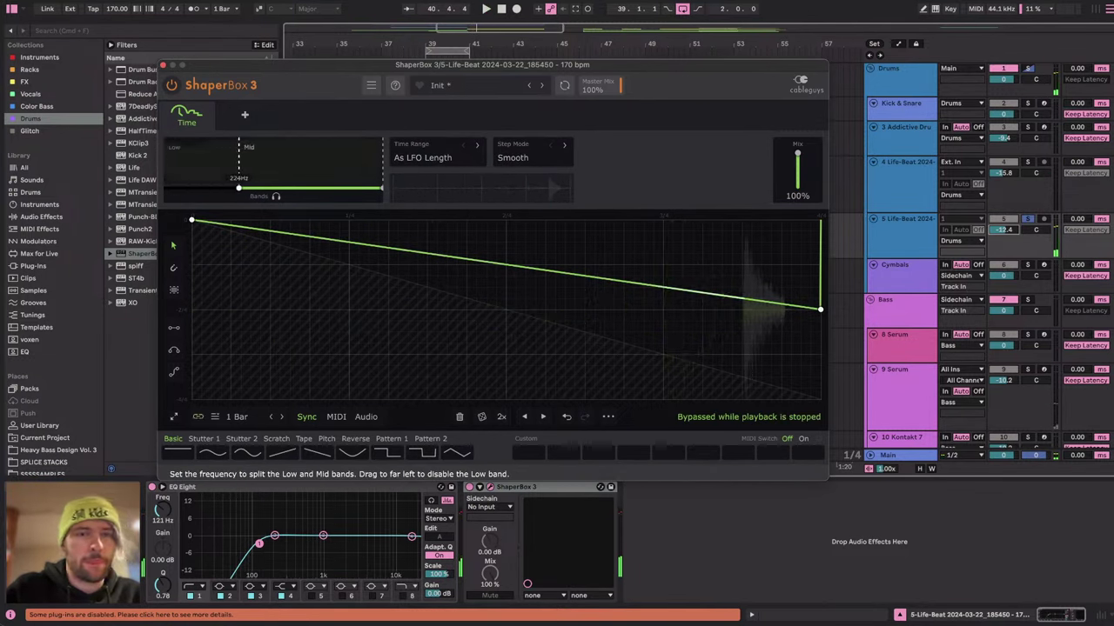
click(241, 167)
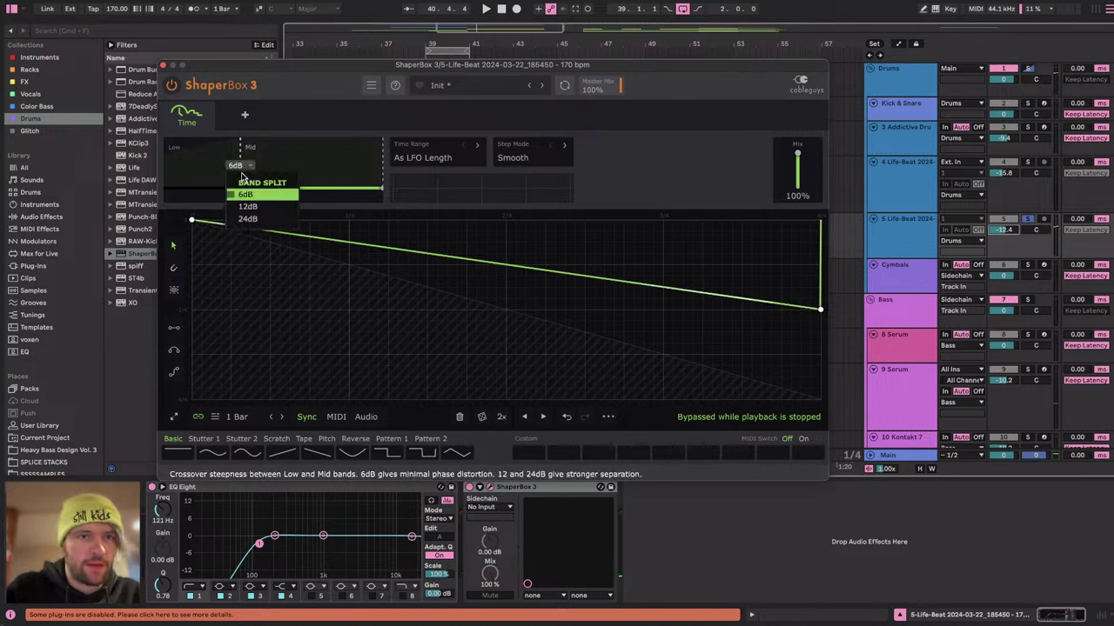
click(250, 219)
click(290, 167)
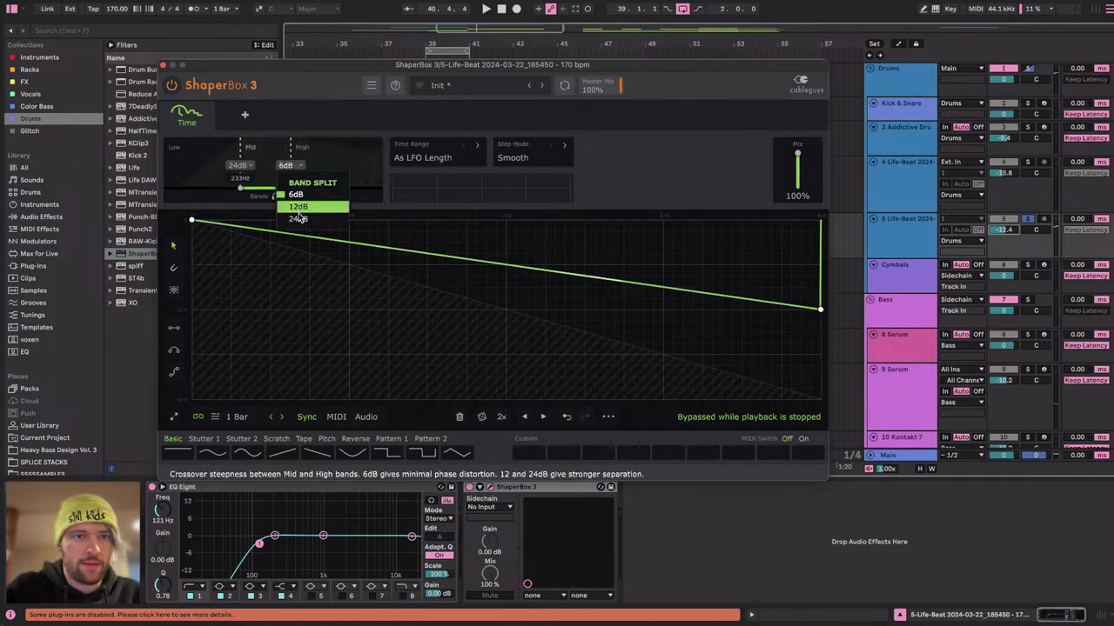
click(300, 218)
key(space)
drag(291, 175, 227, 151)
key(space)
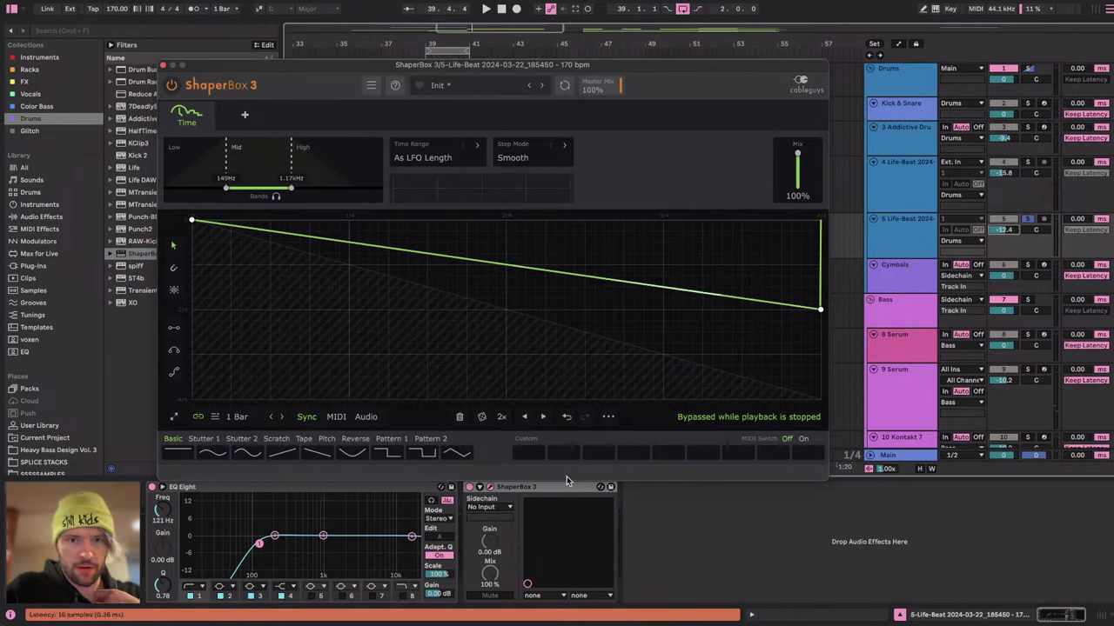
Store the sloping time curve in the first custom slot and apply it to the High band.
click(535, 455)
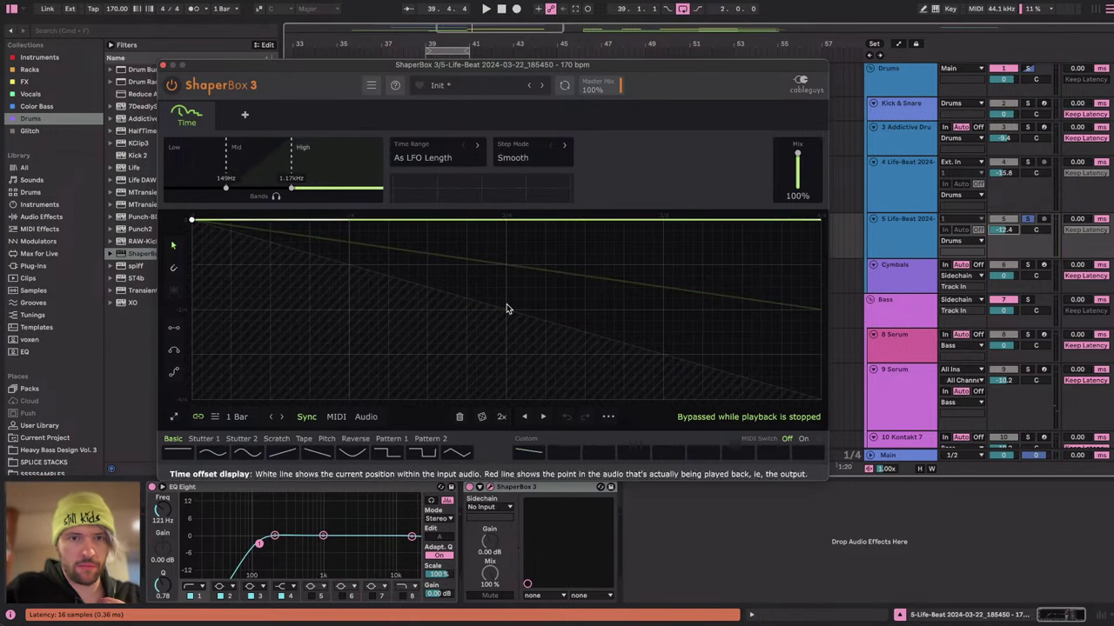
key(space)
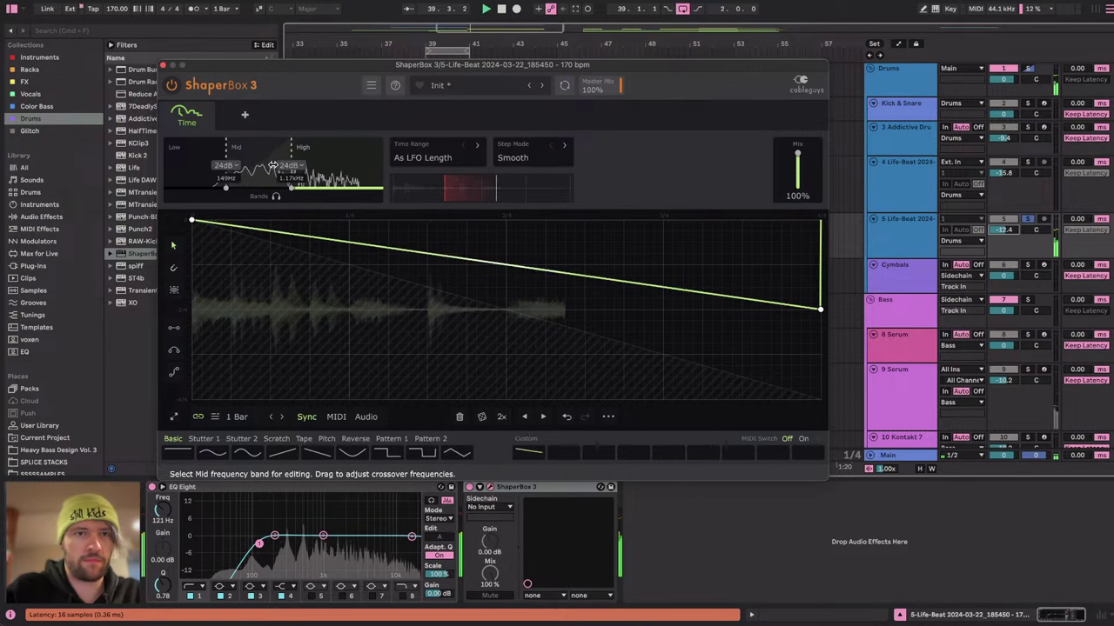
Reduce the Time shaper to Mid and High bands split at 538 Hz, and flatten the Mid band's curve.
drag(288, 154, 267, 154)
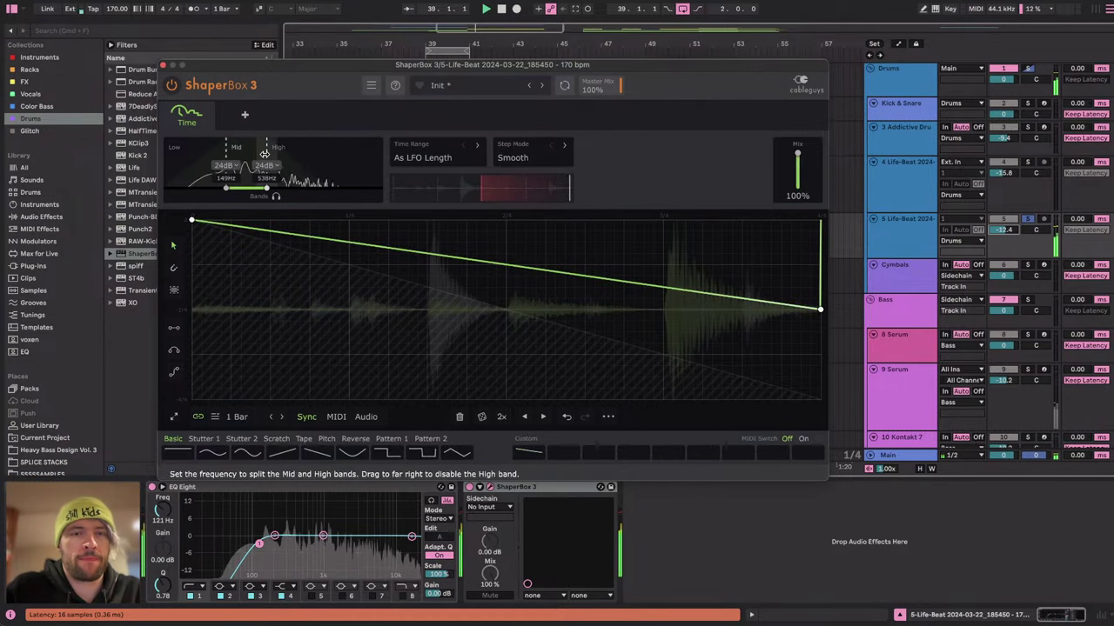
drag(819, 309, 820, 219)
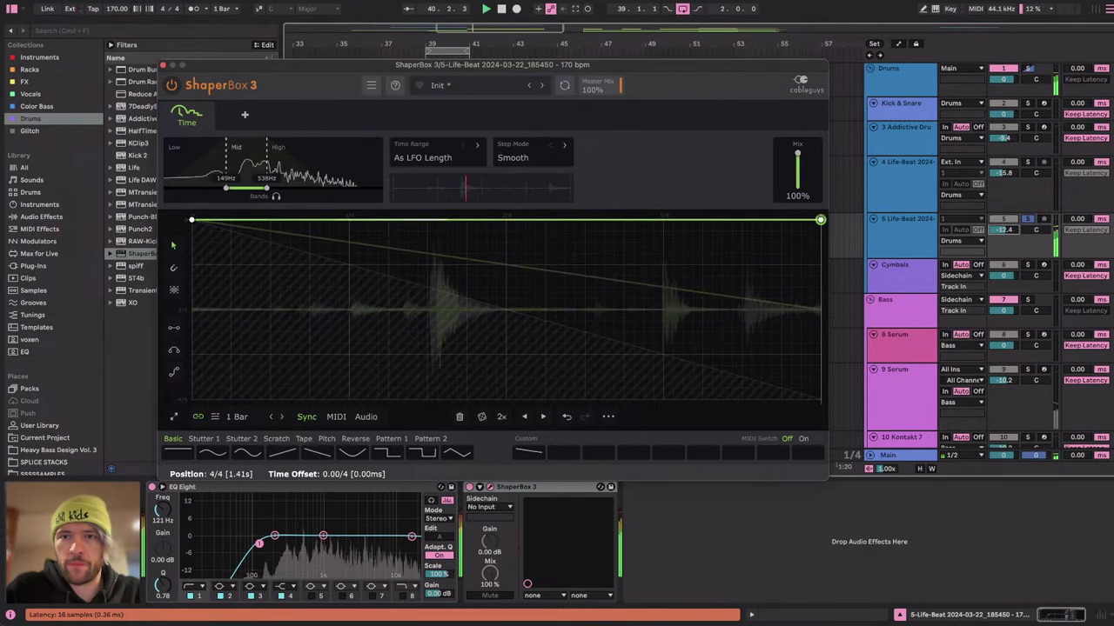
drag(267, 154, 219, 160)
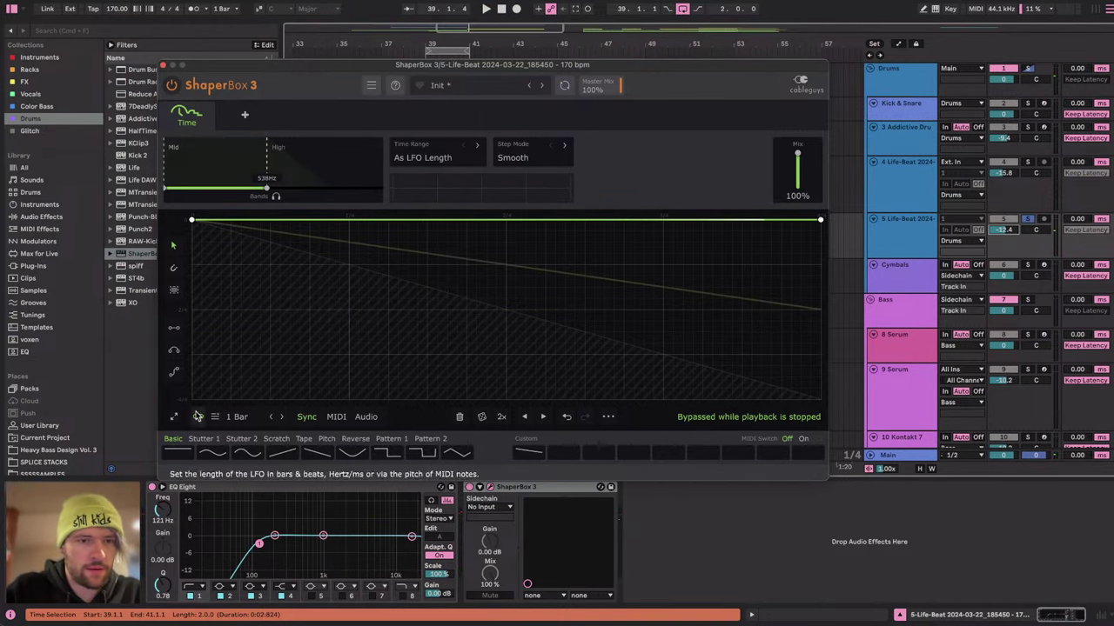
Draw a staircase descending in five steps across the Mid band's one-bar time curve, and play the loop.
click(175, 326)
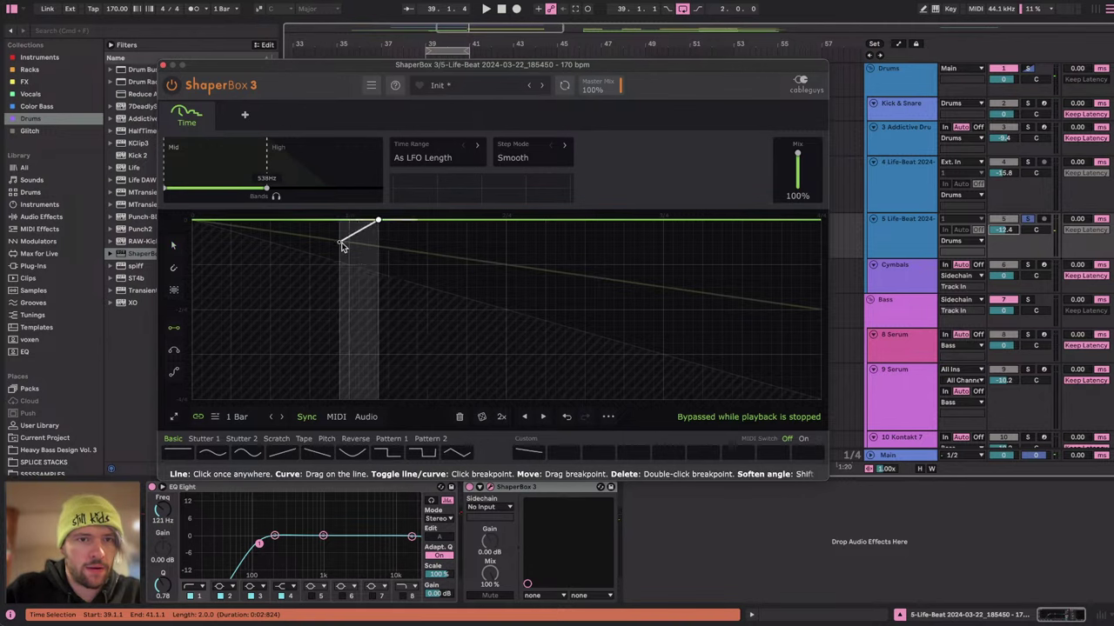
drag(315, 249, 428, 253)
click(430, 288)
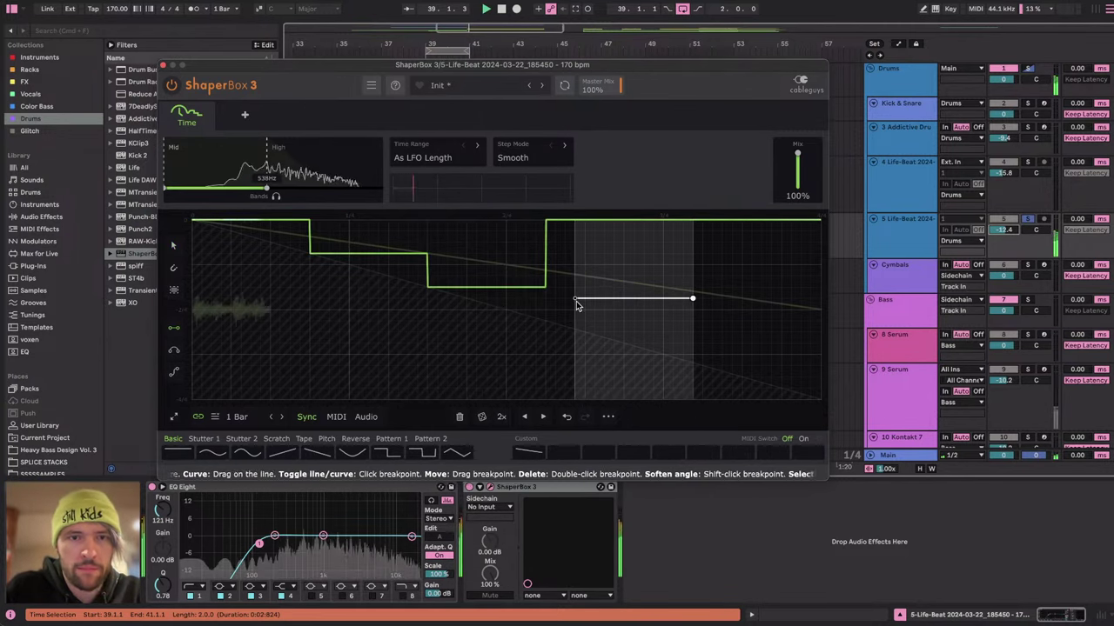
click(558, 322)
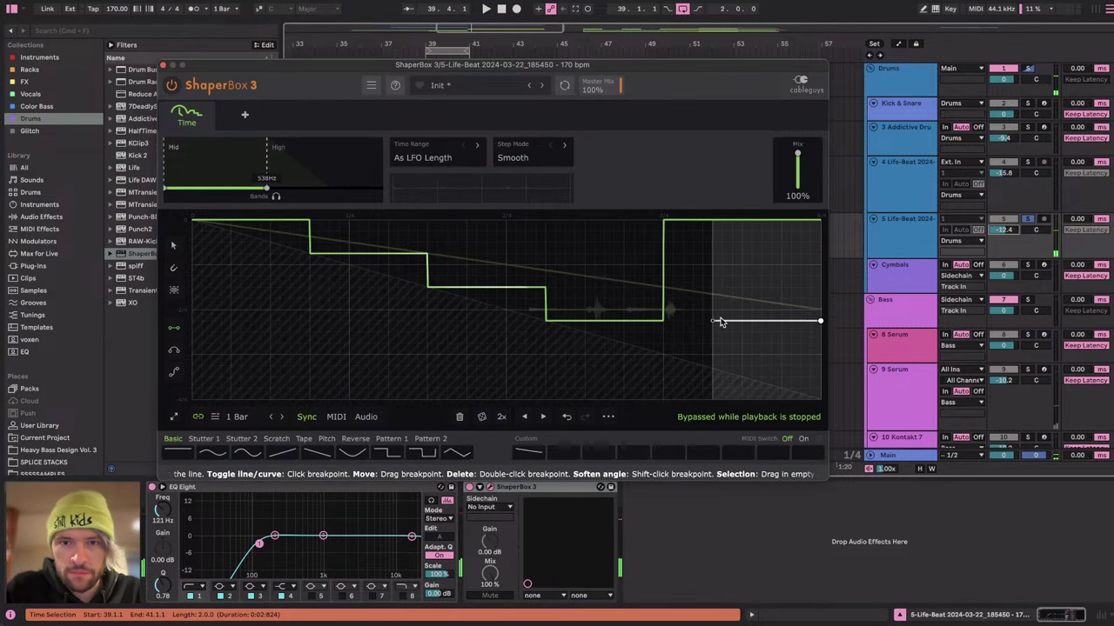
drag(771, 354, 742, 355)
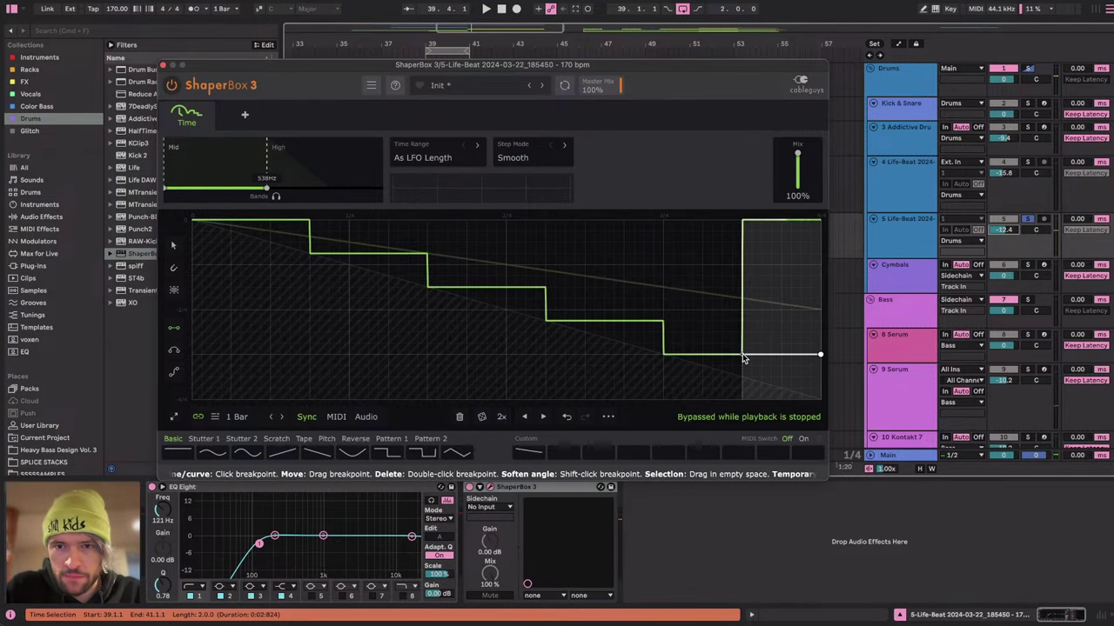
click(744, 377)
key(space)
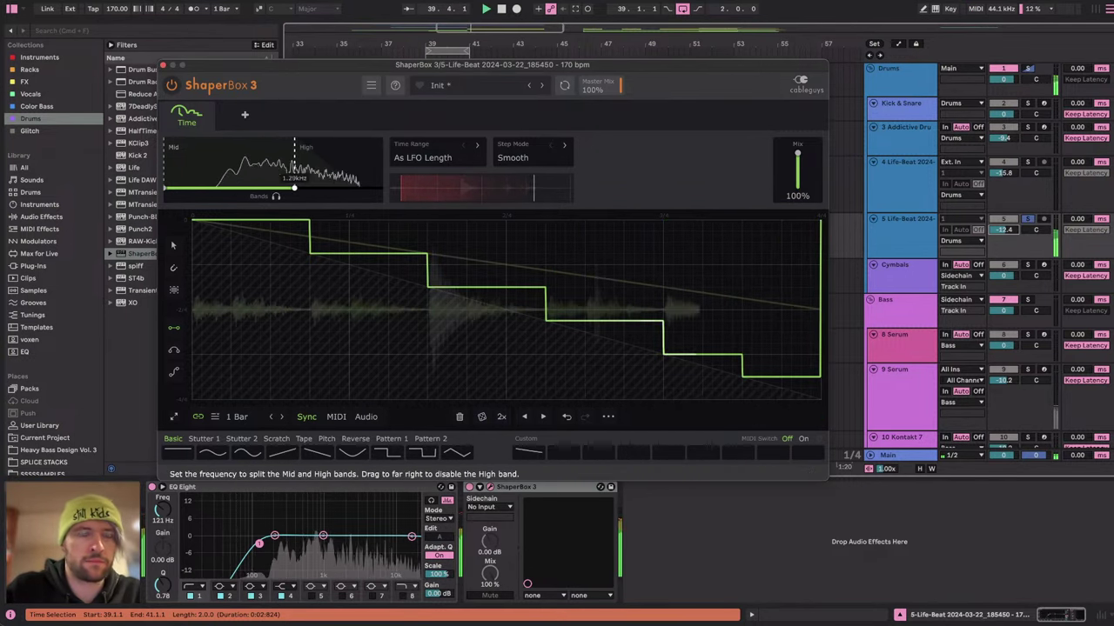
Set the Mid/High crossover to 633 Hz and lower the High band's mix to 65% while listening.
drag(294, 173, 271, 188)
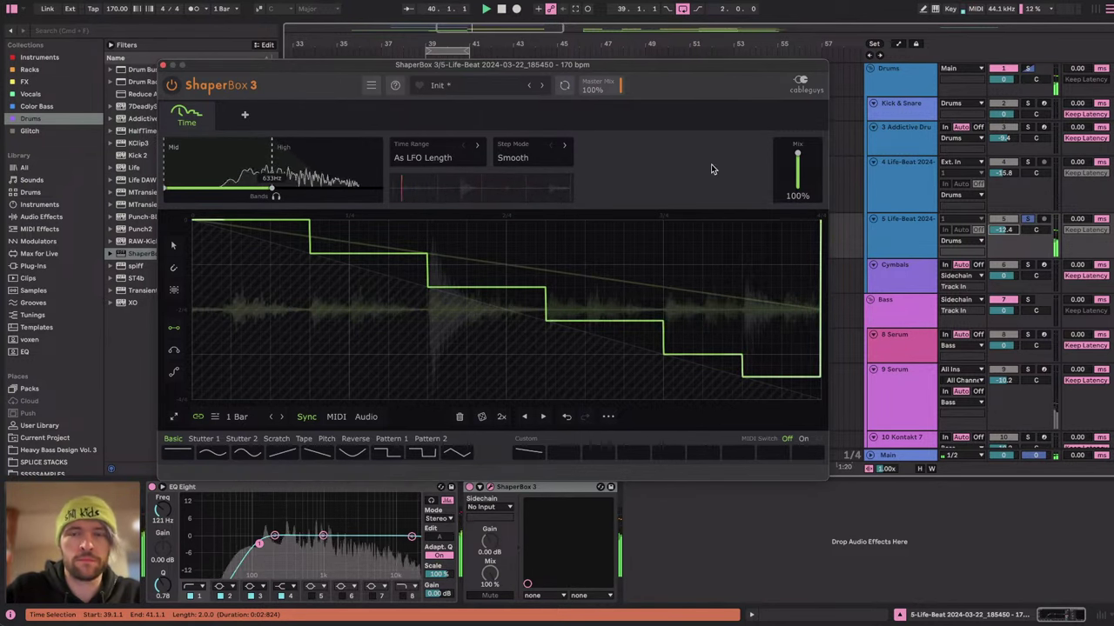
click(322, 169)
drag(790, 168, 791, 184)
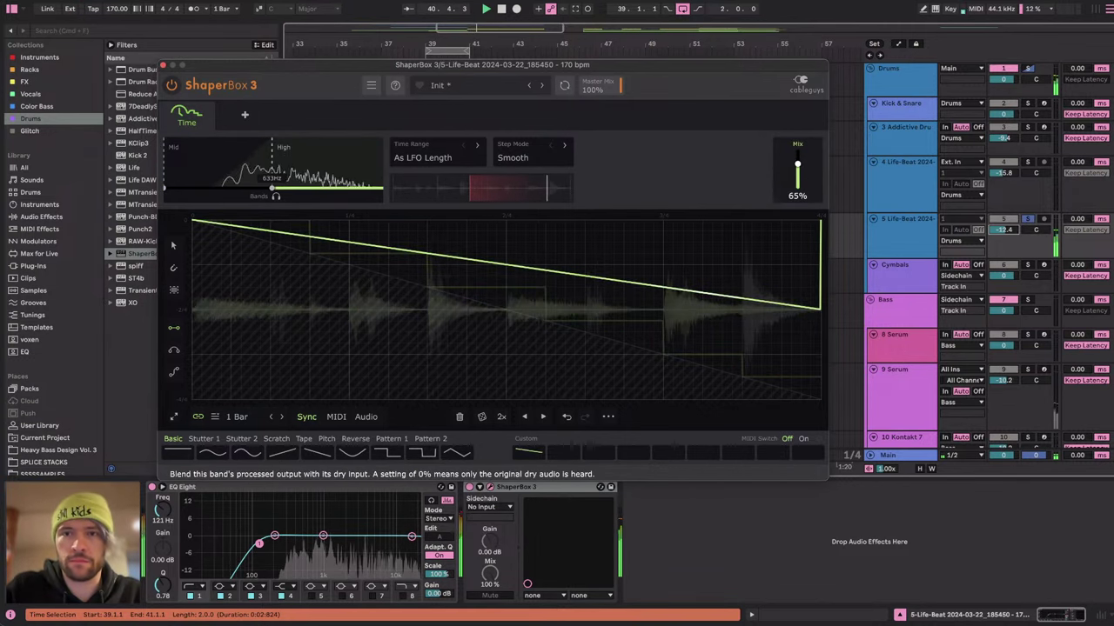
Add the Reverb shaper after Time and lower its reverb volume to 0%.
click(247, 116)
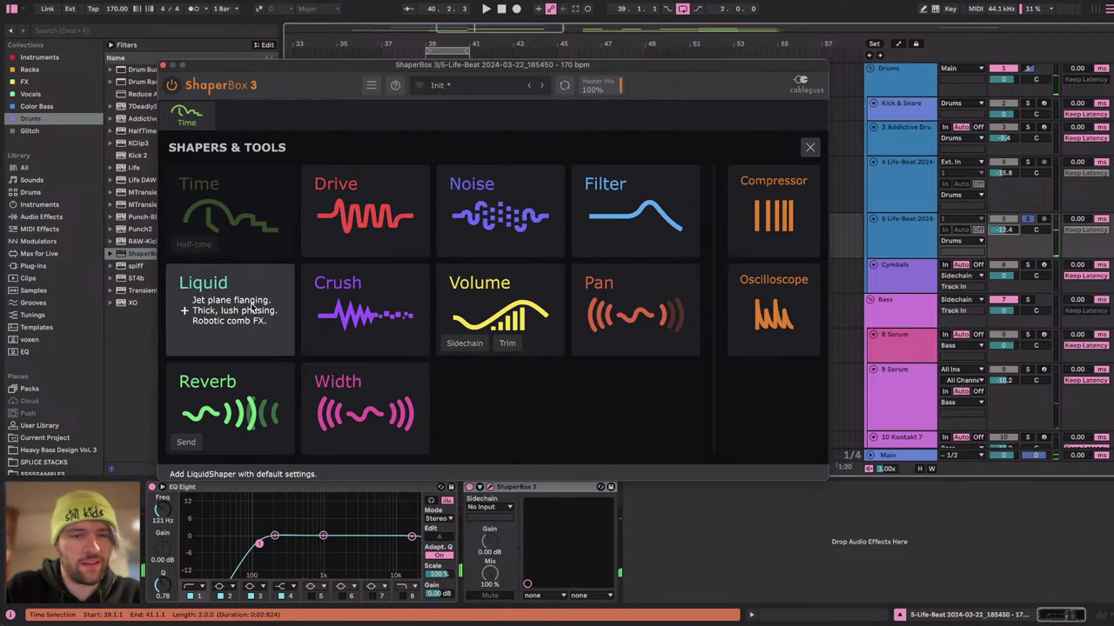
click(225, 400)
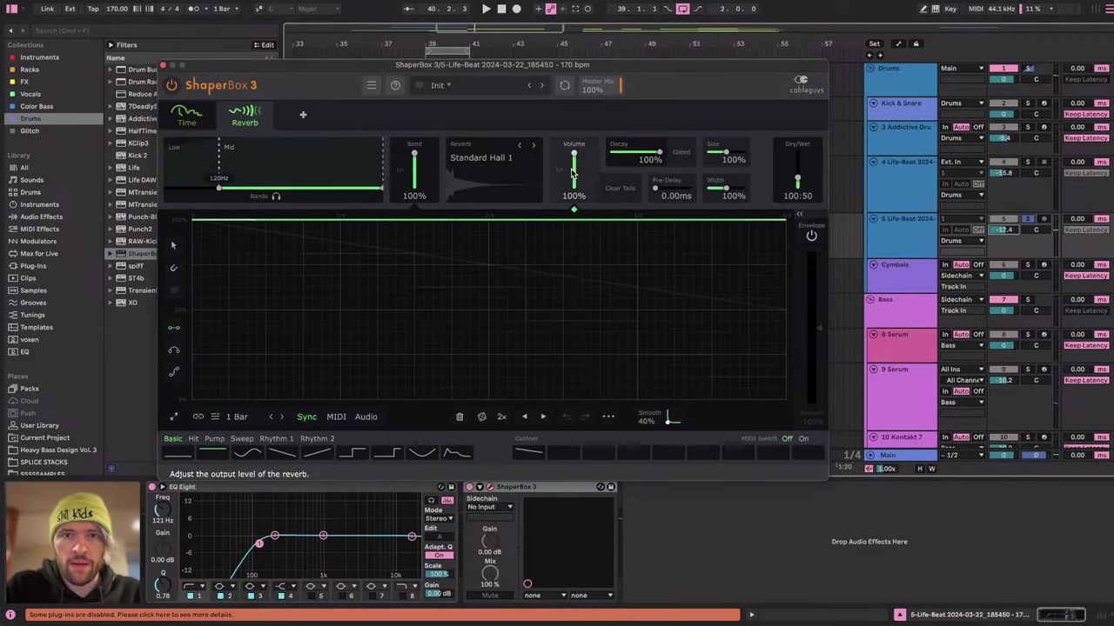
drag(574, 165, 574, 186)
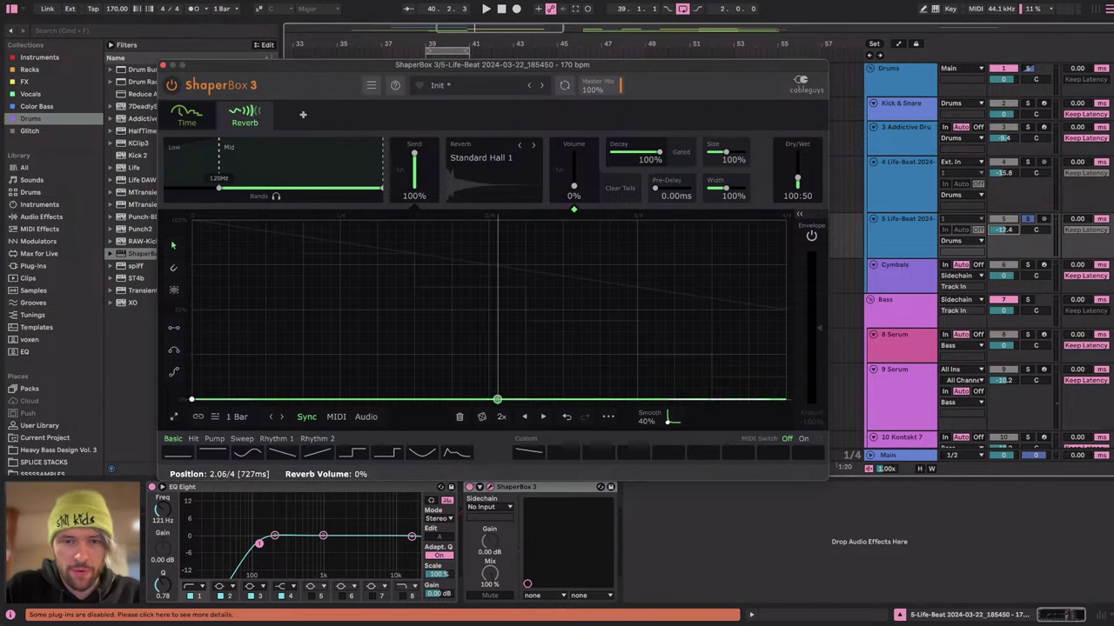
Extend the Reverb shaper to 2 Bars and draw its volume curve bending upward from 0% to 100% at the end.
click(501, 417)
drag(663, 401, 785, 221)
click(786, 221)
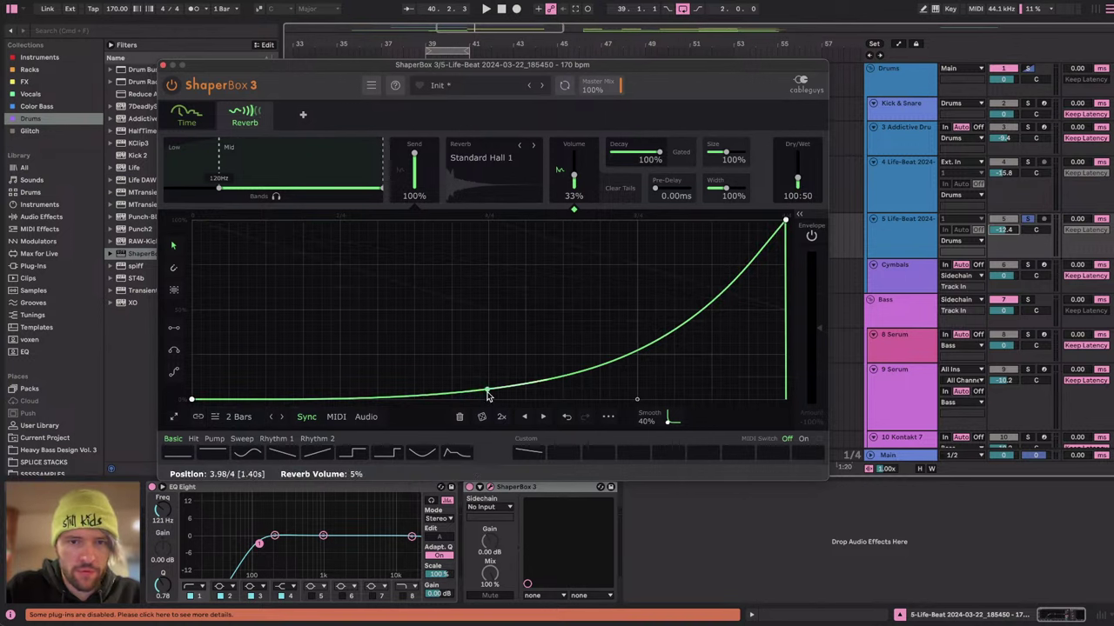
Hold the Reverb volume curve at 0% until just past its midpoint, and use the Direct Hall 1 reverb at 99:100 dry/wet.
drag(487, 400, 567, 402)
key(space)
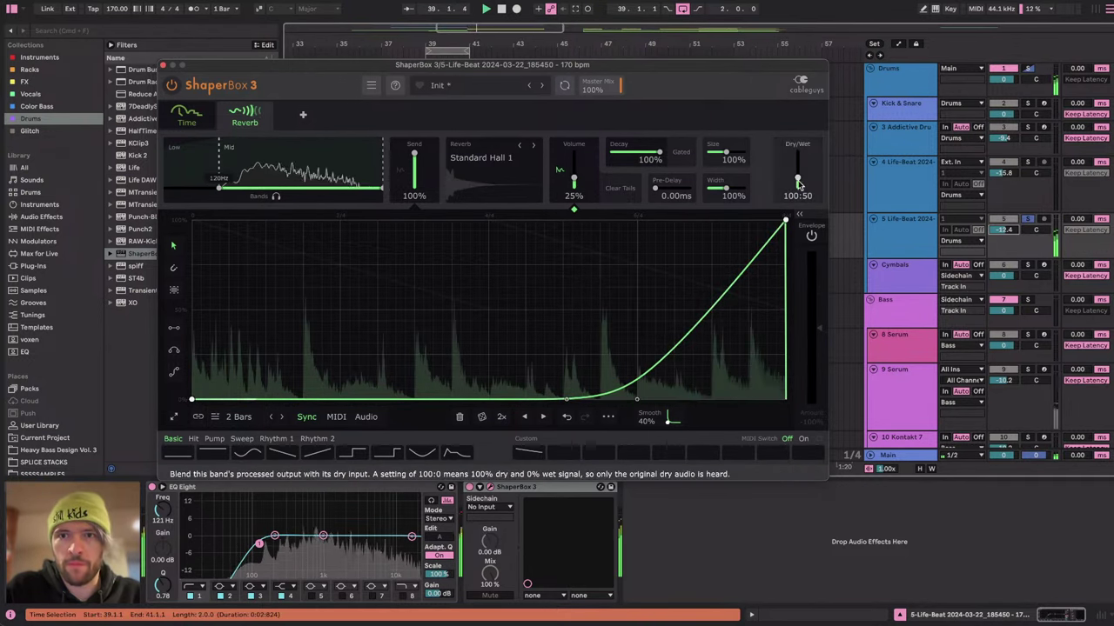
drag(797, 180, 797, 169)
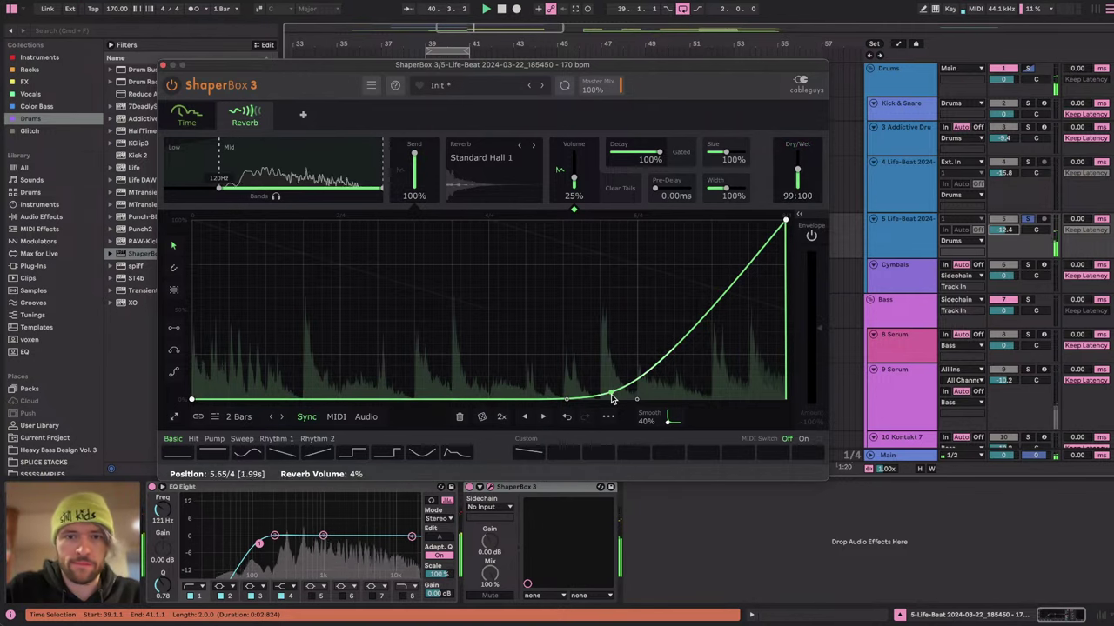
click(482, 166)
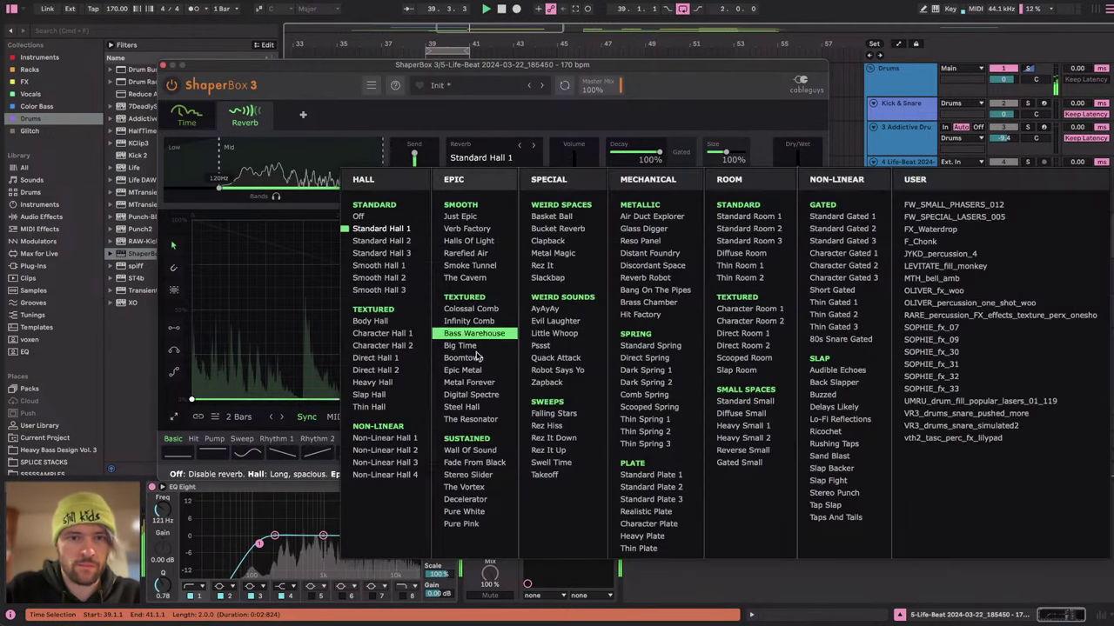
click(375, 358)
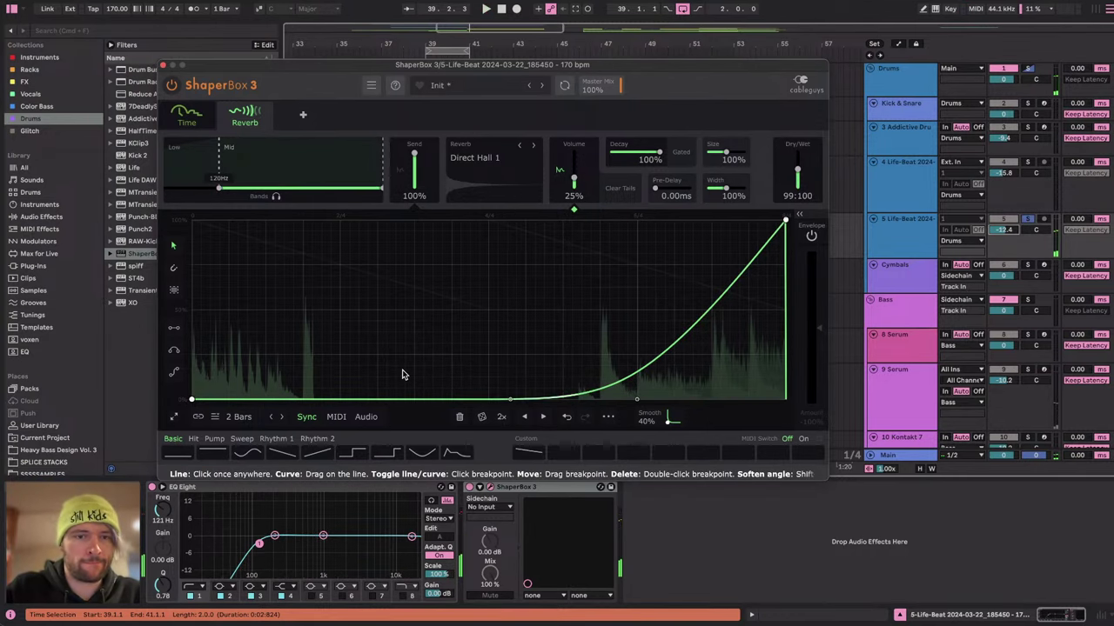
Check the livestream chat in YouTube Studio and return to Ableton Live.
key(ctrl+Right)
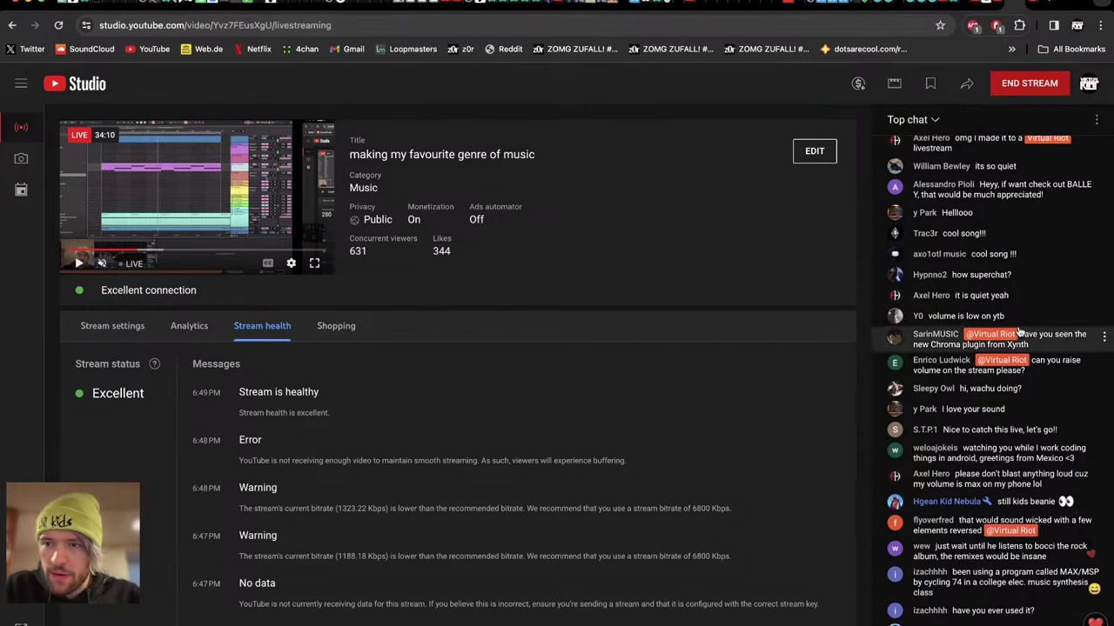
key(ctrl+Left)
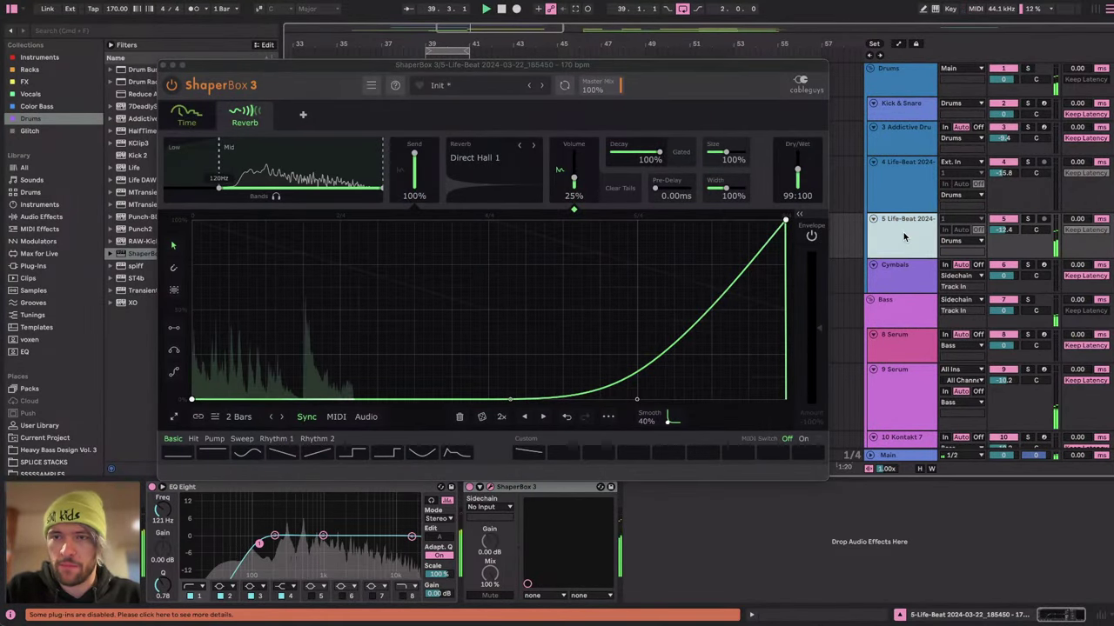
Inspect the Main track's Utility device, then go back to track 5 and solo it.
click(908, 450)
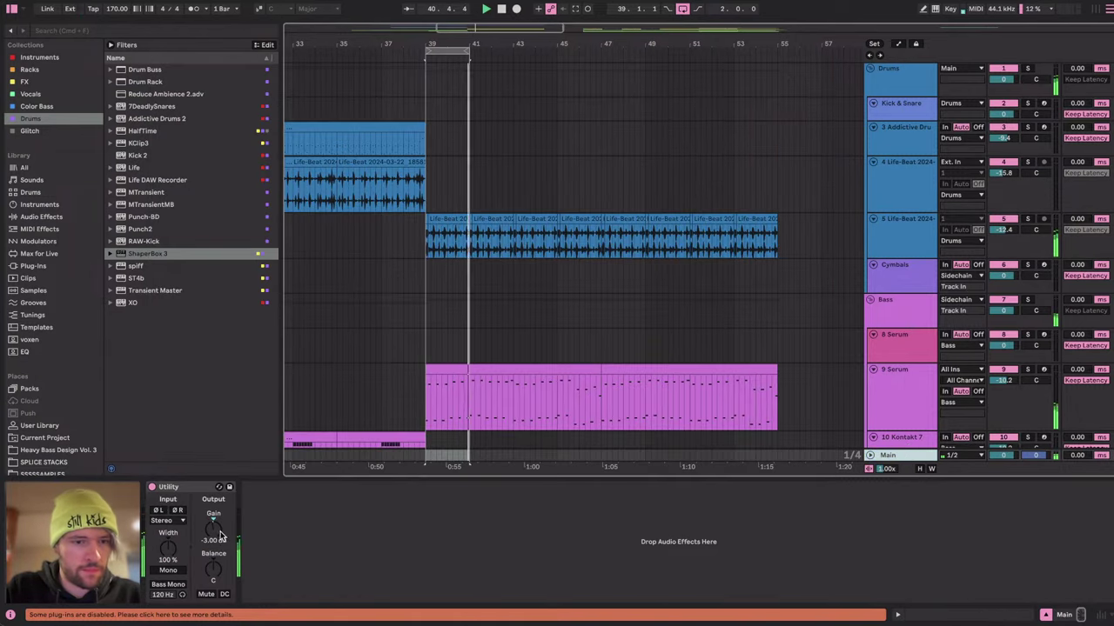
click(907, 221)
click(1027, 220)
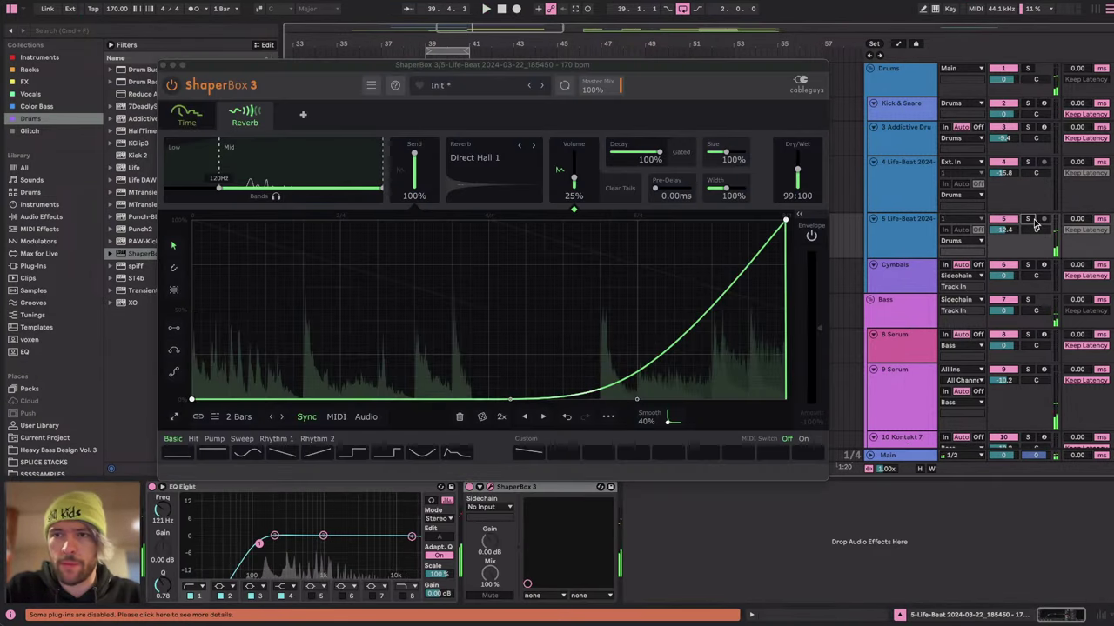
Read the YouTube Studio live chat between visits to Ableton Live, auditioning the loop with the Reverb shaper's Mid band.
key(ctrl+Right)
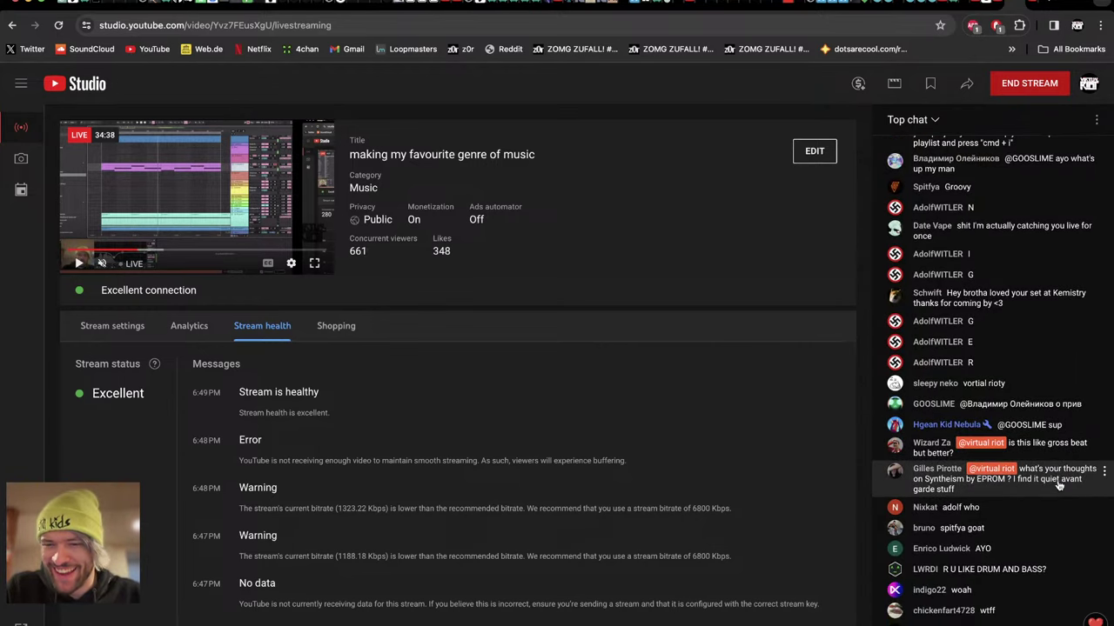
key(ctrl+Left)
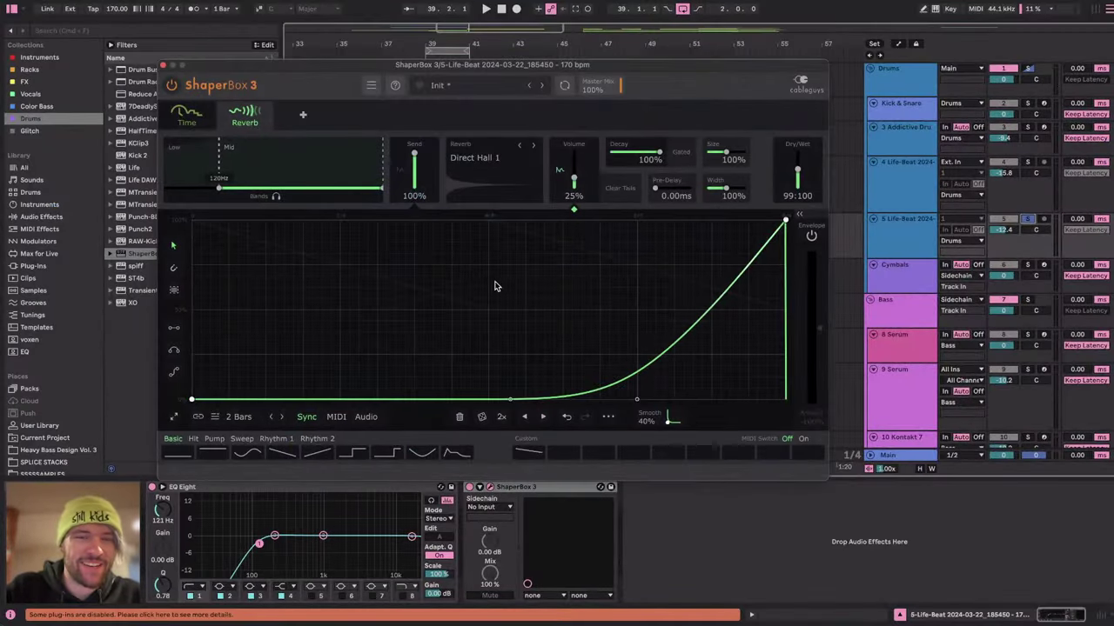
click(439, 55)
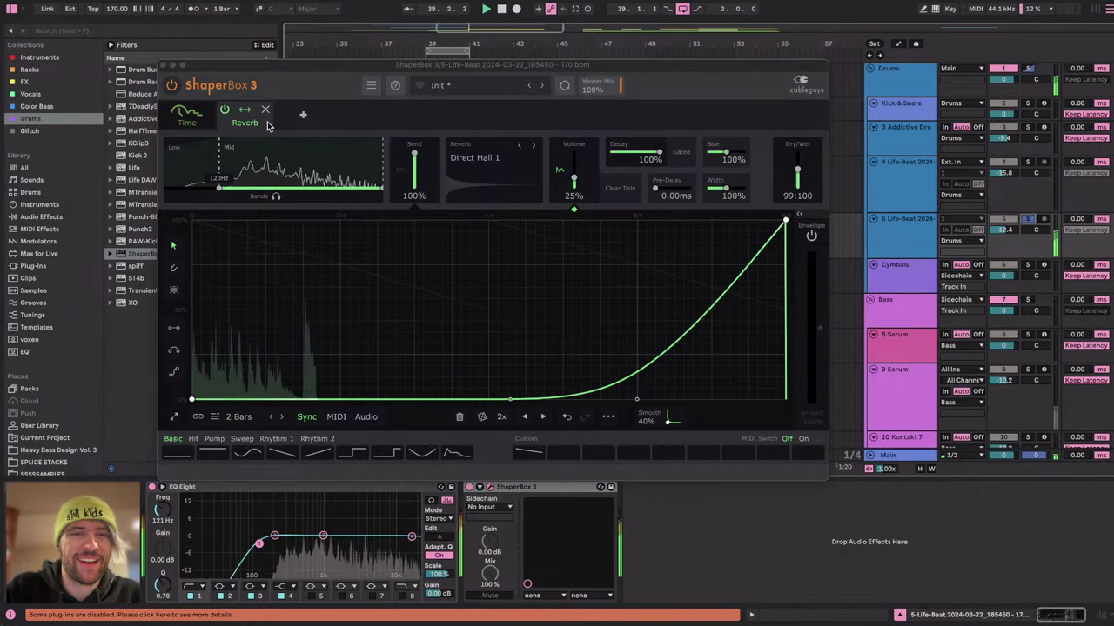
click(185, 164)
click(272, 160)
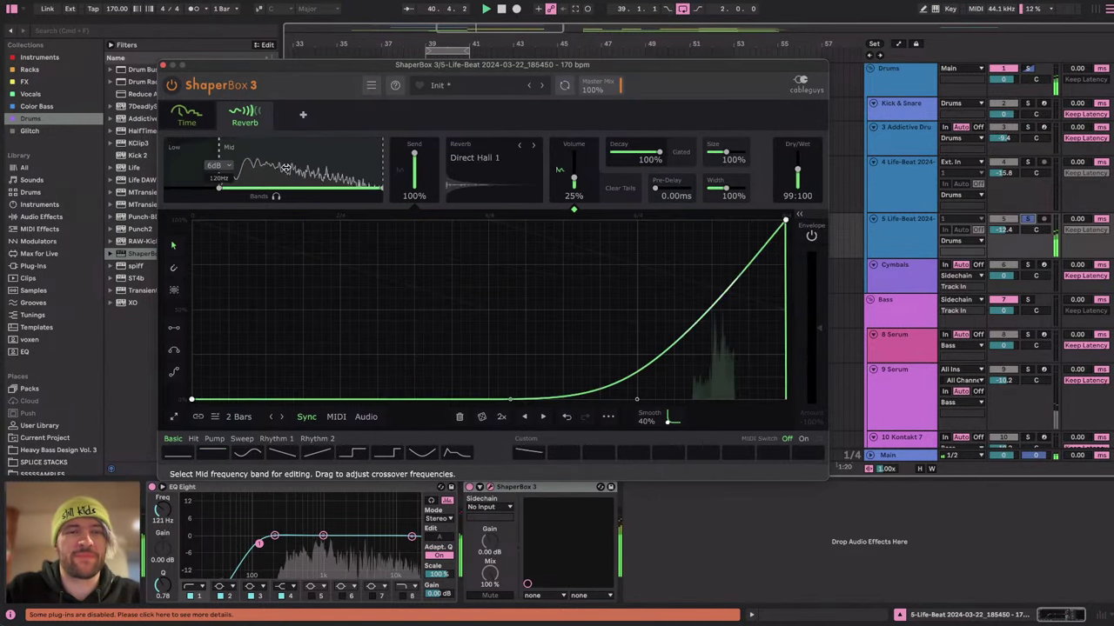
key(ctrl+Left)
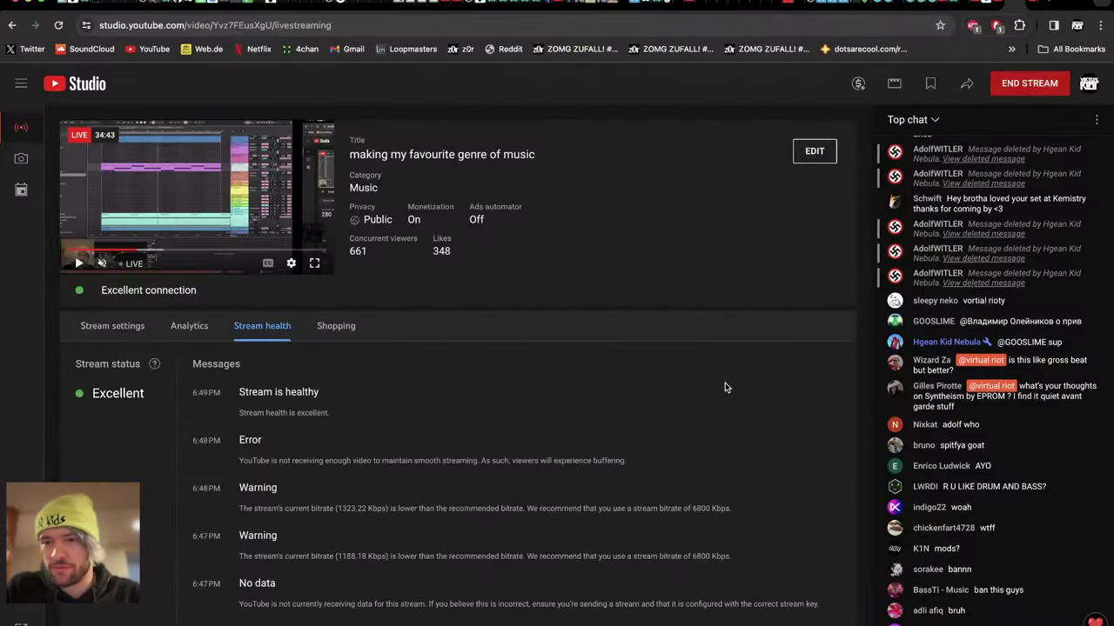
key(ctrl+Right)
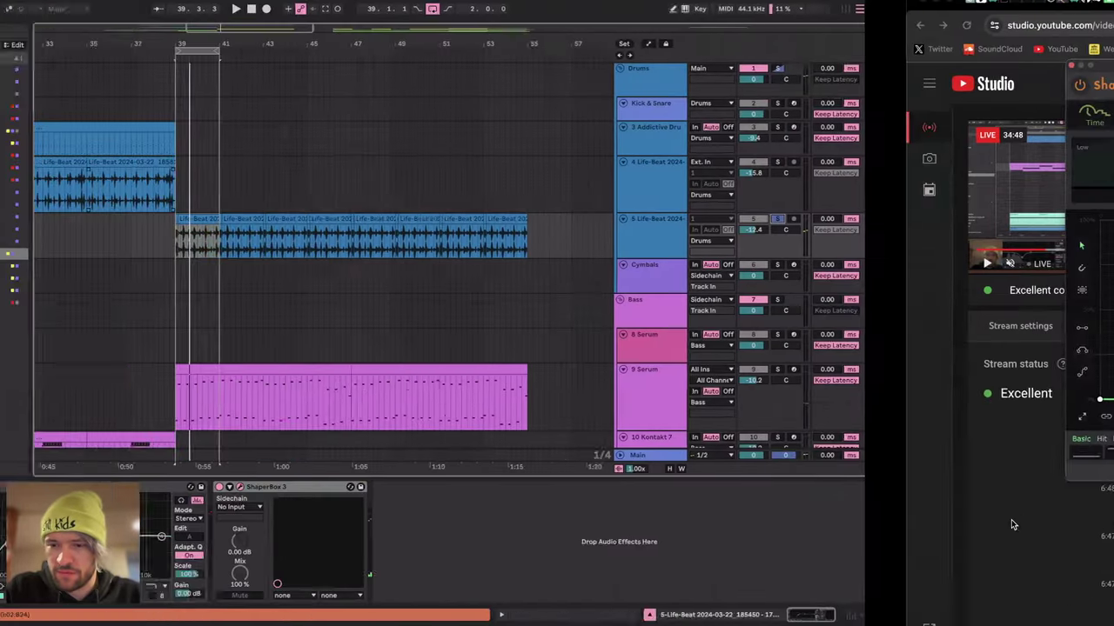
key(ctrl+Left)
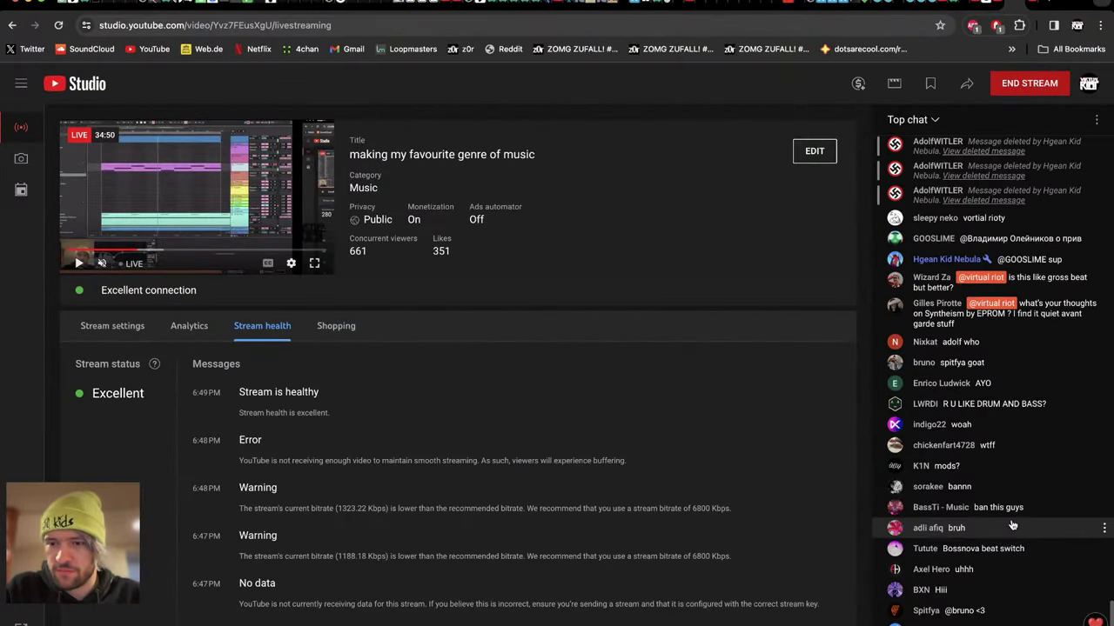
key(ctrl+Right)
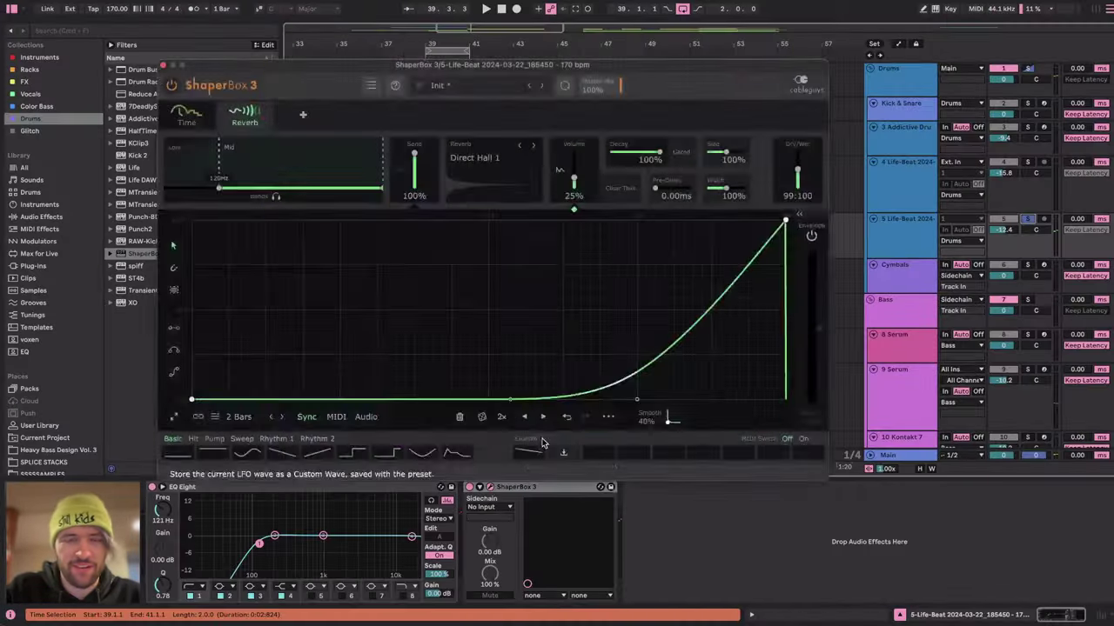
Open ShaperBox's list of shapers and tools, and read the recent messages in the YouTube Studio live chat.
click(306, 114)
key(ctrl+Left)
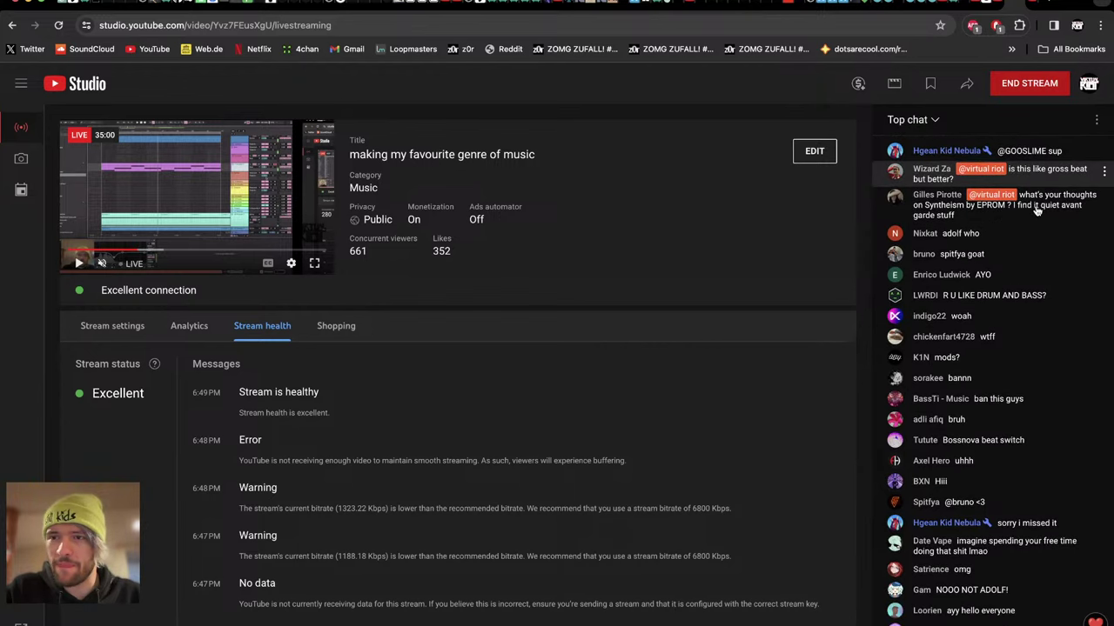
scroll(1060, 154, up, 1)
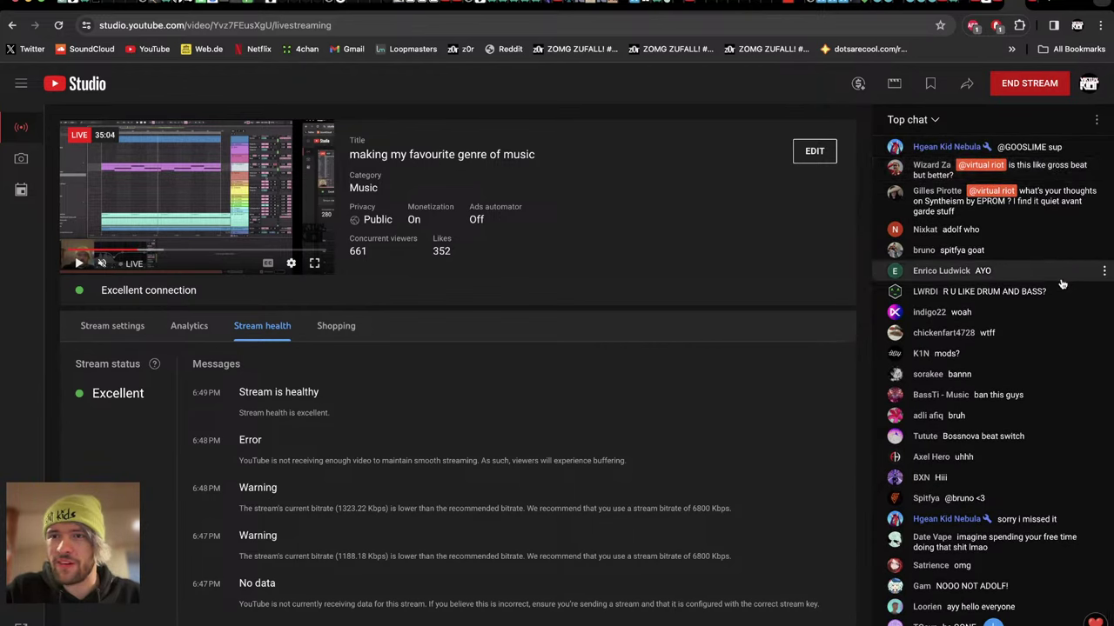
scroll(1061, 285, down, 2)
key(ctrl+Left)
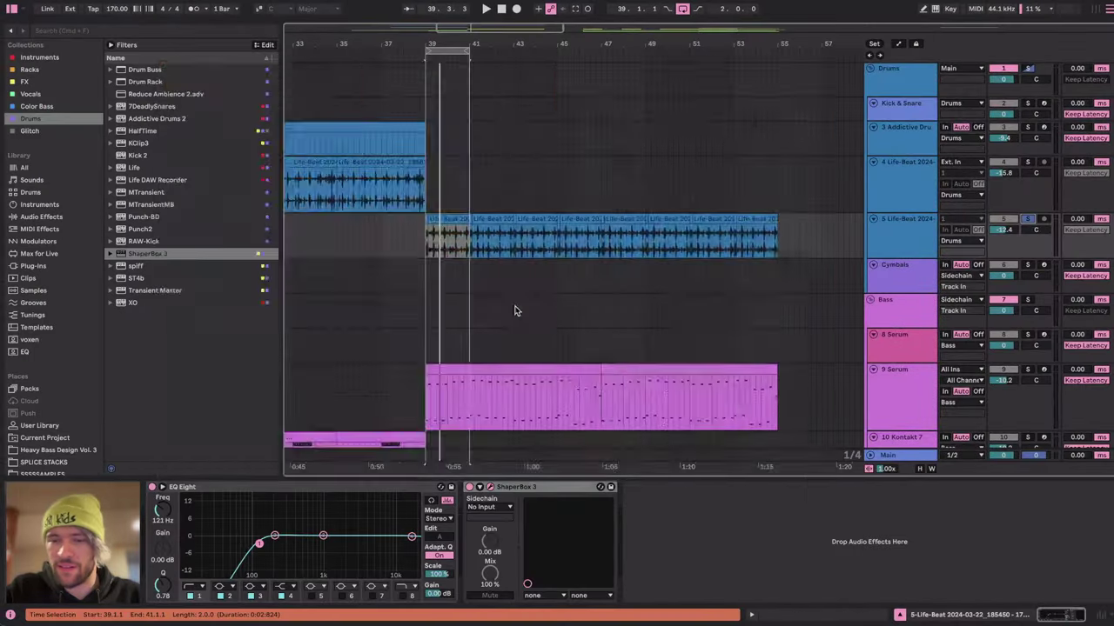
Back in Ableton Live, add the Drive shaper to ShaperBox and place it between Time and Reverb.
key(space)
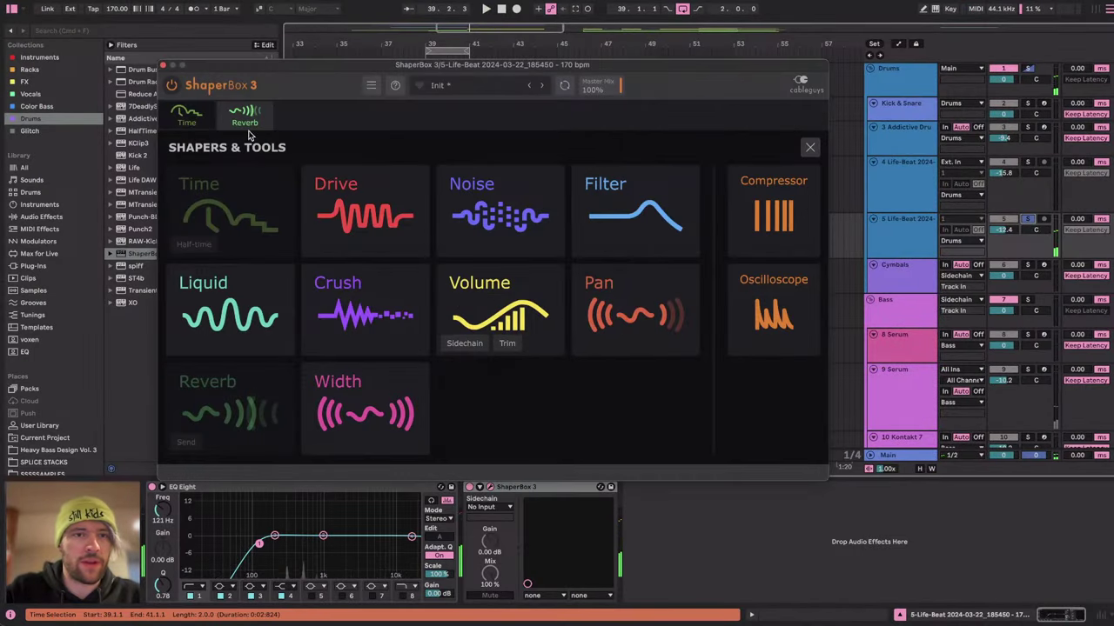
click(355, 191)
drag(309, 122, 246, 120)
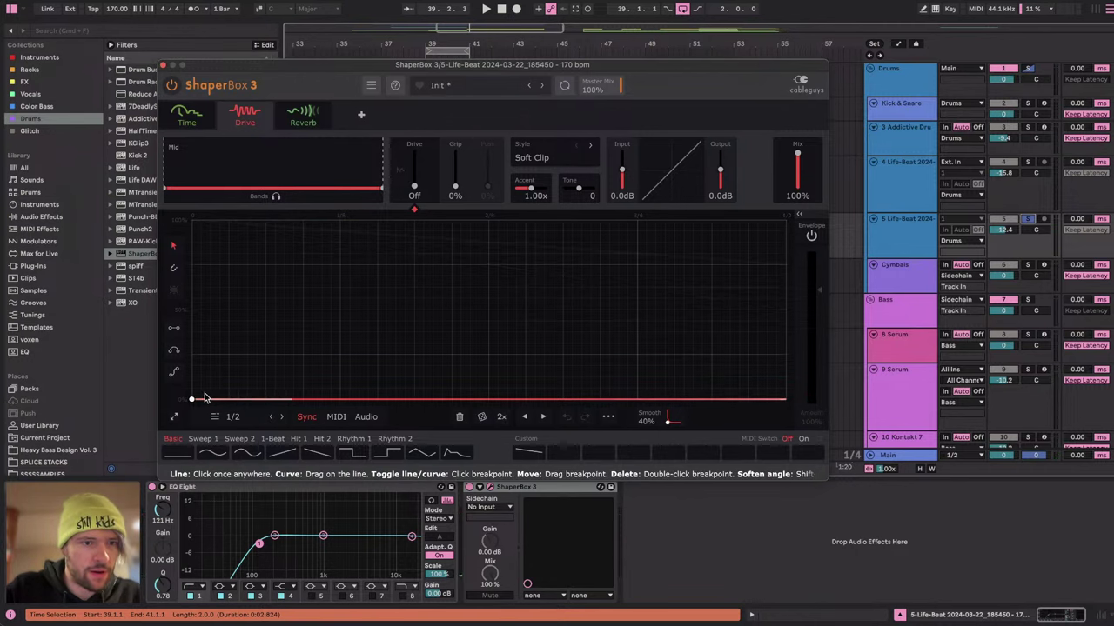
Fill the Drive shaper's 1/2 curve with eight equal straight ramps, each falling from 100% to 0%.
click(173, 327)
click(188, 213)
click(194, 231)
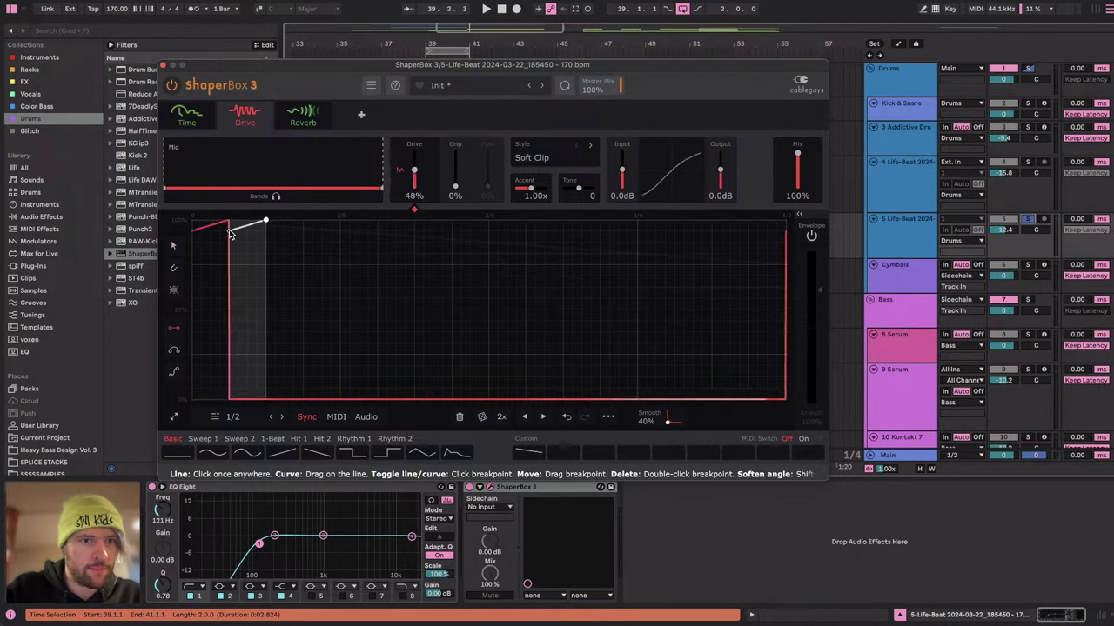
mouse_move(192, 220)
mouse_down()
mouse_move(239, 354)
mouse_move(239, 399)
mouse_move(265, 399)
mouse_up()
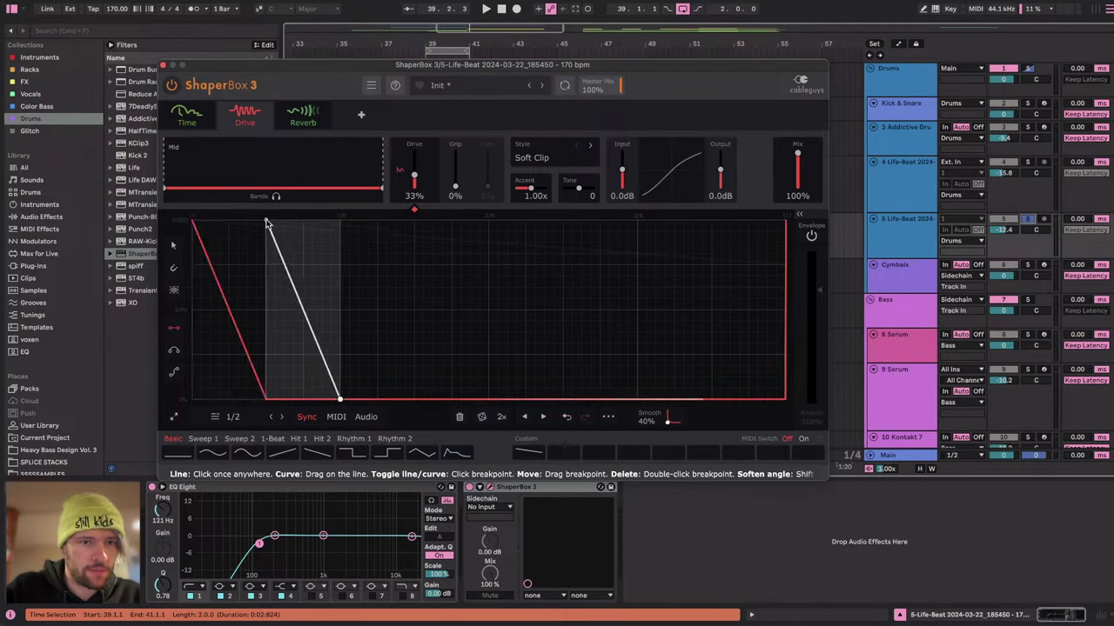
click(266, 221)
click(341, 221)
click(415, 222)
click(489, 222)
click(563, 222)
click(638, 223)
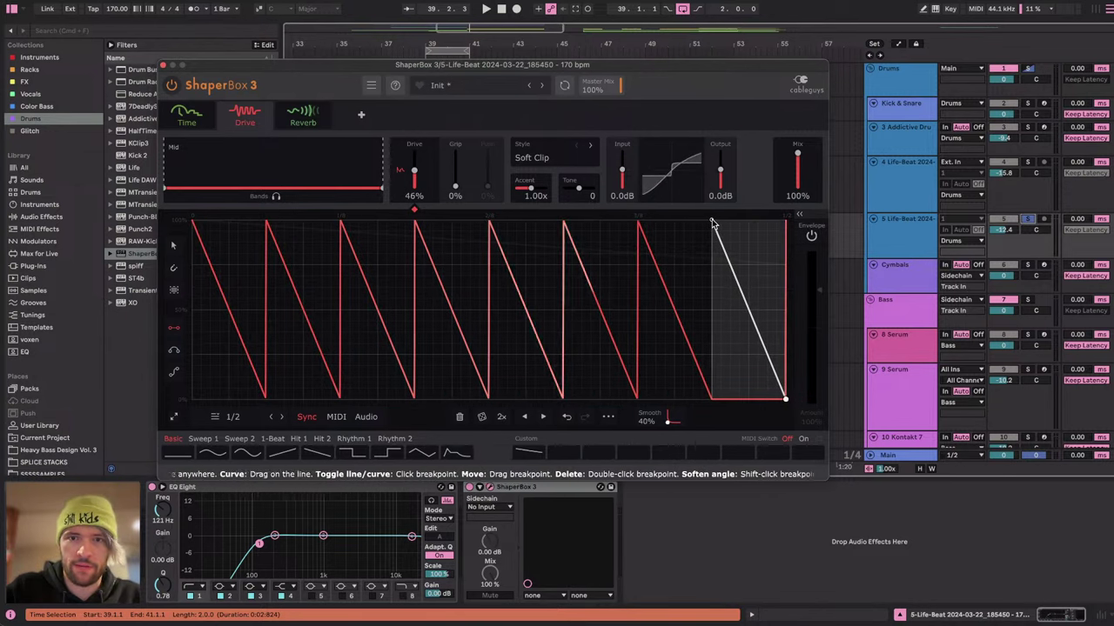
click(712, 223)
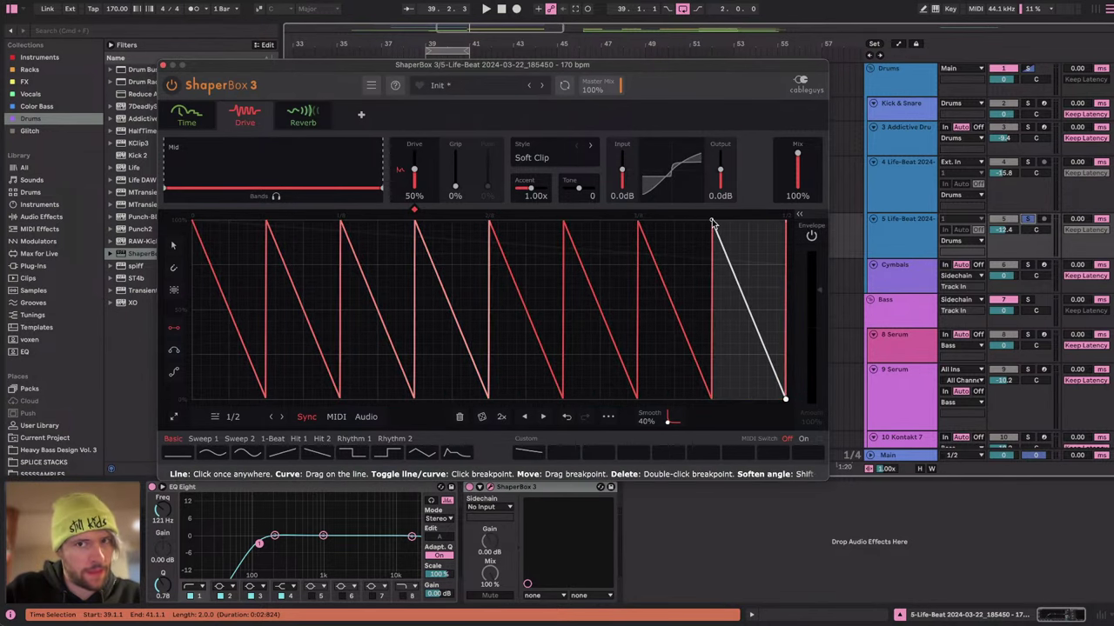
Bend the eight Drive ramps into steep exponential decays, with Accent at 2.00x and Input at -12dB.
click(173, 245)
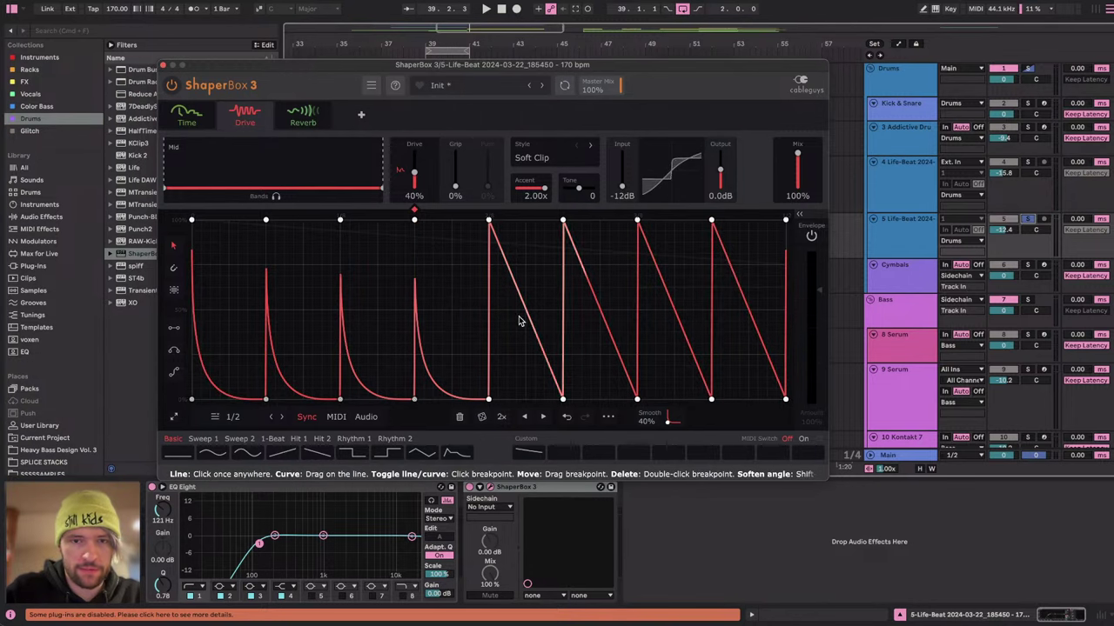
drag(520, 319, 489, 399)
drag(584, 322, 585, 362)
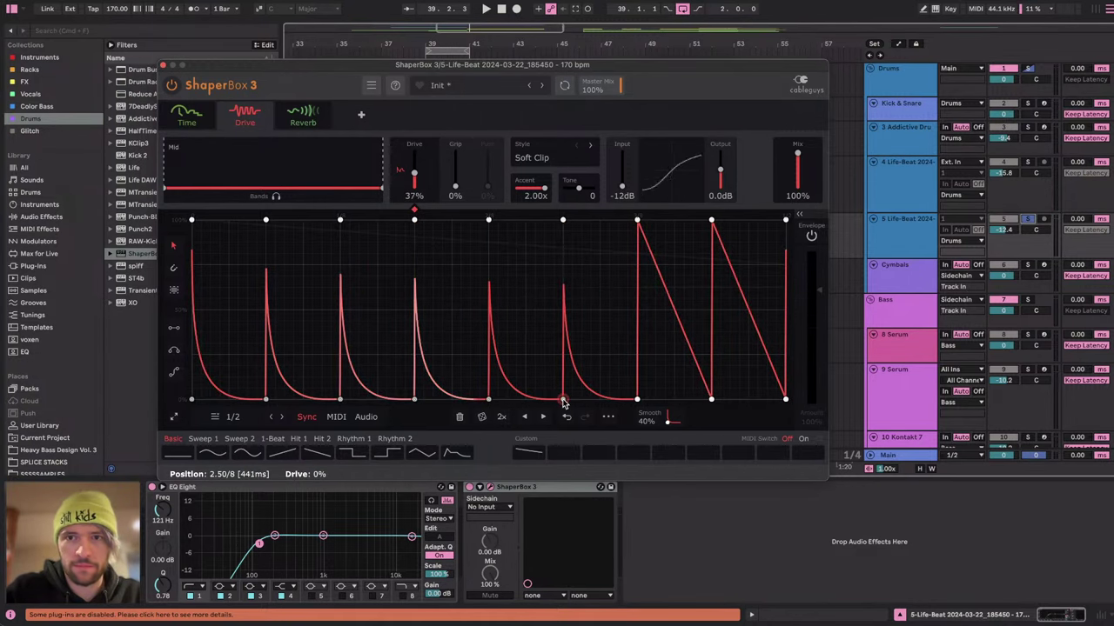
drag(684, 313, 666, 357)
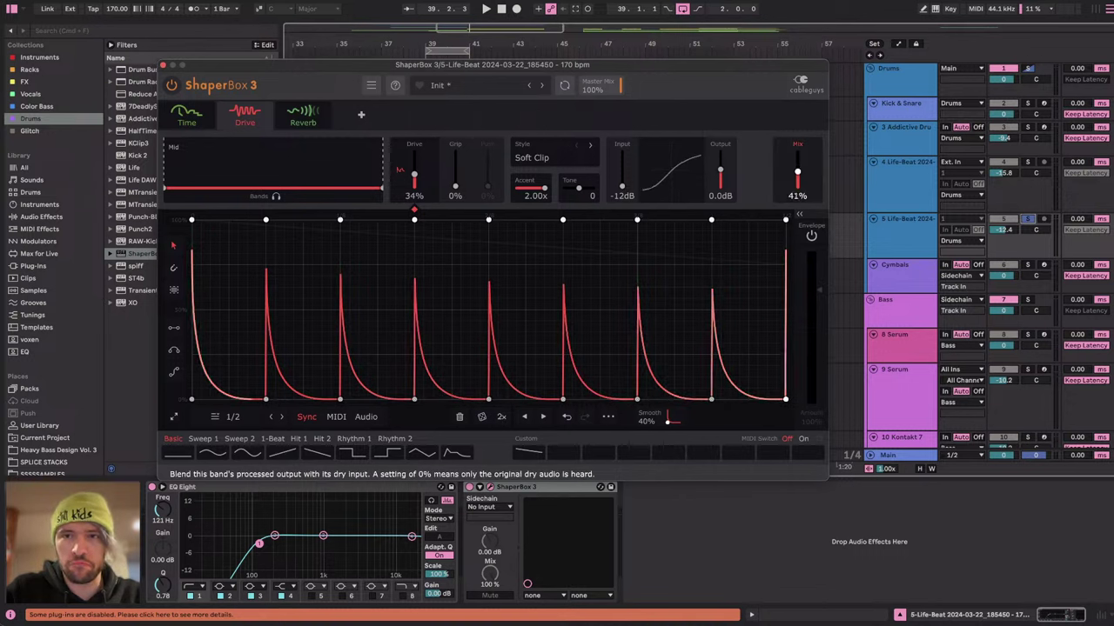
Set Drive to 100% mix over 1 Bar and lower every peak except the first, fourth and seventh to about 37–75%.
drag(797, 172, 795, 155)
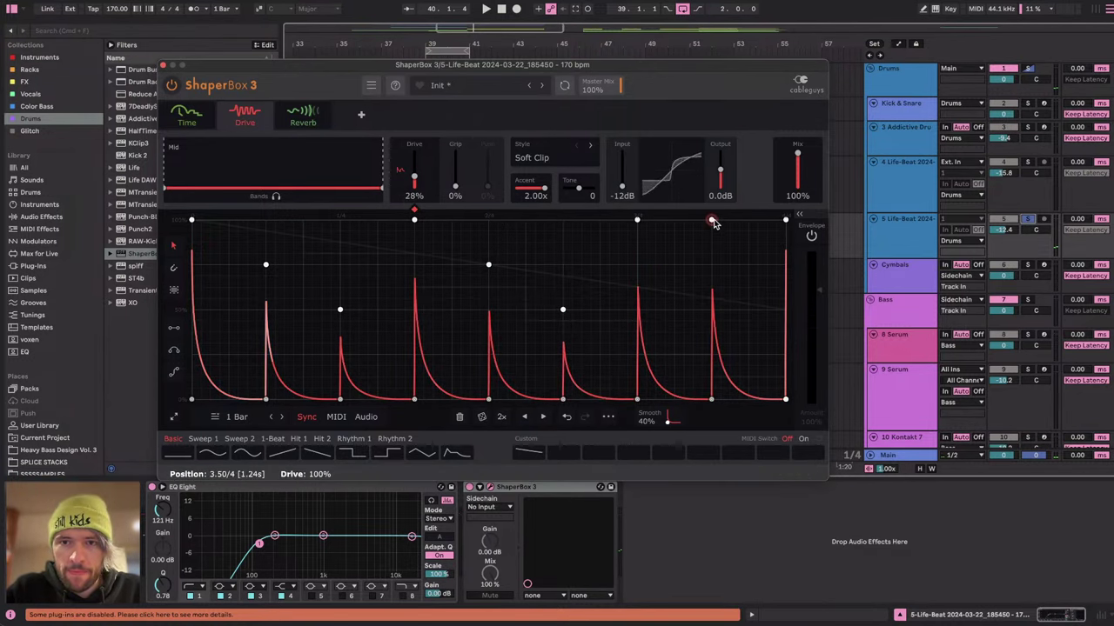
key(space)
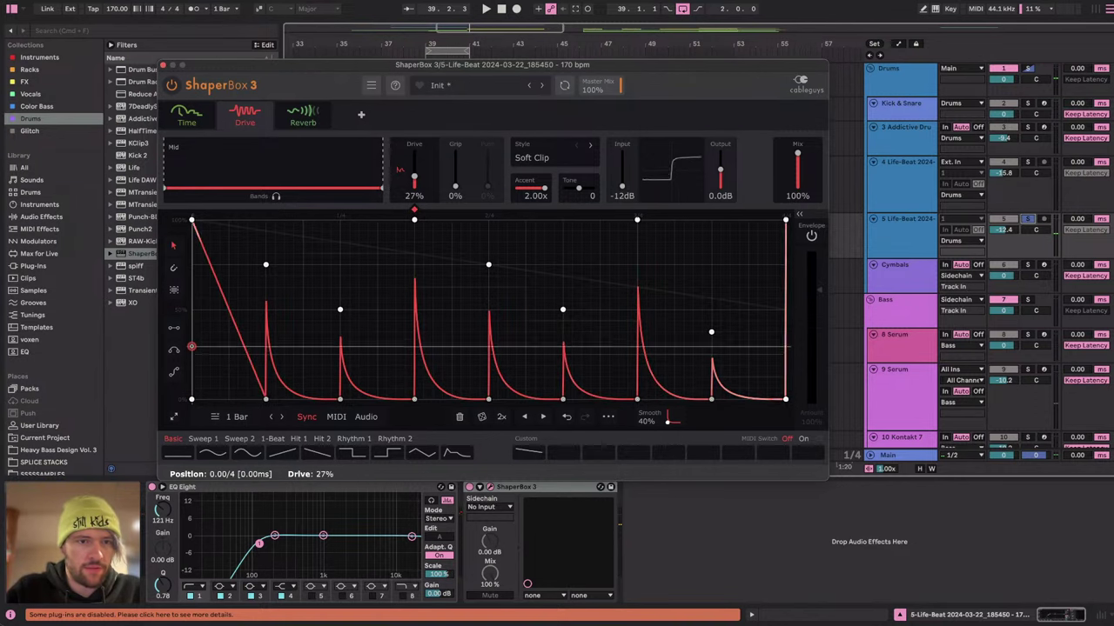
Soften the first, fourth and seventh Drive decays so they fall more slowly, and set the Drive mix to 50% during playback.
drag(192, 372, 174, 364)
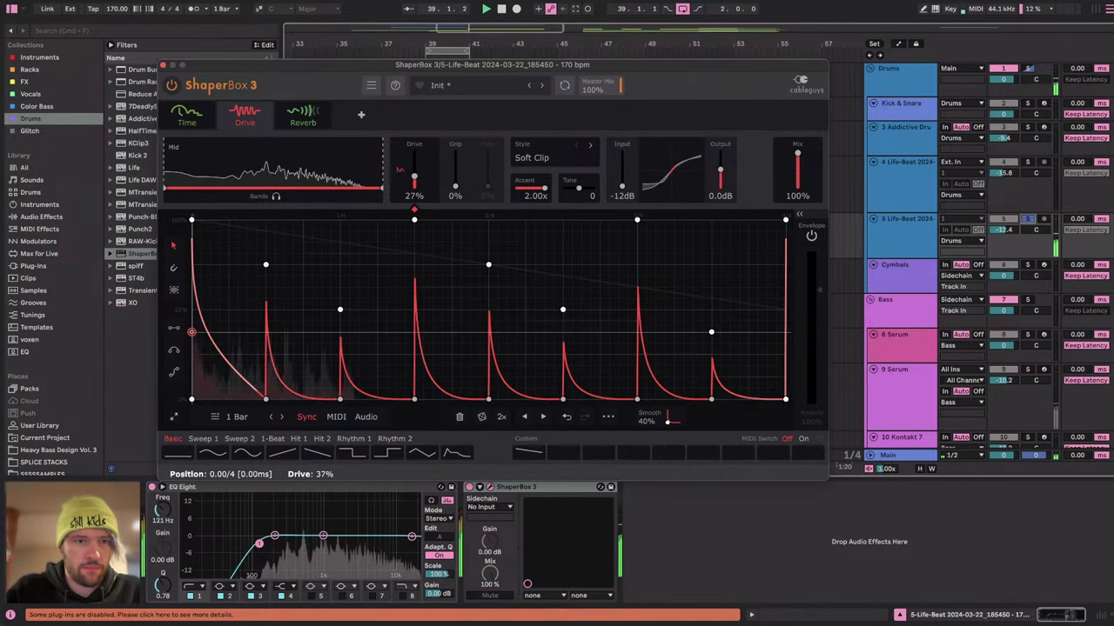
drag(414, 400, 414, 378)
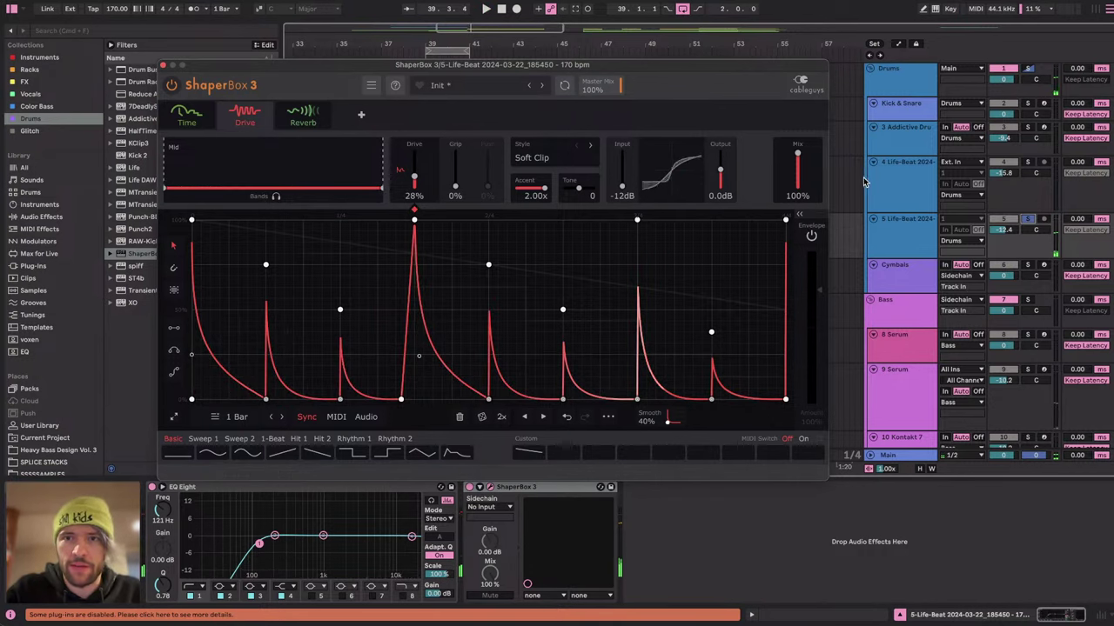
drag(798, 154, 798, 162)
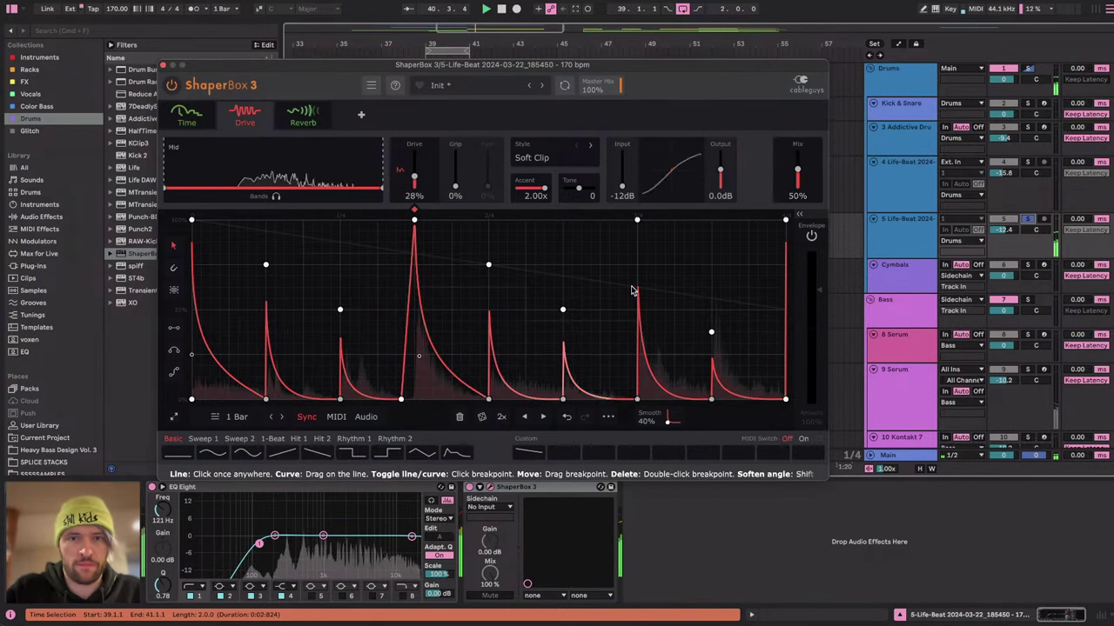
drag(637, 399, 637, 358)
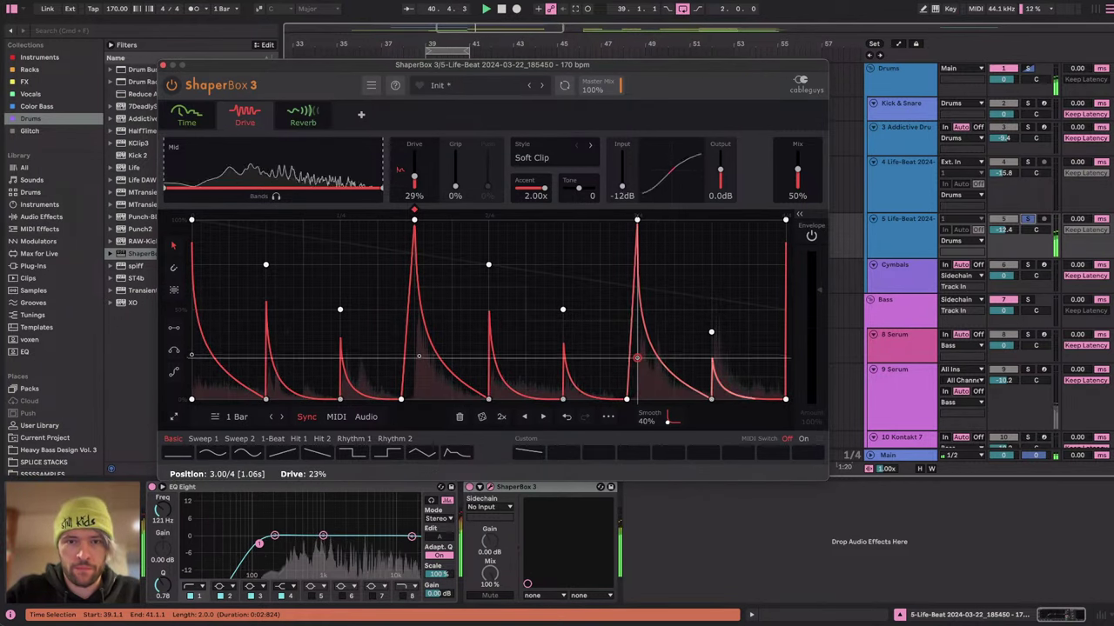
drag(627, 399, 636, 400)
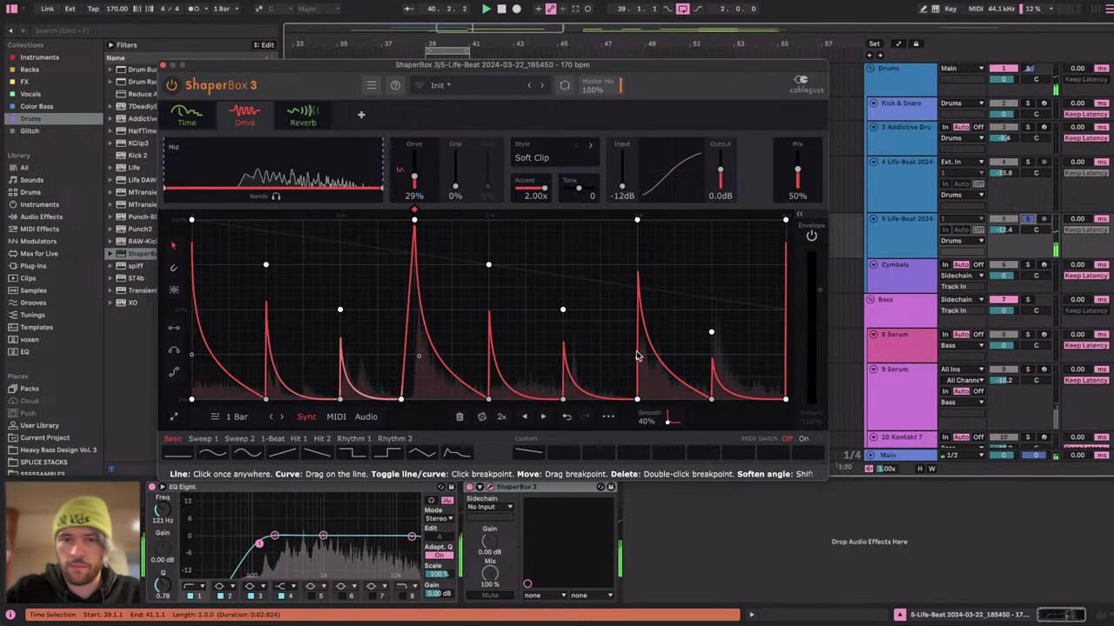
Look over the shapers available to add, check the live chat in YouTube Studio, and return to the Drive shaper.
click(355, 116)
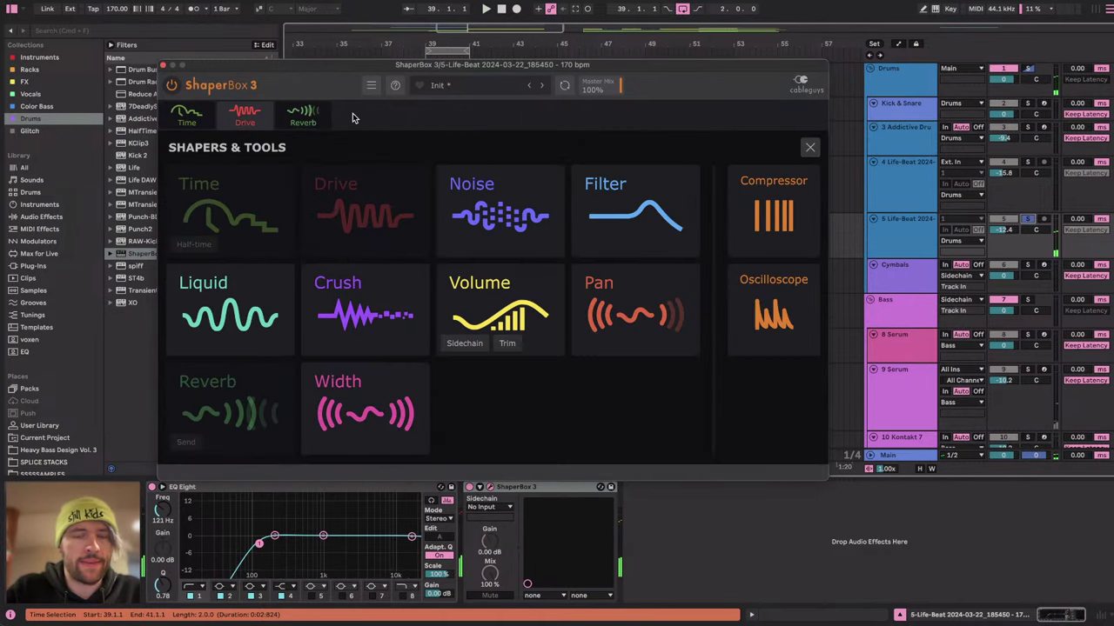
key(super+alt+p)
key(super+Tab)
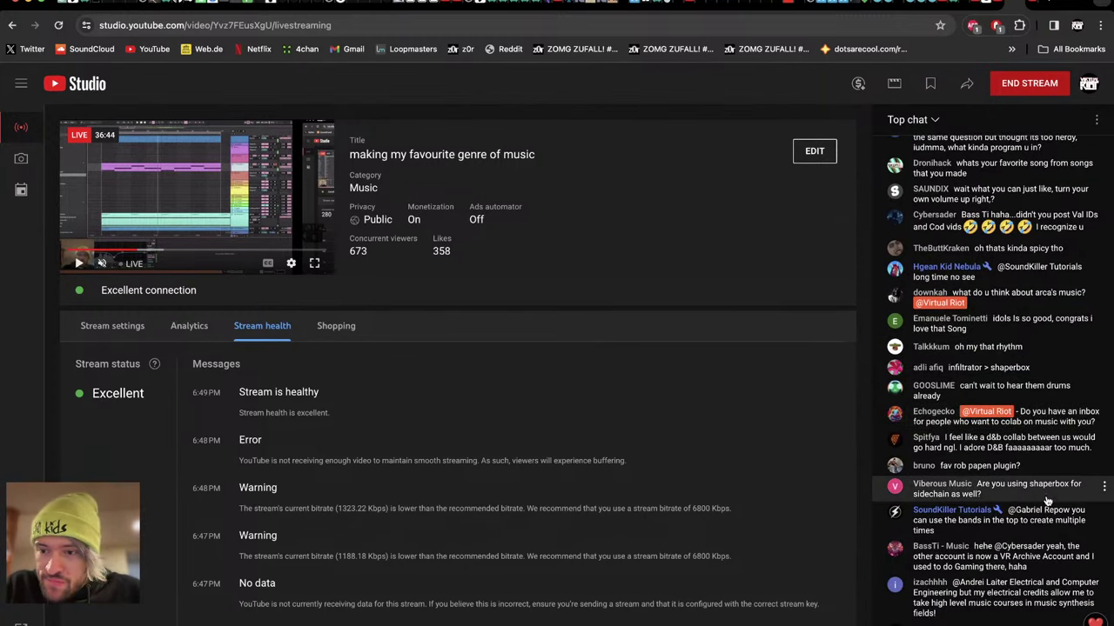
key(ctrl+Left)
click(251, 115)
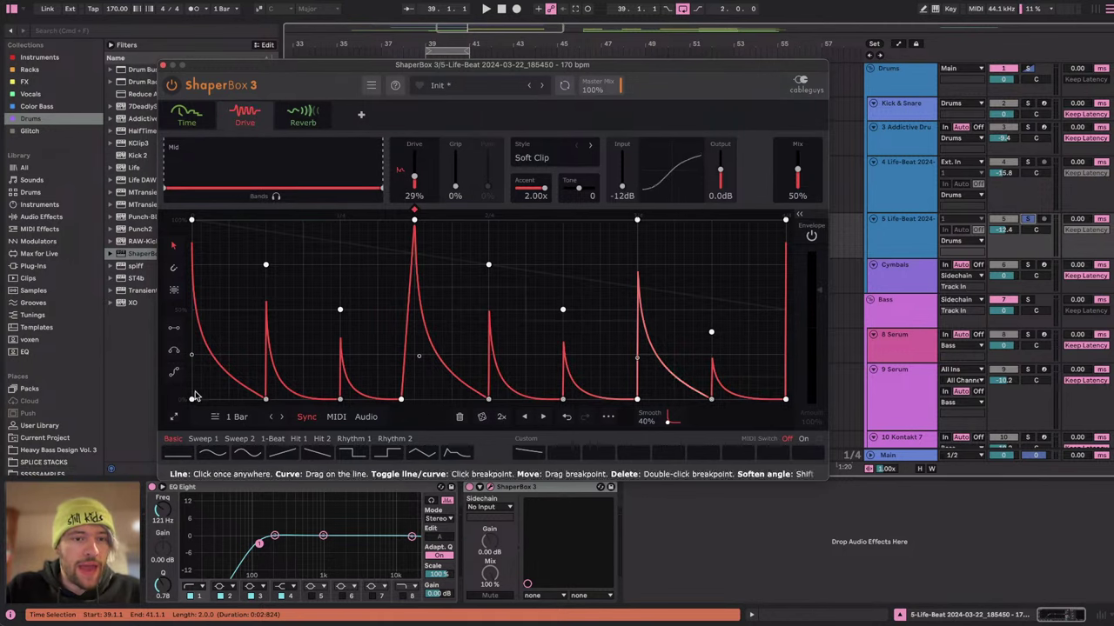
Compare the curves of the Time shaper's Mid and High bands.
click(186, 113)
click(233, 160)
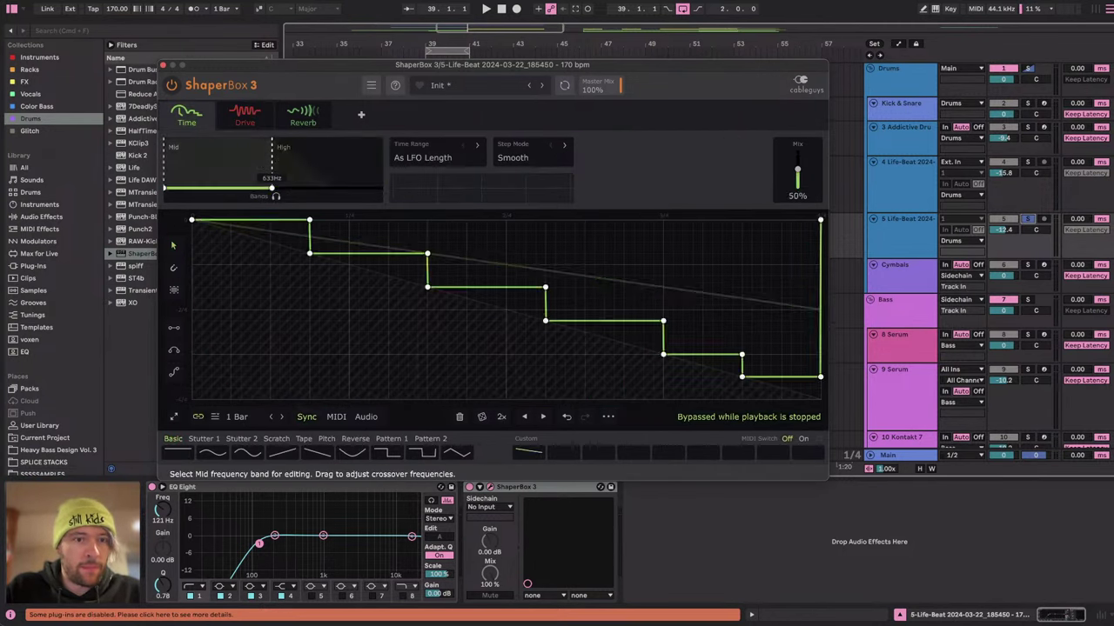
click(311, 177)
click(228, 166)
click(281, 178)
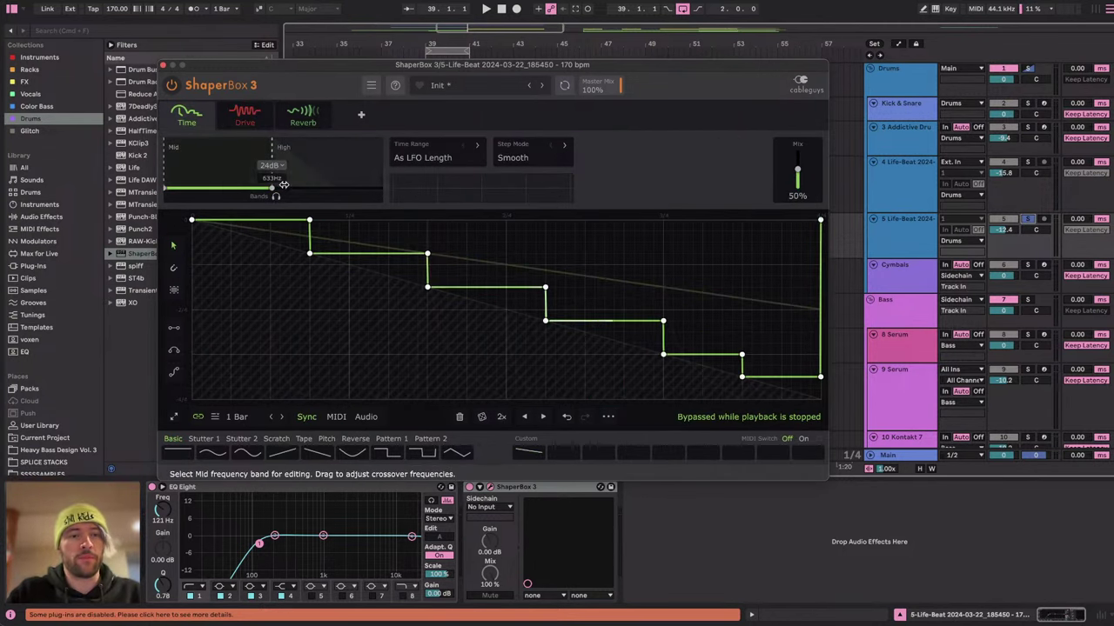
click(326, 168)
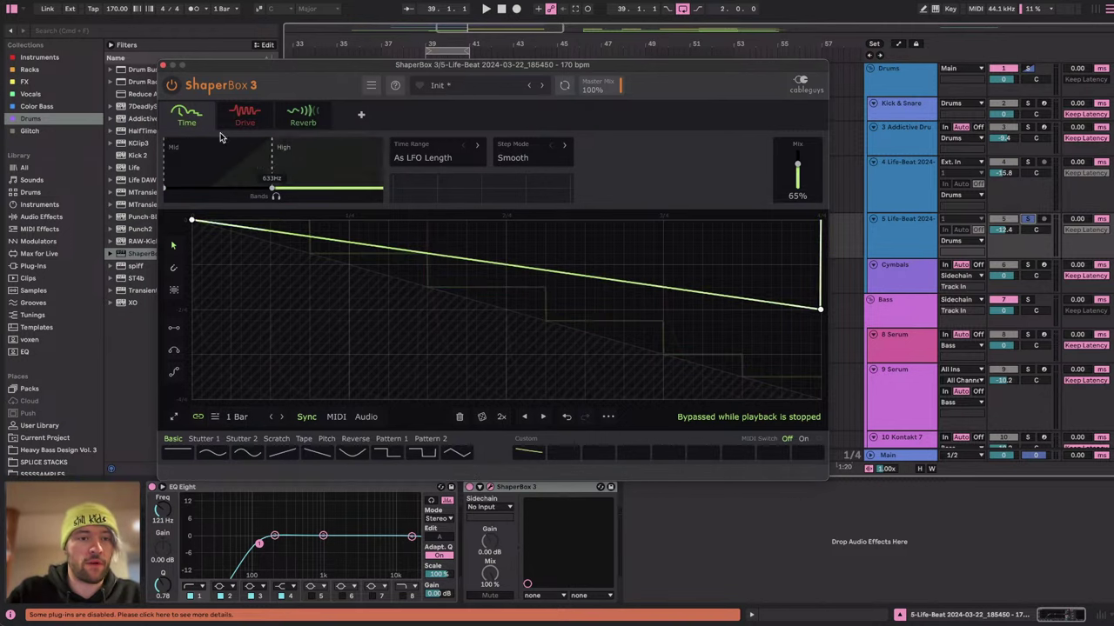
click(237, 115)
click(183, 122)
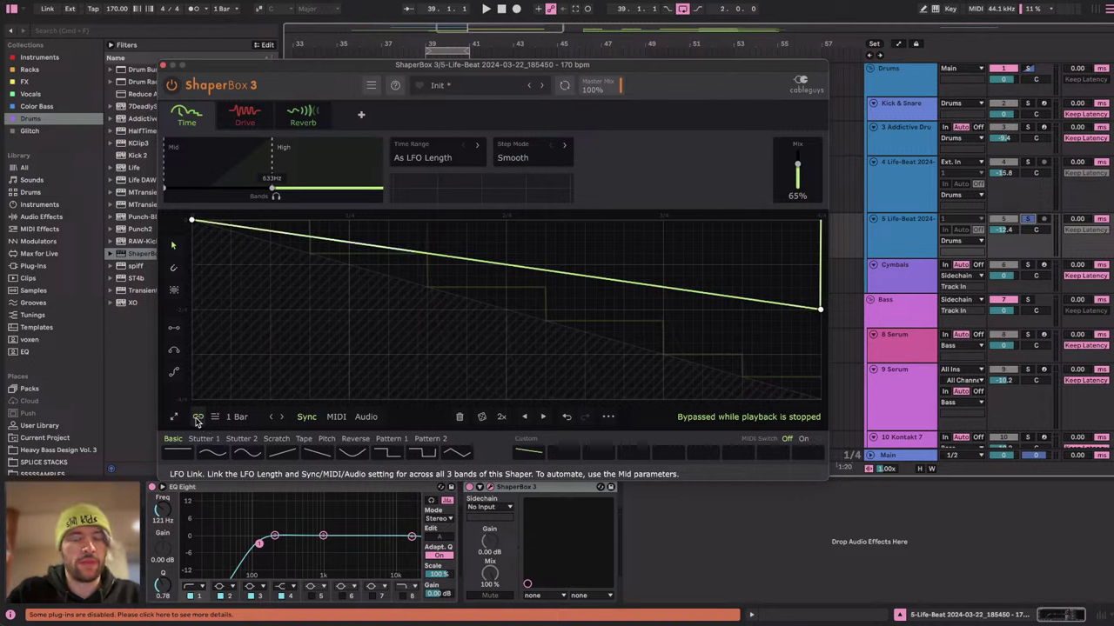
Examine the Time shaper's LFO length choices and play the loop with the Mid band's stepped curve shown.
click(236, 417)
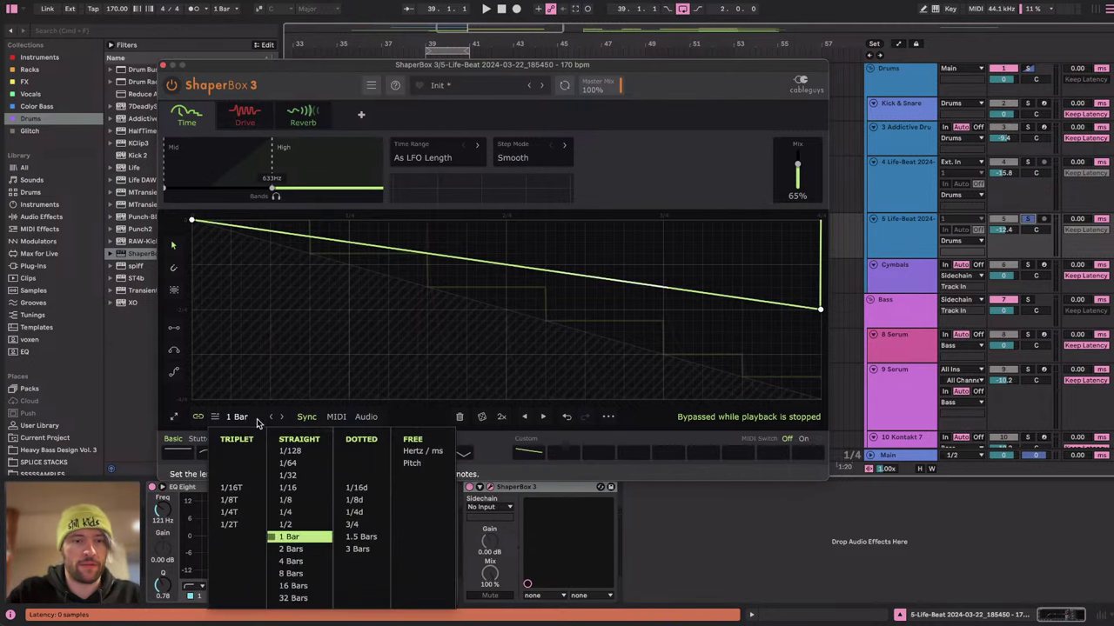
click(430, 414)
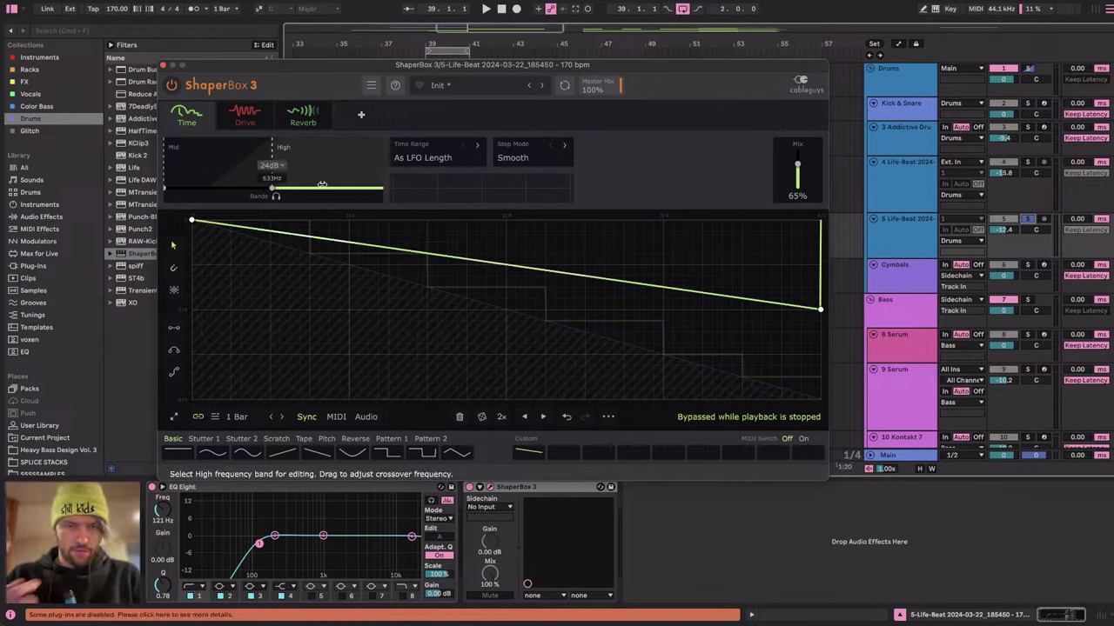
click(239, 157)
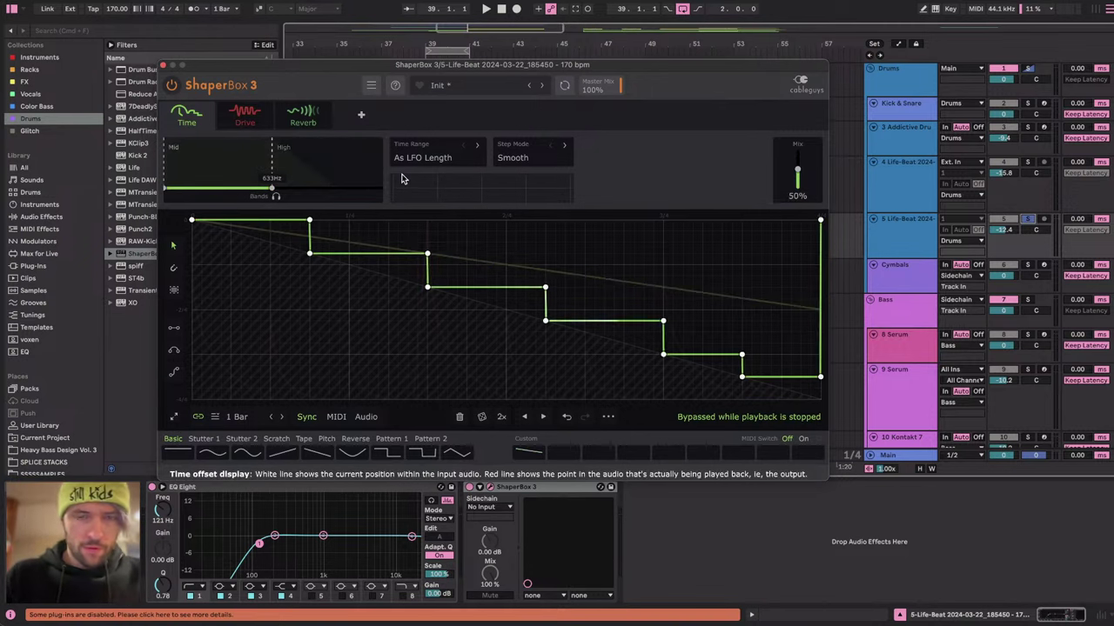
key(space)
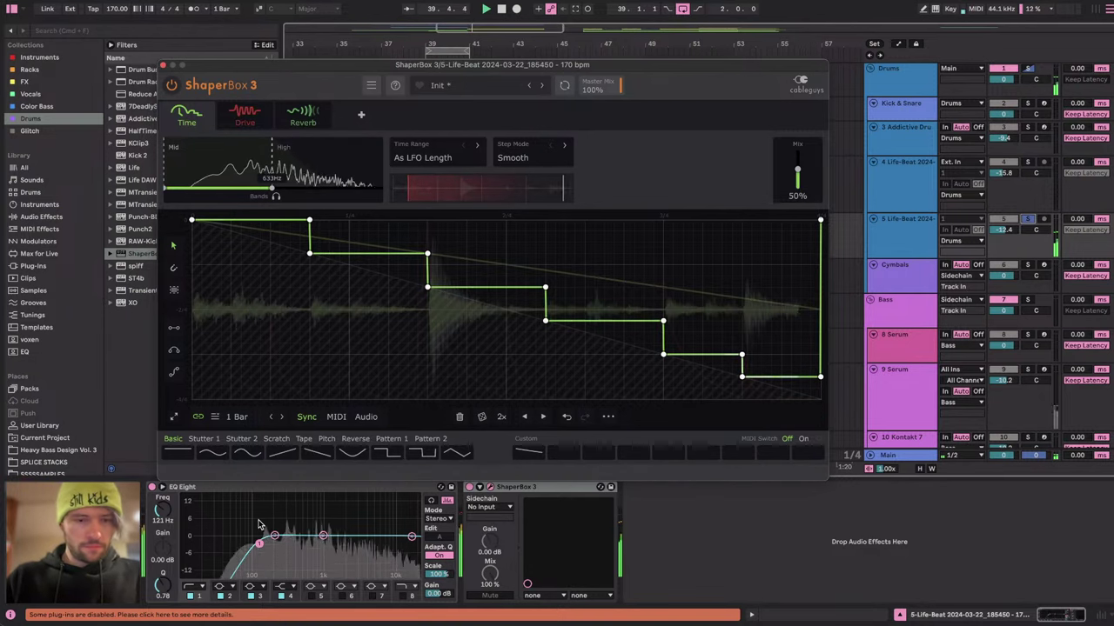
key(space)
Set Time's High band to 100% mix over 2 Bars and reshape its curve into two one-bar ramps, each falling to -2.00/4.
click(321, 165)
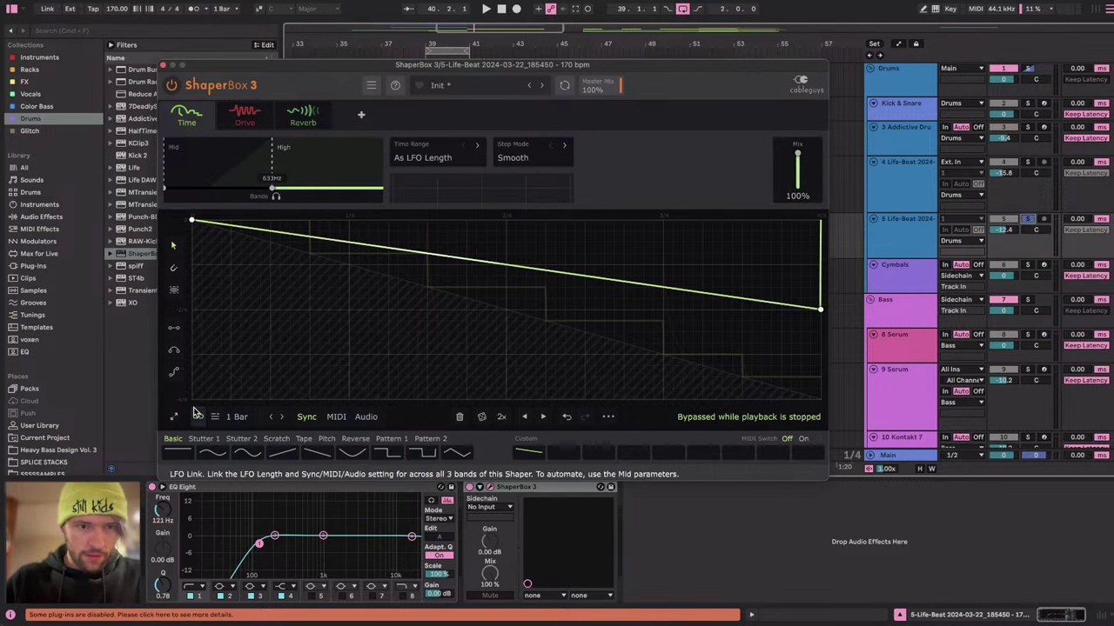
click(240, 417)
click(292, 549)
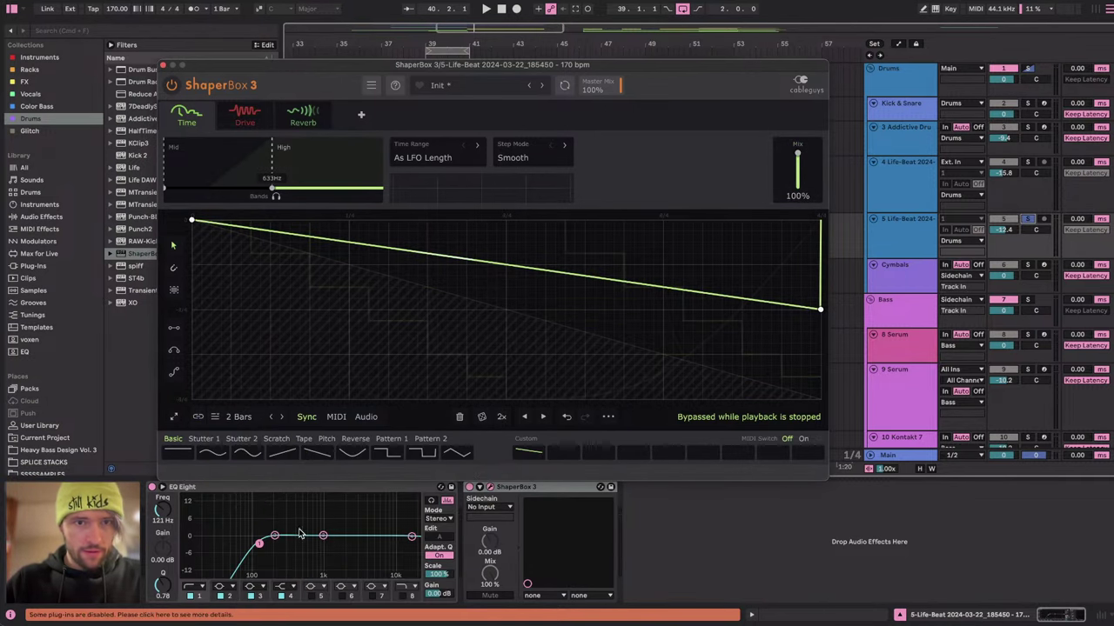
drag(820, 311, 507, 267)
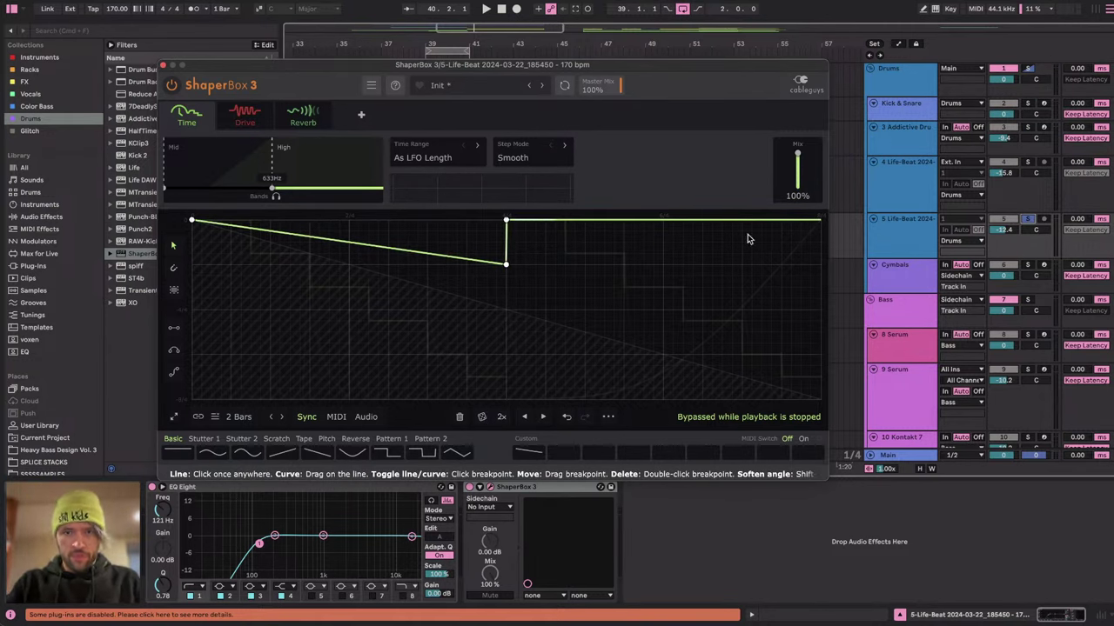
drag(819, 225, 819, 264)
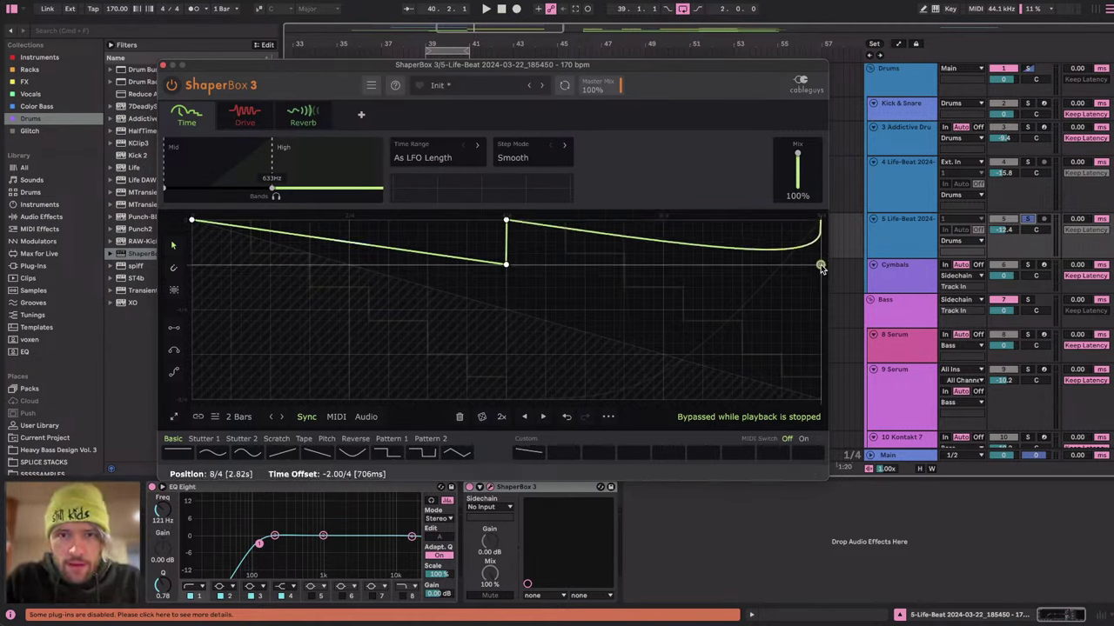
Isolate Time's High band for playback by lowering the crossover to 36.5Hz and switching off Drive and Reverb.
key(space)
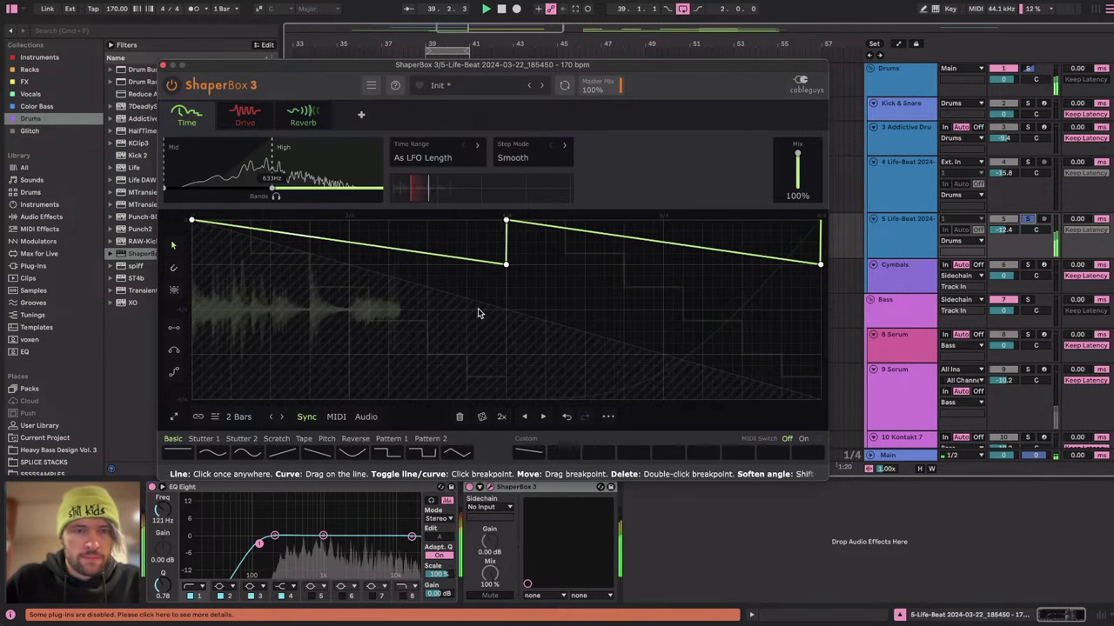
key(space)
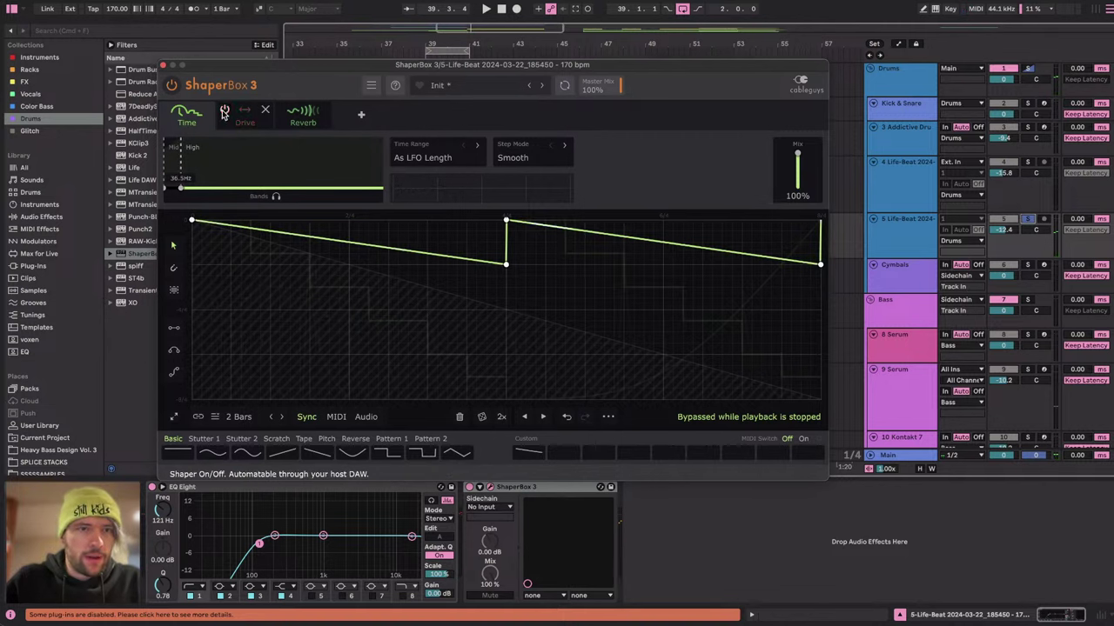
key(space)
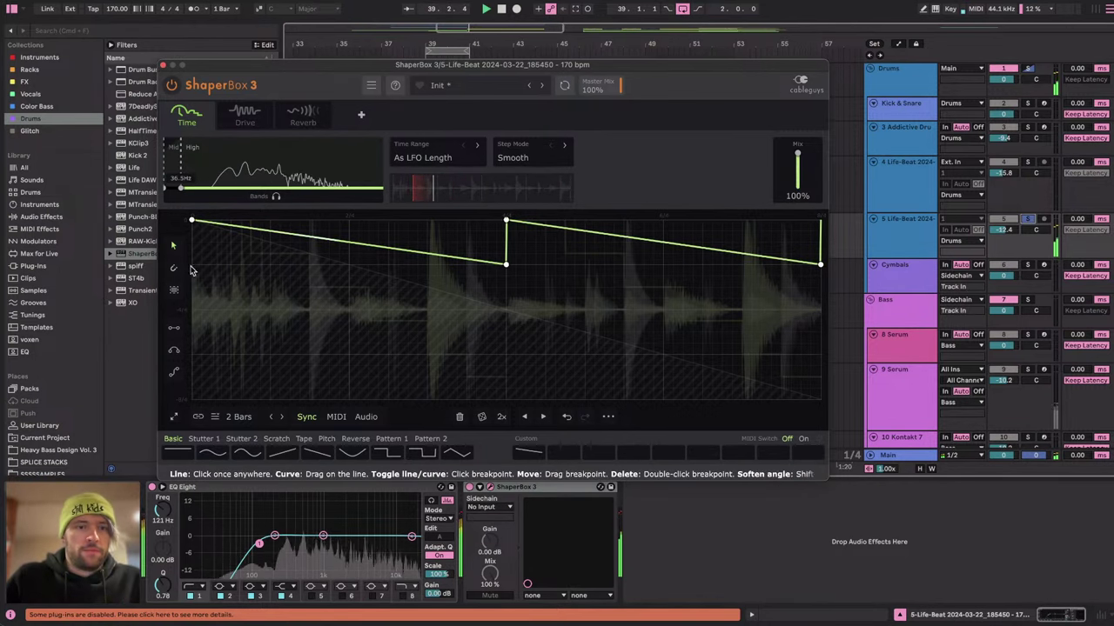
Use the Line tool to try a steep one-beat ramp falling to -2/4 at the start of Time's second bar, and play it.
click(173, 328)
click(544, 221)
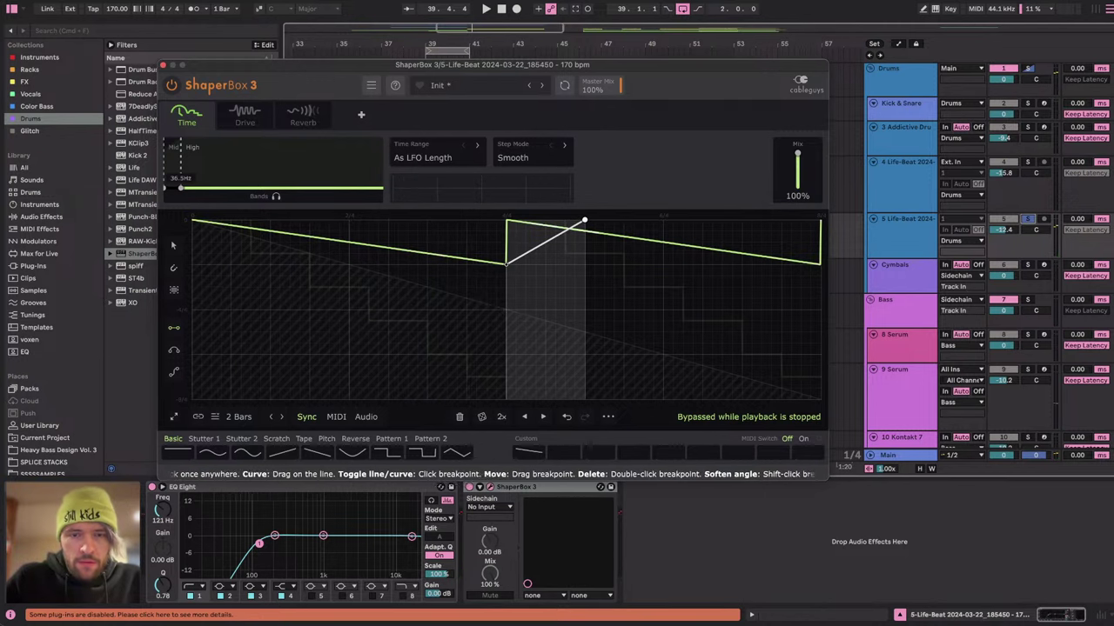
click(585, 220)
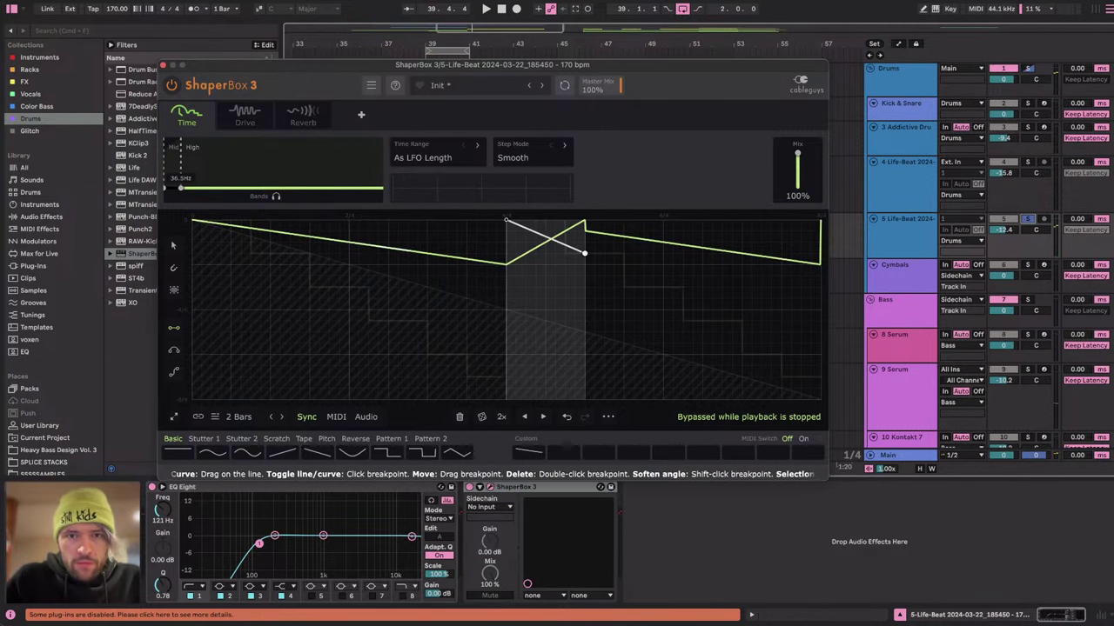
click(507, 221)
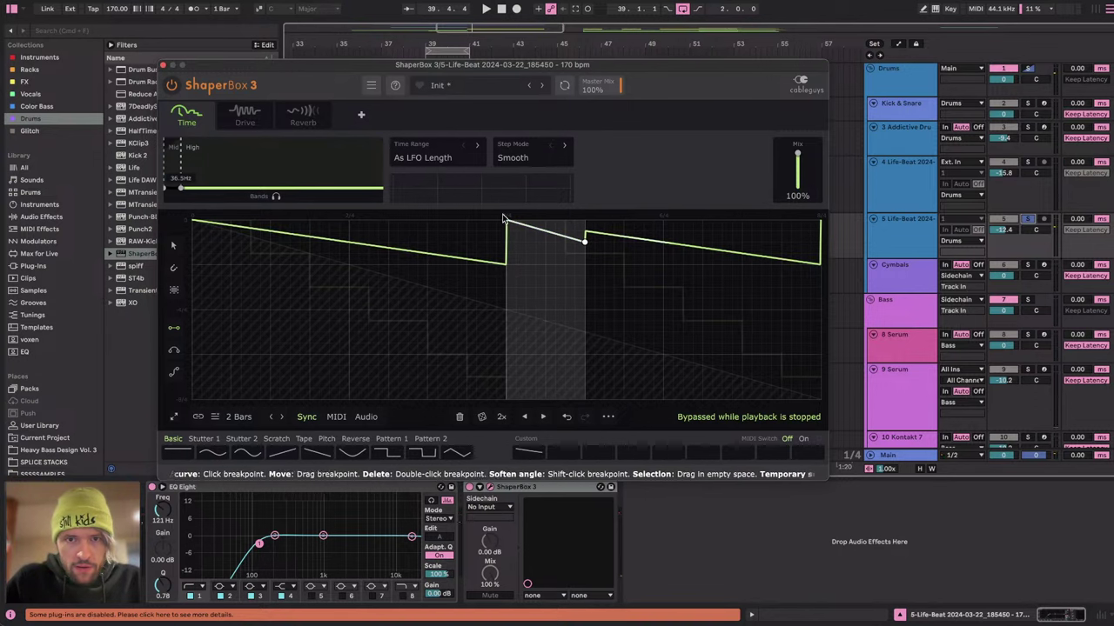
click(584, 263)
key(space)
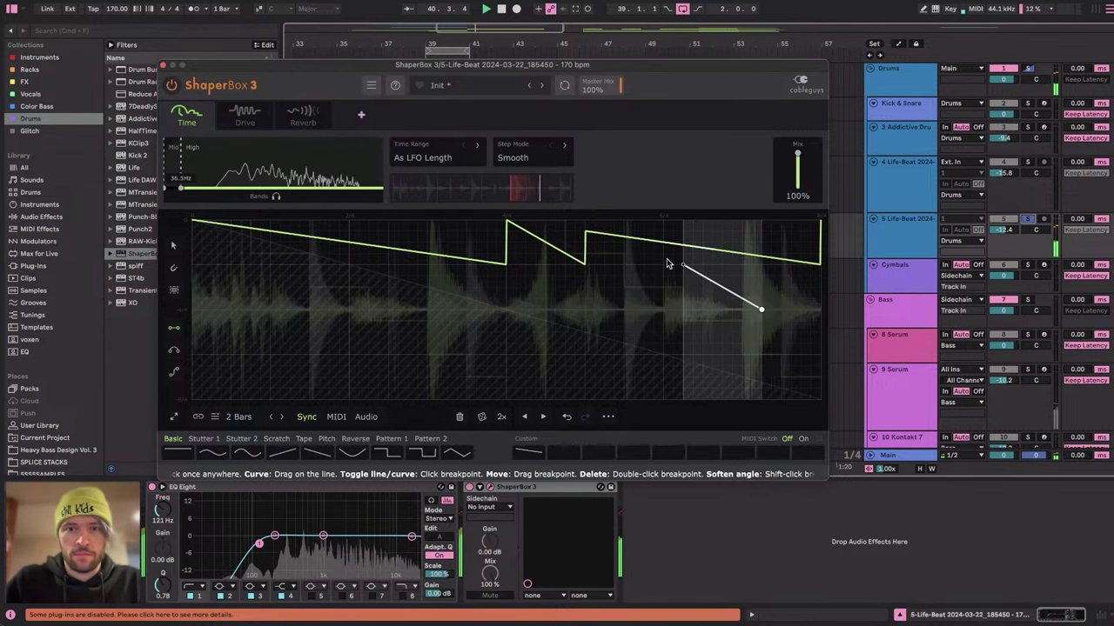
key(space)
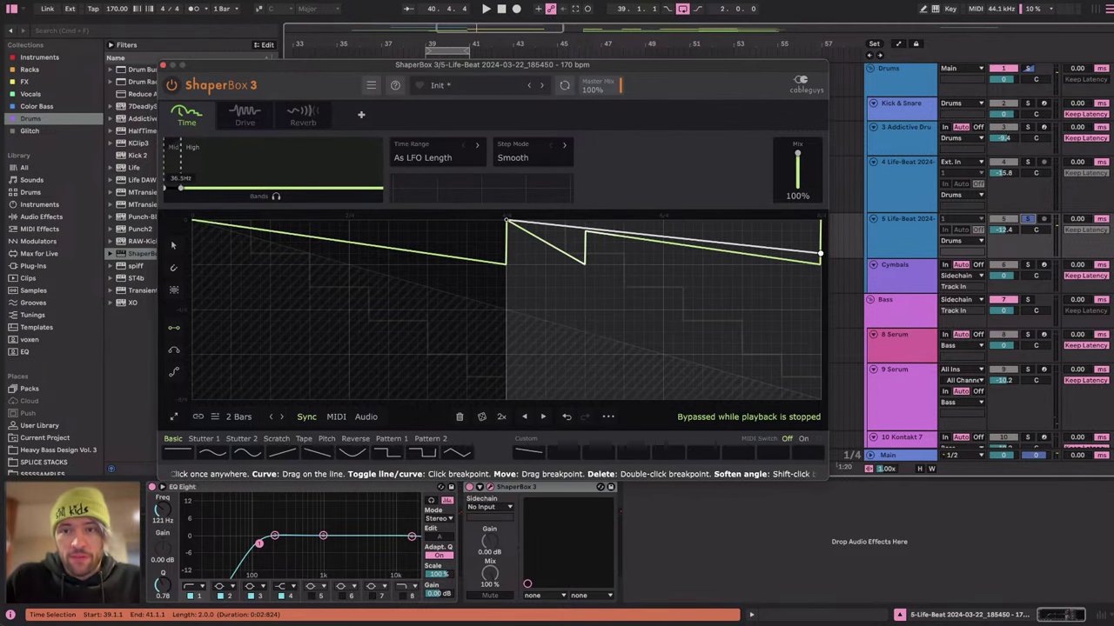
Redraw the second bar as one full-length ramp and cut three short downward notches into it with the Line tool.
click(821, 263)
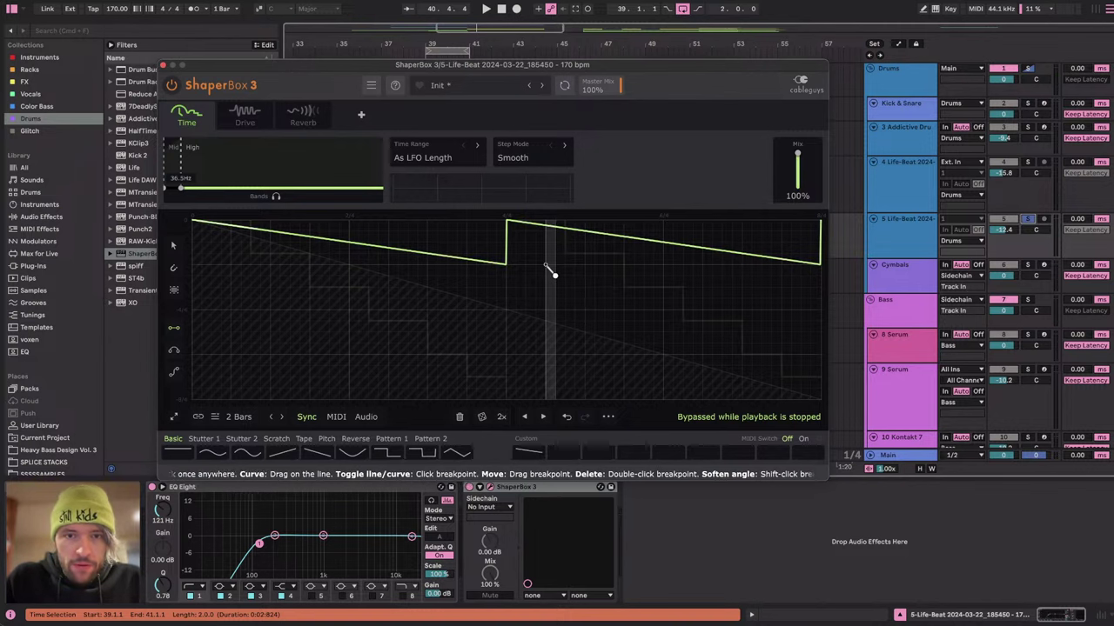
click(553, 275)
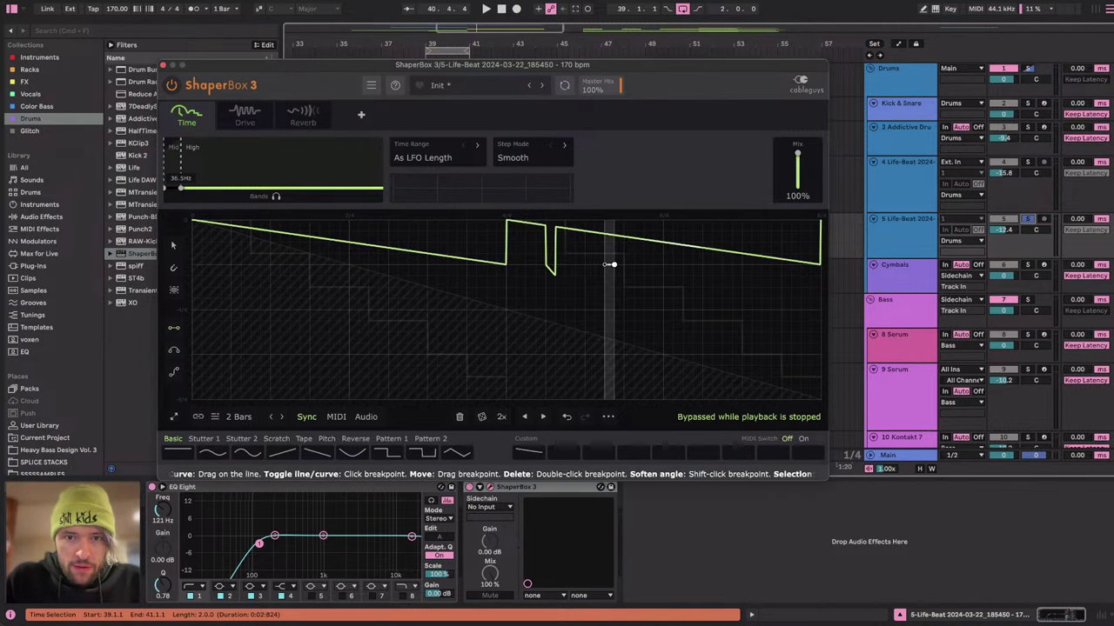
click(606, 263)
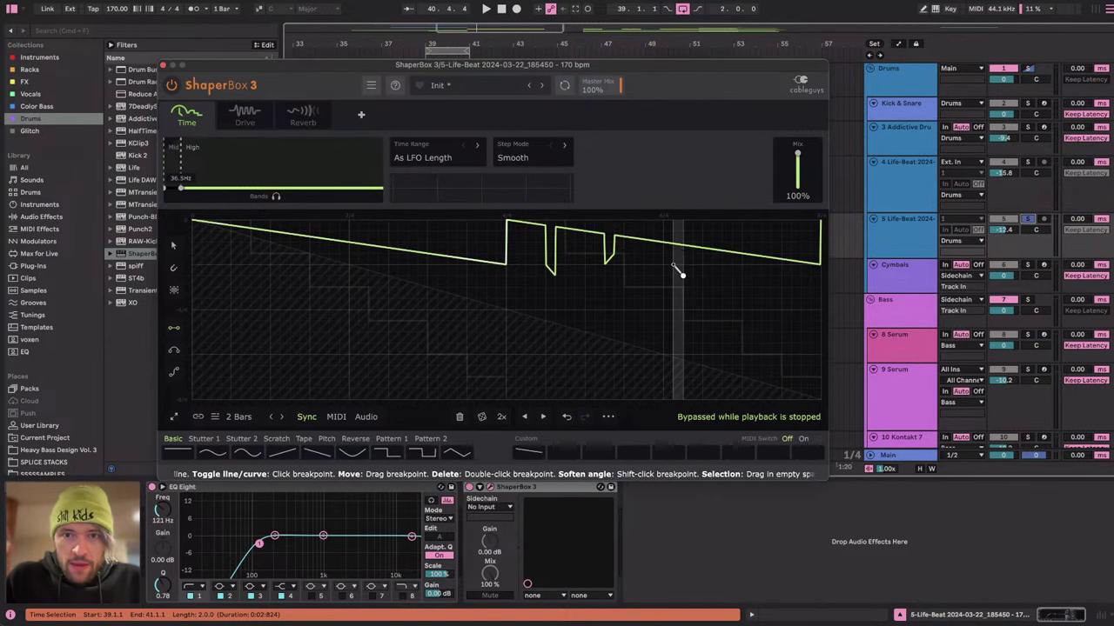
click(679, 272)
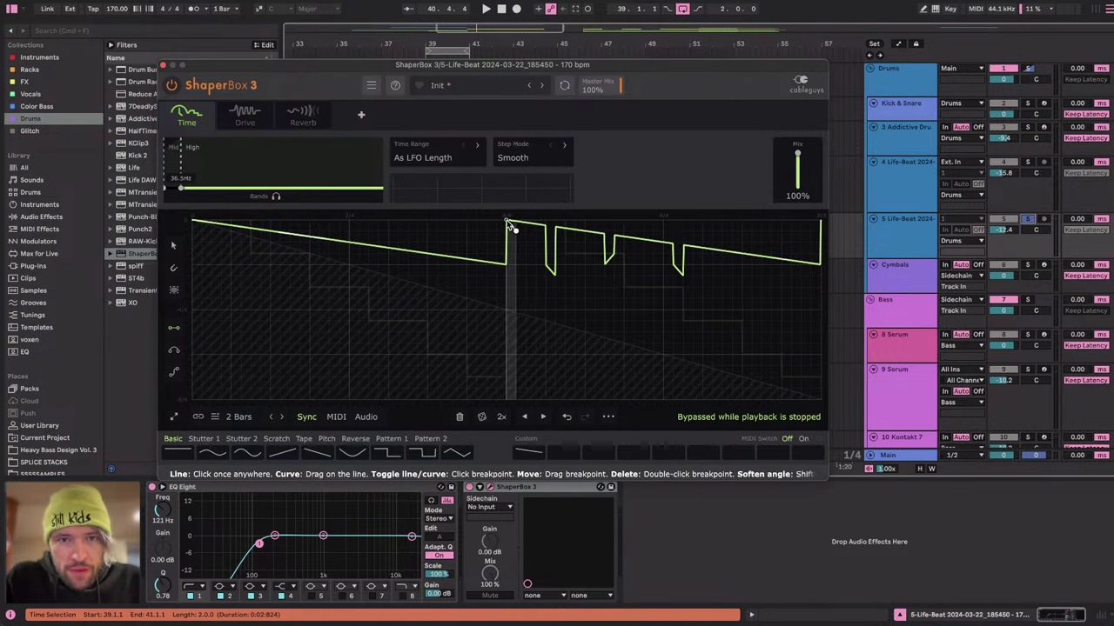
Replace the notched second bar with one straight ramp, and undo that replacement.
mouse_move(509, 223)
mouse_down()
mouse_move(566, 228)
mouse_move(546, 230)
mouse_up()
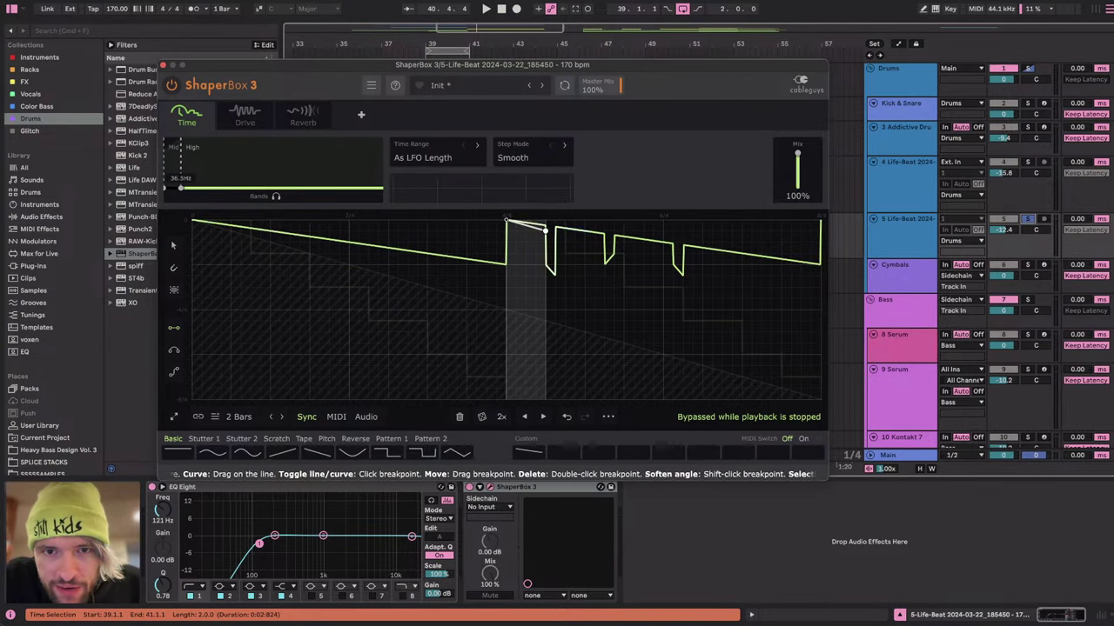
drag(545, 230, 821, 264)
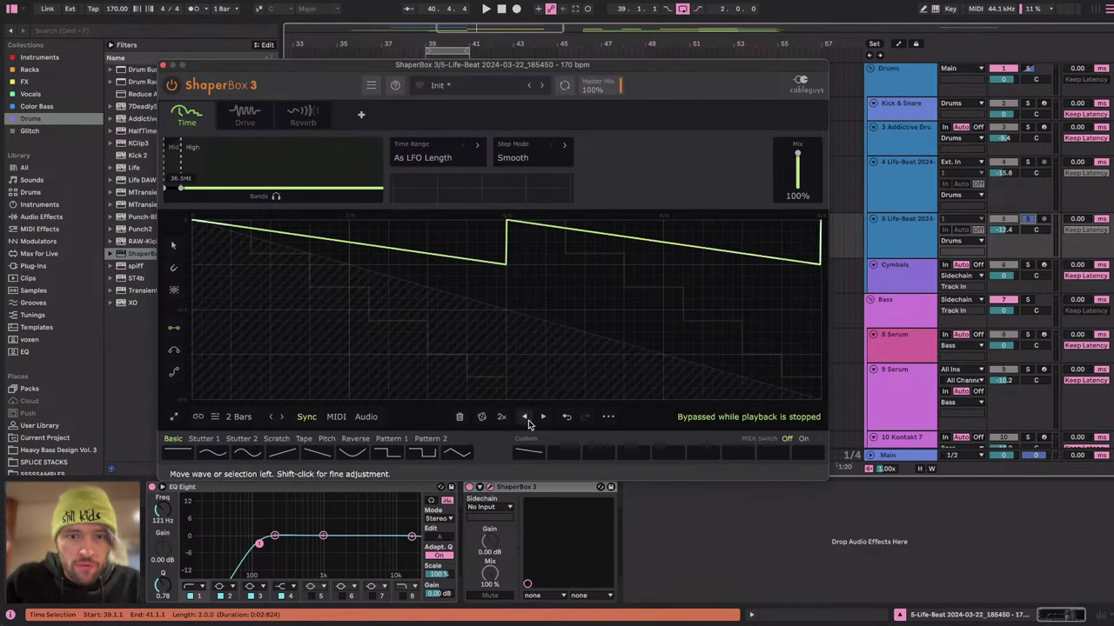
click(567, 419)
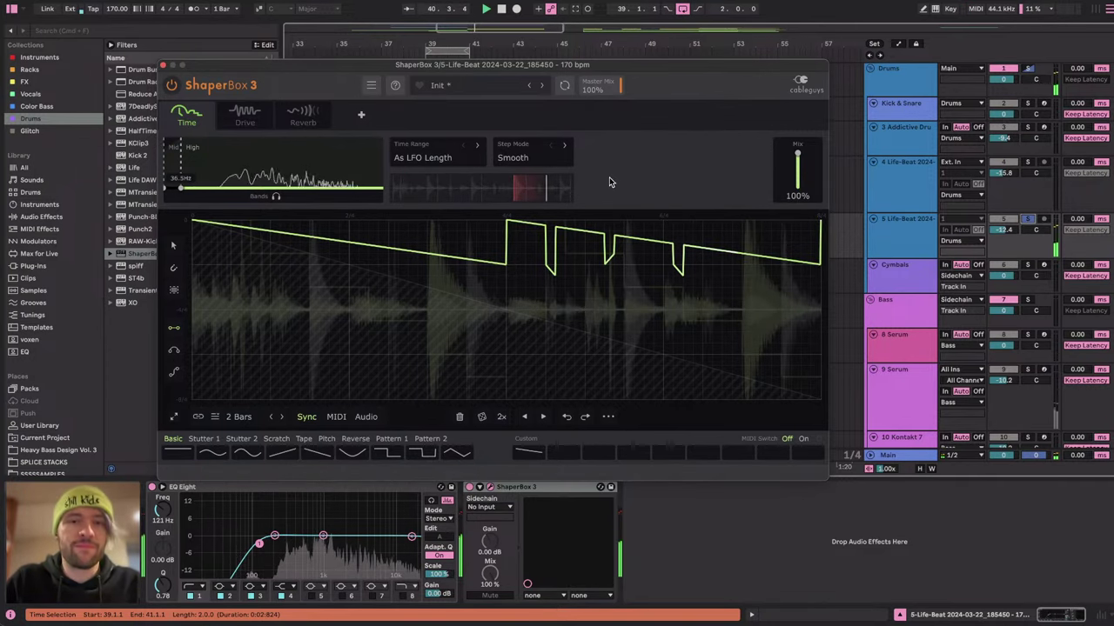
Finish listening to the notched Time curve and check the live chat in YouTube Studio.
key(space)
key(super+Tab)
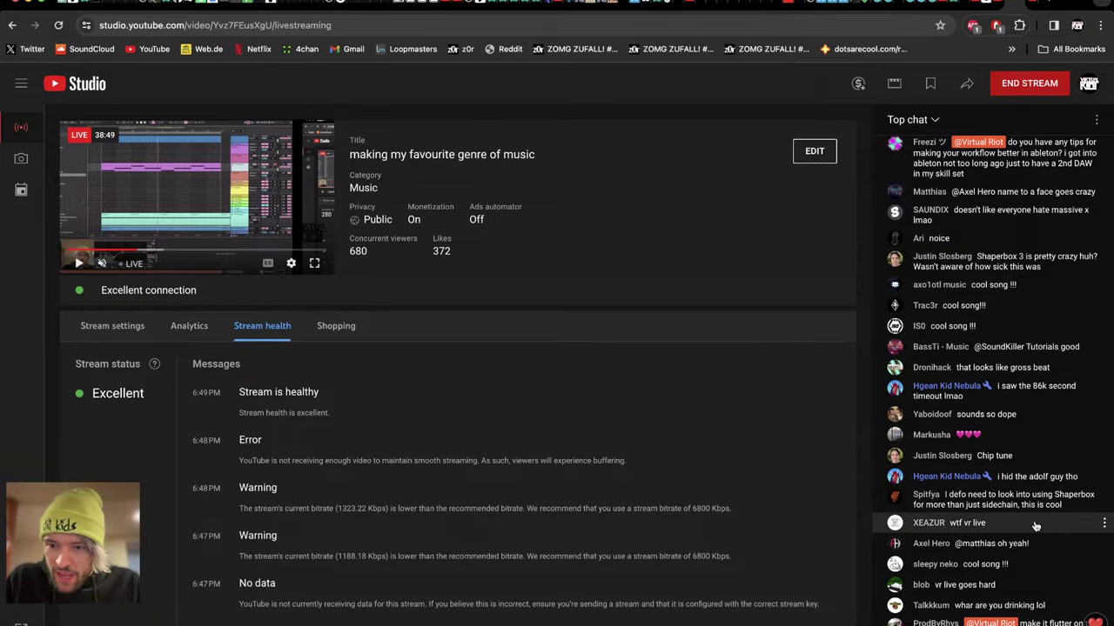
key(super+Tab)
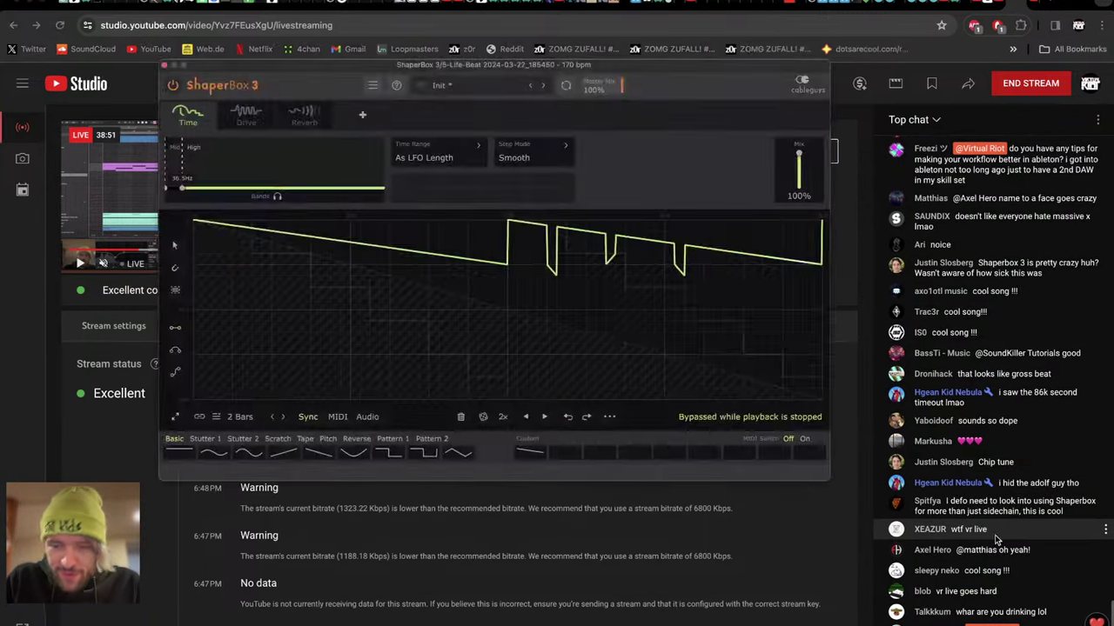
Replace Time's notched second bar with one straight ramp, put a steep one-beat ramp at its start with the Line tool, and play it.
drag(510, 225, 527, 279)
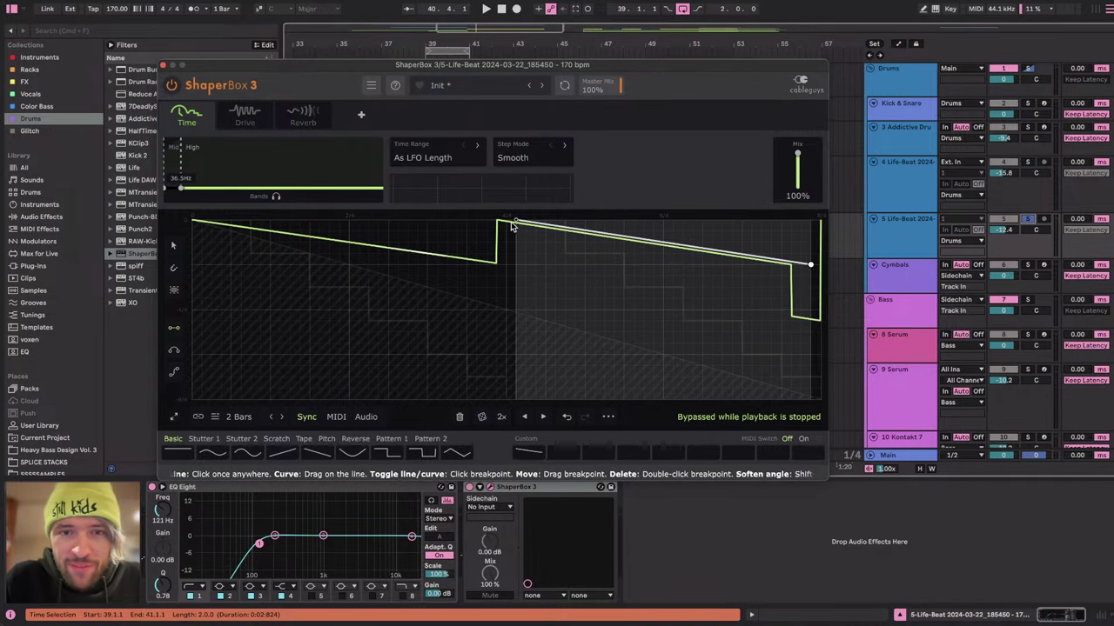
click(506, 222)
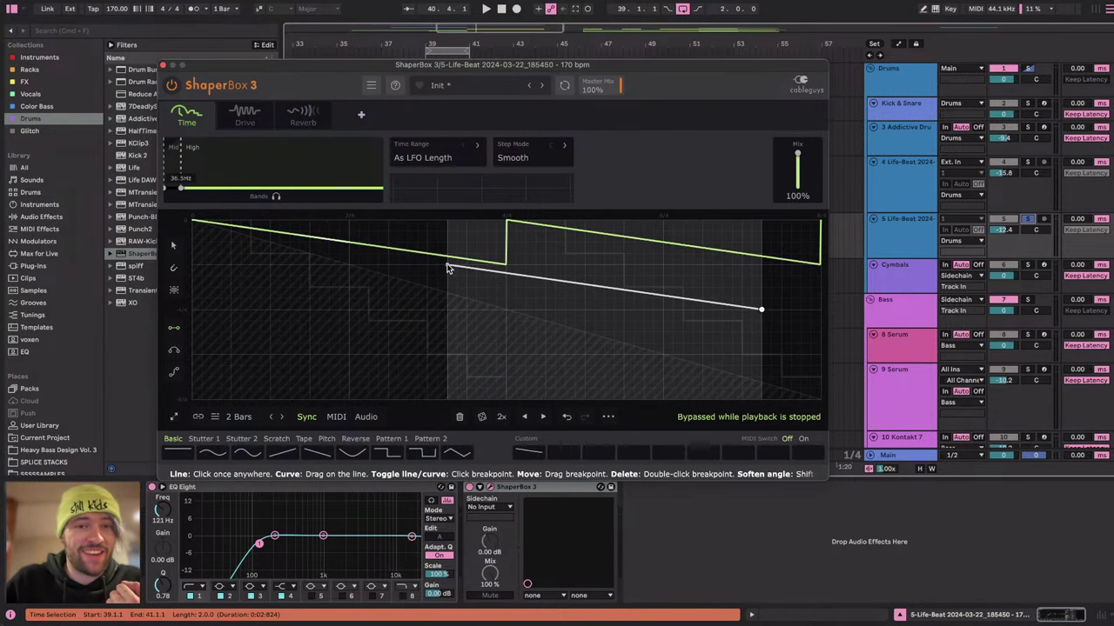
click(506, 221)
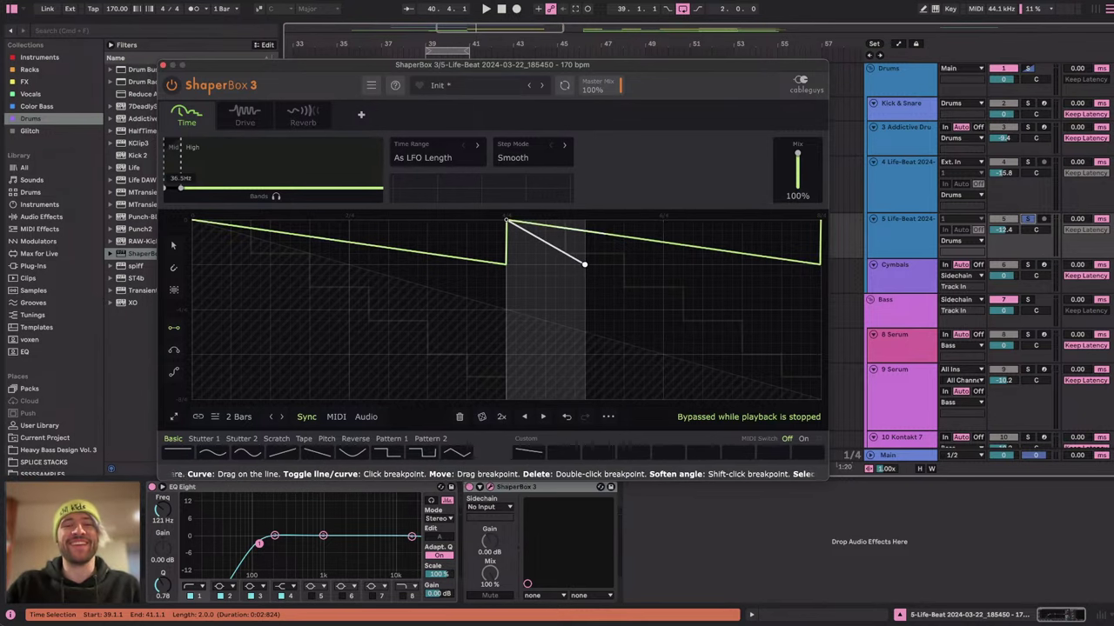
click(506, 221)
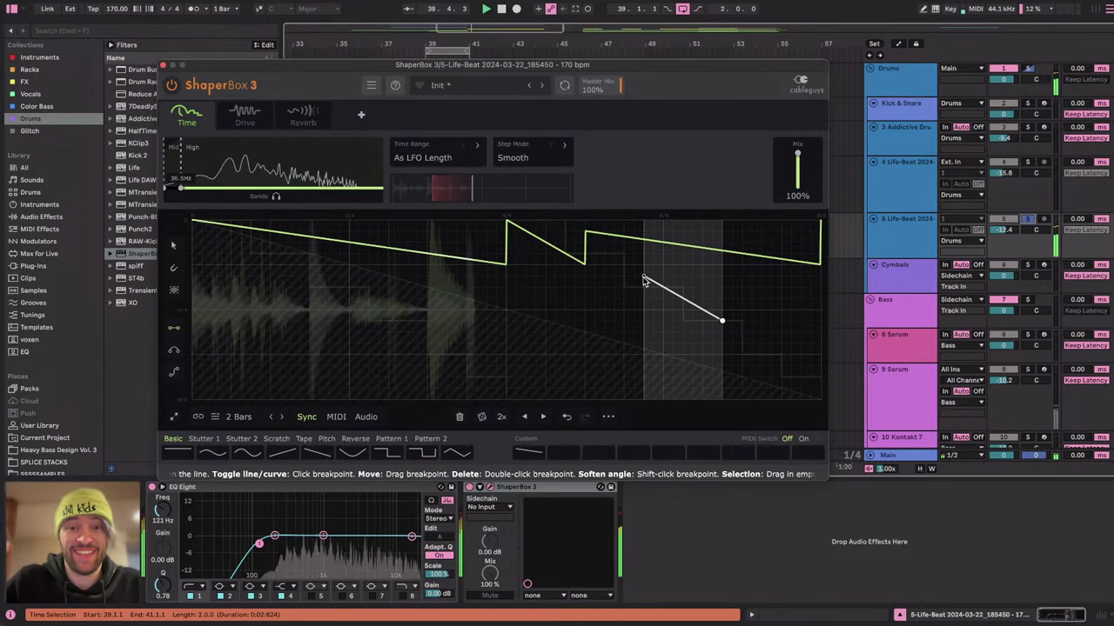
key(space)
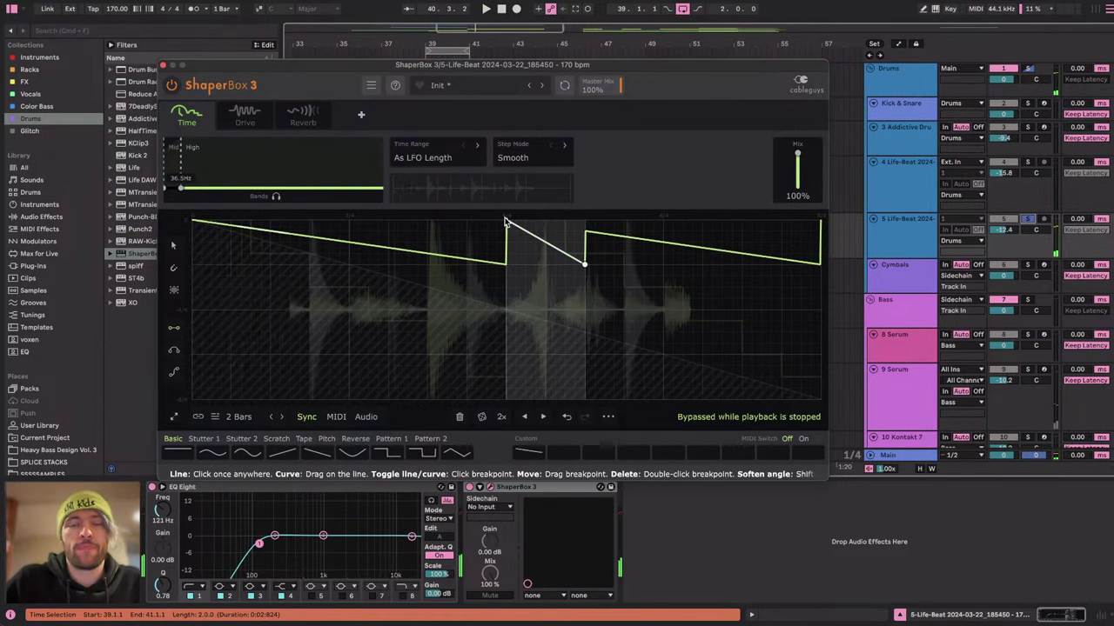
click(506, 221)
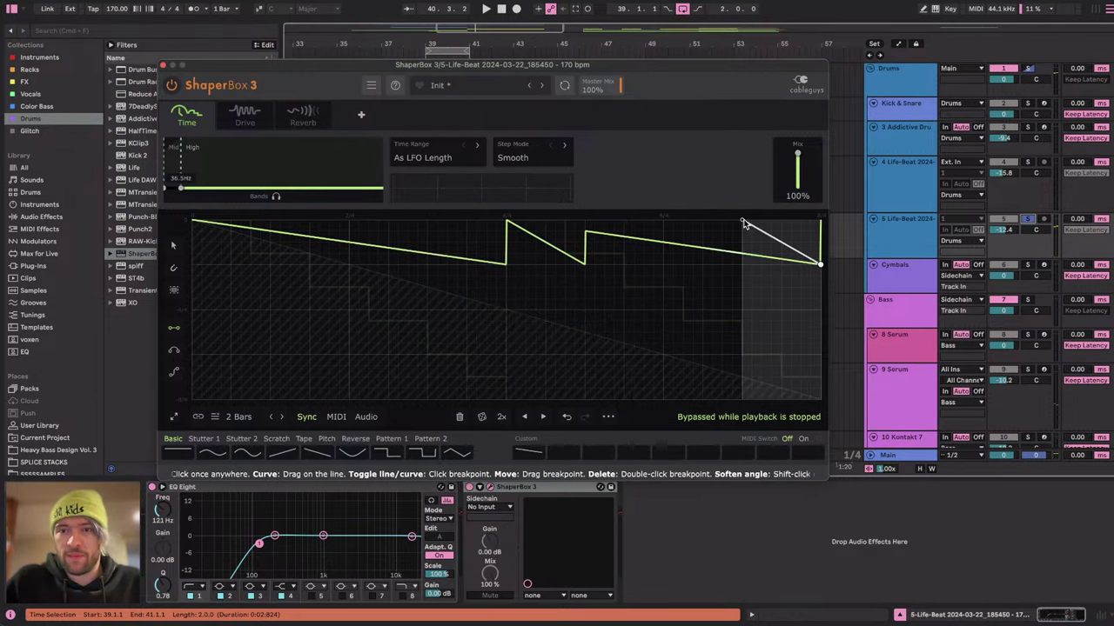
Try a steep ramp on the second bar's last beat, first from the zero line and again continuing from the preceding line, and play it.
click(742, 222)
key(space)
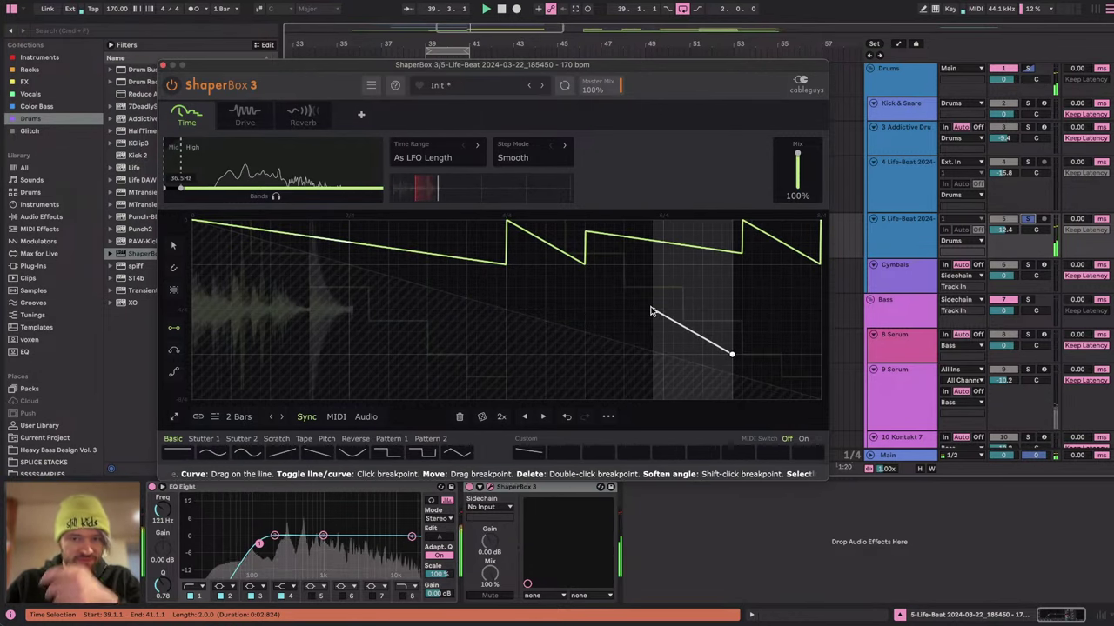
click(739, 253)
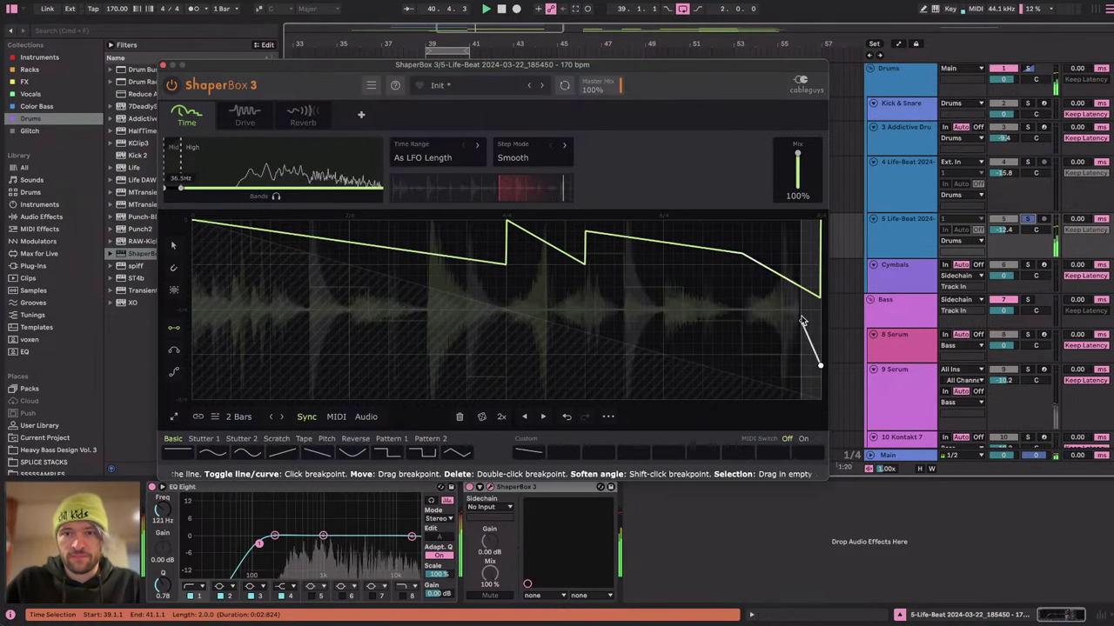
key(space)
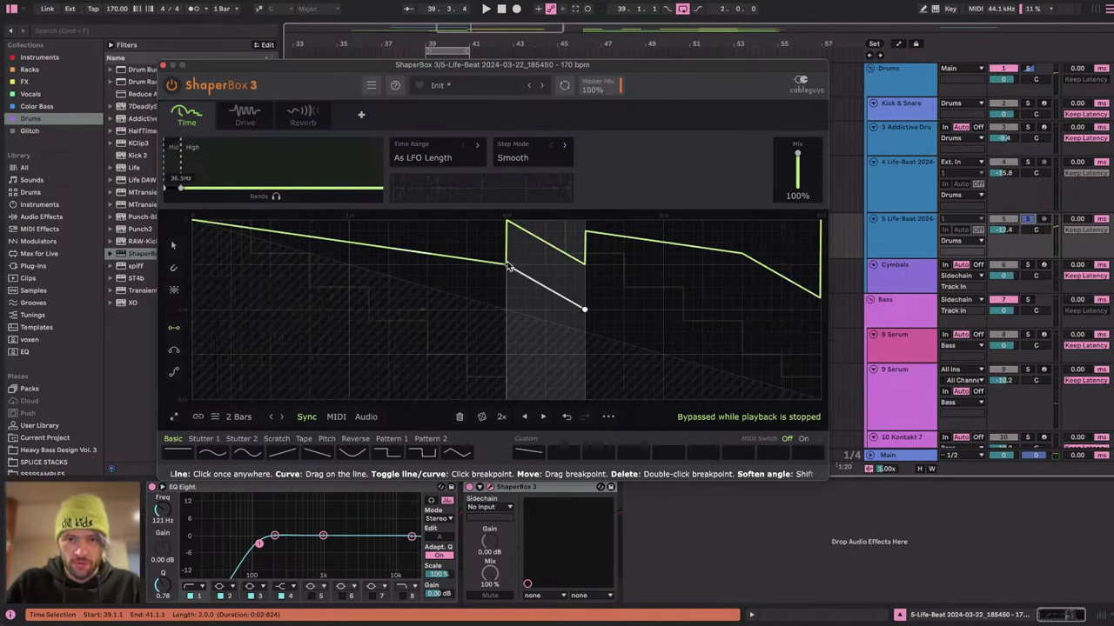
Lower the second bar's first-beat ramp to continue from the first bar's end, and start its last-beat ramp below the preceding line during playback.
click(511, 265)
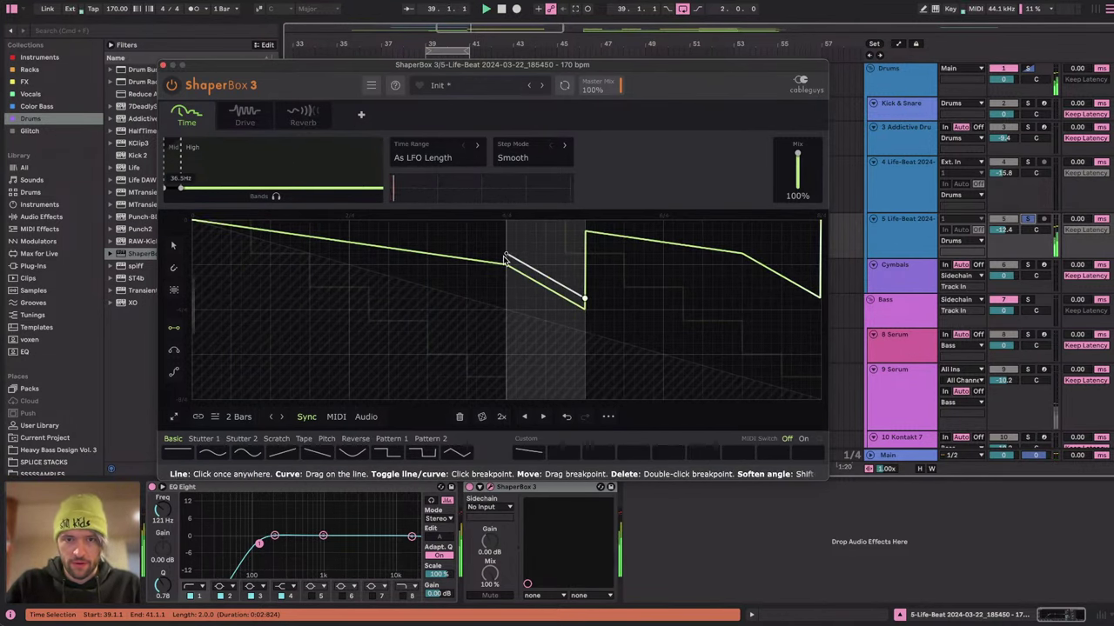
key(space)
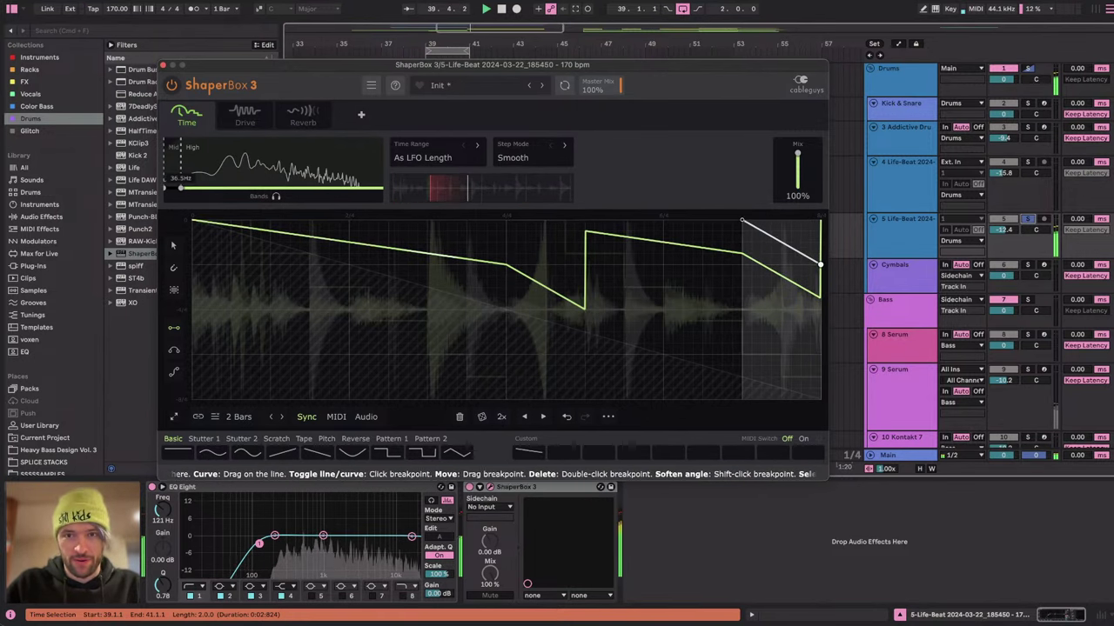
click(741, 219)
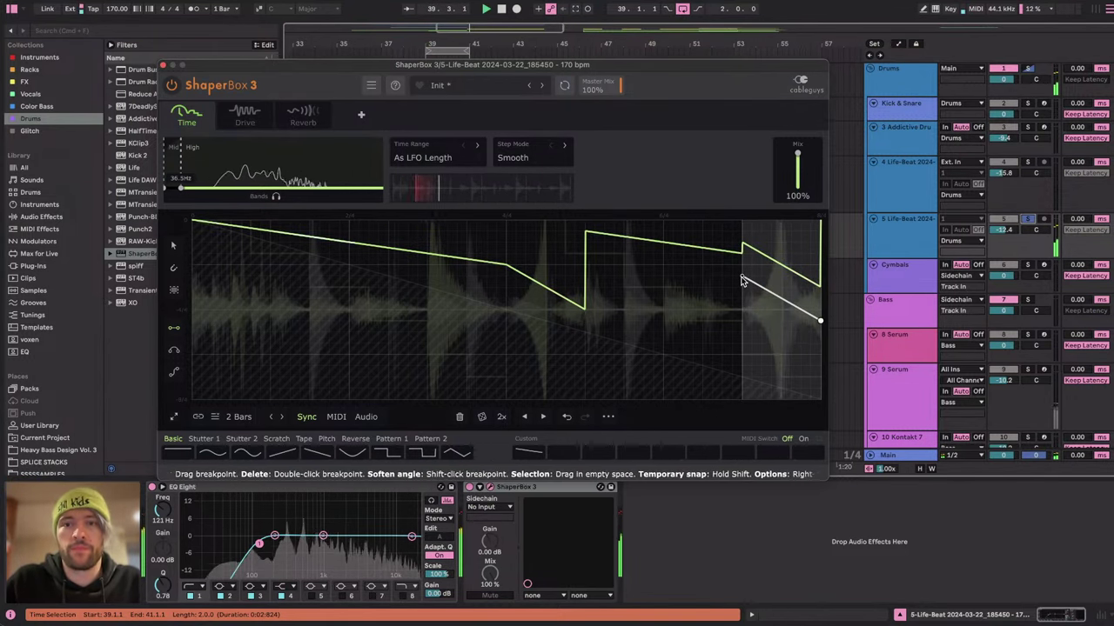
click(741, 280)
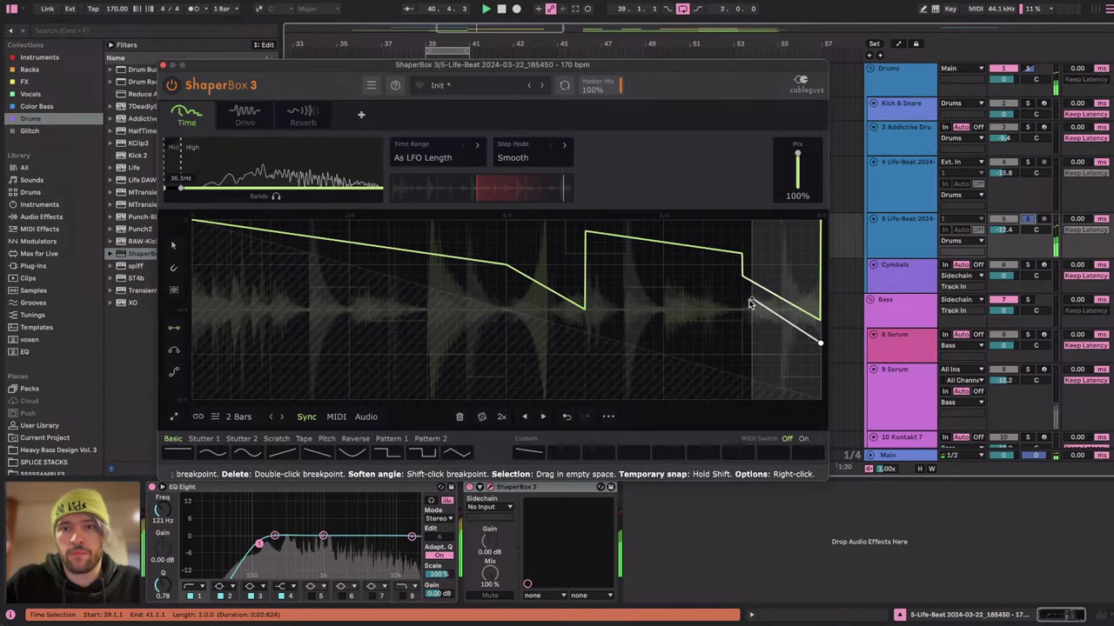
Switch to YouTube Studio to read the recent live chat messages, and return to Ableton Live.
key(ctrl+Right)
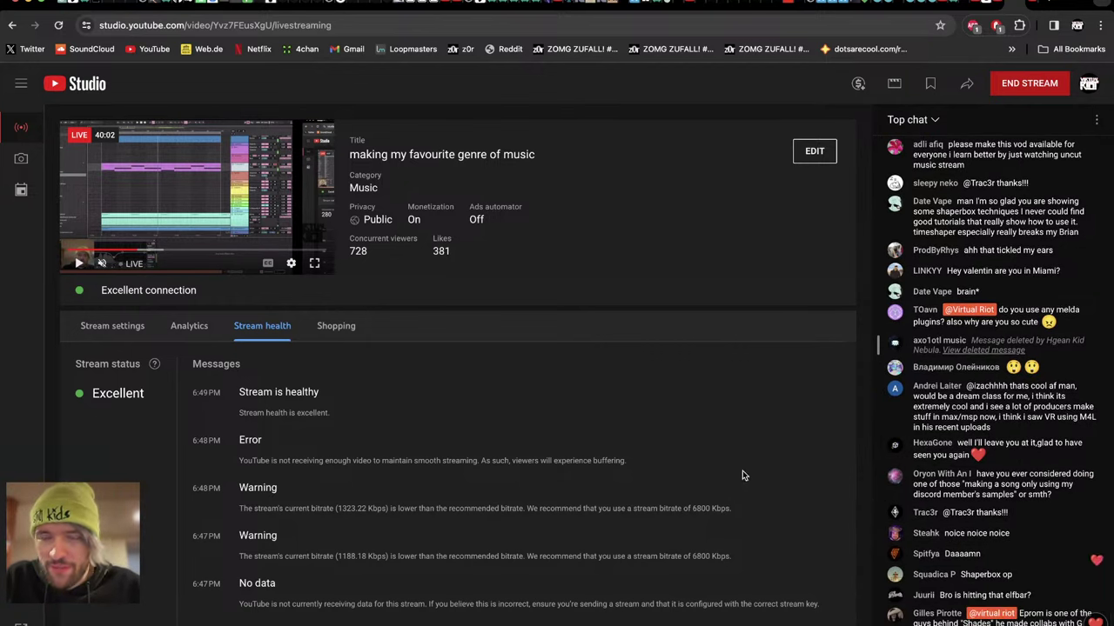
scroll(935, 376, up, 3)
scroll(936, 377, down, 4)
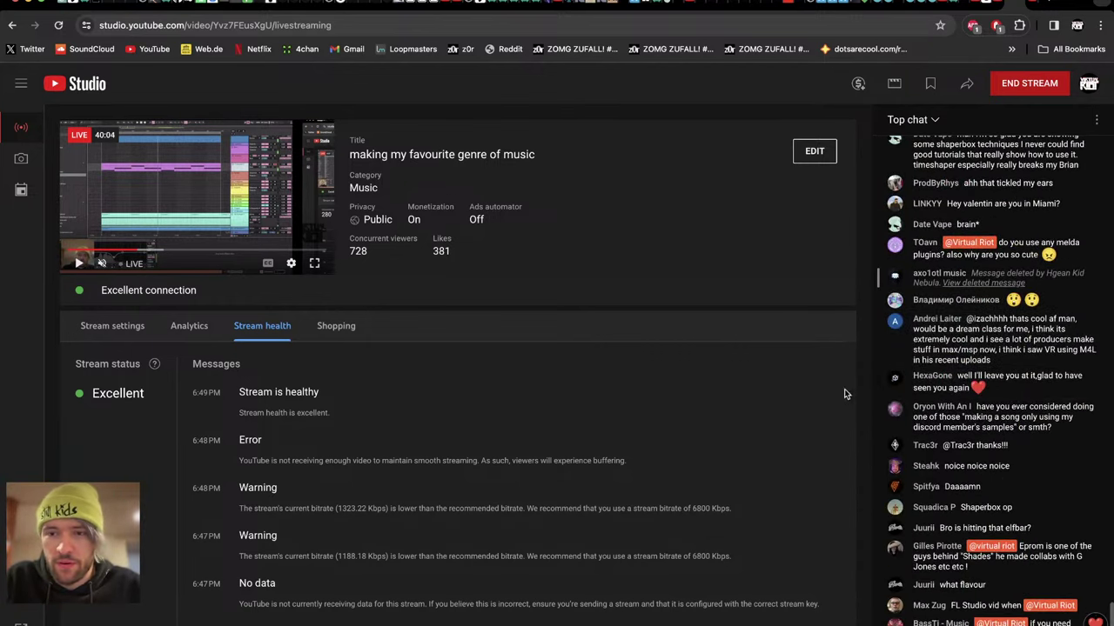
key(ctrl+Left)
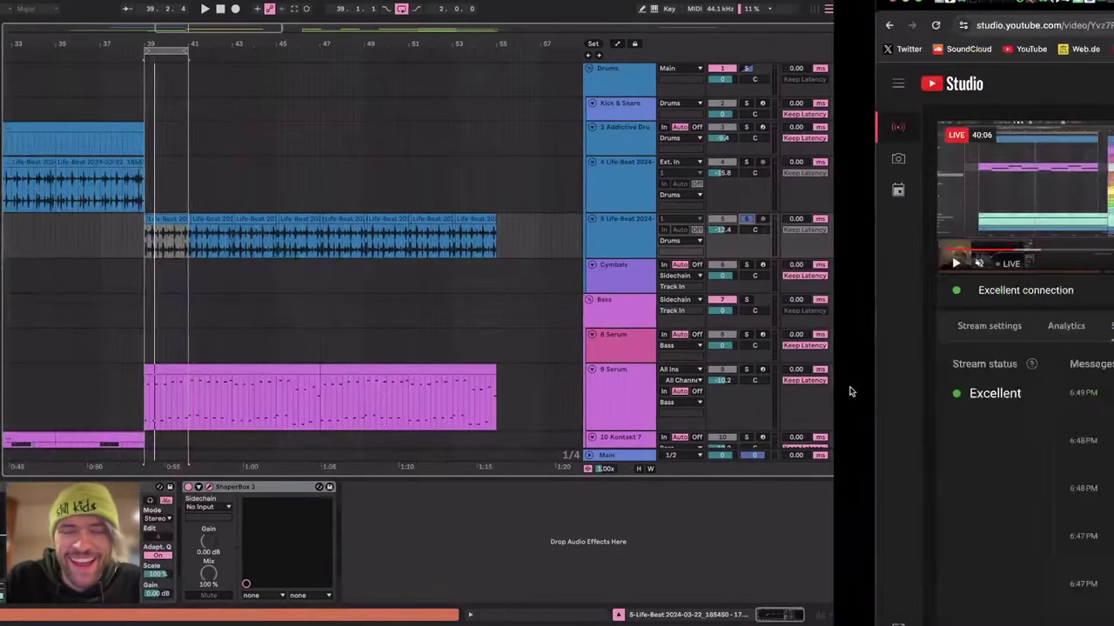
Switch to YouTube Studio, find an earlier chat message from the viewer who offered to moderate, and add that viewer as Standard moderator.
key(ctrl+Right)
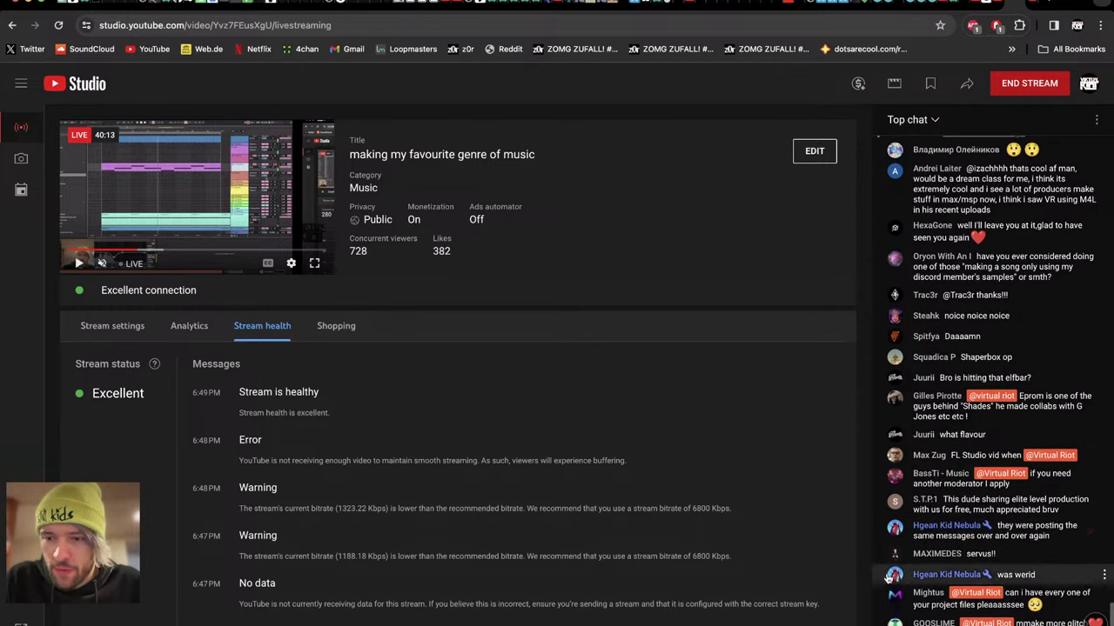
scroll(957, 479, up, 8)
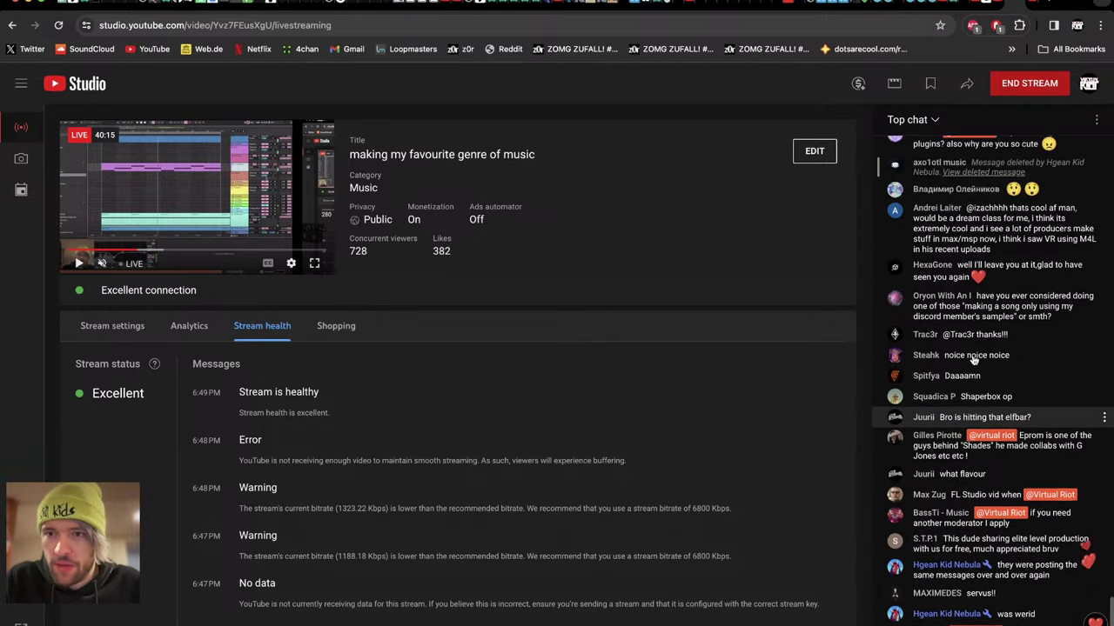
scroll(973, 359, up, 5)
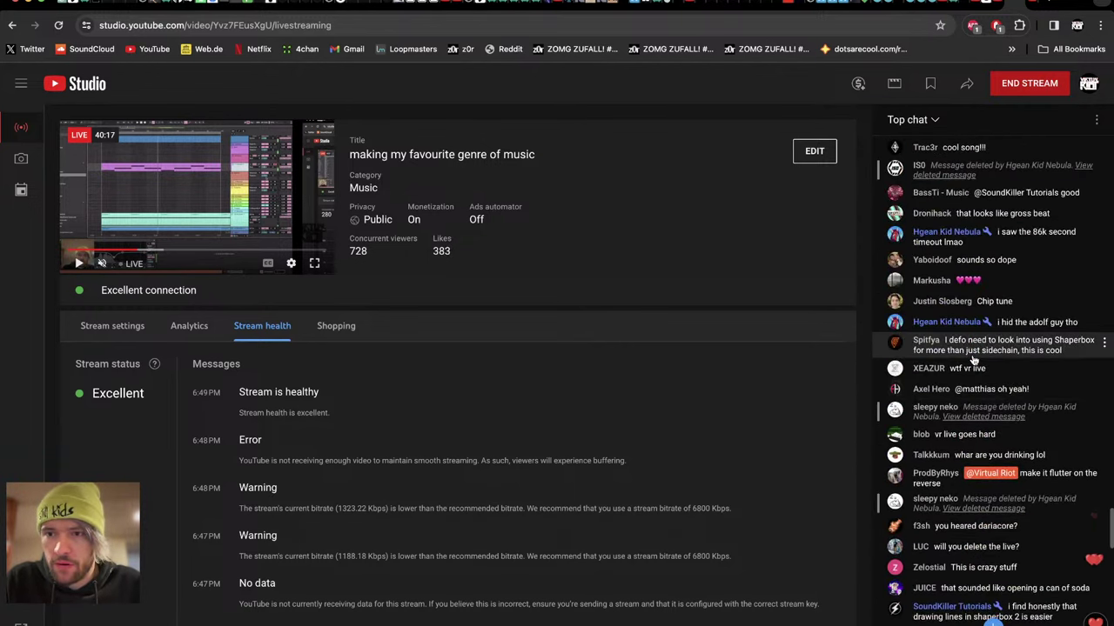
scroll(1044, 344, up, 2)
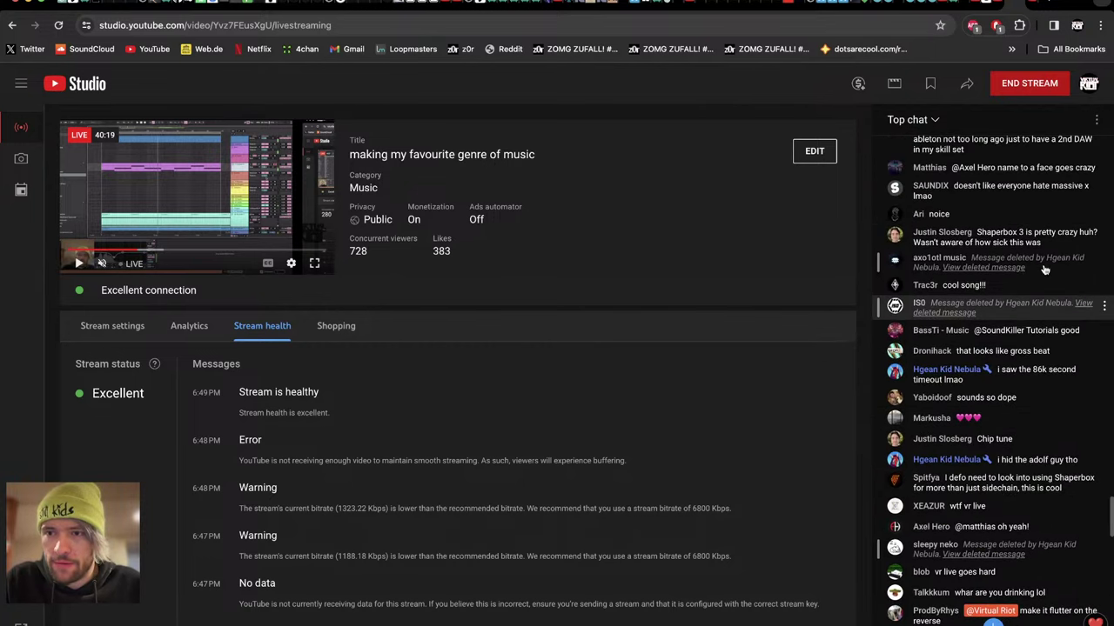
click(1103, 333)
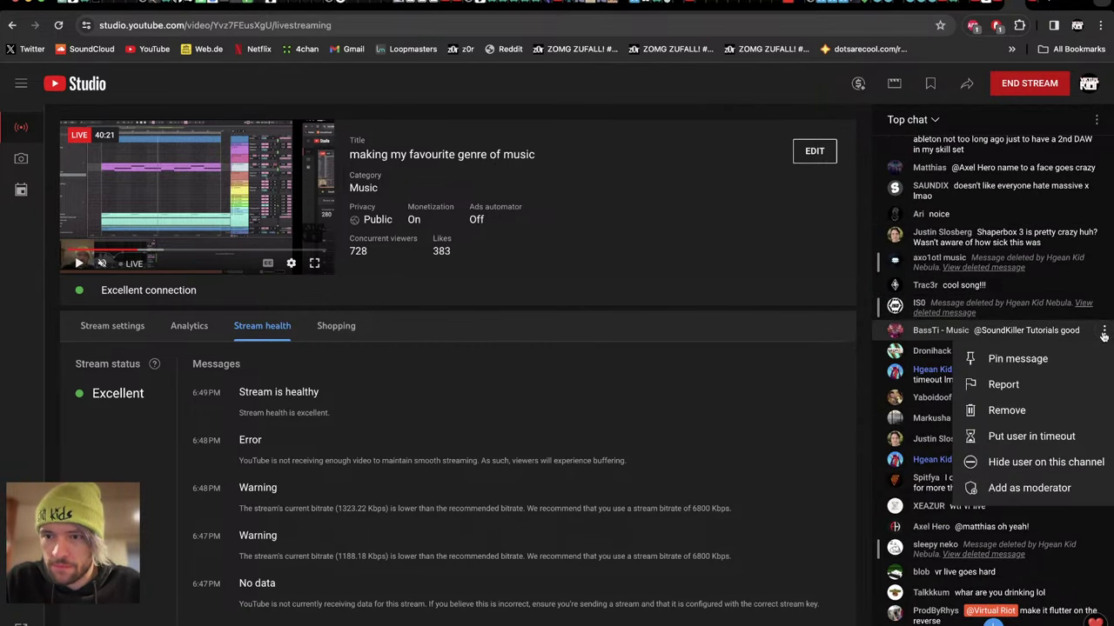
click(1009, 488)
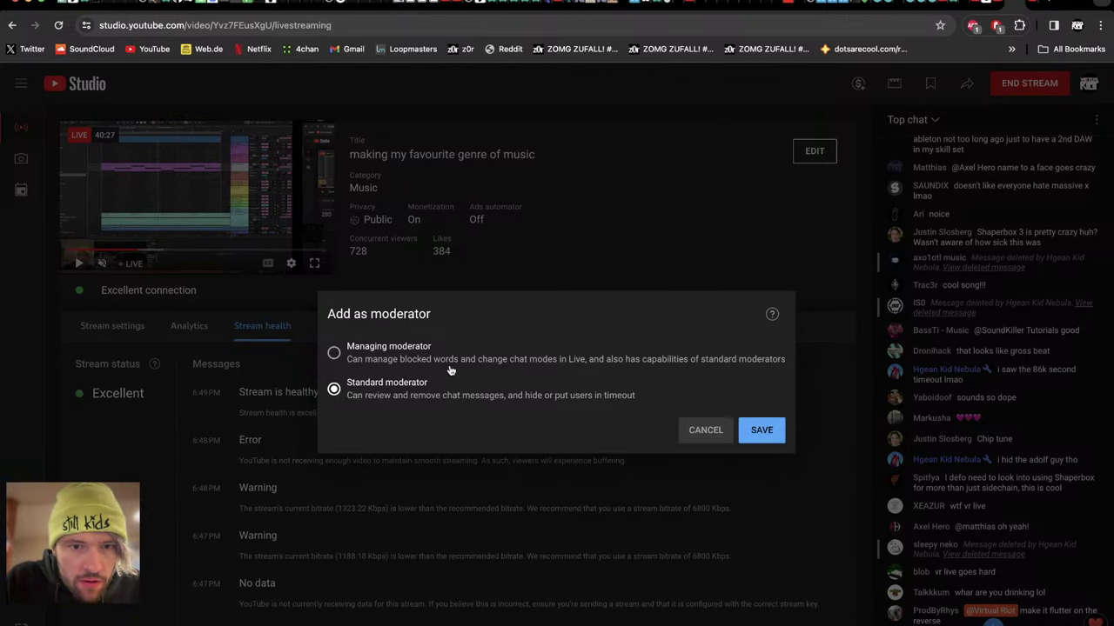
click(762, 432)
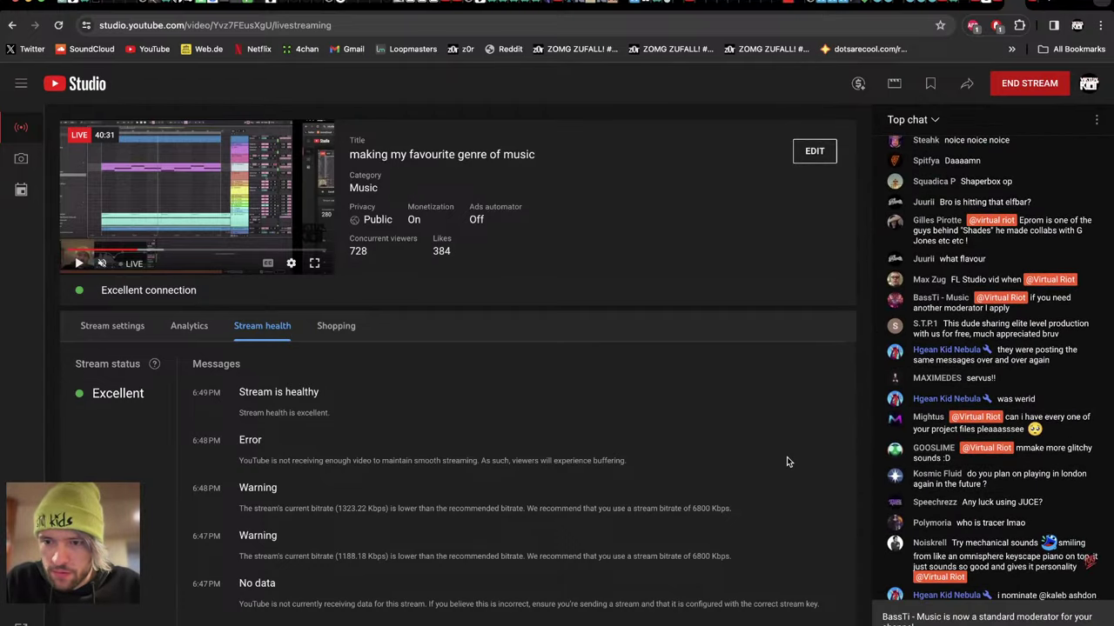
Switch back to Ableton Live and listen to the loop with the reworked Time curve.
key(super+Tab)
key(super+Tab)
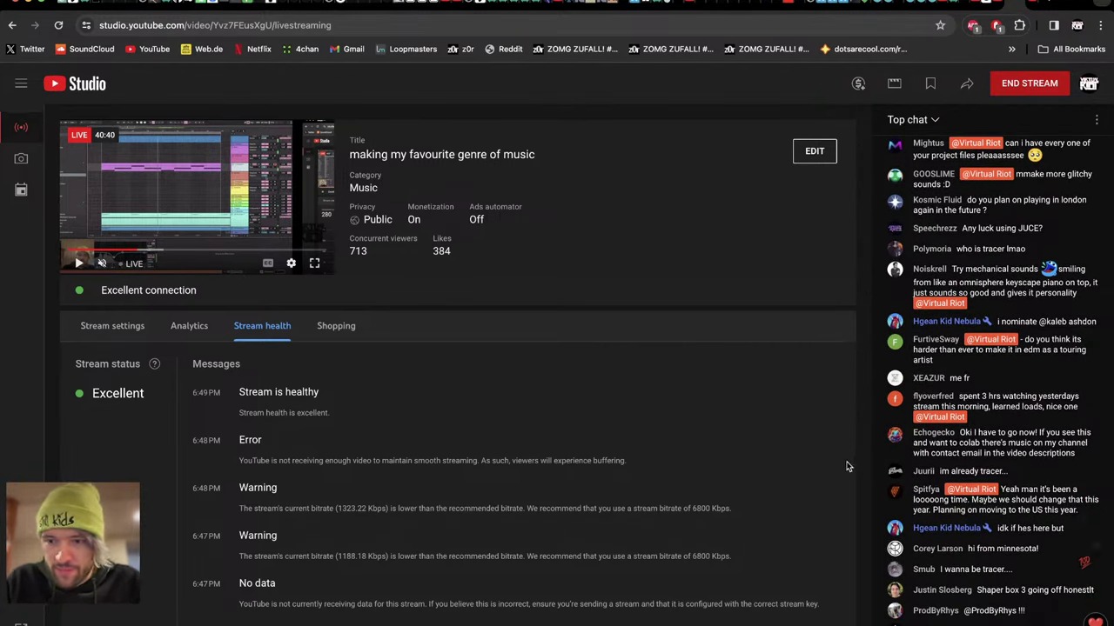
key(super+Tab)
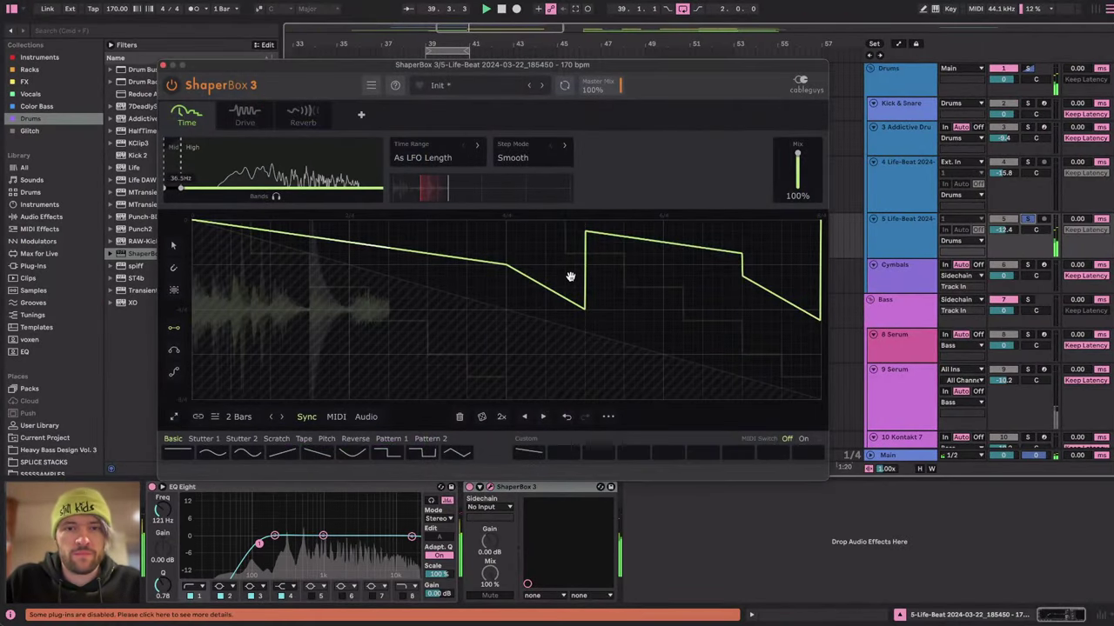
key(space)
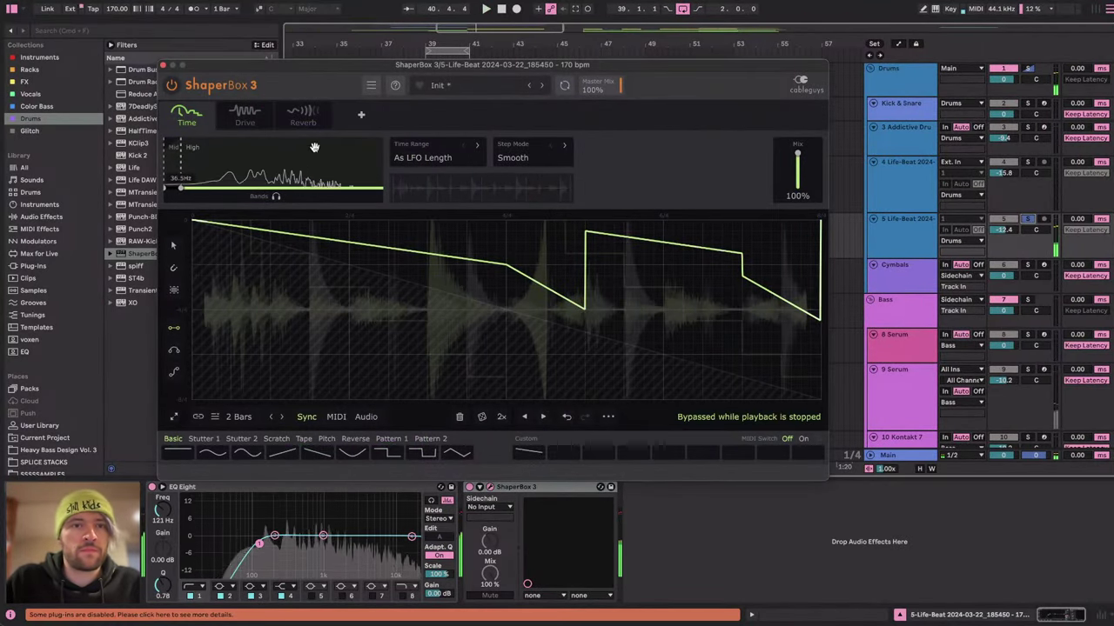
Add the Volume shaper to ShaperBox and set its LFO length to 2 Bars.
click(360, 115)
click(491, 292)
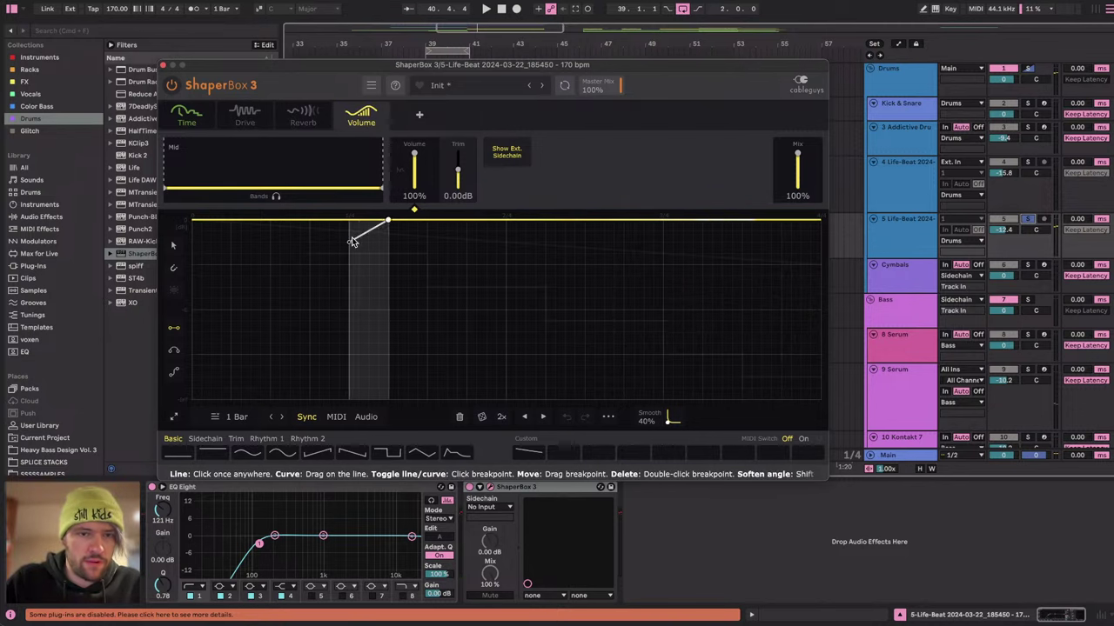
click(199, 122)
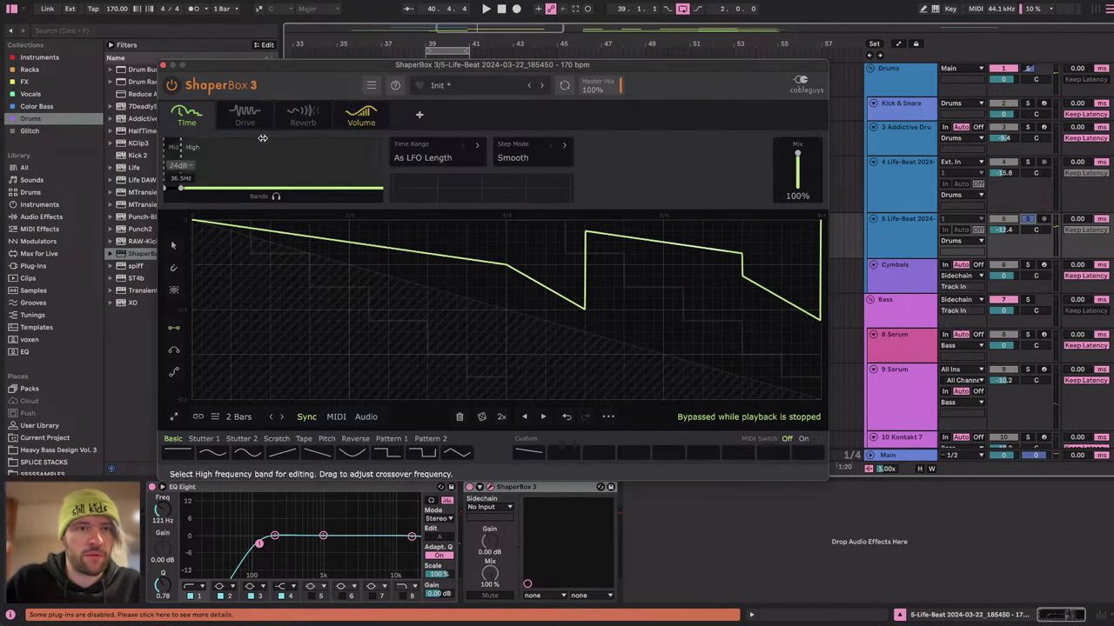
click(361, 115)
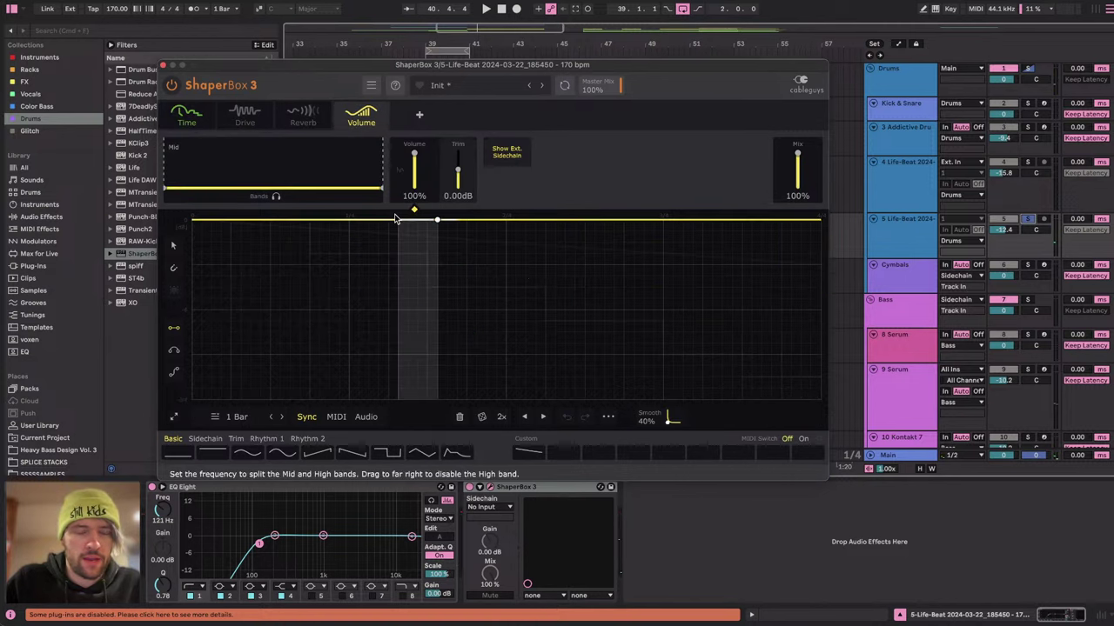
click(280, 419)
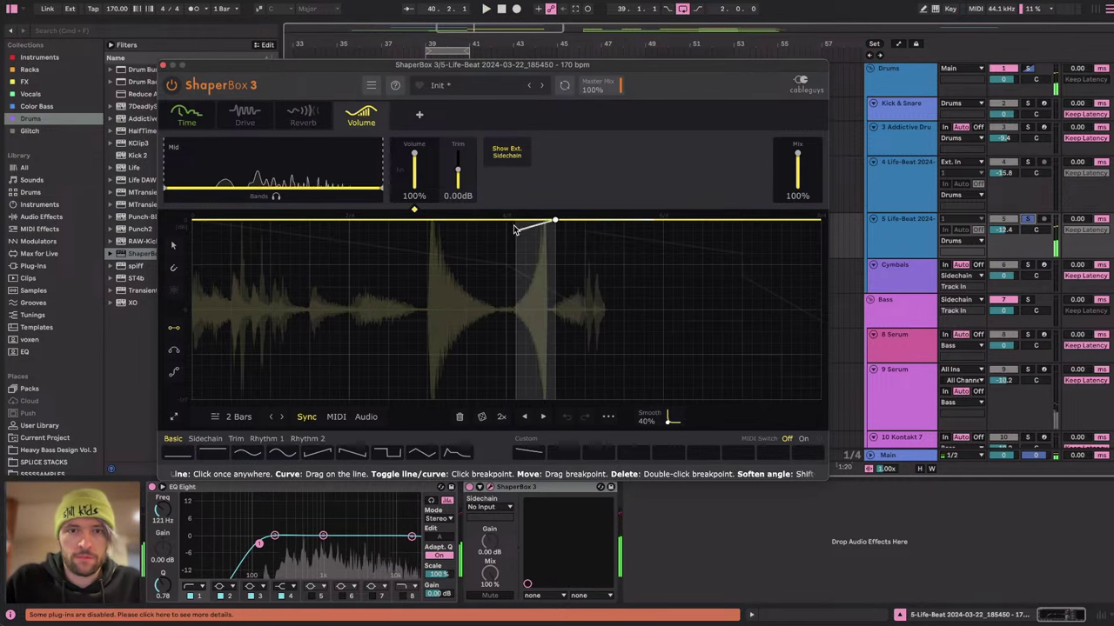
Paint a row of short half-depth falling ramps at the start of Volume's second bar with the Line tool, and play it.
drag(507, 221, 525, 310)
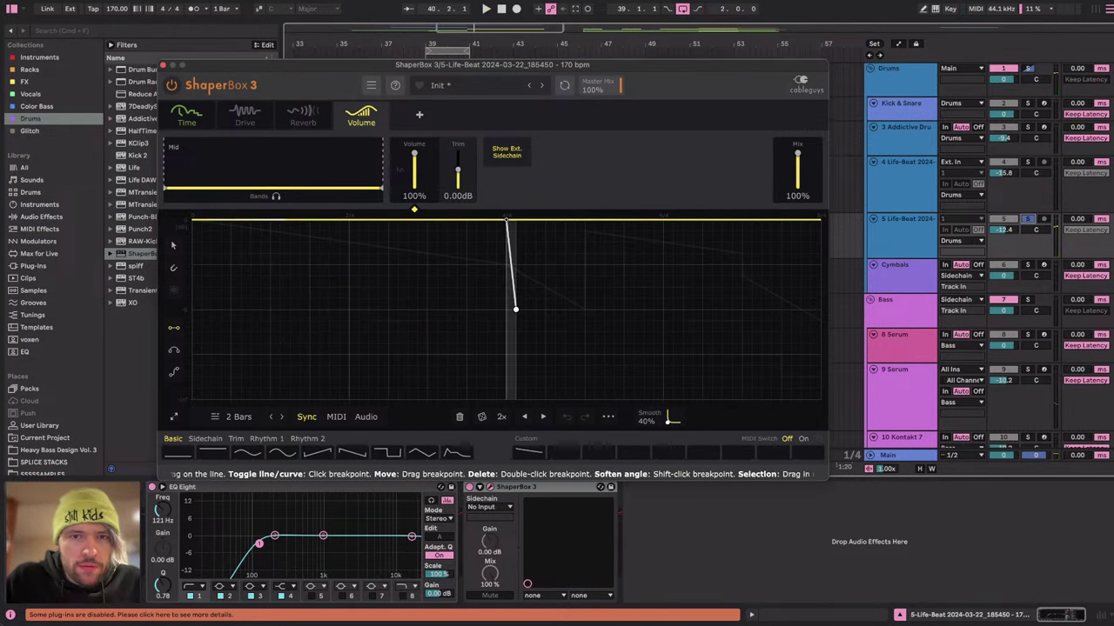
drag(507, 221, 574, 222)
key(space)
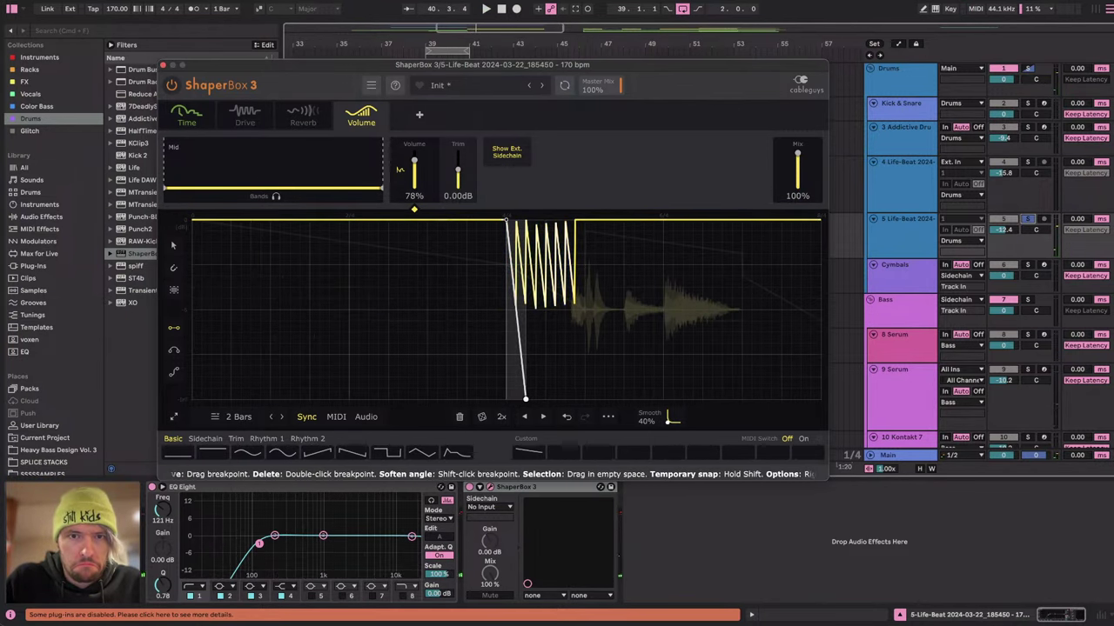
Repaint the short falling volume ramps at full depth across the second bar's first beat, restore full volume after that beat, and play it.
click(526, 400)
drag(516, 220, 585, 222)
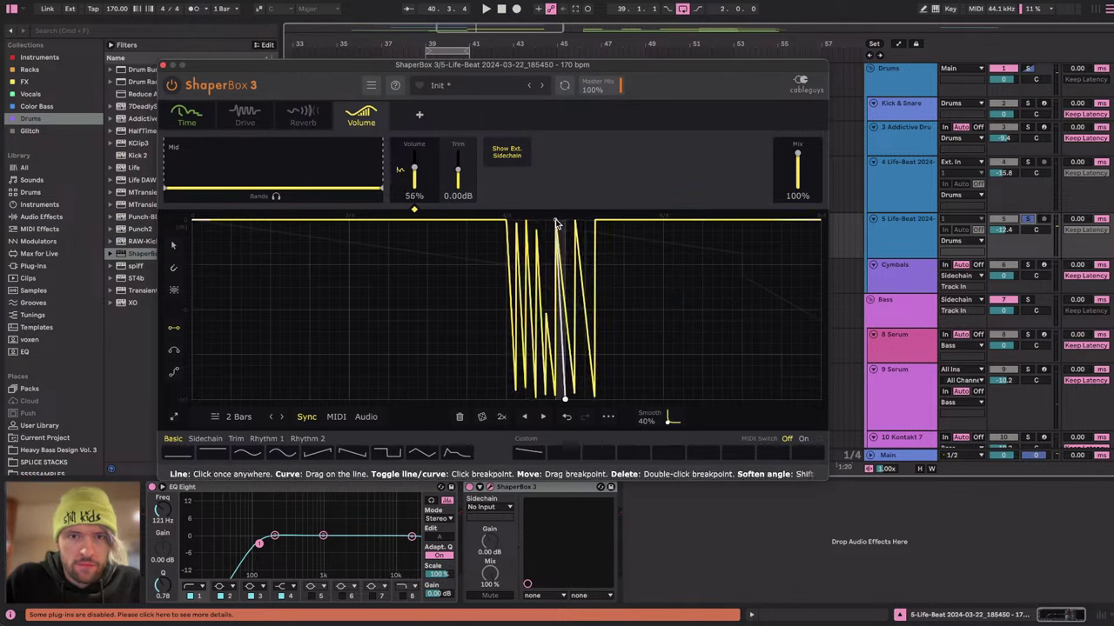
key(space)
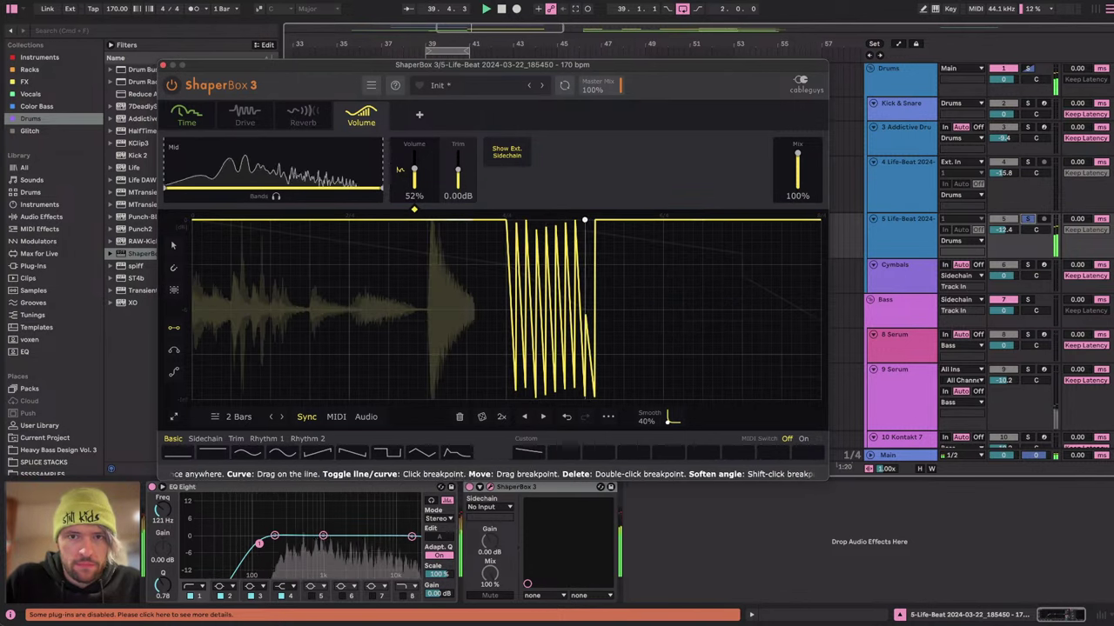
click(594, 223)
key(space)
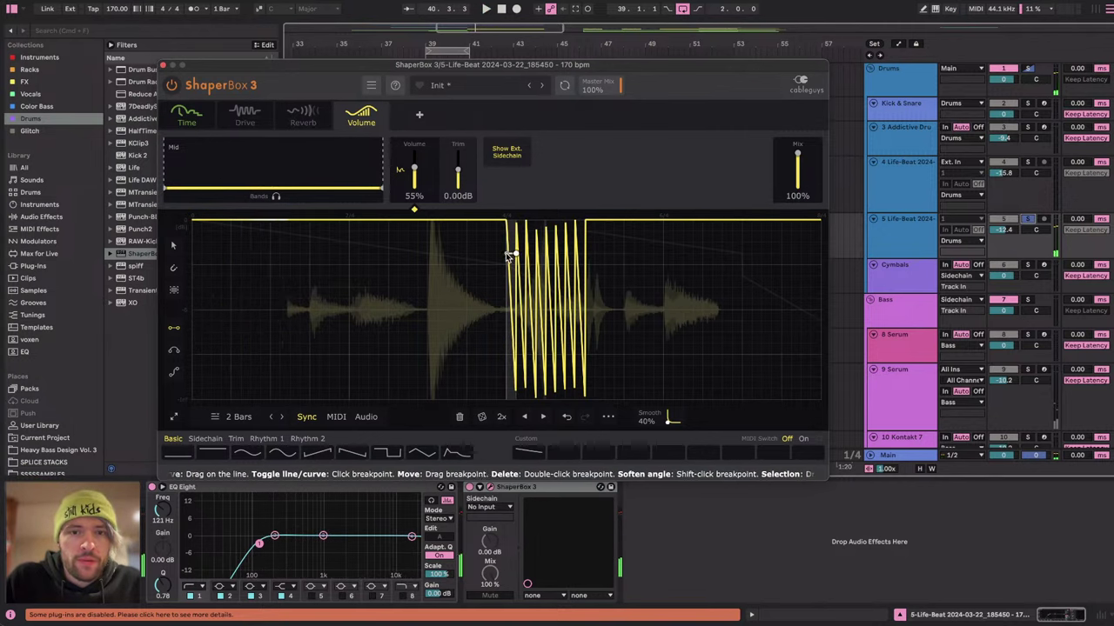
Select all breakpoints of the ramps on the second bar's first beat, squeeze them to about half that width, and play it.
drag(553, 393, 583, 400)
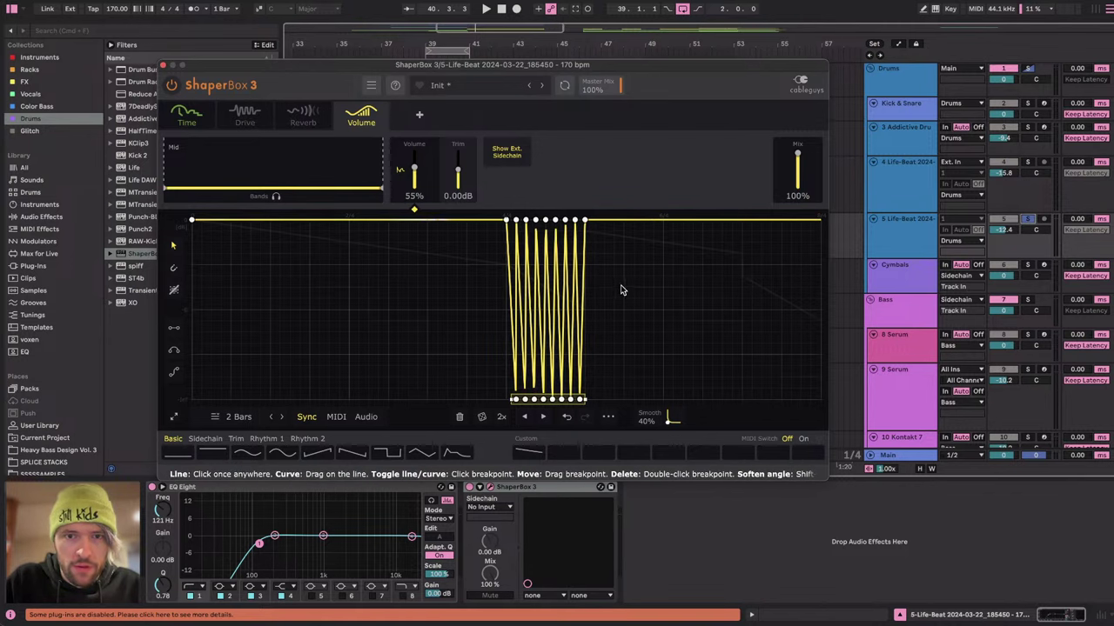
drag(643, 258, 459, 430)
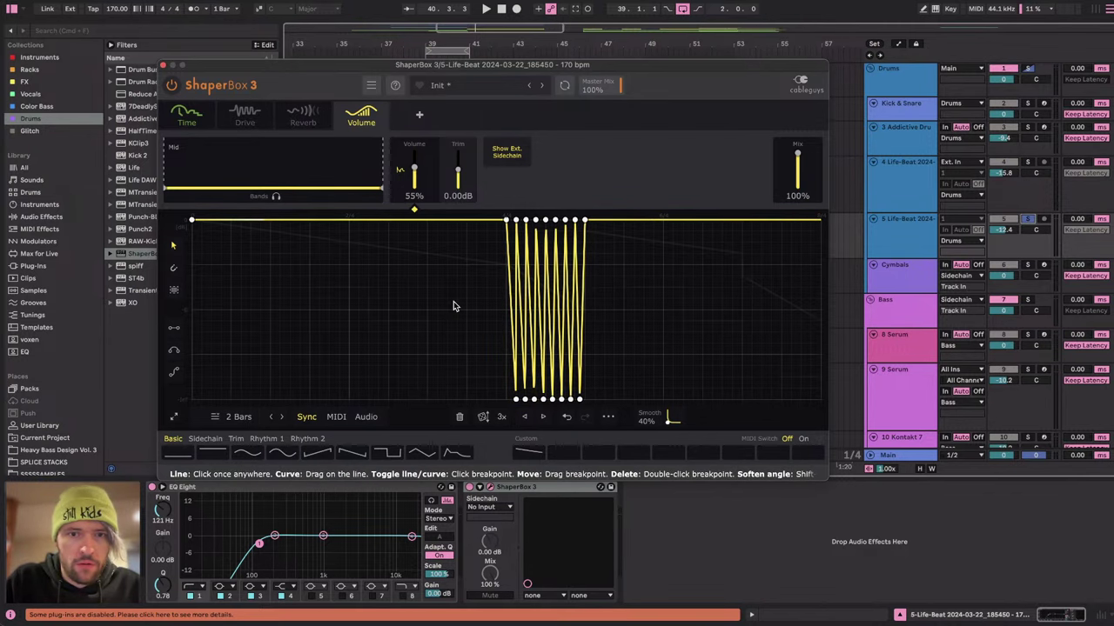
drag(454, 307, 605, 205)
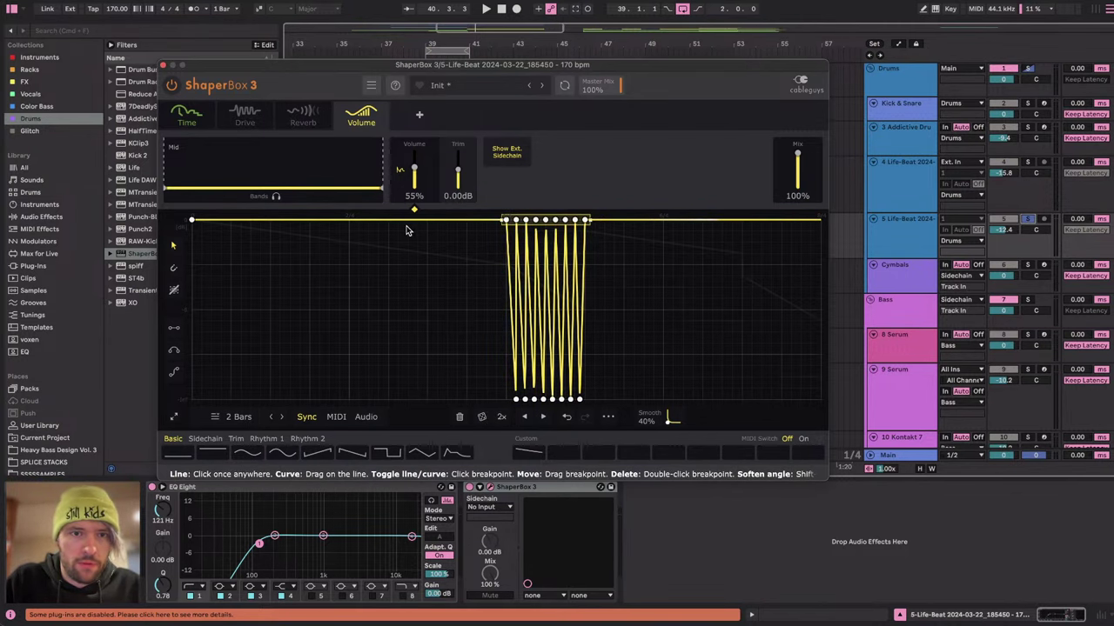
drag(407, 229, 461, 215)
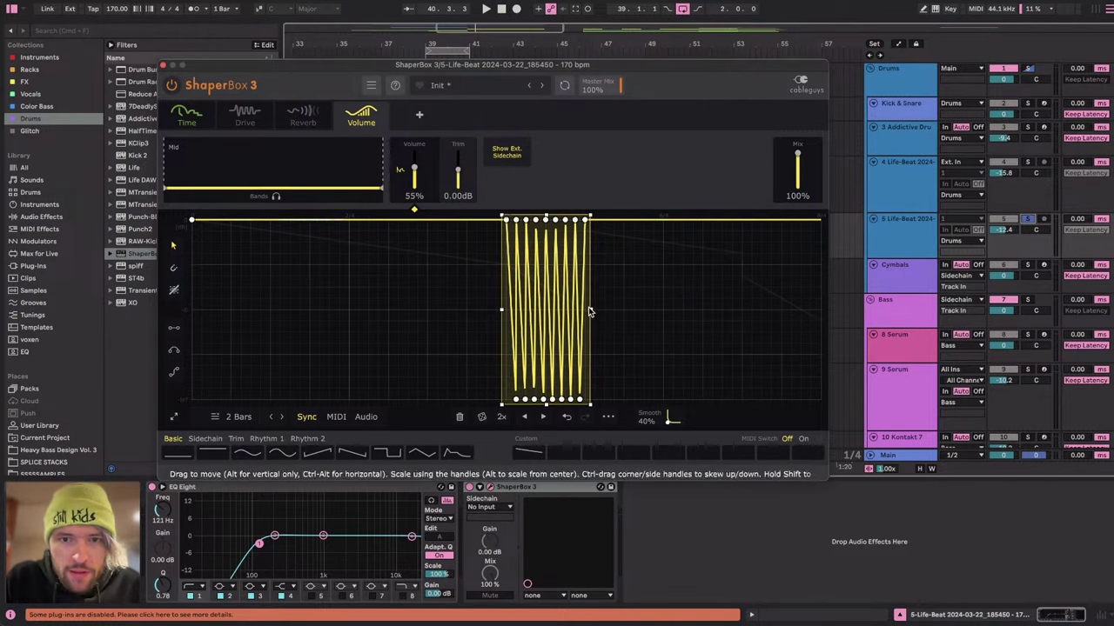
drag(589, 311, 546, 312)
key(space)
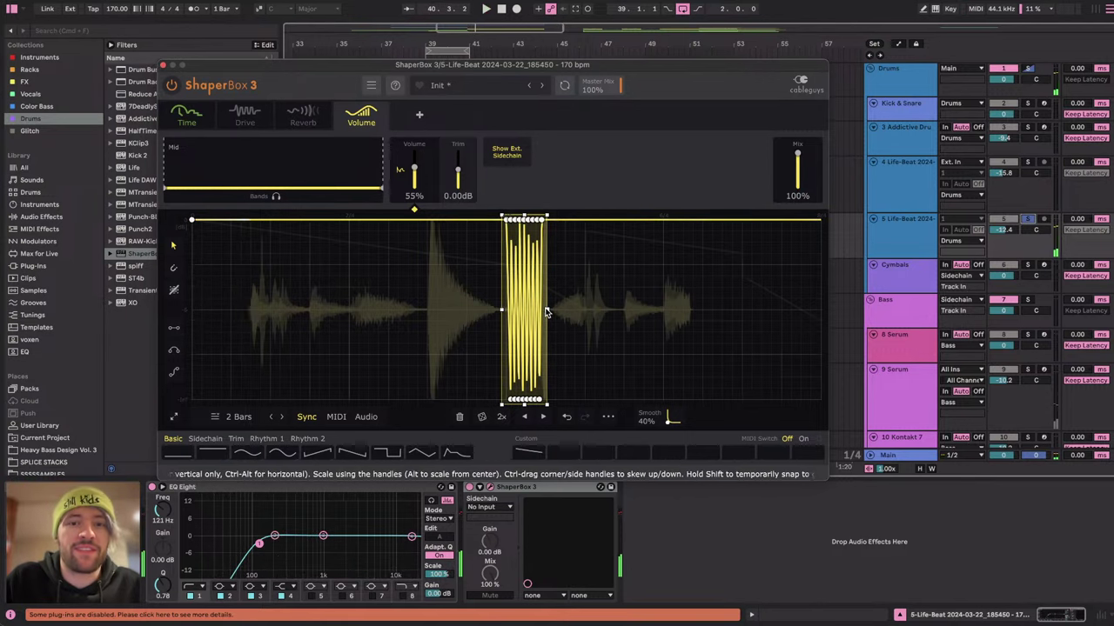
Try rescaling the selected ramp group, ending with it stretched from the first bar's late third beat to the second bar's second beat.
mouse_move(547, 311)
mouse_down()
mouse_move(746, 311)
mouse_move(277, 312)
mouse_move(818, 311)
mouse_move(539, 311)
mouse_up()
drag(617, 311, 578, 311)
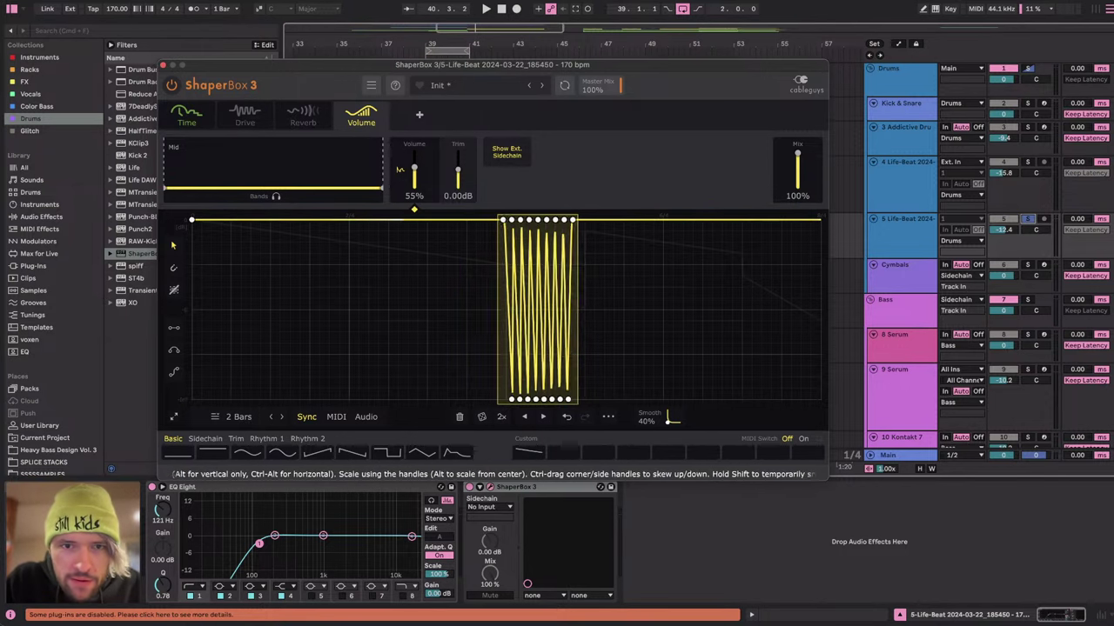
drag(649, 311, 602, 312)
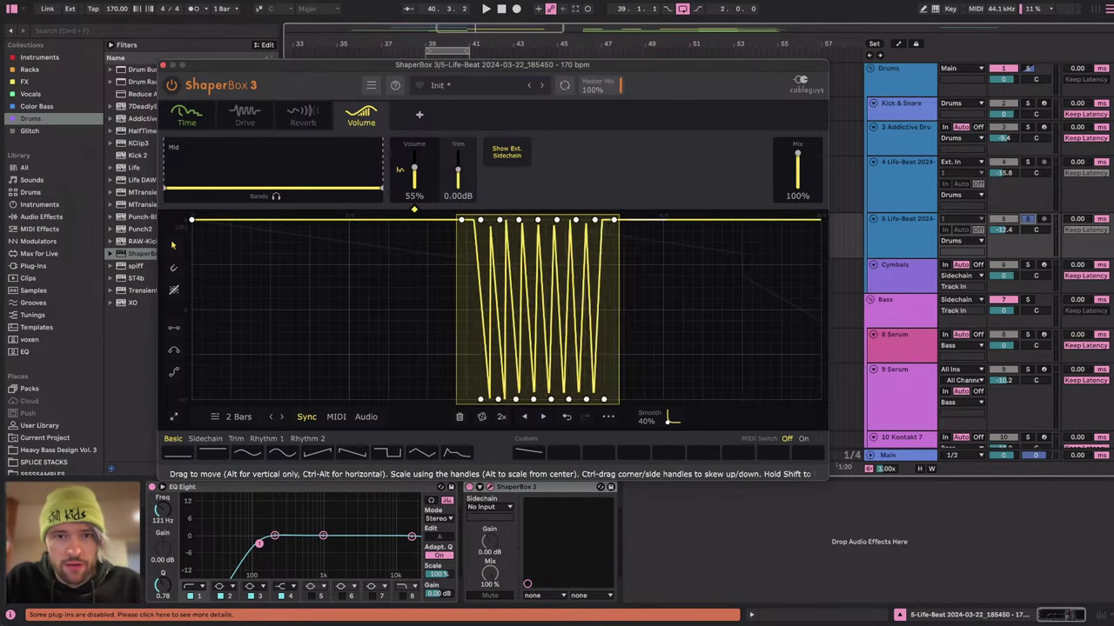
drag(654, 311, 620, 312)
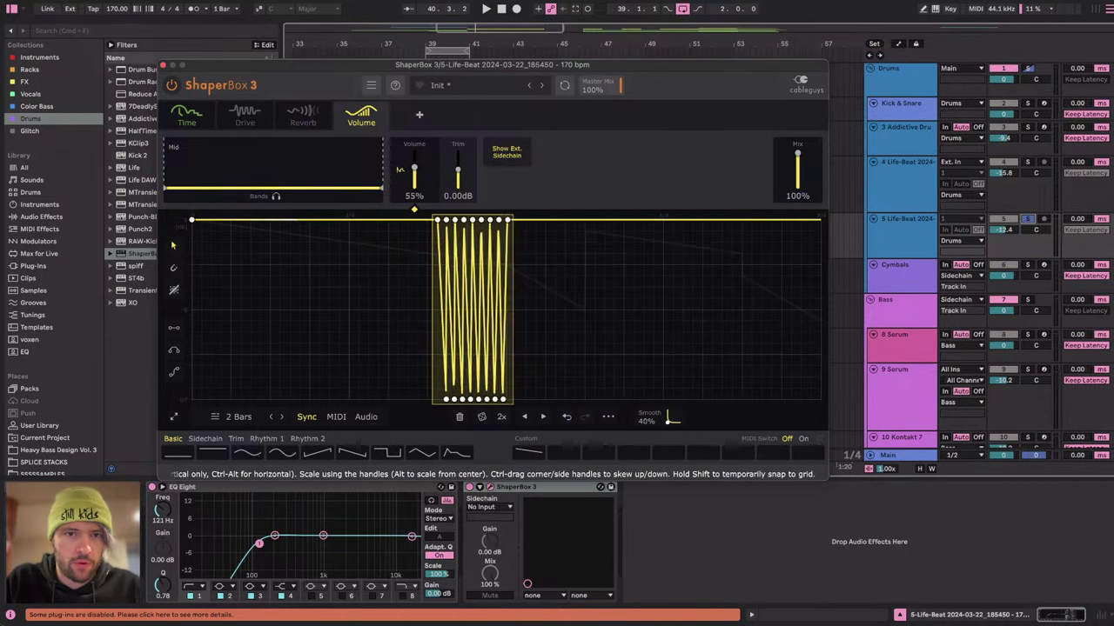
mouse_move(513, 312)
mouse_down()
mouse_move(745, 312)
mouse_move(522, 311)
mouse_up()
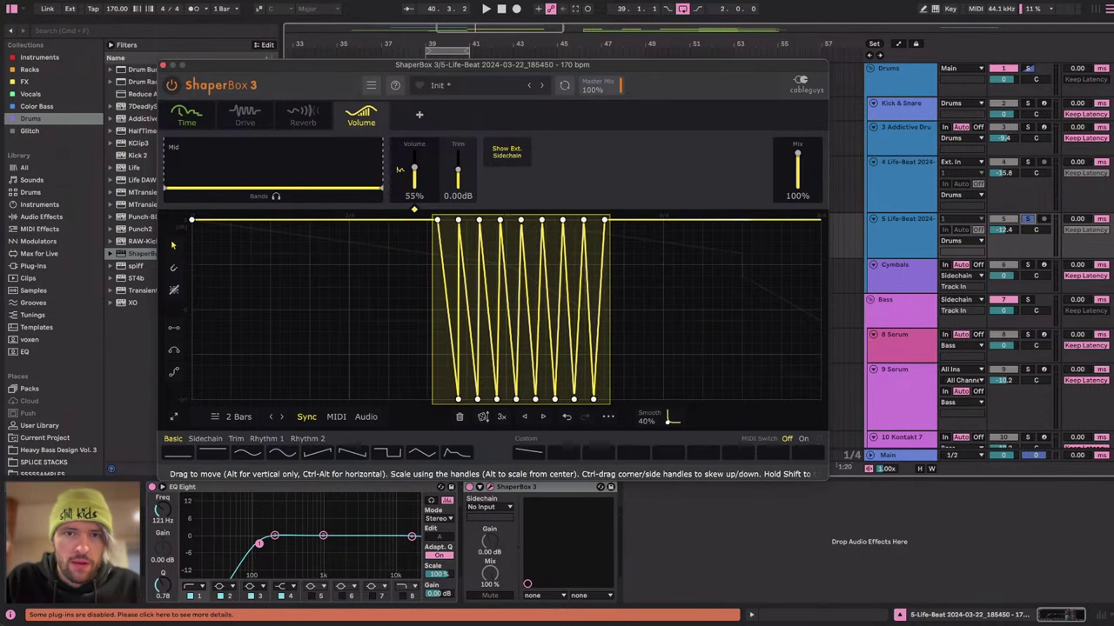
mouse_move(610, 309)
mouse_down()
mouse_move(670, 309)
mouse_move(601, 309)
mouse_up()
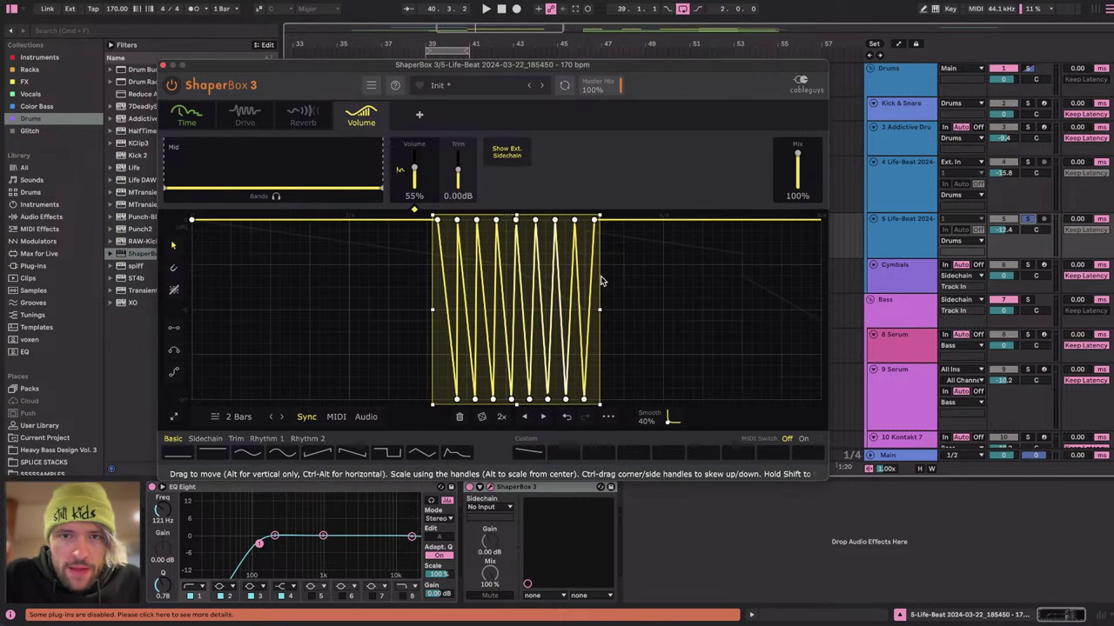
drag(601, 222, 644, 218)
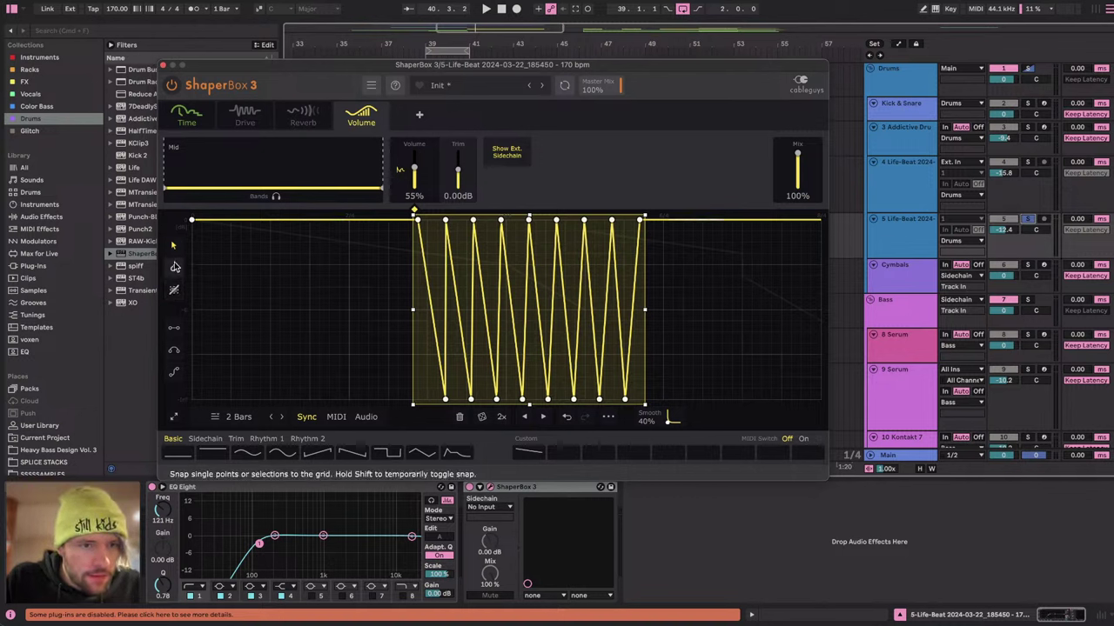
Clear the Volume wave back to a flat line at full volume.
click(607, 417)
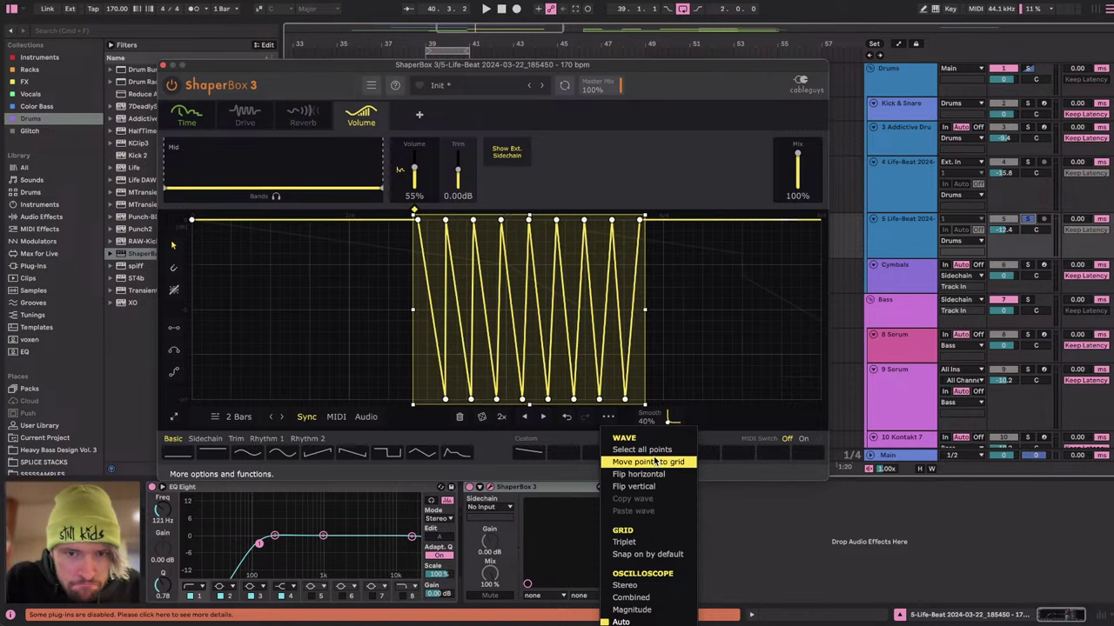
click(577, 441)
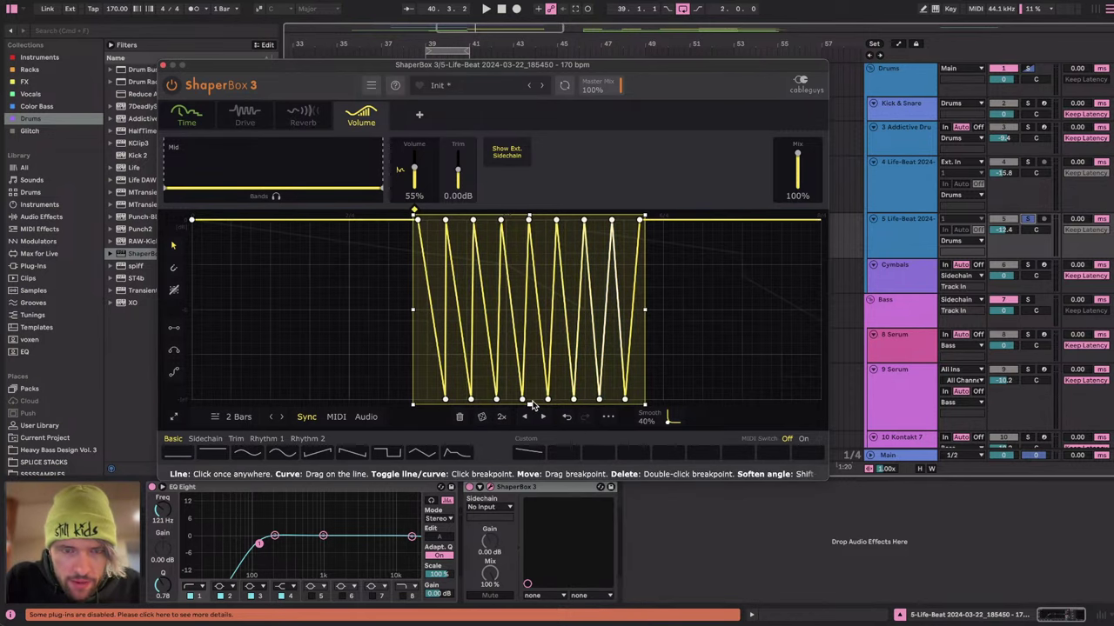
click(459, 417)
Switch to YouTube Studio in the browser and read through the livestream's chat messages.
key(super+Tab)
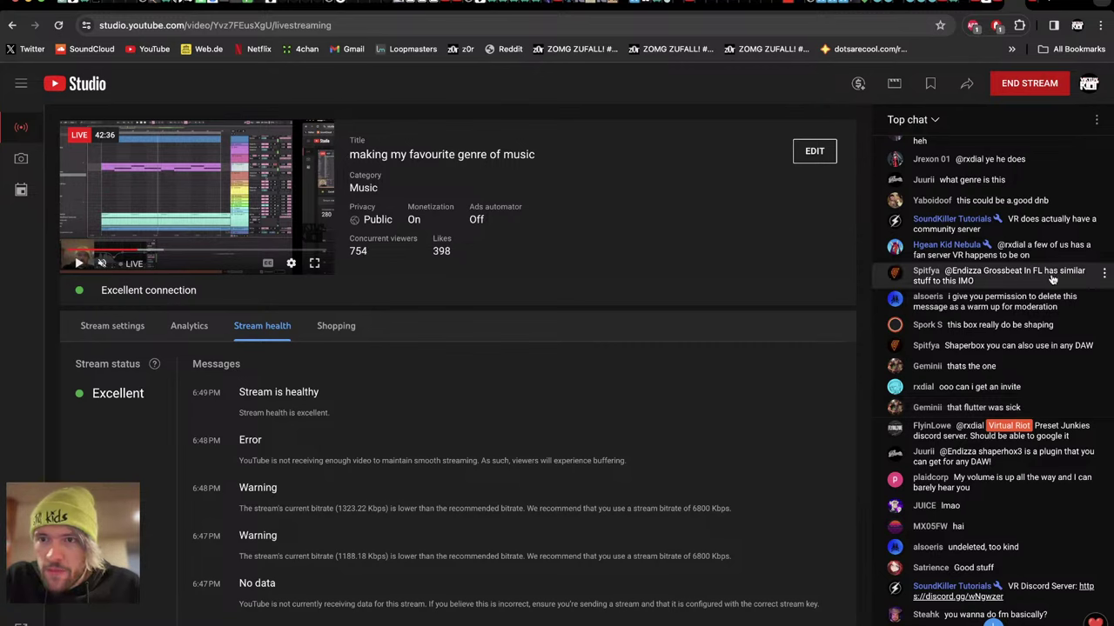
scroll(1027, 266, up, 3)
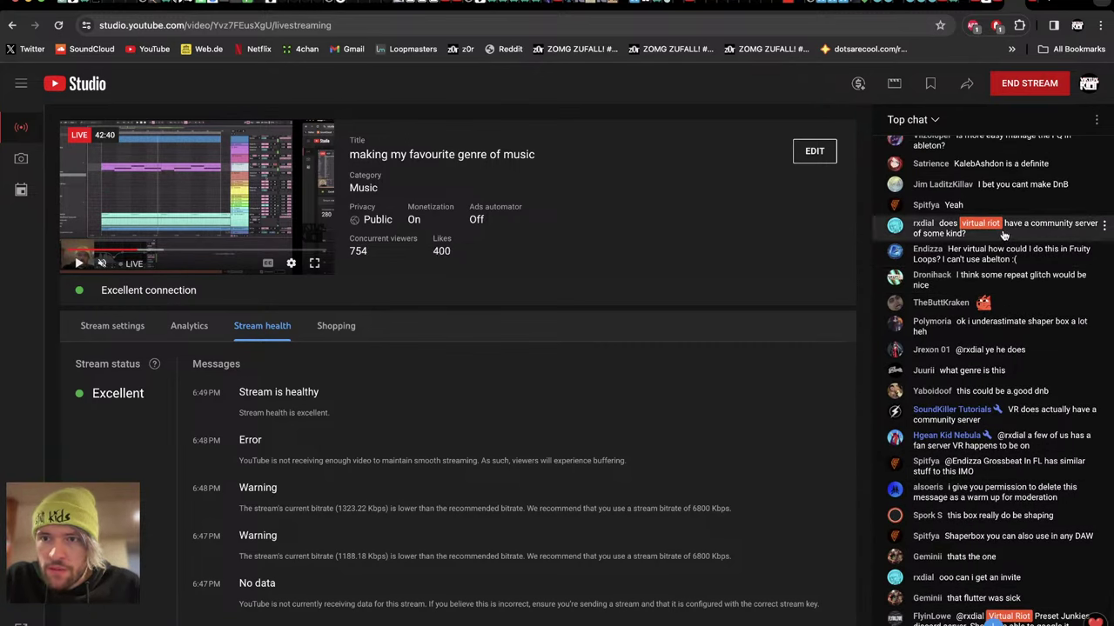
scroll(1000, 248, up, 3)
scroll(1005, 233, up, 2)
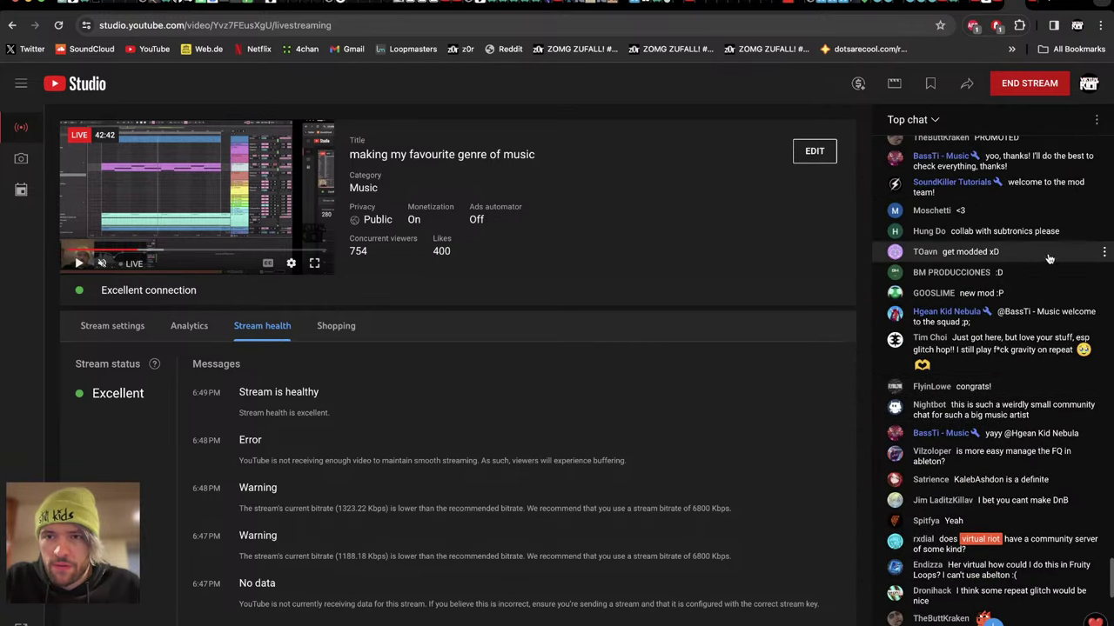
scroll(1050, 259, up, 1)
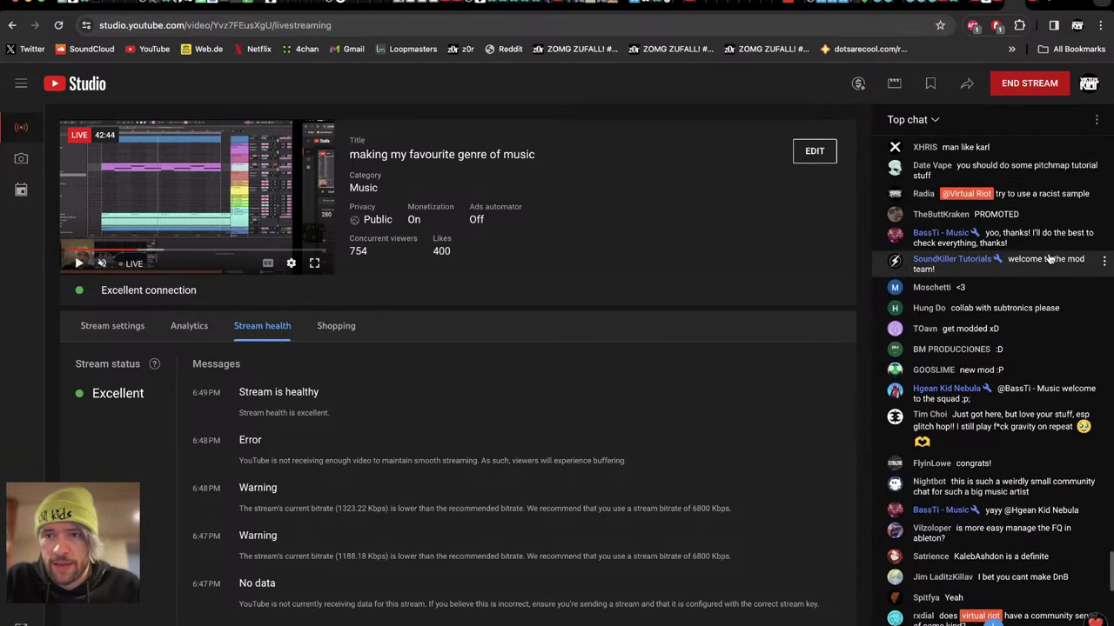
scroll(1025, 246, up, 1)
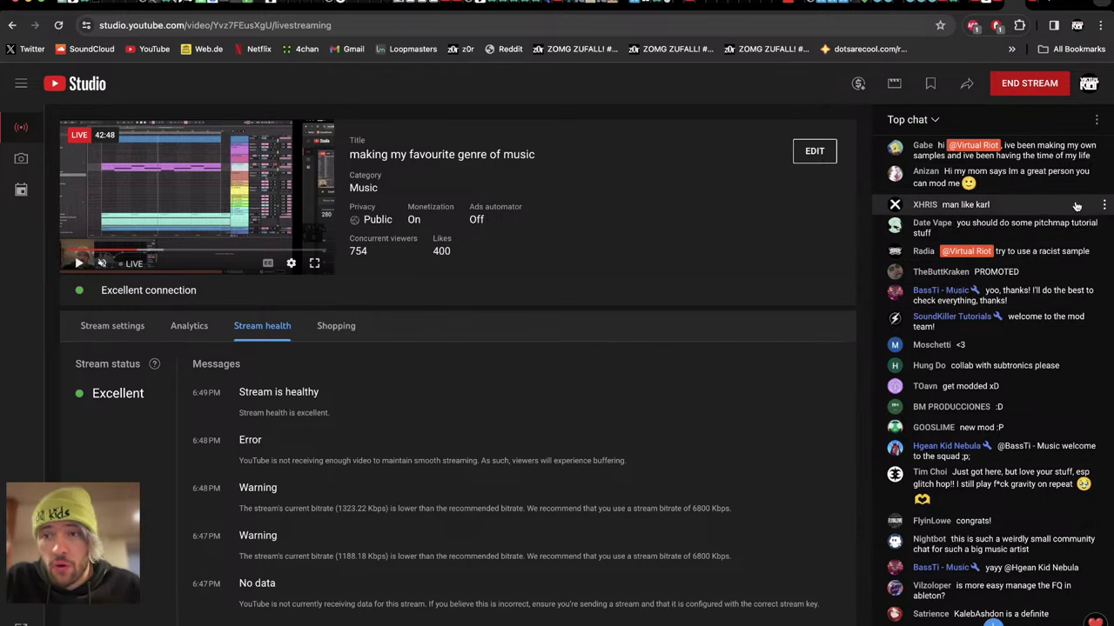
scroll(1044, 209, up, 2)
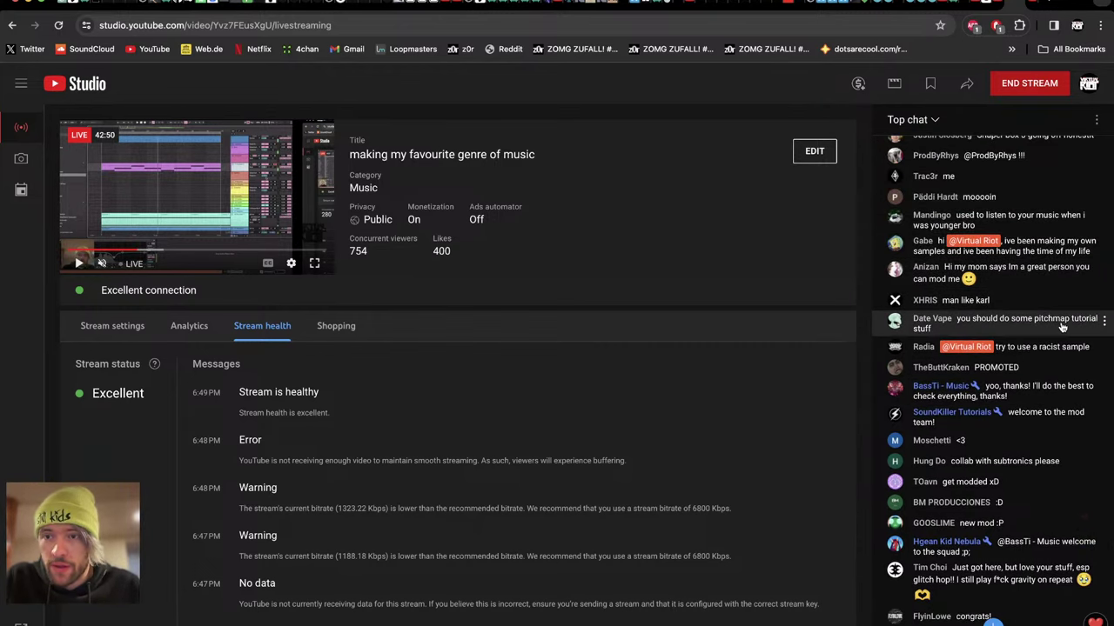
scroll(1053, 300, down, 13)
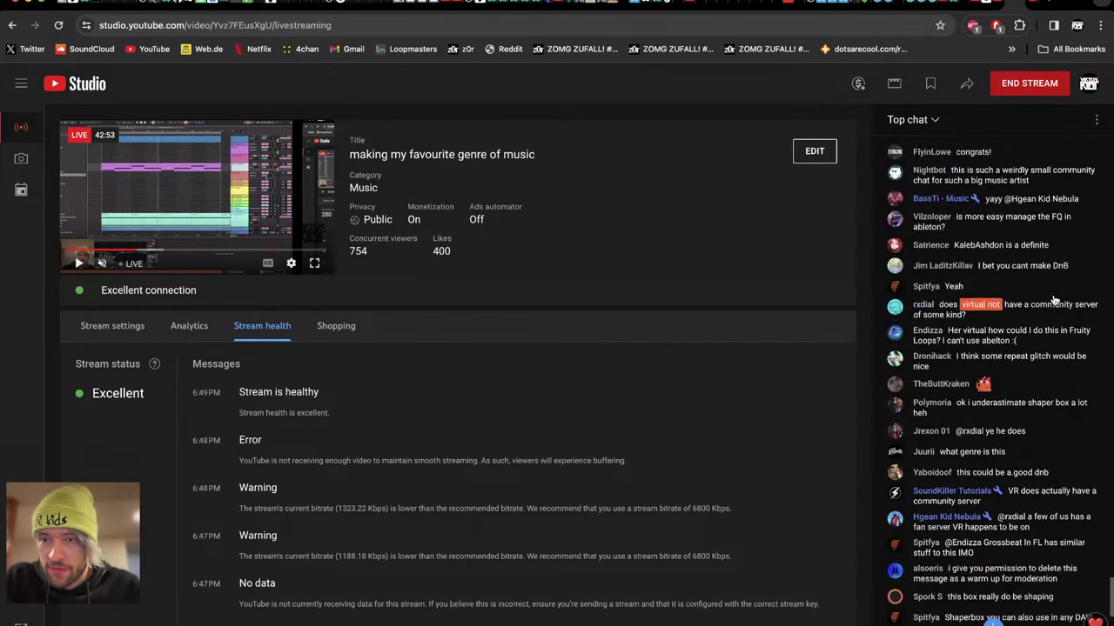
scroll(1054, 300, up, 12)
scroll(1049, 334, down, 2)
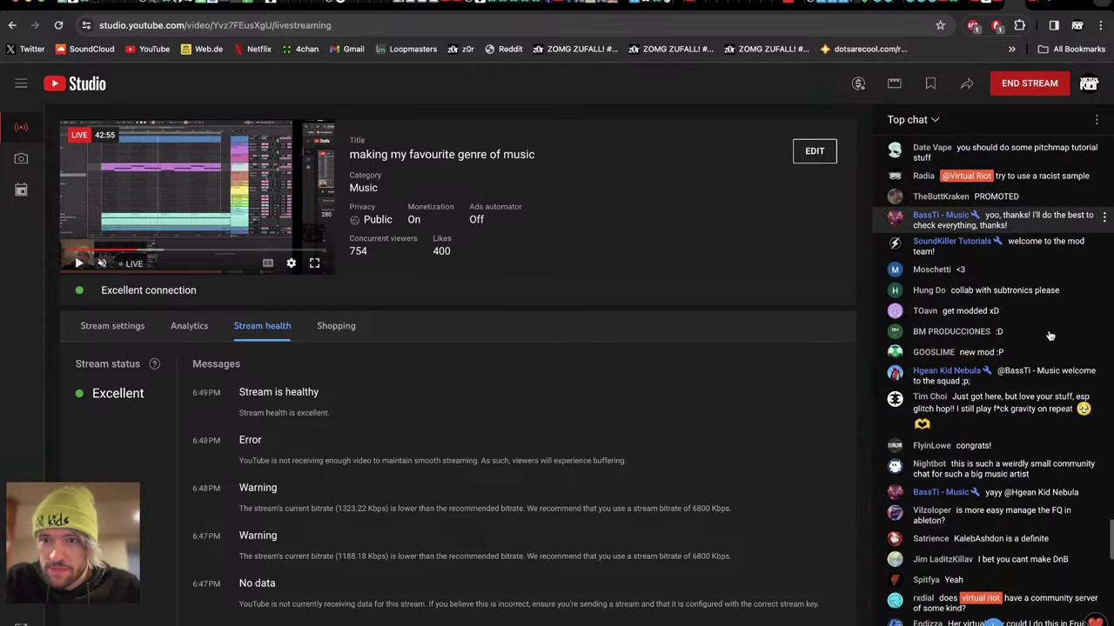
scroll(1025, 268, up, 2)
scroll(1031, 274, up, 3)
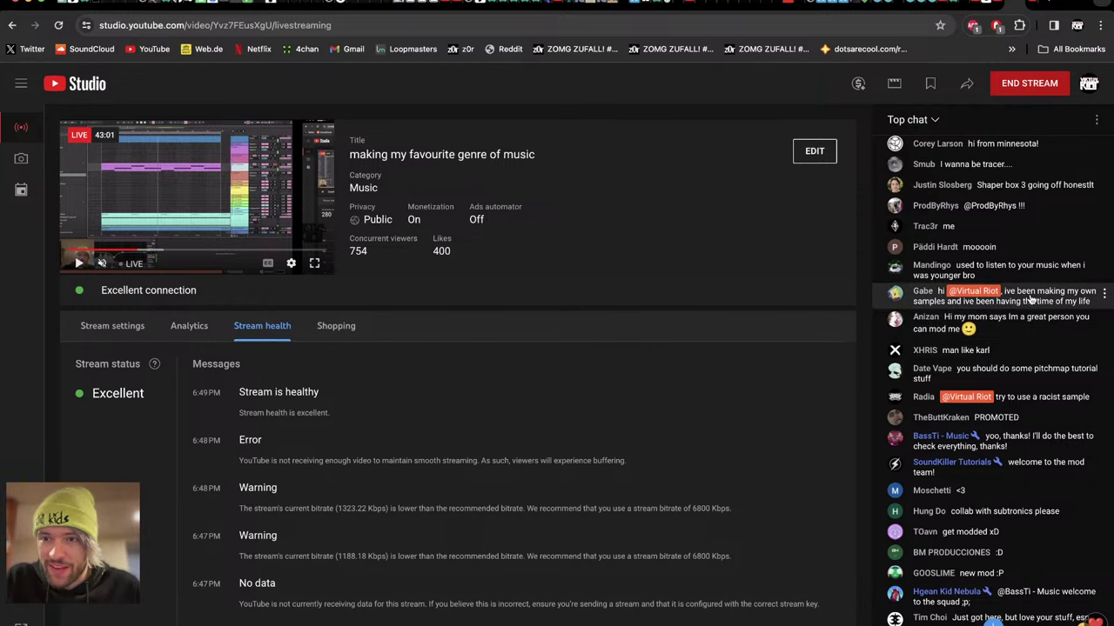
scroll(1031, 299, down, 5)
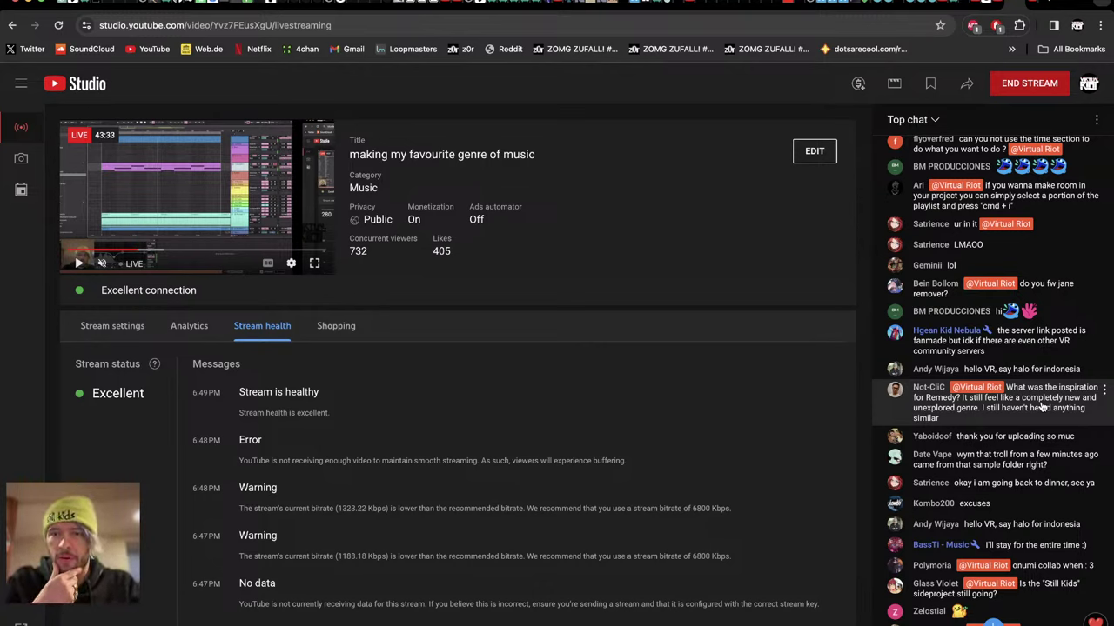
scroll(1042, 407, down, 3)
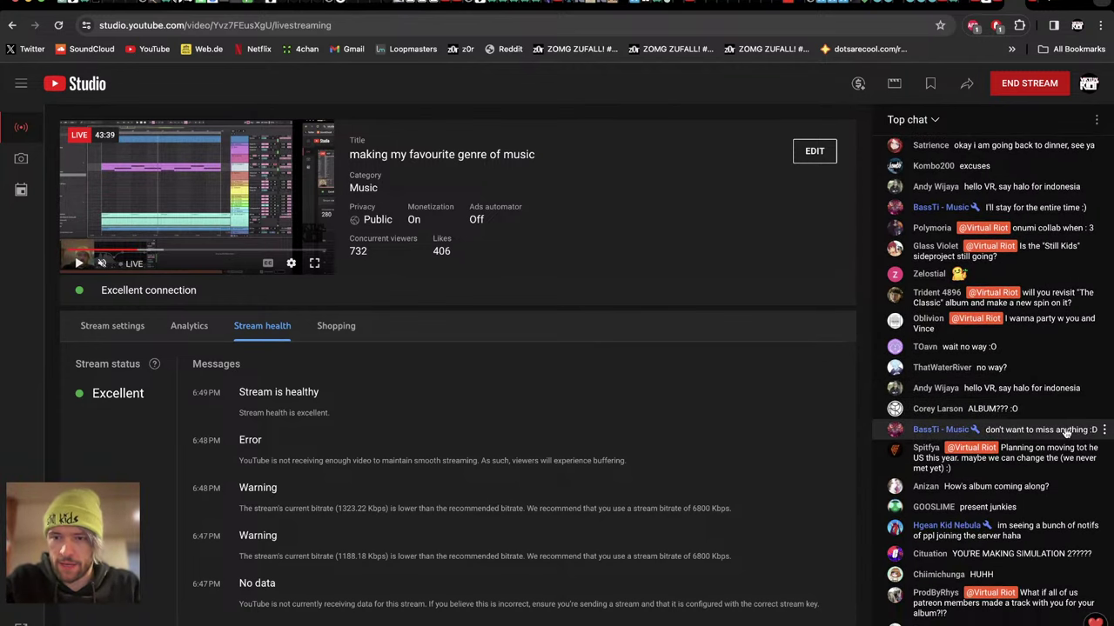
Switch back to Ableton Live, draw four full-depth volume dips across the second bar's first beat with the Line tool, and play it.
key(super+Tab)
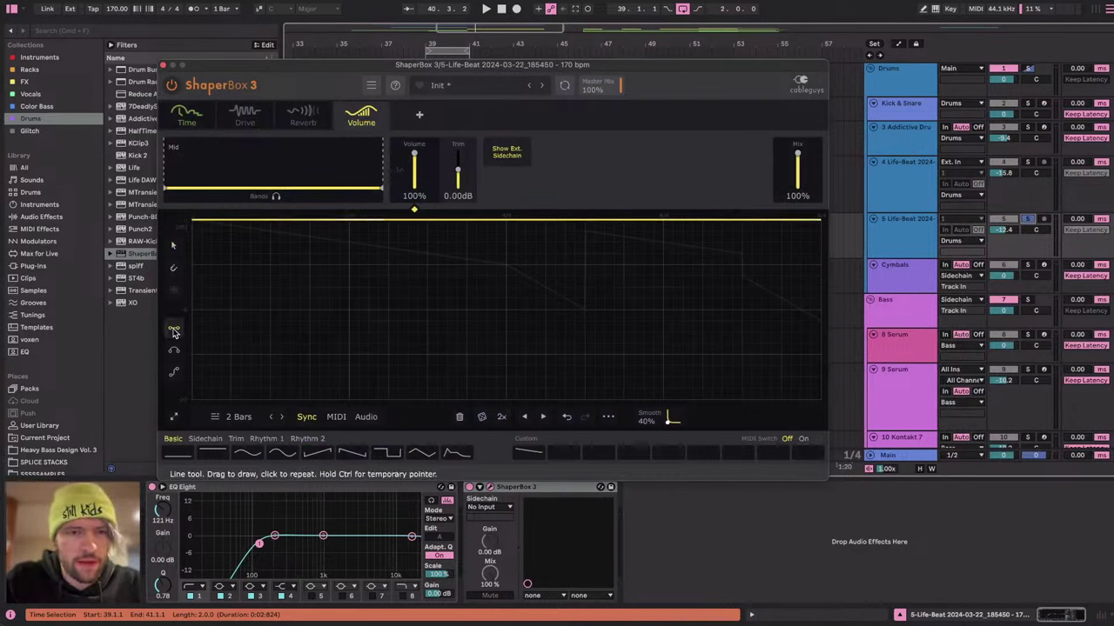
click(517, 223)
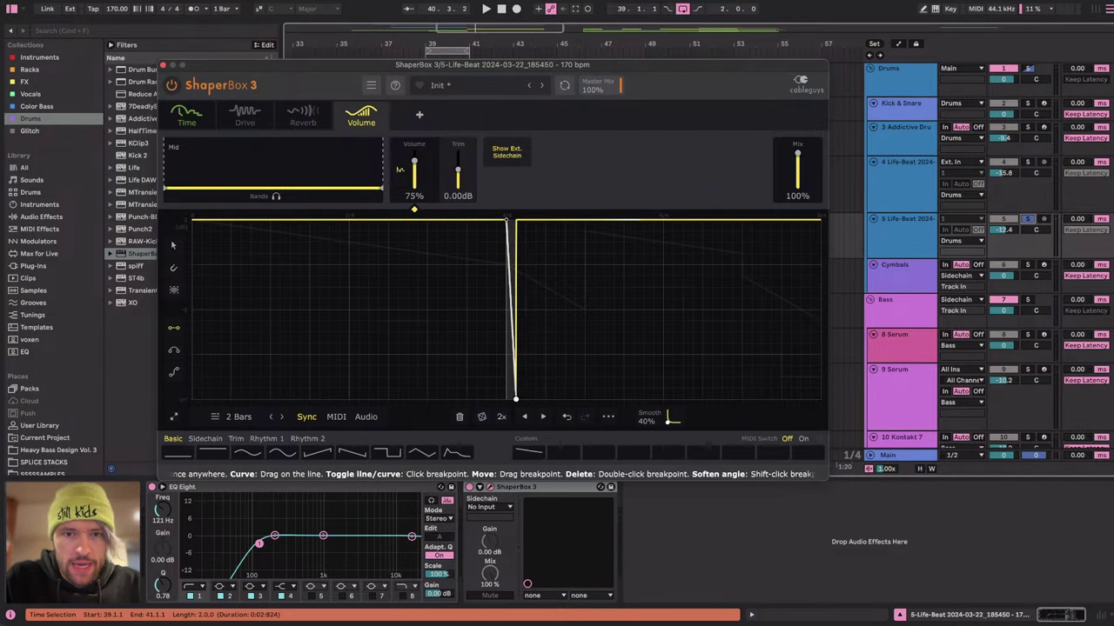
drag(523, 223, 516, 224)
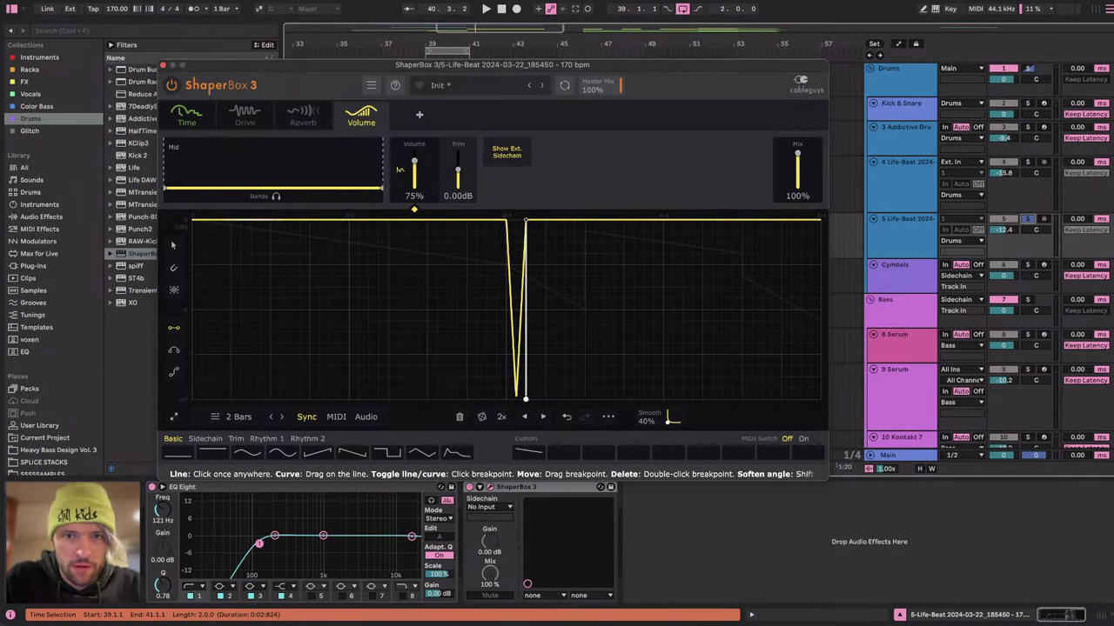
click(527, 222)
click(546, 223)
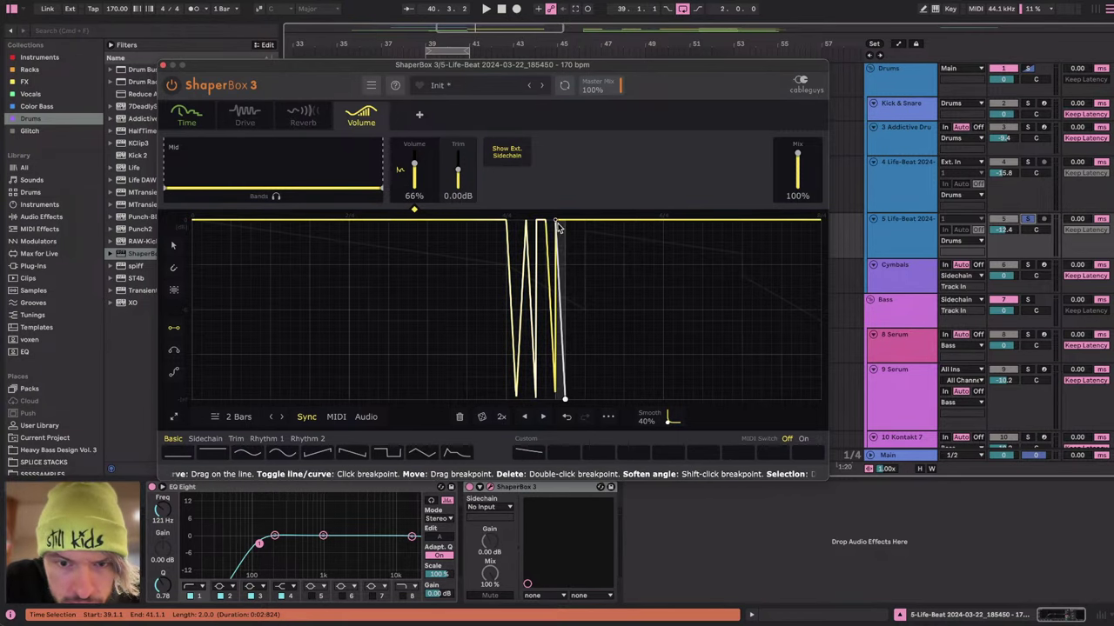
click(566, 223)
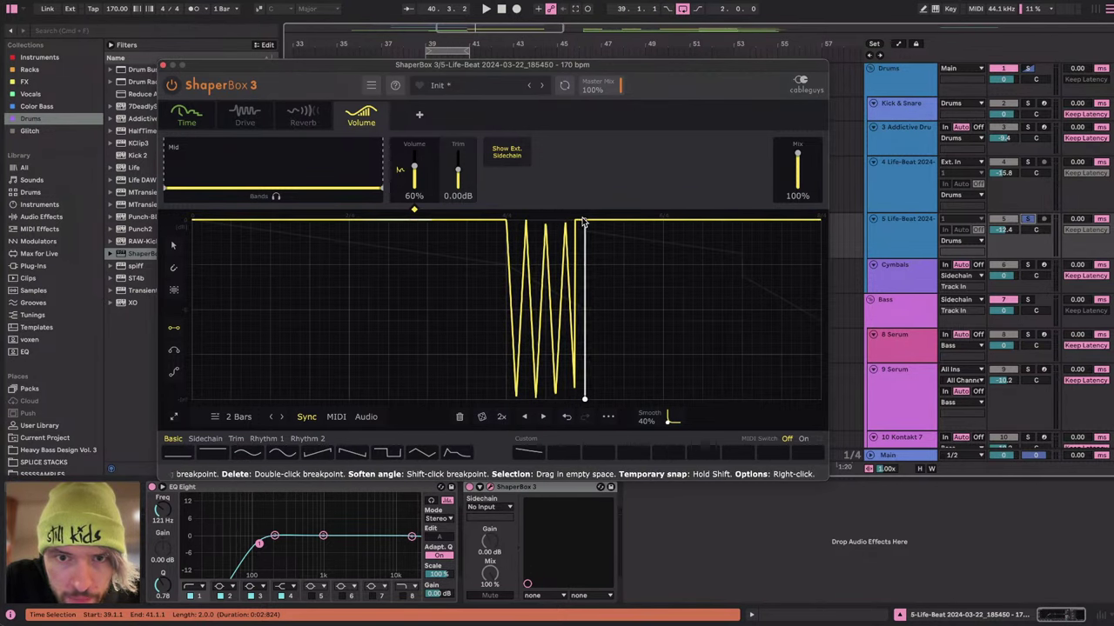
key(space)
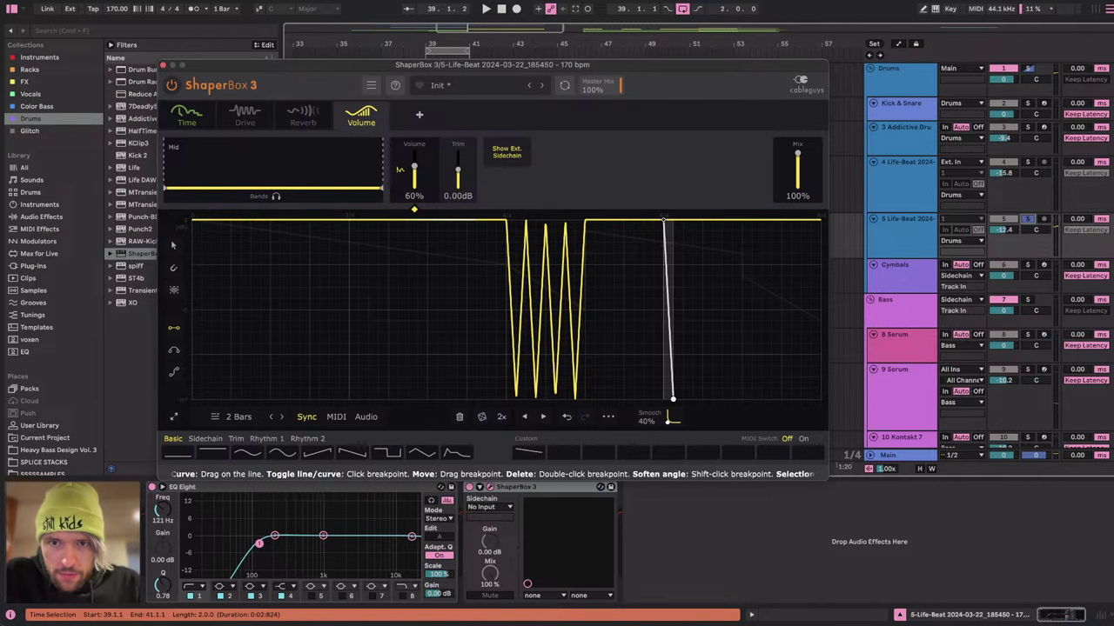
Draw eight full-depth volume dips across the second bar's last two beats with the Line tool.
click(665, 221)
click(685, 222)
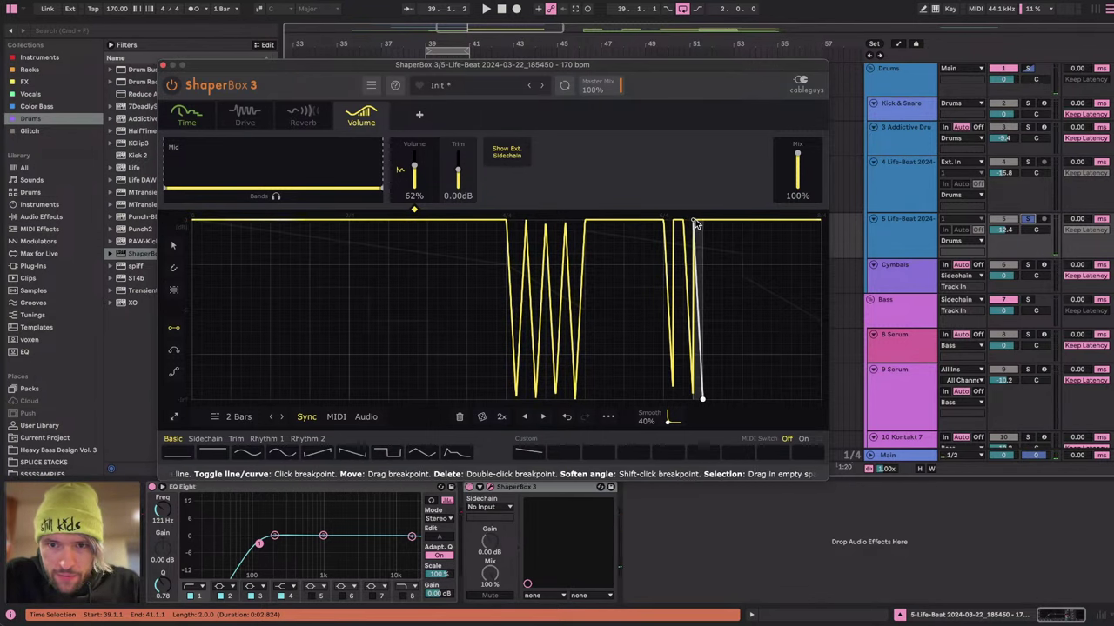
click(705, 221)
click(724, 221)
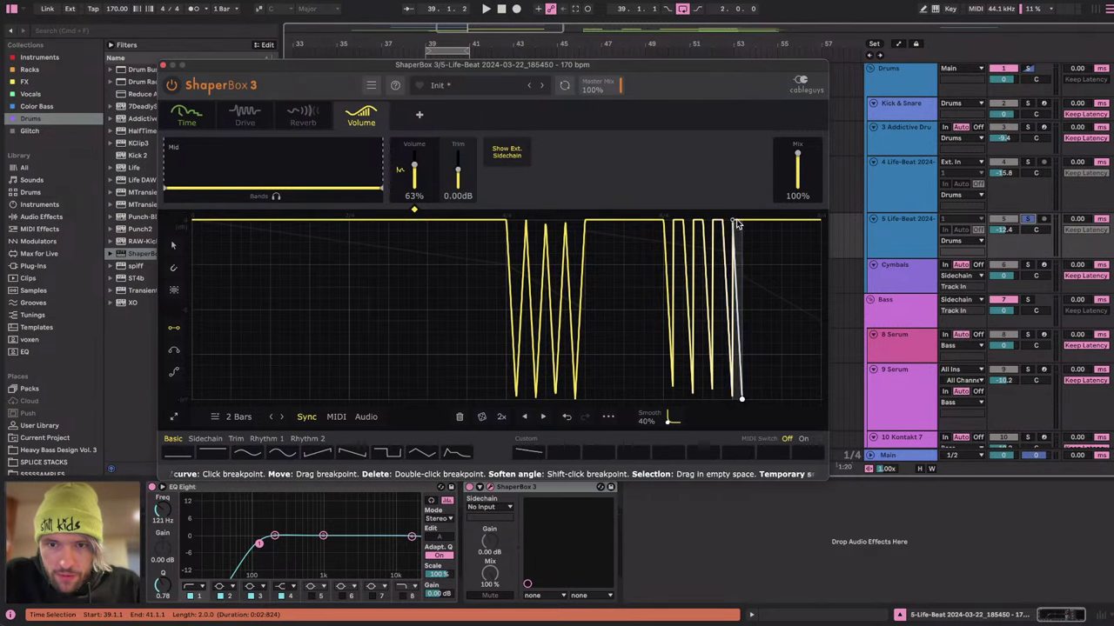
click(752, 221)
click(771, 221)
click(780, 221)
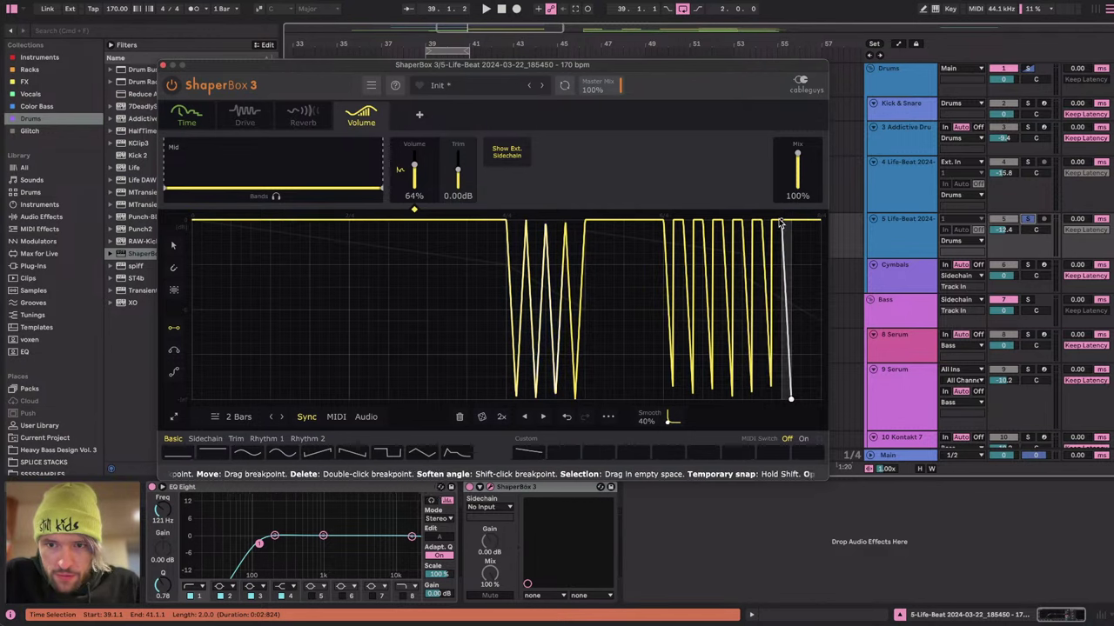
click(802, 221)
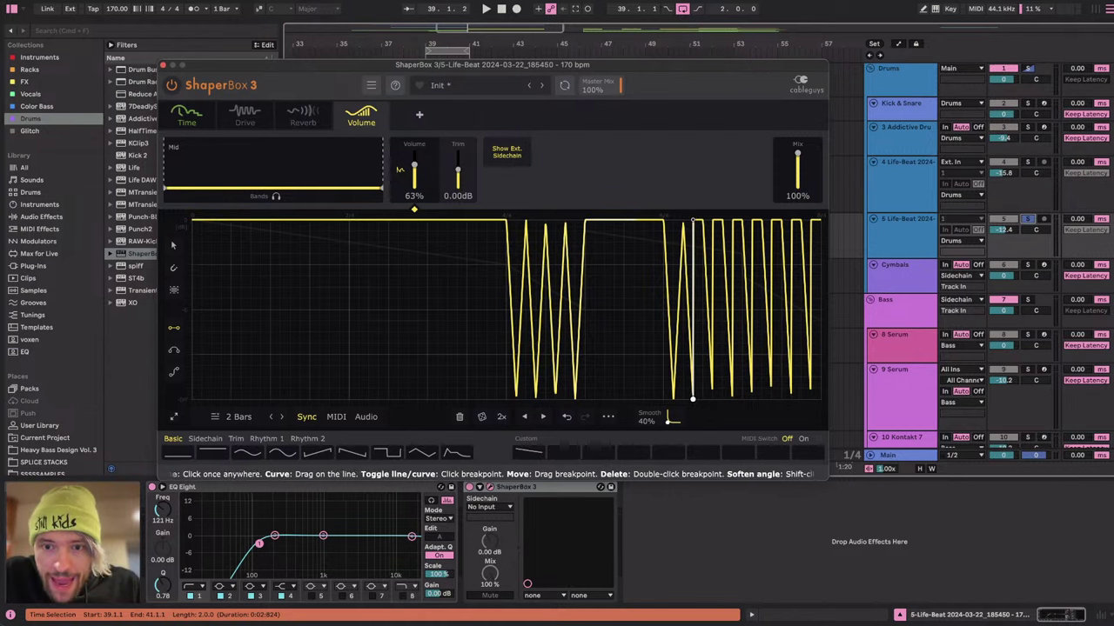
Draw rising ramps between the eight dips so the second bar's last two beats form an even triangle pattern.
drag(692, 399, 711, 399)
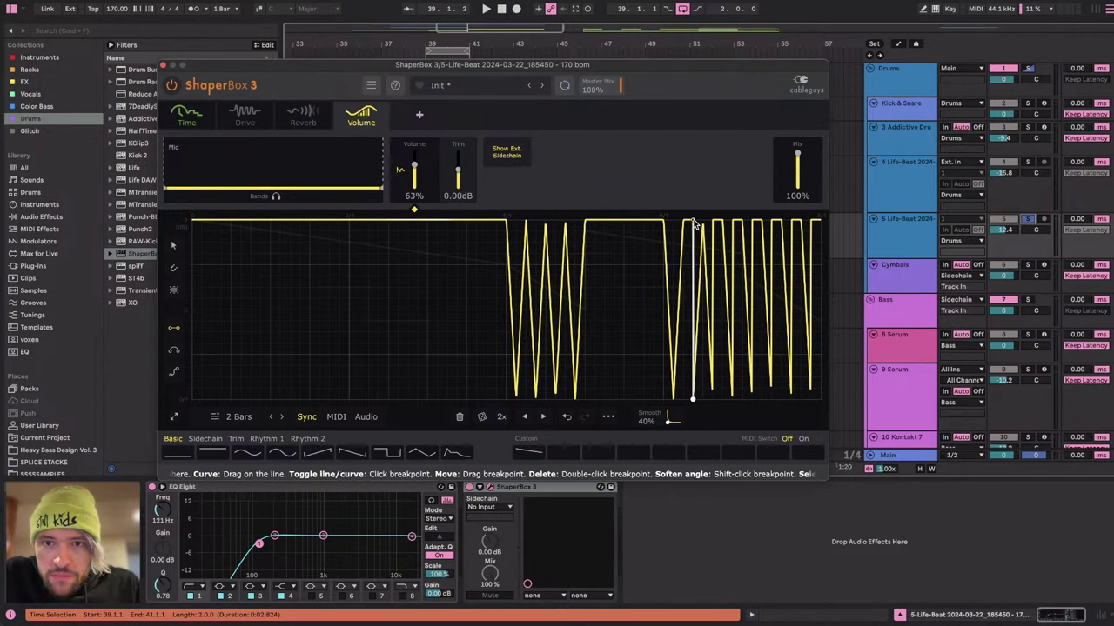
key(super+z)
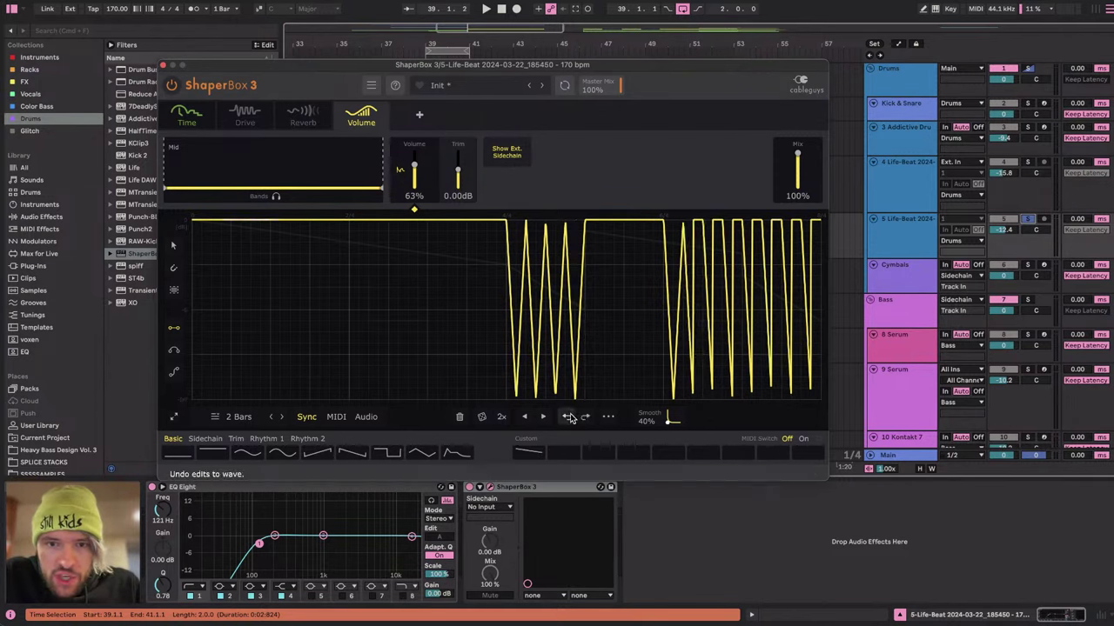
drag(703, 220, 760, 226)
drag(761, 398, 752, 398)
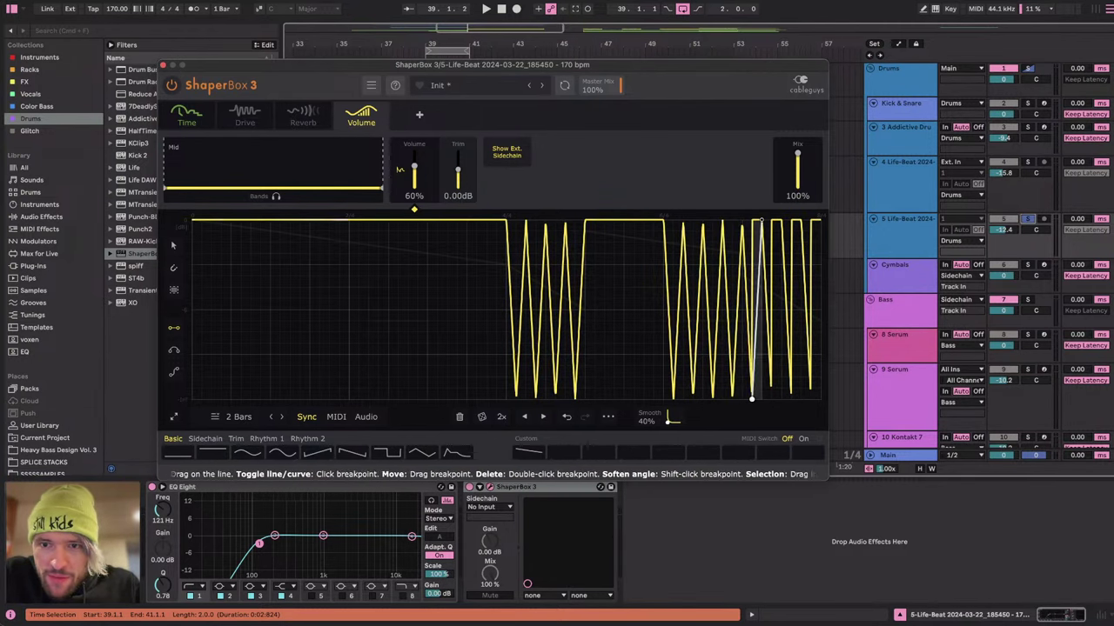
drag(782, 222, 799, 222)
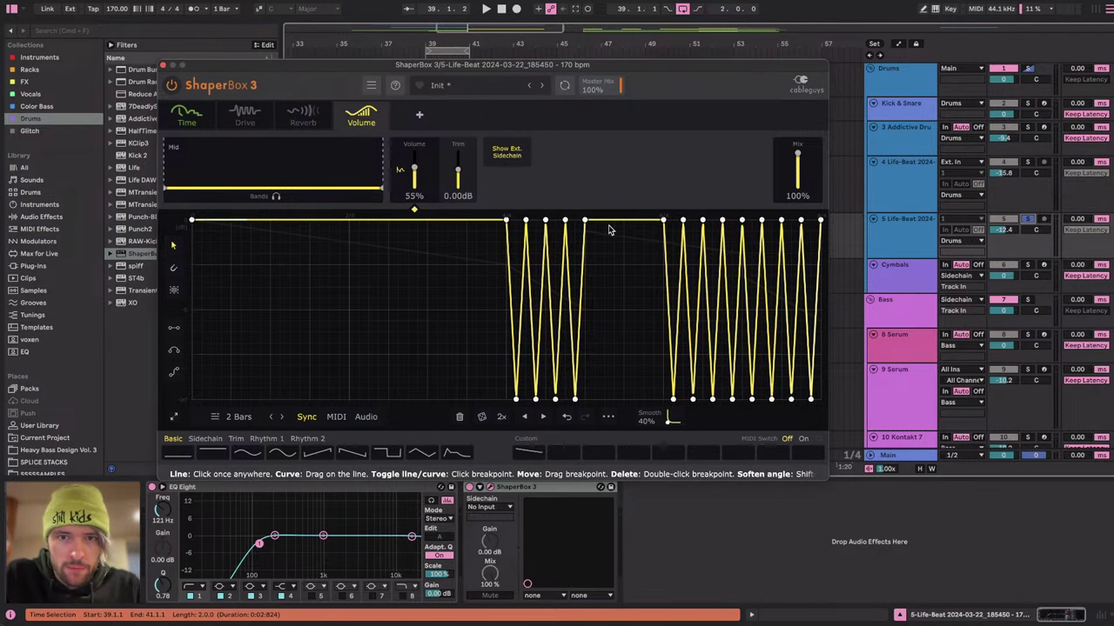
Select the eight-dip group and compress it into the second bar's last beat.
drag(626, 401, 830, 217)
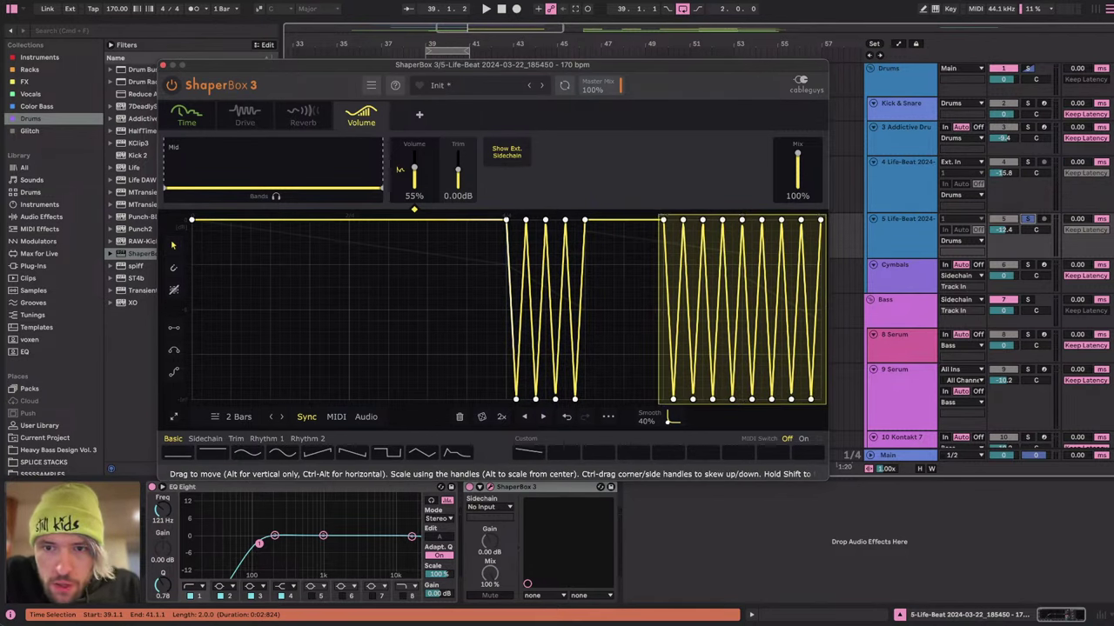
drag(658, 310, 740, 310)
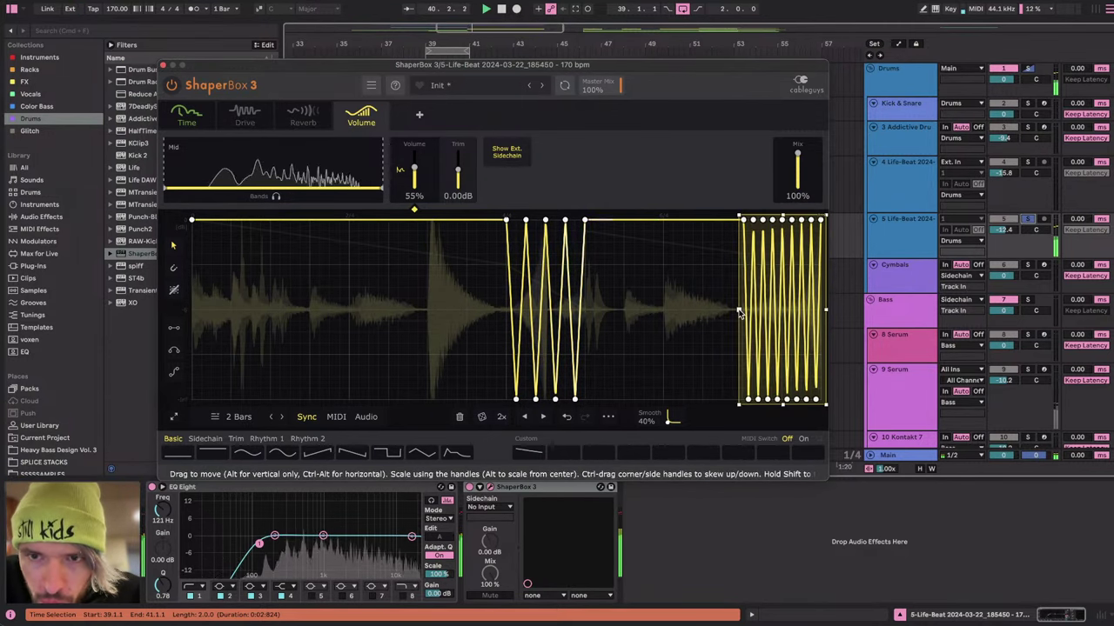
click(691, 339)
Grade the last beat's dips so each goes progressively deeper, ending the wave at zero volume.
drag(747, 386, 765, 326)
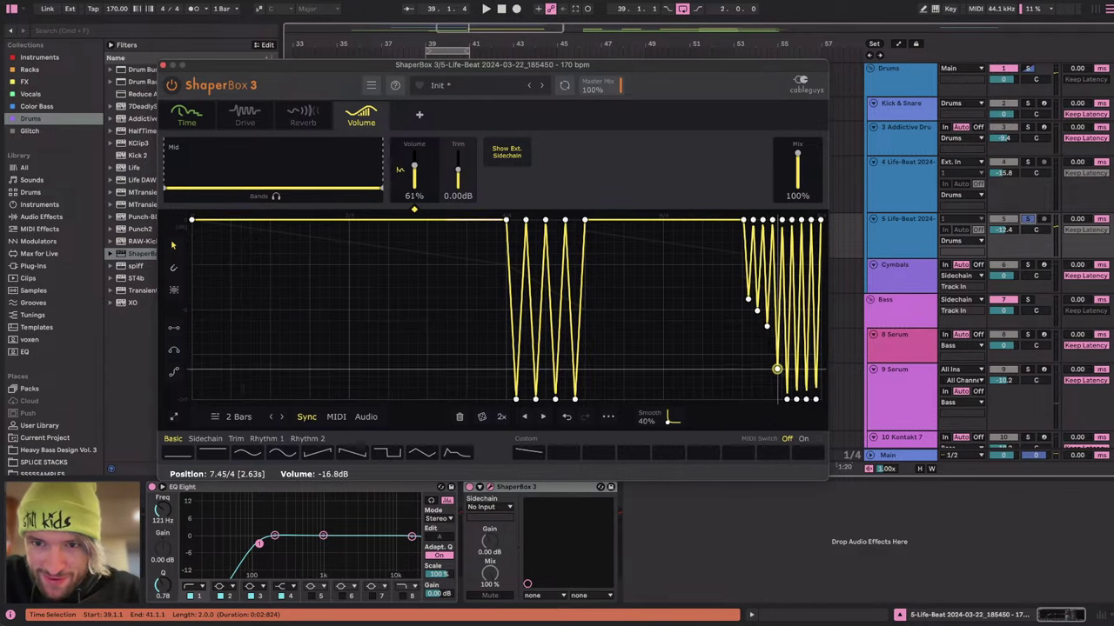
mouse_move(777, 369)
mouse_down()
mouse_move(775, 338)
mouse_move(786, 396)
mouse_move(788, 361)
mouse_up()
drag(797, 399, 798, 378)
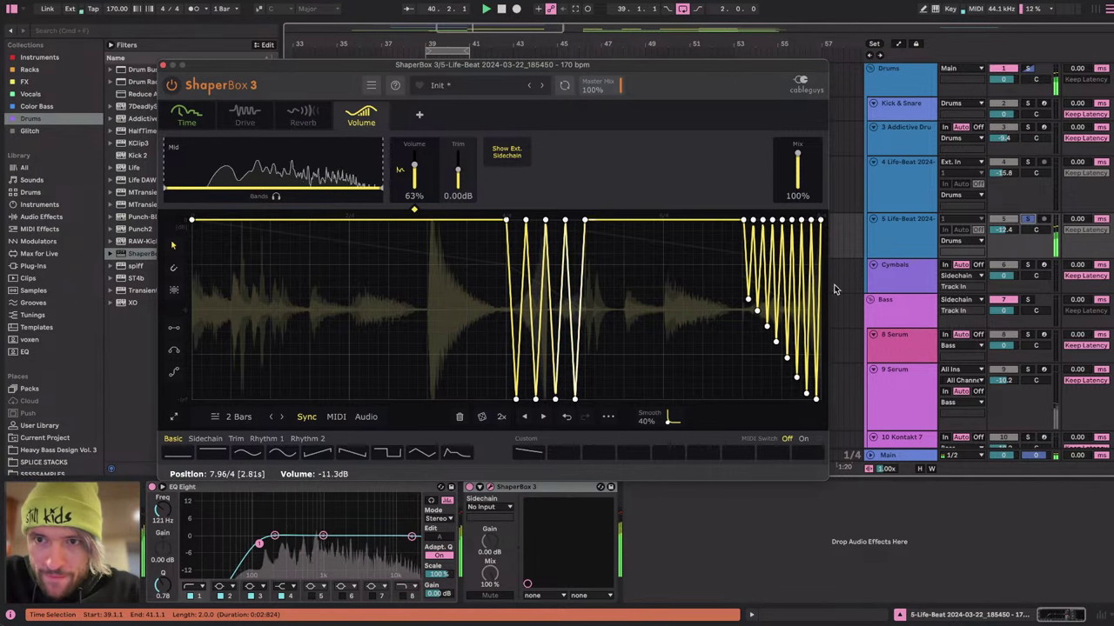
drag(815, 399, 819, 399)
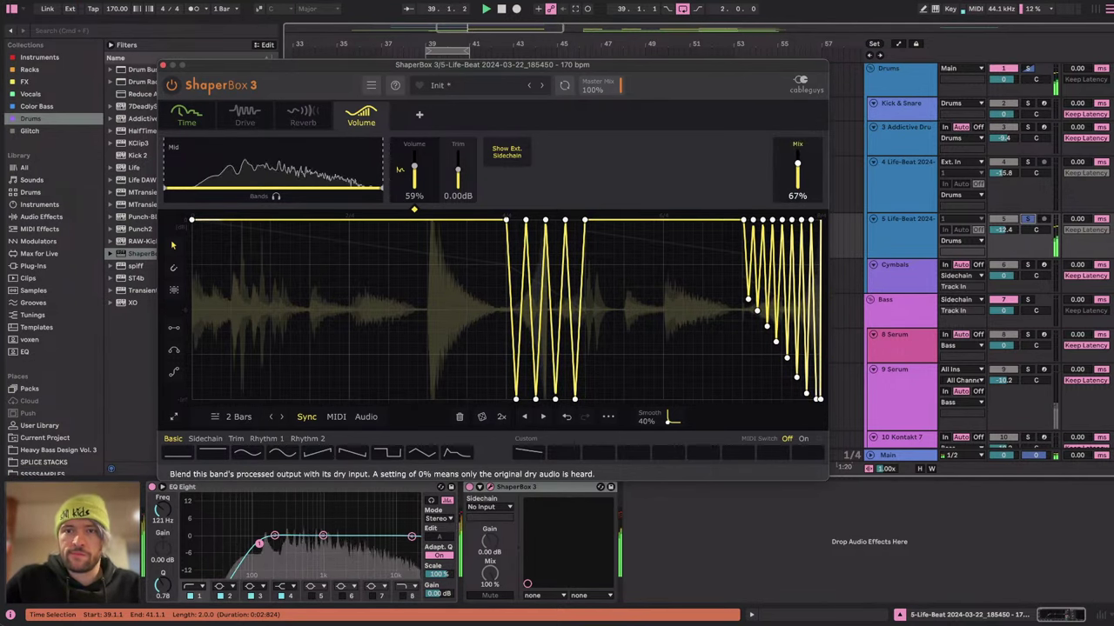
Lower the Volume shaper's mix to 75% and enable the Drive and Reverb shapers.
drag(797, 160, 797, 161)
key(space)
click(225, 111)
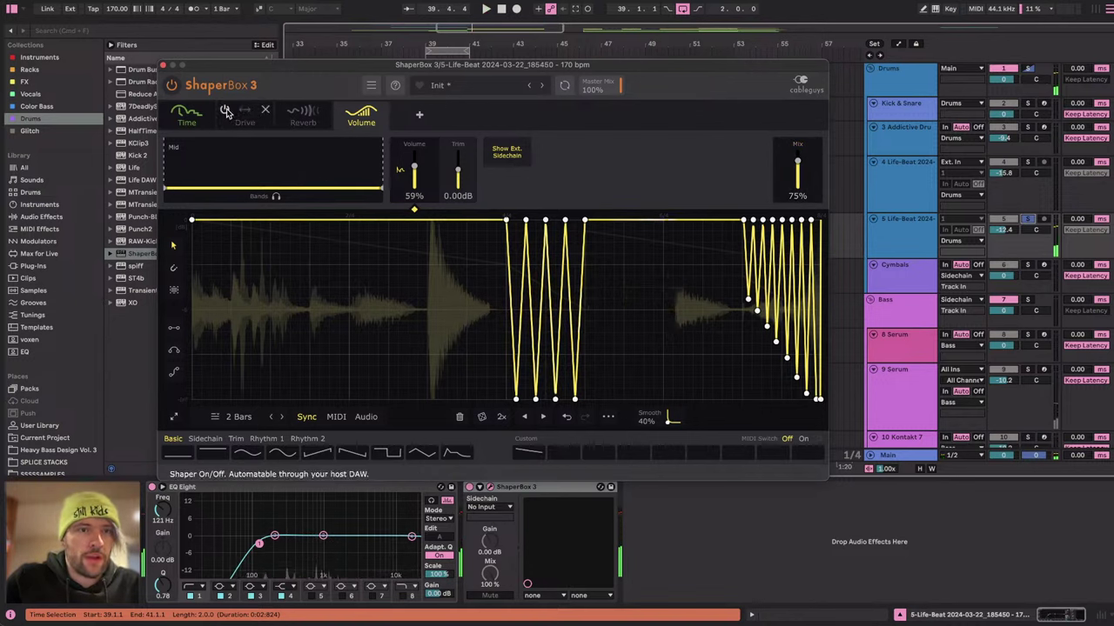
click(283, 112)
click(283, 111)
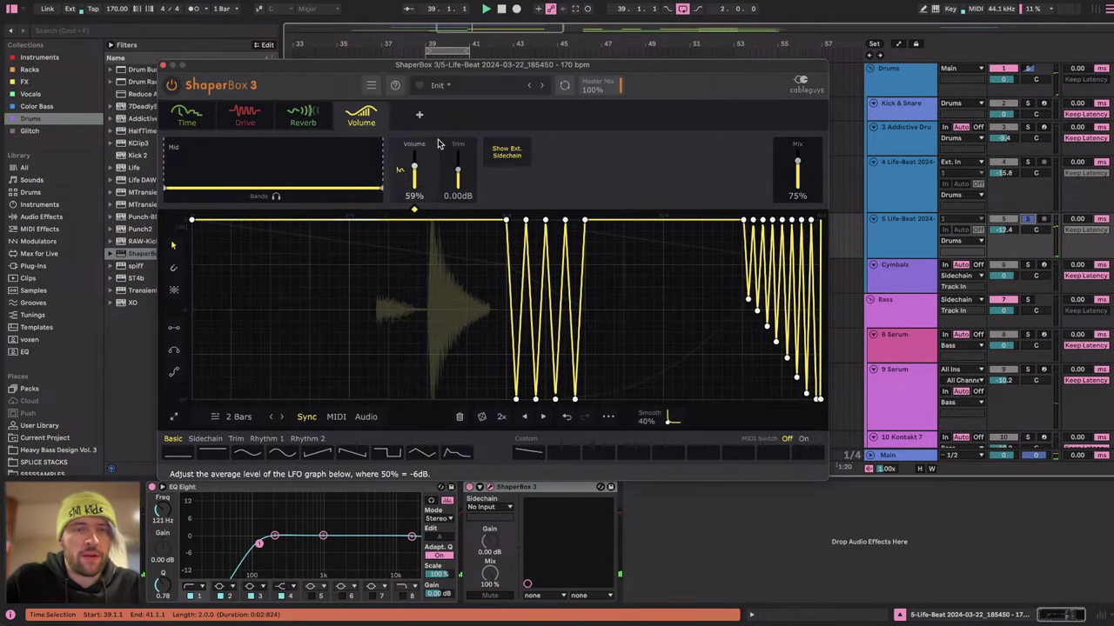
Set the Drive shaper's output to 6.0 dB and its mix to 28% while comparing it with Reverb.
click(245, 115)
double_click(805, 172)
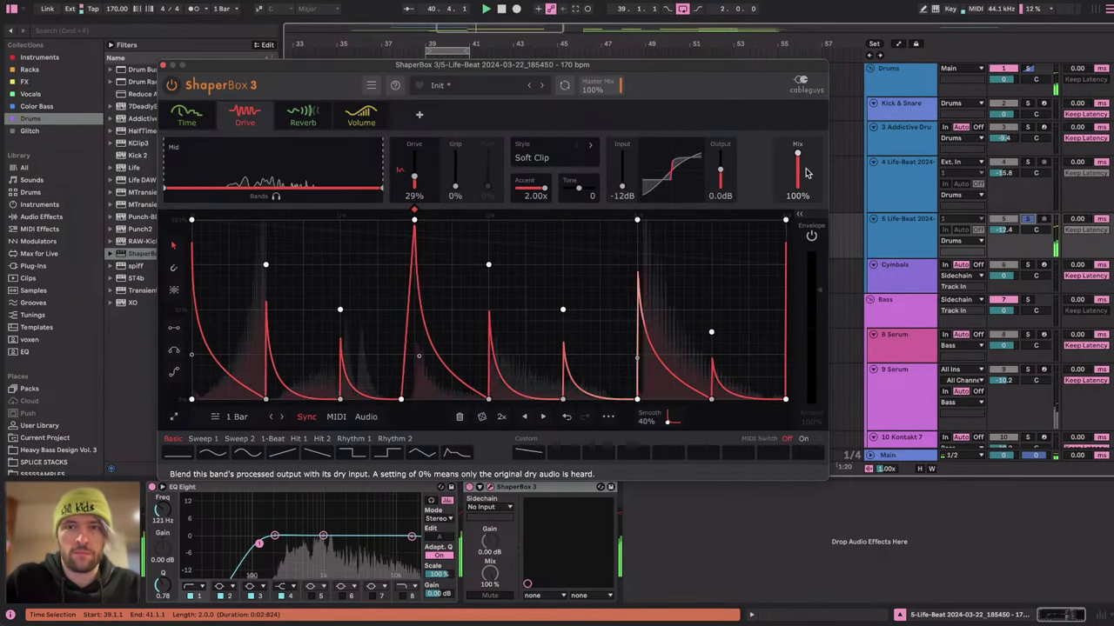
click(303, 115)
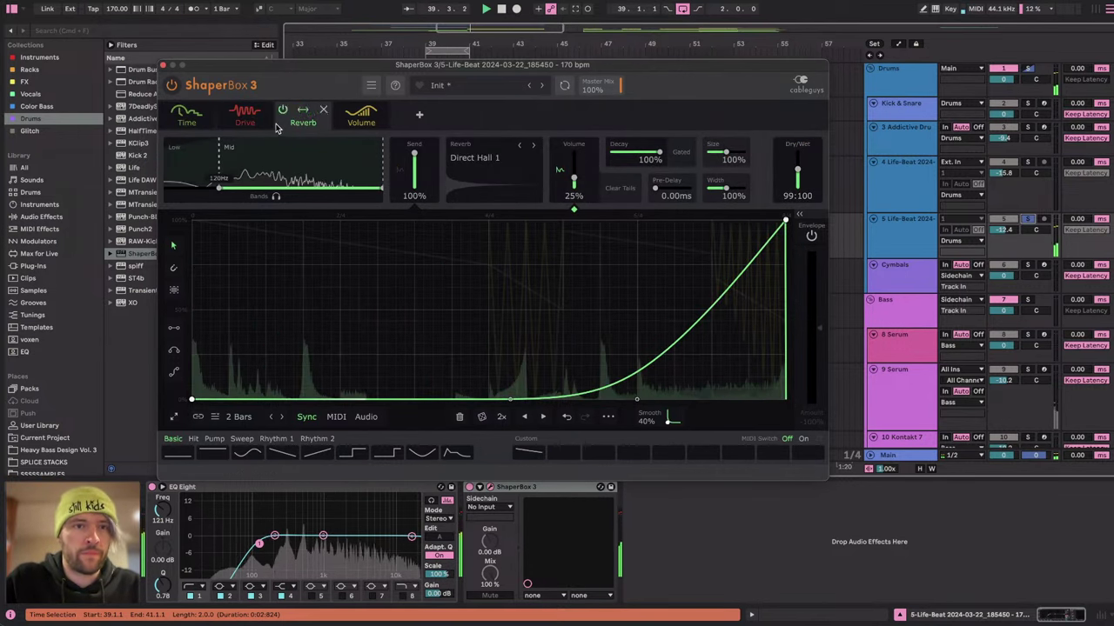
click(245, 115)
drag(797, 155, 797, 179)
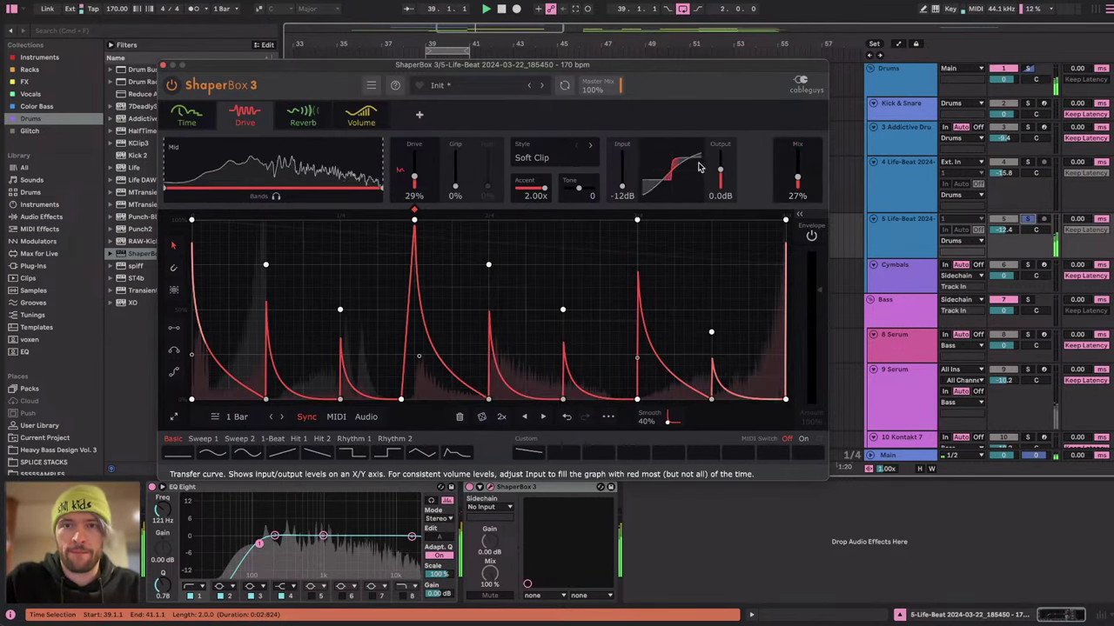
drag(719, 169, 719, 161)
drag(797, 179, 796, 175)
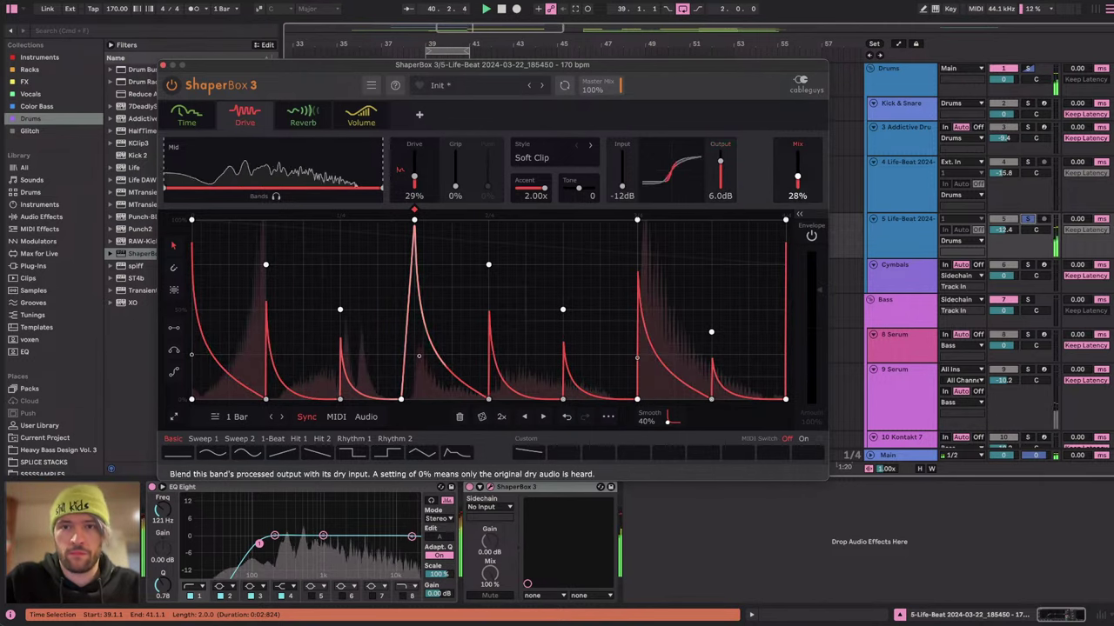
Return the Volume shaper's mix to 100% and extend the arrangement loop to 16 bars, from bar 39 to bar 55.
click(361, 115)
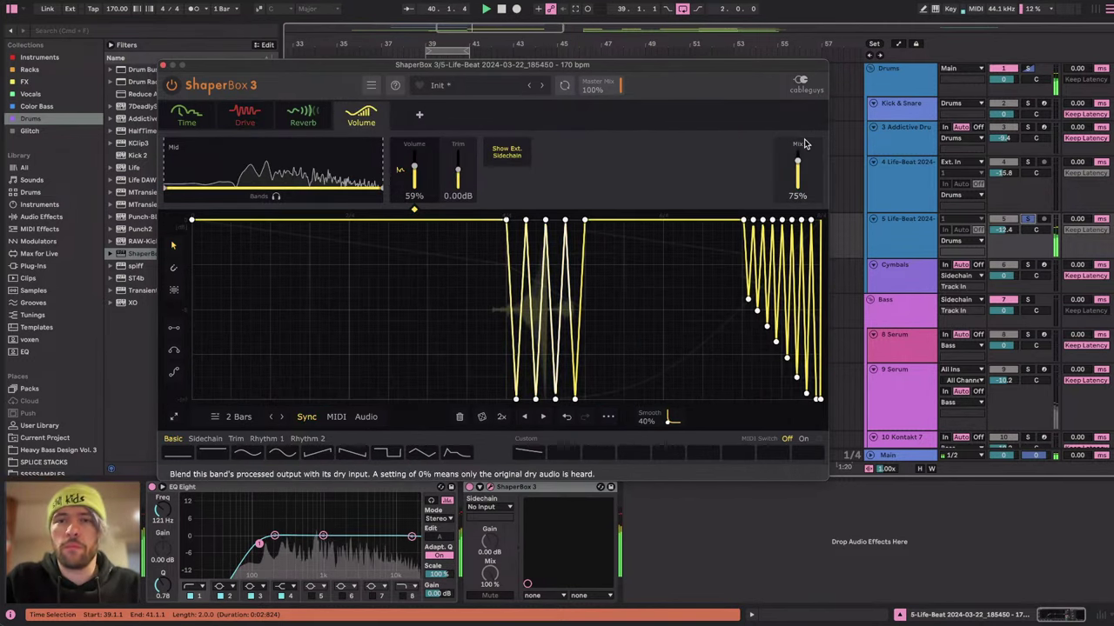
click(164, 67)
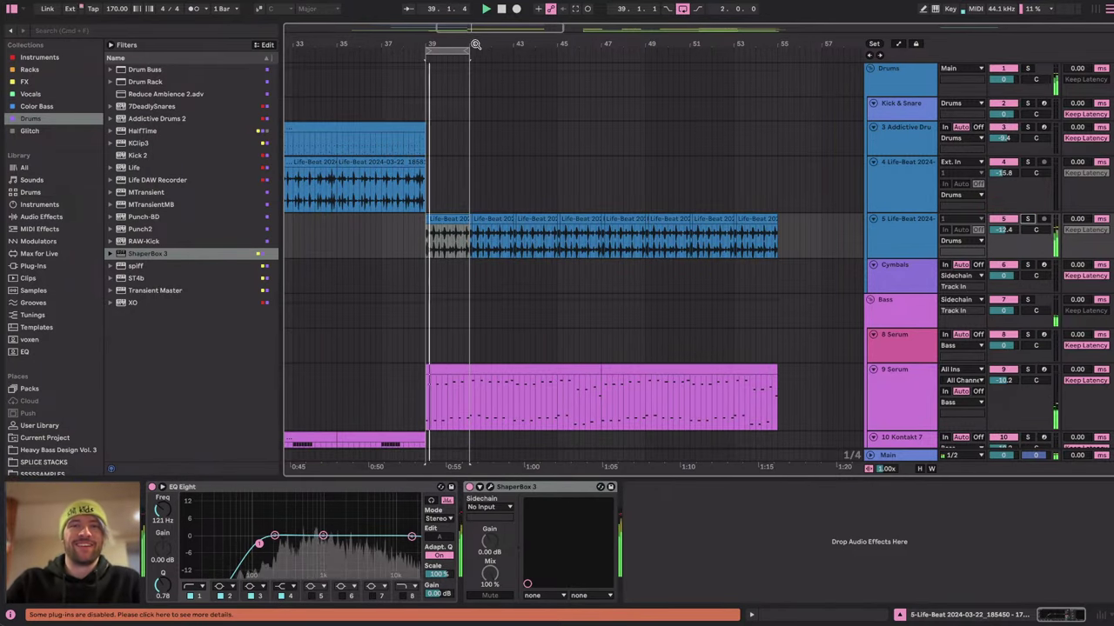
drag(466, 48, 781, 54)
click(492, 487)
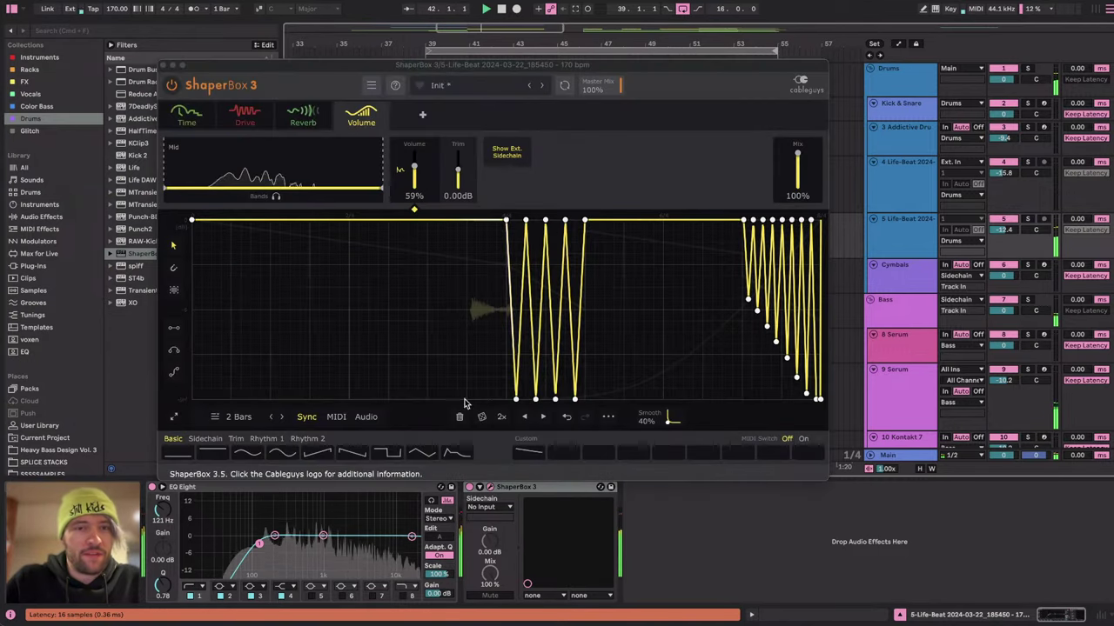
click(163, 65)
Place EQ Eight after ShaperBox 3 and narrow it to a steep band-pass with a raised low cut and a 1.14 kHz high cut.
click(52, 215)
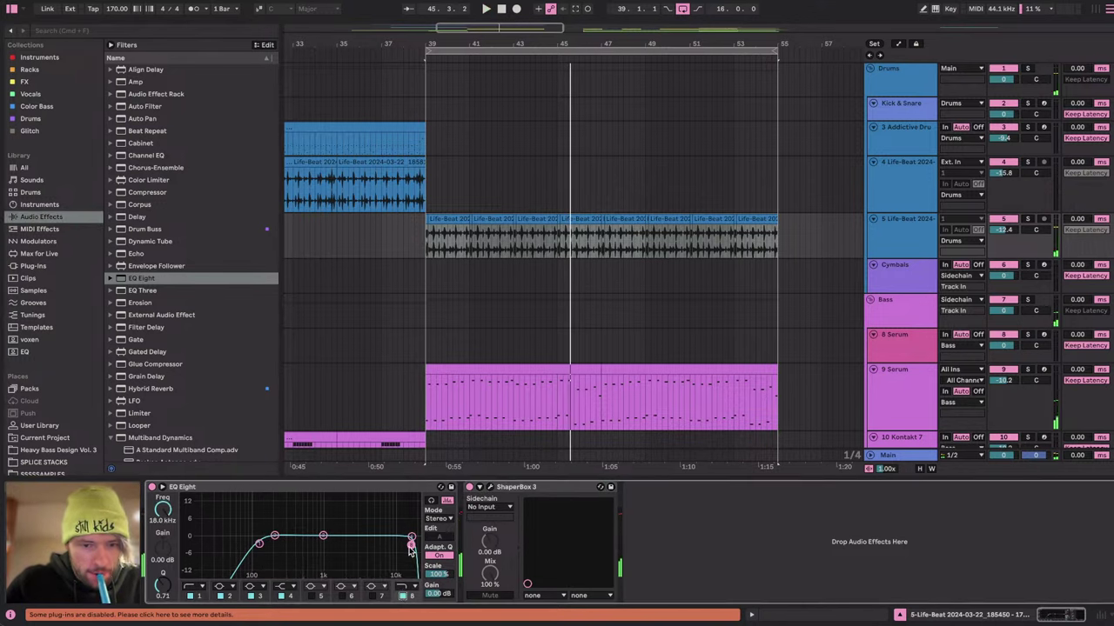
drag(685, 504, 661, 513)
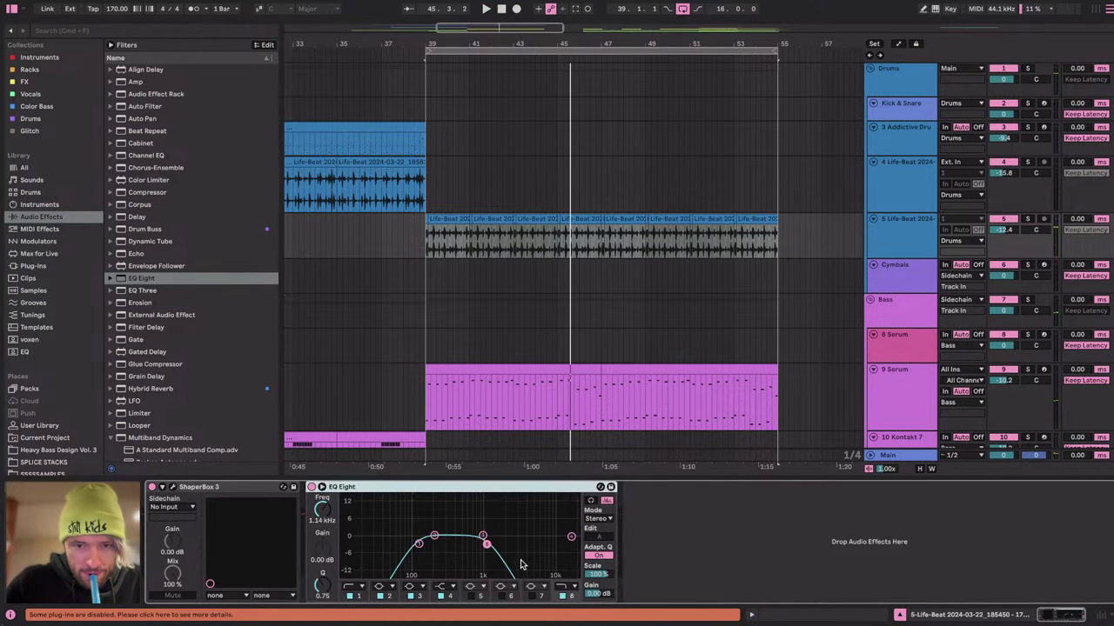
click(353, 586)
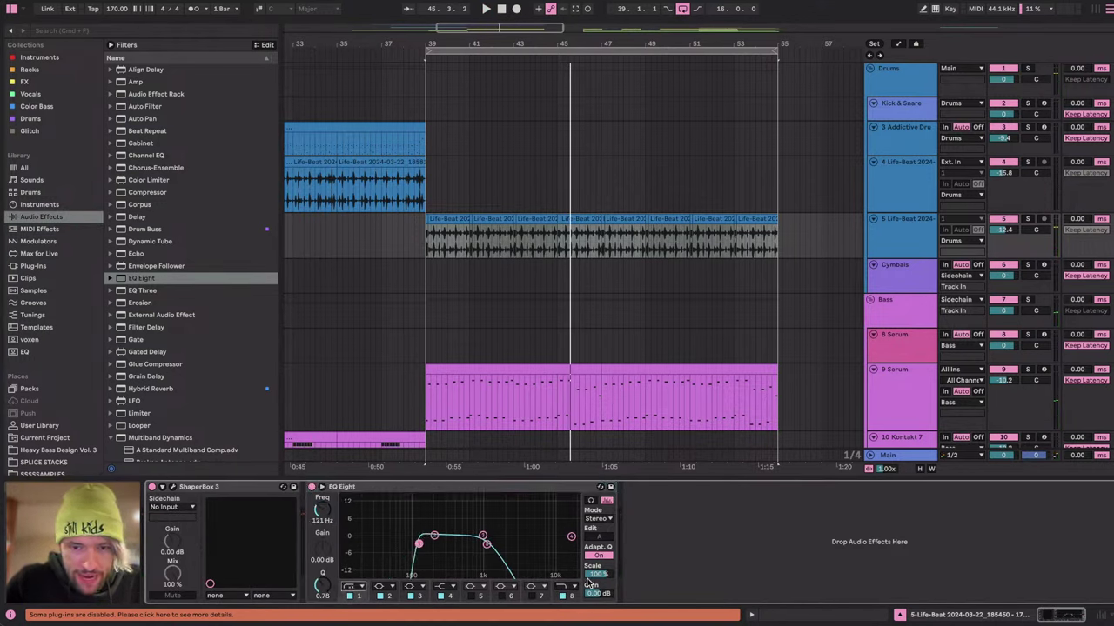
key(space)
drag(419, 544, 453, 547)
click(486, 545)
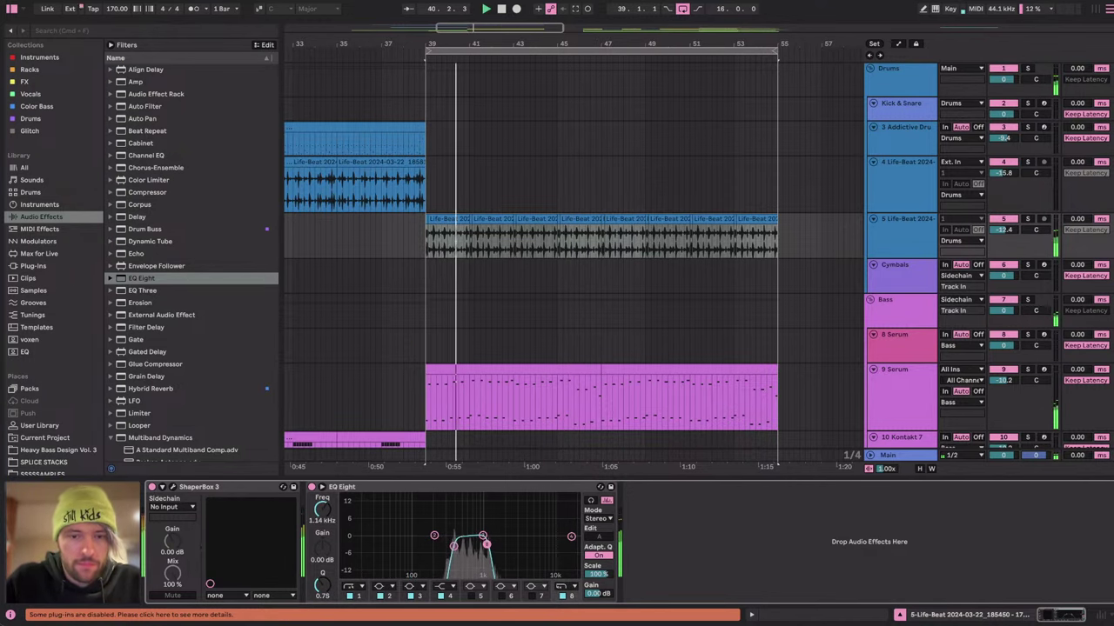
Lower track 5's volume to -14.7 dB and select the track.
drag(1009, 230, 1011, 233)
key(XF86AudioRaiseVolume)
right_click(1011, 232)
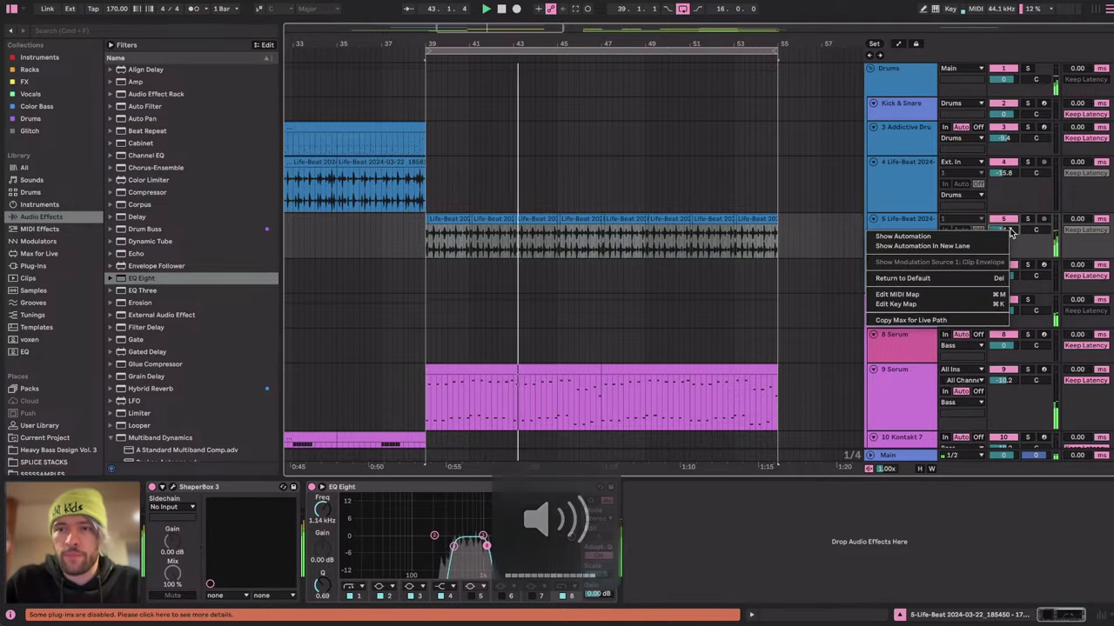
click(903, 212)
key(ctrl+Right)
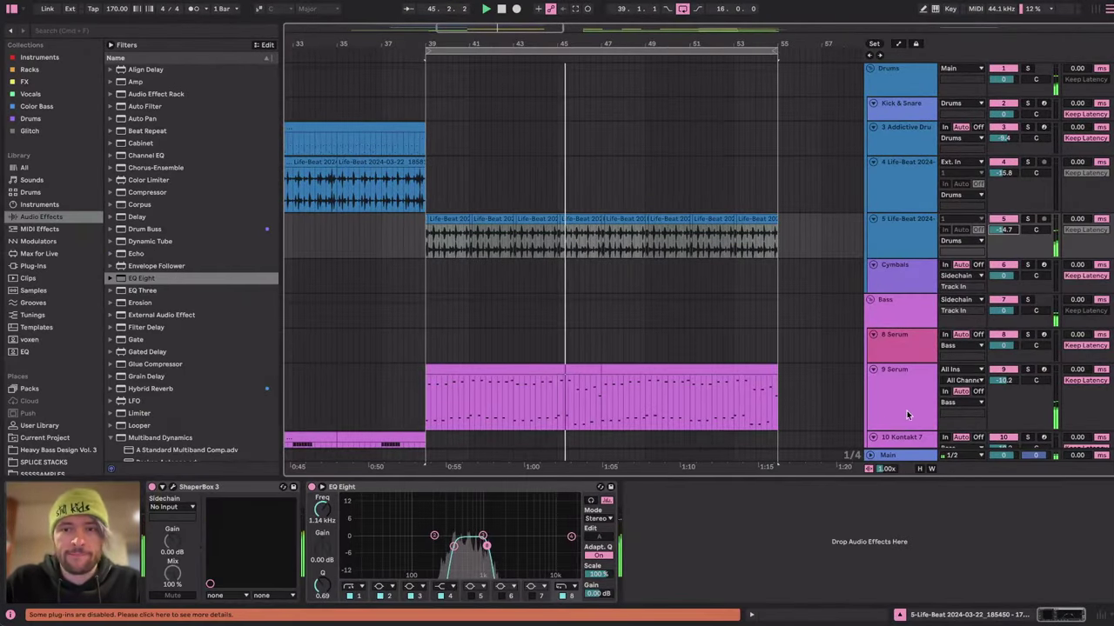
click(891, 230)
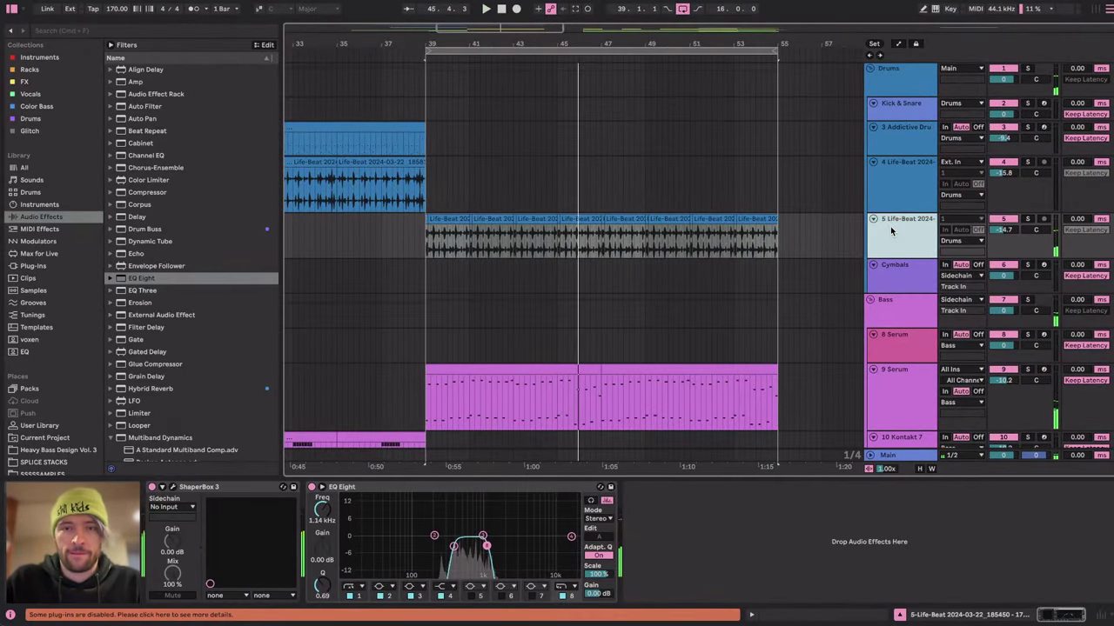
key(ctrl+Right)
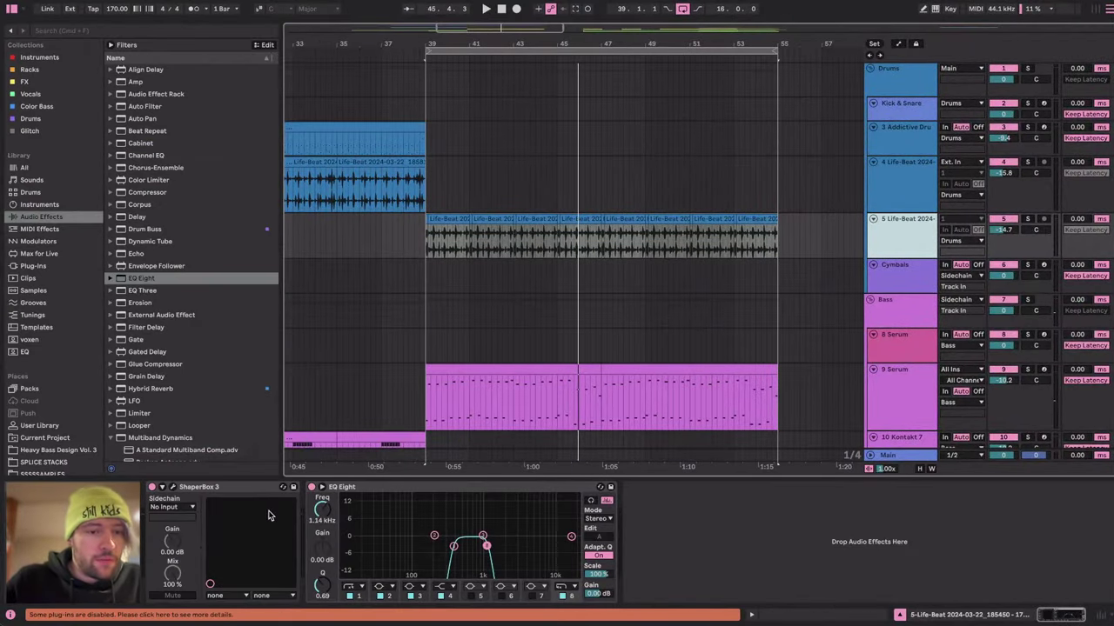
Insert a second ShaperBox 3 between the first one and EQ Eight on track 5, and add a Time shaper to it.
click(236, 491)
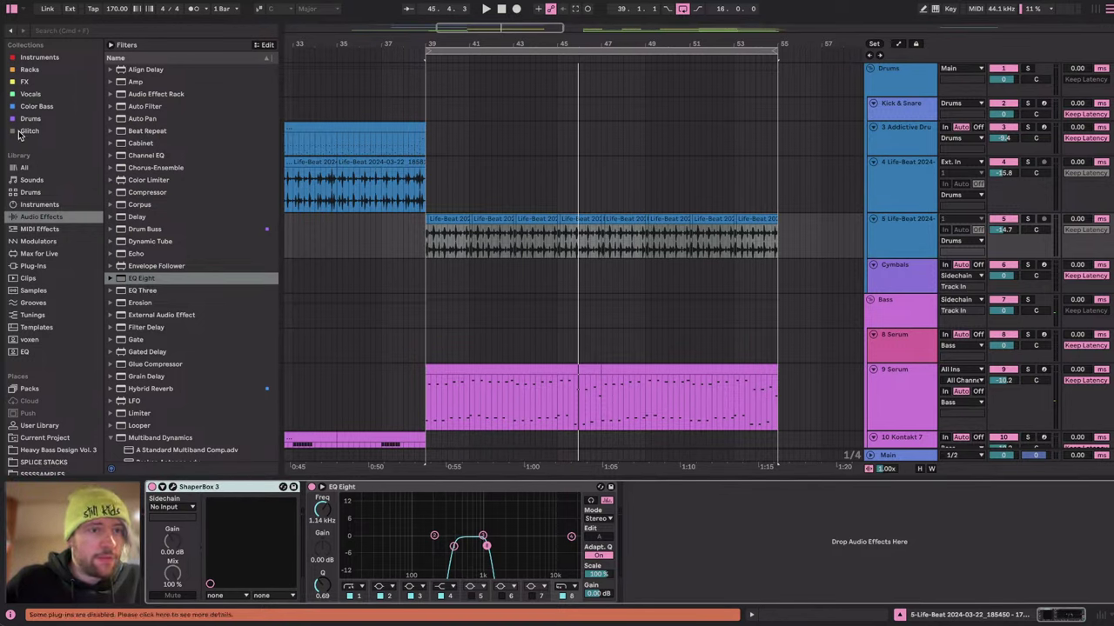
click(26, 94)
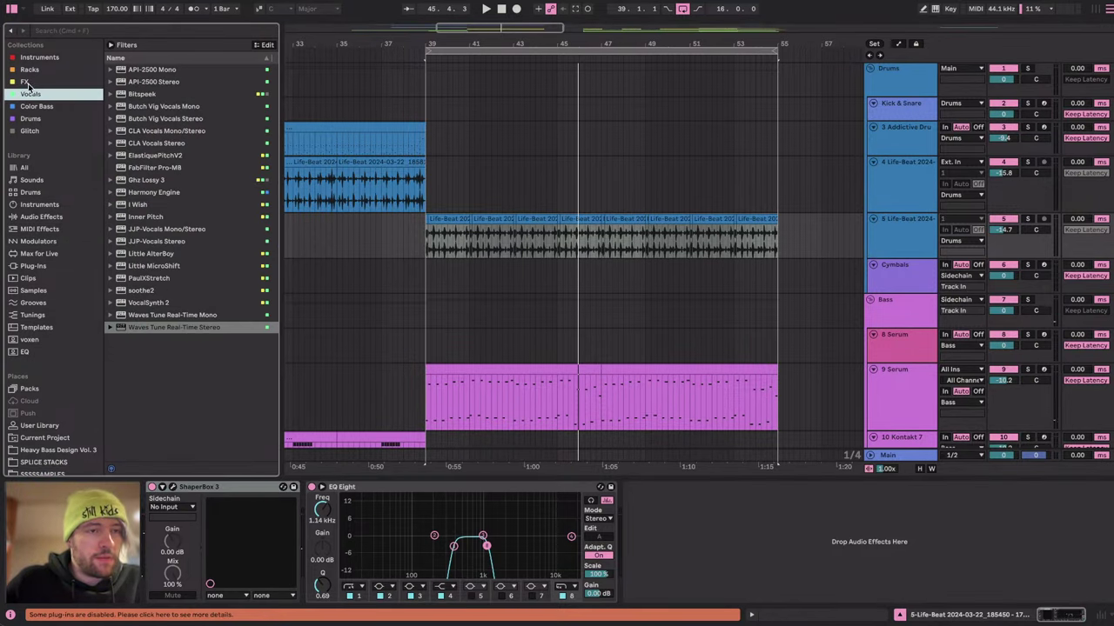
click(26, 82)
click(30, 119)
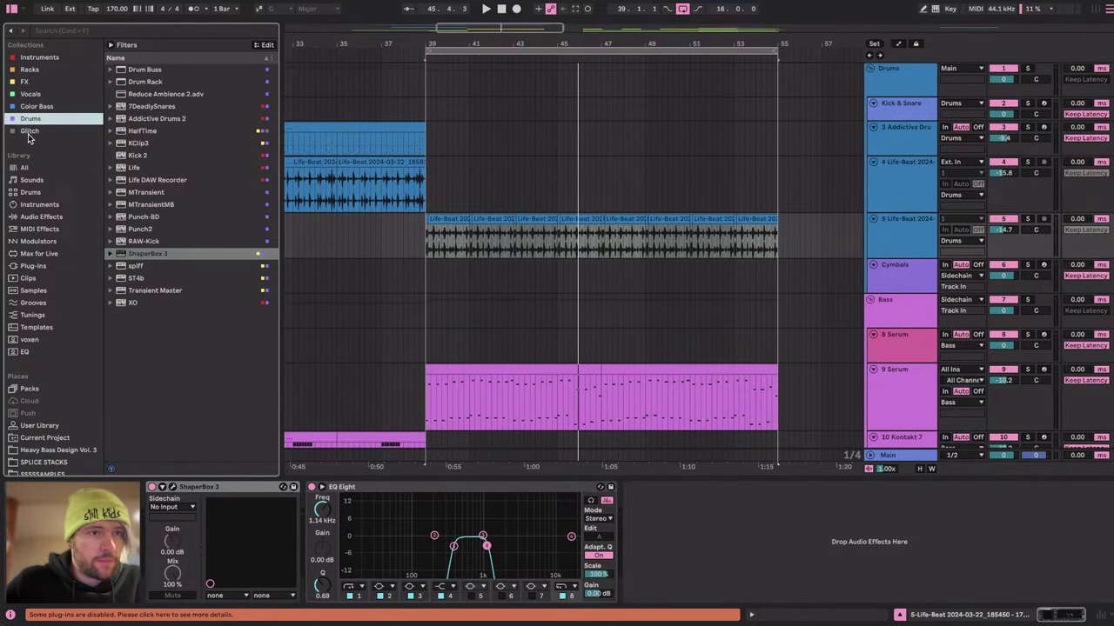
double_click(152, 257)
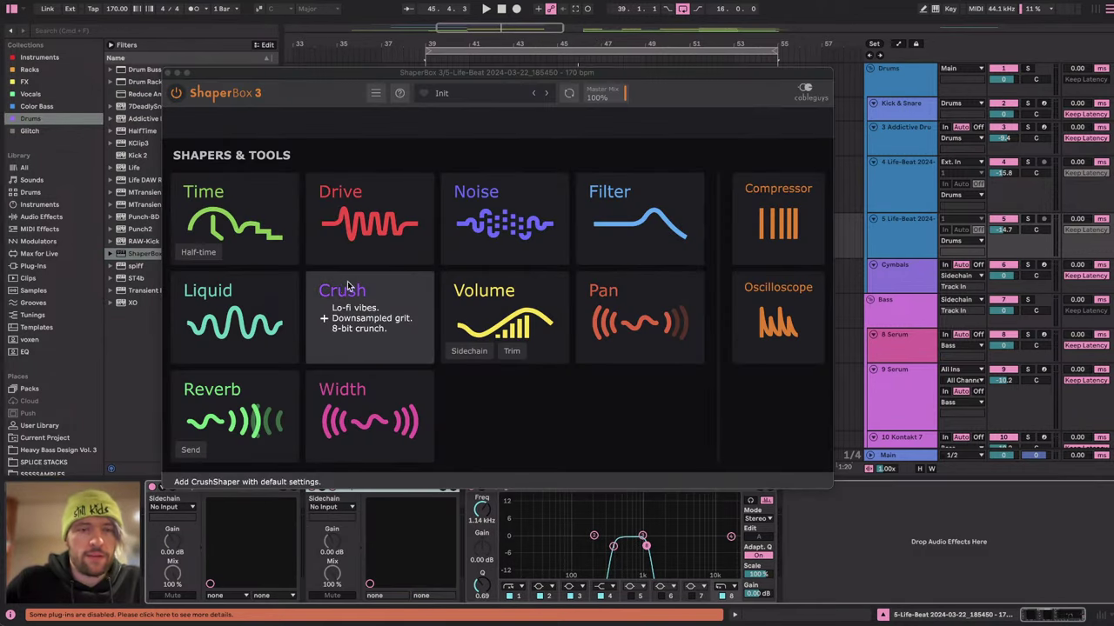
click(223, 178)
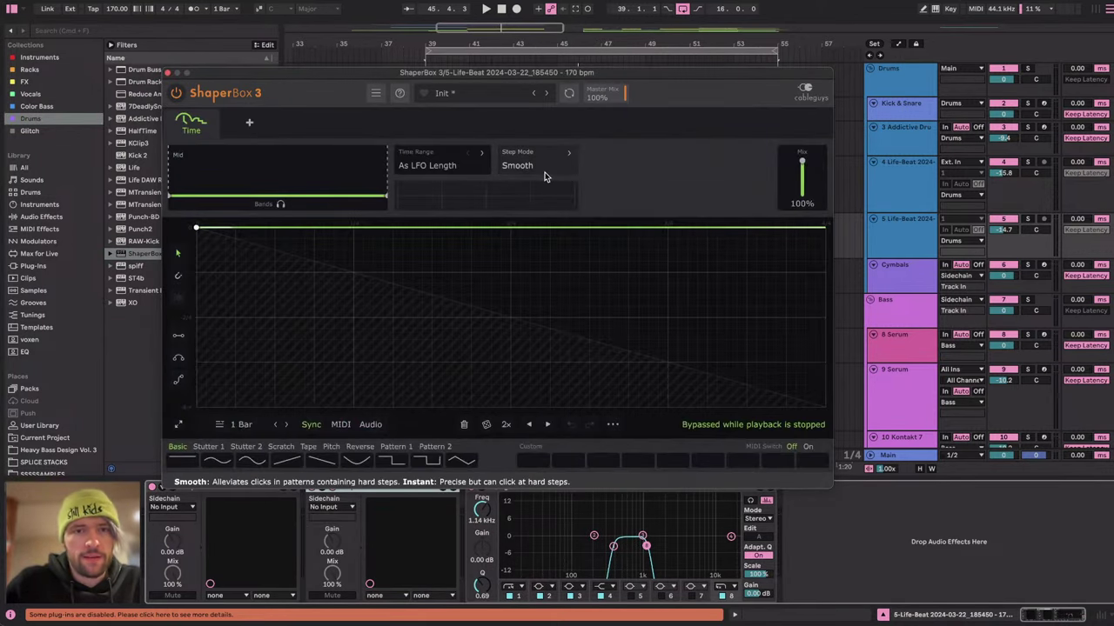
Draw a descending staircase across the Time shaper's 1 Bar curve with flat line segments, using four 3/16-bar steps and two final 1/8-bar steps.
click(276, 427)
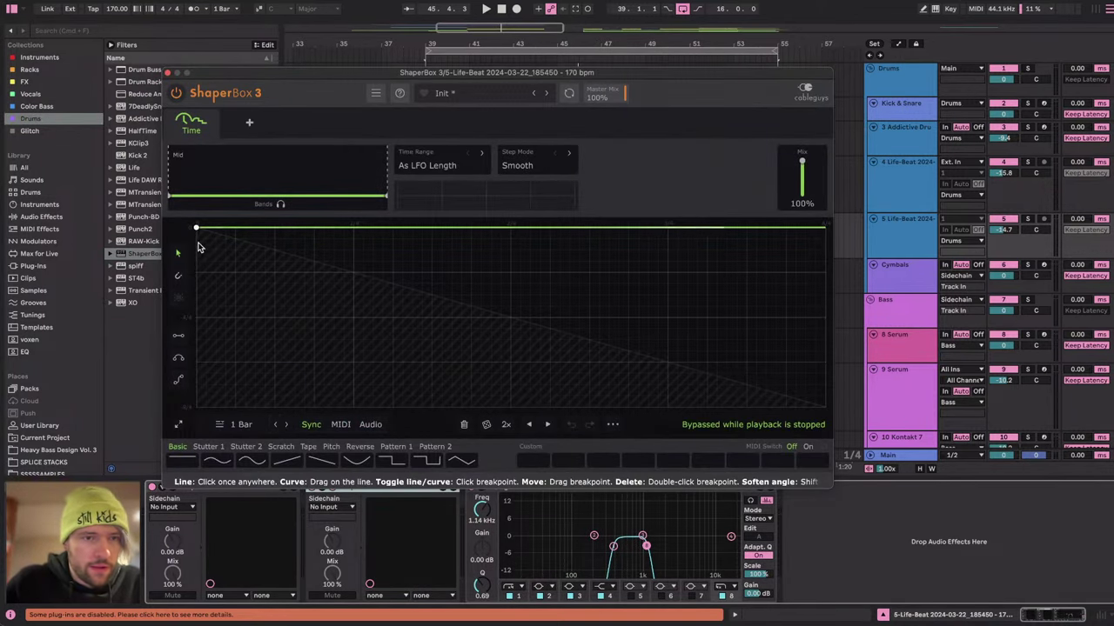
click(179, 338)
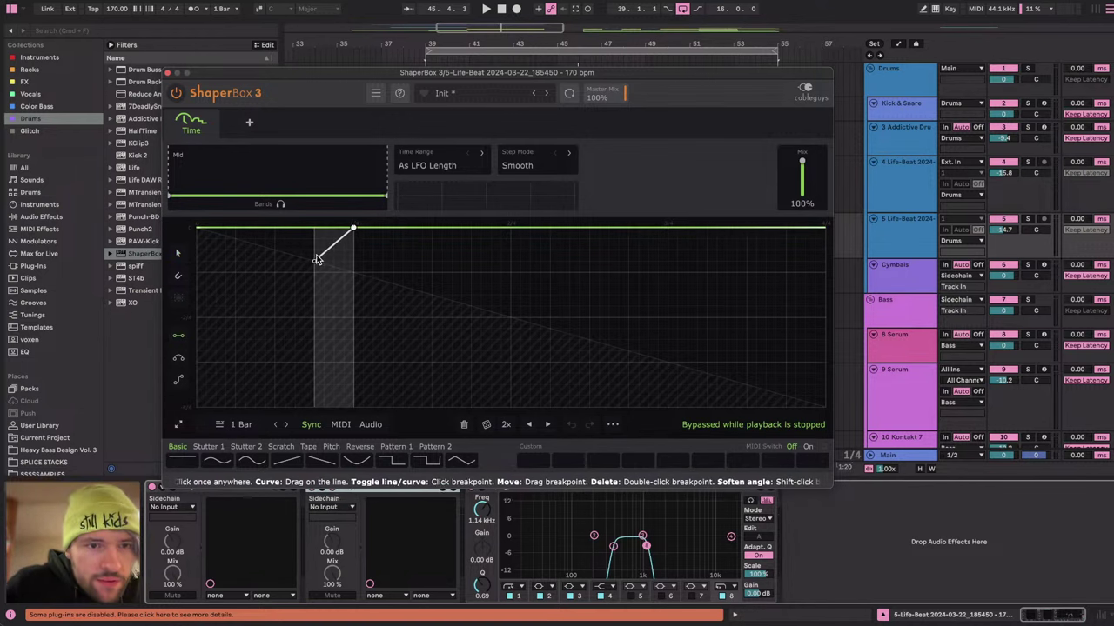
mouse_move(313, 253)
mouse_down()
mouse_move(363, 238)
mouse_move(432, 261)
mouse_move(393, 261)
mouse_move(433, 261)
mouse_move(433, 302)
mouse_move(433, 293)
mouse_move(550, 297)
mouse_move(551, 328)
mouse_move(669, 333)
mouse_move(674, 368)
mouse_move(766, 368)
mouse_up()
click(748, 387)
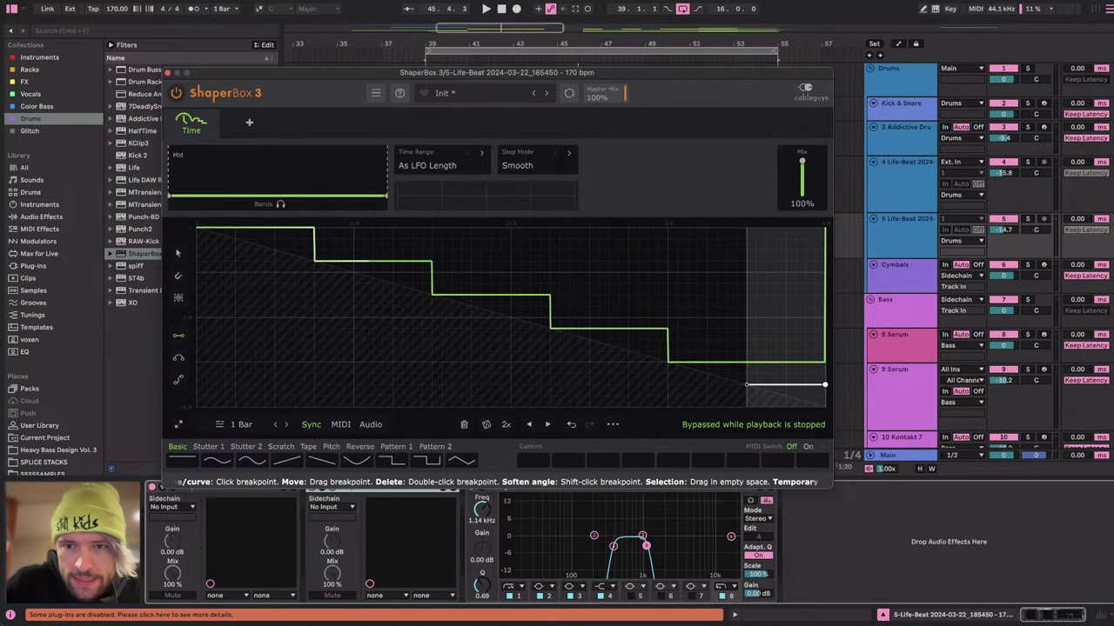
Play the arrangement loop from bar 39, restarting it once, to audition the stepped Time curve on track 5.
key(space)
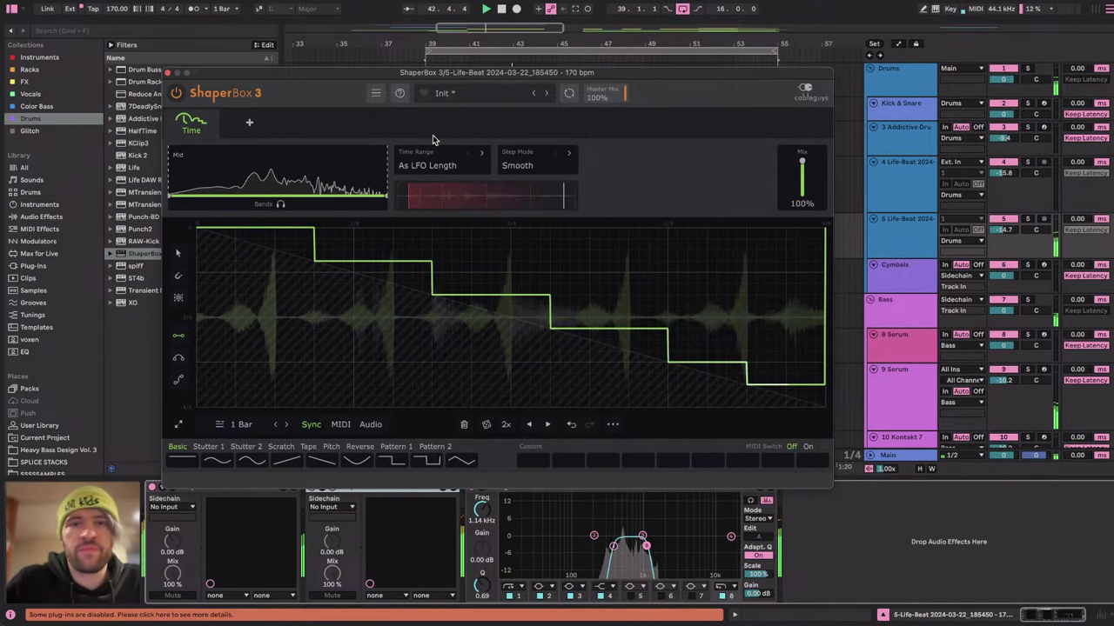
key(space)
key(space)
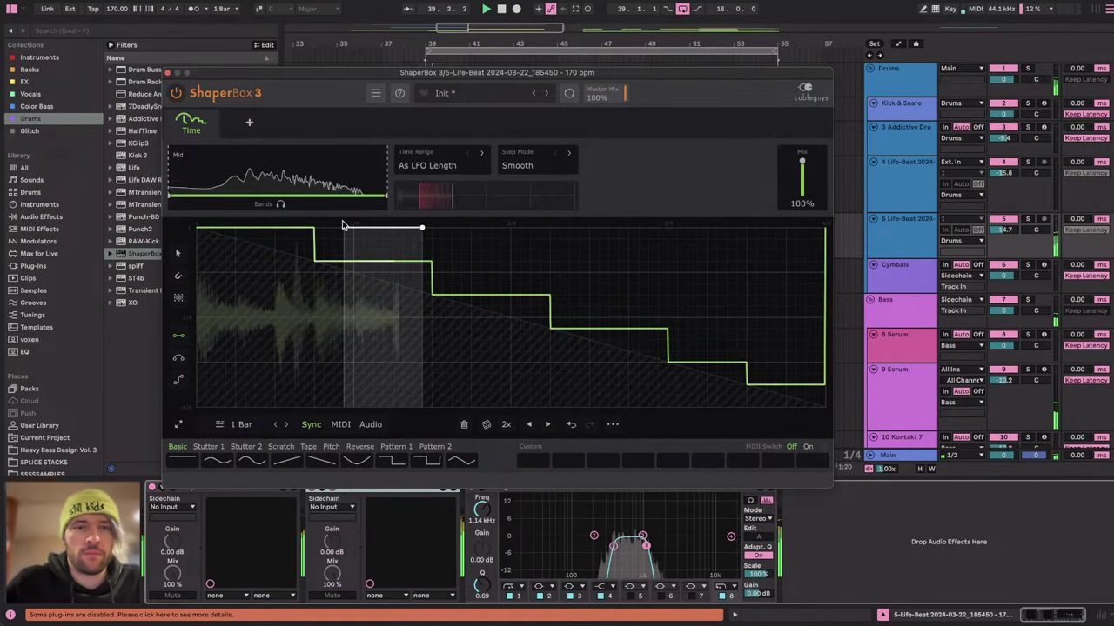
key(space)
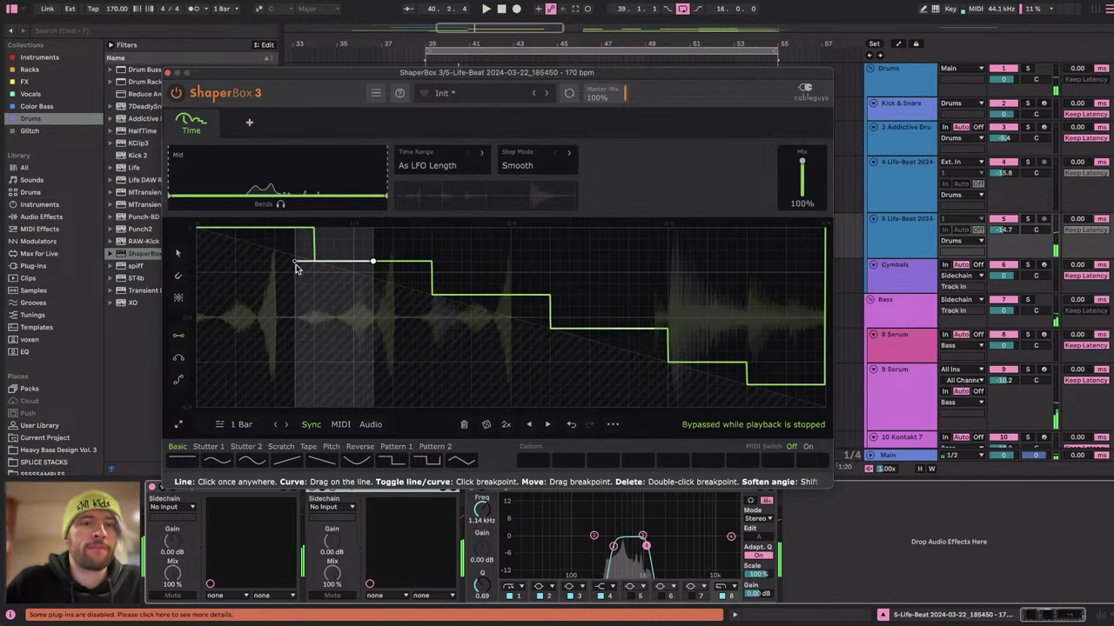
drag(274, 251, 382, 251)
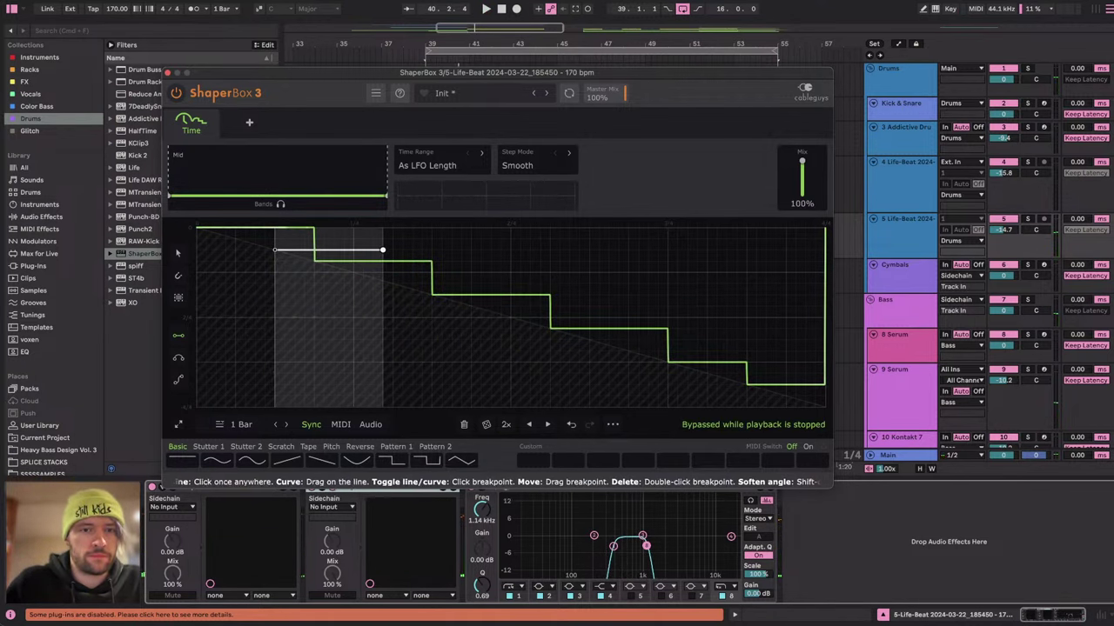
Try redrawing the 1-bar Time curve as a staircase whose steps start earlier, and play the loop.
click(277, 251)
click(397, 285)
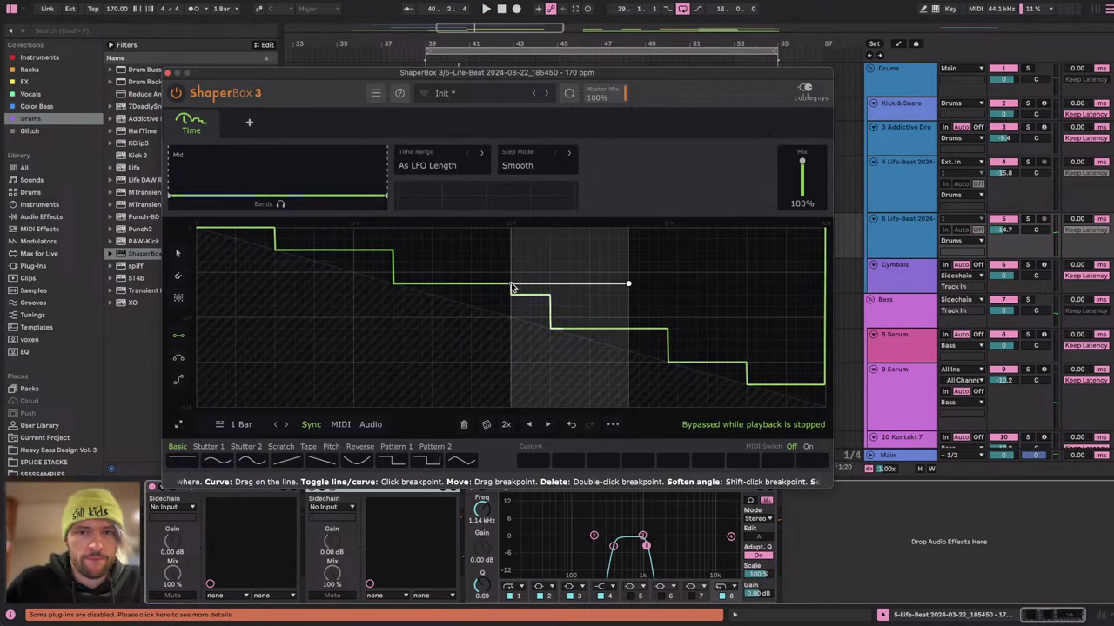
click(516, 317)
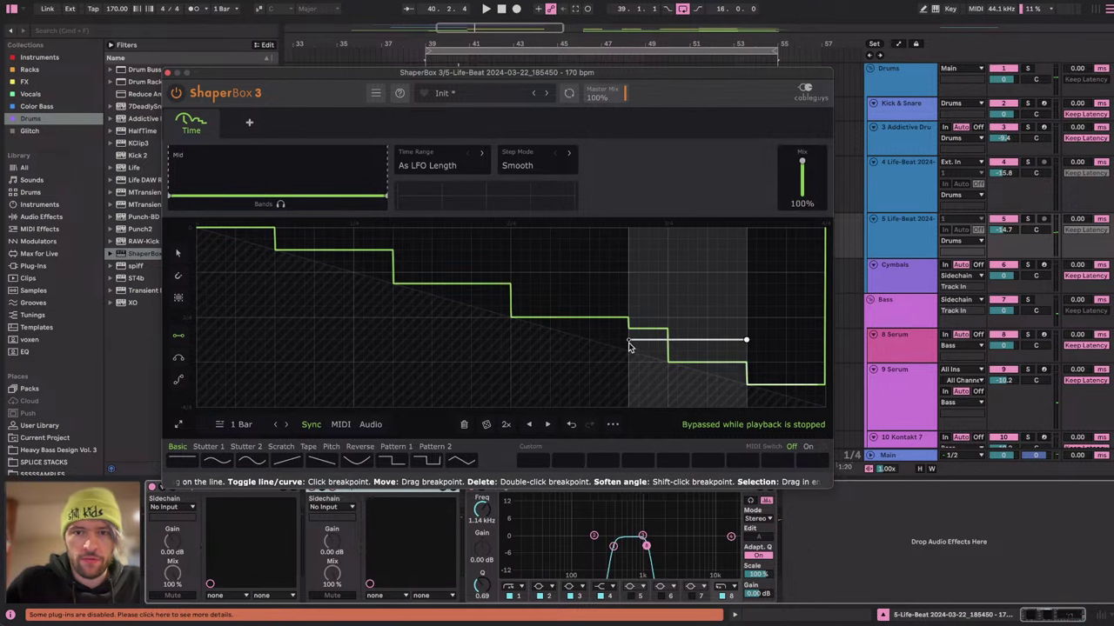
click(629, 352)
key(space)
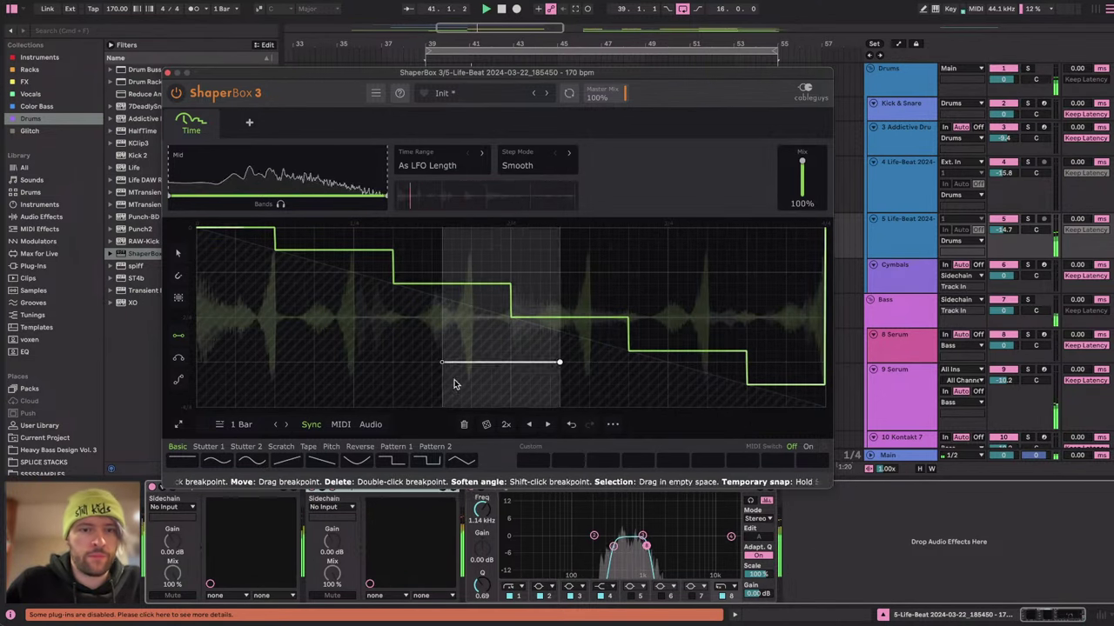
Undo the staircase edits one by one and close the ShaperBox window.
click(569, 426)
click(569, 427)
click(569, 426)
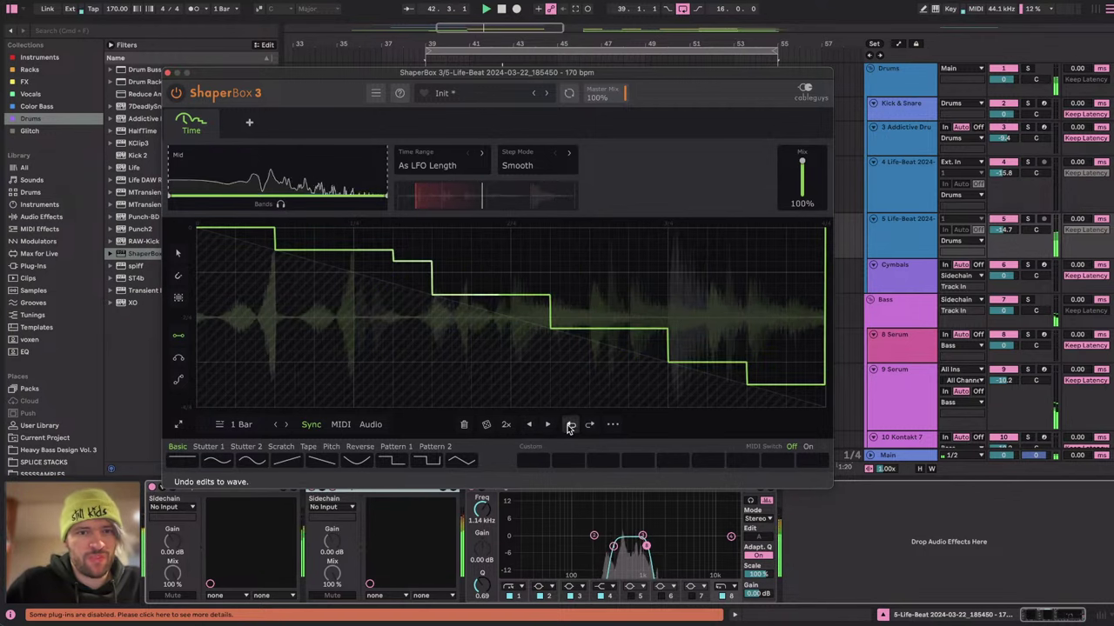
click(570, 427)
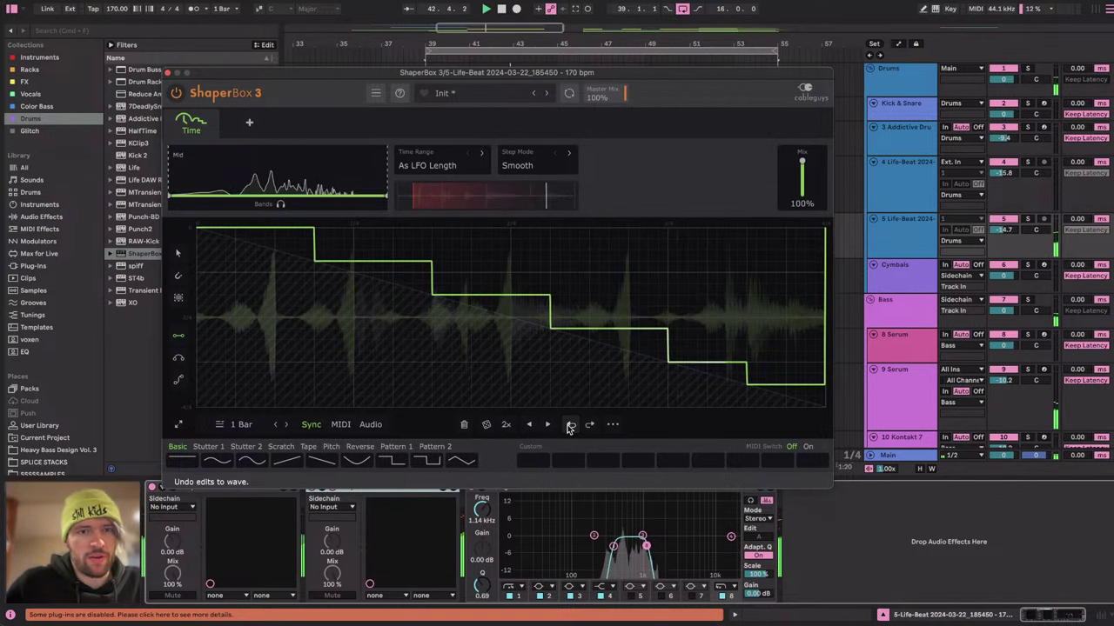
click(168, 73)
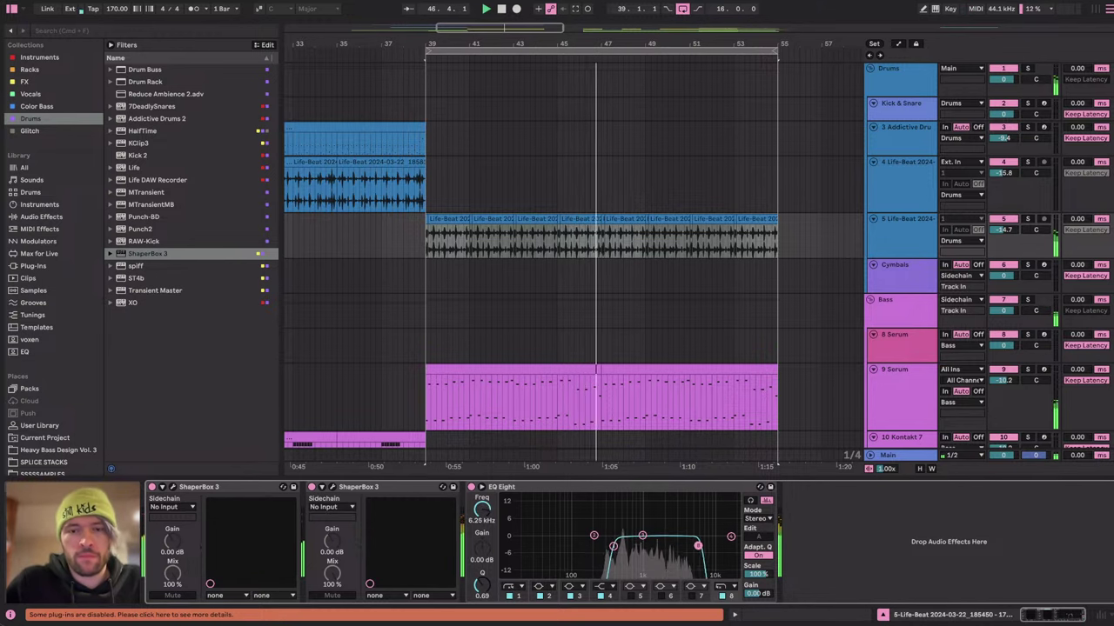
Sweep the EQ Eight's low cut down to about 102 Hz, narrow both cuts to a mid-range band, and stop playback.
drag(615, 546, 573, 548)
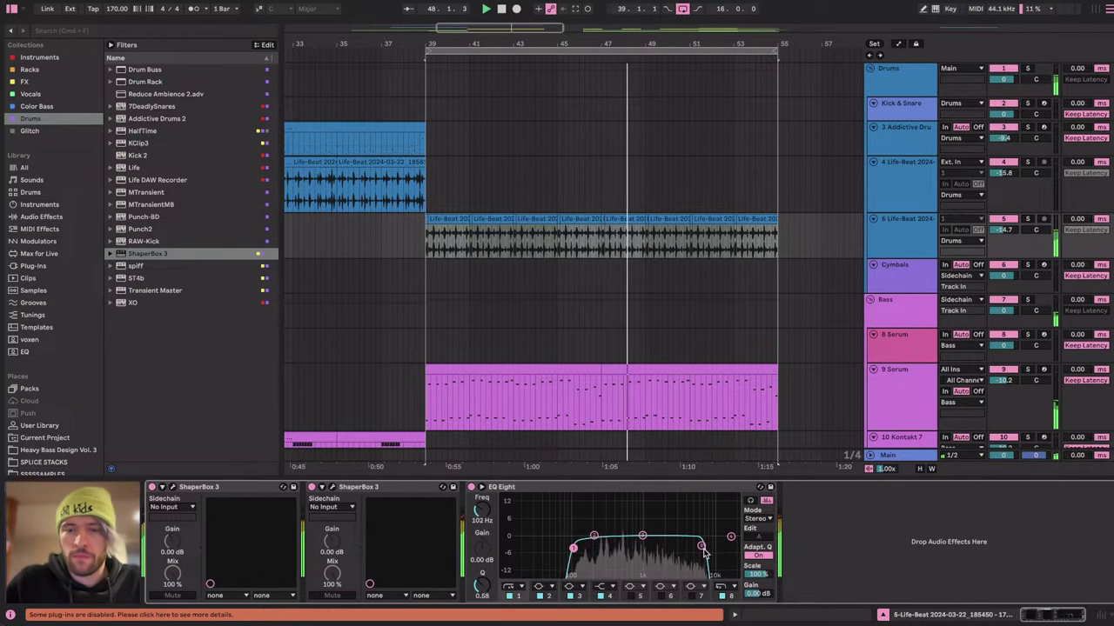
drag(701, 550, 643, 546)
drag(573, 548, 638, 546)
key(space)
Switch to YouTube Studio to read the live stream chat, and return to Ableton Live.
key(ctrl+Right)
key(super+Tab)
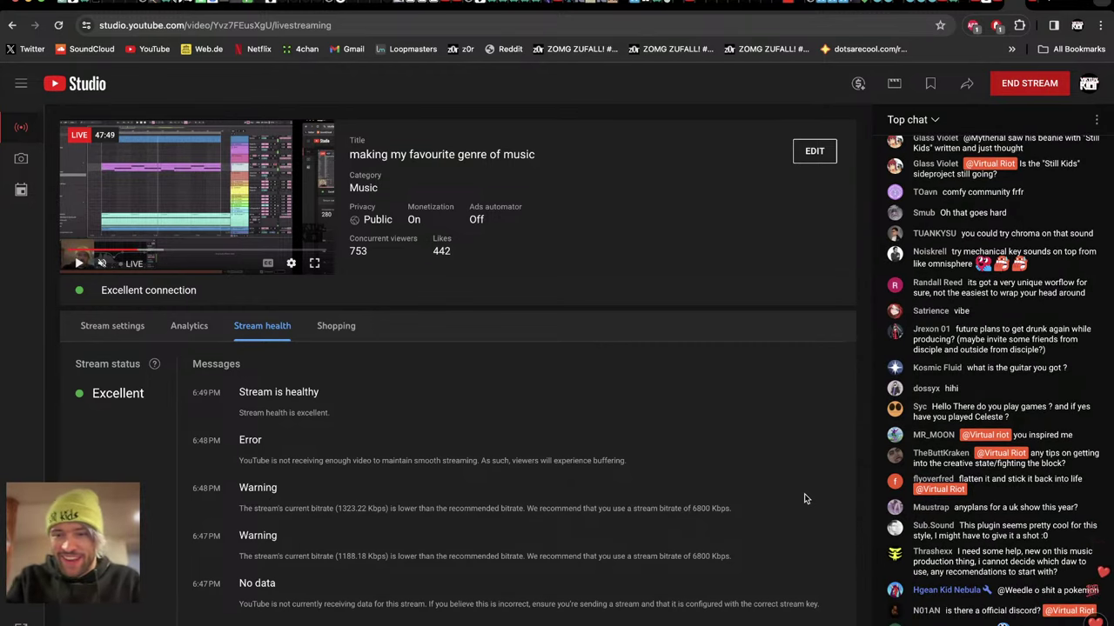
key(ctrl+Left)
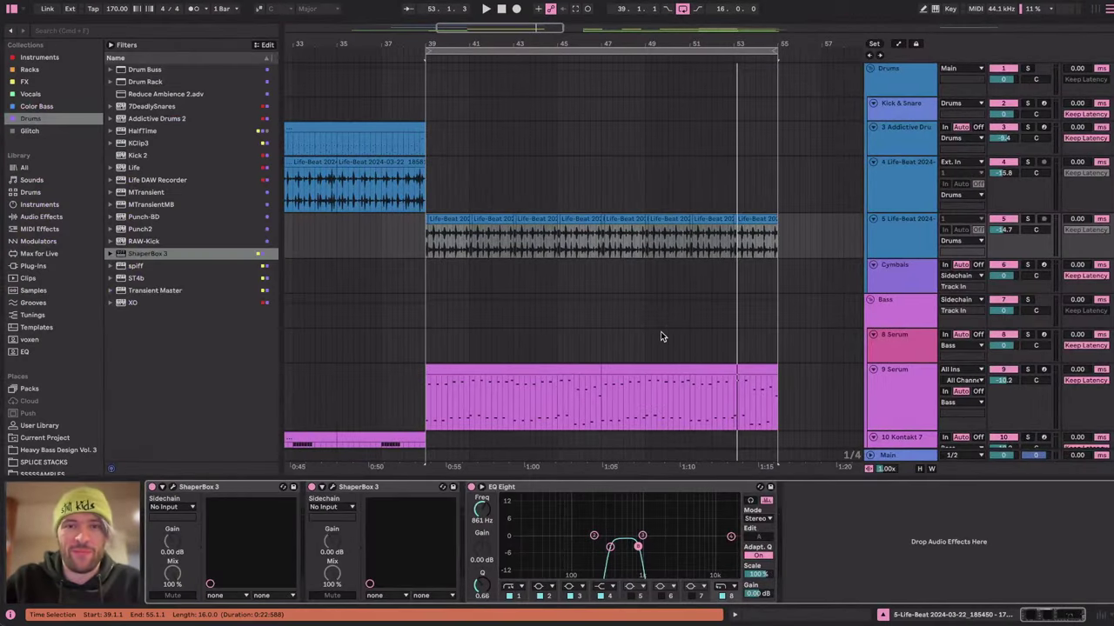
Play the loop, open the first ShaperBox 3 on the drum track, show its Time shaper, and stop playback.
key(space)
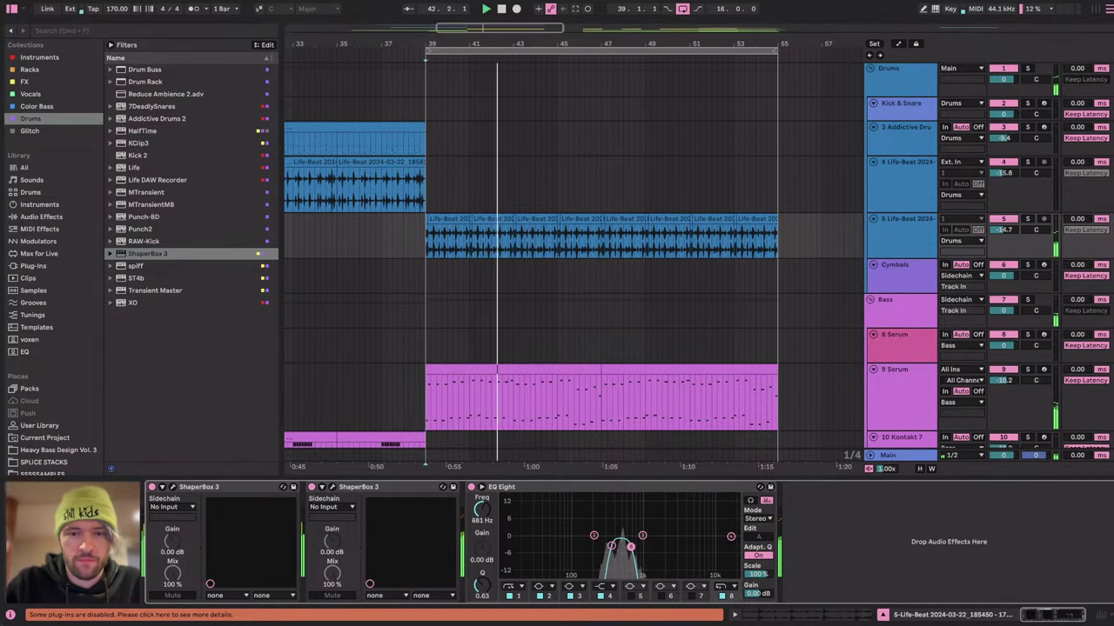
click(173, 487)
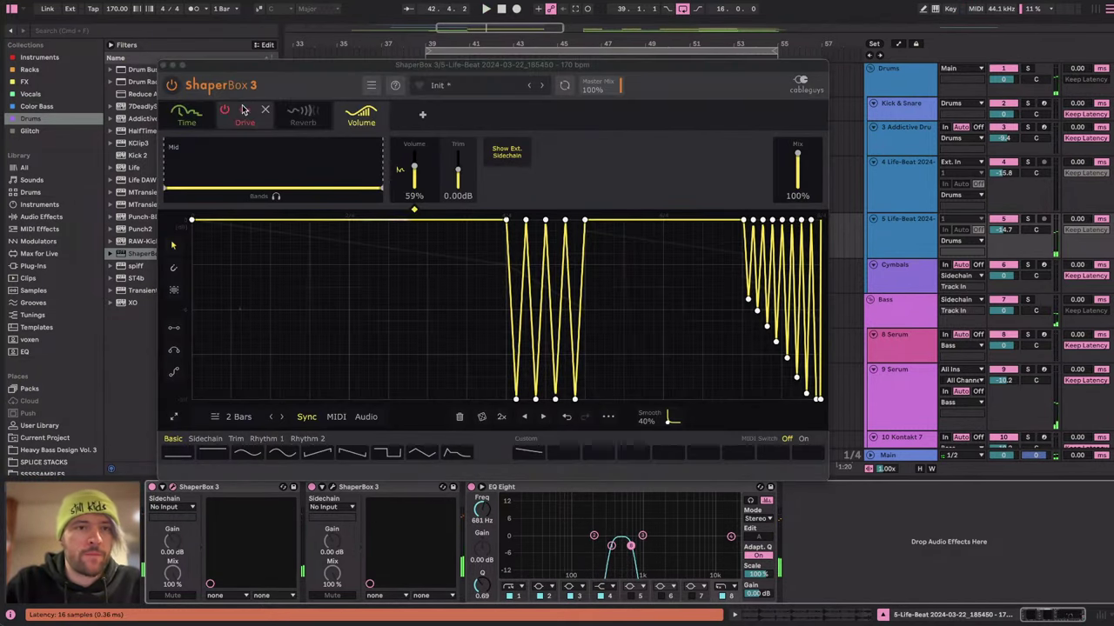
click(361, 113)
key(space)
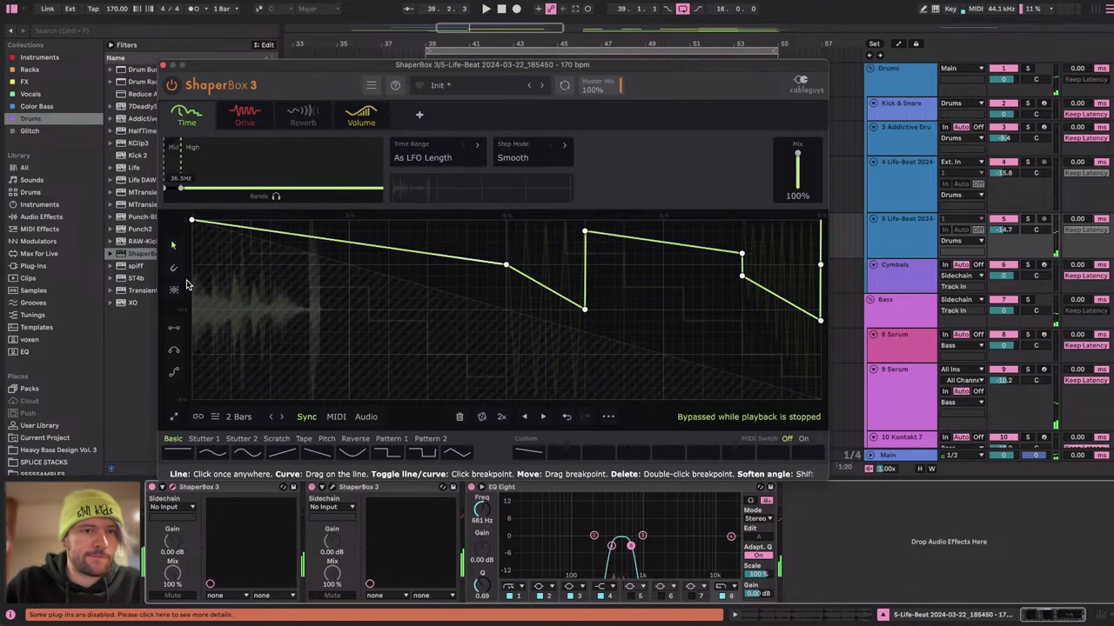
Use the line tool to replace the falling segment just after the Time curve's midpoint with a flat one, and play.
click(173, 327)
drag(465, 220, 431, 247)
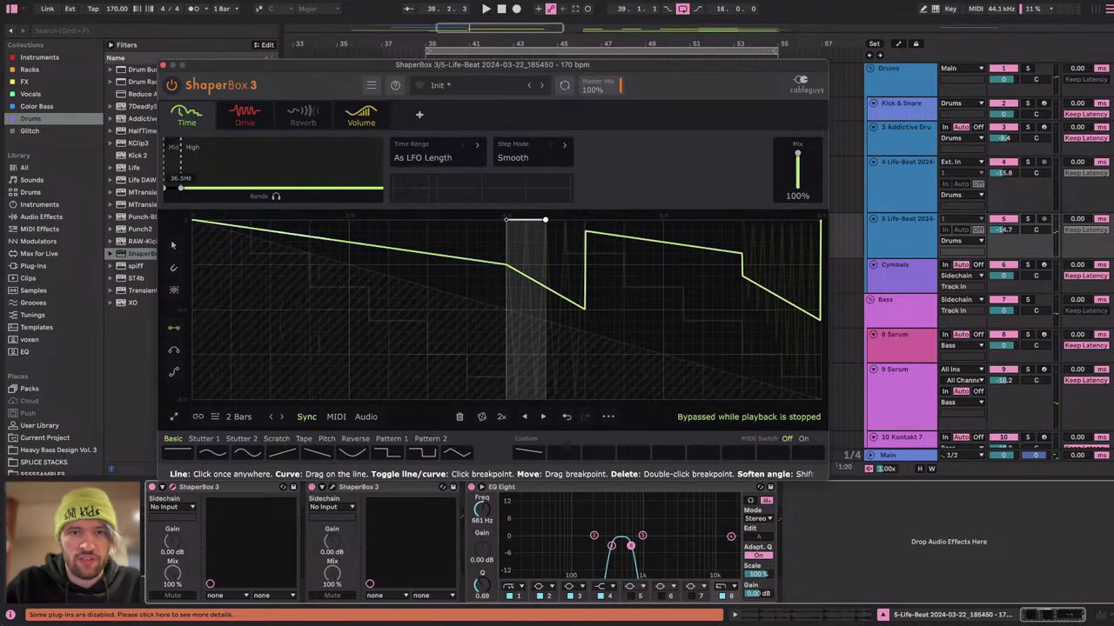
drag(510, 225, 588, 224)
key(space)
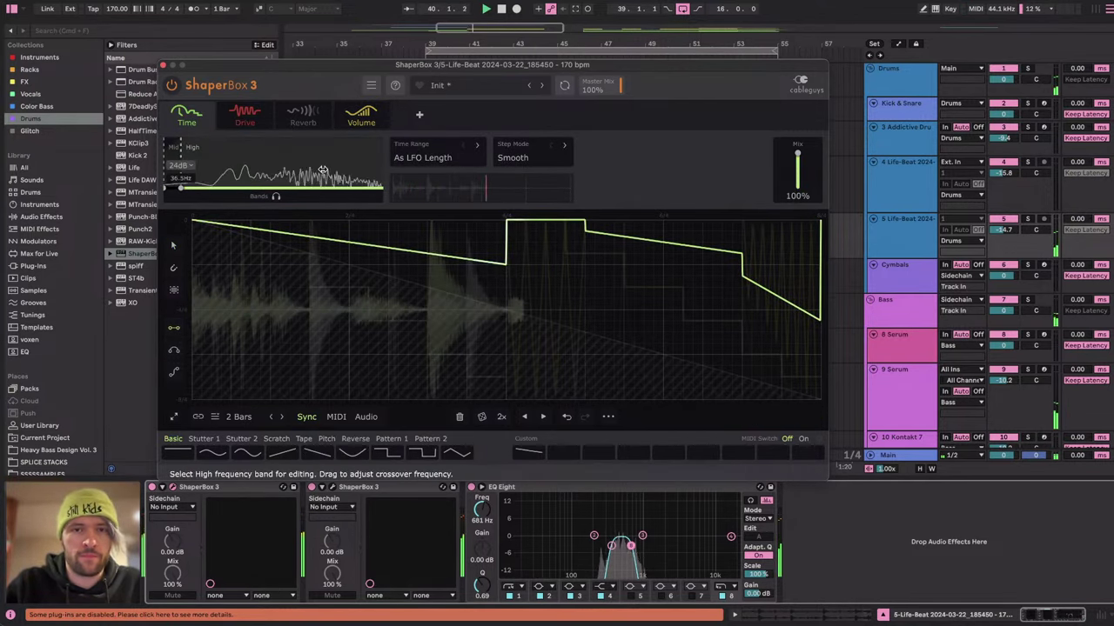
Raise the Mid/High crossover to about 971 Hz and try rising and falling ramps just after the Time curve's midpoint.
drag(181, 155, 286, 163)
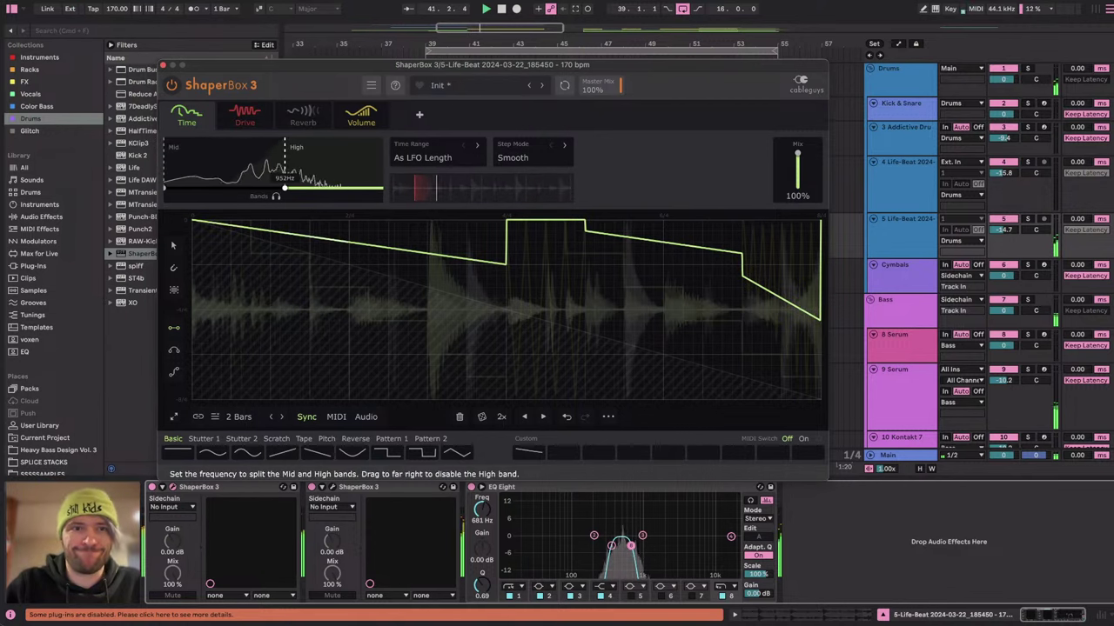
drag(510, 268, 587, 224)
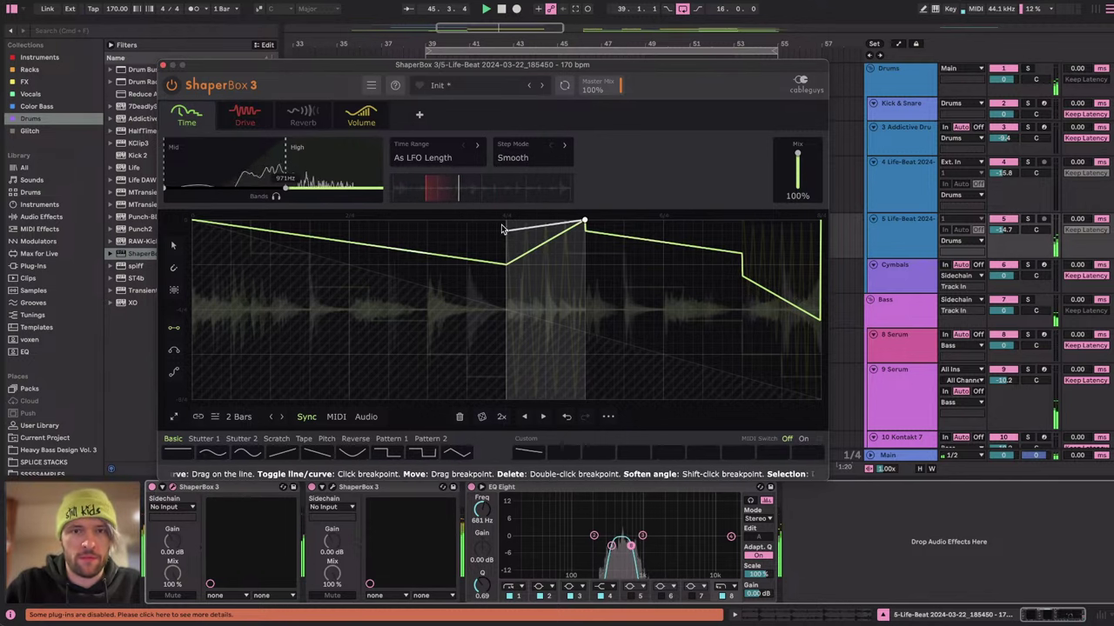
drag(509, 222, 584, 264)
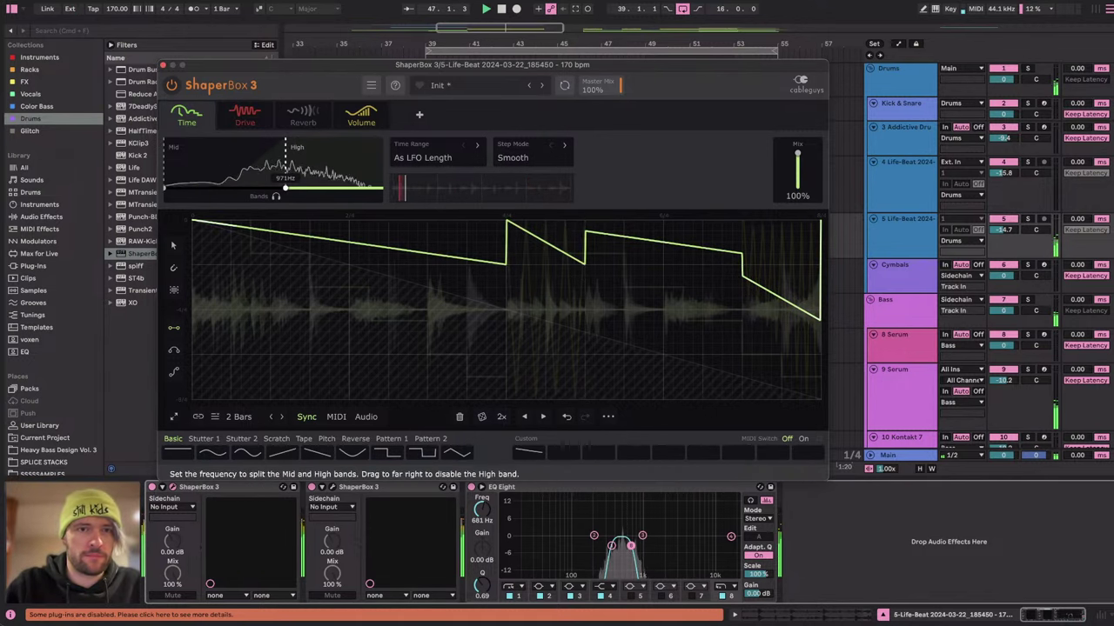
View the Mid band's curve, reselect the High band, and lower the crossover to about 29.1 Hz.
click(253, 149)
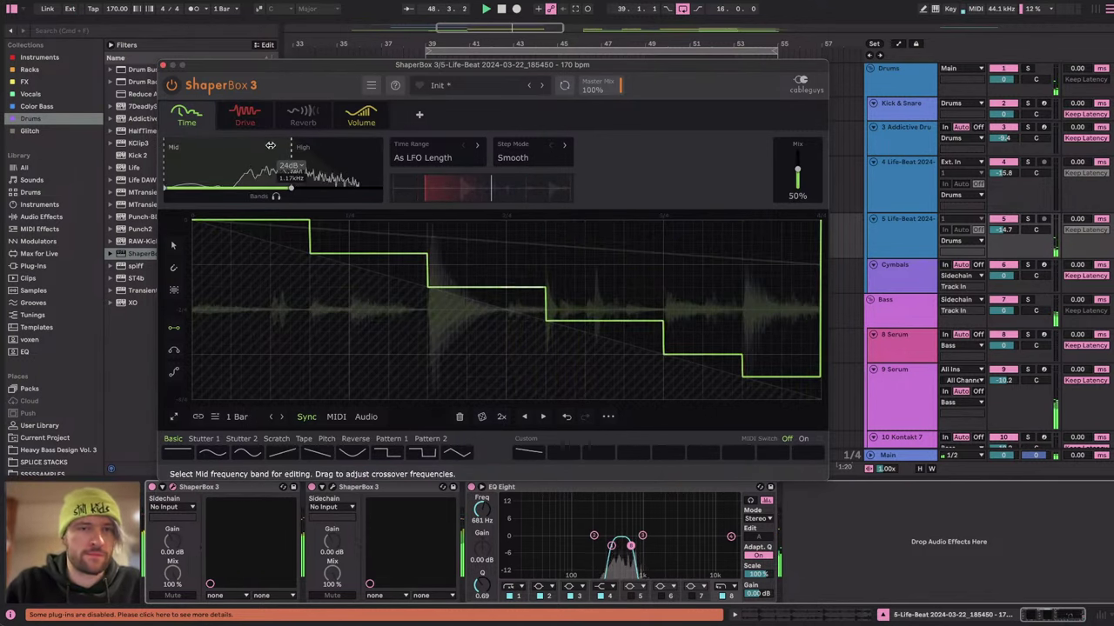
click(306, 157)
drag(290, 154, 174, 156)
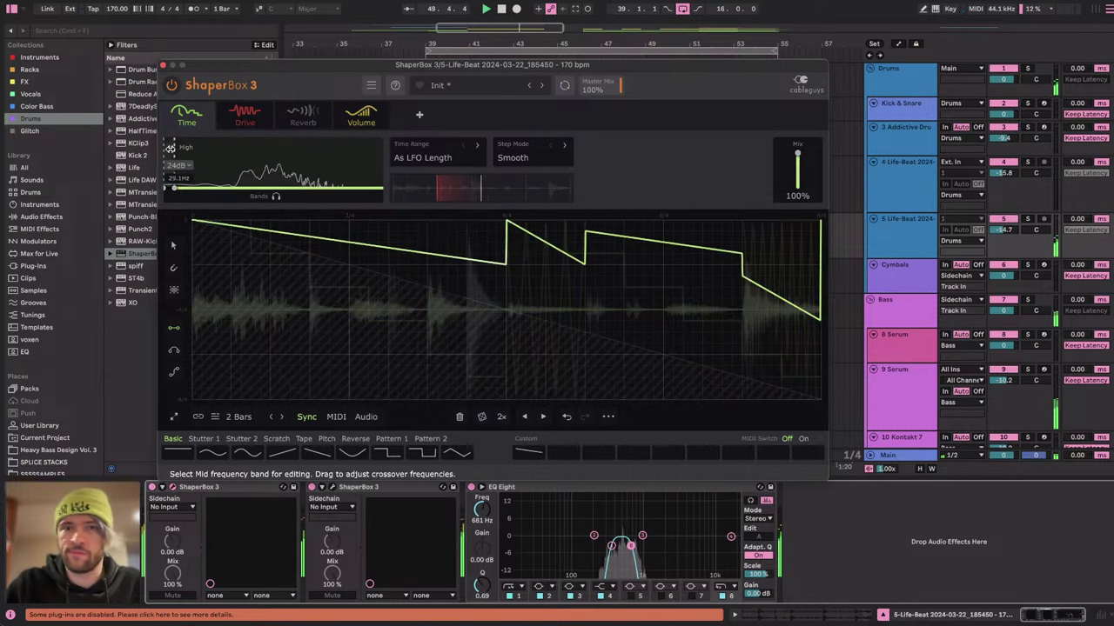
Redraw the segment after the Time curve's midpoint as a ramp rising from the previous segment's end to the top, and restart playback.
drag(506, 264, 584, 220)
click(546, 242)
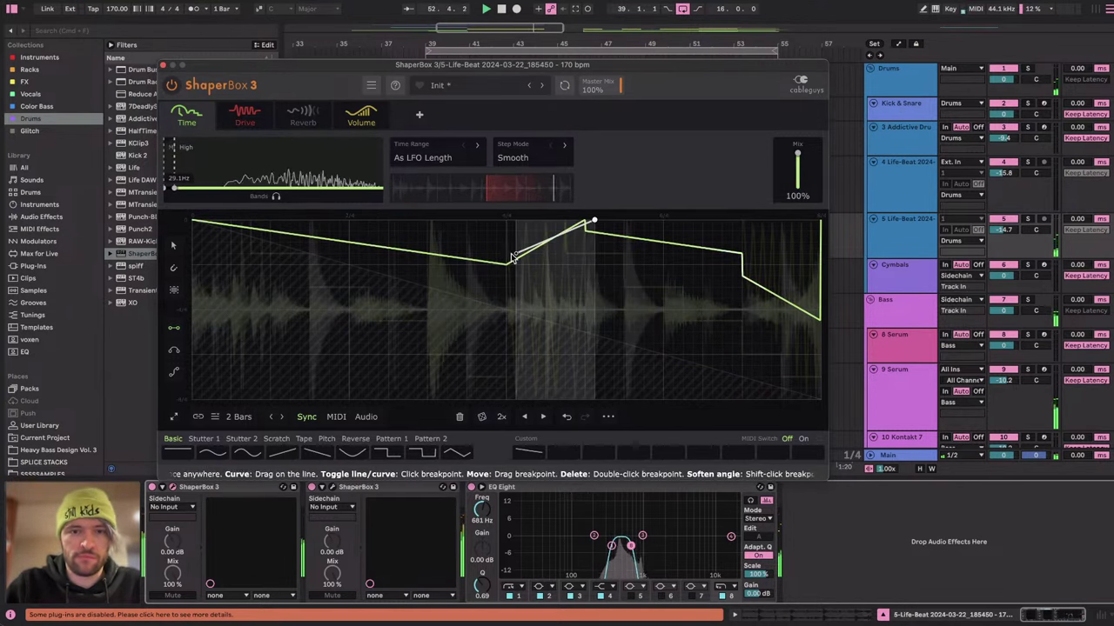
key(space)
key(space)
Open the EQ Eight's high cut to about 5.50 kHz and redraw the Time curve's rising ramp with a shallower slope.
drag(630, 545, 692, 546)
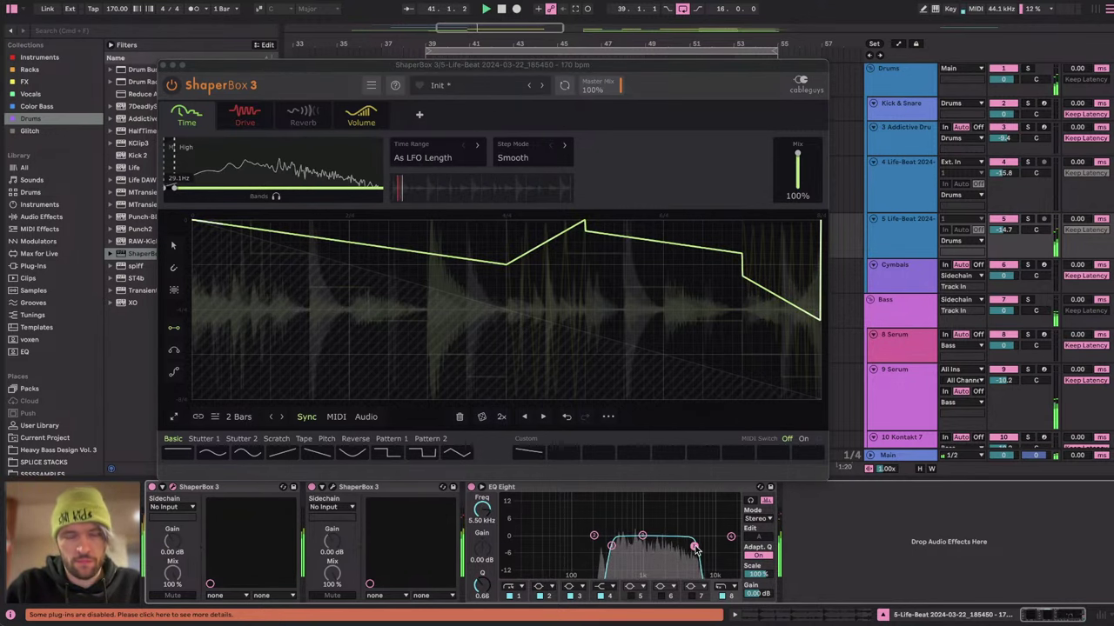
click(585, 222)
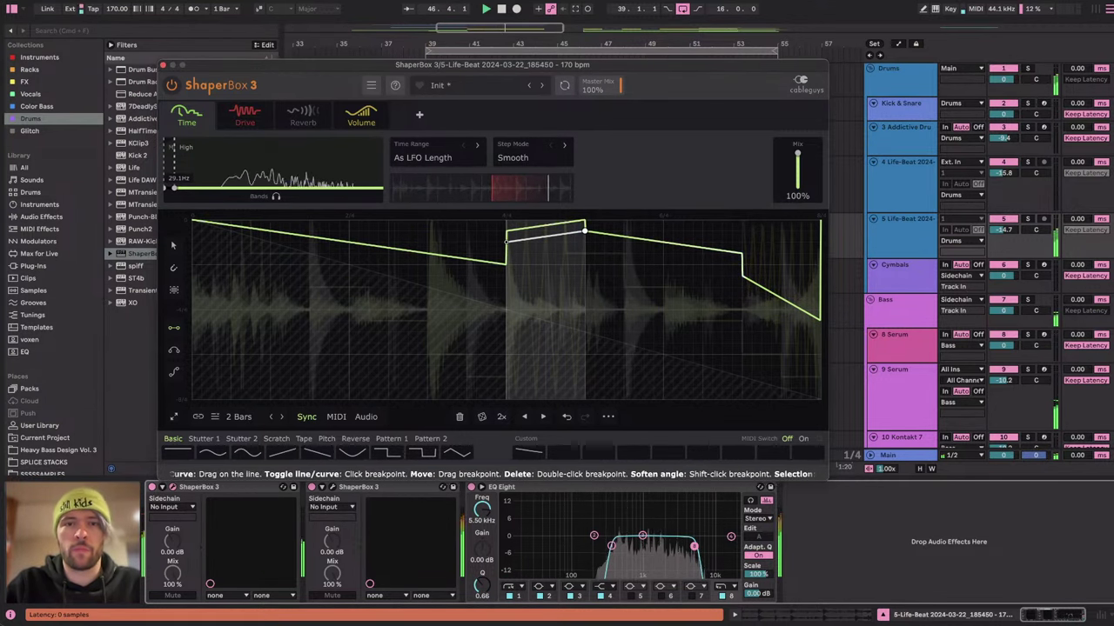
click(505, 242)
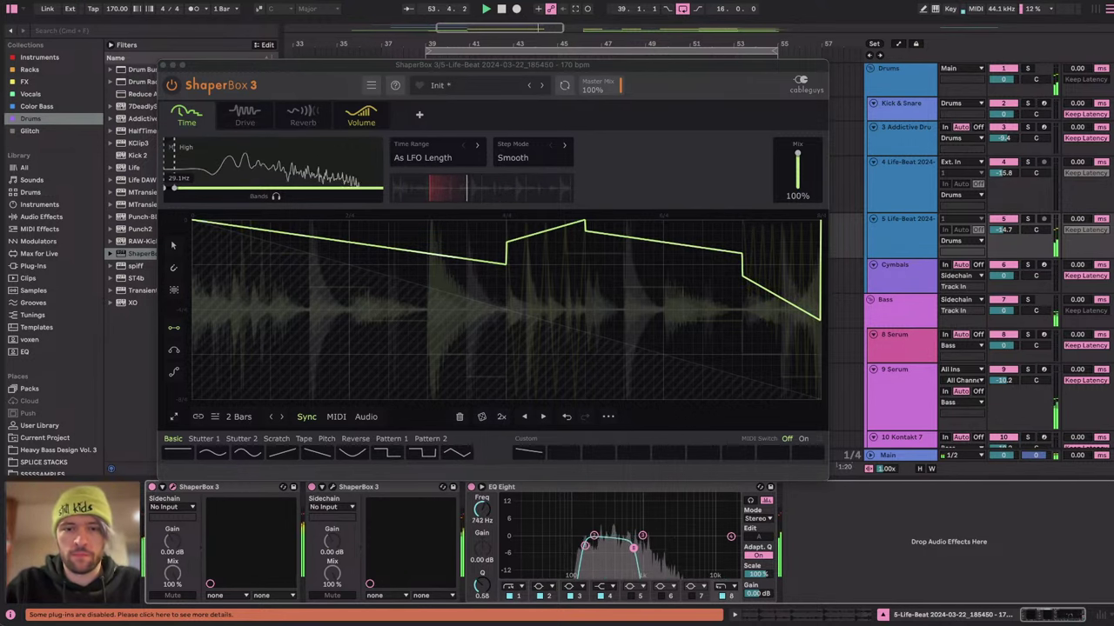
Stop playback, close the ShaperBox window, and lower the volume of track 5 to -22.0 dB.
key(space)
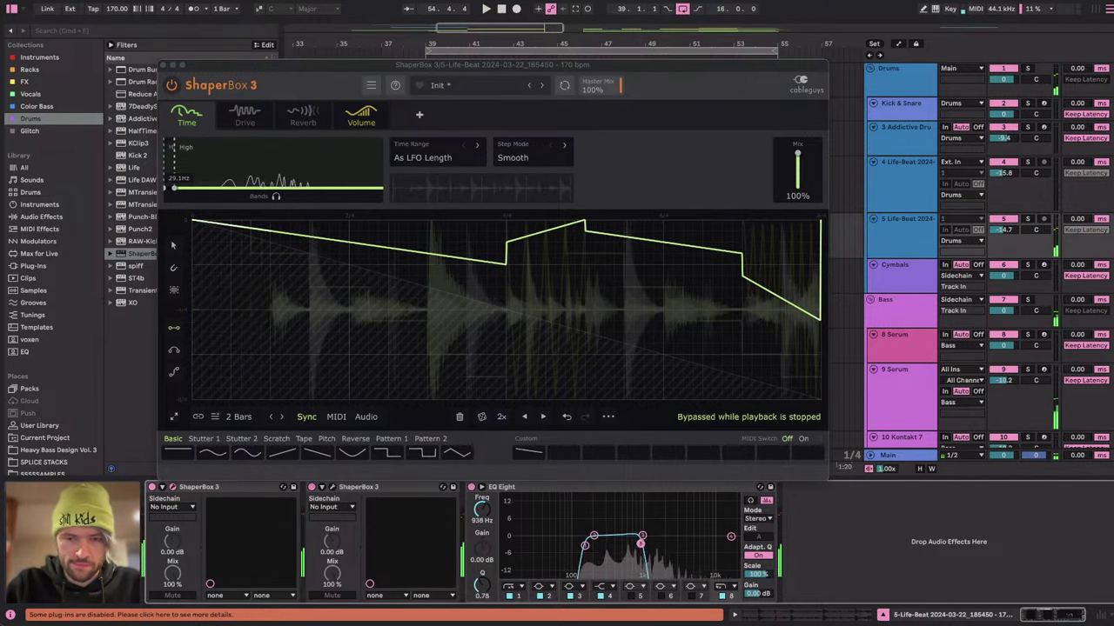
click(161, 65)
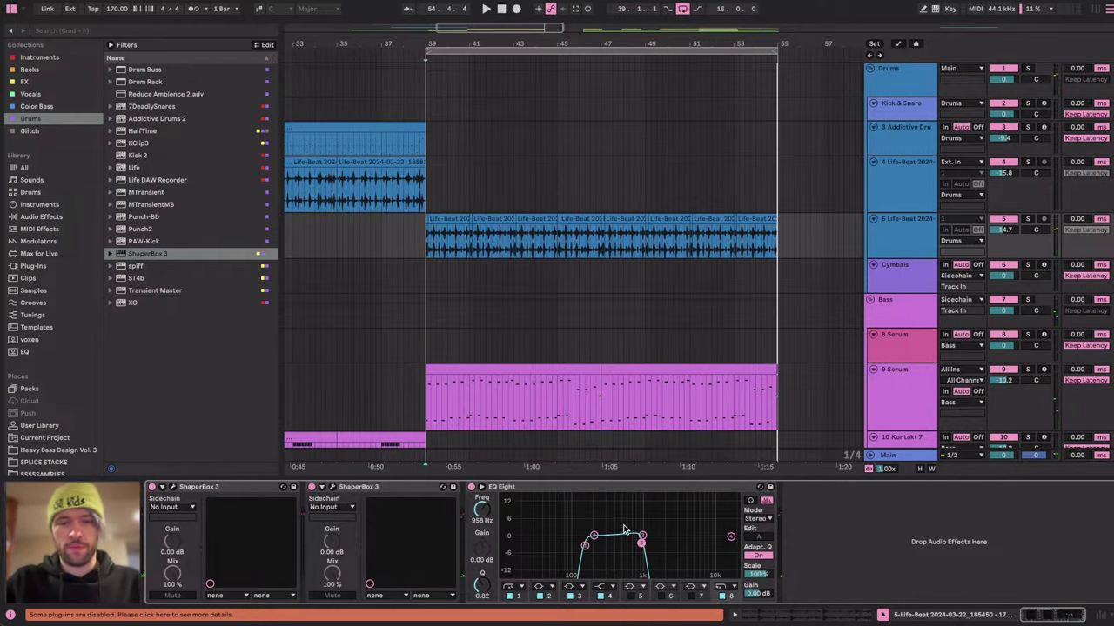
drag(996, 230, 996, 240)
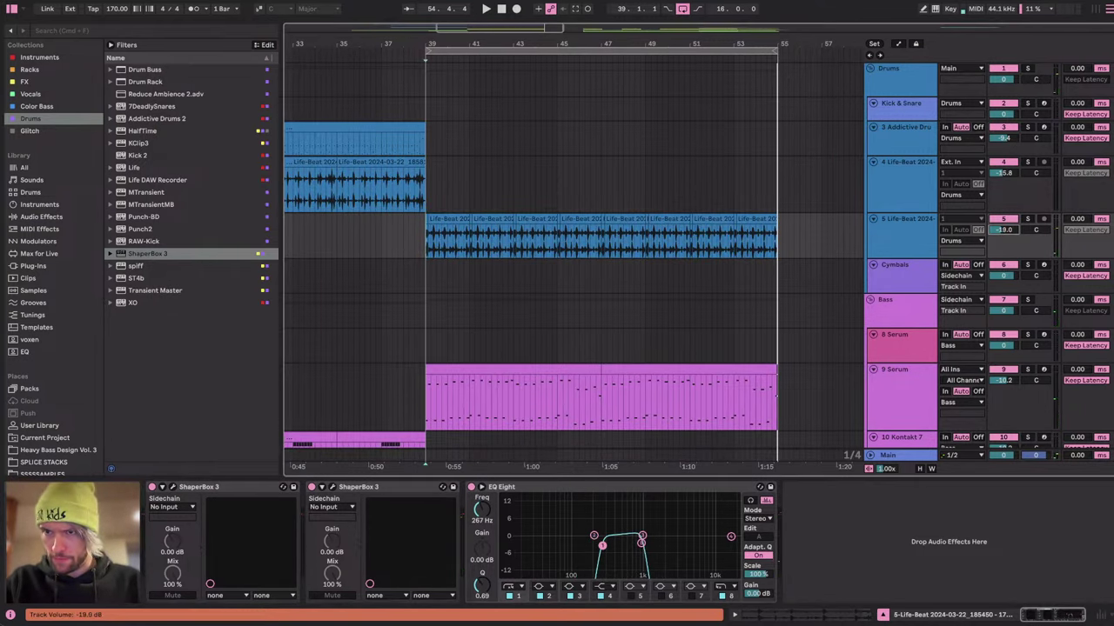
Check the live chat in YouTube Studio again and return to the Ableton Live arrangement.
key(ctrl+Right)
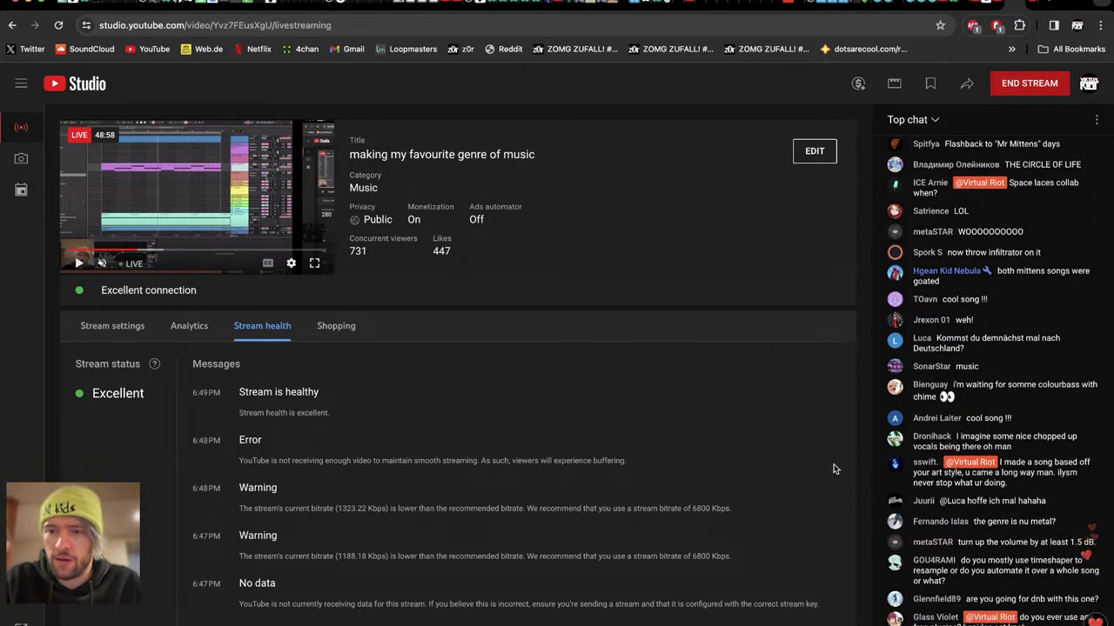
key(ctrl+Left)
Play the arrangement from bar 19, where the Addictive Drums clips begin.
scroll(423, 316, left, 5)
scroll(443, 218, down, 3)
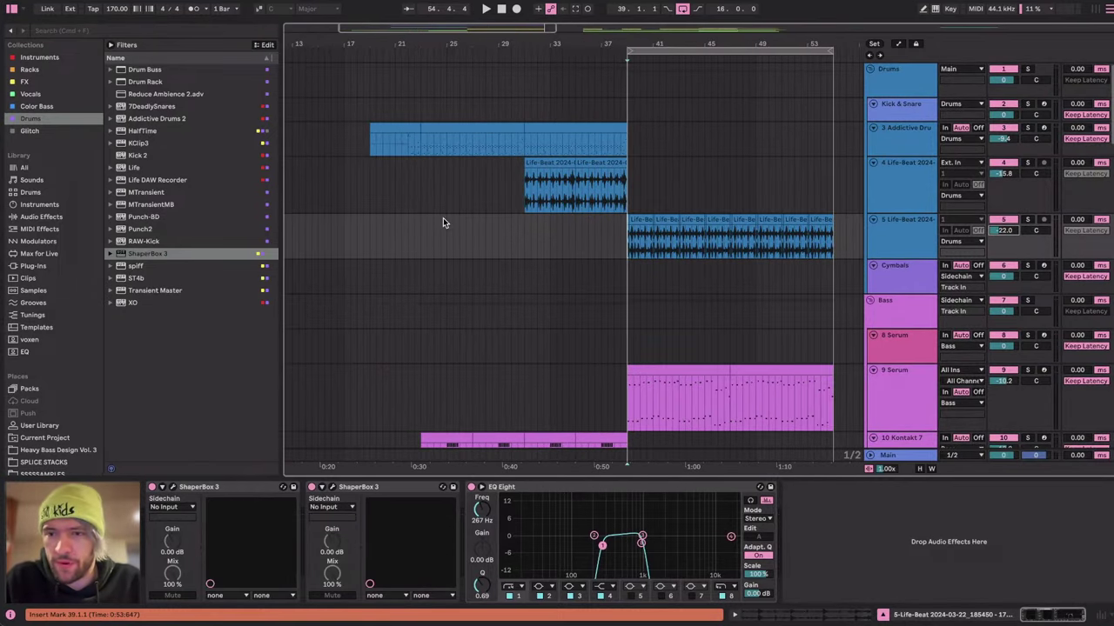
click(369, 142)
key(space)
Set the gain of the Utility on the Main track to 3 dB.
scroll(793, 304, down, 10)
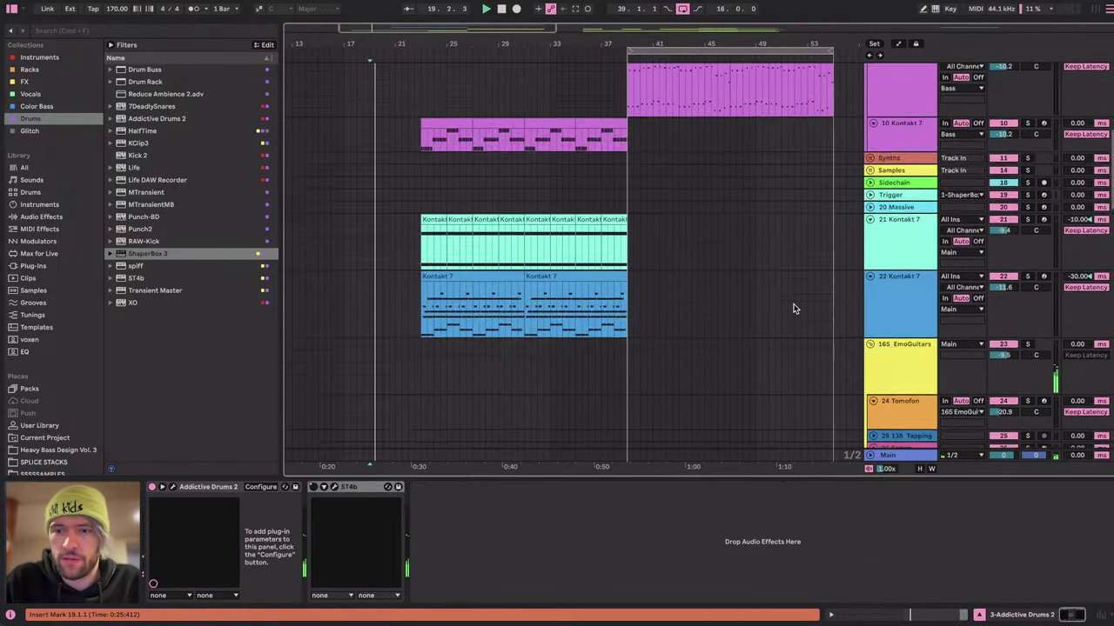
click(213, 532)
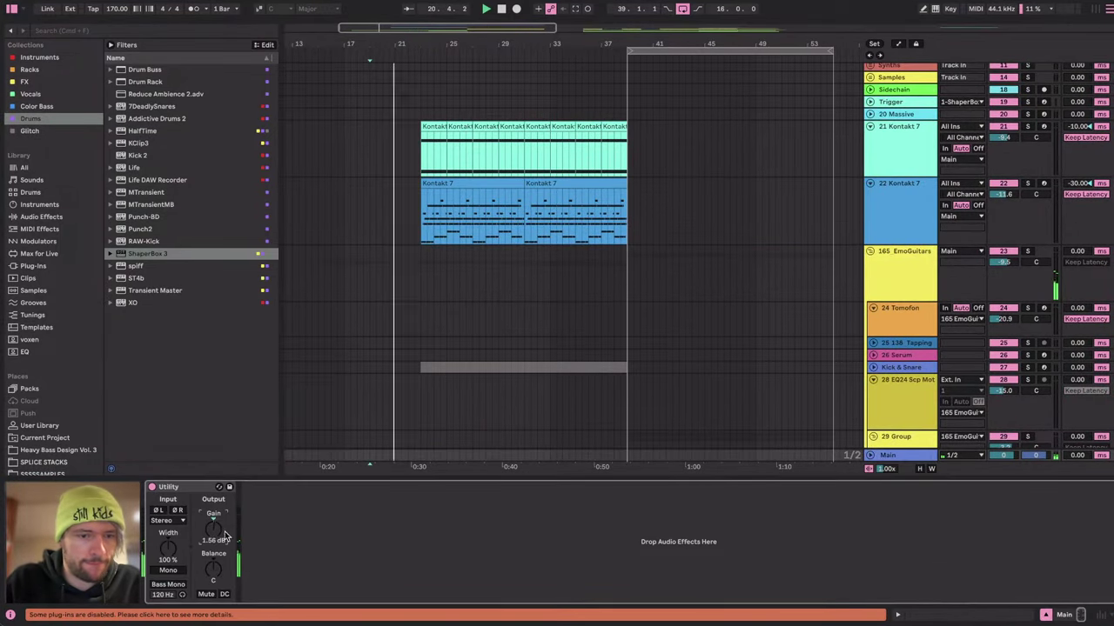
text(3)
key(Return)
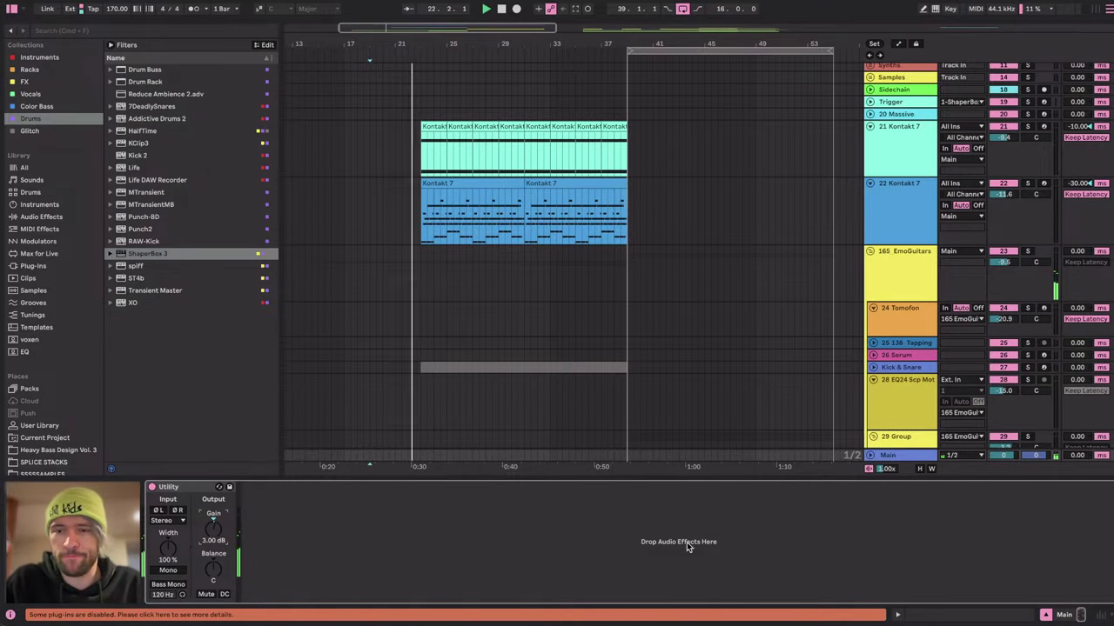
Select track 10 Kontakt 7 during playback and lower the computer's output volume.
scroll(576, 305, up, 5)
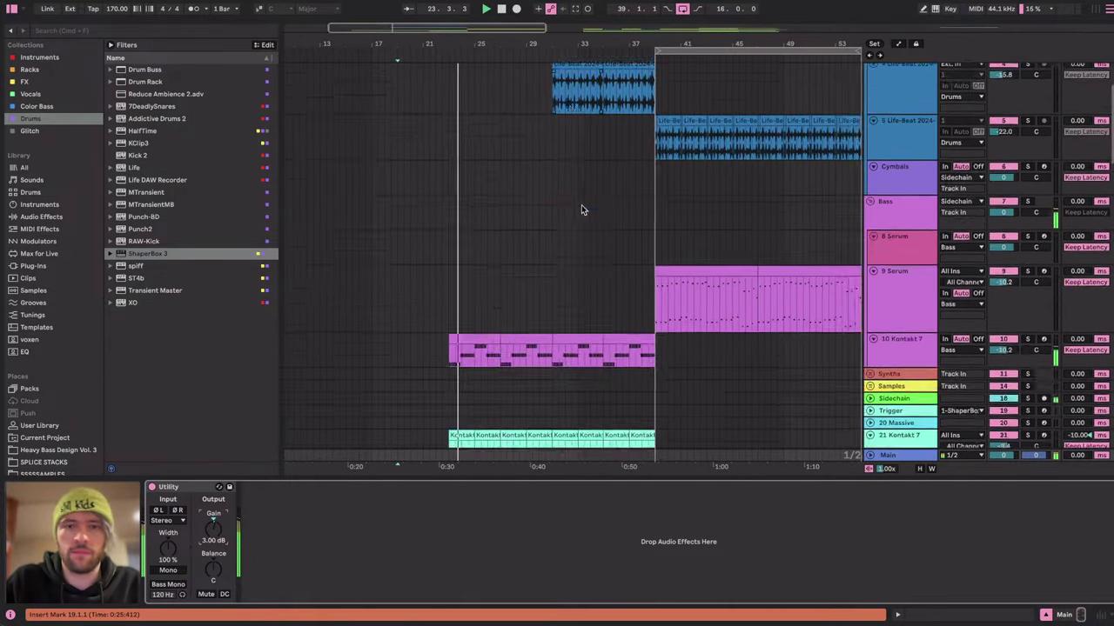
scroll(581, 205, down, 5)
scroll(581, 208, up, 3)
click(907, 178)
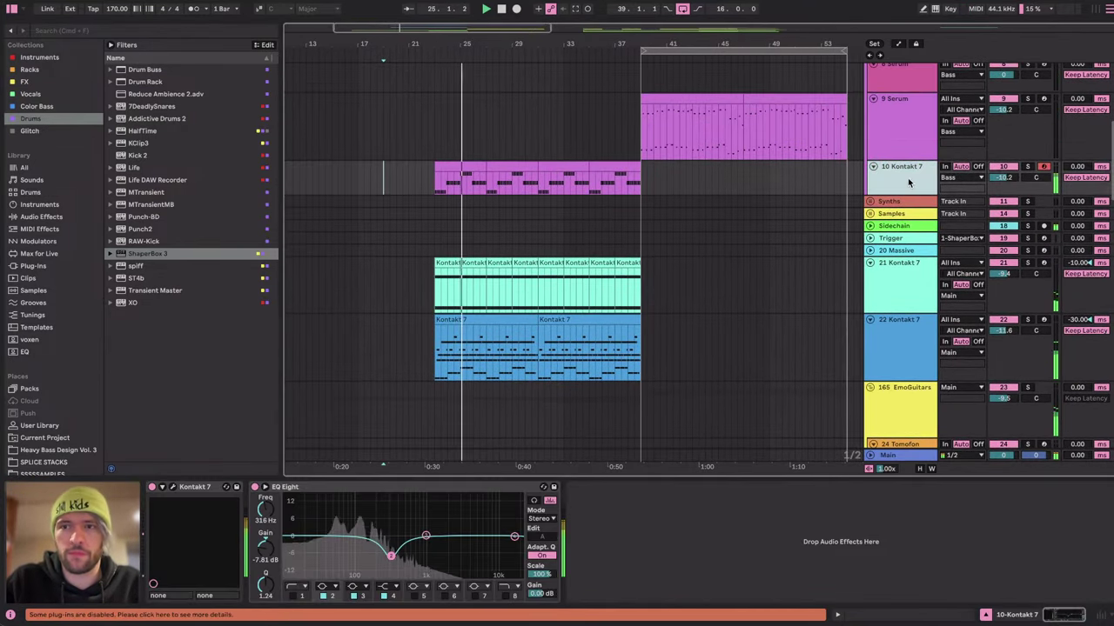
scroll(627, 229, up, 5)
key(XF86AudioLowerVolume)
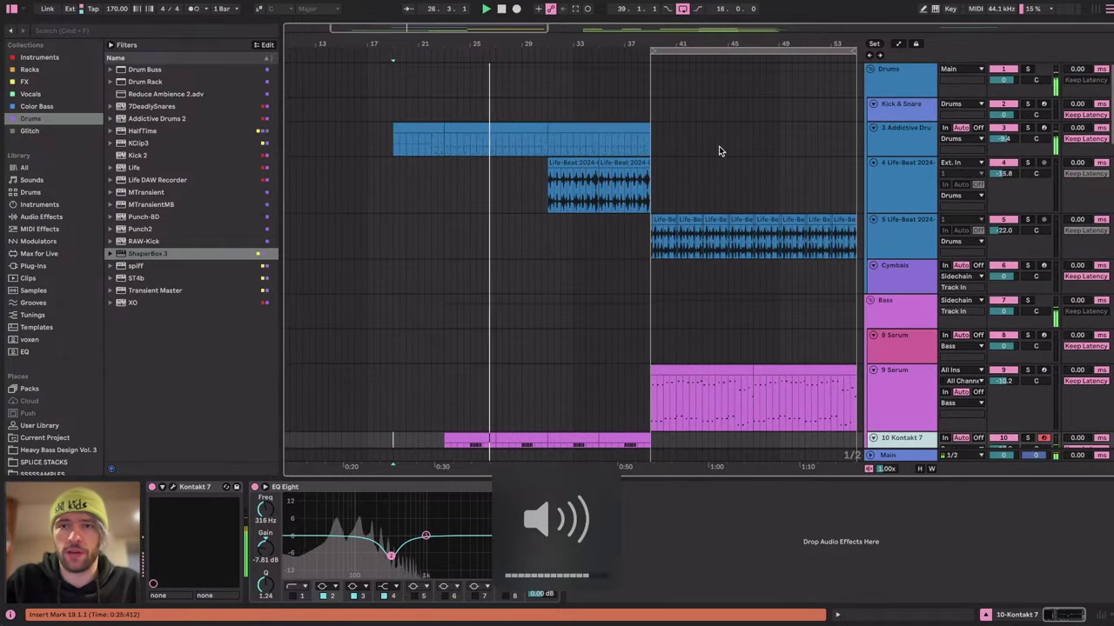
key(XF86AudioLowerVolume)
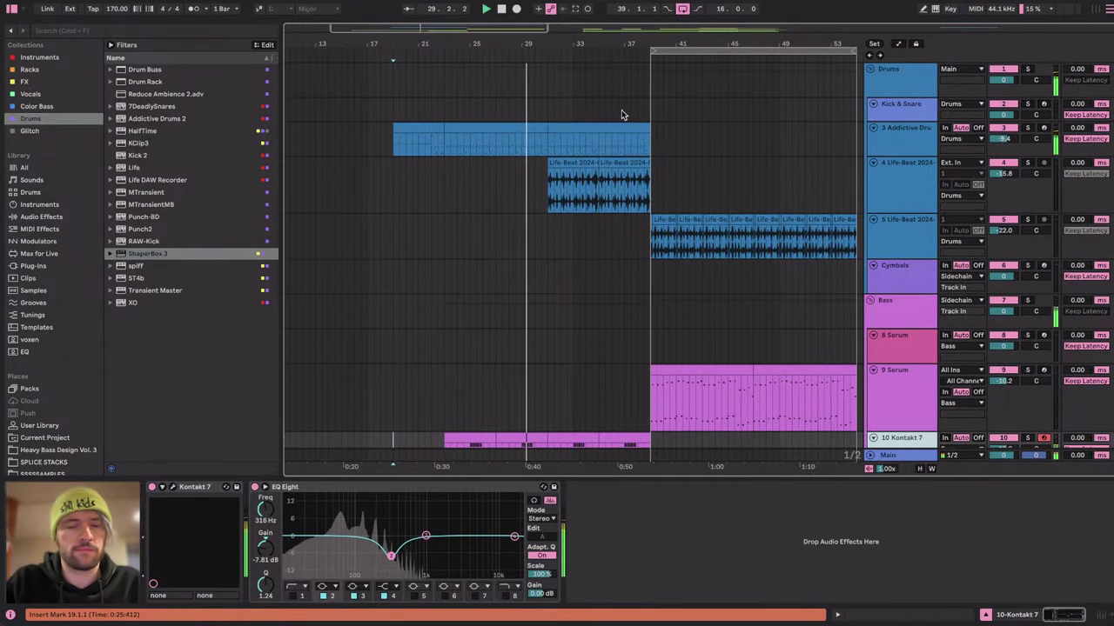
Check the live chat in YouTube Studio and return to the Ableton Live arrangement.
key(super+Tab)
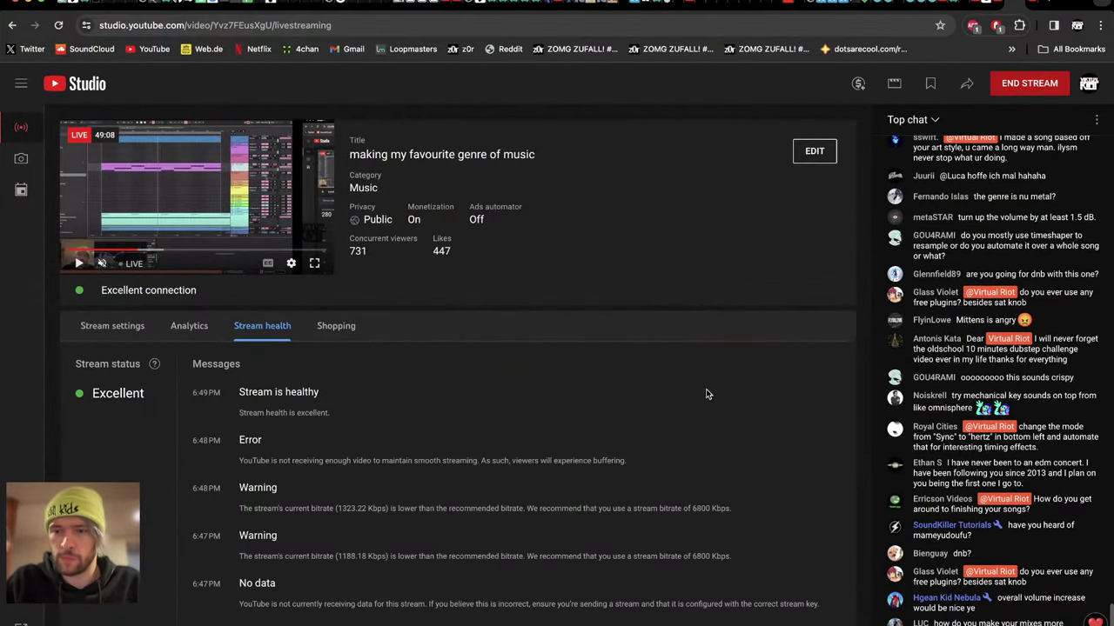
key(super+Tab)
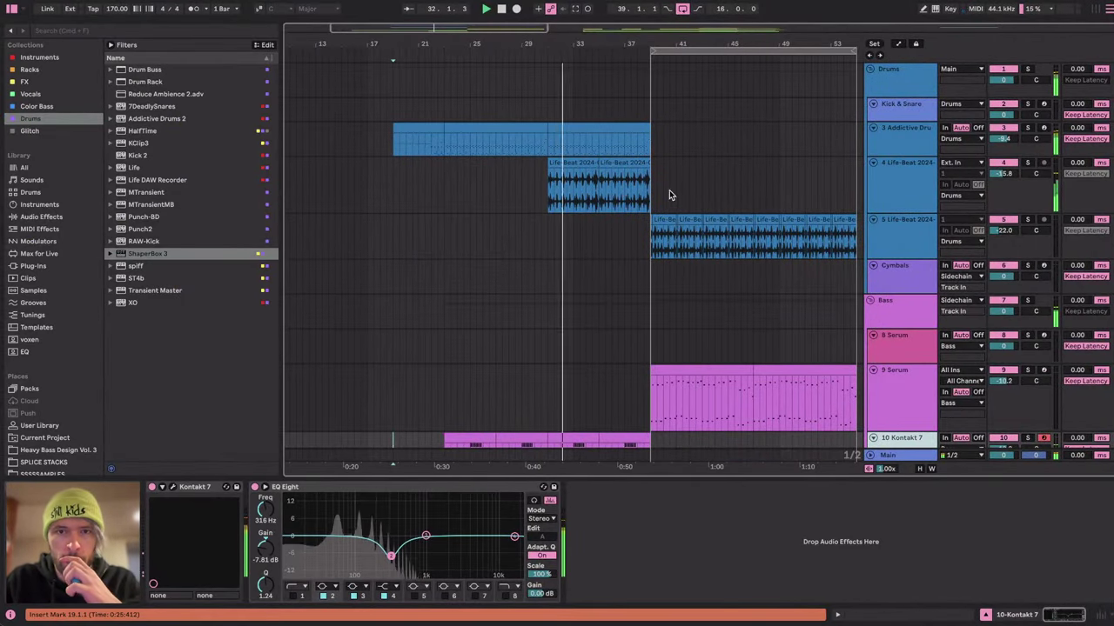
Set track 4's volume to -24.4 dB, move its two Life-Beat clips to bar 39 and duplicate them through bar 55.
click(566, 164)
shift+click(621, 164)
drag(1009, 172, 1011, 177)
drag(567, 164, 671, 172)
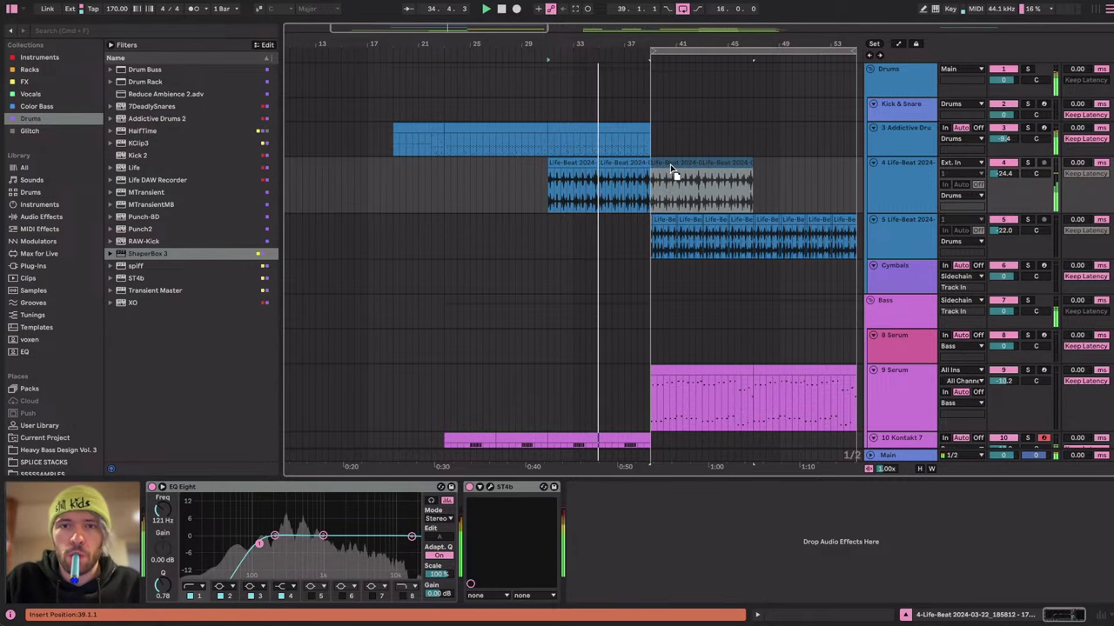
scroll(626, 156, up, 2)
scroll(626, 157, right, 2)
key(super+d)
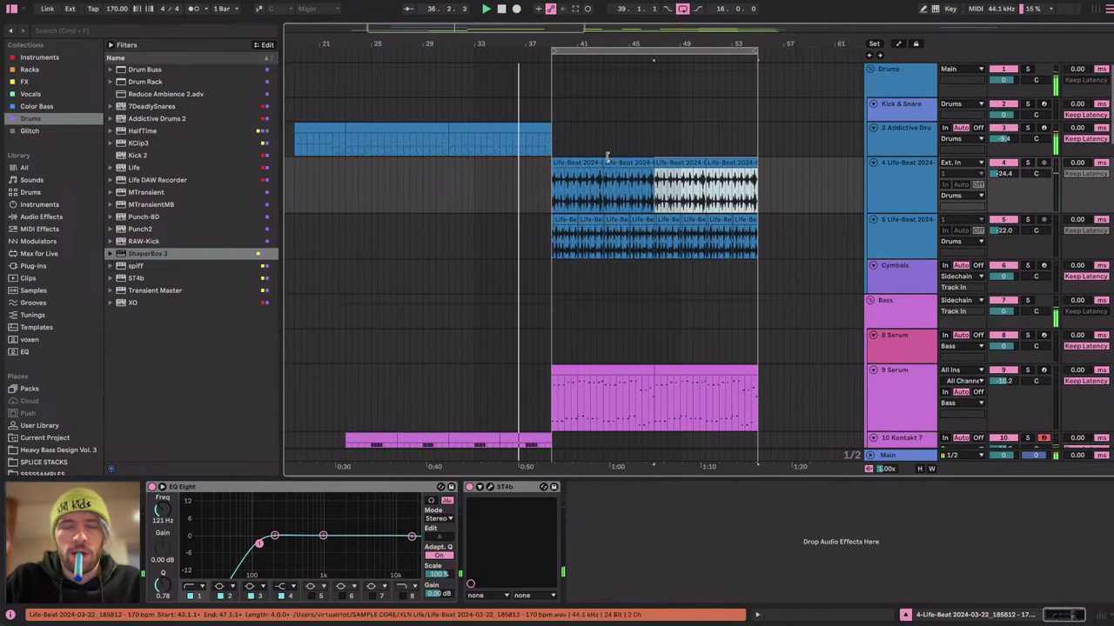
Disable the EQ Eight and ST4b on track 4 and set its volume to -18 dB.
click(897, 181)
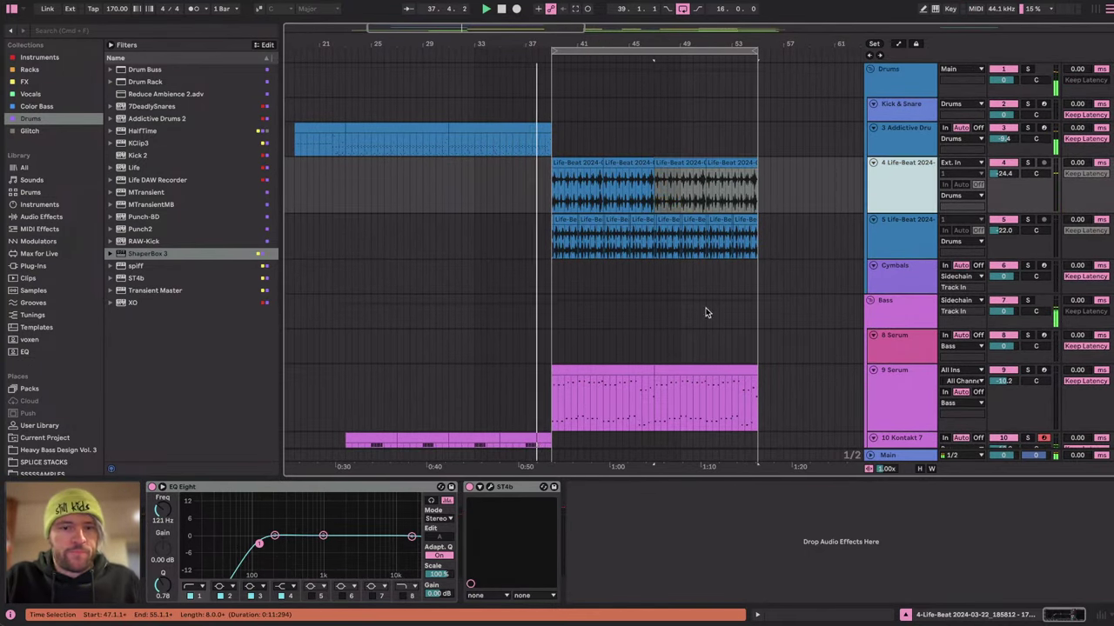
click(469, 488)
scroll(595, 229, up, 4)
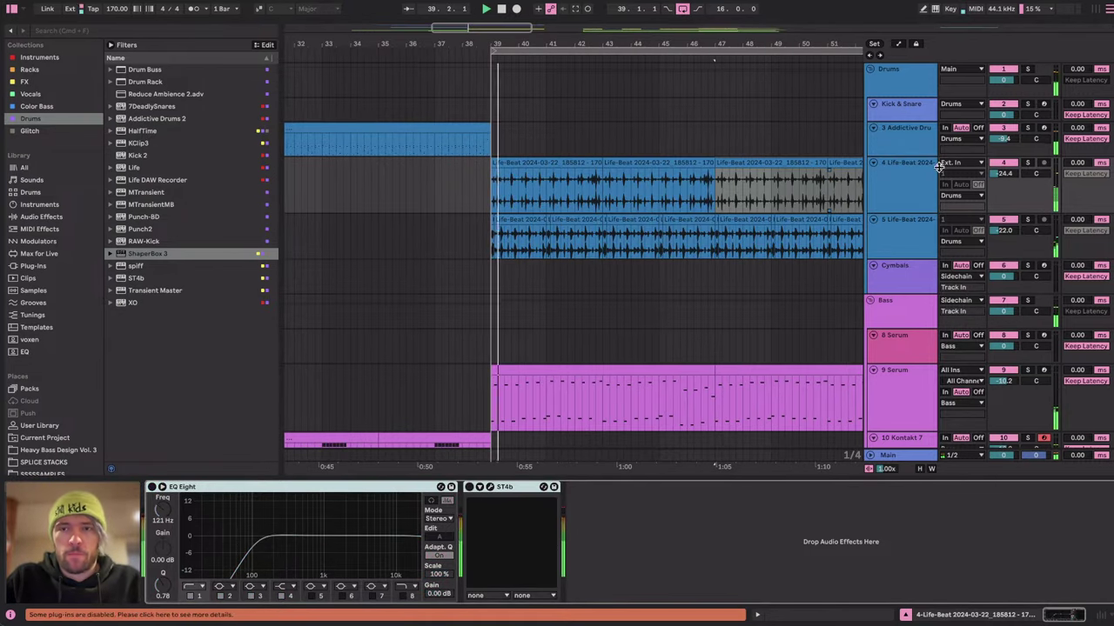
drag(1008, 174, 1008, 160)
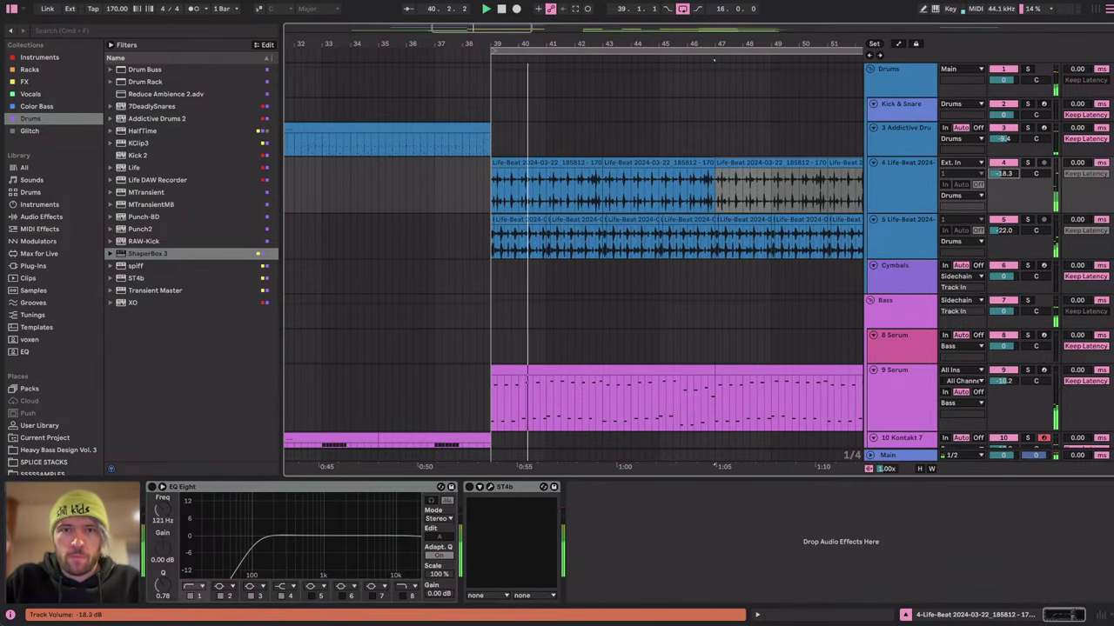
Solo track 4 and transpose its Life-Beat clip at bar 39 by -12 semitones.
click(1027, 162)
double_click(601, 197)
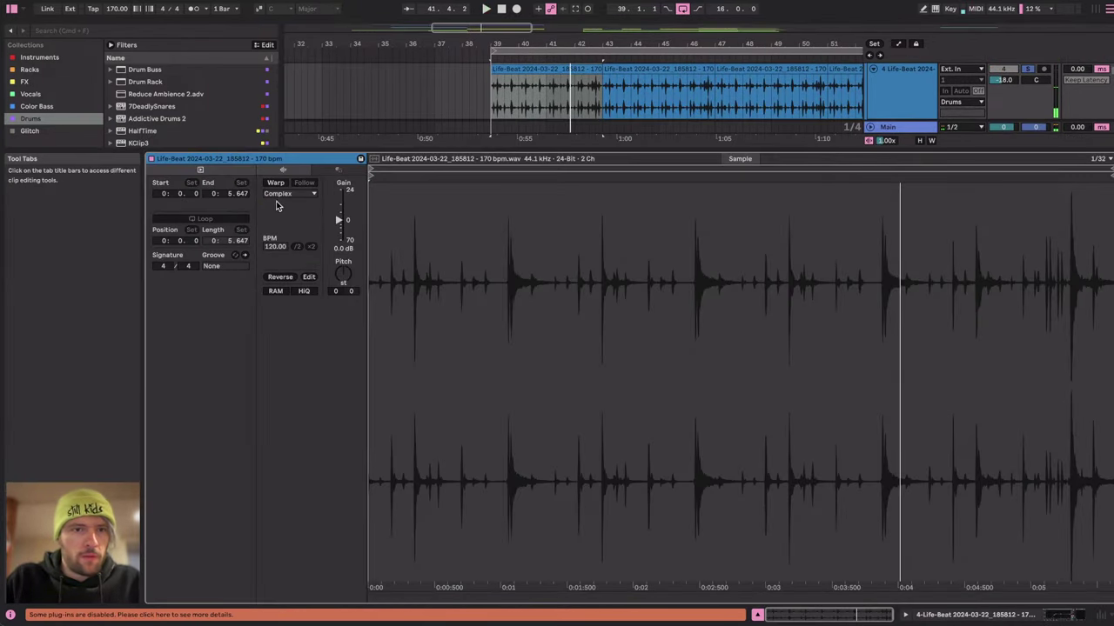
drag(343, 273, 343, 296)
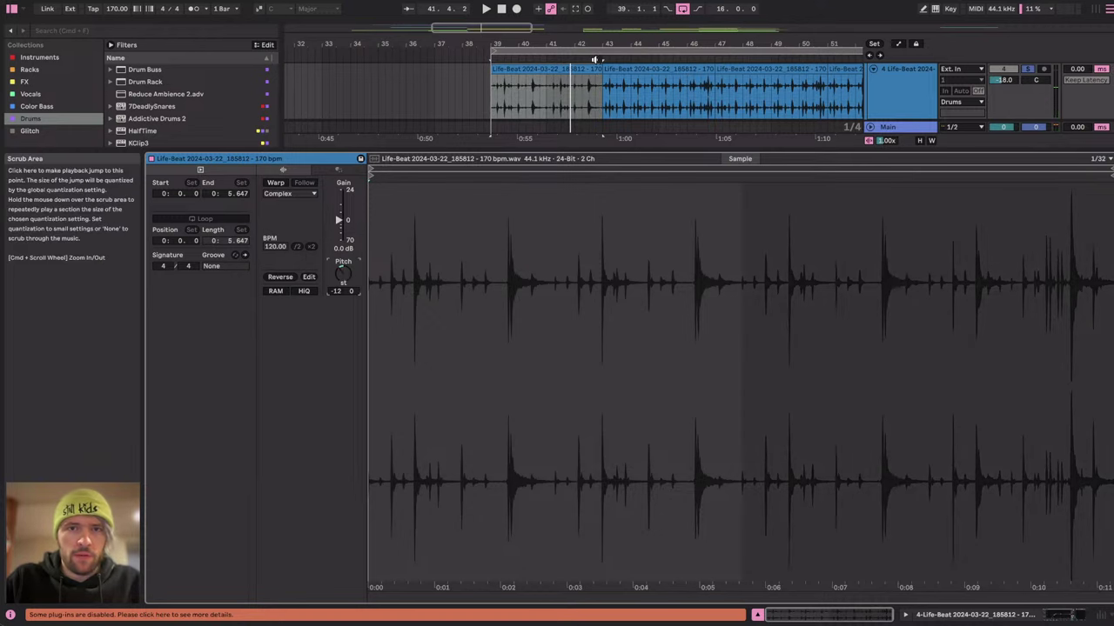
Play the transposed clip, extend it to bar 47, and duplicate it through bar 55.
key(space)
scroll(667, 85, up, 1)
scroll(666, 85, right, 1)
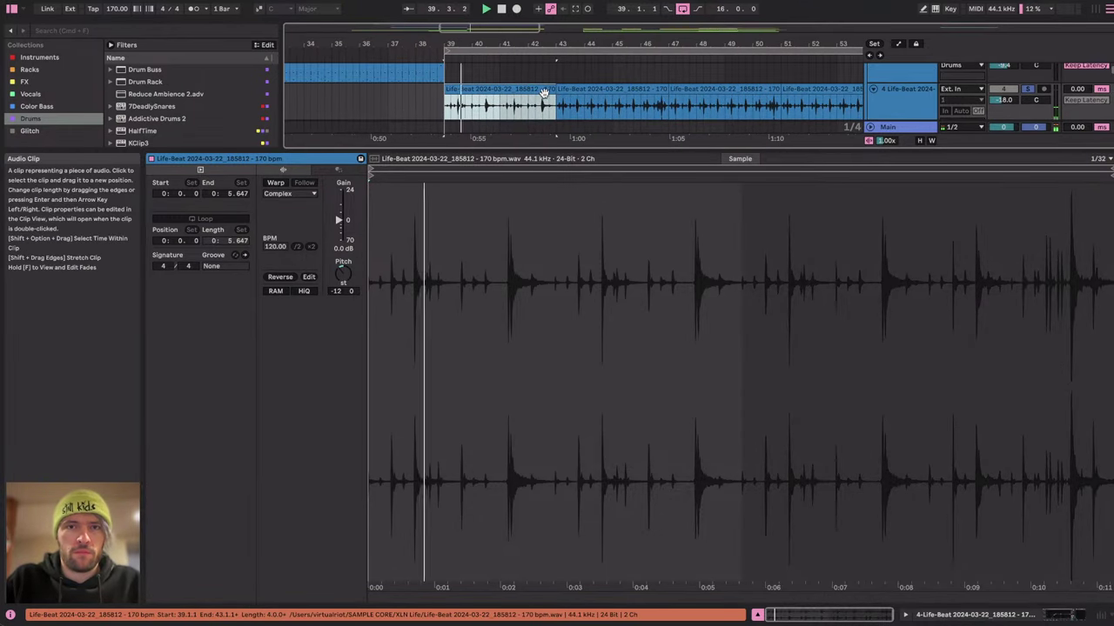
drag(550, 89, 708, 84)
key(super+d)
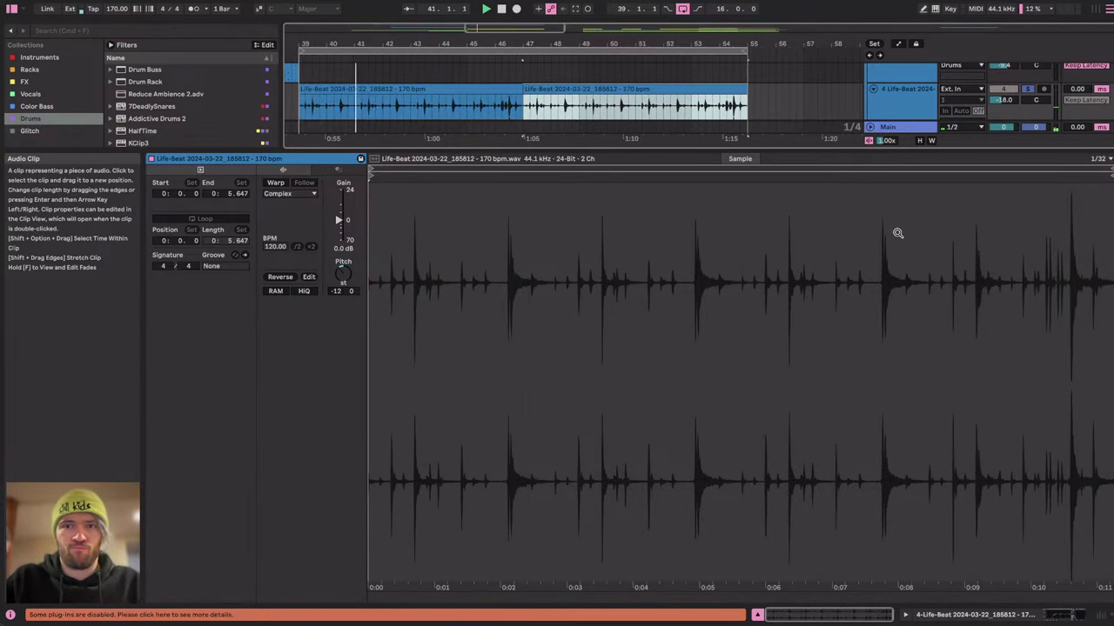
Unsolo track 4 and balance its volume to about -22.8 dB while playing the arrangement from bar 38.
click(1076, 616)
click(1028, 90)
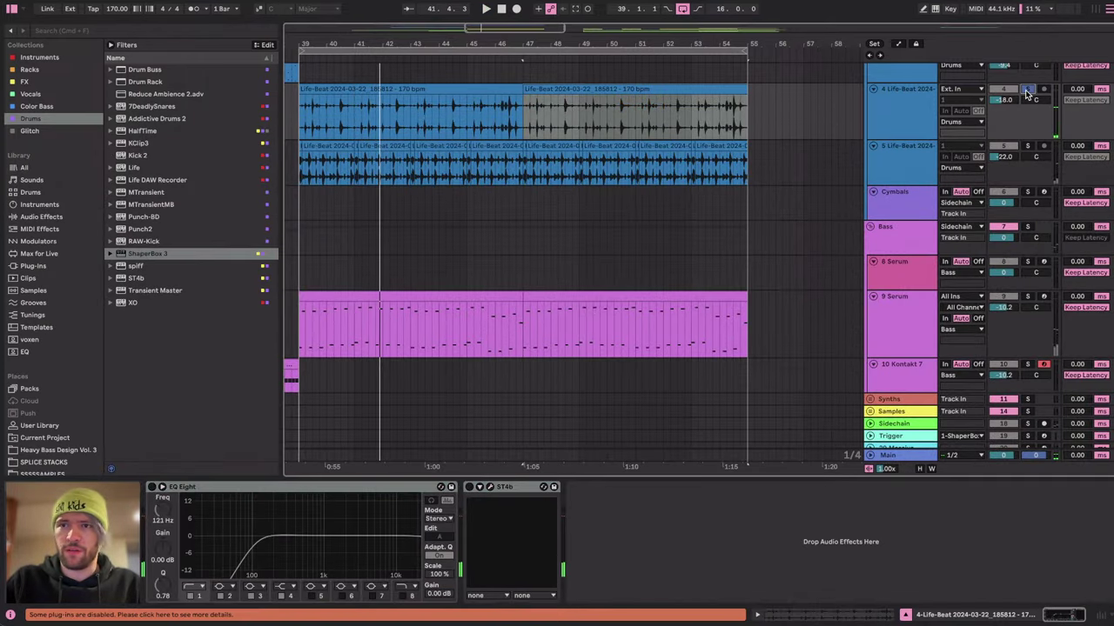
key(space)
drag(1003, 100, 1003, 86)
scroll(444, 150, left, 2)
scroll(444, 150, up, 1)
click(350, 149)
key(space)
key(space)
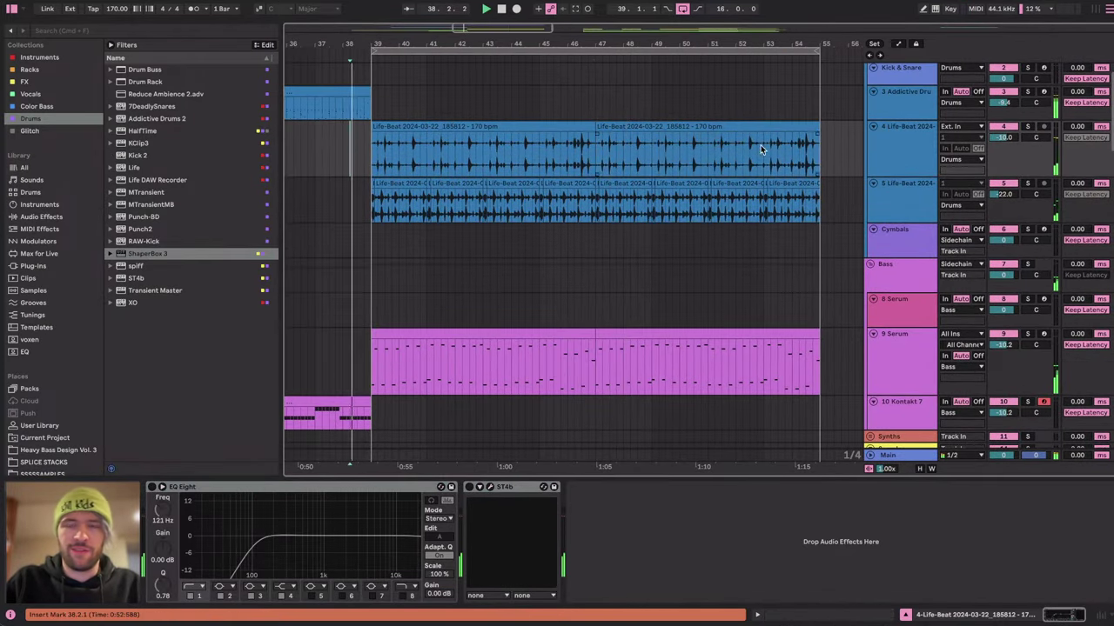
drag(1003, 137, 1004, 136)
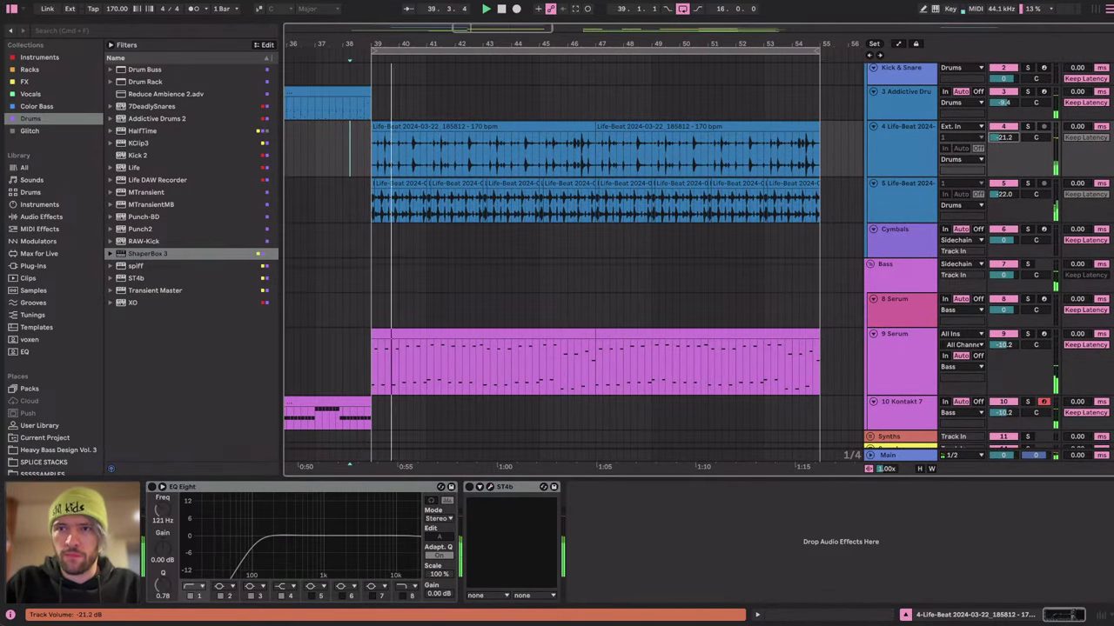
Place the insert marker at bar 39 on track 4 and delete its EQ Eight and ST4b.
scroll(670, 187, left, 2)
scroll(671, 187, up, 1)
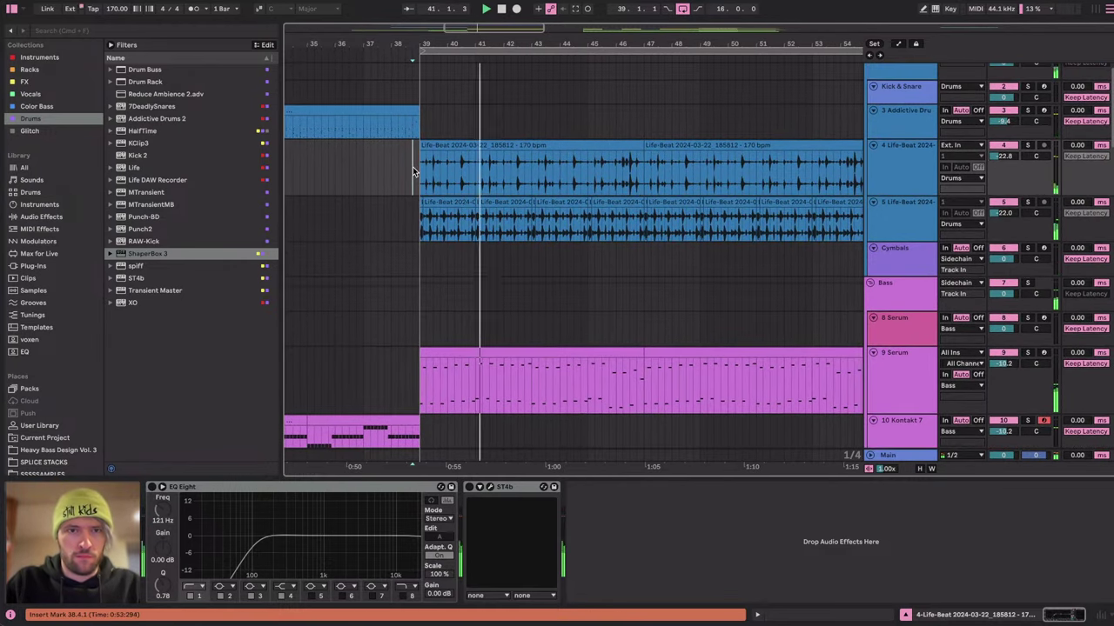
click(417, 168)
click(386, 486)
key(Delete)
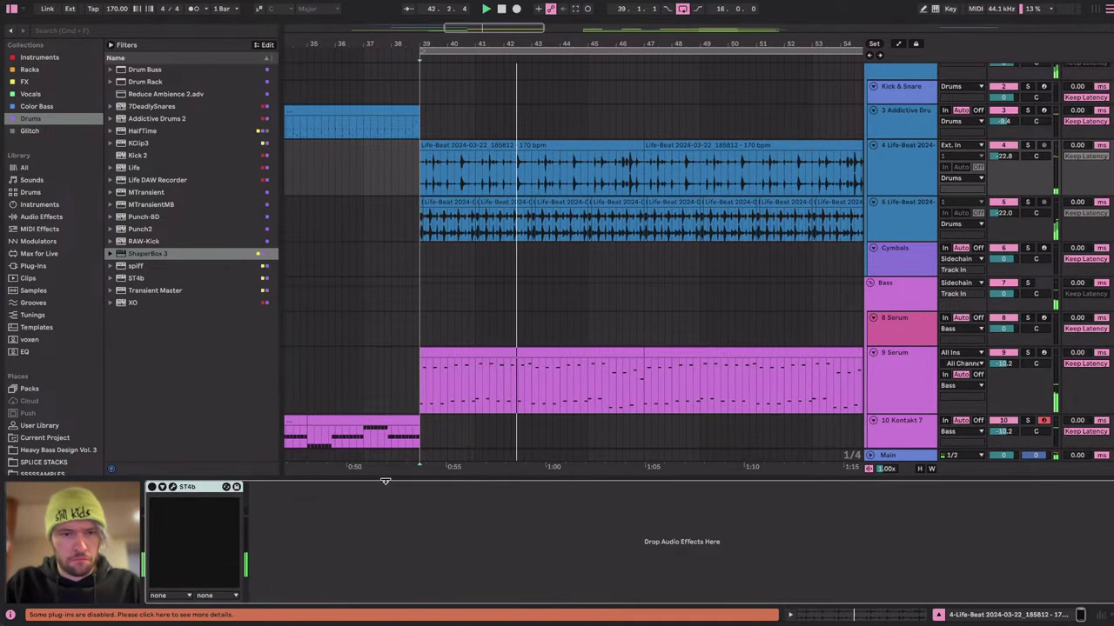
key(Delete)
Select the 9 Serum track and check the automation of its Macro 1.
scroll(651, 243, right, 1)
scroll(651, 244, down, 5)
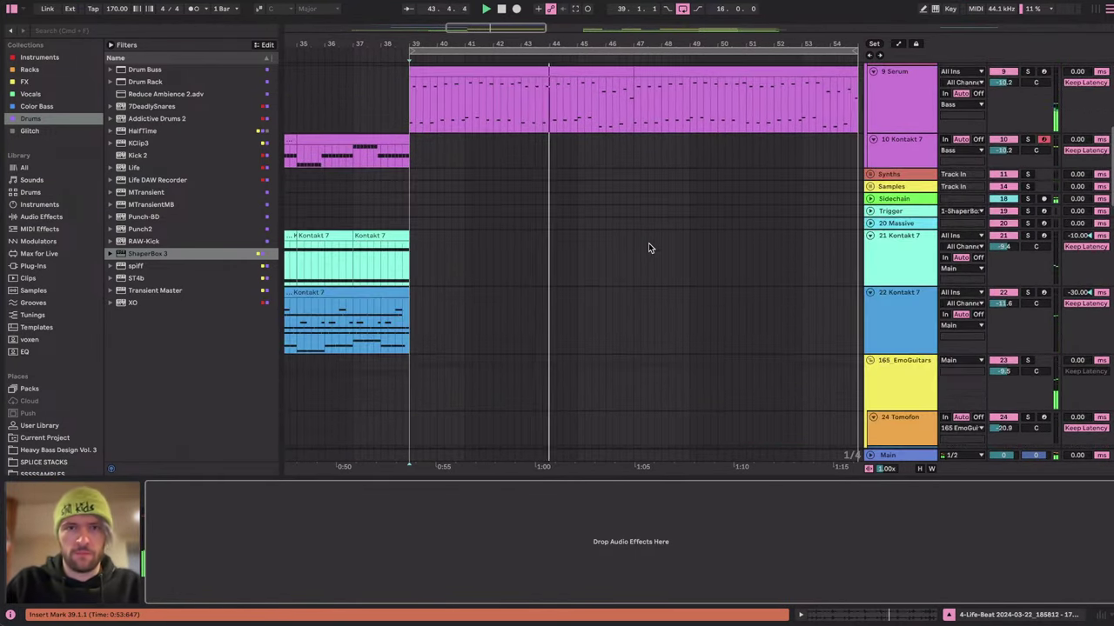
click(901, 152)
key(a)
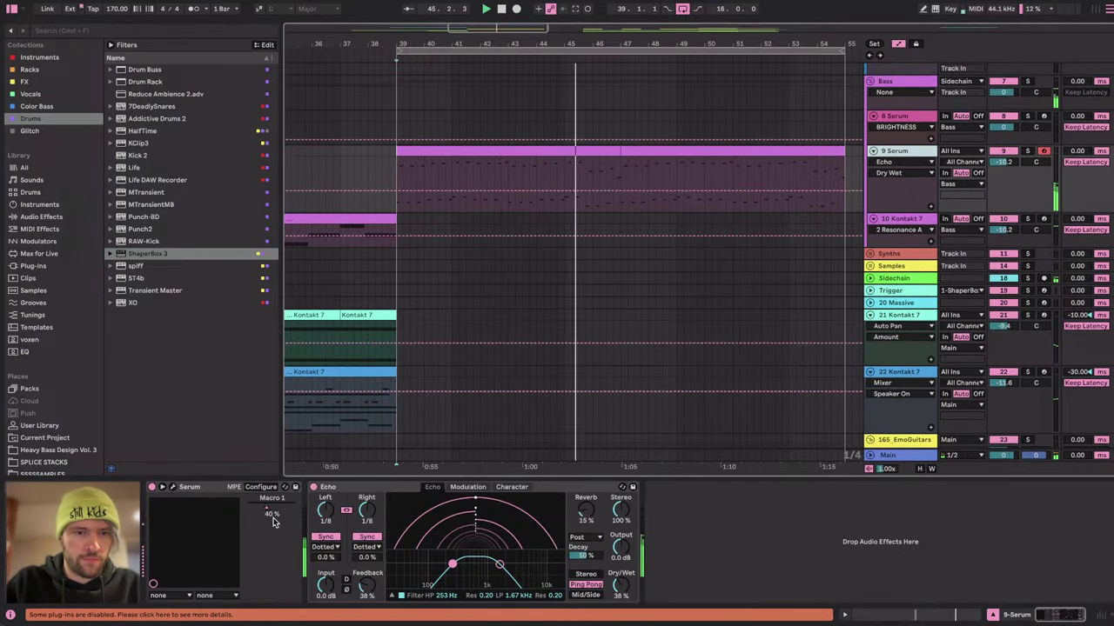
right_click(268, 511)
click(570, 289)
key(a)
scroll(570, 290, up, 5)
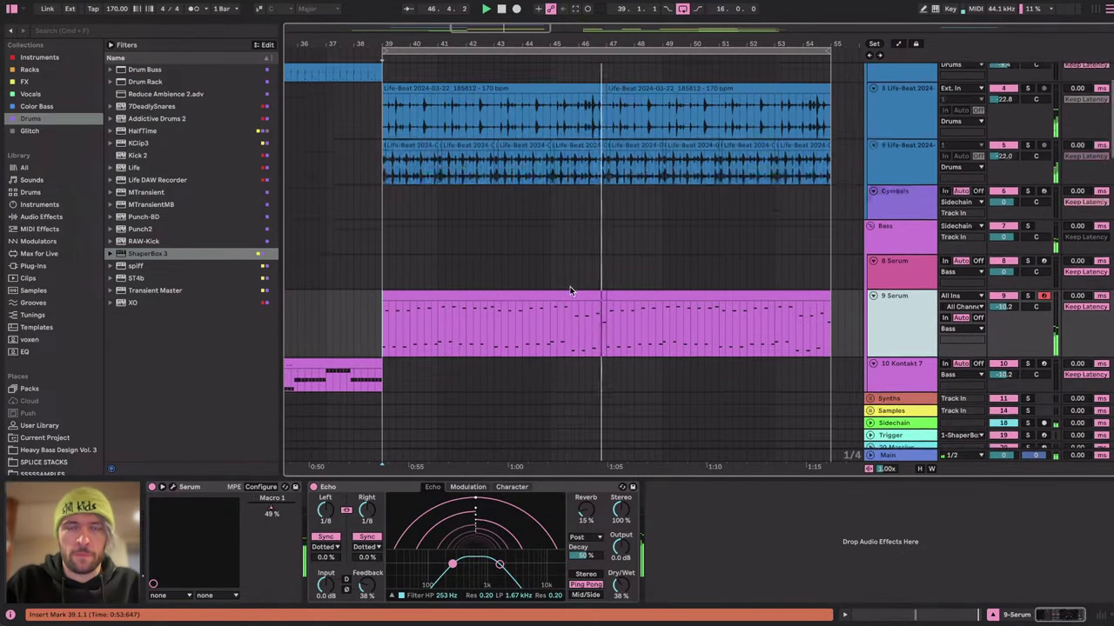
Try placing breakpoints at bars 39 and 55 in the Echo Dry/Wet automation of the 9 Serum track.
scroll(570, 290, down, 2)
key(a)
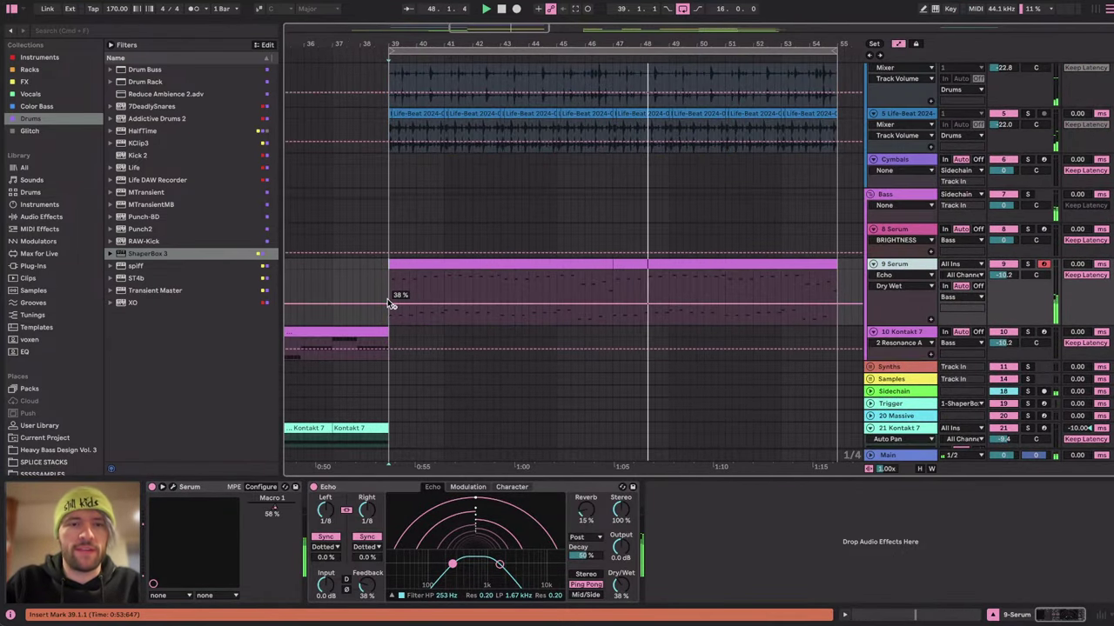
click(389, 296)
scroll(537, 281, right, 3)
scroll(537, 281, down, 1)
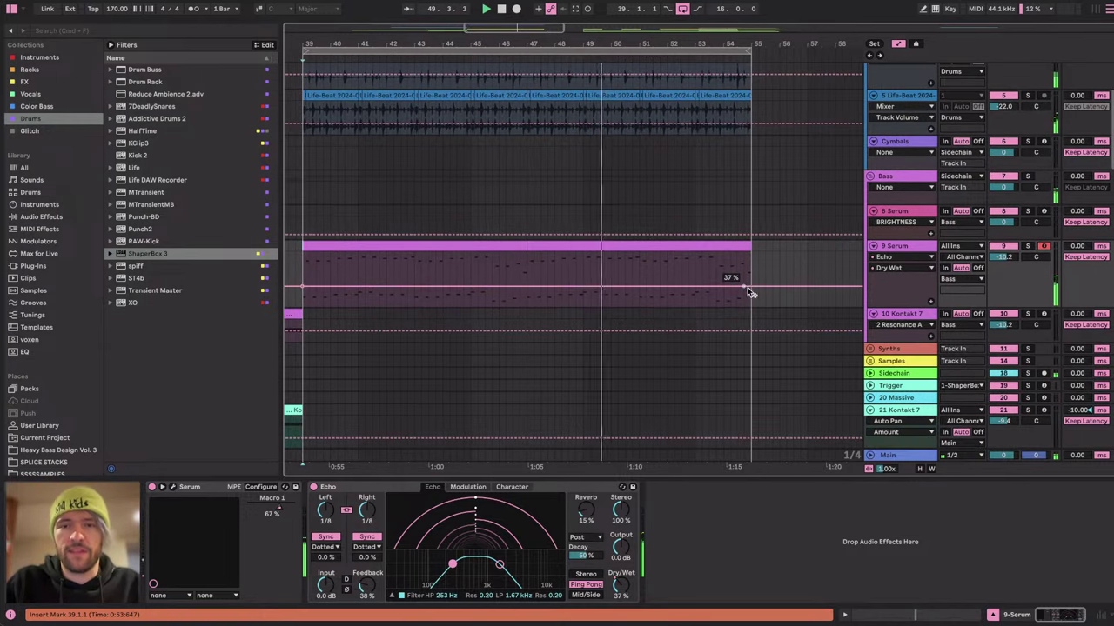
drag(750, 290, 750, 266)
click(750, 265)
scroll(381, 299, left, 3)
scroll(380, 298, down, 1)
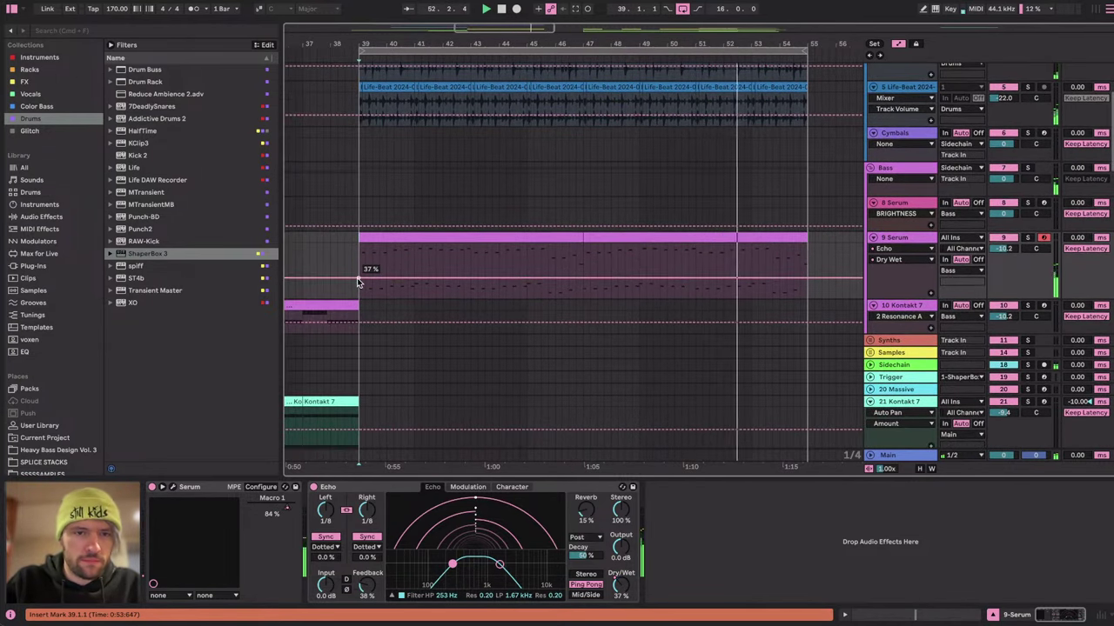
click(358, 278)
Stop playback, show 9 Serum's Macro 1 automation, and examine the filter cutoff modulation inside the Serum instrument.
key(space)
right_click(289, 509)
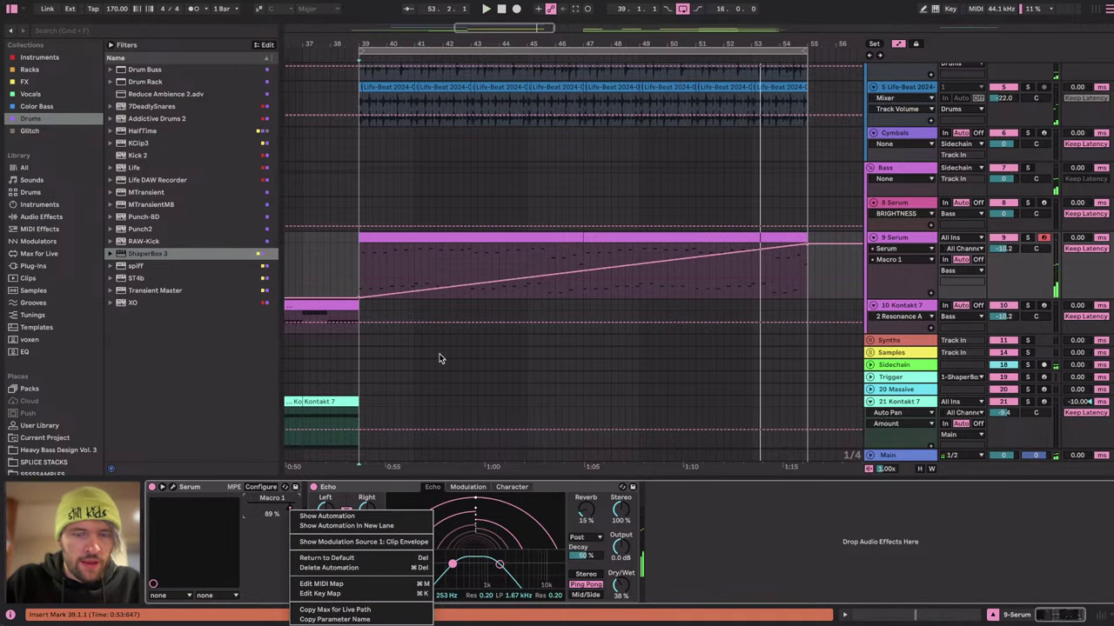
click(440, 357)
click(172, 489)
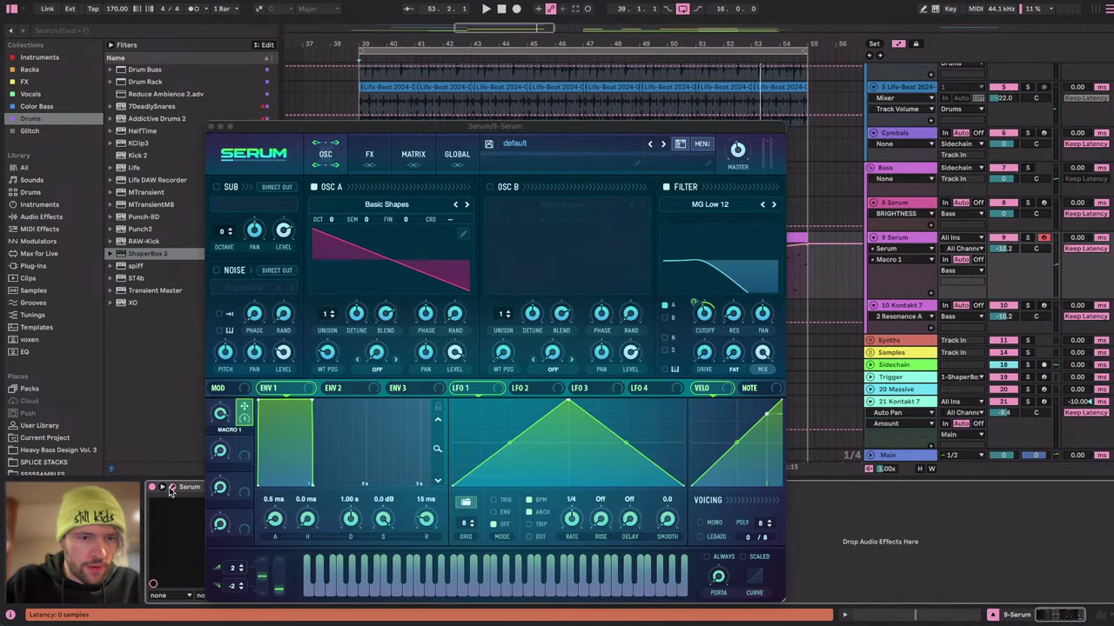
drag(690, 306, 690, 294)
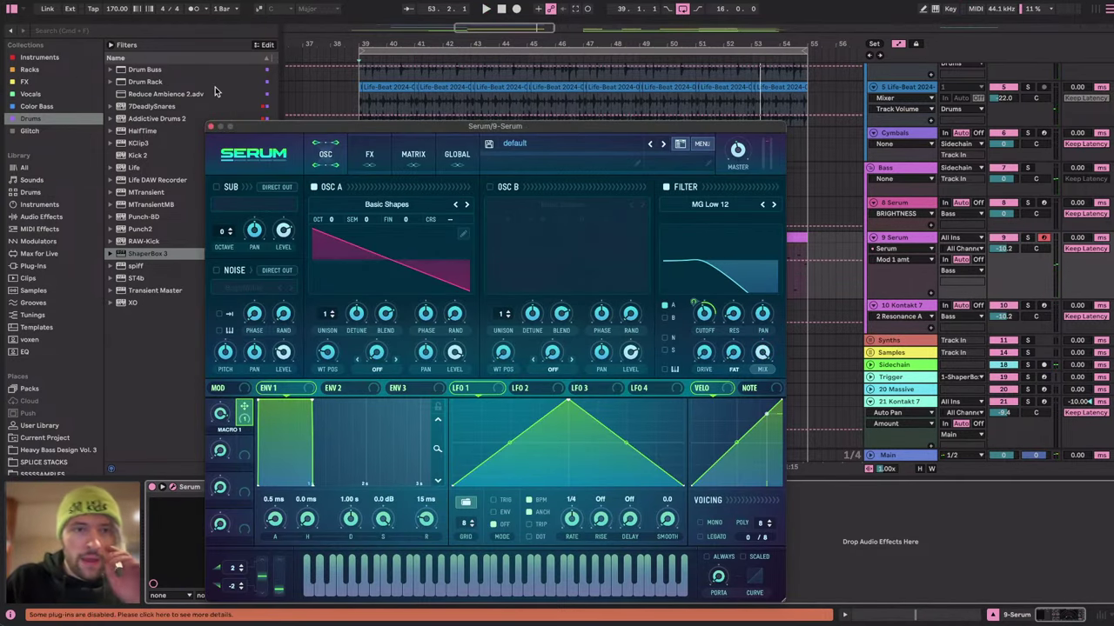
click(212, 127)
key(z)
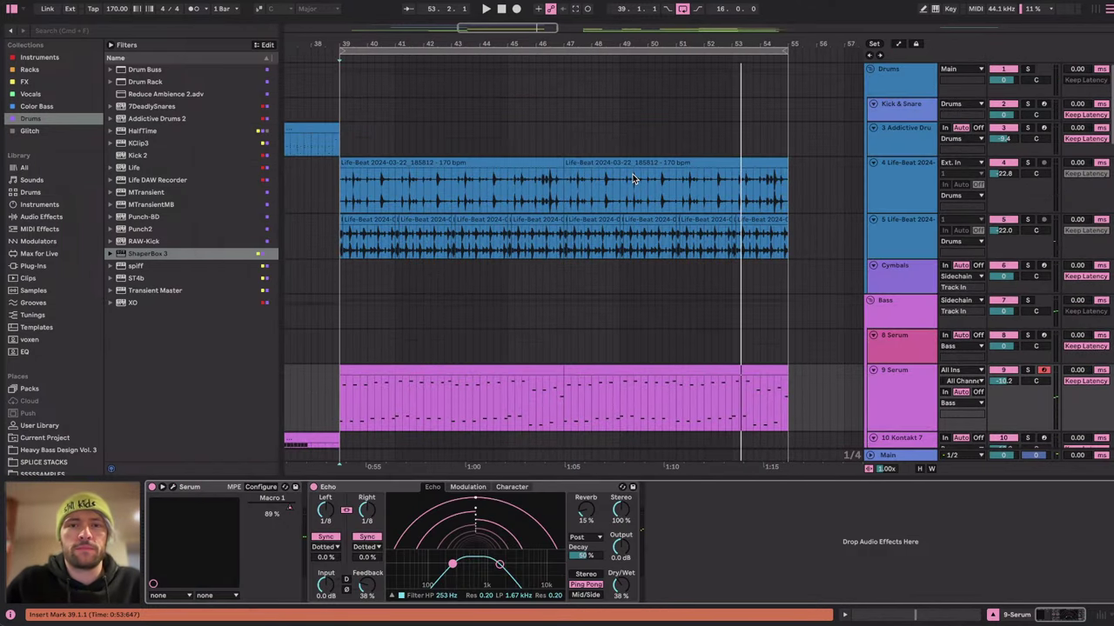
Insert a new MIDI track directly below the 9 Serum track.
scroll(632, 178, down, 4)
click(918, 173)
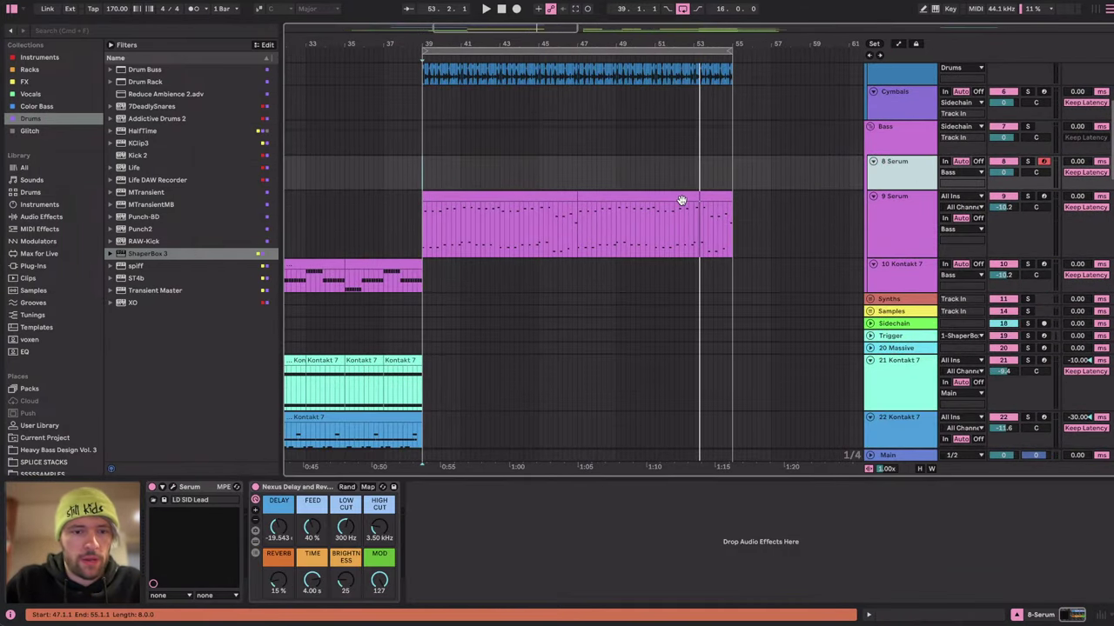
scroll(721, 184, down, 3)
click(873, 216)
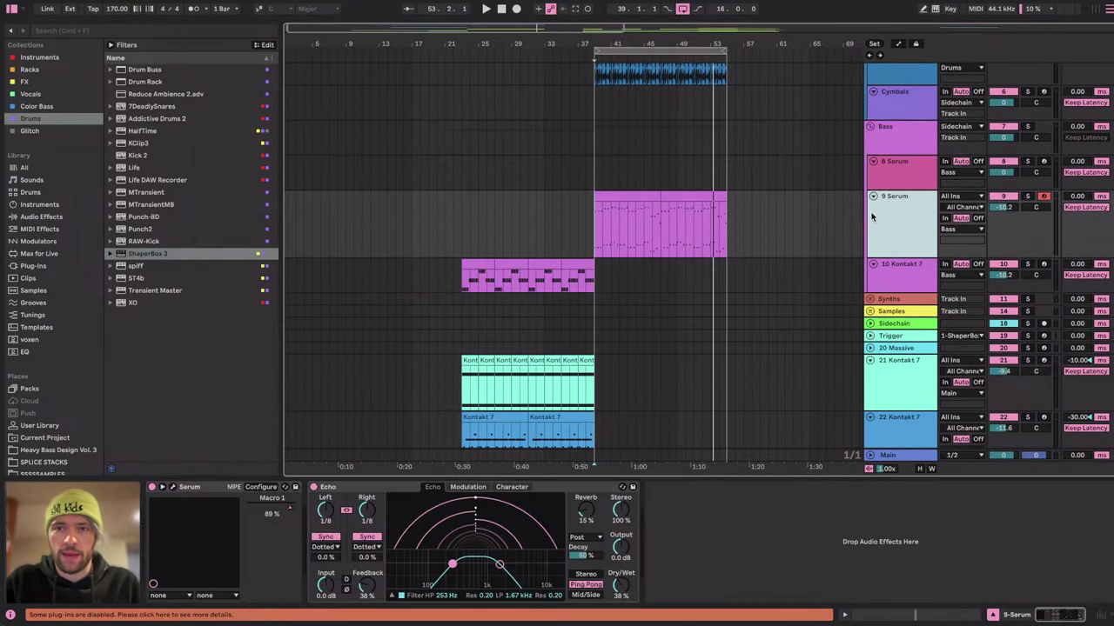
key(super+shift+t)
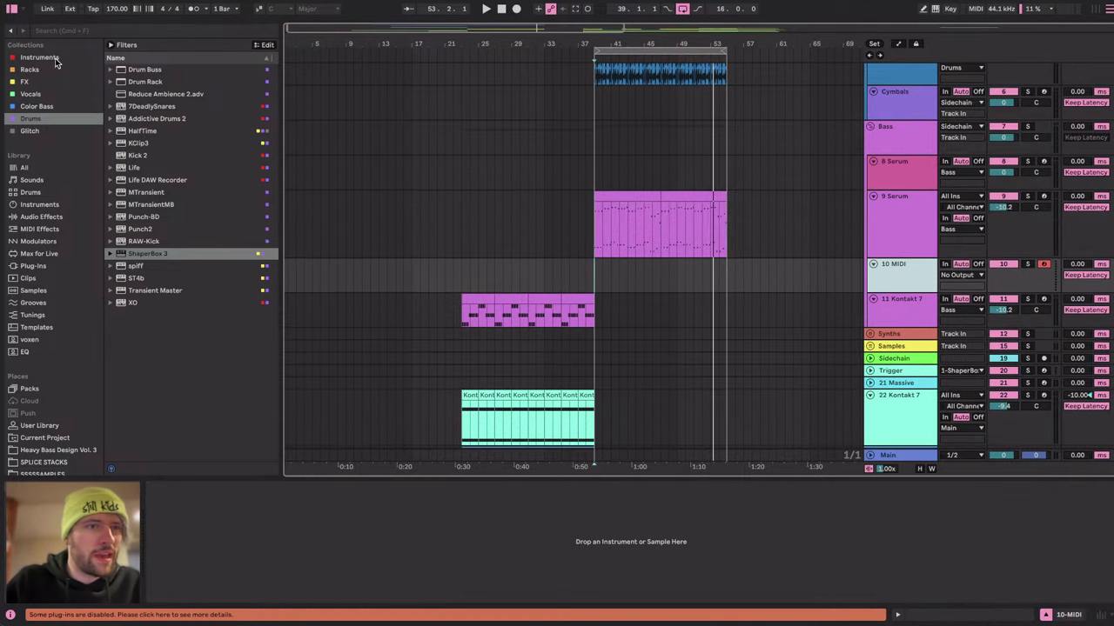
Load Nexus from the Instruments collection onto the new MIDI track 10.
click(39, 57)
scroll(240, 418, down, 5)
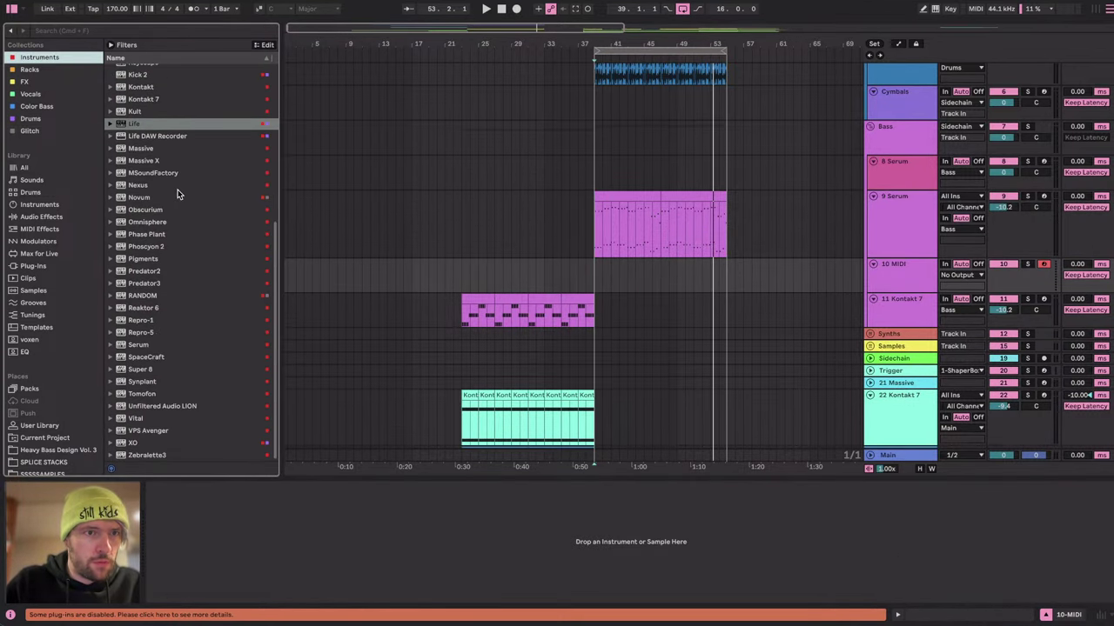
click(138, 186)
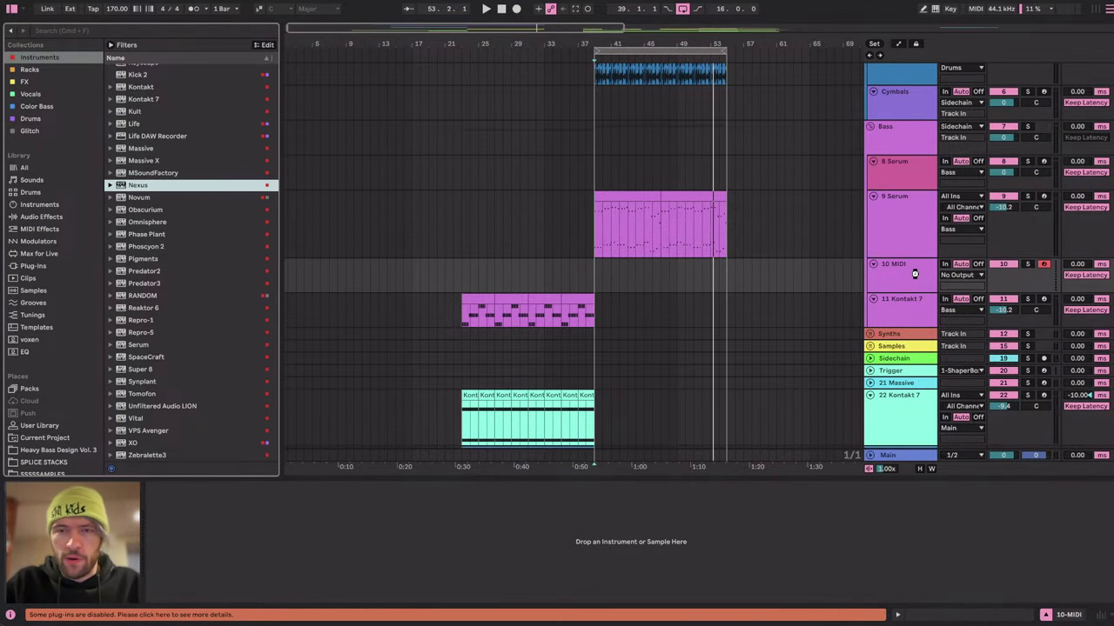
Switch to YouTube Studio in Chrome and read the live chat while Nexus loads.
key(super+Tab)
click(433, 323)
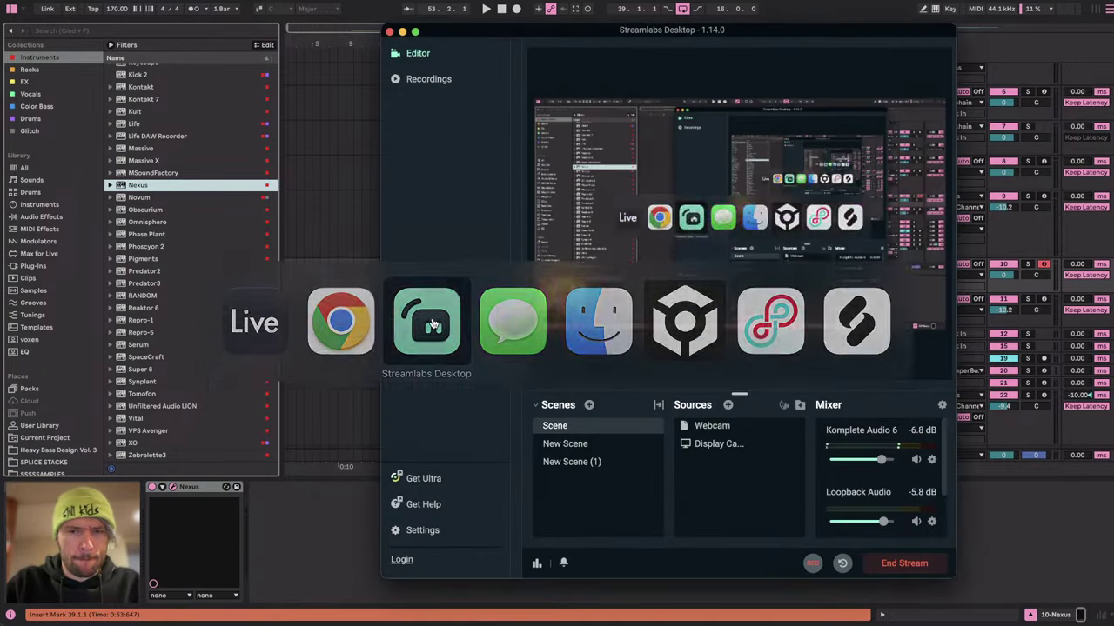
key(super+Tab)
key(super+Tab)
click(427, 322)
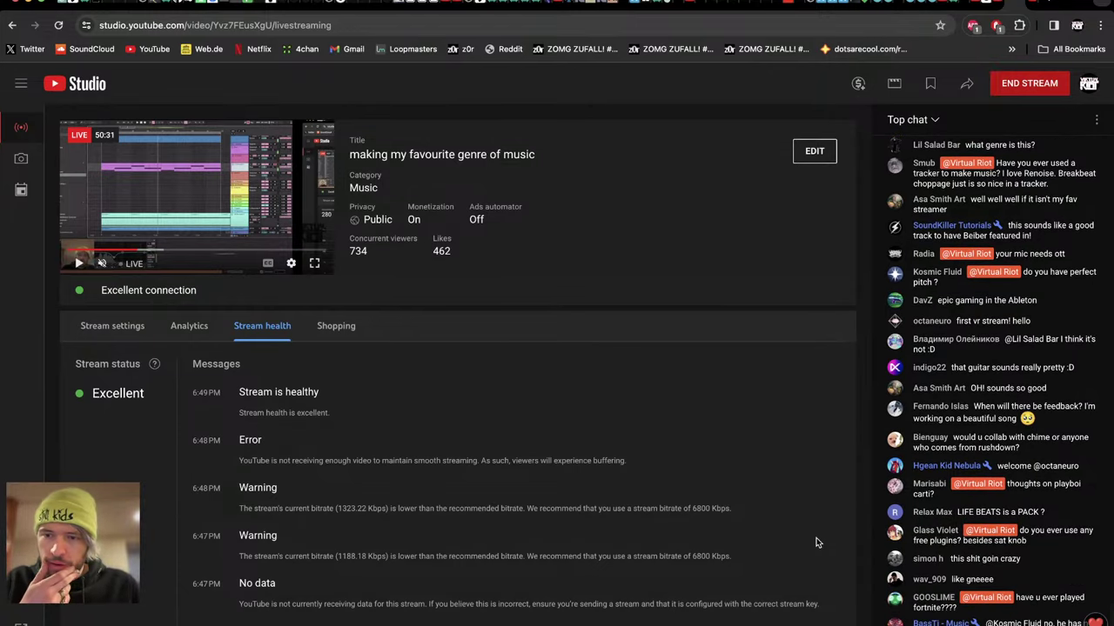
key(ctrl+Left)
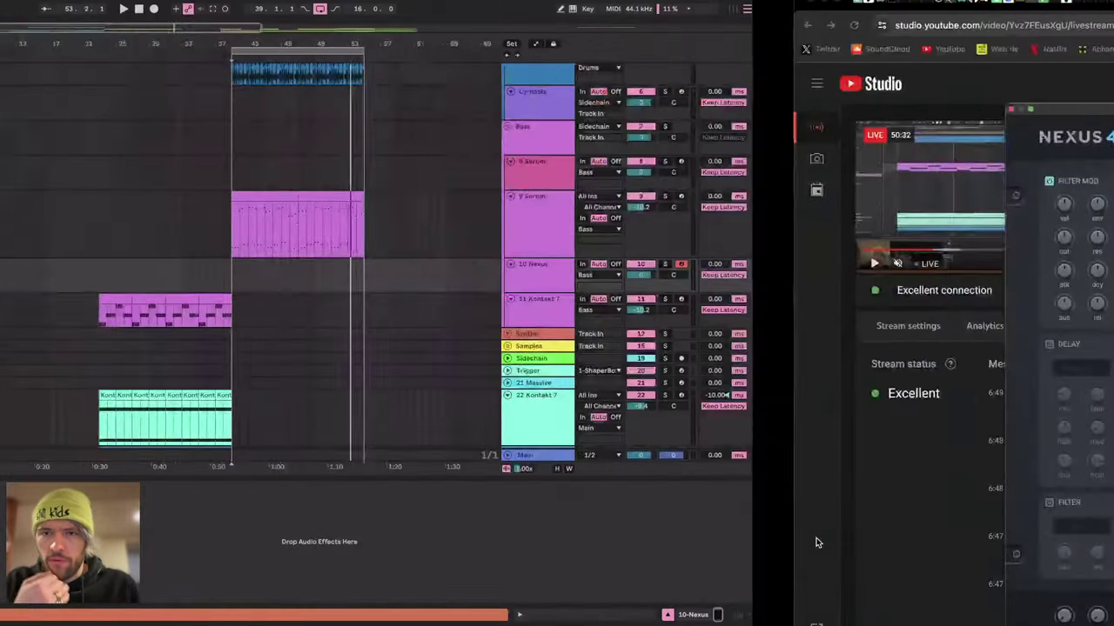
key(ctrl+Right)
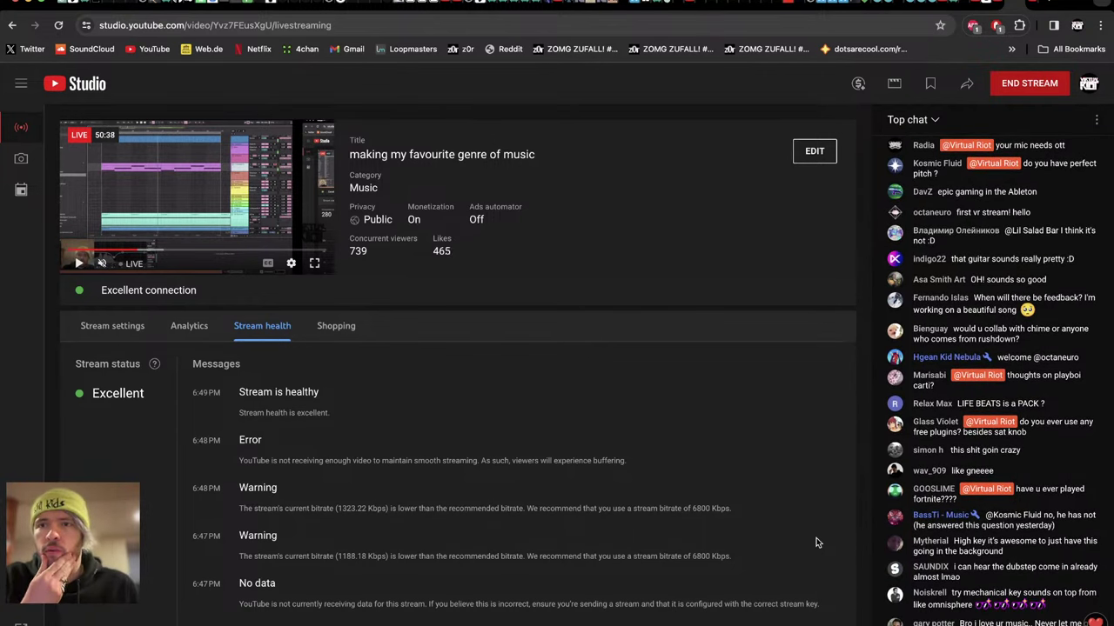
Read back through the recent messages in the stream's live chat.
scroll(1066, 330, up, 2)
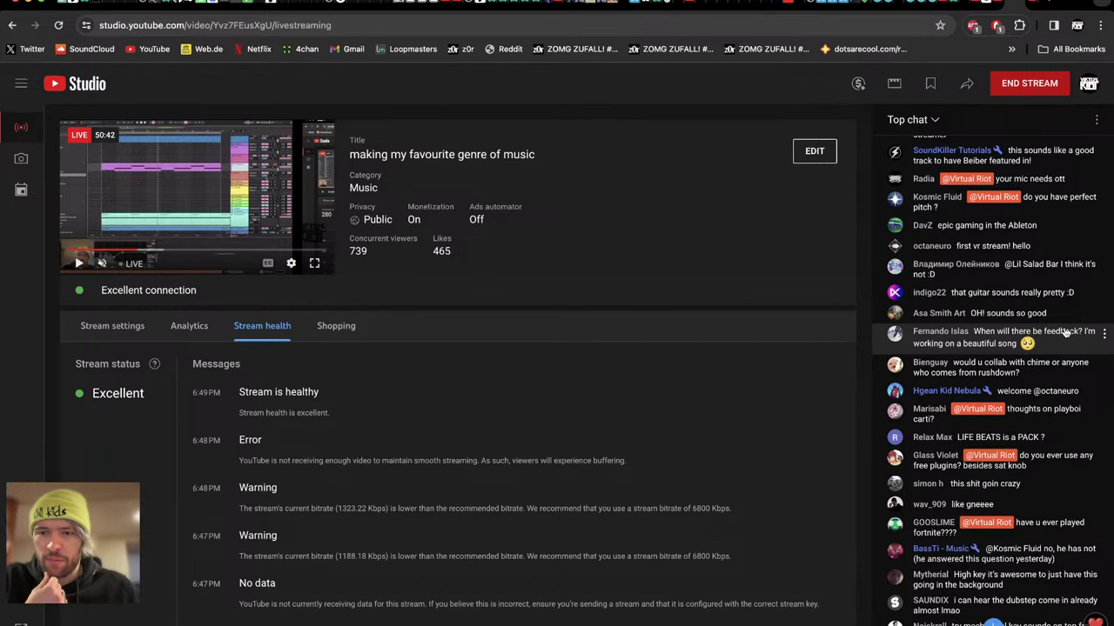
scroll(1066, 330, down, 3)
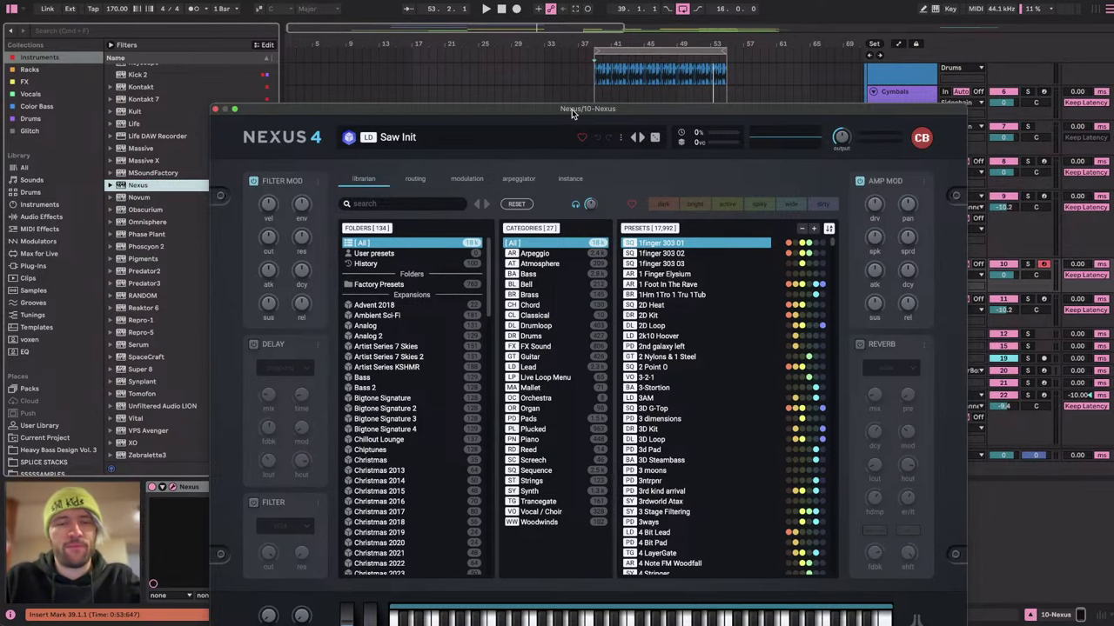
Bring the whole Nexus window into view and filter its preset library to the Lead category.
drag(572, 113, 533, 57)
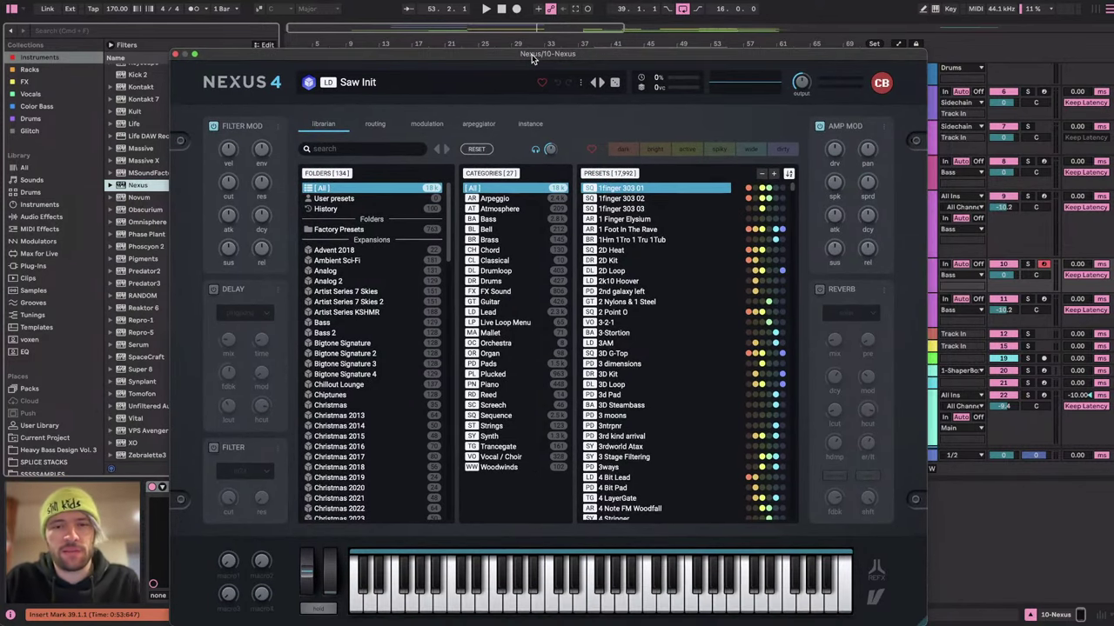
click(493, 377)
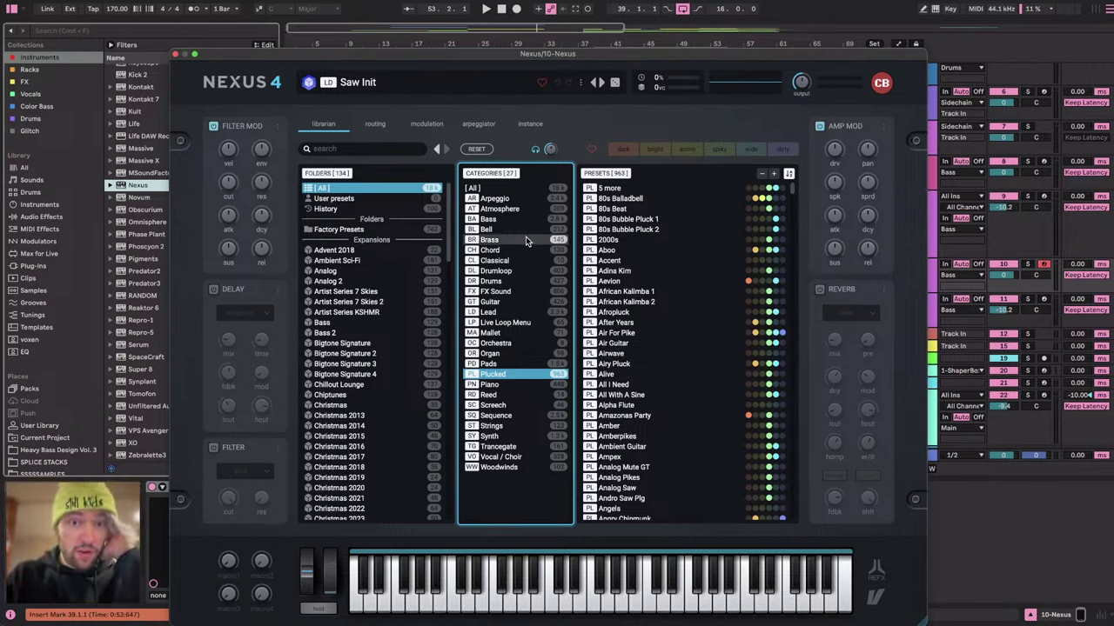
click(511, 322)
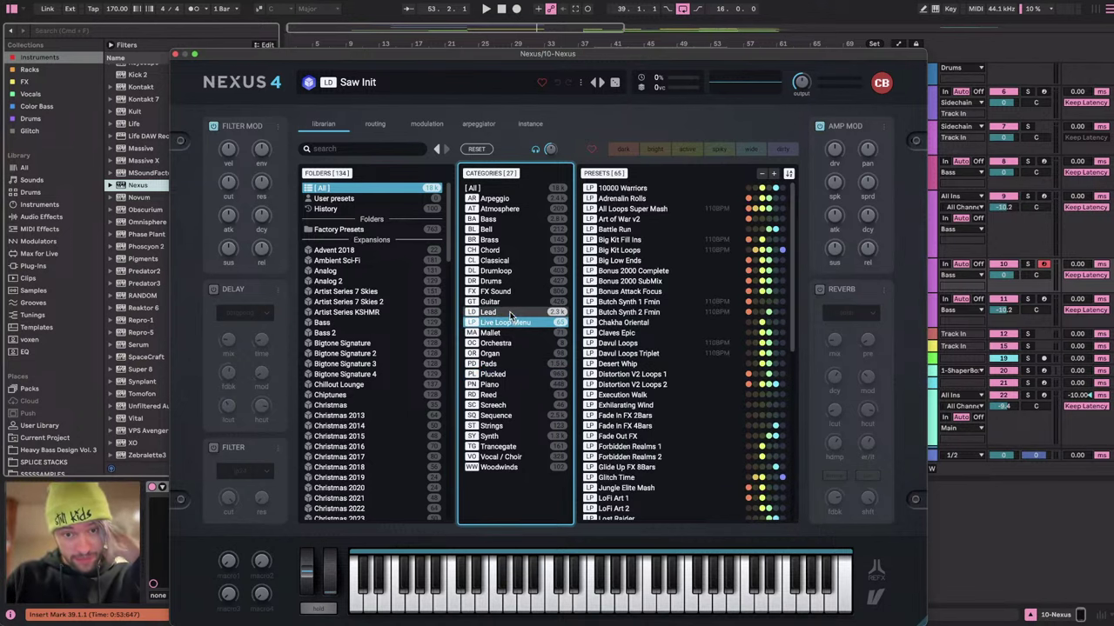
click(511, 313)
Audition Lead presets in the Nexus library, including Axial Ray and Botswana.
click(632, 468)
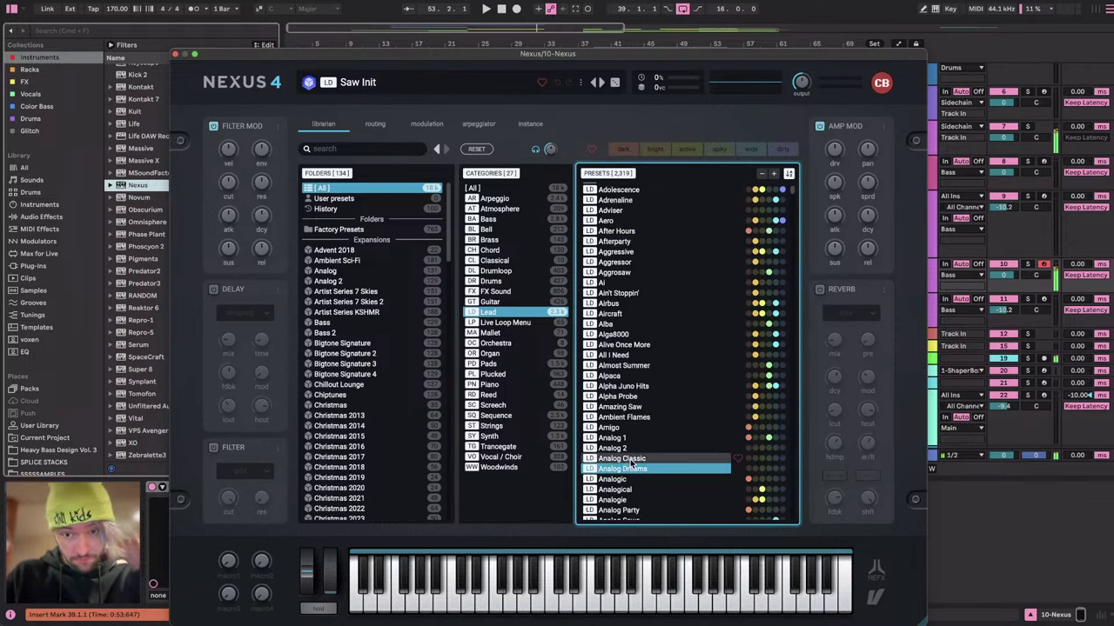
click(633, 438)
click(641, 261)
scroll(642, 326, down, 10)
click(642, 325)
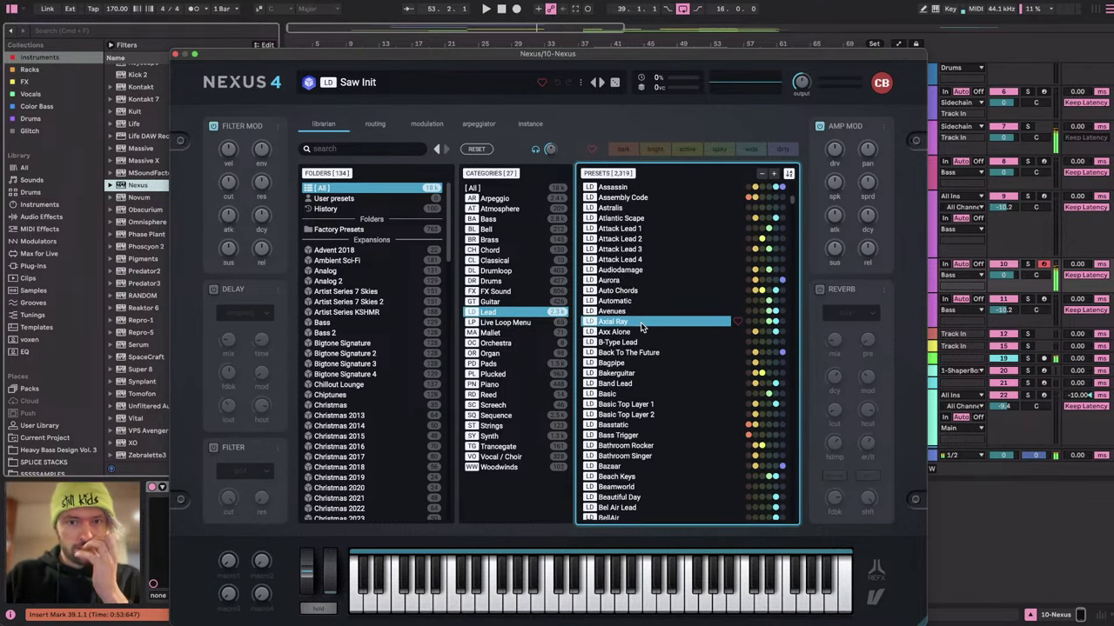
click(649, 249)
click(643, 322)
click(648, 487)
scroll(652, 486, down, 5)
click(654, 483)
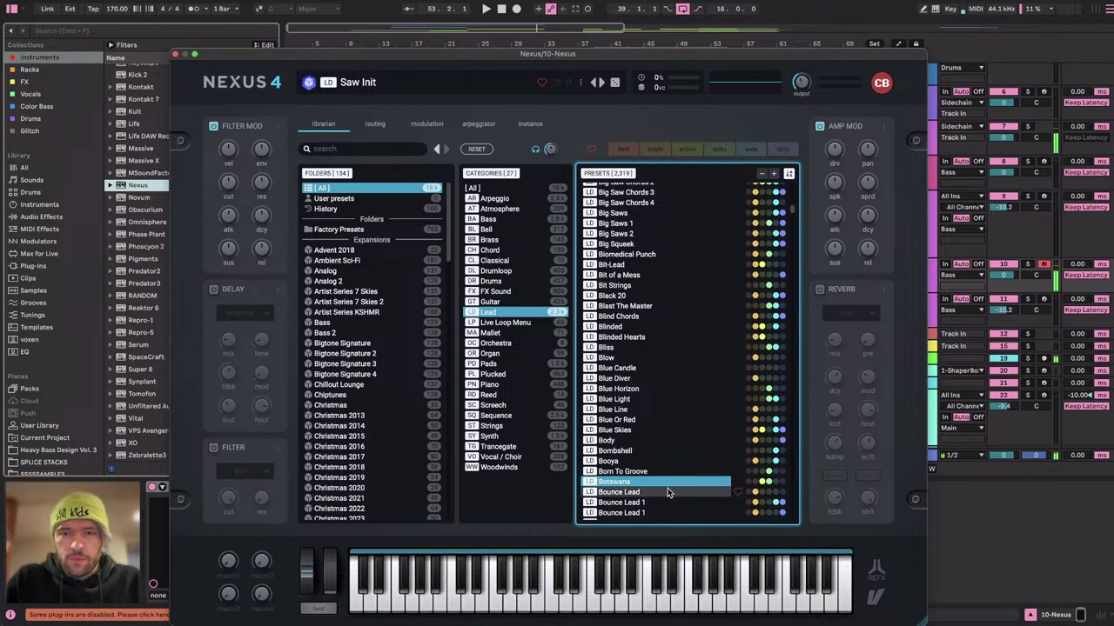
click(668, 520)
Lower the Bass group's volume to -9.4 dB and audition more Lead presets, including Brass 3.
drag(995, 138, 995, 159)
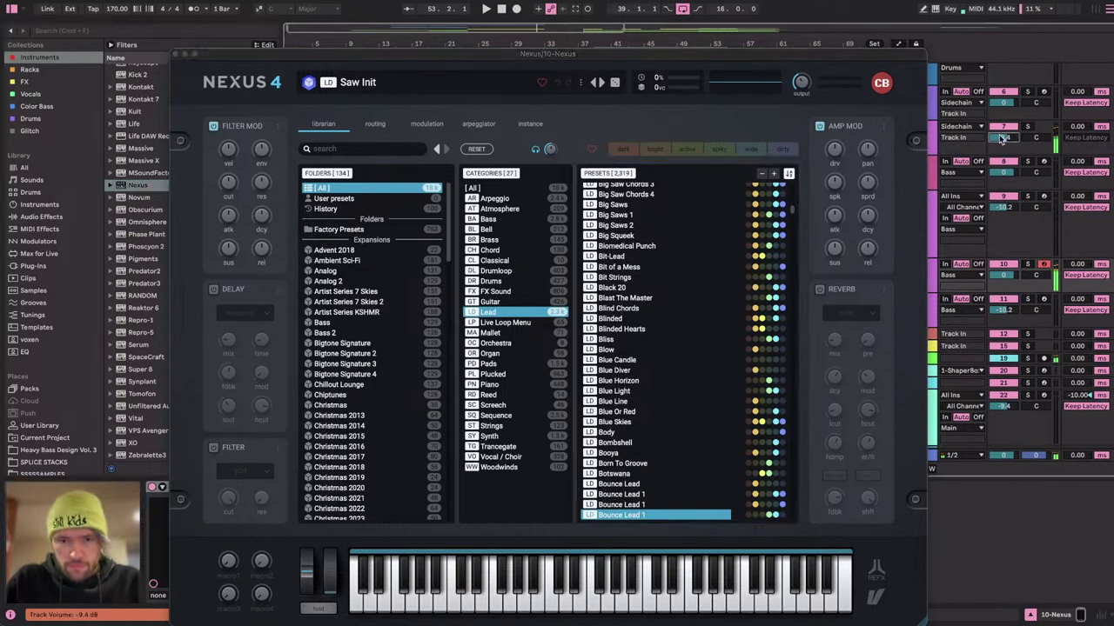
scroll(781, 300, down, 8)
click(729, 395)
click(636, 321)
click(635, 252)
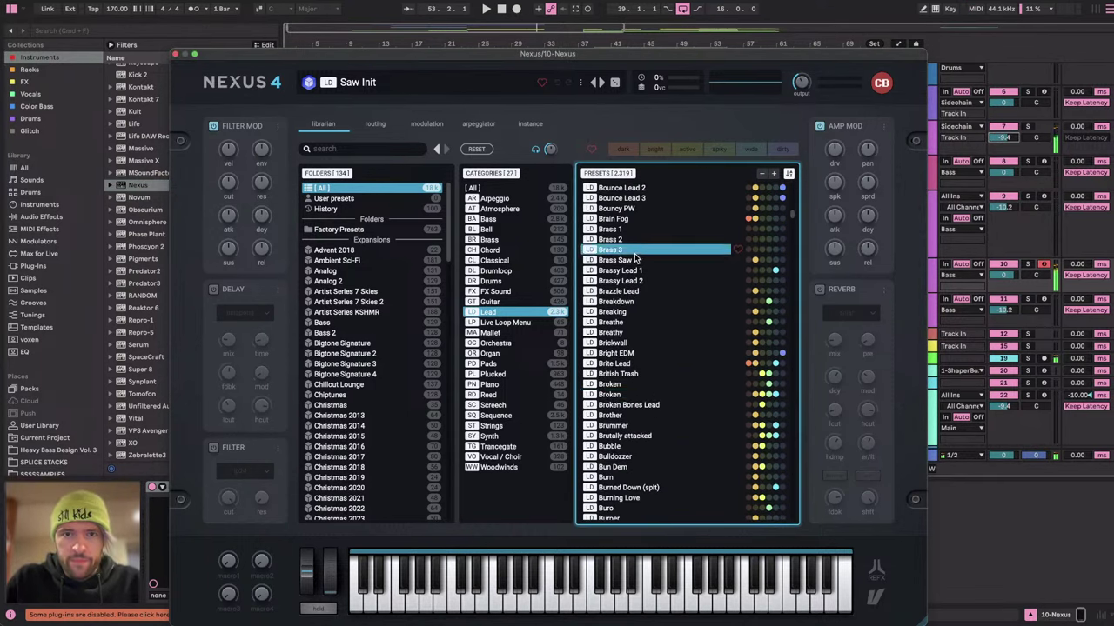
Compare the Bounce Lead presets, load the second Bounce Lead 1 entry, and close the Nexus window.
scroll(636, 254, up, 2)
click(639, 222)
scroll(638, 222, up, 1)
click(639, 221)
scroll(640, 223, up, 2)
click(639, 223)
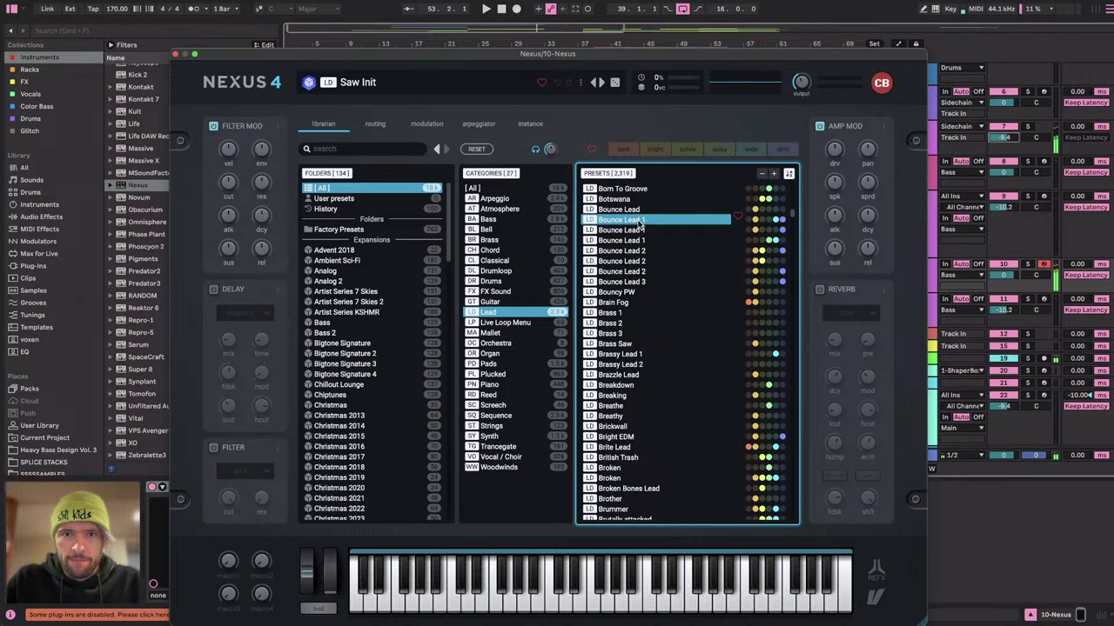
click(638, 208)
click(638, 230)
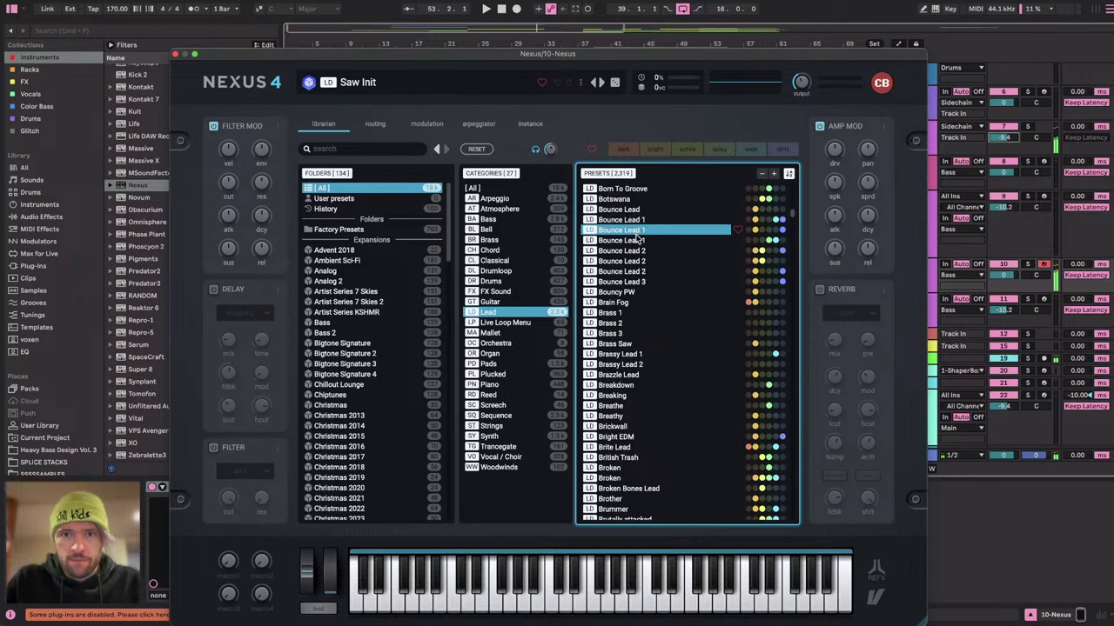
double_click(639, 230)
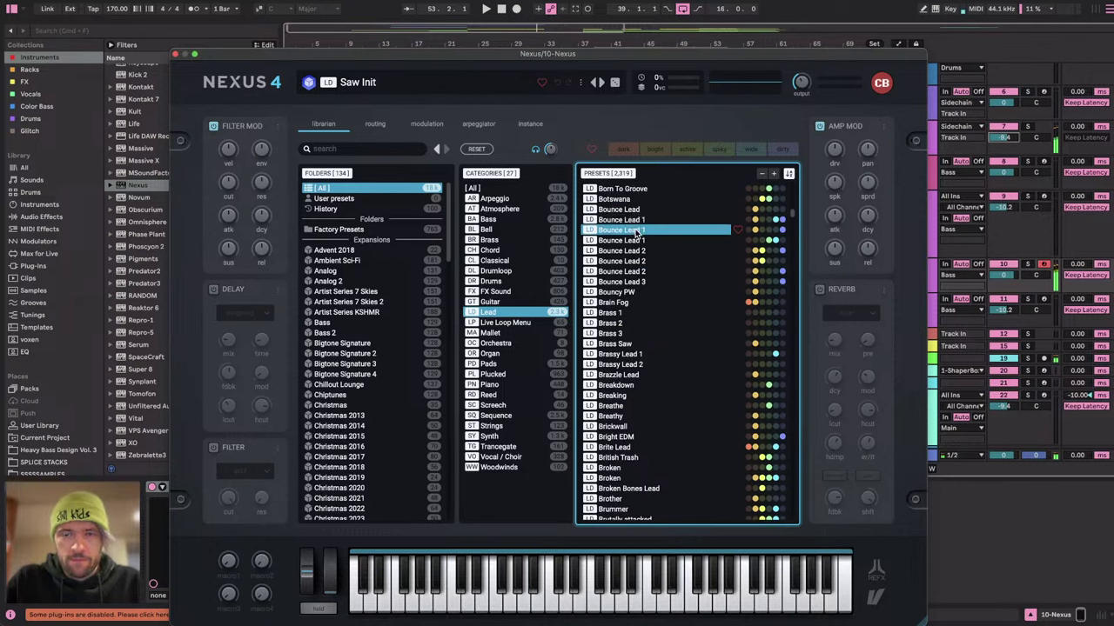
click(178, 55)
Copy the 9 Serum clip spanning bars 47 to 55 onto the 10 Nexus track at the same position.
click(646, 197)
shift+click(686, 198)
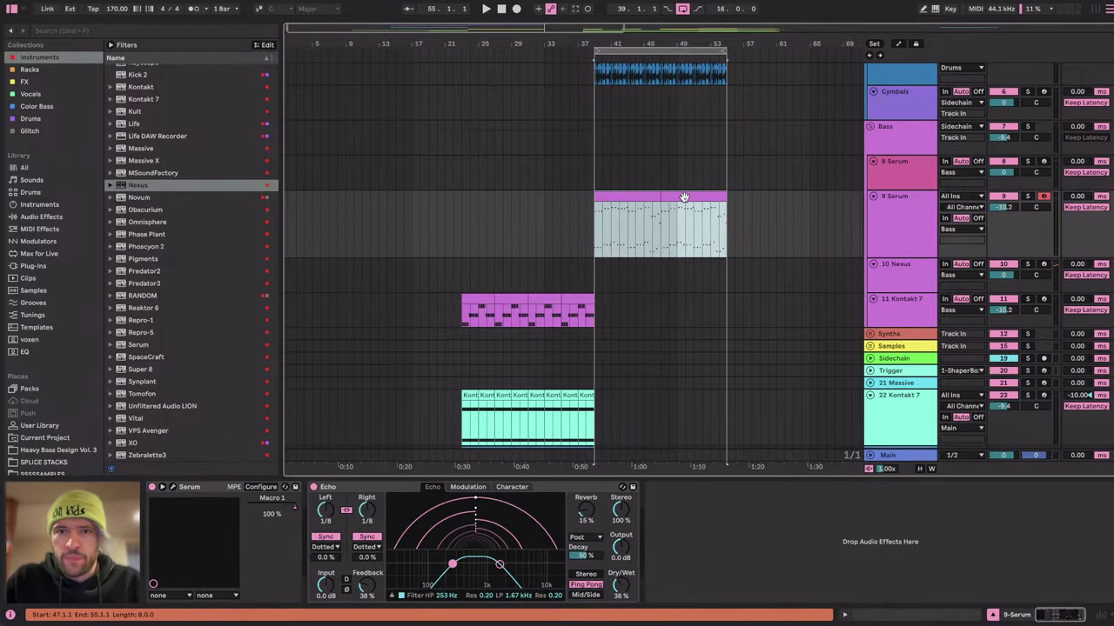
click(686, 198)
drag(695, 196, 696, 280)
Solo 10 Nexus, reset the Bass group's volume to 0 dB, and set the Nexus track volume to -10.6 dB.
click(1028, 263)
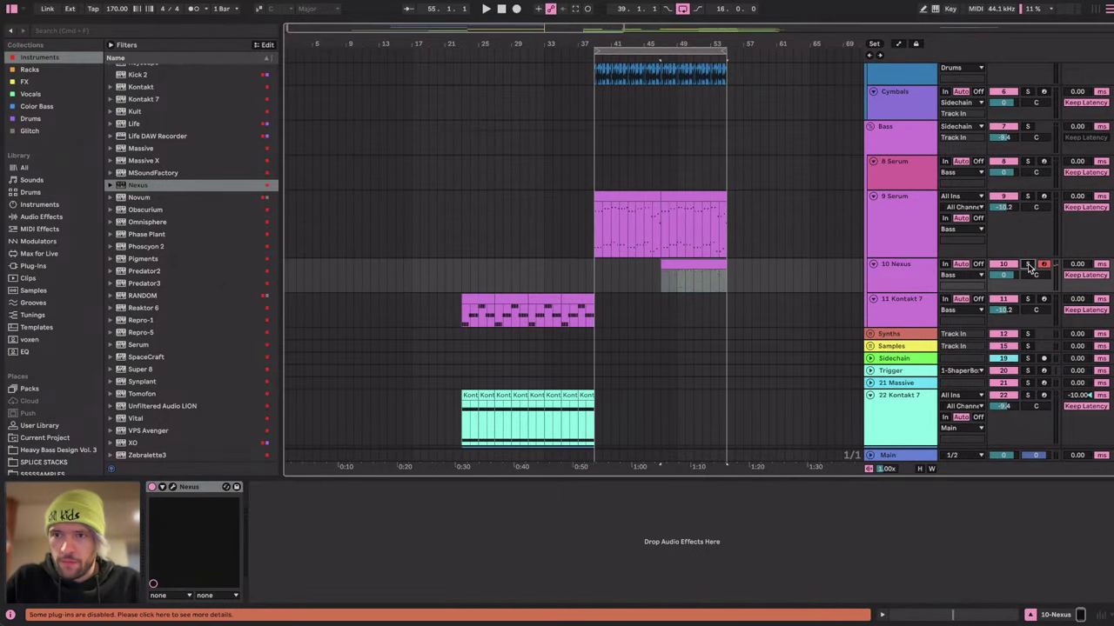
click(711, 265)
key(space)
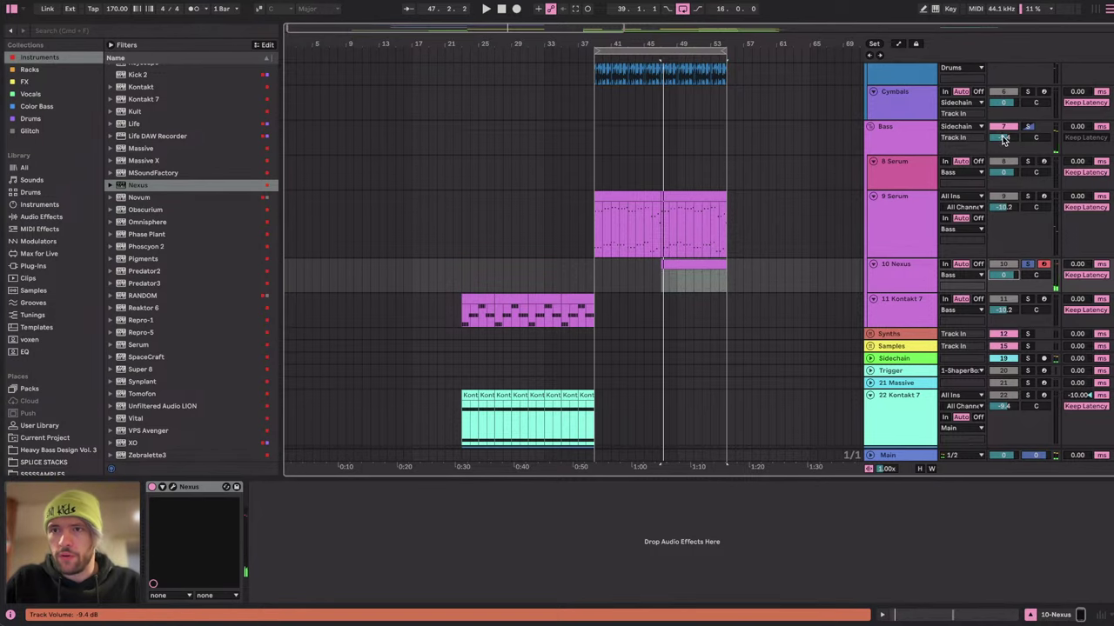
drag(1003, 275, 1003, 300)
key(space)
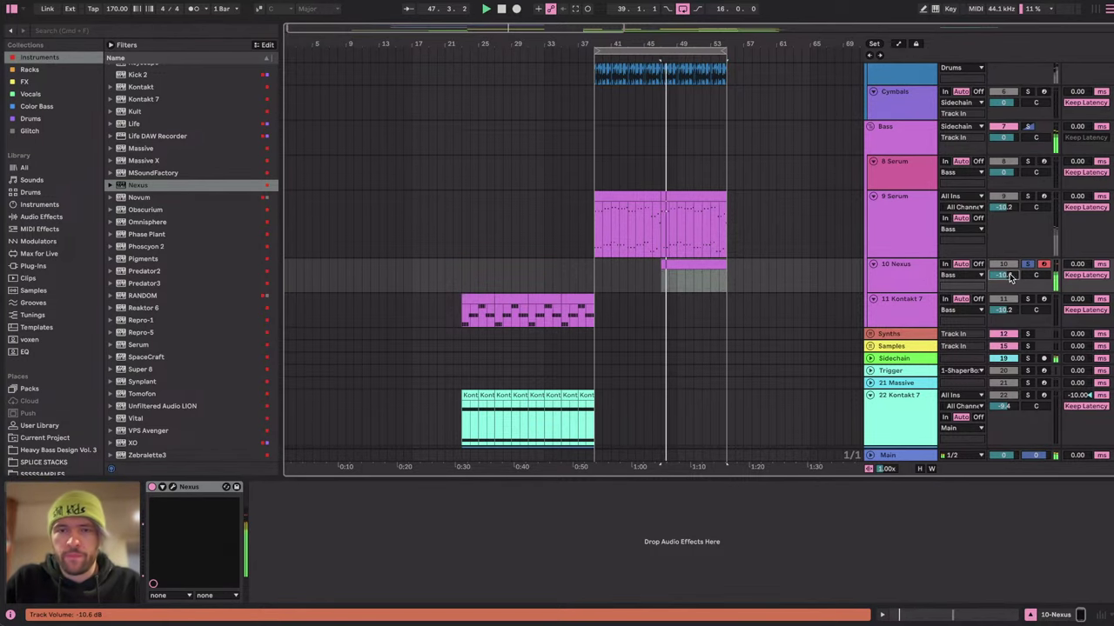
Reopen the Nexus instrument while its clip plays and adjust the Amp Mod release.
scroll(762, 274, up, 5)
double_click(545, 263)
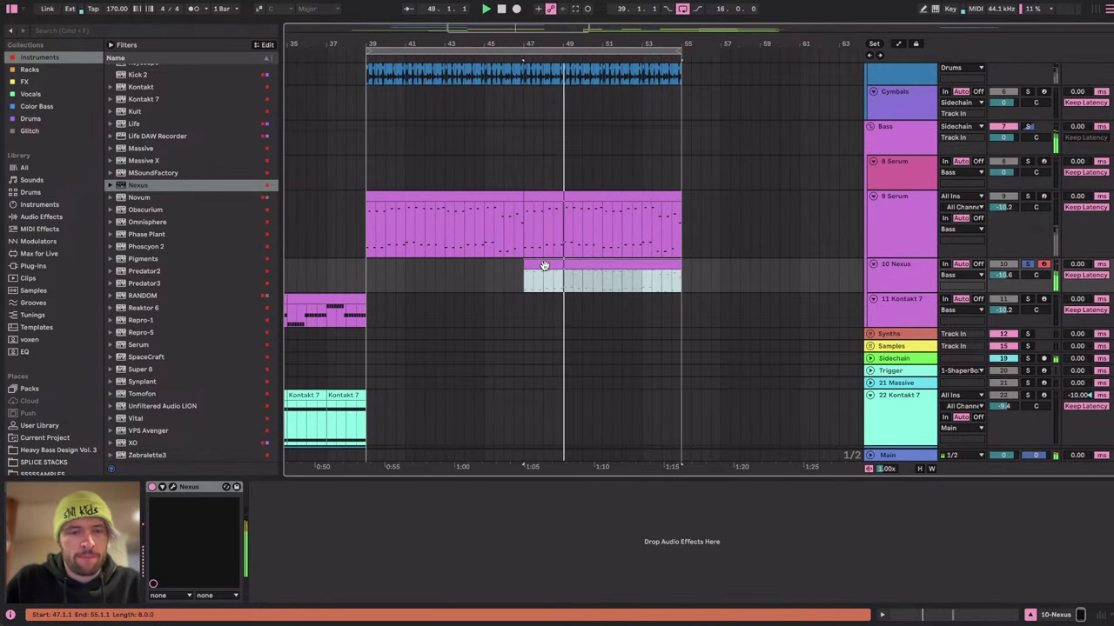
key(shift+Tab)
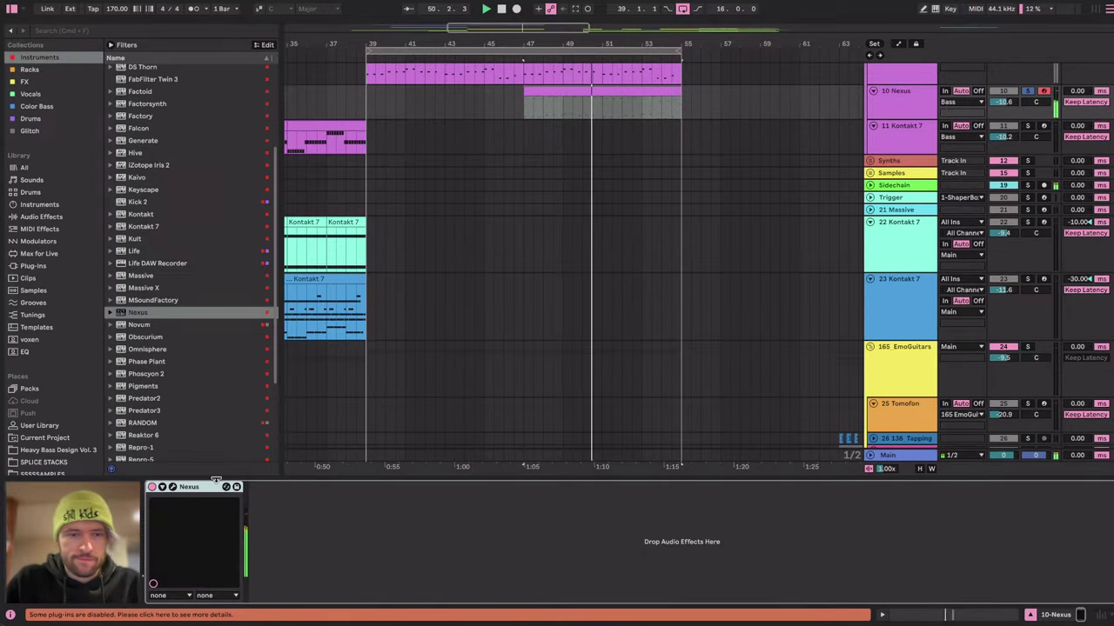
click(174, 487)
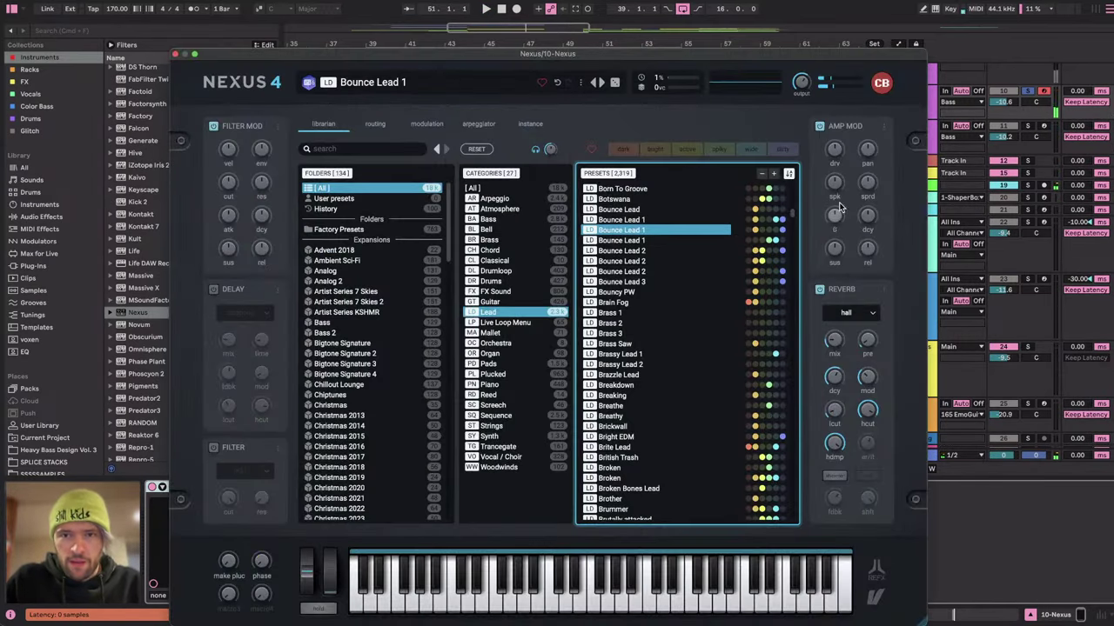
drag(720, 56, 651, 32)
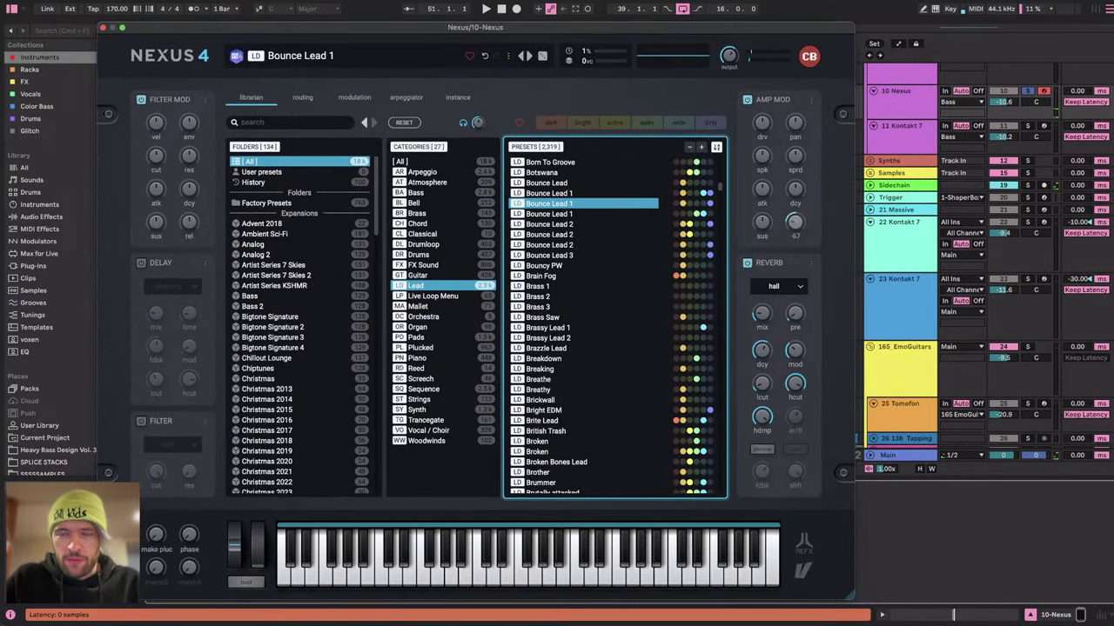
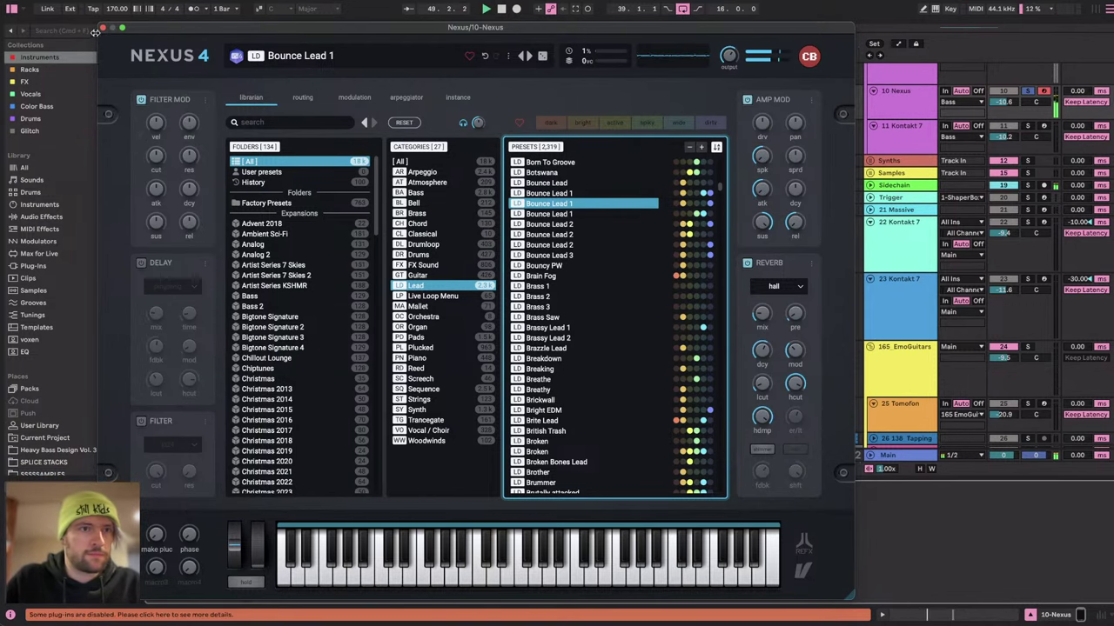
Add EQ Eight after Nexus, with the band 8 high cut at 2.72 kHz and the band 1 low cut at 330 Hz.
click(61, 214)
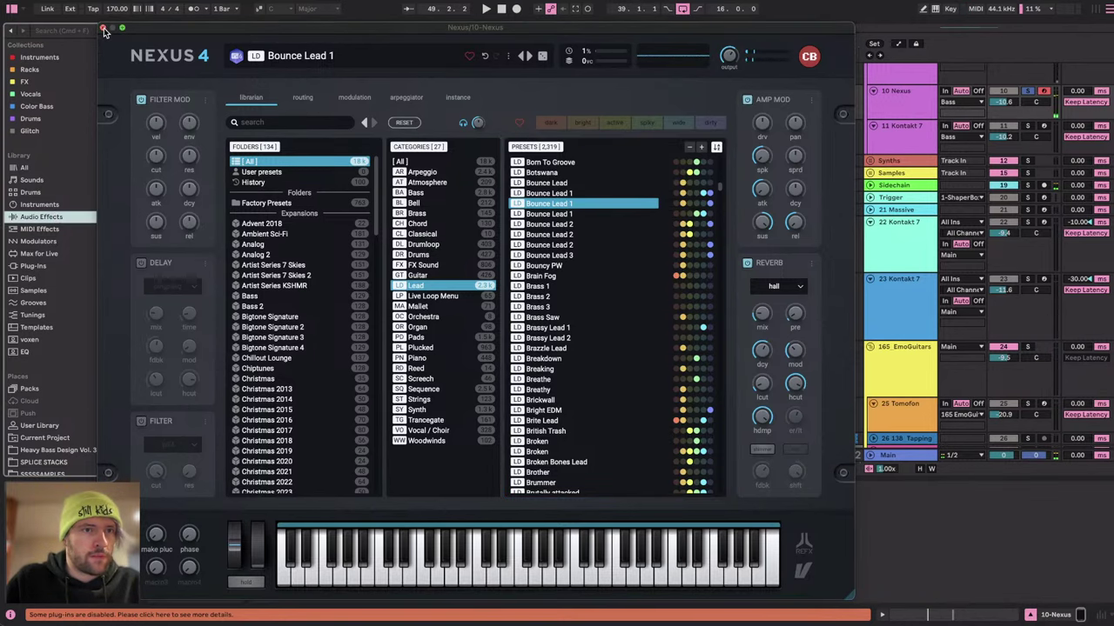
click(103, 28)
drag(146, 280, 510, 585)
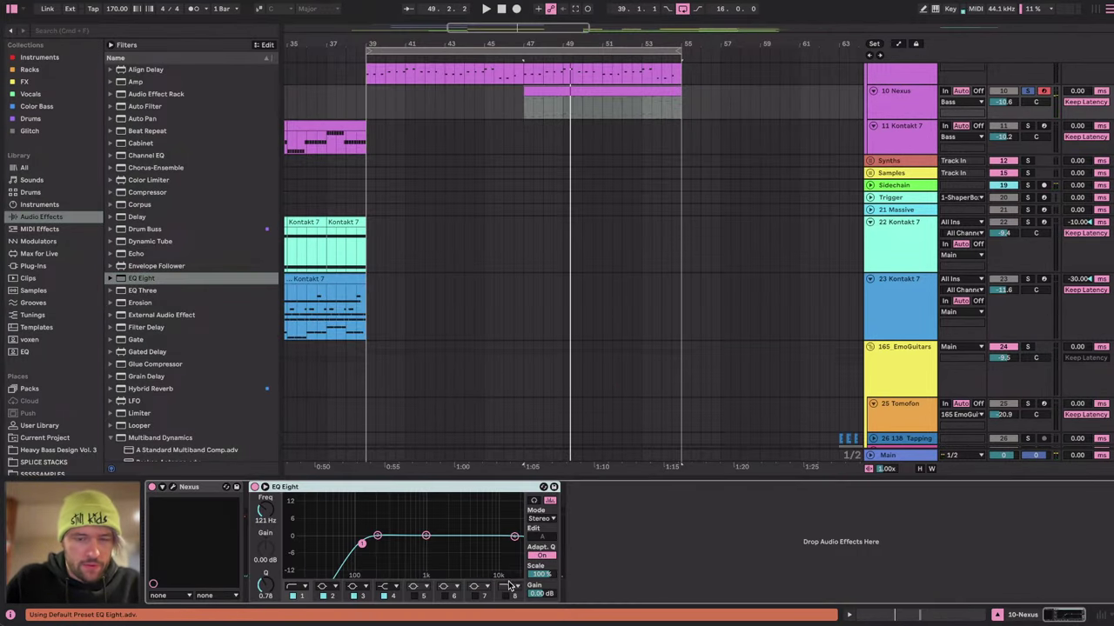
click(509, 595)
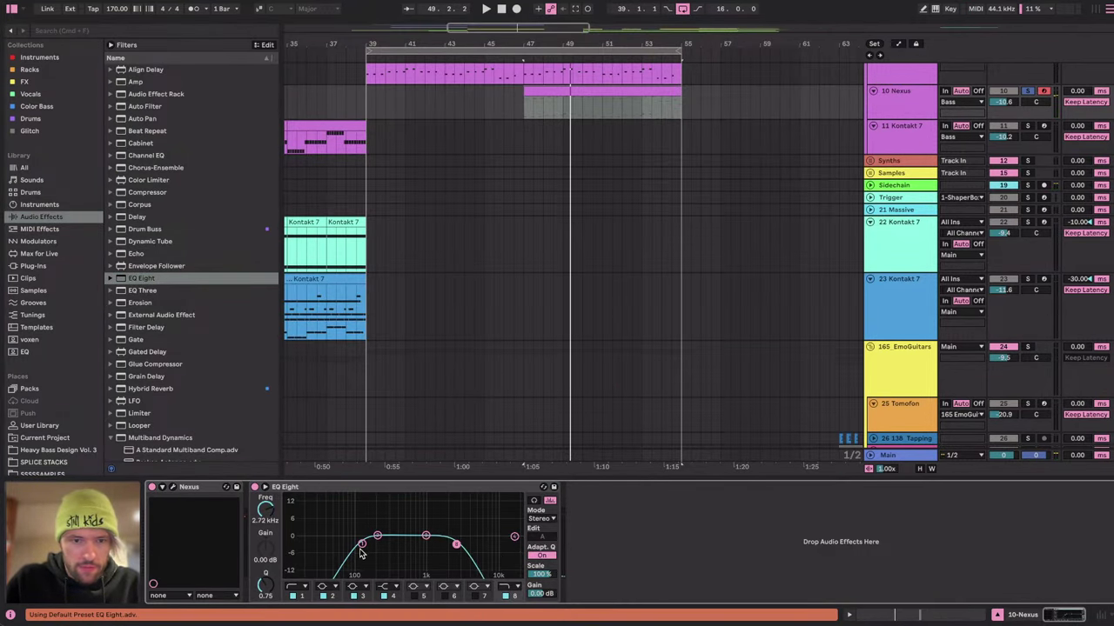
Play the section, lower the 10 Nexus volume to -19.6 dB, and unsolo the track.
scroll(1022, 96, up, 3)
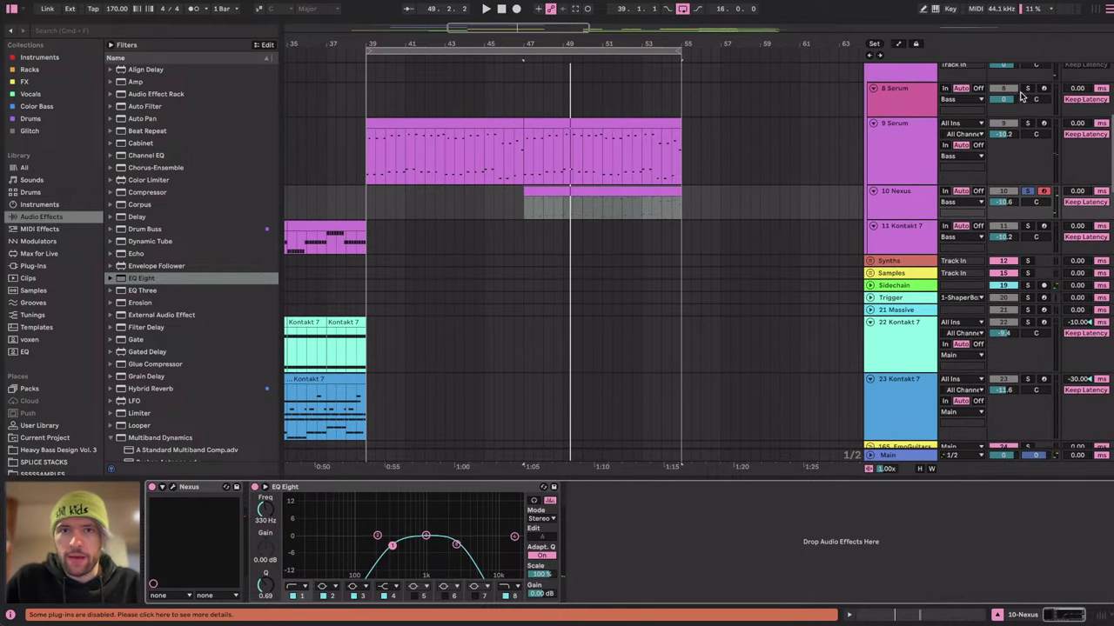
key(space)
drag(1005, 204, 1005, 214)
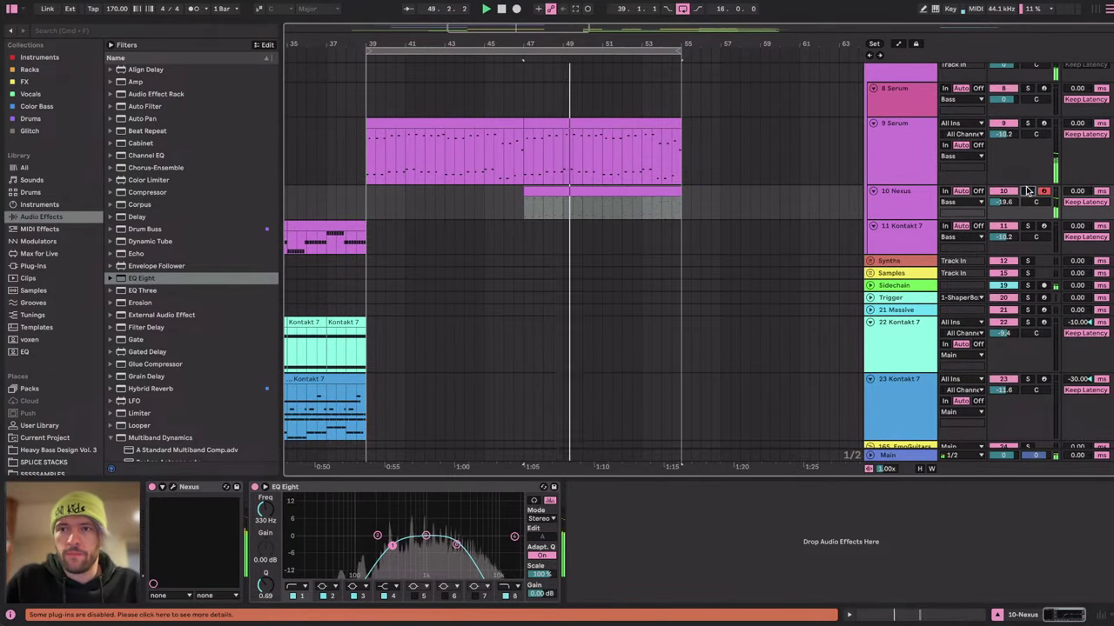
Lower EQ Eight's band 8 frequency to 899 Hz and automate it rising to about 2.88 kHz between bars 47 and 55.
scroll(613, 245, up, 2)
scroll(612, 244, left, 1)
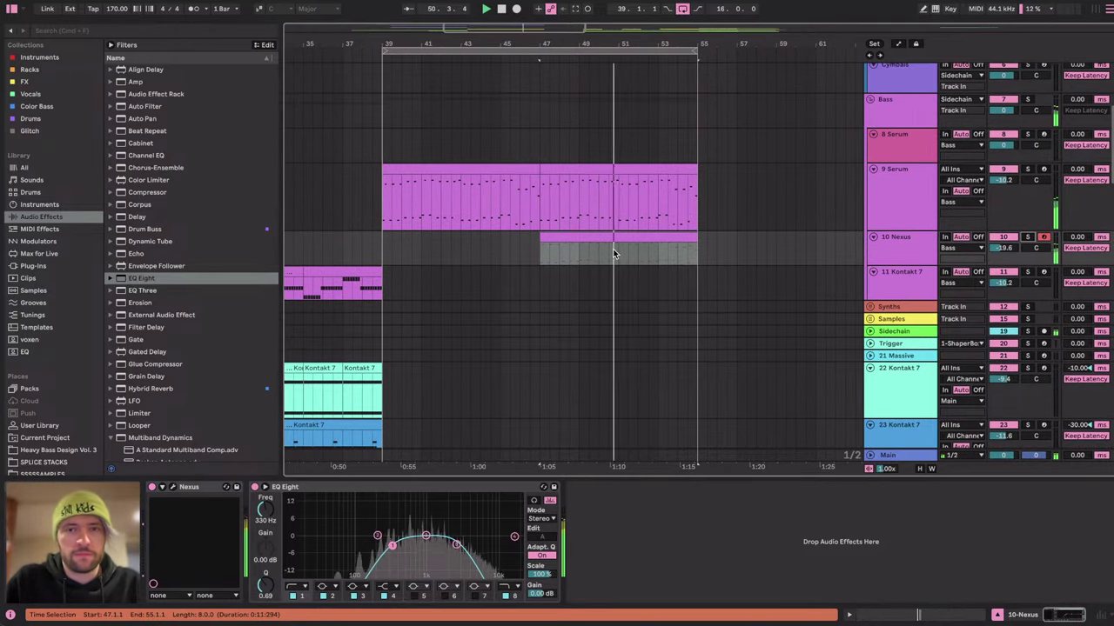
scroll(616, 249, right, 1)
scroll(616, 249, down, 1)
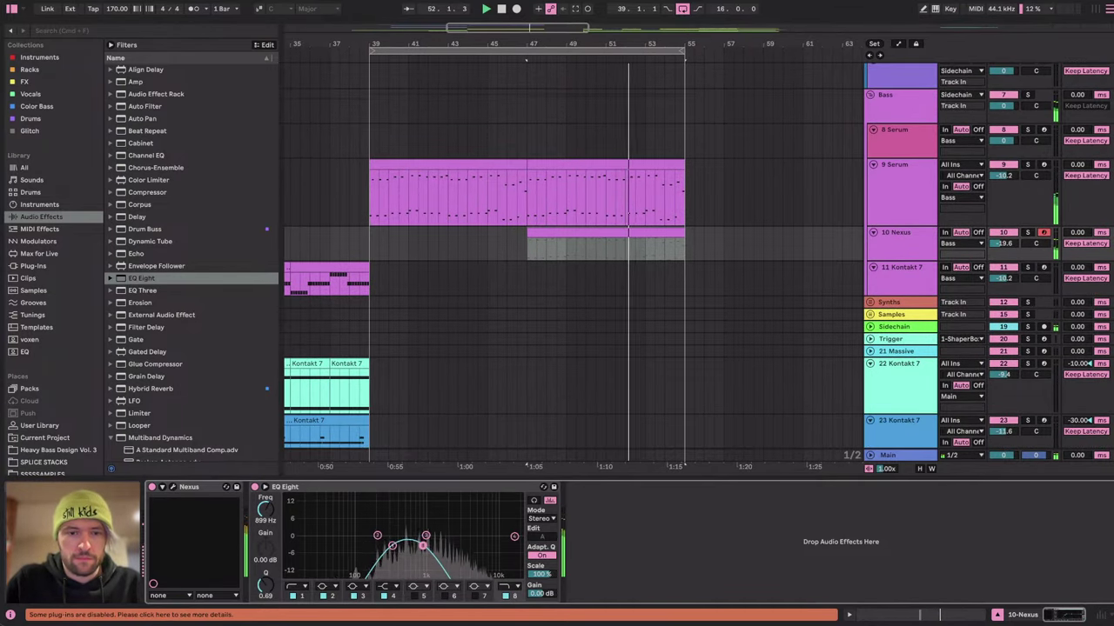
key(a)
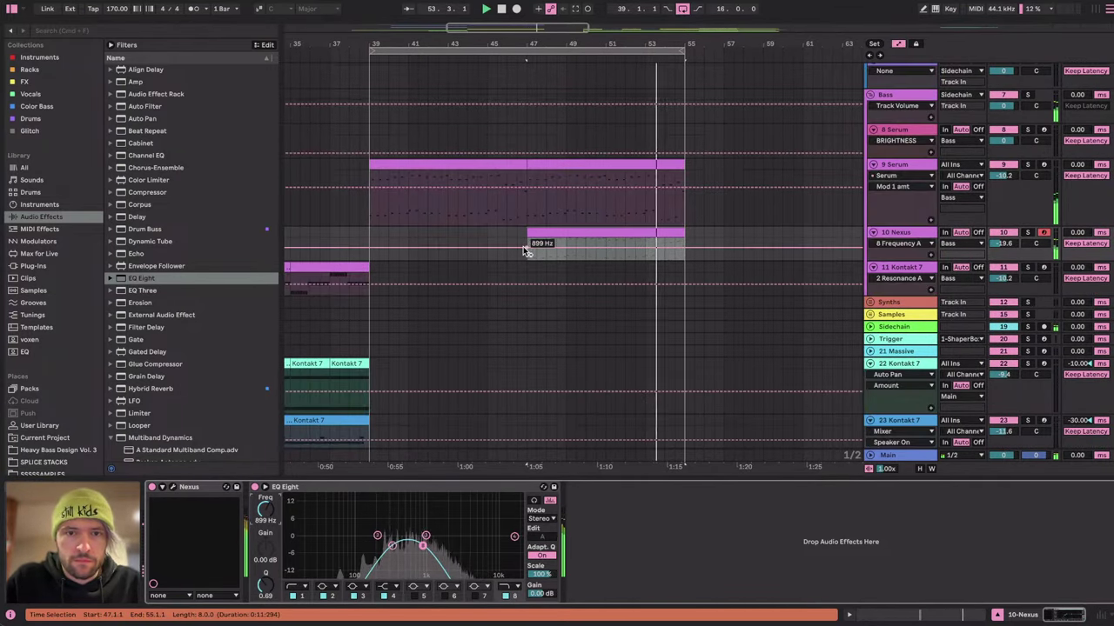
click(526, 247)
drag(684, 247, 684, 245)
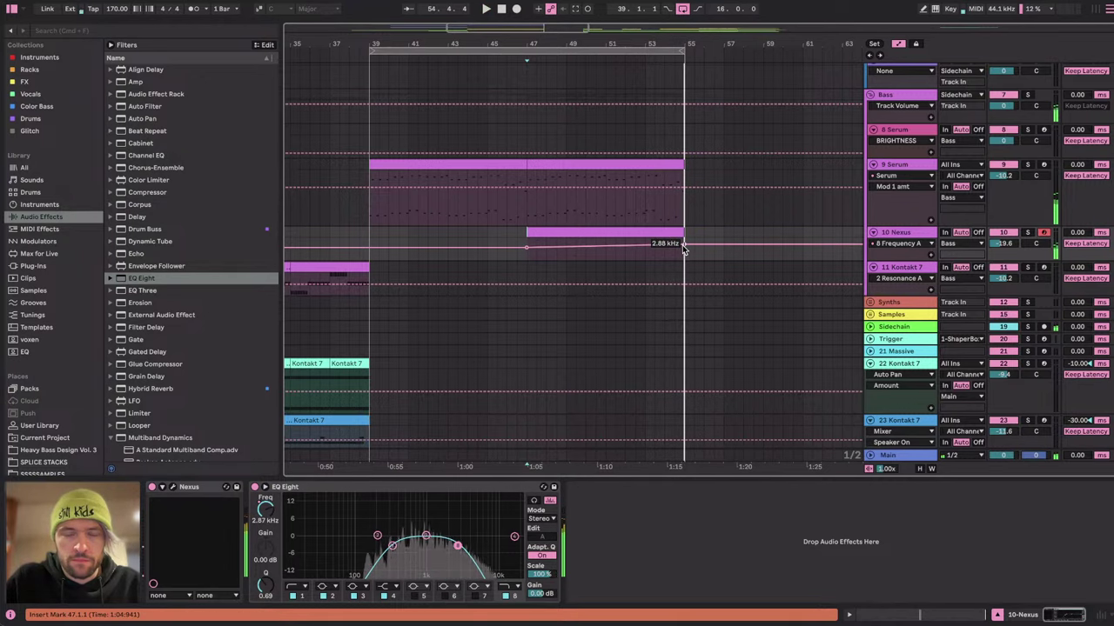
Switch to YouTube Studio, read the latest live chat messages, and return to Ableton Live.
key(ctrl+Right)
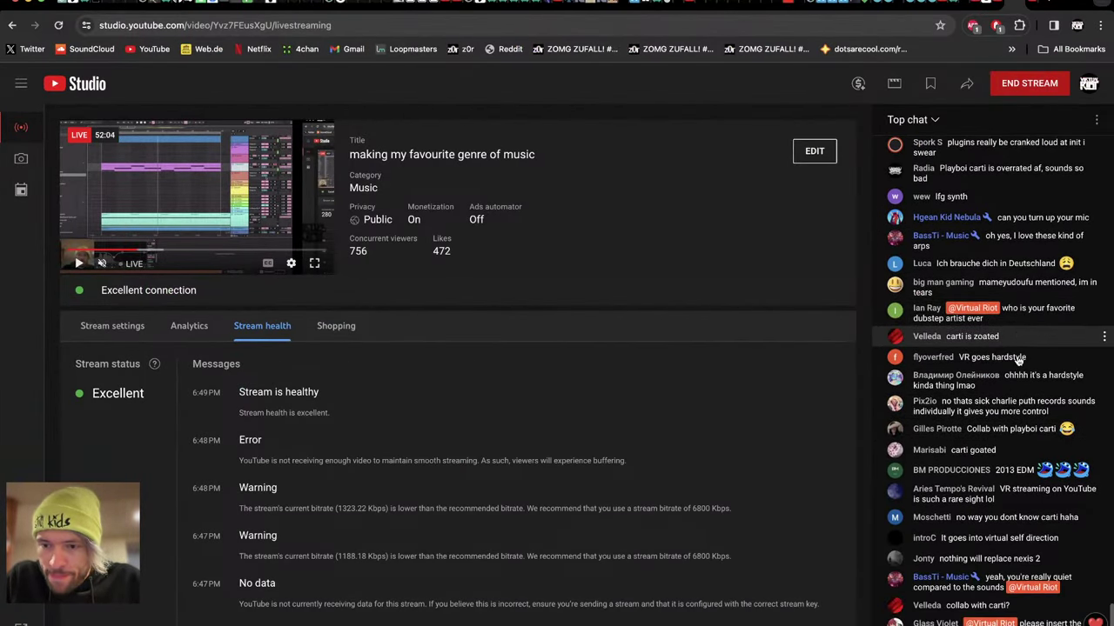
key(ctrl+Left)
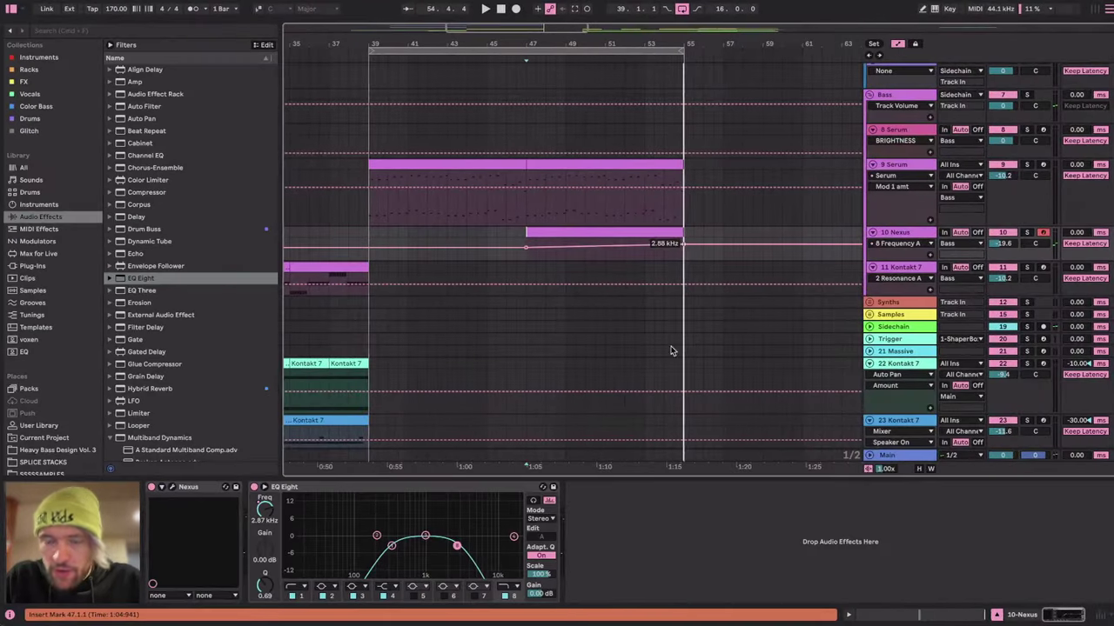
Hide the automation lanes, place the insert marker at bar 39 on 9 Serum, and switch to Streamlabs Desktop.
key(a)
click(378, 216)
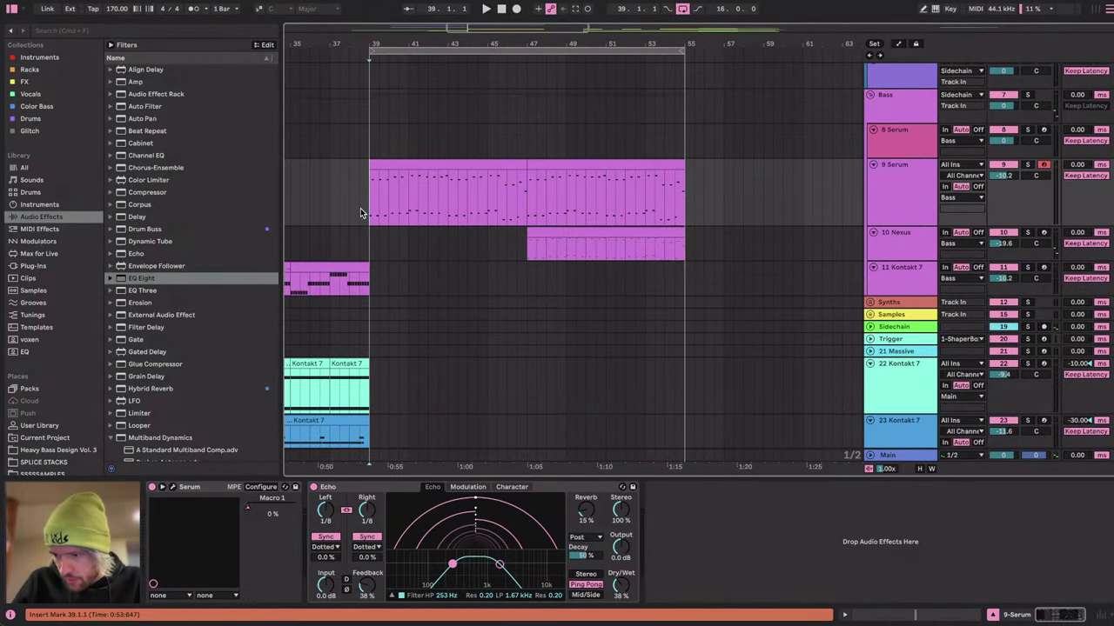
key(super+Tab)
key(super+Tab)
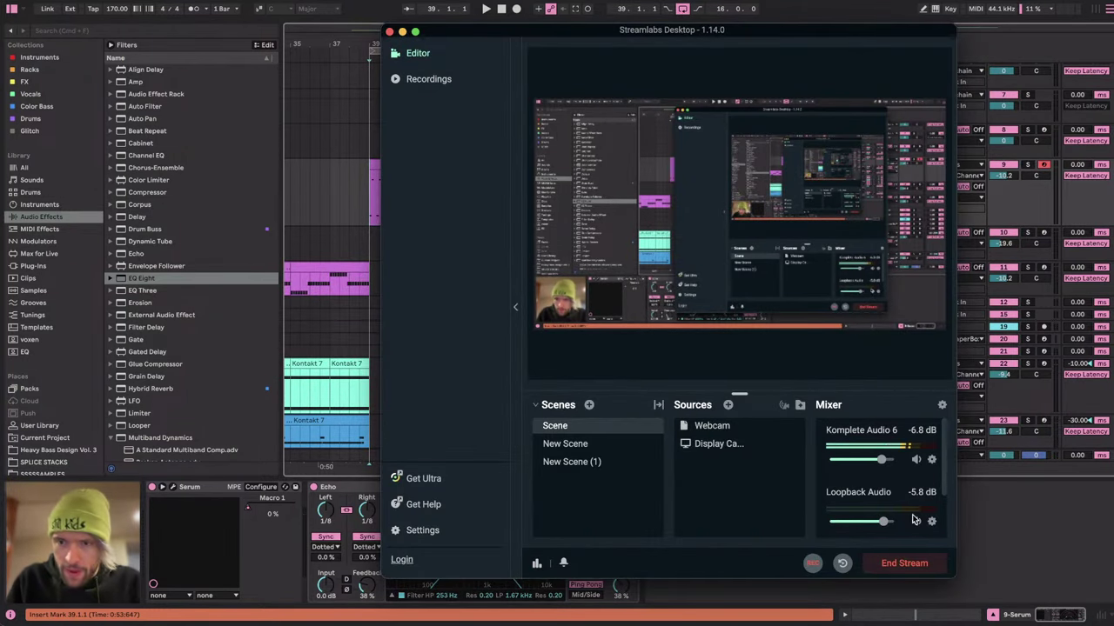
Switch to YouTube Studio, read the newest live chat messages, and return to Ableton Live.
key(super+Tab)
key(super+Tab)
key(super+Tab)
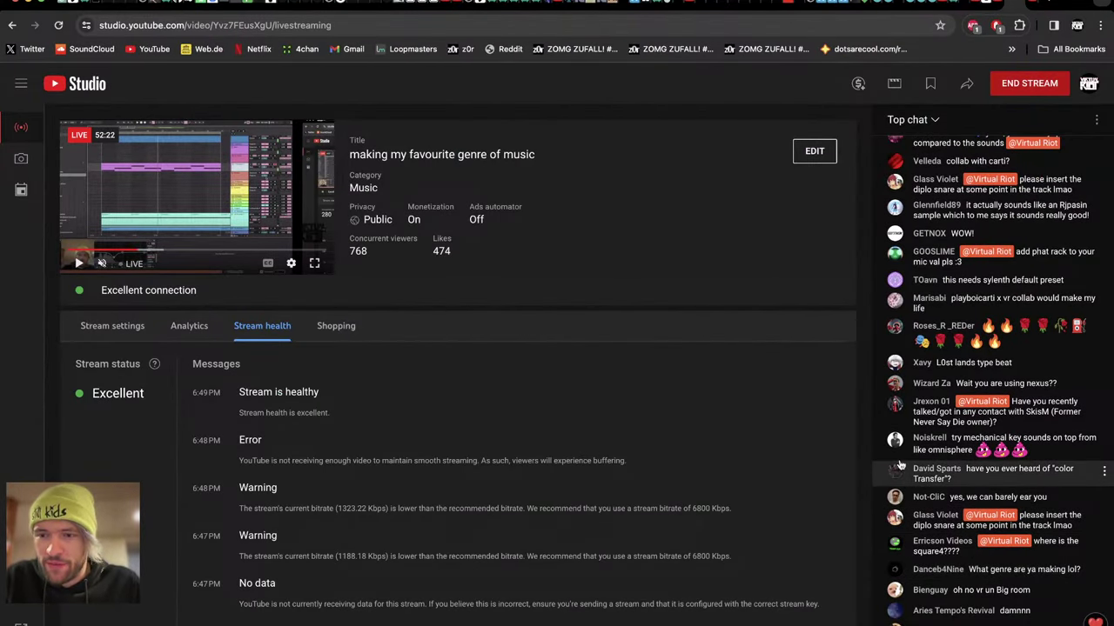
key(super+Tab)
key(super+Tab)
key(super+Tab)
key(super+Tab)
key(shift+super+Tab)
key(shift+super+Tab)
key(shift+super+Tab)
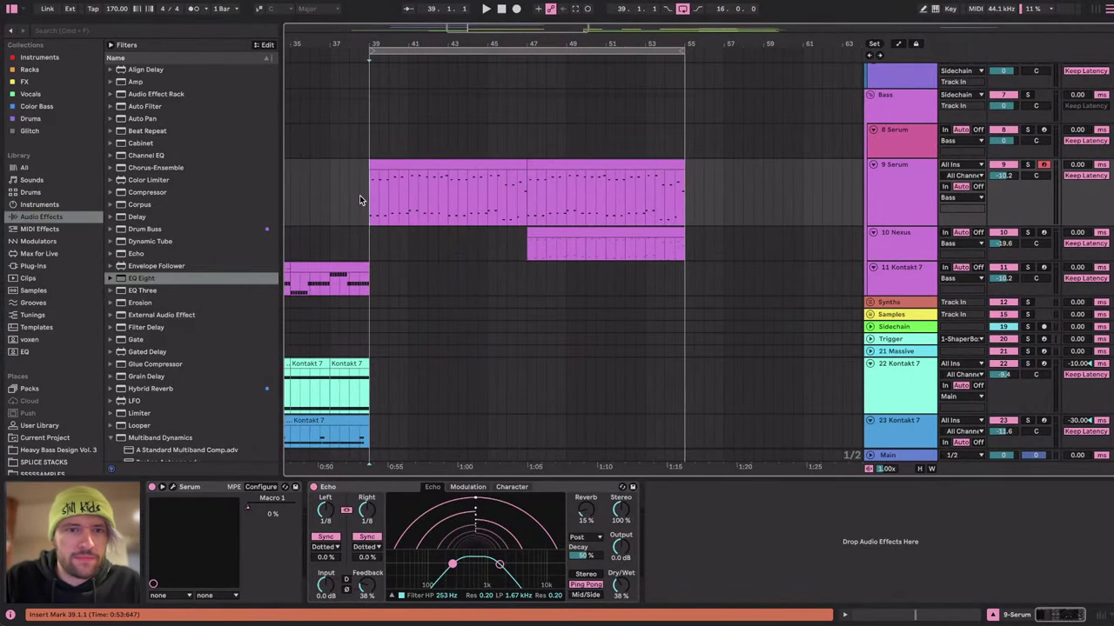
Select the 11 Kontakt 7 track, play the section from bar 39, and check the YouTube live chat during playback.
scroll(372, 189, up, 5)
scroll(373, 188, left, 2)
scroll(373, 189, down, 5)
scroll(609, 261, up, 3)
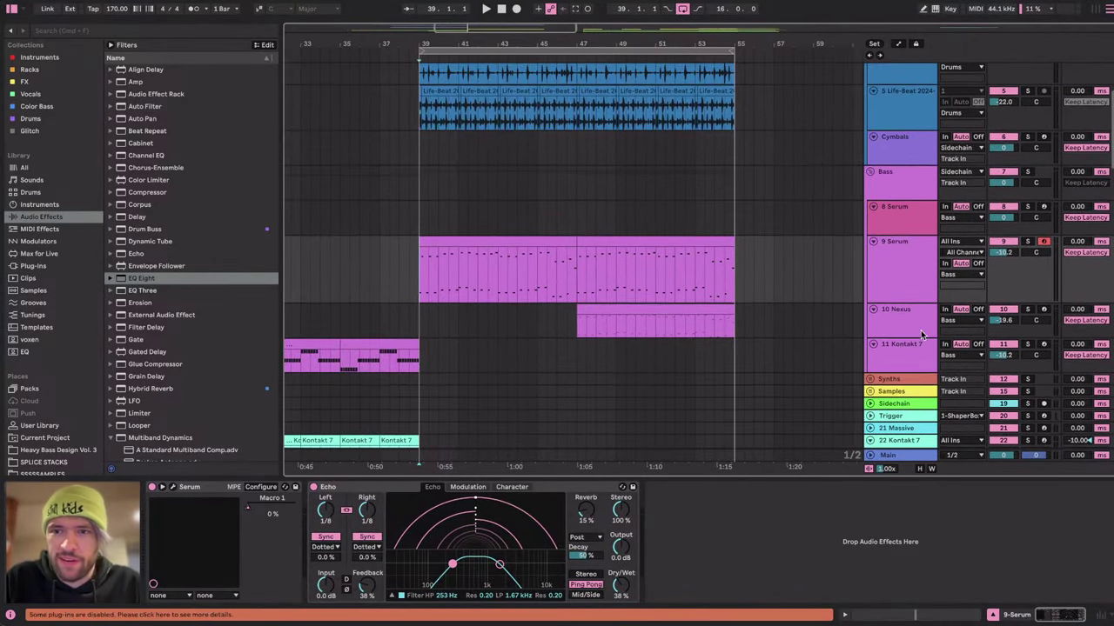
click(911, 341)
key(space)
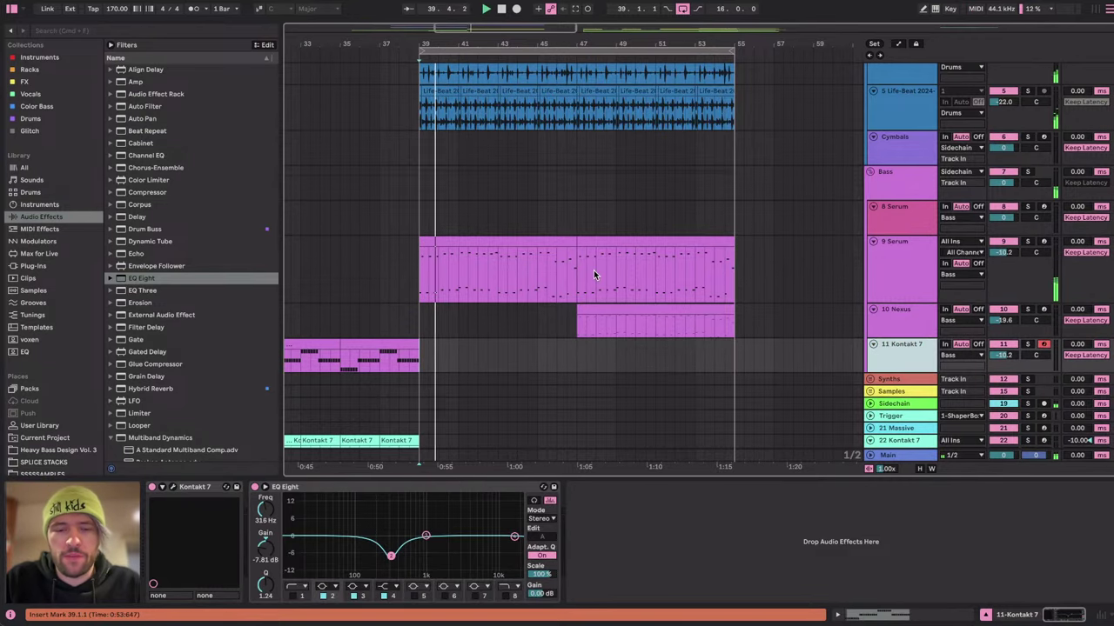
key(super+Tab)
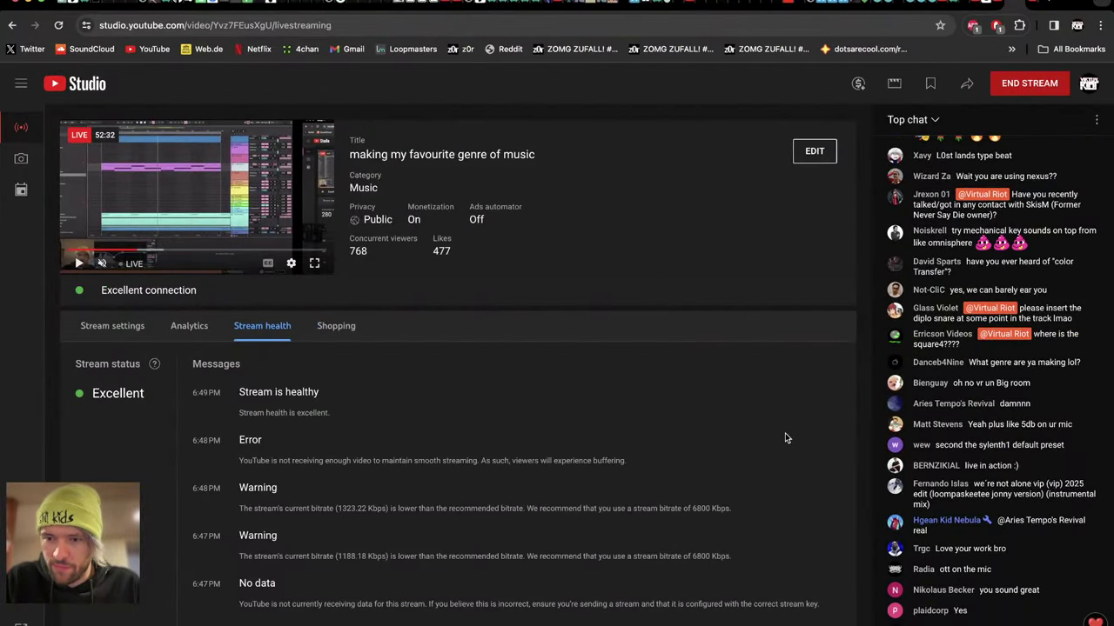
key(super+Tab)
scroll(548, 302, up, 3)
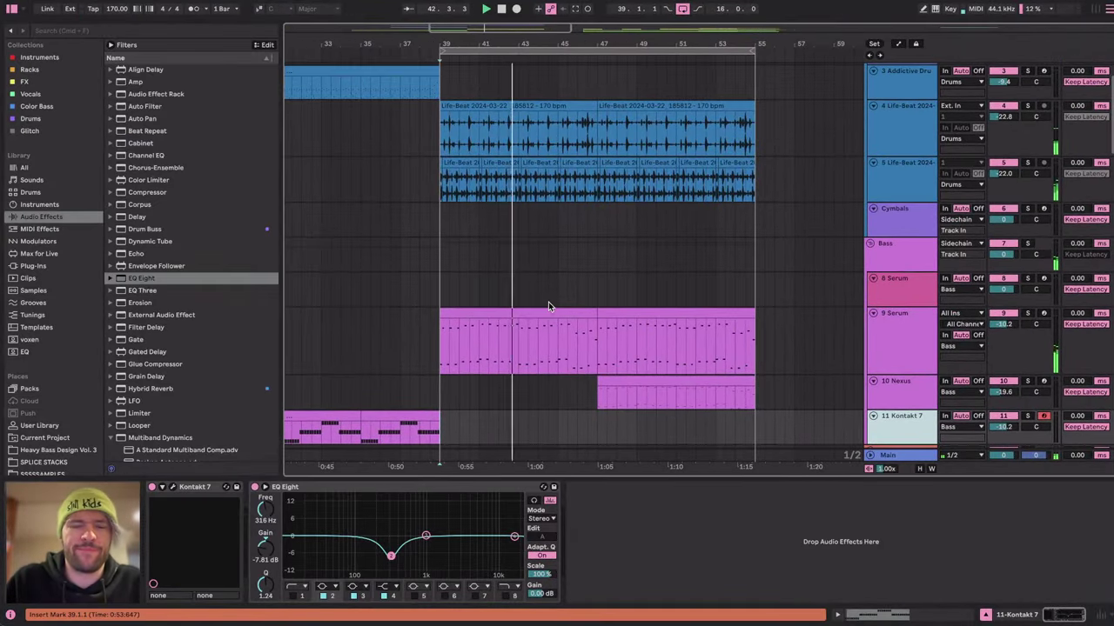
scroll(548, 302, down, 5)
scroll(548, 302, up, 6)
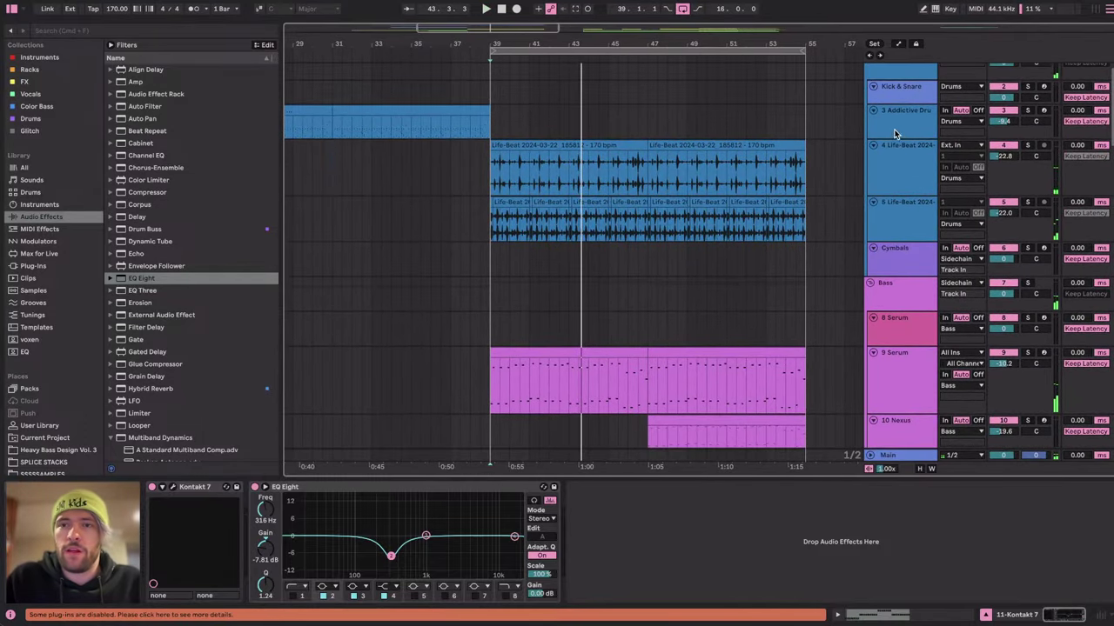
Insert a new audio track below the 5 Life-Beat drum loop track.
click(896, 134)
click(909, 217)
click(917, 255)
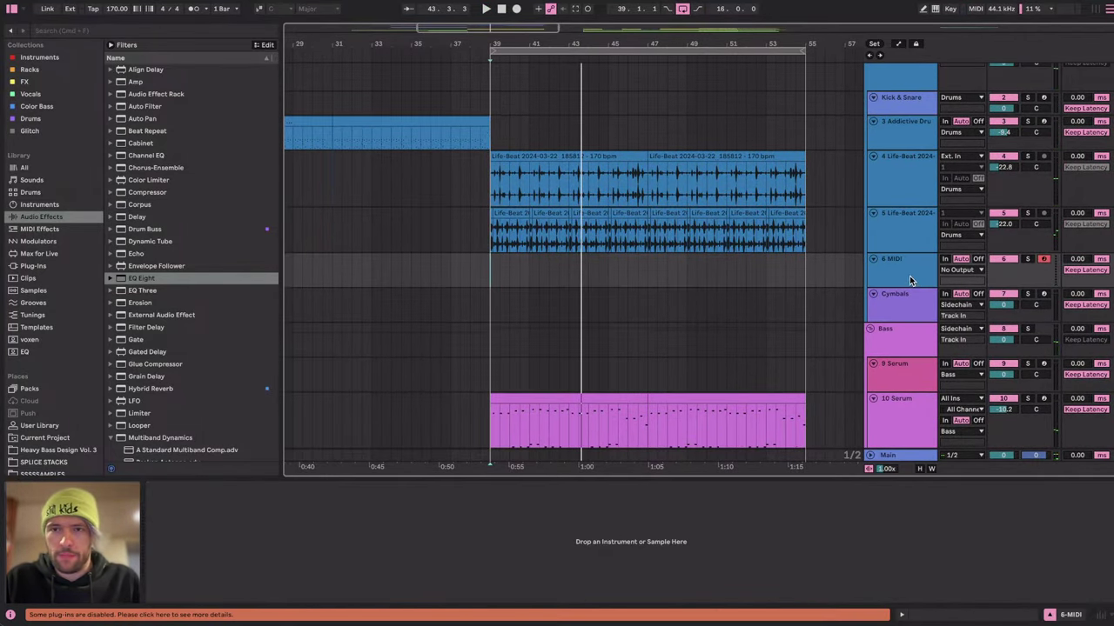
click(911, 217)
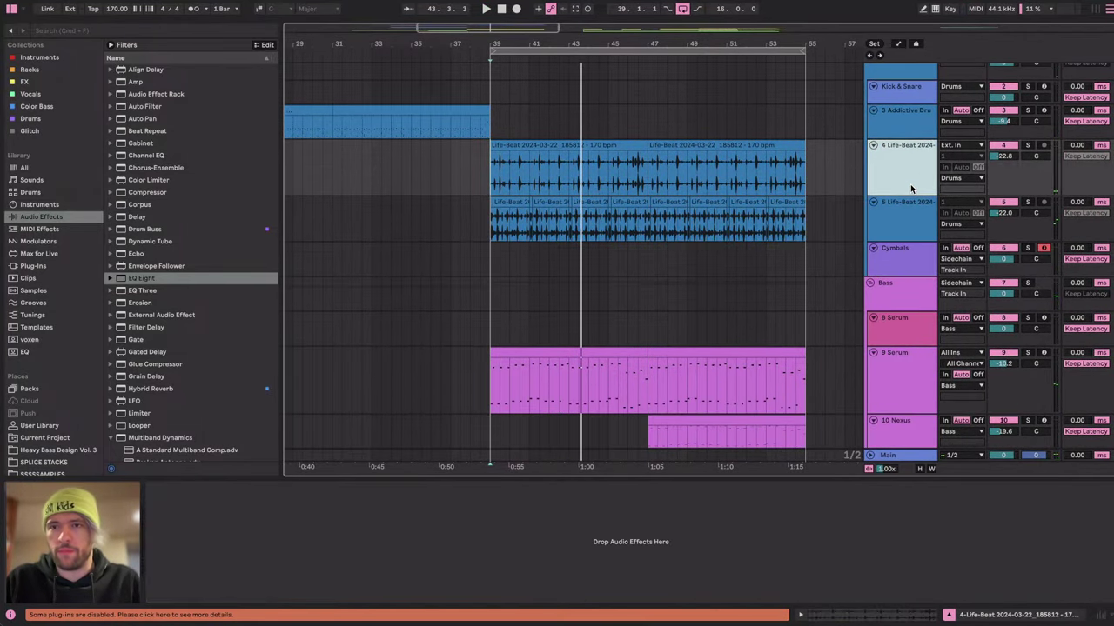
key(super+t)
Browse the STEALING FIRE and SAMPLE CORE folders for drum line samples.
scroll(77, 306, down, 5)
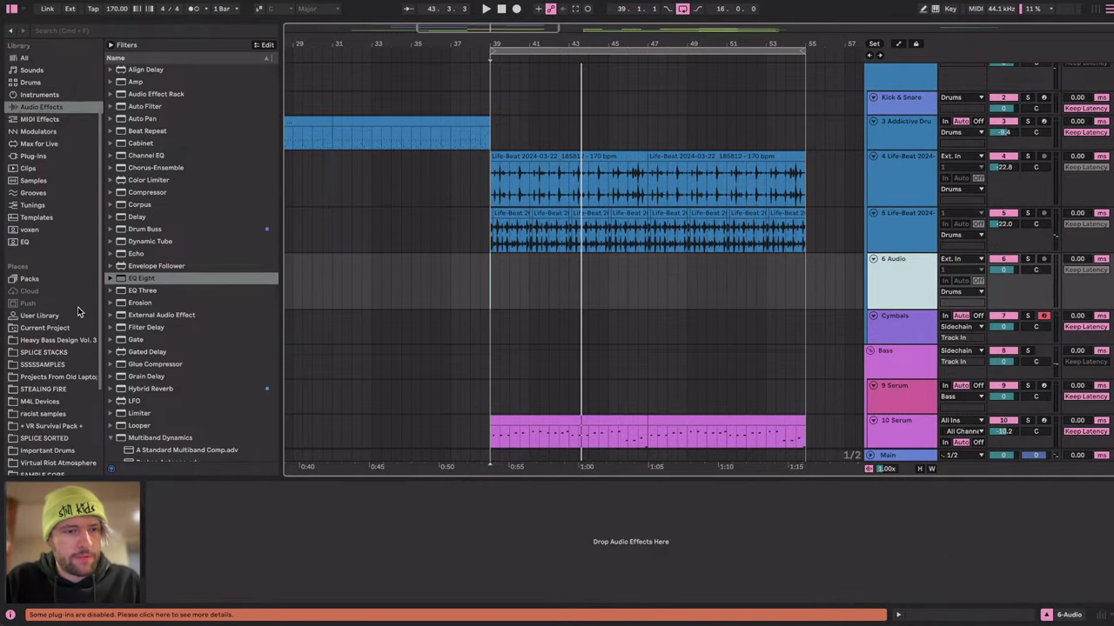
click(54, 308)
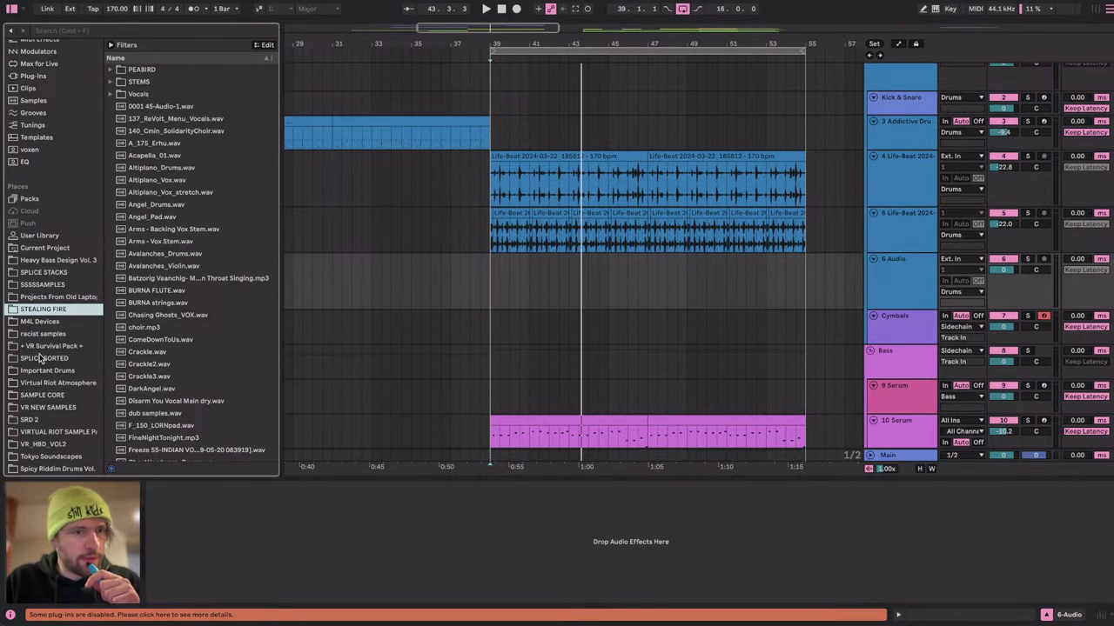
click(42, 395)
scroll(147, 312, down, 10)
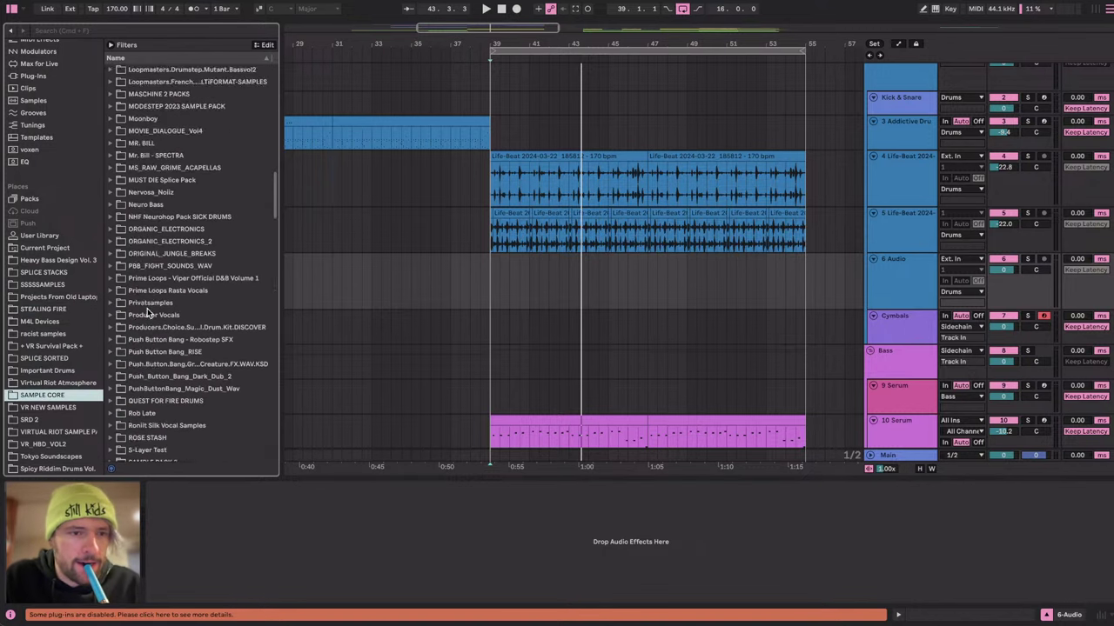
scroll(147, 308, down, 8)
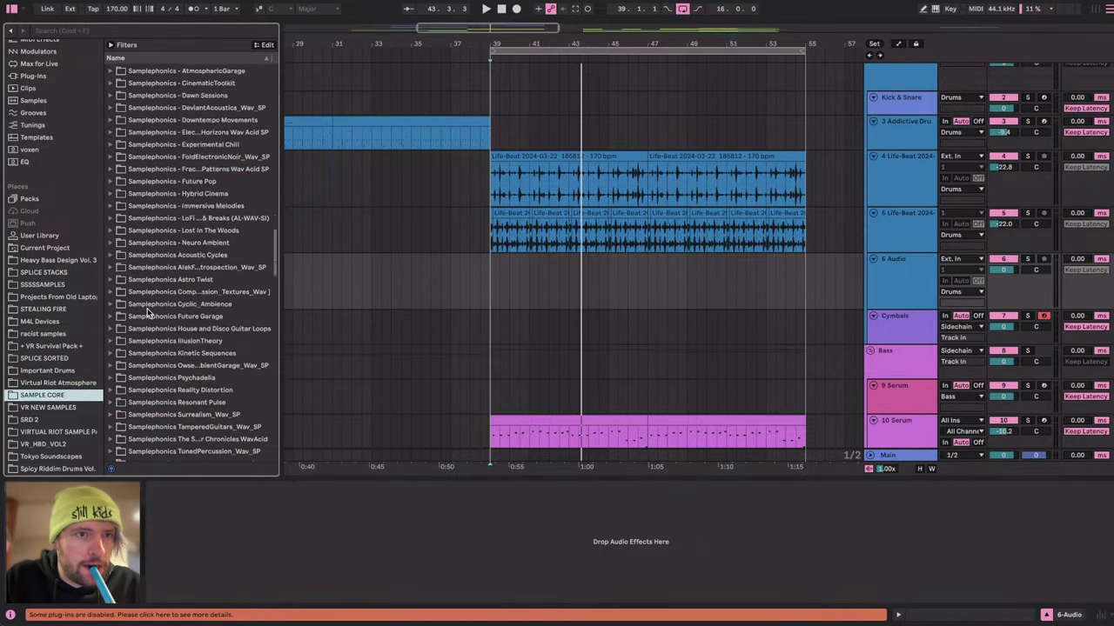
scroll(147, 308, down, 3)
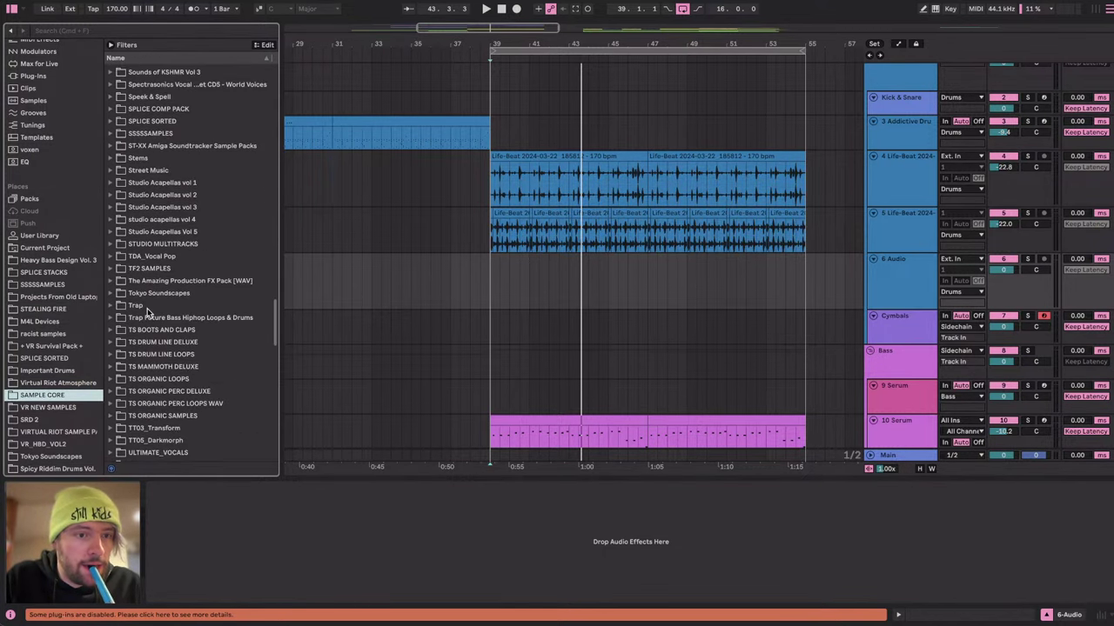
Expand TS DRUM LINE LOOPS, its DRUMLINE LOOPS Wav folder, and the 85 SONG A subfolder.
click(171, 357)
key(Right)
key(Down)
key(Right)
key(Down)
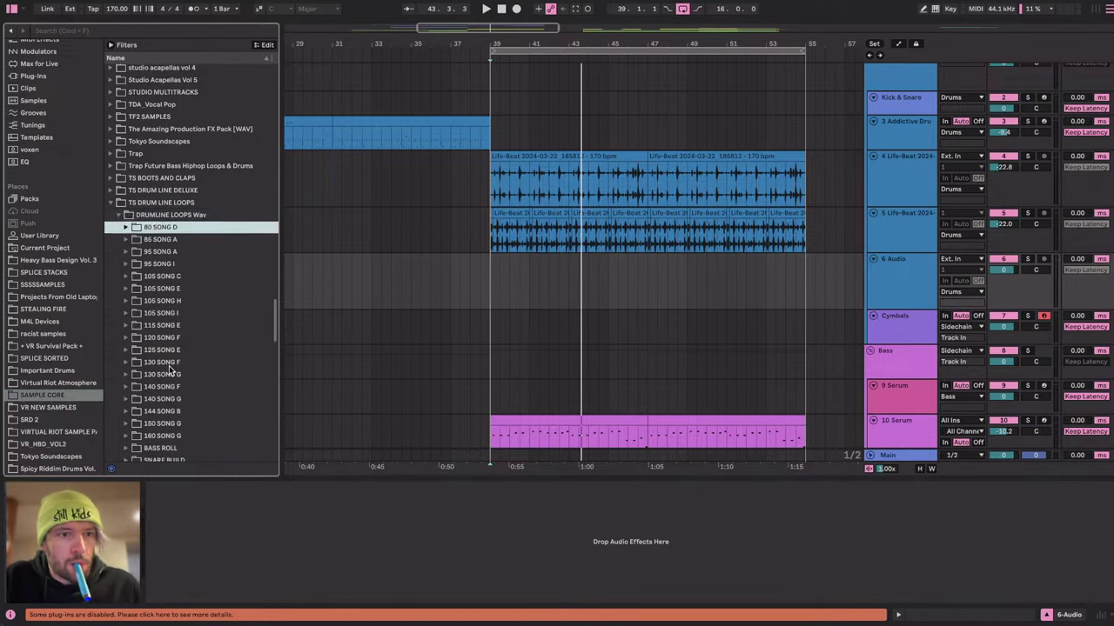
scroll(171, 370, down, 2)
key(Down)
key(Right)
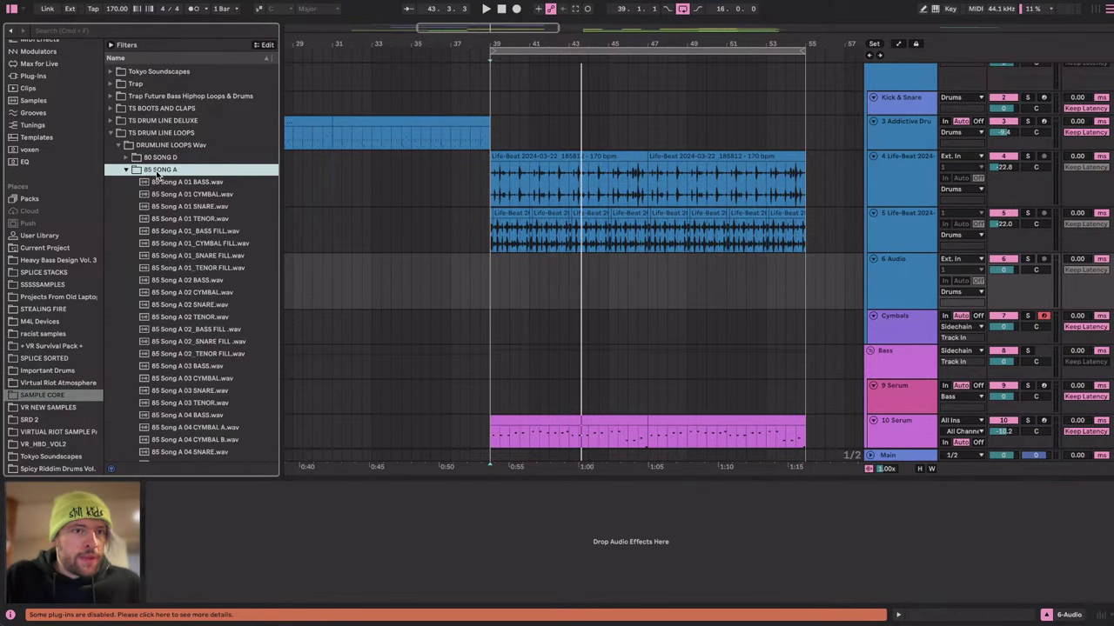
Audition the 01 and 02 snare, tenor and cymbal samples in the 85 SONG A folder.
scroll(197, 243, down, 10)
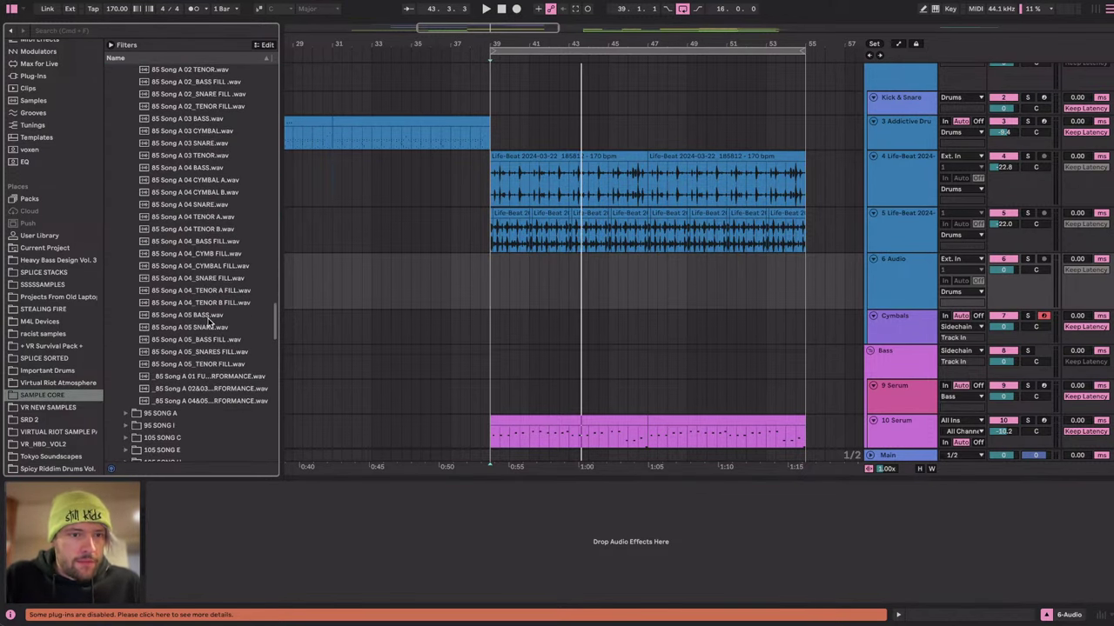
scroll(192, 255, up, 5)
click(188, 194)
scroll(188, 198, up, 3)
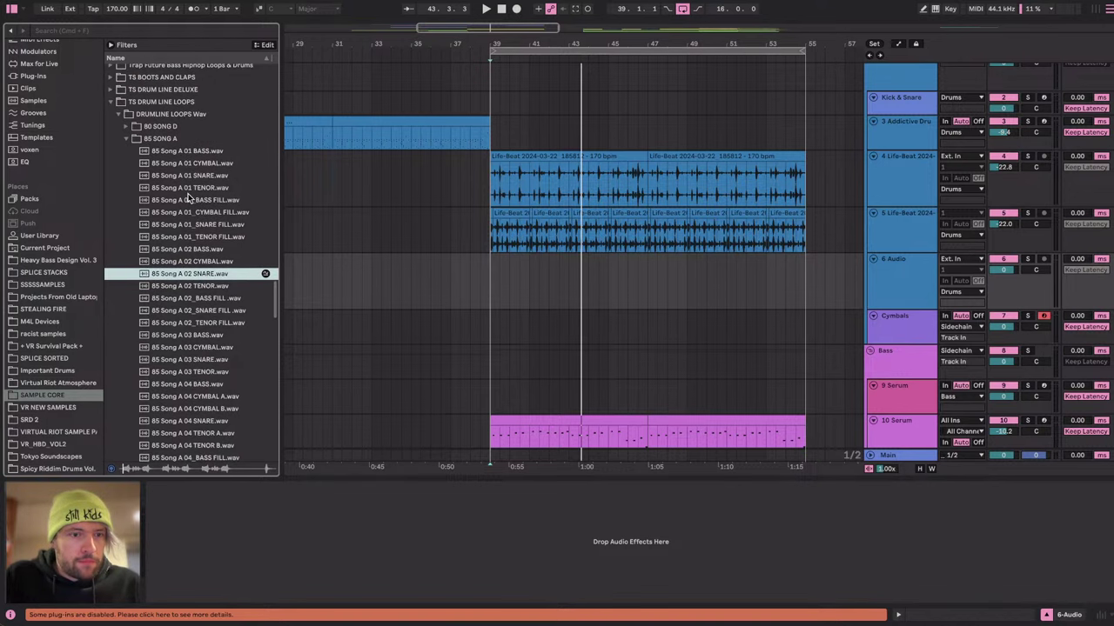
click(183, 247)
click(183, 241)
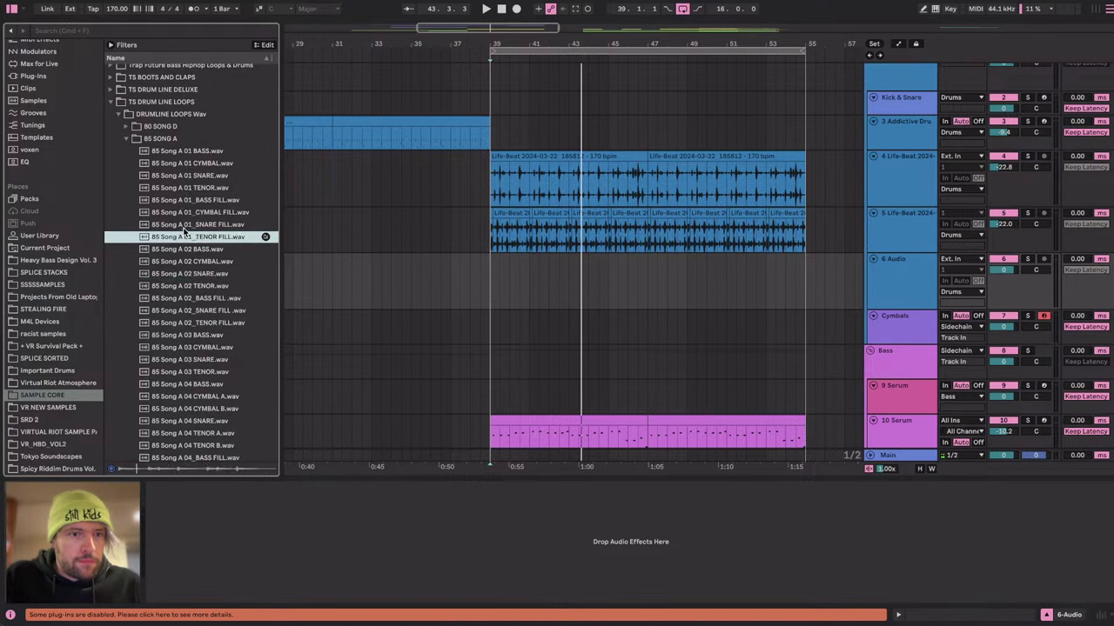
click(181, 167)
key(Down)
key(Down)
click(183, 178)
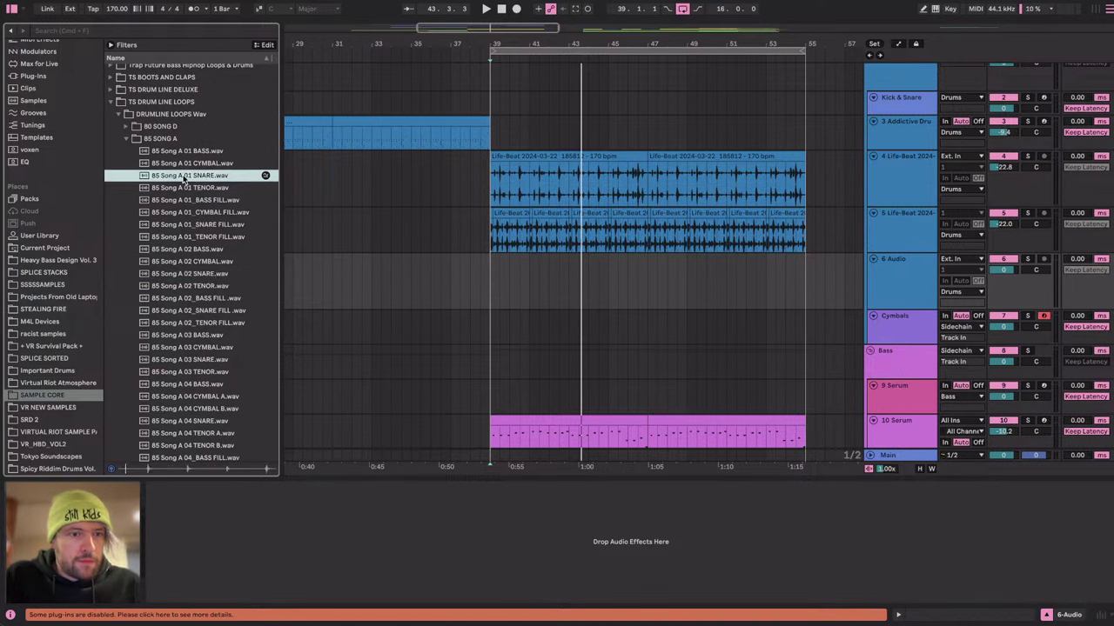
key(Up)
key(Up)
Audition the 85 Song A samples from the 02 fills through 04 SNARE.
click(180, 297)
key(Down)
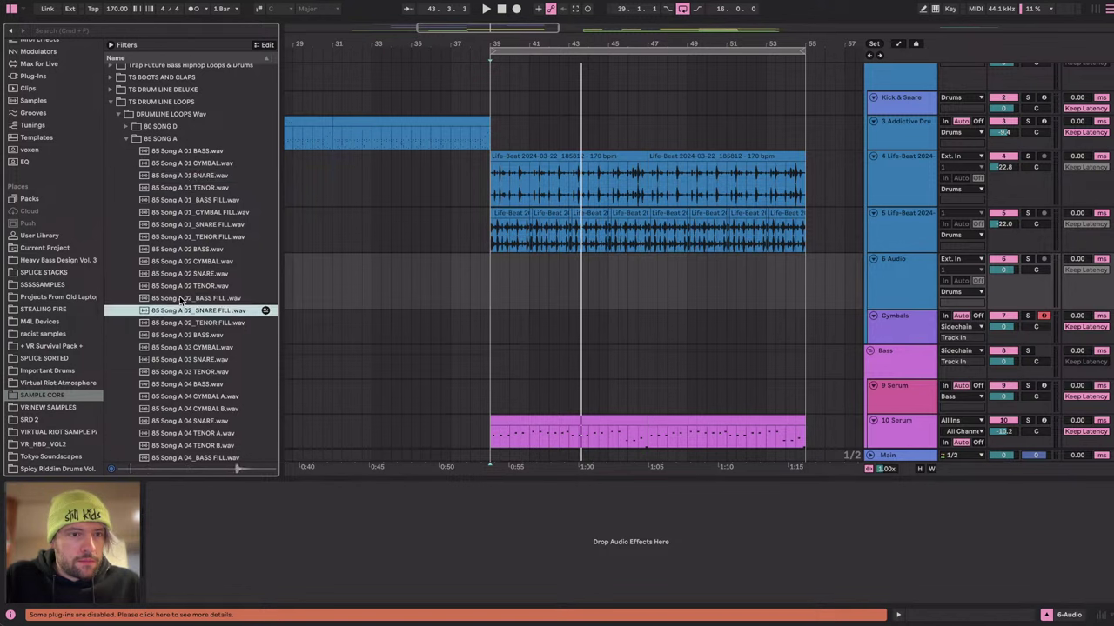
key(Down)
key(Down)
scroll(180, 298, down, 2)
key(Down)
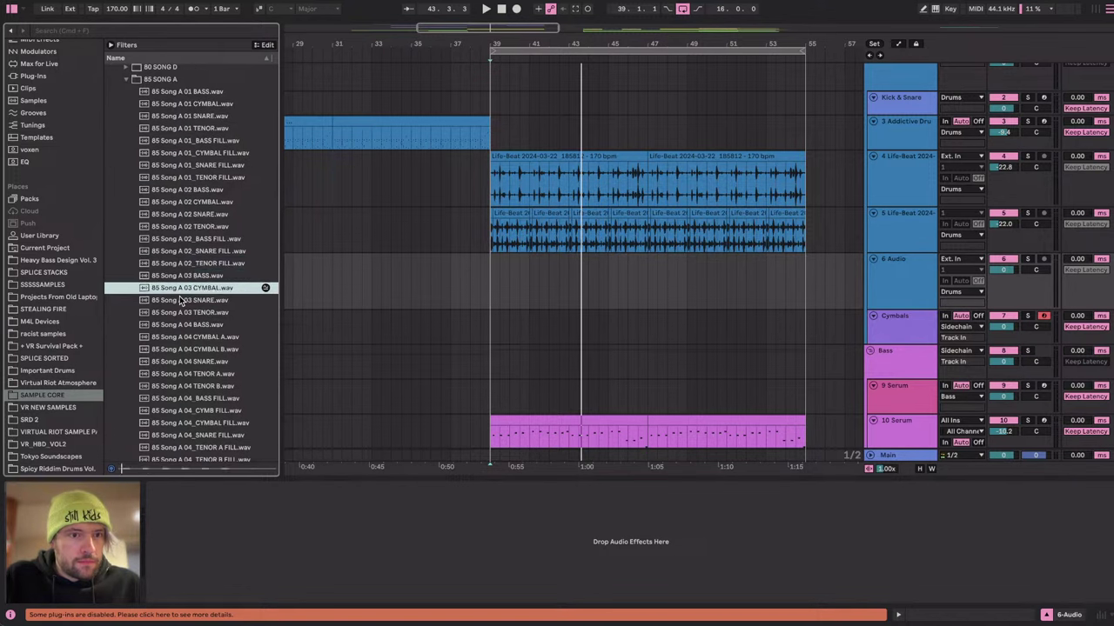
key(Down)
scroll(180, 298, down, 1)
key(Down)
key(Down)
key(Down)
key(Down)
key(Down)
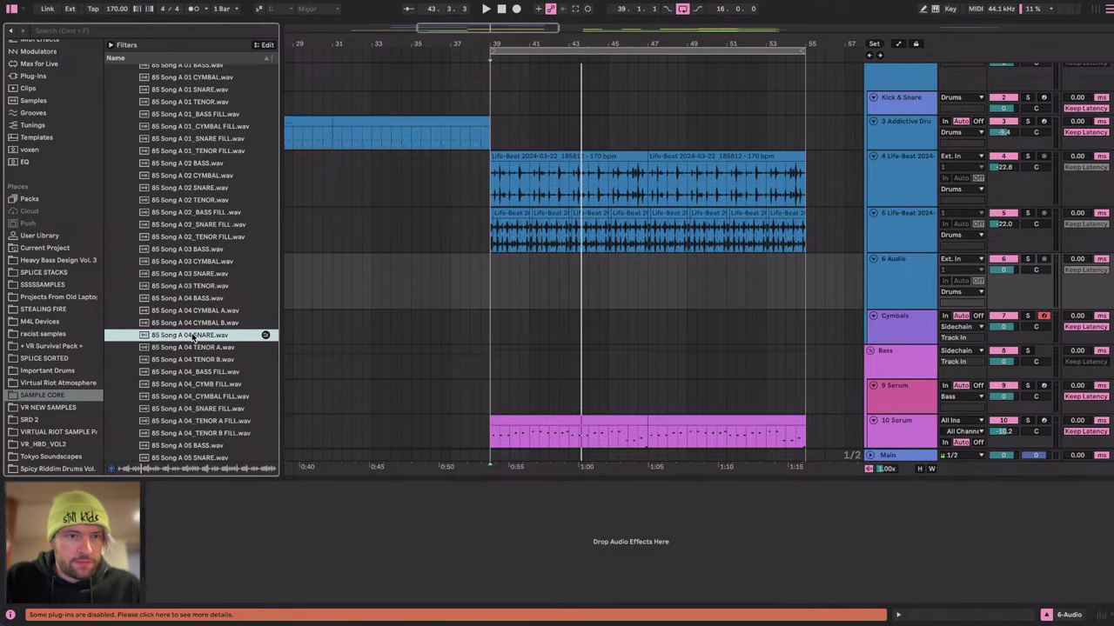
Place 85 Song A 04 SNARE at bar 47 on track 6, play it, and set the track volume to -15.5 dB.
drag(193, 337, 647, 267)
scroll(651, 278, up, 5)
click(639, 281)
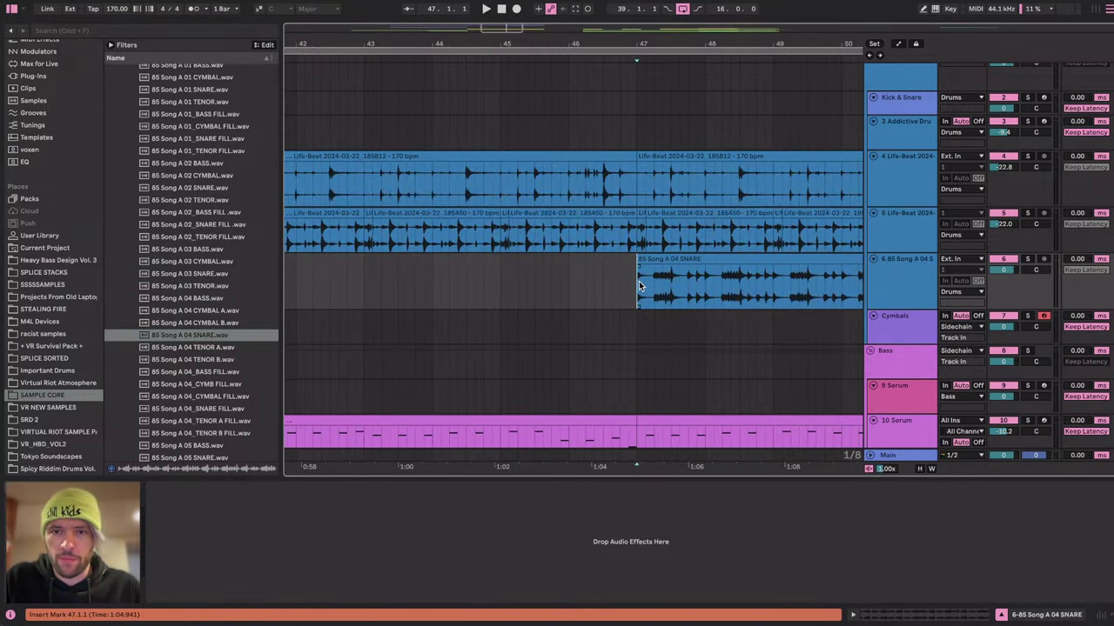
key(space)
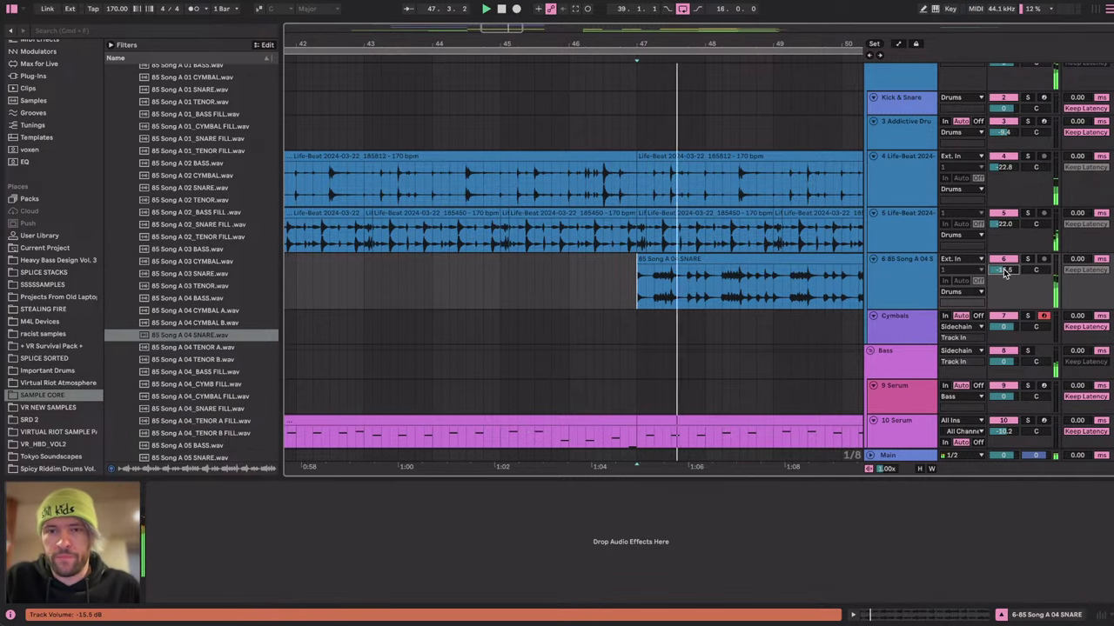
scroll(686, 302, right, 3)
key(space)
Cut half a bar off the start of the snare clip, realign it to 47.1.1, and play it with the other drums.
click(612, 258)
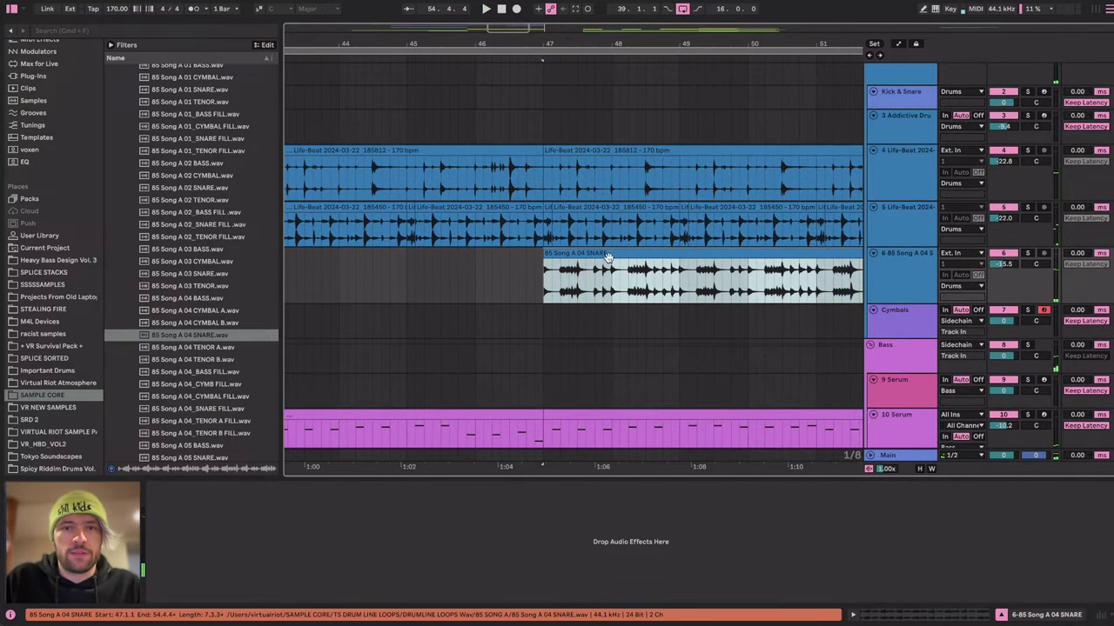
click(574, 278)
mouse_move(544, 253)
mouse_down()
mouse_move(579, 252)
mouse_move(567, 263)
mouse_move(563, 254)
mouse_up()
key(space)
scroll(609, 278, right, 2)
scroll(621, 286, up, 5)
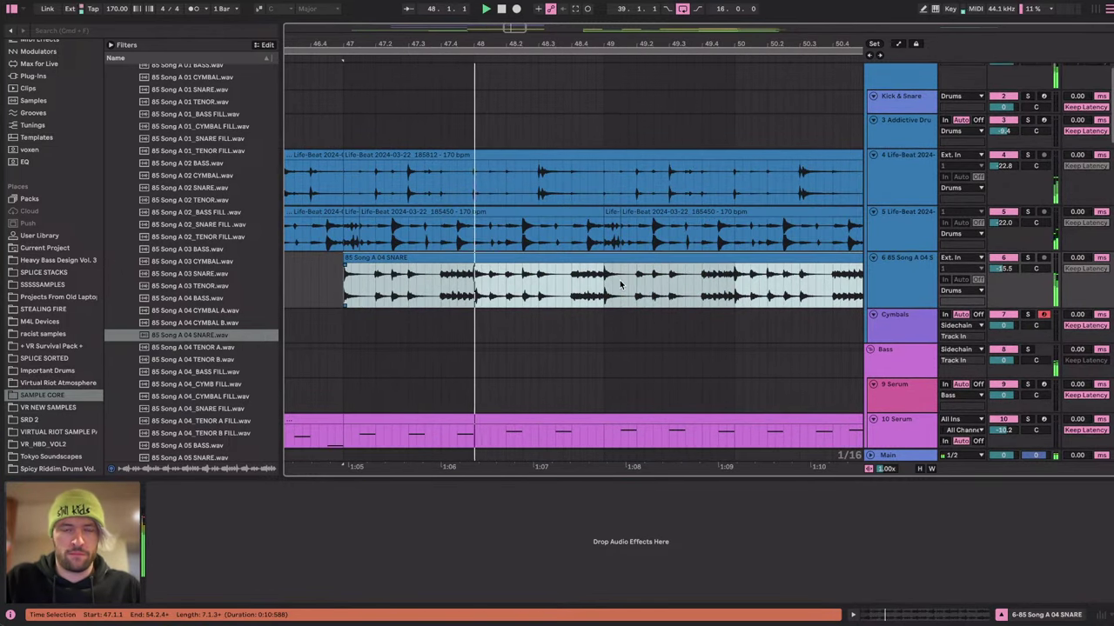
scroll(600, 283, down, 2)
scroll(595, 284, down, 1)
key(space)
Move the snare hit at 48.2.3 to 48.3.1 and fade out the end of the preceding clip piece.
scroll(581, 279, right, 2)
scroll(581, 279, down, 1)
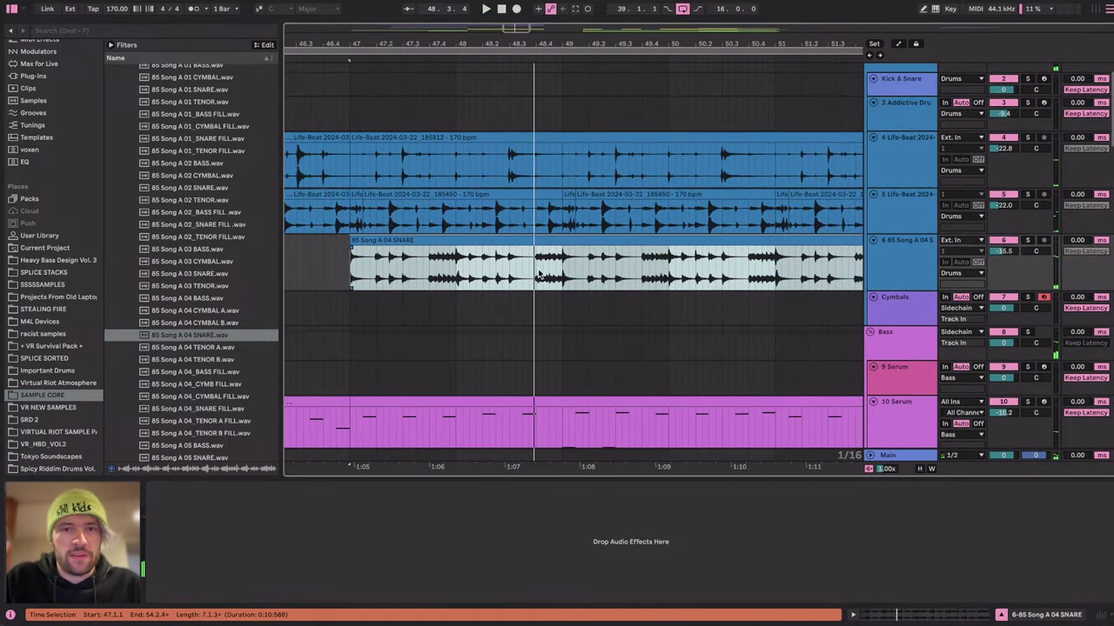
click(539, 270)
scroll(484, 259, up, 3)
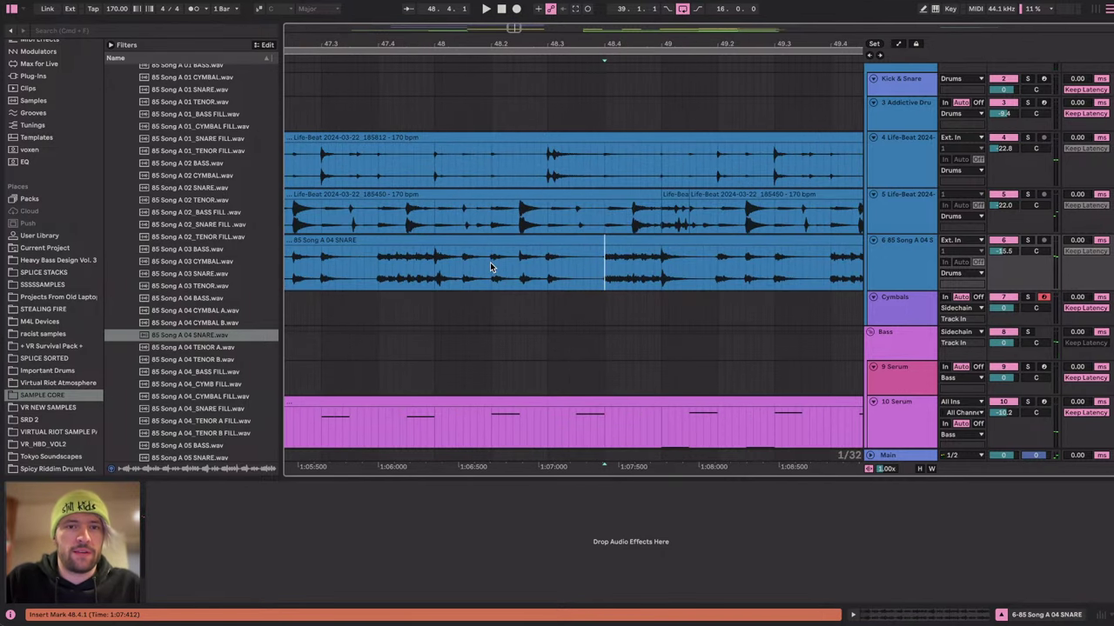
mouse_move(519, 267)
mouse_down()
mouse_move(542, 266)
mouse_move(557, 244)
mouse_move(505, 252)
mouse_up()
click(559, 251)
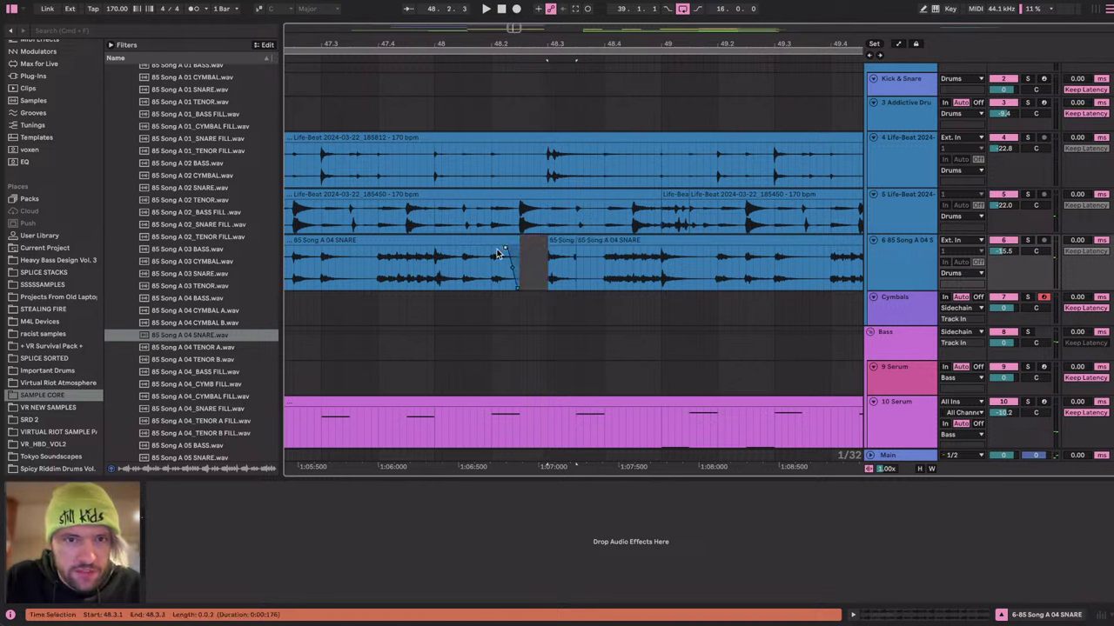
Play the edited snare from 47.4.3 and trim the start of the remaining snare clip to 48.4.4.
click(407, 262)
key(space)
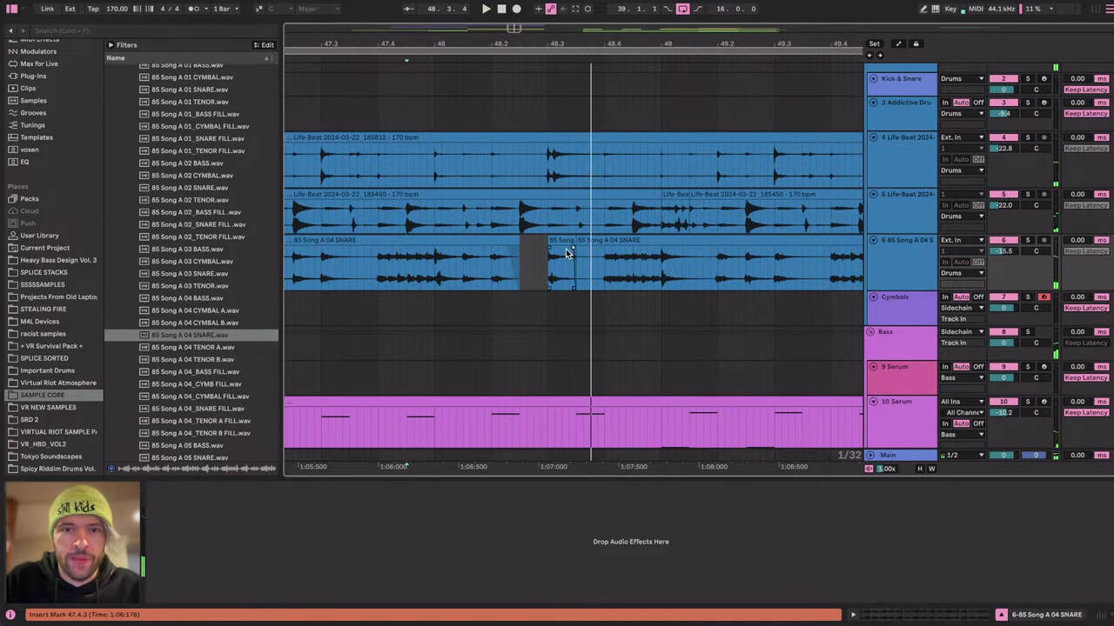
click(580, 242)
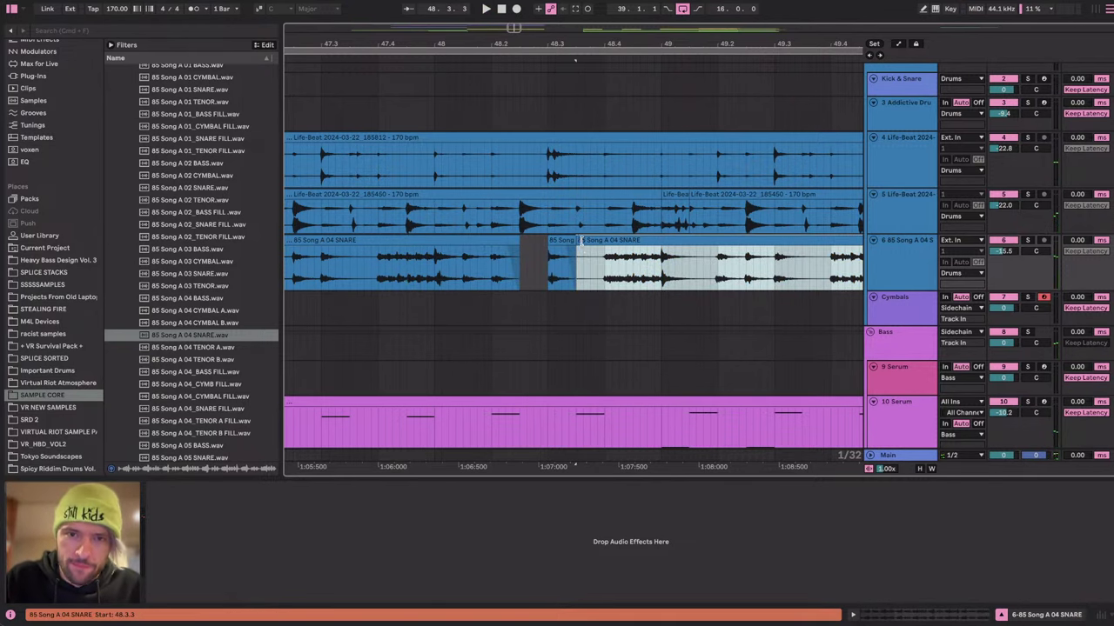
drag(581, 242, 646, 239)
Copy the snare slice from 47.2.3 to 47.2.4 and paste it at 48.4.2 in the gap.
scroll(531, 276, left, 1)
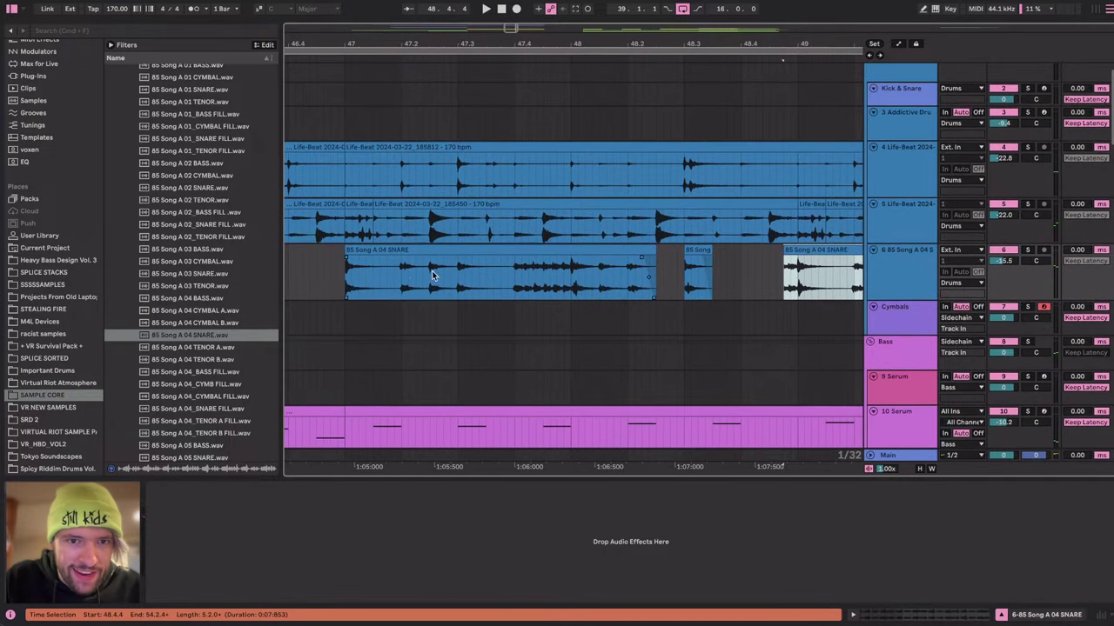
mouse_move(429, 269)
mouse_down()
mouse_move(484, 271)
mouse_move(443, 272)
mouse_up()
scroll(444, 274, right, 5)
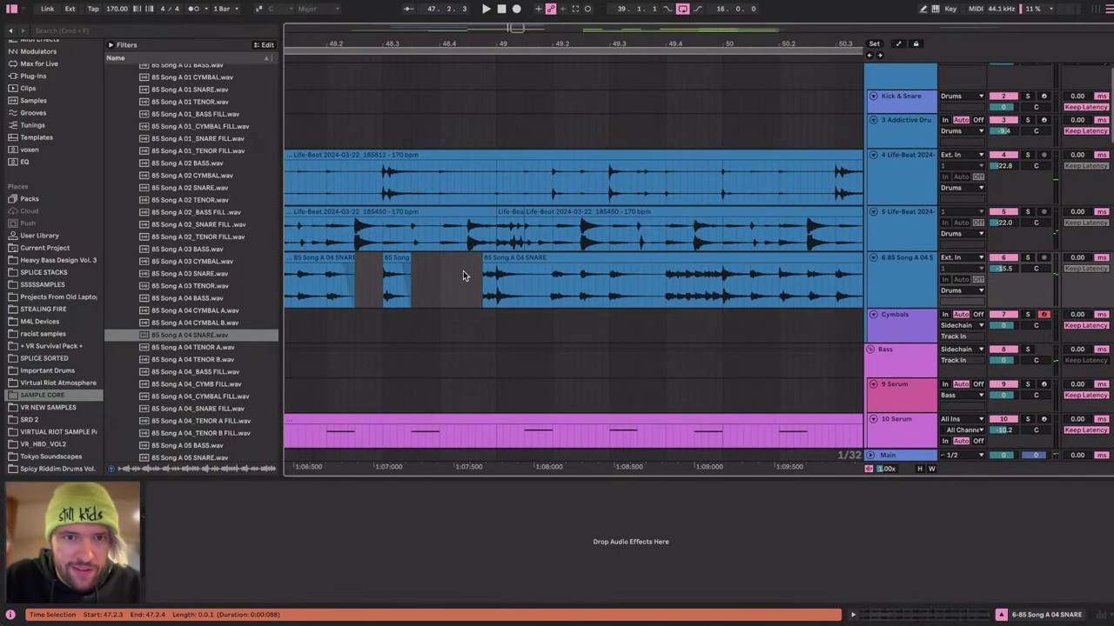
key(super+2)
click(457, 272)
key(super+v)
scroll(457, 273, left, 4)
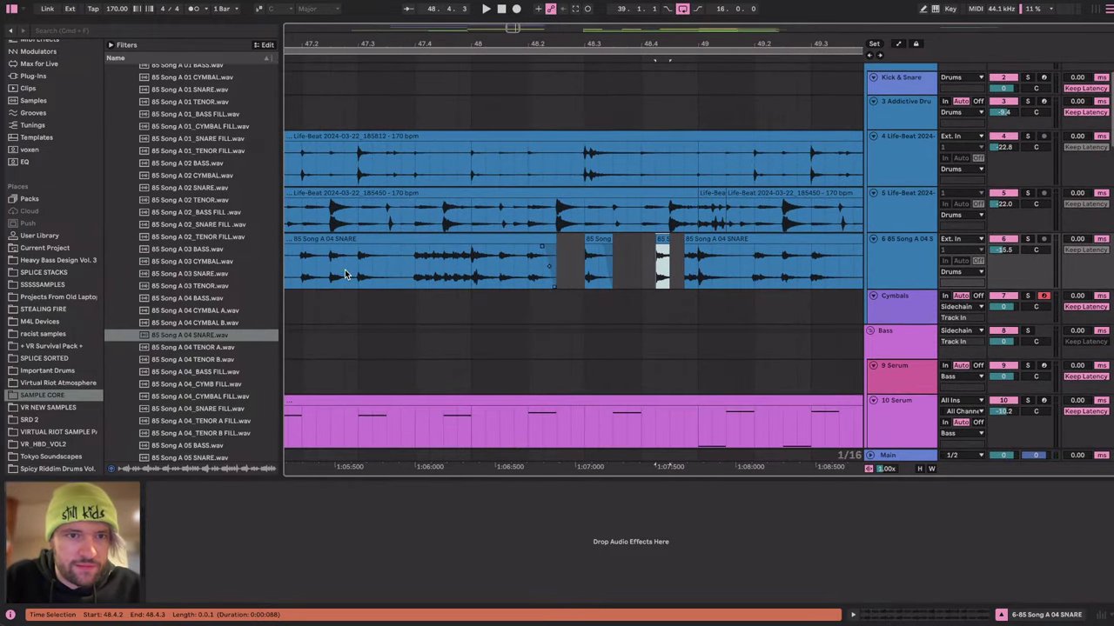
Copy the sixteenth-note snare slice from 47.3.1, paste it at 48.4.3, and play the fill from 48.2.1.
scroll(346, 263, left, 2)
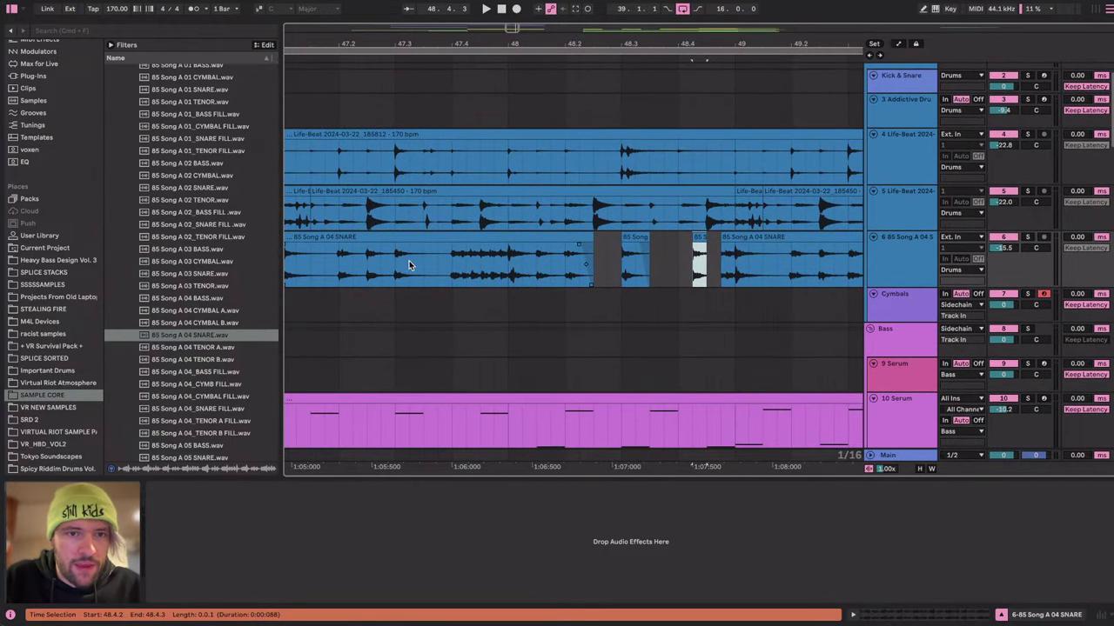
drag(409, 265, 398, 265)
scroll(559, 281, right, 3)
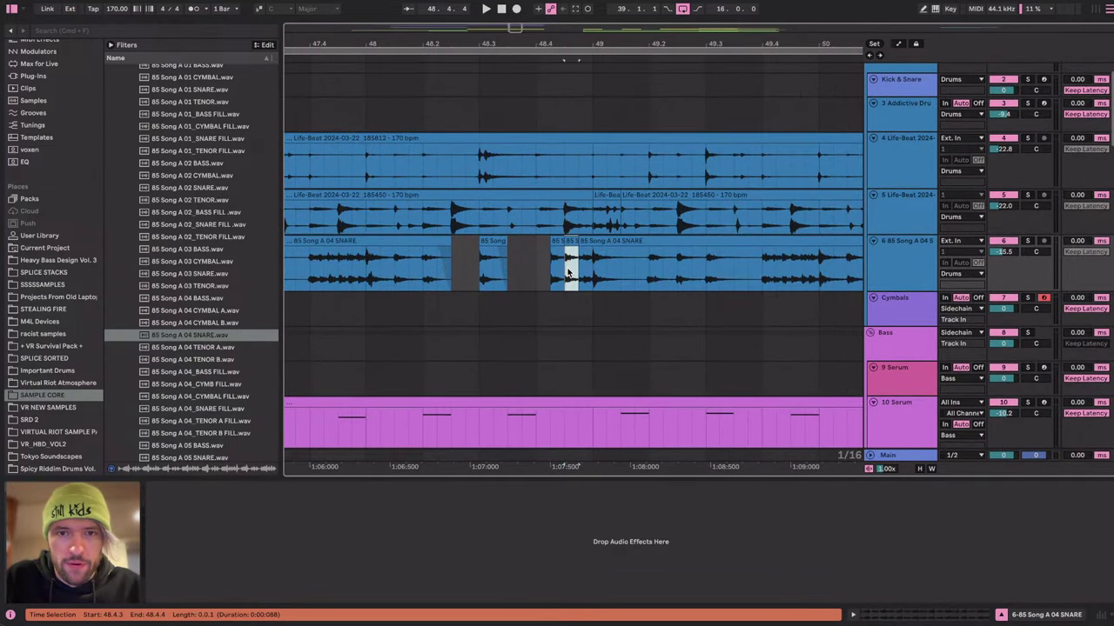
click(460, 259)
key(space)
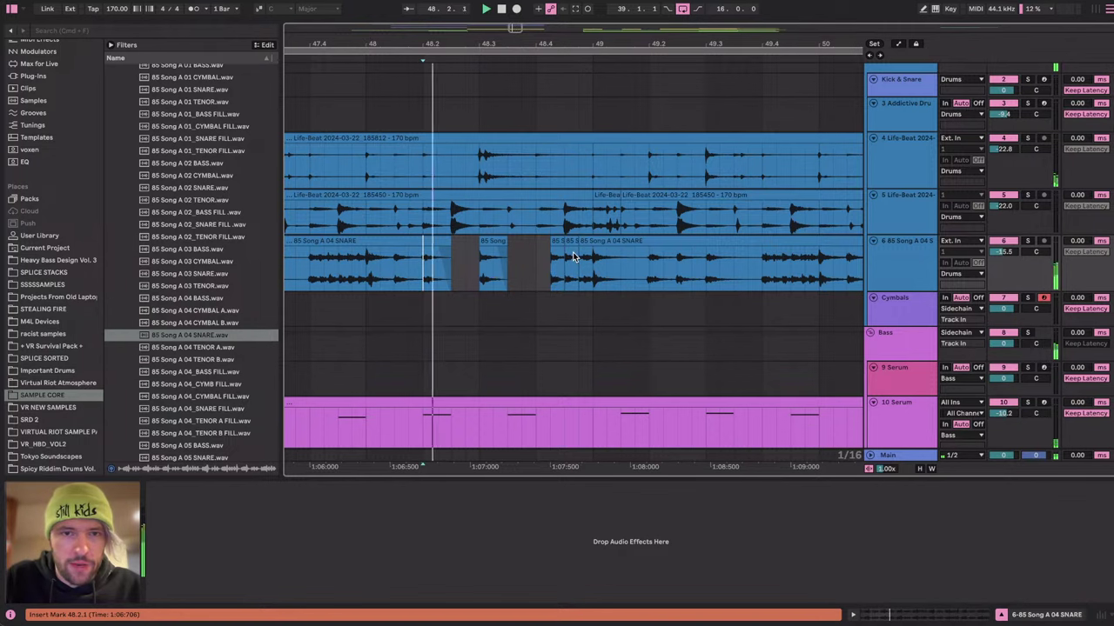
Make the preceding snare slice span 48.4.1 to 48.4.3, crossfade it into the next slice, and play the join.
click(557, 240)
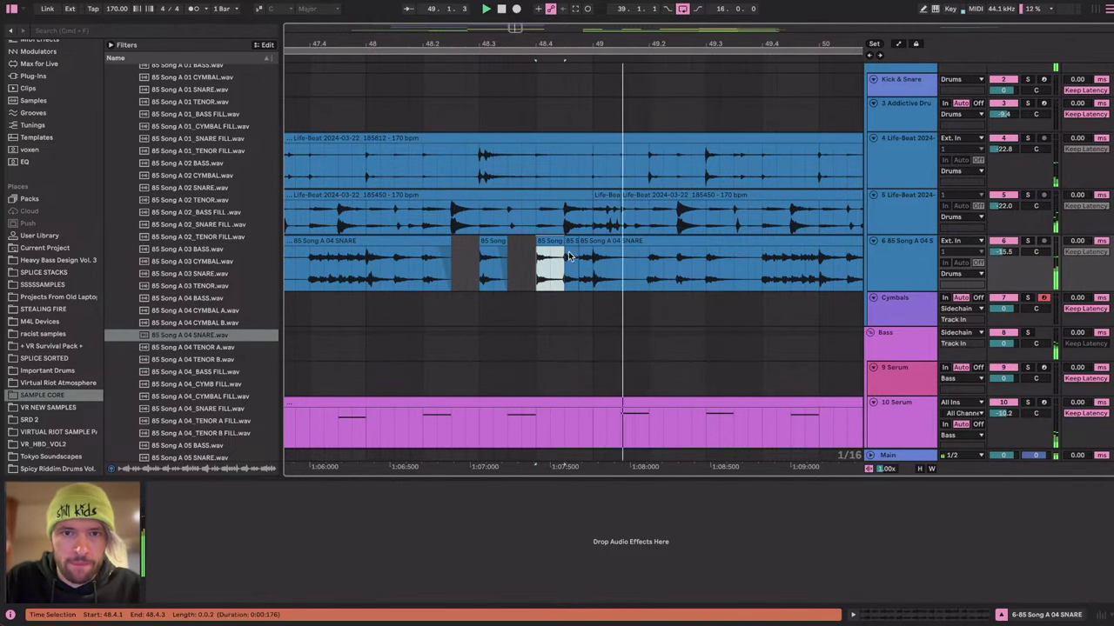
key(space)
click(561, 252)
key(plus)
key(plus)
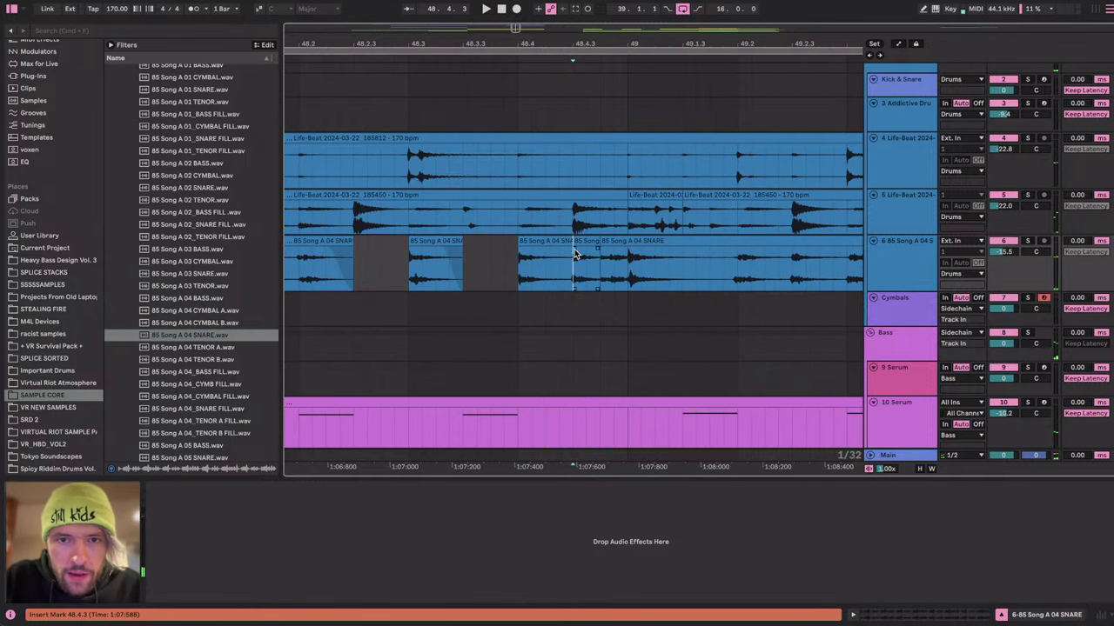
mouse_move(574, 251)
mouse_down()
mouse_move(547, 252)
mouse_move(567, 250)
mouse_up()
click(504, 262)
key(space)
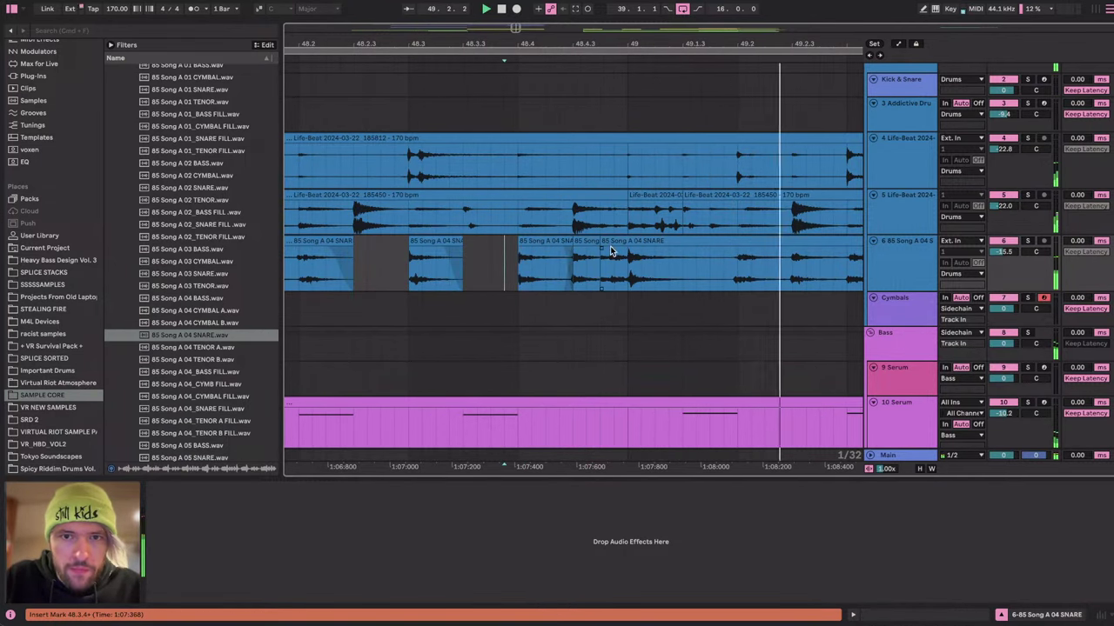
click(516, 261)
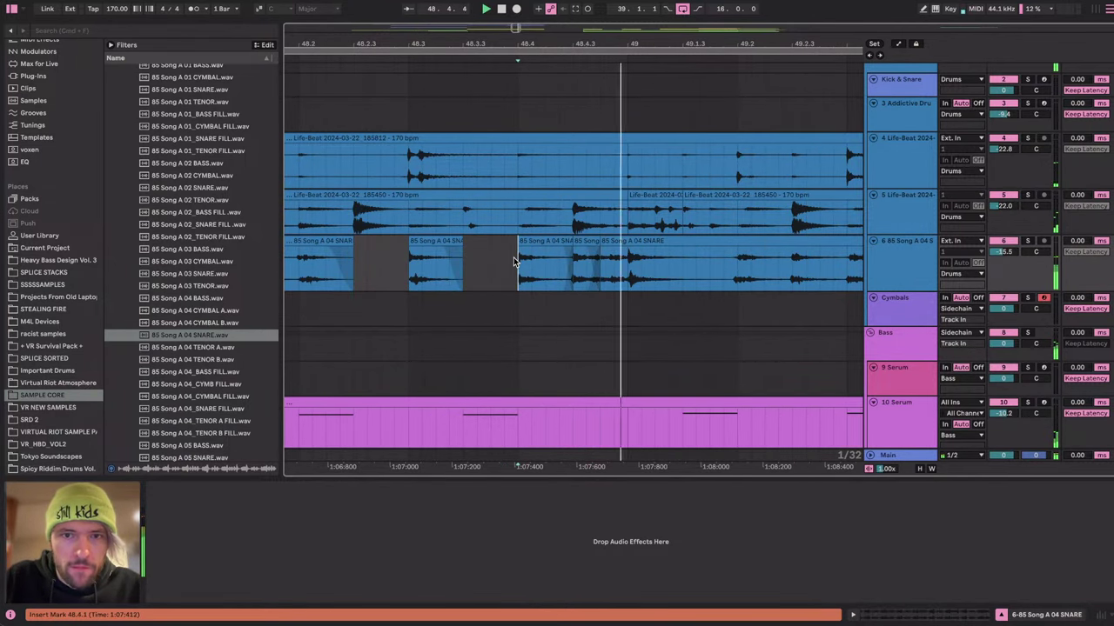
Play the edited snare with the other drums from 47.1.1 and again from 50.1.1.
key(minus)
click(546, 261)
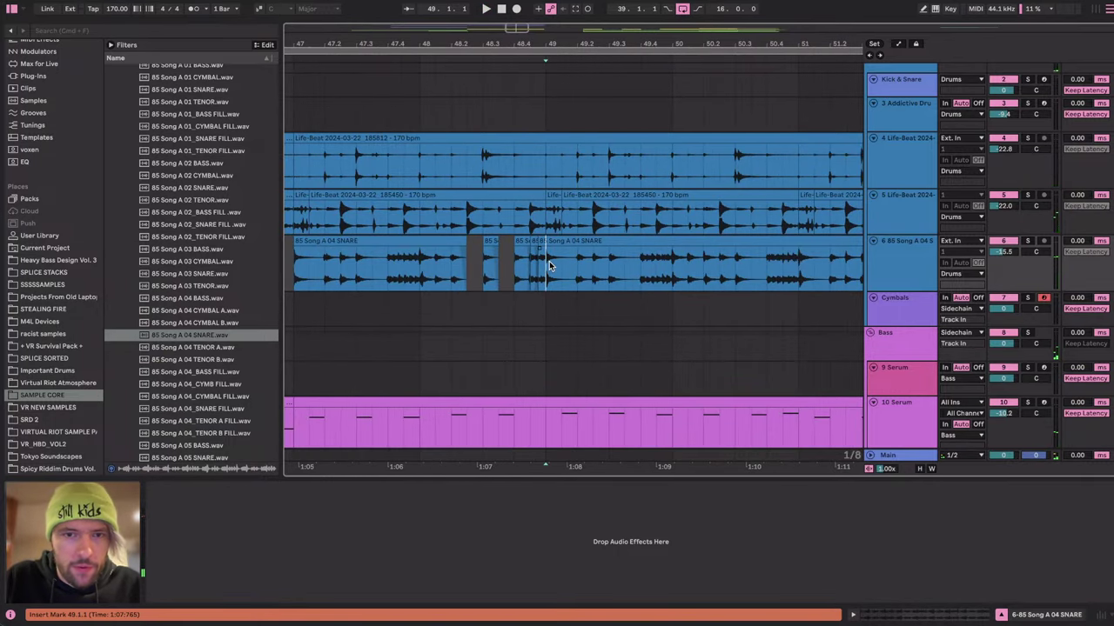
scroll(351, 271, left, 3)
click(357, 266)
key(space)
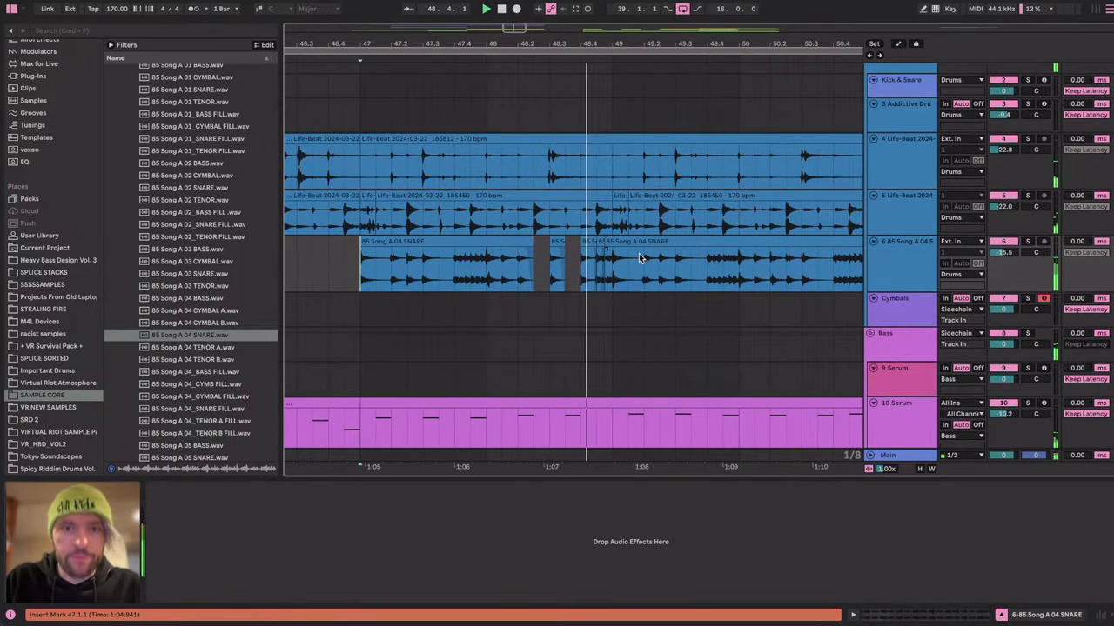
scroll(674, 258, right, 3)
scroll(675, 258, down, 1)
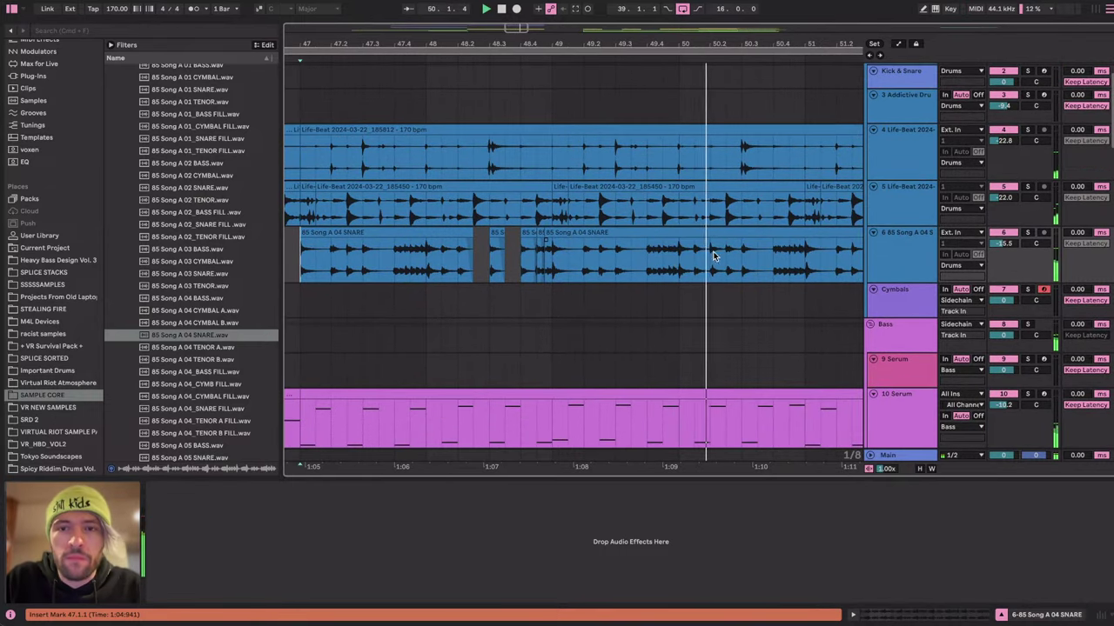
click(684, 259)
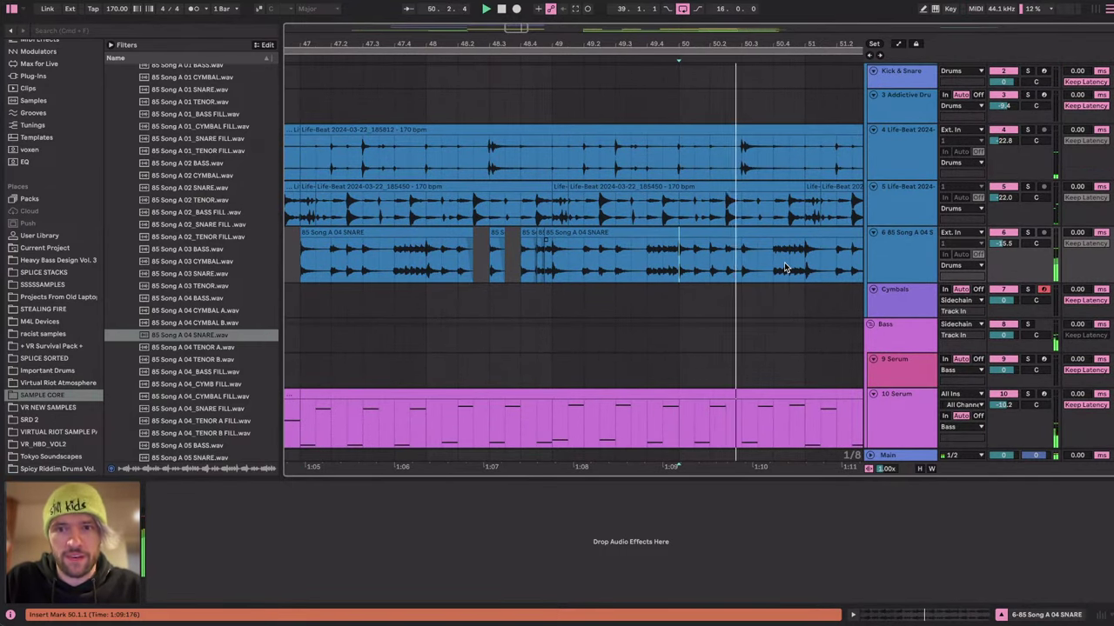
scroll(659, 270, down, 1)
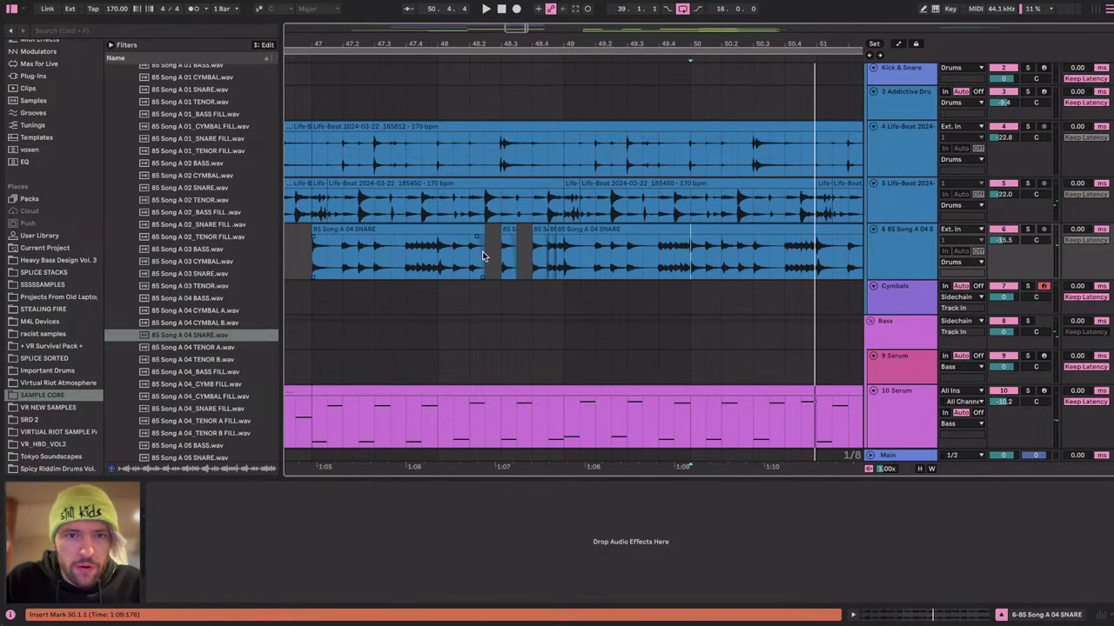
Split the snare clip at 47.4.1, crossfade the two pieces, and play the result from 47.1.1.
click(453, 255)
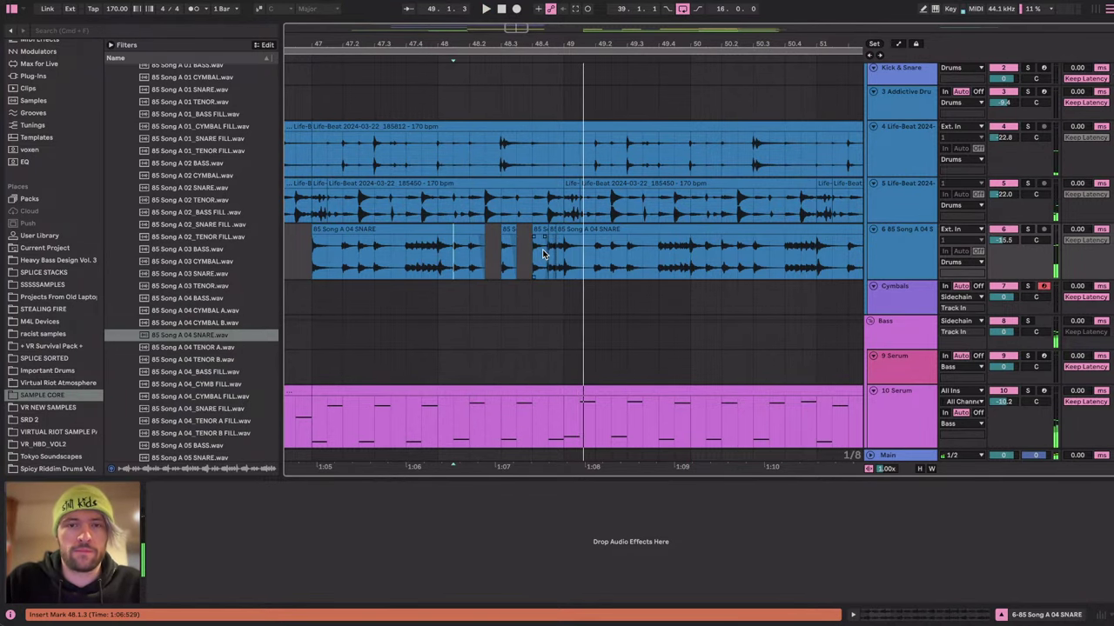
scroll(542, 254, up, 3)
click(415, 268)
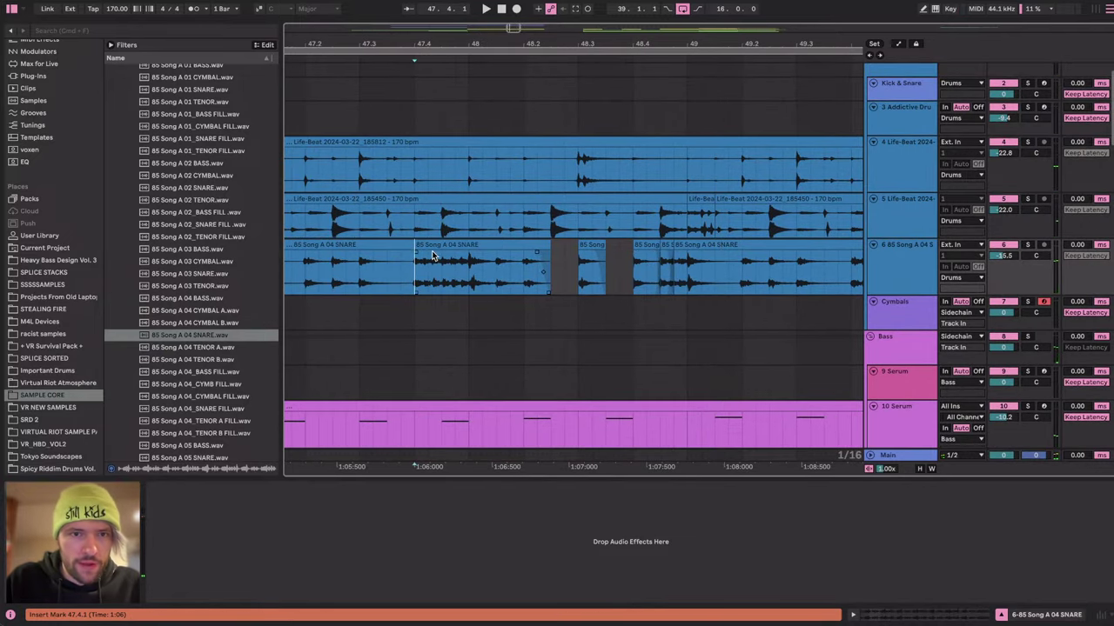
scroll(415, 256, down, 3)
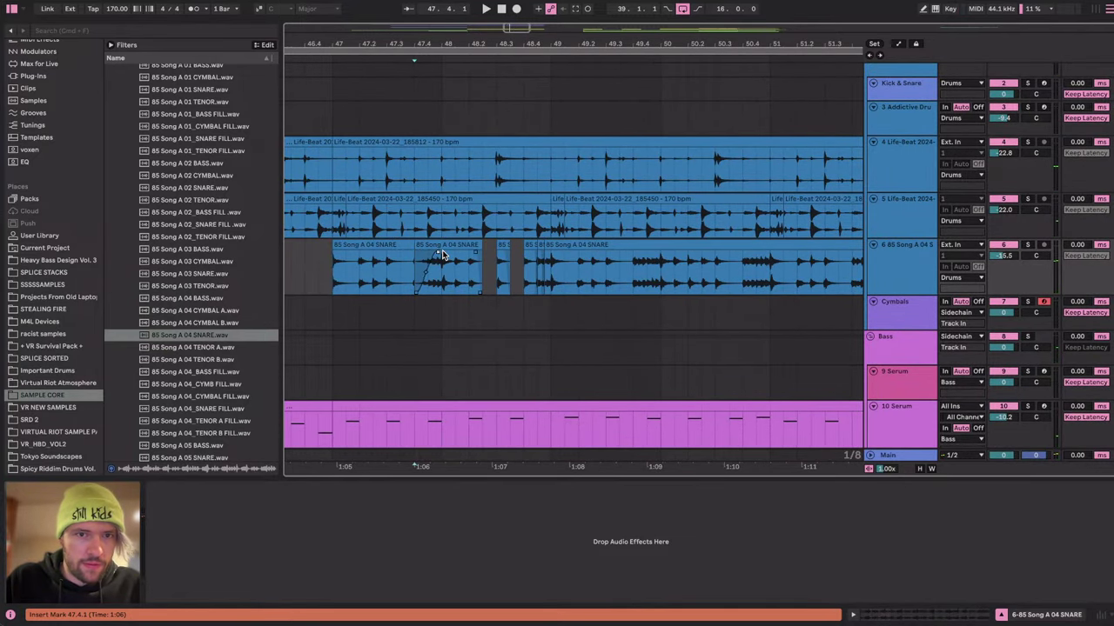
click(330, 272)
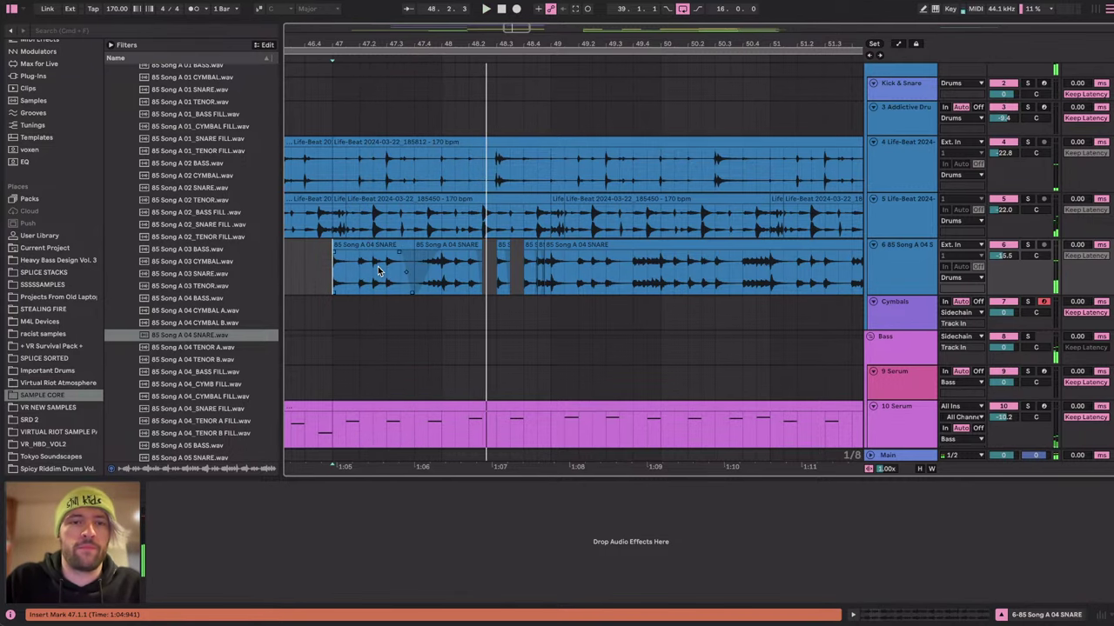
scroll(379, 261, up, 2)
key(space)
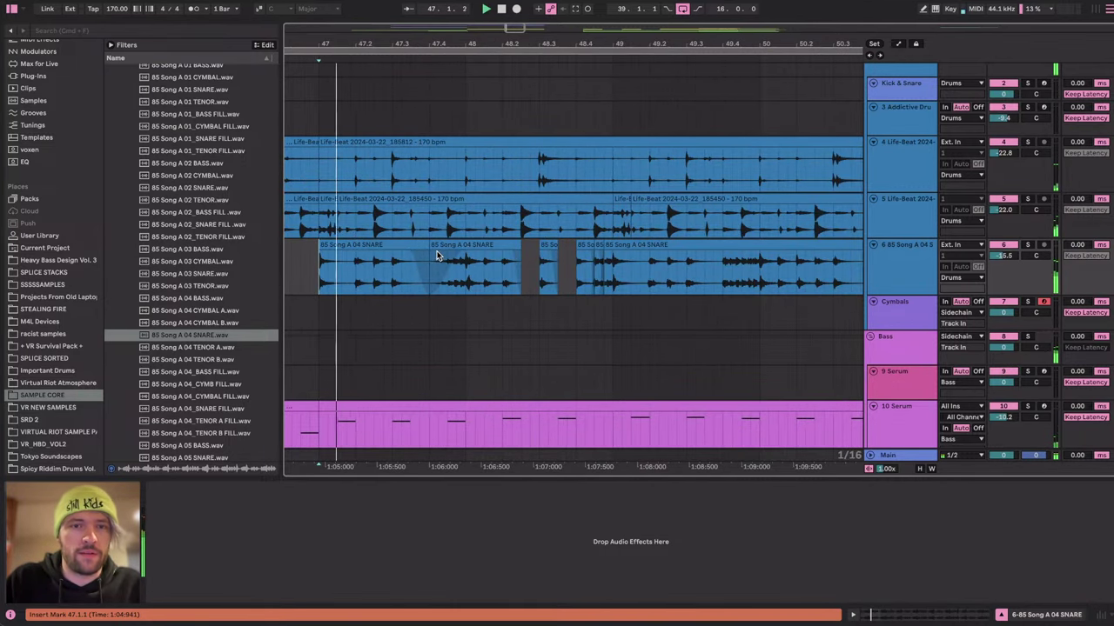
Place a copied snare slice ending at 47.4.3 over the start of the roll, crossfade its start, and play from 47.1.1.
drag(598, 269, 576, 269)
mouse_move(431, 268)
mouse_down()
mouse_move(463, 270)
mouse_move(427, 248)
mouse_move(417, 254)
mouse_up()
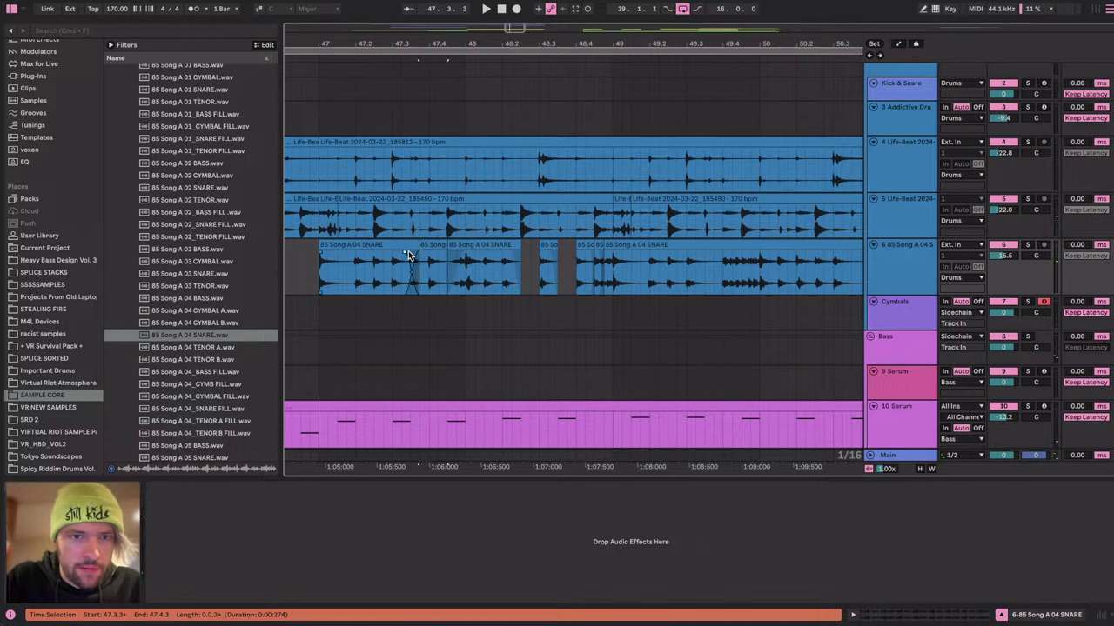
click(321, 266)
key(space)
scroll(319, 264, up, 1)
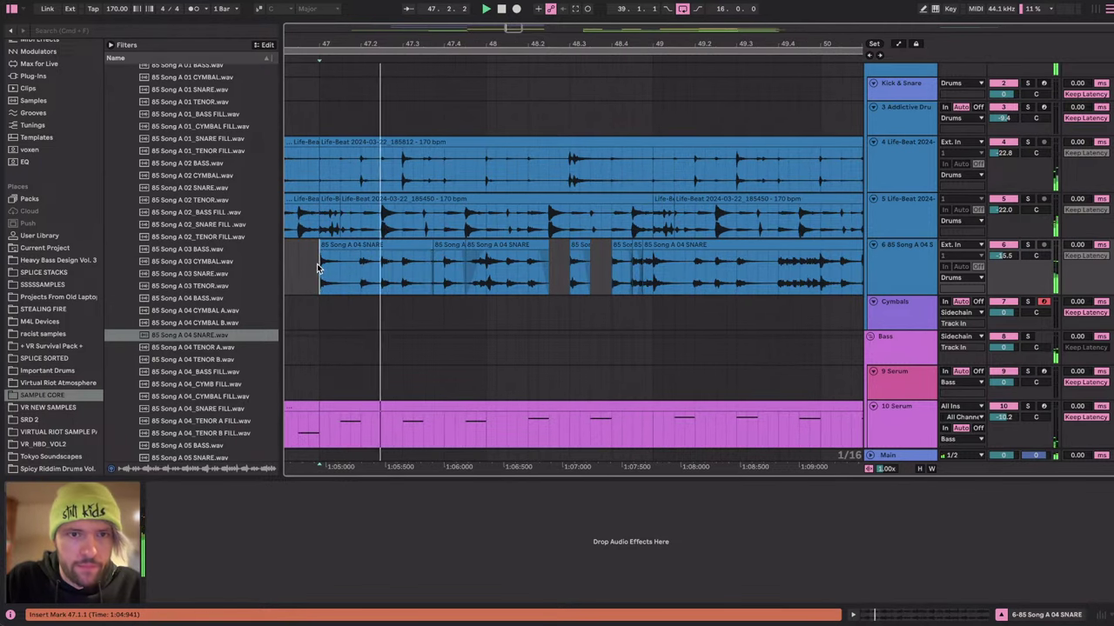
scroll(685, 321, right, 5)
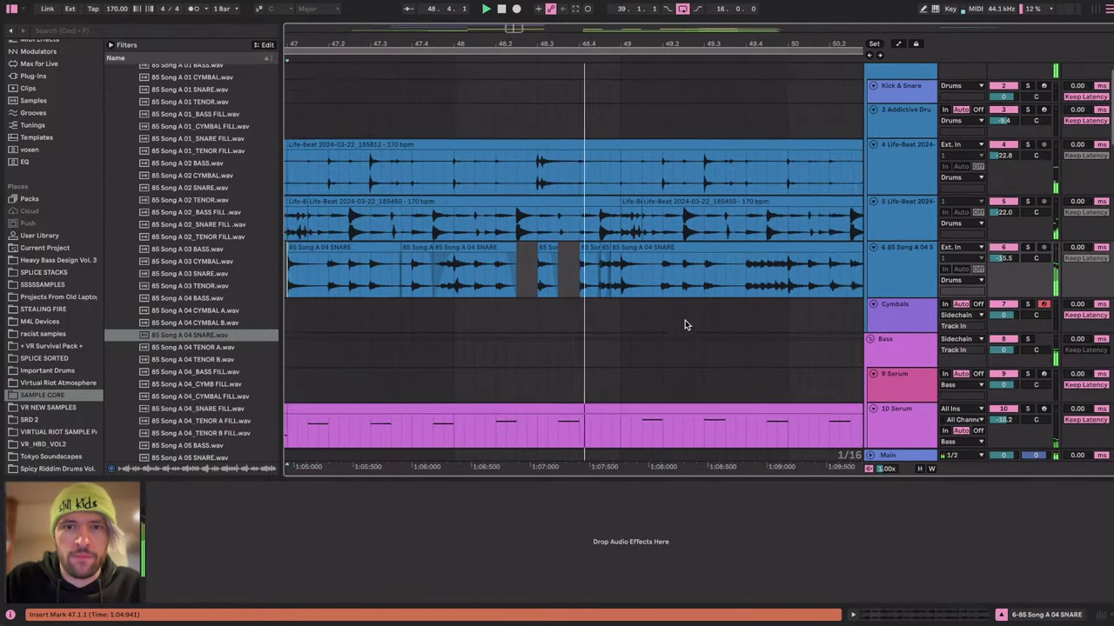
scroll(674, 304, right, 3)
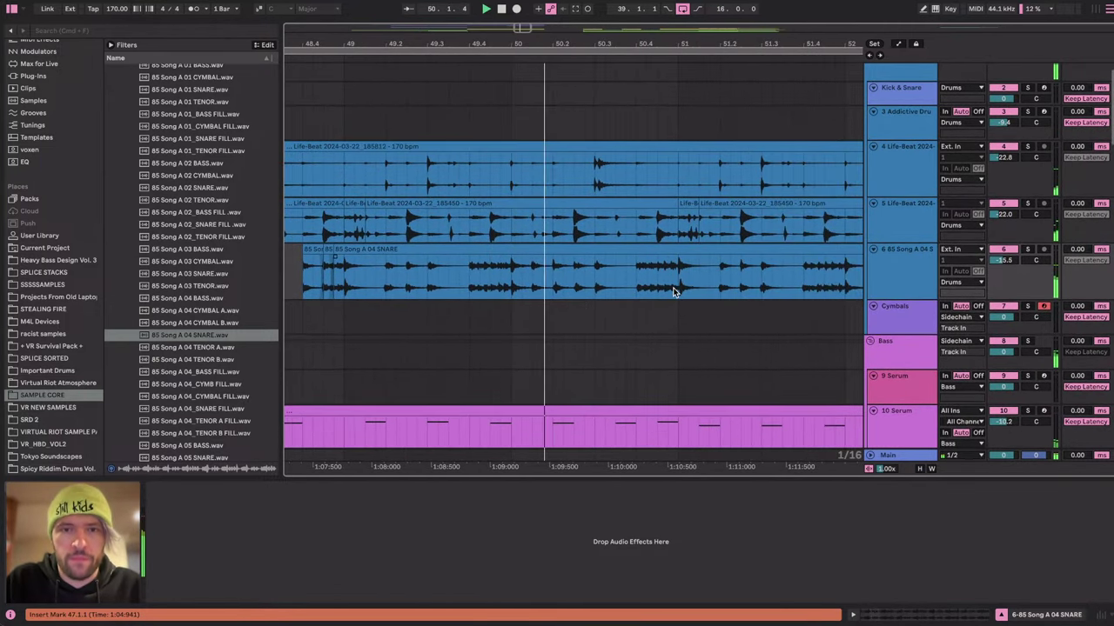
Copy the snare slice from 50.2.1 to 50.2.3, place short copies at 50.4.1 and 50.4.2, and play from 50.4.1.
key(space)
click(584, 268)
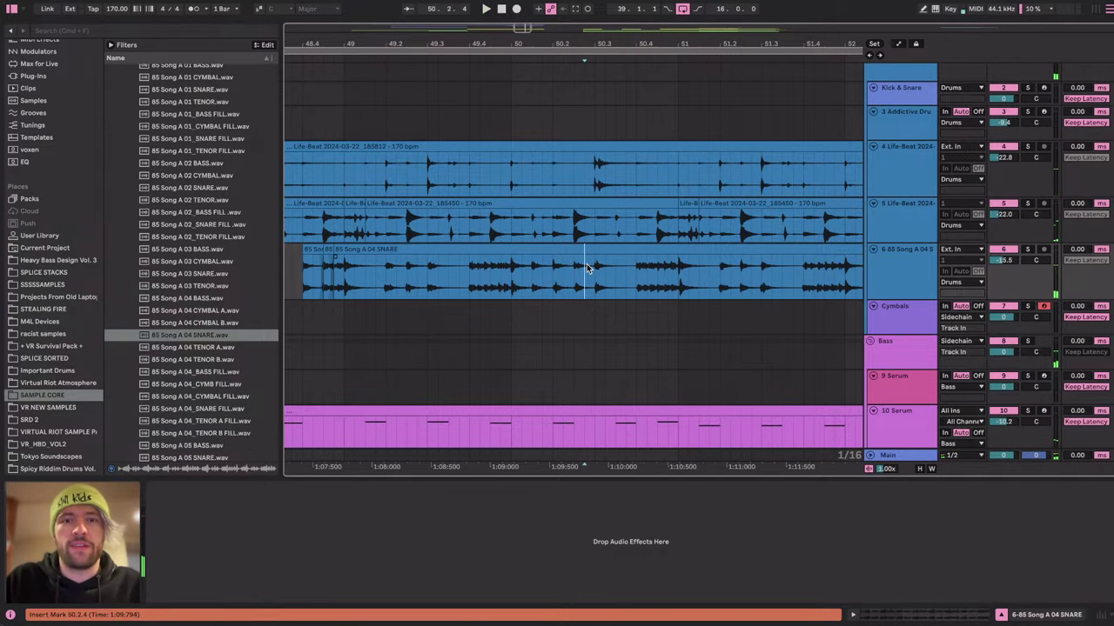
scroll(593, 275, right, 2)
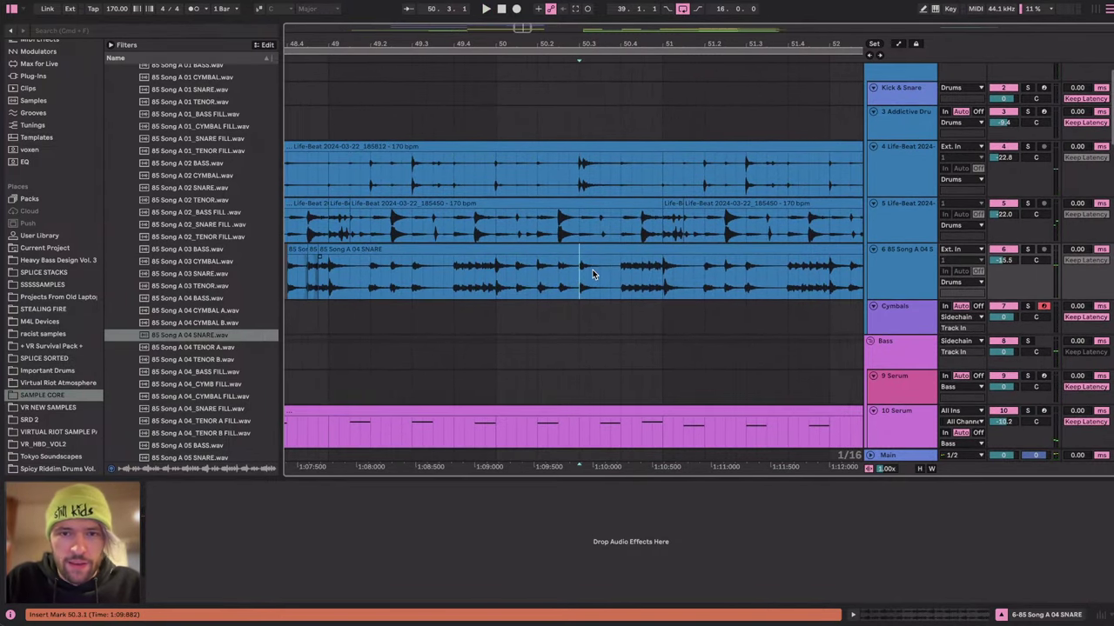
drag(540, 266, 555, 266)
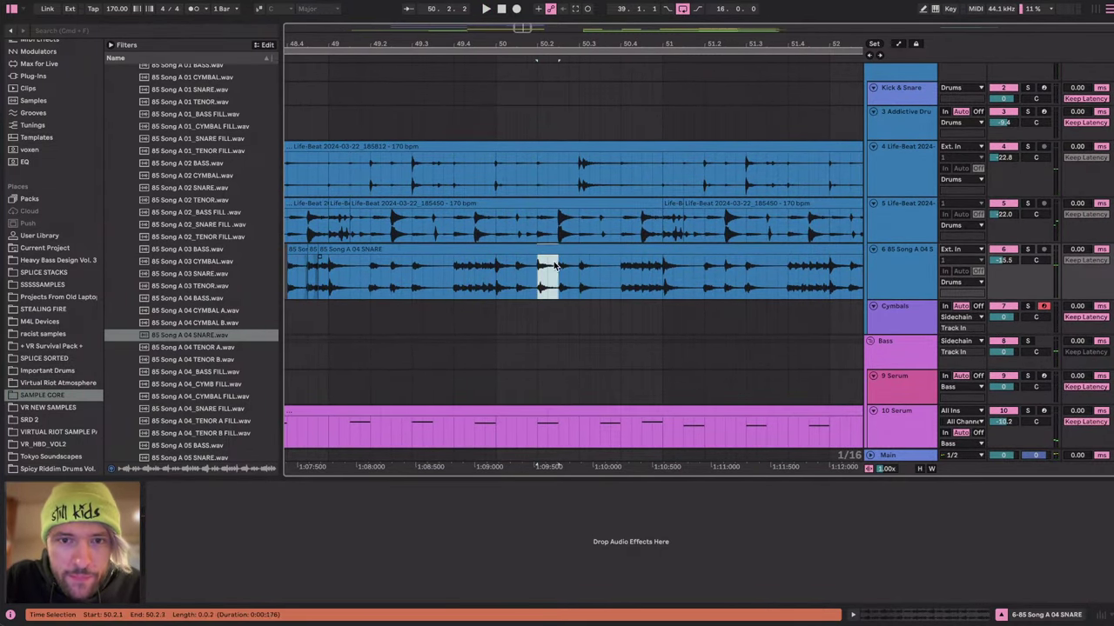
key(super+d)
key(super+d)
click(644, 268)
key(super+e)
drag(645, 251, 635, 251)
click(622, 268)
key(space)
key(space)
scroll(639, 269, up, 3)
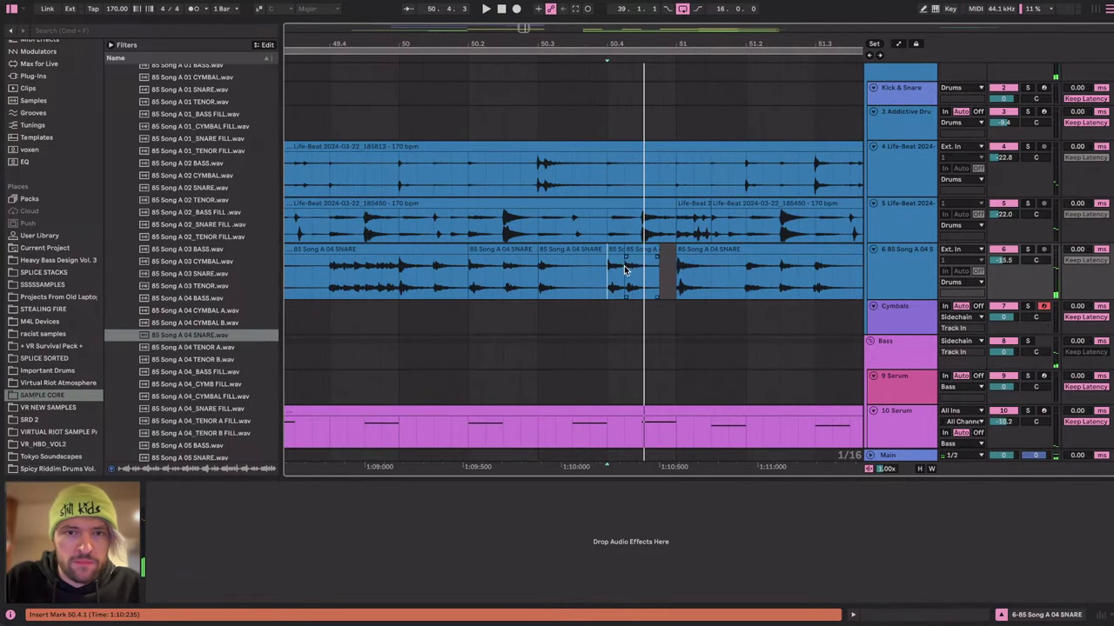
Copy the sixteenth-note snare slice at 50.1.3 and paste it at 50.4.3.
drag(517, 274, 503, 274)
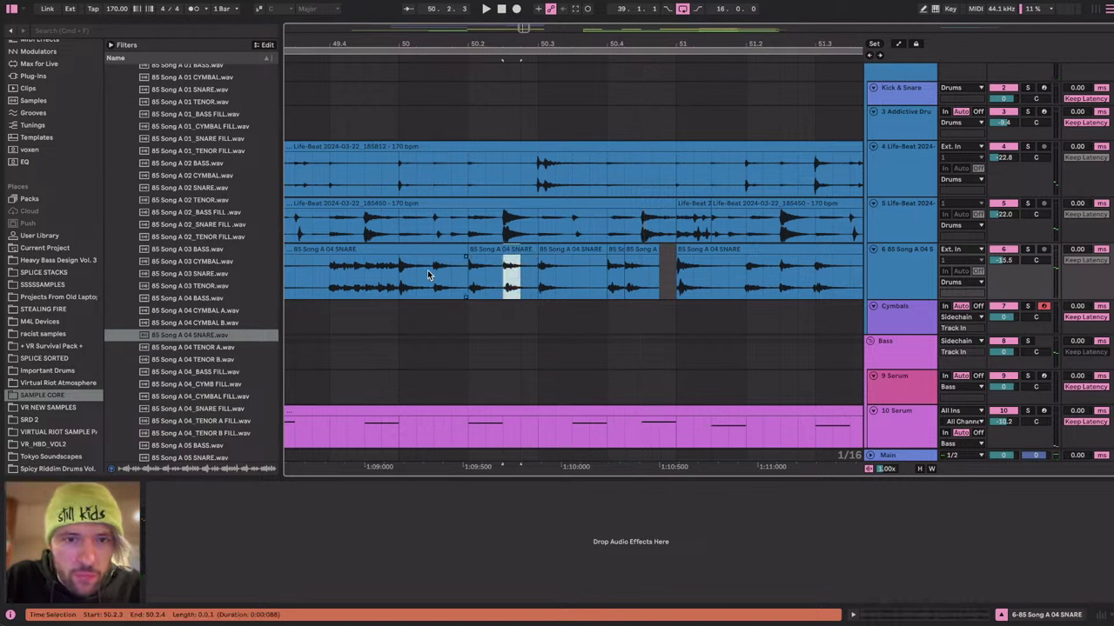
drag(433, 273, 452, 270)
click(635, 275)
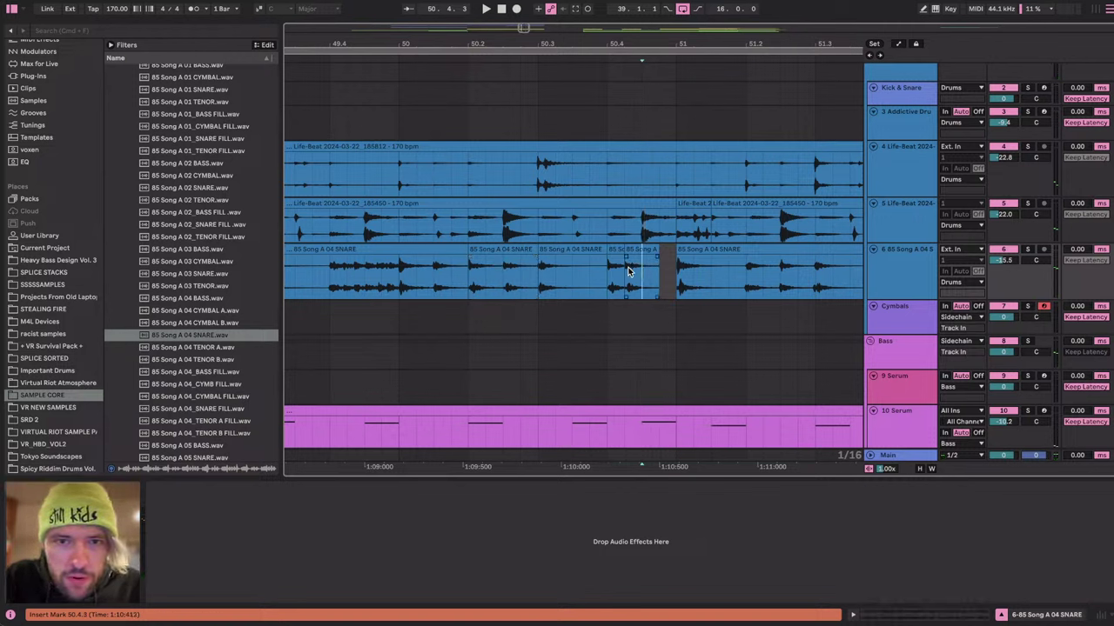
key(ctrl+v)
Copy the snare hit from 50.2.3 to 50.2.4 and paste it at 50.4.4 in the gap before bar 51.
click(539, 275)
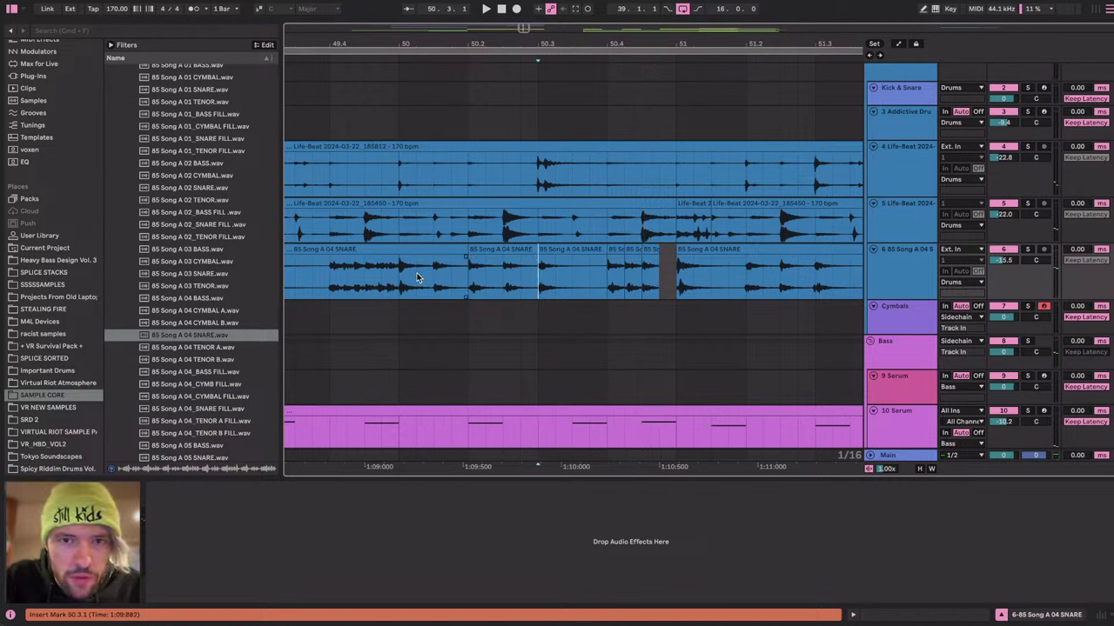
click(503, 273)
scroll(496, 265, right, 2)
scroll(495, 265, down, 1)
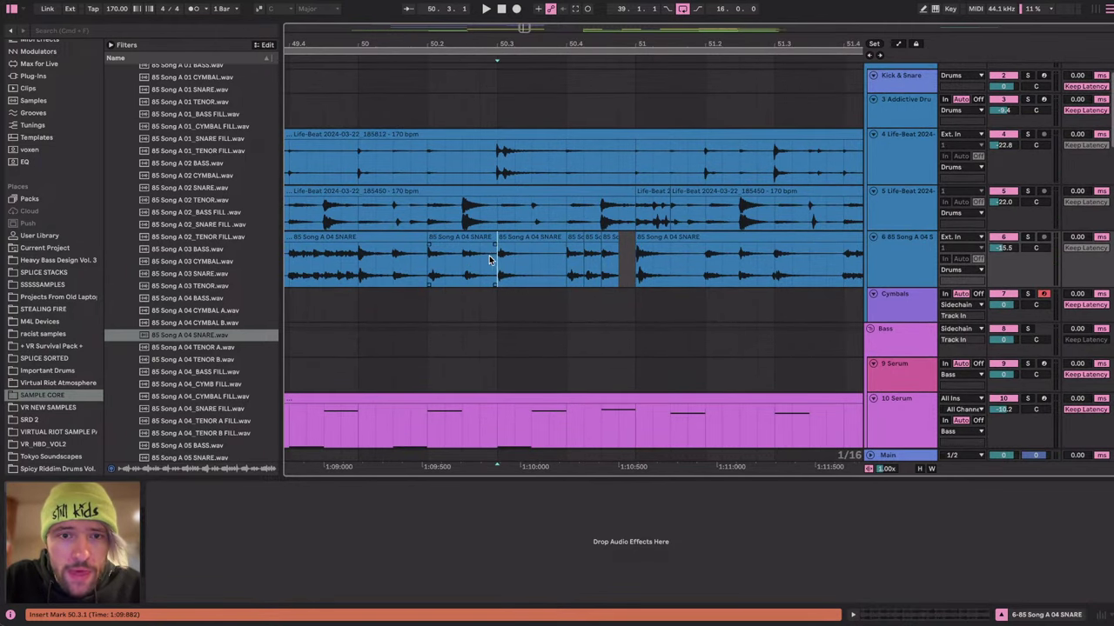
drag(483, 260, 459, 254)
click(621, 253)
key(super+v)
Crossfade the preceding snare clip into the first short slice at 50.4.1.
scroll(620, 253, up, 3)
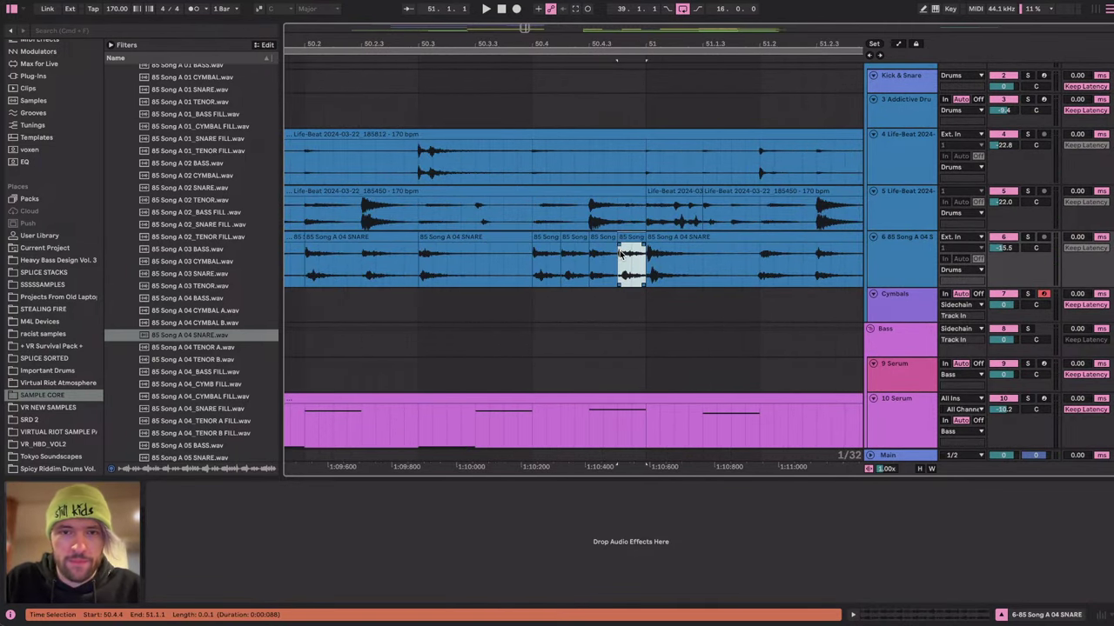
scroll(620, 252, right, 2)
scroll(620, 253, up, 1)
click(568, 267)
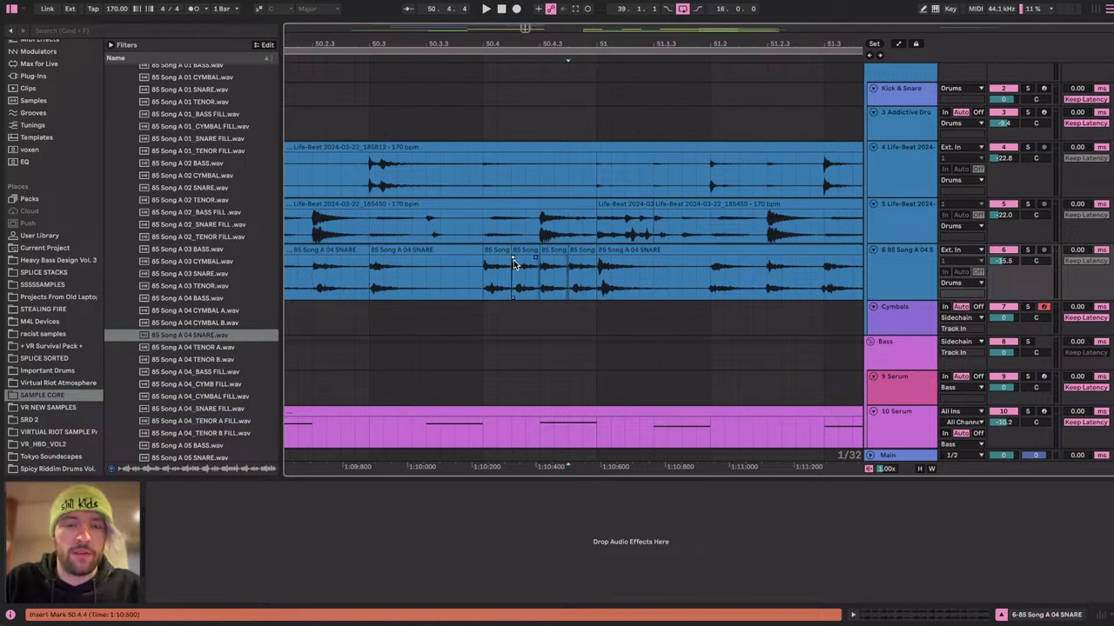
drag(489, 263, 464, 260)
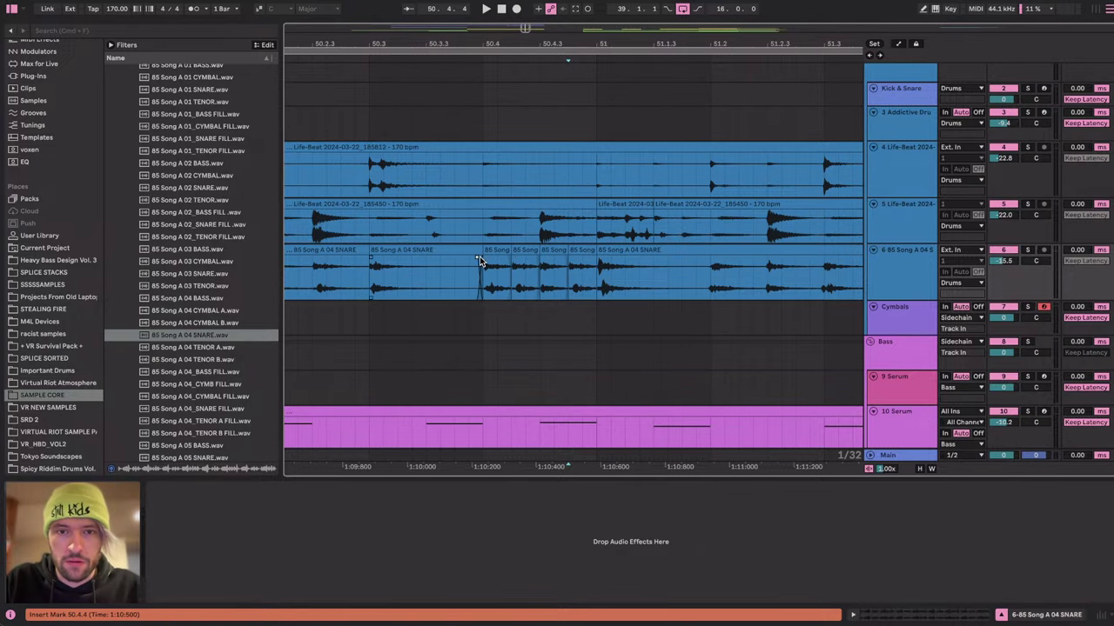
scroll(595, 259, down, 3)
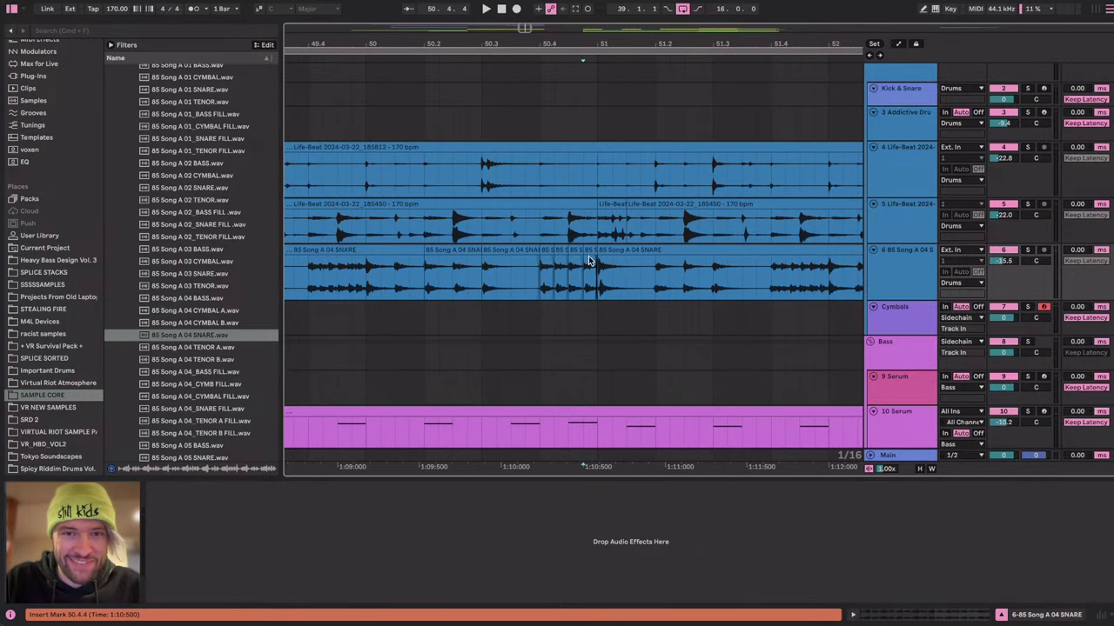
Delete the snare clip after 51.1.1 and select the edited snare section from 47.1.1 to 51.1.1.
scroll(525, 277, down, 1)
click(633, 254)
key(Delete)
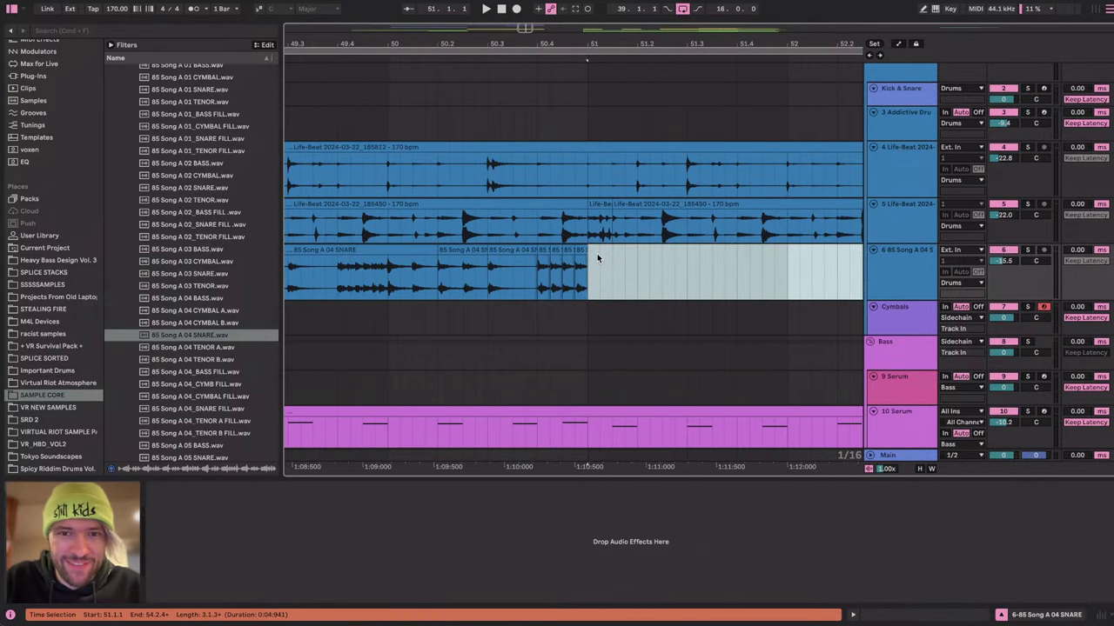
scroll(597, 258, down, 5)
drag(476, 267, 607, 278)
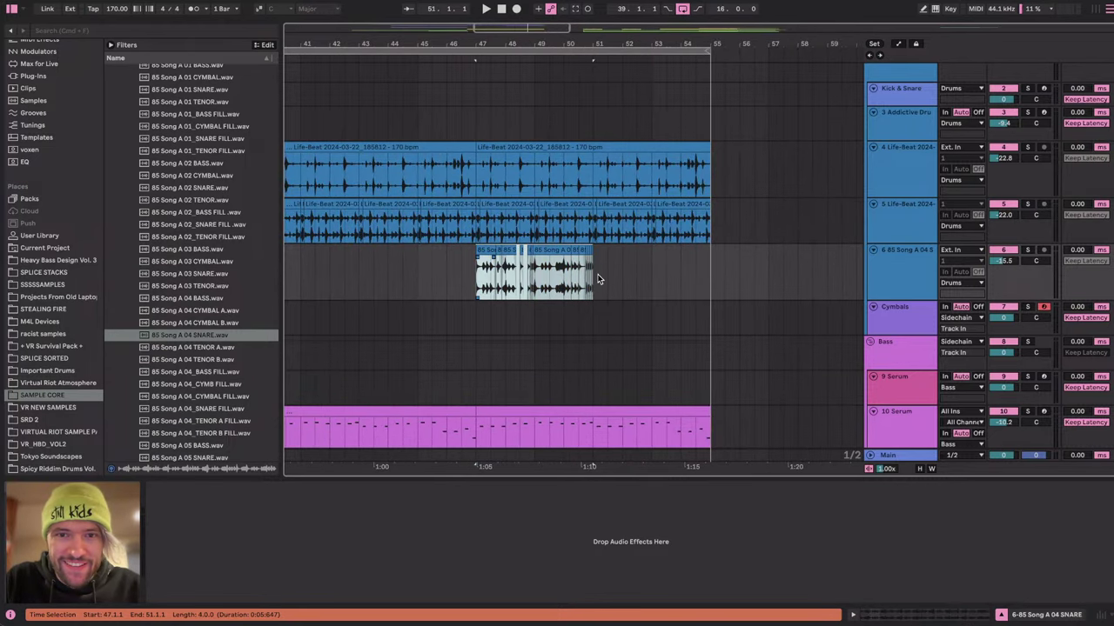
Duplicate the edited snare section to fill bars 51 to 55 and play the arrangement from 39.1.1.
key(super+d)
click(416, 269)
scroll(400, 269, left, 5)
click(386, 268)
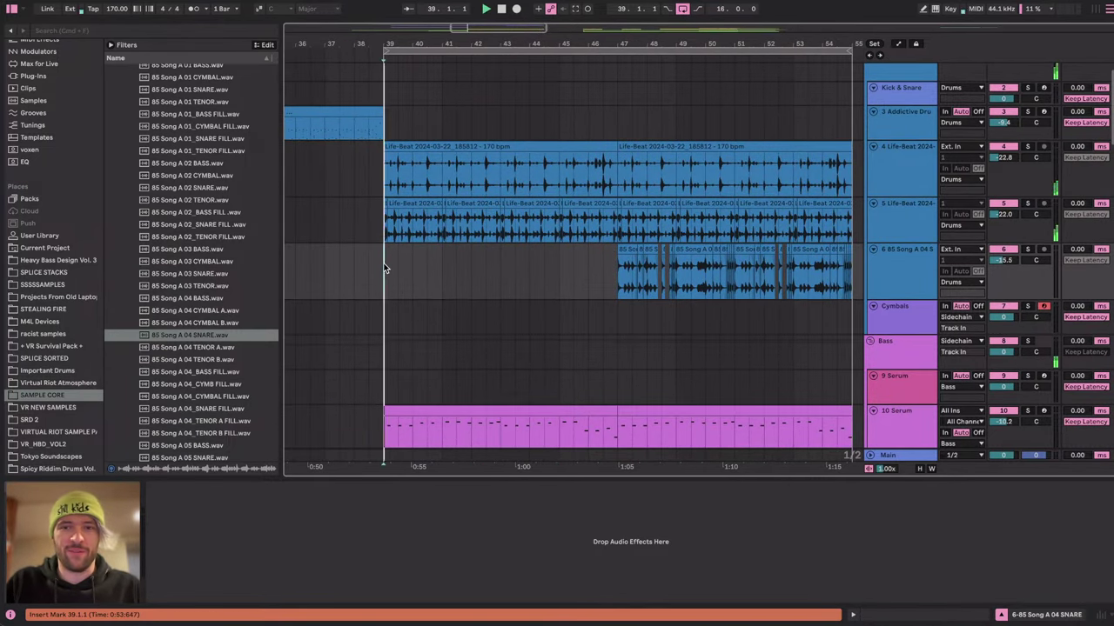
Check the live chat in YouTube Studio and return to the arrangement to review the snare loop from bar 47 to 55.
key(super+Tab)
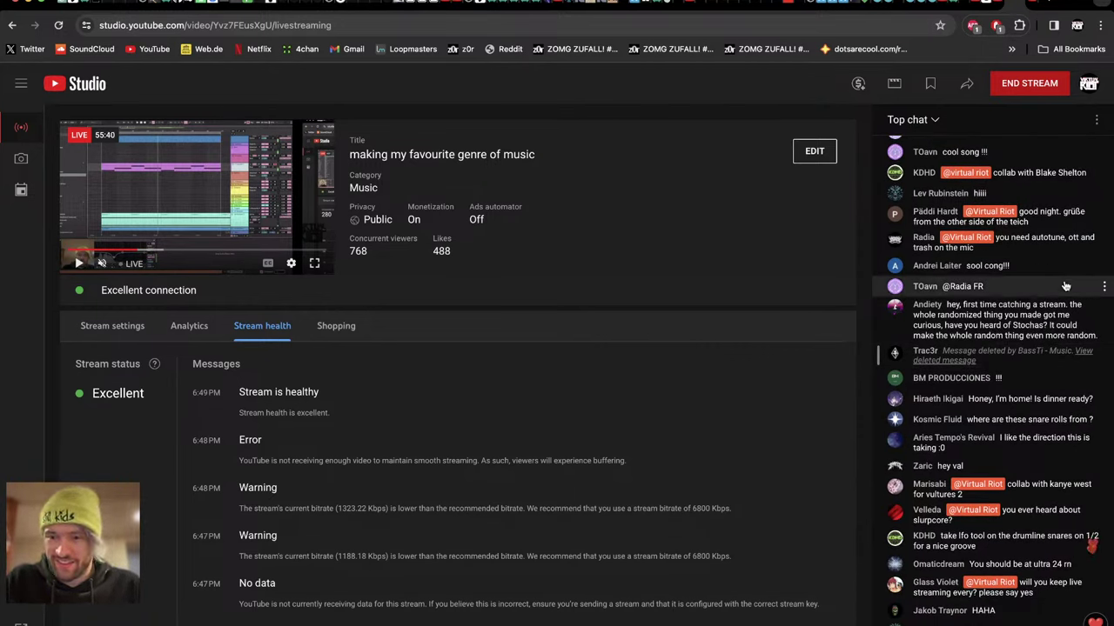
key(ctrl+Left)
scroll(678, 248, right, 3)
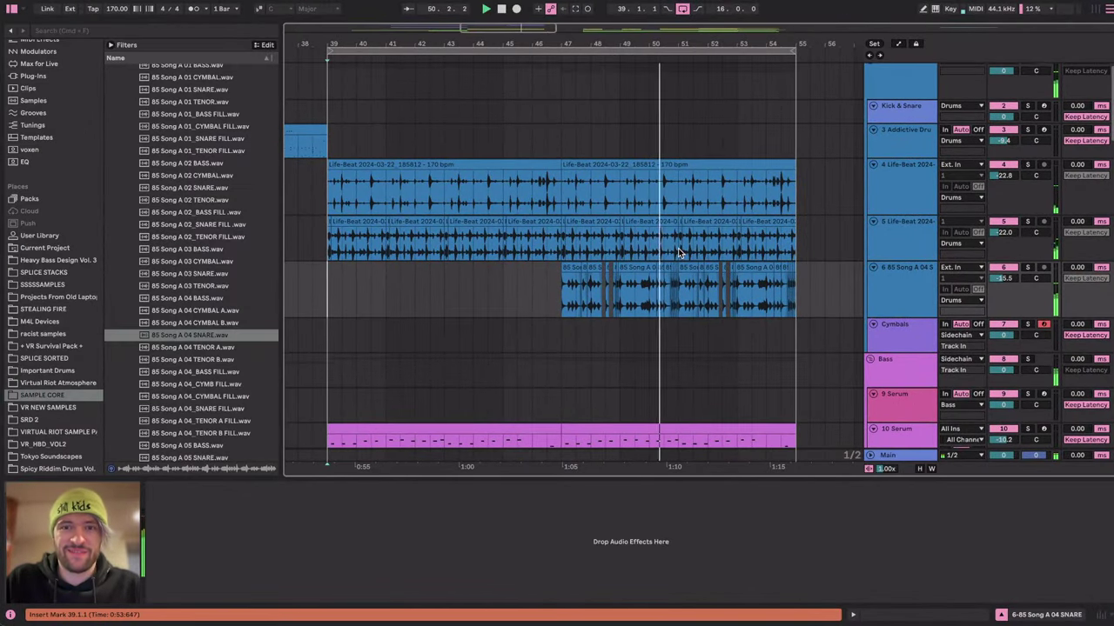
scroll(768, 351, right, 1)
click(535, 294)
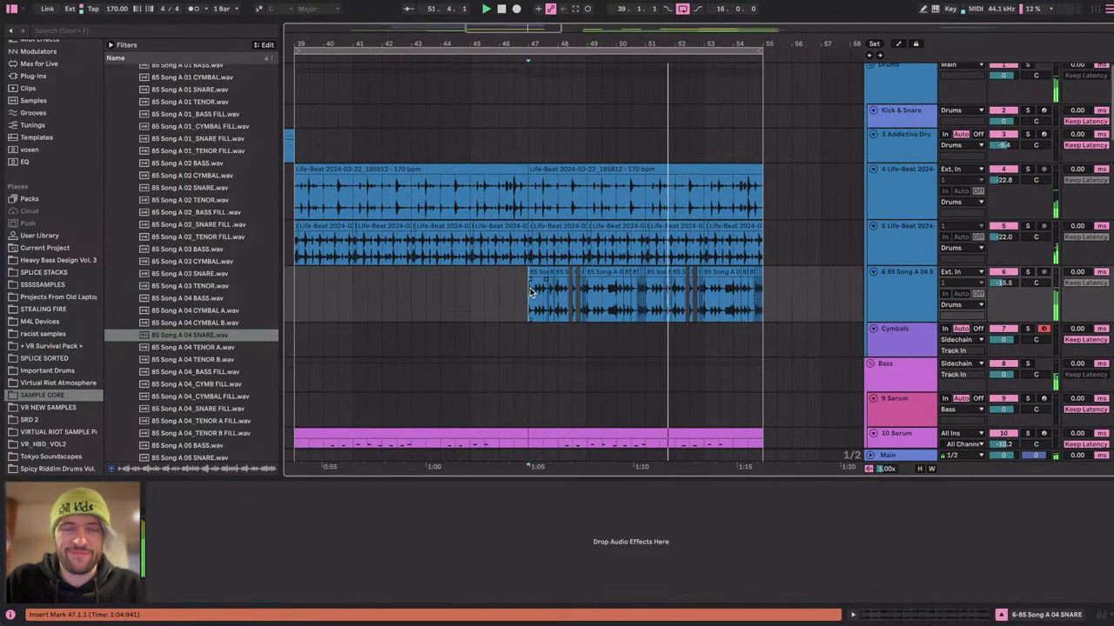
scroll(534, 292, up, 2)
scroll(534, 291, up, 3)
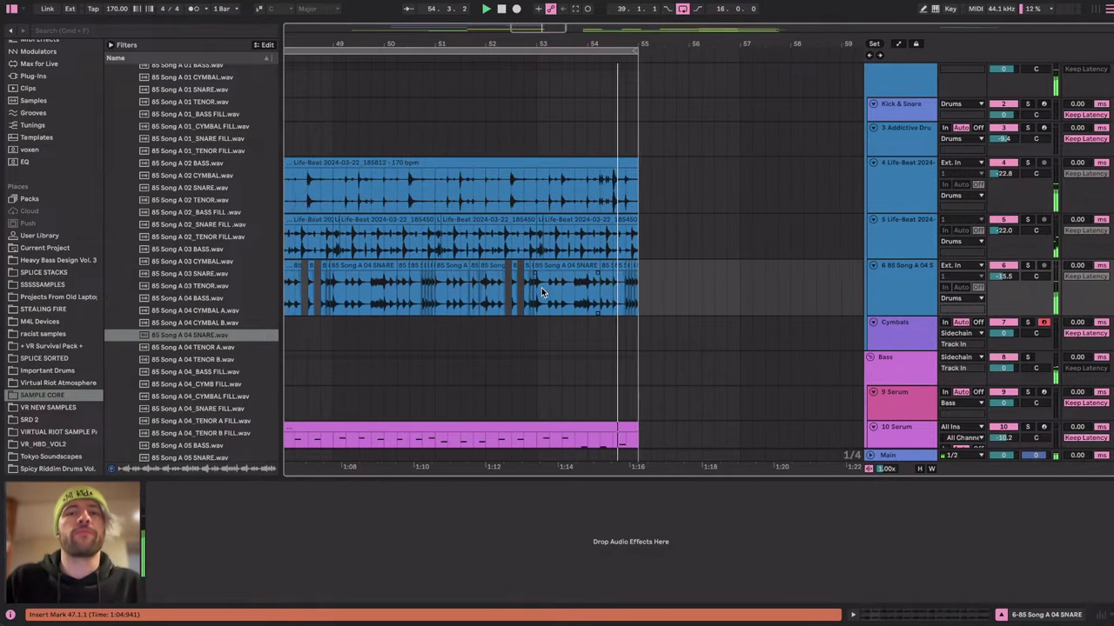
scroll(541, 292, down, 2)
scroll(541, 288, down, 3)
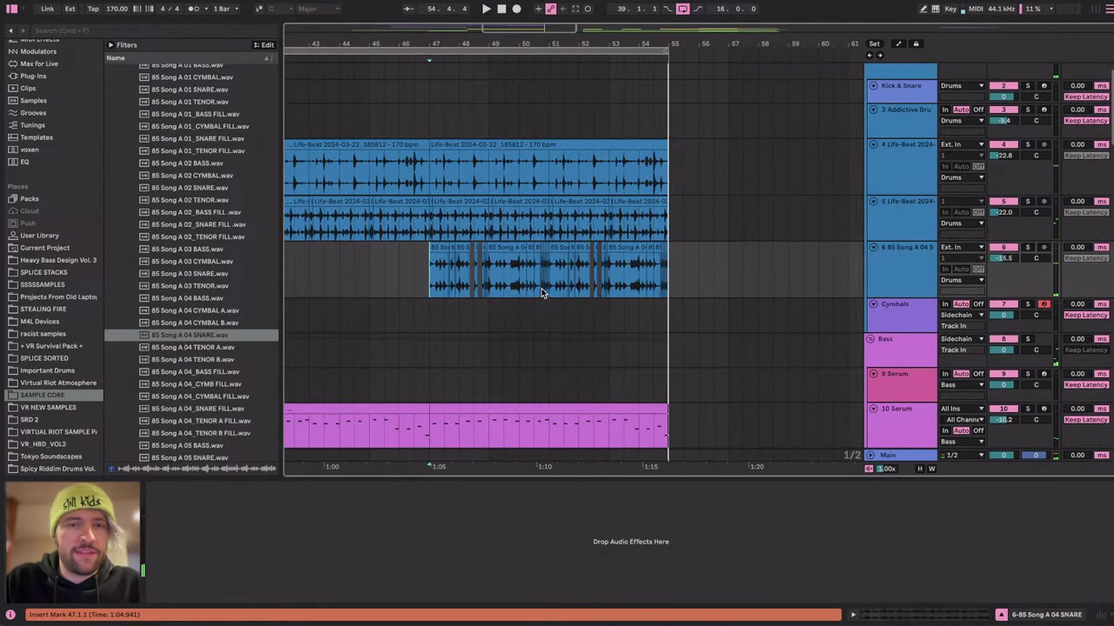
Find the EQ24 pad clips in the EmoGuitars group and audition them from 85.1.1.
scroll(541, 293, down, 15)
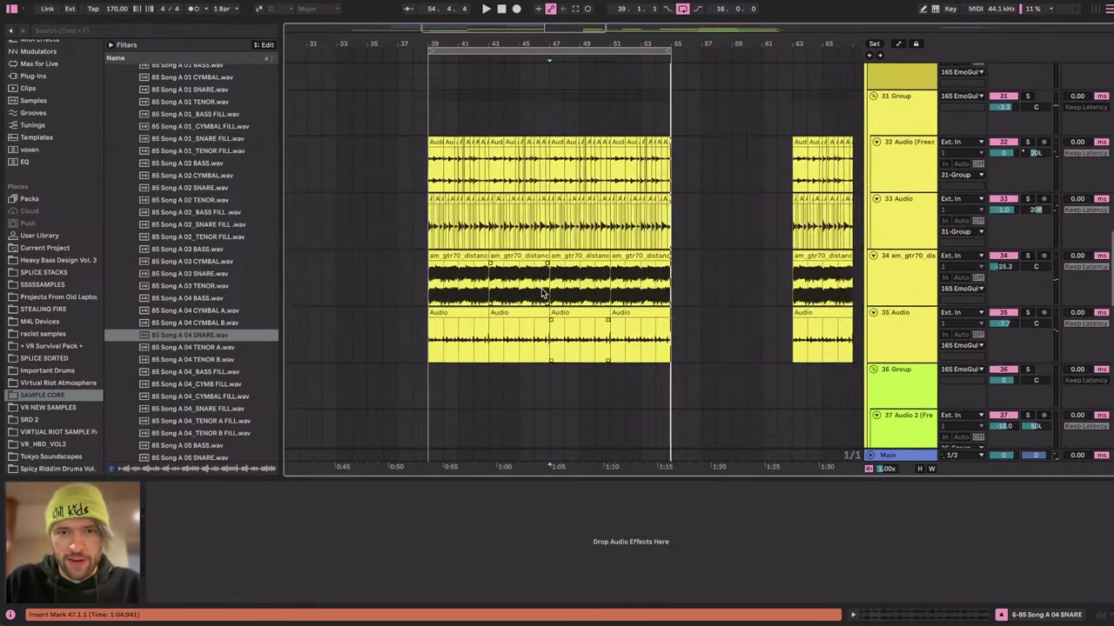
scroll(478, 106, down, 6)
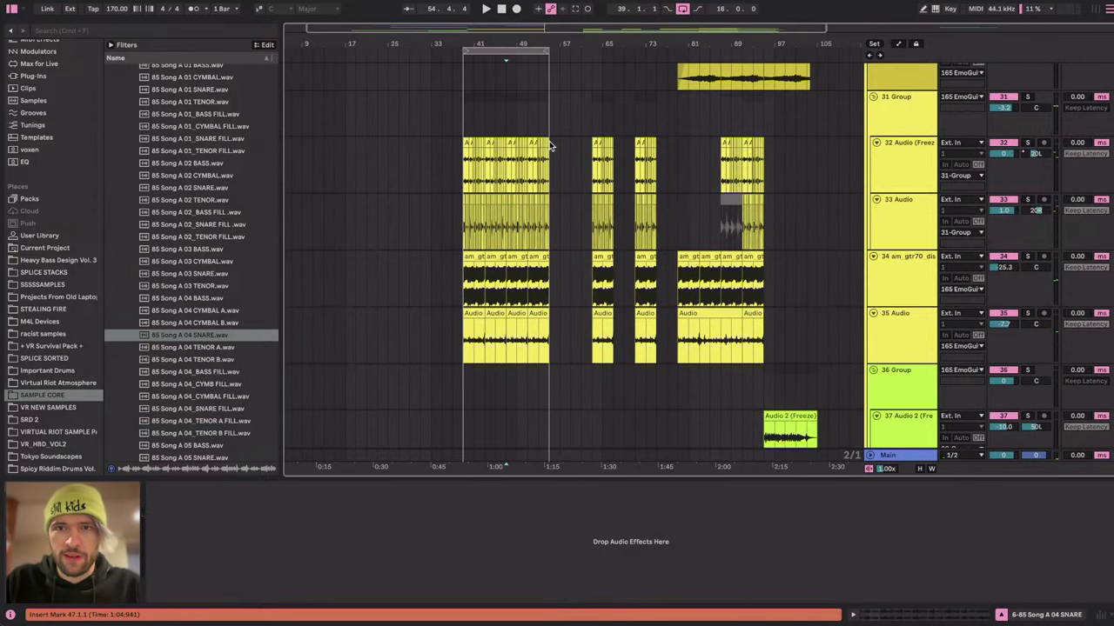
scroll(553, 146, up, 4)
click(675, 200)
key(space)
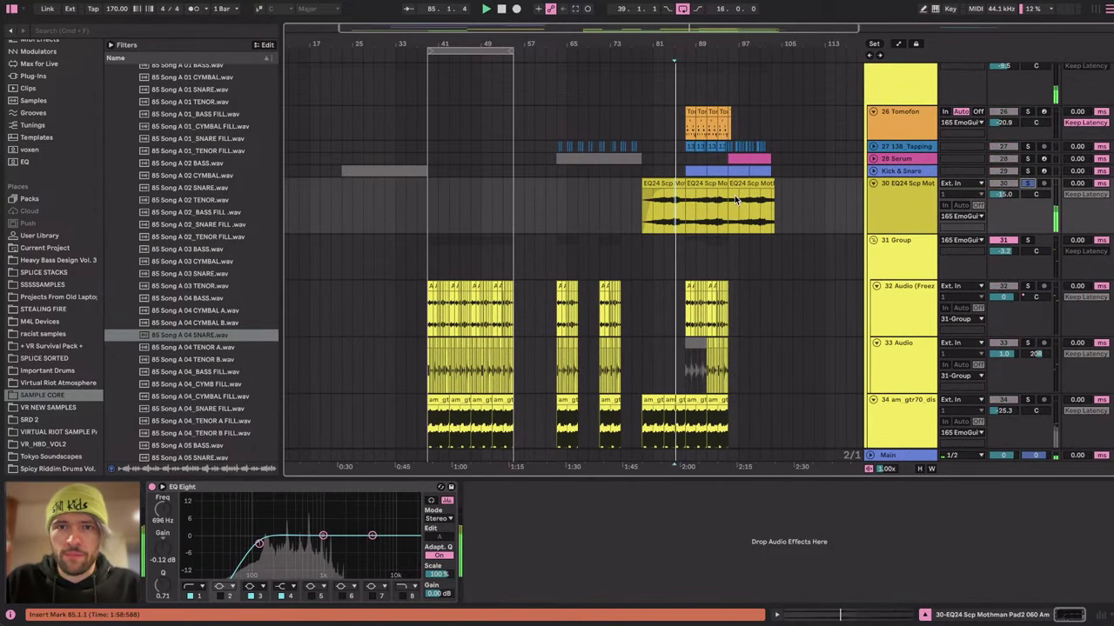
Activate and solo the Tomofon track in the EmoGuitars group, set its volume to -16.6 dB and audition its clip at 87.1.1.
click(689, 108)
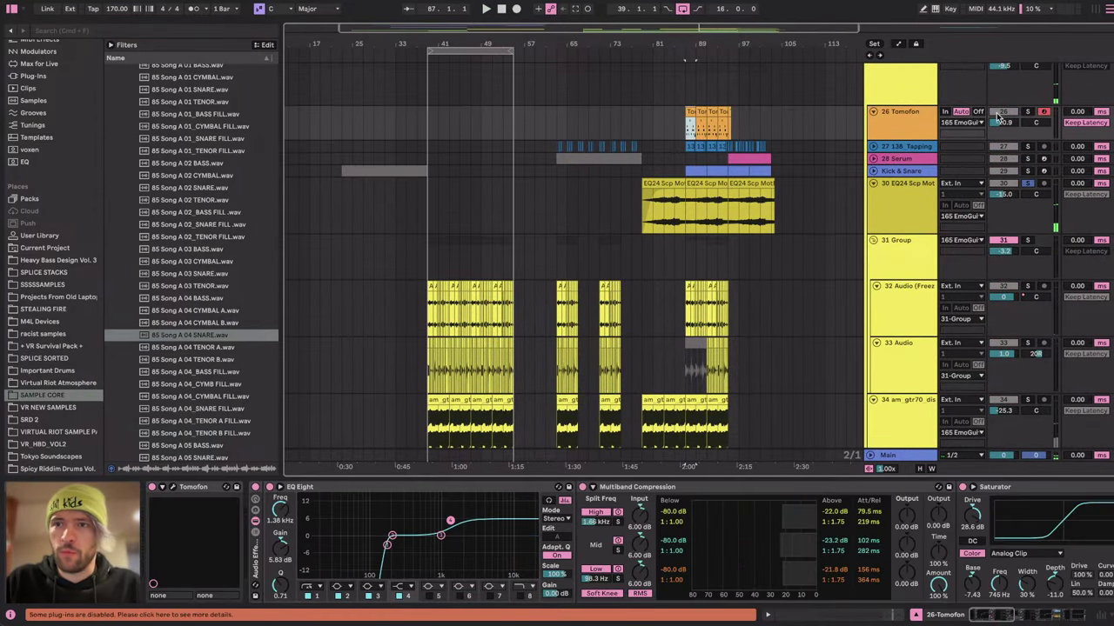
click(688, 127)
scroll(689, 126, up, 3)
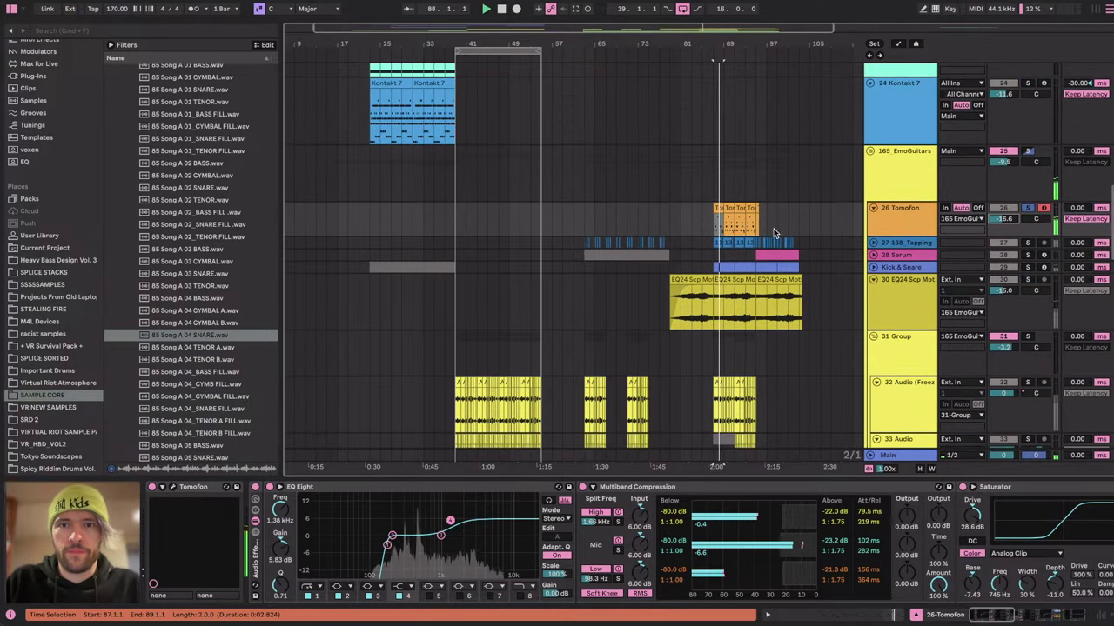
key(space)
Copy the four Tomofon clips starting at bar 87, paste them at 39.1.1 and play from there.
drag(712, 226, 756, 226)
key(super+c)
click(458, 218)
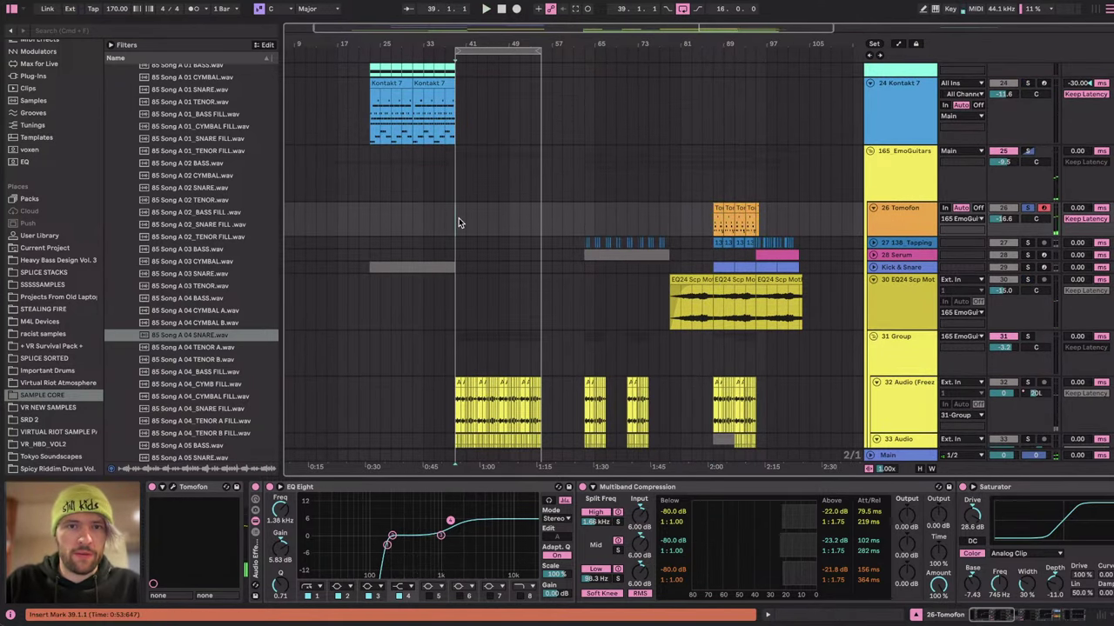
key(super+v)
key(space)
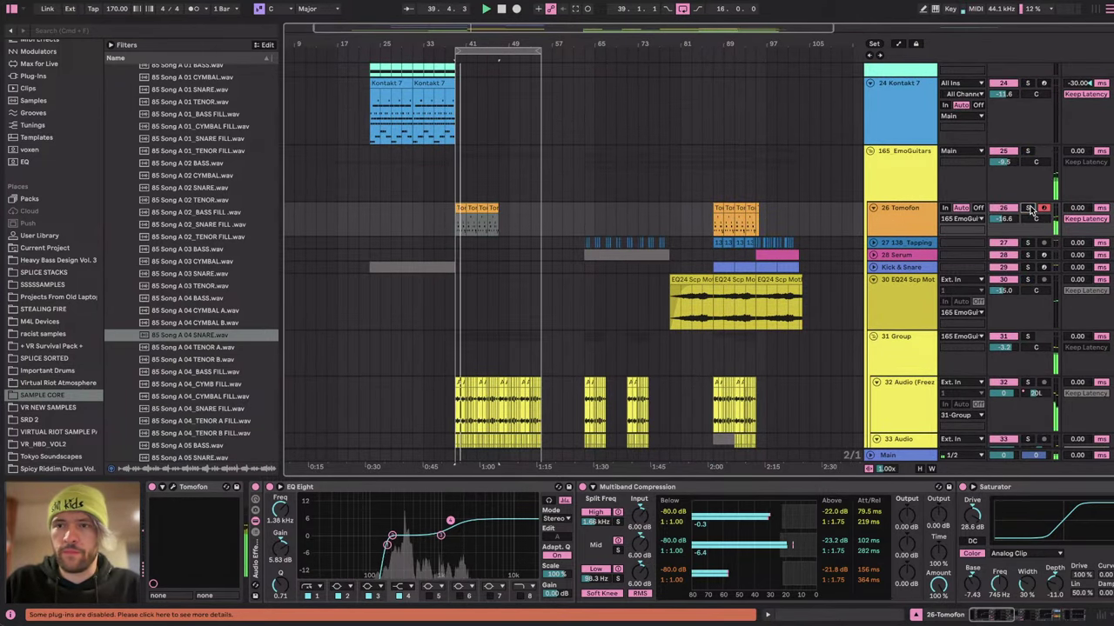
Move the four pasted Tomofon clips from bar 39 so they span 47.1.1 to 55.1.1.
scroll(507, 202, up, 5)
drag(525, 207, 650, 229)
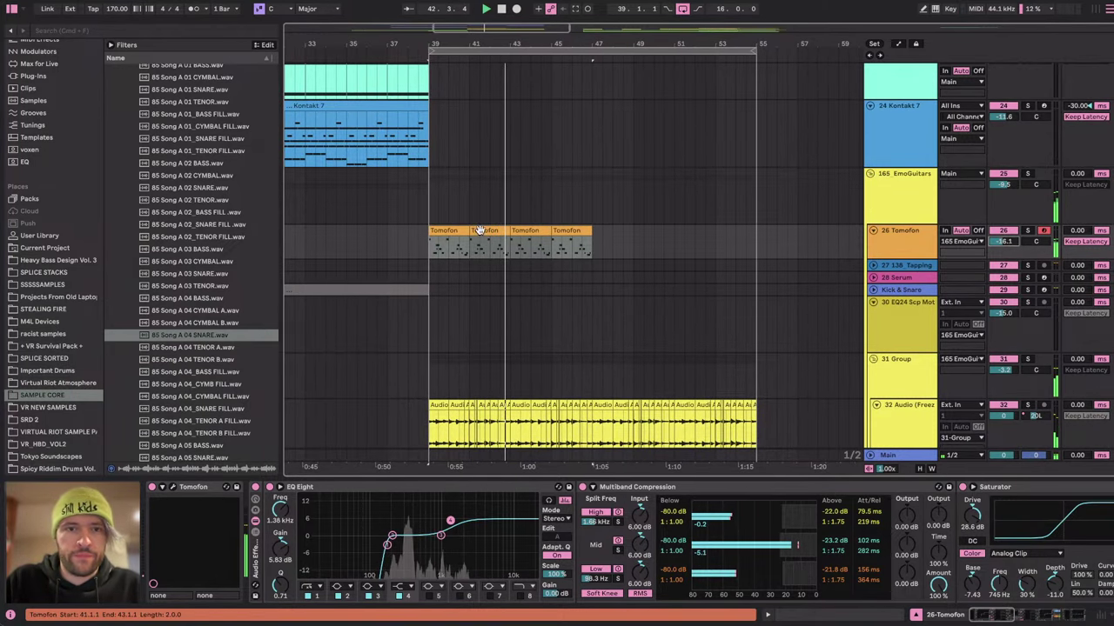
click(446, 232)
drag(445, 231, 618, 238)
scroll(566, 266, down, 3)
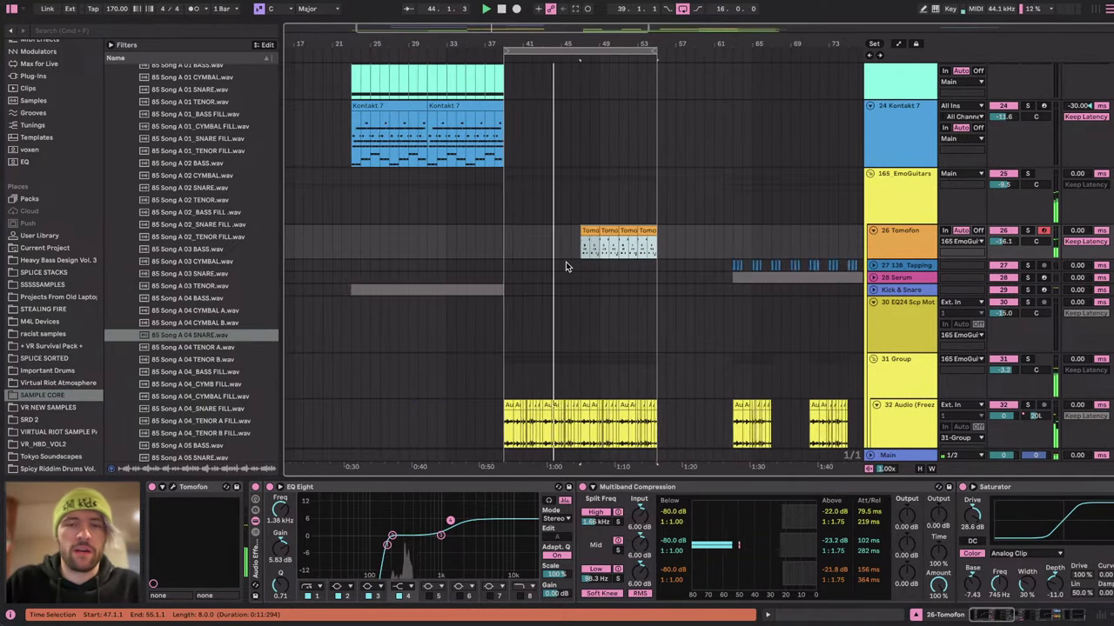
click(616, 254)
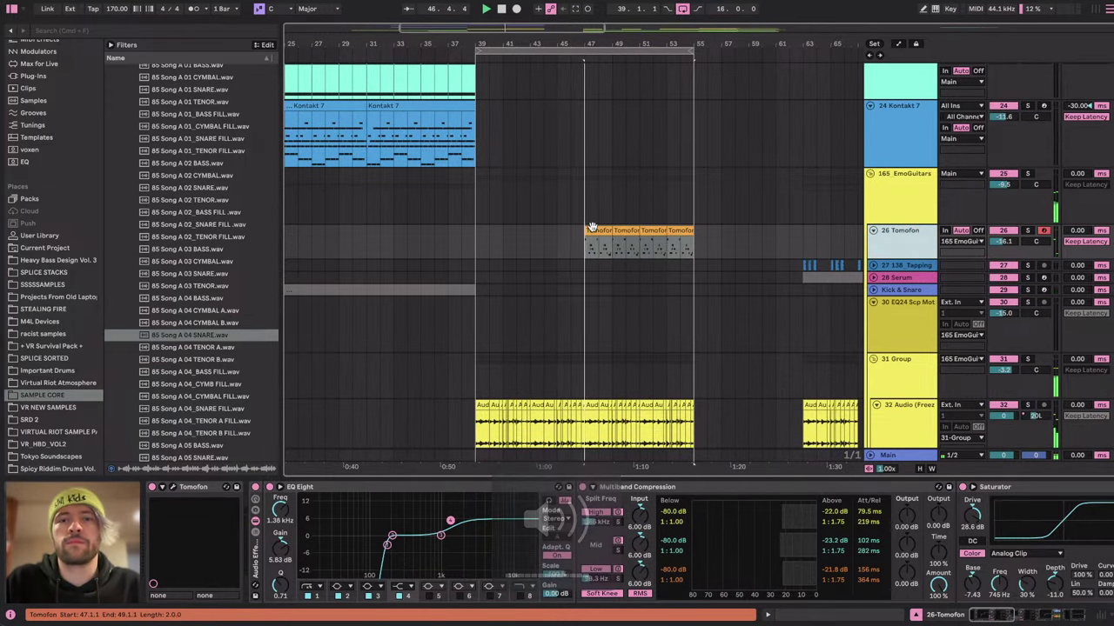
Raise the Tomofon track volume to -10.5 dB and show the Main track's effects while the section plays.
drag(1003, 241, 1004, 217)
key(XF86AudioRaiseVolume)
click(911, 454)
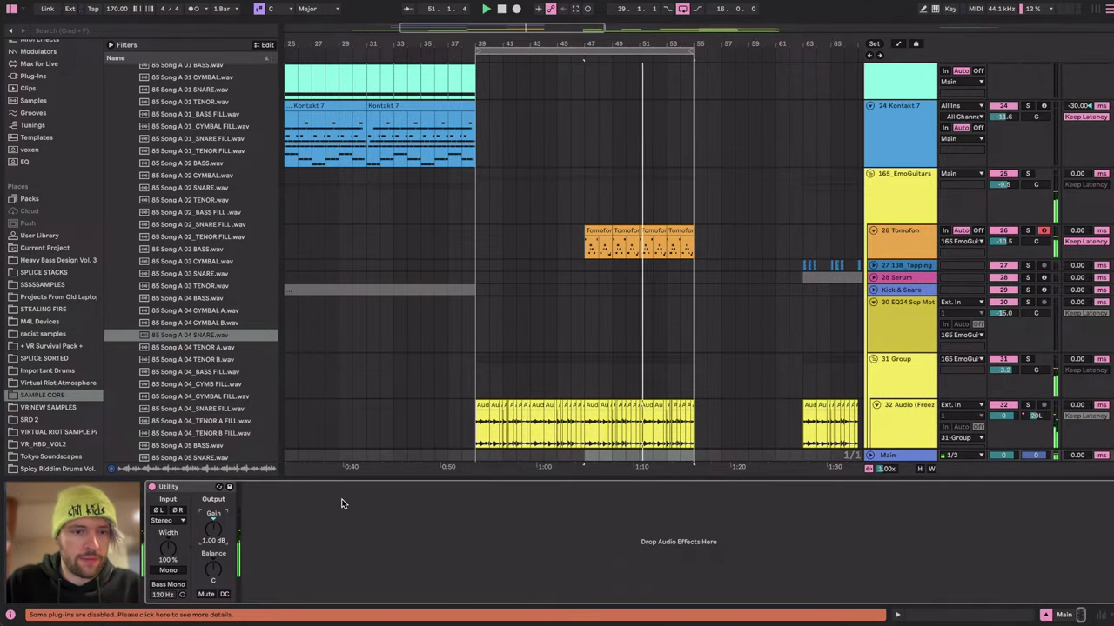
scroll(632, 232, left, 1)
scroll(634, 235, right, 1)
scroll(634, 235, up, 1)
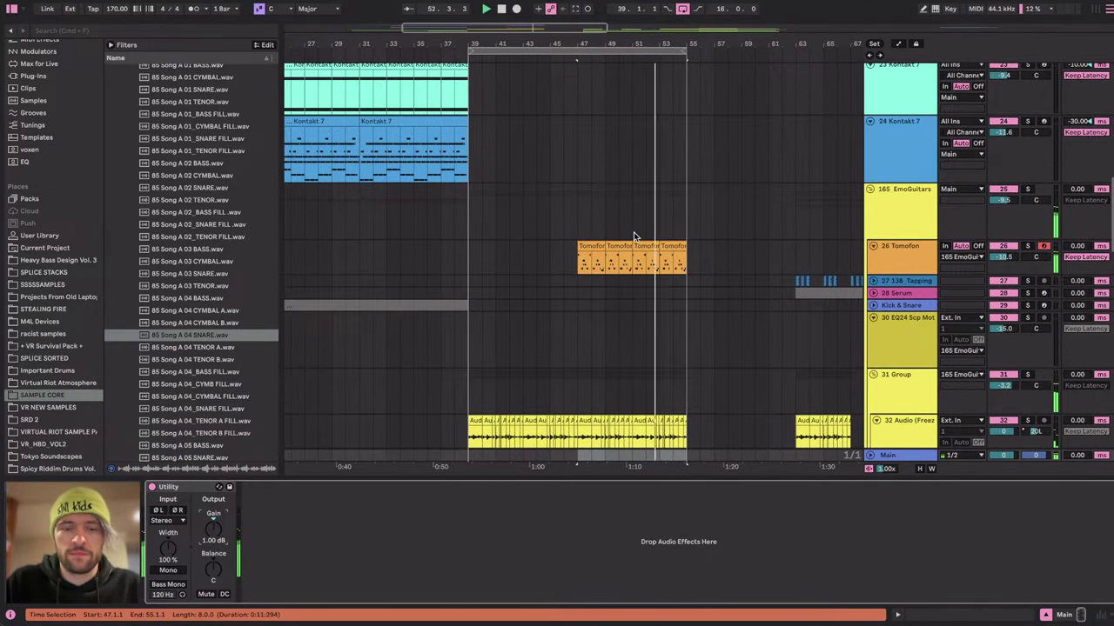
Read the live chat in YouTube Studio and return to the arrangement.
key(ctrl+Right)
key(super+Tab)
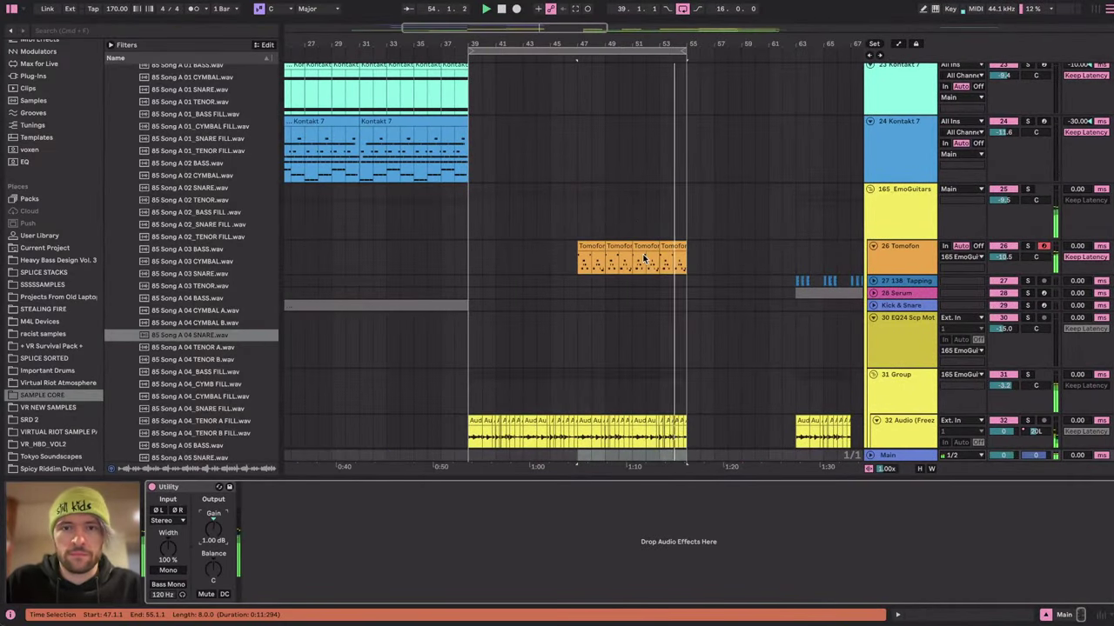
key(super+Tab)
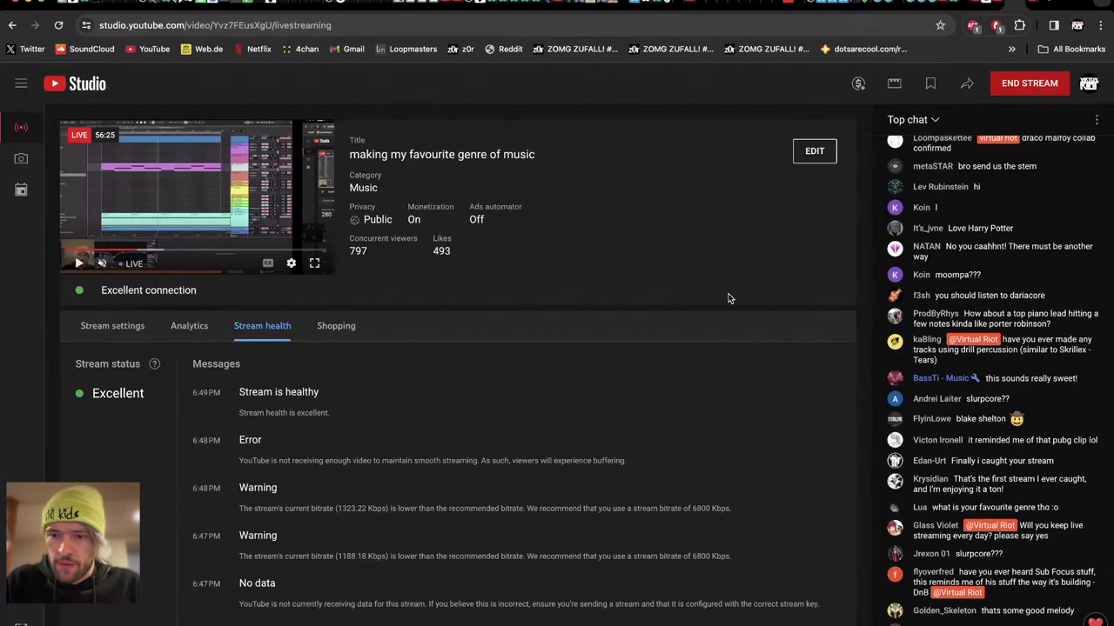
key(super+Tab)
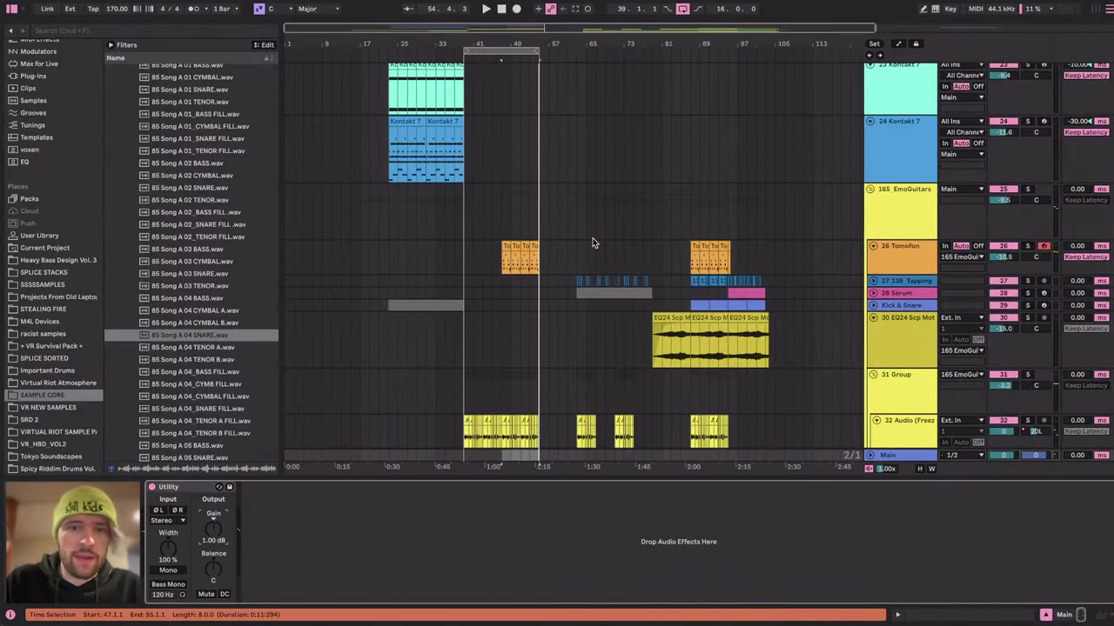
Inspect the devices on the existing Tomofon and 9 Serum tracks, and unfold the Synths group.
click(920, 254)
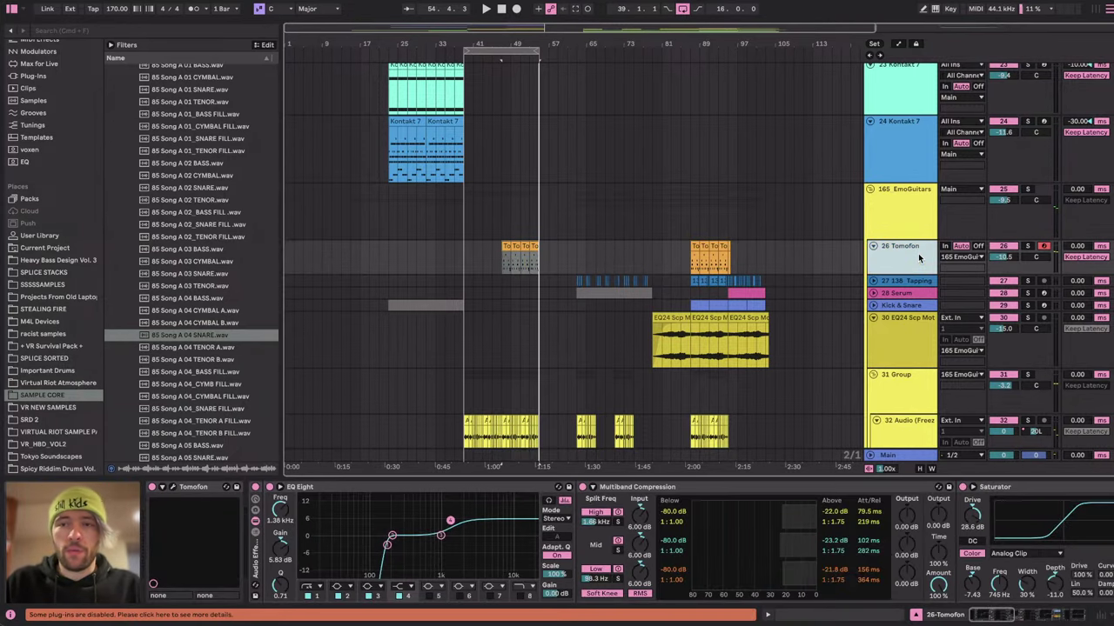
scroll(917, 202, up, 10)
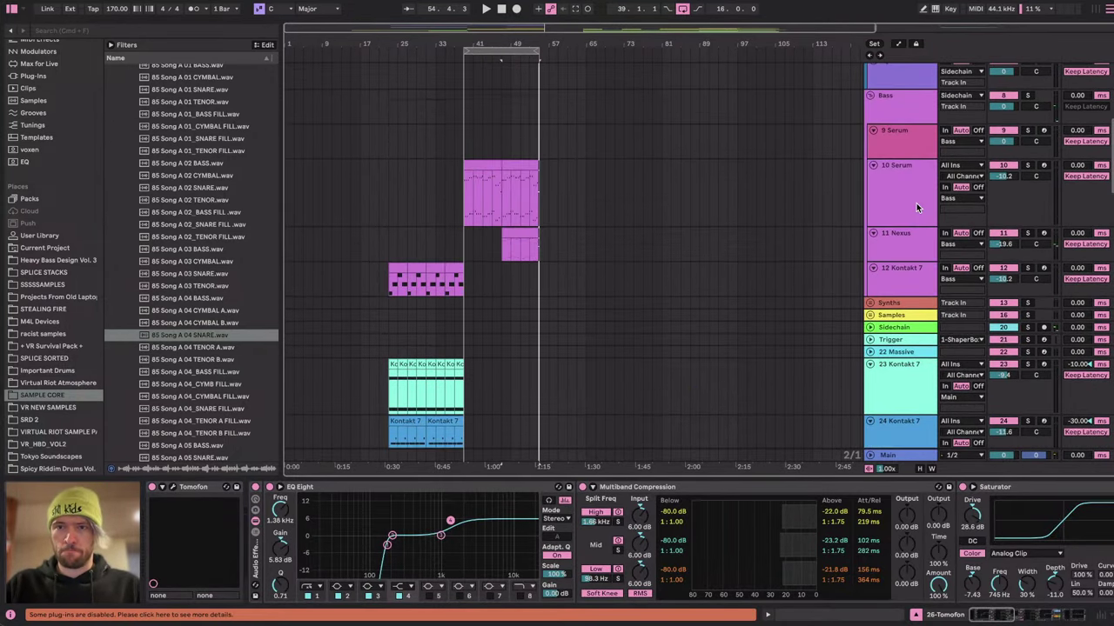
scroll(916, 202, up, 2)
click(902, 192)
scroll(903, 192, down, 4)
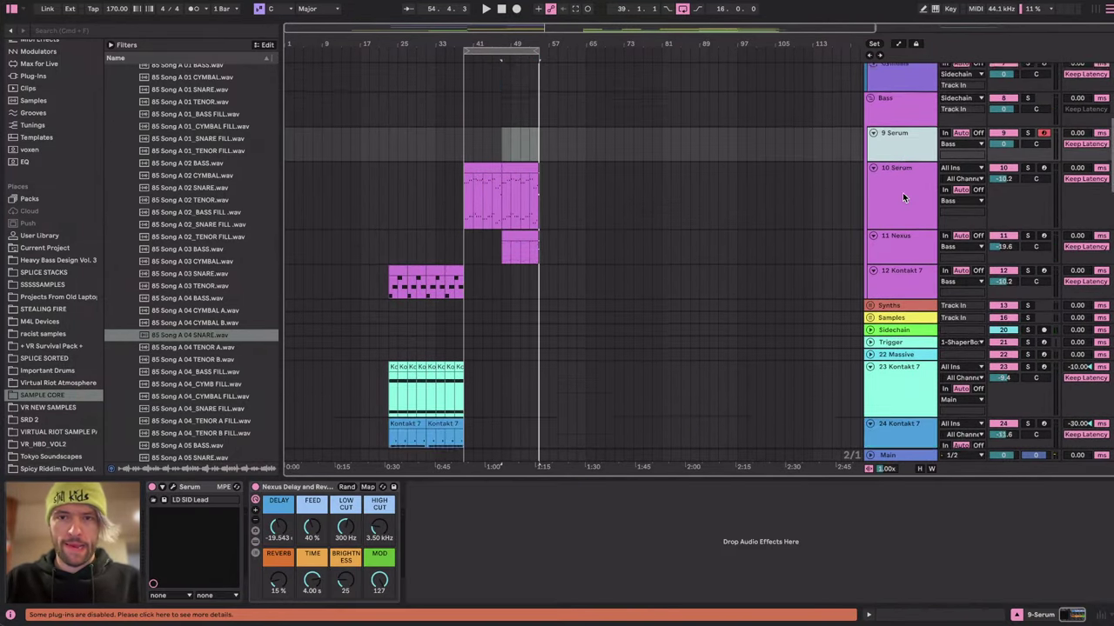
click(883, 252)
key(u)
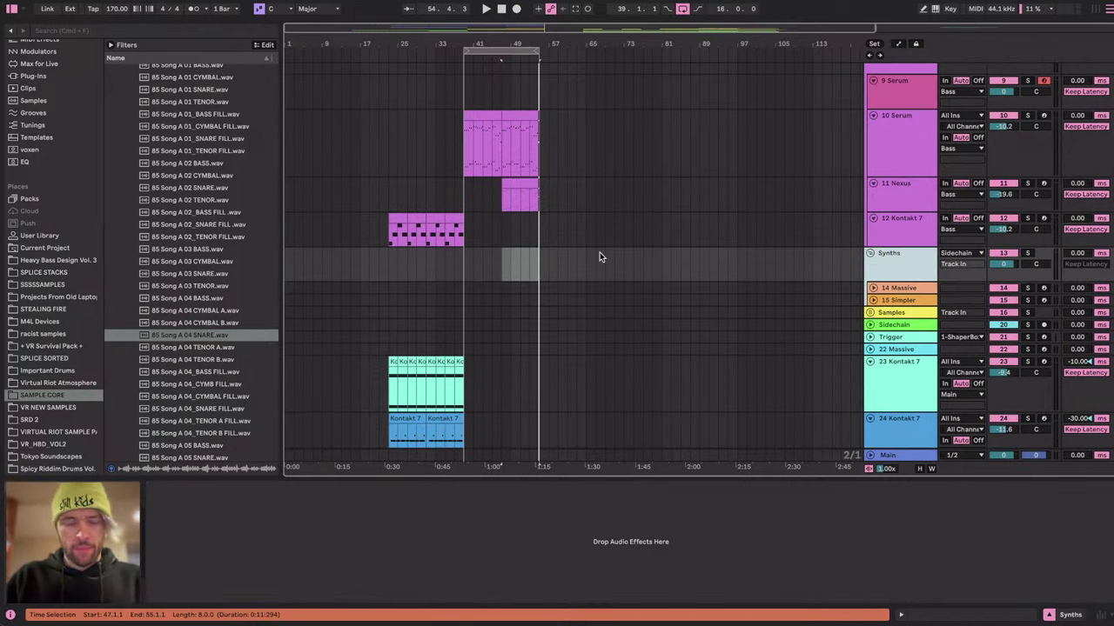
Load the Tomofon instrument from the Instruments collection onto track 14 in the Synths group, replacing Massive.
scroll(25, 81, up, 5)
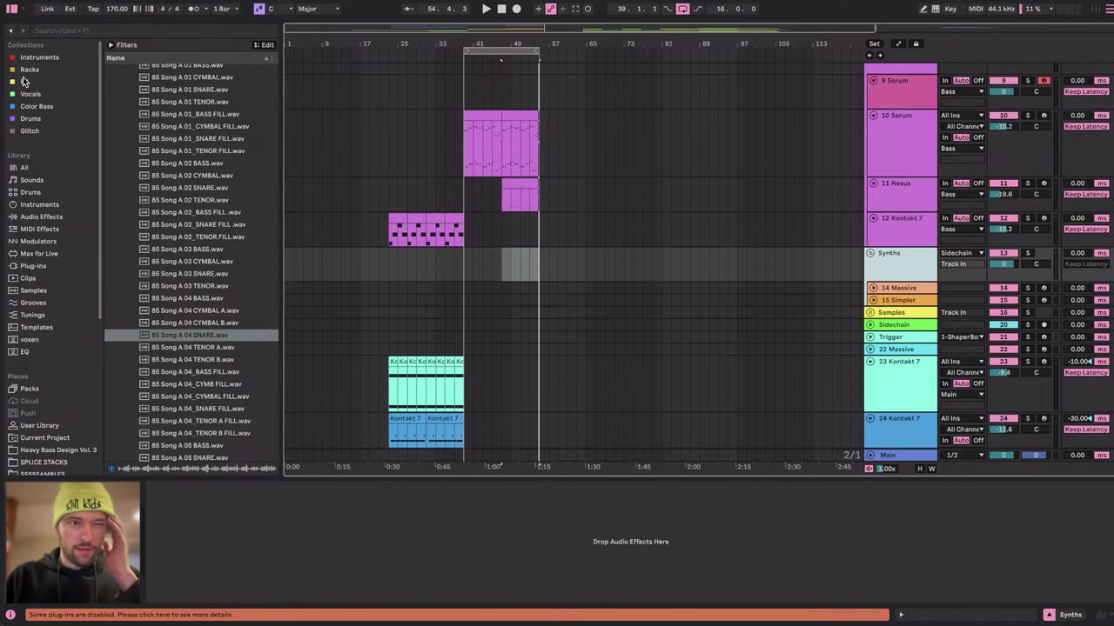
click(38, 58)
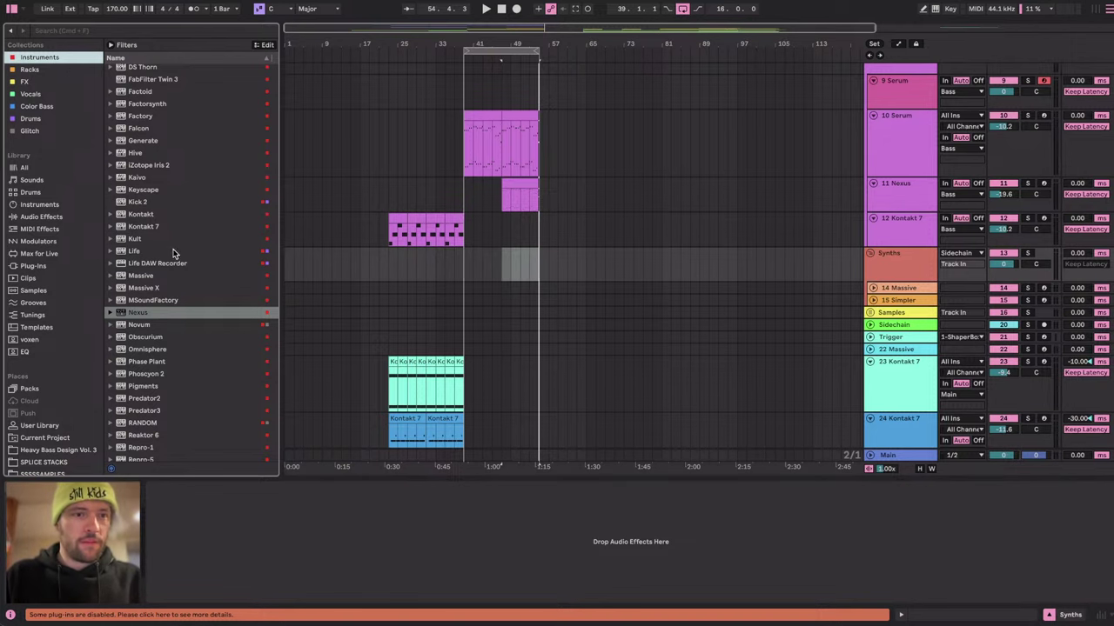
scroll(172, 253, down, 5)
drag(144, 393, 341, 561)
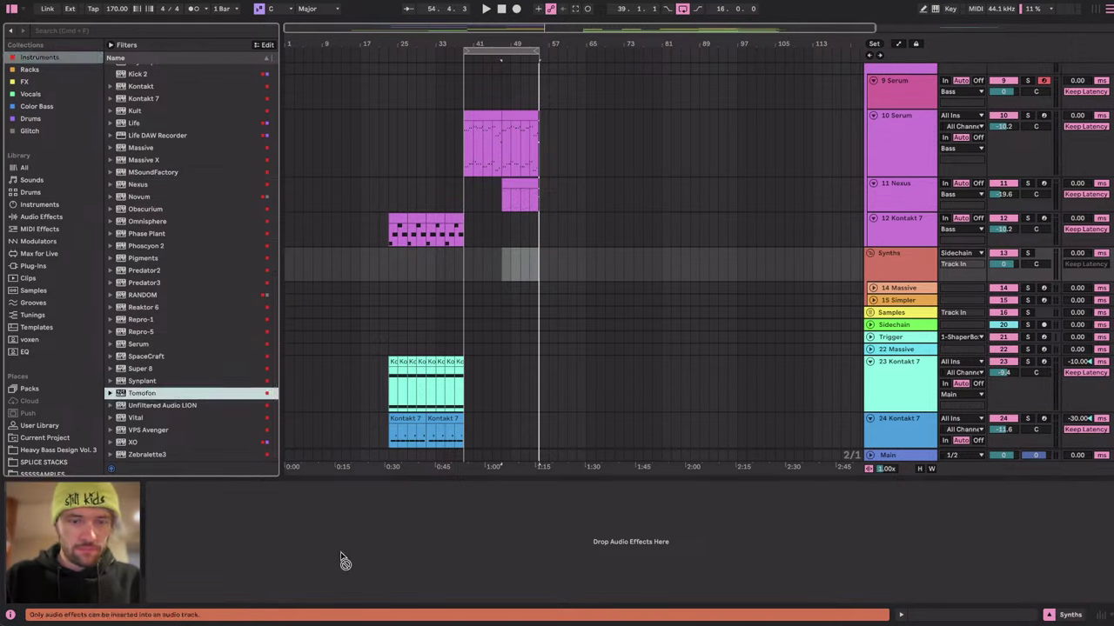
drag(340, 374, 235, 517)
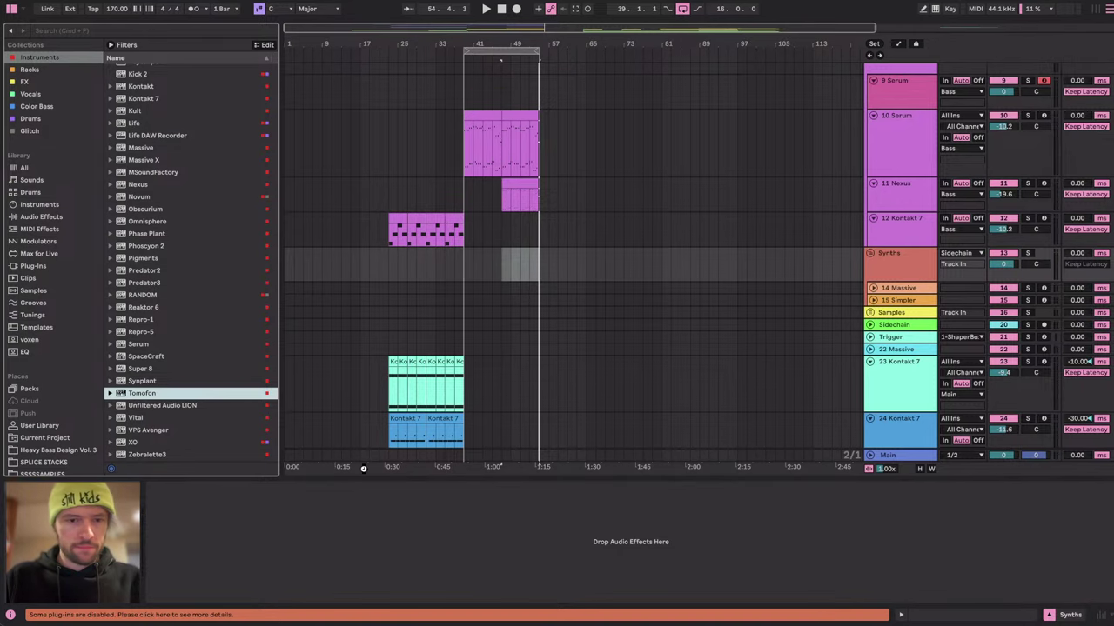
drag(473, 35, 606, 79)
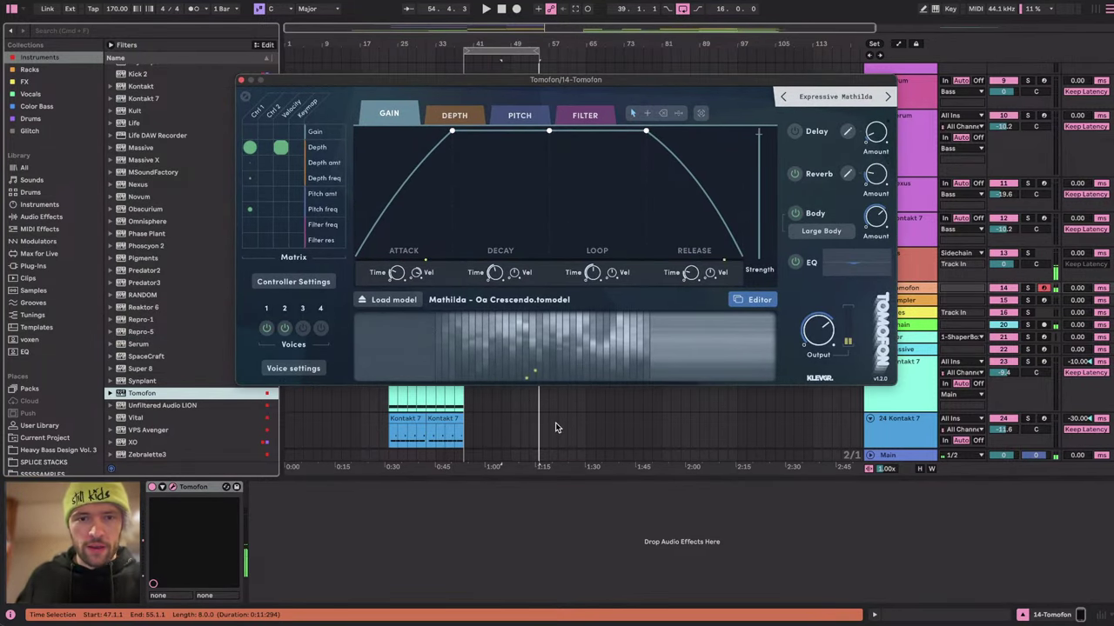
Move the Tomofon window off the mixer controls, unfold track 14 and lower its volume to -6.6 dB.
key(XF86AudioRaiseVolume)
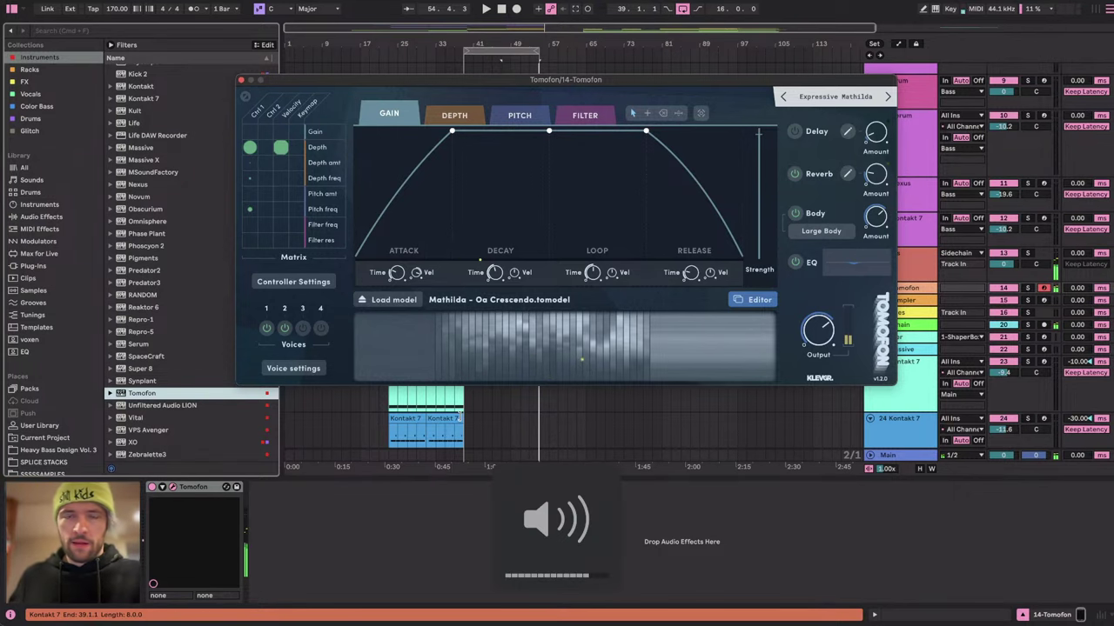
drag(529, 80, 322, 67)
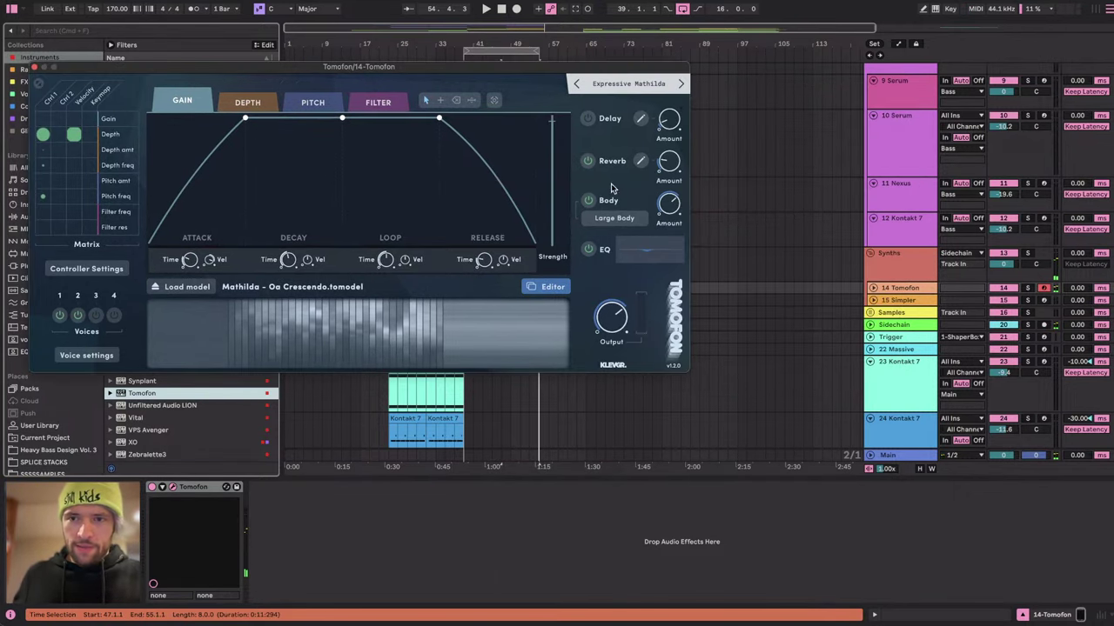
click(874, 290)
drag(999, 298, 999, 313)
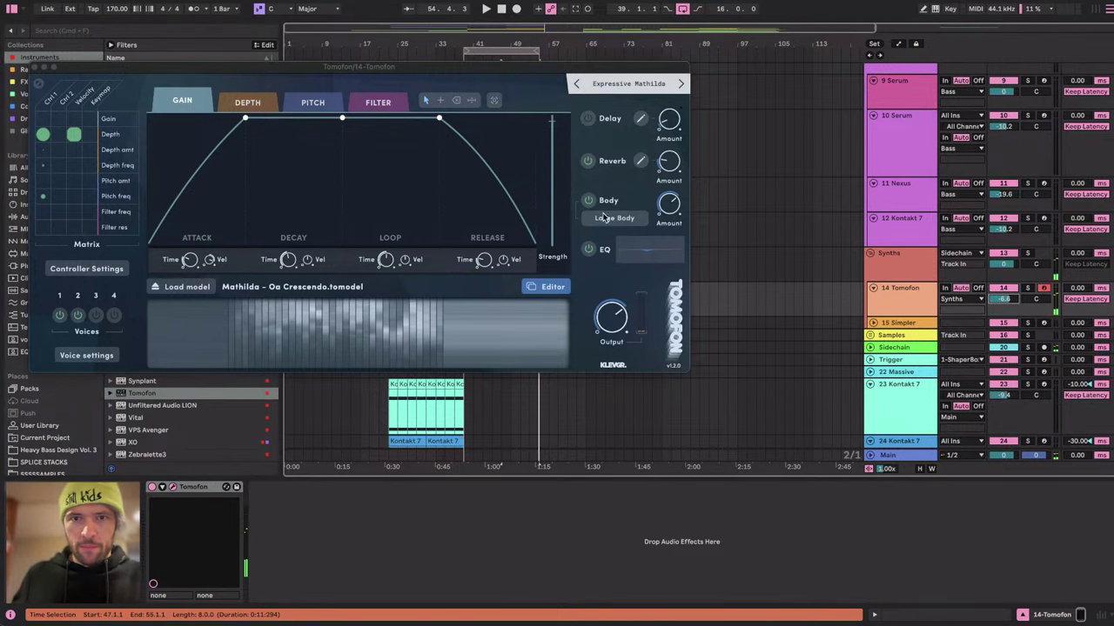
View Tomofon's Body options without choosing a new one and check the live chat in YouTube Studio.
click(623, 220)
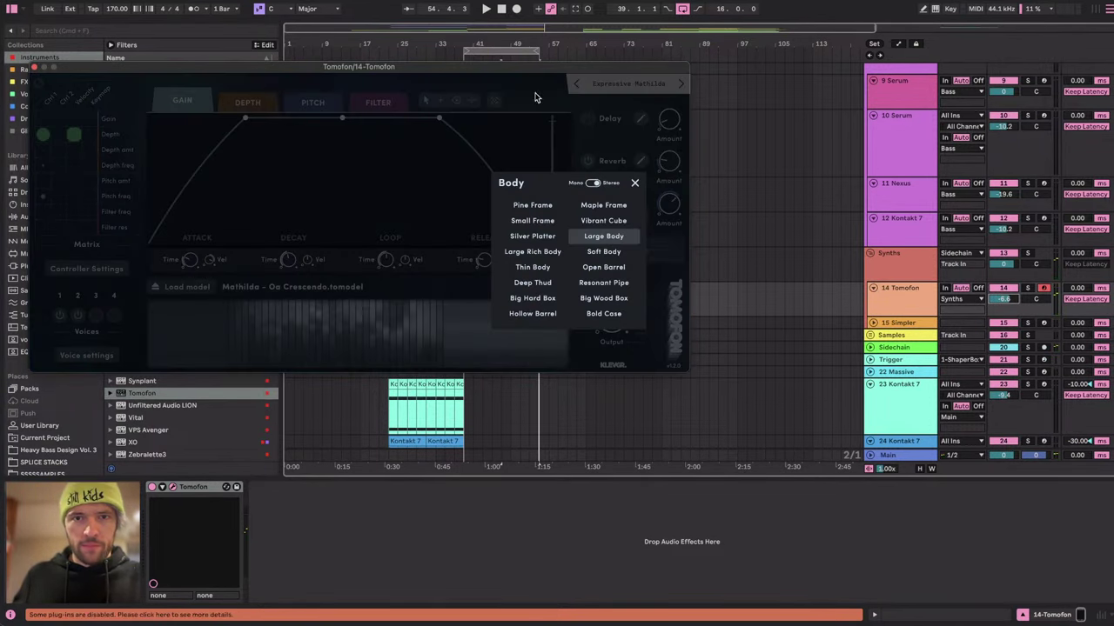
click(636, 184)
key(super+Tab)
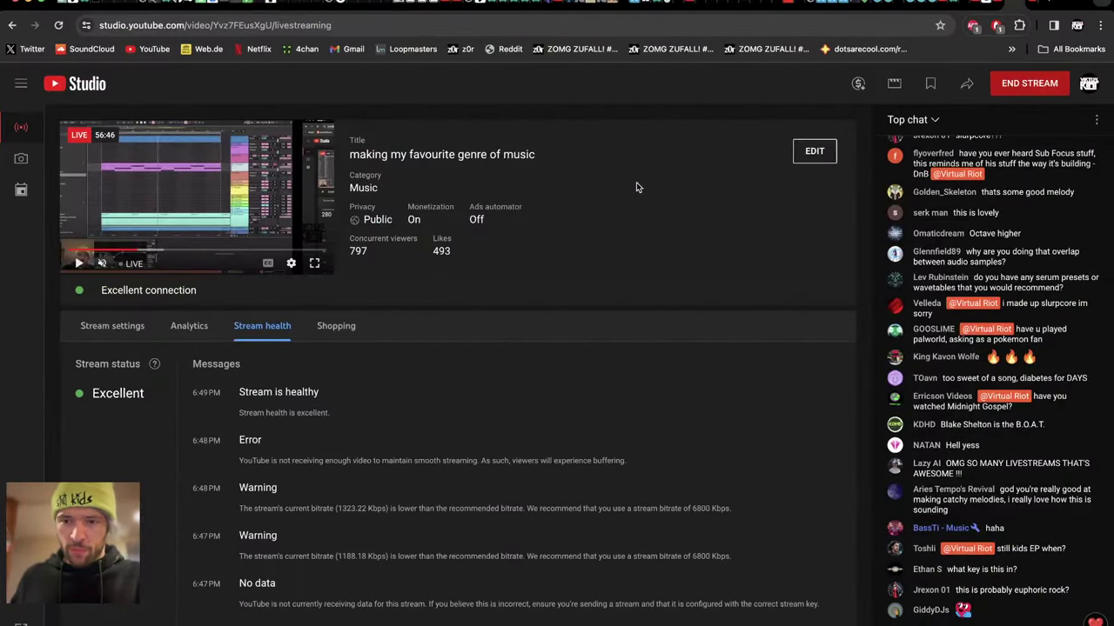
Switch back to Ableton Live and load the user preset Solo Cello Improved in Tomofon on track 14.
key(super+Tab)
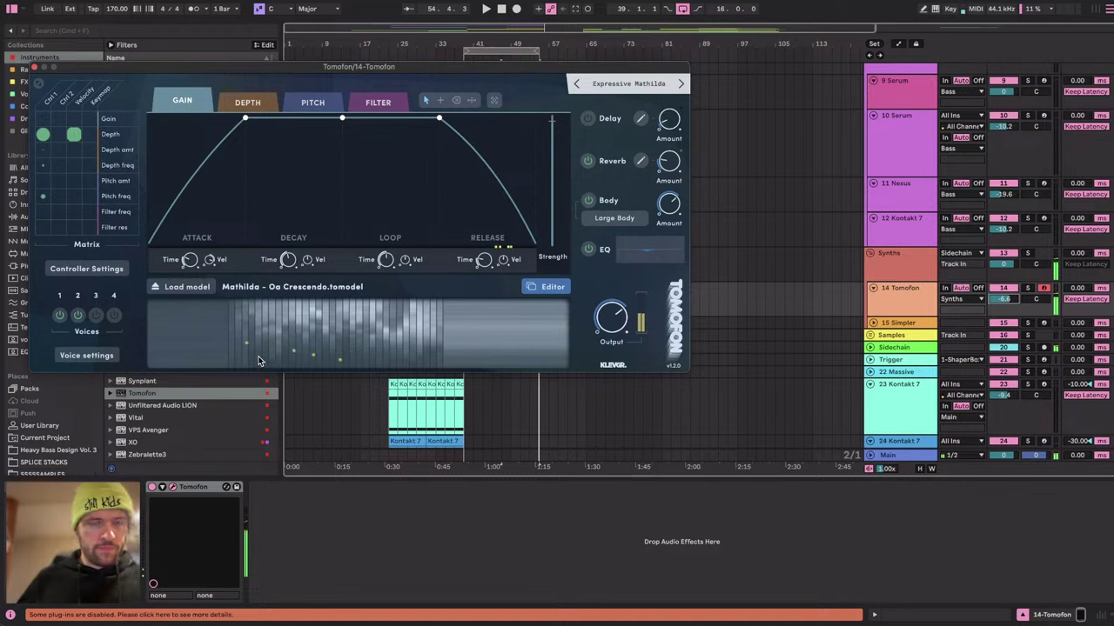
click(248, 103)
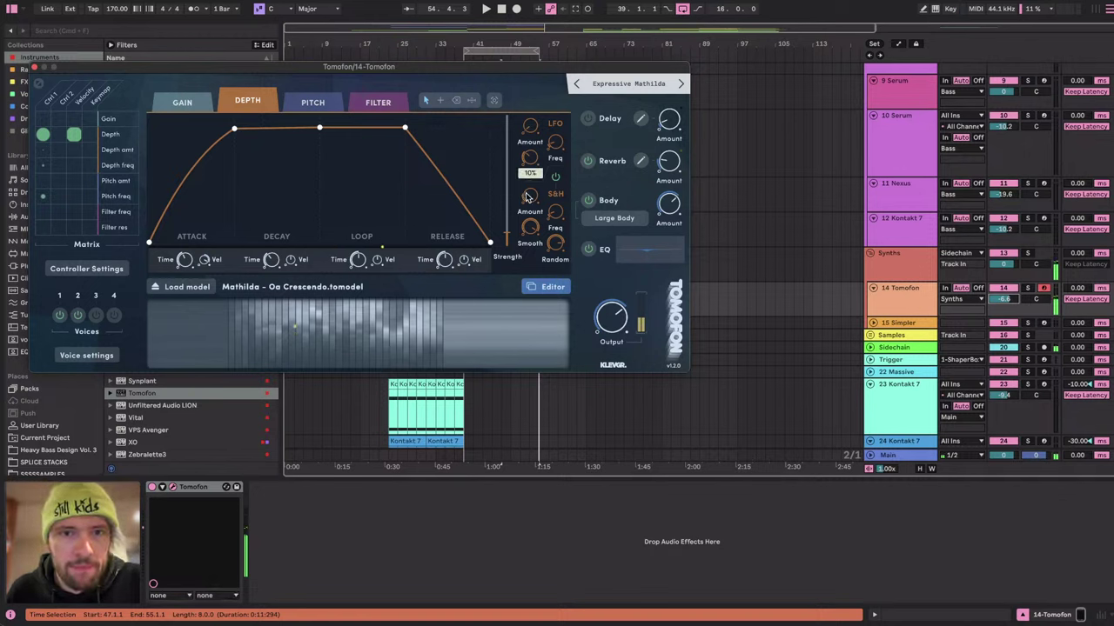
click(625, 83)
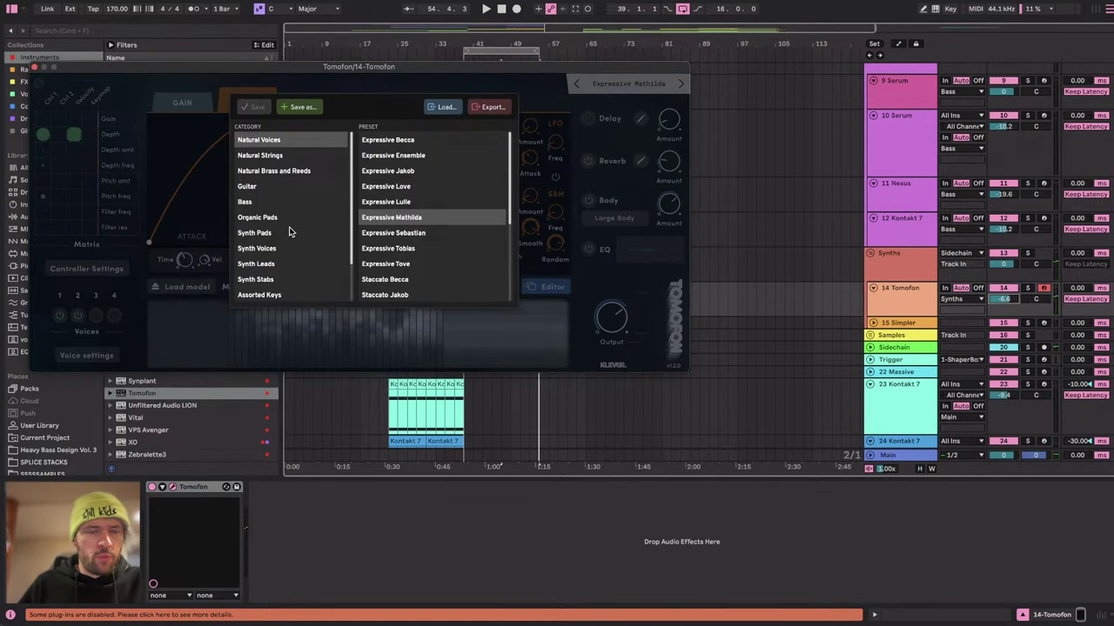
click(261, 155)
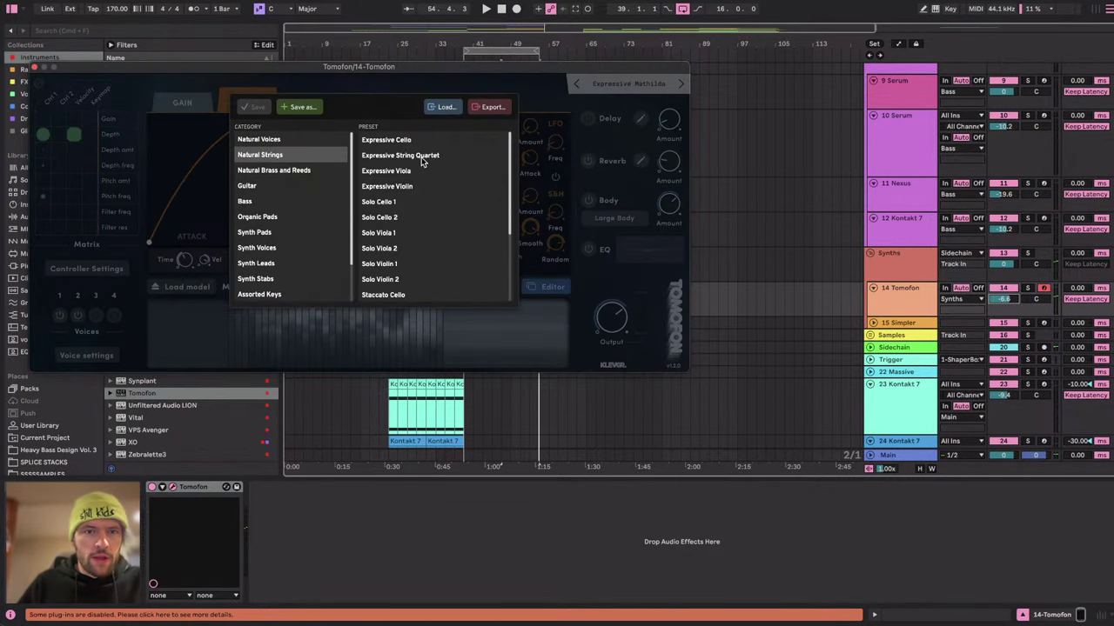
scroll(315, 212, down, 3)
click(261, 294)
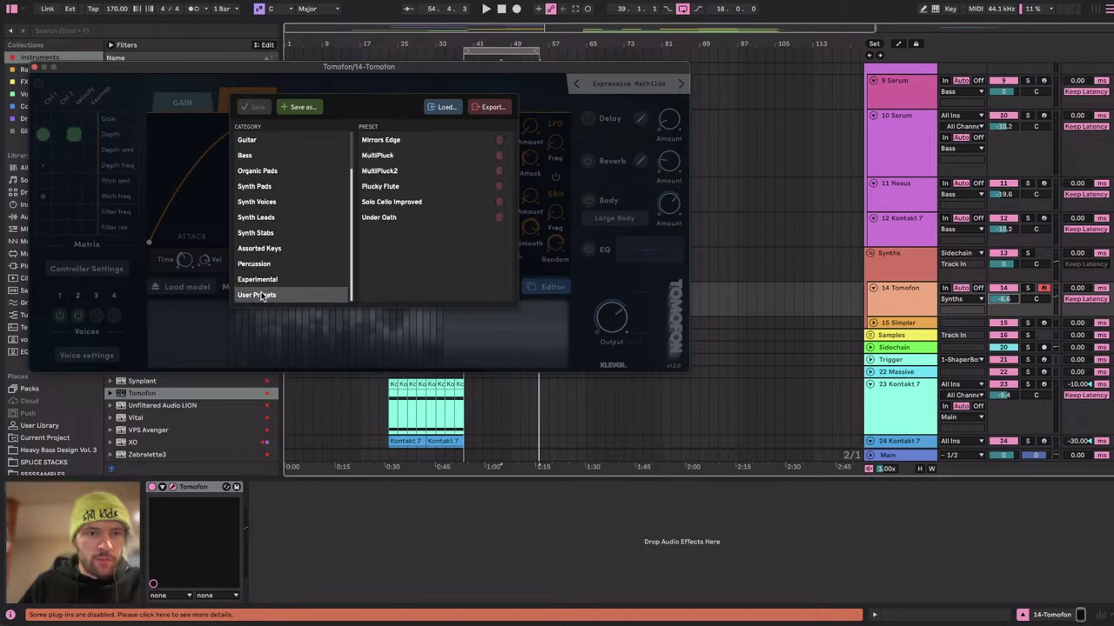
click(406, 200)
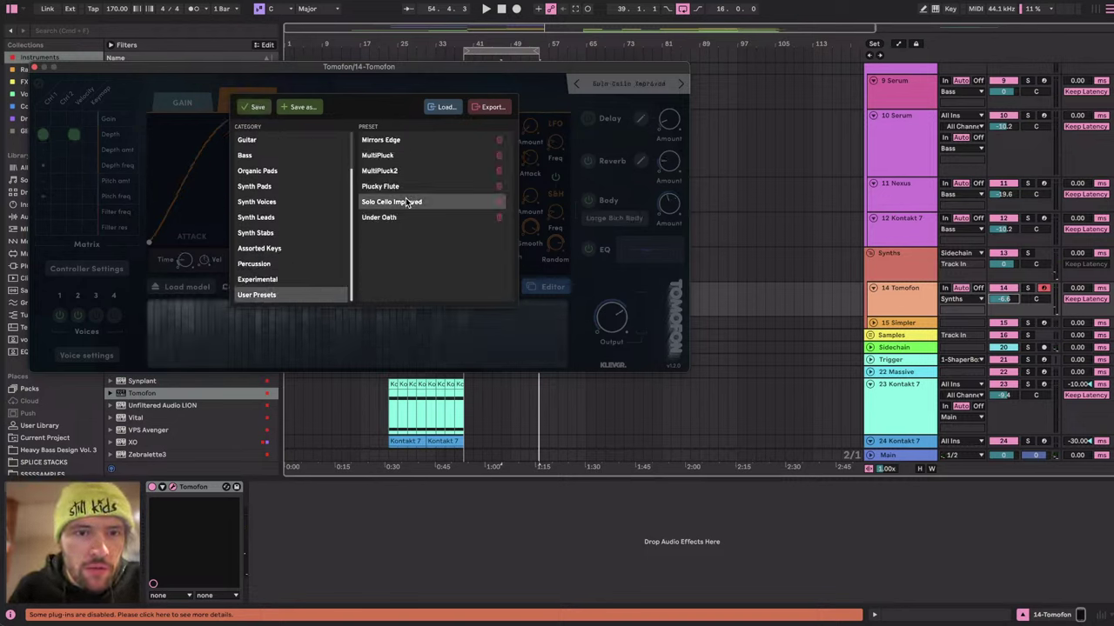
click(361, 91)
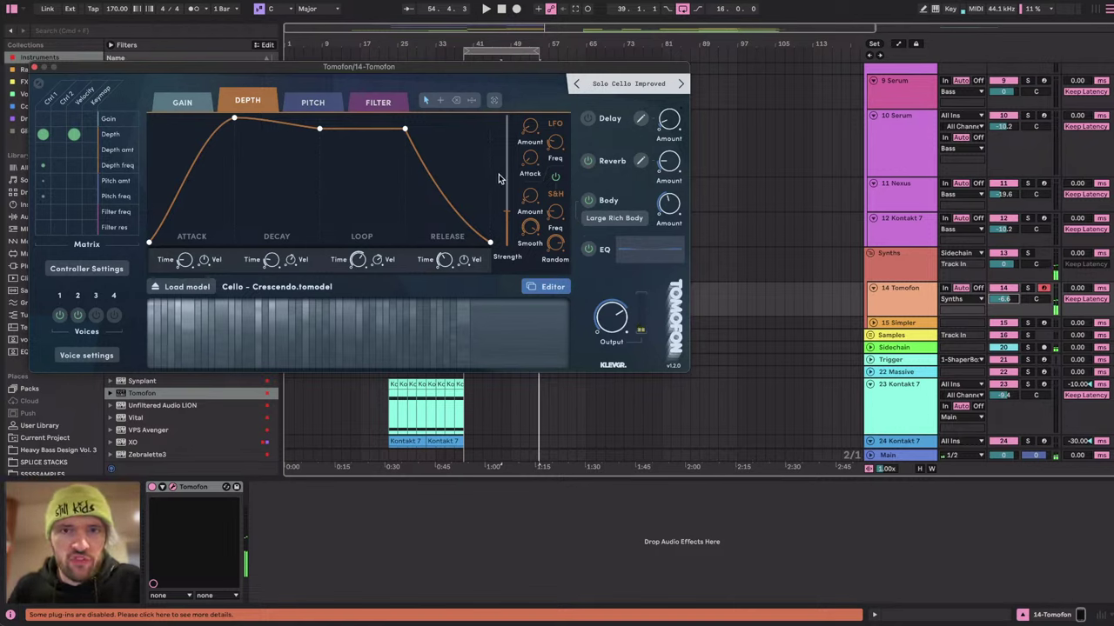
View Tomofon's pitch envelope and LFO settings, and check the live chat in YouTube Studio before returning to Live.
click(306, 101)
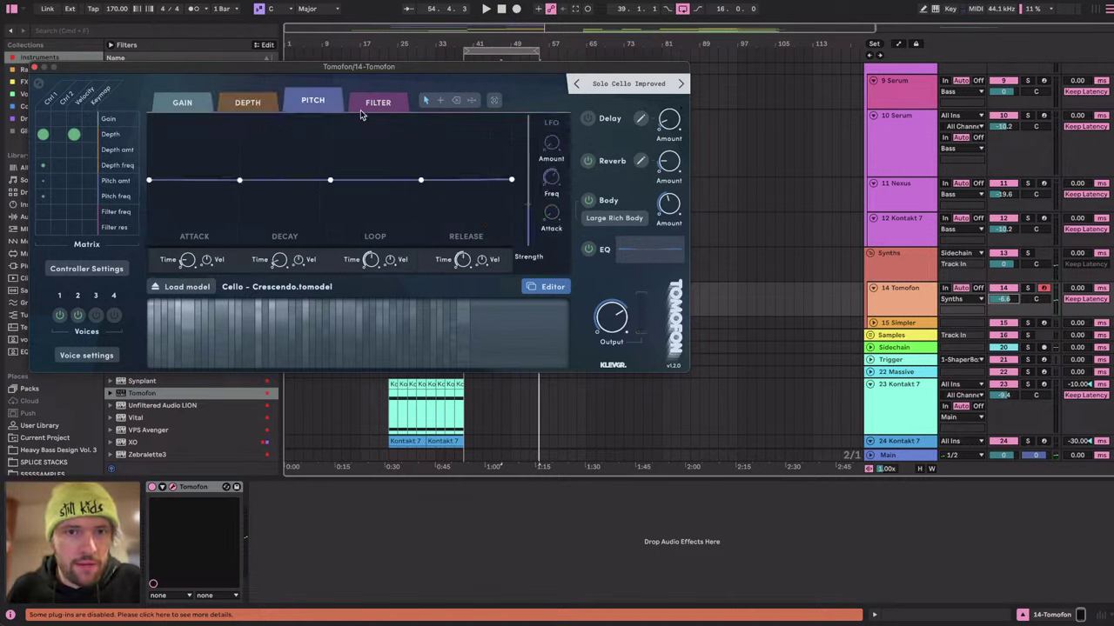
mouse_move(549, 144)
mouse_down()
mouse_move(548, 130)
mouse_move(554, 168)
mouse_move(554, 131)
mouse_move(550, 172)
mouse_move(541, 121)
mouse_move(536, 163)
mouse_move(533, 129)
mouse_move(529, 153)
mouse_up()
key(super+Tab)
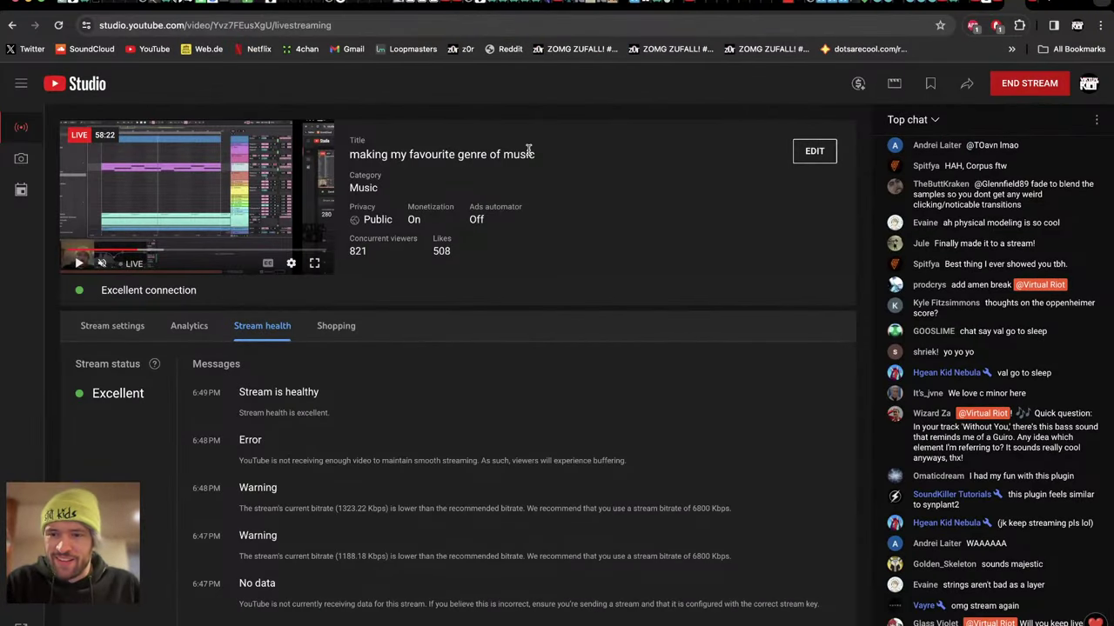
key(super+Tab)
key(super+Tab)
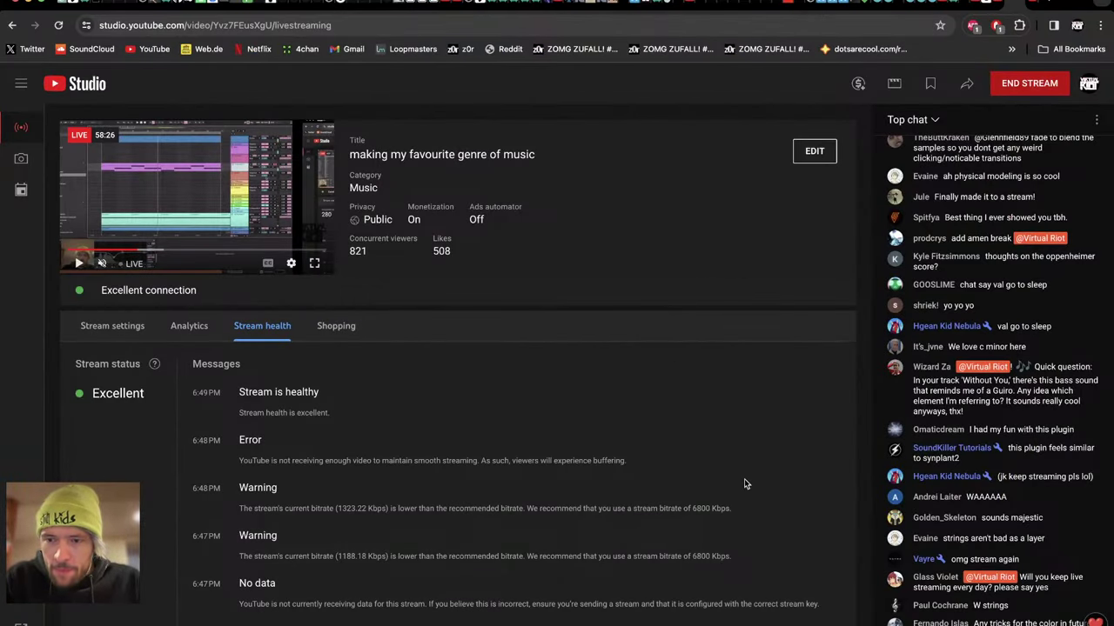
key(super+Tab)
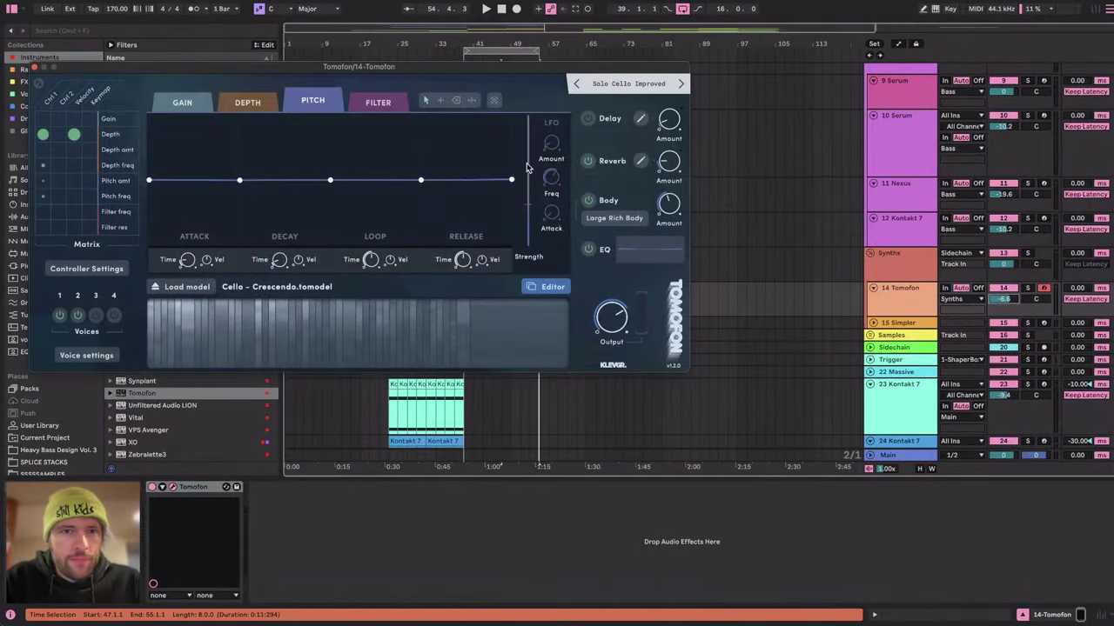
Move the Tomofon window over the middle of the arrangement and view its preset save, load and export options.
drag(430, 67, 577, 102)
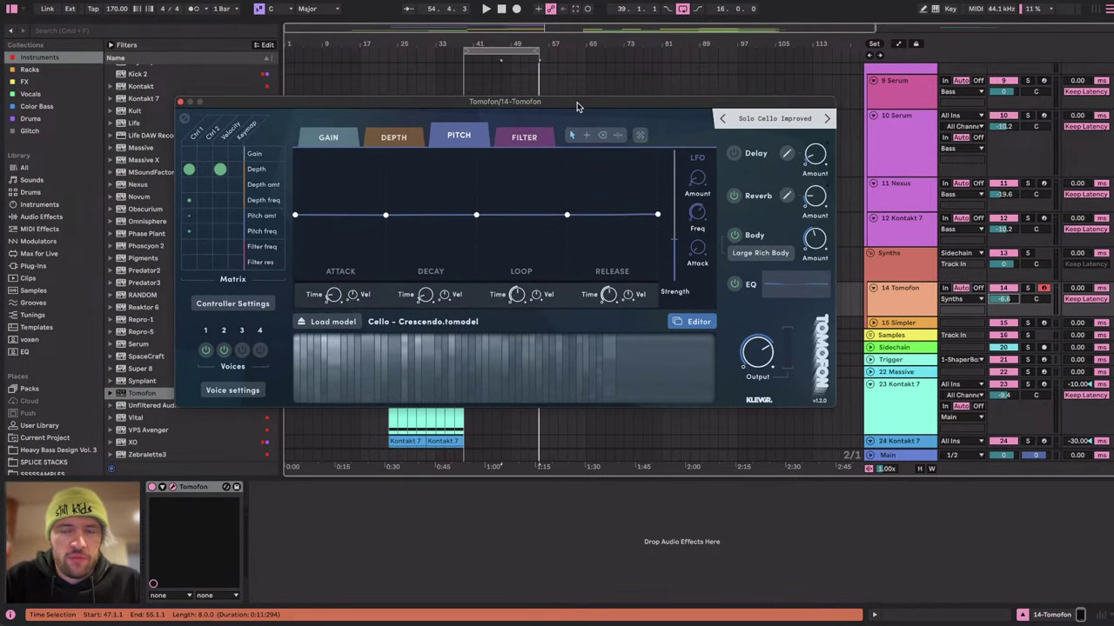
click(765, 121)
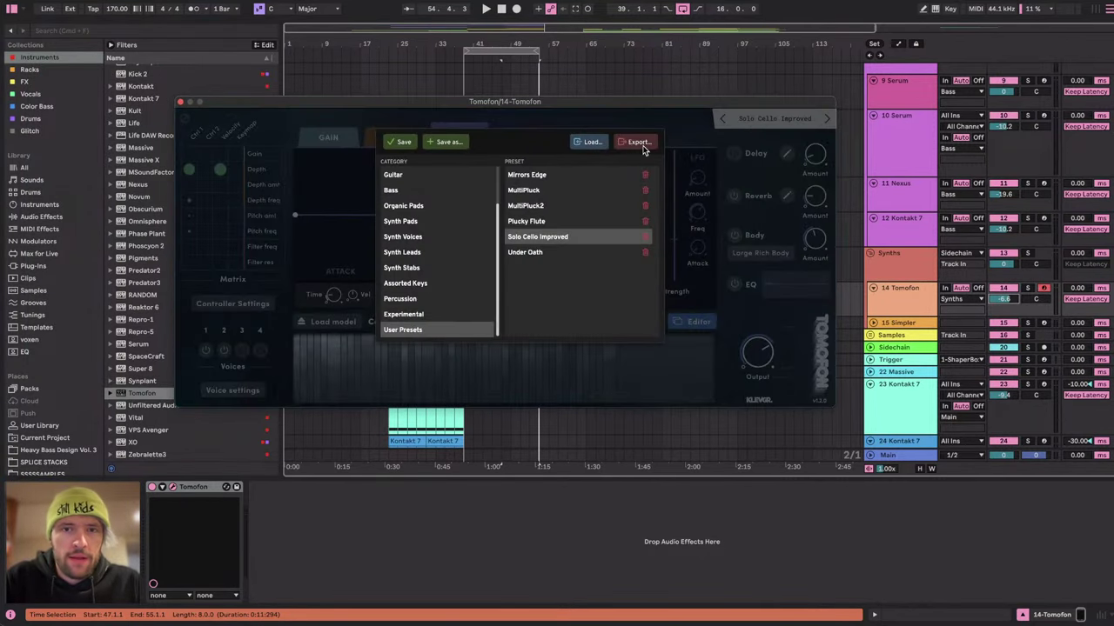
click(549, 124)
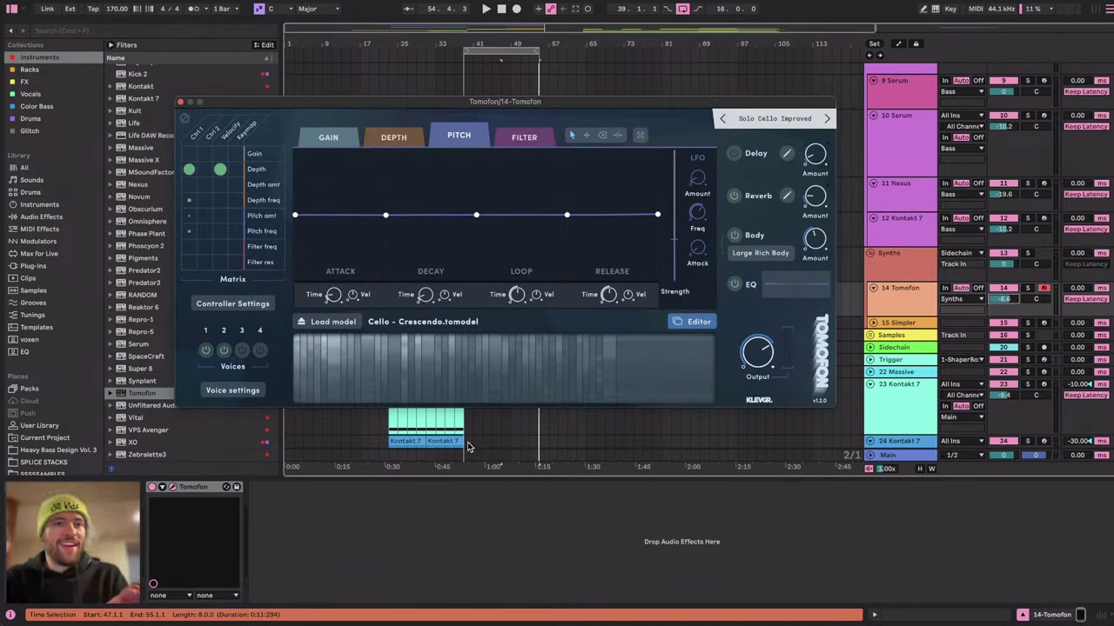
Browse Tomofon's Experimental and User Presets categories and view the preset file-loading dialog without opening a file.
click(764, 121)
scroll(452, 184, up, 3)
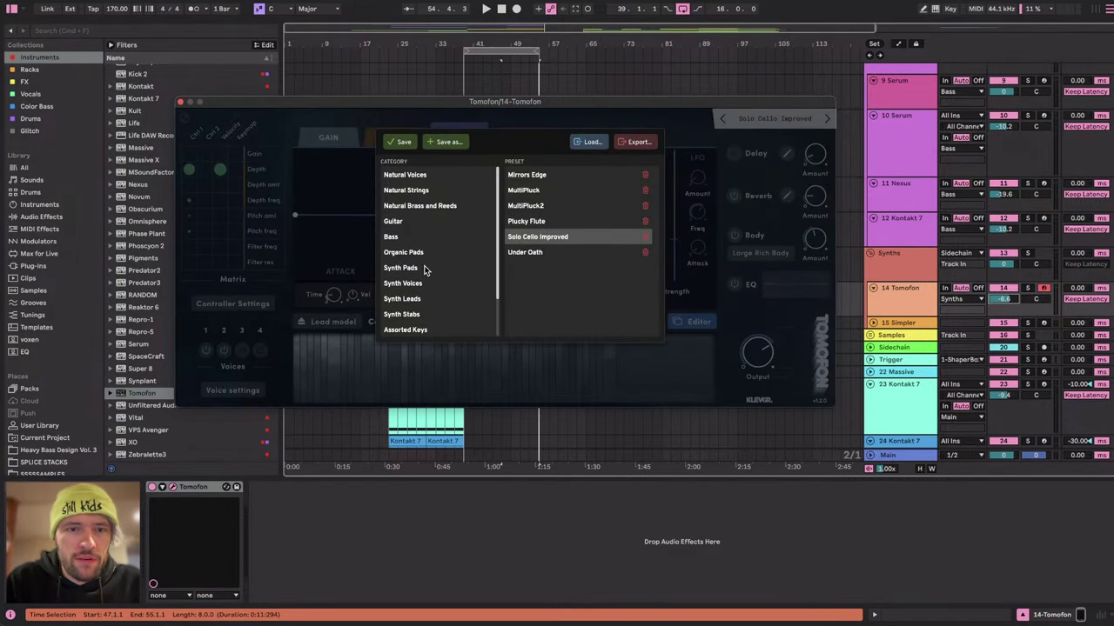
scroll(417, 295, down, 3)
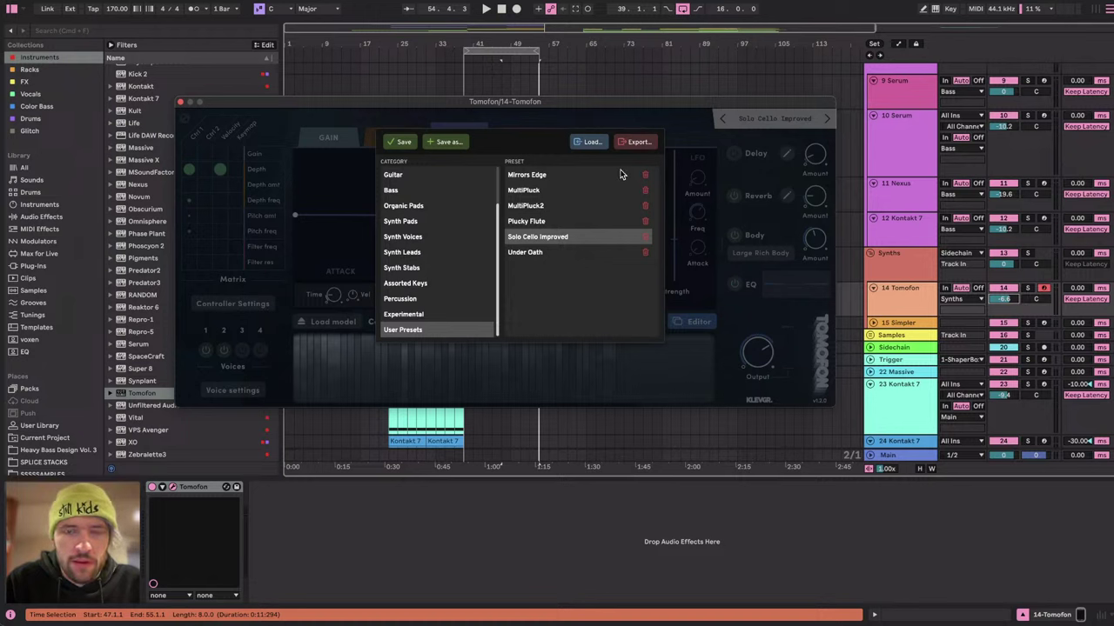
click(412, 309)
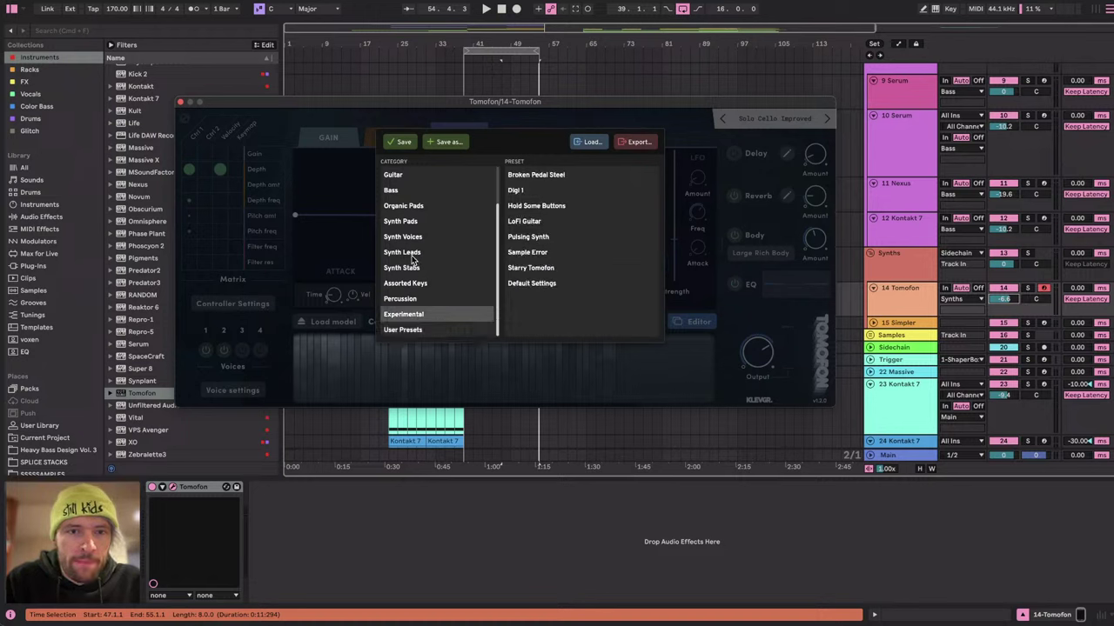
scroll(416, 288, up, 3)
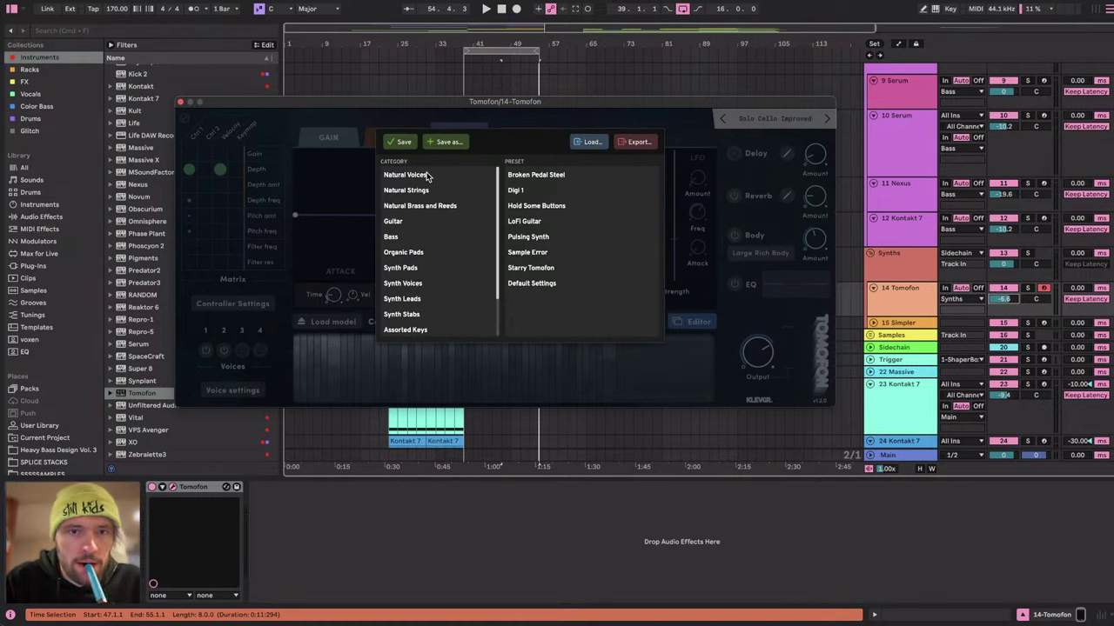
scroll(425, 239, down, 3)
click(402, 330)
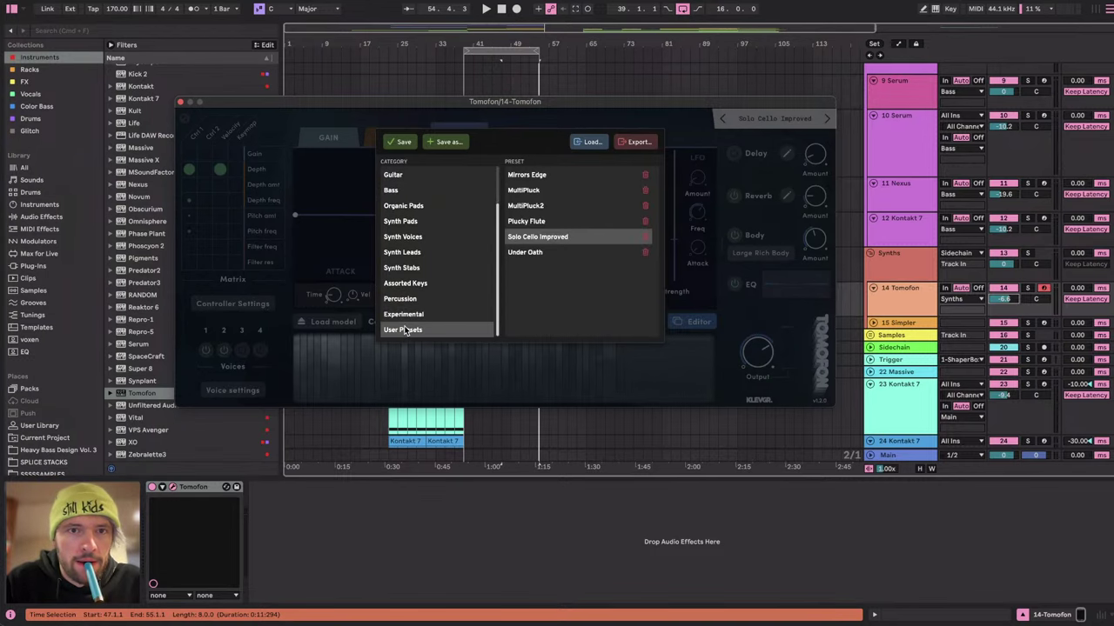
click(591, 143)
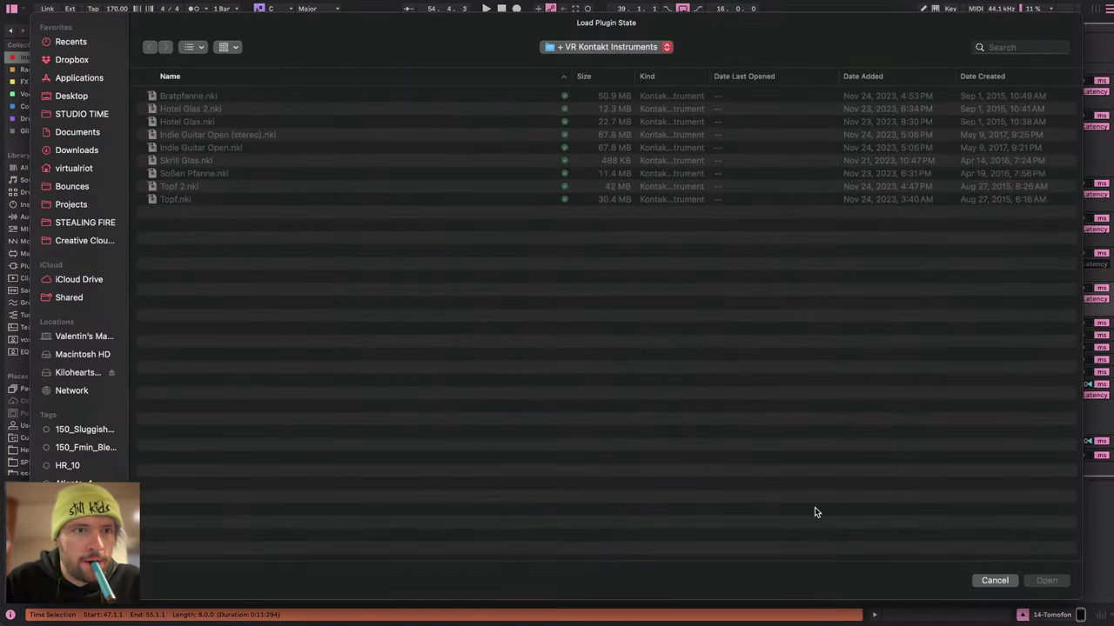
click(992, 584)
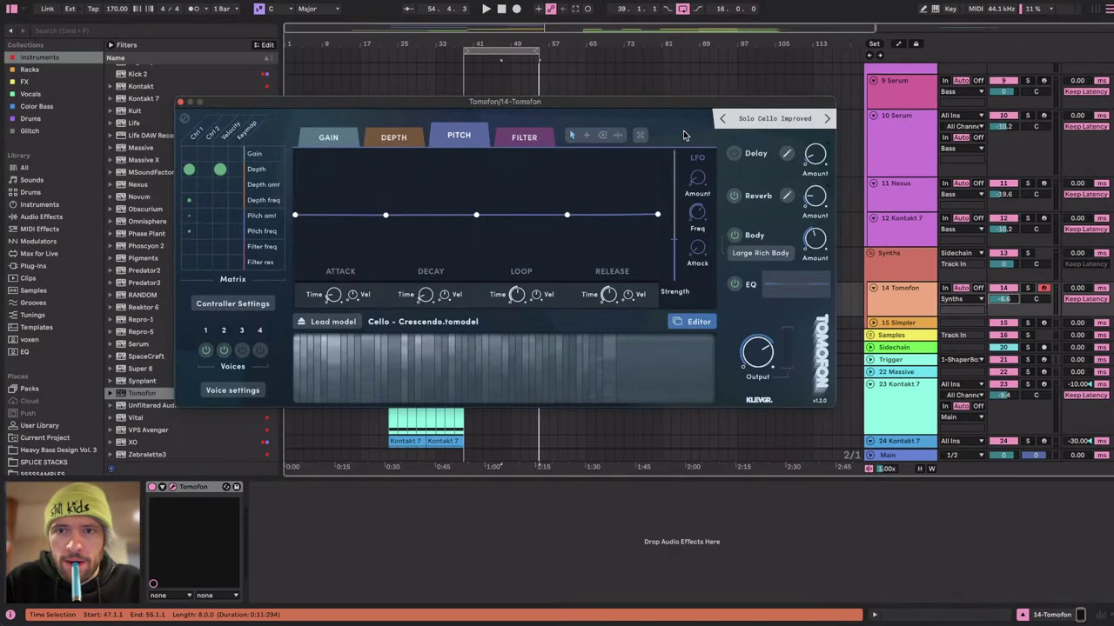
Check Tomofon's interface scaling options without choosing a new size.
click(188, 120)
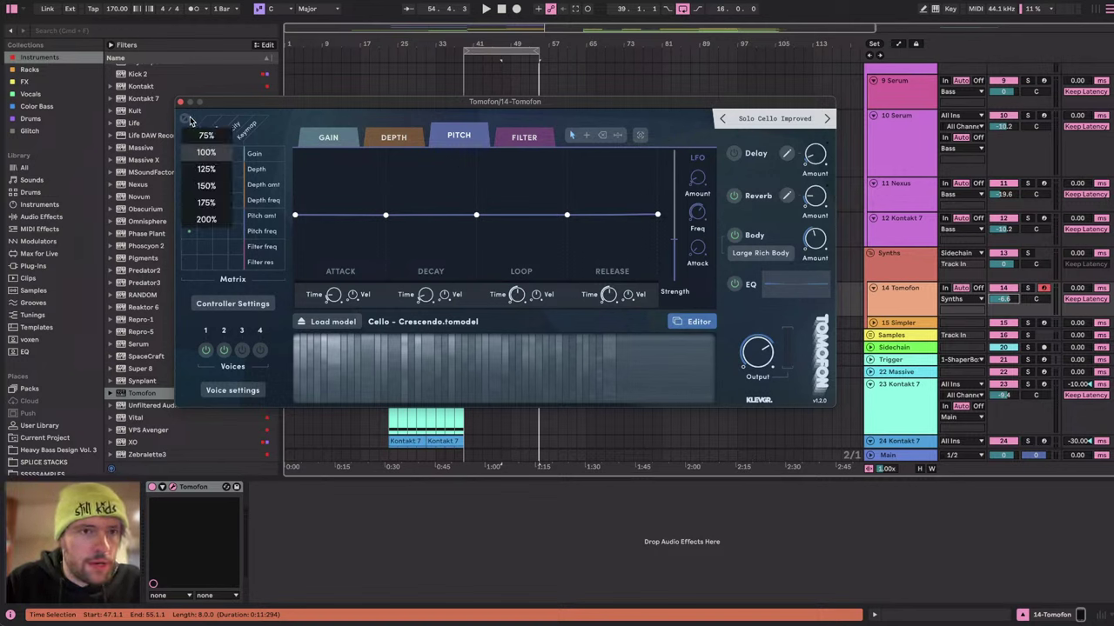
click(190, 120)
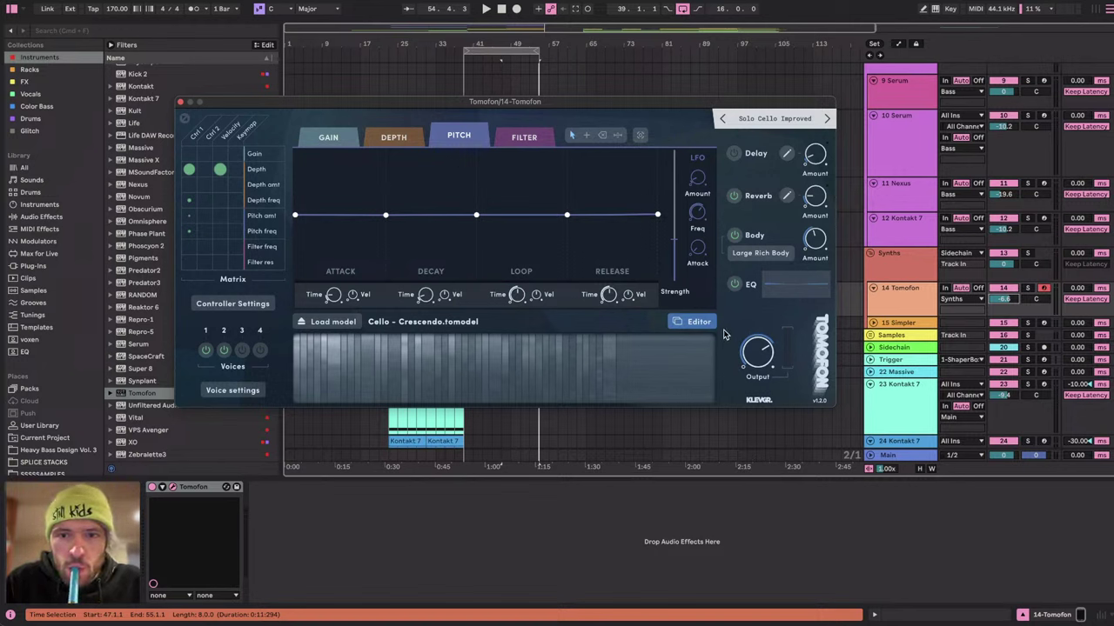
click(695, 322)
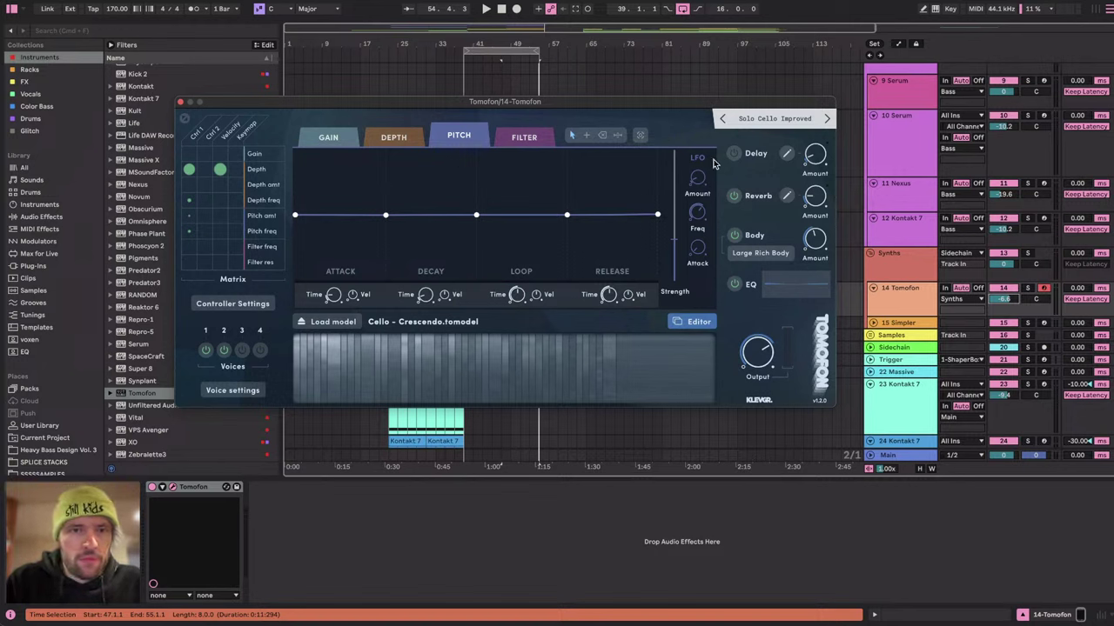
Browse Tomofon's preset categories, including Natural Voices, Percussion, User Presets and Synth Leads, without loading another preset.
click(788, 119)
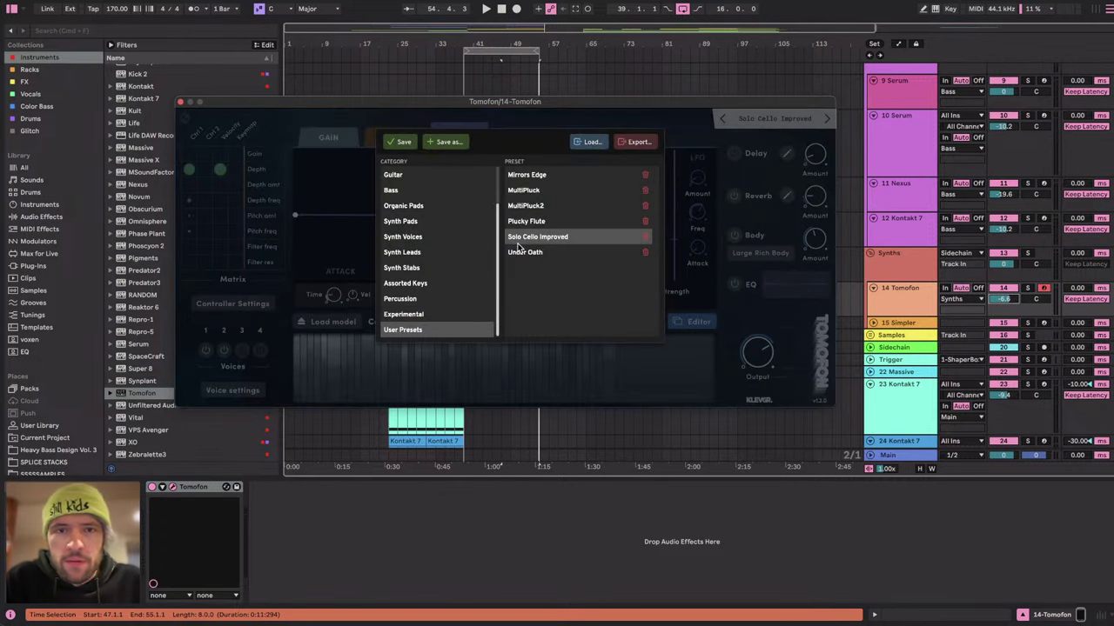
click(394, 177)
scroll(427, 271, down, 3)
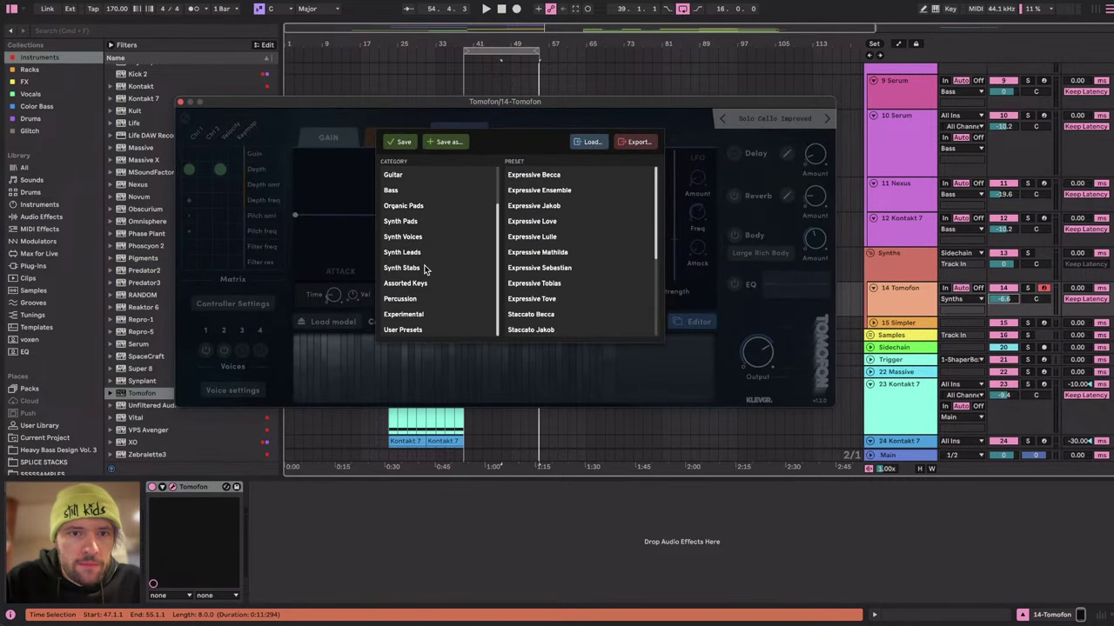
click(405, 314)
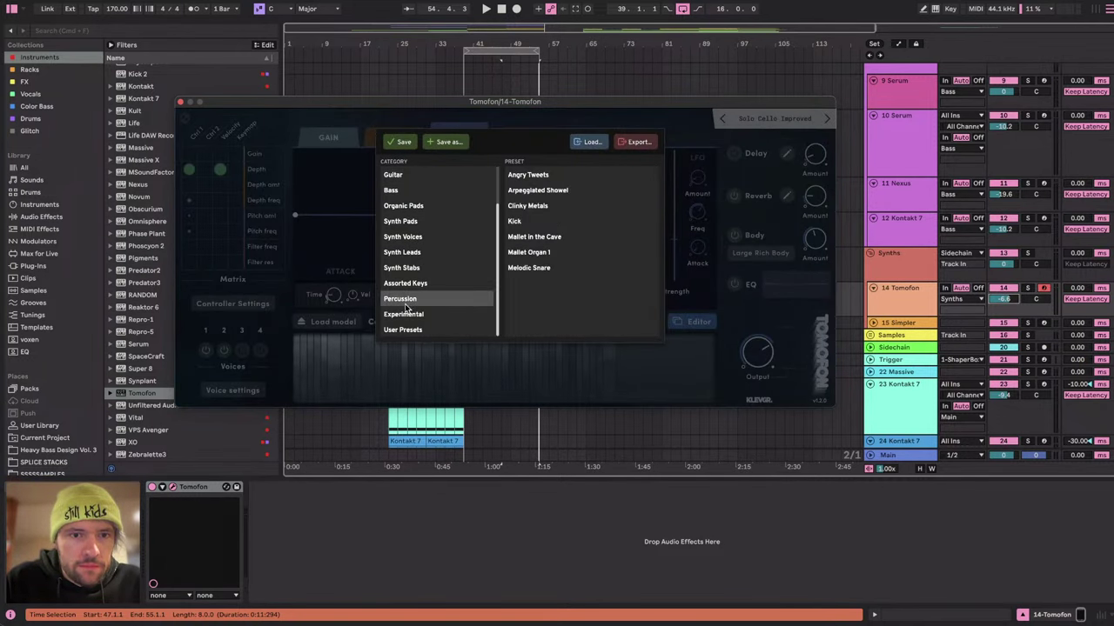
click(408, 329)
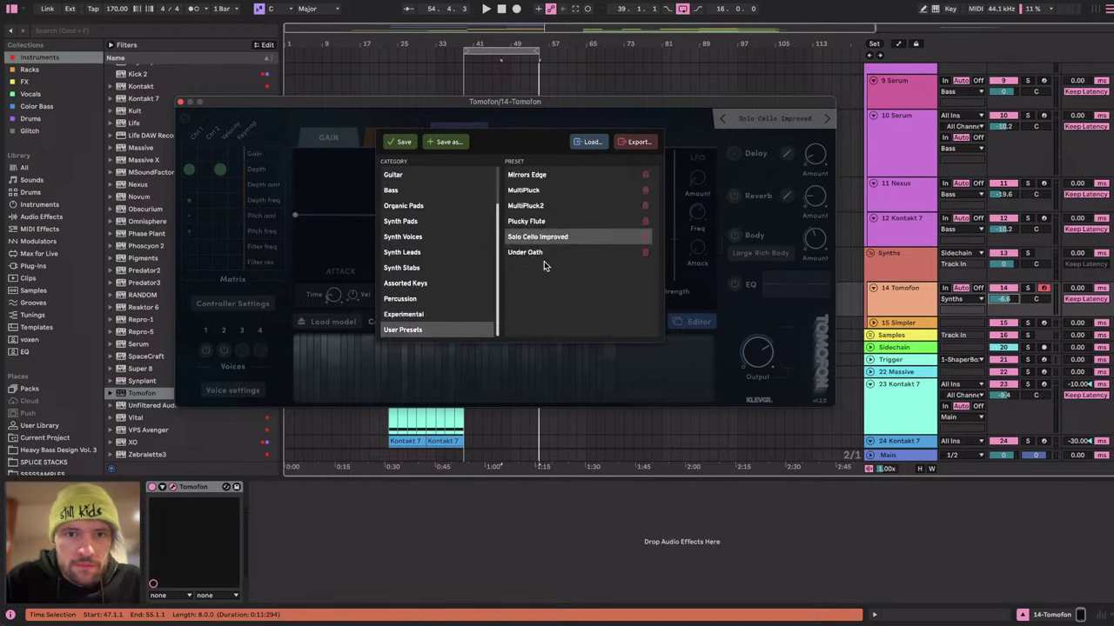
click(397, 318)
click(405, 300)
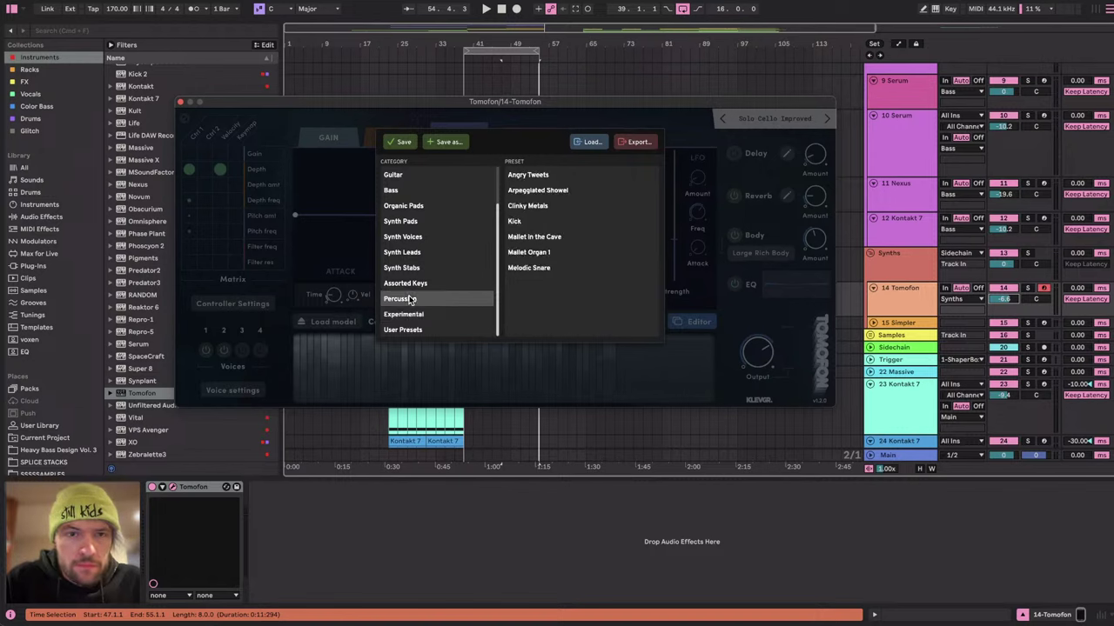
click(414, 240)
click(413, 253)
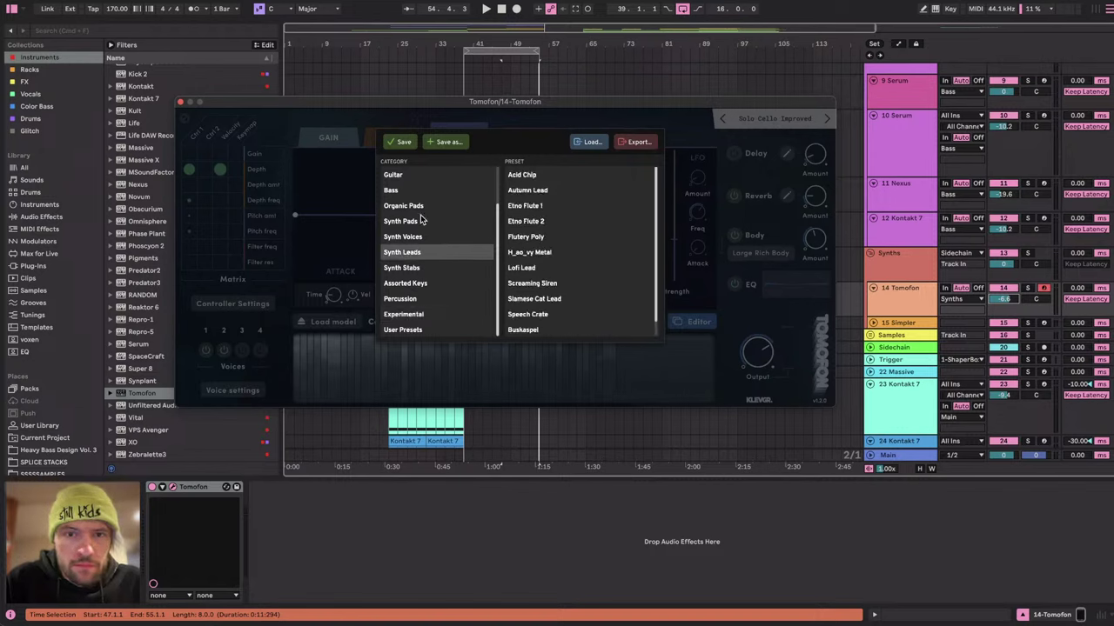
scroll(421, 218, up, 3)
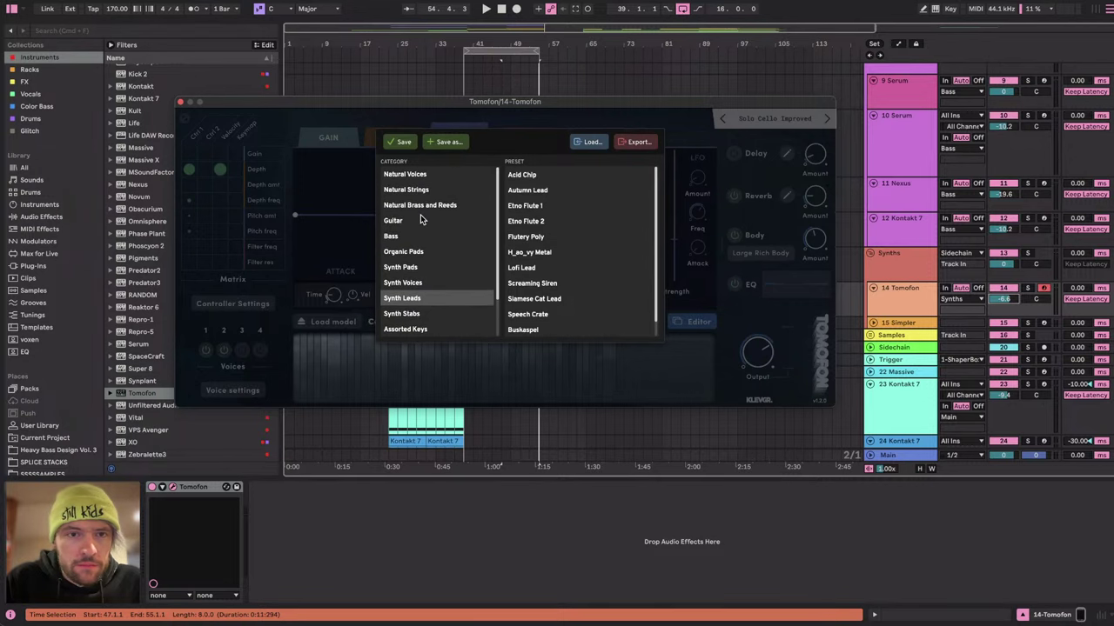
click(414, 173)
click(330, 211)
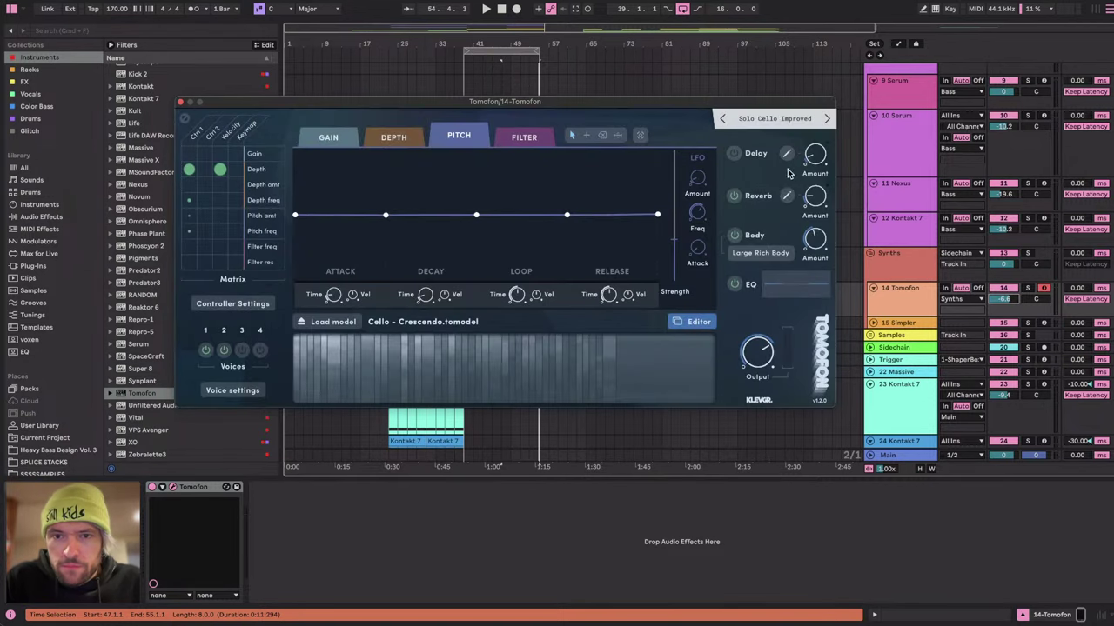
Open Tomofon's editor to view the Cello - Crescendo audio model and its import and model options.
click(698, 322)
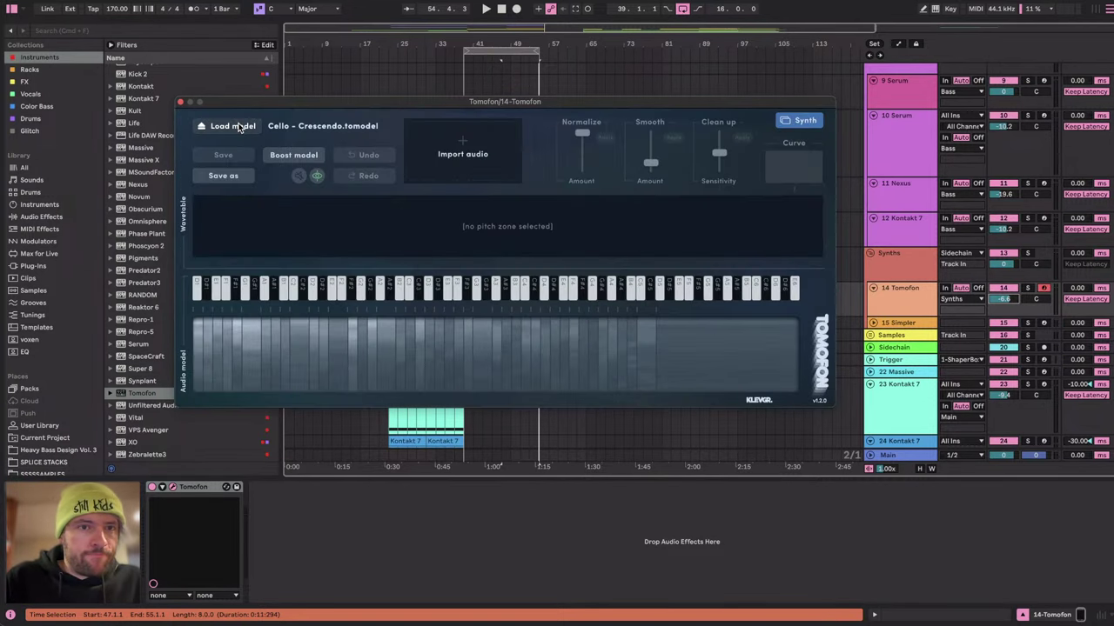
click(800, 124)
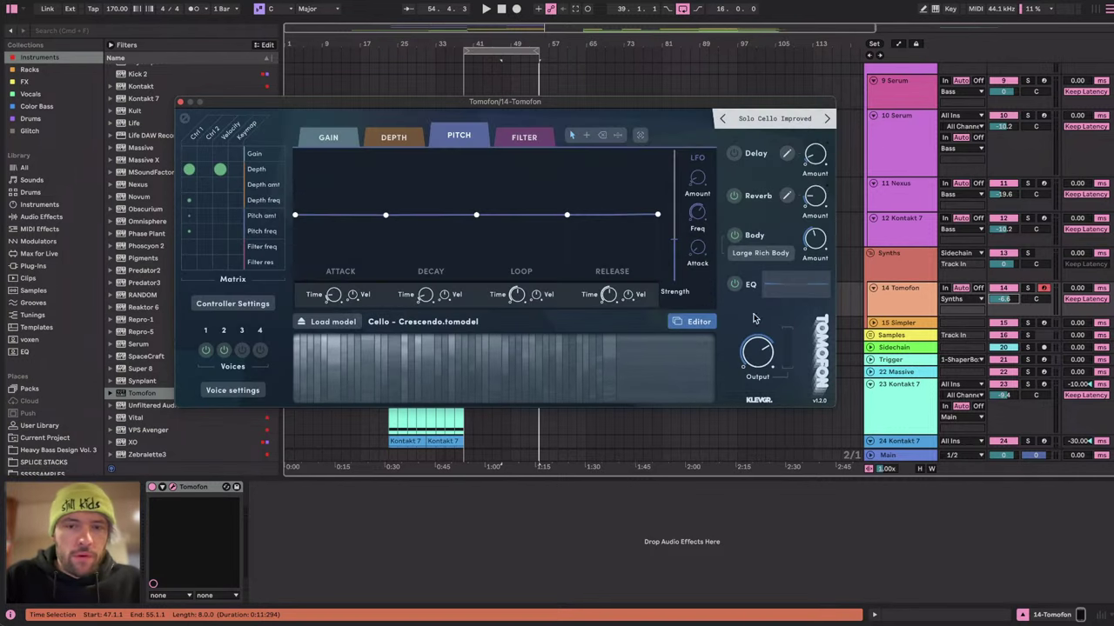
click(700, 323)
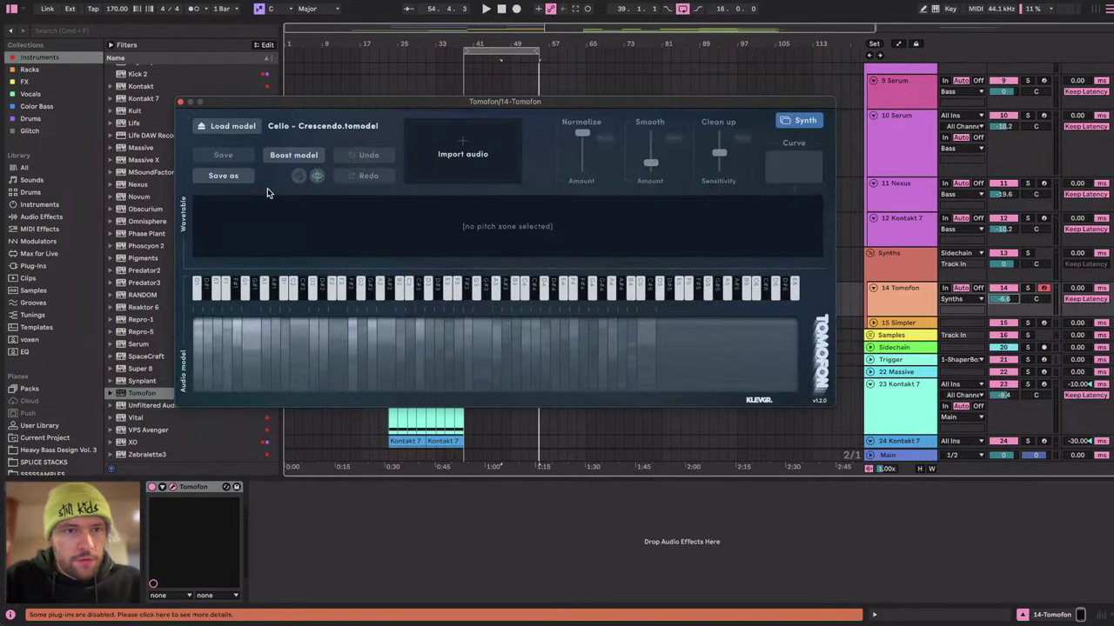
Inspect a pitch zone's wavetable in the Cello - Crescendo model and return to Tomofon's synth view.
click(399, 375)
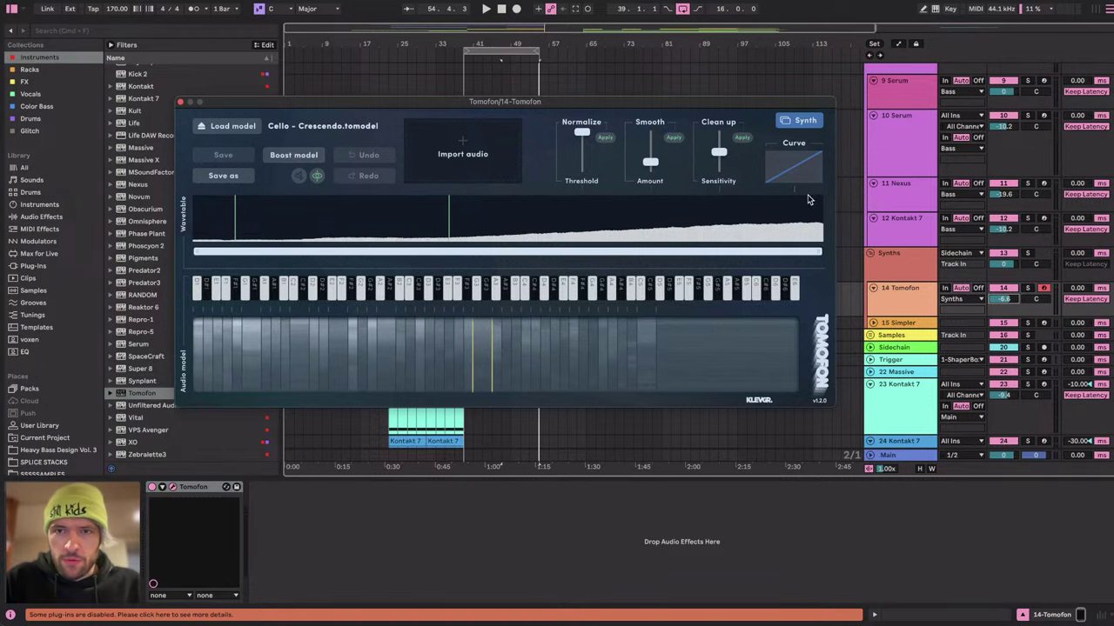
click(796, 122)
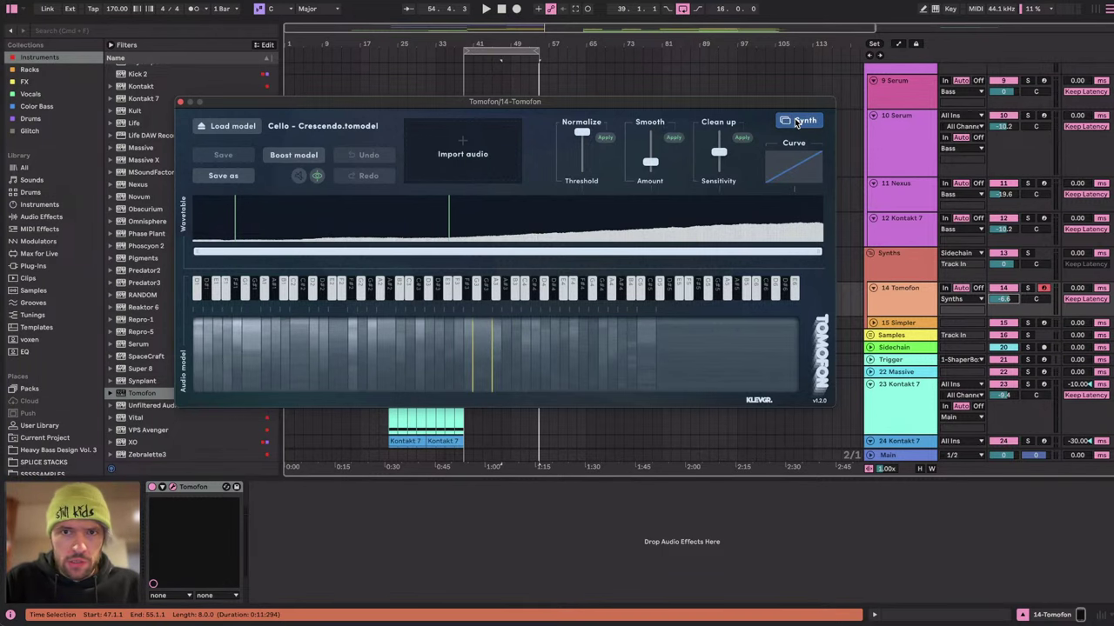
Load the Mirrors Edge user preset in Tomofon and adjust the system volume for auditioning it.
click(321, 137)
click(748, 124)
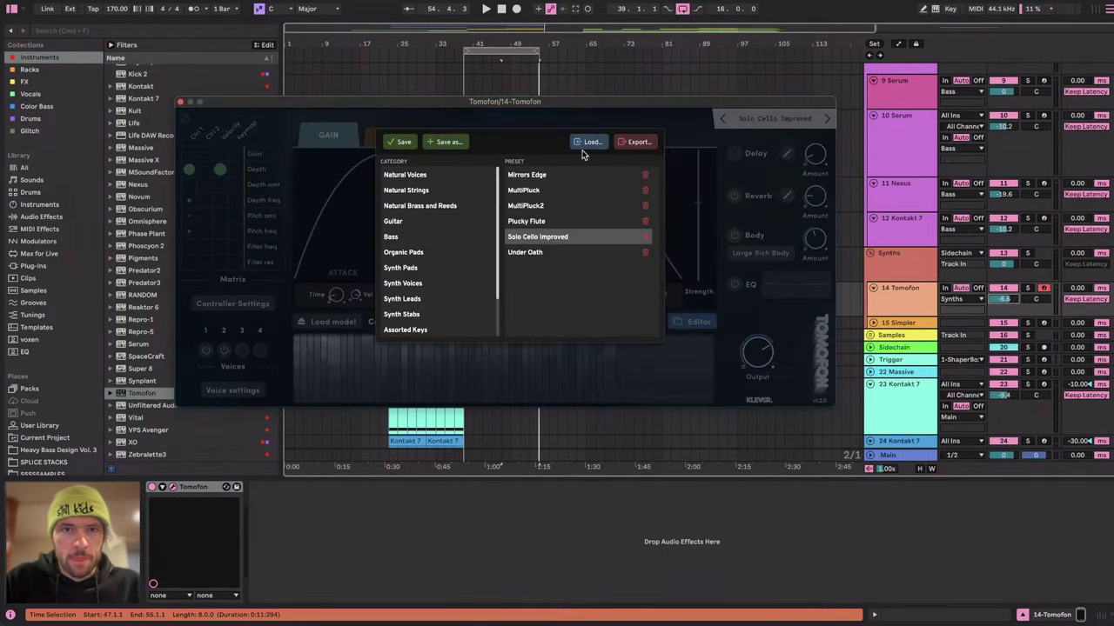
click(537, 176)
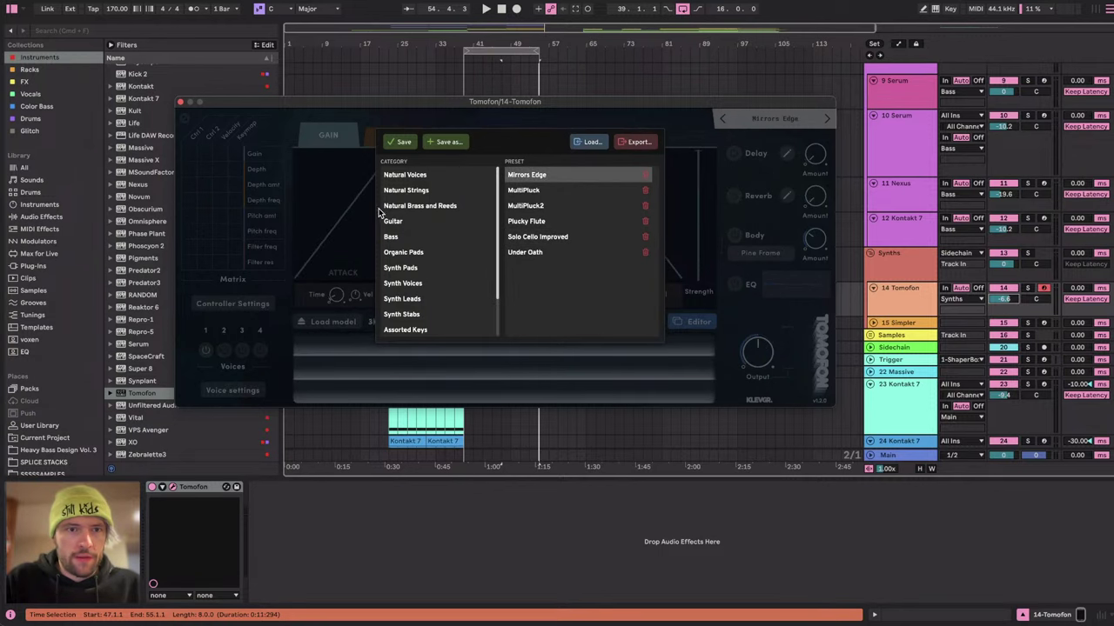
click(351, 206)
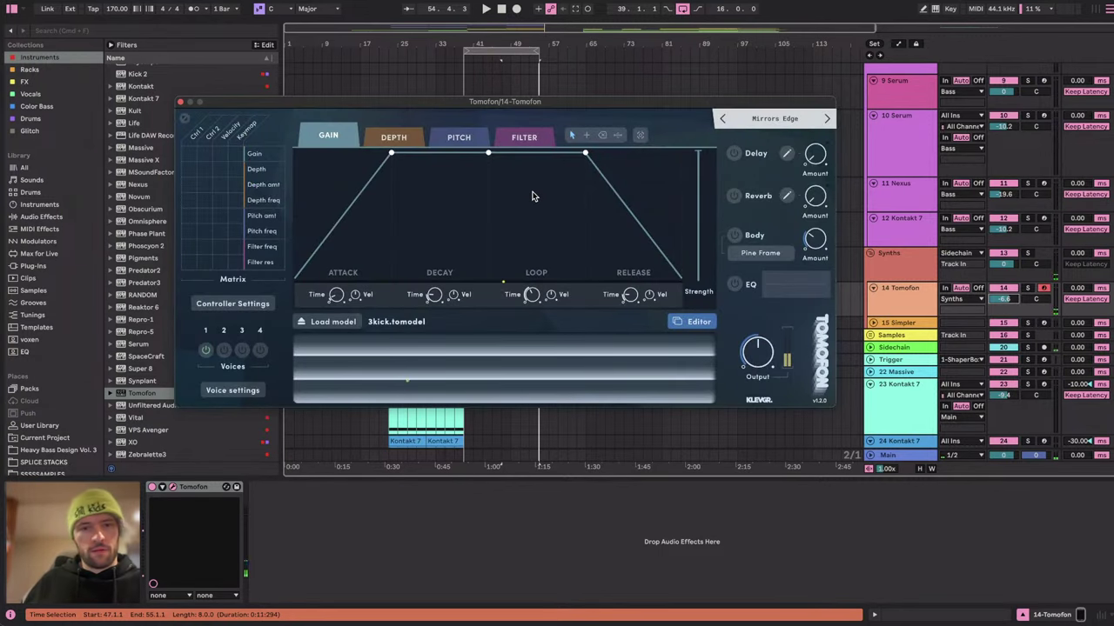
key(XF86AudioRaiseVolume)
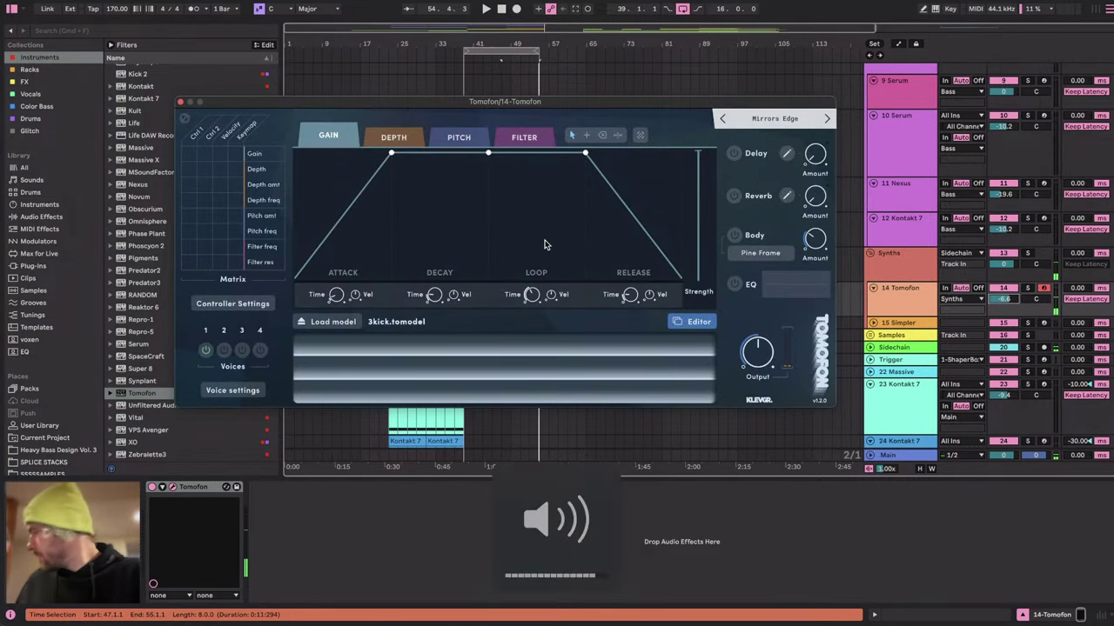
key(XF86AudioLowerVolume)
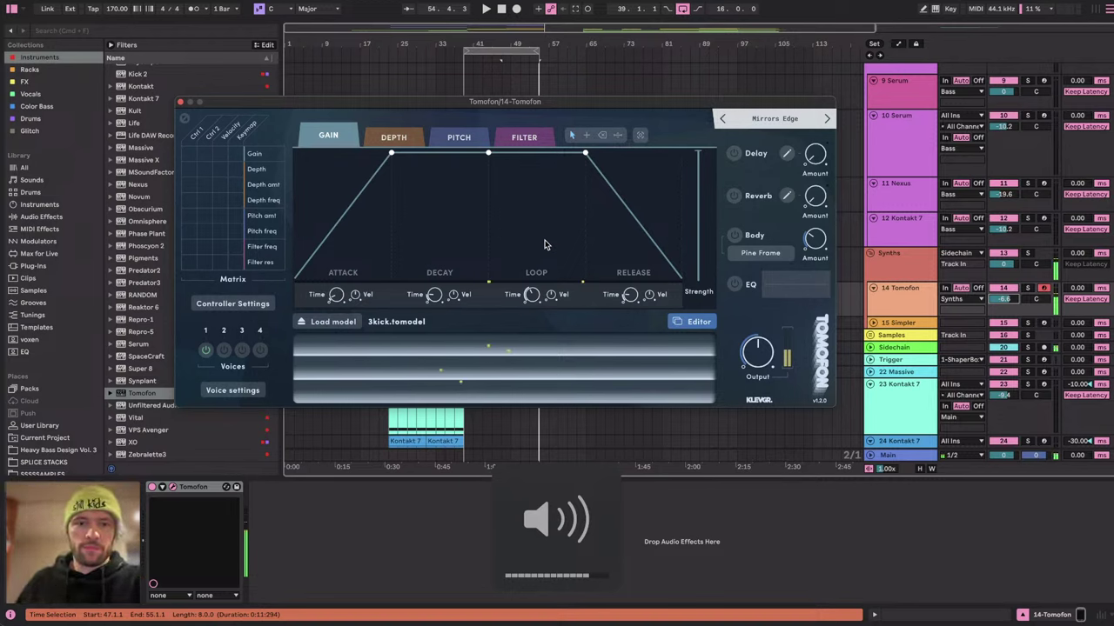
Examine the Pitch, Depth and Gain envelopes of the Mirrors Edge preset.
click(458, 137)
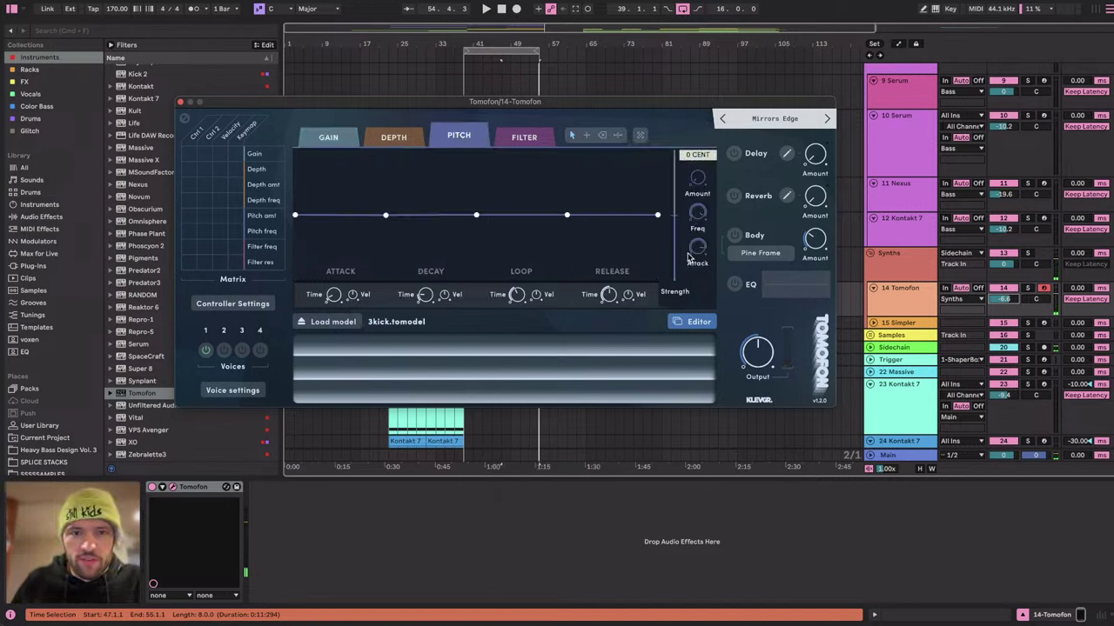
click(402, 140)
click(444, 139)
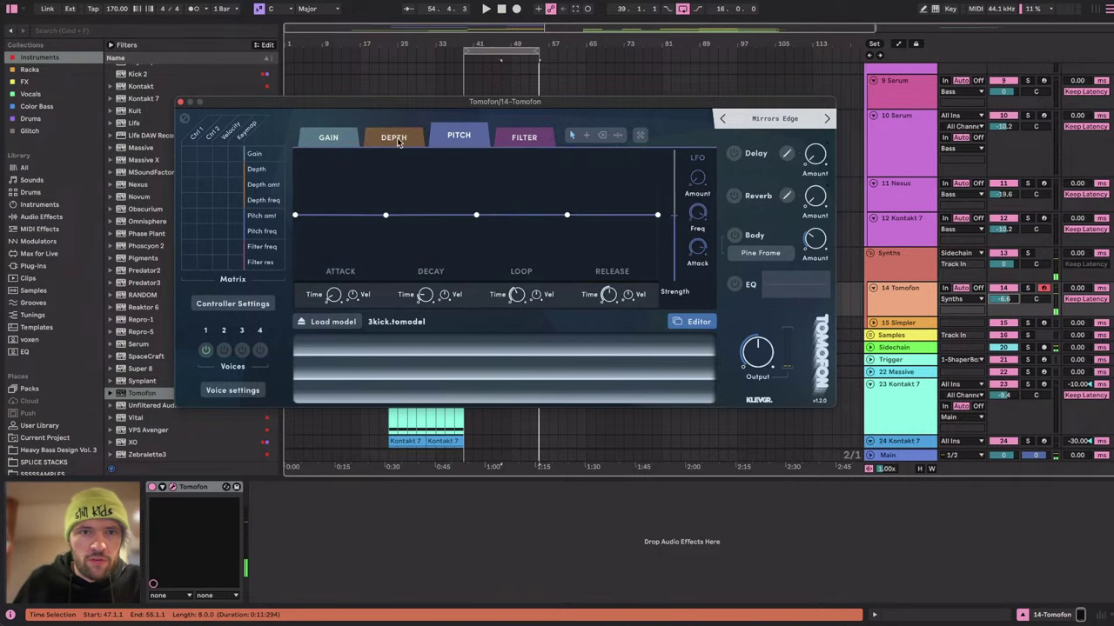
click(399, 142)
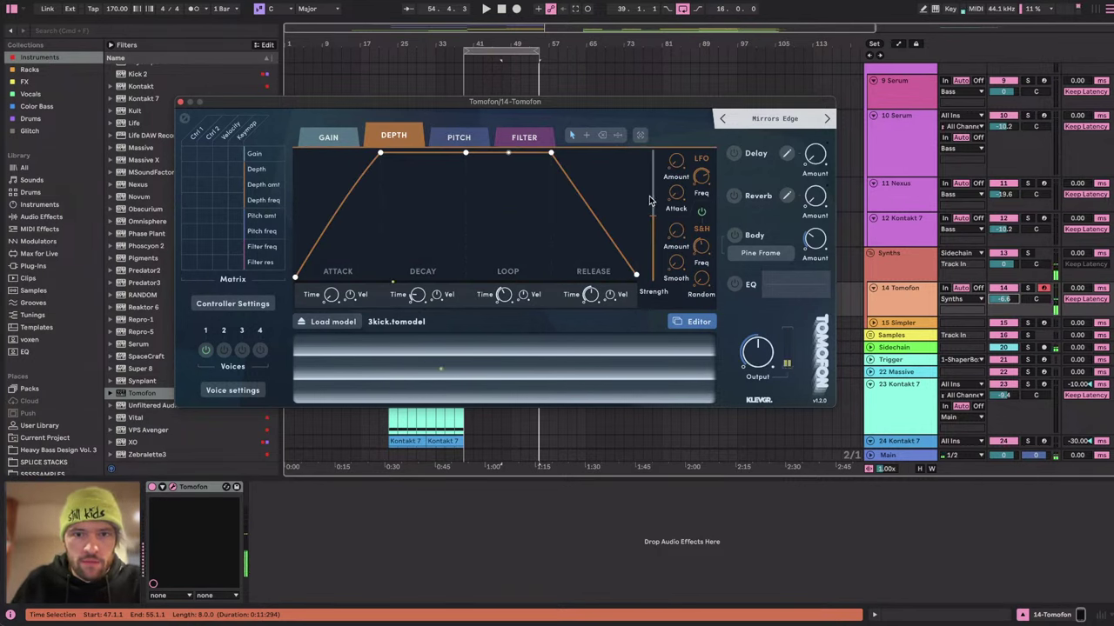
click(328, 136)
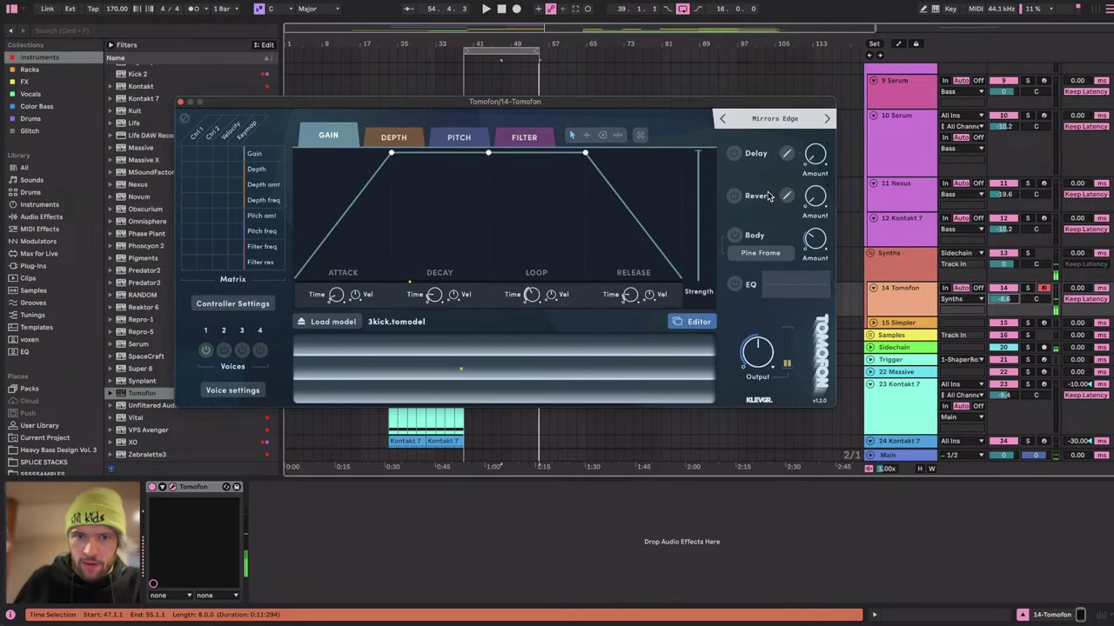
Open the 3kick.tomodel audio model in Tomofon's editor and move the plug-in window clear of the sample browser.
click(695, 322)
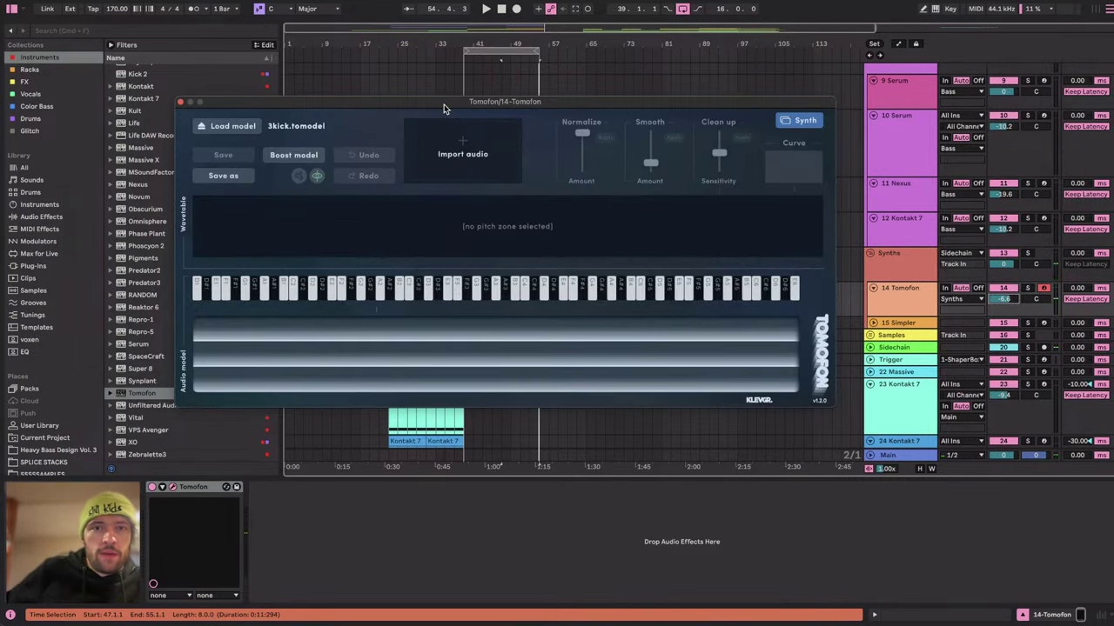
drag(443, 108, 612, 98)
key(super+s)
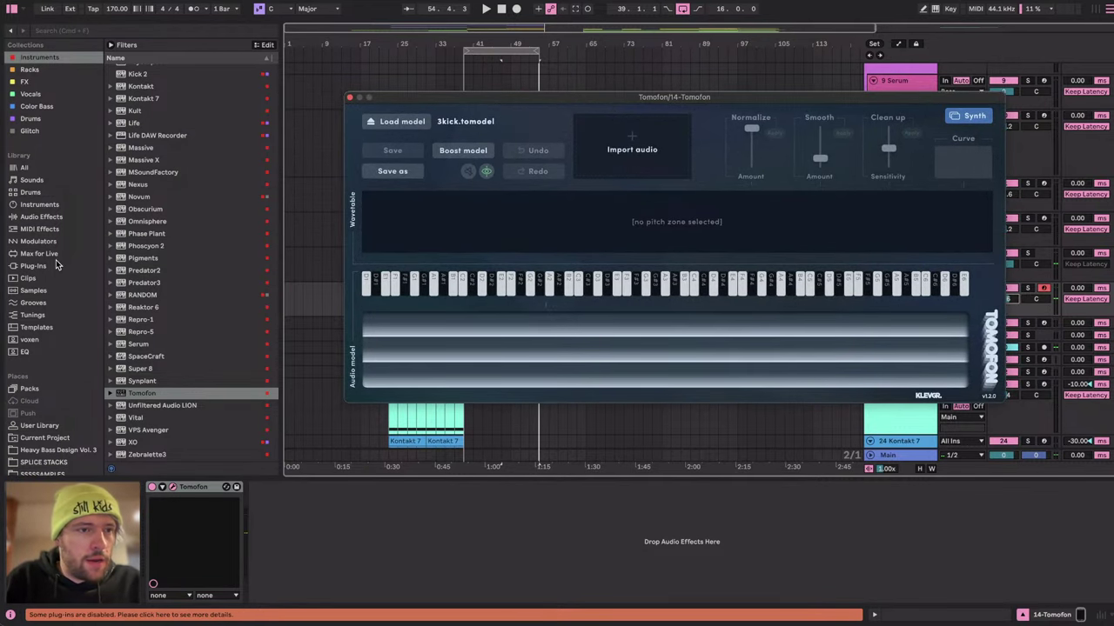
Open the Perc - Heavy Hits folder under One Shots in the SPLICE SORTED sample collection.
scroll(53, 251, down, 5)
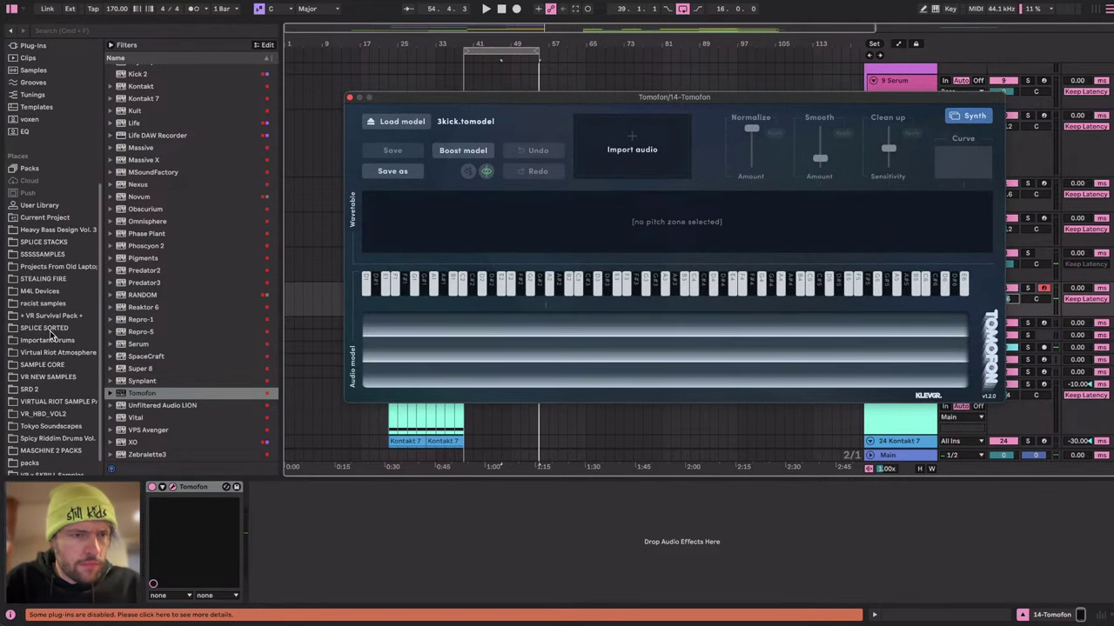
scroll(51, 336, down, 1)
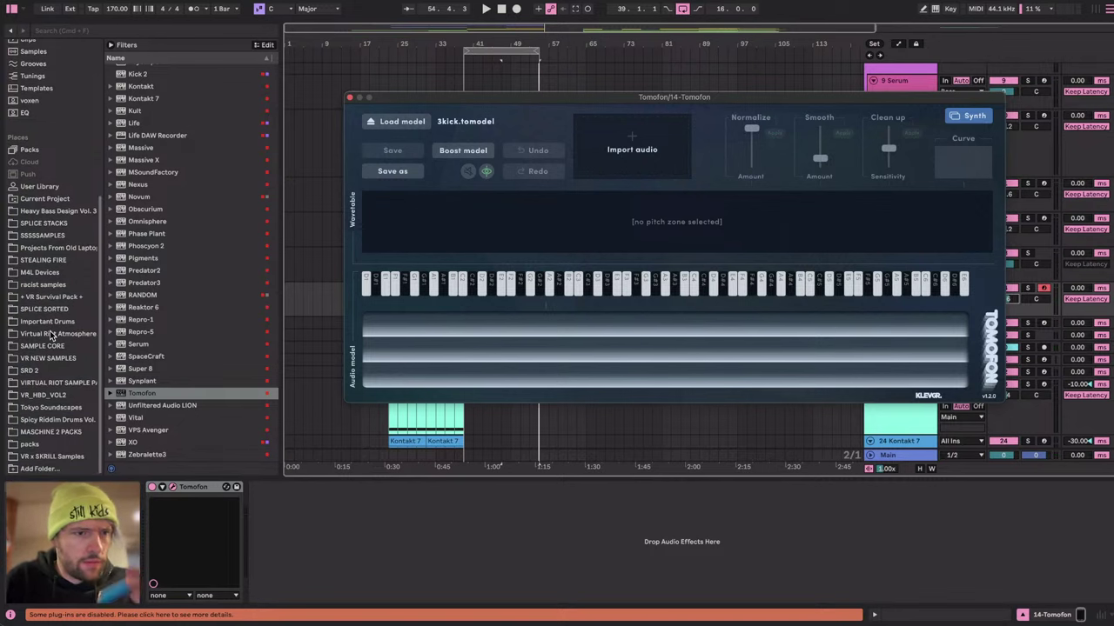
click(48, 311)
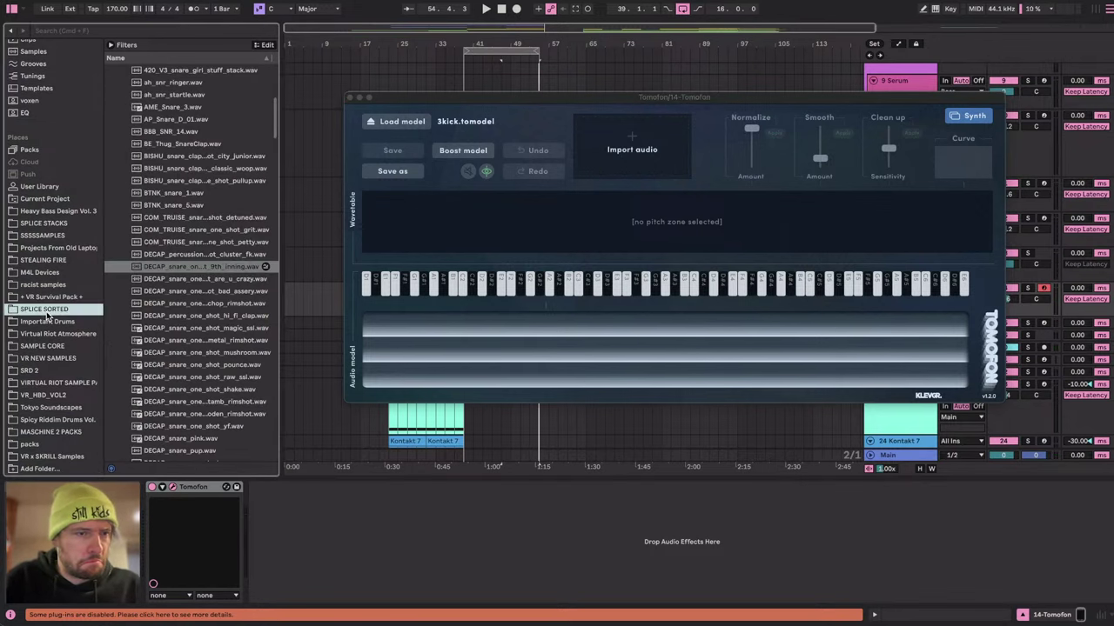
click(153, 177)
key(Left)
click(155, 166)
click(164, 227)
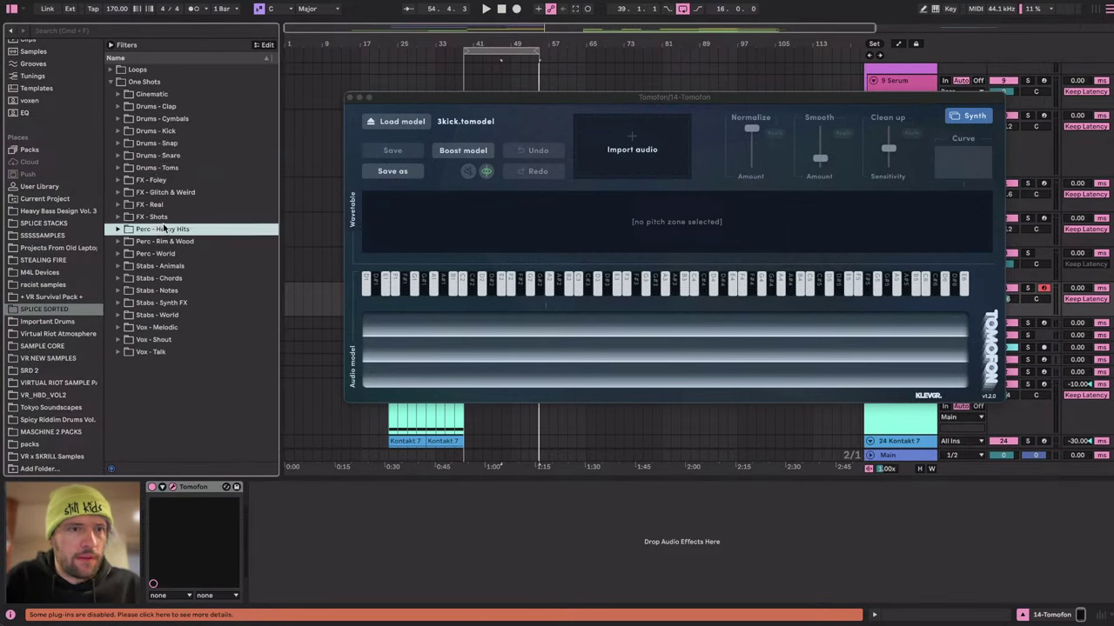
key(Right)
Audition KRNE_percussion_indigo_tom.wav and KRNE_percussion_drive_tom.wav from the Perc - Heavy Hits folder.
scroll(190, 346, down, 4)
click(190, 346)
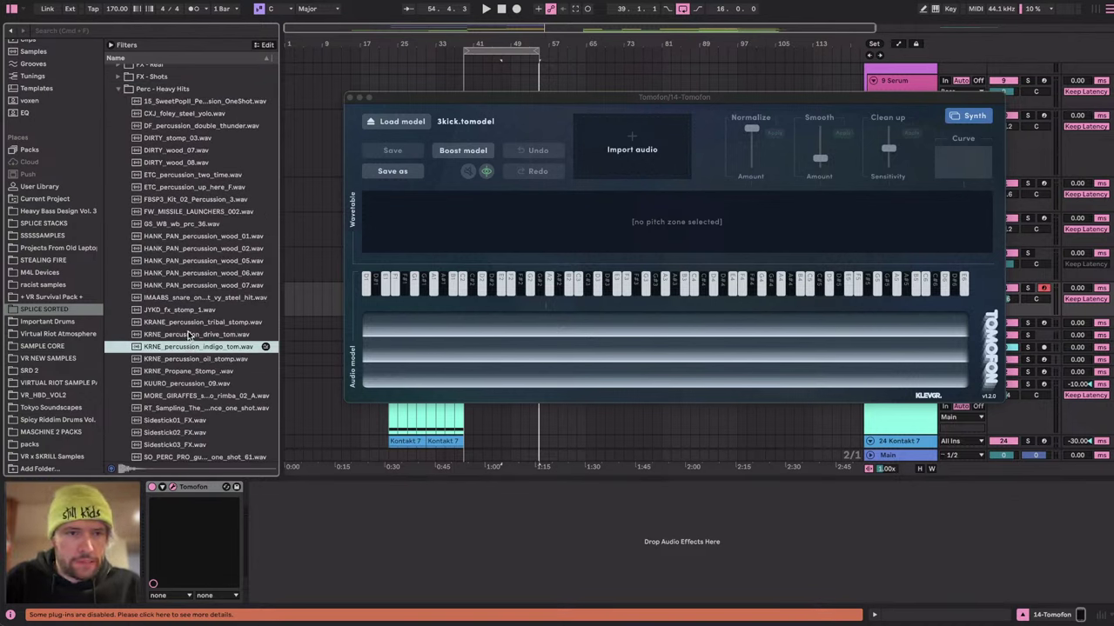
click(210, 335)
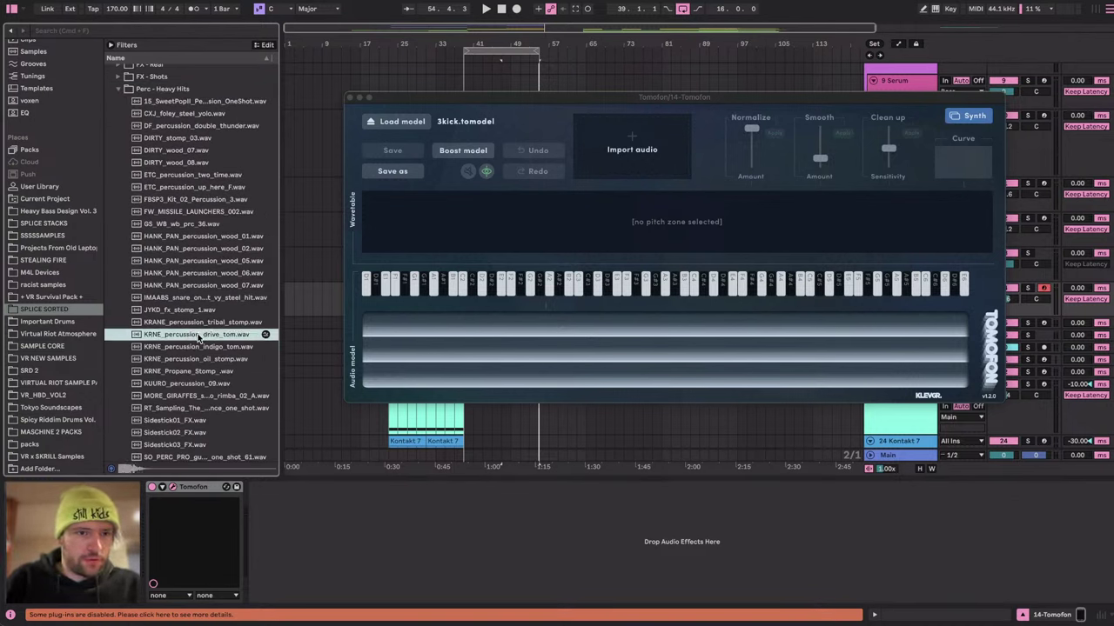
Import KRNE_percussion_drive_tom.wav into Tomofon with the New Manual option and place its waves in the empty audio model.
click(638, 155)
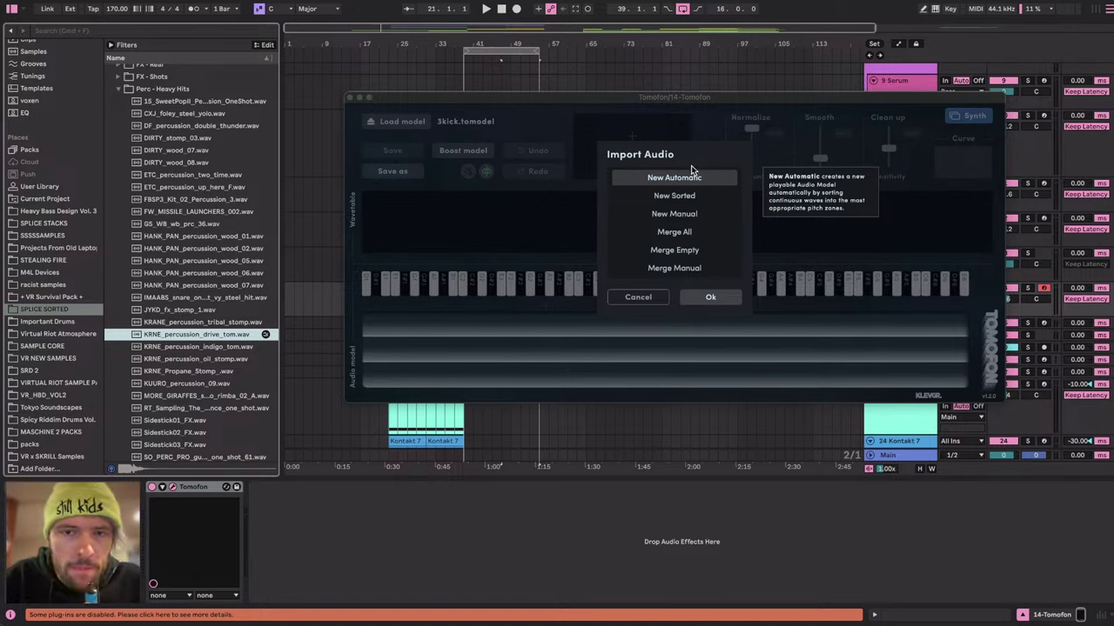
click(685, 218)
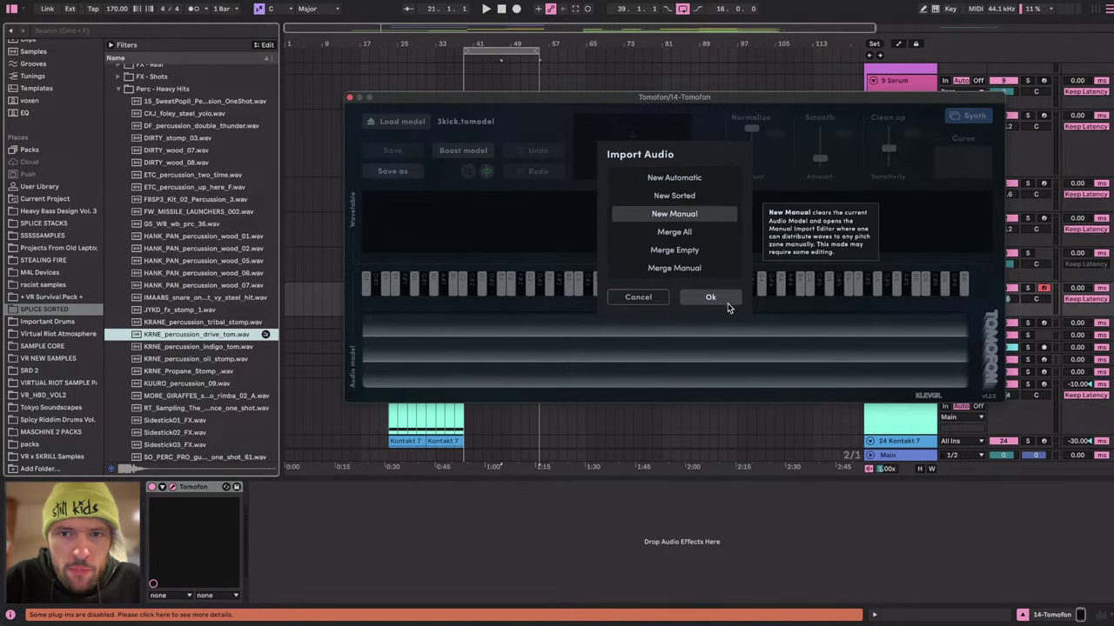
click(712, 297)
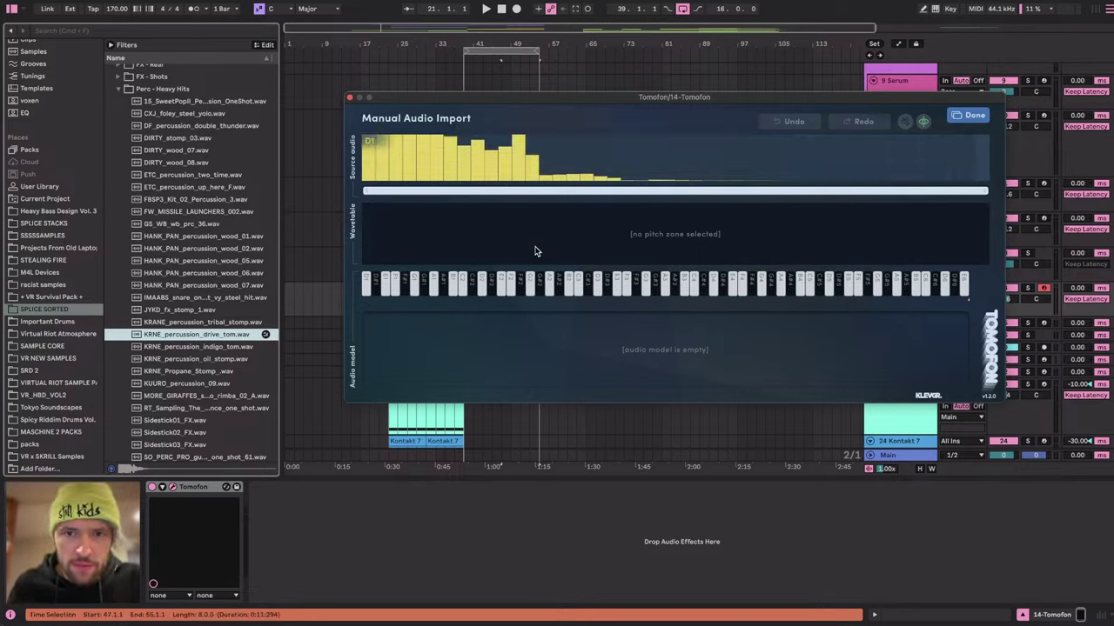
click(560, 348)
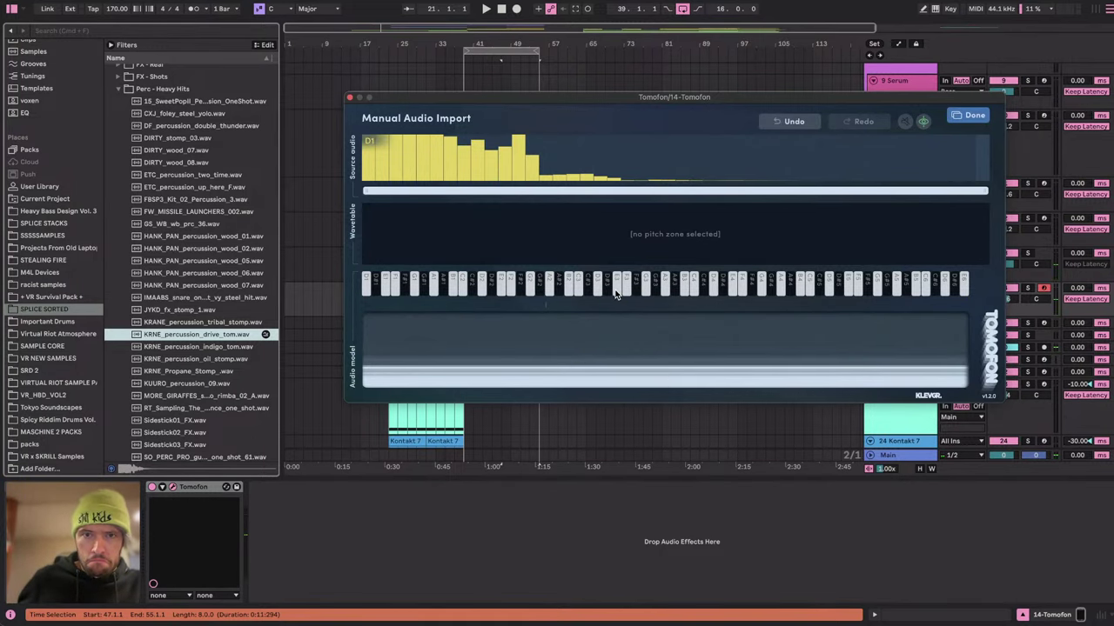
Try placing the source audio's waves in a second zone of the audio model, and undo that placement.
click(969, 146)
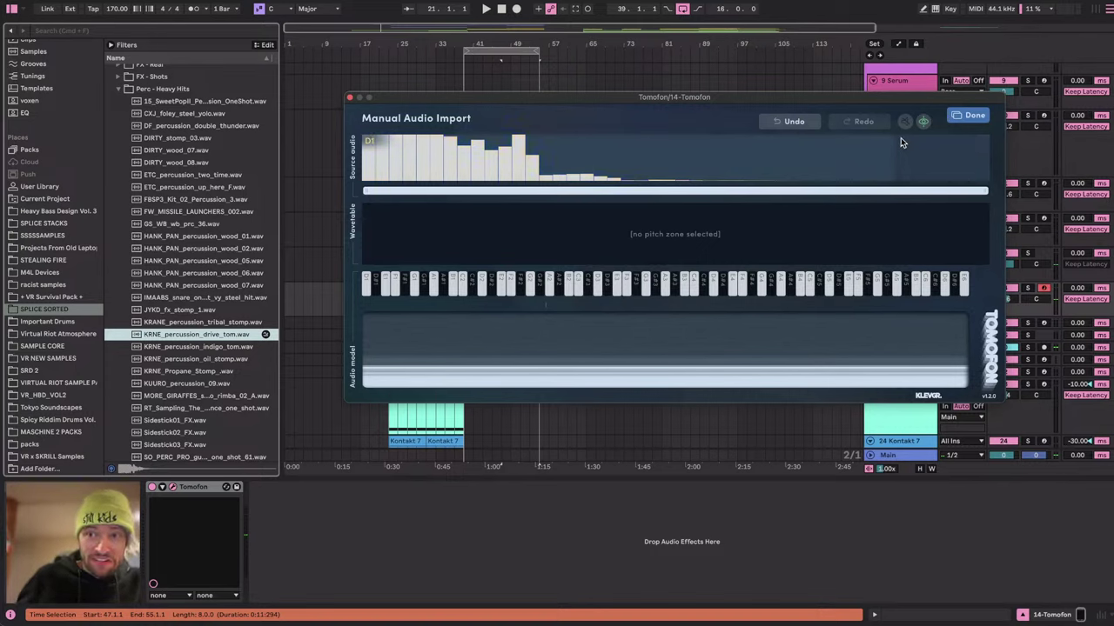
drag(900, 139, 326, 144)
drag(671, 157, 578, 327)
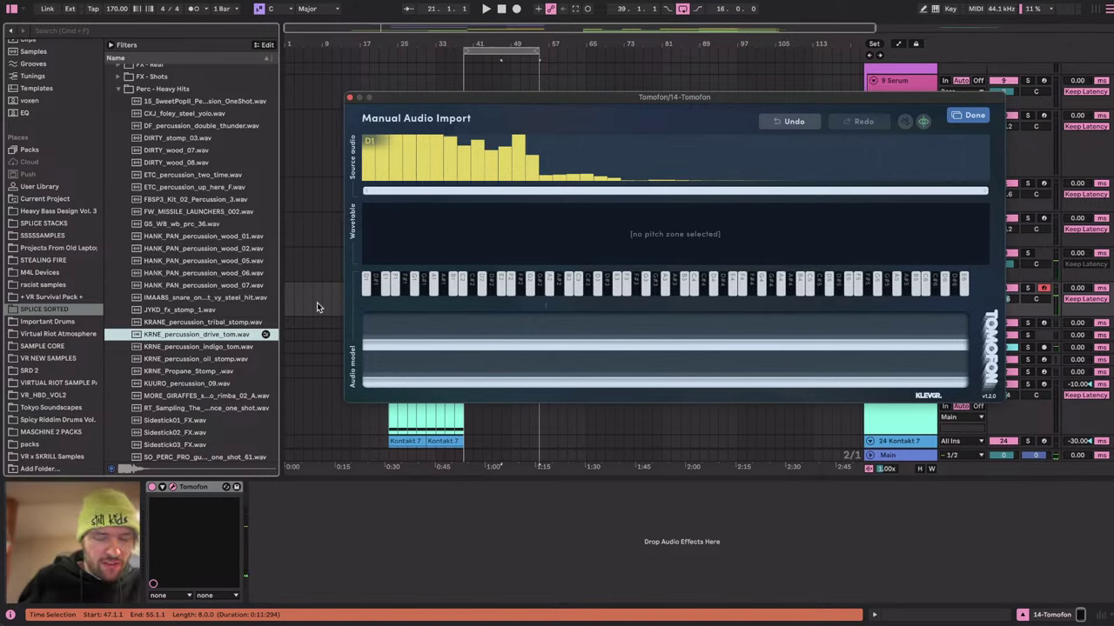
click(796, 121)
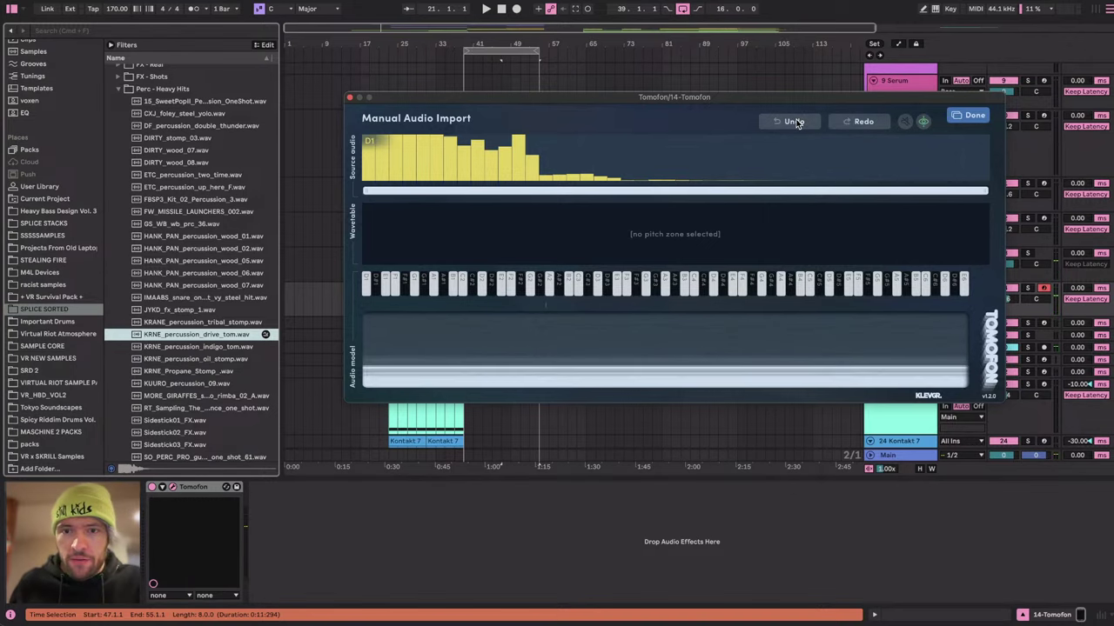
Audition more heavy-hit samples, including Sidestick02_FX.wav, Sidestick01_FX.wav, the MORE_GIRAFFES marimba sample and KRNE_Propane_Stomp .wav.
scroll(174, 383, down, 3)
click(174, 382)
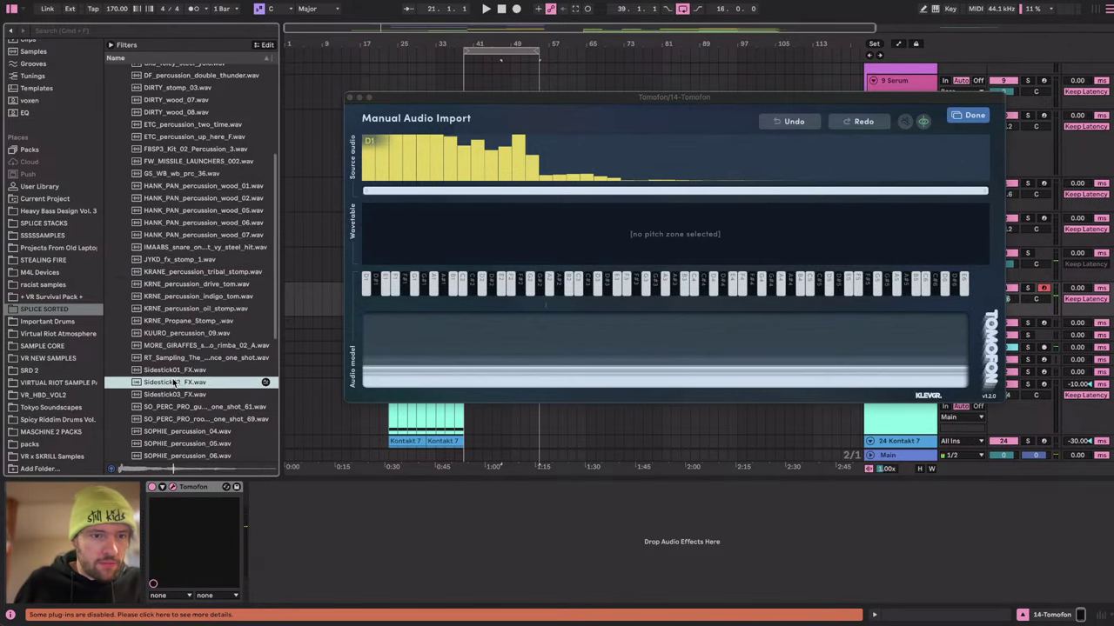
click(166, 370)
click(160, 346)
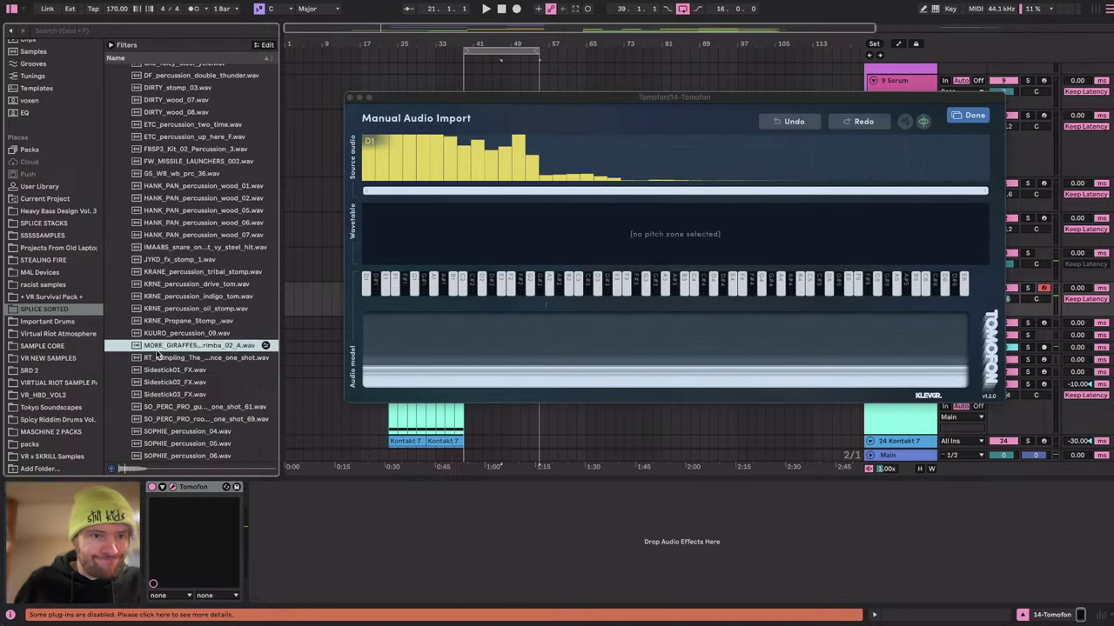
click(162, 324)
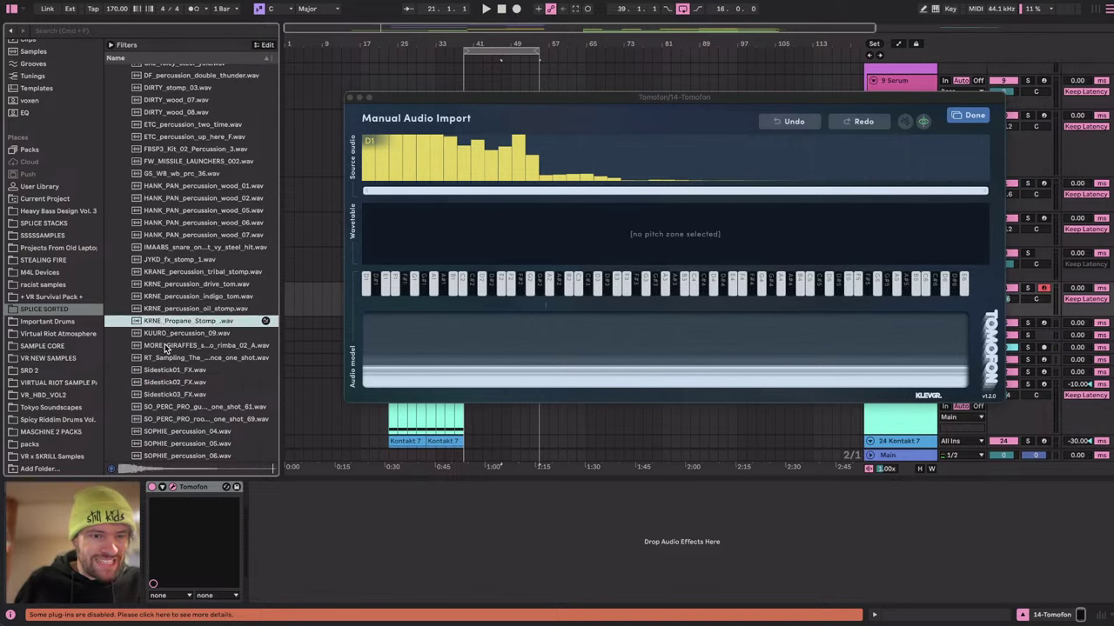
Try to add KRNE_Propane_Stomp .wav to the manual audio import, and finish the import.
drag(163, 332, 501, 168)
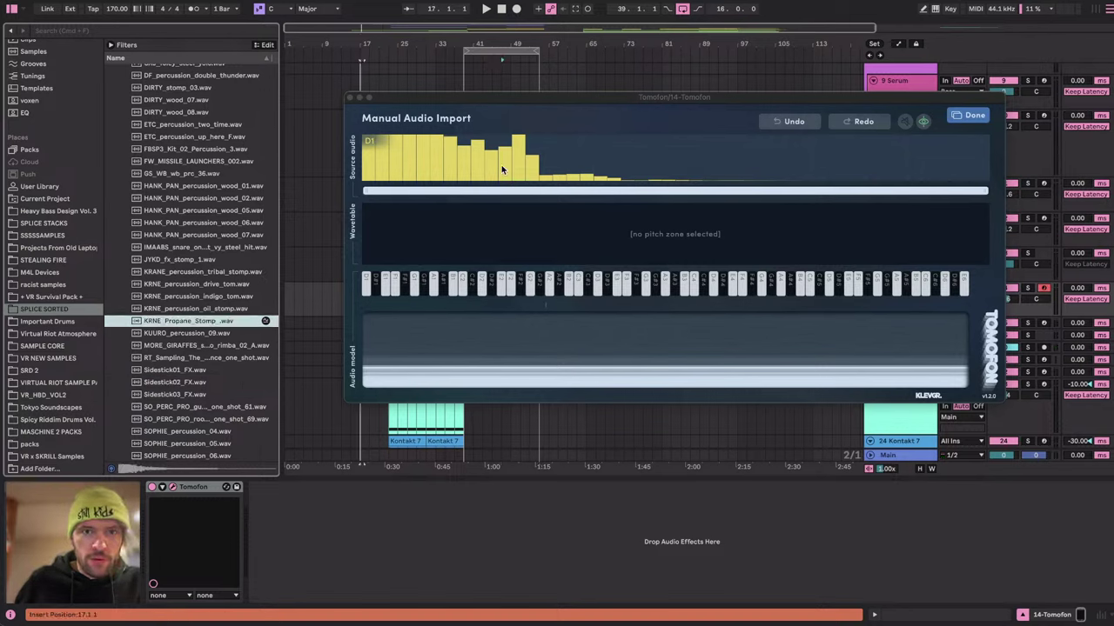
mouse_move(194, 321)
mouse_down()
mouse_move(493, 341)
mouse_move(533, 203)
mouse_up()
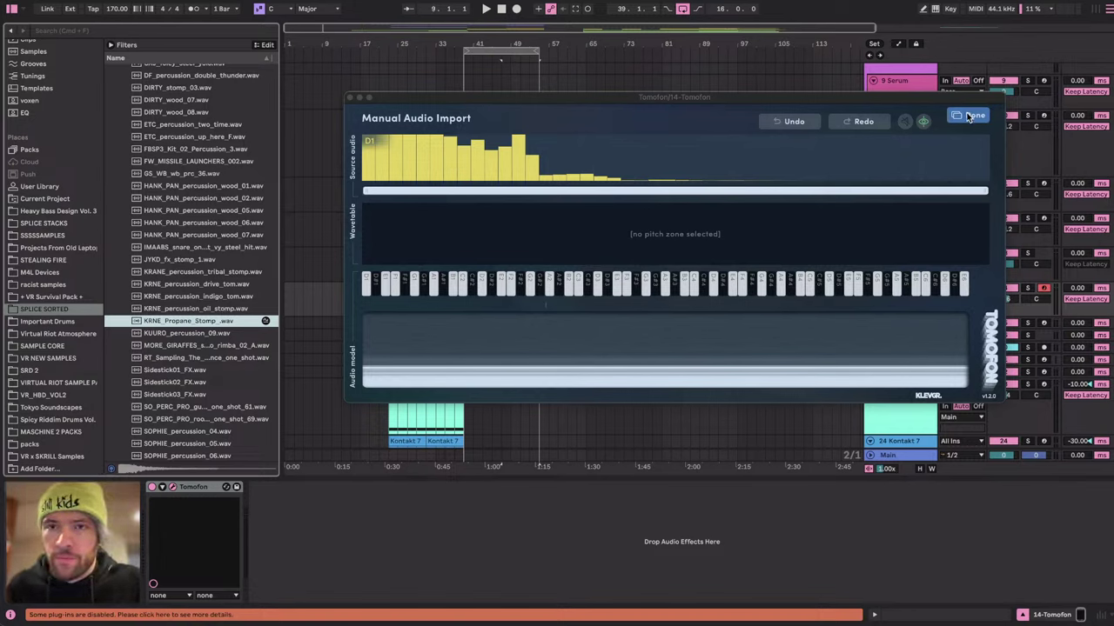
click(971, 116)
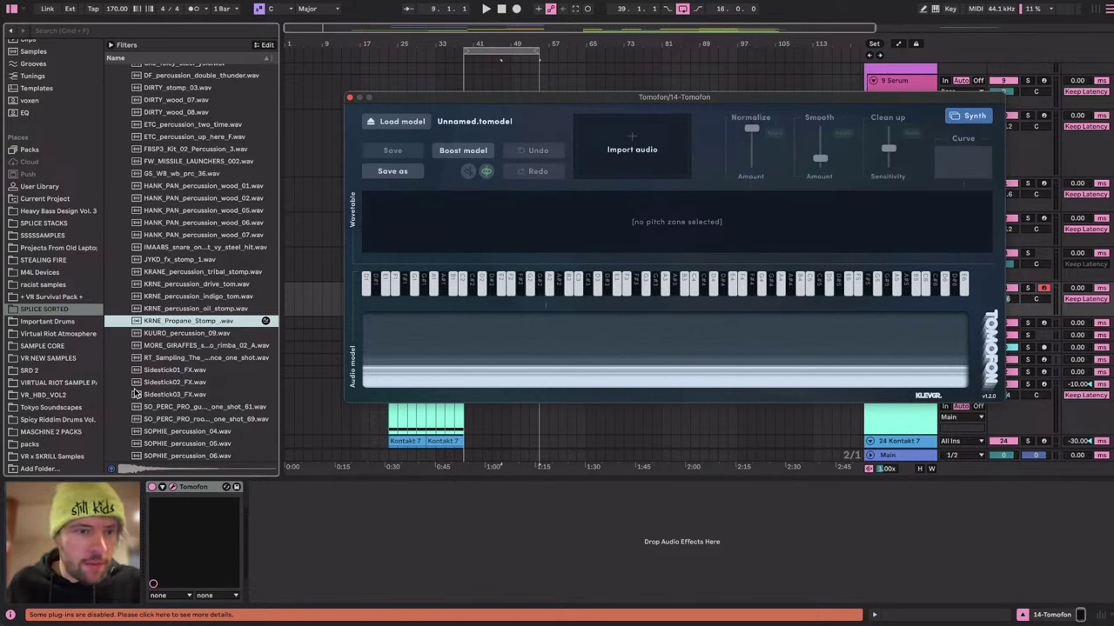
Audition WA_Tom_12.wav and try to import it into Tomofon without saving the current audio model.
scroll(135, 394, down, 5)
click(164, 399)
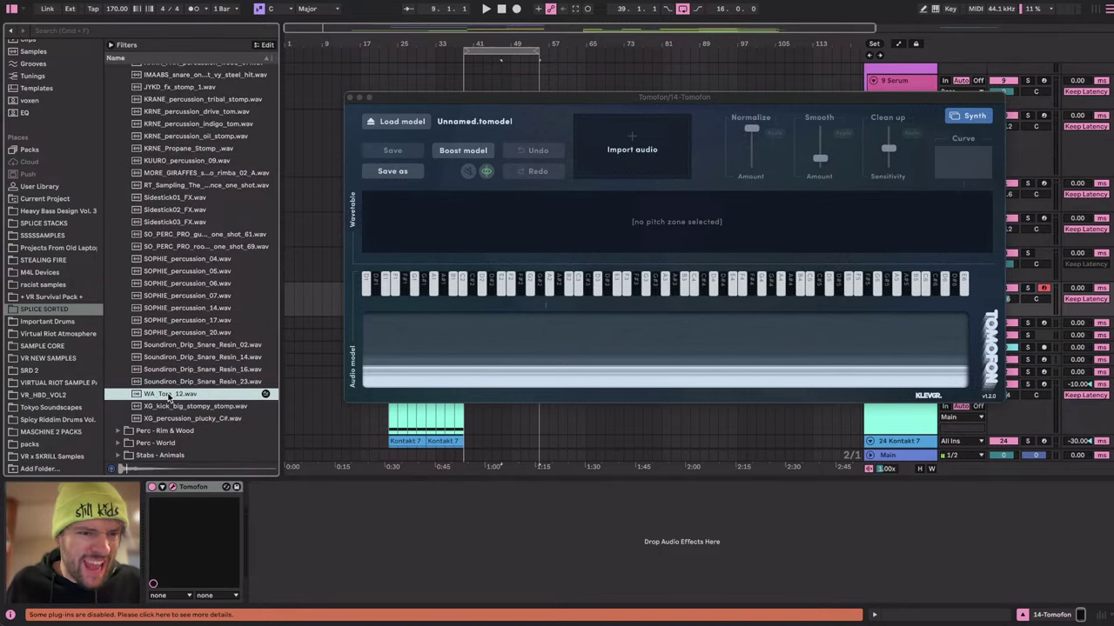
drag(159, 398, 614, 135)
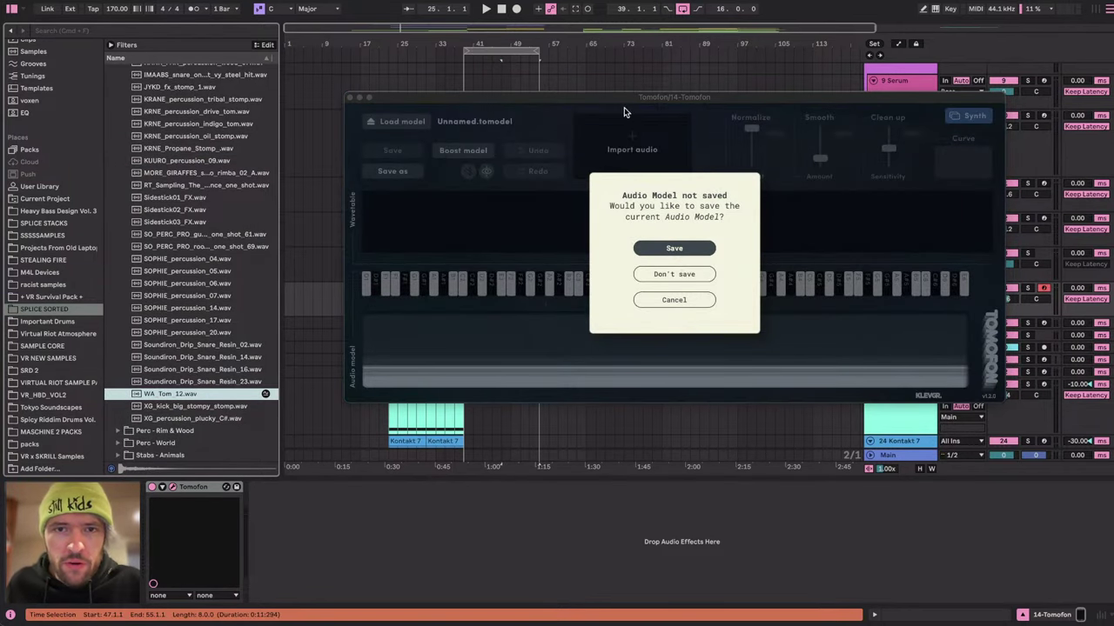
click(678, 275)
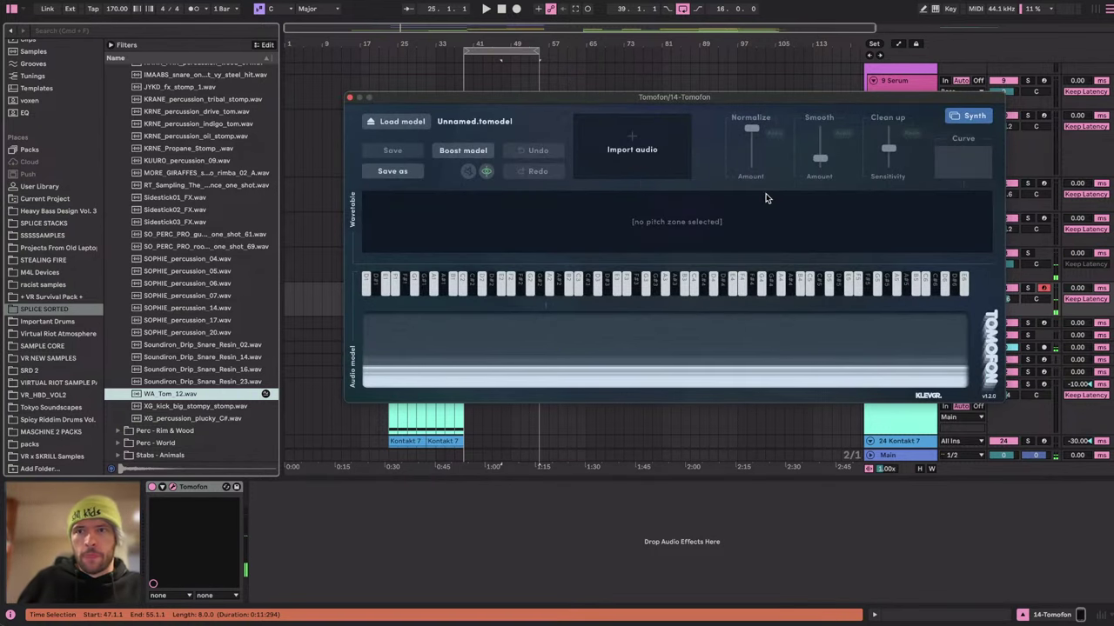
Dismiss the unsaved audio model prompt, and audition JYKD_fx_stomp_1.wav and GS_WB_wb_prc_36.wav from the heavy-hit percussion samples.
click(591, 141)
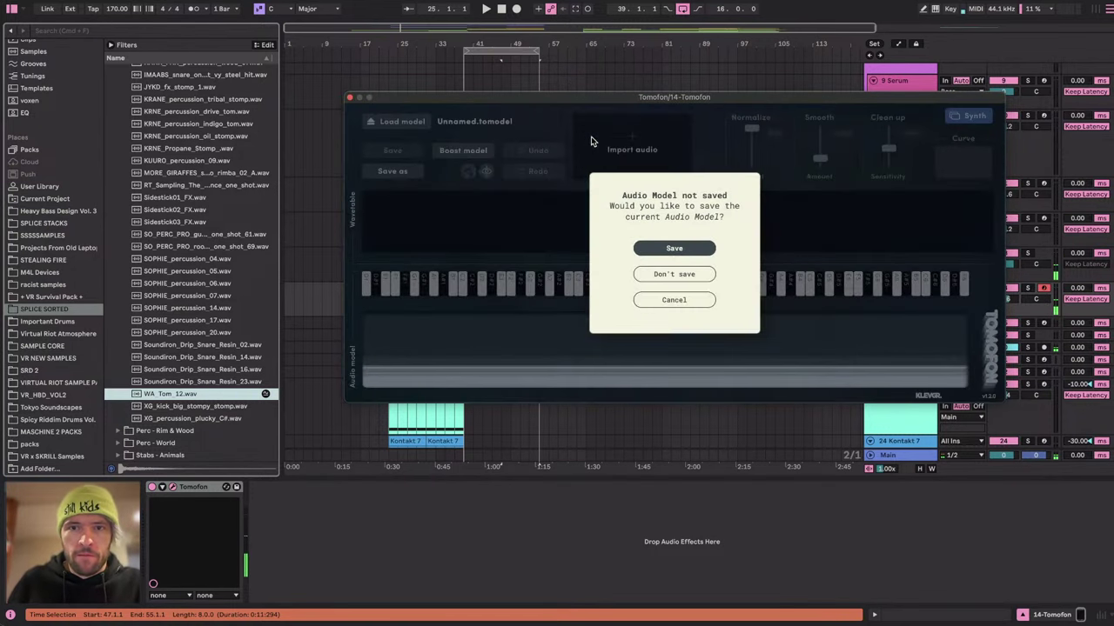
click(674, 301)
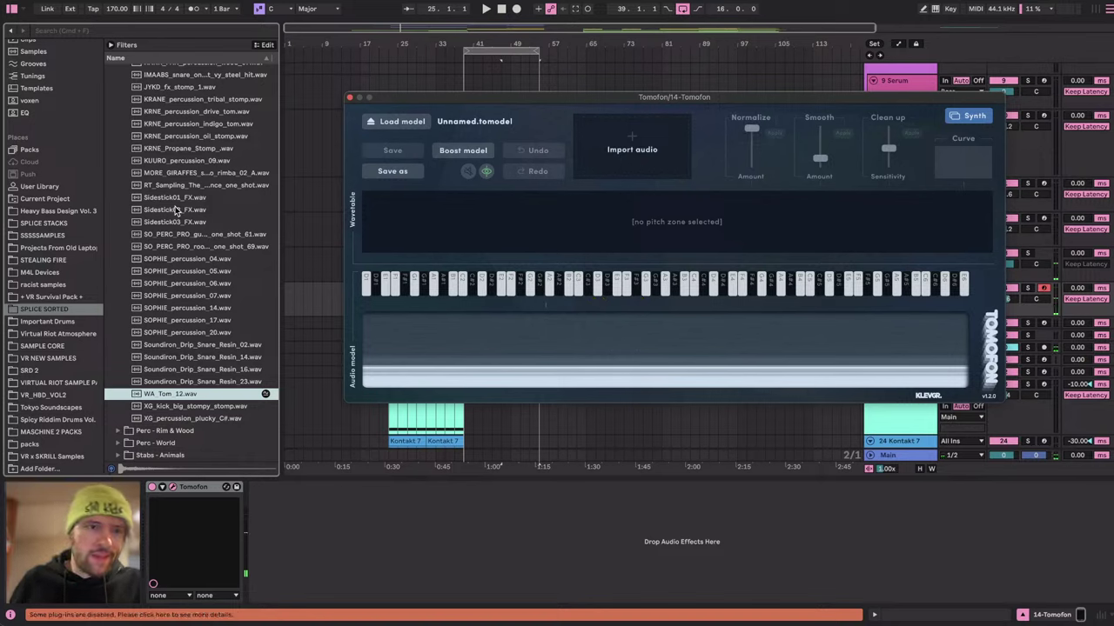
scroll(174, 212, up, 5)
click(181, 270)
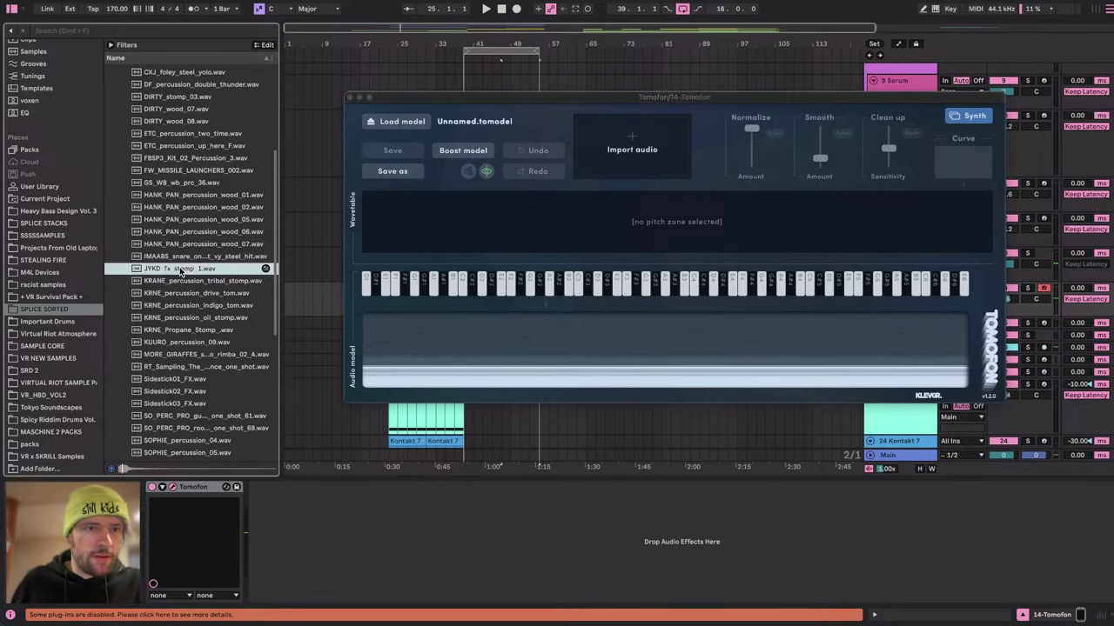
scroll(179, 261, up, 2)
click(162, 231)
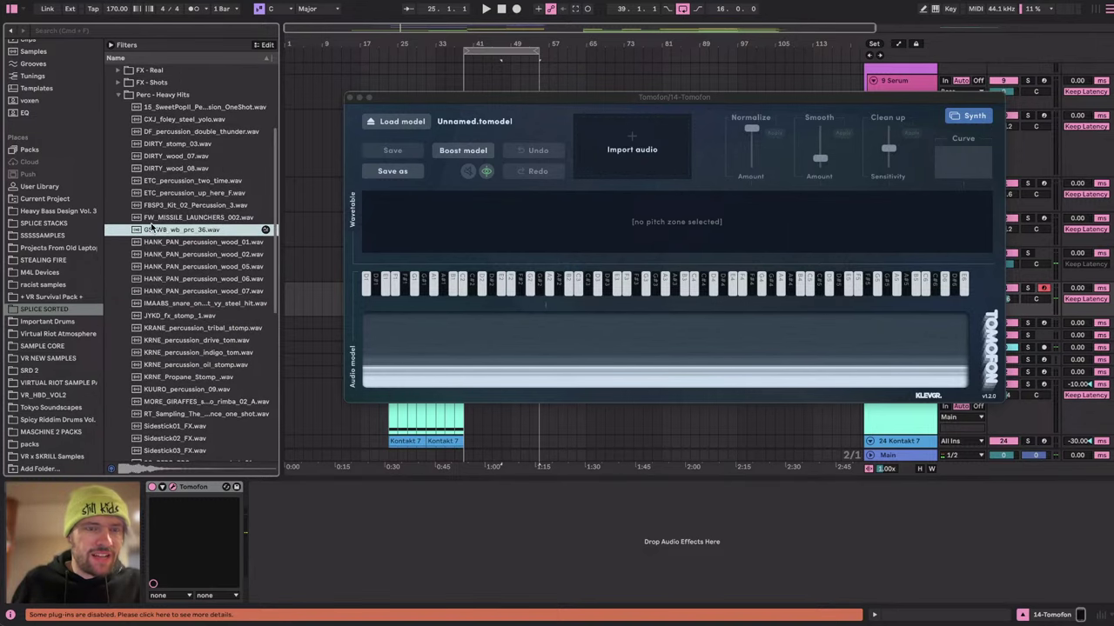
Import GS_WB_wb_prc_36.wav into Tomofon as New Manual without saving the current audio model.
drag(160, 234, 648, 139)
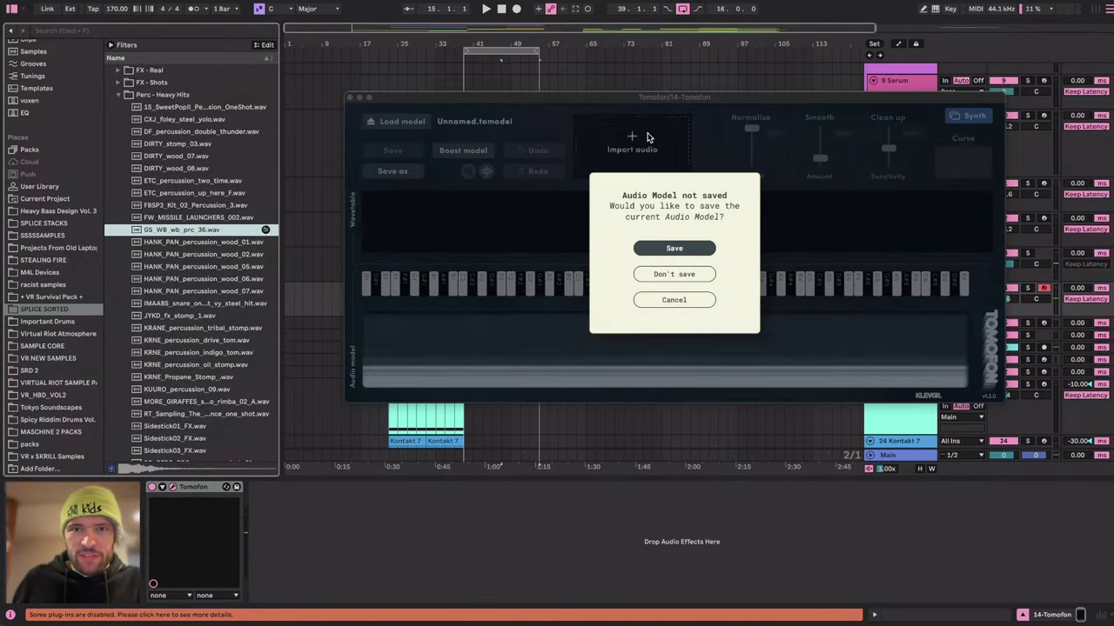
click(674, 275)
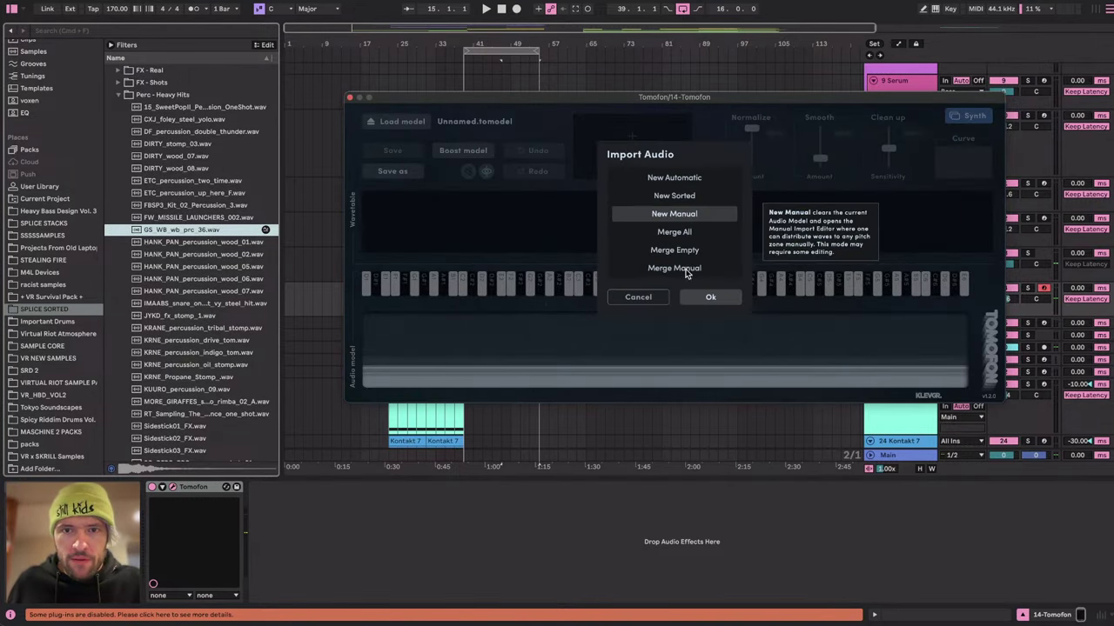
click(709, 298)
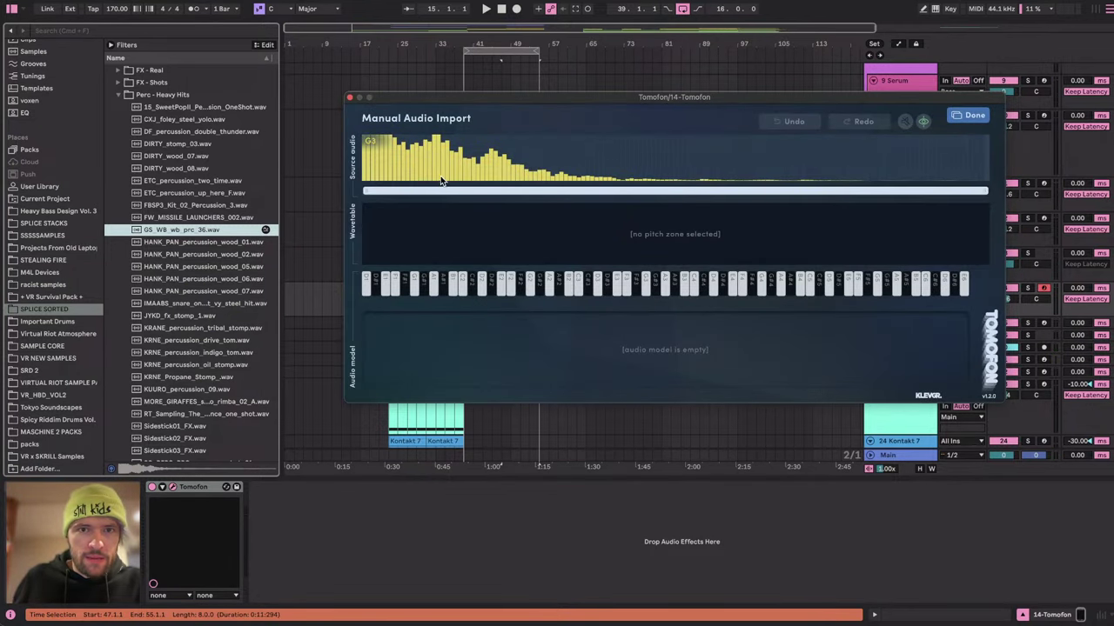
Place waves from the source audio in lower and upper pitch zones of the empty audio model.
drag(441, 180, 661, 374)
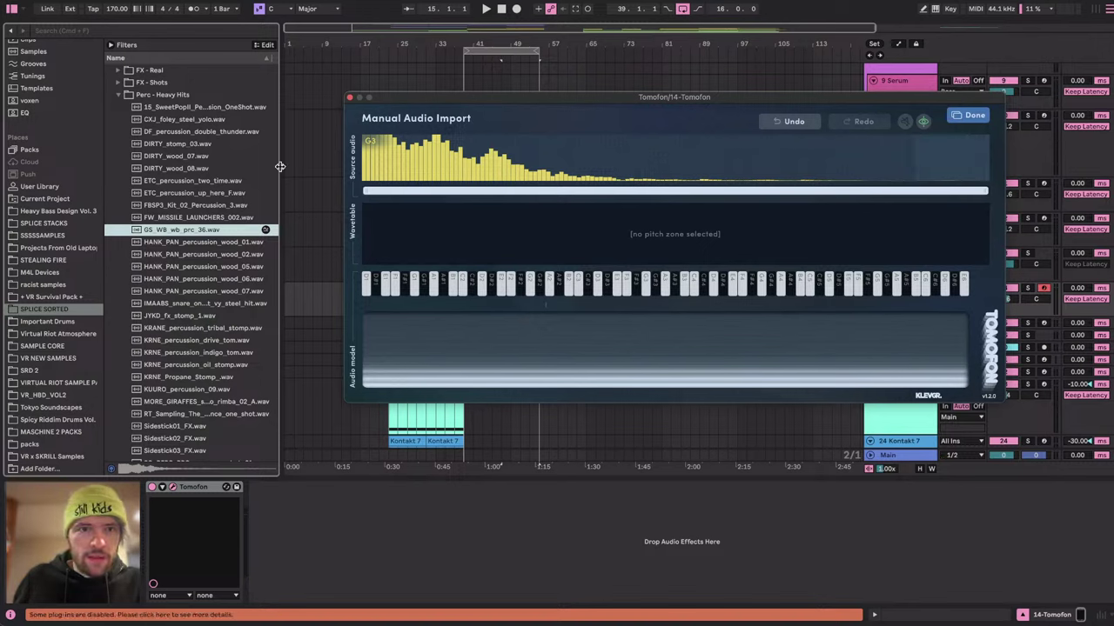
drag(390, 171, 502, 354)
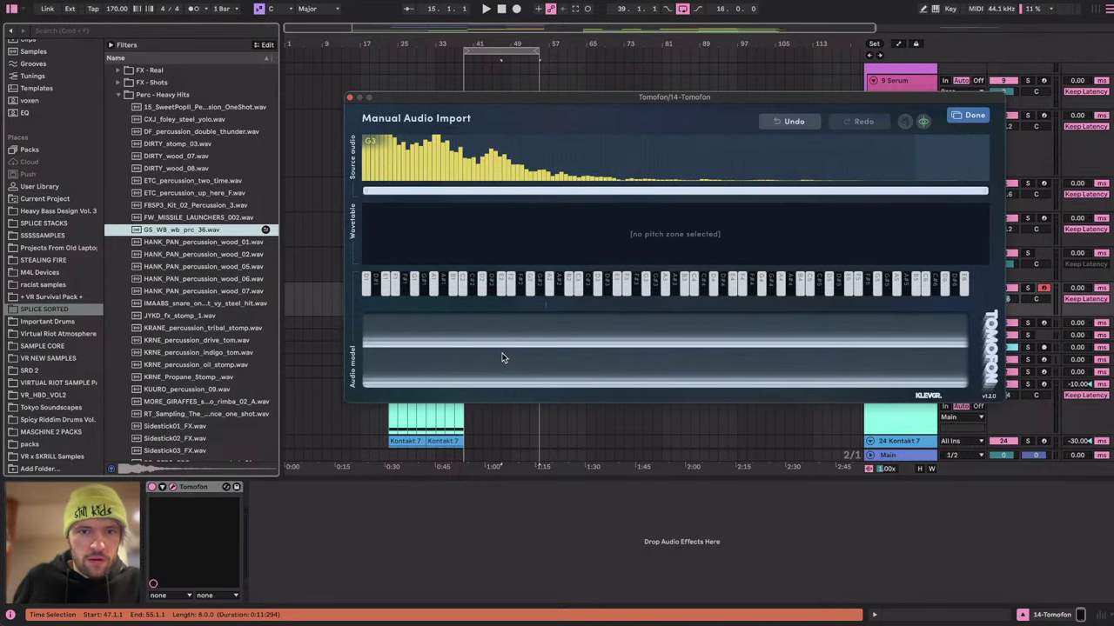
drag(480, 149, 526, 323)
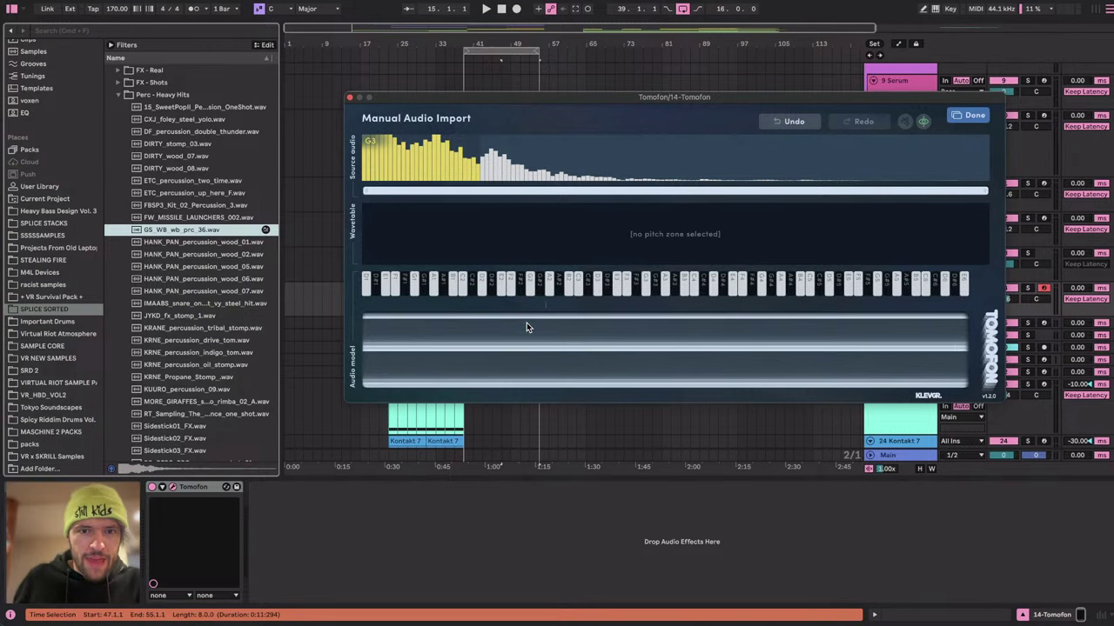
Finish the manual audio import and return to the synth view, skipping the save.
click(971, 116)
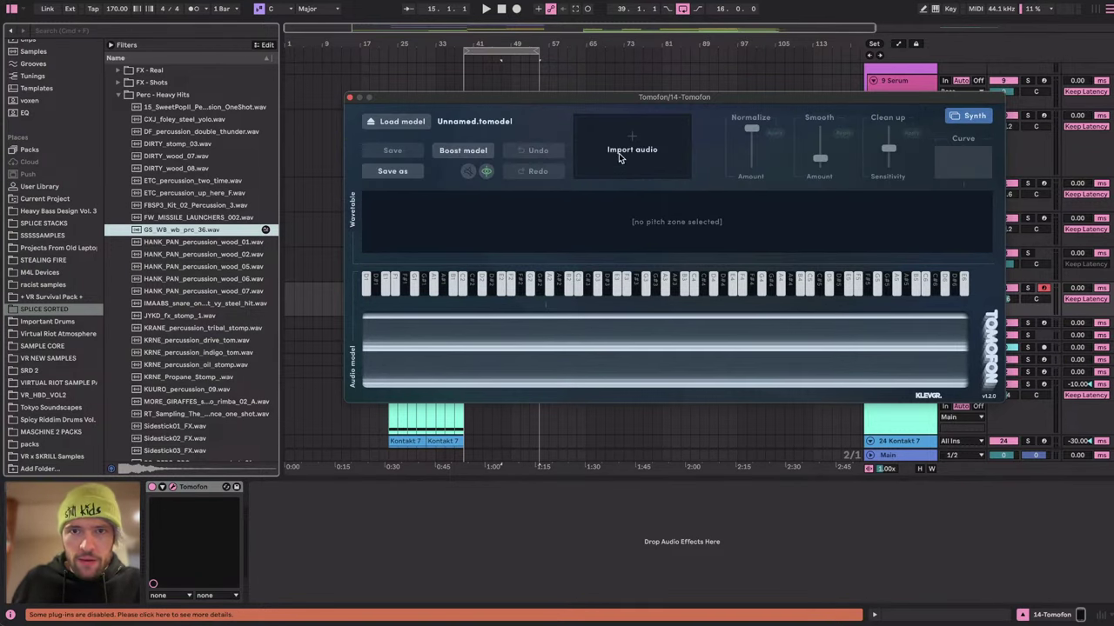
click(973, 115)
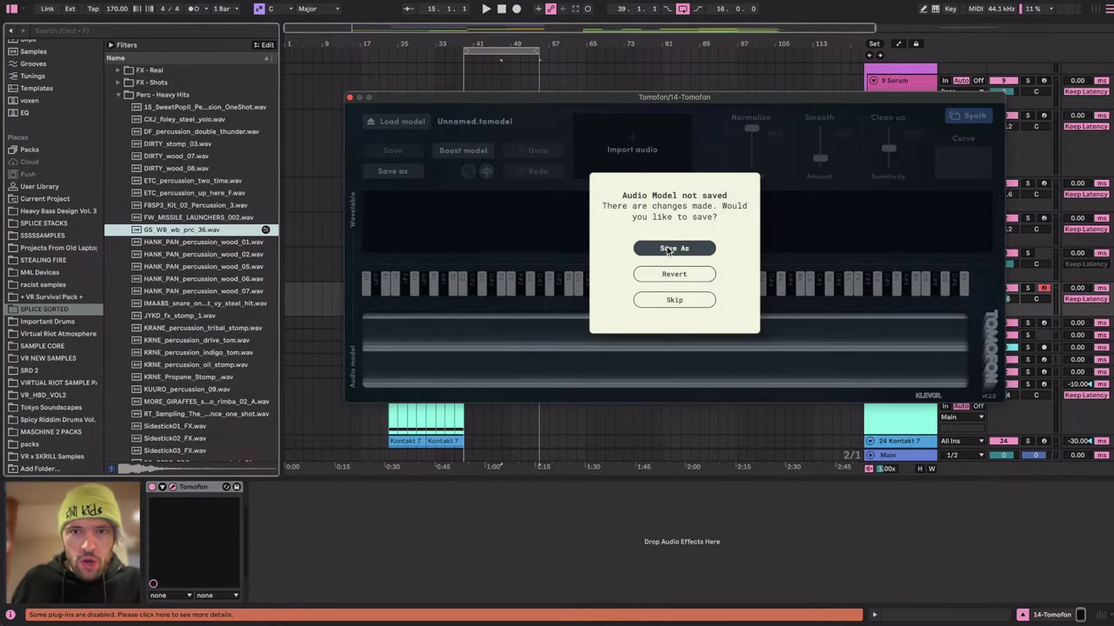
click(673, 300)
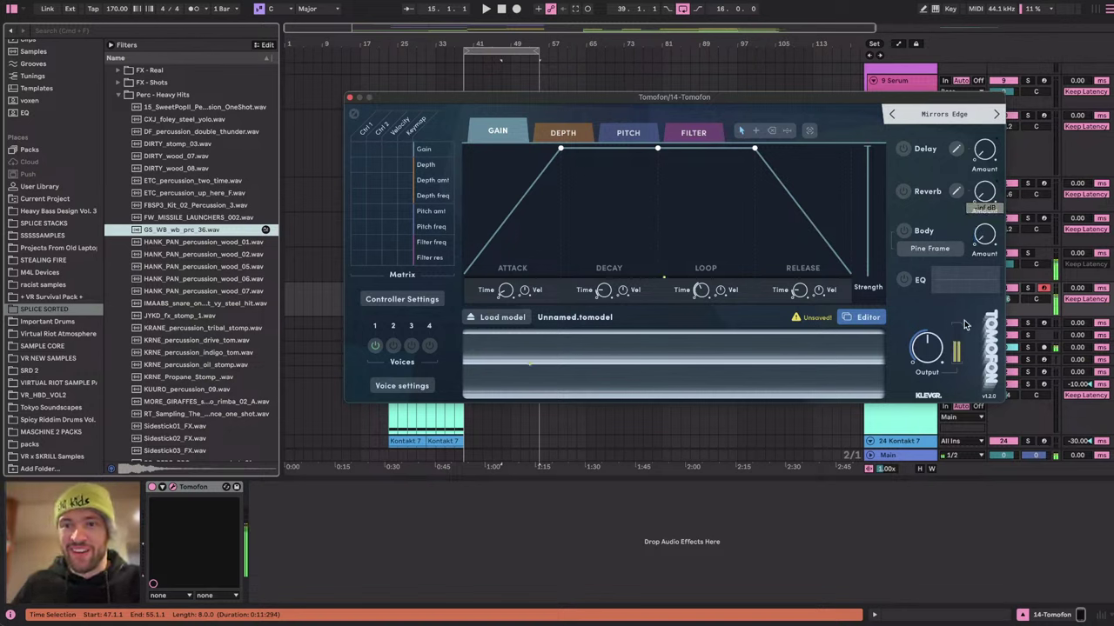
Examine the depth, gain and filter envelopes and the available filter types, keeping the filter set to Off.
click(544, 132)
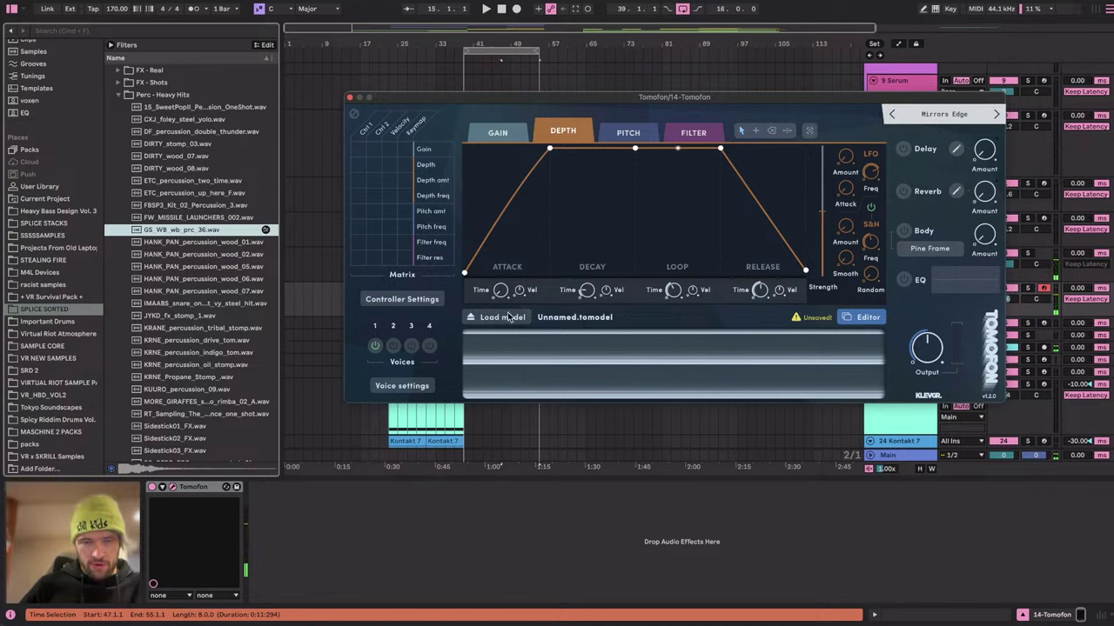
click(493, 132)
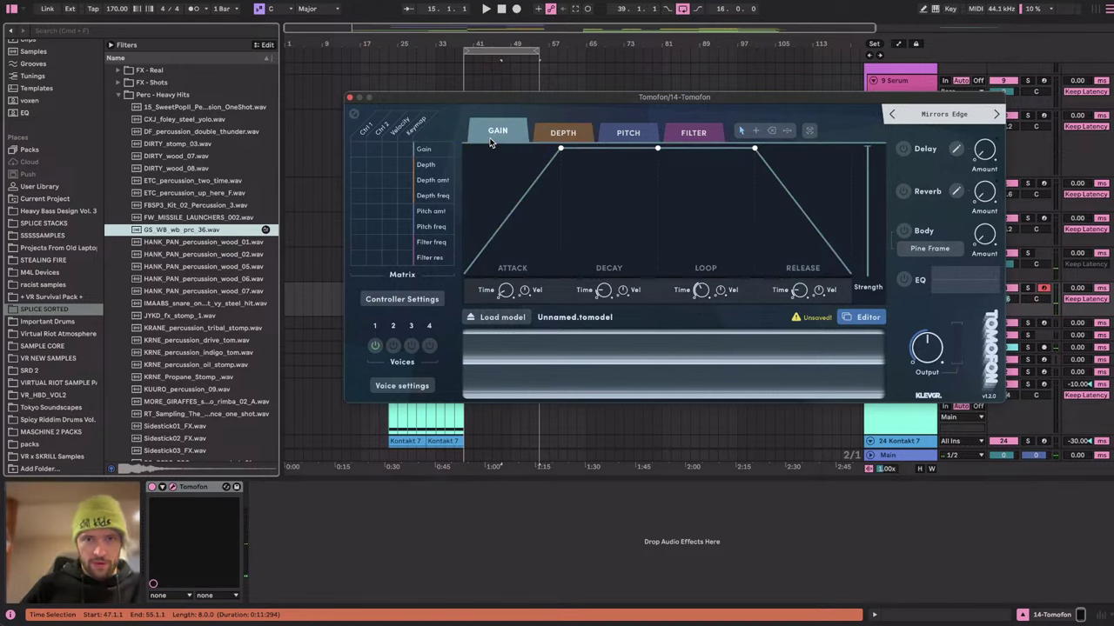
click(689, 130)
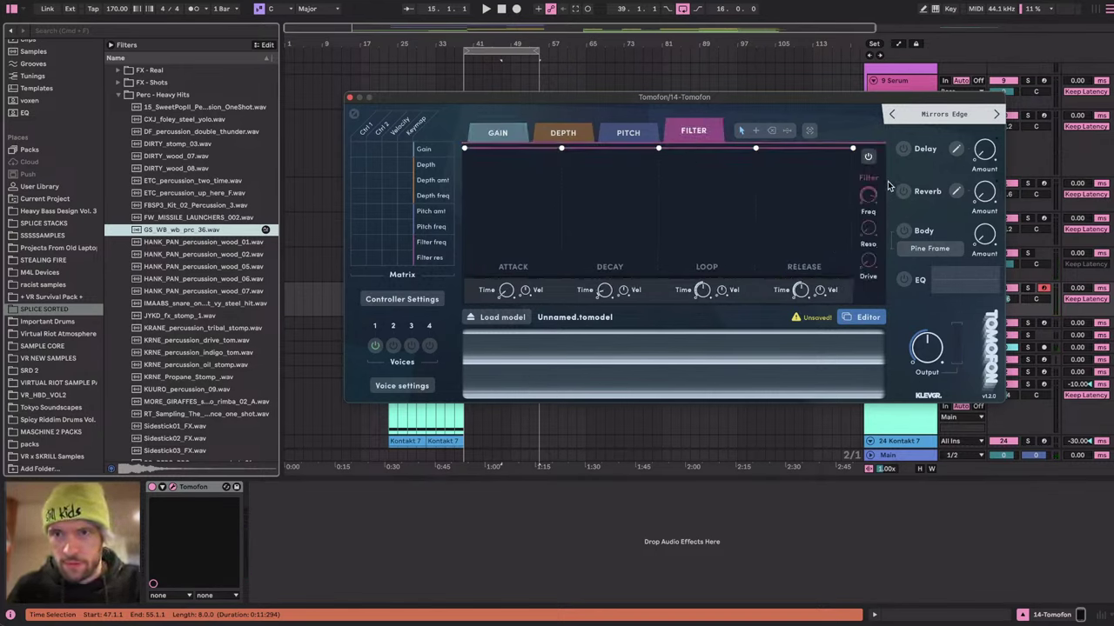
click(869, 157)
click(869, 159)
click(868, 158)
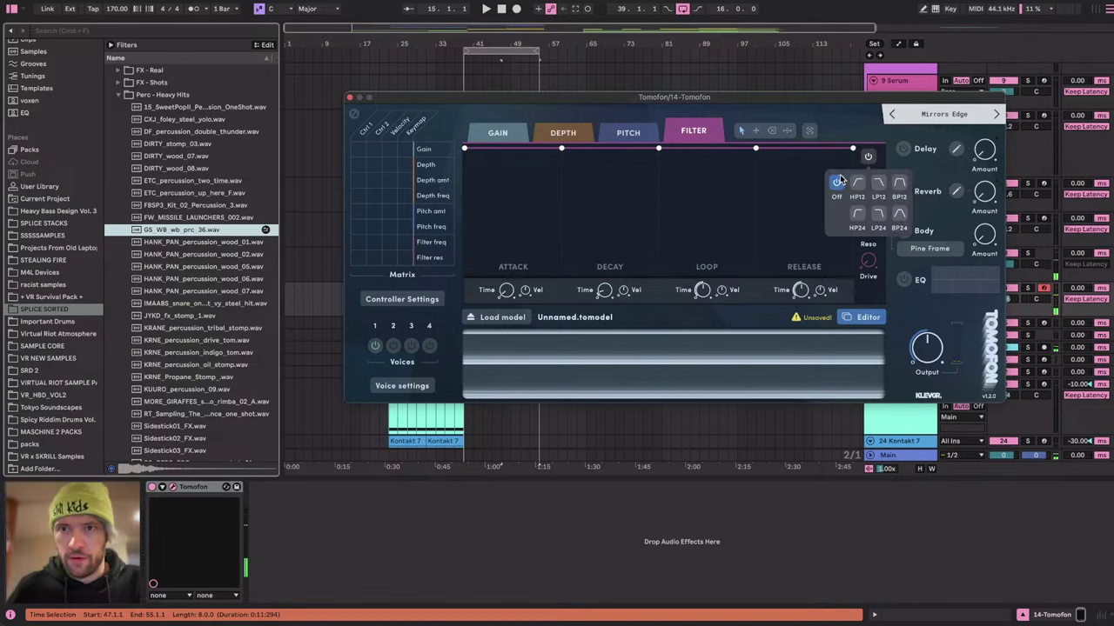
click(834, 189)
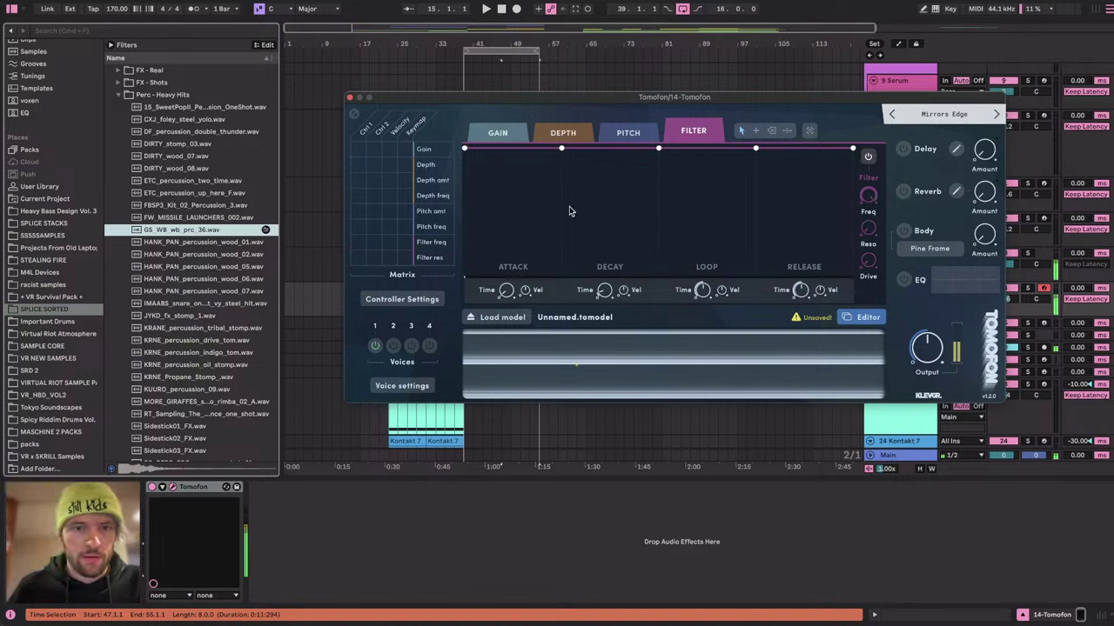
Check the depth and pitch envelopes, and lower the loop time of the depth envelope.
click(561, 133)
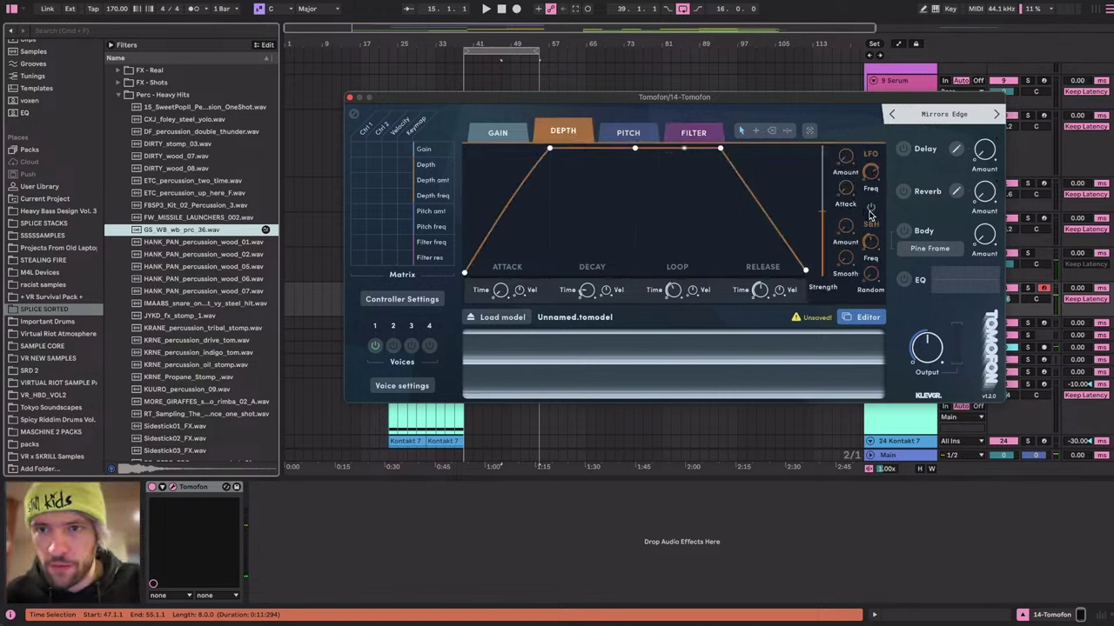
mouse_move(848, 187)
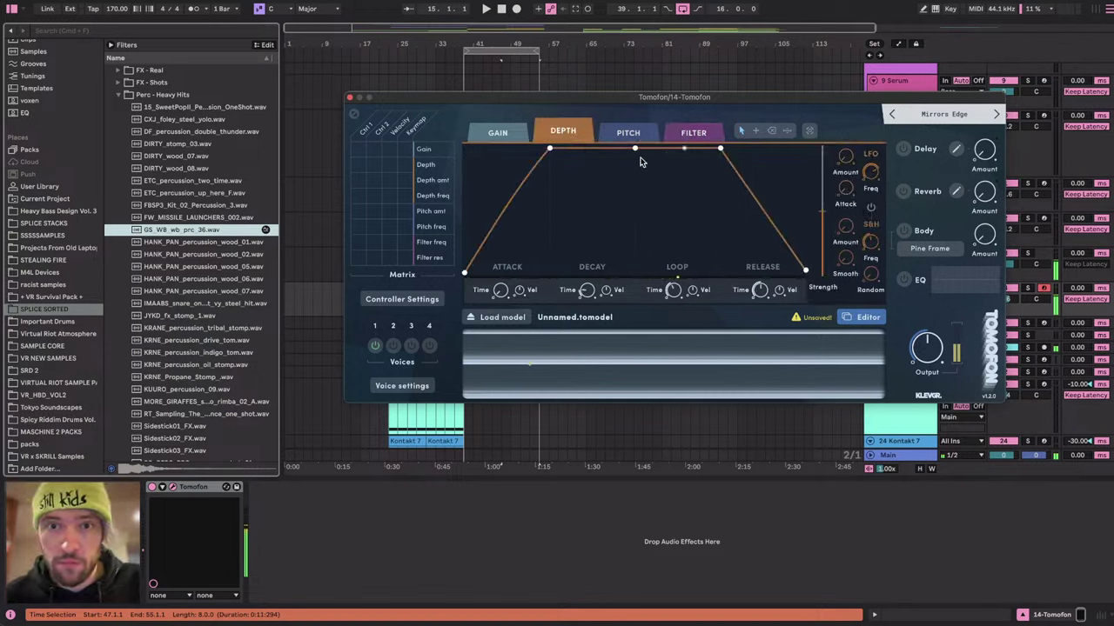
click(621, 131)
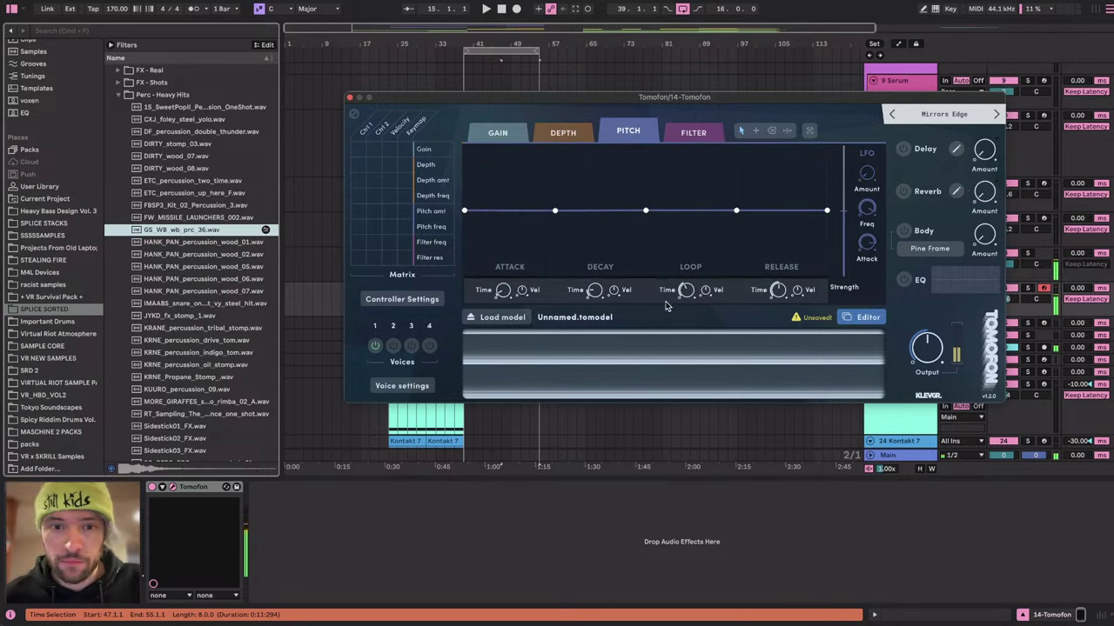
click(564, 134)
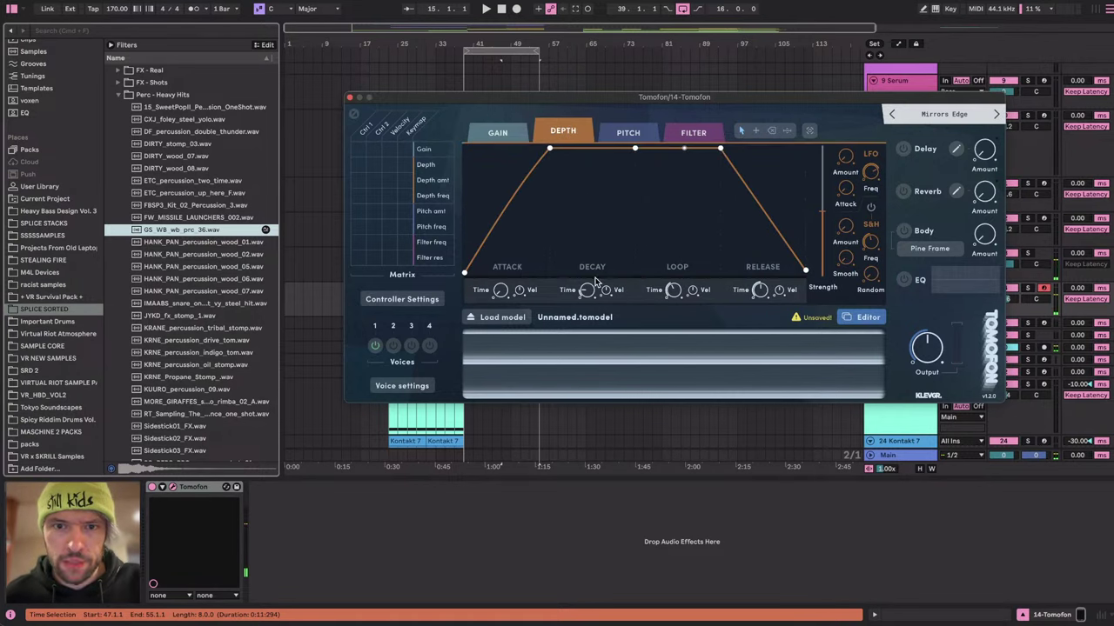
drag(671, 292, 664, 320)
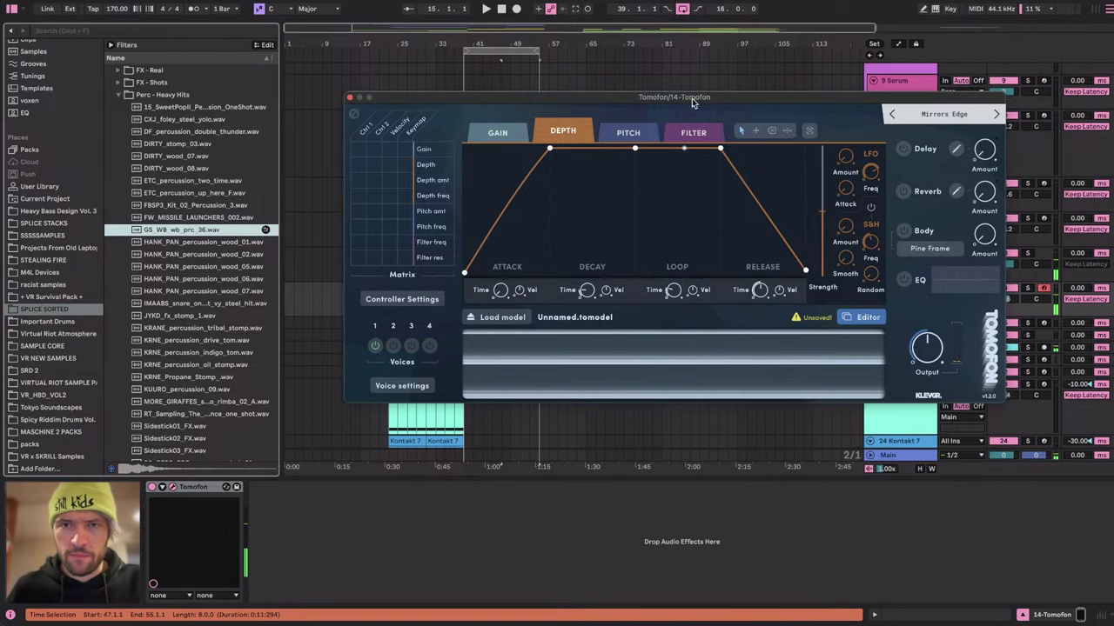
Move the Tomofon window aside to adjust the 14 Tomofon track's volume, and move the window back.
drag(706, 98, 458, 69)
drag(1004, 299, 1004, 315)
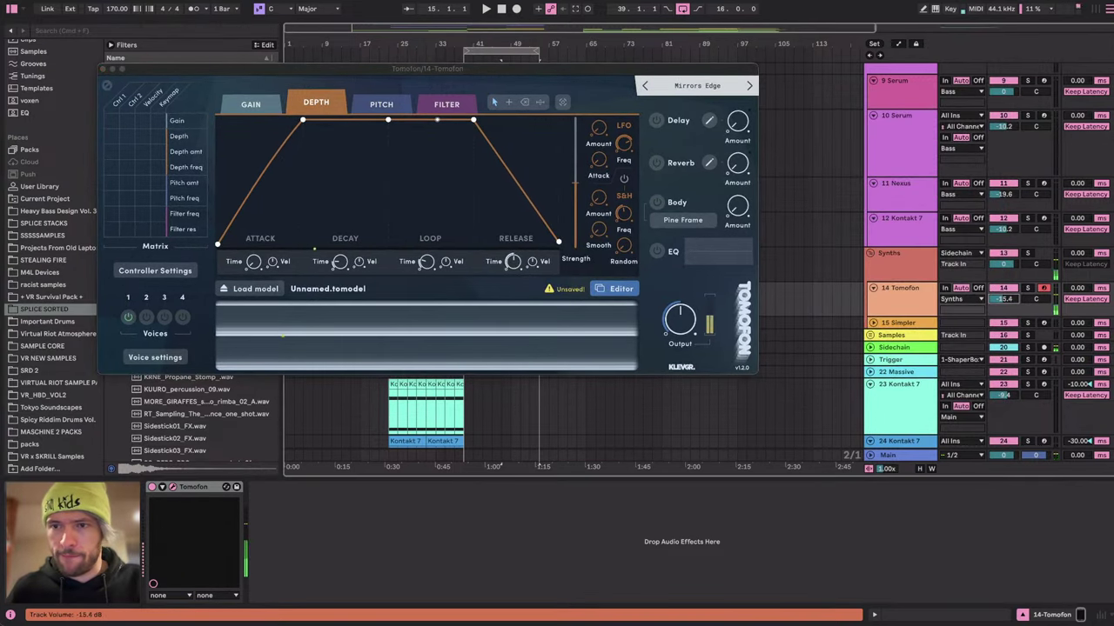
drag(452, 70, 709, 88)
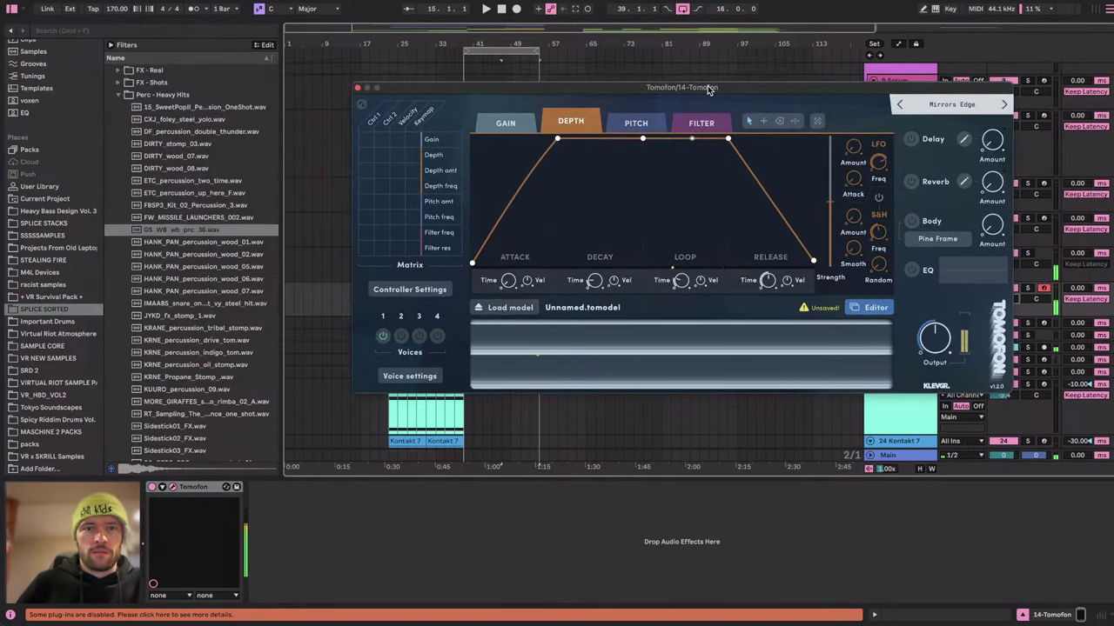
Turn down Humanize in the voice settings, close the settings, and lower the system volume.
click(423, 377)
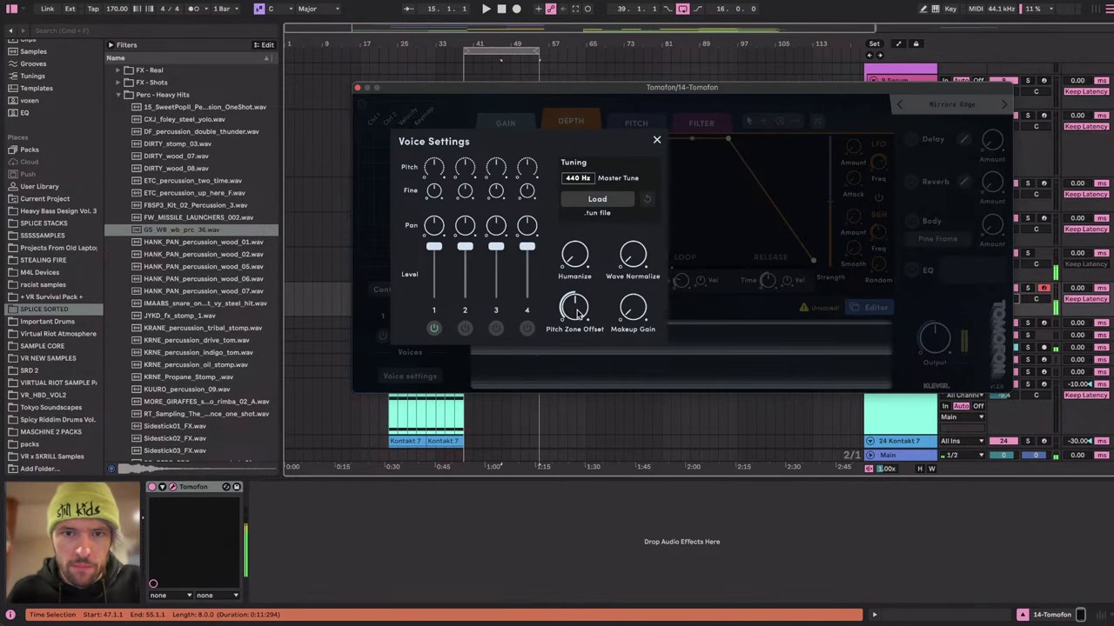
drag(575, 262, 559, 426)
click(452, 379)
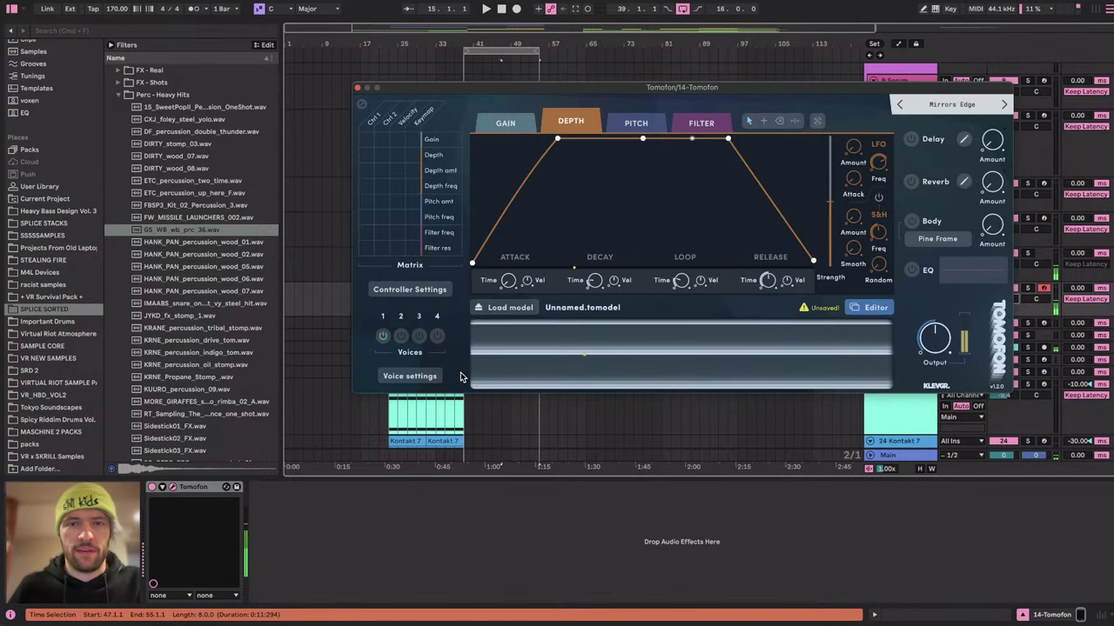
key(XF86AudioLowerVolume)
key(XF86AudioLowerVolume)
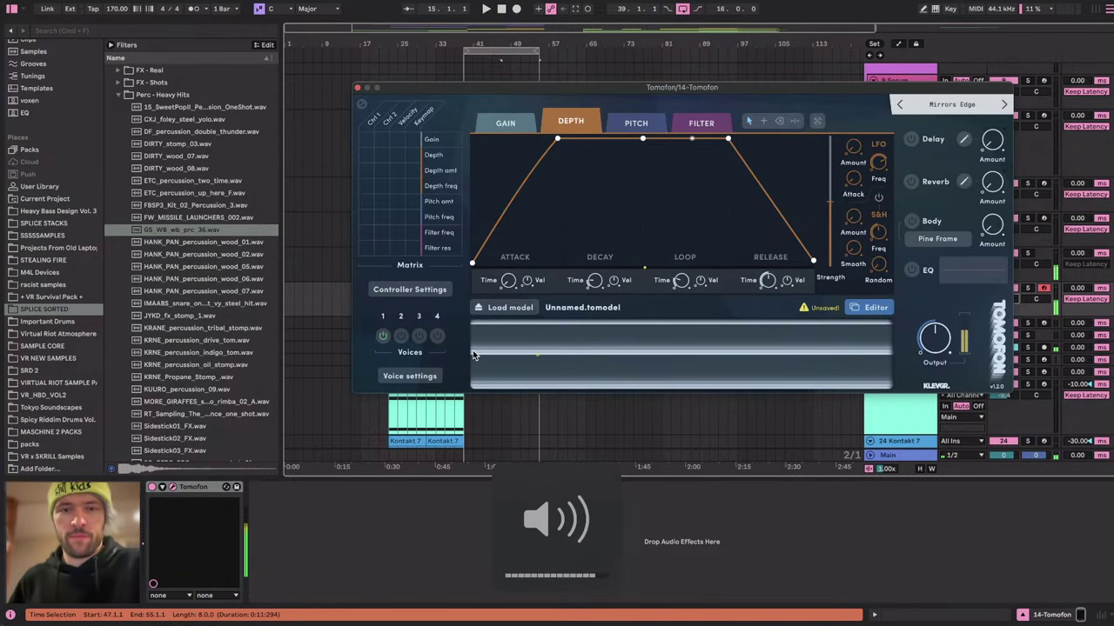
Check the gain envelope while playing notes, and return to the depth envelope.
mouse_move(508, 280)
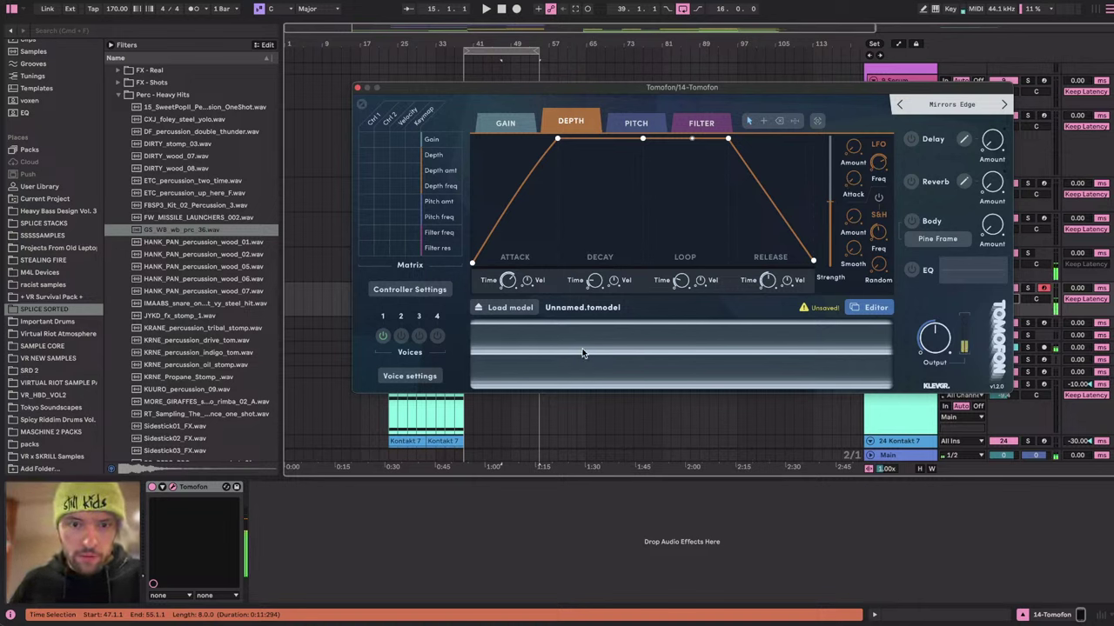
click(513, 123)
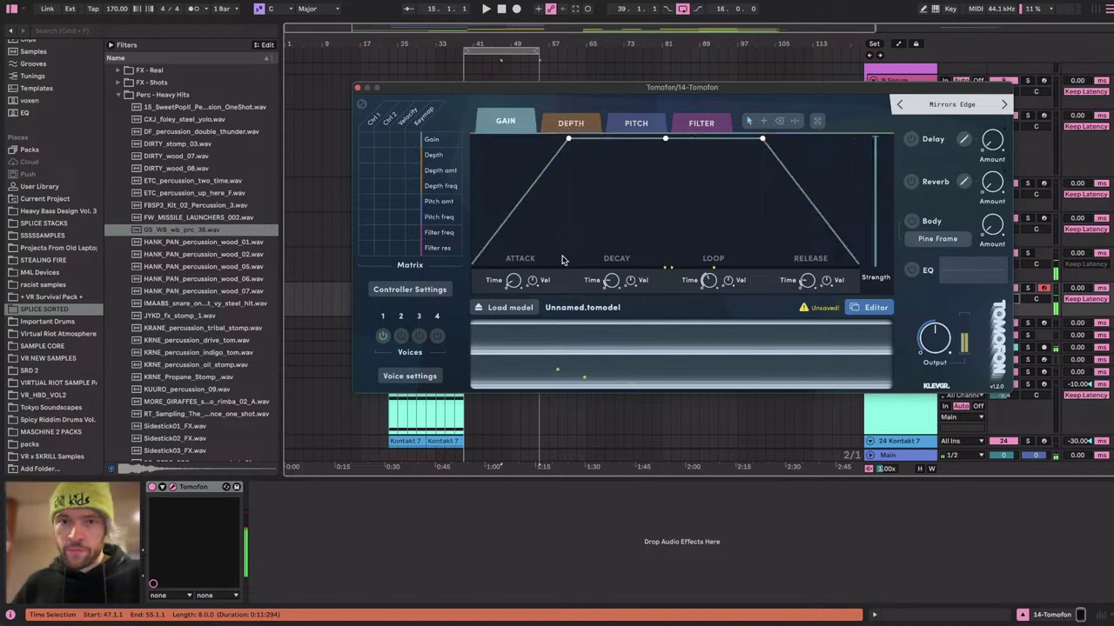
click(584, 119)
Switch to YouTube Studio in the browser, read the live chat, and return to Ableton Live.
key(super+Tab)
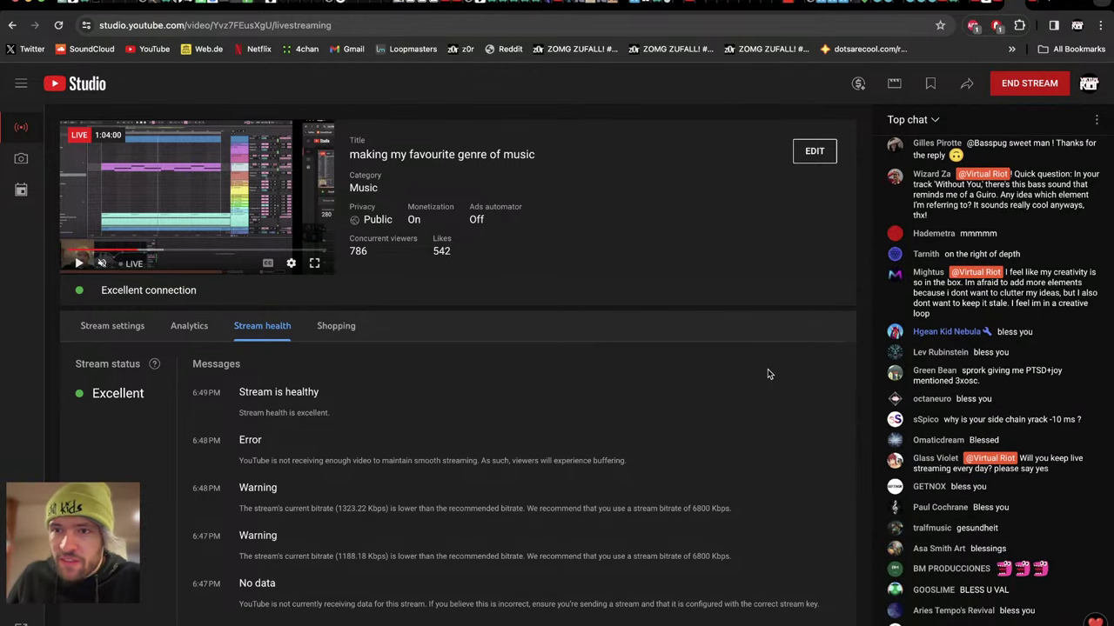
scroll(1037, 296, up, 1)
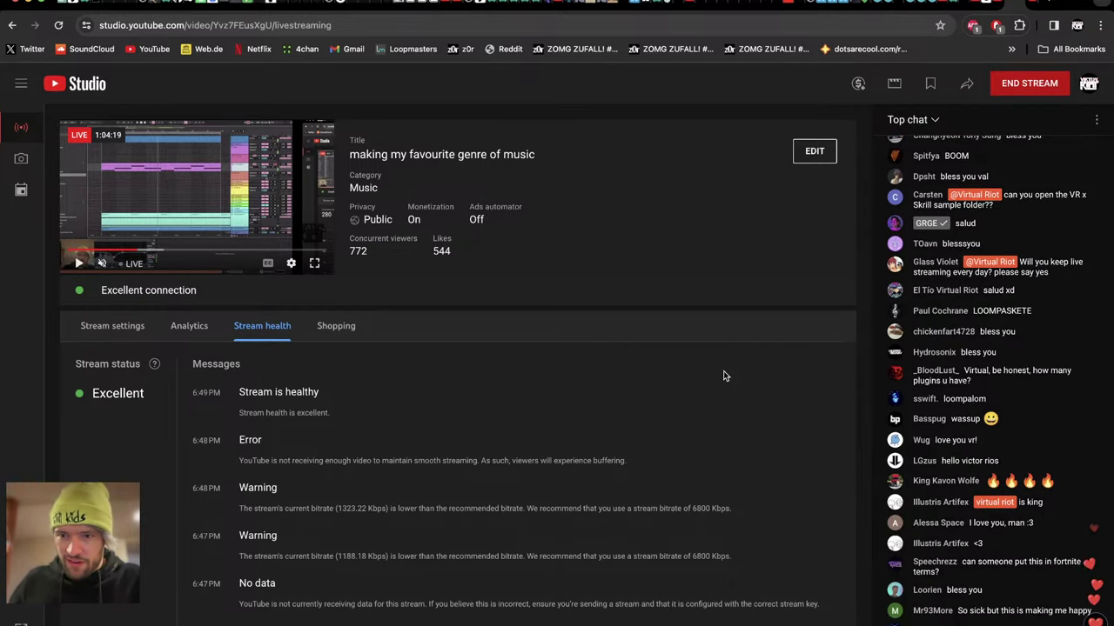
key(ctrl+Left)
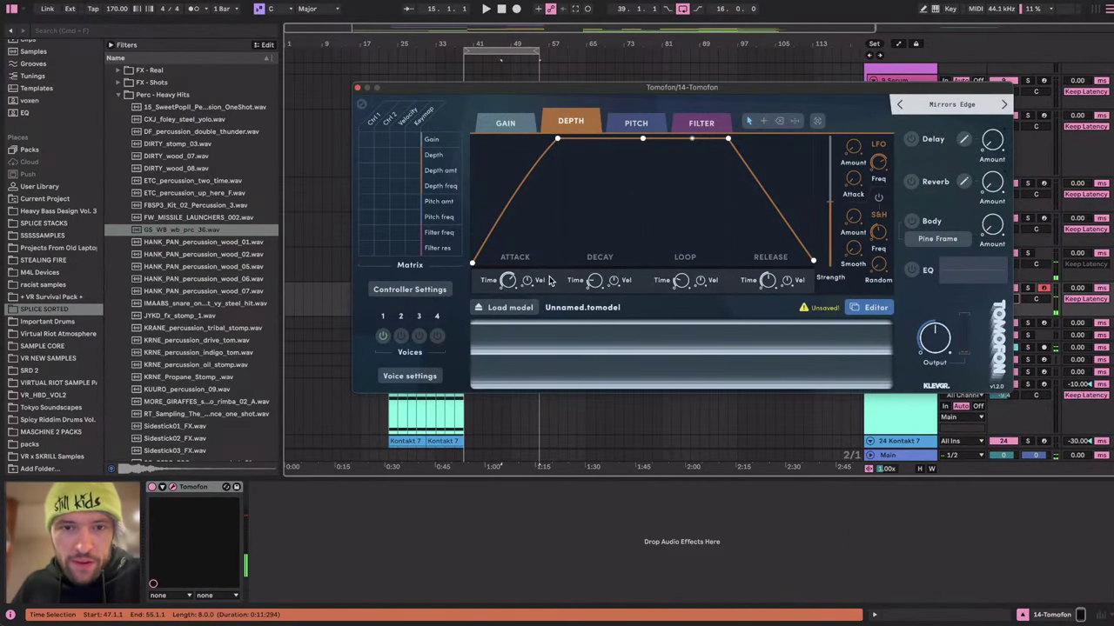
Adjust the depth envelope's attack time, decay time and strength, and raise the output and system volume.
drag(510, 278, 512, 304)
drag(595, 280, 596, 259)
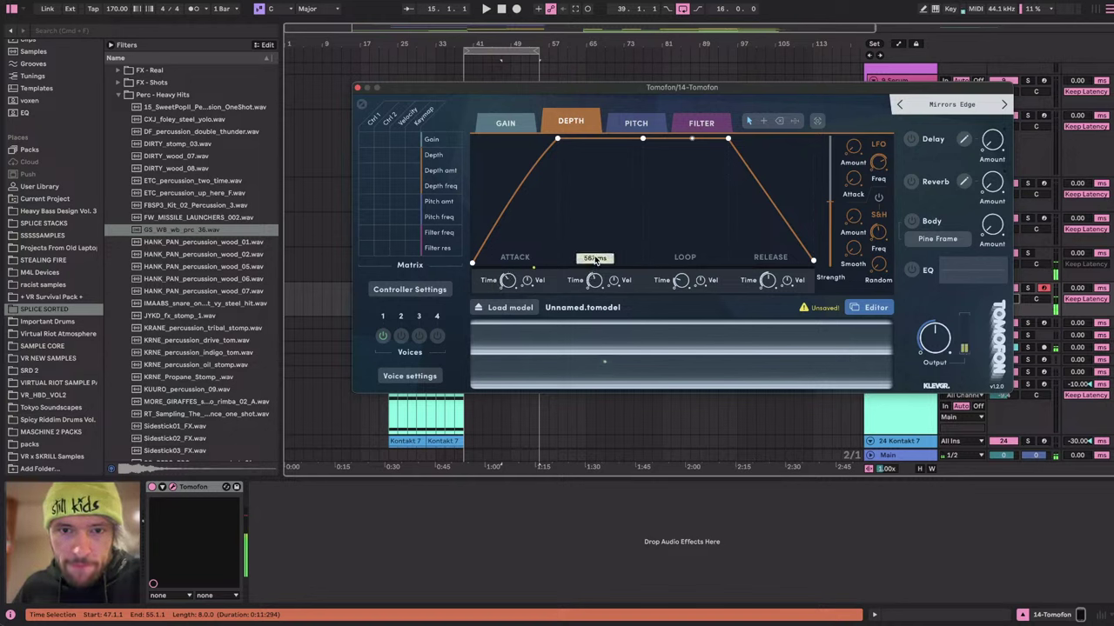
mouse_move(642, 139)
mouse_down()
mouse_move(646, 231)
mouse_move(642, 139)
mouse_up()
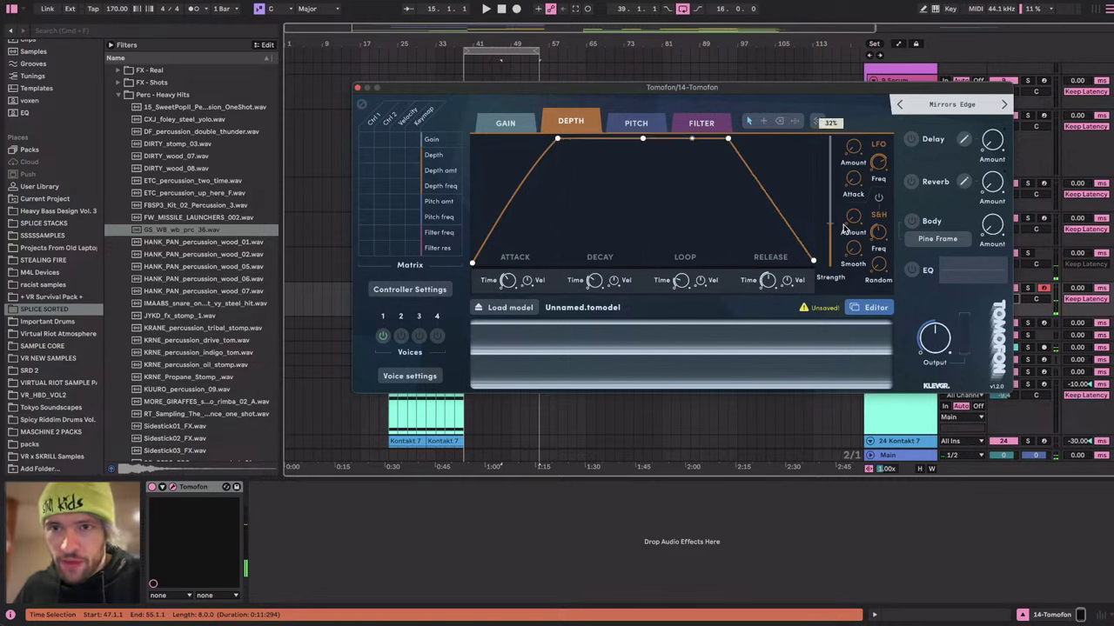
mouse_move(832, 169)
mouse_down()
mouse_move(844, 281)
mouse_move(828, 196)
mouse_move(825, 204)
mouse_up()
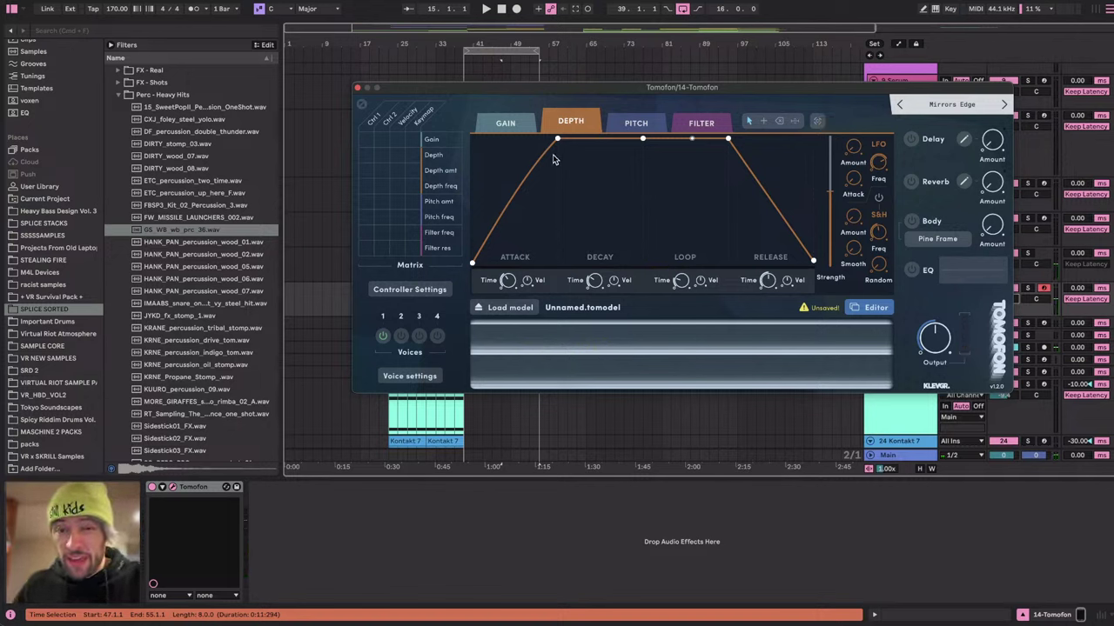
drag(501, 282, 501, 302)
key(XF86AudioRaiseVolume)
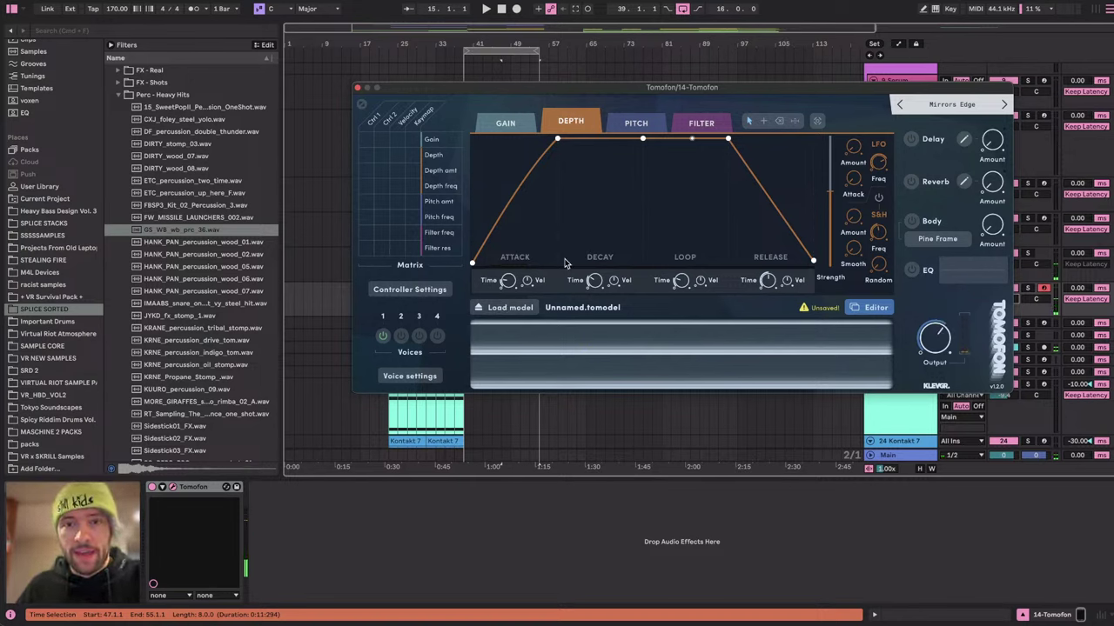
Adjust the release times of the gain and depth envelopes while playing notes.
click(518, 129)
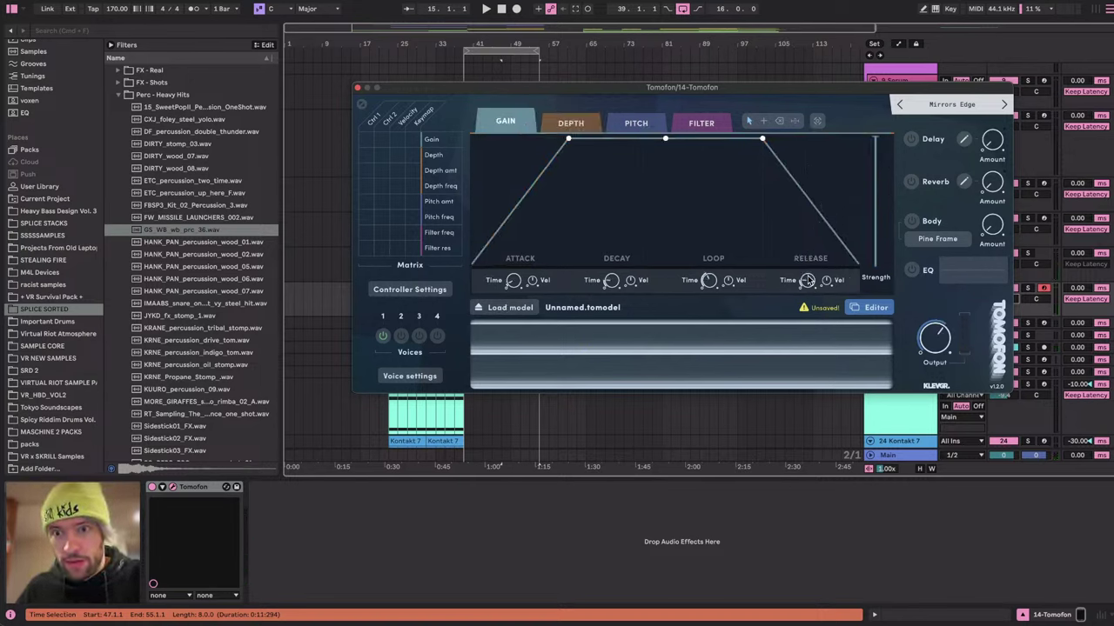
drag(808, 279, 809, 265)
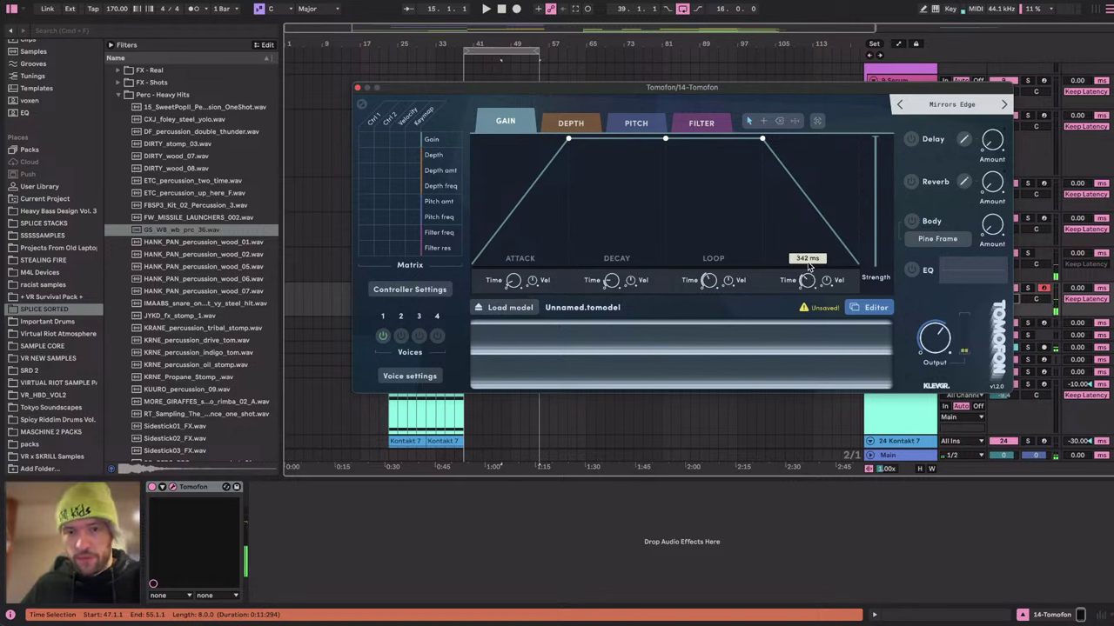
click(581, 127)
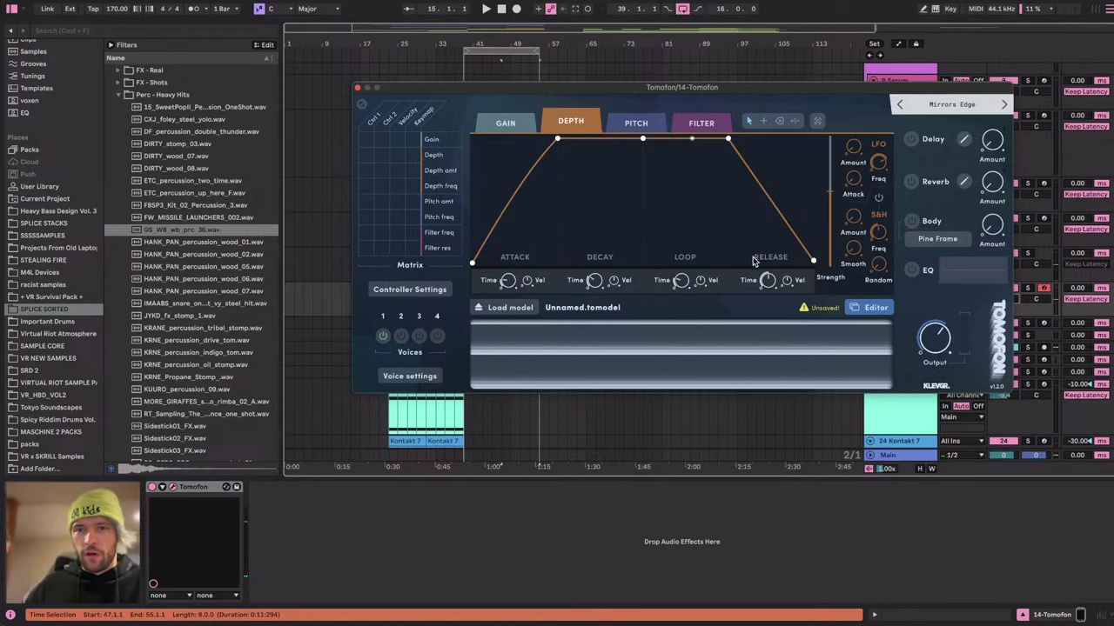
mouse_move(772, 276)
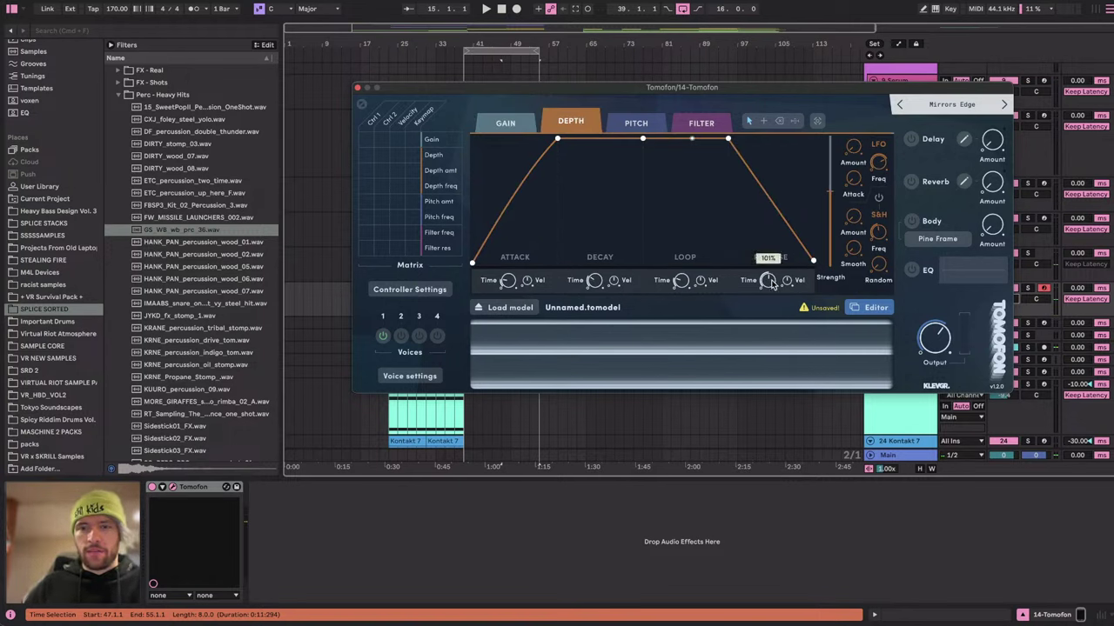
mouse_move(772, 284)
mouse_down()
mouse_move(771, 305)
mouse_move(769, 282)
mouse_up()
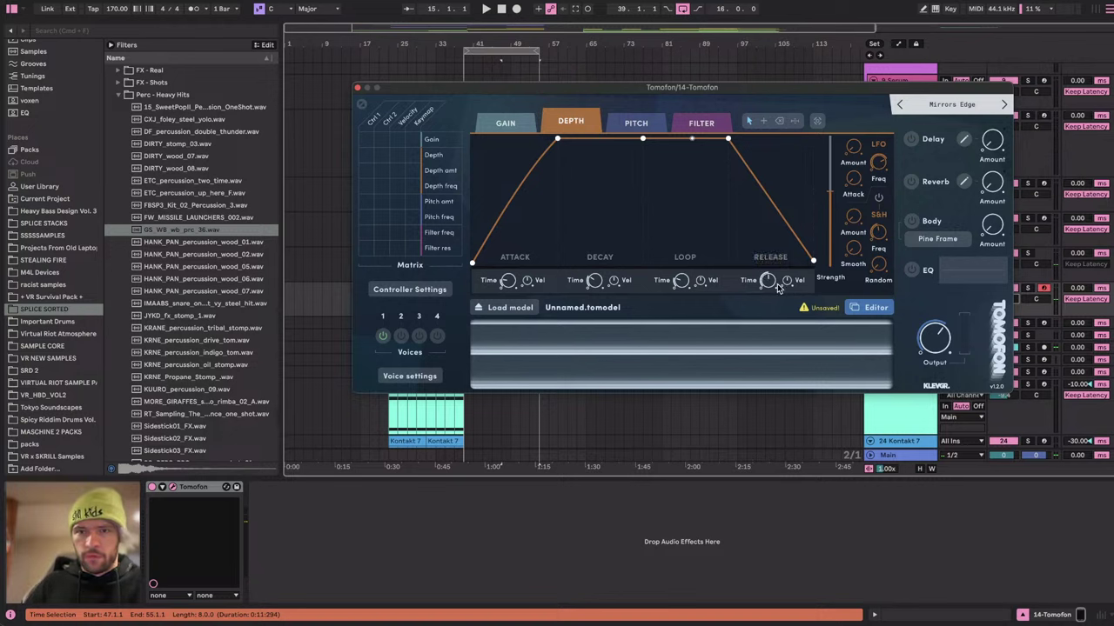
drag(769, 280, 768, 304)
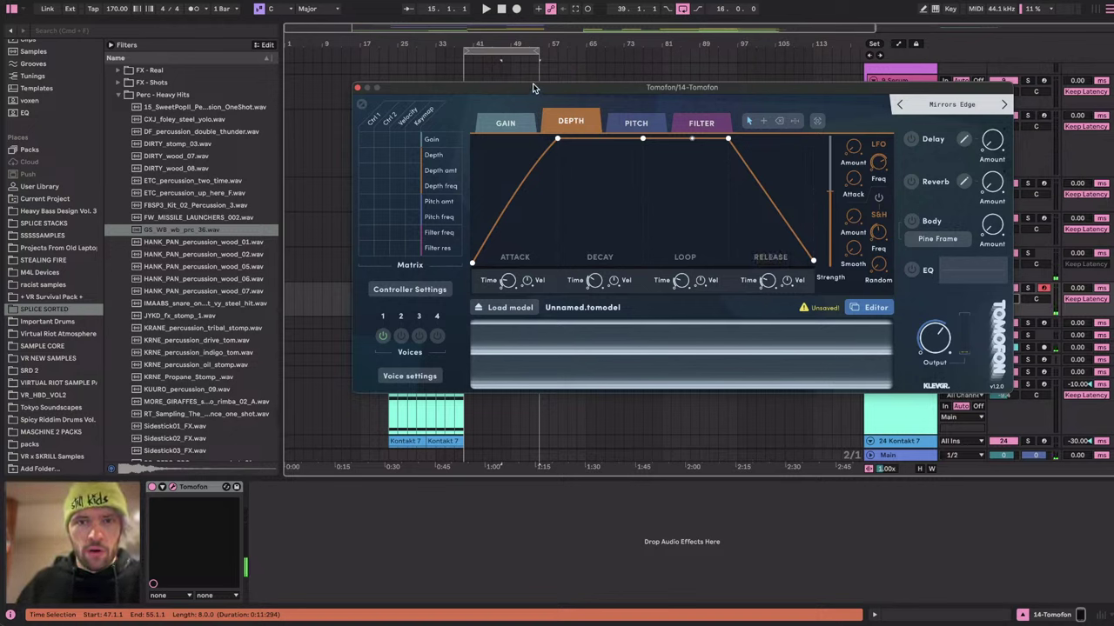
click(504, 123)
drag(812, 285, 810, 306)
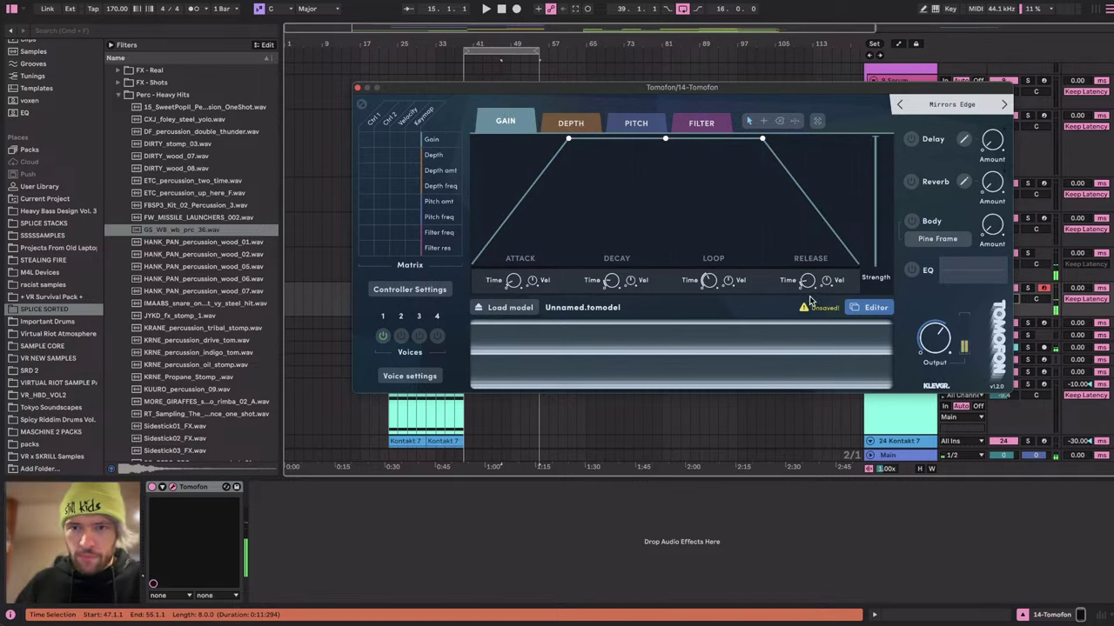
Raise the end and start points of the depth envelope so it begins and finishes above zero.
click(561, 123)
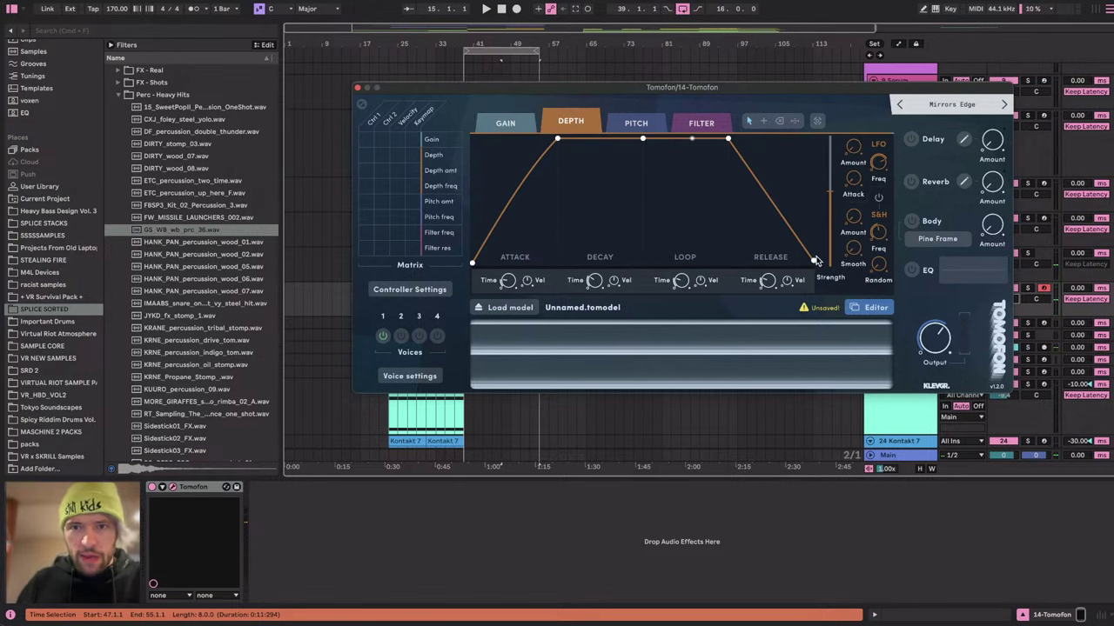
drag(814, 263, 816, 225)
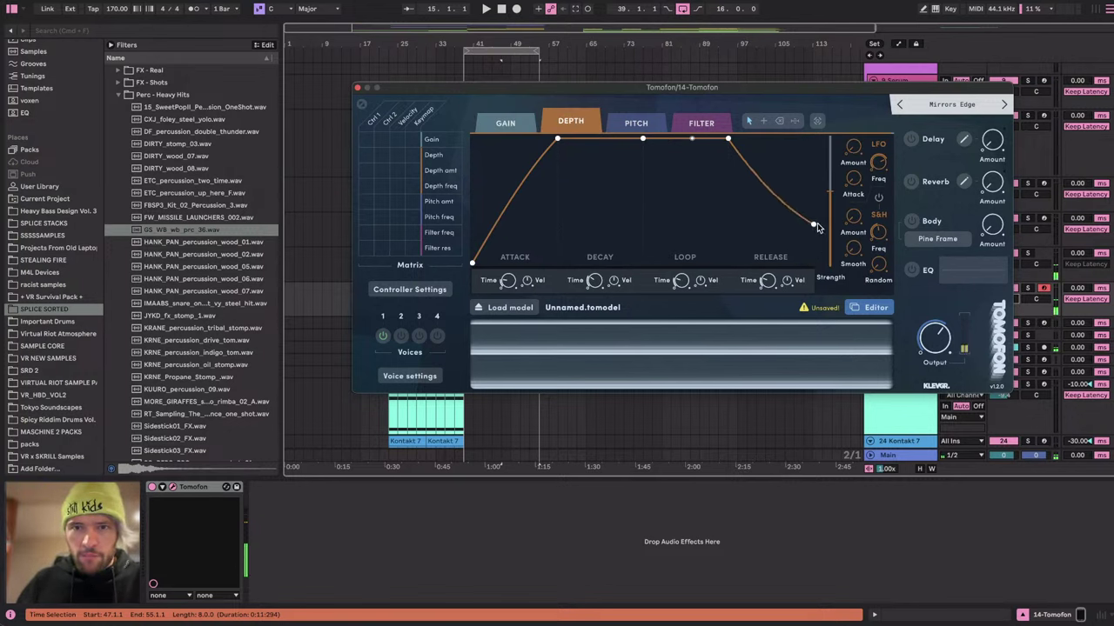
drag(473, 262, 474, 222)
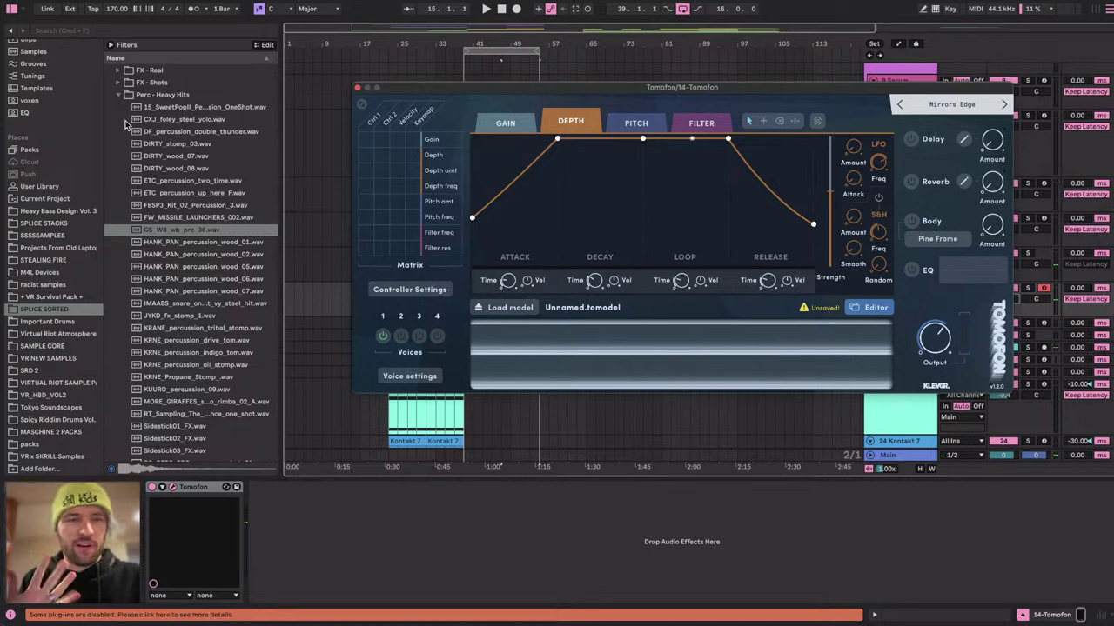
scroll(126, 122, up, 5)
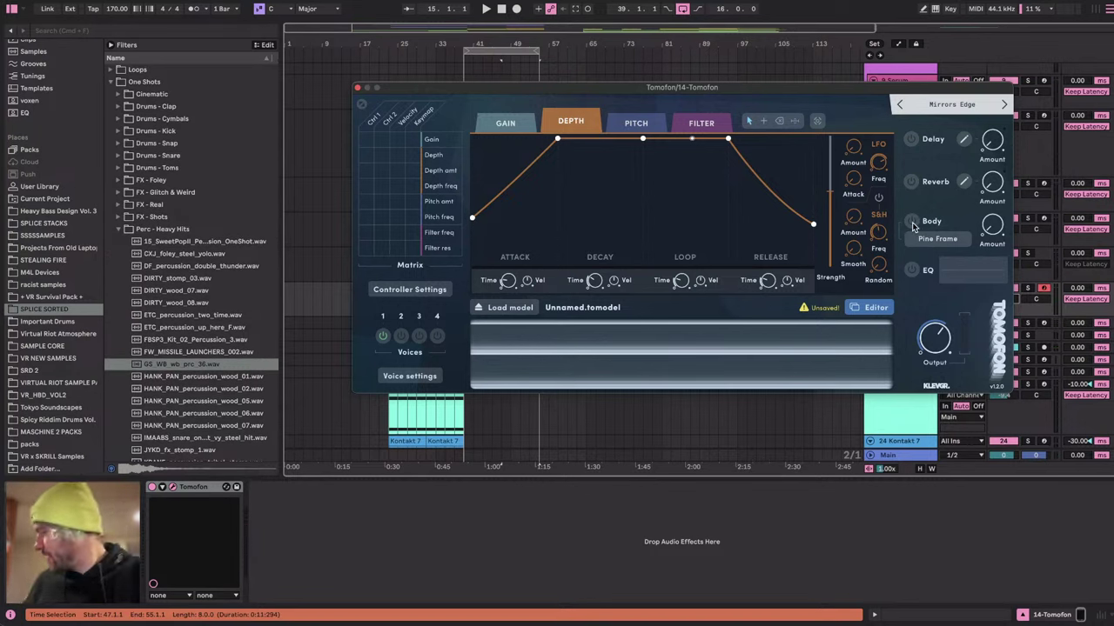
Switch to YouTube Studio, scroll through the chat messages, and go back to the Tomofon in Ableton Live.
key(ctrl+Right)
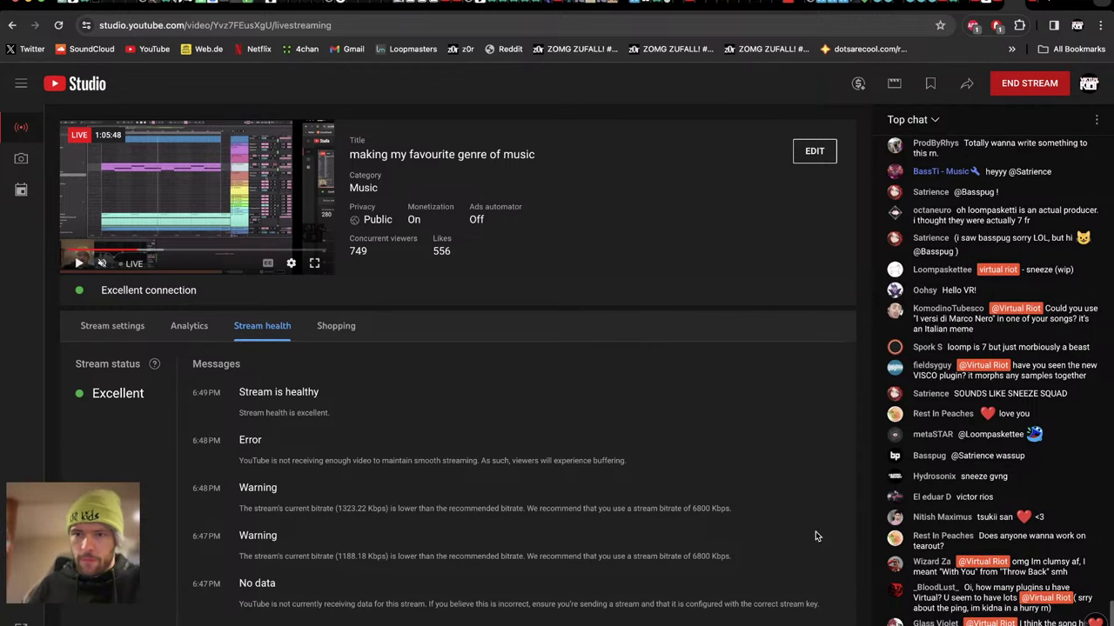
scroll(976, 473, up, 2)
scroll(976, 473, down, 3)
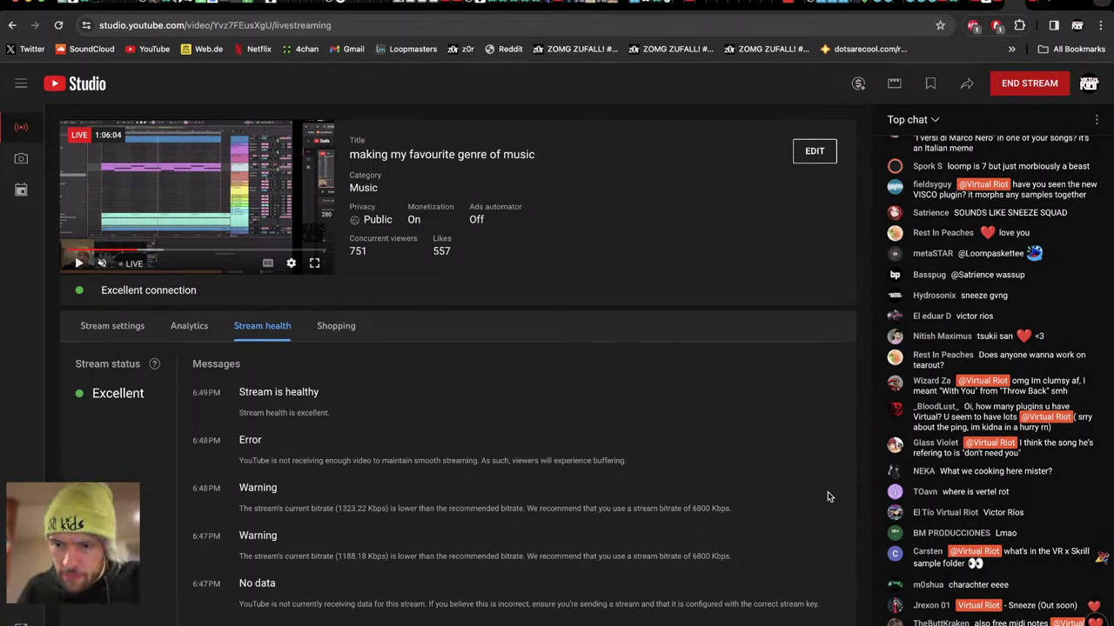
key(ctrl+Left)
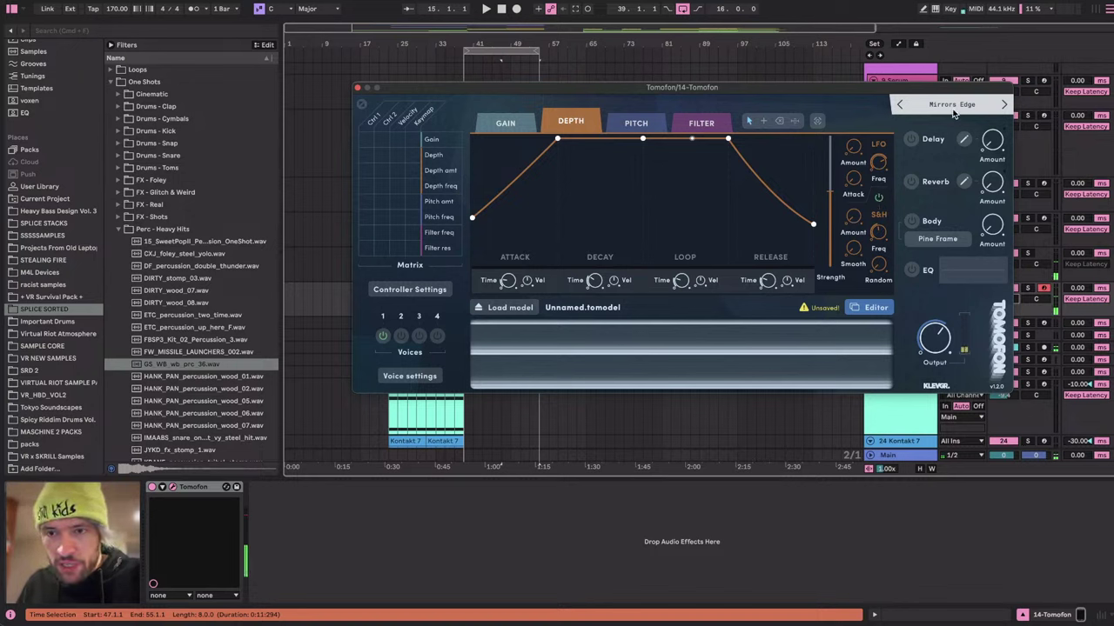
Enable sample-and-hold on the depth, set its frequency to about 6.24 Hz, and adjust its amount, smoothing and the envelope's loop time.
drag(852, 211, 852, 196)
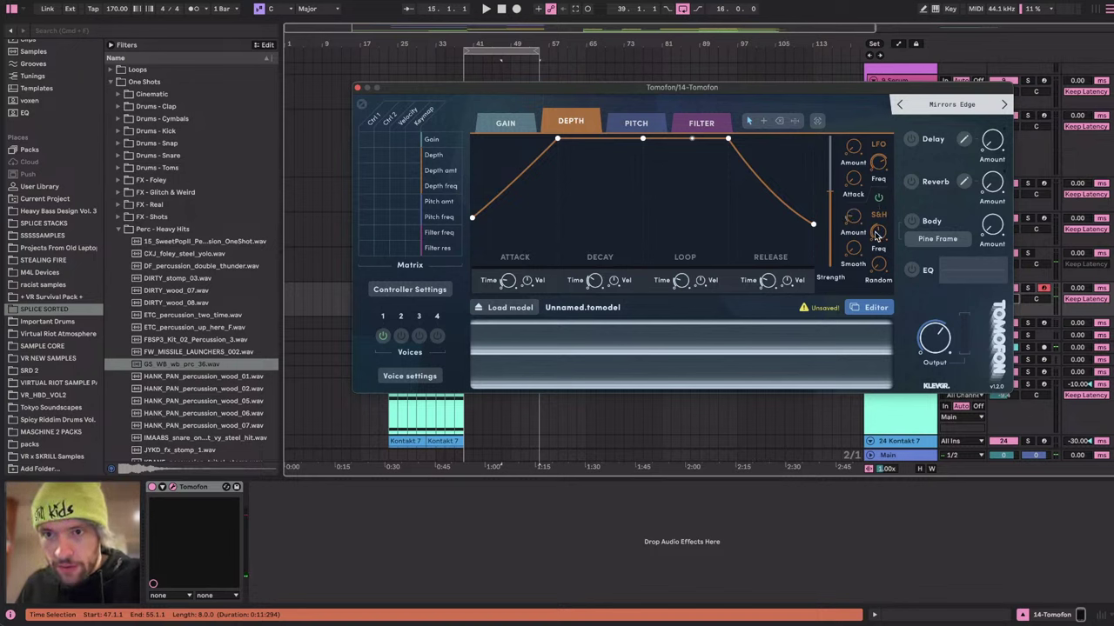
drag(875, 233, 873, 223)
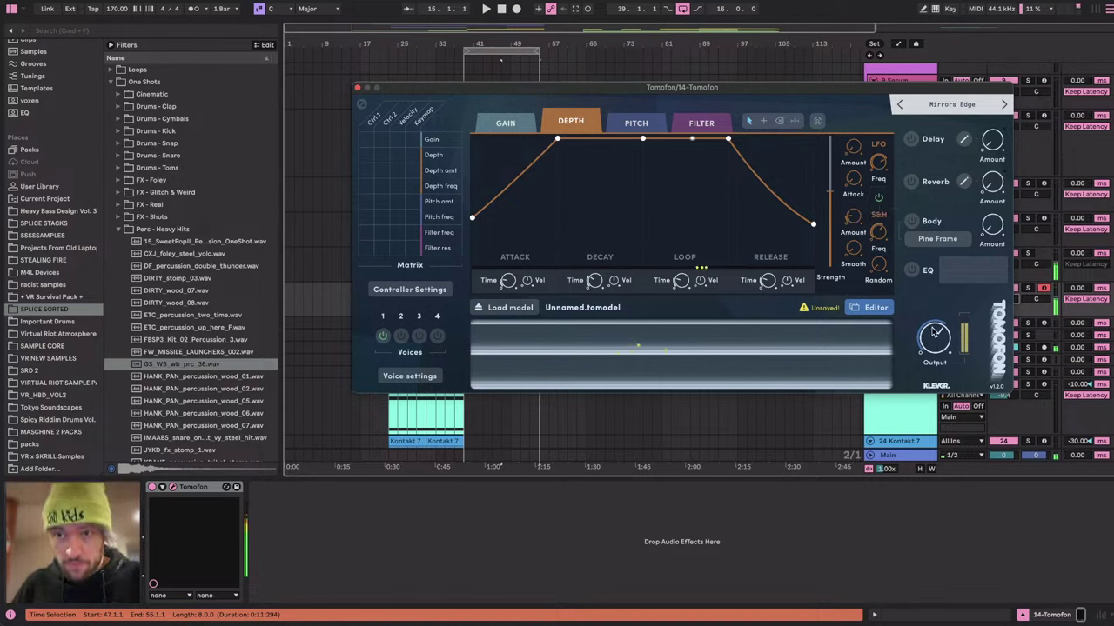
drag(853, 217, 855, 231)
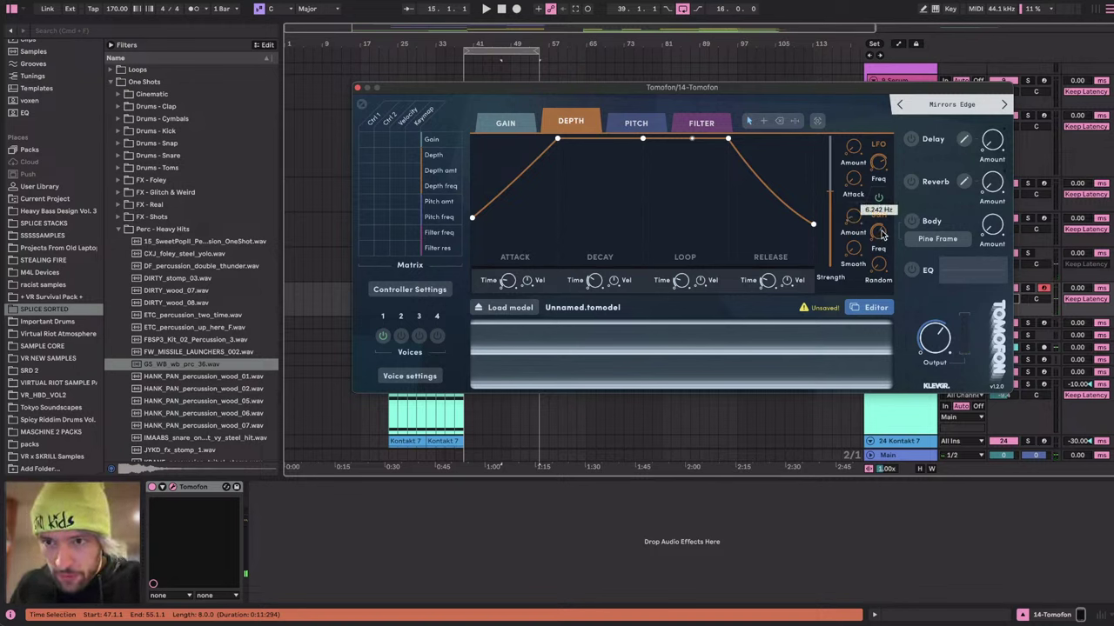
mouse_move(850, 223)
mouse_down()
mouse_move(851, 212)
mouse_move(850, 242)
mouse_move(849, 221)
mouse_up()
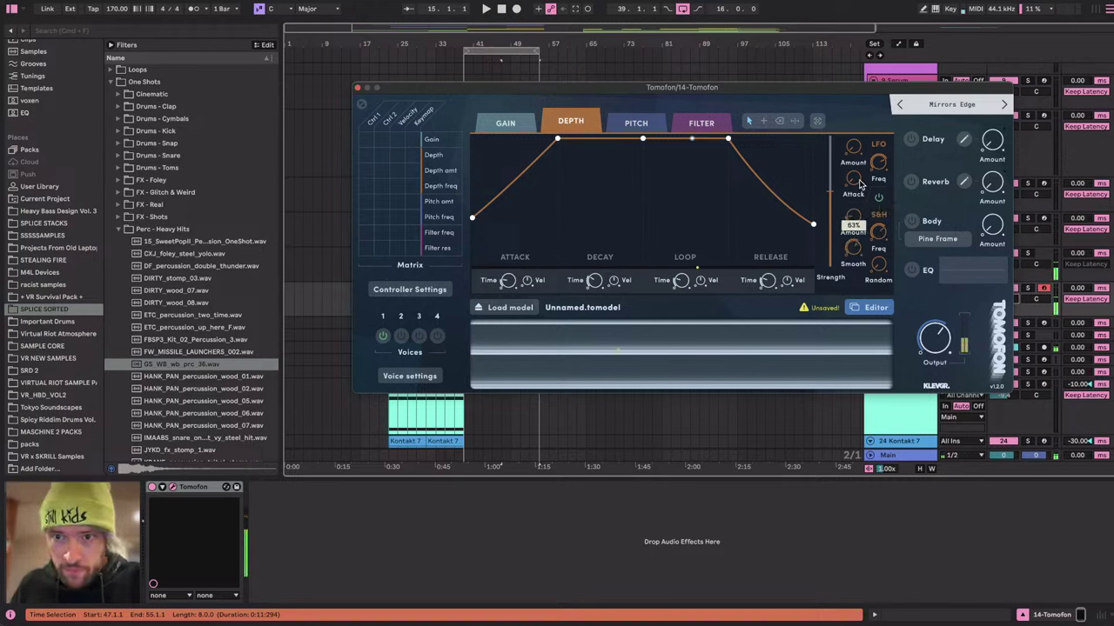
drag(858, 219, 858, 225)
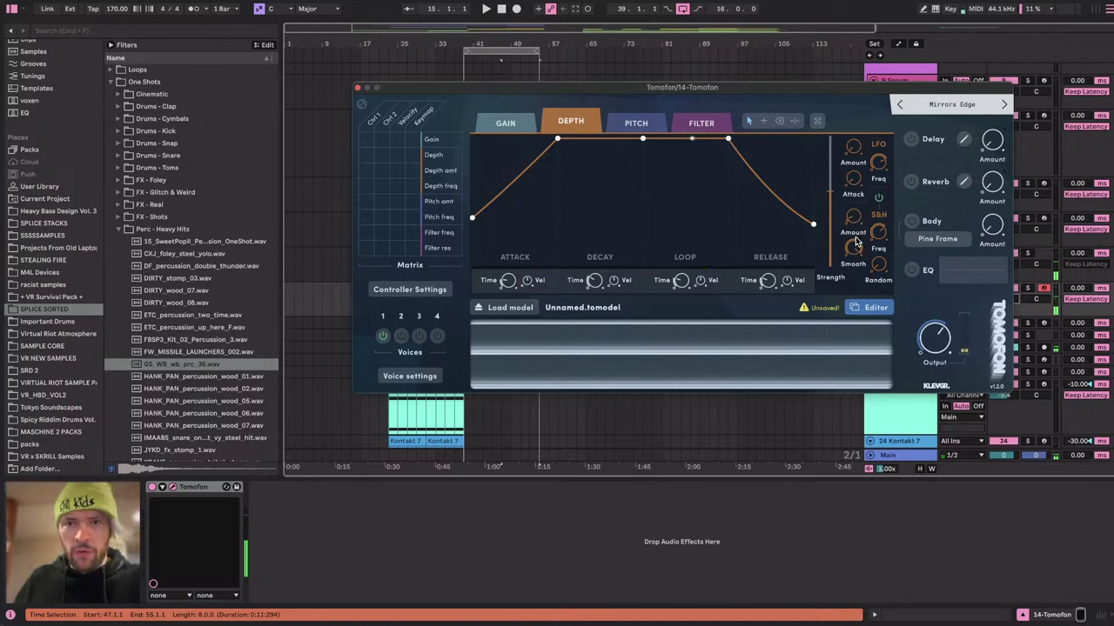
drag(677, 283, 679, 273)
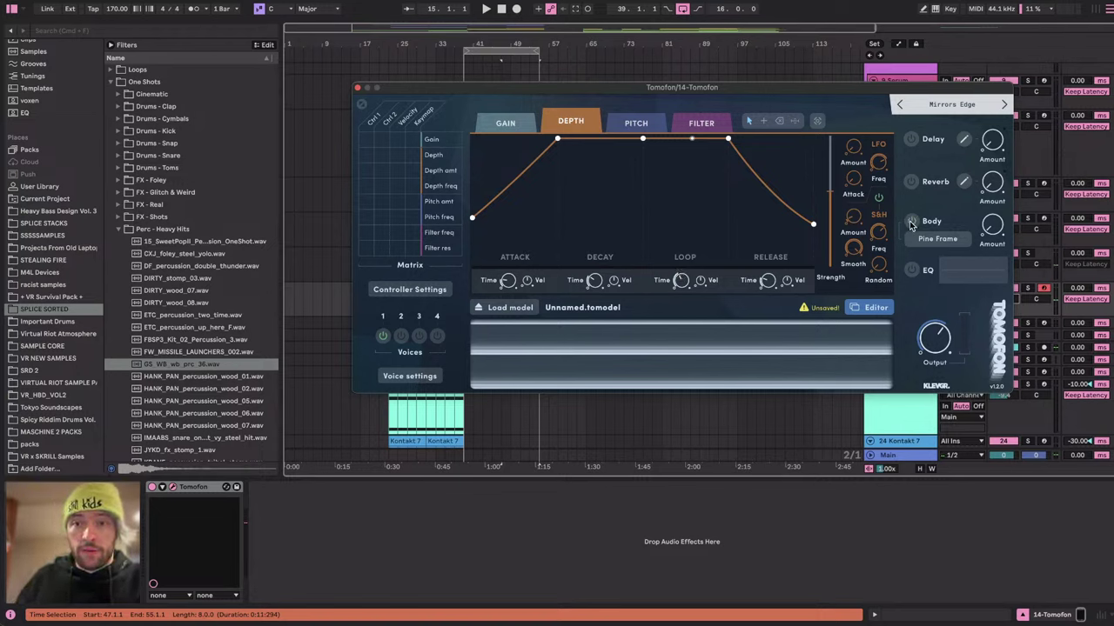
Enable the Body effect, turn up its amount, try Maple Frame and Vibrant Cube, and choose Large Rich Body.
drag(992, 226, 995, 179)
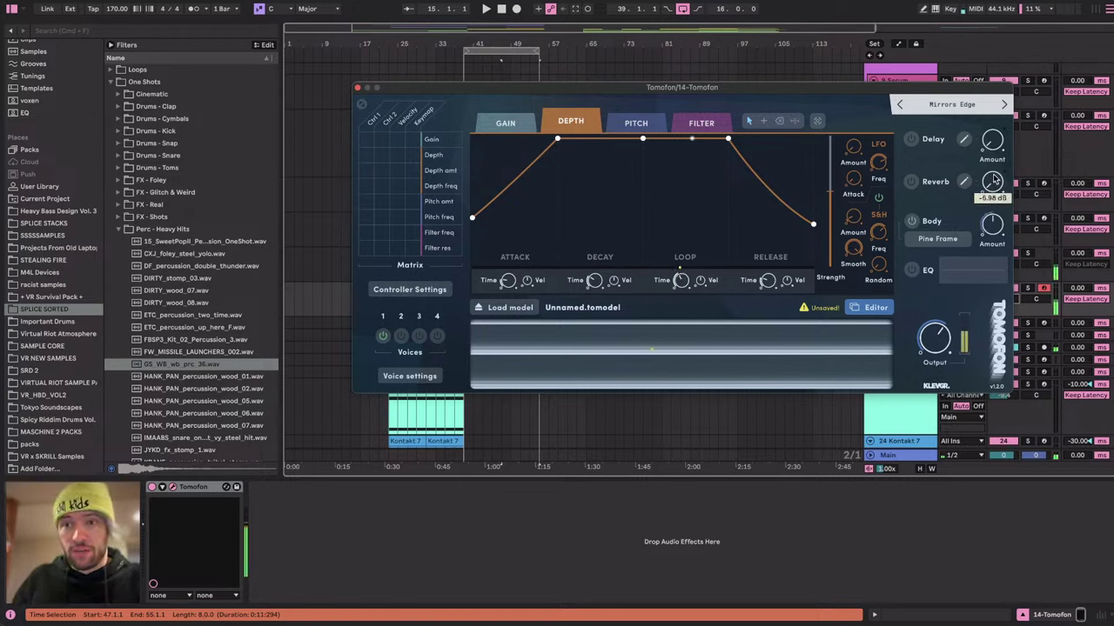
click(941, 240)
click(932, 228)
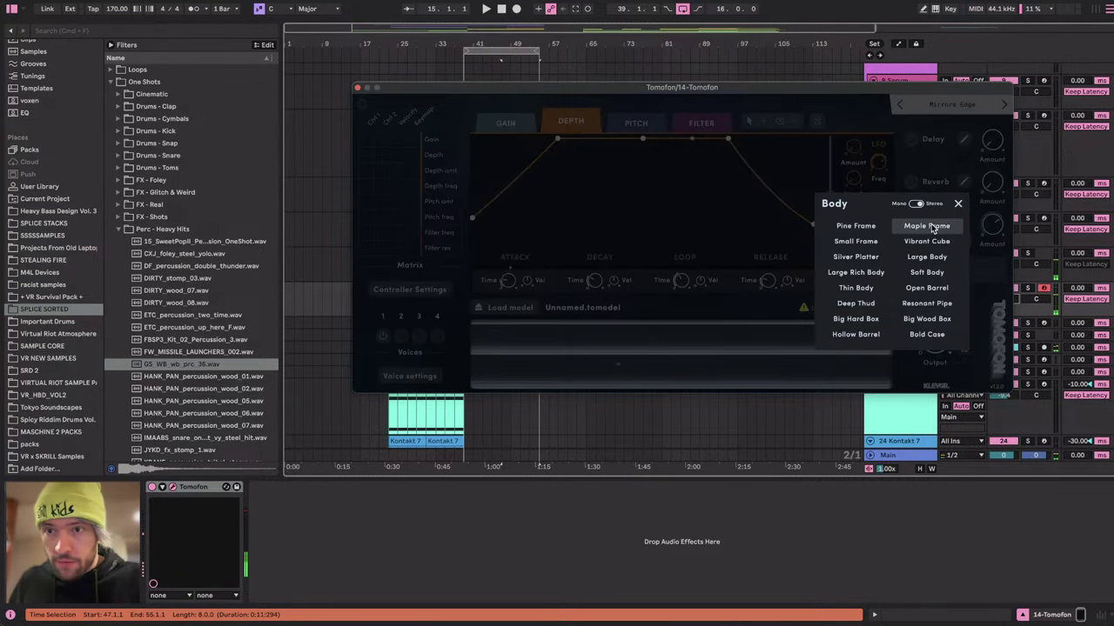
click(927, 242)
click(865, 273)
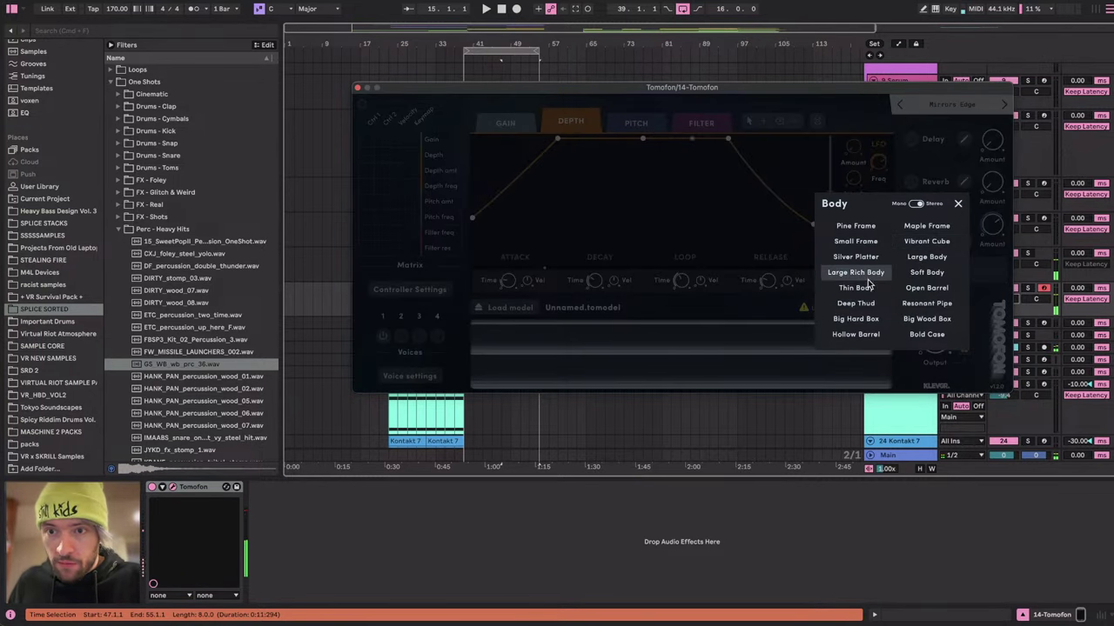
click(958, 204)
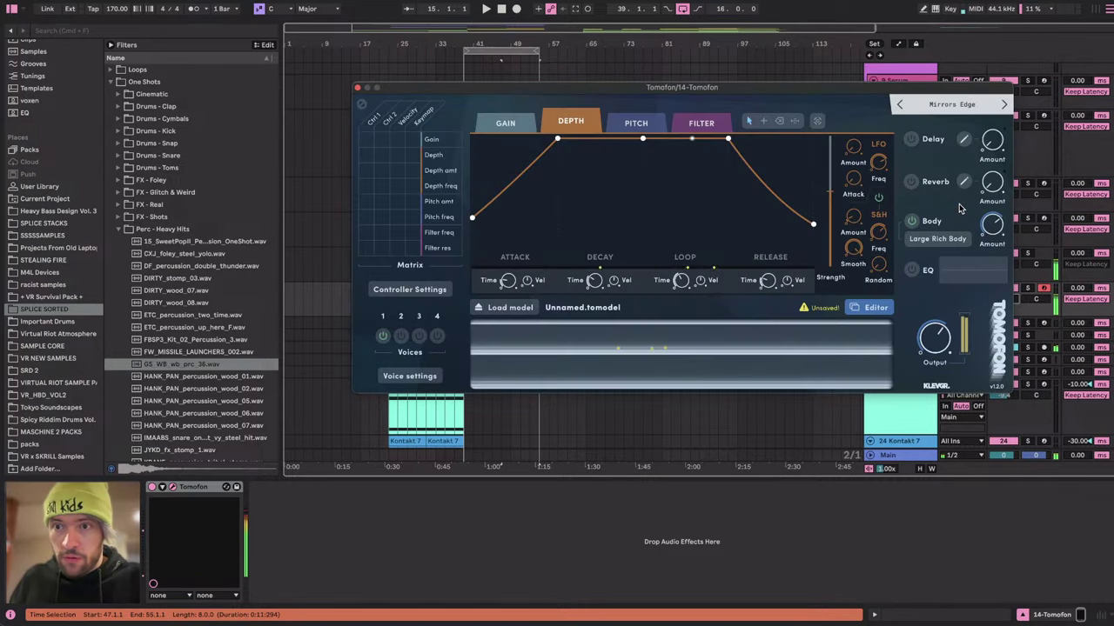
Enable the Reverb and Delay effects, turn down the reverb amount, and adjust the delay amount.
click(913, 181)
click(908, 139)
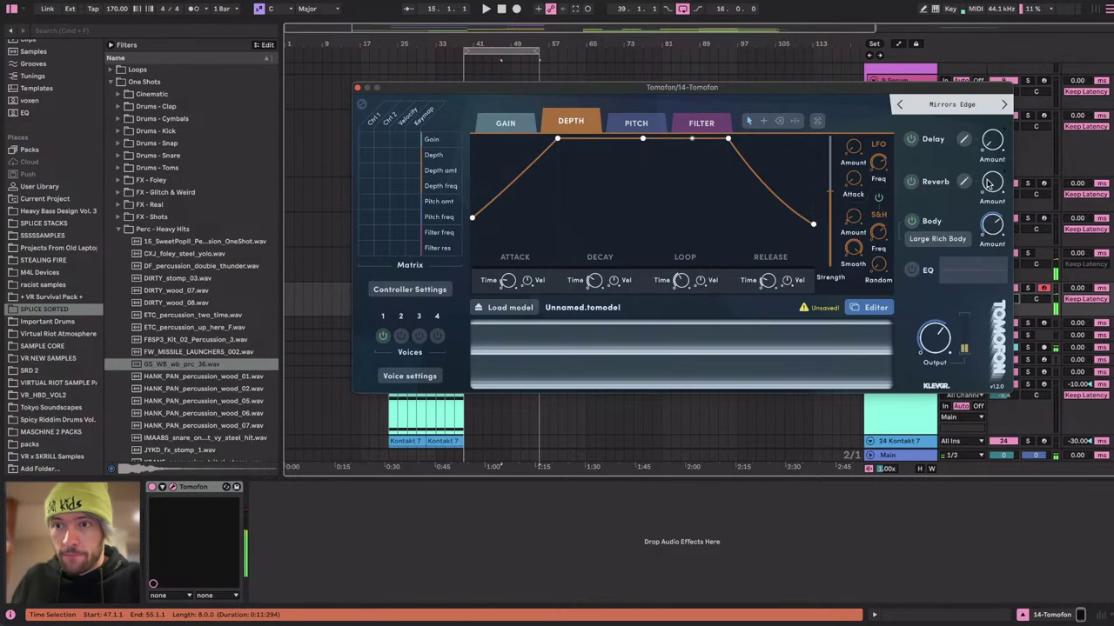
drag(990, 183, 991, 211)
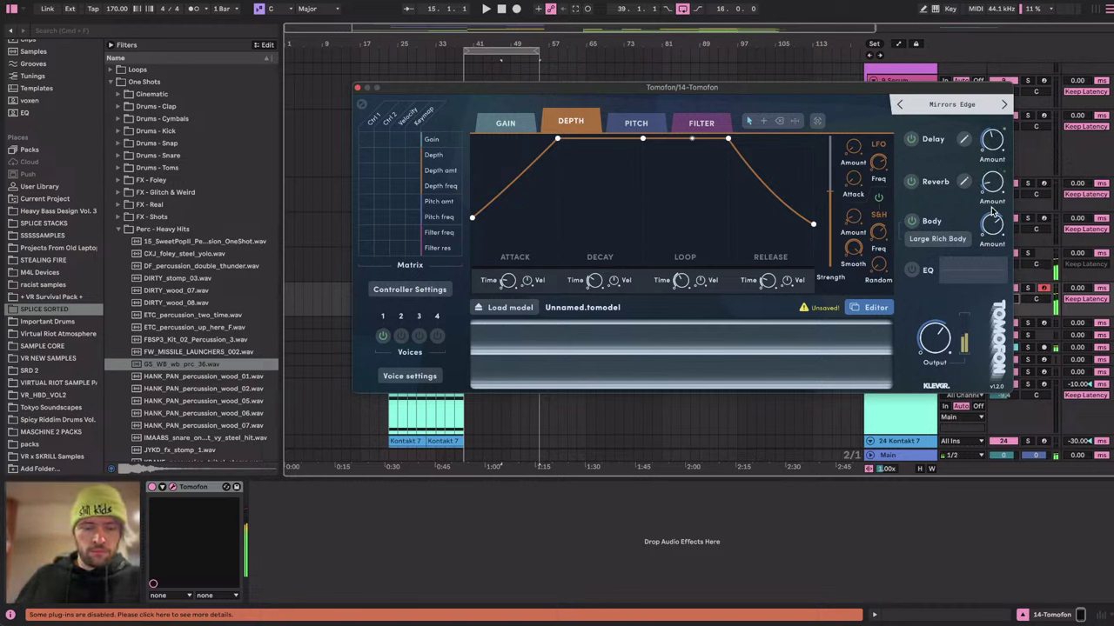
Check the recent viewer comments in YouTube Studio's live chat and return to Ableton Live.
key(ctrl+Right)
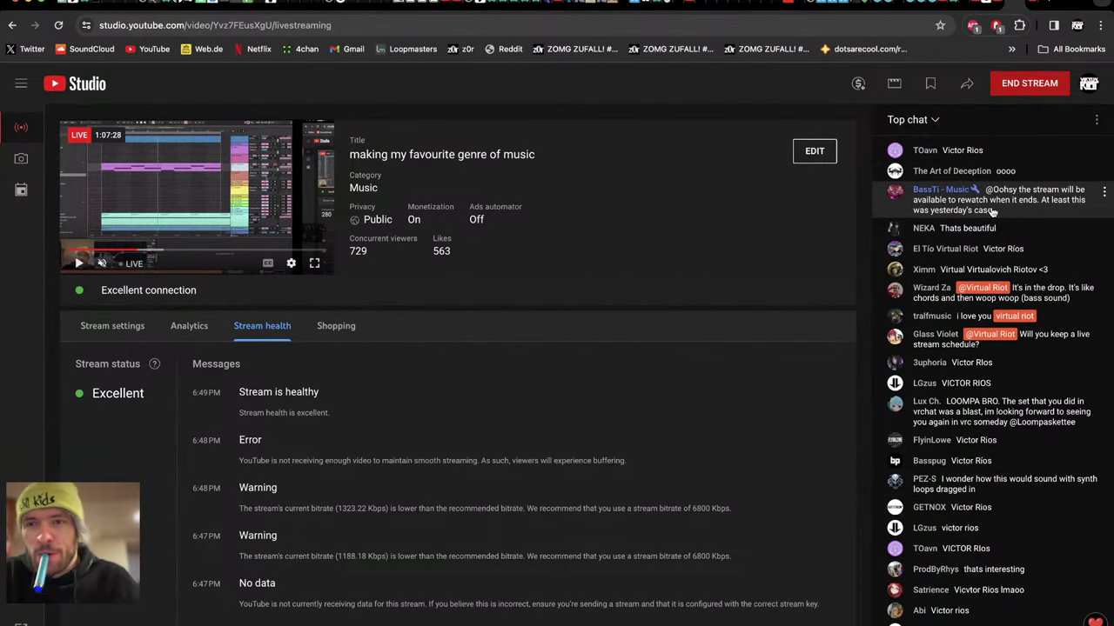
scroll(991, 247, up, 5)
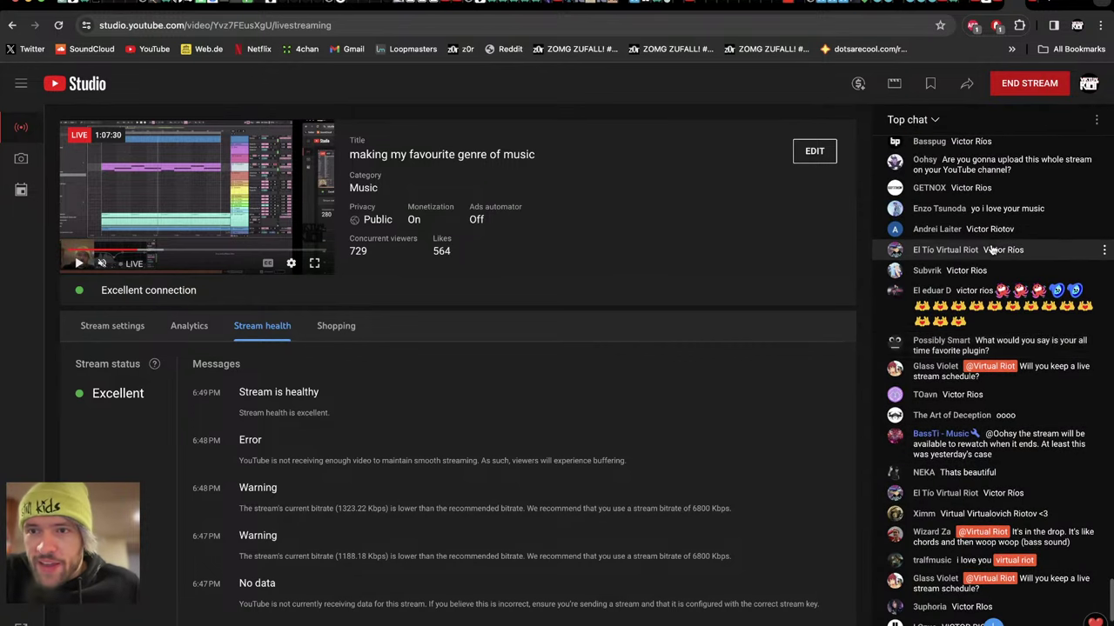
scroll(990, 248, down, 6)
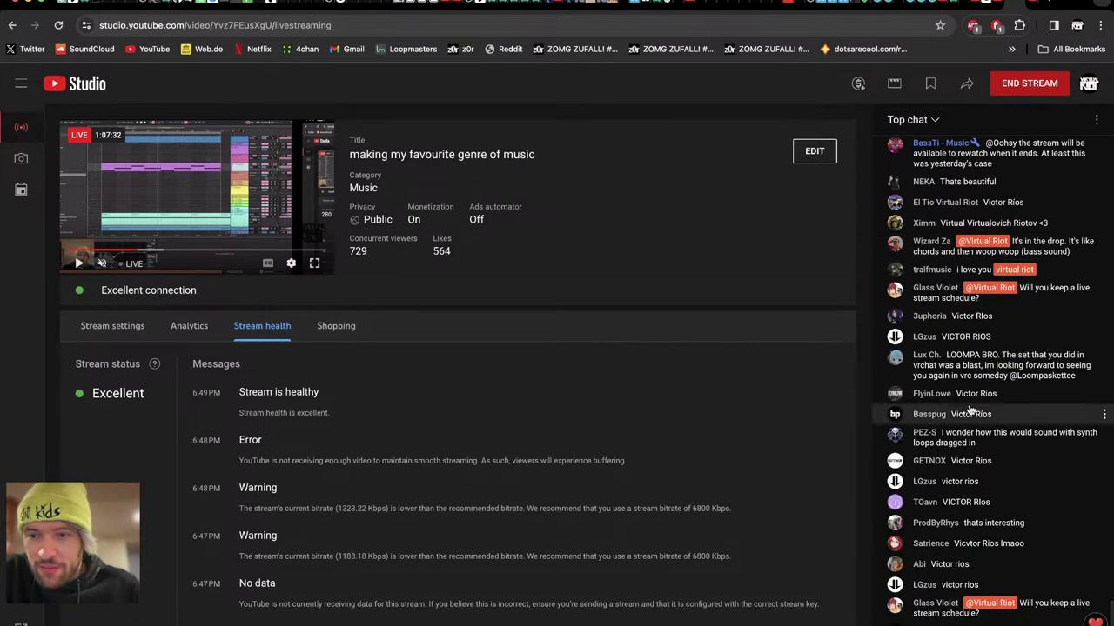
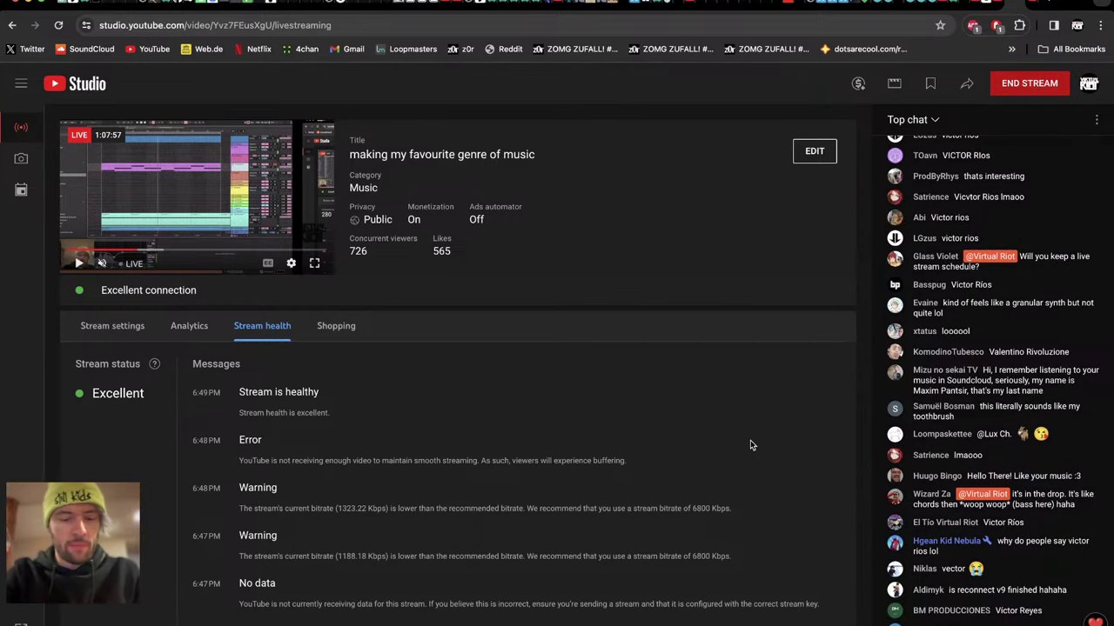
key(ctrl+Left)
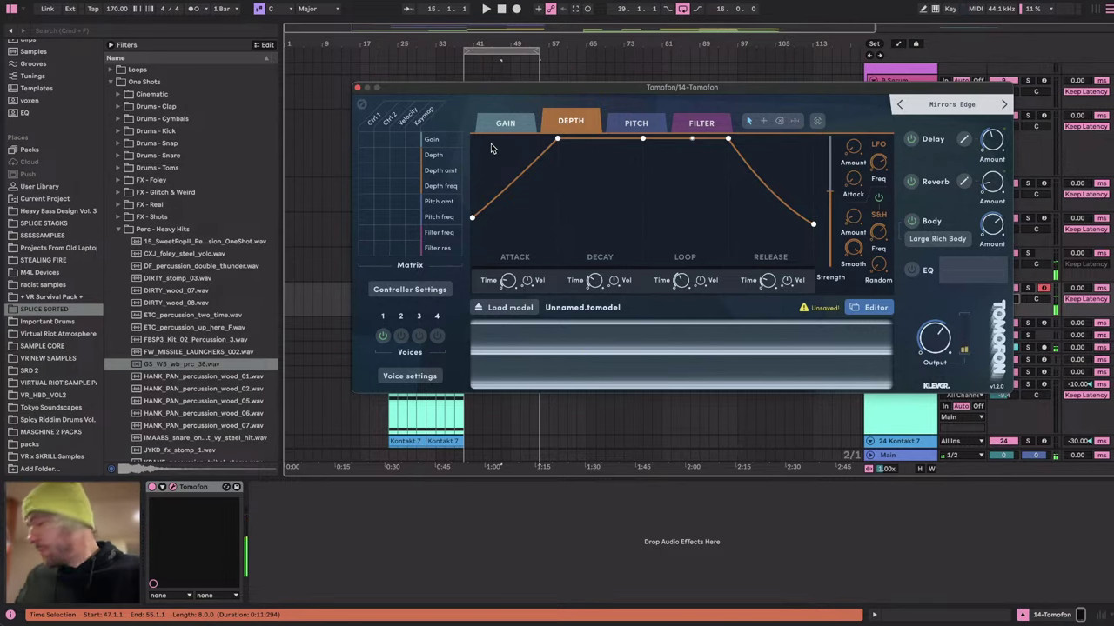
Try a different Pitch Zone Offset in the Tomofon voice settings and reset it to its default.
drag(525, 85, 290, 129)
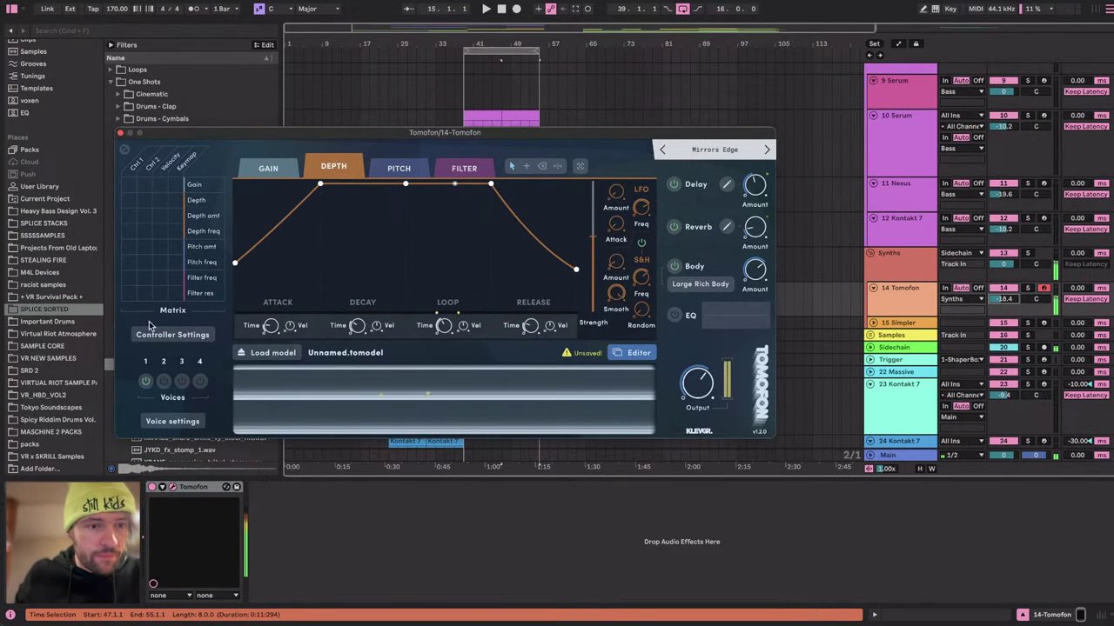
click(172, 421)
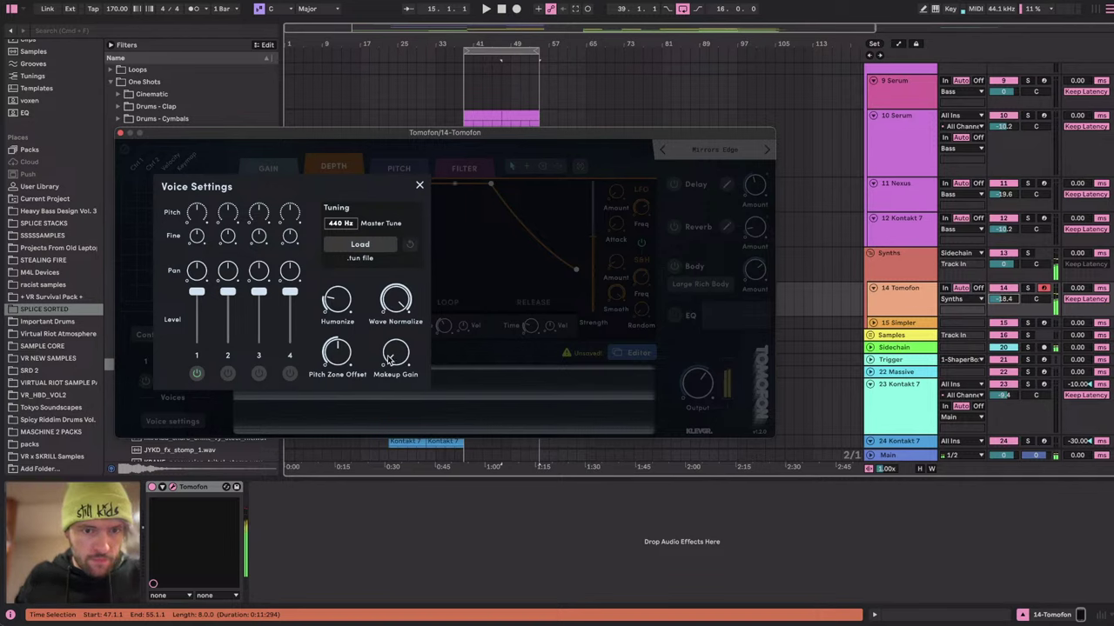
drag(390, 359, 323, 391)
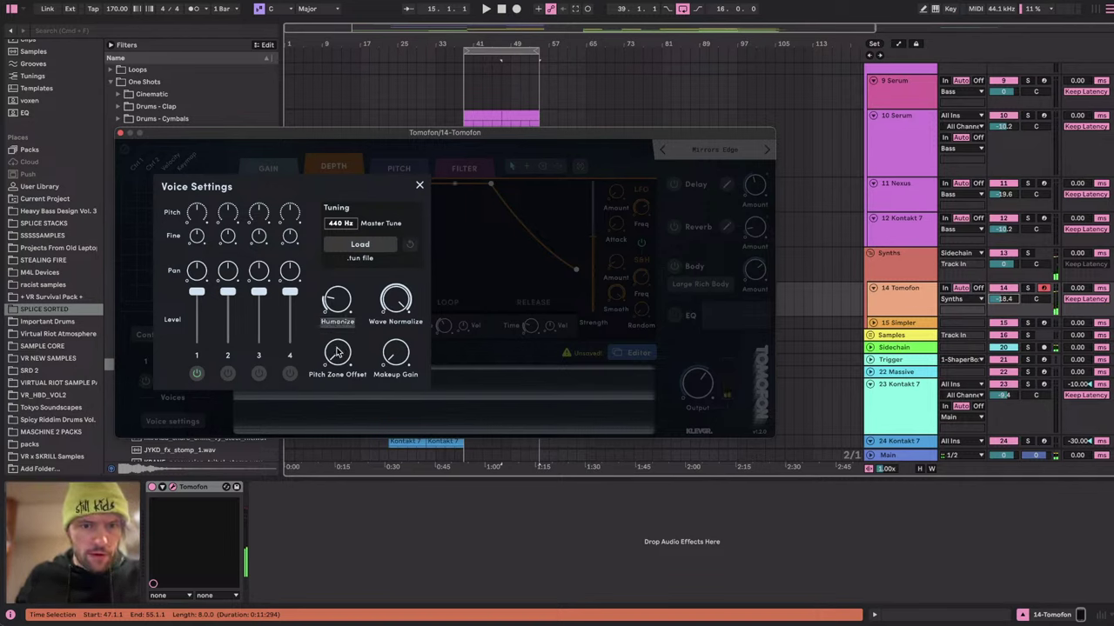
double_click(338, 352)
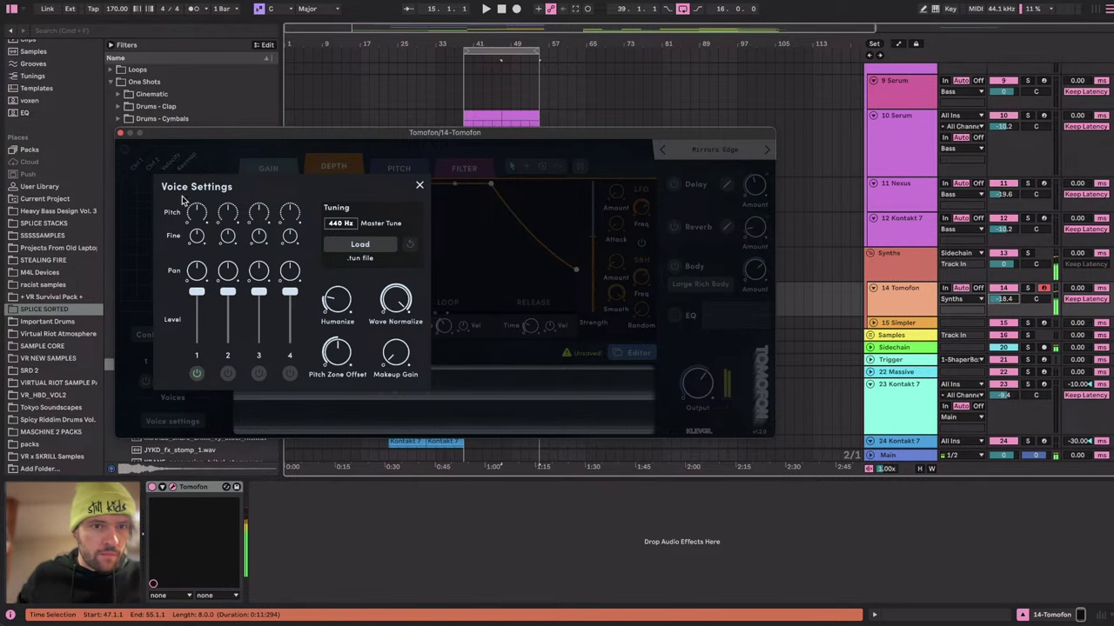
click(419, 185)
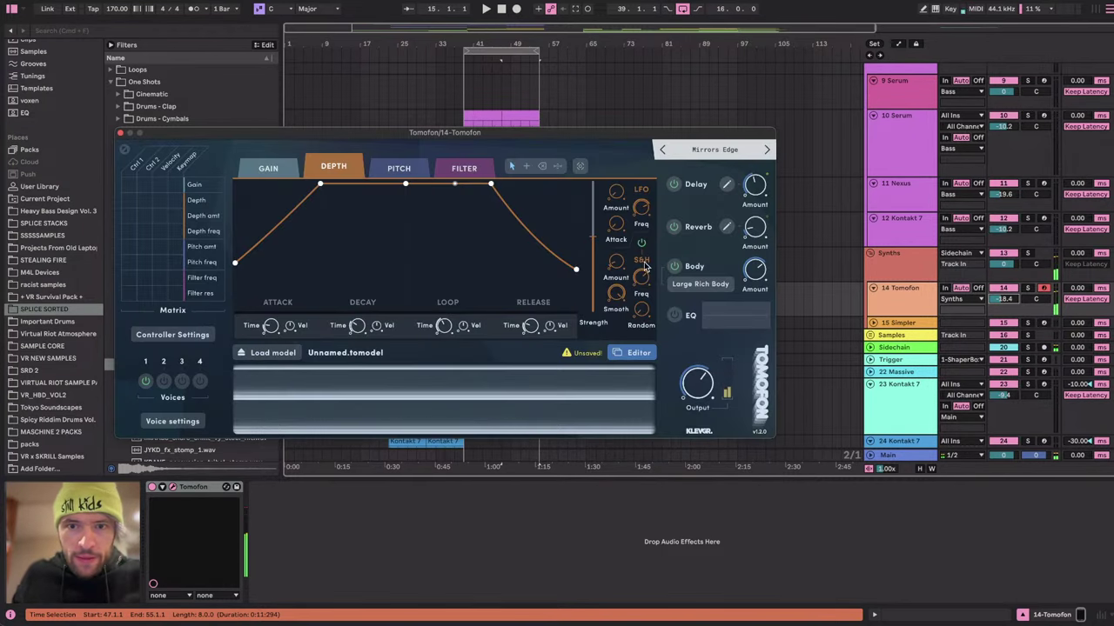
Set the Tomofon filter type to LP12 and lower the filter frequency.
drag(635, 300, 630, 325)
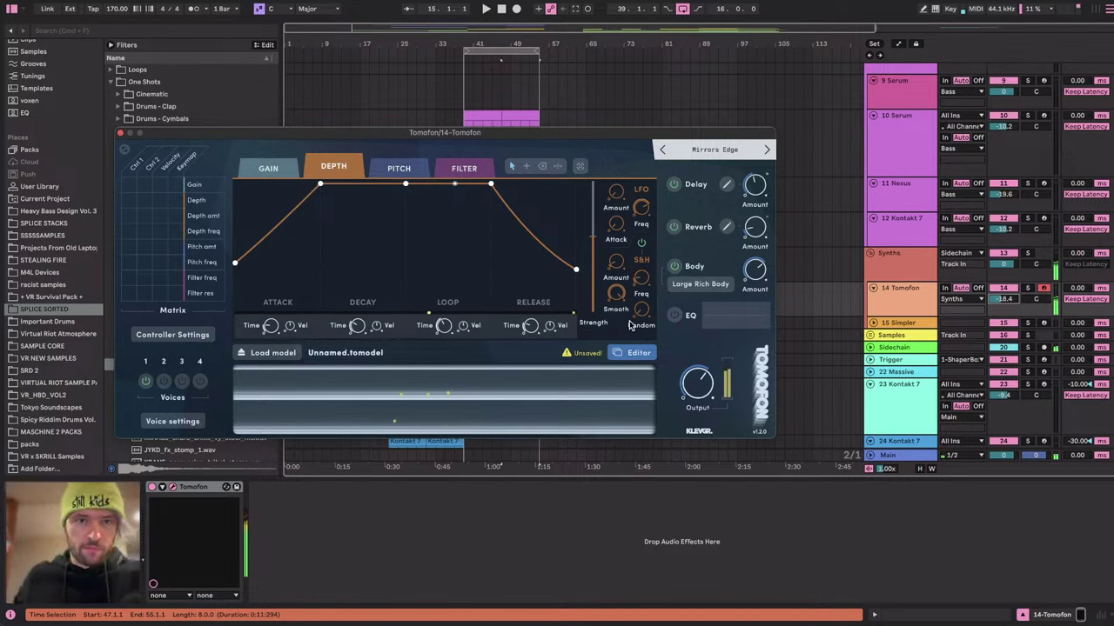
click(458, 158)
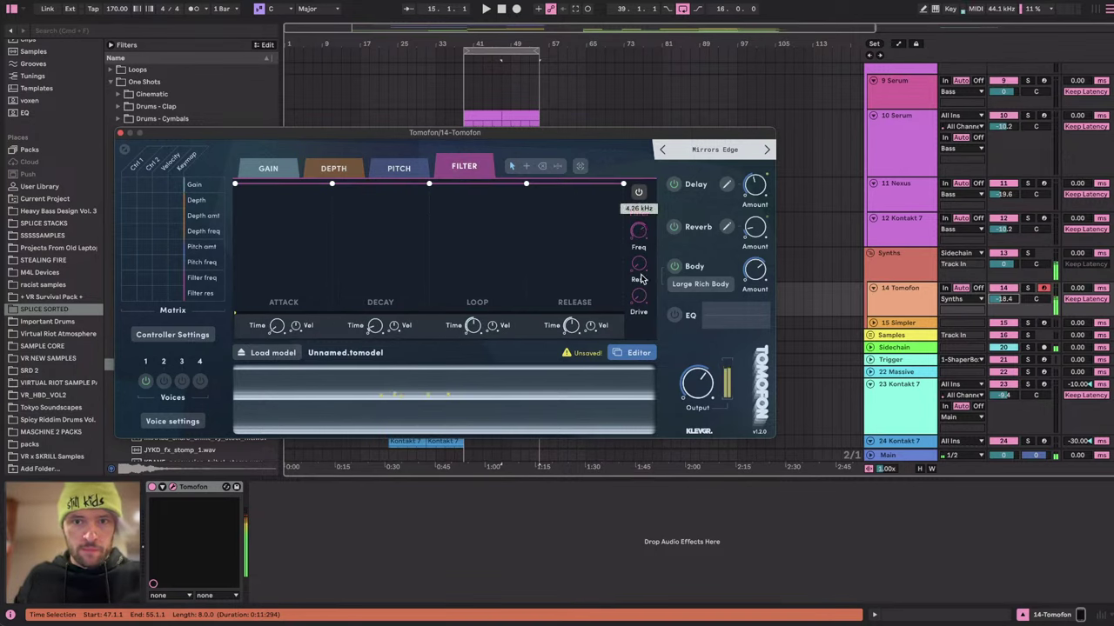
click(636, 212)
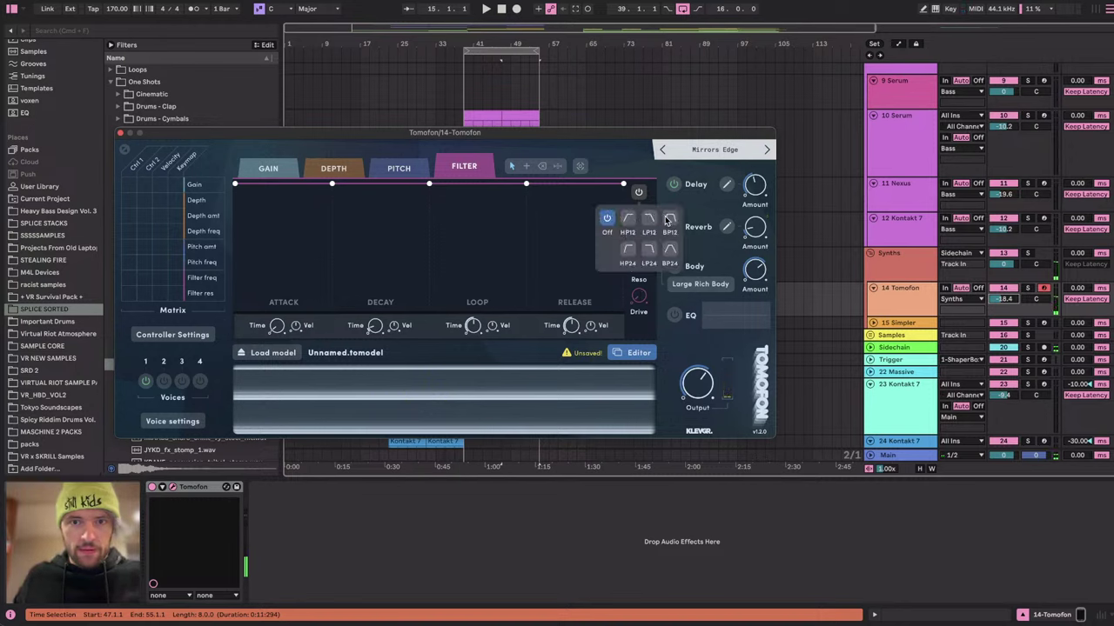
click(649, 219)
drag(637, 231, 638, 248)
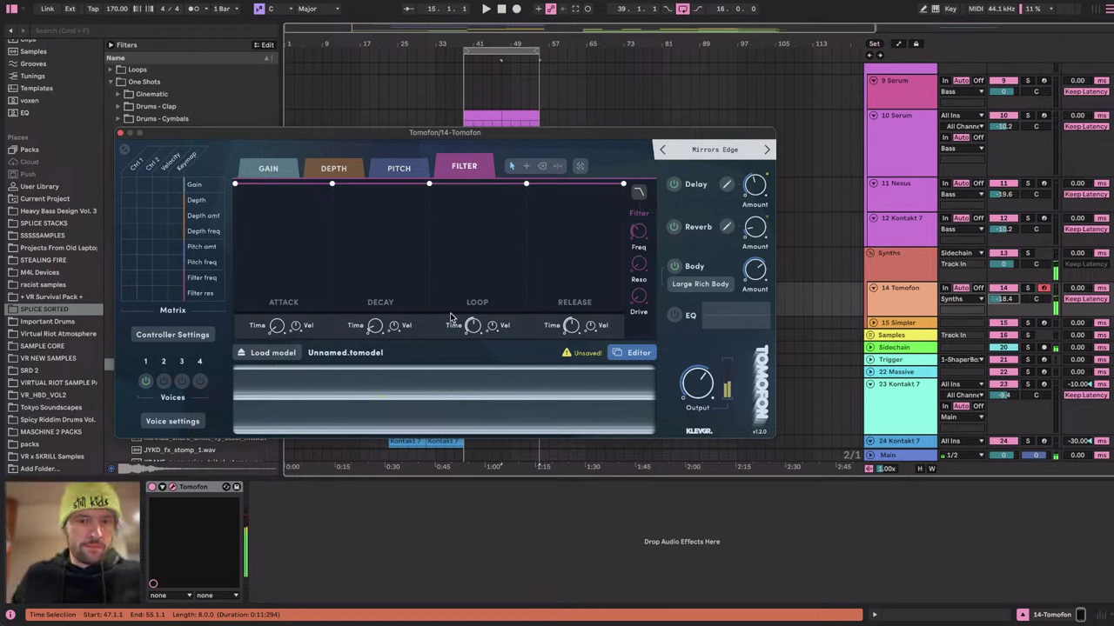
Reduce the depth envelope's strength to about 35% and raise the filter frequency to its maximum.
click(350, 167)
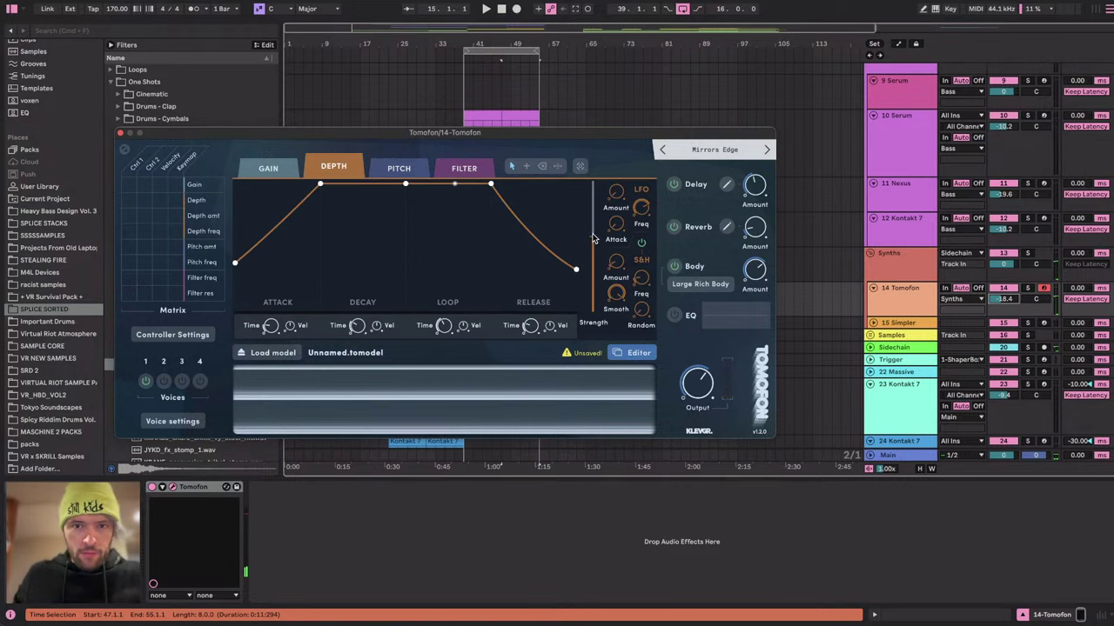
drag(595, 239, 594, 284)
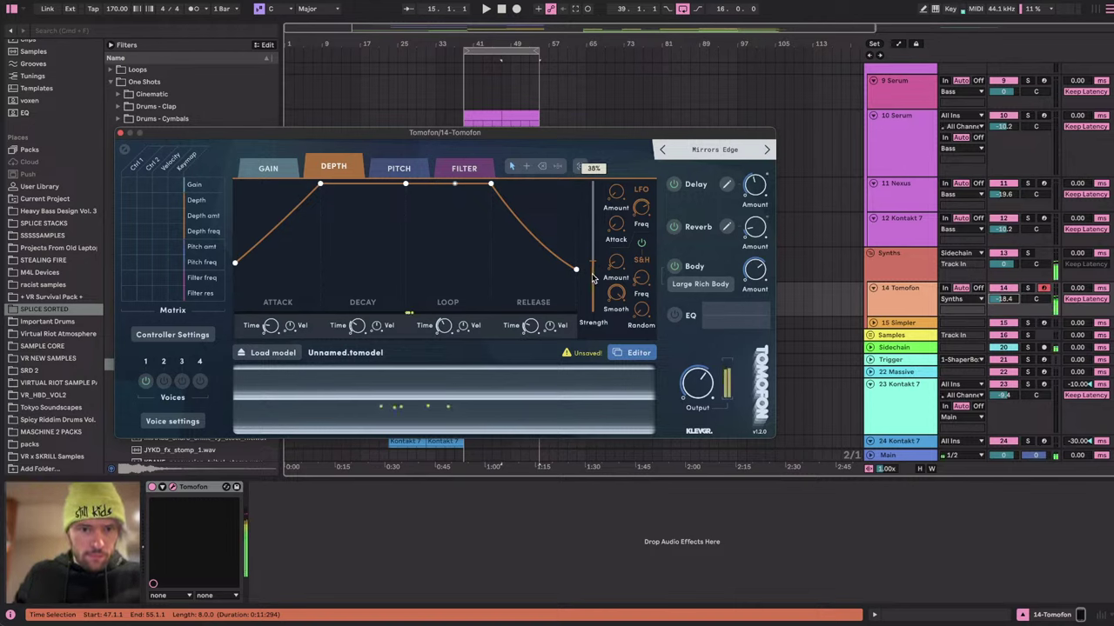
click(474, 169)
drag(639, 228, 653, 151)
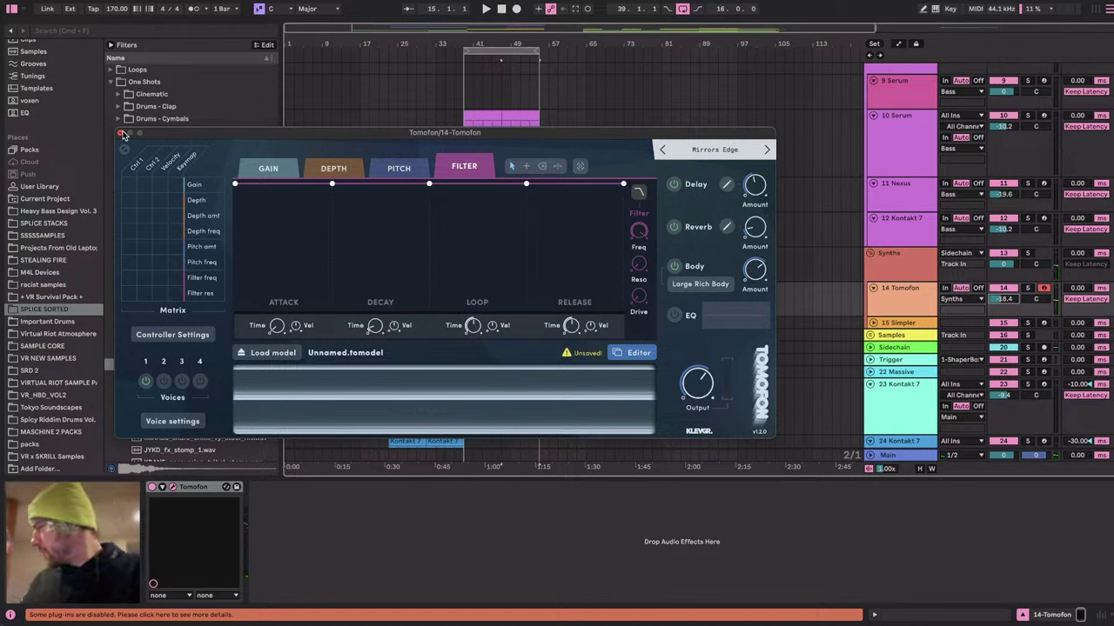
Turn up the Tomofon reverb amount and set the delay amount to about -4.12 dB.
key(XF86AudioRaiseVolume)
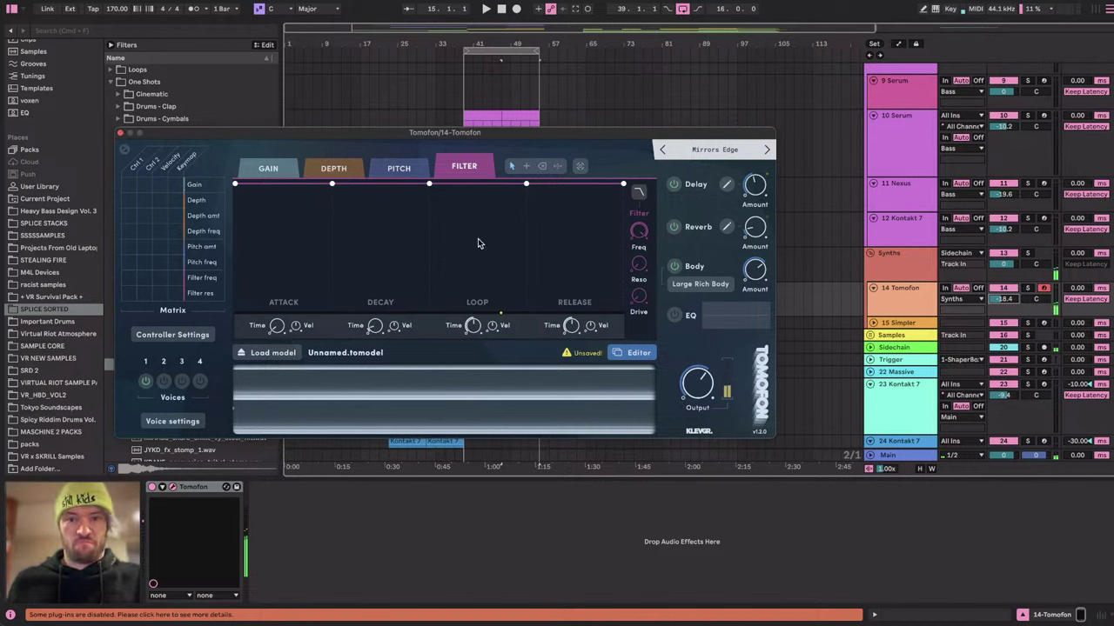
drag(755, 229, 756, 206)
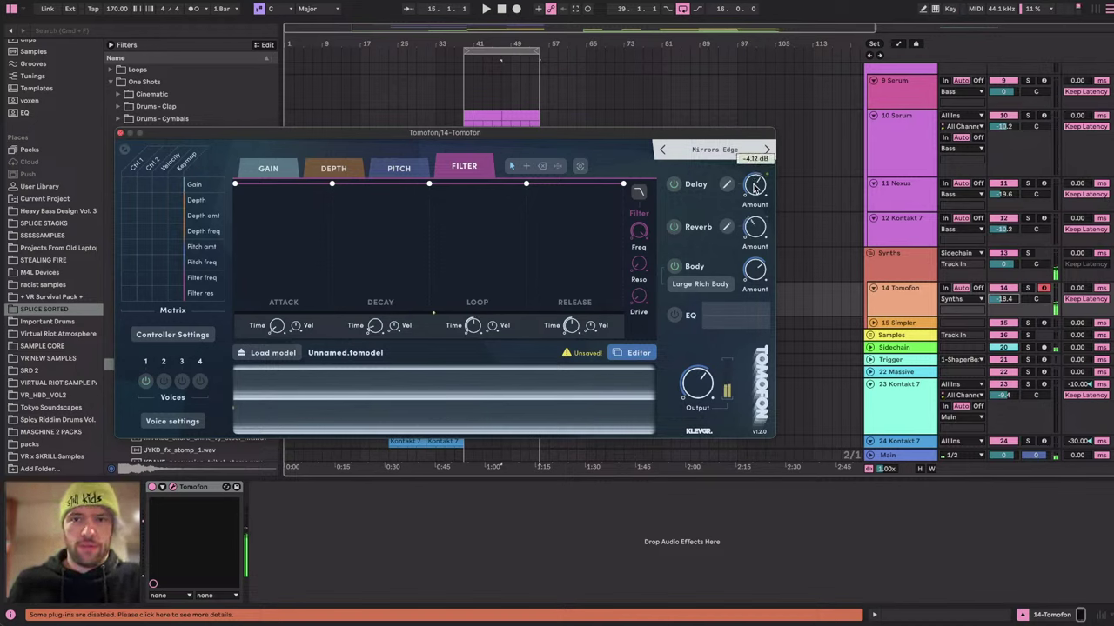
Check the live chat in YouTube Studio and return to Ableton Live.
key(super+Tab)
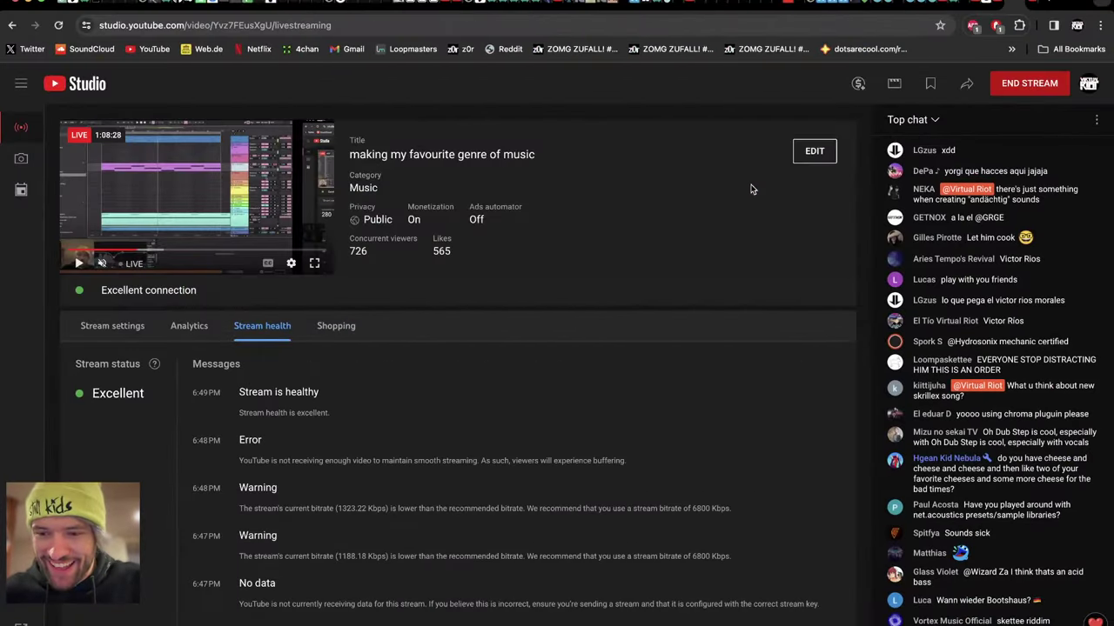
key(super+Tab)
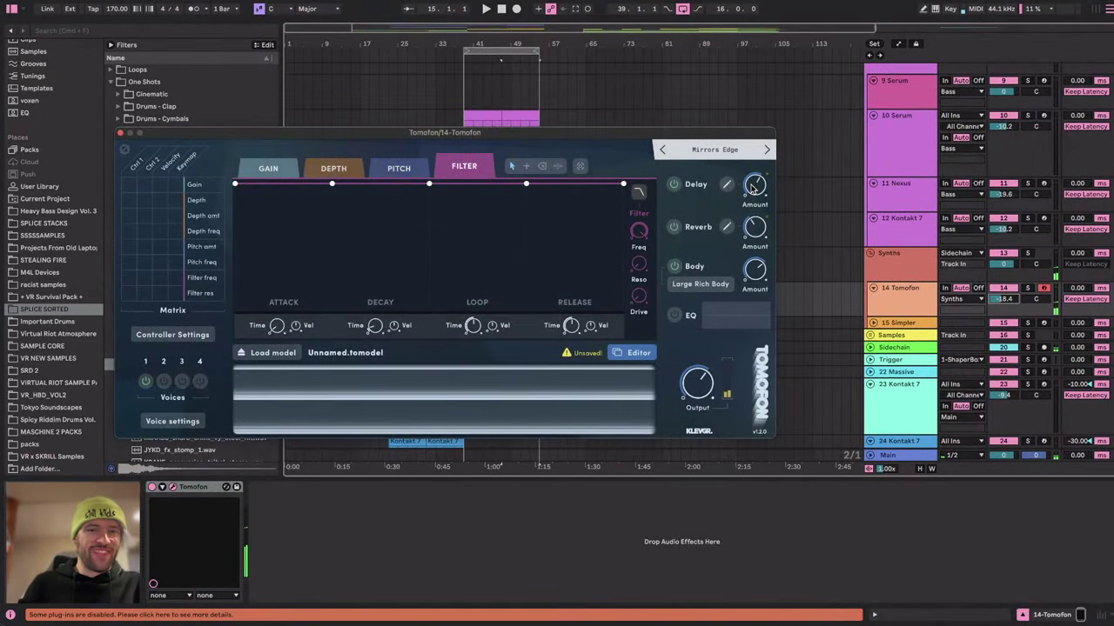
Close the Tomofon window, place the insert marker at 23.1.1, and raise the Tomofon track's volume to -11.6 dB.
click(121, 133)
scroll(364, 260, down, 2)
scroll(363, 260, up, 6)
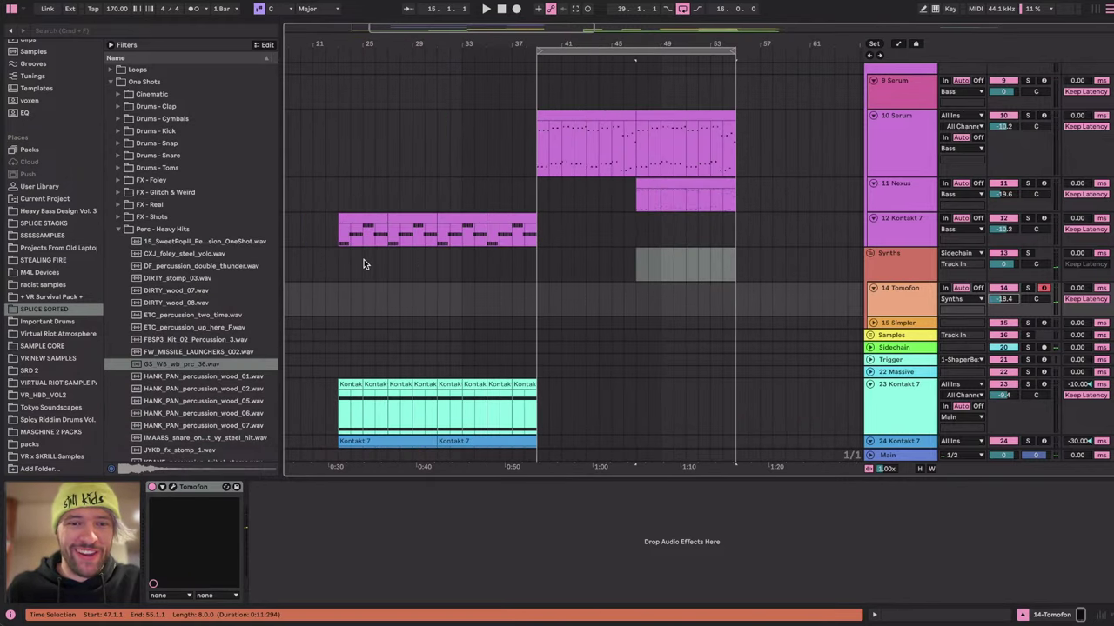
scroll(363, 260, down, 2)
scroll(364, 261, left, 1)
click(378, 232)
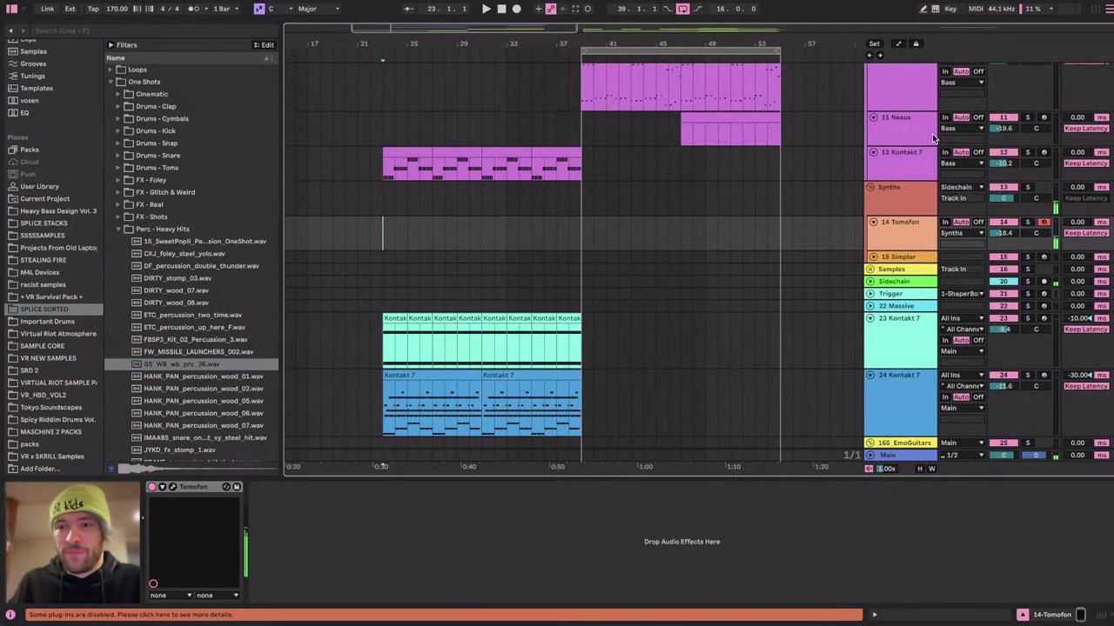
mouse_move(1003, 233)
mouse_down()
mouse_move(1002, 209)
mouse_move(1002, 228)
mouse_up()
Reopen Tomofon, lower its output, turn up the filter drive, and reduce the reverb amount.
click(172, 488)
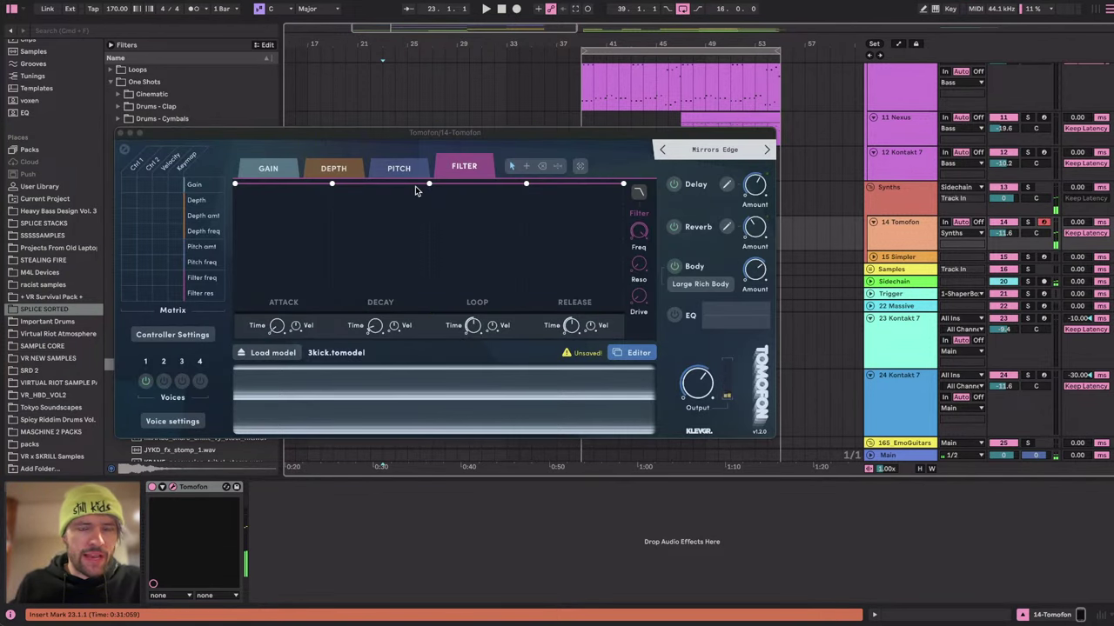
click(696, 376)
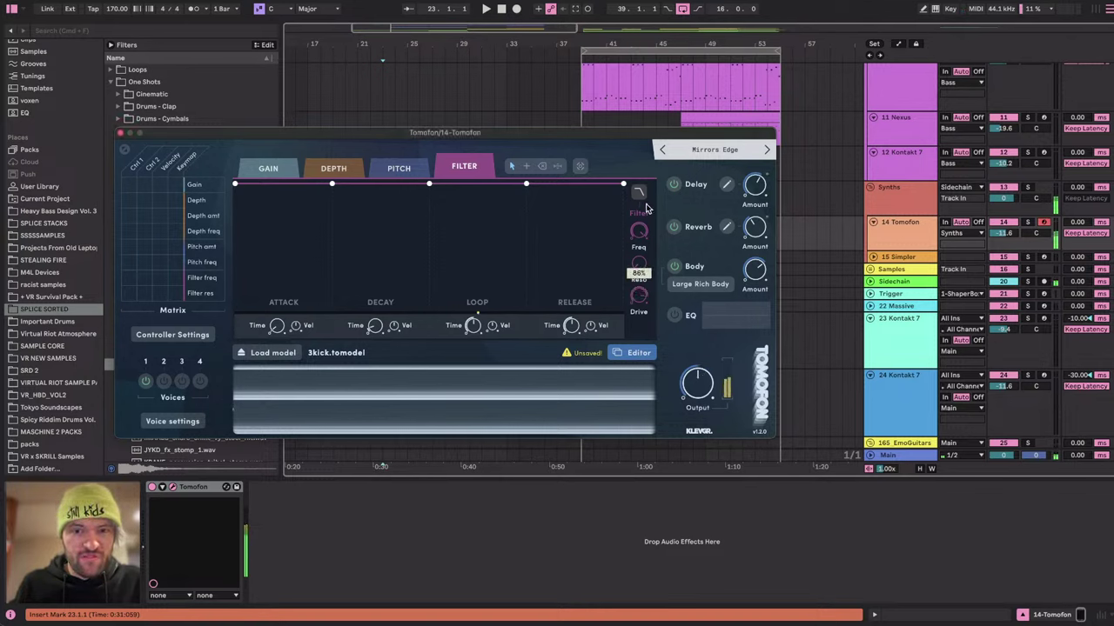
drag(645, 208, 664, 182)
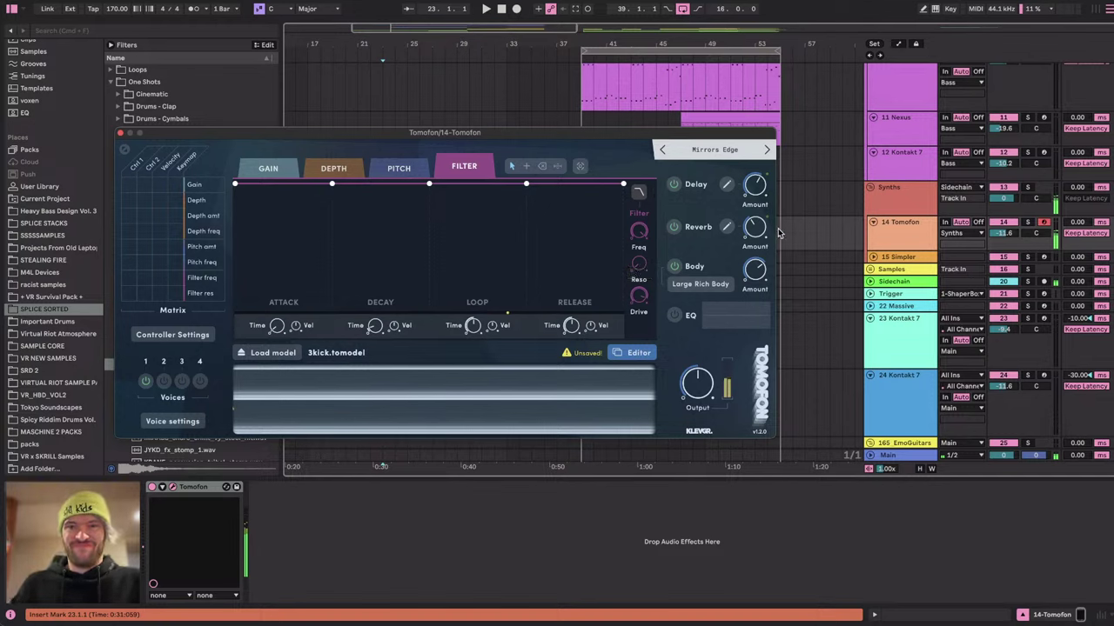
drag(757, 232, 758, 247)
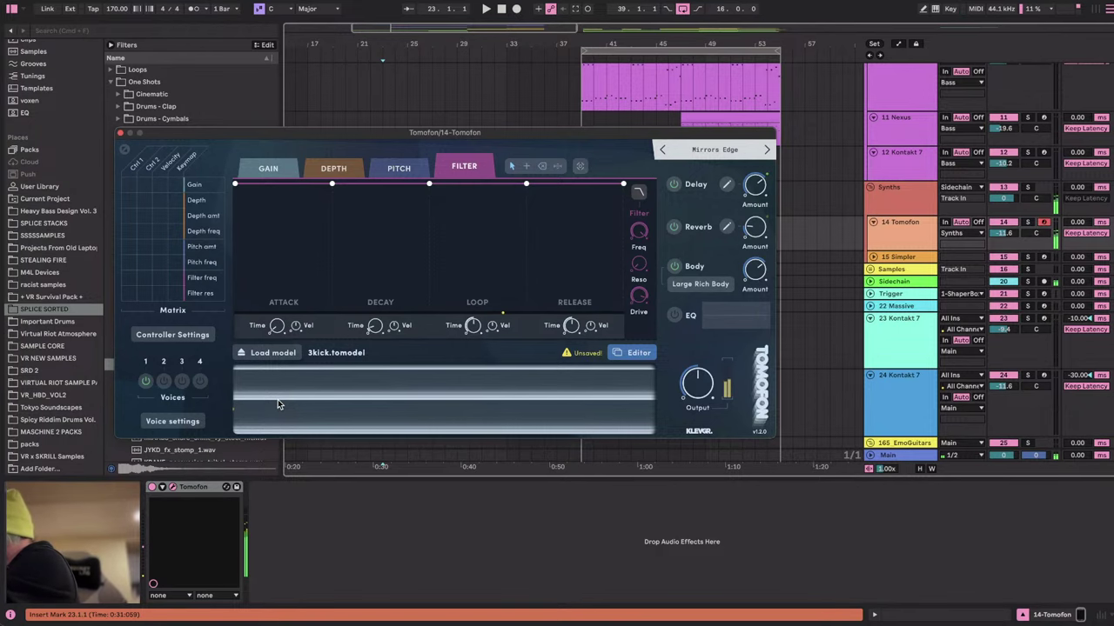
Read the newest viewer messages in YouTube Studio's live chat and switch back to Ableton Live.
key(super+Tab)
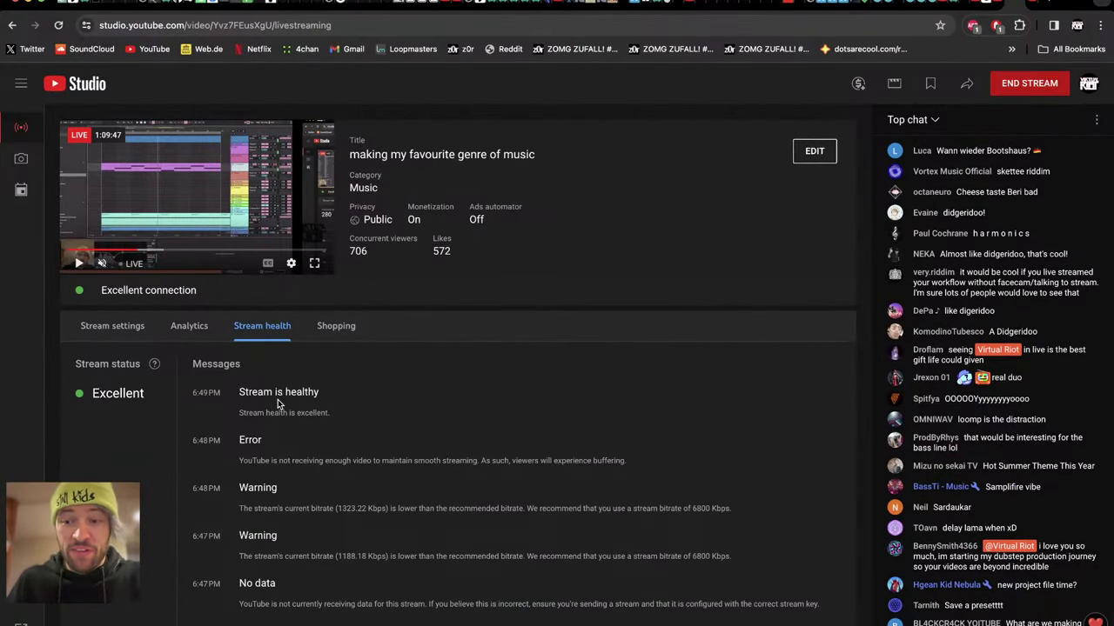
key(super+Tab)
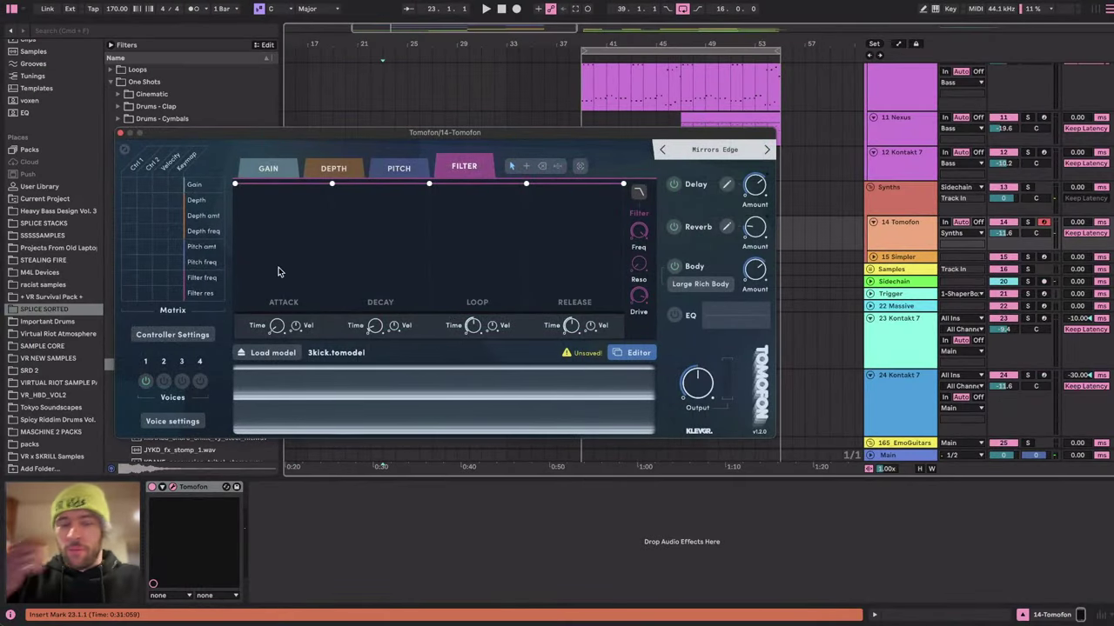
Save the current audio model from the Tomofon editor as ThroatSinging.tomodel.
click(205, 487)
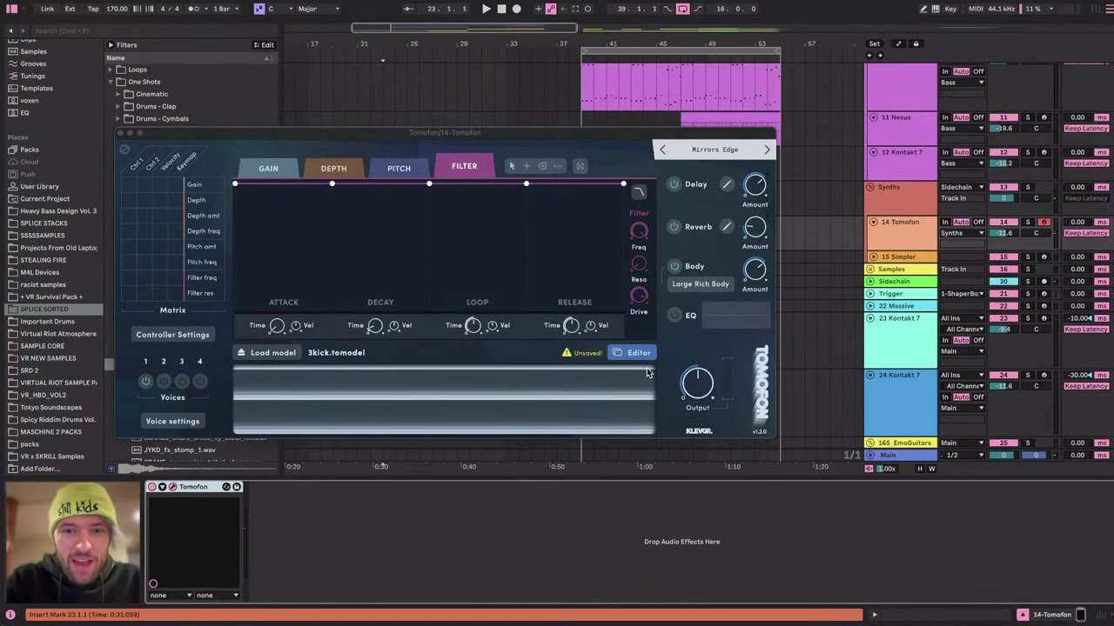
click(618, 354)
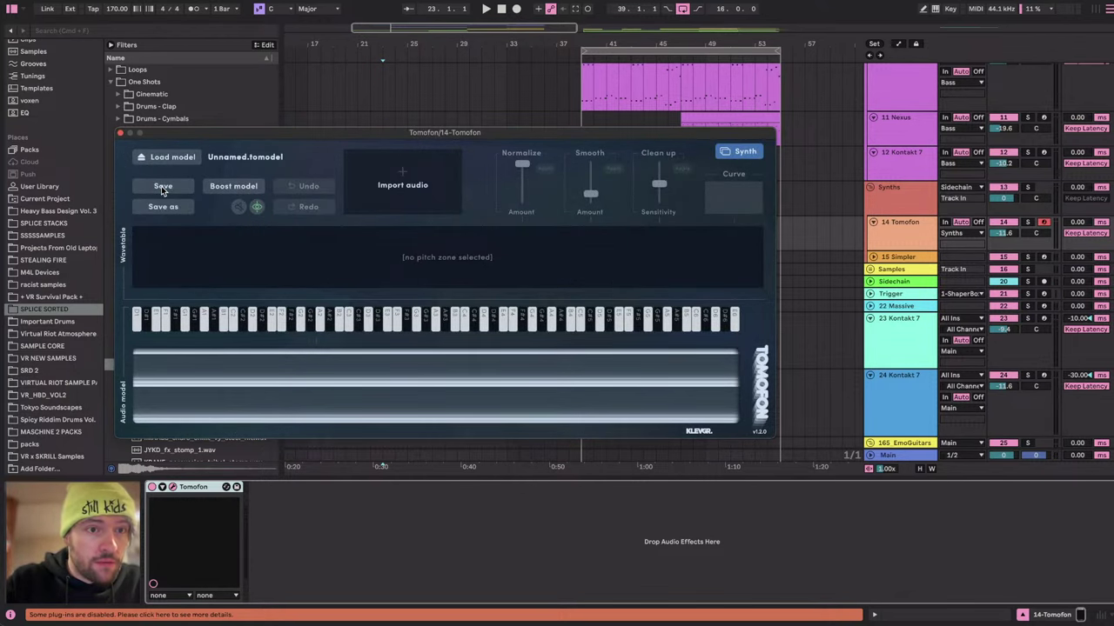
click(162, 209)
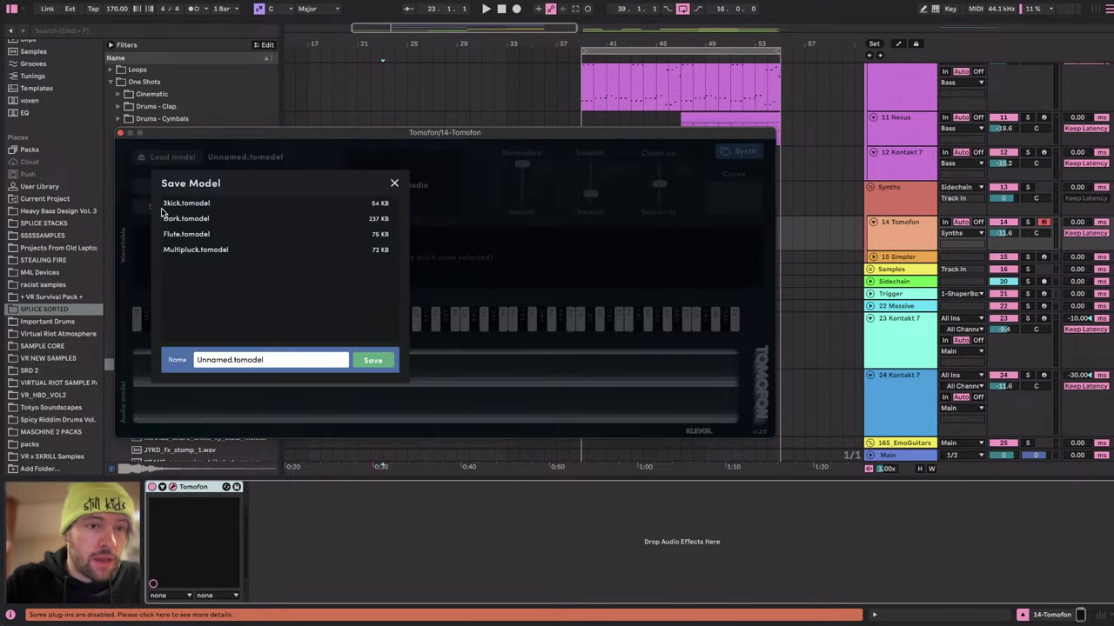
drag(265, 360, 193, 363)
text(Th)
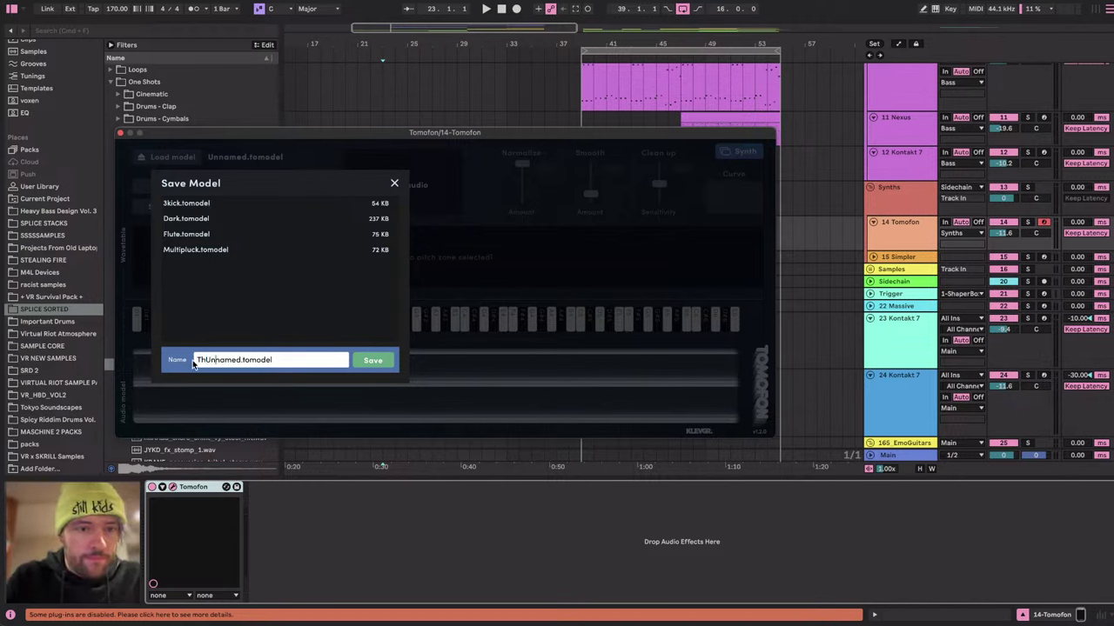
key(BackSpace)
key(BackSpace)
key(BackSpace)
key(BackSpace)
key(BackSpace)
key(BackSpace)
key(BackSpace)
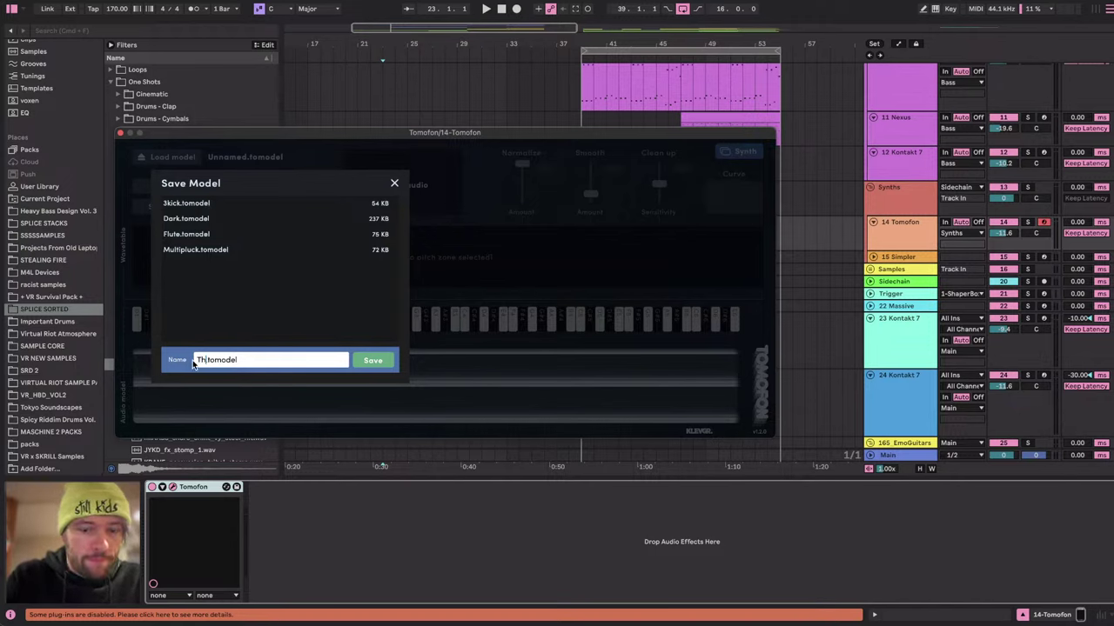
text(roatSinging)
click(373, 361)
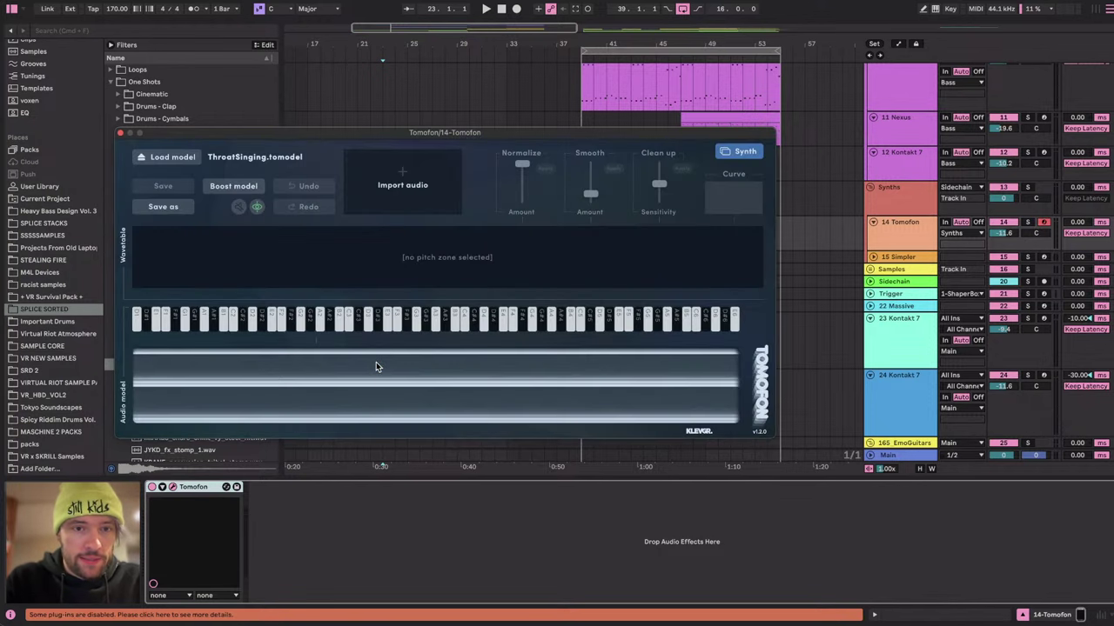
Return to the synth view and save the patch as a new preset named Throat Singing.
click(744, 151)
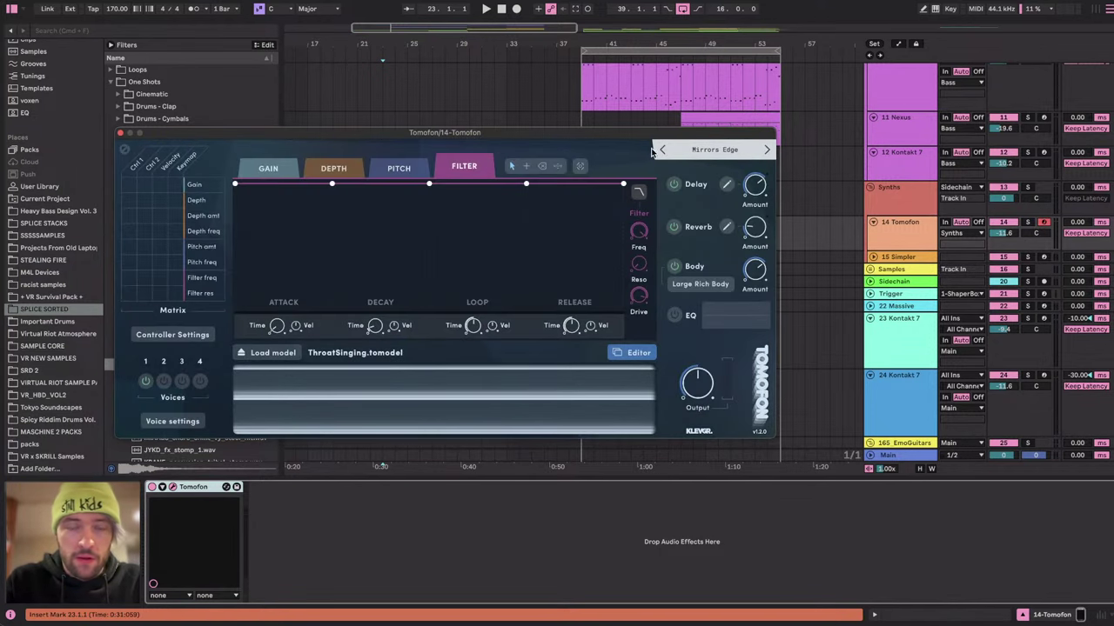
click(737, 151)
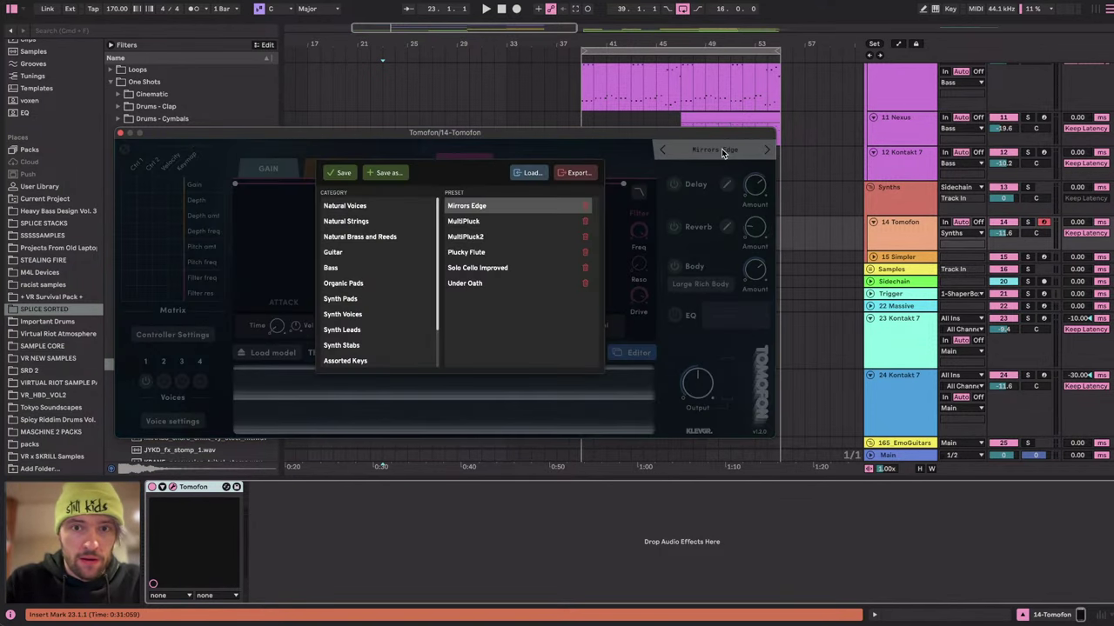
click(398, 179)
click(462, 271)
text(T)
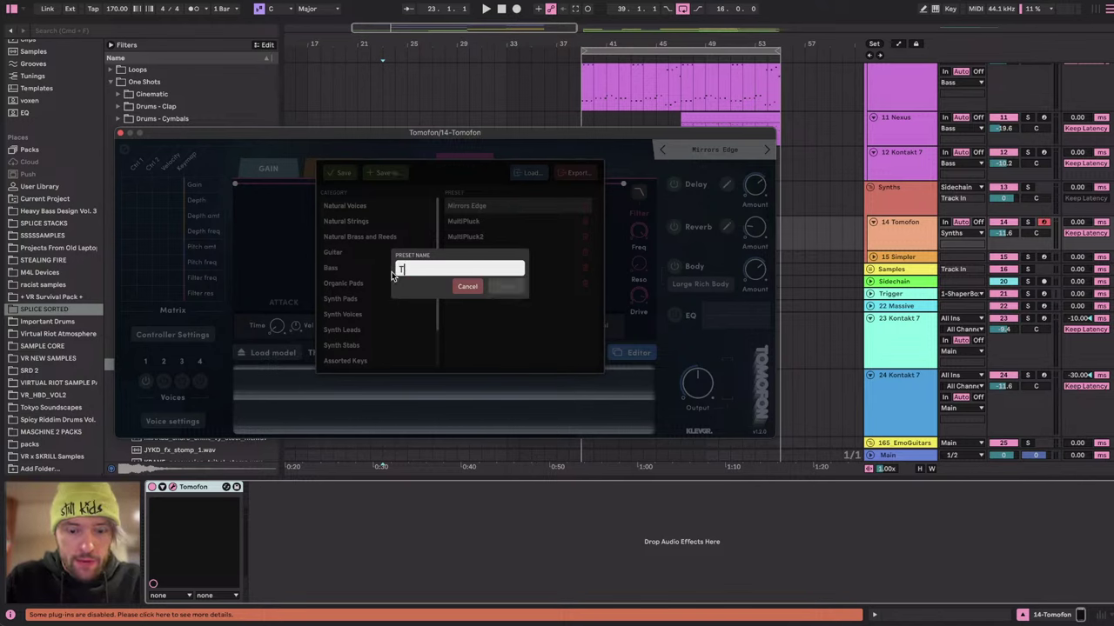
text(hroat Singing)
key(Return)
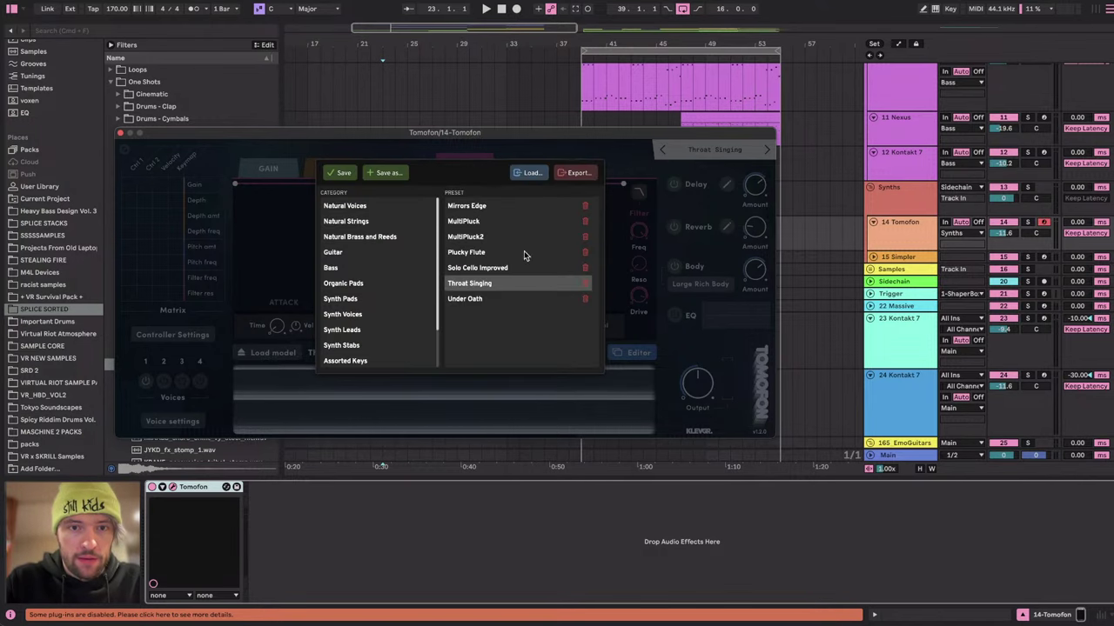
Close the preset browser and the plugin window of the track 14 Tomofon.
click(552, 157)
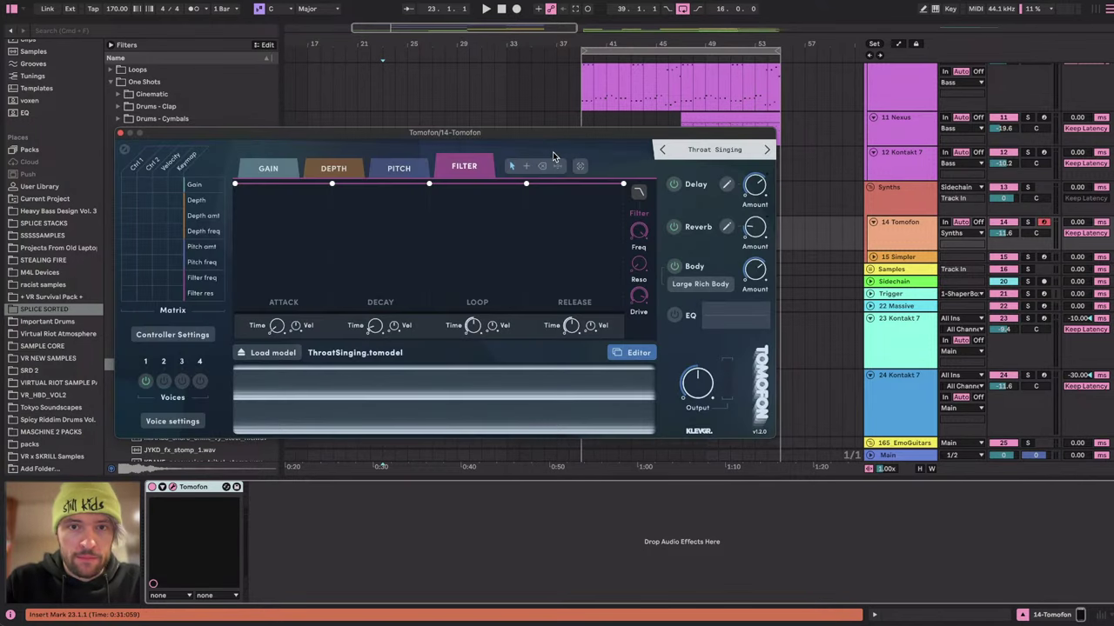
click(121, 134)
click(908, 227)
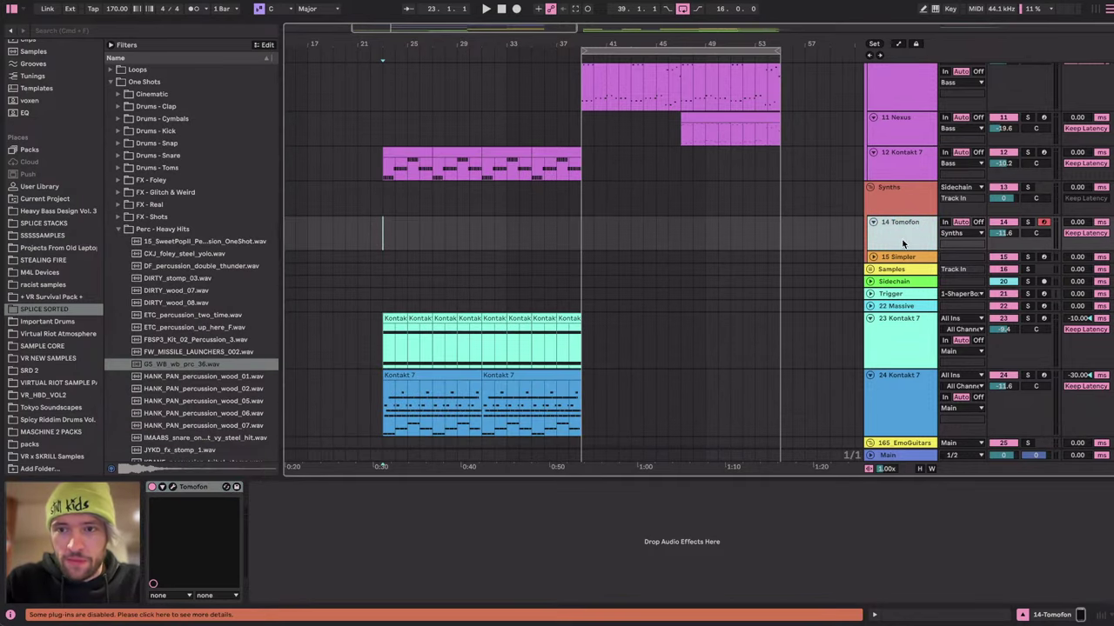
Open the Tomofon instrument on track 26 in the 165_EmoGuitars group.
click(916, 382)
scroll(915, 259, down, 3)
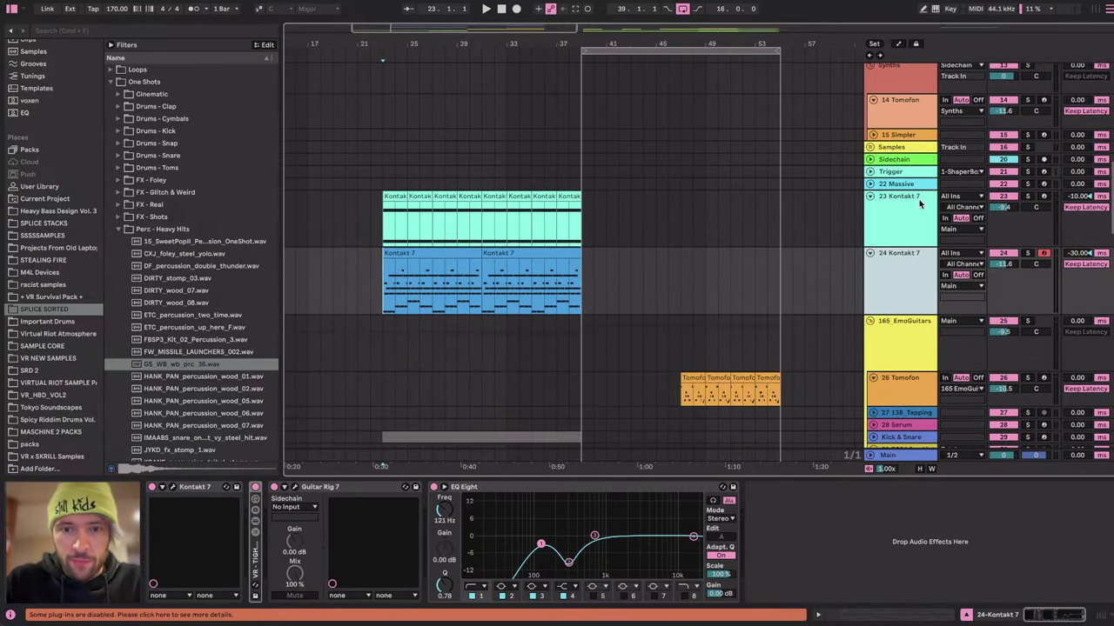
click(901, 392)
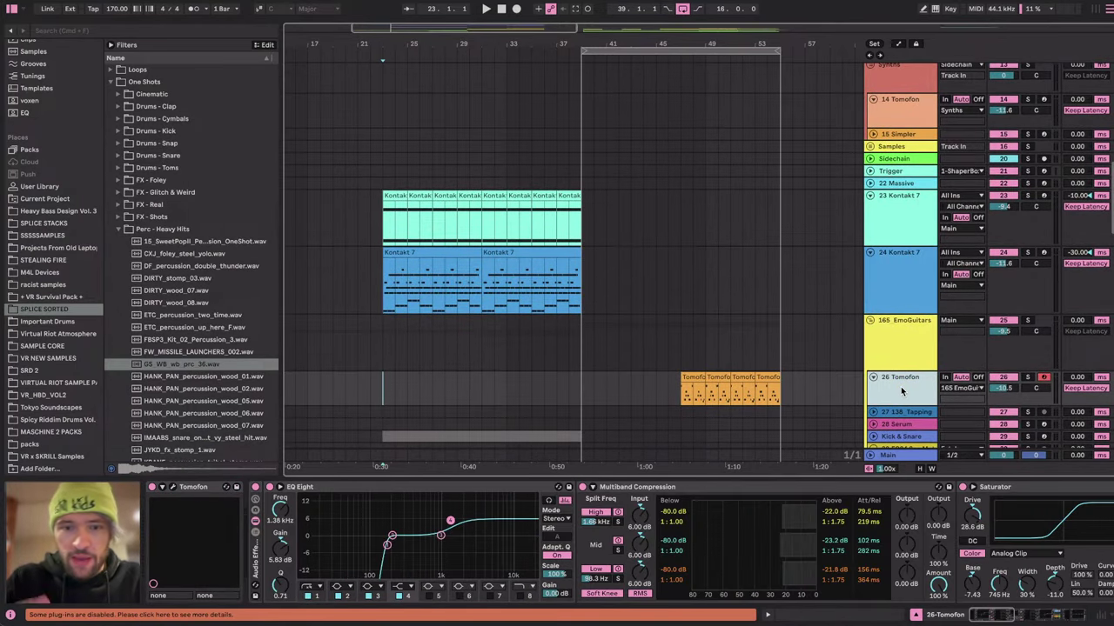
click(173, 488)
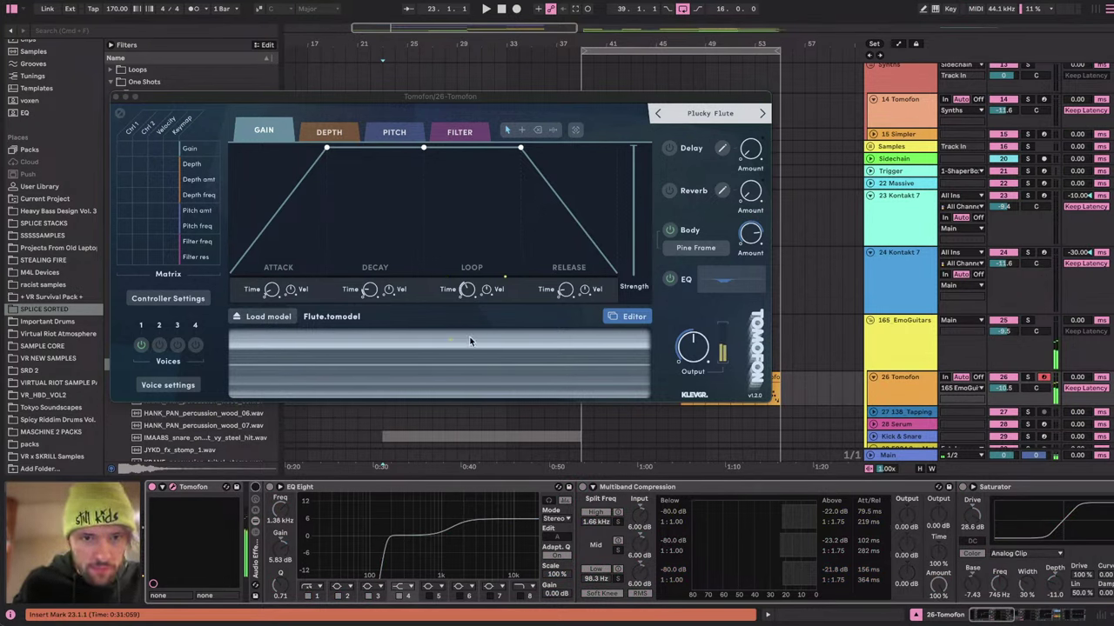
Examine the pitch and depth envelopes of the Plucky Flute preset, and close the plugin window.
click(329, 133)
click(392, 135)
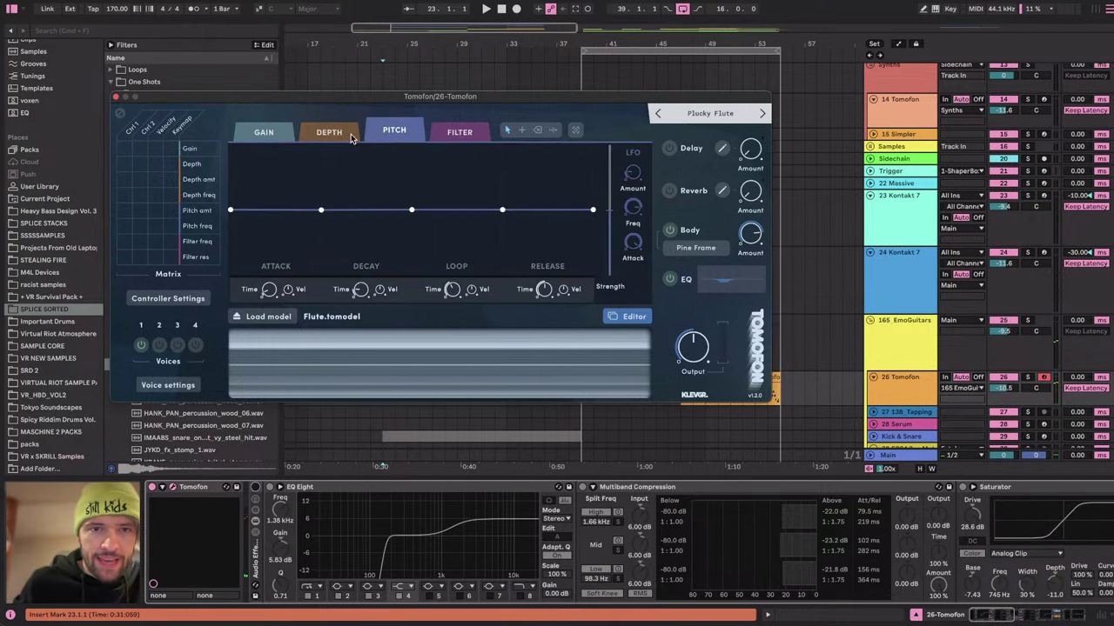
click(341, 136)
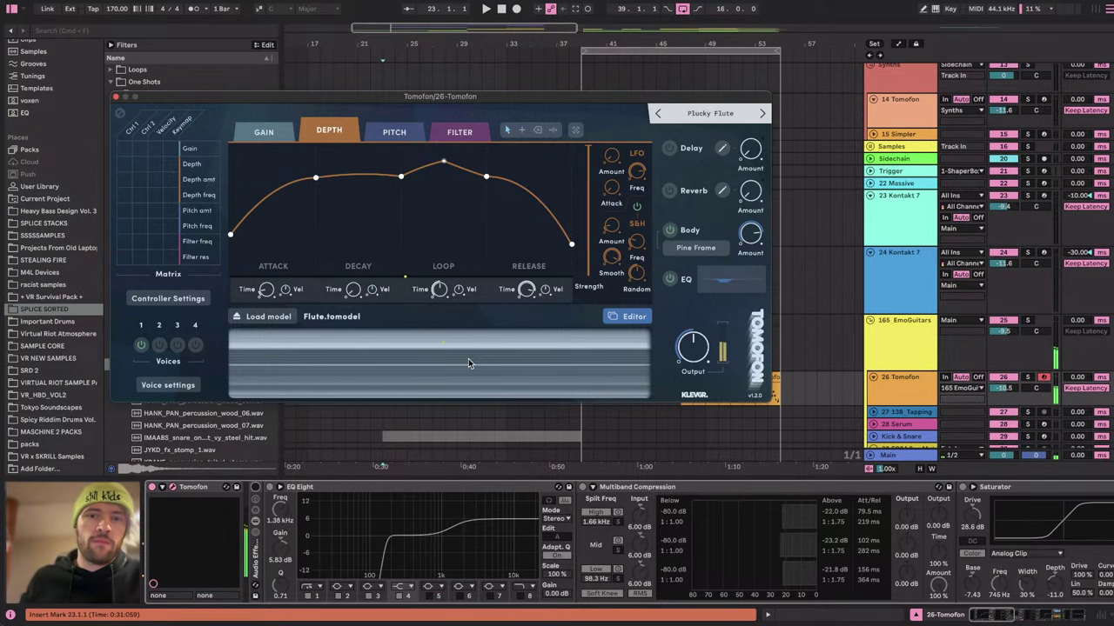
click(116, 97)
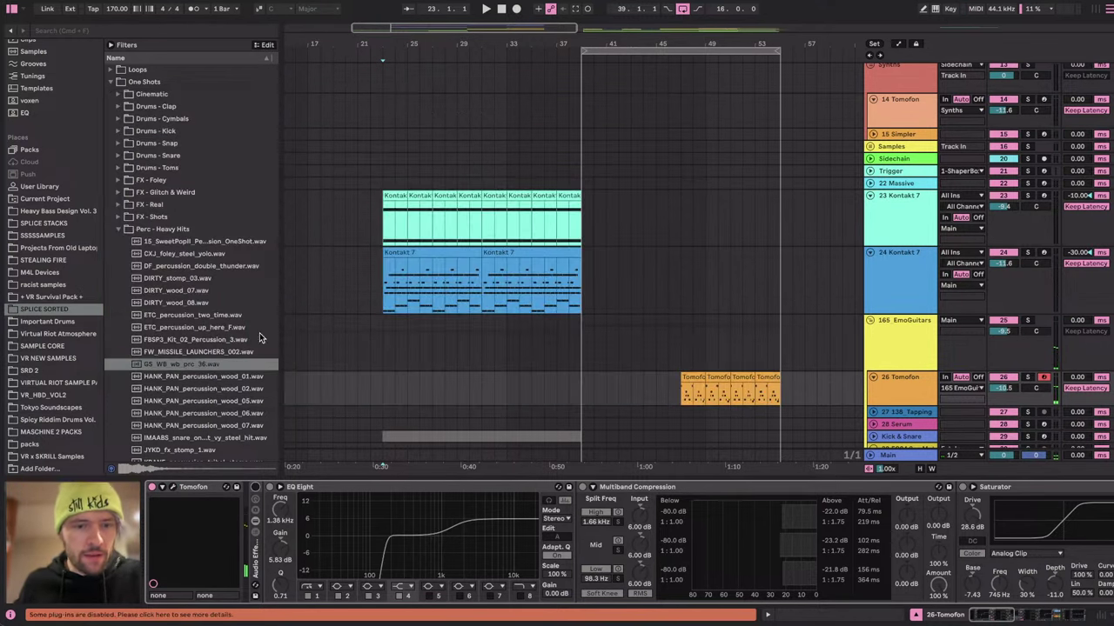
Look through the whole effects chain of the track 26 Tomofon, from its first EQ Eight to its last and back.
scroll(439, 541, right, 5)
scroll(440, 541, right, 8)
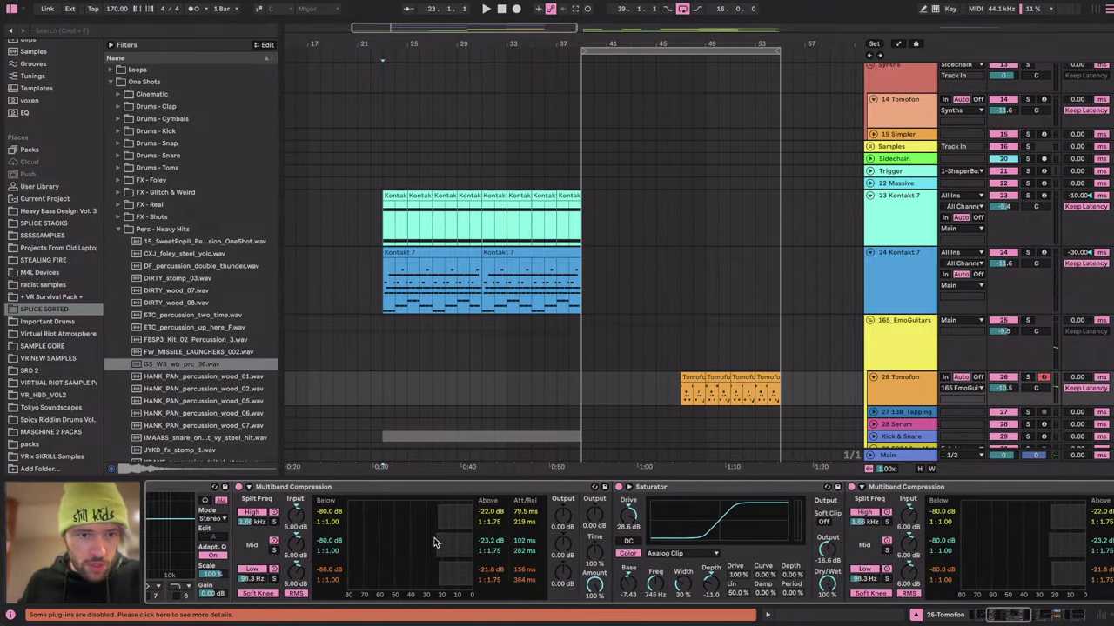
scroll(621, 543, right, 10)
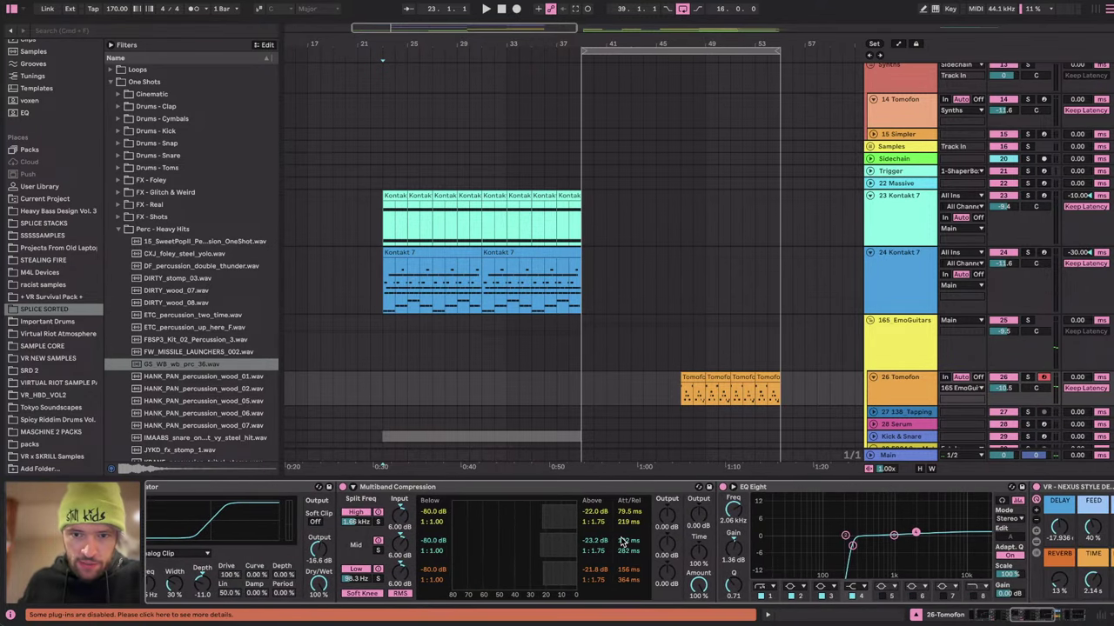
scroll(699, 544, right, 4)
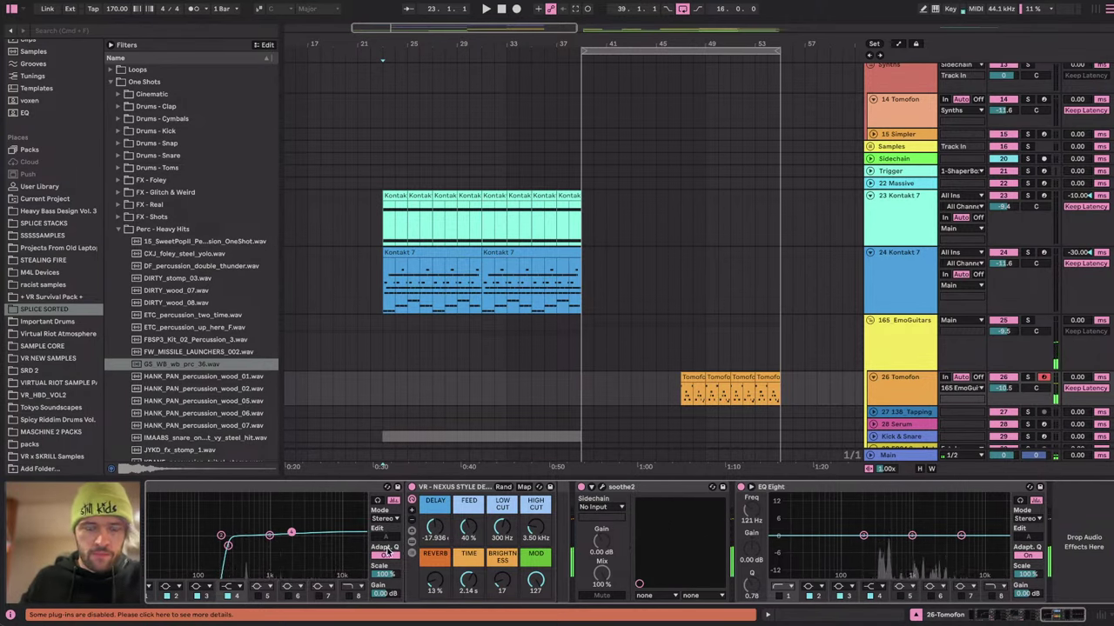
scroll(522, 540, left, 8)
scroll(389, 552, left, 4)
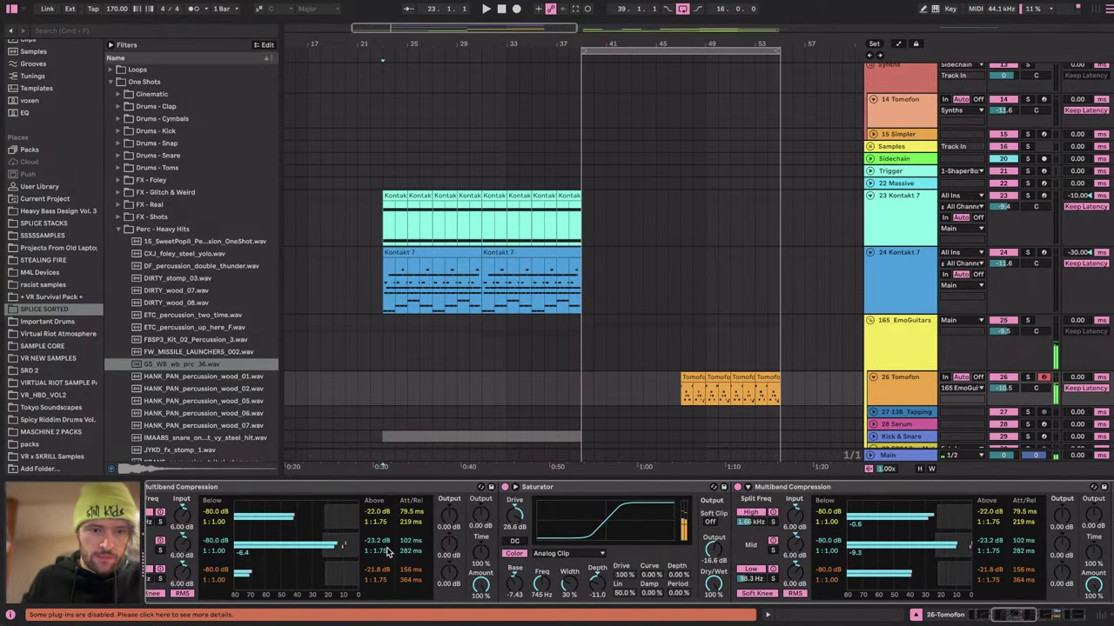
scroll(389, 553, left, 5)
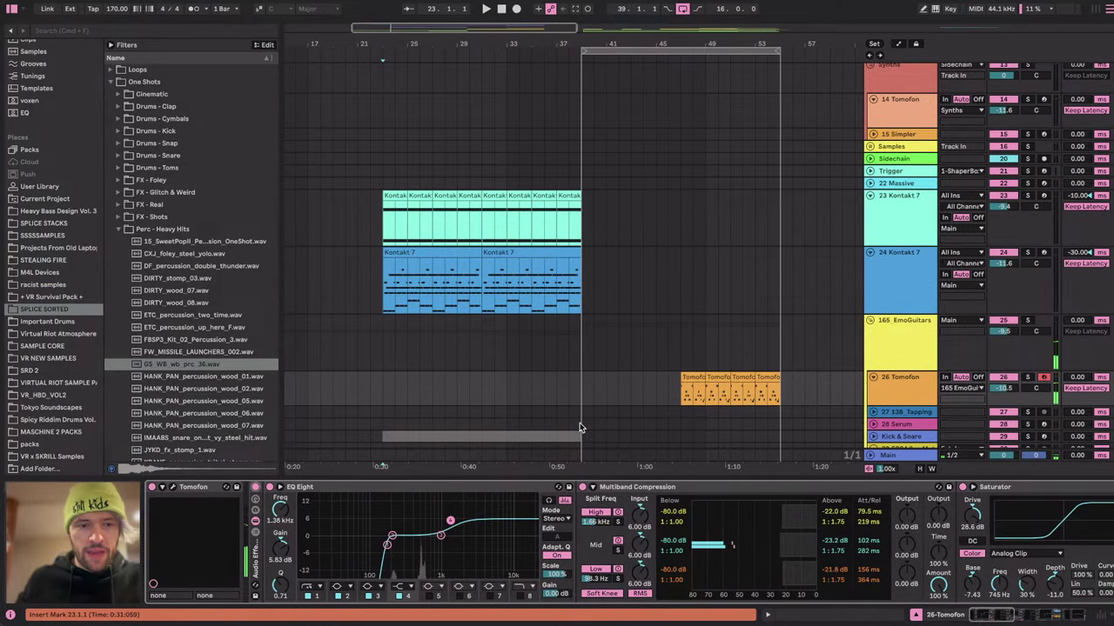
Reopen the track 26 Tomofon window, and check the live chat in YouTube Studio before returning to Ableton Live.
click(174, 488)
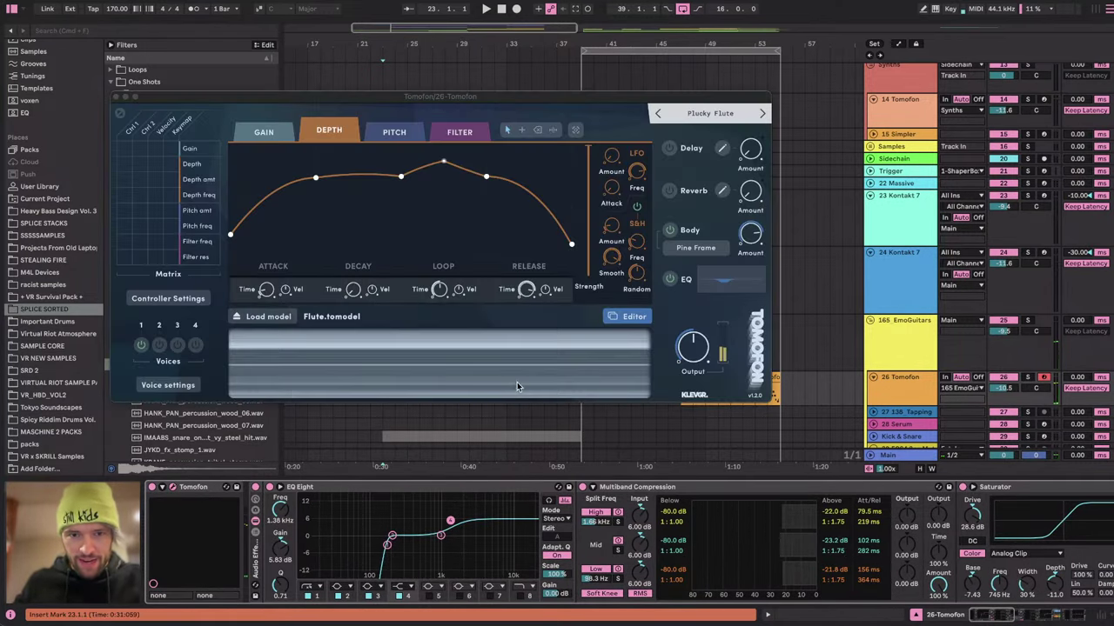
click(356, 340)
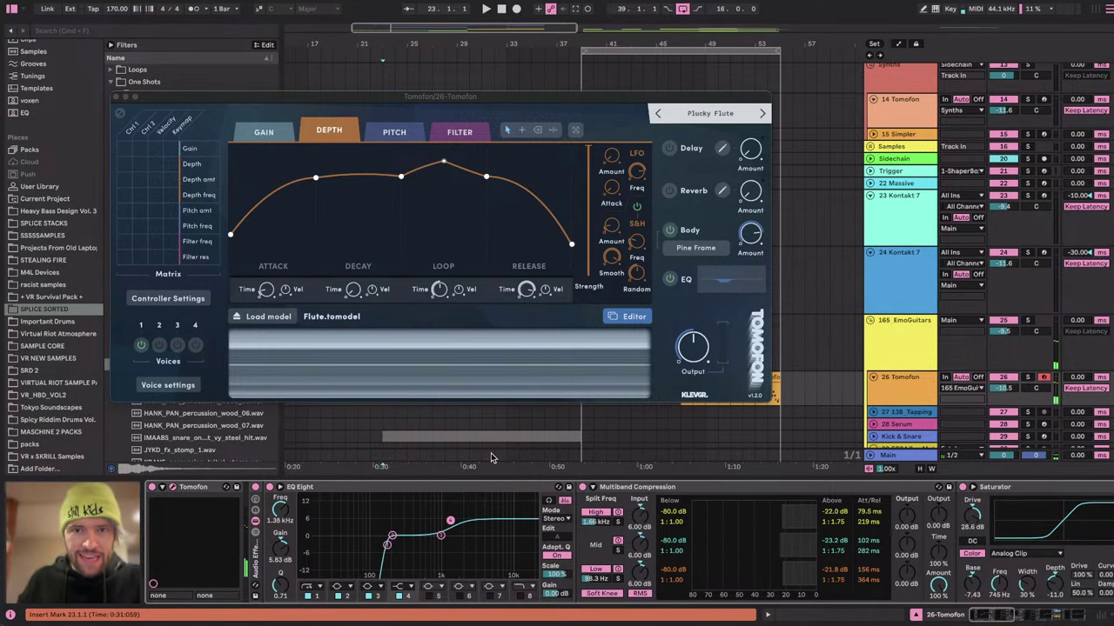
key(ctrl+Right)
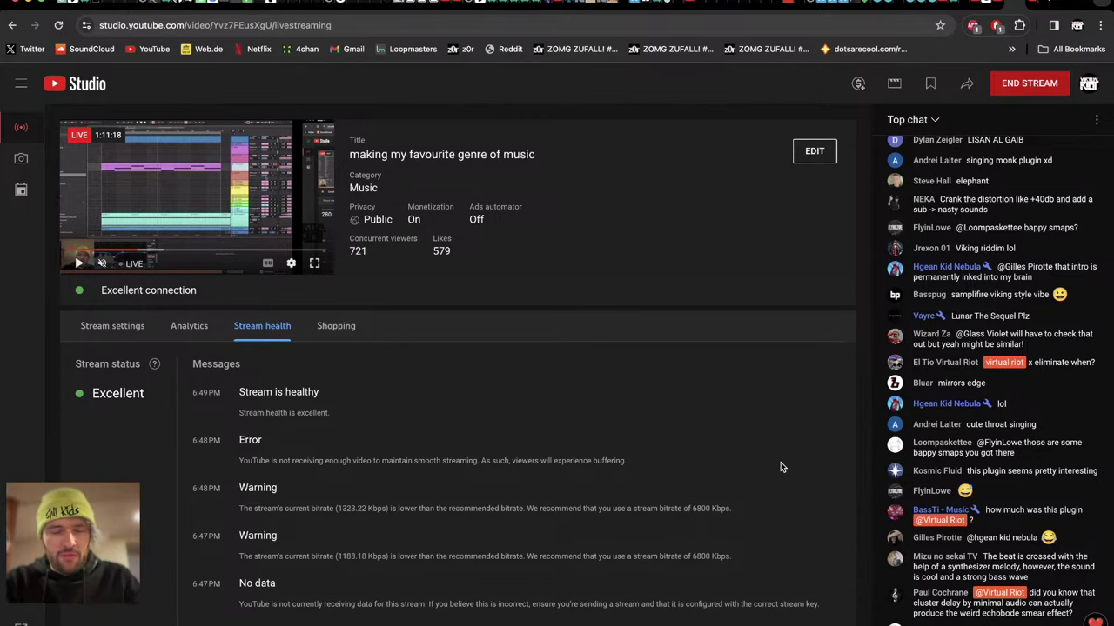
key(super+Tab)
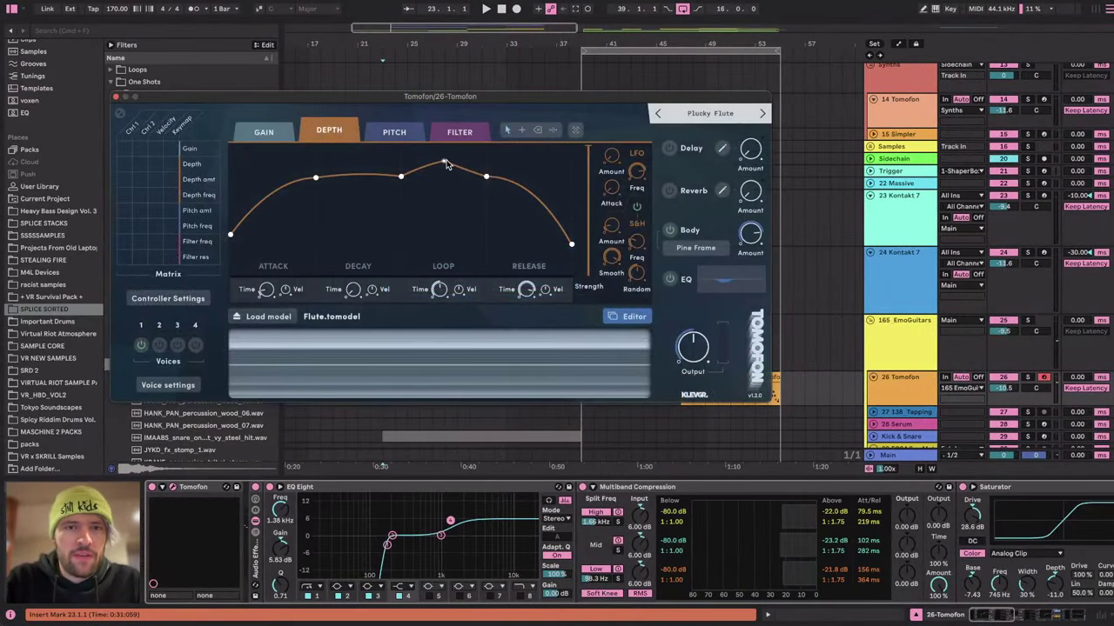
drag(489, 98, 585, 84)
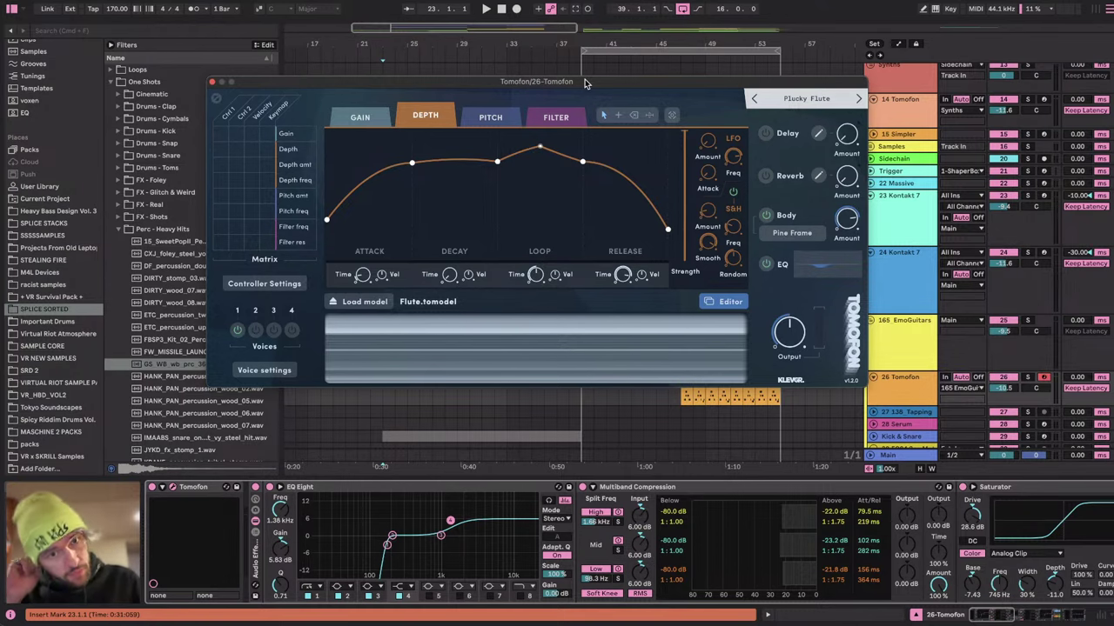
drag(585, 83, 525, 75)
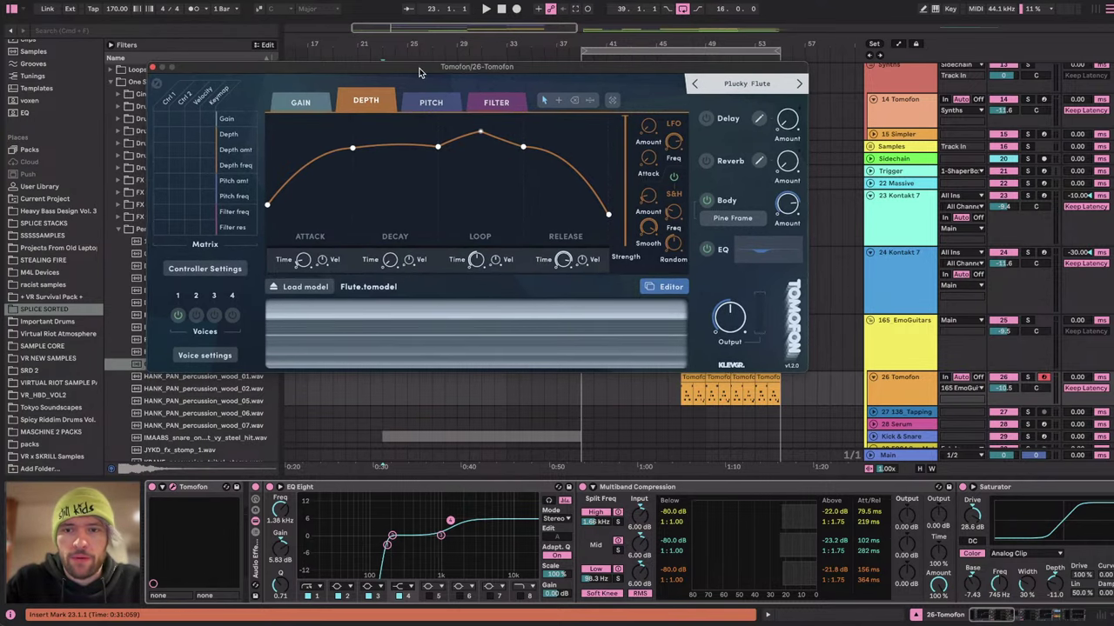
drag(418, 75, 475, 34)
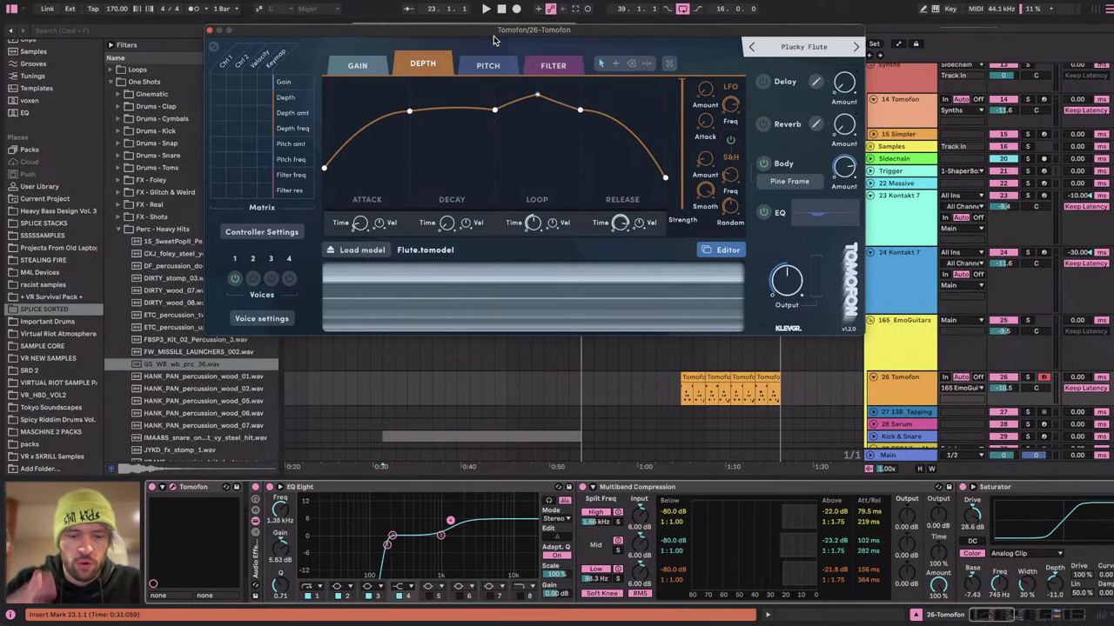
Check the YouTube Studio live chat again, return to Ableton Live and close the Tomofon window.
key(super+Tab)
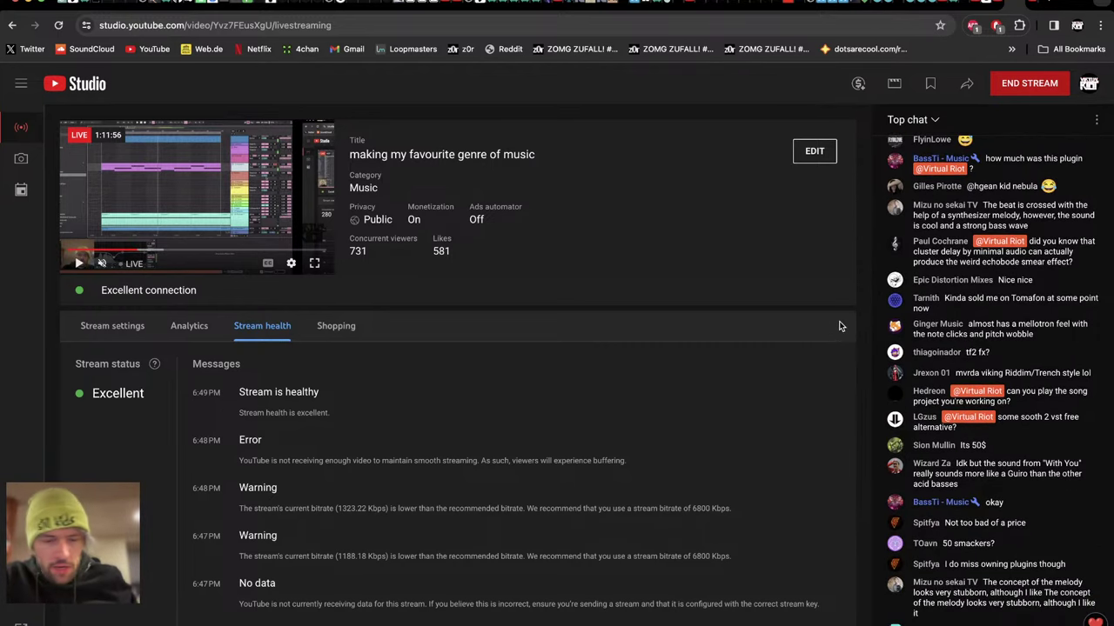
key(super+Tab)
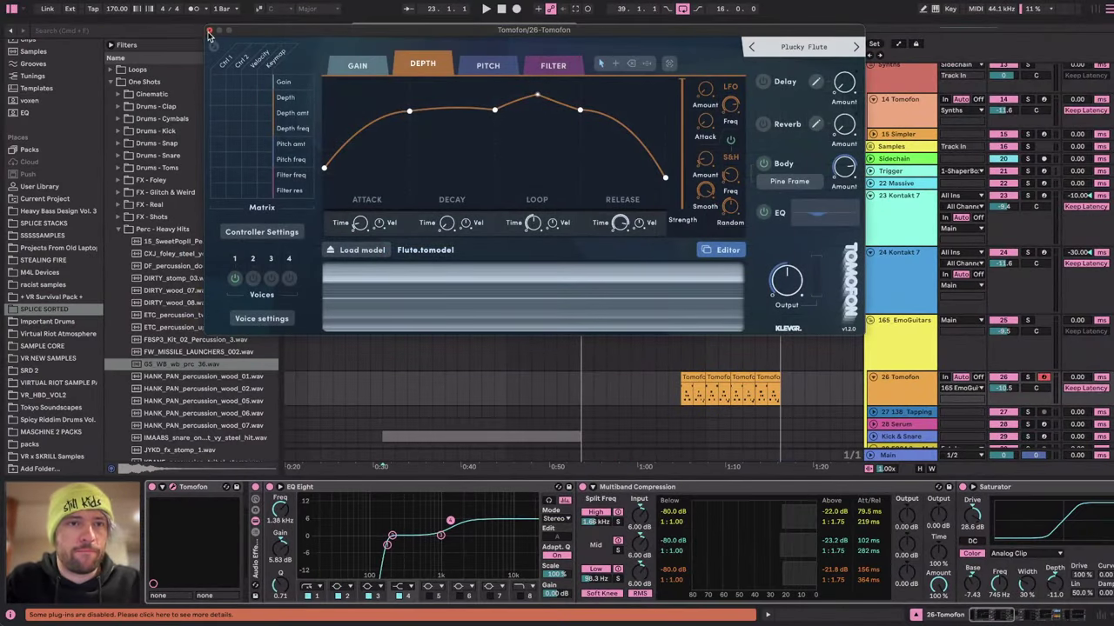
click(209, 30)
Play the arrangement from bar 15, where the guitar audio clips on track 41 begin, and raise the system volume.
click(333, 131)
scroll(335, 130, left, 4)
scroll(334, 129, down, 3)
right_click(332, 136)
key(space)
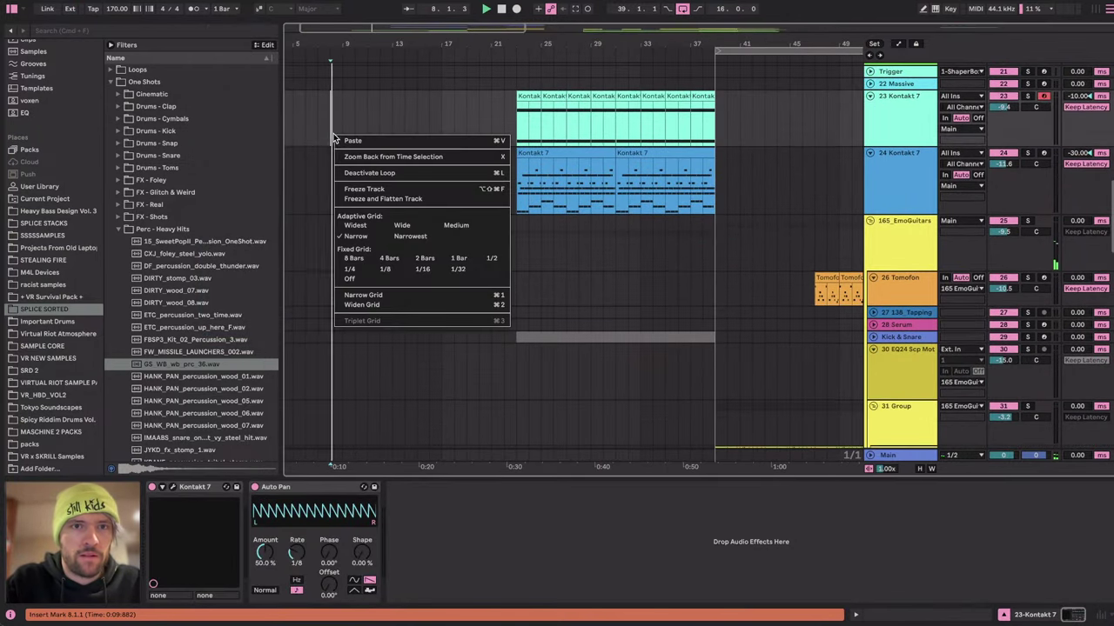
click(332, 82)
scroll(374, 154, up, 15)
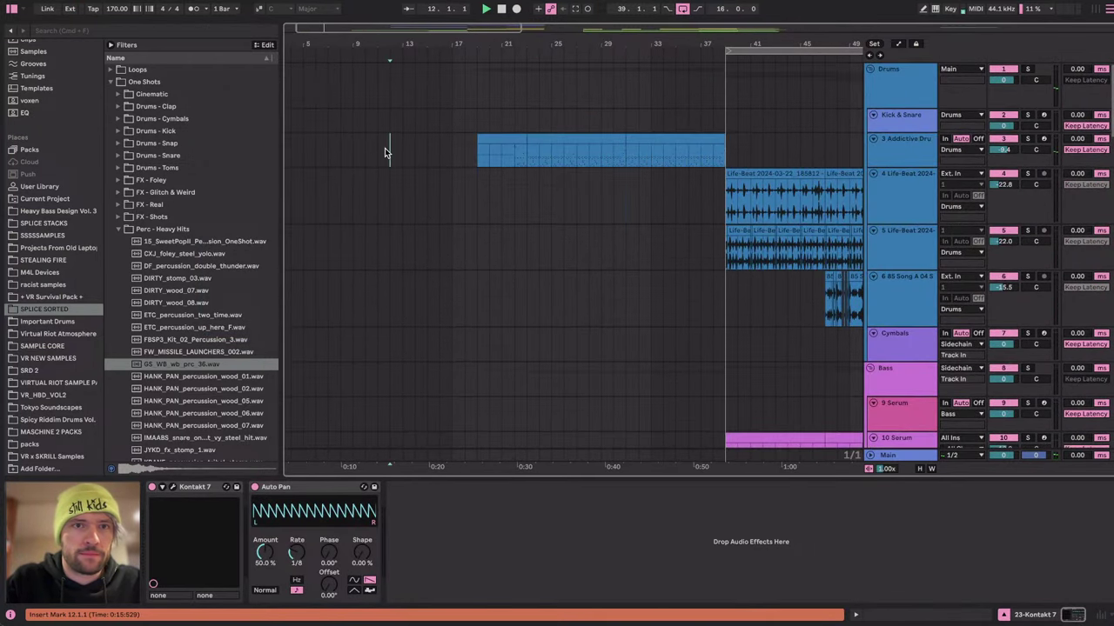
scroll(385, 148, down, 20)
click(446, 139)
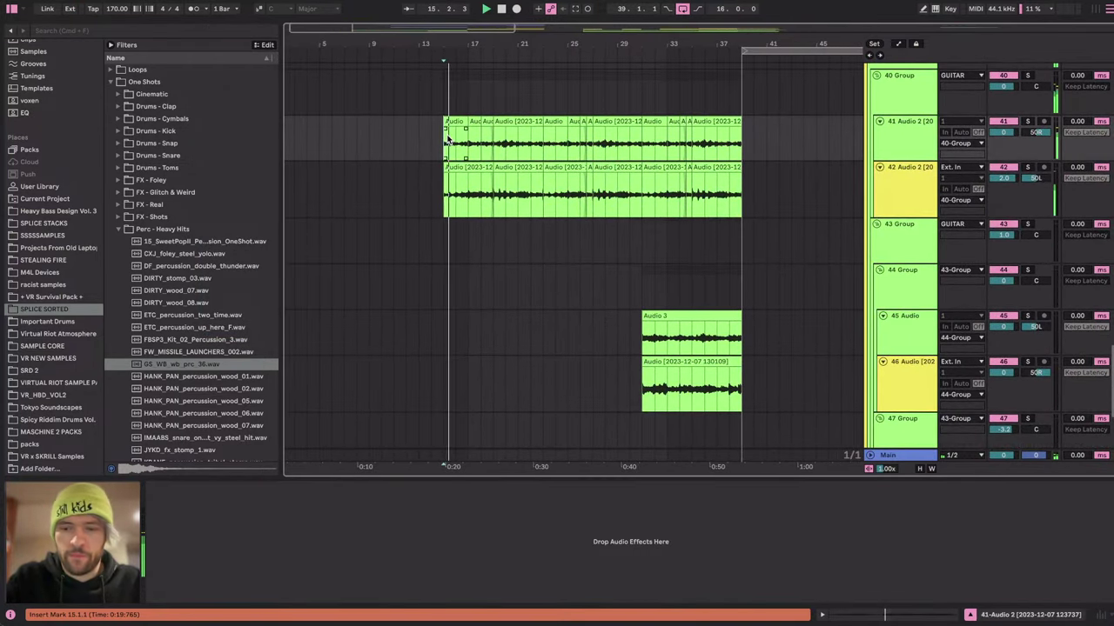
key(XF86AudioRaiseVolume)
Collapse the GUITAR group and the 38 Audio 3 track above it.
scroll(470, 174, down, 3)
scroll(486, 193, left, 1)
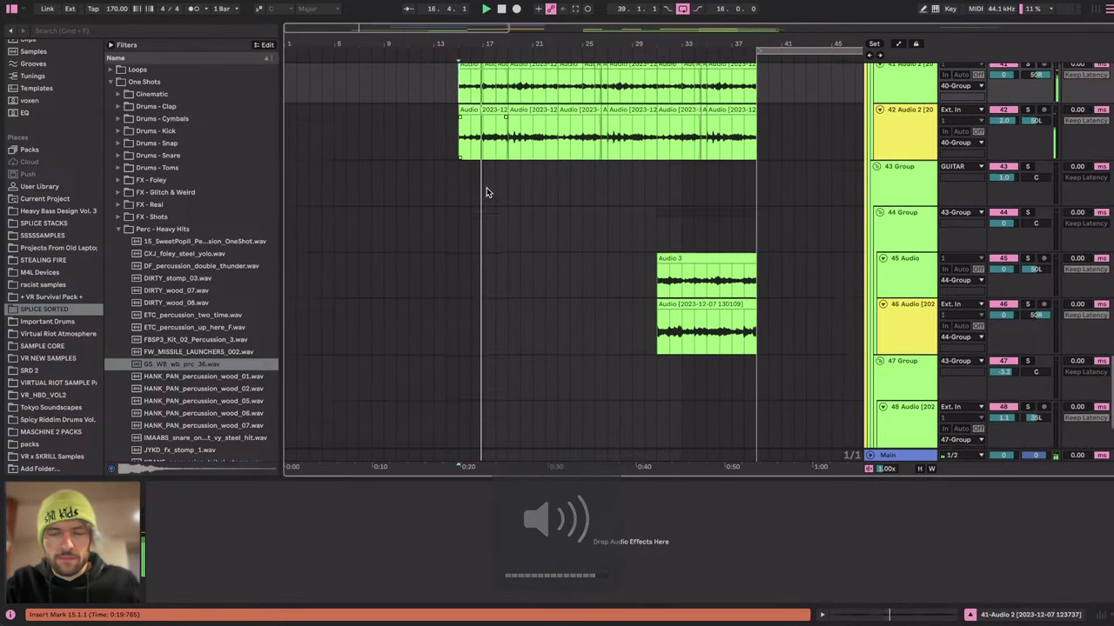
scroll(488, 192, down, 3)
scroll(488, 192, up, 4)
scroll(488, 192, right, 2)
scroll(898, 136, up, 4)
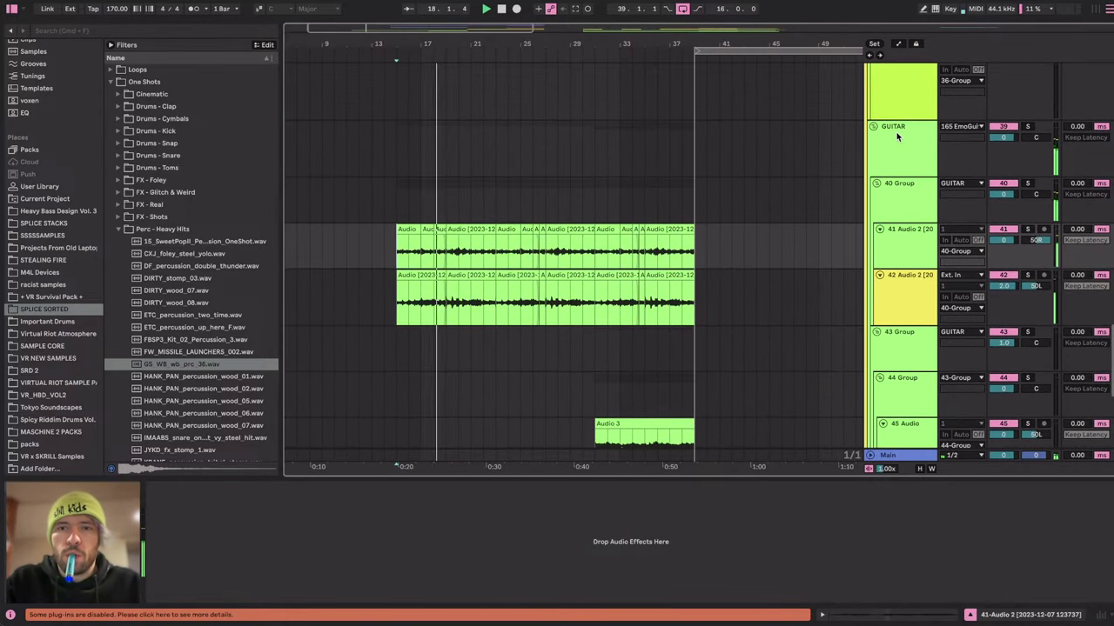
click(910, 147)
key(u)
scroll(909, 199, up, 3)
click(909, 205)
key(u)
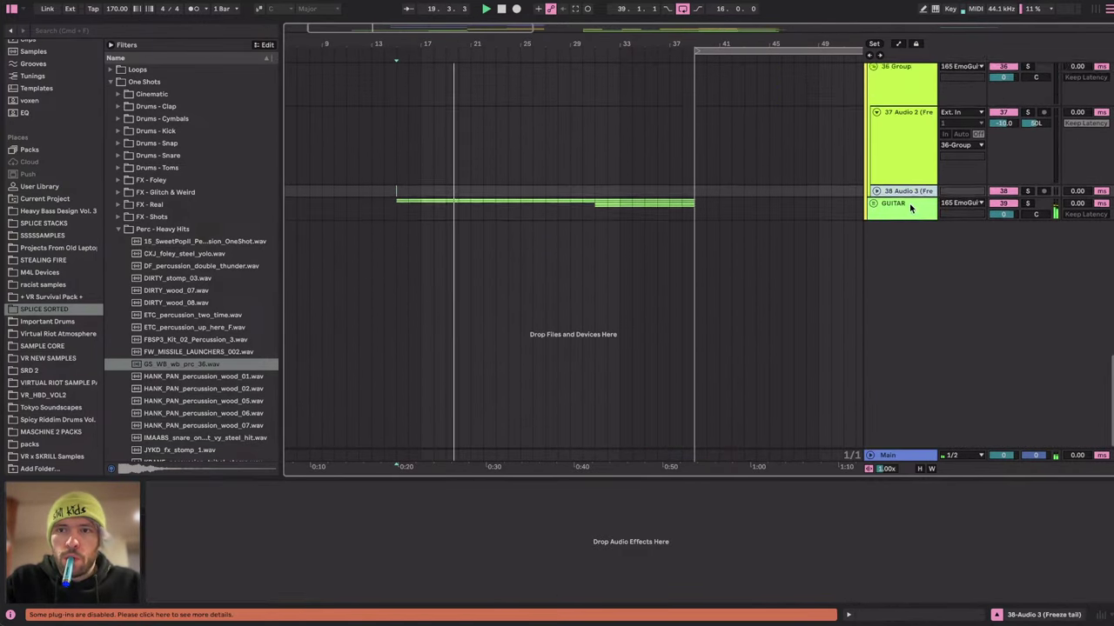
Collapse the 36 Group and optimize the arrangement's track heights, leaving the 30 EQ24 track selected.
key(Up)
key(Up)
key(Up)
key(Up)
key(Up)
key(Up)
key(Up)
key(Up)
key(Up)
key(Up)
key(Up)
key(Up)
key(Up)
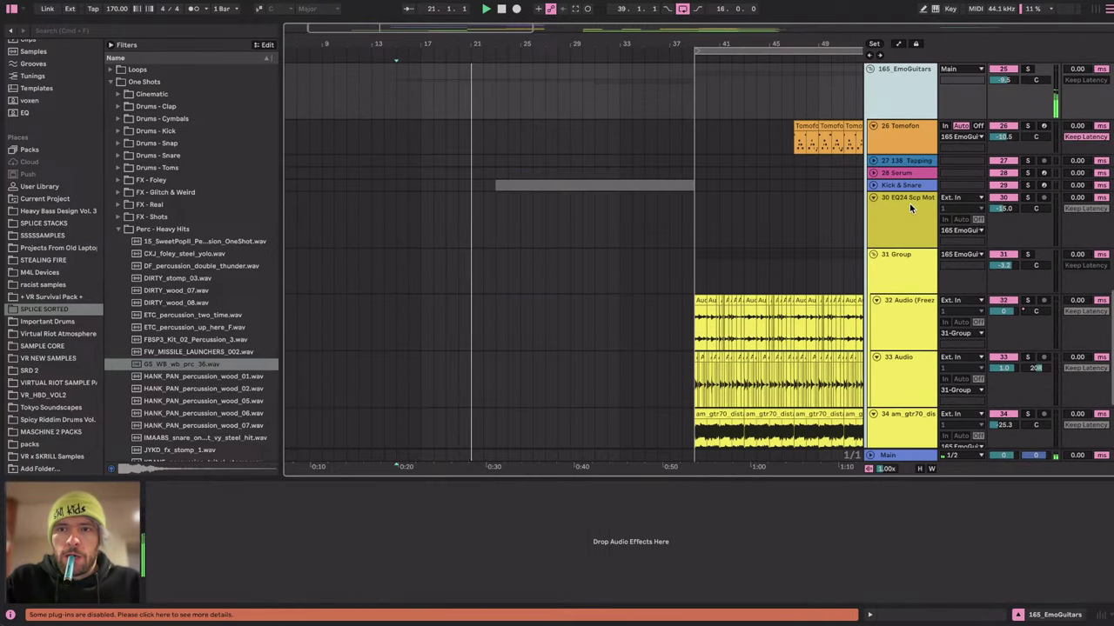
click(909, 203)
key(h)
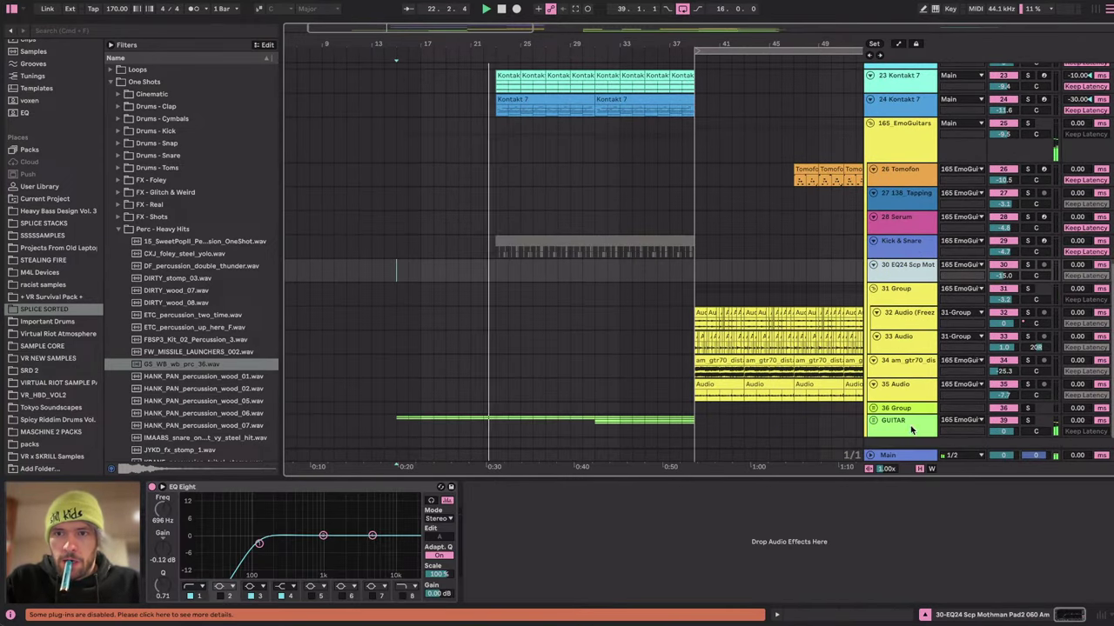
Lower the track 3 Addictive Drums volume to -12.7 dB and open its plugin window.
scroll(762, 231, up, 10)
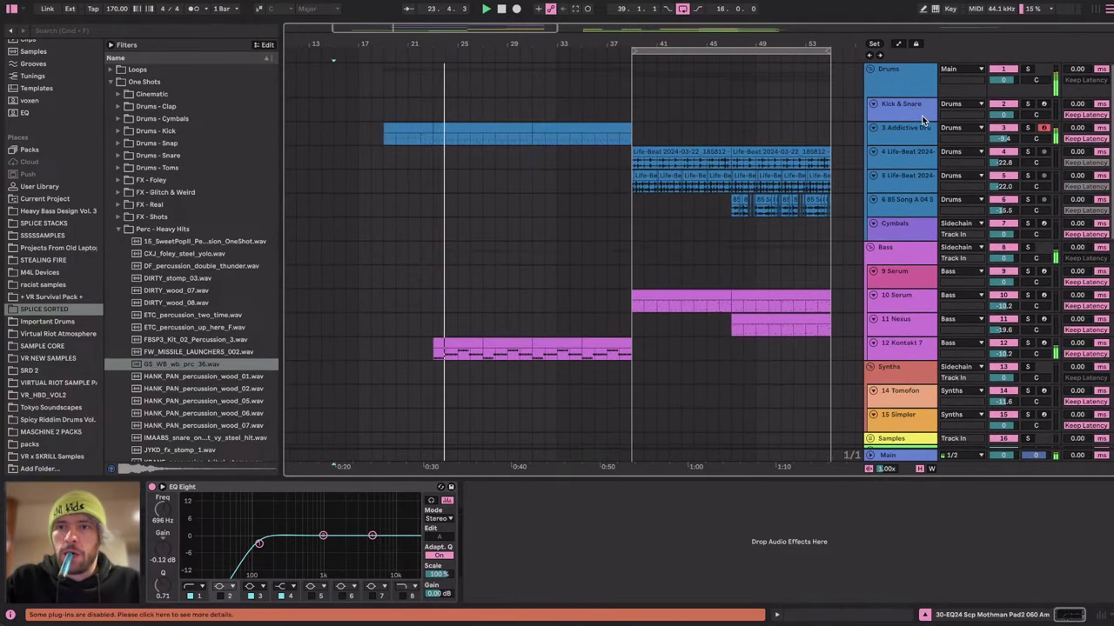
drag(1004, 139, 1004, 152)
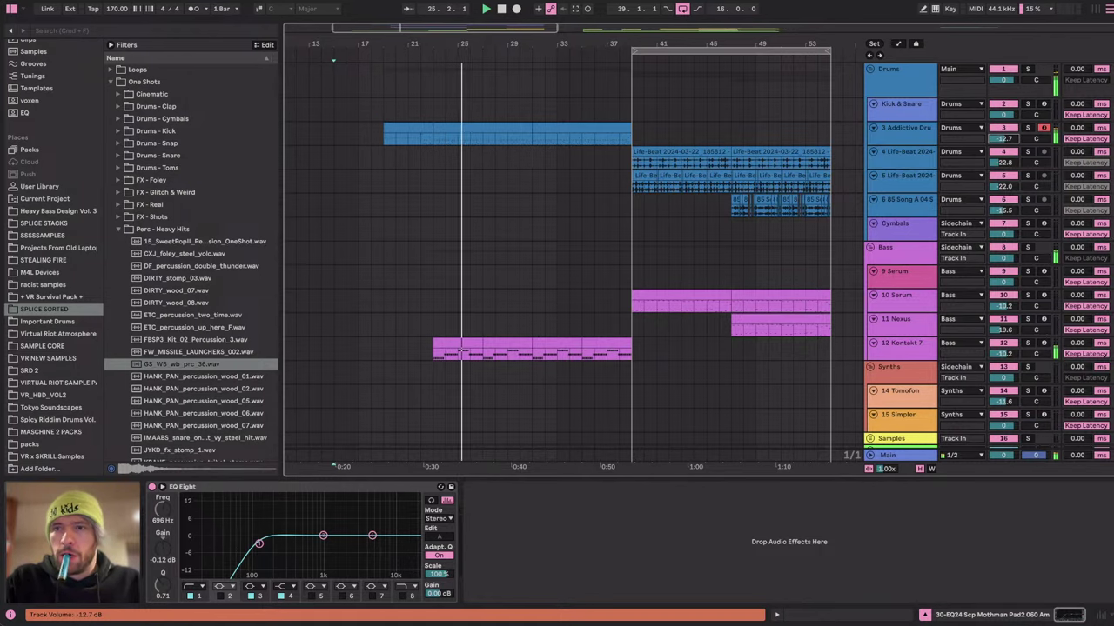
click(924, 131)
click(183, 487)
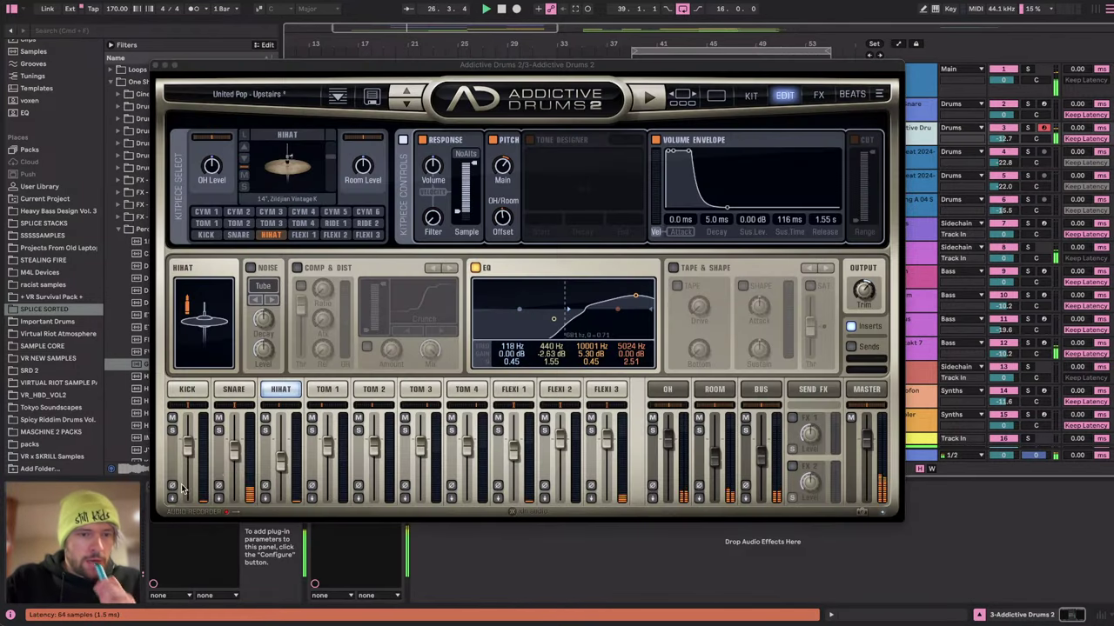
Set the Addictive Drums Room channel level to -7.99 dB, lower its compressor threshold, and close the plugin window.
mouse_move(714, 460)
mouse_down()
mouse_move(715, 428)
mouse_move(714, 458)
mouse_up()
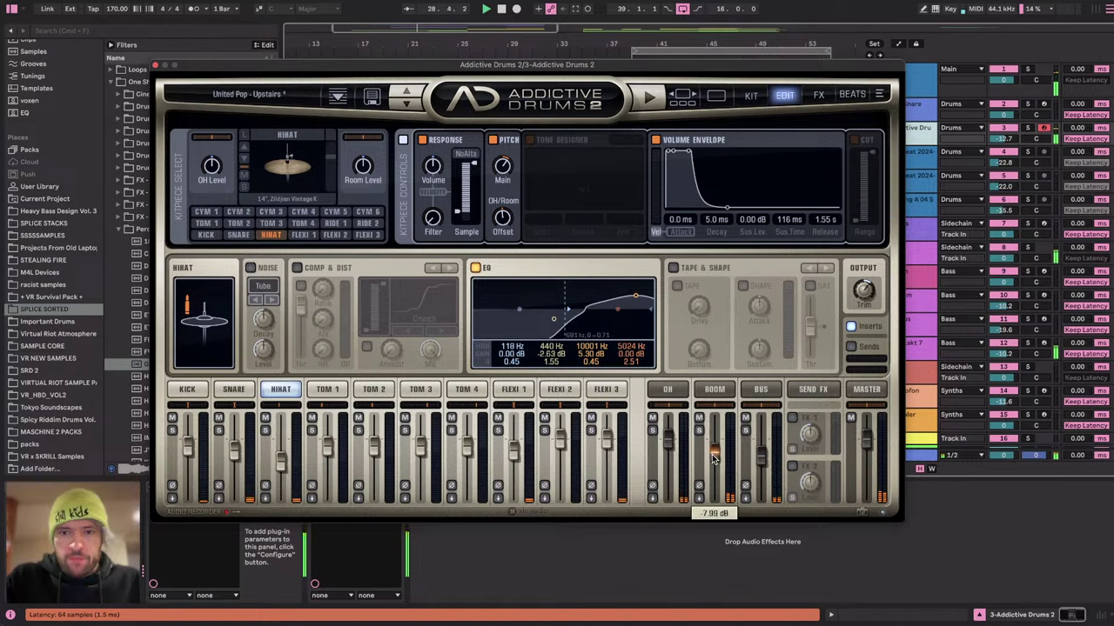
click(713, 389)
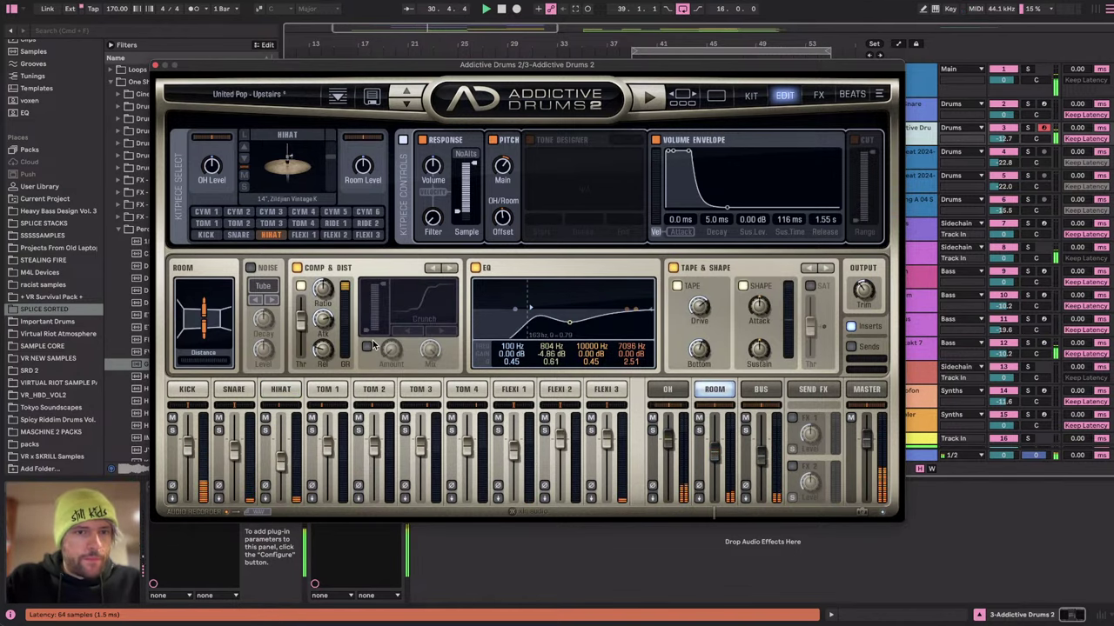
drag(300, 320, 301, 337)
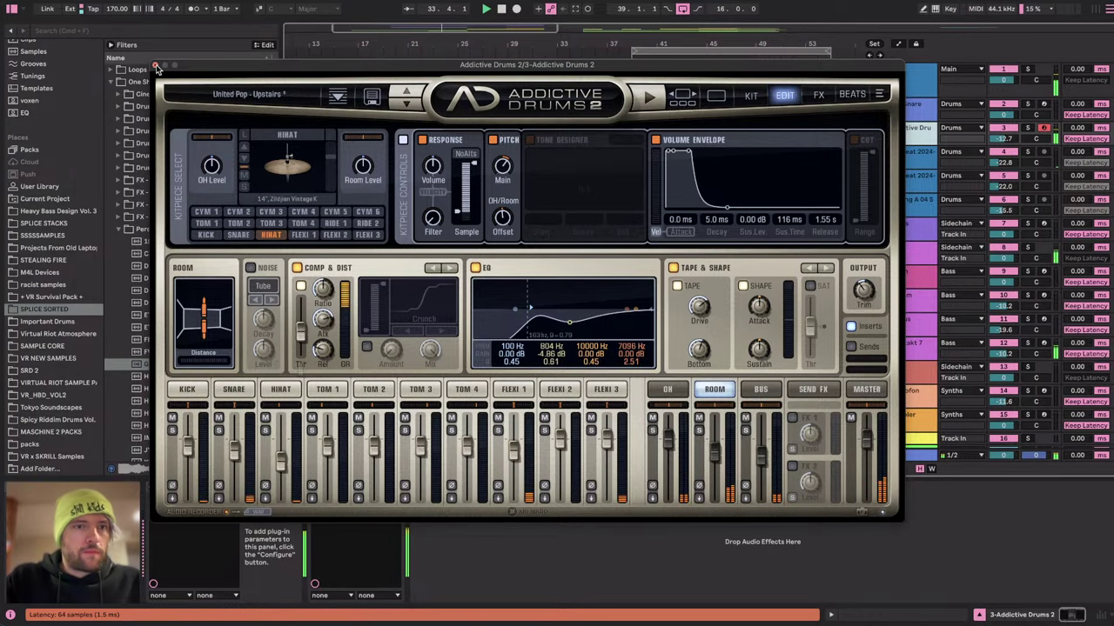
click(155, 66)
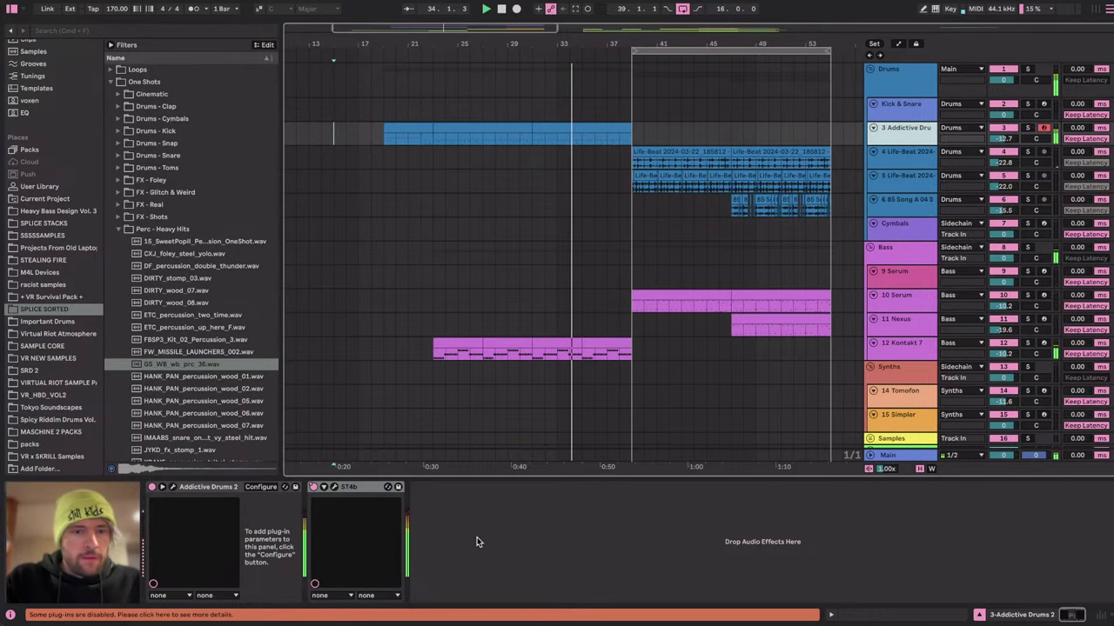
Inspect the four-band transient settings of the ST4b effect on the Addictive Drums track.
click(335, 488)
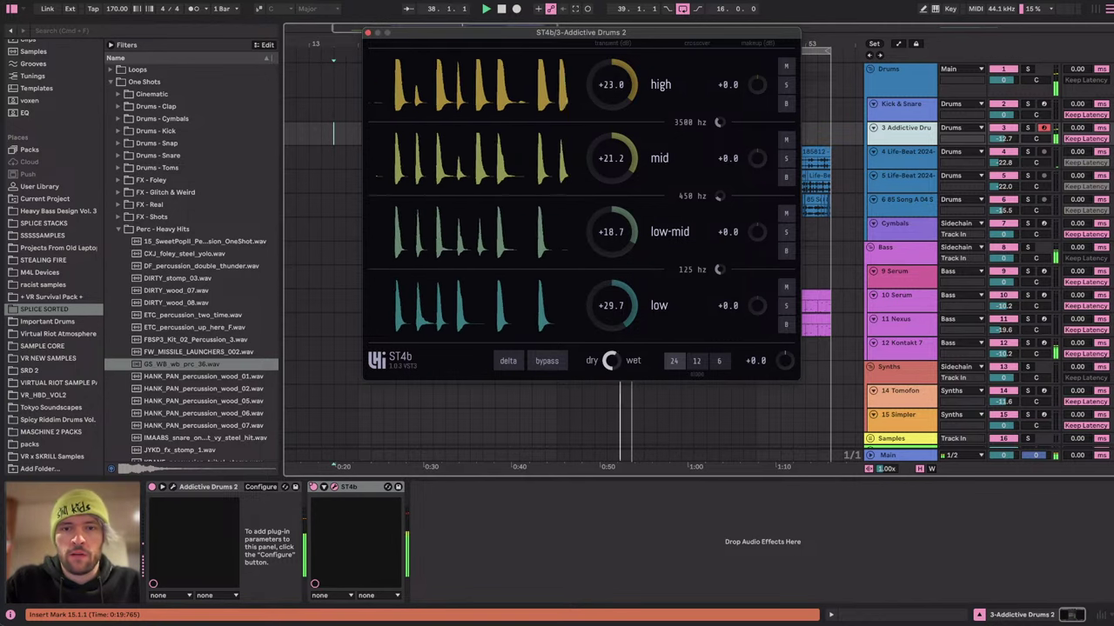
click(368, 33)
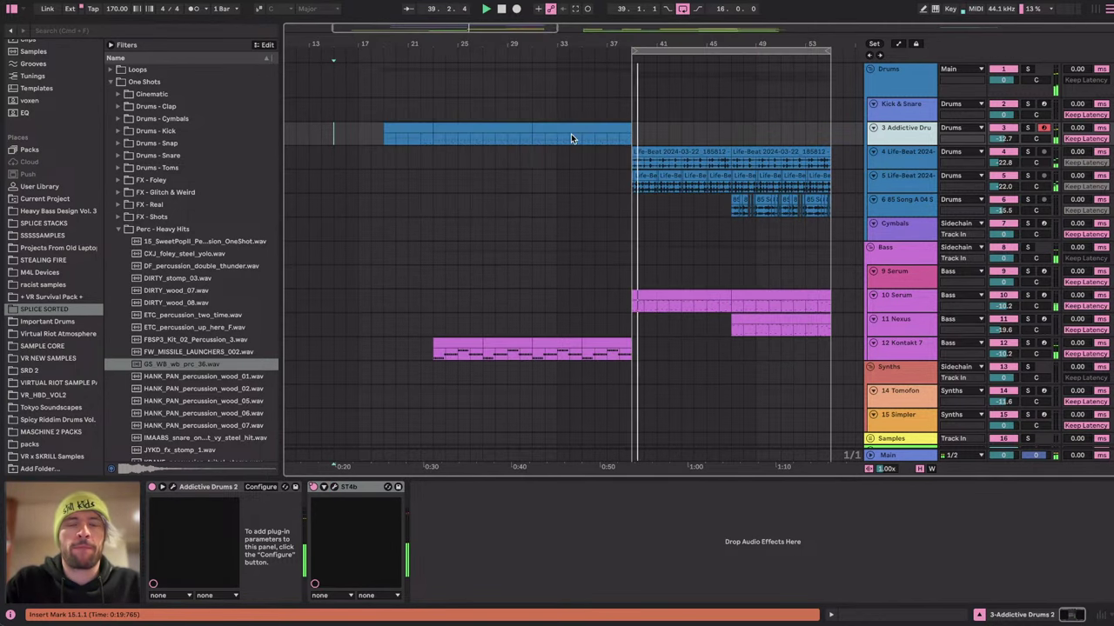
Lower the volume of track 5 Life-Beat to -30.4 dB.
scroll(571, 133, right, 5)
scroll(636, 211, down, 1)
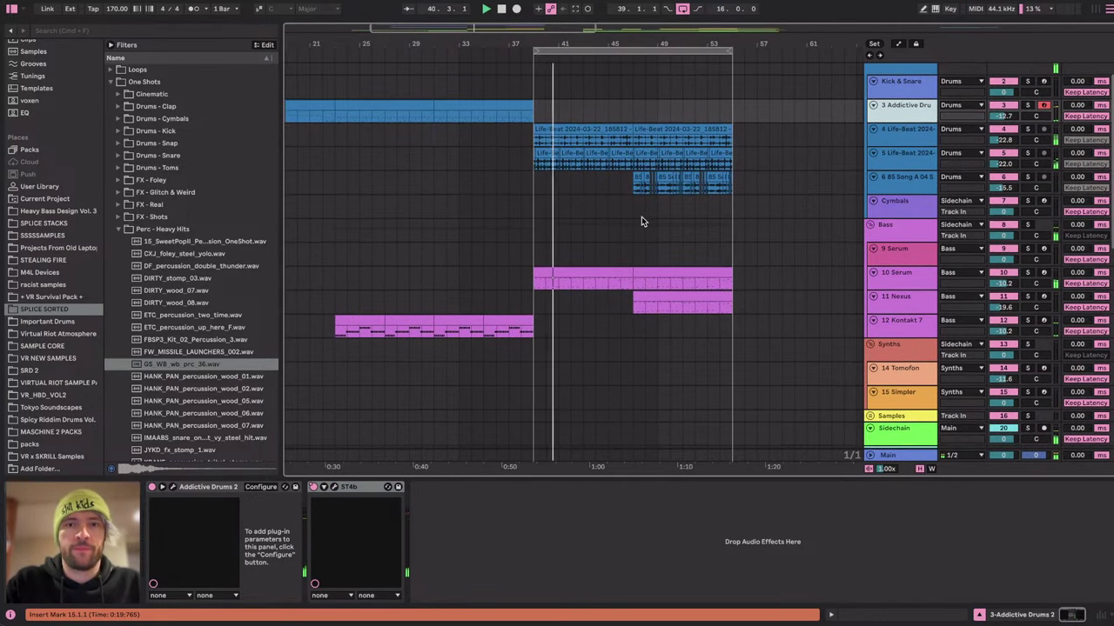
click(910, 128)
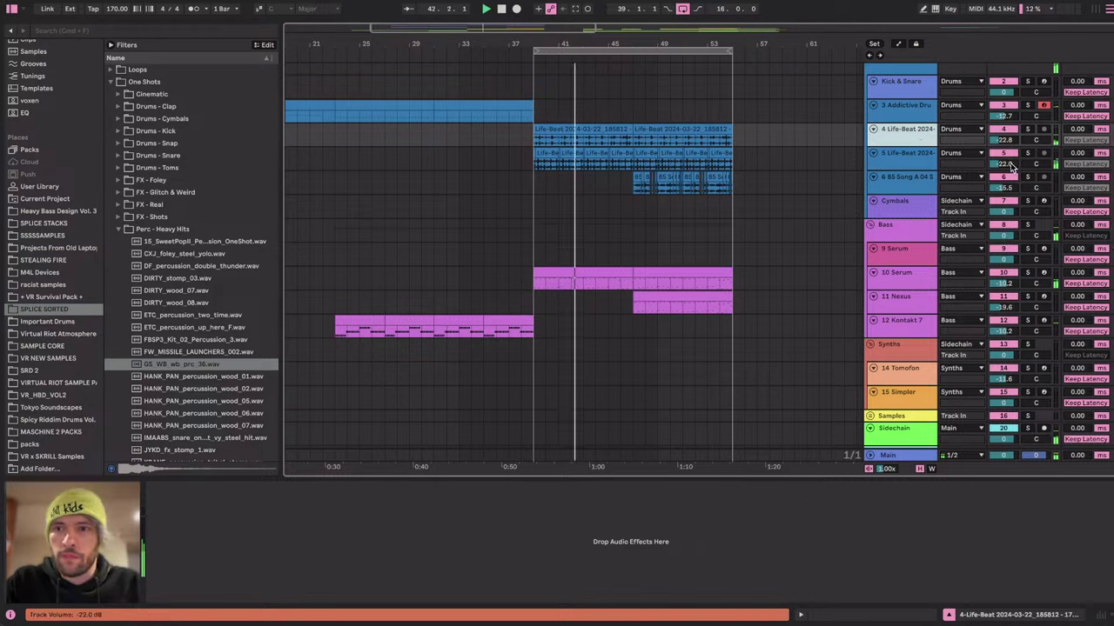
drag(1009, 165, 1009, 183)
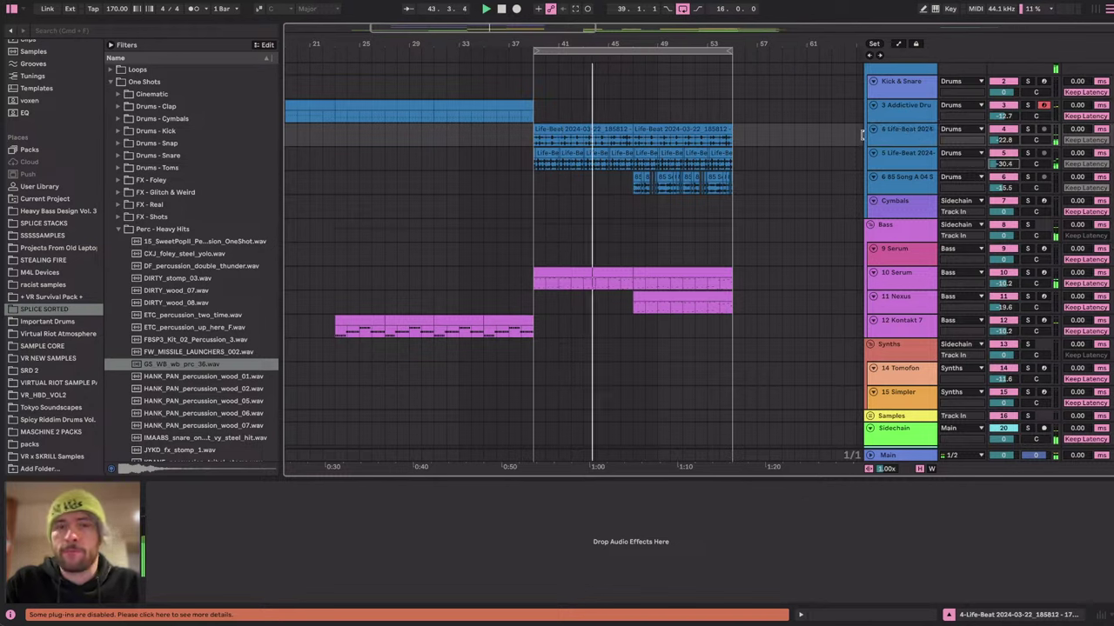
Enlarge track 5 Life-Beat and show the arrangement's automation lanes.
click(887, 159)
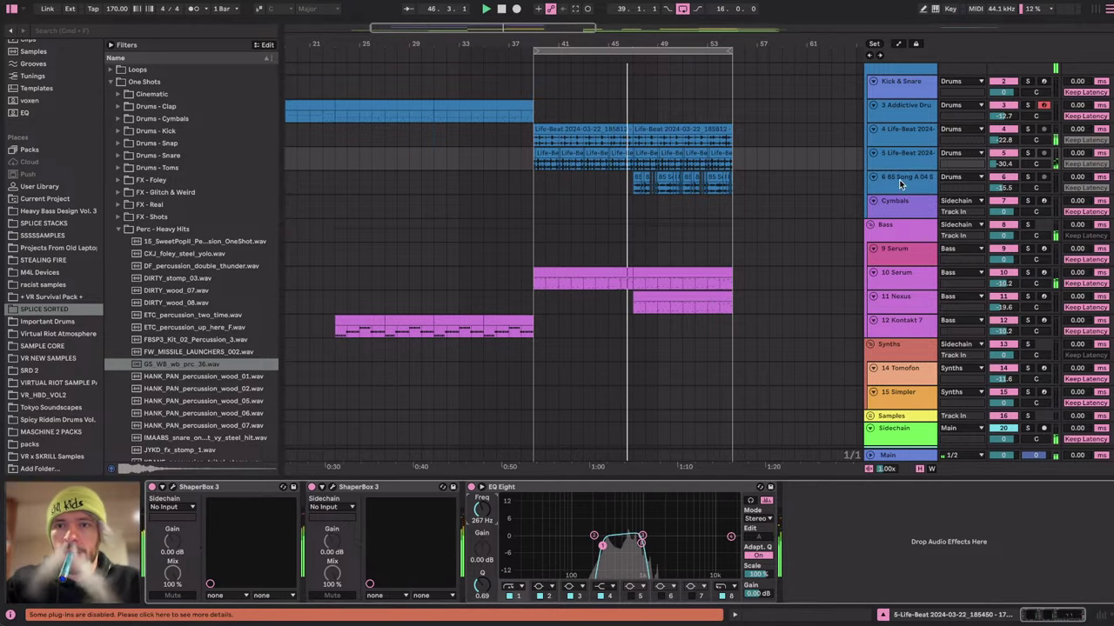
drag(899, 172, 900, 225)
key(a)
scroll(700, 312, down, 5)
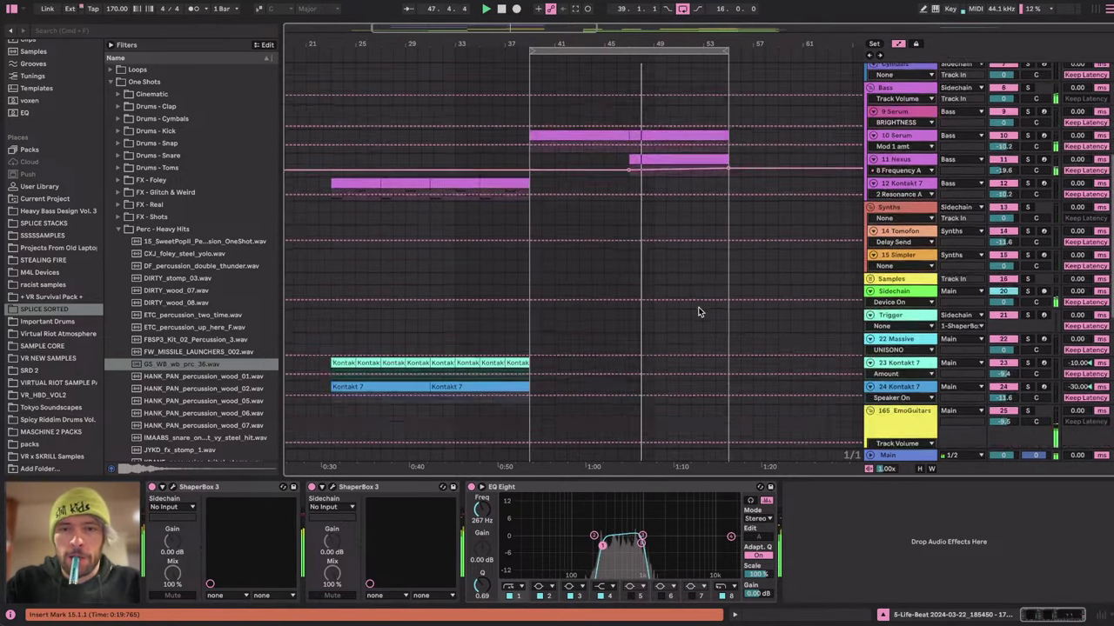
scroll(698, 311, down, 5)
click(999, 228)
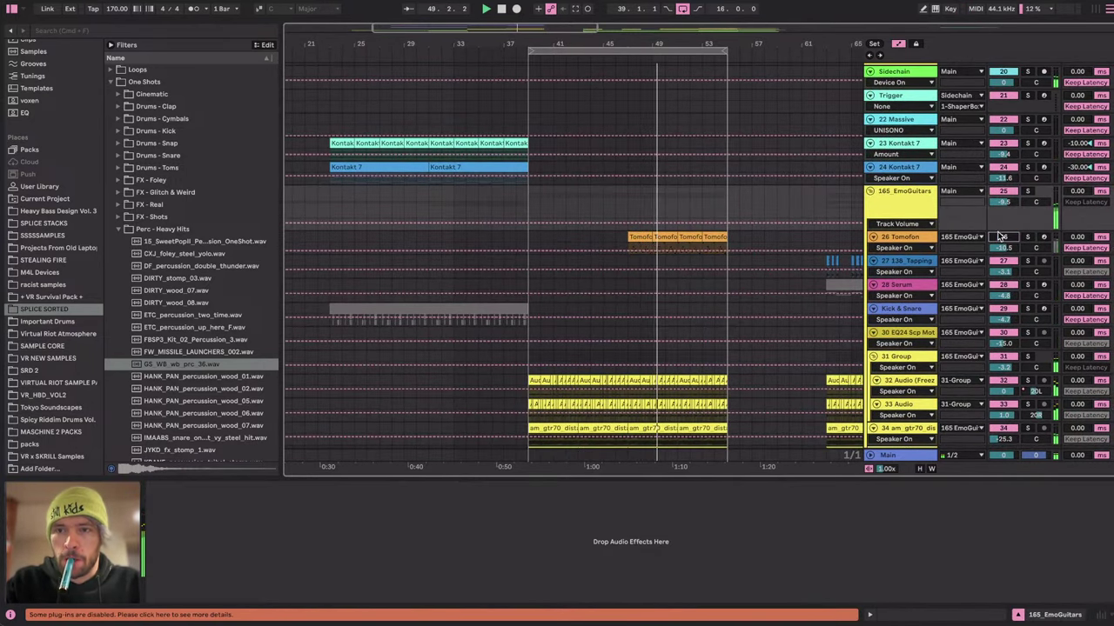
scroll(684, 136, up, 10)
scroll(703, 171, up, 3)
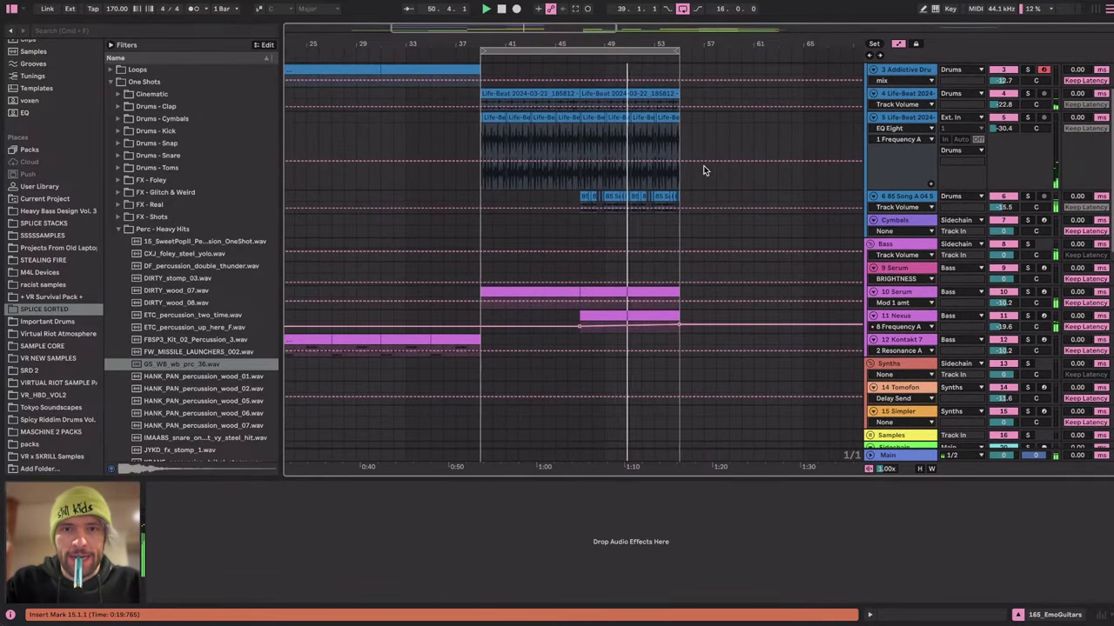
Try ramping track 5's EQ Eight 1 Frequency from bar 47 up to 1.43 kHz at bar 55, and undo the rise.
click(579, 161)
drag(679, 161, 678, 146)
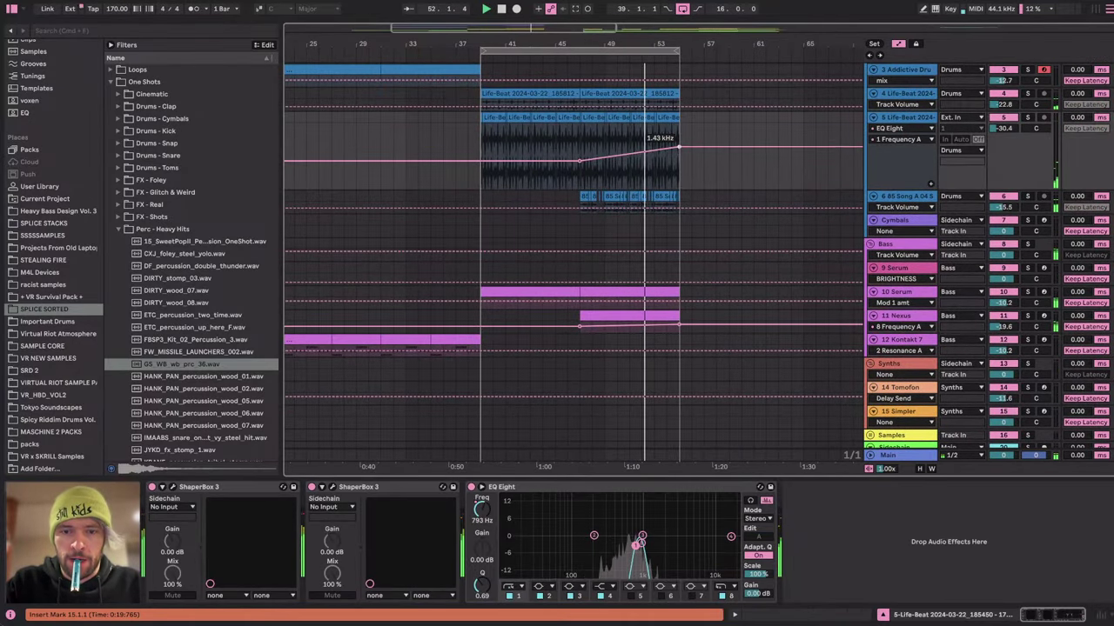
key(super+z)
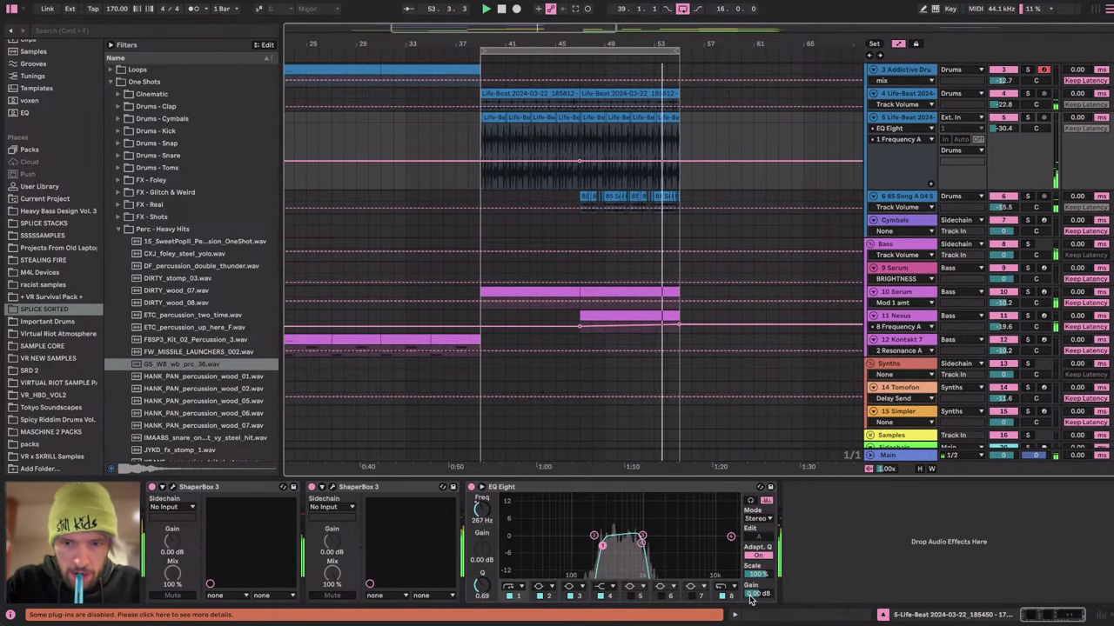
Automate track 5's EQ Eight 8 Frequency from 958 Hz at bar 47 to 1.63 kHz at bar 55, and hide the automation lanes.
drag(589, 161, 589, 148)
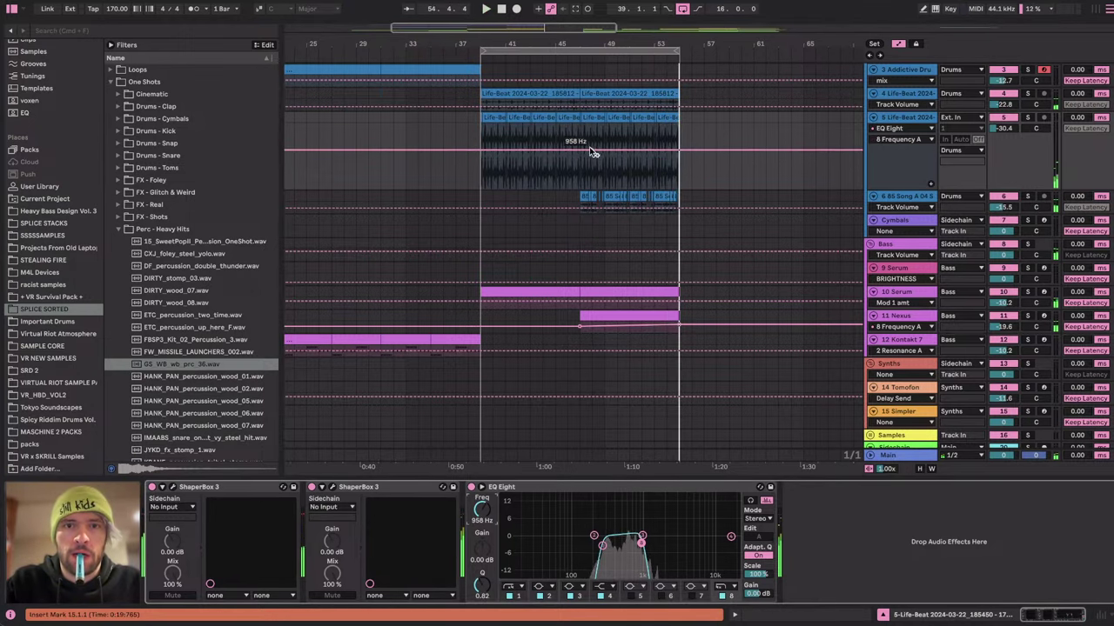
drag(678, 149, 680, 145)
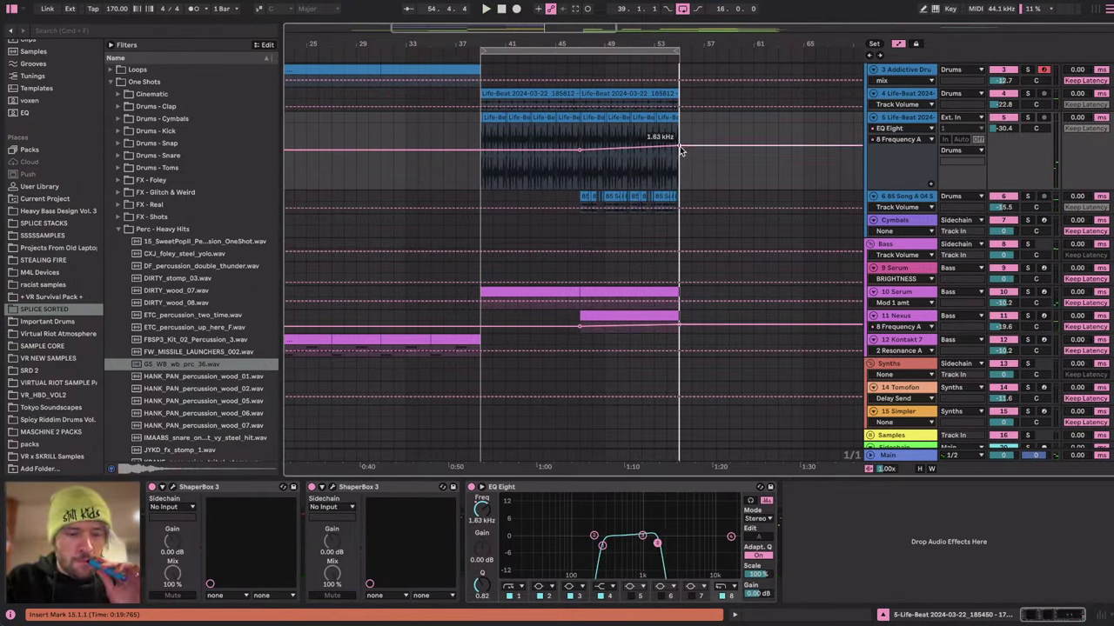
key(a)
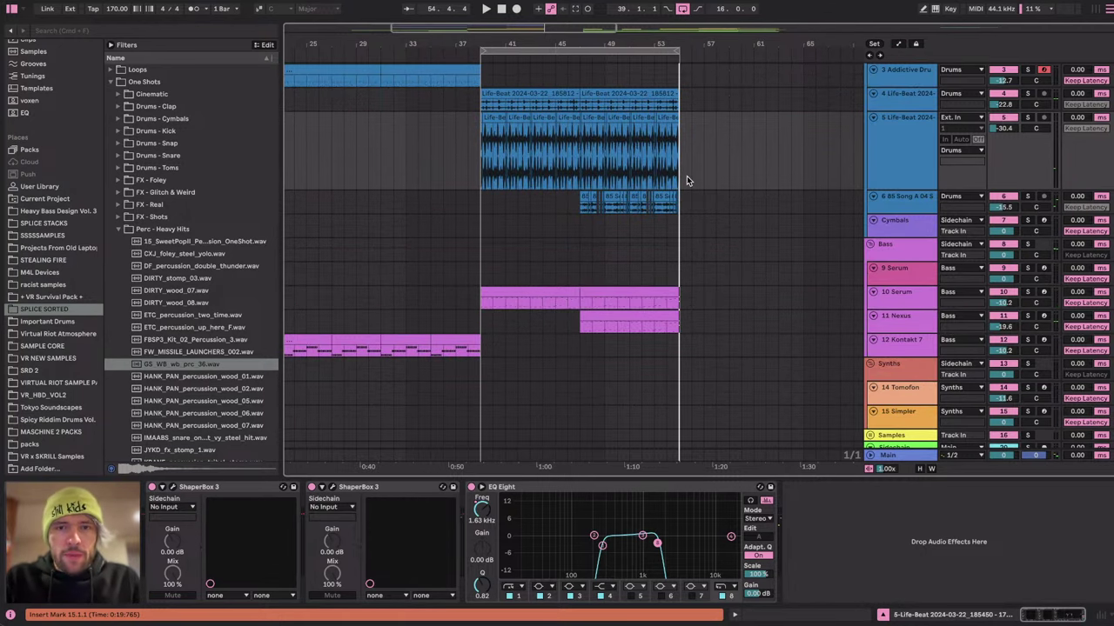
Select the Kick & Snare track and check the live chat in YouTube Studio.
scroll(731, 134, up, 2)
scroll(692, 232, right, 2)
click(895, 110)
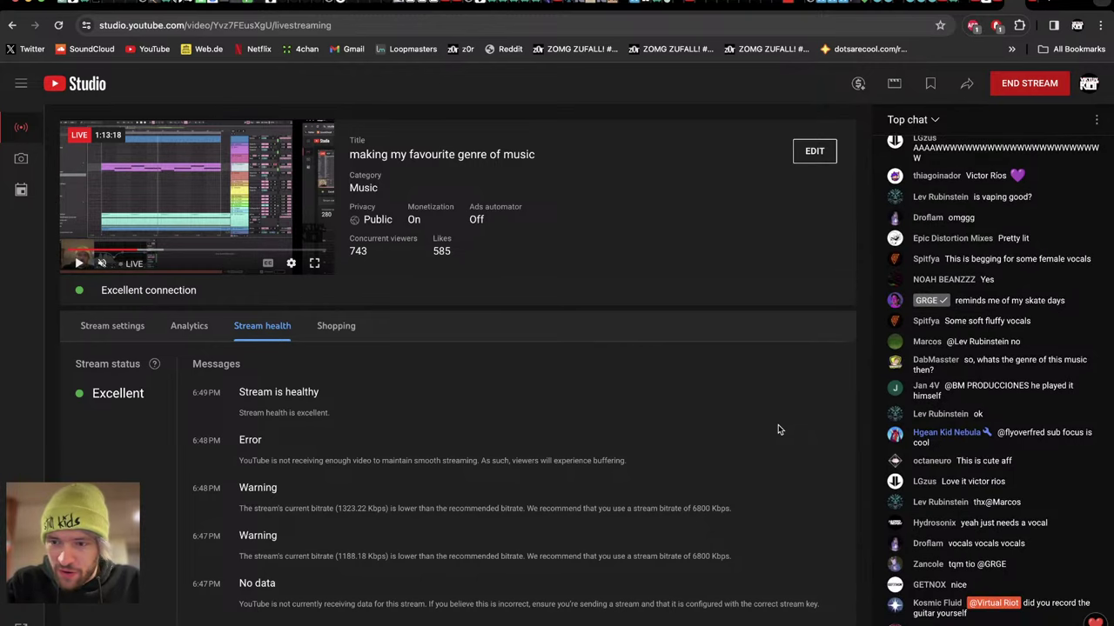
key(ctrl+Left)
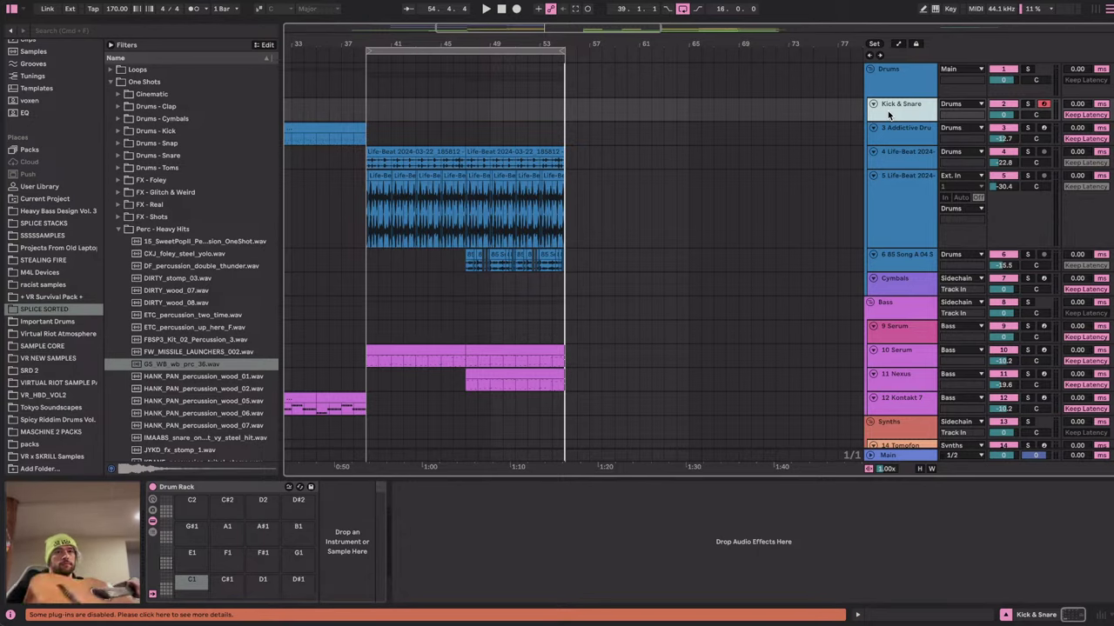
Switch to Streamlabs Desktop and view its scenes, sources and mixer.
key(super+Tab)
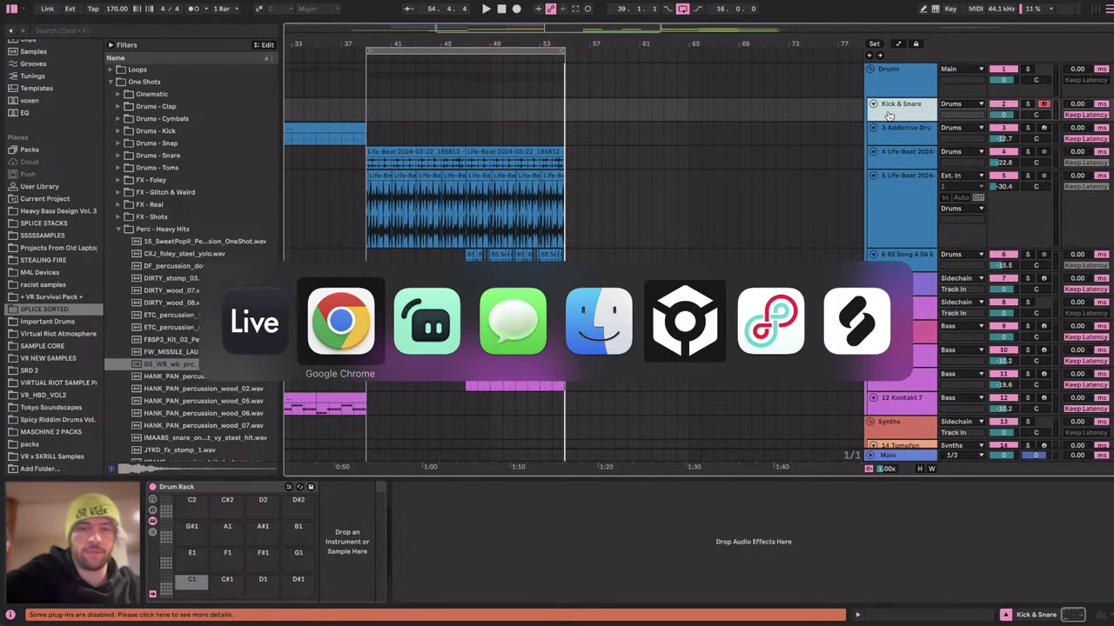
key(super+Tab)
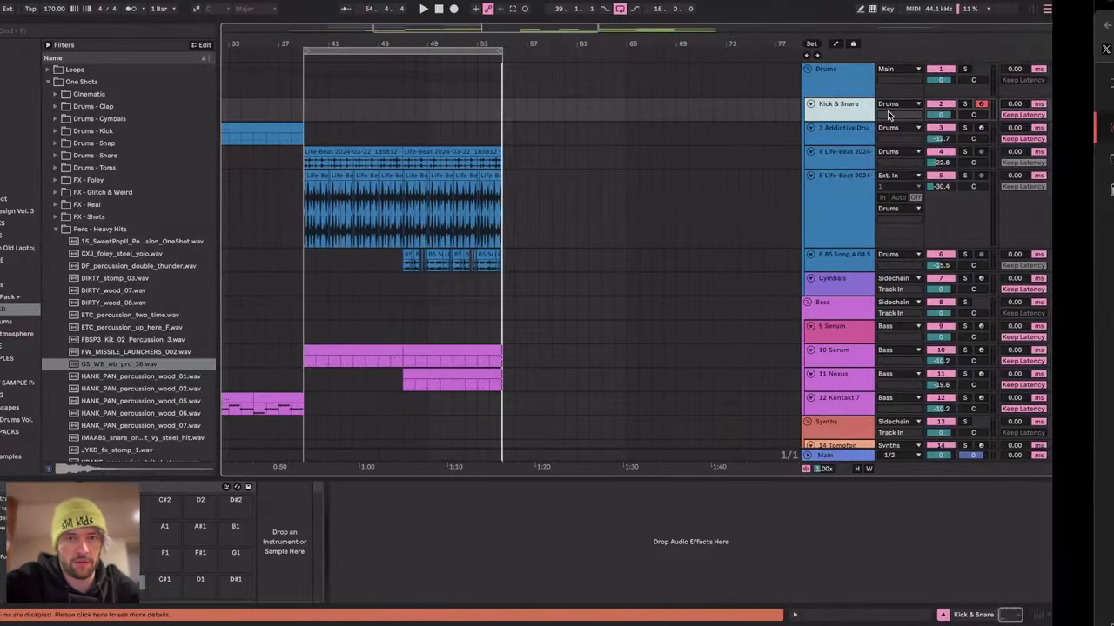
key(super+Tab)
key(super+Tab)
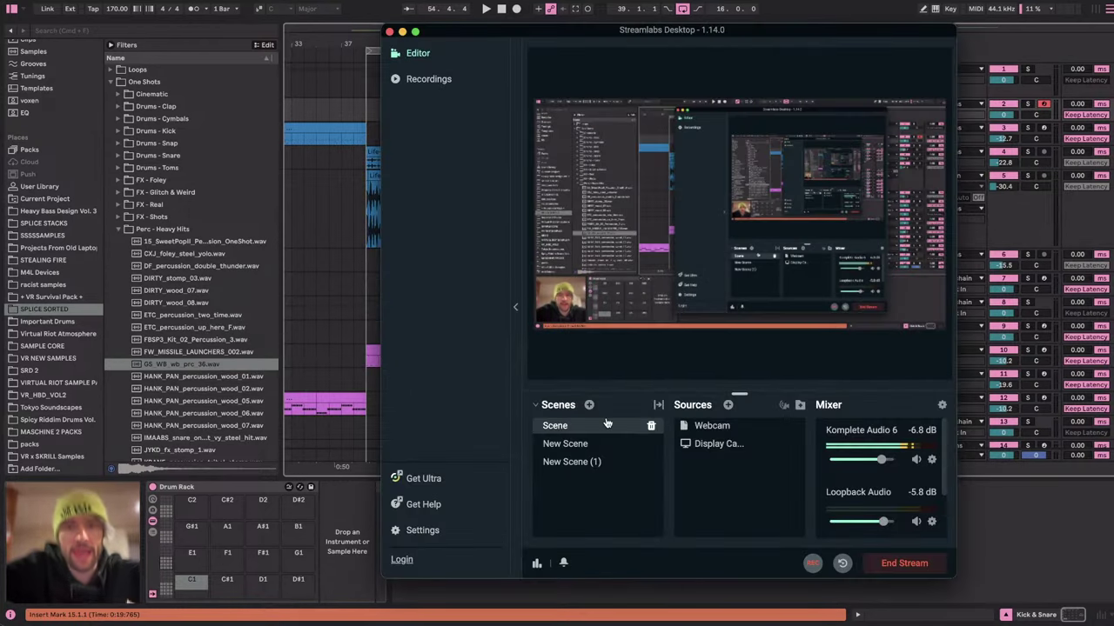
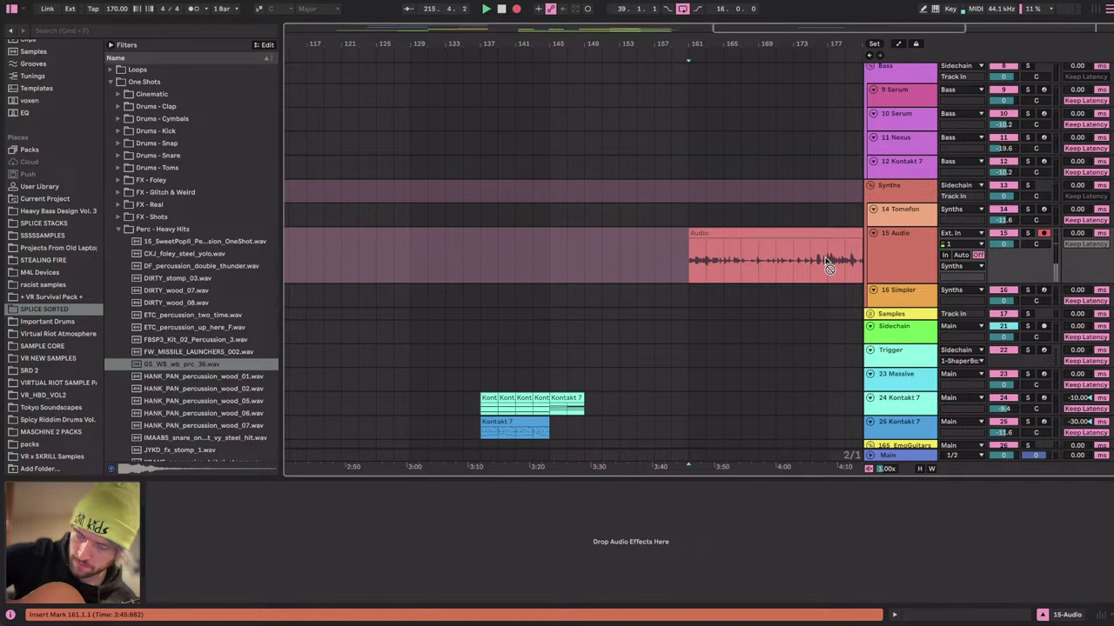
Finish recording on track 15 Audio and look over the recorded clip from bar 161 onward.
drag(829, 266, 827, 261)
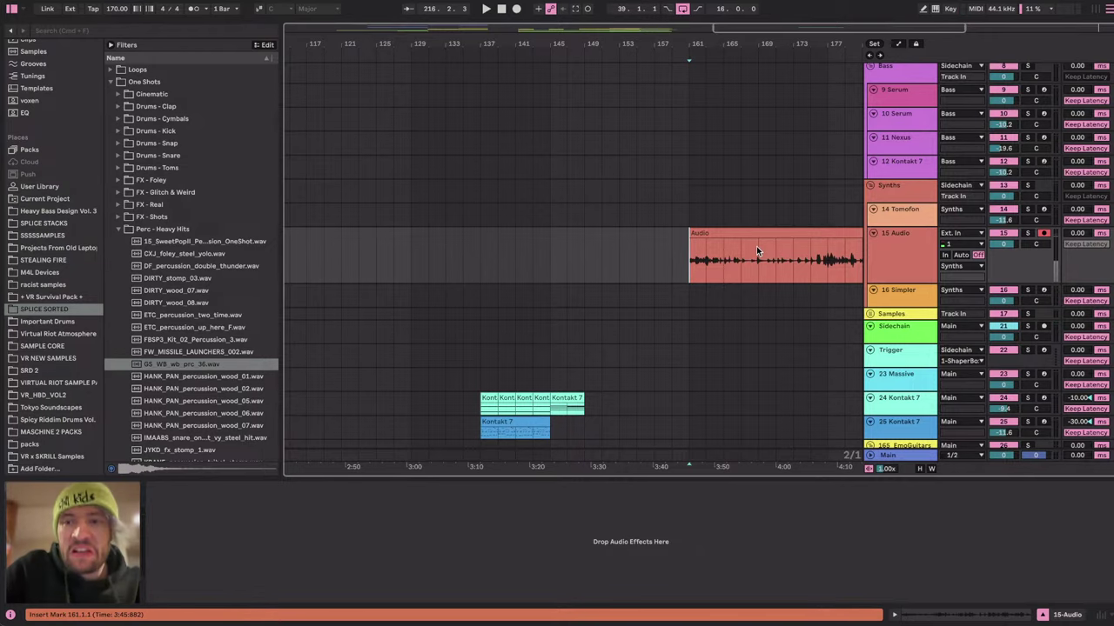
scroll(756, 247, right, 2)
scroll(756, 246, down, 5)
scroll(756, 247, right, 2)
scroll(756, 246, up, 5)
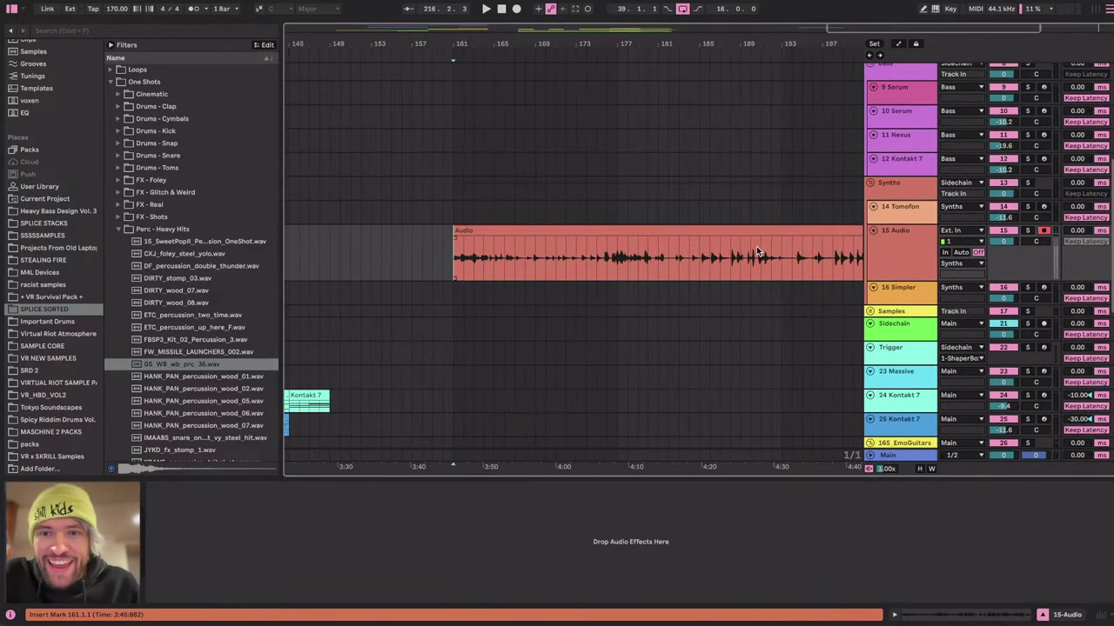
scroll(756, 247, down, 2)
Switch to YouTube Studio in Chrome, read the live chat, and return to Ableton Live.
key(super+Tab)
click(363, 320)
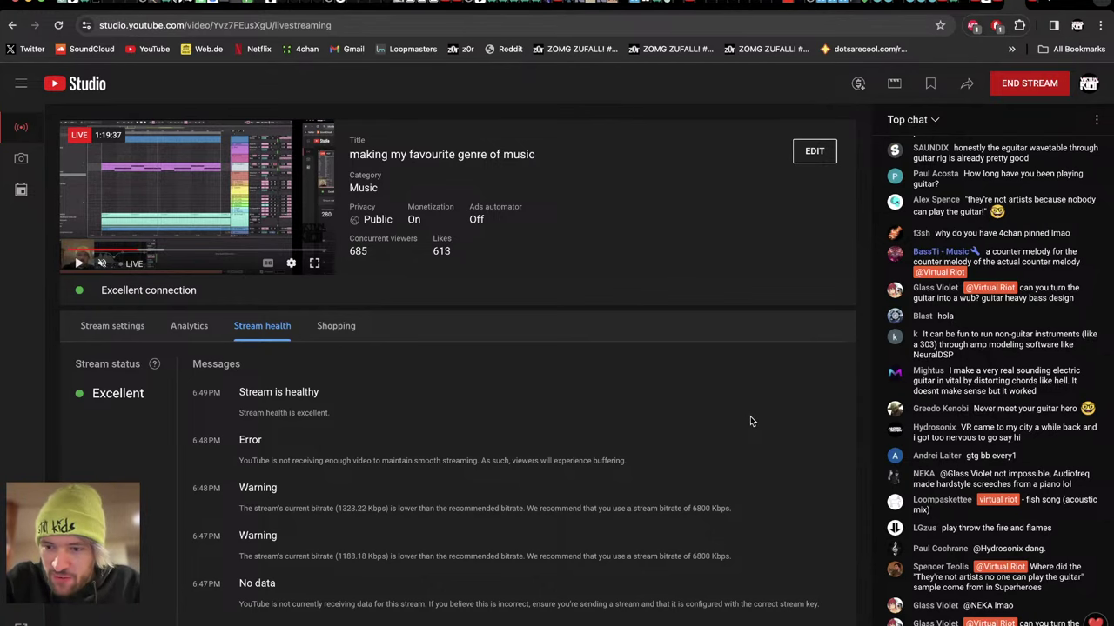
key(super+Tab)
Audition the recorded clip on track 15 Audio from bar 185 and from bar 191.
click(623, 250)
scroll(624, 249, down, 3)
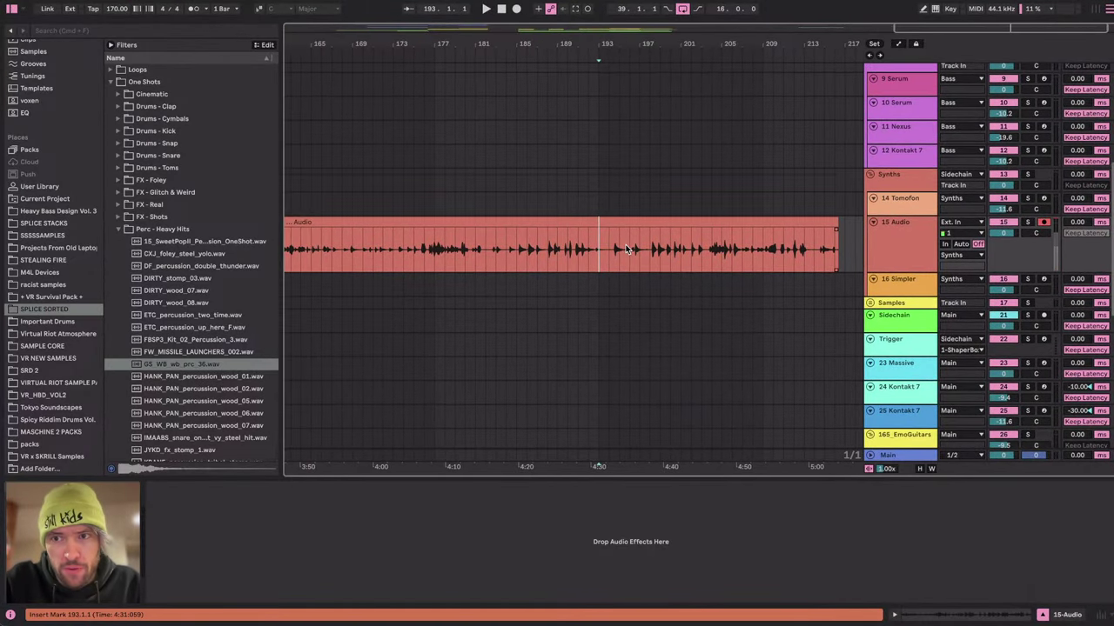
scroll(616, 246, up, 3)
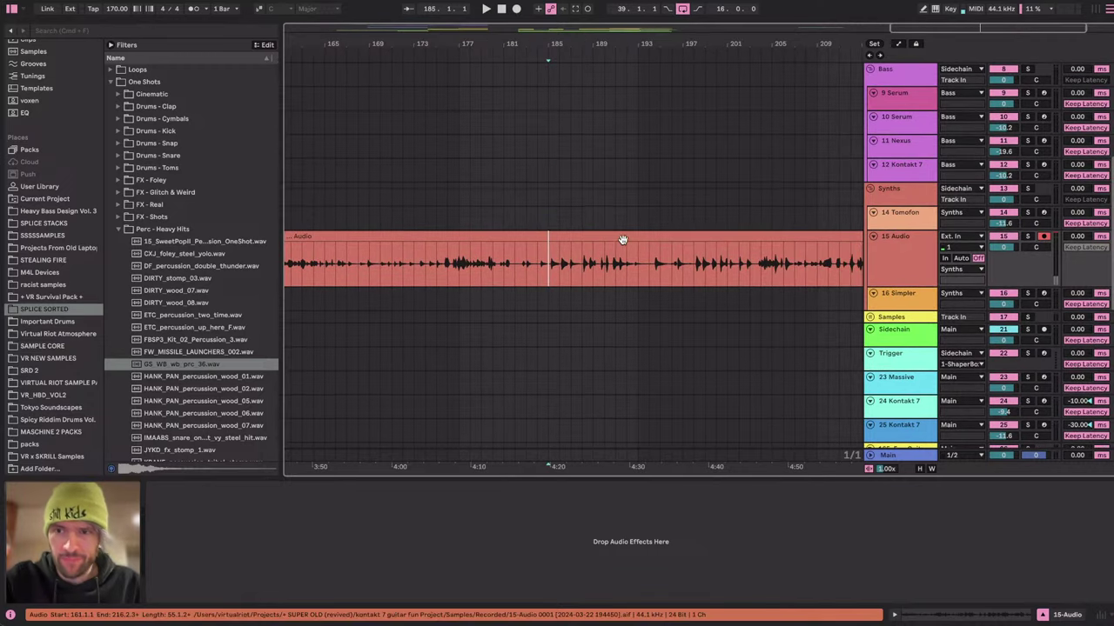
click(549, 243)
key(space)
key(space)
drag(657, 261, 616, 278)
click(574, 280)
key(space)
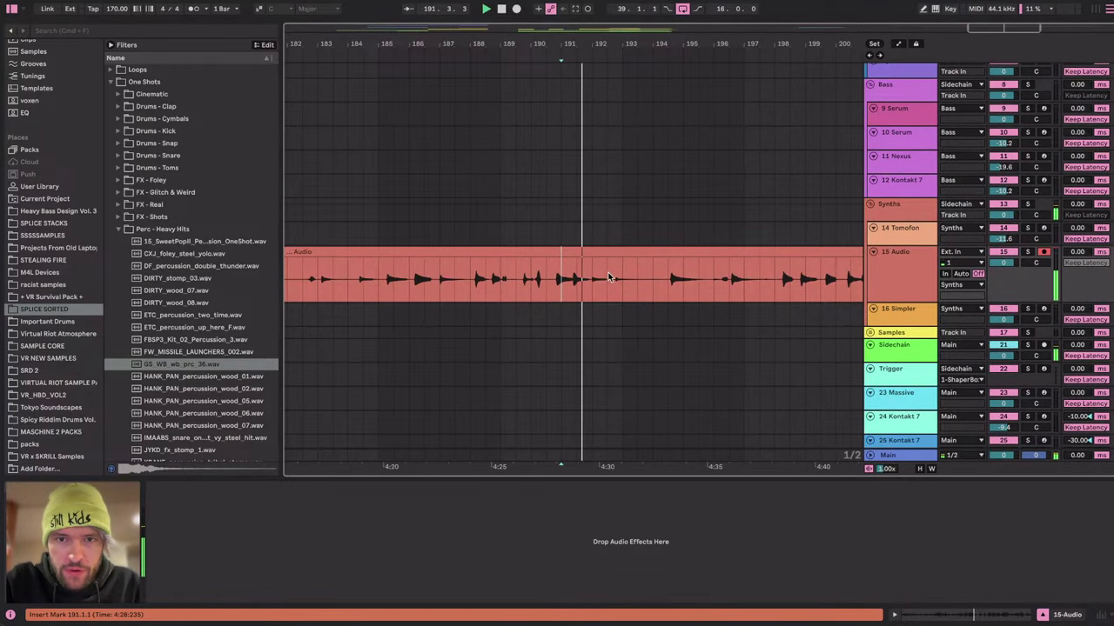
Audition the track 15 recording further on, from bars 196 and 198.
scroll(624, 266, up, 3)
click(653, 248)
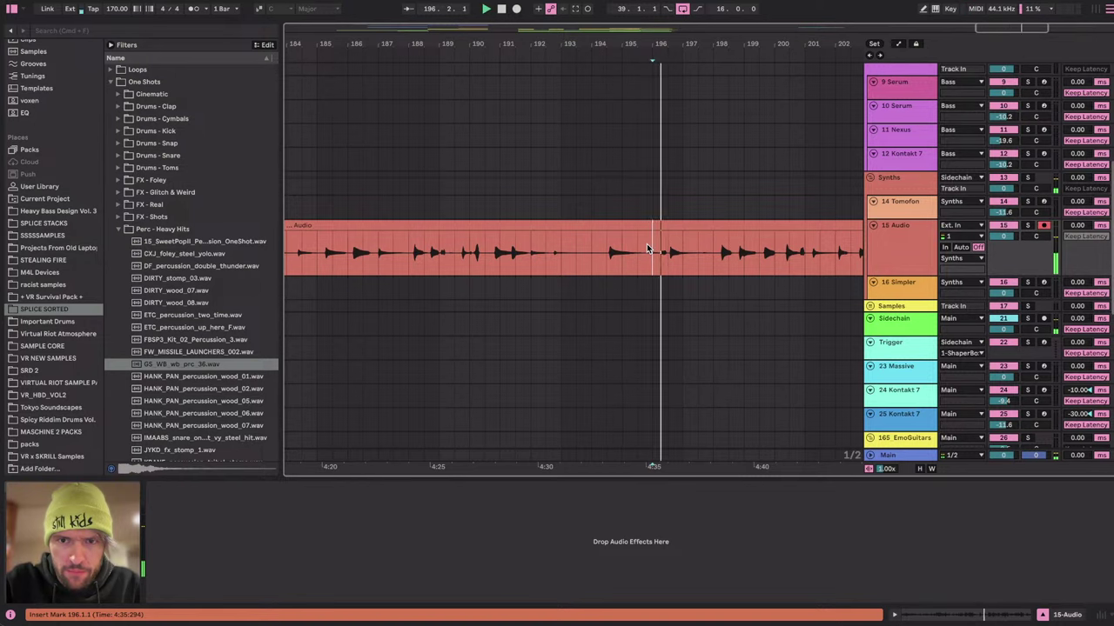
scroll(659, 248, up, 1)
scroll(663, 246, right, 2)
click(650, 264)
key(space)
key(space)
scroll(649, 258, right, 3)
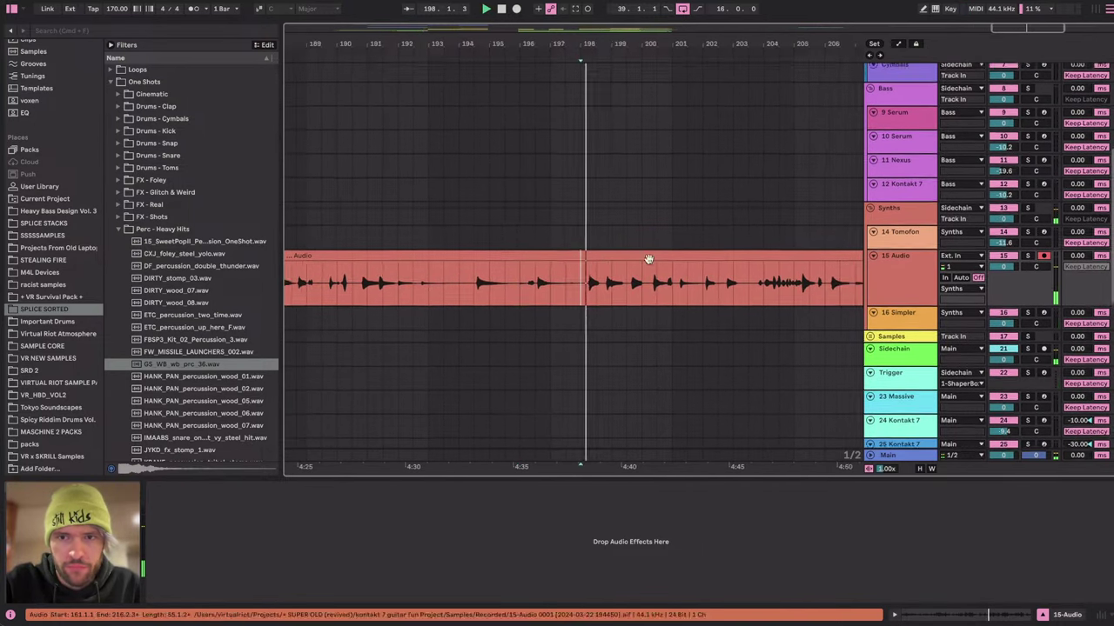
Play the track 15 recording from bar 204 and zoom in on its waveform there.
click(676, 275)
key(space)
key(space)
scroll(674, 273, right, 2)
scroll(676, 277, right, 1)
scroll(592, 233, up, 3)
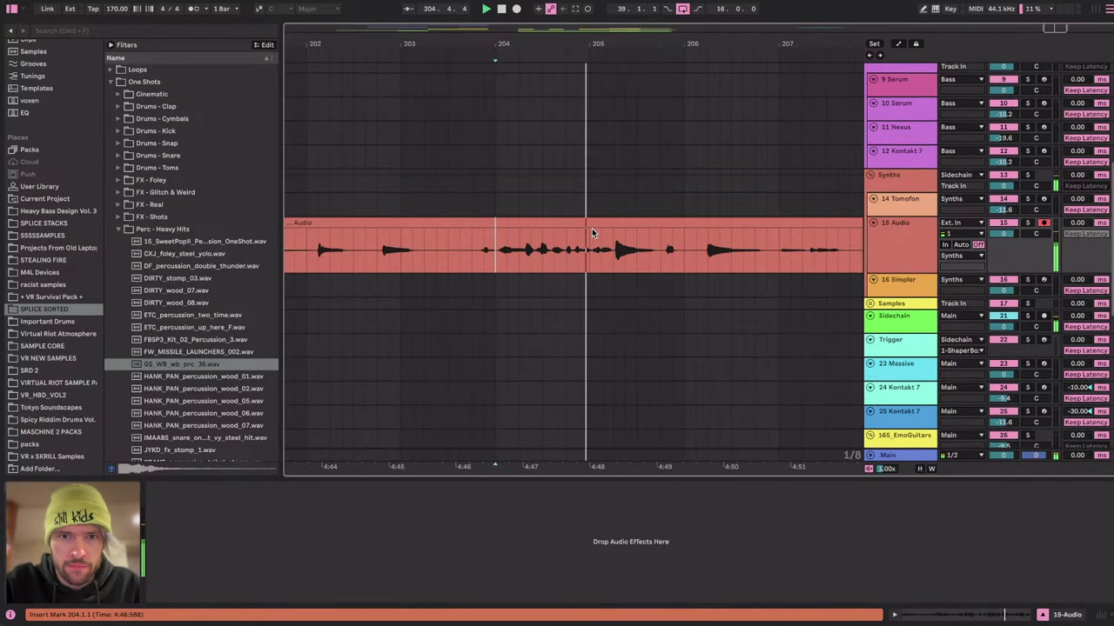
Go back to the earlier part of the track 15 recording and play it from bar 173 and position 176.4.1.
scroll(593, 233, down, 8)
click(687, 244)
scroll(688, 242, up, 6)
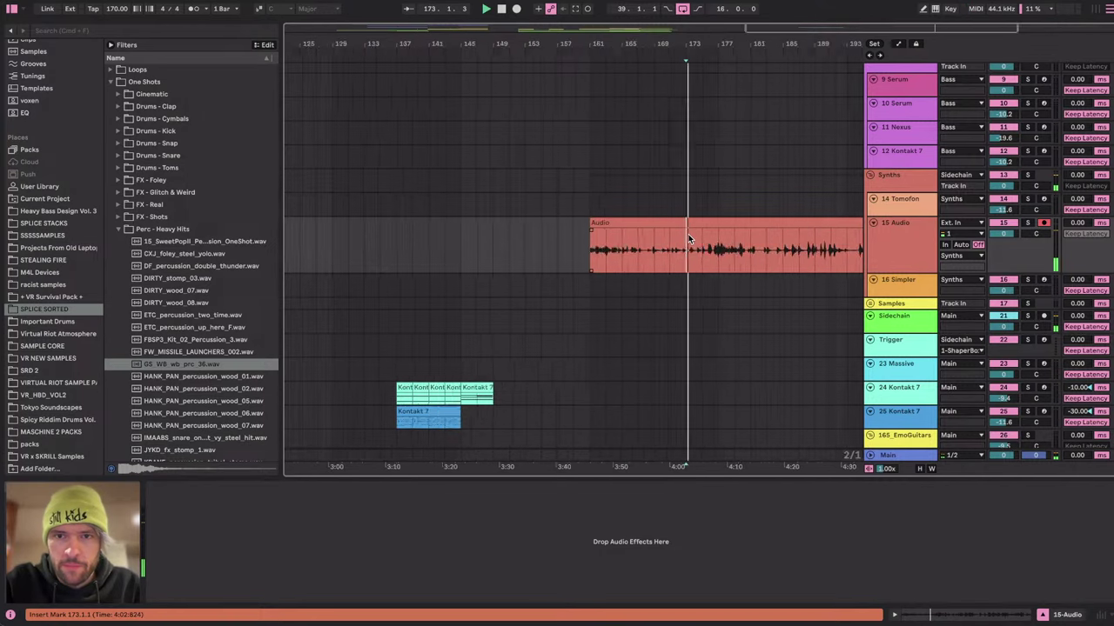
click(671, 249)
scroll(671, 249, up, 3)
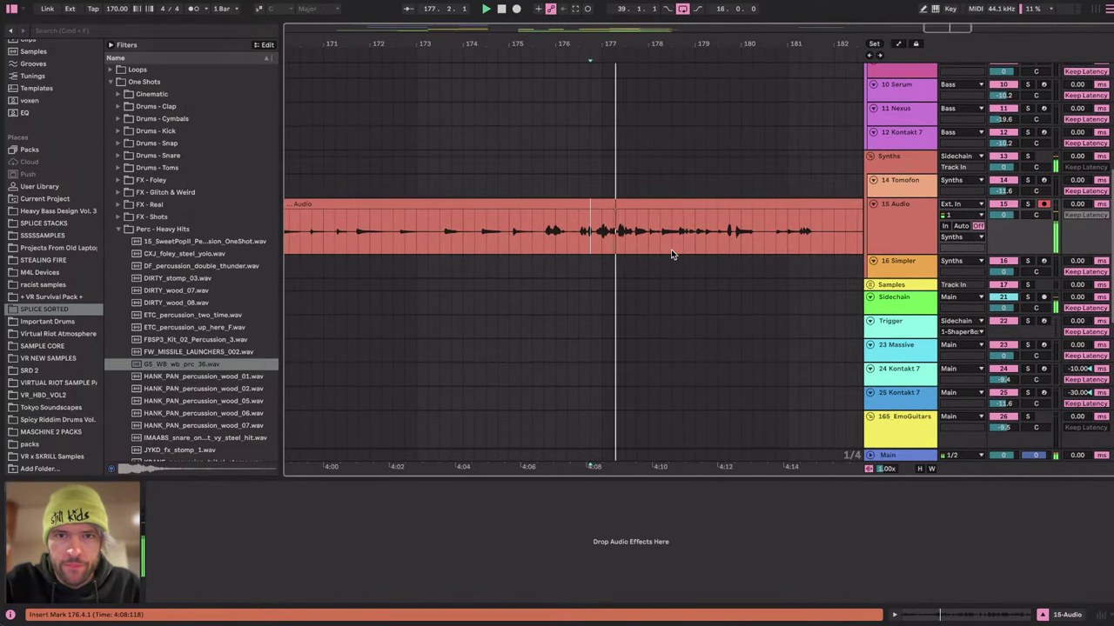
Audition the track 15 recording further on, playing from positions 181.1.3 and 182.3.3.
scroll(663, 221, right, 3)
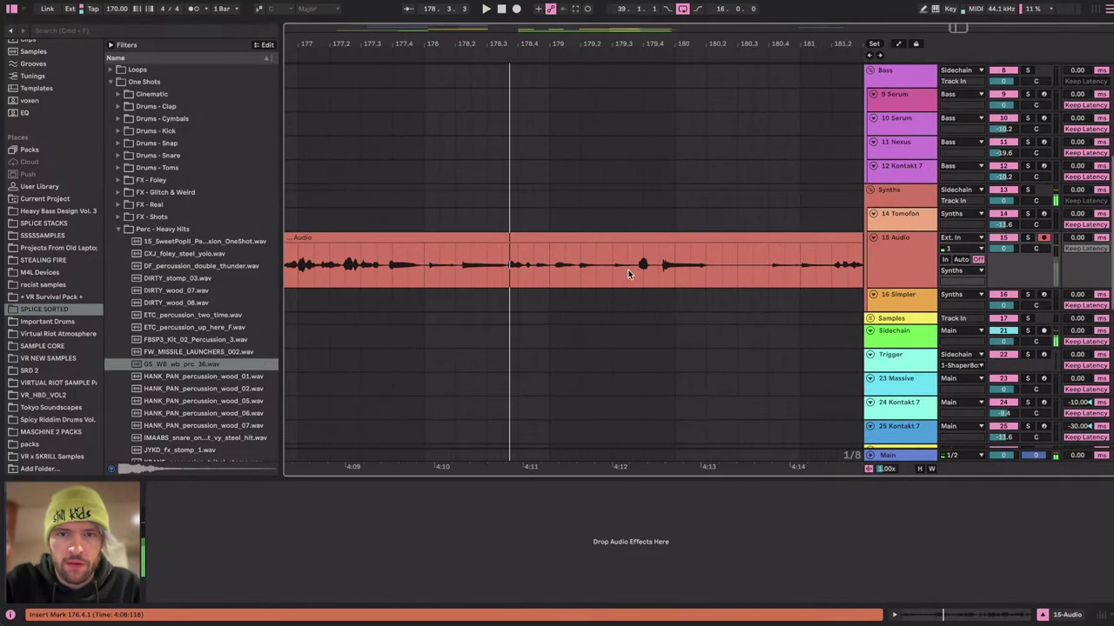
key(space)
click(594, 265)
scroll(590, 264, right, 3)
click(648, 270)
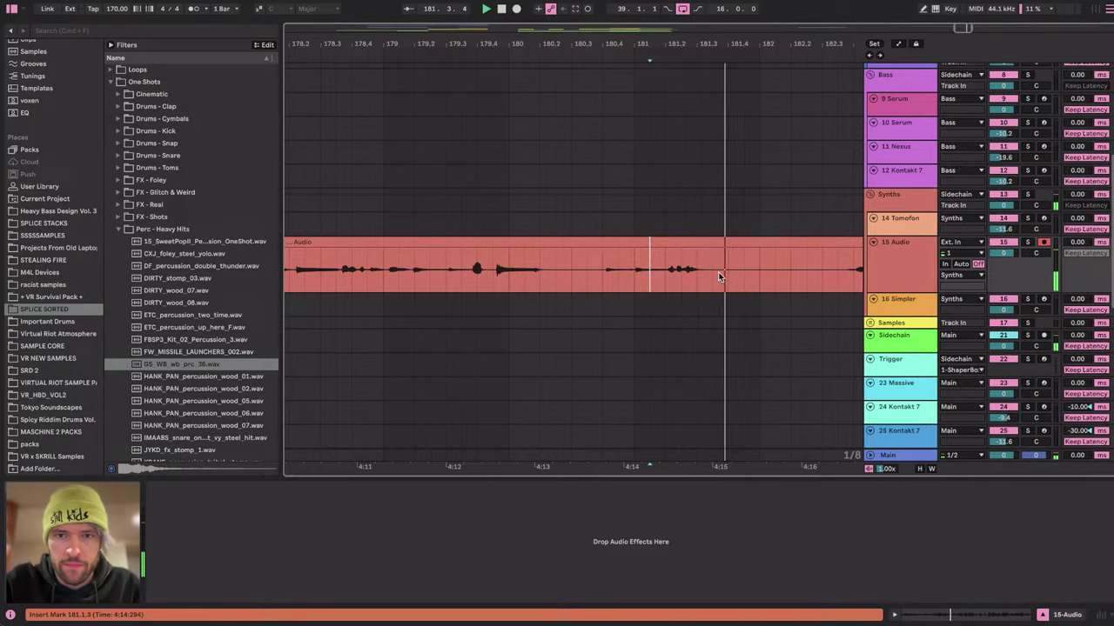
scroll(718, 272, right, 5)
scroll(718, 272, up, 1)
click(617, 281)
scroll(619, 281, down, 3)
scroll(618, 281, right, 2)
scroll(618, 281, down, 1)
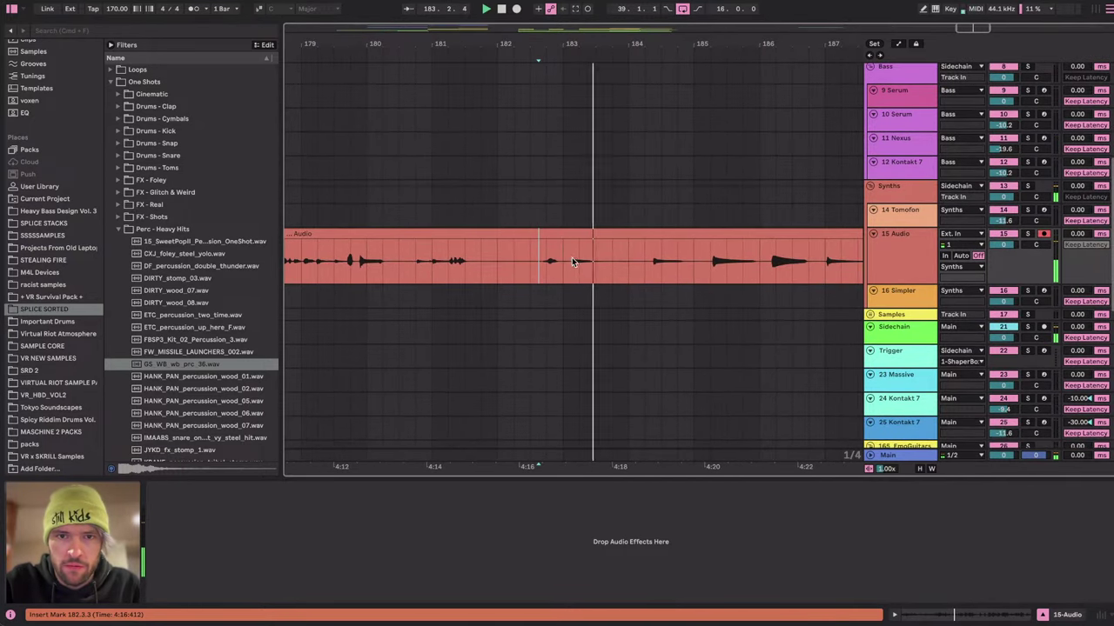
Cut away the track 15 recording before bar 183 and move the remaining clip to start at bar 181.
click(566, 256)
key(super+e)
click(538, 231)
scroll(595, 261, right, 10)
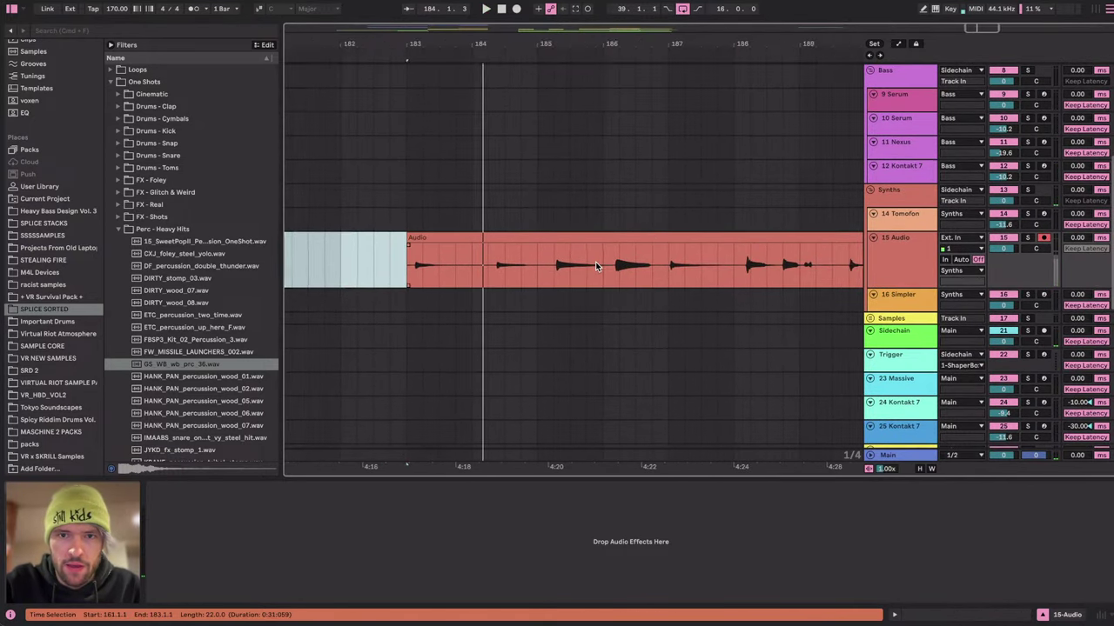
scroll(681, 293, up, 1)
scroll(738, 265, down, 3)
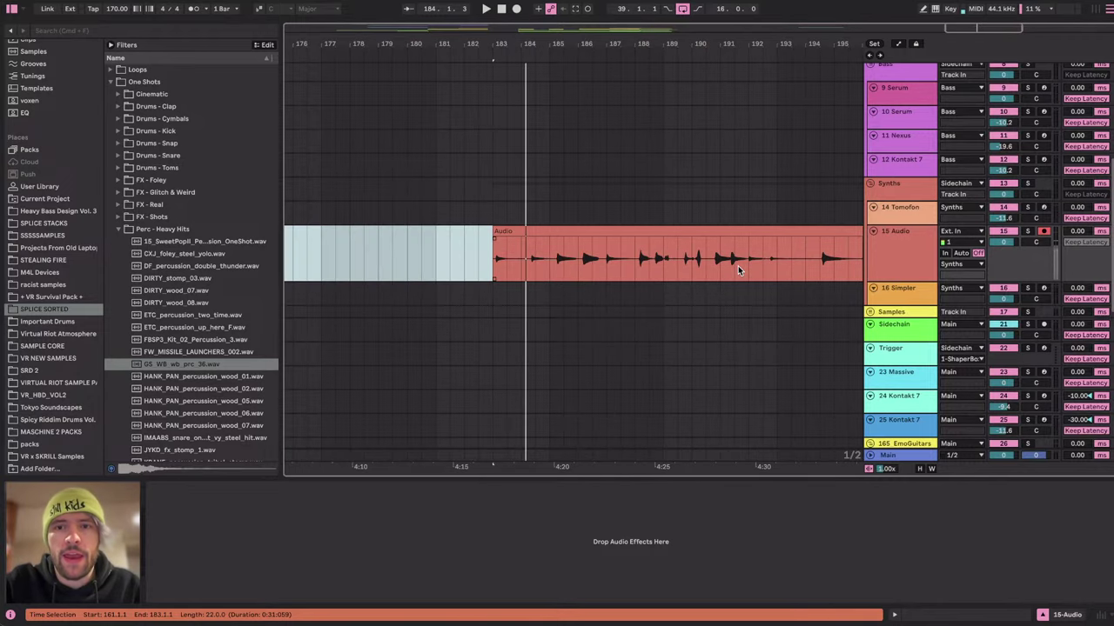
key(Delete)
click(538, 235)
drag(539, 235, 480, 233)
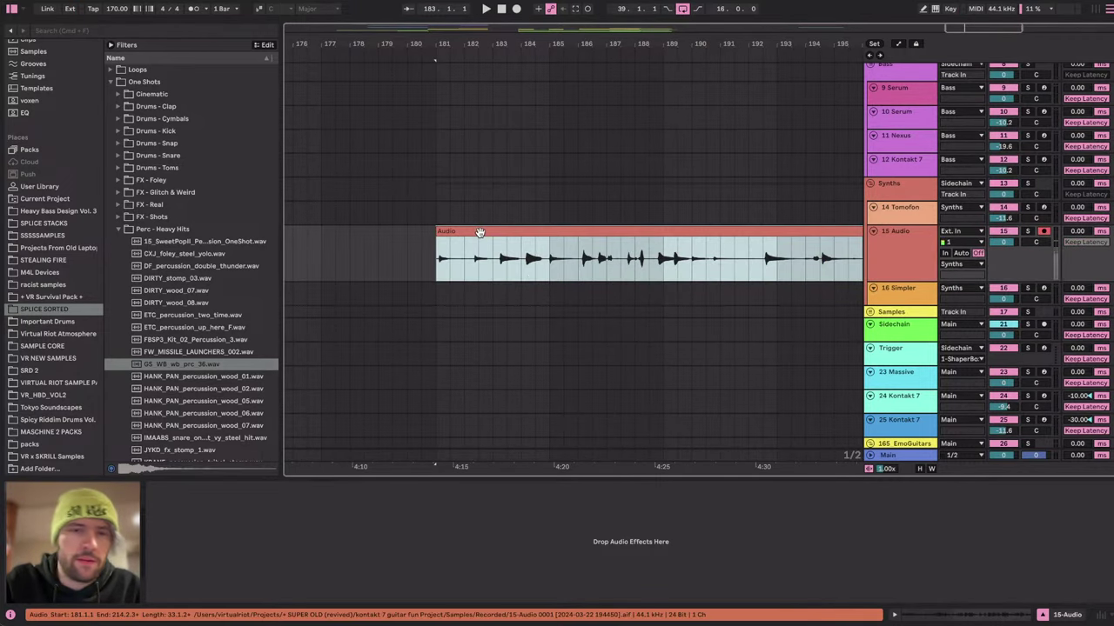
Check the livestream chat in YouTube Studio, return to Ableton Live and place the insert marker at the clip's start, 181.1.1.
key(ctrl+Right)
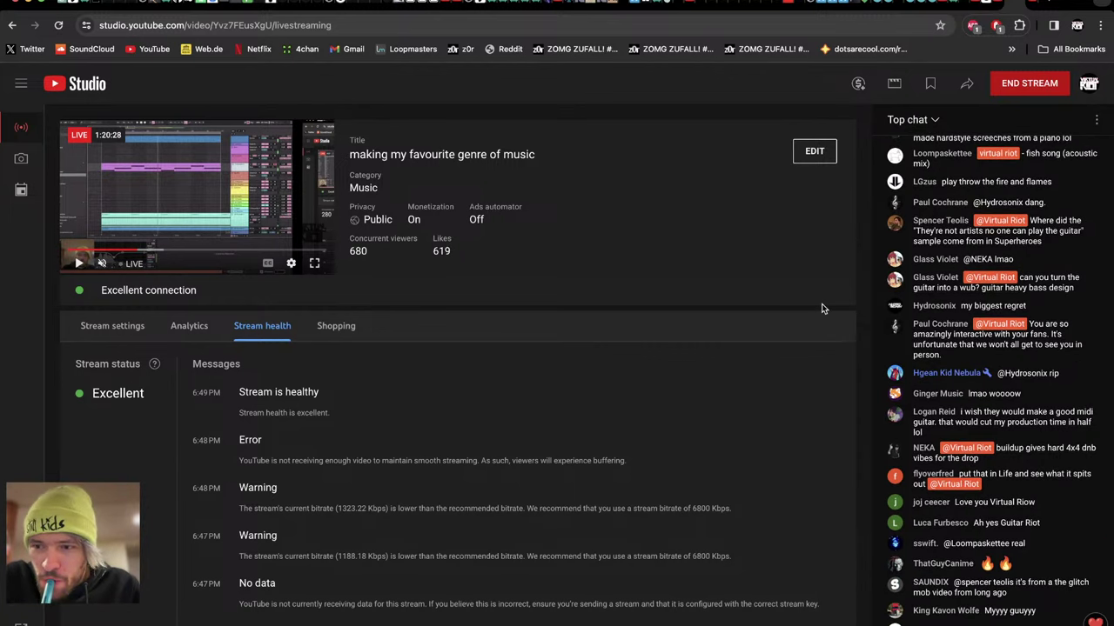
key(ctrl+Left)
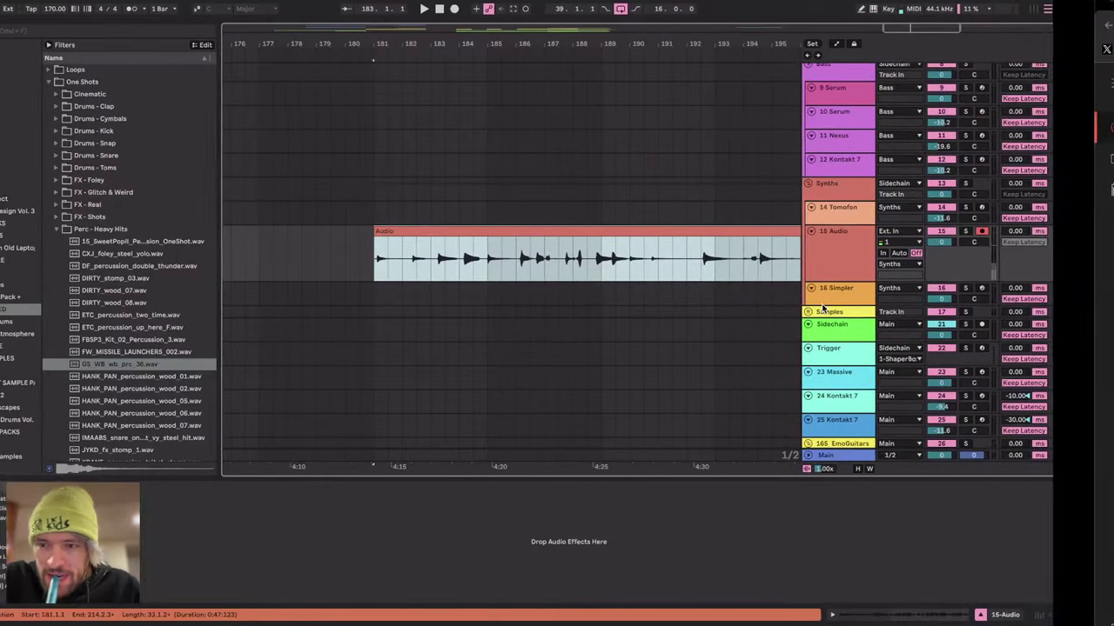
scroll(562, 268, down, 4)
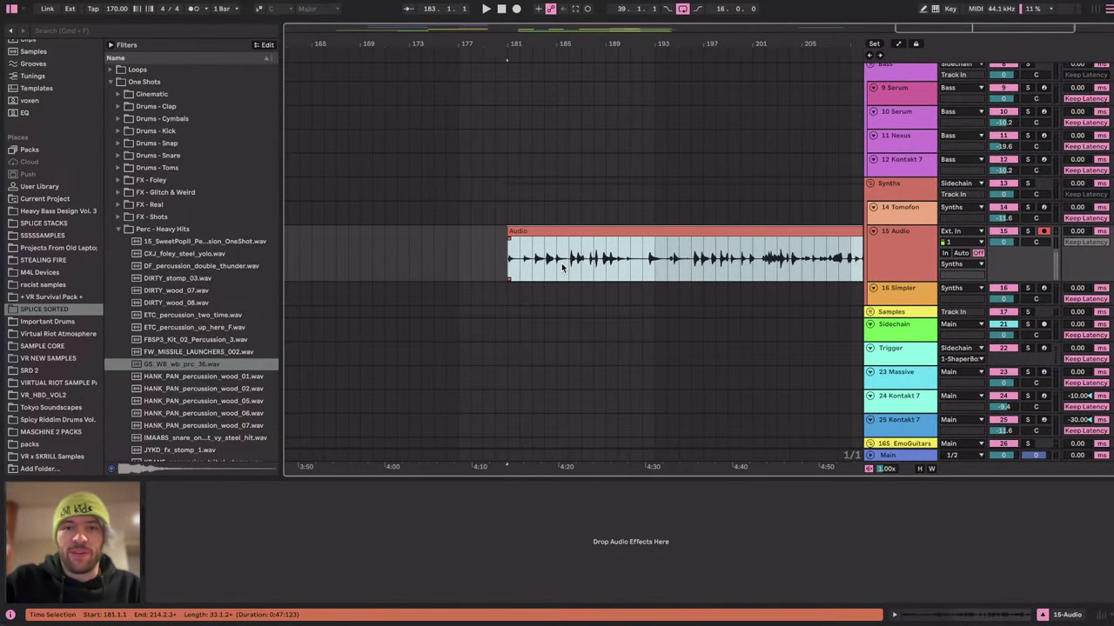
scroll(550, 267, right, 2)
scroll(532, 266, up, 1)
scroll(457, 263, up, 6)
click(457, 263)
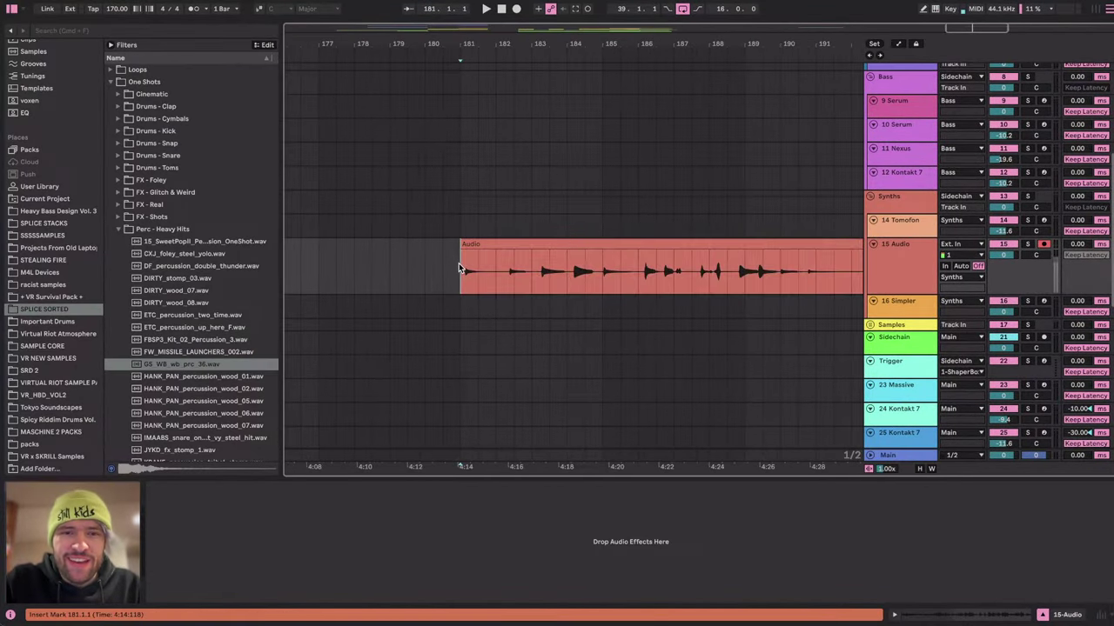
Inspect the track 15 clip's sample and Warp settings, and look over its waveform in the arrangement.
double_click(462, 274)
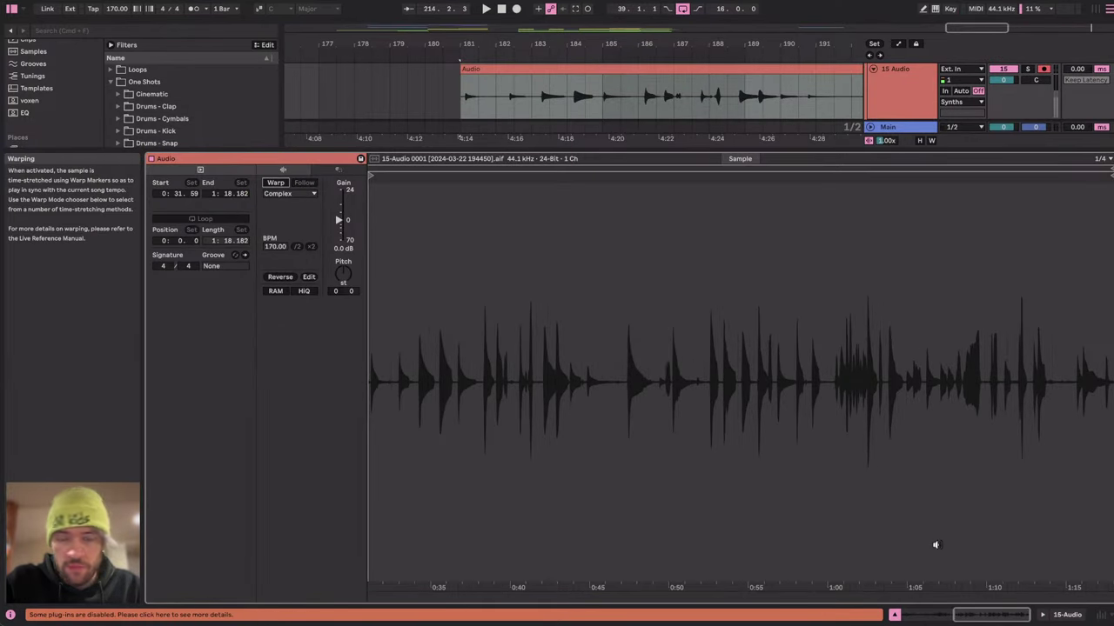
click(1070, 615)
scroll(576, 262, up, 3)
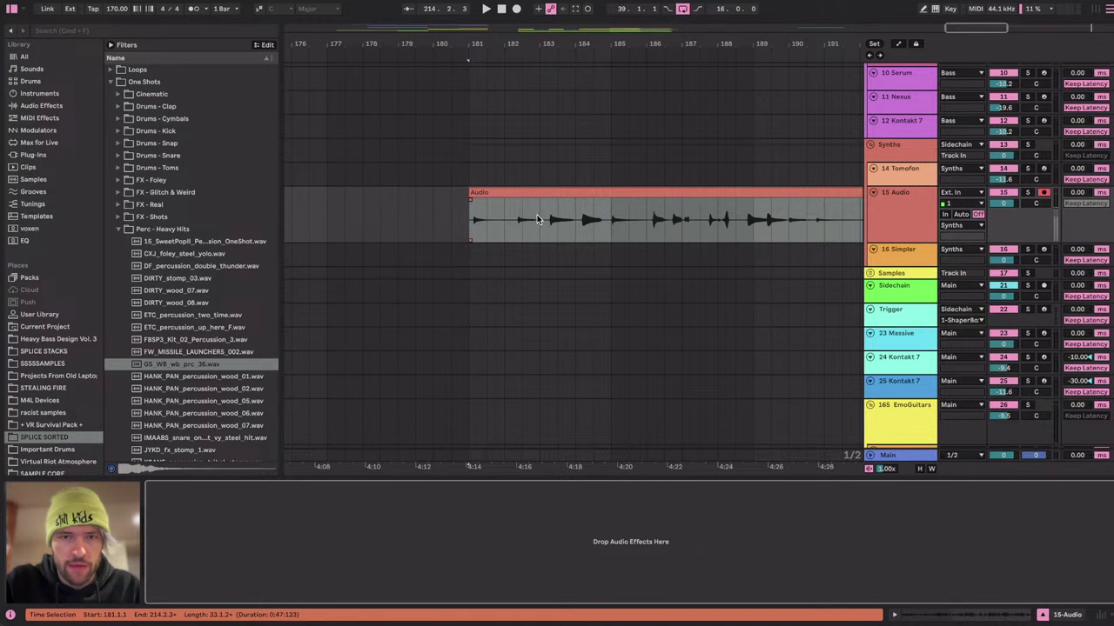
scroll(535, 214, right, 2)
scroll(535, 215, down, 3)
scroll(534, 220, right, 3)
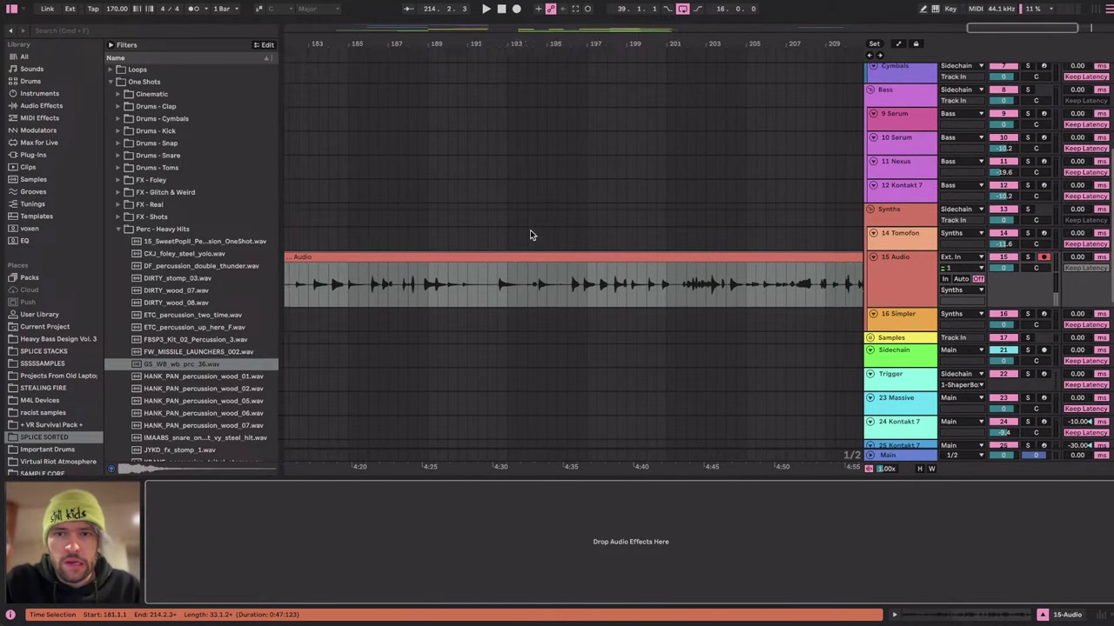
scroll(530, 235, left, 5)
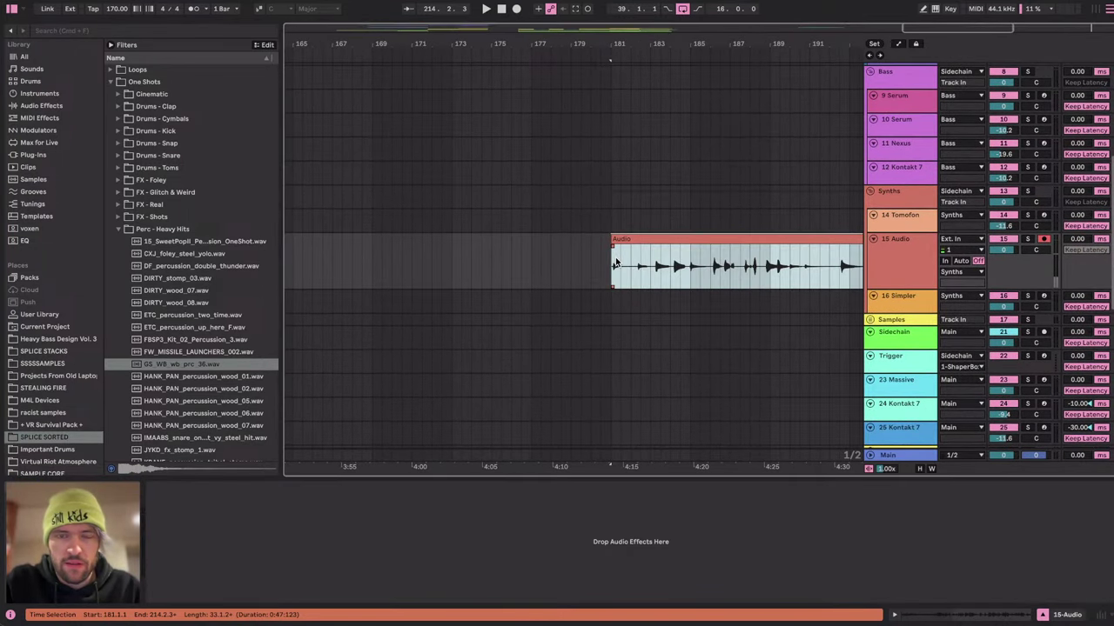
Split the track 15 clip at 181.1.3, just before its first note, and select the leading silent piece.
click(611, 264)
scroll(610, 264, up, 3)
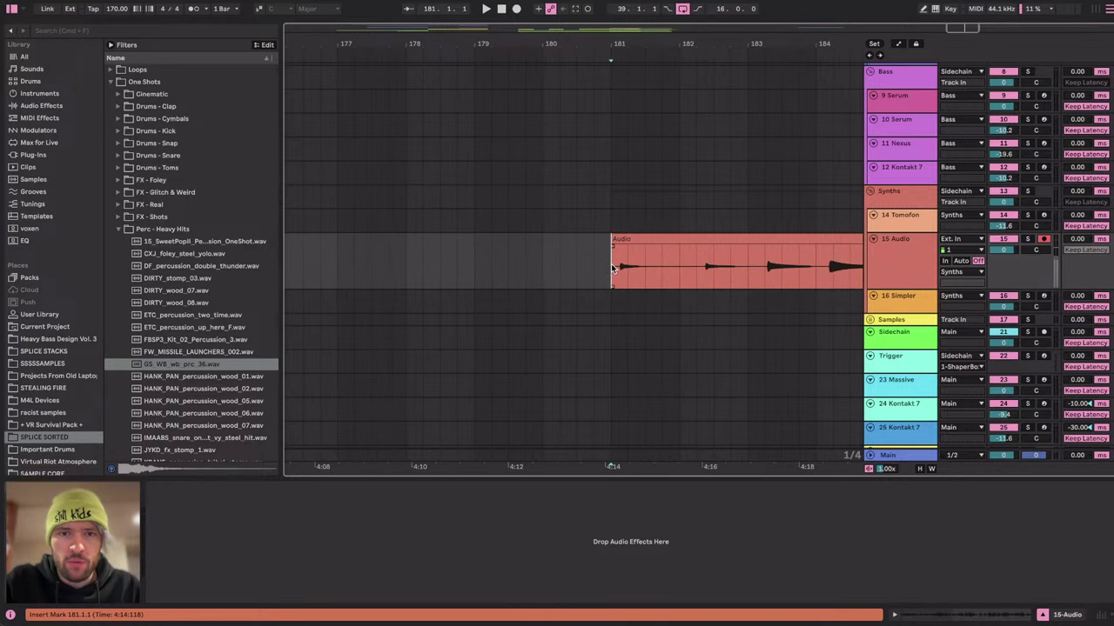
scroll(611, 264, right, 2)
scroll(611, 264, up, 1)
click(611, 264)
key(plus)
key(plus)
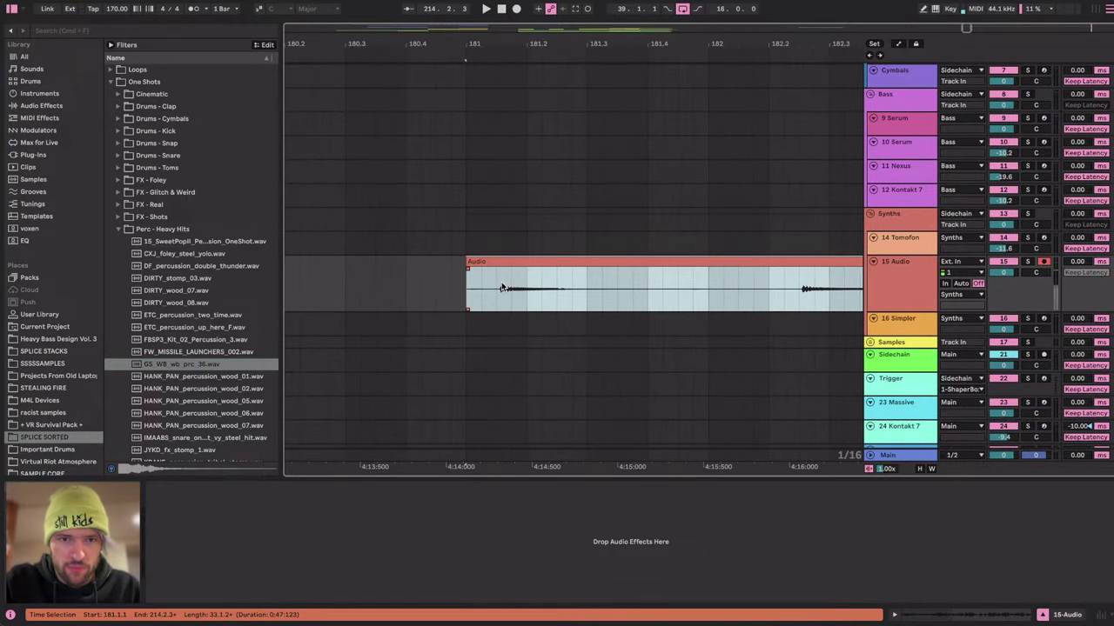
click(497, 279)
key(space)
key(super+e)
click(479, 261)
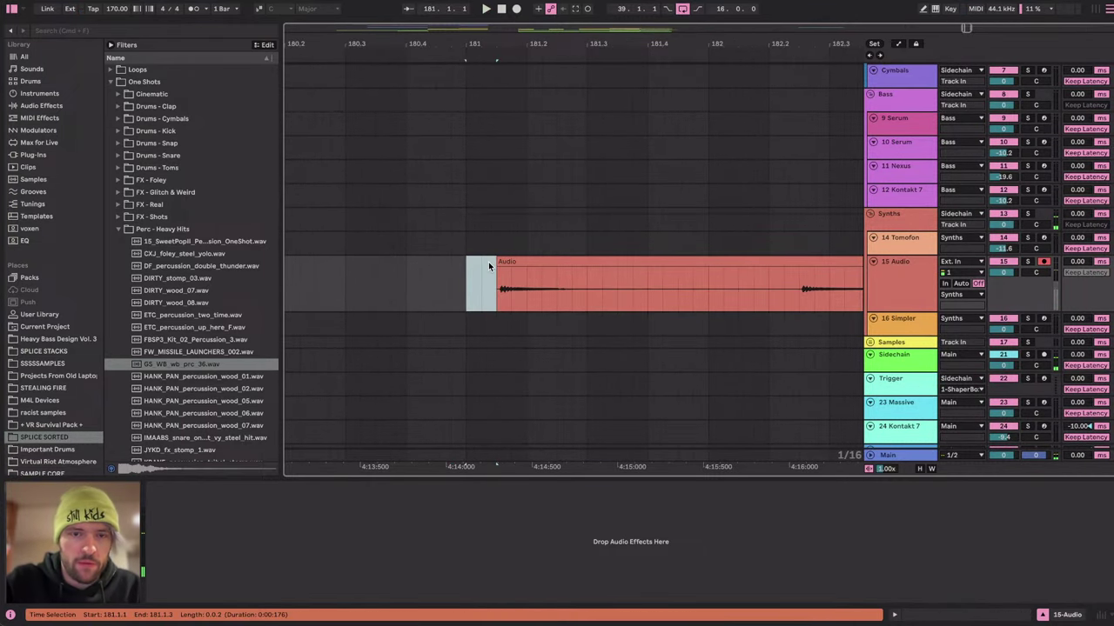
Move the clip holding the notes back over the leading silence so it starts at 181.1.1.
mouse_move(526, 262)
mouse_down()
mouse_move(495, 267)
mouse_move(512, 269)
mouse_up()
scroll(454, 285, up, 1)
key(plus)
click(513, 274)
scroll(555, 241, down, 5)
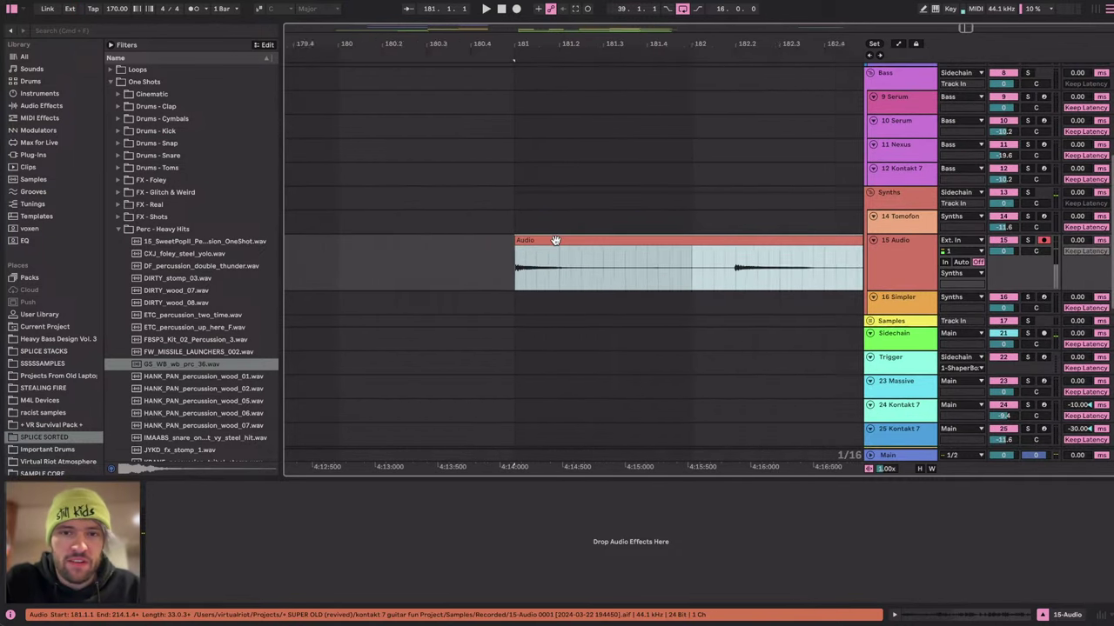
Play the trimmed clip from 182.1.1 and again from 181.1.1.
click(609, 267)
key(space)
key(space)
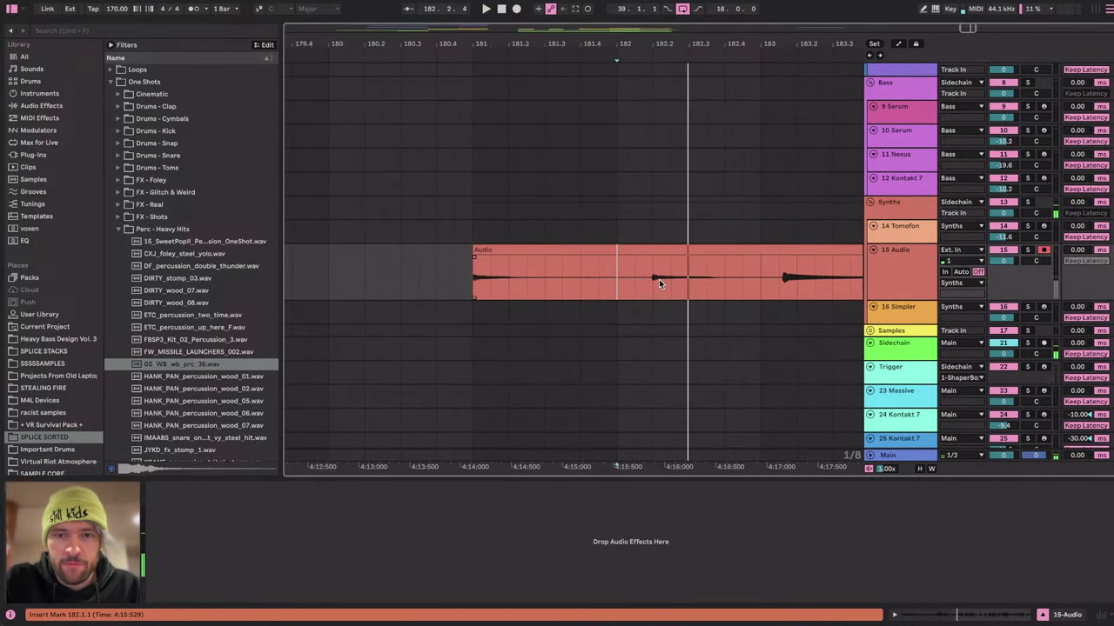
click(778, 273)
click(469, 271)
key(space)
key(space)
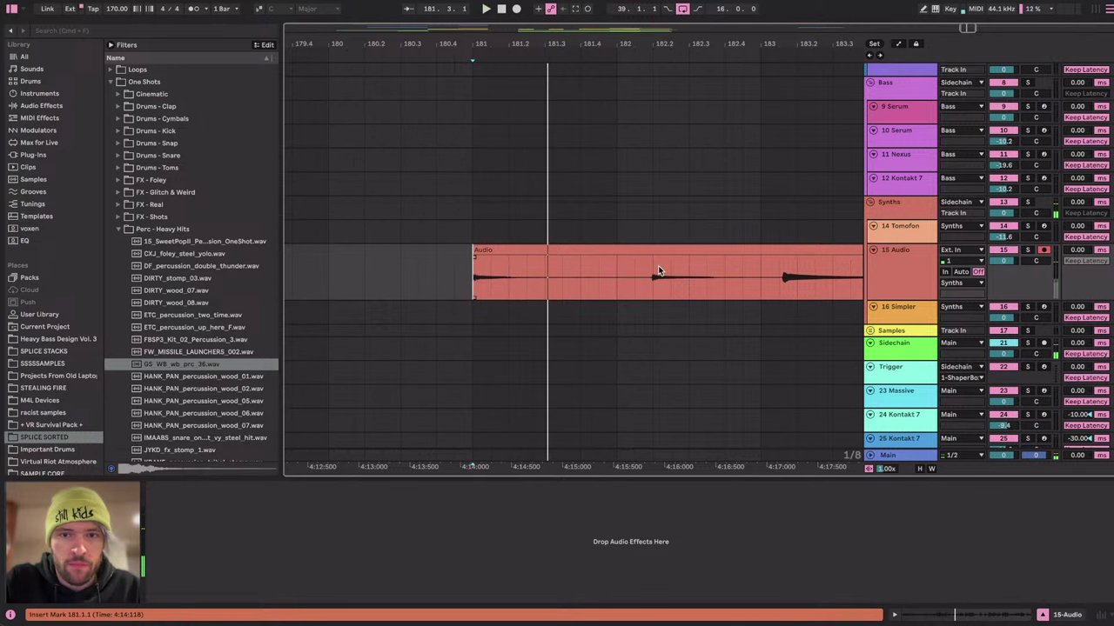
Split the clip just before its second note and move the later part earlier to 181.2.1.
scroll(658, 266, up, 3)
click(646, 264)
key(super+e)
drag(658, 260, 479, 254)
Turn on the metronome and play the first two notes to check their timing.
click(196, 11)
key(space)
key(space)
click(391, 250)
key(space)
key(space)
Move the second note's clip to 181.2.3 and extend the first note's clip to meet it.
click(445, 250)
click(474, 250)
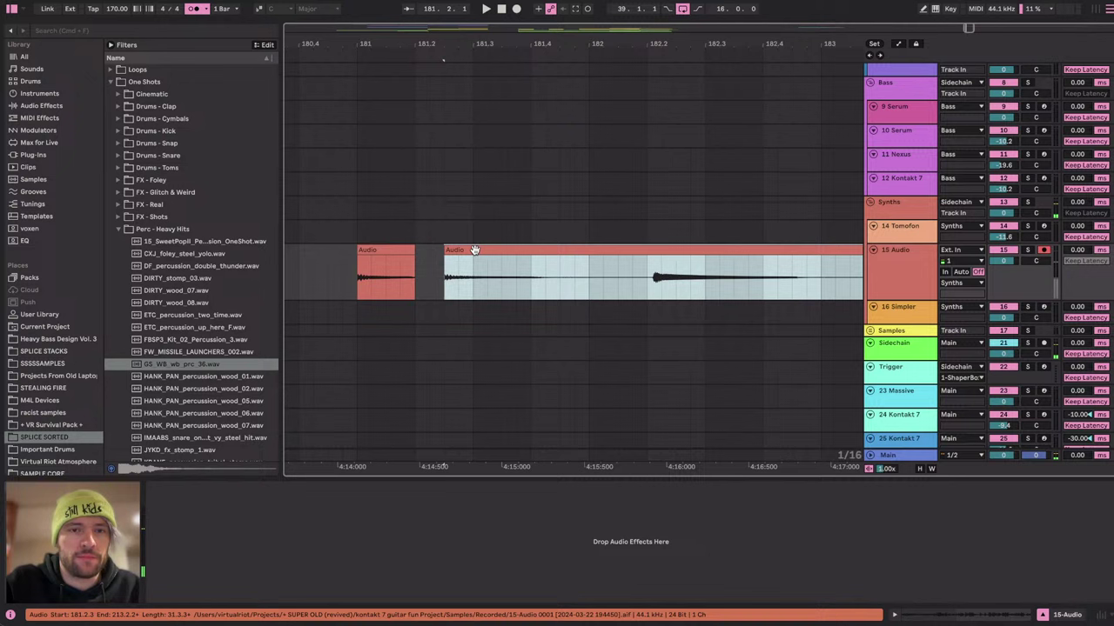
click(402, 250)
drag(406, 250, 443, 251)
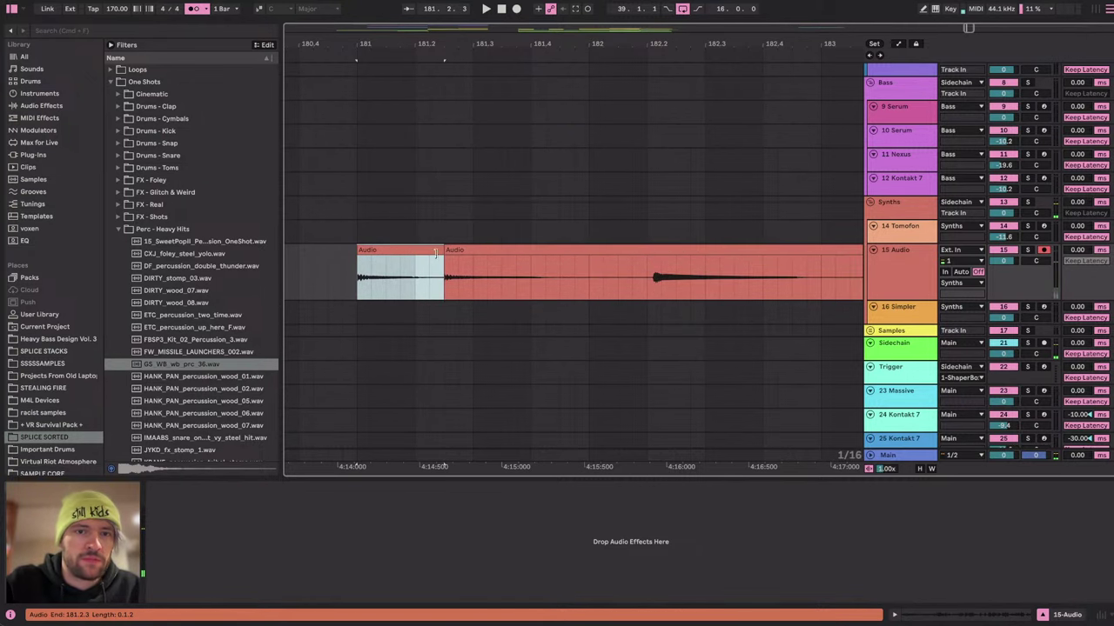
Turn off the metronome and split the first note's clip at 181.1.3.
key(plus)
click(450, 270)
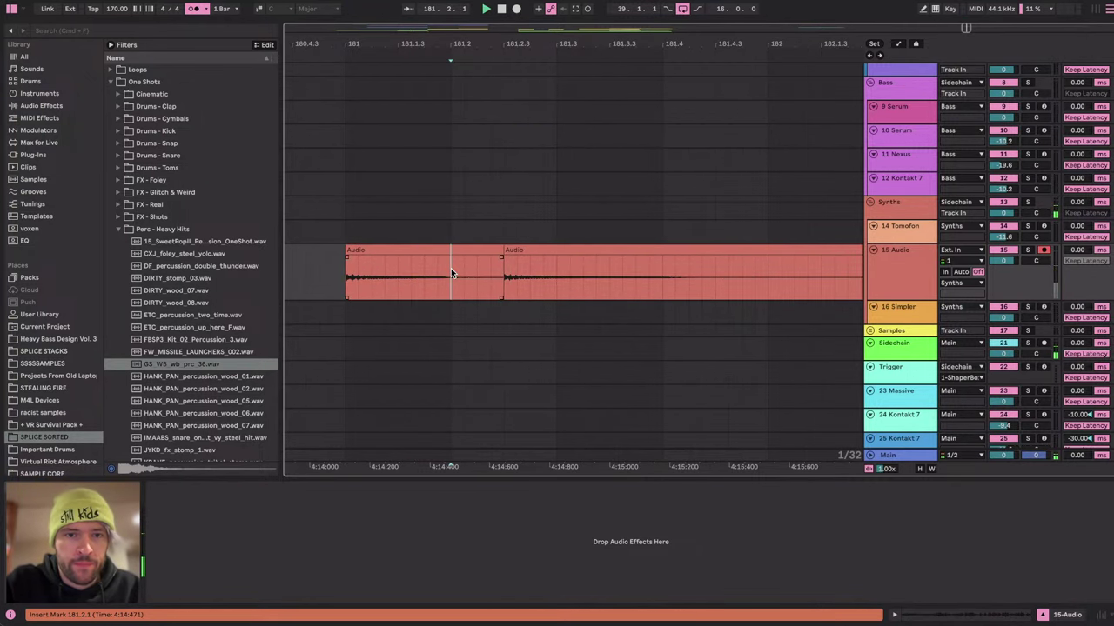
click(194, 11)
key(super+e)
mouse_move(467, 248)
mouse_down()
mouse_move(412, 250)
mouse_move(502, 250)
mouse_up()
key(space)
Add a curved fade-out to the end of the piece before 181.2.3 and play the result.
click(398, 258)
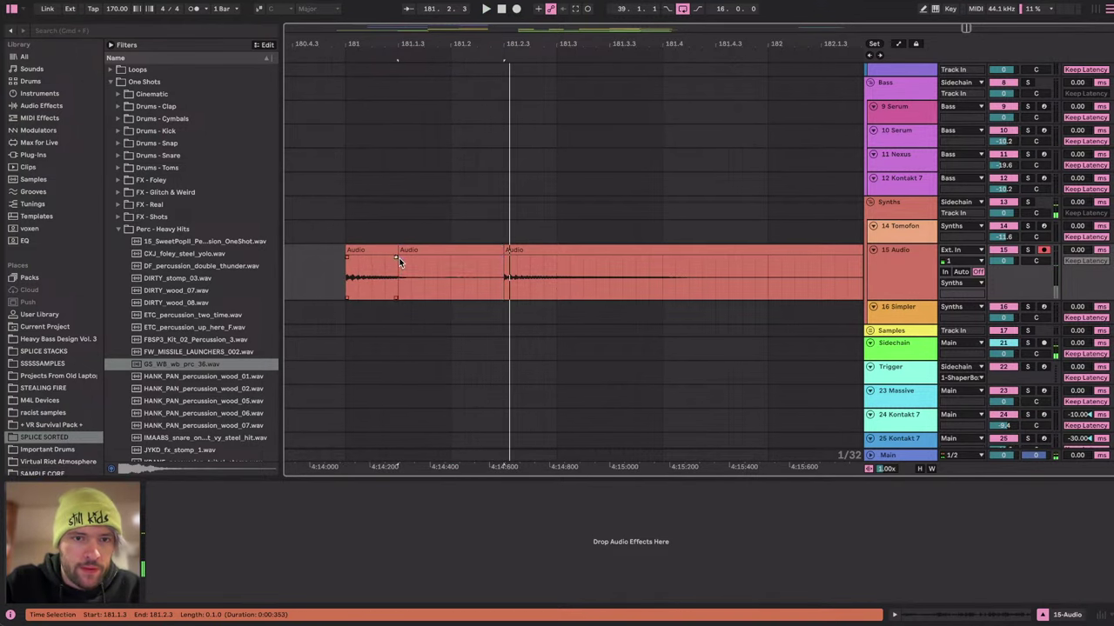
click(397, 256)
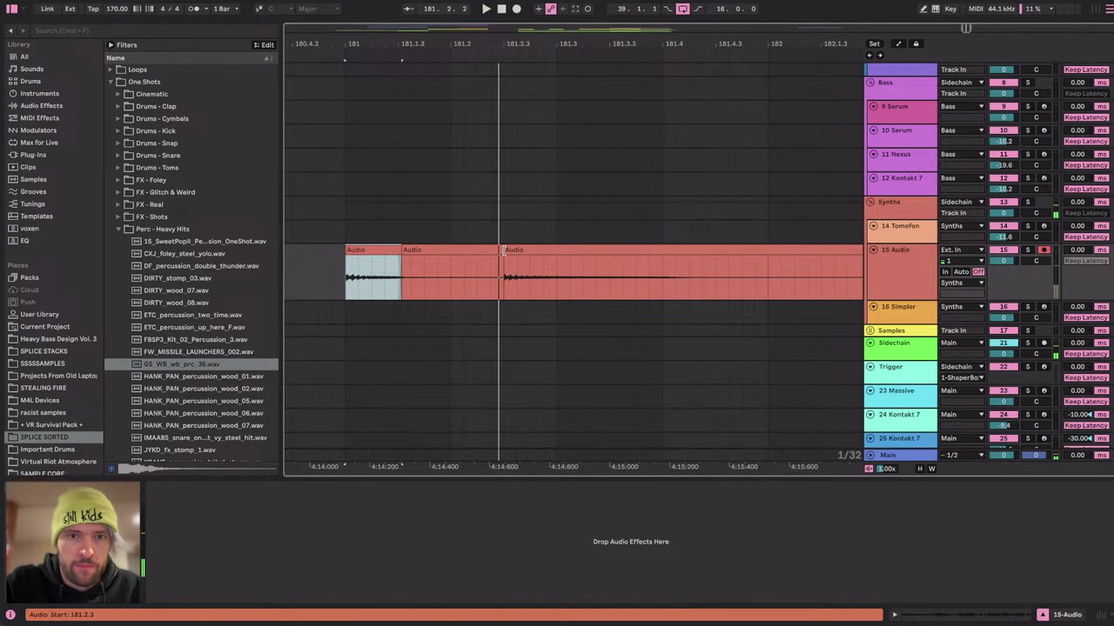
drag(502, 258, 469, 288)
key(space)
scroll(552, 261, down, 5)
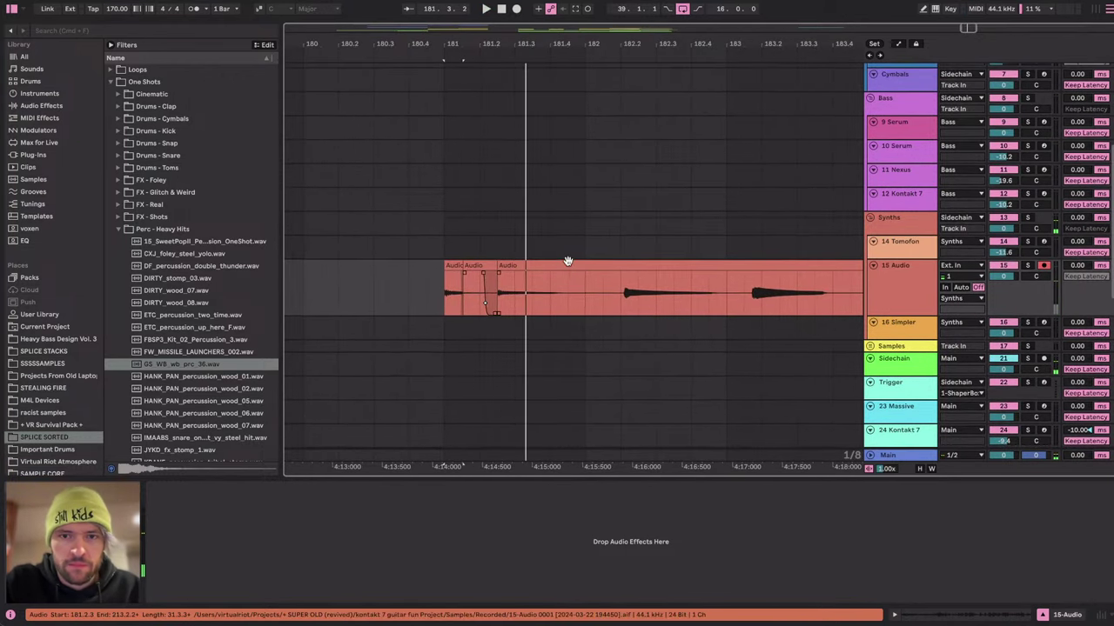
Audition the lead-in to the third note and split the track 15 recording at 182.2.1.
click(605, 286)
click(617, 277)
key(space)
key(space)
key(super+e)
Open the sample view of the clip between 181.2.3 and 182.2.1, then return to the device view.
double_click(548, 265)
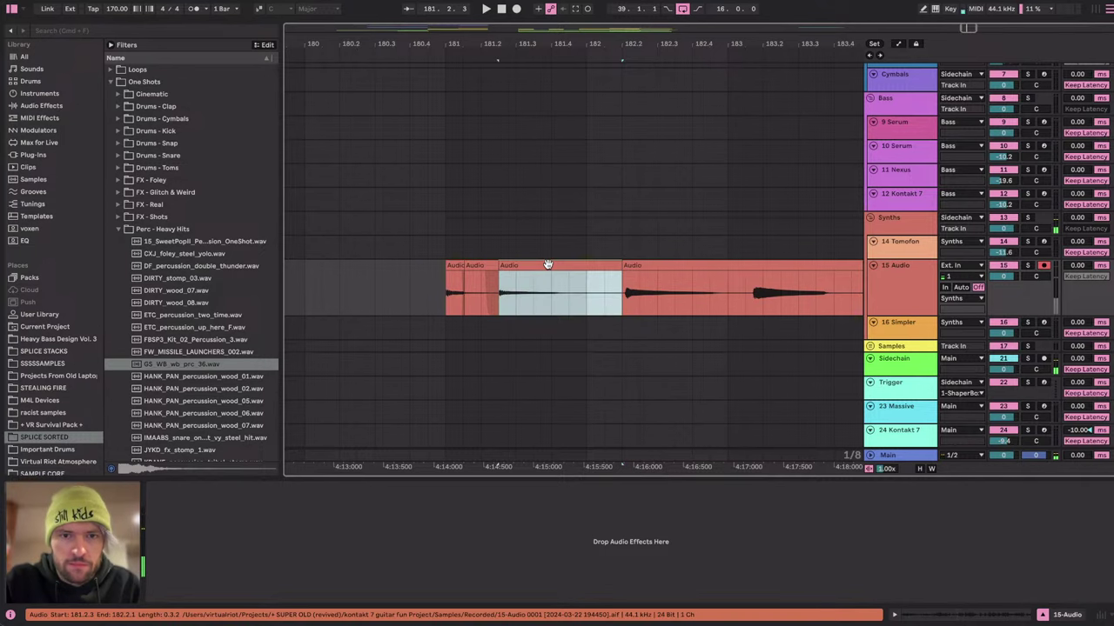
click(1066, 615)
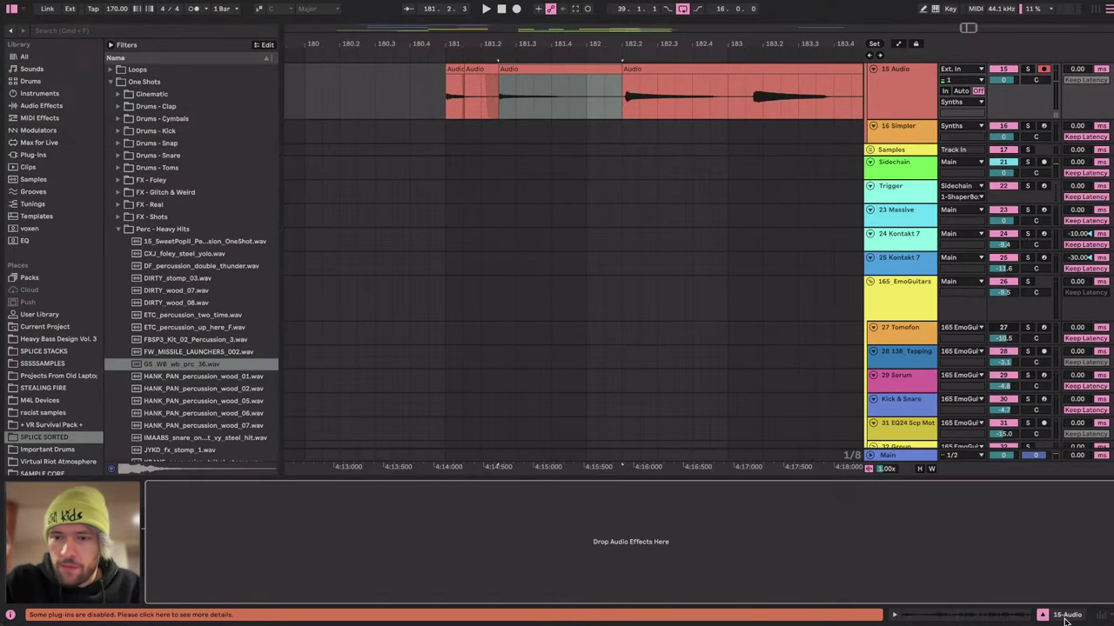
scroll(558, 176, up, 5)
Split the second note's clip at 181.3.3.
click(518, 219)
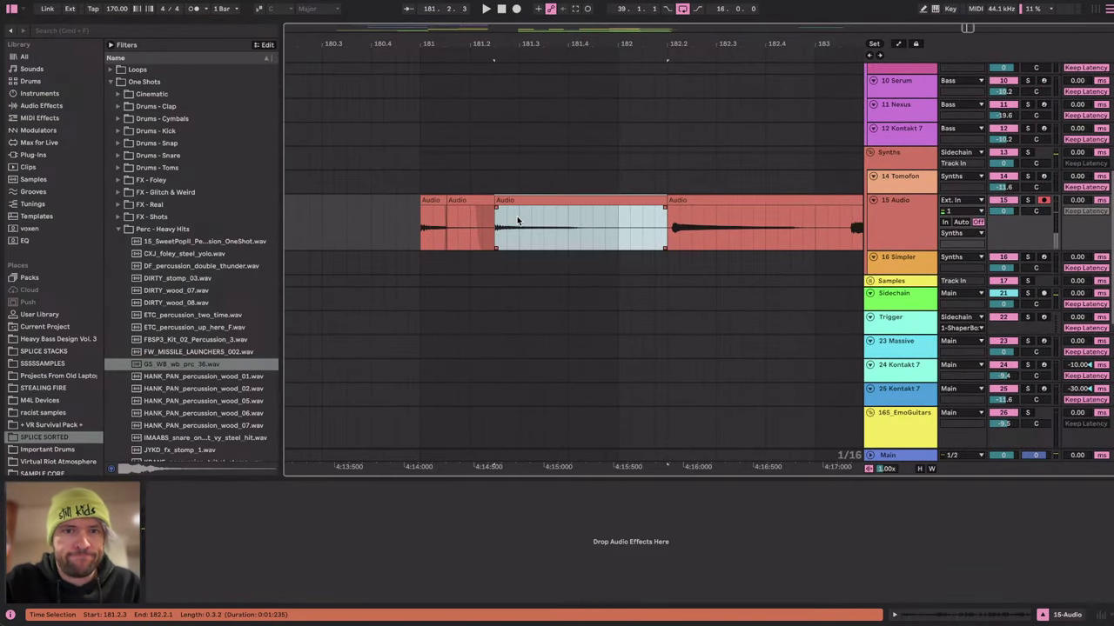
scroll(522, 218, up, 5)
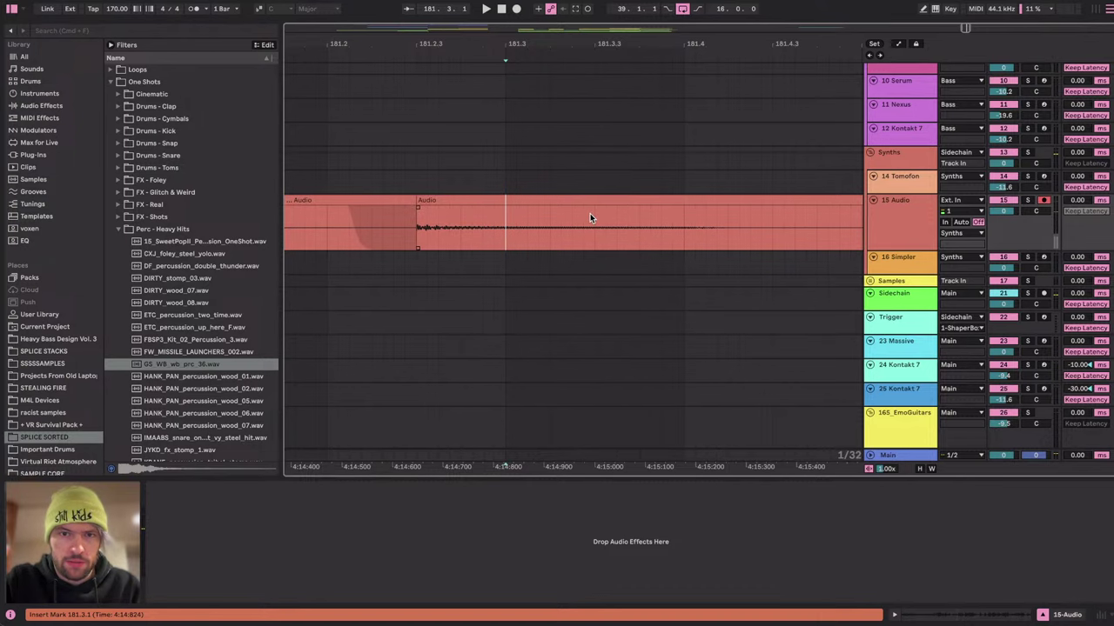
key(super+2)
click(592, 218)
key(super+e)
scroll(592, 218, down, 3)
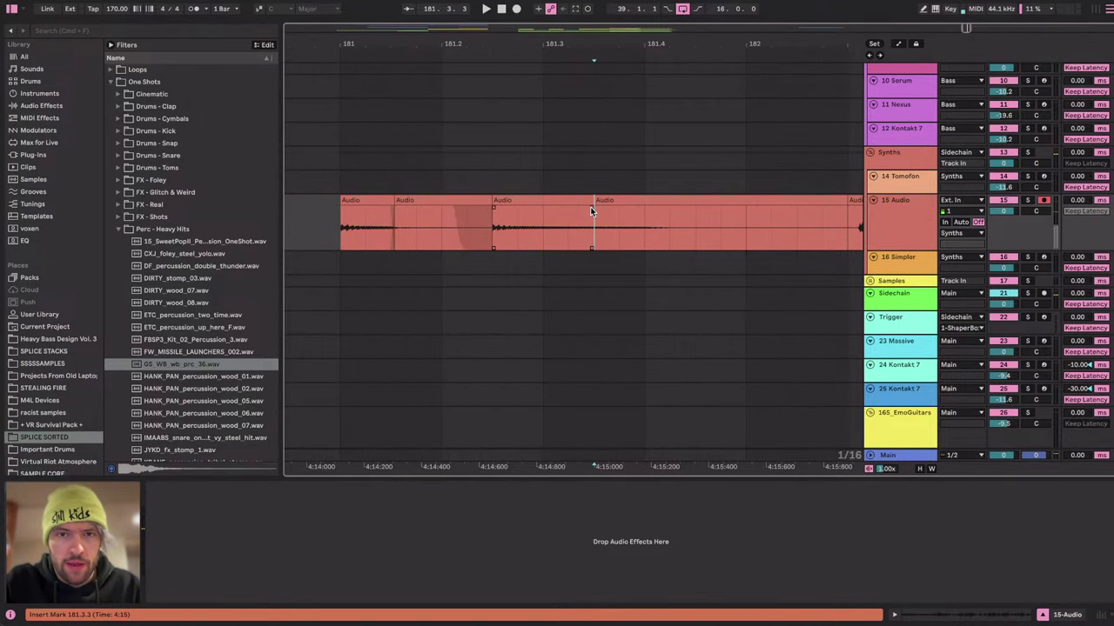
Shorten the second note with a fade-out, move the third note's clip to 181.3.3 and play the sequence.
drag(592, 201, 400, 223)
scroll(601, 211, right, 5)
scroll(624, 218, right, 3)
scroll(596, 204, left, 2)
scroll(400, 221, left, 3)
click(367, 223)
key(space)
scroll(400, 223, left, 2)
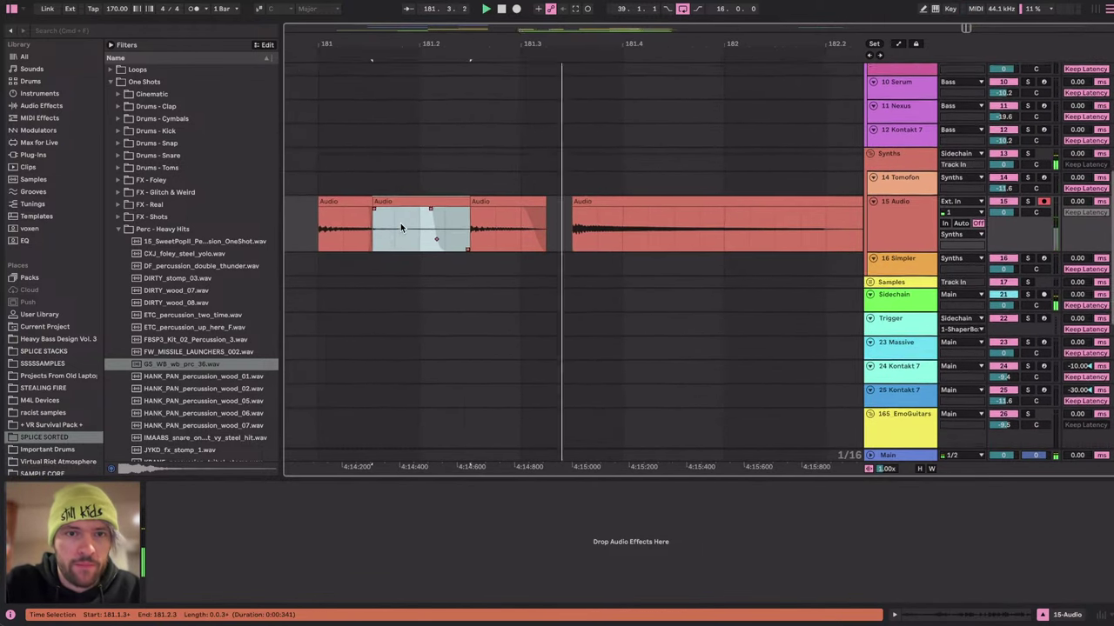
Add an EQ Eight with its default preset to track 15 Audio.
scroll(383, 220, right, 1)
click(334, 181)
click(334, 194)
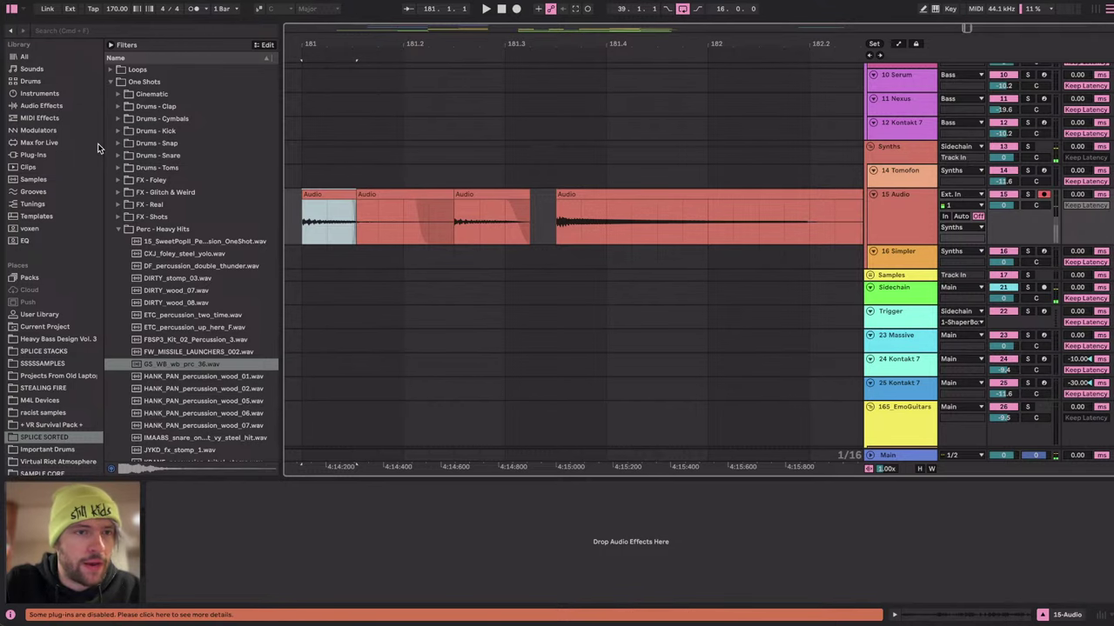
click(44, 107)
double_click(146, 279)
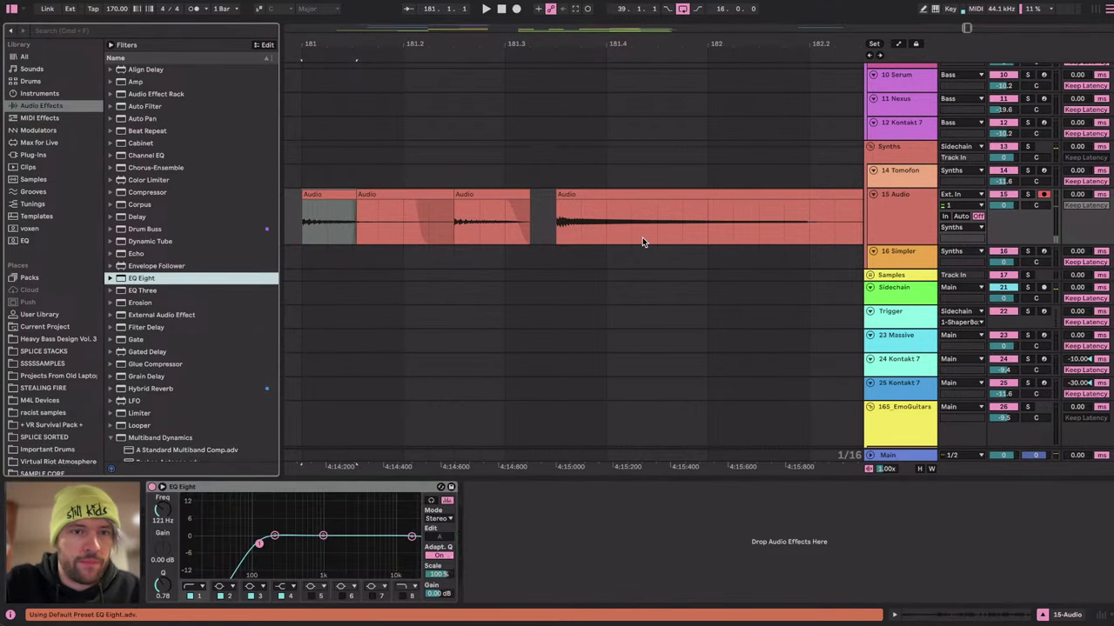
Play the rearranged guitar notes through the EQ Eight.
key(space)
scroll(588, 226, right, 2)
scroll(588, 226, up, 1)
key(space)
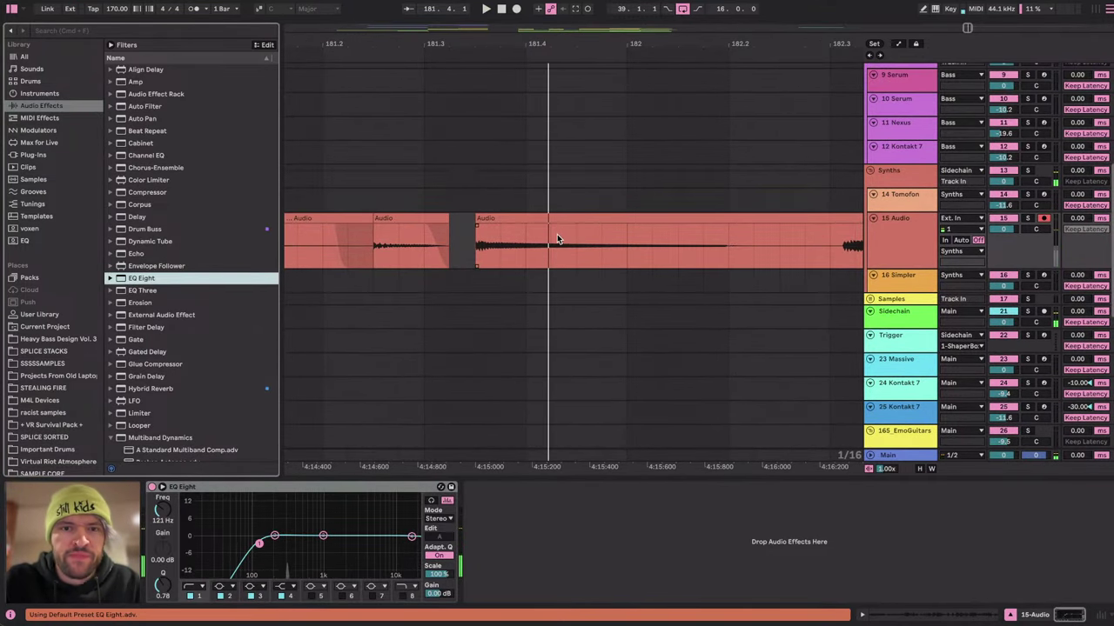
Split the third note's clip at 181.4.3 and fade out its end.
click(582, 236)
key(ctrl+e)
drag(577, 228, 548, 224)
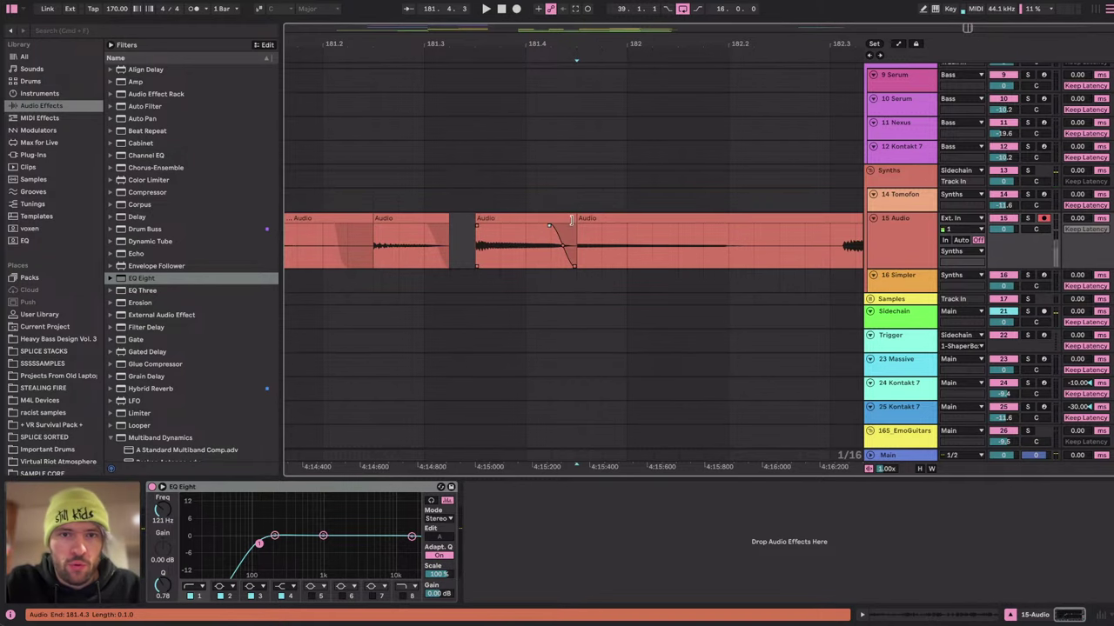
Play the take from the next note and split the clip at 182.3.1.
scroll(635, 247, right, 3)
scroll(634, 246, up, 1)
click(685, 255)
key(space)
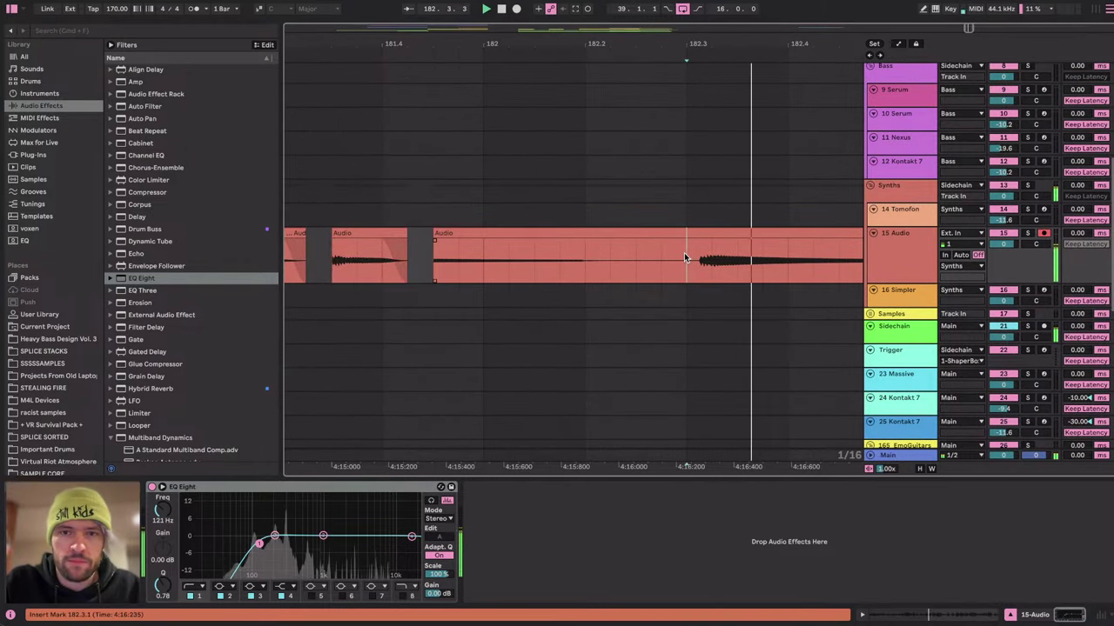
key(space)
key(super+e)
Move the split note to 181.4.3 and shorten it to end at 182.1.2 with a fade-out.
drag(687, 234, 469, 239)
key(ctrl+j)
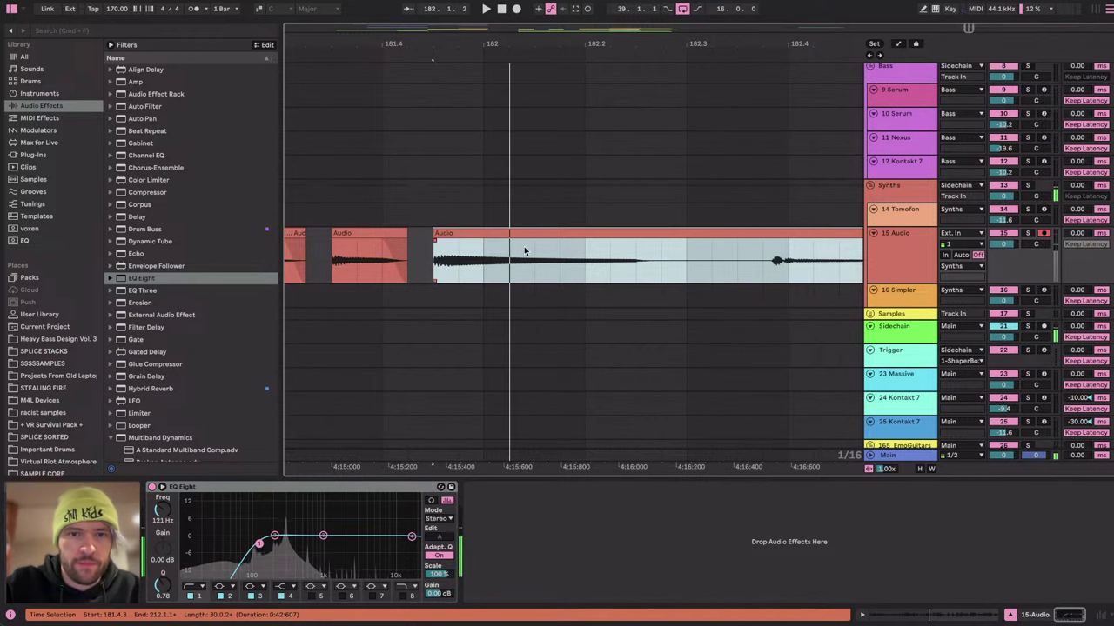
click(528, 251)
drag(533, 242, 505, 233)
Split the remaining take at 182.3.4 and move the fifth note's clip to 182.2.3.
click(768, 252)
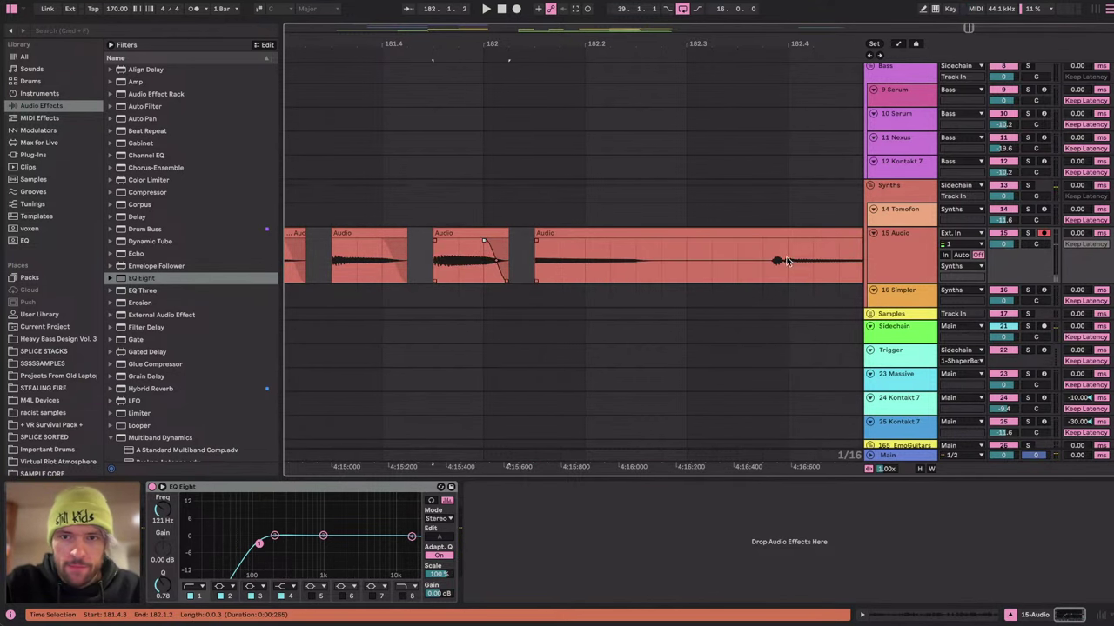
key(space)
key(ctrl+e)
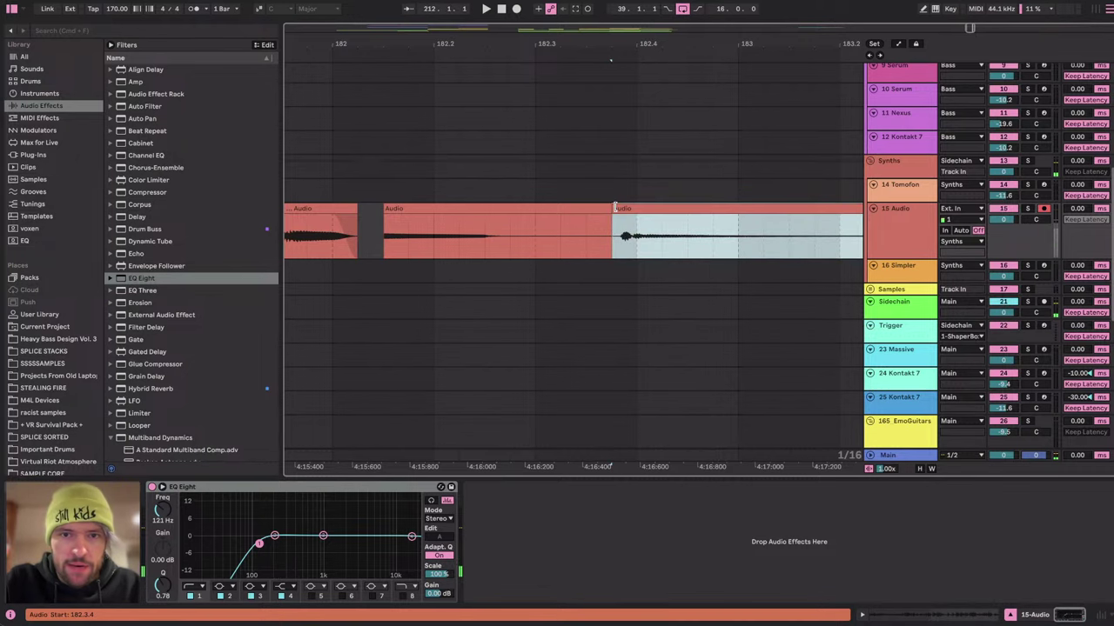
drag(636, 207, 515, 208)
Play the notes around bar 182 and move the fifth note's clip to 182.1.3.
scroll(515, 208, left, 2)
click(421, 259)
key(space)
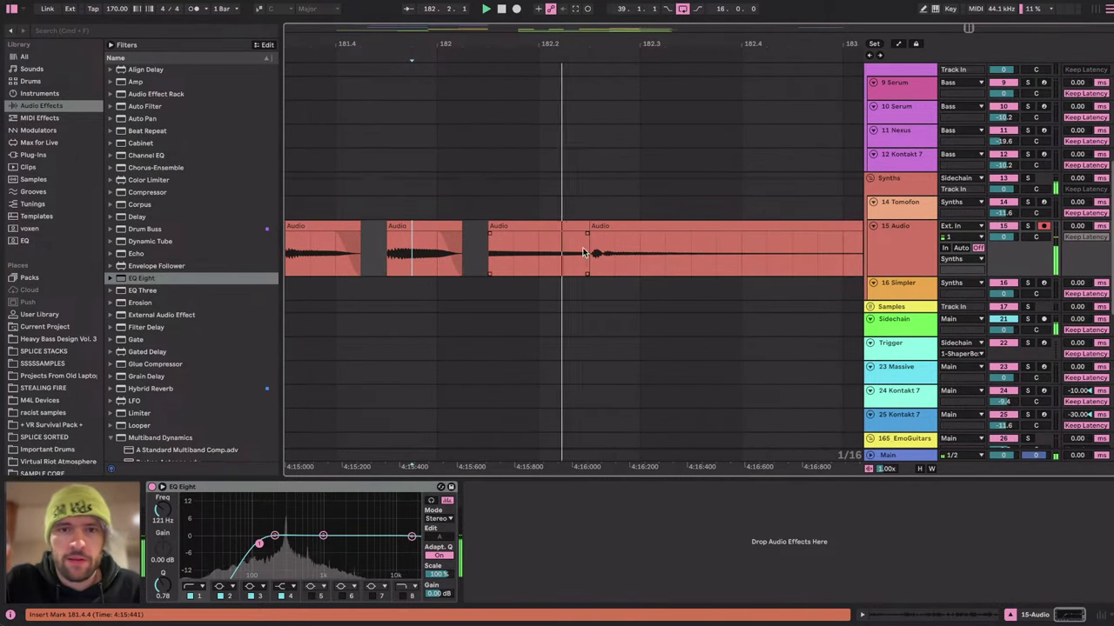
key(space)
drag(586, 233, 524, 229)
Play the riff from several points to check the fifth note's timing against the preceding notes.
click(392, 251)
key(space)
key(space)
click(598, 249)
key(space)
key(space)
scroll(524, 229, left, 3)
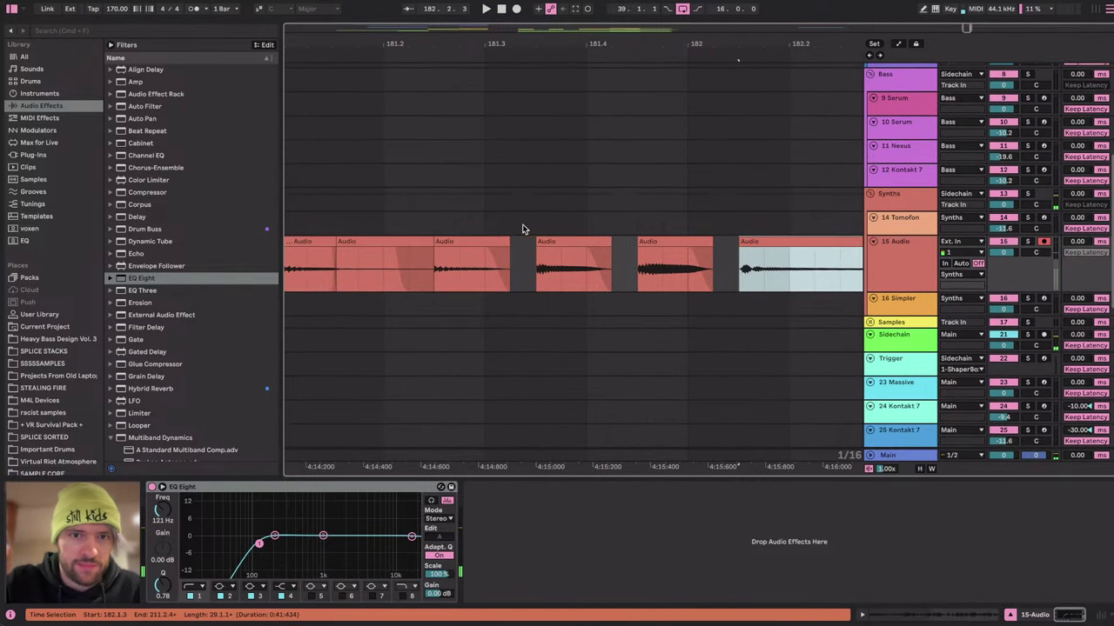
click(431, 254)
key(space)
scroll(430, 256, right, 1)
key(space)
scroll(431, 259, right, 3)
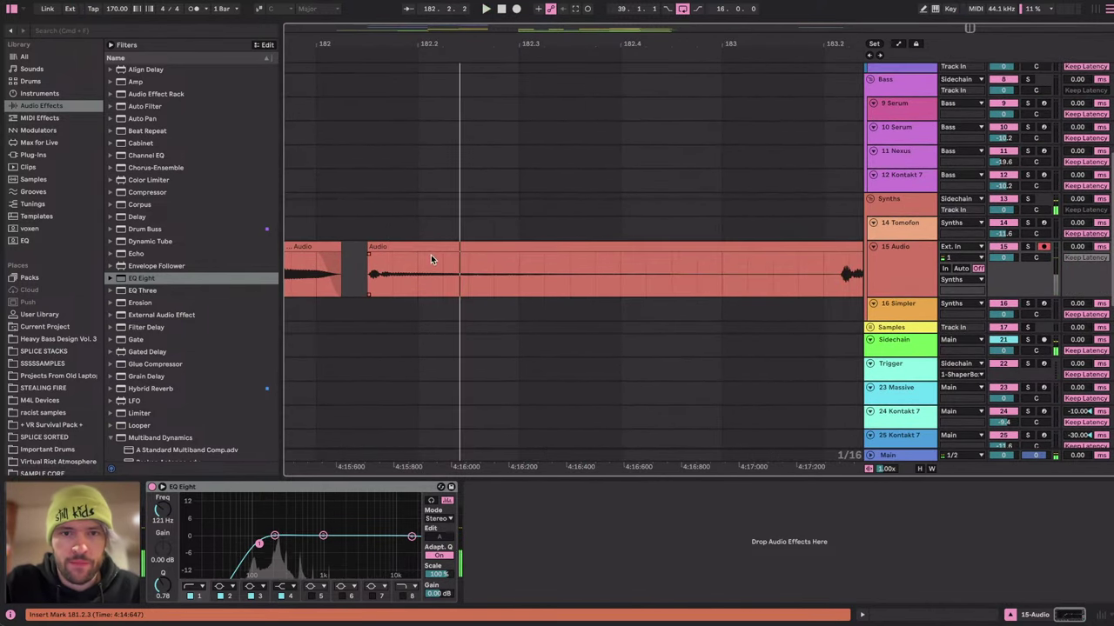
Play the riff from its start at 181.1.1.
scroll(494, 265, left, 4)
scroll(494, 266, left, 1)
scroll(494, 265, down, 1)
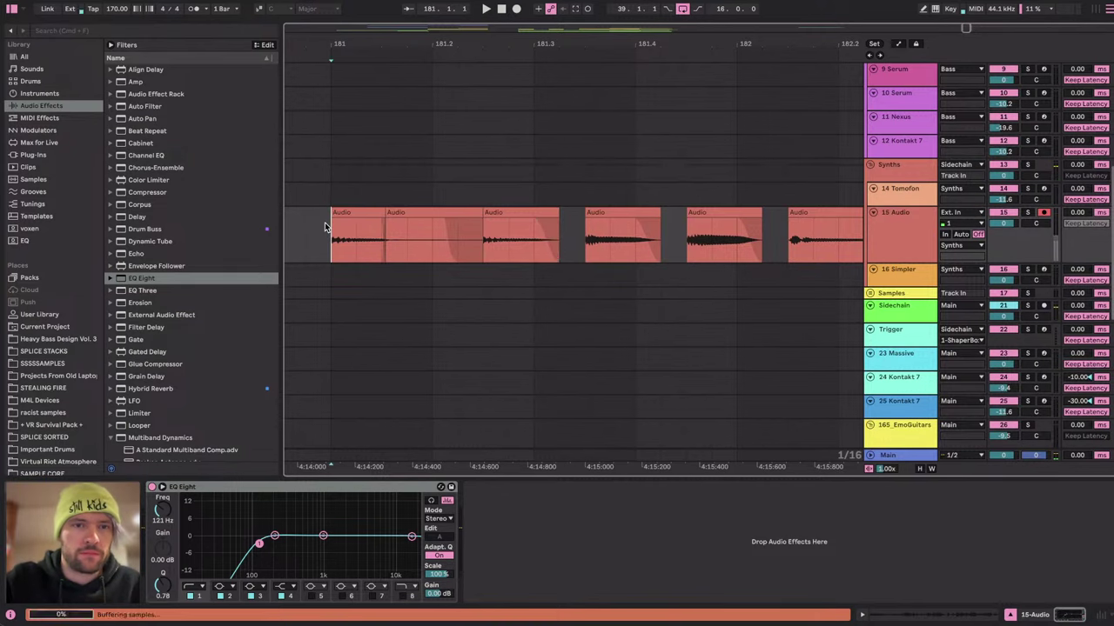
key(space)
key(space)
scroll(454, 220, right, 3)
scroll(455, 220, left, 3)
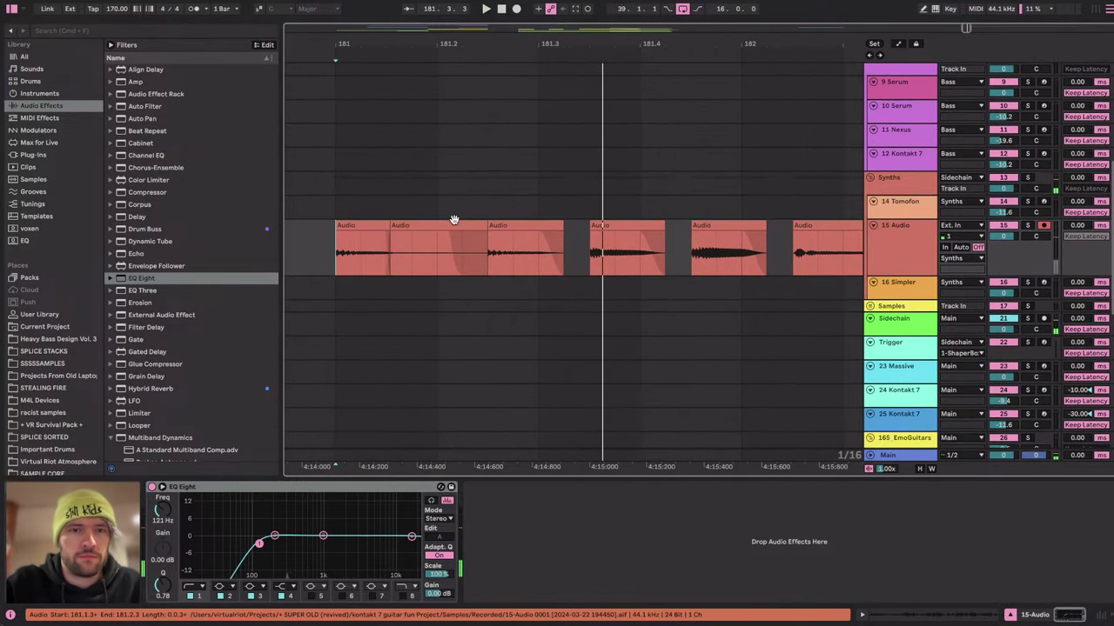
Copy the 181.1.3 to 181.2.1 section to 181.2.3, run the following clip up to 181.3.3 and play the sequence.
drag(391, 257, 437, 258)
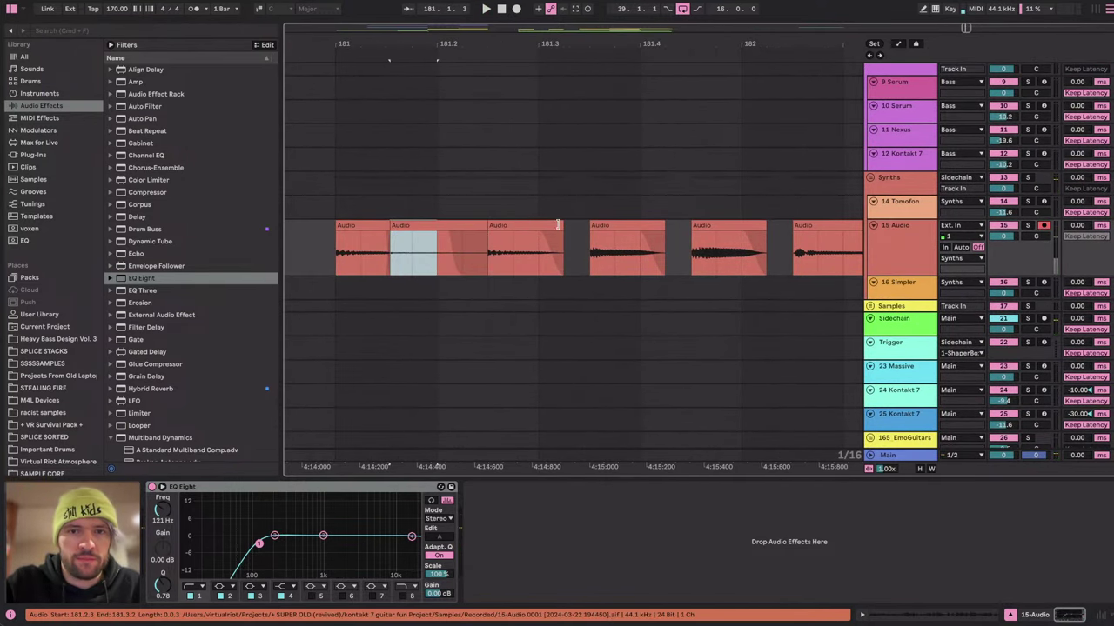
click(591, 238)
mouse_move(558, 225)
mouse_down()
mouse_move(533, 226)
mouse_move(567, 227)
mouse_up()
click(493, 244)
key(super+v)
key(space)
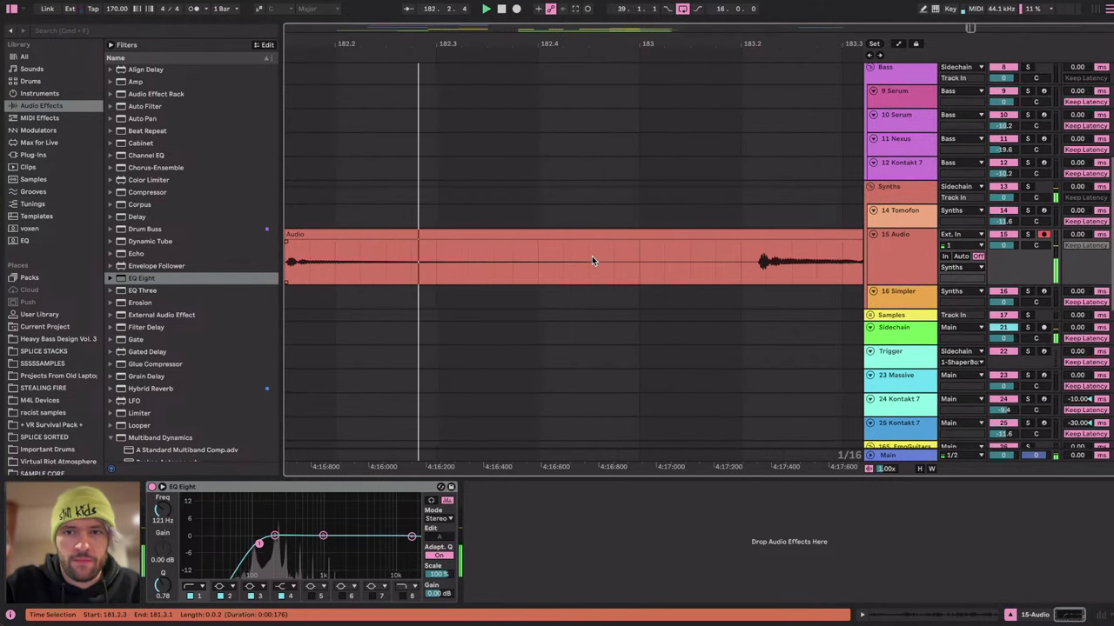
key(space)
Split the fifth note's clip at 182.2.3 and play the take from 183.2.1.
scroll(593, 260, down, 3)
click(452, 249)
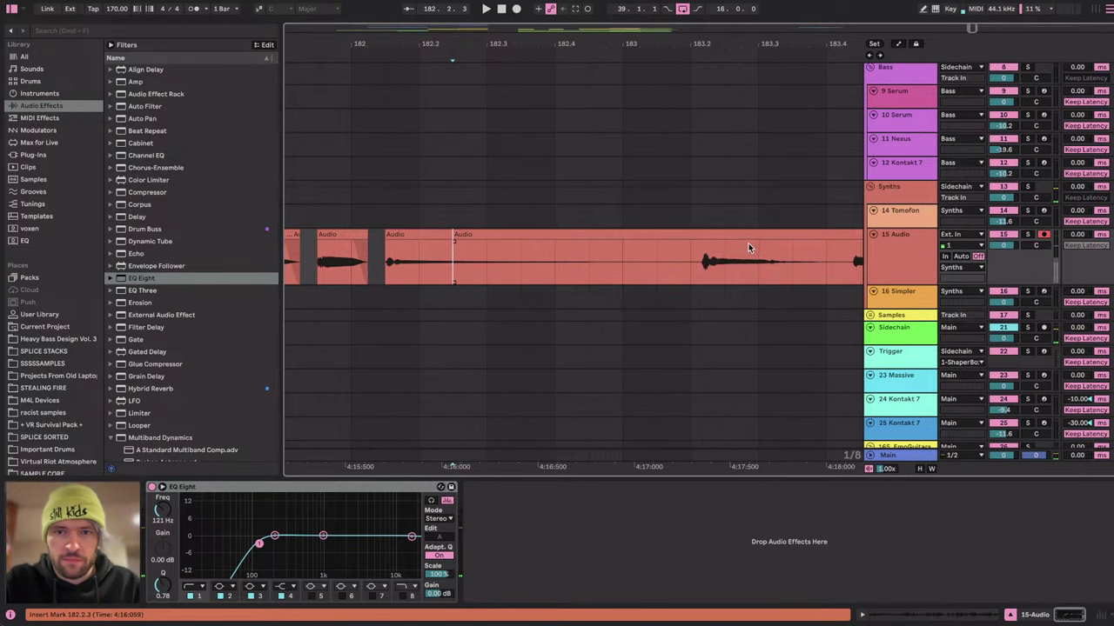
click(697, 253)
key(space)
scroll(694, 254, right, 4)
key(space)
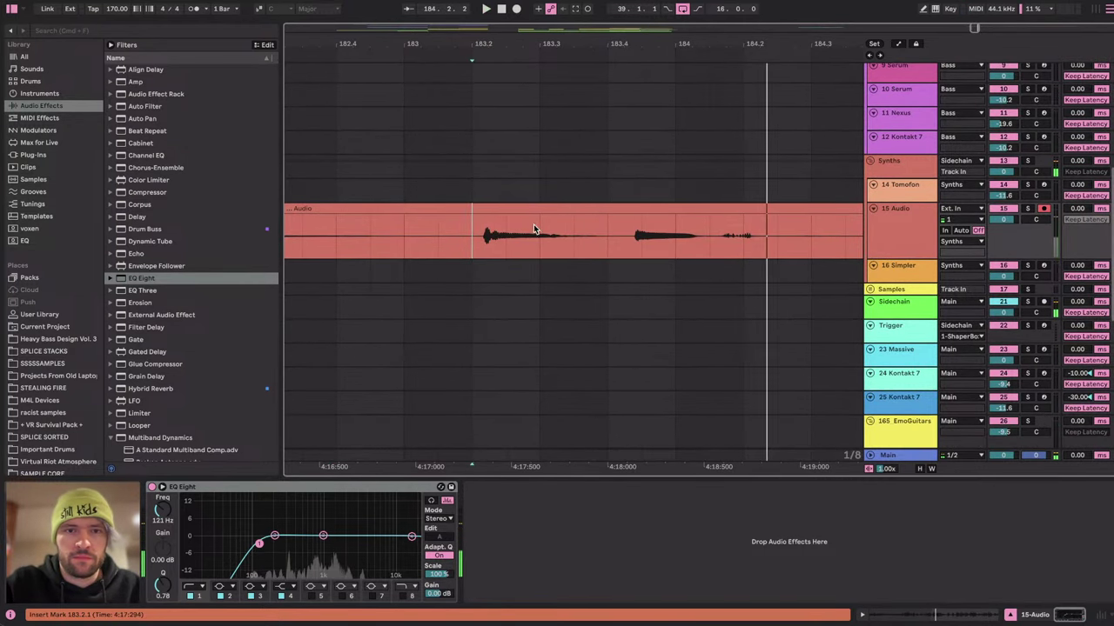
key(space)
scroll(480, 218, up, 2)
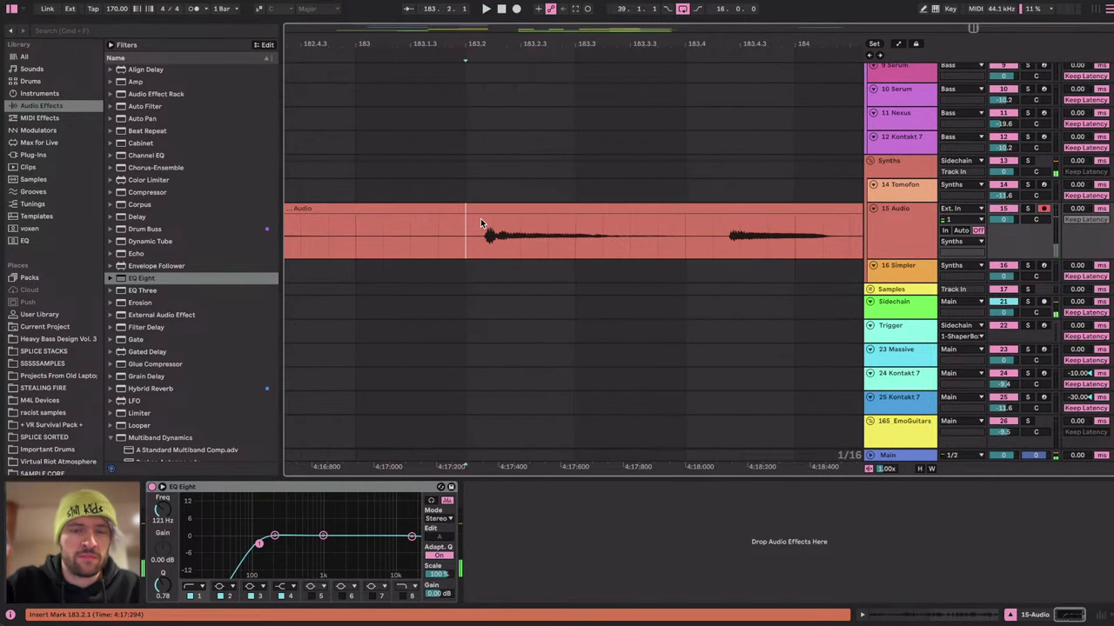
Play the notes in bar 183 and split the take at 183.3.1 and 183.4.1.
click(524, 221)
key(space)
key(space)
click(585, 224)
key(space)
key(space)
key(super+e)
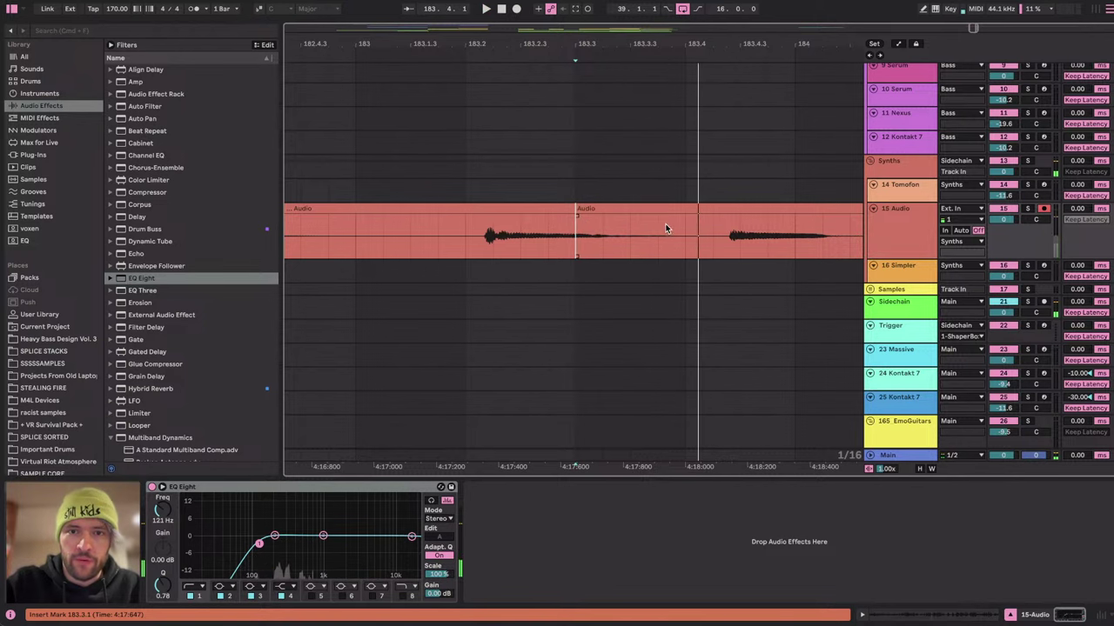
click(690, 231)
key(super+e)
Play the take from 184.4.1 and split it at 186.3.1.
scroll(690, 234, down, 5)
click(729, 251)
key(space)
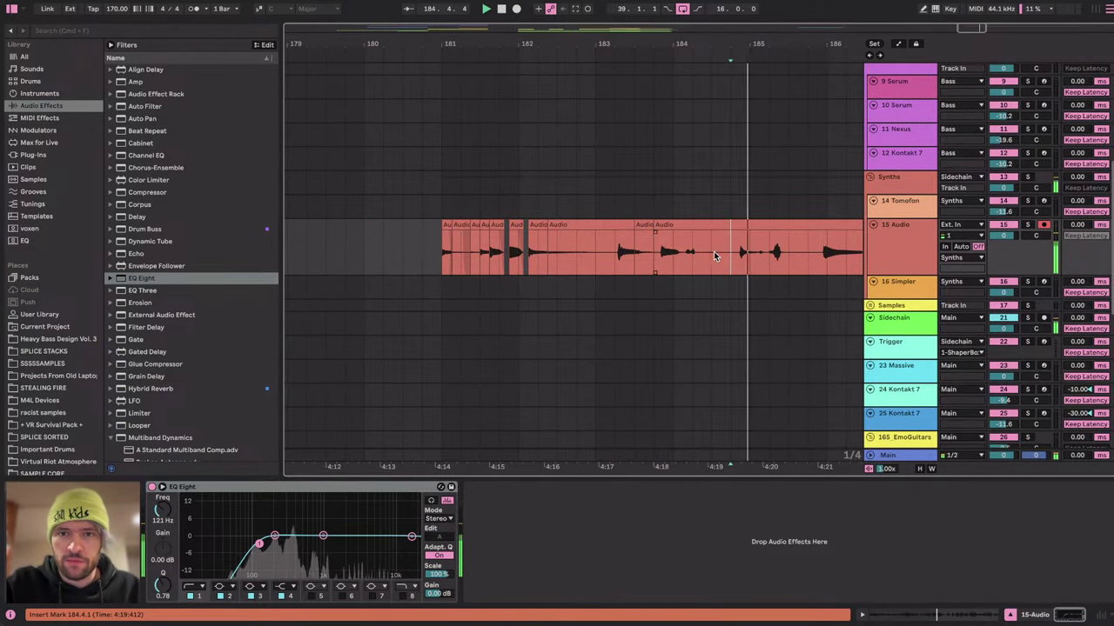
scroll(732, 237, up, 4)
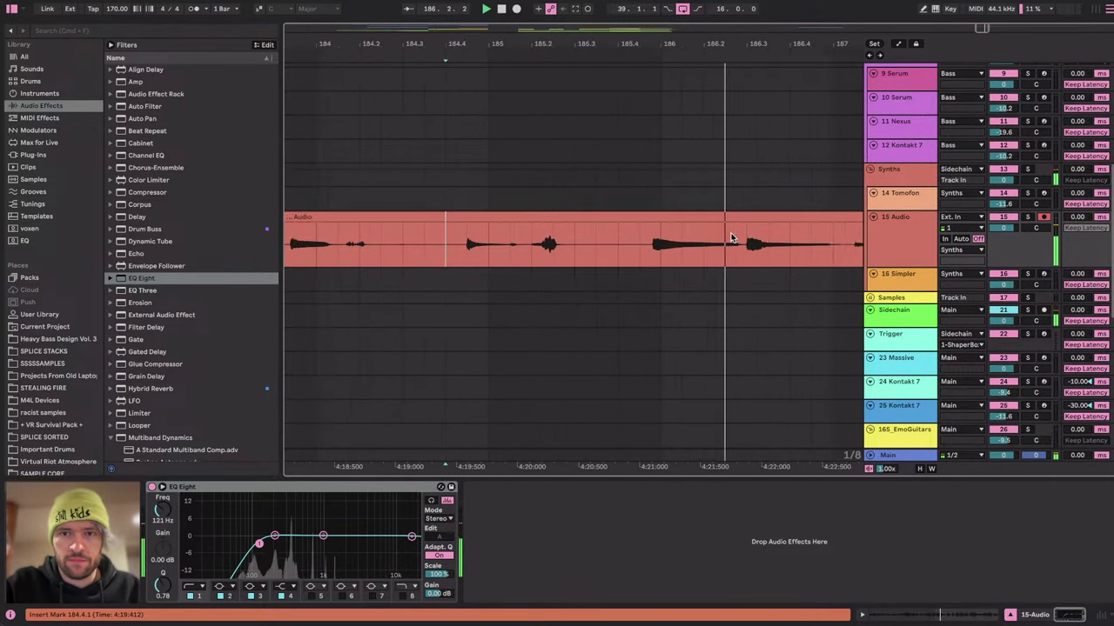
scroll(729, 238, right, 2)
click(694, 241)
key(space)
key(super+e)
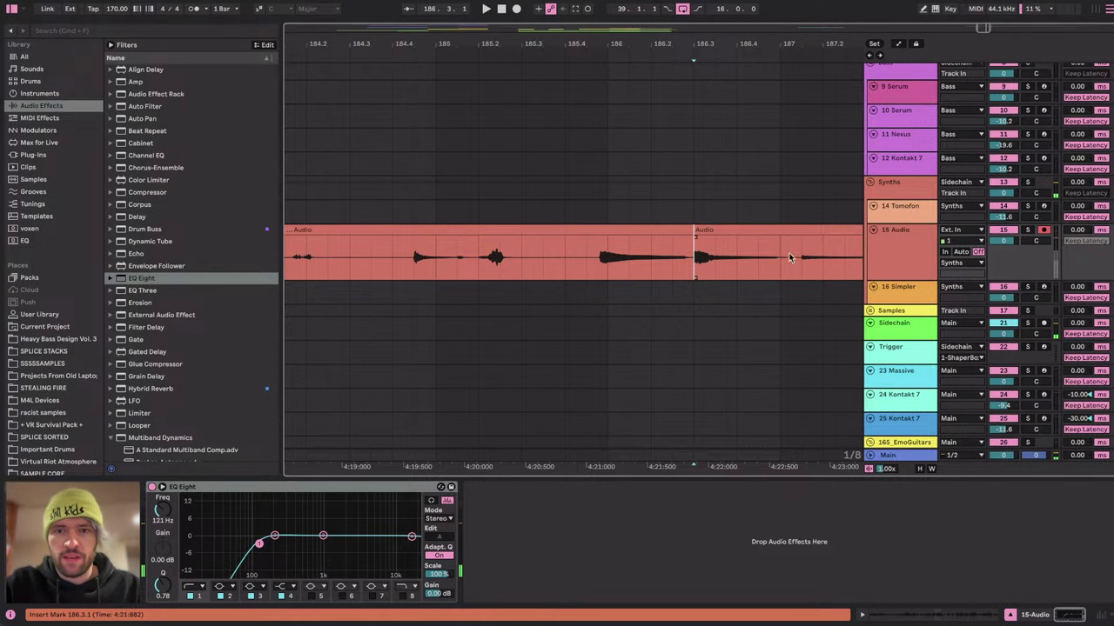
Move the note's clip starting at 186.3.1 to 184.1.1.
scroll(780, 249, down, 4)
drag(769, 231, 597, 253)
scroll(434, 250, up, 5)
scroll(433, 250, down, 2)
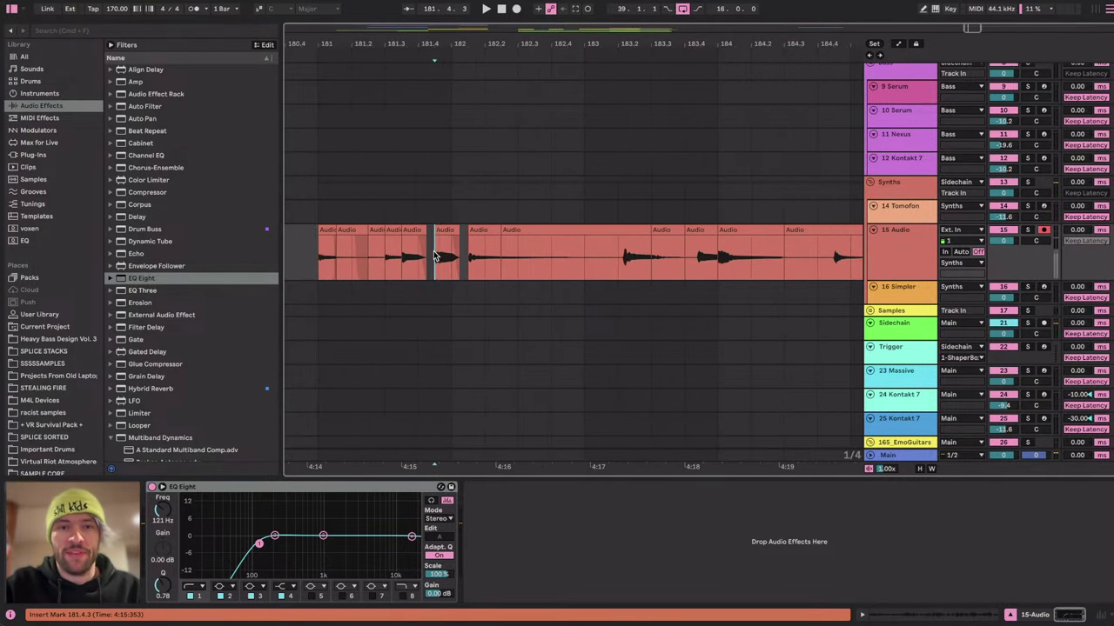
Play the rearranged take from 181.4.3 and through the notes in bar 183.
key(space)
scroll(434, 252, right, 2)
key(space)
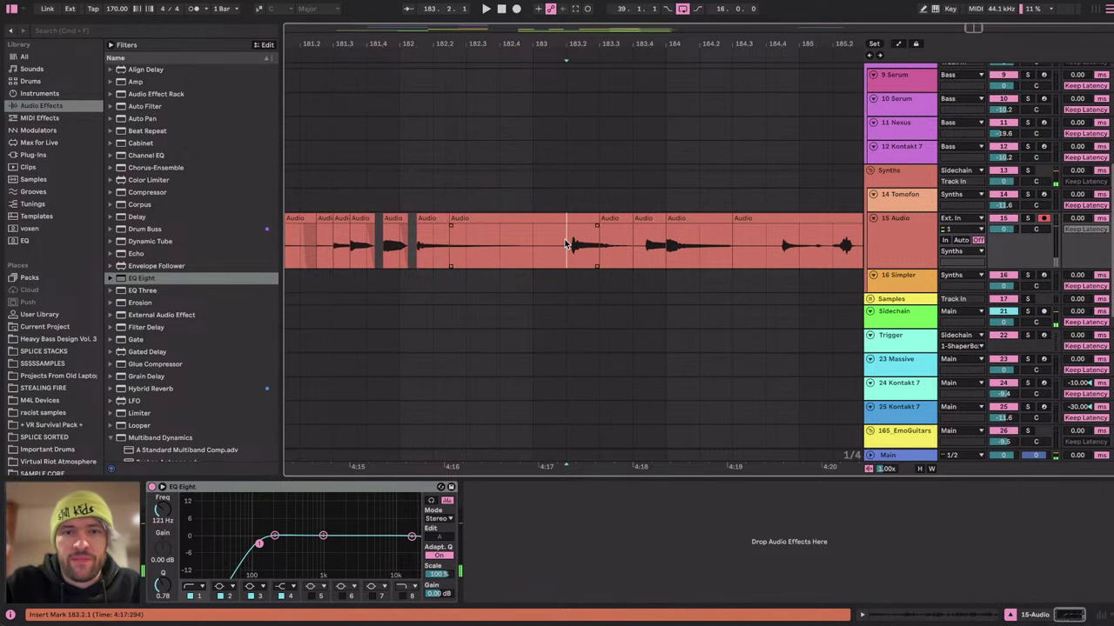
key(space)
scroll(589, 244, up, 3)
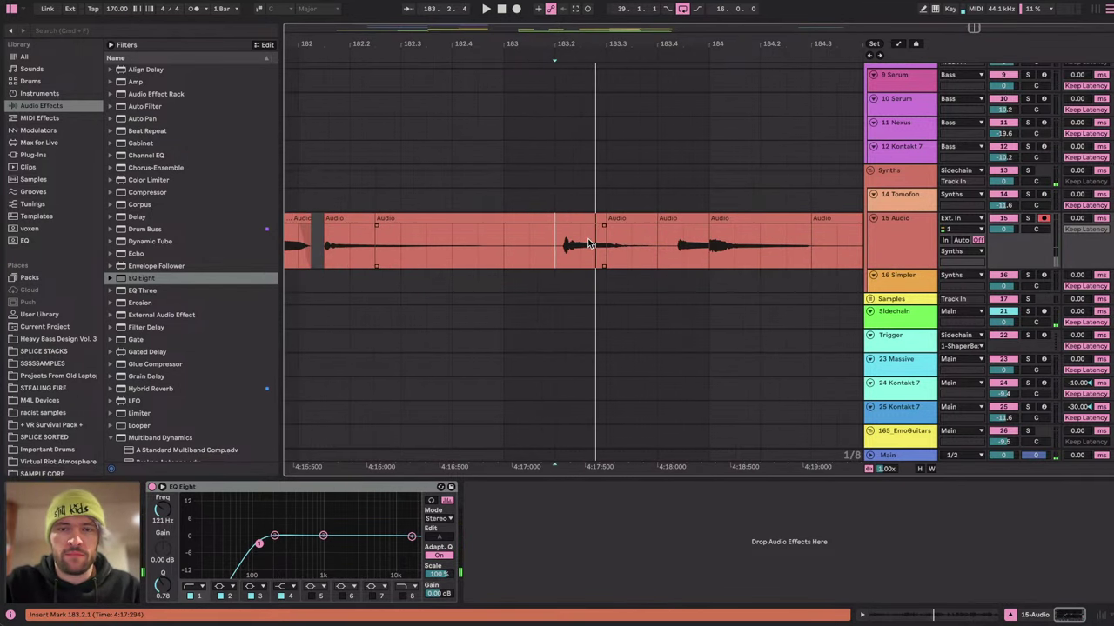
click(677, 235)
key(space)
scroll(674, 233, right, 2)
scroll(674, 233, down, 1)
key(space)
Play the note at 183.2.1 and split the clip there.
click(503, 233)
key(space)
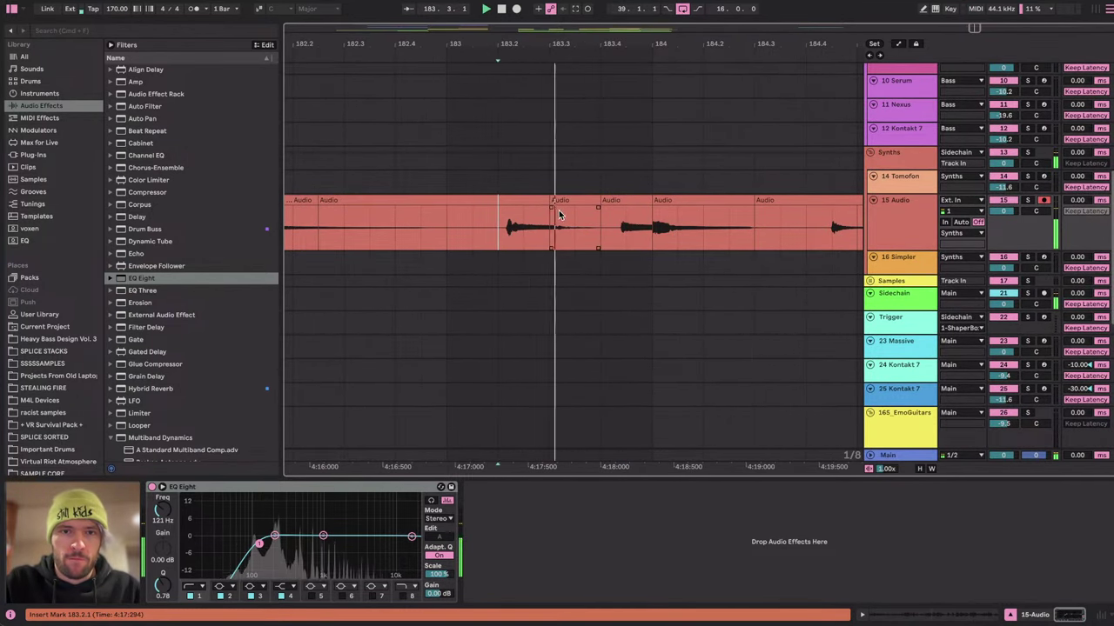
key(space)
scroll(560, 202, left, 2)
scroll(560, 202, up, 1)
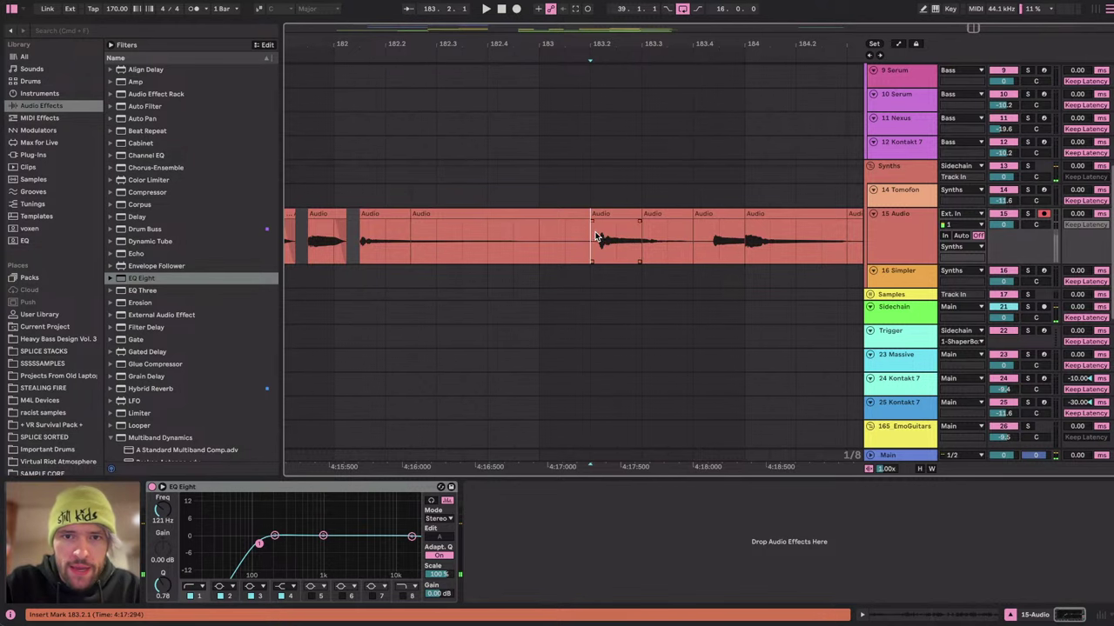
Move the note at 183.2.1 to 182.2.3 and the clip at 183.3.1 to 182.3.1.
click(594, 214)
drag(597, 212, 342, 249)
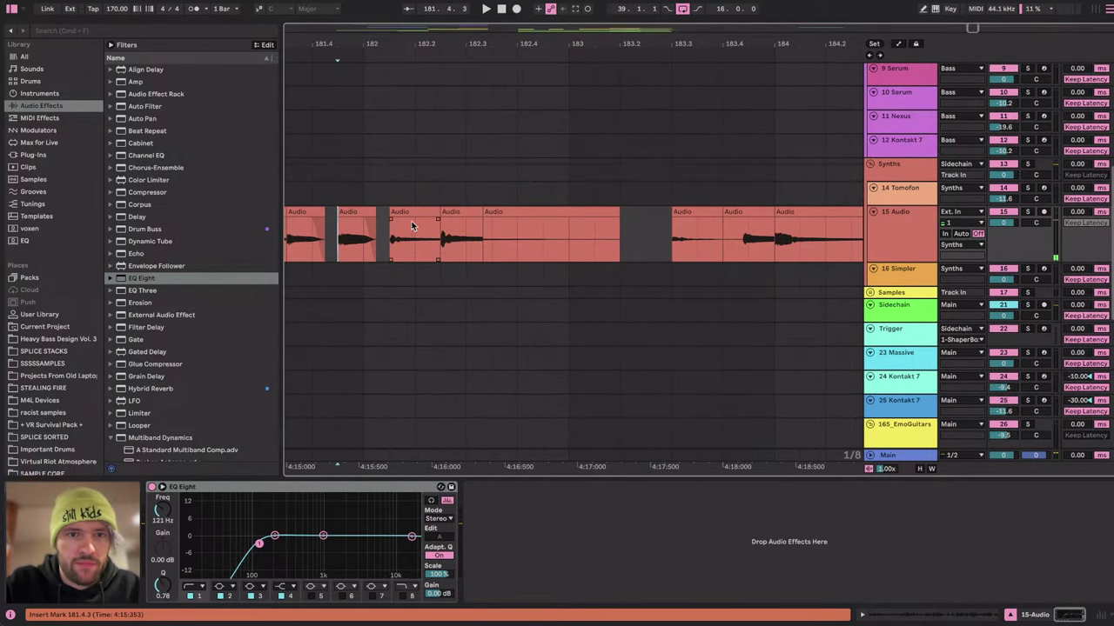
click(703, 219)
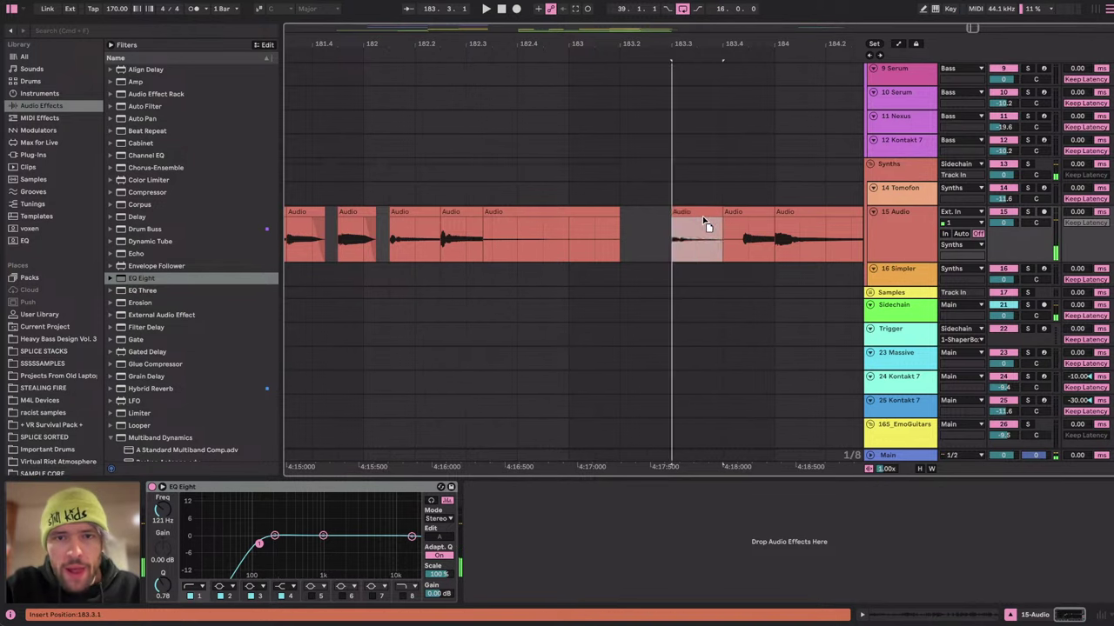
drag(703, 218, 508, 222)
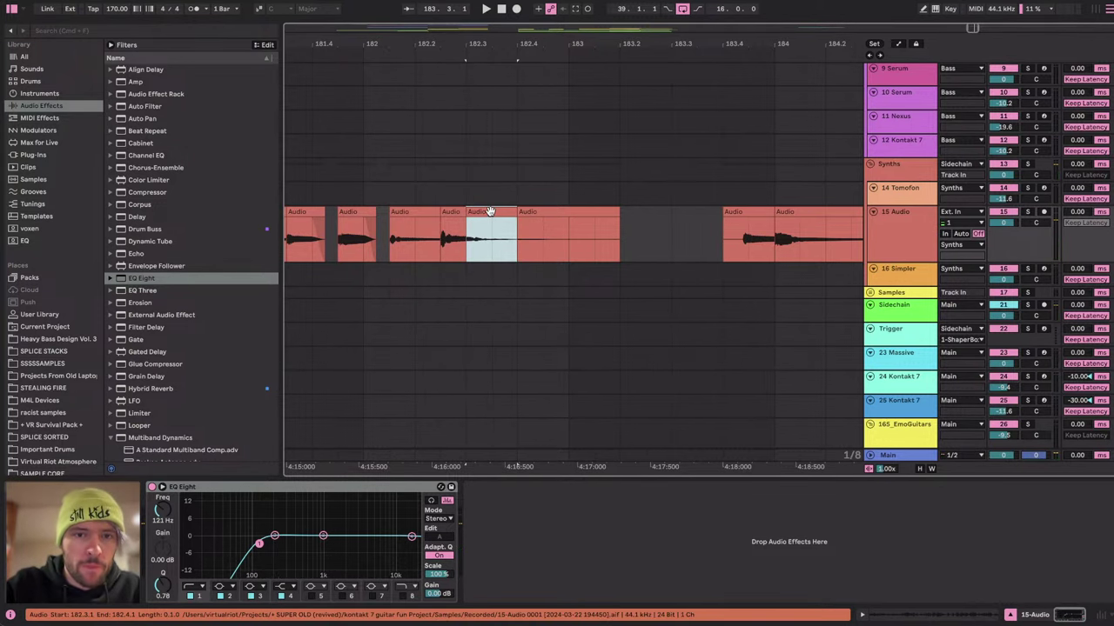
Enable Warp on the clip at 182.3.1, keeping its current timing, and set its segment BPM to 129.
double_click(490, 211)
click(276, 182)
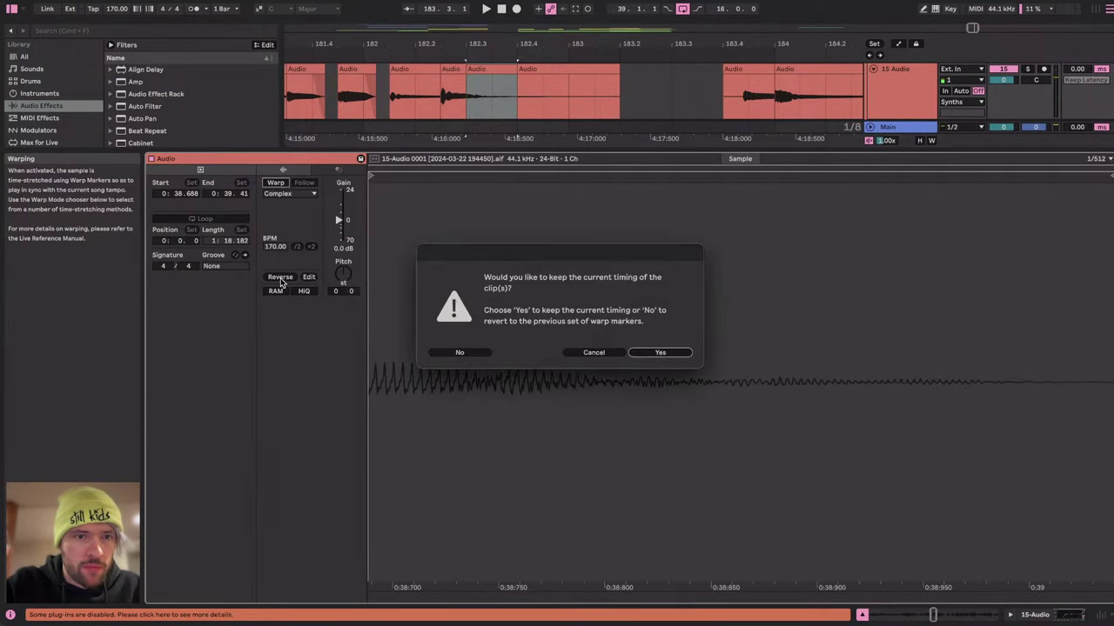
click(660, 352)
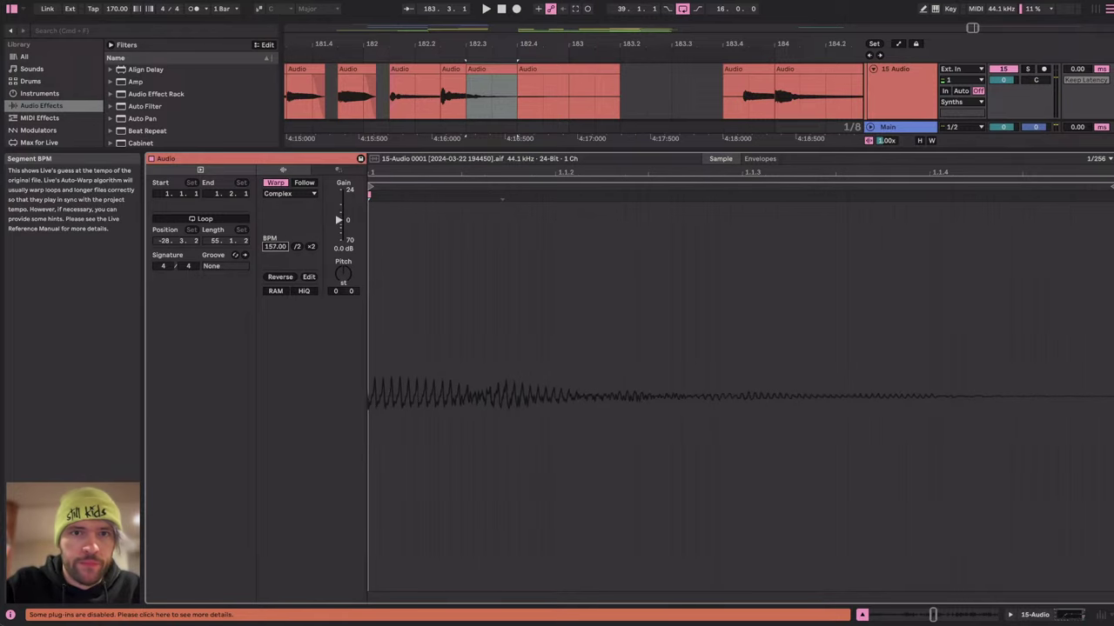
Play from 182.2.1 and move the warped clip to 182.2.4, crossfading it with the preceding note.
click(416, 99)
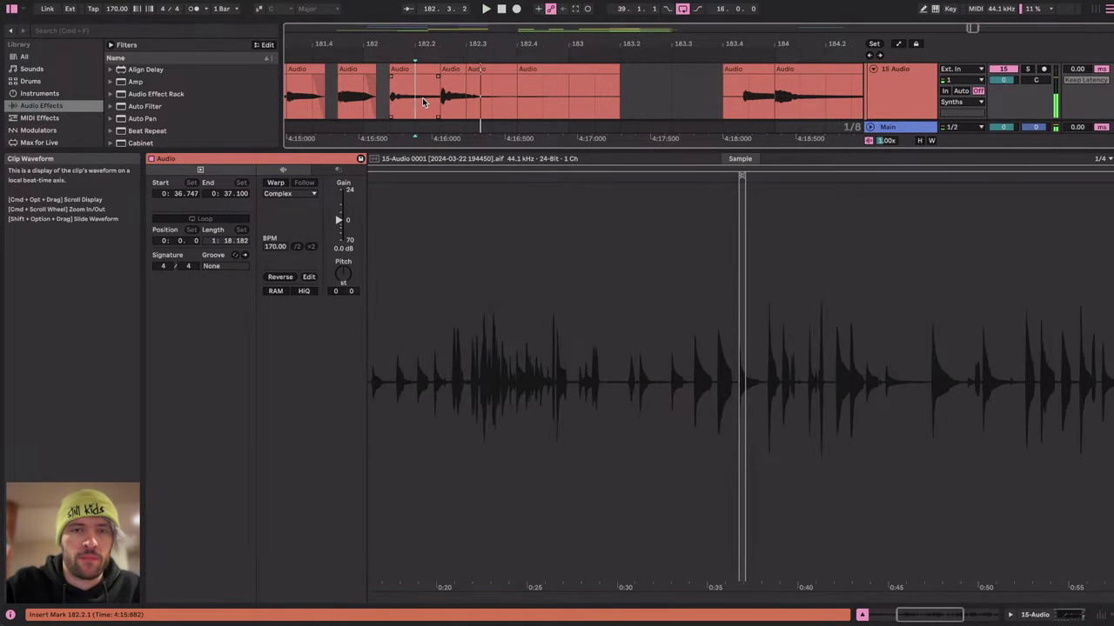
scroll(423, 102, up, 5)
scroll(423, 101, up, 2)
scroll(424, 99, down, 2)
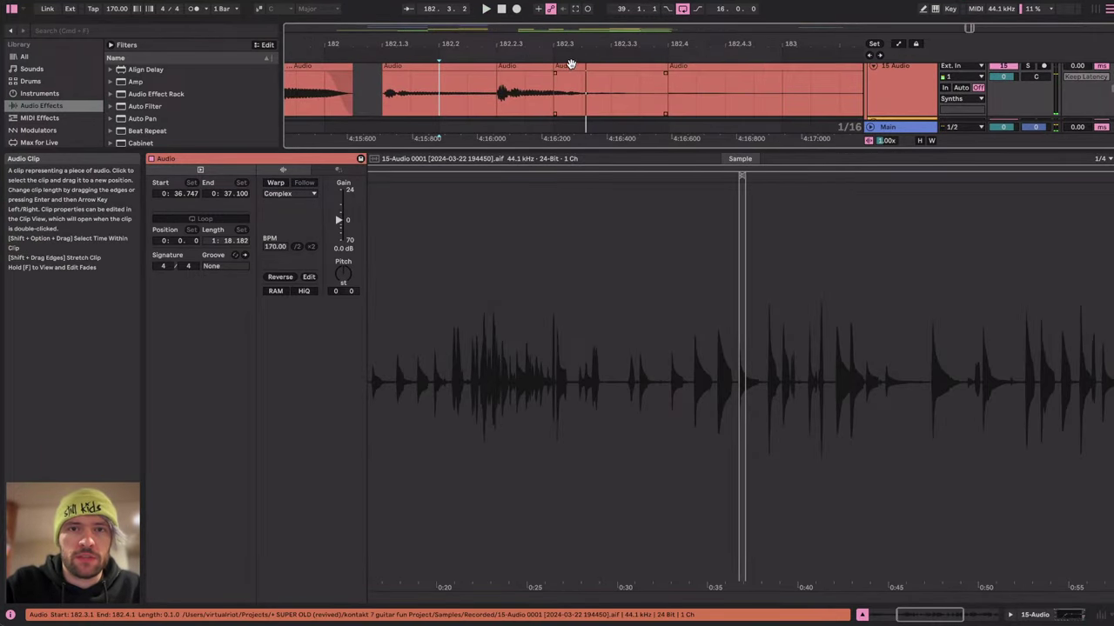
drag(572, 64, 547, 87)
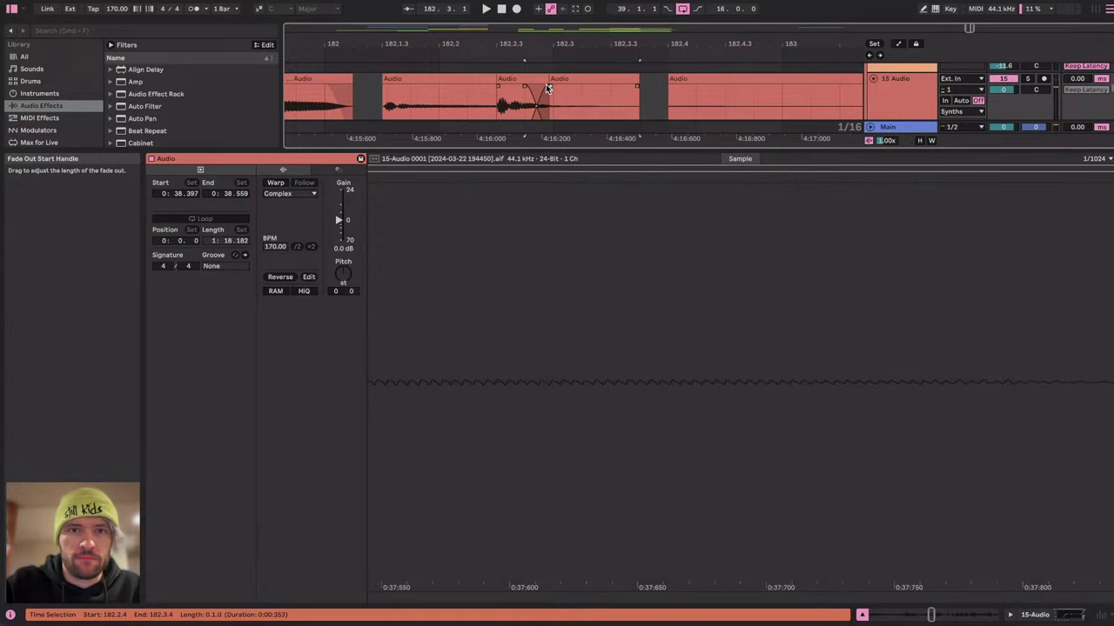
Play the crossfaded notes, split the warped clip at 182.3.1 and delete the part after the split.
click(449, 110)
key(space)
key(space)
click(556, 99)
key(super+e)
click(577, 78)
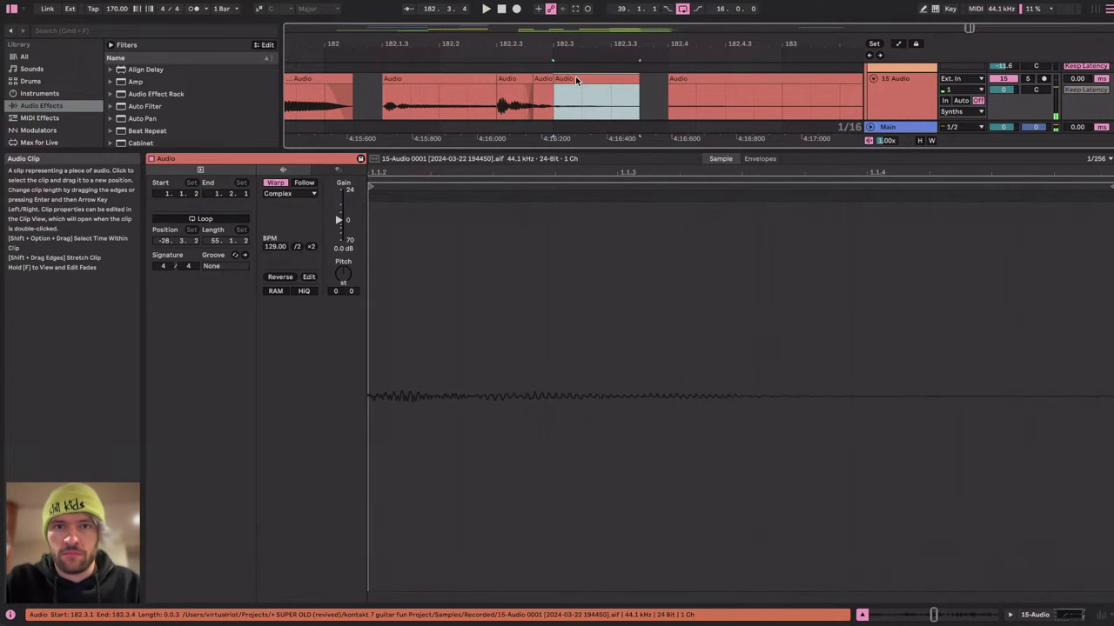
key(Delete)
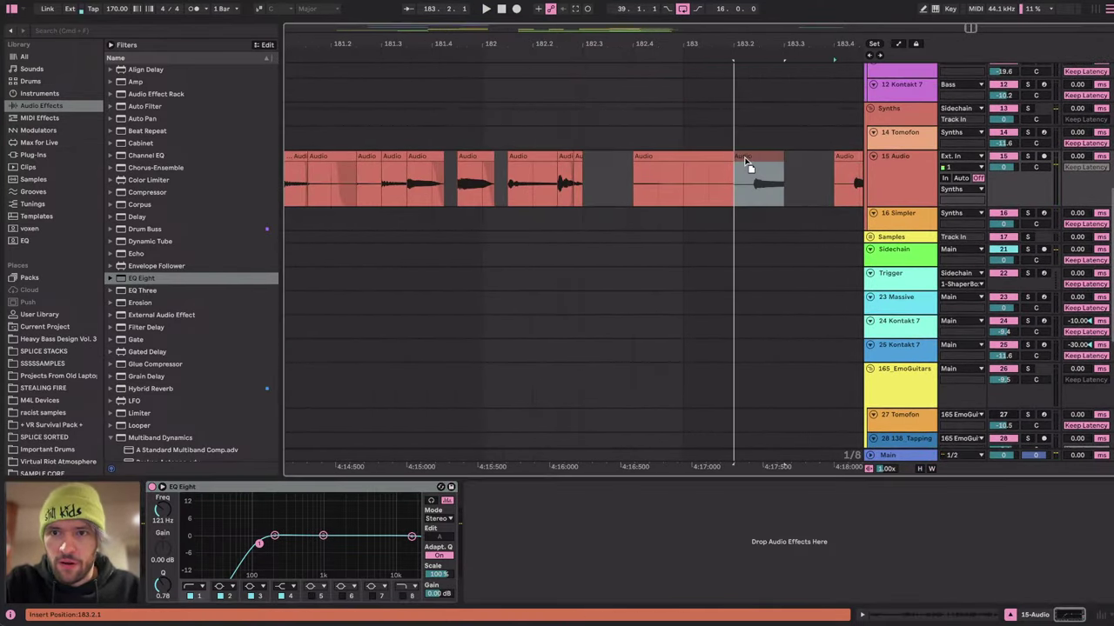
Move the clip at 183.4.1 to 183.2.1 and play it.
drag(746, 162, 747, 164)
key(space)
scroll(750, 177, right, 5)
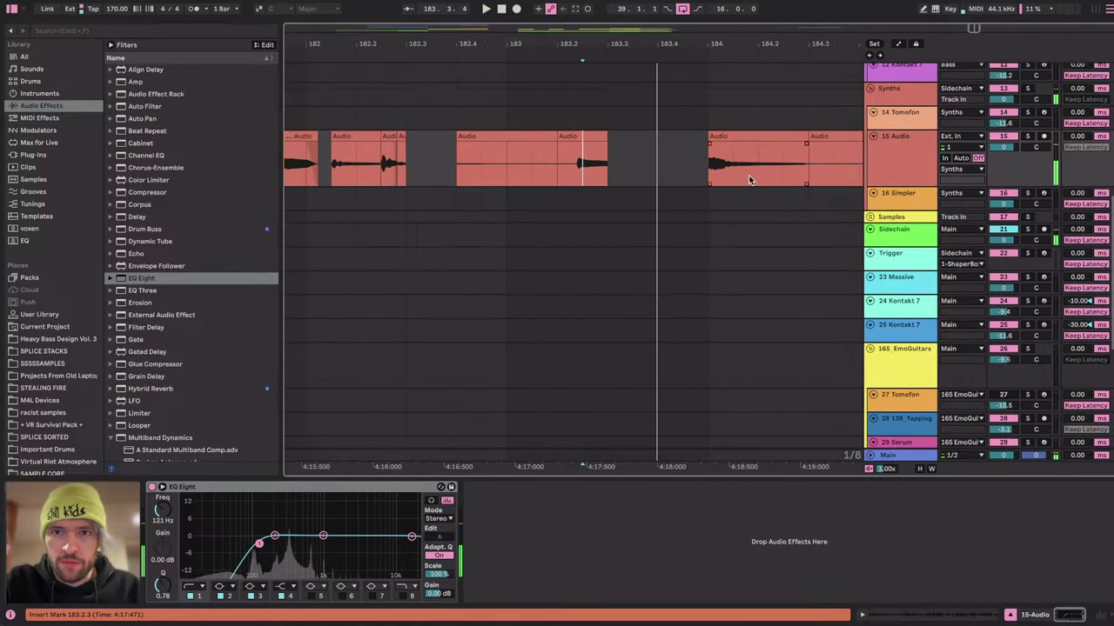
Play the note at 184.1.1, paste a copy of it at 182.3.1 and play it in the riff.
click(696, 135)
key(space)
scroll(601, 158, left, 2)
scroll(601, 158, up, 1)
click(469, 181)
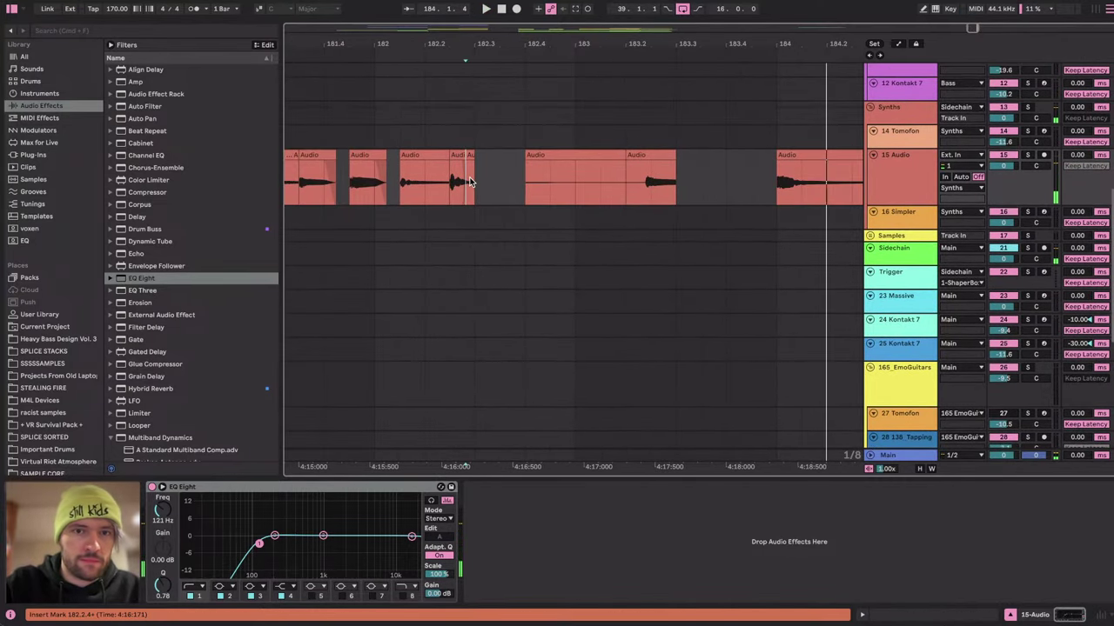
key(super+v)
click(434, 179)
key(space)
scroll(434, 176, up, 5)
key(space)
drag(775, 149, 641, 174)
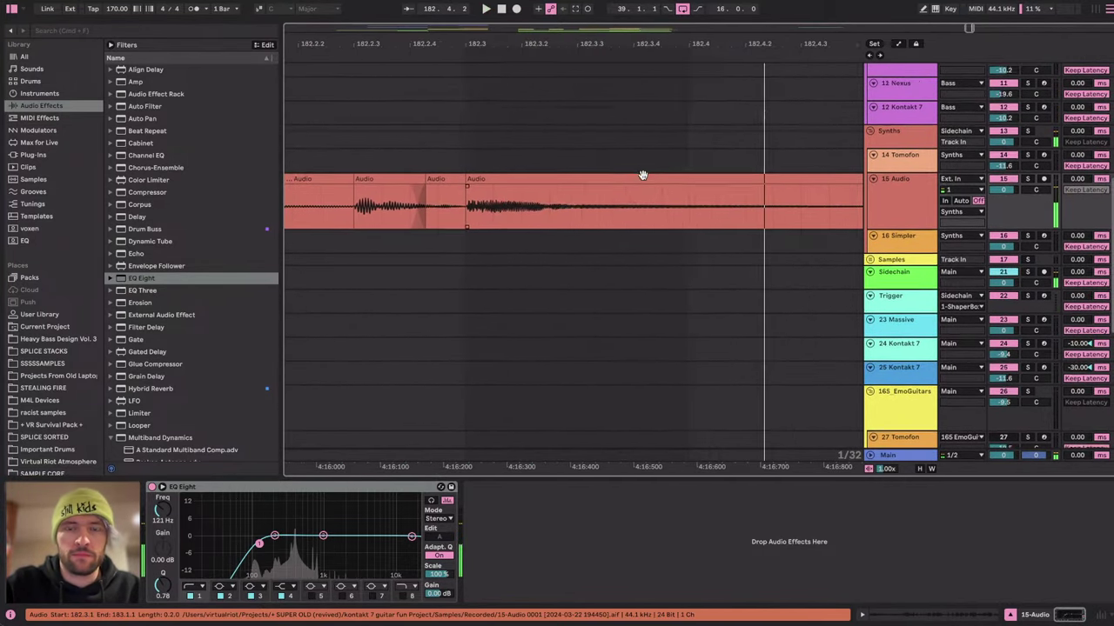
Play the pasted note from 182.3.3 and 182.3.2 and split it between those two positions.
scroll(642, 174, down, 4)
click(614, 178)
key(space)
key(space)
click(608, 198)
key(space)
key(space)
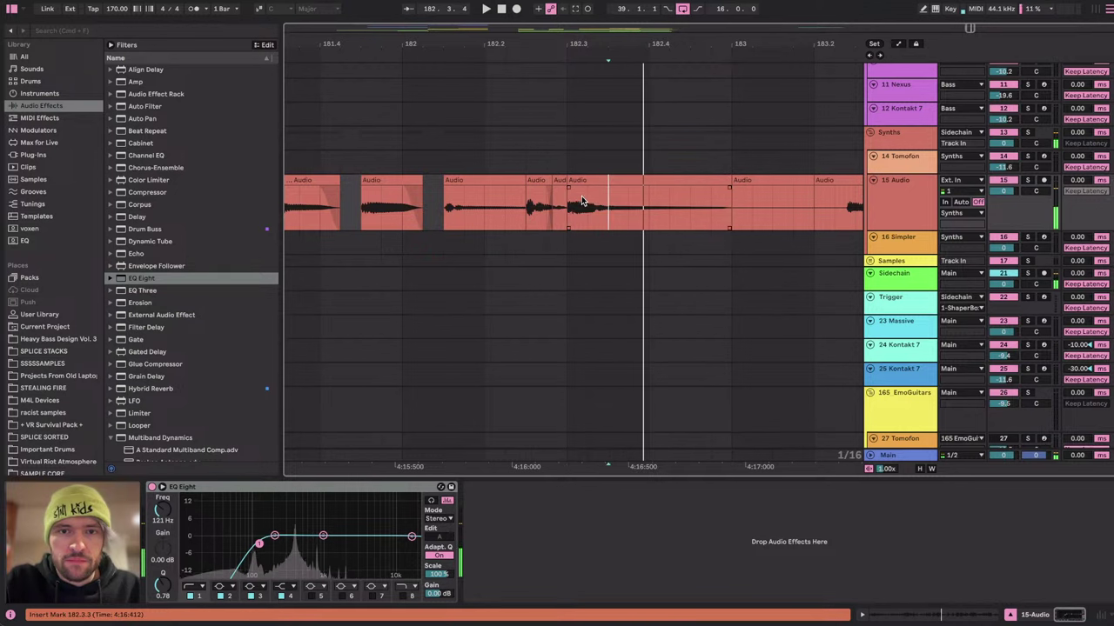
key(space)
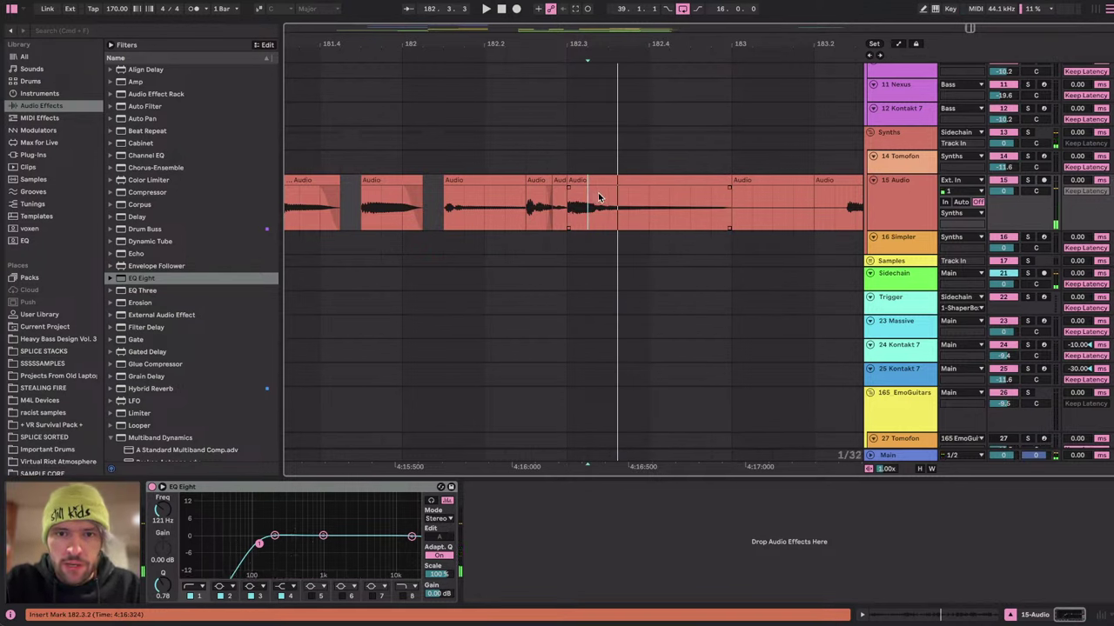
click(599, 198)
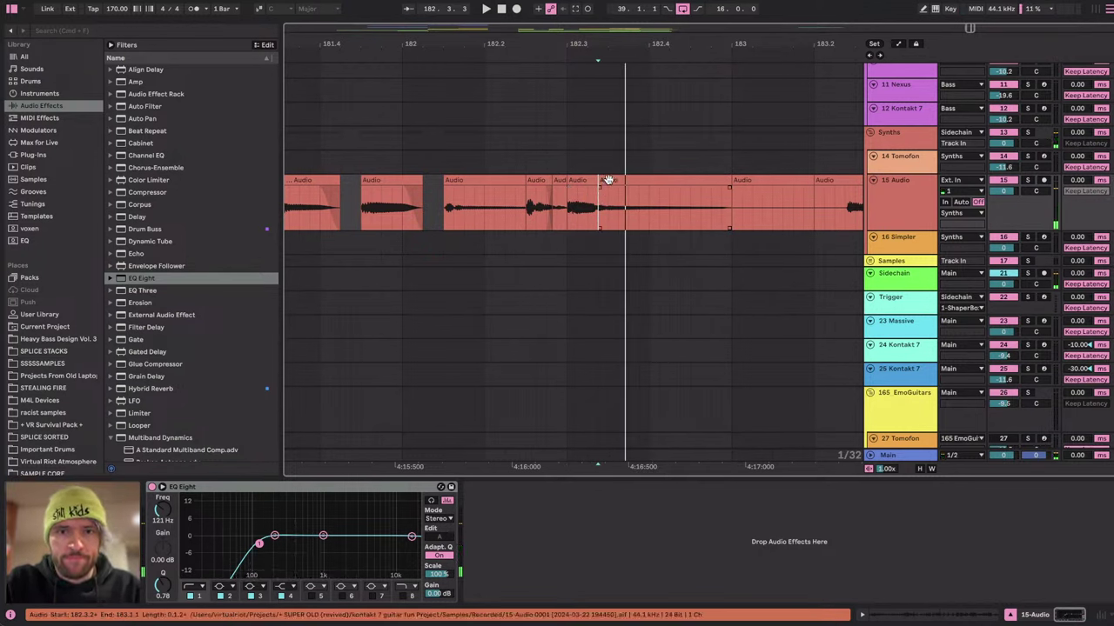
Move the split-off remainder to 182.3.3, extend its start back to the preceding piece with a crossfade, and play it.
drag(608, 180, 614, 179)
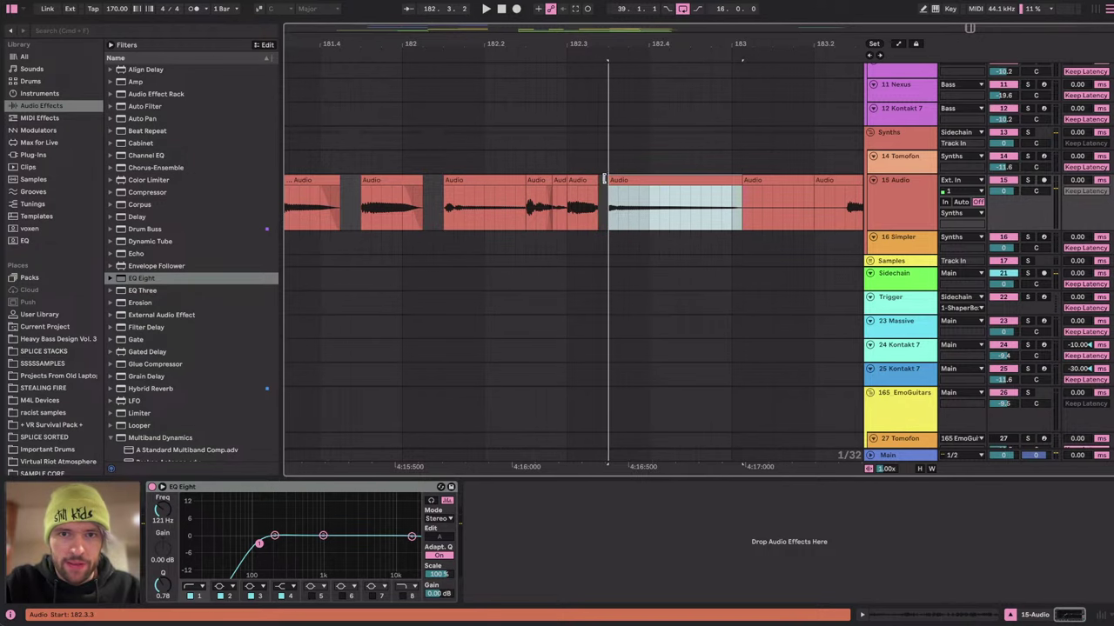
drag(600, 192, 576, 190)
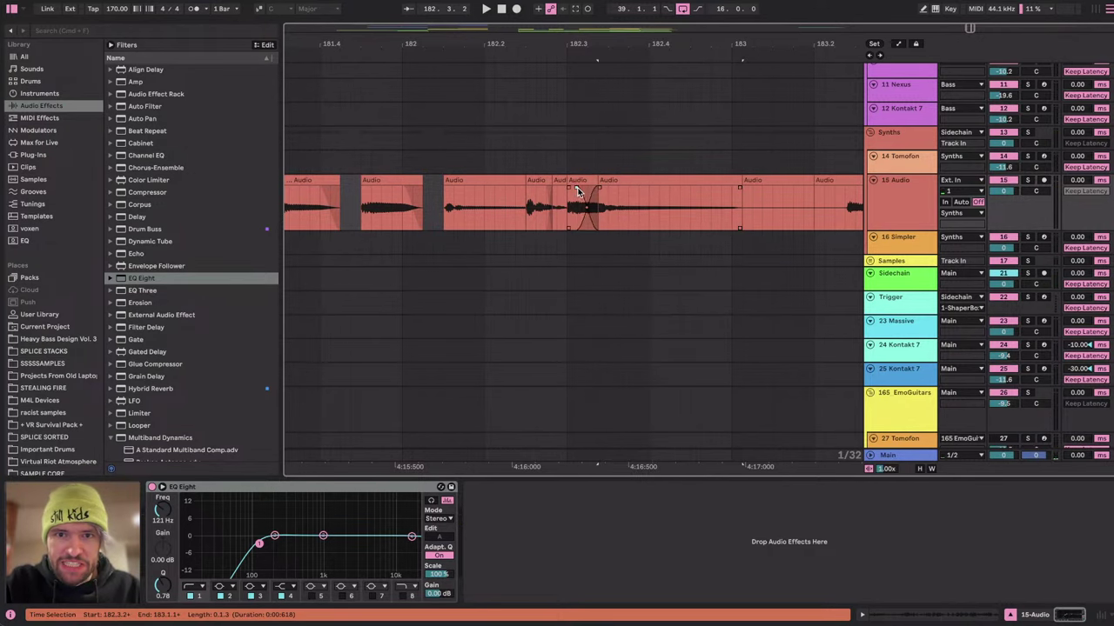
key(space)
key(space)
Split the crossfaded note at 182.4.1 and delete the part up to 183.1.1.
click(649, 203)
key(super+e)
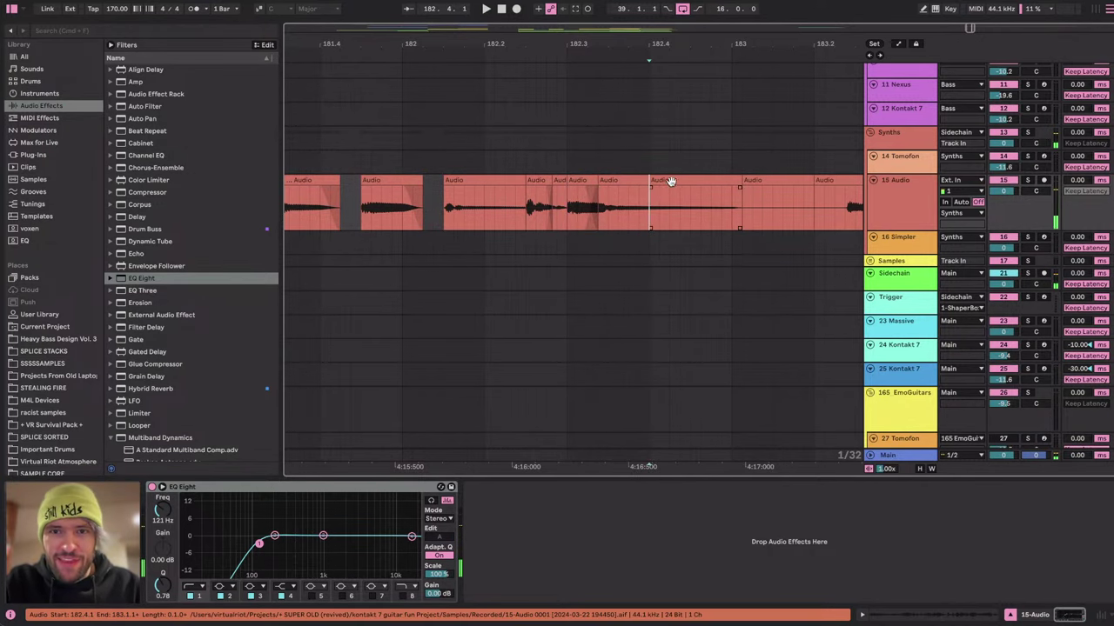
click(671, 181)
key(Delete)
Play the take from 184.4.1 and isolate the note between 185.2.1 and 185.3.1 as its own clip.
scroll(672, 202, right, 3)
scroll(672, 202, down, 5)
click(803, 229)
key(space)
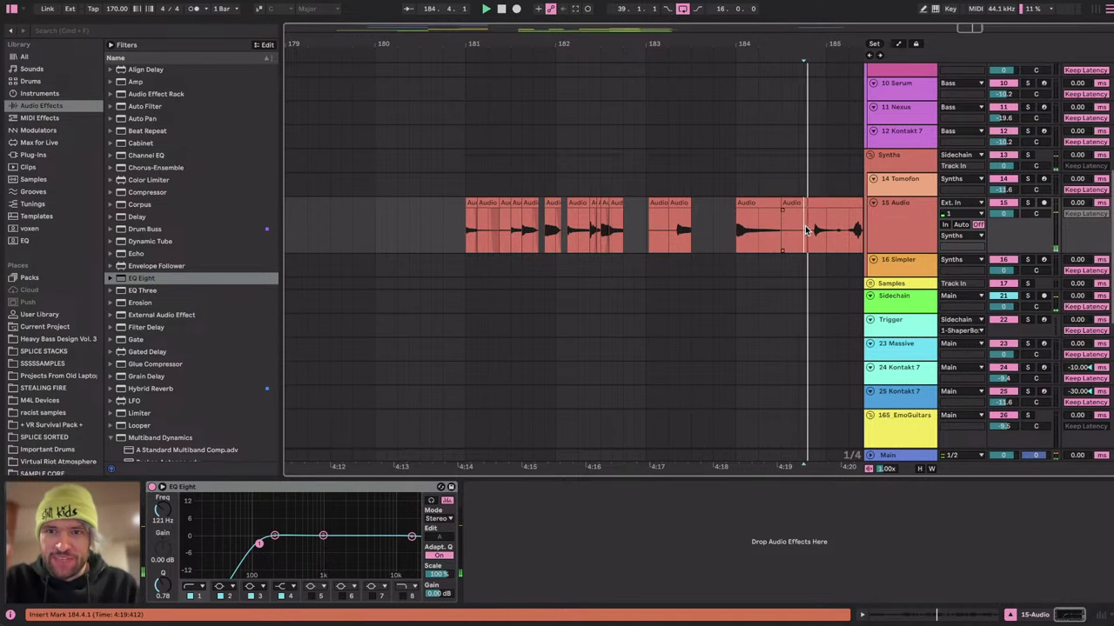
scroll(807, 230, right, 3)
scroll(806, 229, down, 1)
key(space)
click(765, 199)
key(space)
scroll(730, 202, right, 2)
scroll(713, 205, up, 1)
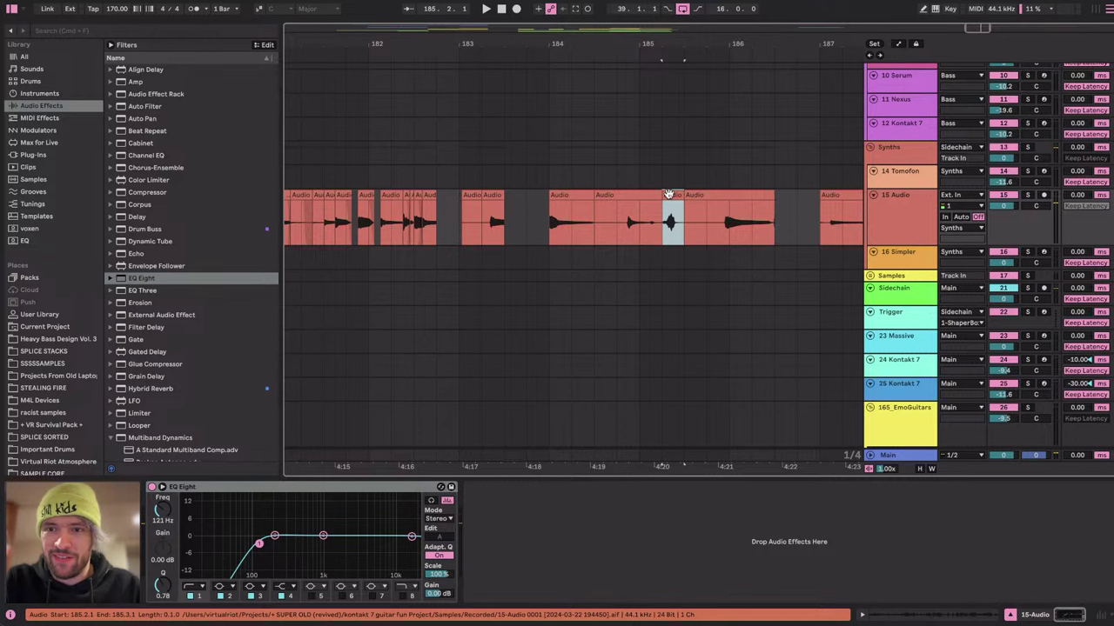
Add a new audio track below track 15 and move the isolated note at 185.2.1 onto it.
click(897, 211)
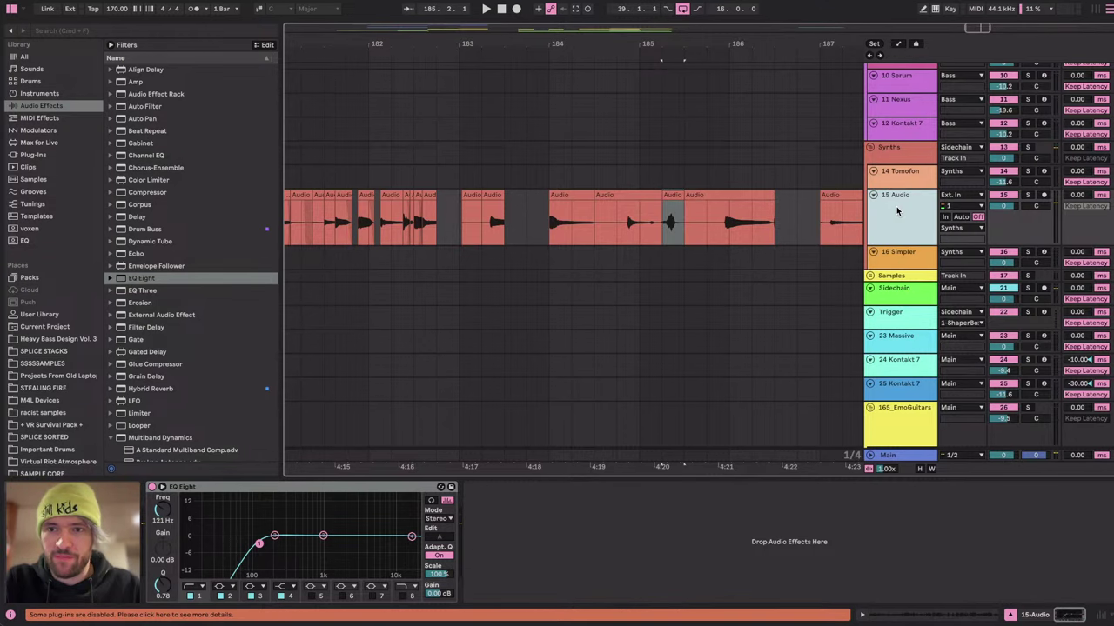
key(super+t)
drag(667, 196, 671, 261)
scroll(739, 267, right, 6)
scroll(739, 267, up, 1)
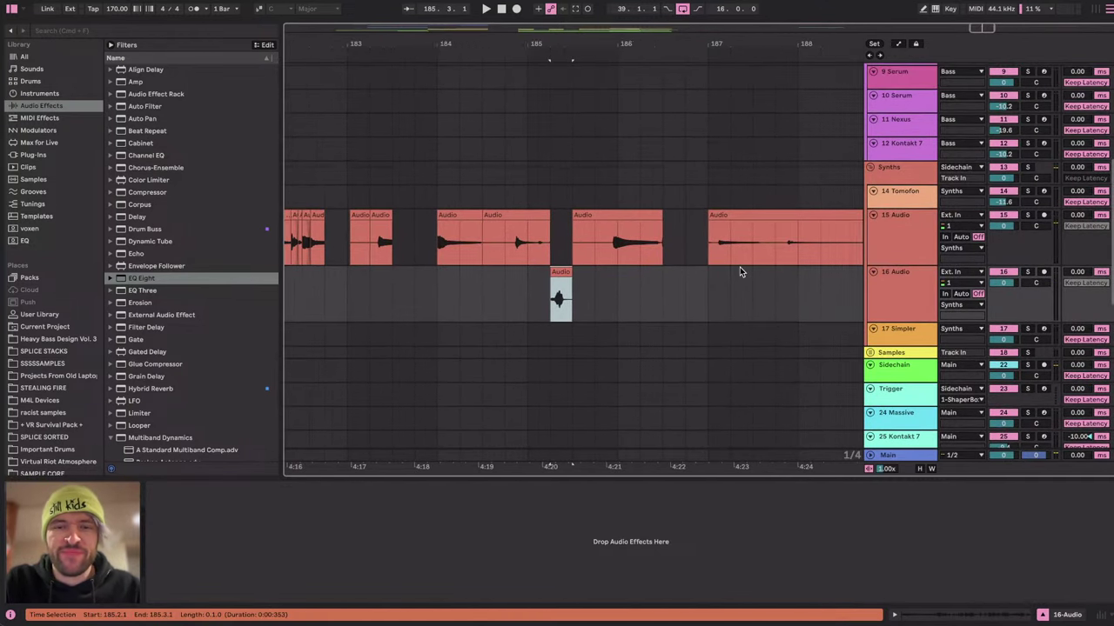
Play the remaining take from the clip at 185.3.1 and from 187.2.1 to look for usable notes.
click(586, 238)
key(space)
scroll(585, 237, right, 3)
key(space)
click(618, 232)
key(space)
scroll(619, 231, down, 3)
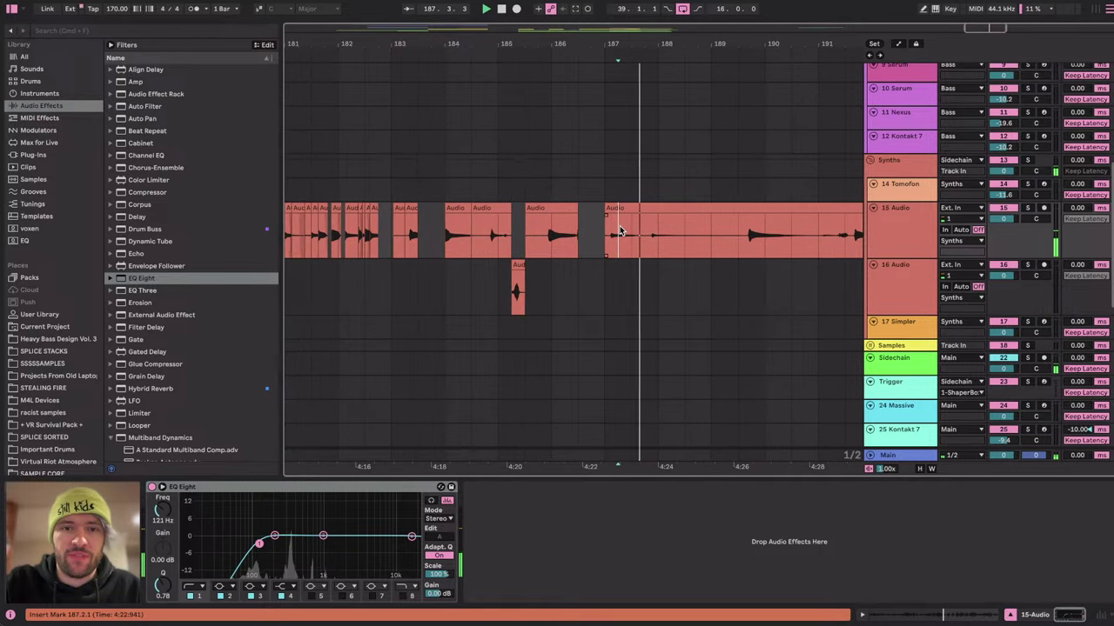
key(space)
Play the riff from 182.2.3 and compare it with the take's notes from 187.1.1 and 189.3.1.
scroll(538, 226, left, 2)
scroll(538, 223, left, 1)
click(413, 209)
key(space)
key(space)
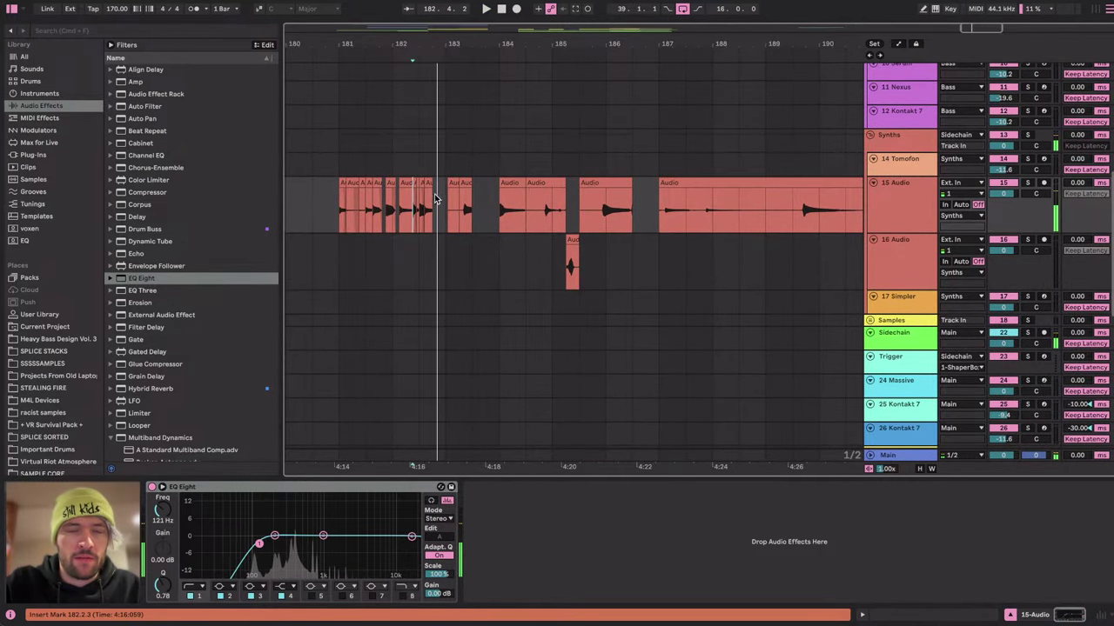
scroll(604, 209, right, 3)
scroll(605, 209, down, 1)
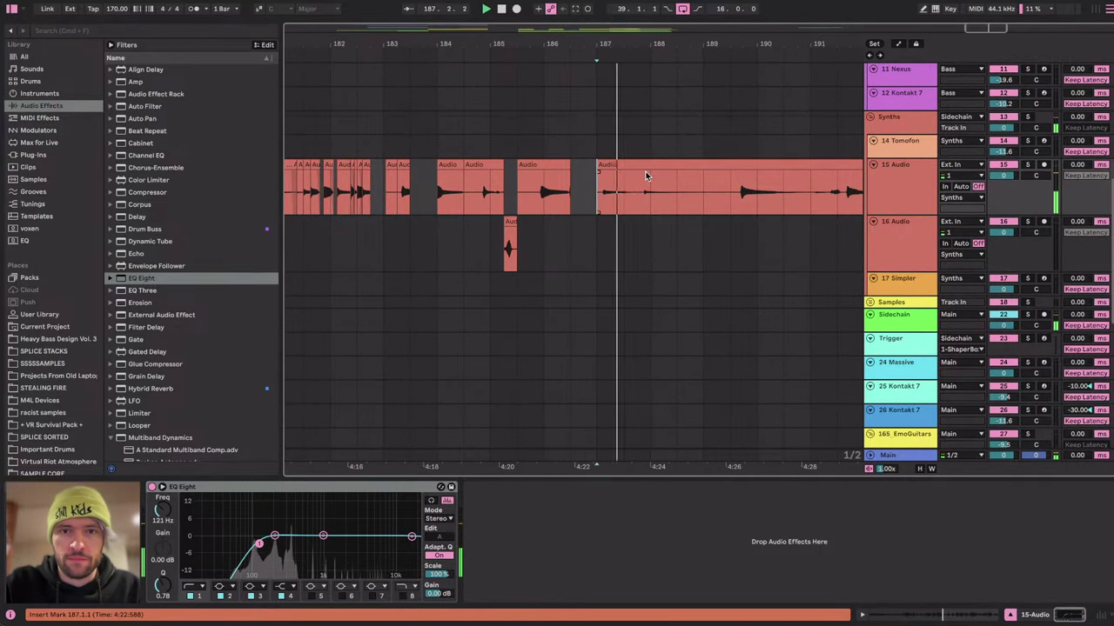
click(633, 181)
scroll(670, 179, right, 2)
scroll(670, 178, up, 1)
click(688, 199)
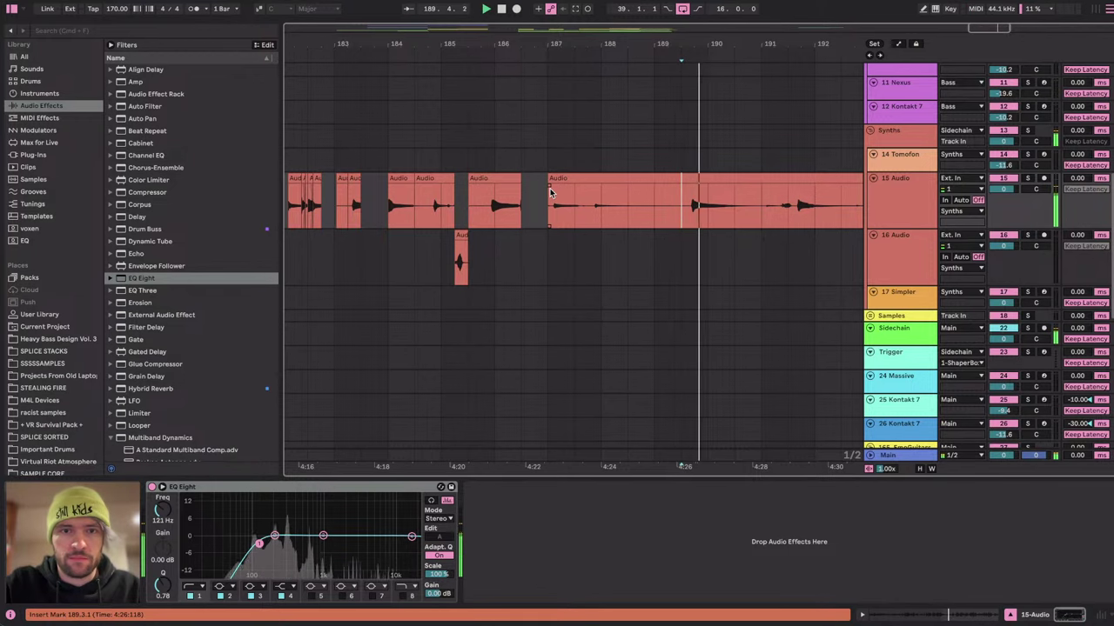
Copy the note's section from 185.4.4 to 186.1.2, paste it at 182.4.1 and play it.
scroll(555, 189, up, 10)
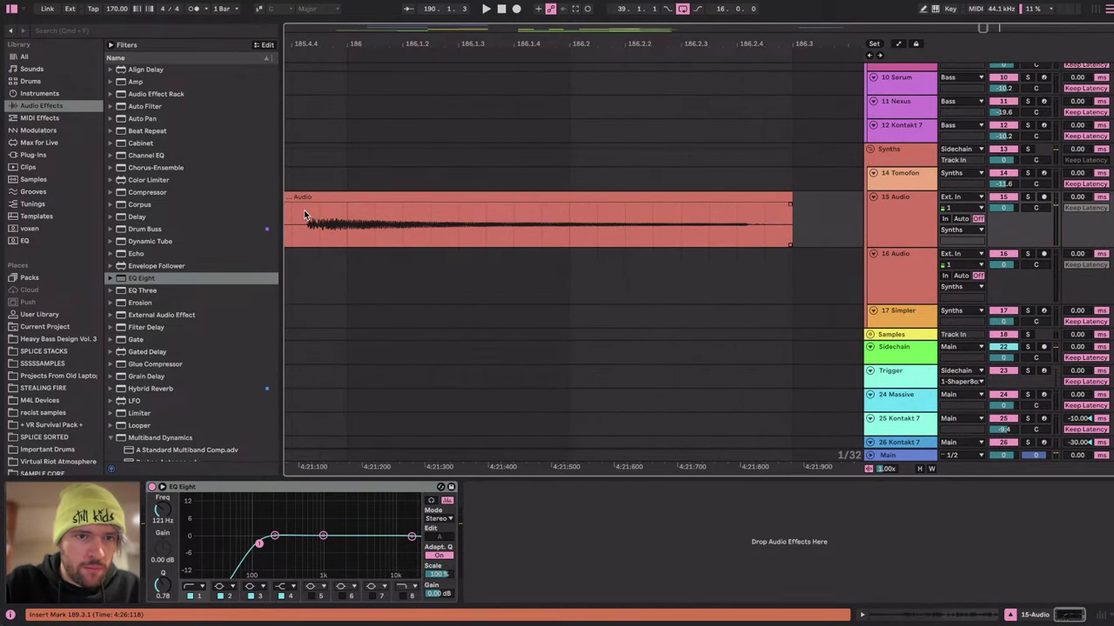
drag(397, 222, 313, 222)
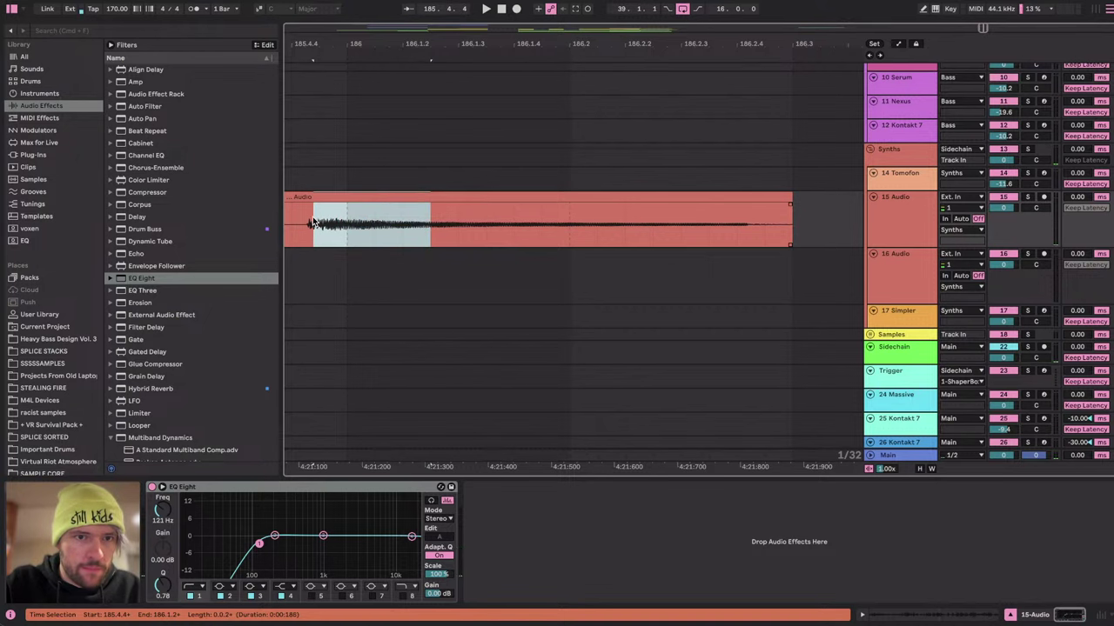
scroll(344, 243, down, 10)
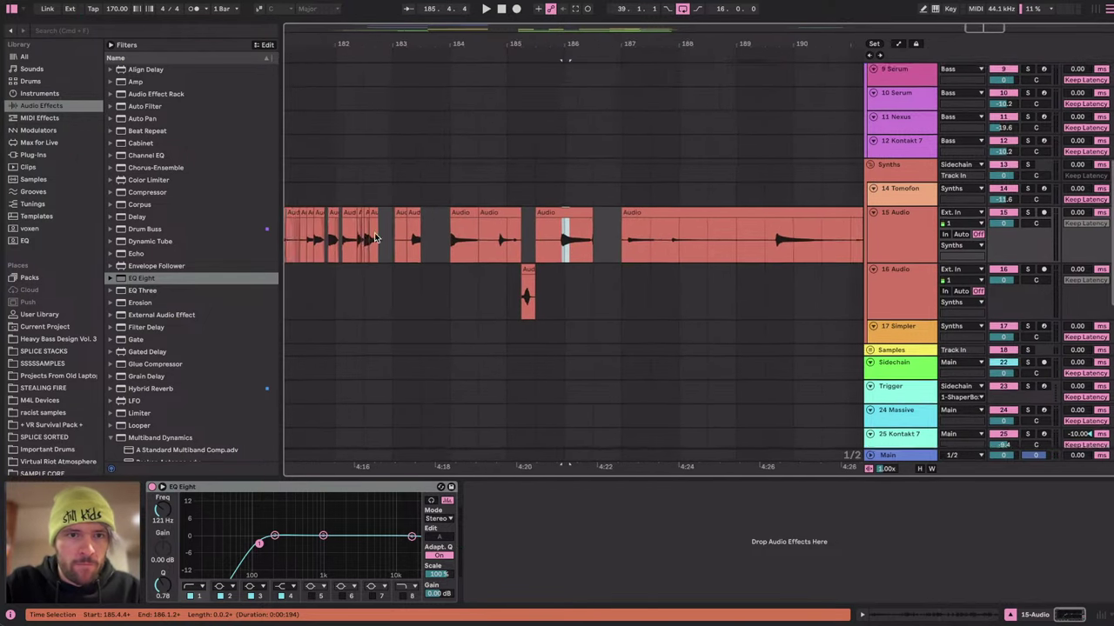
scroll(441, 226, up, 4)
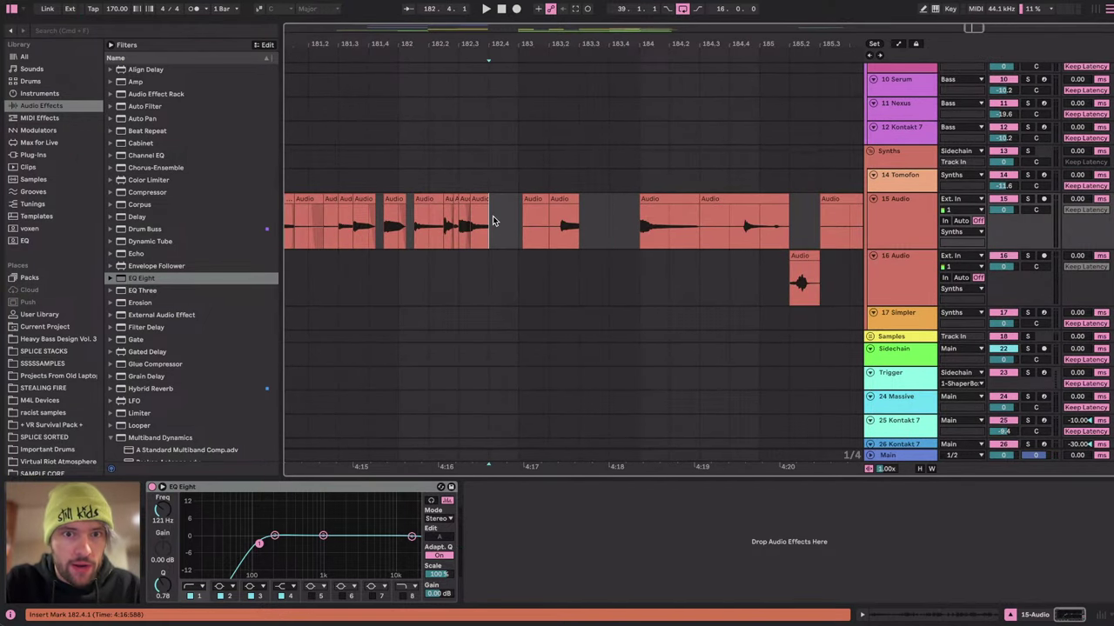
key(space)
key(space)
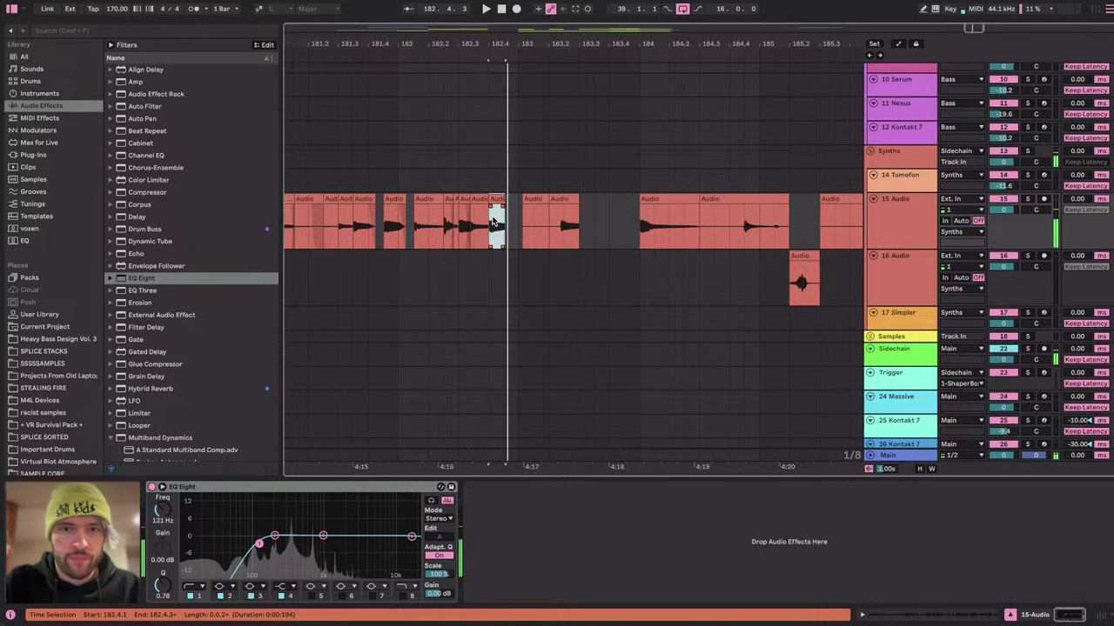
Play the take from 187.2.1 and split out the note between 187.4.3 and 188.1.3.
scroll(494, 224, down, 4)
click(700, 244)
key(space)
scroll(697, 242, right, 1)
scroll(697, 242, right, 1)
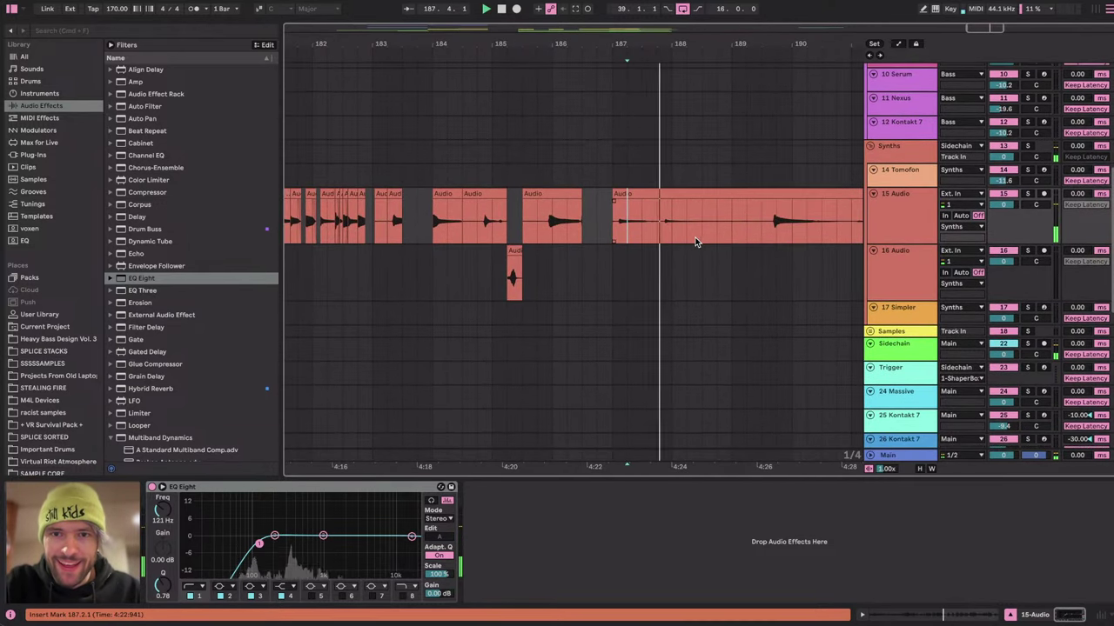
key(space)
scroll(650, 192, up, 3)
scroll(650, 192, up, 5)
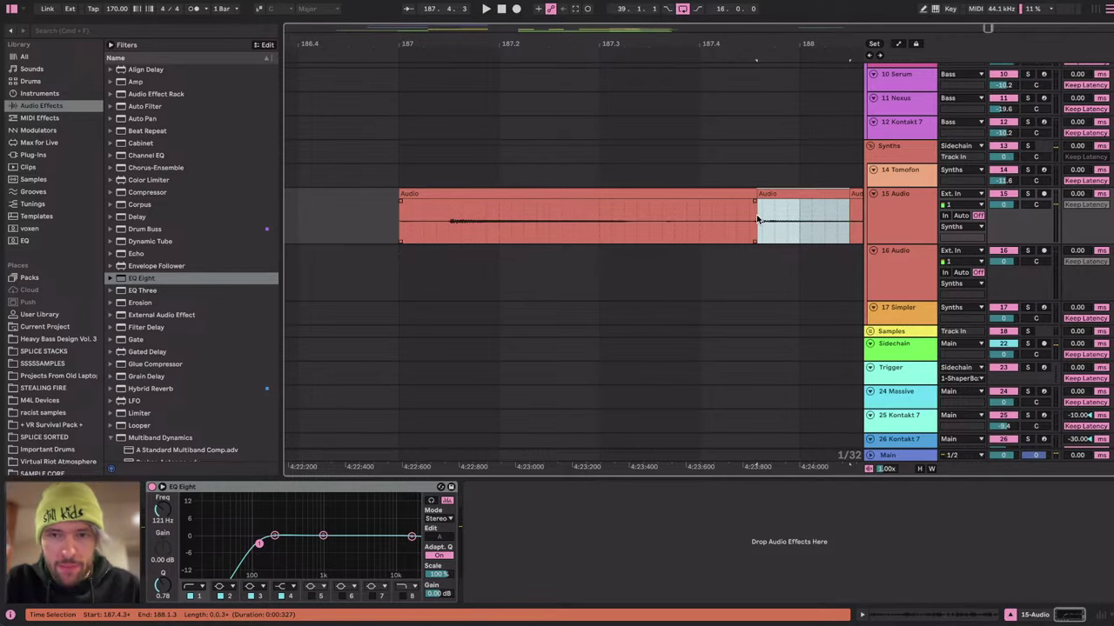
Switch to YouTube Studio, check the stream health messages and return to Ableton Live.
key(super+Tab)
click(356, 325)
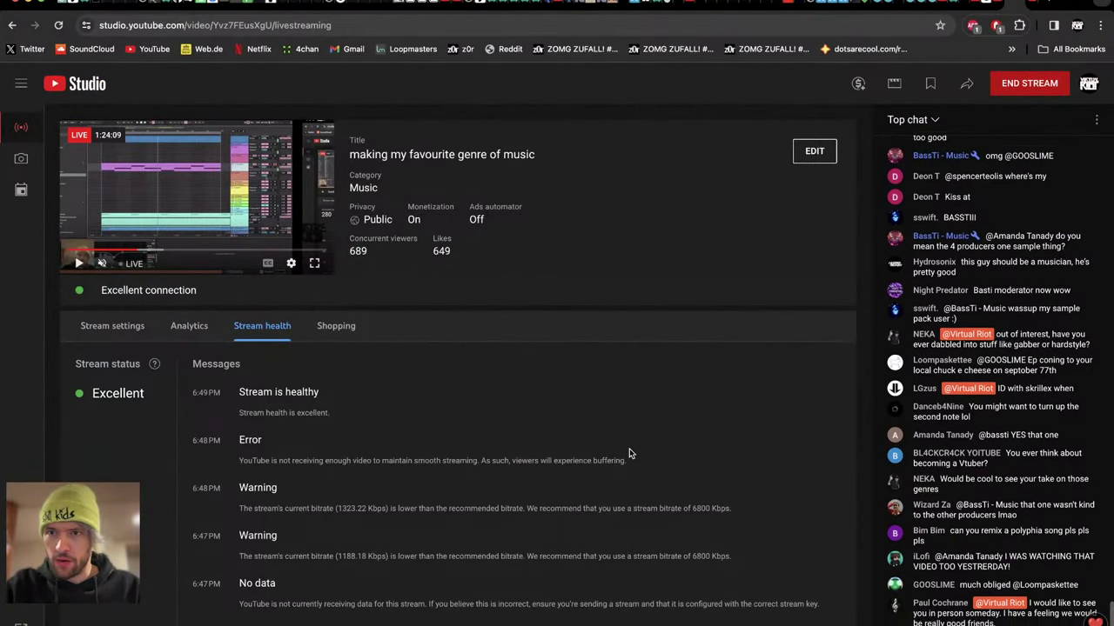
key(super+Tab)
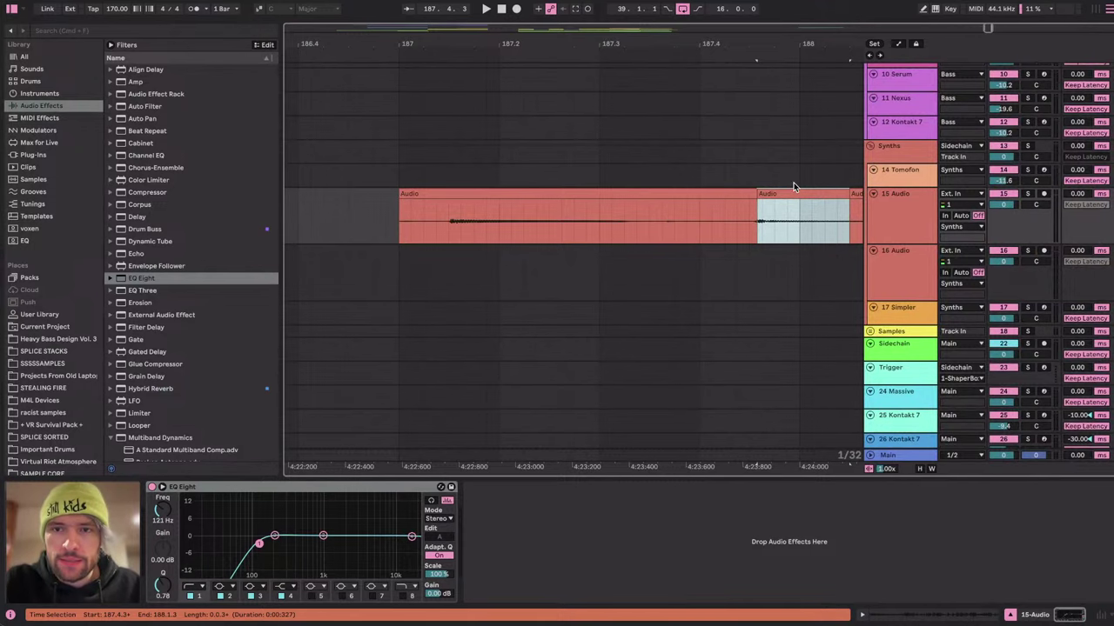
Copy the note split off at 187.4.3 and play the end of the riff from 182.4.1.
click(791, 200)
click(790, 193)
scroll(791, 193, down, 5)
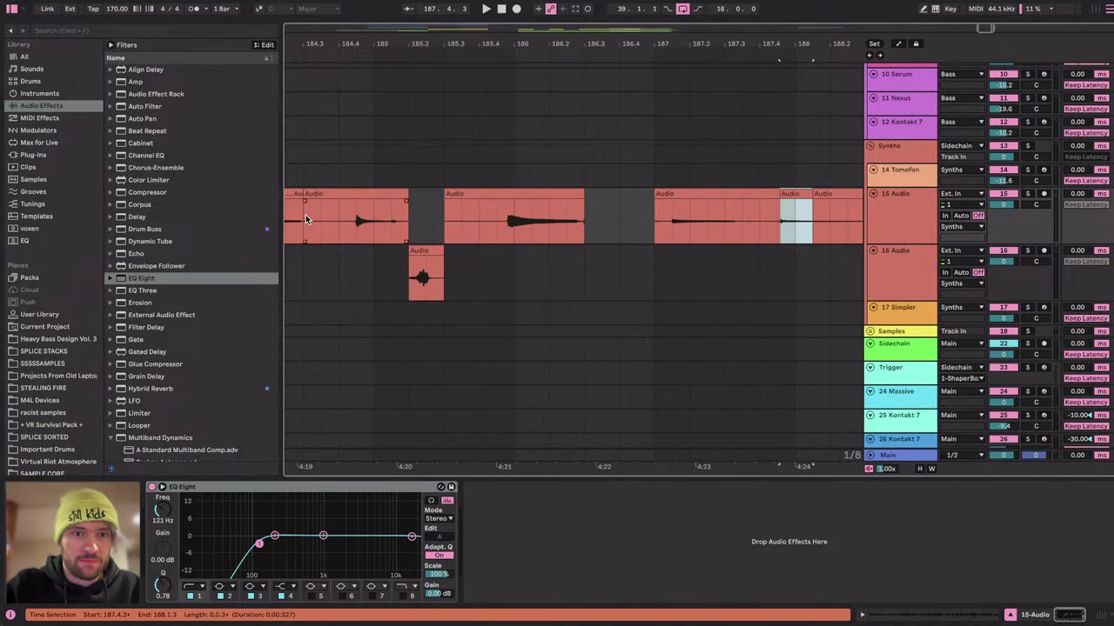
scroll(306, 218, left, 10)
scroll(306, 216, right, 5)
click(523, 217)
key(space)
Play the notes following 182.3.1 and paste the copied note at 182.4.3.
scroll(541, 205, up, 5)
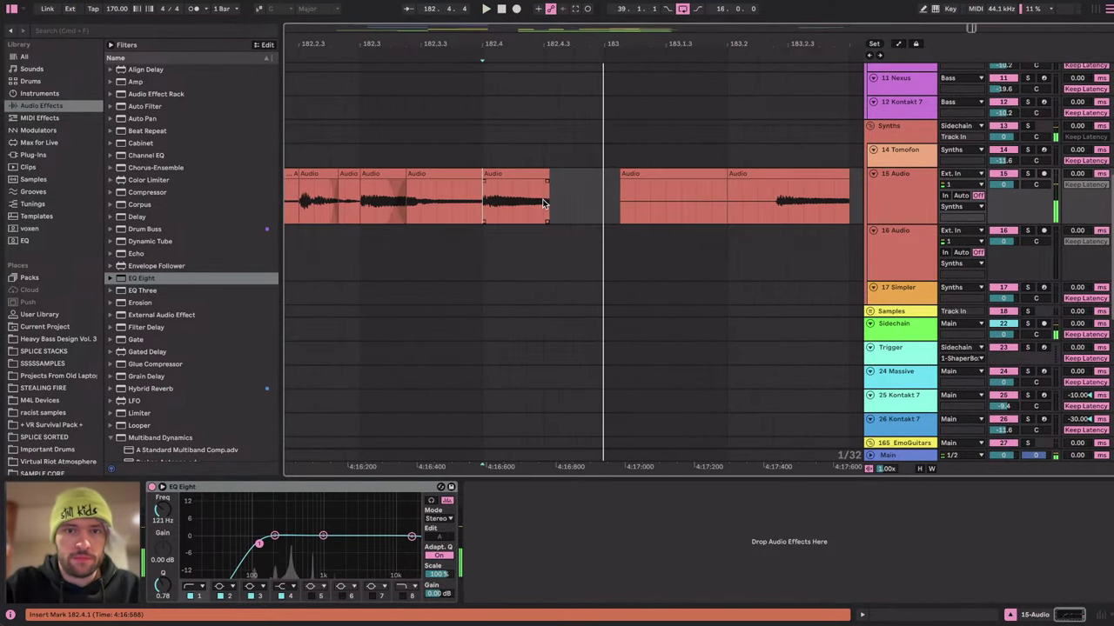
click(386, 201)
key(space)
key(space)
drag(549, 202, 657, 202)
drag(654, 201, 545, 199)
key(super+e)
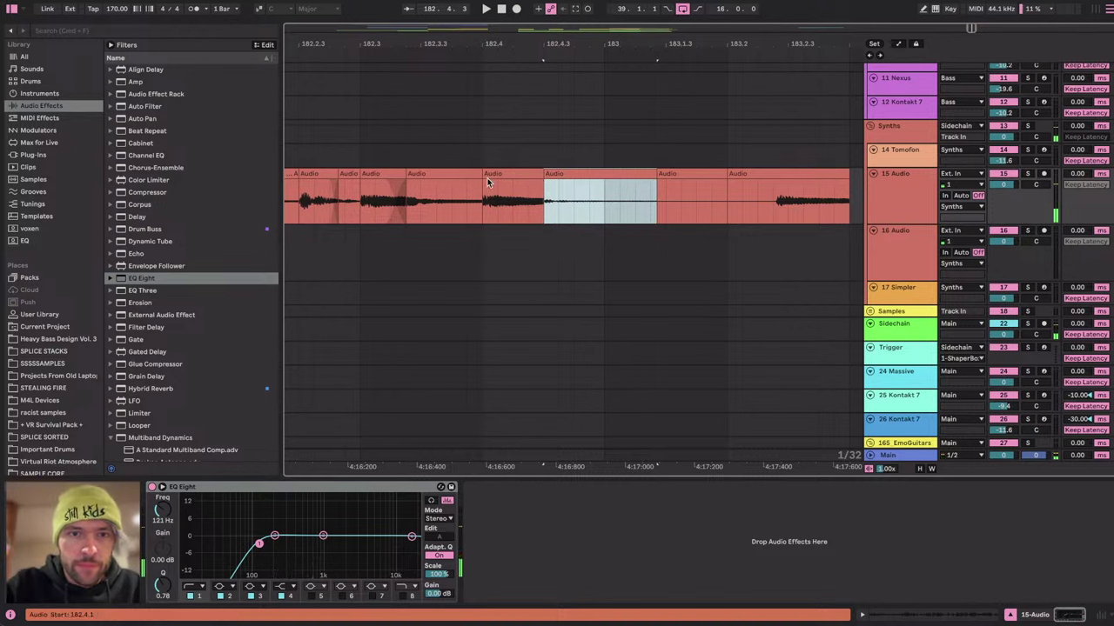
Crossfade the note at 182.4.1 with its neighbouring clips and play the transitions.
key(ctrl+z)
click(331, 198)
key(space)
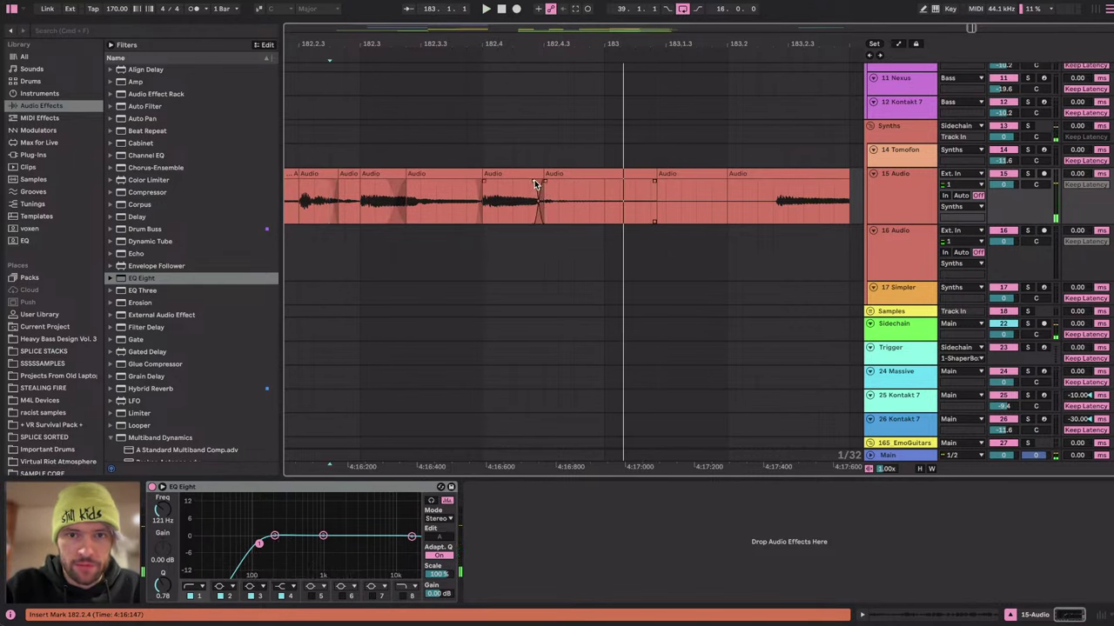
click(484, 191)
key(space)
key(space)
key(space)
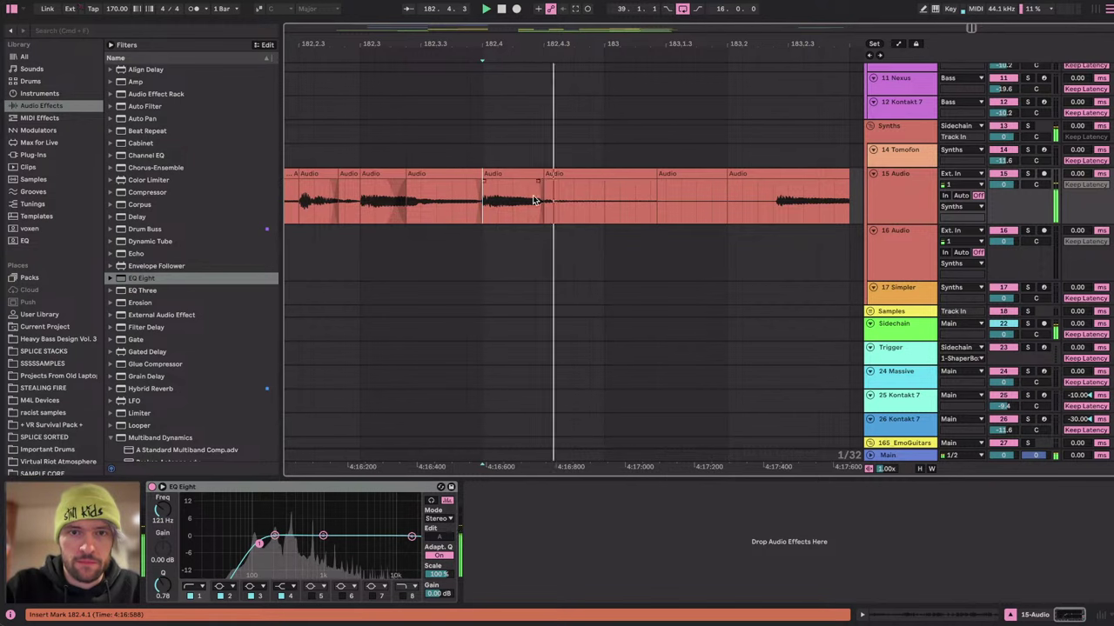
key(space)
click(451, 201)
key(space)
key(space)
Trim the clip at 182.4.3 to end at 183.1.1, play on from there and return to the track's device view.
drag(651, 173, 596, 172)
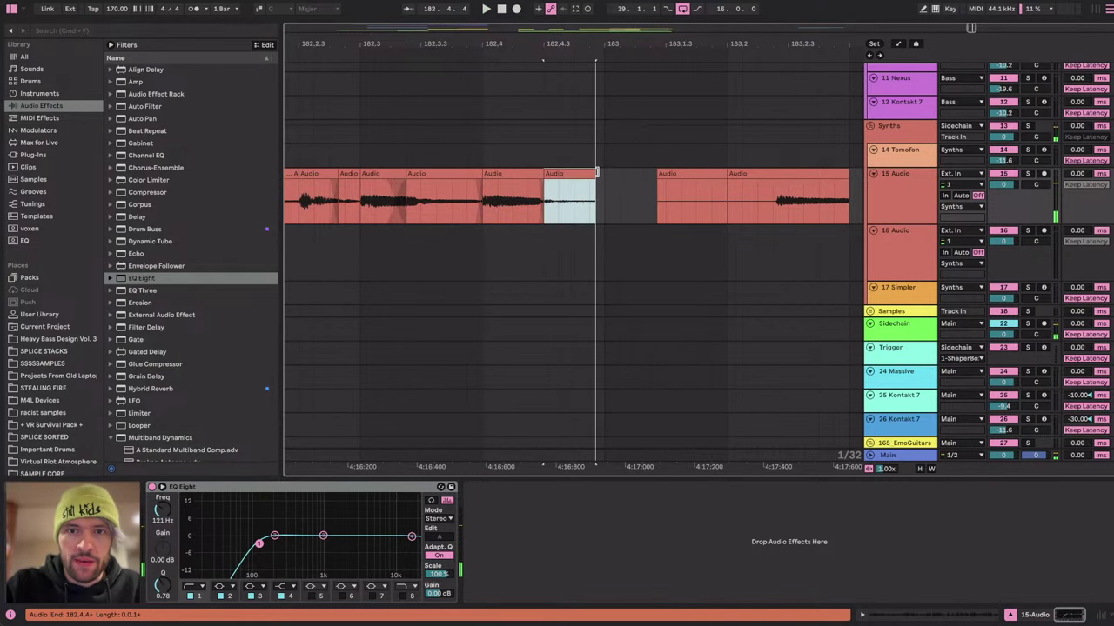
double_click(599, 172)
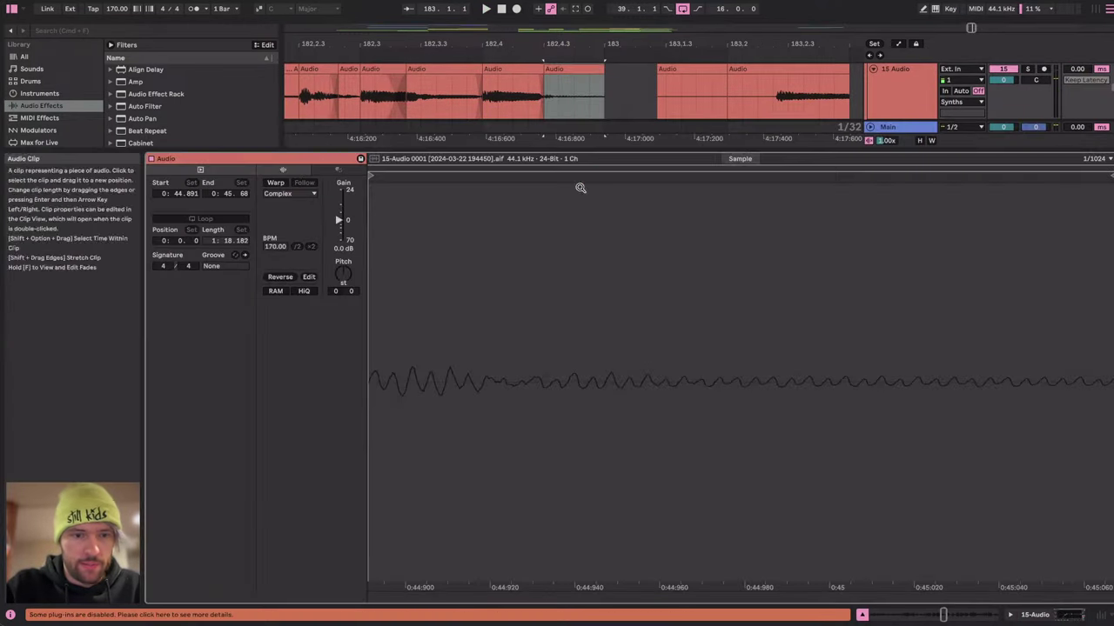
drag(400, 154, 402, 376)
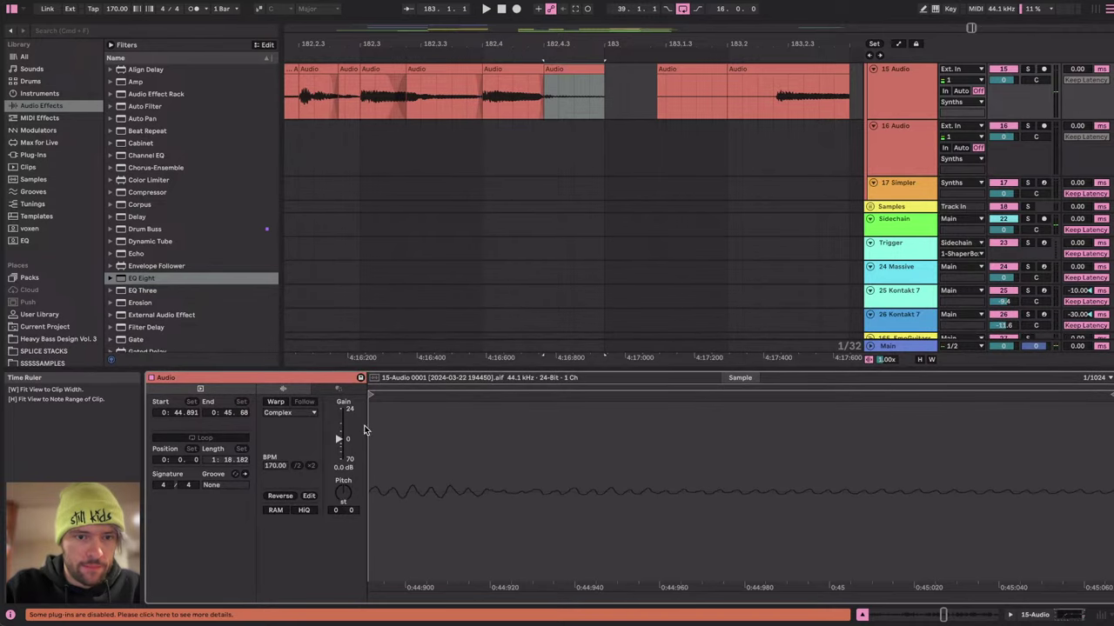
key(space)
click(1039, 614)
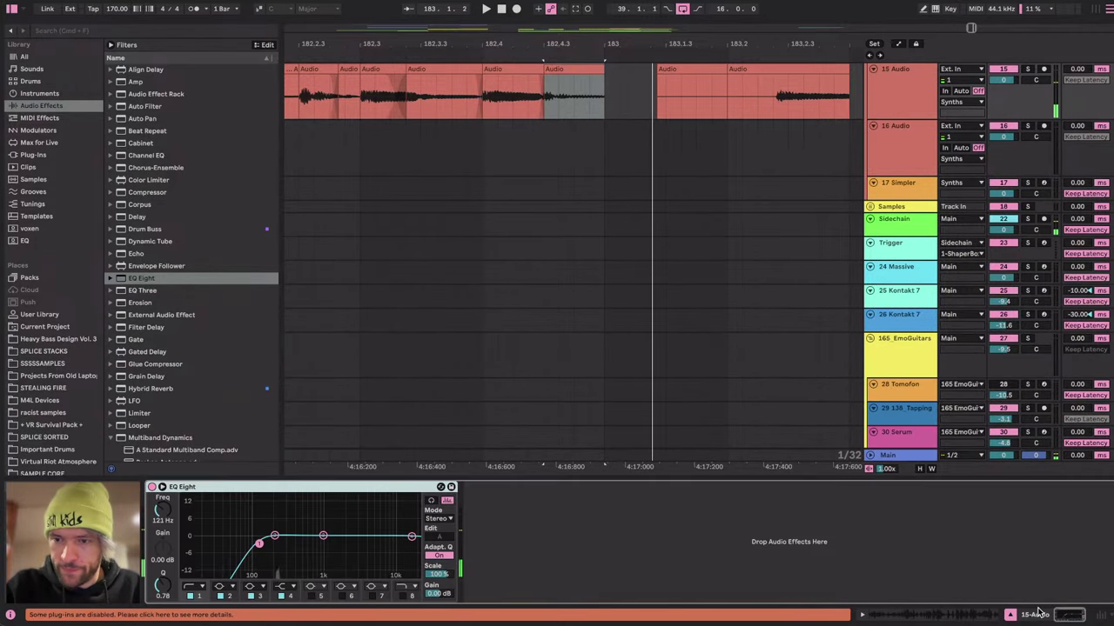
scroll(821, 265, down, 8)
scroll(820, 265, up, 1)
scroll(820, 264, right, 4)
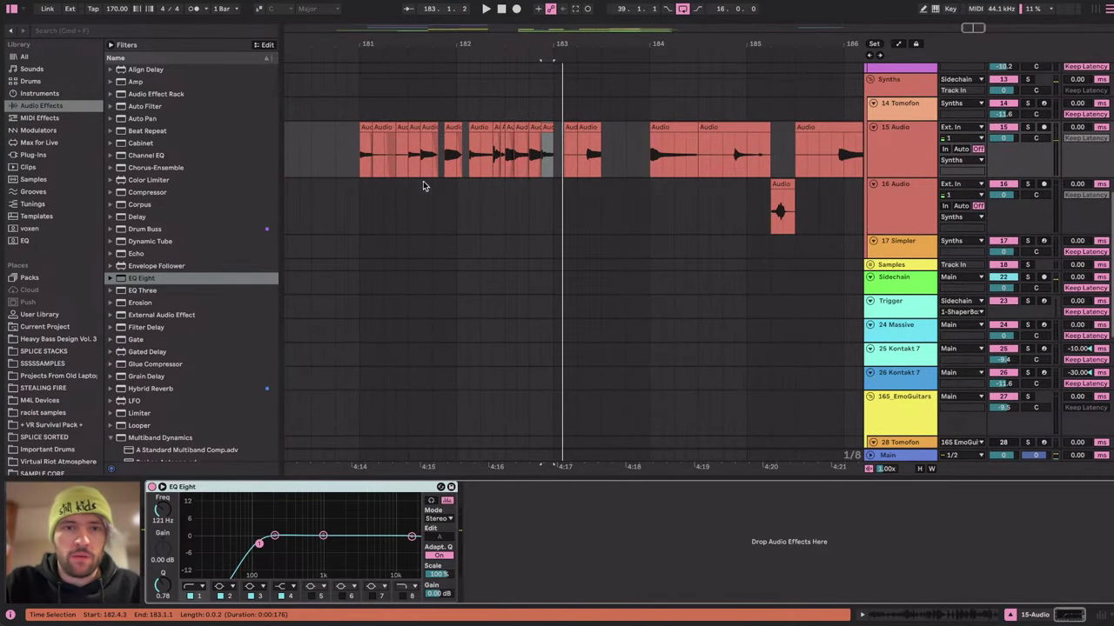
Play the riff from 181.1.1 and search the rest of the take from 187.1.3 and 189.3.3 for usable notes.
click(368, 157)
key(space)
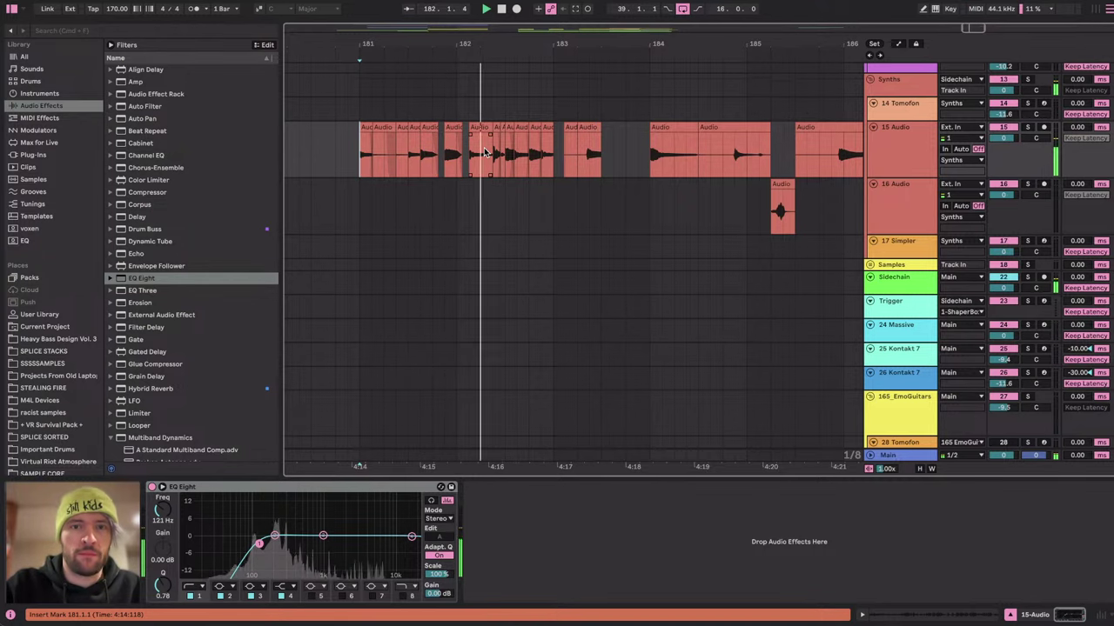
scroll(561, 148, right, 5)
scroll(561, 148, up, 1)
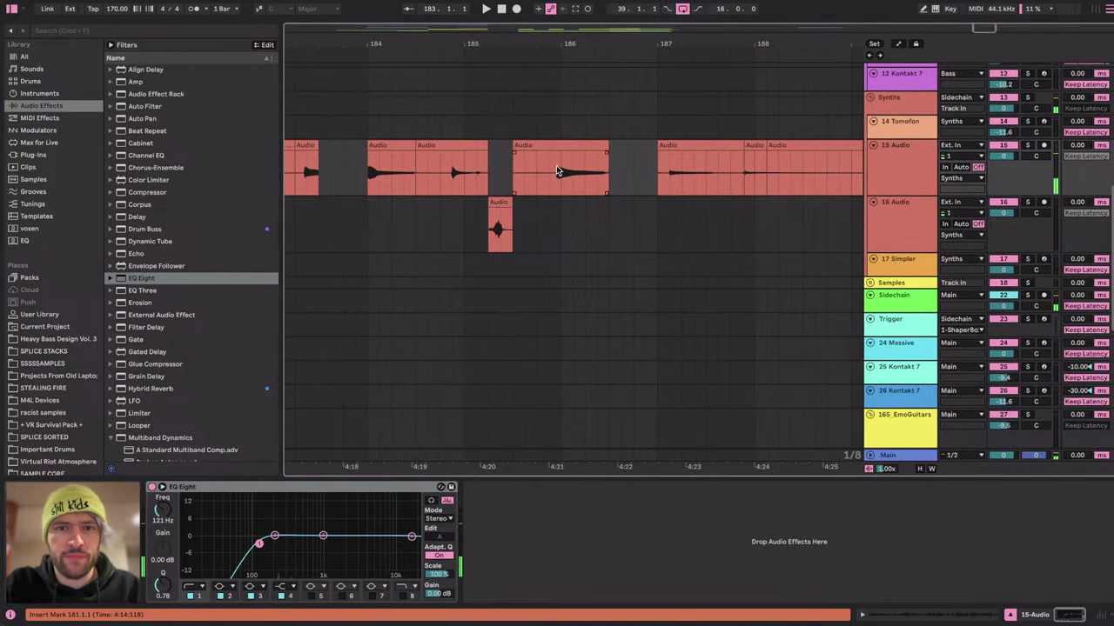
scroll(557, 170, right, 2)
click(699, 172)
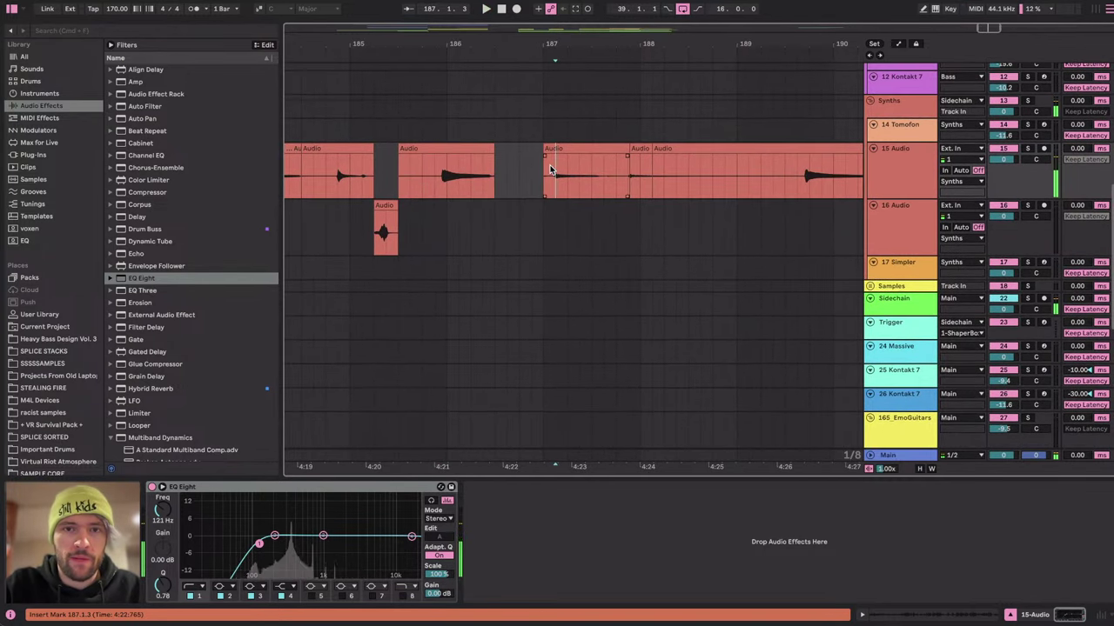
click(799, 178)
key(space)
scroll(800, 179, right, 5)
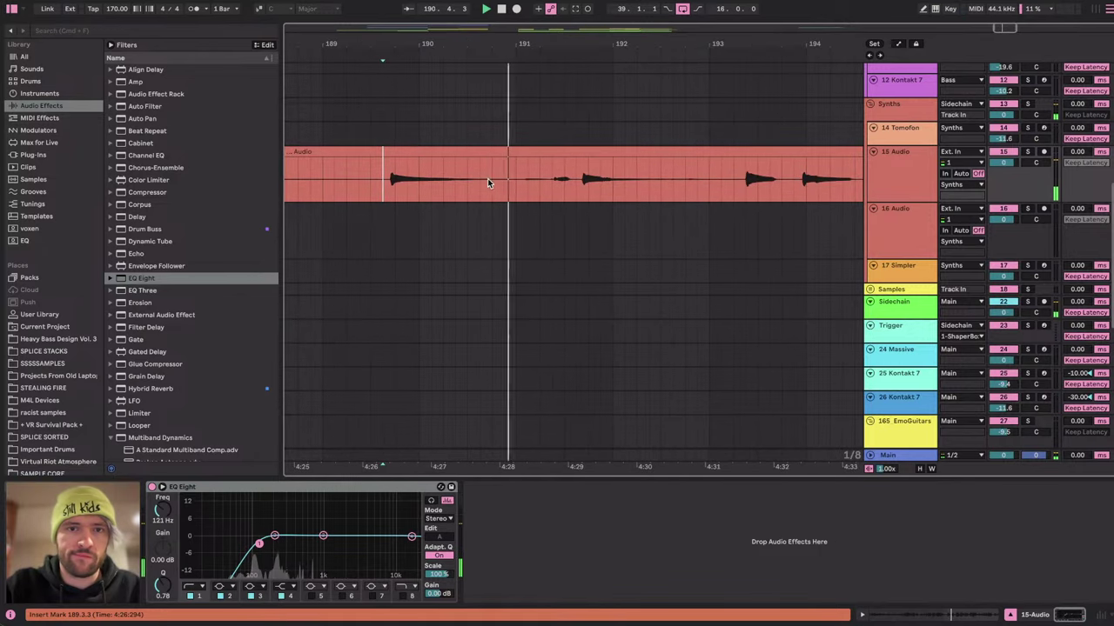
scroll(646, 174, right, 1)
key(space)
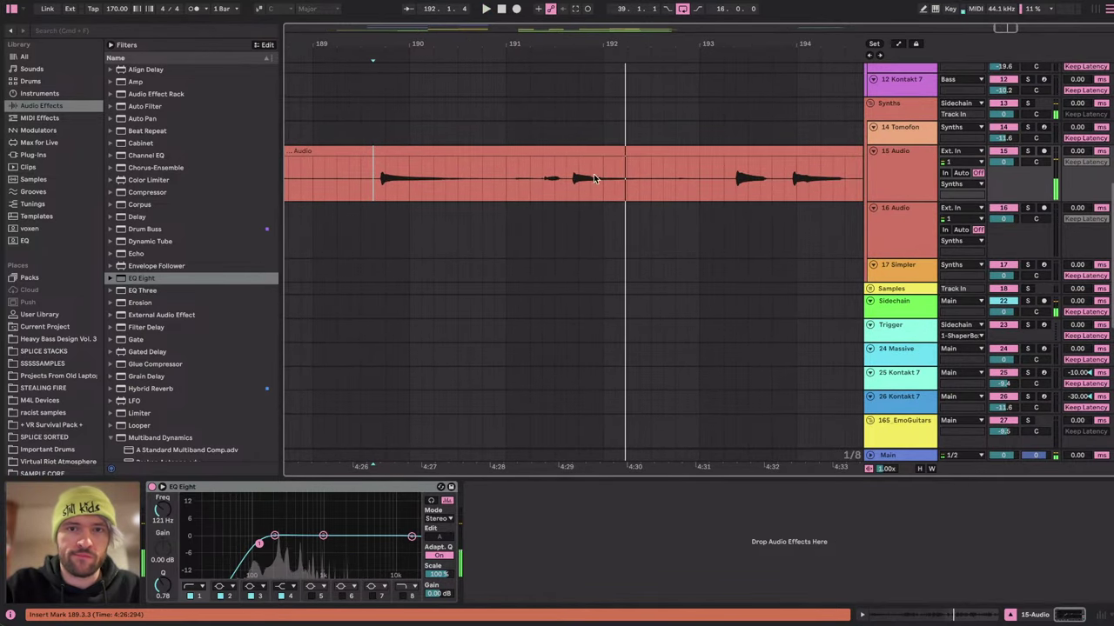
Split the take at 191.3.4 and move the split-off note to 191.1.1.
scroll(594, 178, up, 3)
scroll(557, 171, down, 3)
scroll(613, 183, up, 1)
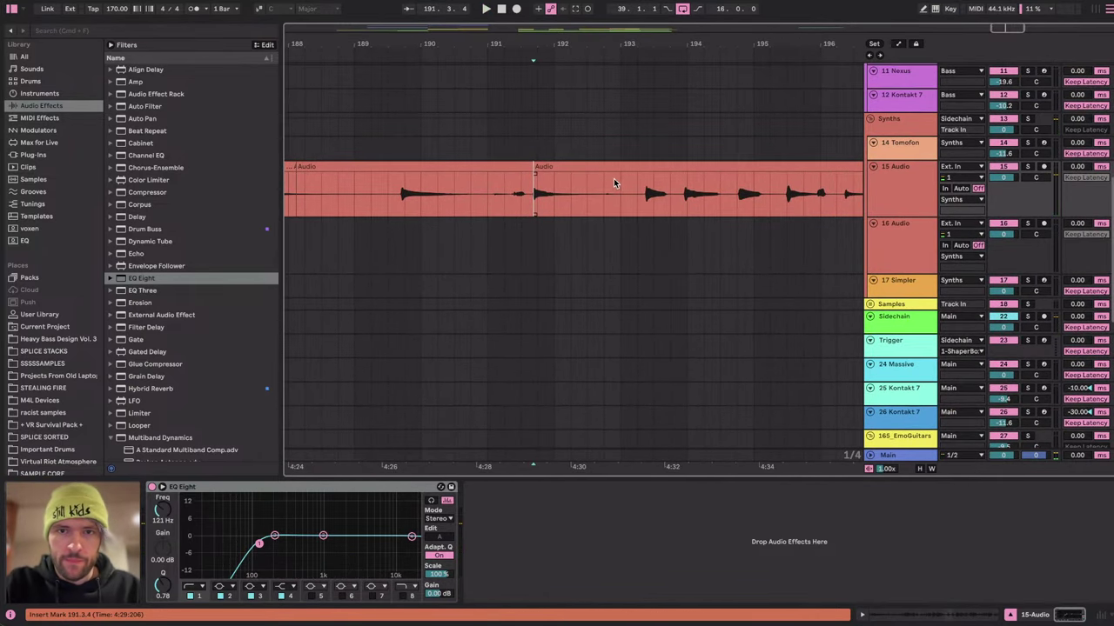
key(space)
drag(542, 168, 502, 170)
Split the take at 192.3.3 and trim the new clip's start to just before its first note.
scroll(536, 198, up, 2)
scroll(536, 199, up, 2)
click(661, 184)
key(super+e)
click(657, 166)
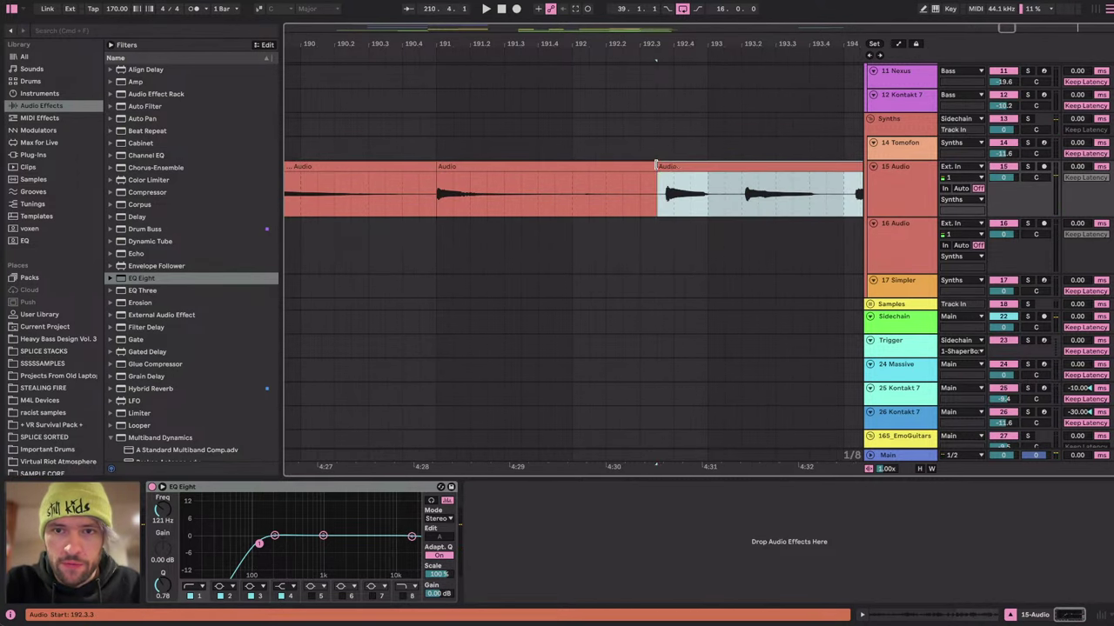
Play the note at 191.1.1, split it within its decay and move the second part to 191.1.3.
click(465, 192)
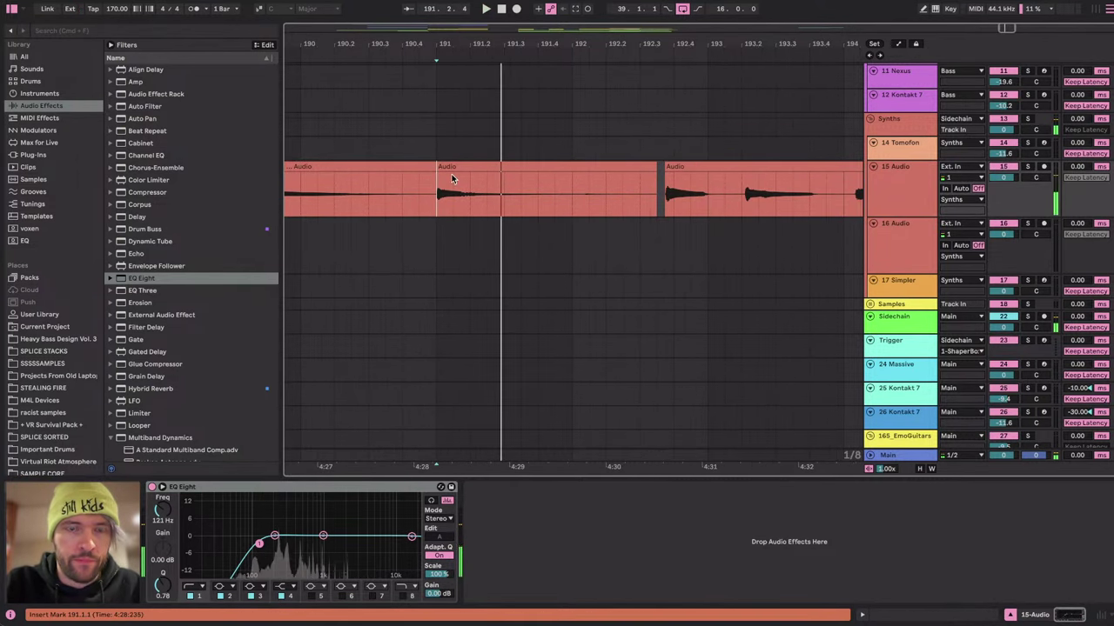
scroll(474, 187, up, 2)
key(space)
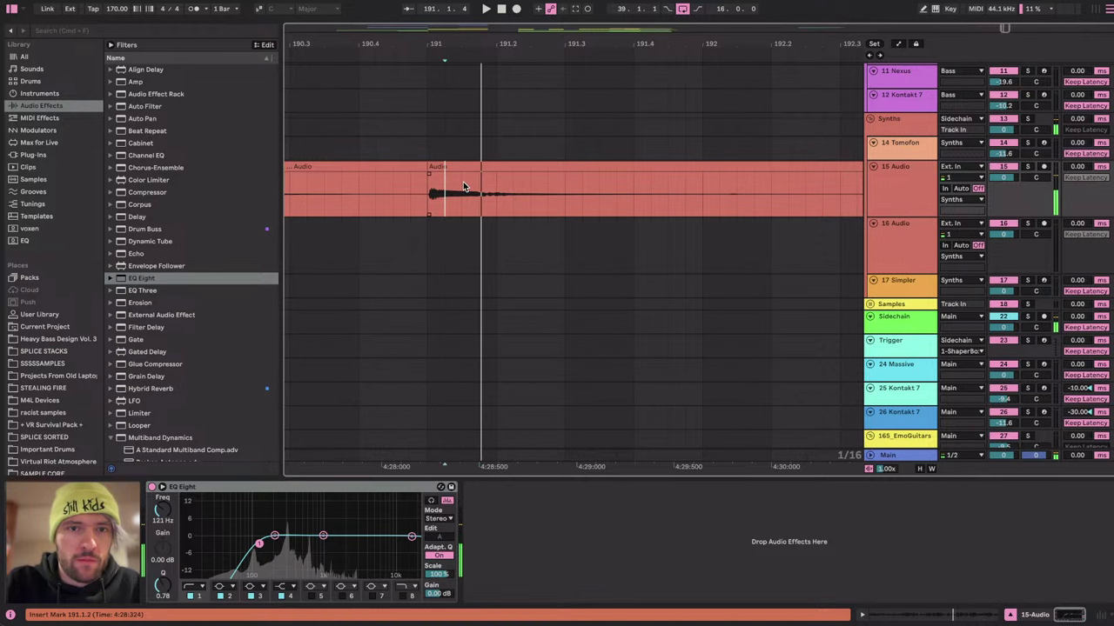
click(462, 185)
scroll(466, 184, up, 2)
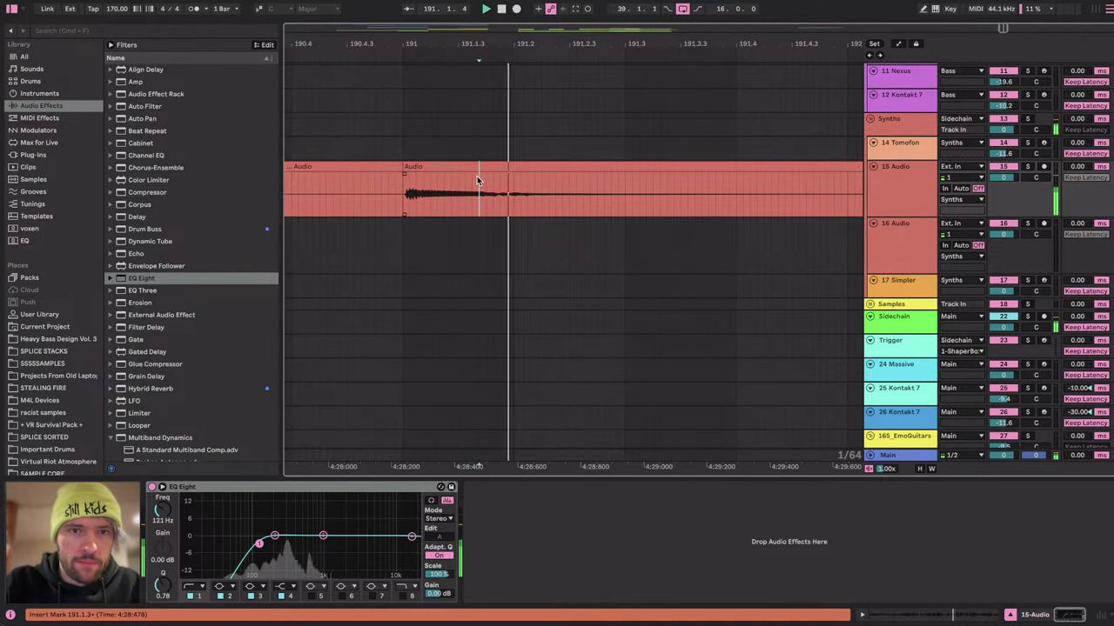
click(471, 178)
click(478, 178)
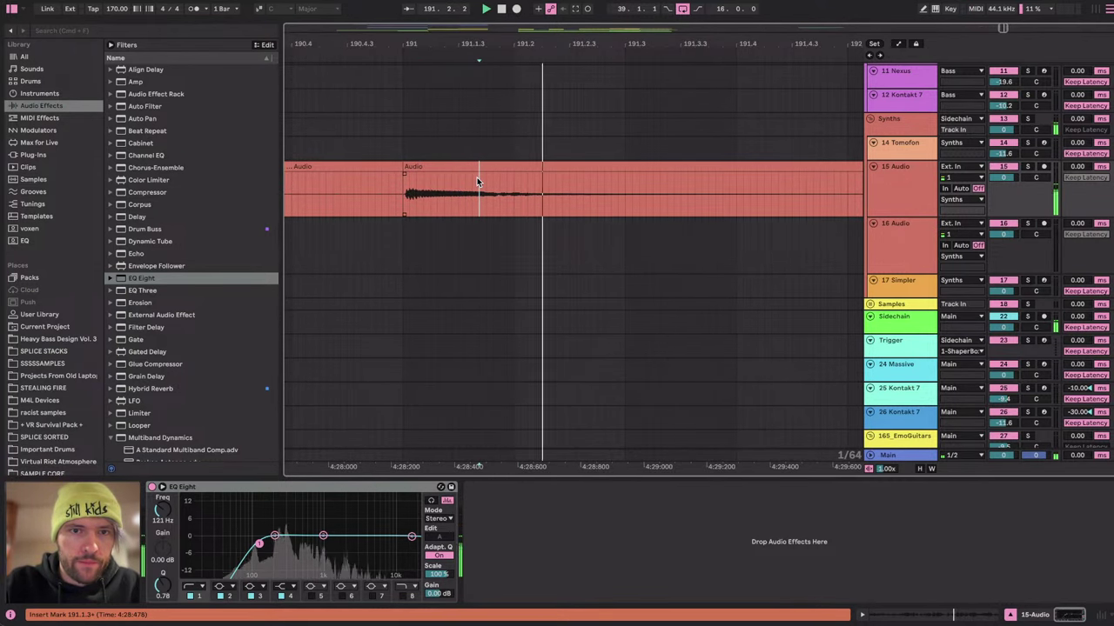
key(super+e)
drag(500, 167, 479, 167)
Split off and delete the note's tail from 191.2.1, and move the following clip to 191.3.1.
click(520, 191)
scroll(515, 186, down, 3)
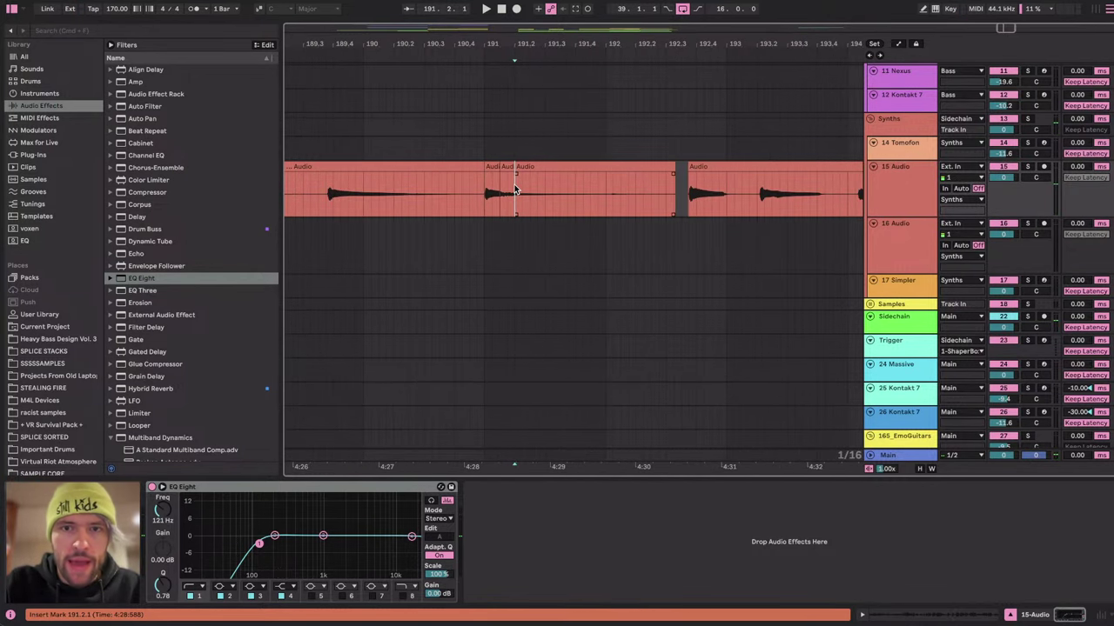
shift+click(655, 201)
drag(690, 178, 571, 178)
Play the rearranged notes around 191.1.1 and the sustained note before them.
click(457, 199)
key(space)
scroll(492, 193, up, 3)
key(space)
scroll(521, 193, up, 2)
scroll(521, 194, right, 1)
click(468, 184)
scroll(467, 184, down, 3)
scroll(380, 200, left, 3)
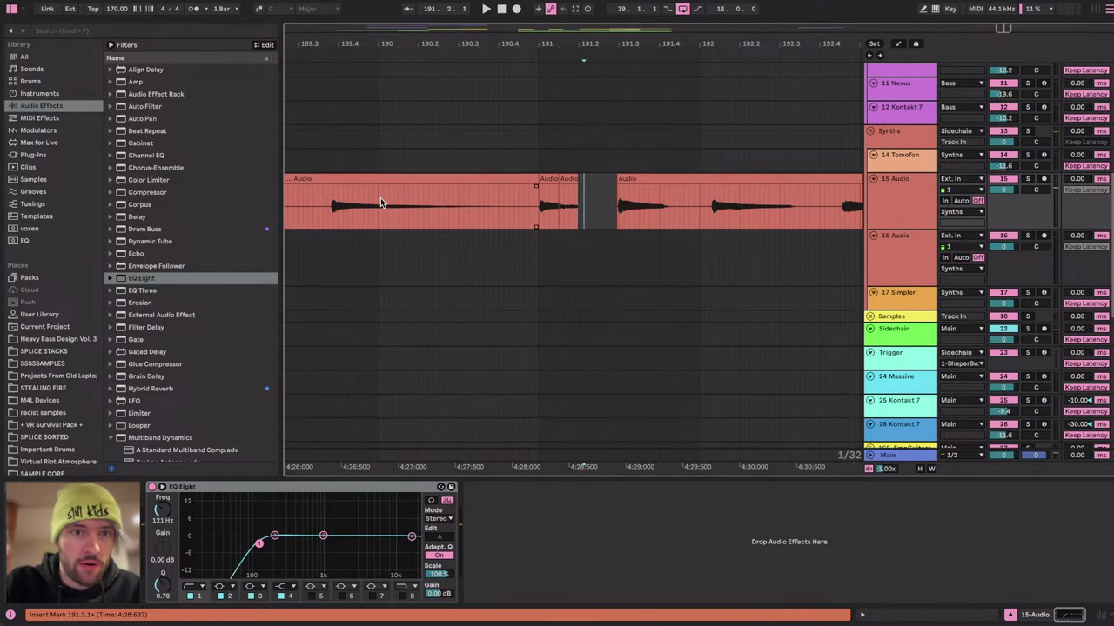
click(381, 198)
key(space)
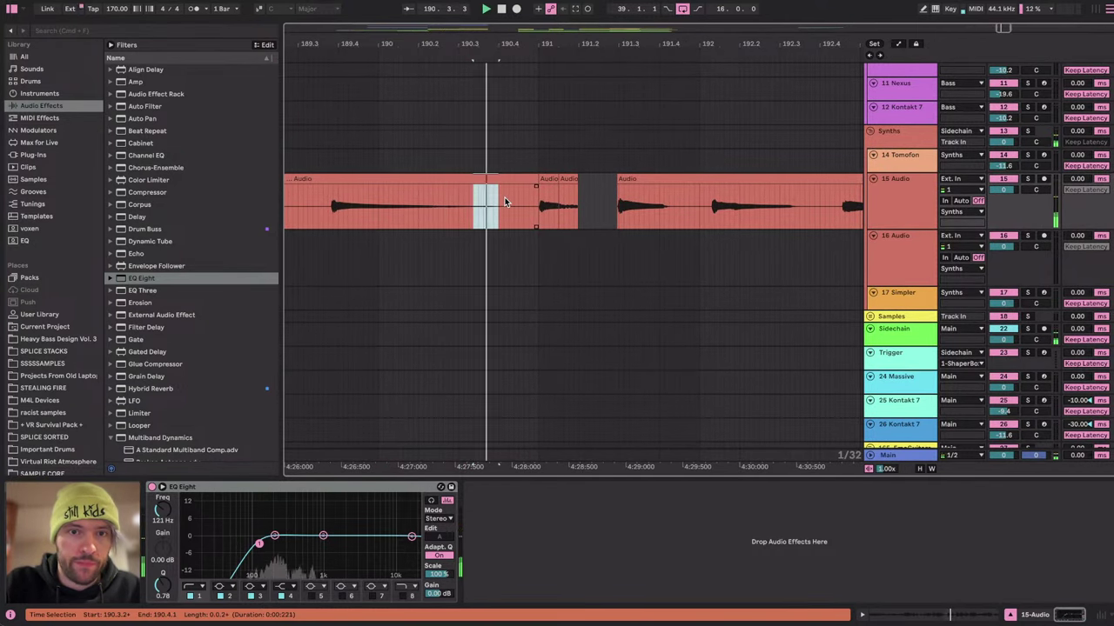
Copy the short clip at 191.1.3 onto track 16, adjust its length and place it on track 15 from 191.2.3, crossfading into 191.3.1.
click(571, 177)
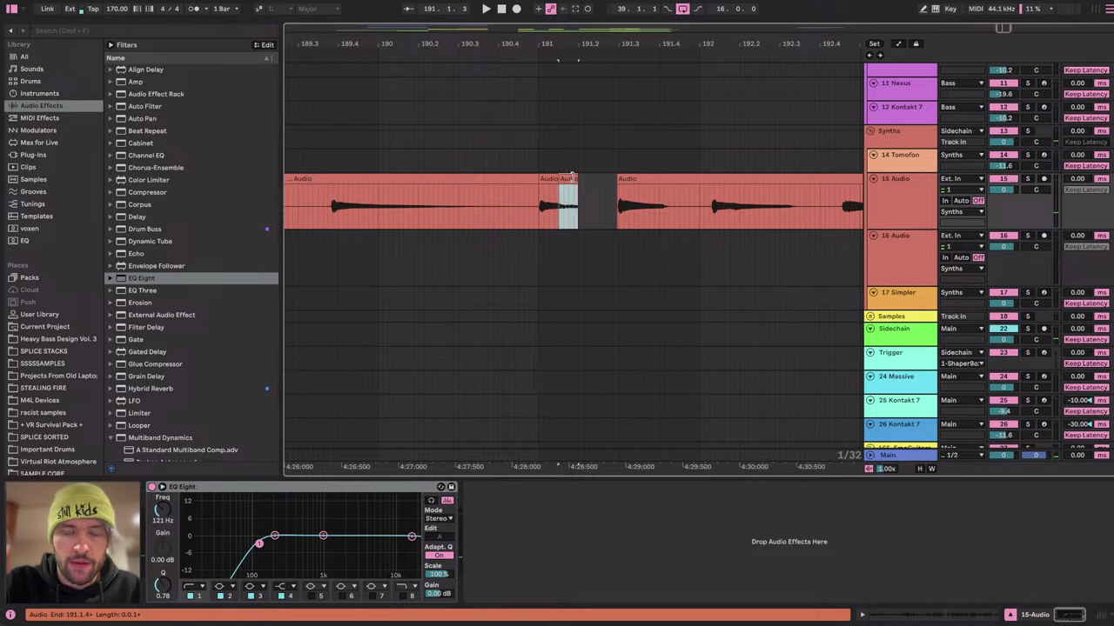
drag(570, 177, 668, 239)
drag(562, 233, 594, 234)
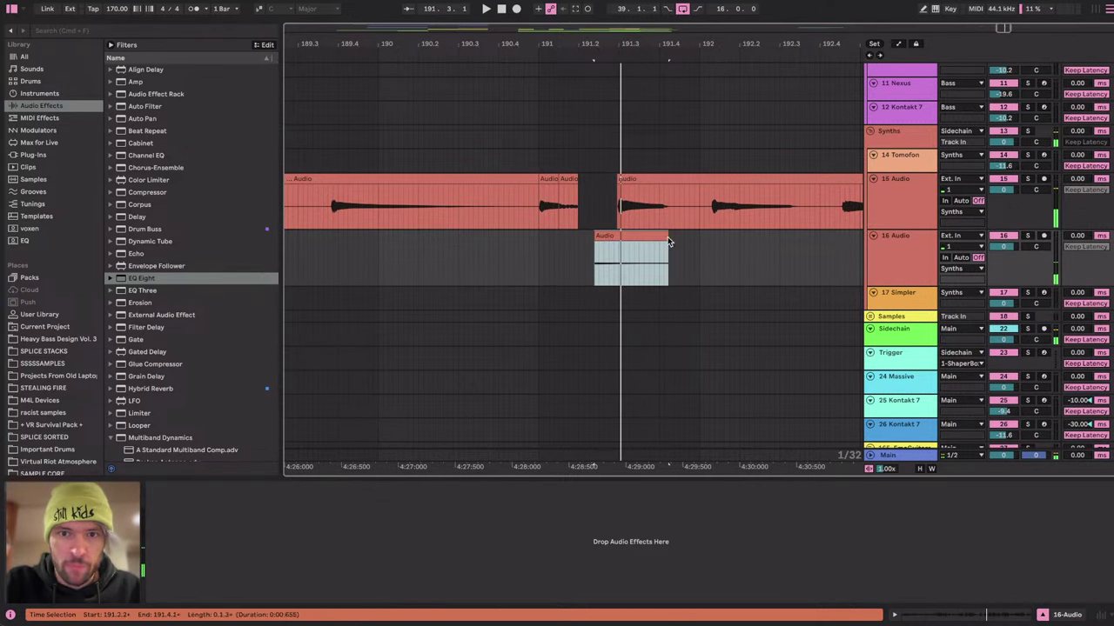
drag(668, 241, 669, 203)
scroll(598, 202, up, 5)
scroll(597, 200, right, 1)
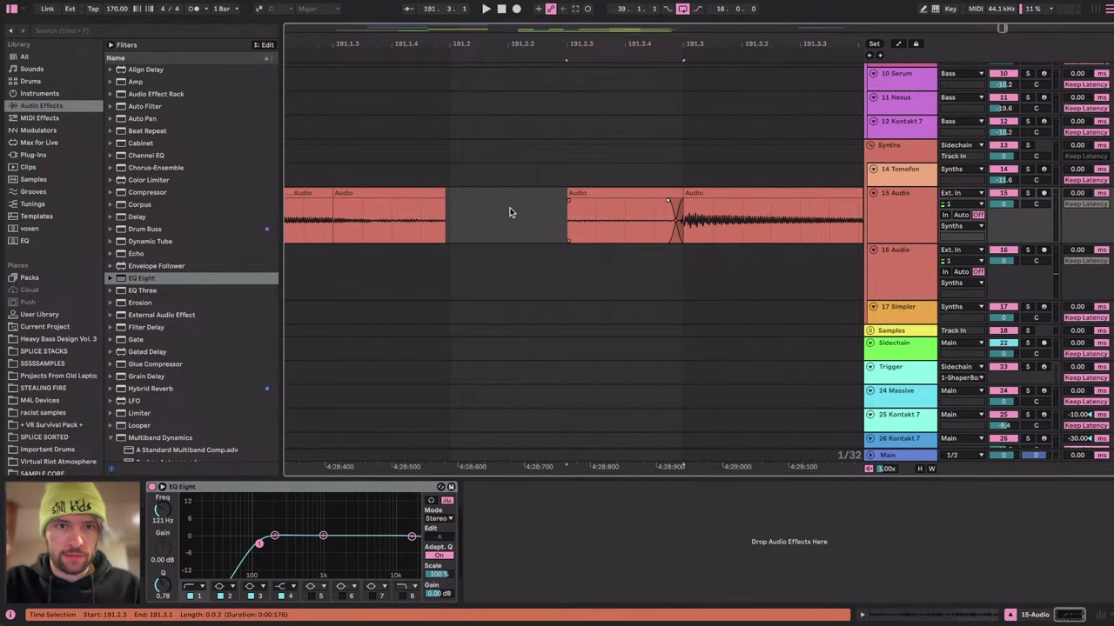
Play the phrase from 190.4.3 and check the transitions between the clips up to 191.3.1.
scroll(511, 212, down, 5)
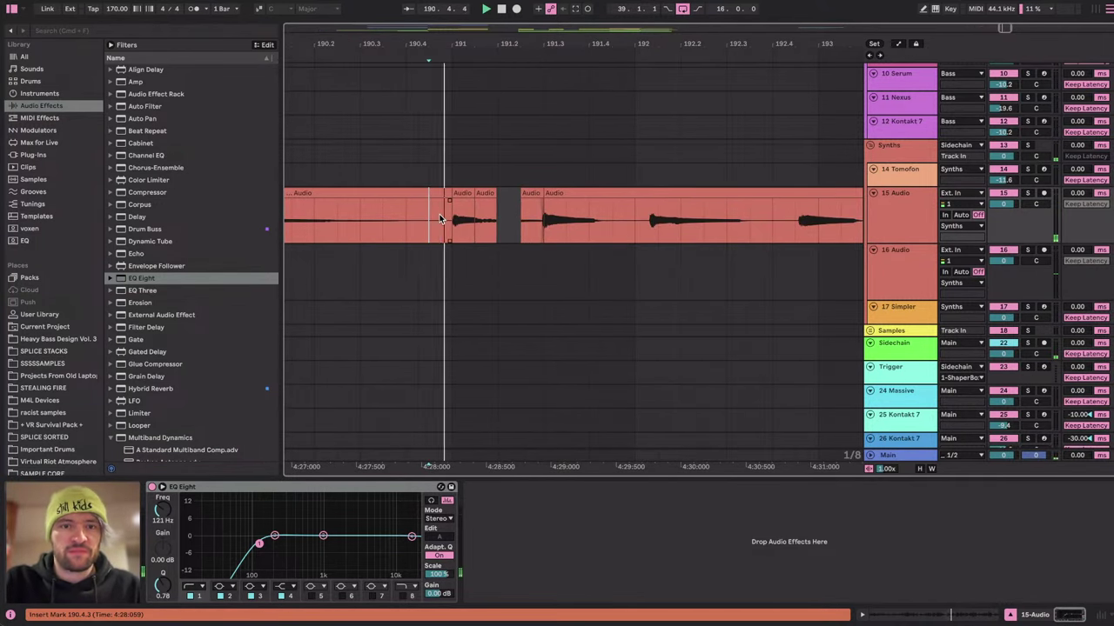
key(space)
scroll(440, 218, down, 1)
scroll(440, 219, right, 2)
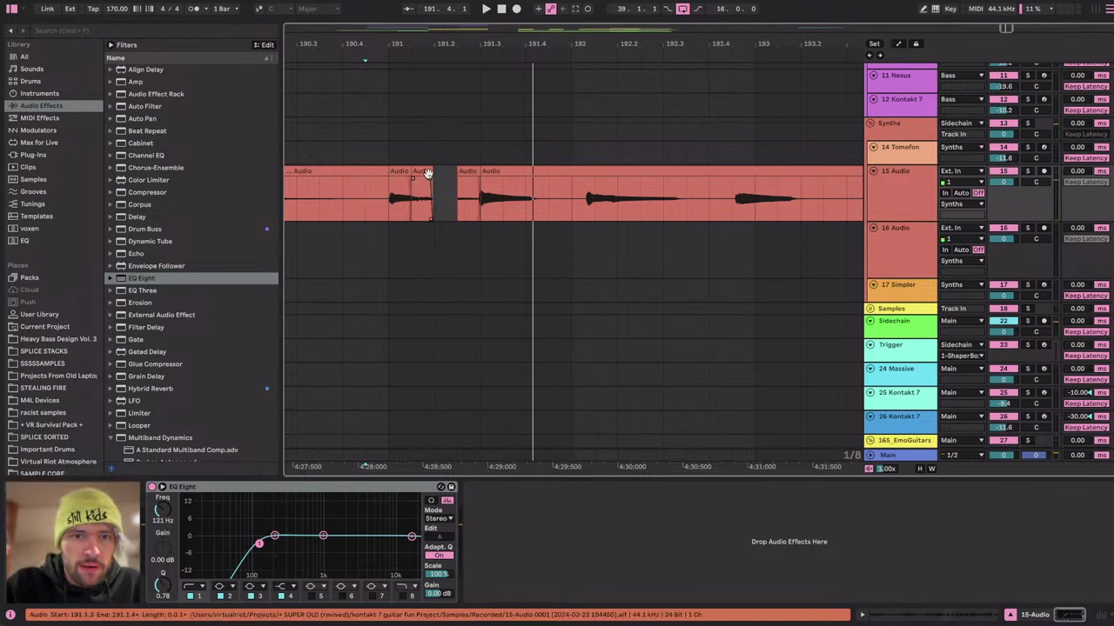
click(427, 173)
key(space)
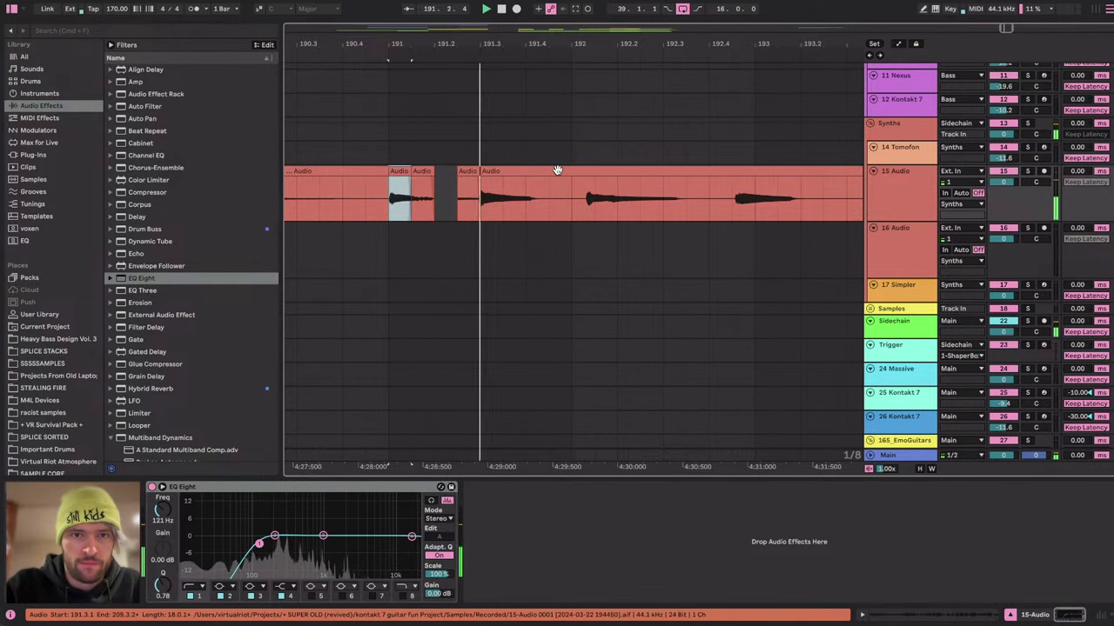
click(454, 186)
right_click(455, 176)
click(440, 174)
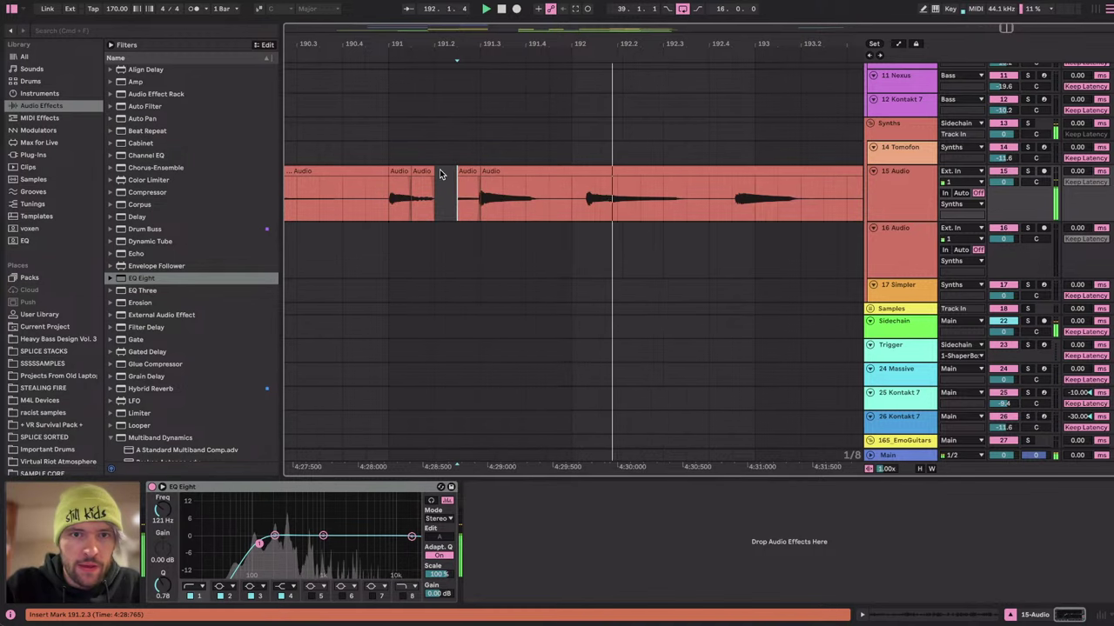
key(space)
scroll(439, 172, up, 3)
click(489, 172)
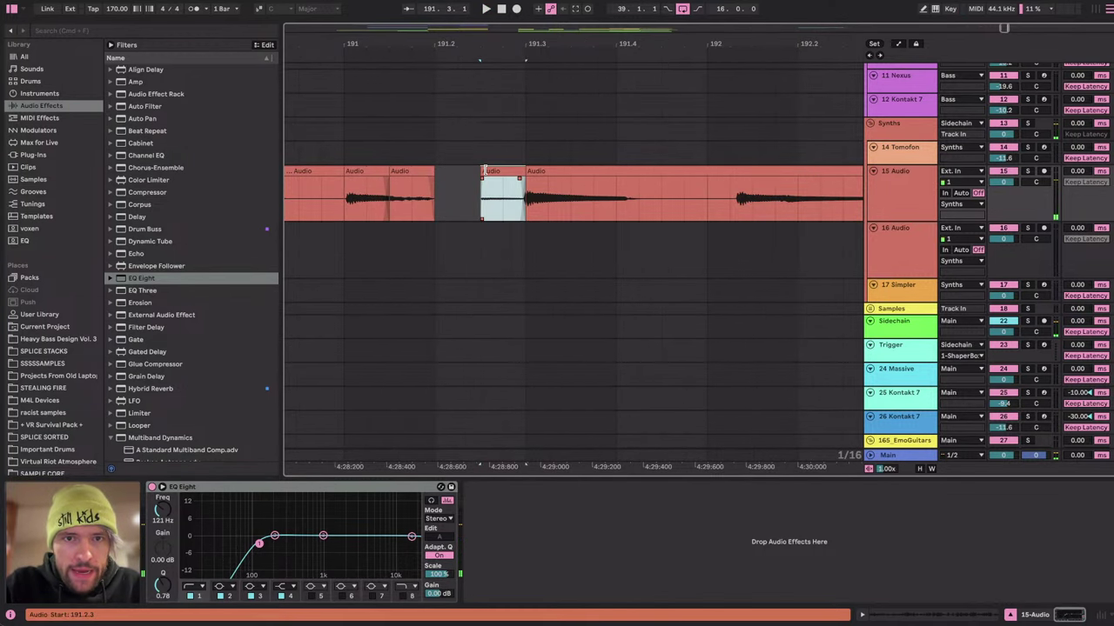
key(space)
Split off the next note at 192.1.2 and trim its clip start to the attack.
scroll(627, 177, right, 3)
click(599, 200)
scroll(598, 201, down, 3)
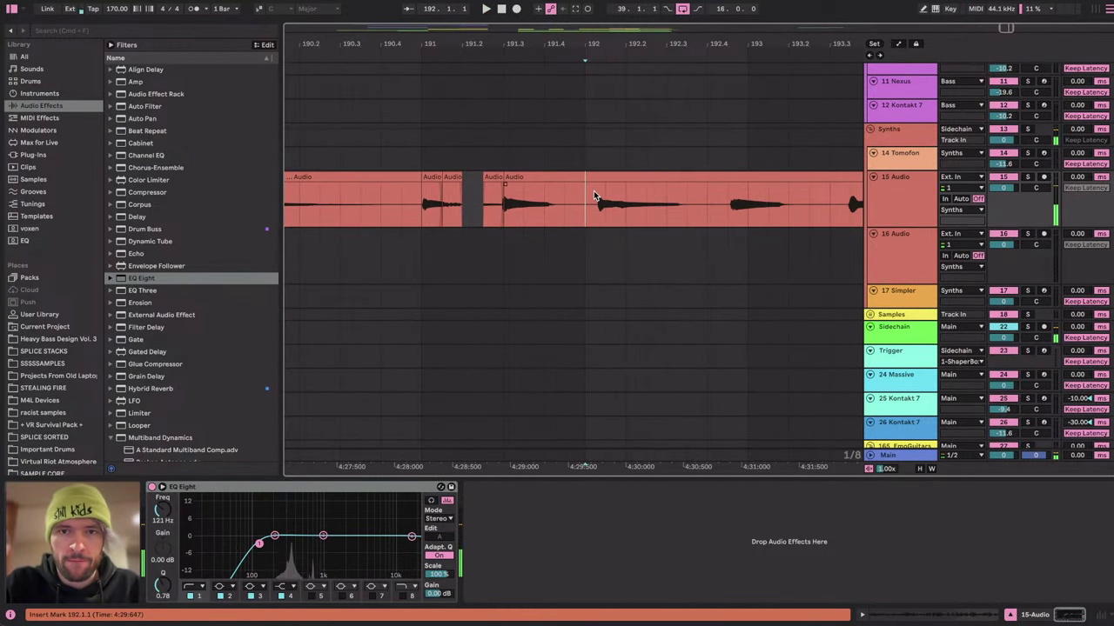
click(594, 199)
scroll(594, 198, up, 2)
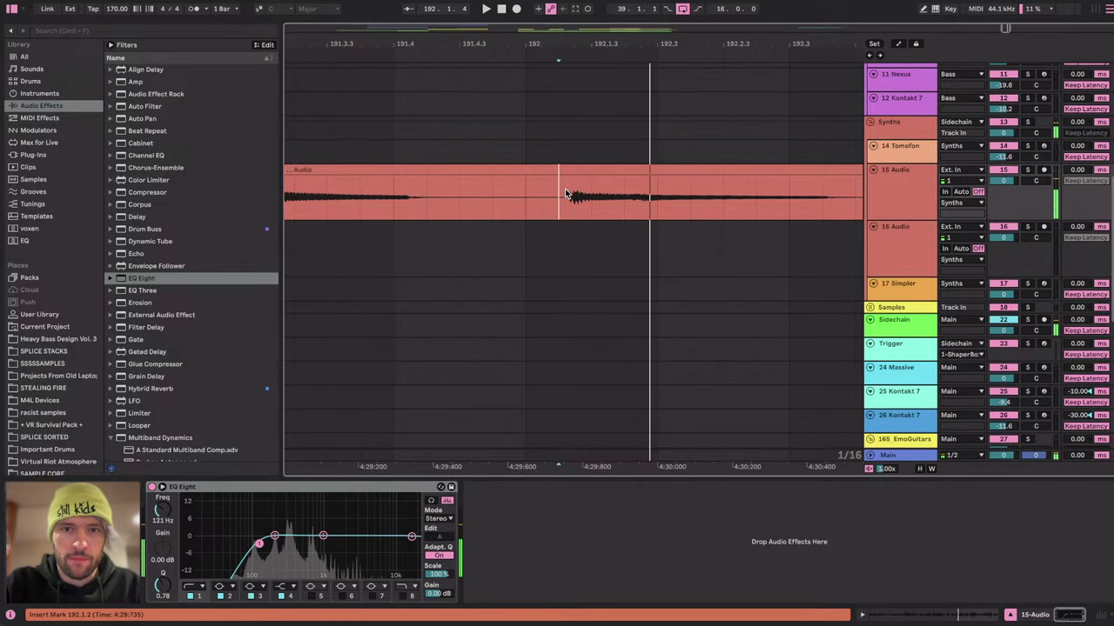
key(super+e)
scroll(567, 168, left, 3)
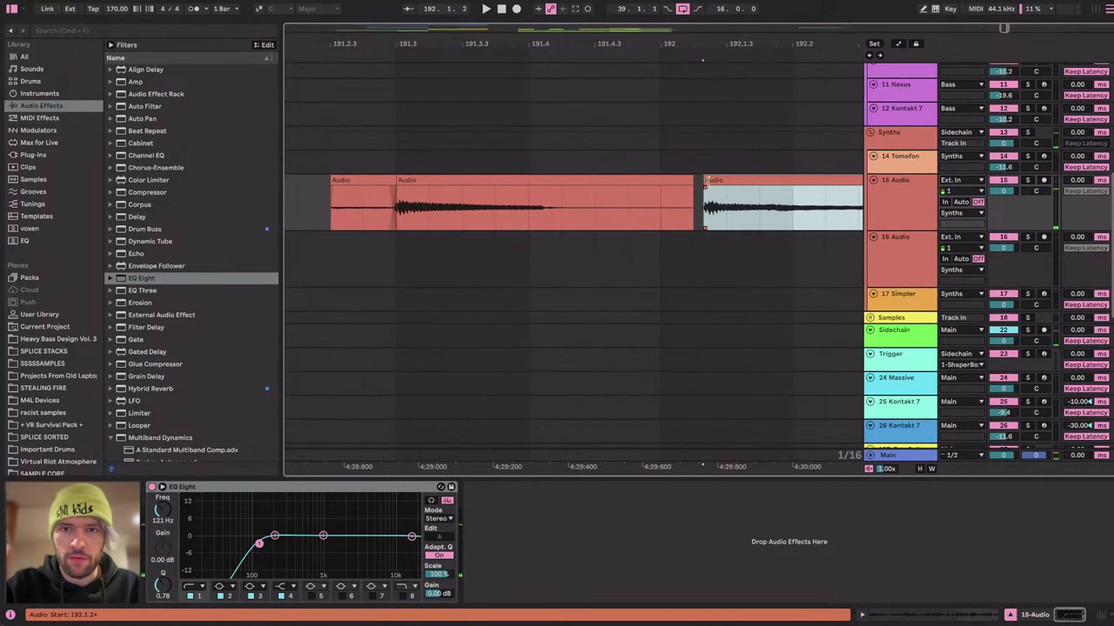
Move the split-off note onto 191.3.1, replacing the note there, and play the transition from 191.2.3.
click(520, 189)
click(426, 189)
click(398, 185)
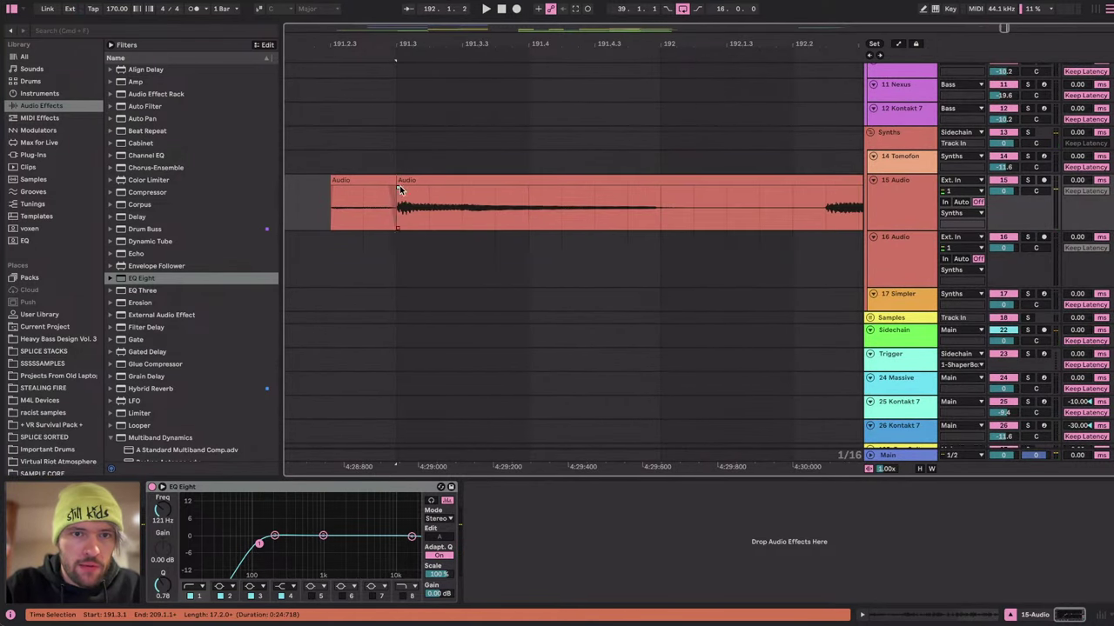
click(391, 182)
key(space)
key(space)
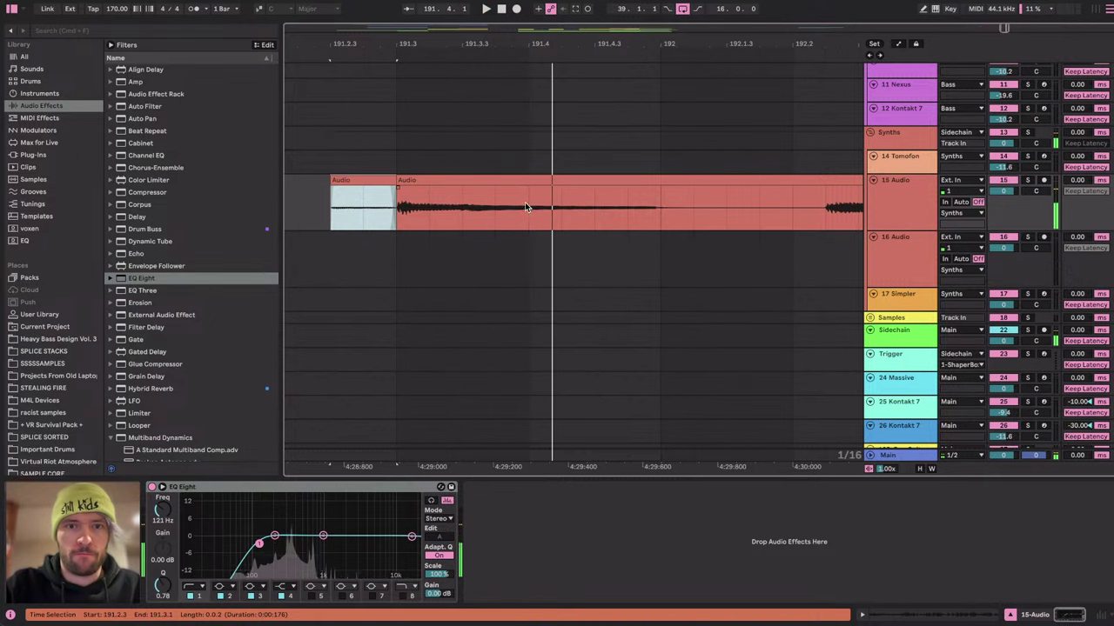
key(space)
key(space)
Split the note at 191.4.1, split off the next note just after 192.2.1 and move it to 191.4.3.
click(526, 208)
key(super+e)
click(564, 180)
scroll(564, 180, right, 3)
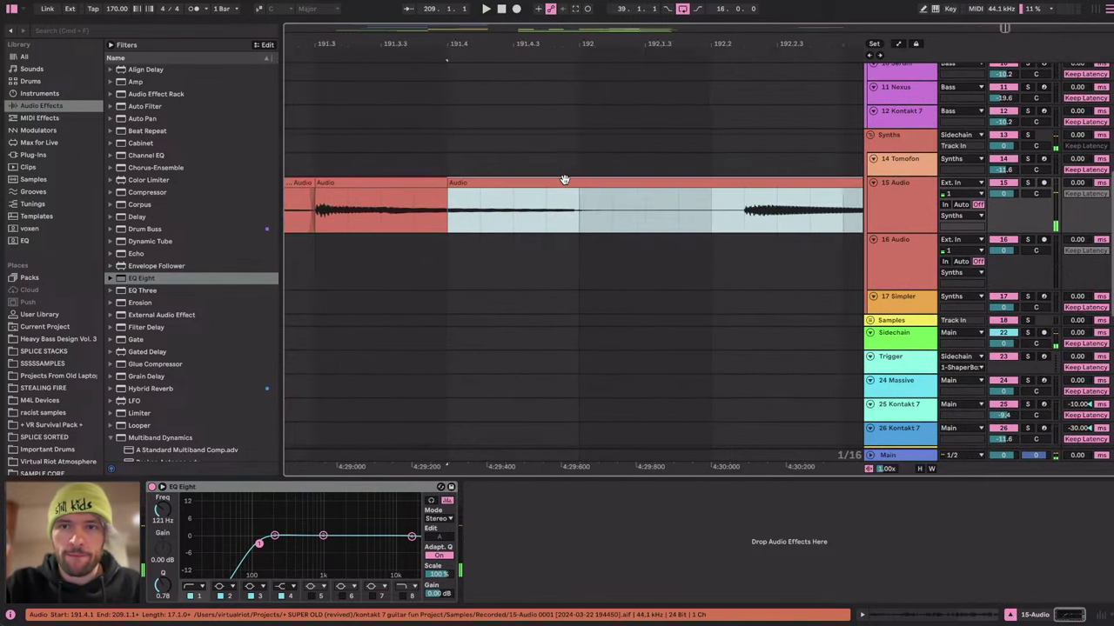
click(701, 210)
key(super+e)
click(474, 204)
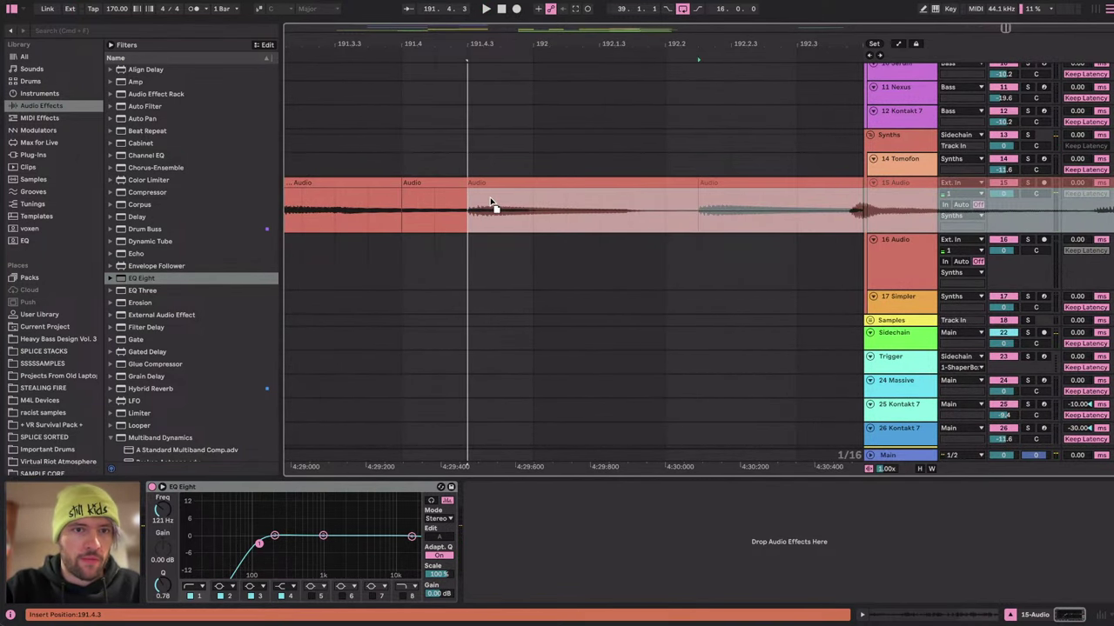
drag(490, 202, 487, 202)
Delete the clip between 191.4.1 and 191.4.3, and extend the note before it to 191.4.2 with a fade-out.
scroll(452, 206, left, 2)
click(409, 201)
key(space)
key(space)
click(559, 164)
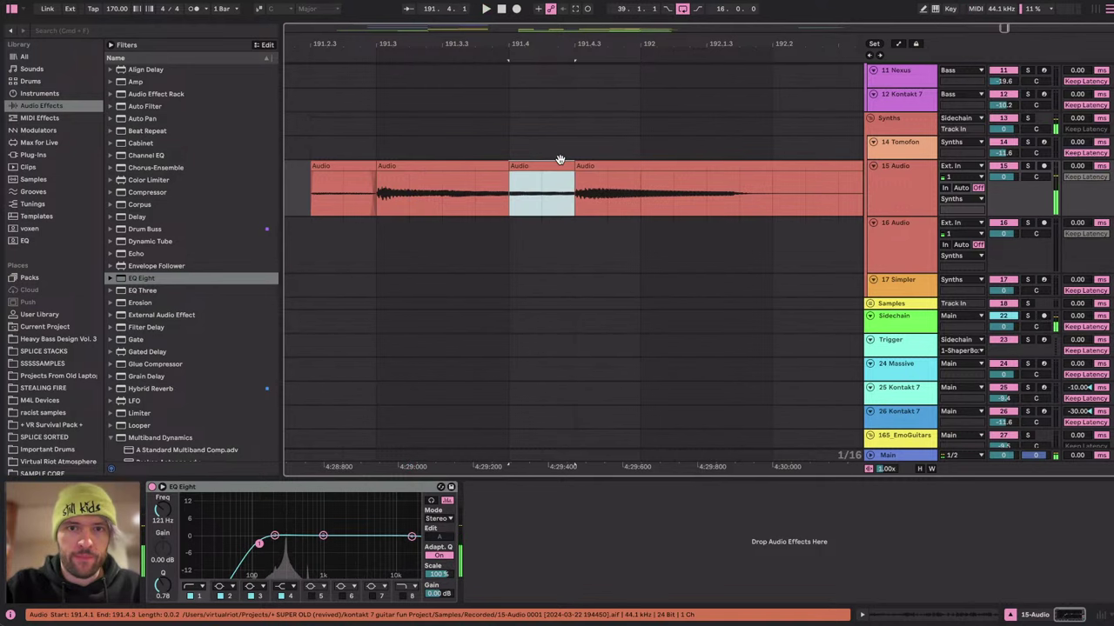
key(Delete)
mouse_move(505, 166)
mouse_down()
mouse_move(541, 166)
mouse_move(503, 174)
mouse_up()
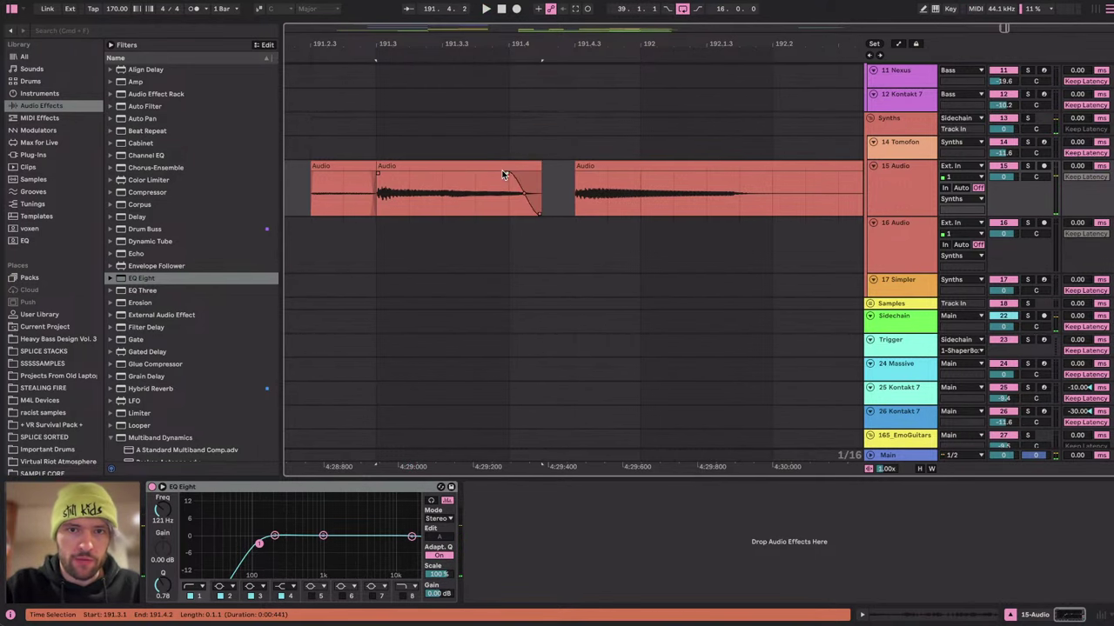
Shorten the note at 191.4.3 with a fade-out and place the following note's clip at 192.1.3.
click(579, 178)
scroll(720, 213, right, 3)
scroll(721, 213, up, 1)
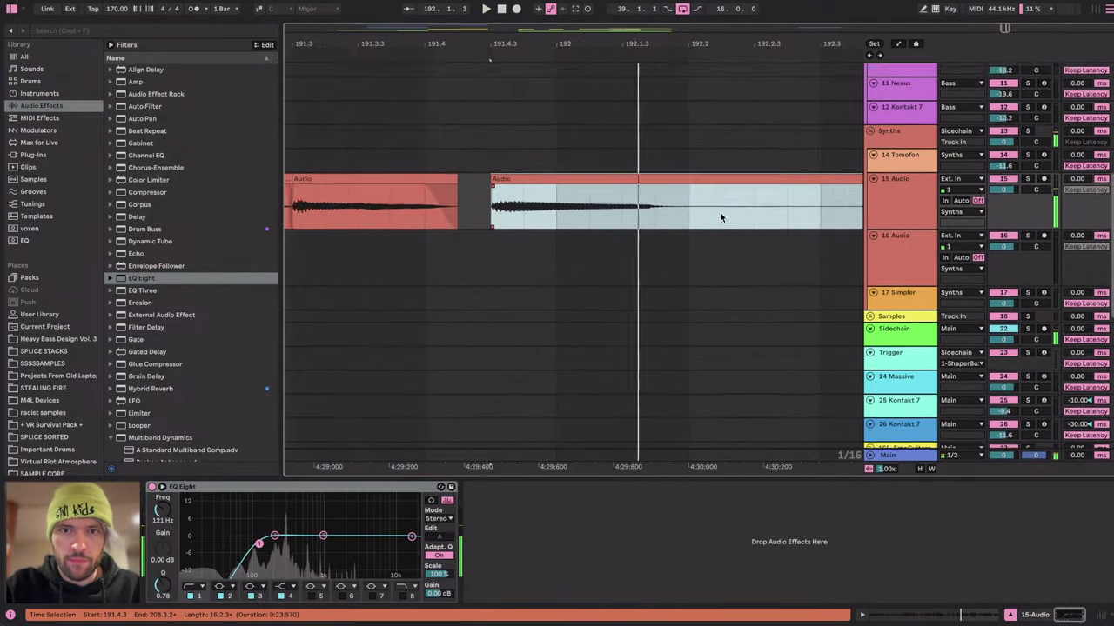
click(579, 203)
drag(579, 203, 512, 204)
Play the edited phrase and the following notes from 192.3.2.
key(space)
scroll(816, 221, down, 4)
scroll(817, 221, right, 3)
scroll(817, 221, down, 1)
key(space)
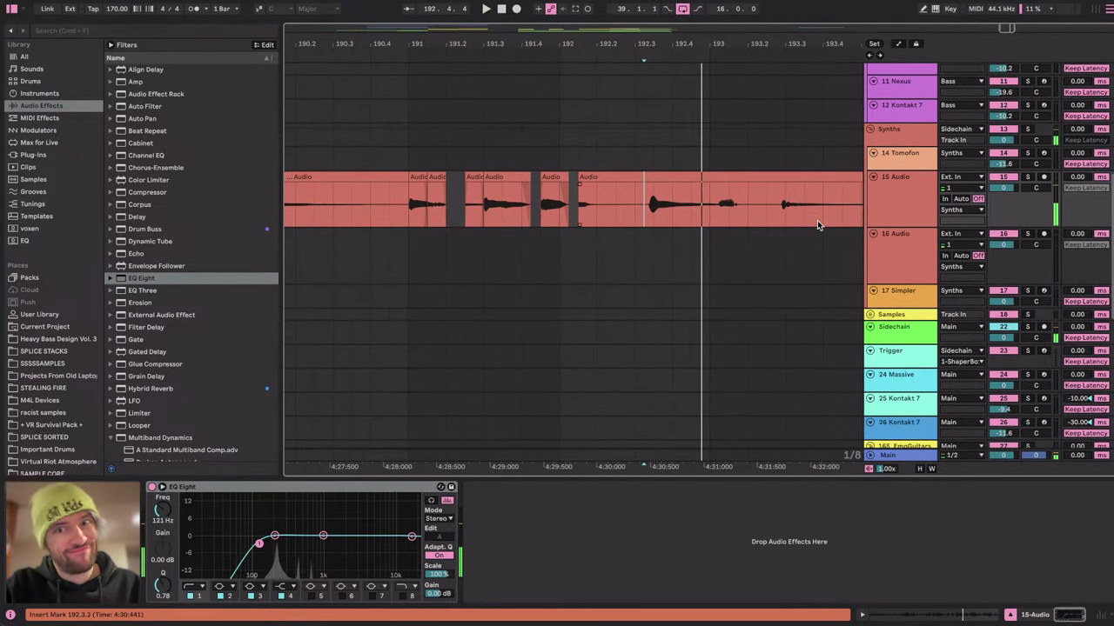
Play on through the take, split off the note just before 193.3.1 and move it to 192.2.1.
click(707, 207)
key(space)
scroll(775, 192, up, 5)
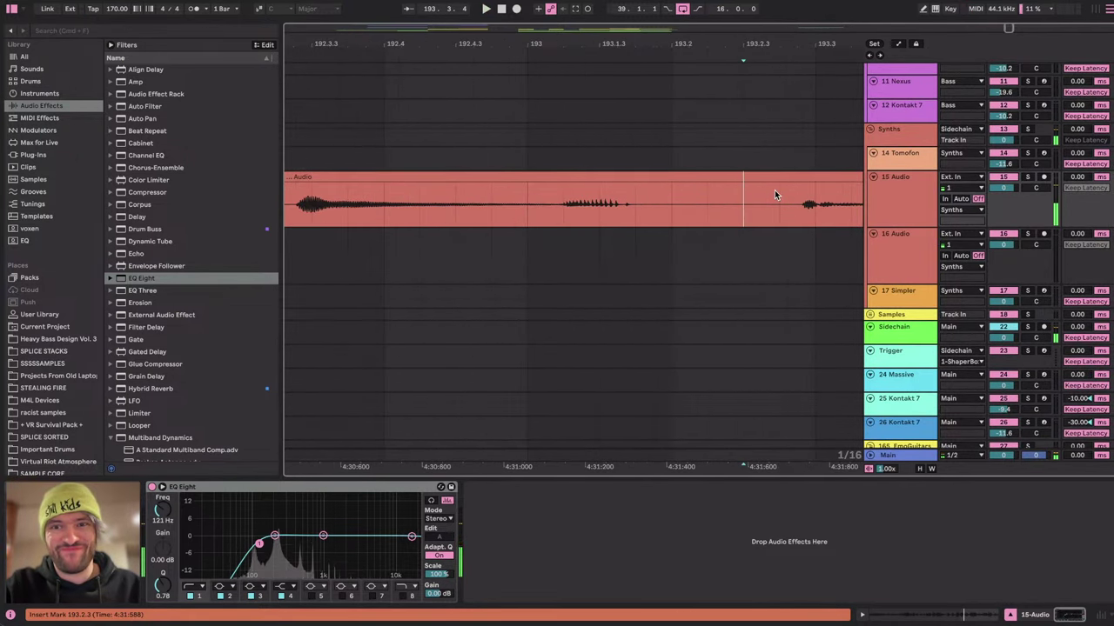
drag(711, 193, 507, 194)
scroll(734, 194, down, 3)
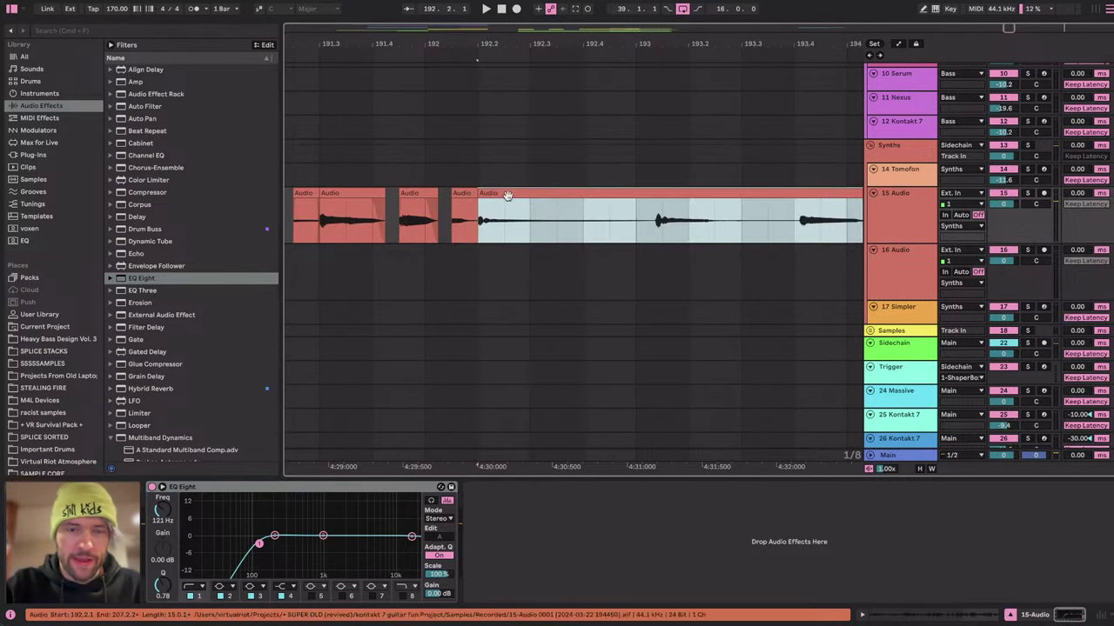
Play the edited phrase around bar 192, move the clip at 192.2.1 to 192.1.3, and split it at 192.2.3.
scroll(474, 229, up, 5)
scroll(474, 230, left, 3)
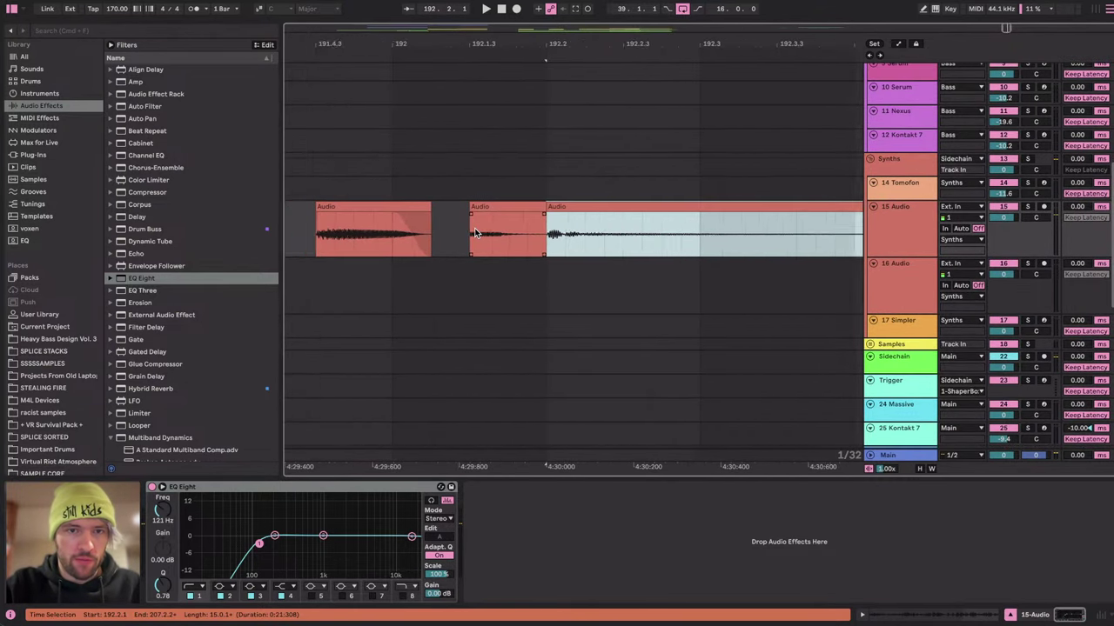
scroll(474, 229, down, 4)
click(438, 233)
key(space)
key(space)
key(space)
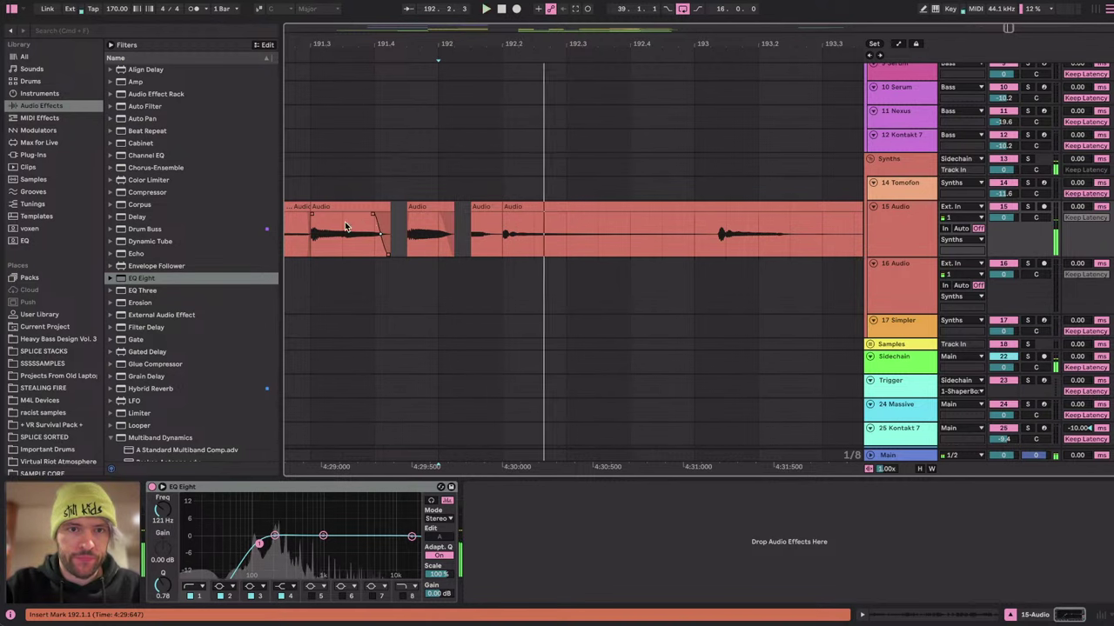
click(313, 232)
key(space)
key(space)
drag(539, 212, 507, 211)
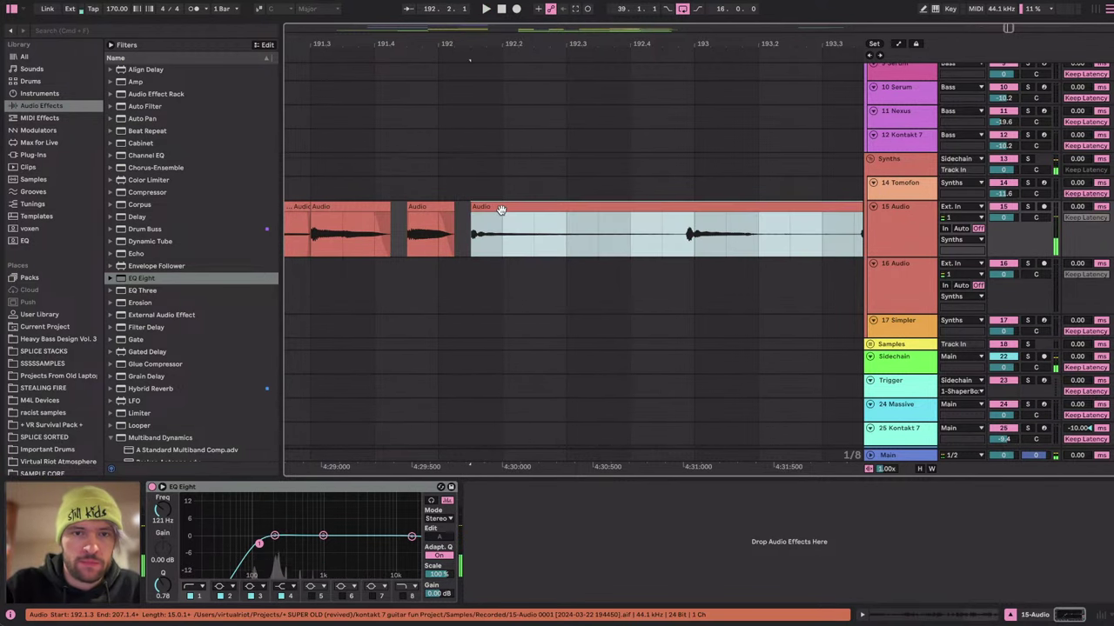
click(370, 249)
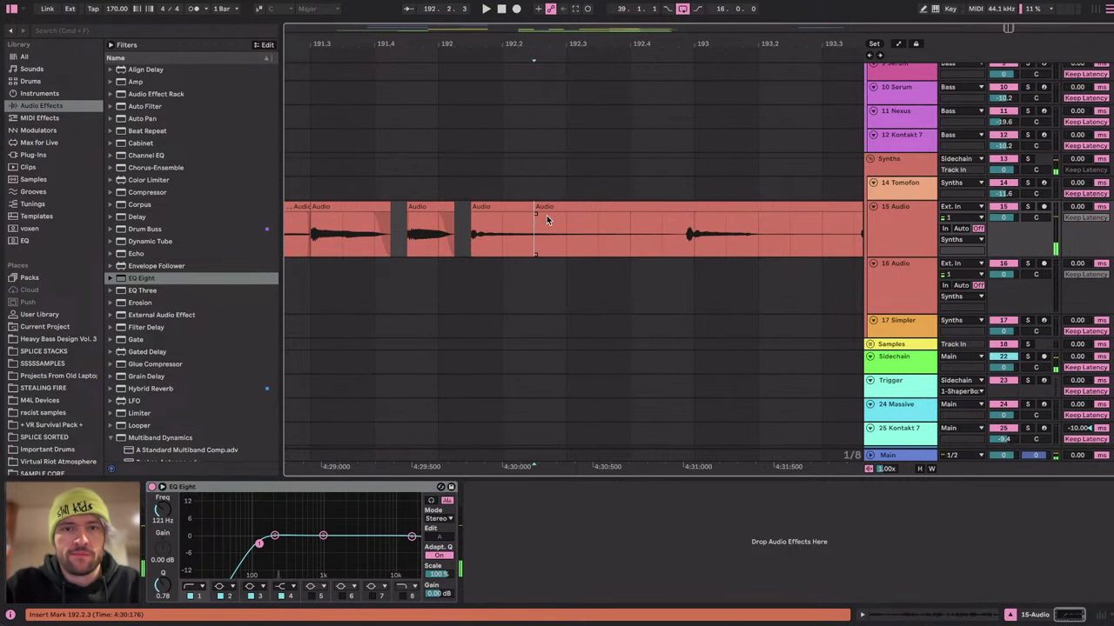
Listen through the rest of the take from 192.4.3, and replay the phrase from 191.2.3 and the notes near 193.3.1.
click(547, 220)
click(667, 233)
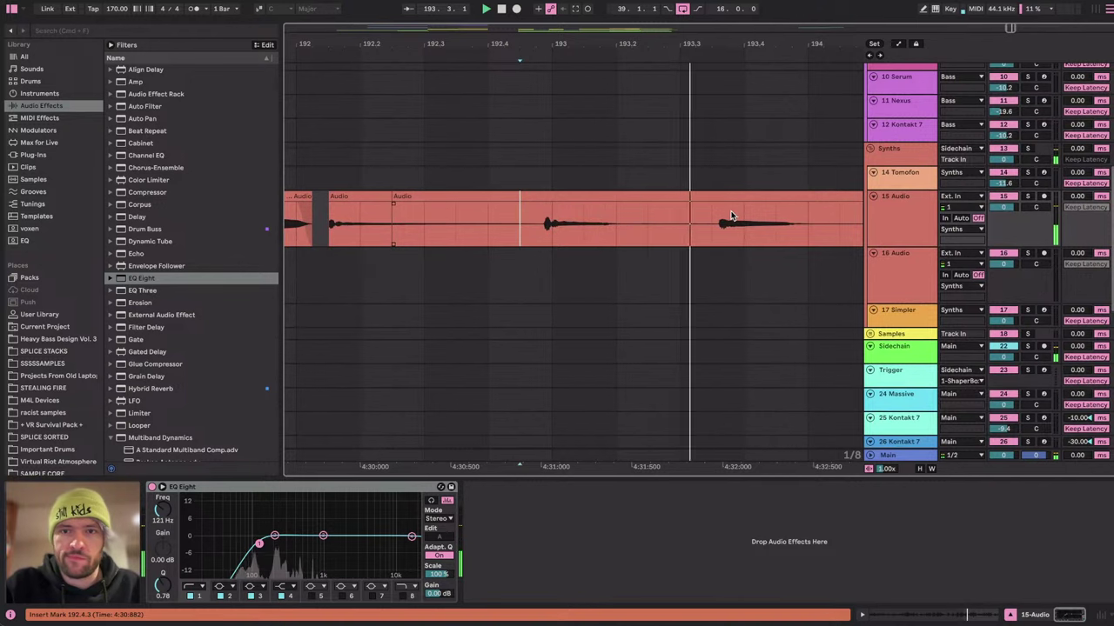
scroll(712, 214, right, 3)
scroll(714, 214, down, 5)
scroll(726, 210, right, 2)
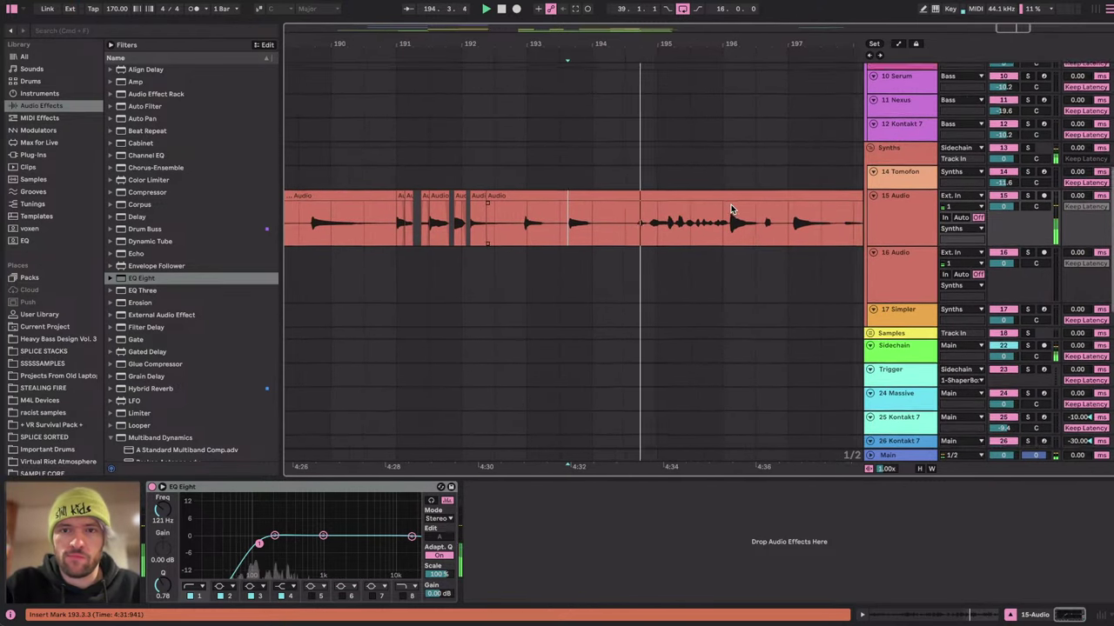
scroll(731, 213, up, 2)
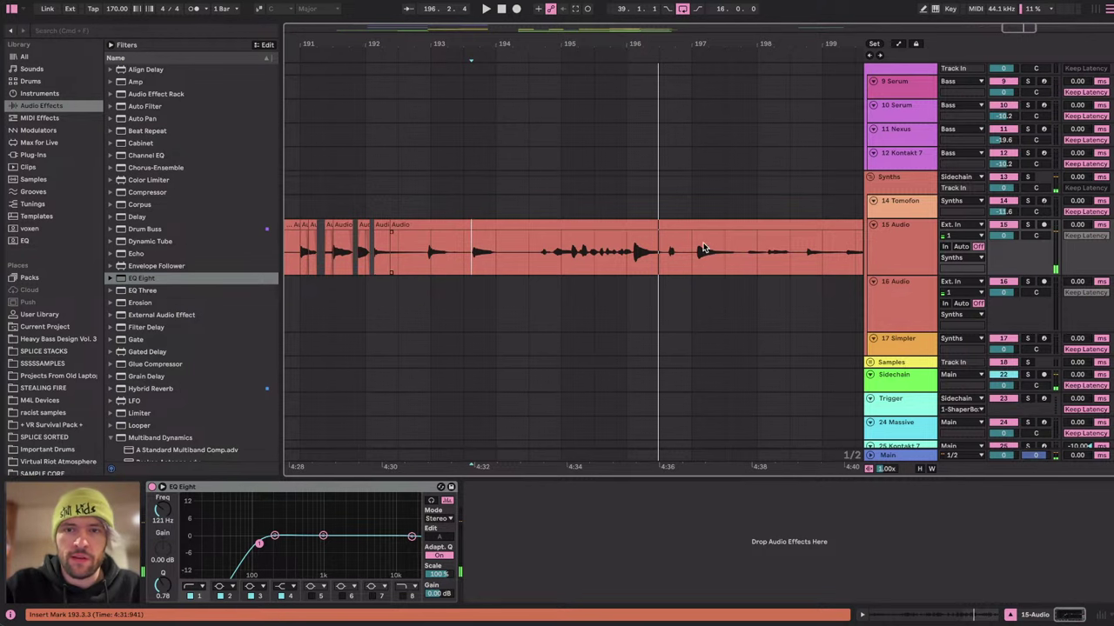
key(space)
scroll(698, 234, right, 3)
scroll(699, 234, up, 1)
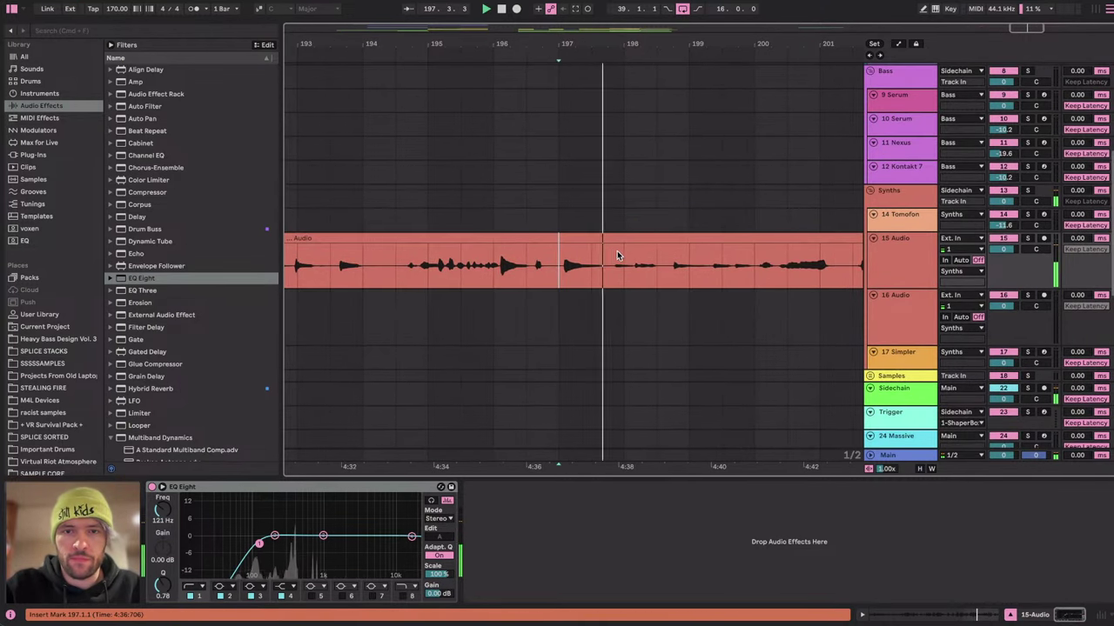
scroll(498, 261, left, 5)
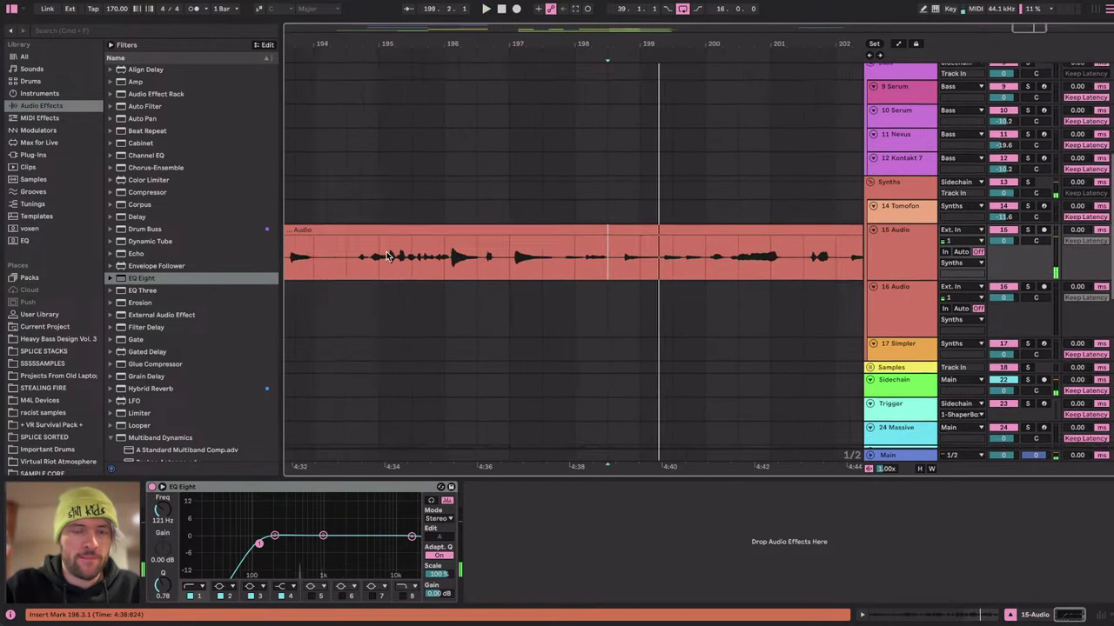
scroll(639, 259, right, 2)
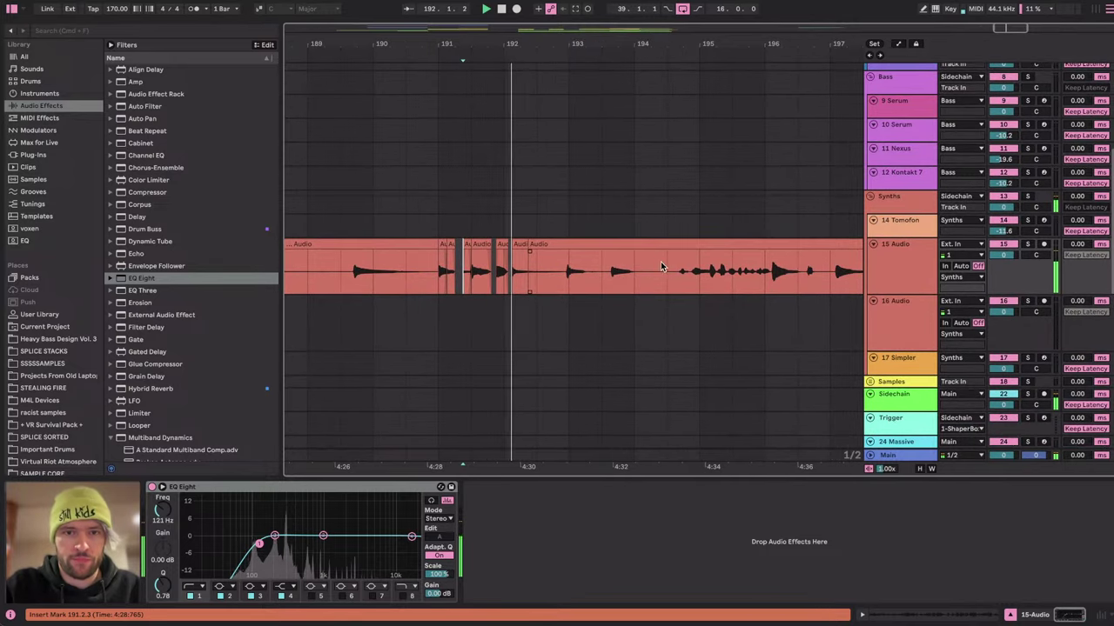
key(space)
scroll(592, 281, right, 2)
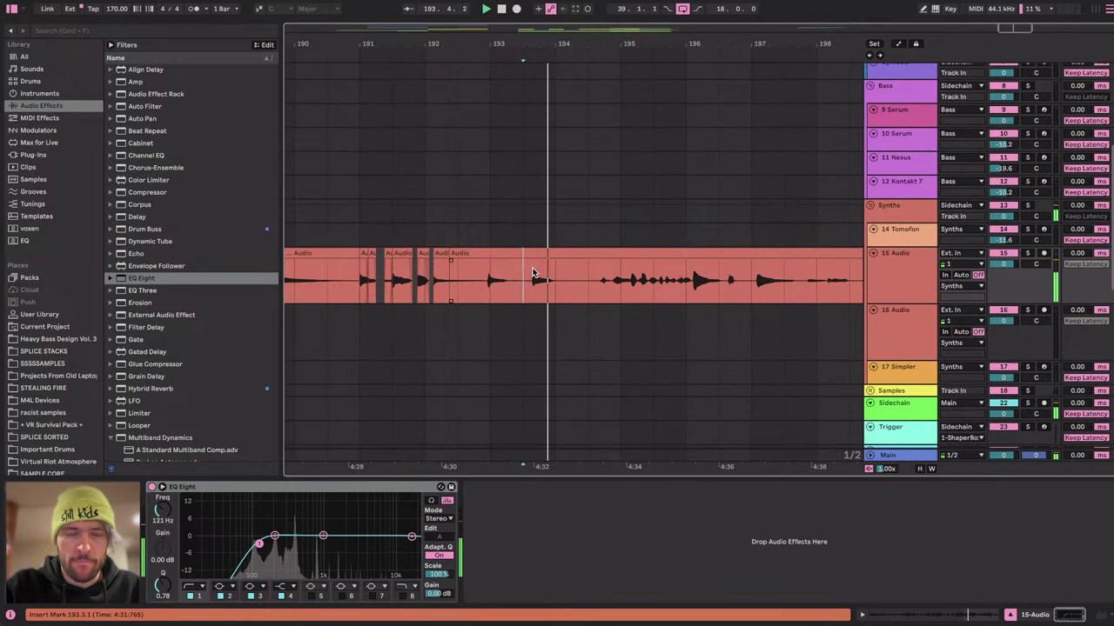
Copy the note running from just before bar 193 to 193.1.4 and paste it at 192.2.1.
scroll(480, 268, up, 5)
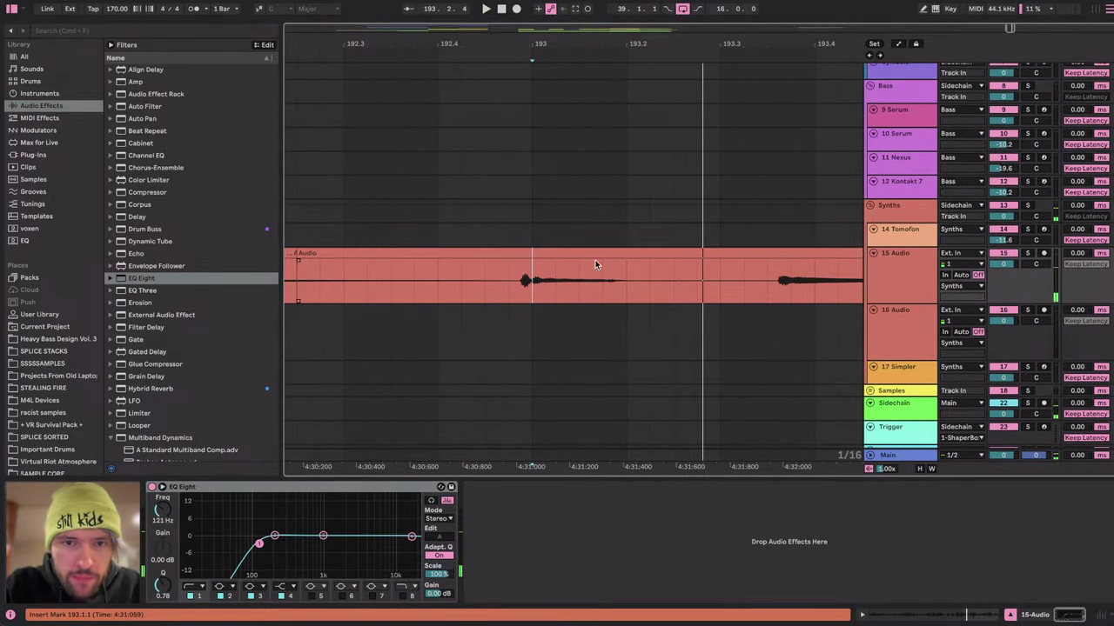
drag(601, 265, 515, 267)
scroll(520, 265, down, 4)
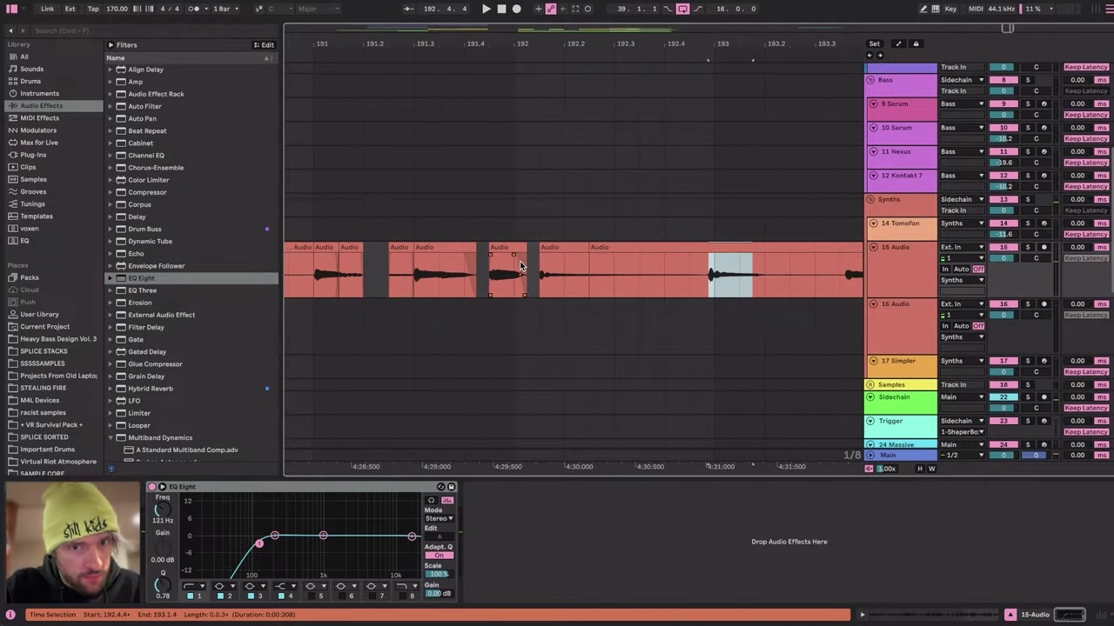
click(538, 275)
key(space)
key(super+v)
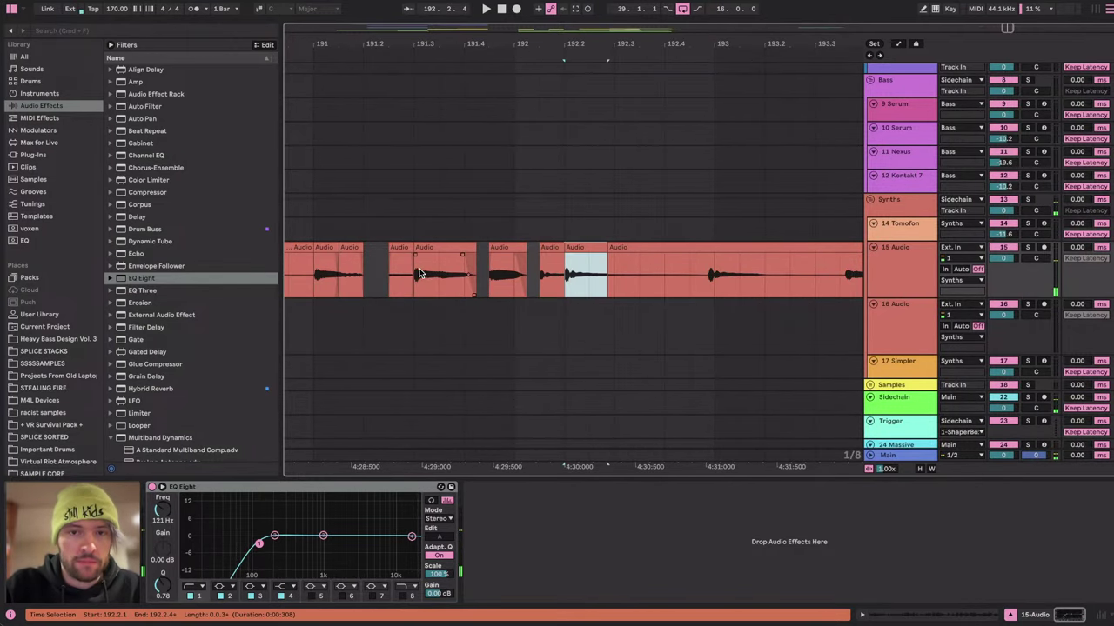
Replay the phrase from 191.3.1 and move the pasted note to 192.2.3.
click(416, 270)
key(space)
key(space)
drag(591, 250, 619, 252)
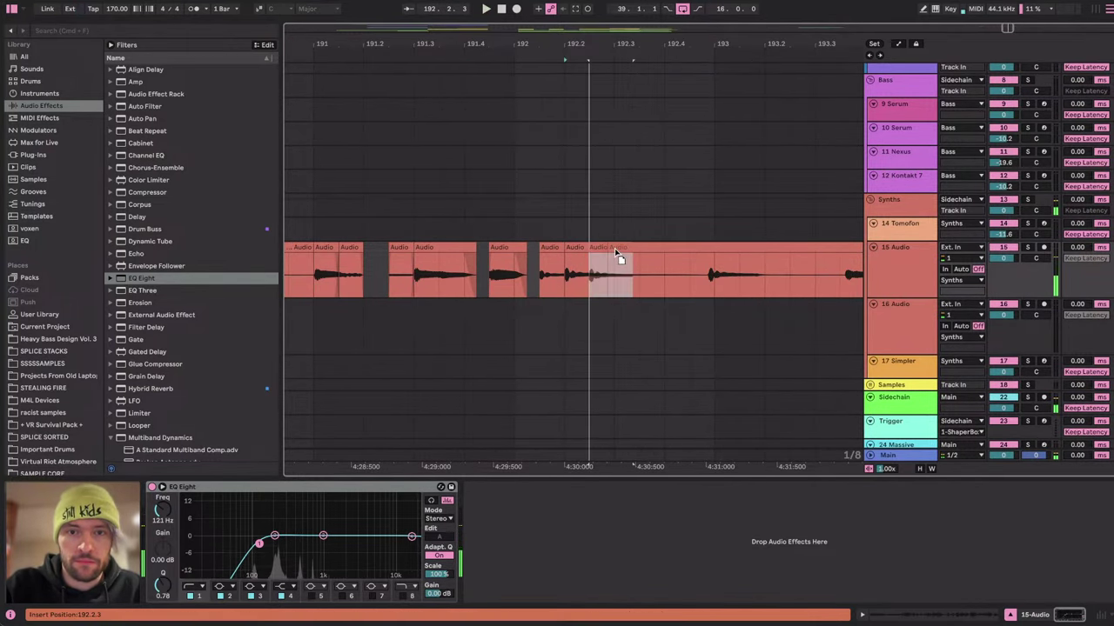
Extend the note at 192.1.3 past 192.2.1 and trim the note at 192.2.3 to end at 192.3.1, both with fade-outs.
click(558, 247)
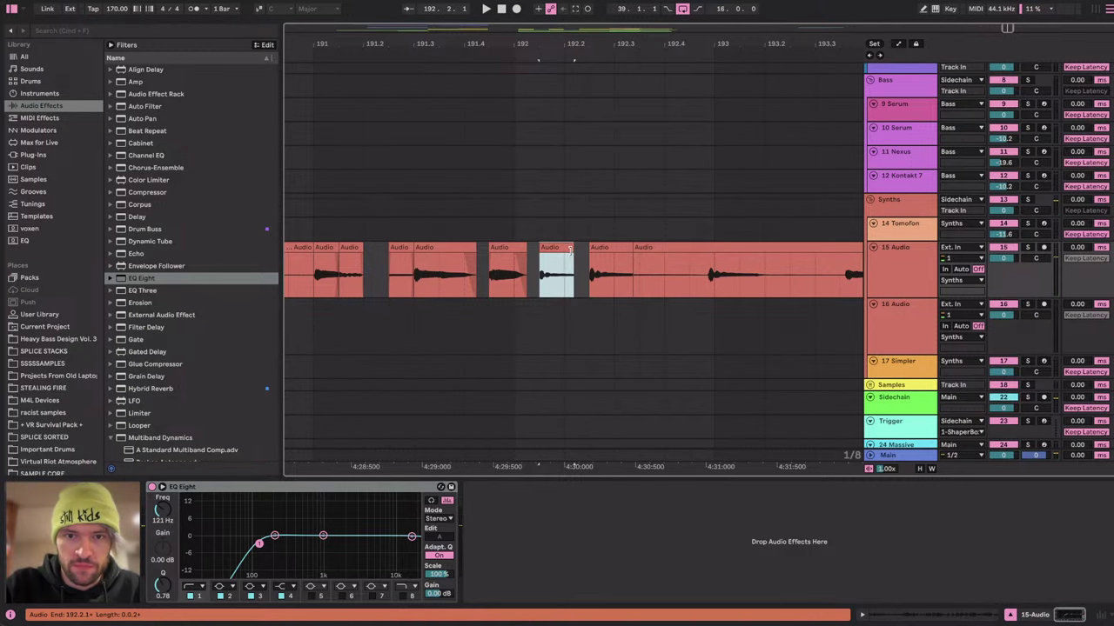
drag(626, 247, 613, 248)
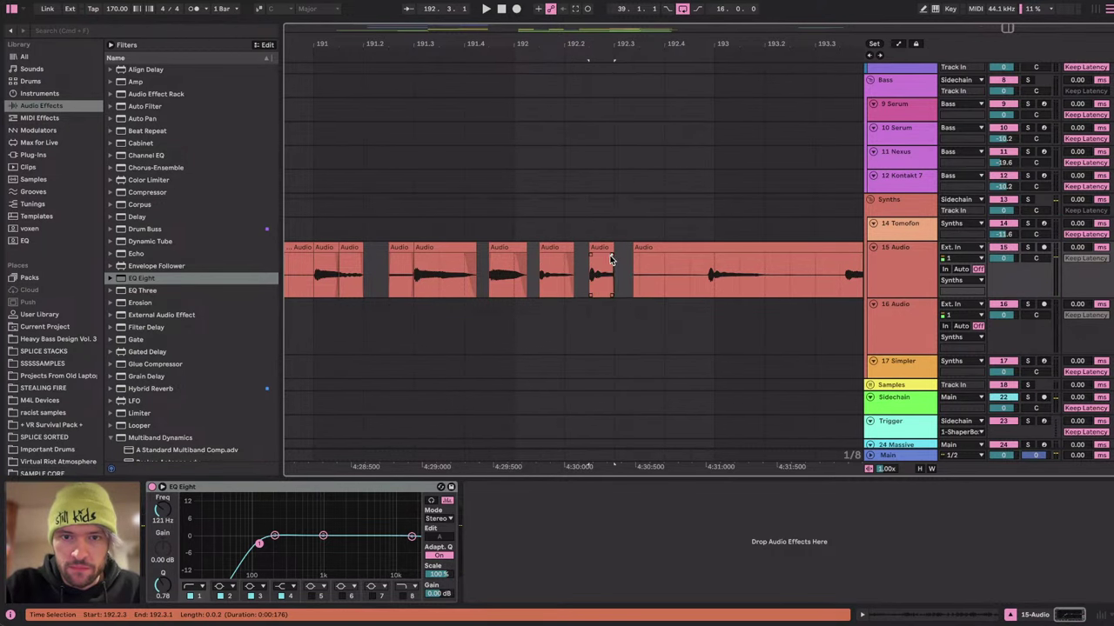
Listen to the take around bar 197 and from 196.1.1 for another usable note.
scroll(610, 259, down, 5)
scroll(602, 254, right, 5)
scroll(645, 283, up, 3)
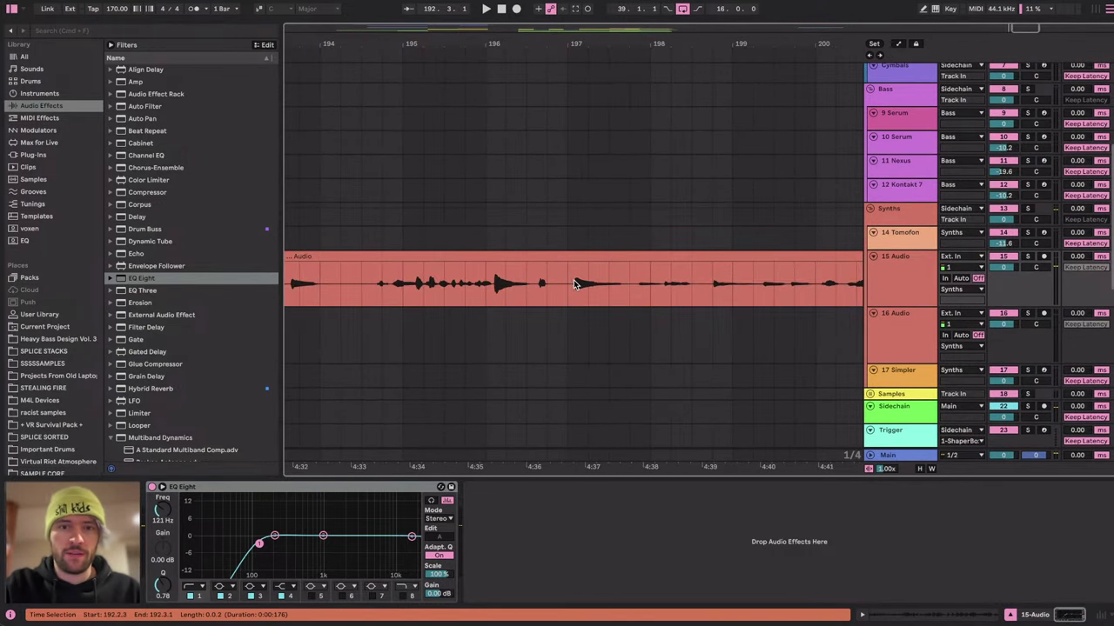
click(574, 285)
key(space)
scroll(574, 285, right, 3)
click(396, 243)
key(space)
key(space)
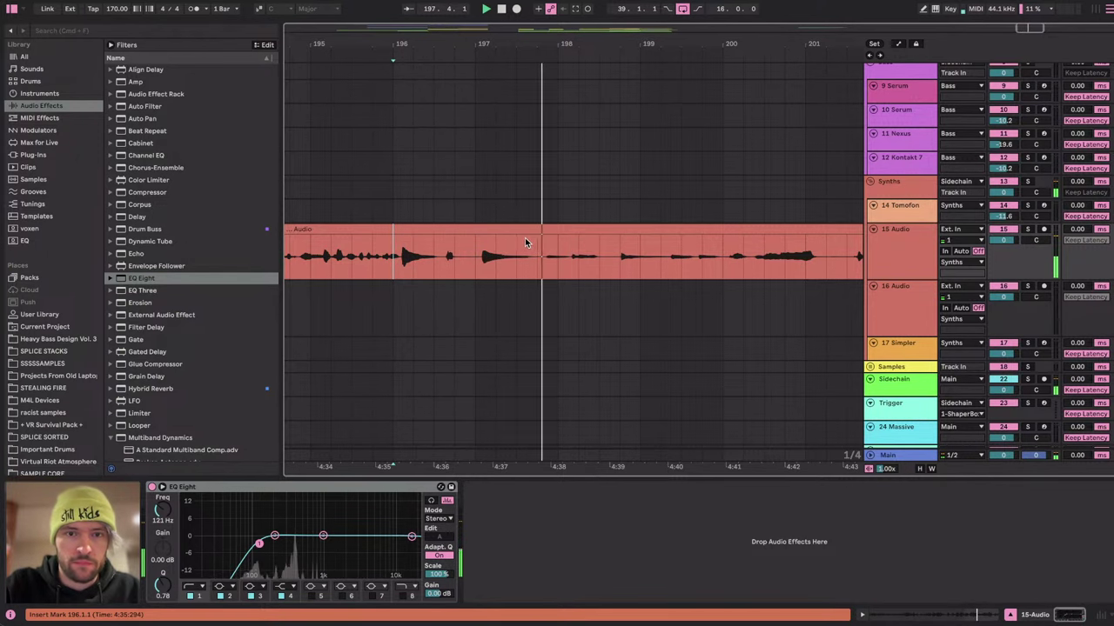
Split out the note between 197.1.2 and 197.4.1, and delete the unused section before it.
drag(536, 244, 482, 245)
key(super+e)
click(469, 231)
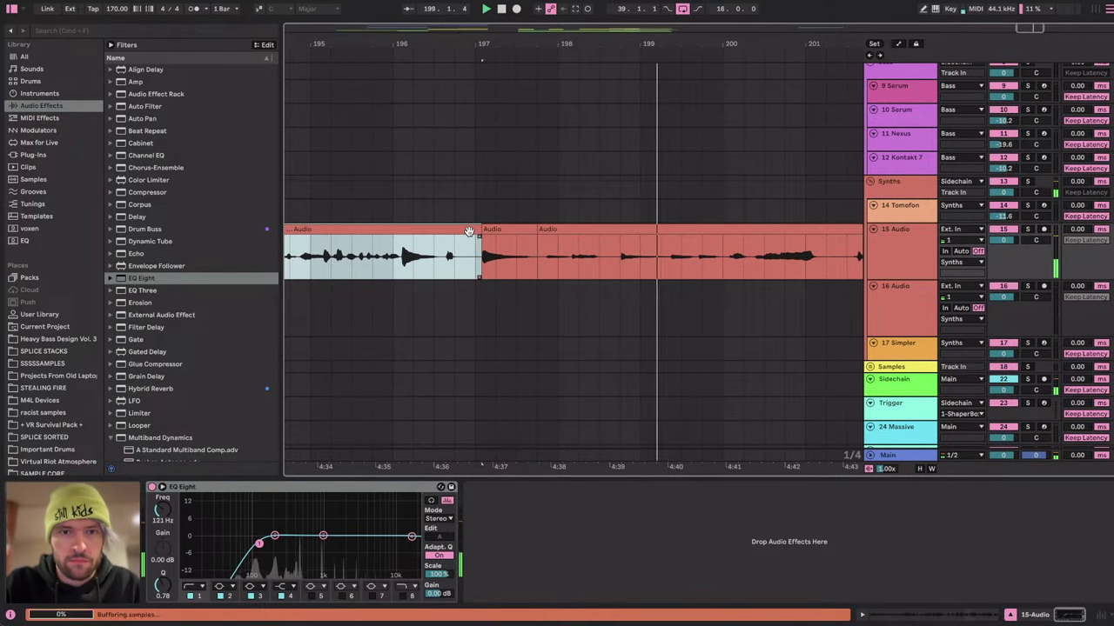
Play the take from 203.3.1 and split out the note between 203.3.1 and 204.2.1.
scroll(648, 240, right, 10)
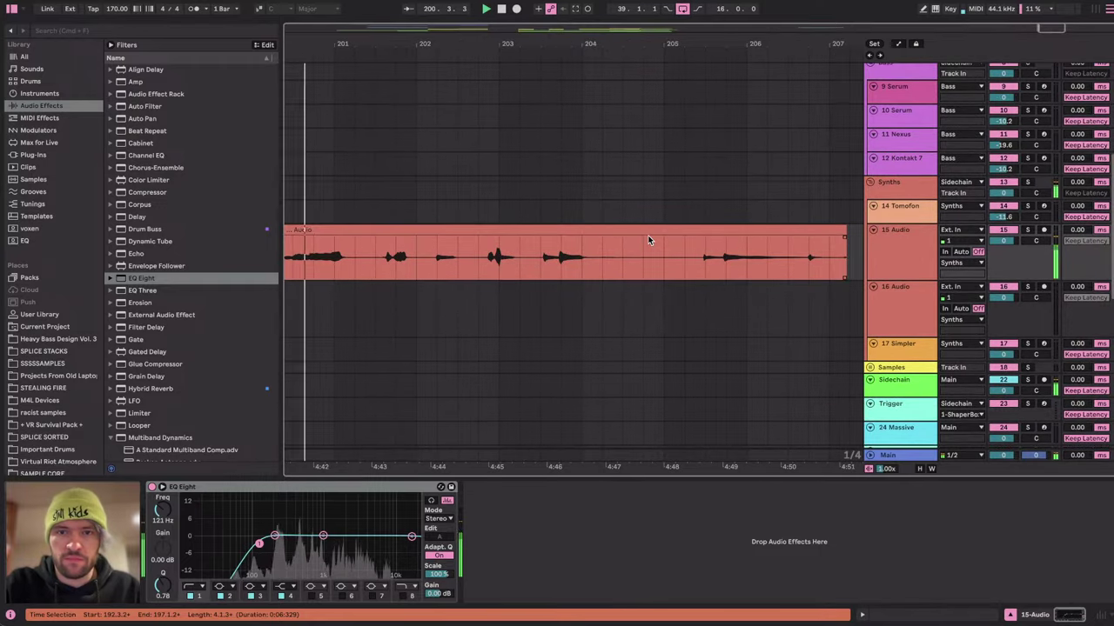
click(540, 247)
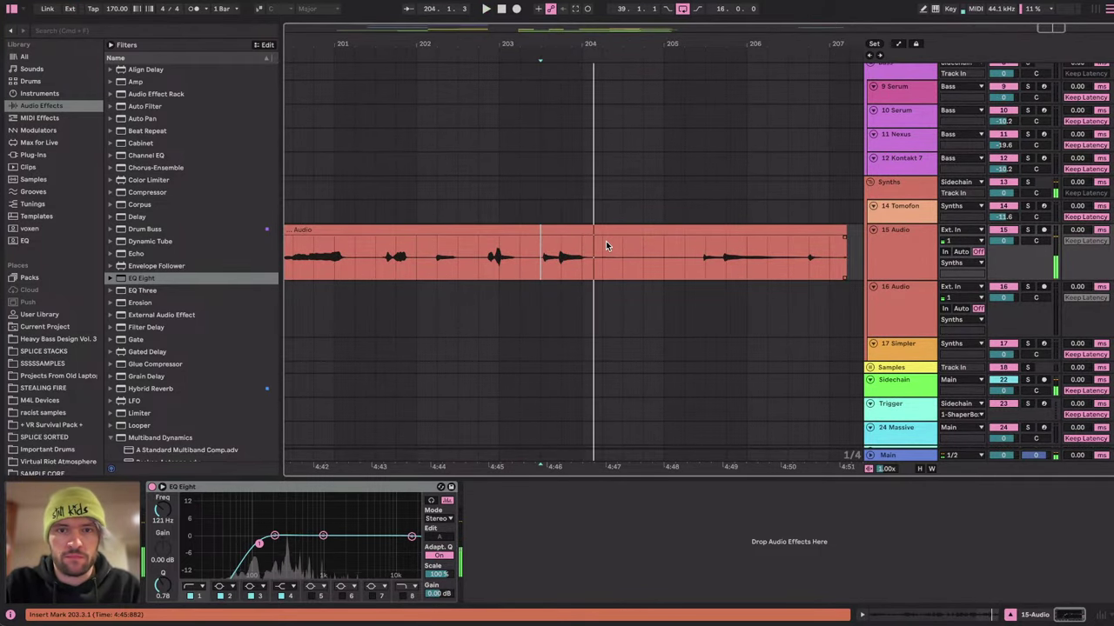
drag(606, 247, 549, 248)
key(super+e)
Delete the unused clips between the two isolated notes and after the second one.
click(531, 232)
scroll(532, 233, down, 5)
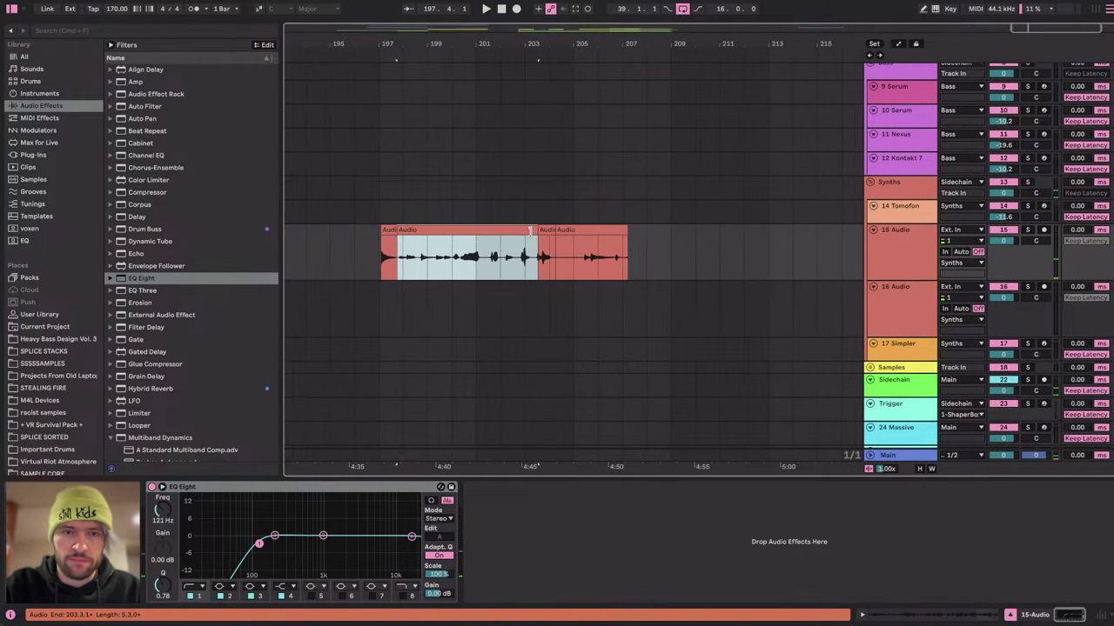
scroll(531, 233, left, 5)
key(Delete)
key(Delete)
click(786, 241)
key(Delete)
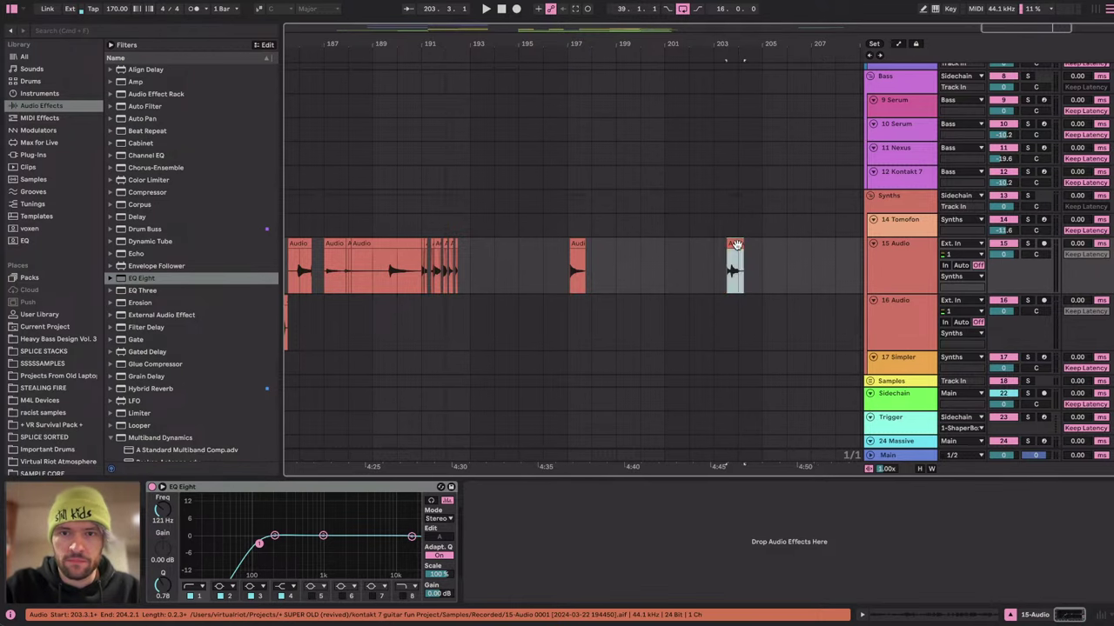
Move the two isolated notes closer to the riff, placing them at 193.1.2 and 194.1.1.
drag(735, 244, 485, 248)
click(577, 241)
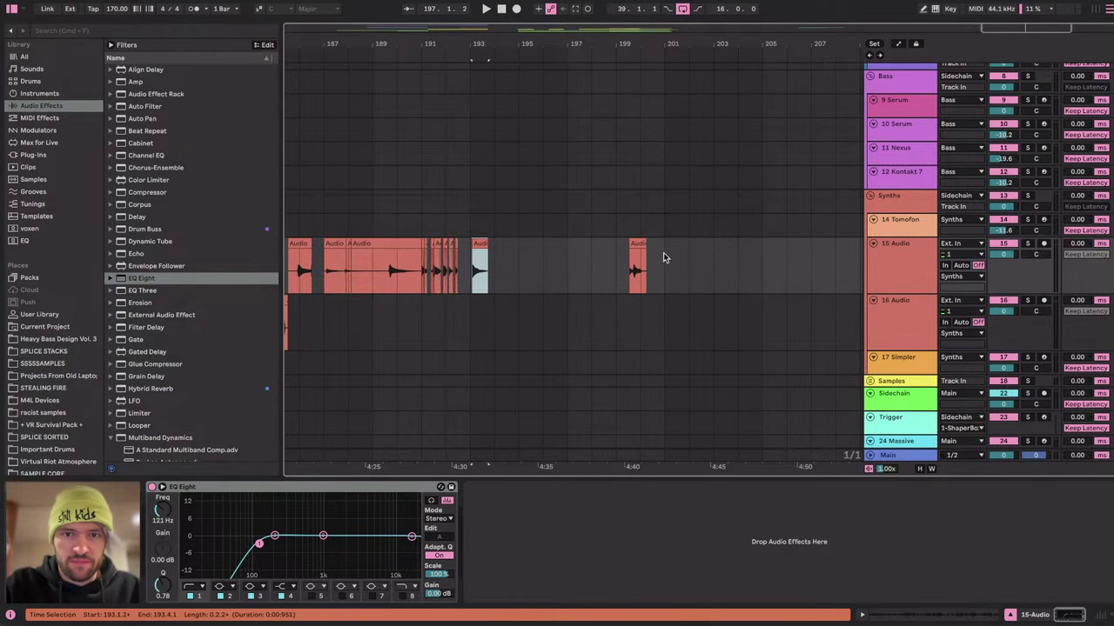
drag(638, 242, 510, 246)
Play the riff from 191.3.1 and move the two isolated notes to 192.3.1 and 193.2.1.
scroll(421, 247, up, 6)
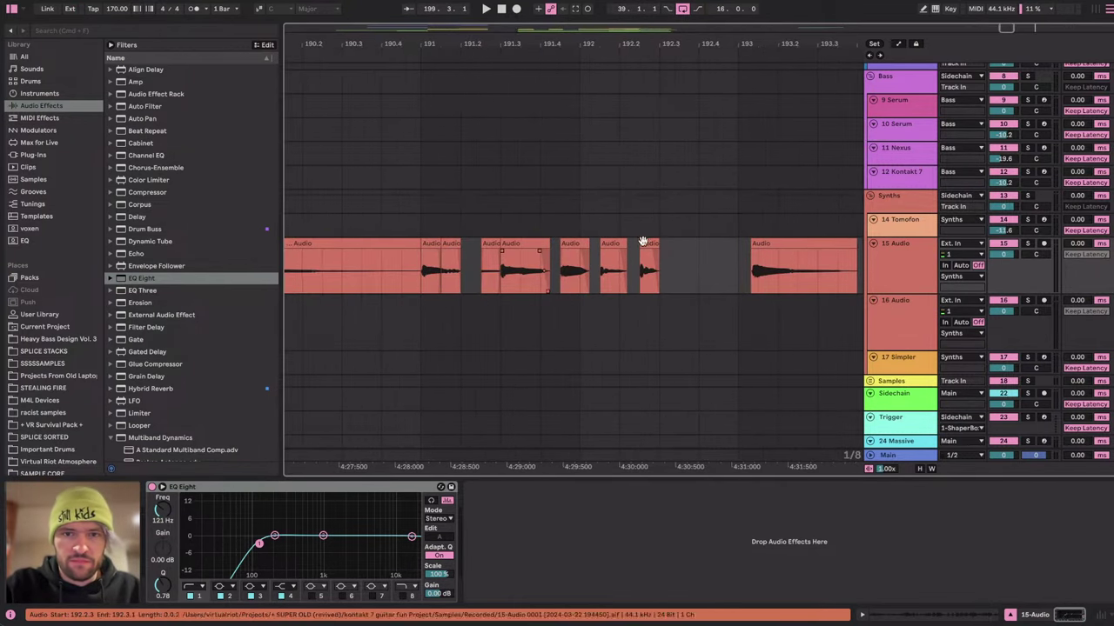
scroll(631, 235, right, 5)
scroll(631, 235, down, 1)
key(space)
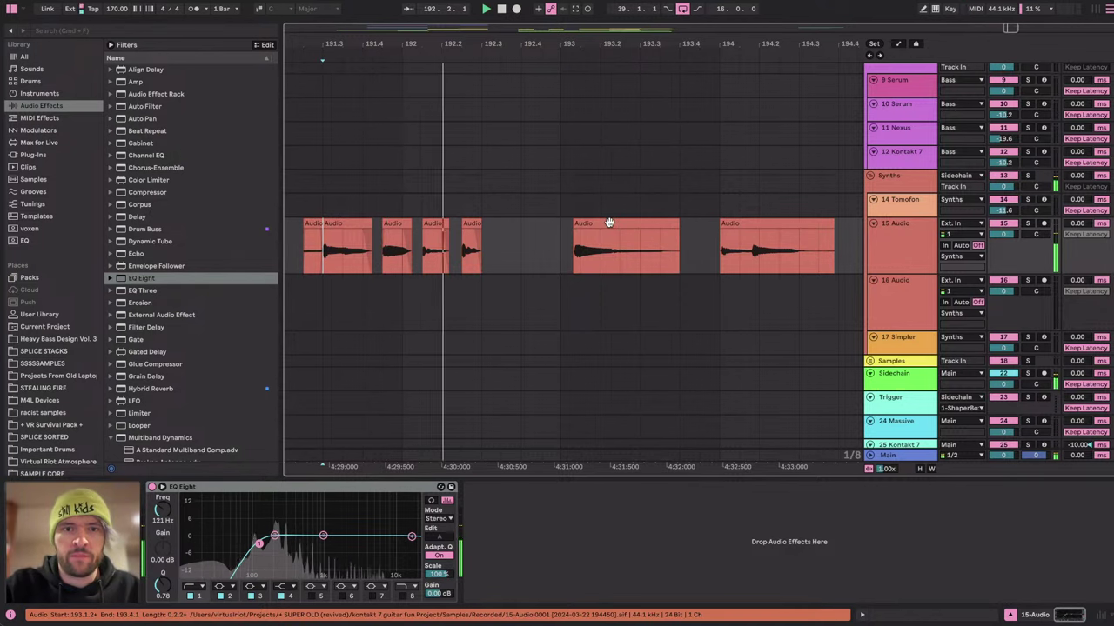
drag(609, 223, 527, 229)
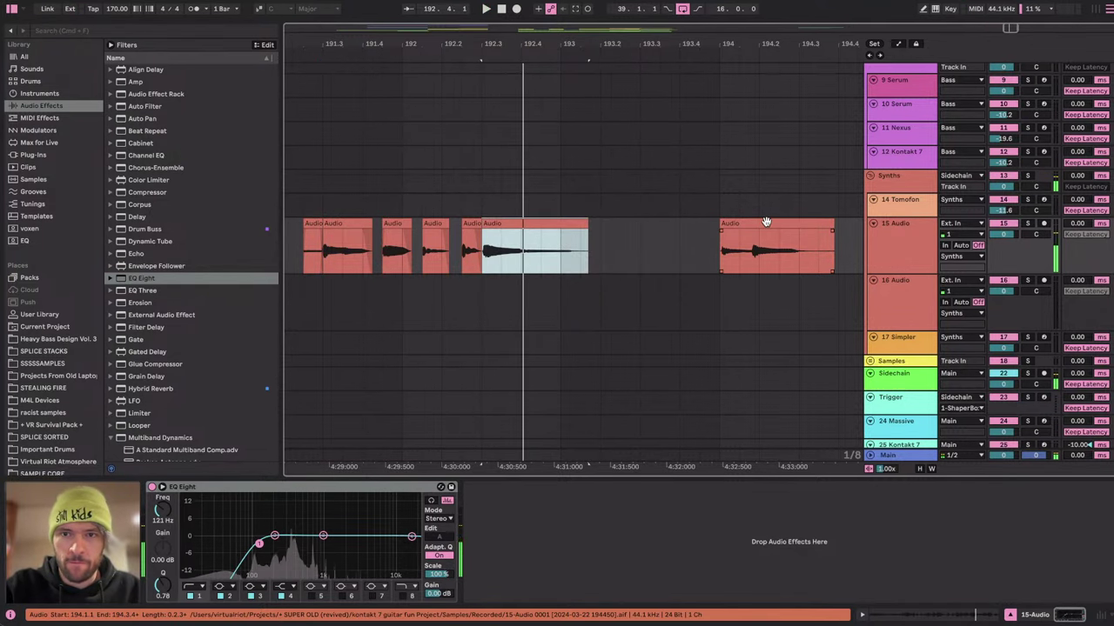
drag(765, 222, 651, 224)
Trim the start of the note at 192.3.1 and shift it back exactly onto 192.3.1.
scroll(511, 251, up, 3)
click(449, 224)
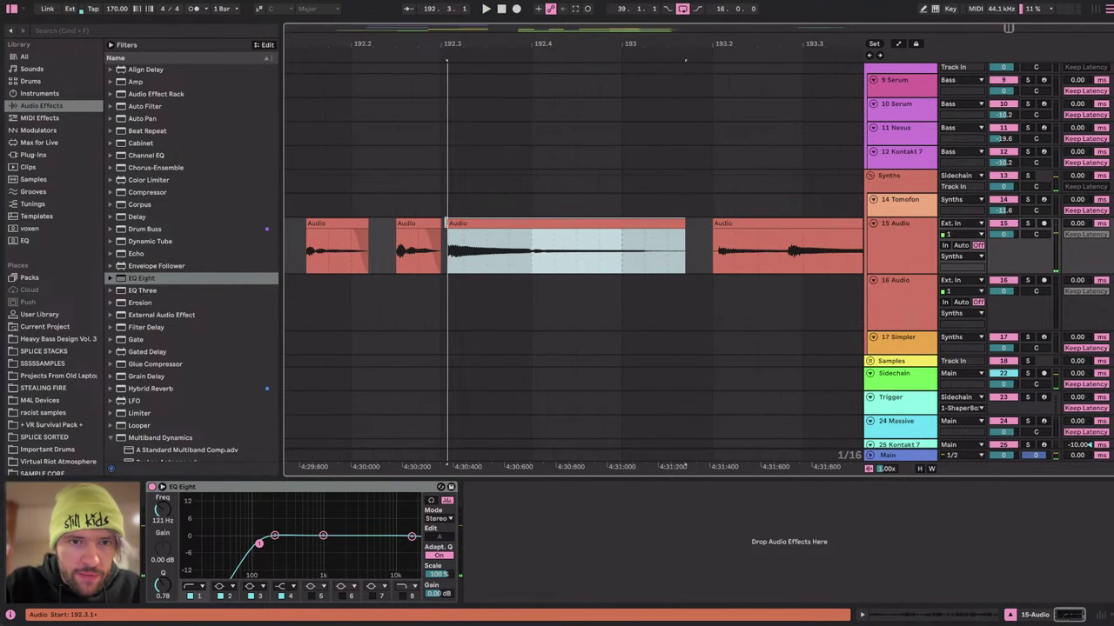
drag(458, 223, 454, 224)
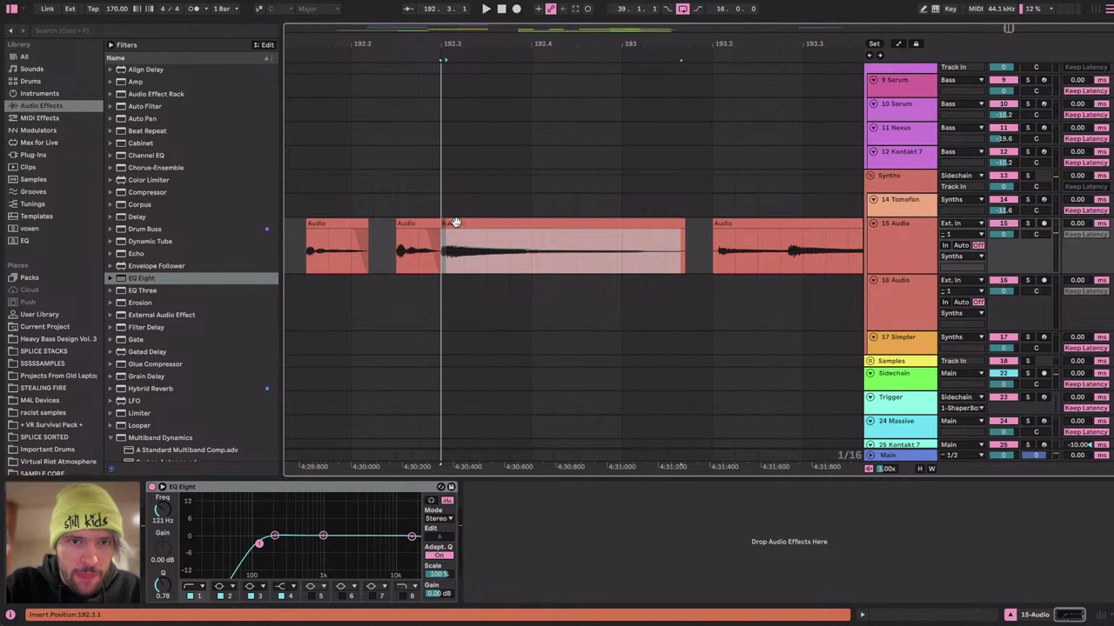
Split the note at 192.3.1, slide its tail to just after 192.3.2, fade out its front part, and play it.
click(509, 247)
drag(533, 221, 493, 223)
click(461, 233)
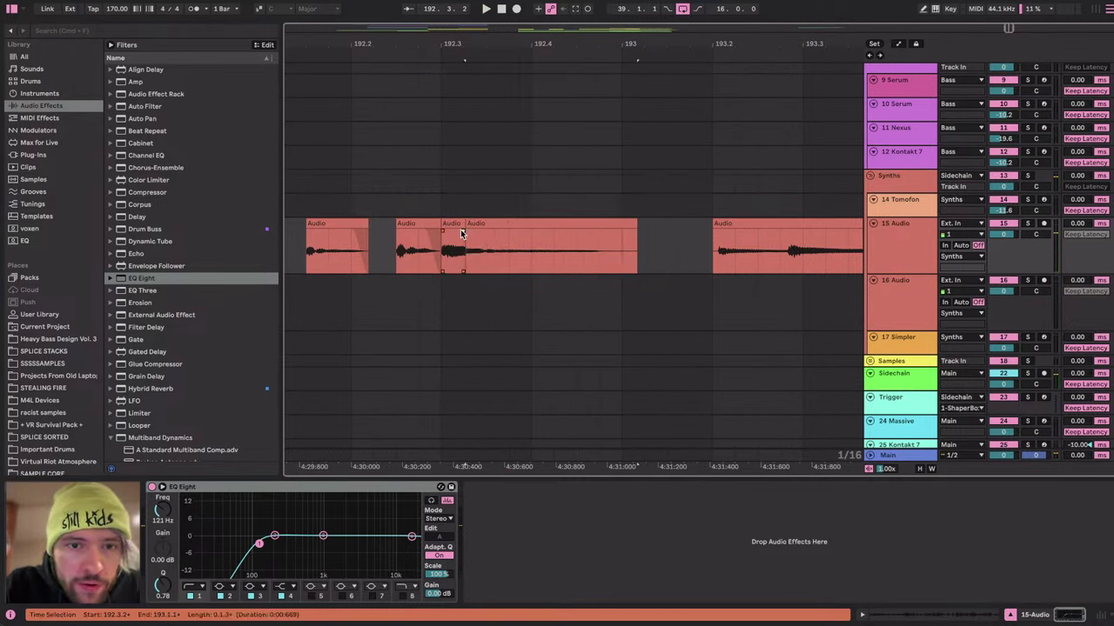
click(449, 246)
key(space)
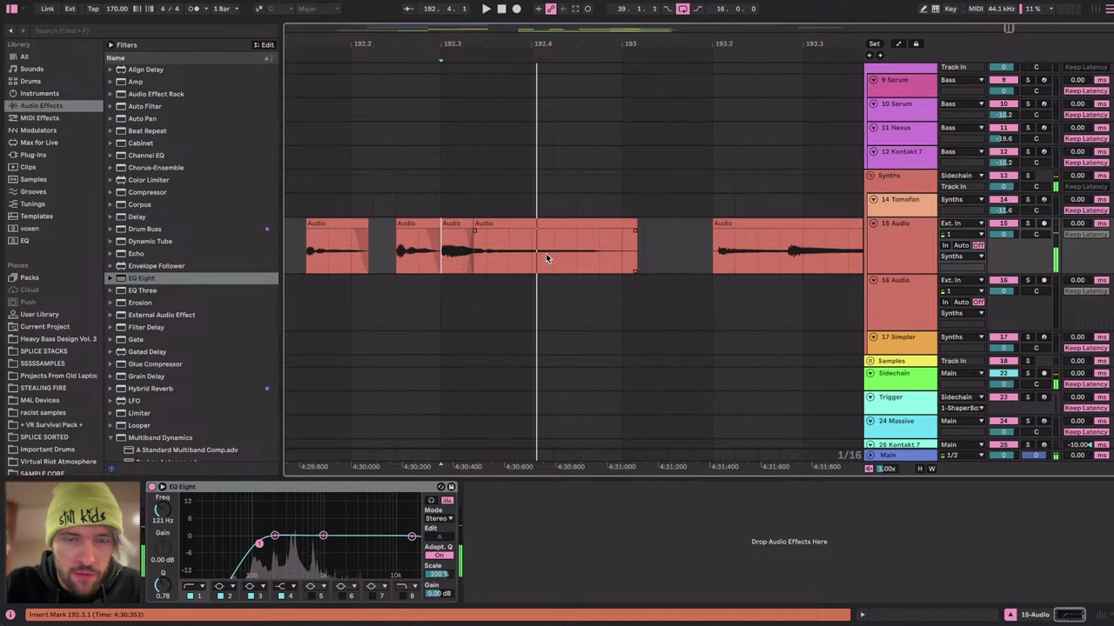
Delete the tail between 192.4.1 and 193.1.1, and move the note at 193.2.1 to 192.4.1.
drag(538, 246, 637, 247)
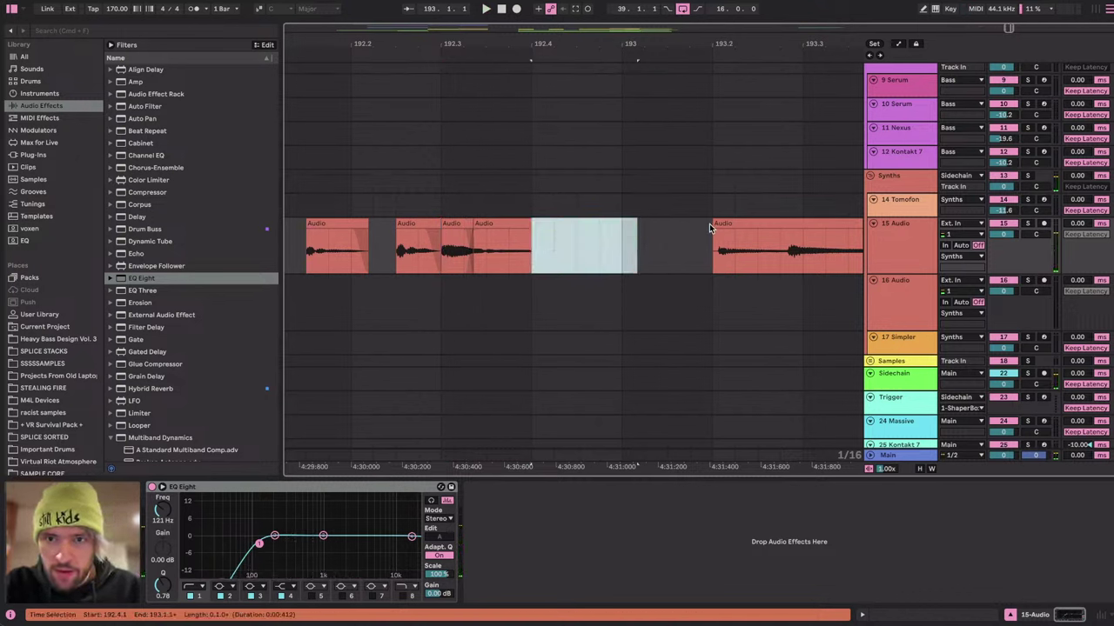
drag(712, 228, 543, 231)
Extend the front part of the note at 192.3.1 into its tail with a longer crossfade, and play it back.
scroll(474, 247, up, 5)
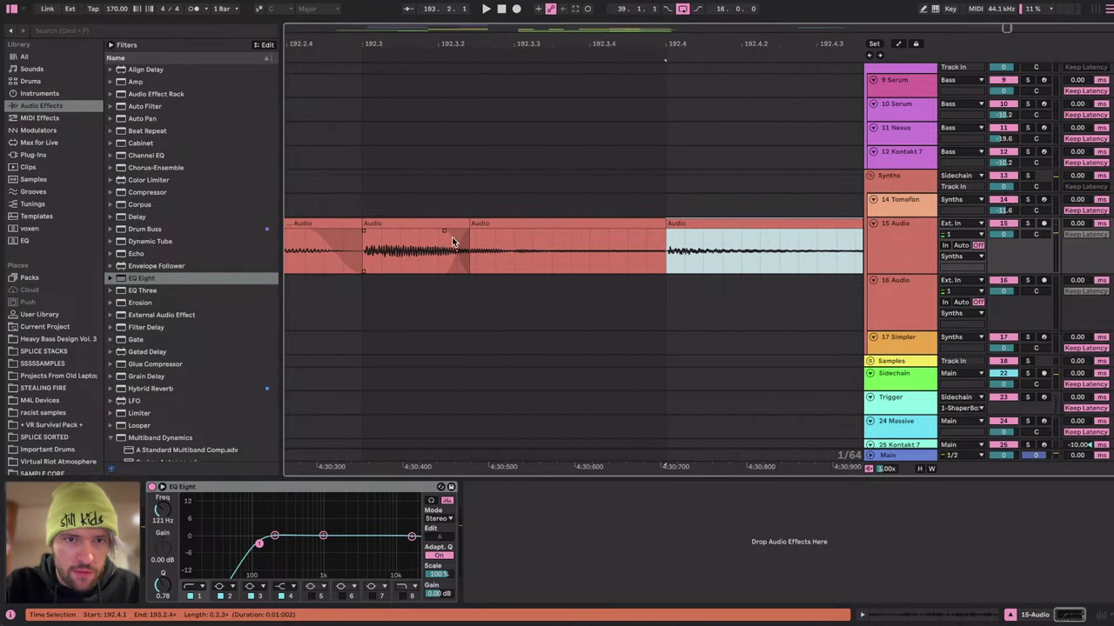
drag(466, 232, 504, 231)
click(462, 227)
key(space)
key(space)
key(space)
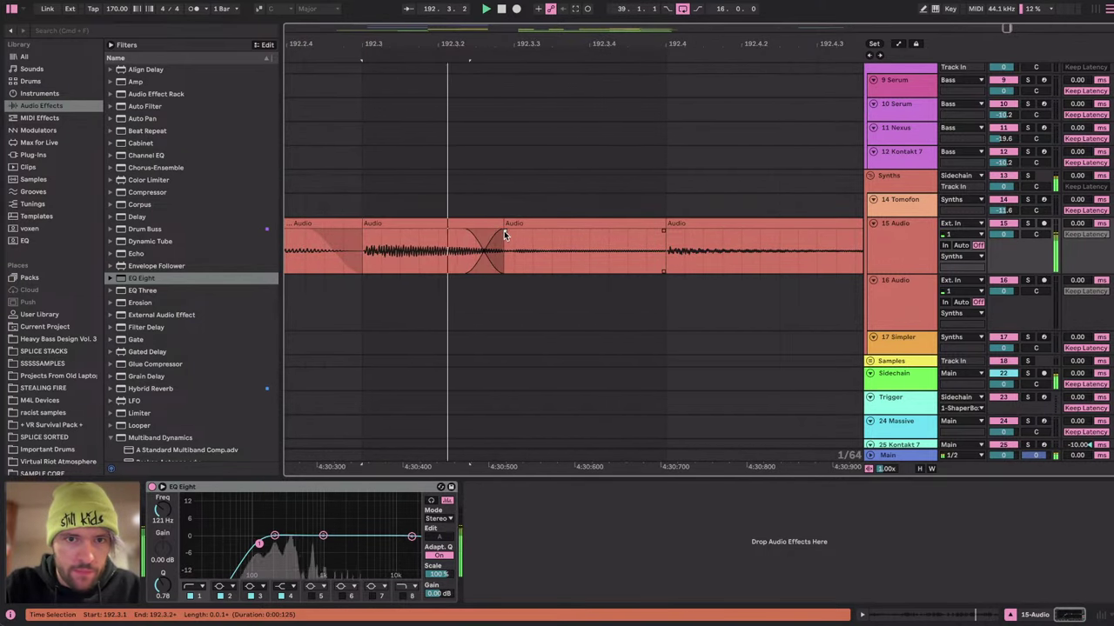
Lengthen the crossfade leading into the note at 192.4.1.
scroll(504, 229, down, 4)
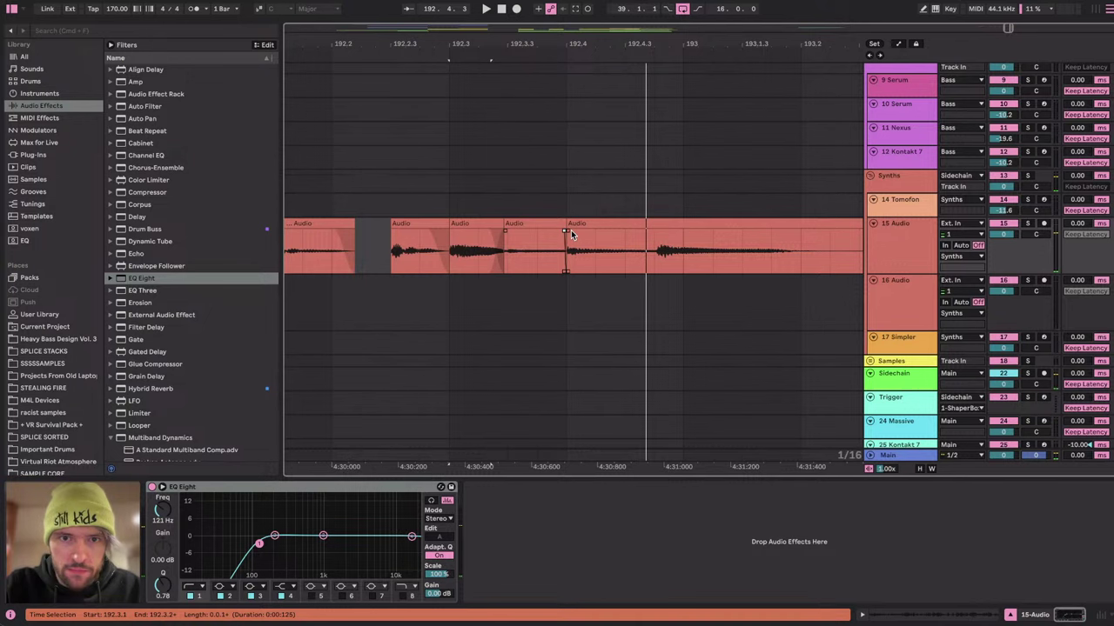
drag(569, 230, 546, 232)
scroll(638, 235, up, 4)
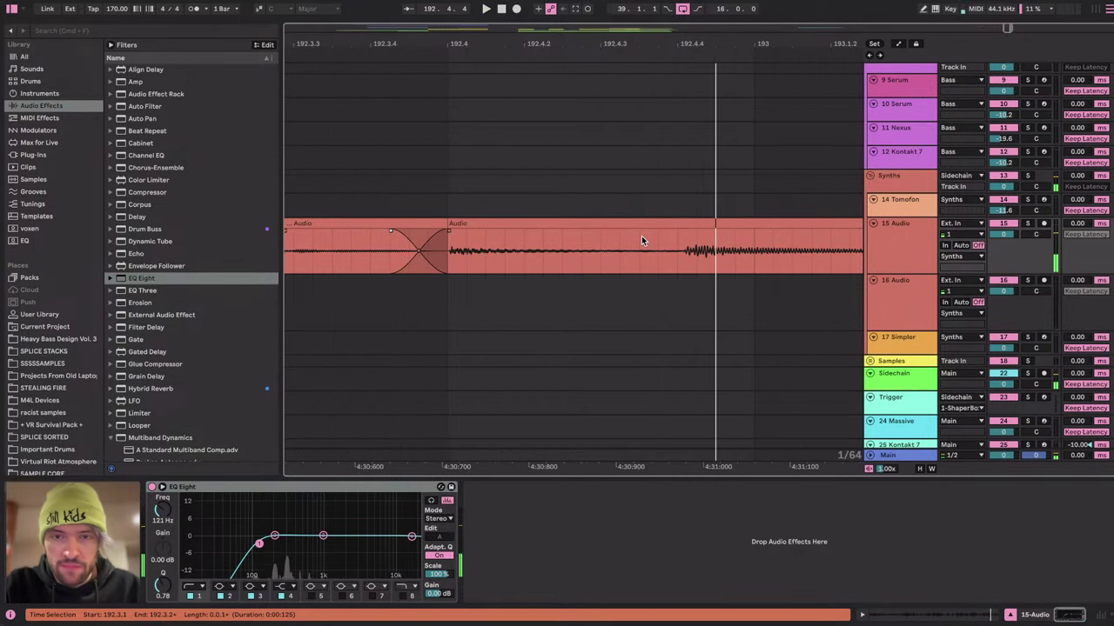
Split the note at 192.4.4, slide its tail to just before 192.4.3, and play the front part.
click(695, 244)
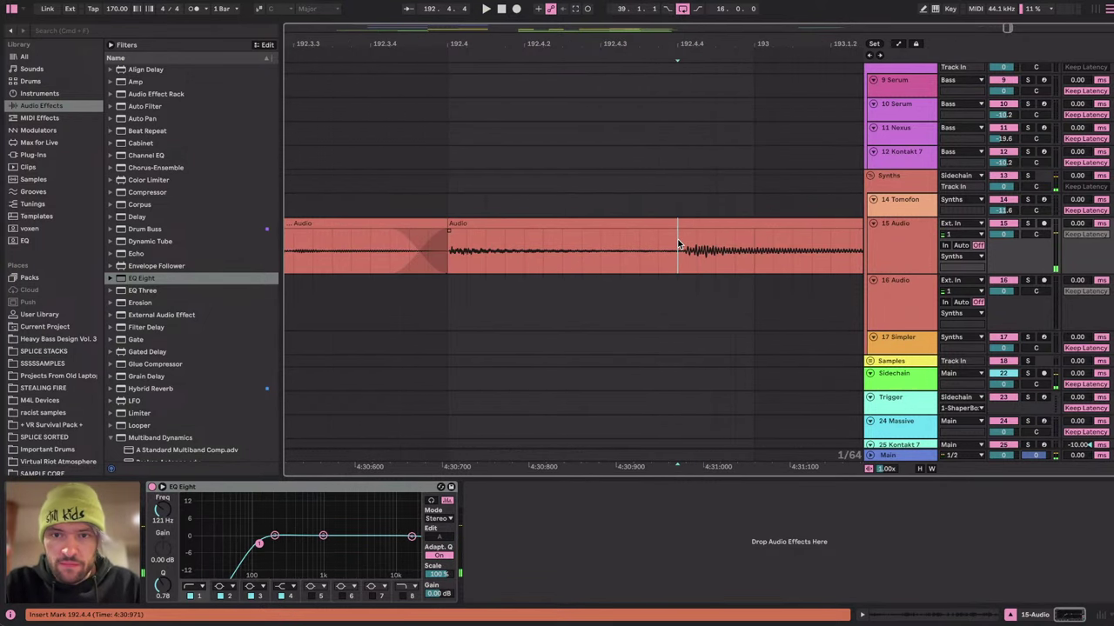
key(super+e)
drag(708, 224, 572, 232)
click(552, 224)
key(space)
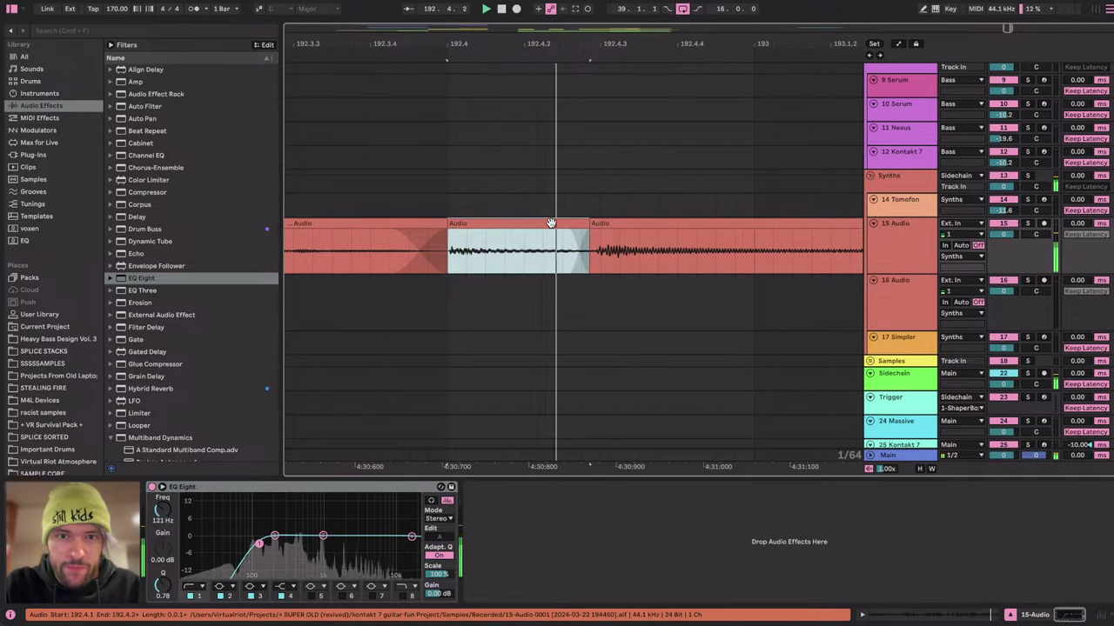
Split the last note at 193.1.1 and delete everything after the split.
scroll(551, 227, down, 5)
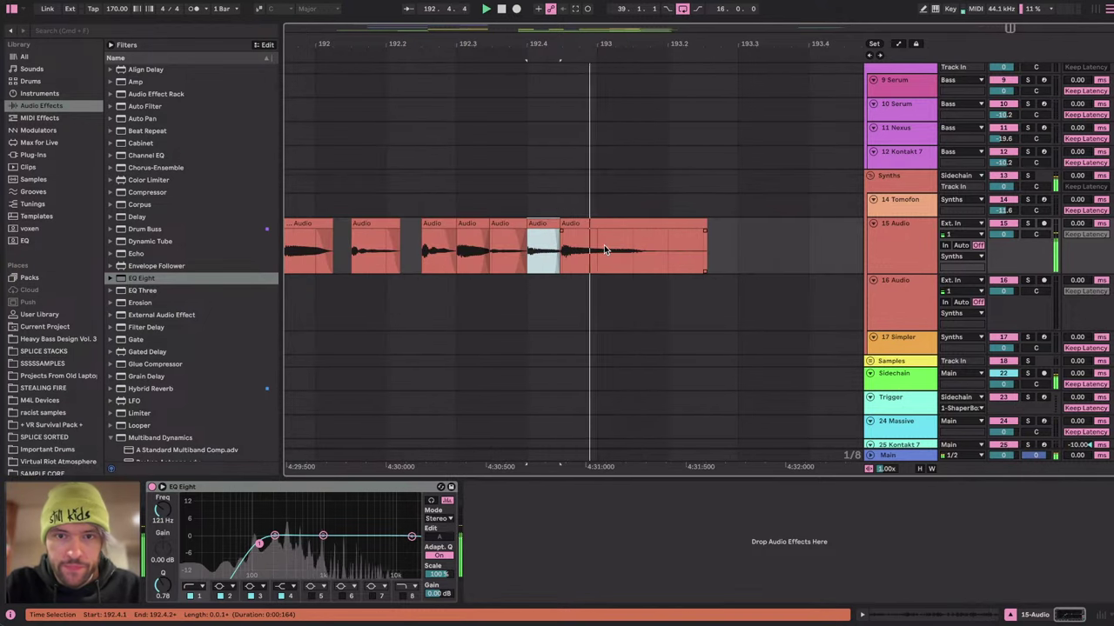
click(600, 247)
key(space)
key(super+e)
click(620, 223)
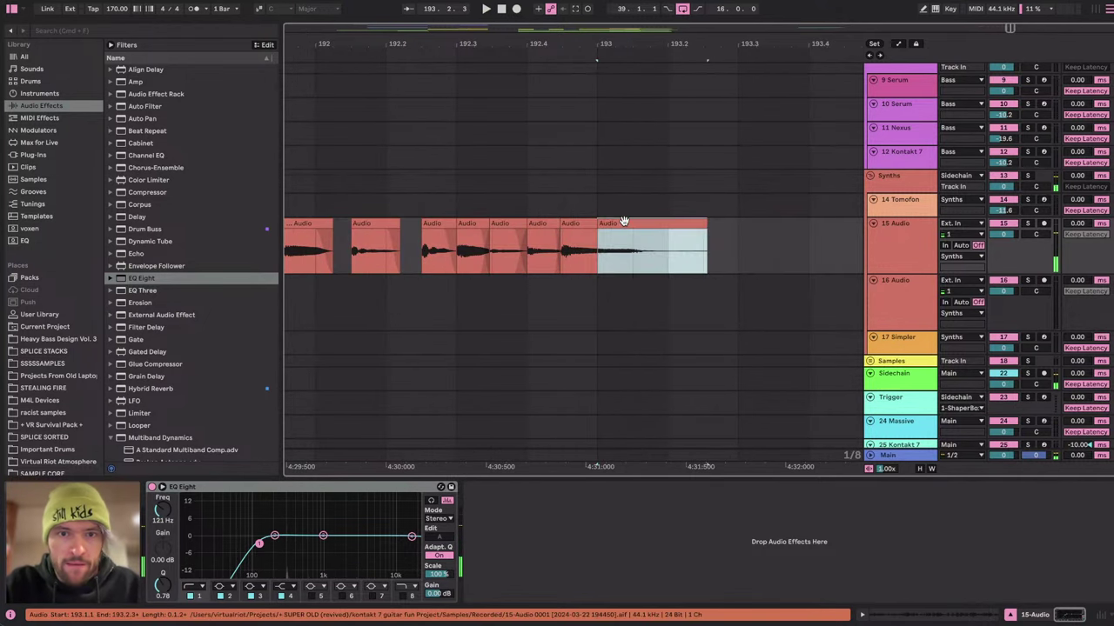
key(Delete)
Play the phrase from 191.1.1 and delete the long leftover clip just before it.
scroll(549, 301, down, 8)
scroll(549, 305, left, 2)
key(space)
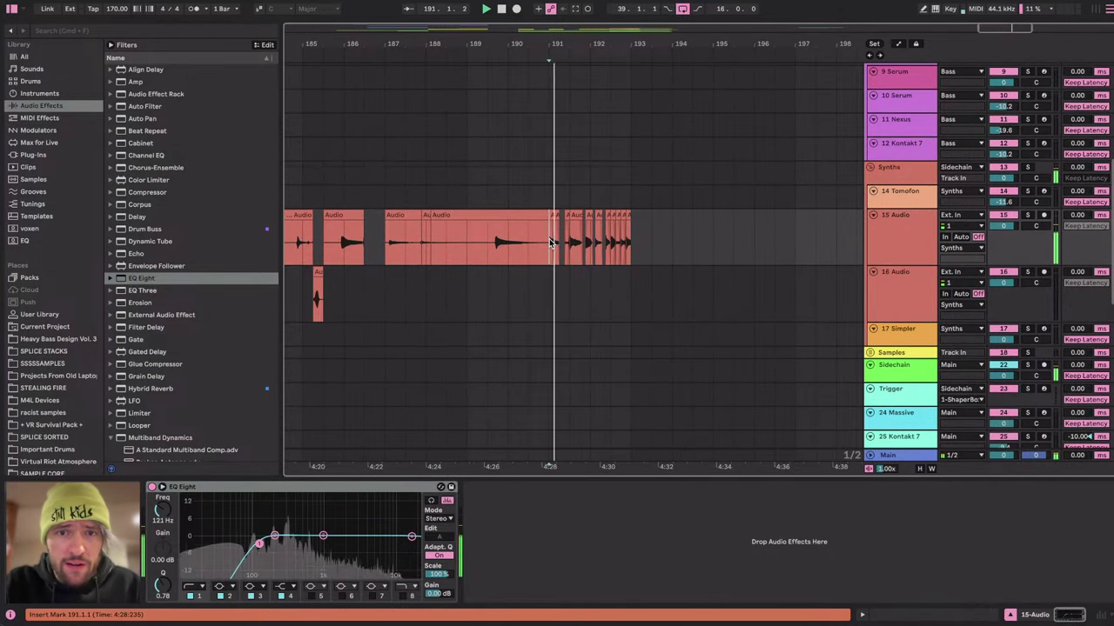
click(508, 236)
scroll(509, 235, left, 5)
key(space)
key(Delete)
Delete the clips from 184.1.1 to 189.3.1 on the 15 Audio track only, and copy the phrase from 191.1.1 to 193.3.1.
click(693, 306)
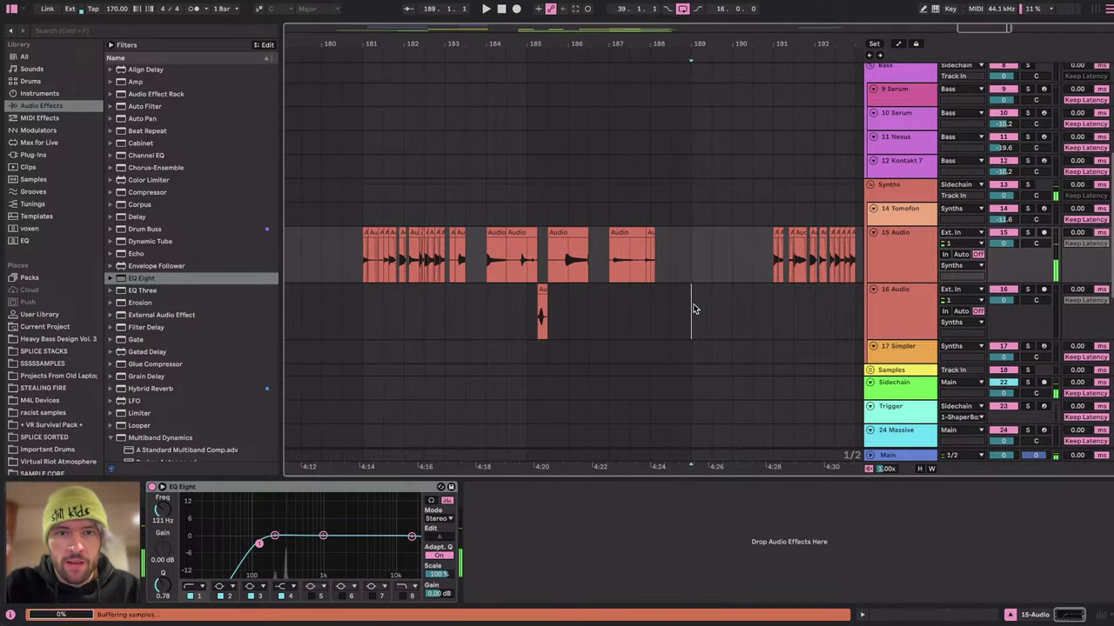
click(399, 253)
drag(509, 251, 689, 312)
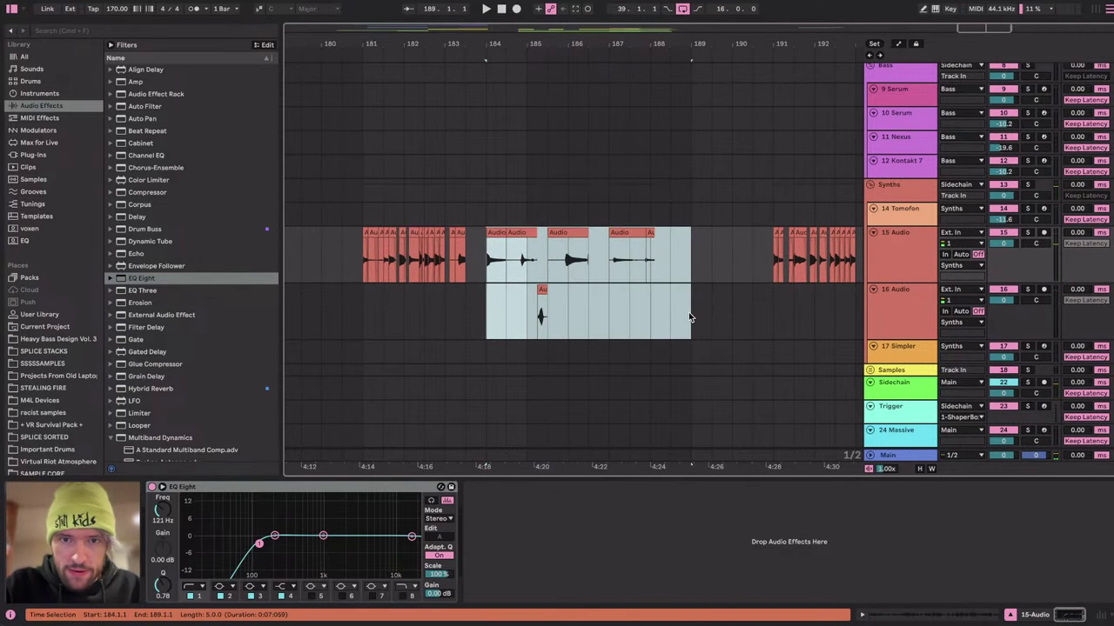
key(Delete)
key(super+z)
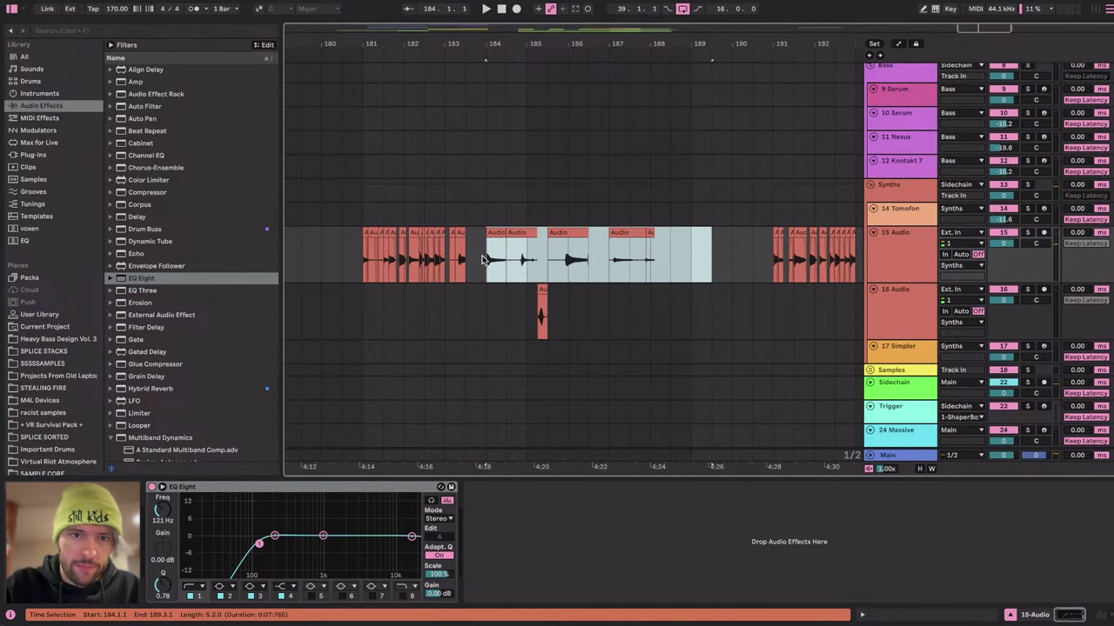
drag(776, 268, 859, 269)
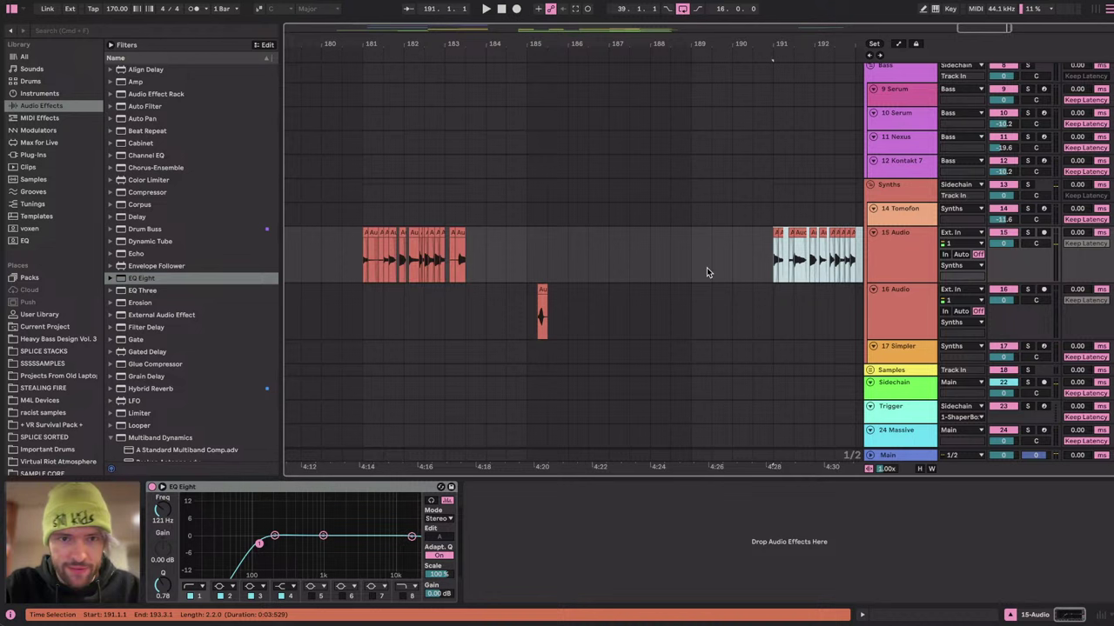
Play the first phrase on the 15 Audio track from 181.1.1.
click(465, 255)
click(368, 263)
key(space)
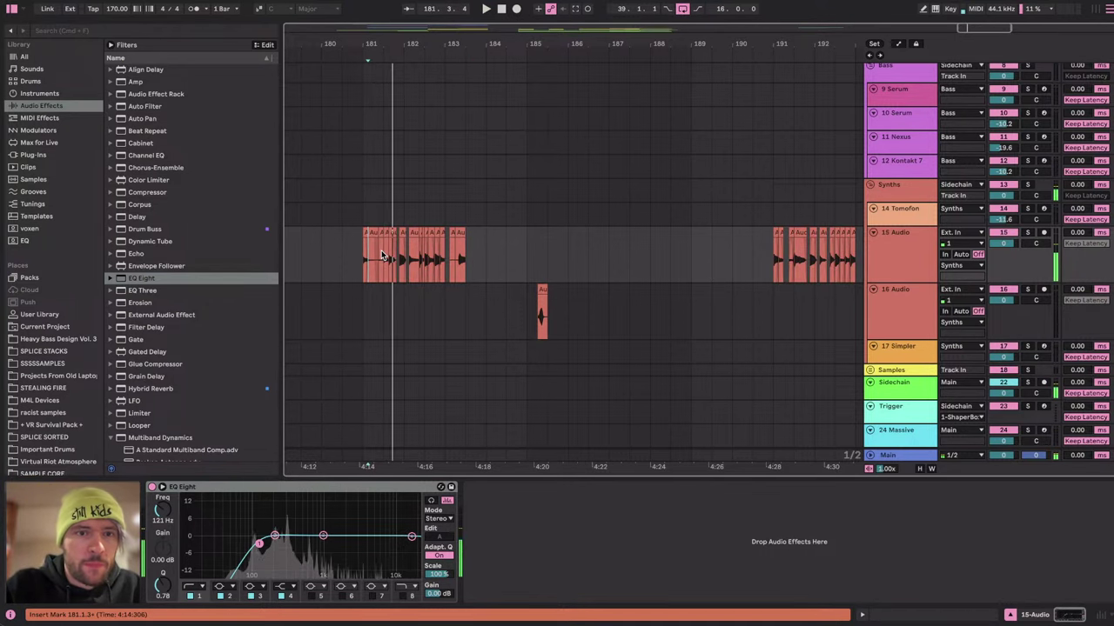
click(361, 250)
key(space)
scroll(361, 249, up, 5)
scroll(361, 250, down, 3)
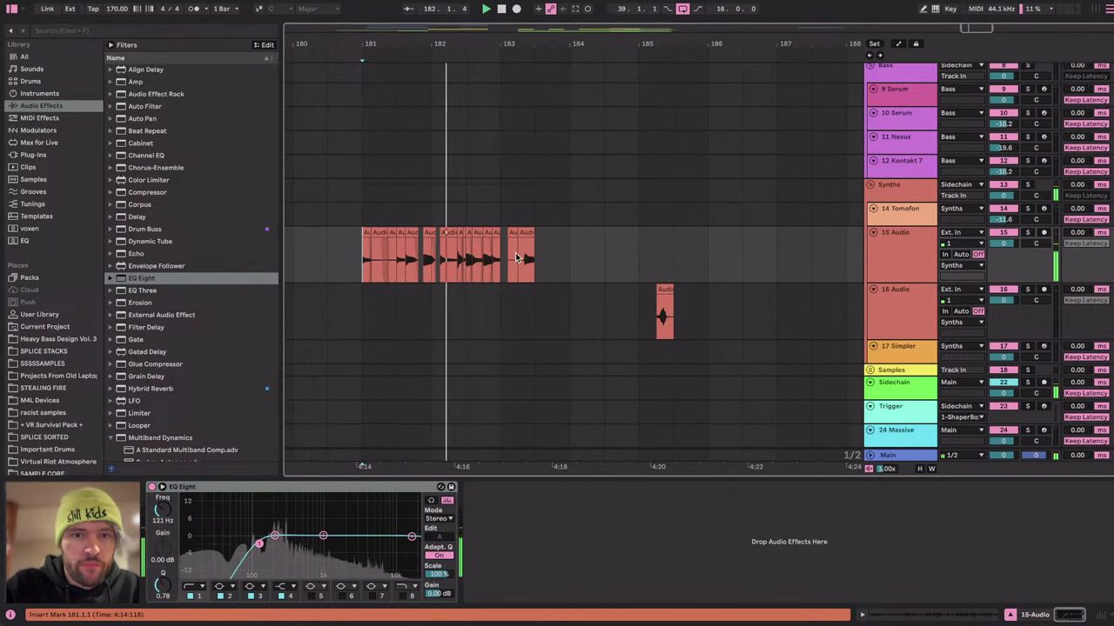
Replace the clips from 183.1.1 onward with the copied phrase.
click(504, 252)
key(space)
drag(505, 252, 570, 253)
key(Delete)
key(super+v)
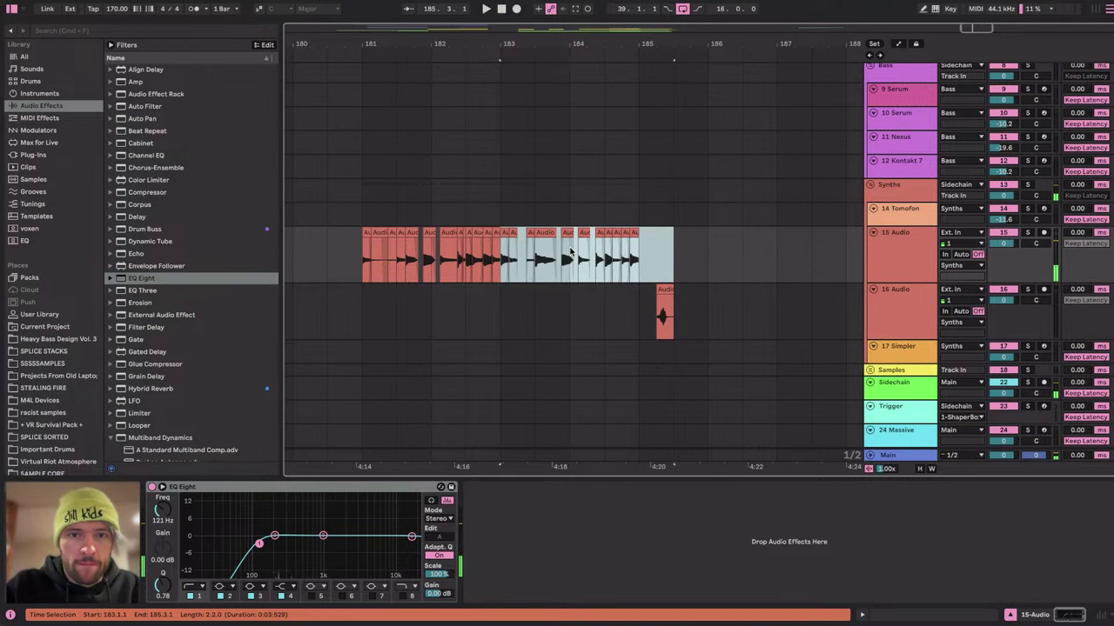
Play the pasted phrase and move the stray clip on the 16 Audio track to about 185.4.1.
key(space)
drag(663, 290, 699, 294)
click(649, 249)
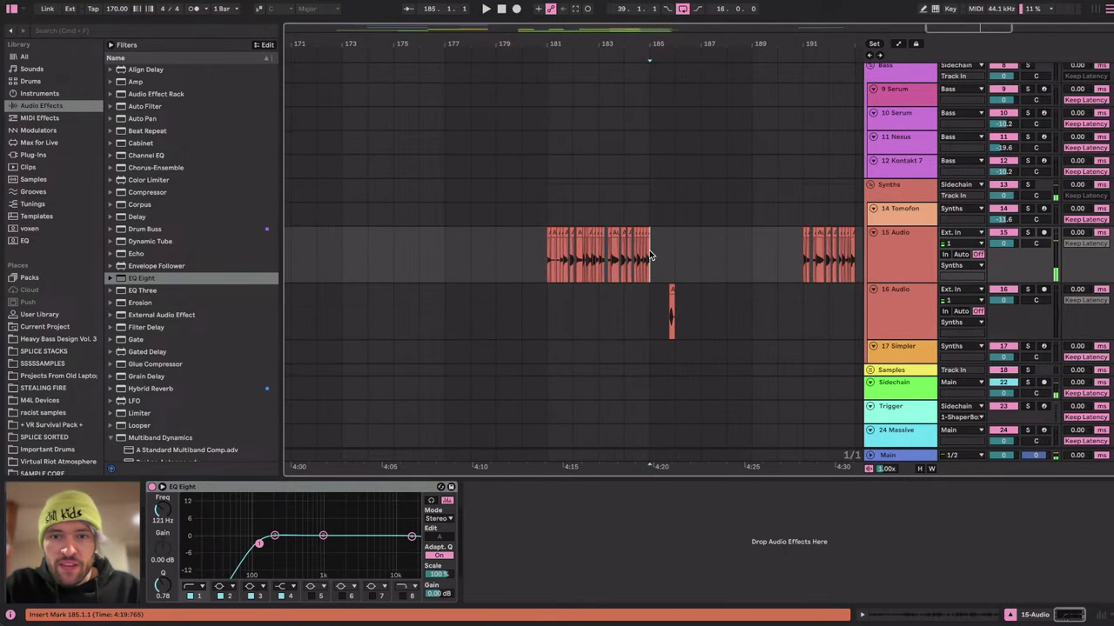
Play the riff's ending around 184.3.1 and raise the gain of the tail clip just before 184.3.3 to 7.6 dB.
key(plus)
key(plus)
key(Left)
key(space)
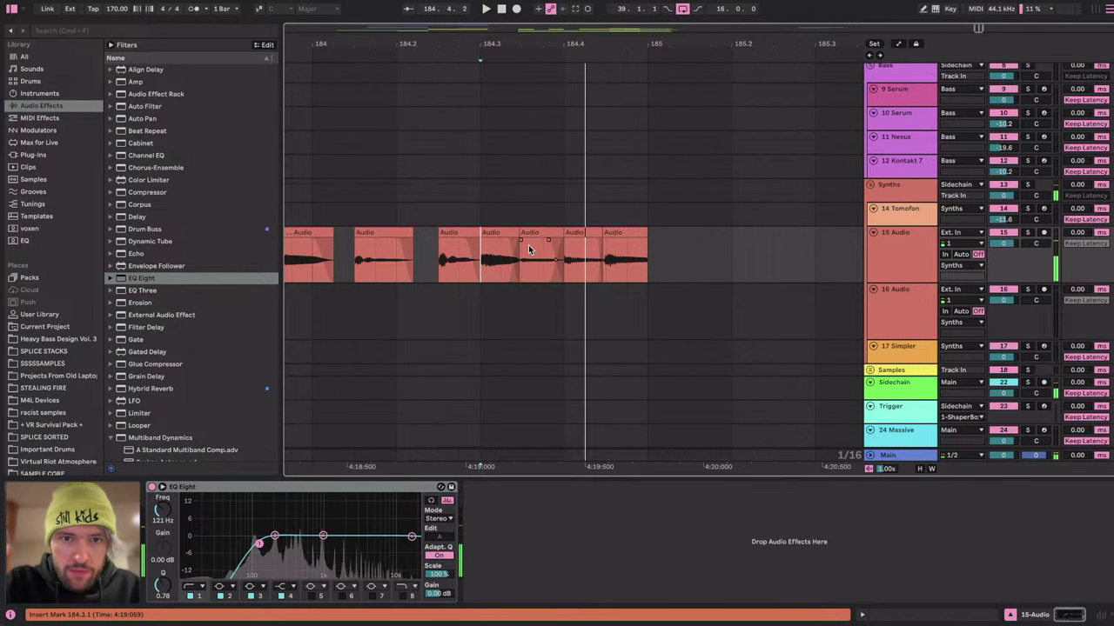
key(space)
double_click(528, 235)
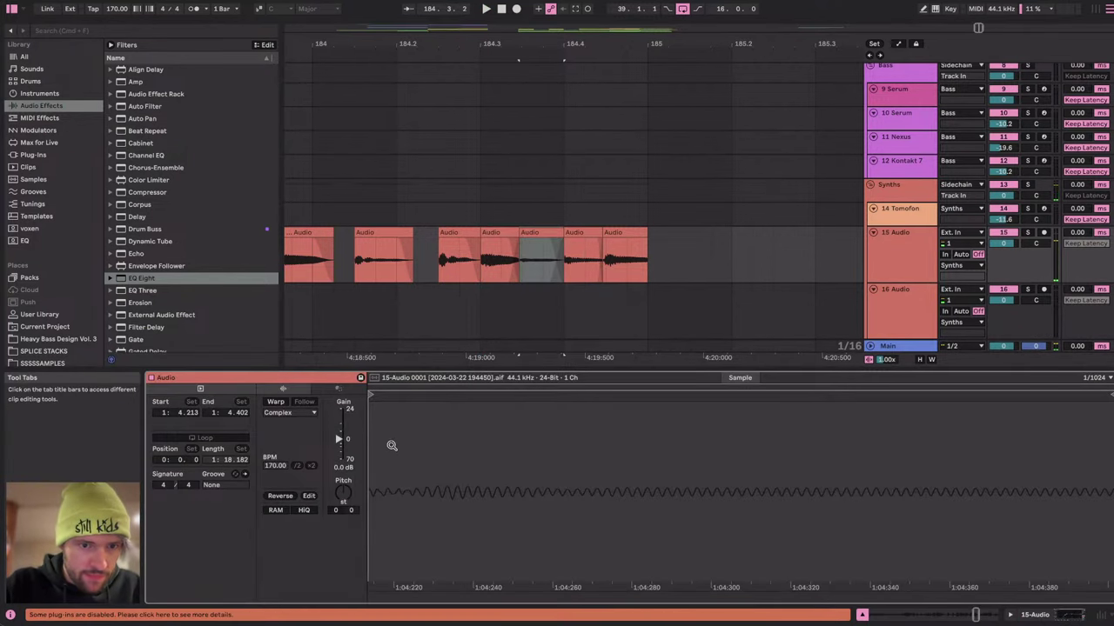
click(463, 263)
key(space)
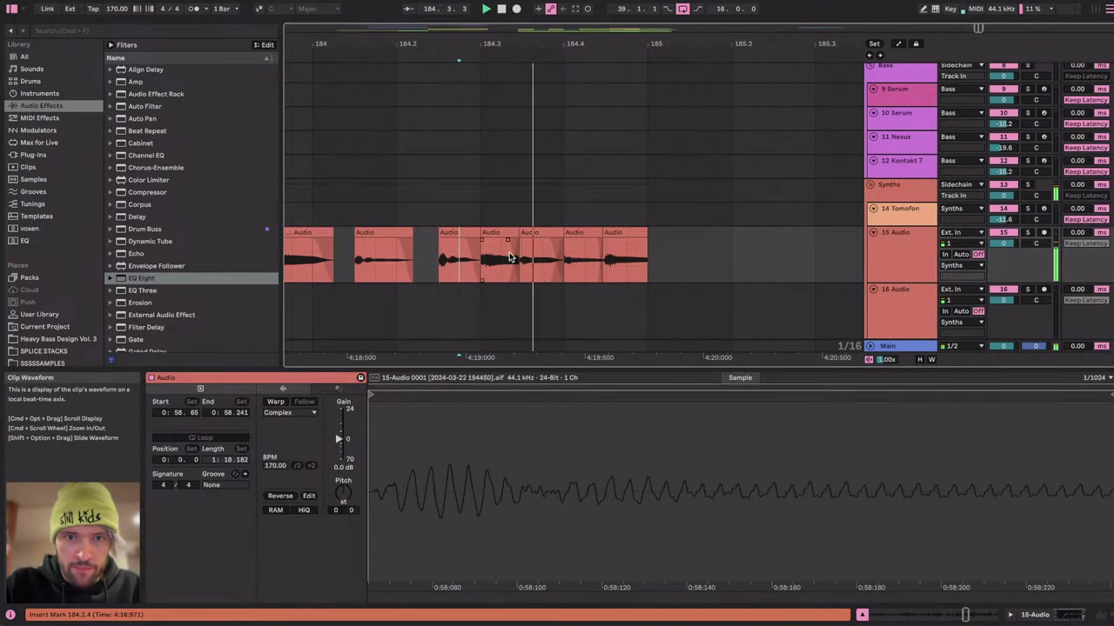
key(space)
Shorten the crossfades at the ends of the notes at 184.3.1 and 184.4.1 while listening.
drag(514, 240, 519, 241)
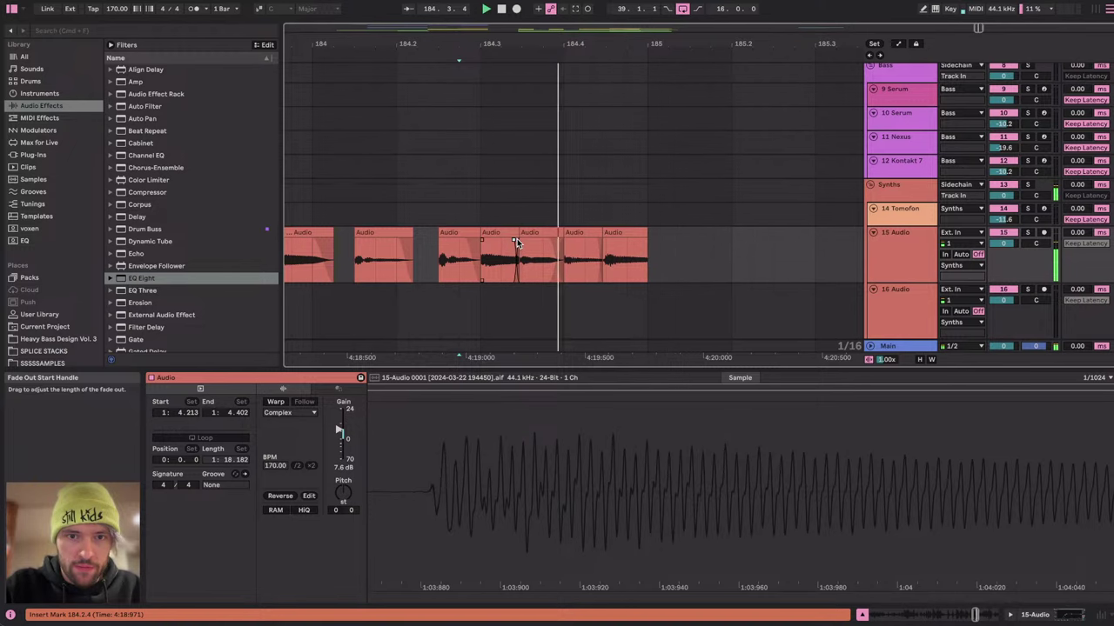
key(Right)
key(space)
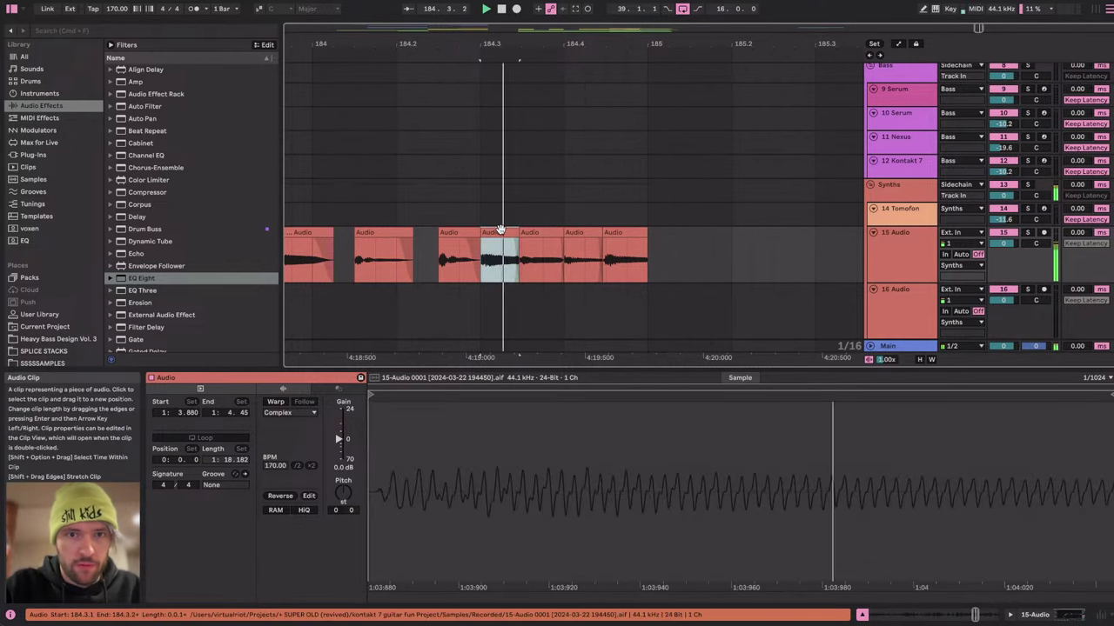
click(597, 244)
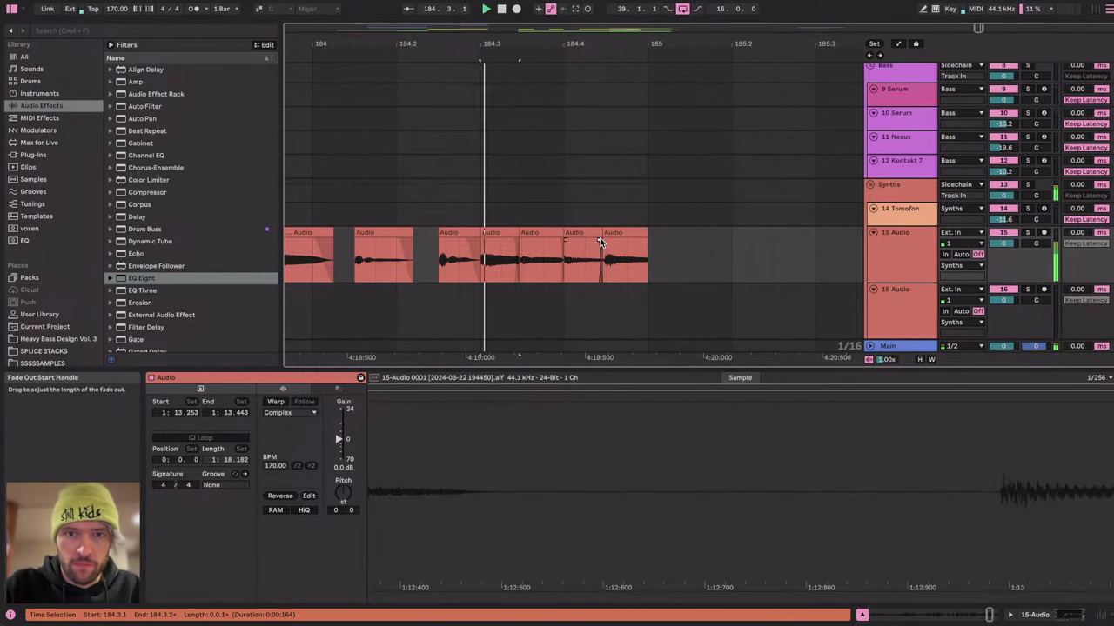
Play the riff from 181.1.1 and shorten the fade-in of the clip at 181.2.3.
scroll(462, 256, left, 8)
scroll(462, 256, down, 4)
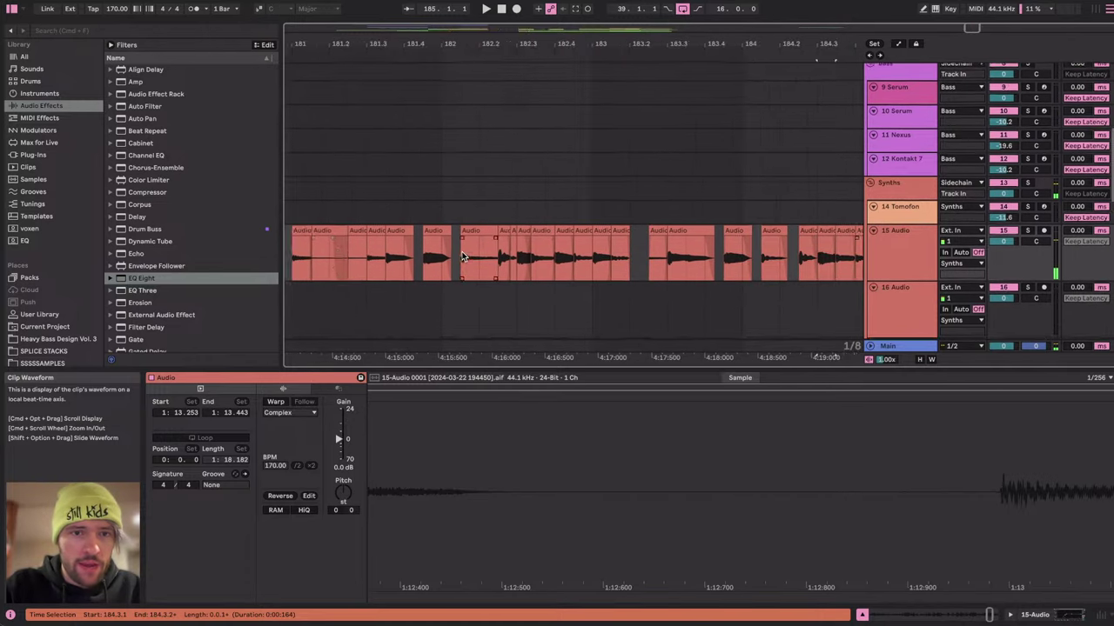
scroll(462, 256, left, 4)
click(458, 253)
key(space)
scroll(458, 253, up, 4)
scroll(558, 235, right, 3)
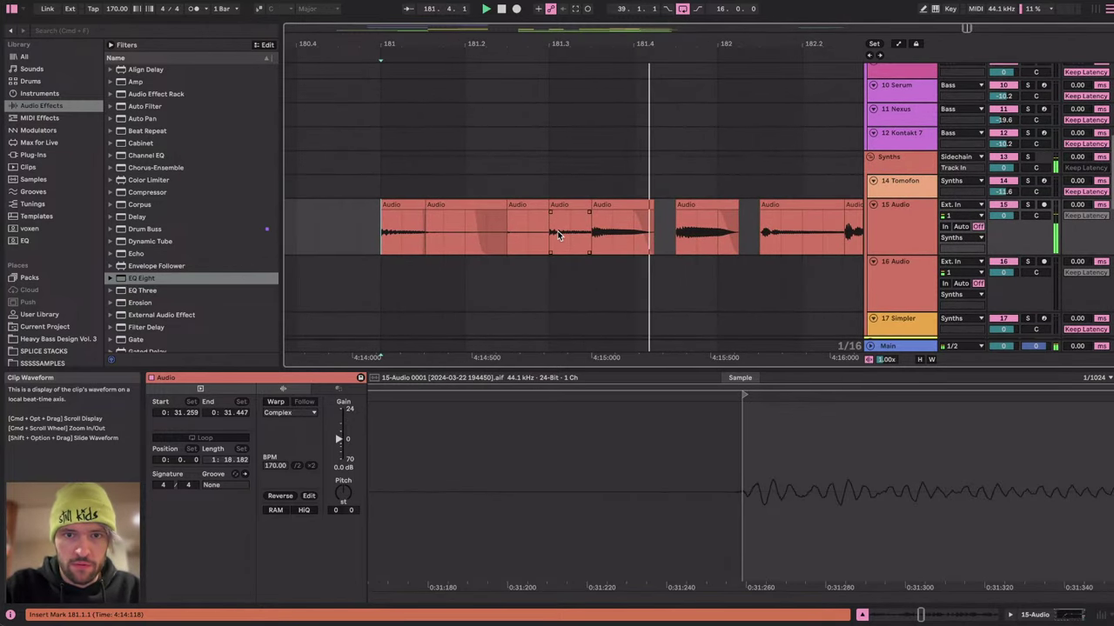
mouse_move(514, 217)
mouse_down()
mouse_move(552, 219)
mouse_move(510, 214)
mouse_up()
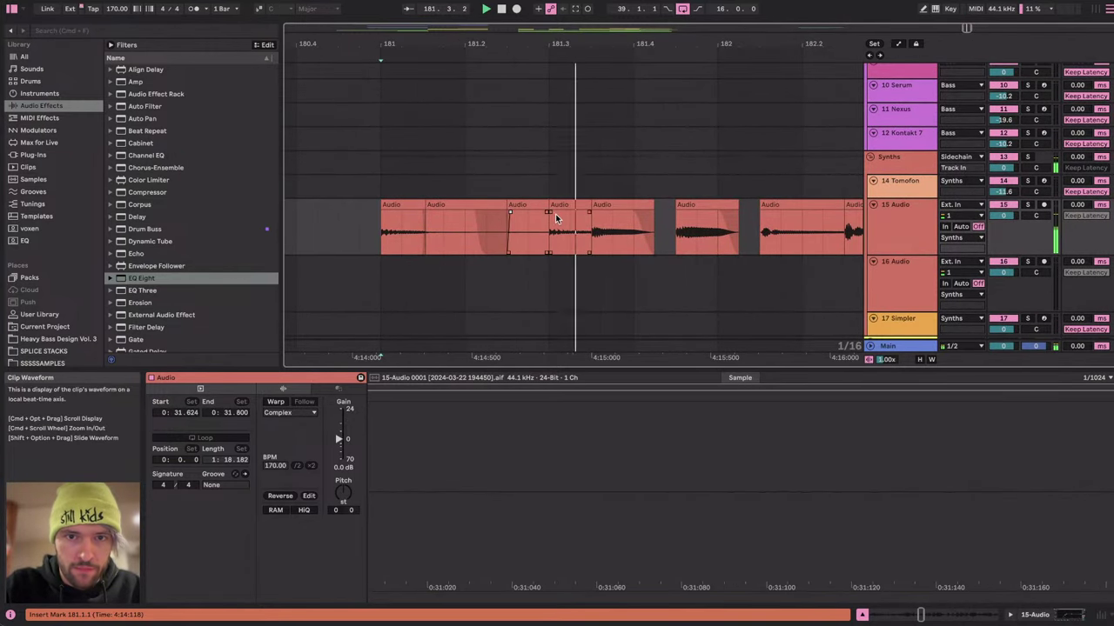
Continue listening through bar 182 and raise the gain of the clip at 182.1.3 to 4.1 dB.
scroll(591, 224, right, 2)
key(space)
key(space)
scroll(609, 215, right, 5)
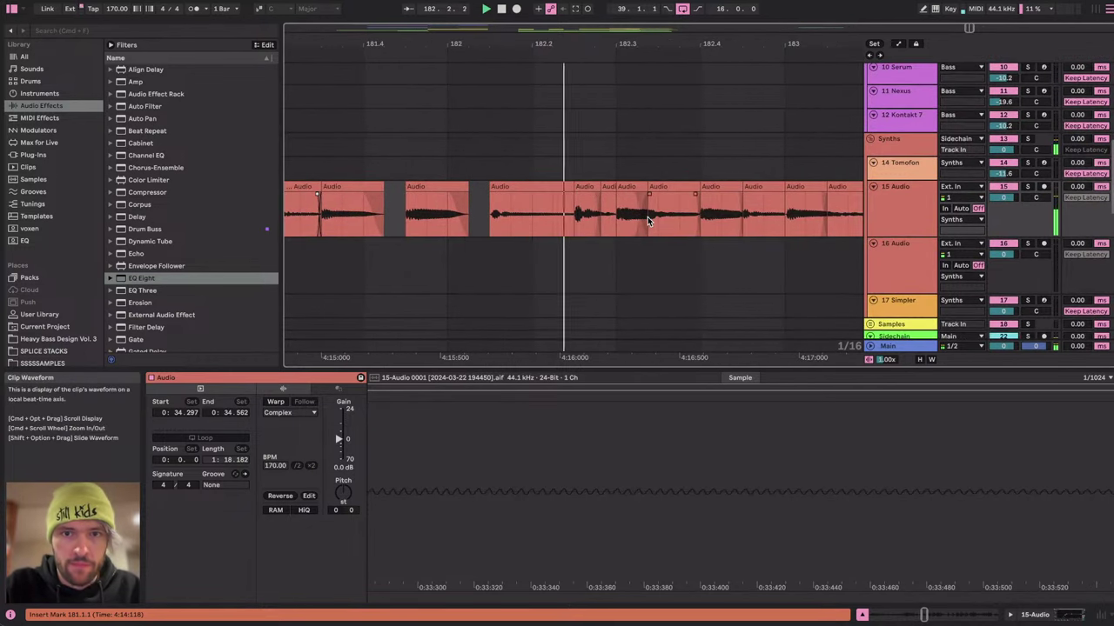
scroll(648, 217, up, 1)
click(589, 215)
click(435, 216)
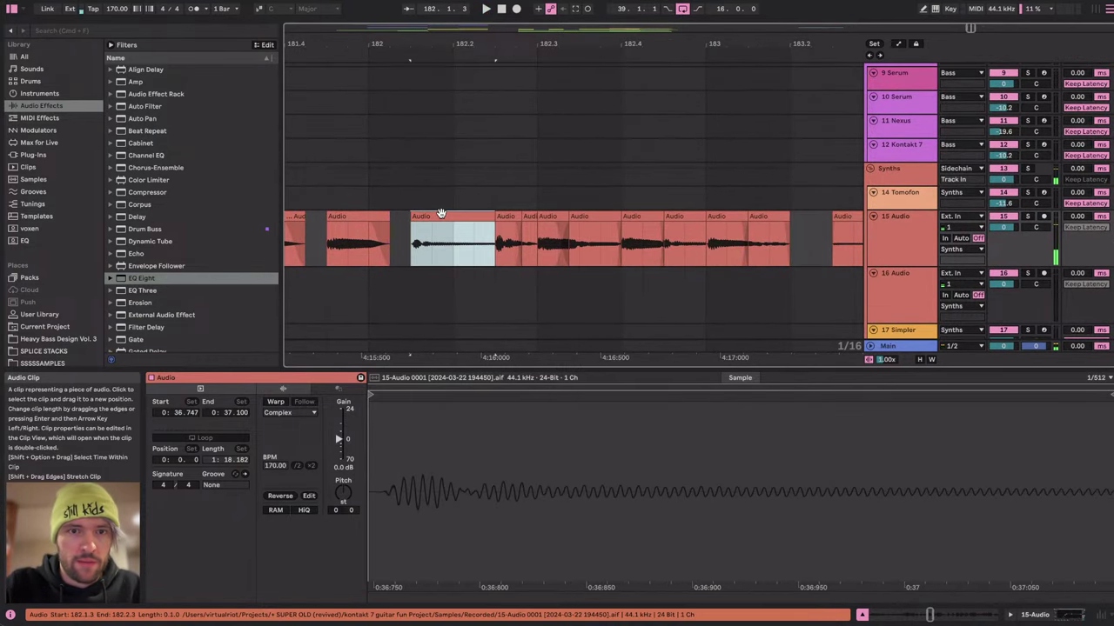
drag(339, 439, 339, 437)
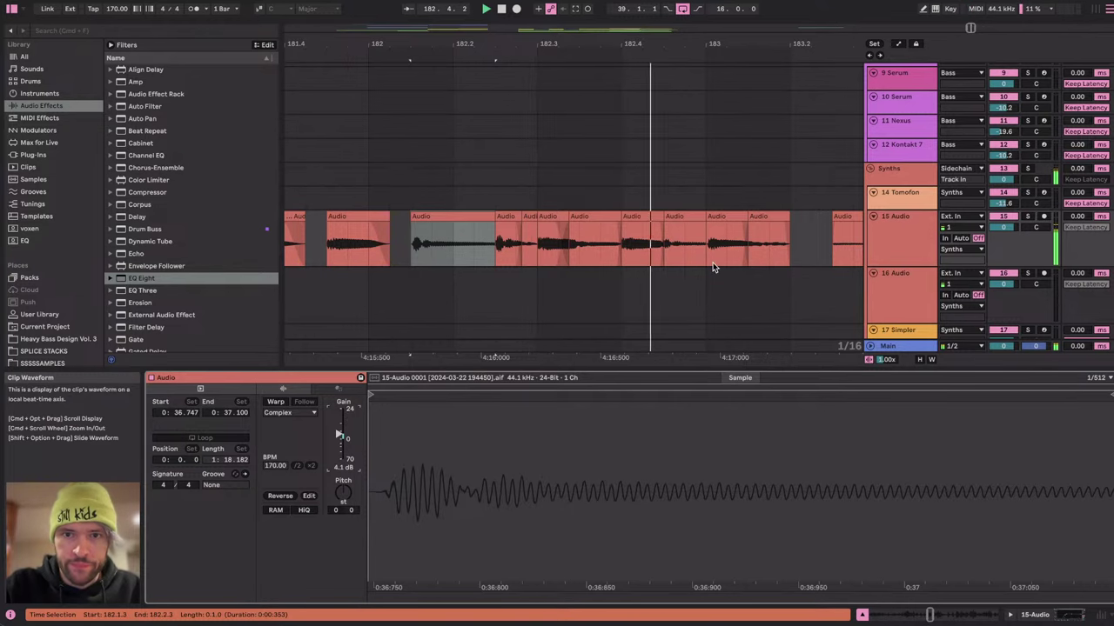
Play the riff from 182.4.1 to its end and select the whole riff from 181.1.1 to 185.1.1.
scroll(494, 239, right, 5)
scroll(494, 239, up, 1)
click(318, 260)
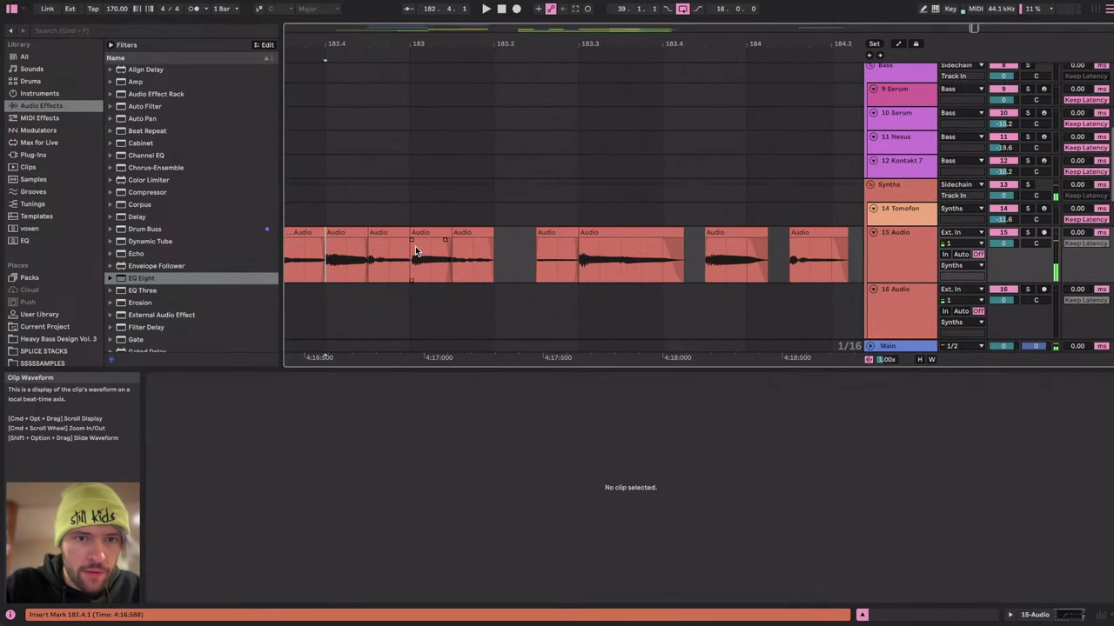
key(space)
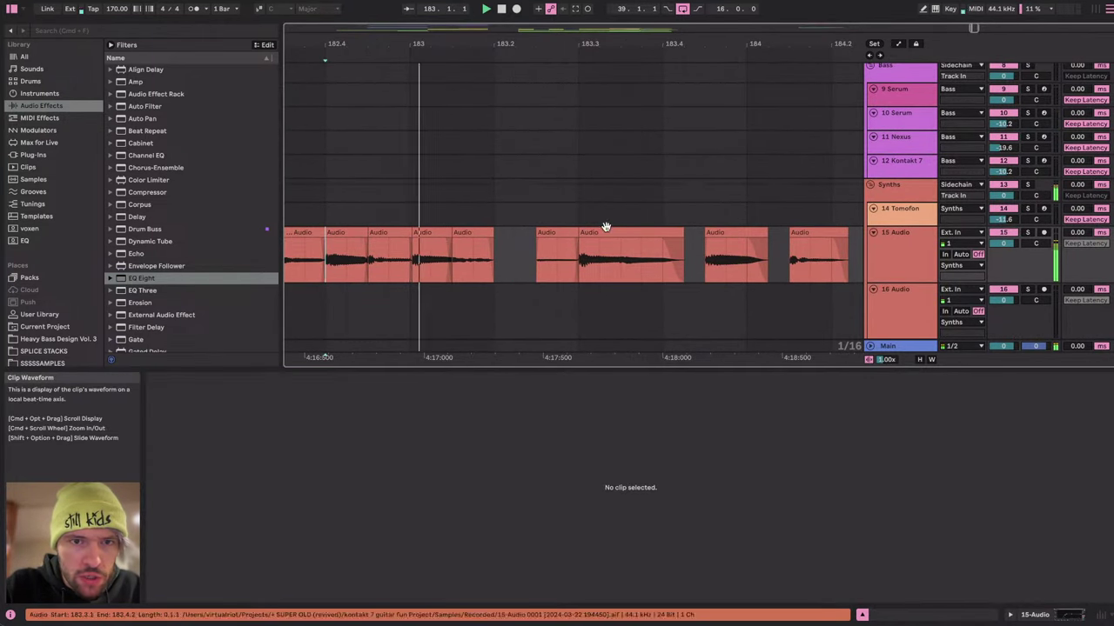
scroll(431, 248, right, 5)
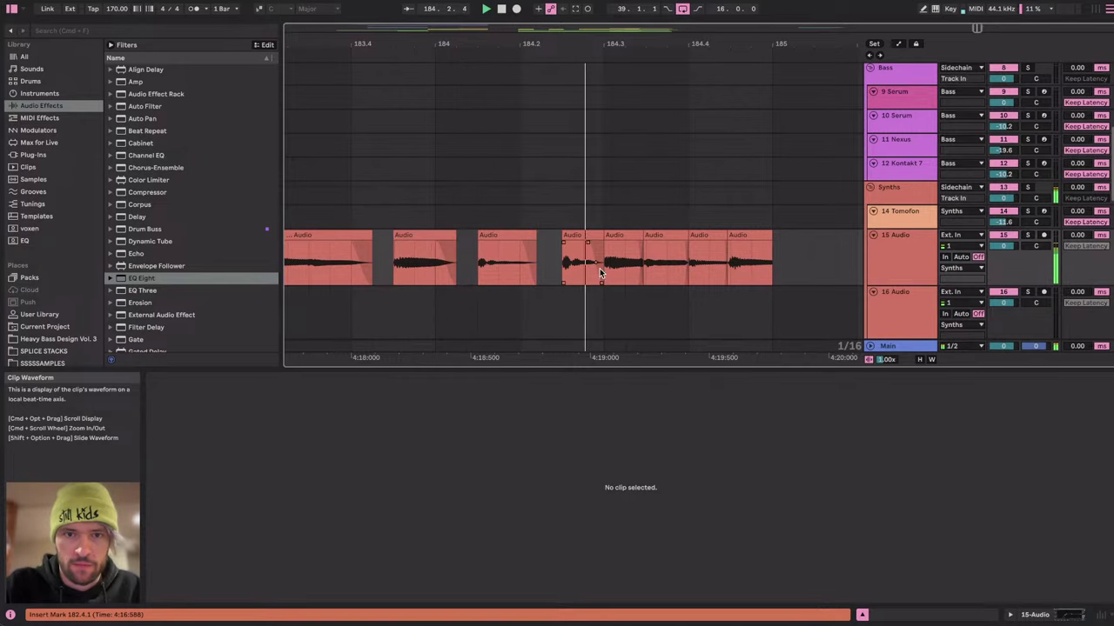
scroll(638, 275, down, 10)
drag(647, 249, 555, 253)
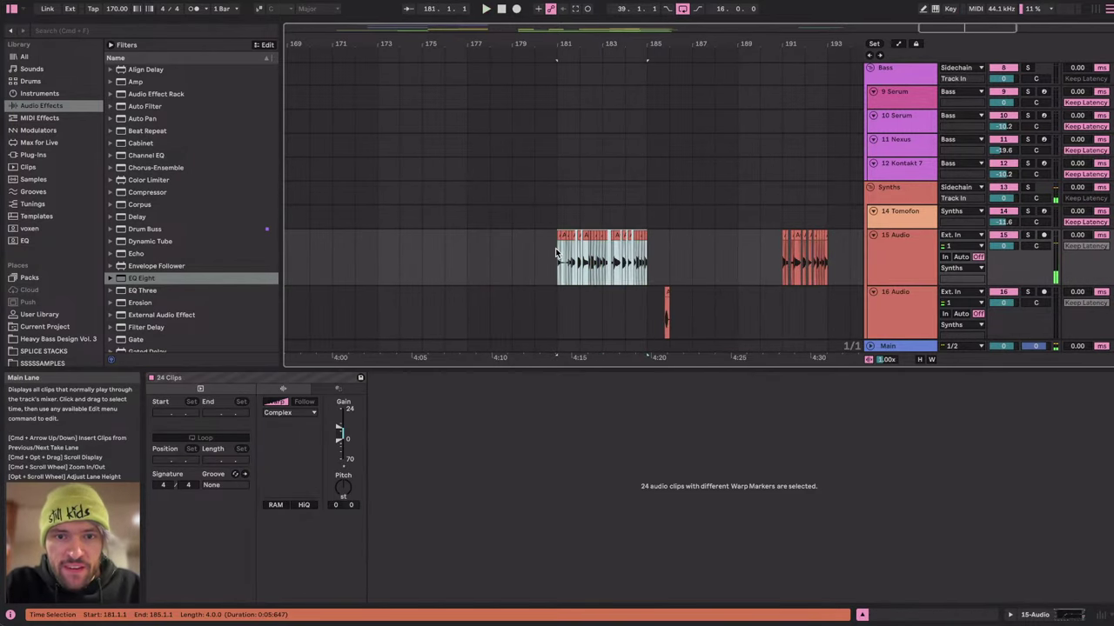
Switch to YouTube Studio and read the stream's live chat.
key(ctrl+Right)
scroll(1096, 378, up, 2)
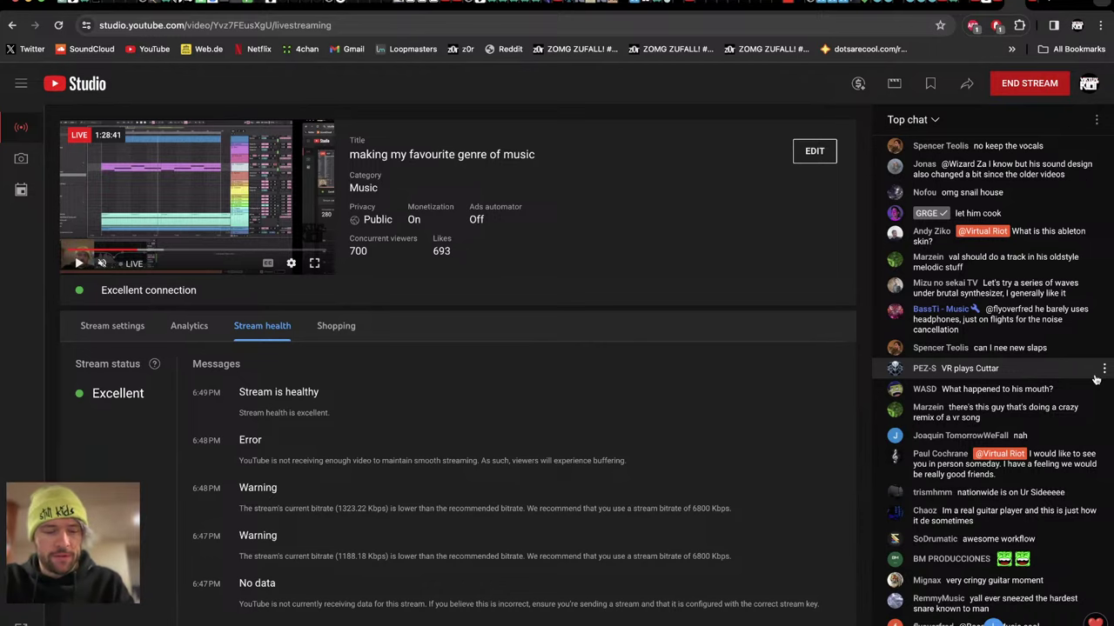
Switch back to Ableton Live, view the Theme & Colors settings in Preferences, and close the window.
key(super+Tab)
key(super+comma)
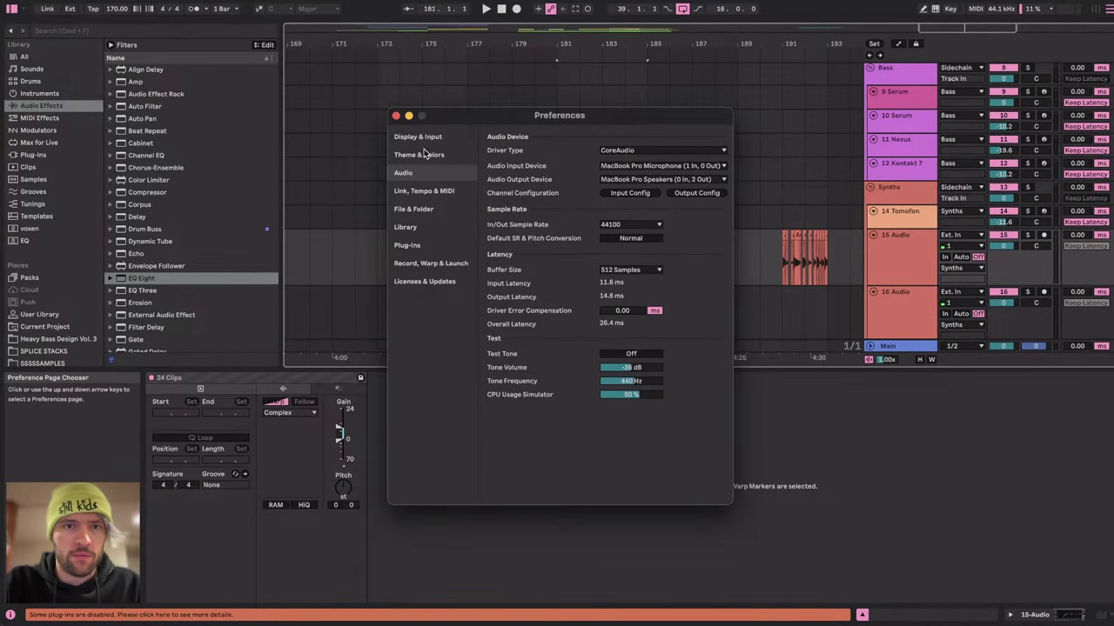
click(423, 138)
click(437, 154)
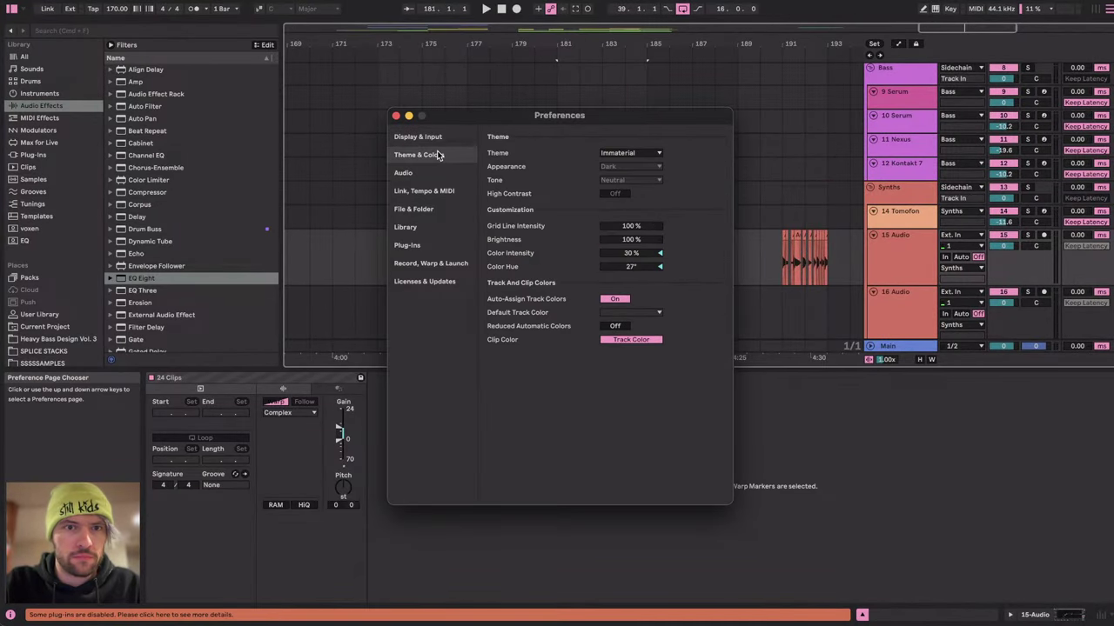
click(394, 115)
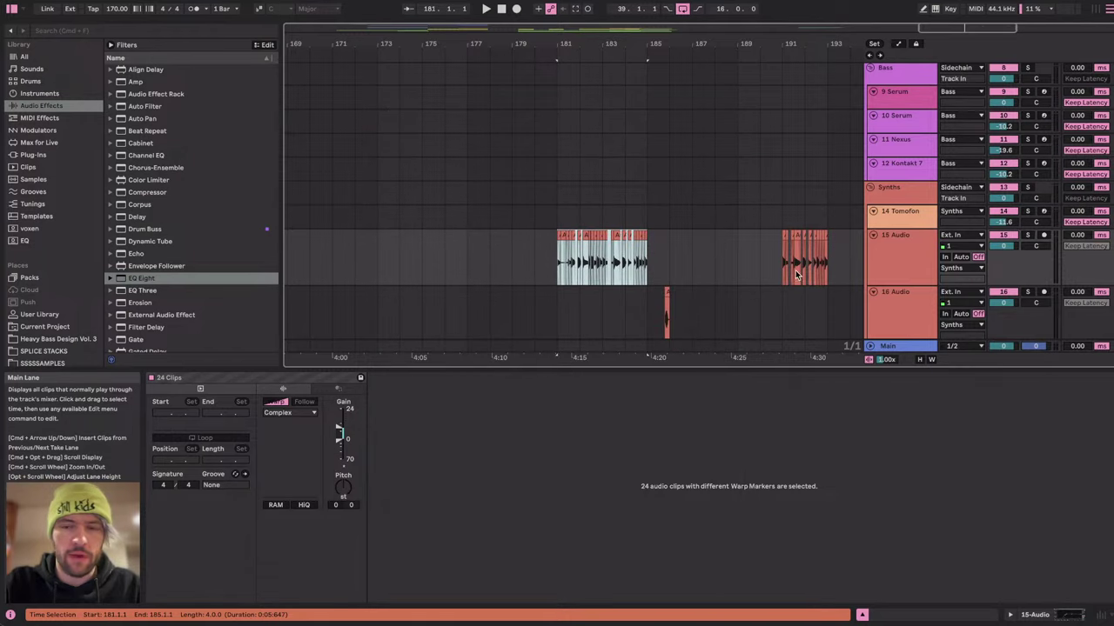
Switch to YouTube Studio and read through the stream's live chat messages.
key(super+Tab)
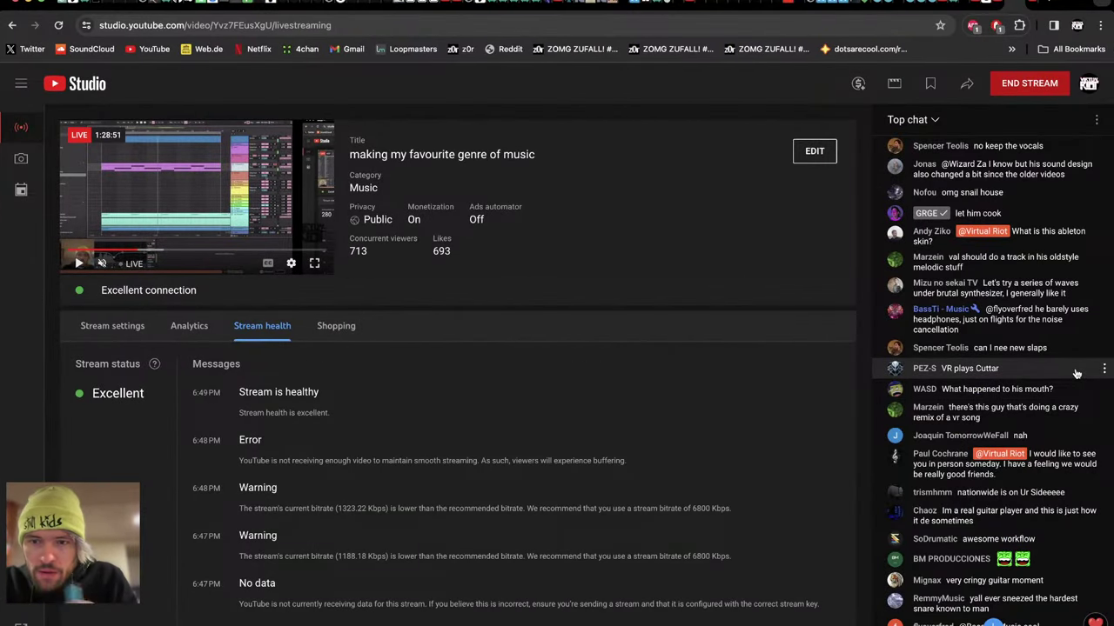
scroll(1066, 443, down, 5)
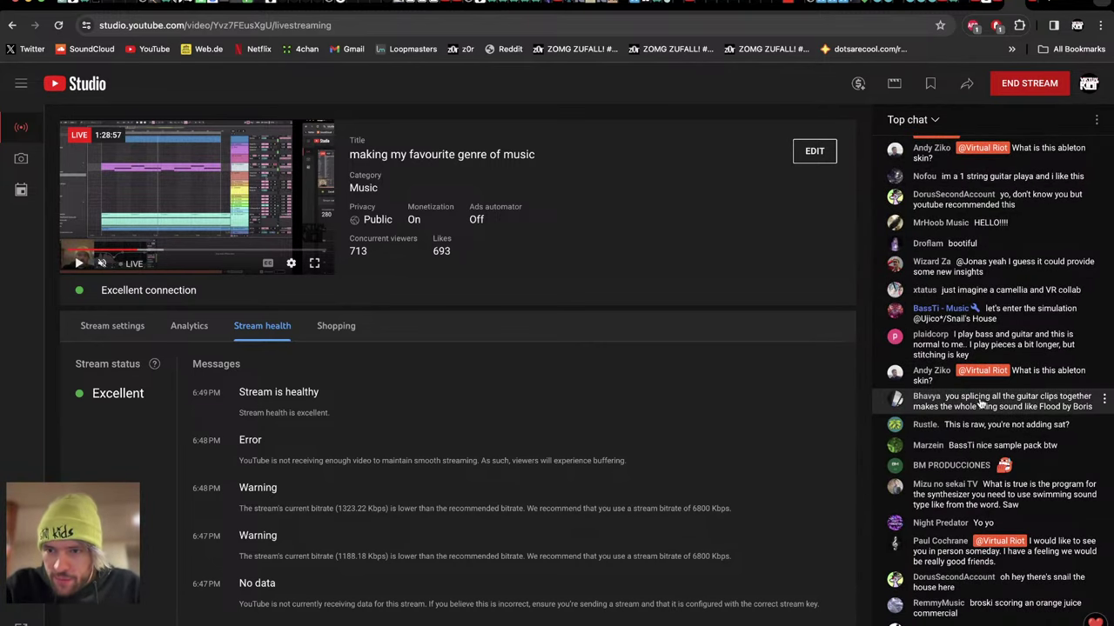
scroll(982, 341, up, 8)
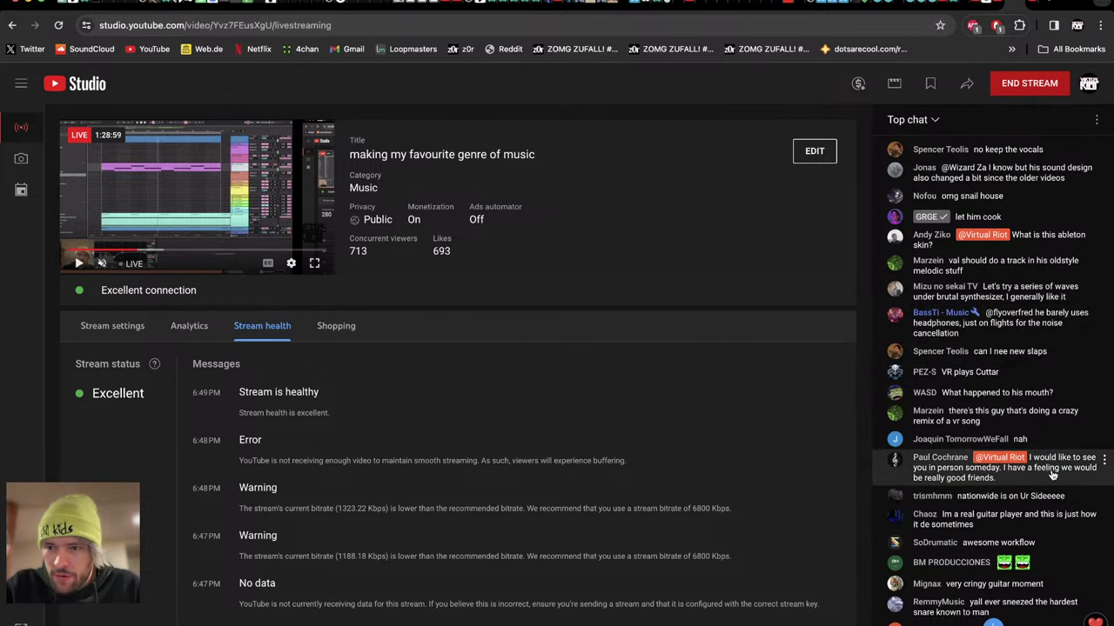
scroll(1052, 474, up, 5)
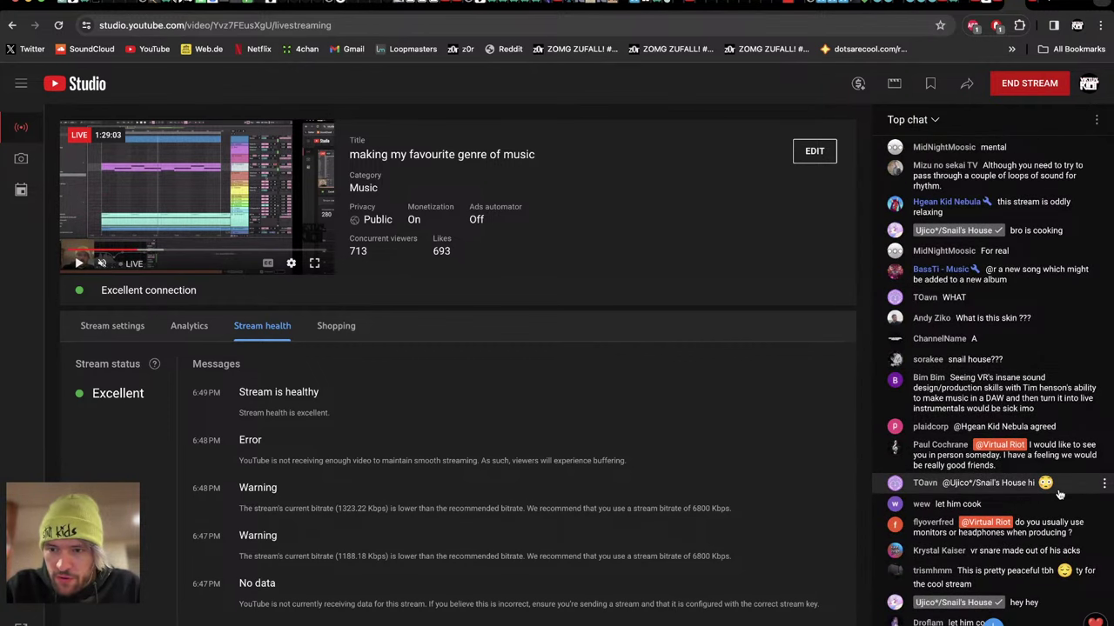
scroll(1060, 494, down, 5)
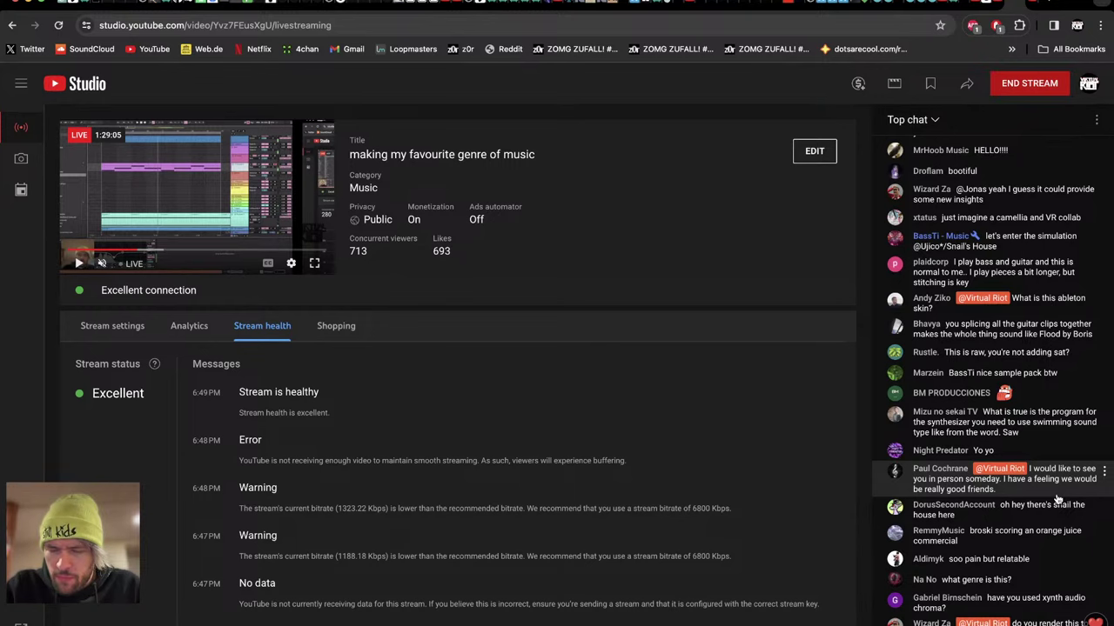
scroll(1027, 531, down, 1)
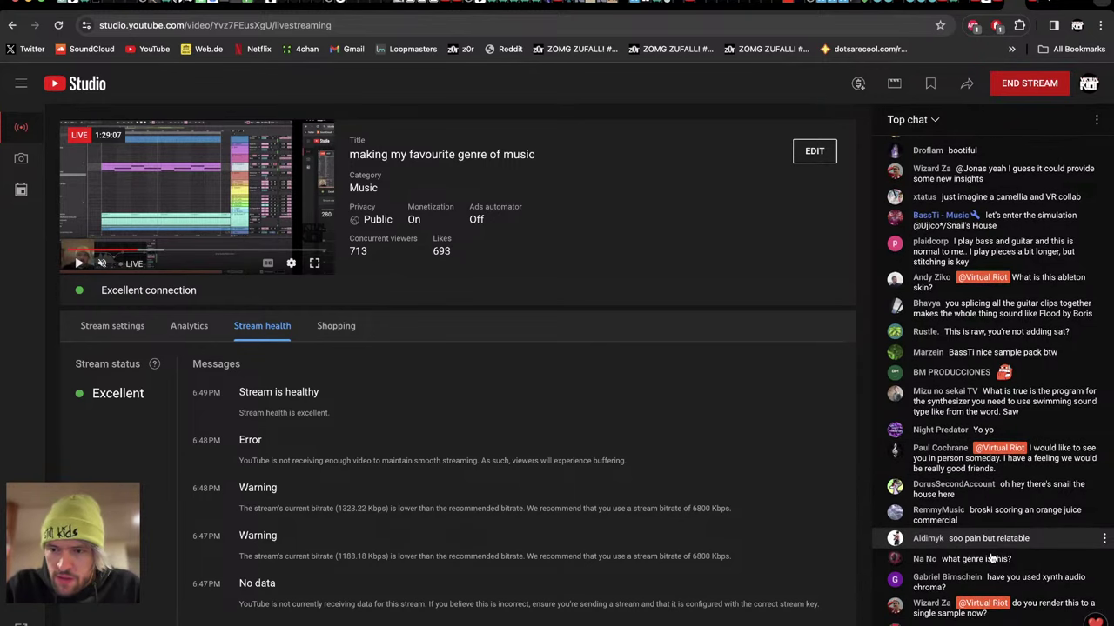
Switch back to Ableton Live and copy the riff from 181.1.1–185.1.1 to 173.1.1 on the 15 Audio track.
key(ctrl+Left)
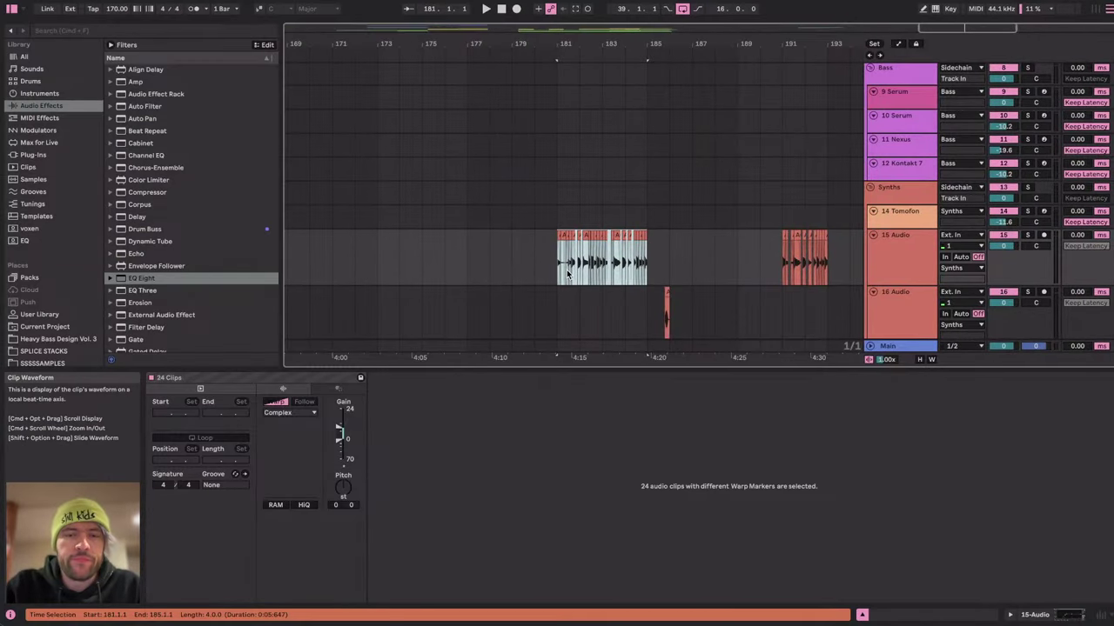
click(566, 271)
drag(554, 264, 641, 265)
key(super+c)
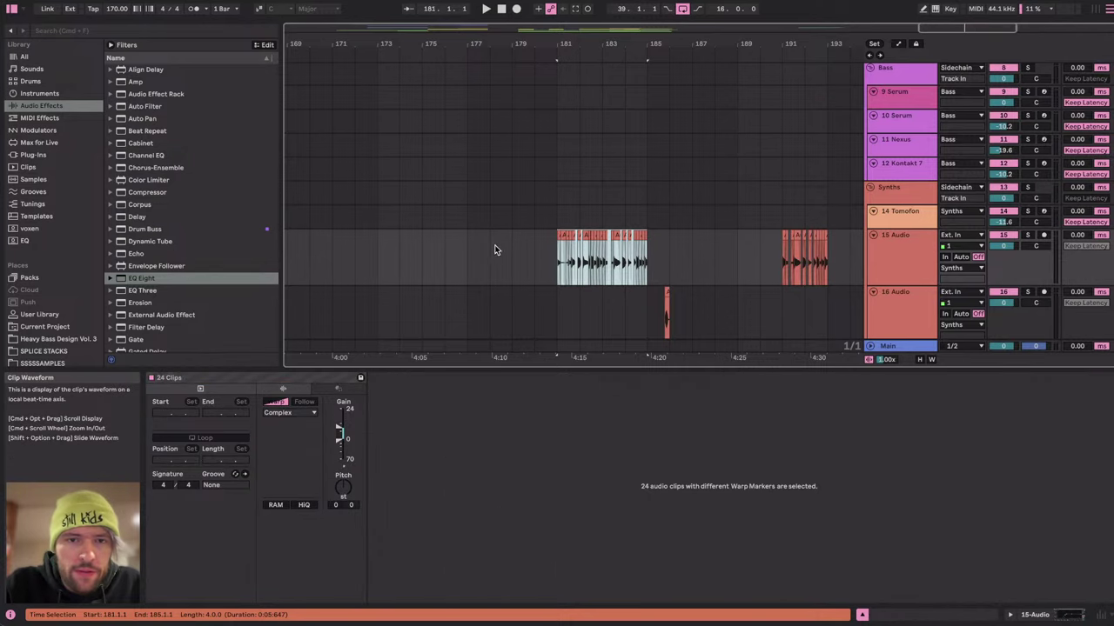
scroll(437, 250, left, 2)
click(448, 231)
key(super+v)
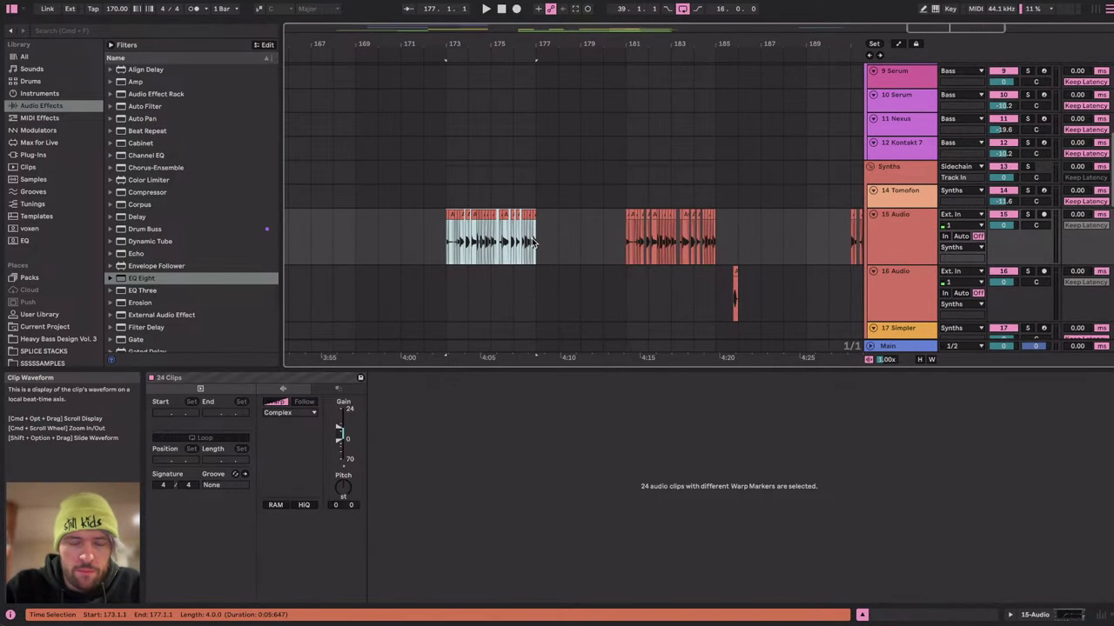
Try consolidating the riff copy from 173.1.1 to 177.1.1 into a single clip.
click(1068, 615)
scroll(531, 319, left, 3)
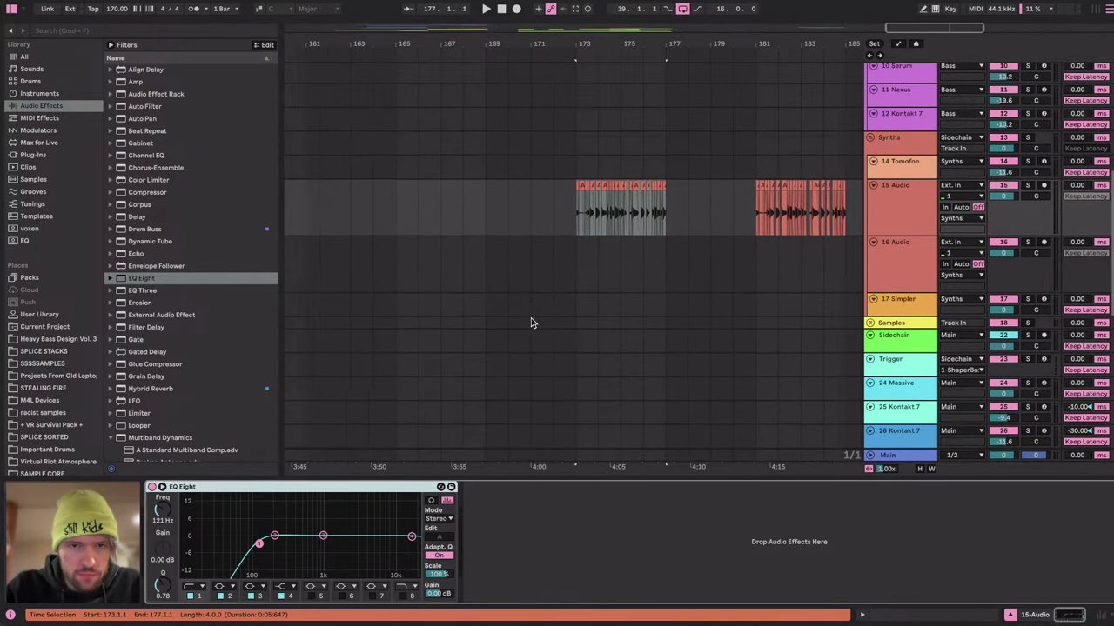
scroll(532, 316, up, 2)
drag(563, 262, 654, 254)
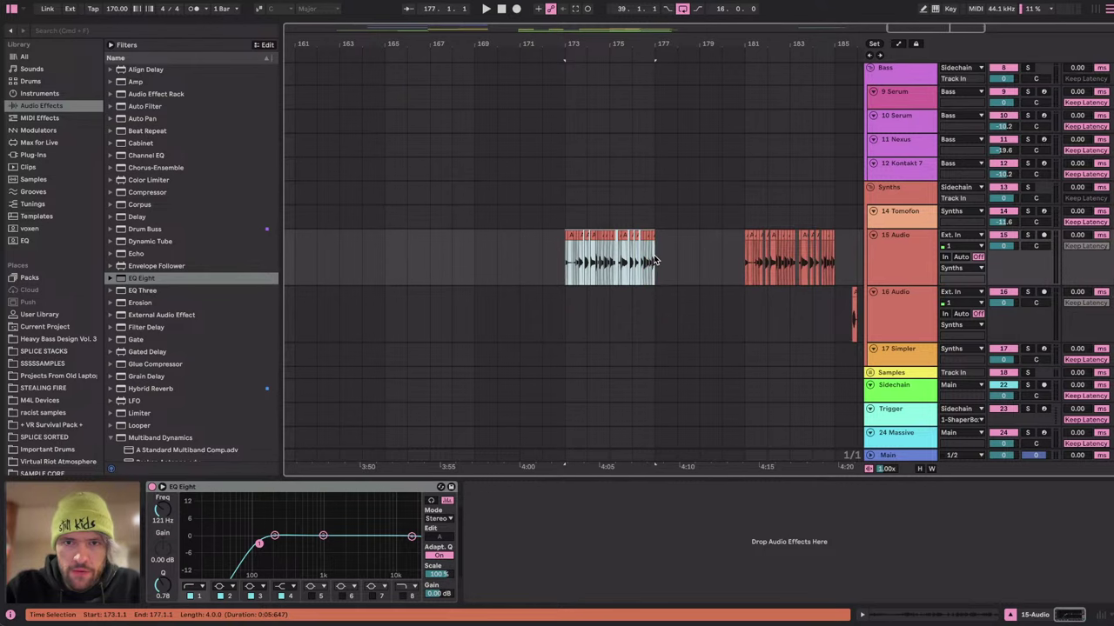
scroll(654, 254, down, 1)
scroll(655, 257, up, 3)
scroll(654, 257, down, 3)
scroll(654, 257, up, 2)
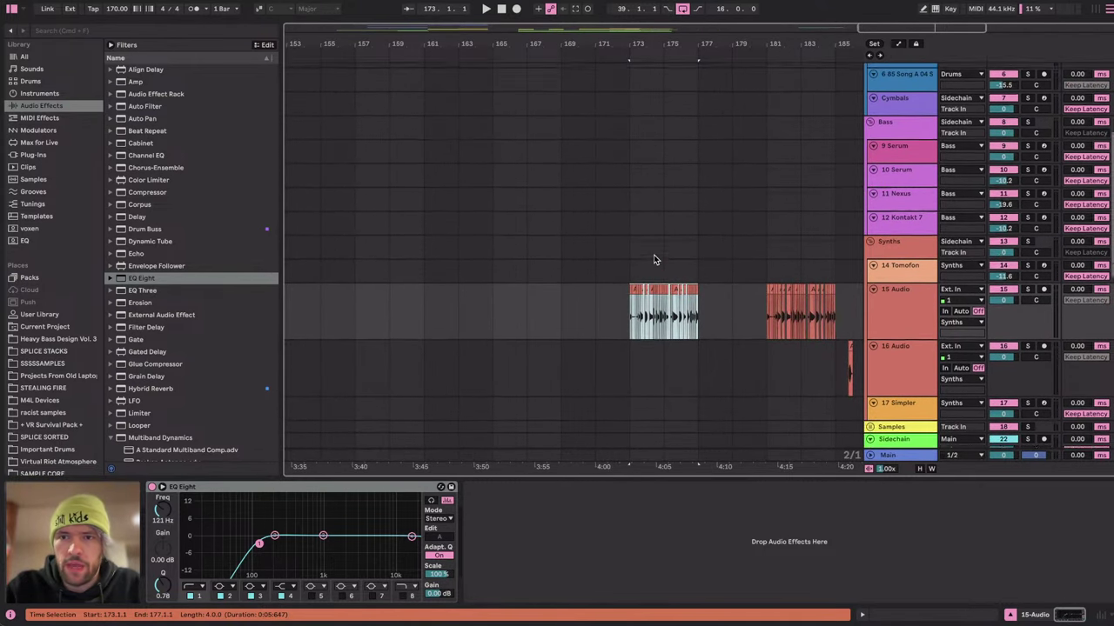
scroll(654, 258, down, 4)
scroll(665, 257, up, 5)
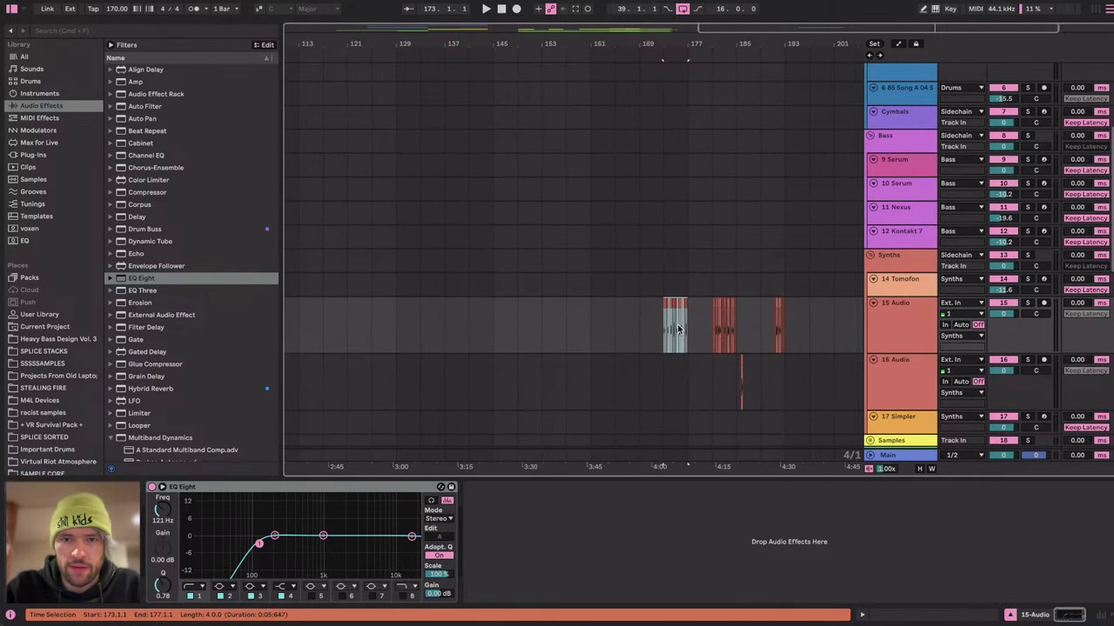
scroll(679, 329, up, 2)
scroll(679, 329, down, 2)
scroll(665, 331, right, 4)
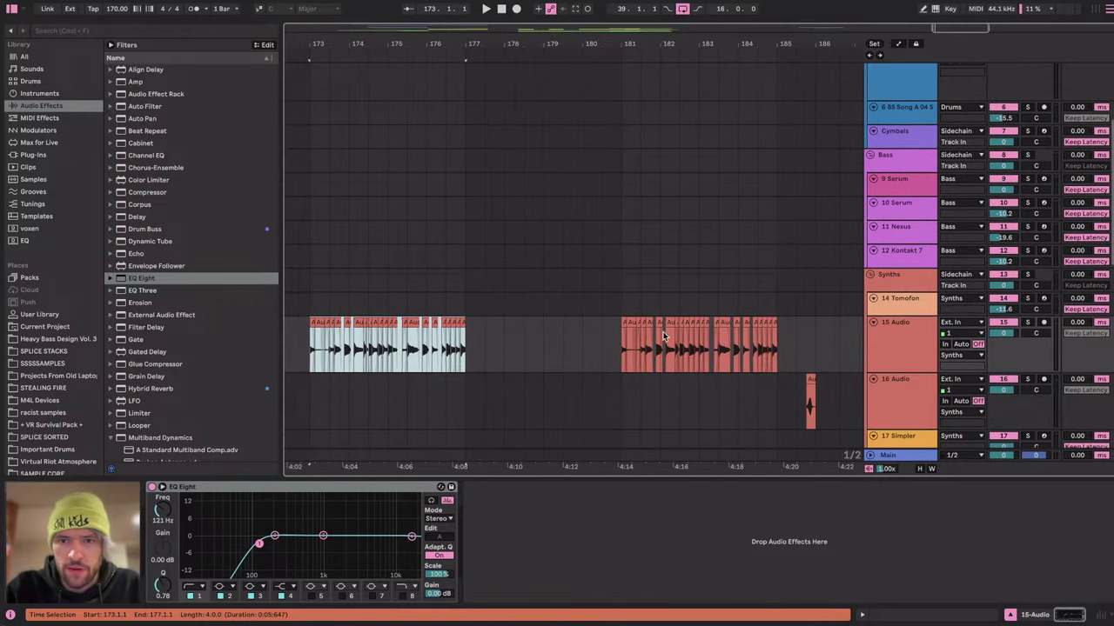
scroll(725, 273, left, 5)
key(ctrl+j)
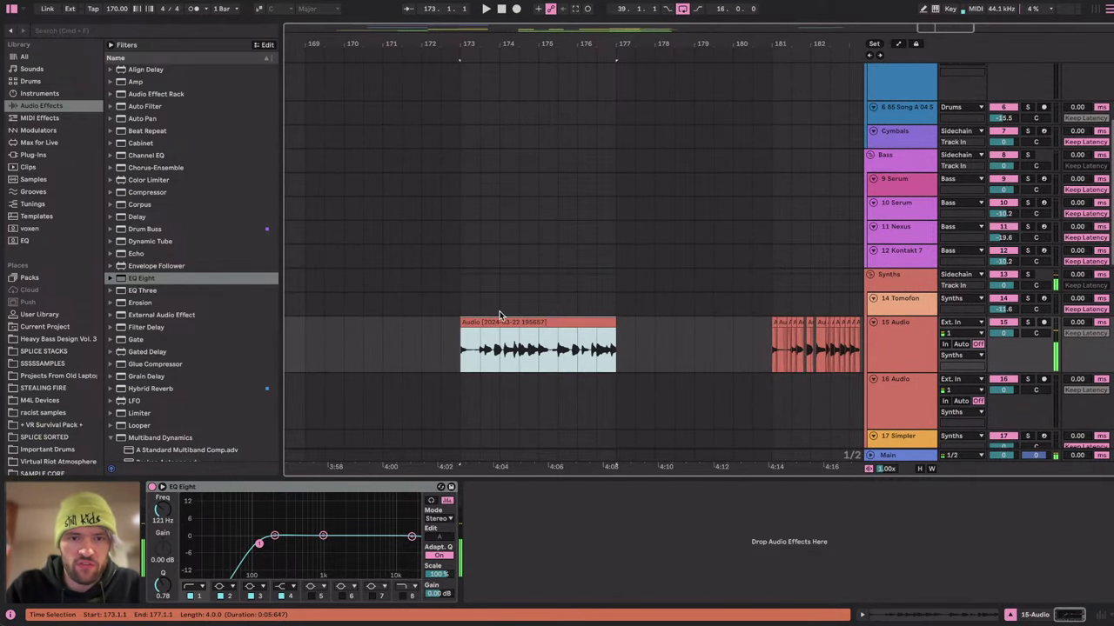
Undo the consolidation of the riff copy at 173.1.1.
scroll(531, 333, down, 3)
scroll(531, 333, left, 3)
scroll(530, 333, down, 5)
scroll(687, 333, up, 5)
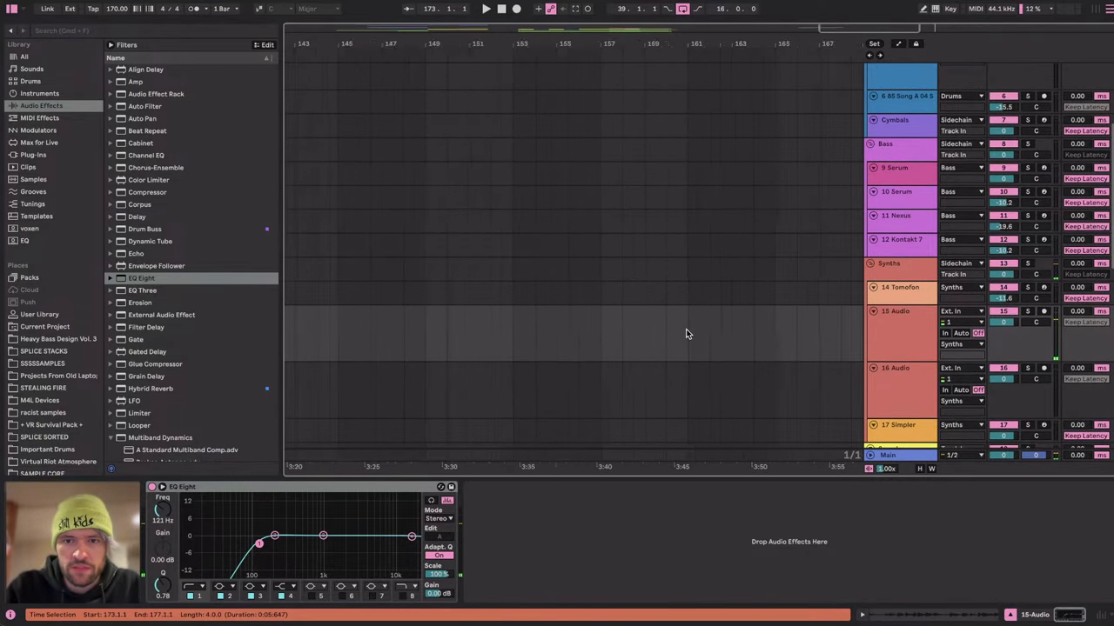
scroll(686, 333, right, 5)
scroll(685, 334, up, 6)
key(ctrl+z)
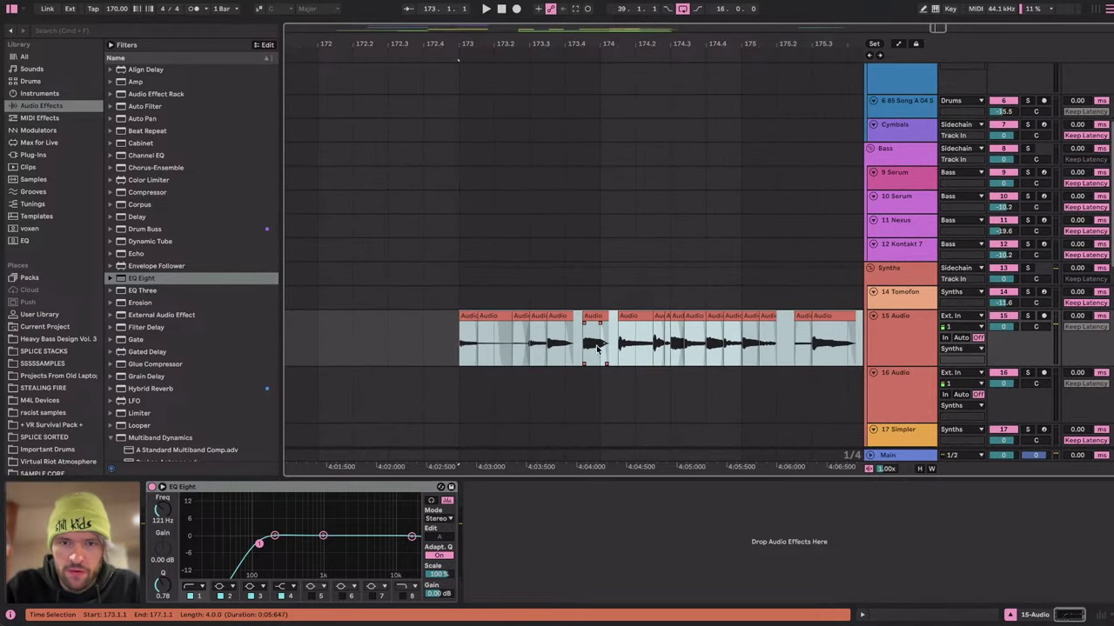
Raise the gain of the first three clips in the riff copy at 173.1.1 to 5.1 dB.
scroll(604, 349, left, 5)
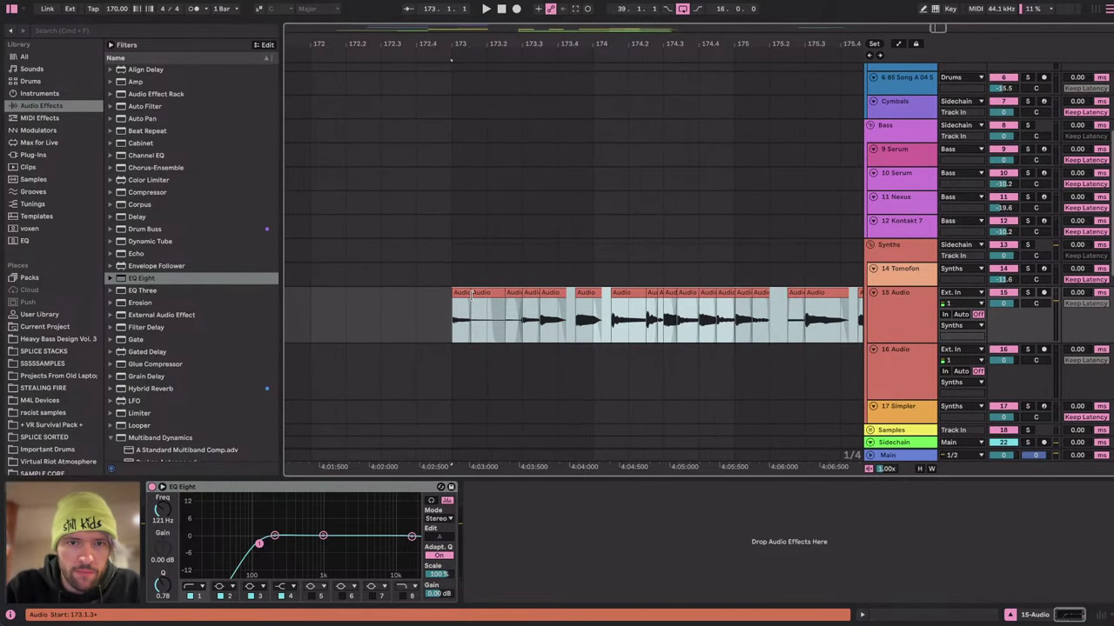
click(462, 293)
shift+click(510, 294)
click(913, 616)
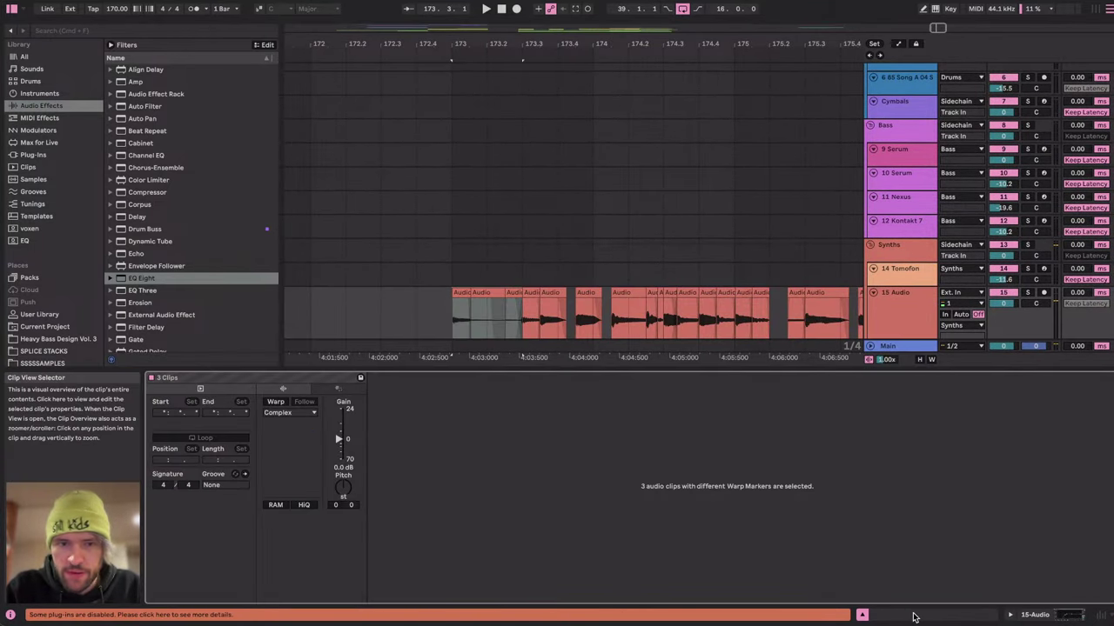
drag(341, 440, 340, 438)
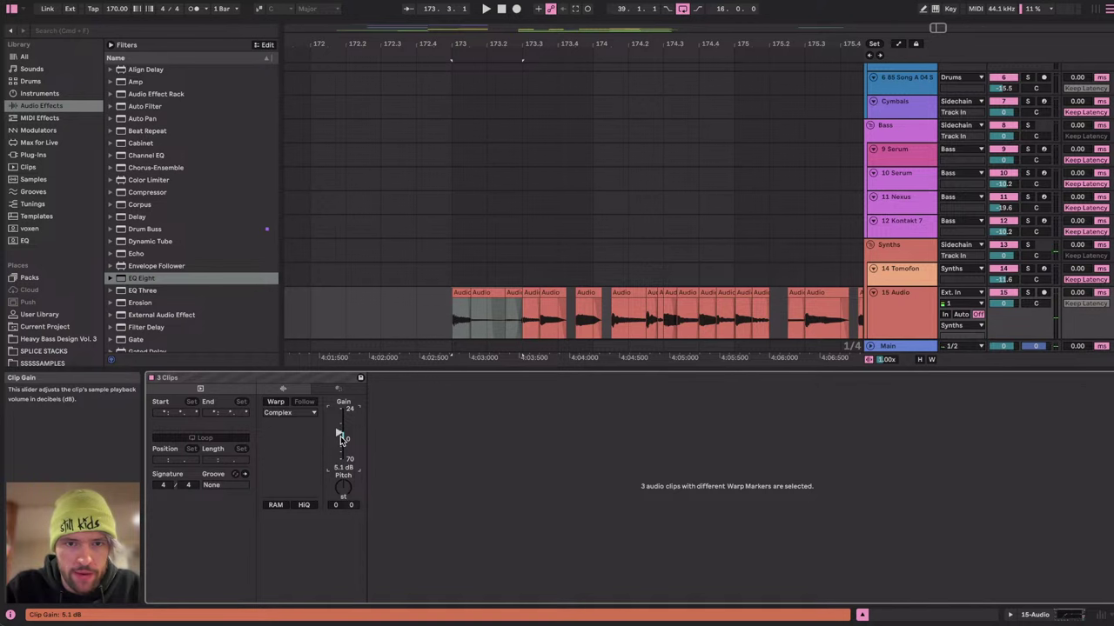
Raise the gain of the riff copy's second and third clips to 17.4 dB and play it from 173.1.1.
click(493, 293)
shift+click(510, 294)
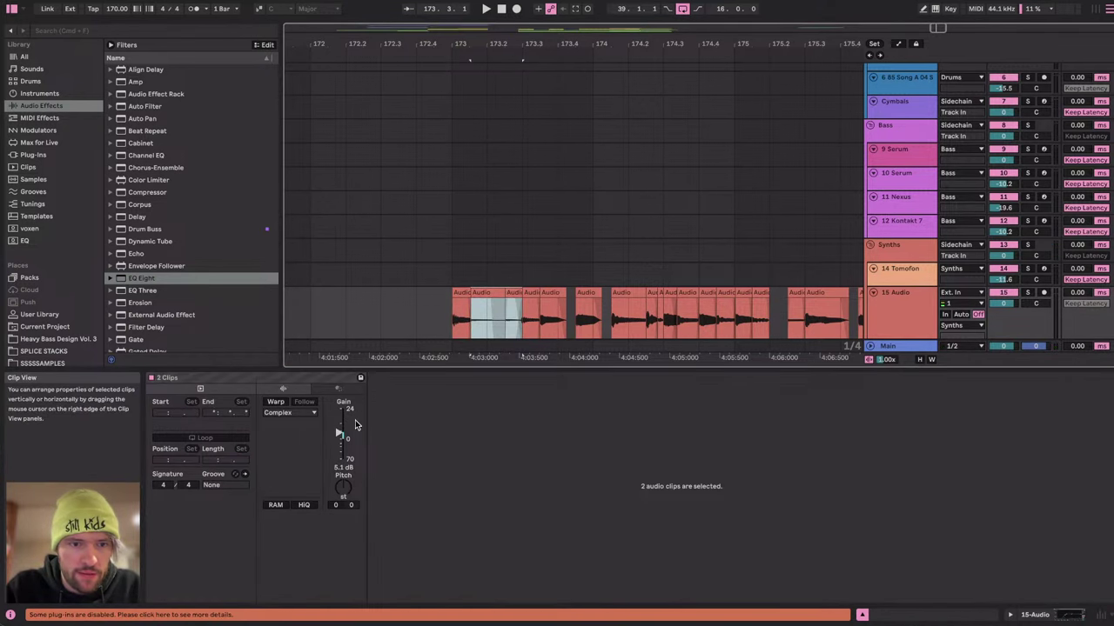
drag(341, 432, 340, 418)
click(457, 291)
key(space)
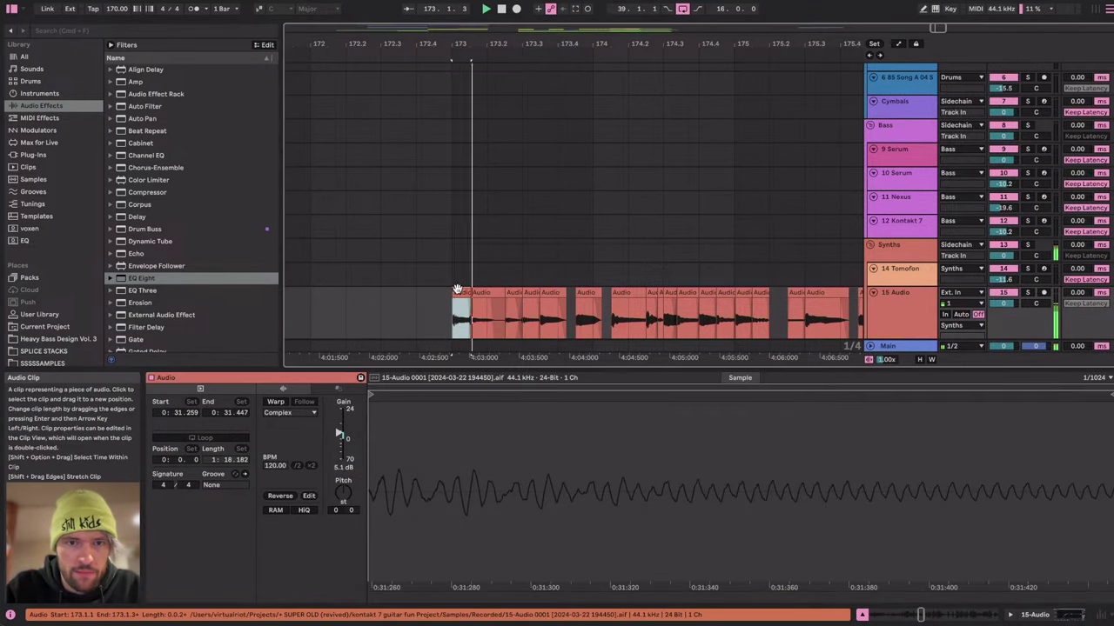
scroll(486, 288, right, 1)
scroll(486, 288, down, 1)
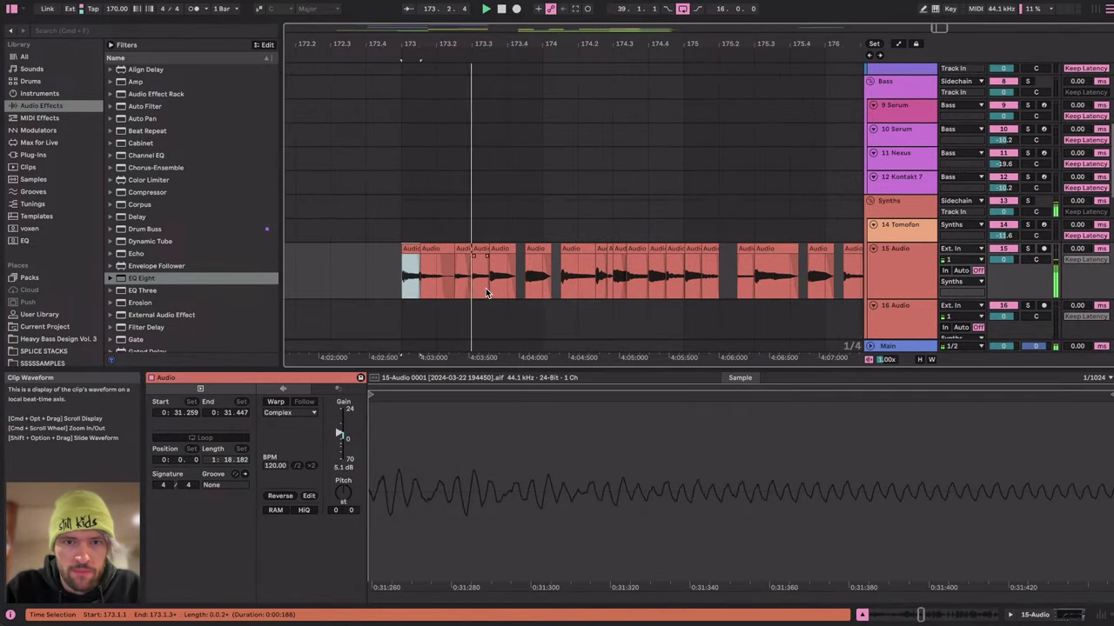
scroll(646, 265, up, 1)
scroll(647, 265, right, 2)
Play the riff from 173.1.1 and replace the quiet clip at 175.2.3 with a copy of the clip at 173.2.3.
click(647, 270)
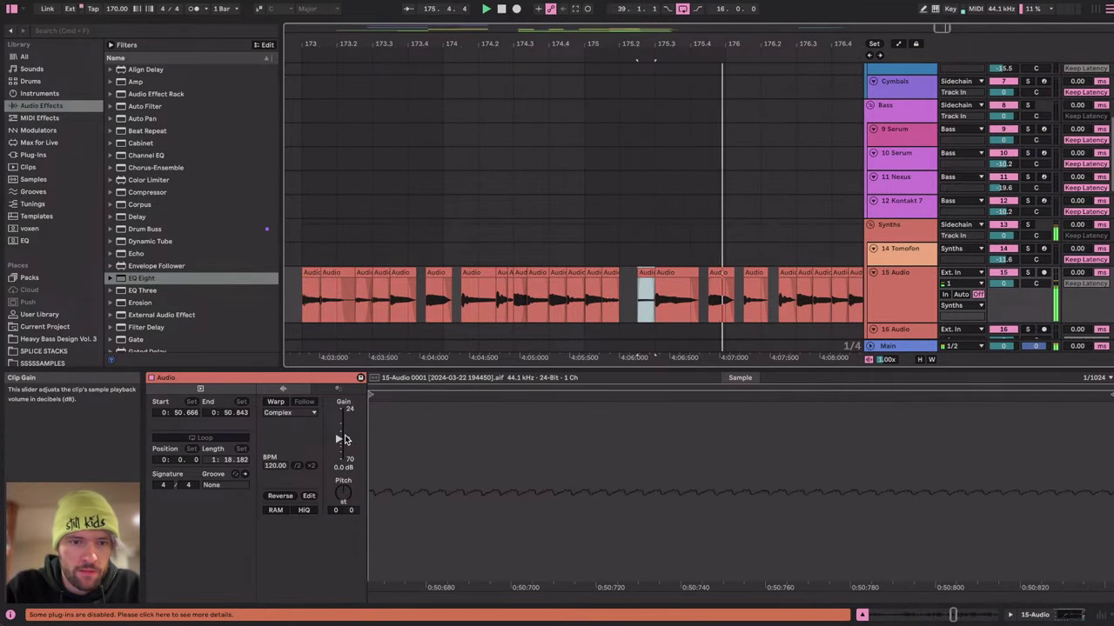
click(315, 309)
key(space)
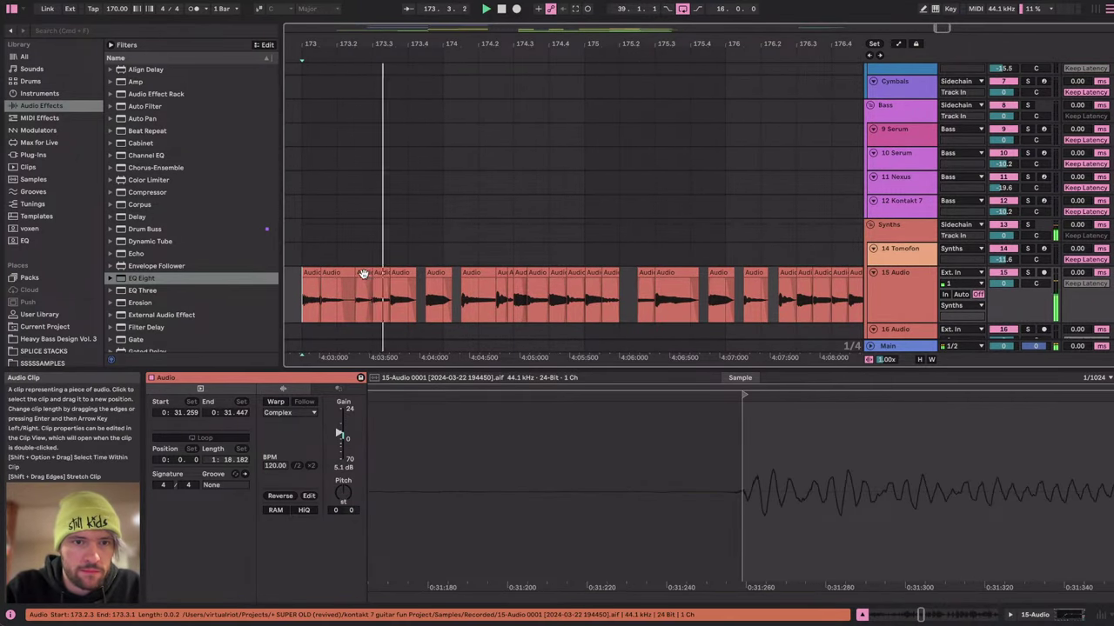
click(363, 273)
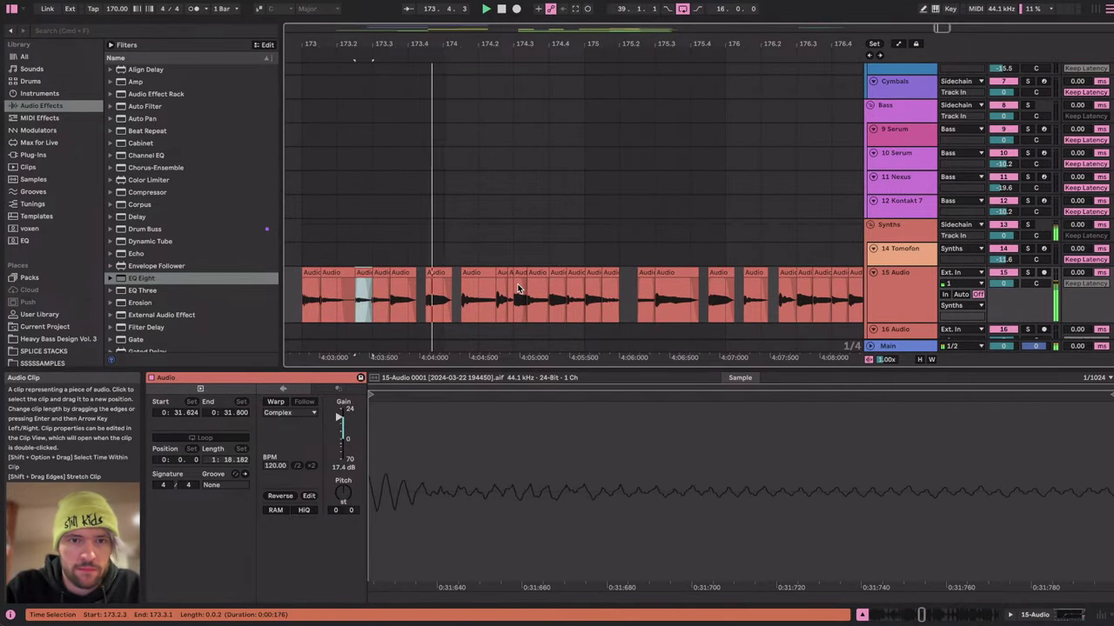
click(640, 296)
scroll(713, 261, right, 1)
scroll(713, 261, down, 1)
scroll(729, 268, right, 2)
scroll(729, 268, down, 1)
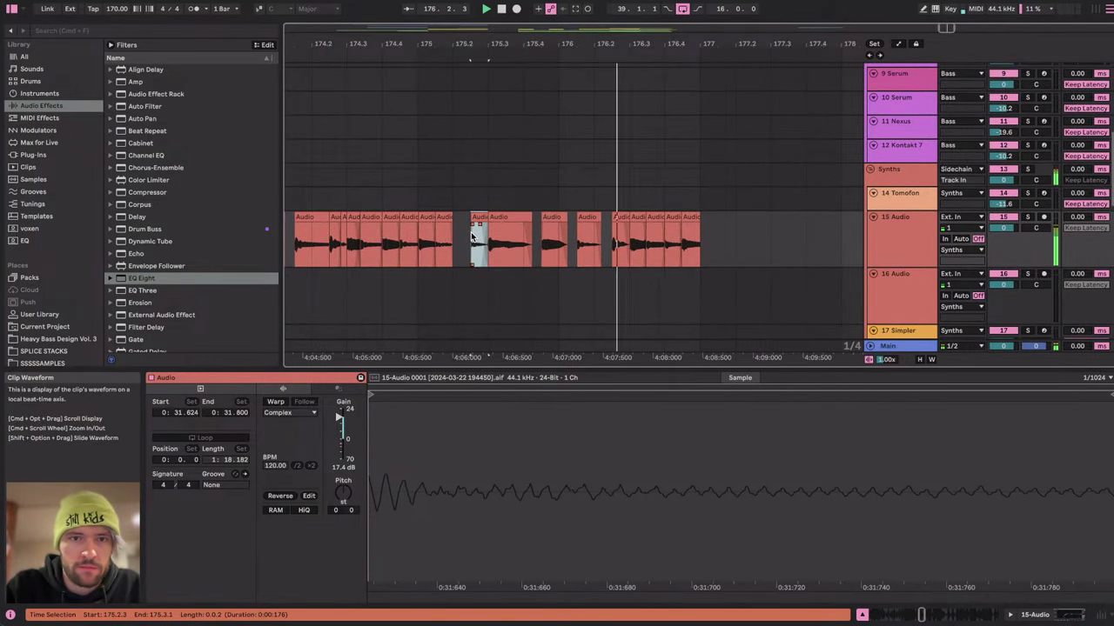
Shorten the fade-out of the clip at 175.2.3 towards 175.3 and play the riff to its end.
scroll(476, 230, up, 5)
key(space)
drag(516, 225, 548, 224)
key(space)
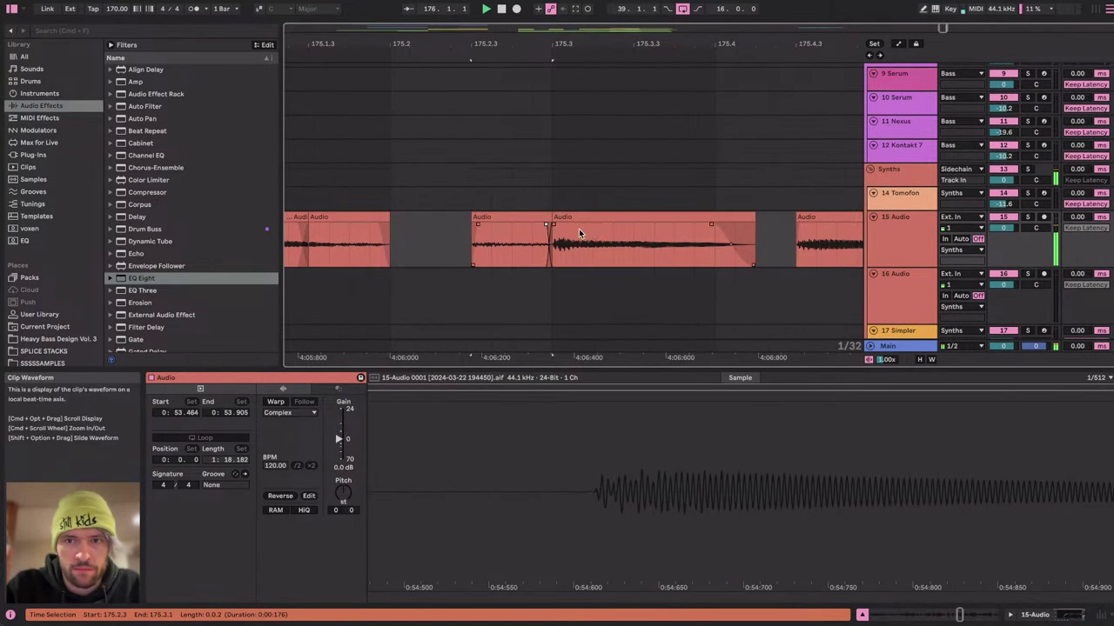
scroll(579, 233, right, 8)
scroll(579, 233, left, 3)
scroll(579, 232, down, 1)
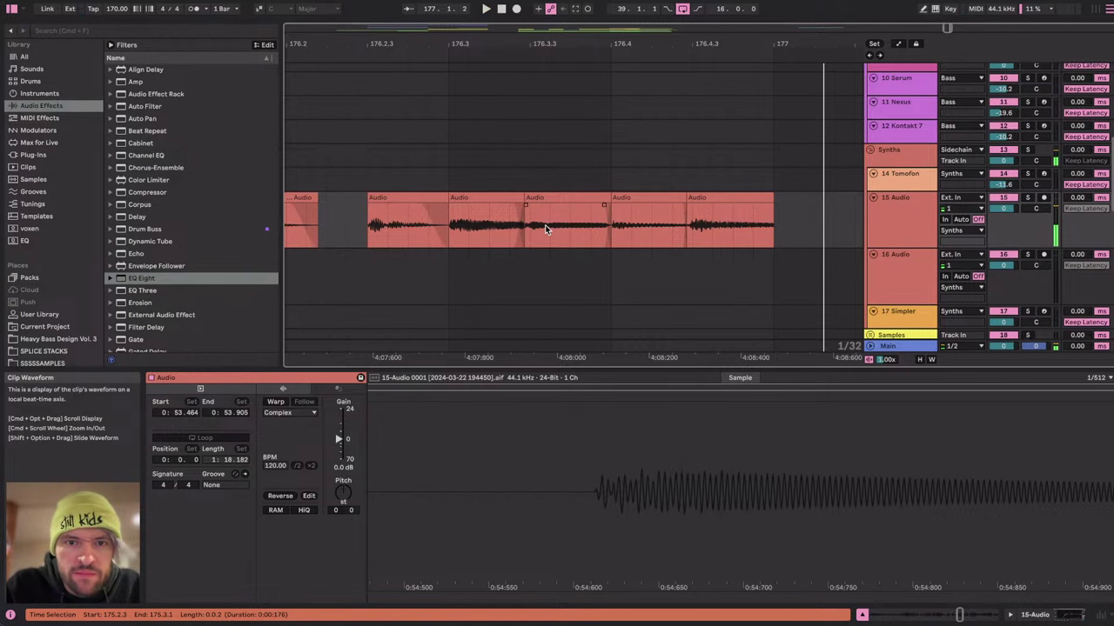
Consolidate the corrected riff copy from 173.1.1 to 177.1.1 into a single clip.
scroll(693, 231, down, 10)
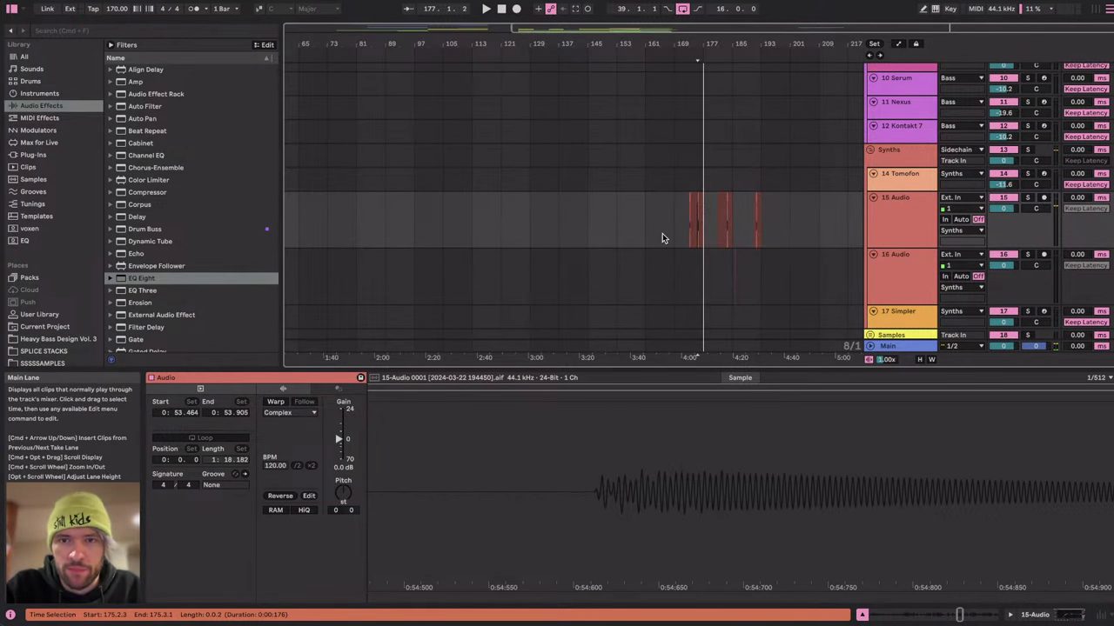
scroll(662, 234, up, 1)
scroll(663, 237, right, 1)
drag(696, 228, 627, 232)
key(super+j)
Show the 15 Audio track's effects and move the consolidated riff clip to 97.1.1.
click(1039, 616)
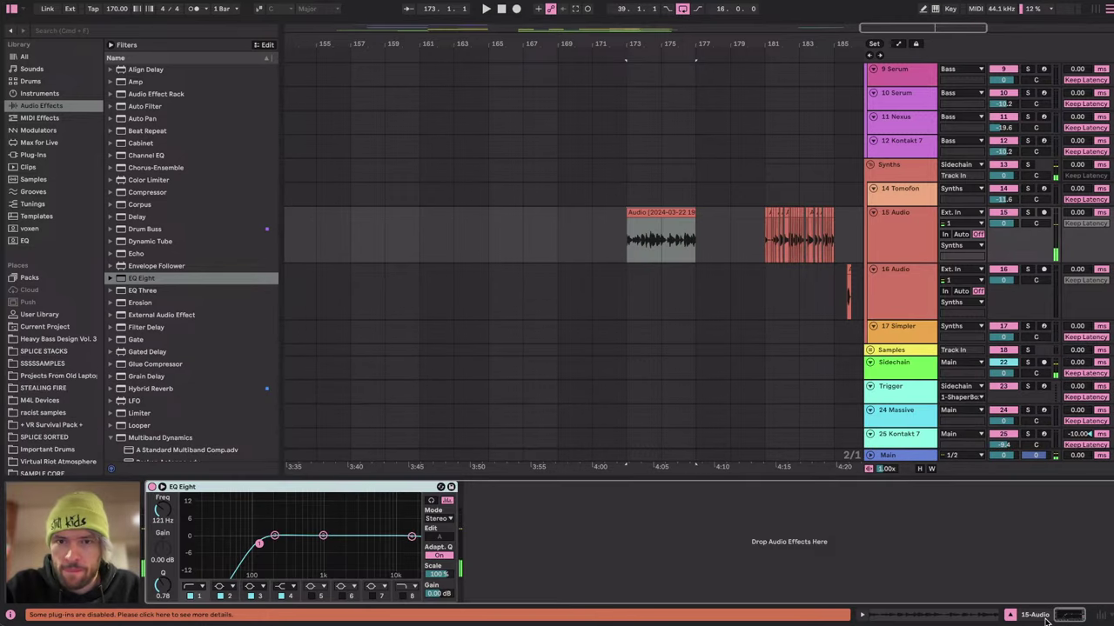
scroll(651, 265, down, 10)
drag(741, 231, 546, 224)
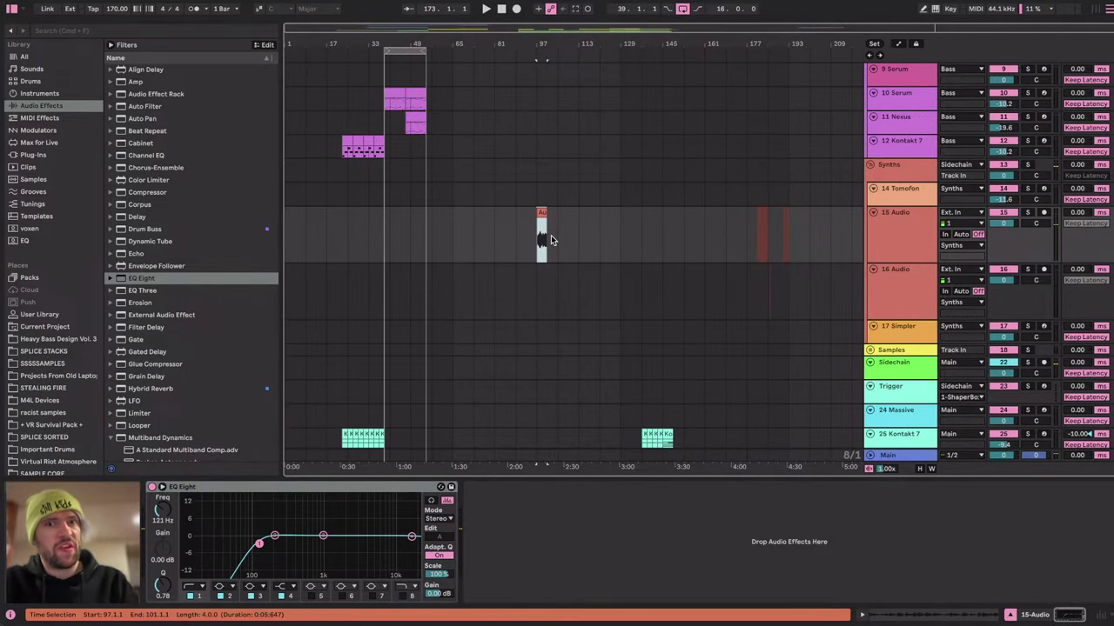
scroll(550, 240, up, 5)
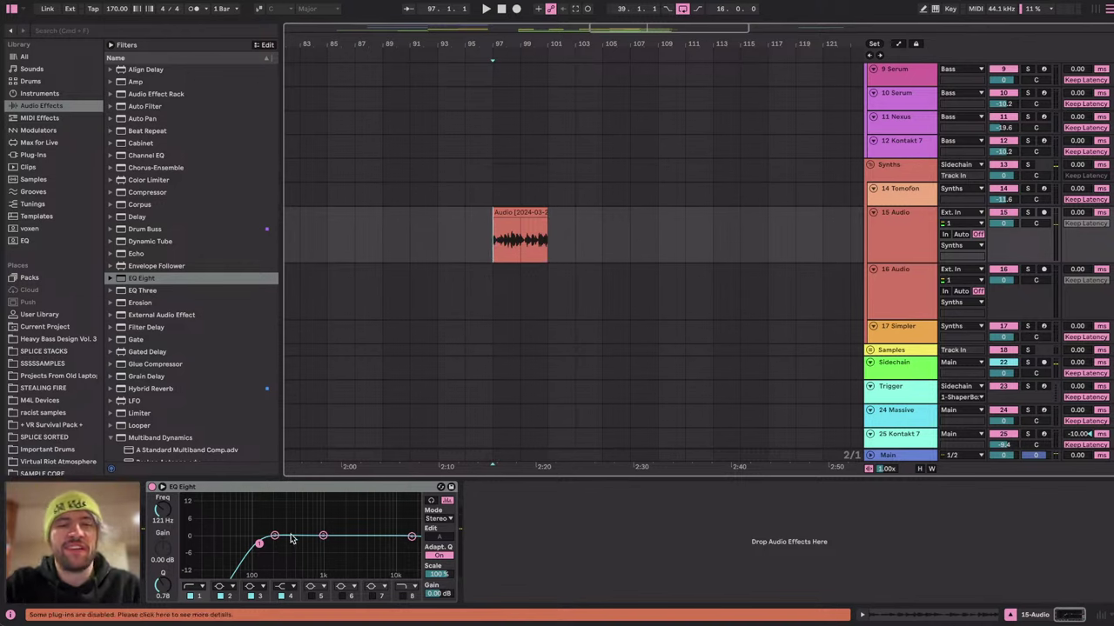
Change EQ Eight's first band to the steeper low cut and raise its frequency to 188 Hz during playback.
click(193, 598)
click(193, 597)
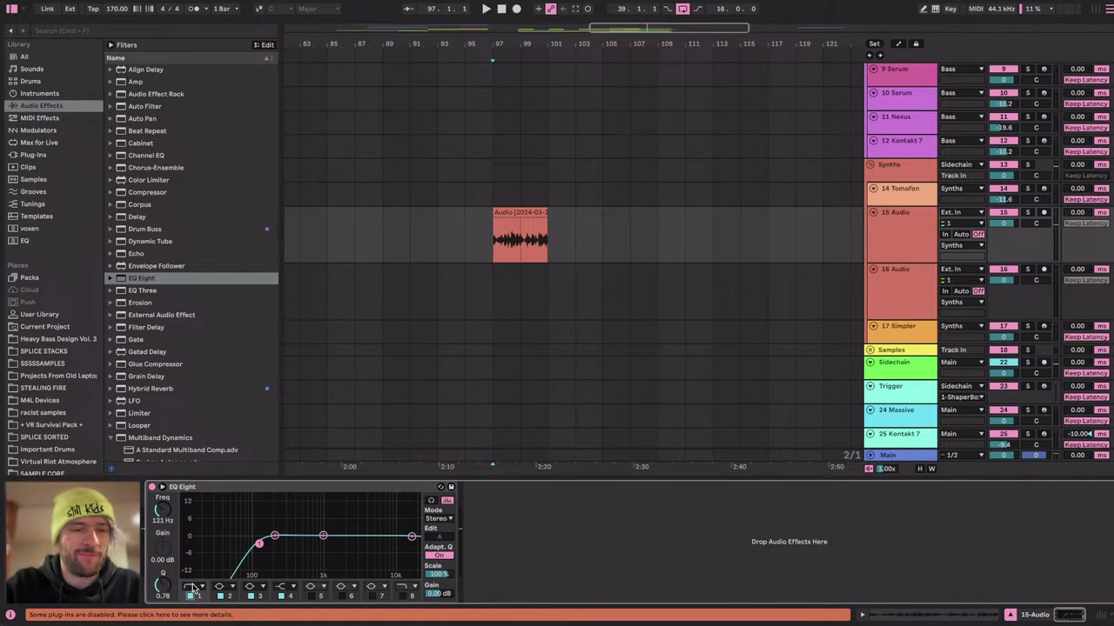
click(192, 588)
click(195, 597)
key(space)
mouse_move(167, 509)
mouse_down()
mouse_move(167, 539)
mouse_move(167, 502)
mouse_up()
key(space)
Solo the 15 Audio track.
click(1010, 214)
click(1027, 213)
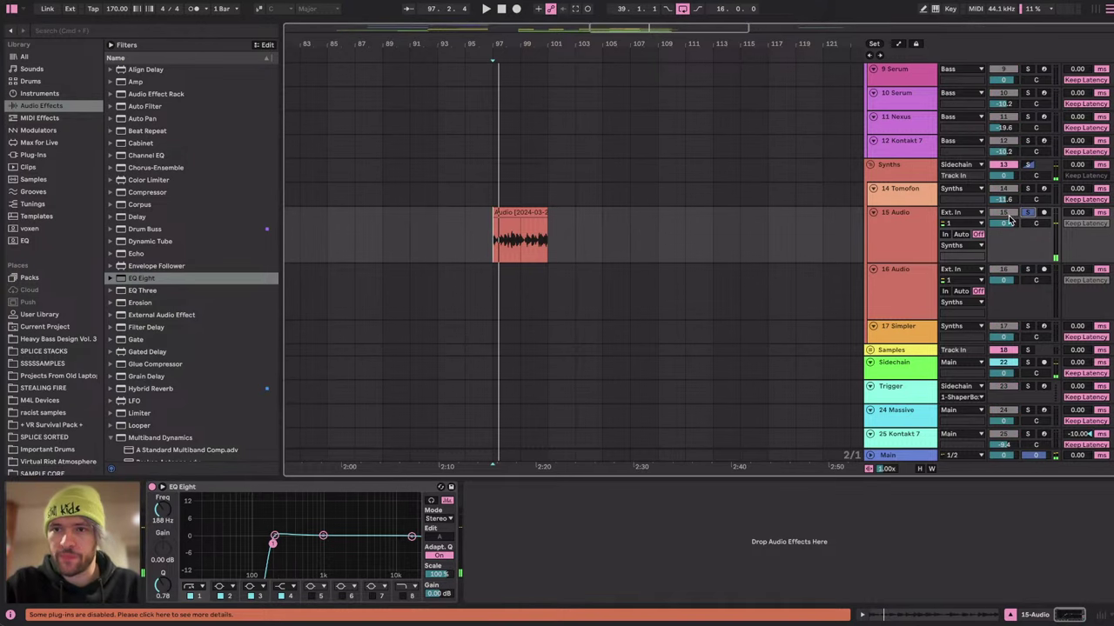
Insert a MIDI track below 15 Audio and add Harmony Engine from the Vocals collection to the 15 Audio track.
click(905, 240)
key(ctrl+shift+t)
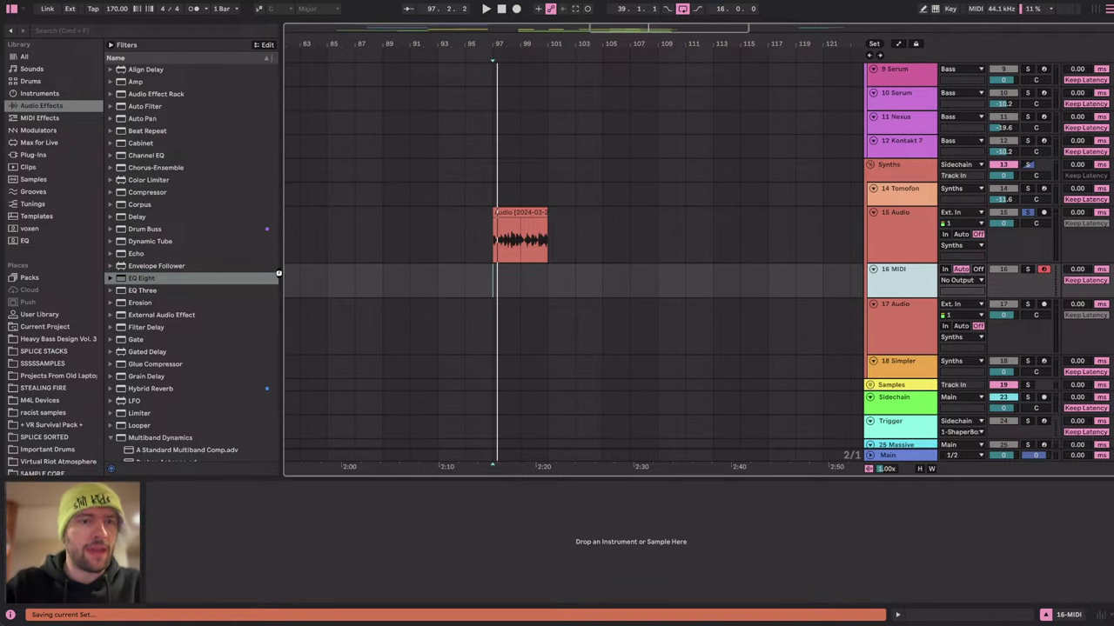
scroll(63, 104, up, 3)
click(45, 107)
click(34, 94)
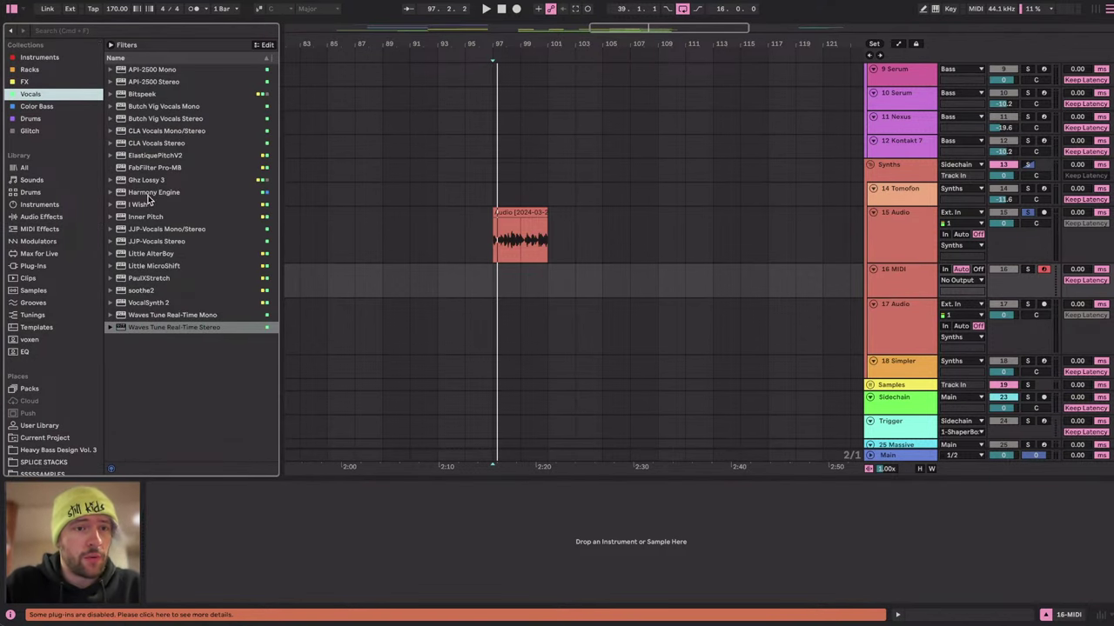
click(148, 194)
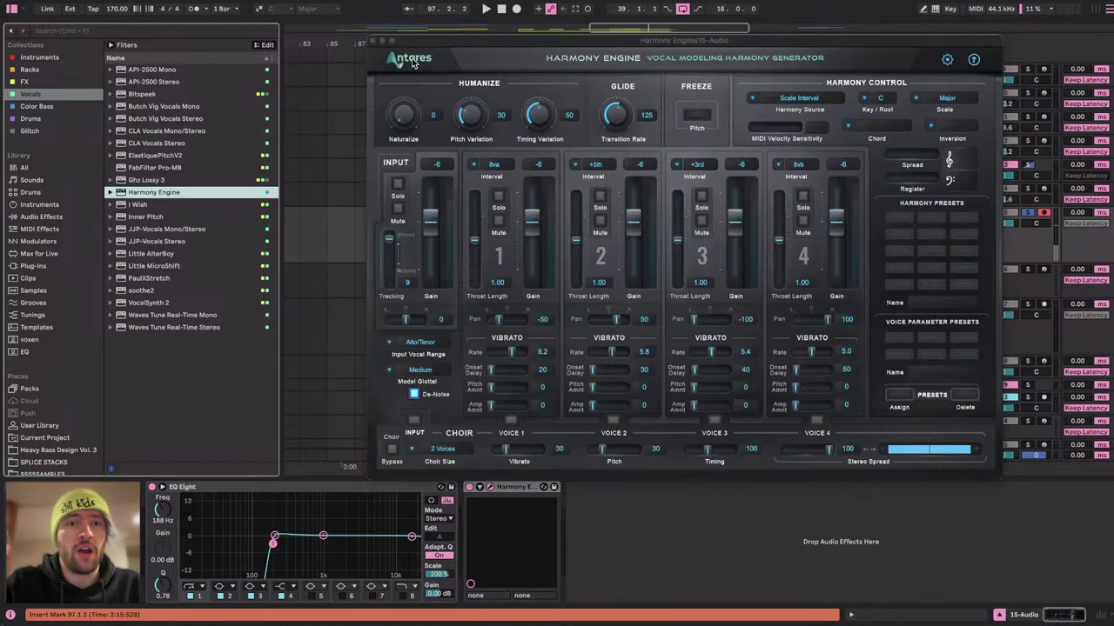
Set Harmony Engine's harmony source to Chord Via MIDI and close the plug-in window.
drag(427, 43, 159, 79)
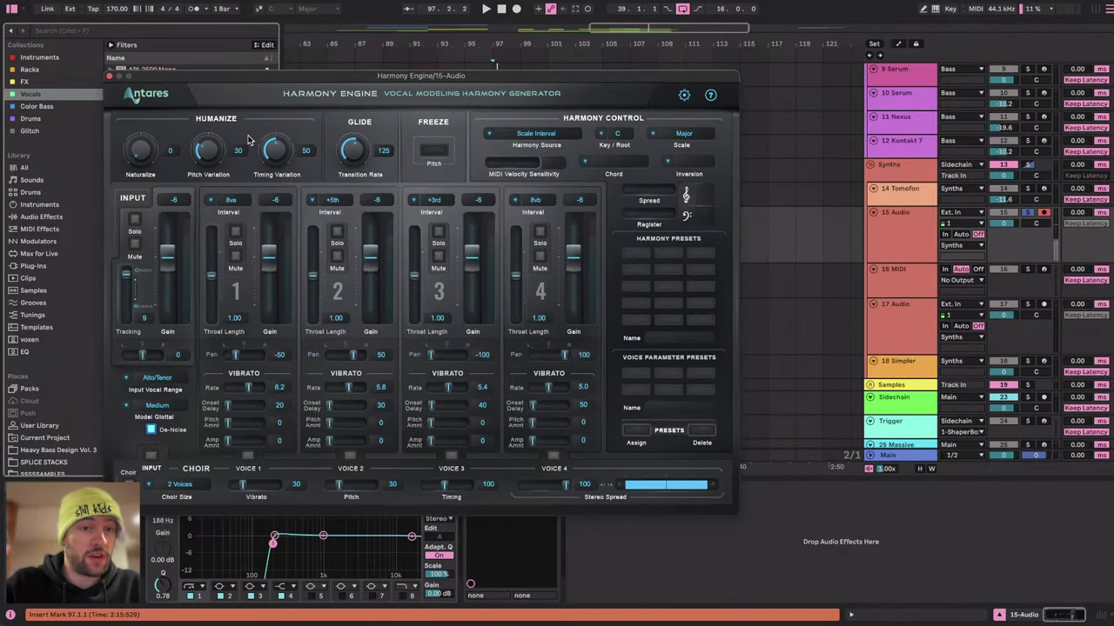
click(541, 136)
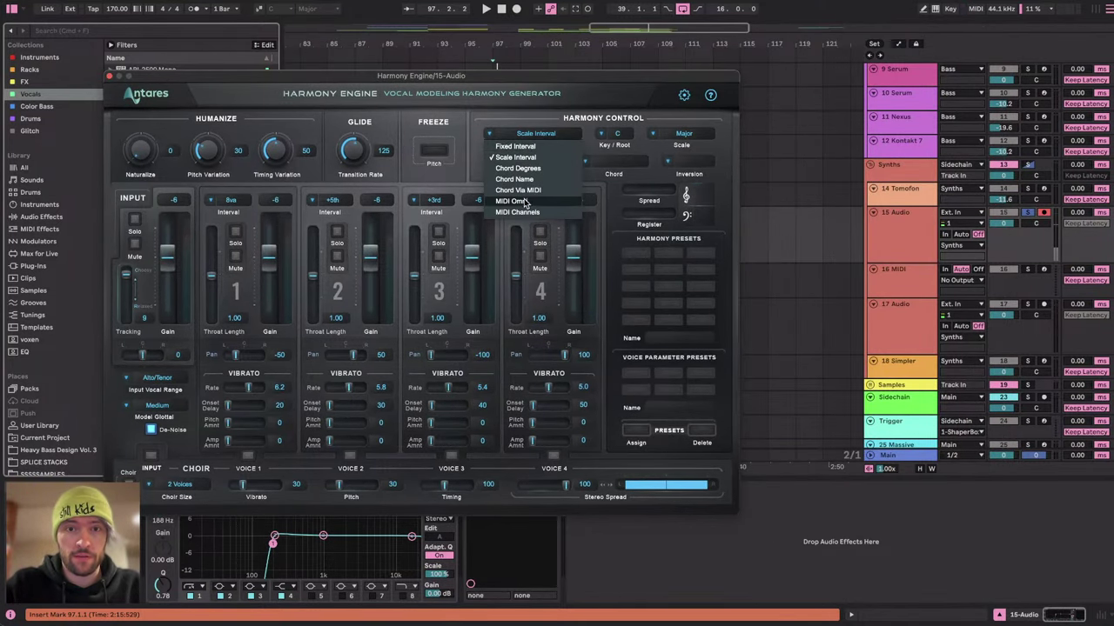
click(532, 191)
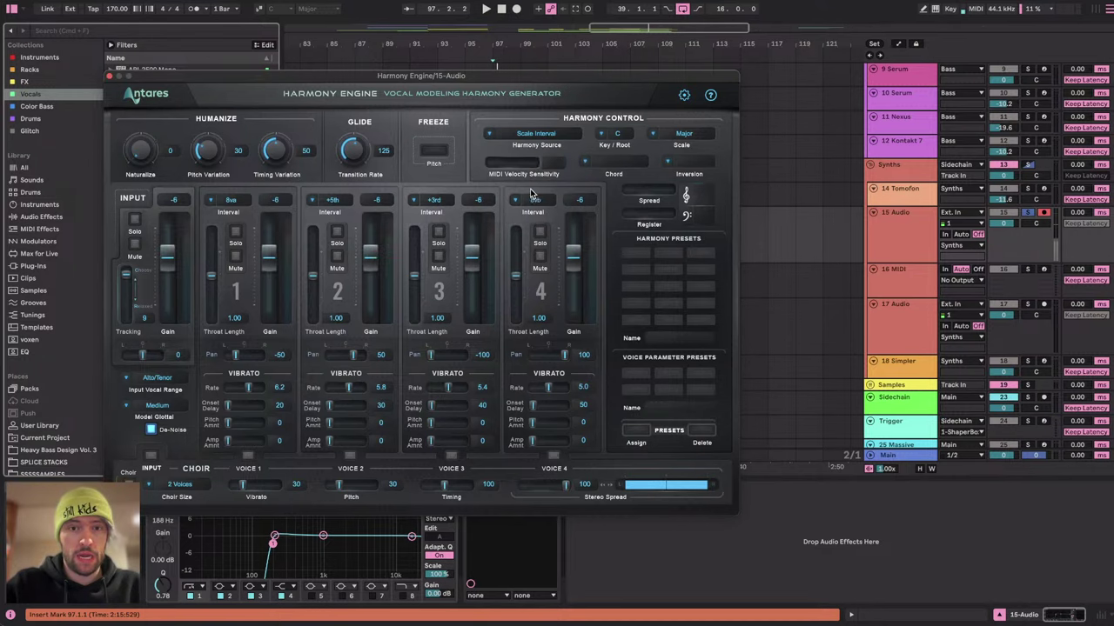
click(109, 77)
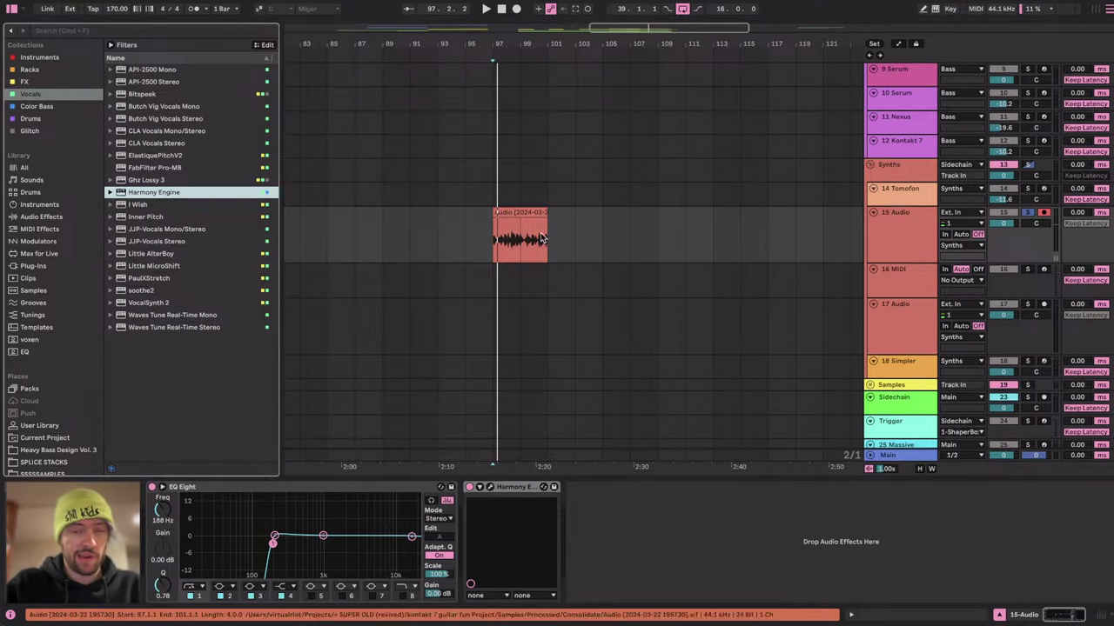
Create a four-bar MIDI clip on 16 MIDI under the riff and fill bar 1 with a G#1, D#2, A#2, C3 chord.
double_click(492, 280)
drag(461, 478, 456, 215)
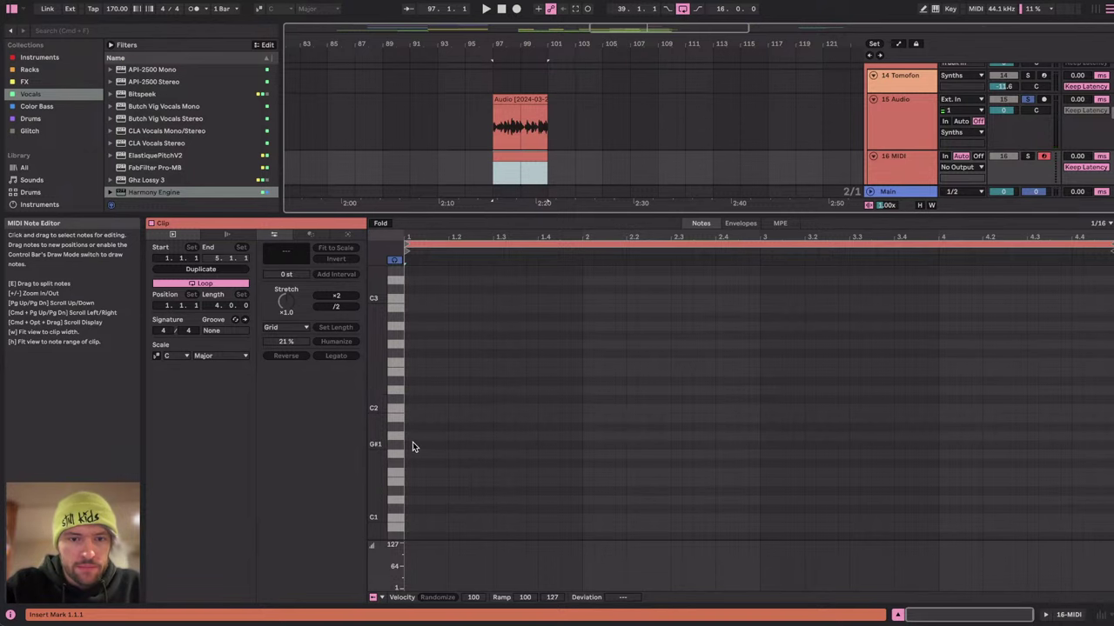
mouse_move(408, 444)
mouse_down()
mouse_move(582, 448)
mouse_move(558, 381)
mouse_up()
drag(559, 381, 558, 315)
scroll(557, 314, up, 2)
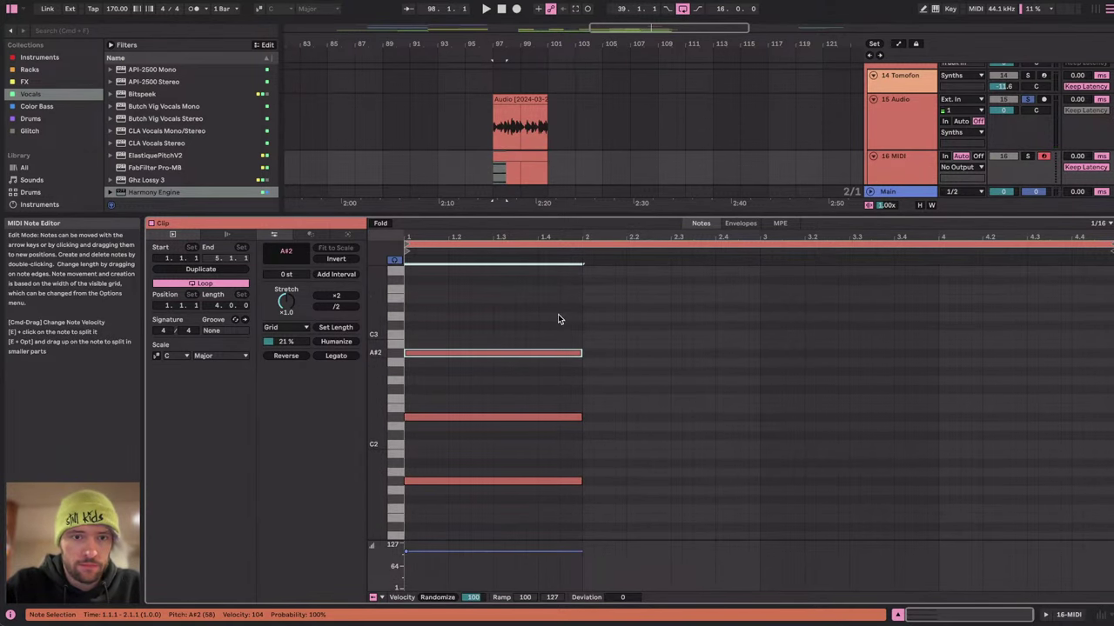
drag(524, 353, 525, 336)
click(539, 511)
Duplicate the bar 1 chord into bar 2 and transpose the copy up two semitones.
key(super+a)
key(super+d)
drag(612, 481, 613, 472)
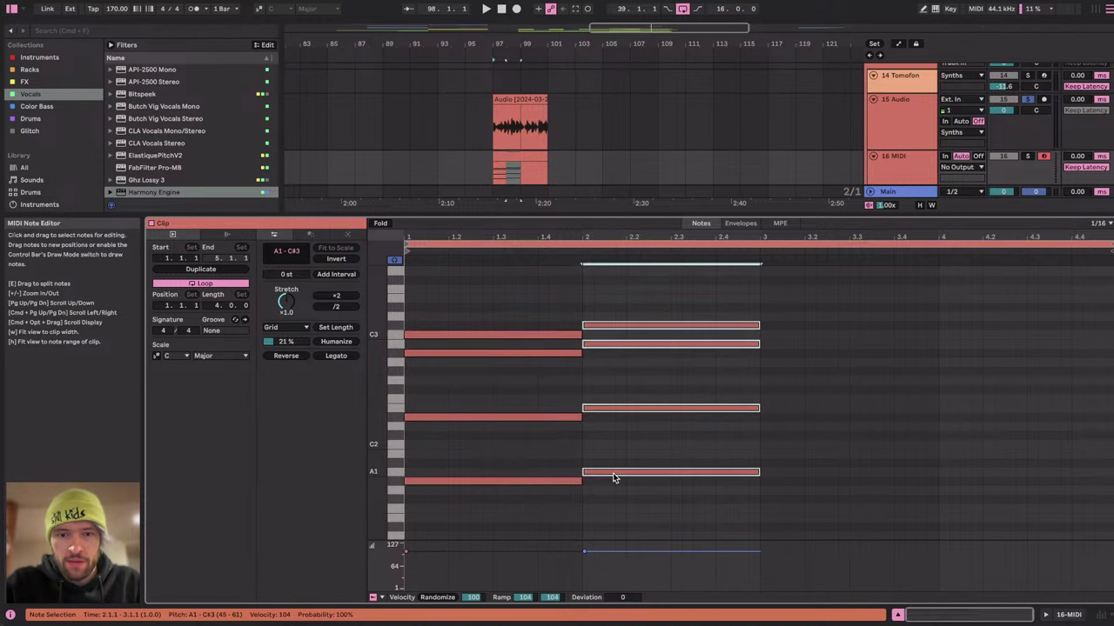
key(Up)
Duplicate the bar 2 chord into bar 3 and raise its notes to C2, G2, D3 and D#3.
drag(628, 294, 696, 497)
key(super+d)
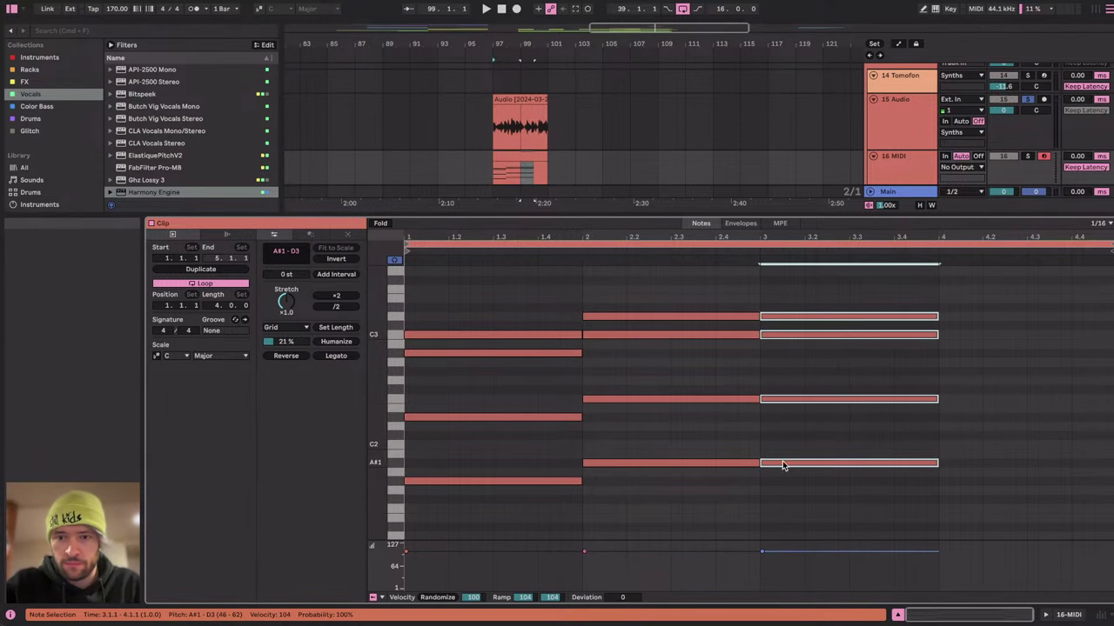
drag(786, 374, 807, 504)
key(Up)
key(Up)
click(798, 316)
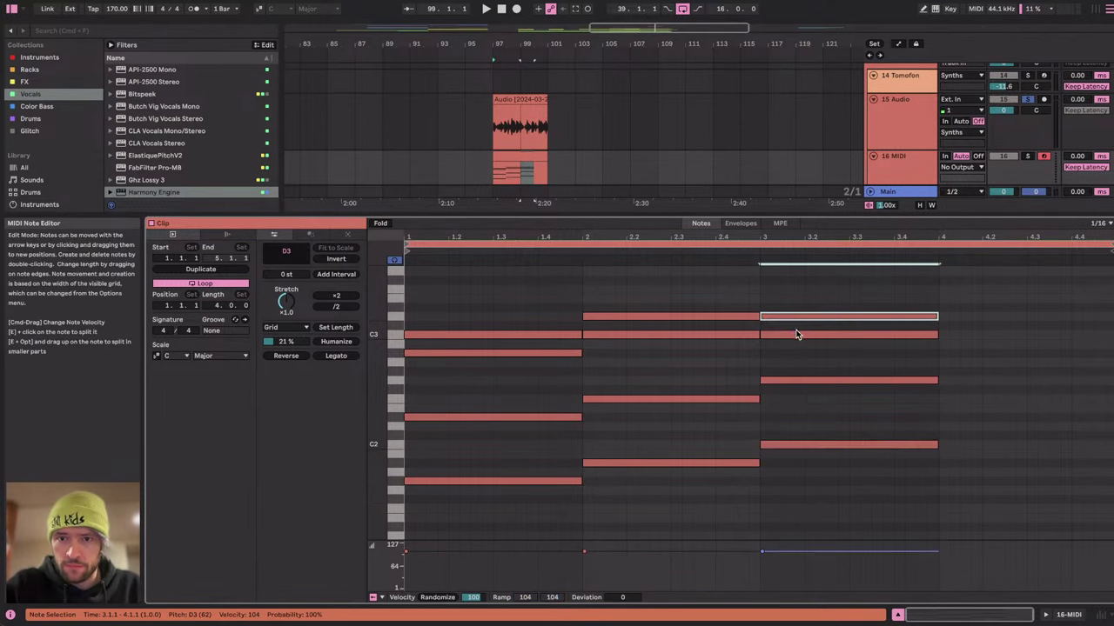
drag(796, 334, 969, 485)
key(super+d)
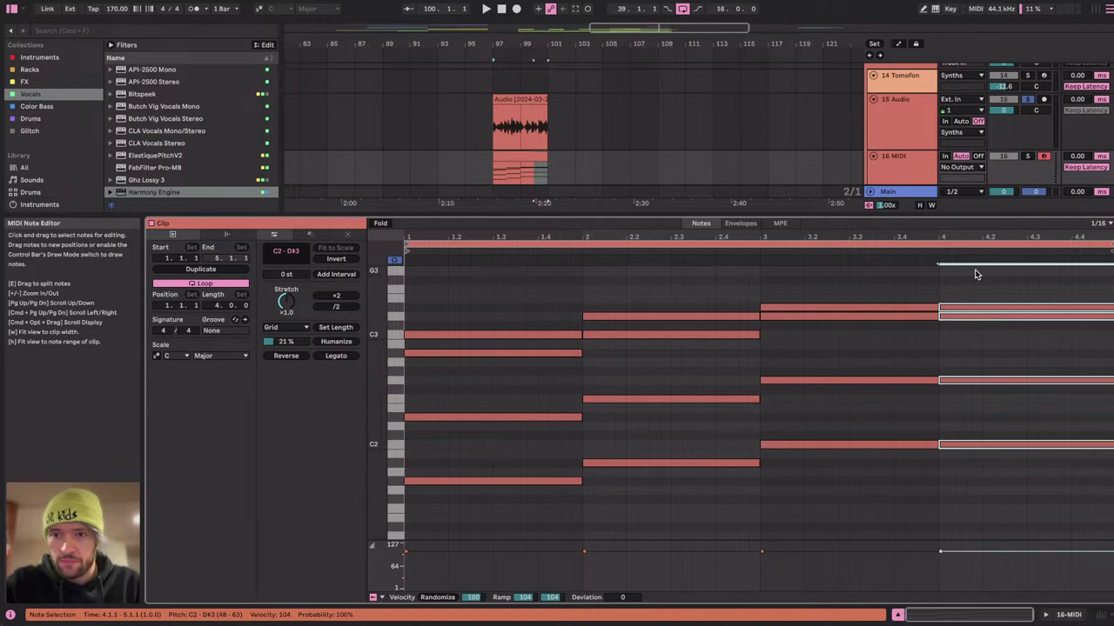
drag(988, 280, 996, 367)
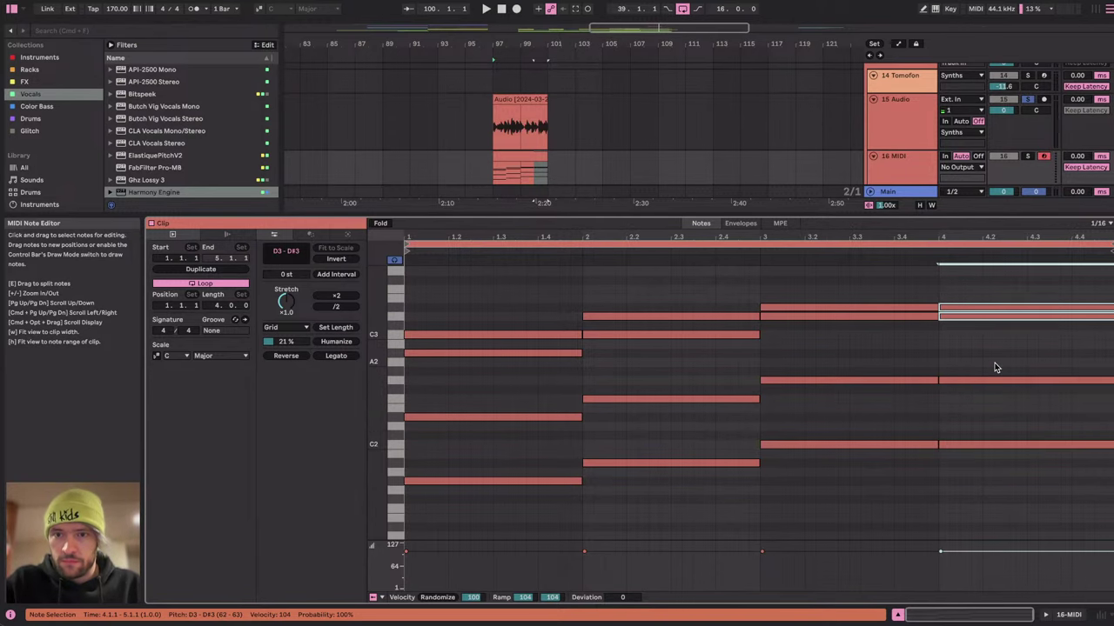
key(Delete)
key(Delete)
Copy the bar 2 chord into bar 4 of the MIDI clip and raise its C3 note.
drag(723, 294, 726, 524)
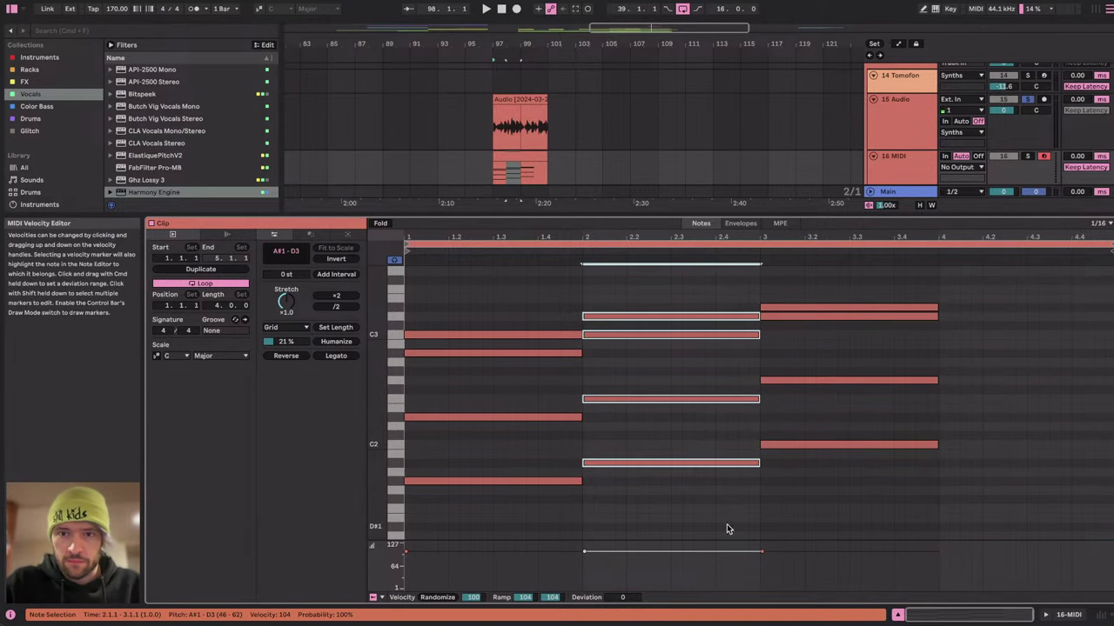
key(super+d)
drag(971, 337, 974, 311)
Loop the arrangement over the four-bar MIDI clip from 97.1.1 to 101.1.1.
click(1061, 614)
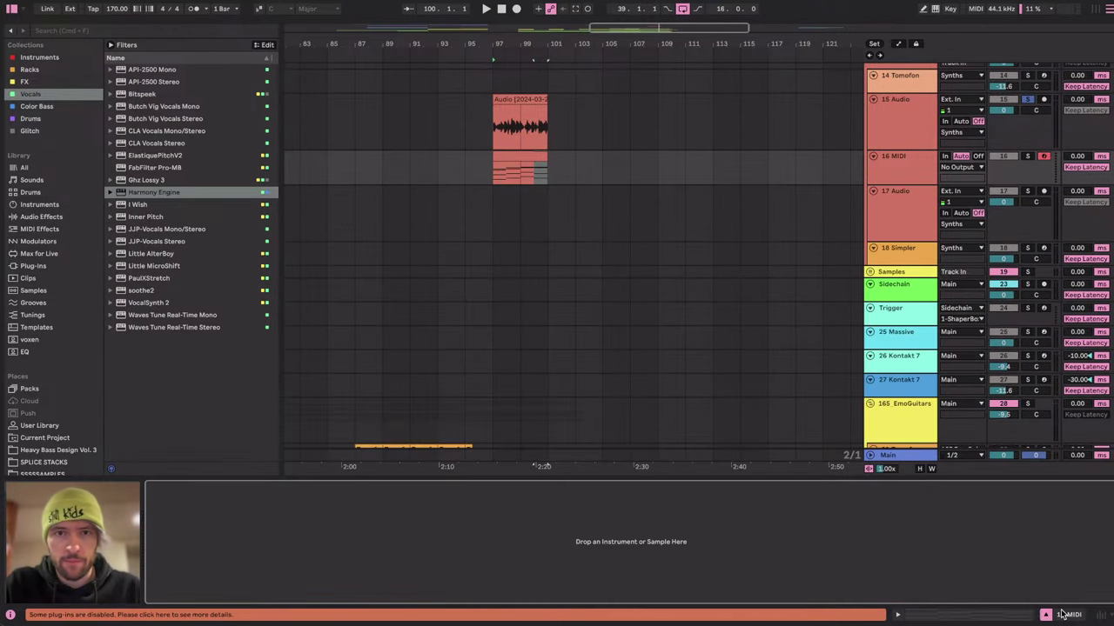
scroll(434, 156, up, 5)
scroll(432, 157, right, 3)
scroll(433, 157, up, 2)
click(566, 212)
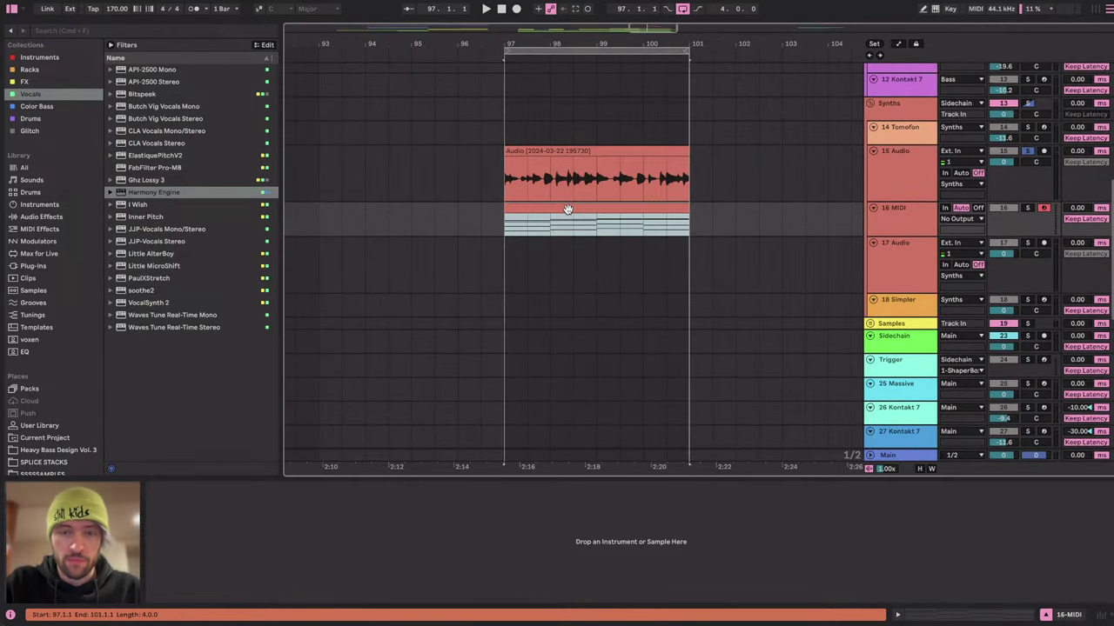
Group Harmony Engine on 15 Audio into an Audio Effect Rack and add an empty parallel chain.
click(850, 171)
click(520, 492)
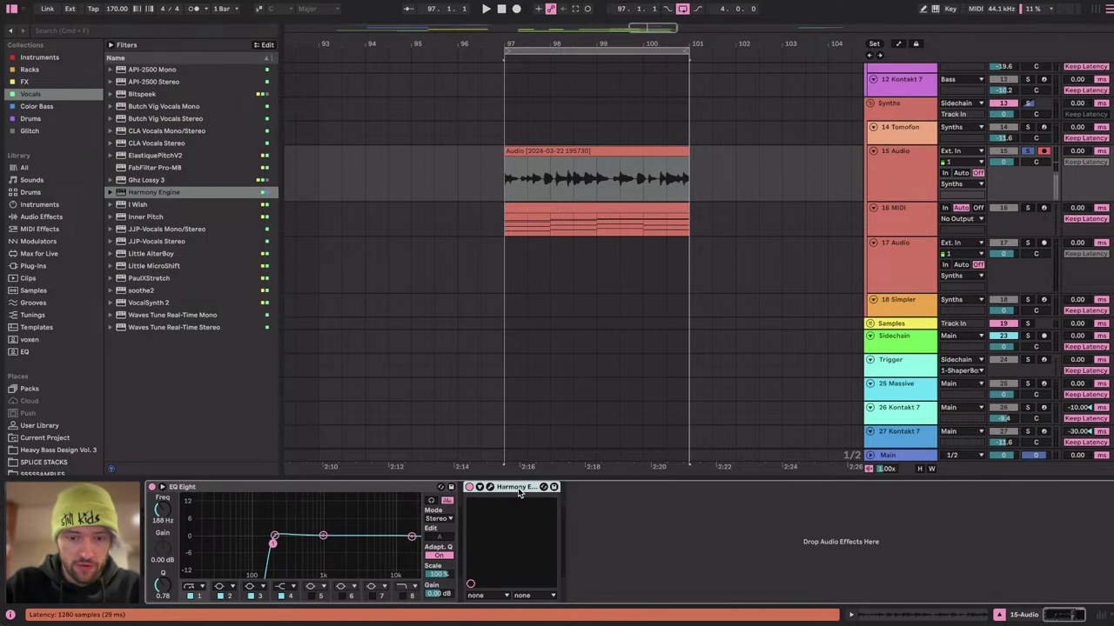
key(super+g)
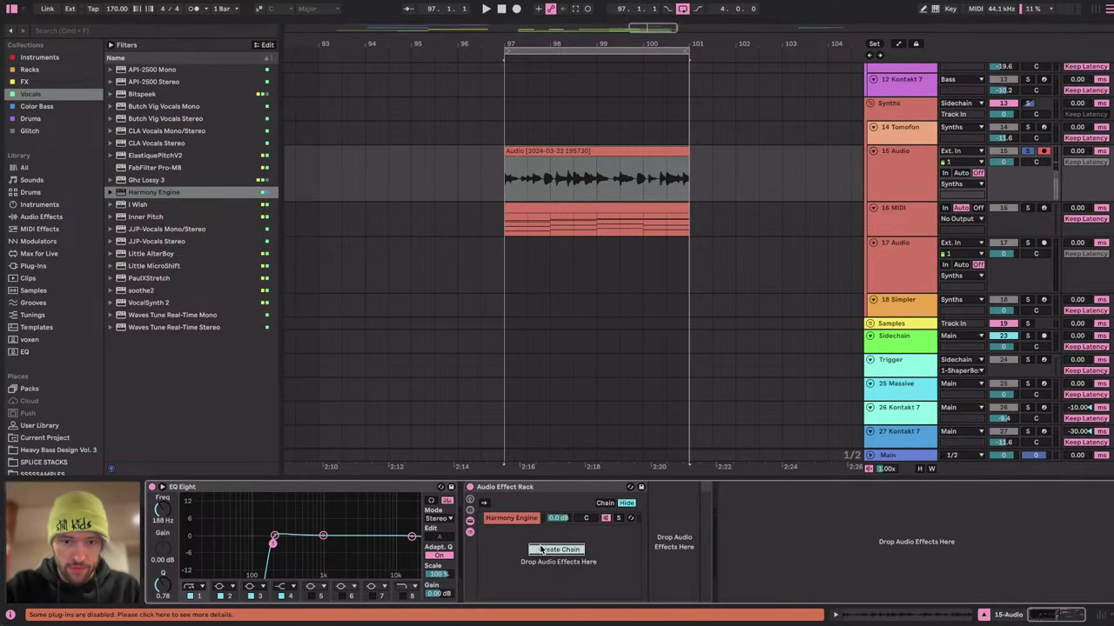
click(541, 549)
Mute the input voice in Harmony Engine and close the plug-in window.
click(524, 519)
click(675, 487)
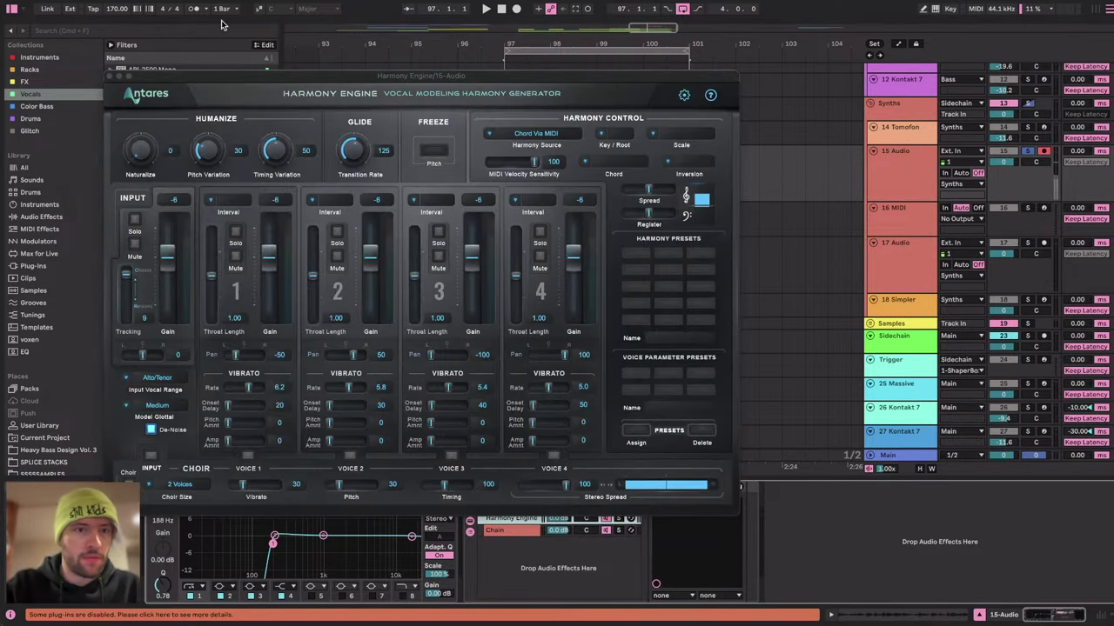
click(135, 245)
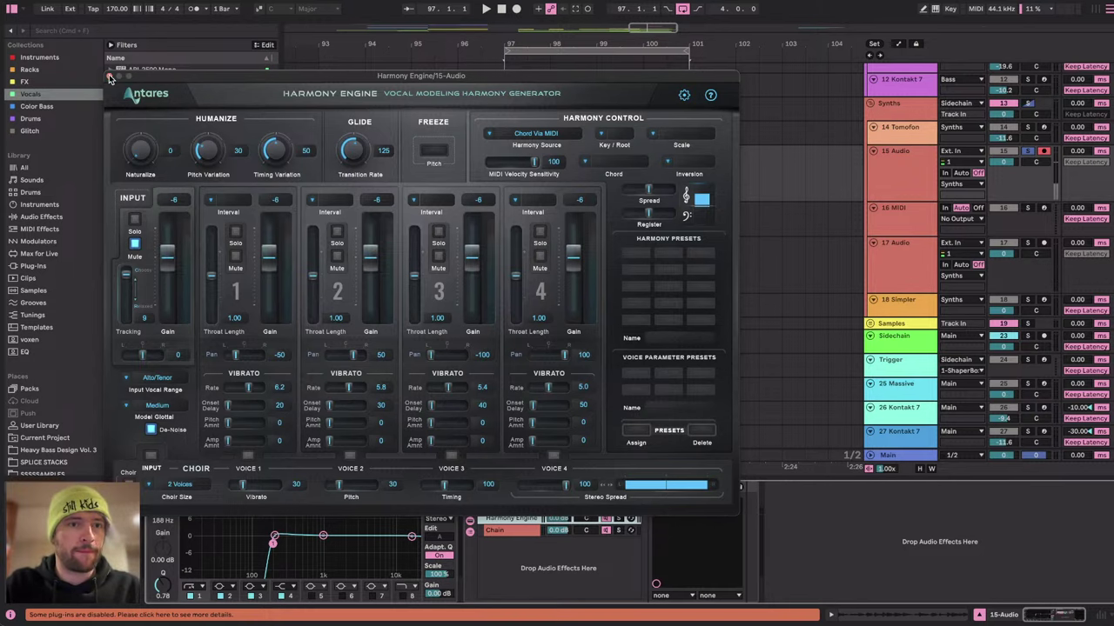
click(110, 78)
Route the 16 MIDI track's output to Harmony Engine on 15-Audio.
click(916, 221)
click(963, 220)
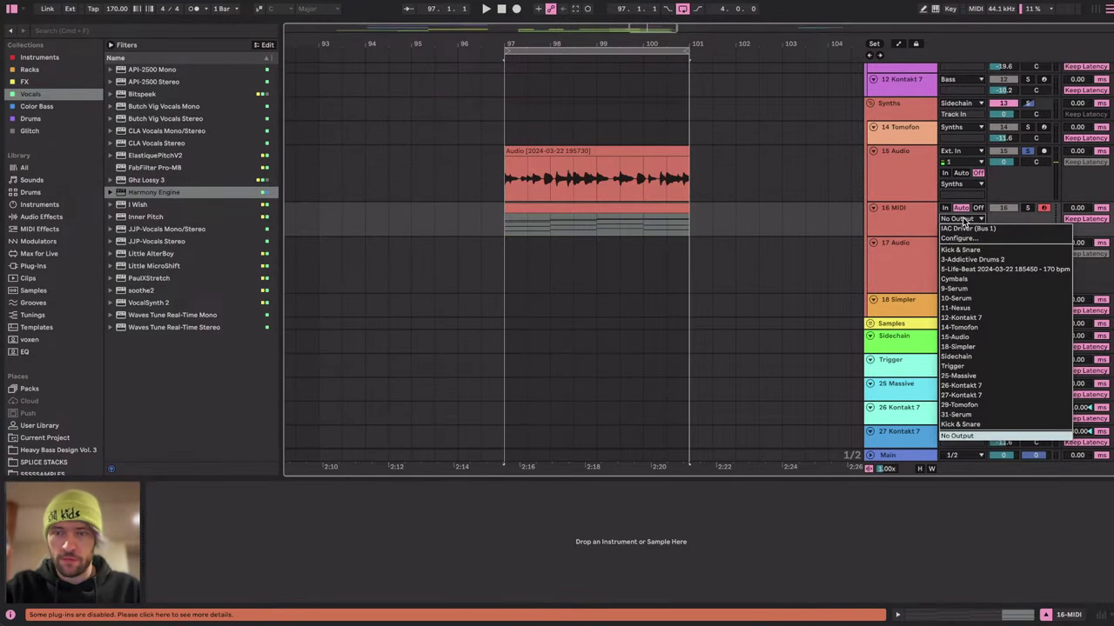
click(966, 337)
Play the loop and lower the rack's Harmony Engine chain to -7.7 dB and the empty chain to about -8.7 dB.
click(555, 154)
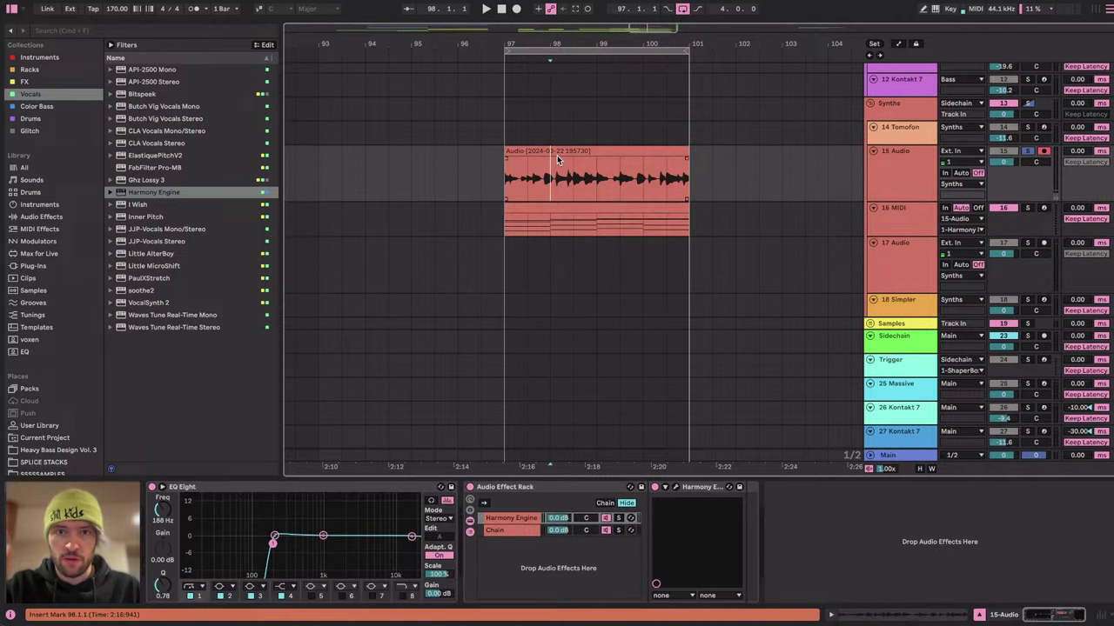
click(878, 164)
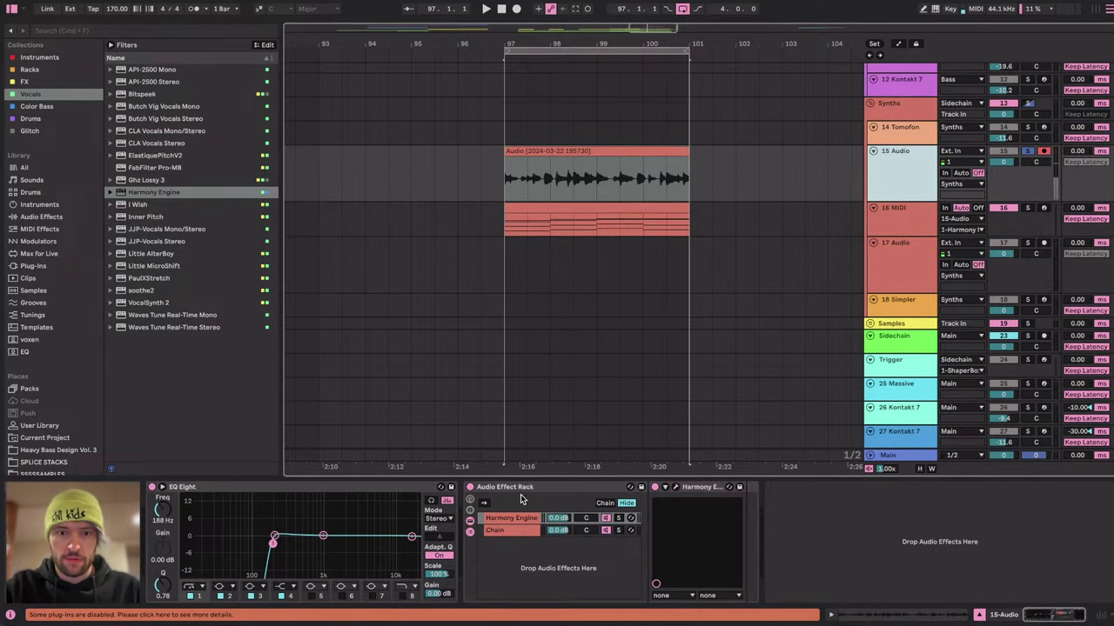
click(676, 488)
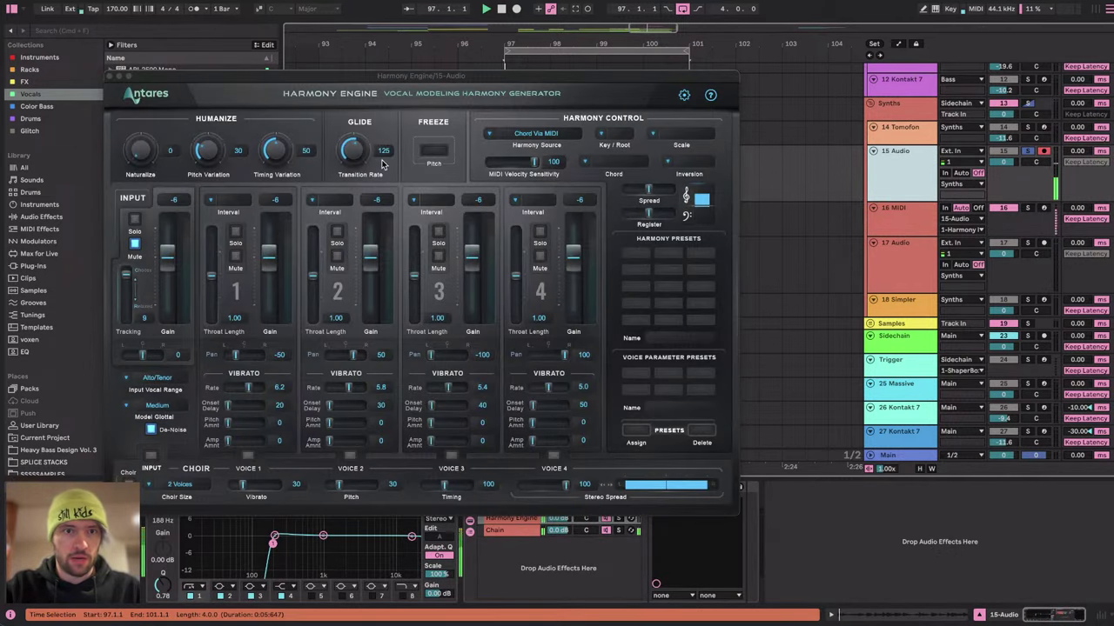
key(space)
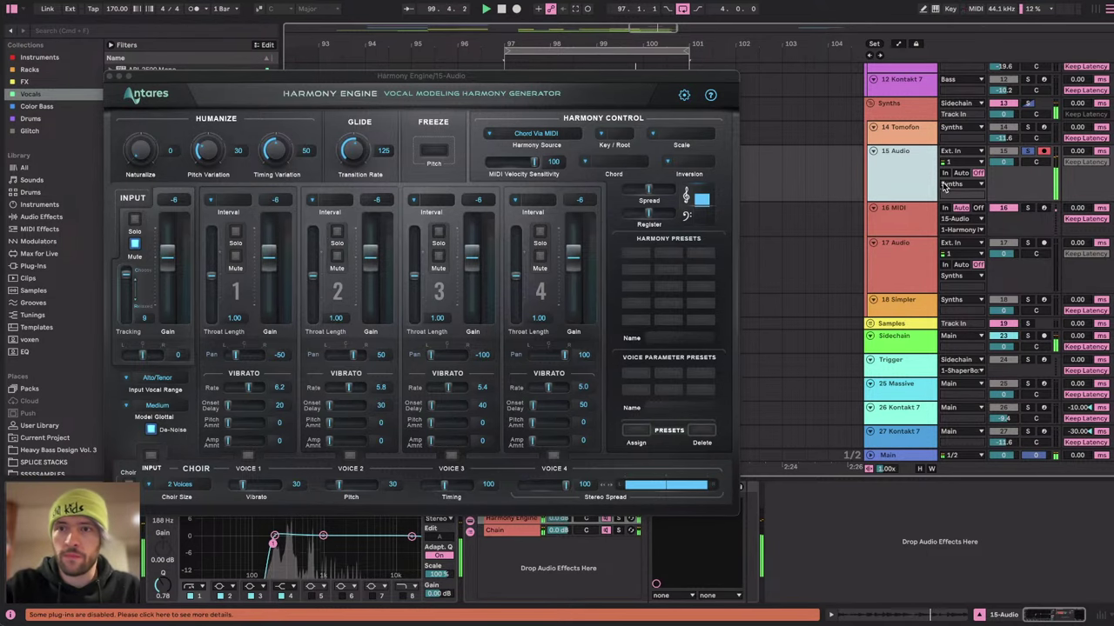
drag(551, 77, 545, 0)
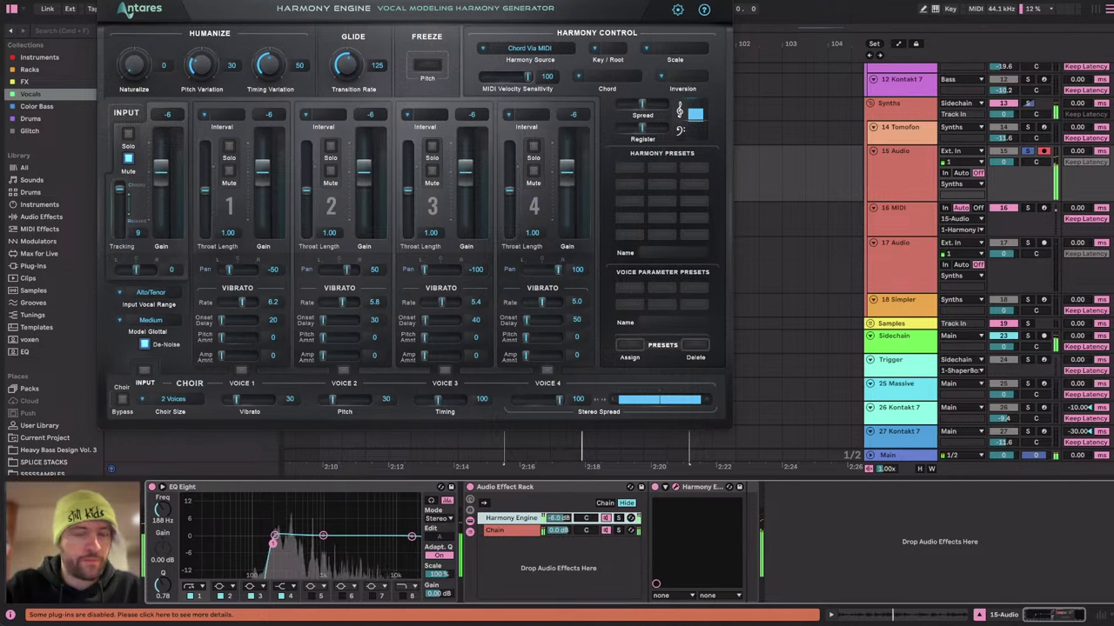
drag(562, 532, 562, 557)
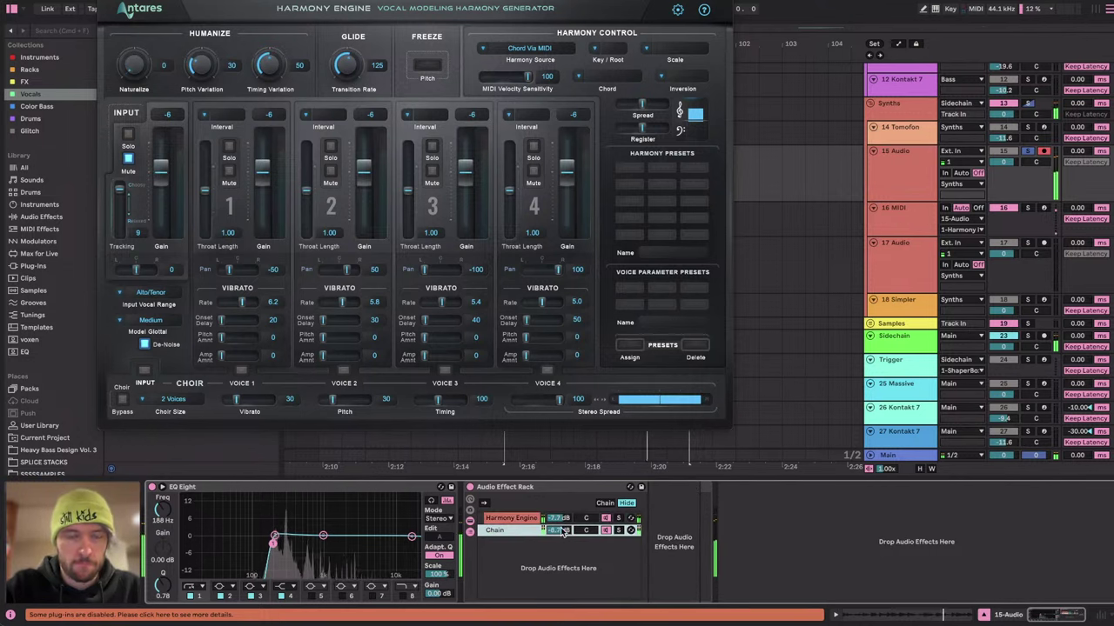
Set Harmony Engine's input vocal range to Instrument, with the glottal model on Medium and De-Noise off.
click(169, 292)
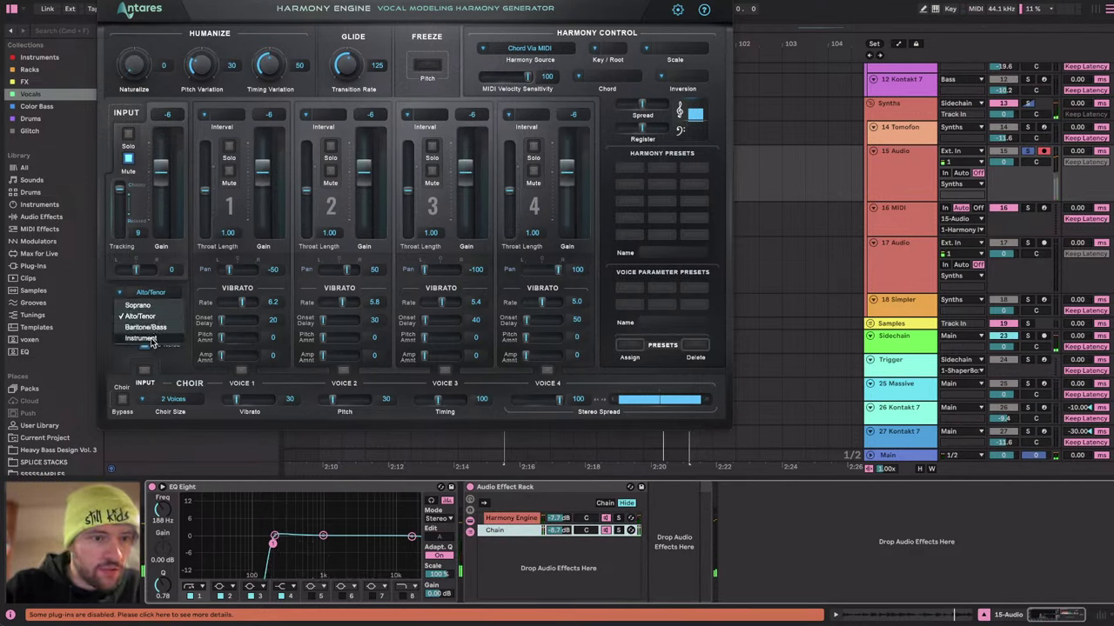
click(155, 341)
click(150, 321)
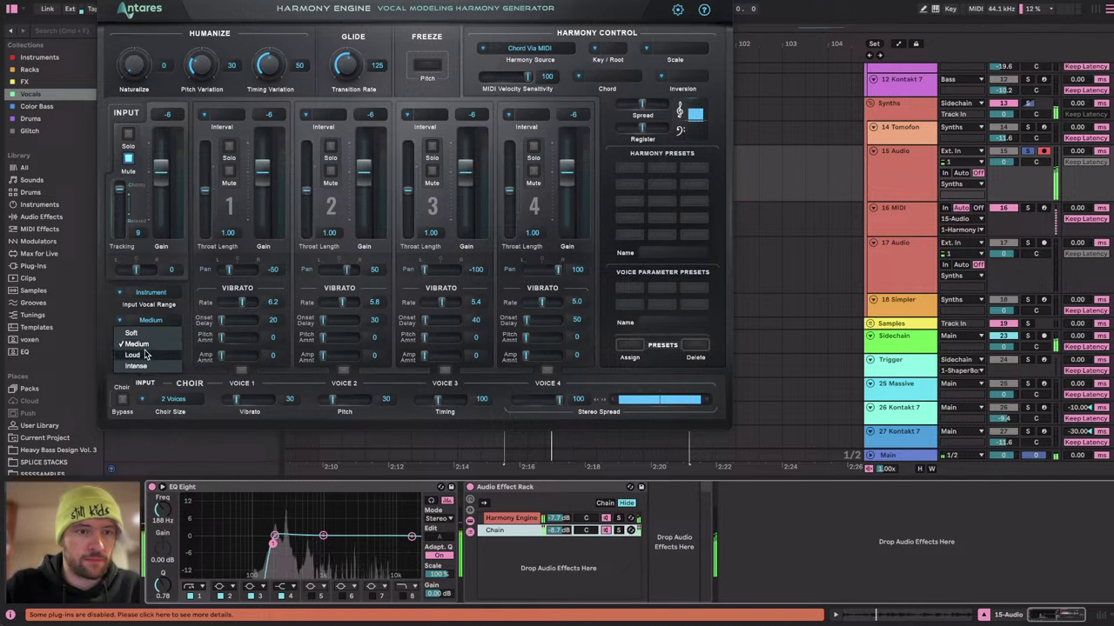
click(150, 342)
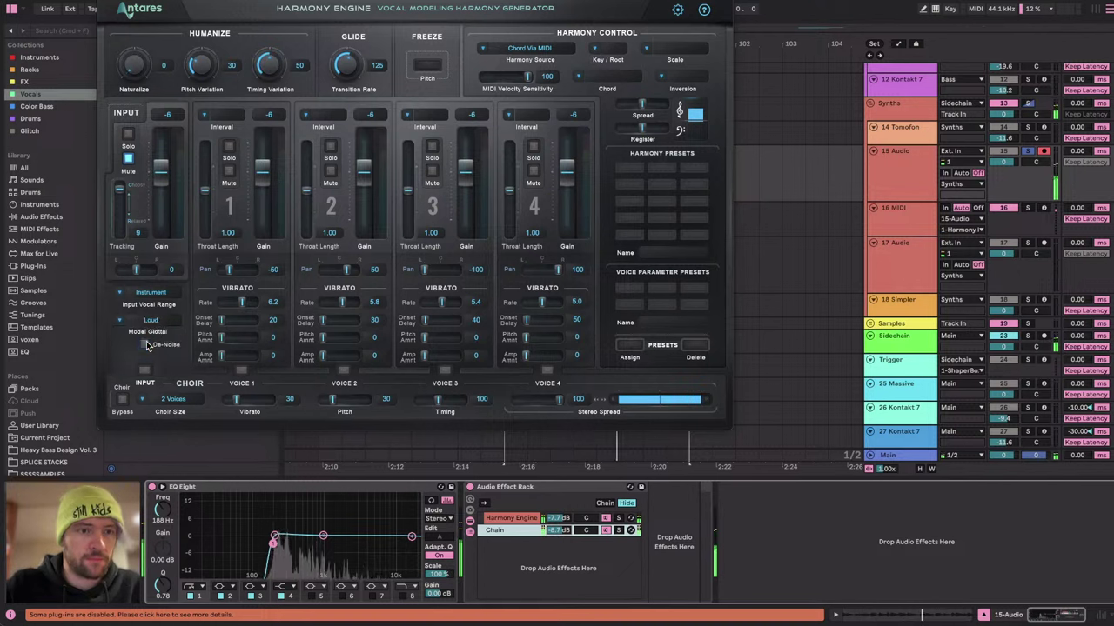
click(150, 322)
click(147, 345)
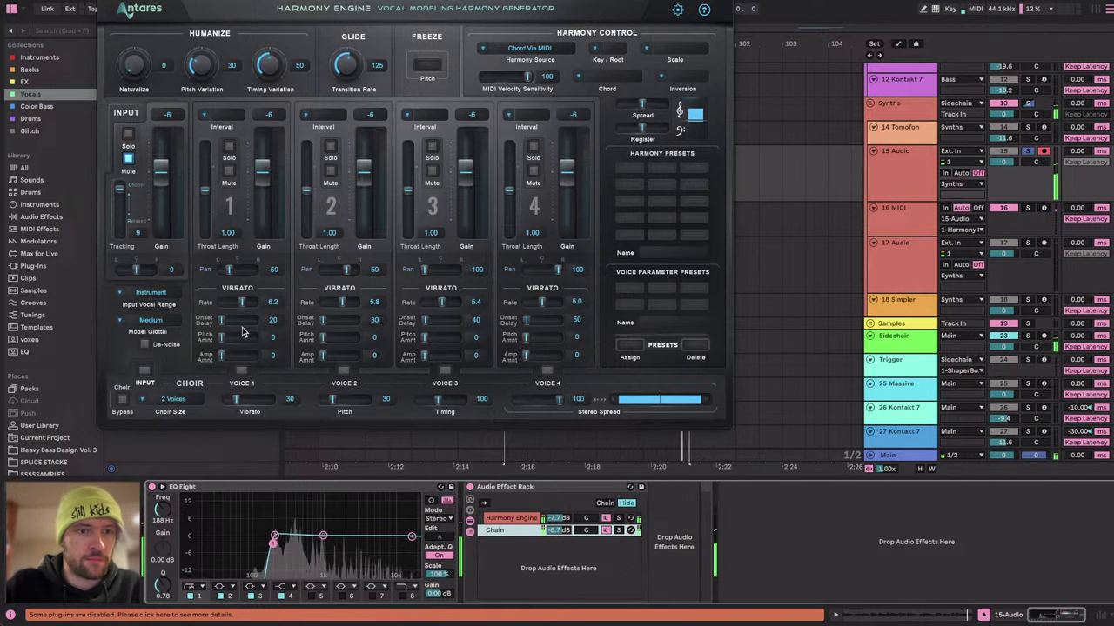
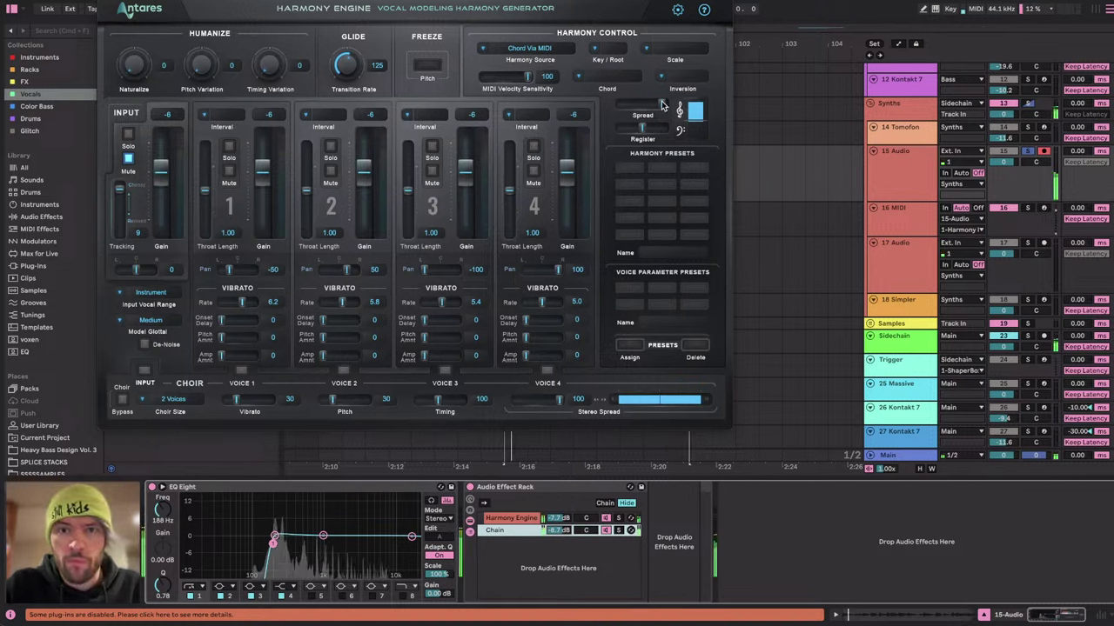
Reduce Harmony Engine's Spread and Register and return to the 15 Audio track.
mouse_move(645, 104)
mouse_down()
mouse_move(610, 104)
mouse_move(634, 131)
mouse_move(632, 104)
mouse_up()
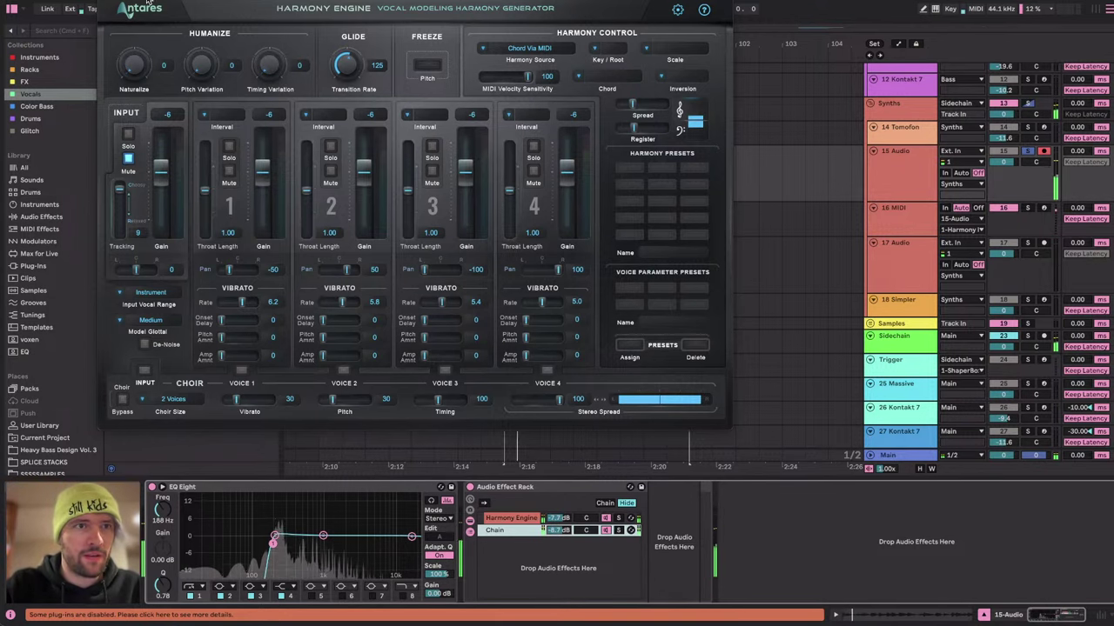
click(105, 2)
click(886, 180)
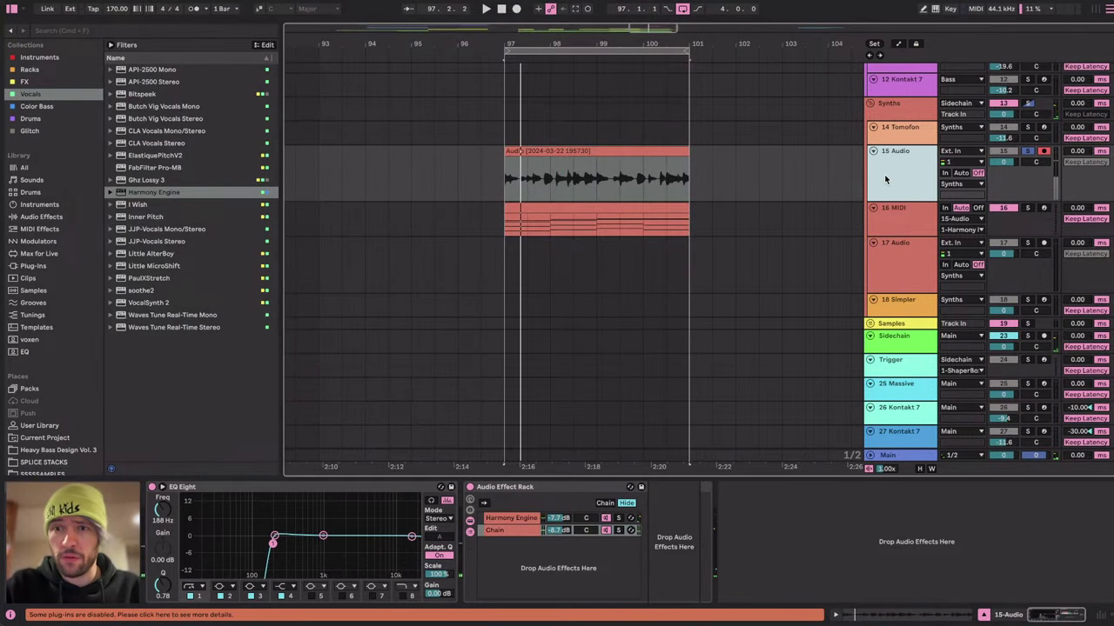
Insert an empty MIDI track directly below 15 Audio, show the Instruments collection and reselect the 15 Audio track.
key(super+shift+t)
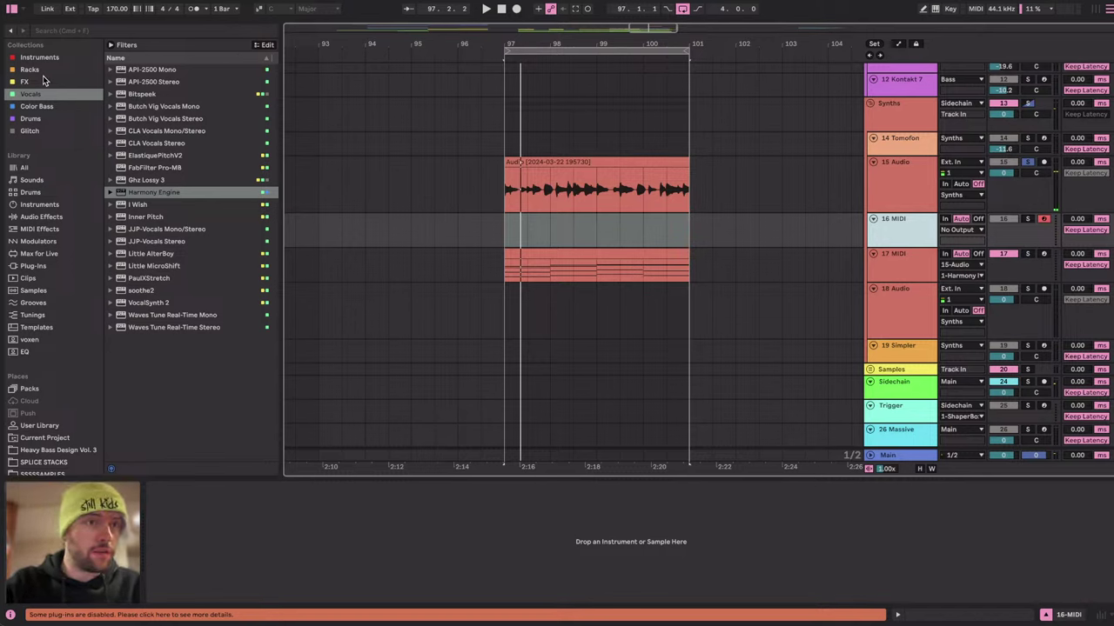
click(39, 58)
click(891, 174)
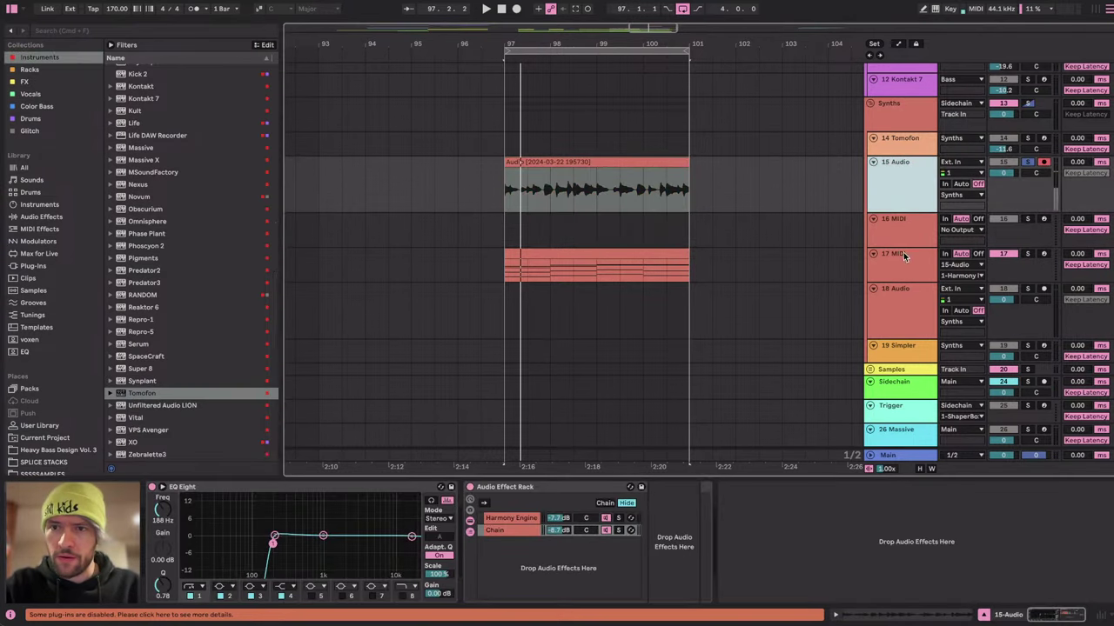
Compare the playing loop with the rack's empty dry chain switched off and on again.
click(605, 529)
key(space)
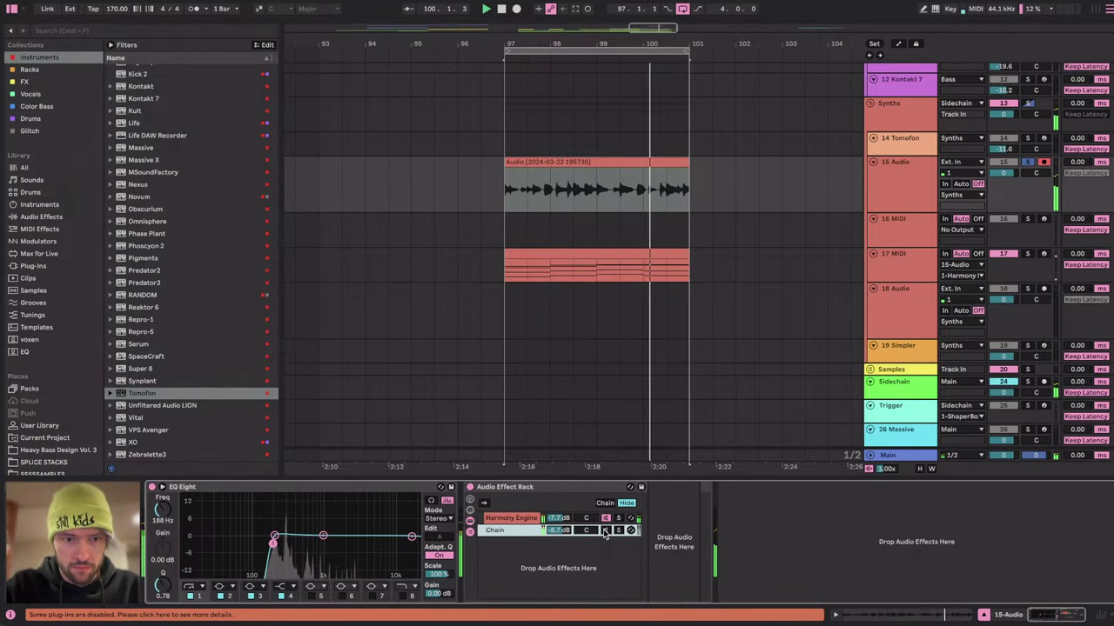
click(605, 531)
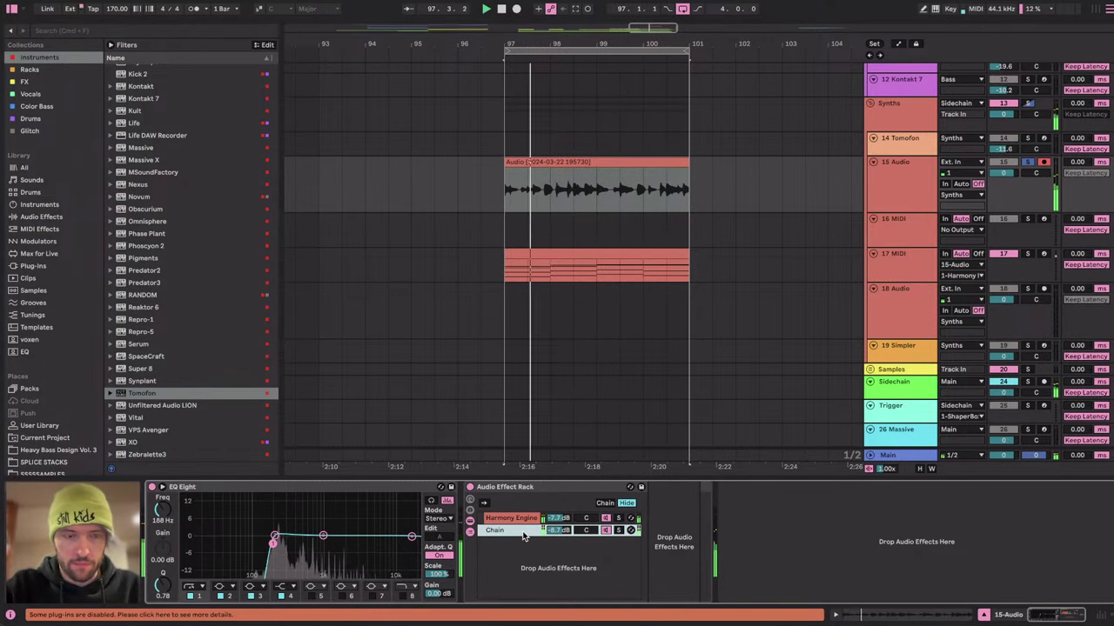
Detune the guitar clip on 15 Audio by -15 cents and set its warp mode to Complex Pro.
double_click(522, 192)
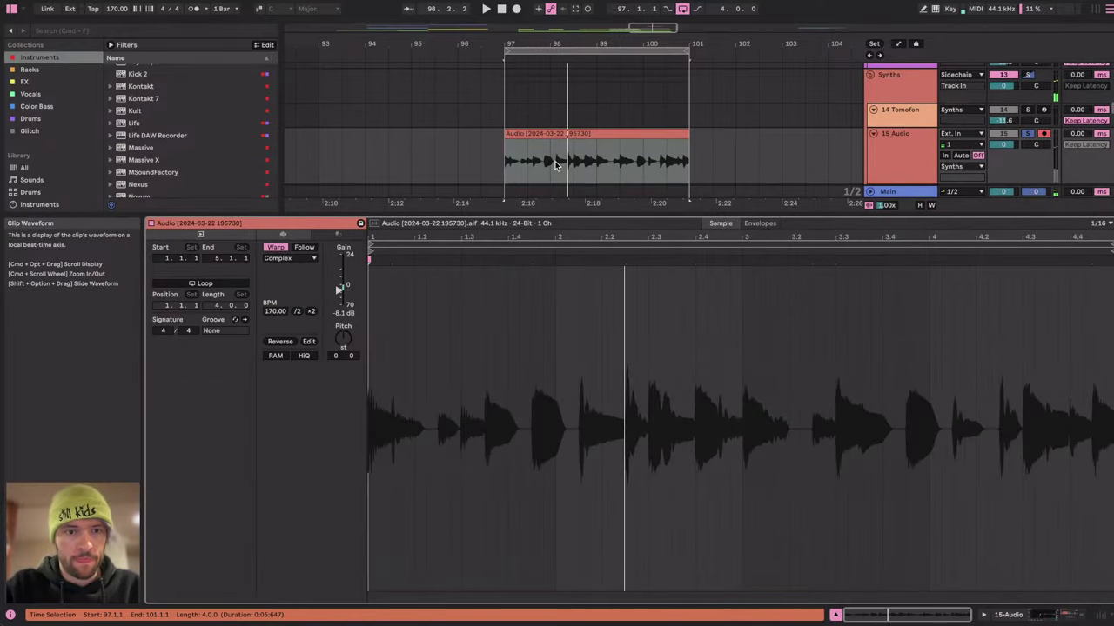
drag(350, 355, 351, 368)
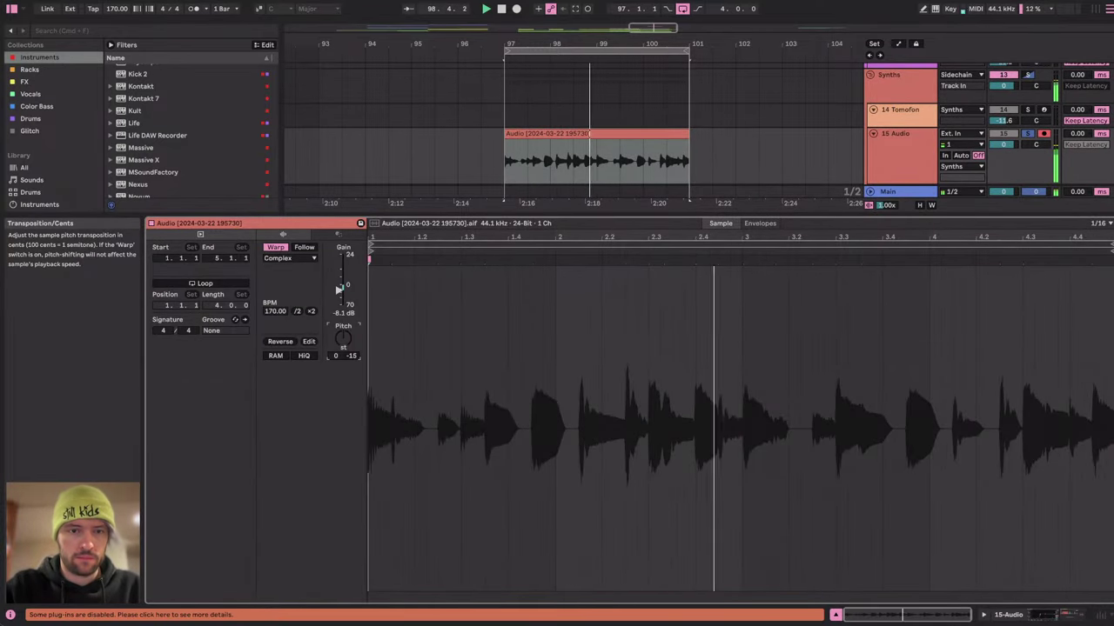
click(309, 258)
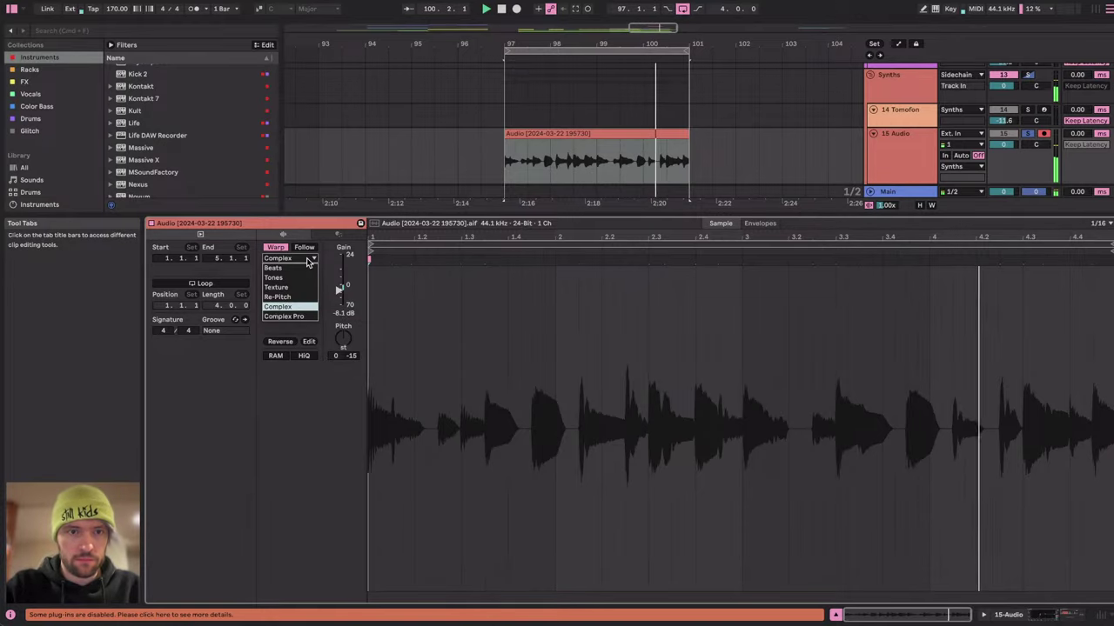
click(310, 309)
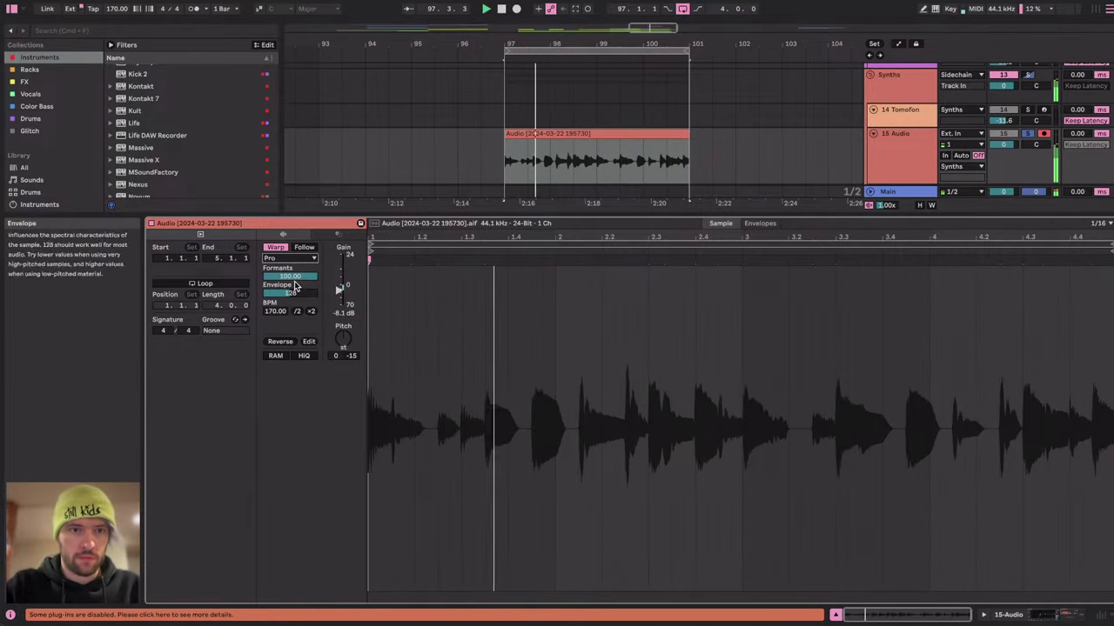
Read the live chat in YouTube Studio and return to the 15 Audio track in Ableton Live.
click(1049, 616)
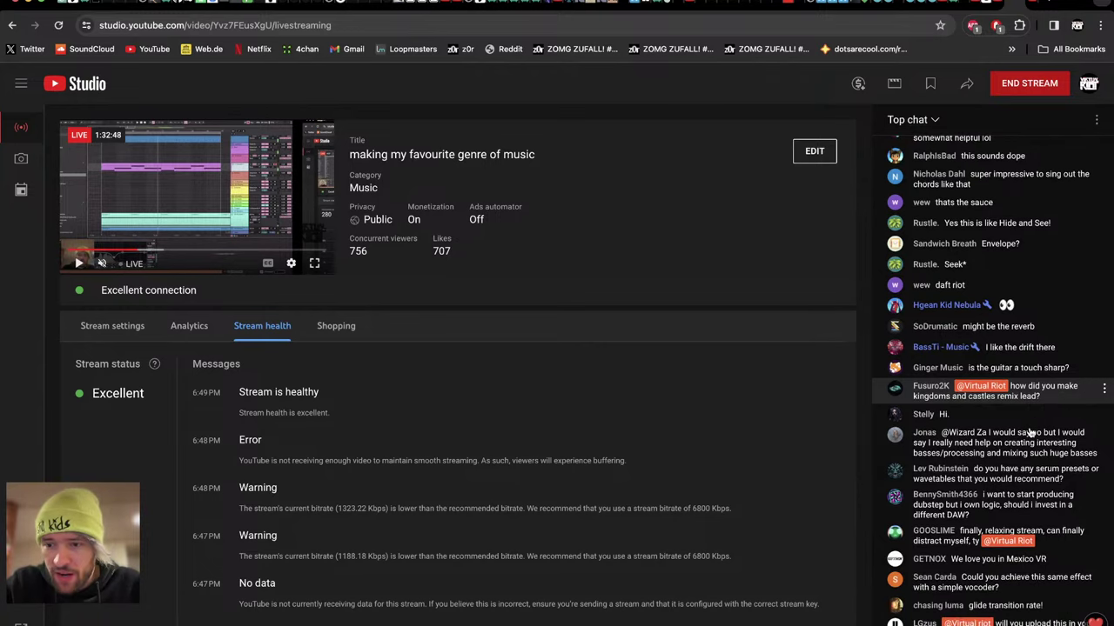
key(ctrl+Left)
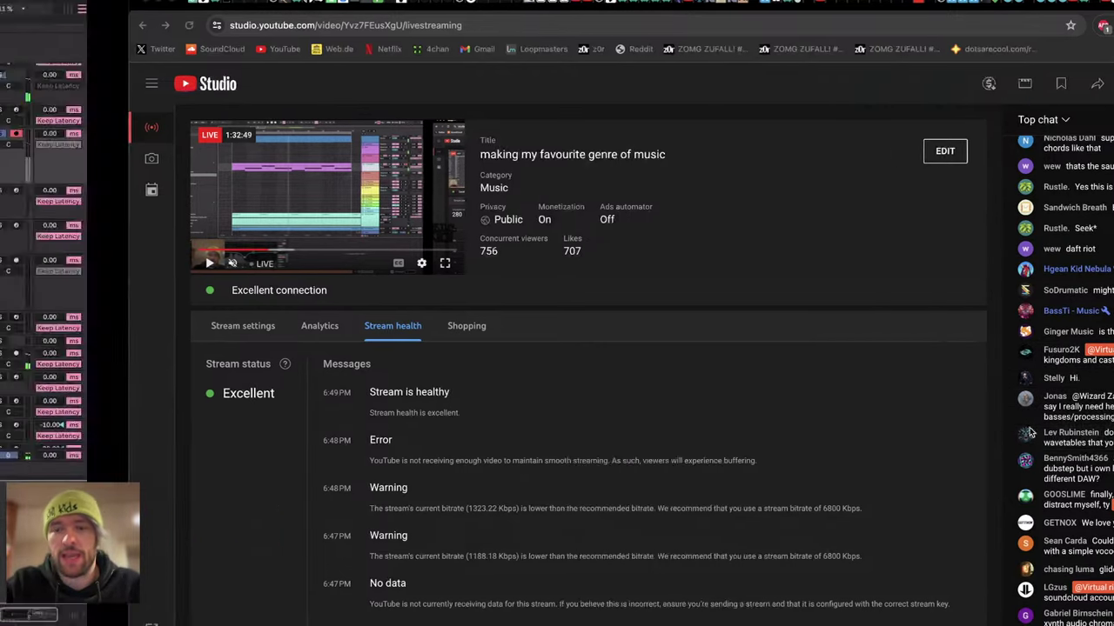
click(886, 156)
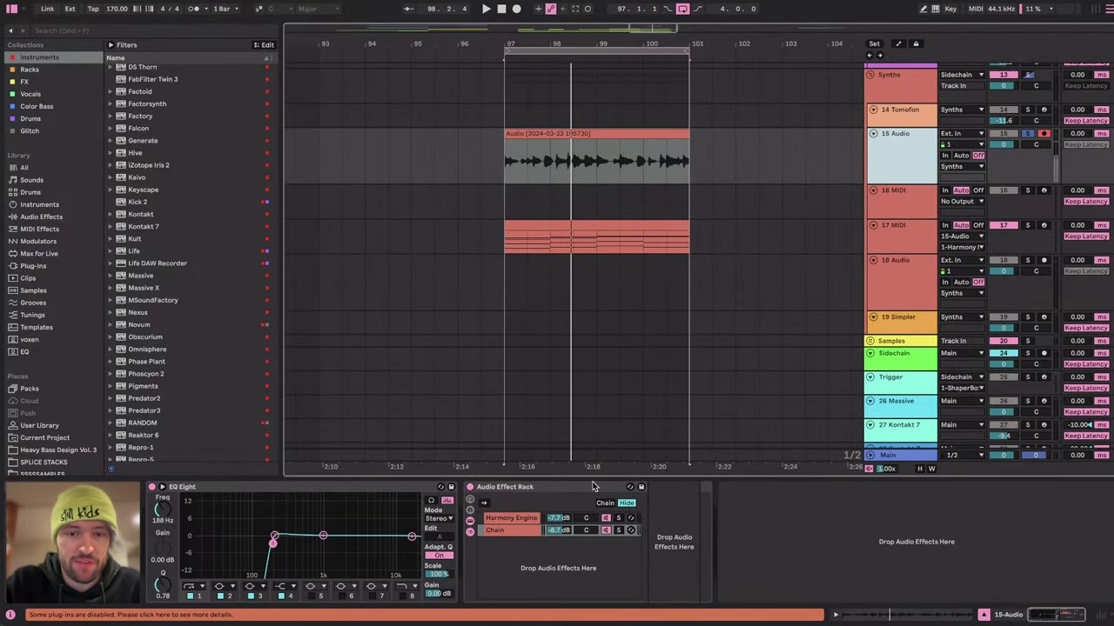
Play the loop and adjust Harmony Engine, raising Spread slightly, setting Register low and the glide transition rate to 114.
click(516, 518)
click(677, 488)
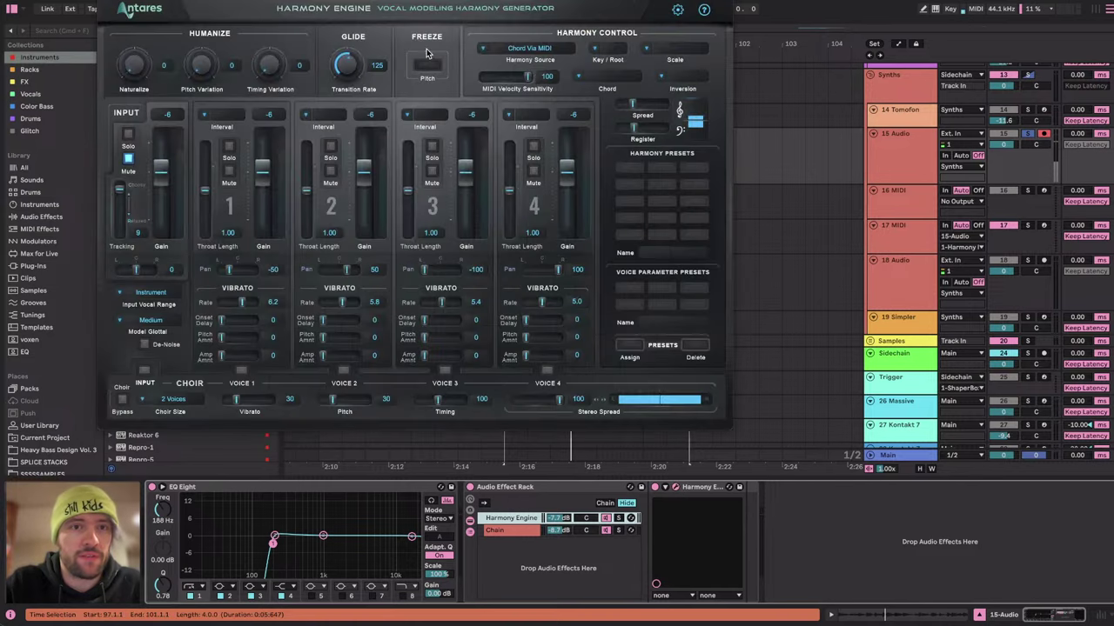
drag(371, 6, 341, 58)
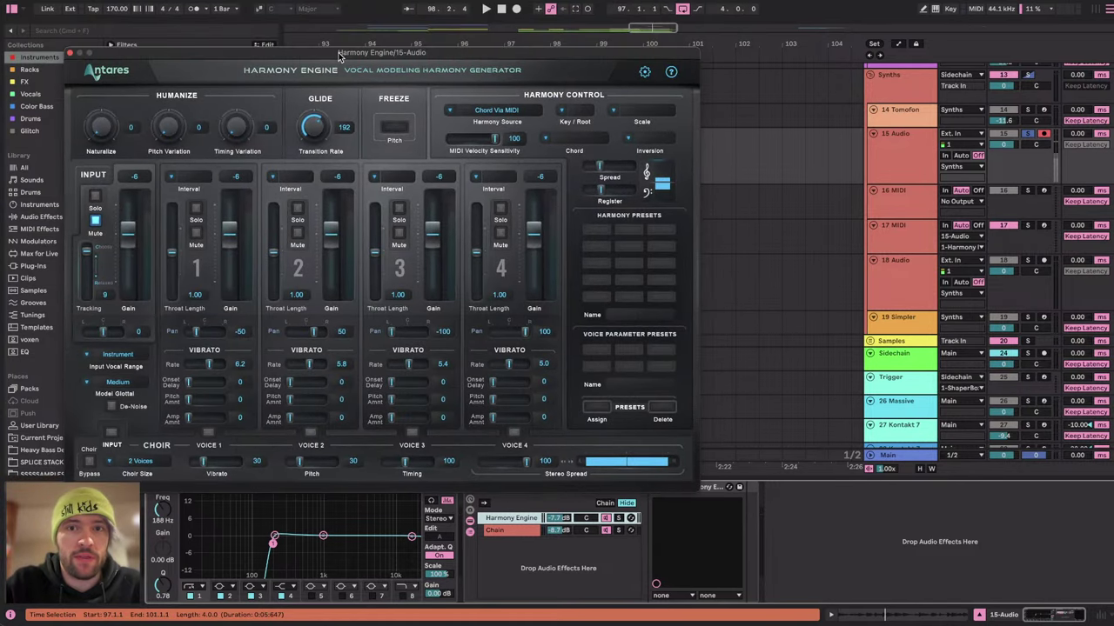
key(space)
mouse_move(600, 167)
mouse_down()
mouse_move(624, 166)
mouse_move(616, 170)
mouse_up()
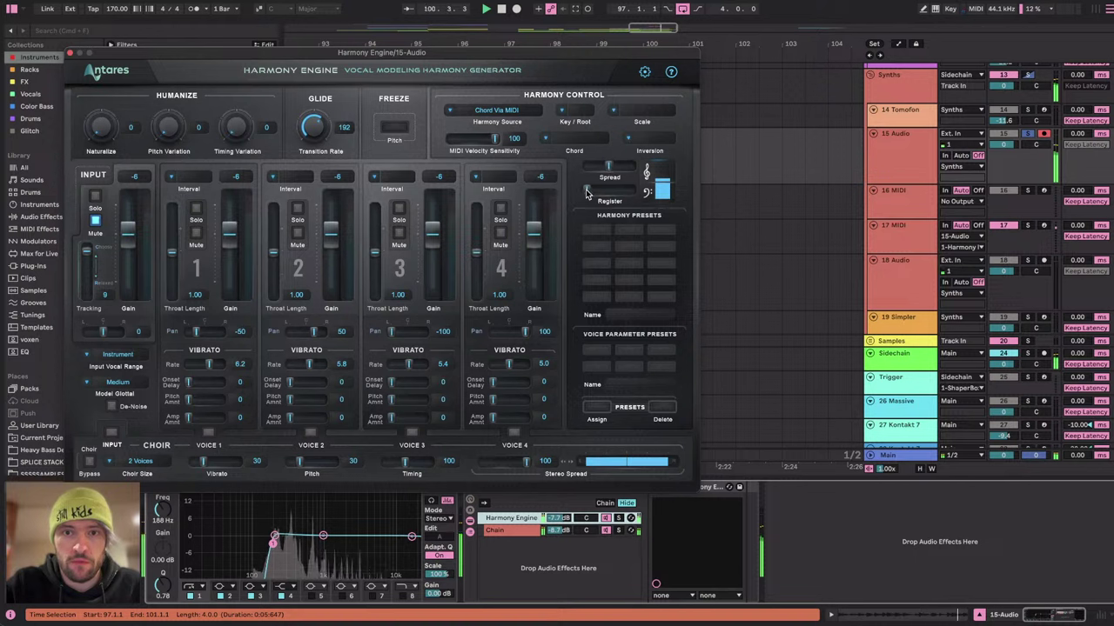
drag(588, 192, 633, 197)
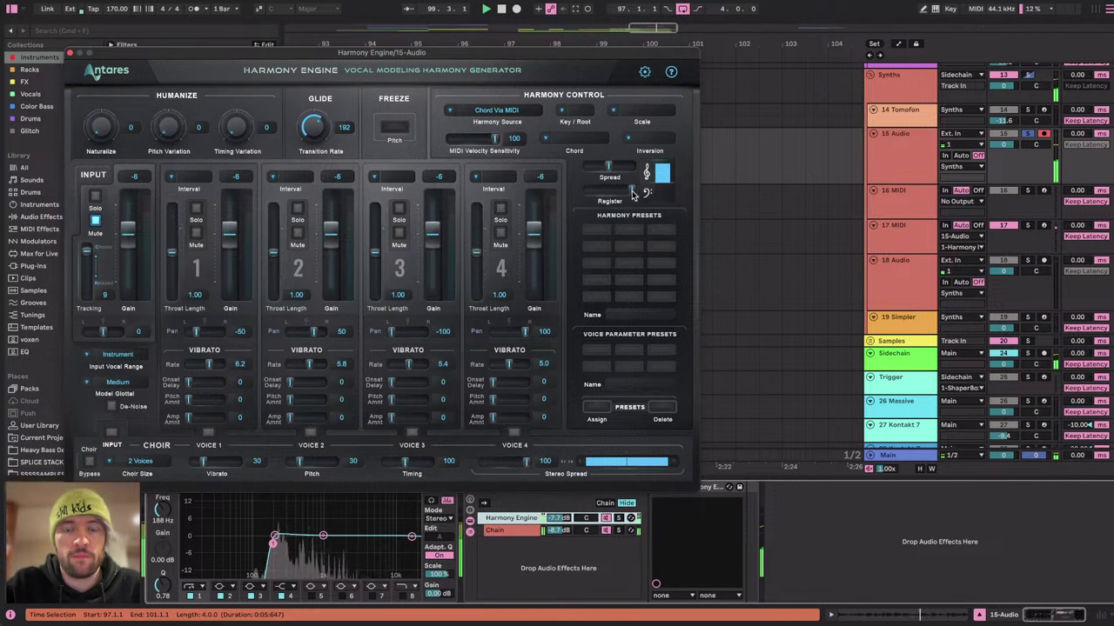
drag(633, 194, 588, 192)
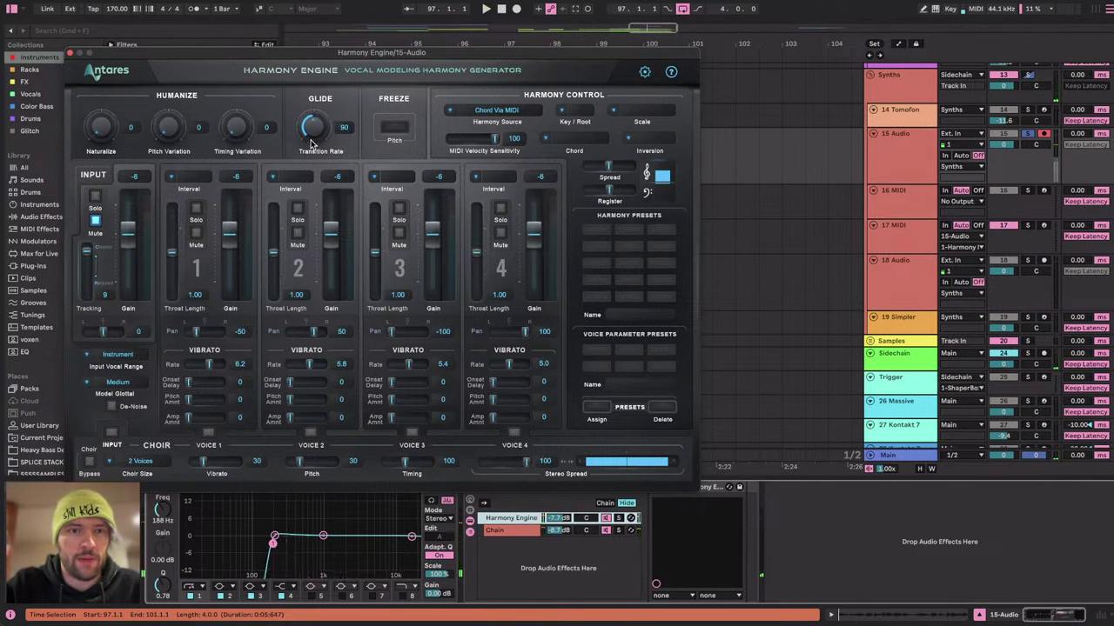
key(space)
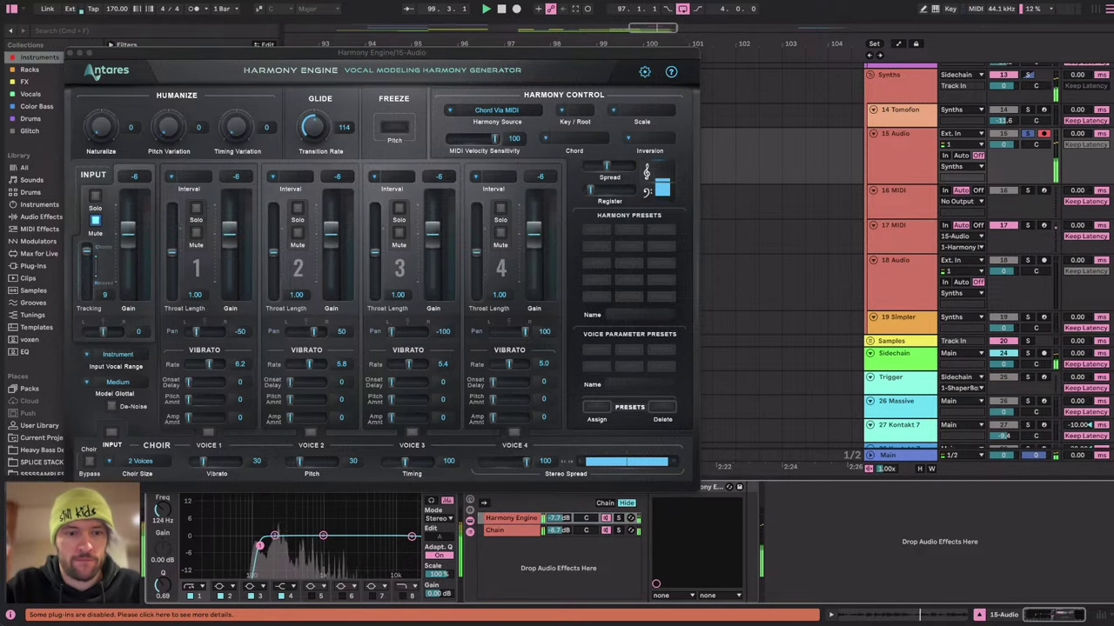
click(79, 53)
Set the first EQ Eight's low cut to 160 Hz and add another after Harmony Engine with a low cut at about 84 Hz.
click(514, 523)
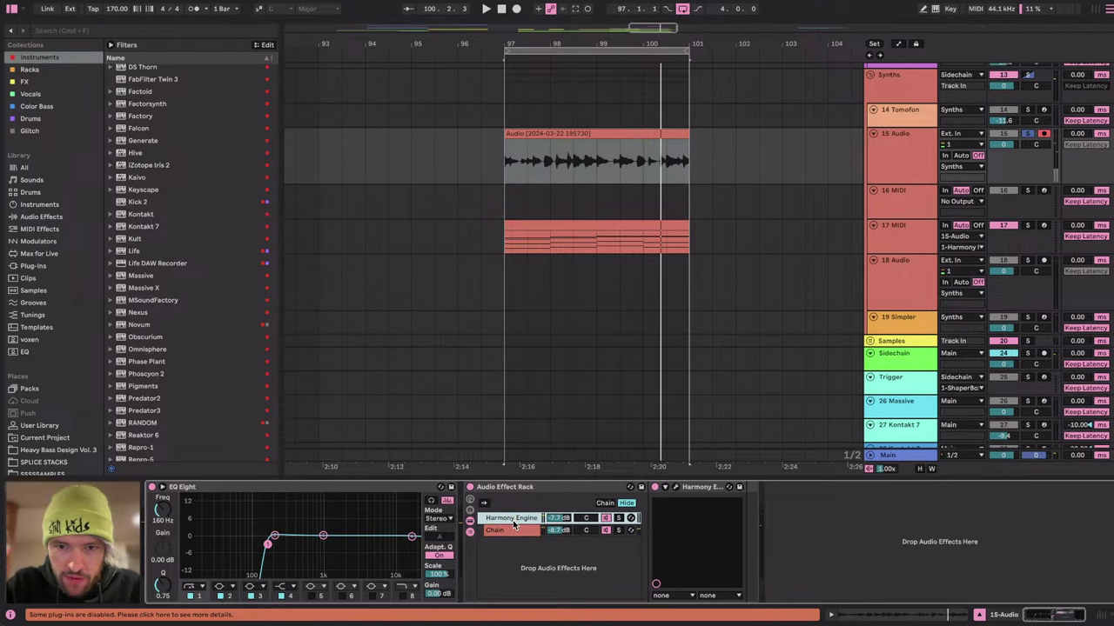
click(39, 217)
drag(139, 278, 849, 545)
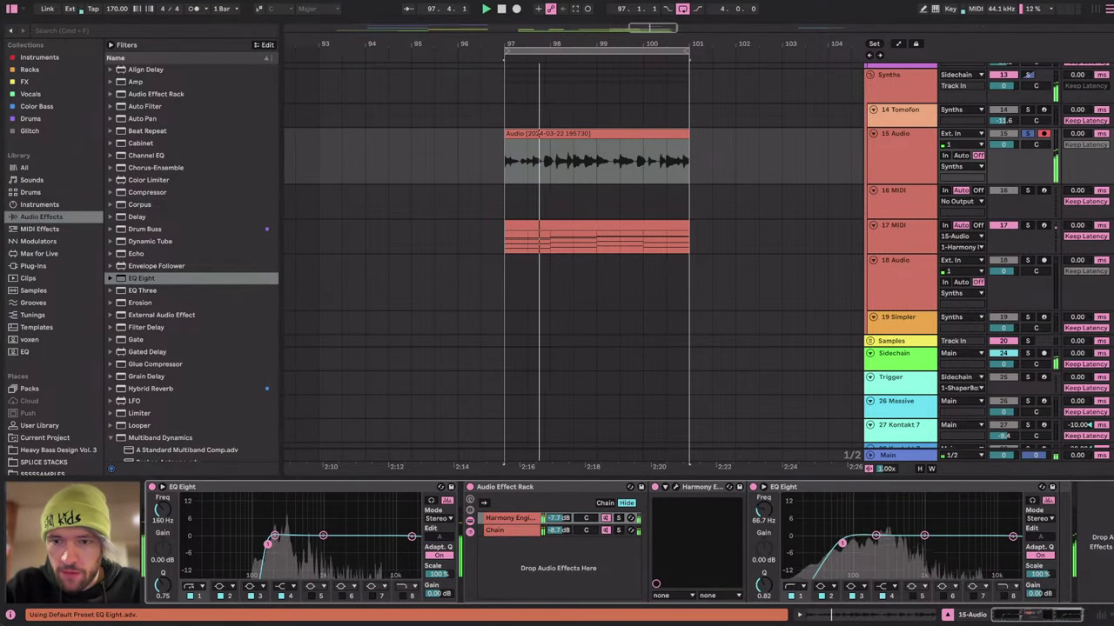
scroll(690, 287, down, 5)
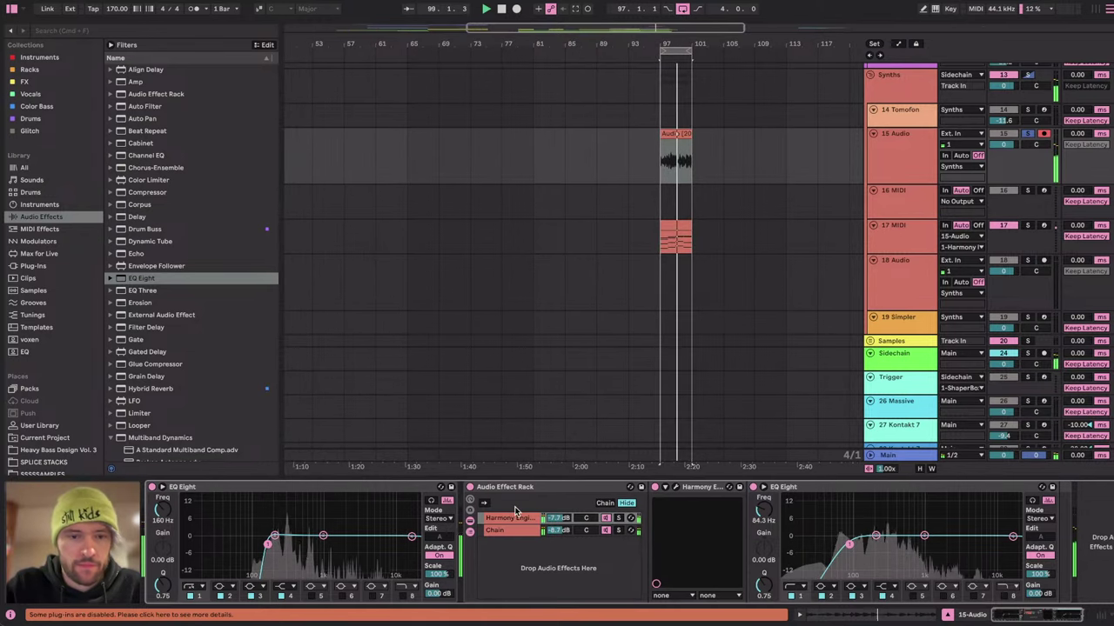
Insert FabFilter Pro-MB from the FX collection between the first EQ Eight and the Audio Effect Rack.
click(30, 70)
click(24, 82)
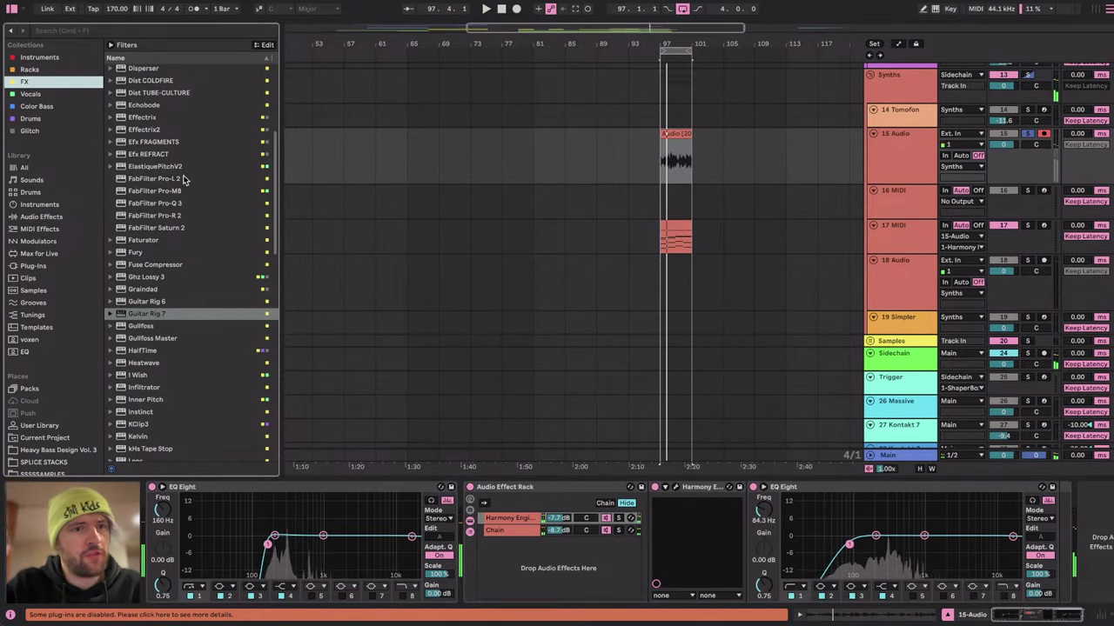
drag(166, 193, 462, 565)
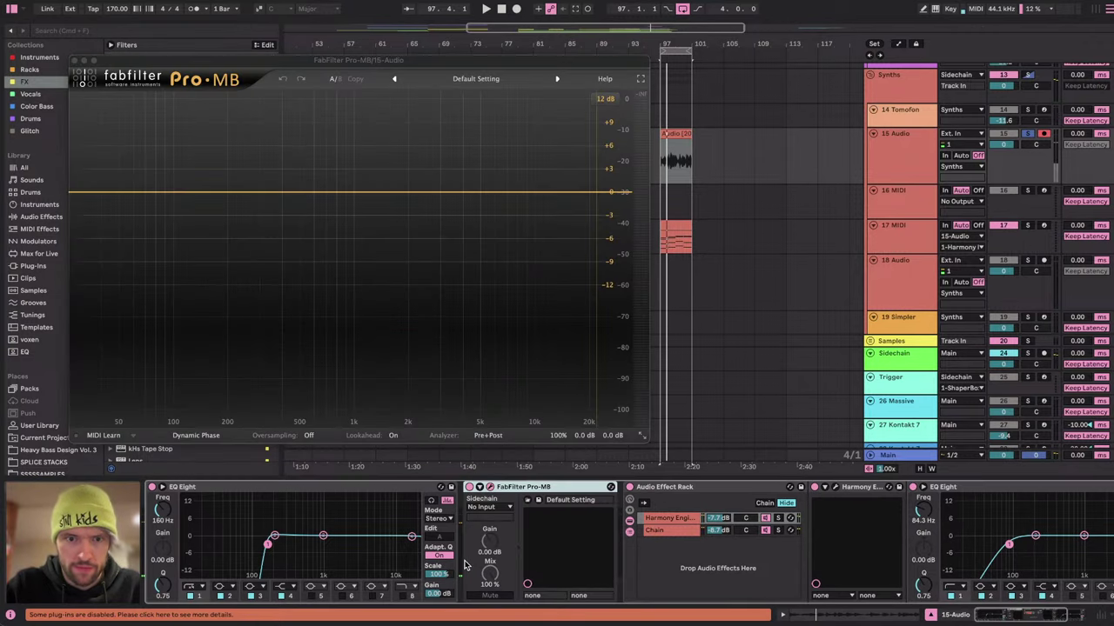
Add two adjacent Pro-MB compression bands with a -30 dB range, meeting at a crossover of about 397 Hz.
click(246, 191)
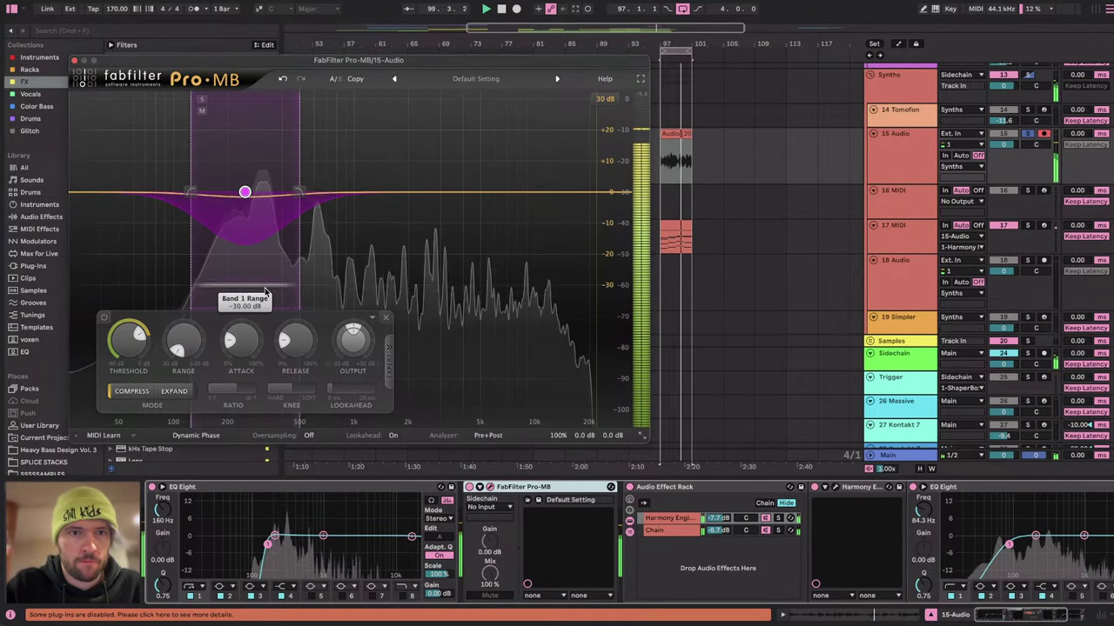
drag(300, 192, 290, 193)
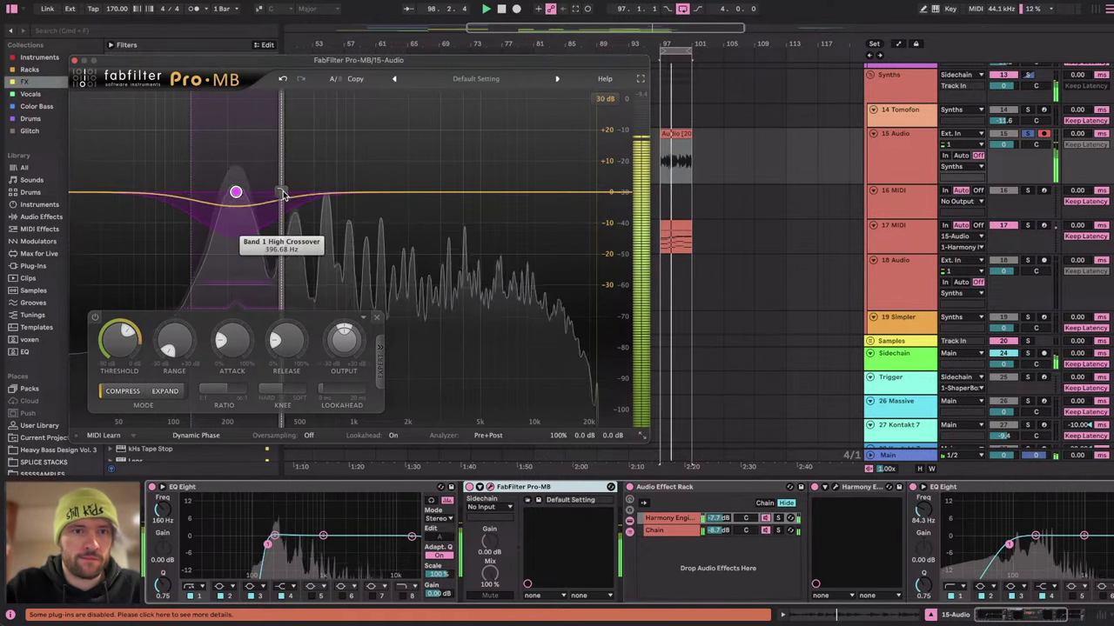
click(334, 192)
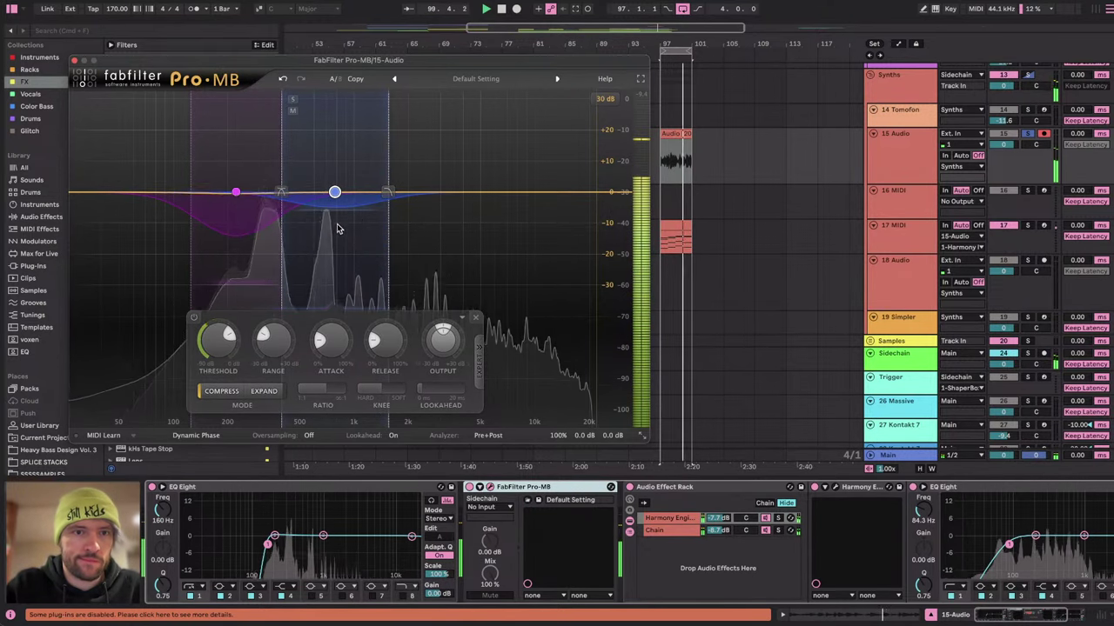
key(space)
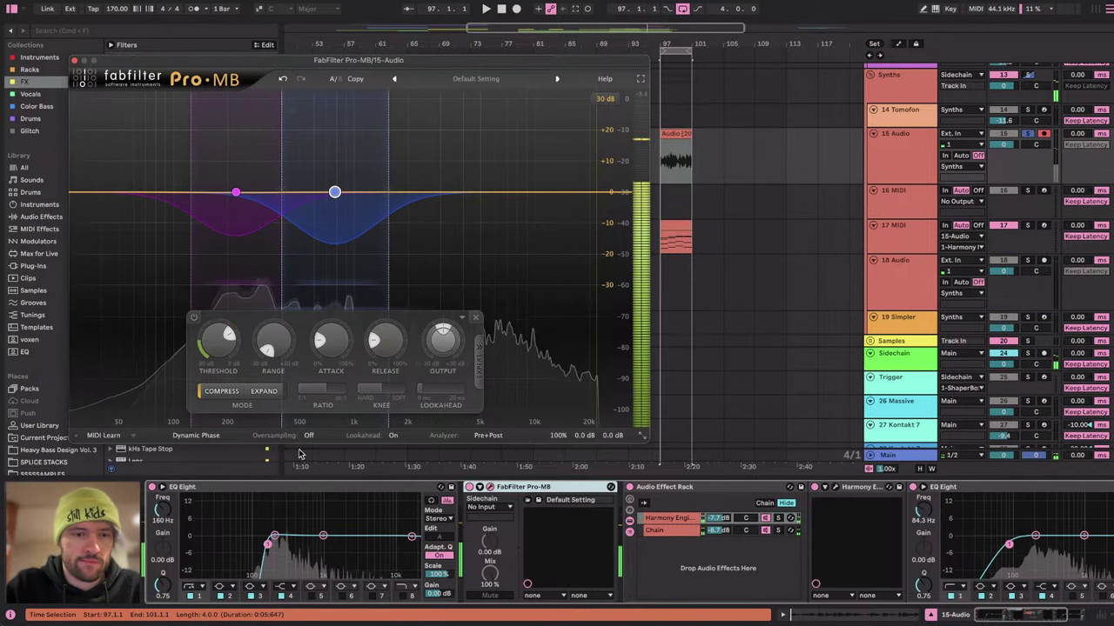
Duplicate Pro-MB after the Audio Effect Rack and adjust the threshold of the copy's bands while the loop plays.
click(490, 487)
double_click(682, 487)
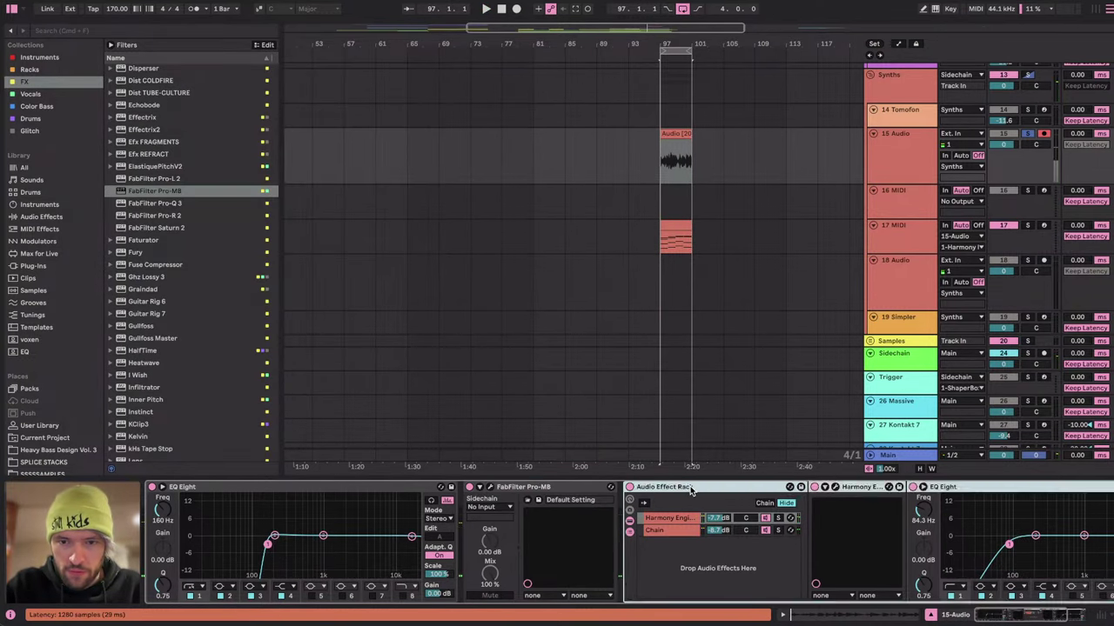
drag(517, 487, 727, 491)
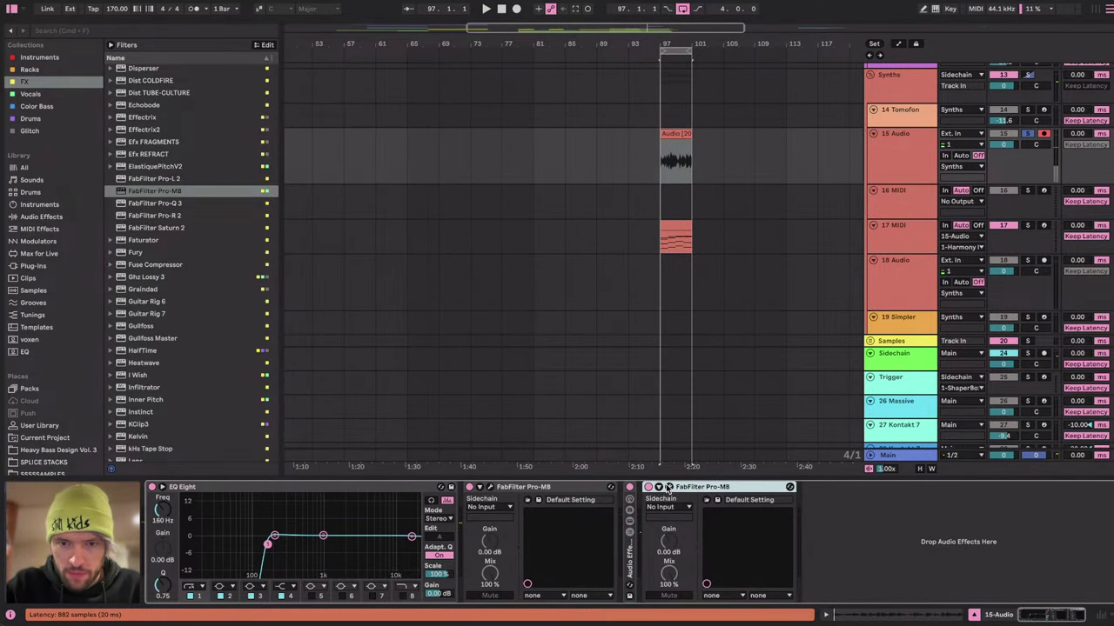
click(668, 487)
key(space)
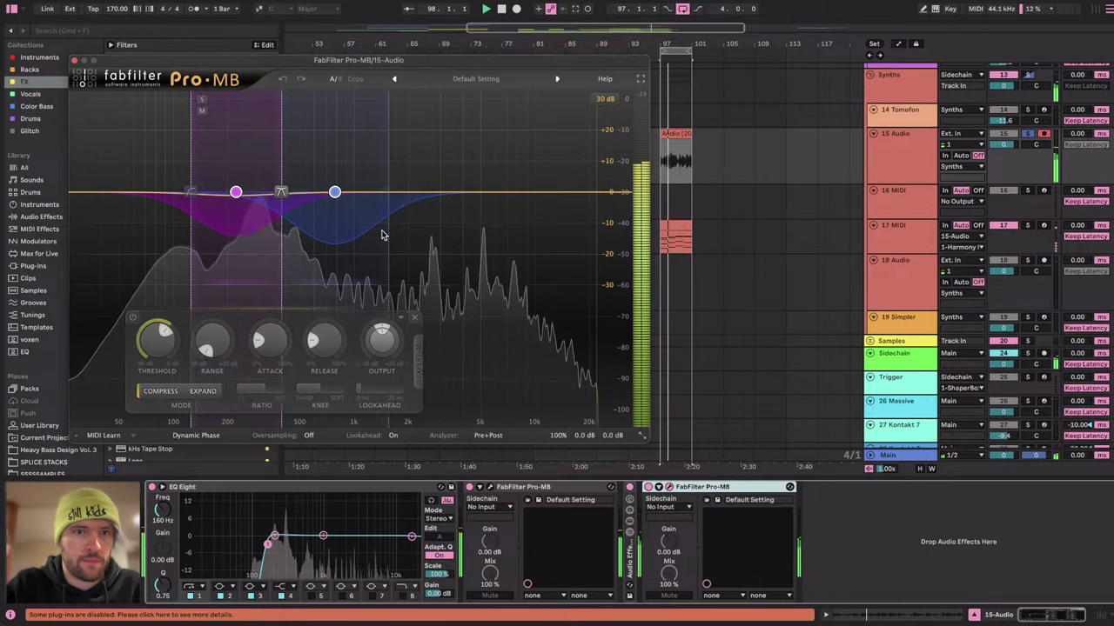
drag(172, 350, 171, 365)
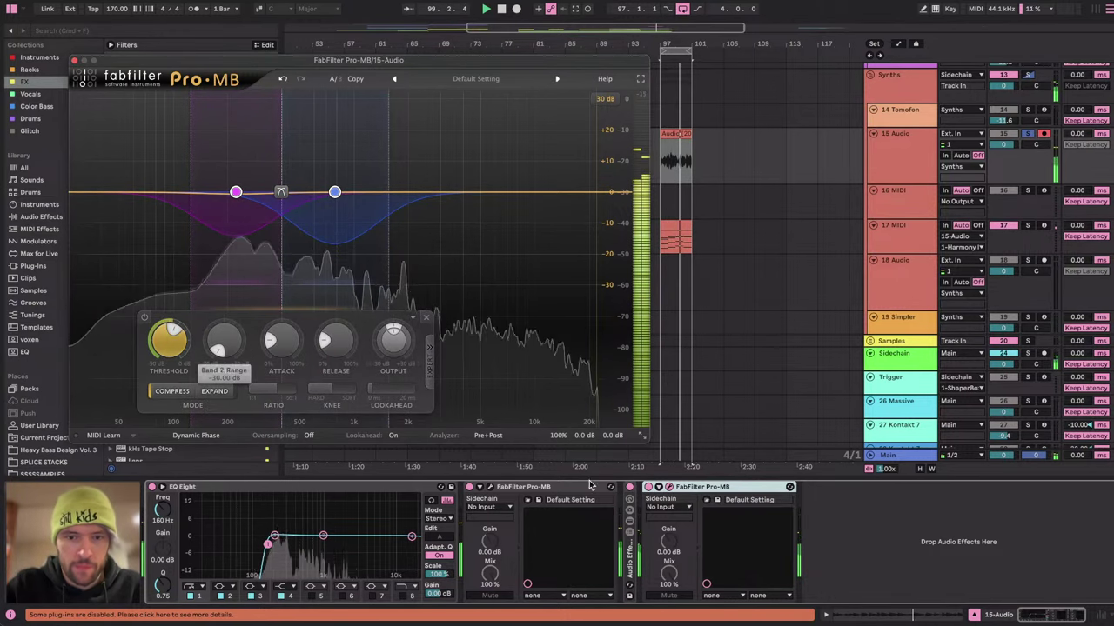
Unfold the Audio Effect Rack and reset the Harmony Engine chain and the empty chain to 0 dB.
double_click(629, 558)
key(space)
click(715, 518)
click(715, 530)
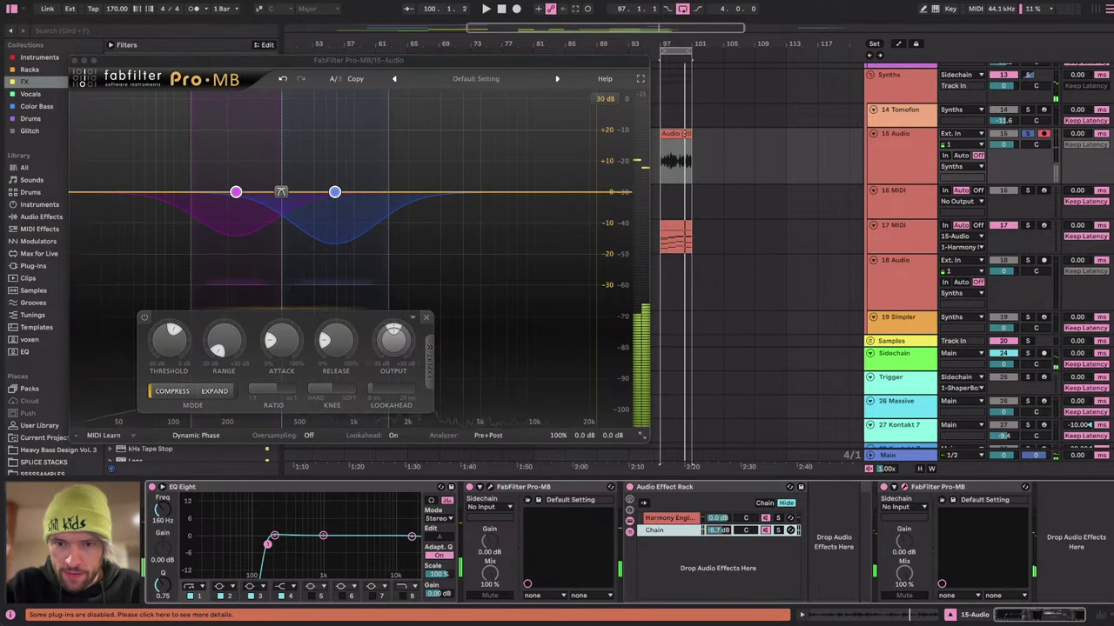
double_click(717, 530)
Lower the 15 Audio track's volume to -5.7 dB, play the loop, close Pro-MB and select the guitar clip.
click(929, 148)
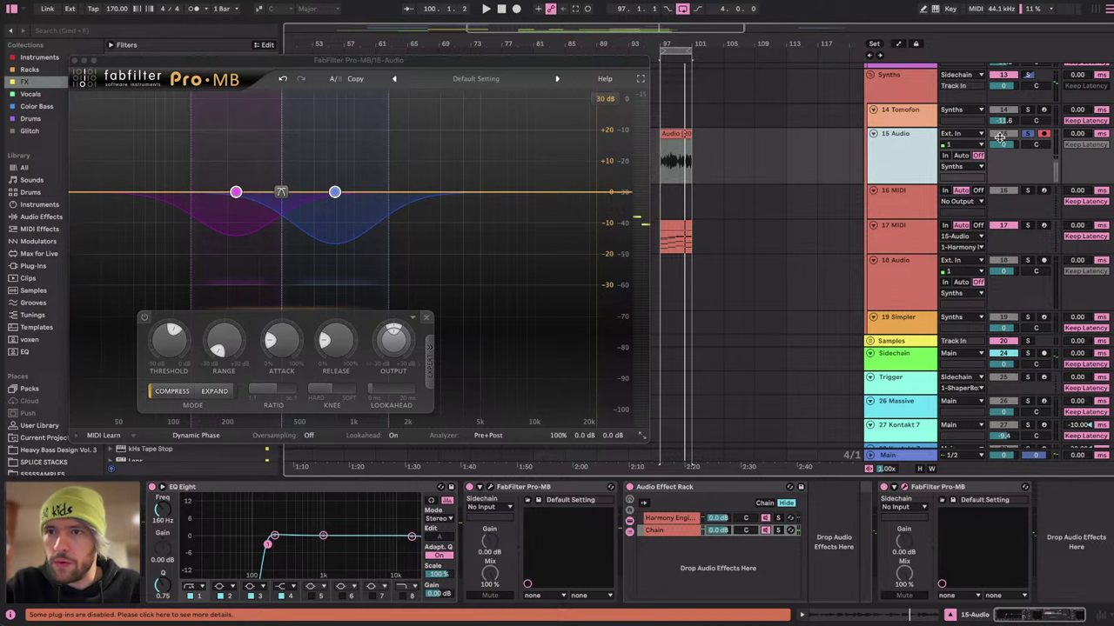
key(space)
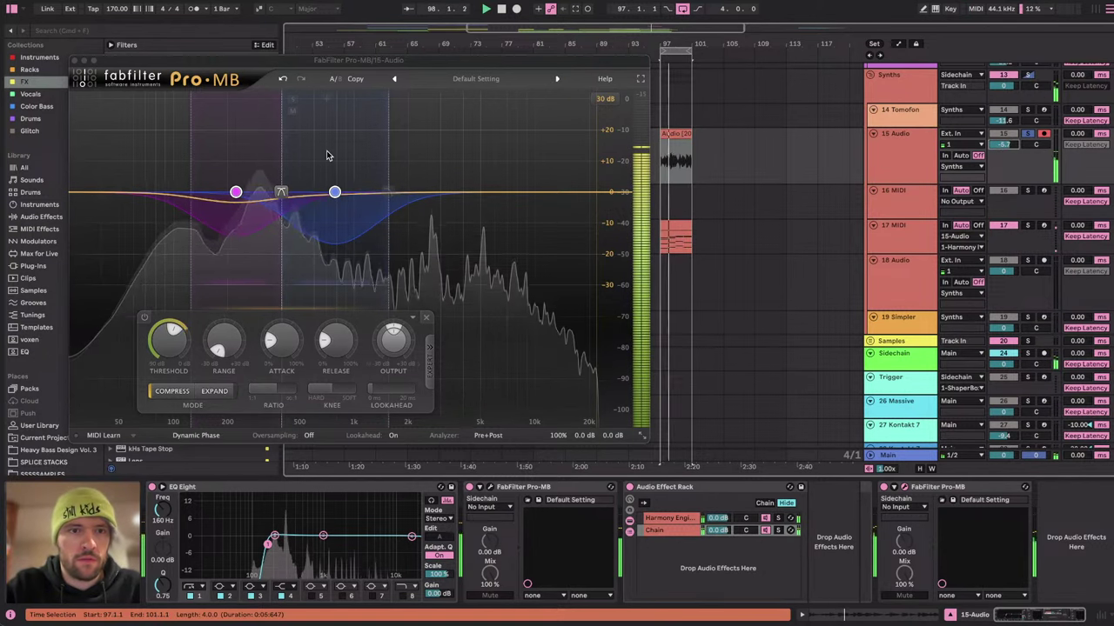
click(75, 61)
scroll(417, 209, down, 5)
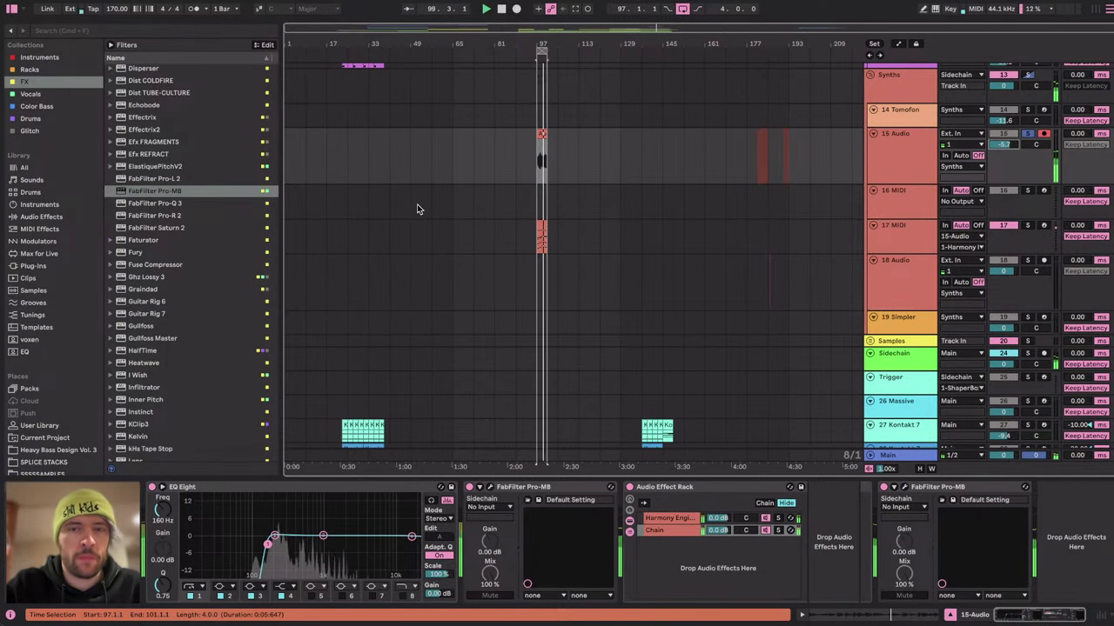
click(540, 159)
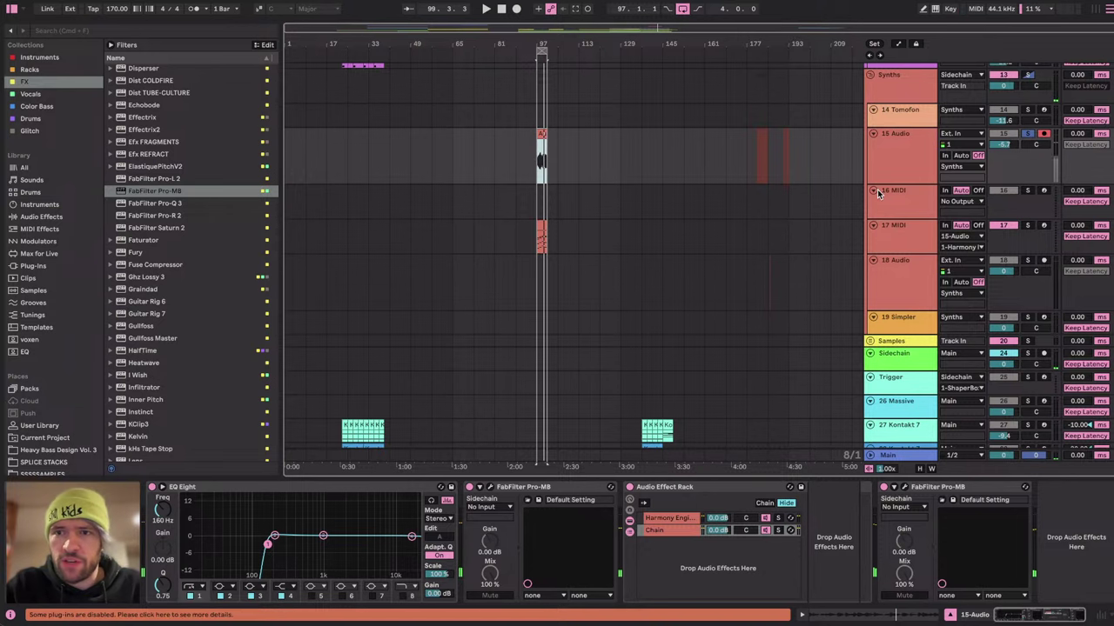
Move the harmony MIDI track directly below 15 Audio and delete the empty MIDI track beneath it.
drag(910, 233, 907, 197)
click(899, 234)
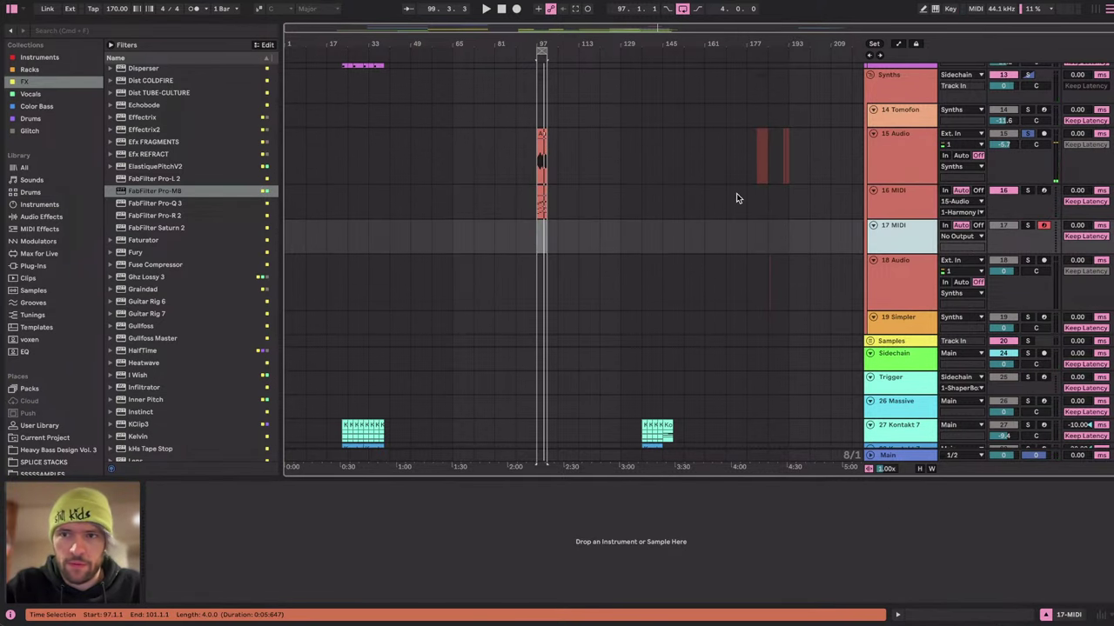
key(Delete)
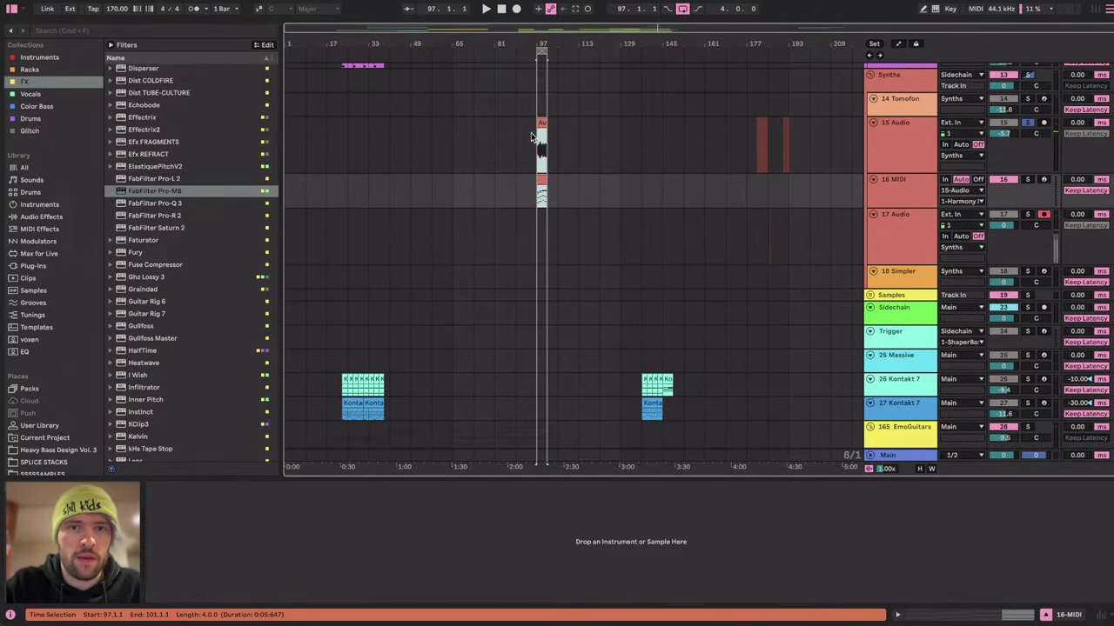
Copy the audio and MIDI clips at bar 97 and unsolo the 15 Audio track.
click(530, 133)
scroll(466, 141, up, 3)
click(432, 197)
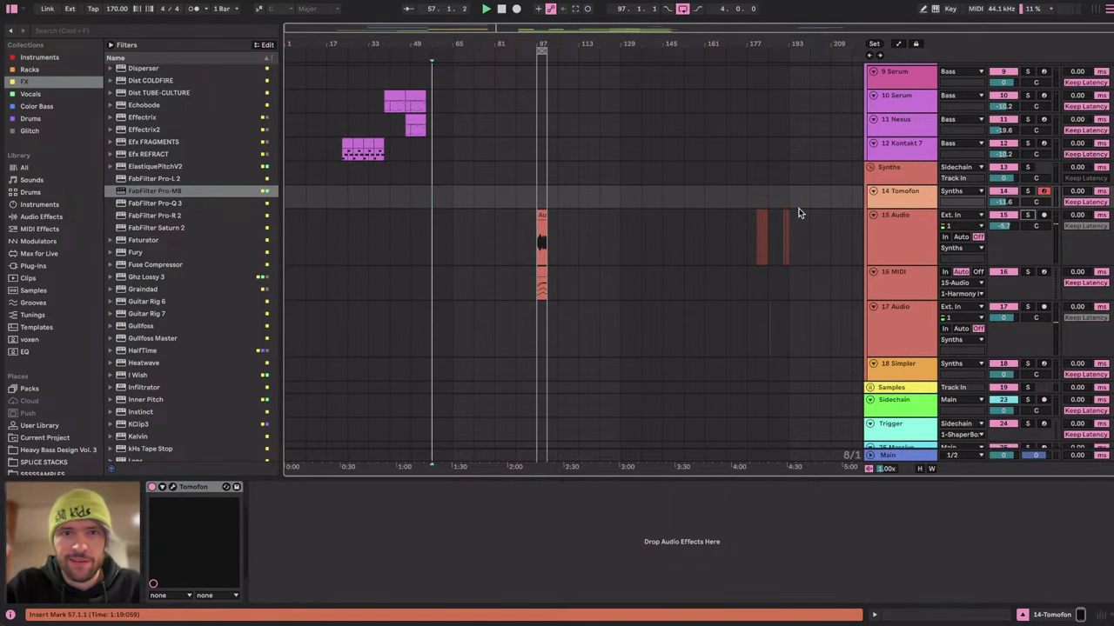
Play the arrangement from bar 25 and again from bar 43 to look for a place for the clips.
click(348, 199)
key(space)
key(space)
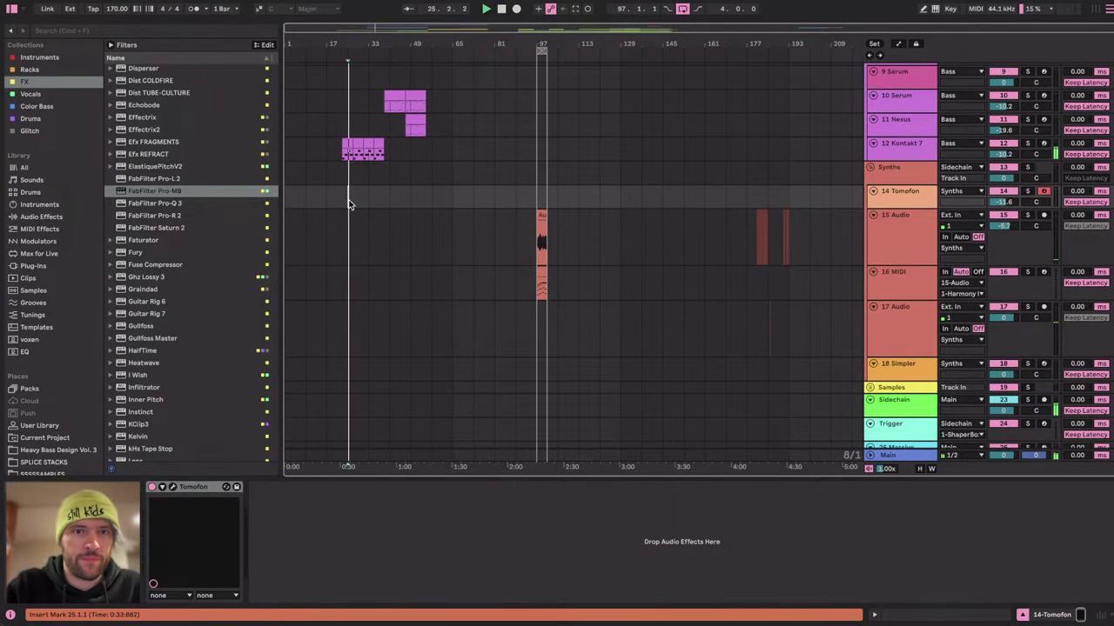
click(391, 188)
key(space)
key(space)
scroll(391, 189, up, 5)
click(415, 196)
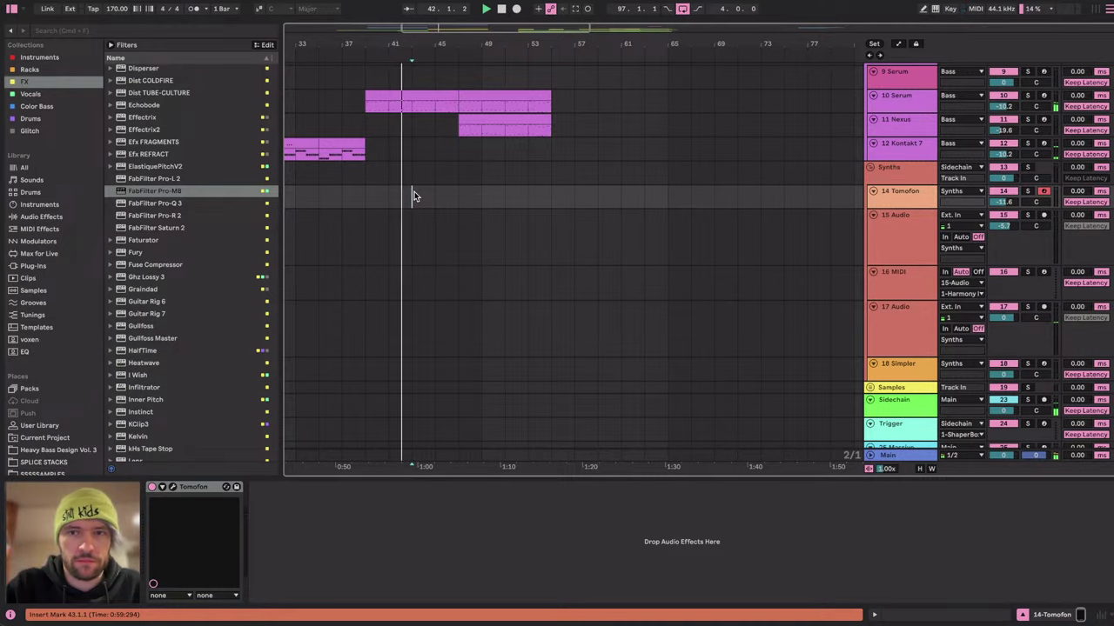
Paste the copied clips at bar 47 on the 15 Audio and 16 MIDI tracks.
scroll(415, 196, right, 5)
scroll(415, 195, down, 1)
scroll(415, 195, left, 5)
click(472, 204)
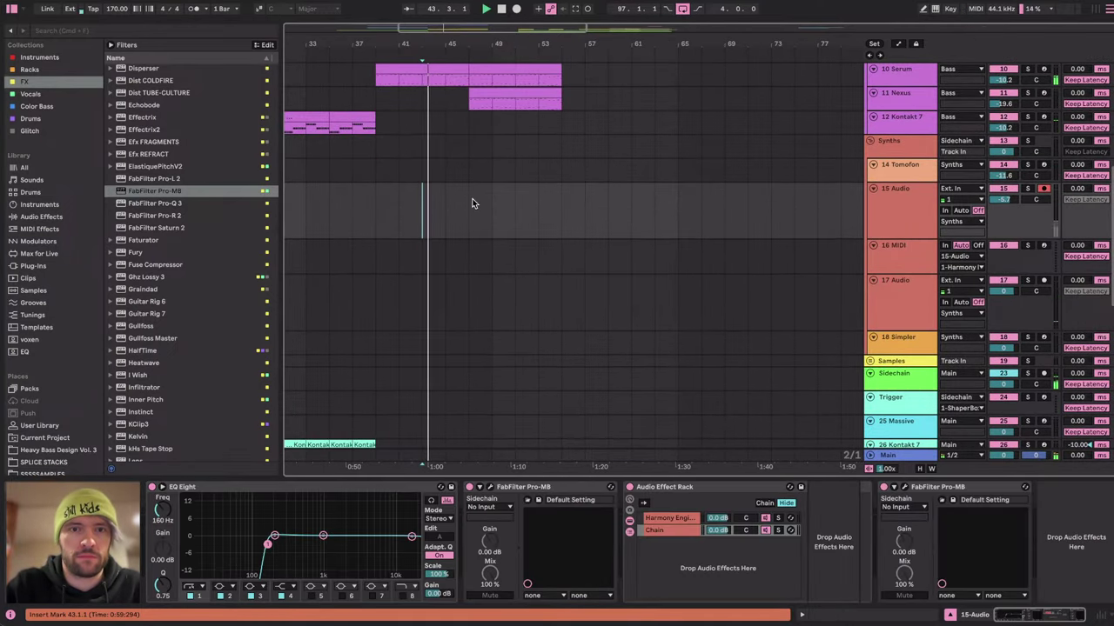
key(super+v)
scroll(510, 165, up, 10)
scroll(513, 161, down, 10)
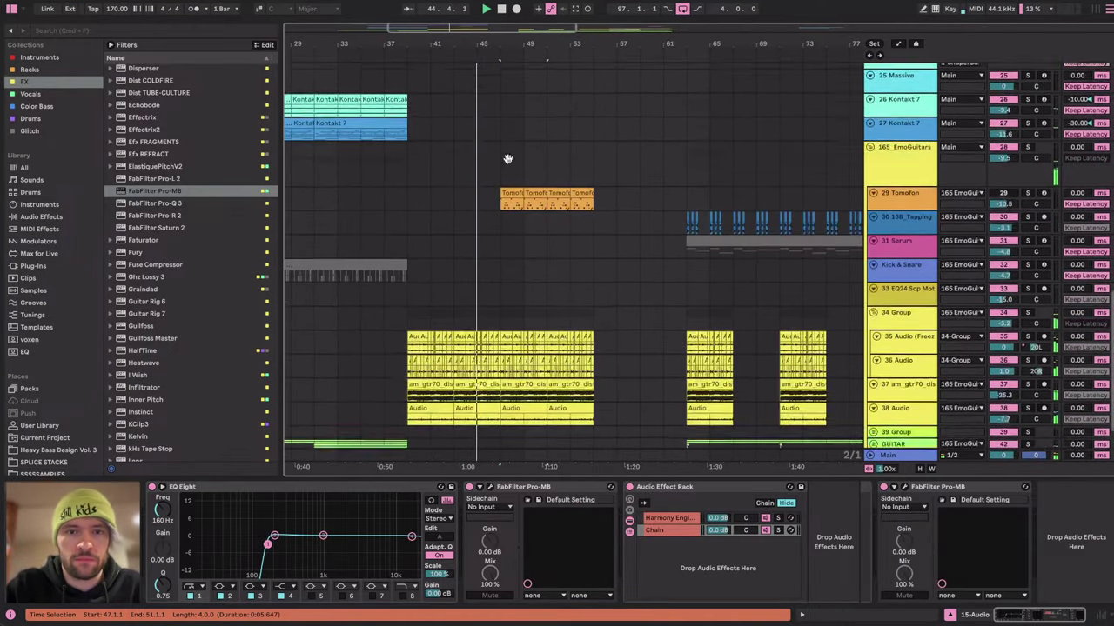
scroll(535, 152, up, 10)
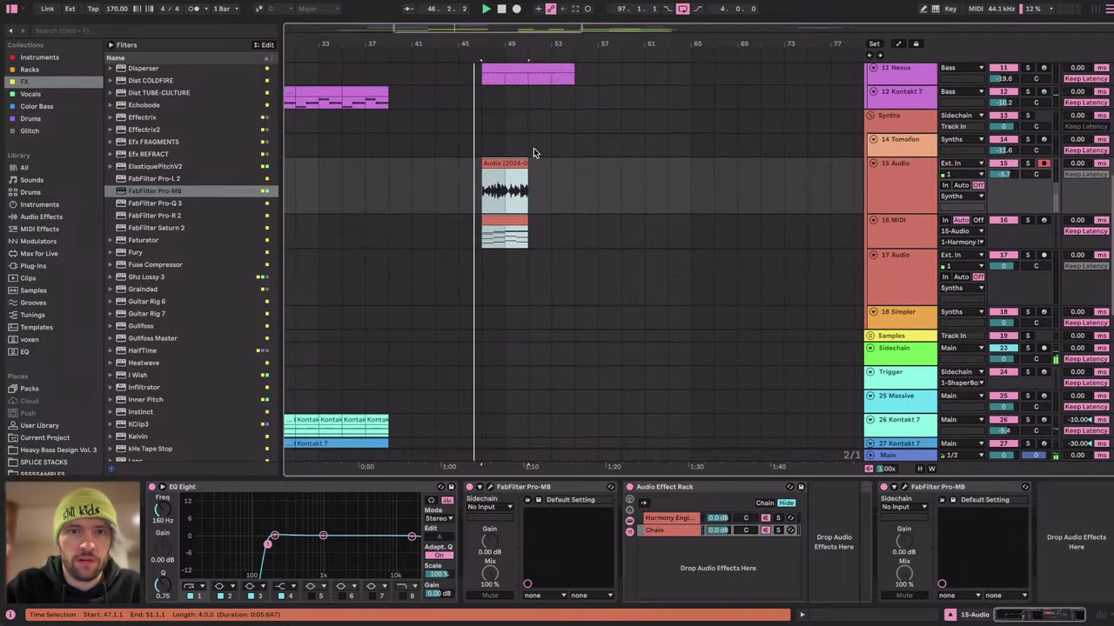
Set the 15 Audio track volume to -1.5 dB and duplicate both pasted clips to fill bars 51 to 55.
scroll(535, 152, up, 5)
drag(1003, 174, 1003, 164)
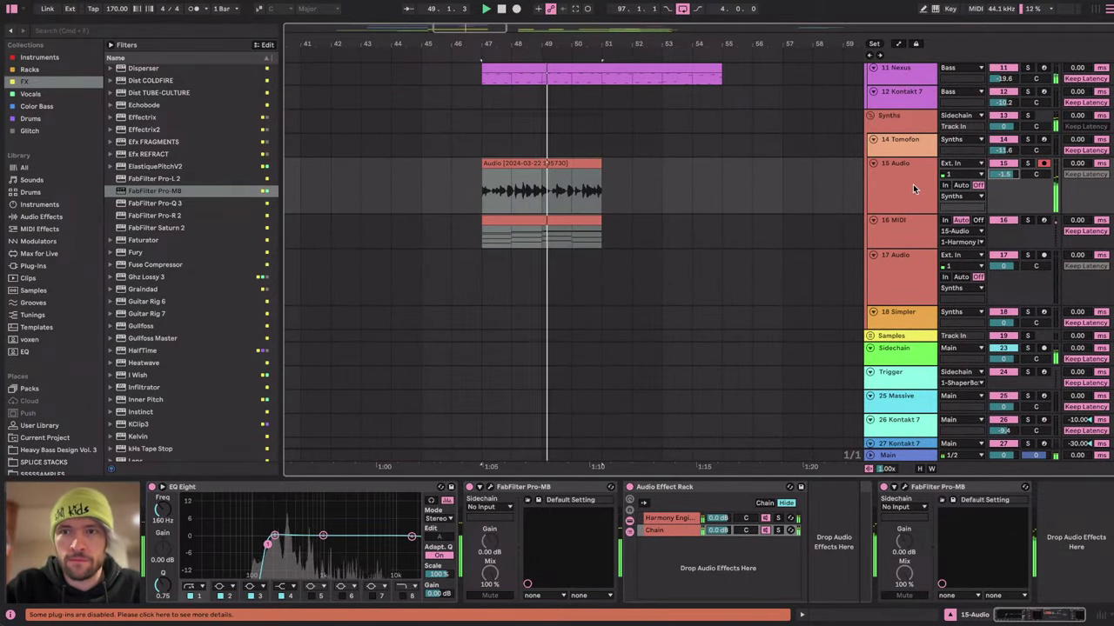
drag(613, 183, 491, 227)
key(super+d)
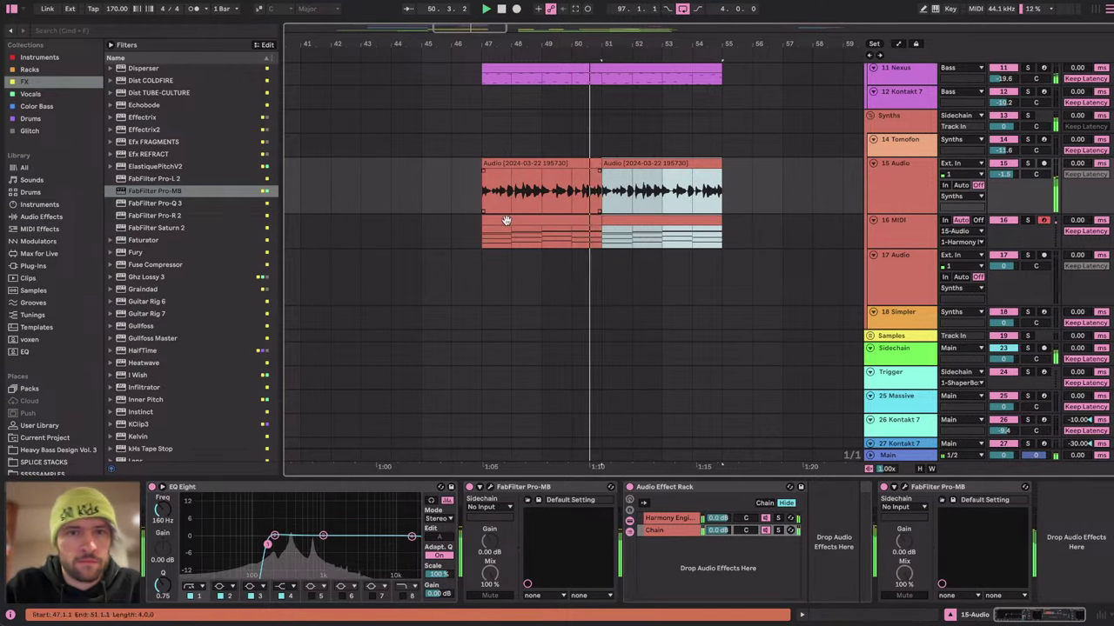
scroll(602, 209, down, 3)
scroll(631, 189, up, 3)
scroll(631, 189, right, 1)
scroll(630, 189, down, 1)
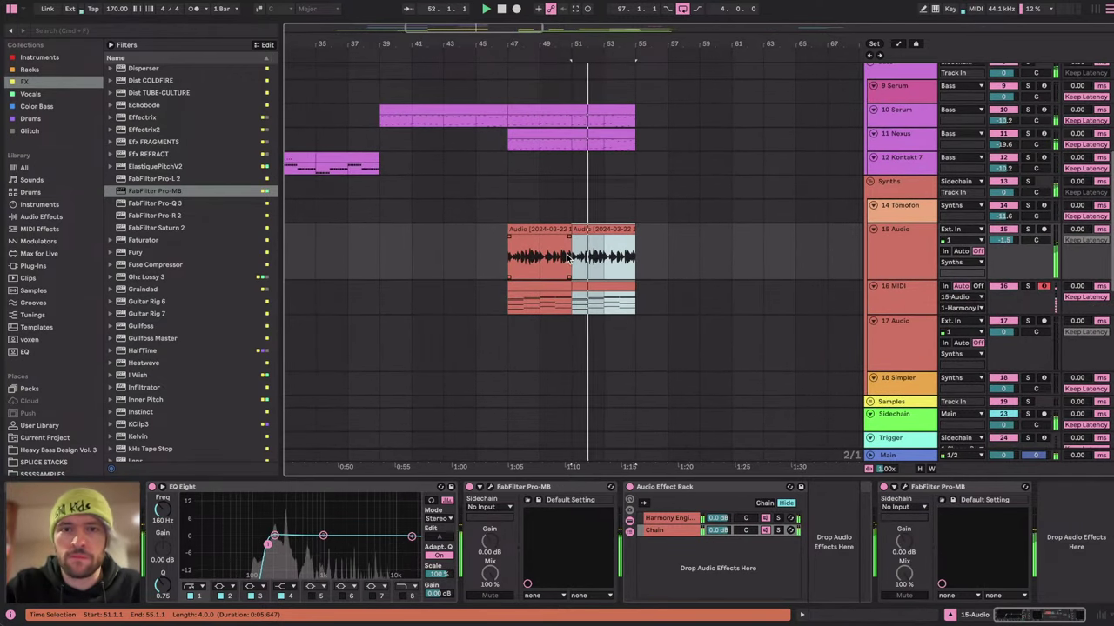
Play the arrangement from bar 47 with the duplicated clips and solo the 15 Audio track.
scroll(565, 228, up, 3)
click(449, 250)
scroll(452, 251, down, 5)
scroll(454, 251, up, 5)
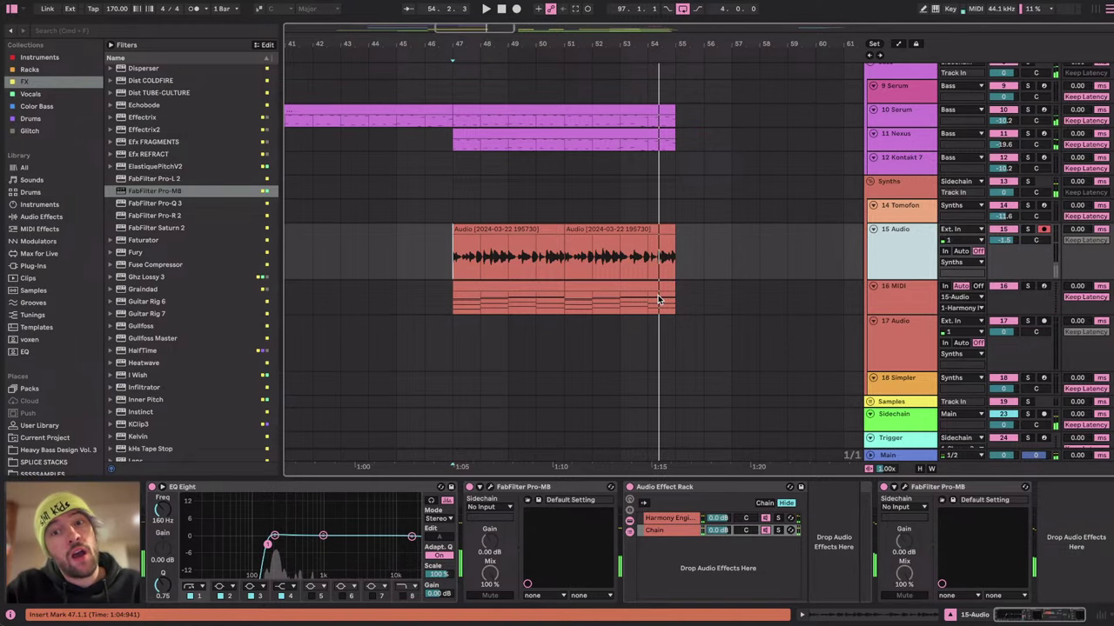
click(1029, 229)
Read the live chat in YouTube Studio, then return to Ableton Live and play from bar 47.
key(ctrl+Right)
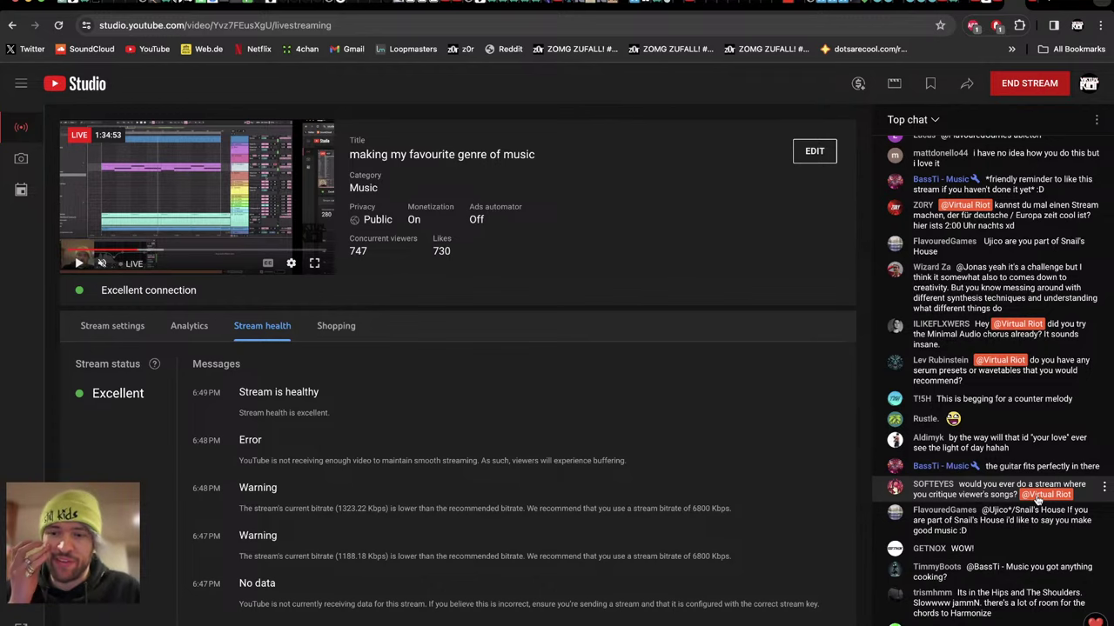
key(ctrl+Left)
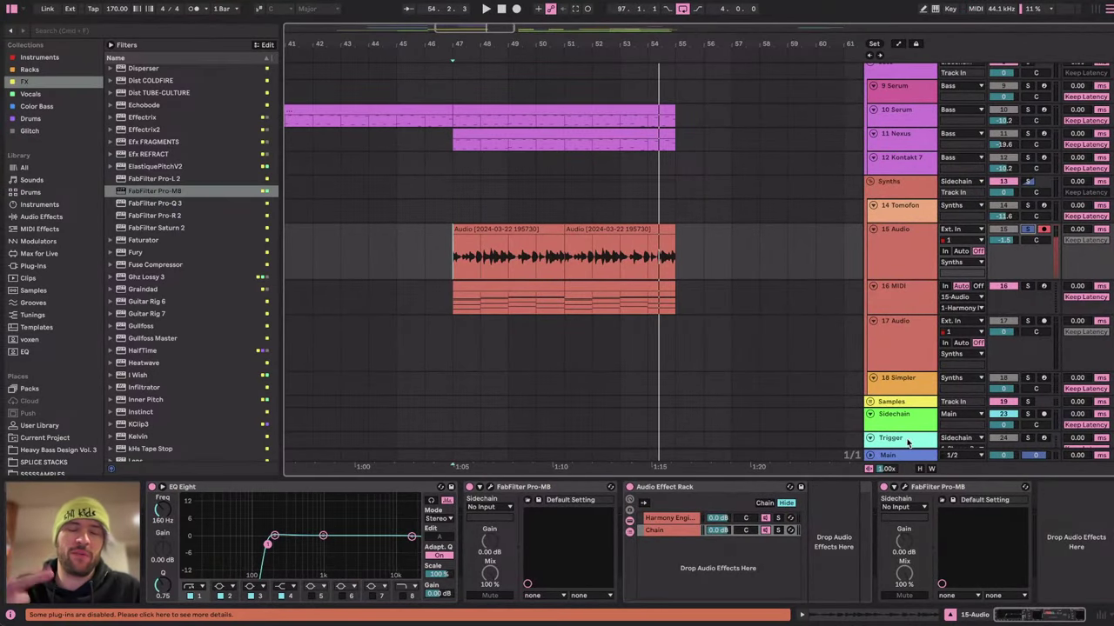
key(space)
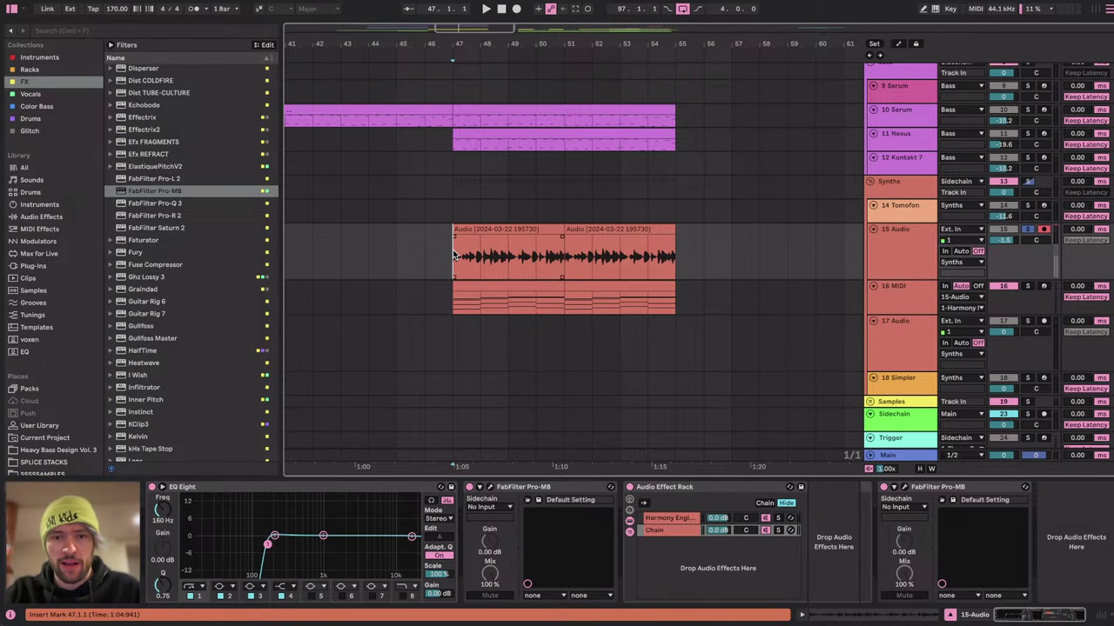
scroll(453, 255, up, 3)
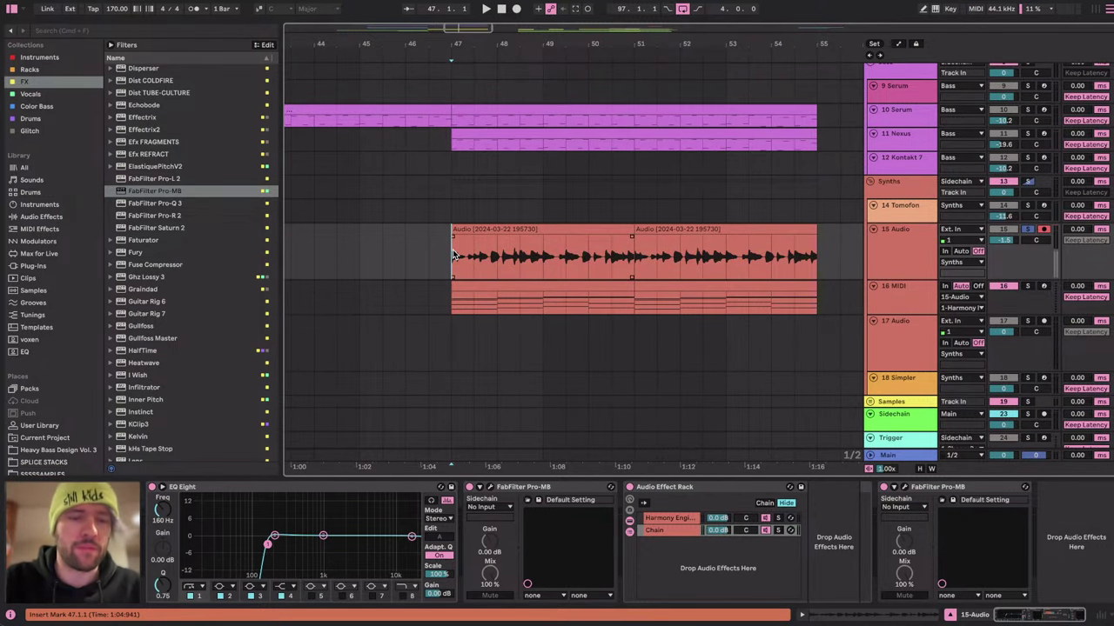
Solo the 16 MIDI track alongside 15 Audio and check the live chat in YouTube Studio.
click(888, 247)
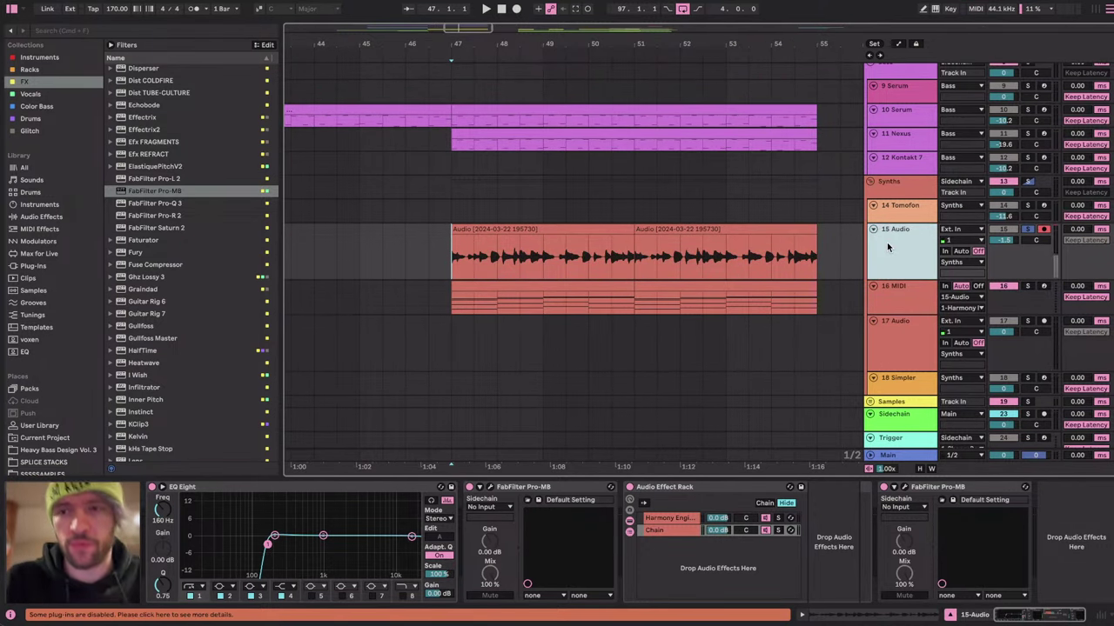
click(1032, 230)
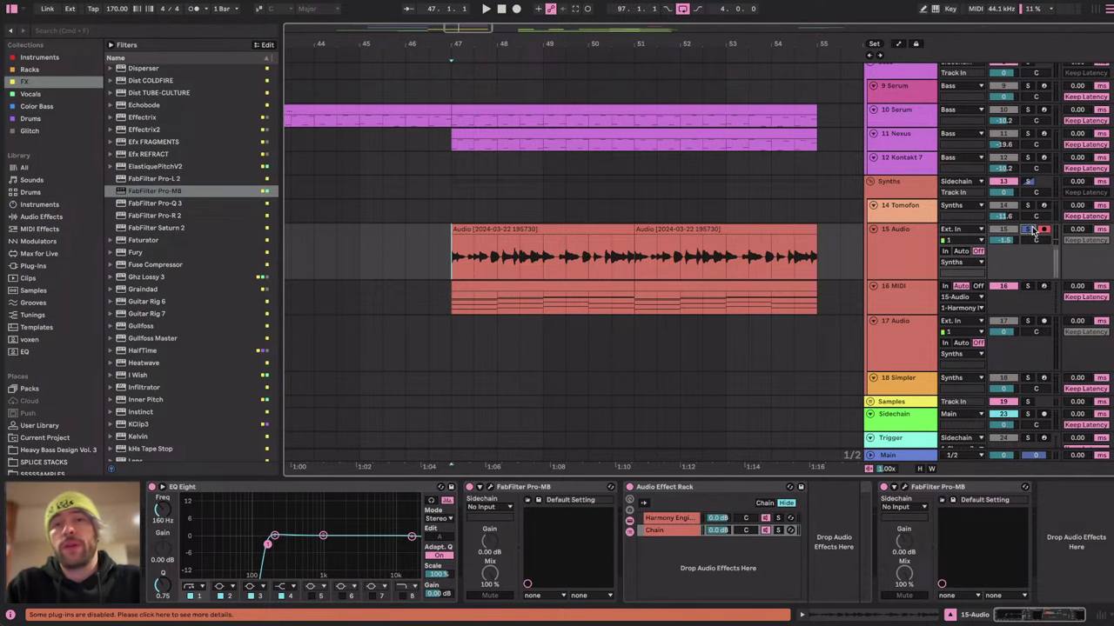
click(907, 234)
click(907, 289)
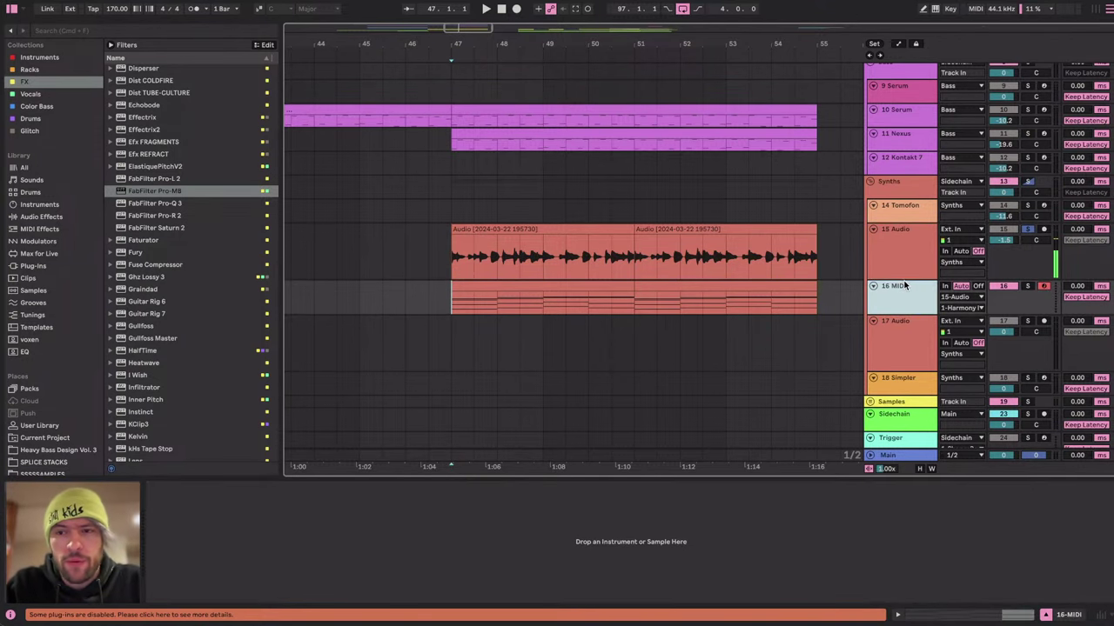
click(903, 256)
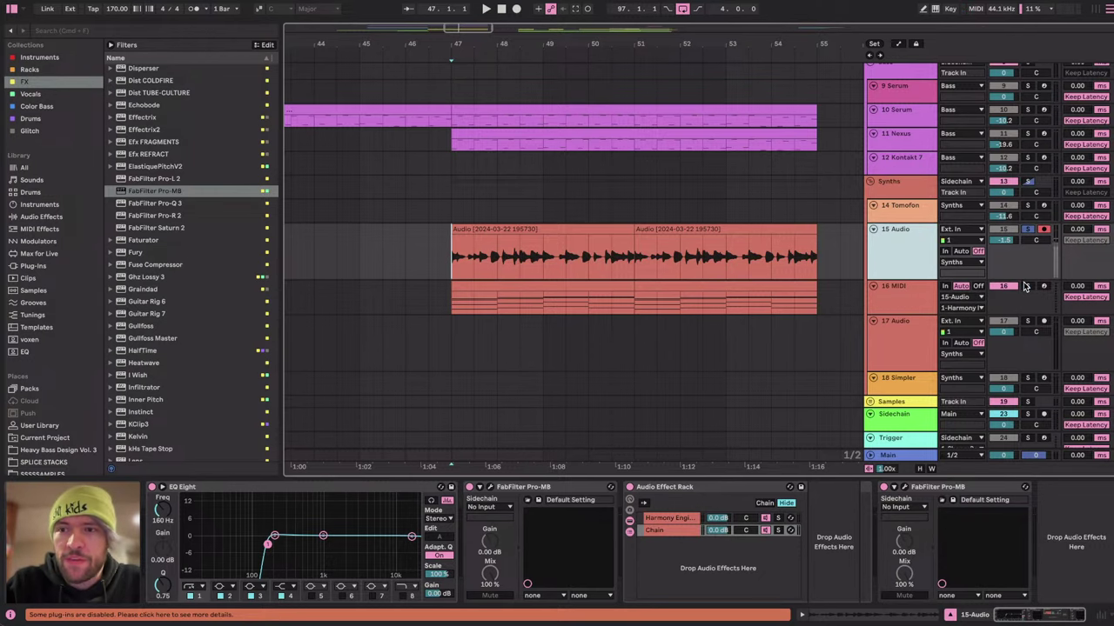
key(ctrl+Right)
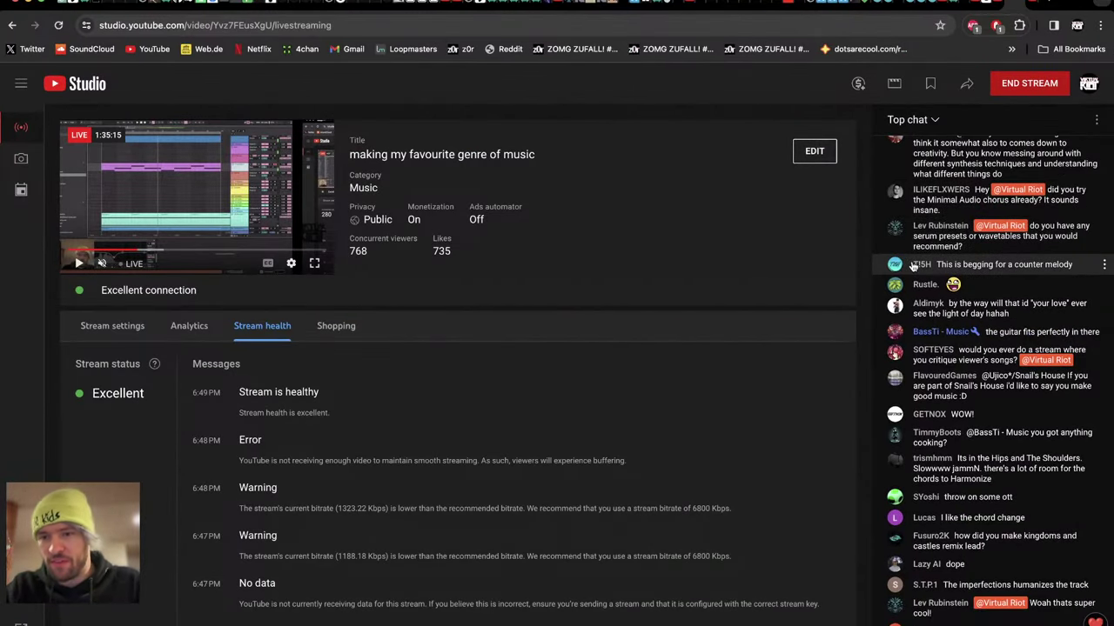
key(ctrl+Left)
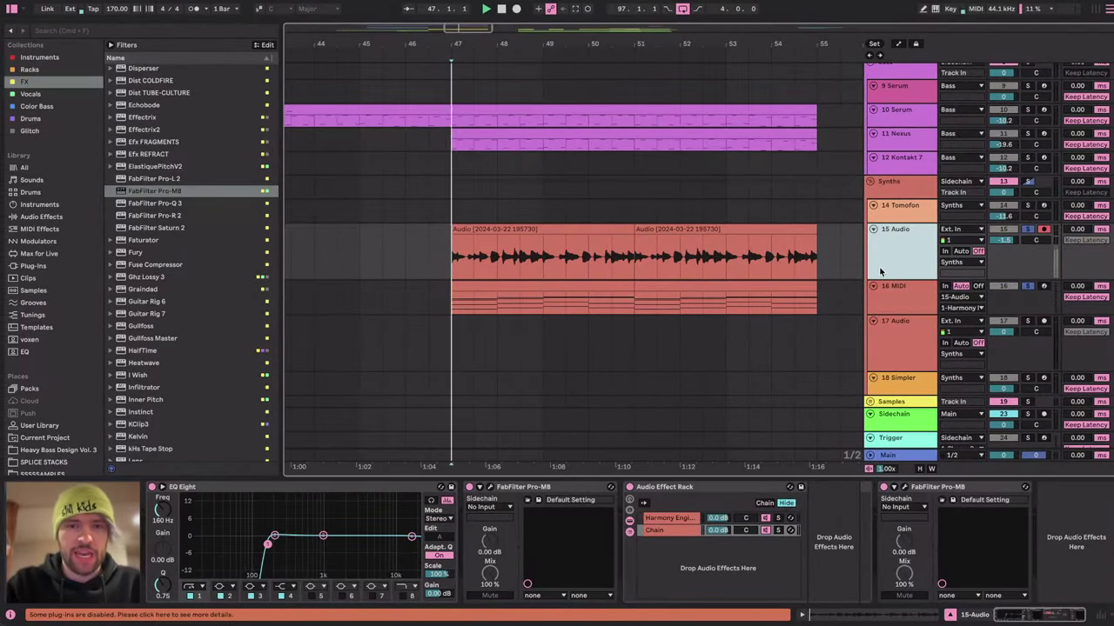
Insert the Multiband Compression preset of Multiband Dynamics before the Audio Effect Rack on 15 Audio.
click(665, 518)
click(669, 531)
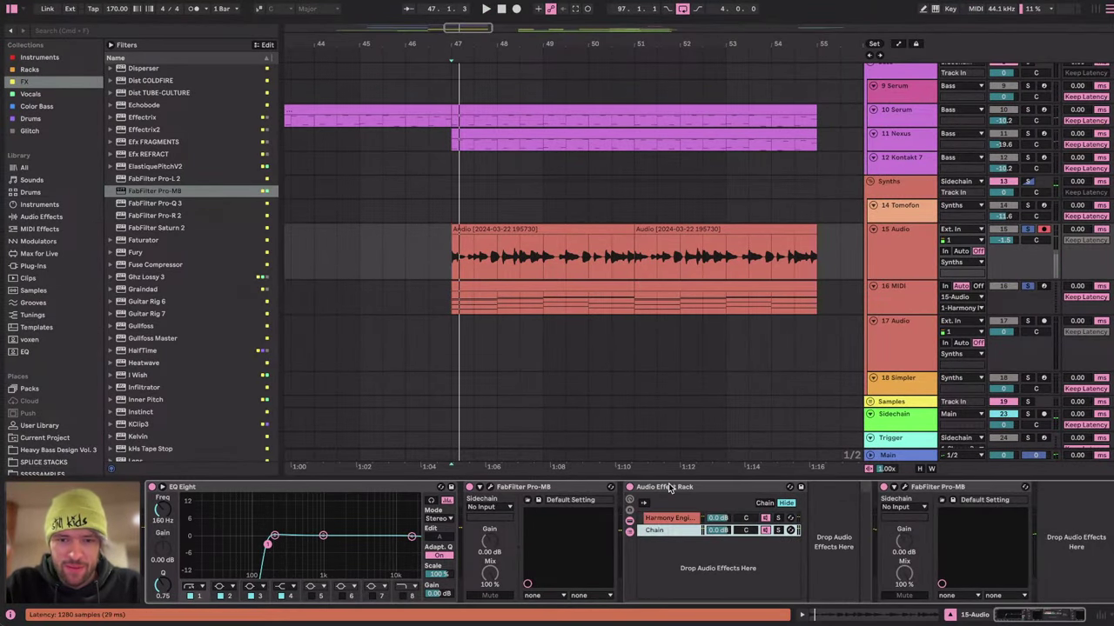
click(42, 217)
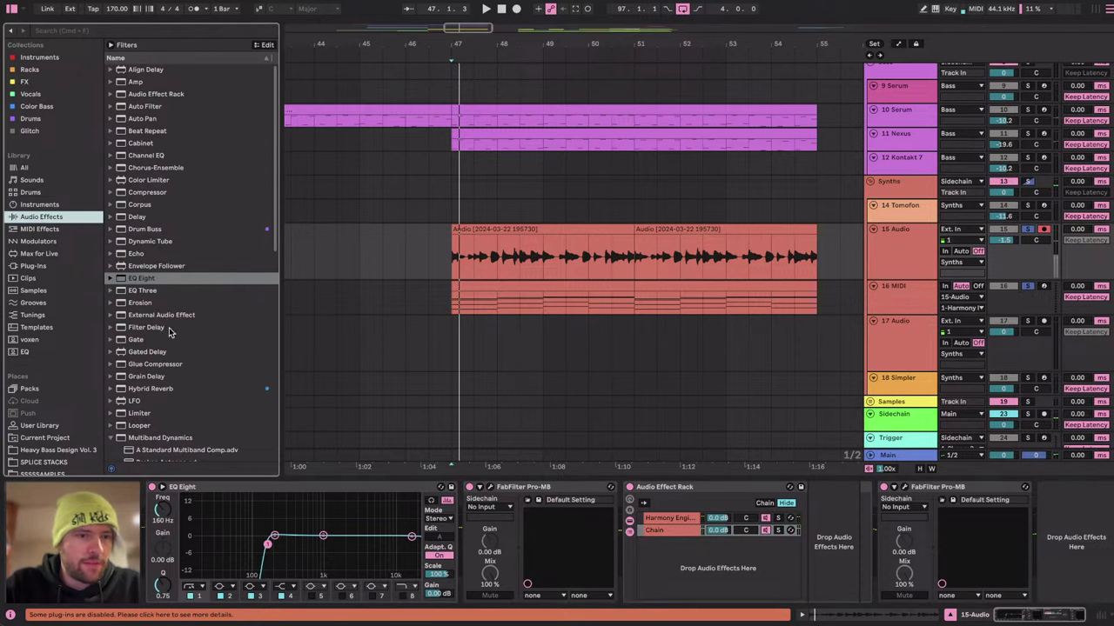
scroll(154, 418, down, 3)
click(155, 344)
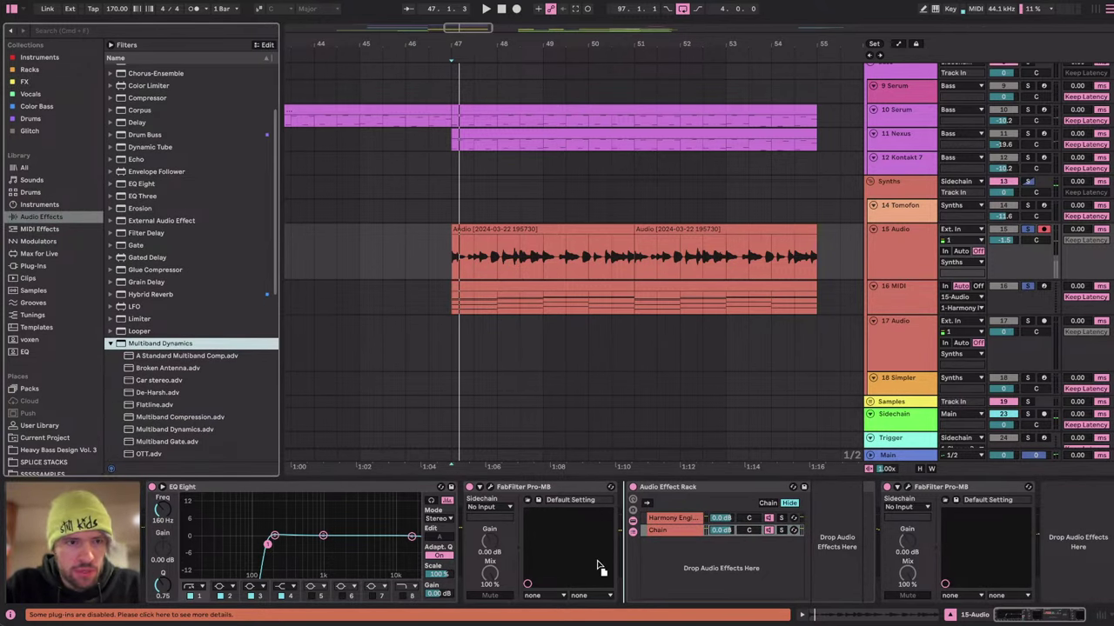
double_click(183, 416)
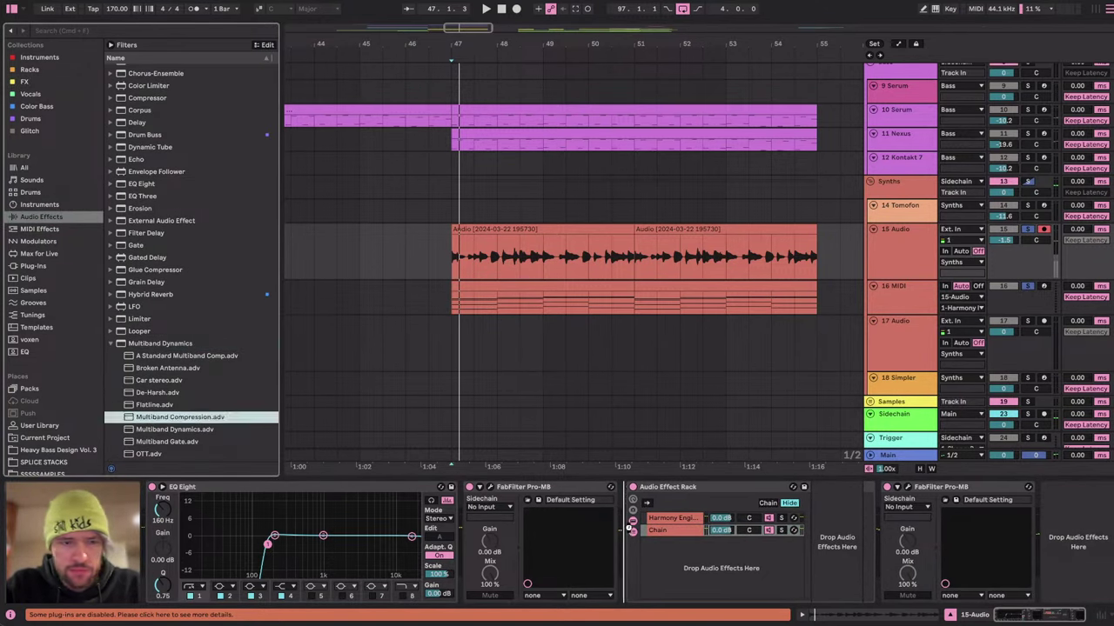
Append an OTT Multiband Dynamics with its Amount at 39 % and an EQ Eight to the end of the 15 Audio chain.
click(164, 344)
double_click(164, 344)
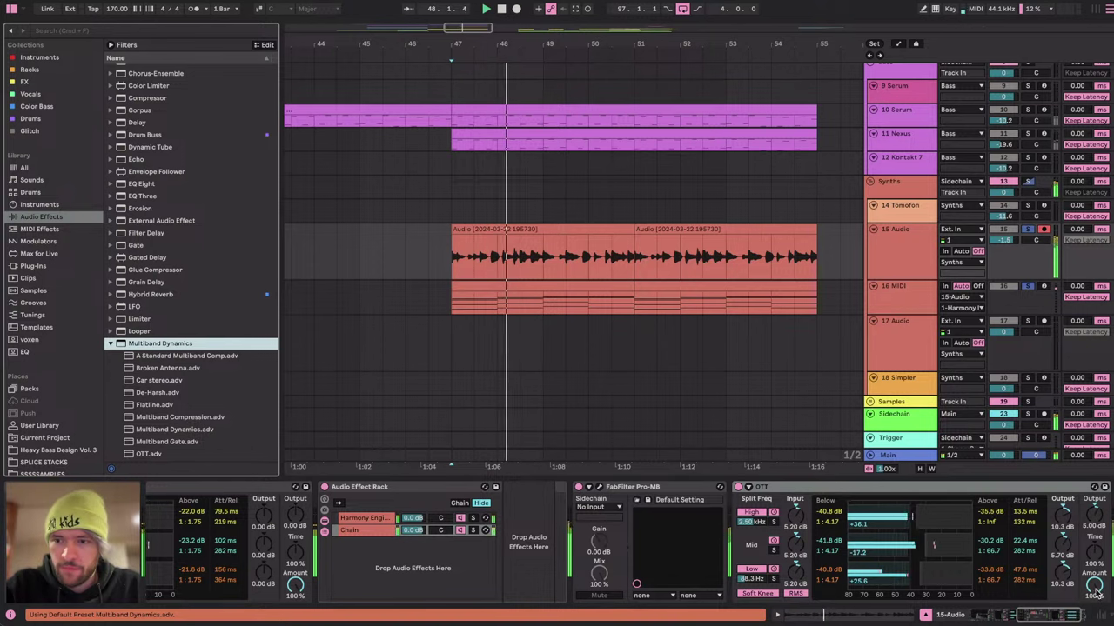
double_click(141, 184)
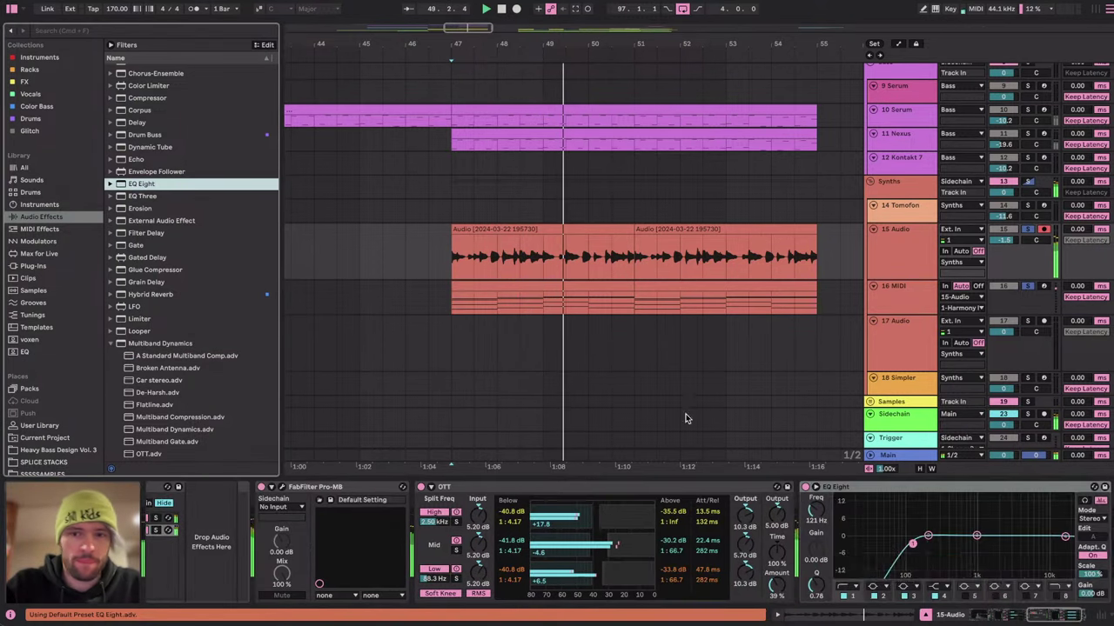
Open Harmony Engine from the Audio Effect Rack and set the vibrato rate of all four voices to 1.0.
scroll(431, 517, left, 5)
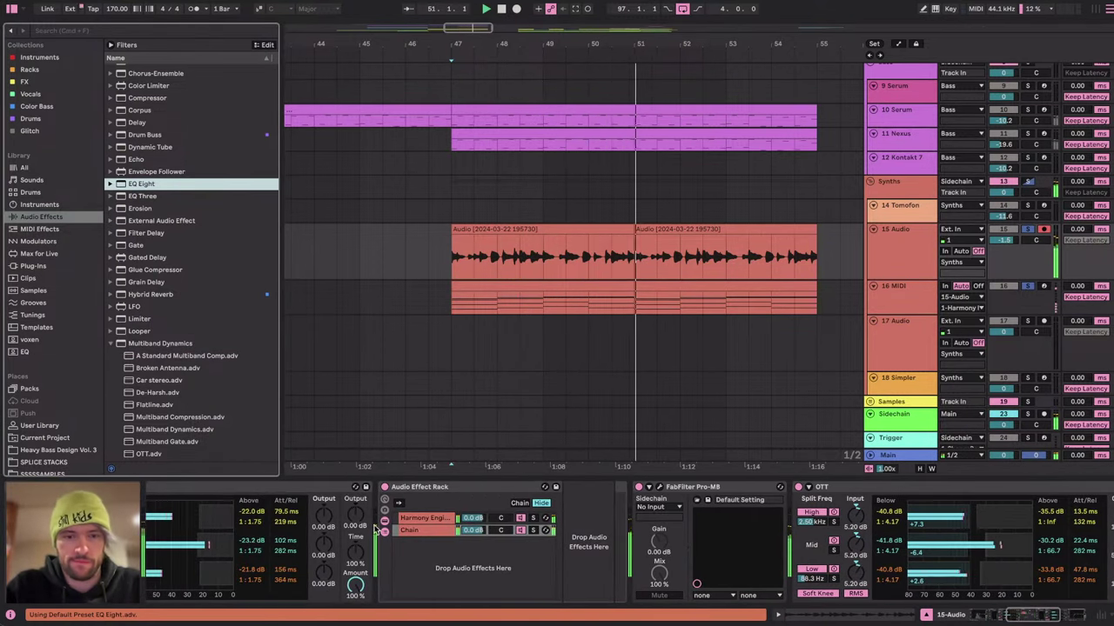
click(426, 518)
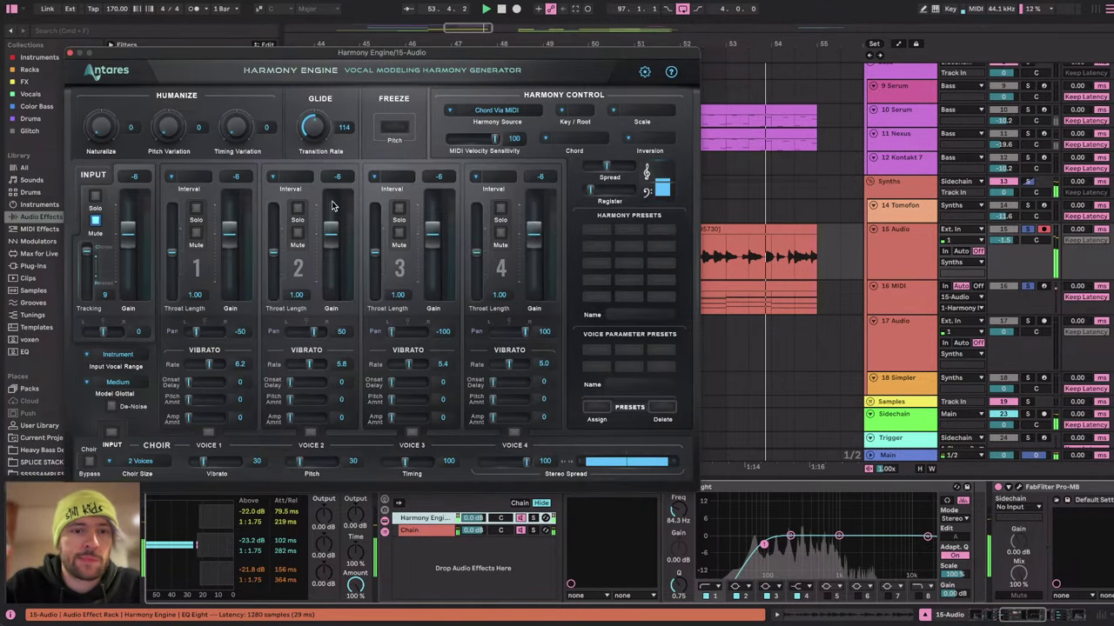
drag(208, 365, 211, 367)
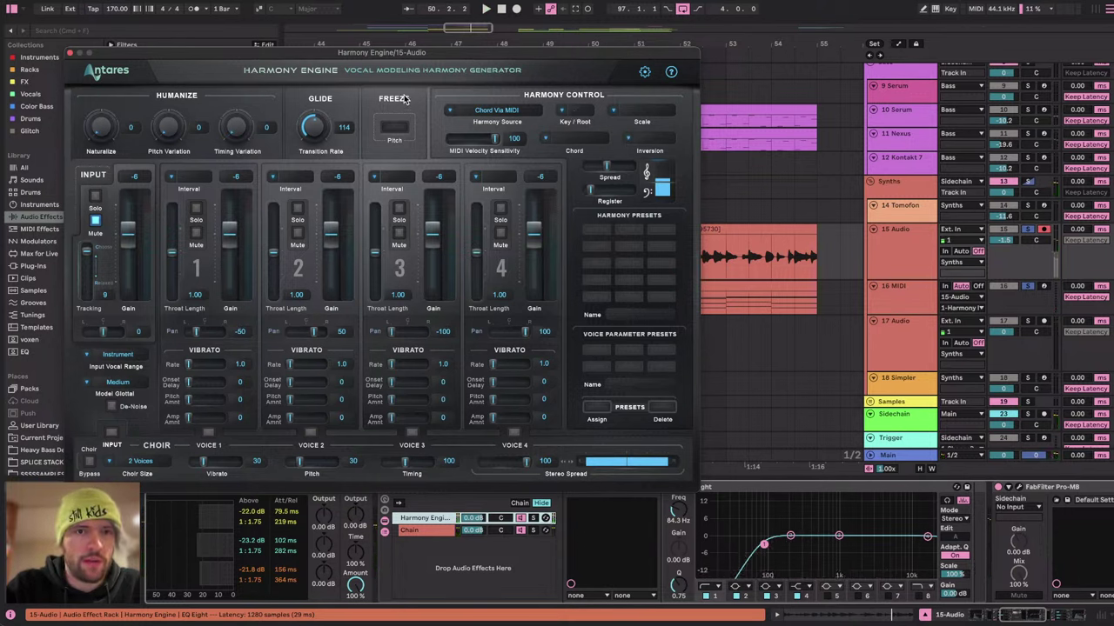
Audition Harmony Engine's Freeze Pitch by switching it on and off repeatedly during playback.
key(space)
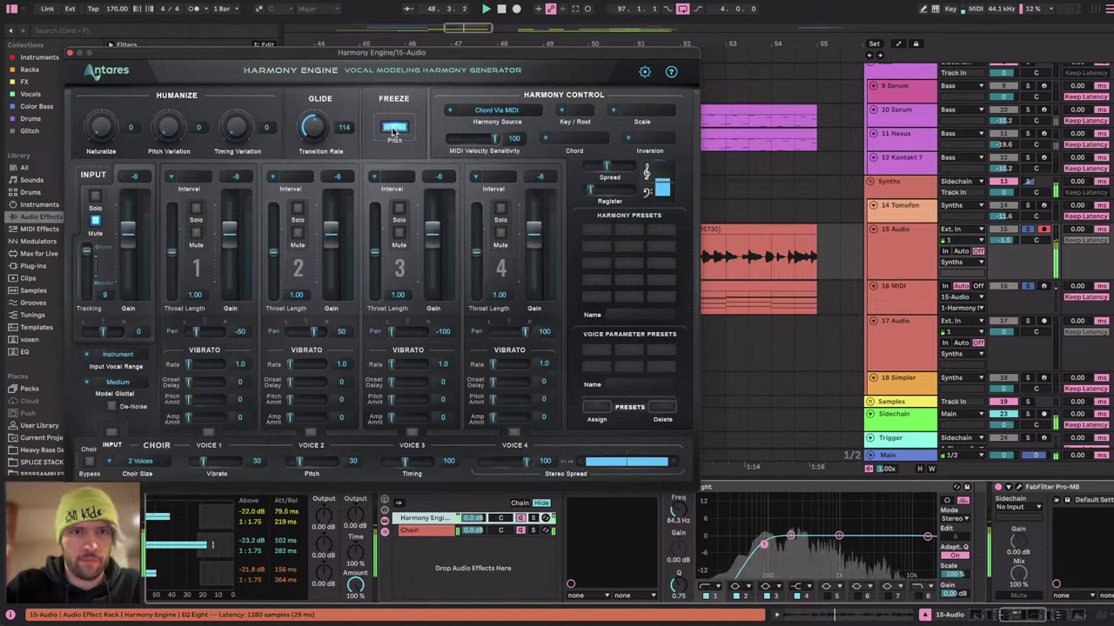
click(393, 129)
click(392, 129)
click(393, 130)
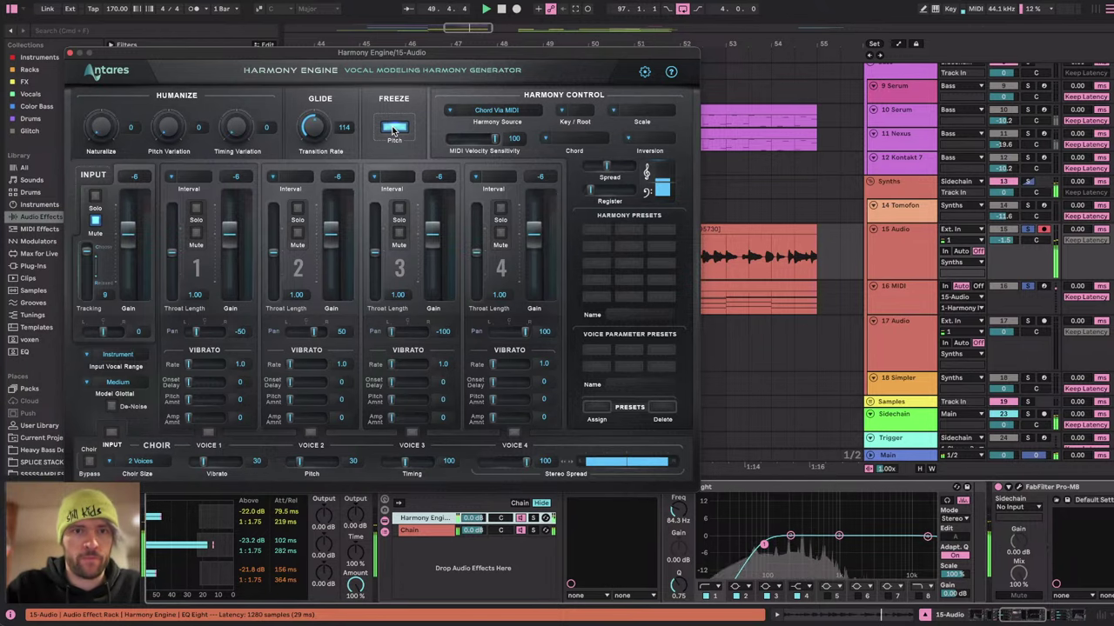
click(393, 130)
click(392, 129)
click(393, 130)
key(space)
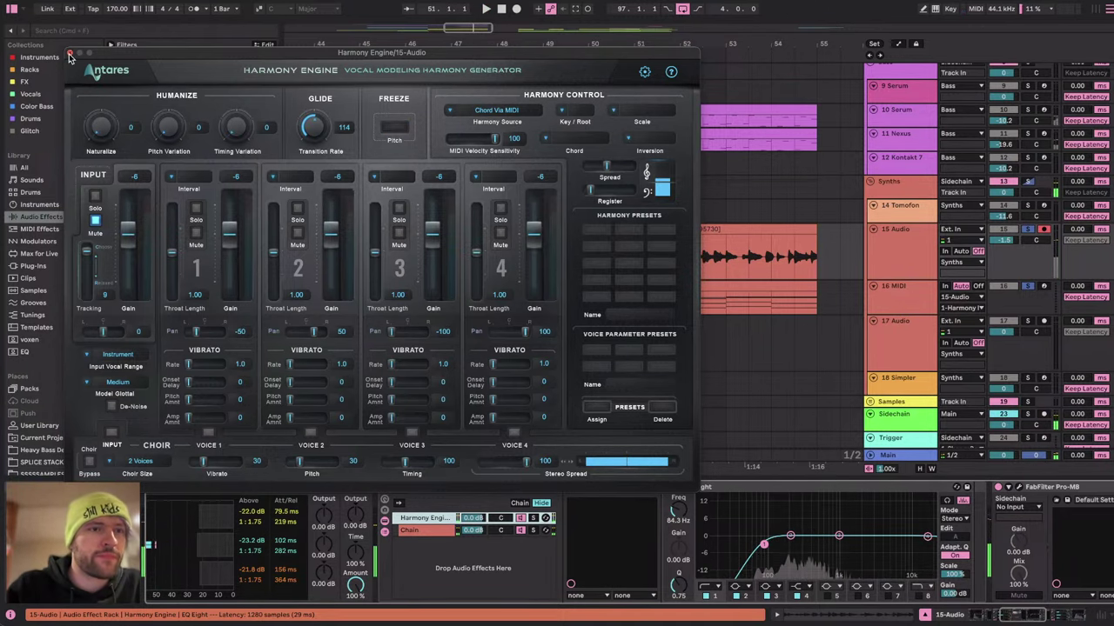
Close the Harmony Engine window and switch to YouTube Studio to read the live chat.
click(70, 53)
key(super+Tab)
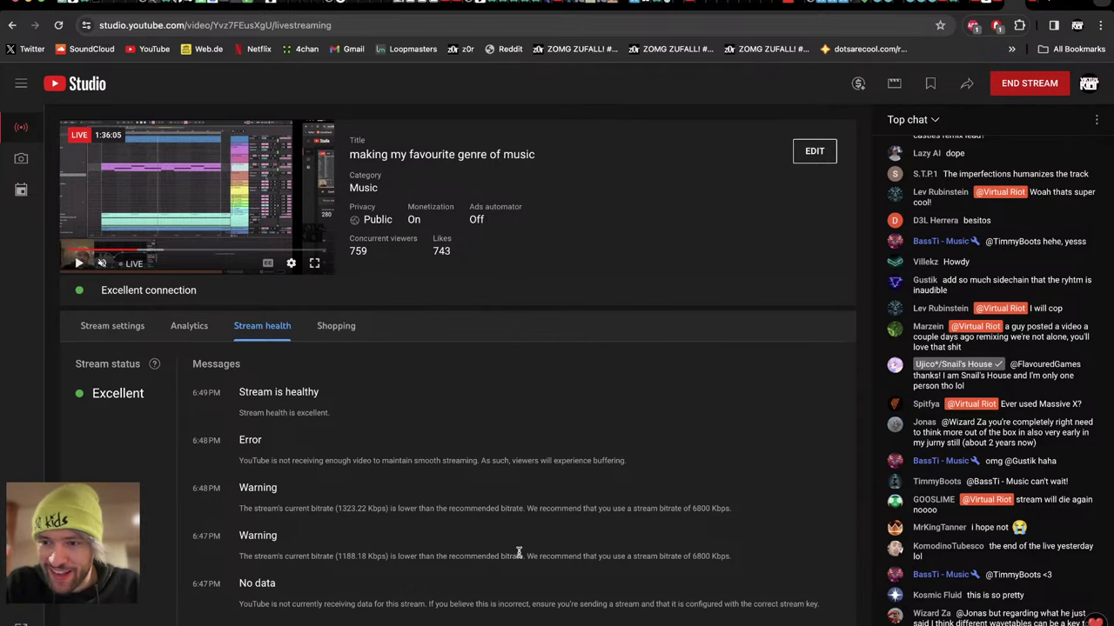
Switch back to Ableton Live and insert an Echo between Harmony Engine and EQ Eight, with Reverb at 0 % and Dry/Wet at 17 %.
key(super+Tab)
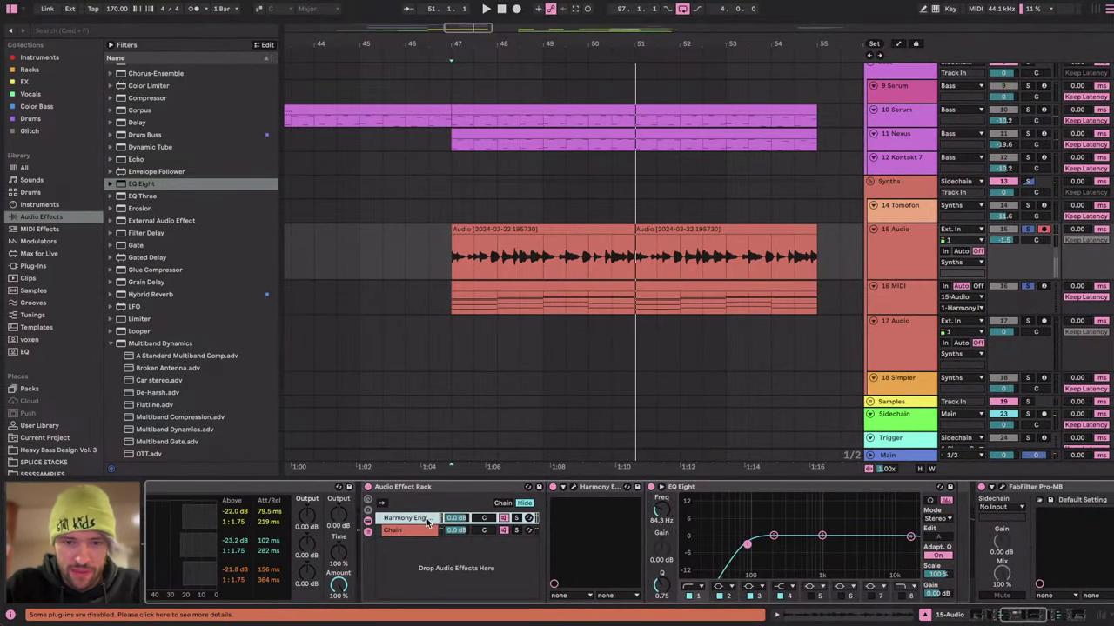
scroll(476, 577, right, 5)
click(113, 341)
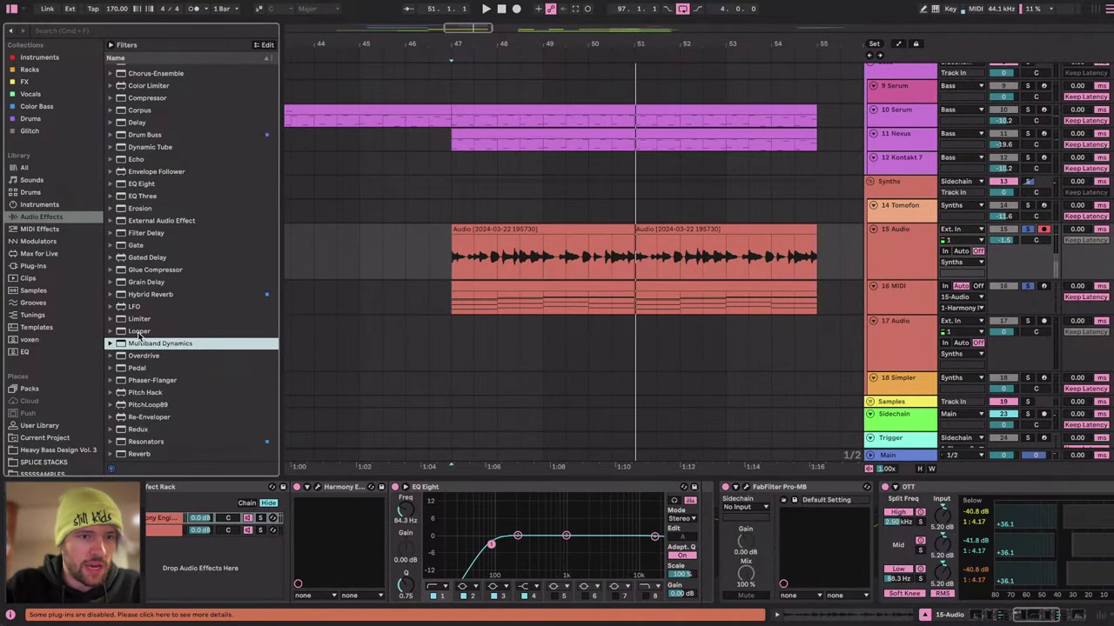
click(42, 71)
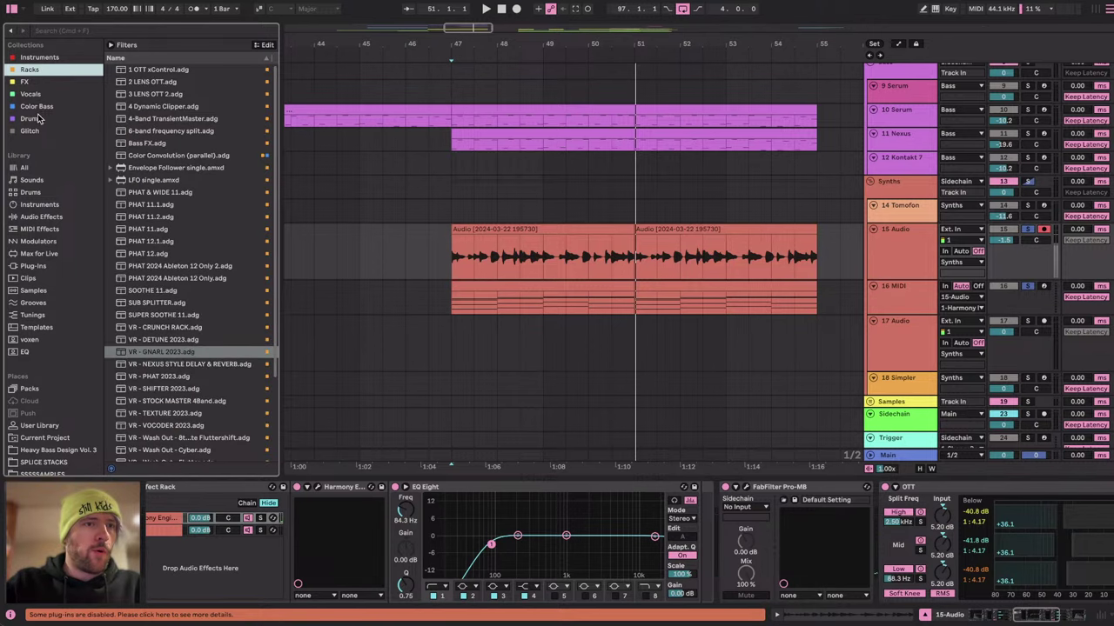
click(42, 217)
scroll(213, 343, down, 1)
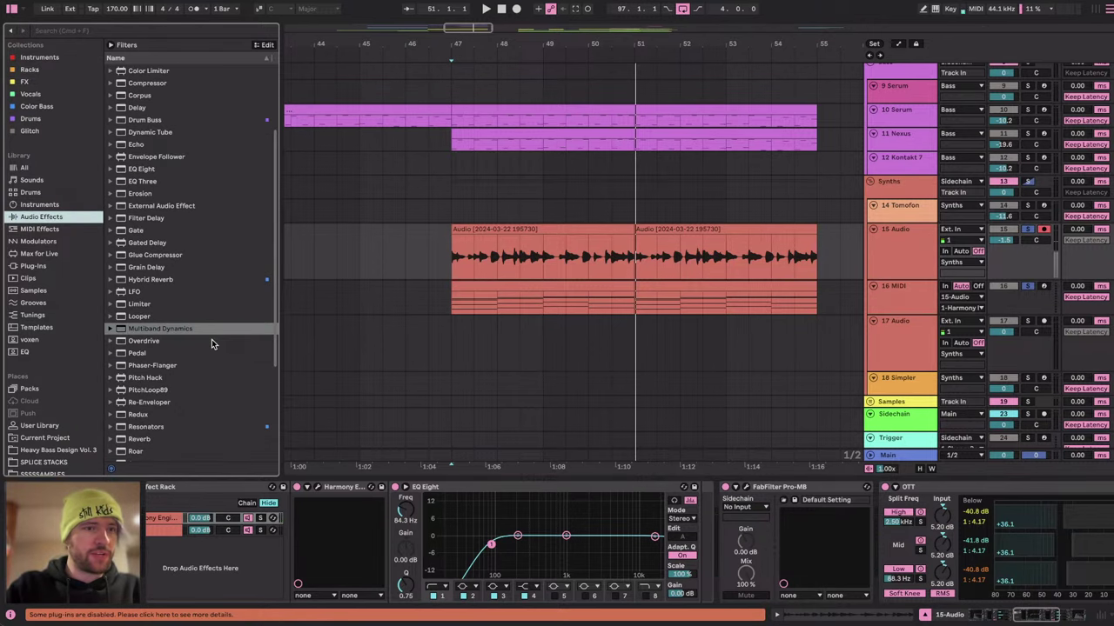
scroll(211, 344, up, 2)
scroll(211, 344, up, 3)
click(130, 255)
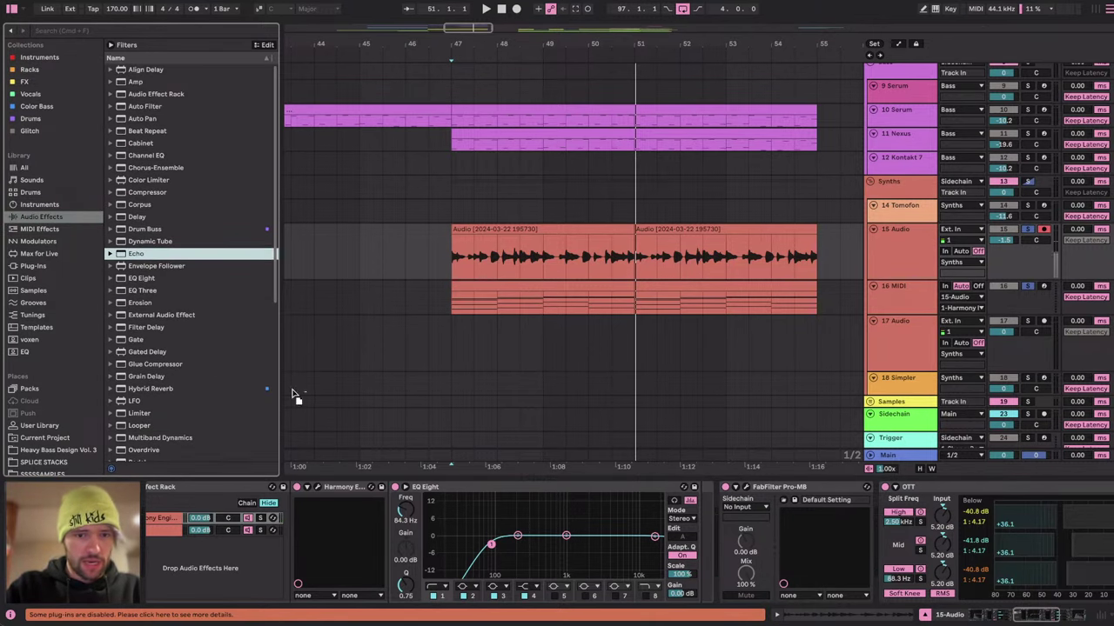
key(Return)
key(space)
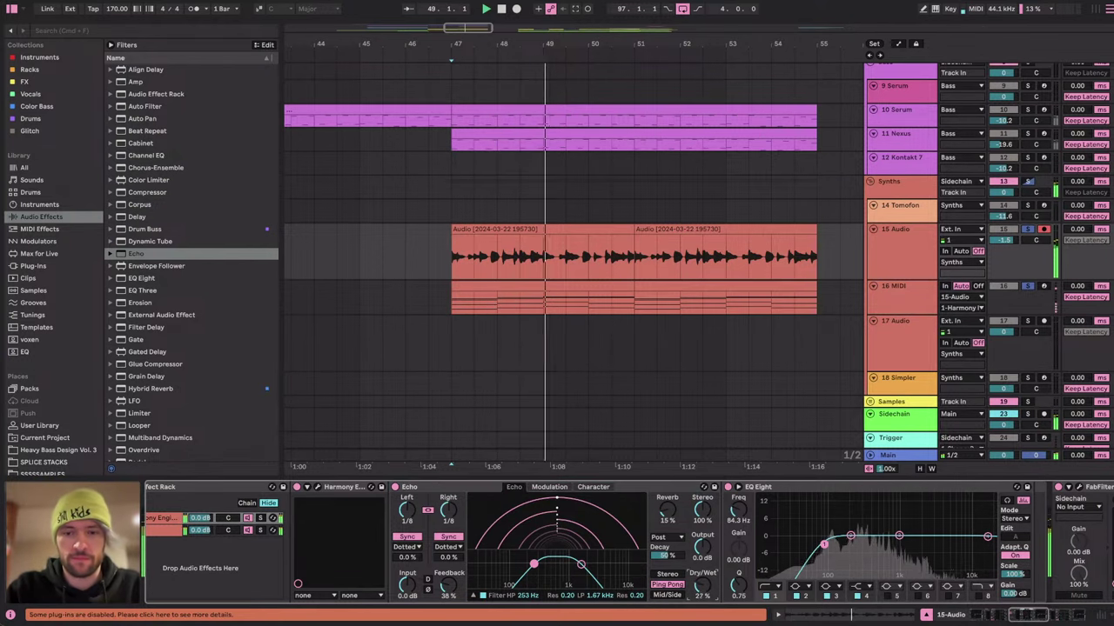
scroll(485, 566, right, 3)
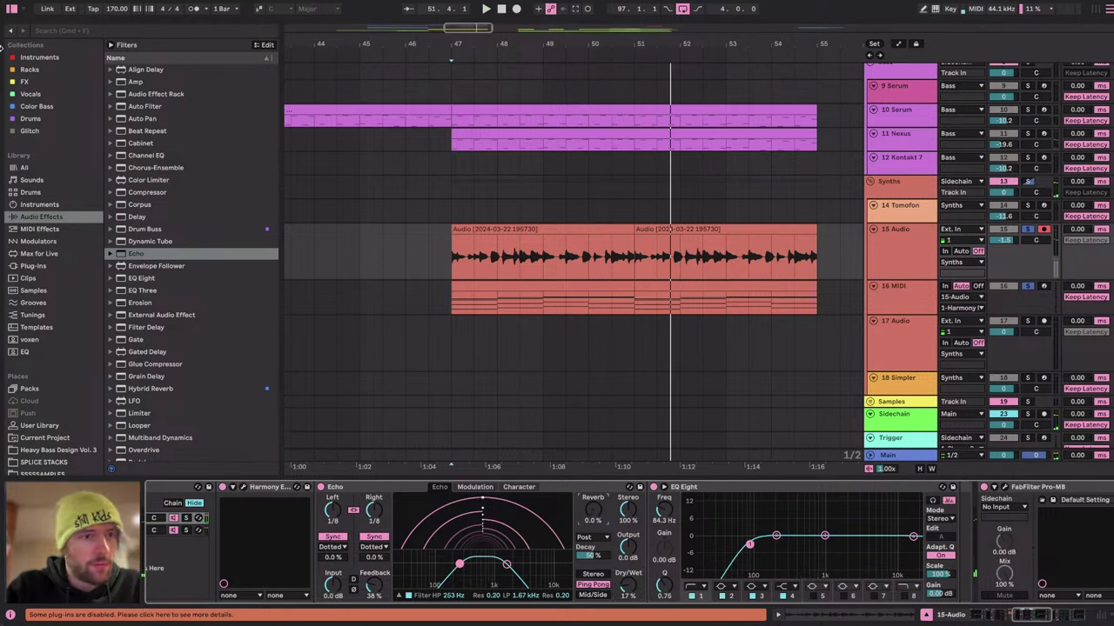
Load ShaperBox 3 after the EQ Eight in the Harmony Engine chain and add its Time shaper.
click(29, 131)
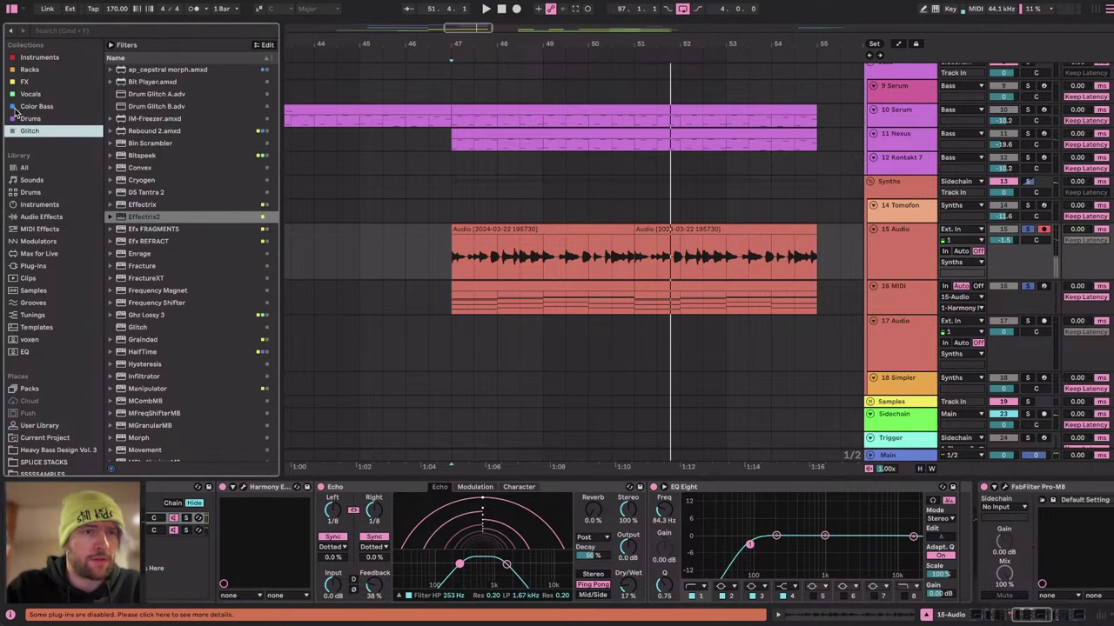
click(26, 119)
drag(144, 254, 862, 543)
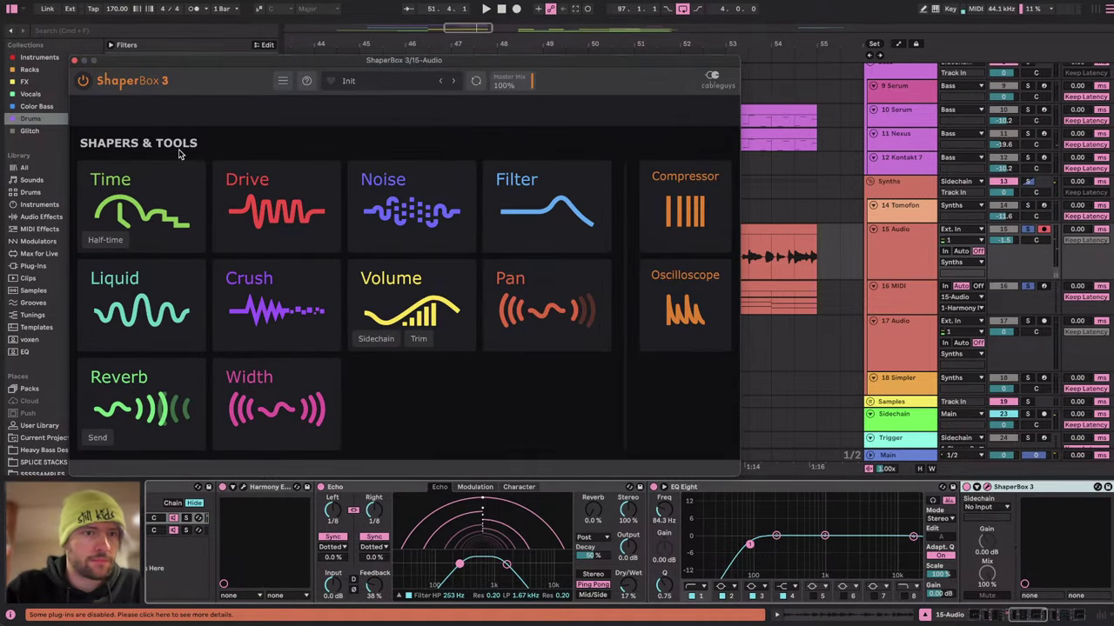
click(161, 191)
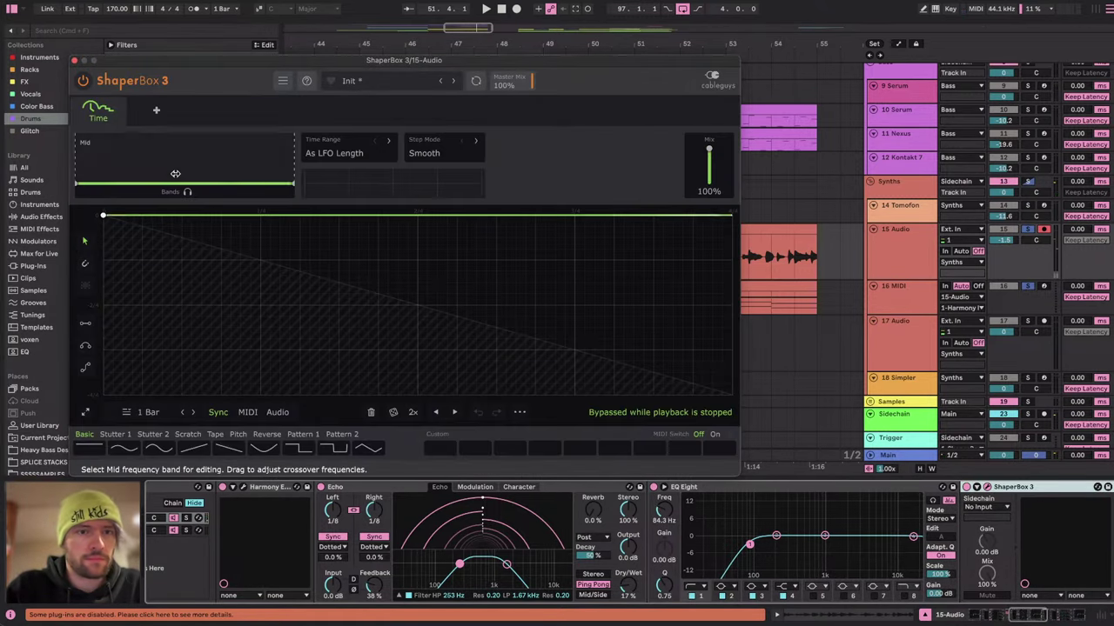
Draw a stepped one-bar Time curve with a flat drop across the second beat and two descending steps towards the bar's end.
click(85, 326)
mouse_move(261, 259)
mouse_down()
mouse_move(331, 219)
mouse_move(301, 221)
mouse_move(475, 271)
mouse_move(427, 260)
mouse_up()
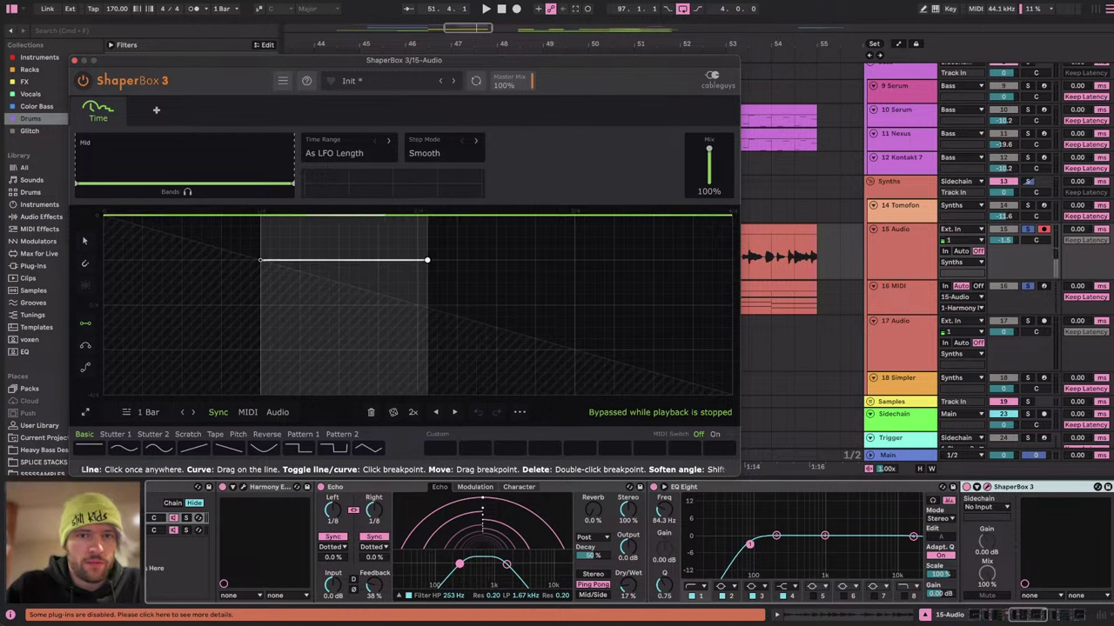
click(261, 259)
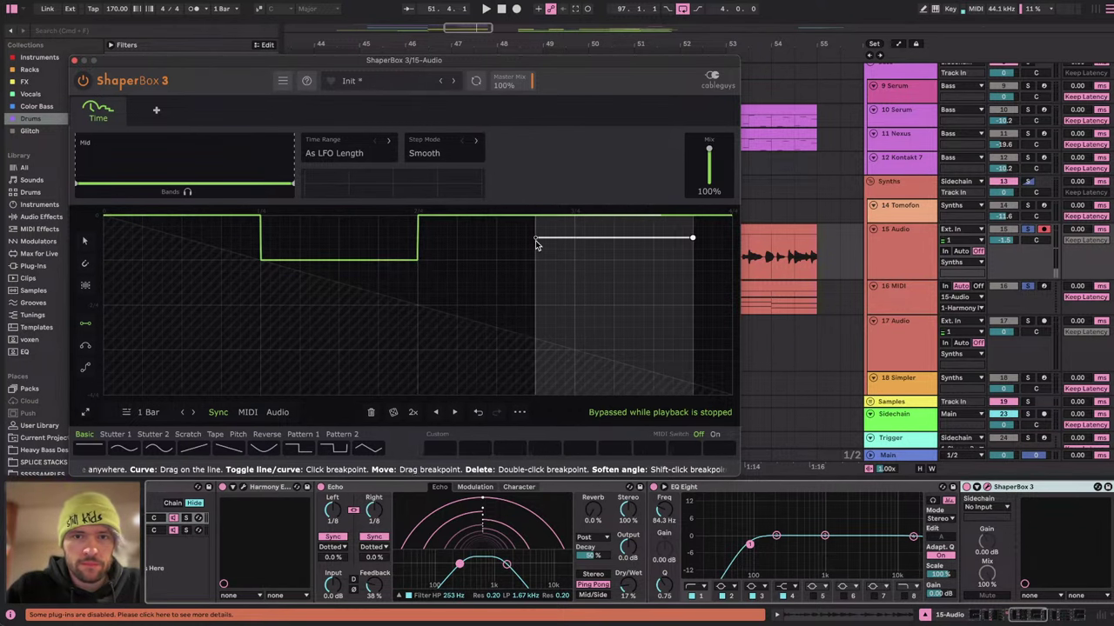
click(536, 249)
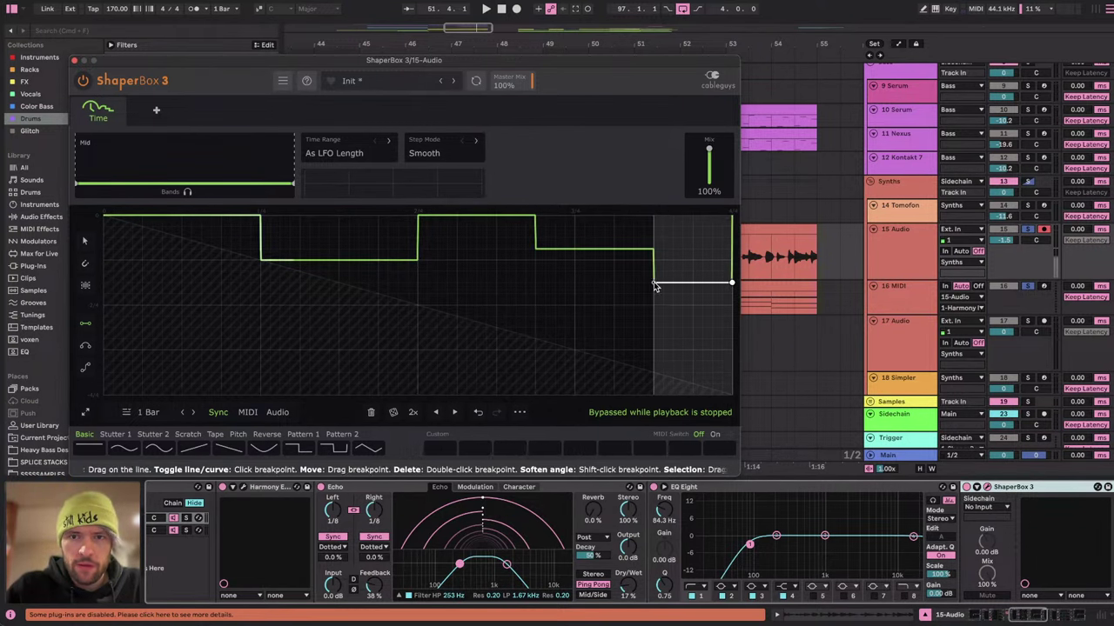
click(654, 283)
Solo the Harmony Engine chain during playback and lower the 15 Audio track volume to -4.3 dB.
key(space)
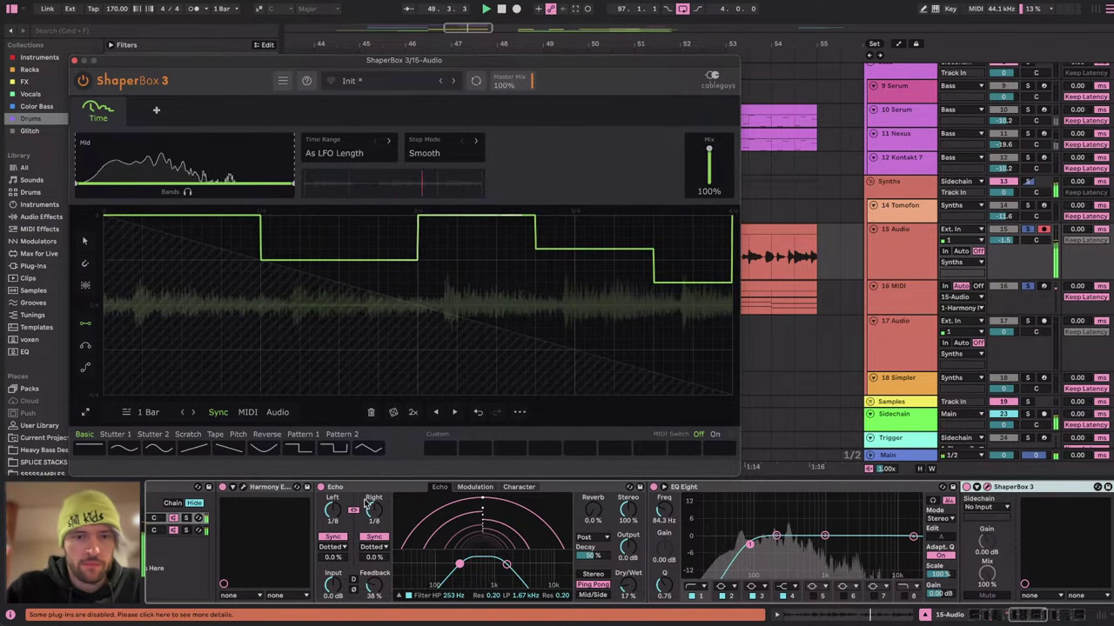
scroll(367, 505, left, 3)
click(302, 518)
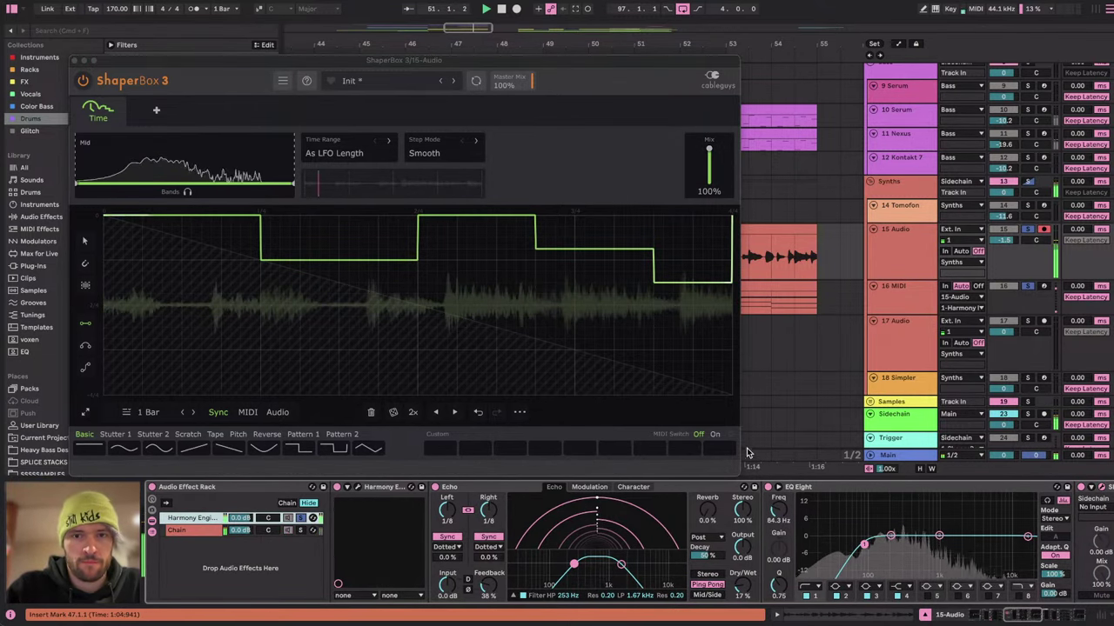
drag(1004, 241, 1004, 254)
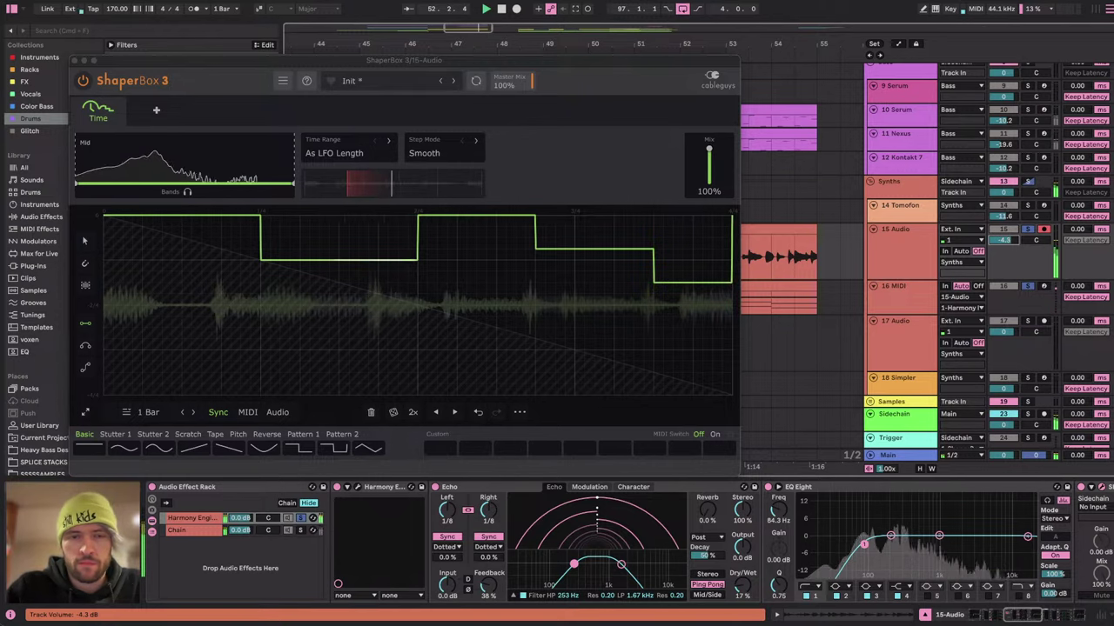
key(space)
Move ShaperBox 3 ahead of Harmony Engine in the rack chain, audition the result and turn the chain's solo off.
scroll(912, 553, right, 2)
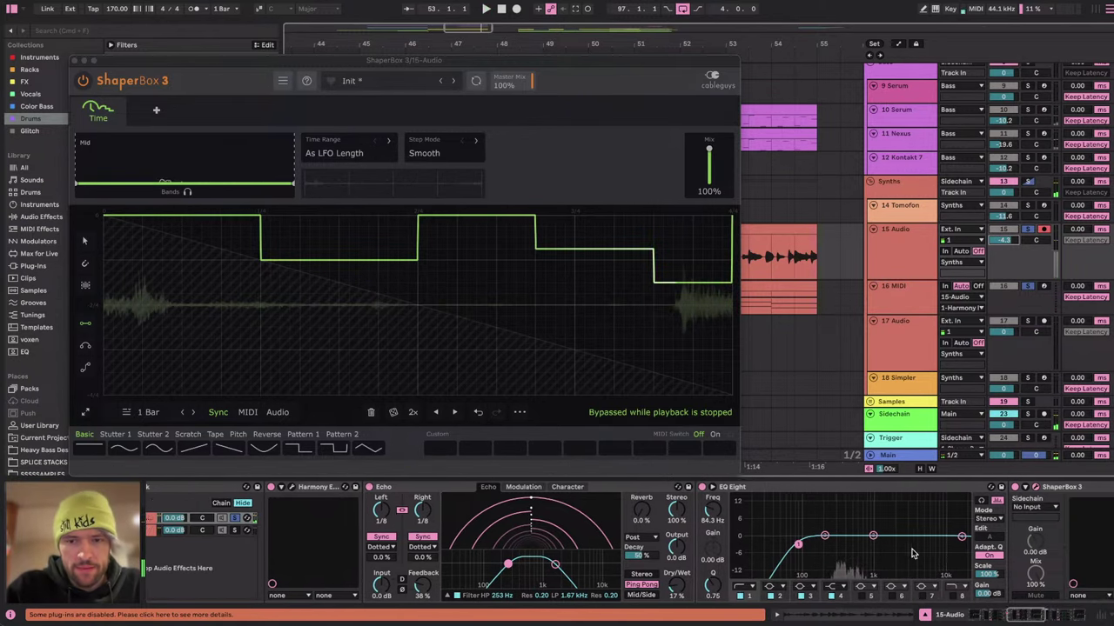
scroll(912, 553, right, 2)
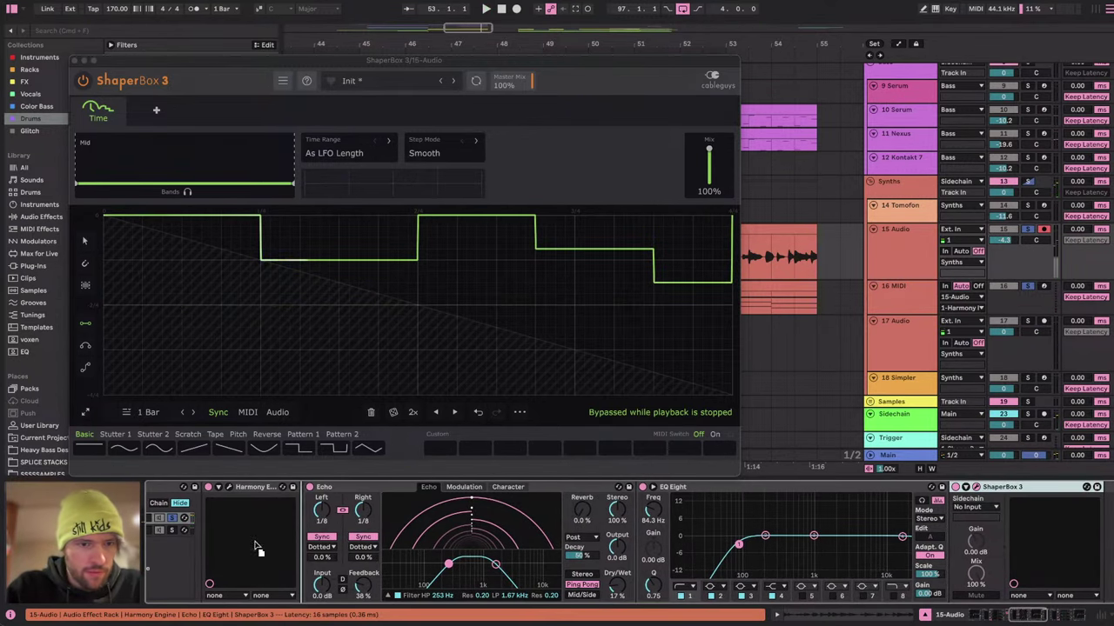
scroll(256, 548, left, 5)
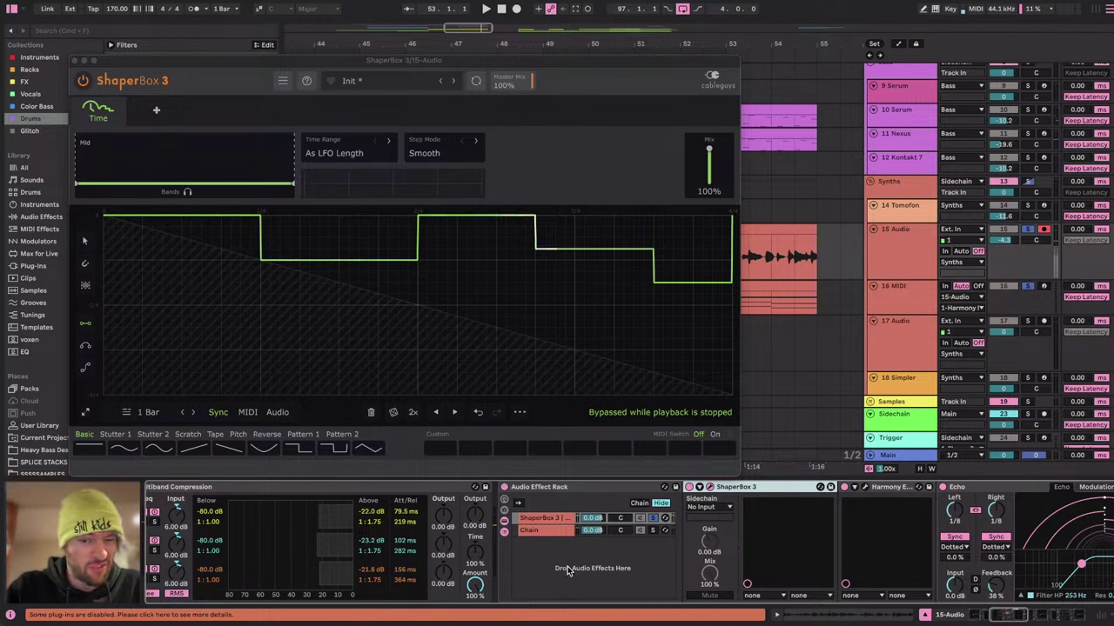
key(space)
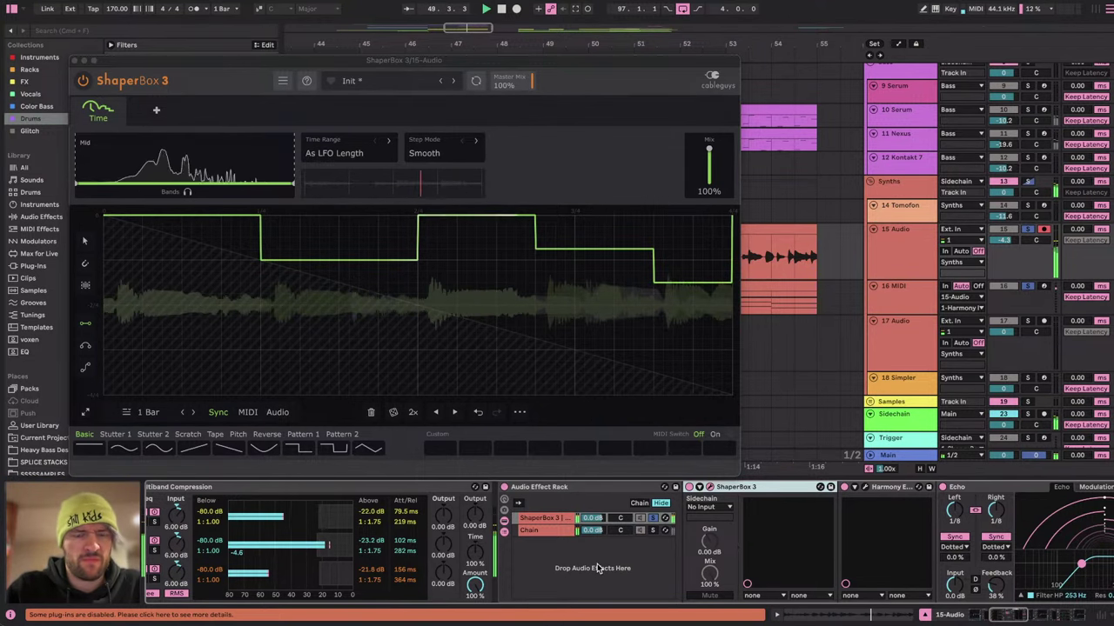
scroll(597, 569, right, 2)
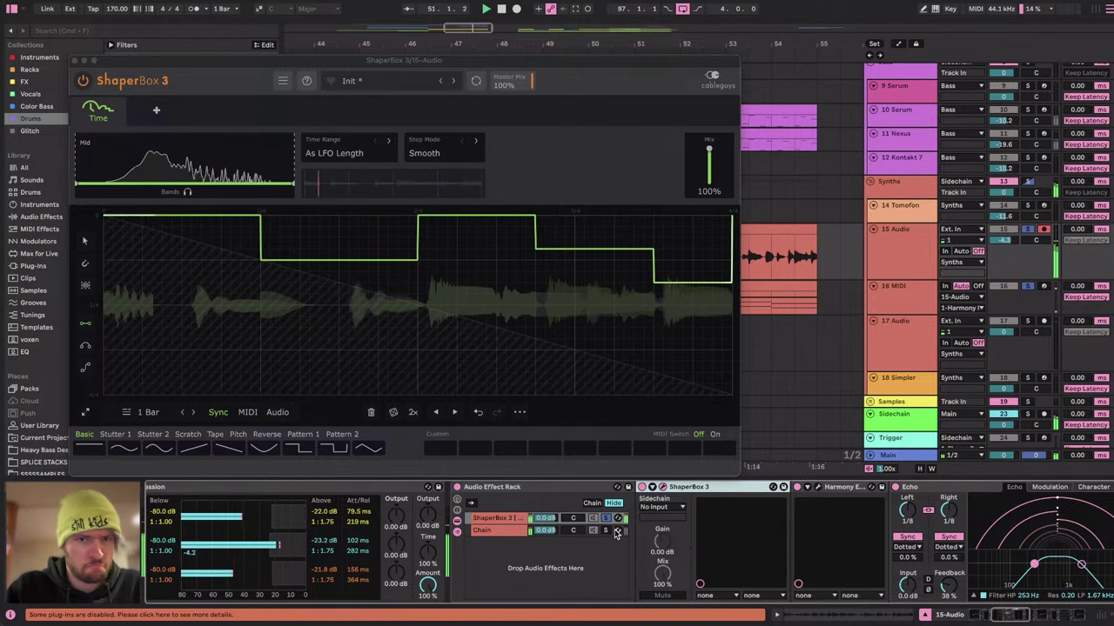
key(space)
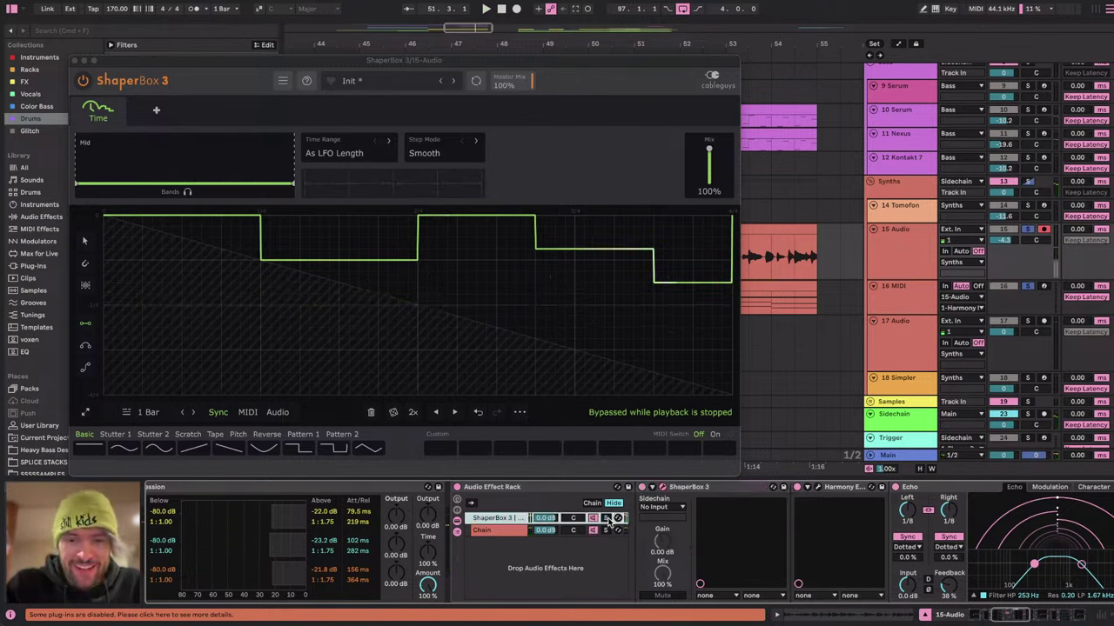
Delete ShaperBox 3 and Echo from the Harmony Engine chain.
click(699, 489)
key(Delete)
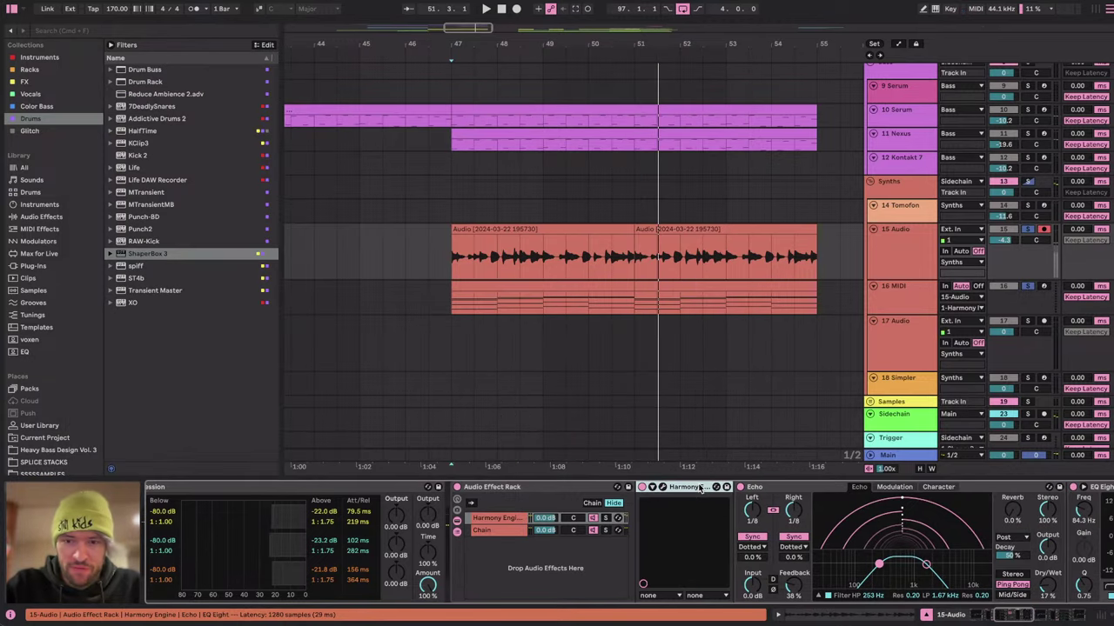
scroll(889, 497, right, 3)
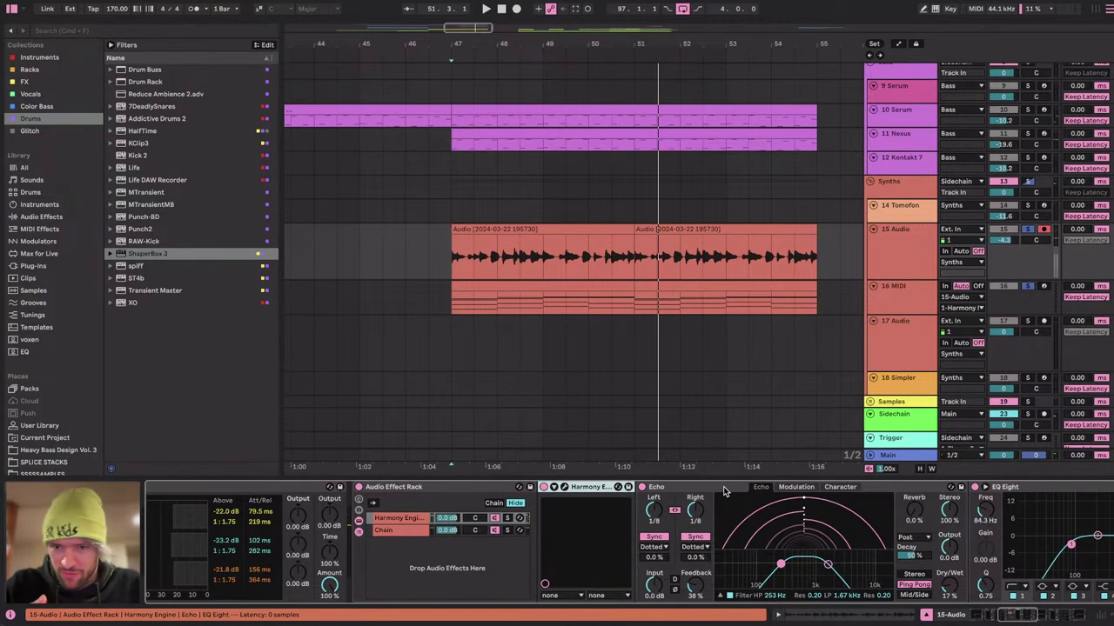
scroll(723, 486, right, 4)
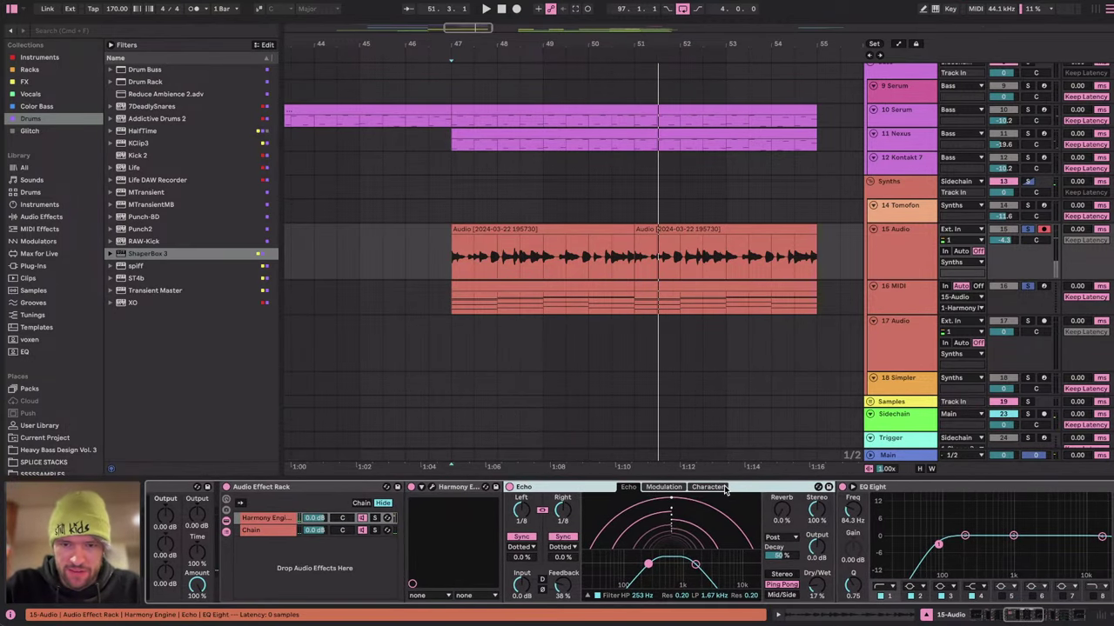
key(Delete)
Audition the 15 Audio track briefly and deactivate the Harmony Engine chain in the Audio Effect Rack.
click(41, 217)
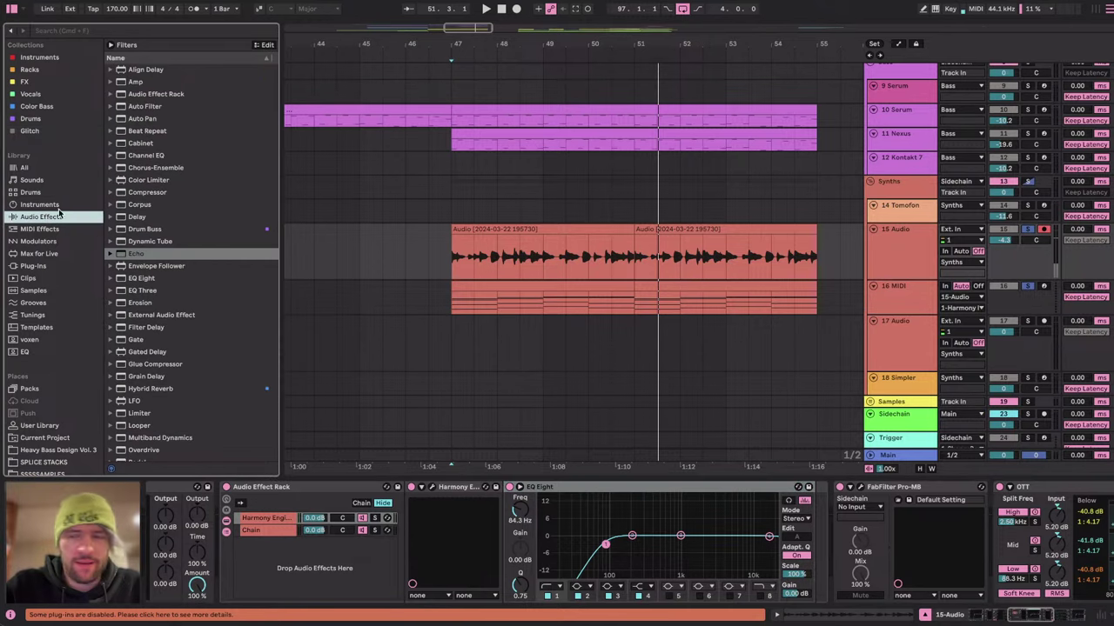
key(space)
scroll(386, 520, left, 4)
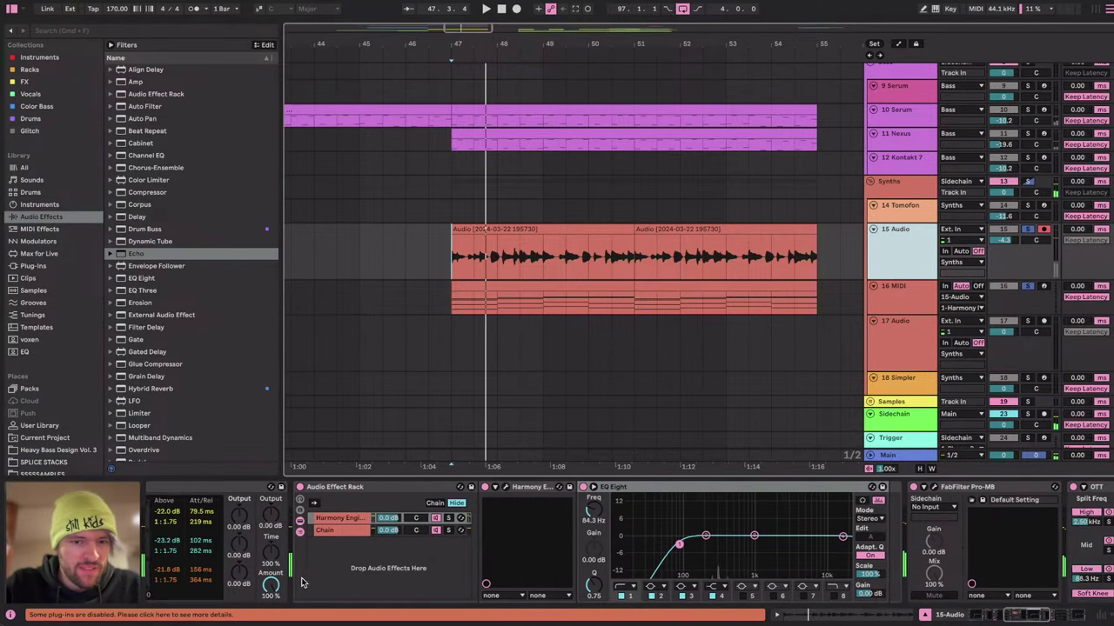
click(412, 517)
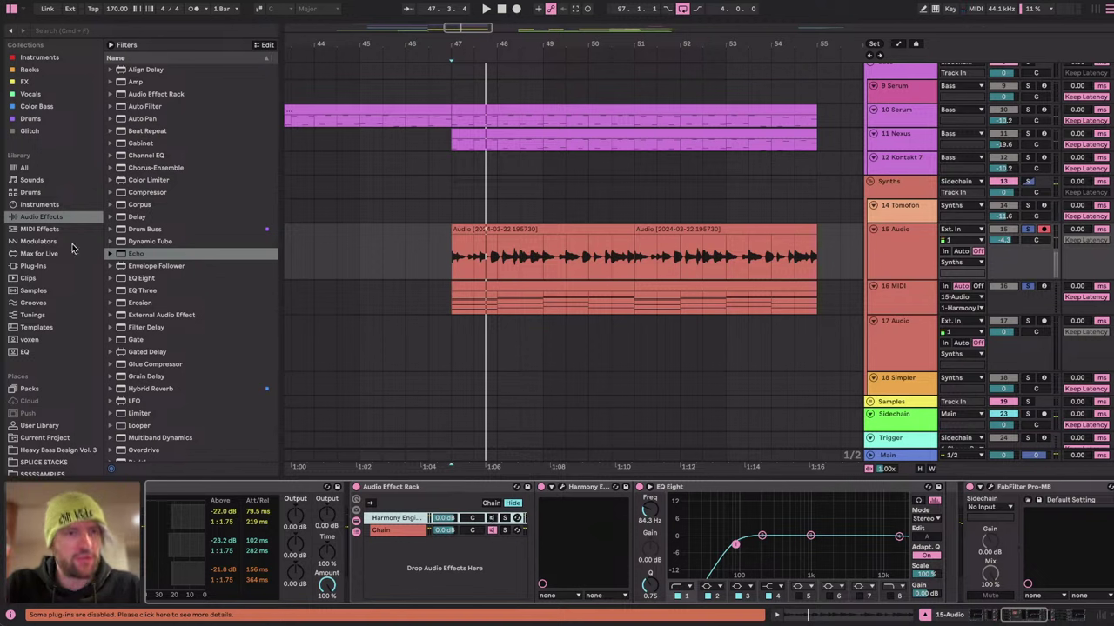
Add ORANGE VOCODER SC as a third chain in the Audio Effect Rack, leaving it the only active chain.
click(34, 109)
drag(166, 301, 413, 560)
drag(356, 69, 703, 2)
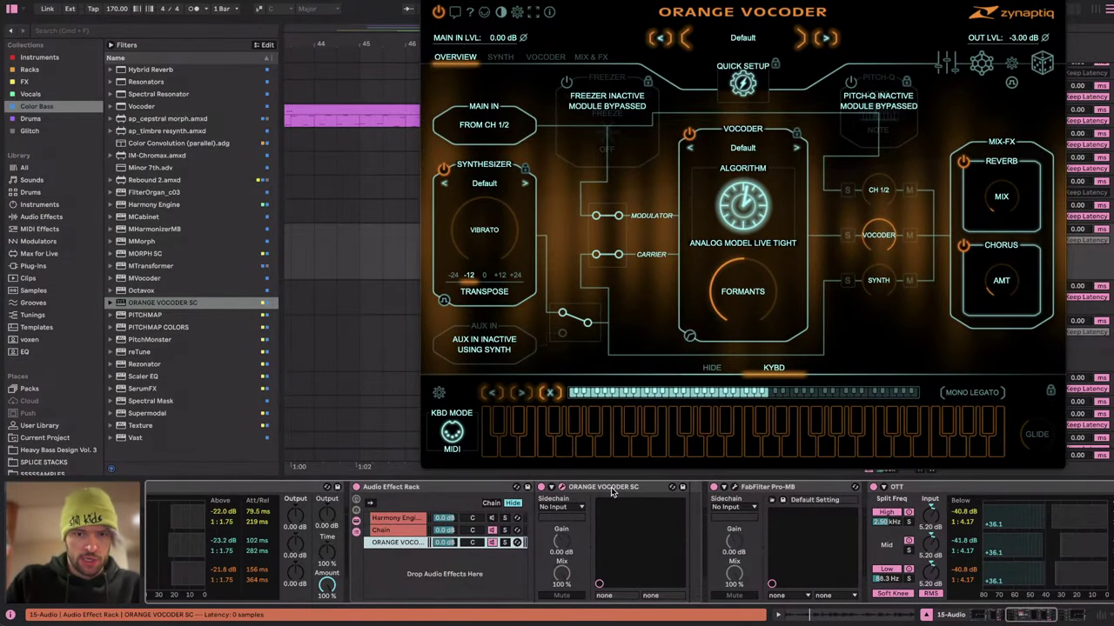
drag(625, 14, 306, 366)
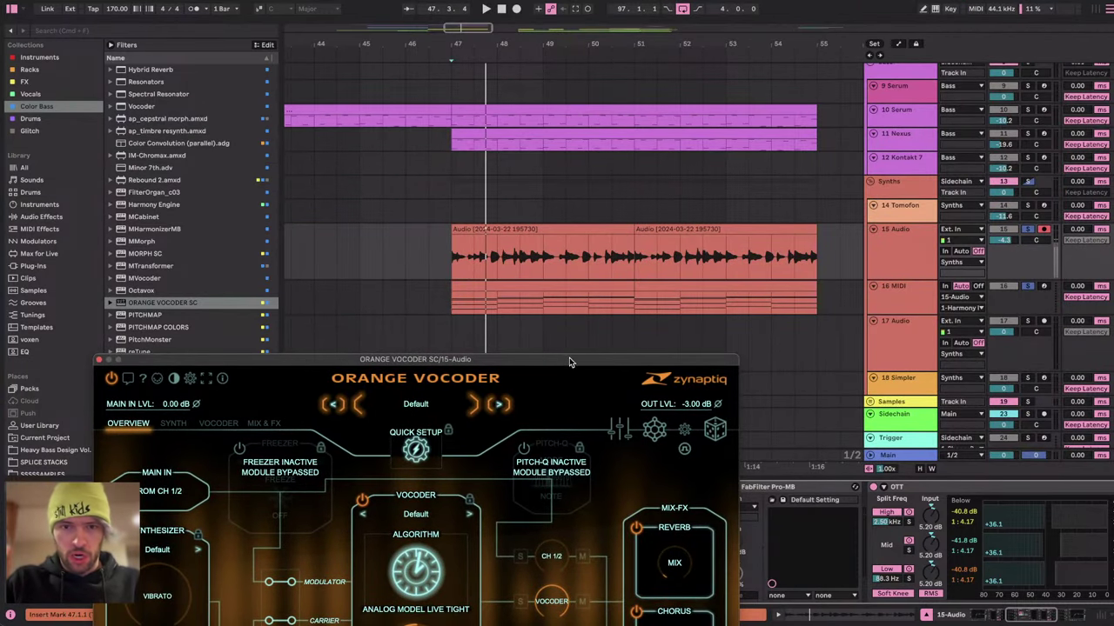
drag(570, 362, 655, 15)
Load an External Instrument on track 16, group it into an Instrument Rack and duplicate its chain.
click(906, 297)
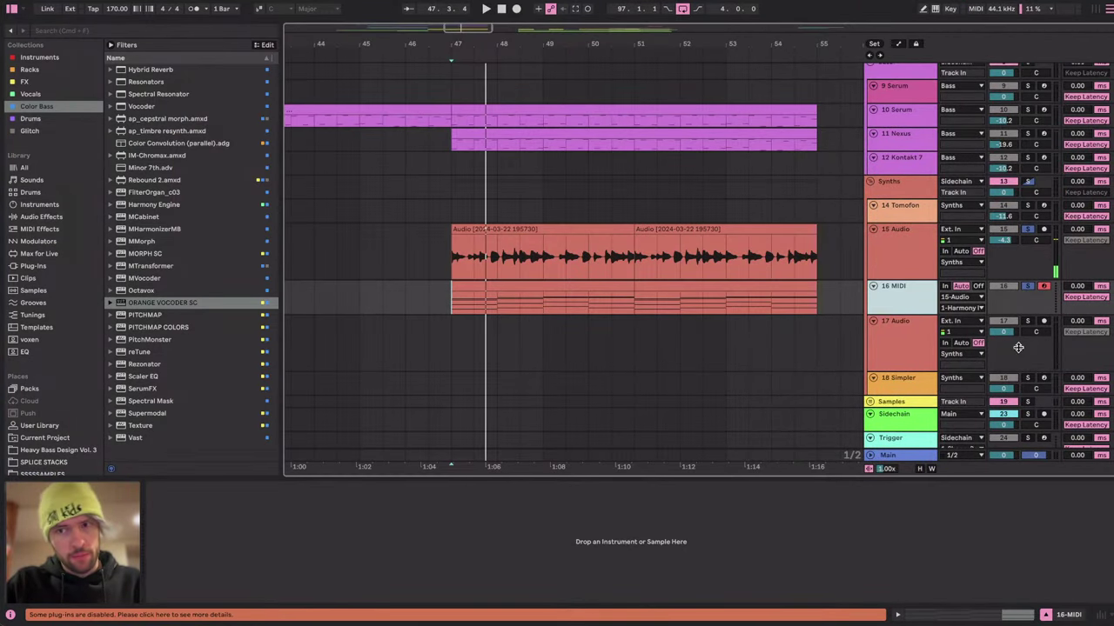
click(37, 204)
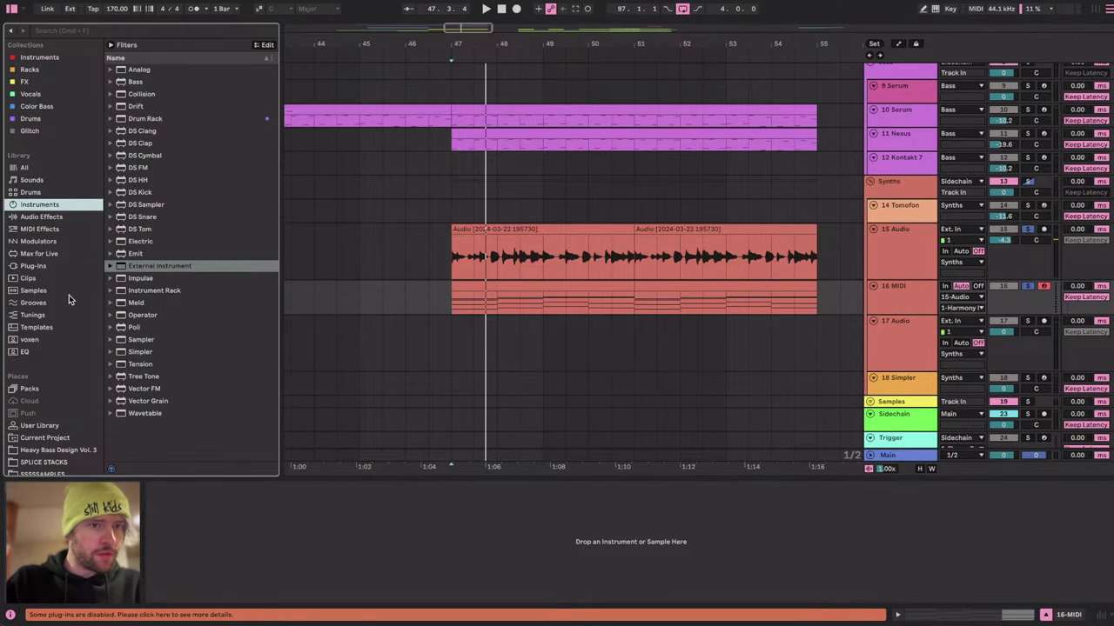
drag(152, 272, 269, 544)
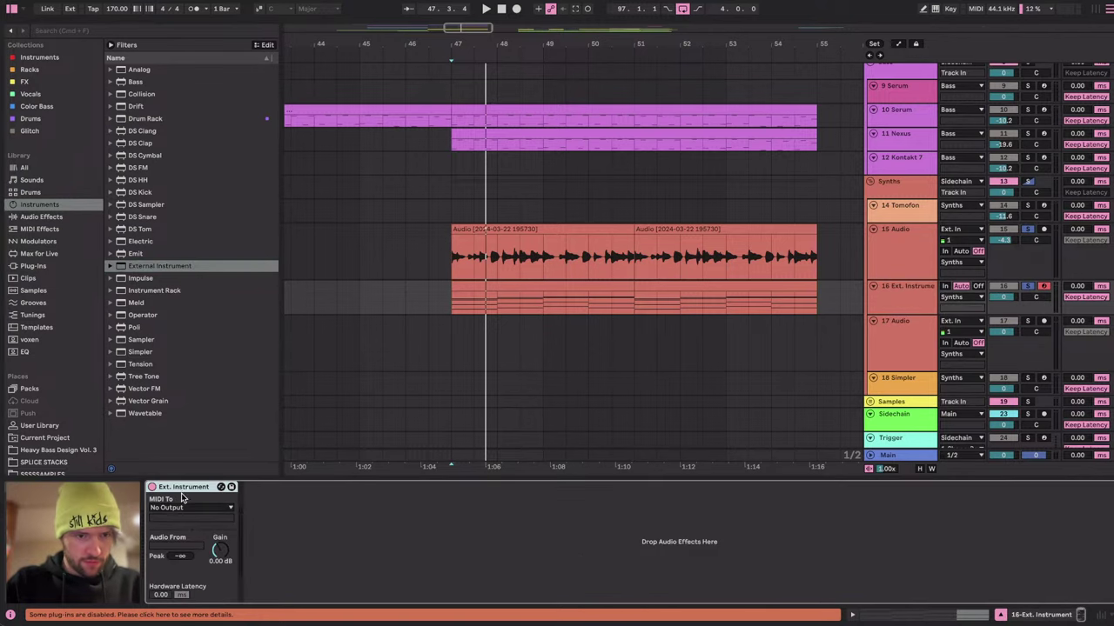
double_click(154, 544)
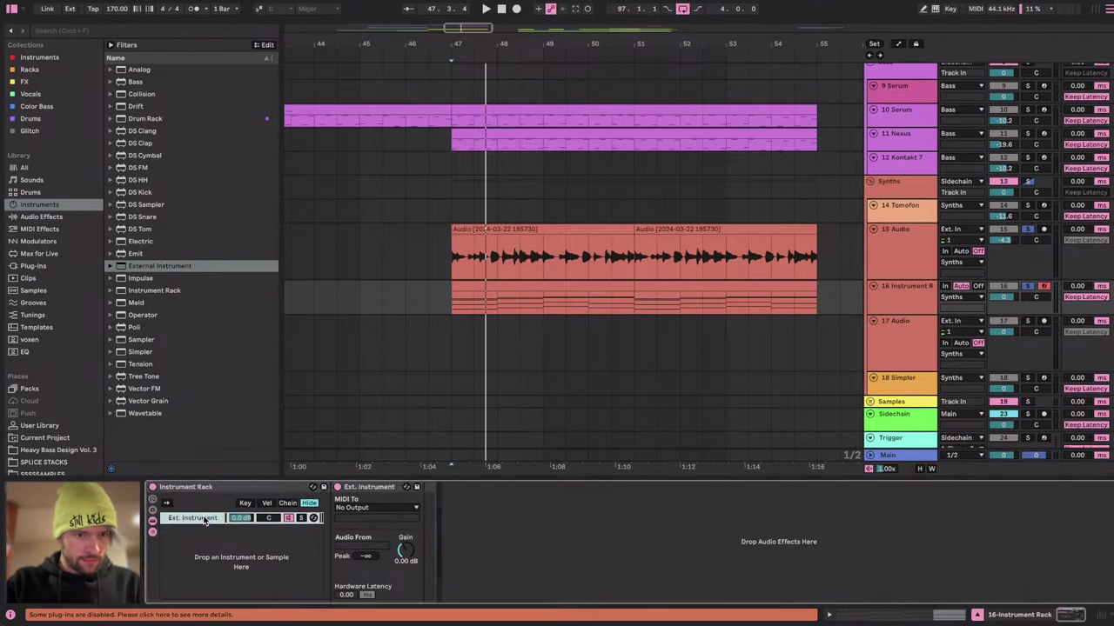
key(ctrl+d)
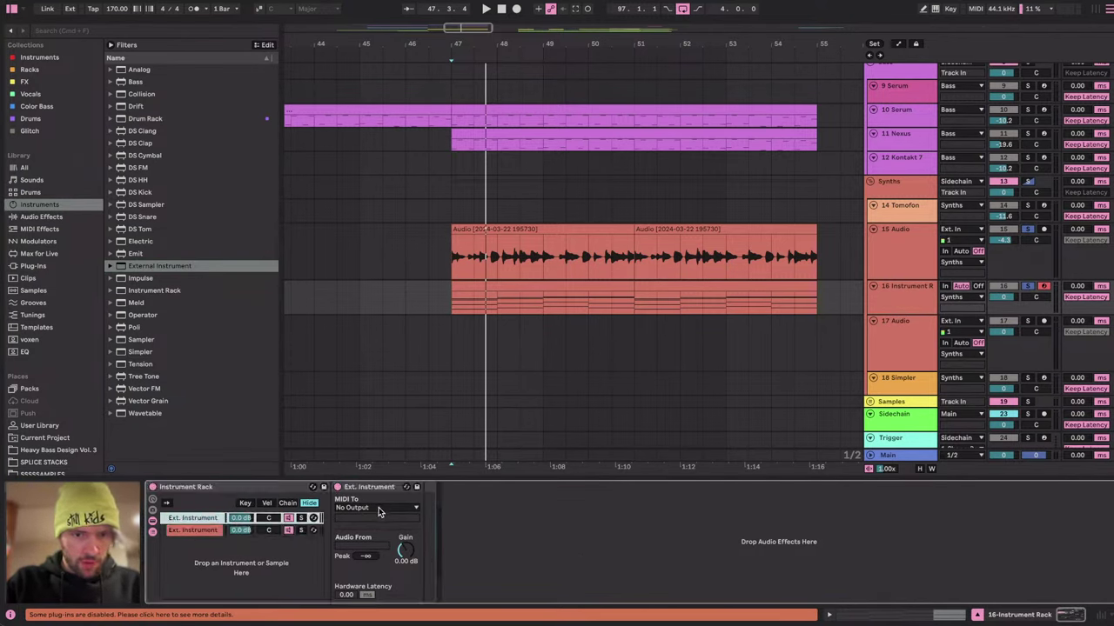
Route the first External Instrument chain on track 16 to 15-Audio, targeting 1-Harmony Engine.
click(378, 513)
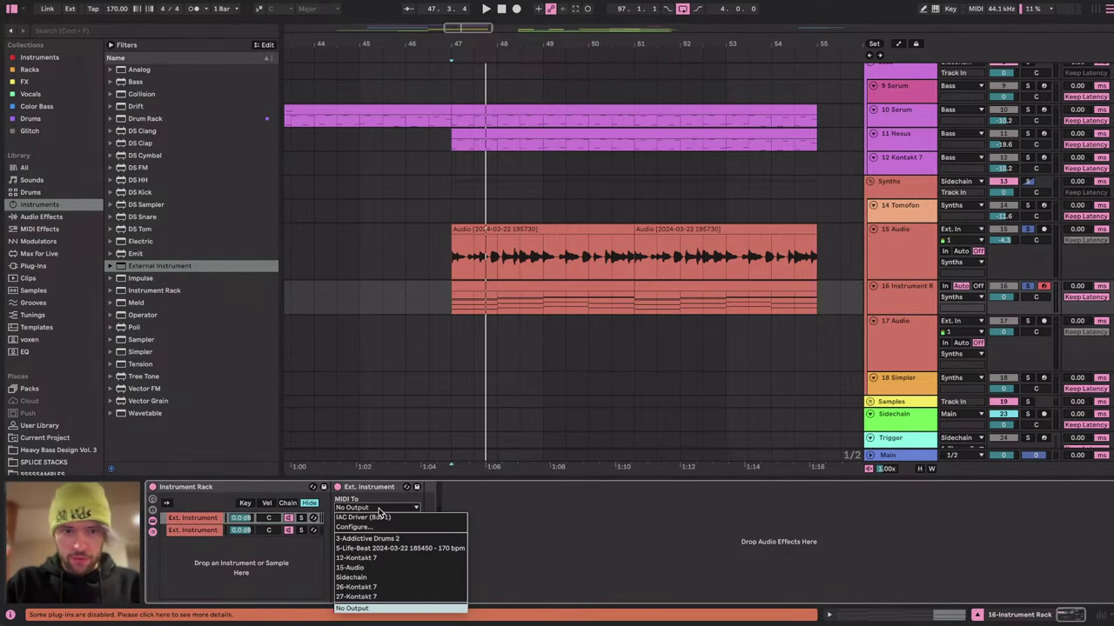
click(375, 570)
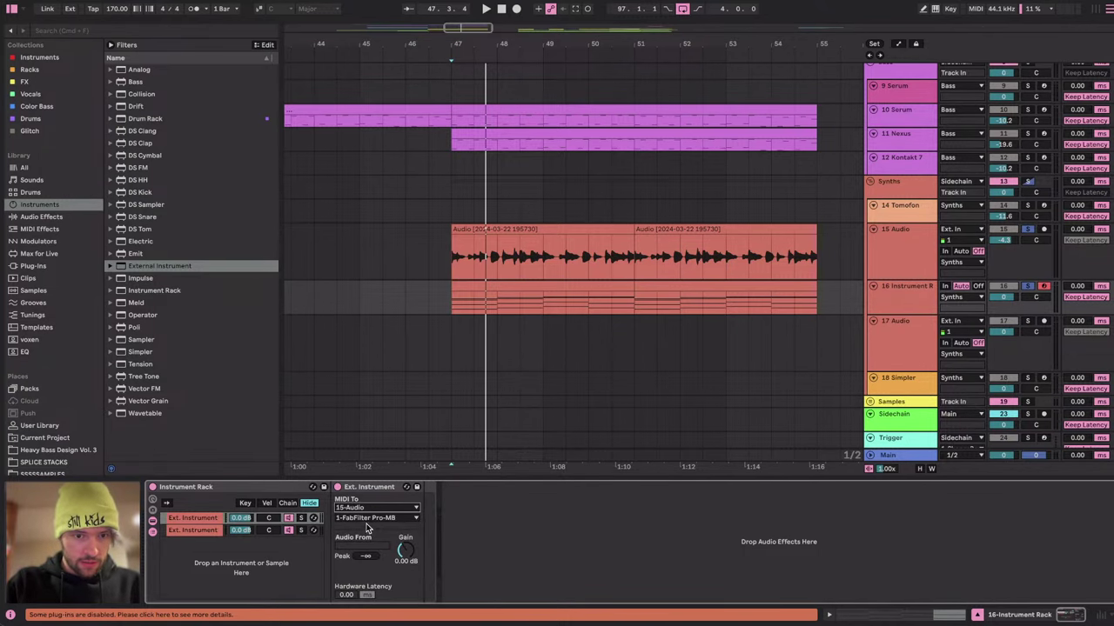
click(363, 516)
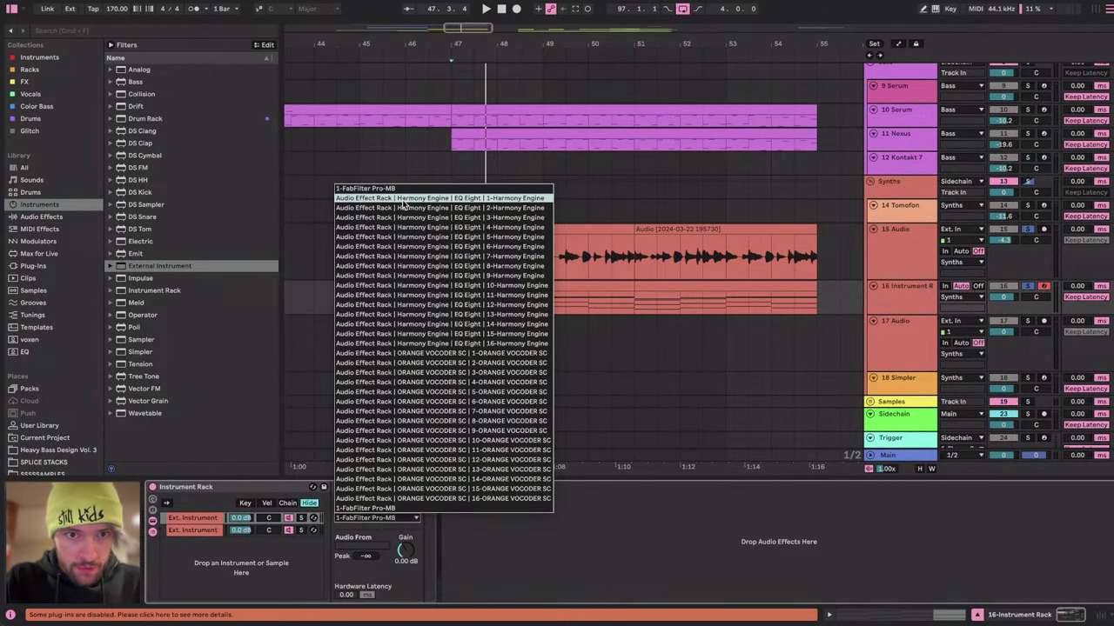
click(403, 200)
Route the second External Instrument chain's MIDI to 15-Audio, targeting 1-ORANGE VOCODER SC.
click(187, 531)
click(390, 507)
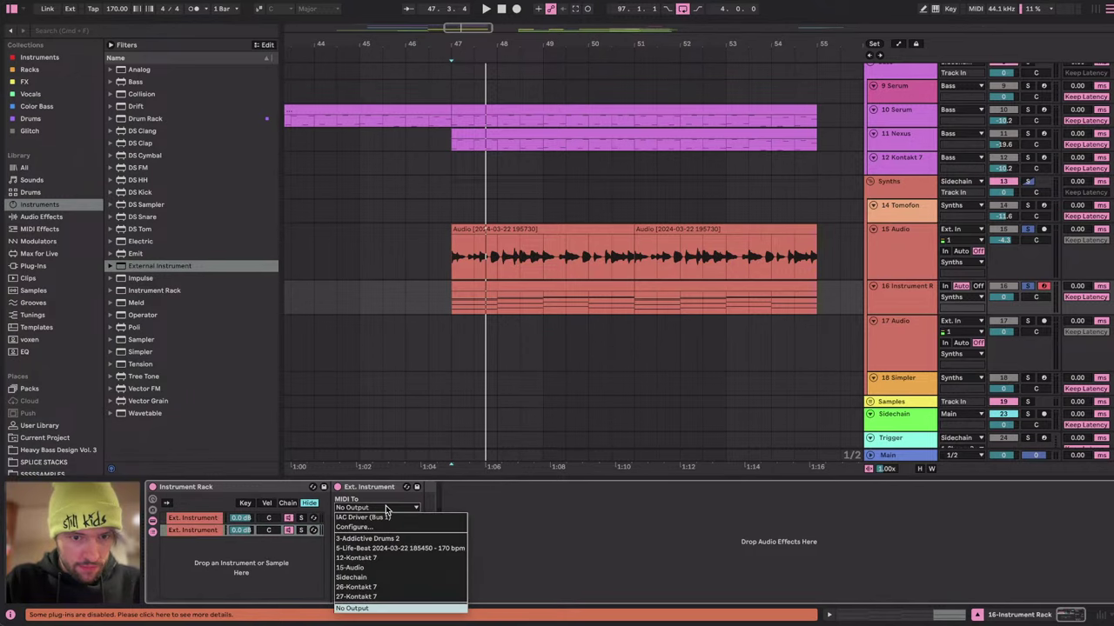
click(374, 567)
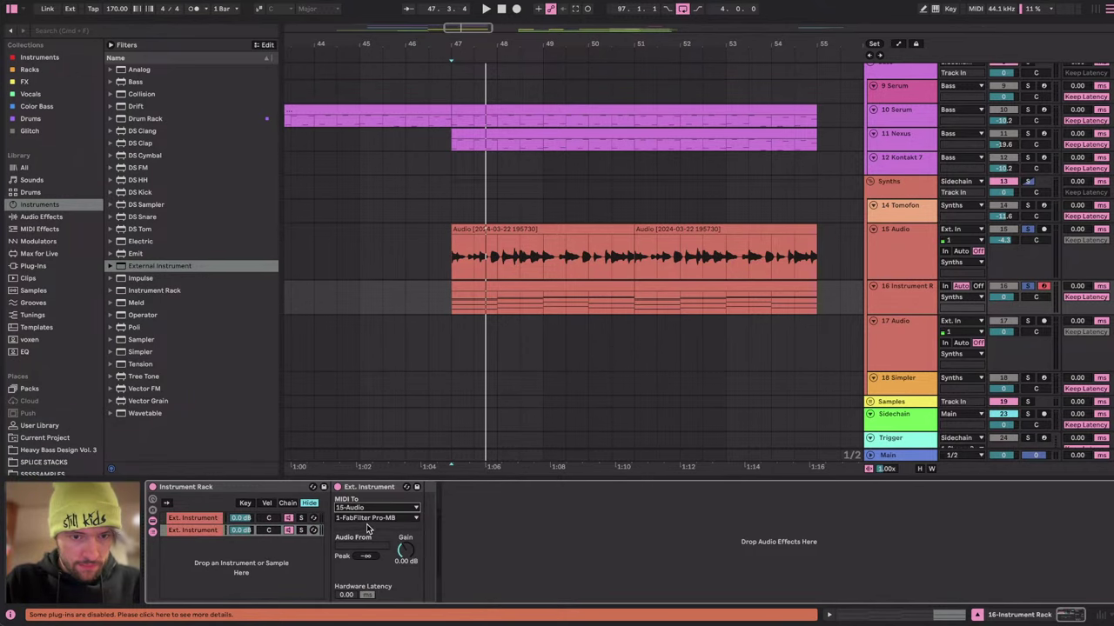
click(366, 519)
click(392, 353)
Solo the ORANGE VOCODER SC chain in the 15 Audio track's Audio Effect Rack and close the vocoder window.
click(902, 240)
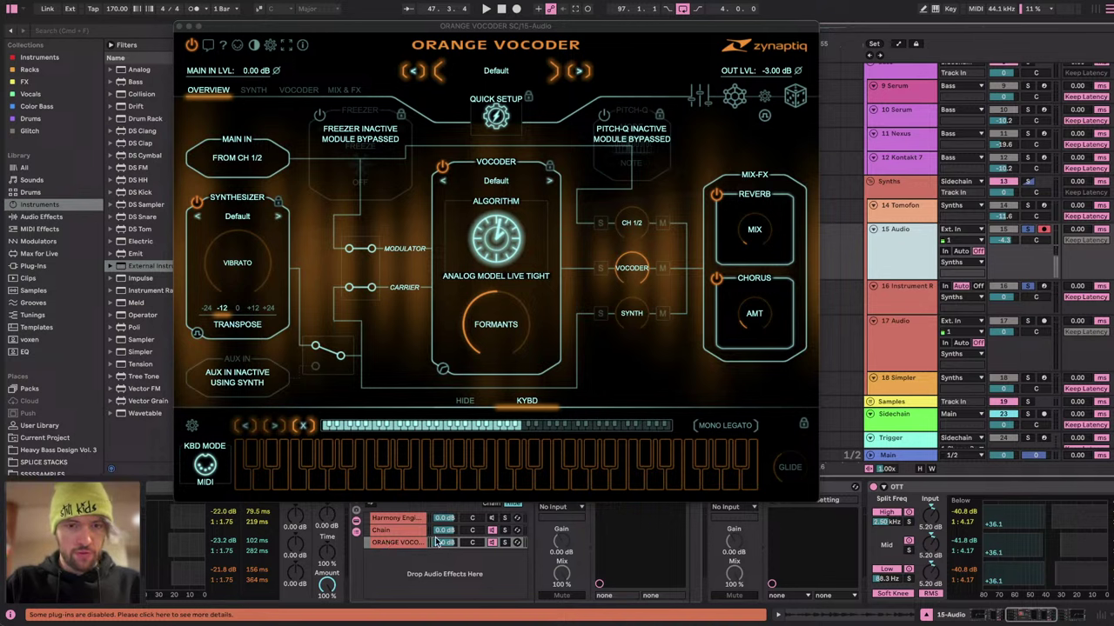
click(506, 543)
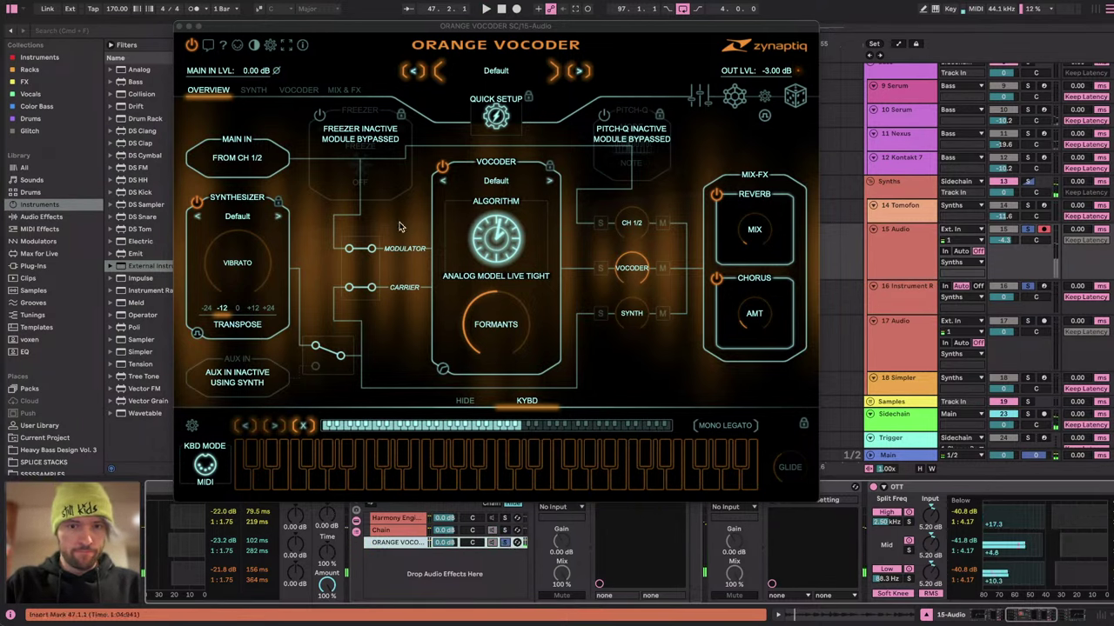
click(179, 27)
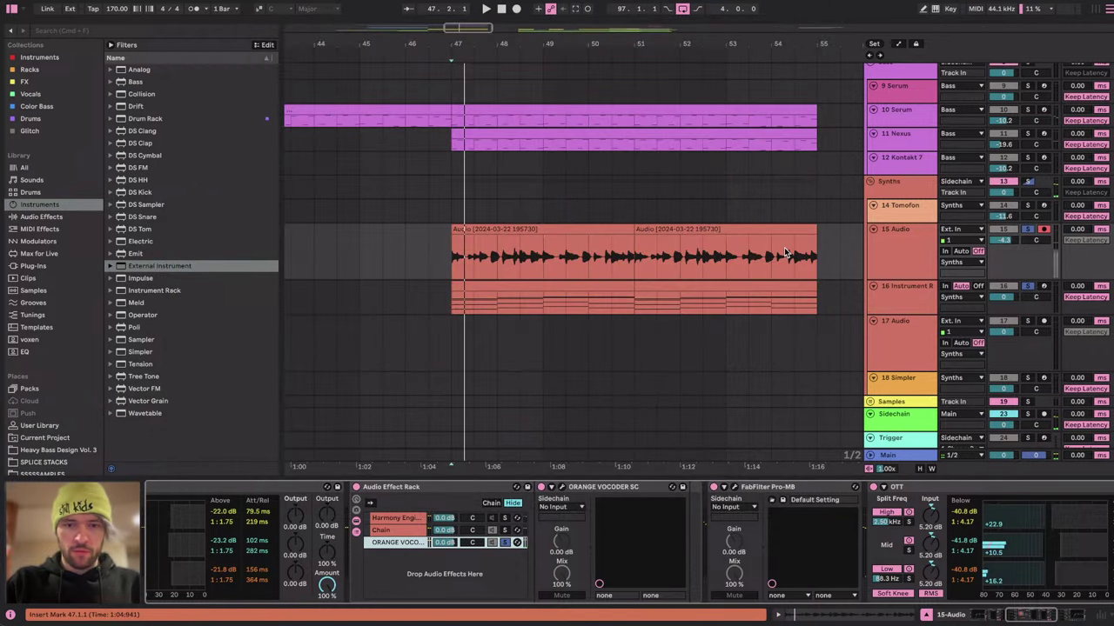
Add a Pitch MIDI effect set to +12 st before the vocoder's External Instrument on track 16 and audition it.
click(897, 287)
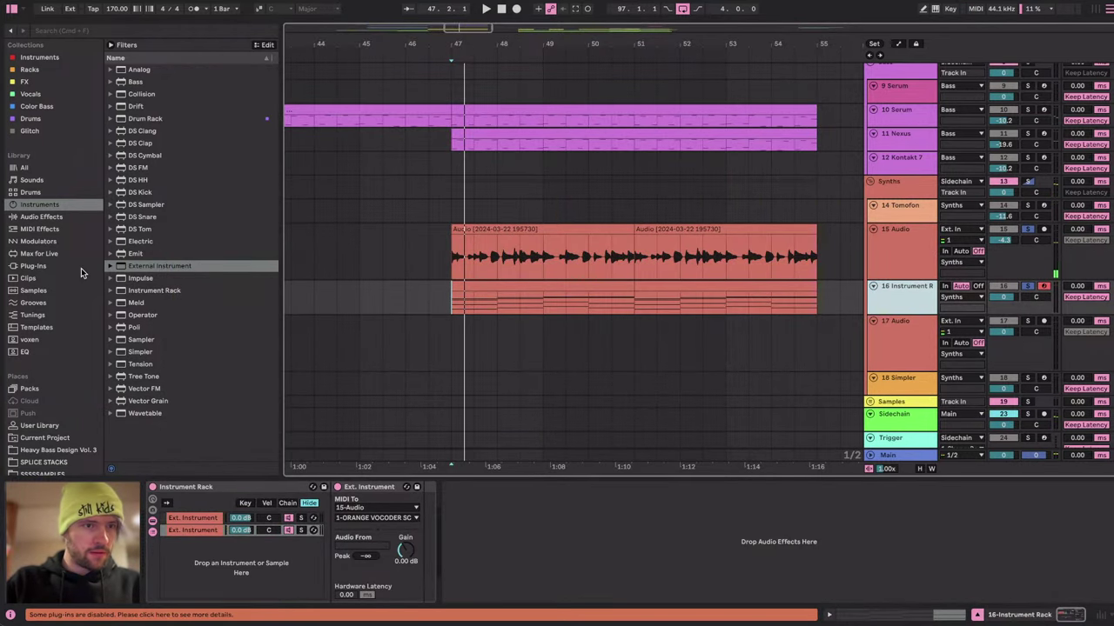
click(40, 229)
drag(147, 219, 348, 484)
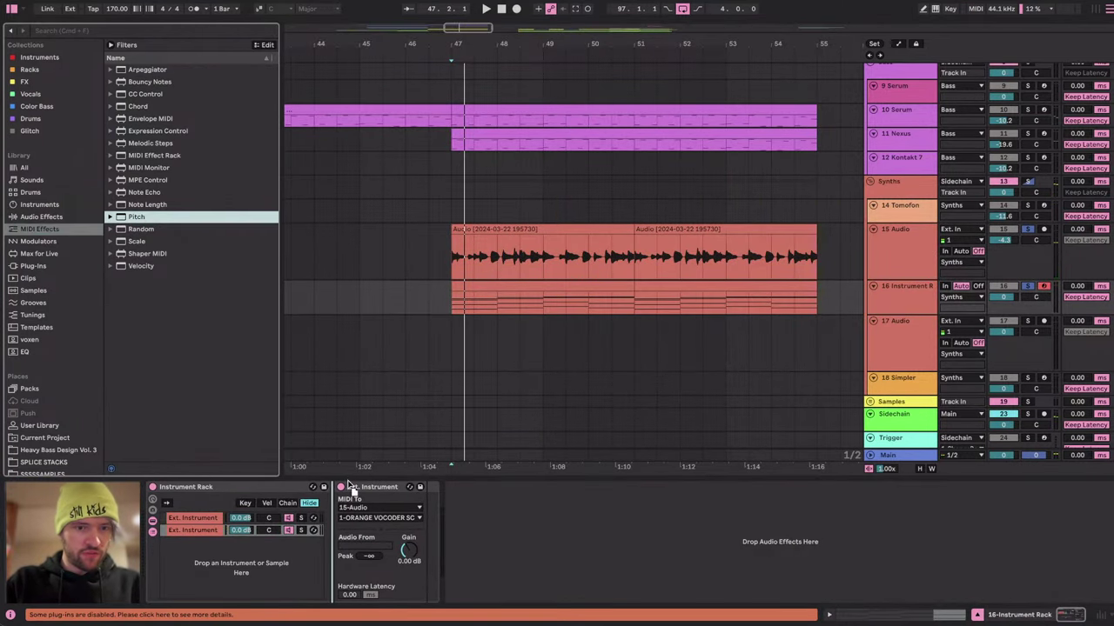
drag(332, 539, 365, 519)
key(space)
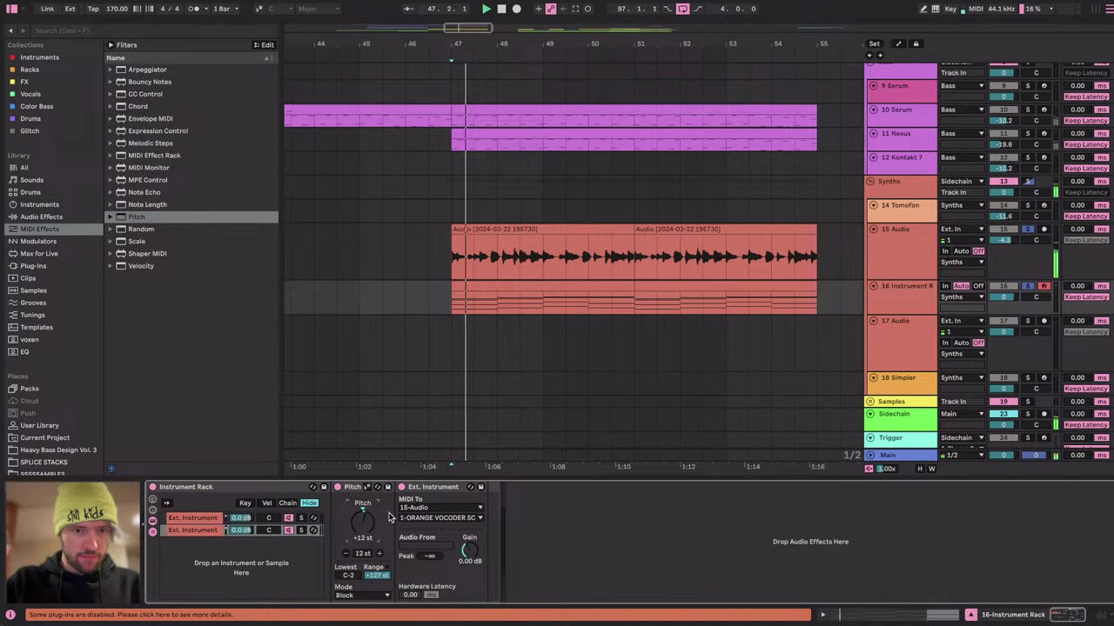
key(super+z)
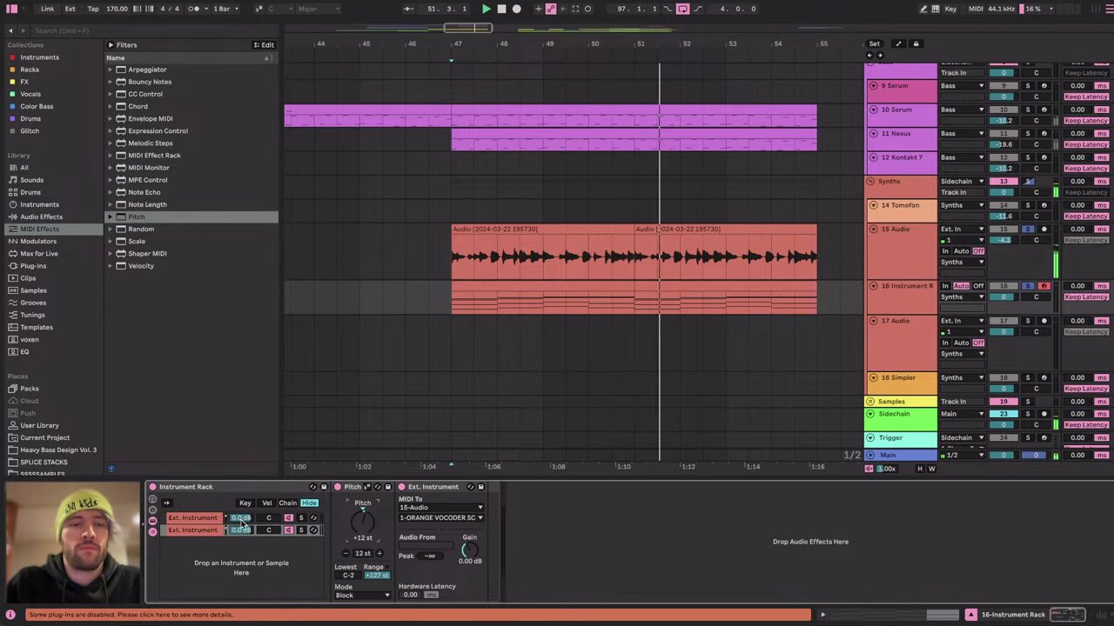
Open ORANGE VOCODER SC on the 15 Audio track and switch off its reverb and chorus.
click(889, 327)
click(891, 302)
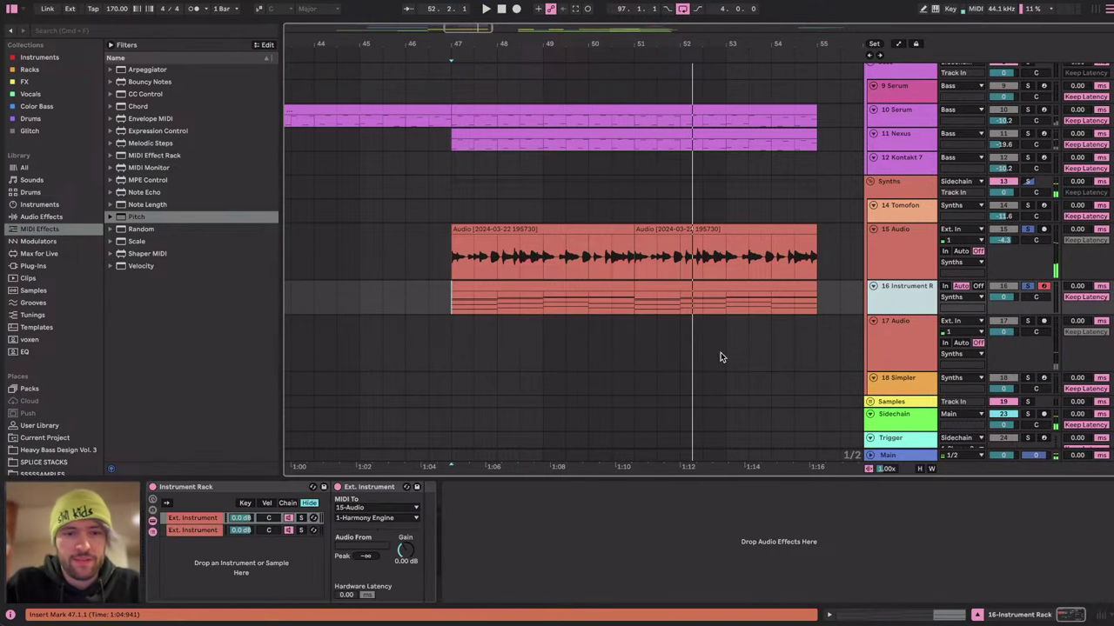
click(898, 264)
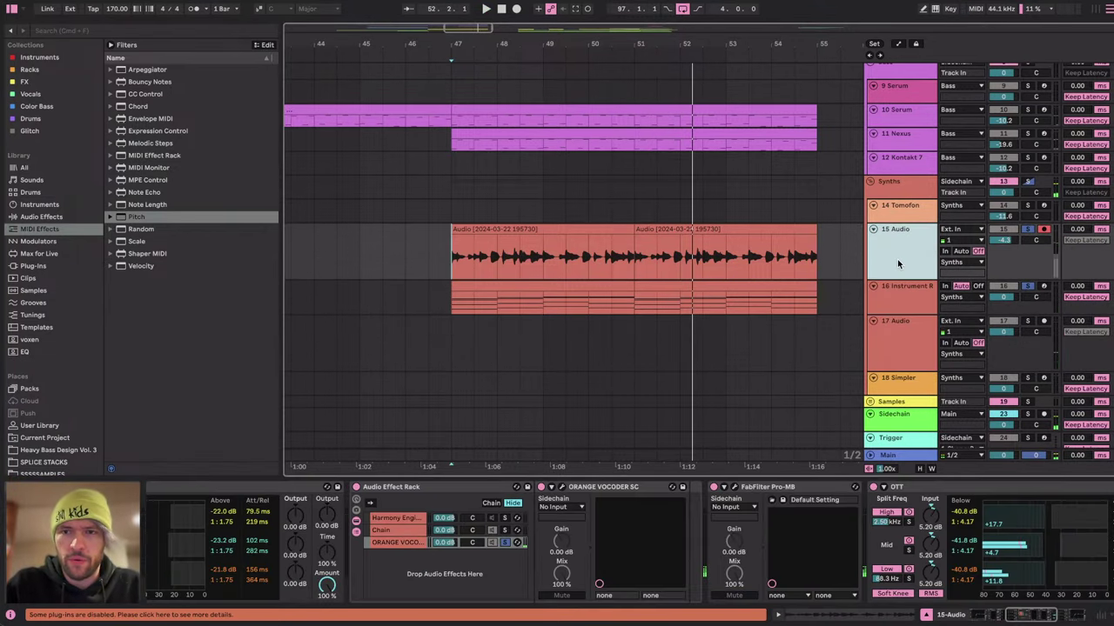
click(561, 487)
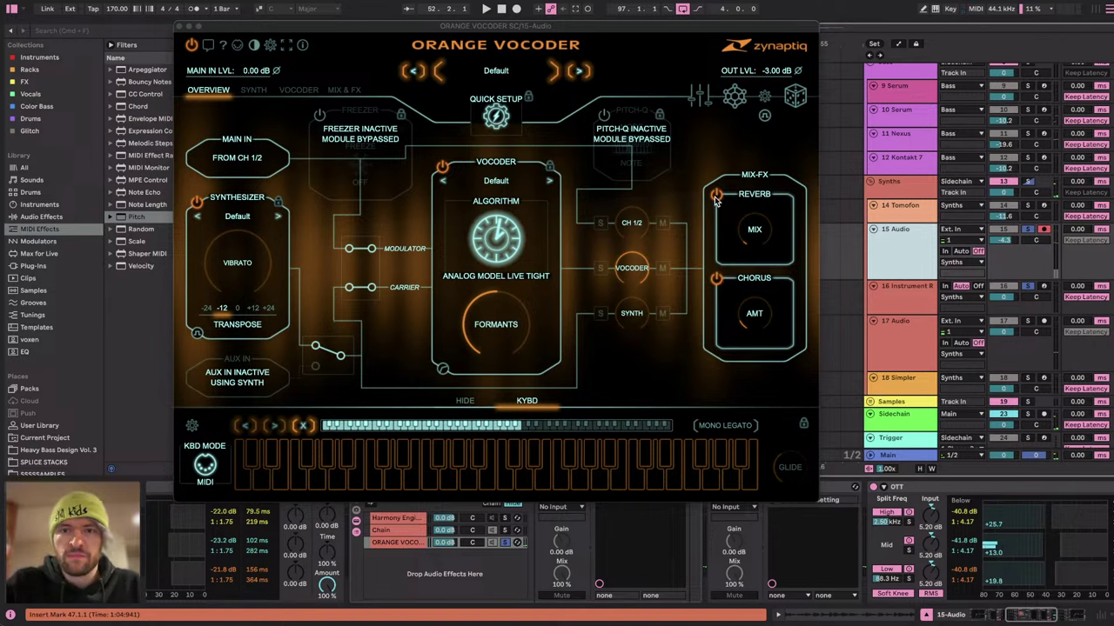
click(716, 197)
Try the Speech Model Smooth algorithm, set the vocoder to Speech Model Detailed during playback and switch the chorus back on.
click(489, 242)
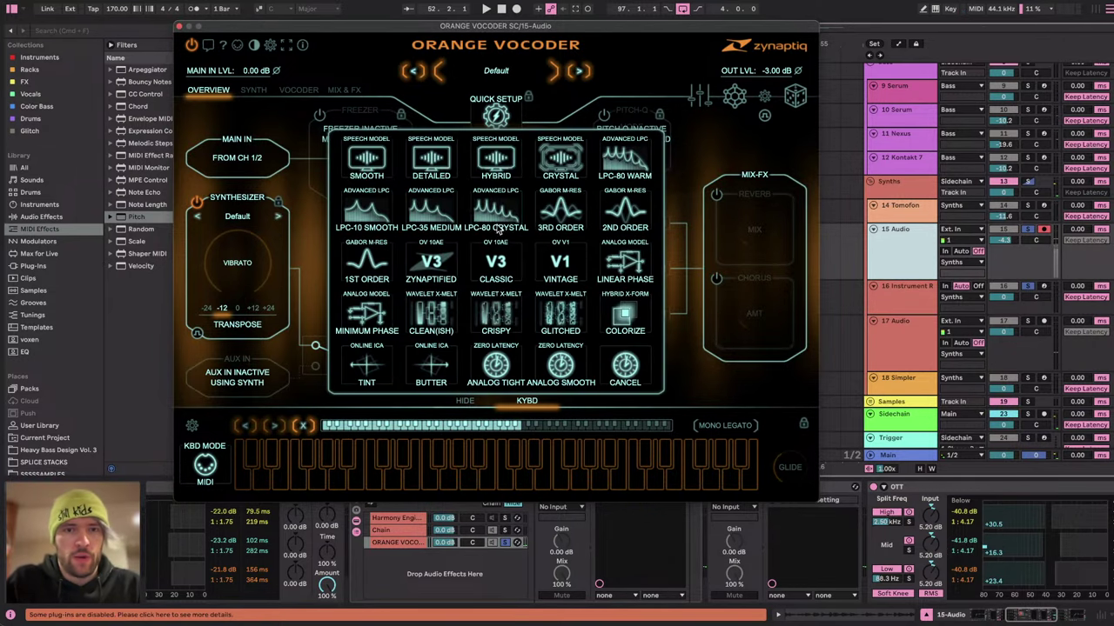
click(374, 166)
key(space)
click(514, 238)
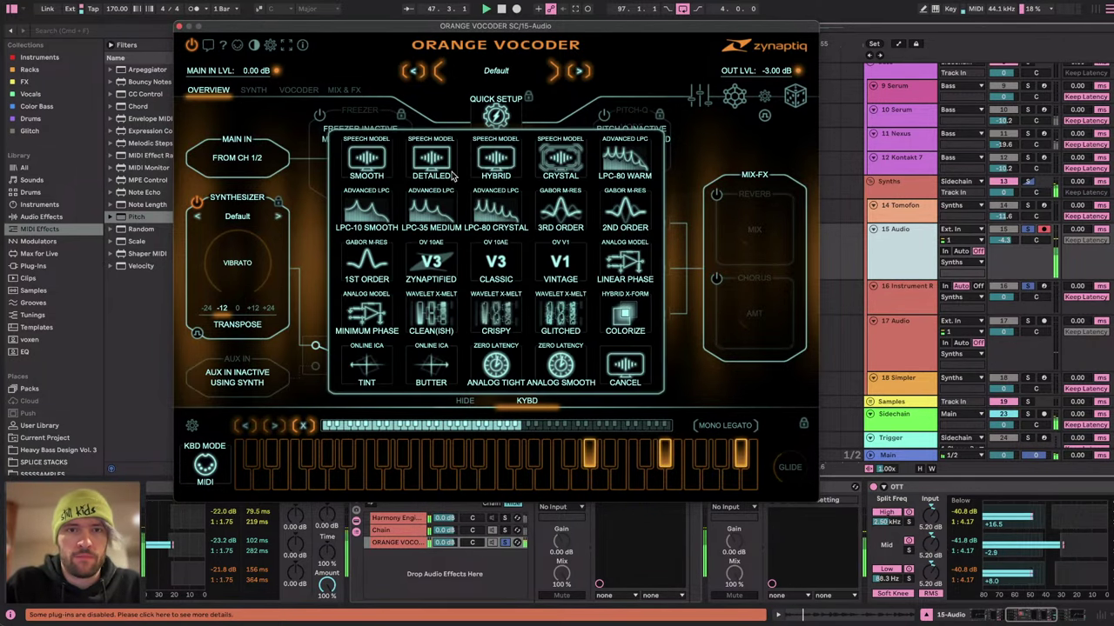
click(436, 168)
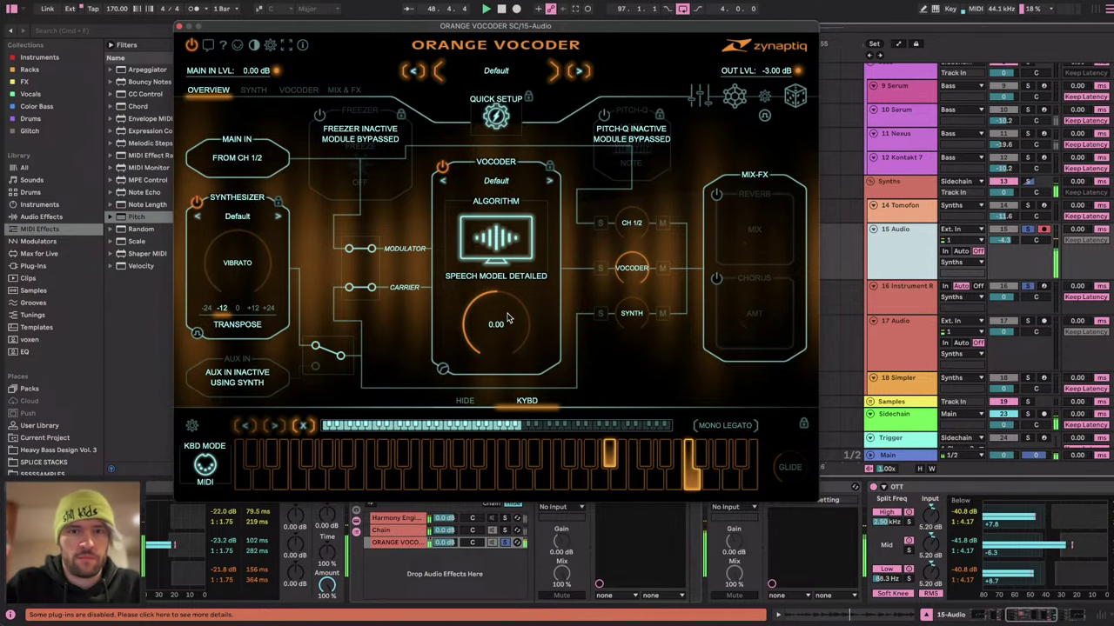
click(715, 277)
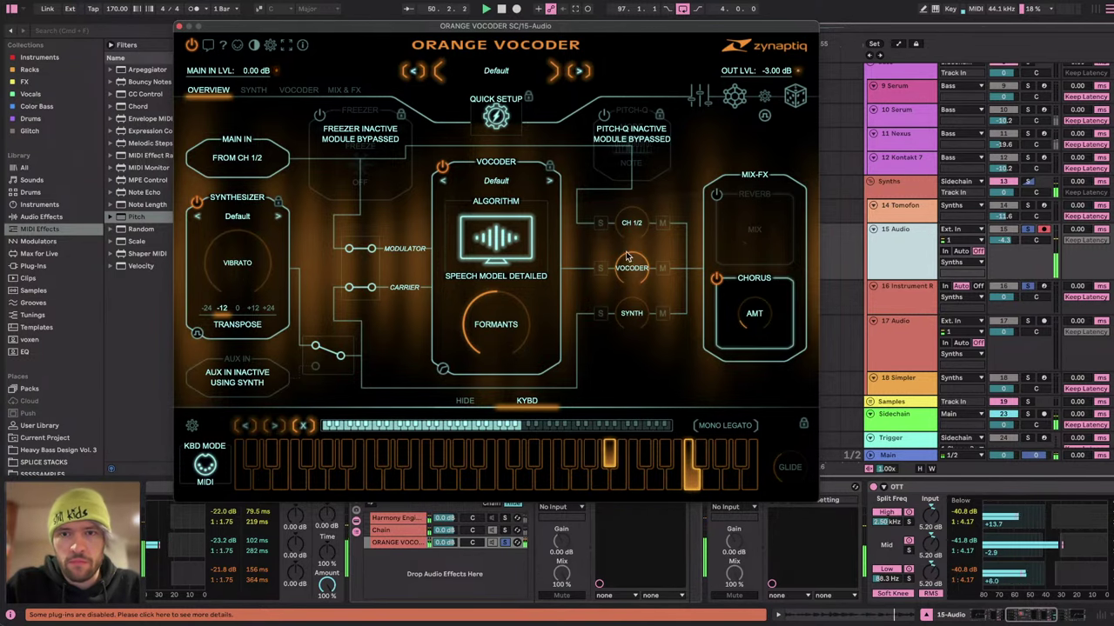
Set oscillator 2 of the vocoder's synth to the Unisono waveform with blend at 1.00 and adjust its pitch.
click(251, 90)
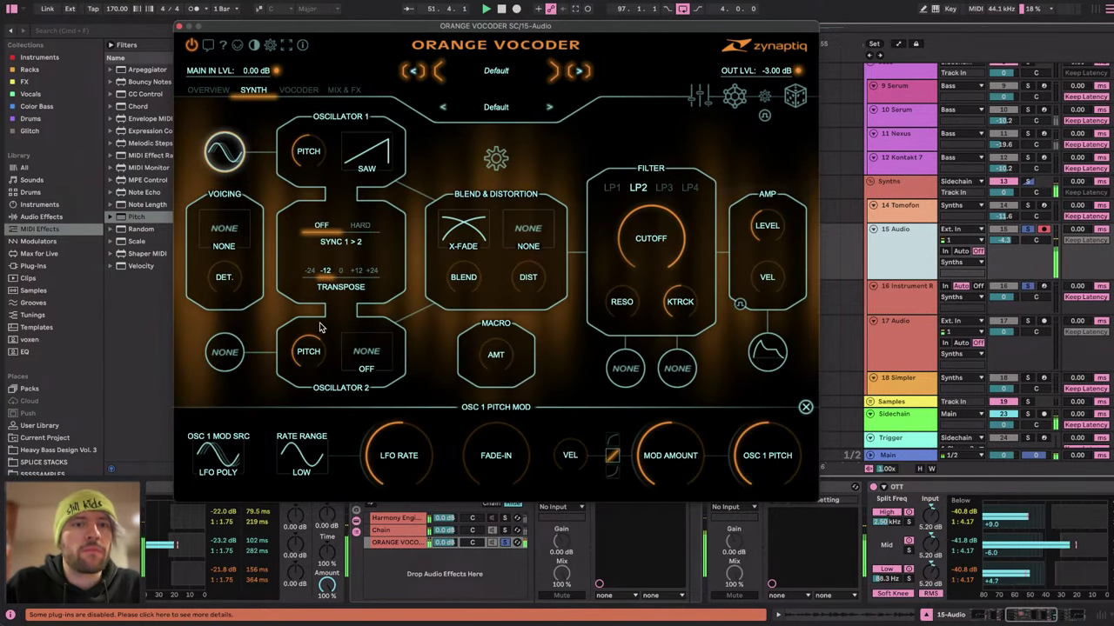
mouse_move(307, 159)
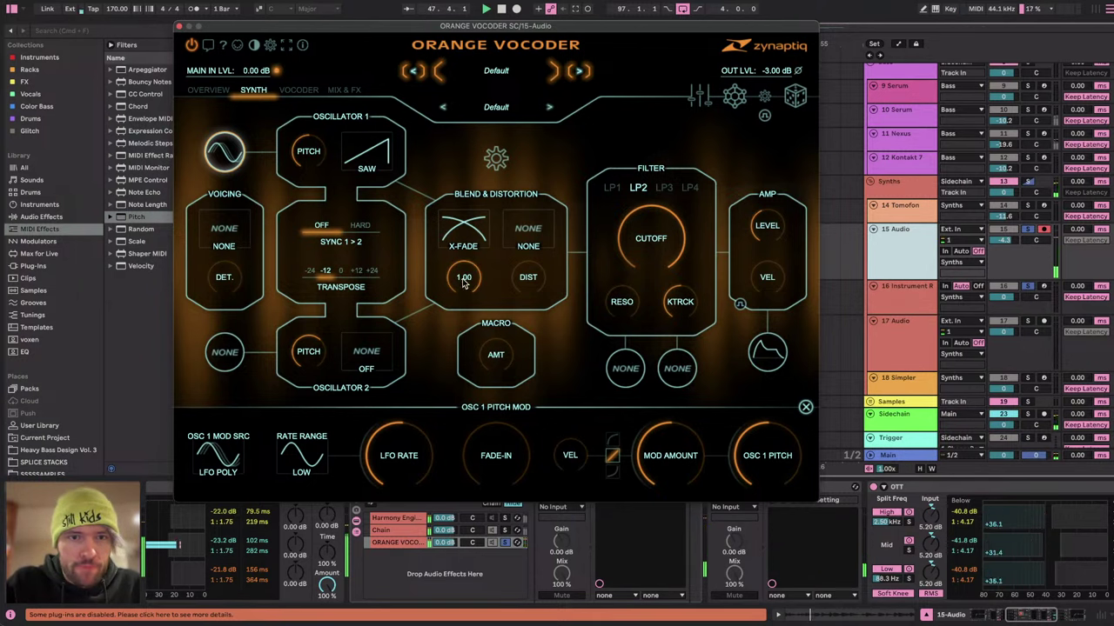
click(368, 350)
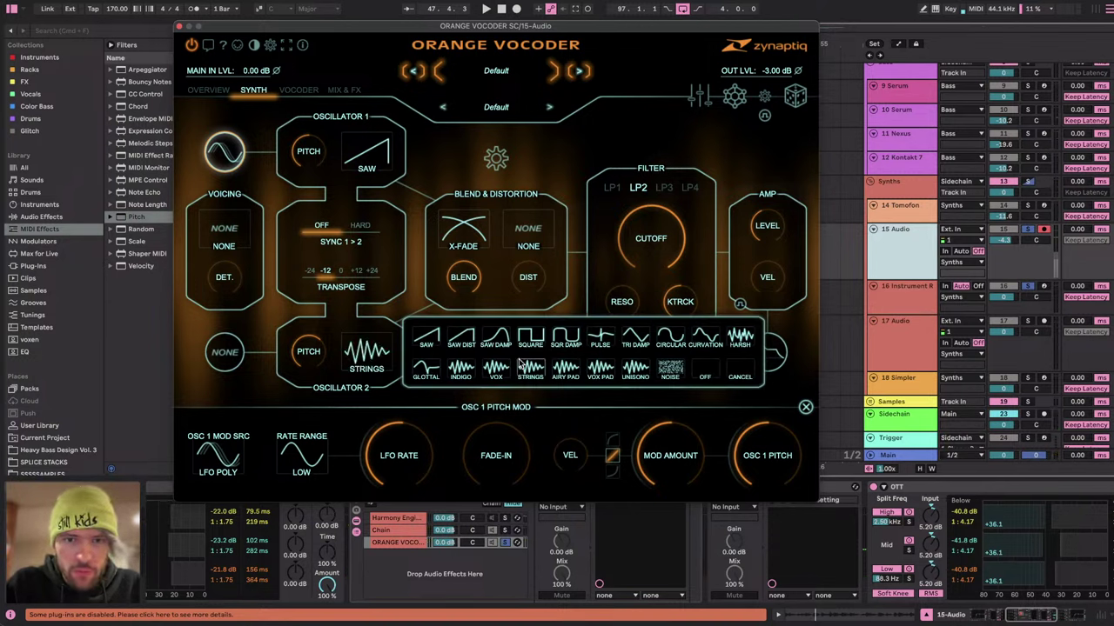
click(635, 370)
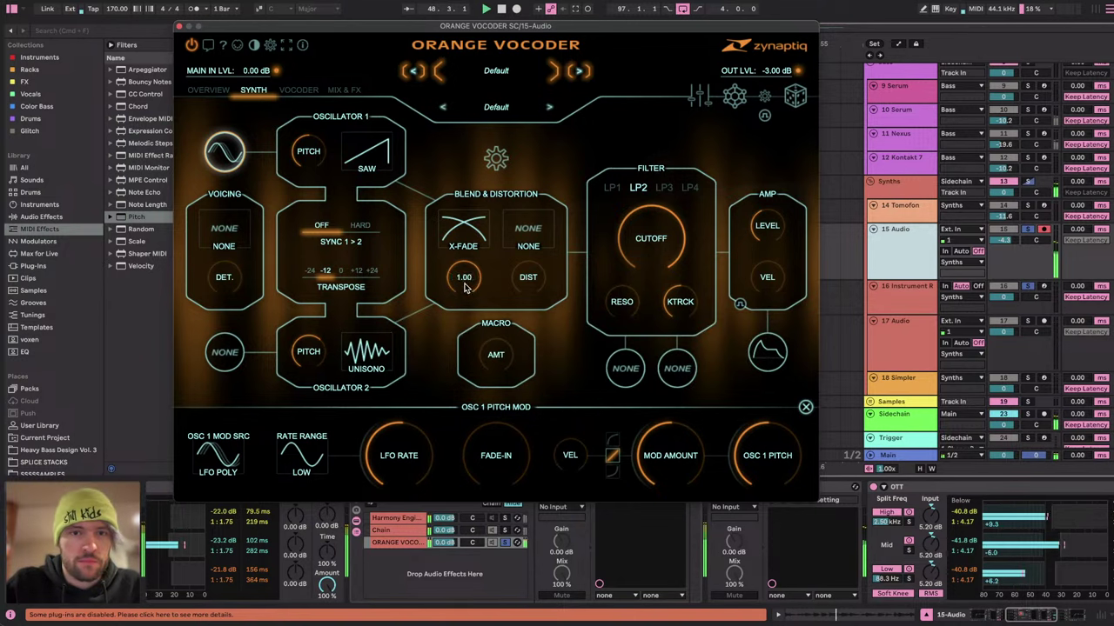
key(space)
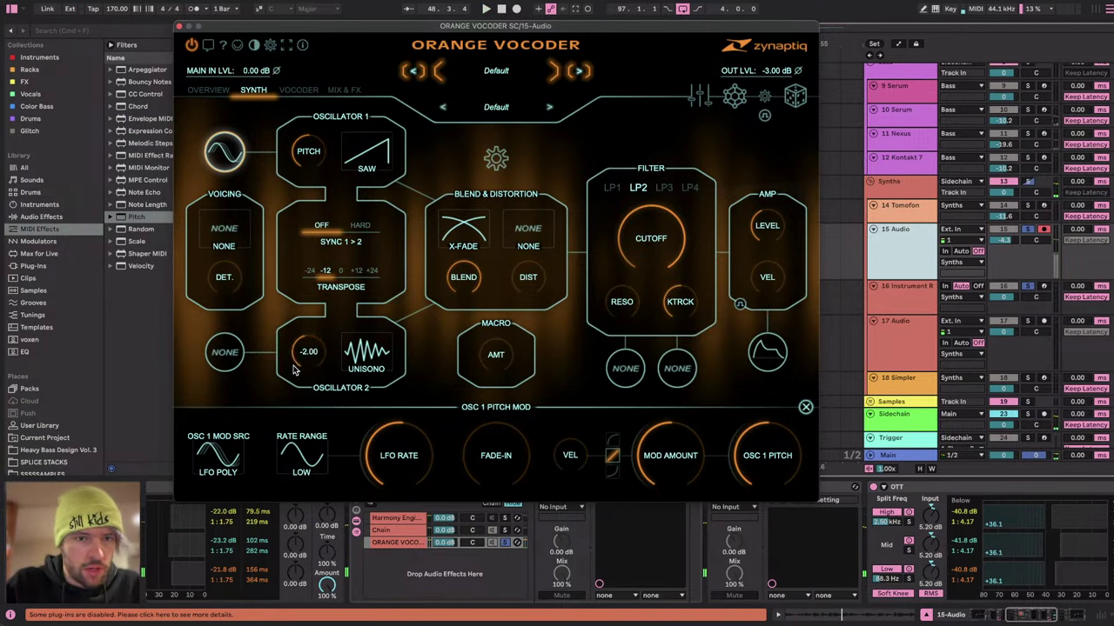
scroll(293, 370, up, 1)
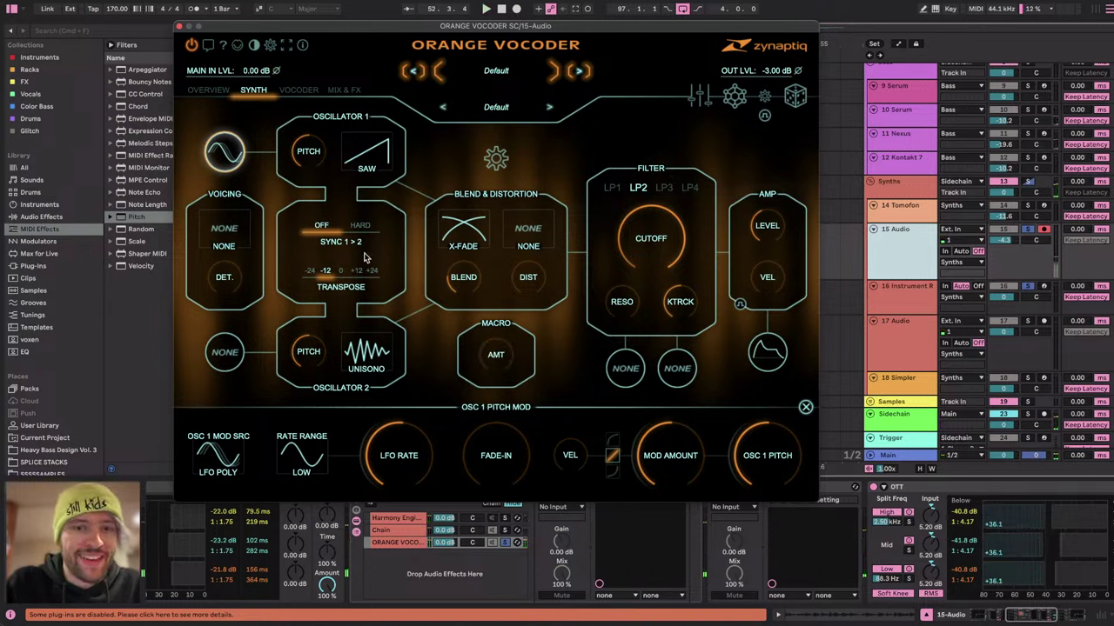
Compare Vox Pad, Harsh and Circular waveforms on oscillator 2, choose Curvation and close the vocoder window.
click(363, 357)
click(601, 370)
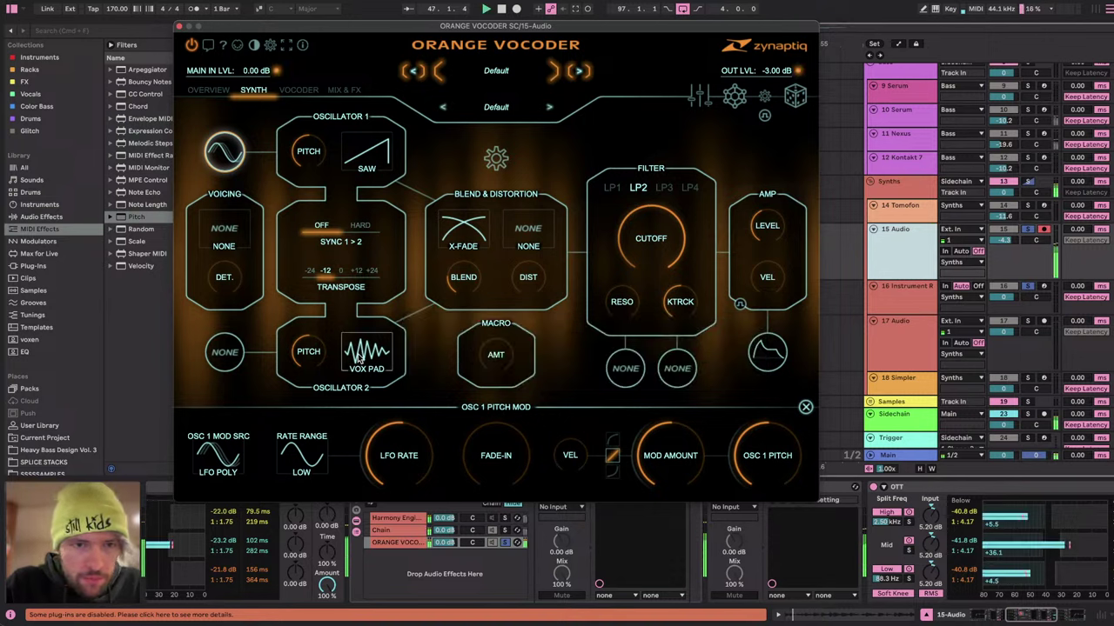
click(357, 357)
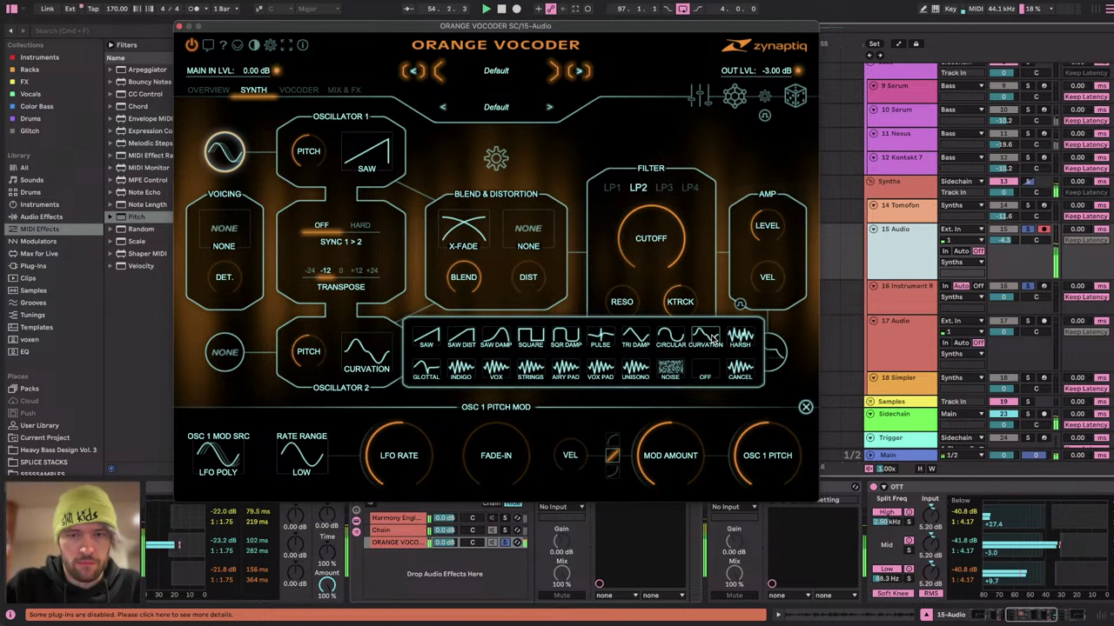
click(739, 337)
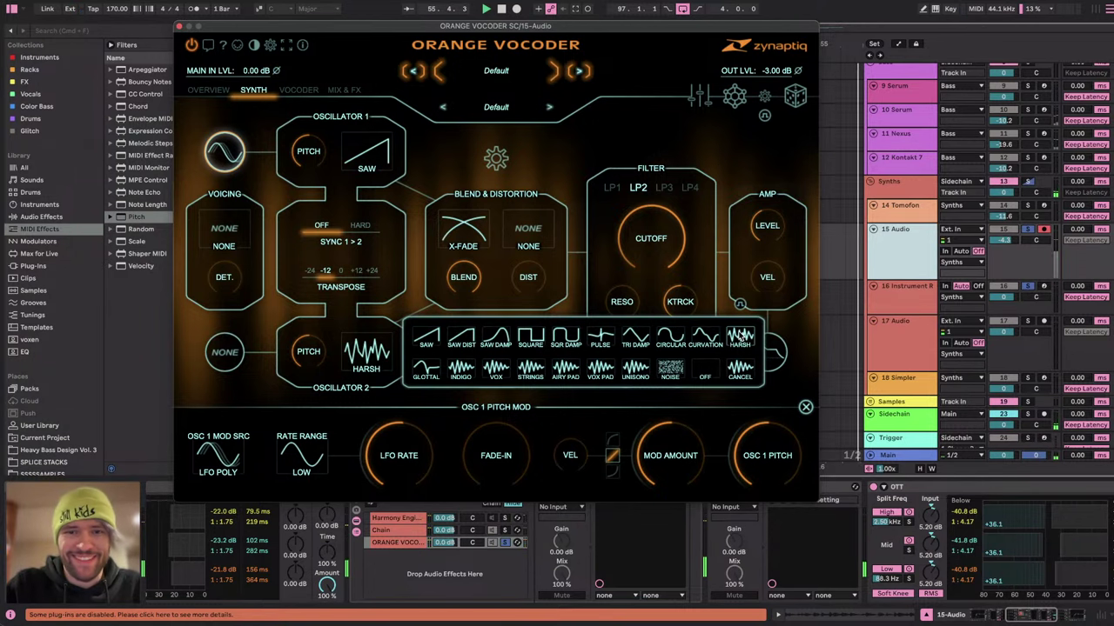
click(426, 370)
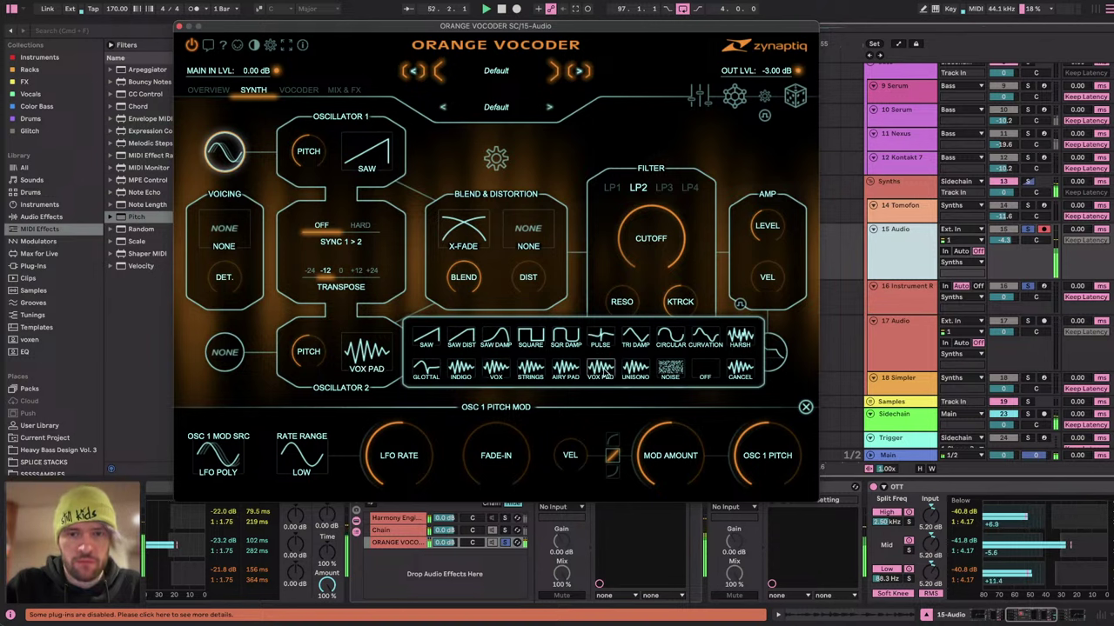
click(668, 338)
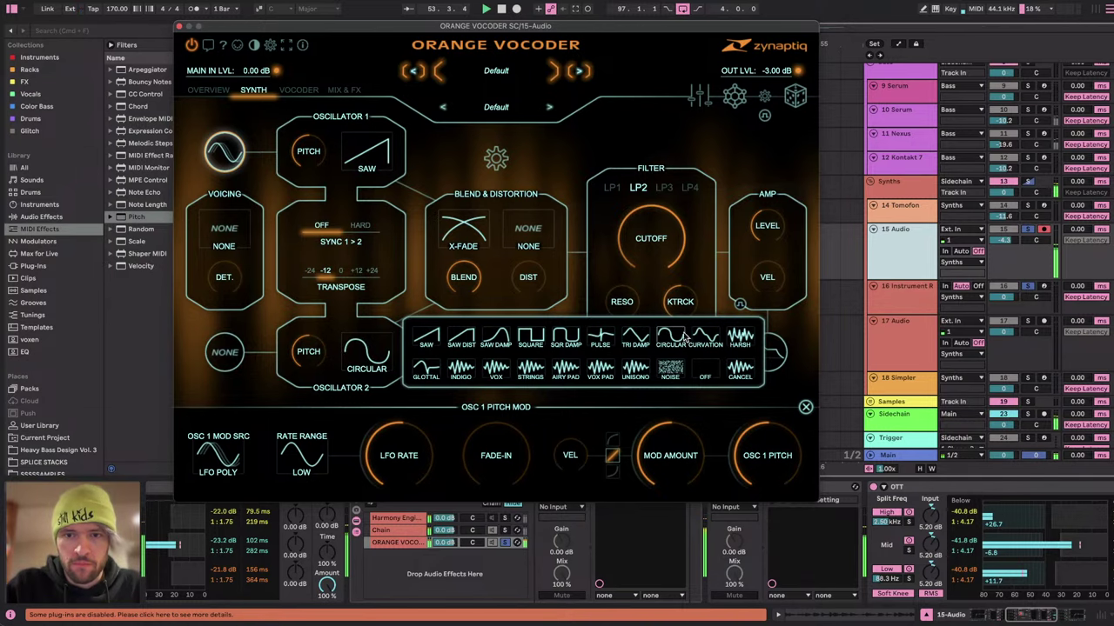
click(703, 339)
click(703, 341)
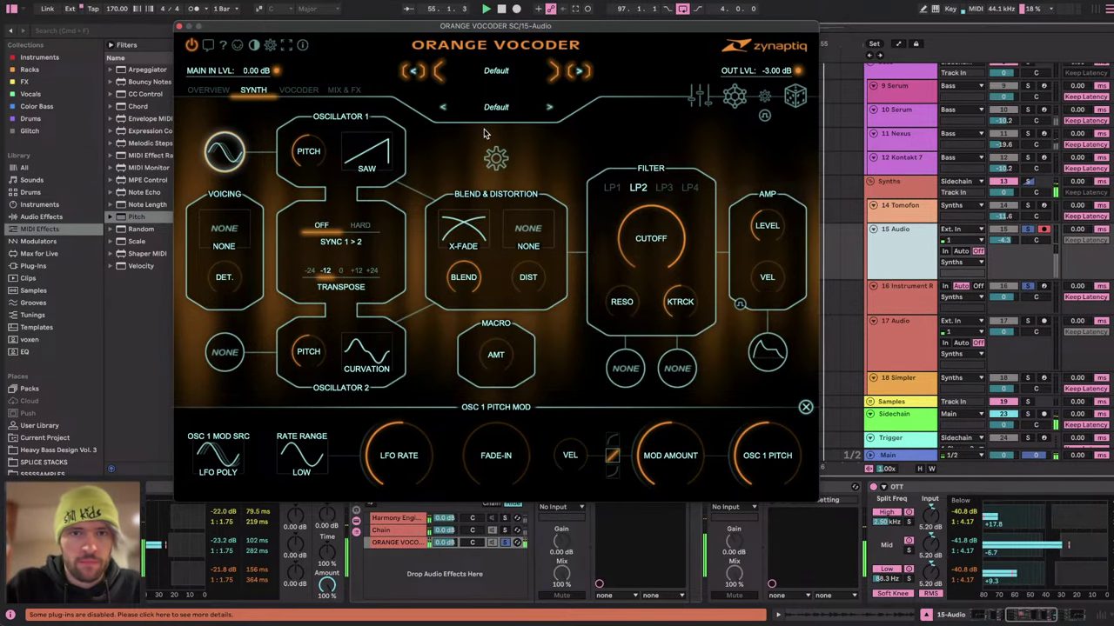
key(space)
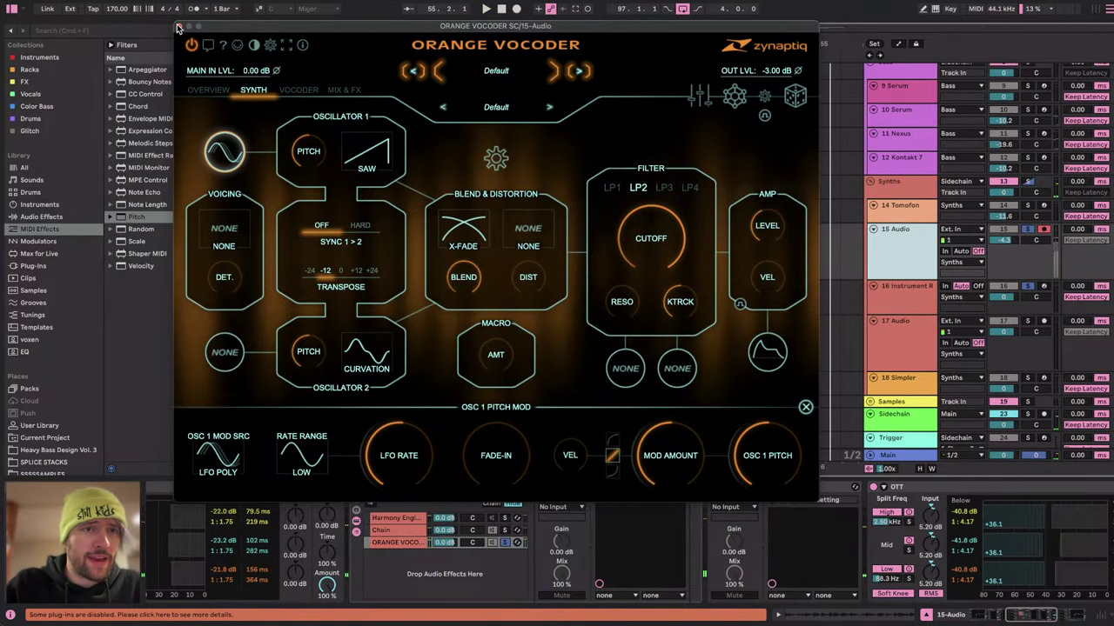
click(179, 27)
Select both MIDI clips on track 16 and display the Instrument Rack chain that feeds ORANGE VOCODER SC.
scroll(594, 403, down, 2)
click(902, 292)
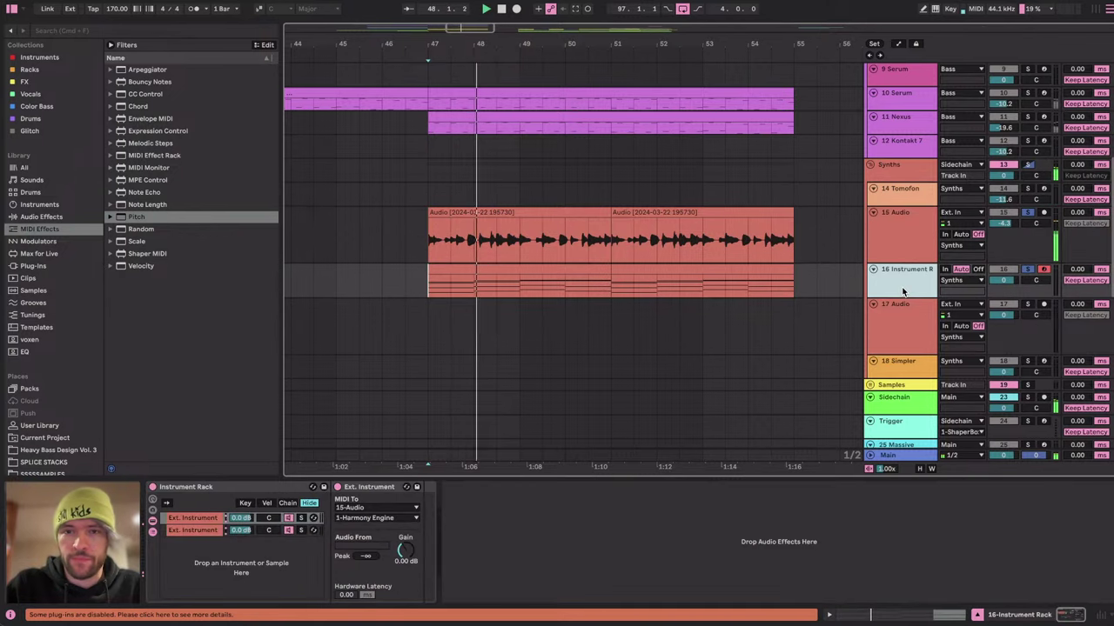
click(575, 280)
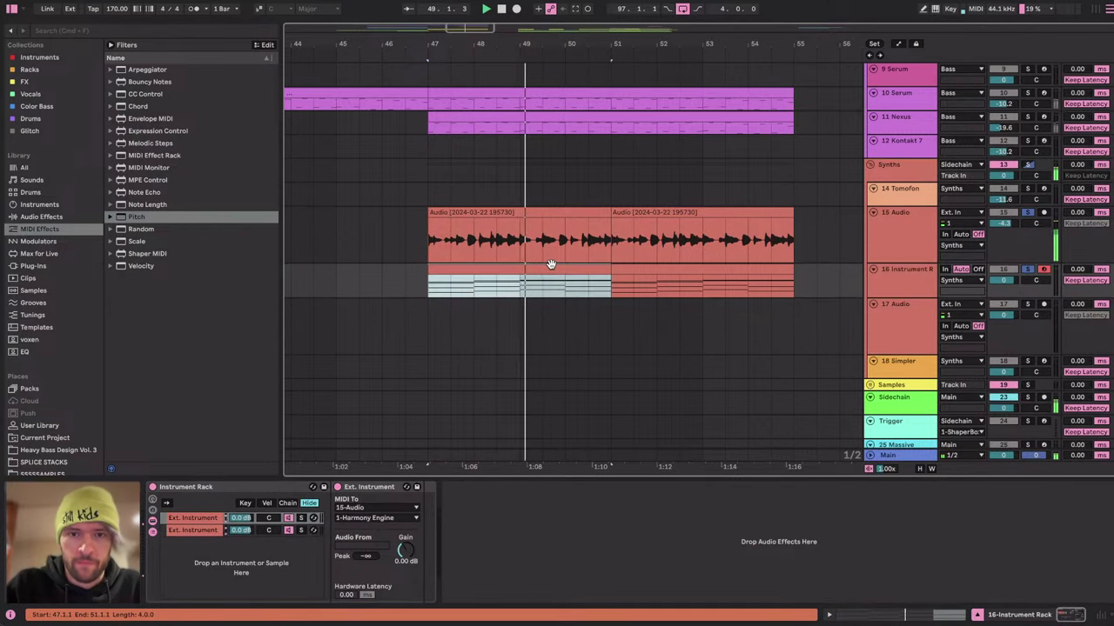
shift+click(637, 271)
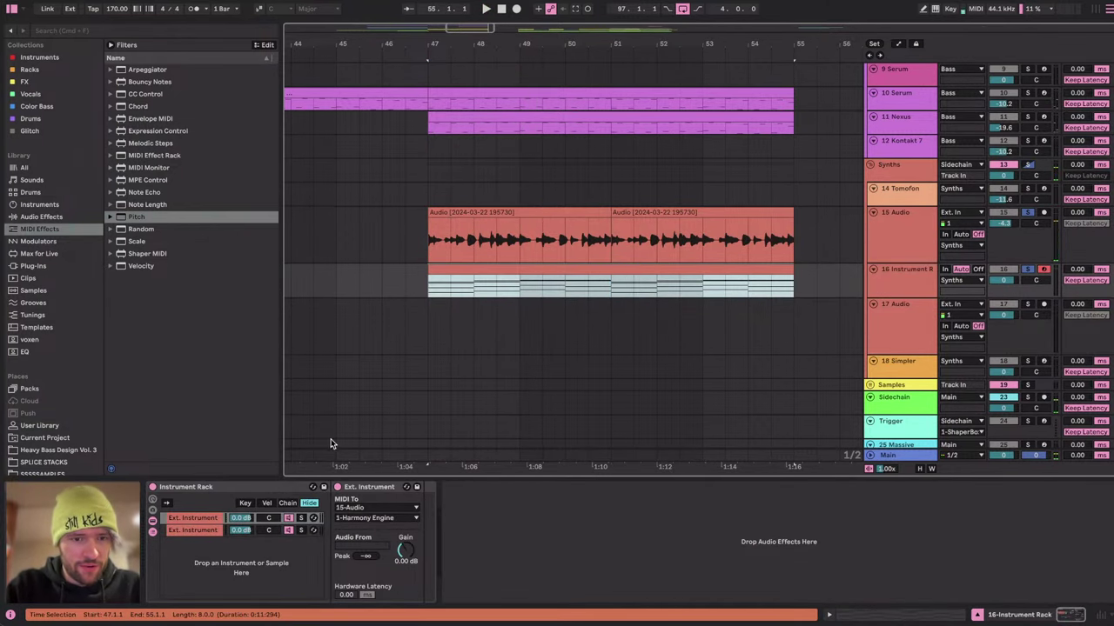
click(220, 532)
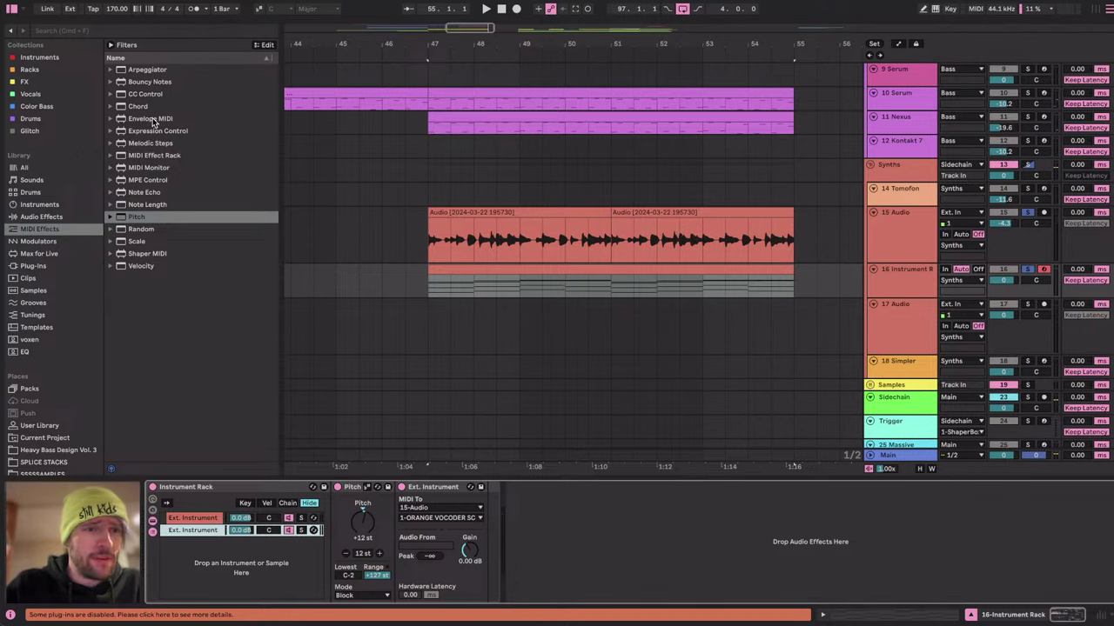
Load the AUTO ARP.adg MIDI effect rack preset after Pitch in the vocoder chain and play the result.
click(141, 70)
click(141, 70)
click(141, 69)
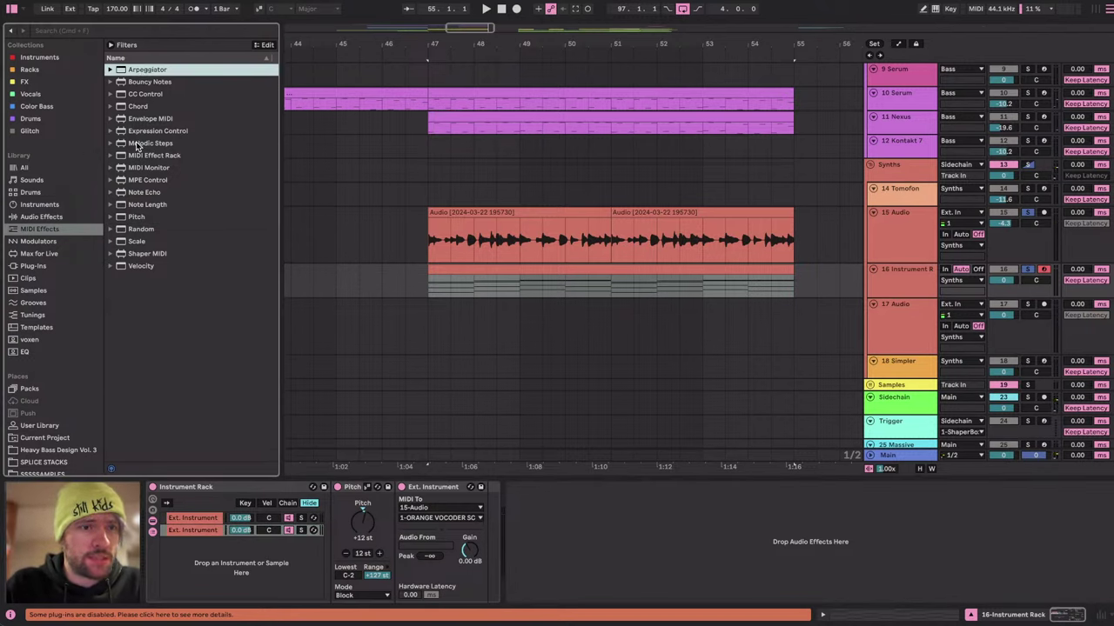
click(144, 133)
click(152, 156)
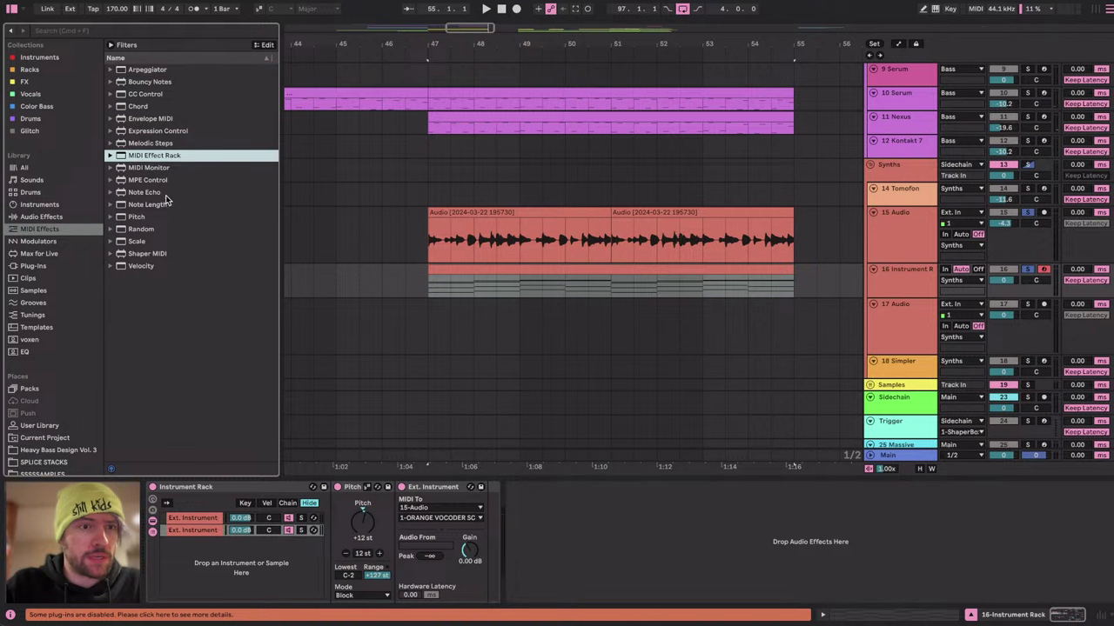
key(Right)
scroll(181, 264, down, 4)
scroll(181, 264, up, 2)
scroll(181, 264, up, 1)
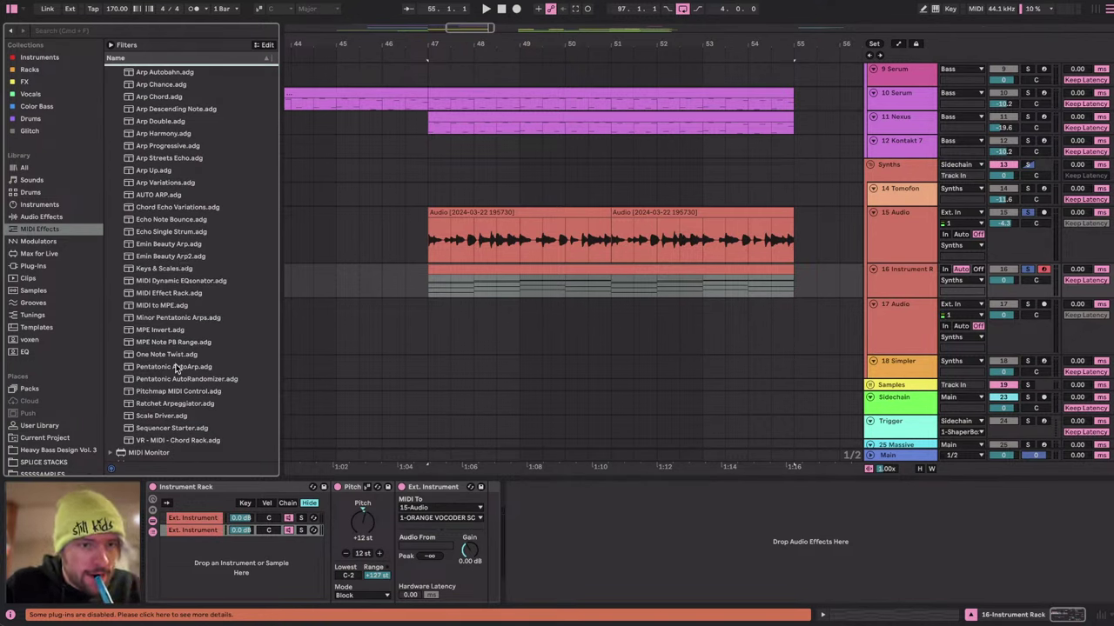
scroll(175, 308, up, 3)
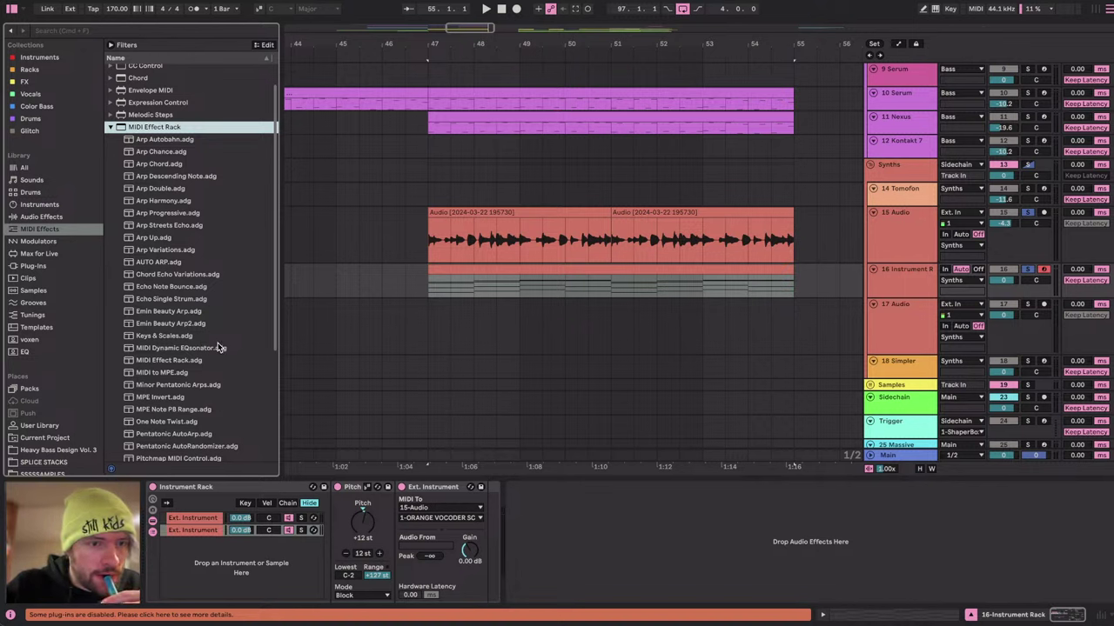
click(170, 263)
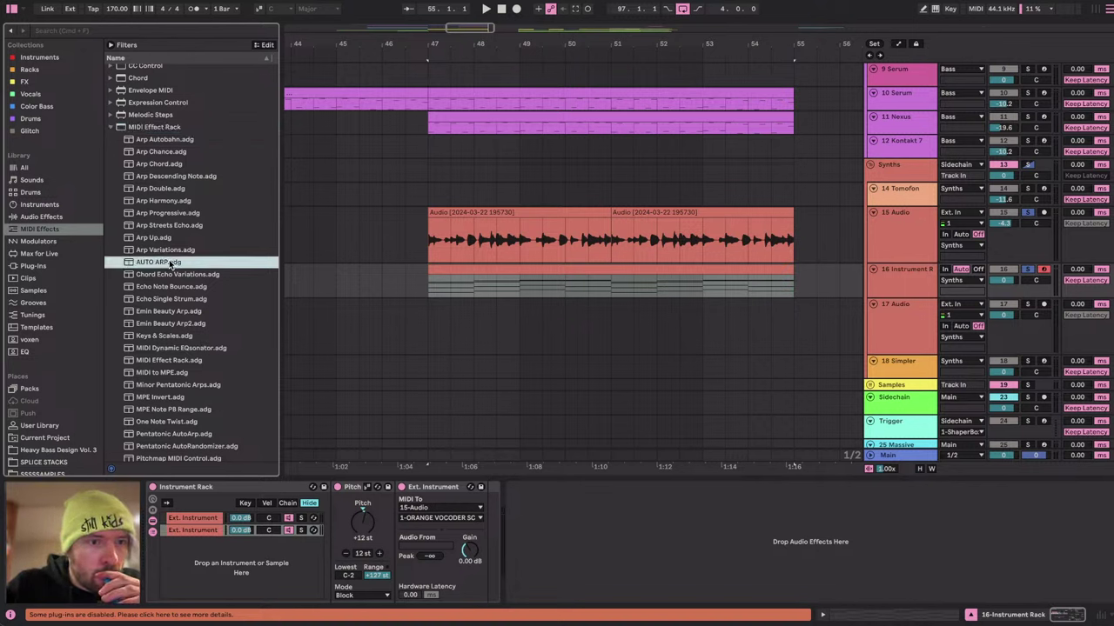
mouse_move(153, 265)
mouse_down()
mouse_move(344, 515)
mouse_move(398, 534)
mouse_up()
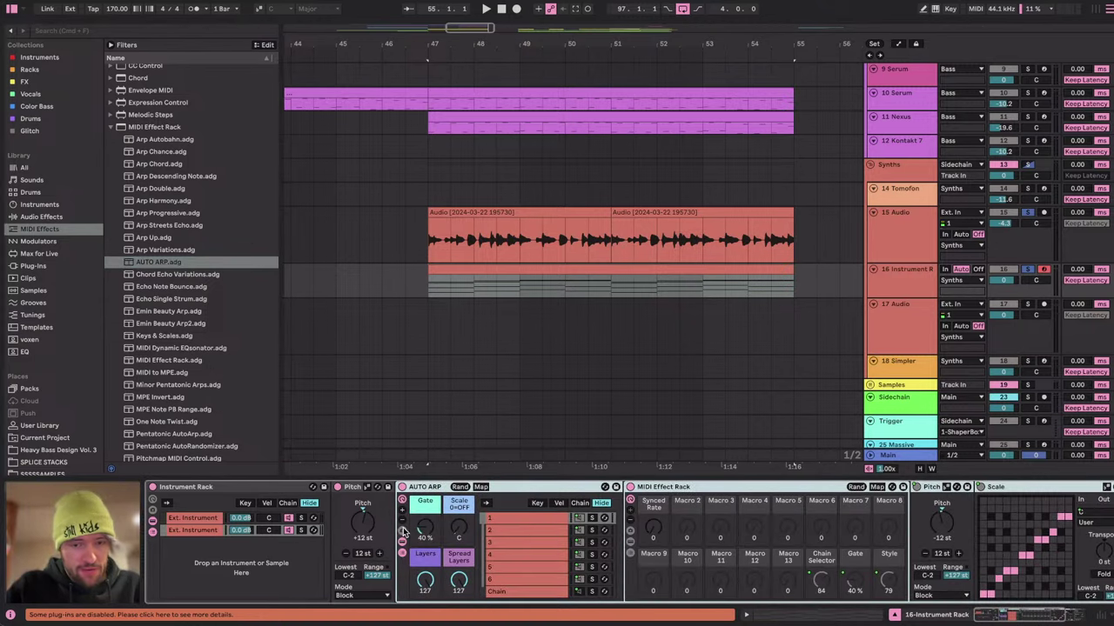
key(space)
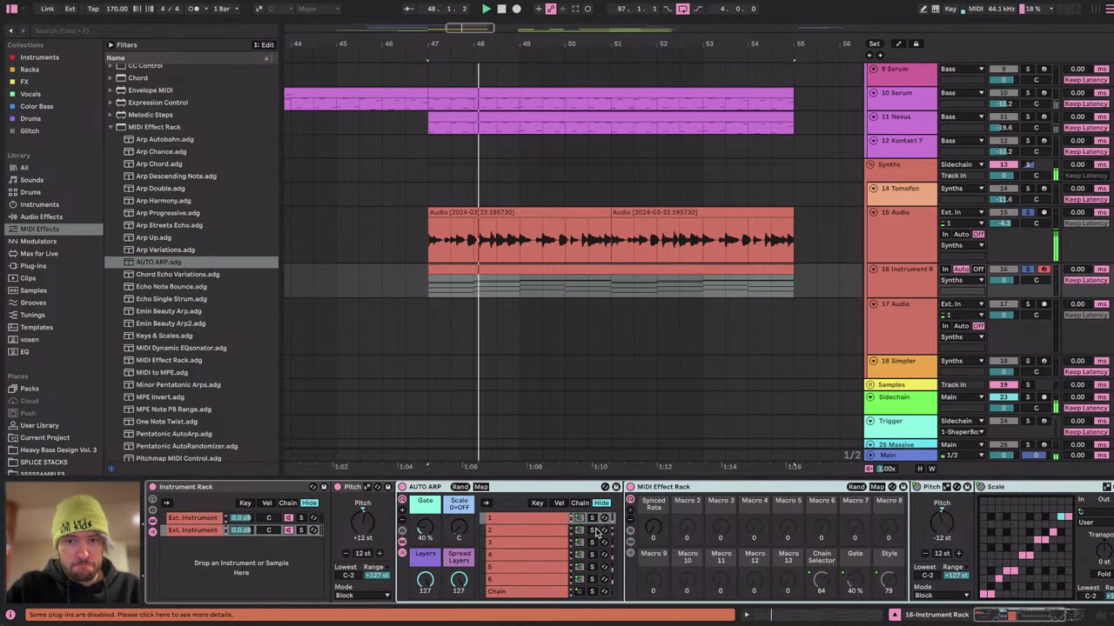
scroll(709, 532, right, 5)
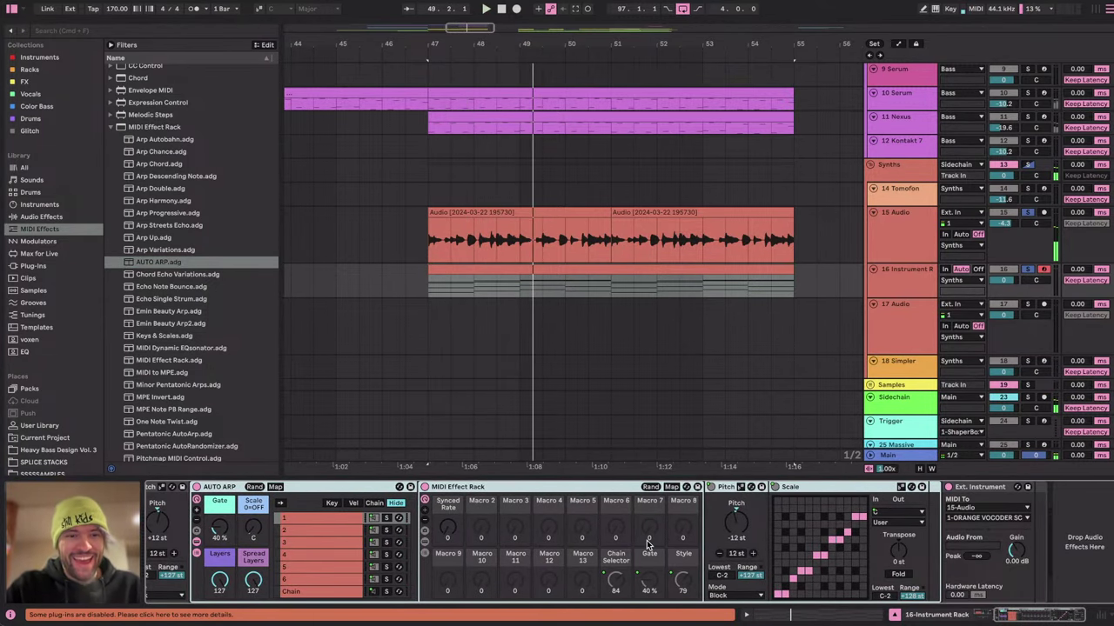
Switch to YouTube Studio to read the livestream chat, return to Ableton Live and resume playback.
key(ctrl+Right)
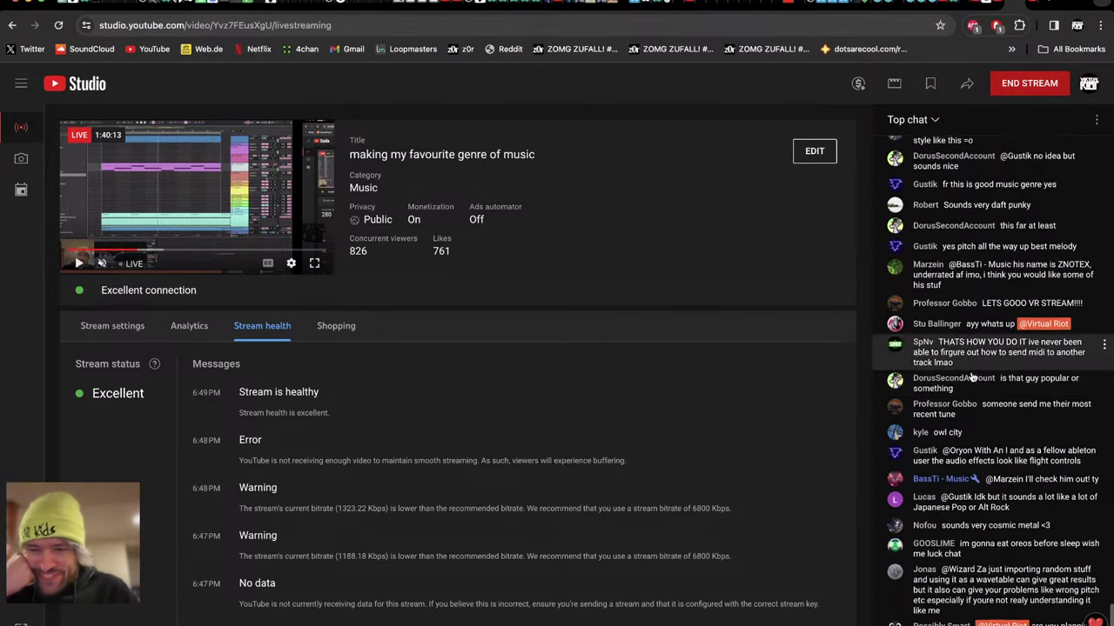
scroll(760, 440, down, 1)
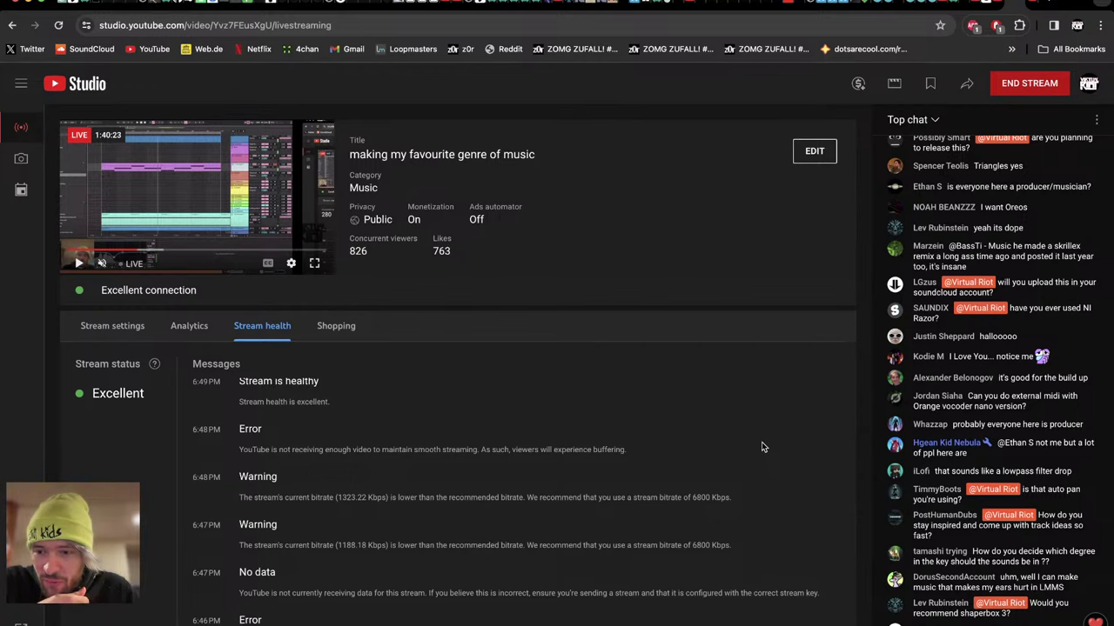
key(super+Tab)
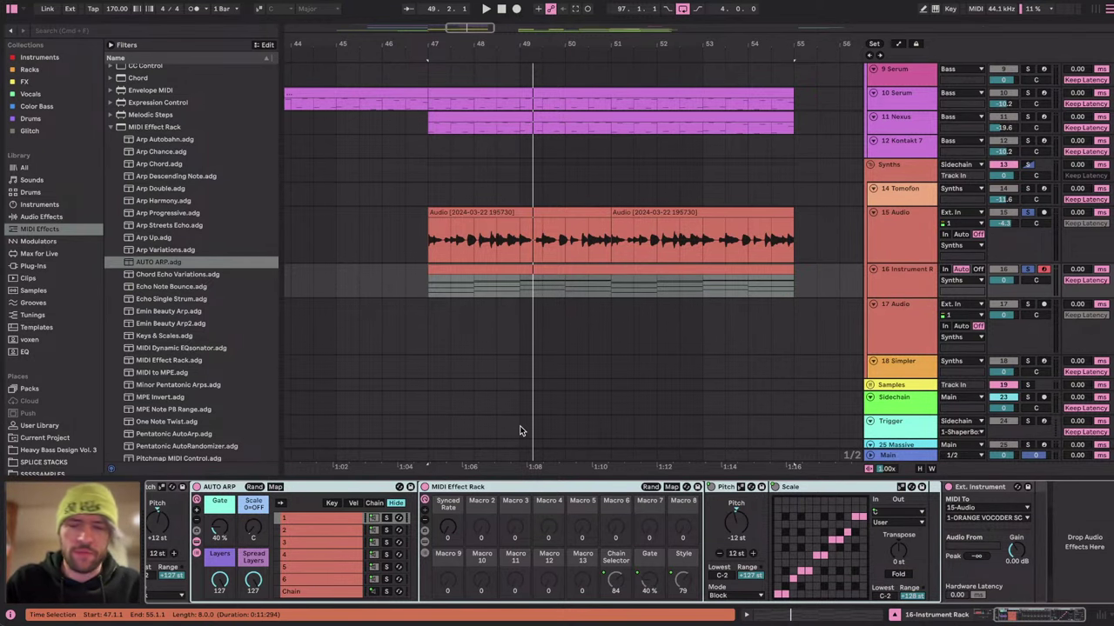
key(ctrl+Right)
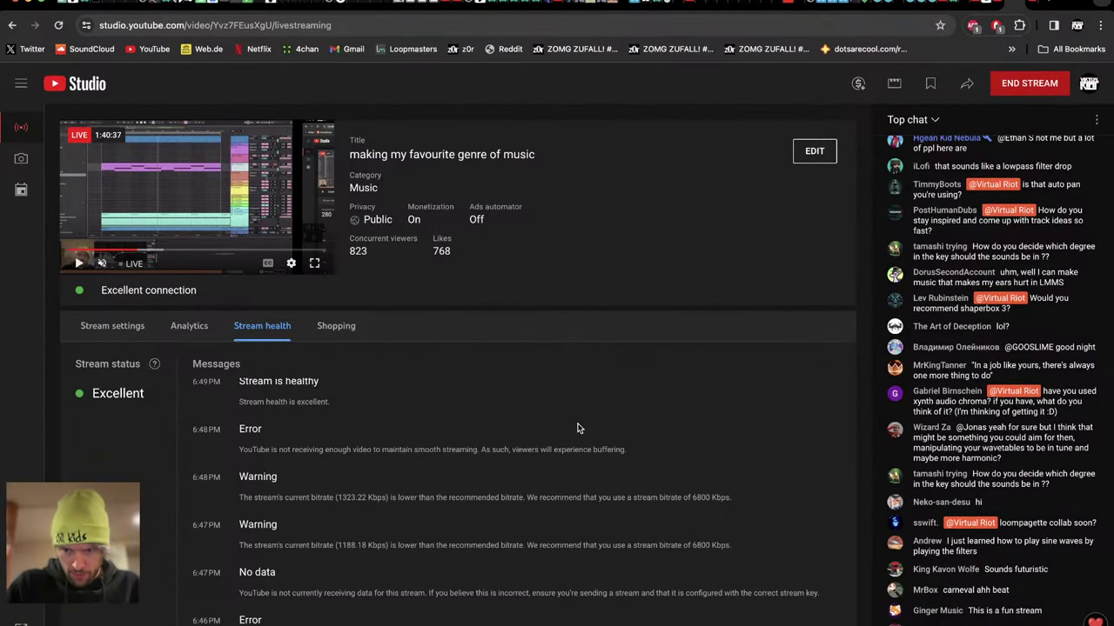
key(ctrl+Left)
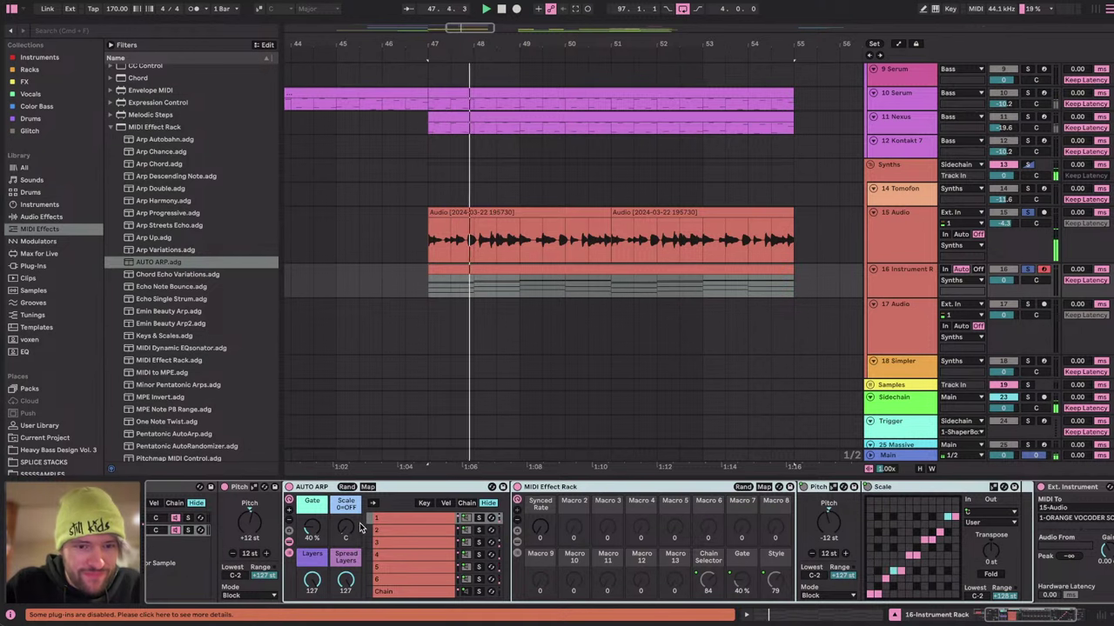
Try C# on AUTO ARP's Scale macro, return it to C and restart playback.
click(416, 519)
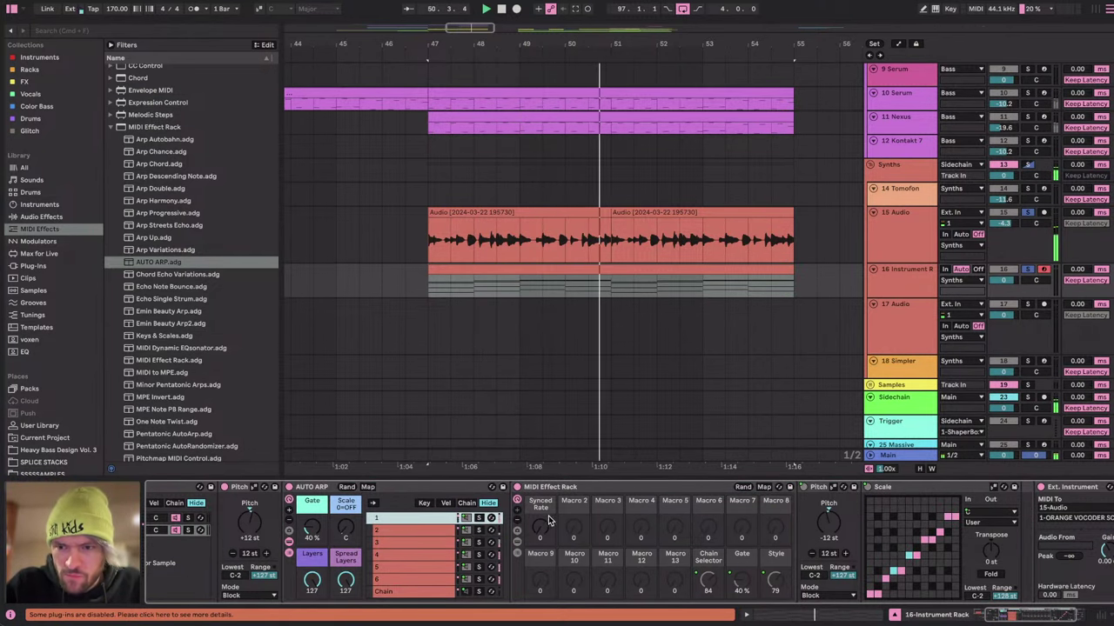
click(349, 526)
mouse_move(345, 533)
mouse_down()
mouse_move(345, 521)
mouse_move(345, 533)
mouse_up()
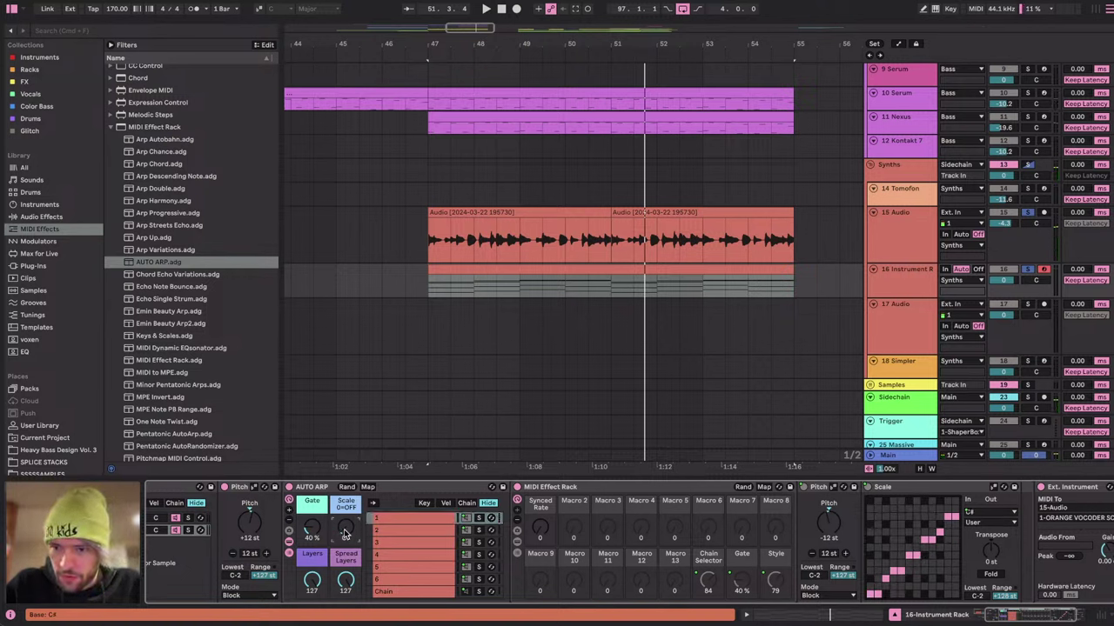
key(space)
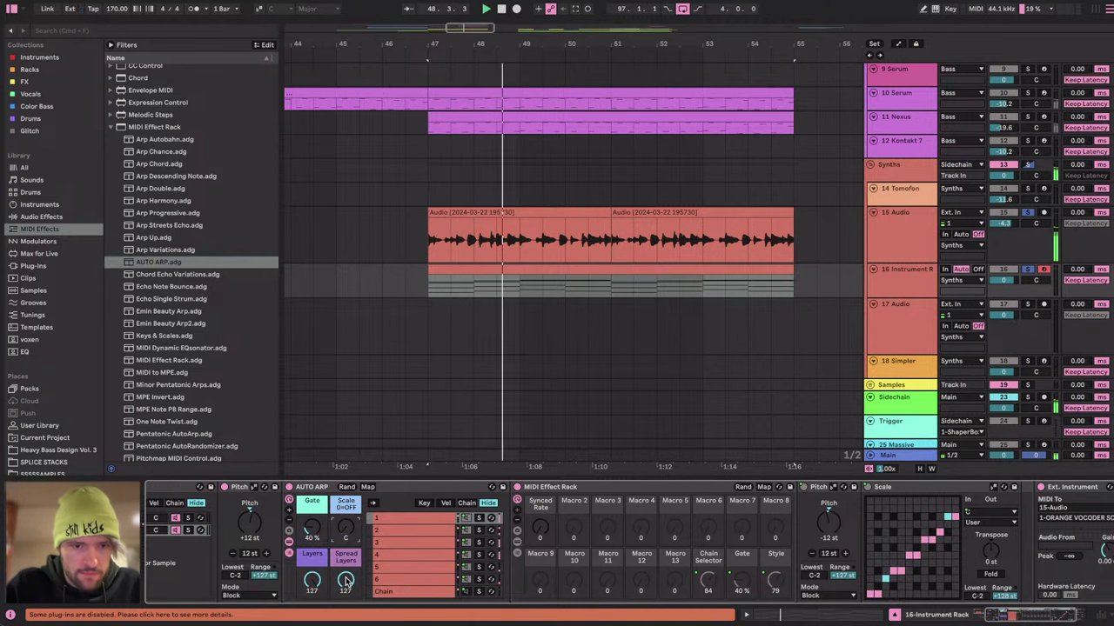
Lower AUTO ARP's Layers macro to 14 and raise its Gate to 103 % while replaying the section.
drag(312, 579, 312, 571)
click(392, 518)
key(space)
key(space)
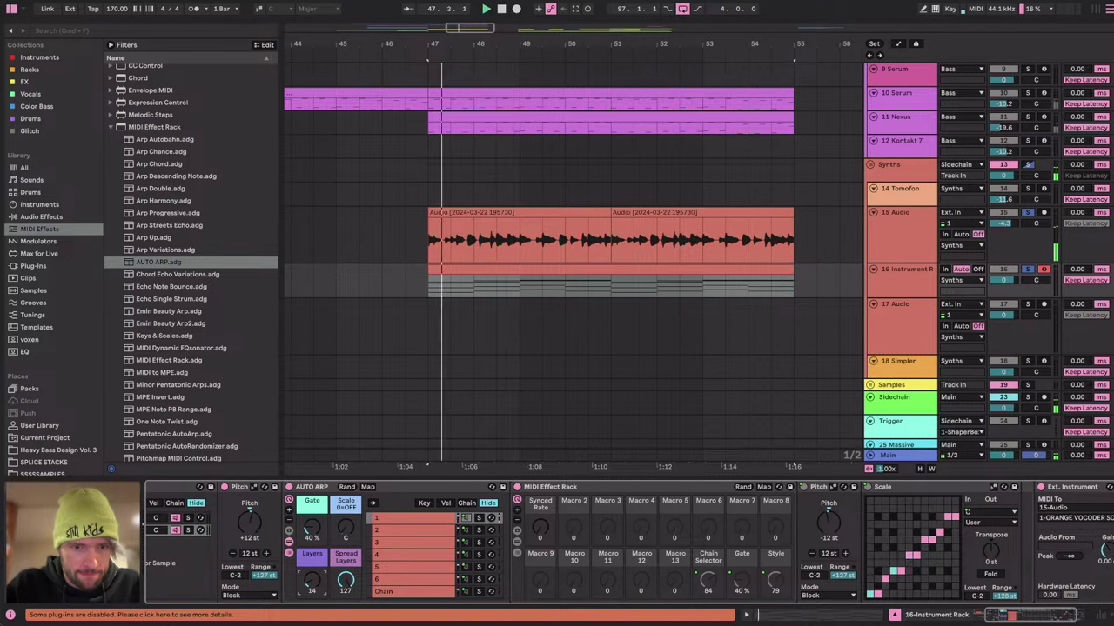
drag(312, 529, 312, 476)
key(space)
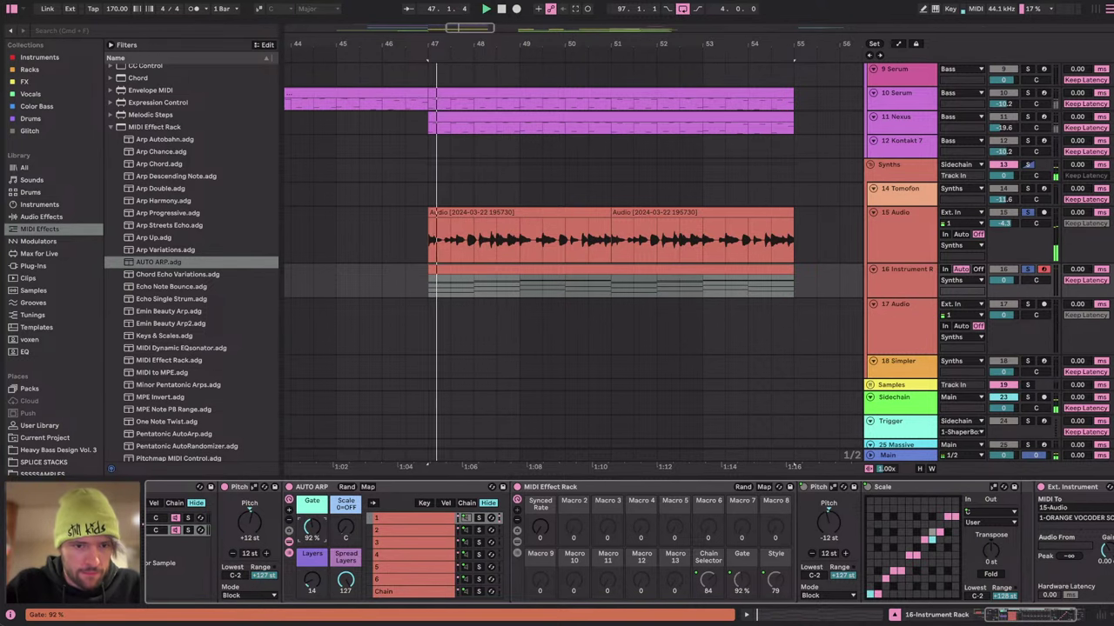
Raise AUTO ARP's Layers macro to 60 and audition the arpeggiated vocoder from bar 47.
drag(313, 580, 313, 546)
key(space)
key(space)
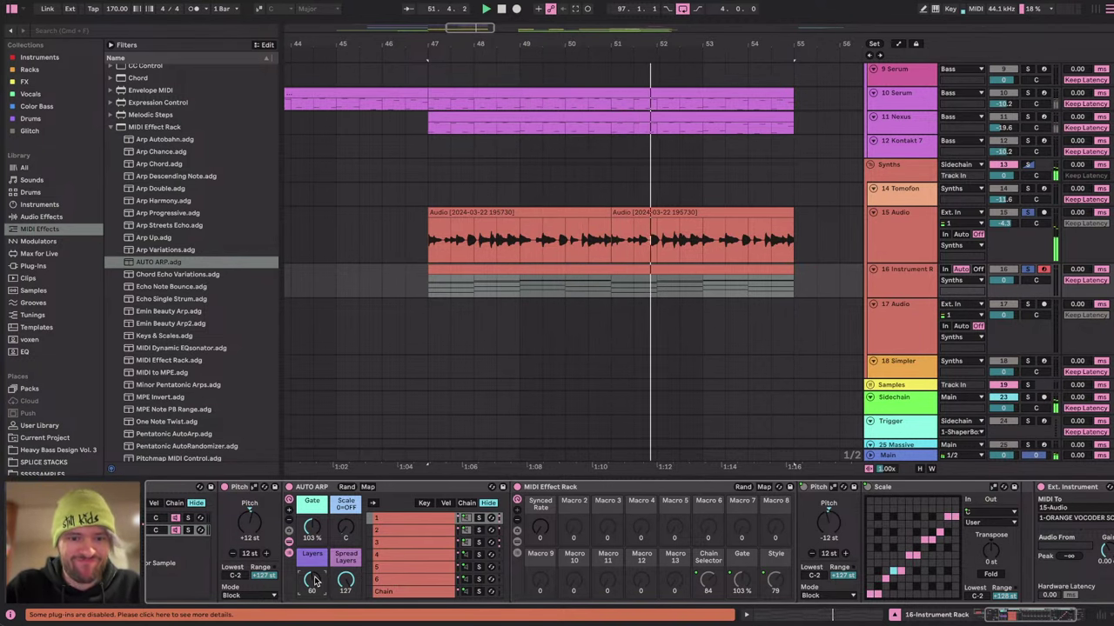
scroll(568, 567, right, 3)
scroll(568, 567, left, 6)
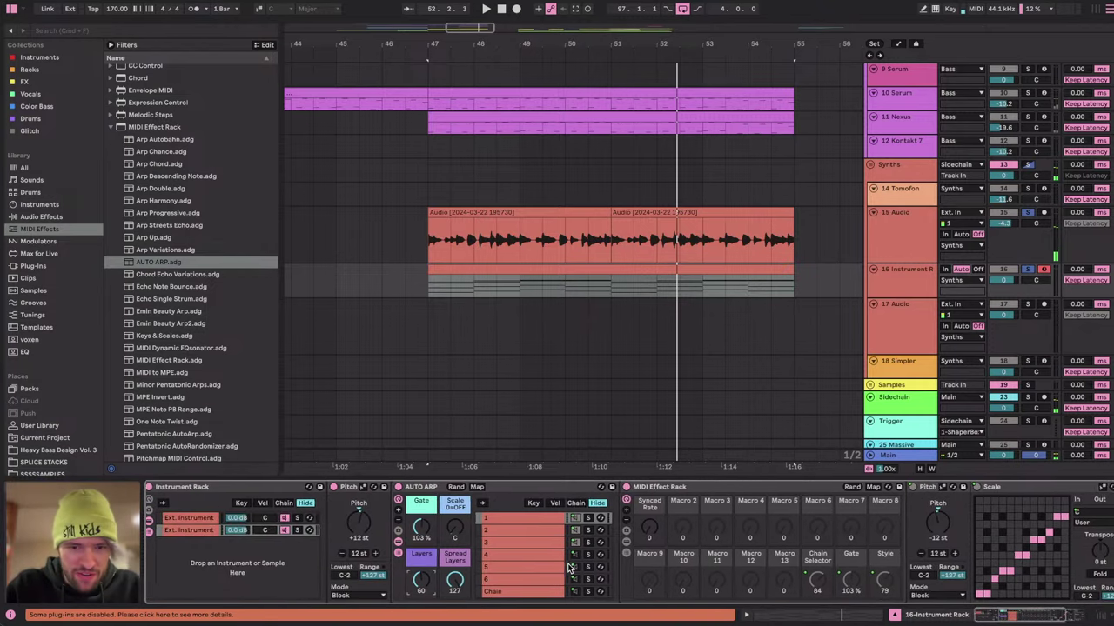
scroll(567, 564, right, 2)
key(space)
click(462, 491)
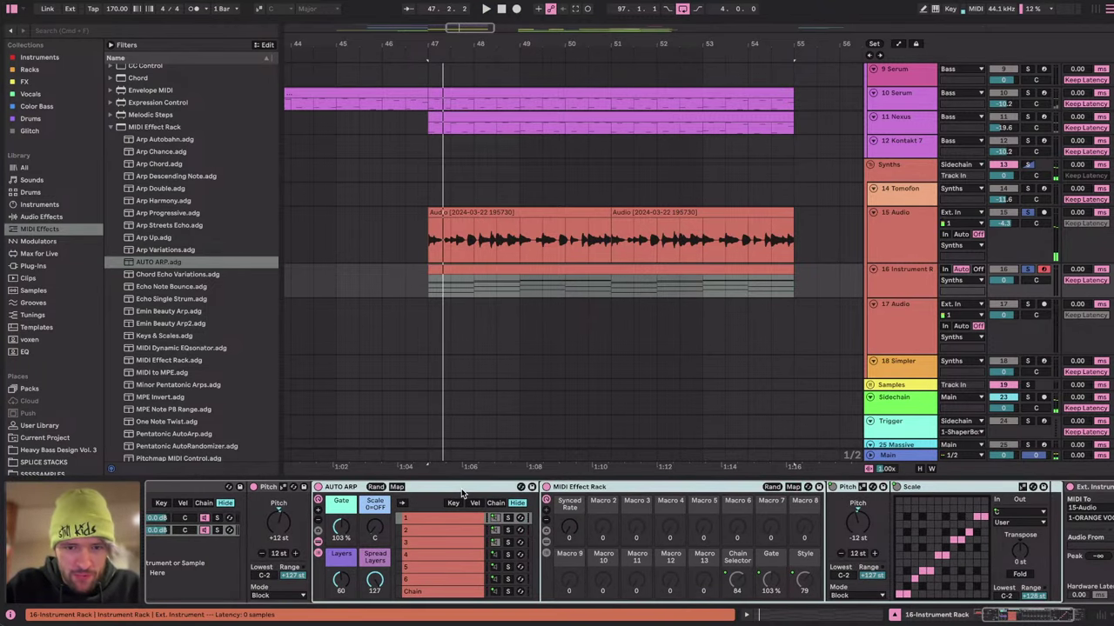
Check new chat messages in YouTube Studio and go back to the arrangement in Ableton Live.
key(ctrl+Right)
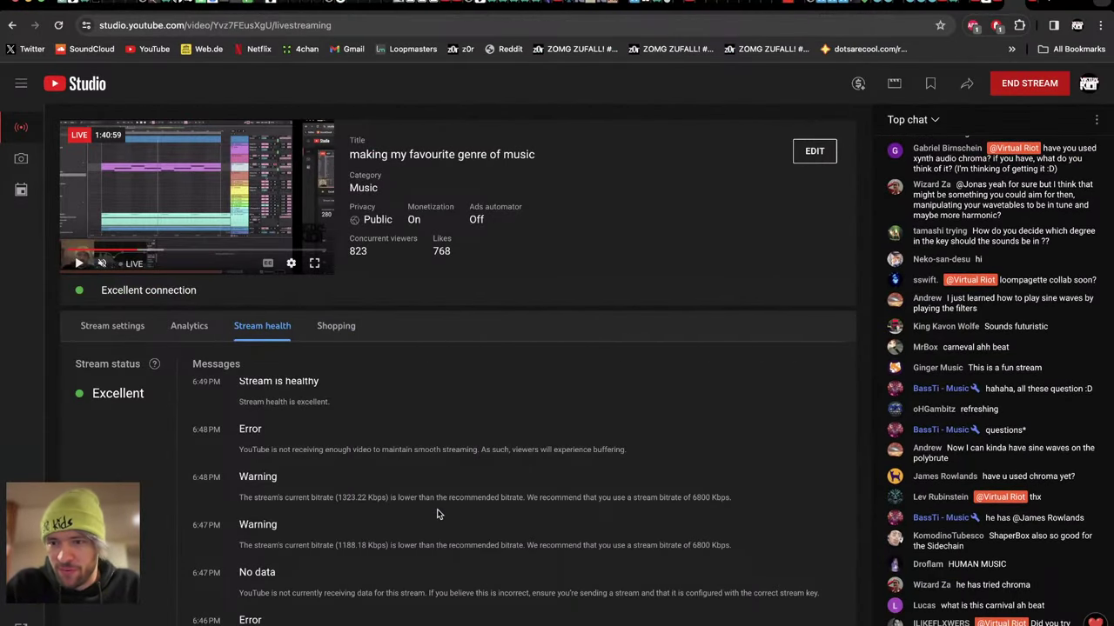
key(super+Tab)
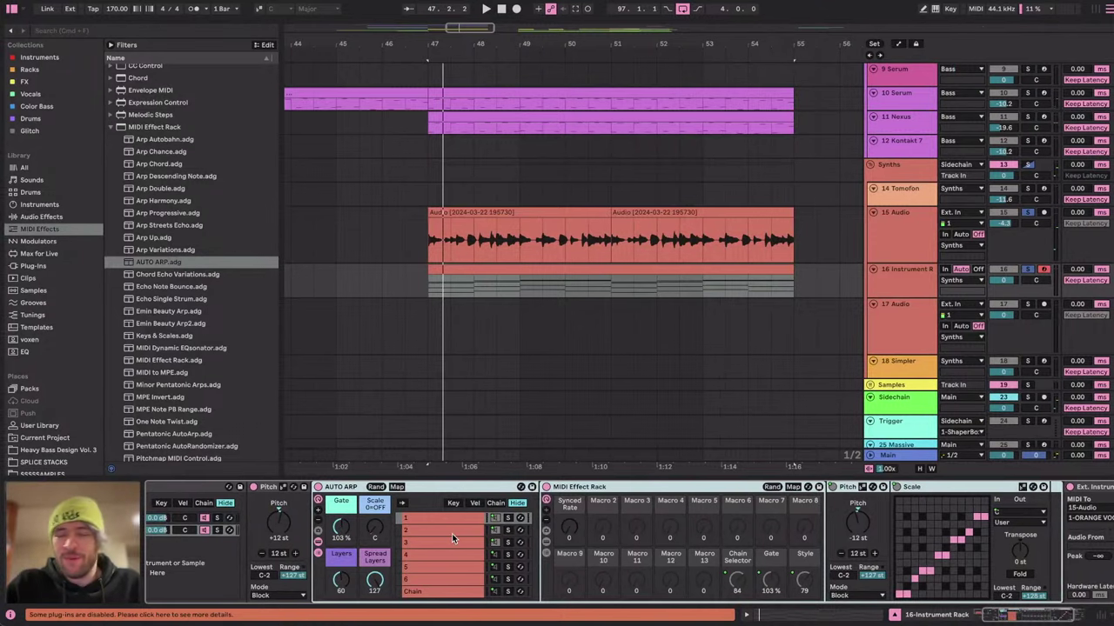
key(super+Tab)
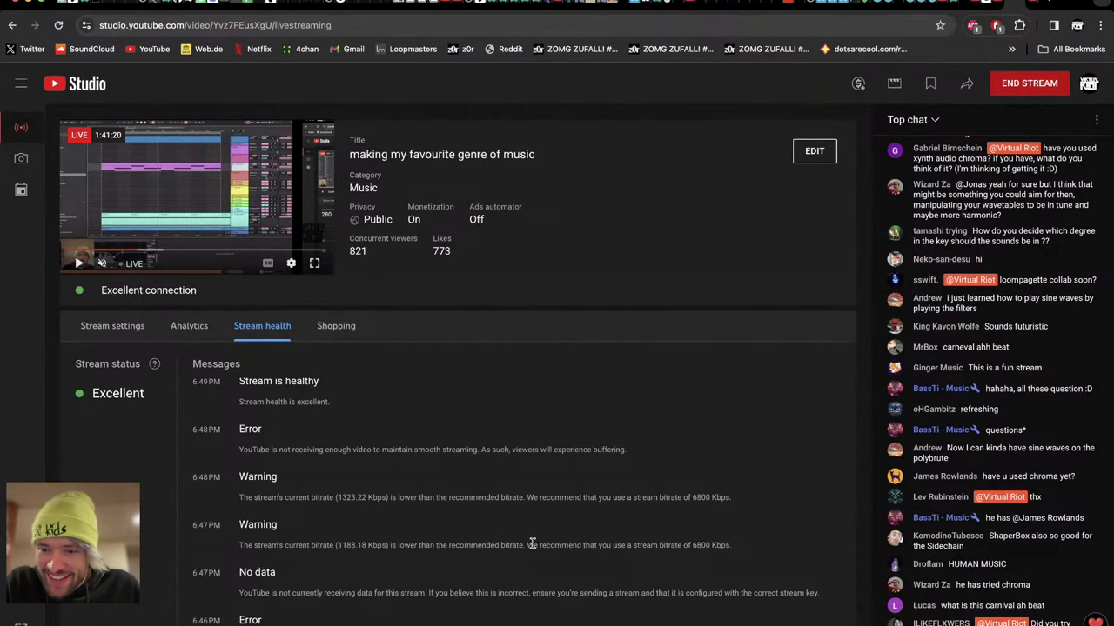
key(super+Tab)
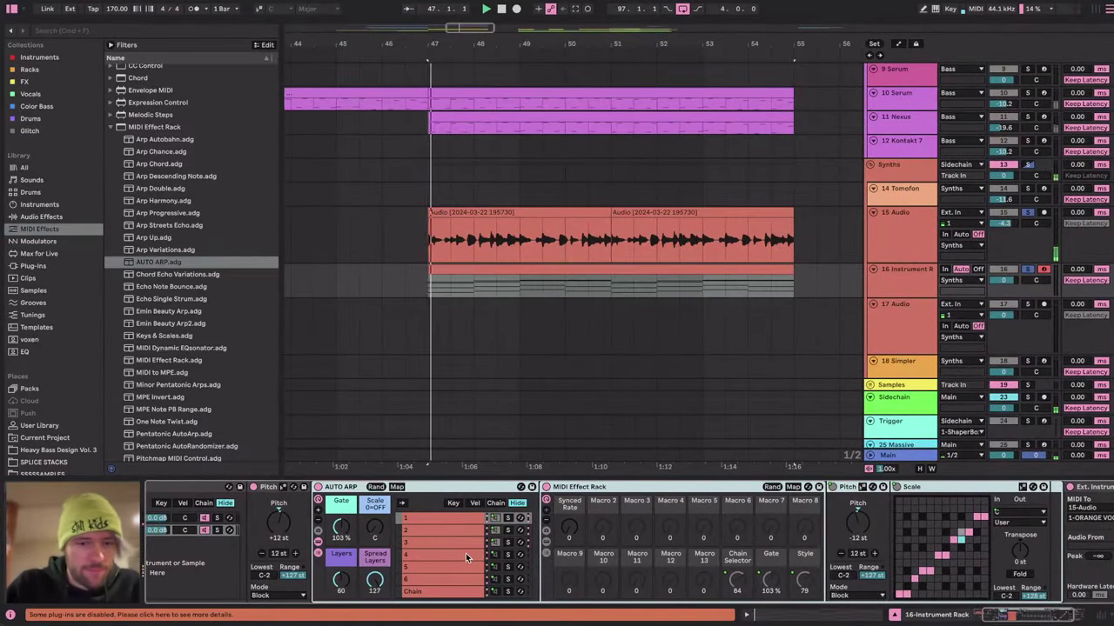
Solo Chain alongside the vocoder in the 15 Audio effect rack and set its volume to -3.4 dB.
click(216, 531)
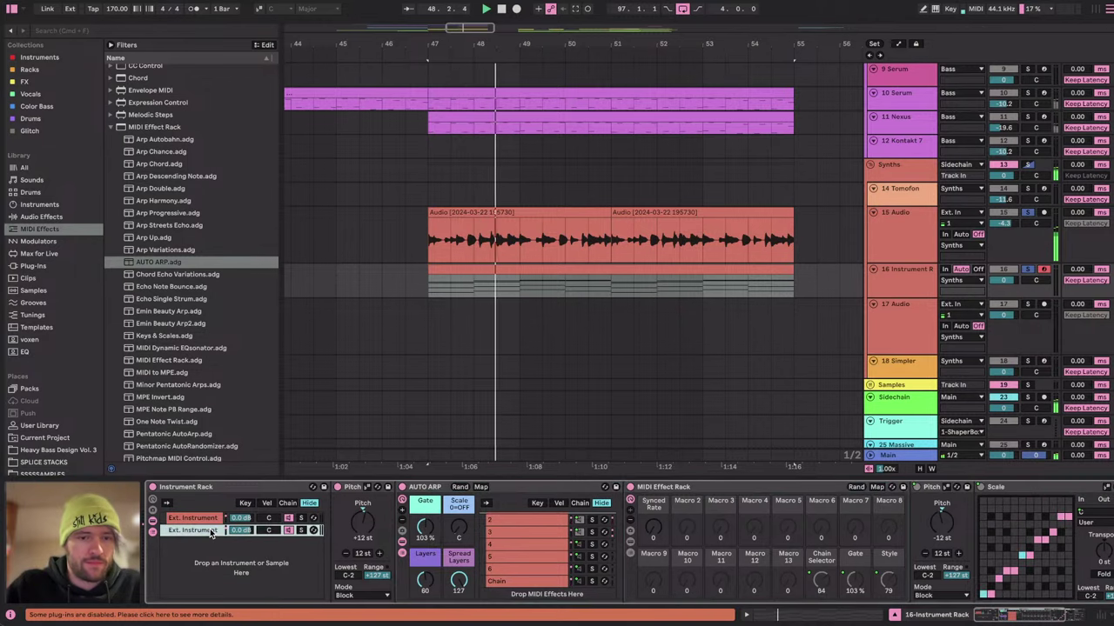
click(904, 218)
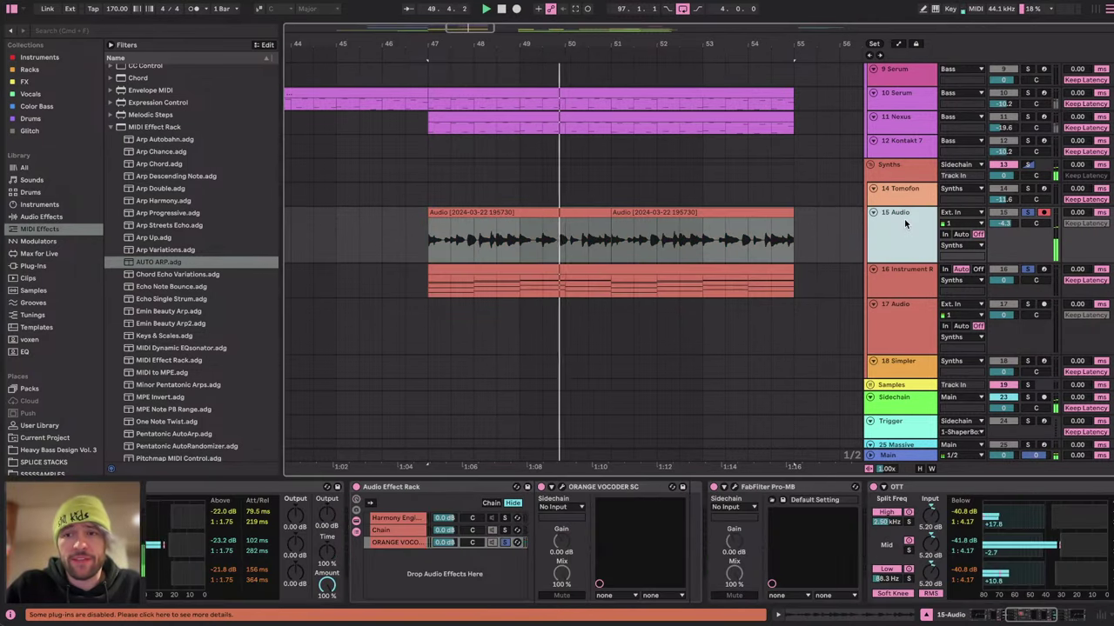
click(512, 532)
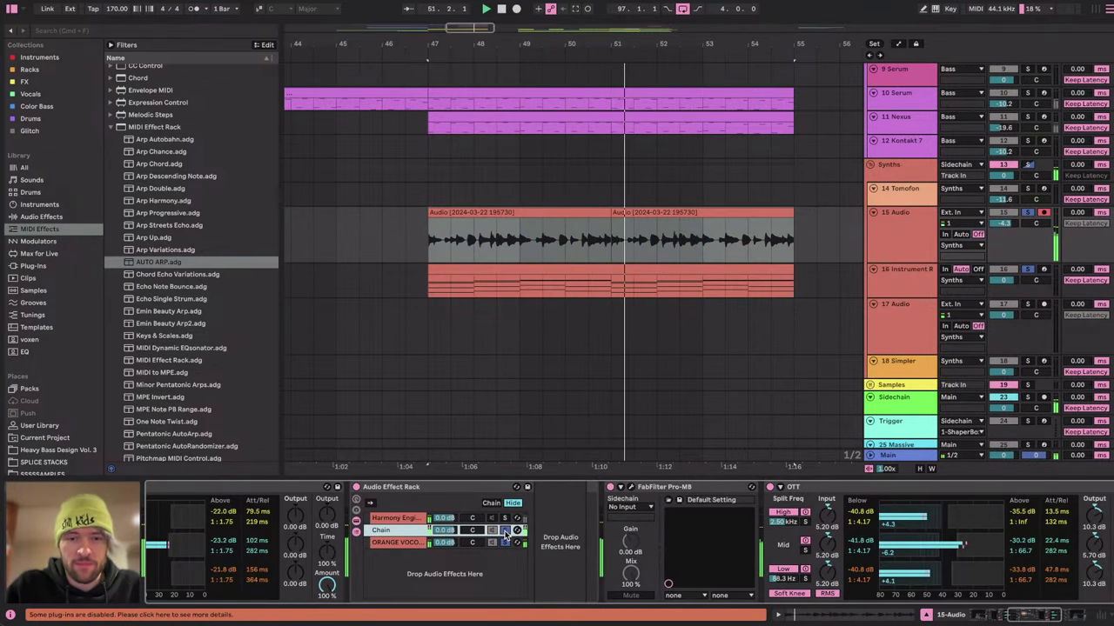
Lower the Amount of the OTT following the 15 Audio rack and select the rack's ORANGE VOCODER chain.
scroll(740, 548, right, 4)
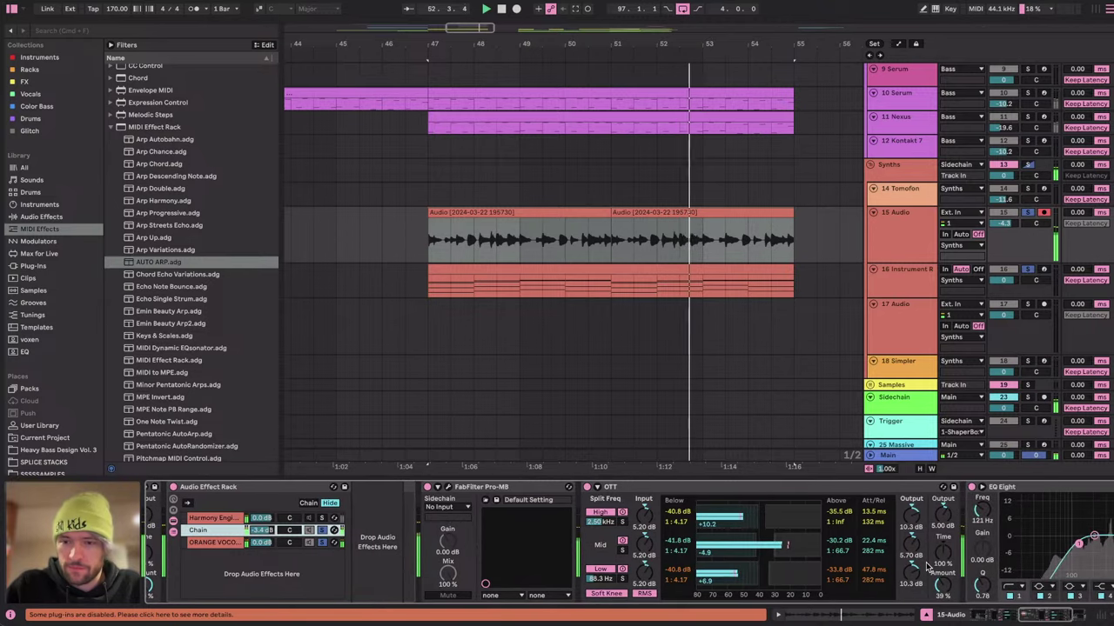
drag(942, 584, 942, 592)
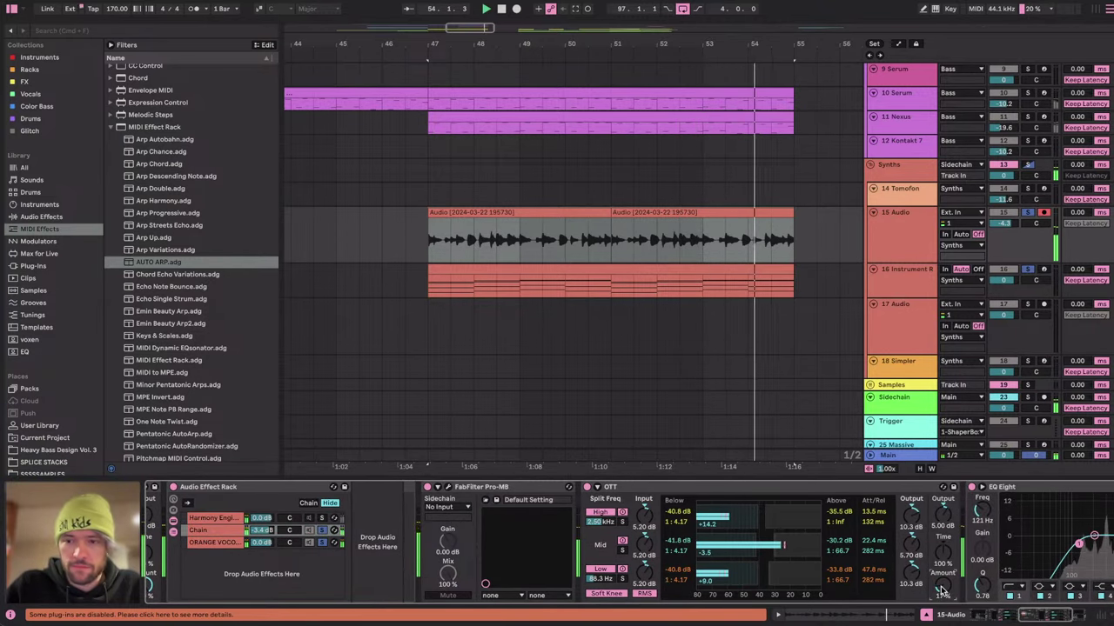
scroll(325, 563, left, 2)
click(329, 542)
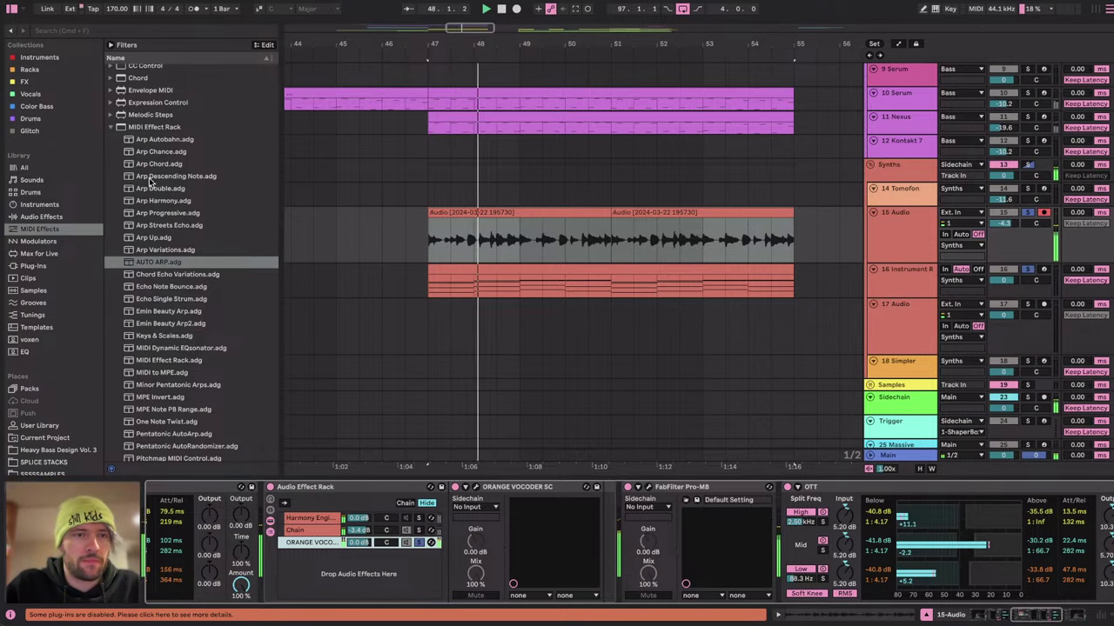
Add the Echo audio effect directly after ORANGE VOCODER SC in the 15 Audio rack's vocoder chain.
click(51, 203)
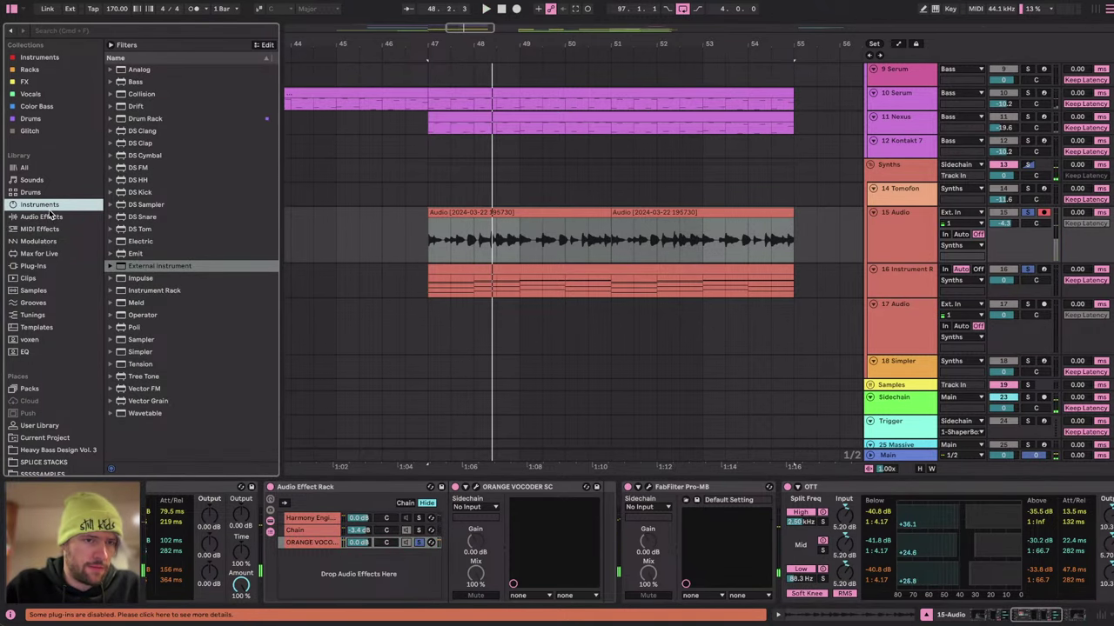
click(49, 217)
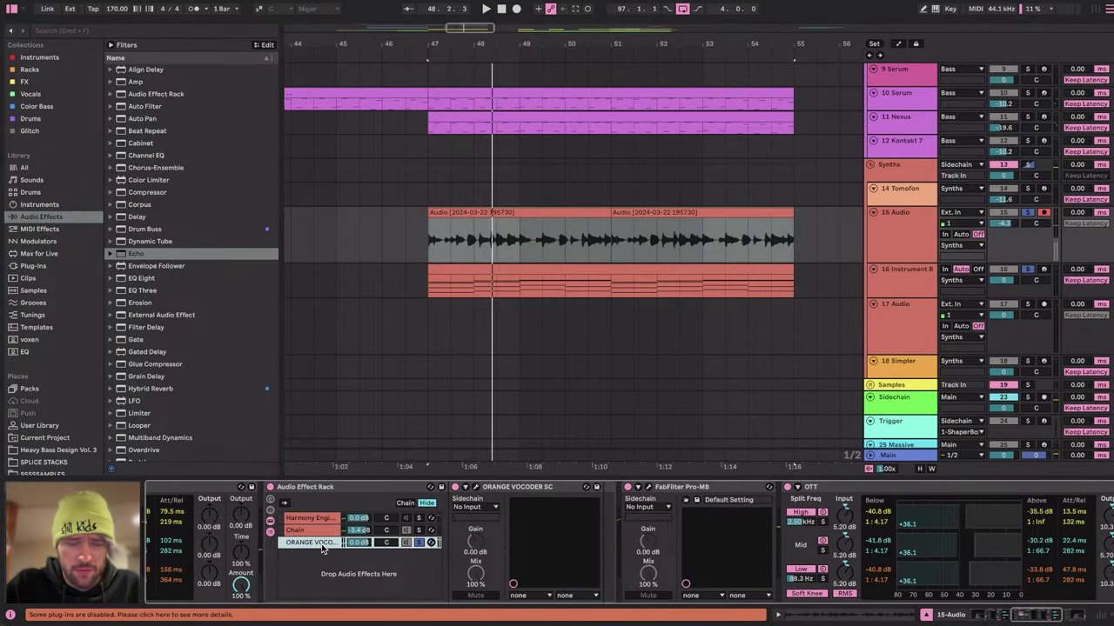
click(475, 487)
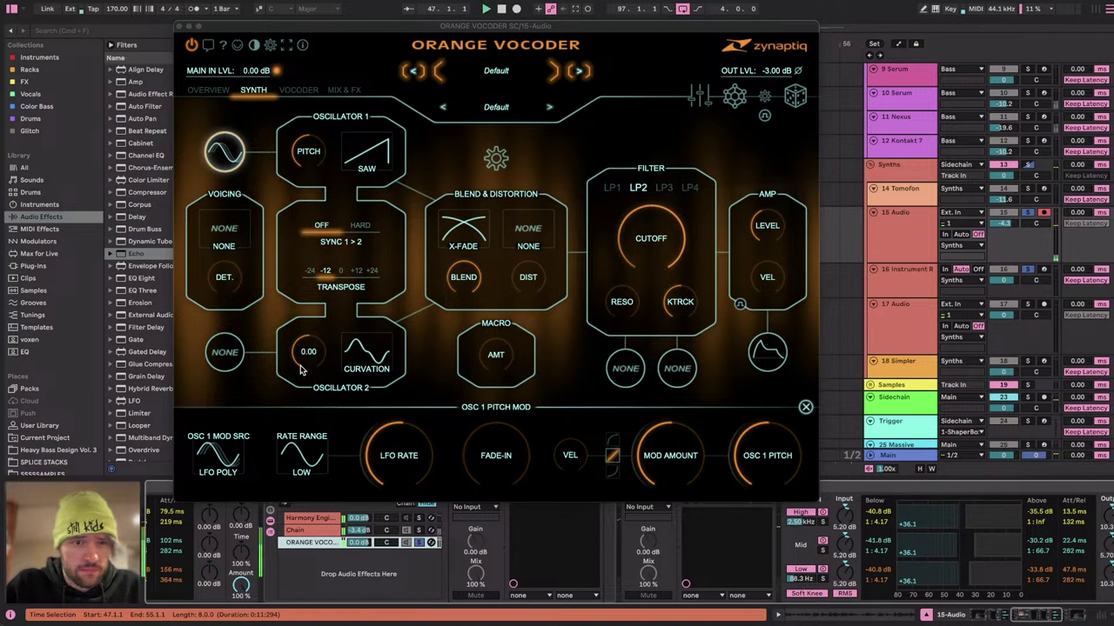
key(space)
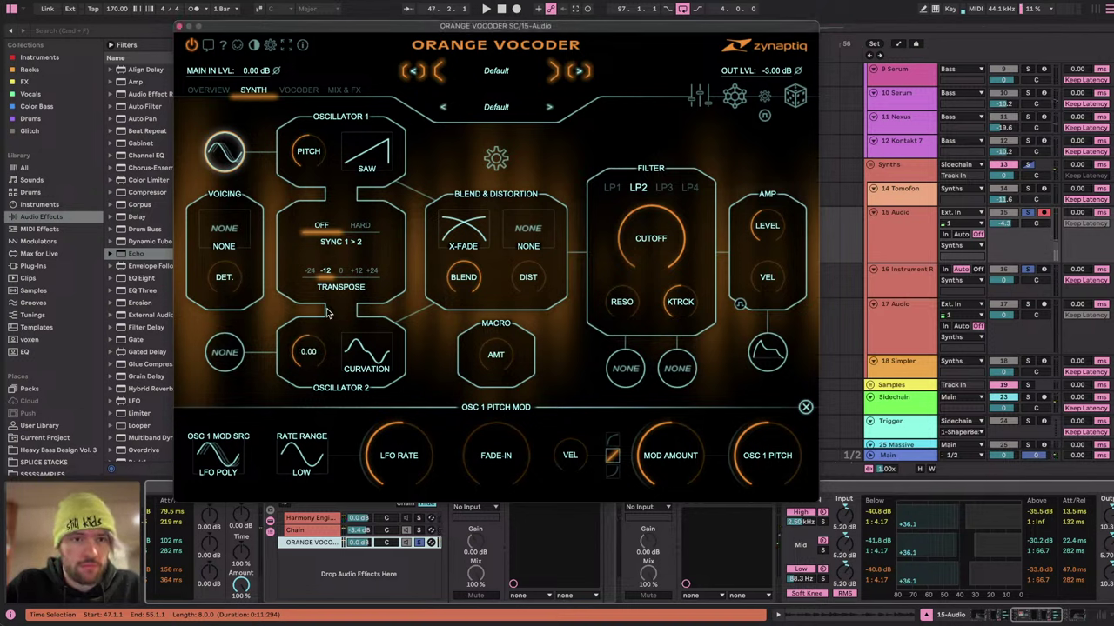
click(180, 27)
click(163, 256)
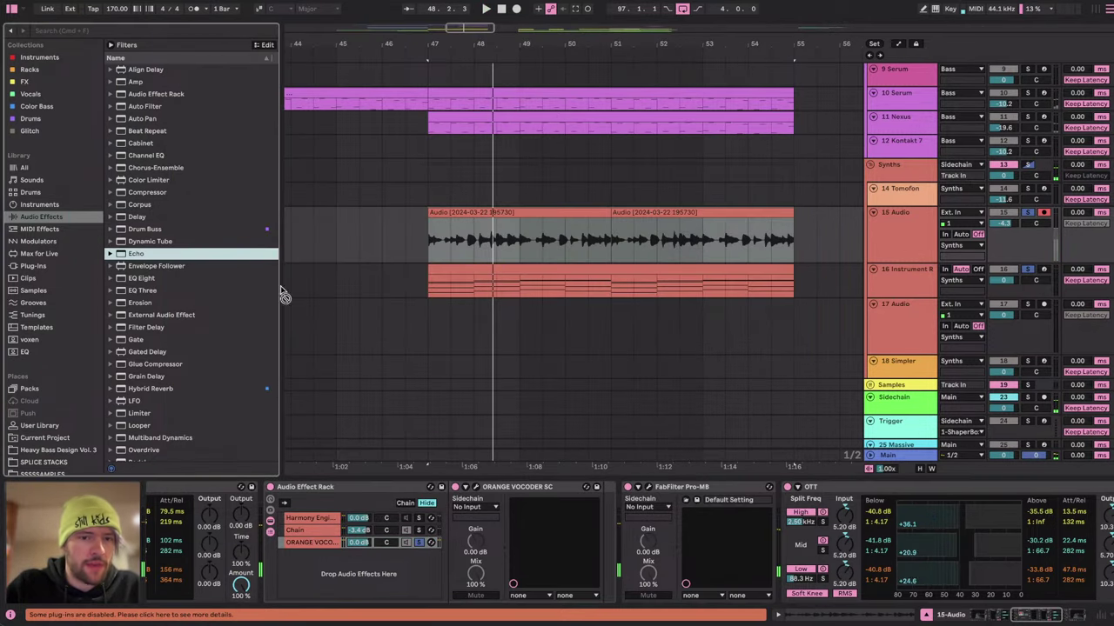
drag(599, 542, 600, 542)
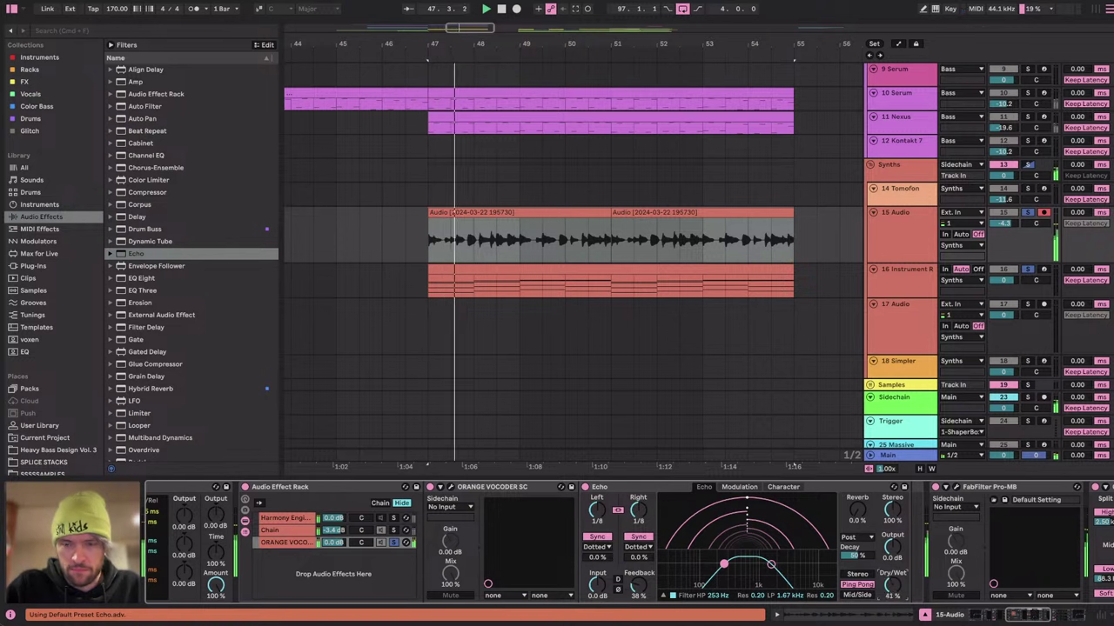
Set the vocoder chain's Echo to 29% Dry/Wet, 1/4 Notes delay on both sides and a -16 dB ducking threshold.
drag(895, 590, 894, 597)
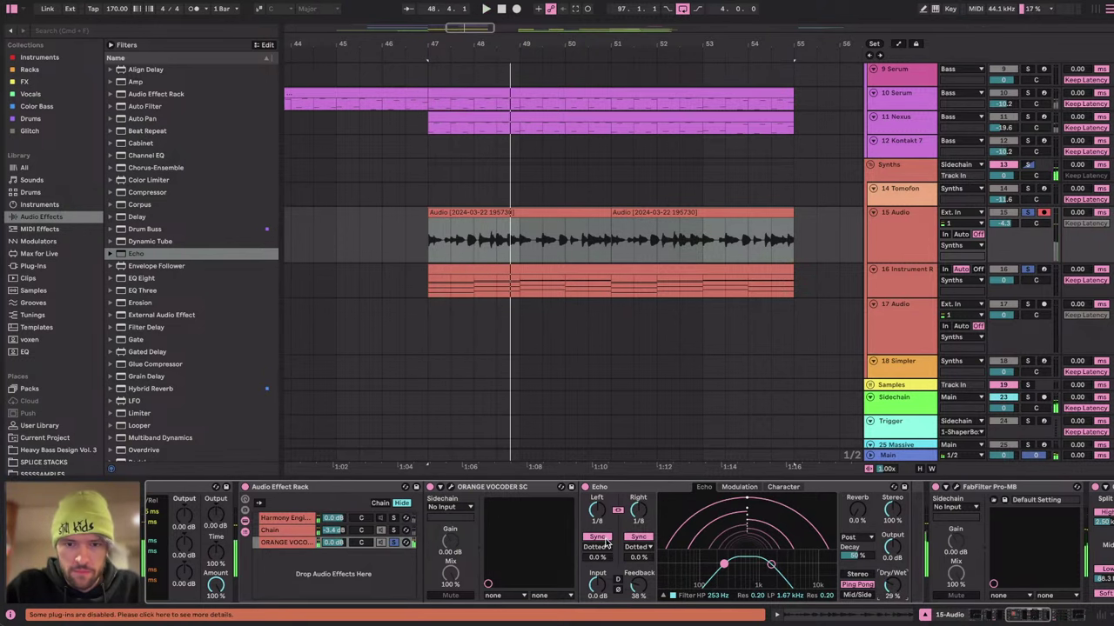
click(594, 558)
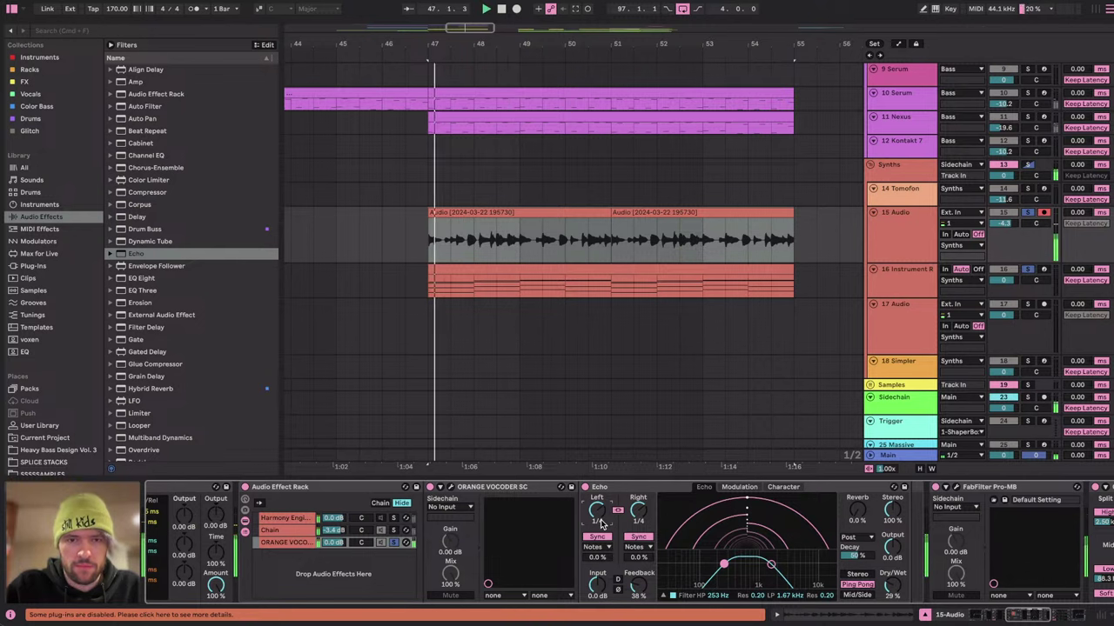
click(738, 487)
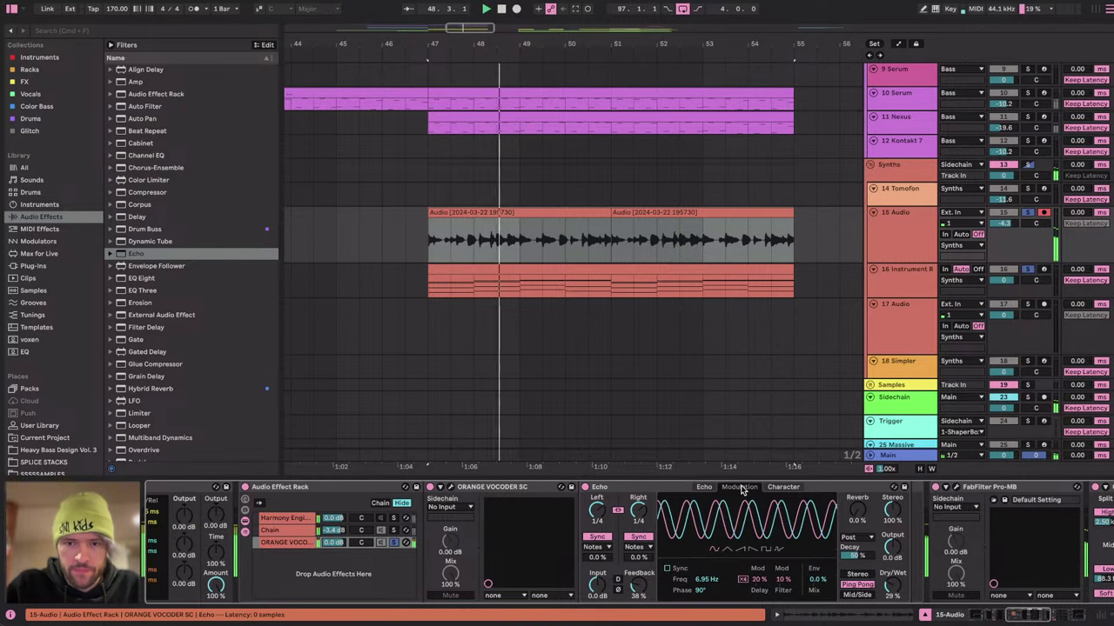
click(783, 487)
mouse_move(769, 528)
mouse_down()
mouse_move(769, 537)
mouse_move(770, 527)
mouse_up()
scroll(614, 567, right, 5)
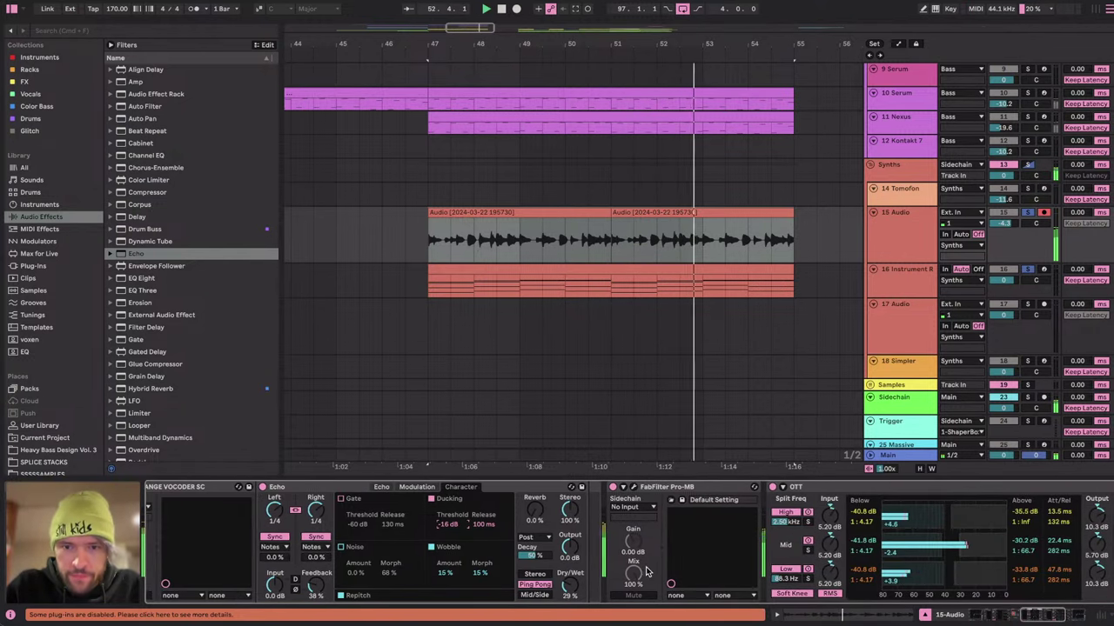
scroll(613, 568, left, 5)
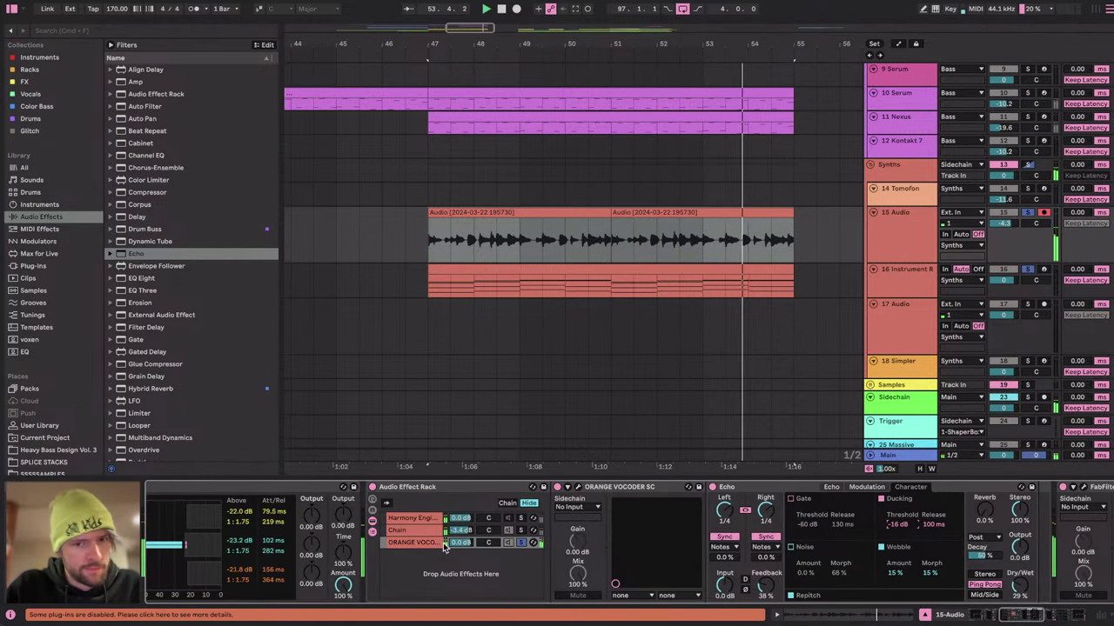
Solo Chain alongside the vocoder in the 15 Audio rack and set its volume to -5.2 dB.
click(521, 530)
drag(461, 531, 461, 534)
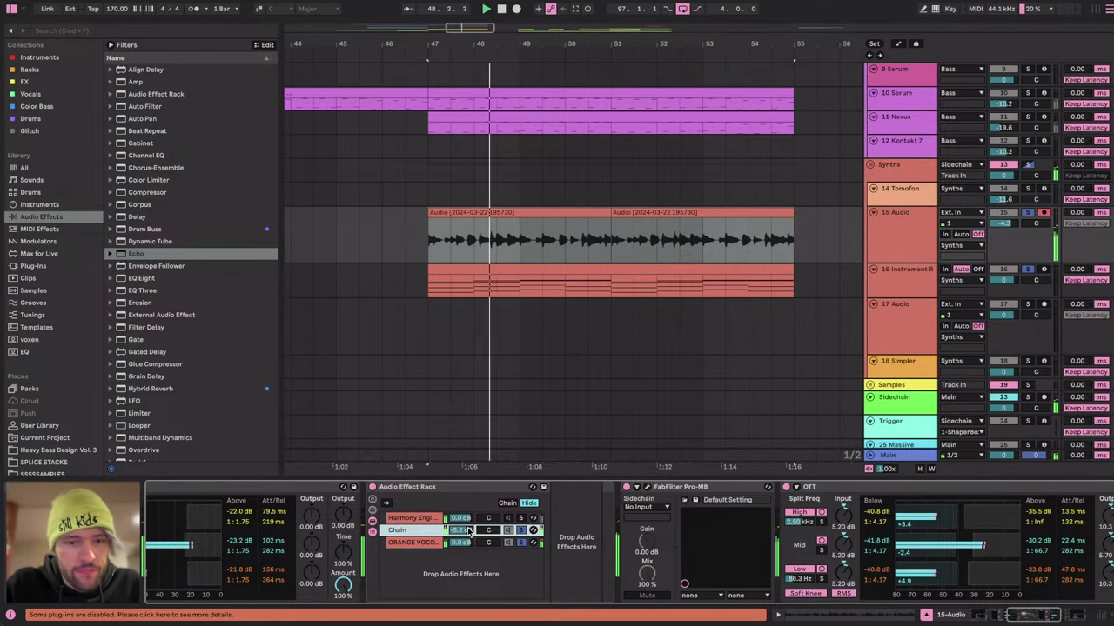
scroll(470, 596, left, 7)
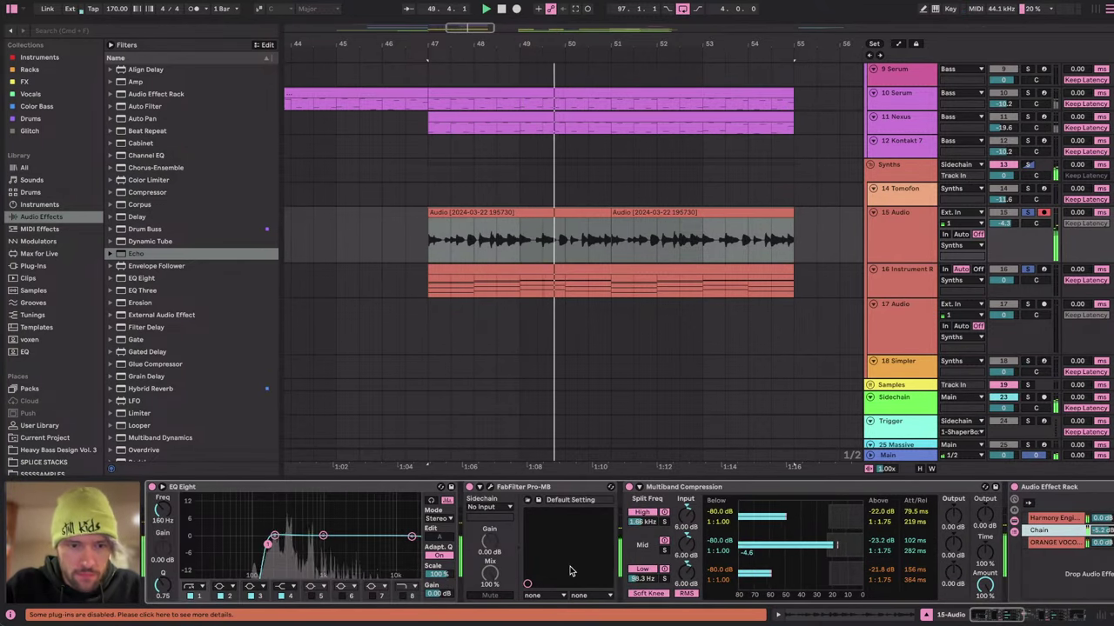
scroll(609, 564, right, 7)
Read the latest live chat messages in YouTube Studio and return to the arrangement in Ableton Live.
key(ctrl+Right)
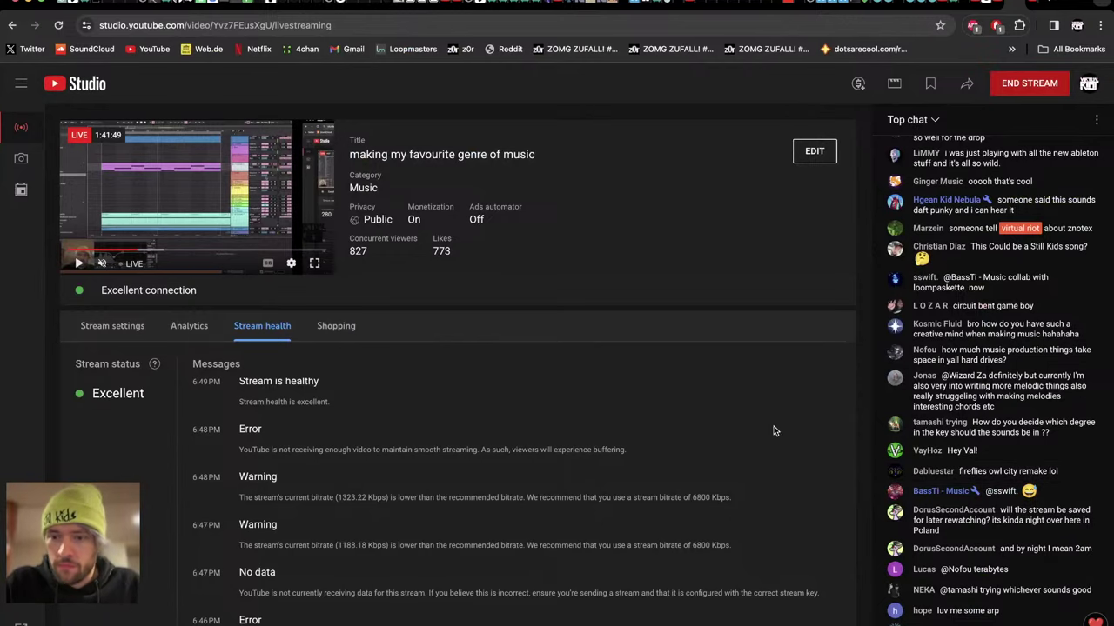
key(ctrl+Left)
scroll(538, 281, up, 2)
scroll(537, 281, up, 1)
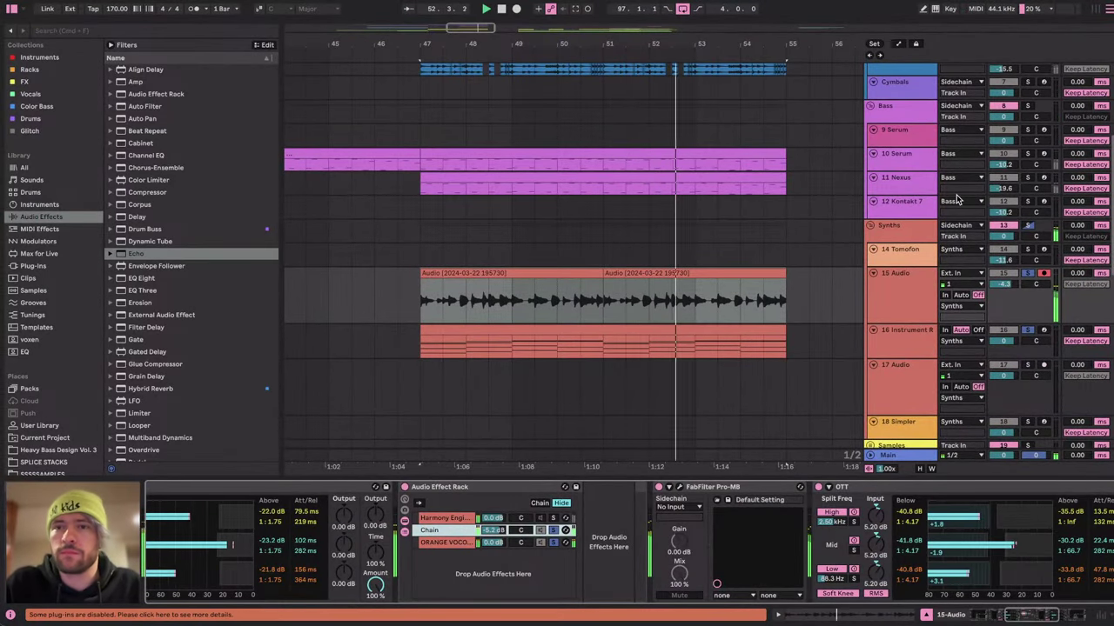
Solo 10 Serum with the vocals and bypass the 15 Audio effect rack, playing from 48.3.1.
click(911, 154)
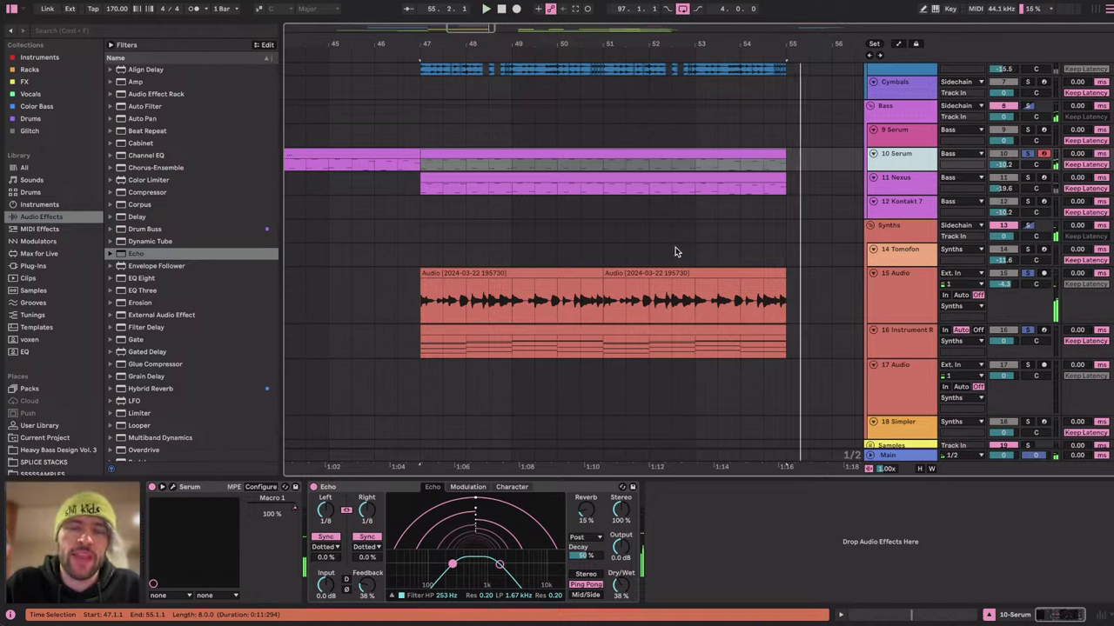
click(497, 301)
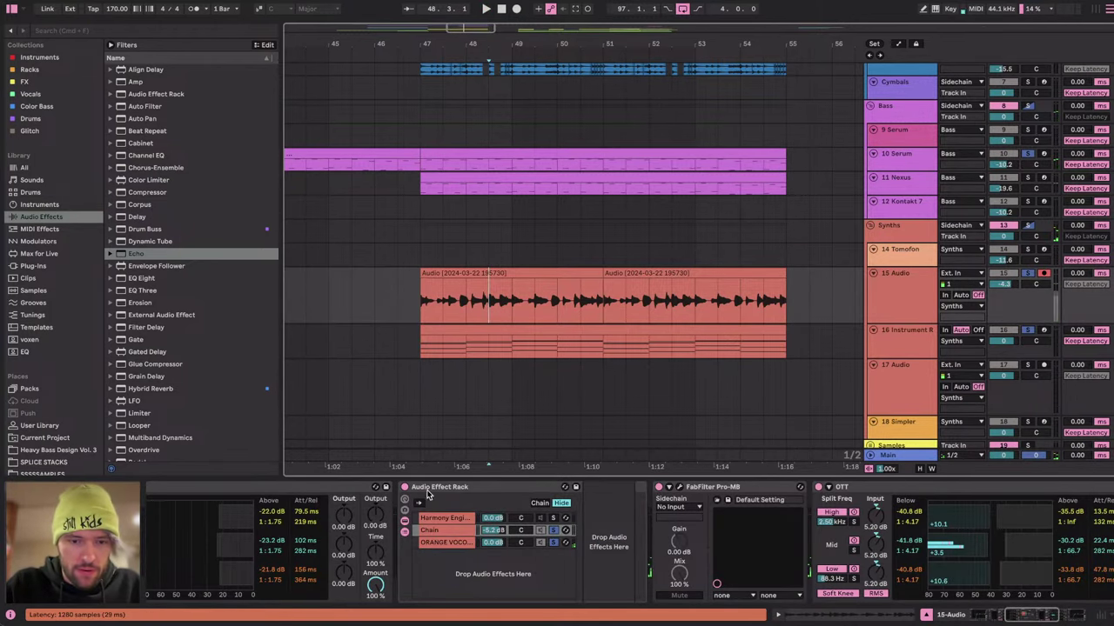
click(456, 543)
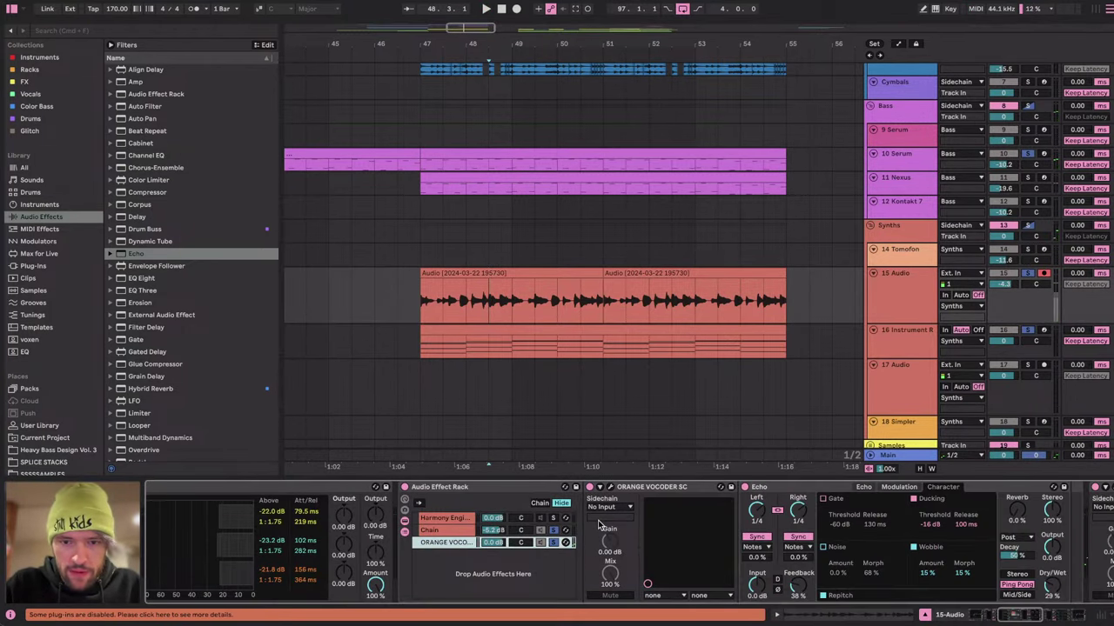
click(403, 488)
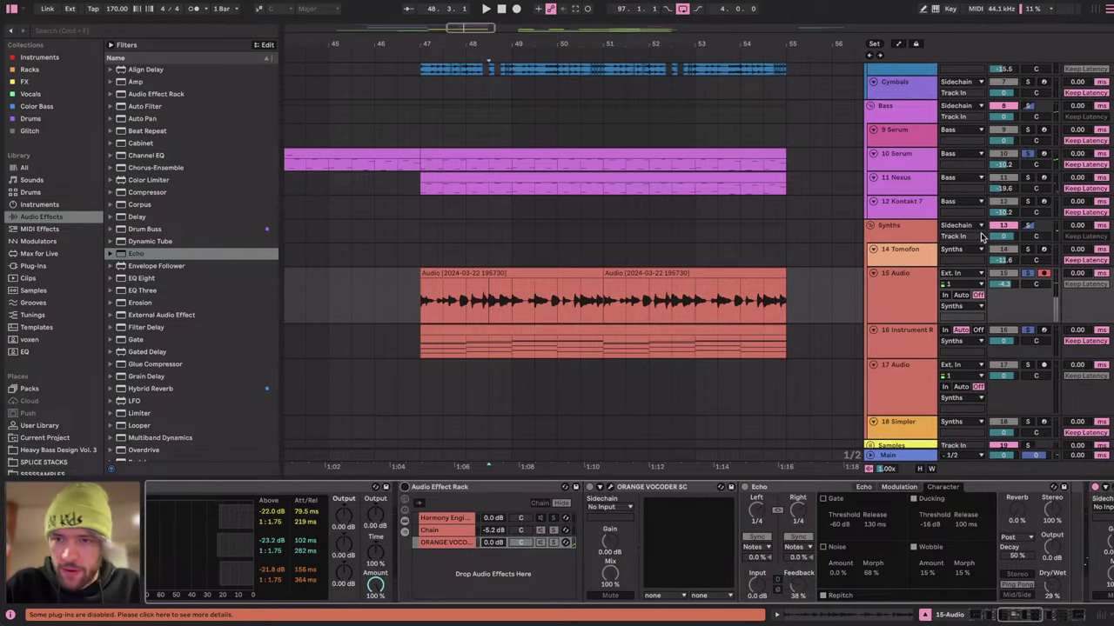
key(space)
scroll(644, 189, up, 2)
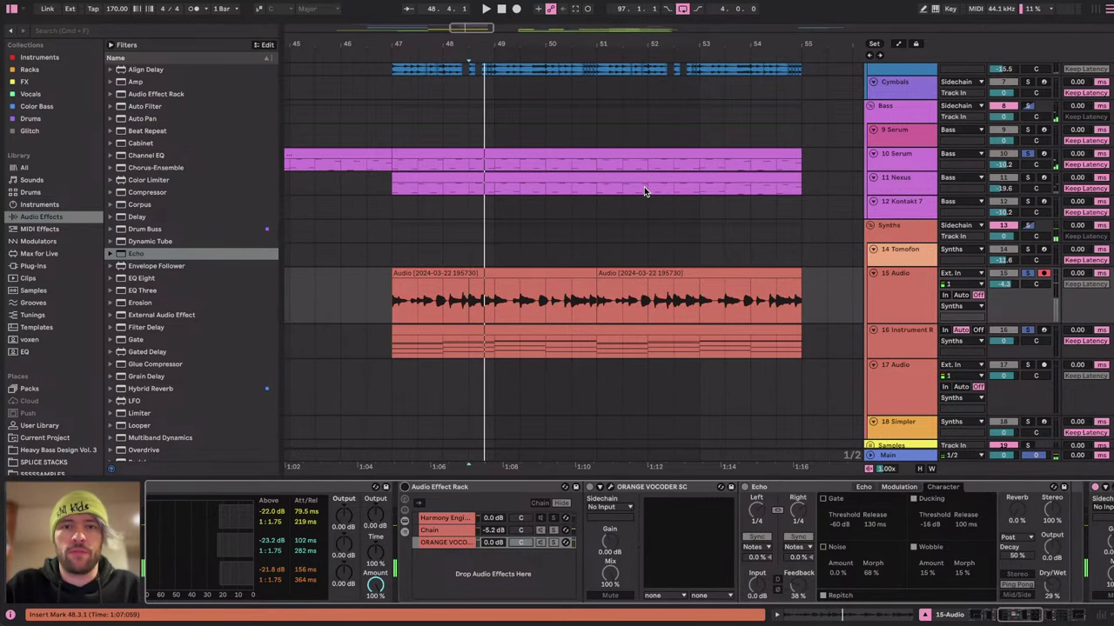
Unfold tracks 10 Serum and 11 Nexus, solo only 11 Nexus with 15 Audio, and play from bar 51.
click(897, 184)
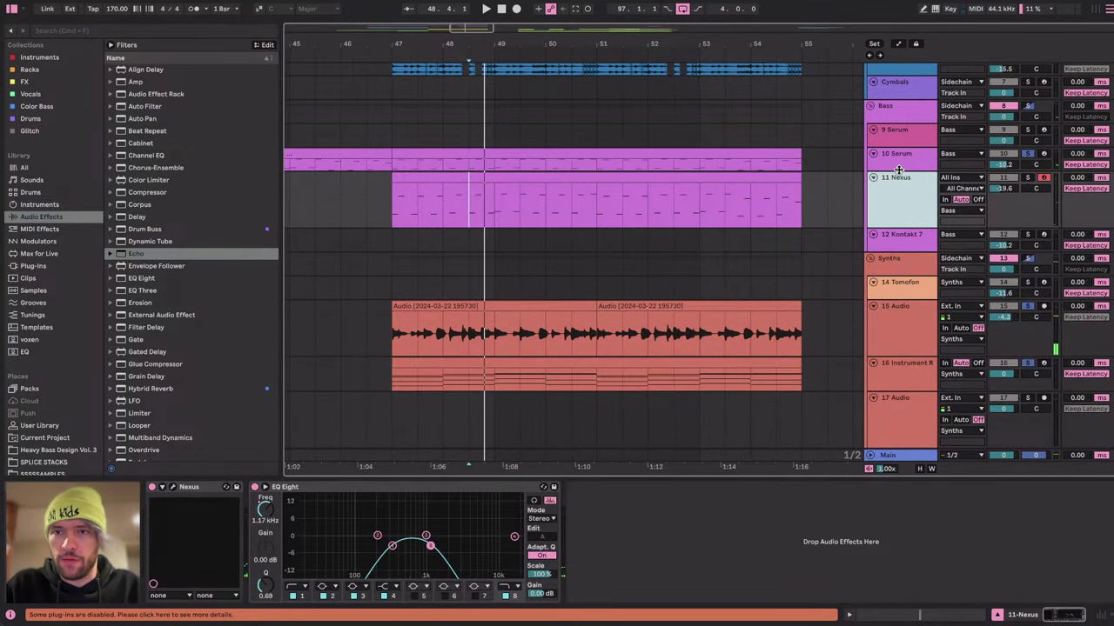
double_click(899, 160)
click(724, 184)
scroll(721, 183, right, 1)
scroll(721, 184, down, 1)
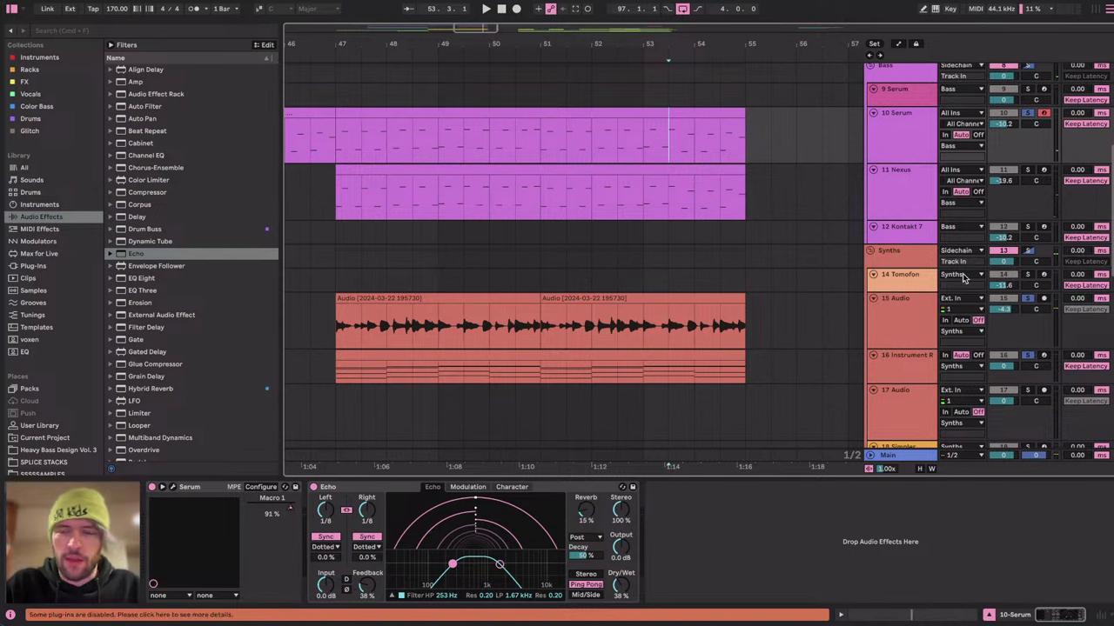
click(1027, 300)
click(539, 142)
key(space)
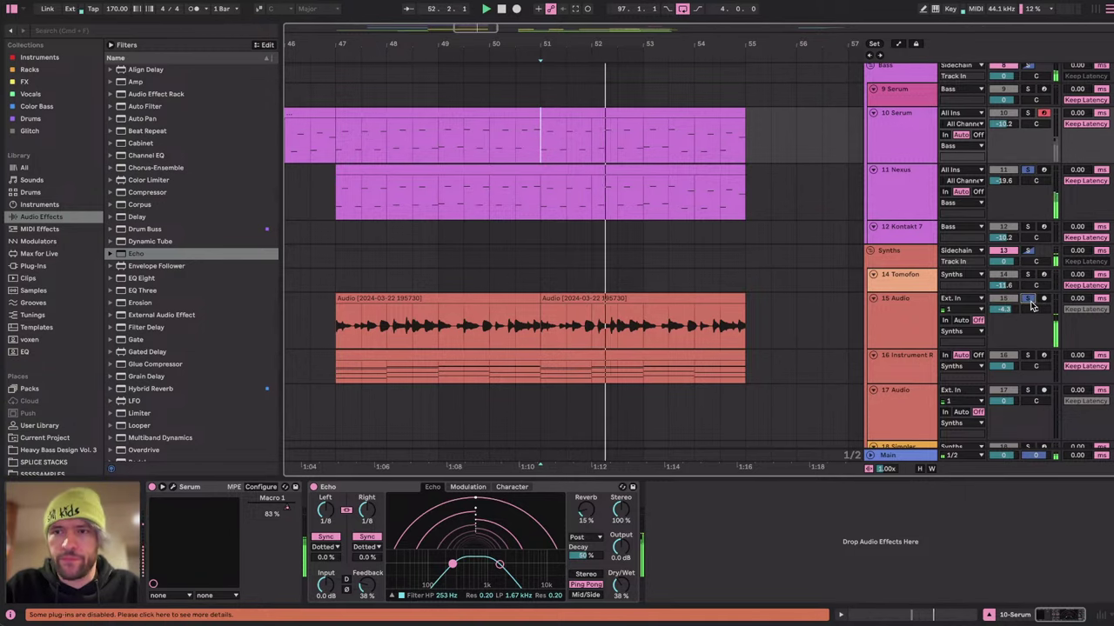
Audition the final vocal phrase on 15 Audio against the Nexus melody from bar 53.
scroll(715, 325, up, 4)
scroll(666, 316, right, 2)
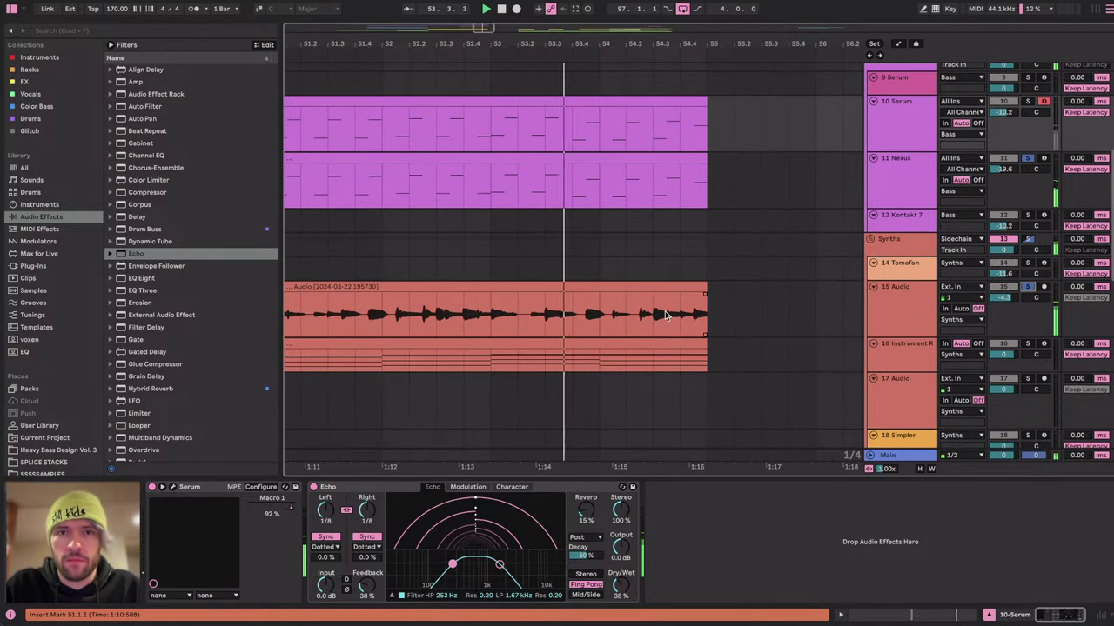
click(491, 315)
key(space)
key(space)
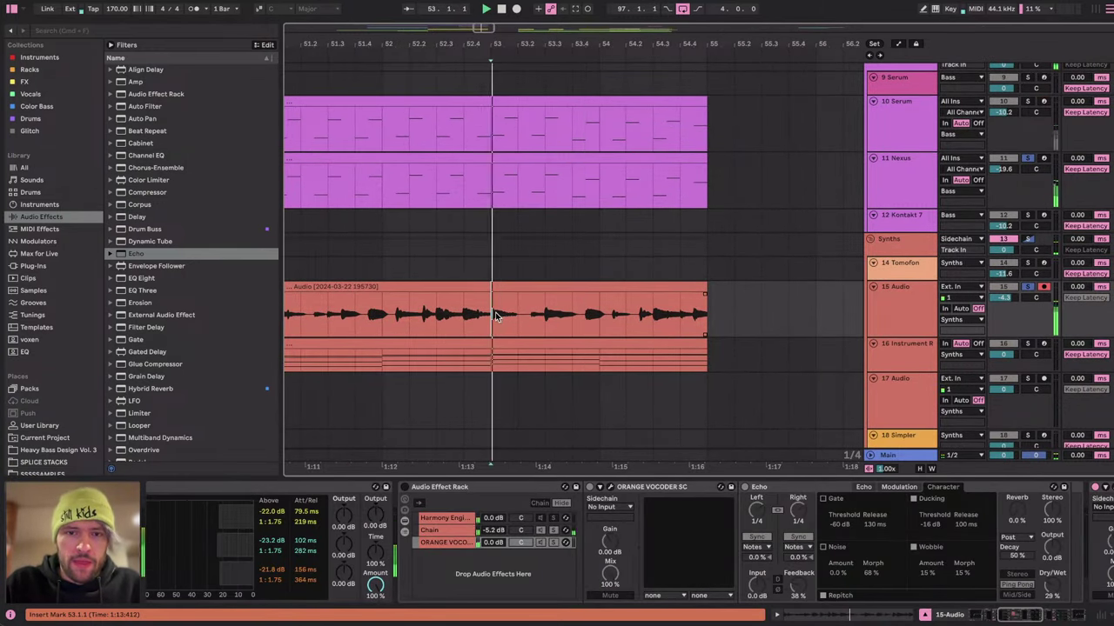
scroll(495, 311, up, 3)
key(space)
Split the 15 Audio vocal clip at 53.4.3 and transpose the part after the split to -4 semitones.
click(579, 300)
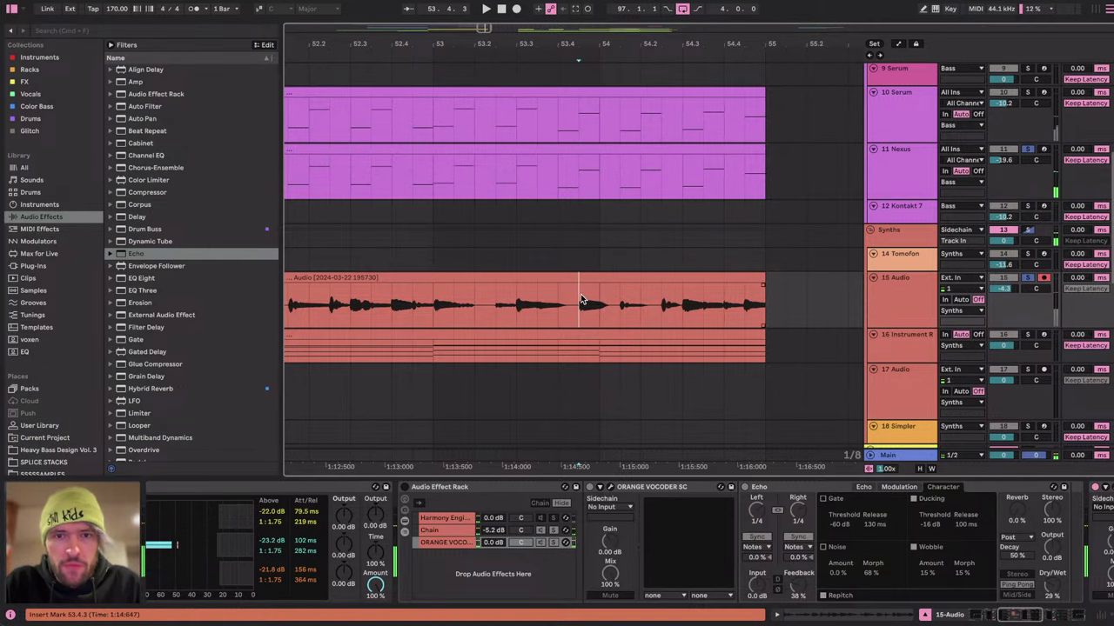
key(super+e)
click(599, 278)
double_click(599, 279)
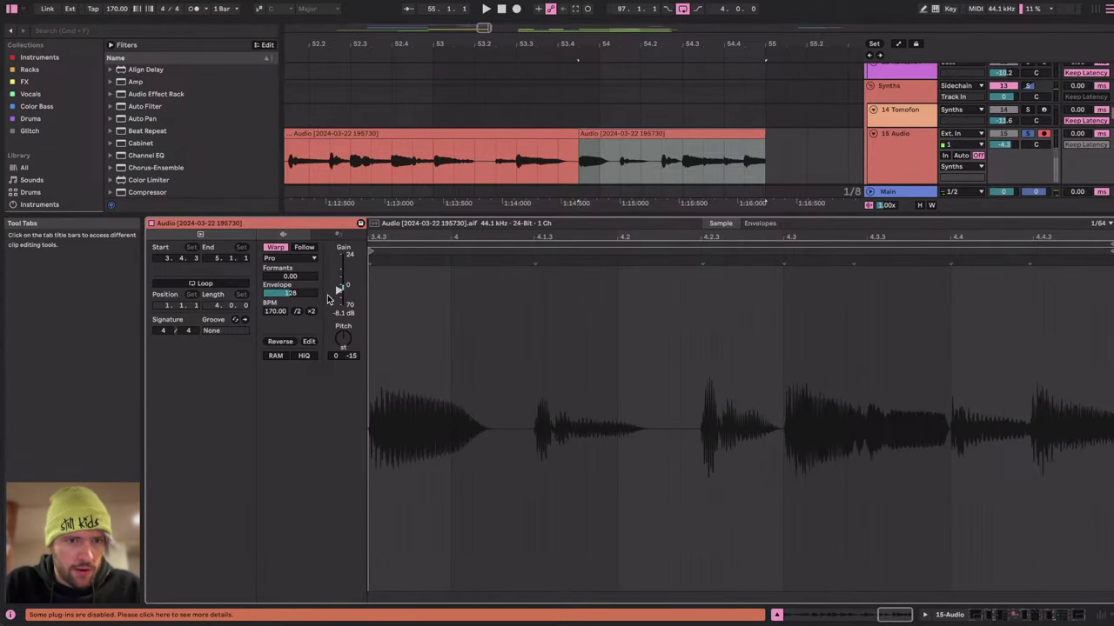
scroll(347, 339, down, 2)
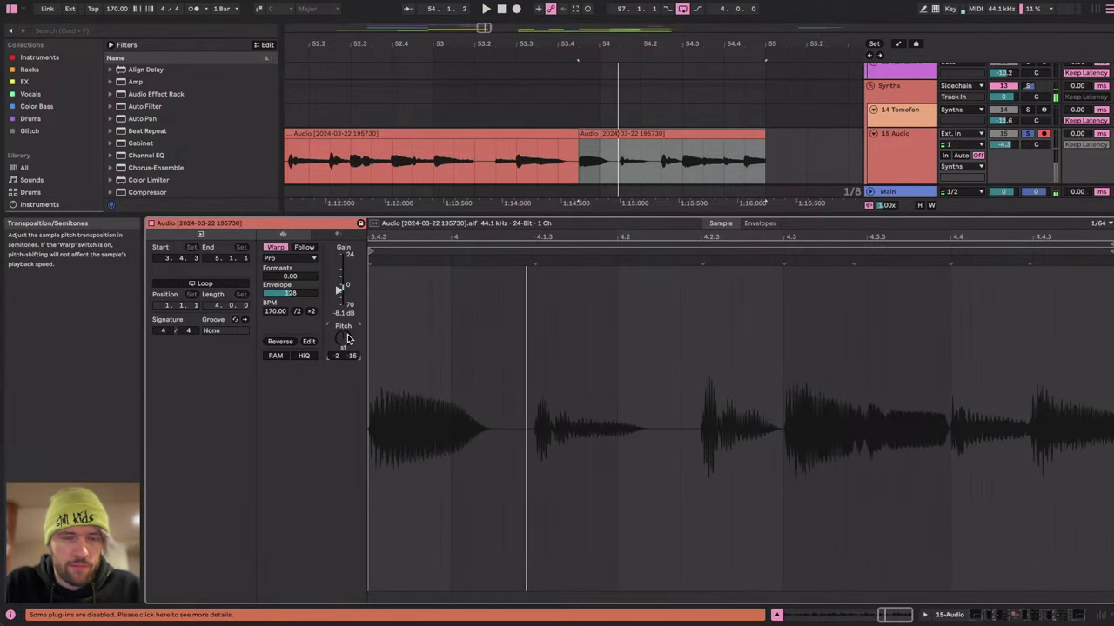
scroll(355, 336, down, 3)
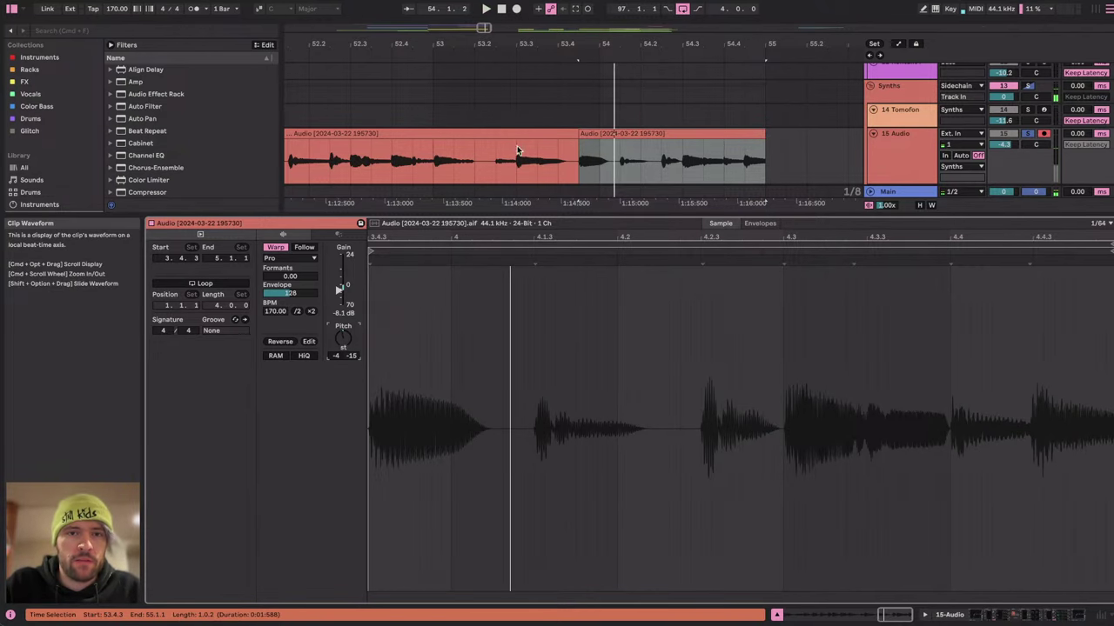
Separate the vocal section from 54.1.3 to 54.2.3 into its own clip, transpose it to -6 semitones and audition it.
click(412, 161)
drag(619, 161, 661, 161)
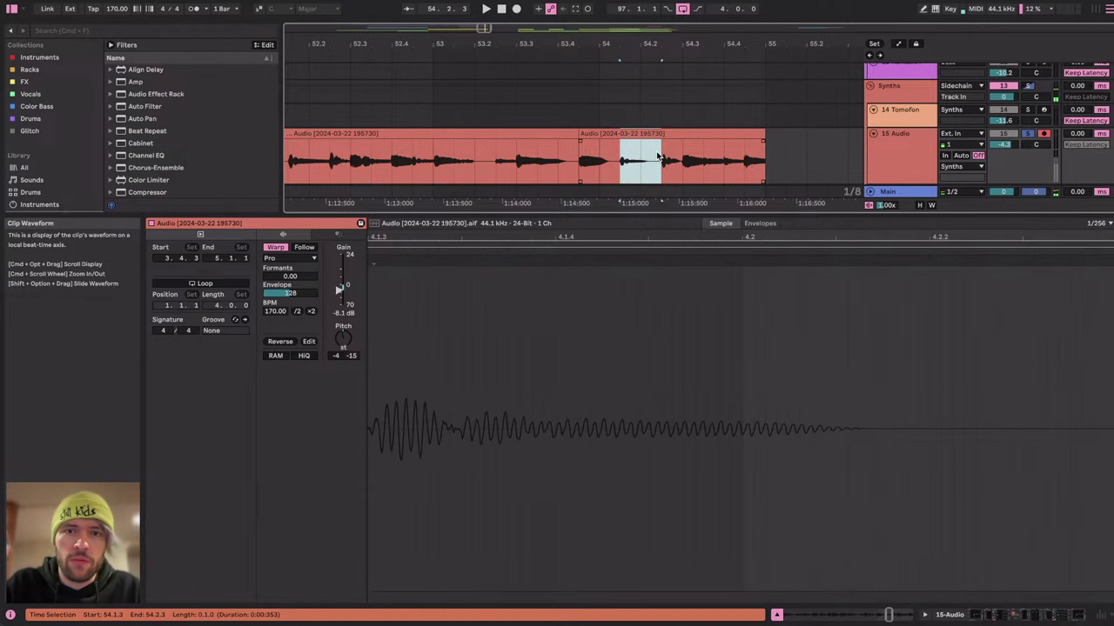
key(super+e)
click(342, 346)
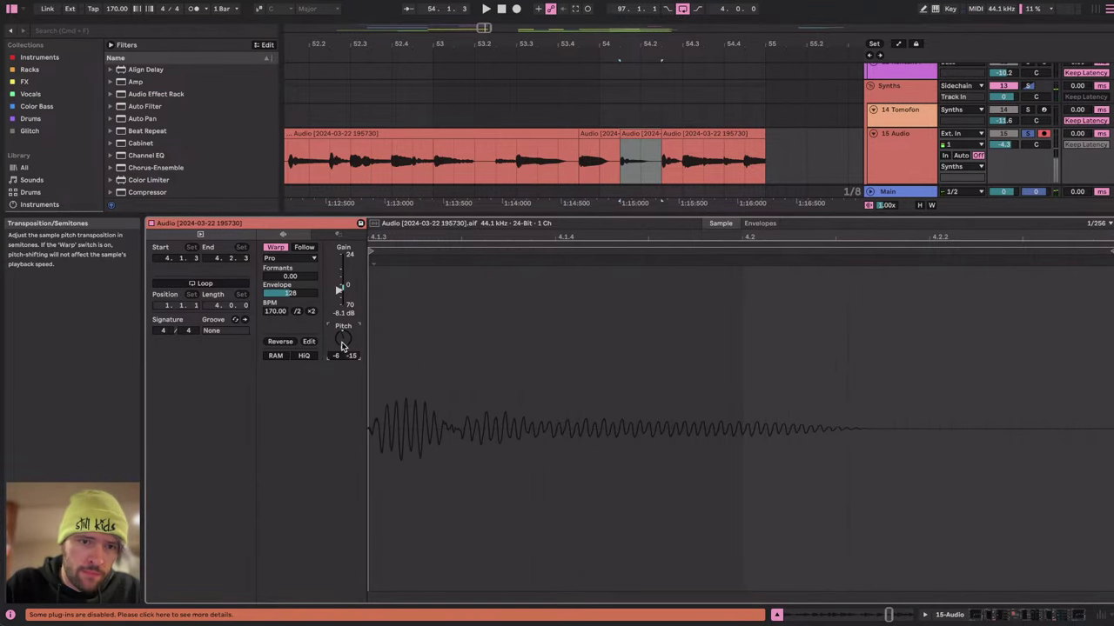
click(589, 161)
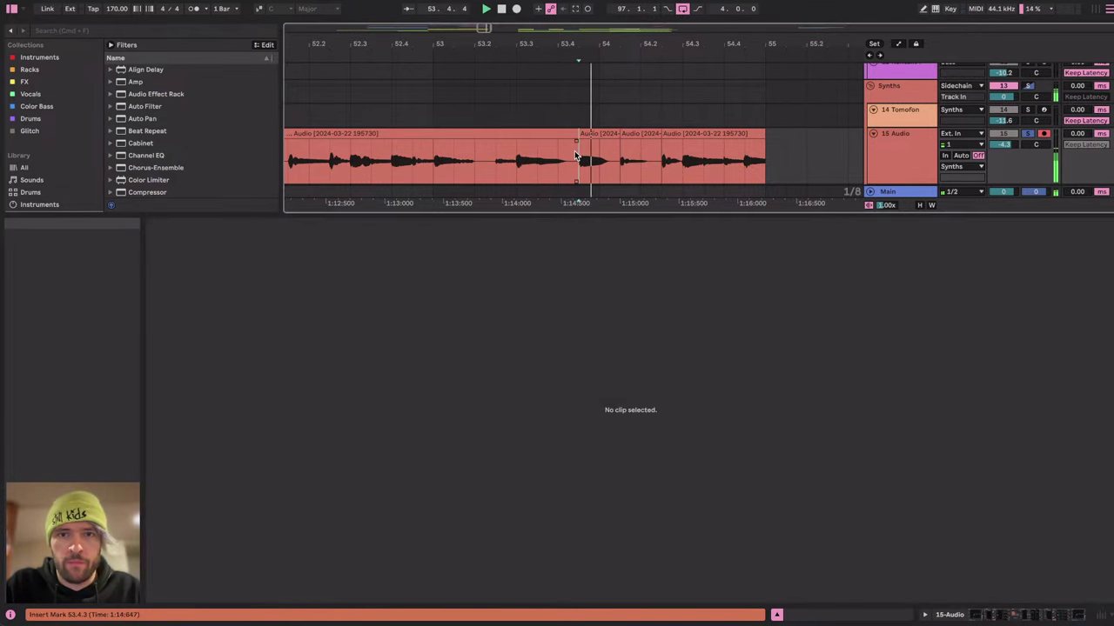
Transpose the last vocal slice, from 54.2.3 to bar 55, to -7 semitones and audition the phrase from 53.4.1.
click(672, 161)
click(339, 289)
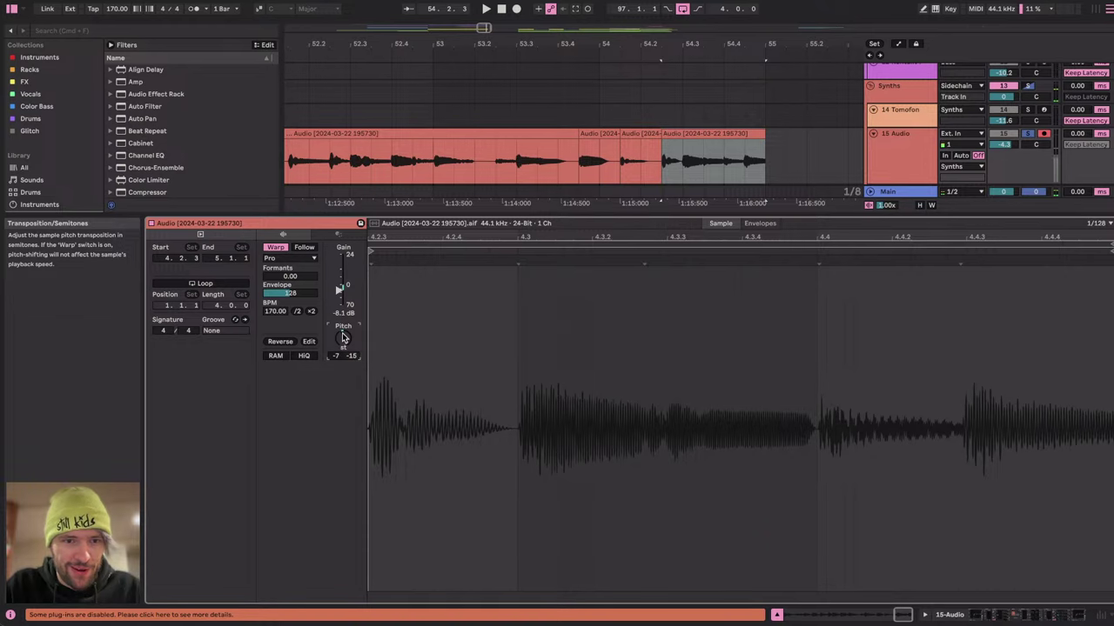
click(558, 161)
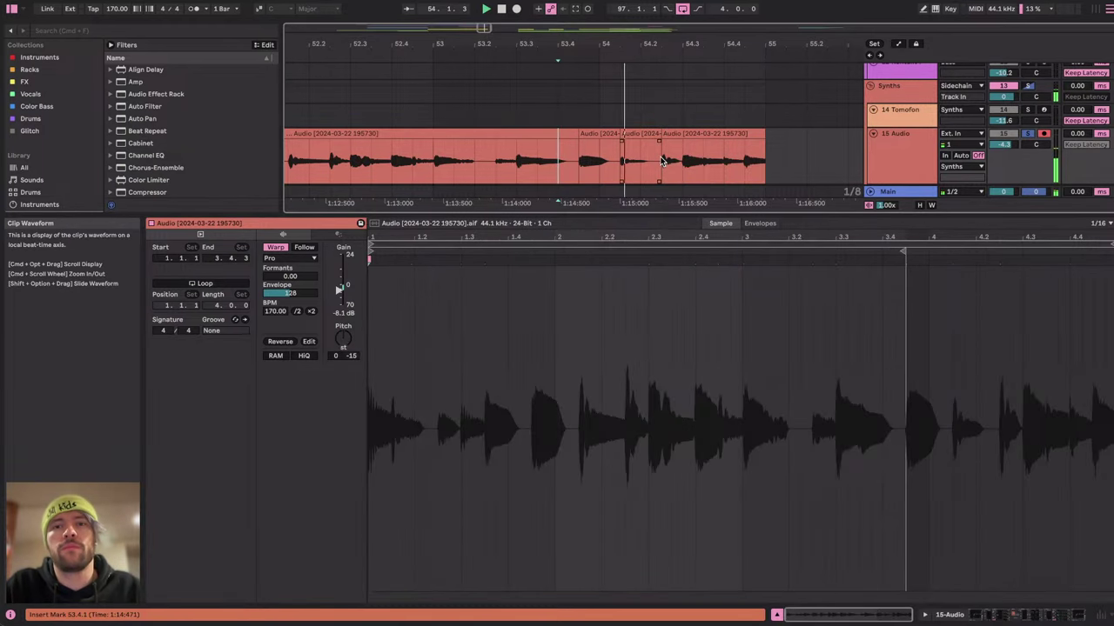
click(708, 158)
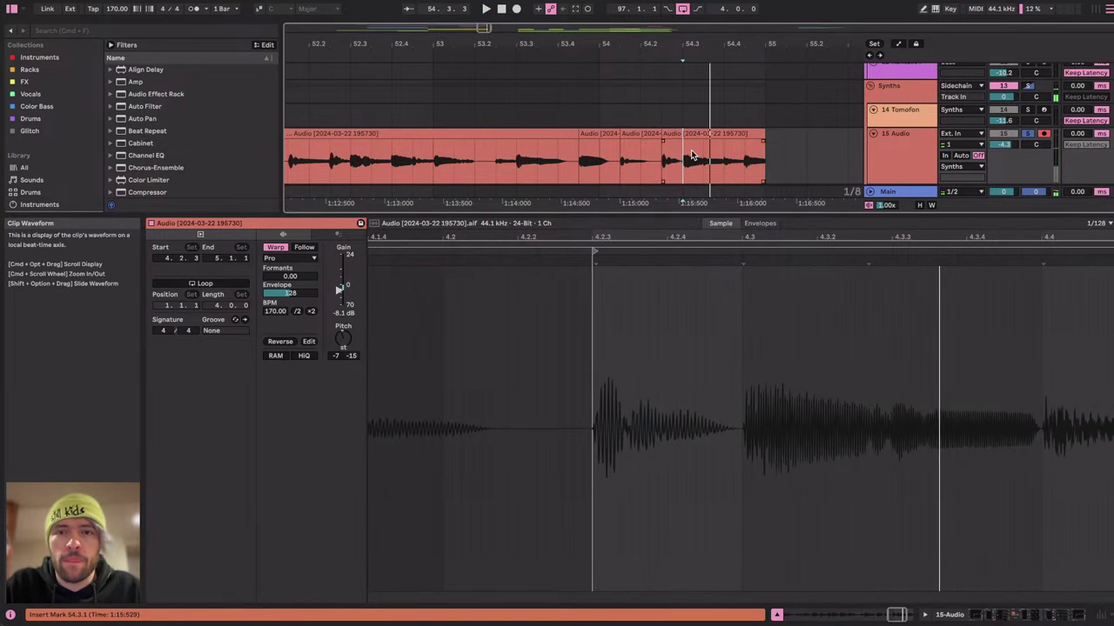
Split the last vocal slice on 15 Audio at 54.3.3 and audition the part after the split.
key(space)
key(space)
click(710, 156)
key(super+e)
click(720, 134)
key(space)
key(space)
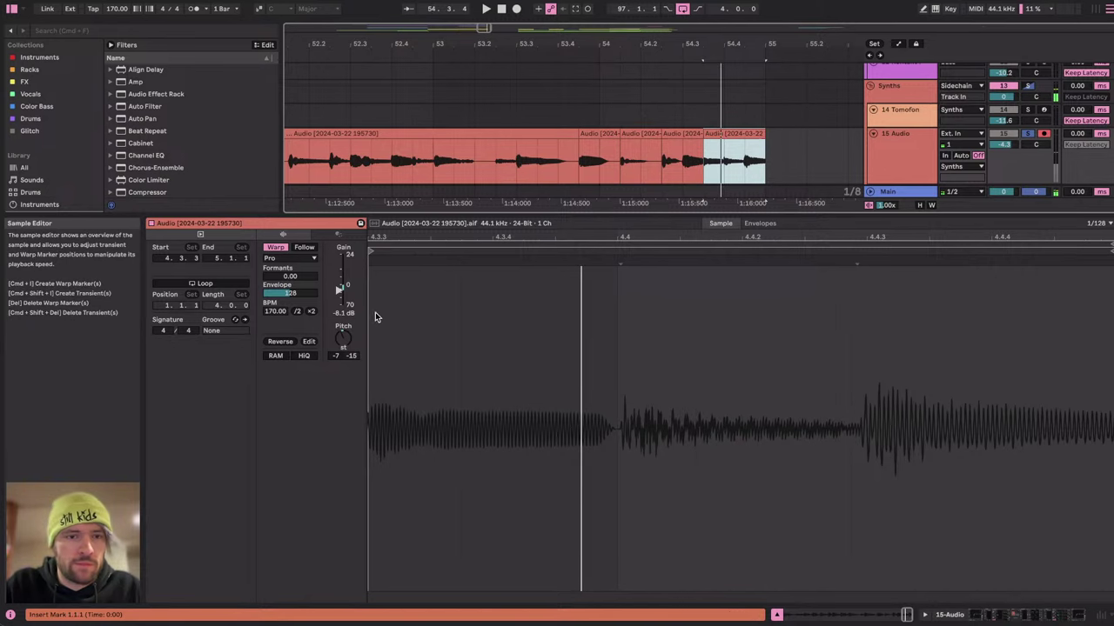
Split the vocal at 54.4.3, transpose the final slice to +2 semitones and try a longer fade-out on the slice before it.
click(729, 161)
click(738, 162)
key(super+e)
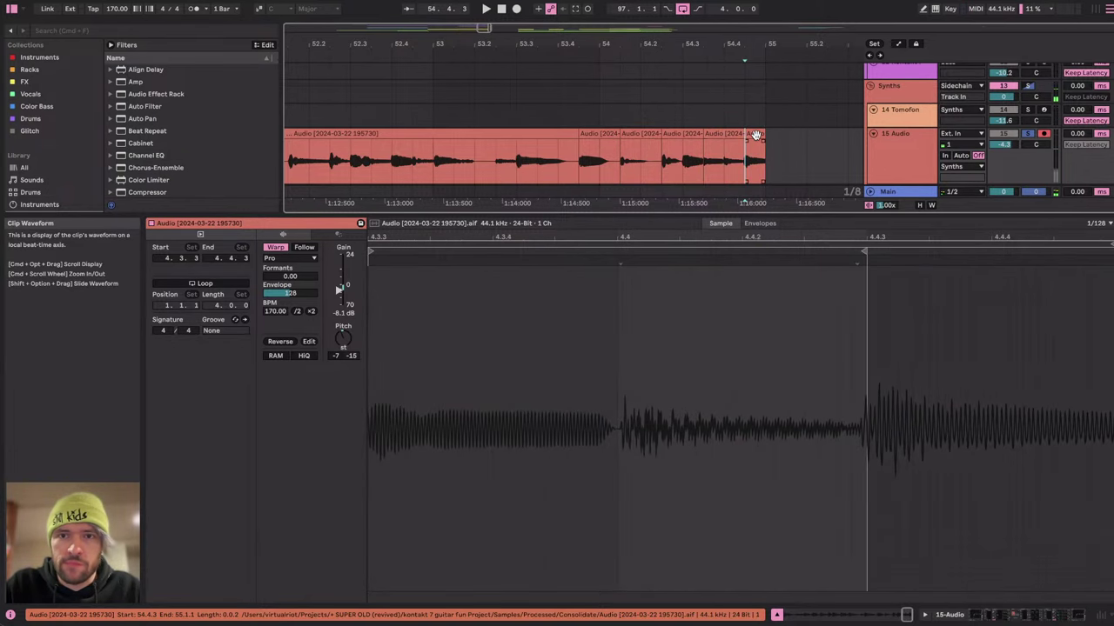
click(756, 135)
key(space)
key(space)
key(space)
drag(336, 354, 337, 323)
key(space)
key(space)
key(space)
key(space)
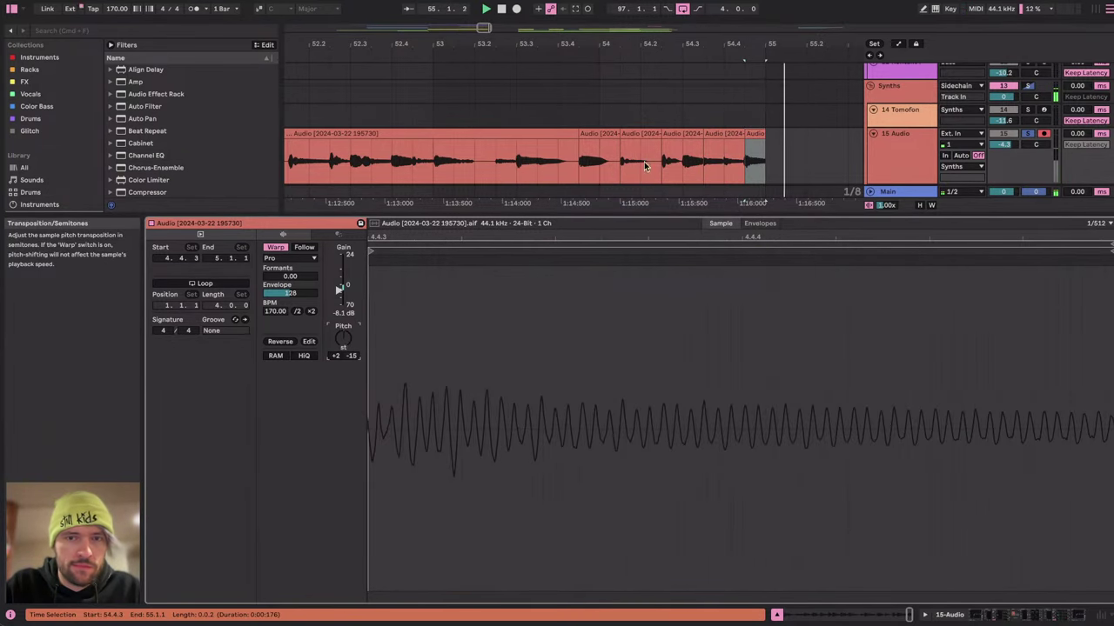
click(724, 157)
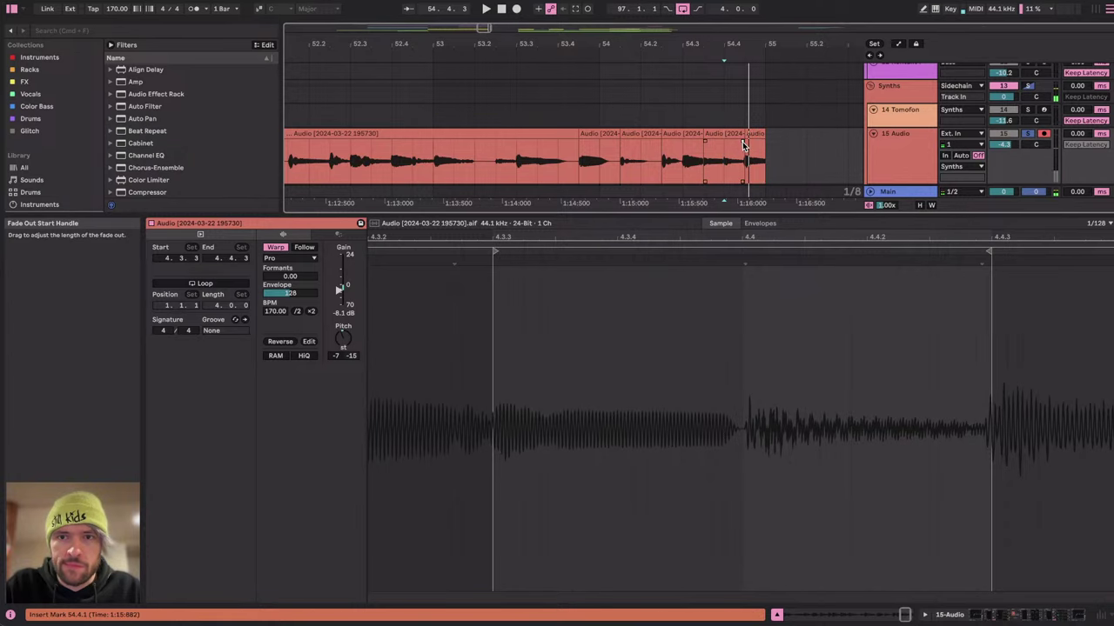
mouse_move(744, 145)
mouse_down()
mouse_move(764, 144)
mouse_move(742, 144)
mouse_up()
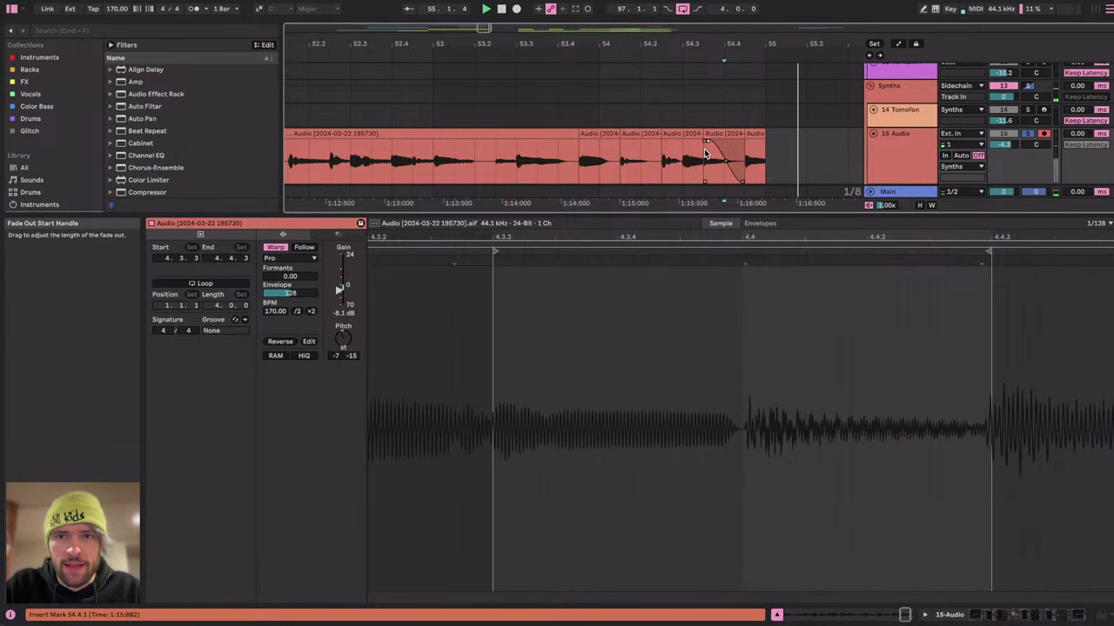
Replace the final vocal slice at 54.4.3 with a copy of the vocal section from 52.3.1 to 52.3.3.
click(754, 131)
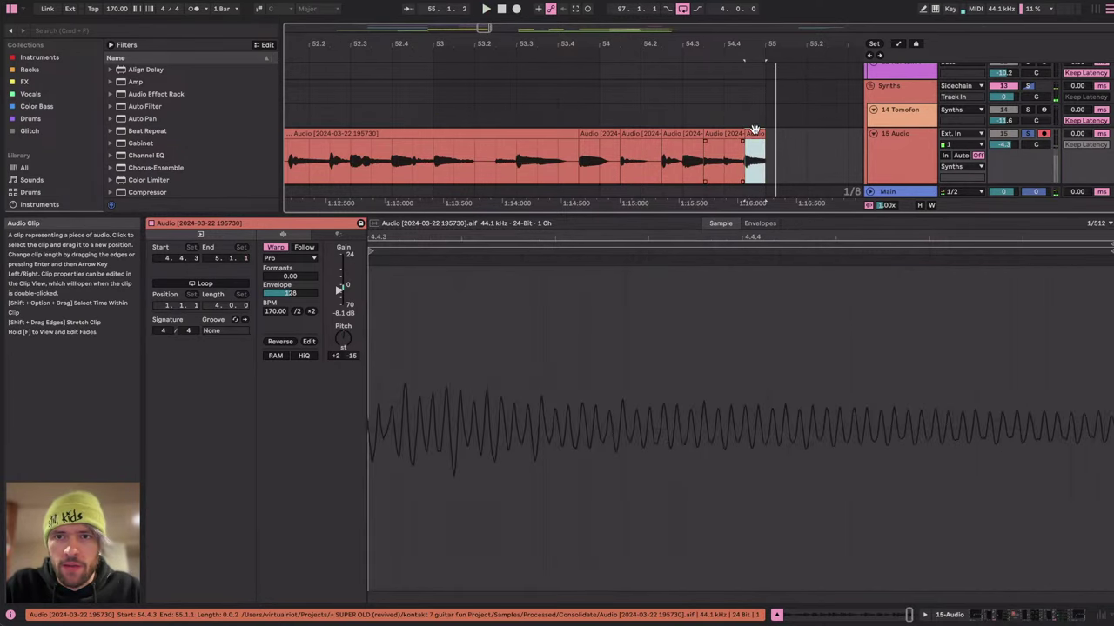
key(Delete)
click(365, 158)
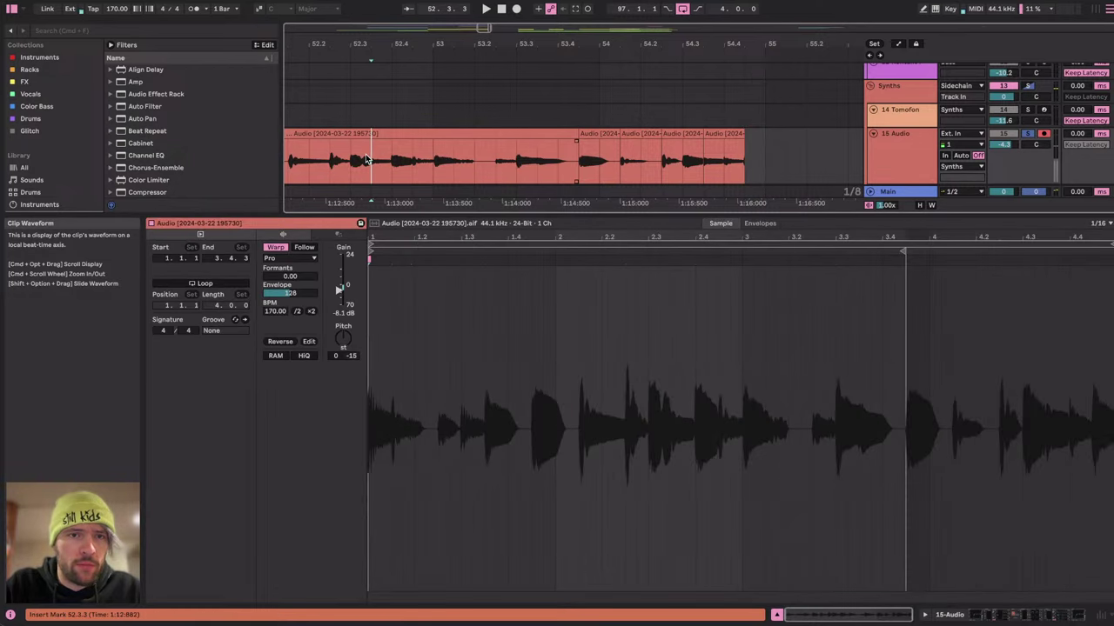
key(space)
key(space)
drag(352, 159, 377, 154)
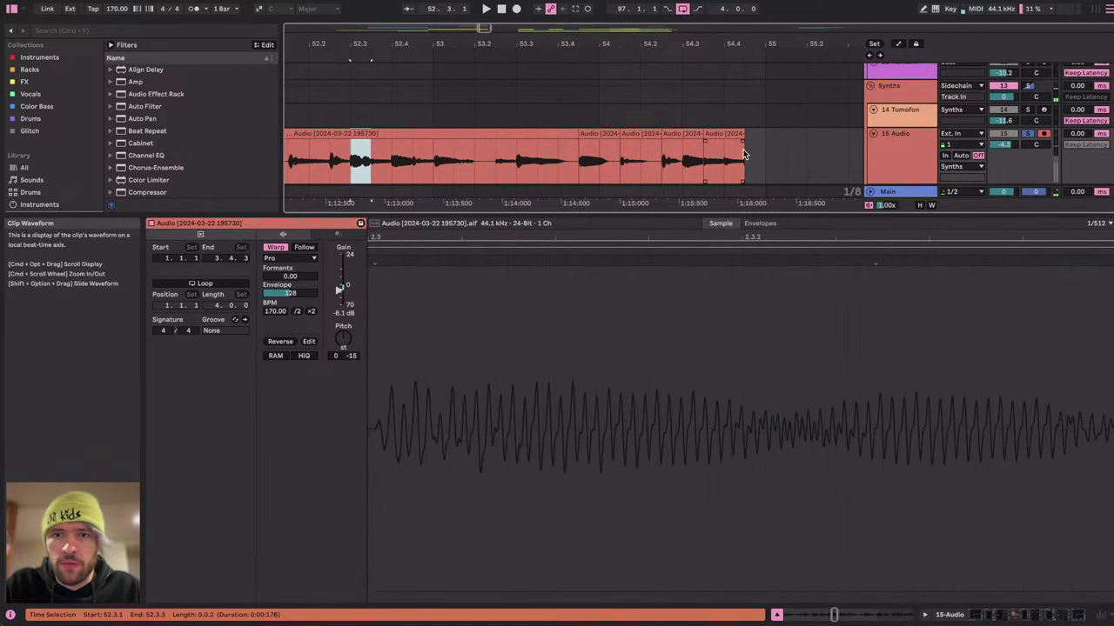
key(super+z)
Audition the phrase, shorten the crossfade at 54.4.3 and set short crossfades at the 54.3.3 and 54.2.3 splits.
key(space)
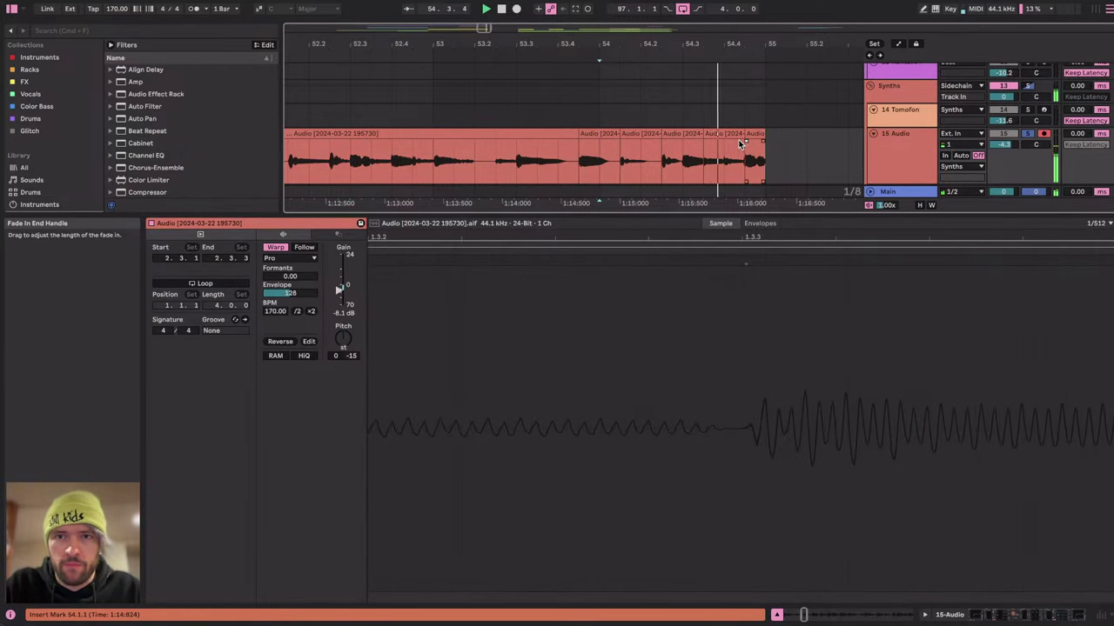
scroll(758, 155, up, 5)
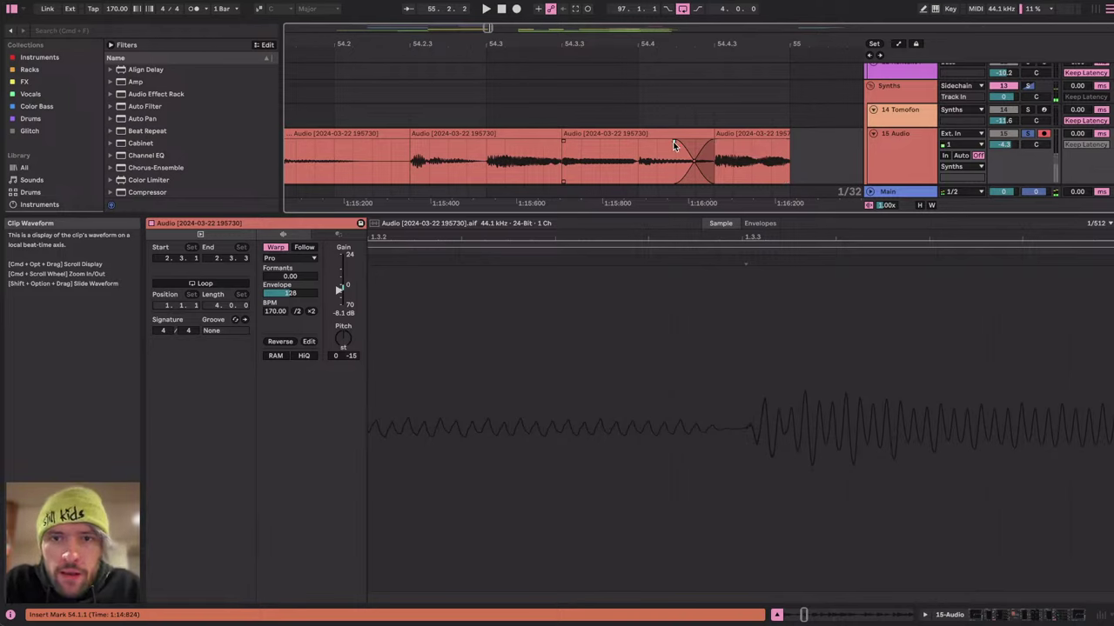
drag(672, 140, 705, 140)
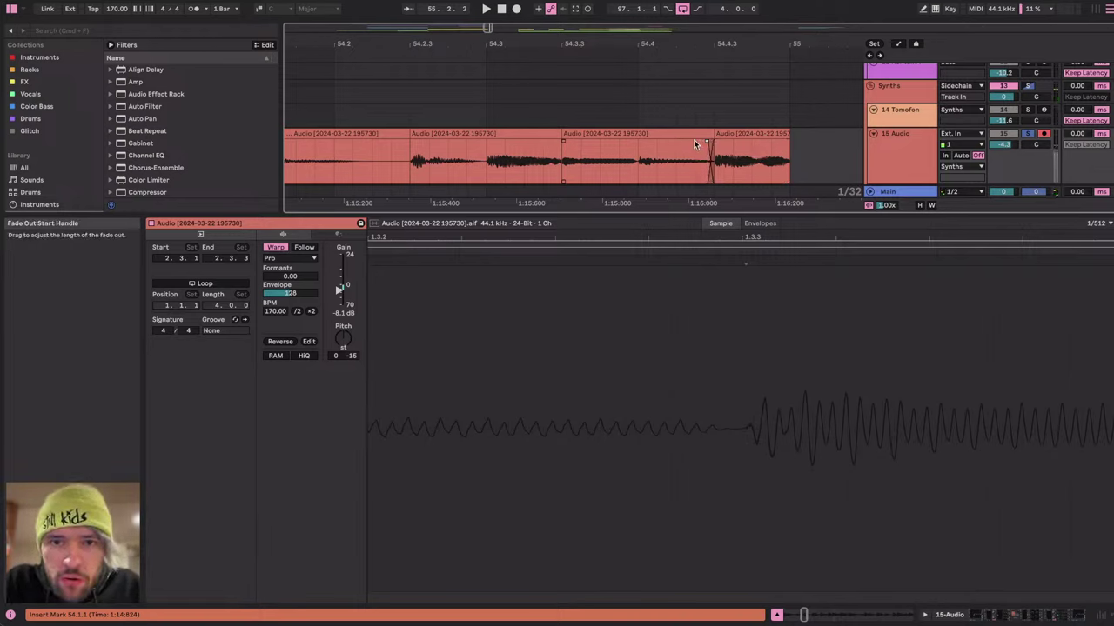
drag(569, 139, 554, 144)
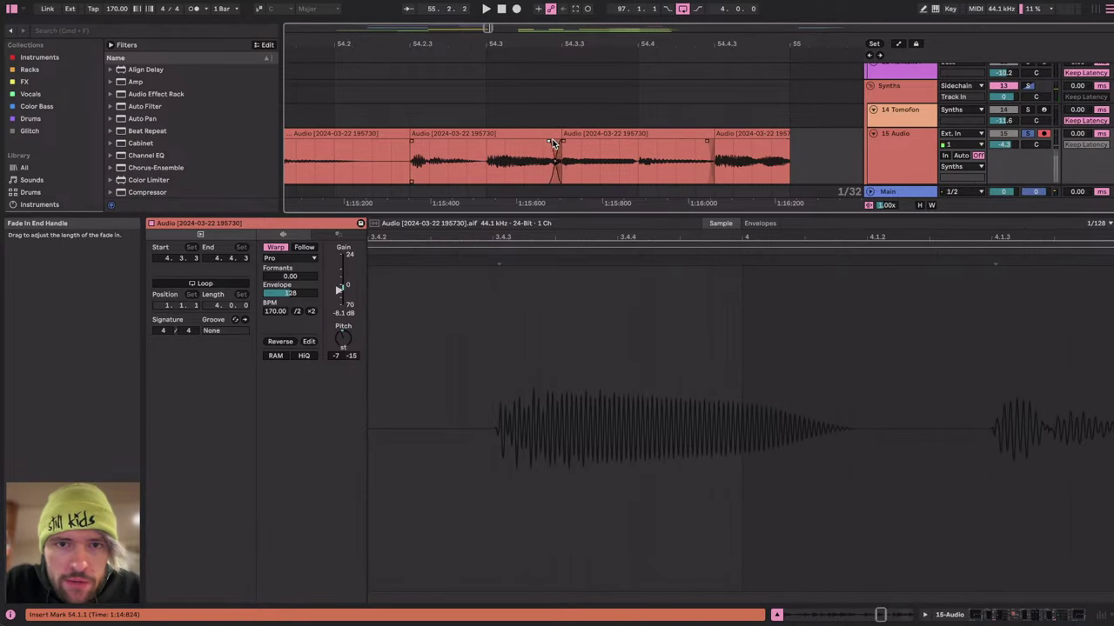
click(409, 141)
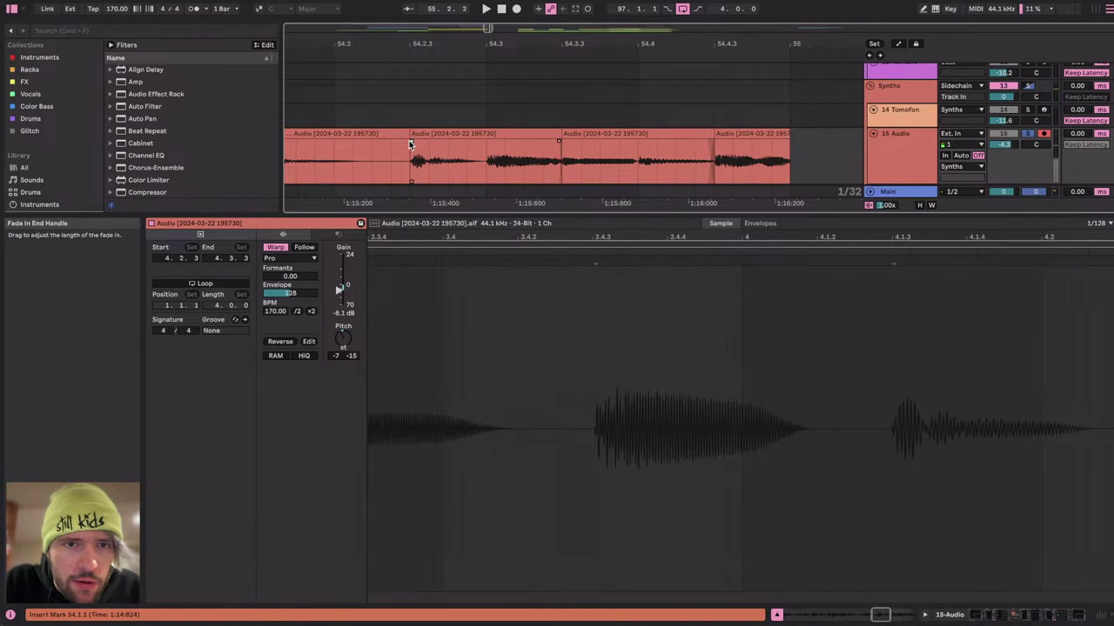
Add a short crossfade at the 53.4.3 vocal split and audition the phrase from 52.2.1.
scroll(405, 145, left, 5)
click(377, 144)
key(space)
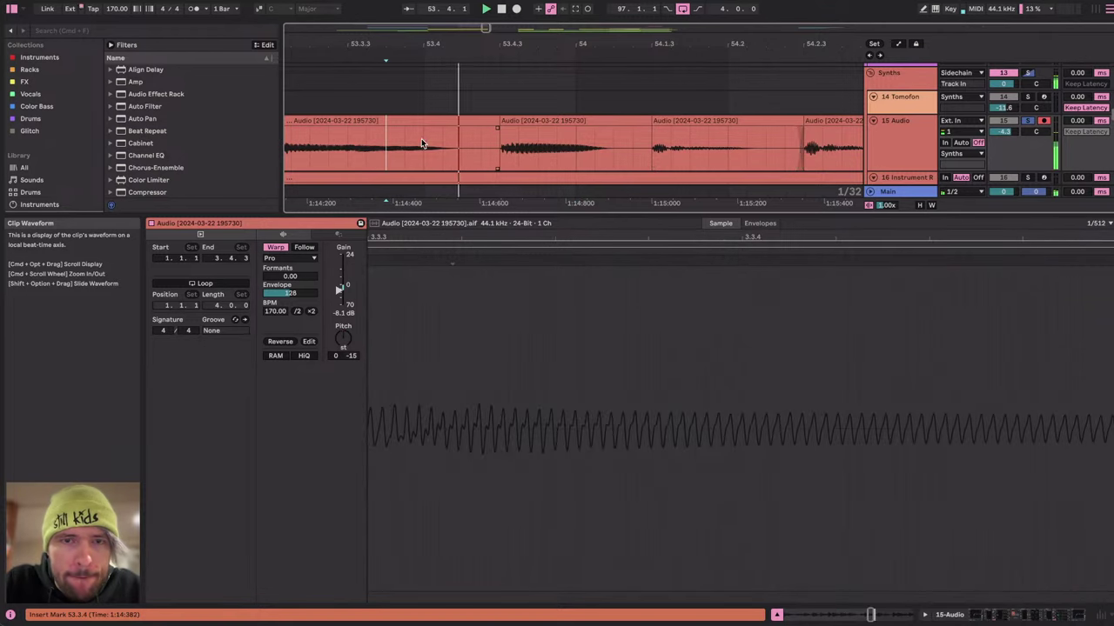
drag(505, 130, 484, 129)
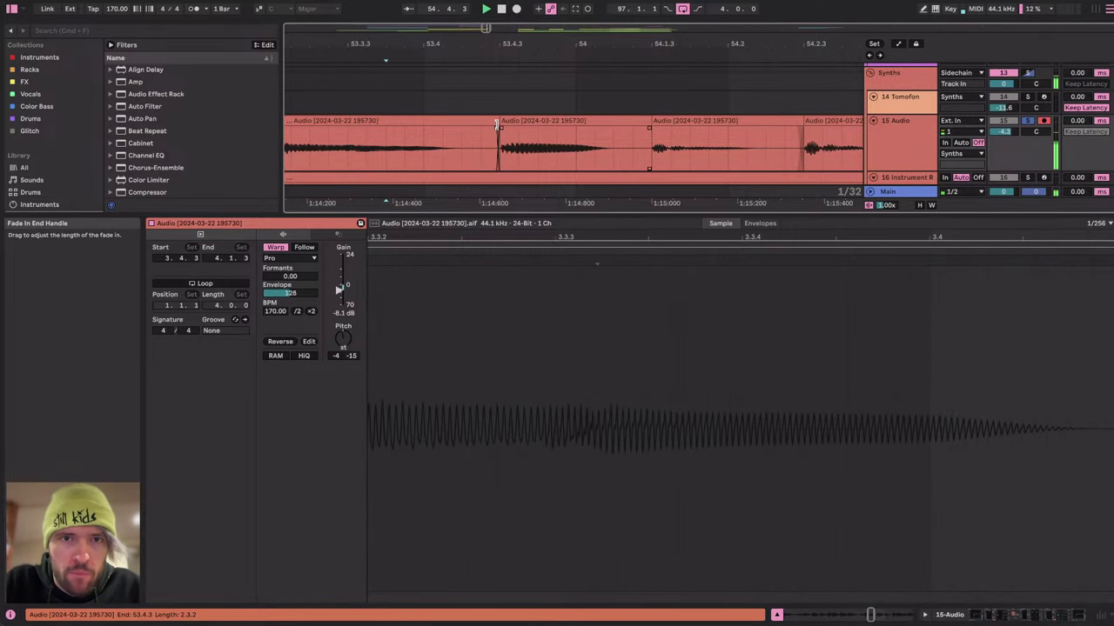
scroll(510, 131, down, 8)
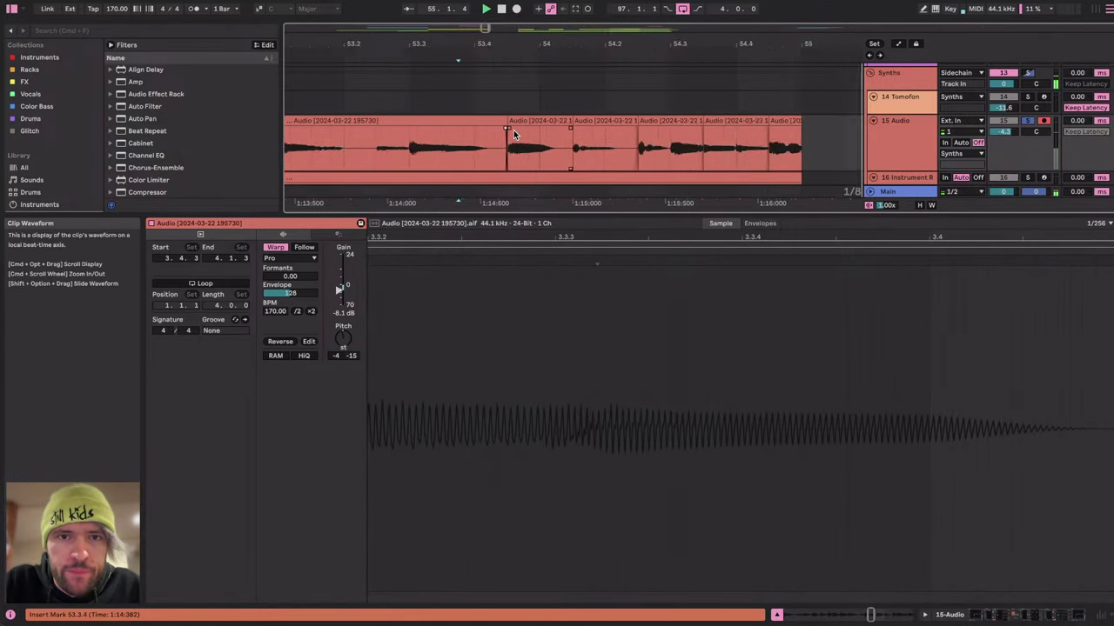
click(330, 142)
key(space)
Enlarge the 16 Instrument Rack track and open its chord clip for note editing.
click(1029, 616)
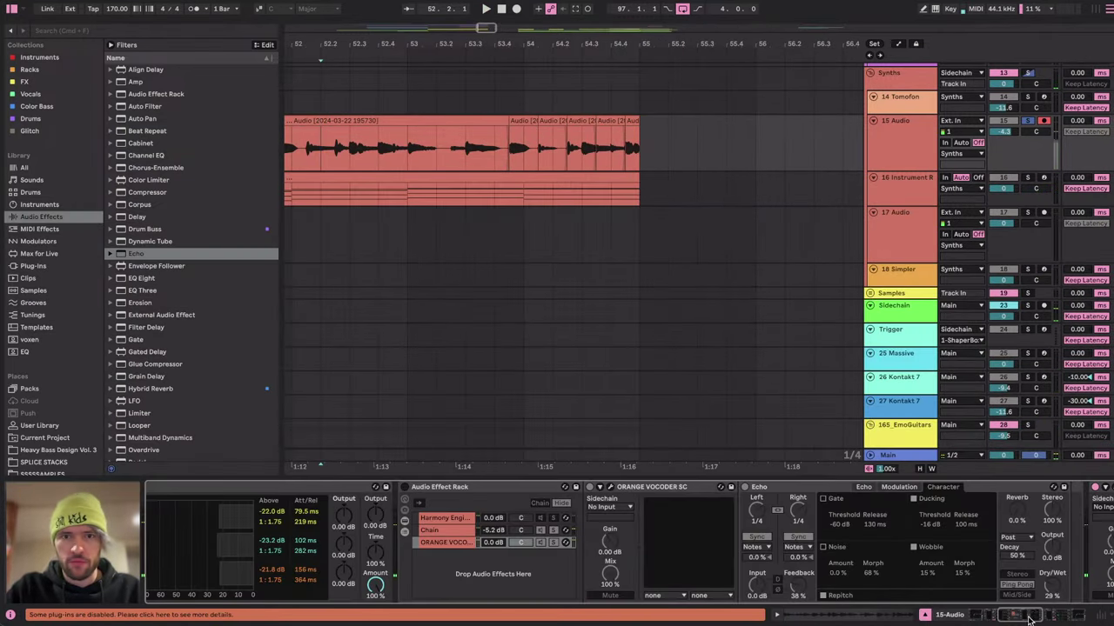
drag(907, 205, 916, 261)
scroll(550, 213, left, 2)
scroll(550, 214, up, 1)
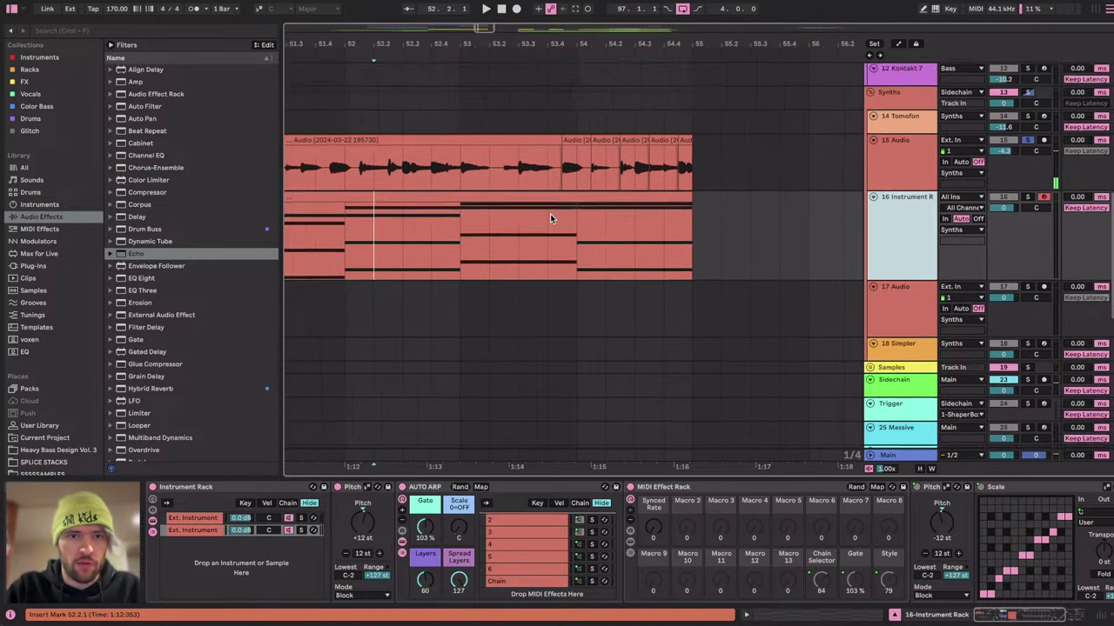
click(471, 226)
double_click(527, 201)
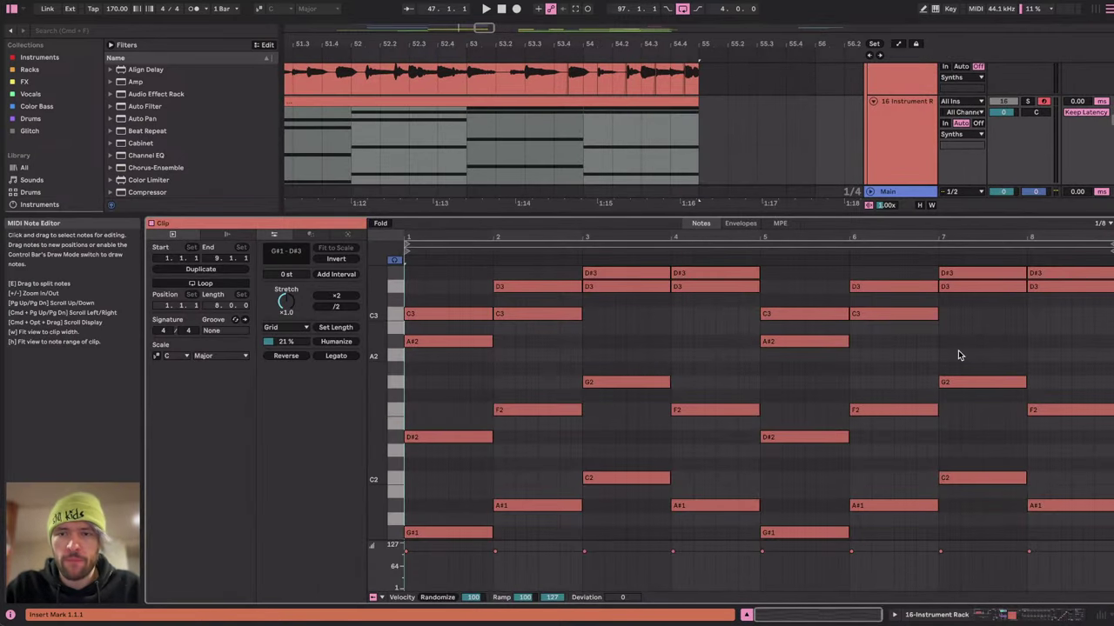
scroll(1024, 337, up, 2)
drag(384, 348, 355, 348)
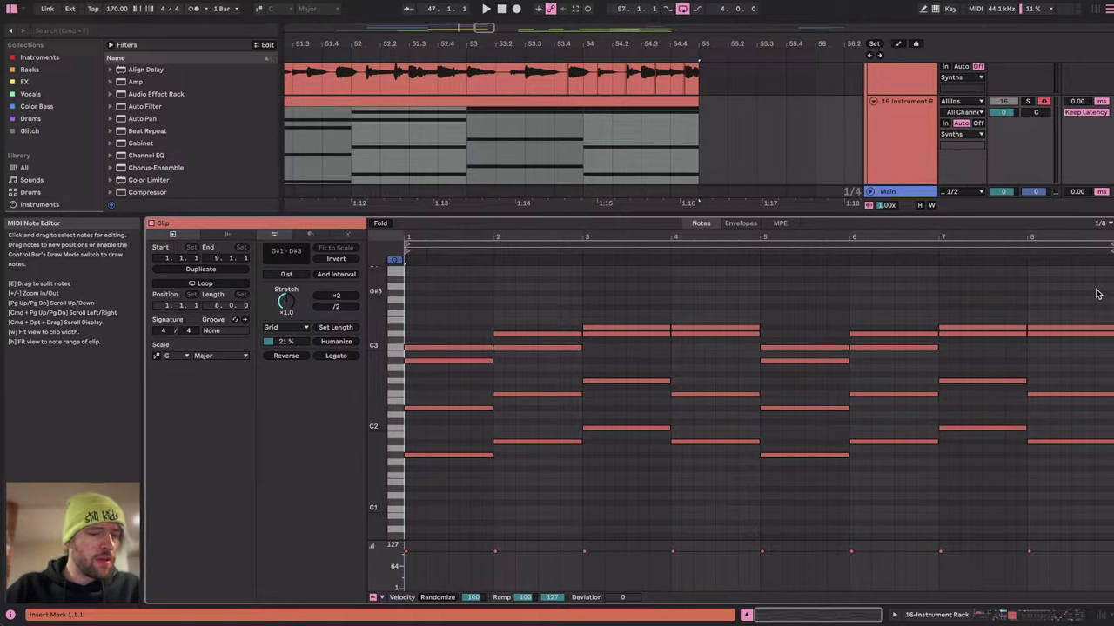
key(super+Tab)
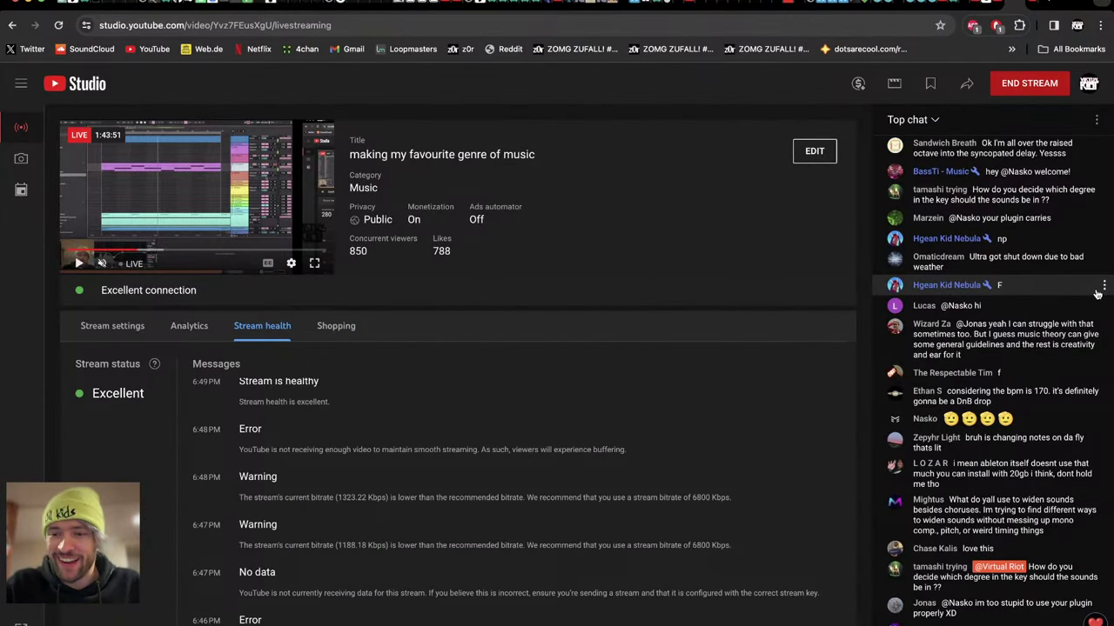
key(super+Tab)
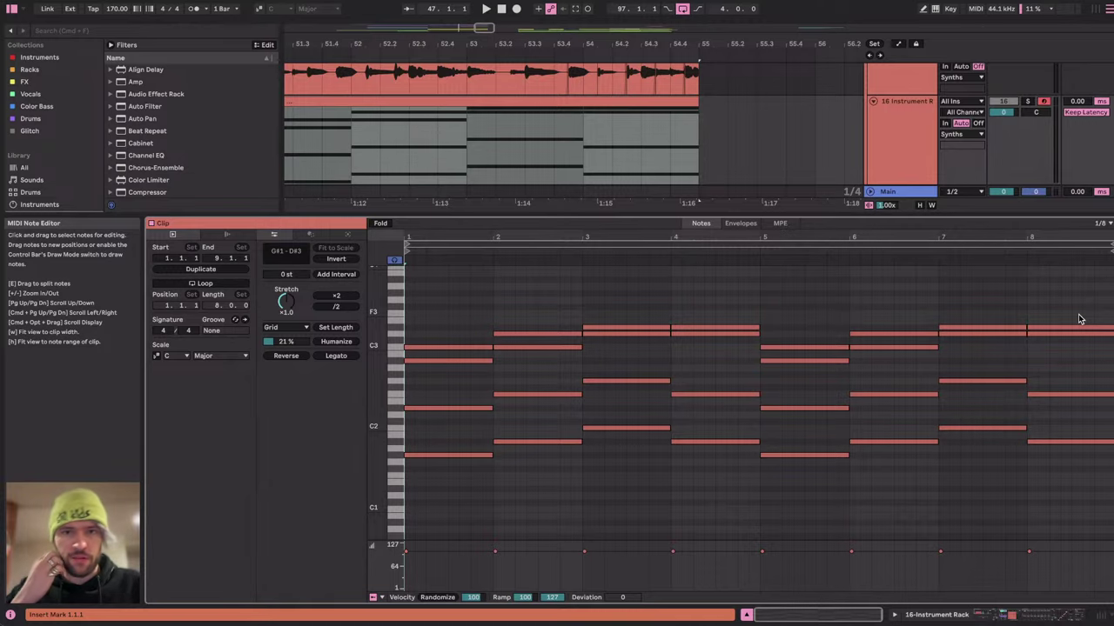
key(super+Tab)
key(super+Tab)
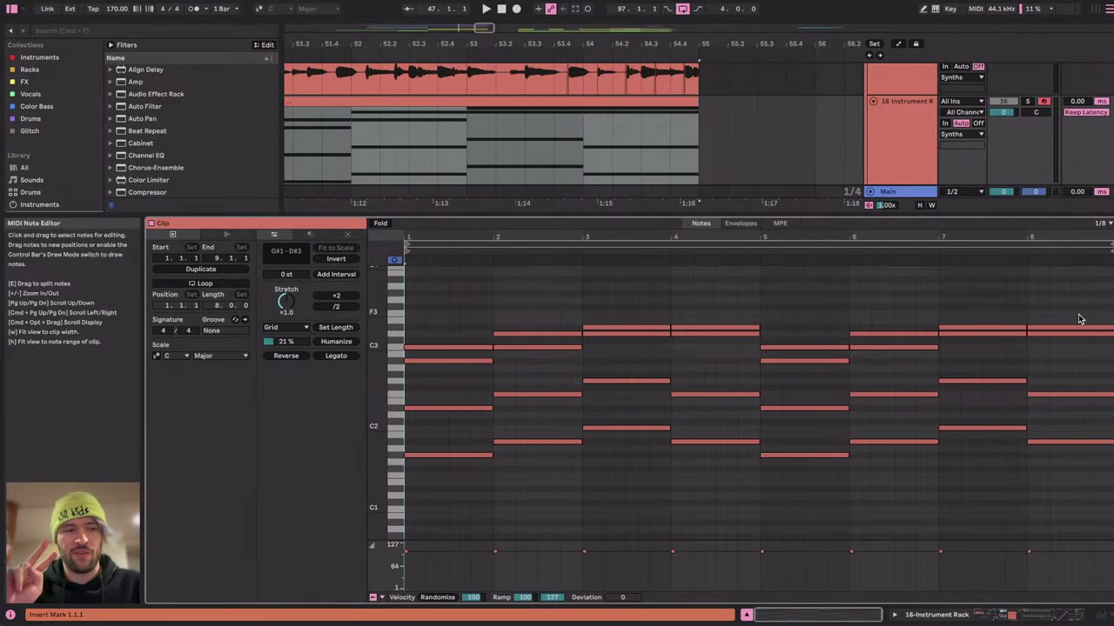
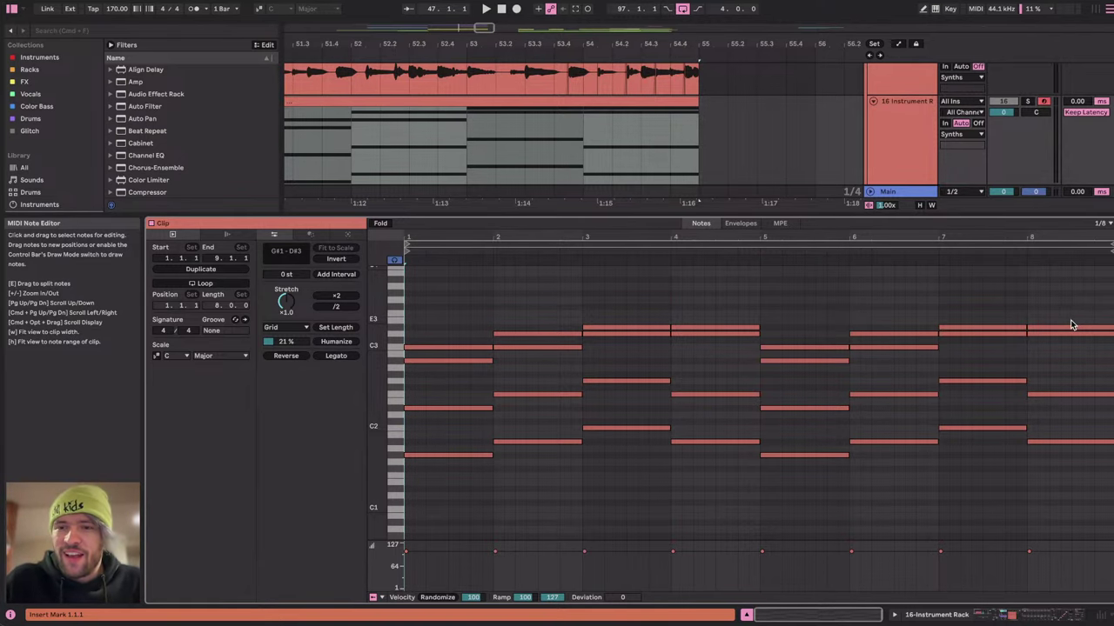
scroll(1064, 298, up, 3)
scroll(1064, 298, down, 3)
scroll(1062, 298, up, 1)
scroll(1059, 297, down, 1)
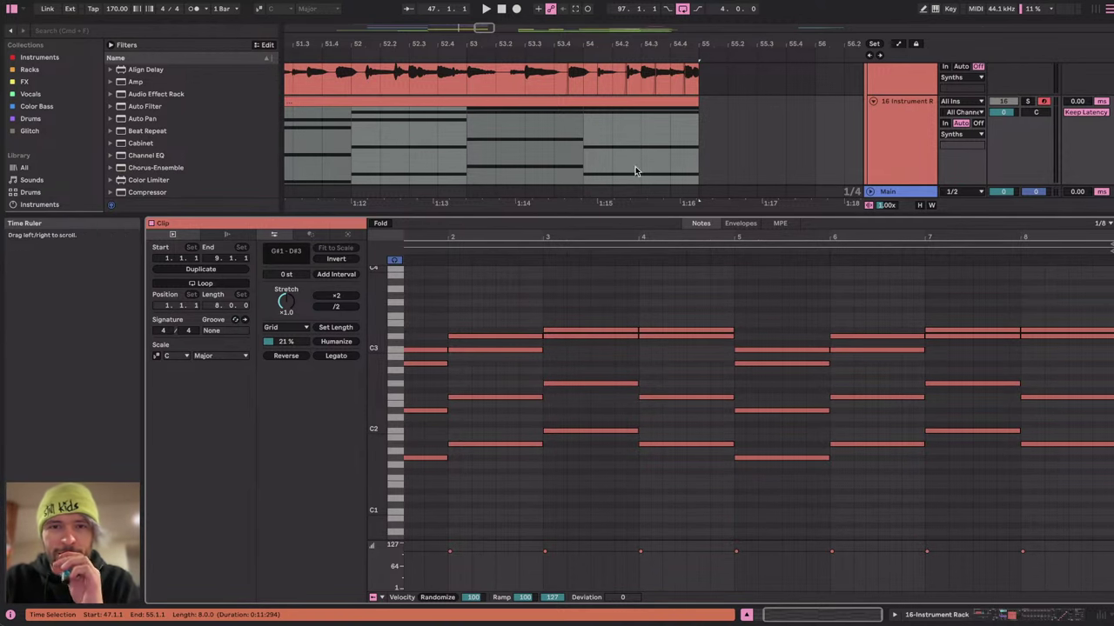
Shorten the clip's bar 7 chord to end at 7.4.1 and delete the bar 8 chord.
click(502, 144)
key(space)
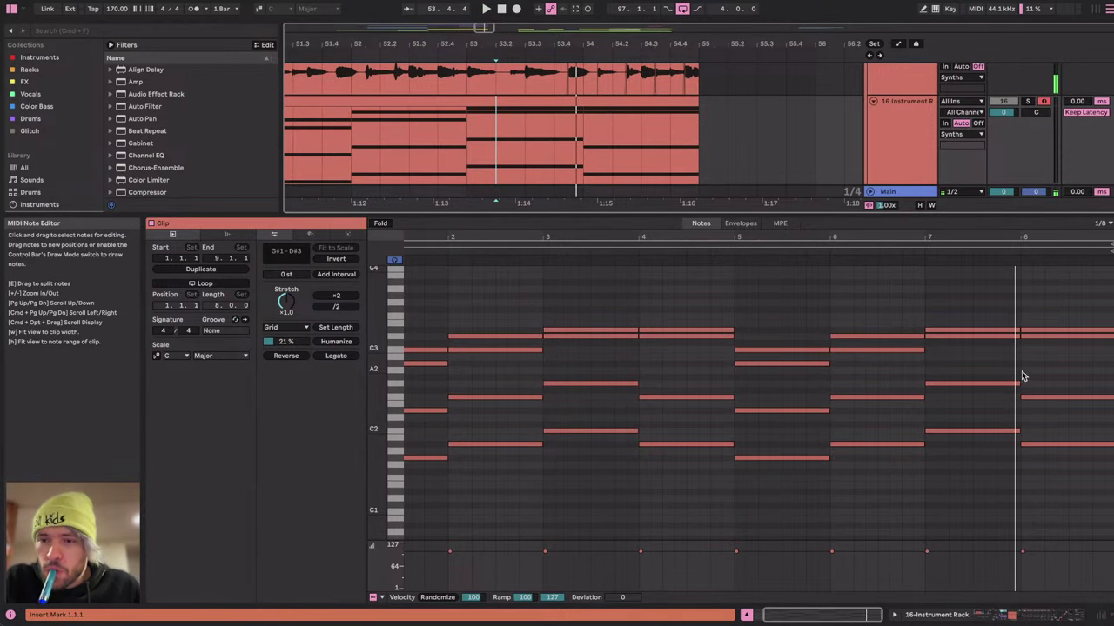
drag(987, 303, 987, 493)
key(shift+Left)
key(shift+Left)
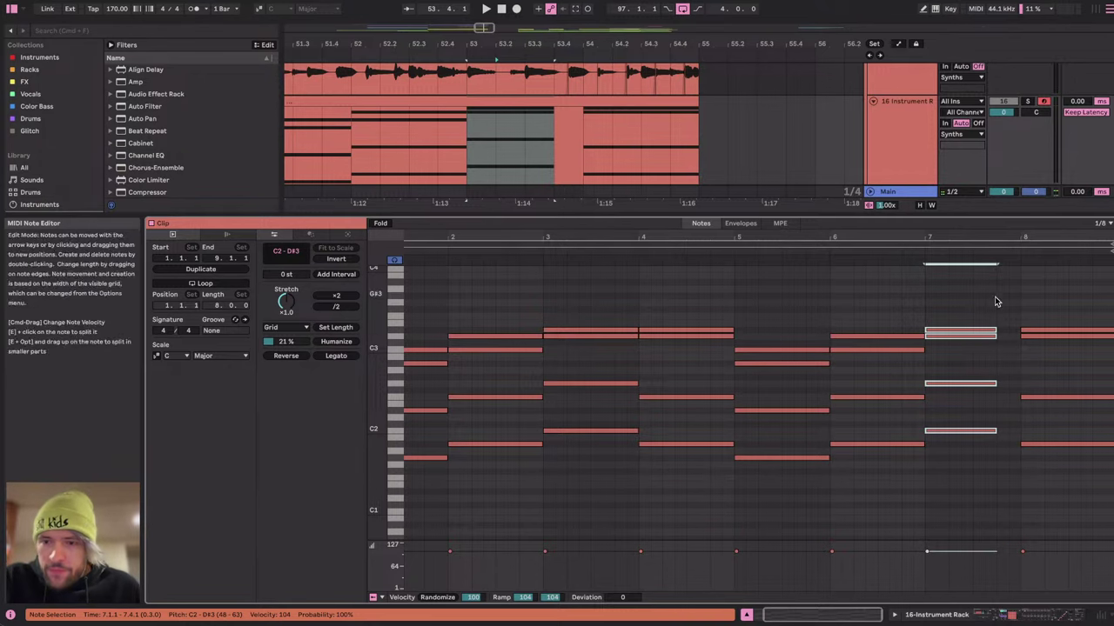
click(1032, 280)
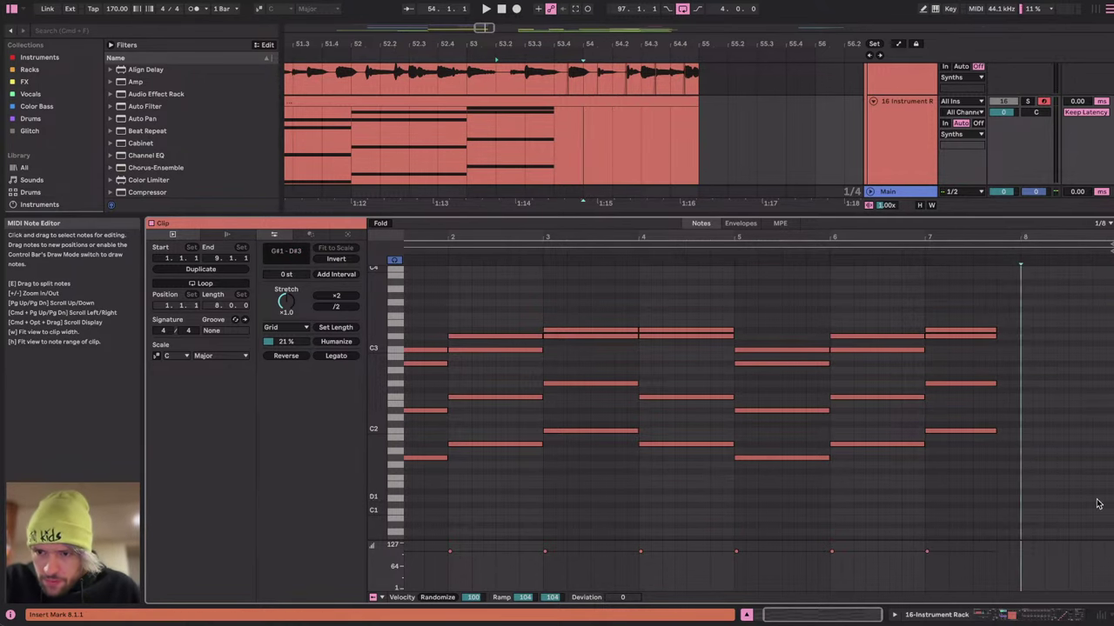
Place a chord of G1, D2, A#2 and C3 from 7.4.1 to 8.3.1 and lower all its notes by two semitones.
double_click(997, 463)
drag(1020, 464, 1033, 514)
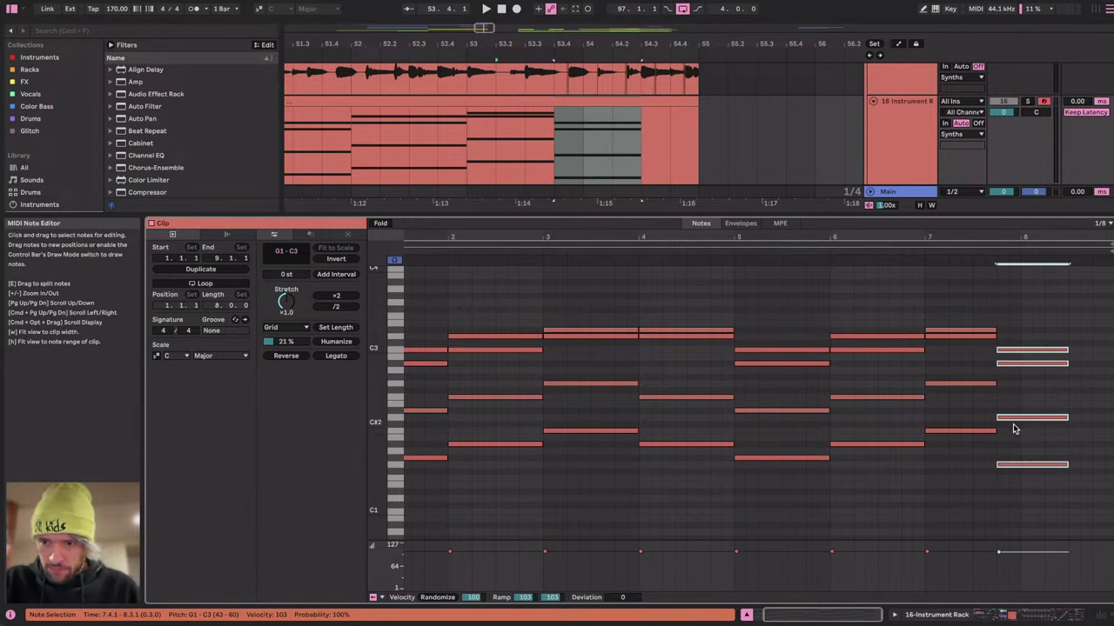
click(1037, 446)
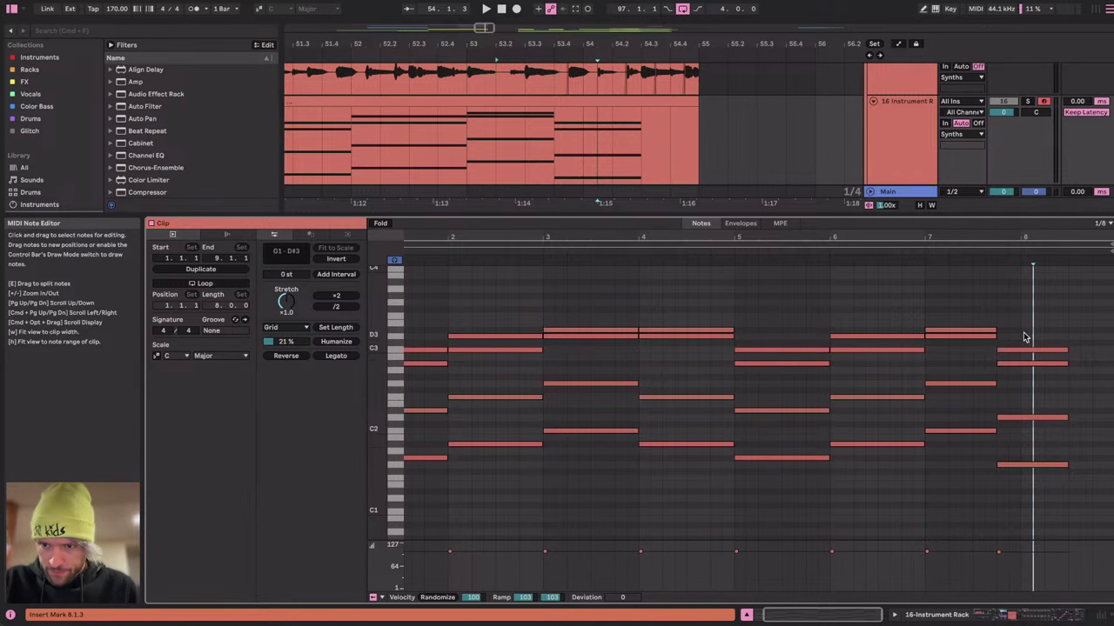
drag(1024, 336, 1026, 524)
key(Down)
key(Down)
click(1011, 444)
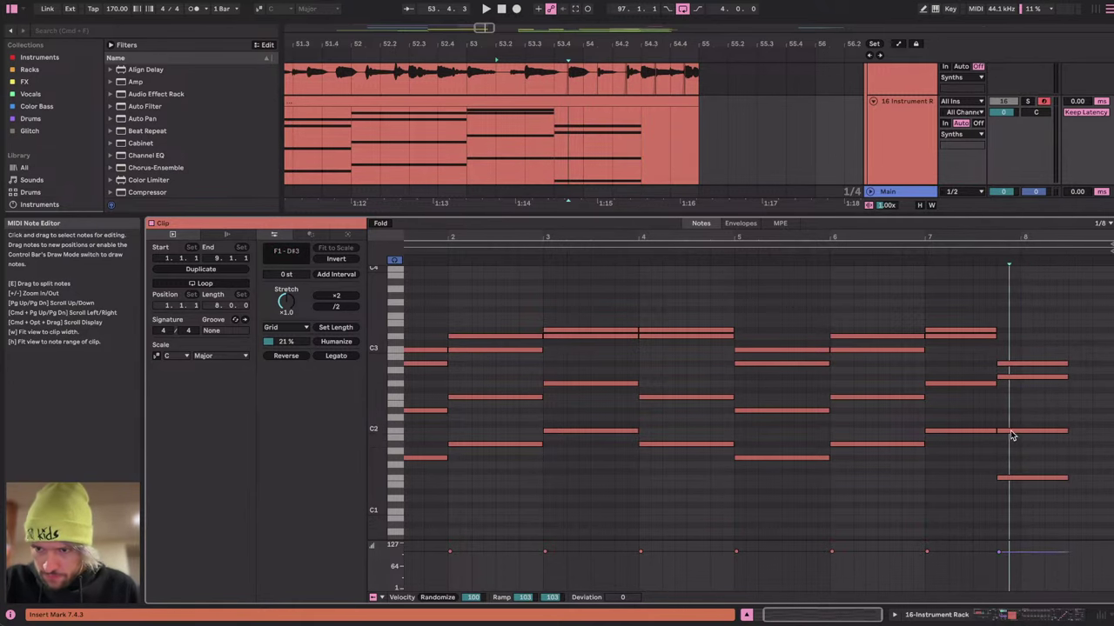
Duplicate the chord at 7.4.1 to 8.3.1 and raise the copy's two lowest notes to G1 and D2.
click(1012, 378)
drag(1015, 343, 1035, 524)
key(super+d)
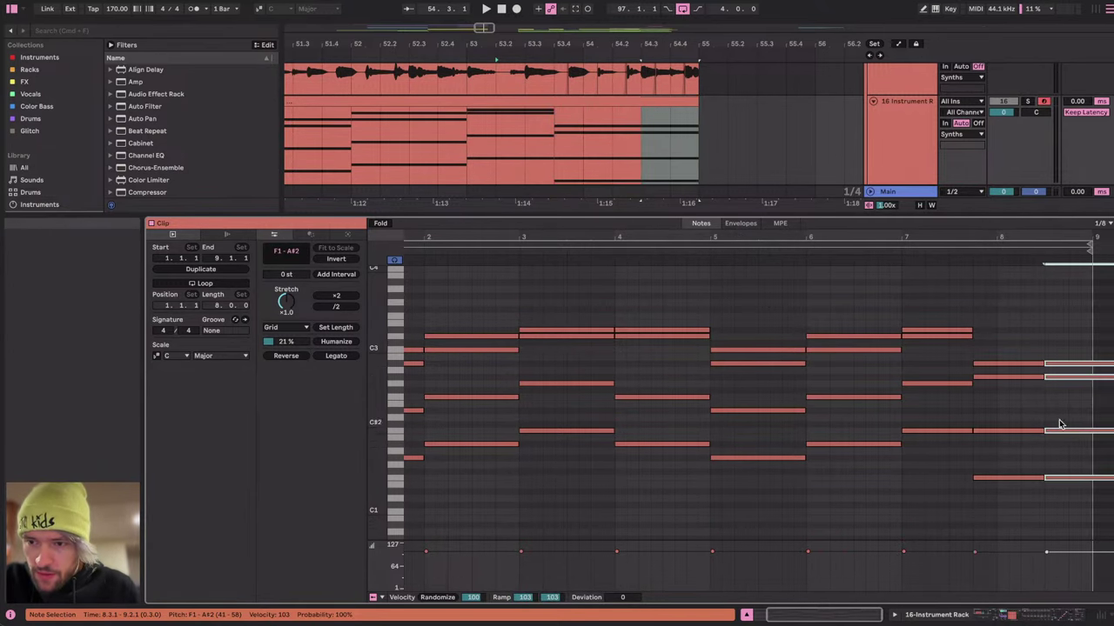
drag(1058, 418, 1065, 566)
key(Up)
key(Up)
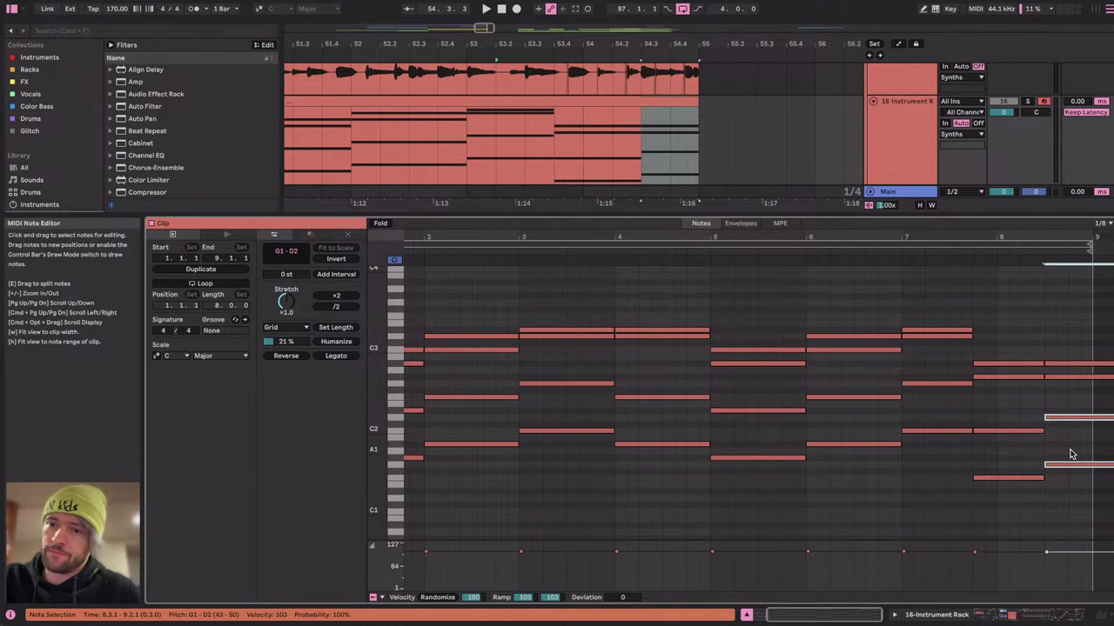
Raise the final chord's D2 note to D#2 and its G#2 note to C3 in the Instrument Rack clip.
scroll(1071, 454, up, 1)
drag(1017, 437, 1022, 495)
drag(1060, 428, 1062, 463)
key(Up)
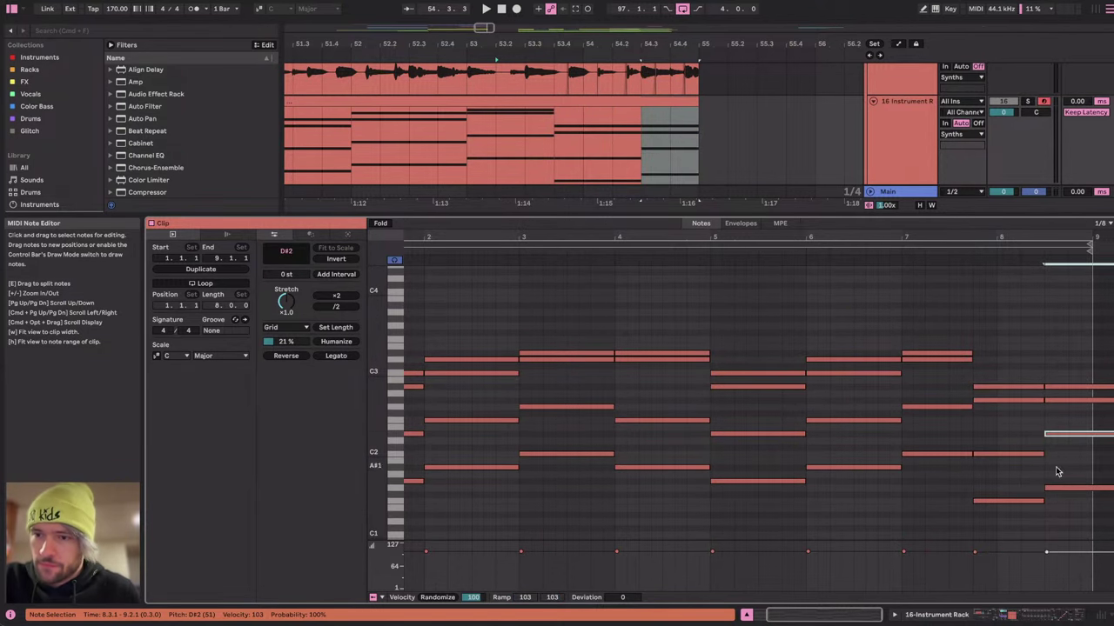
click(1016, 388)
click(1063, 402)
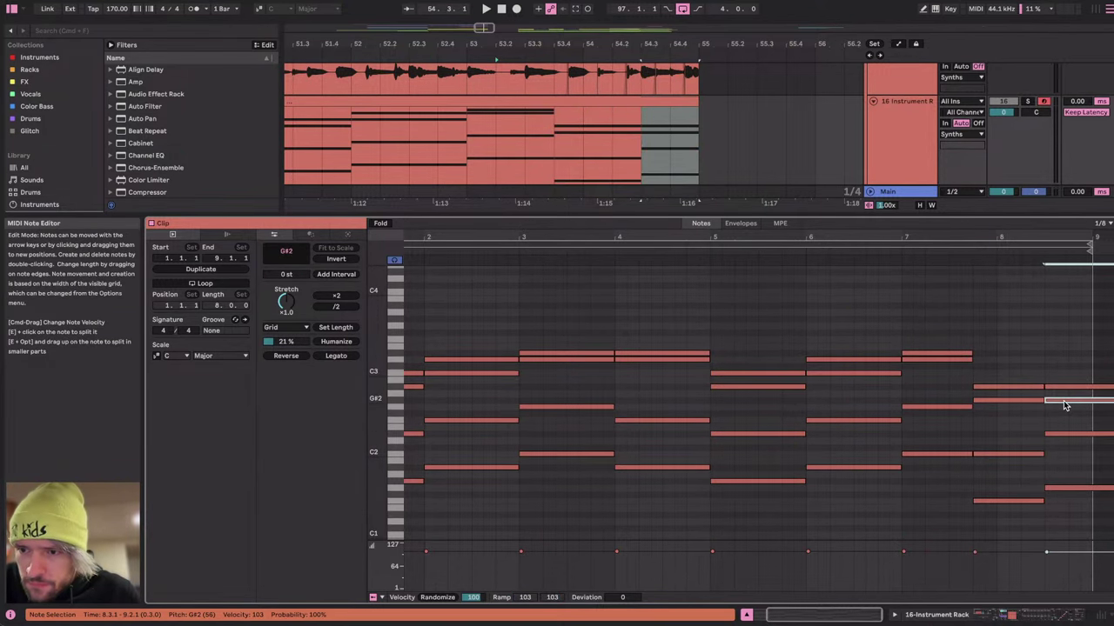
drag(1063, 402, 1066, 374)
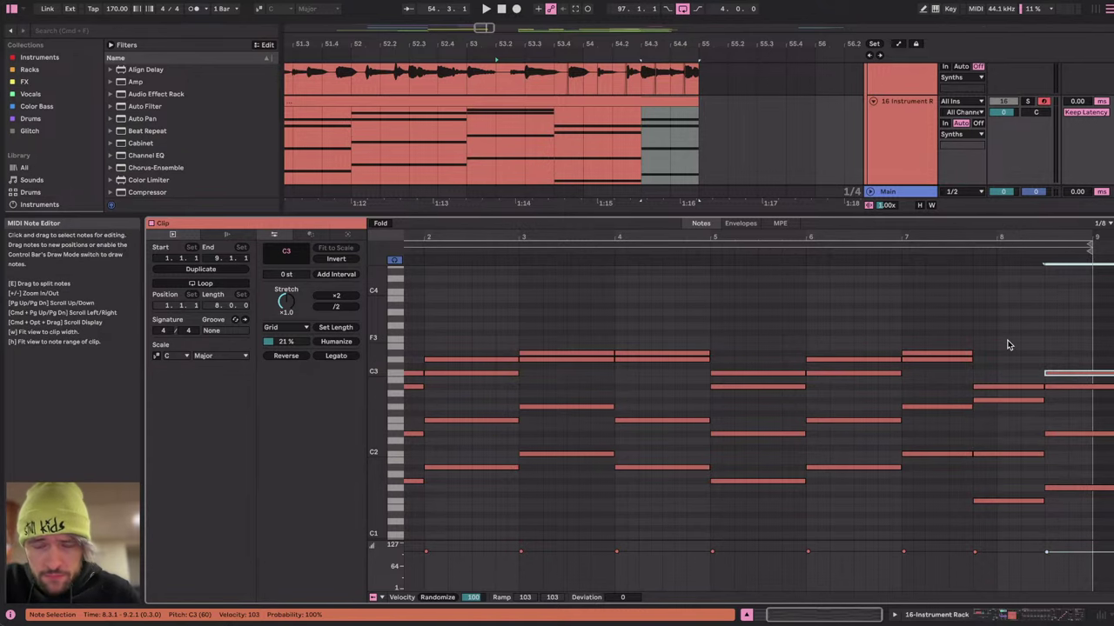
Leave note editing and play the vocal phrase and its revised chords from 51.1.1.
click(1047, 615)
scroll(597, 244, down, 3)
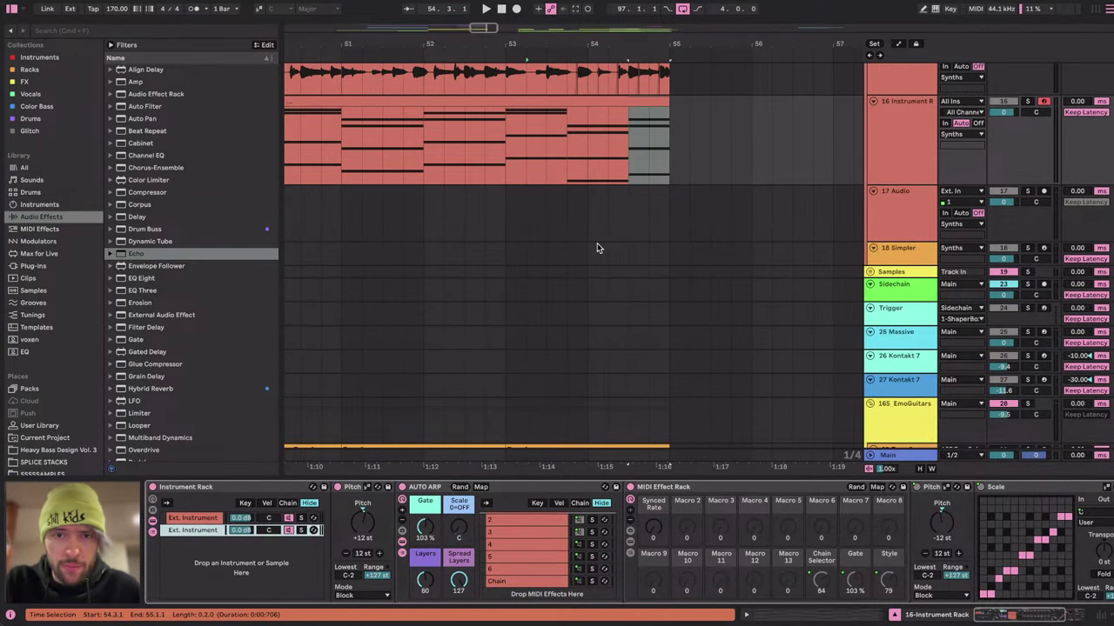
scroll(597, 244, up, 2)
click(551, 172)
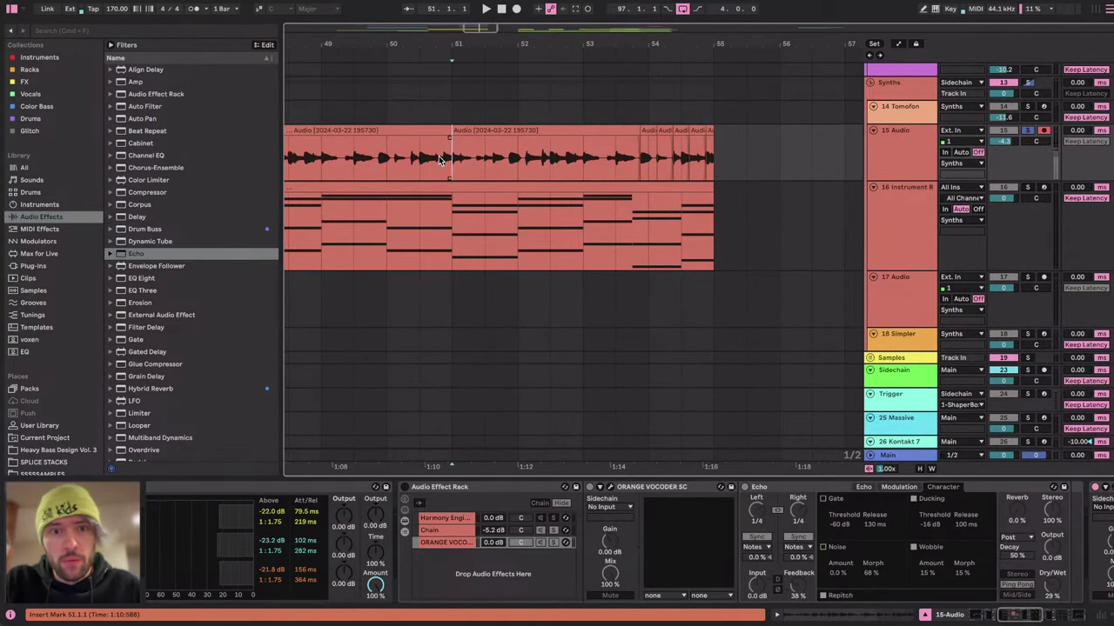
click(405, 487)
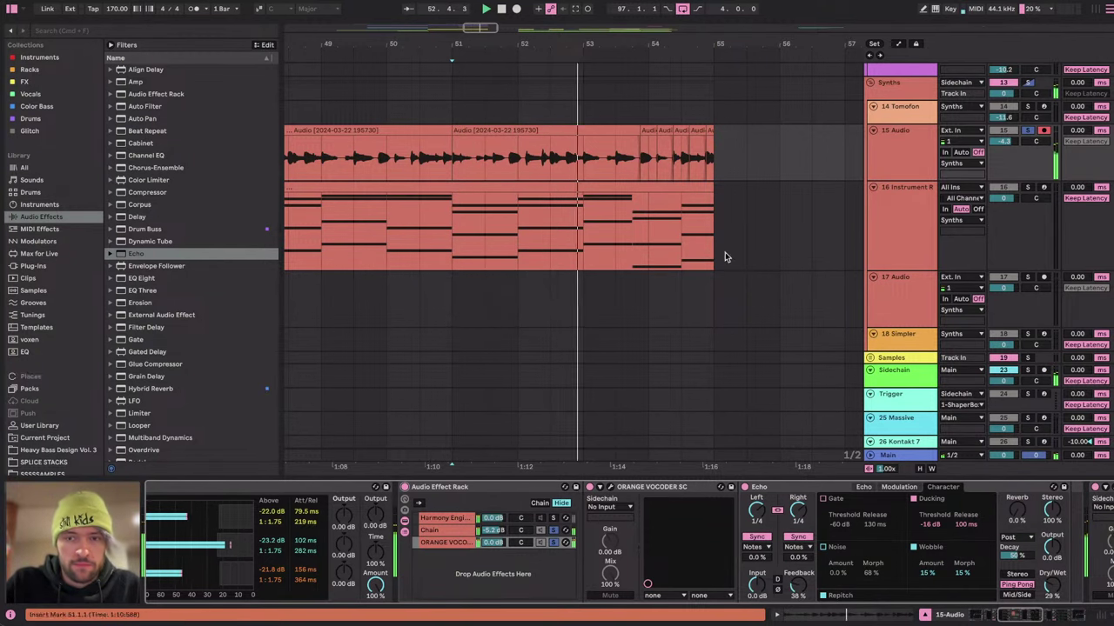
scroll(671, 288, up, 2)
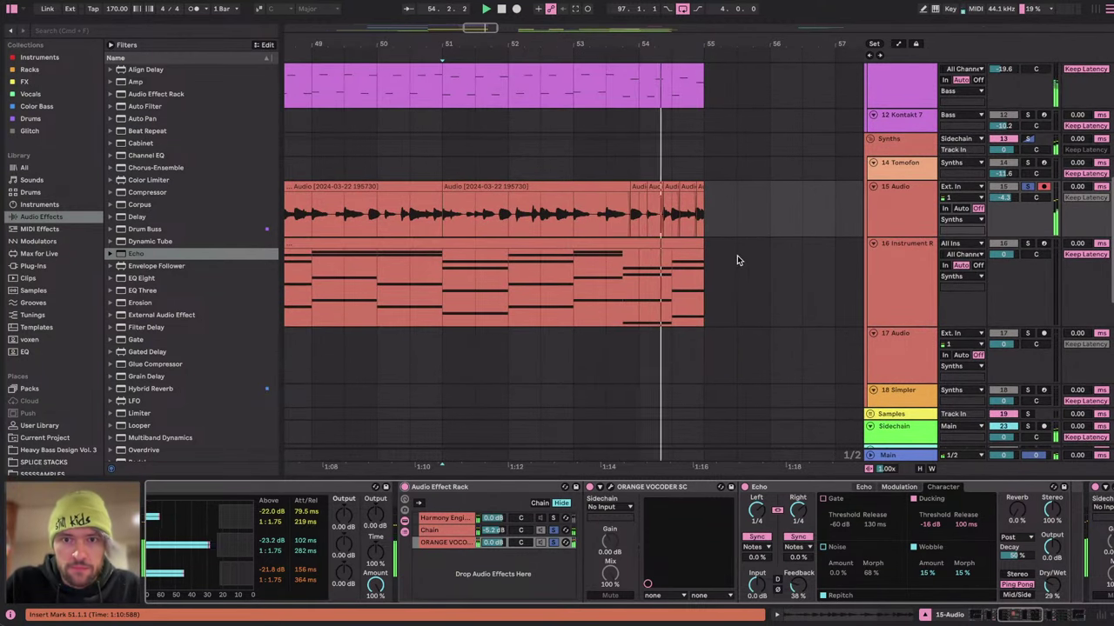
scroll(737, 260, down, 3)
key(space)
Adjust the pitch of the vocal slice starting at 54.1.3 and audition the phrase from 53.3.1.
click(649, 222)
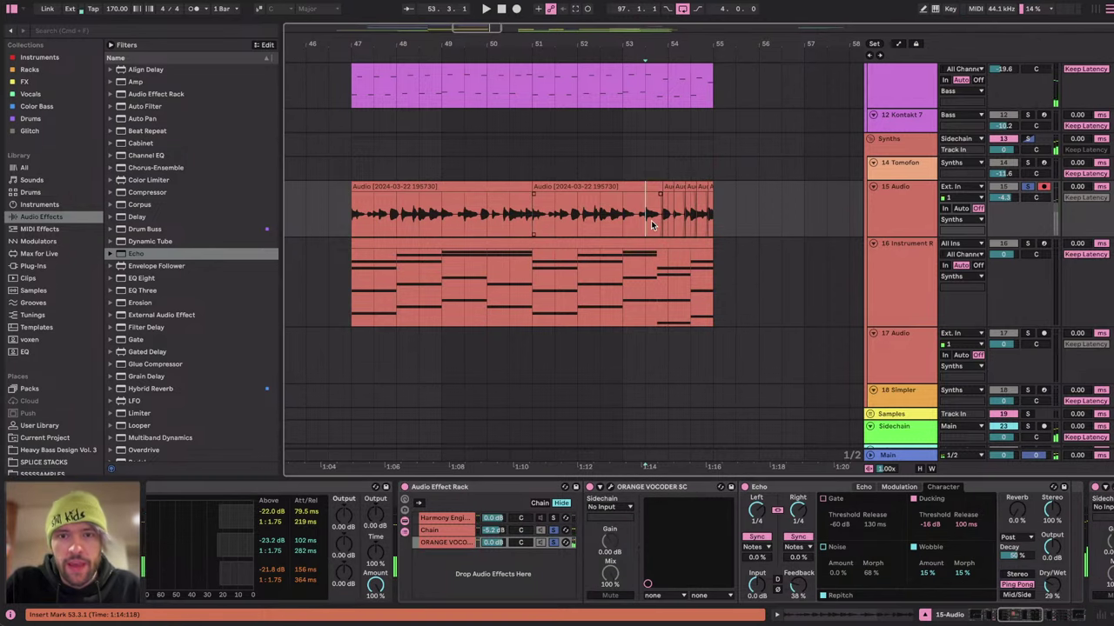
key(space)
scroll(677, 224, up, 3)
double_click(640, 213)
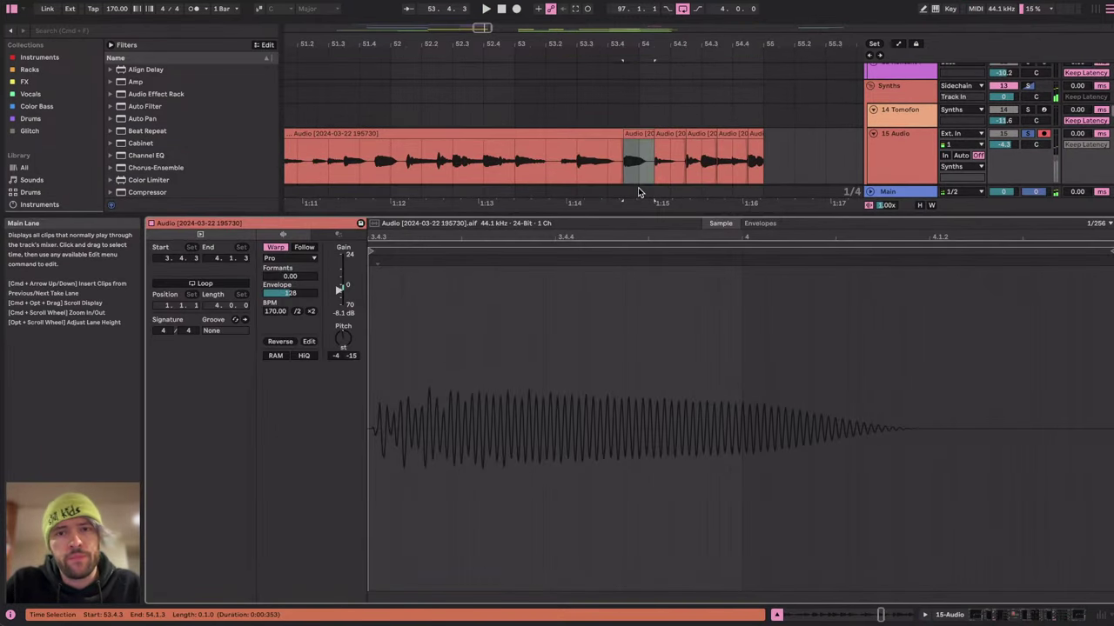
click(668, 149)
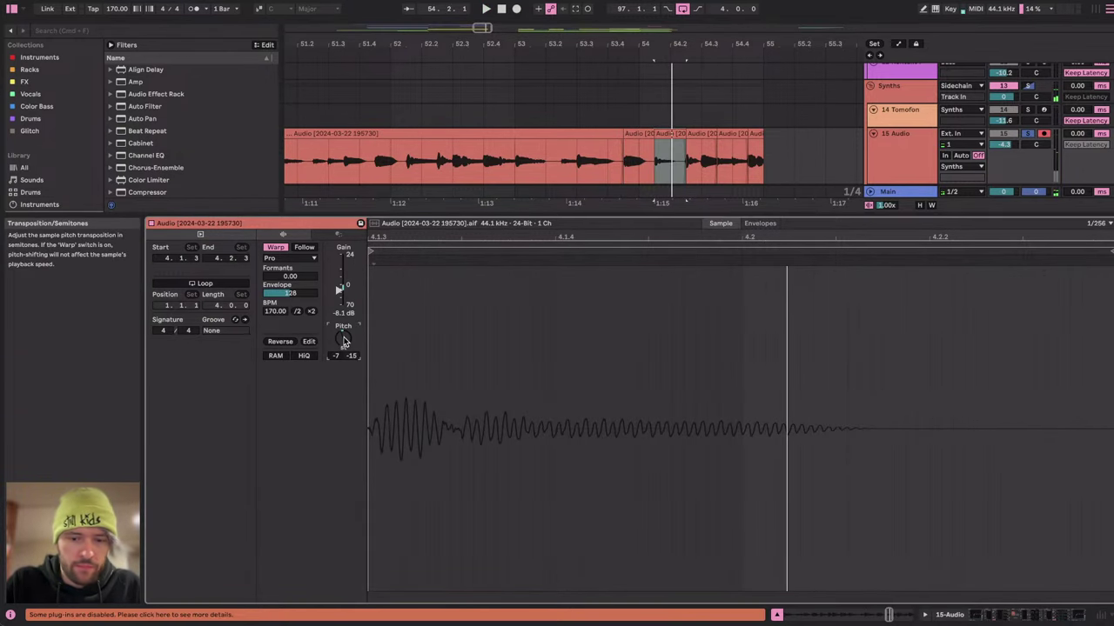
drag(344, 341, 343, 344)
key(space)
click(577, 161)
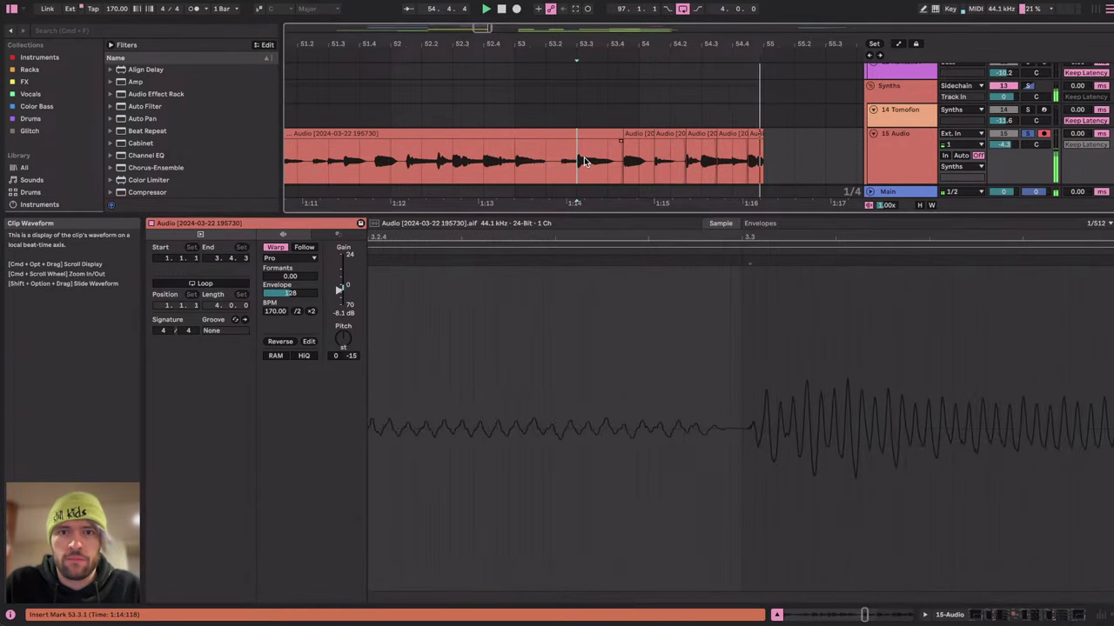
key(space)
key(space)
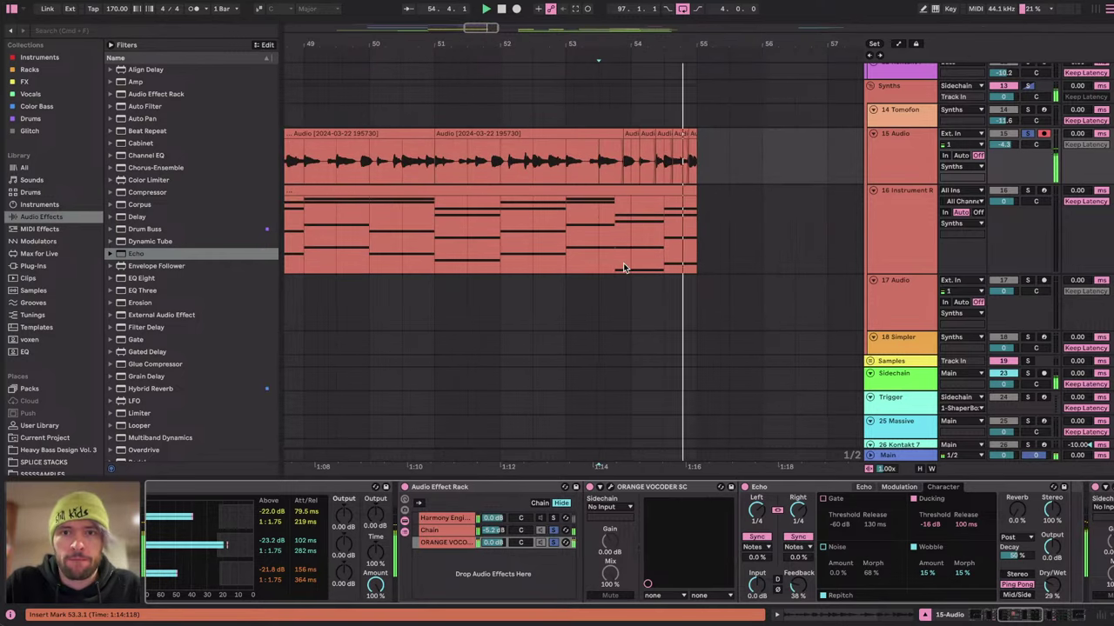
Change the solo and activation states of the Harmony Engine and ORANGE VOCODER chains in the 15 Audio track's effect rack.
scroll(623, 267, up, 2)
click(388, 233)
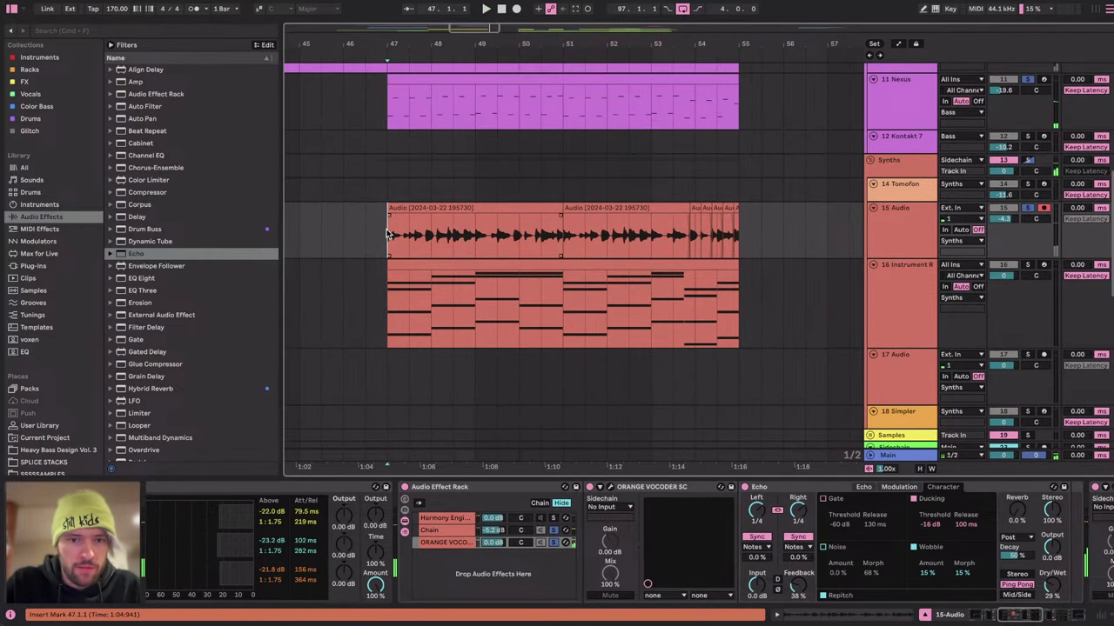
click(554, 519)
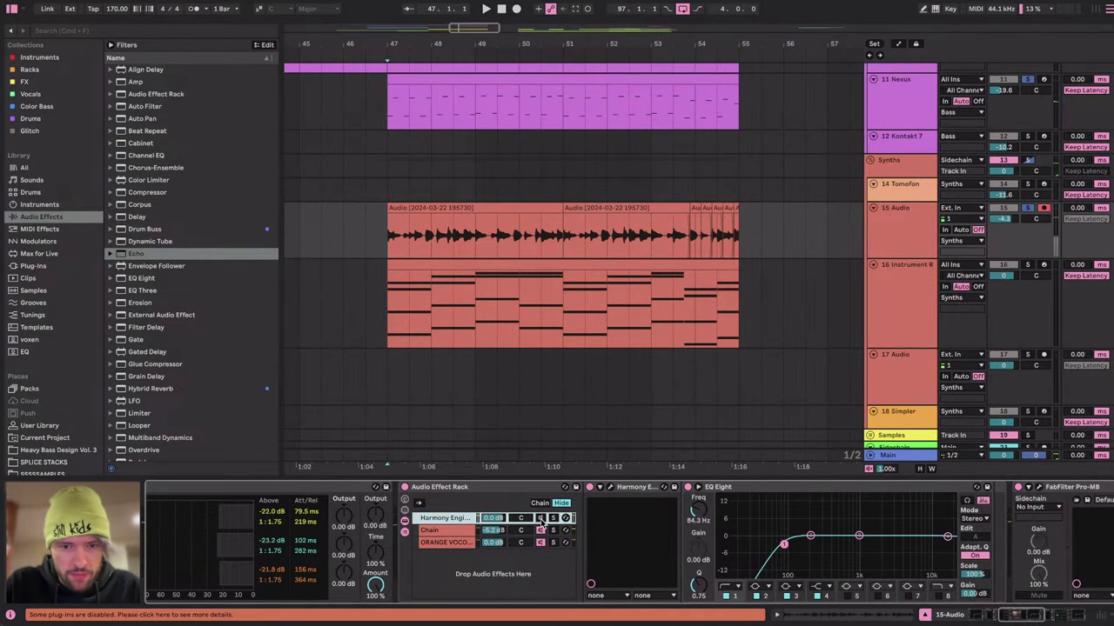
click(540, 519)
click(541, 544)
Solo the 16 Instrument Rack track alongside 15 Audio and play the phrase from 53.1.1.
key(space)
click(650, 282)
key(space)
key(space)
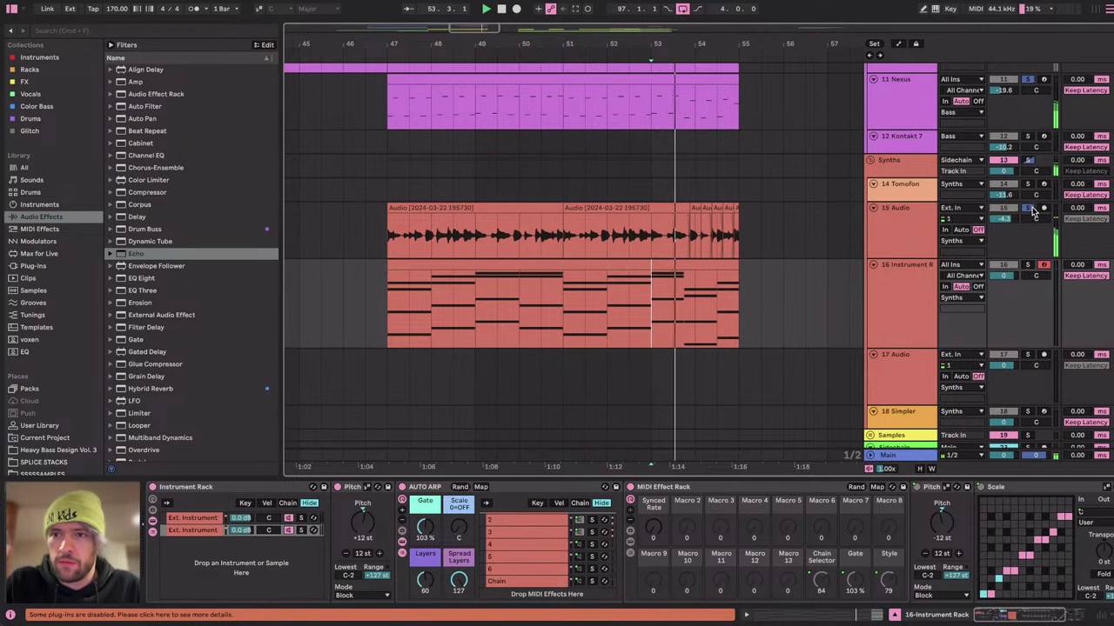
scroll(644, 178, up, 3)
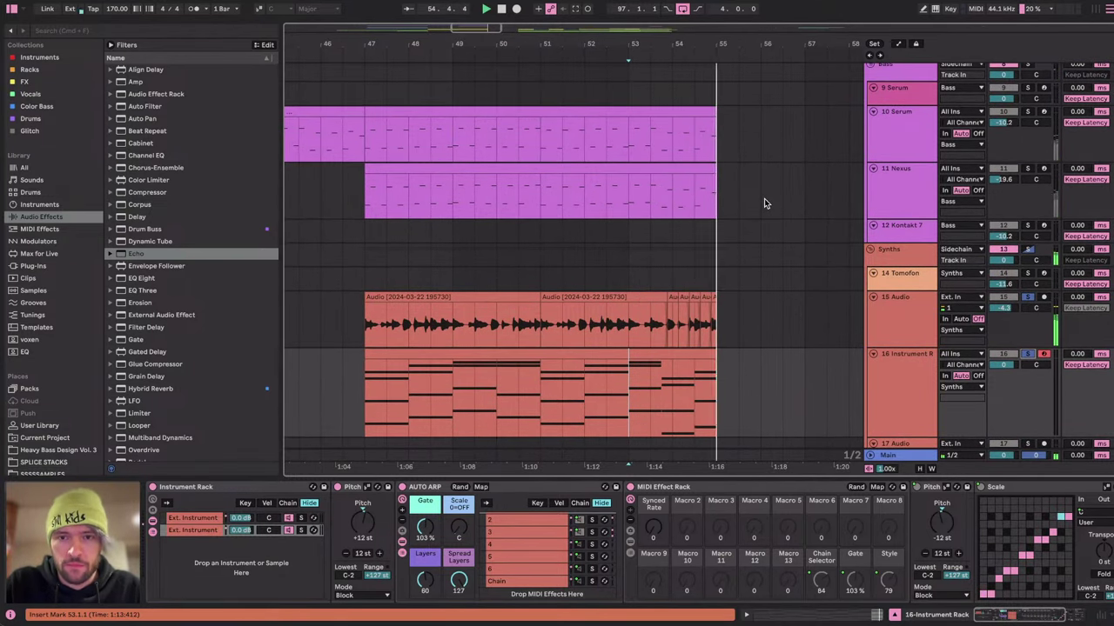
key(space)
Try to consolidate all the 15 Audio vocal clips from 47.1.1 to 55.1.1 into one clip.
click(502, 295)
shift+click(711, 295)
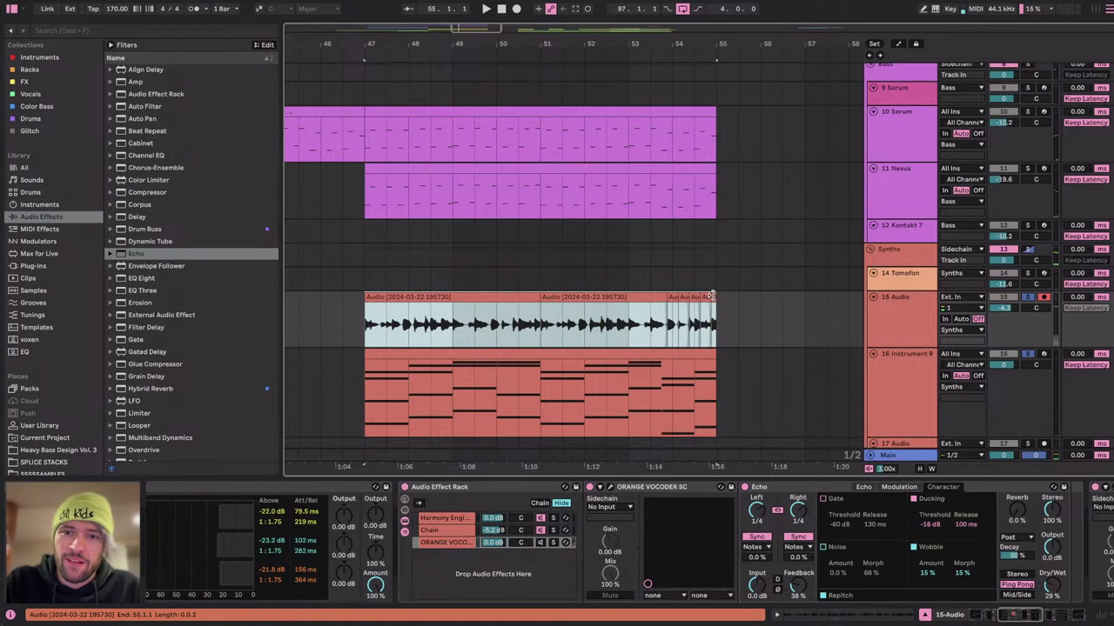
key(ctrl+j)
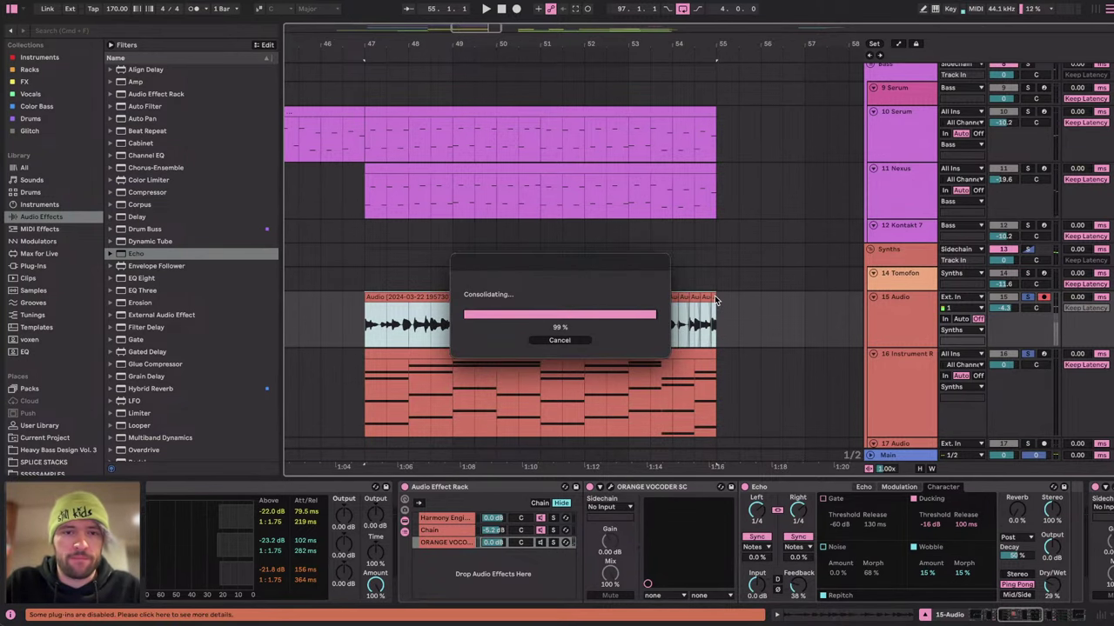
Open the 16 Instrument Rack chord clip for note editing and listen to its two closing chords from 53.4.1.
click(688, 370)
scroll(679, 375, up, 3)
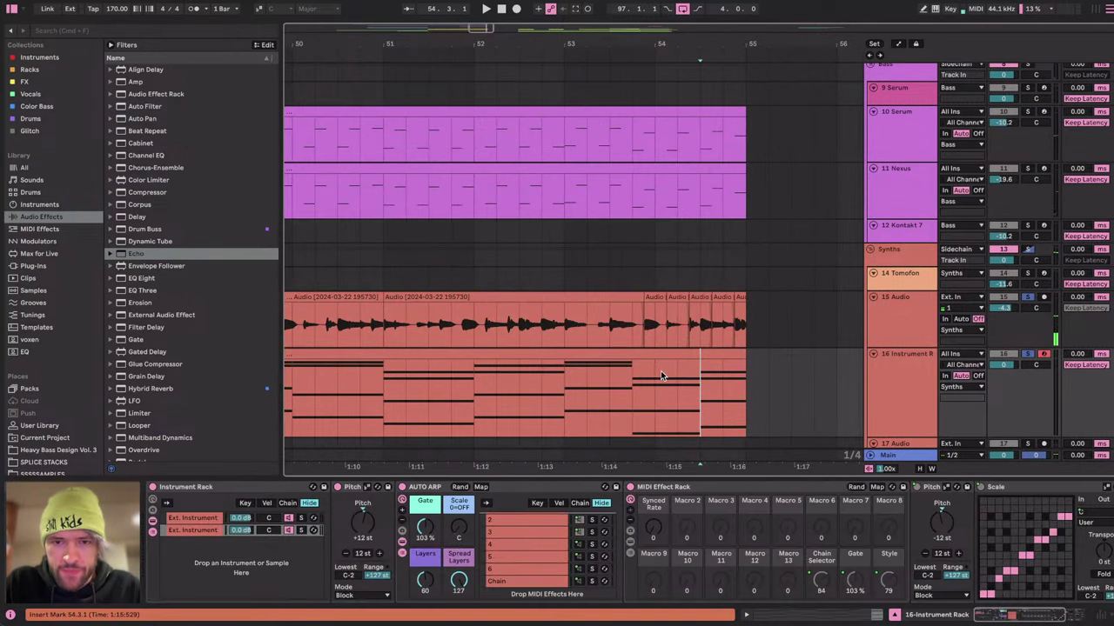
scroll(661, 376, down, 3)
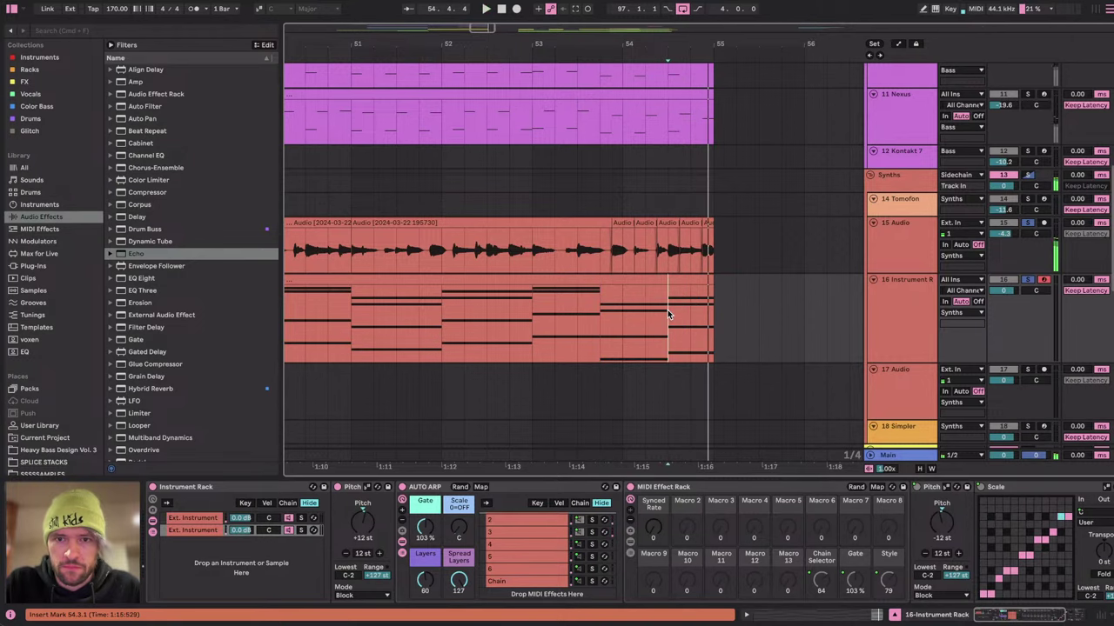
double_click(685, 281)
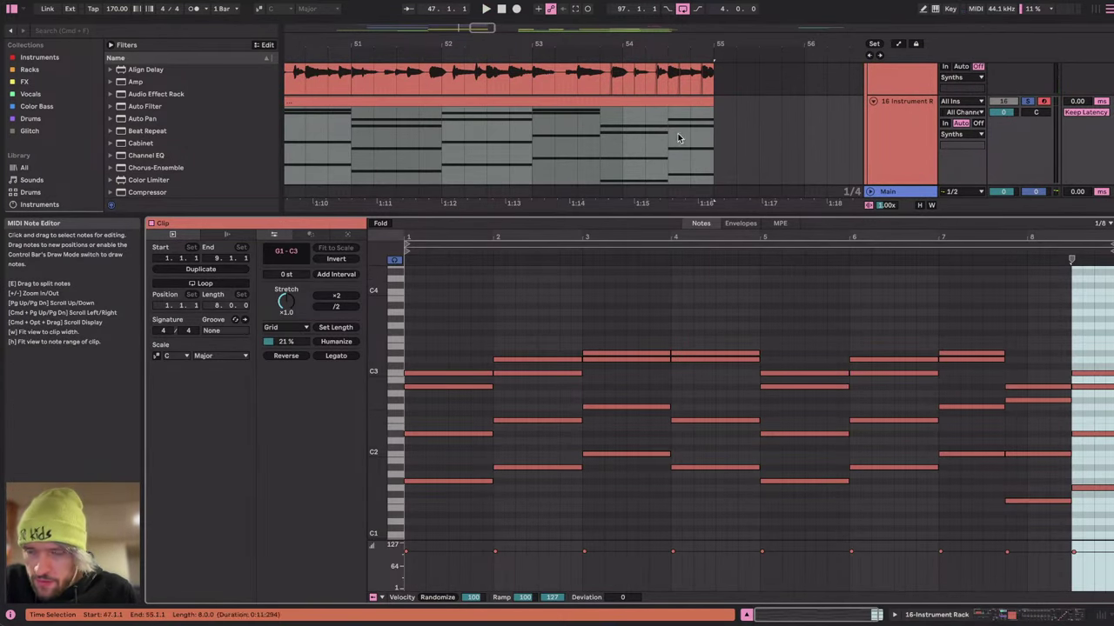
click(632, 151)
click(609, 150)
key(space)
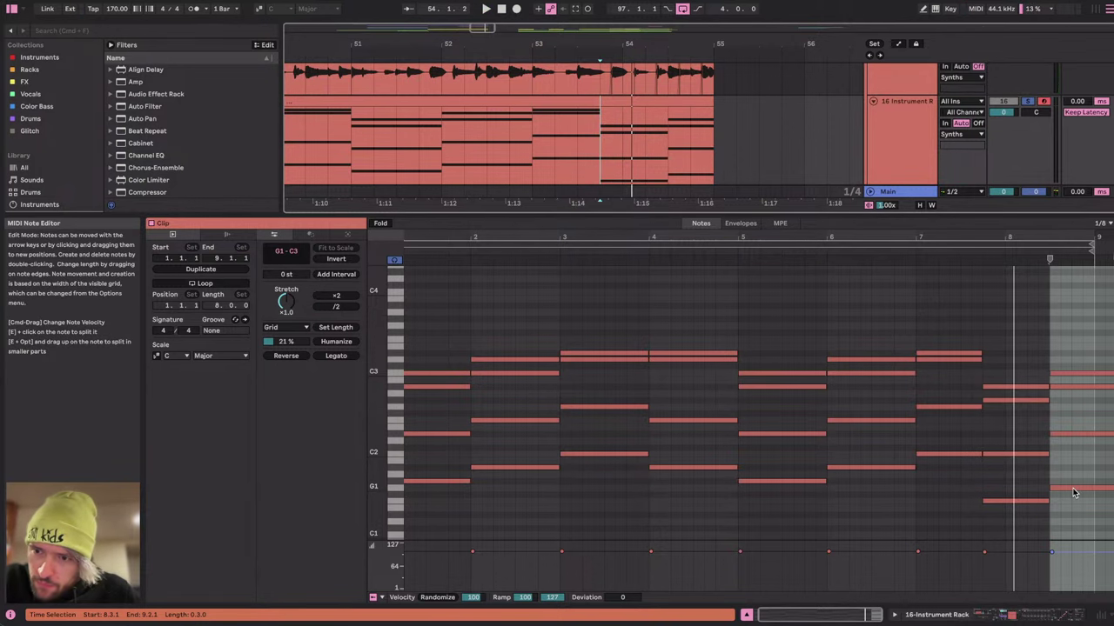
Try the final chord with its D#2 note lowered to D2 and audition it.
click(1061, 440)
click(1062, 435)
key(Down)
key(space)
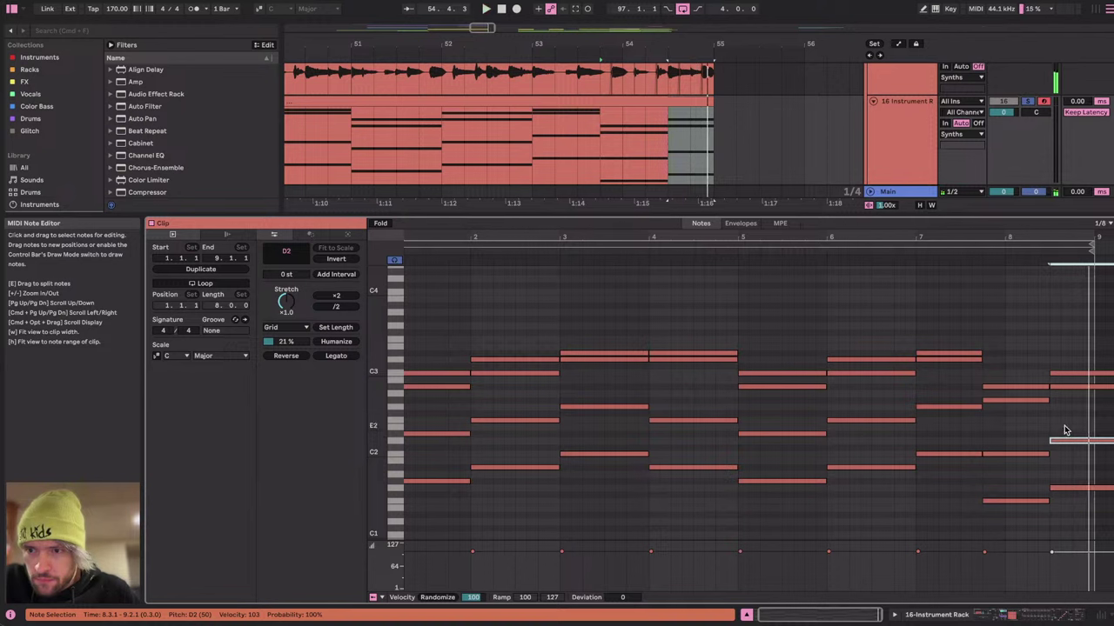
key(space)
drag(1063, 379, 1062, 387)
drag(1071, 425, 1073, 463)
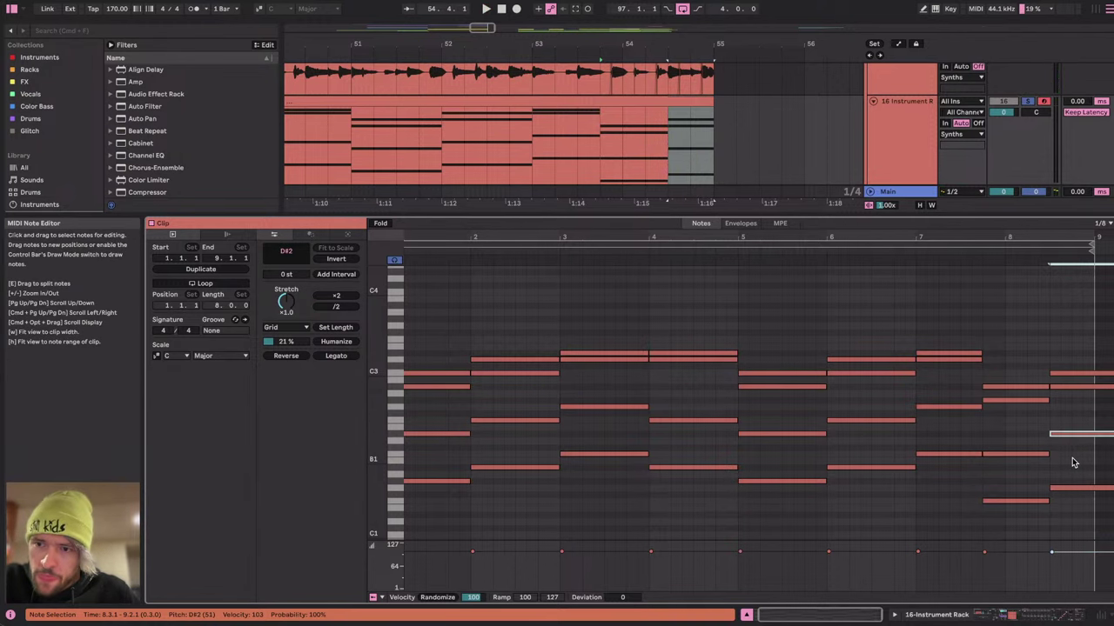
Lower the final chord's C3 note to F2, auditioning it at G2 on the way down.
click(1065, 378)
drag(1063, 374, 1066, 411)
key(space)
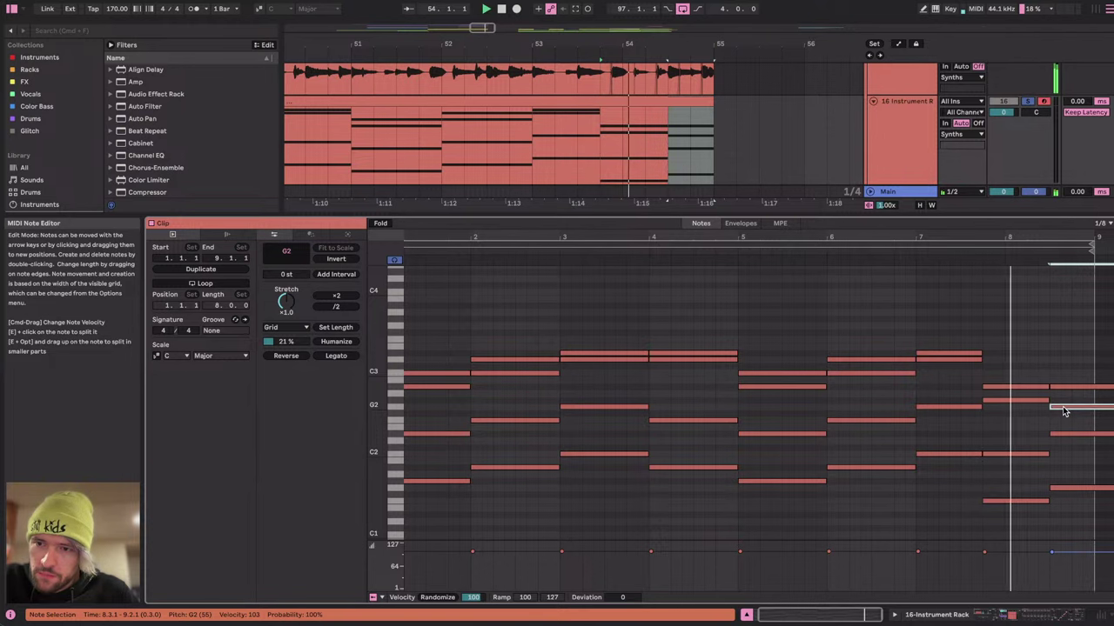
key(space)
key(Down)
key(Down)
key(space)
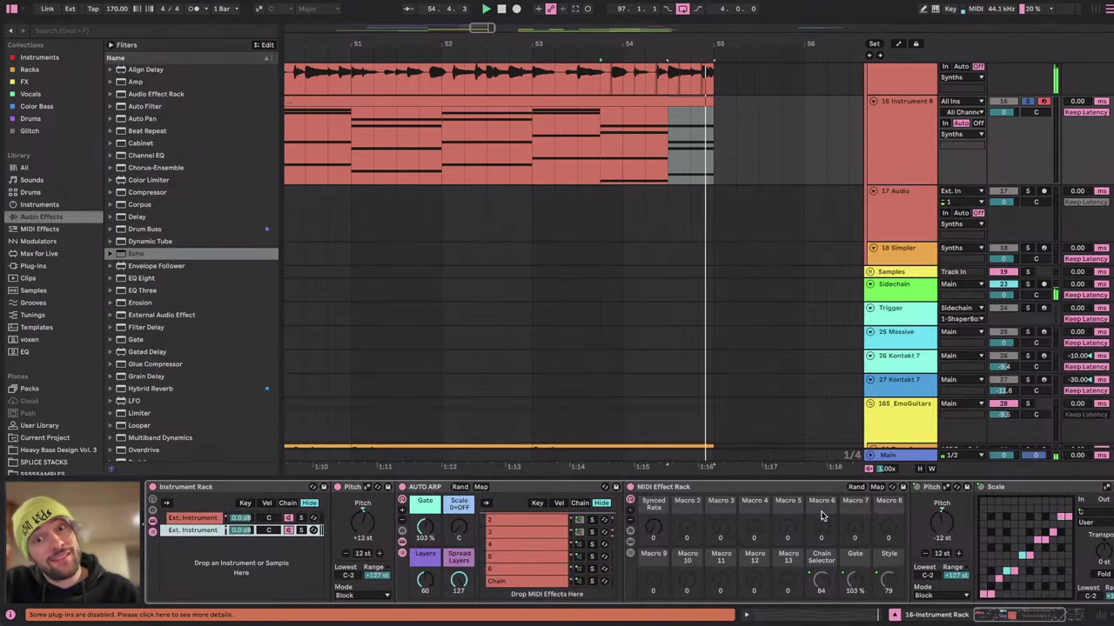
key(space)
Insert a new MIDI track directly below the 16 Instrument Rack track.
scroll(606, 182, down, 5)
scroll(606, 182, up, 2)
scroll(606, 182, left, 2)
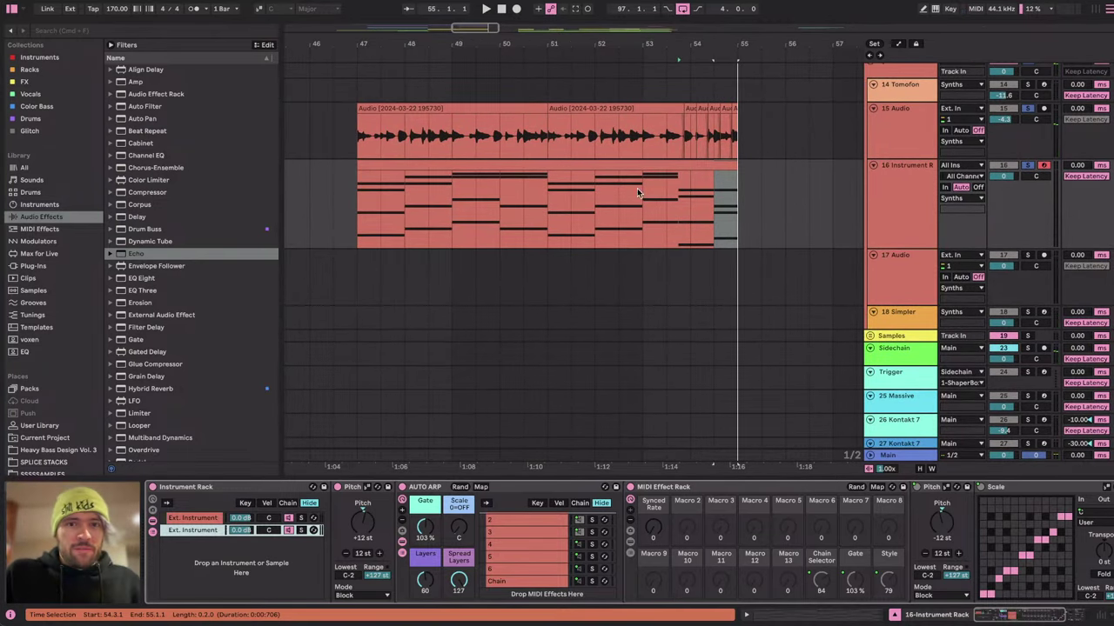
click(900, 196)
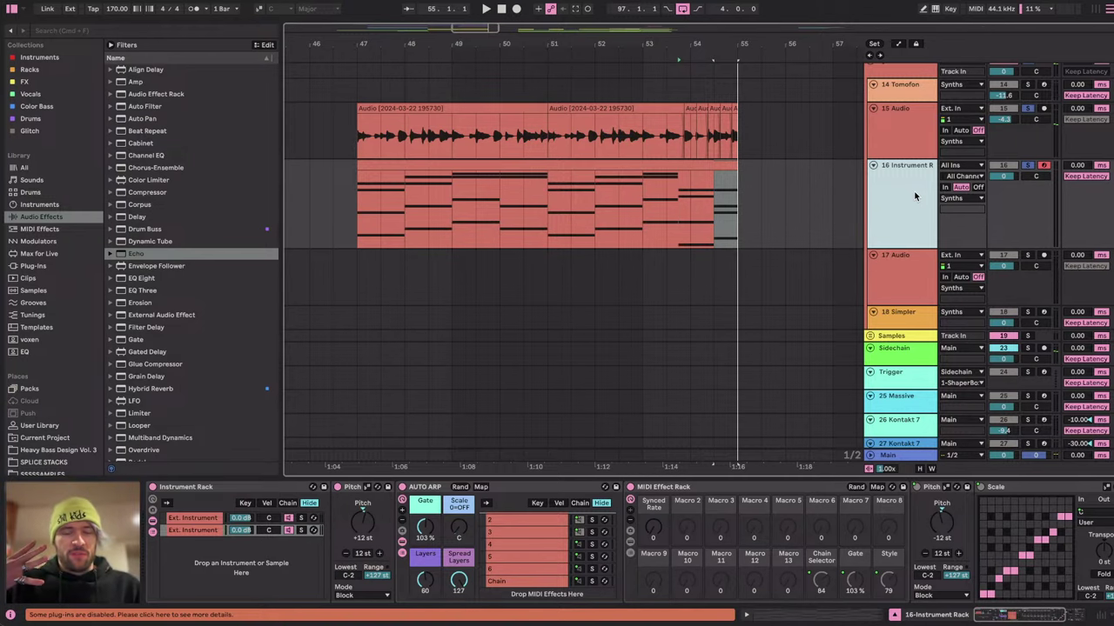
key(super+shift+t)
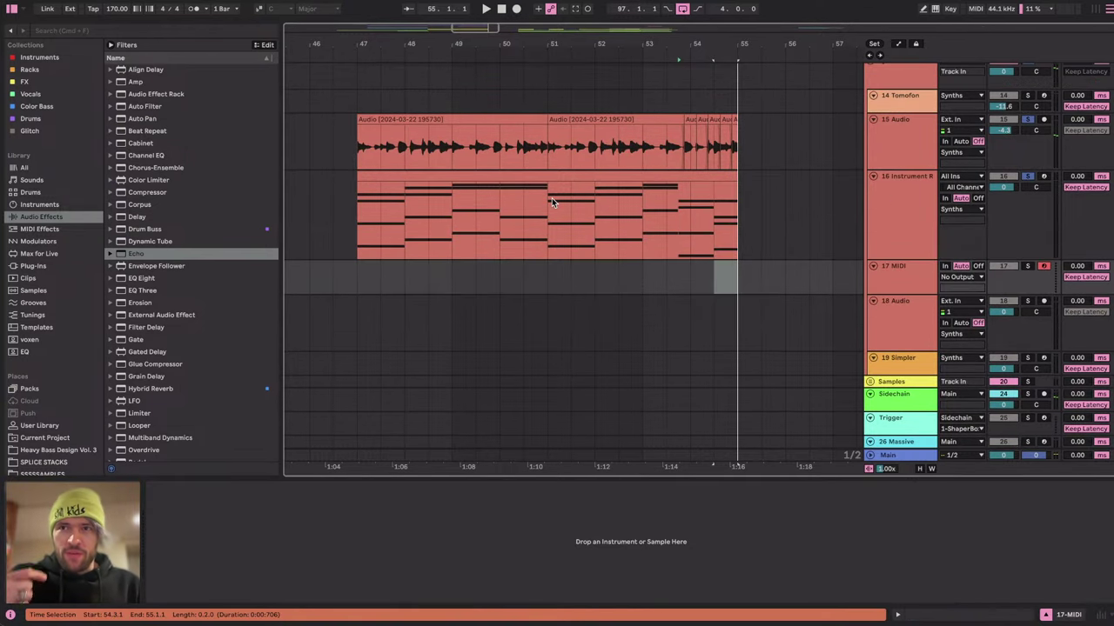
Copy the eight-bar chord clip from 16 Instrument Rack onto the 17 MIDI track at 47.1.1 and select that track.
click(458, 182)
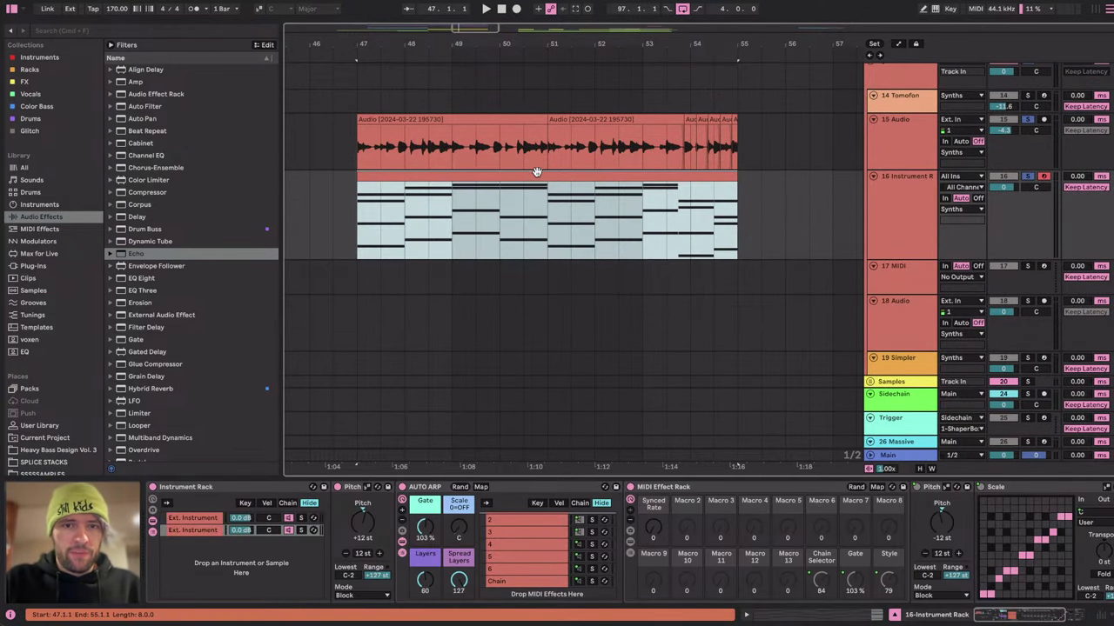
scroll(597, 214, up, 2)
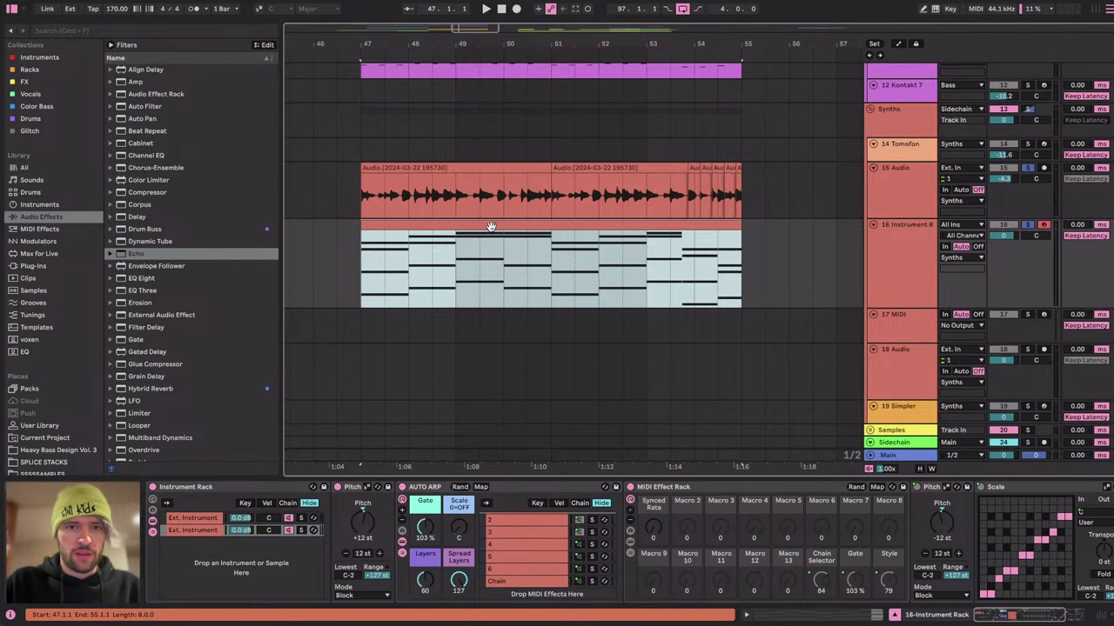
drag(366, 196, 736, 200)
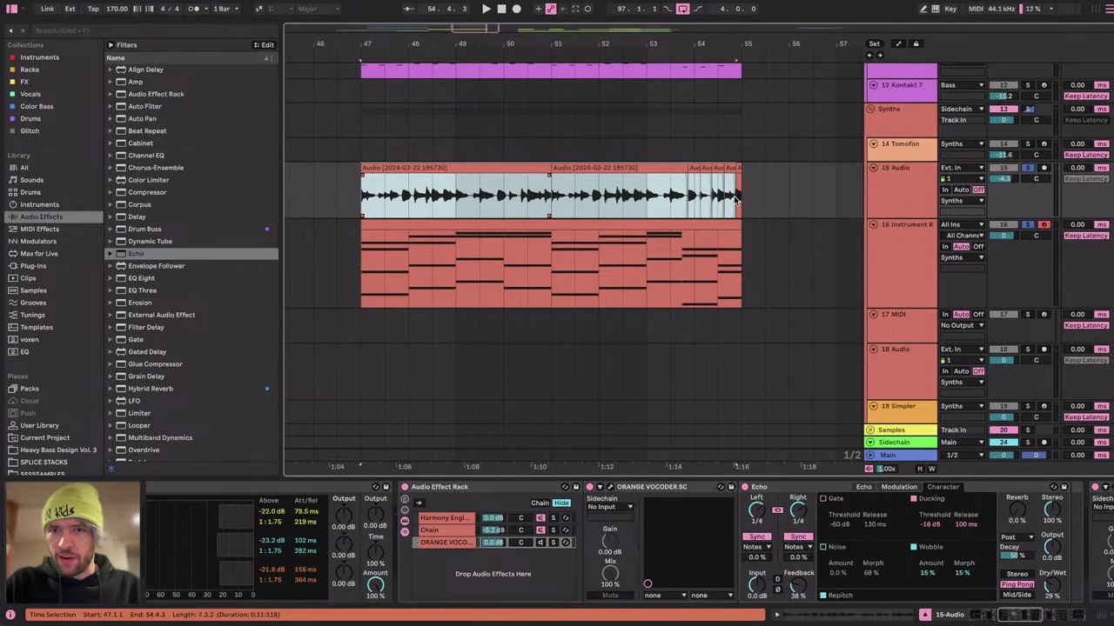
scroll(737, 202, up, 2)
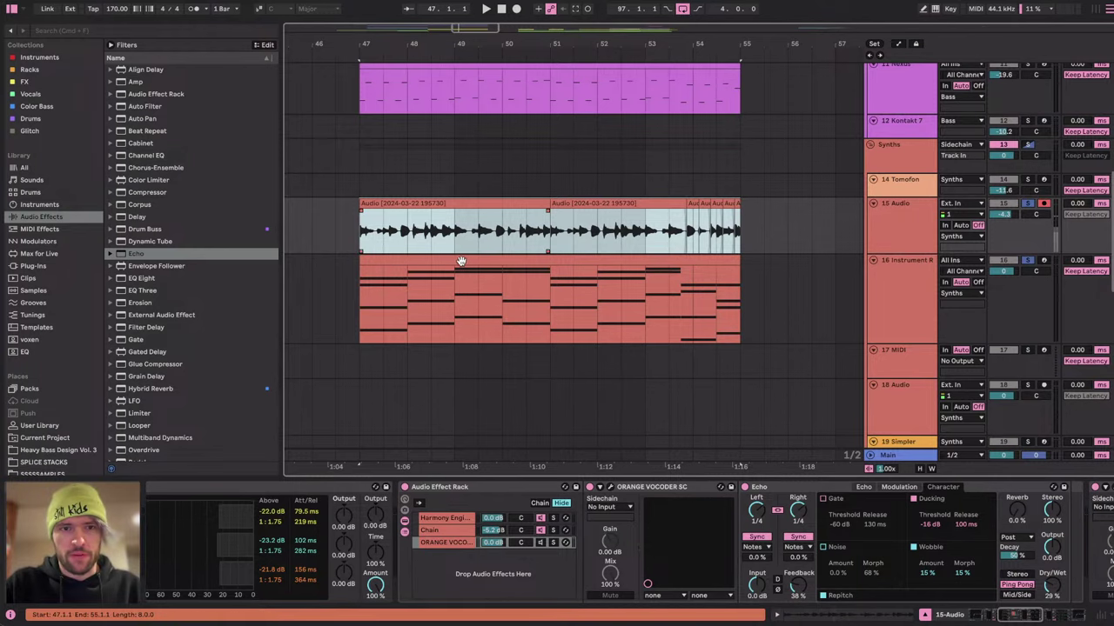
click(477, 261)
scroll(556, 262, down, 2)
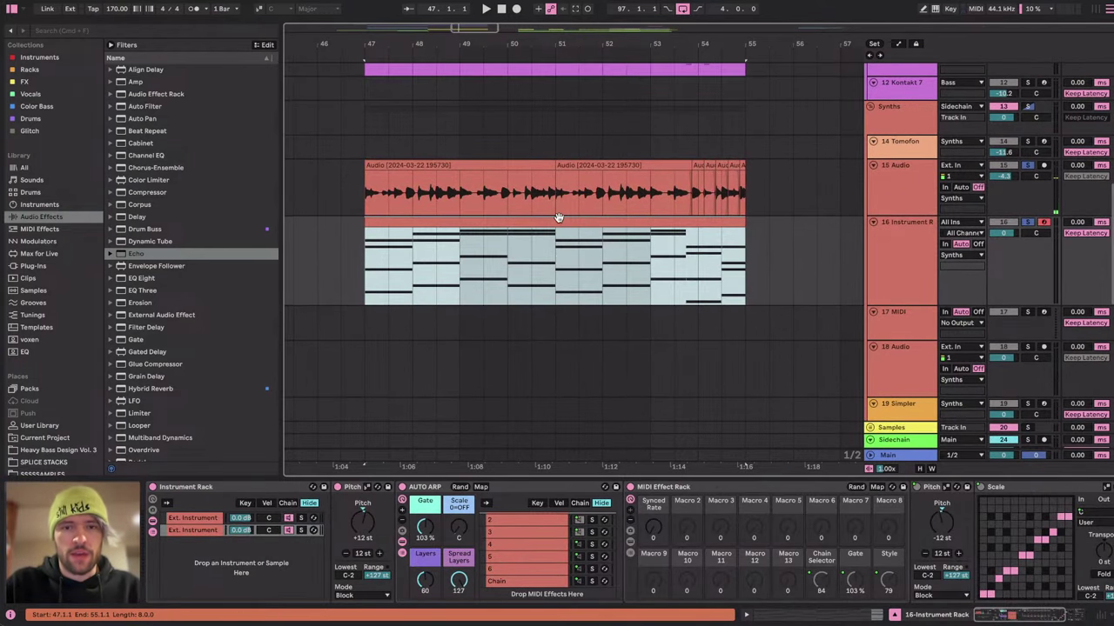
drag(559, 219, 567, 327)
click(897, 324)
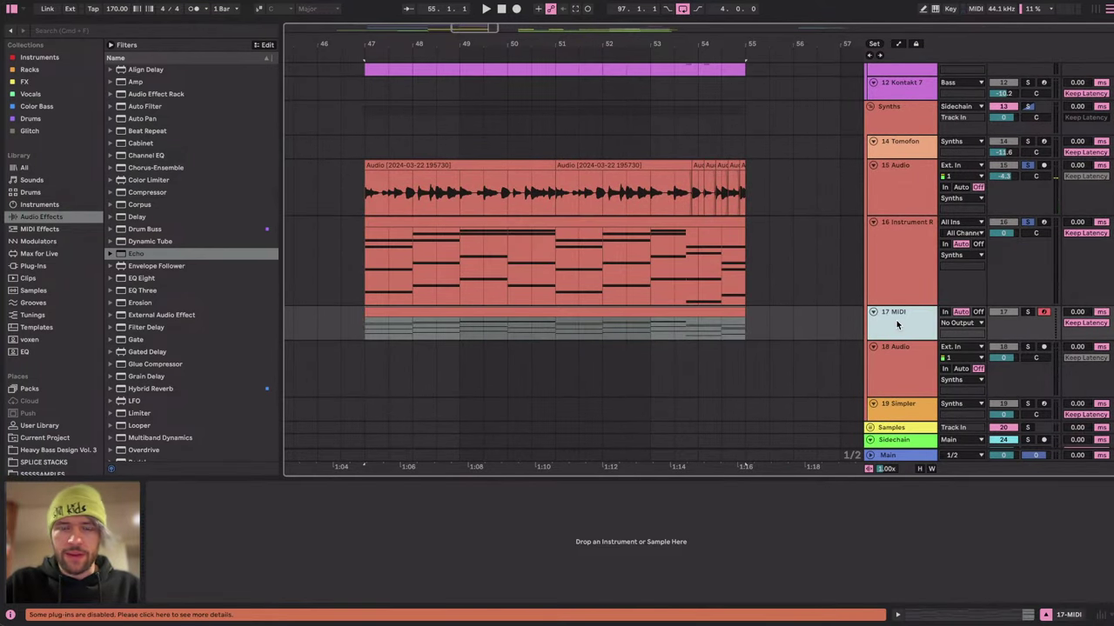
Load Serum from the Instruments collection onto the new MIDI track below 16 Instrument Rack and increase the track's height.
click(48, 58)
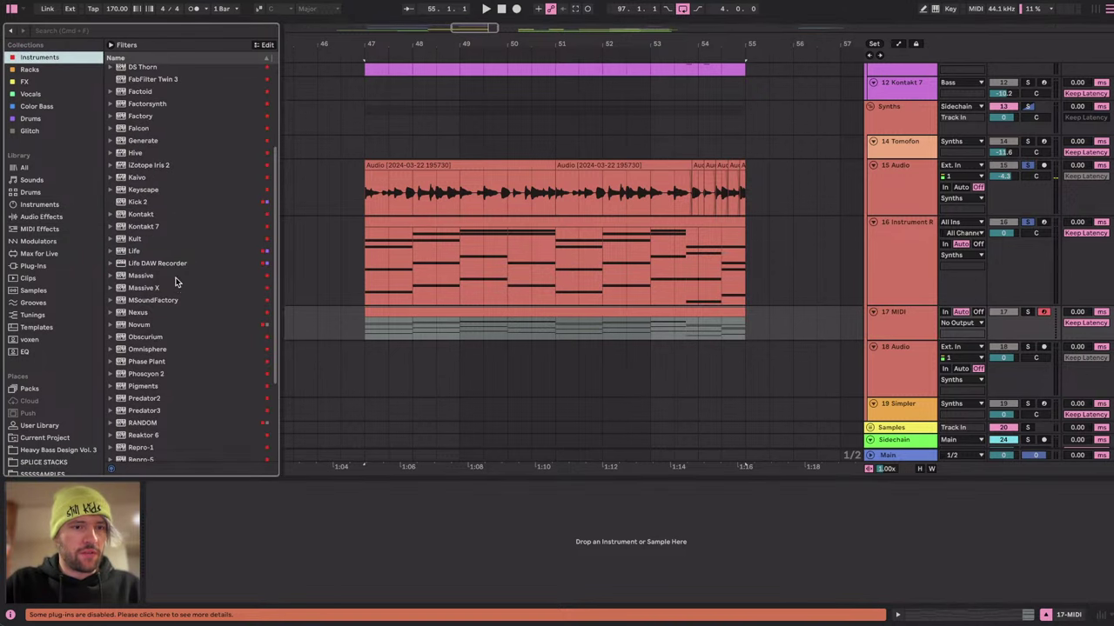
scroll(175, 287, down, 3)
scroll(161, 402, down, 2)
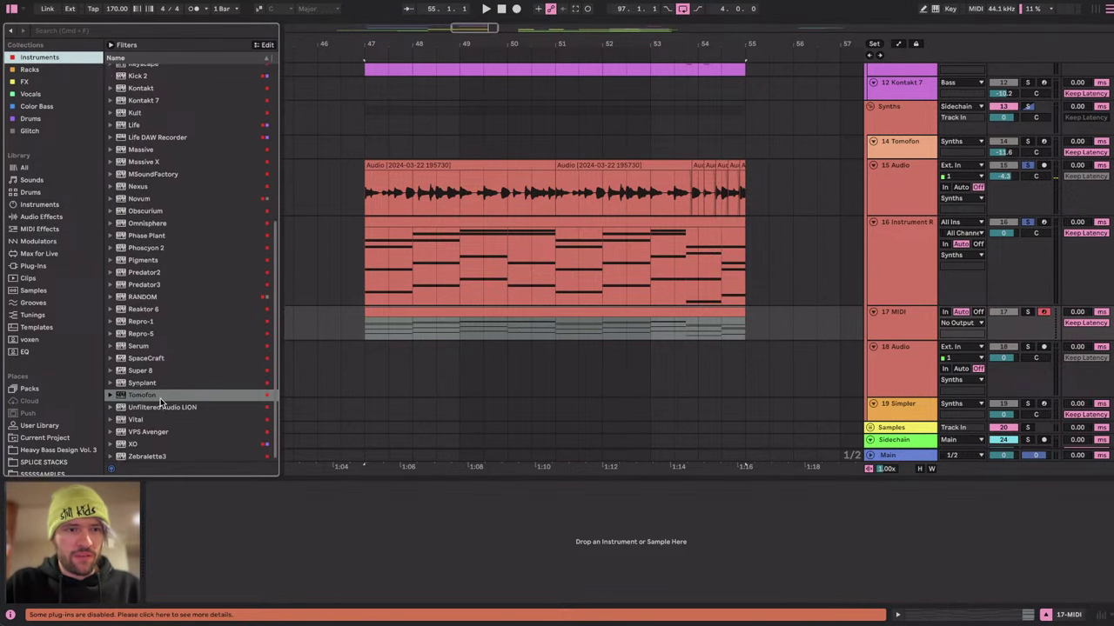
click(135, 345)
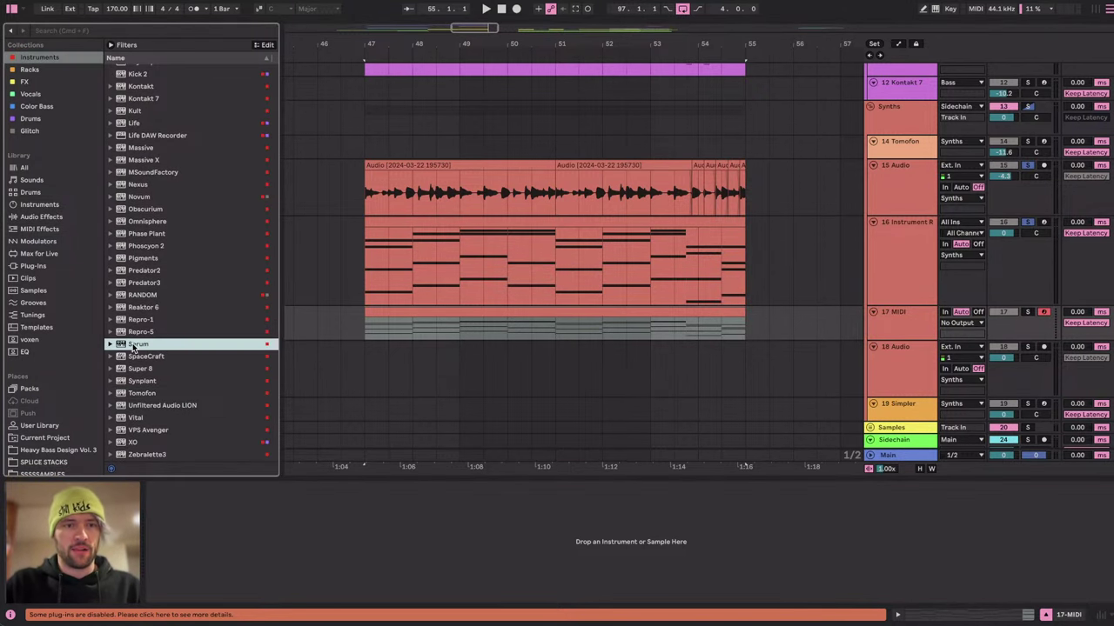
key(Return)
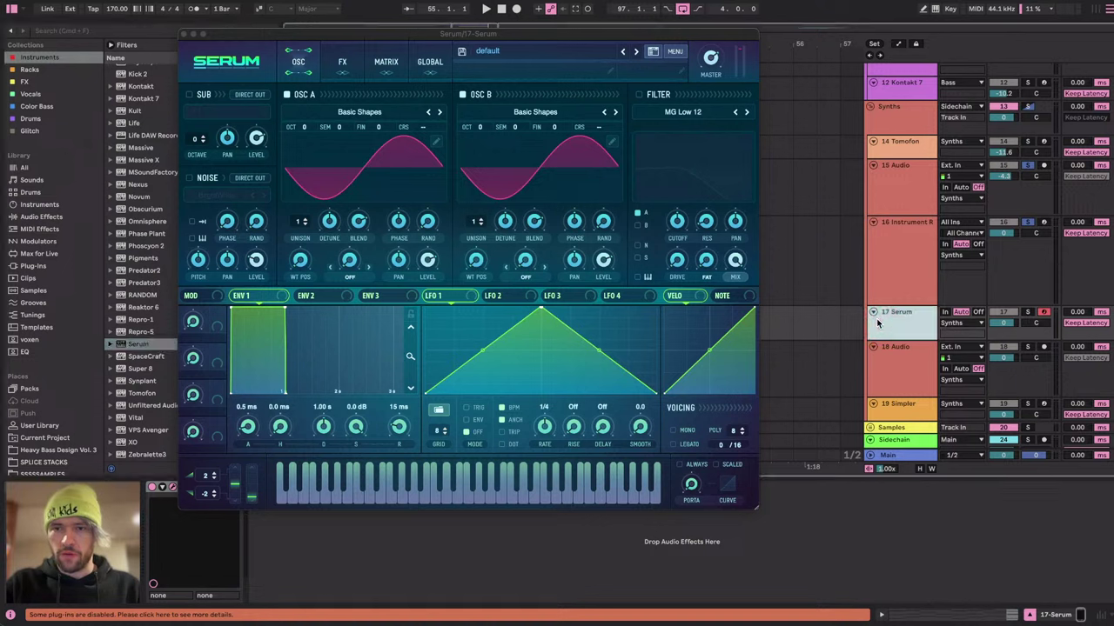
drag(923, 340, 925, 360)
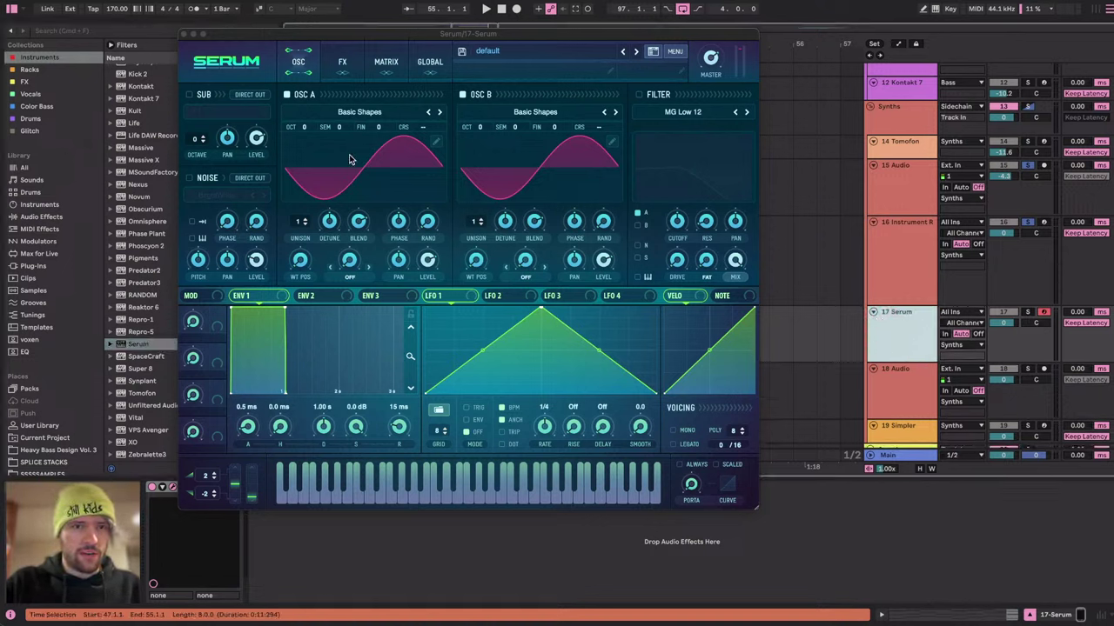
In Serum, switch off oscillator B, give oscillator A the saw shape with 16 unison voices, enable the MG Low 12 filter and close the plug-in window.
click(462, 93)
drag(305, 249, 297, 178)
drag(297, 219, 297, 165)
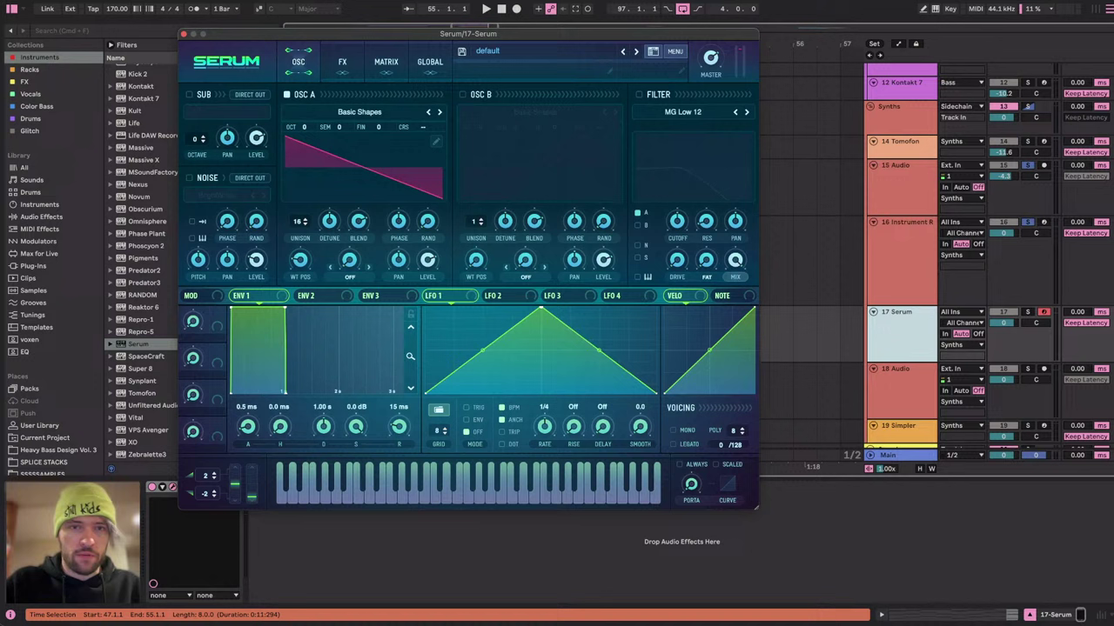
click(641, 94)
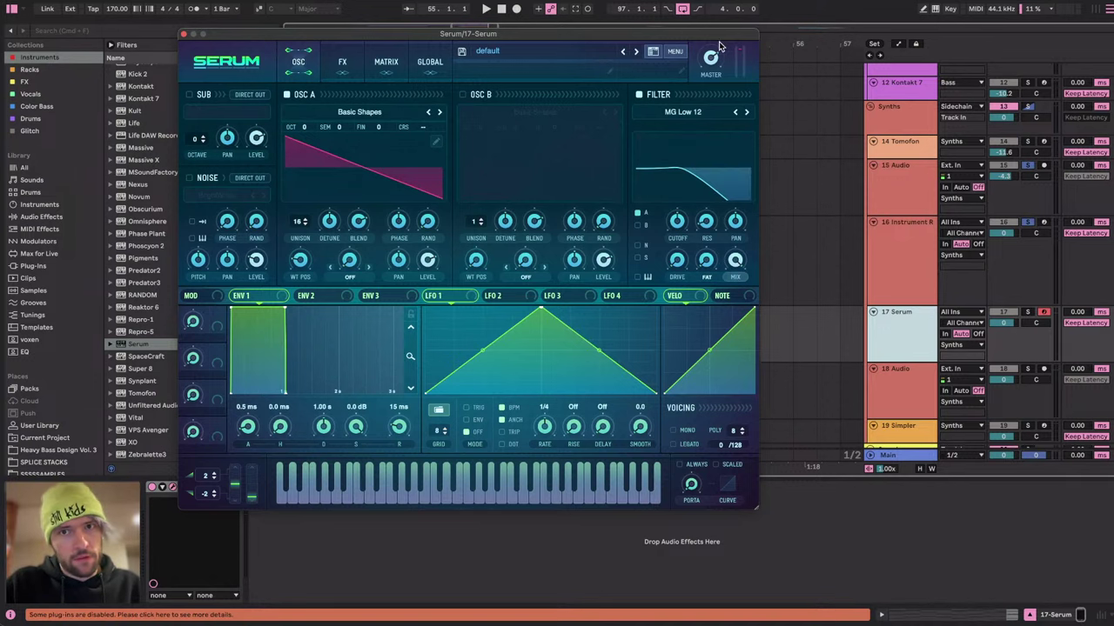
click(184, 35)
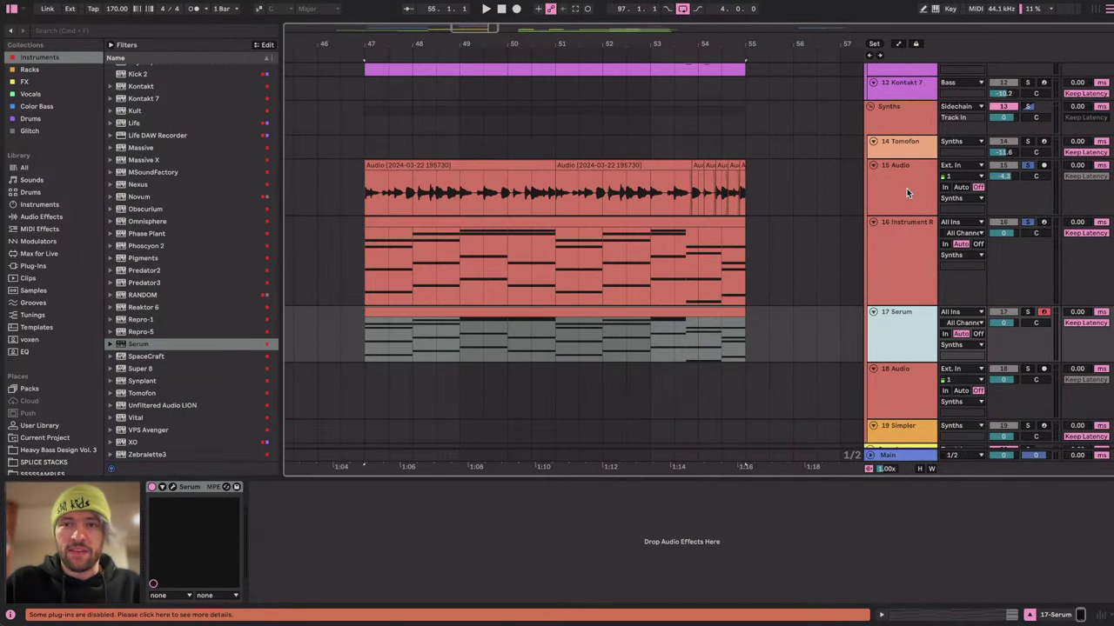
Add a Utility audio effect after Serum on the 17 Serum track.
click(40, 217)
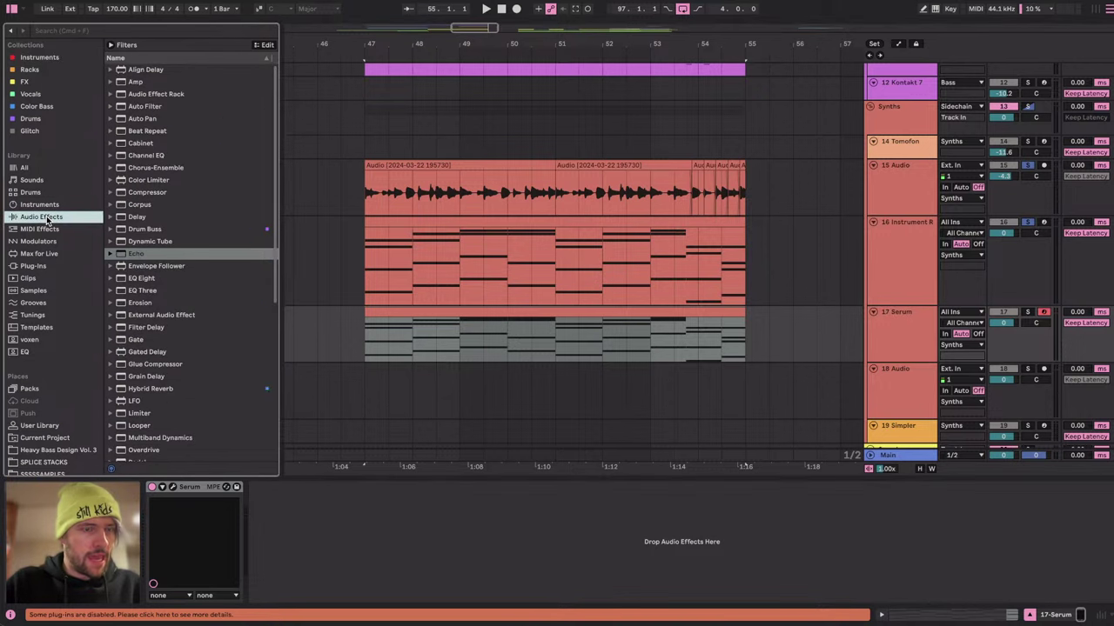
scroll(160, 333, down, 5)
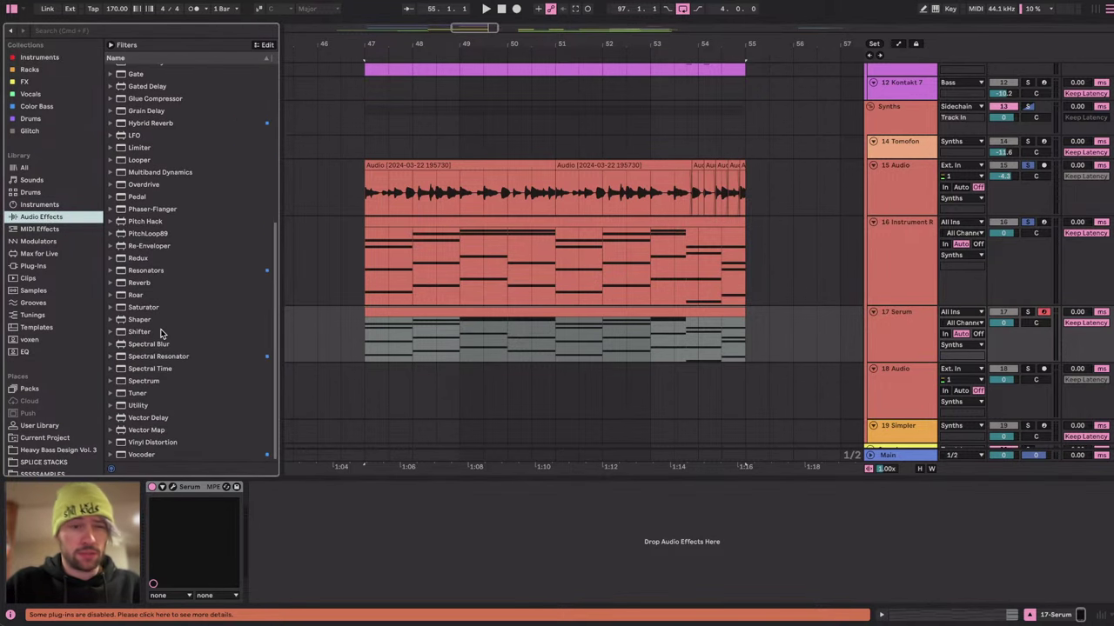
double_click(144, 405)
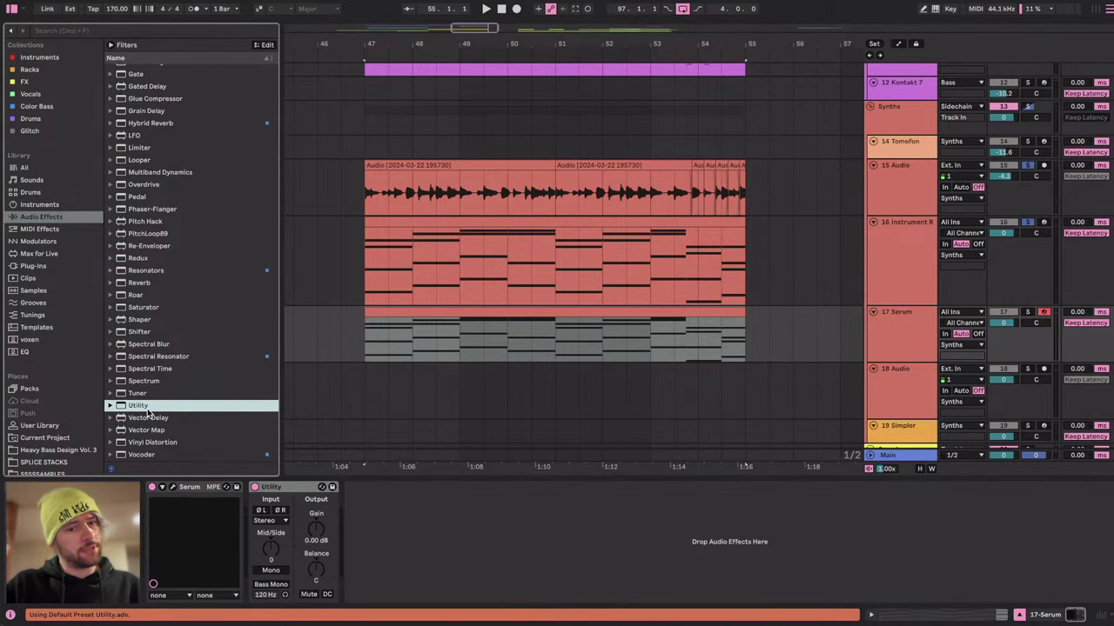
Check the effect chain on 15 Audio, then insert an EQ Eight between Serum and Utility on the 17 Serum track.
click(905, 183)
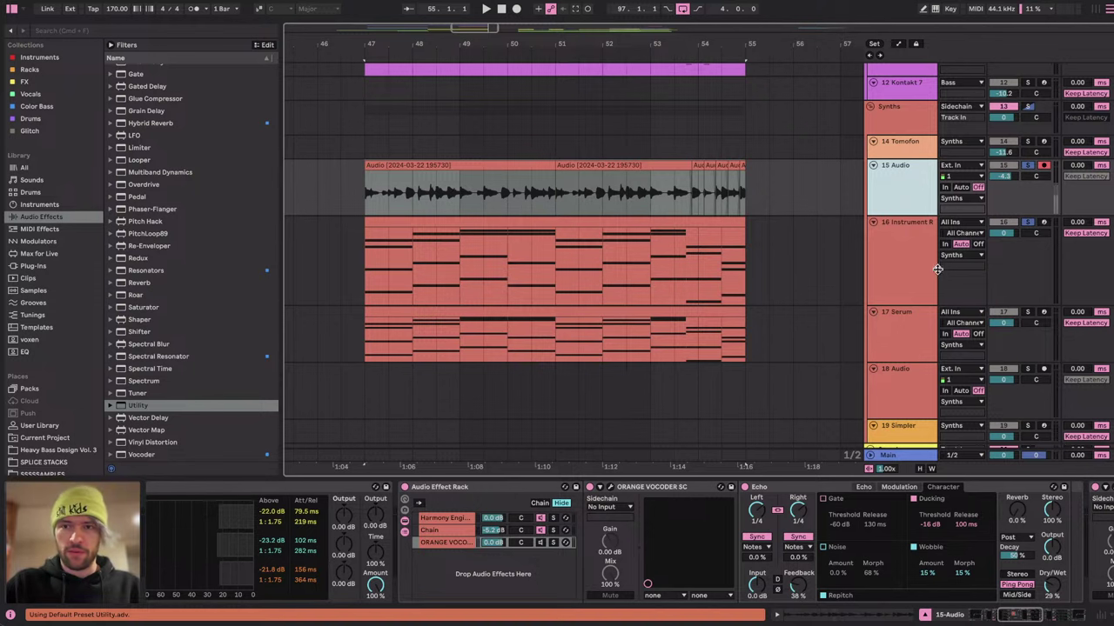
scroll(545, 569, down, 3)
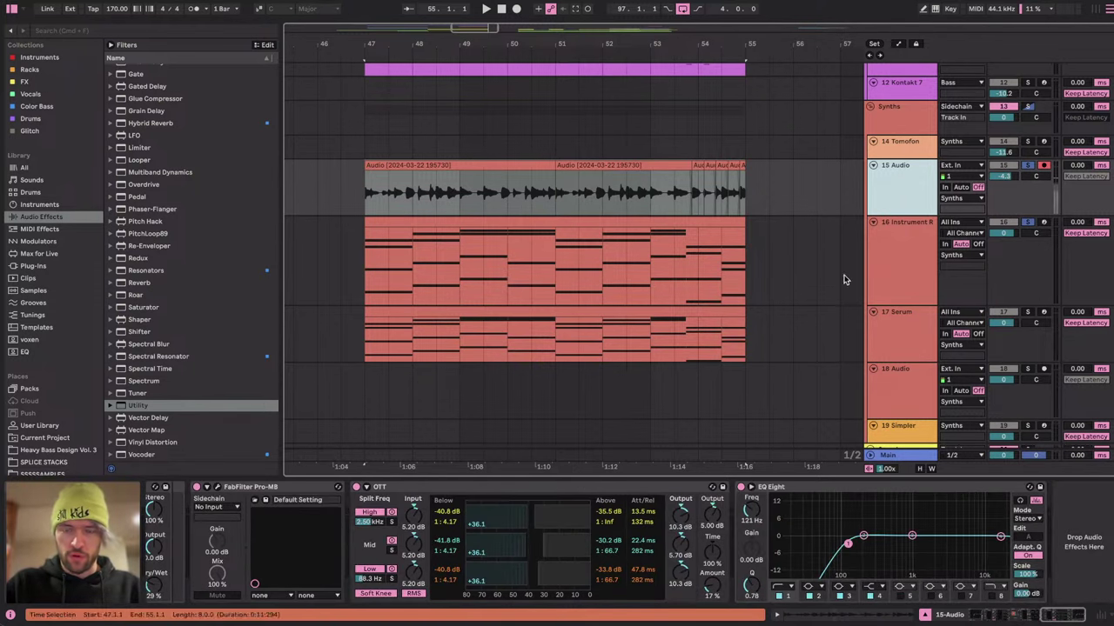
click(905, 342)
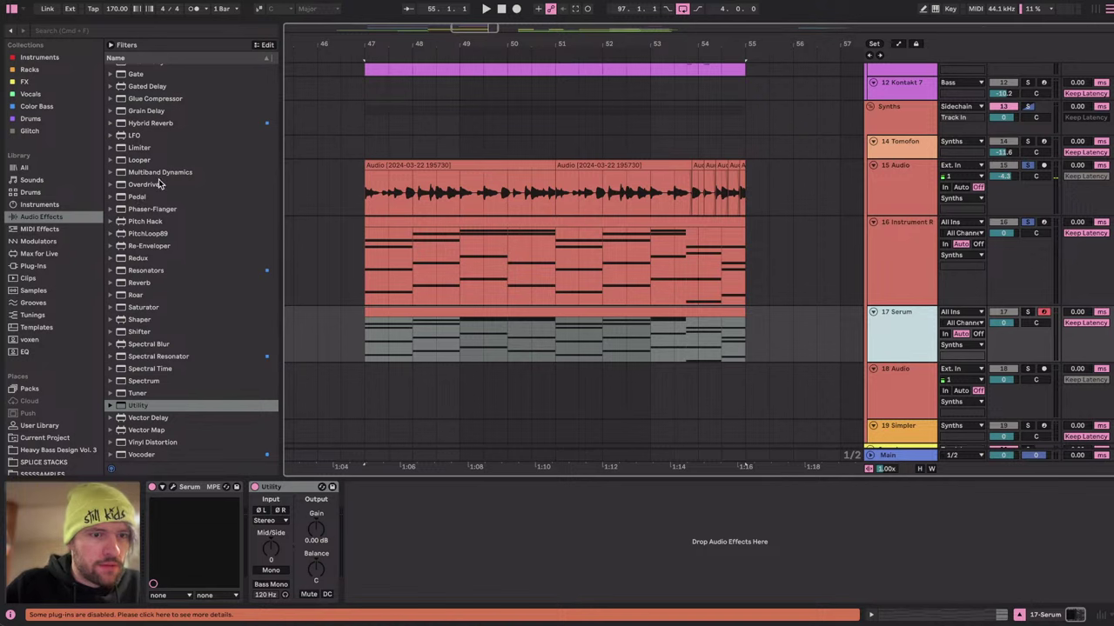
scroll(146, 308, up, 4)
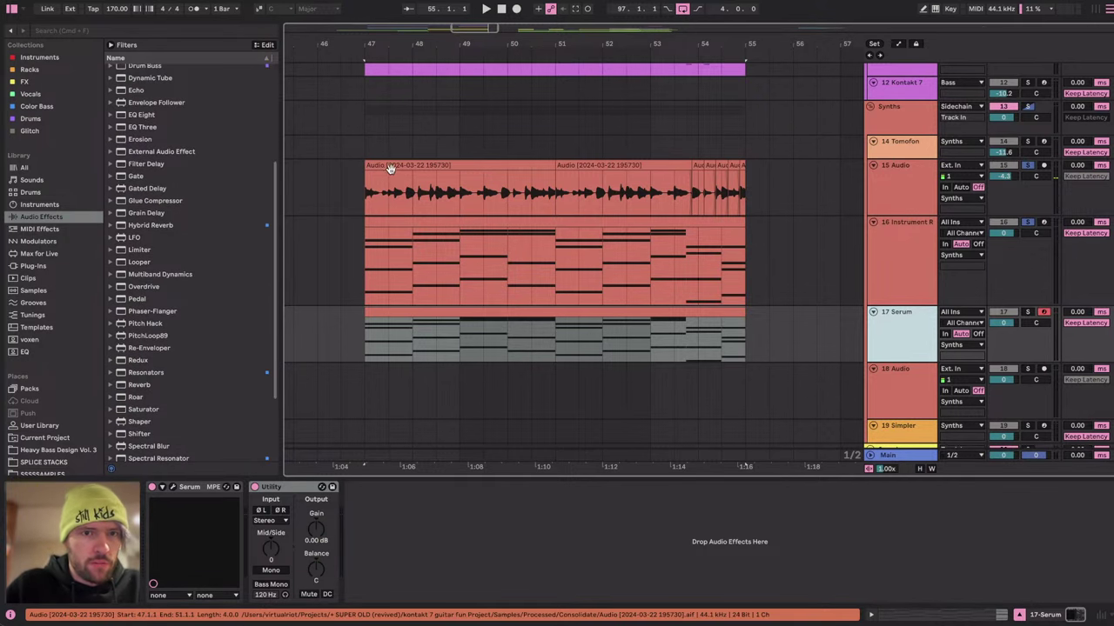
drag(141, 114, 252, 500)
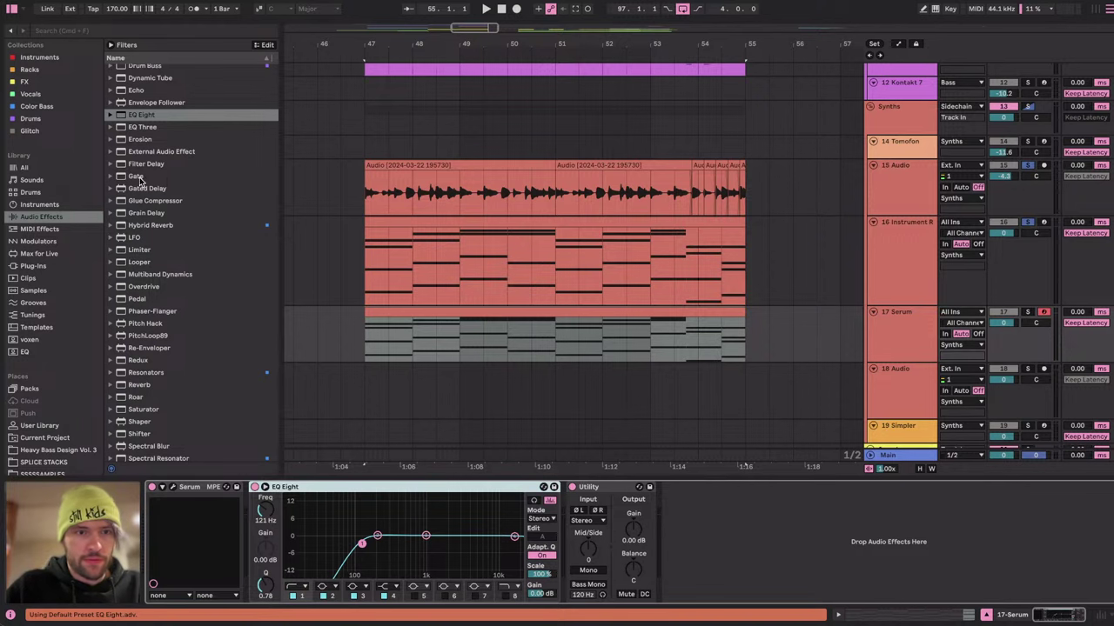
Insert a Gate directly after Serum and feed its sidechain from 15-Audio, Pre FX, with sidechain listening on.
drag(139, 180, 380, 541)
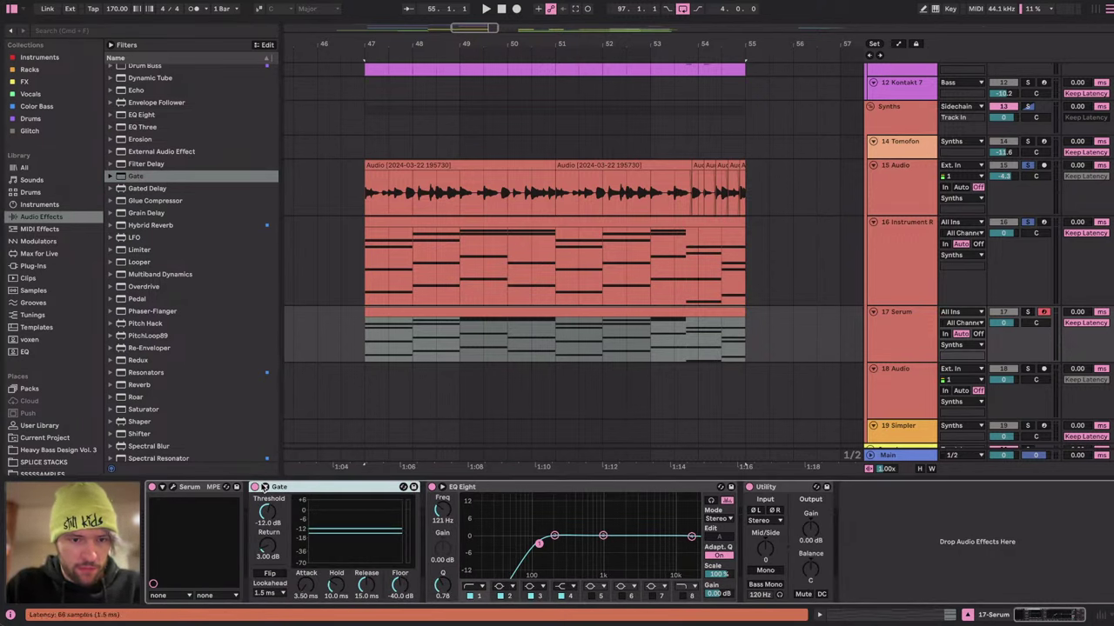
click(263, 487)
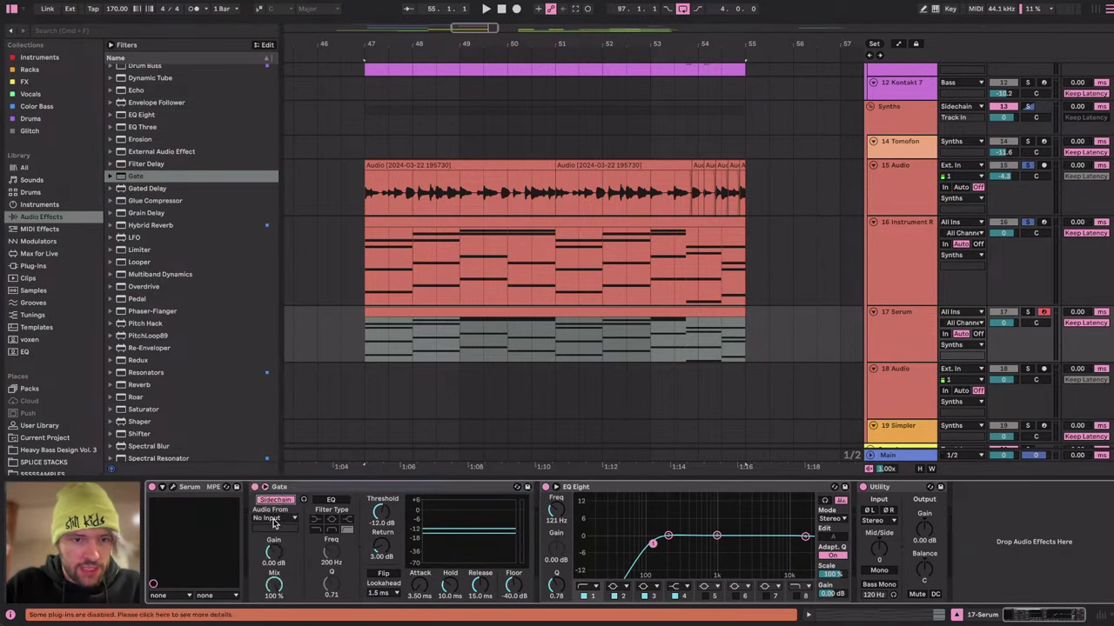
click(272, 519)
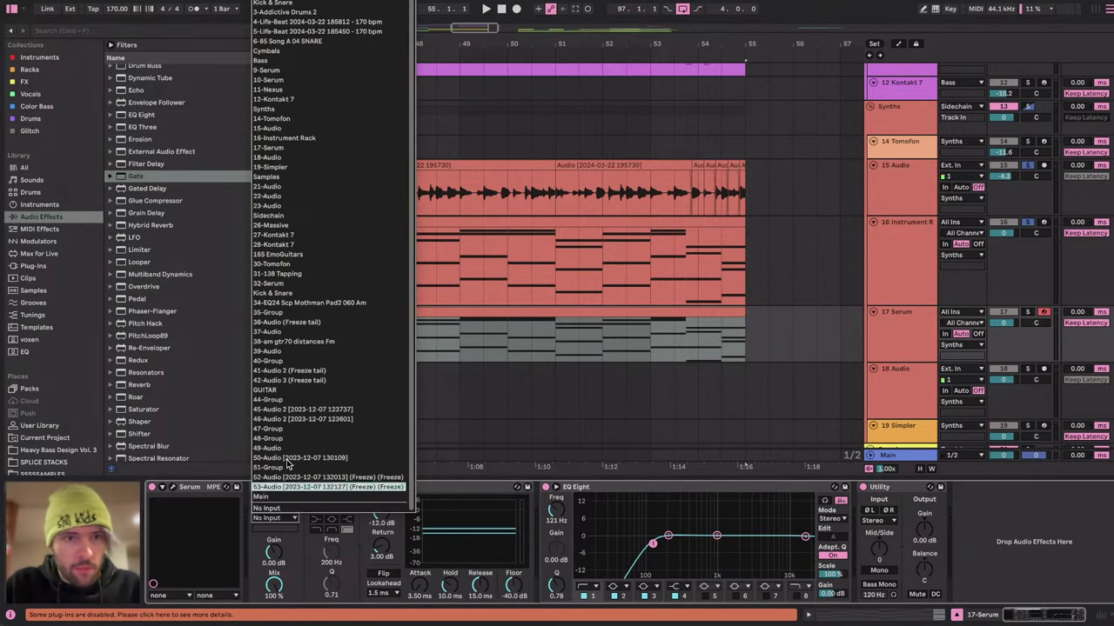
click(267, 129)
click(280, 529)
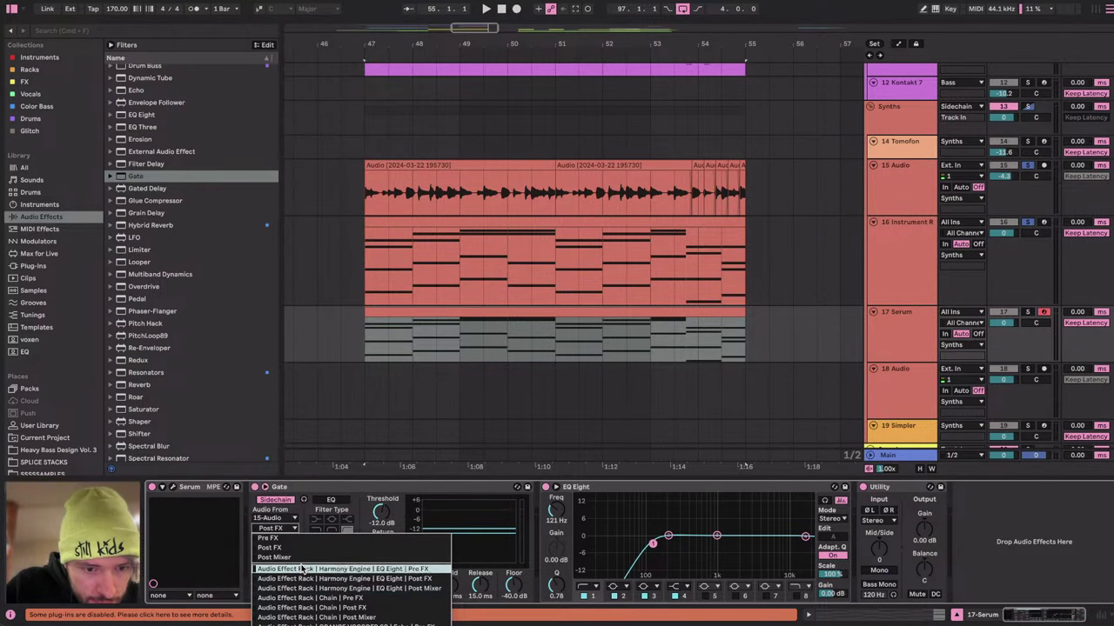
click(298, 541)
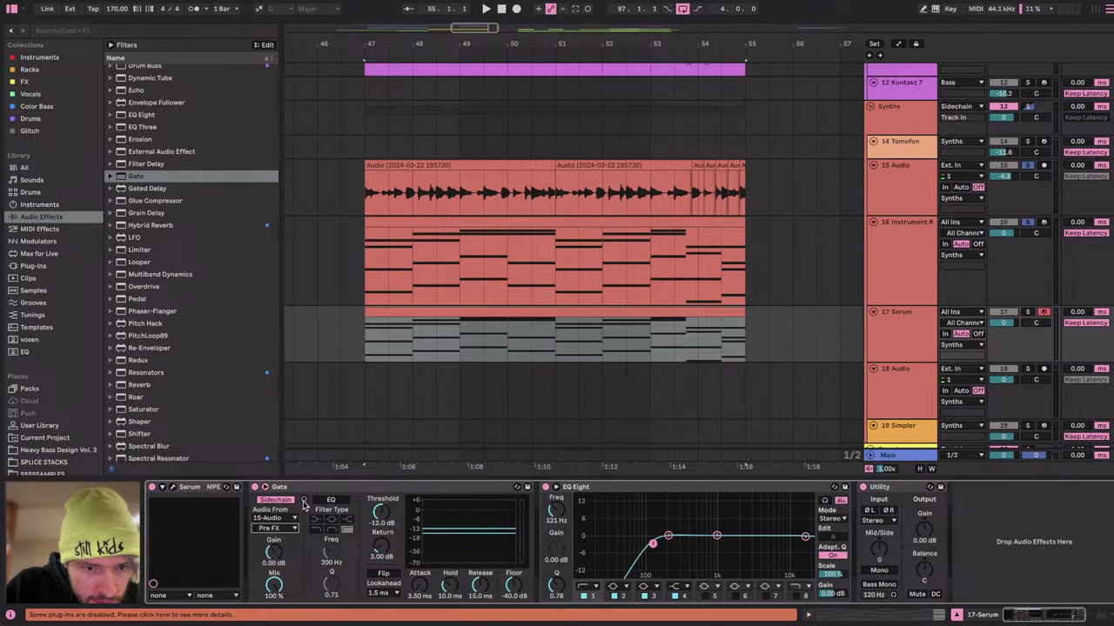
click(340, 484)
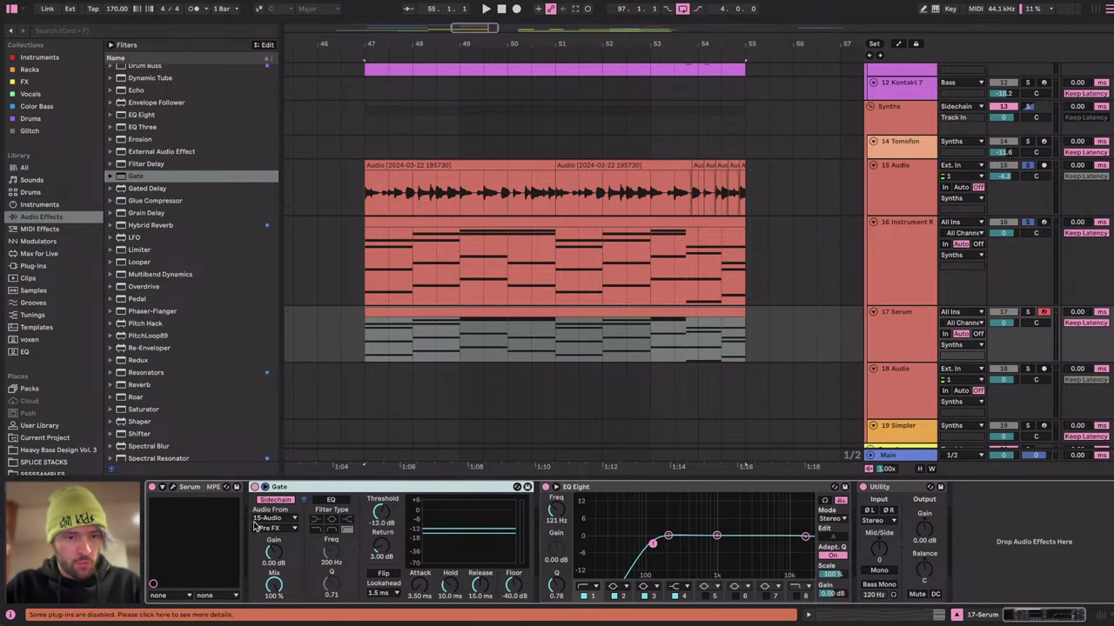
Group the Gate into an Audio Effect Rack and add an Envelope Follower after it in the same chain.
key(super+g)
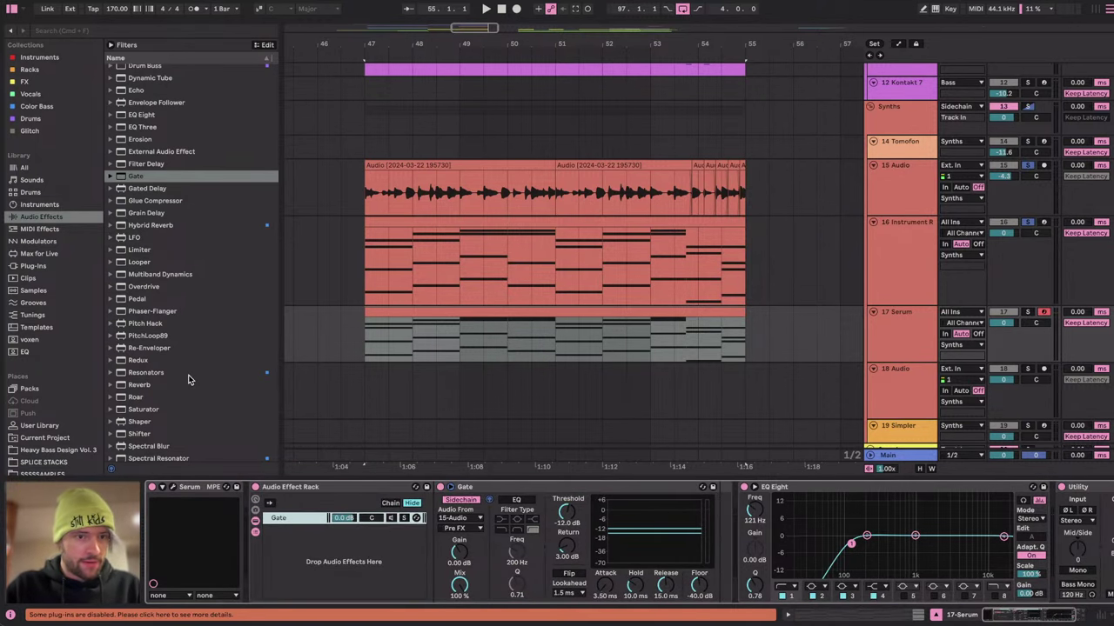
click(141, 102)
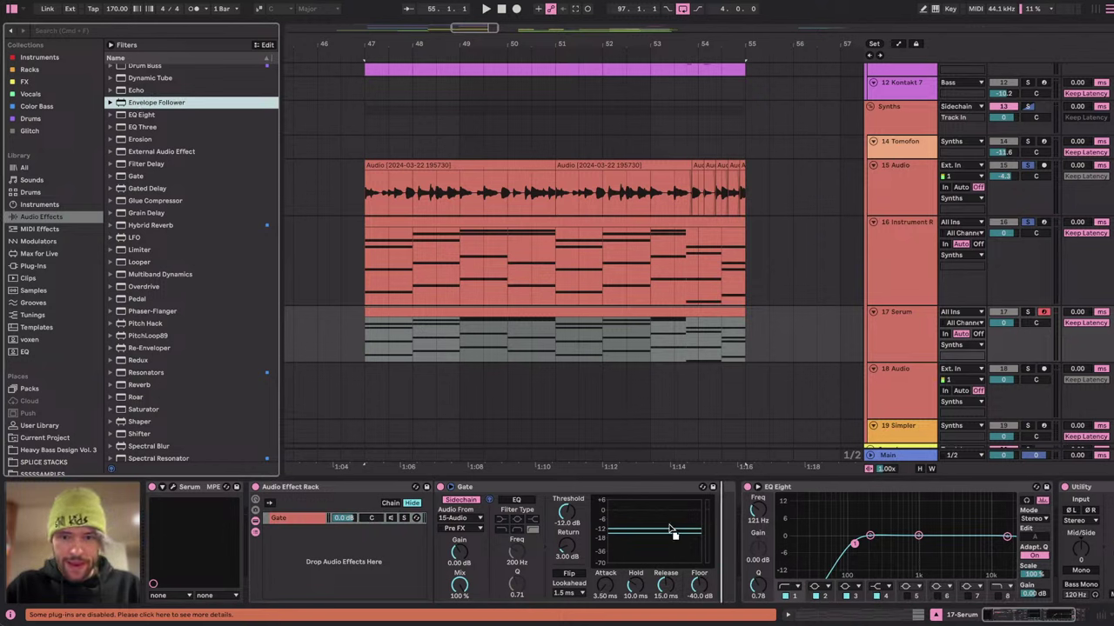
drag(696, 535, 727, 536)
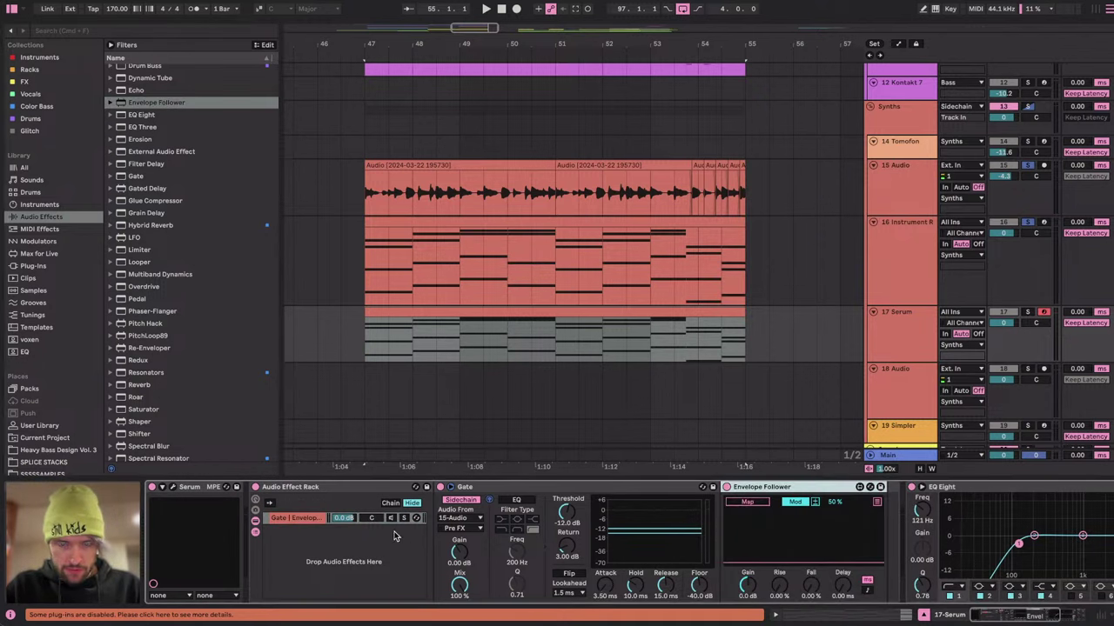
Create a second, empty chain in the Audio Effect Rack on the 17 Serum track.
click(345, 549)
scroll(346, 548, right, 6)
scroll(288, 534, left, 3)
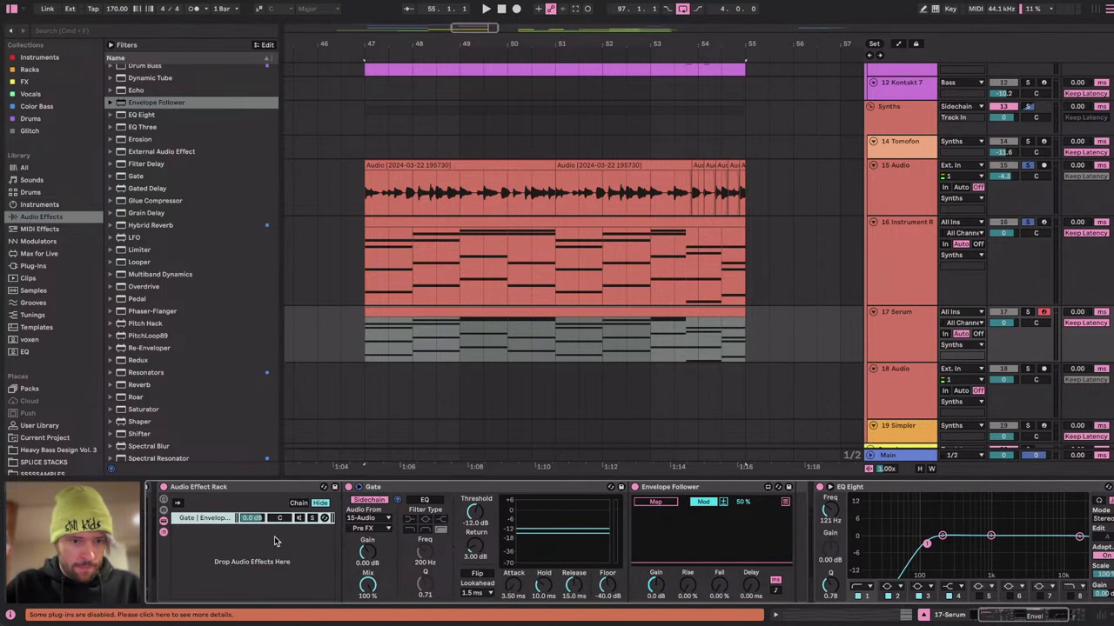
click(263, 544)
click(275, 548)
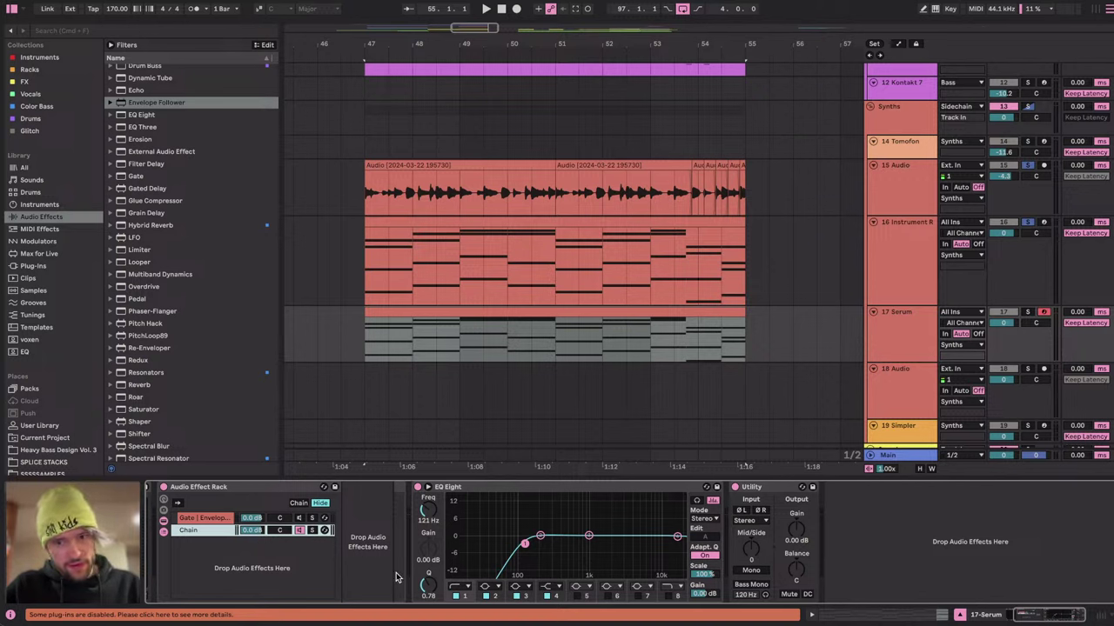
Delete the EQ Eight behind the rack and insert an EQ Eight between the Gate and Envelope Follower in the Gate chain.
click(543, 492)
key(Delete)
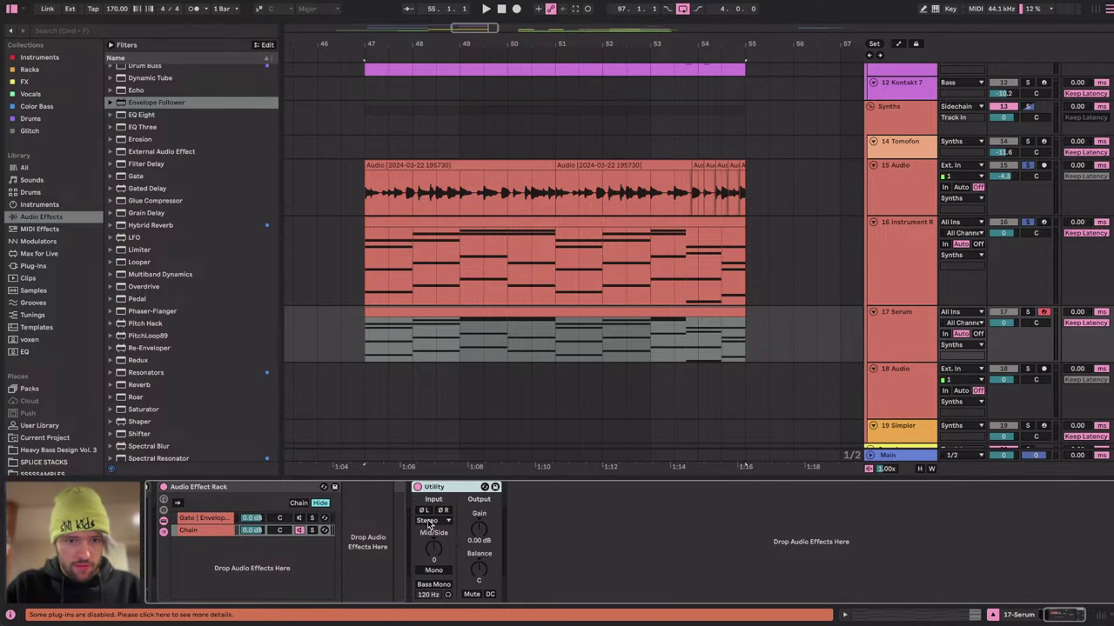
click(206, 518)
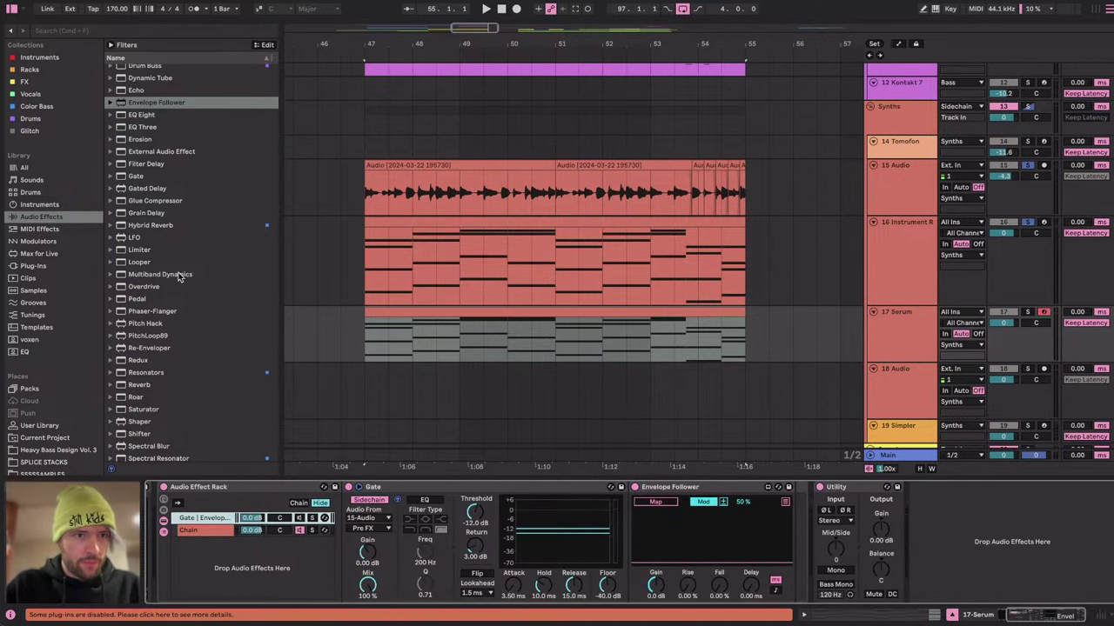
drag(139, 119, 627, 546)
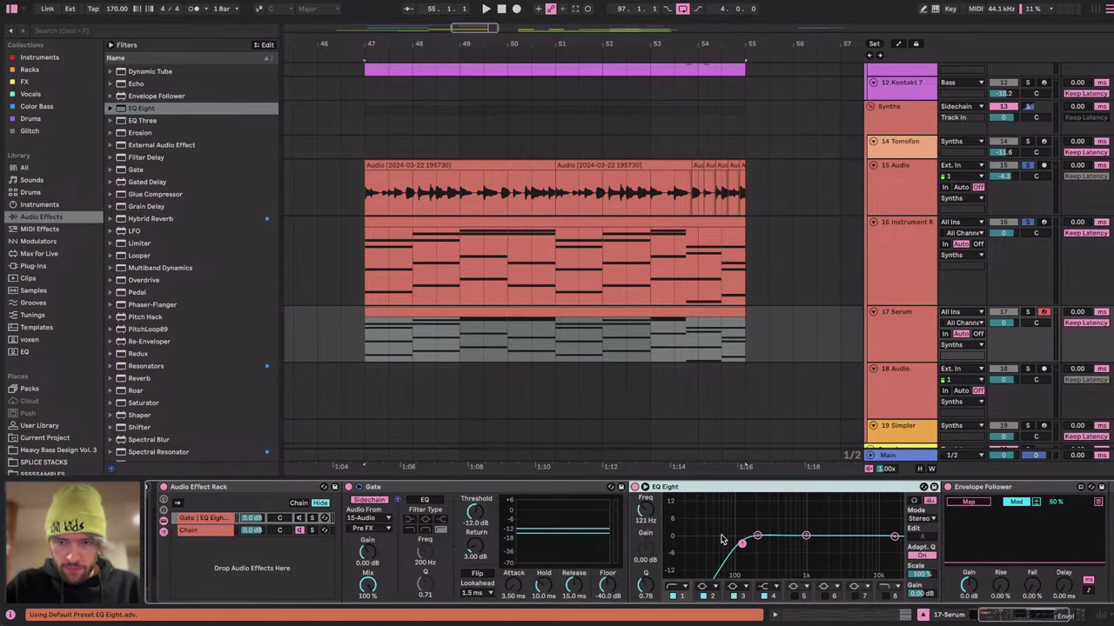
Map the Envelope Follower to Utility's Gain with a maximum of 50% and audition the 17 Serum track soloed.
click(1032, 501)
scroll(1001, 516, right, 3)
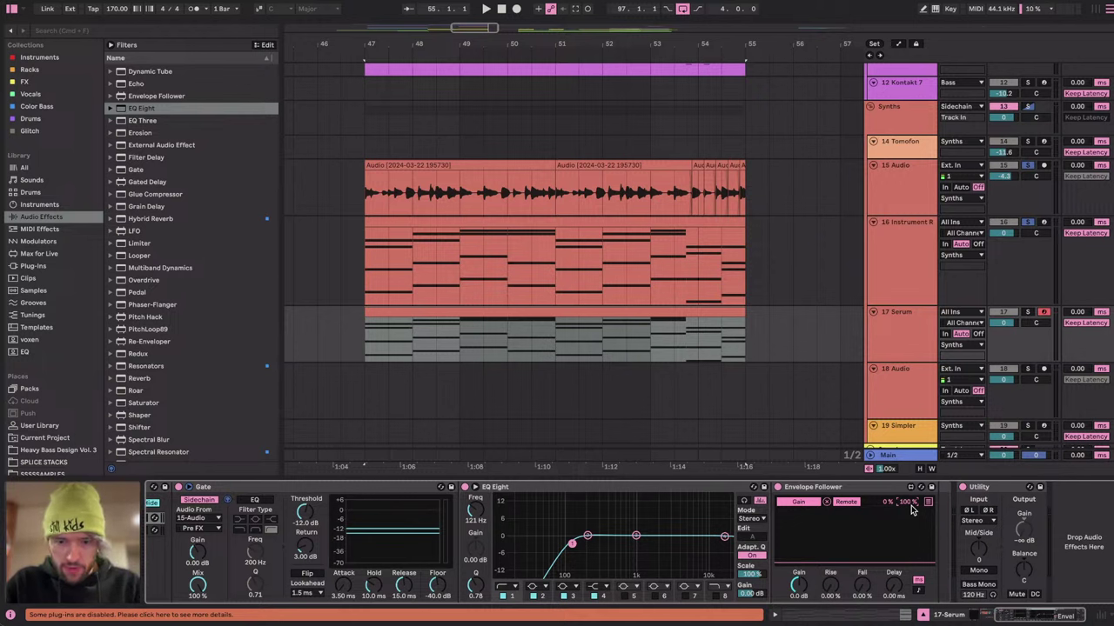
key(space)
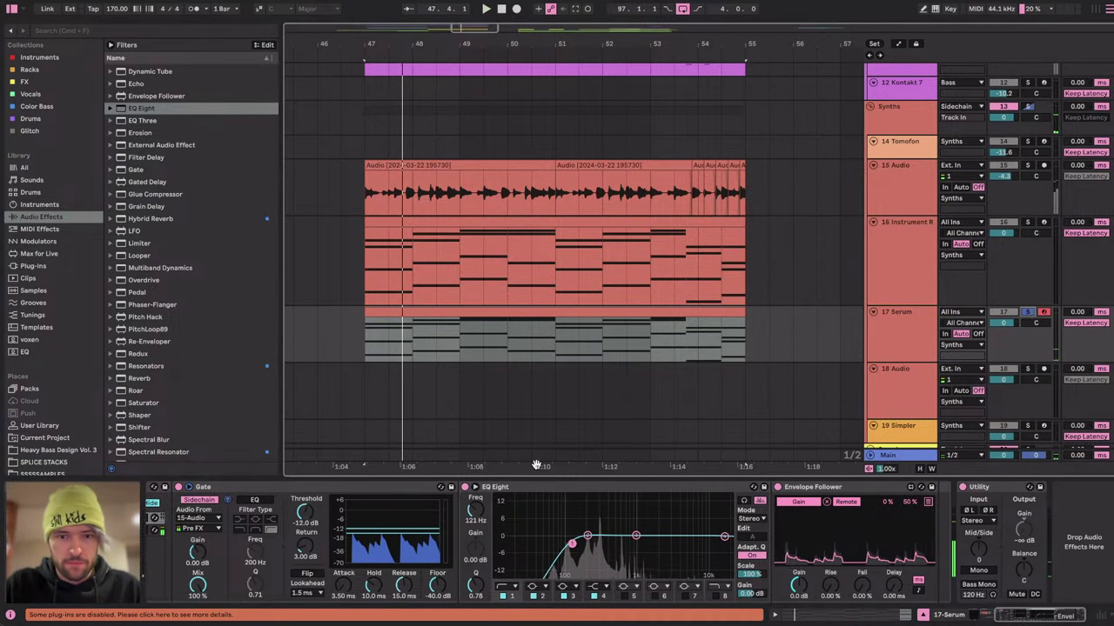
Raise the Gate's sidechain gain to about 17.7 dB during playback and select the rack's empty chain.
scroll(707, 550, left, 3)
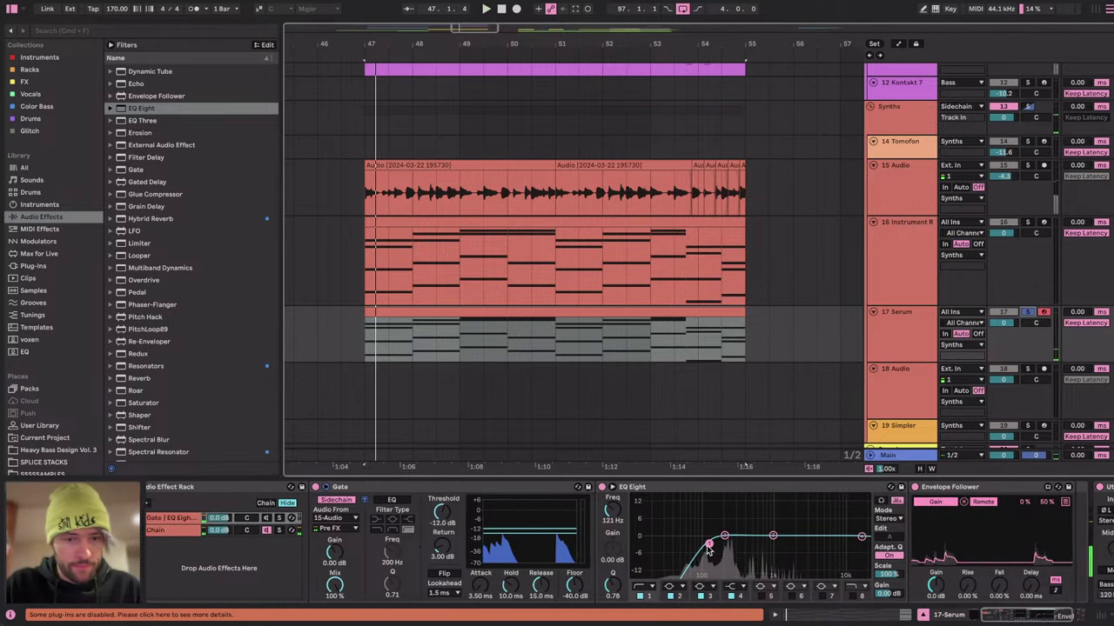
scroll(707, 549, left, 1)
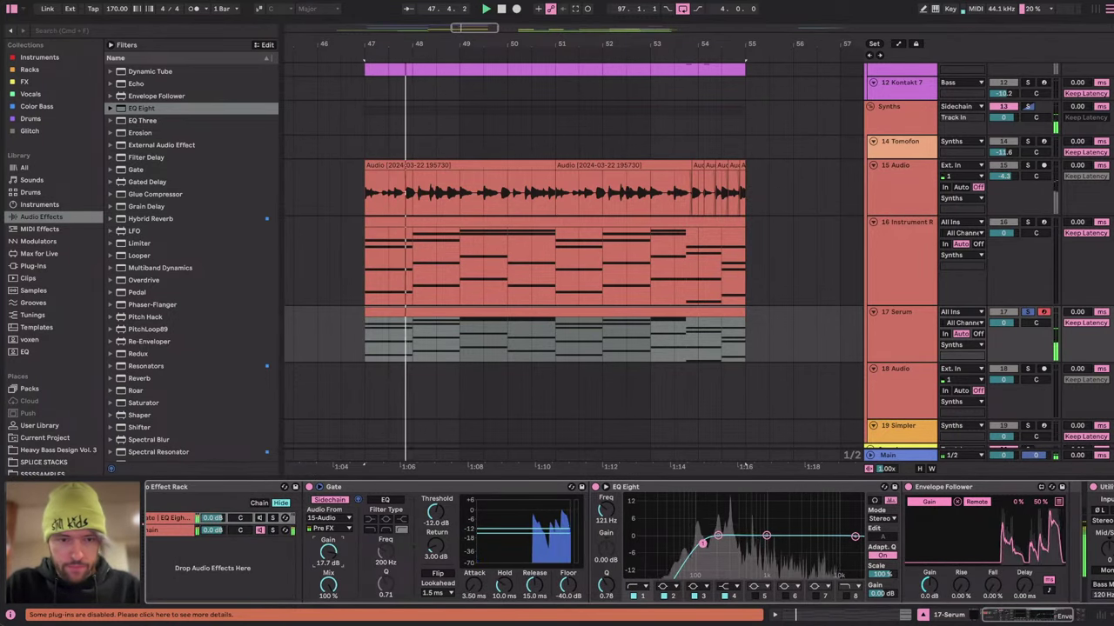
scroll(217, 549, left, 2)
click(267, 533)
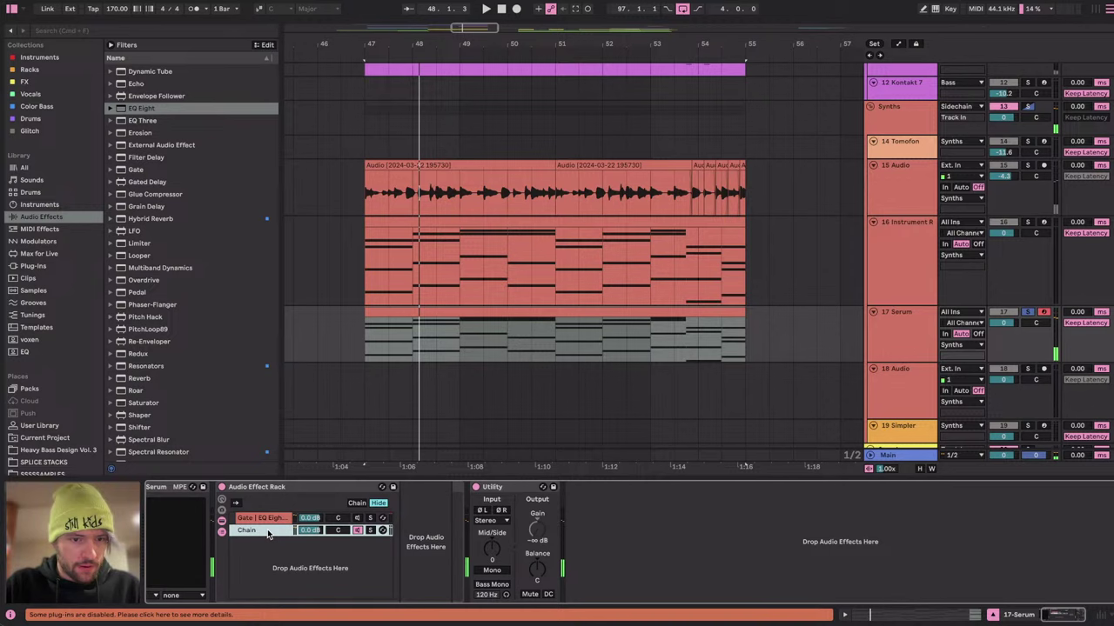
Select the rack's Gate chain and give EQ Eight's first band a steeper low cut at about 464 Hz.
scroll(159, 490, left, 1)
click(172, 487)
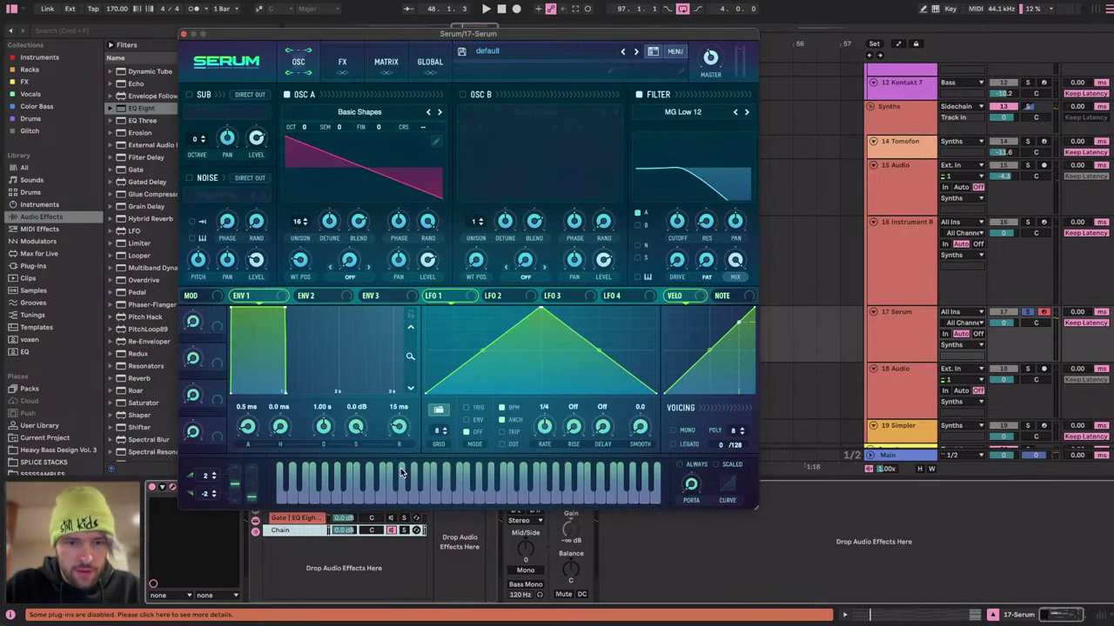
click(300, 518)
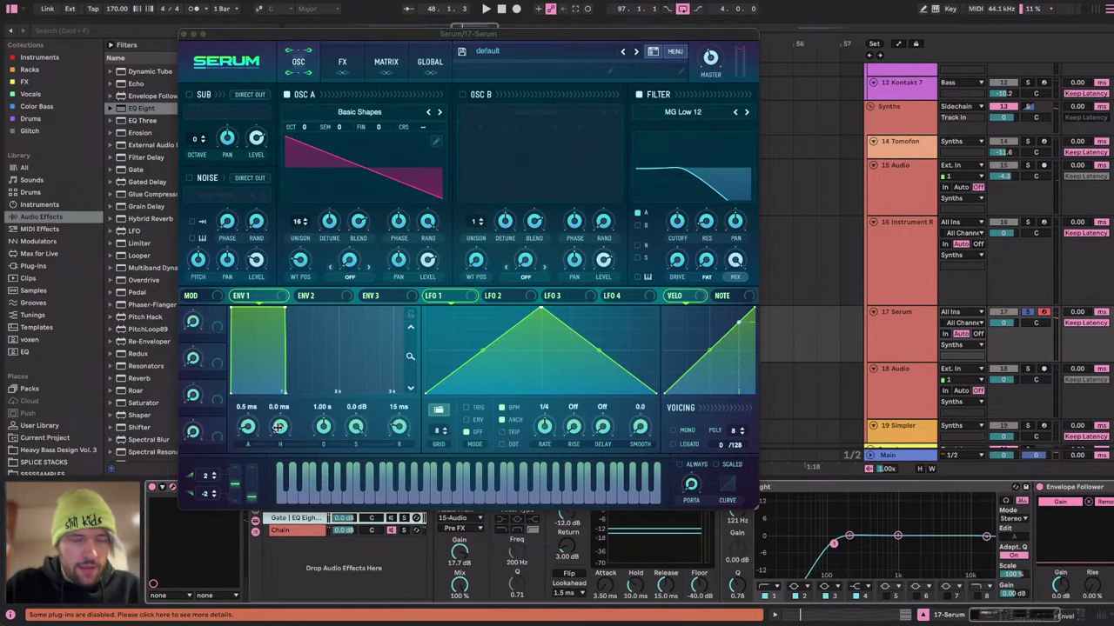
click(184, 35)
scroll(539, 574, right, 5)
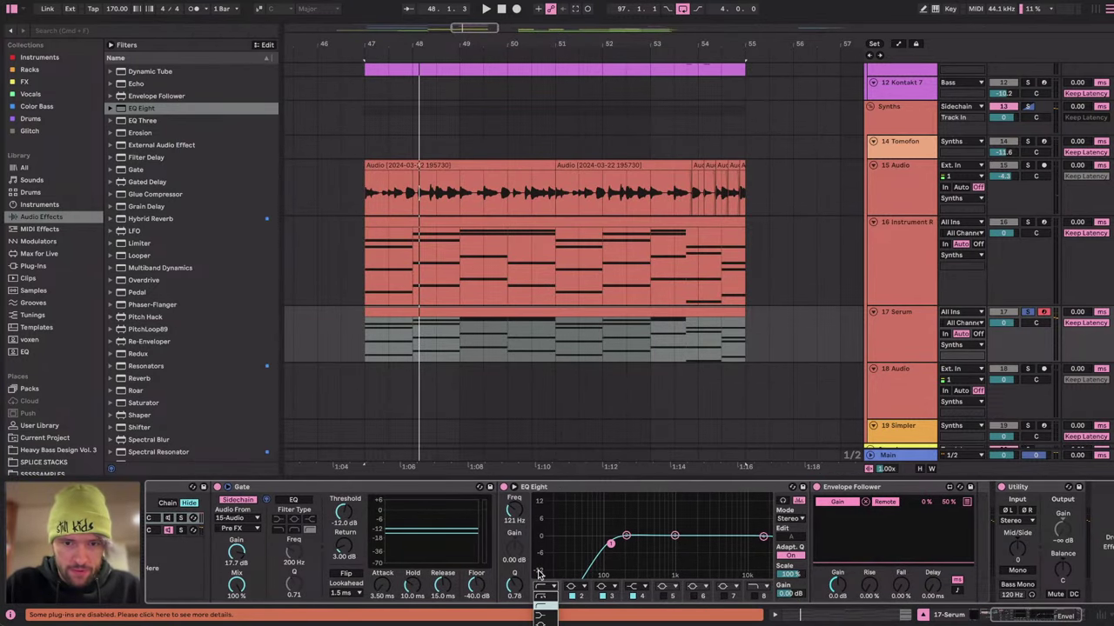
click(550, 598)
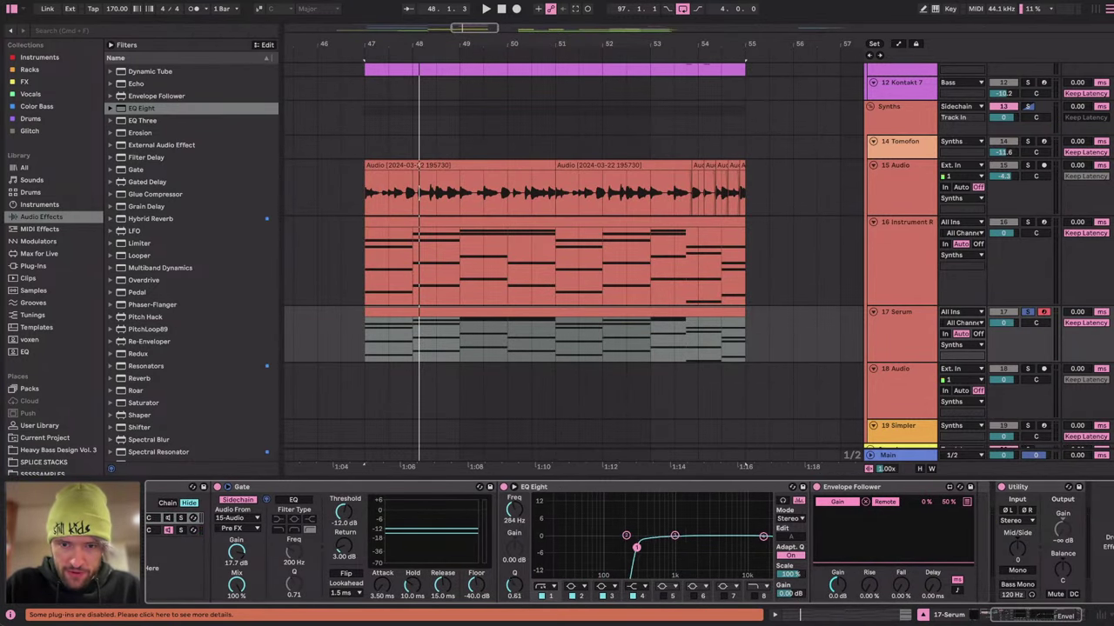
scroll(651, 546, right, 1)
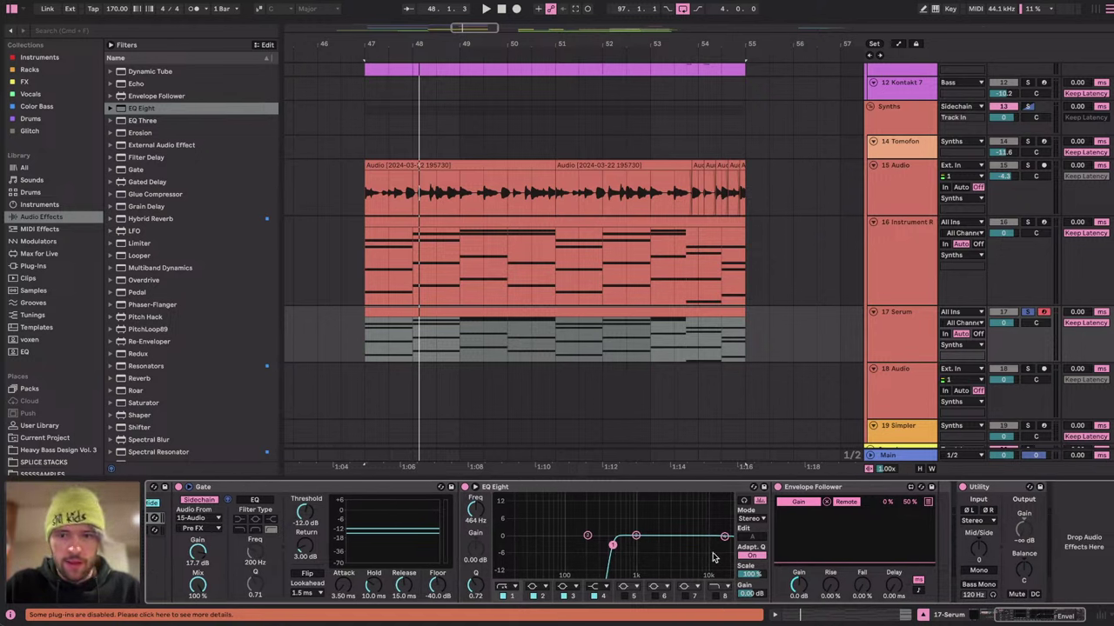
Insert the Multiband Compression preset between the Gate and EQ Eight and raise its output to 14.5 dB while auditioning.
click(119, 273)
drag(174, 341, 492, 570)
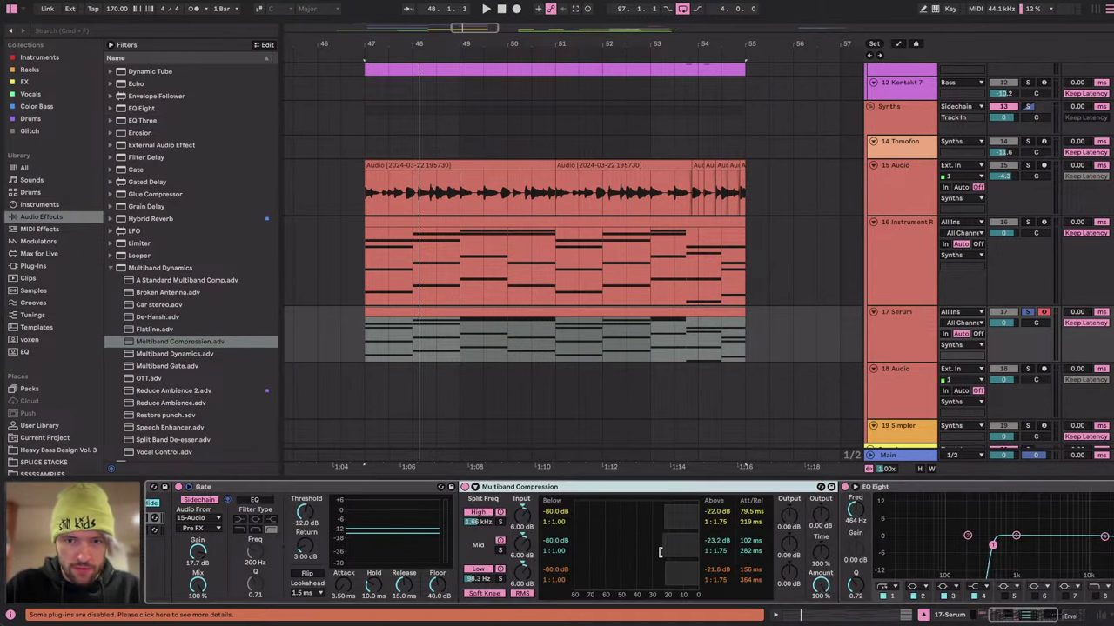
scroll(660, 552, right, 10)
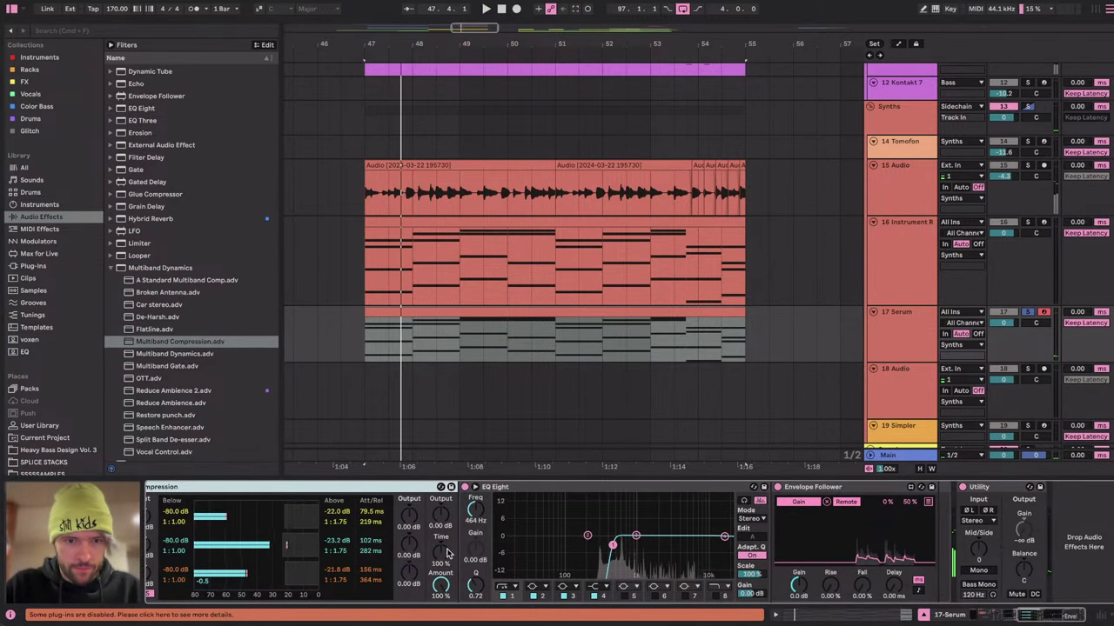
key(space)
drag(441, 515, 442, 486)
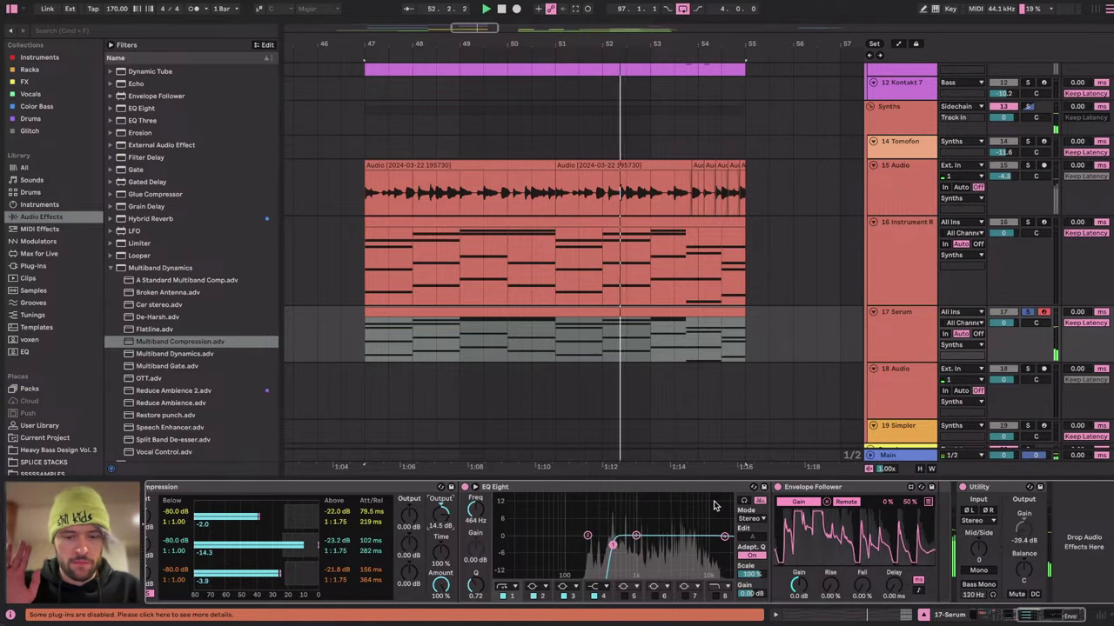
key(space)
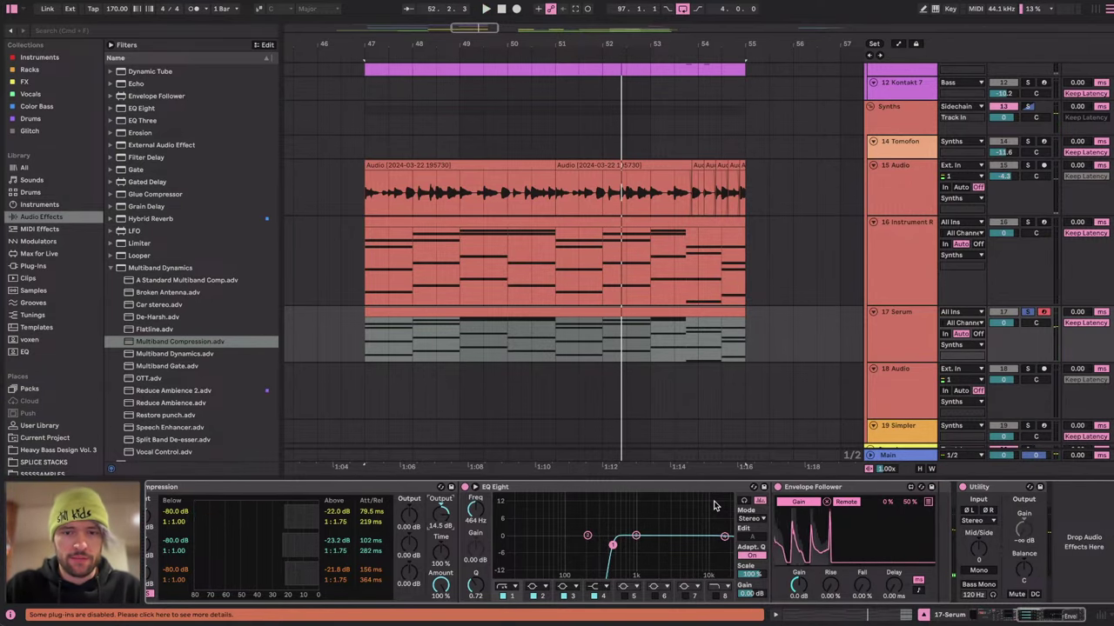
Check the live stream chat in YouTube Studio and return to Ableton Live.
key(ctrl+Right)
key(ctrl+Left)
key(ctrl+Right)
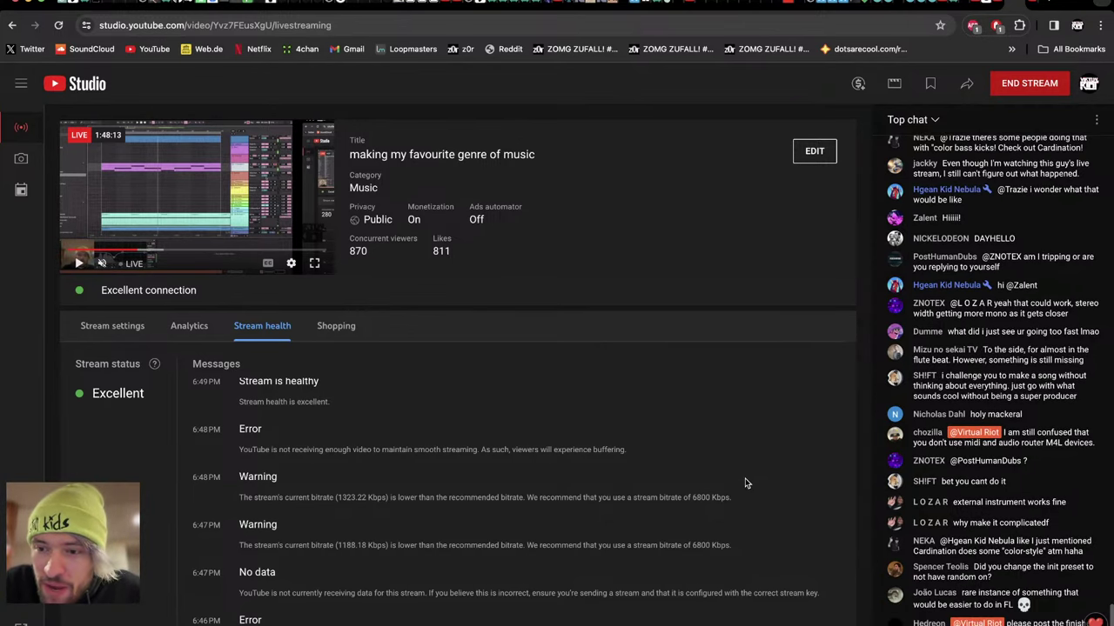
key(super+Tab)
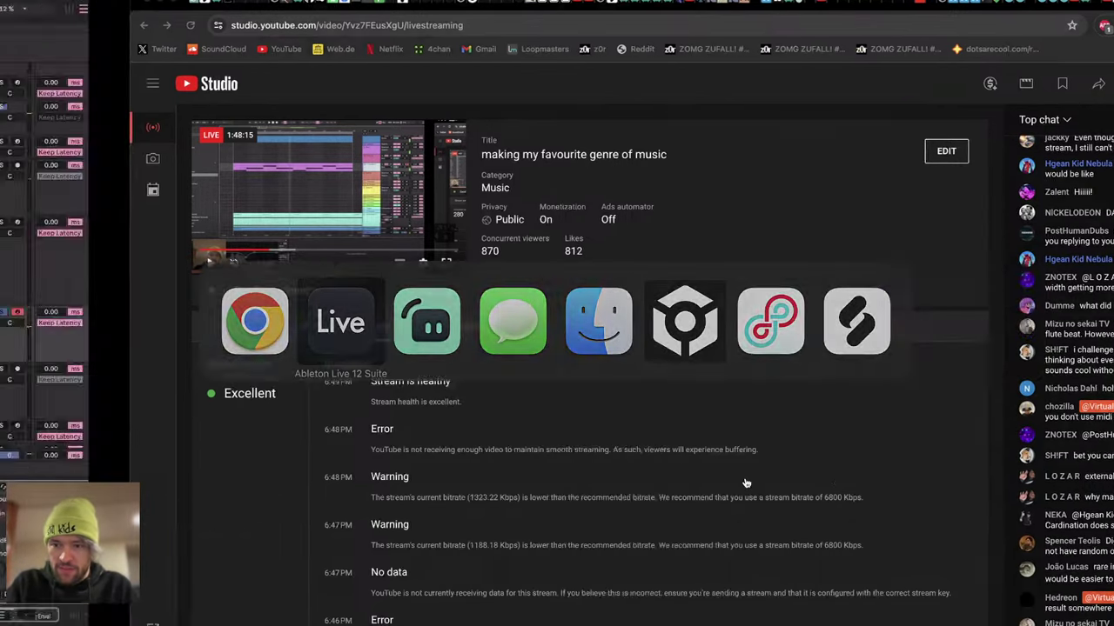
Fold the Gate device in the rack chain, leaving Multiband Compression and EQ Eight expanded.
scroll(583, 492, left, 5)
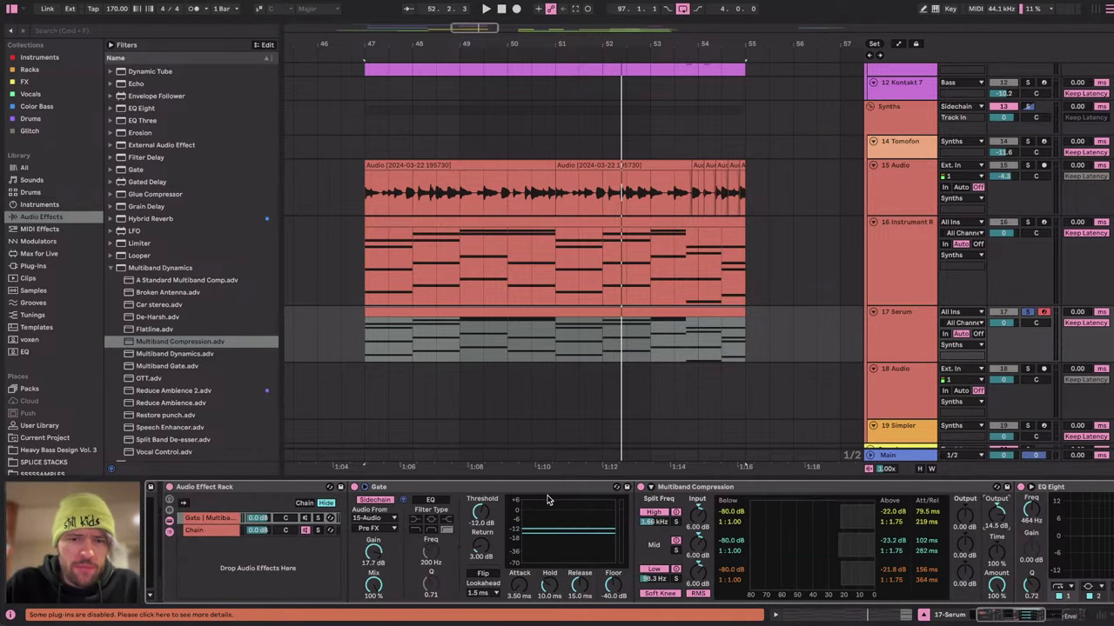
double_click(661, 487)
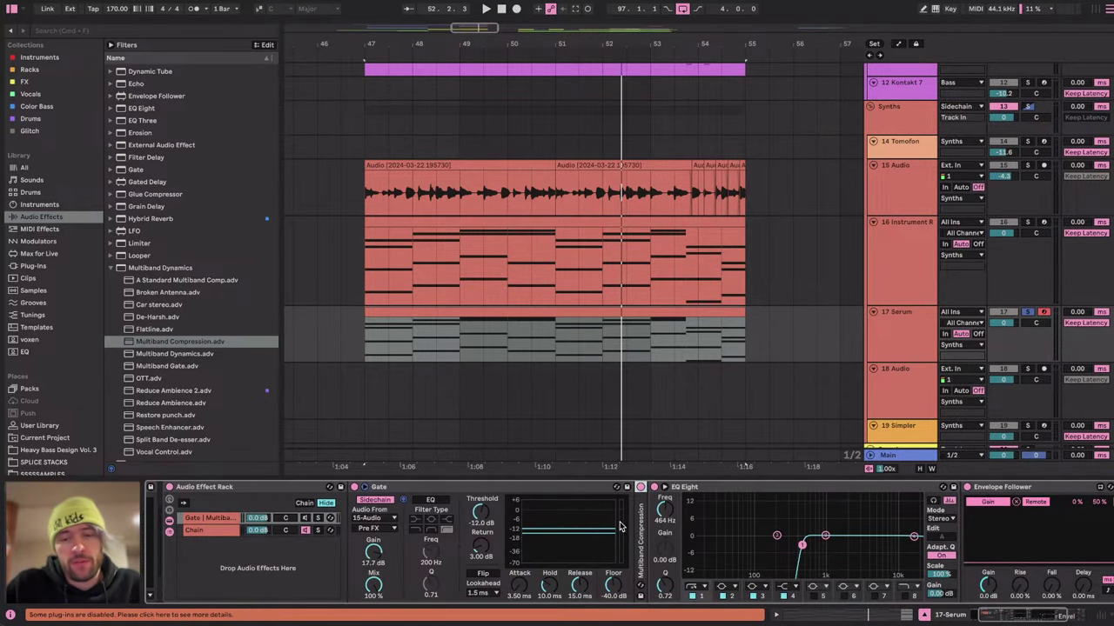
double_click(562, 488)
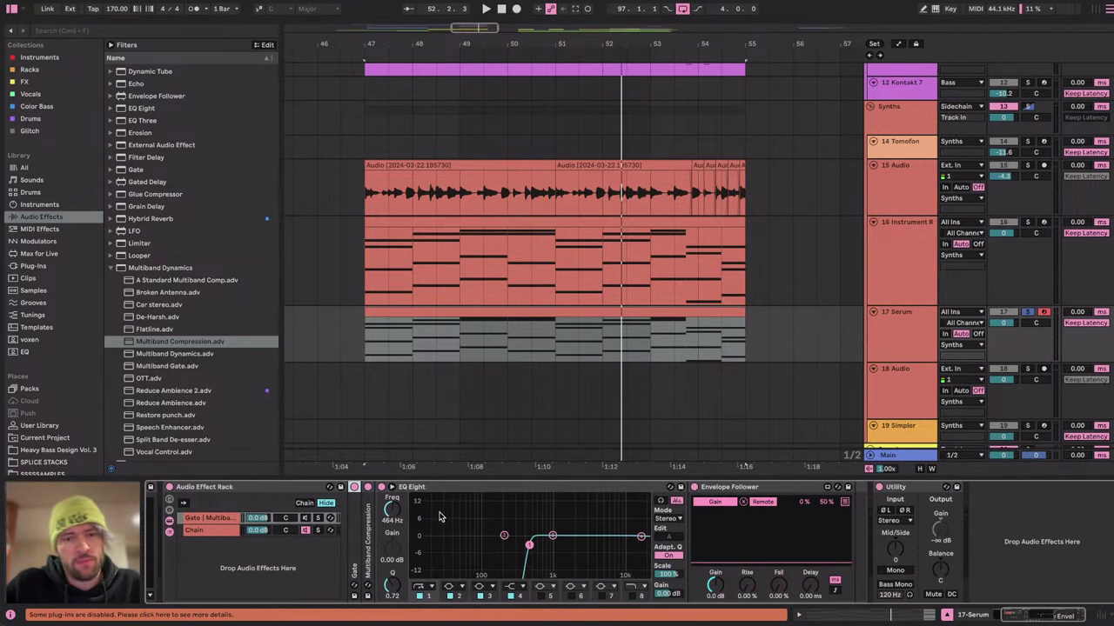
double_click(357, 528)
double_click(416, 489)
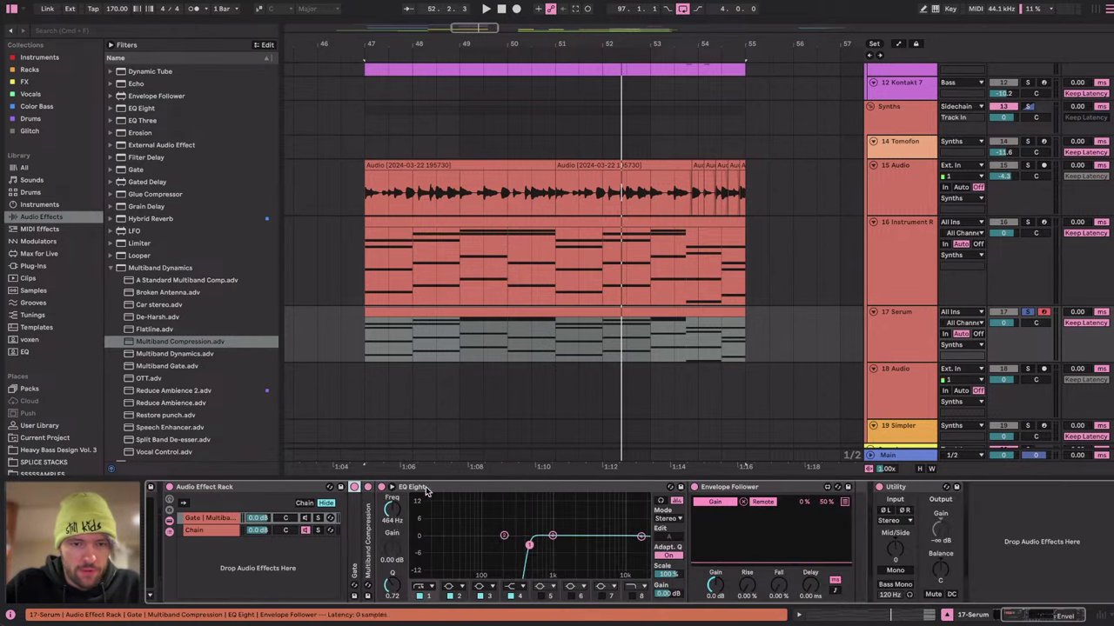
double_click(381, 522)
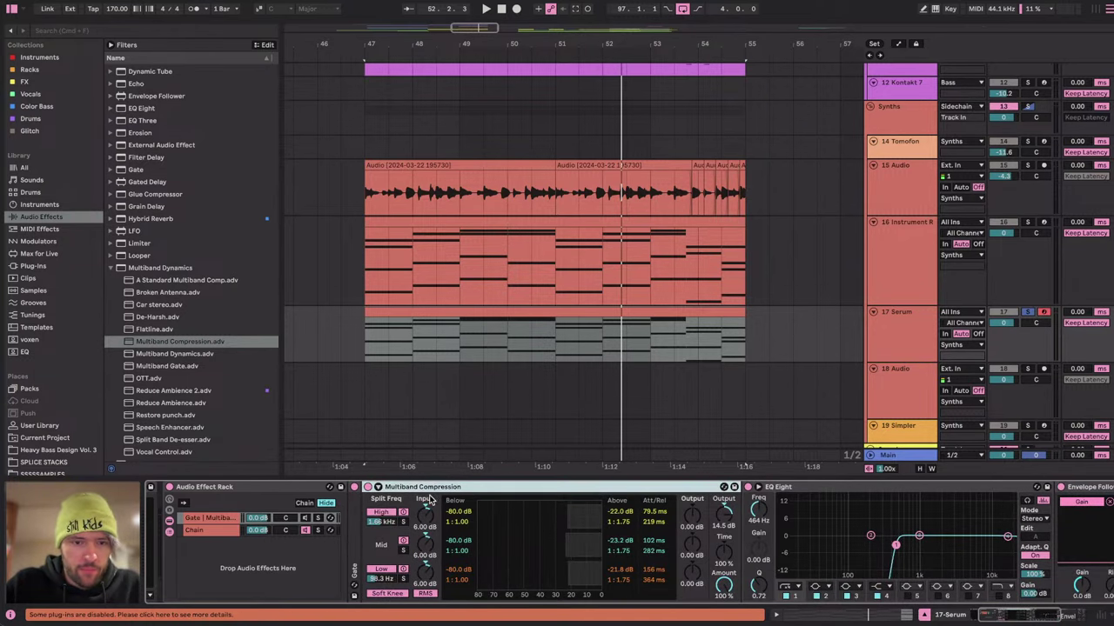
scroll(789, 530, right, 5)
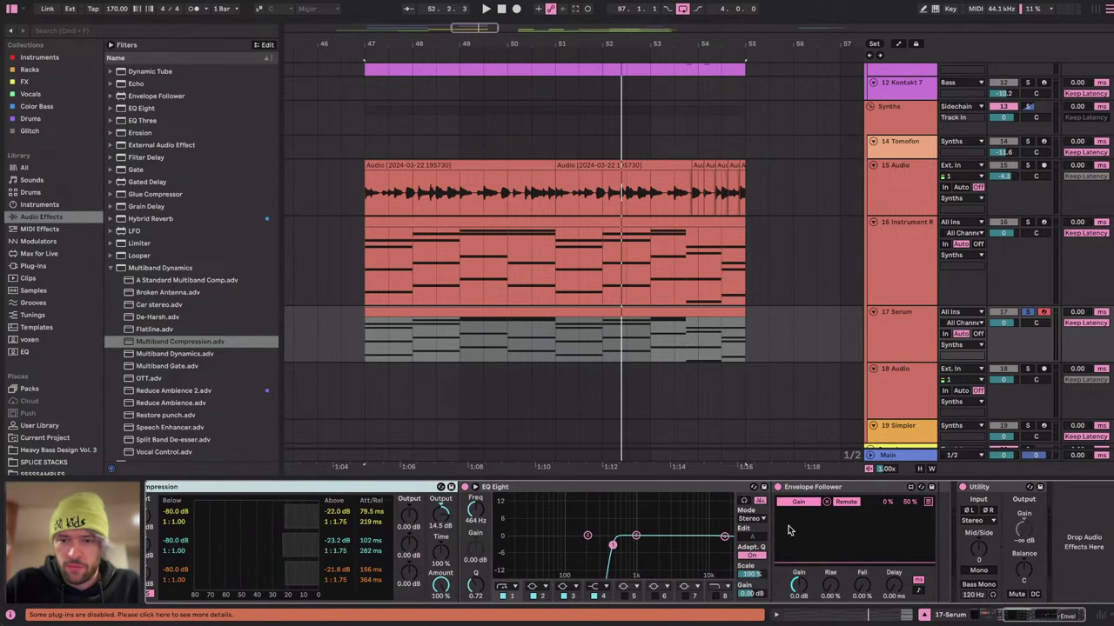
Read the newest chat messages in YouTube Studio and switch back to the Ableton Live project.
key(ctrl+Right)
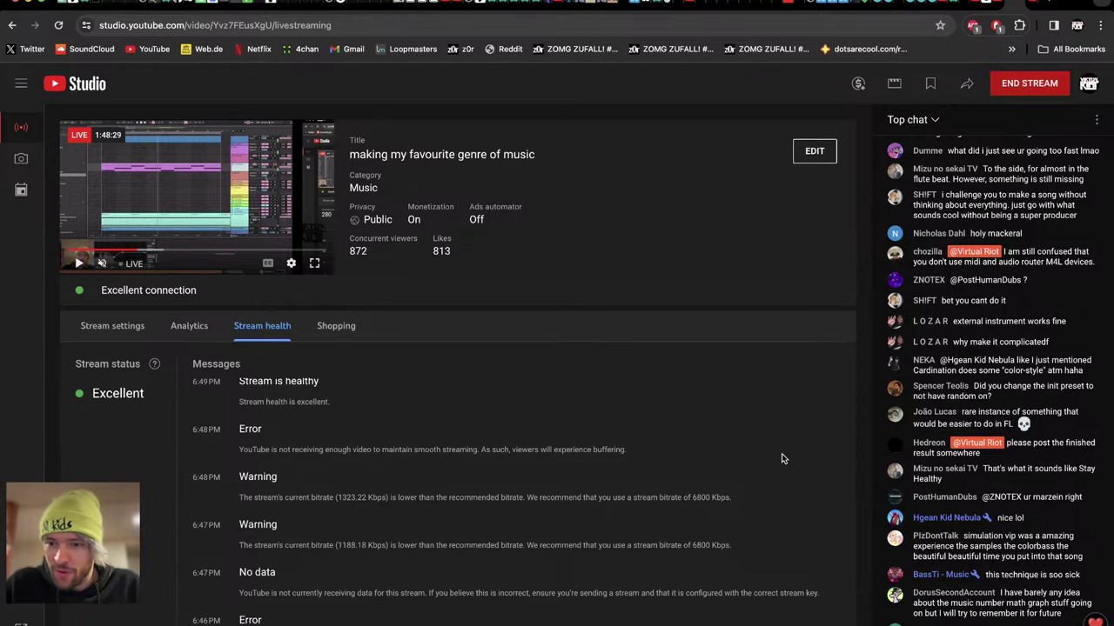
key(ctrl+Left)
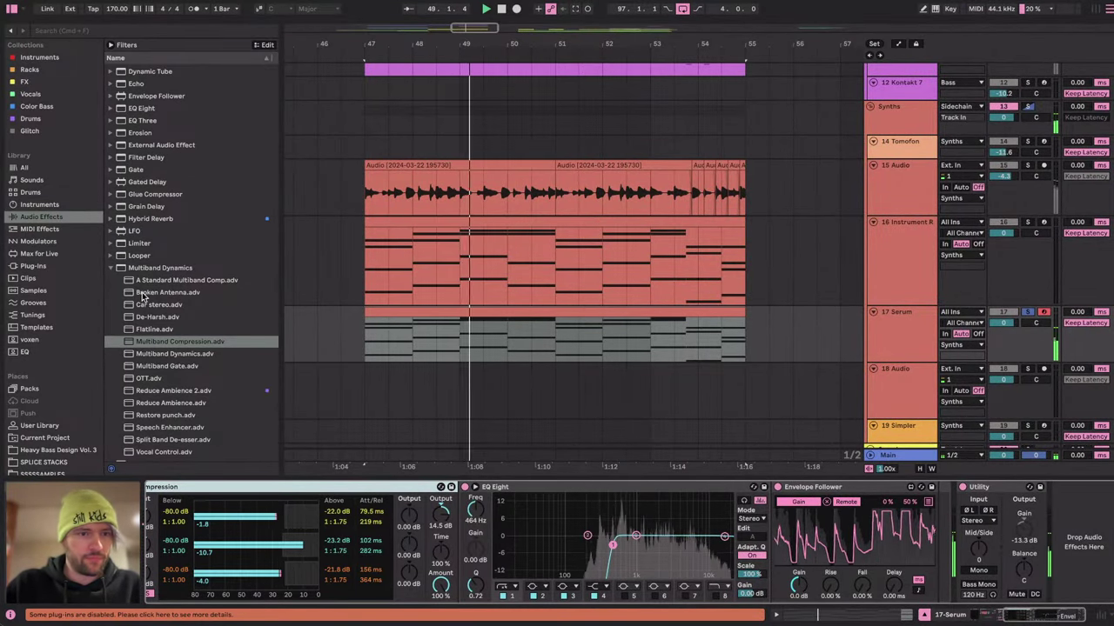
During playback, lower Multiband Compression's amount to 0% and set the Envelope Follower's gain to 13 dB.
scroll(154, 334, down, 3)
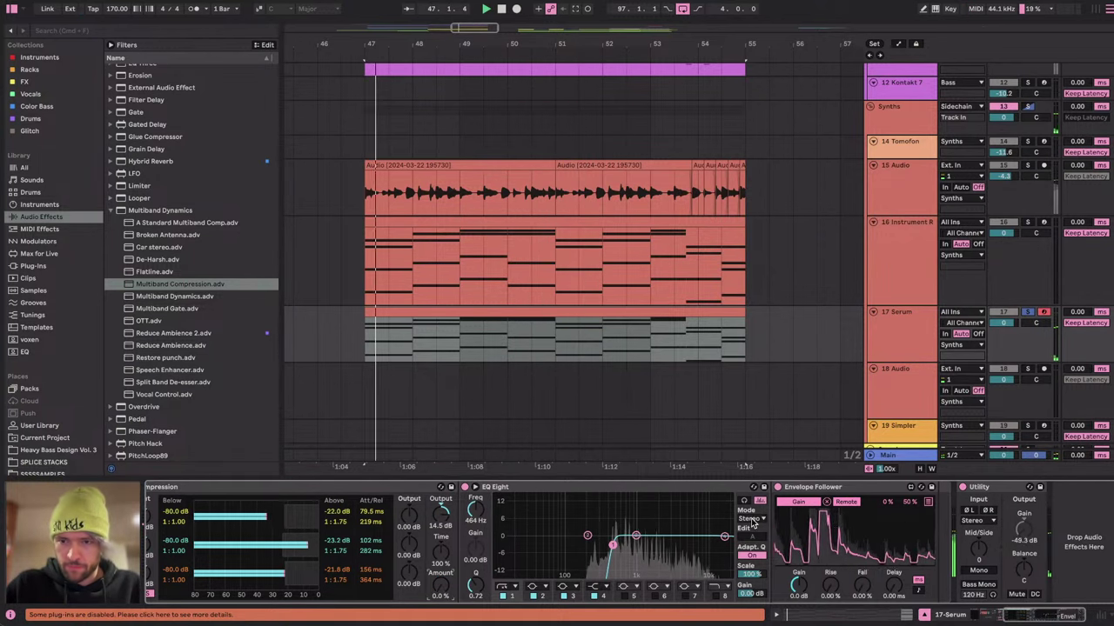
scroll(476, 561, left, 3)
scroll(477, 561, left, 3)
scroll(477, 561, right, 5)
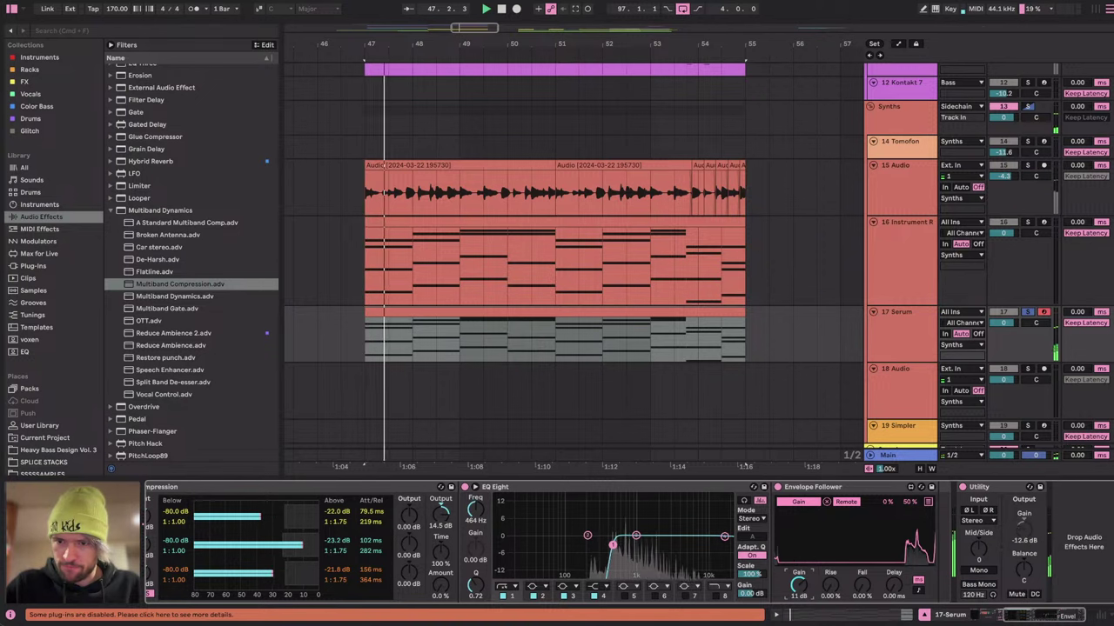
drag(799, 590, 799, 586)
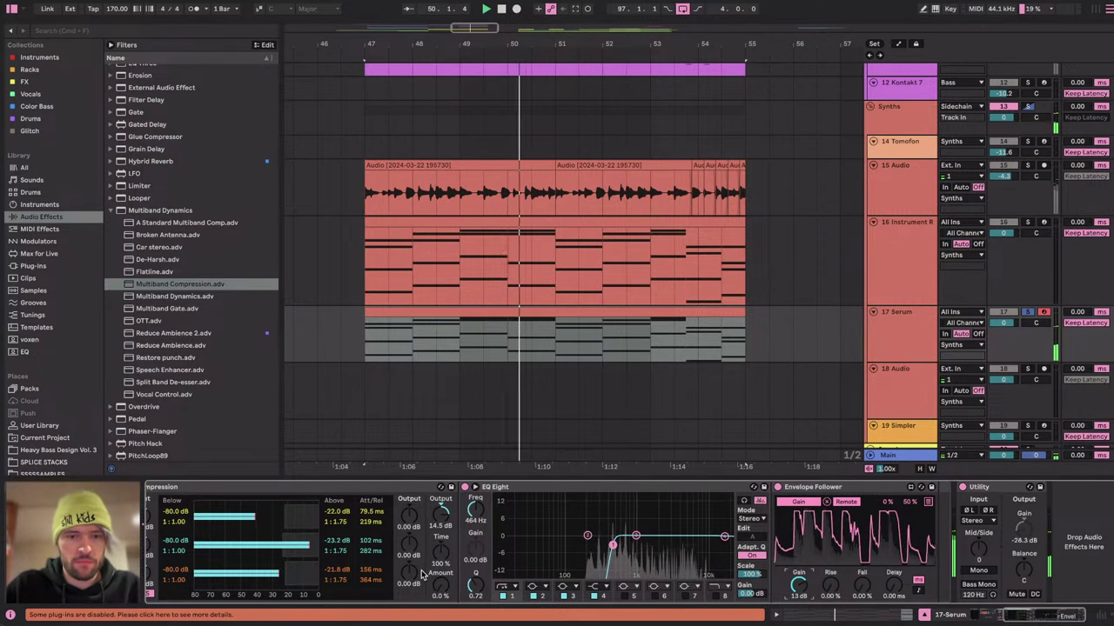
Set Multiband Compression's three band inputs and its output to 0 dB, with the amount at 36%.
scroll(285, 561, left, 5)
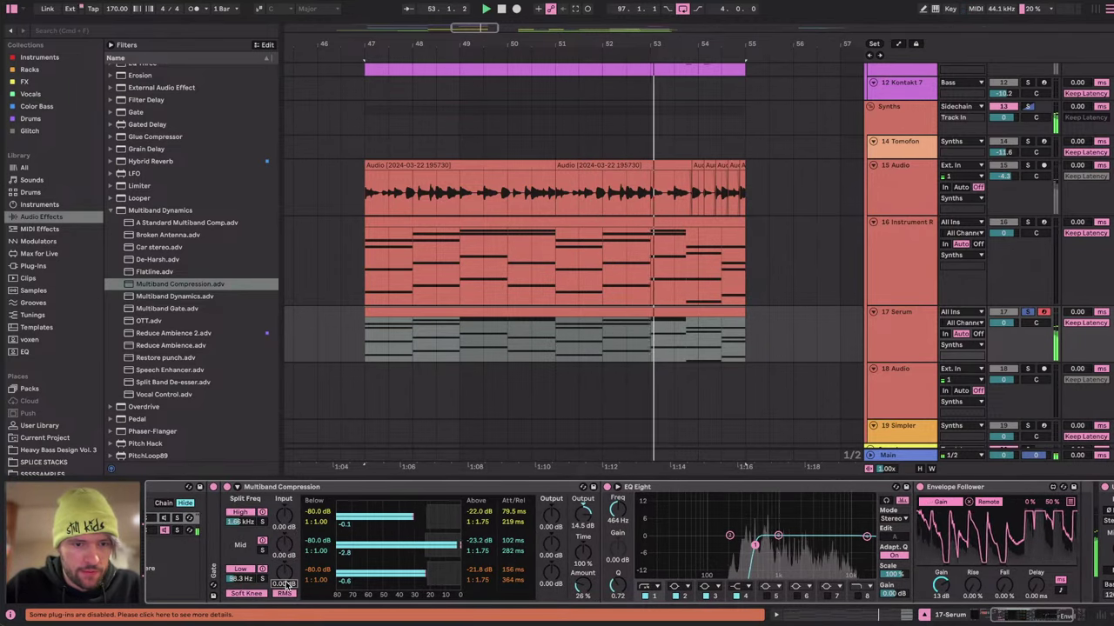
drag(586, 583, 586, 571)
Set the Envelope Follower to 9.6 dB gain, 8.66% rise and 21.3% fall, and boost EQ Eight's highs about 8.3 dB from 2.45 kHz.
scroll(586, 571, right, 5)
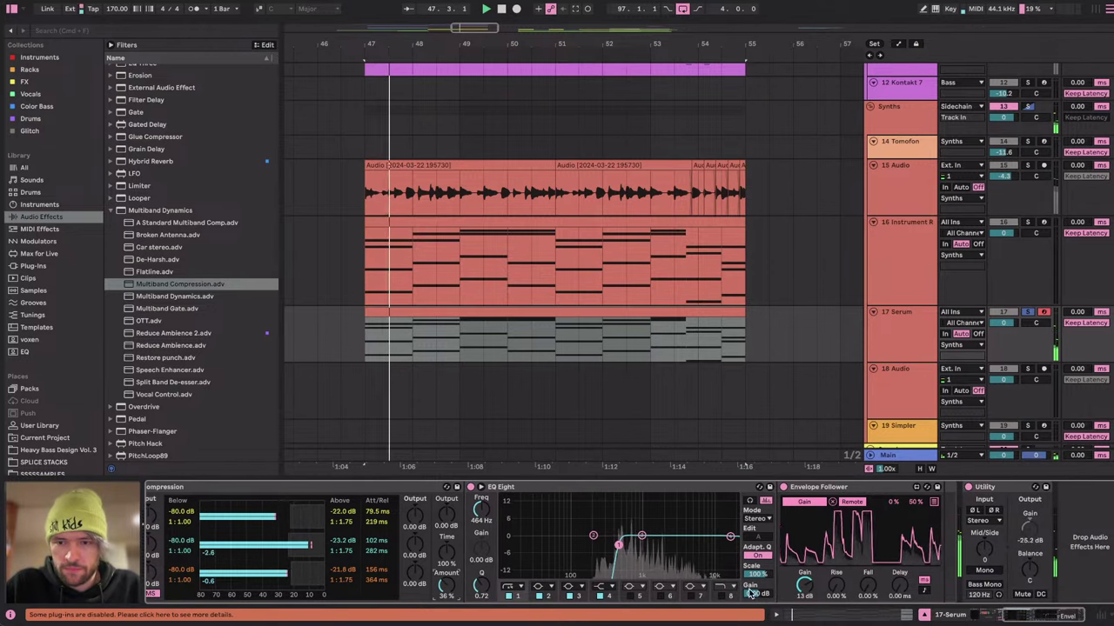
drag(868, 586, 804, 595)
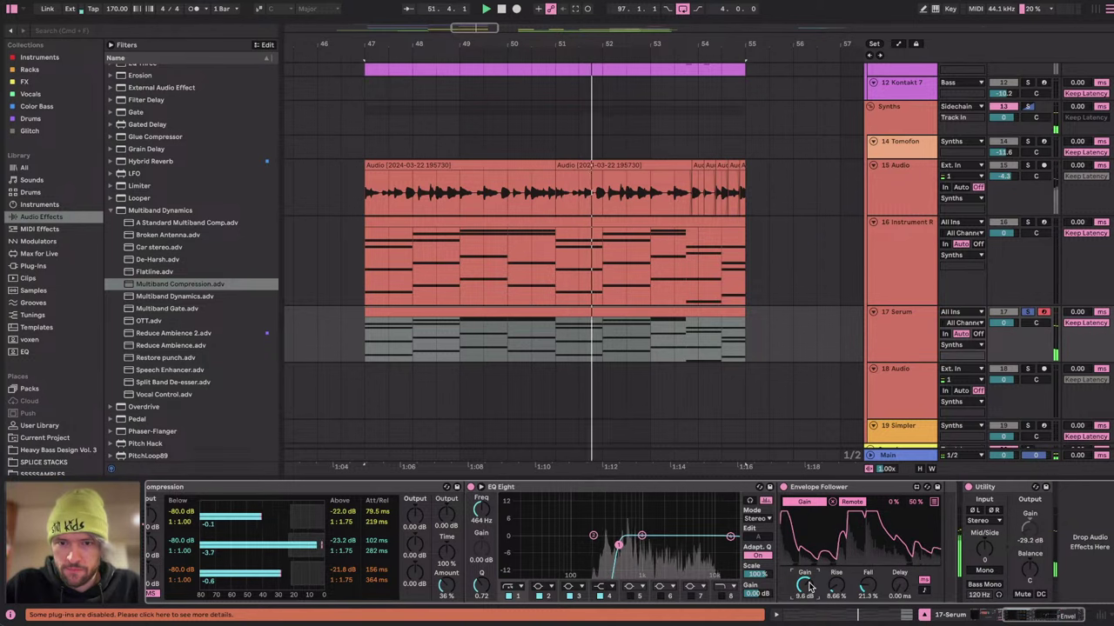
click(729, 537)
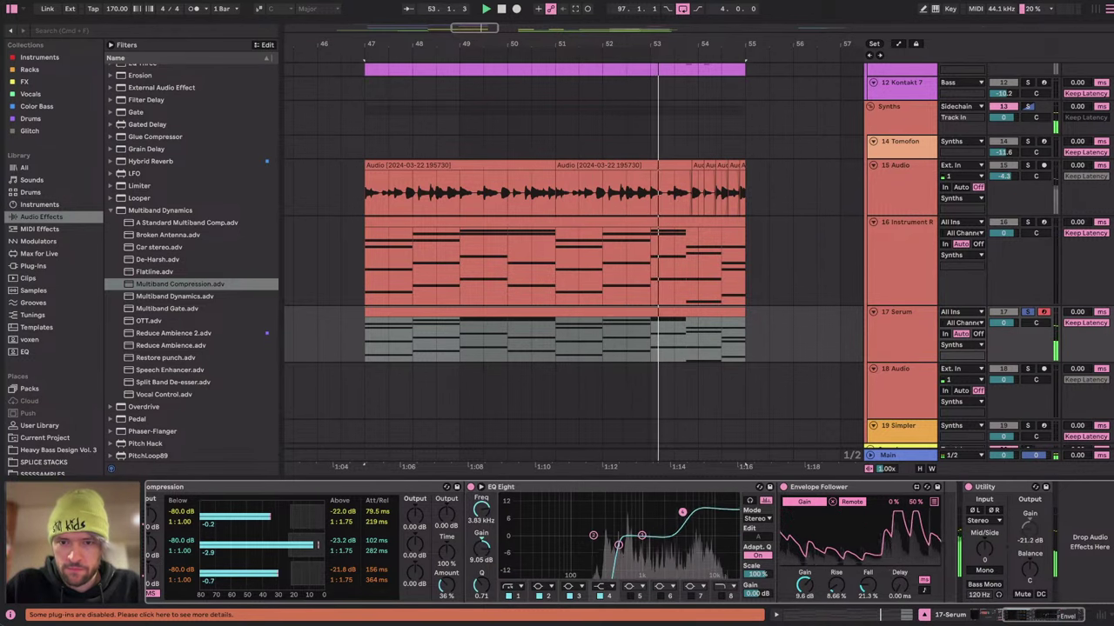
Raise Multiband Compression's amount to 93% and output to 5.33 dB, and reset the Envelope Follower's rise and fall while listening.
scroll(522, 538, left, 3)
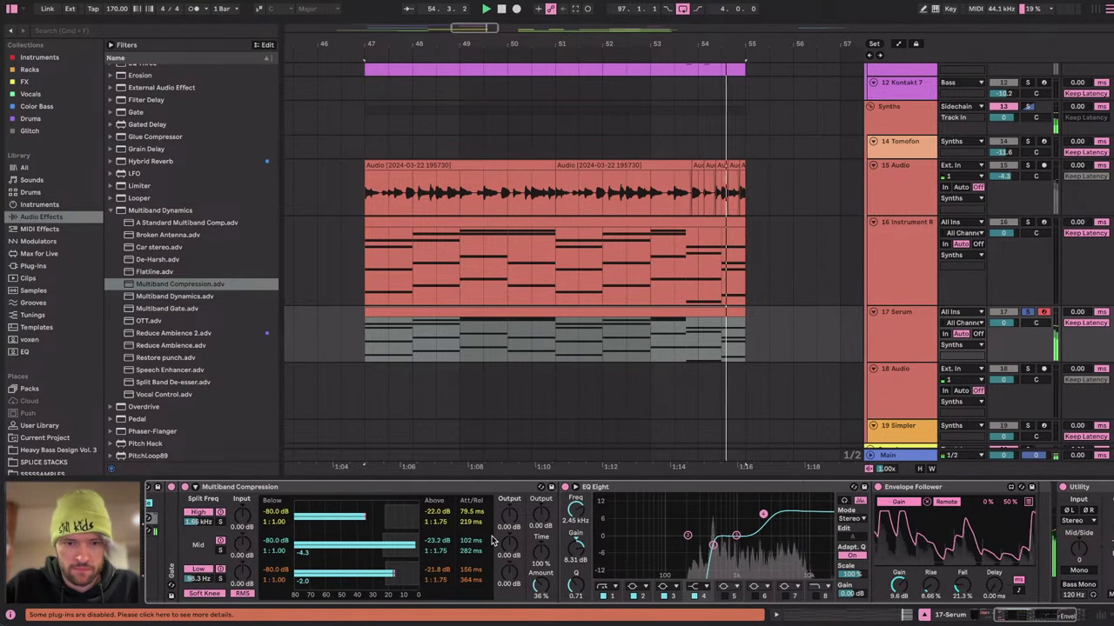
drag(541, 587, 540, 568)
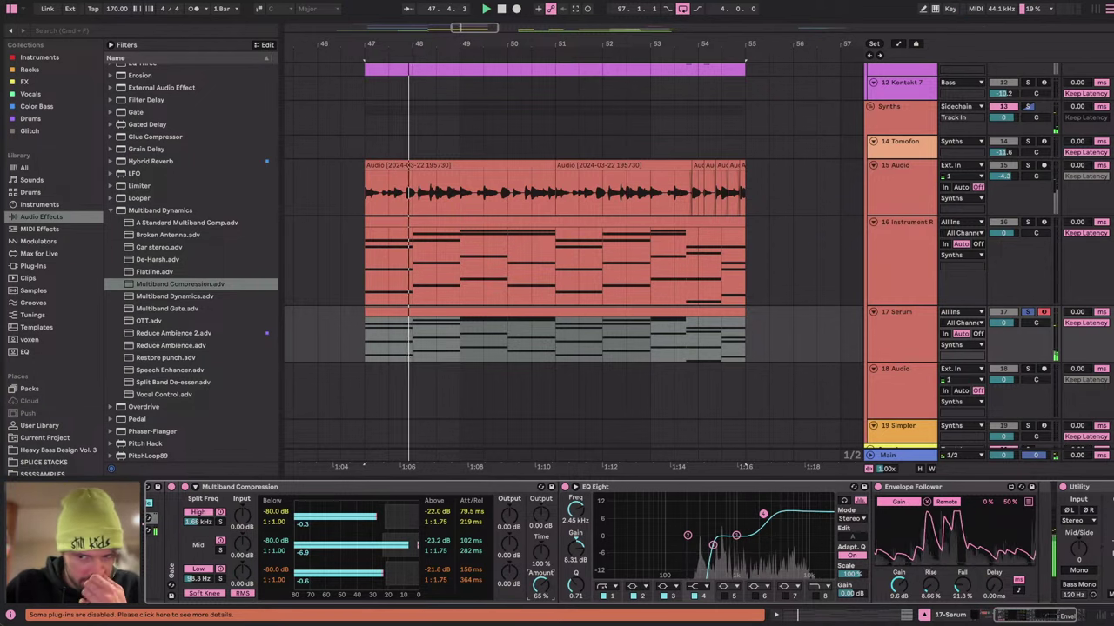
scroll(597, 551, down, 3)
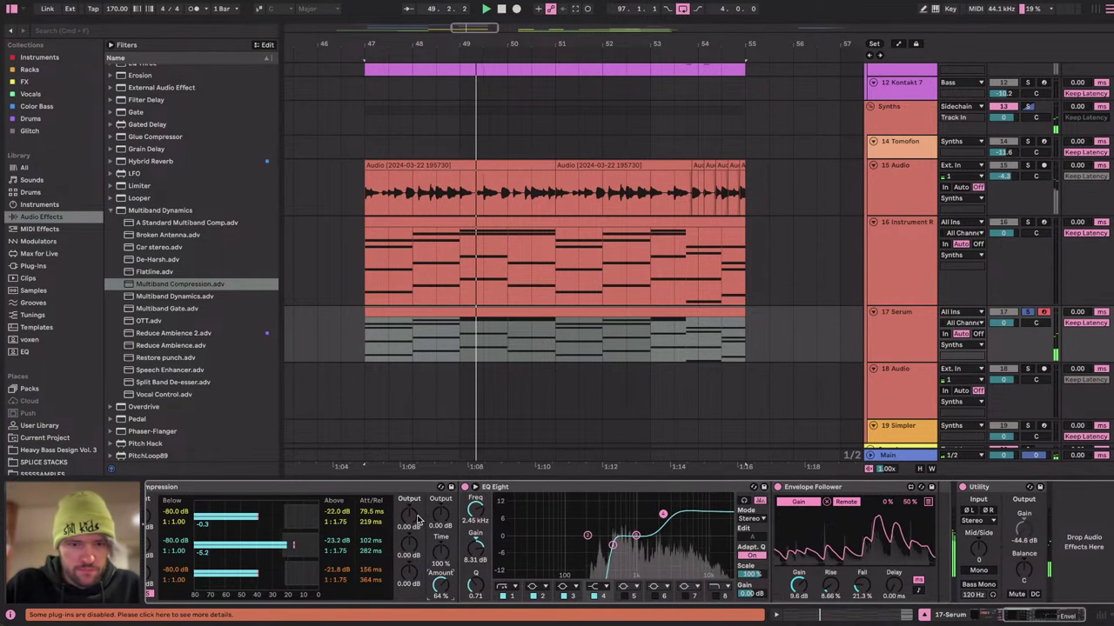
drag(442, 587, 442, 561)
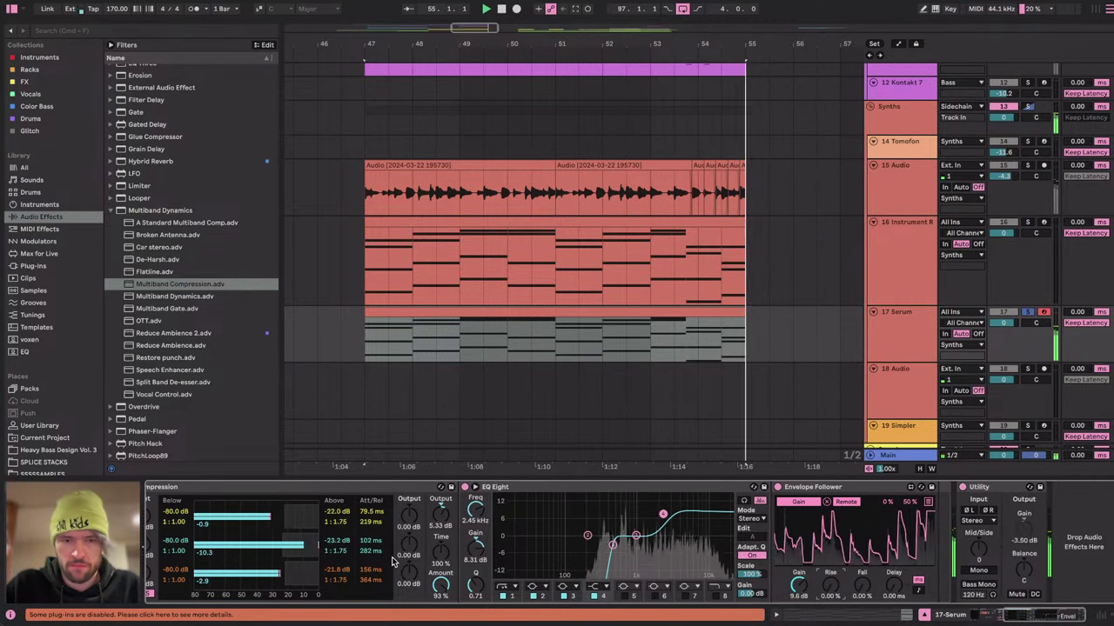
scroll(391, 535, left, 5)
scroll(400, 548, right, 6)
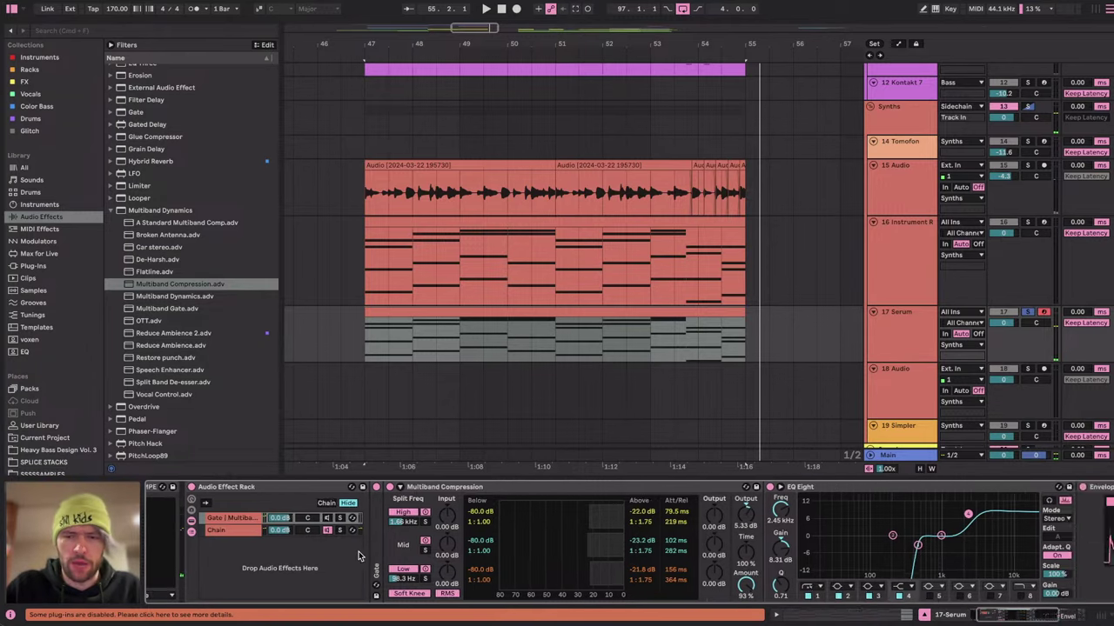
key(space)
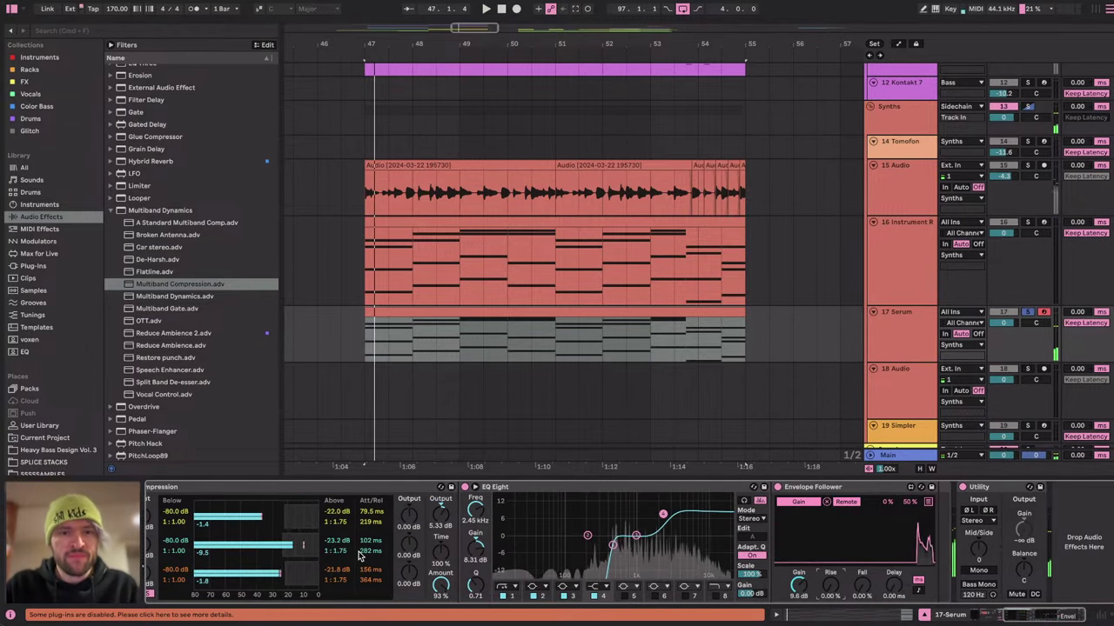
Switch to YouTube Studio and read the viewers' latest questions in the live chat.
key(ctrl+Right)
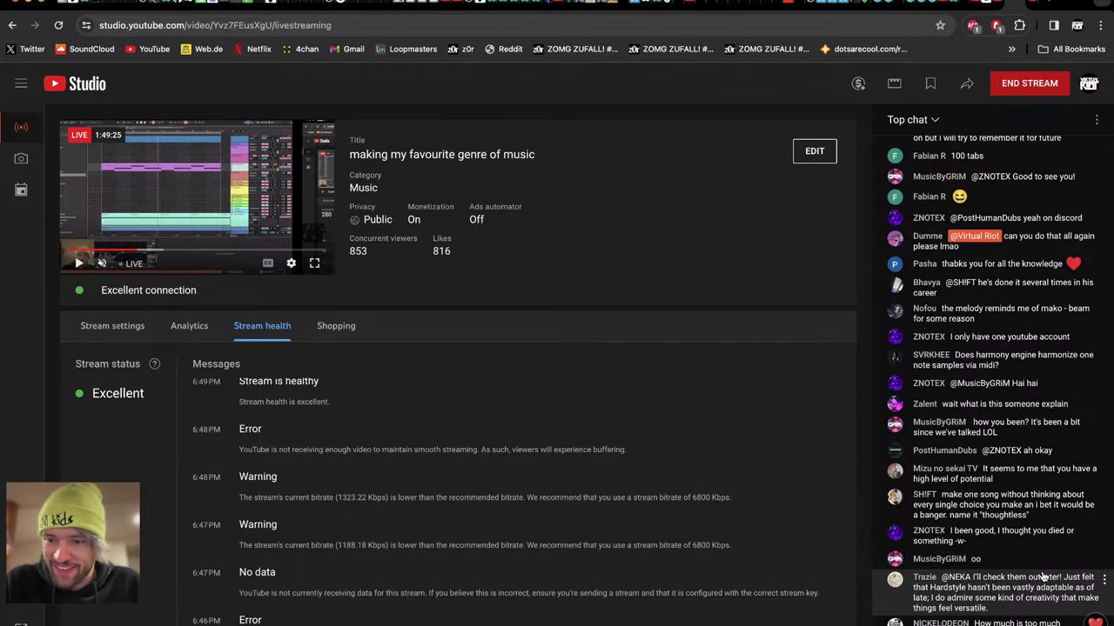
key(super+Tab)
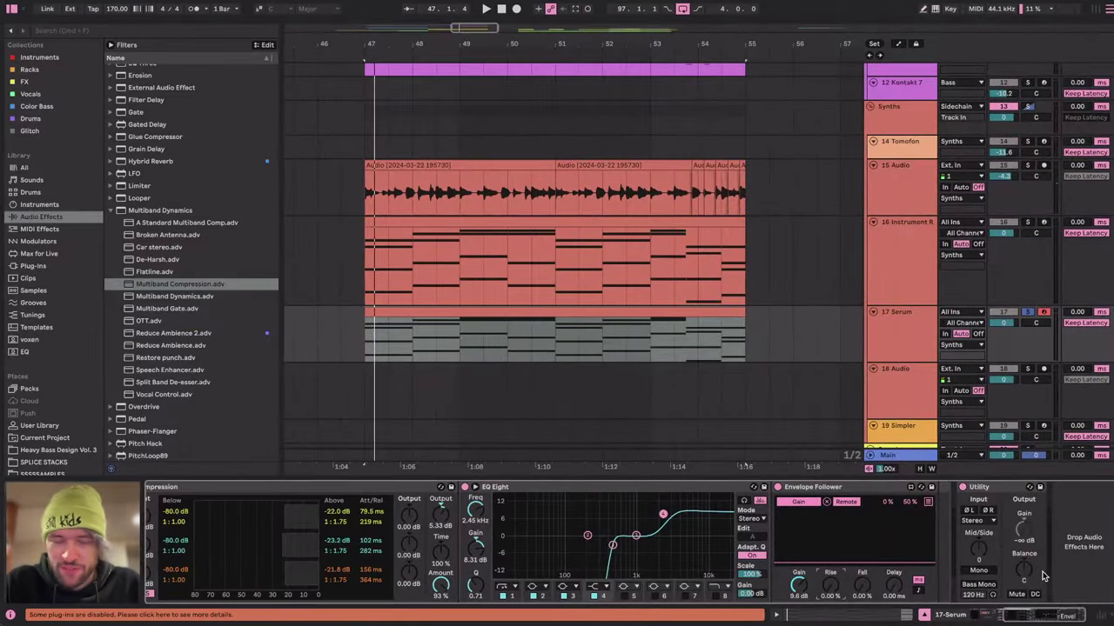
key(super+Tab)
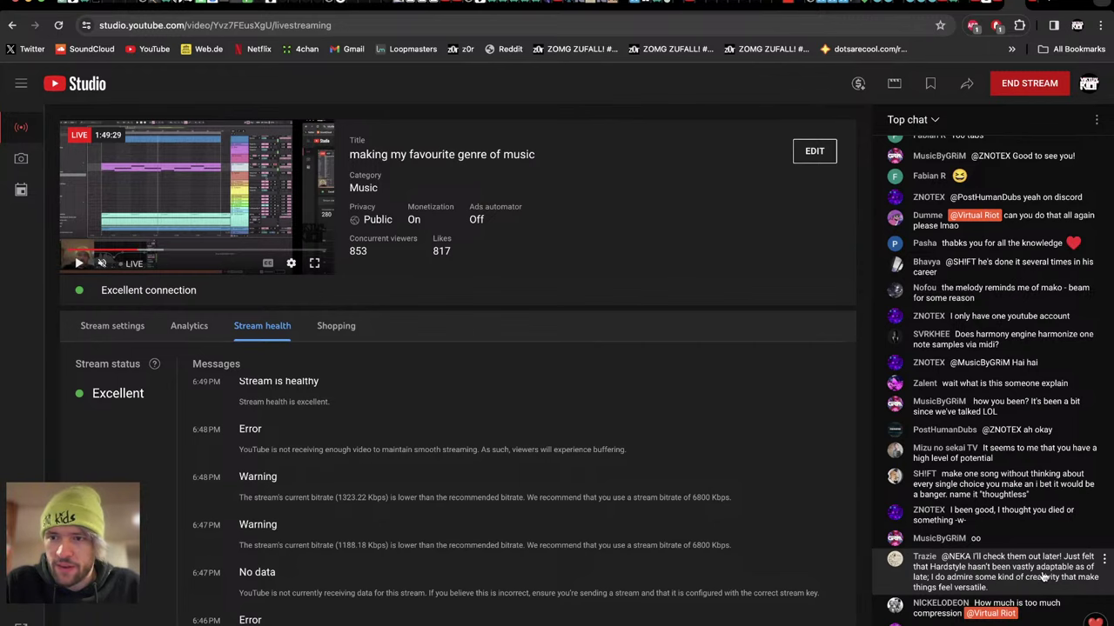
Switch to Ableton Live and enable oscillator B in the Serum plug-in on track 17, listening to the loop.
key(super+Tab)
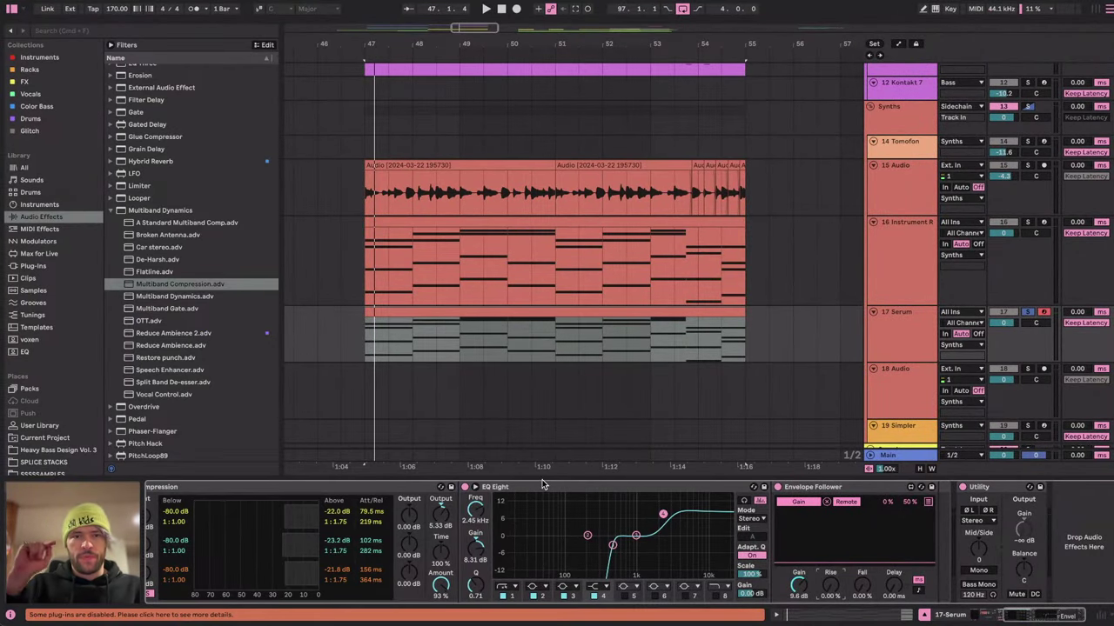
click(893, 346)
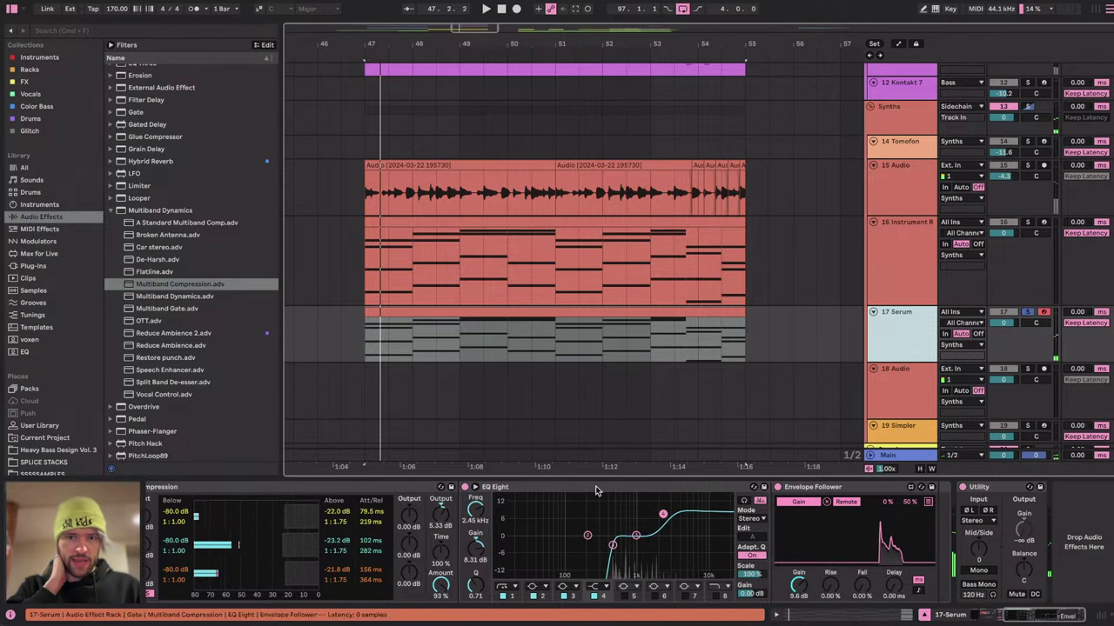
scroll(569, 503, left, 5)
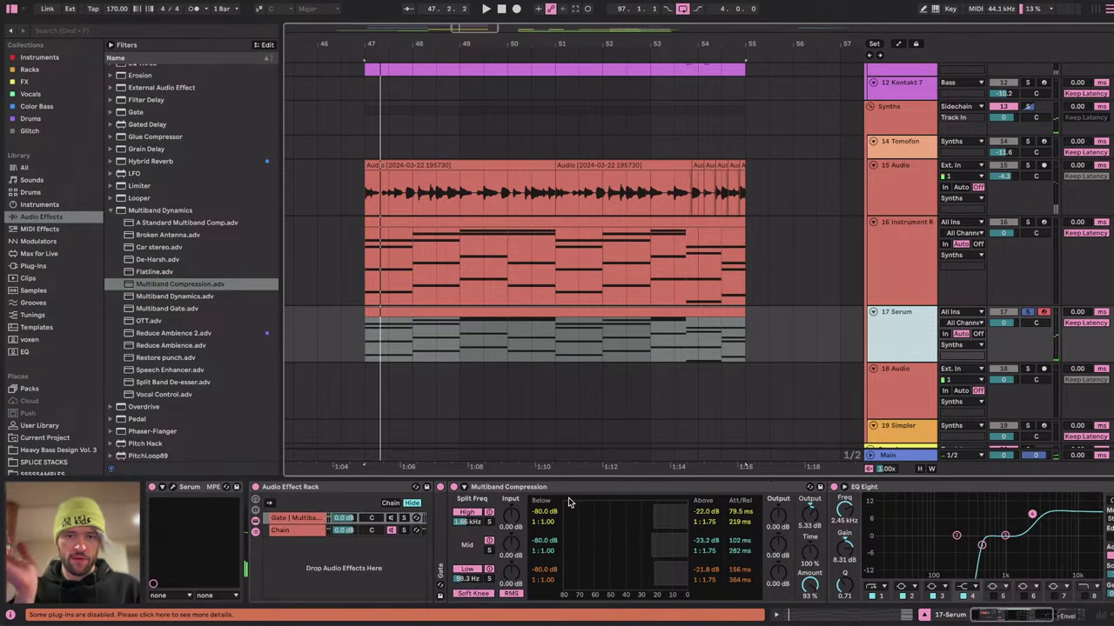
click(175, 487)
drag(672, 188, 703, 183)
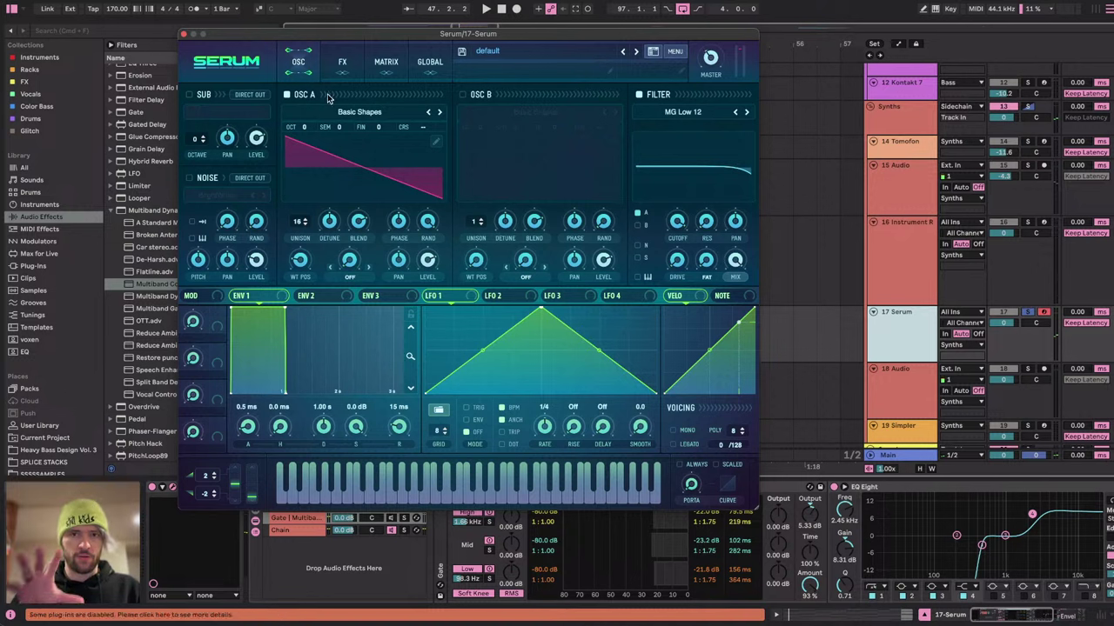
click(463, 94)
drag(478, 257, 475, 221)
key(space)
mouse_move(710, 58)
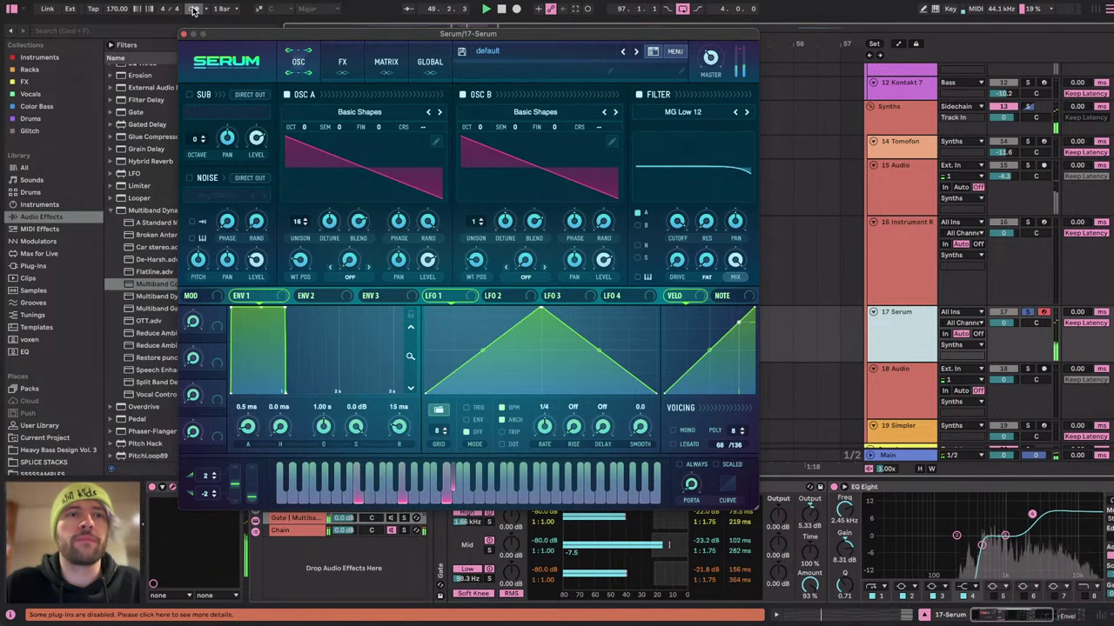
click(183, 34)
Try a mapping range of 0% to 20% for the Envelope Follower's control of the Utility gain.
scroll(680, 553, right, 3)
scroll(681, 553, right, 5)
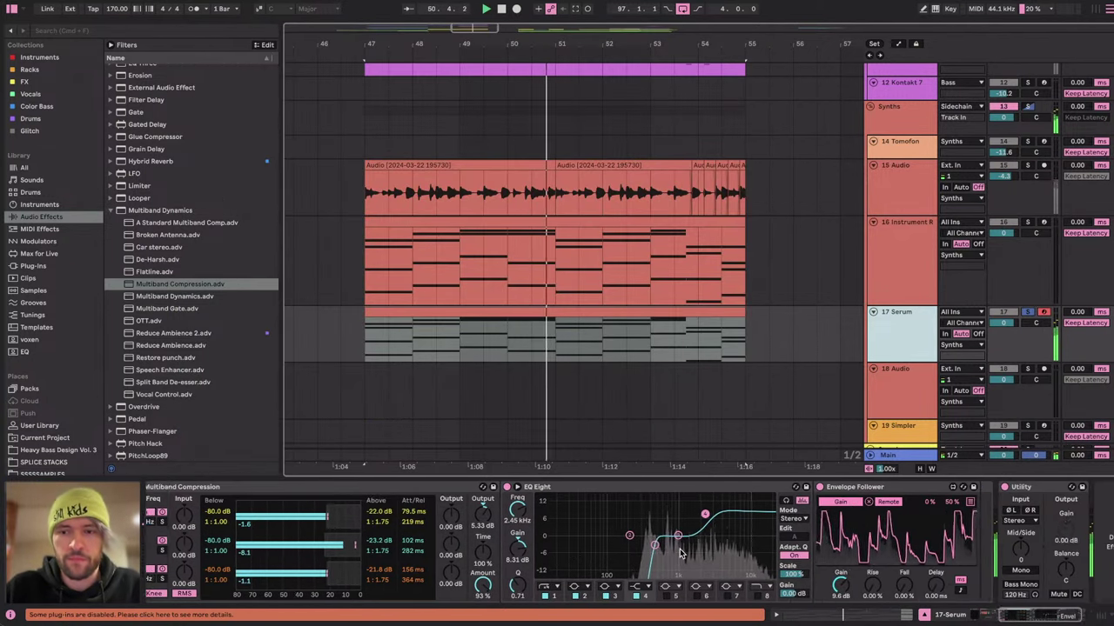
scroll(940, 554, right, 3)
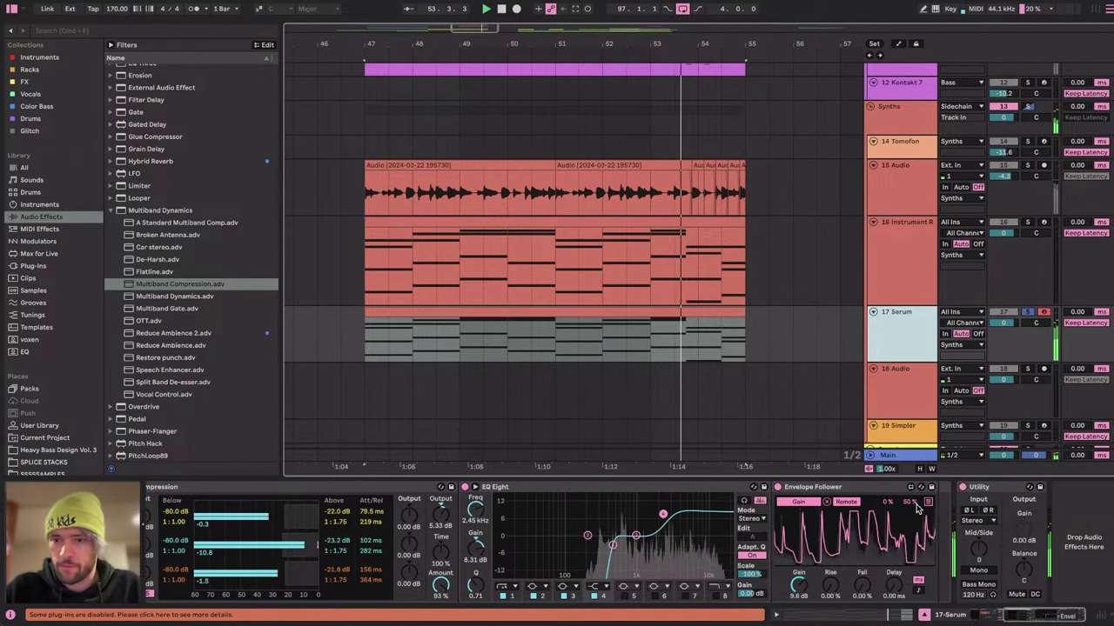
drag(910, 503, 912, 506)
key(space)
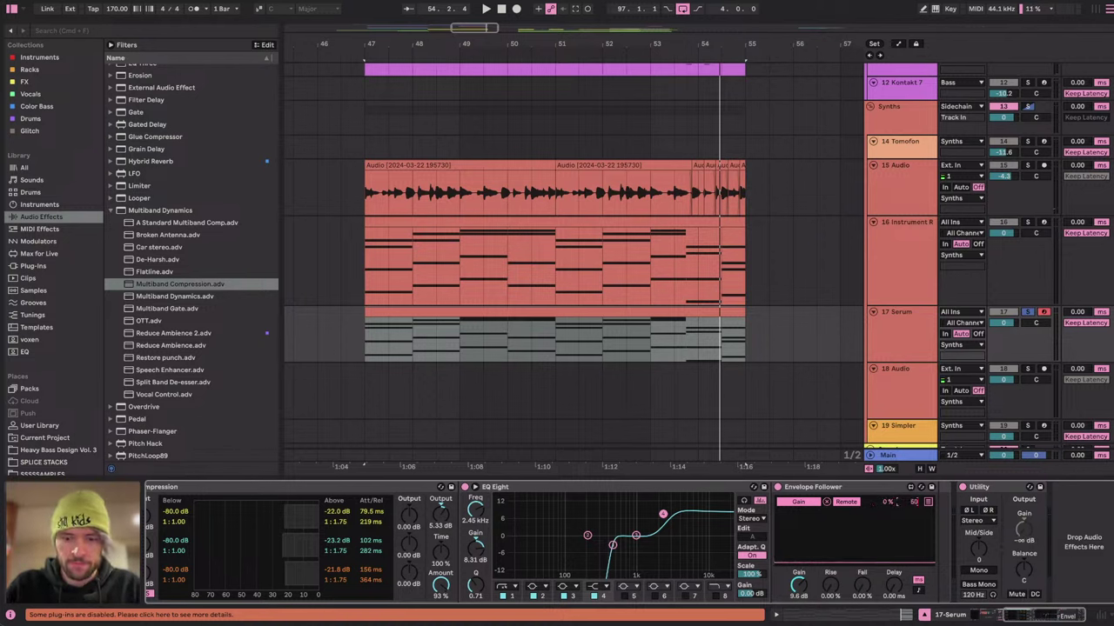
key(space)
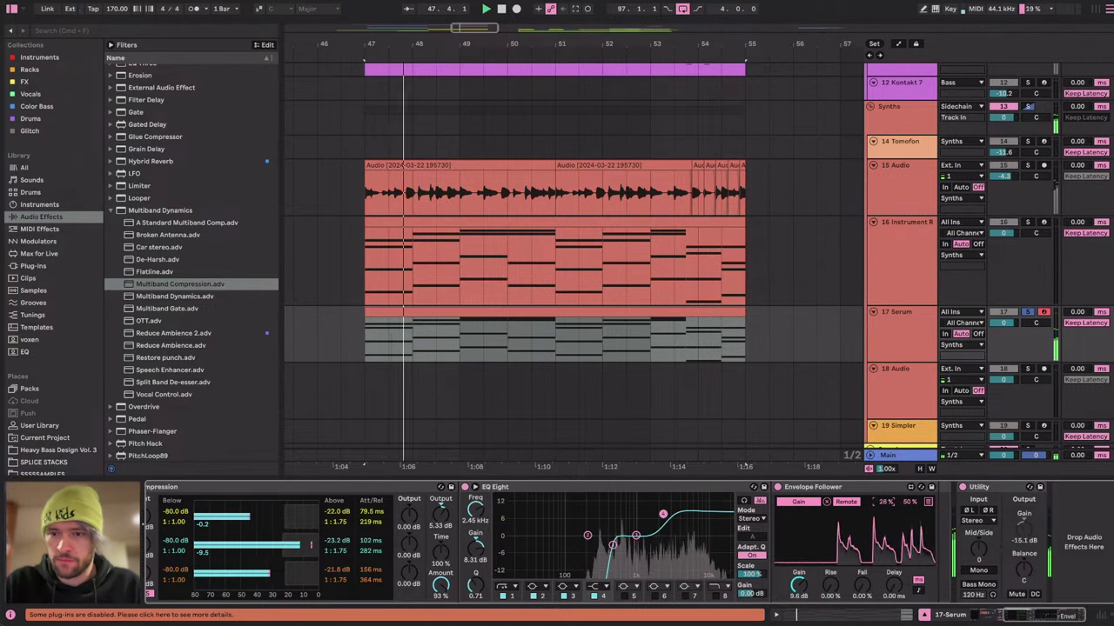
drag(885, 502, 885, 509)
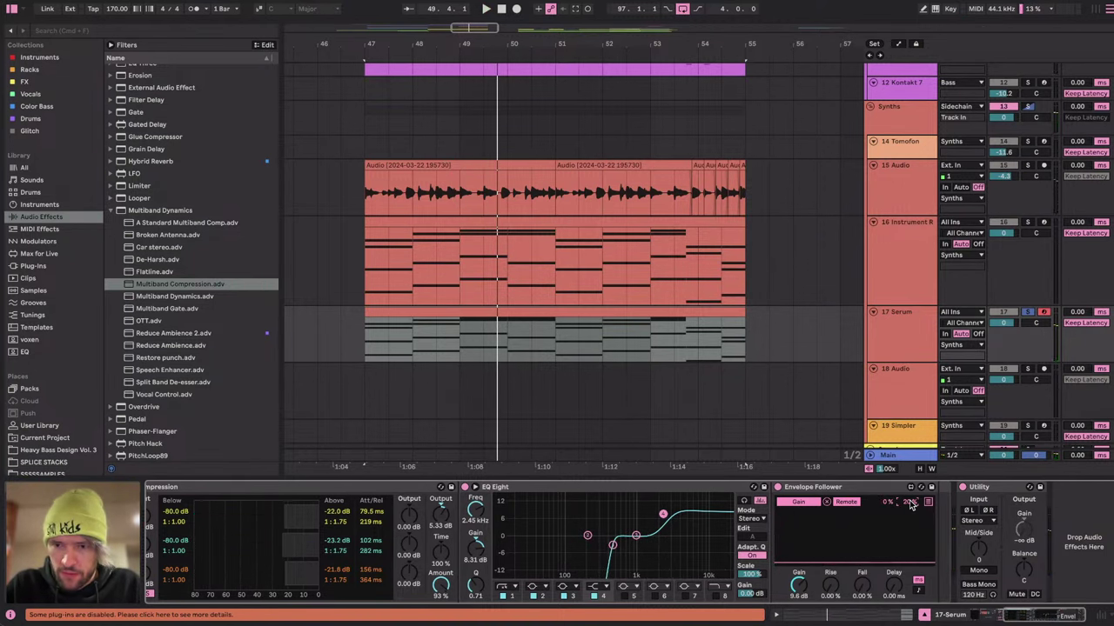
key(space)
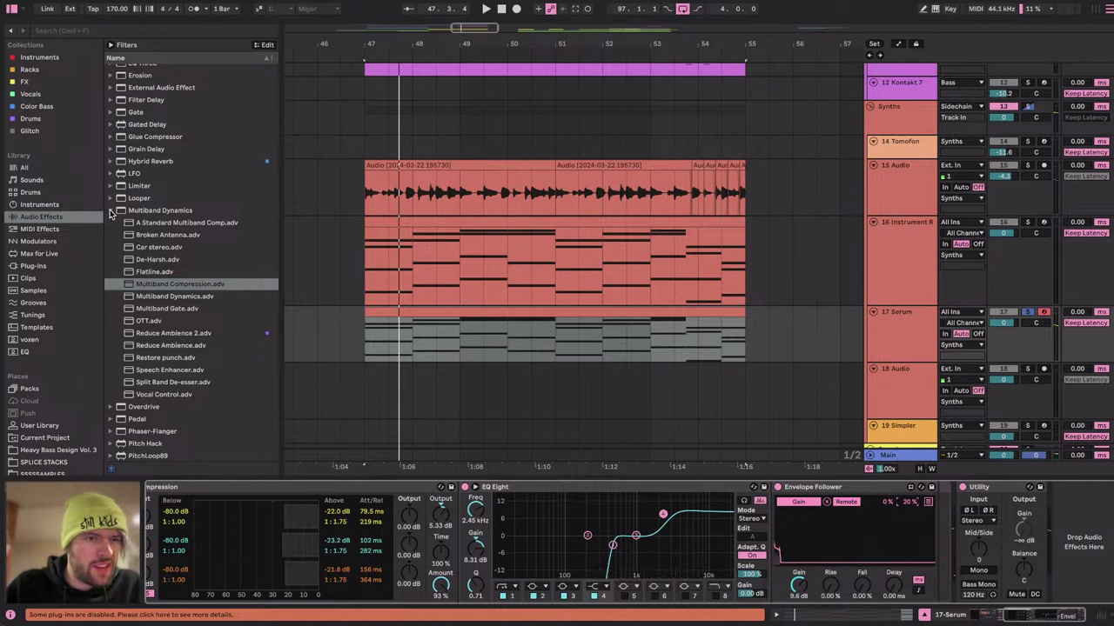
Try a second Utility at the end of the Serum track's device chain with its gain raised to 20.6 dB.
scroll(174, 427, down, 5)
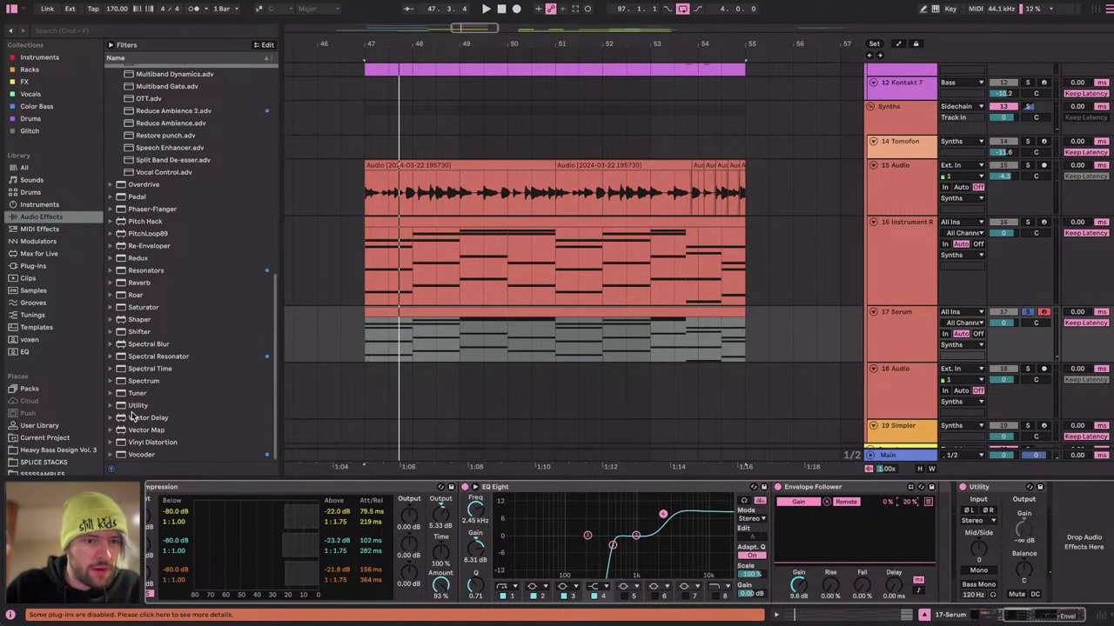
drag(138, 406, 1039, 535)
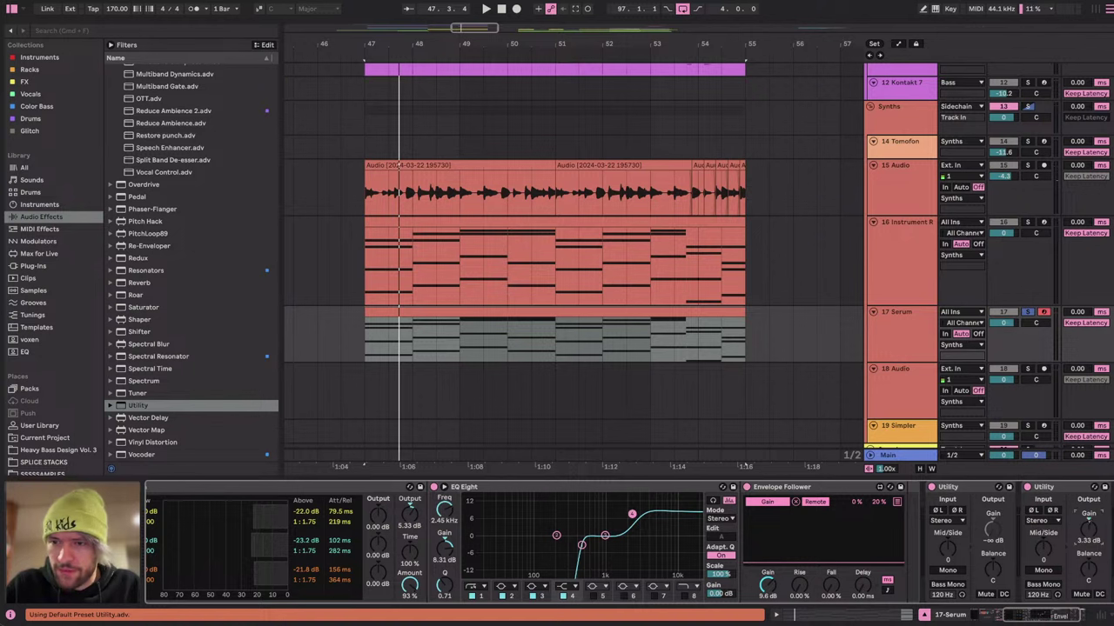
key(space)
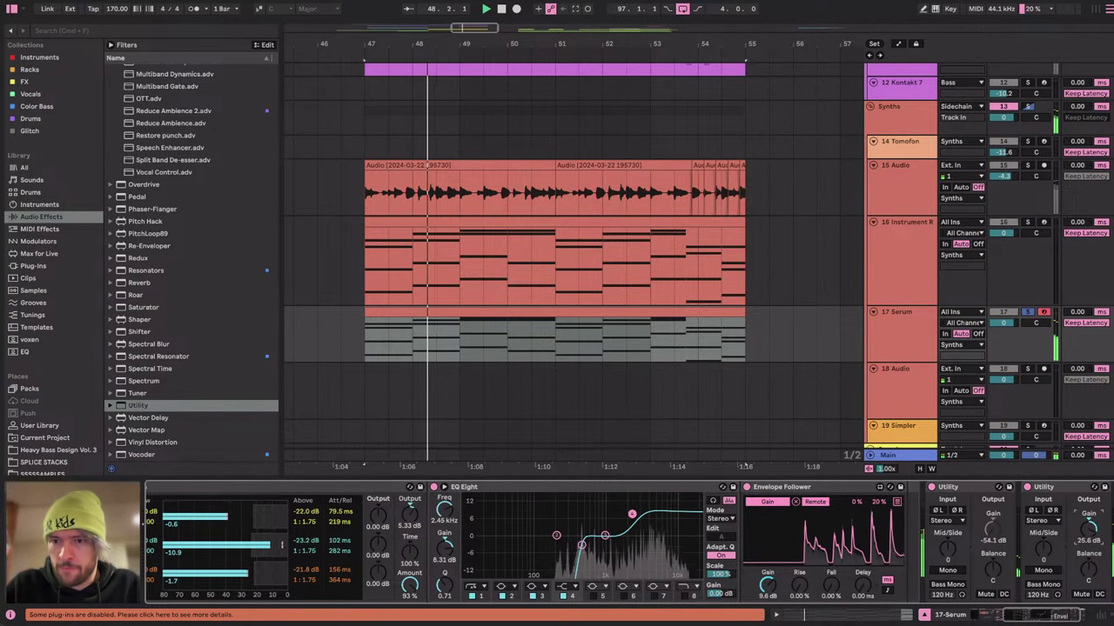
drag(1088, 528, 1088, 537)
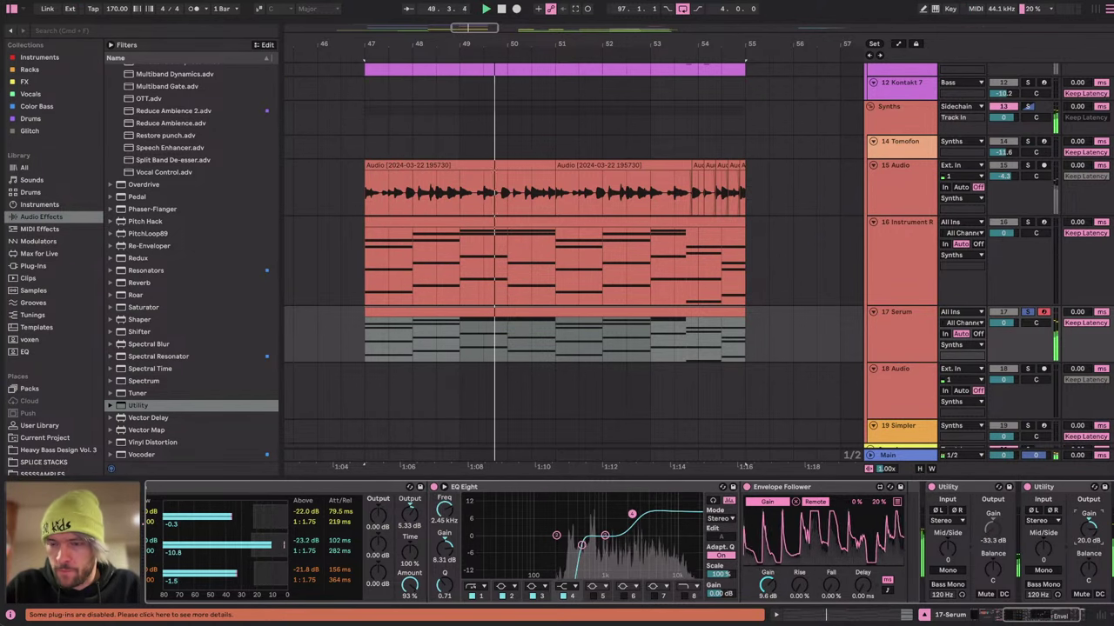
scroll(479, 554, left, 4)
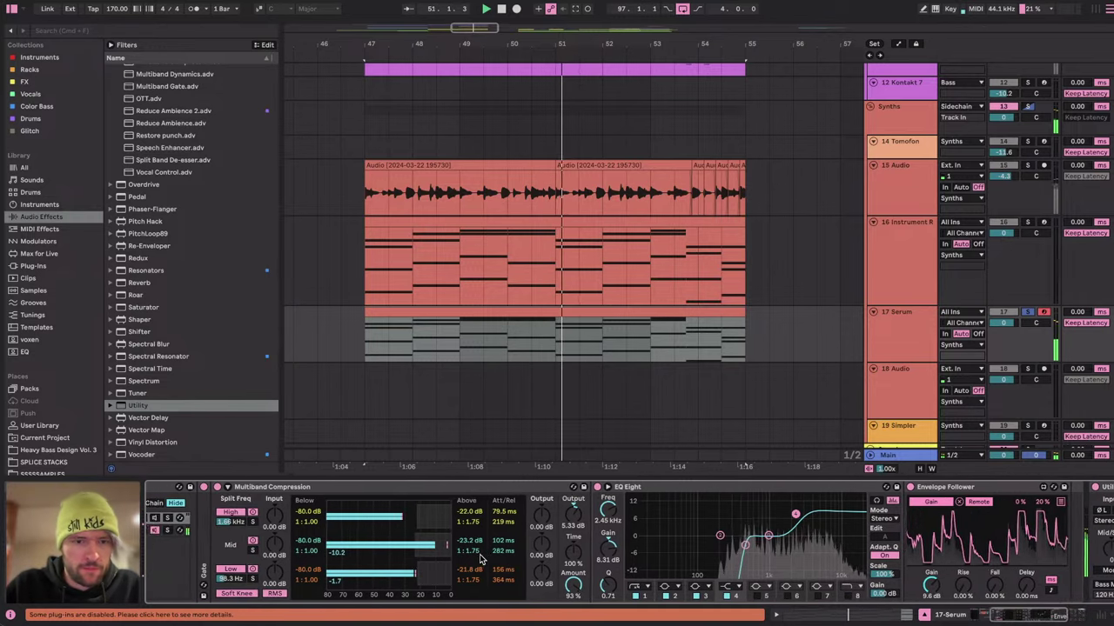
scroll(479, 555, right, 5)
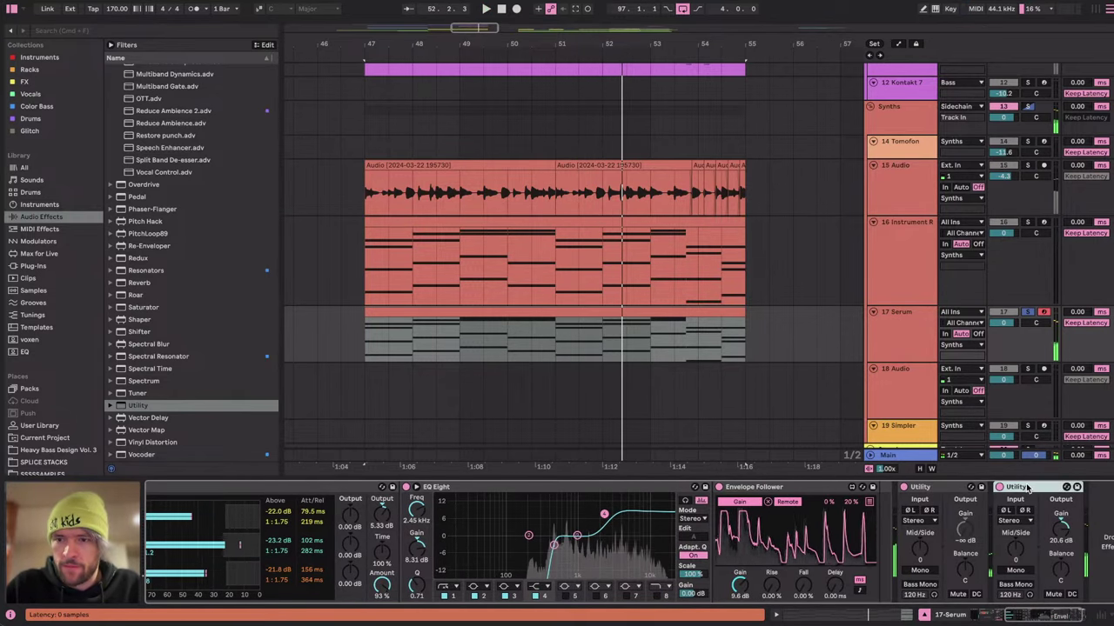
key(Delete)
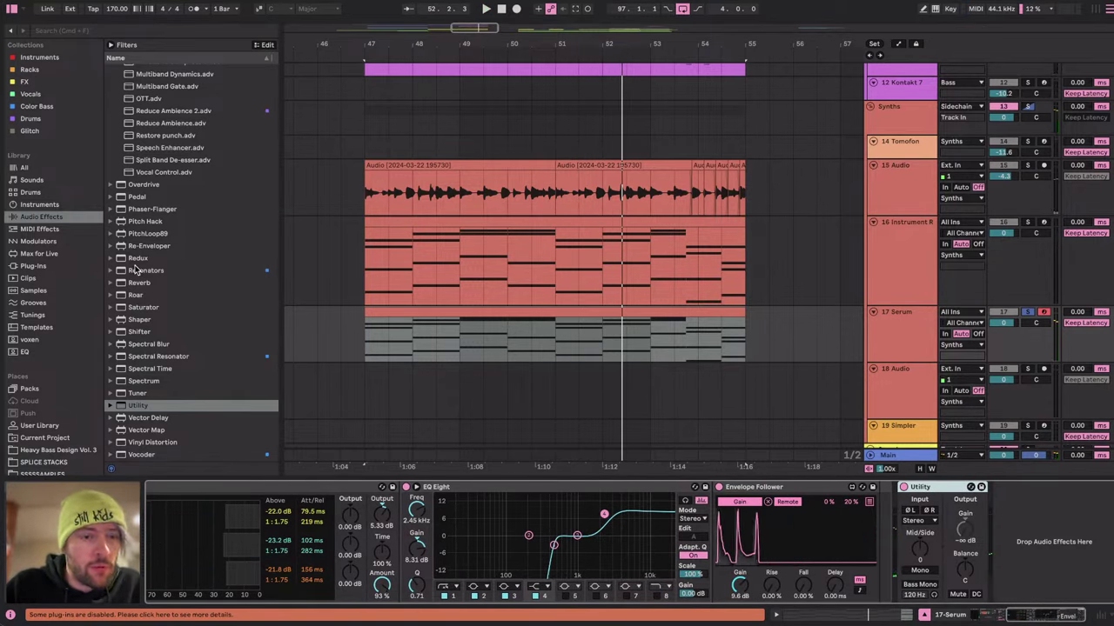
Insert a Glue Compressor between Multiband Compression and EQ Eight, with a -12.7 dB threshold and about 8.1 dB makeup.
scroll(162, 300, up, 8)
click(111, 324)
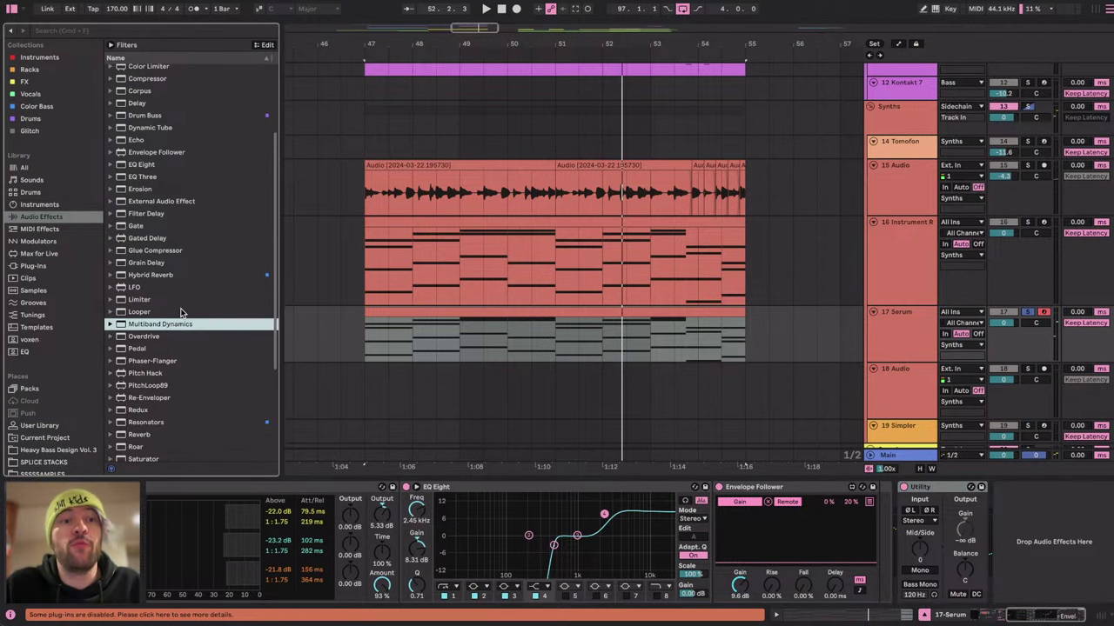
click(163, 252)
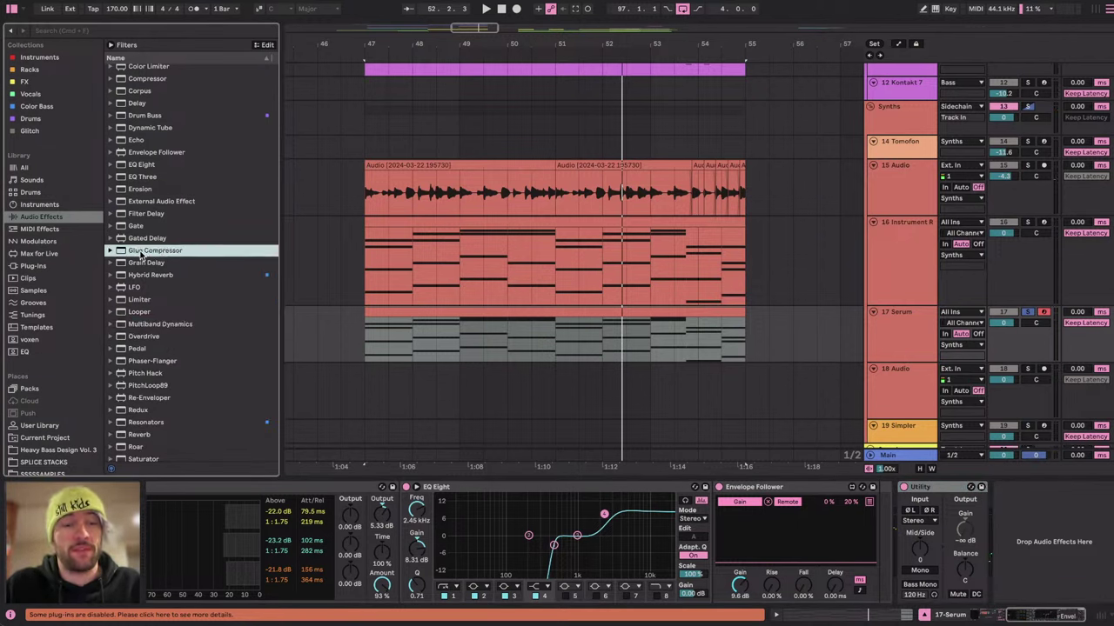
mouse_move(128, 253)
mouse_down()
mouse_move(465, 525)
mouse_move(408, 536)
mouse_up()
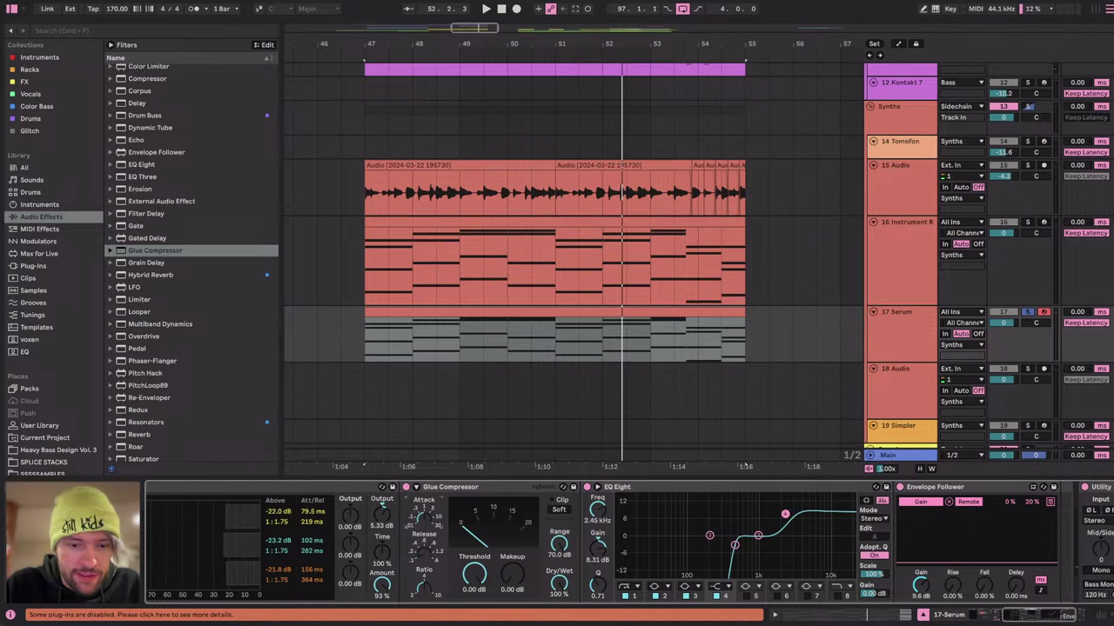
key(space)
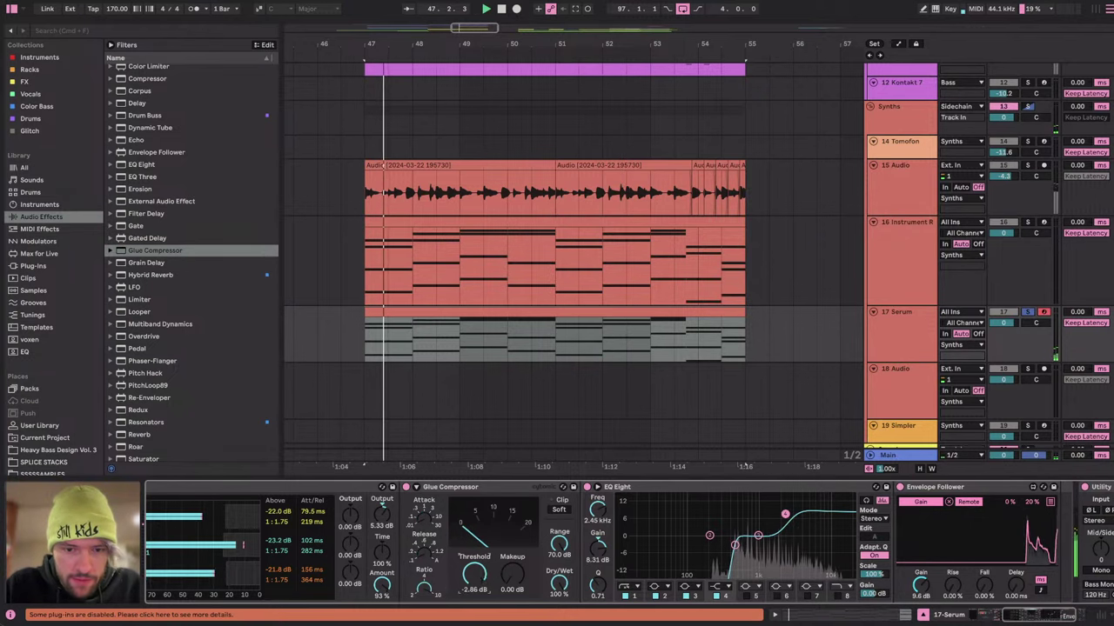
key(space)
key(space)
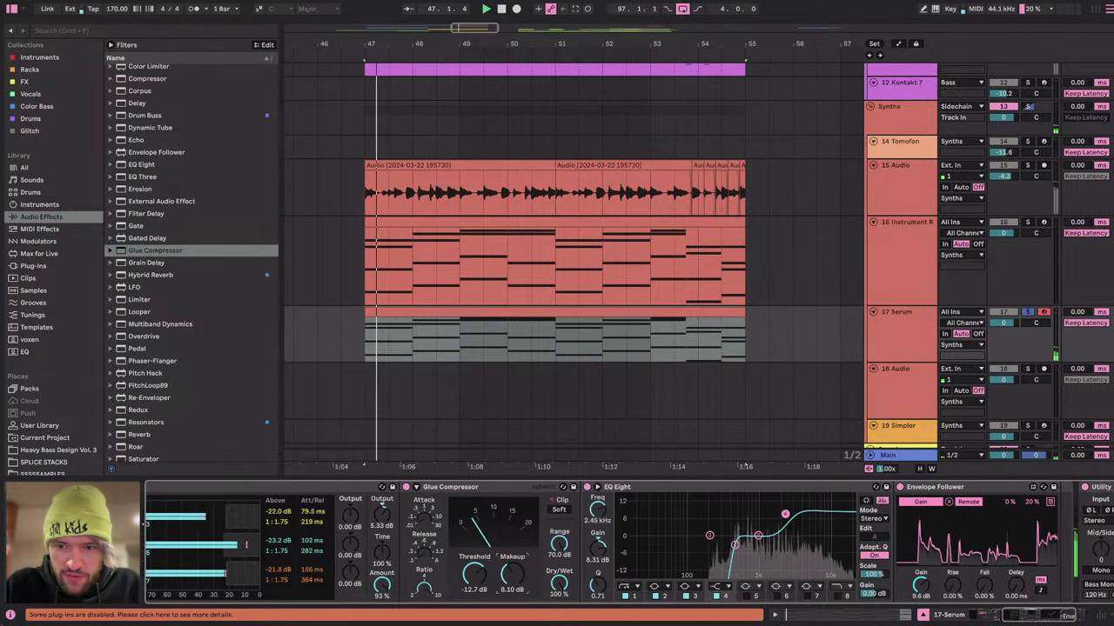
Set the Envelope Follower's mapping maximum to 50% and gain to 7.0 dB, and EQ Eight's low cut to 206 Hz with Q 0.20.
key(space)
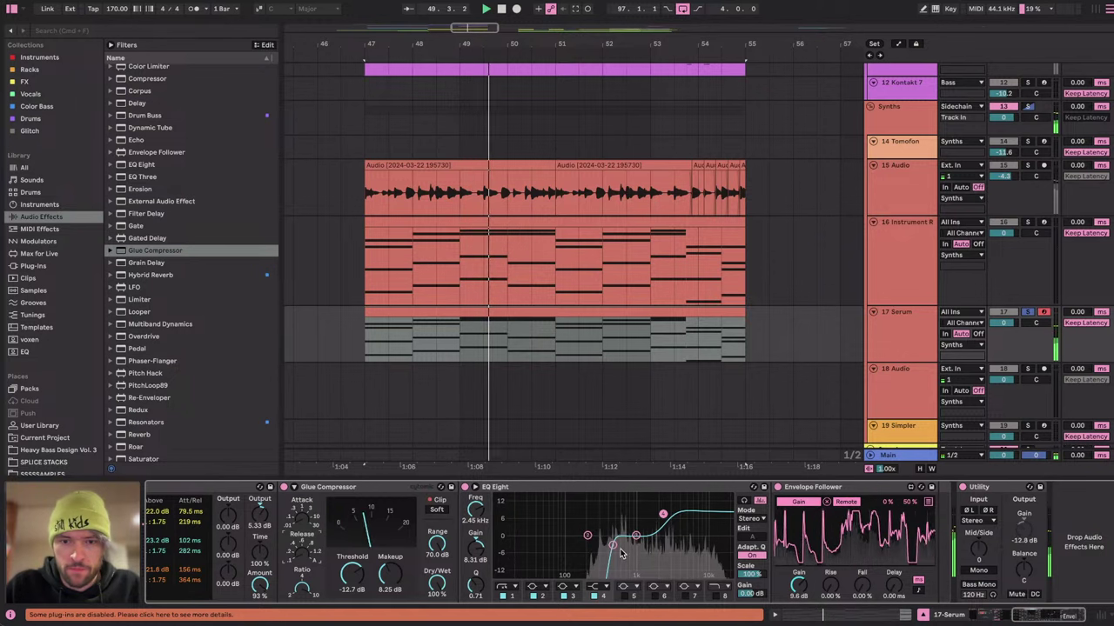
drag(620, 553, 588, 568)
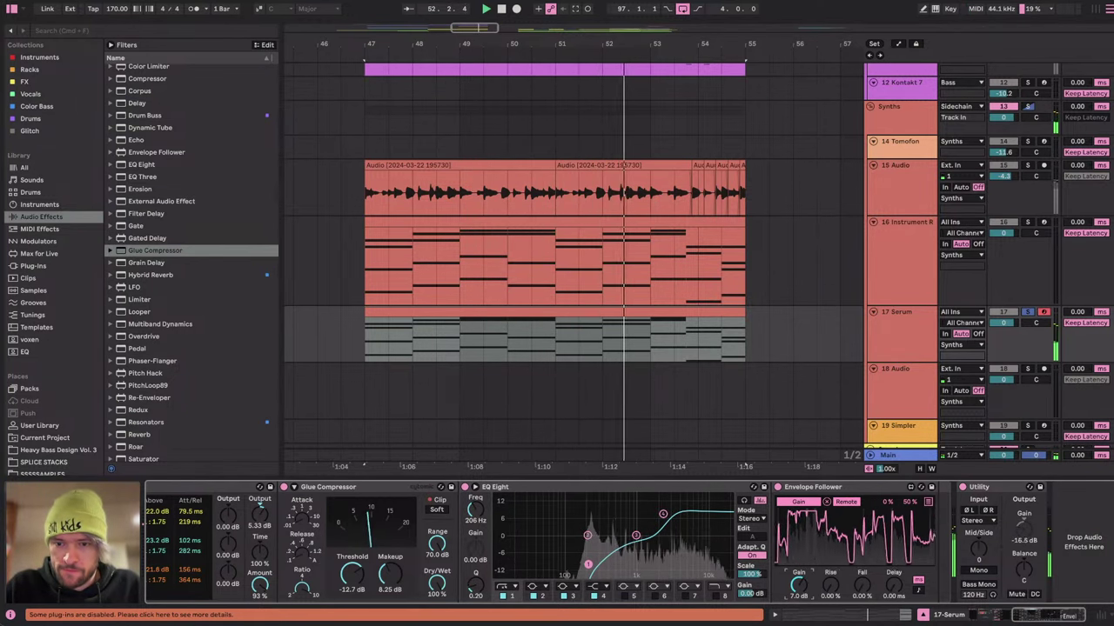
Turn on the Glue Compressor's soft clipping and set its threshold to -6.35 dB and makeup to 3.49 dB.
scroll(557, 566, left, 3)
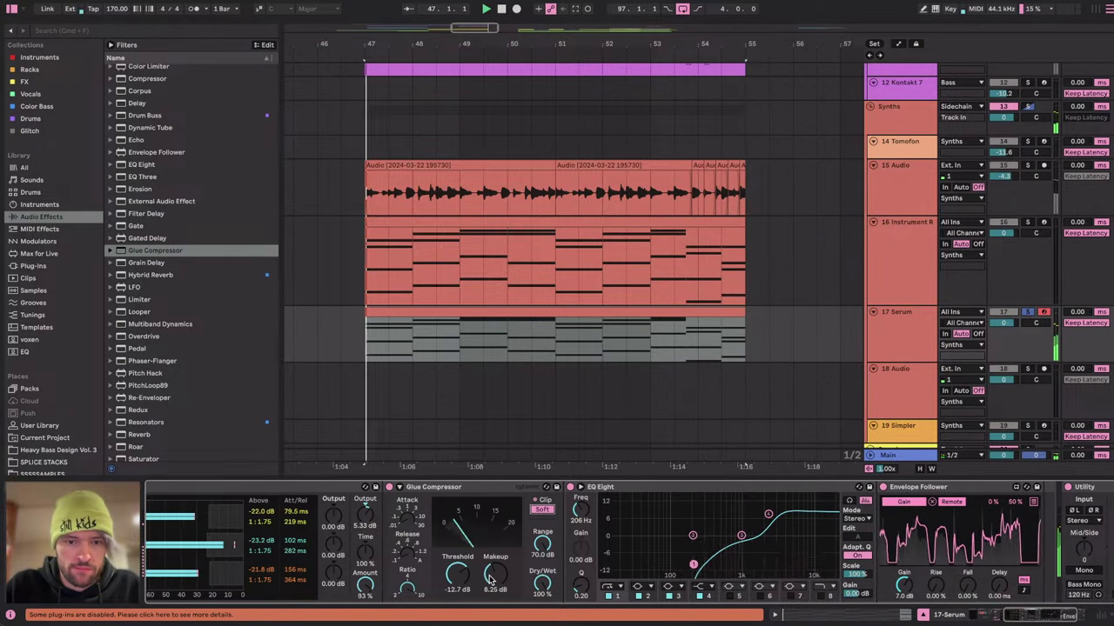
drag(490, 580, 458, 557)
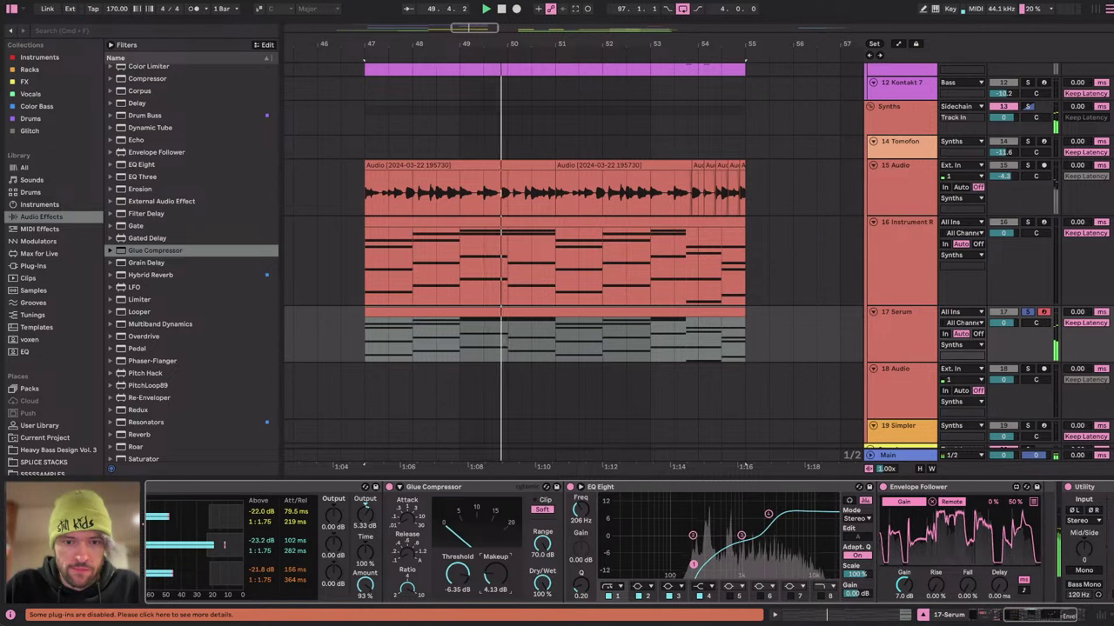
scroll(527, 552, left, 3)
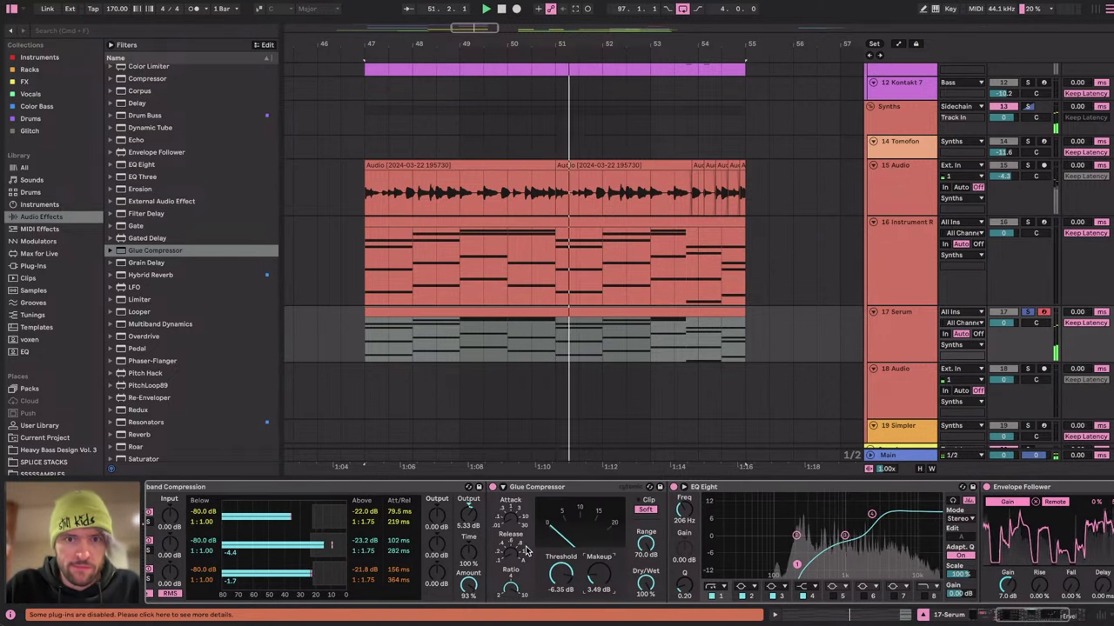
scroll(609, 552, left, 5)
scroll(696, 552, left, 5)
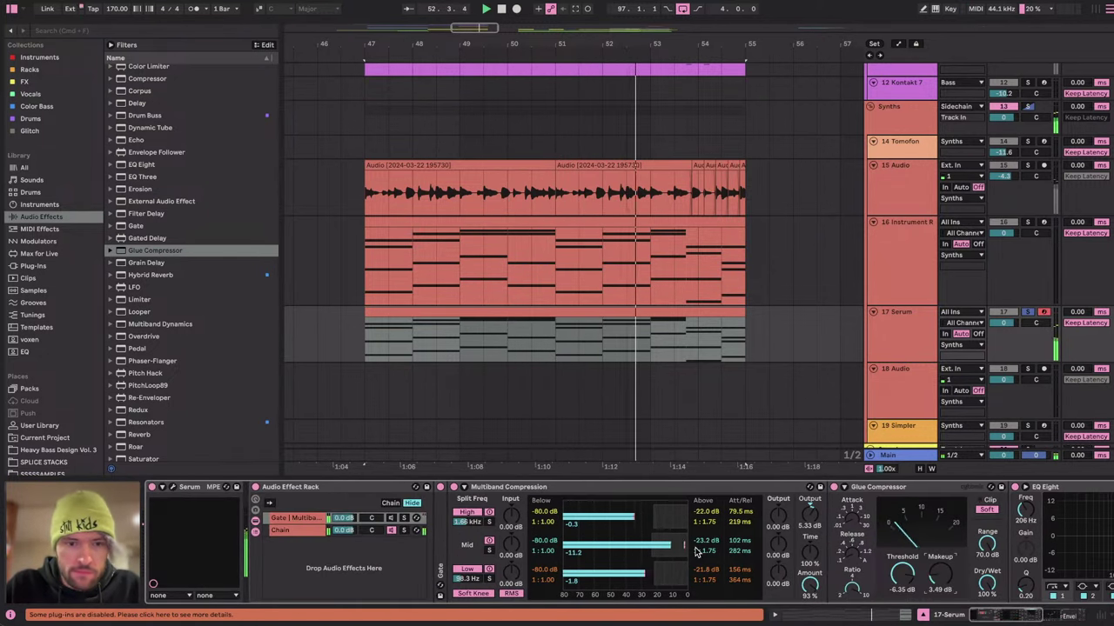
scroll(696, 553, right, 12)
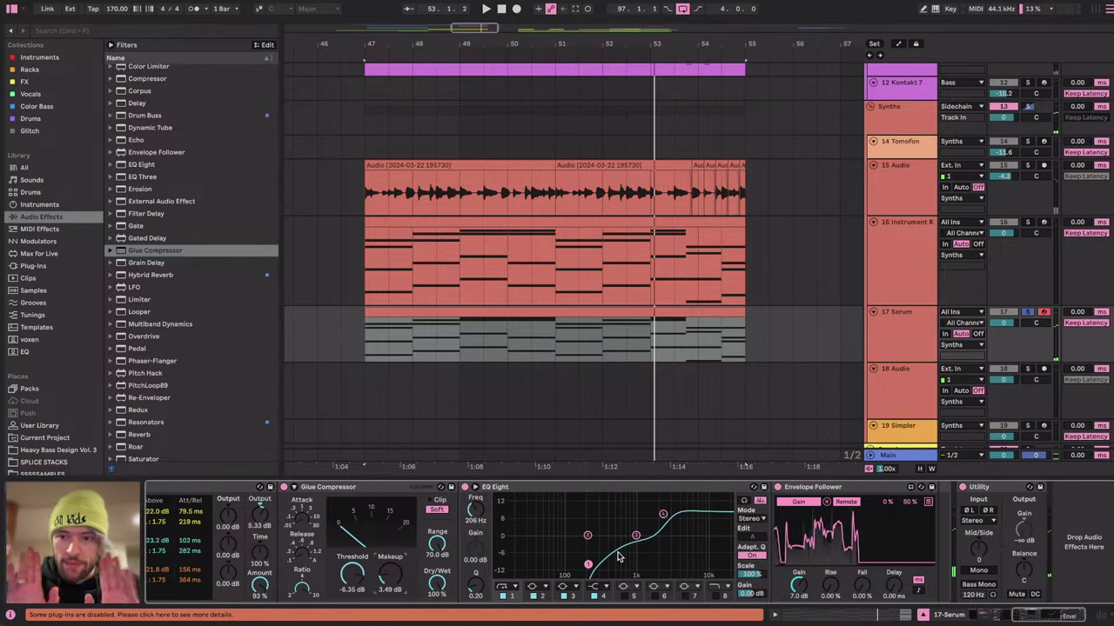
Group the Utility at the end of the Serum track into its own Audio Effect Rack and select its chain.
scroll(618, 557, left, 12)
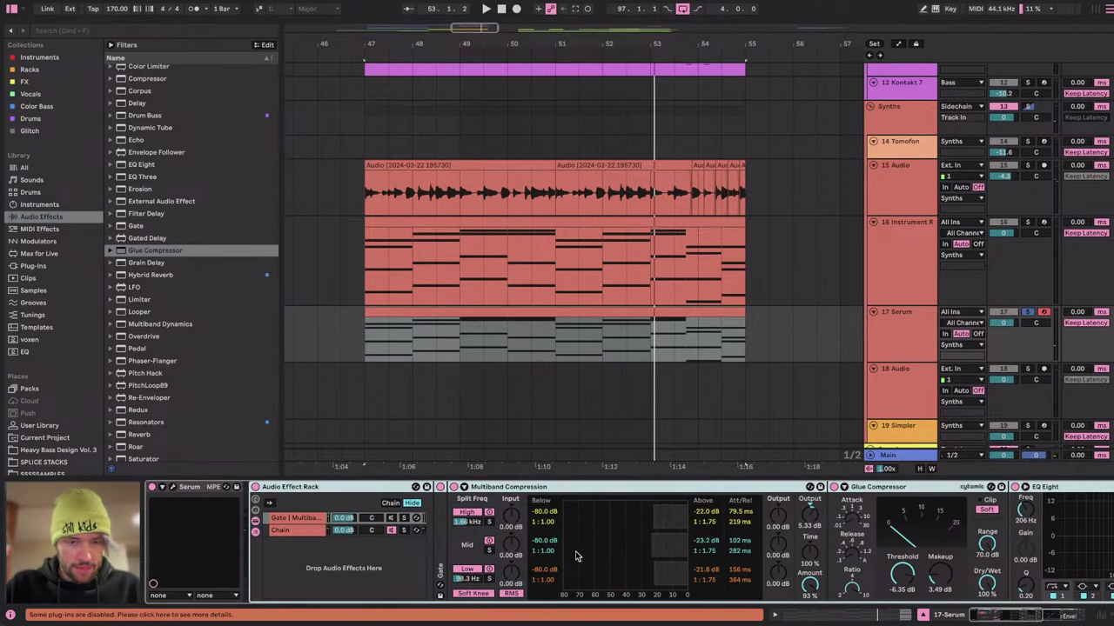
scroll(575, 556, right, 12)
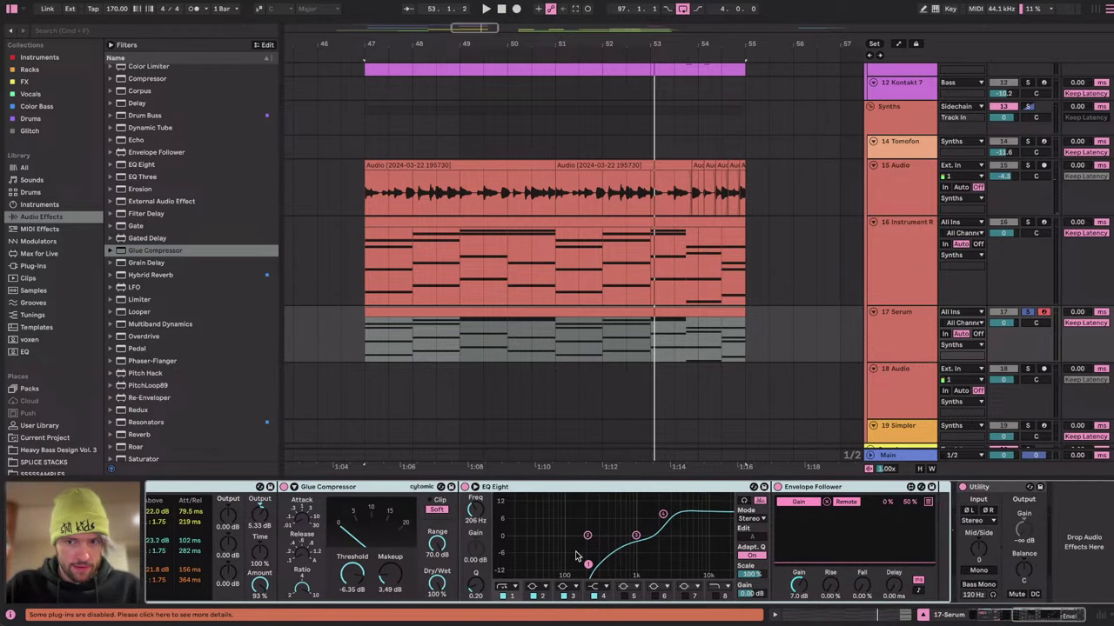
click(979, 488)
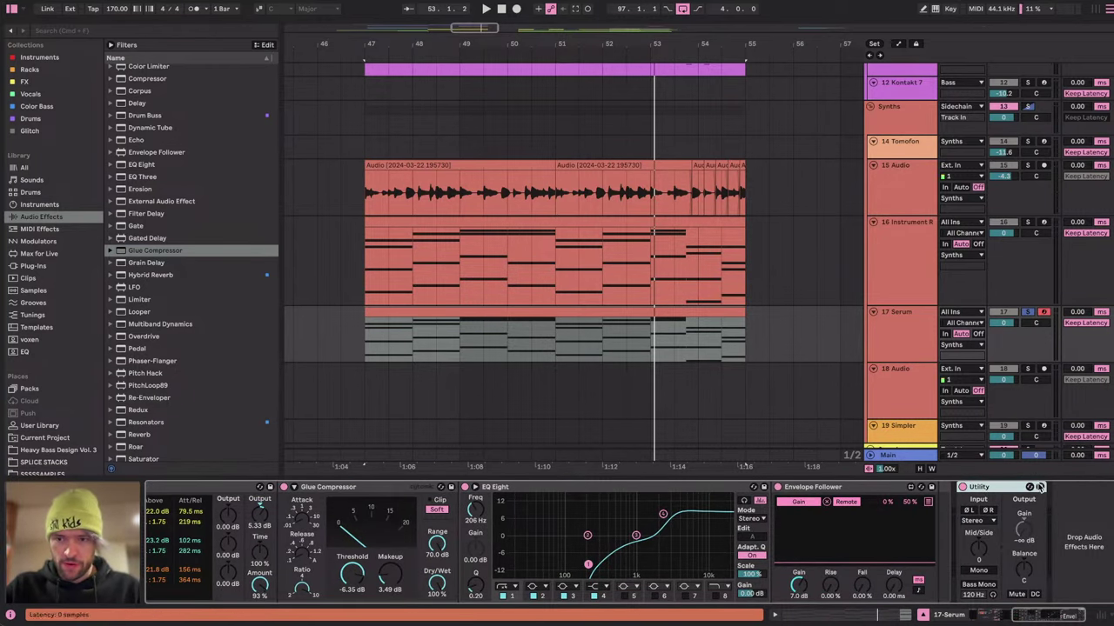
key(ctrl+g)
click(963, 532)
click(963, 538)
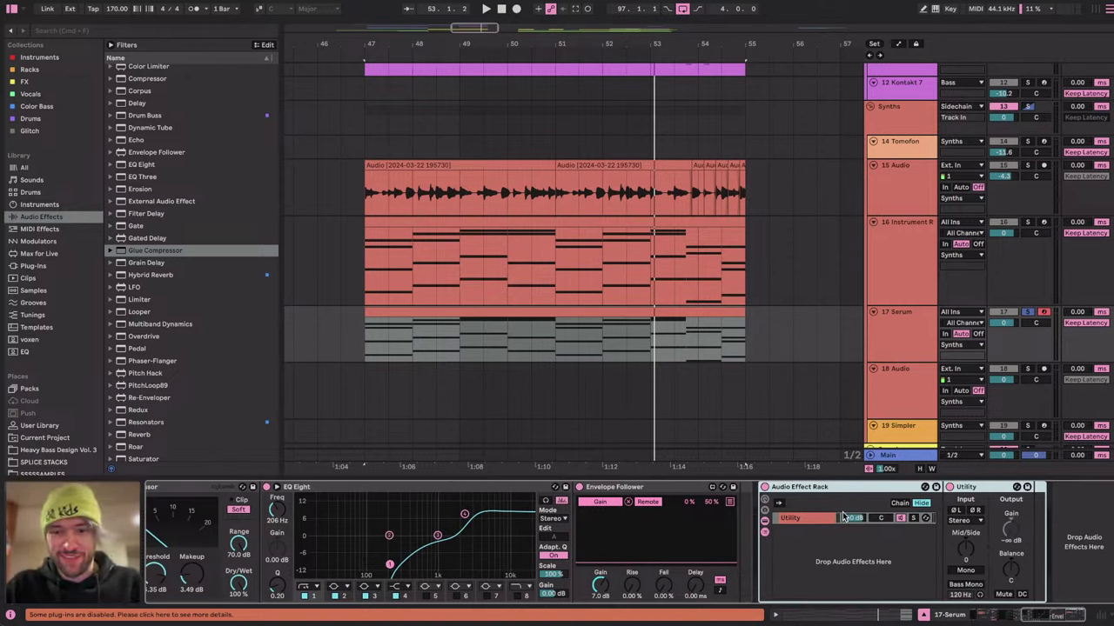
click(809, 522)
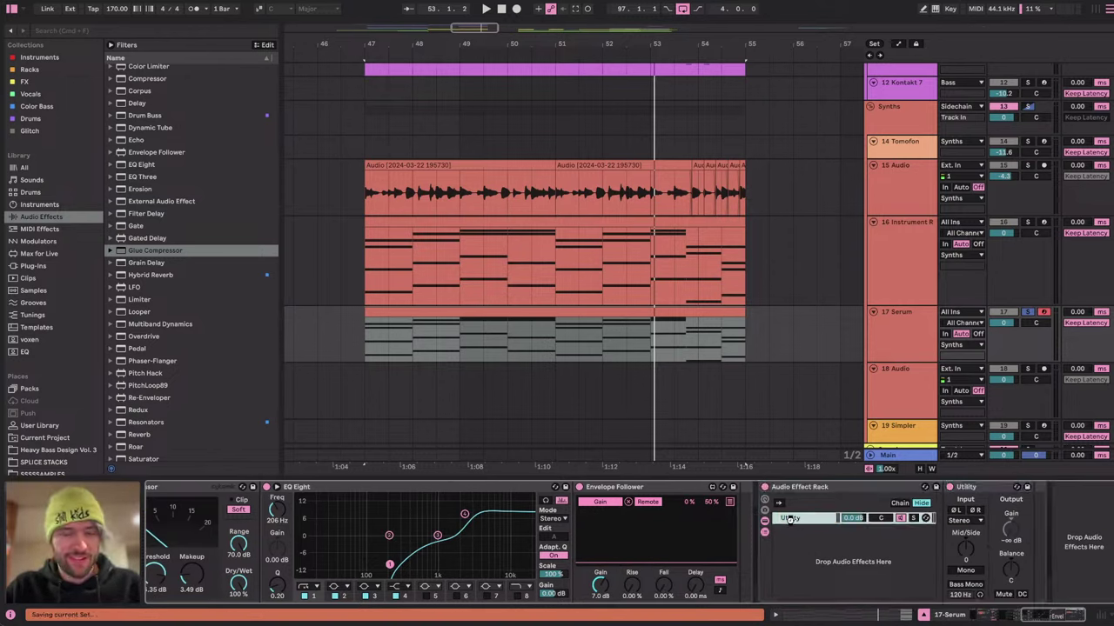
Insert an EQ Three before the Utility in the Audio Effect Rack at the end of the Serum track.
scroll(148, 183, up, 3)
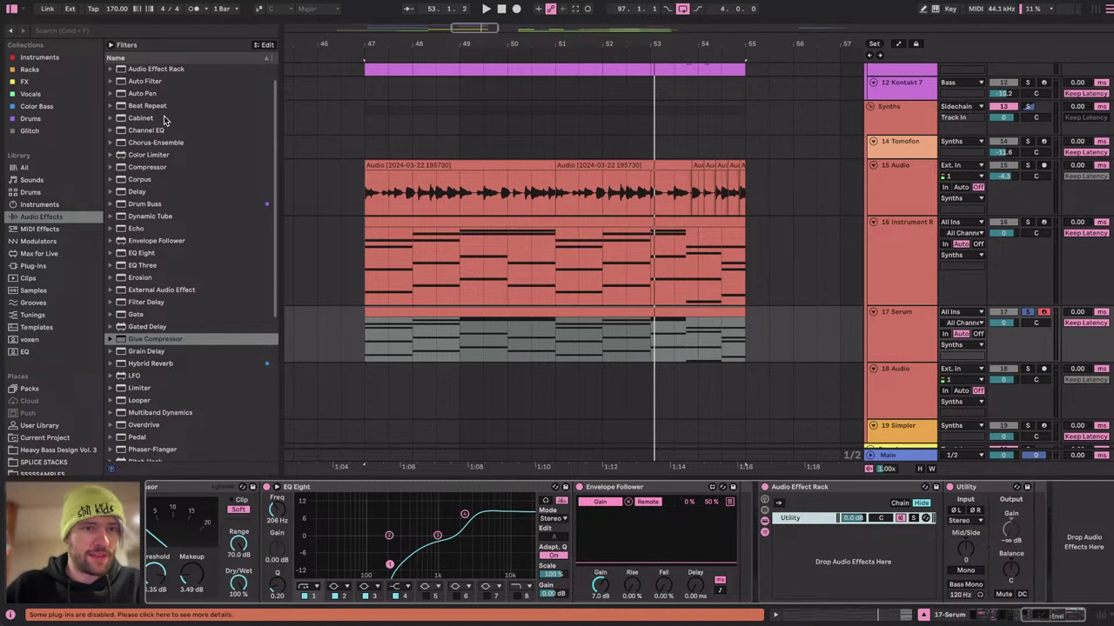
scroll(164, 120, up, 1)
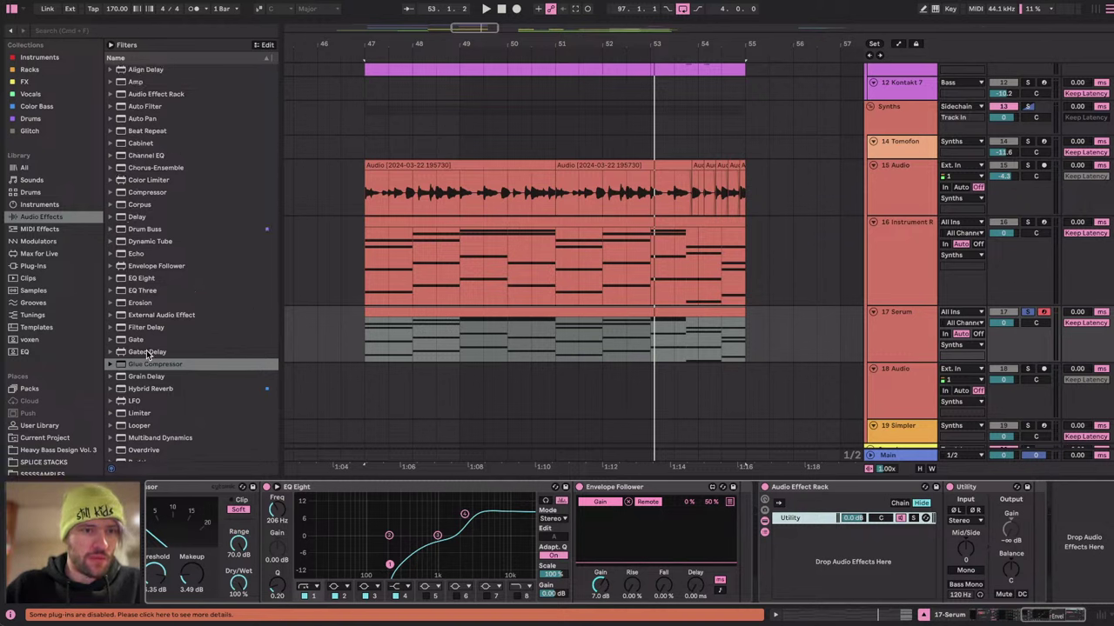
drag(144, 287, 906, 554)
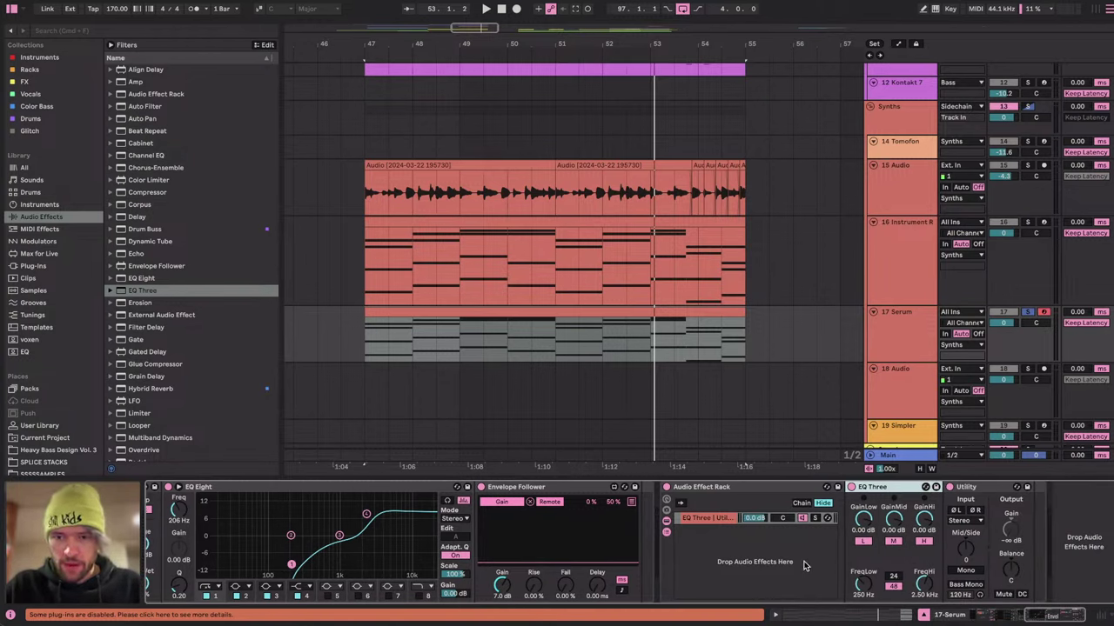
Map the new EQ Three's FreqLow to Macro 1 and FreqHi to Macro 2 of the end rack.
right_click(860, 588)
click(922, 409)
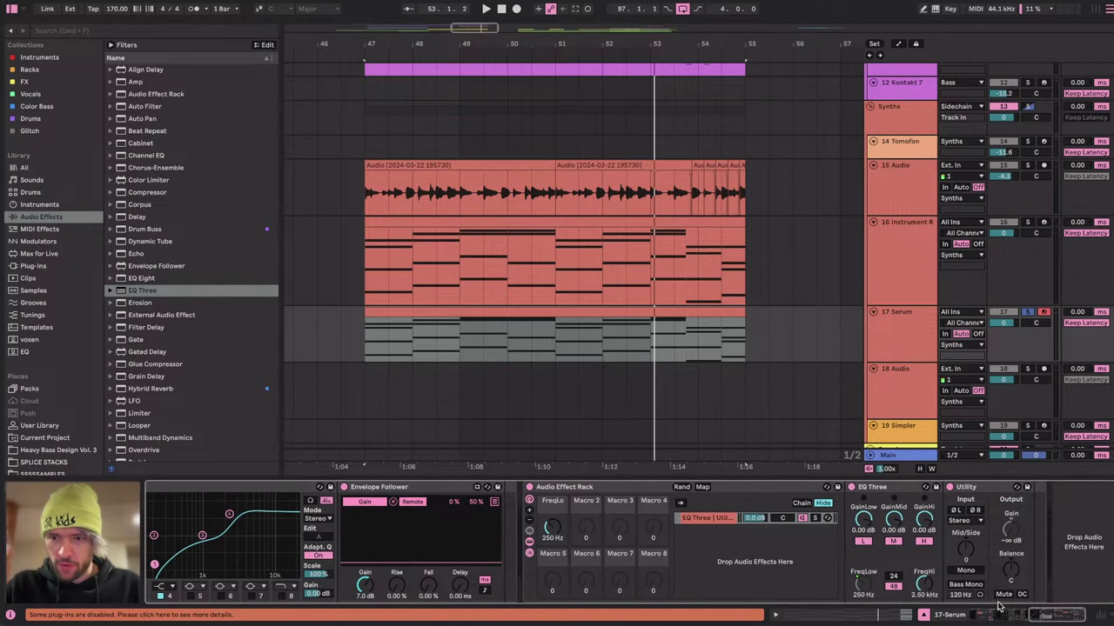
right_click(926, 591)
click(957, 421)
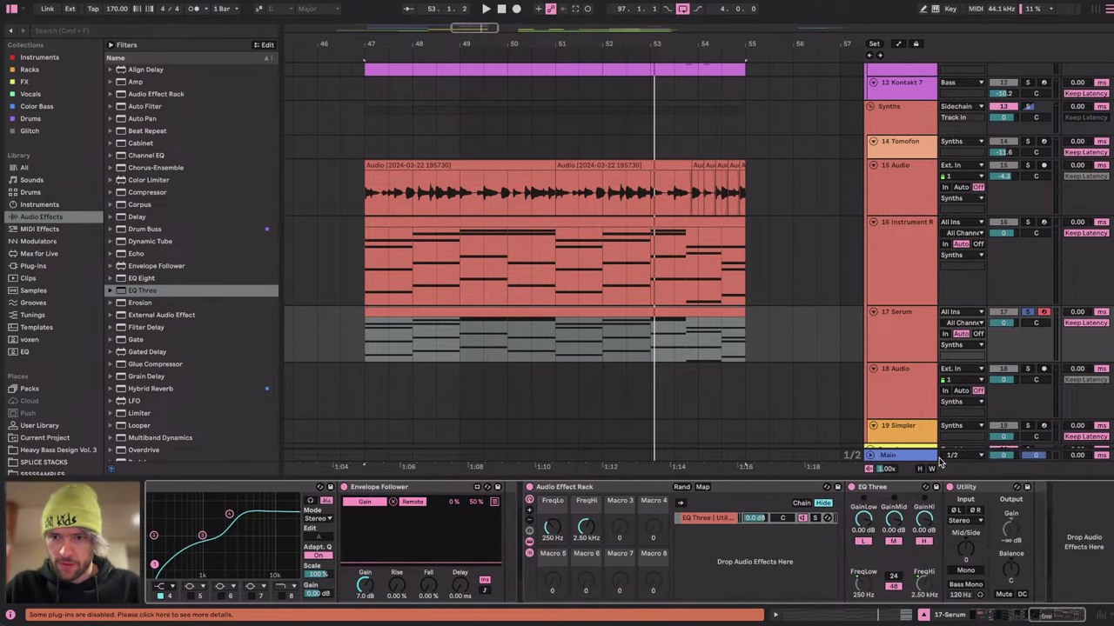
Duplicate the end rack's EQ Three and Utility chain twice to make three parallel chains.
click(709, 518)
key(ctrl+d)
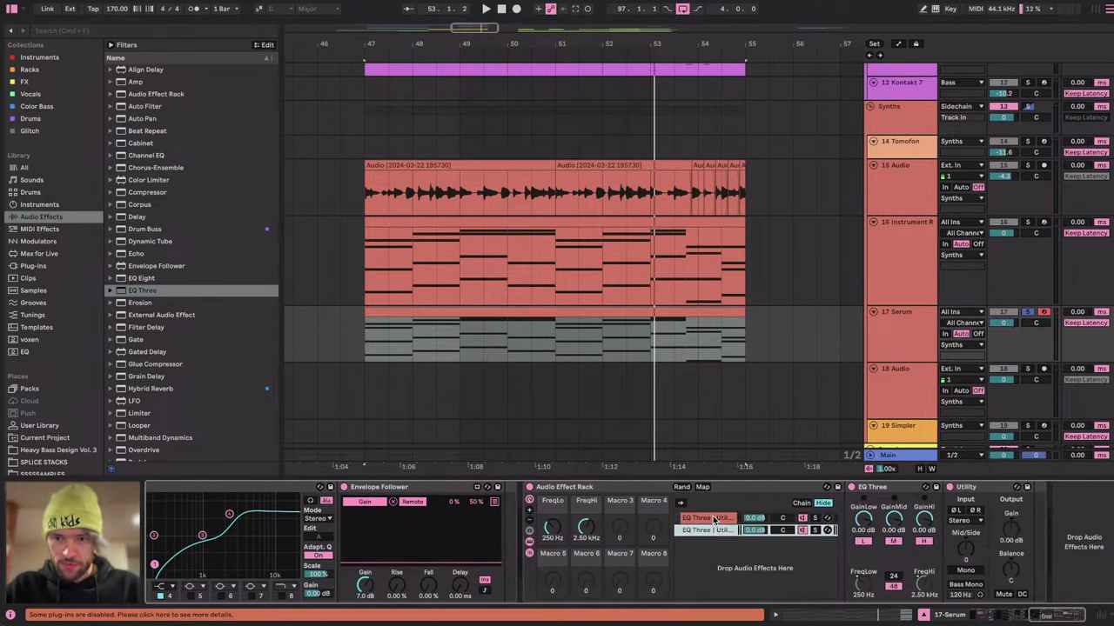
key(ctrl+d)
Isolate one EQ Three band per chain in the end rack: high in the first, mid in the second, low in the third.
click(714, 519)
click(893, 541)
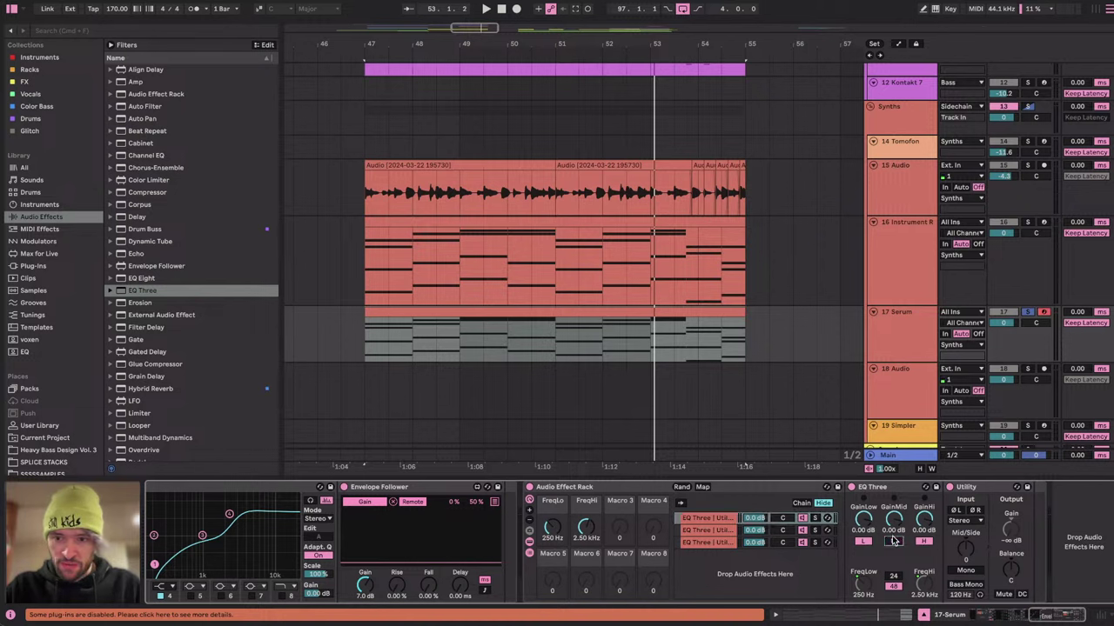
click(708, 531)
click(922, 541)
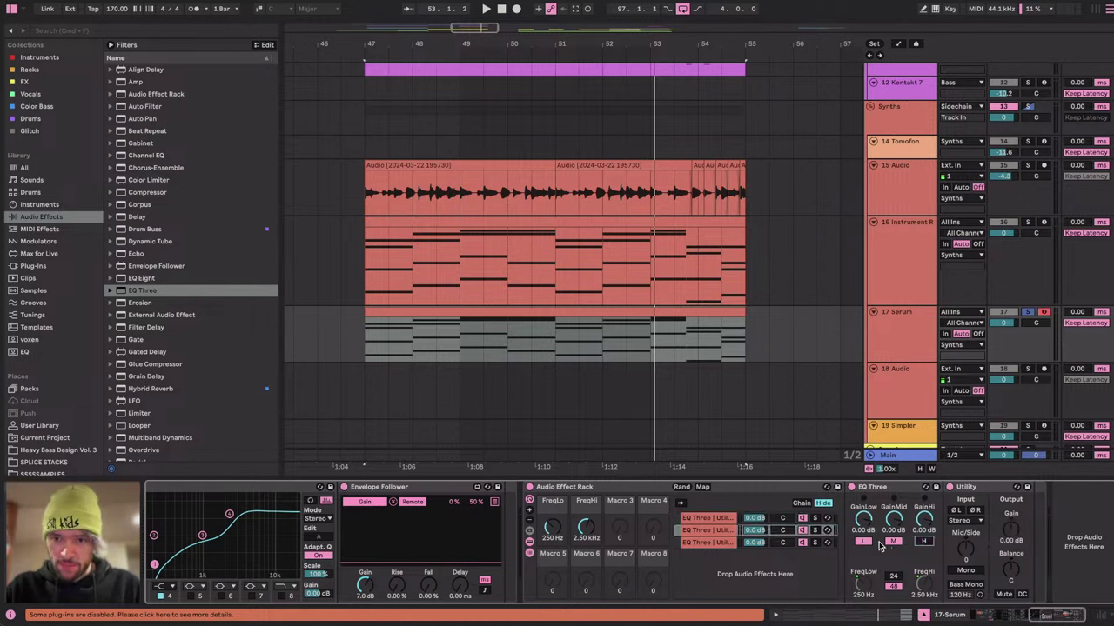
click(719, 543)
click(893, 542)
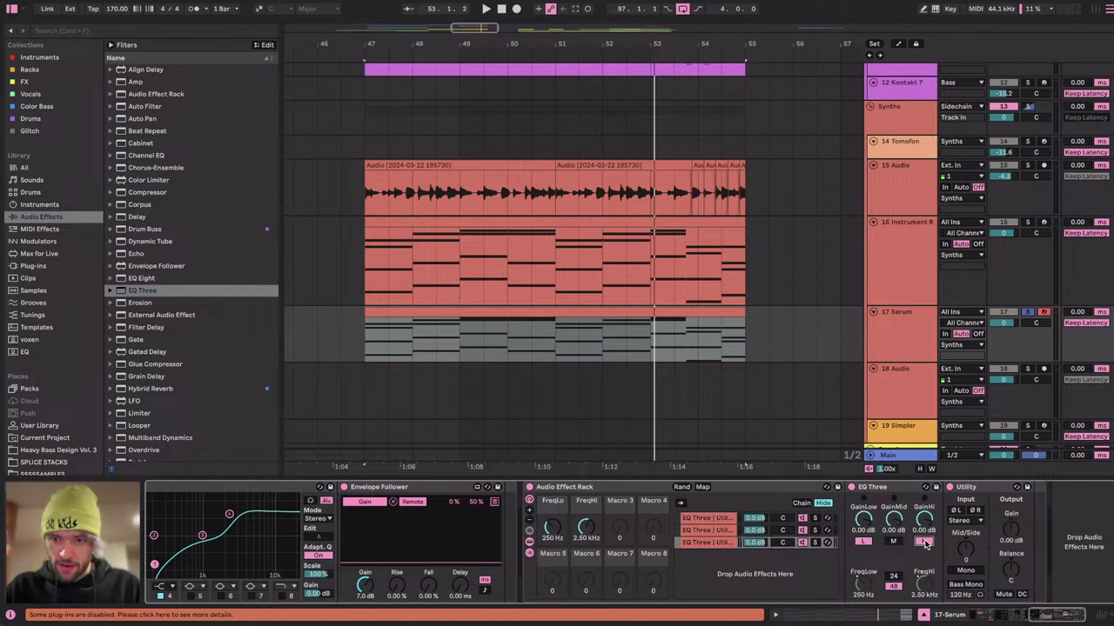
click(924, 541)
click(714, 591)
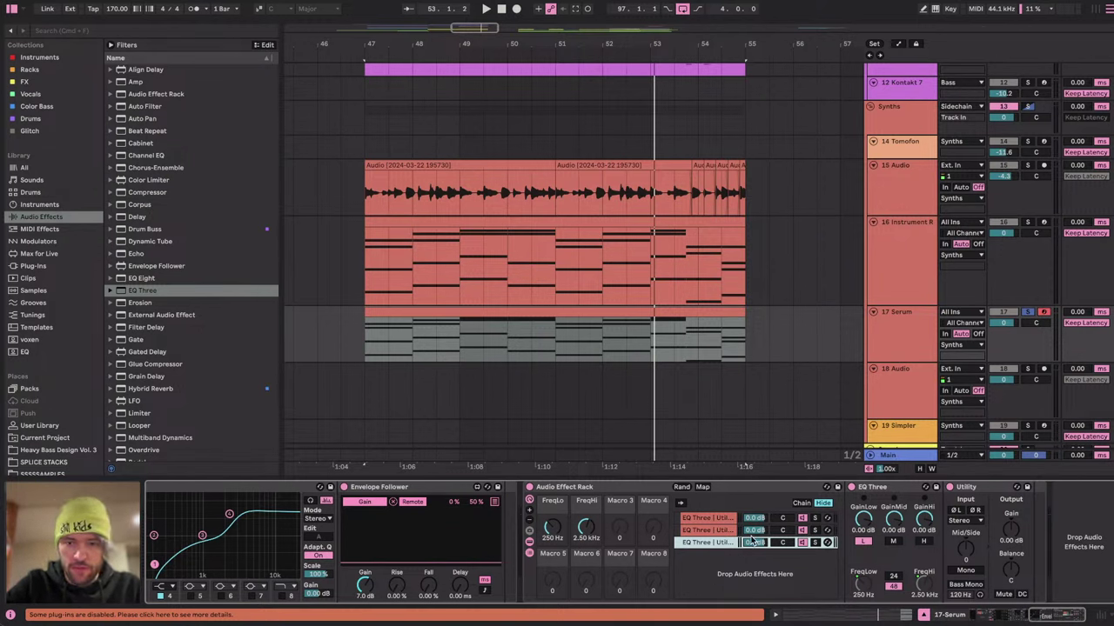
Check the end rack's band chains and play back the section with the mid chain soloed.
click(718, 531)
click(720, 518)
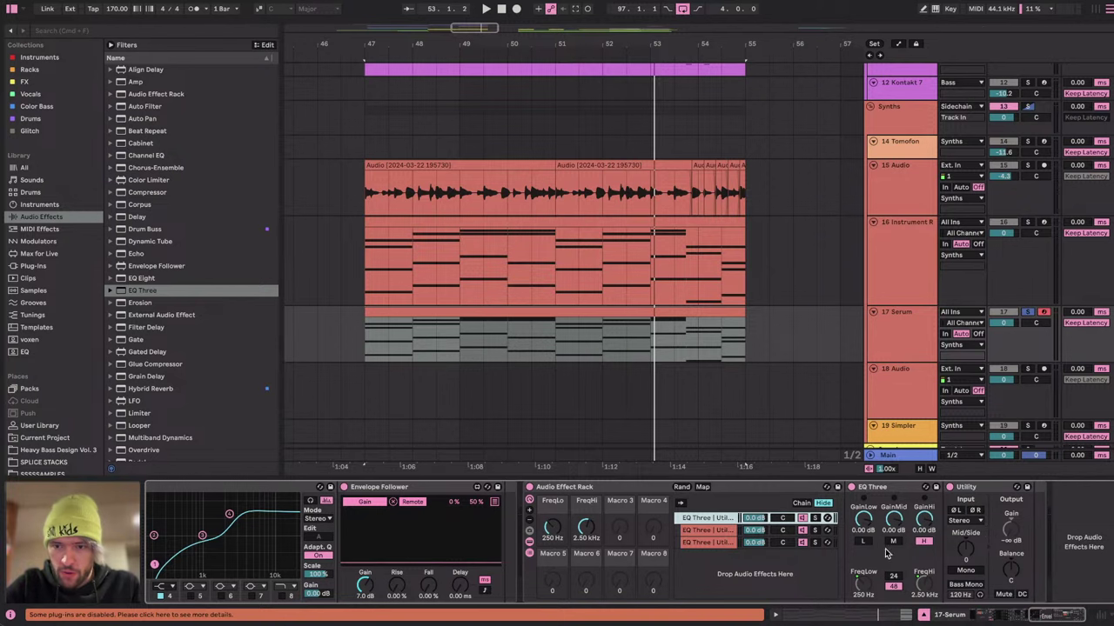
key(space)
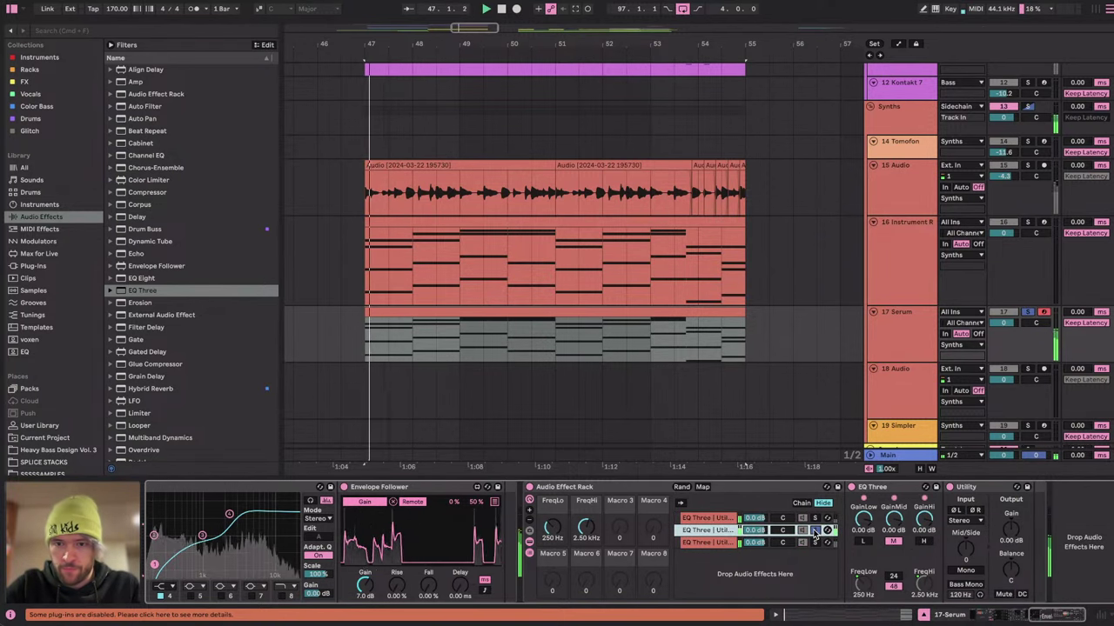
Delete EQ Eight from the first rack's Gate chain and collapse its Multiband Compression and Glue Compressor.
scroll(772, 581, left, 5)
scroll(773, 581, left, 1)
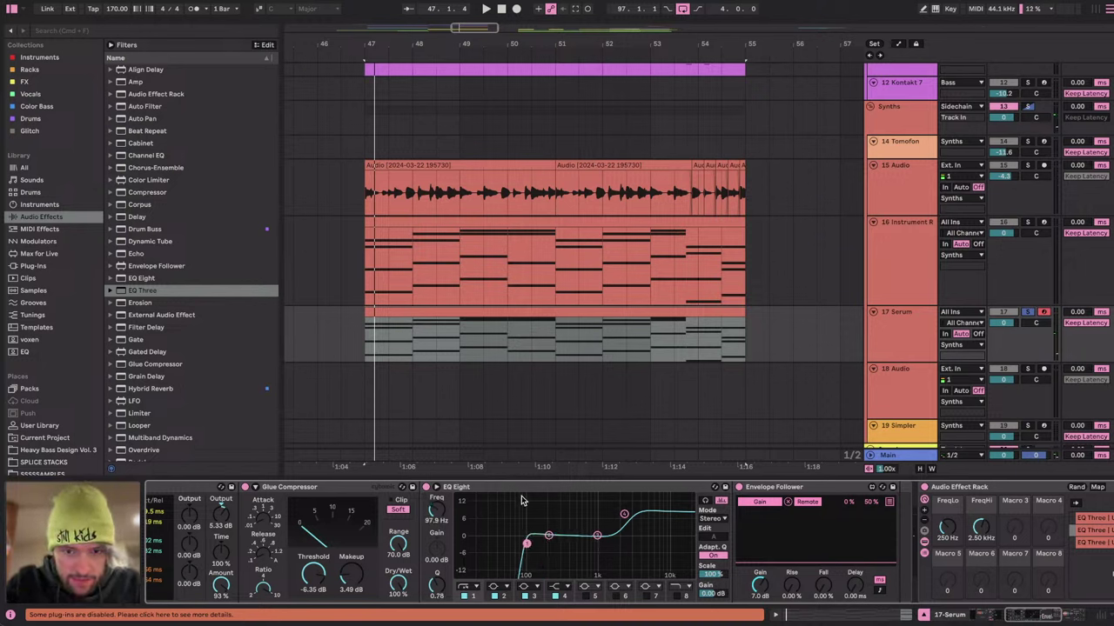
click(522, 501)
key(Delete)
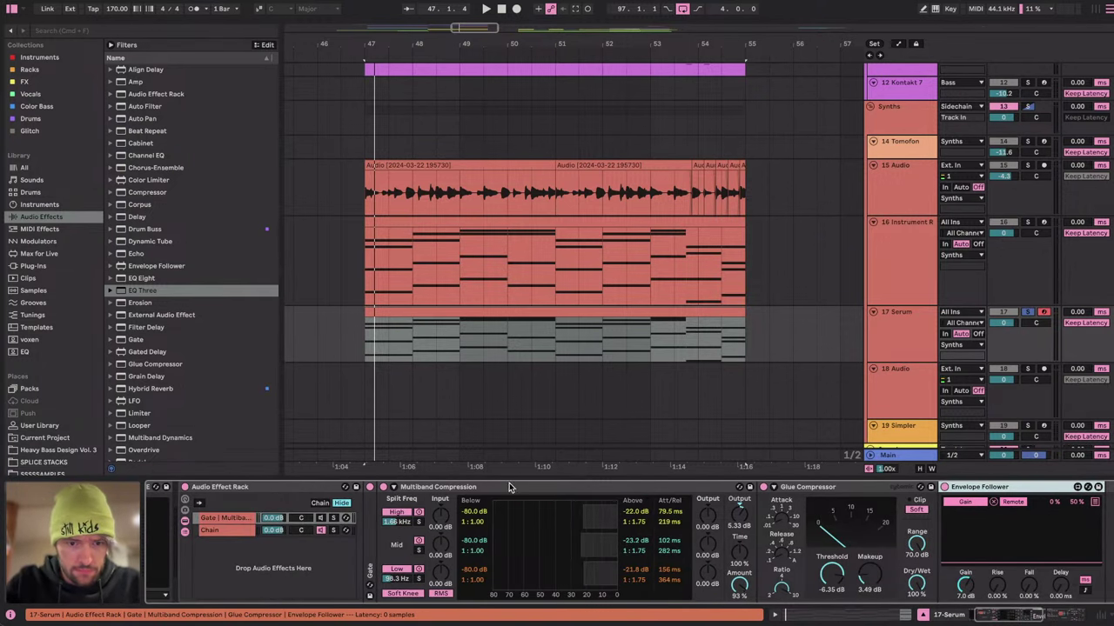
double_click(510, 487)
double_click(454, 488)
scroll(451, 489, left, 2)
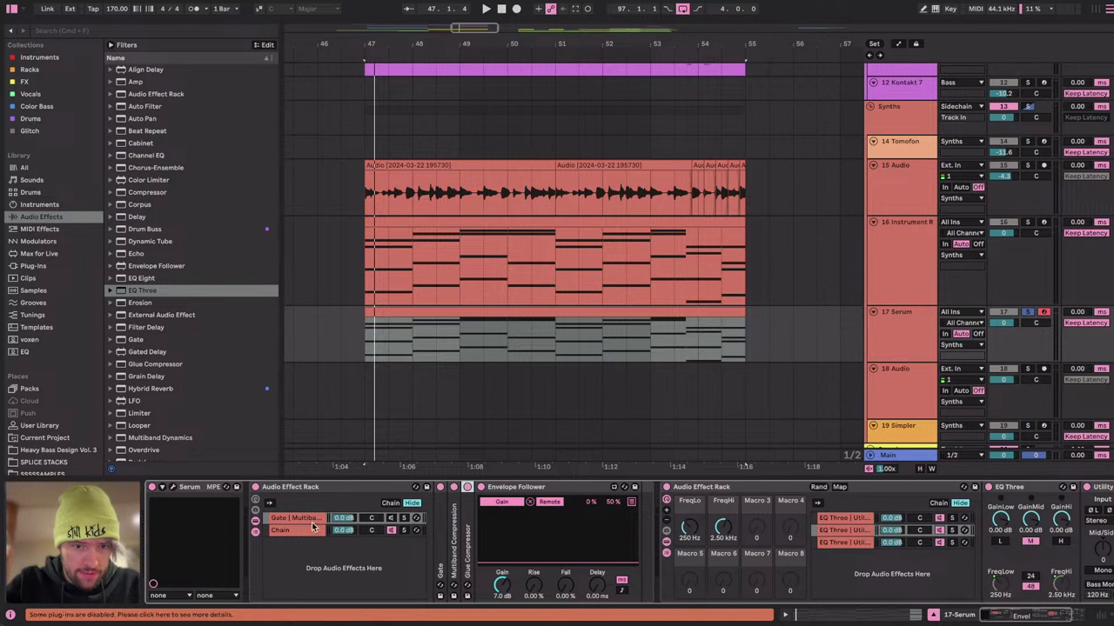
Insert an EQ Three between Gate and Multiband Compression in the first rack's Gate chain.
click(304, 518)
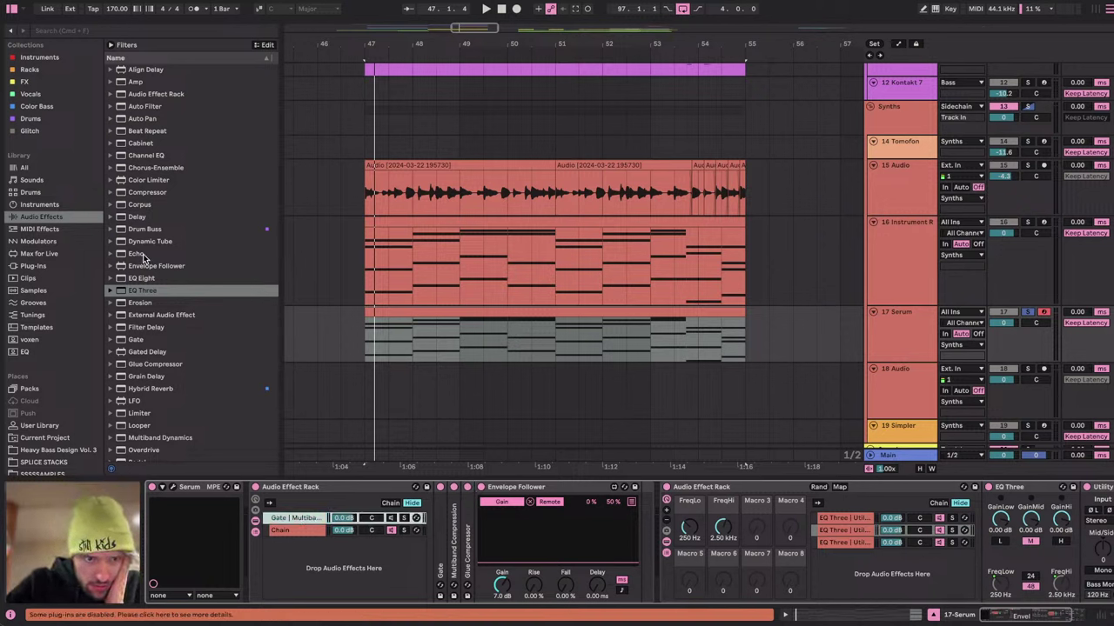
drag(140, 291, 457, 544)
scroll(535, 541, right, 4)
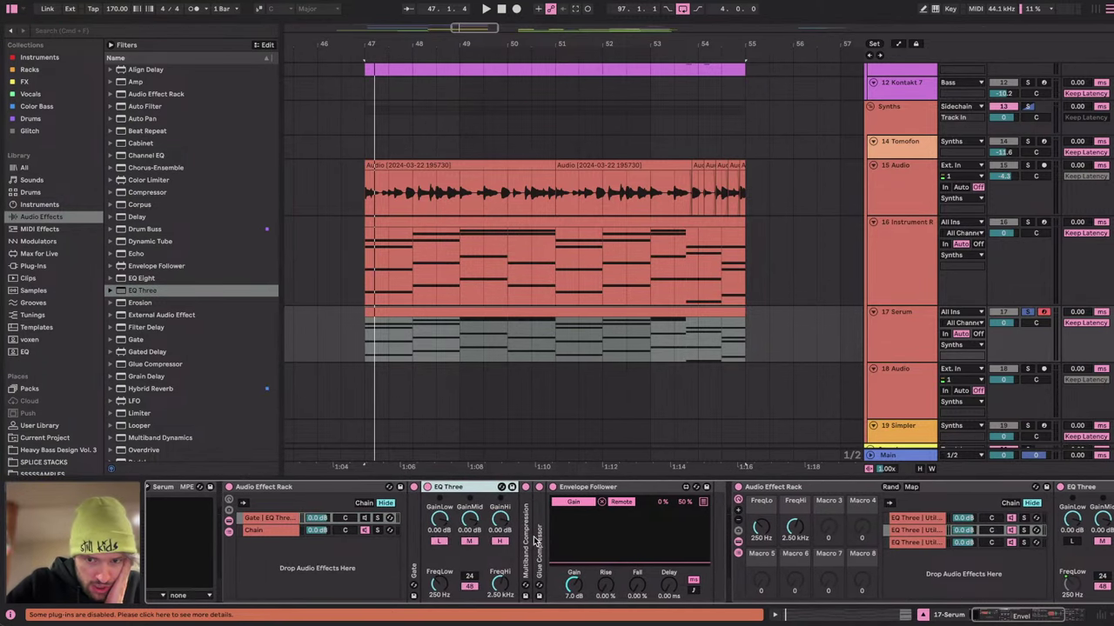
scroll(663, 560, left, 3)
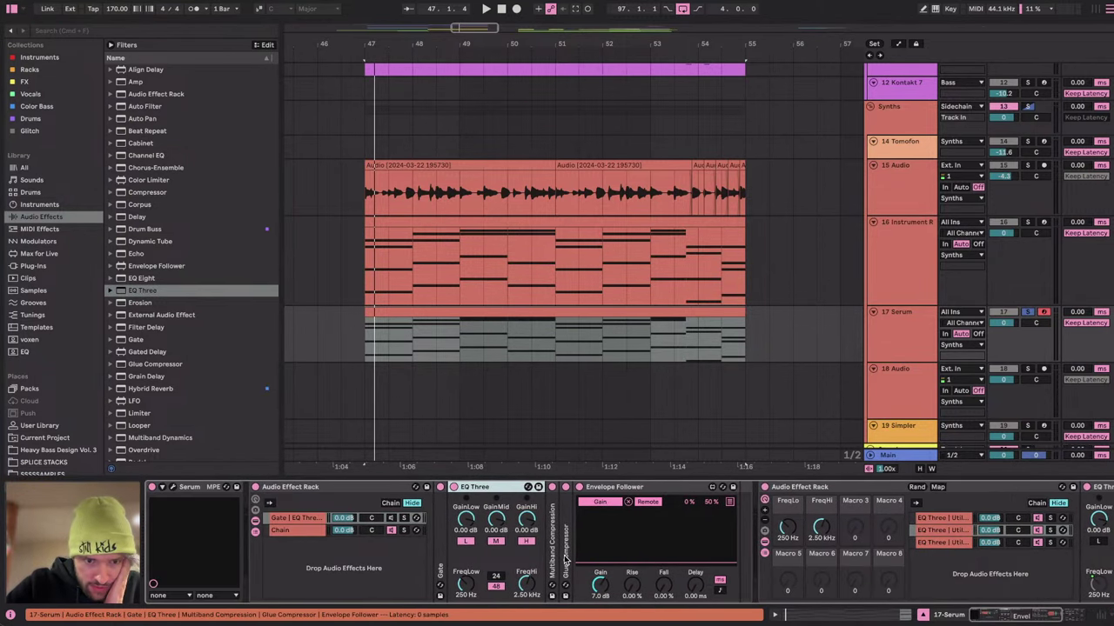
scroll(477, 588, right, 2)
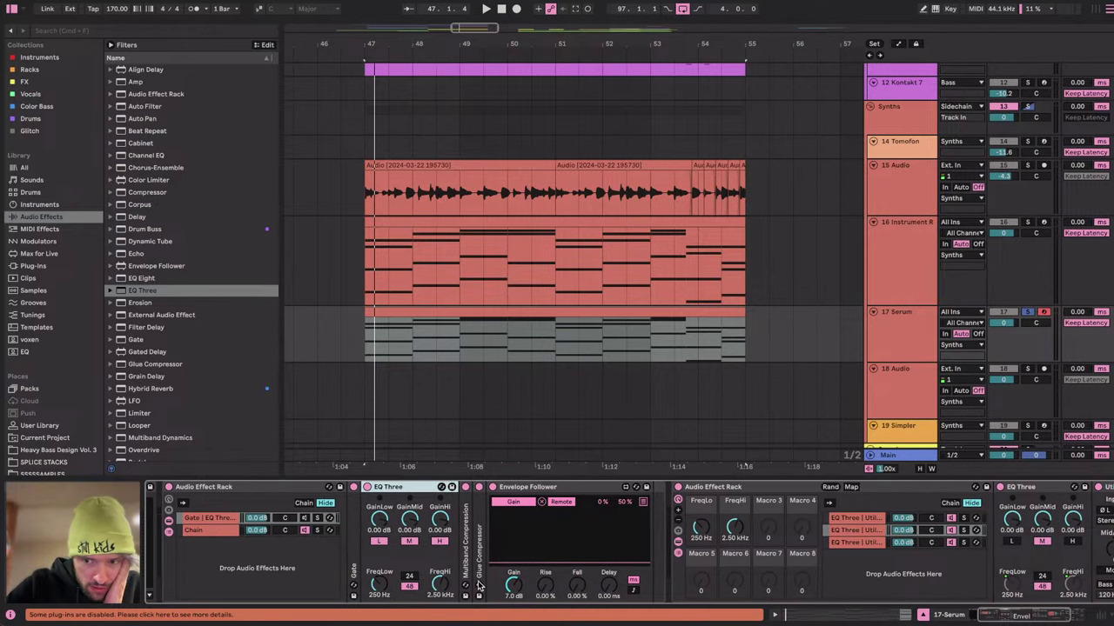
Map the Gate chain's EQ Three FreqLow, FreqHi and Slope to Macros 1, 2 and 3 of its rack.
right_click(381, 584)
click(449, 407)
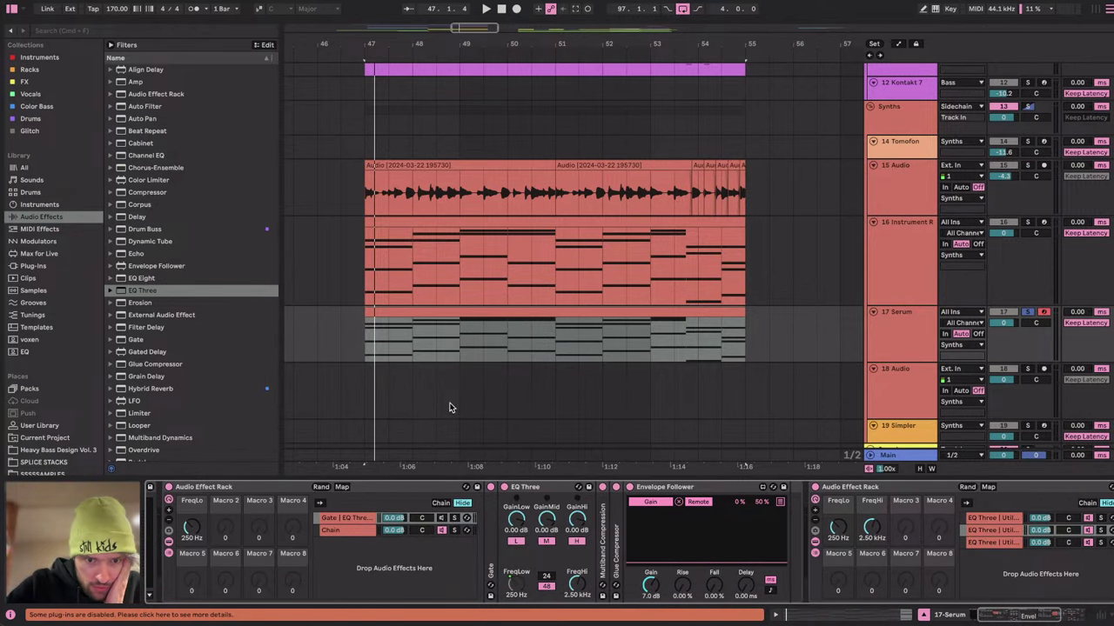
right_click(584, 591)
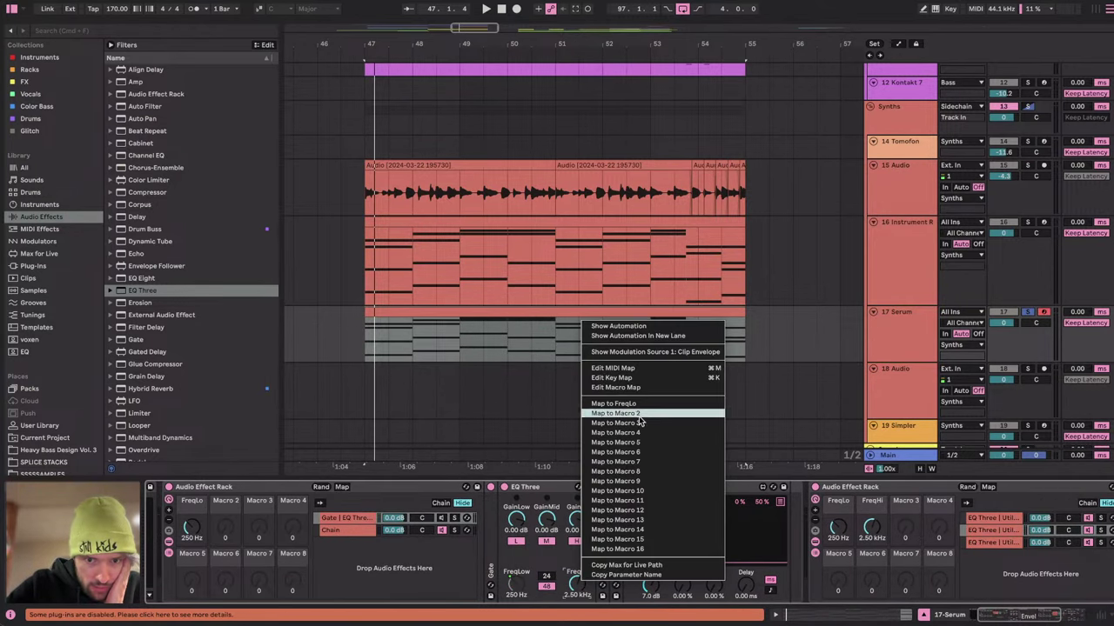
click(643, 423)
right_click(546, 581)
click(634, 423)
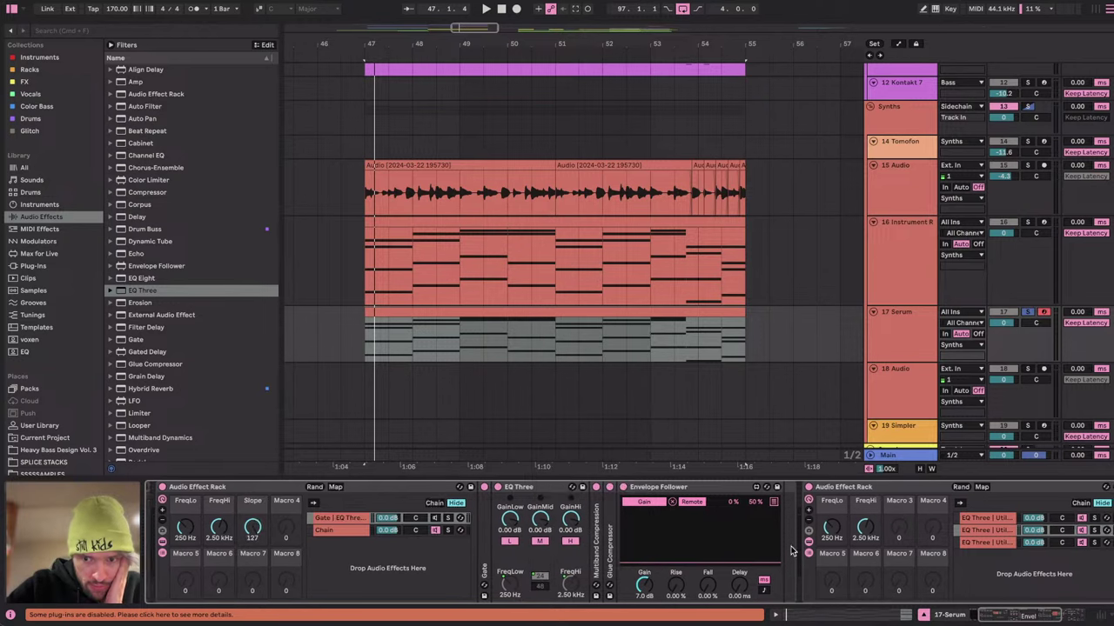
Map the EQ Three slope in the end rack's mid chain to that rack's Macro 3.
scroll(992, 588, right, 3)
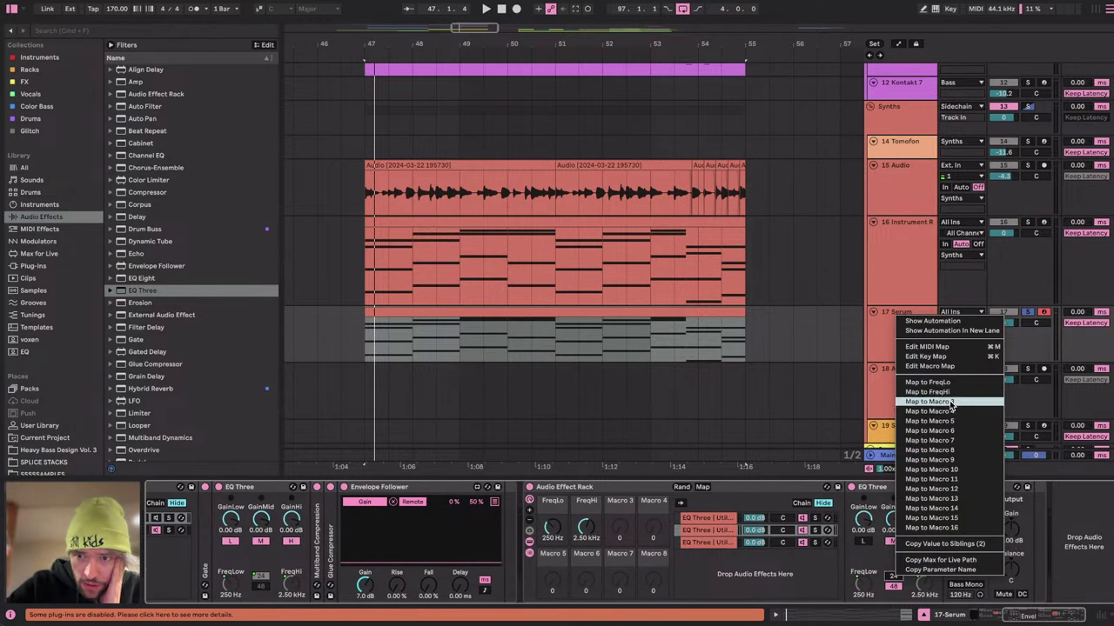
click(929, 401)
scroll(554, 539, left, 10)
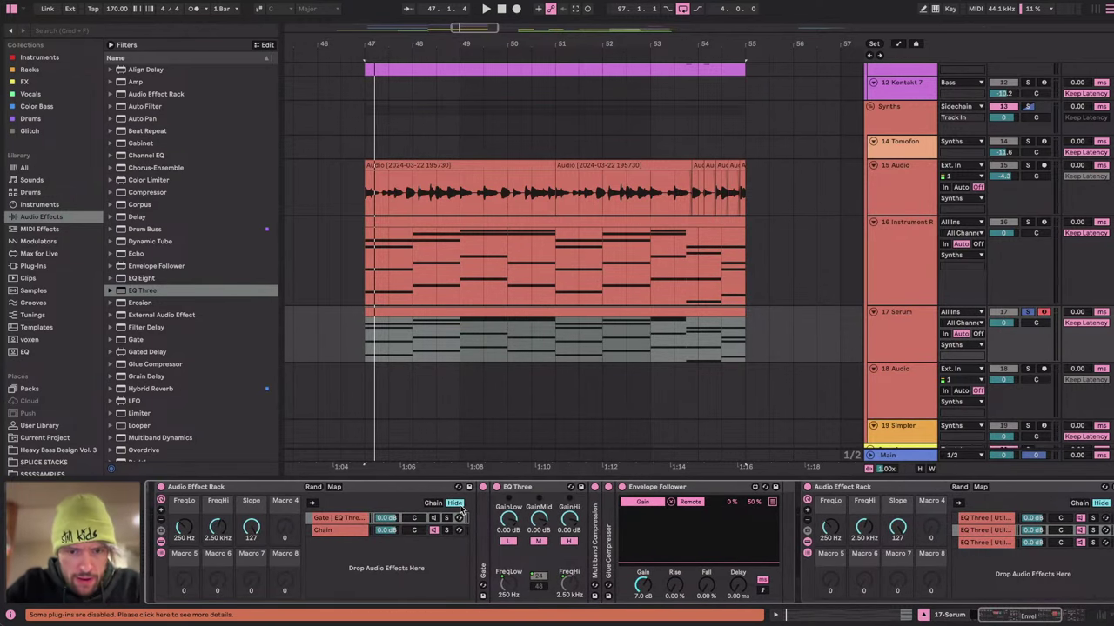
Duplicate the first rack's Gate chain twice so three copies sit above the empty chain.
click(336, 520)
key(ctrl+d)
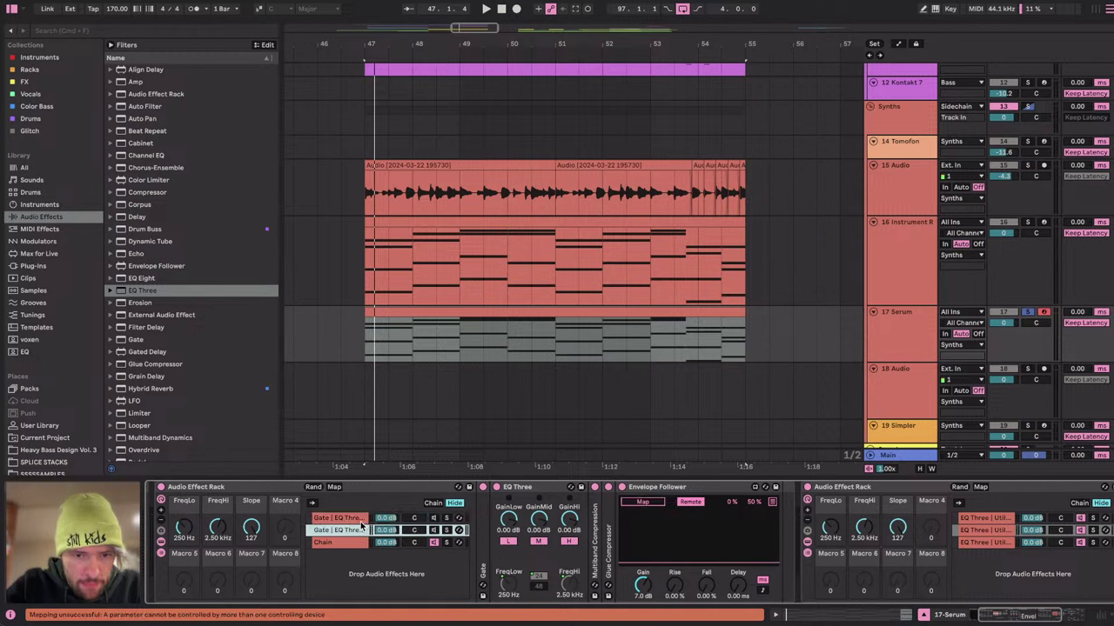
key(ctrl+d)
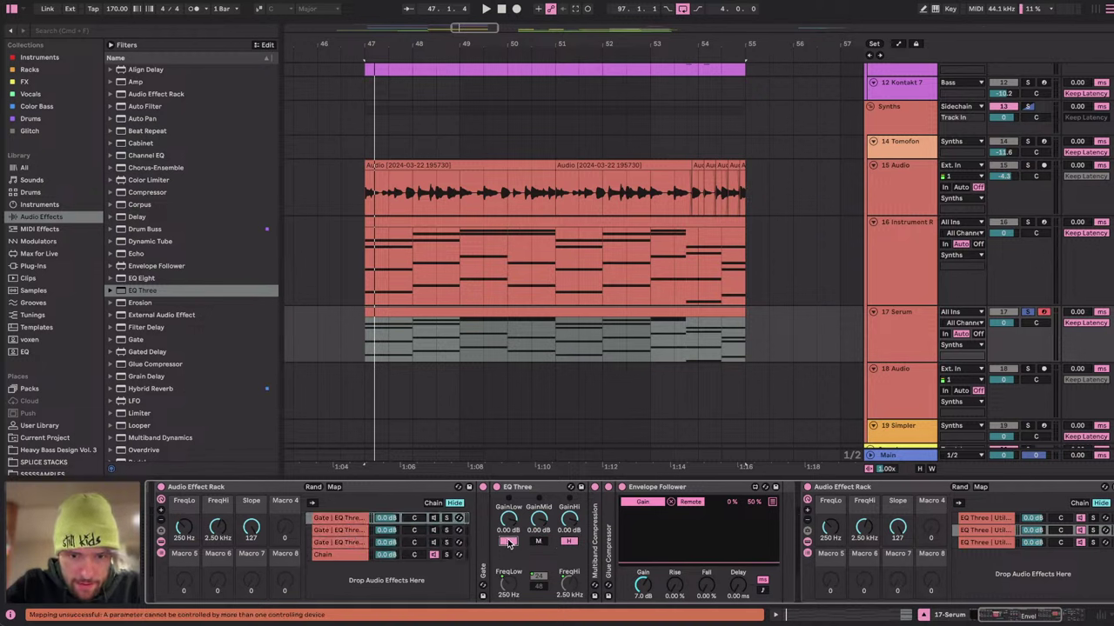
Isolate one EQ Three band per Gate chain: high in the first, mid in the second, low in the third.
click(370, 530)
click(571, 543)
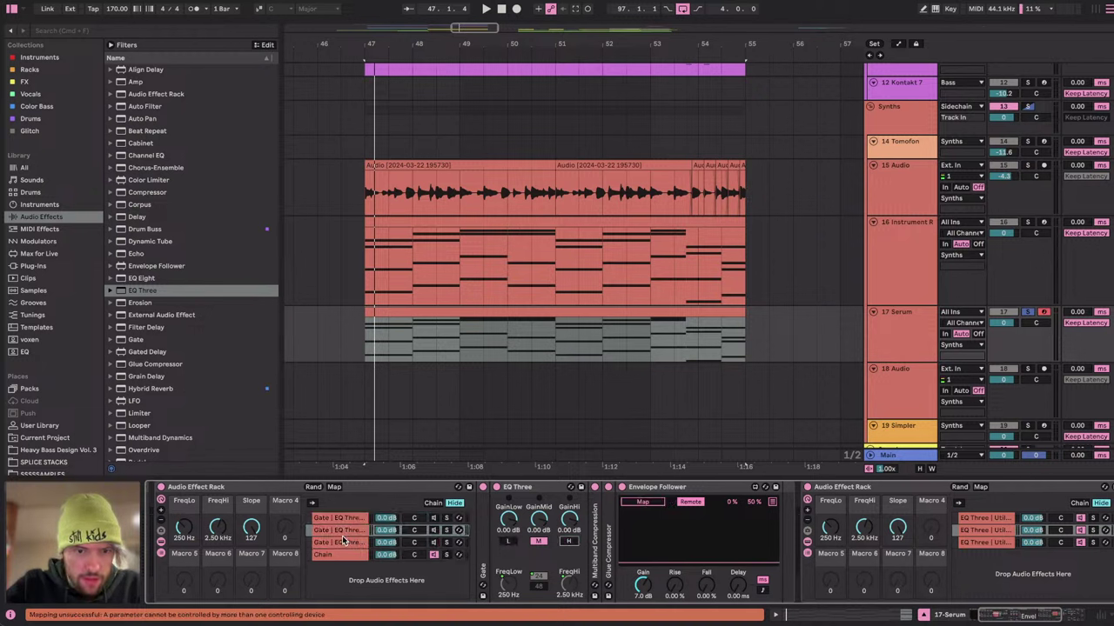
click(334, 543)
click(541, 543)
click(571, 543)
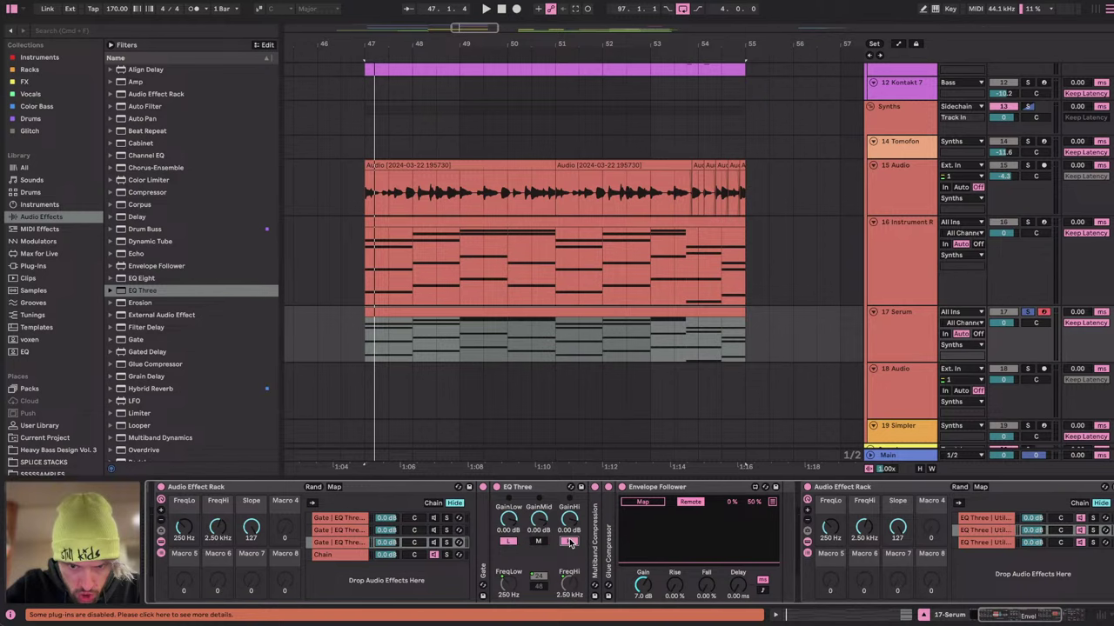
click(374, 555)
click(338, 522)
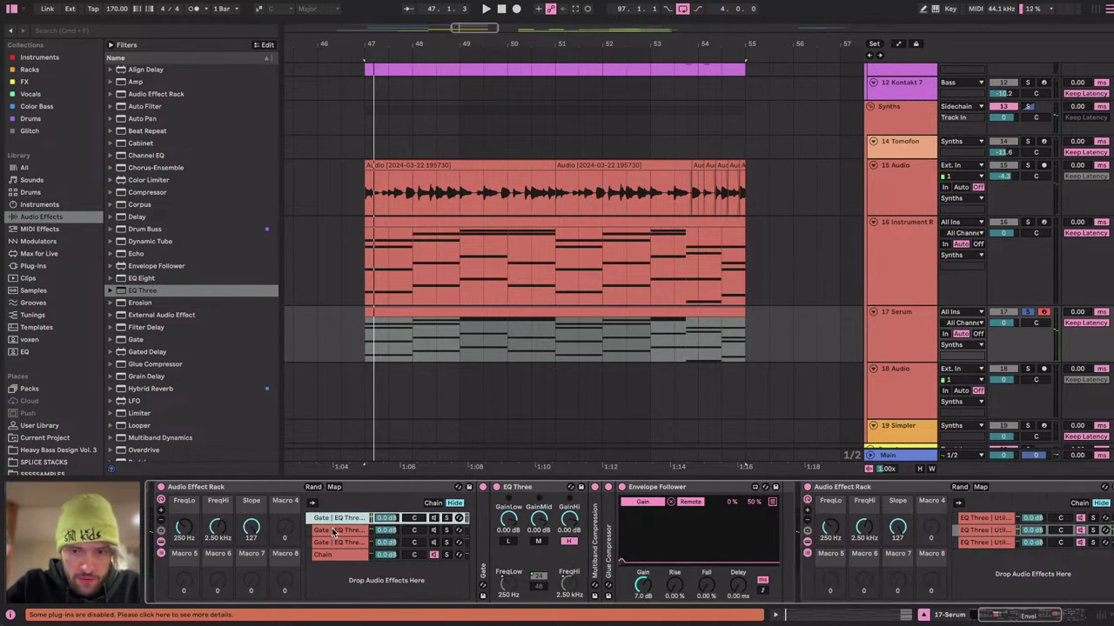
Map the mid Gate chain's Envelope Follower to the Utility gain in the end rack's mid chain.
scroll(633, 541, right, 5)
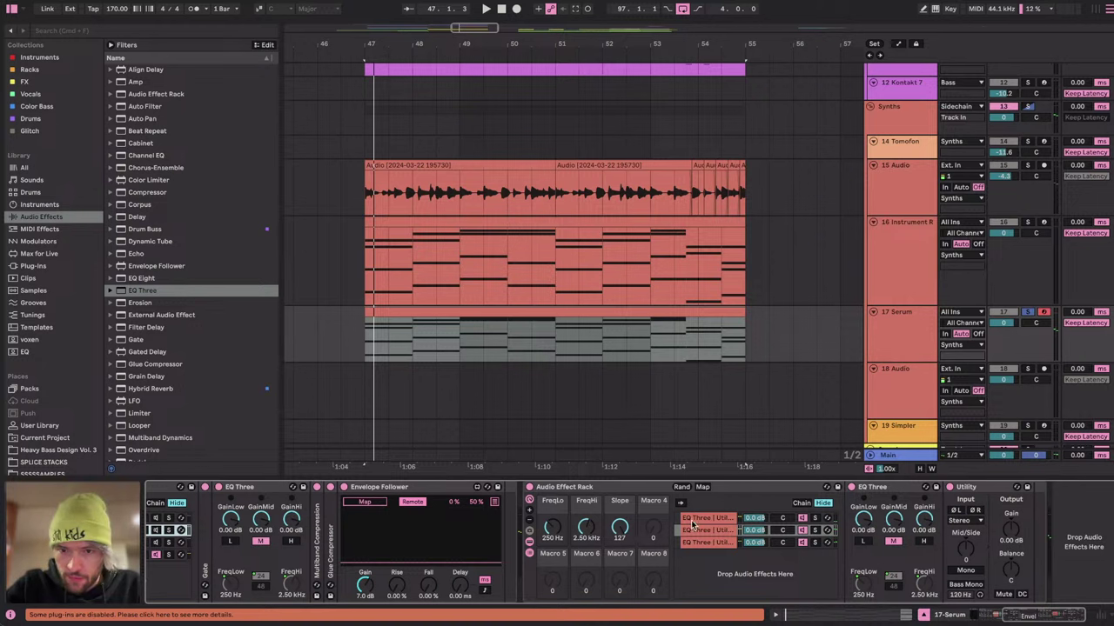
click(720, 519)
click(715, 531)
scroll(712, 534, left, 2)
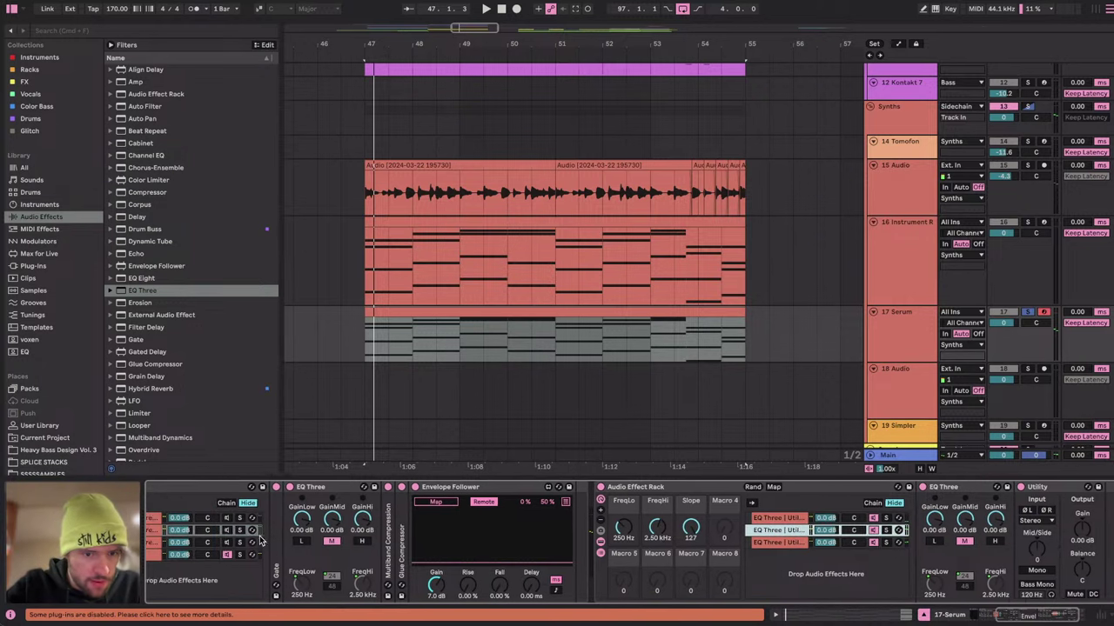
scroll(748, 548, right, 2)
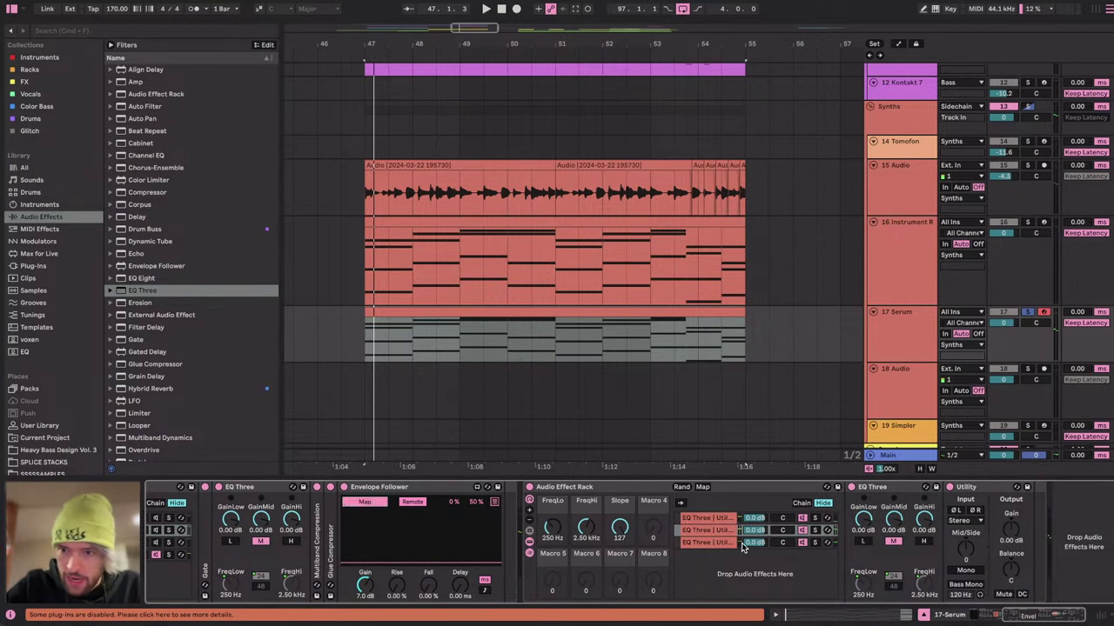
click(1012, 529)
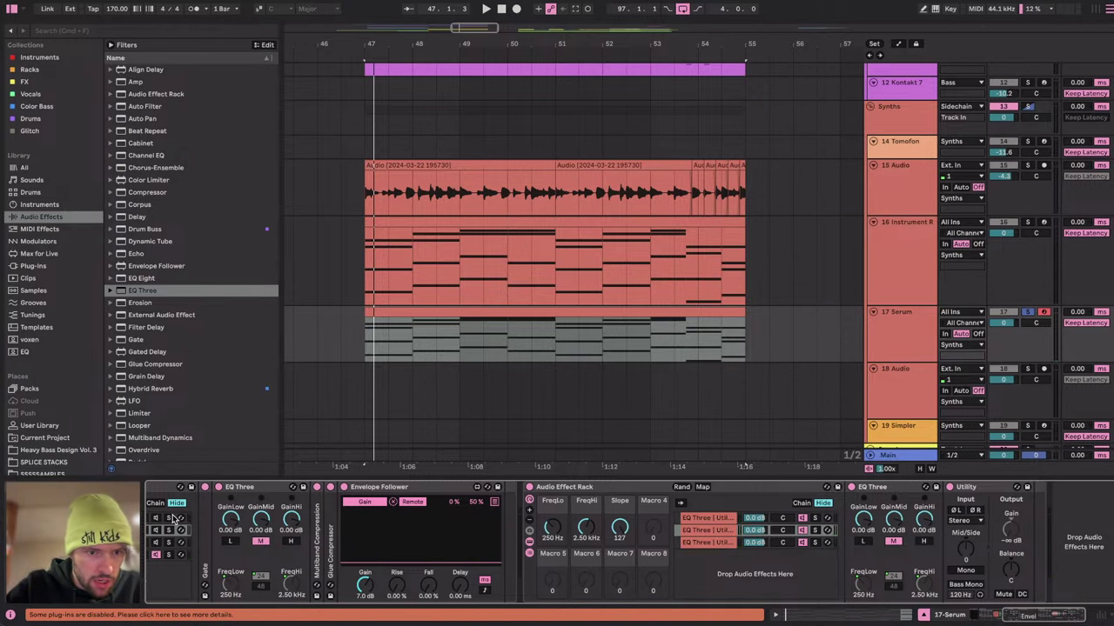
Map the low Gate chain's Envelope Follower to the Utility gain in the end rack's low chain.
scroll(174, 520, left, 3)
click(502, 503)
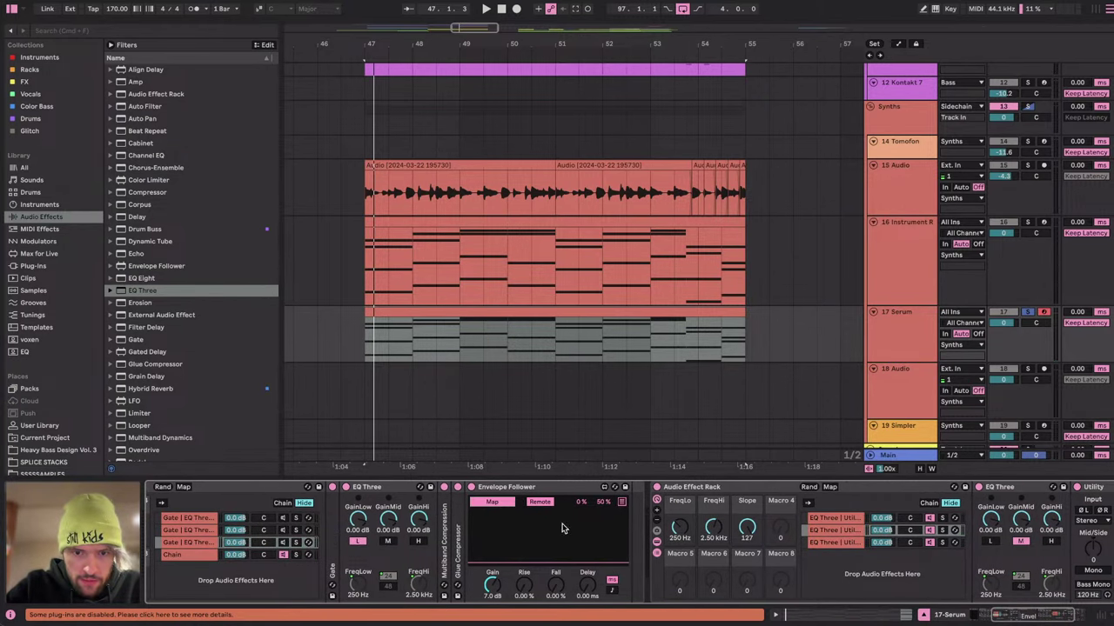
scroll(609, 530, right, 3)
click(720, 544)
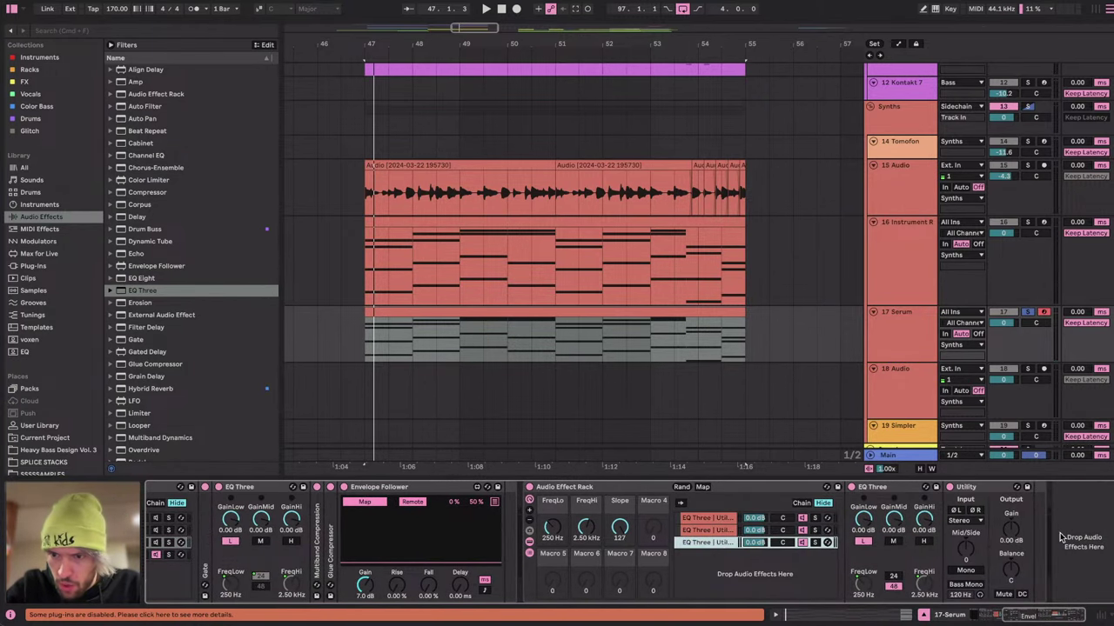
click(1006, 529)
Select both Audio Effect Racks that follow Serum on its track.
scroll(626, 557, left, 9)
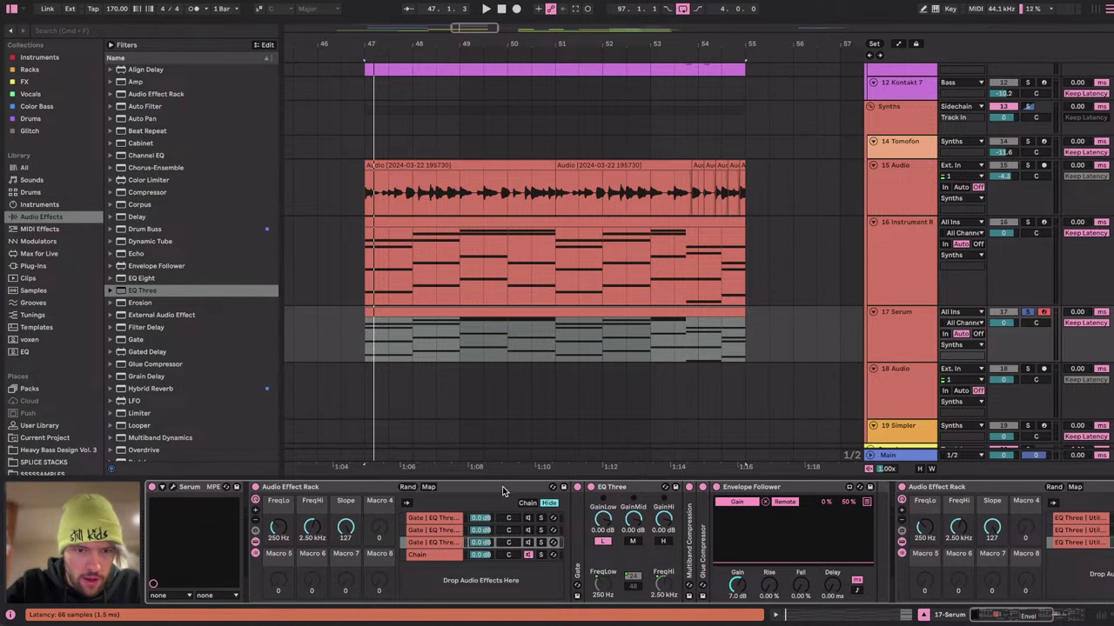
scroll(802, 490, right, 8)
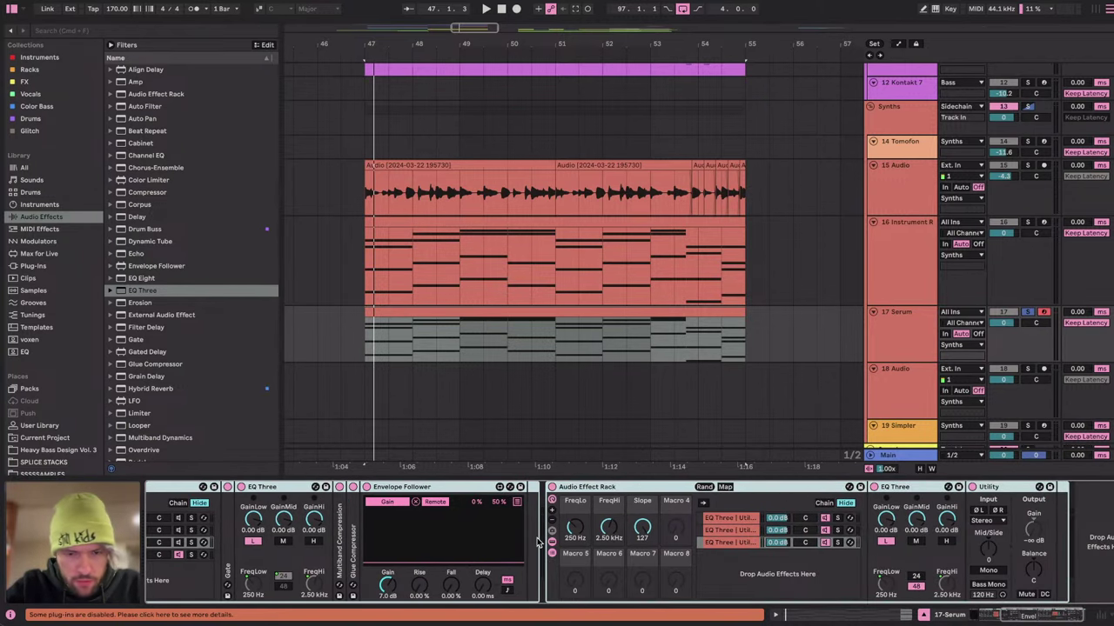
Map the Envelope Follower Gain of the first, second and third chains to Macros 5, 6 and 7 of the first rack.
scroll(450, 589, left, 7)
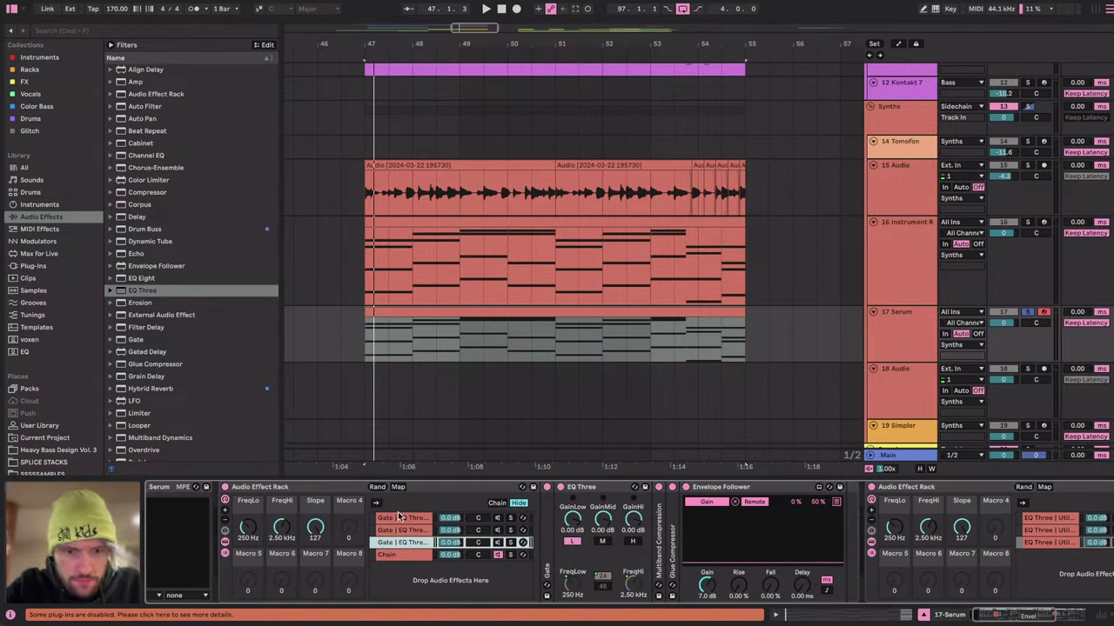
click(402, 517)
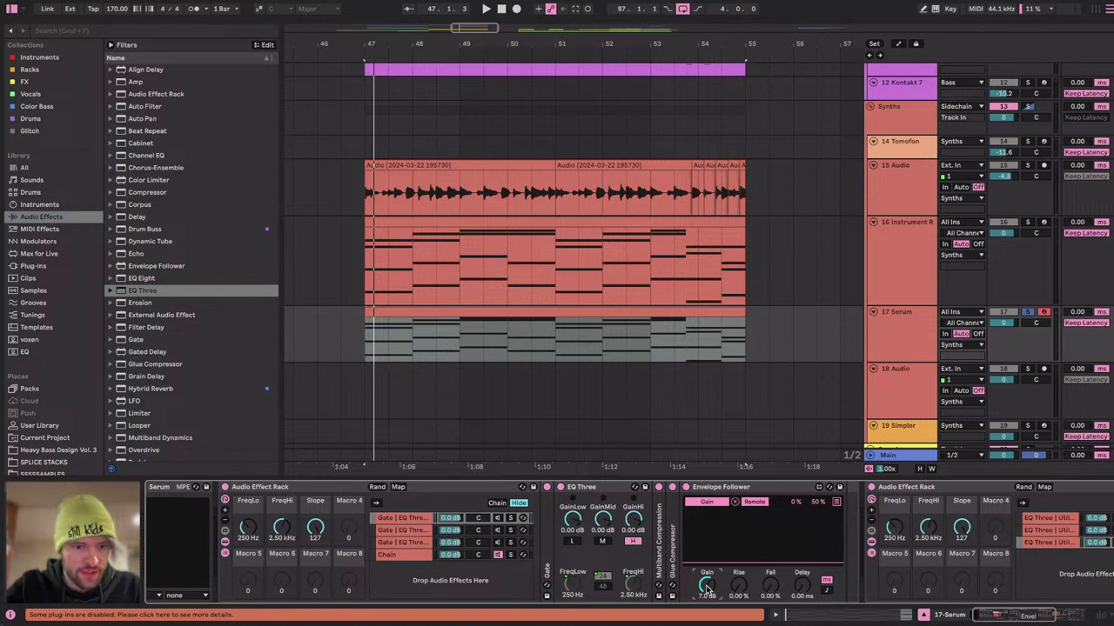
right_click(707, 588)
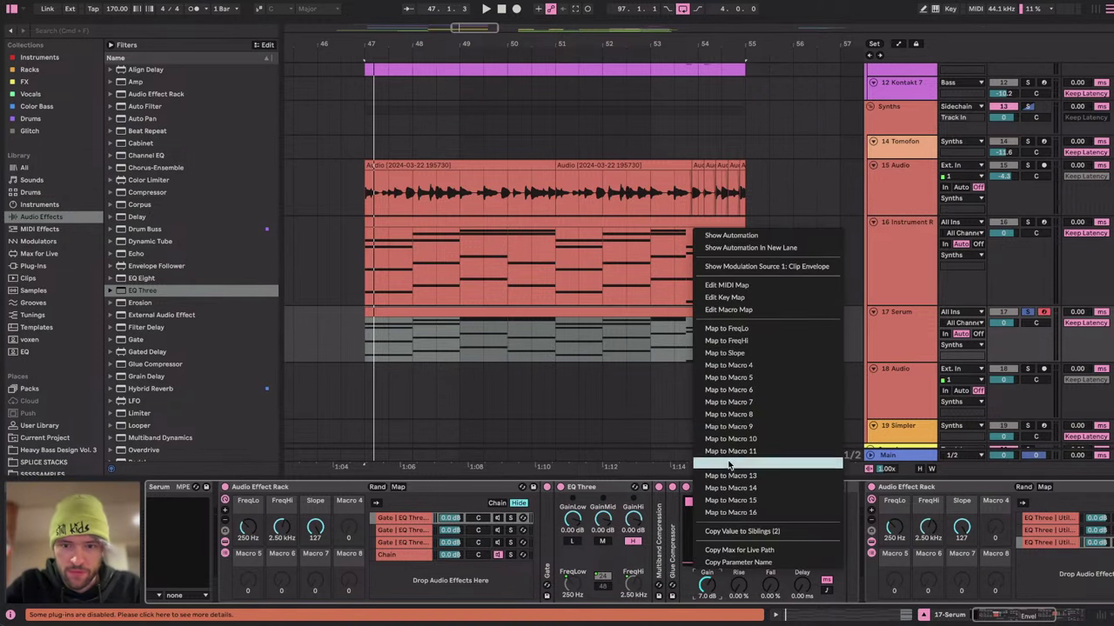
click(754, 378)
shift+click(430, 539)
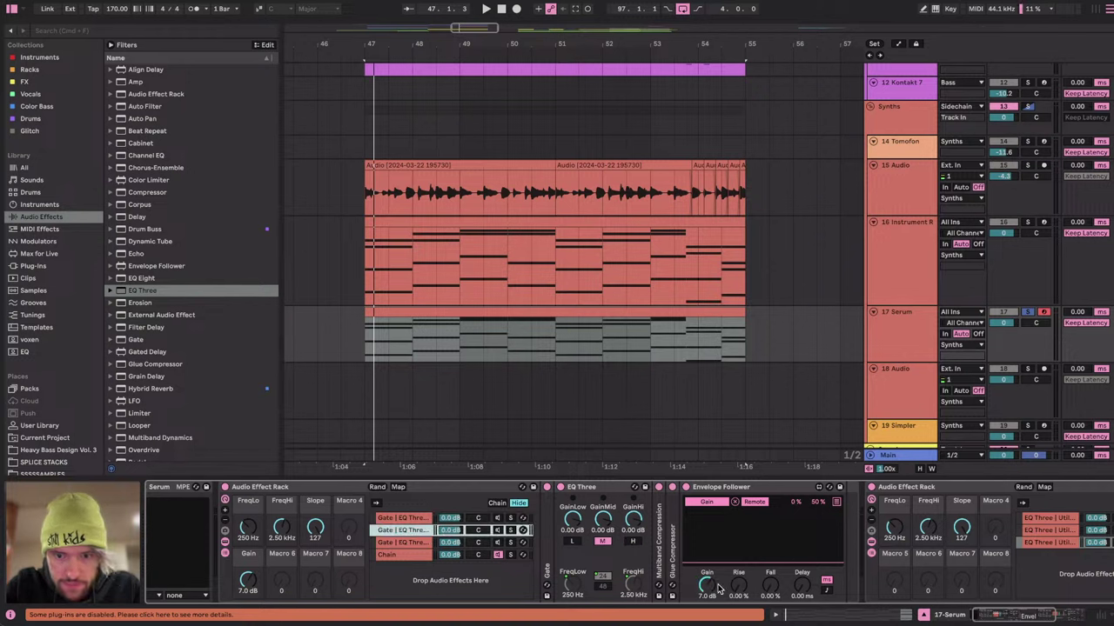
right_click(706, 588)
click(746, 394)
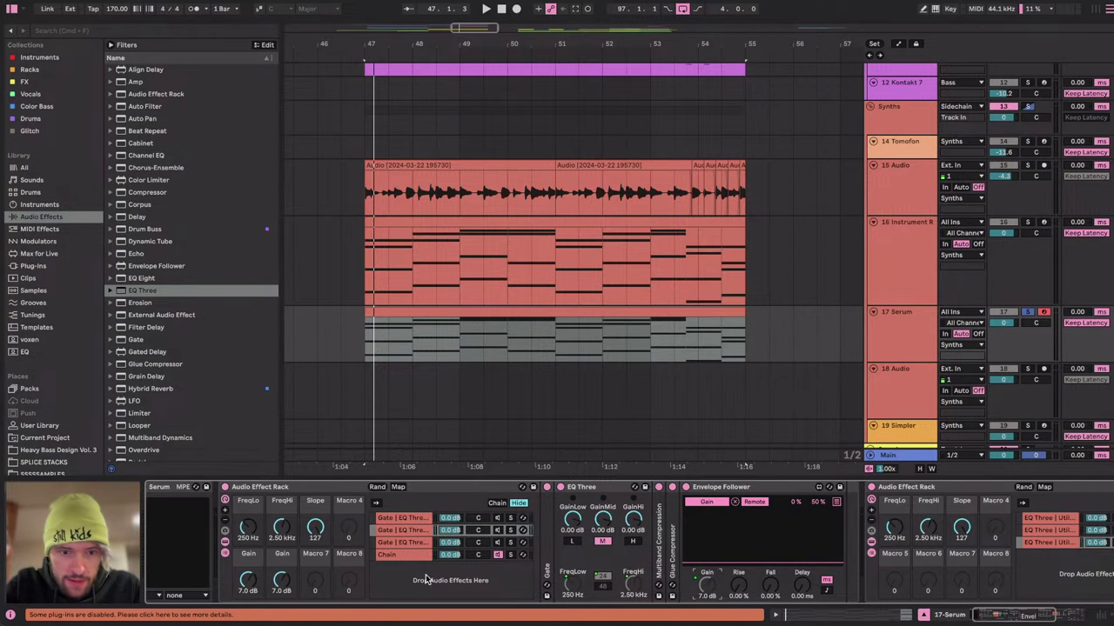
click(412, 545)
right_click(706, 590)
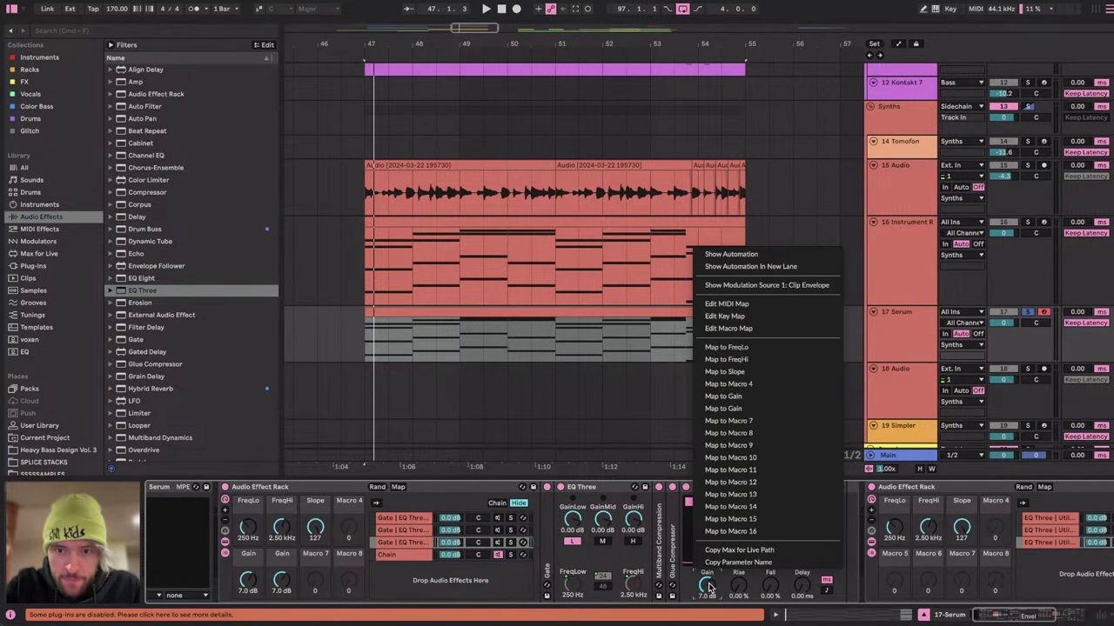
click(746, 423)
Map the first chain's Envelope Follower Rise to Macro 4 and extend it to the sibling chains.
click(395, 519)
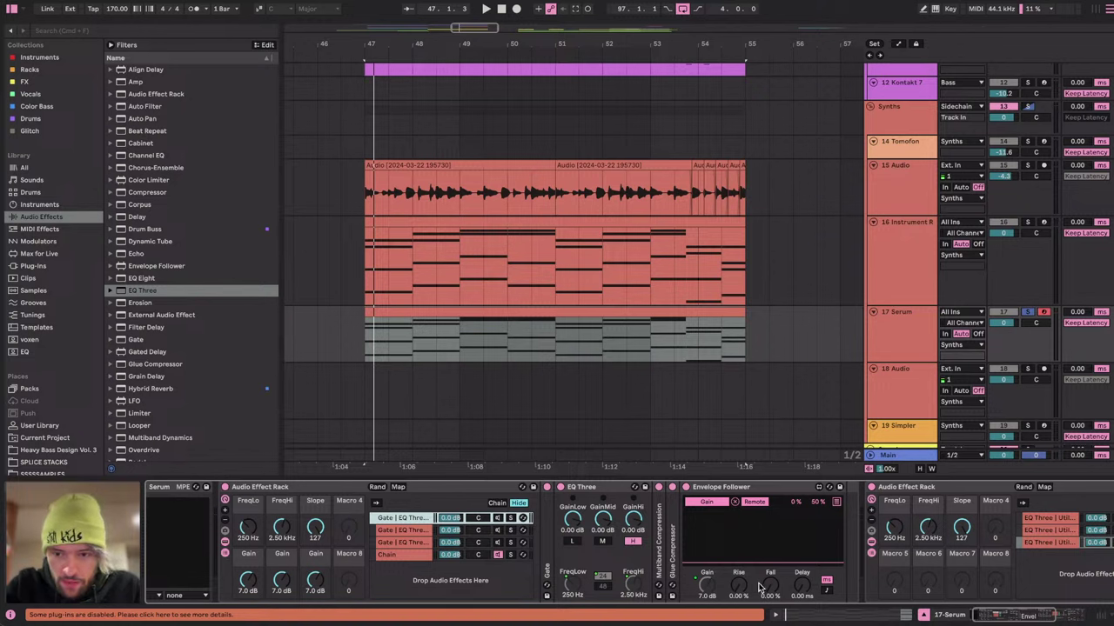
right_click(741, 588)
click(782, 421)
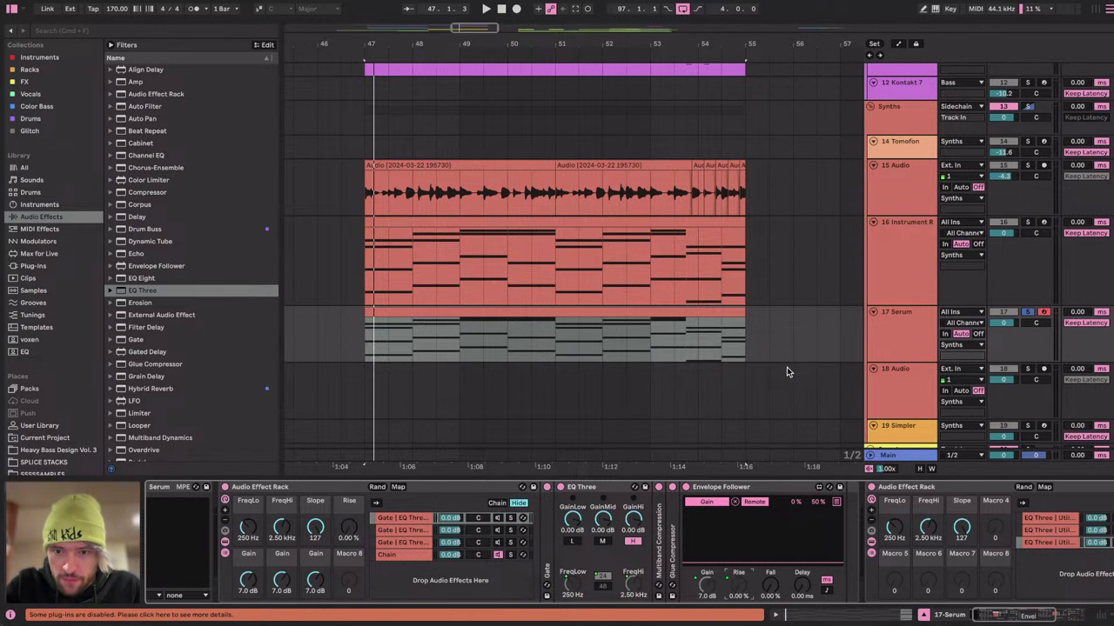
right_click(741, 584)
click(766, 532)
Map the Envelope Follower Fall to Macro 8 and extend the mapping to all sibling chains.
right_click(771, 579)
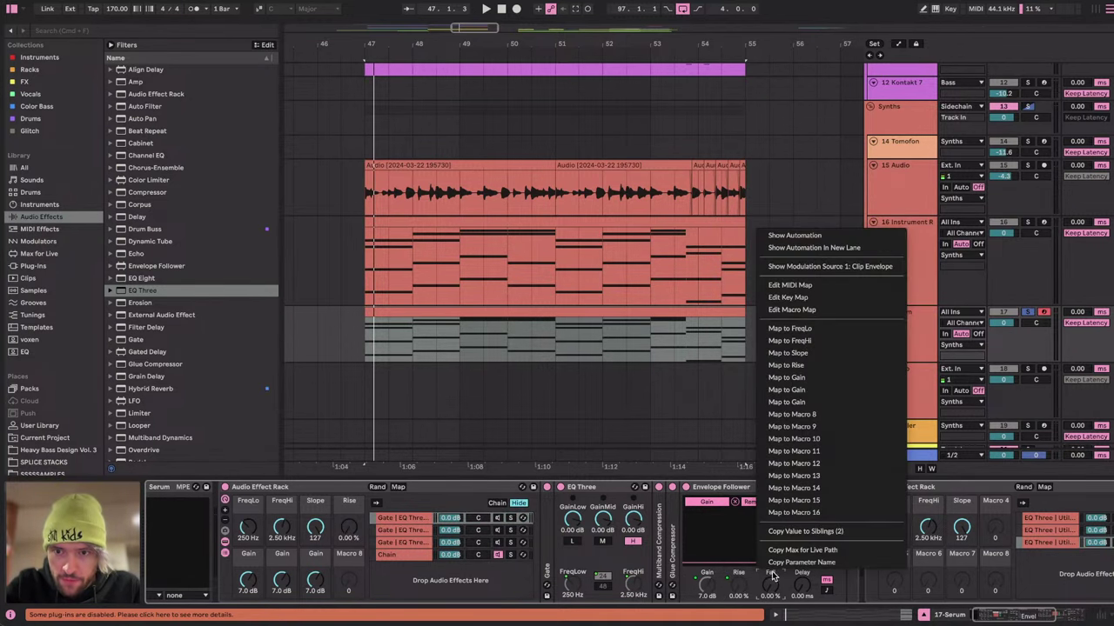
click(809, 415)
right_click(775, 597)
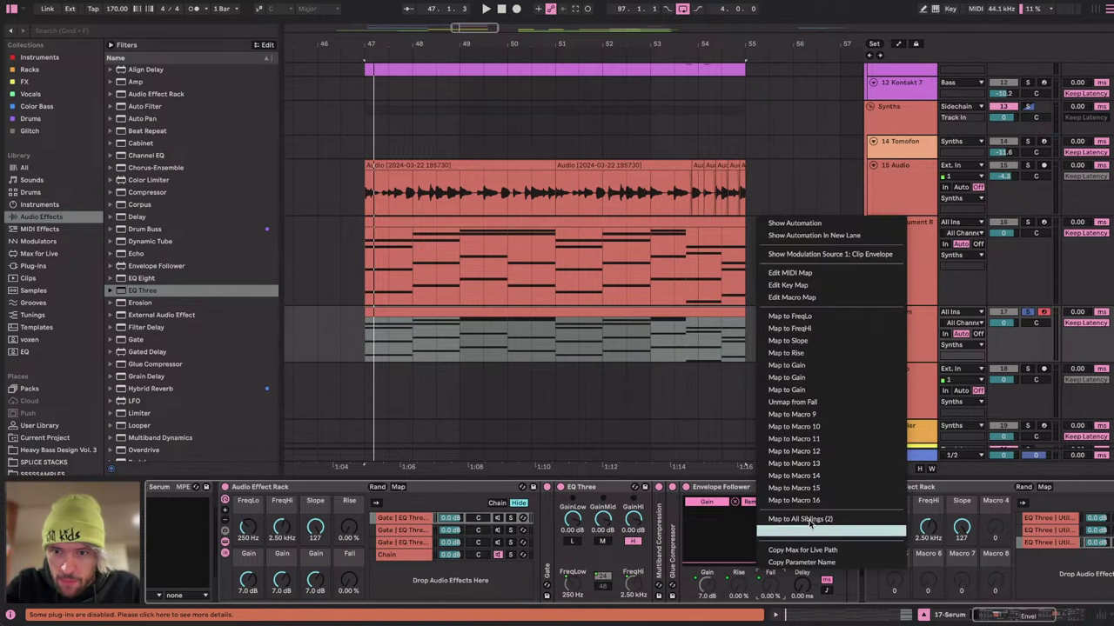
click(816, 520)
Rename the rack's three Gain macros to HI GAIN, MID GAIN and LOW GAIN.
click(252, 554)
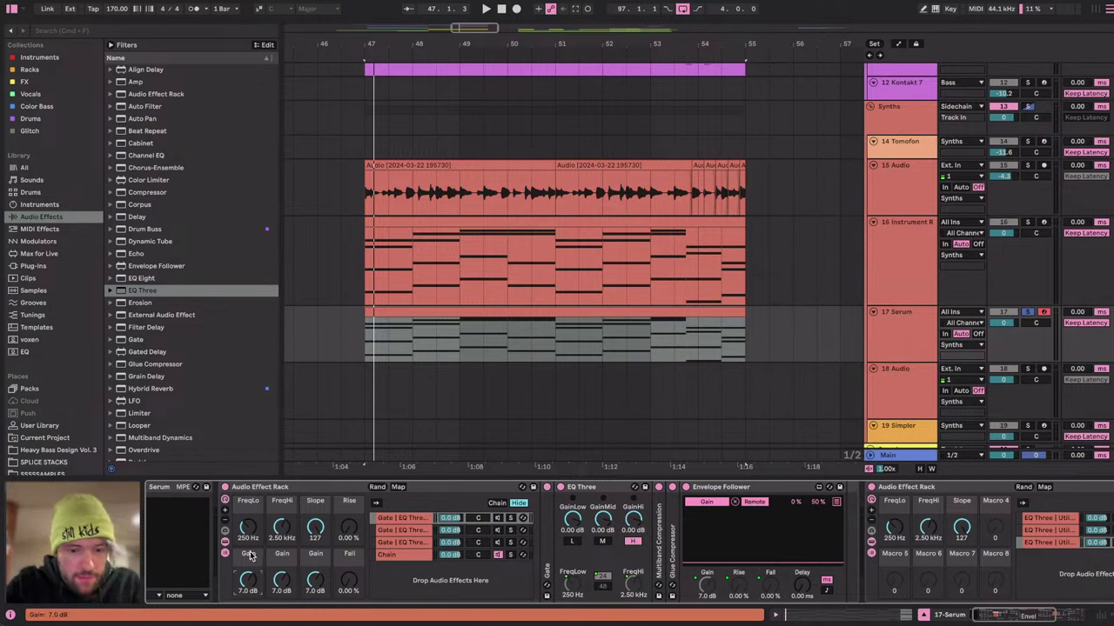
key(super+r)
text(H)
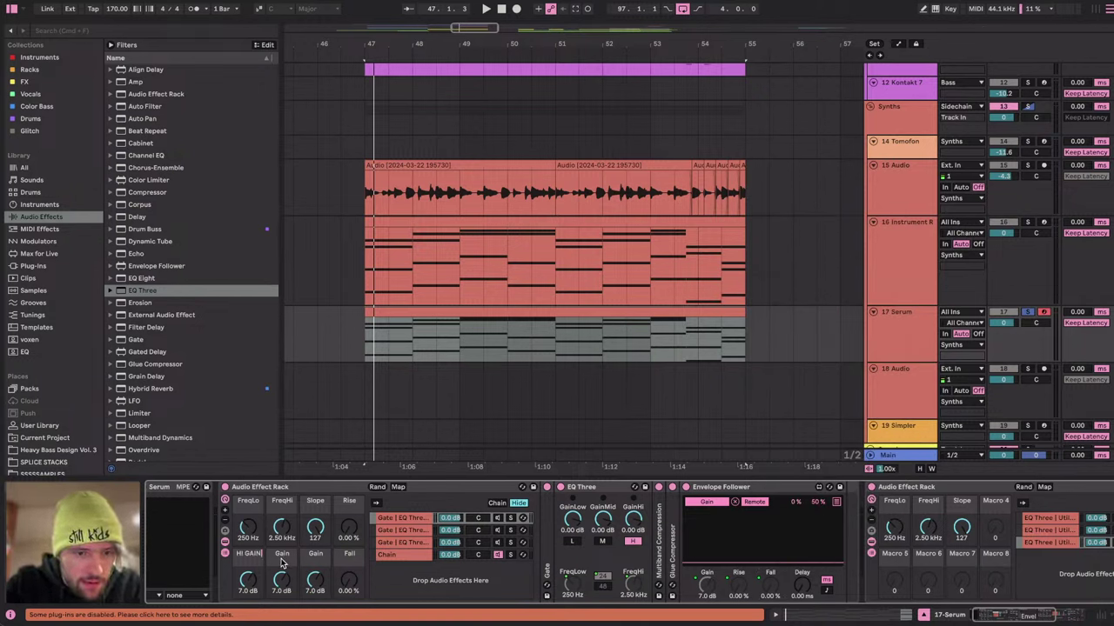
click(281, 562)
key(super+r)
text(MID GAIN)
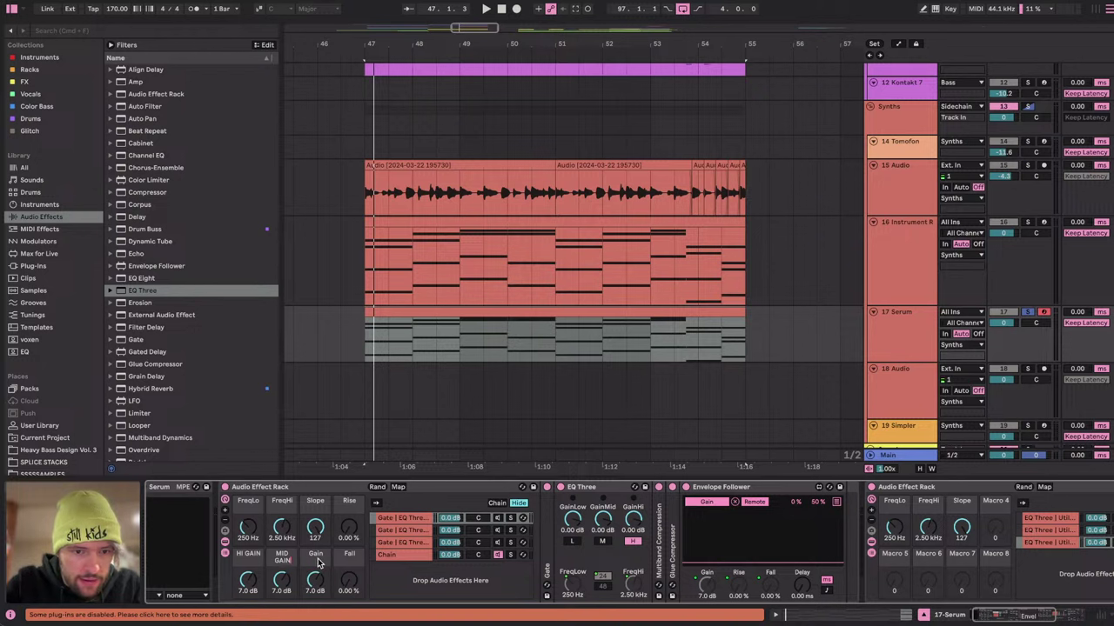
click(316, 562)
text(LOW GAIN)
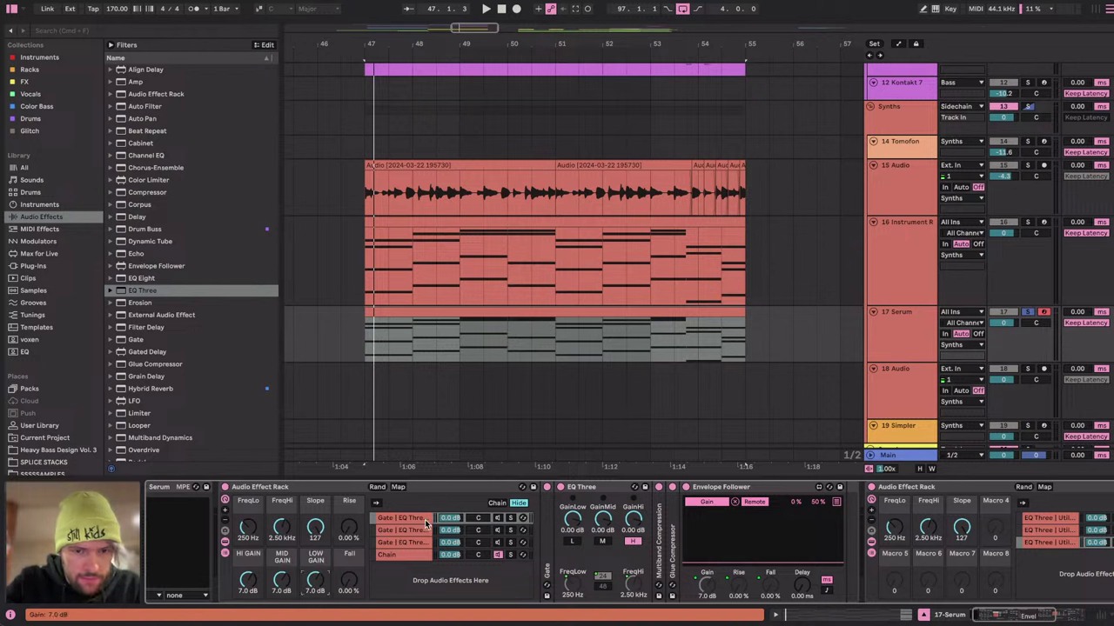
Group both Audio Effect Racks on the Serum track into one outer rack and show its macro controls.
click(451, 487)
scroll(663, 557, right, 5)
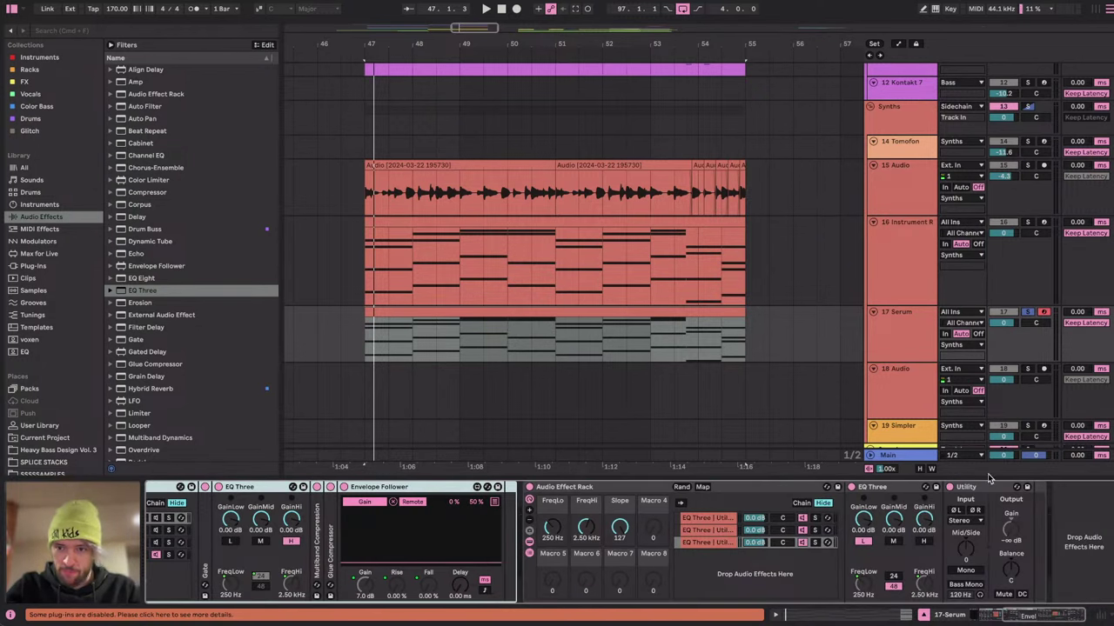
shift+click(1041, 493)
key(super+g)
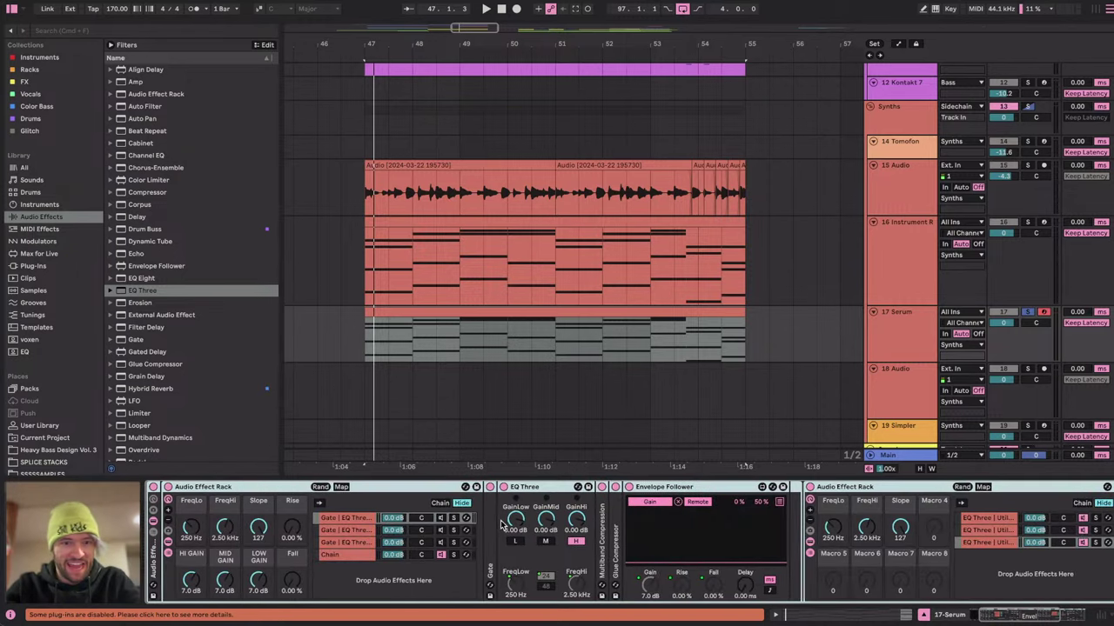
scroll(236, 494, left, 2)
click(256, 499)
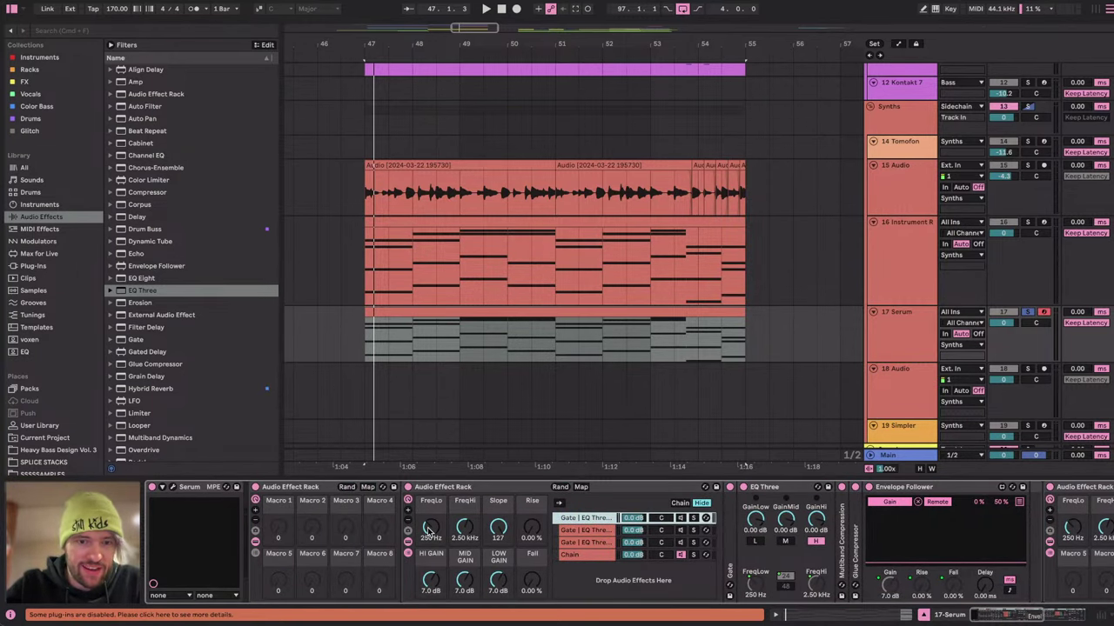
Start macro mapping on the outer rack and assign FreqLo of both inner racks to Macro 1.
click(368, 487)
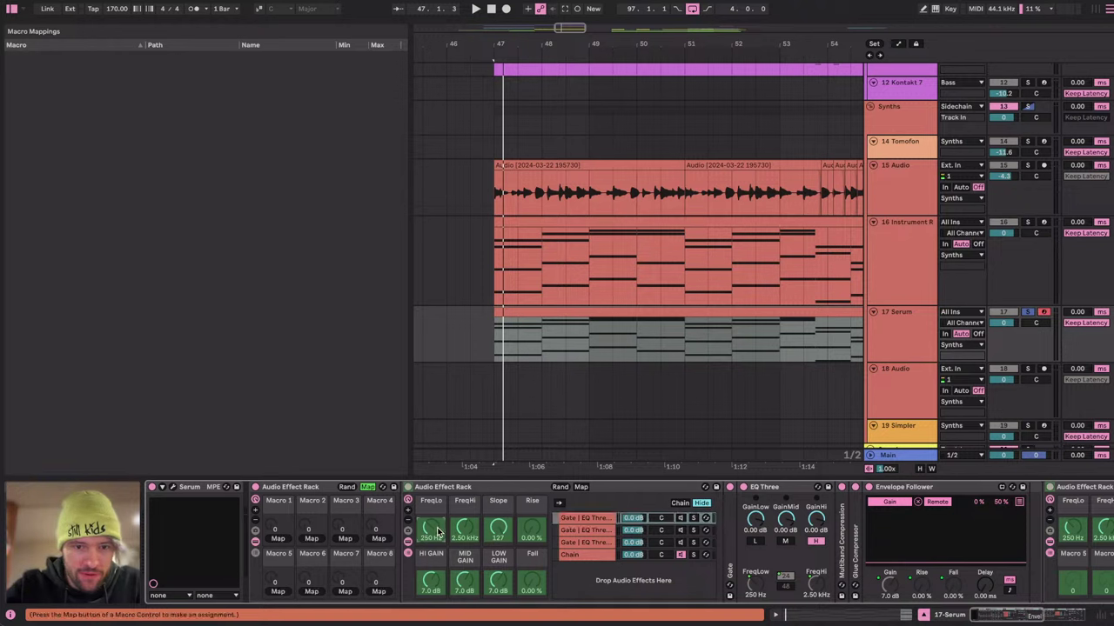
click(277, 538)
scroll(612, 568, right, 3)
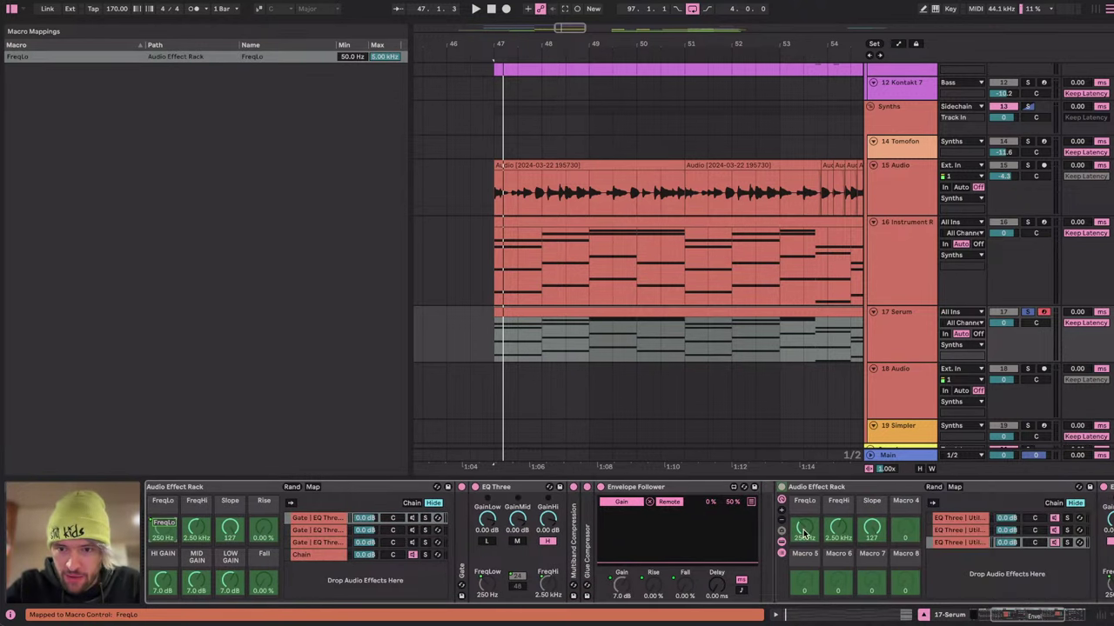
scroll(310, 546, left, 6)
click(279, 540)
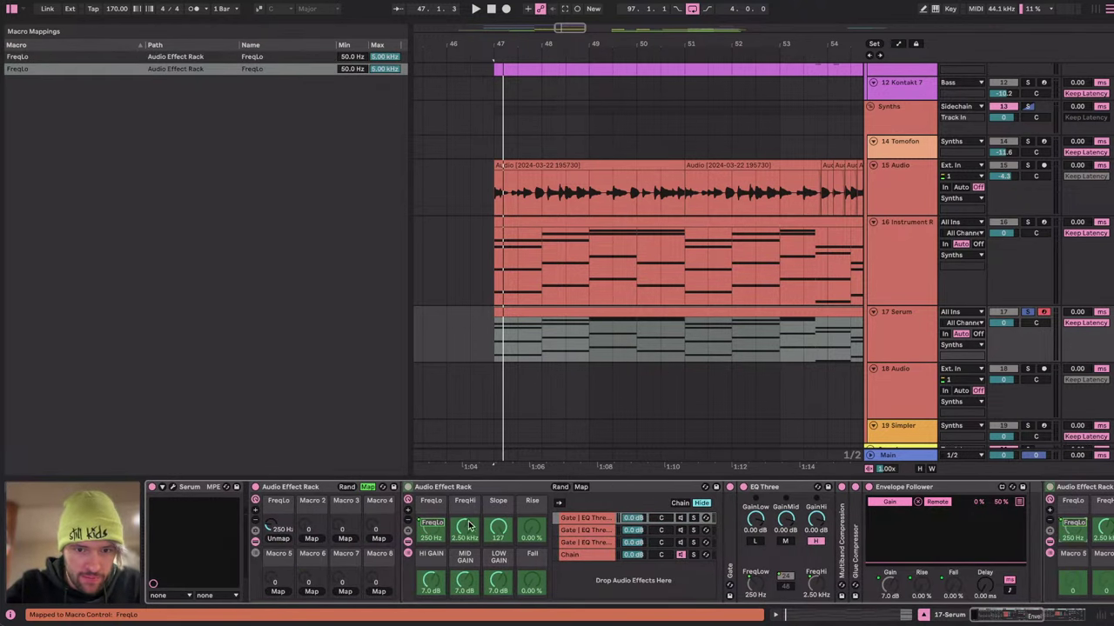
Map the FreqHi macros of both inner racks to Macro 2 of the outer rack.
click(466, 524)
click(312, 539)
scroll(512, 549, right, 3)
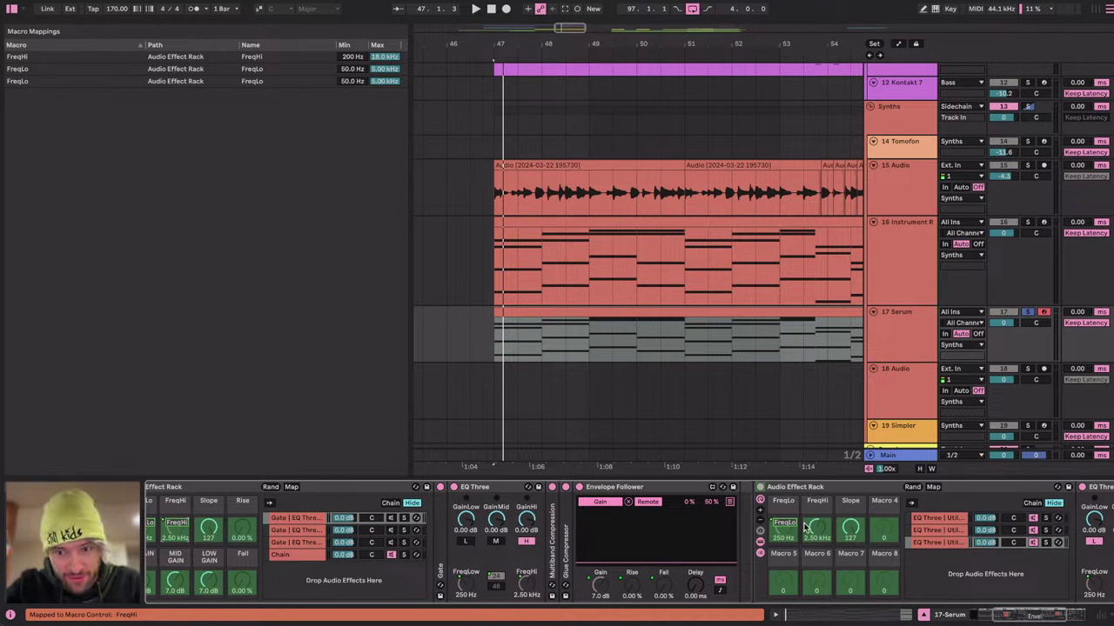
scroll(587, 552, left, 3)
click(324, 539)
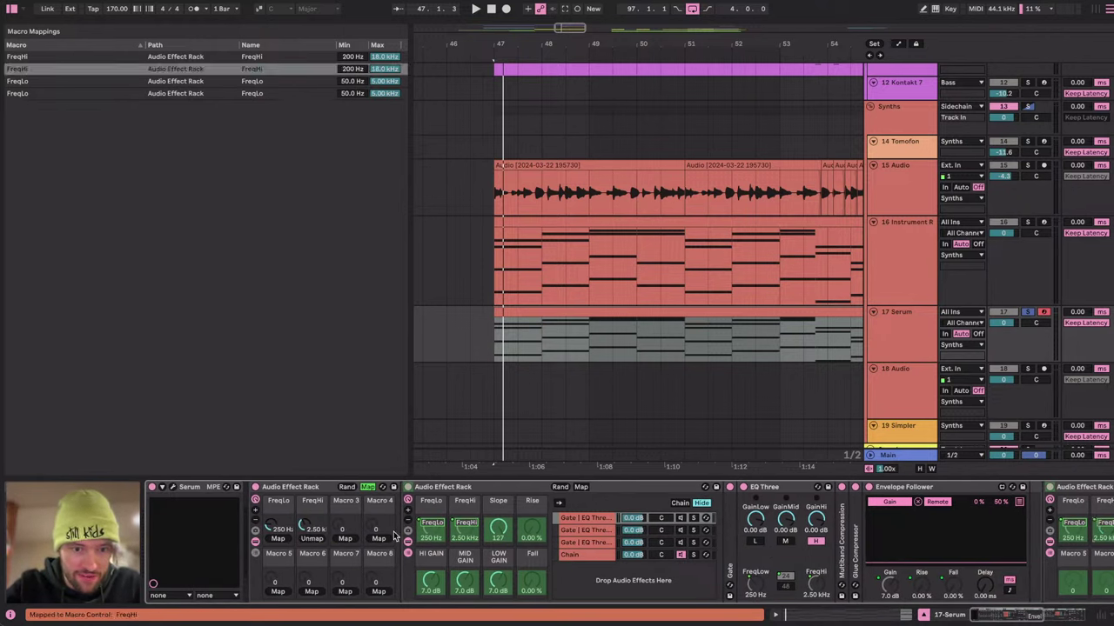
Map the Slope macros of both inner racks to Macro 3 of the outer rack.
click(500, 529)
click(348, 538)
scroll(744, 533, right, 4)
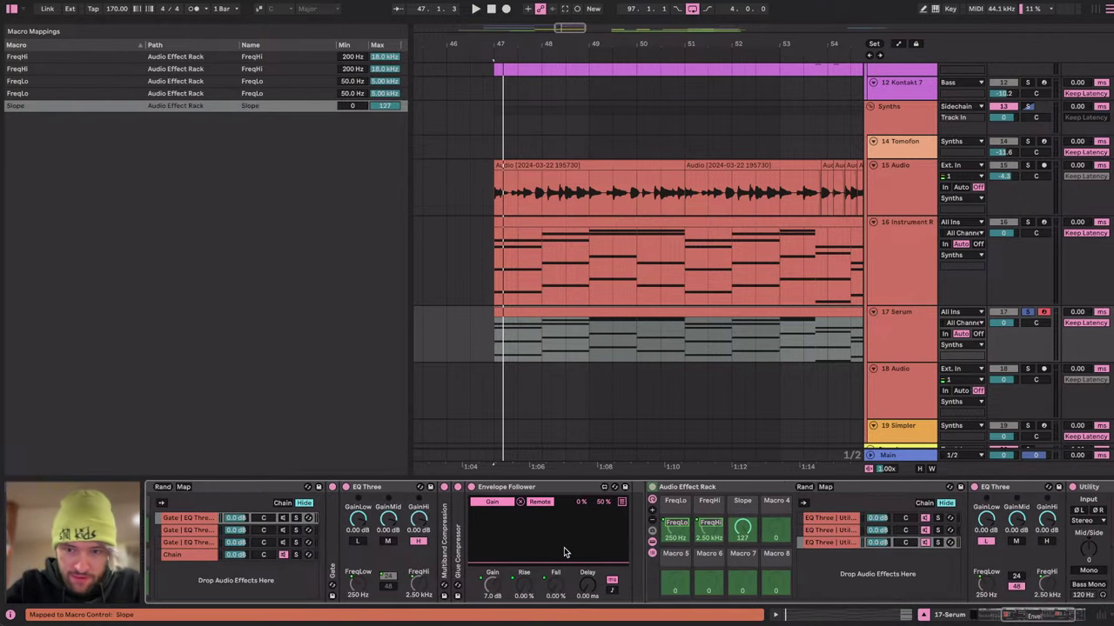
scroll(489, 553, left, 3)
click(343, 540)
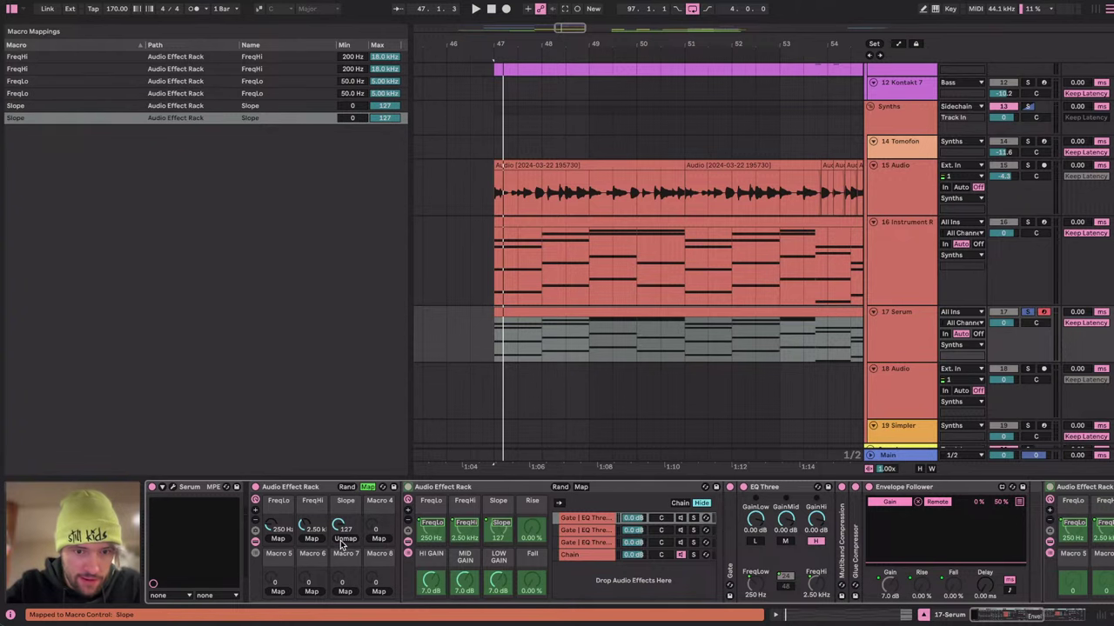
Map the first inner rack's Rise to Macro 4 and its Fall to Macro 8 of the outer rack.
click(378, 539)
click(532, 581)
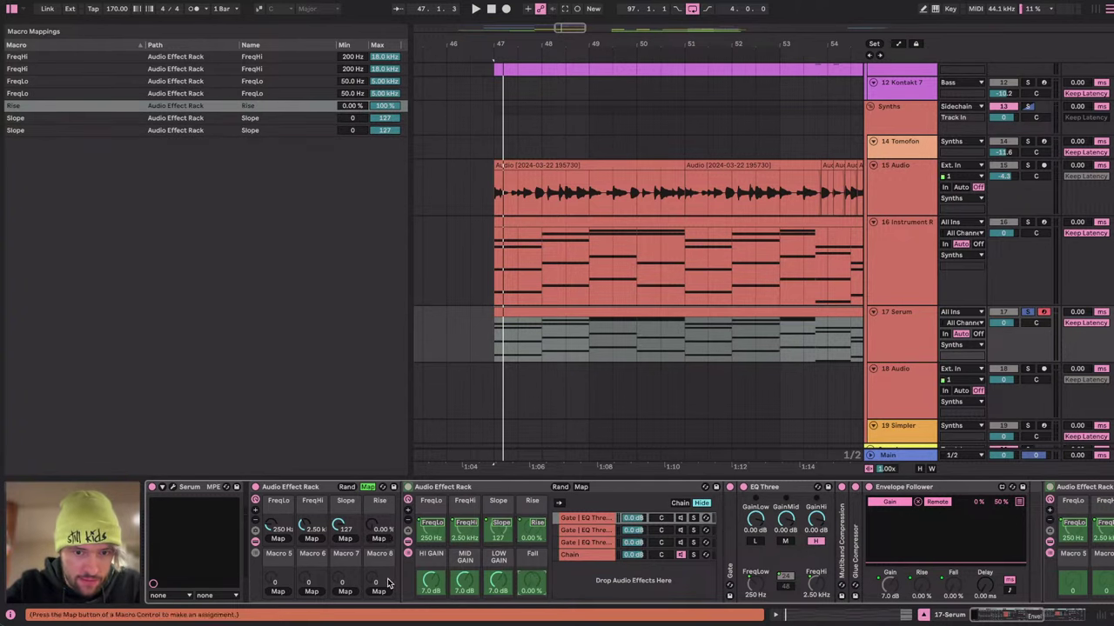
click(378, 592)
Map LOW GAIN, MID GAIN and HI GAIN of the first inner rack to the outer rack's Macros 7, 6 and 5.
click(498, 580)
click(344, 592)
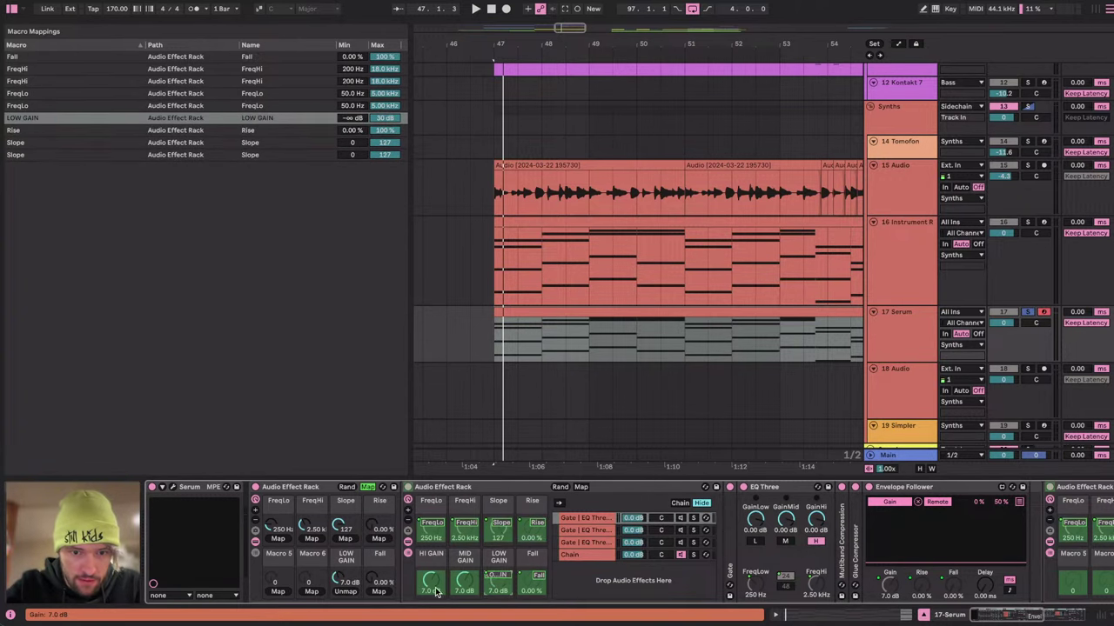
click(465, 580)
click(311, 592)
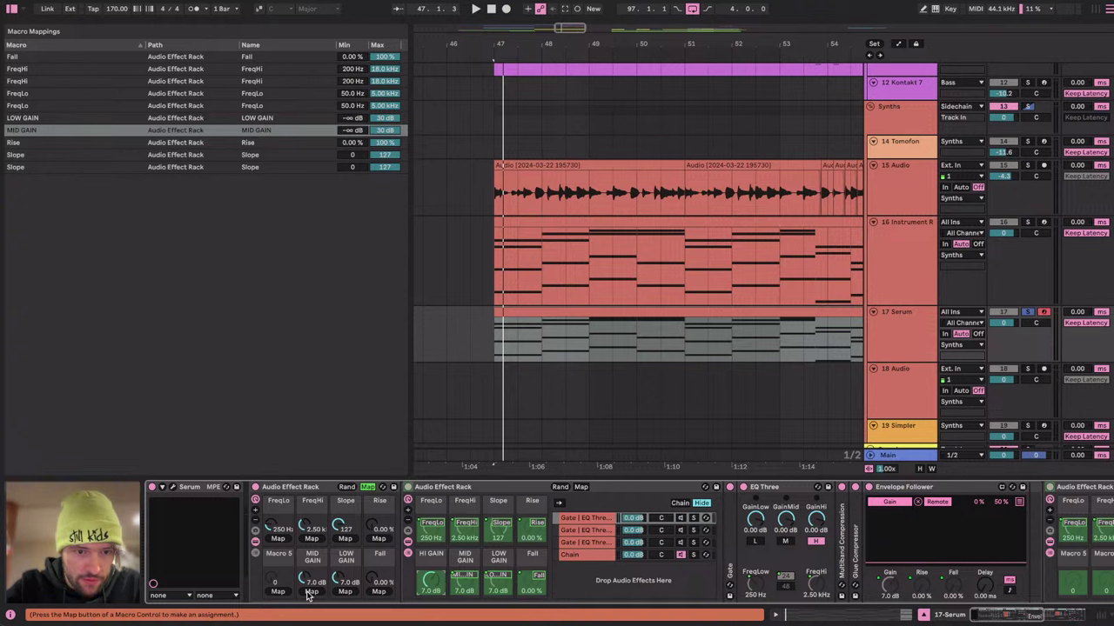
click(279, 592)
Leave macro mapping and collapse both inner Audio Effect Racks.
click(368, 487)
double_click(489, 489)
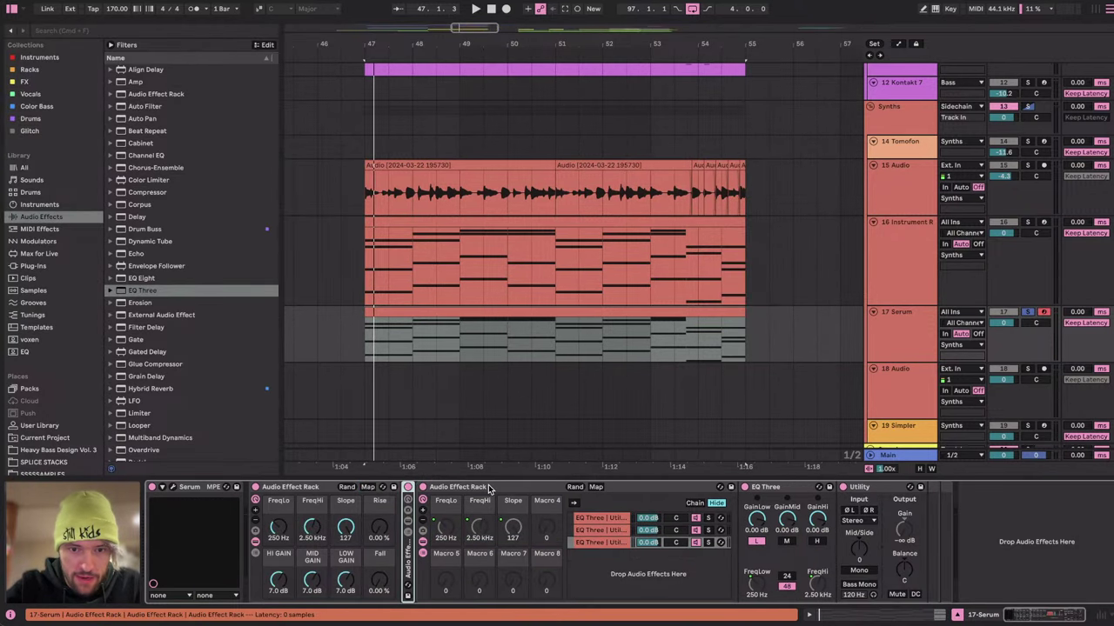
double_click(489, 487)
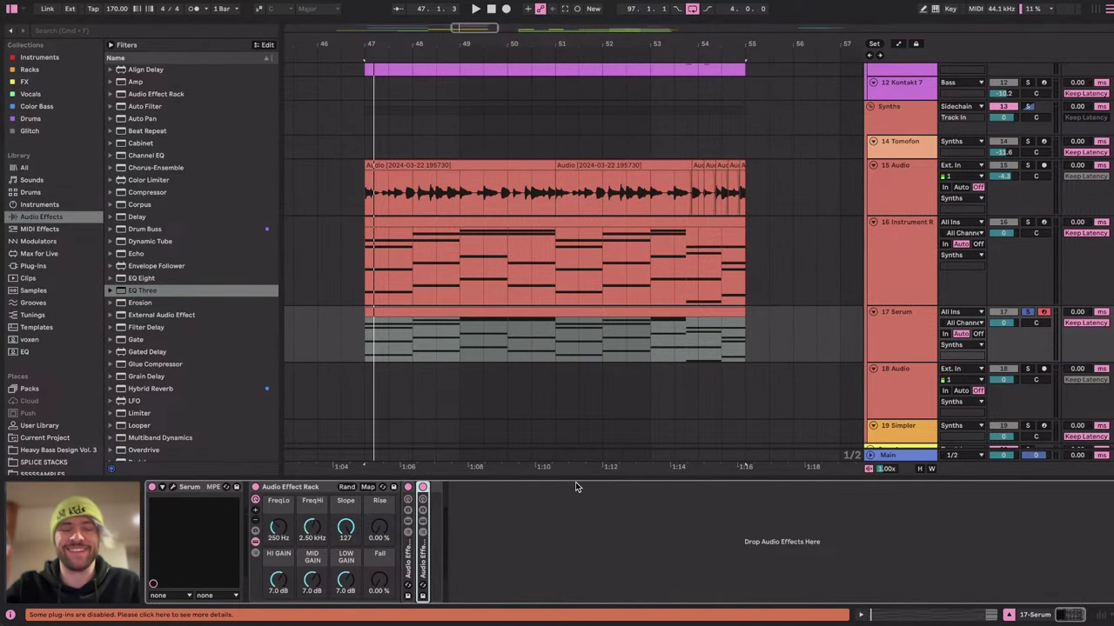
Check the livestream chat in YouTube Studio and return to Ableton Live.
key(super+Tab)
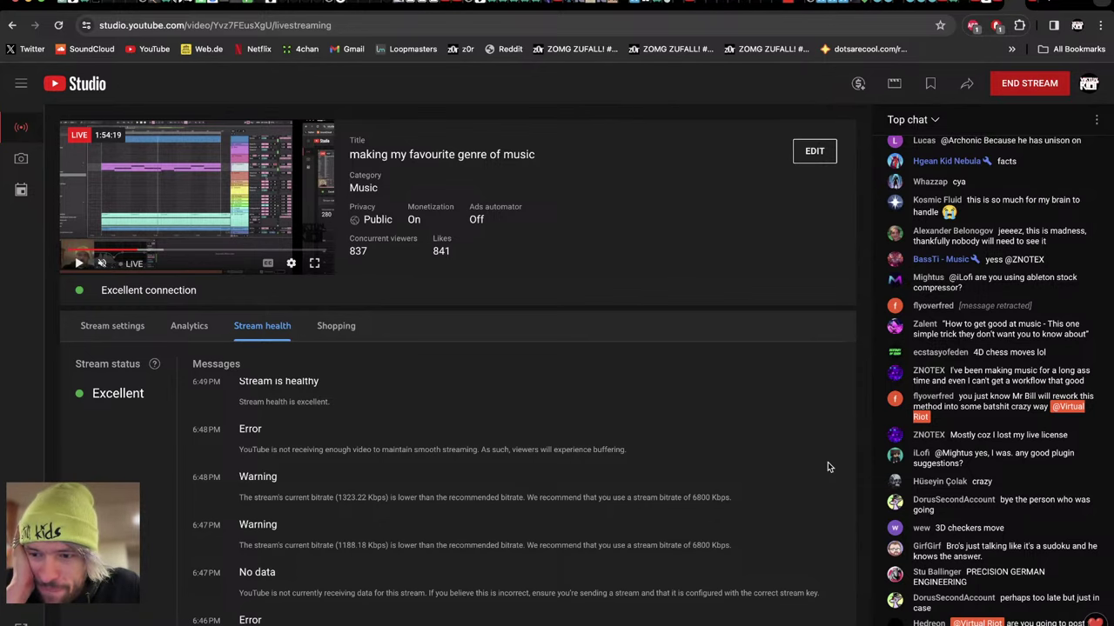
key(ctrl+Left)
Play the arrangement and set the outer rack's FreqLo to 610 Hz and FreqHi to 8.26 kHz.
key(space)
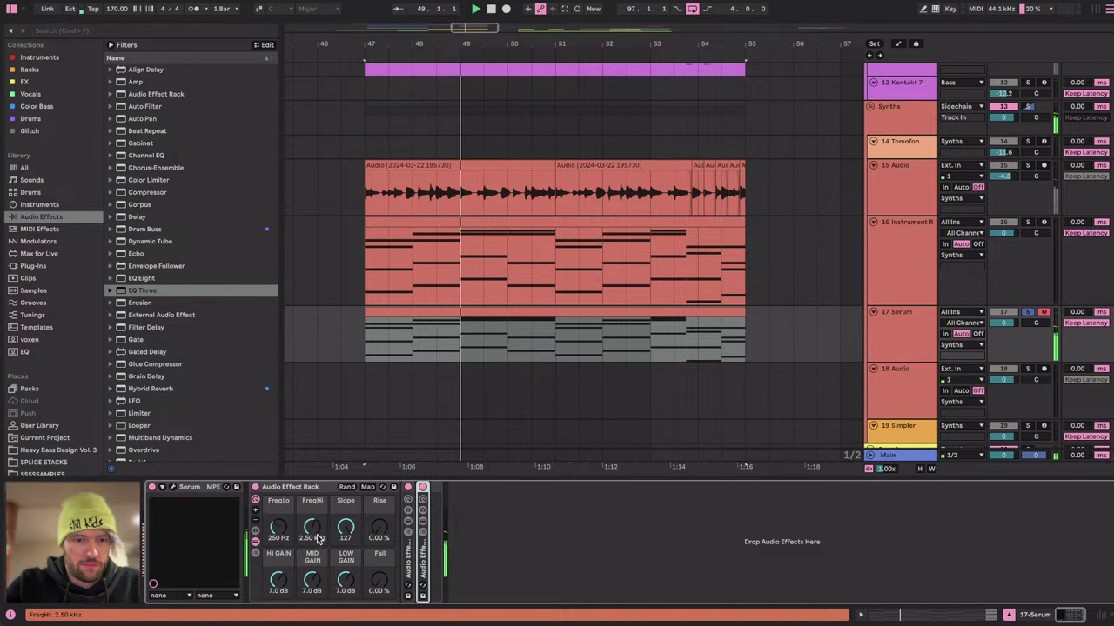
mouse_move(319, 539)
mouse_down()
mouse_move(318, 496)
mouse_move(312, 530)
mouse_move(279, 521)
mouse_move(279, 500)
mouse_move(278, 524)
mouse_move(312, 525)
mouse_up()
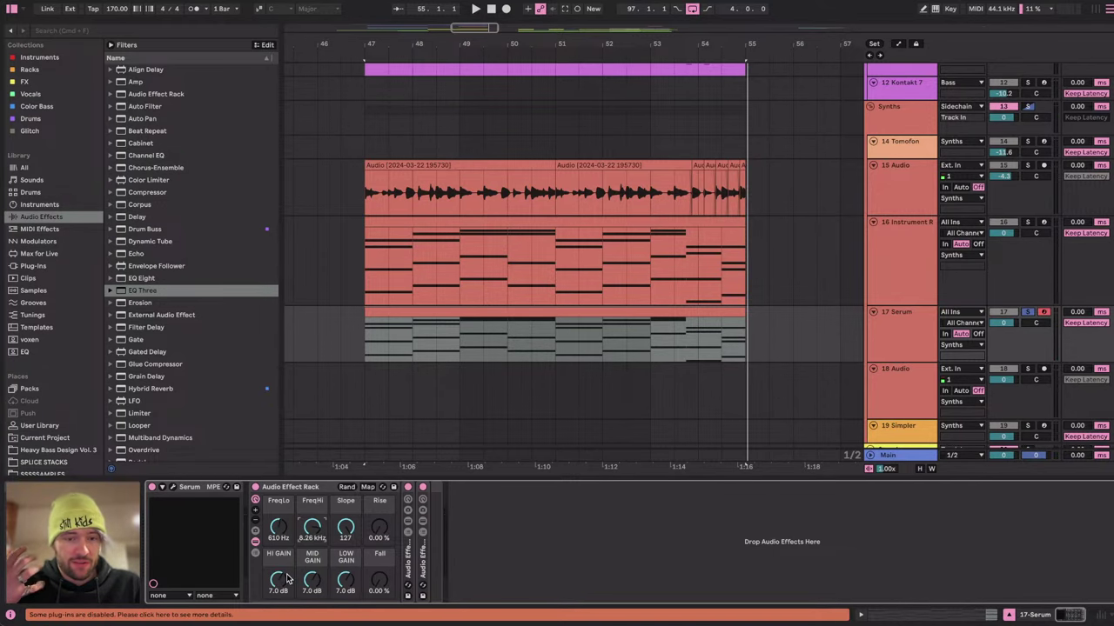
Read the new livestream chat messages in YouTube Studio, and unfold the first inner rack in Ableton Live.
key(ctrl+Right)
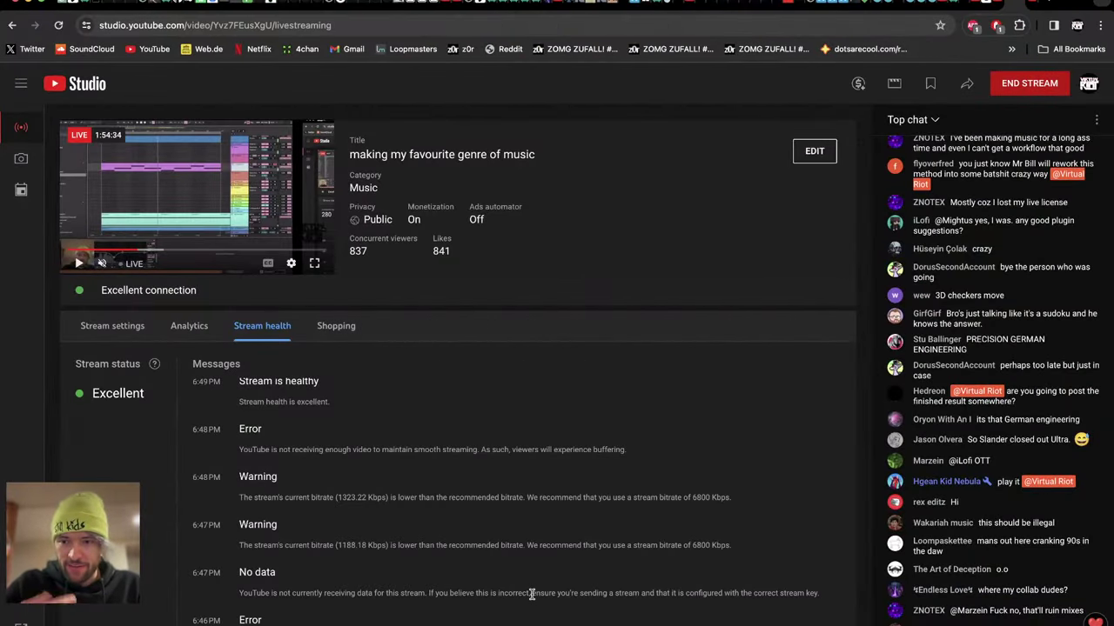
key(ctrl+Left)
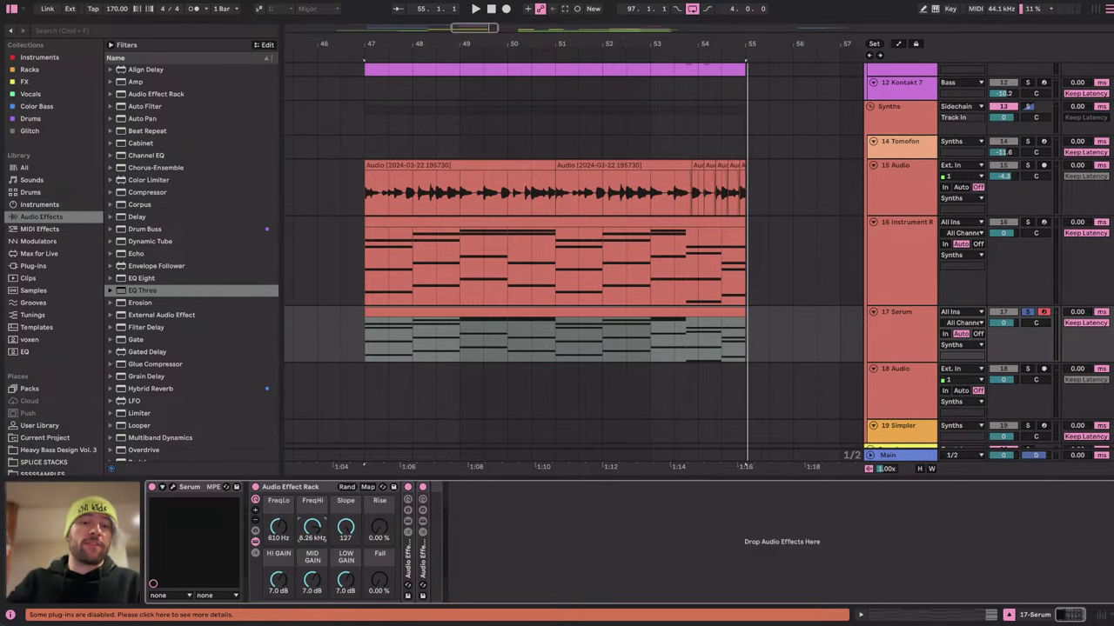
double_click(405, 564)
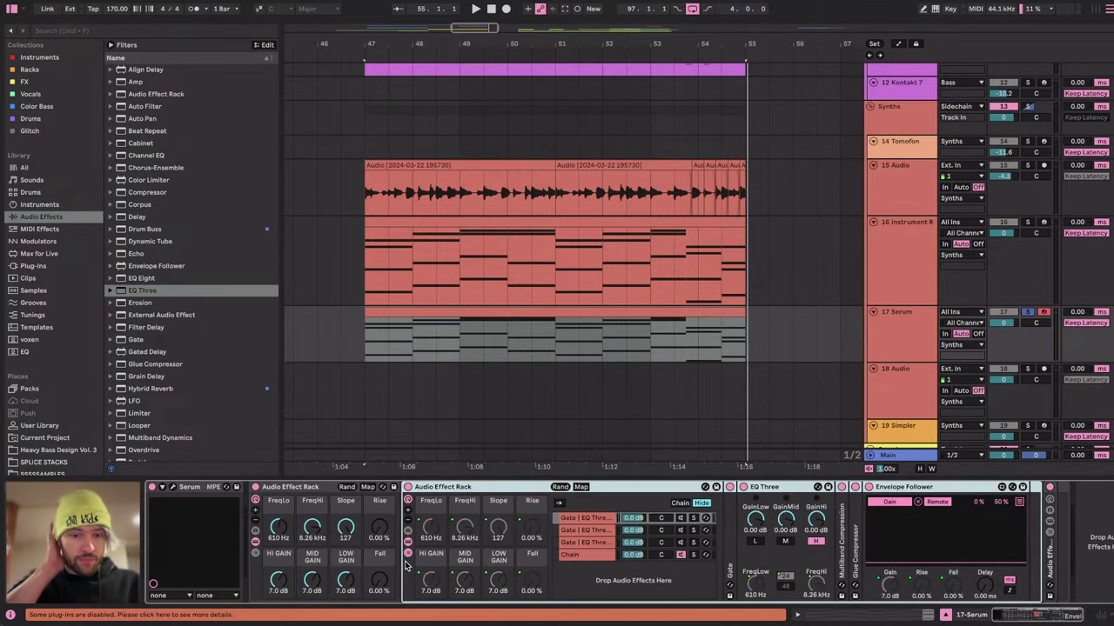
Fold the first inner rack, check the livestream chat in YouTube Studio and return to Ableton Live.
double_click(473, 488)
key(ctrl+Right)
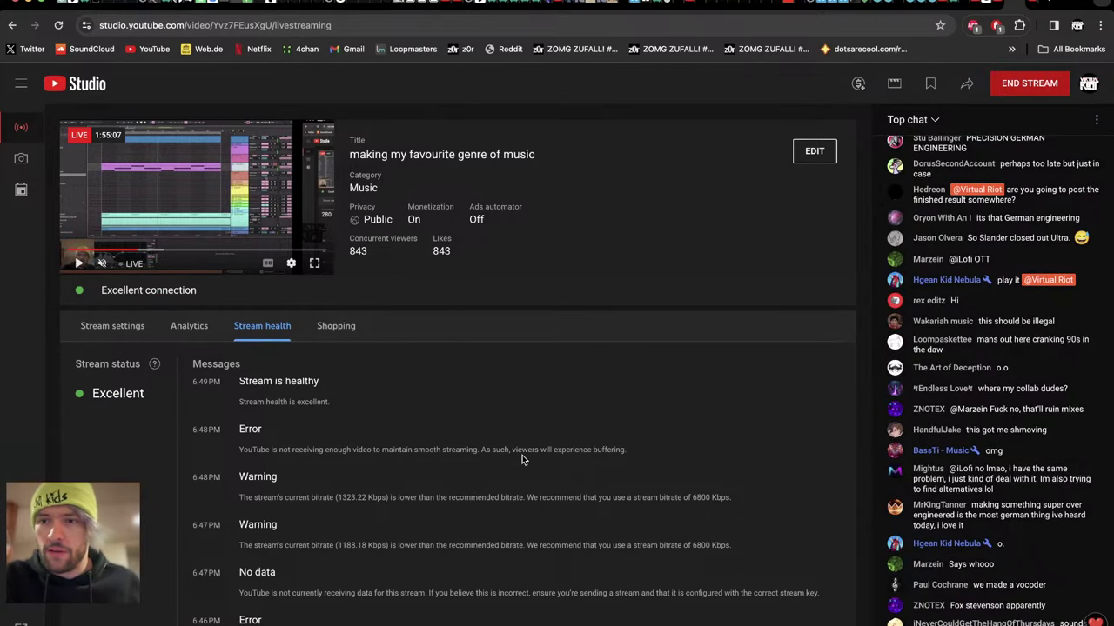
key(super+Tab)
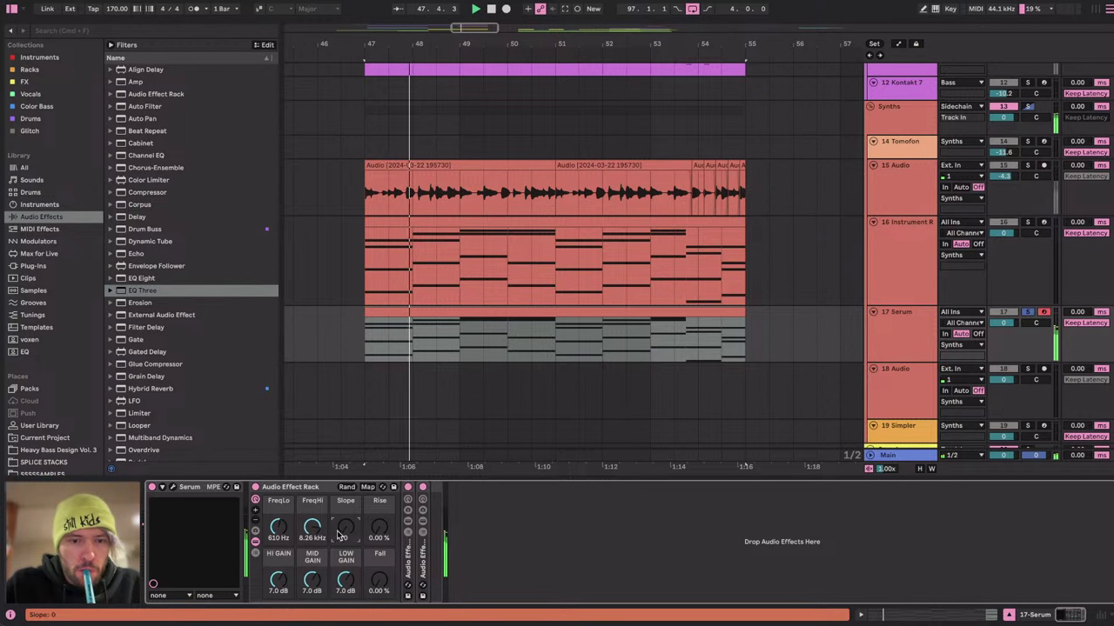
Set the outer rack's Slope to 0 and FreqHi to 7.97 kHz during playback, and unfold the first inner rack.
drag(312, 528, 312, 530)
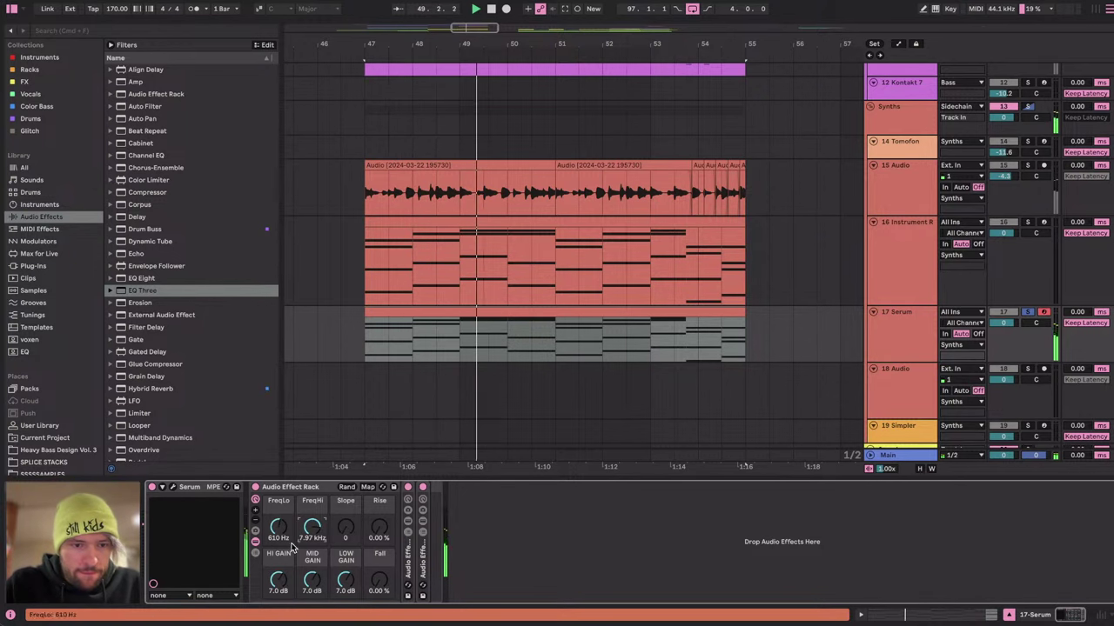
key(space)
double_click(406, 565)
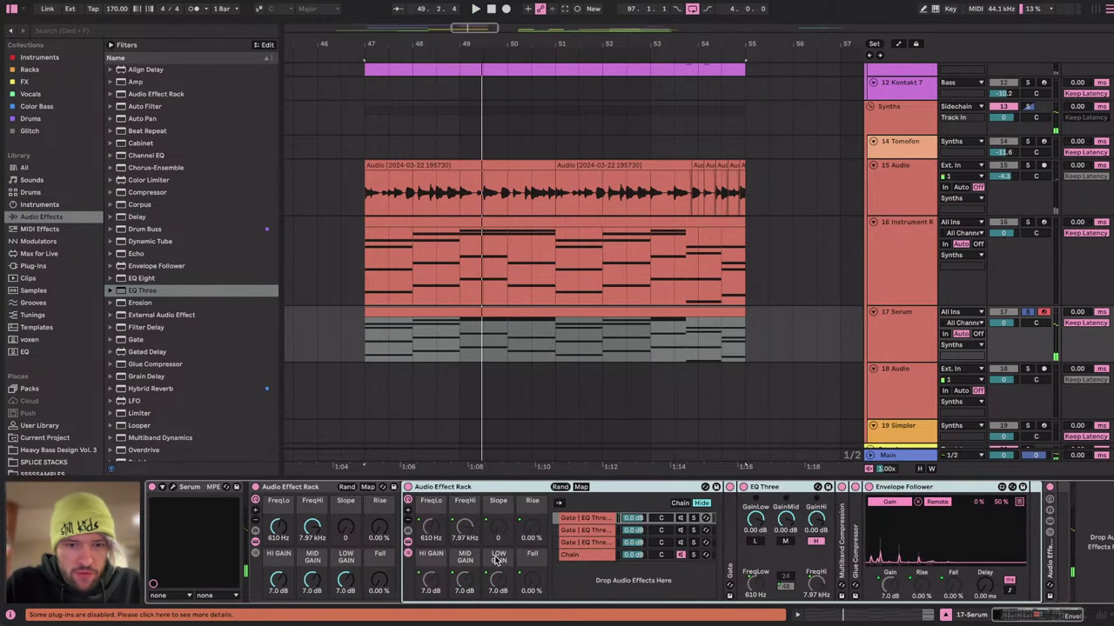
Set the outer rack's LOW GAIN to 1.4 dB and MID GAIN to 7.8 dB while monitoring the matching bands' Envelope Followers.
click(584, 530)
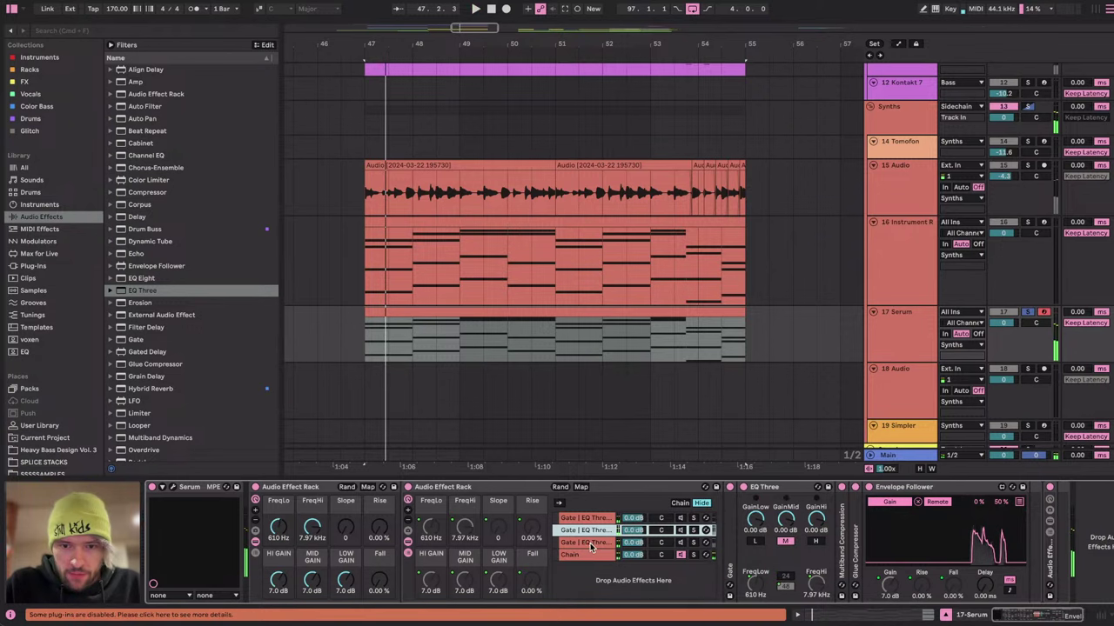
click(584, 543)
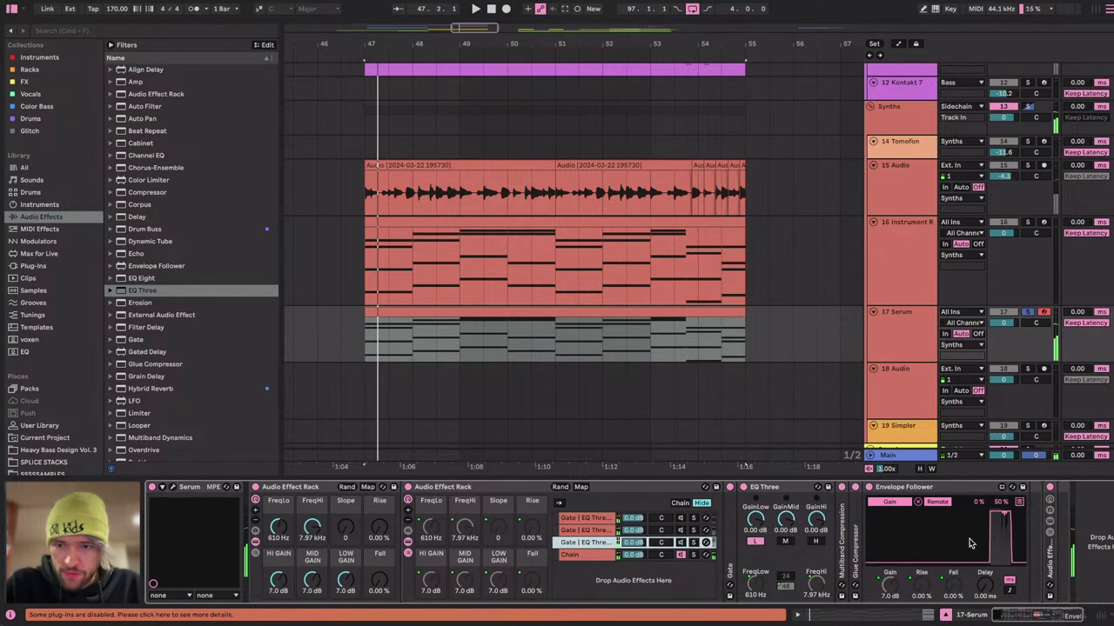
mouse_move(342, 581)
mouse_down()
mouse_move(342, 618)
mouse_move(350, 584)
mouse_up()
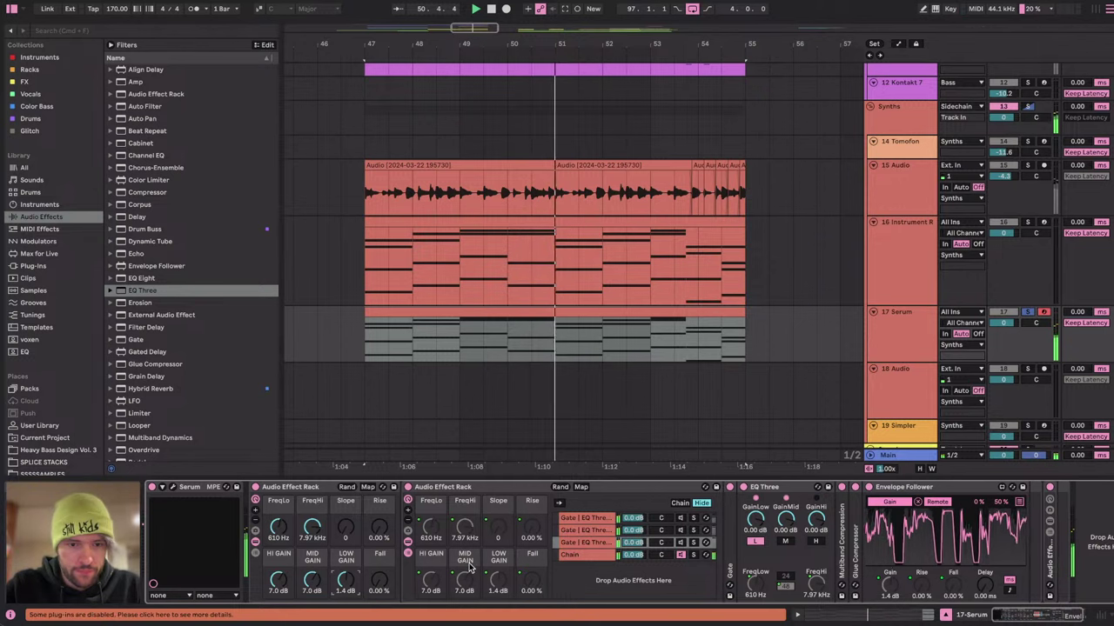
key(space)
drag(312, 581, 312, 581)
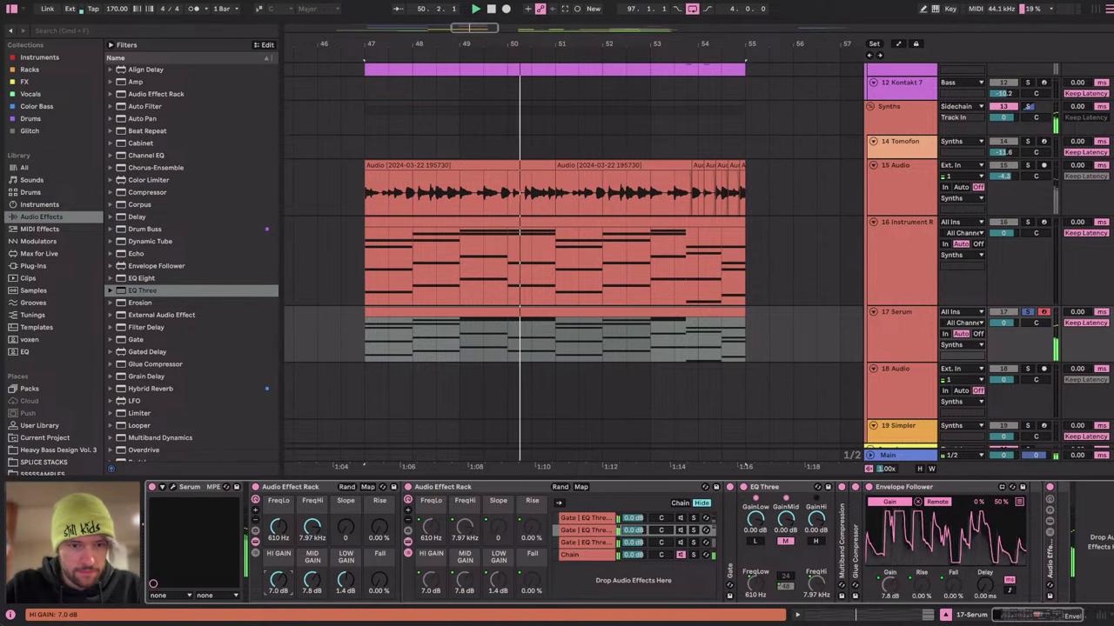
Show the high band chain of the first inner rack and raise the outer rack's HI GAIN to 18 dB.
click(599, 519)
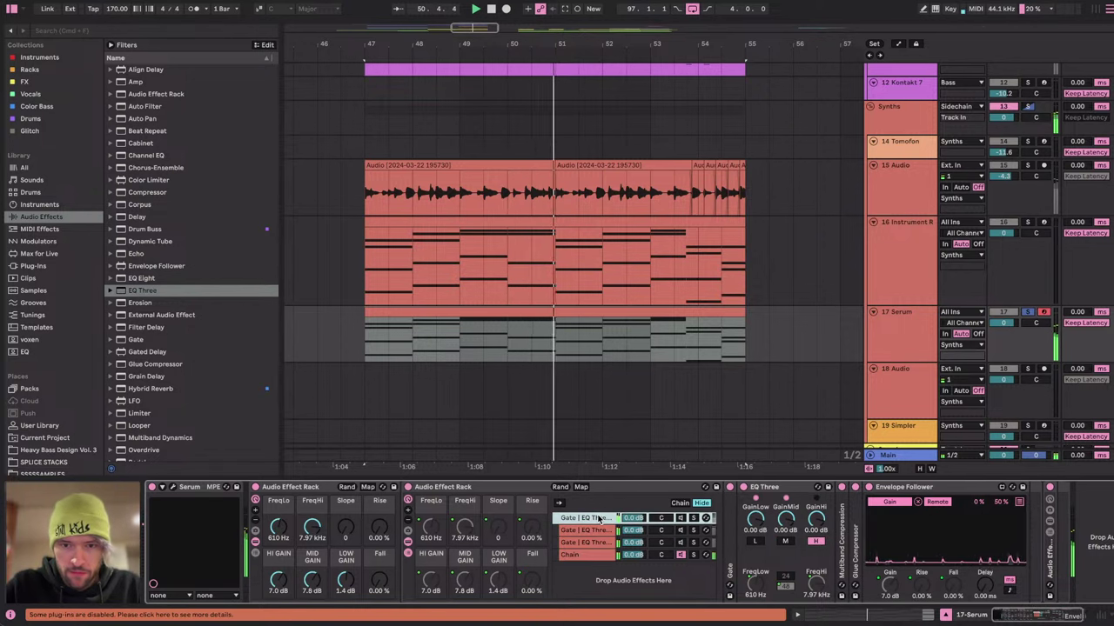
click(278, 580)
drag(278, 580, 278, 567)
key(space)
key(space)
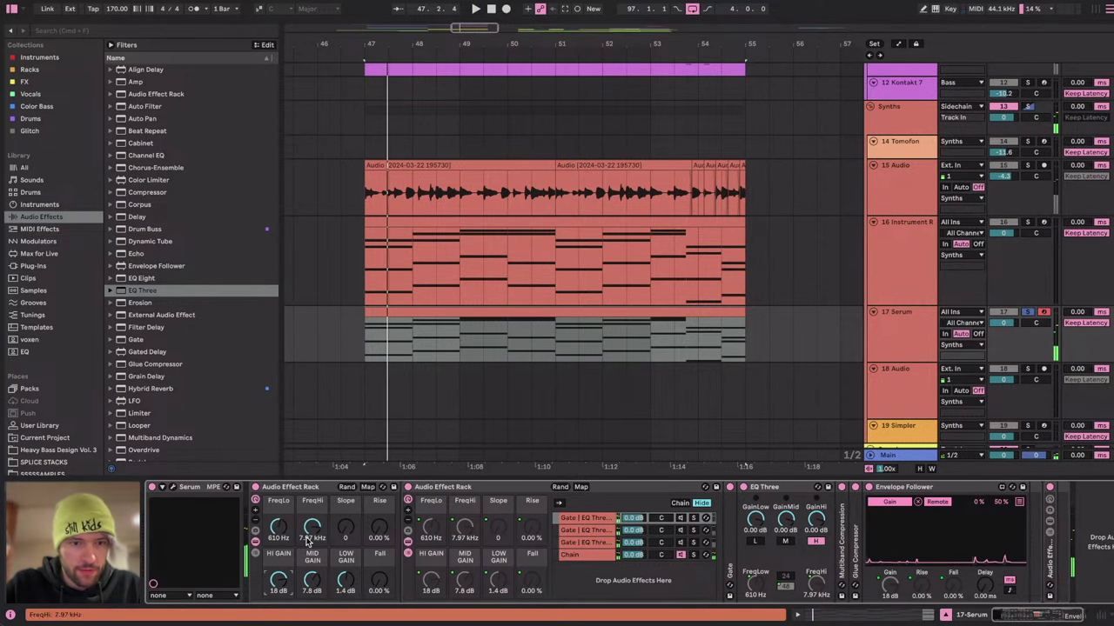
Set the outer rack's FreqLo to 410 Hz, FreqHi to 2.23 kHz and HI GAIN to 19 dB during playback.
key(space)
mouse_move(310, 529)
mouse_down()
mouse_move(311, 561)
mouse_move(312, 525)
mouse_move(279, 529)
mouse_move(312, 530)
mouse_up()
key(space)
key(space)
key(space)
drag(278, 582, 278, 578)
Read the latest livestream chat messages in YouTube Studio and return to Ableton Live.
click(559, 361)
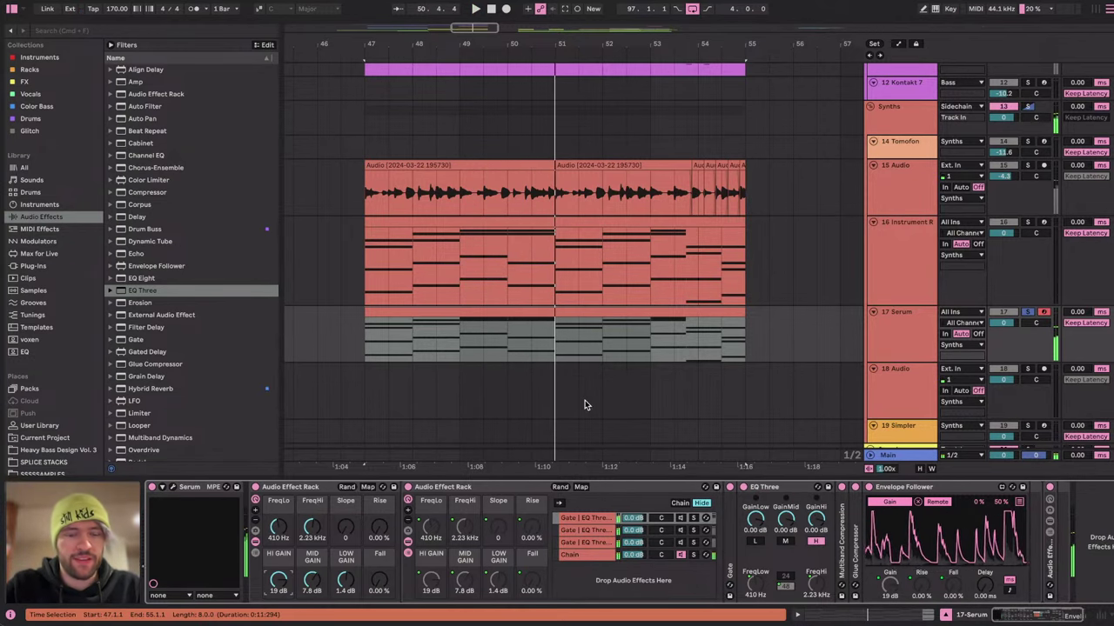
key(super+Tab)
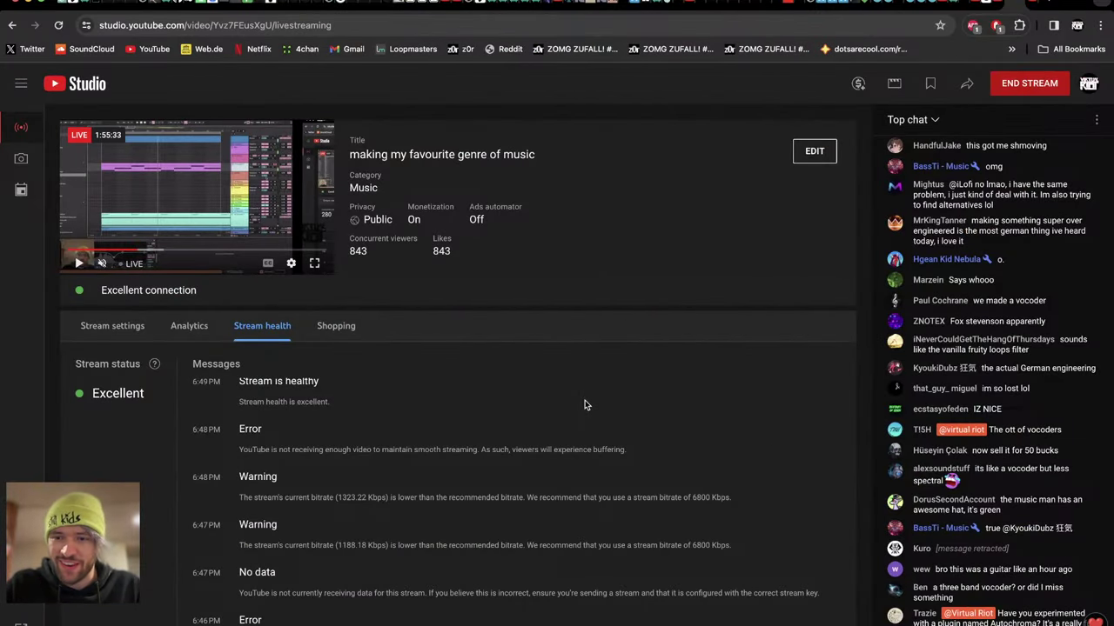
key(ctrl+Left)
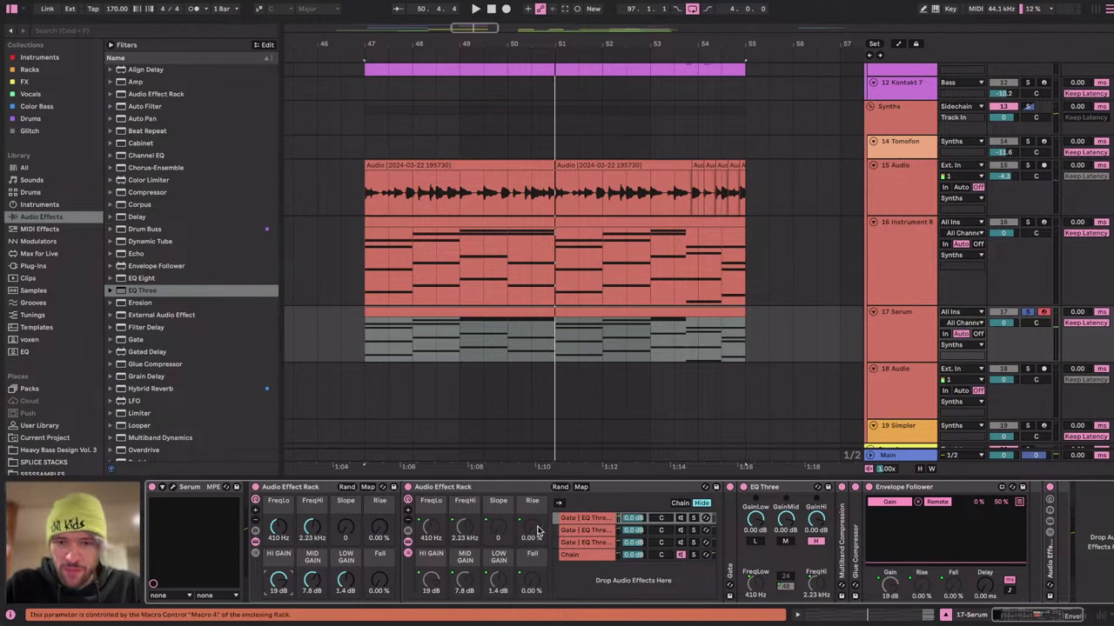
Fold the high chain's Envelope Follower and EQ Three, and unfold the second inner Audio Effect Rack.
scroll(540, 531, right, 1)
double_click(887, 489)
click(763, 493)
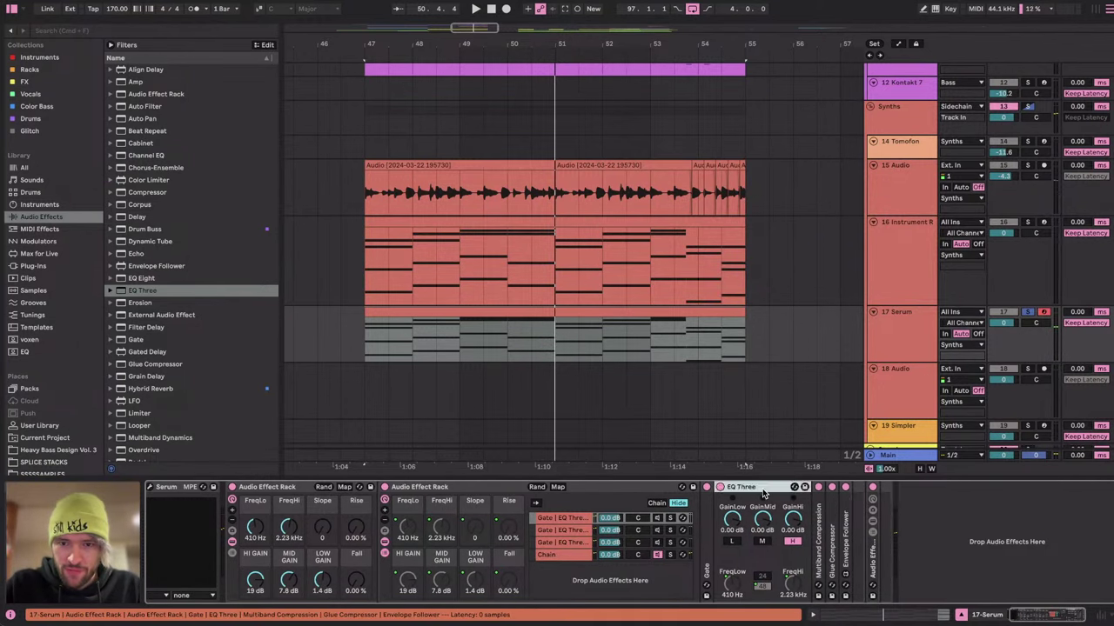
double_click(763, 487)
double_click(784, 561)
Compare the EQ Three and Utility settings across the three chains of the second inner rack.
click(692, 519)
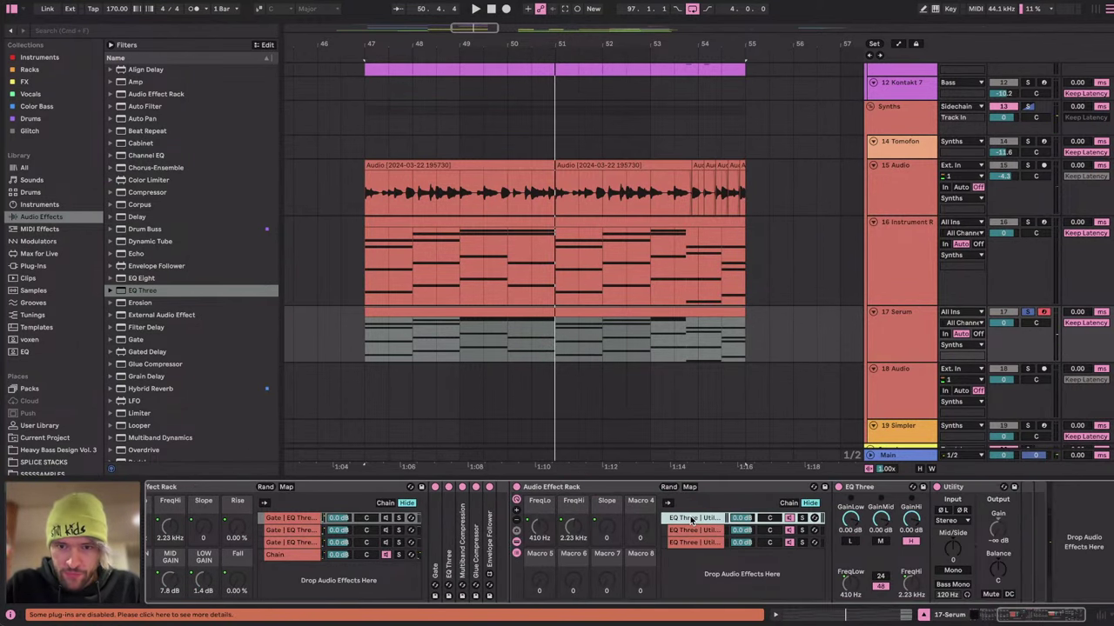
click(711, 530)
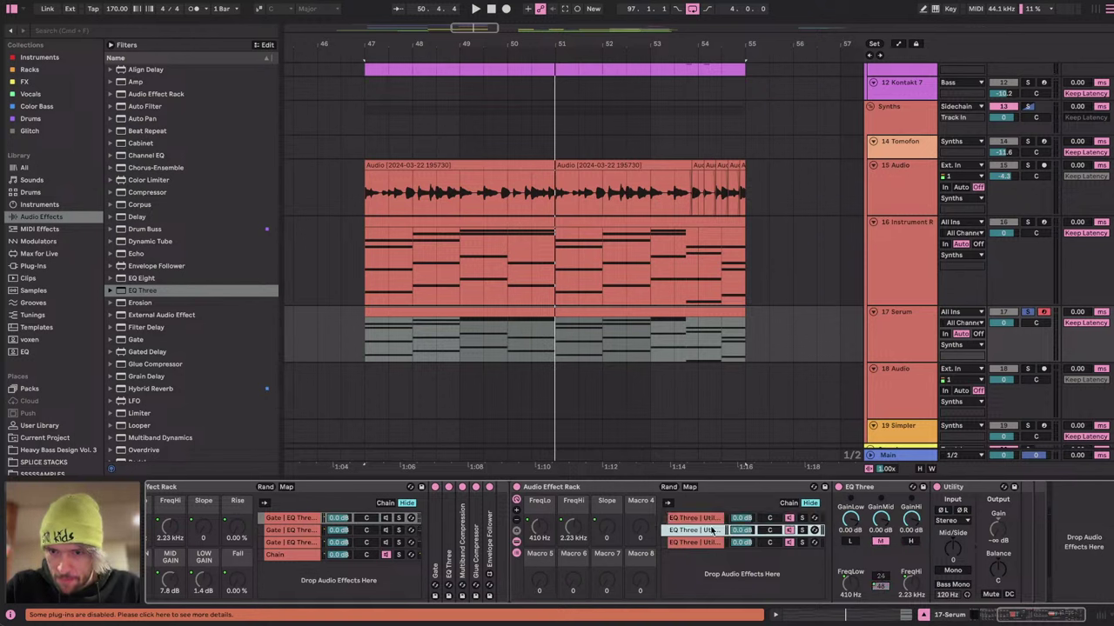
click(693, 543)
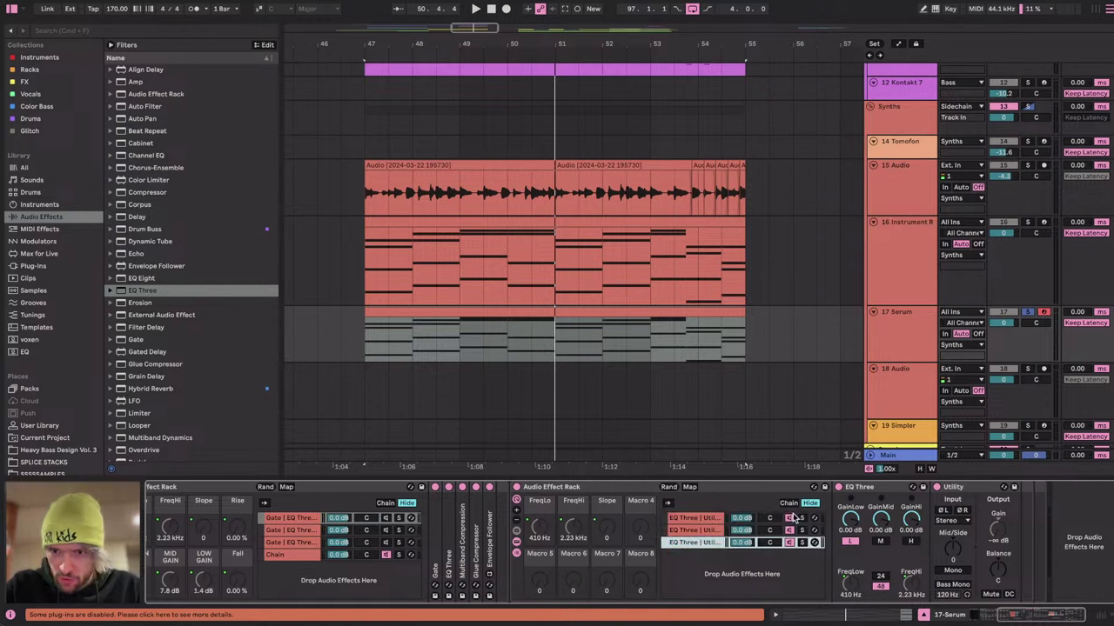
scroll(756, 557, left, 5)
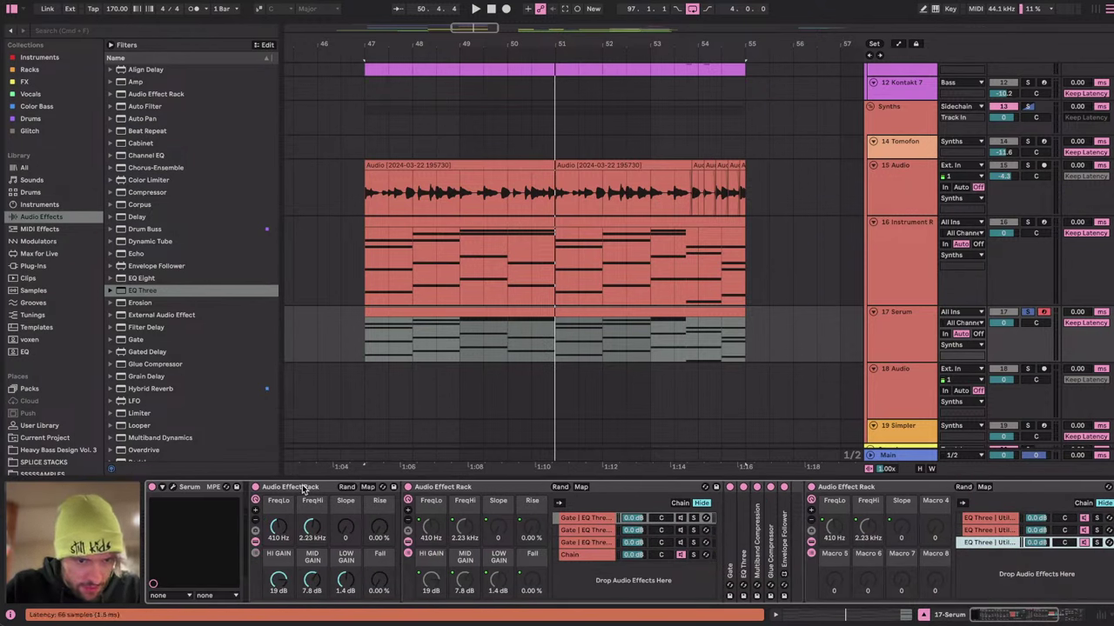
scroll(666, 513, right, 5)
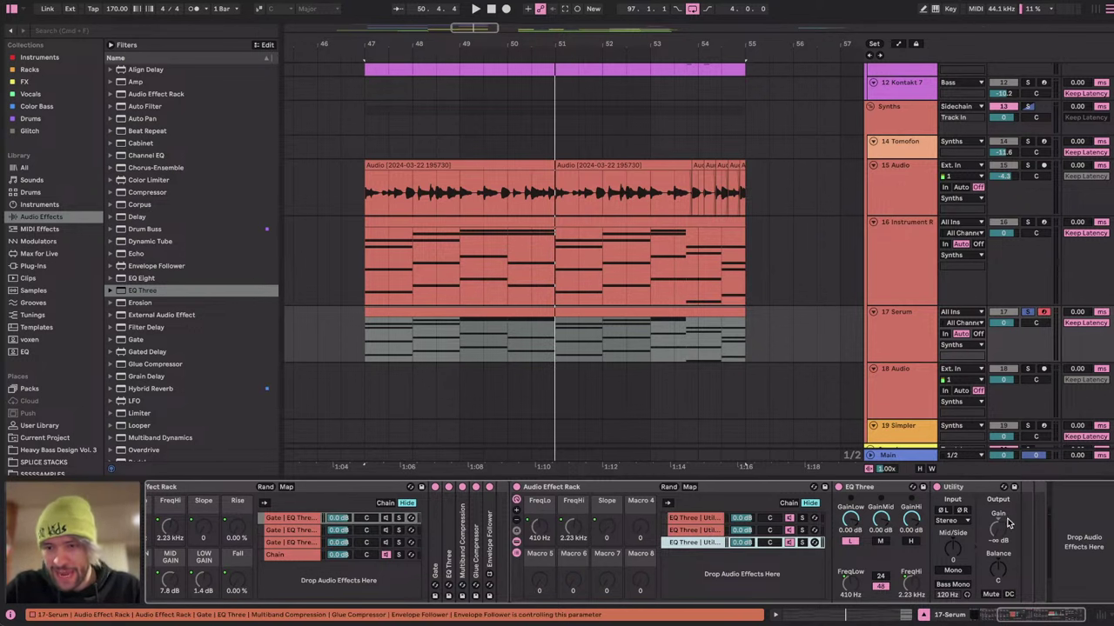
click(705, 519)
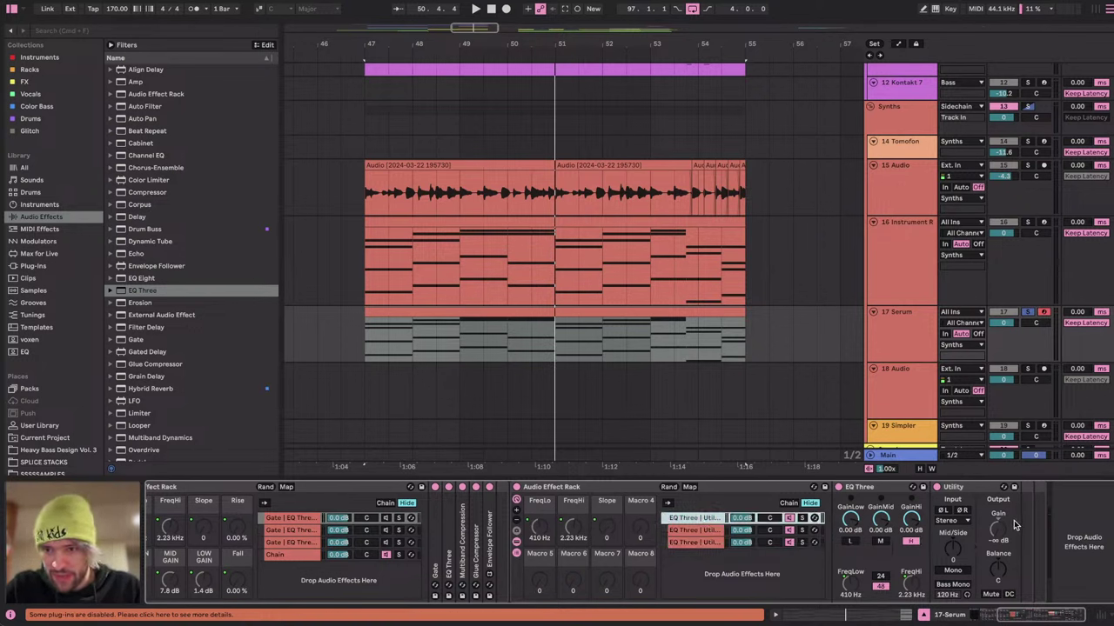
click(715, 530)
click(709, 542)
click(710, 530)
click(713, 518)
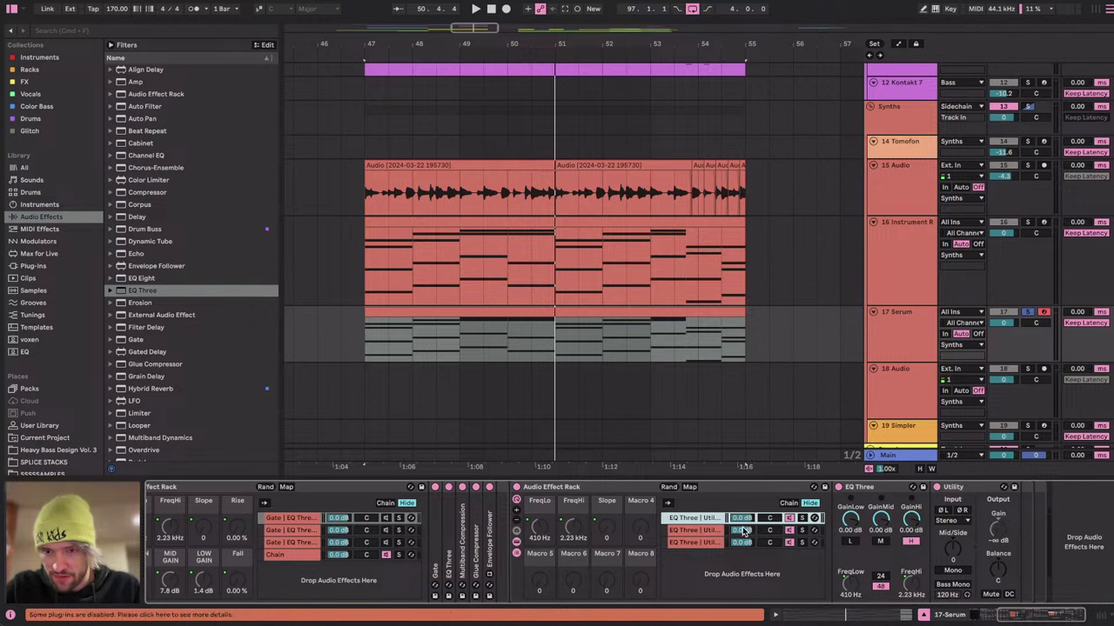
key(Down)
key(Down)
key(Up)
key(Up)
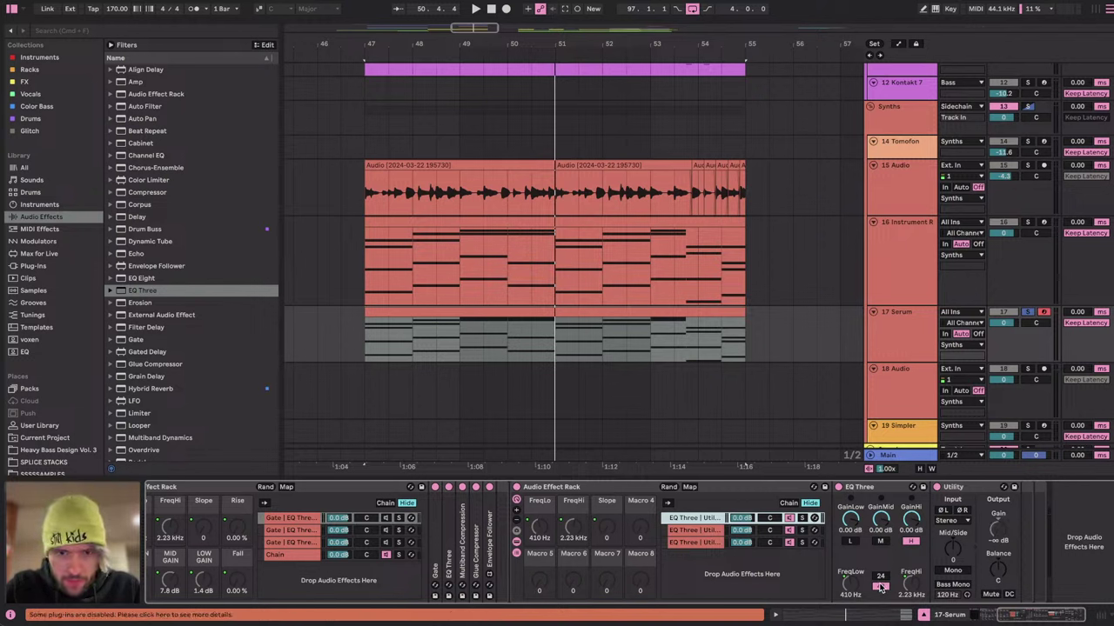
Map the EQ Three slope switch to the Slope macro in the high and low chains of the second inner rack.
right_click(881, 588)
click(936, 412)
click(700, 542)
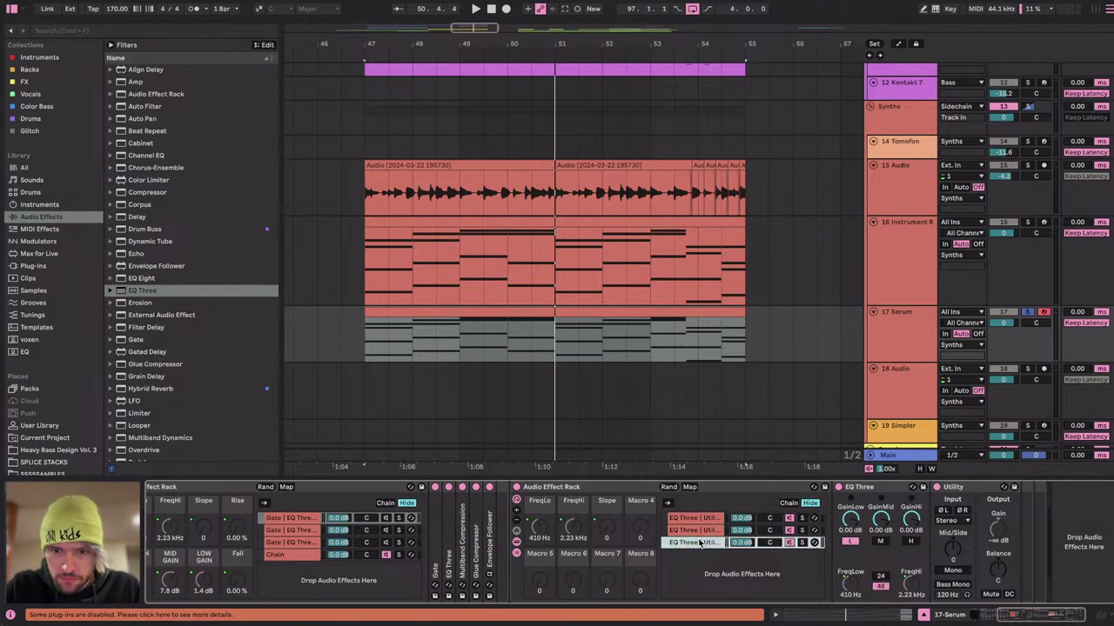
right_click(881, 588)
click(905, 428)
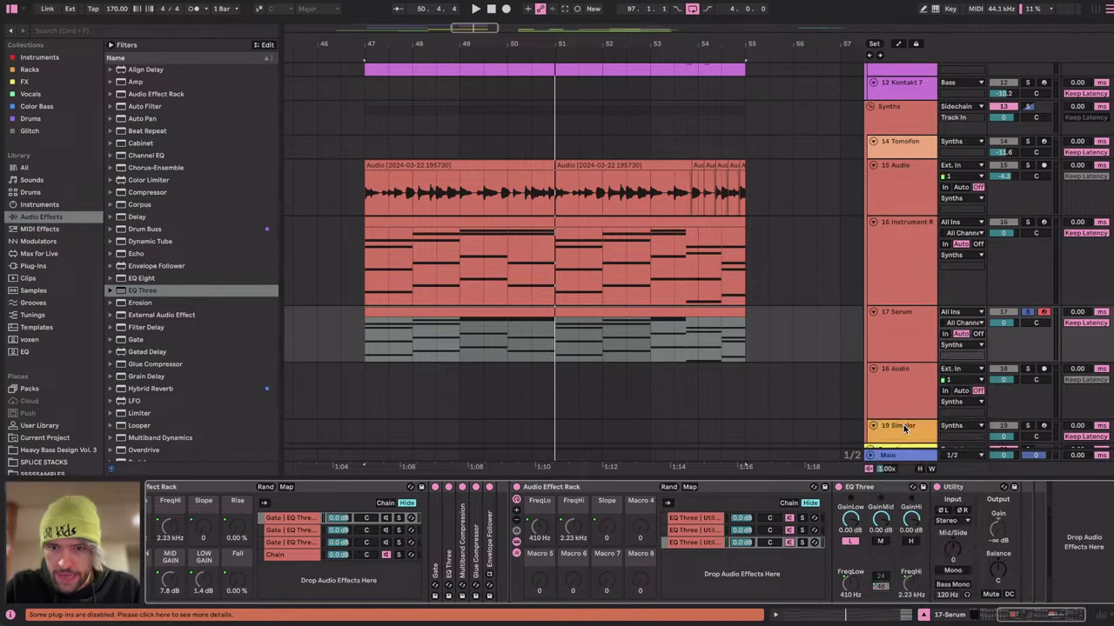
Unfold the Envelope Follower in the first inner rack's high chain and check its EQ Three, leaving the EQ folded.
scroll(671, 580, left, 5)
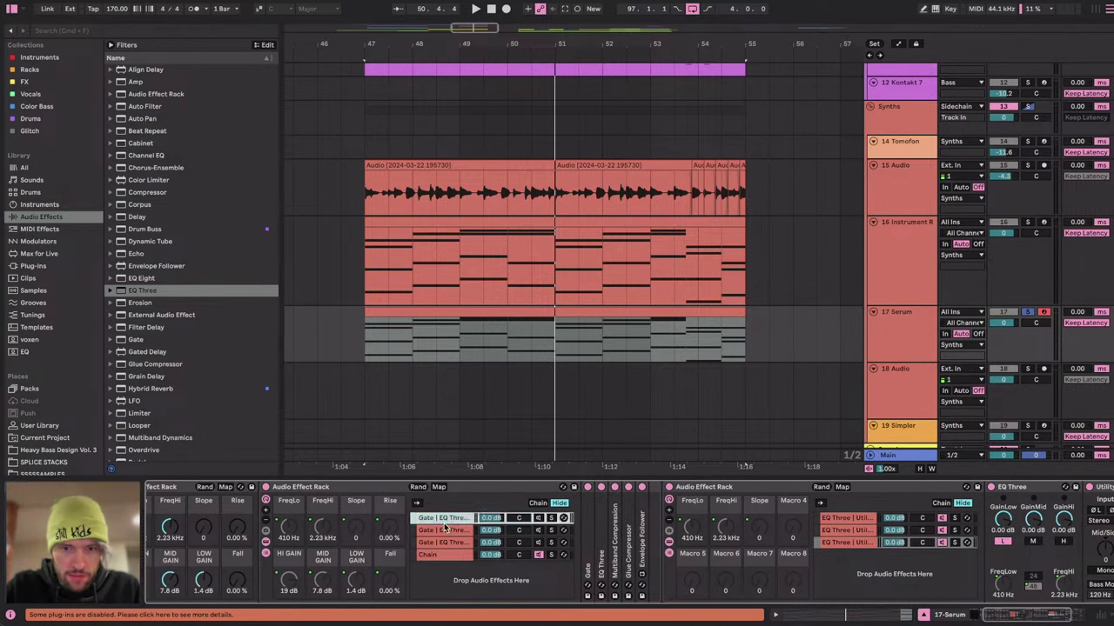
double_click(641, 532)
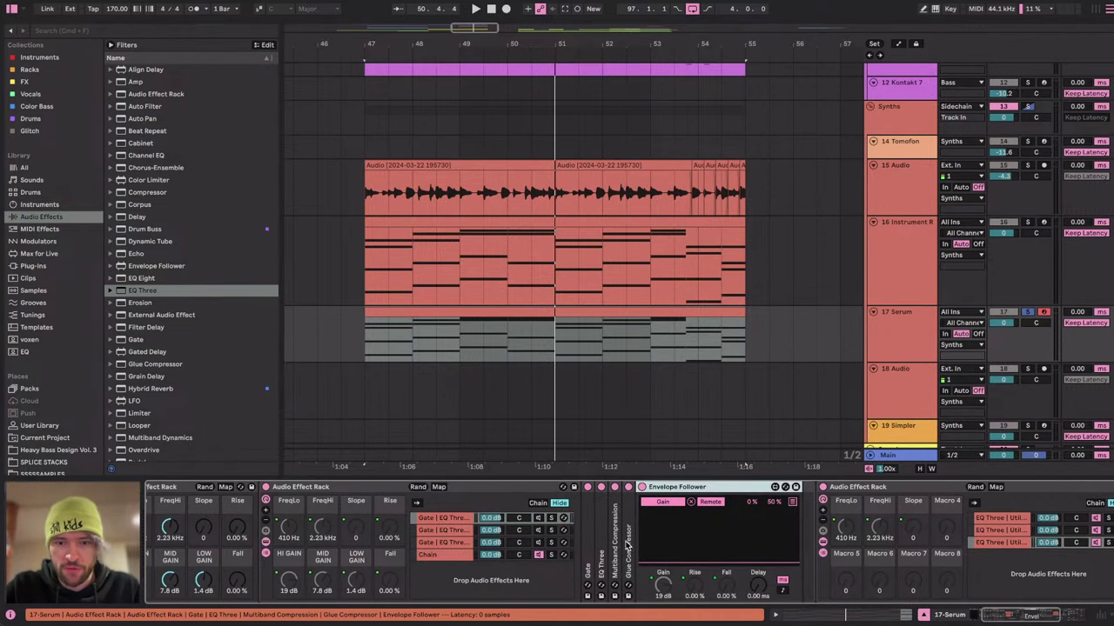
double_click(600, 539)
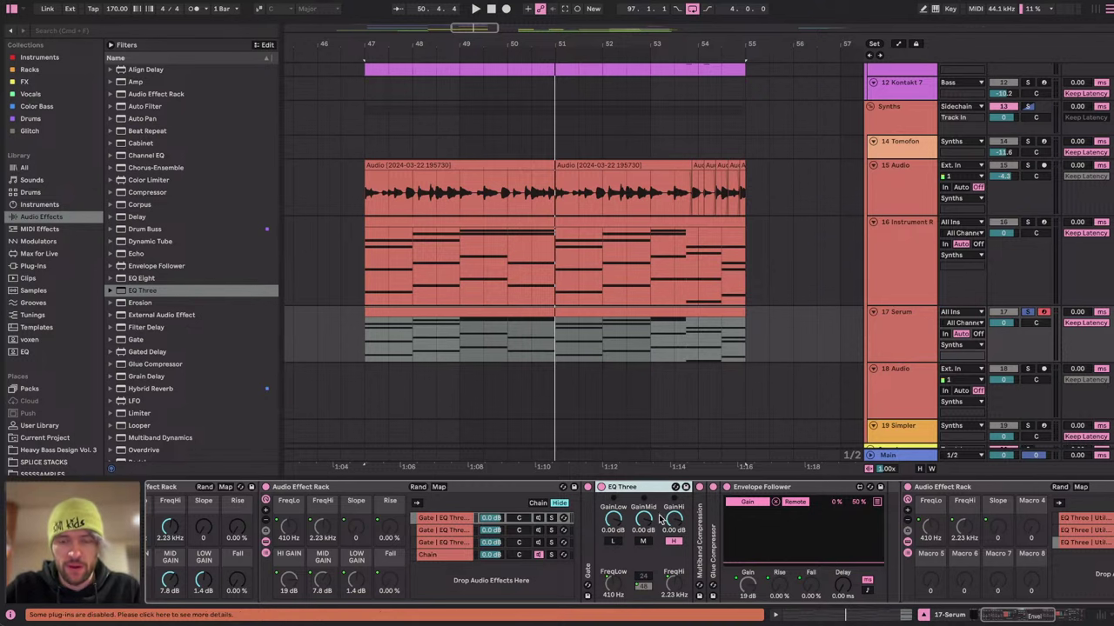
double_click(645, 488)
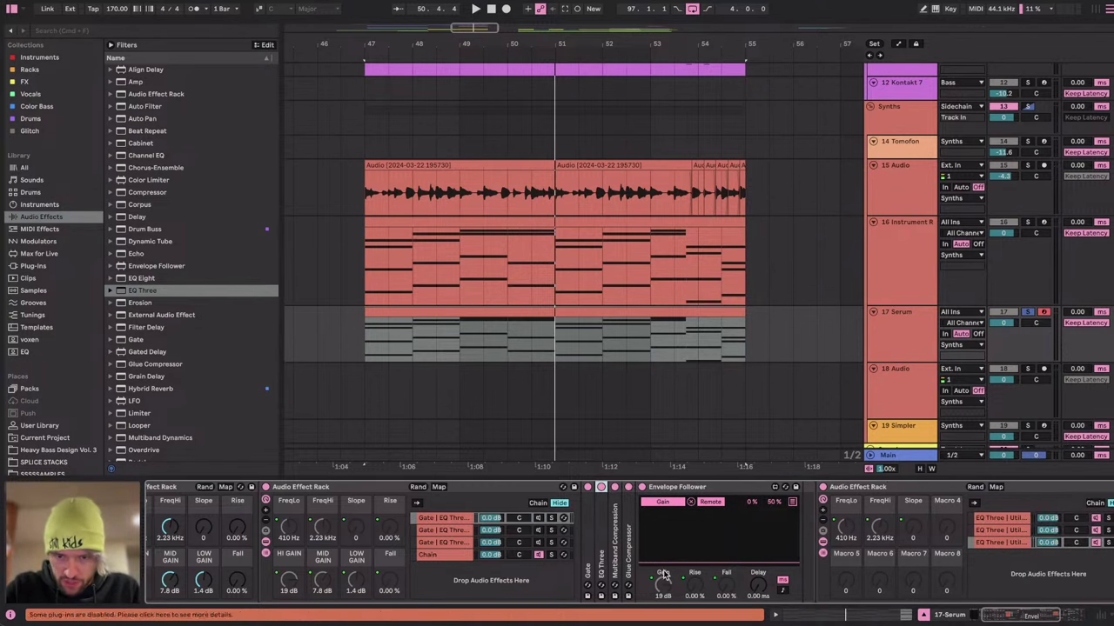
Step through the three gated chains of the first inner rack and review the complete device chain.
click(441, 518)
click(441, 531)
click(441, 543)
click(441, 520)
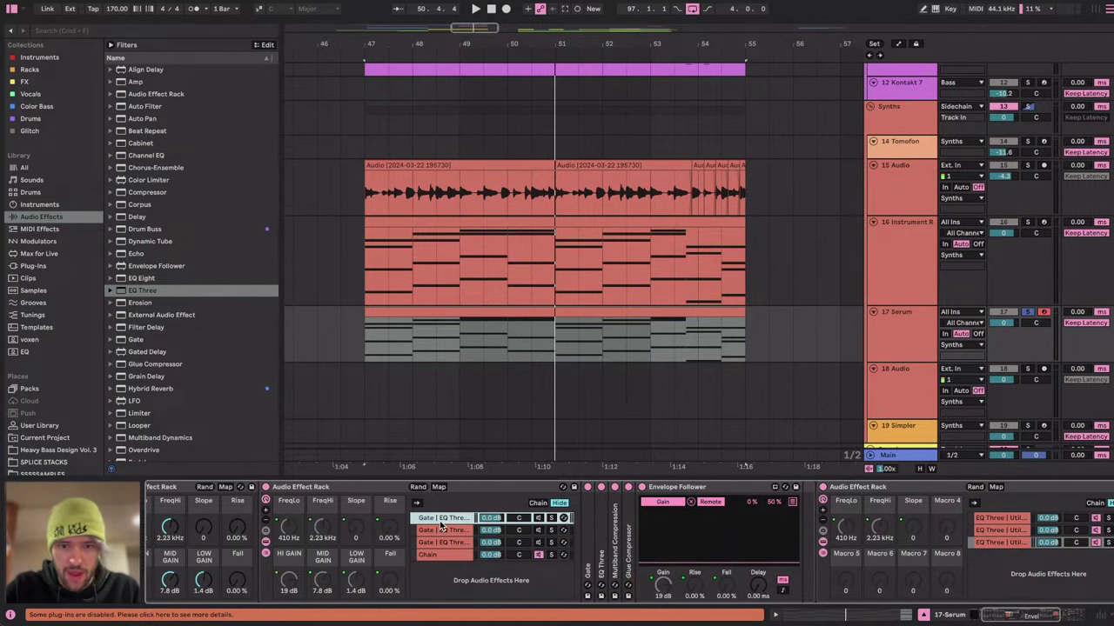
scroll(1024, 519, right, 1)
scroll(1024, 520, right, 5)
scroll(873, 532, left, 6)
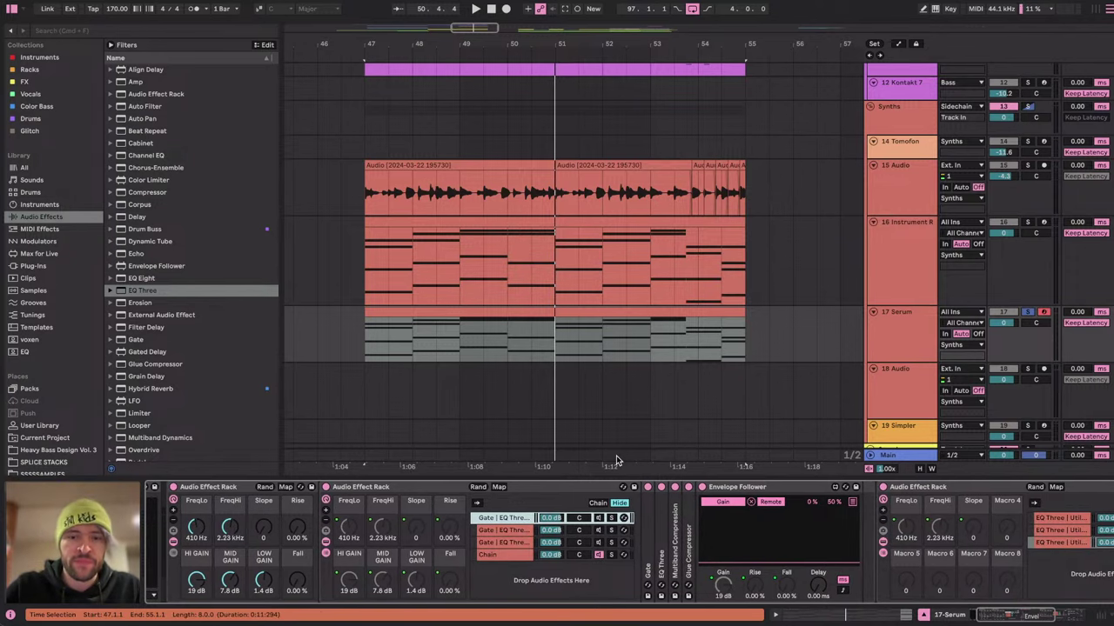
scroll(538, 558, left, 2)
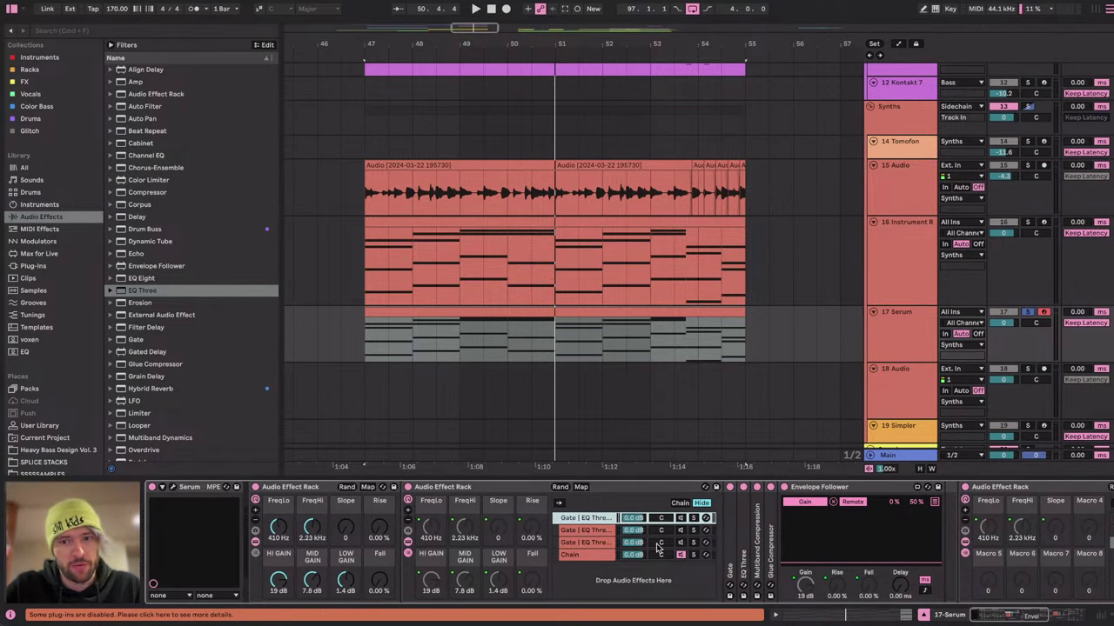
Hide the macro controls of both inner racks during playback and fold the second inner rack.
key(space)
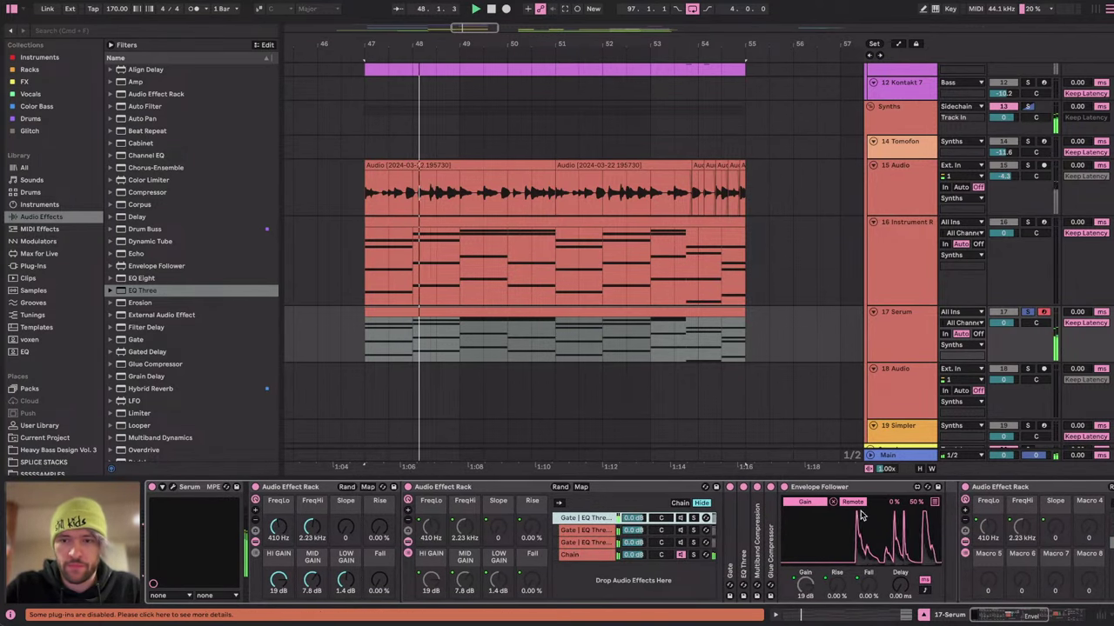
click(408, 503)
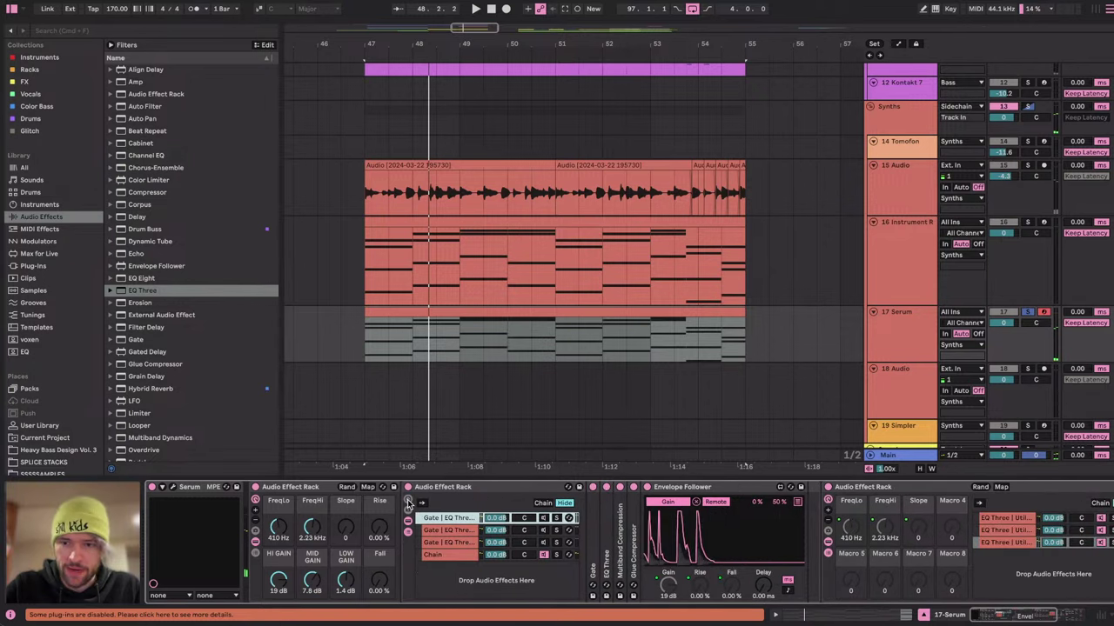
key(space)
click(828, 501)
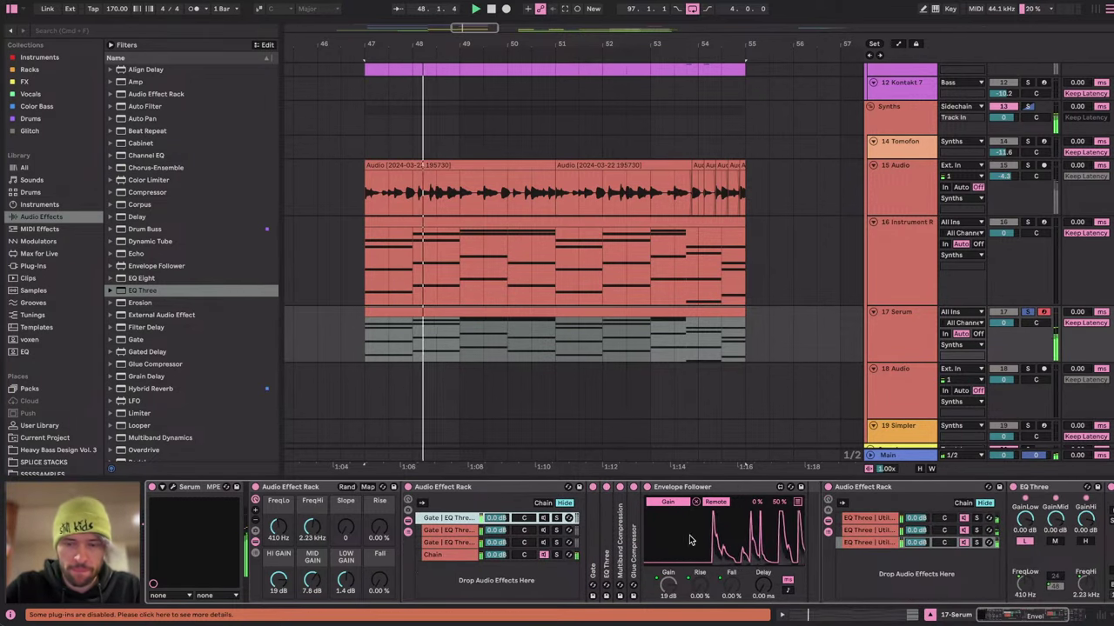
double_click(897, 488)
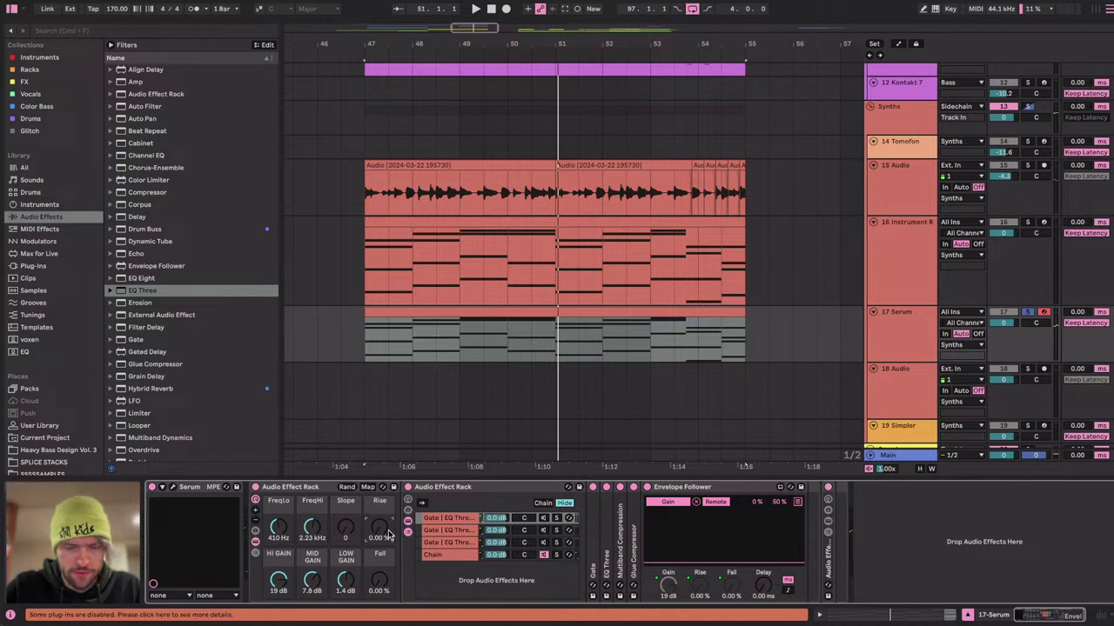
Set the rack macros during playback: Rise 1.57 %, Fall 25.2 %, FreqHi 2.85 kHz and MID GAIN 4.1 dB, with the mid chain selected.
drag(380, 581, 379, 535)
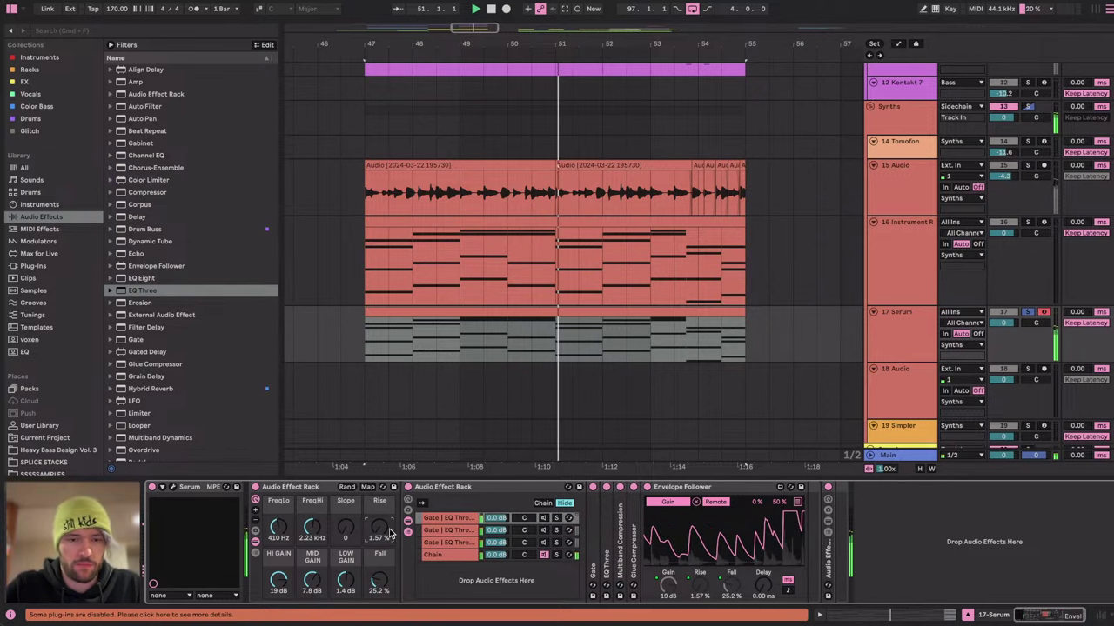
drag(313, 527, 312, 522)
click(461, 532)
key(space)
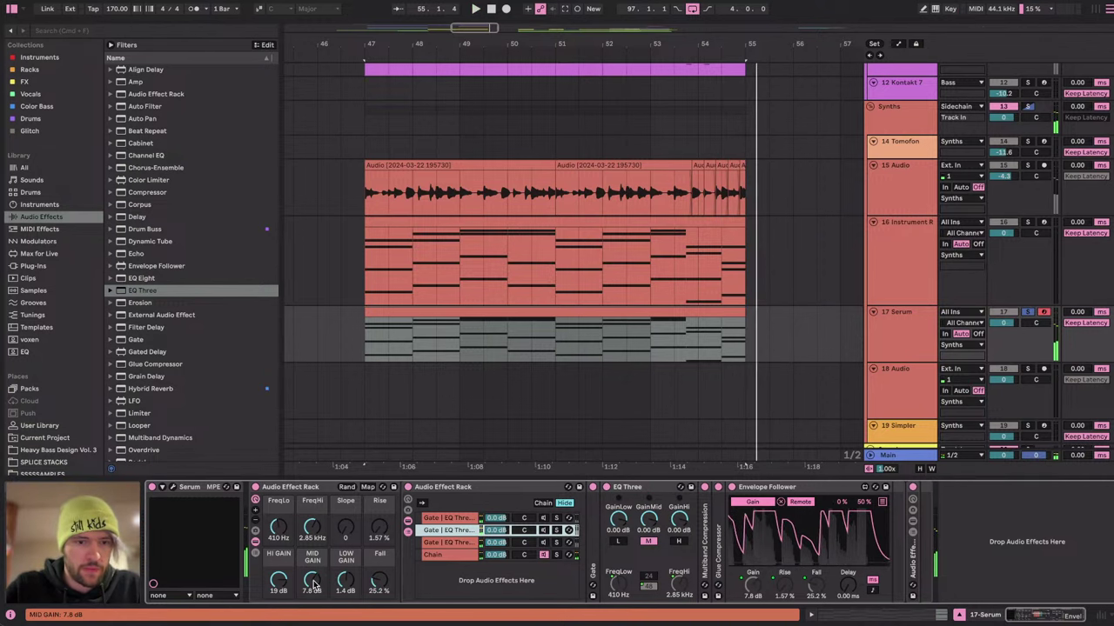
drag(313, 584, 313, 588)
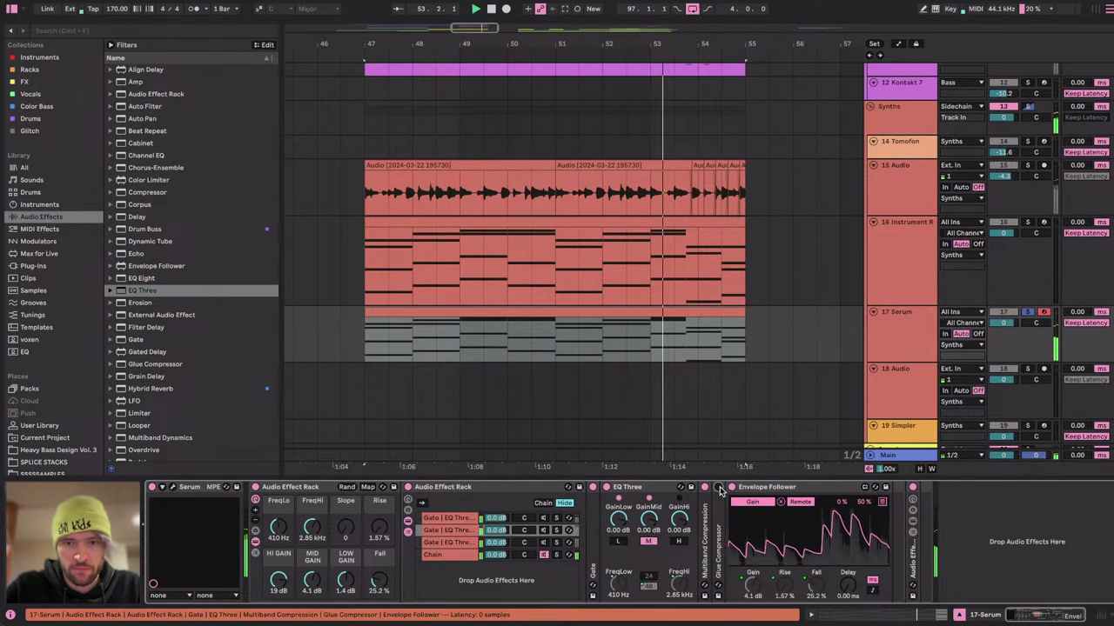
Switch to the YouTube Studio livestream page, read the recent chat messages, and return to Ableton Live.
key(ctrl+Right)
key(ctrl+Left)
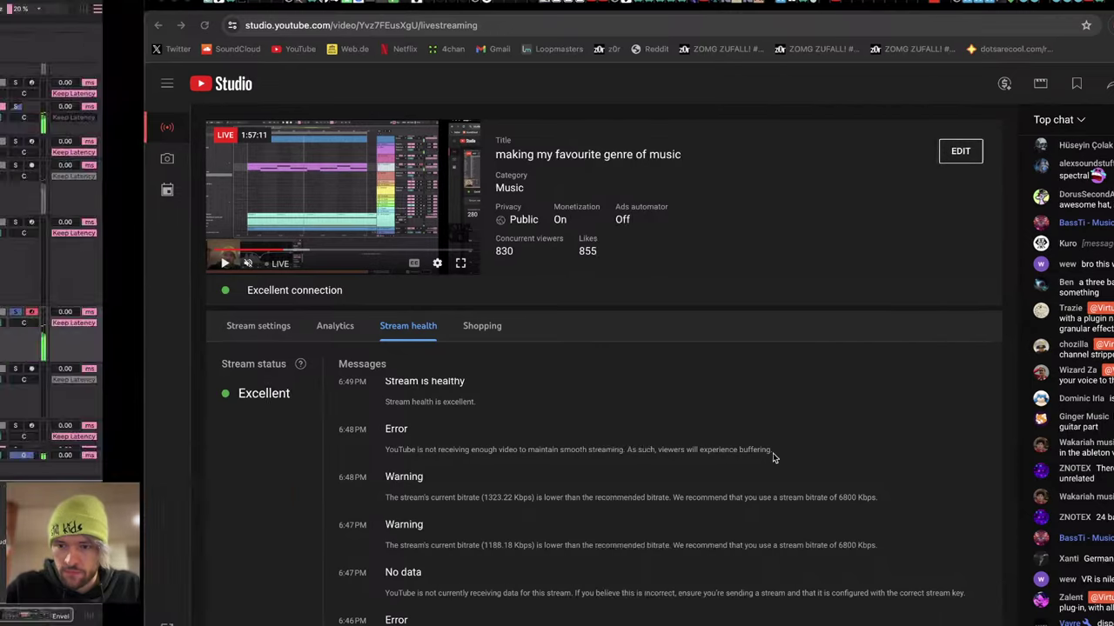
key(ctrl+Right)
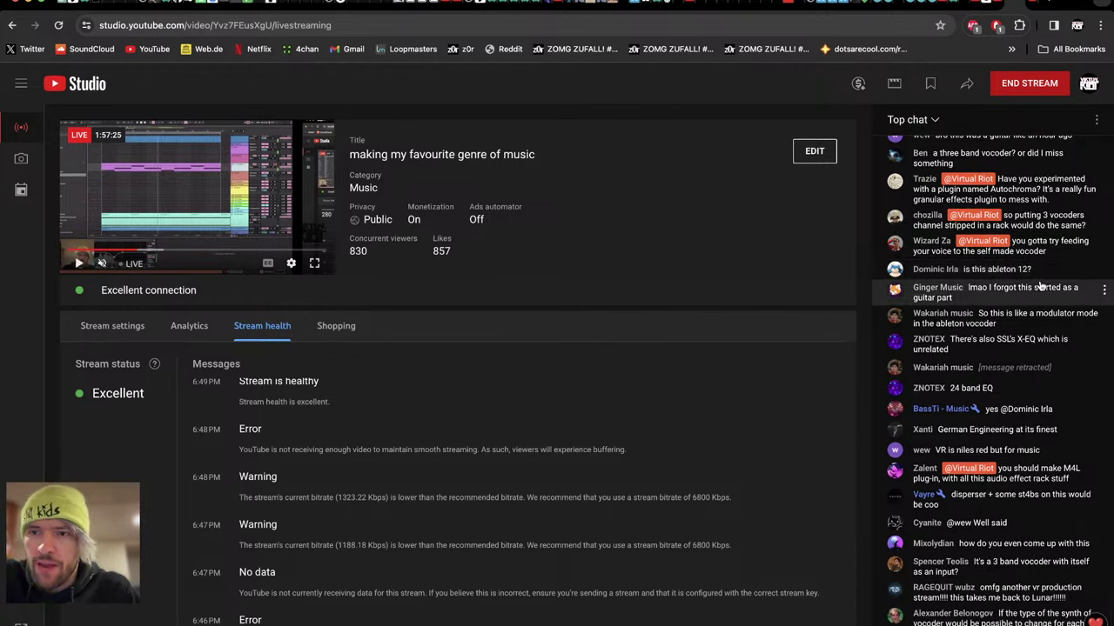
scroll(1041, 286, up, 1)
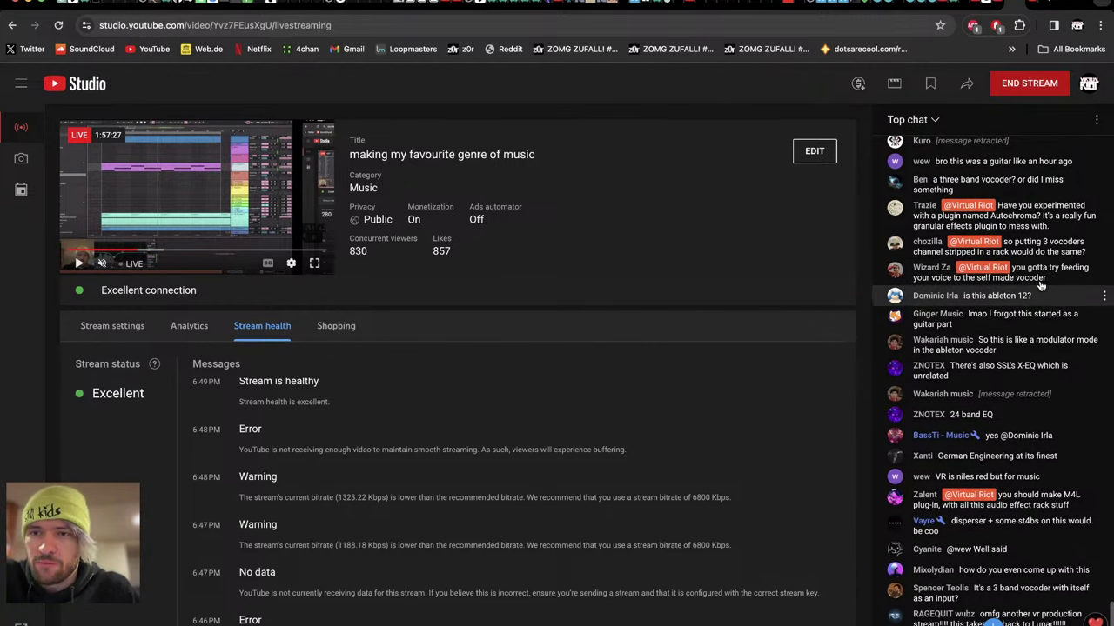
scroll(1043, 317, down, 1)
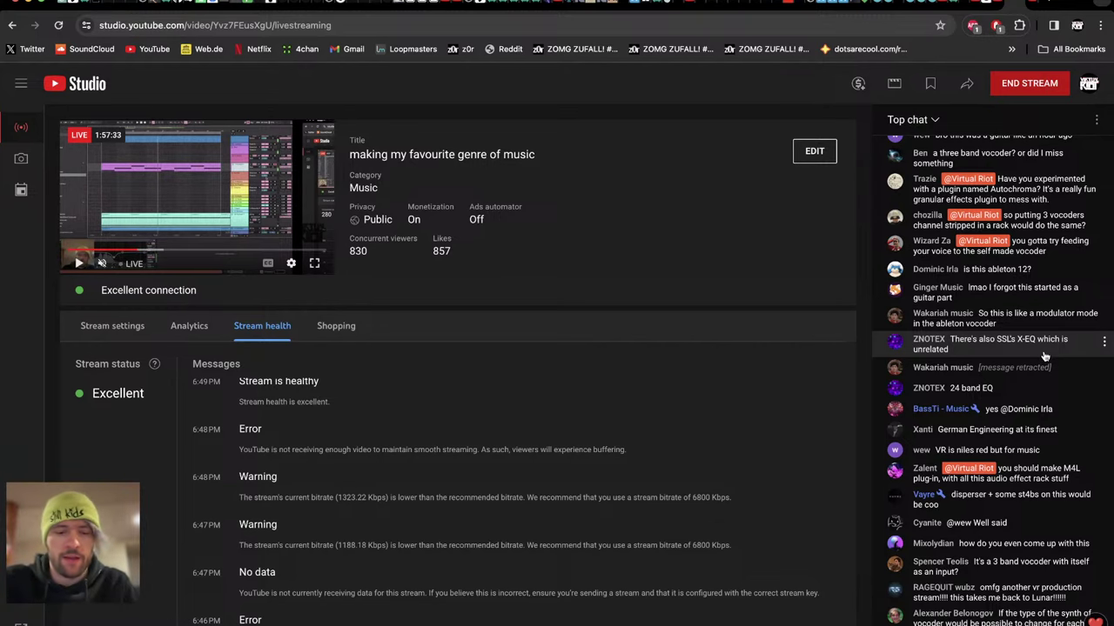
key(ctrl+Left)
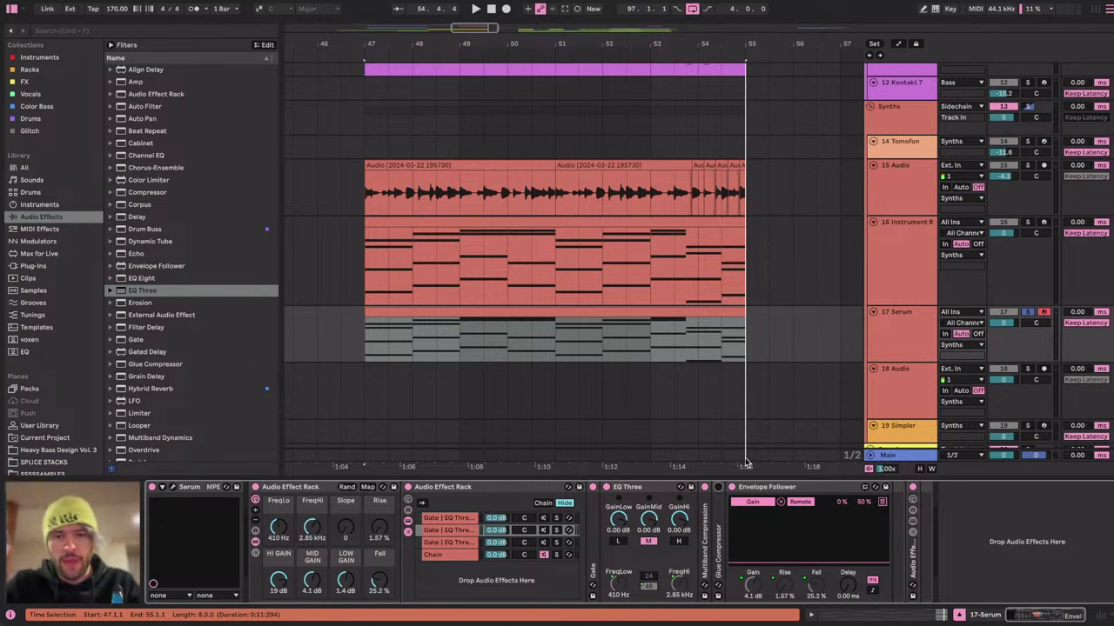
Add a Vocoder after the multiband rack with 4 bands, and fold and bypass the multiband rack.
click(468, 530)
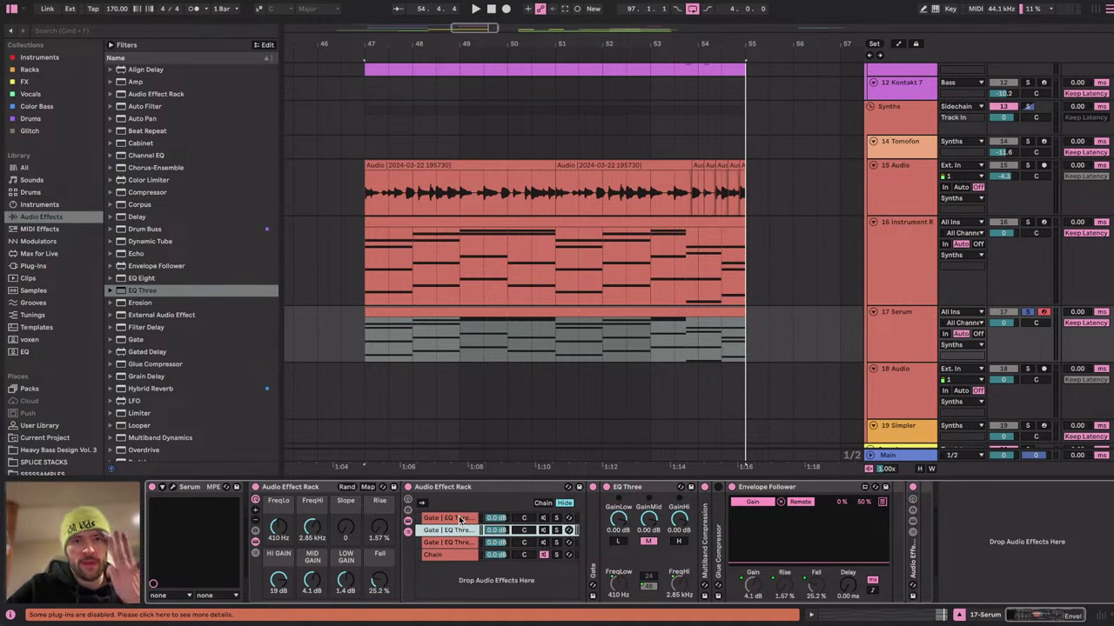
scroll(207, 387, down, 7)
double_click(139, 454)
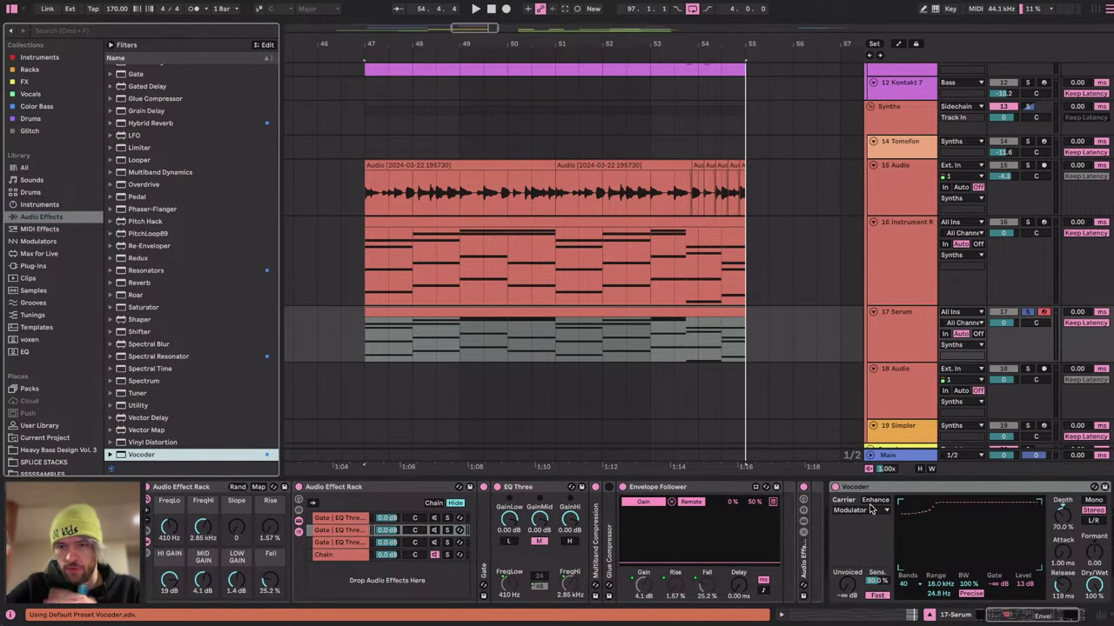
click(909, 585)
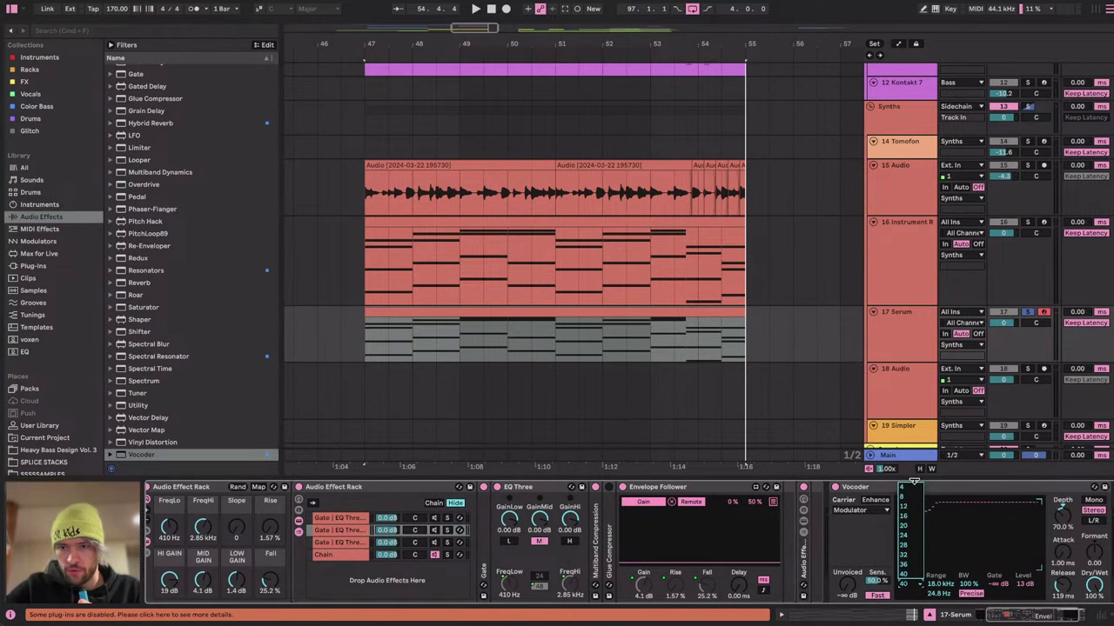
click(903, 487)
scroll(514, 526, left, 5)
double_click(306, 490)
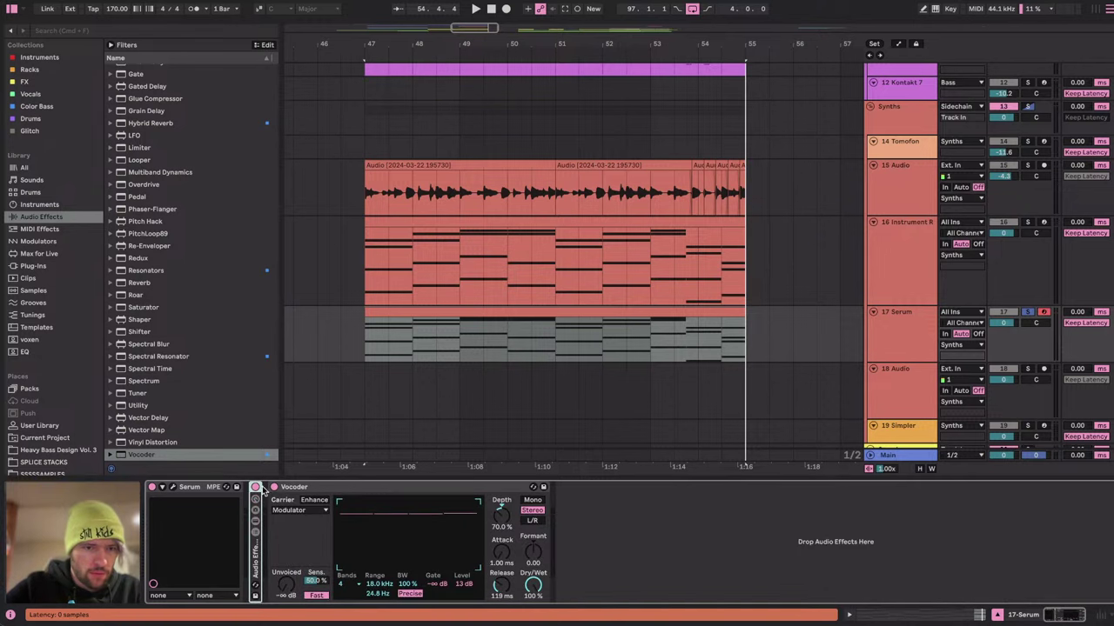
Set the Vocoder's carrier to External from 15-Audio, Pre FX, and lower its level to 0.0 dB.
click(304, 512)
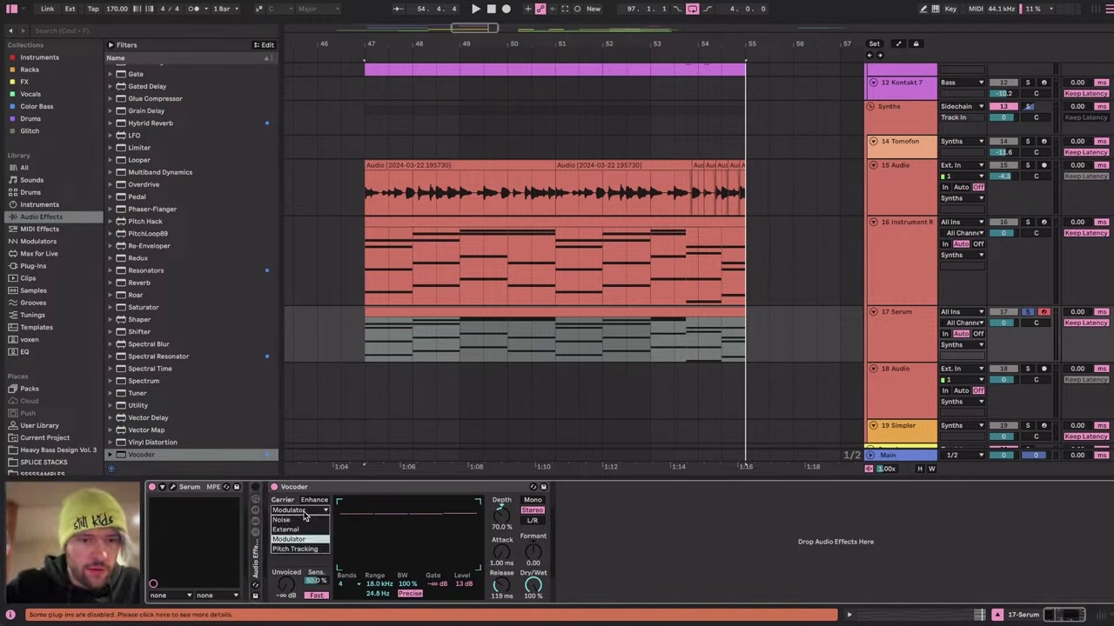
click(298, 523)
click(292, 529)
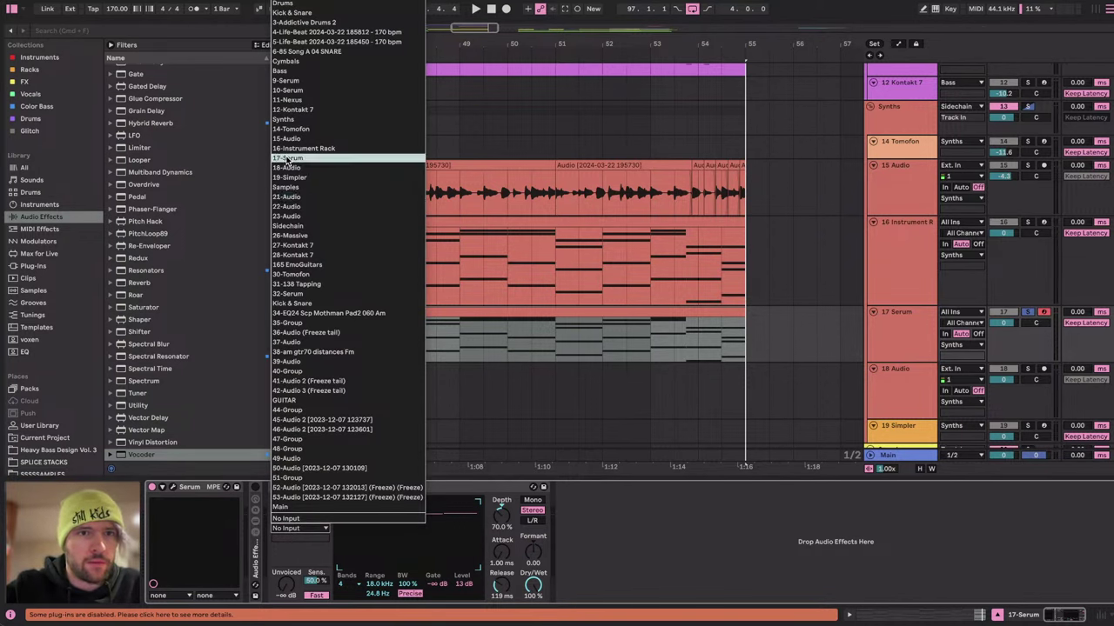
click(294, 141)
click(302, 539)
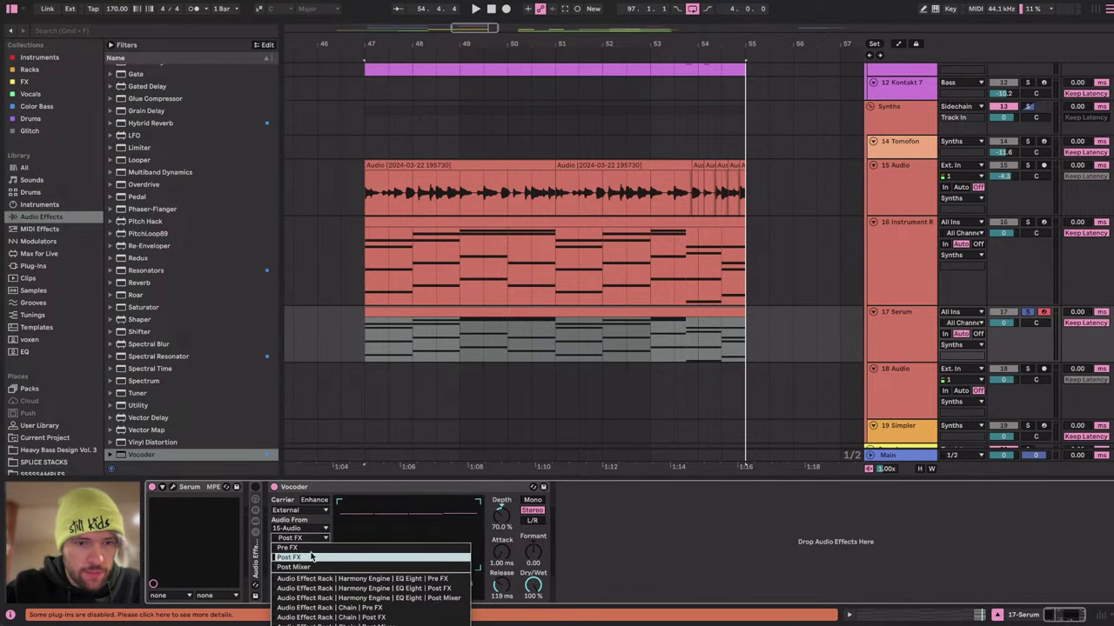
click(310, 549)
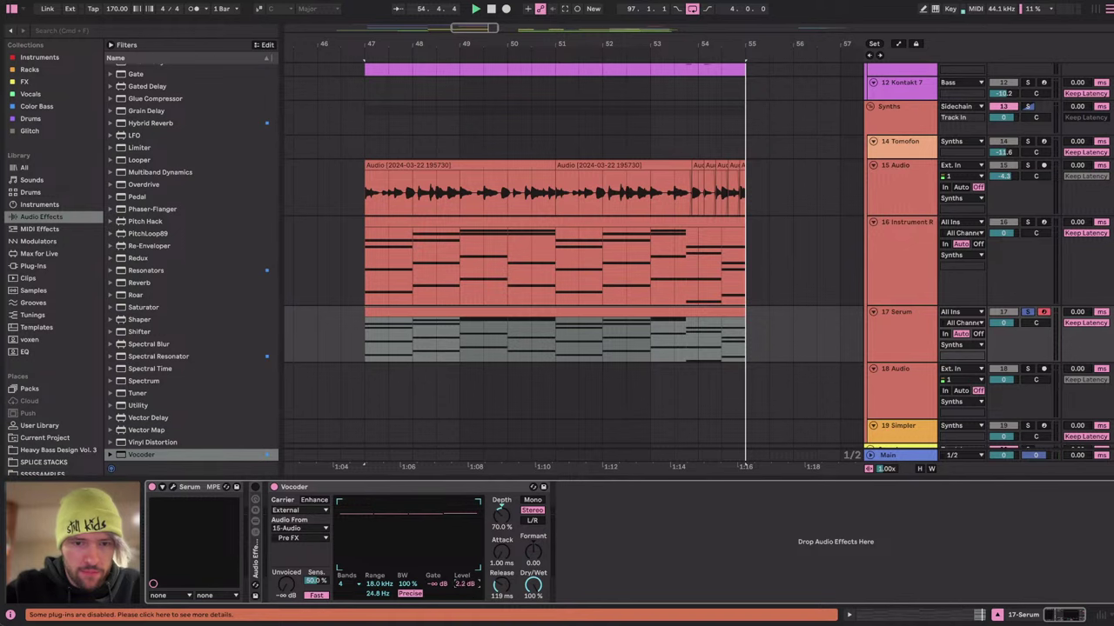
drag(465, 586, 464, 602)
key(space)
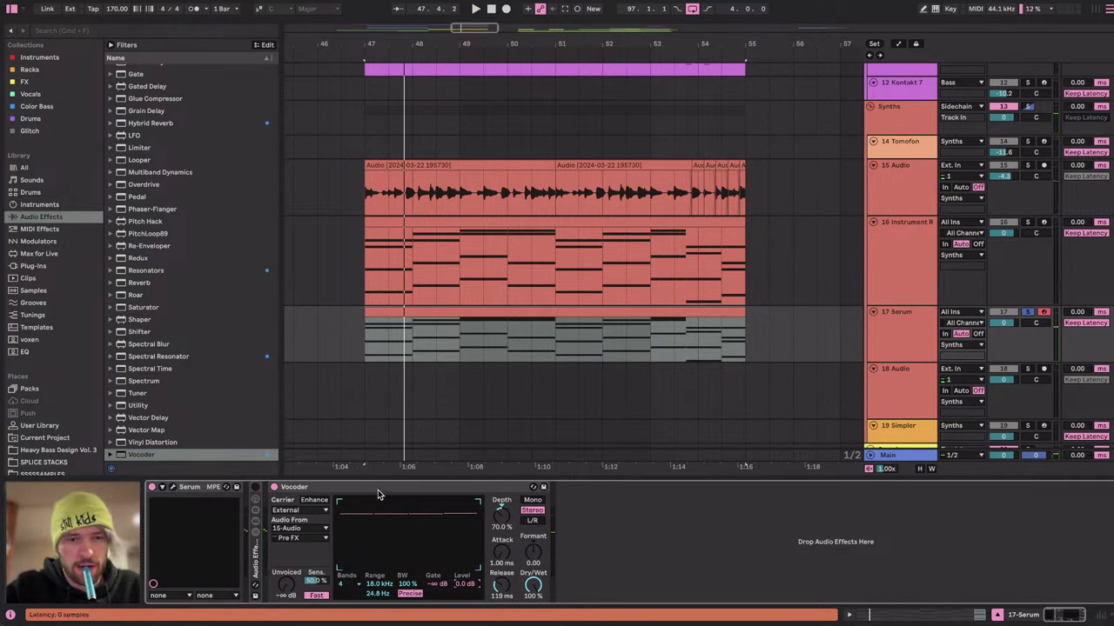
Group the Vocoder into an Audio Effect Rack and insert a Gate before it.
click(377, 492)
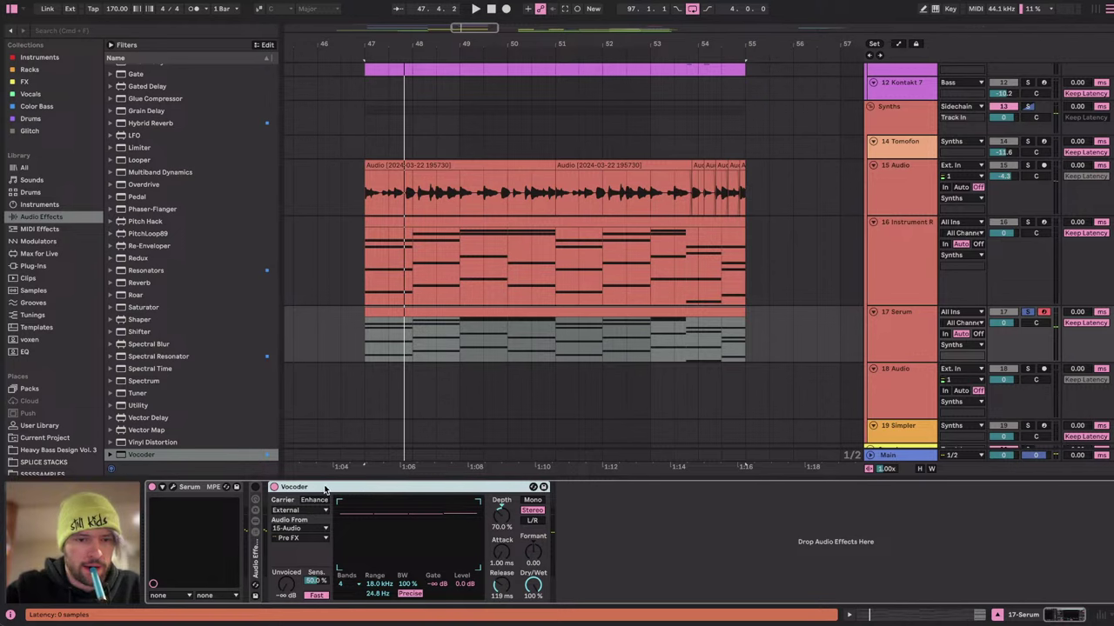
key(ctrl+g)
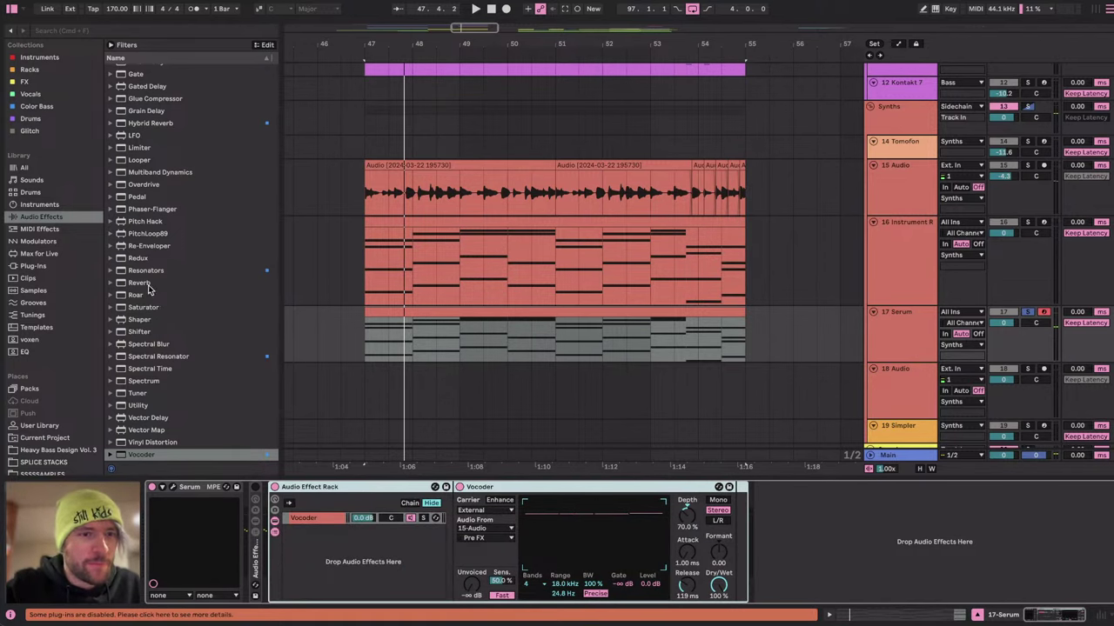
scroll(144, 123, up, 2)
drag(133, 118, 471, 534)
Enable the Gate's sidechain with 15-Audio, Pre FX, as its input.
click(471, 488)
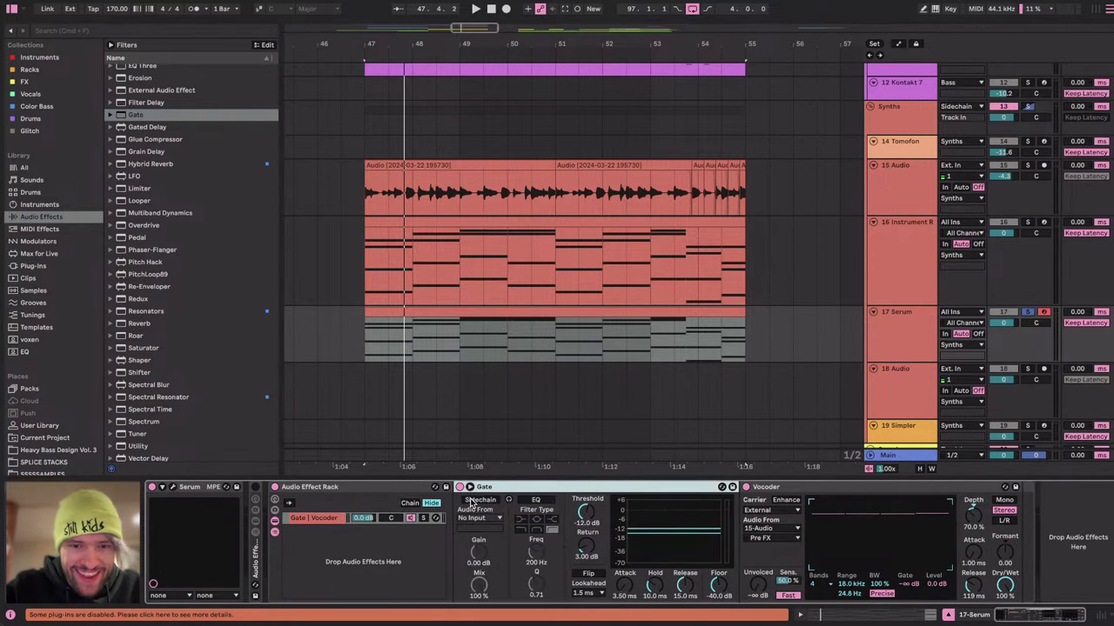
click(481, 517)
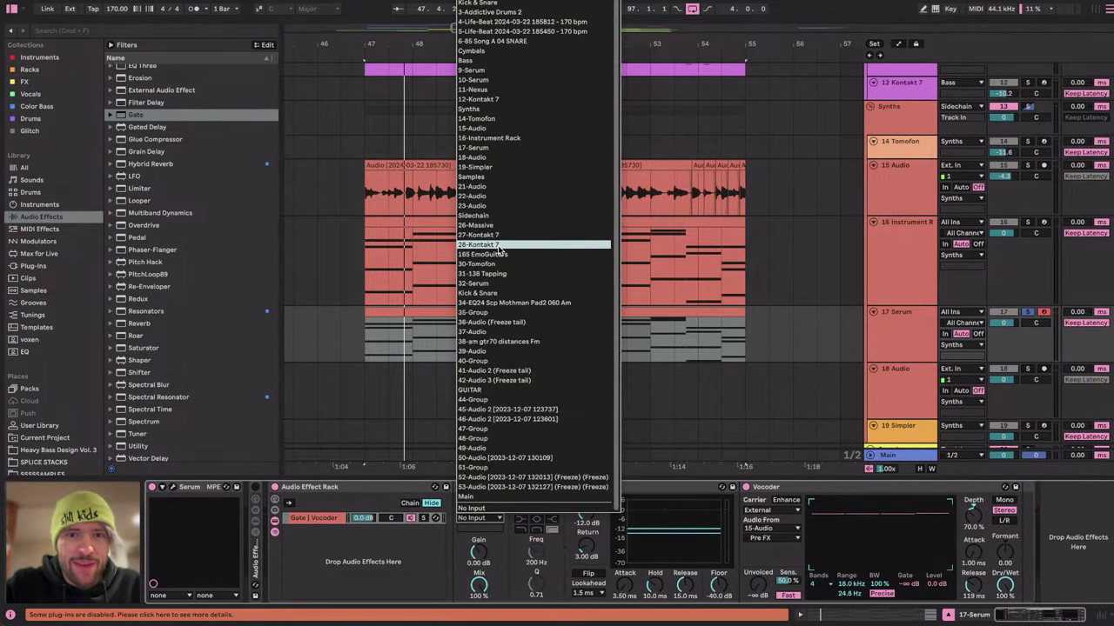
click(494, 129)
click(491, 528)
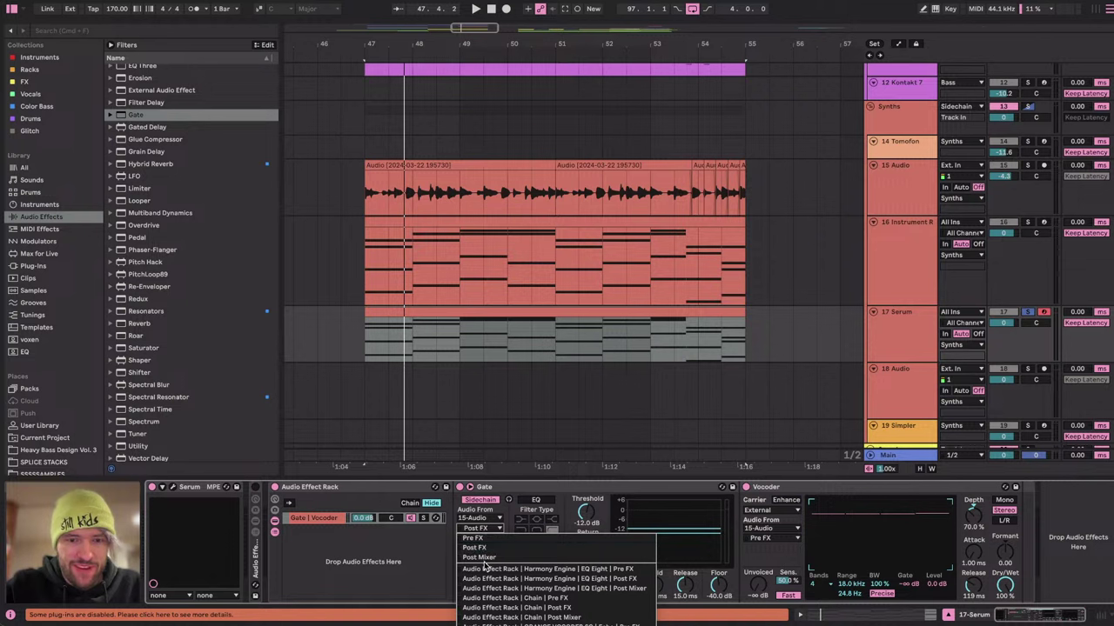
click(483, 546)
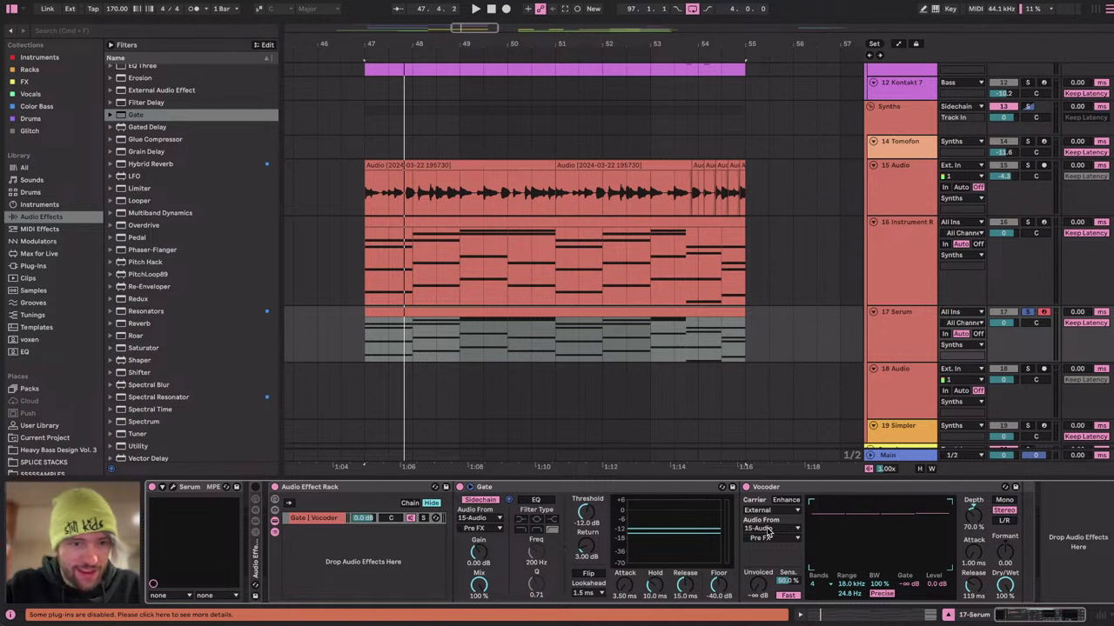
Change the Vocoder's external carrier source to 17-Serum.
click(768, 529)
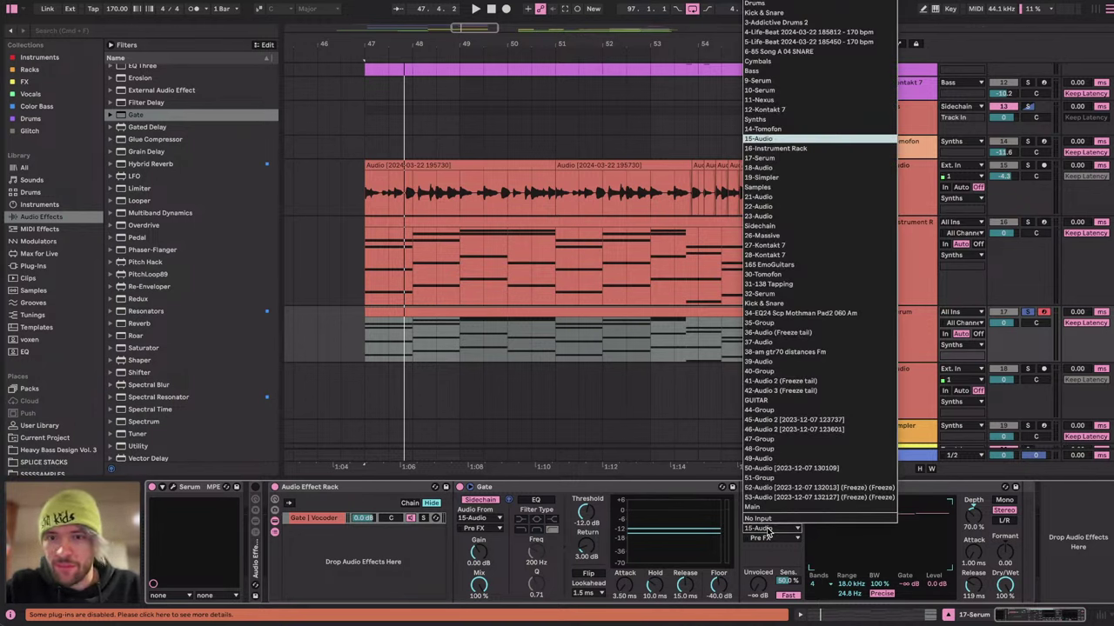
click(901, 325)
click(768, 529)
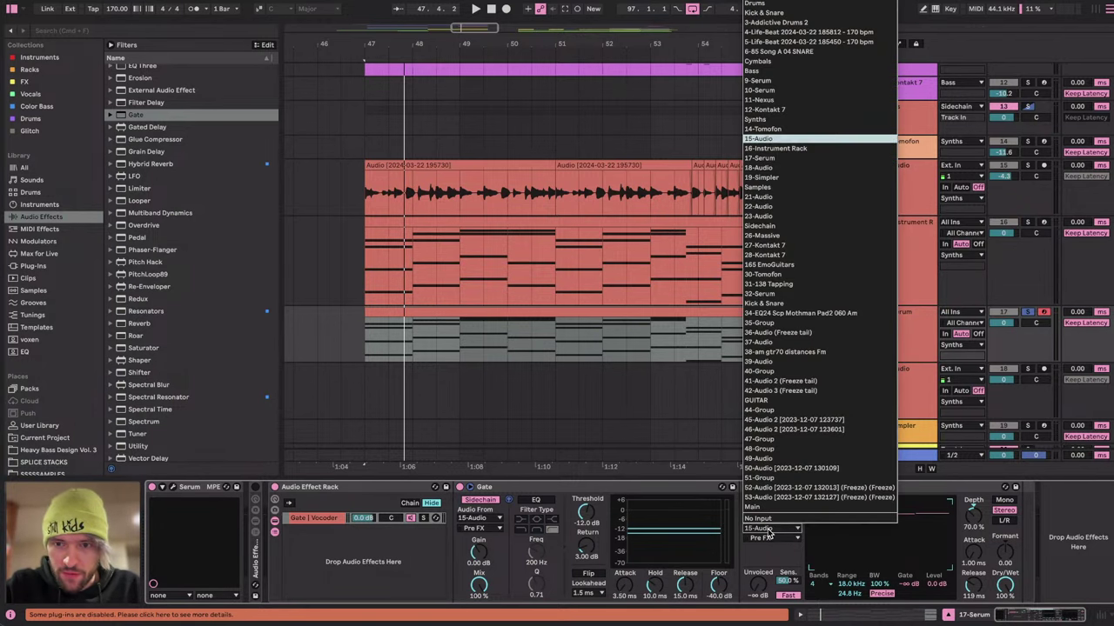
click(809, 161)
During playback, set the Vocoder's depth to 170 % and release to 92.4 ms, and the Gate's sidechain gain to 4.64 dB.
key(space)
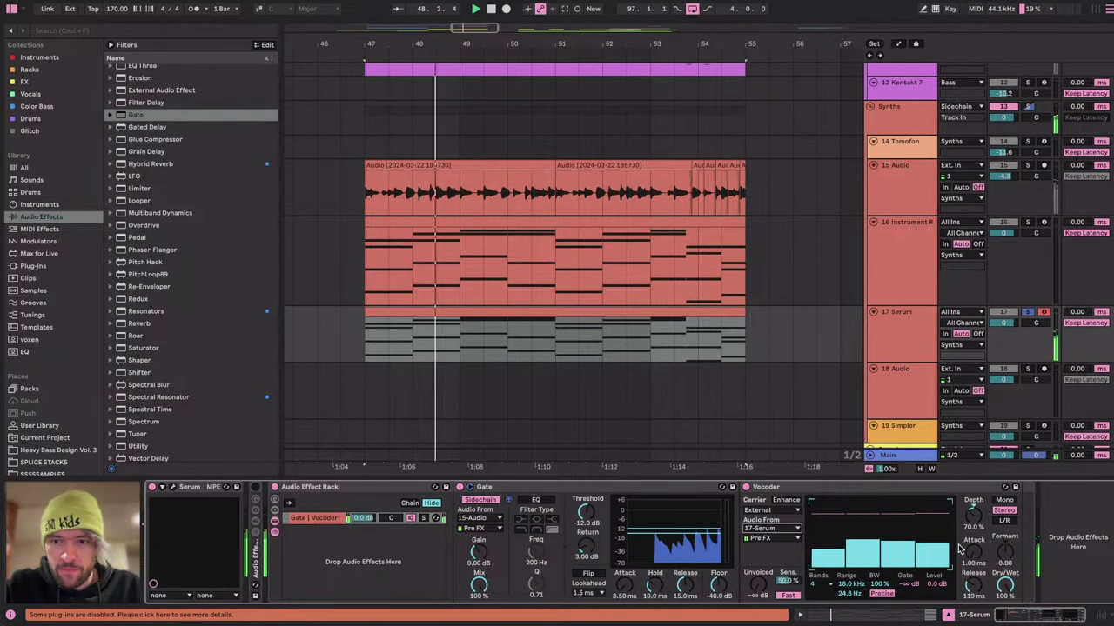
mouse_move(973, 513)
mouse_down()
mouse_move(973, 461)
mouse_move(974, 532)
mouse_up()
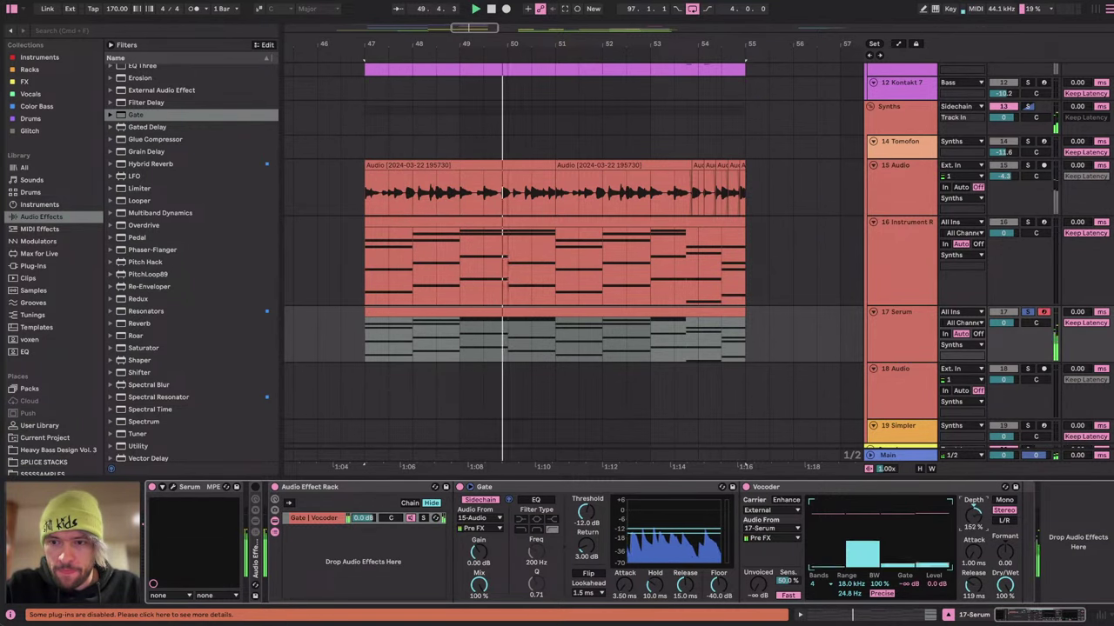
drag(974, 596, 974, 583)
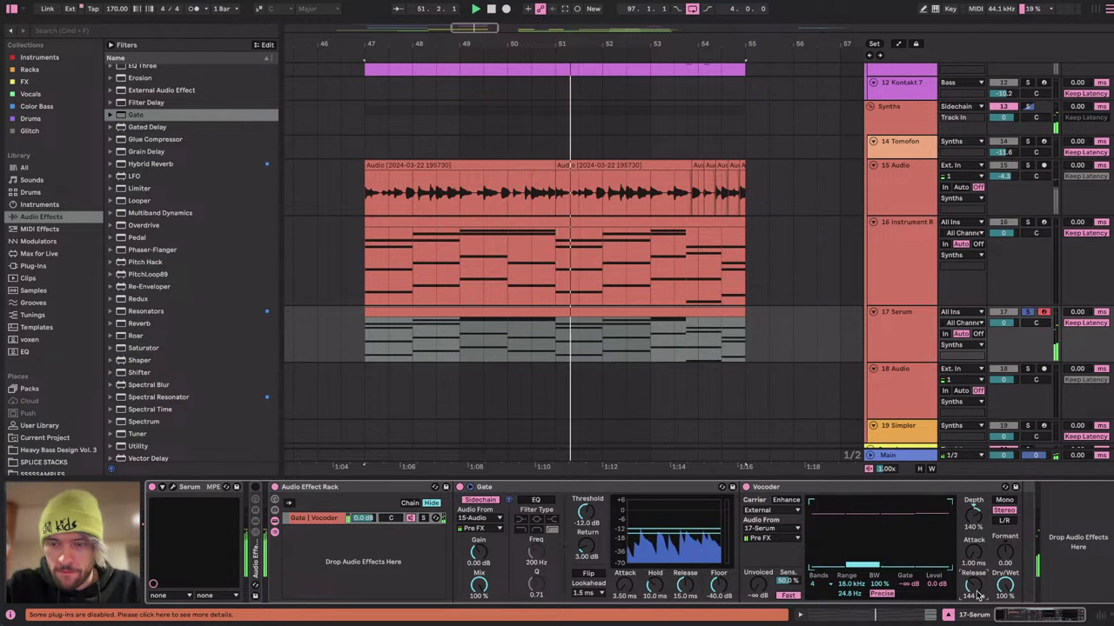
drag(975, 515, 974, 511)
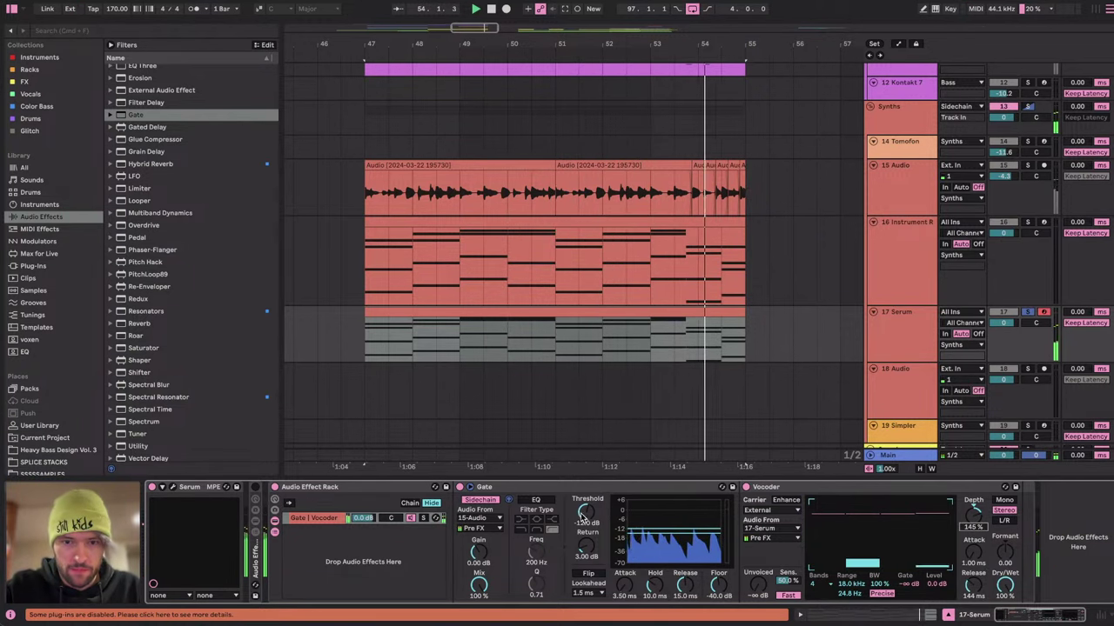
drag(478, 552, 479, 541)
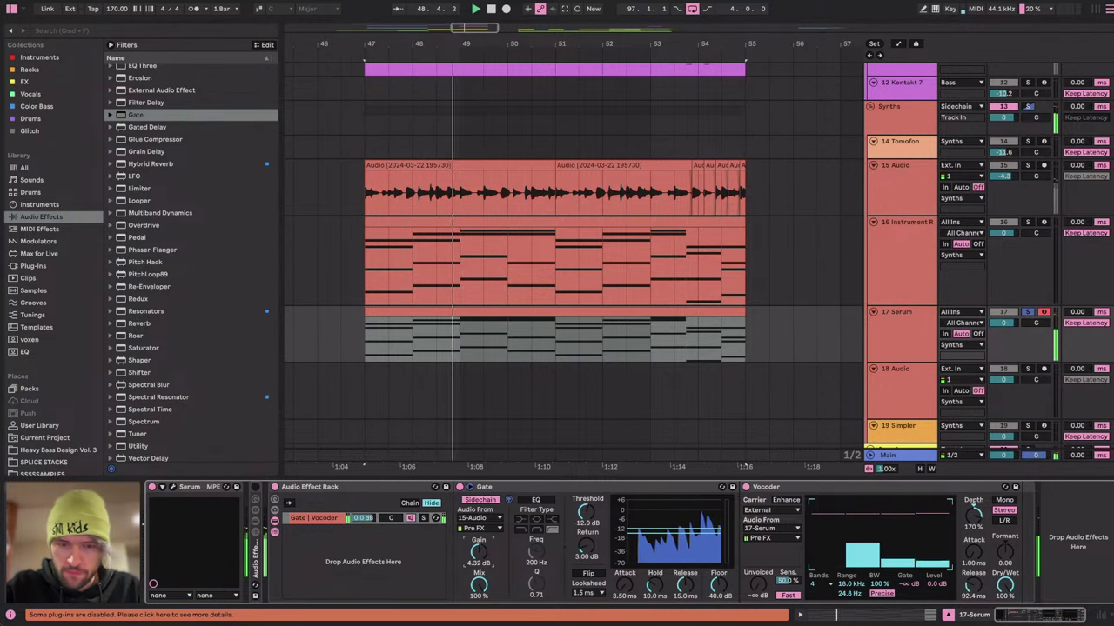
Play the multiband rack with the Vocoder rack bypassed, and set FreqLo to 547 Hz, FreqHi to 1.93 kHz and Fall to 0.00 %.
click(255, 488)
key(space)
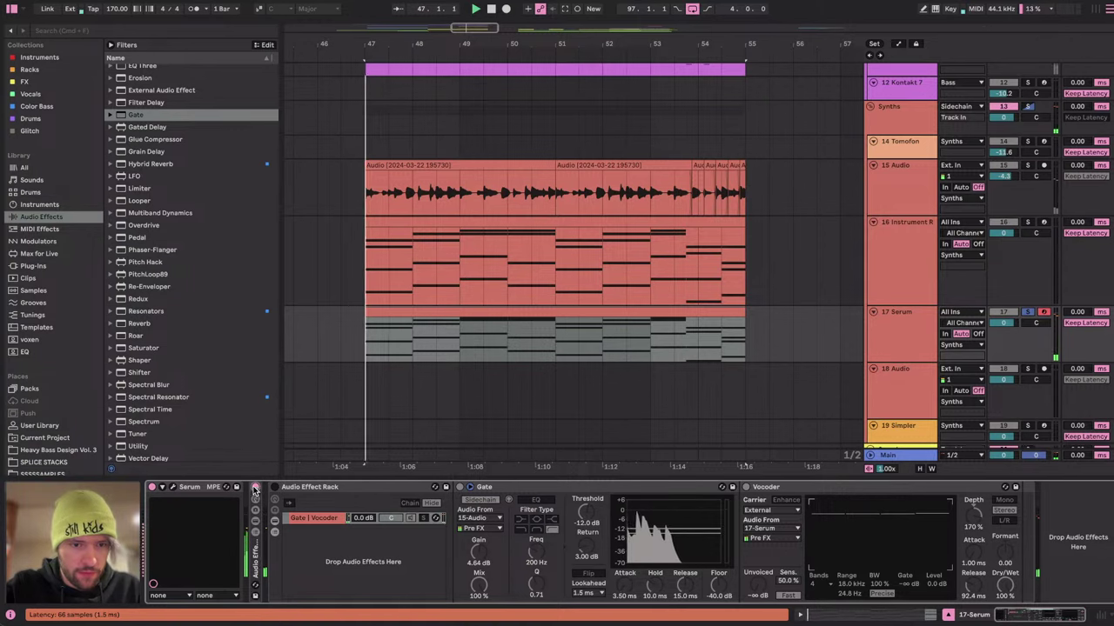
double_click(255, 557)
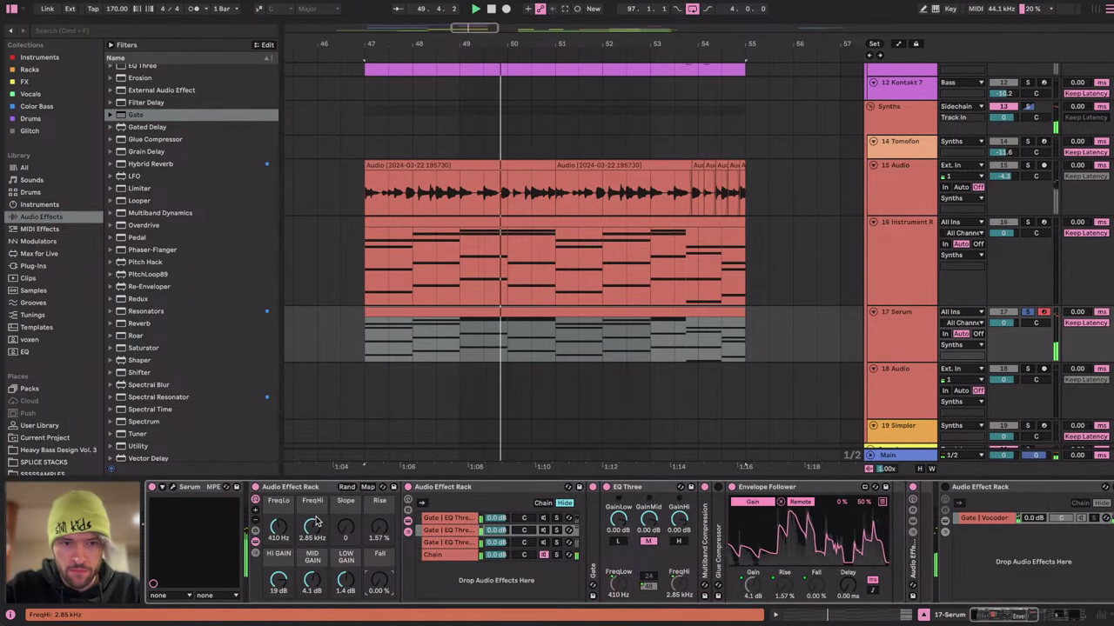
mouse_move(310, 535)
mouse_down()
mouse_move(278, 522)
mouse_move(311, 548)
mouse_up()
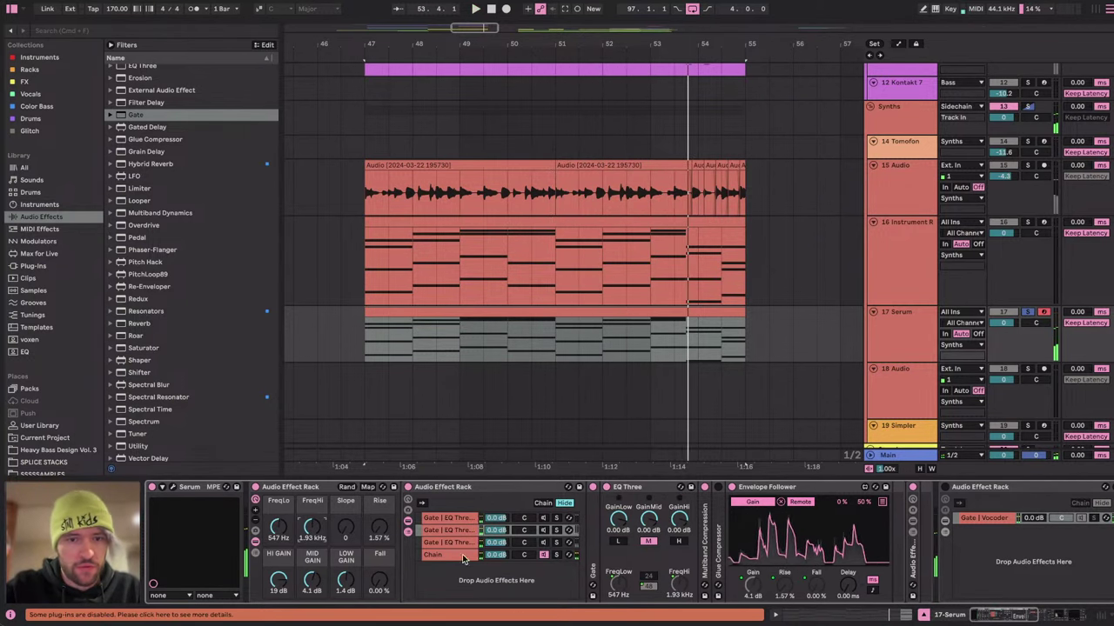
Fold and bypass the multiband rack, reactivate the Gate and Vocoder rack, and play the loop for comparison.
double_click(272, 488)
click(275, 488)
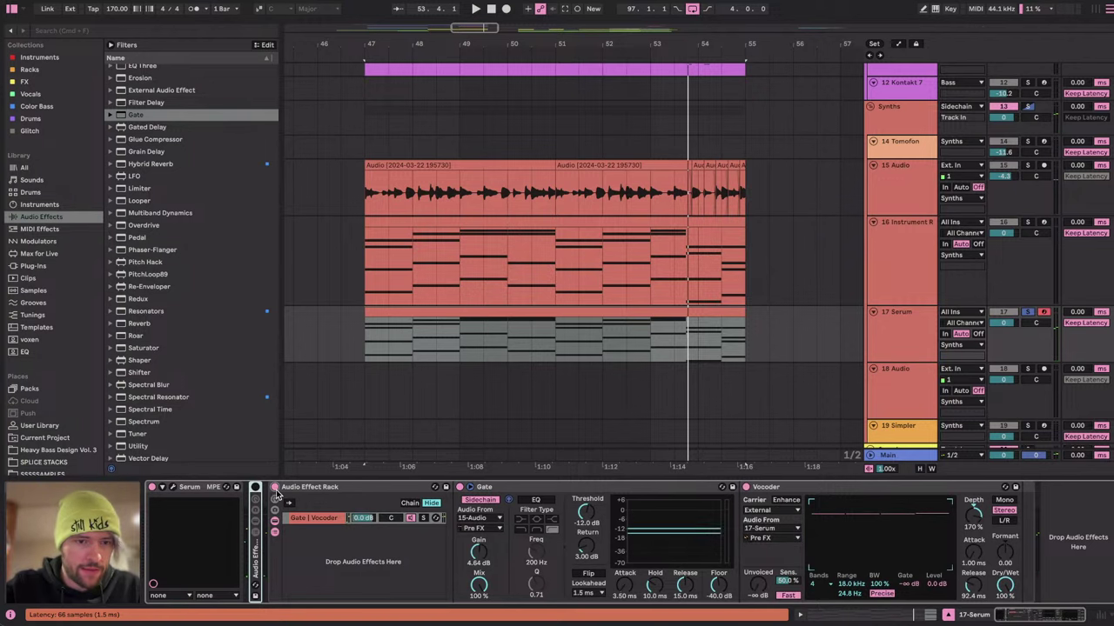
key(space)
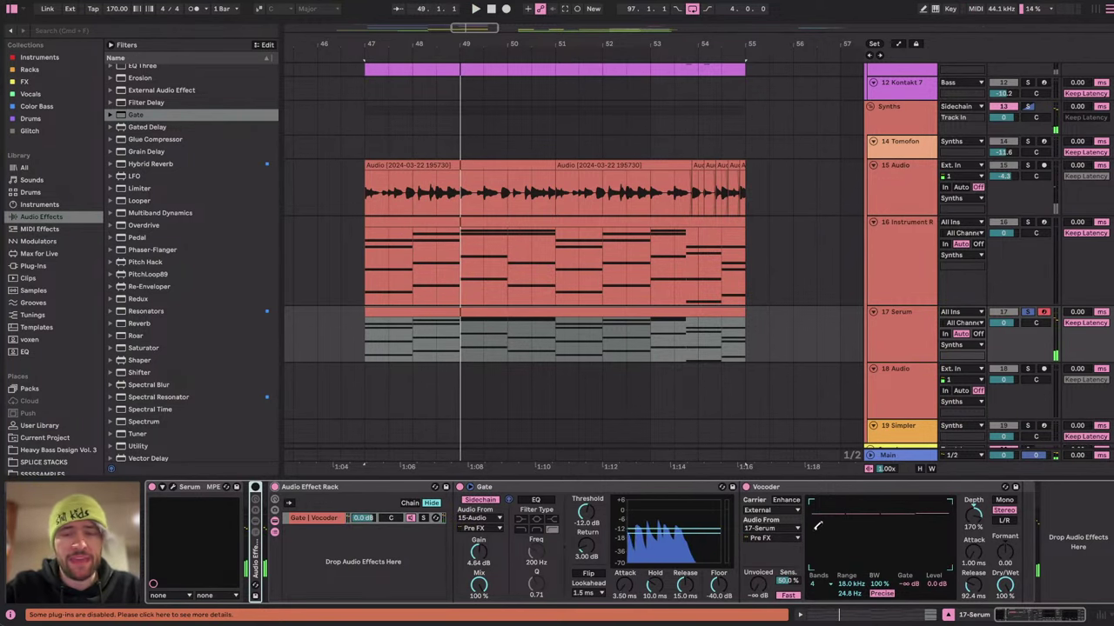
Switch to the web browser and search Google for autochroma.
key(ctrl+Right)
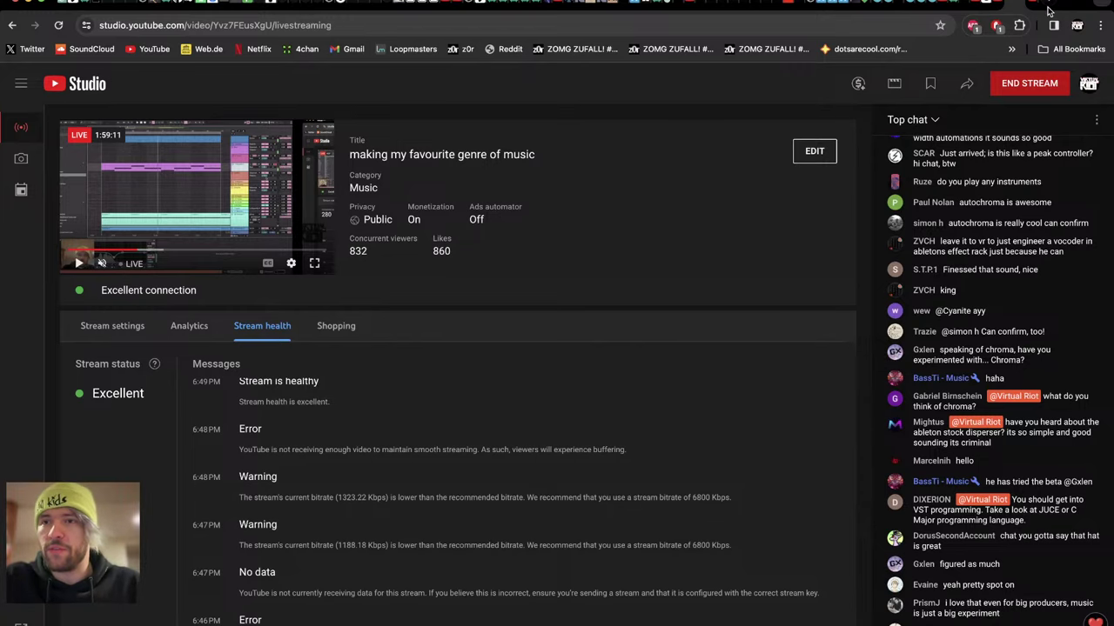
click(1050, 9)
text(autochroma)
key(Return)
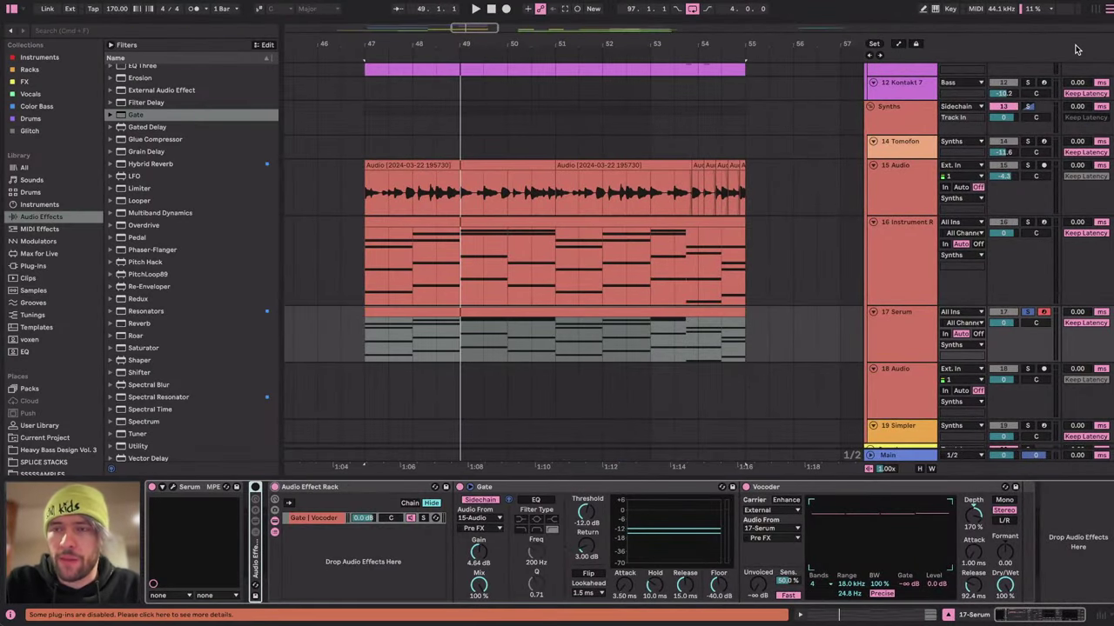
key(ctrl+Right)
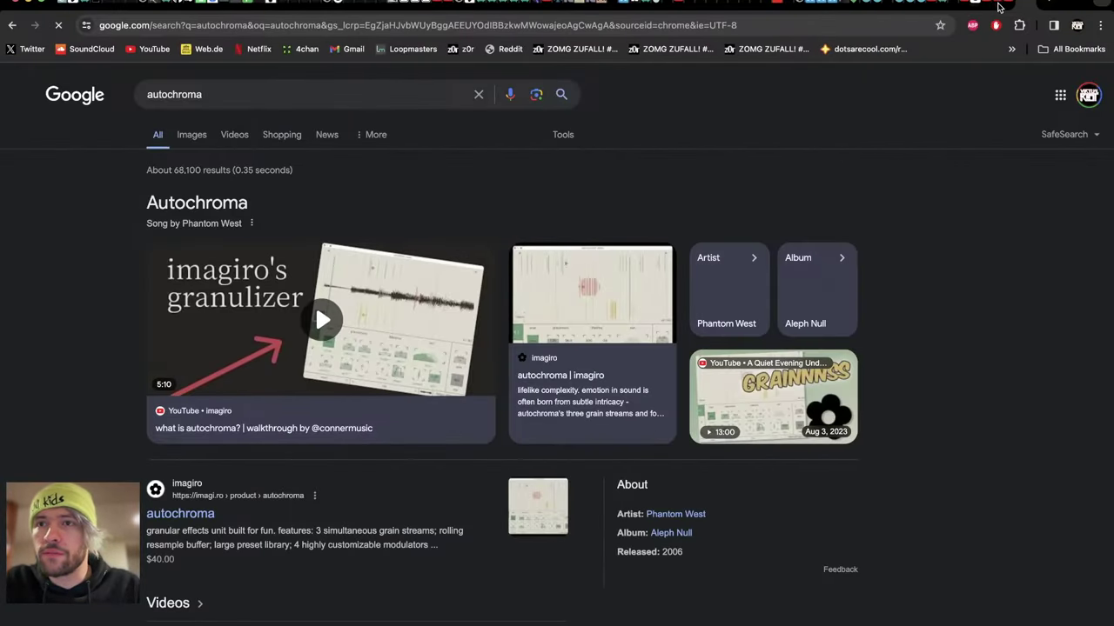
Look over the Bitwig video page on YouTube, and return to YouTube Studio to read the live stream's chat.
click(931, 5)
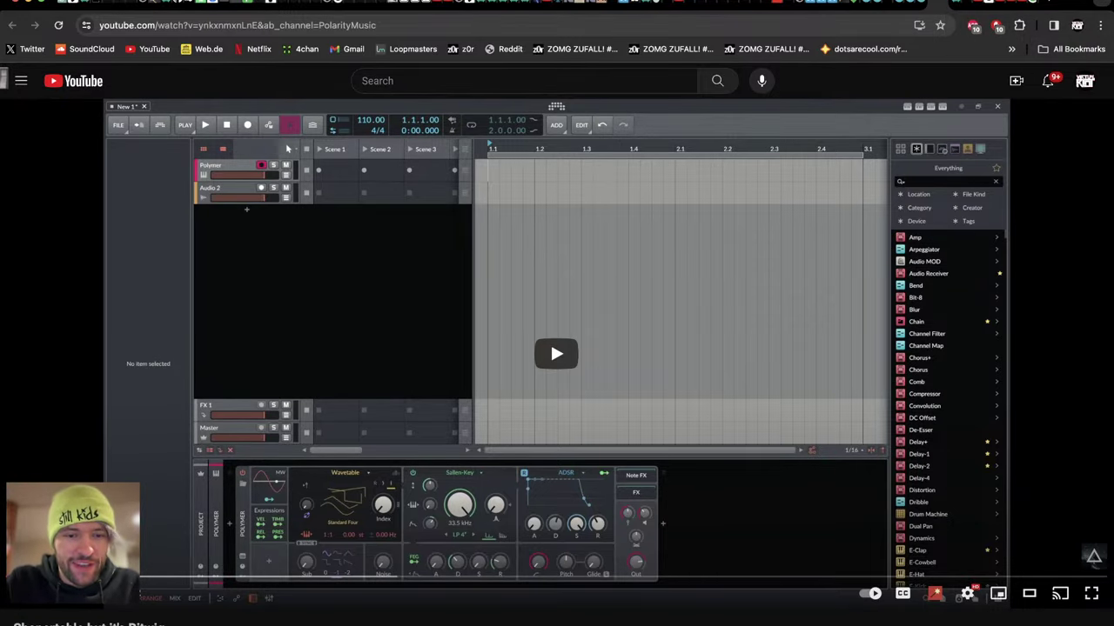
scroll(342, 623, down, 6)
scroll(341, 622, up, 6)
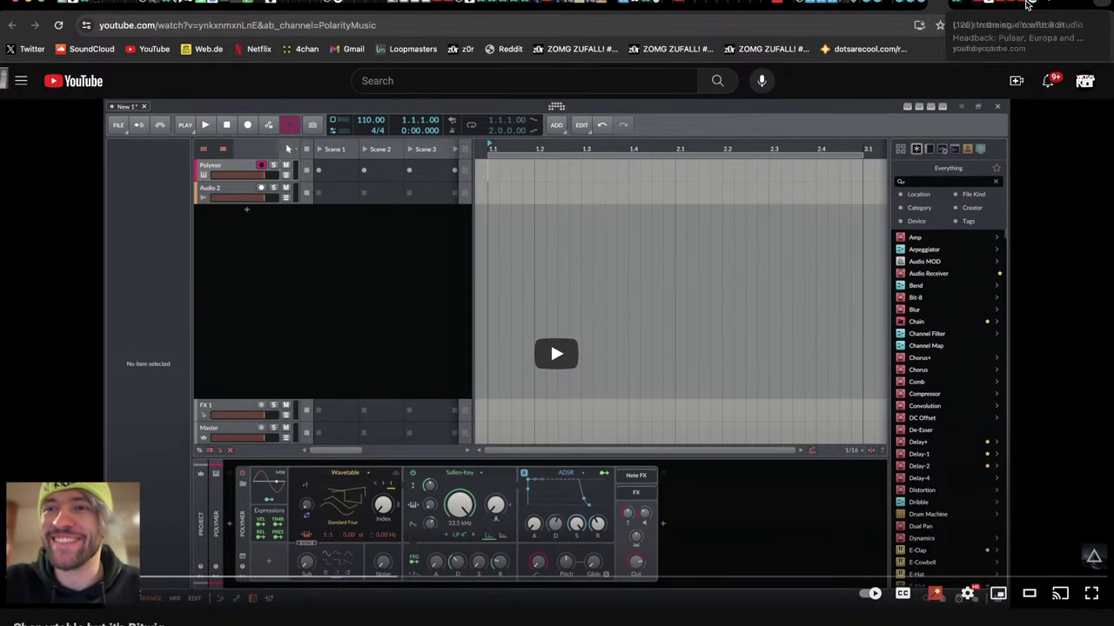
click(1023, 7)
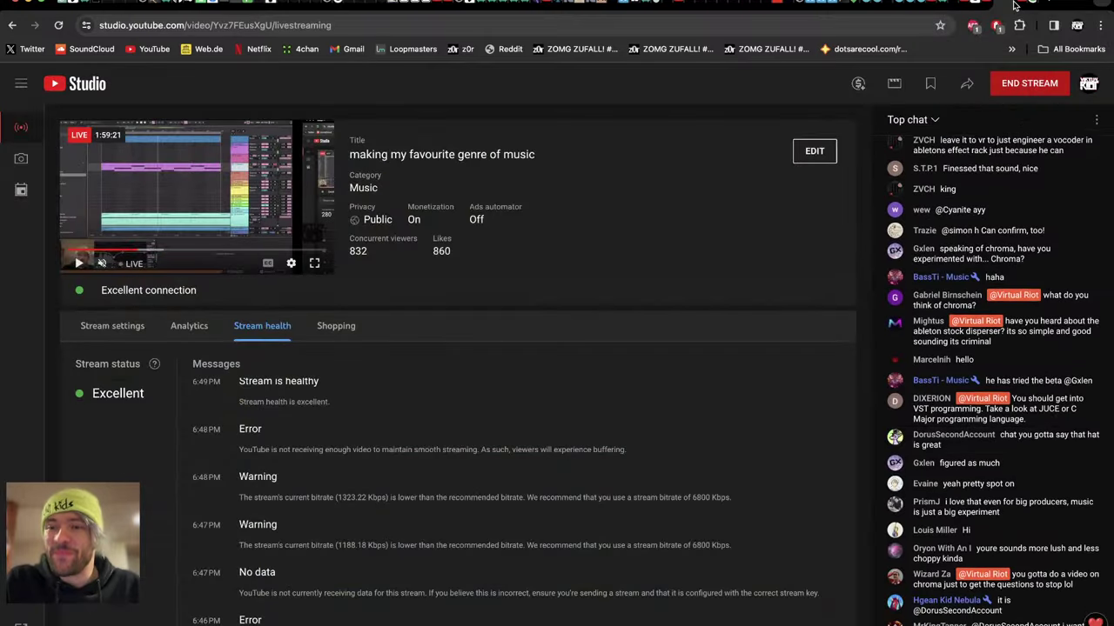
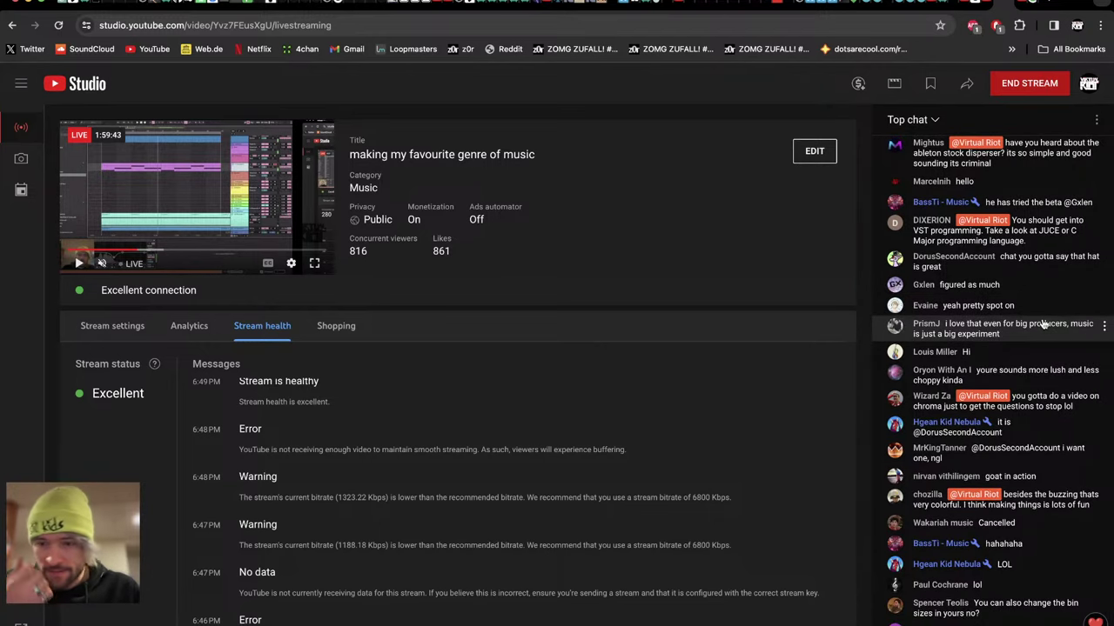
key(super+Tab)
key(super+Tab)
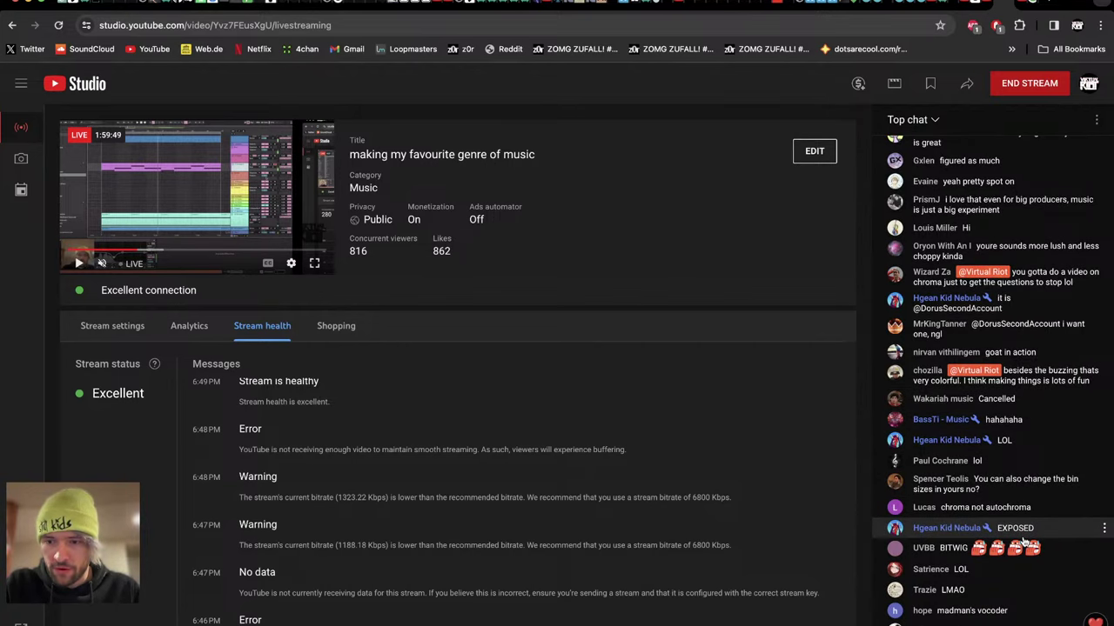
Switch to Ableton Live and play the loop, setting the Vocoder's depth to 100 % and trying out lower formant values.
key(super+Tab)
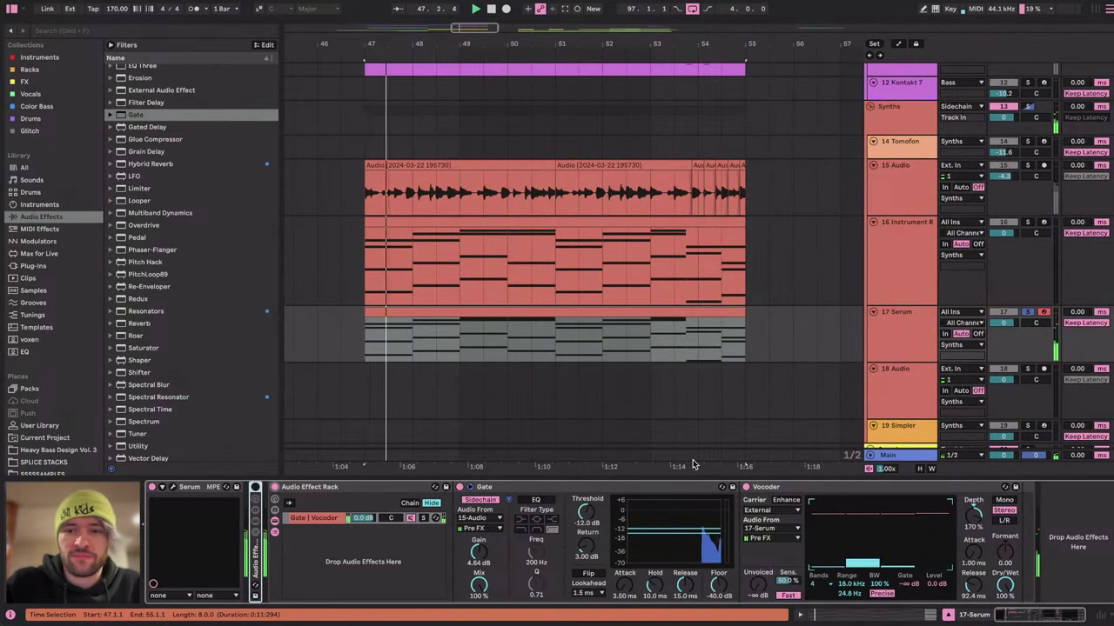
key(space)
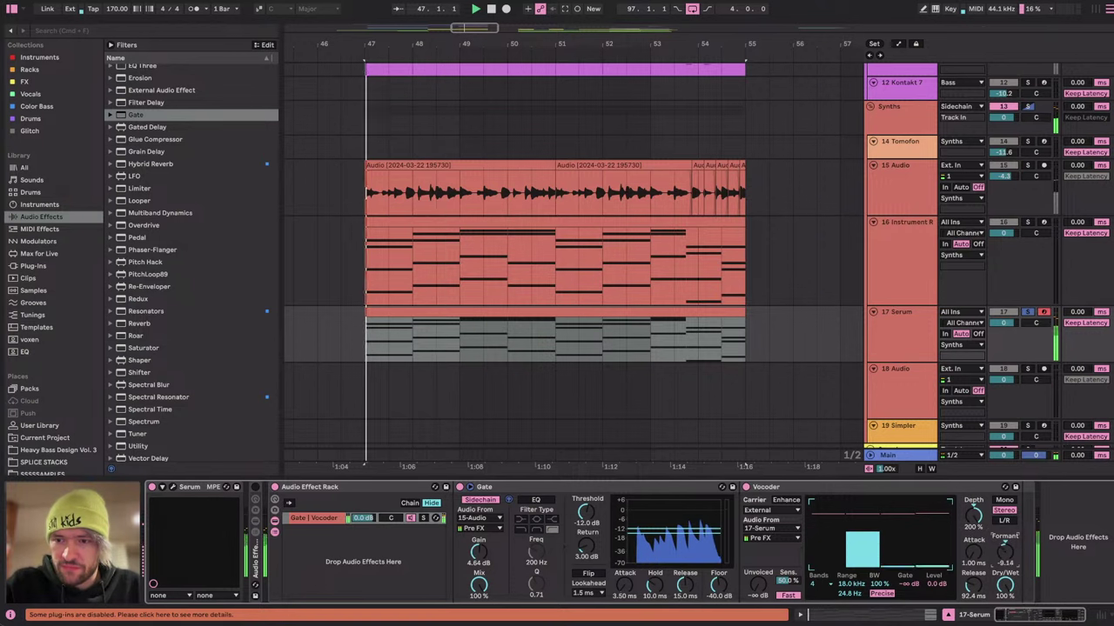
key(space)
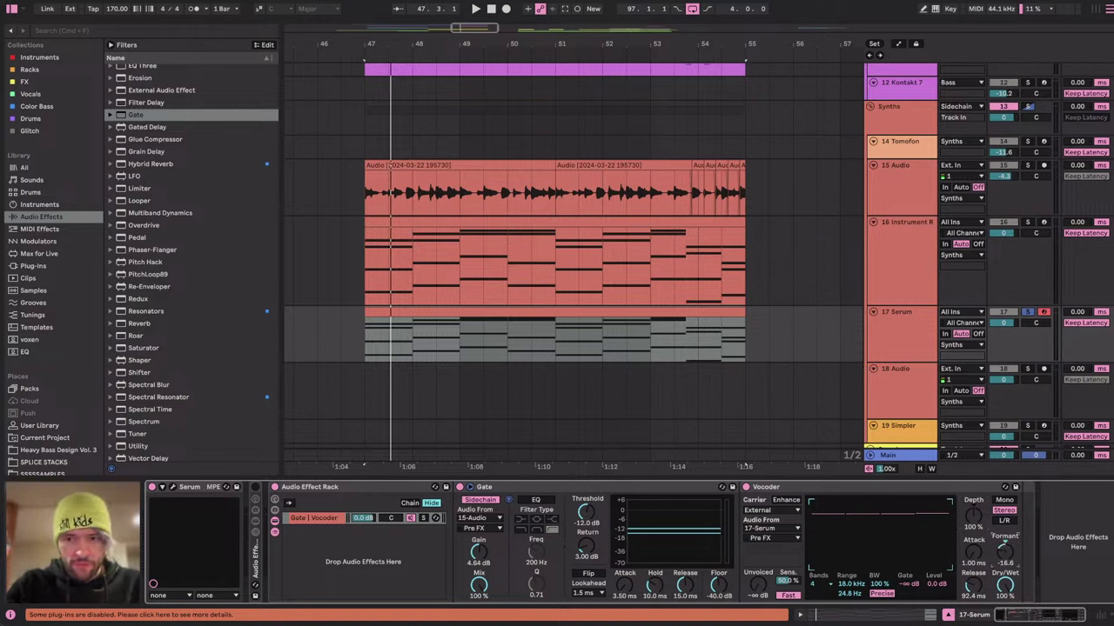
key(space)
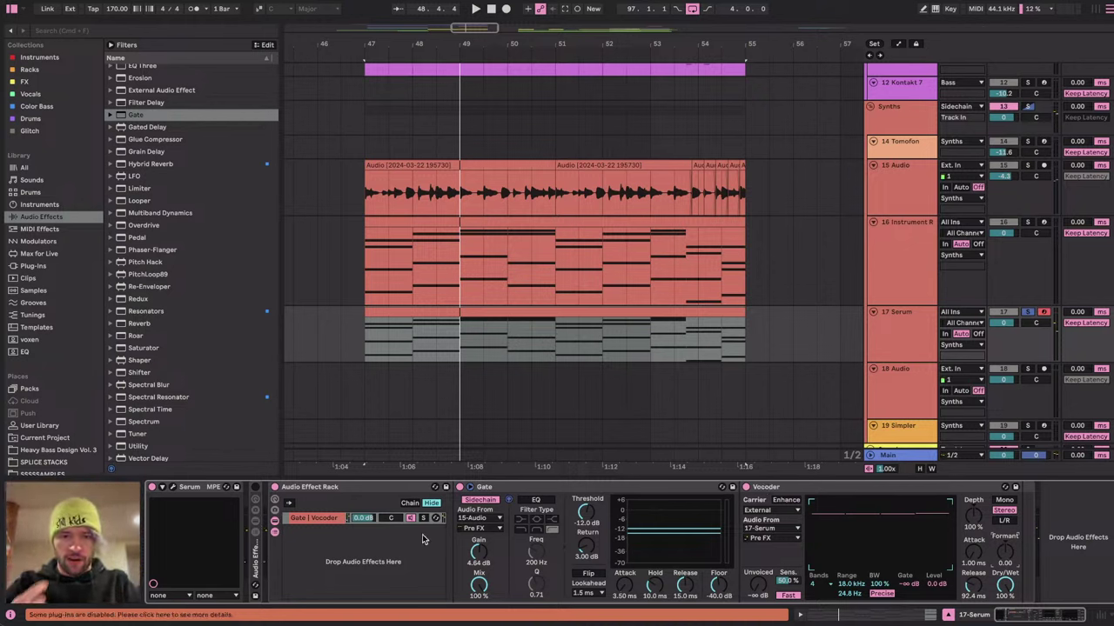
Fold and bypass the Gate and Vocoder rack, reactivate and unfold the multiband rack, and play it for comparison.
double_click(275, 487)
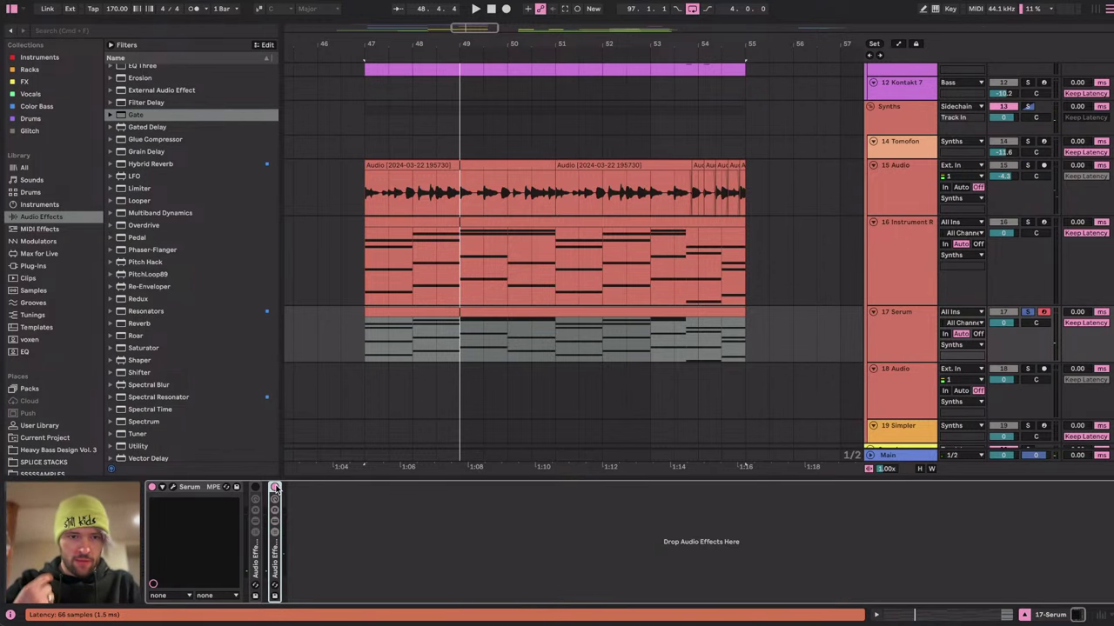
double_click(255, 552)
key(space)
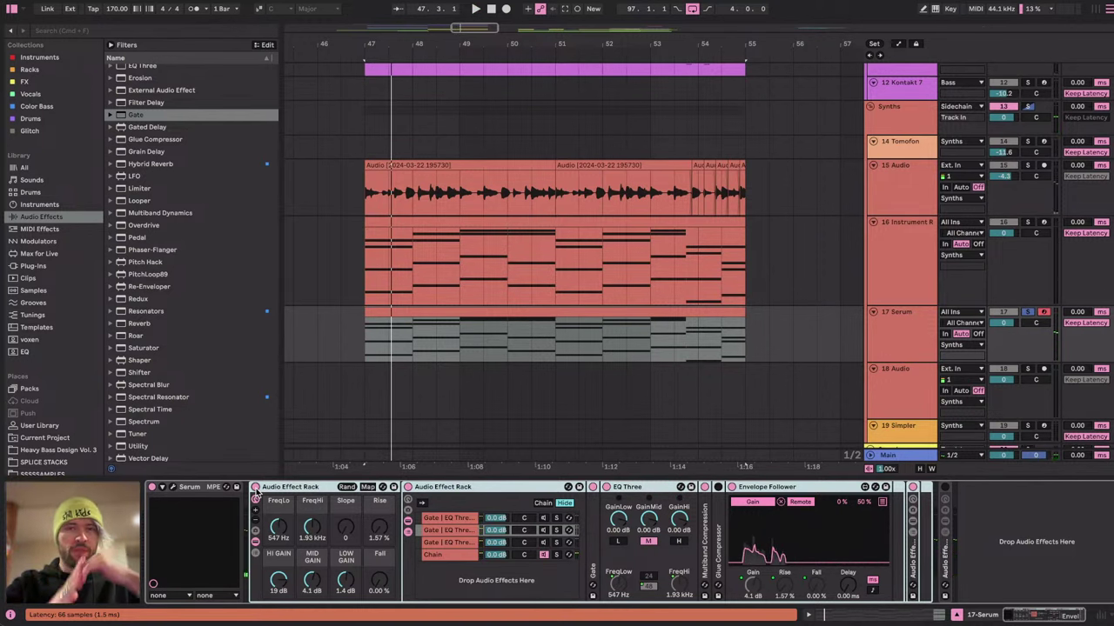
key(space)
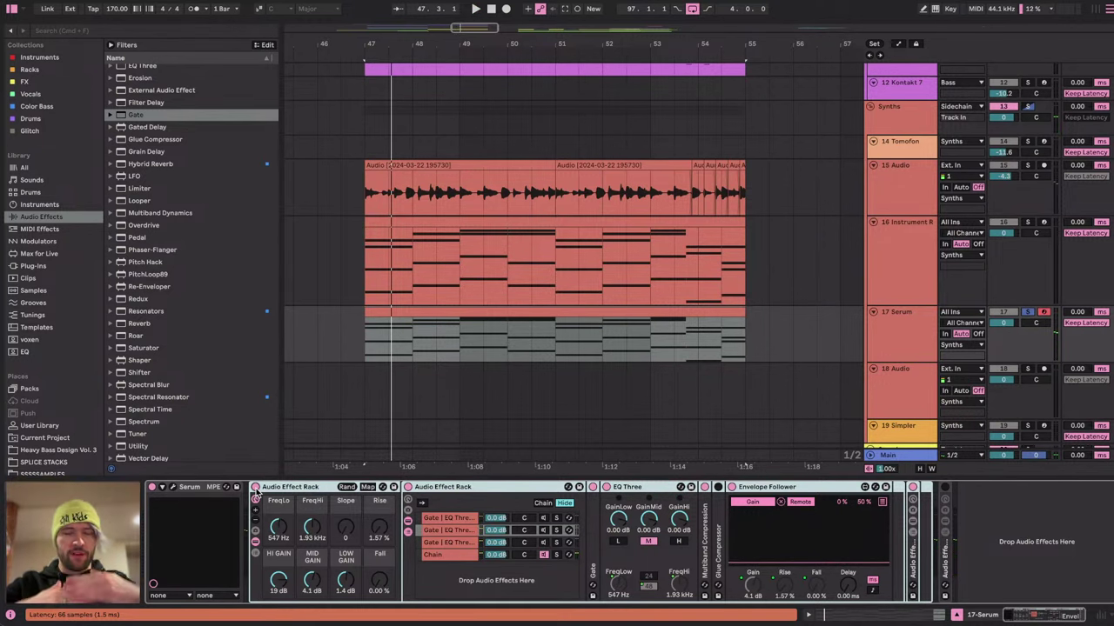
Swap the multiband rack for the Gate and Vocoder rack, and set the Vocoder to 40 bands with a 20.0 Hz lower range.
double_click(314, 490)
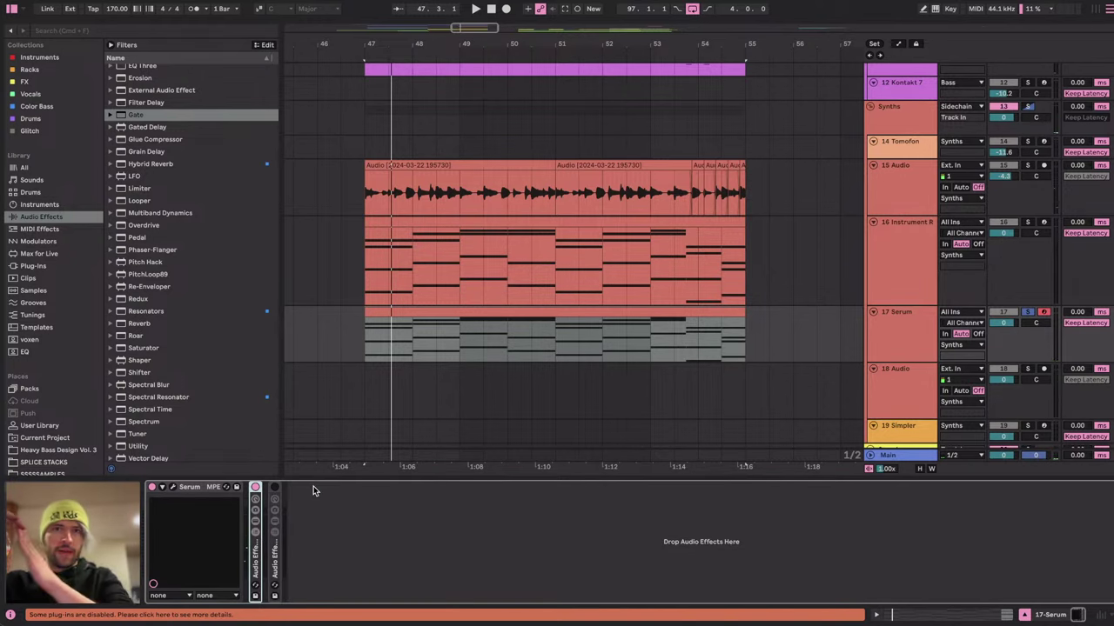
click(275, 563)
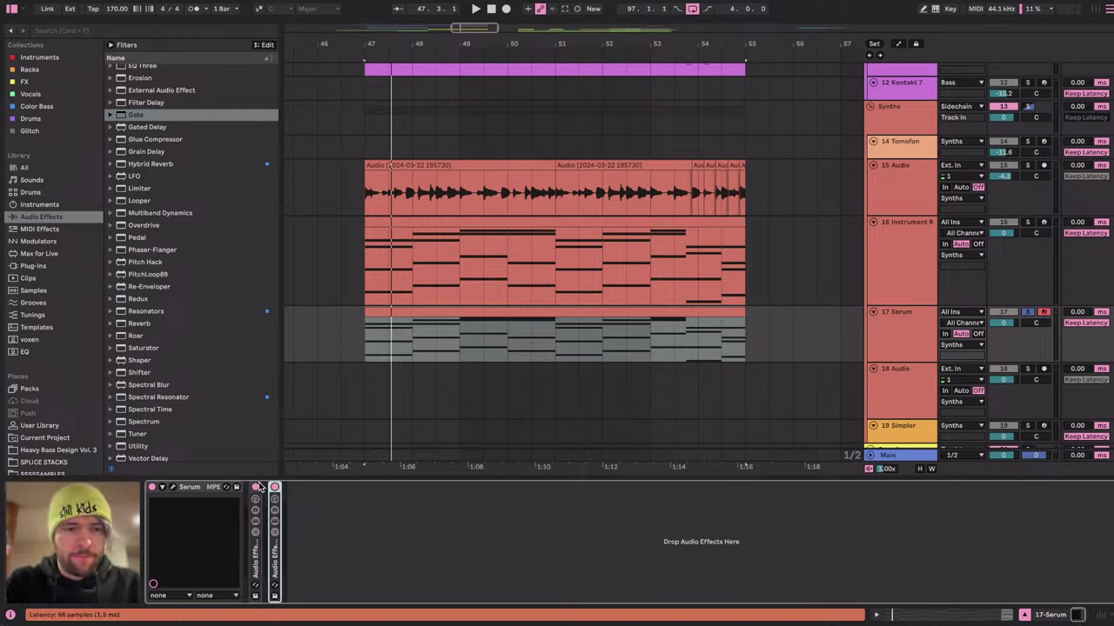
double_click(276, 555)
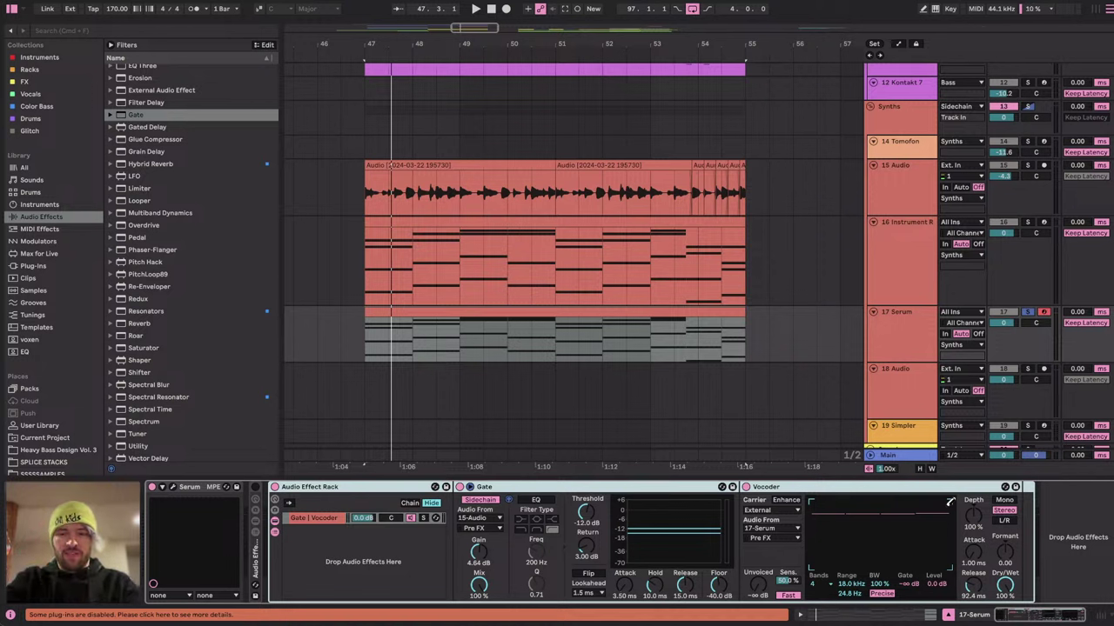
click(831, 586)
click(840, 564)
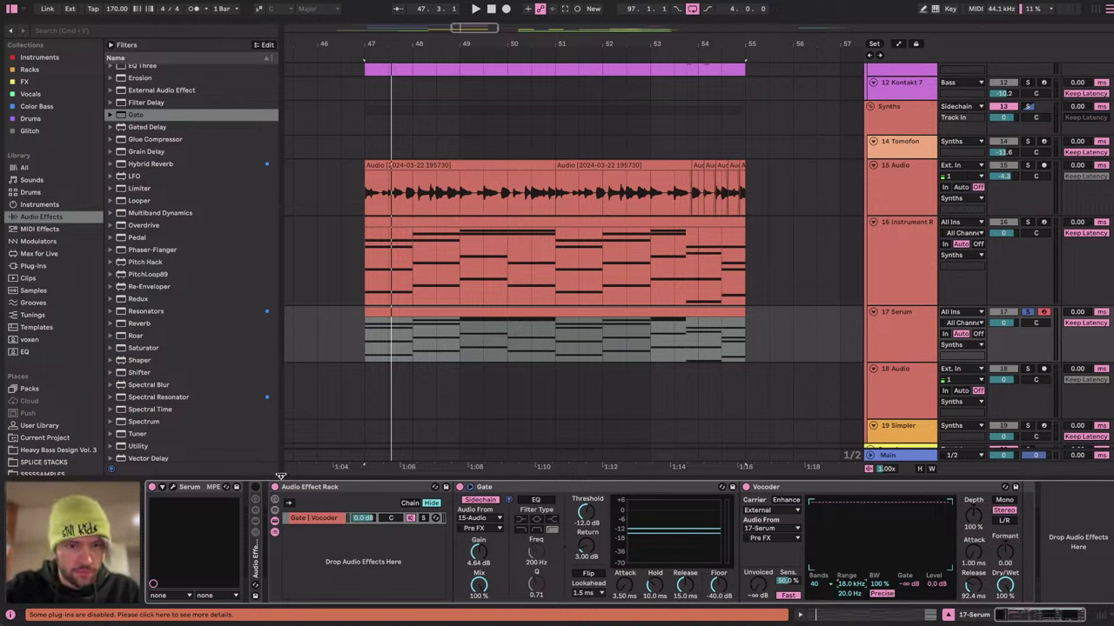
Try a Vocoder formant of about -14.9 during playback, and reset the formant to 0.00.
key(space)
drag(1005, 553, 1005, 577)
key(space)
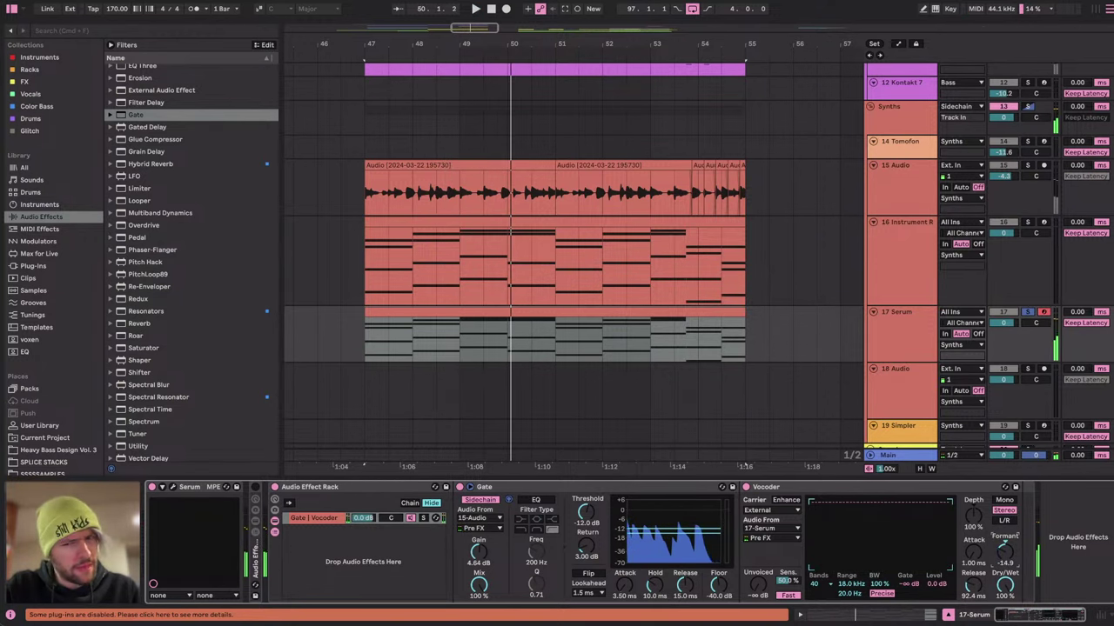
double_click(1000, 549)
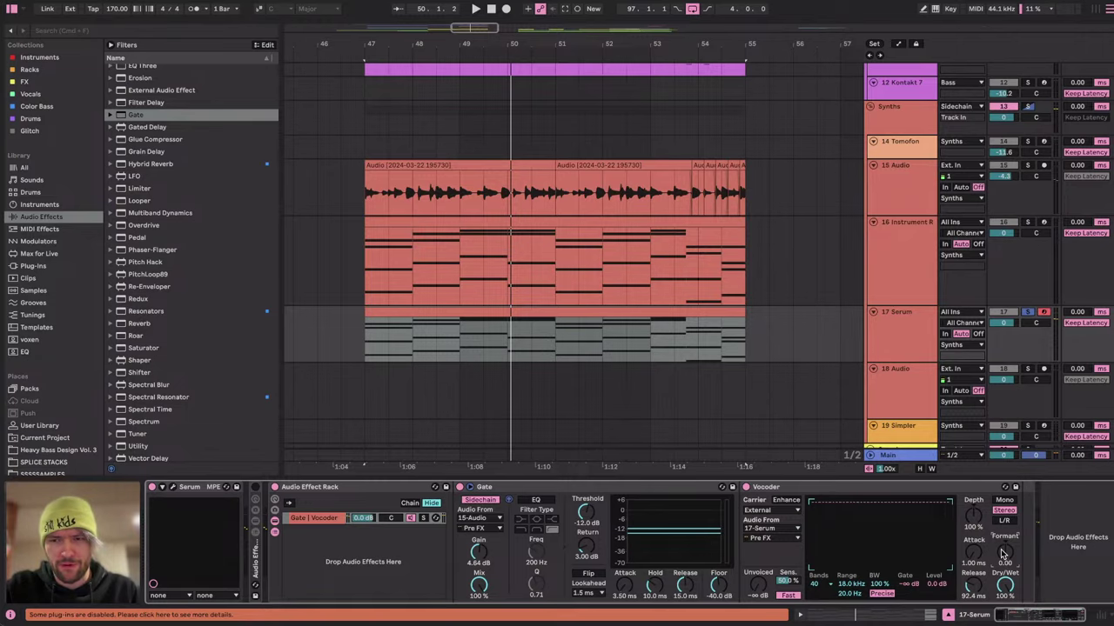
Switch to the browser to read the live stream's chat, and return to Ableton Live.
key(ctrl+Right)
key(super+Tab)
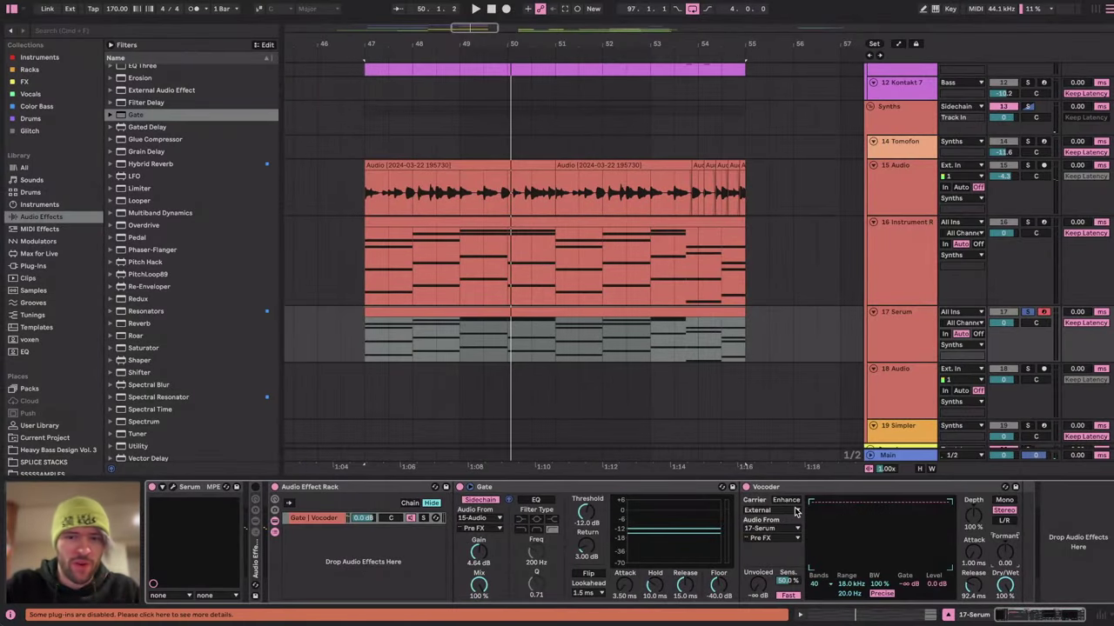
key(super+Tab)
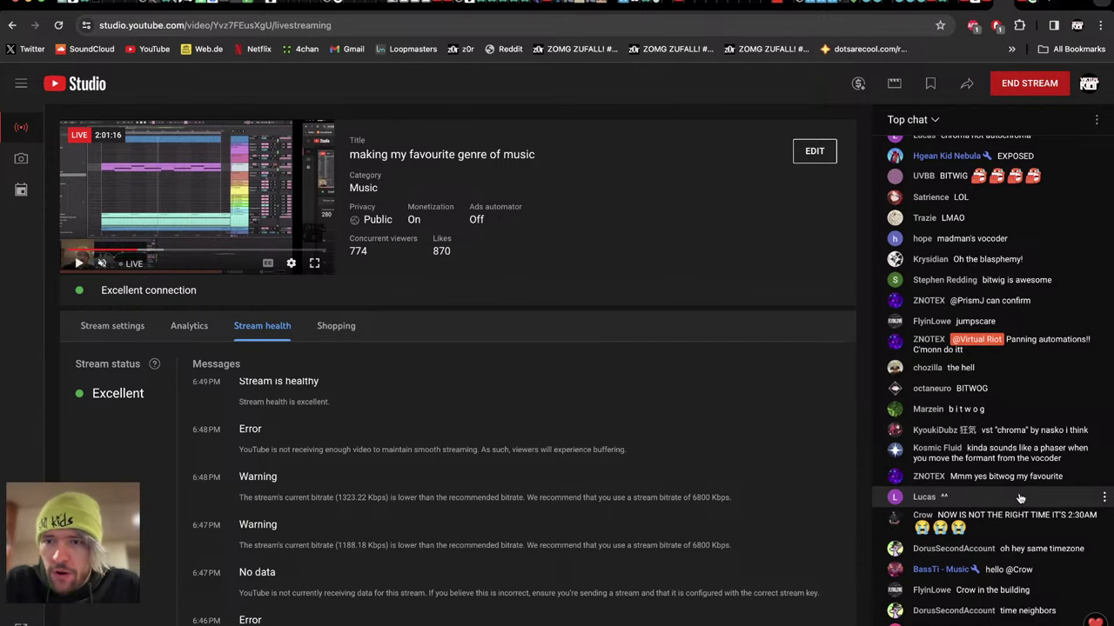
key(super+Tab)
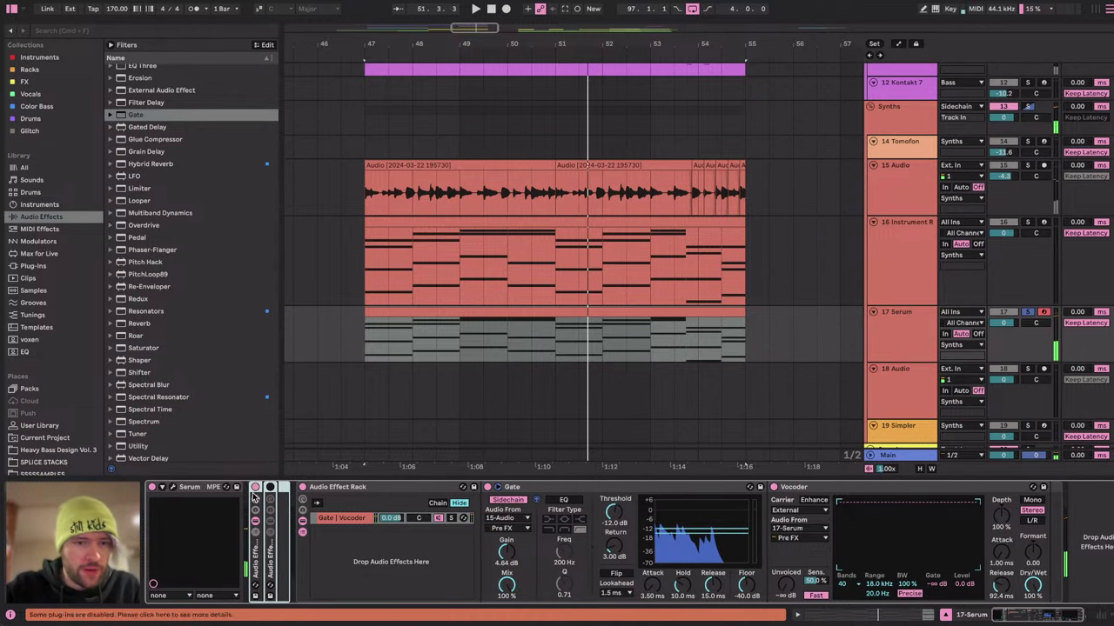
Move the Gate | Vocoder chain into the rack holding the multiband rack as a parallel chain, and delete the emptied rack.
double_click(255, 528)
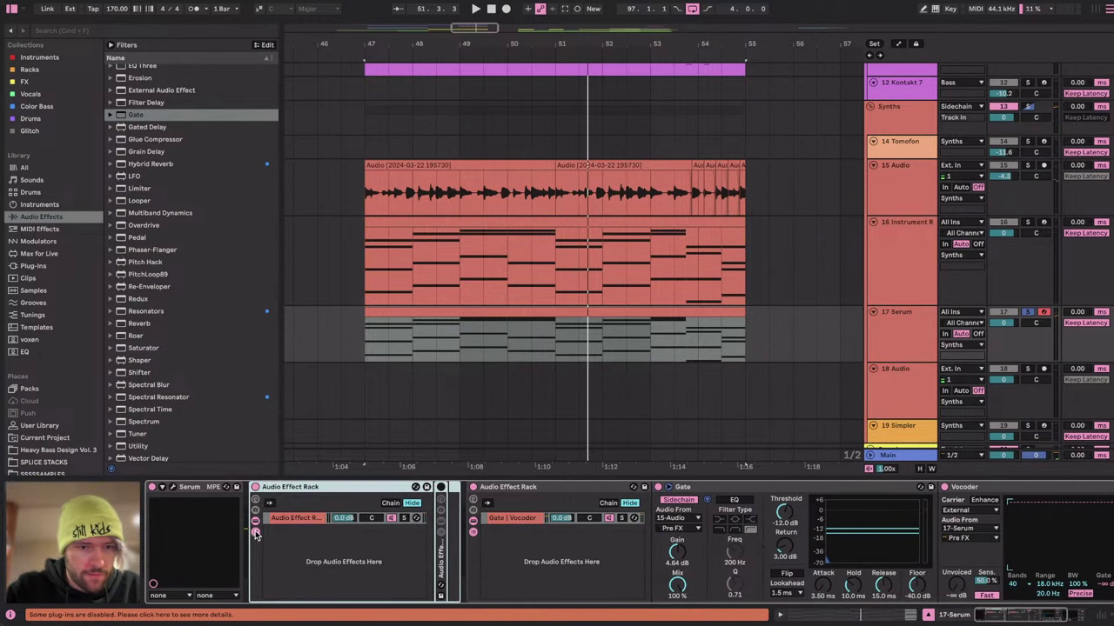
drag(523, 518, 319, 565)
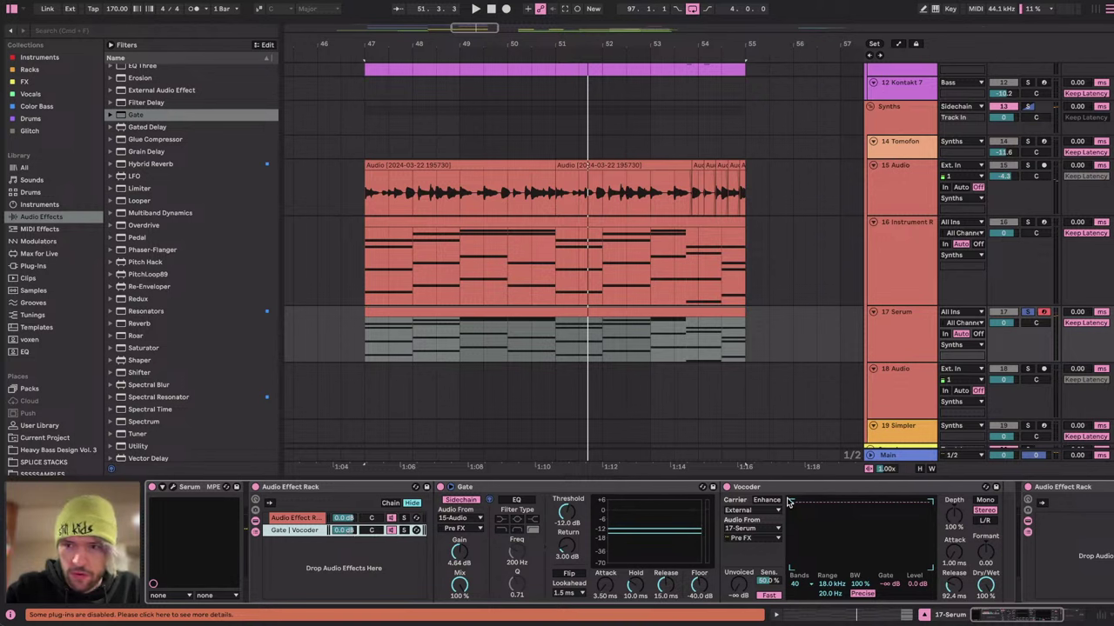
click(1056, 486)
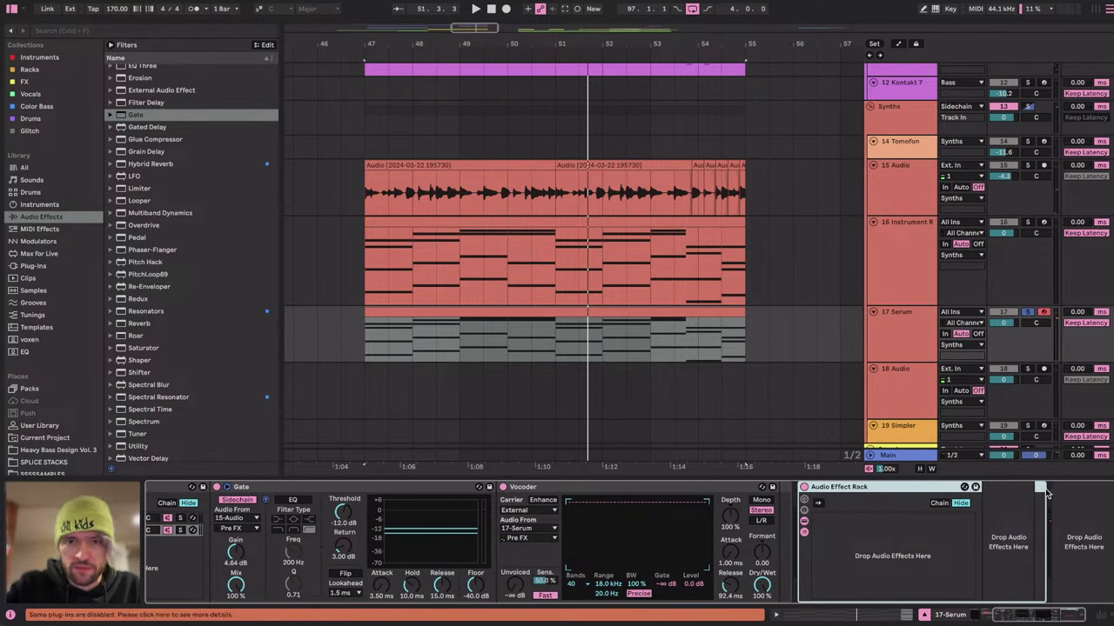
key(Delete)
During playback, activate the nested multiband rack and audition its chain in solo.
key(space)
click(317, 522)
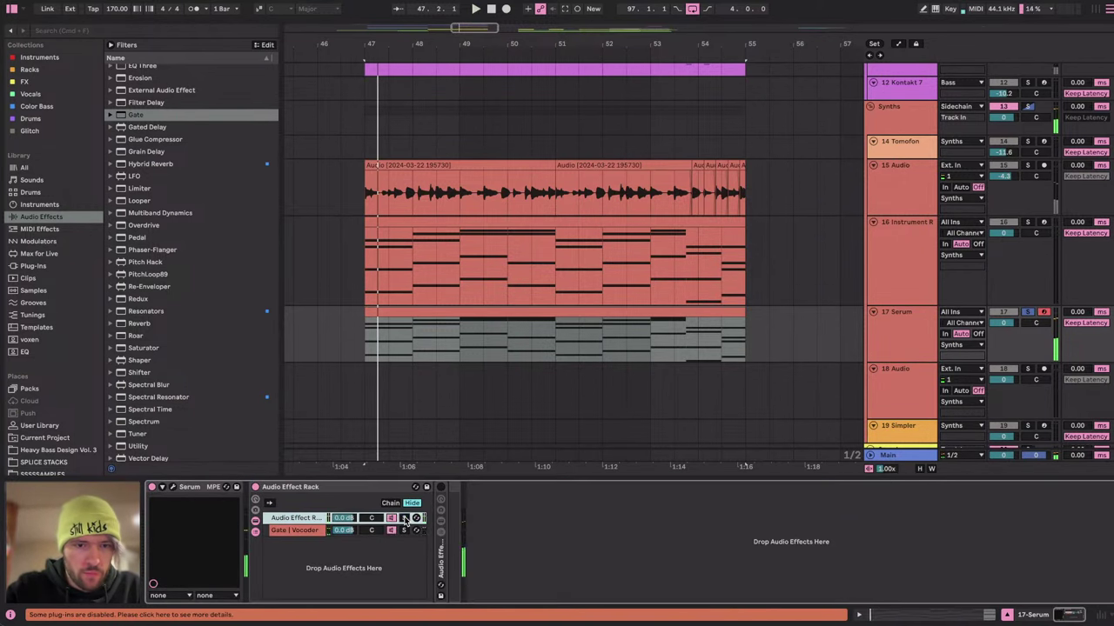
click(403, 518)
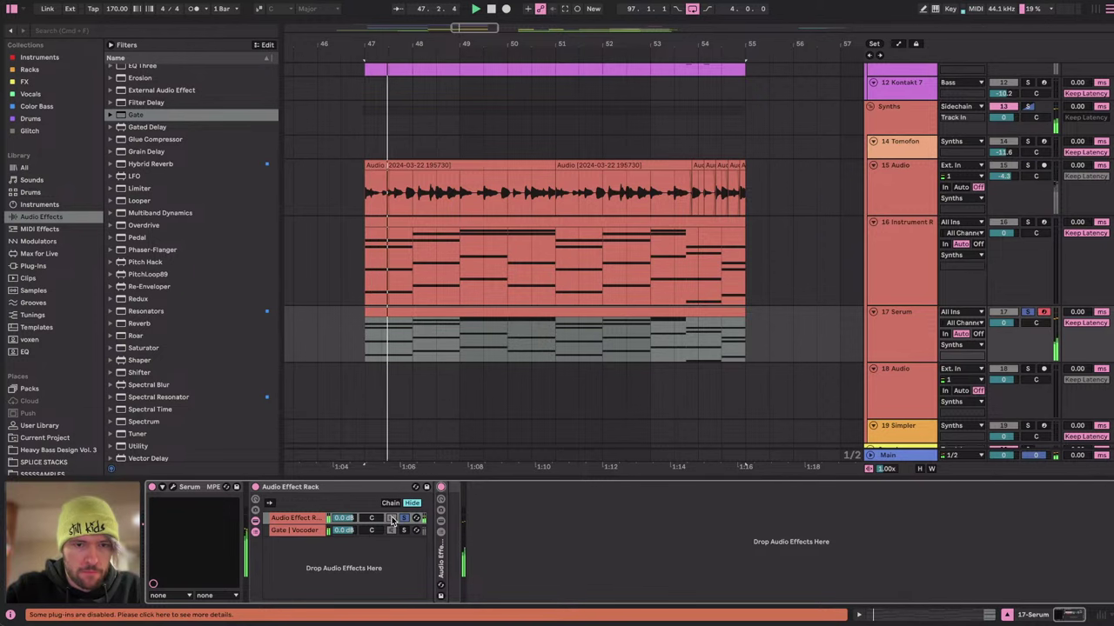
Add an EQ Eight after the Vocoder in the Gate | Vocoder chain, and set its low-cut frequency to 474 Hz.
click(319, 531)
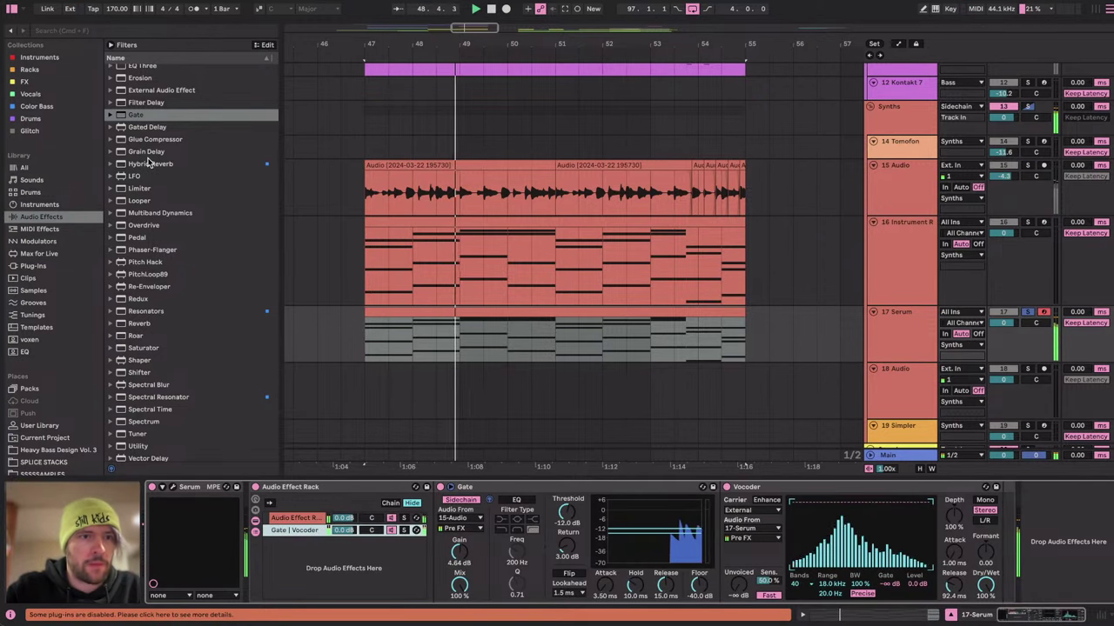
right_click(159, 189)
click(160, 235)
scroll(157, 228, up, 5)
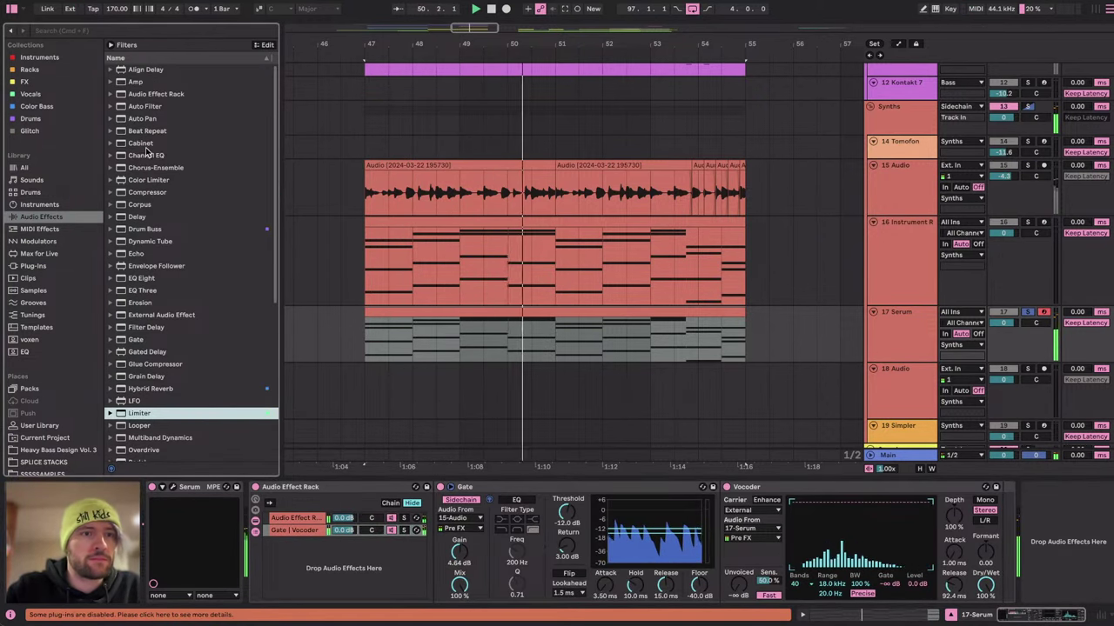
double_click(141, 277)
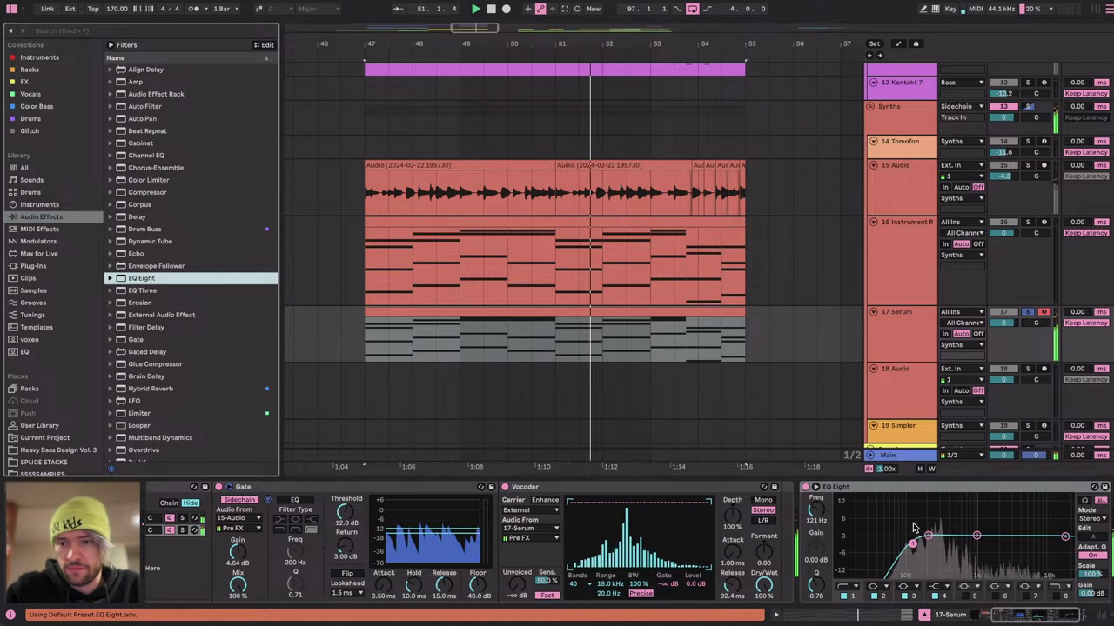
drag(922, 543, 954, 543)
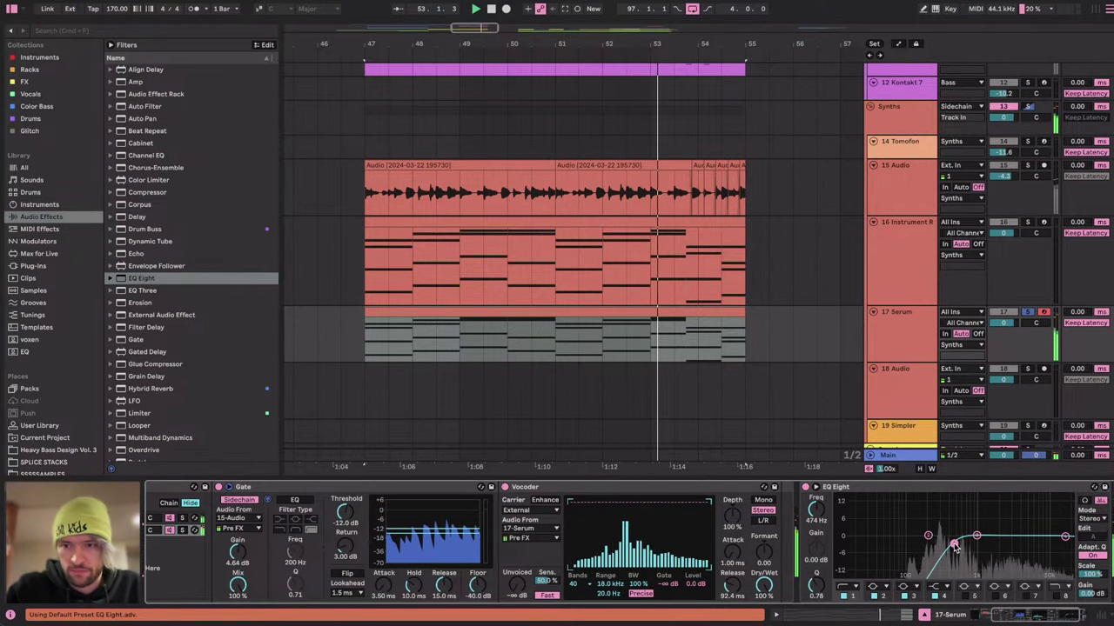
Open the Serum instrument, raise oscillator A's octave to +1, and give oscillator B 16 detuned unison voices.
scroll(875, 523, left, 4)
click(173, 488)
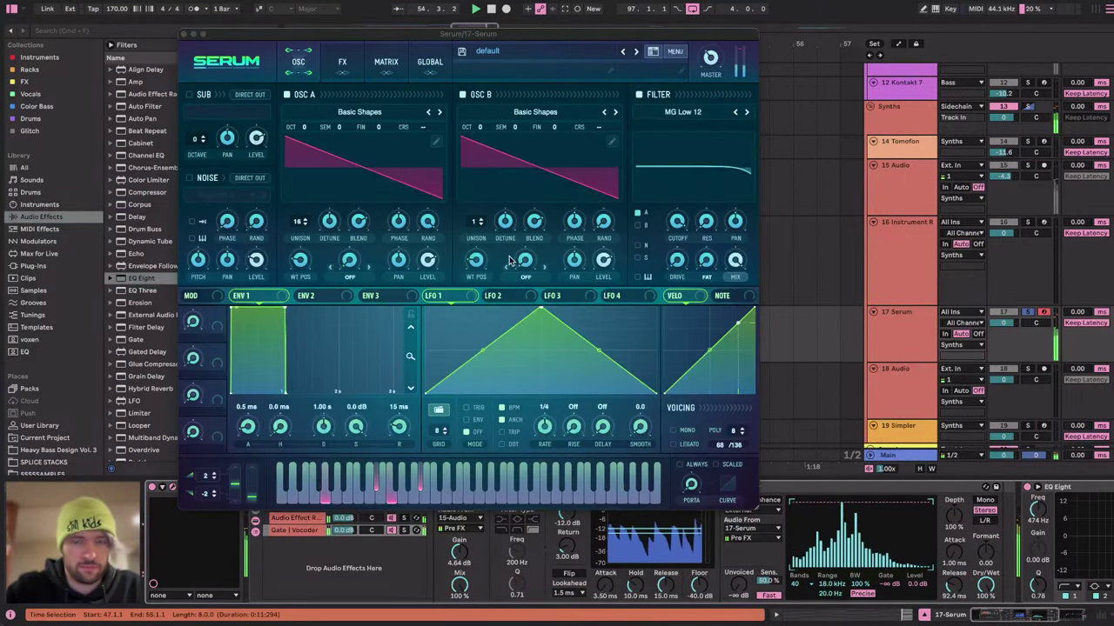
drag(303, 127, 309, 102)
mouse_move(478, 127)
mouse_down()
mouse_move(480, 100)
mouse_move(479, 124)
mouse_up()
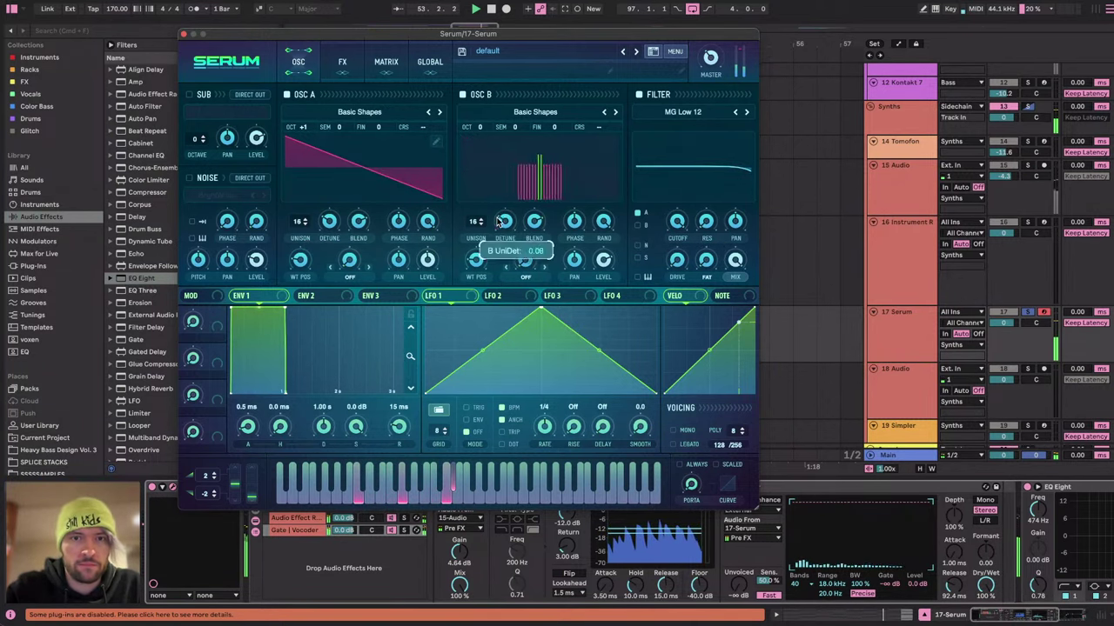
Modulate both oscillators' levels with LFO 1 at a 1/8 rate, reshape it into a descending saw, and close Serum.
drag(472, 294, 425, 265)
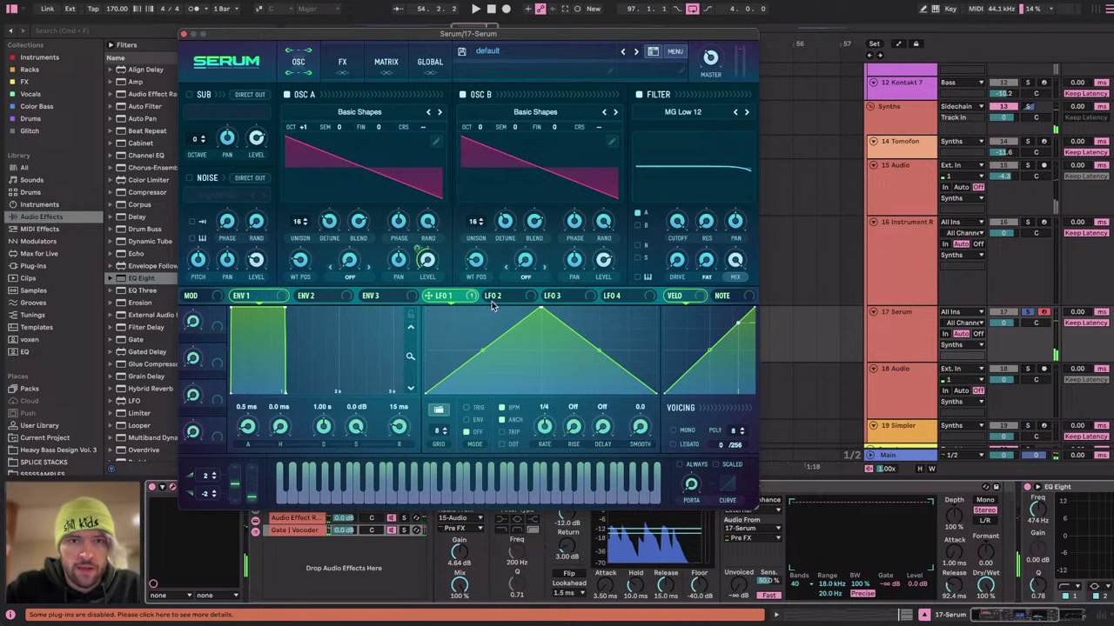
drag(471, 295, 602, 260)
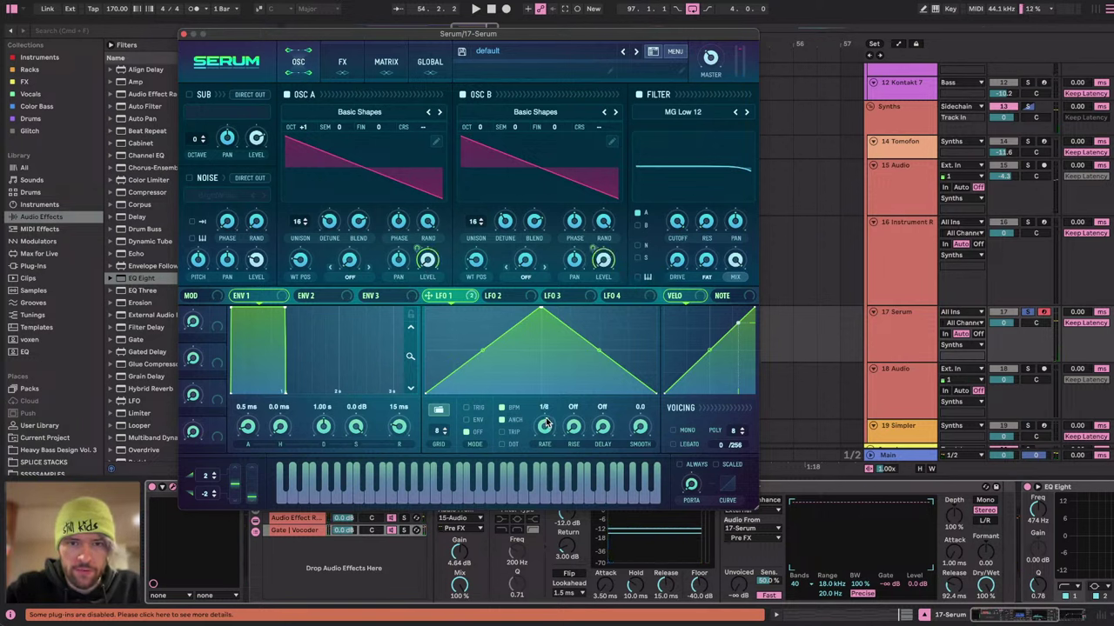
drag(540, 304, 427, 308)
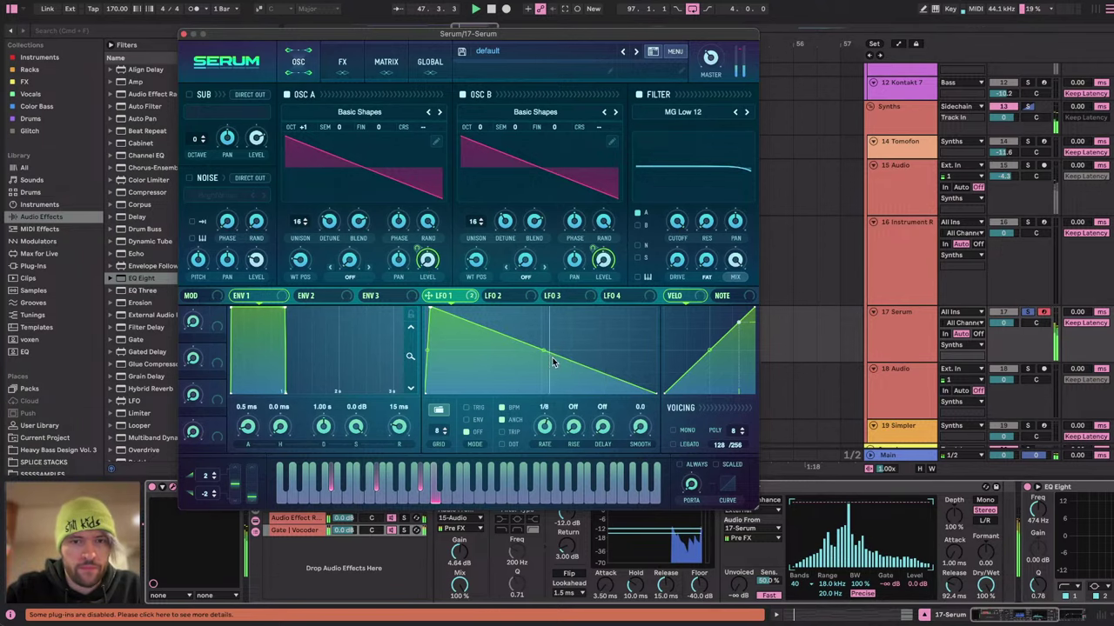
click(184, 36)
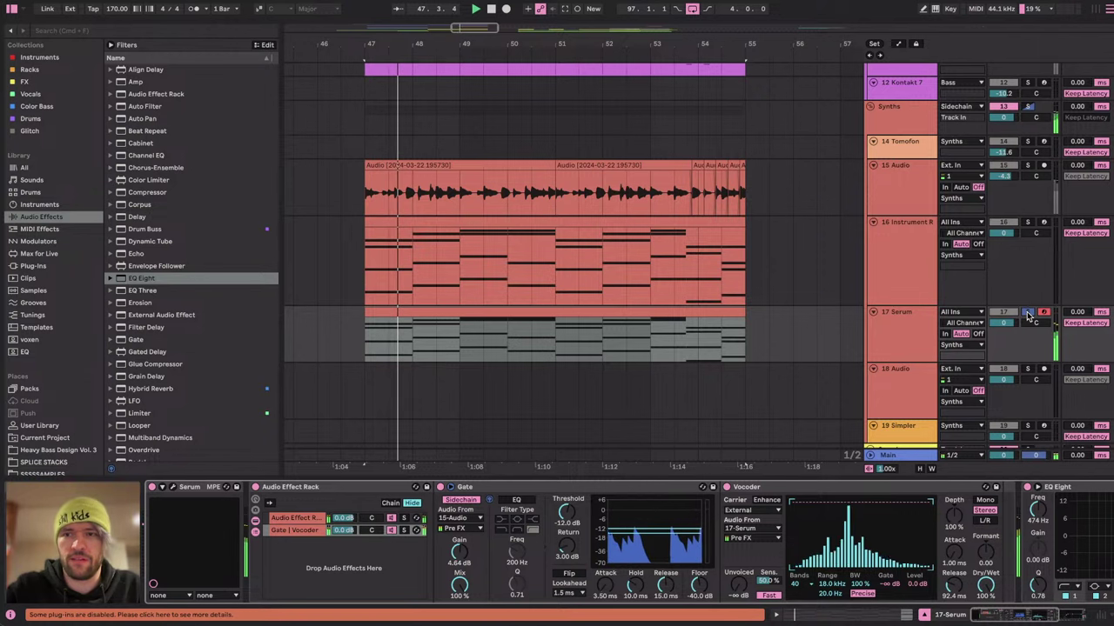
Unsolo the Serum track, restart playback of the full mix, and lower the system volume.
click(1026, 313)
key(space)
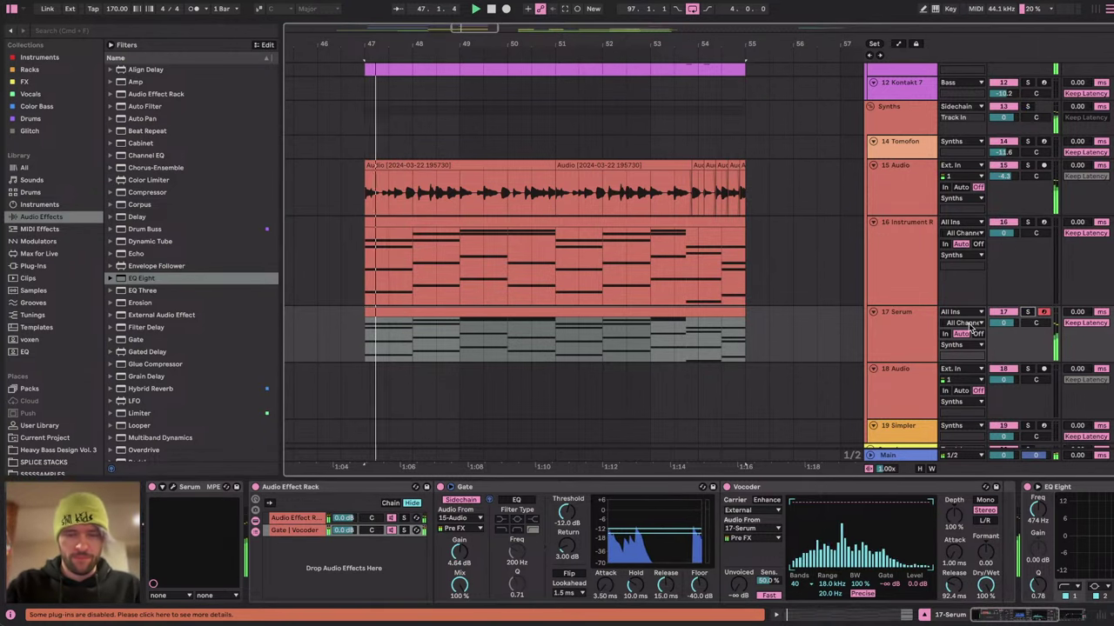
key(XF86AudioLowerVolume)
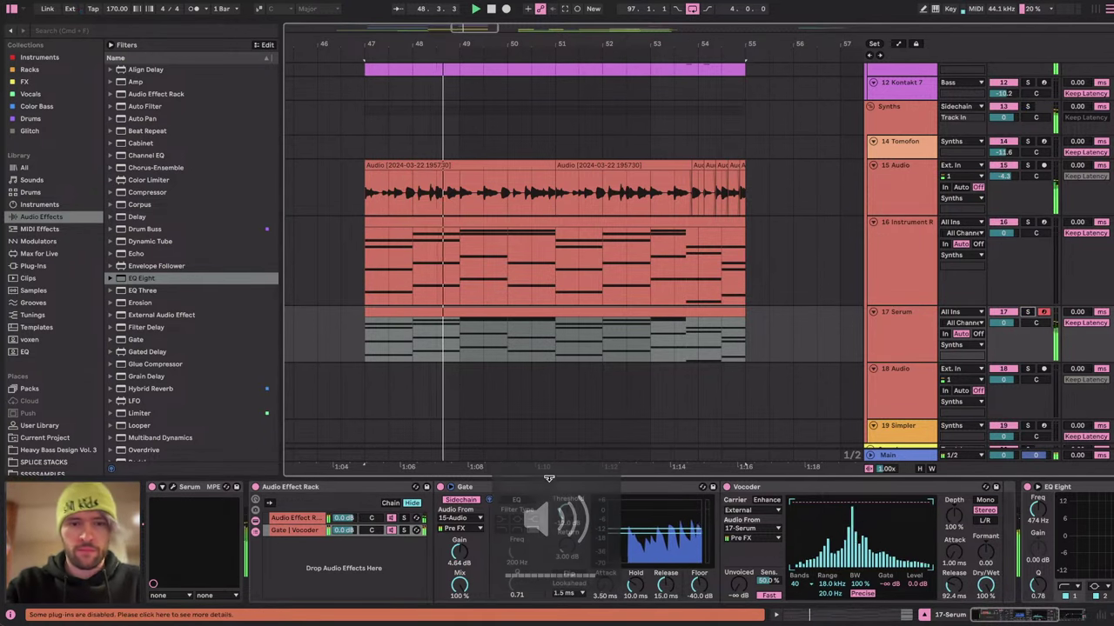
Add the Multiband Compression preset of Multiband Dynamics after the EQ Eight on the Serum track.
click(888, 338)
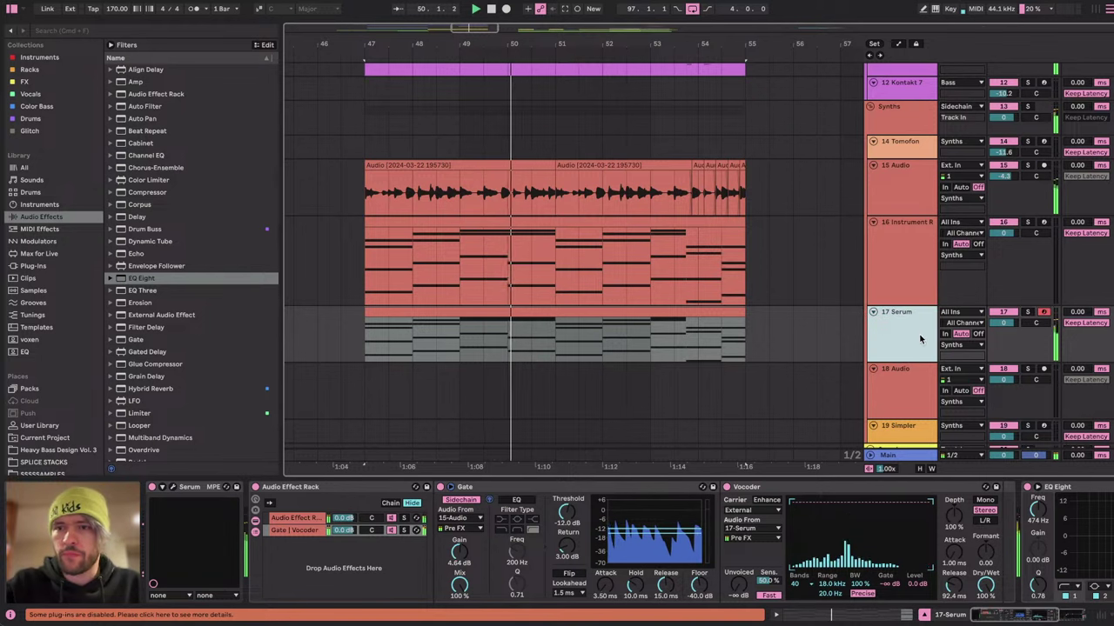
scroll(649, 520, right, 5)
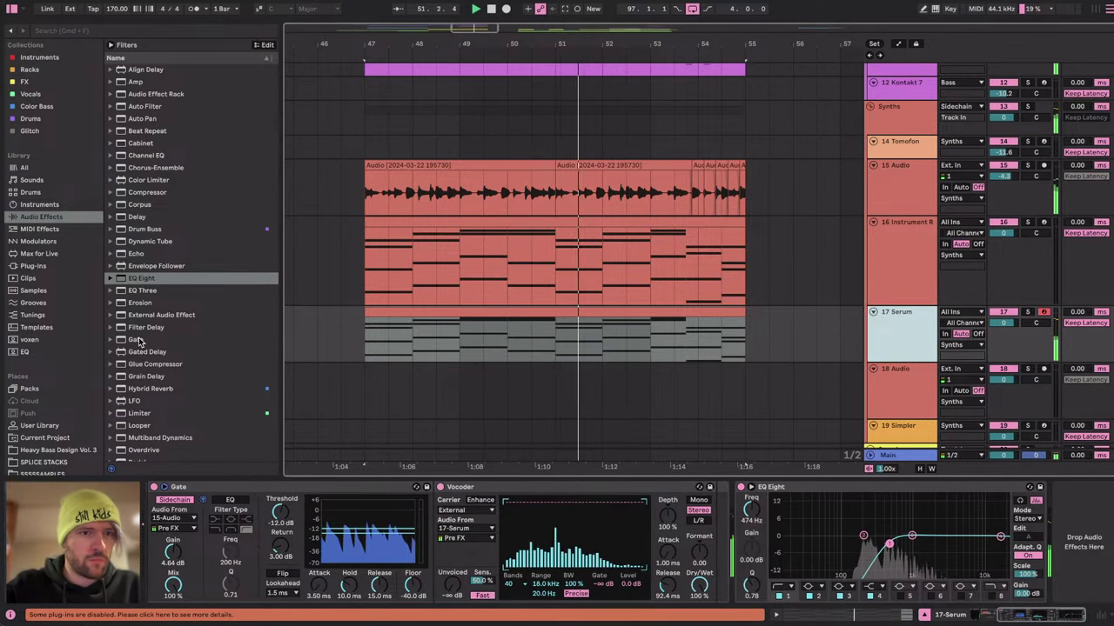
click(111, 437)
drag(179, 389, 1049, 542)
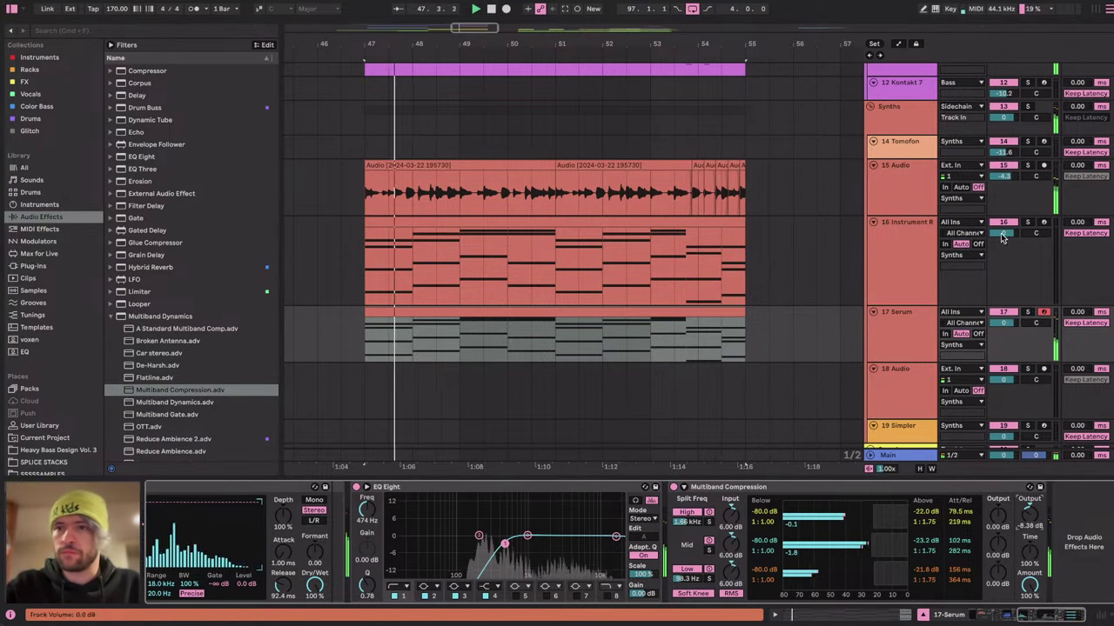
Compare the 16 Instrument Rack and 17 Serum tracks, auditioning the Instrument Rack track in solo and in the full mix.
click(1028, 223)
click(1027, 224)
key(space)
click(904, 247)
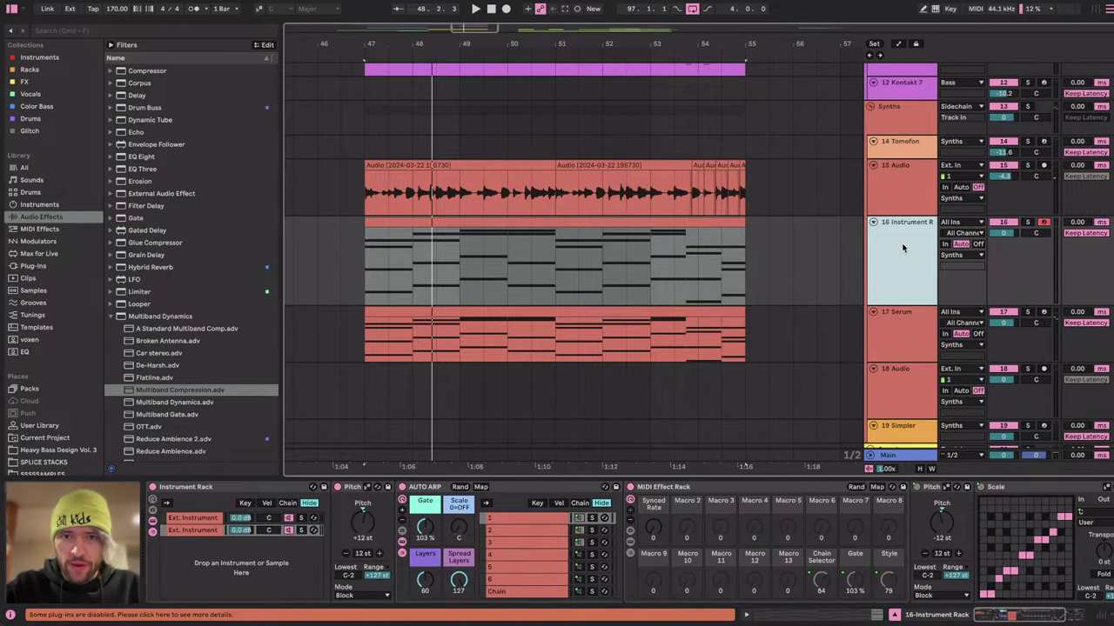
key(space)
click(1004, 323)
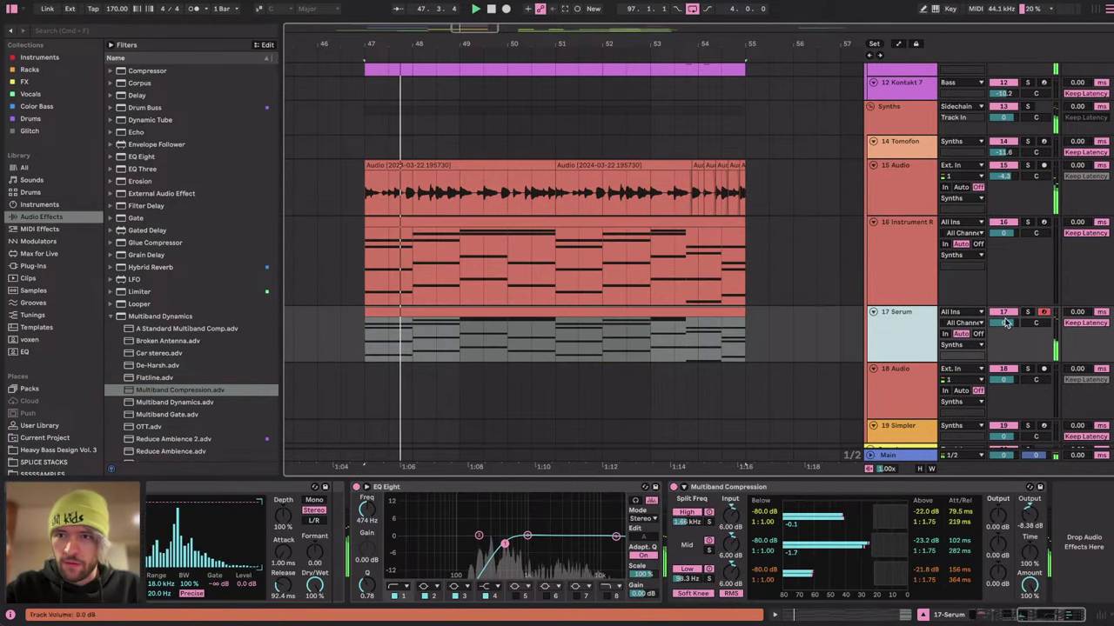
key(space)
click(908, 242)
click(914, 323)
click(927, 252)
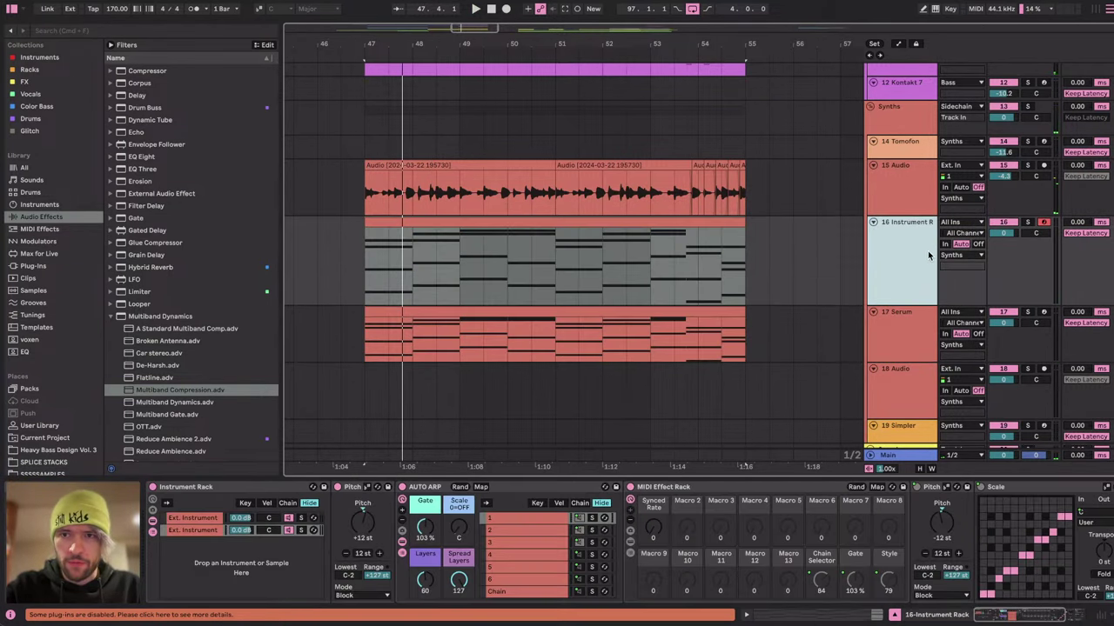
Inspect the two Ext. Instrument chains and their devices in the Instrument Rack on track 16.
click(214, 533)
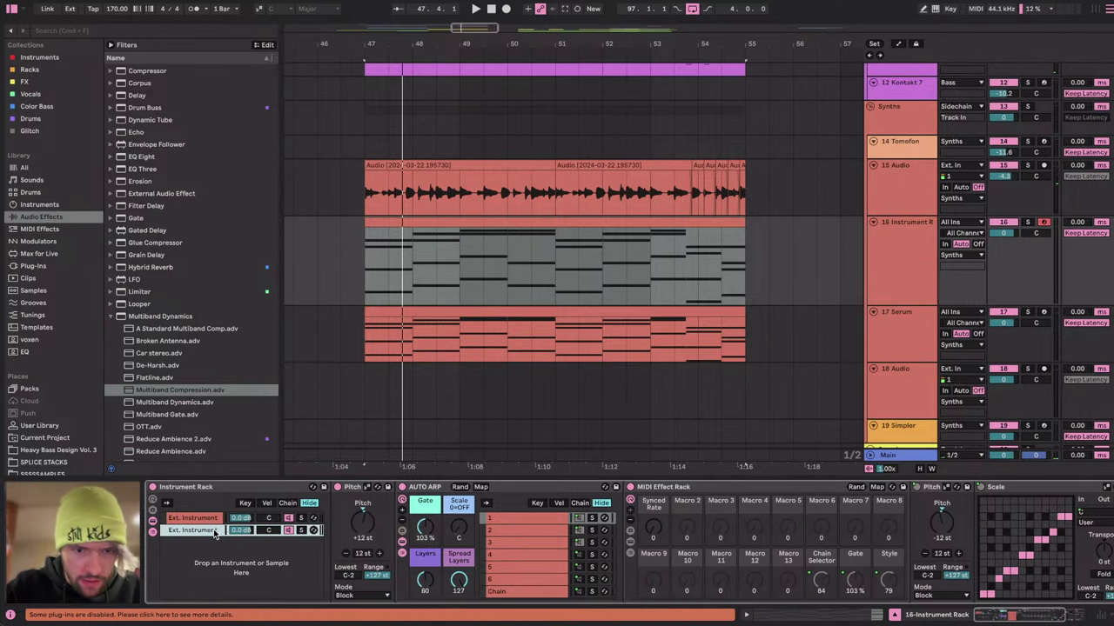
click(209, 519)
click(207, 532)
scroll(233, 526, right, 5)
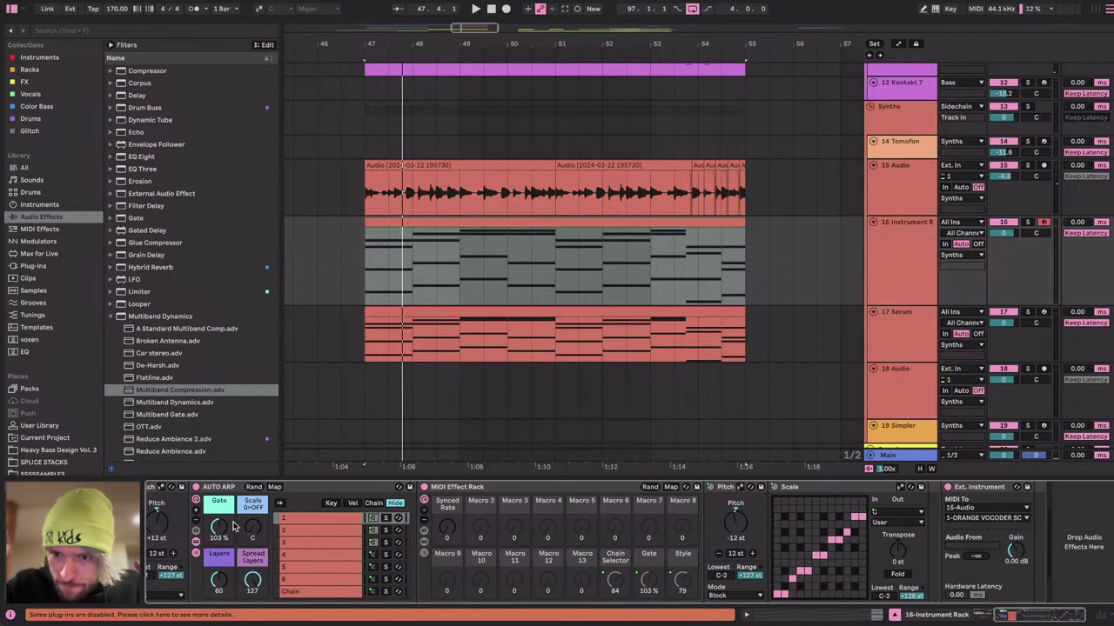
scroll(234, 525, left, 3)
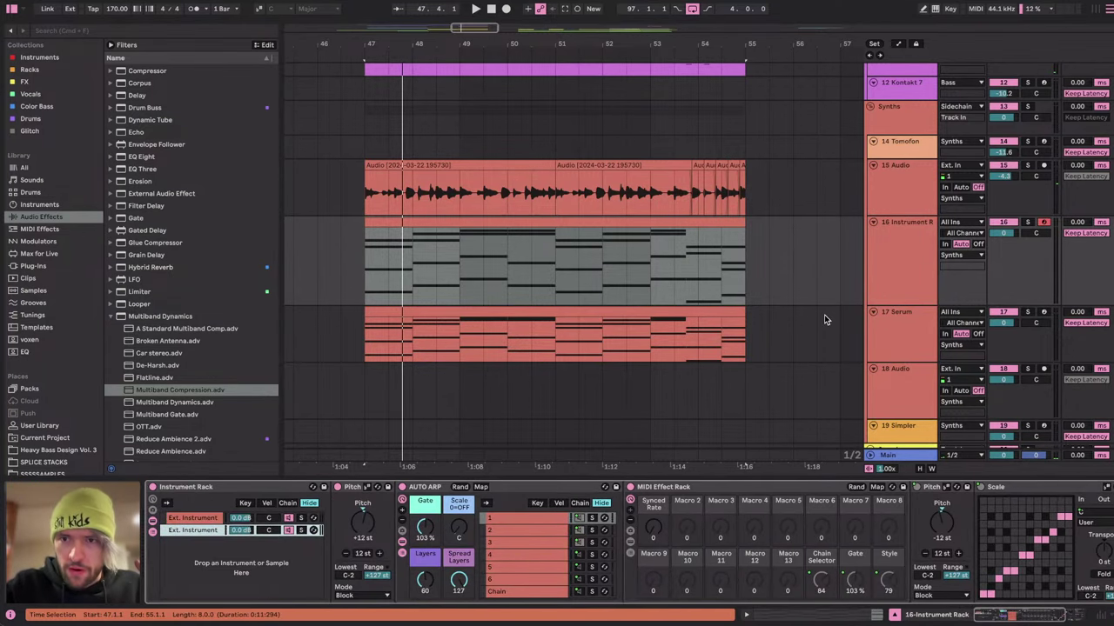
click(899, 253)
Audition the ORANGE VOCODER chain in the 15 Audio track's effect rack with both the chain and the track soloed.
click(882, 194)
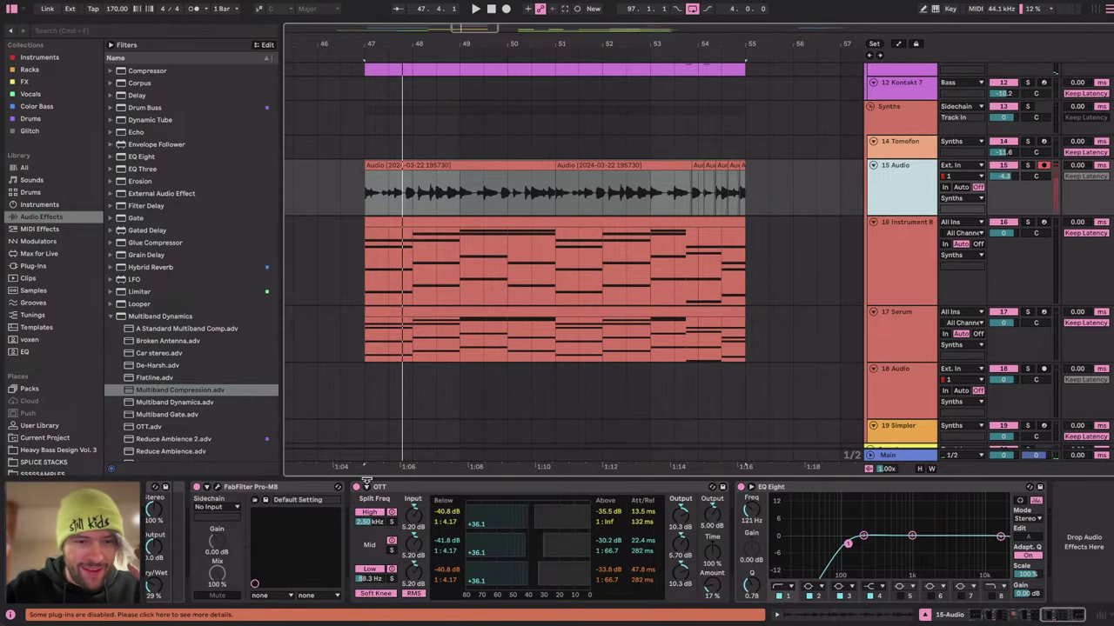
scroll(221, 550, right, 4)
click(605, 561)
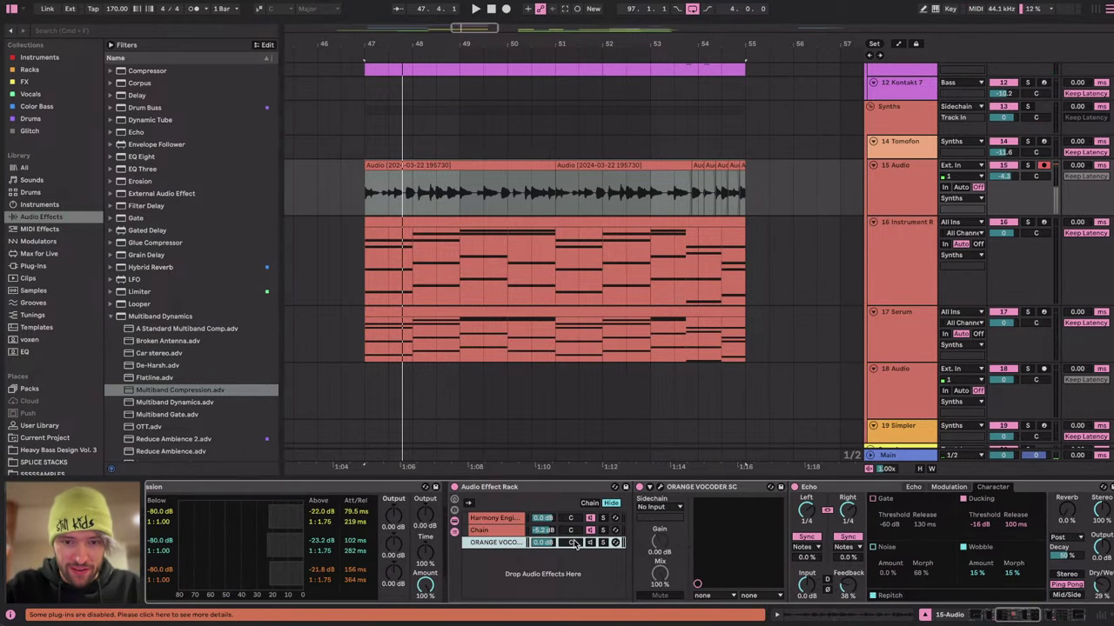
key(space)
click(616, 543)
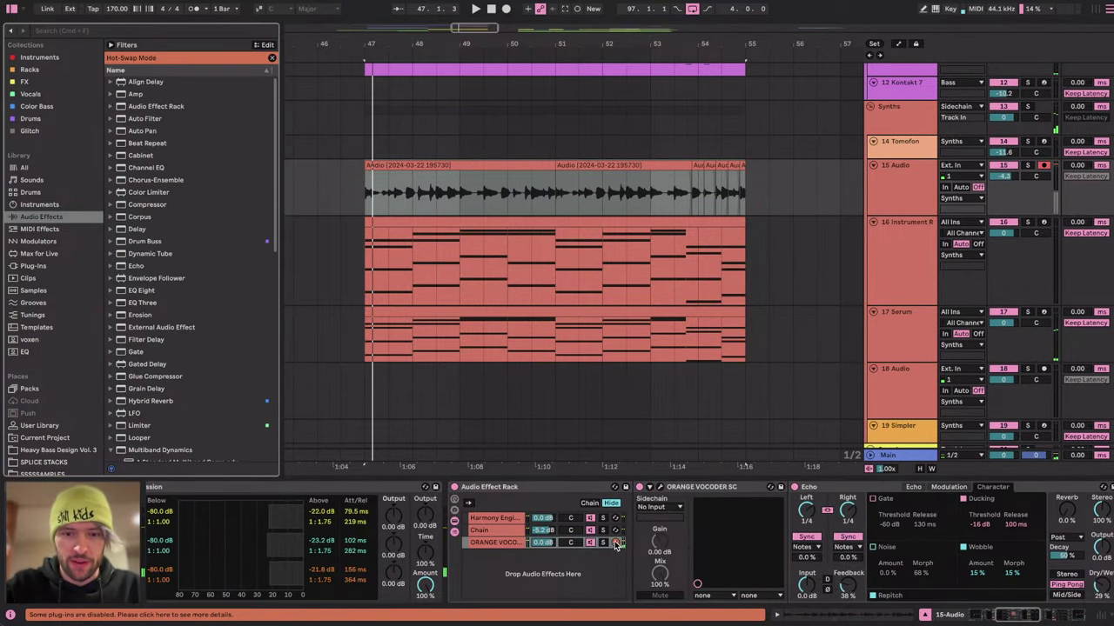
click(616, 543)
click(603, 543)
key(space)
click(1028, 165)
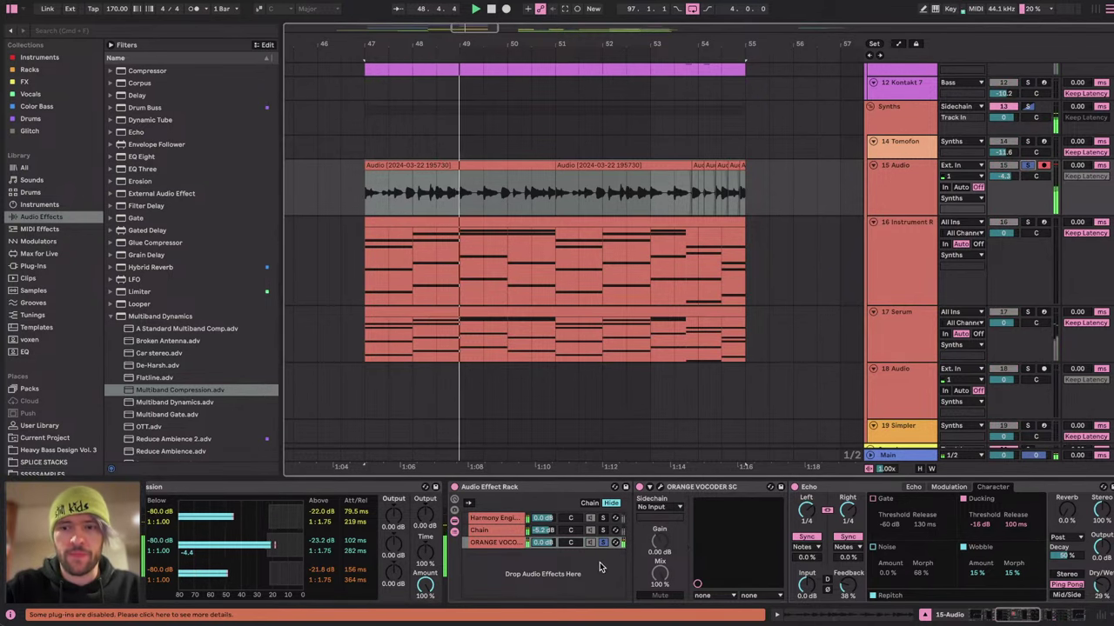
scroll(599, 566, right, 5)
scroll(519, 560, left, 6)
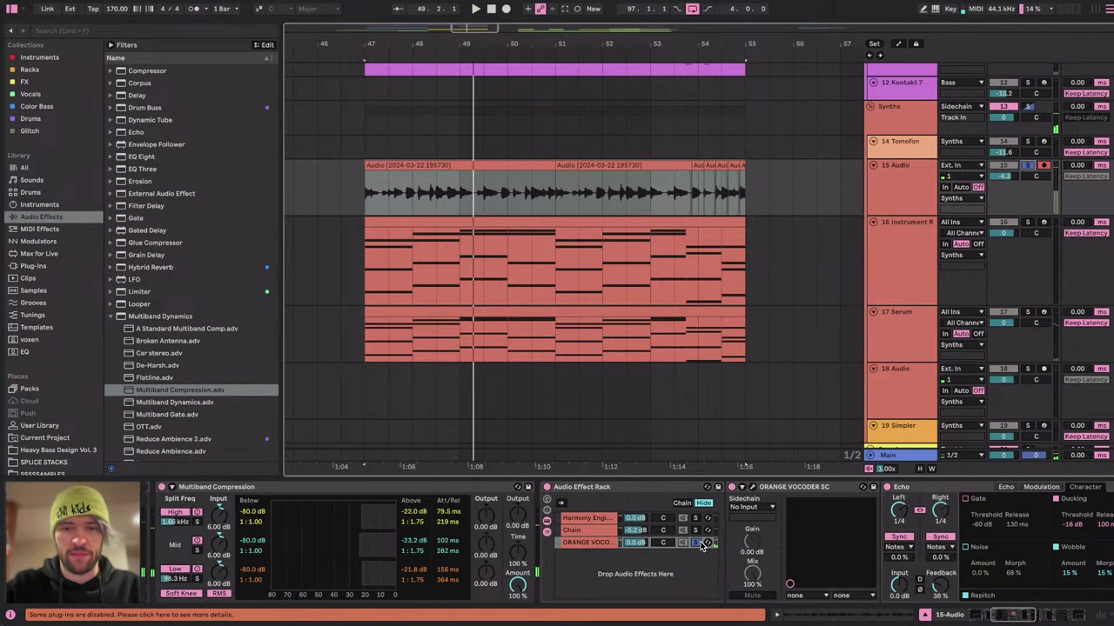
Solo the 15 Audio, 16 Instrument Rack and 17 Serum tracks together, and place the insert marker at bar 47.
scroll(635, 332, up, 2)
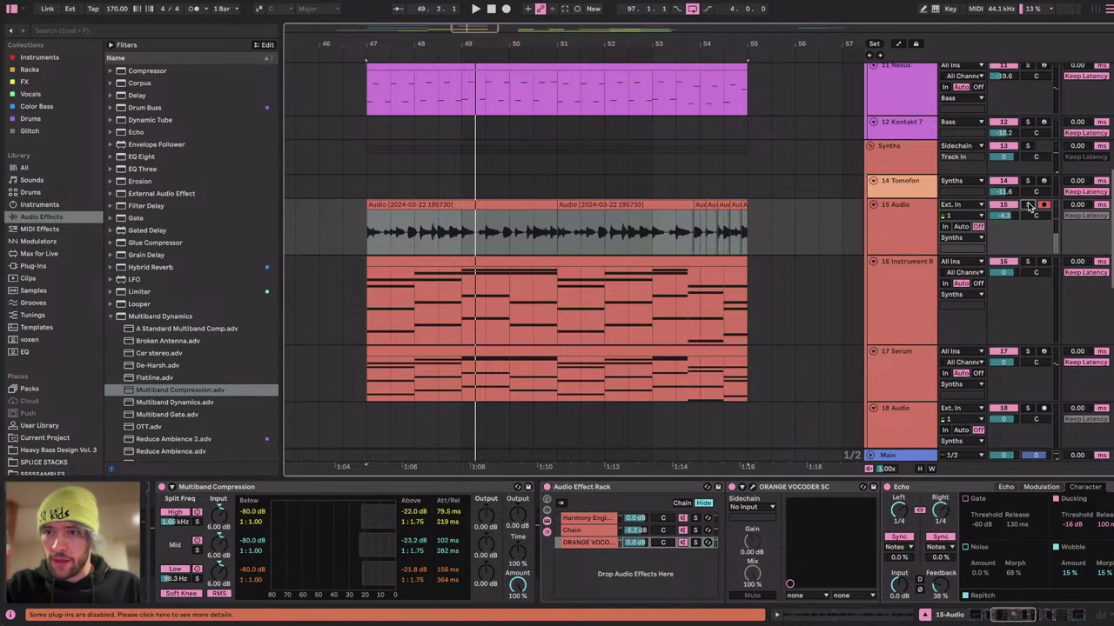
click(1028, 206)
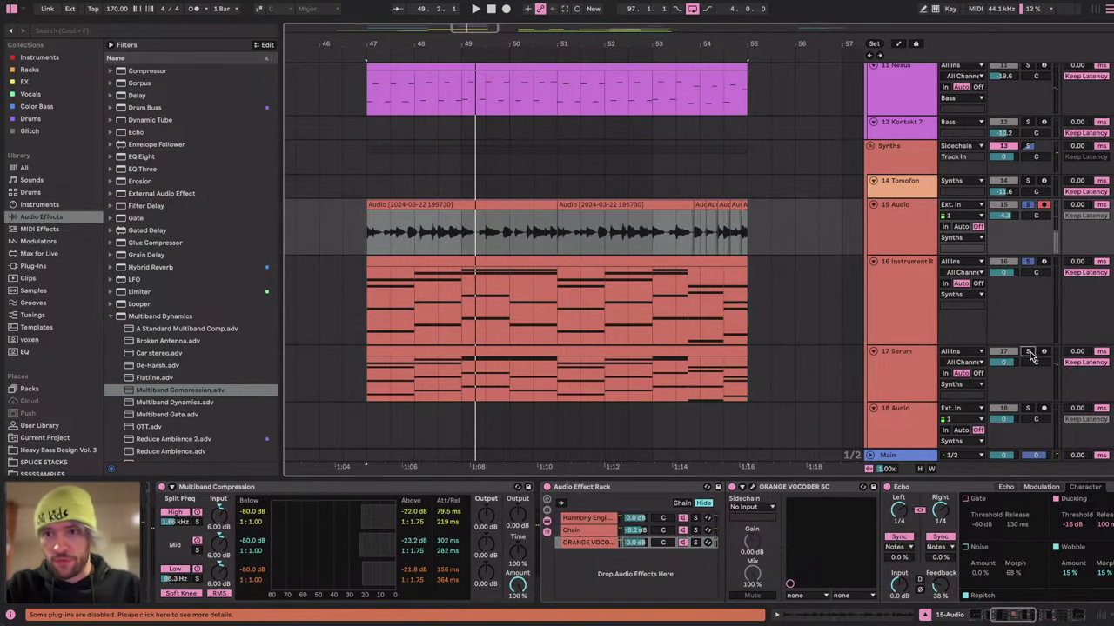
click(363, 185)
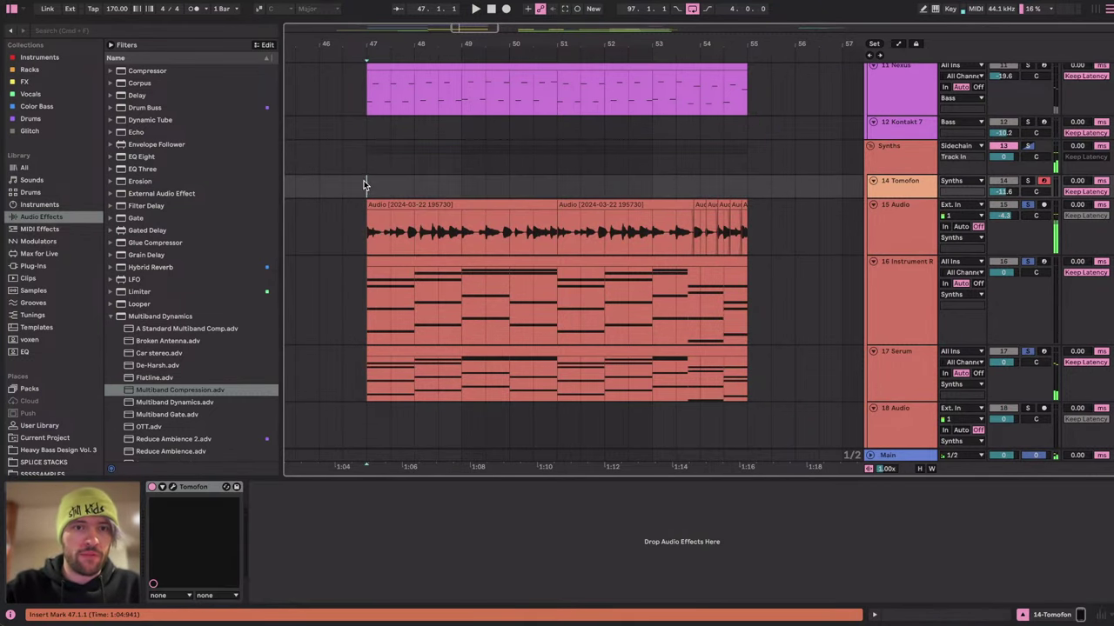
Look through the arrangement for the other sections with clips on the synth tracks, and return to bar 47.
scroll(492, 241, down, 5)
scroll(492, 241, left, 4)
scroll(773, 243, right, 10)
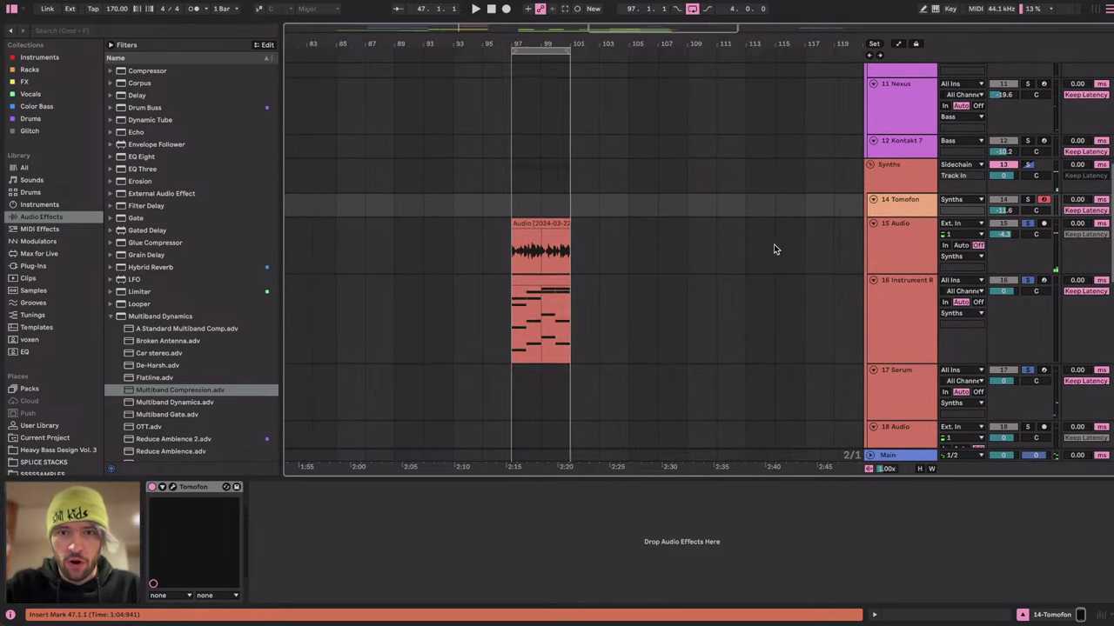
scroll(774, 244, up, 3)
scroll(773, 246, left, 8)
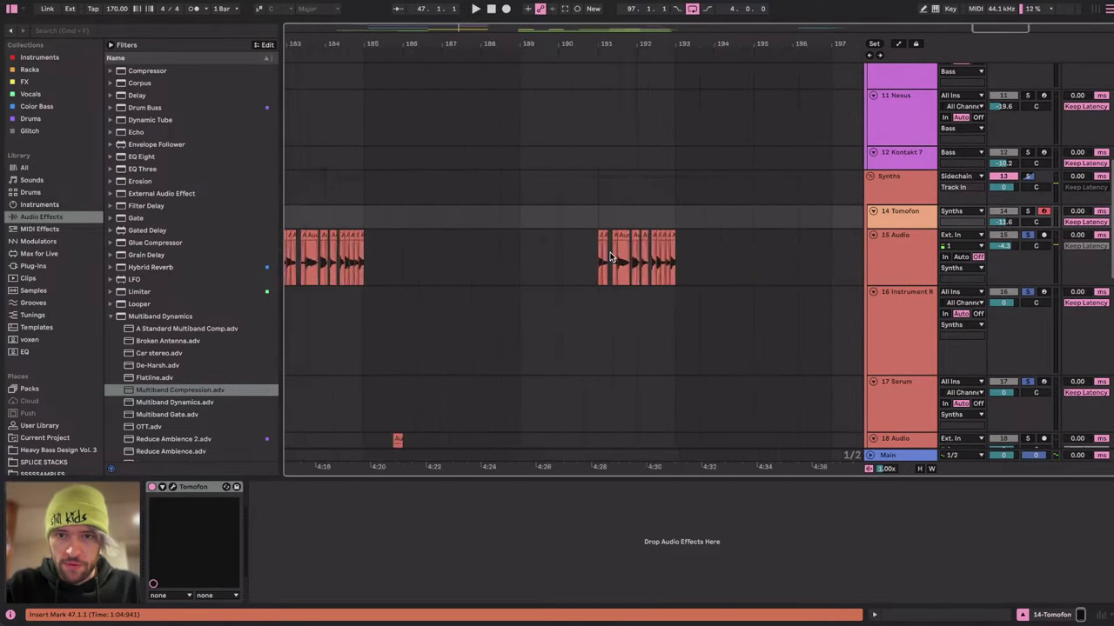
scroll(609, 253, left, 4)
scroll(609, 252, up, 5)
scroll(600, 254, down, 1)
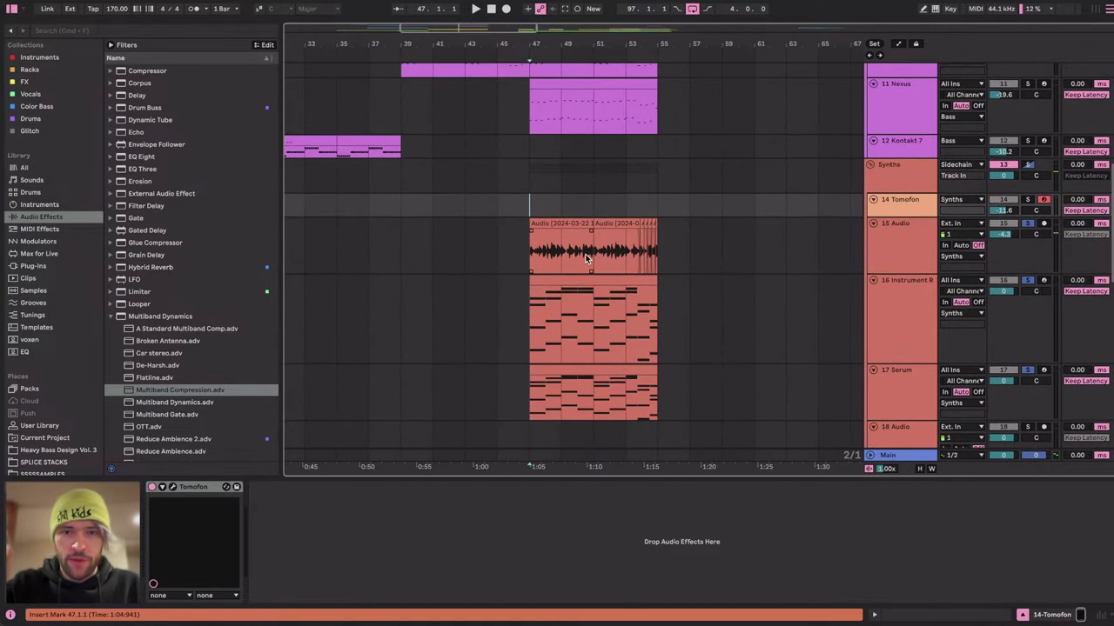
scroll(586, 258, up, 4)
scroll(586, 259, down, 1)
scroll(586, 257, right, 2)
Examine the audio clips on track 15 from bars 47 to 55, and select the MIDI clip beneath them on track 16.
click(376, 219)
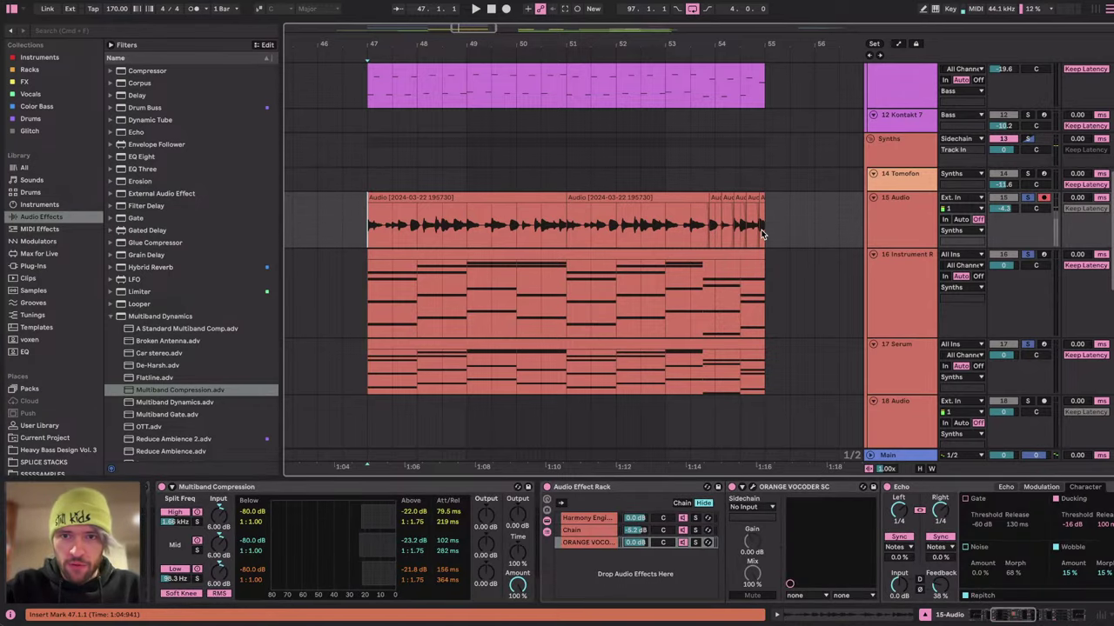
drag(719, 226, 761, 225)
click(442, 253)
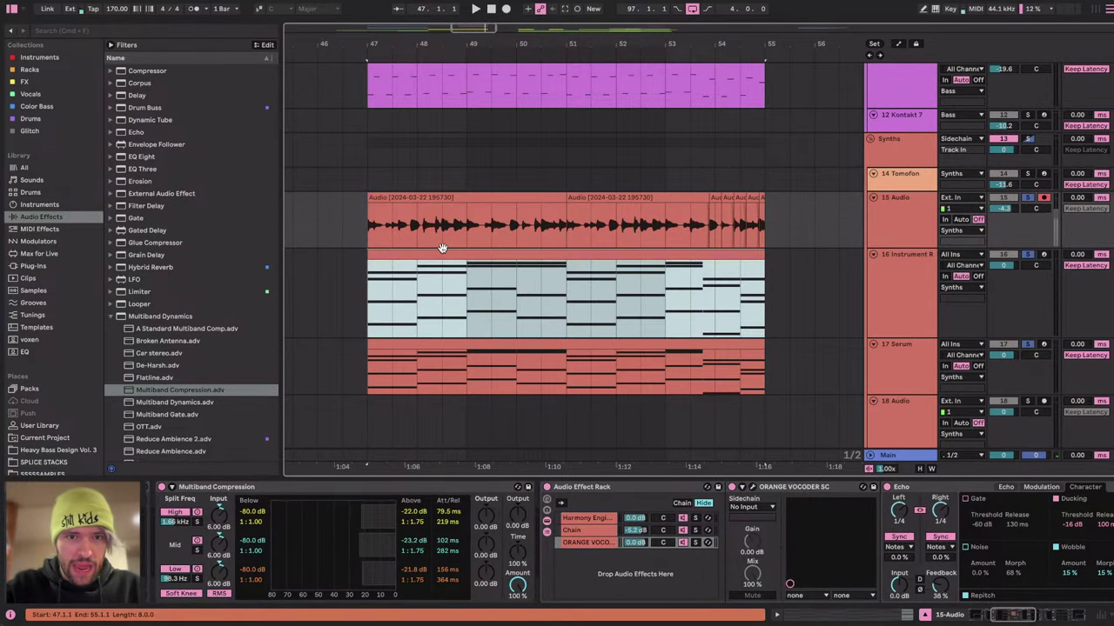
scroll(442, 249, down, 4)
scroll(442, 248, up, 10)
scroll(442, 249, up, 3)
scroll(442, 248, down, 8)
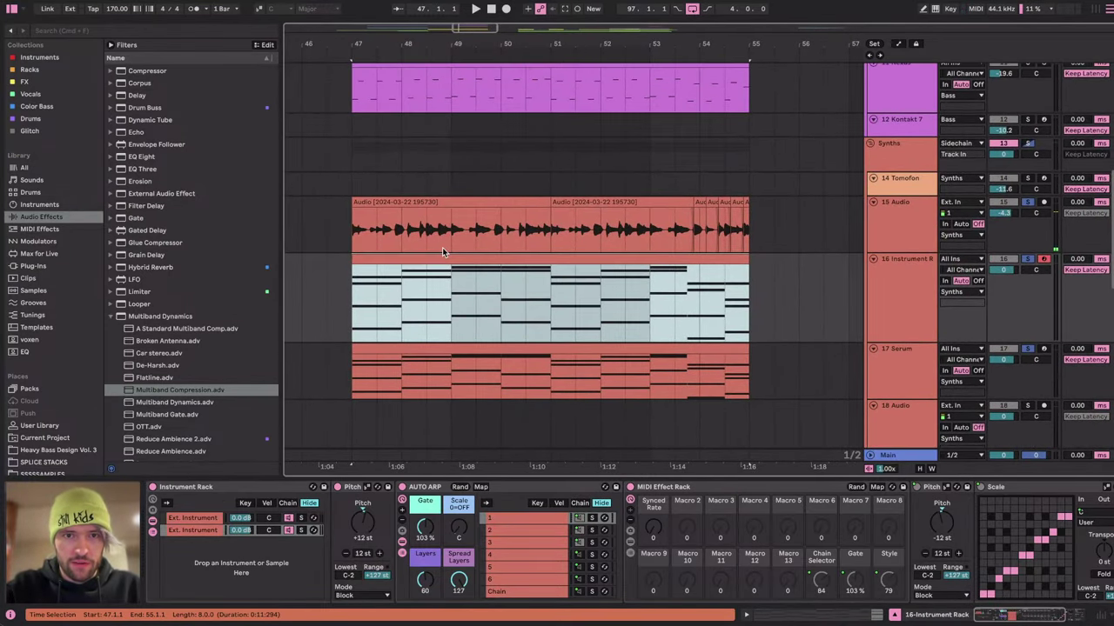
Review the three parallel chains in the 15 Audio track's effect rack, and show the Serum track's devices.
click(356, 234)
click(917, 219)
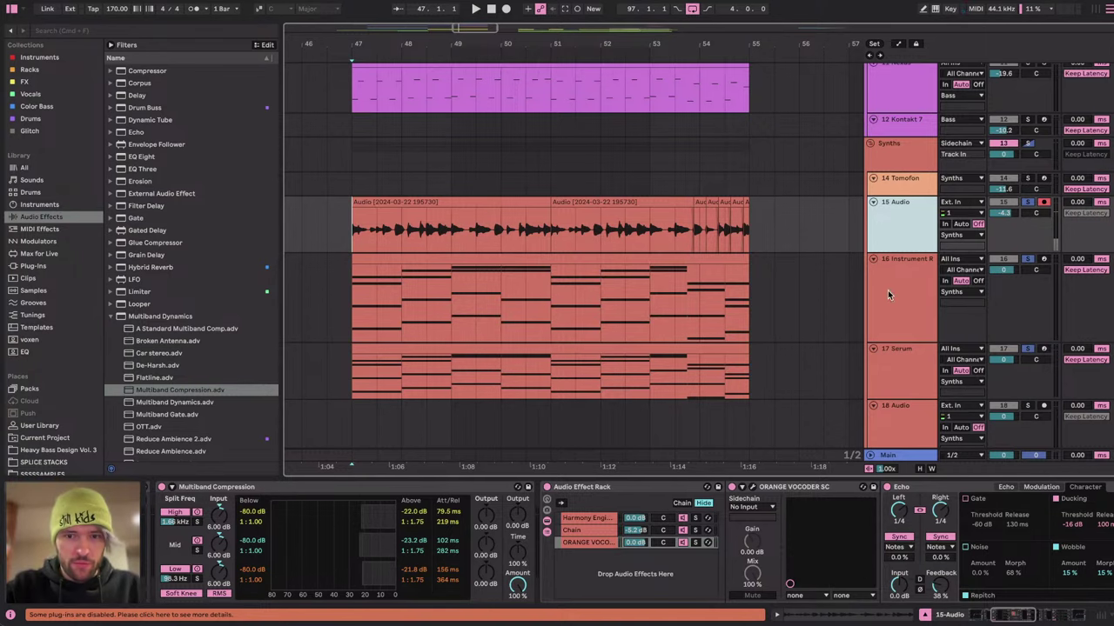
click(589, 519)
click(596, 543)
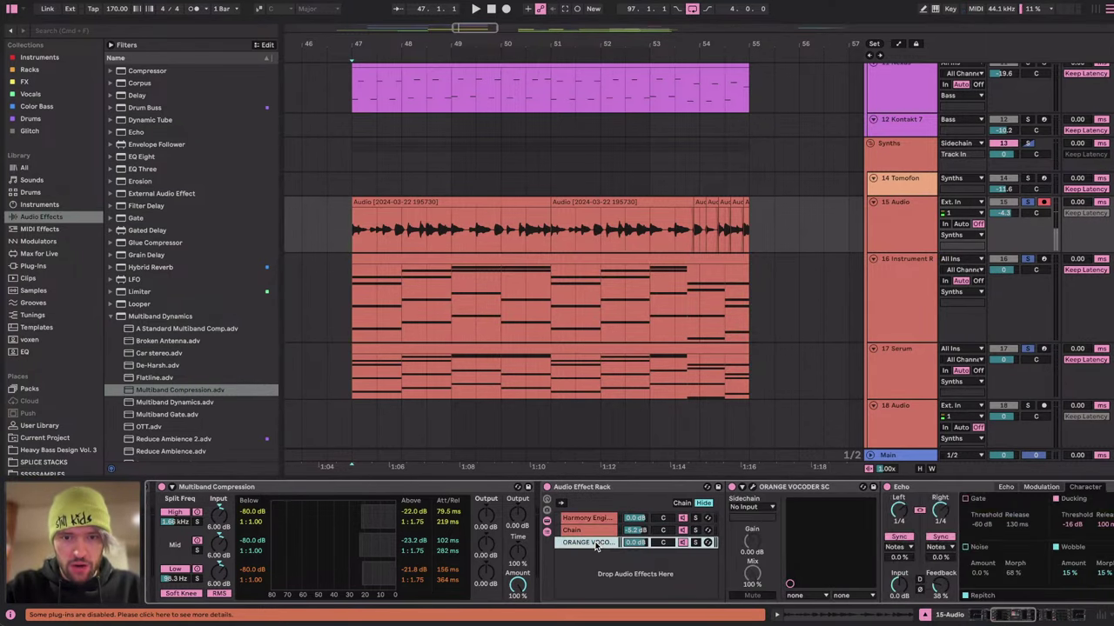
click(594, 529)
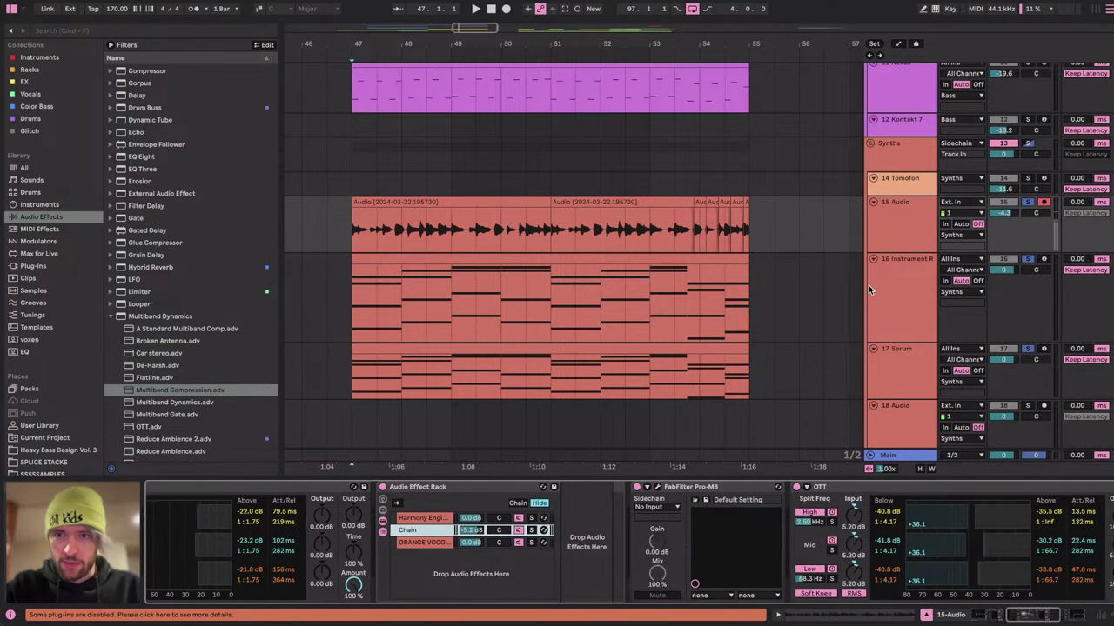
click(900, 295)
click(893, 360)
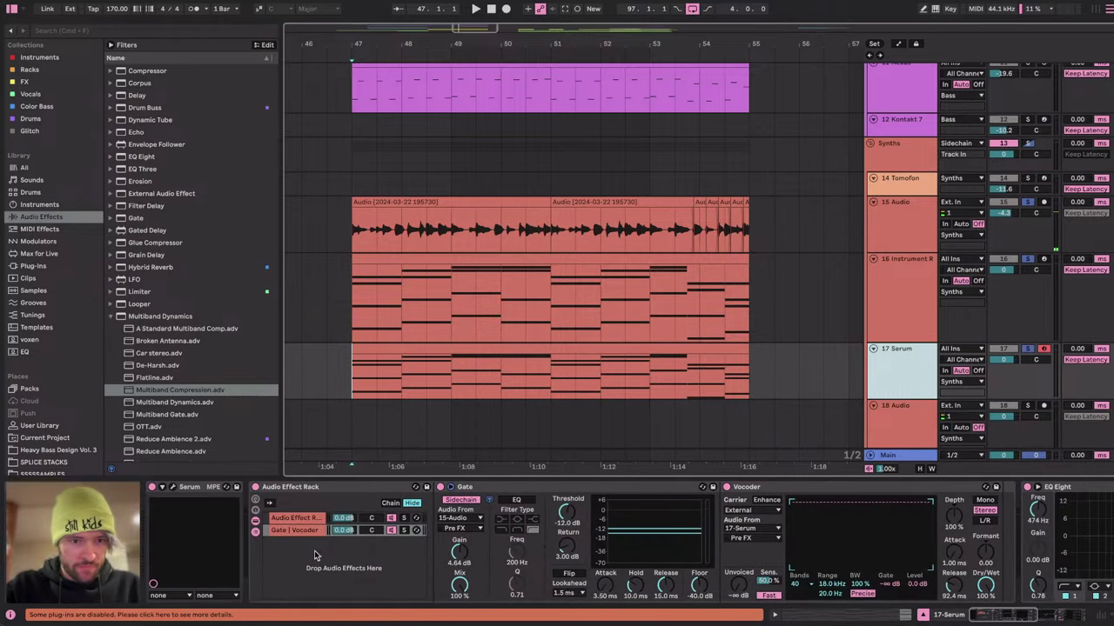
Show the first chain's devices in the Serum track's effect rack, and play the soloed vocoder layers from bar 47 with 15 Audio selected.
click(290, 520)
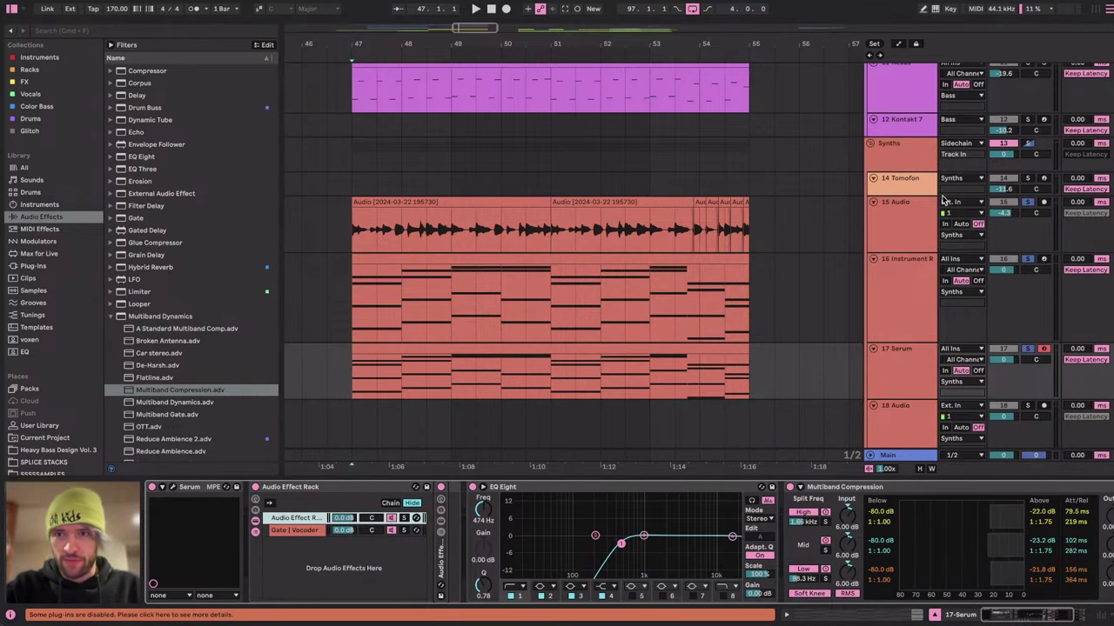
click(919, 228)
key(space)
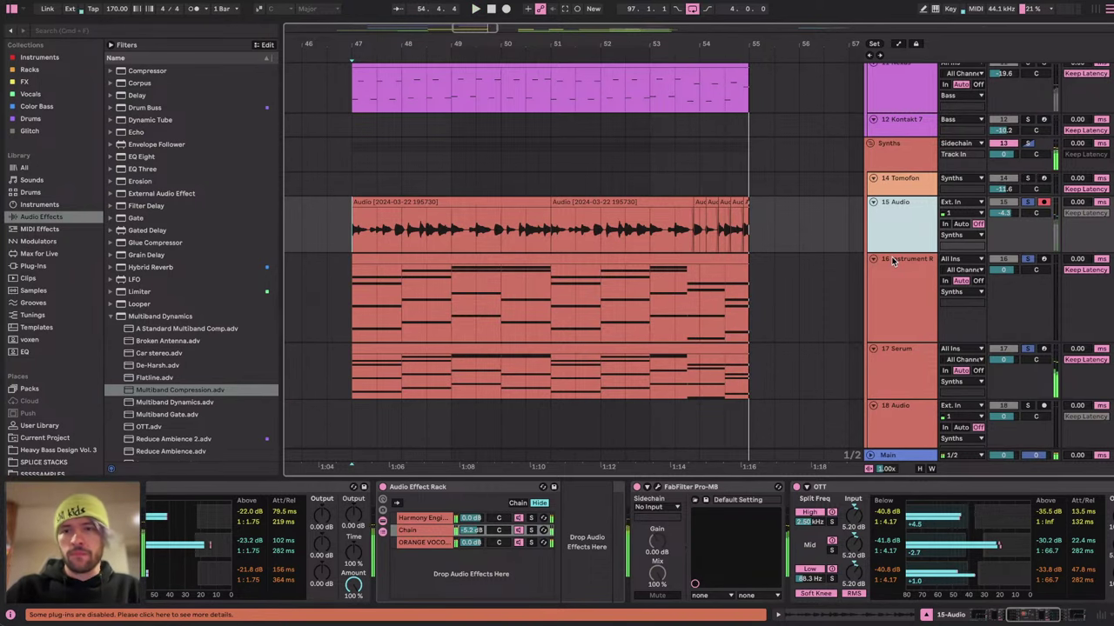
Check the livestream chat in YouTube Studio, and select the clips on tracks 15 to 17 from bar 47 to bar 55 in Ableton Live.
key(super+Tab)
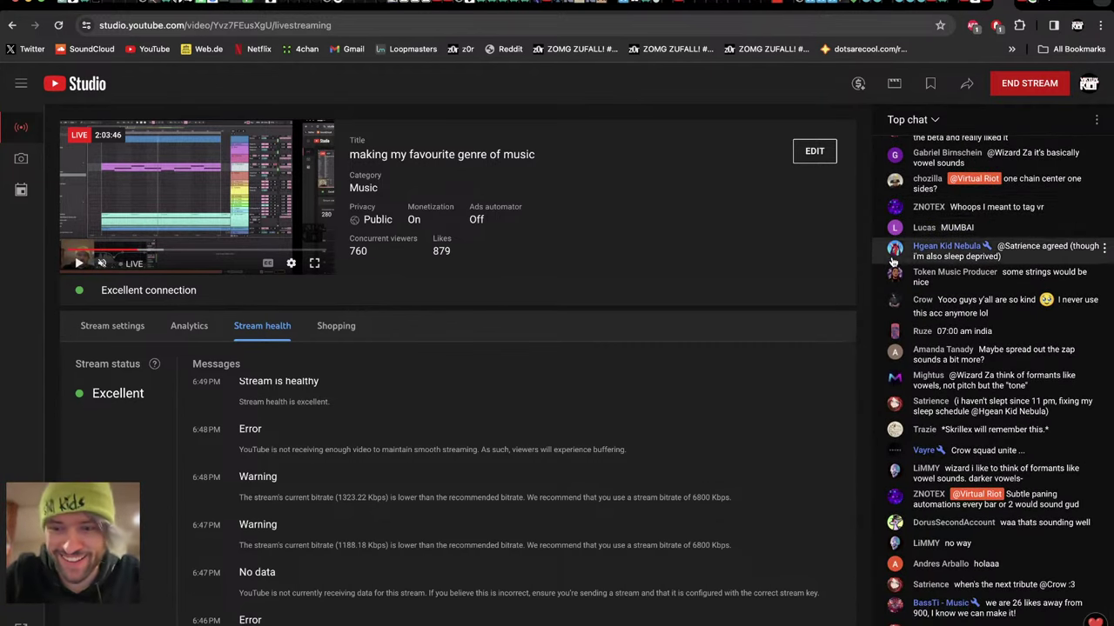
key(ctrl+Left)
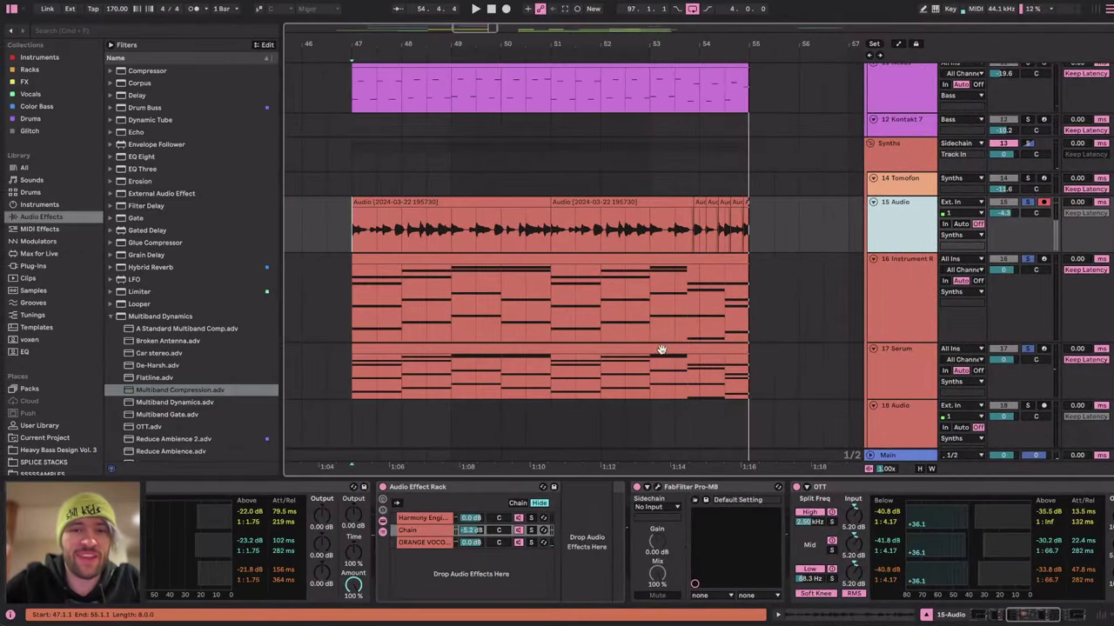
drag(403, 231, 751, 379)
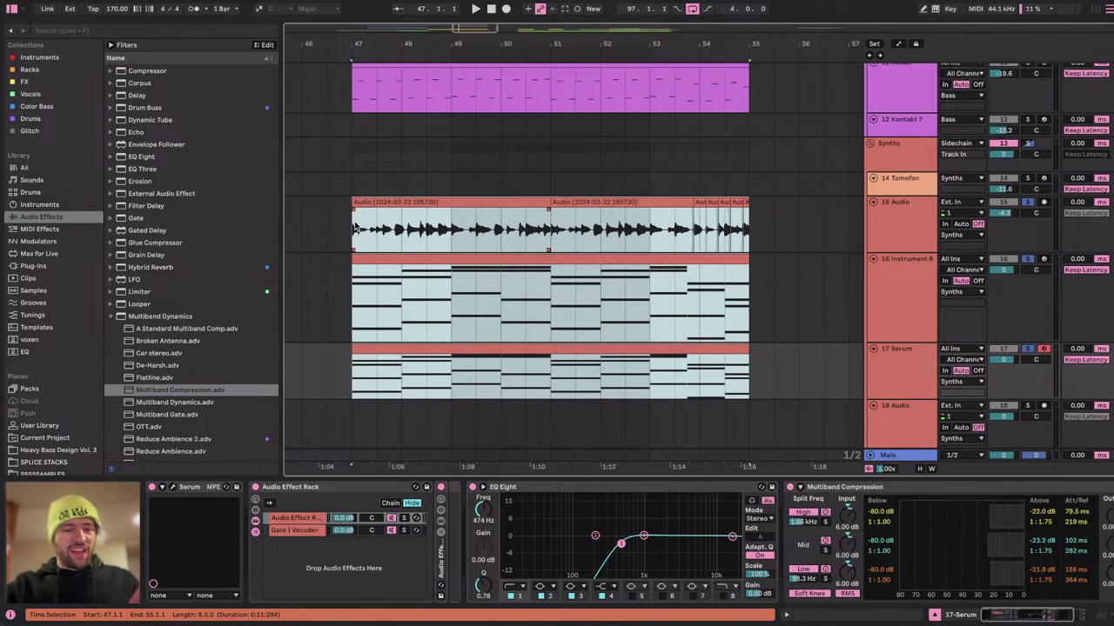
scroll(407, 173, down, 5)
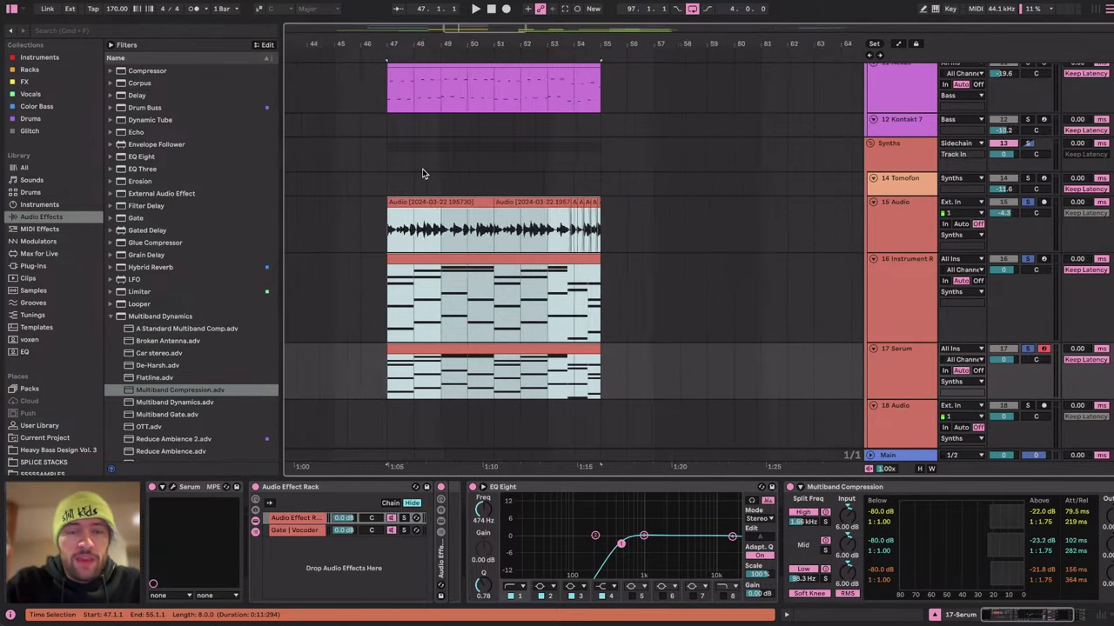
Mark bars 55 to 61 on the 5 Life-Beat track, and reselect the synth clips from bar 47 to bar 55.
scroll(405, 185, up, 8)
drag(399, 193, 631, 153)
key(c)
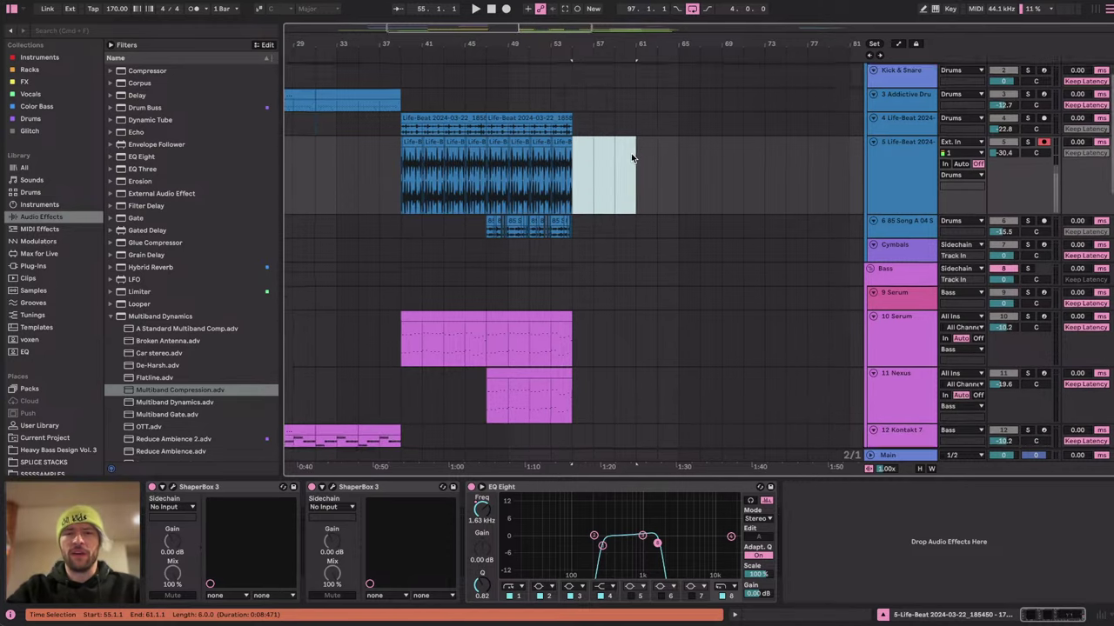
scroll(631, 153, down, 3)
click(515, 283)
scroll(515, 280, down, 3)
drag(515, 280, 593, 372)
scroll(593, 373, down, 2)
scroll(593, 373, up, 4)
scroll(586, 317, up, 4)
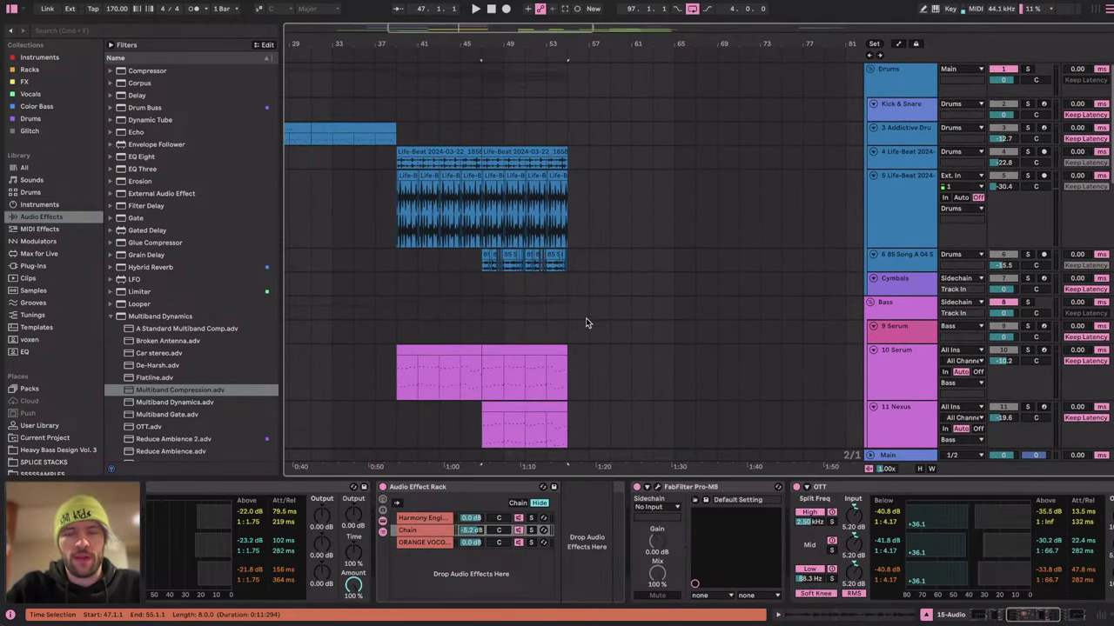
Mark the empty section from bar 55 to bar 69 across the drum tracks, and place the insert marker at bar 55.
scroll(583, 311, down, 2)
scroll(572, 144, up, 2)
click(557, 129)
drag(558, 129, 645, 80)
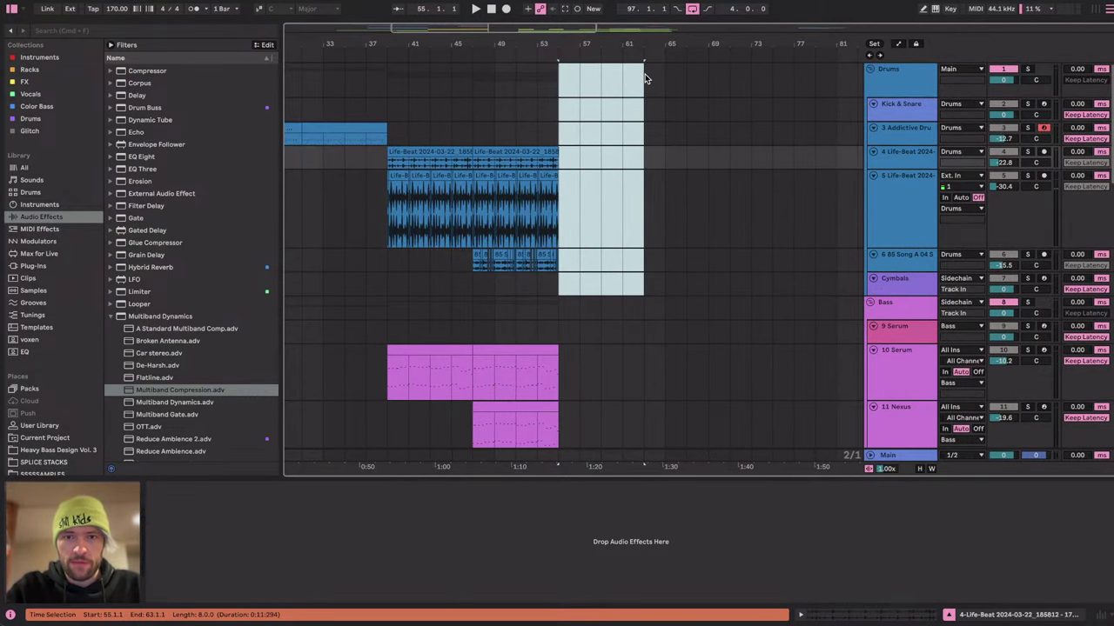
scroll(646, 76, down, 5)
scroll(645, 76, up, 5)
drag(537, 101, 682, 258)
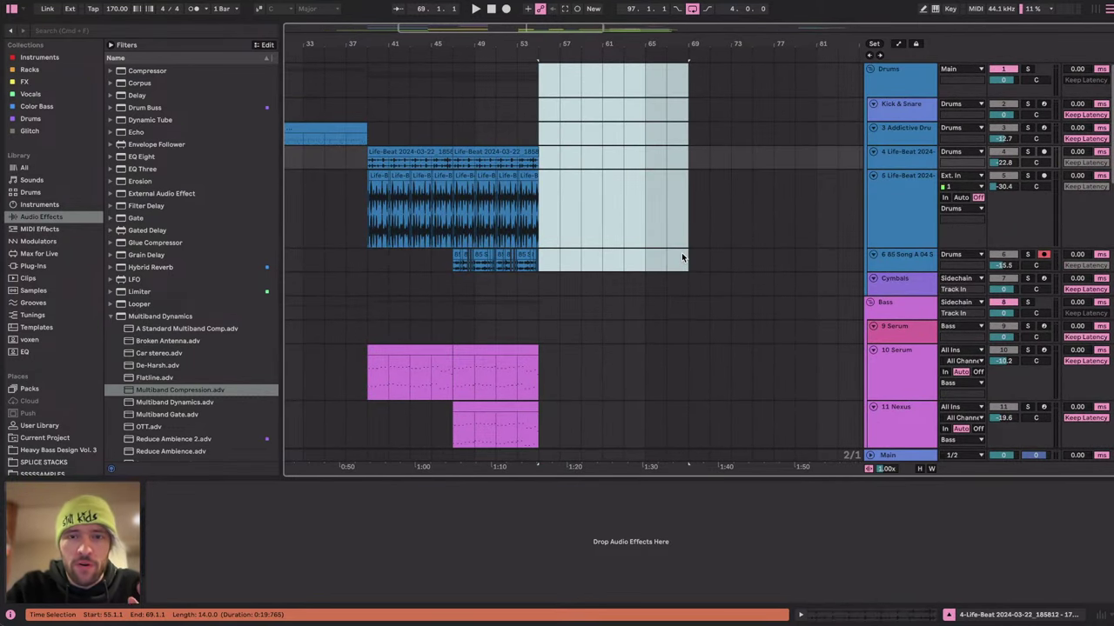
click(547, 299)
Check the livestream chat in YouTube Studio, and return to Ableton Live to look over the whole song timeline.
key(ctrl+Right)
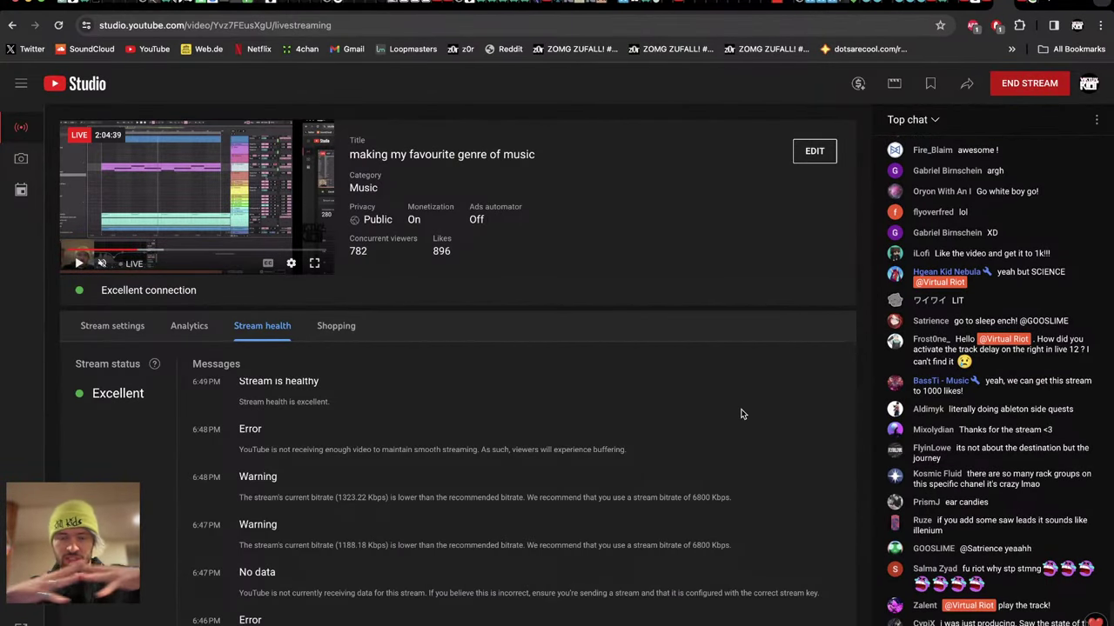
key(ctrl+Left)
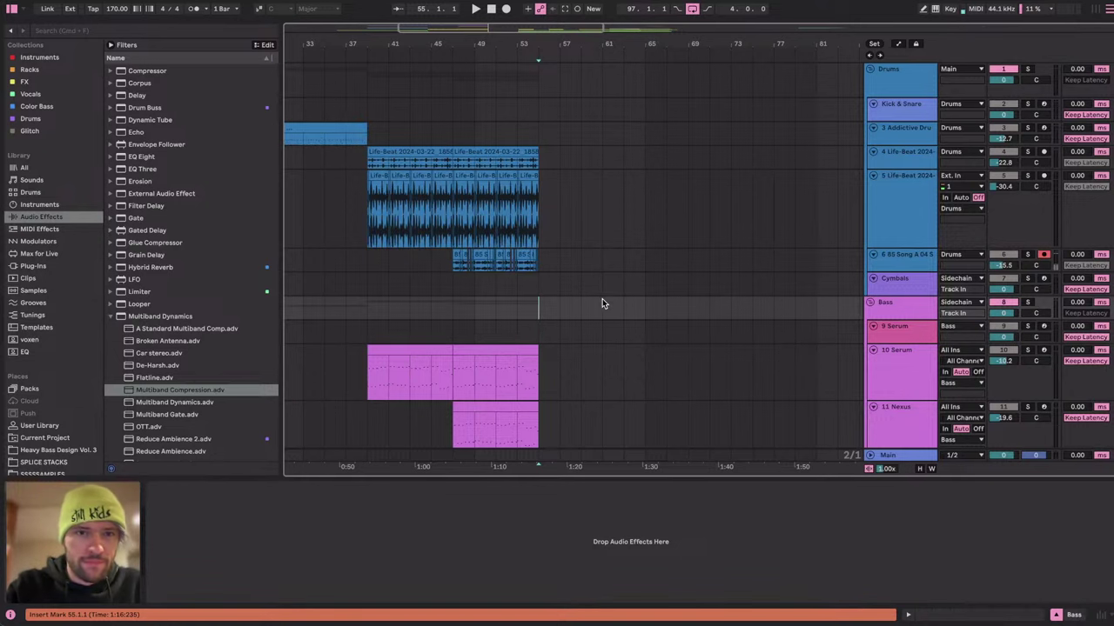
scroll(635, 293, down, 3)
click(634, 292)
scroll(634, 293, down, 5)
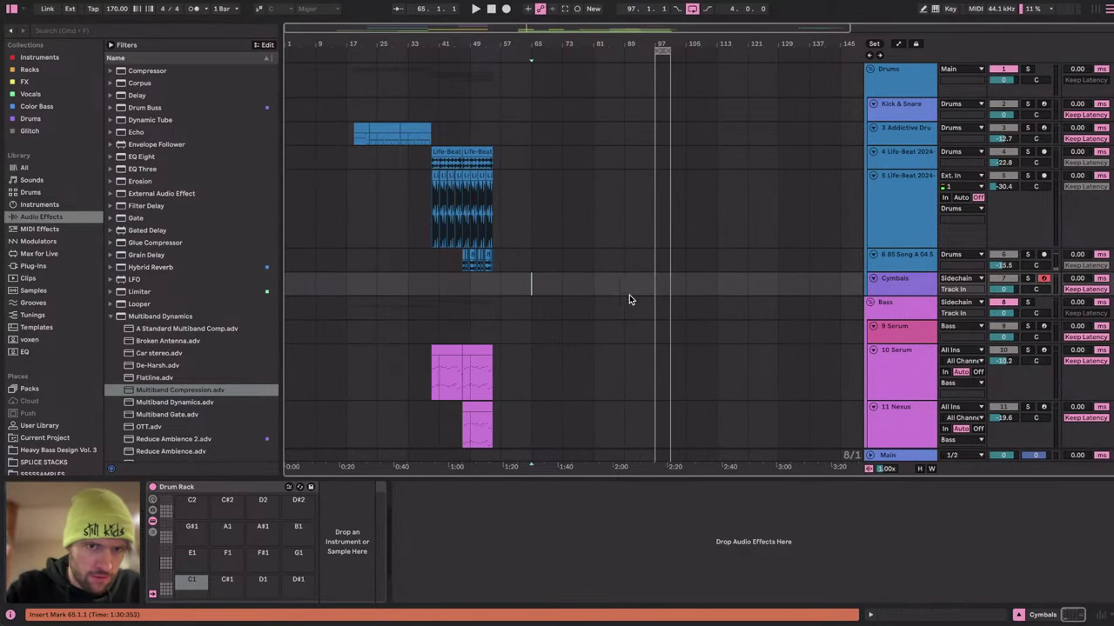
Clear the track solos and play the full arrangement from bar 15.
click(363, 127)
scroll(338, 132, up, 5)
click(340, 136)
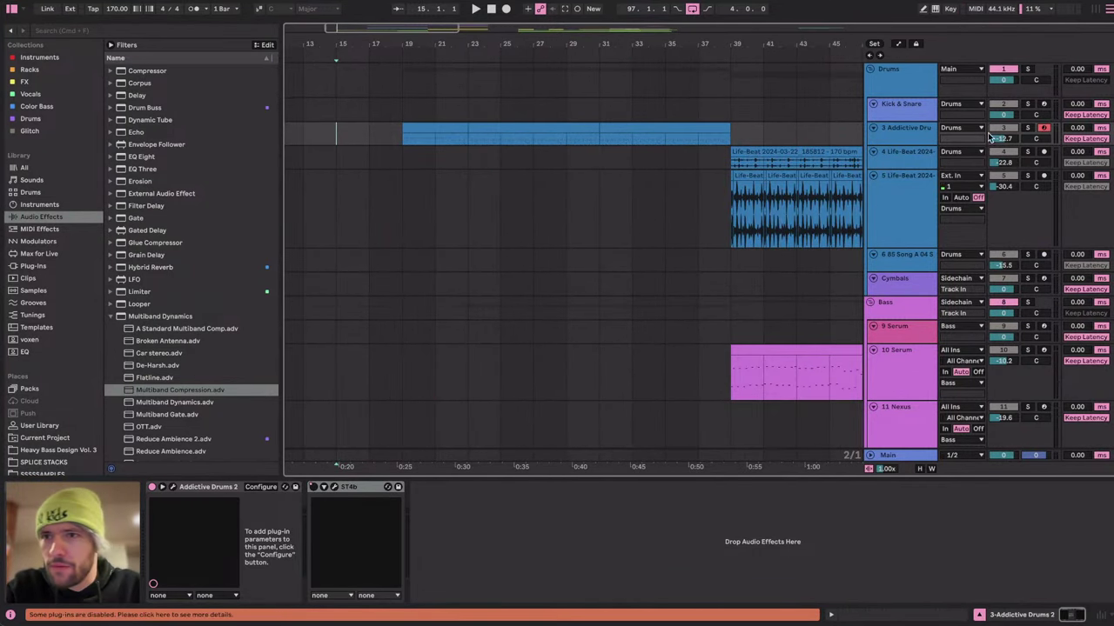
click(1030, 129)
key(space)
Fold the 5 Life-Beat, 6 85 Song and Cymbals tracks, and collapse the Bass group.
scroll(430, 215, down, 5)
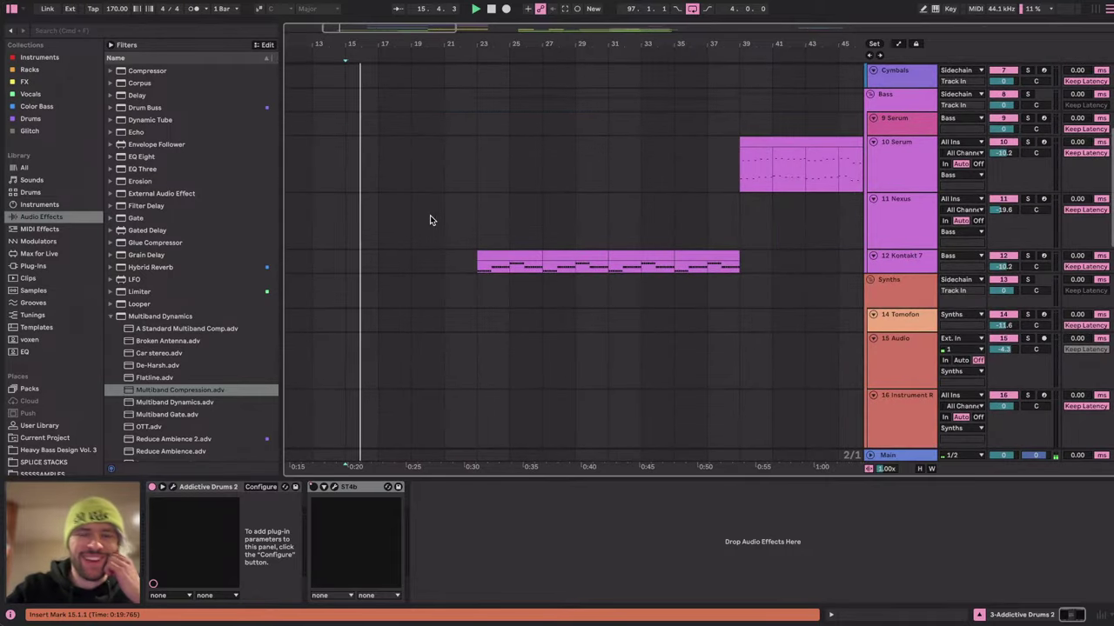
scroll(430, 215, up, 5)
click(897, 185)
key(Left)
key(Down)
key(Left)
key(Down)
key(Left)
key(Down)
key(Left)
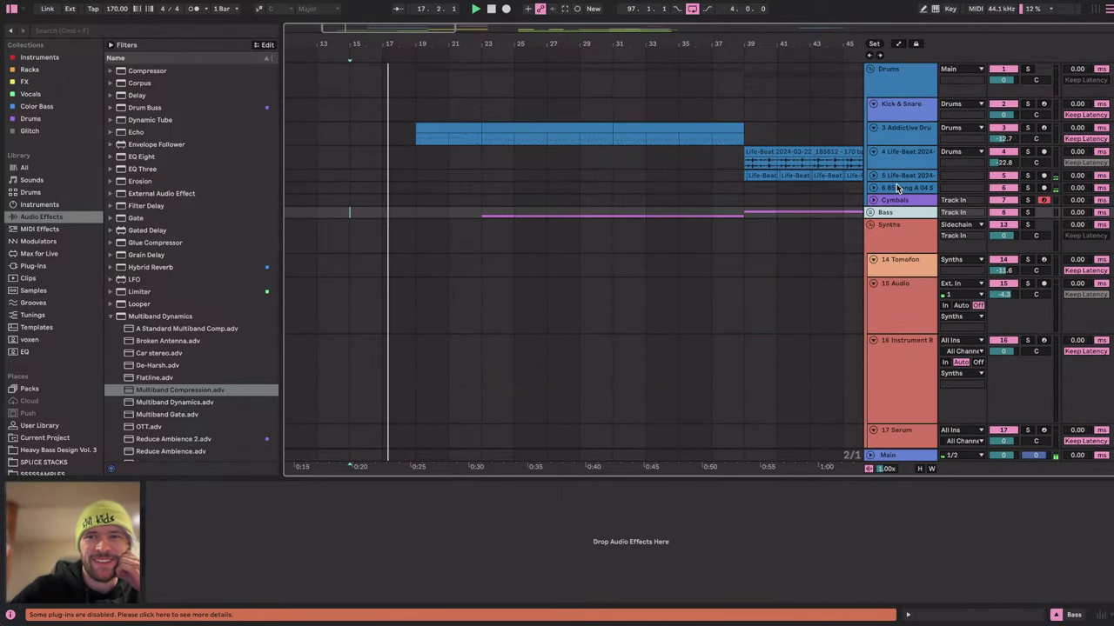
Fold the Kick & Snare track in the drums, and collapse the Drums and Synths groups.
click(907, 109)
key(Left)
click(909, 83)
key(Left)
key(Down)
key(Down)
key(Left)
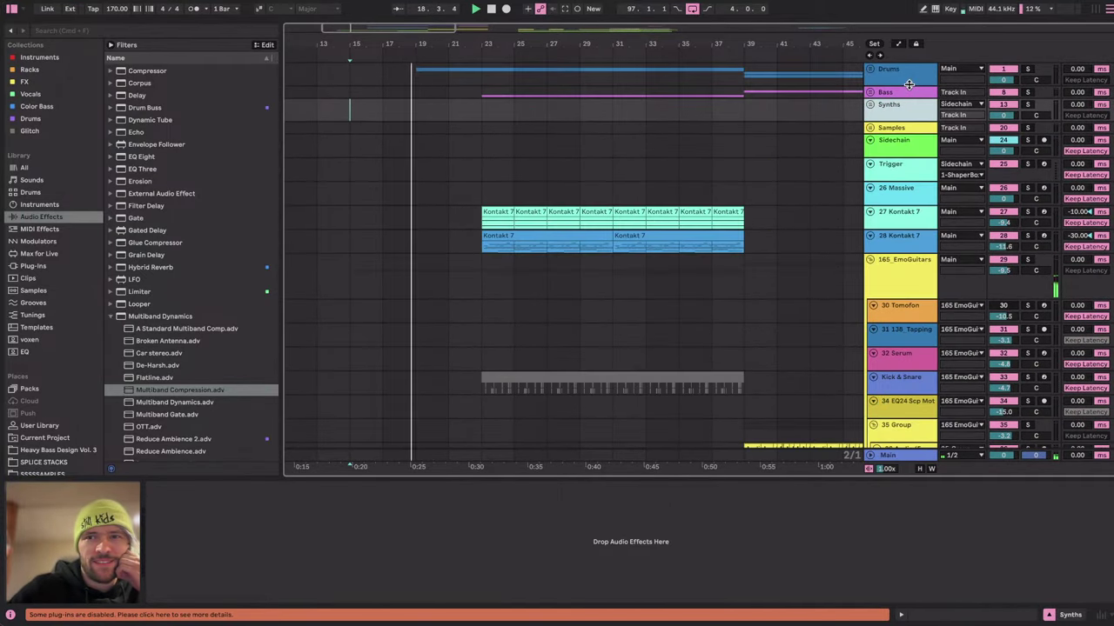
Fold the Sidechain, Trigger, 26 Massive, 27 Kontakt 7 and 28 Kontakt 7 tracks.
key(Down)
key(Down)
key(Left)
key(Down)
key(Left)
key(Down)
key(Left)
key(Down)
key(Left)
key(Down)
key(Left)
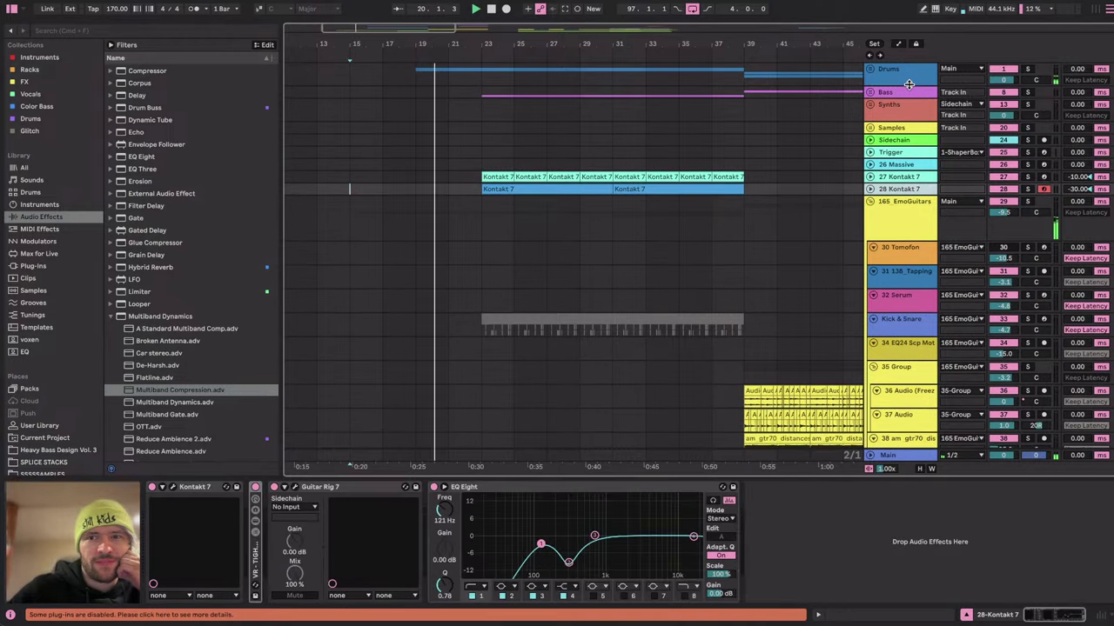
Fold tracks 30 to 33 and collapse the 35 Group inside the 165_EmoGuitars group.
key(Down)
key(Left)
key(Right)
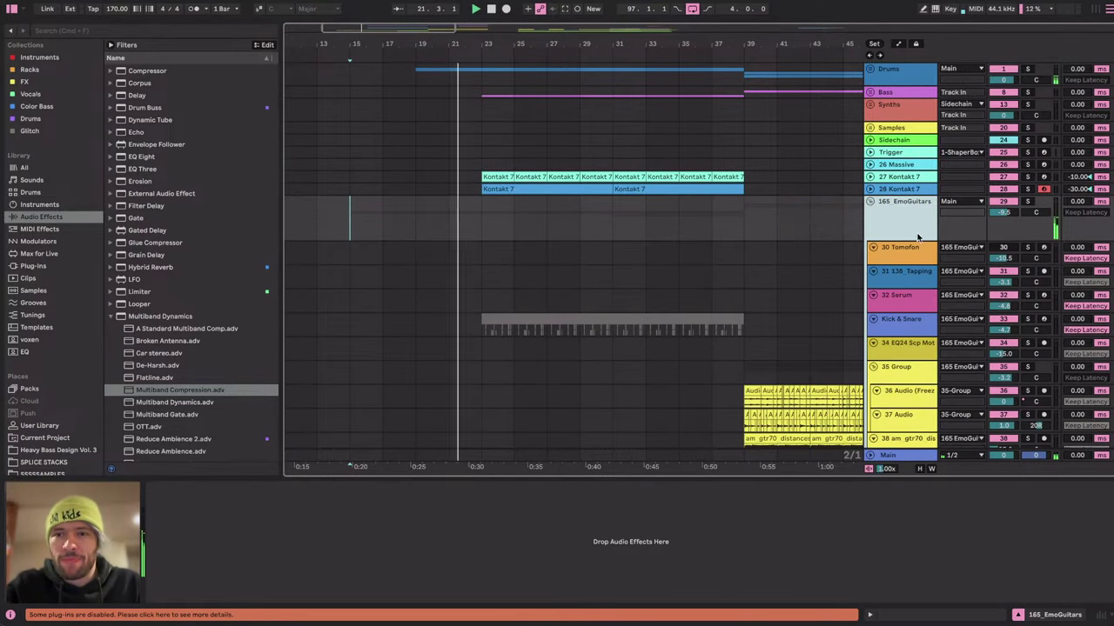
key(Down)
key(Down)
key(Left)
key(Down)
key(Left)
key(Down)
key(Left)
key(Down)
key(Left)
key(Down)
key(Left)
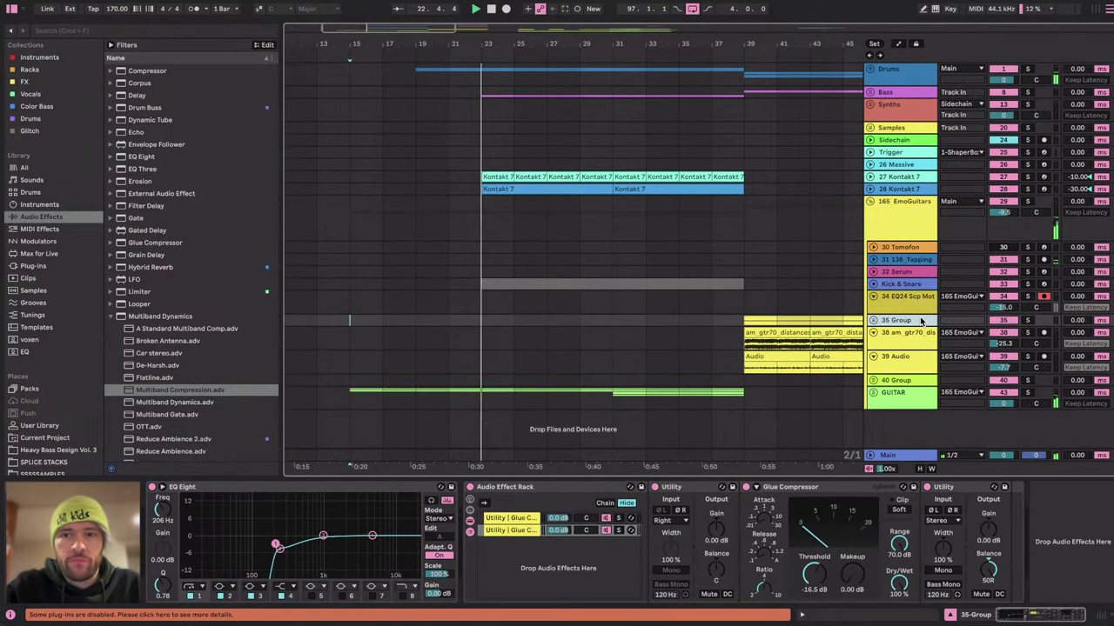
Expand the GUITAR group and look through its audio tracks.
double_click(895, 393)
scroll(780, 394, down, 7)
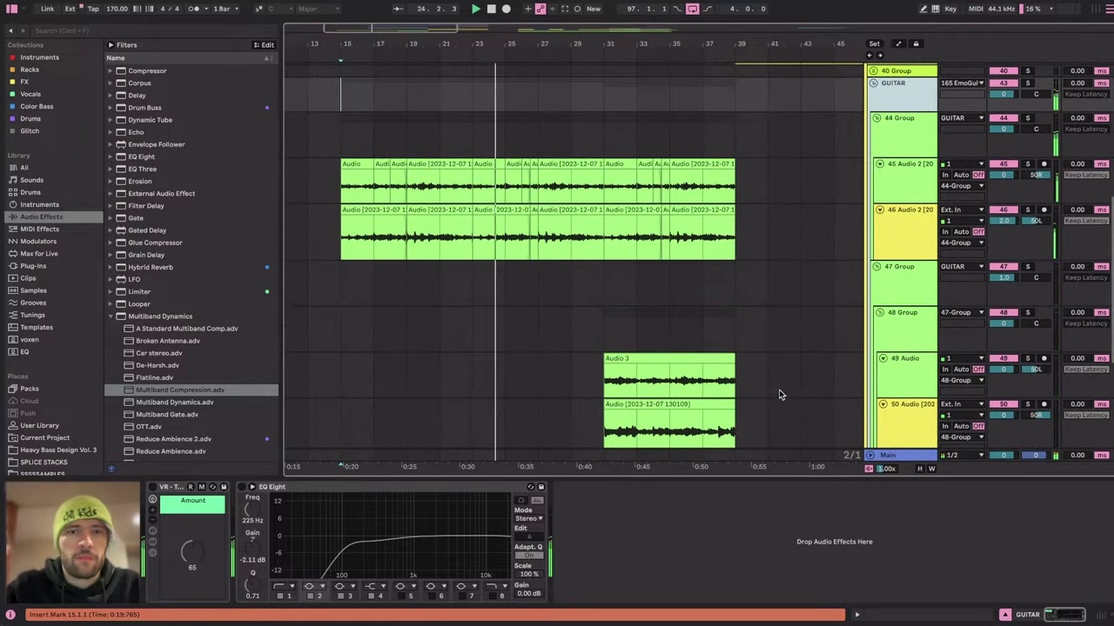
scroll(766, 290, down, 2)
scroll(764, 289, up, 10)
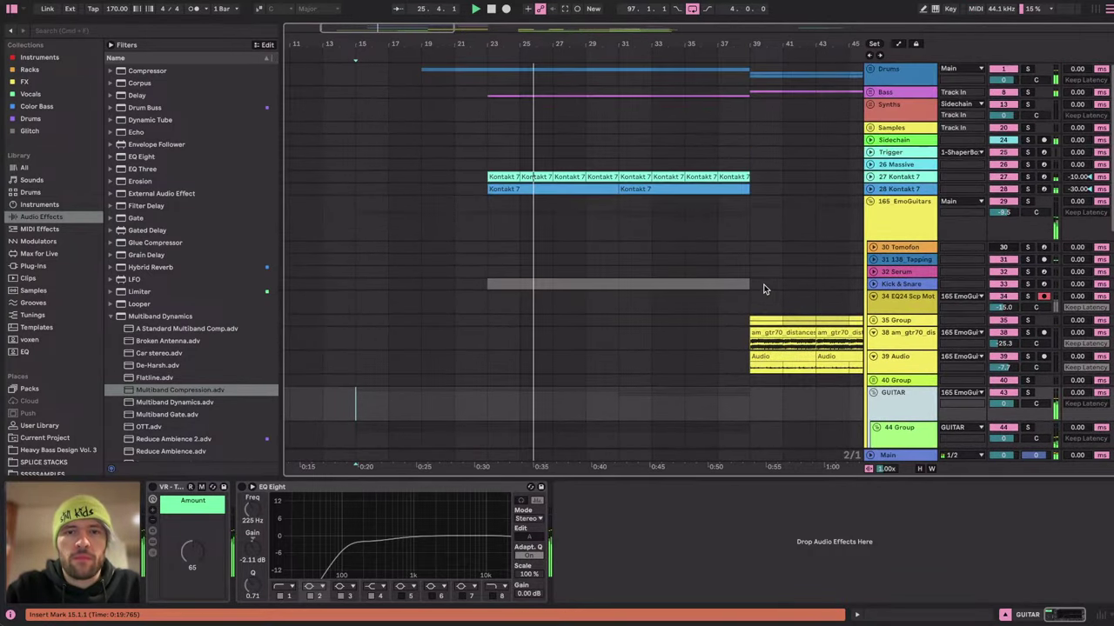
Unfold the 27 Kontakt 7 and 28 Kontakt 7 tracks, and expand the Bass group.
click(907, 188)
key(Right)
key(Up)
key(Right)
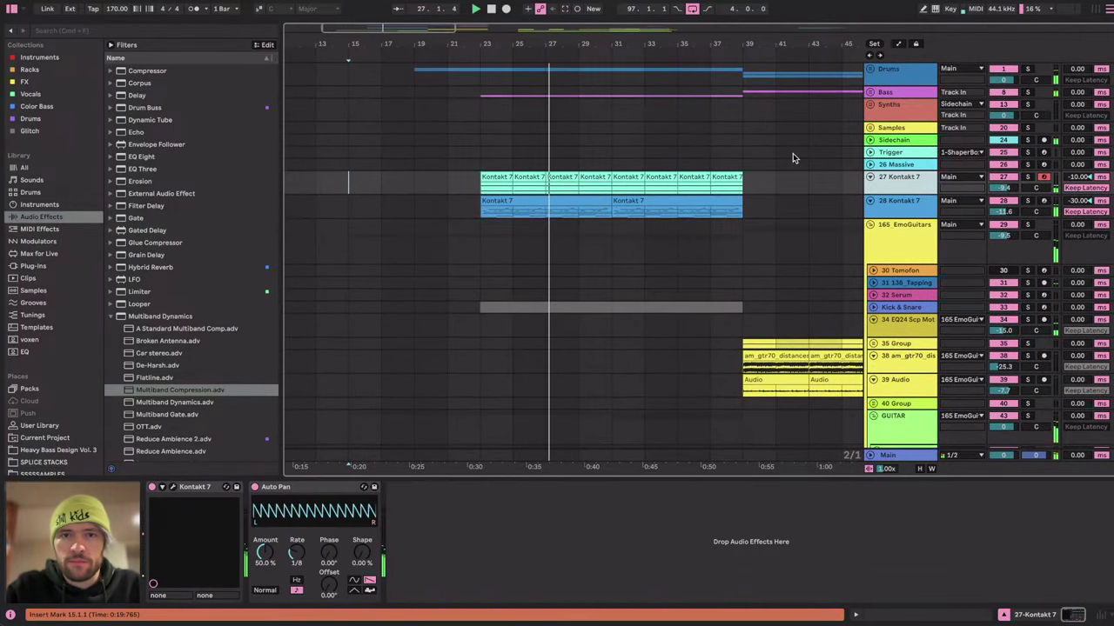
click(910, 95)
key(Right)
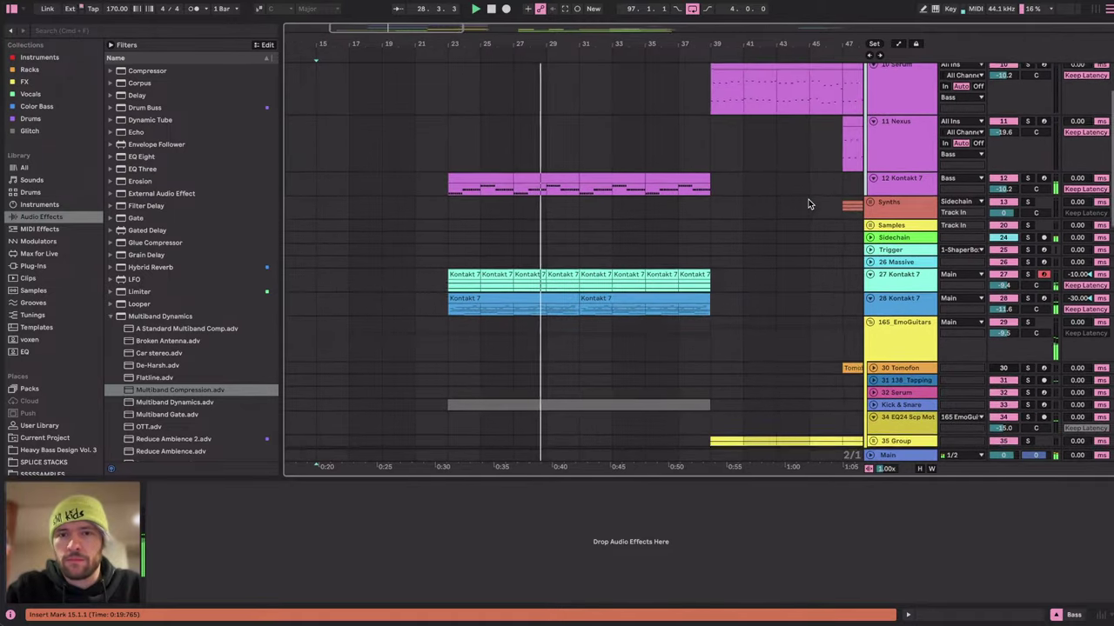
Reduce the height of the 10 Serum and 11 Nexus tracks together, and hide the device view.
click(906, 169)
click(912, 233)
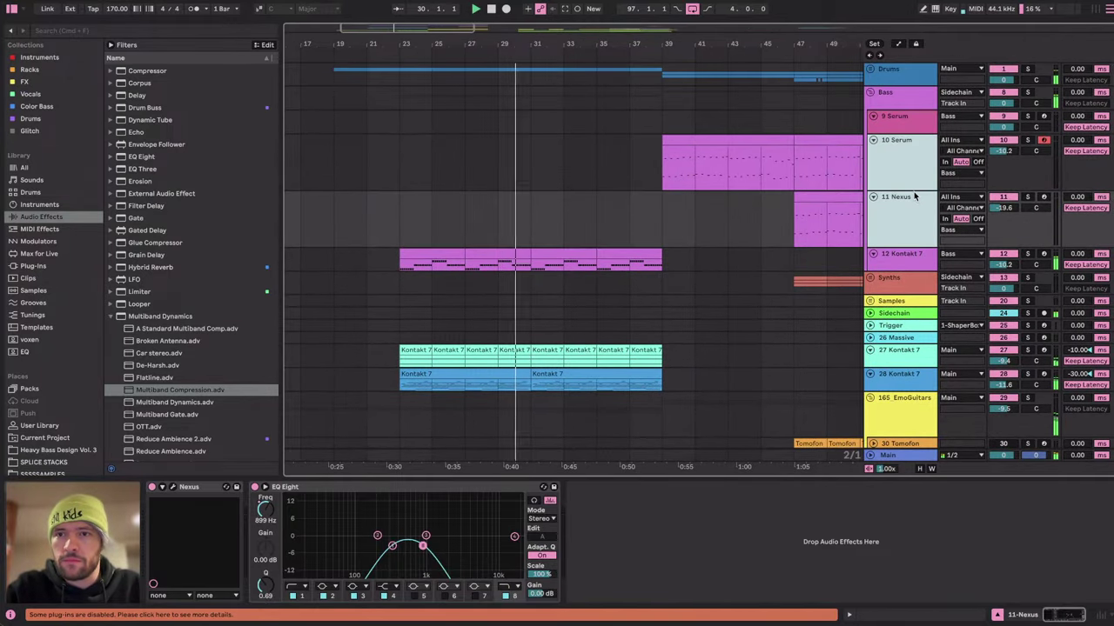
drag(913, 192, 913, 170)
click(997, 615)
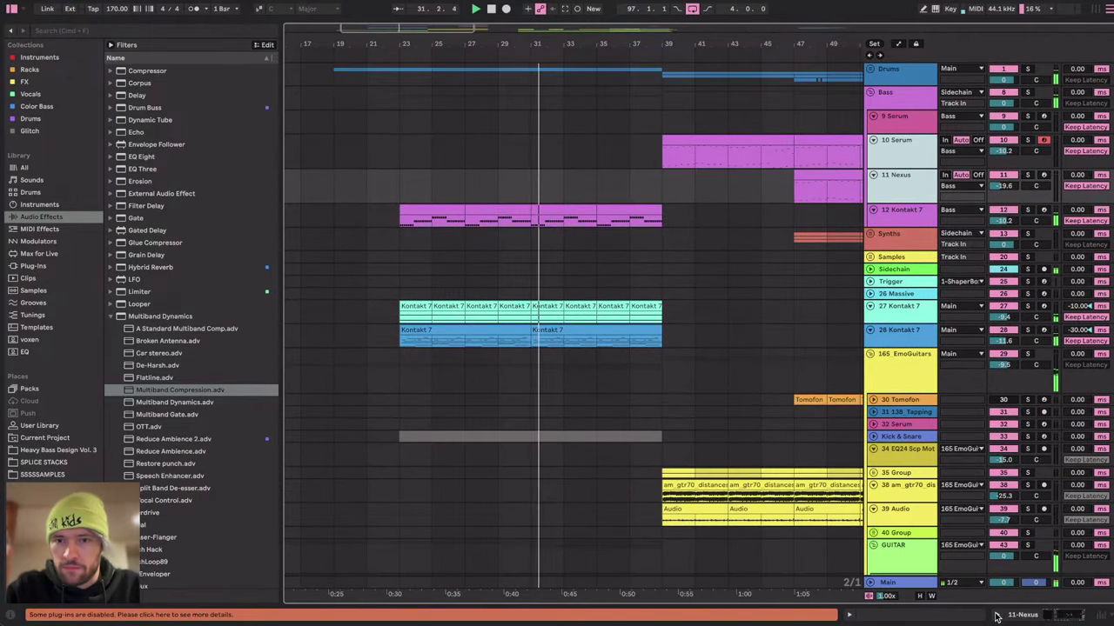
Reduce the height of the 47 Group track inside the GUITAR group, and collapse the 51 Group.
scroll(659, 300, down, 10)
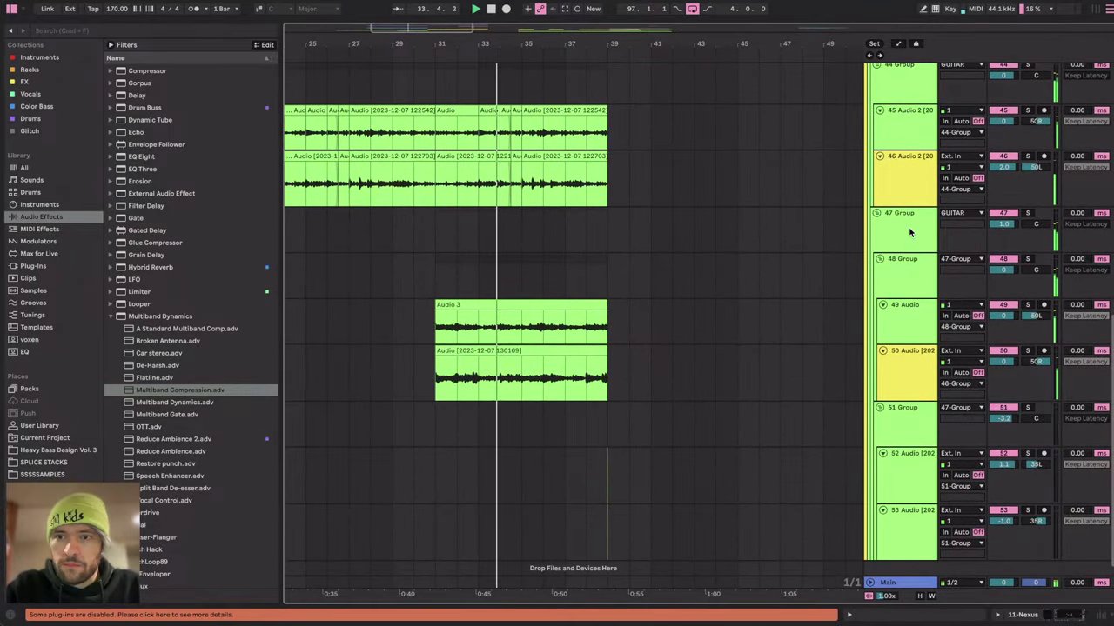
drag(910, 253, 904, 230)
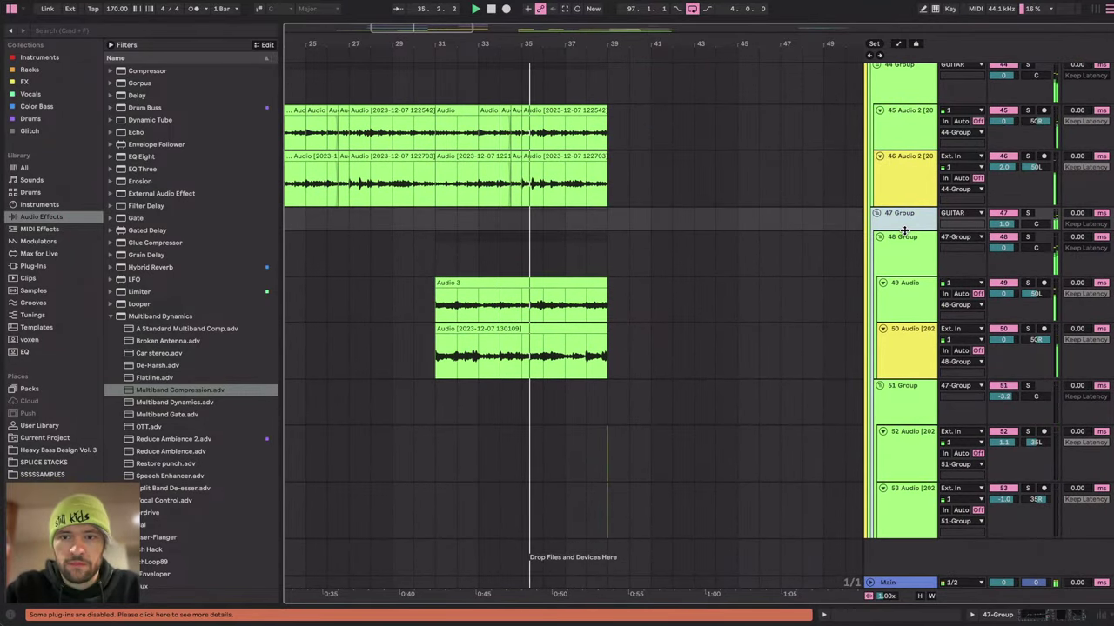
click(881, 387)
scroll(882, 389, up, 5)
scroll(880, 389, up, 5)
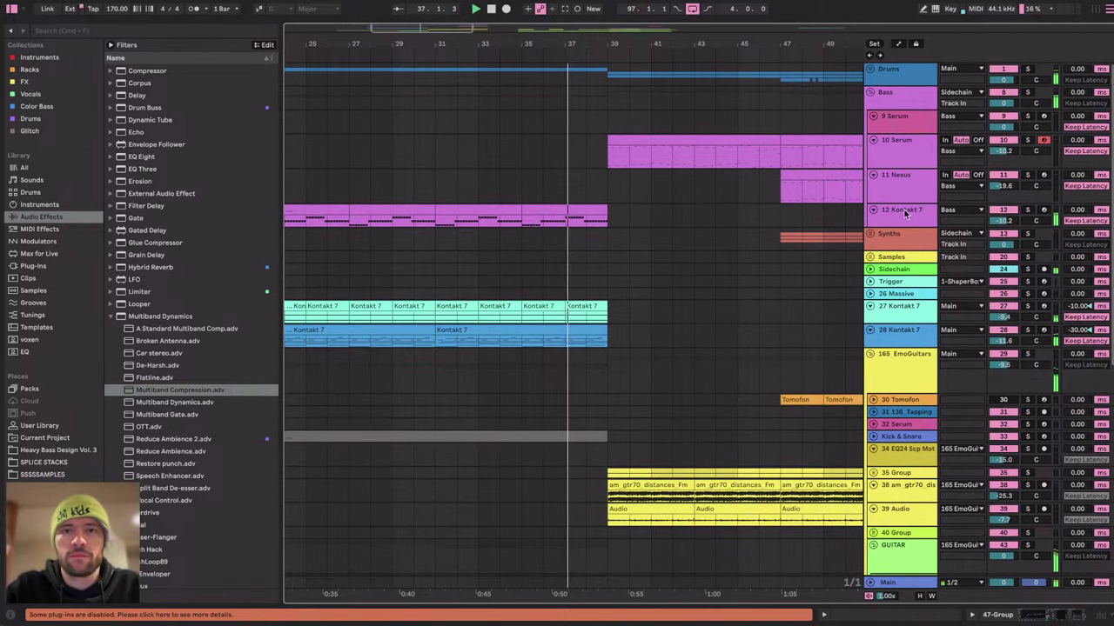
Expand the Drums and Synths groups and the 35 Group inside 165_EmoGuitars while the song plays.
double_click(895, 84)
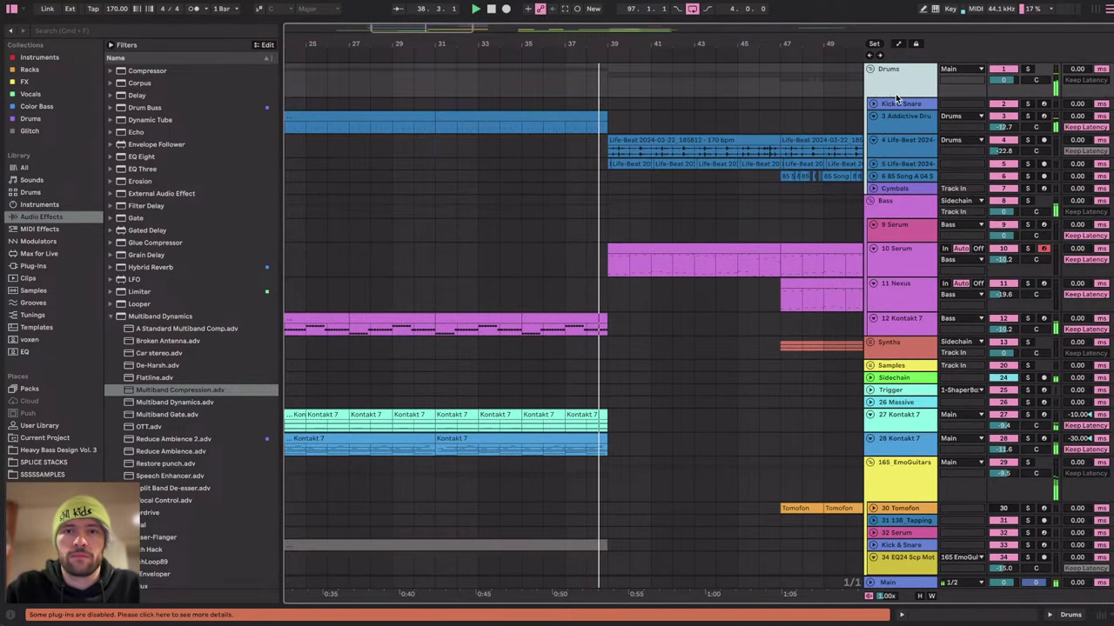
scroll(734, 196, down, 4)
scroll(734, 196, right, 3)
scroll(735, 197, down, 2)
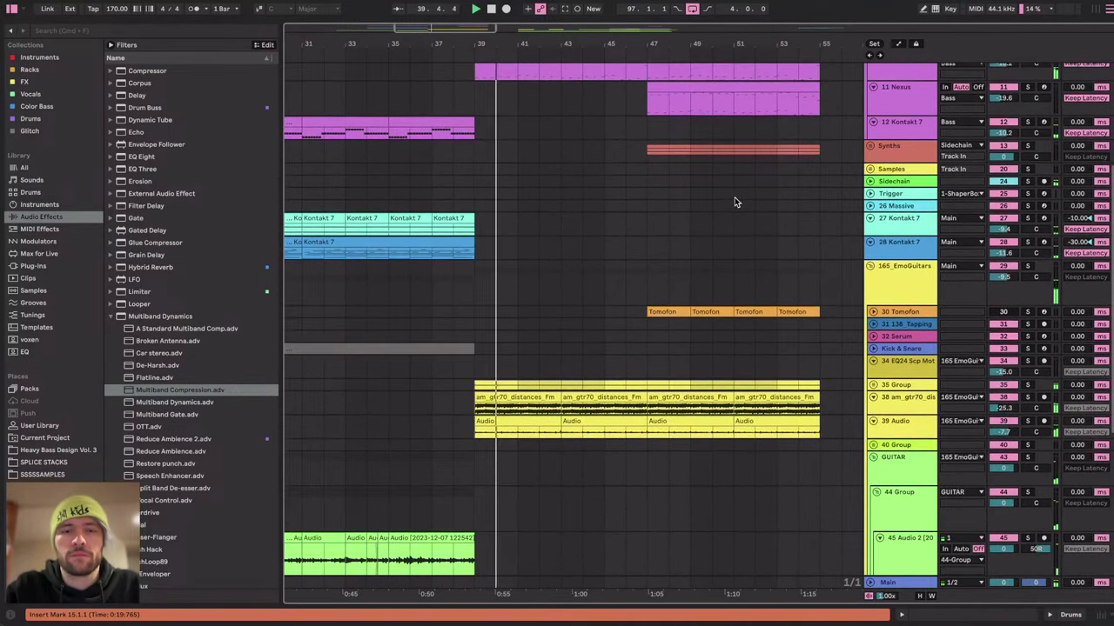
scroll(703, 227, up, 3)
scroll(702, 227, right, 2)
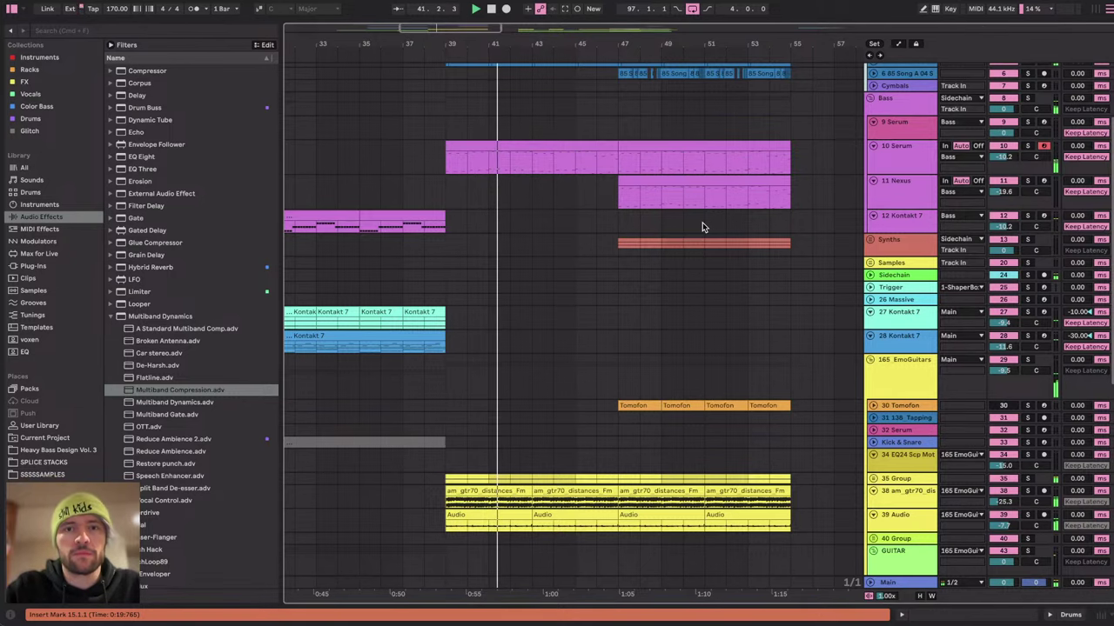
scroll(702, 227, down, 1)
scroll(702, 227, right, 1)
double_click(910, 236)
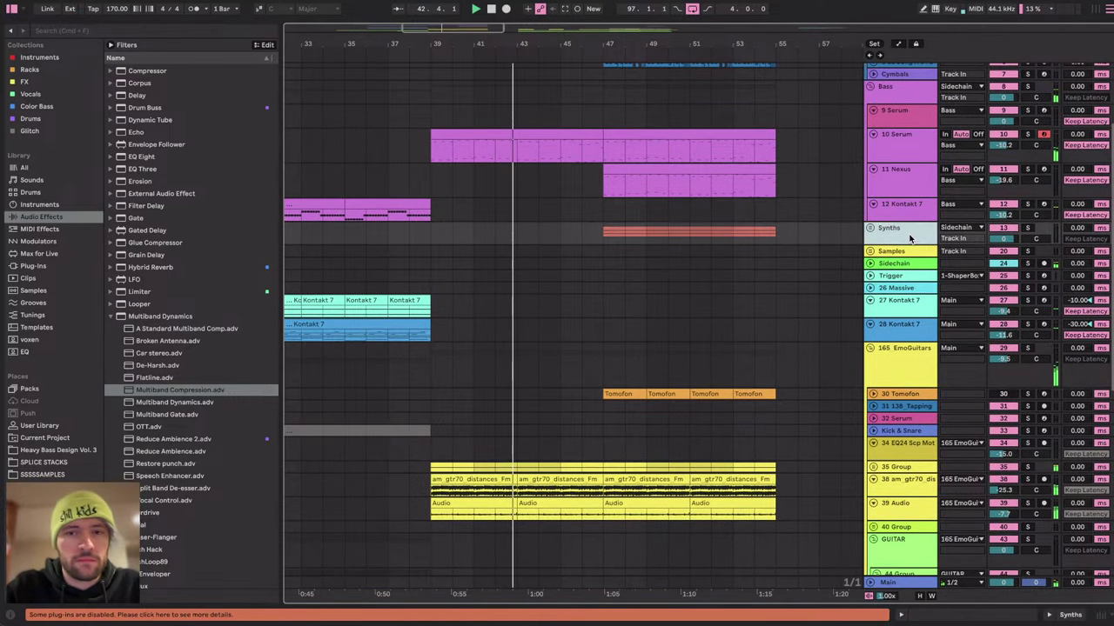
scroll(776, 305, down, 10)
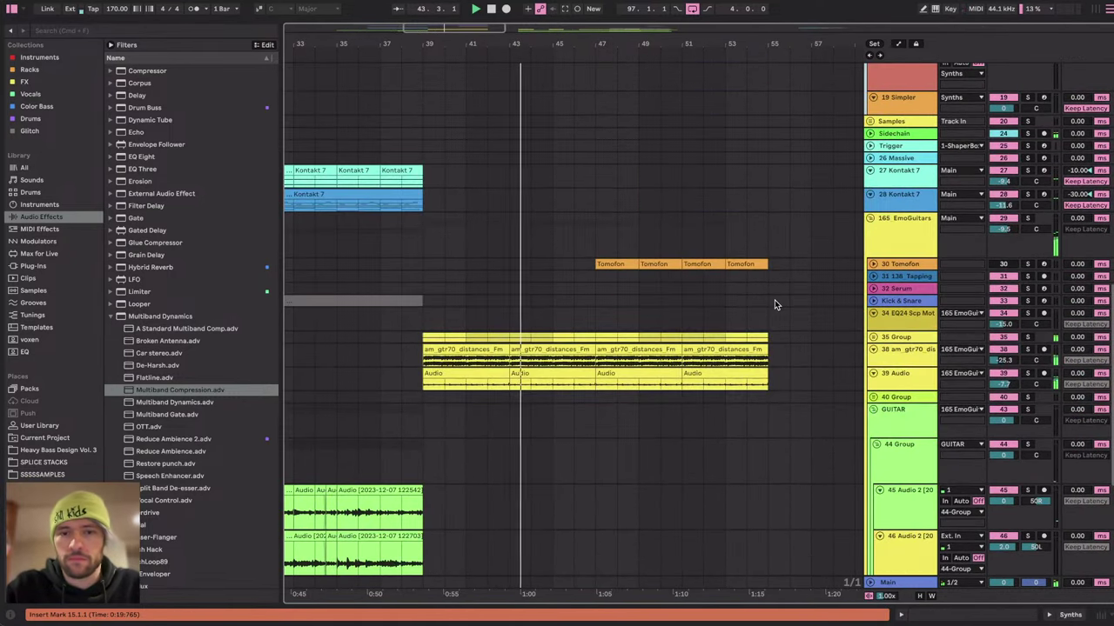
click(874, 336)
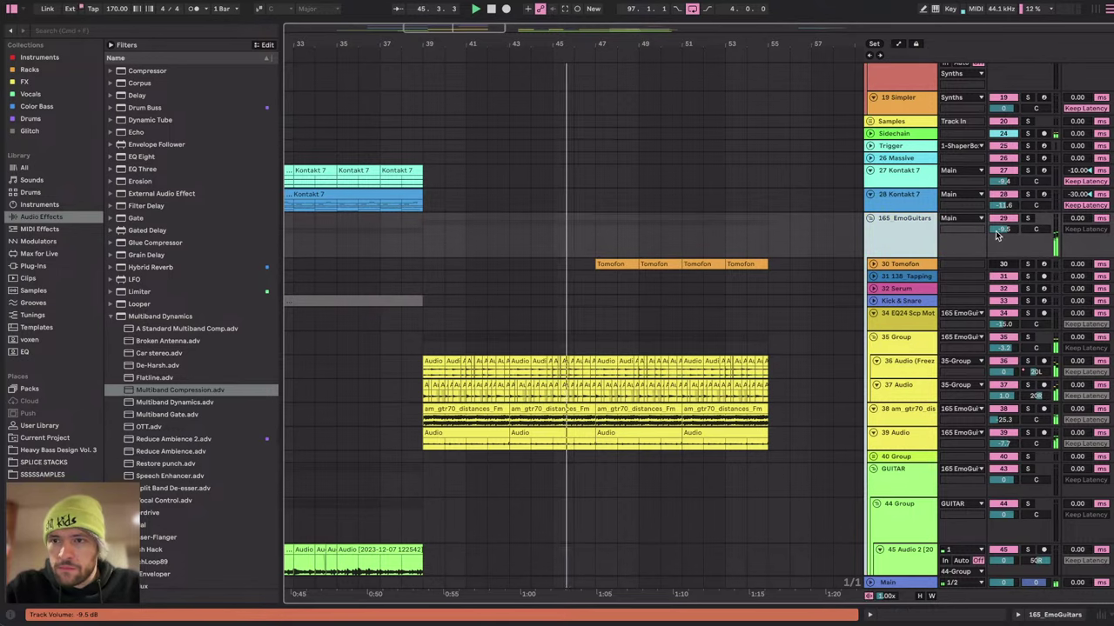
Automate the 165_EmoGuitars track volume down to -13.0 dB from bar 47, enlarging its automation lane for editing.
key(a)
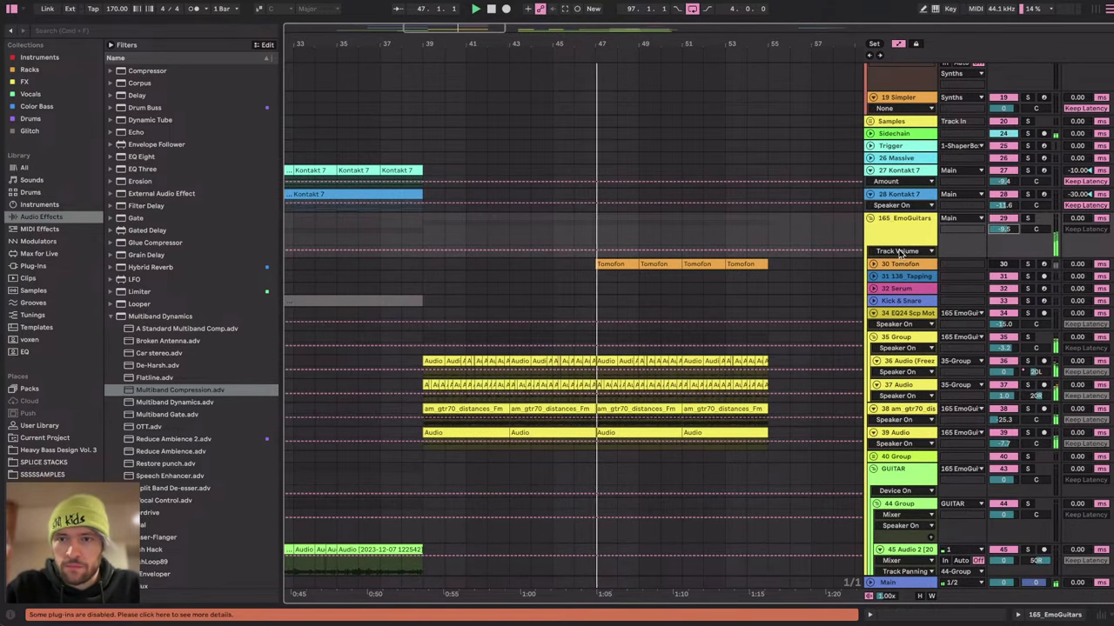
drag(899, 260, 899, 318)
click(595, 272)
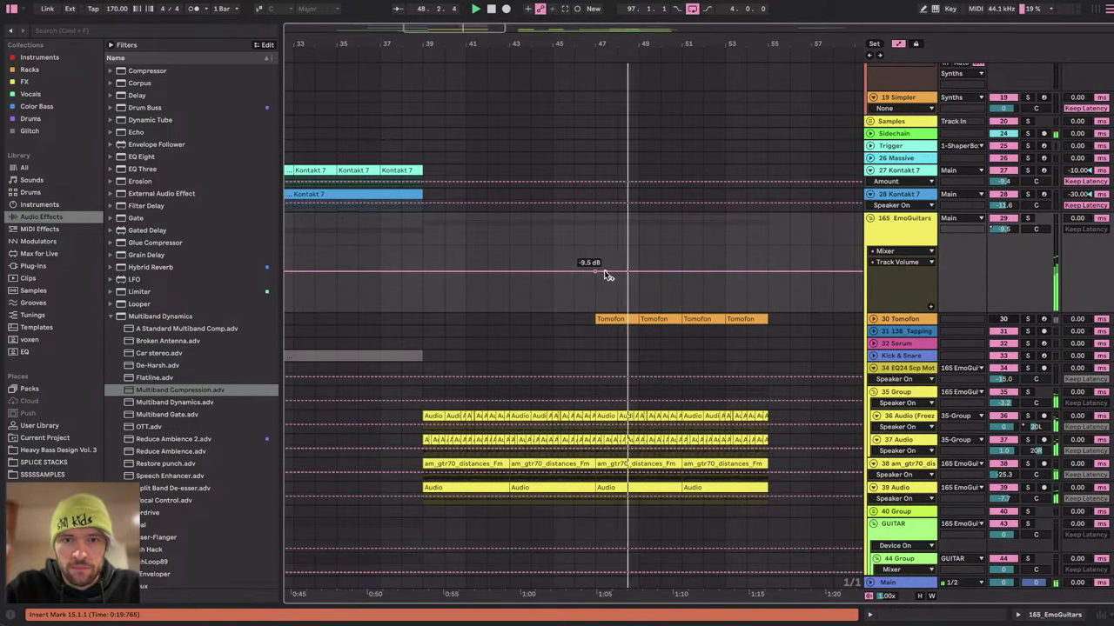
drag(595, 280, 595, 277)
Review the Drums, Bass and Synths clips while bars 47 to 55 play, then stop playback.
scroll(749, 229, up, 10)
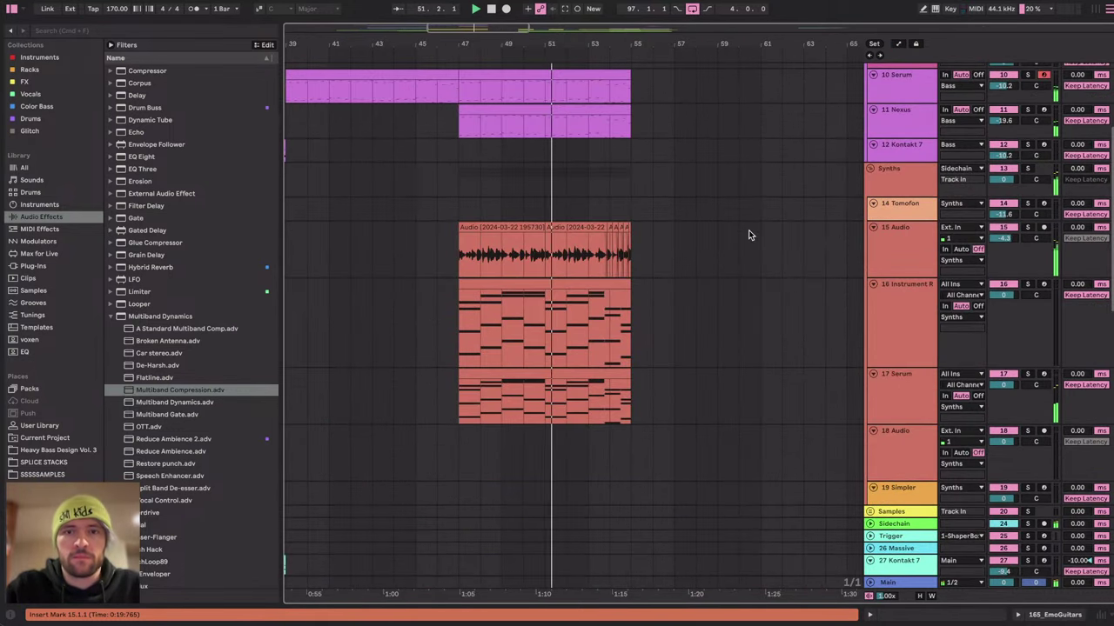
scroll(748, 229, down, 1)
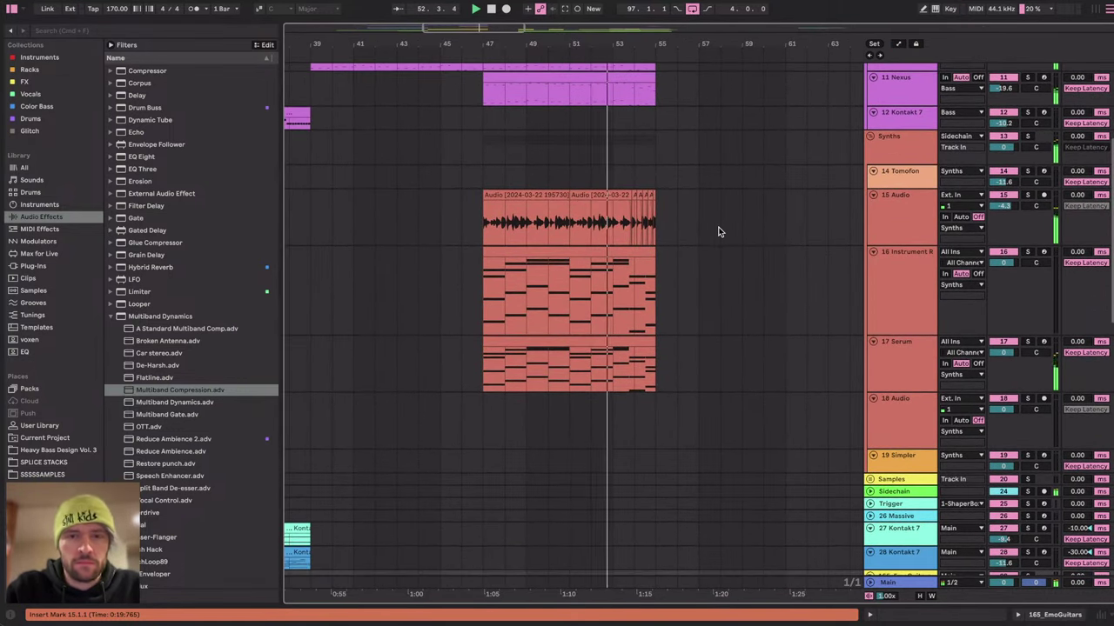
click(898, 221)
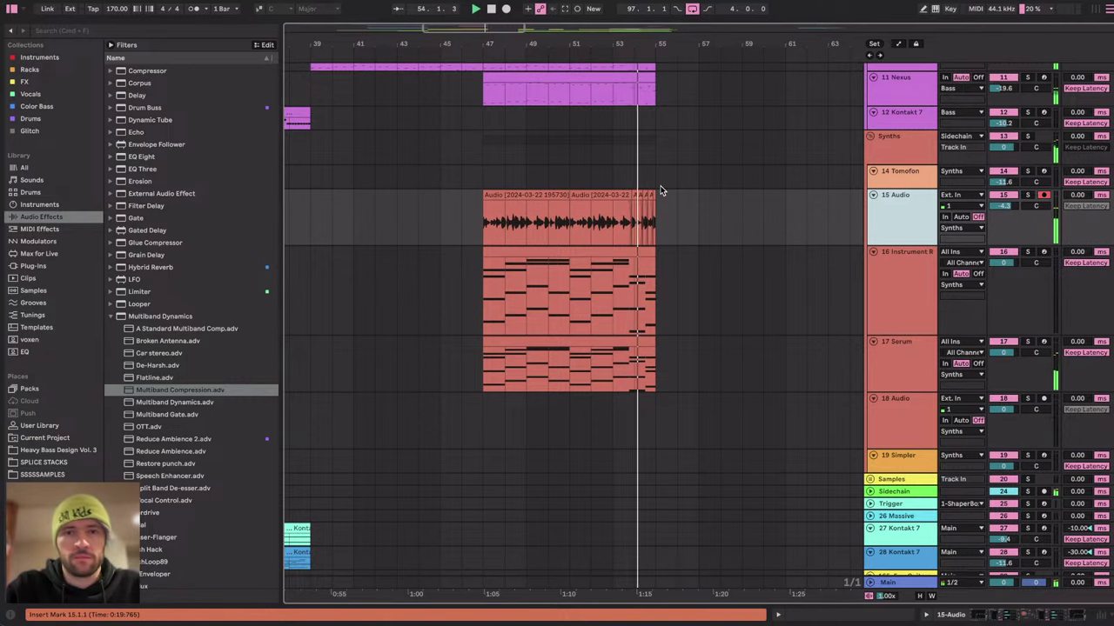
scroll(661, 190, up, 5)
scroll(662, 190, up, 1)
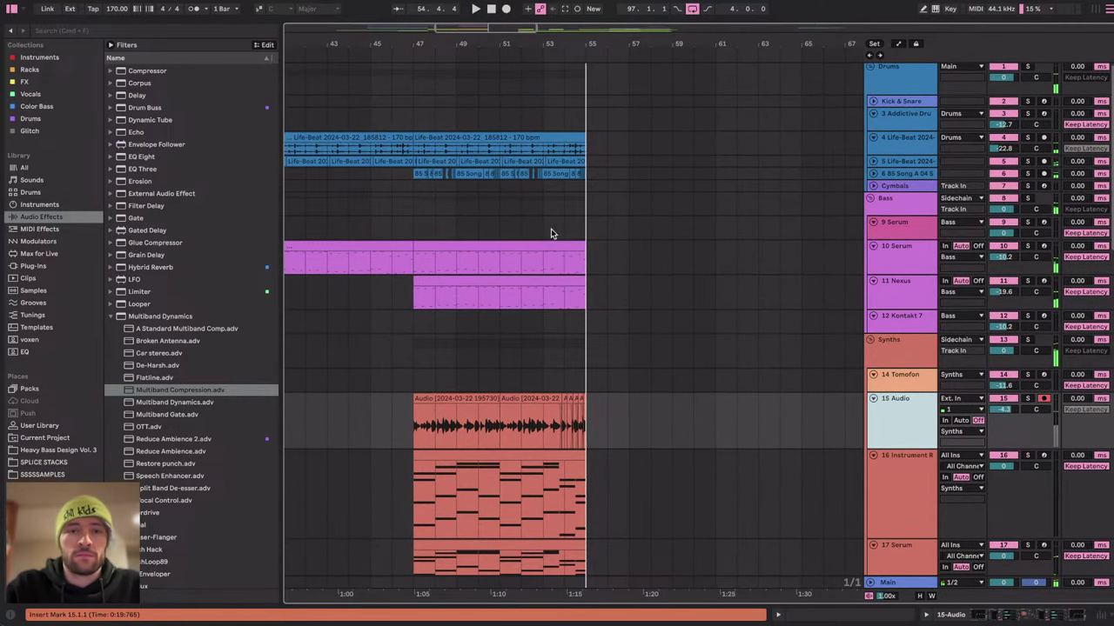
Set the loop to bars 47 to 55 and duplicate that time range across the arrangement.
click(452, 97)
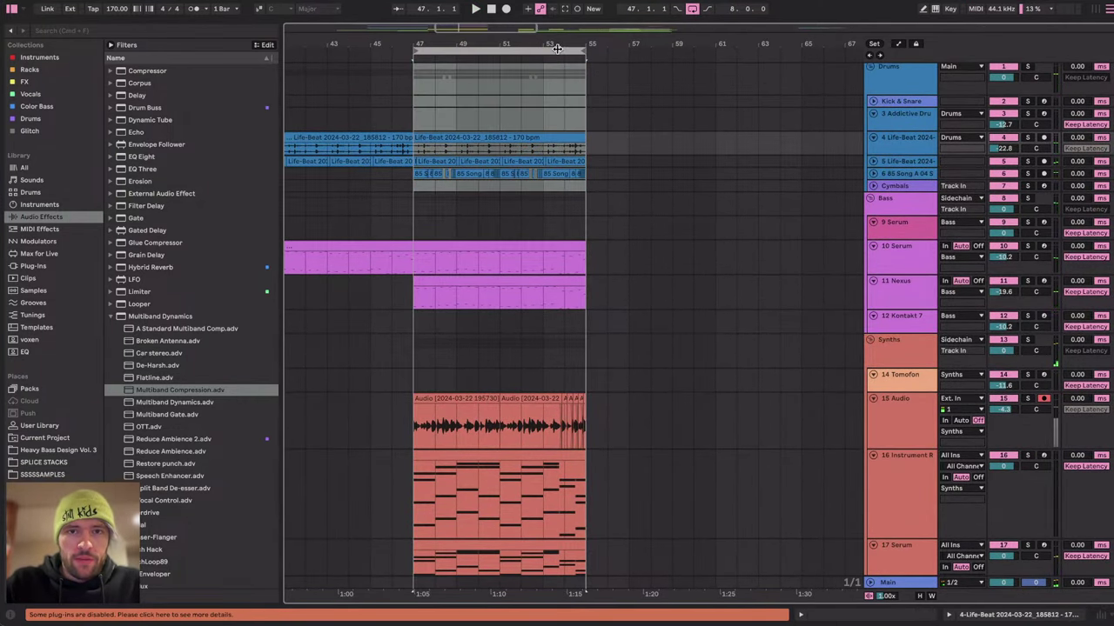
right_click(556, 48)
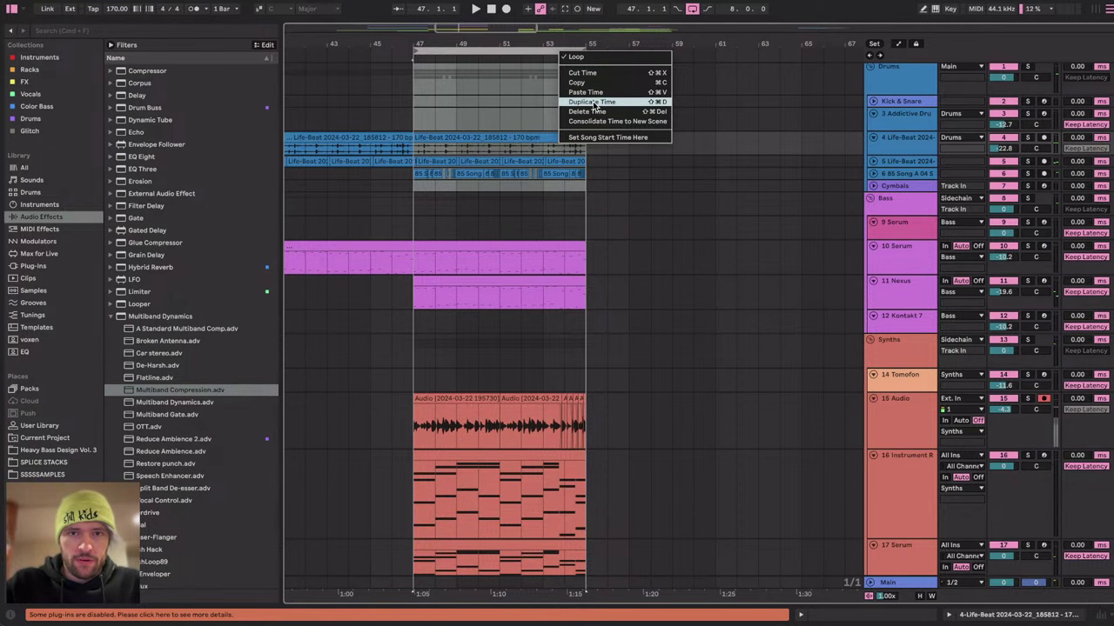
click(592, 102)
scroll(621, 207, down, 2)
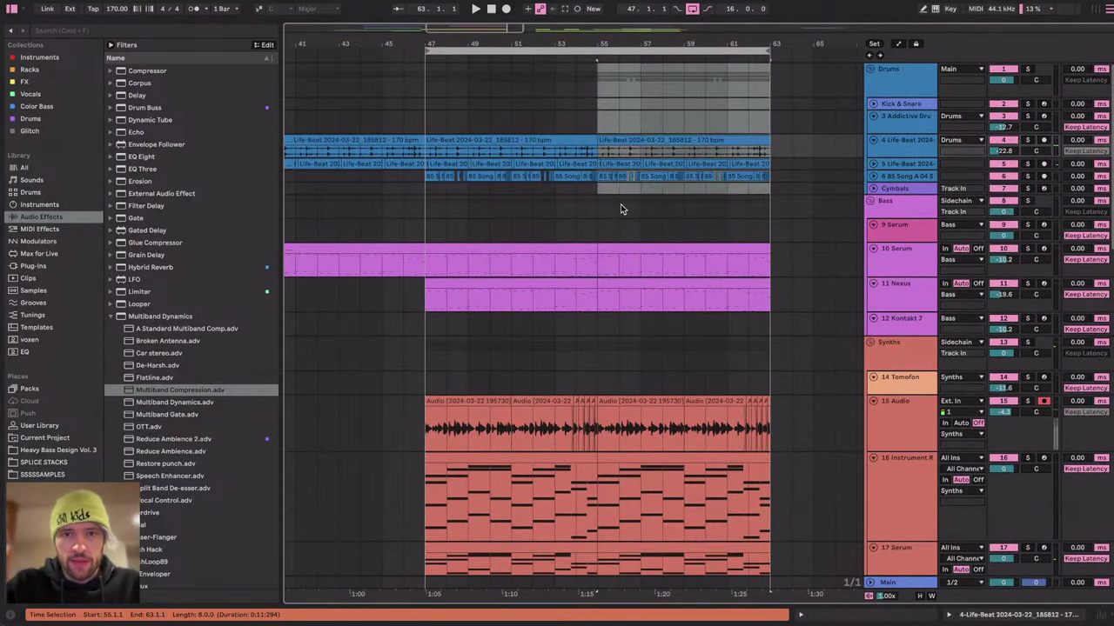
click(620, 206)
click(909, 105)
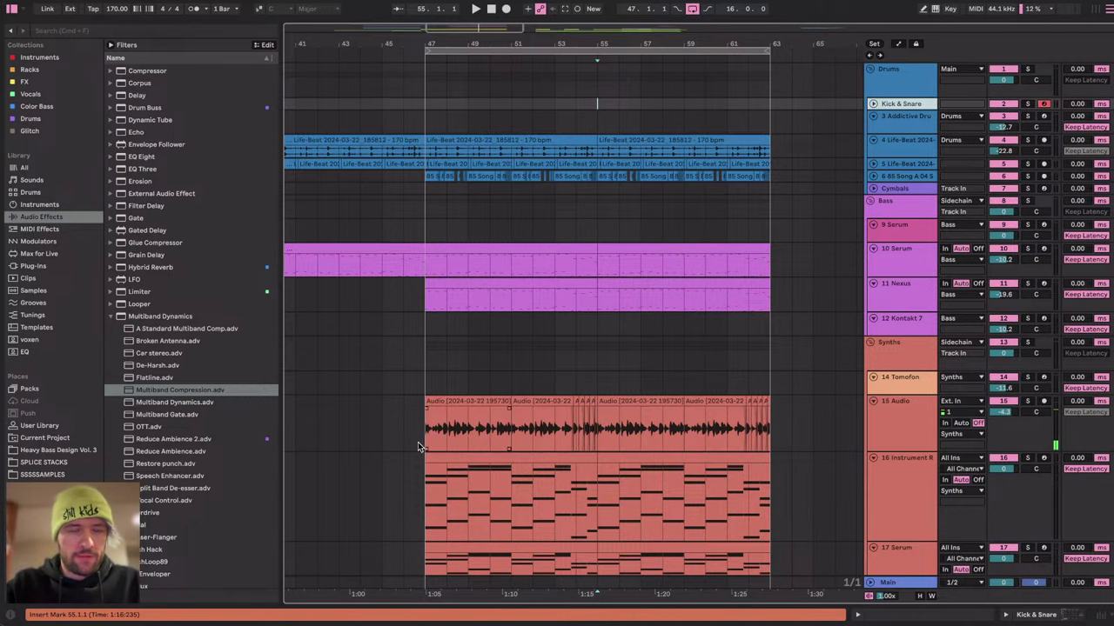
Switch to YouTube Studio in the browser to read the recent live chat messages, and return to Ableton Live.
key(ctrl+Right)
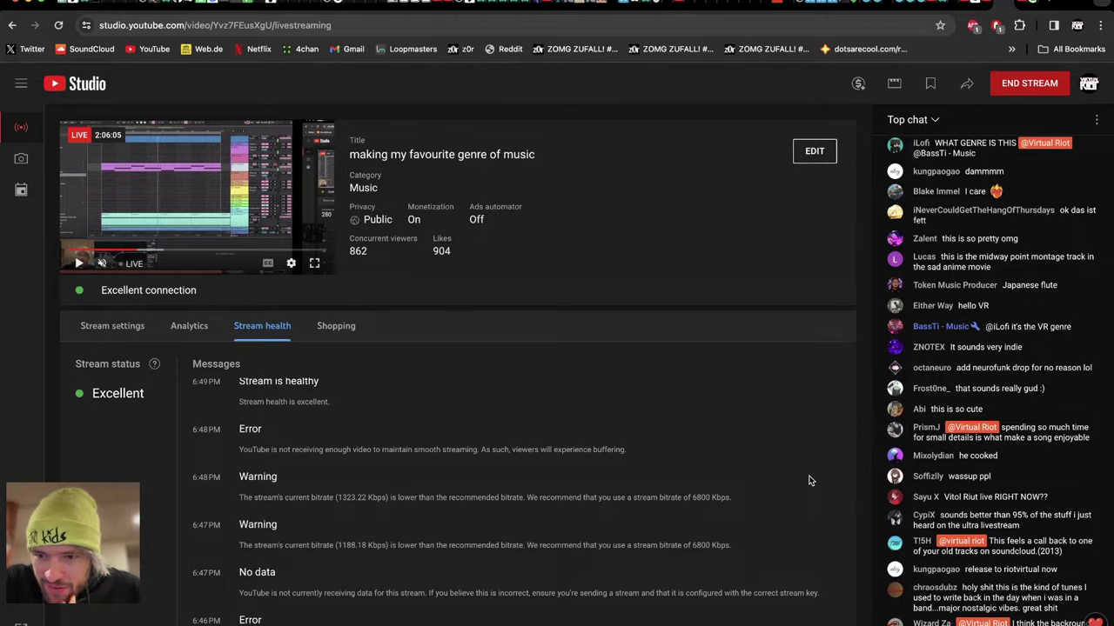
scroll(905, 375, up, 2)
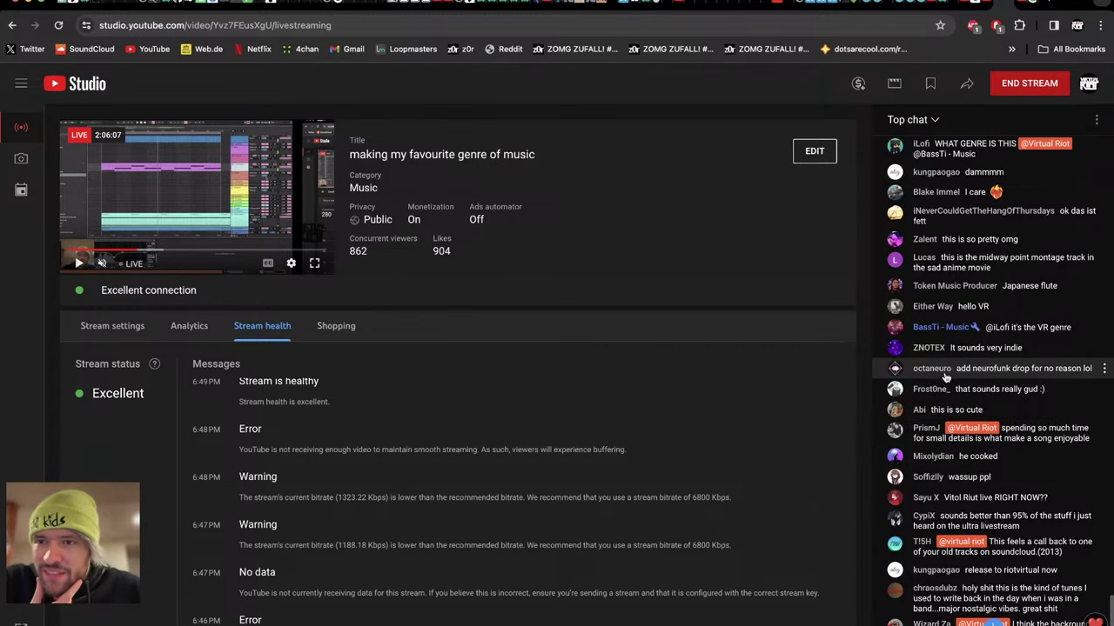
scroll(946, 377, up, 1)
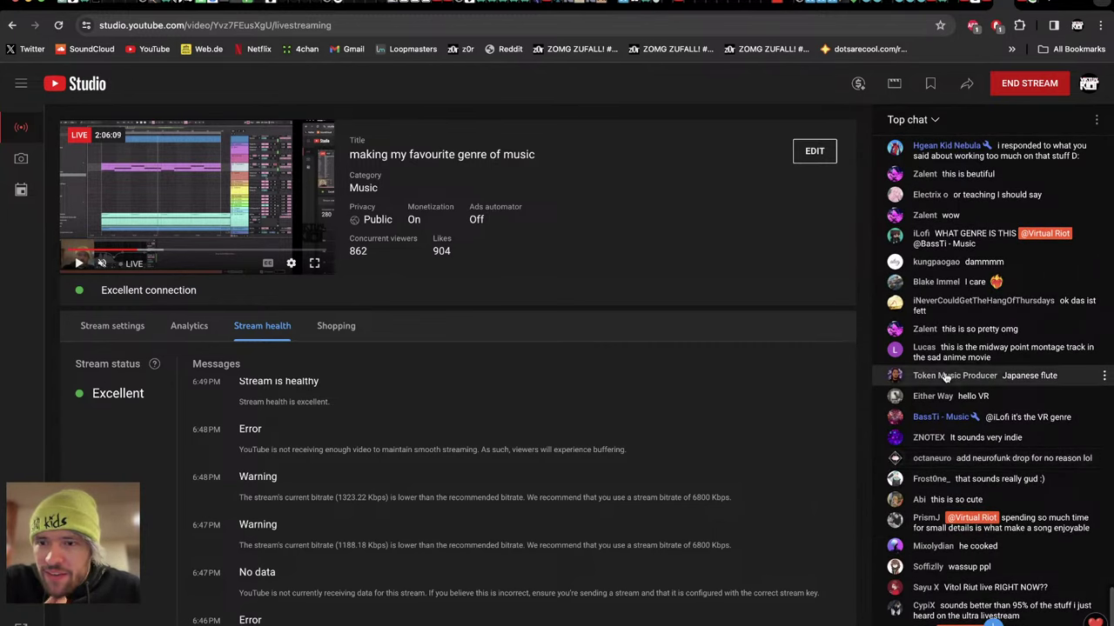
scroll(946, 377, up, 1)
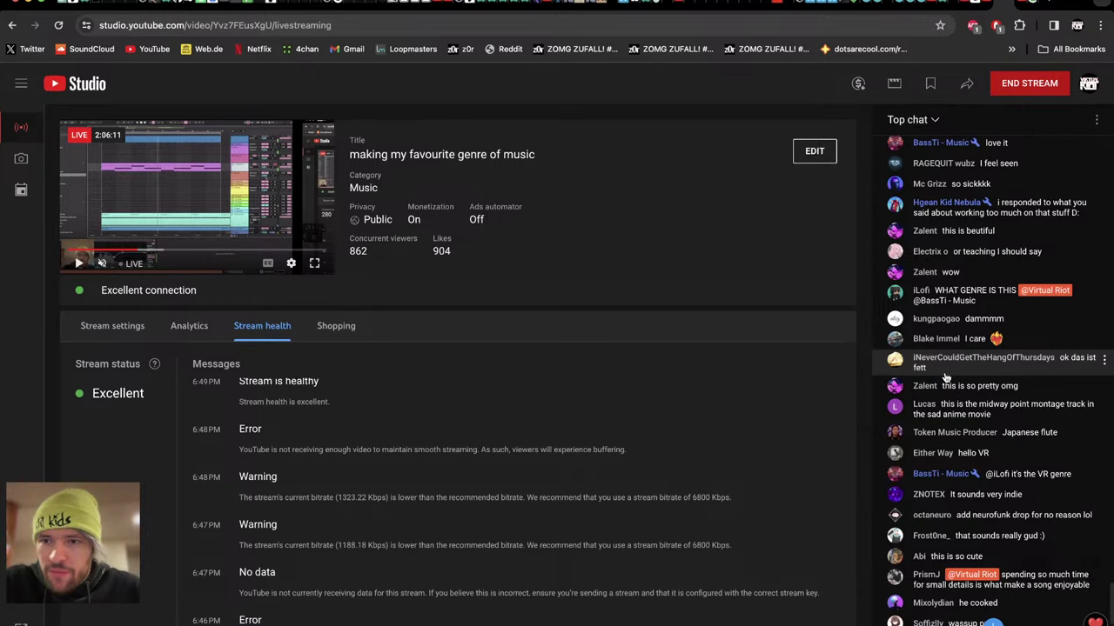
scroll(946, 377, down, 5)
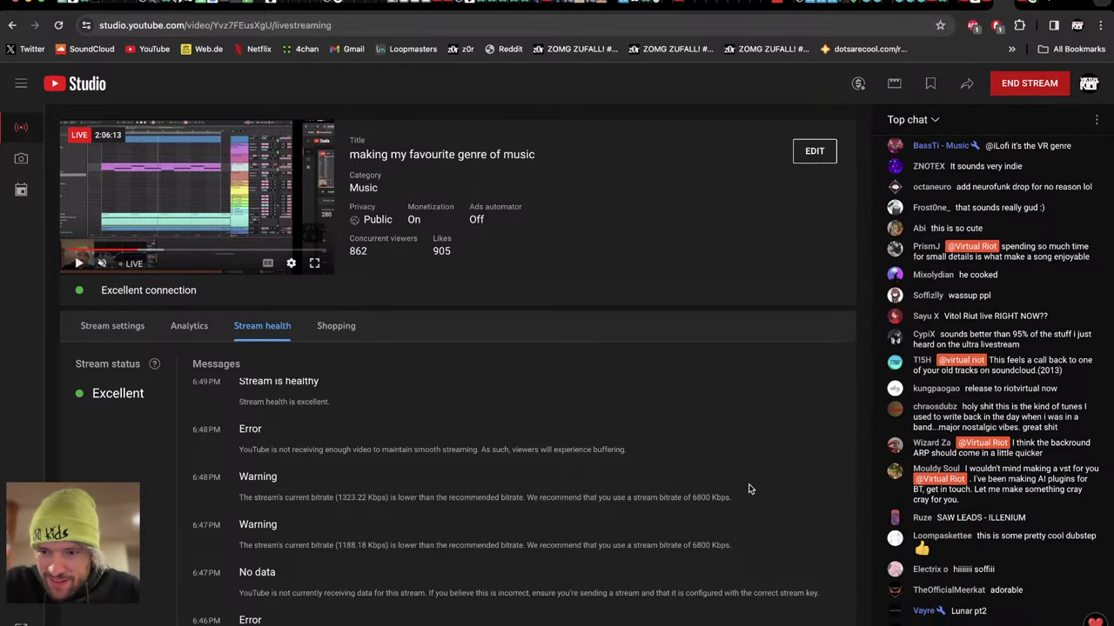
key(ctrl+Left)
Fold the 16 Instrument Rack and 17 Serum tracks in the Synths group.
click(634, 177)
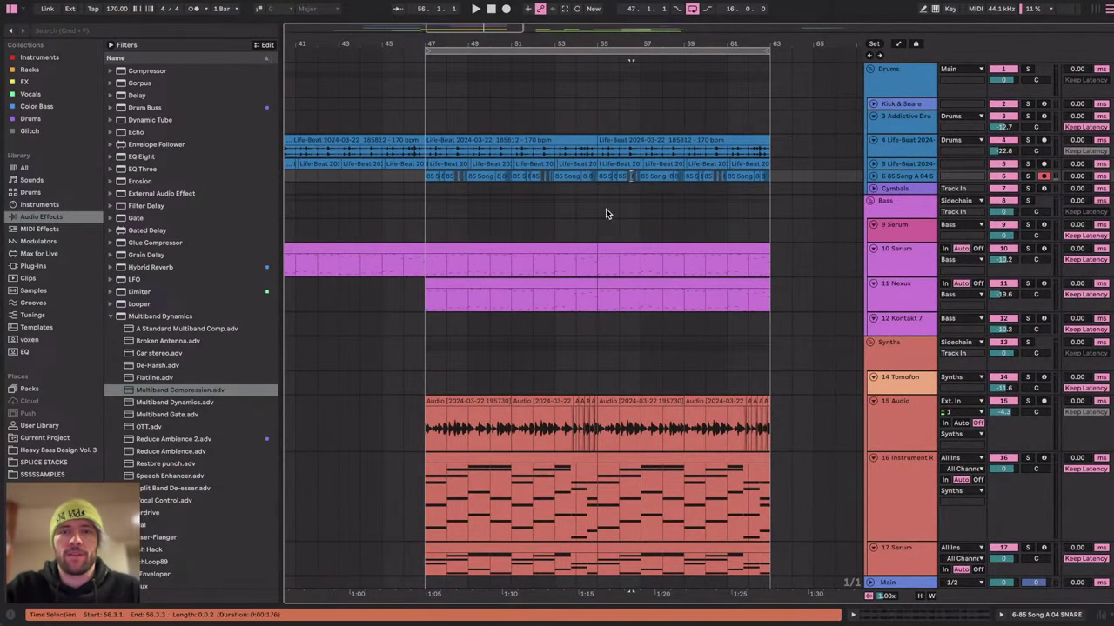
click(598, 206)
scroll(600, 209, right, 2)
scroll(598, 209, right, 4)
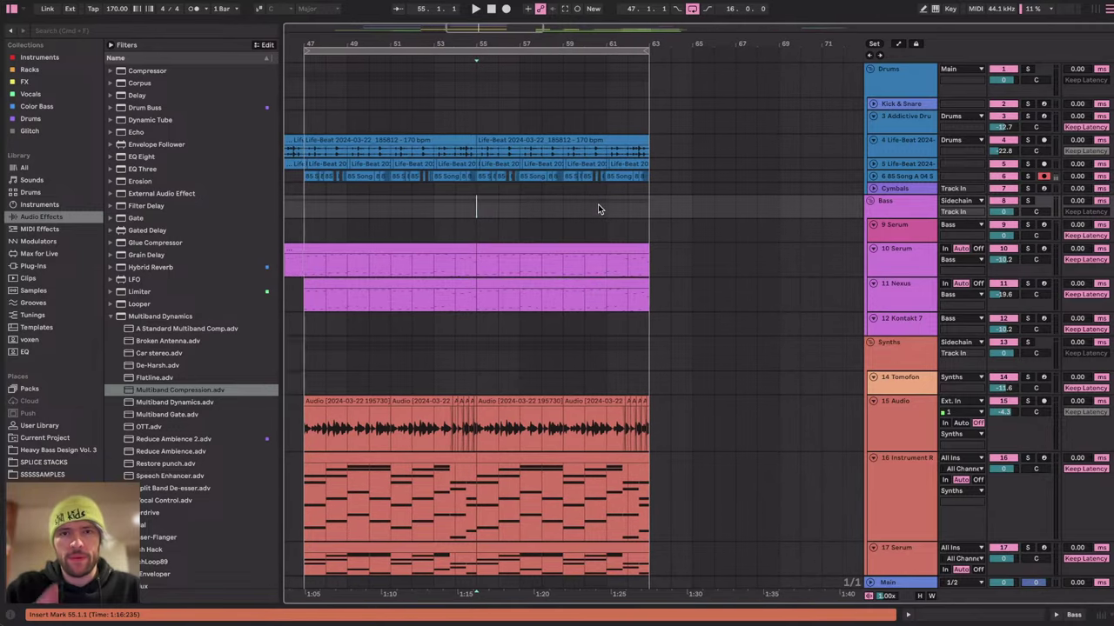
scroll(598, 209, down, 5)
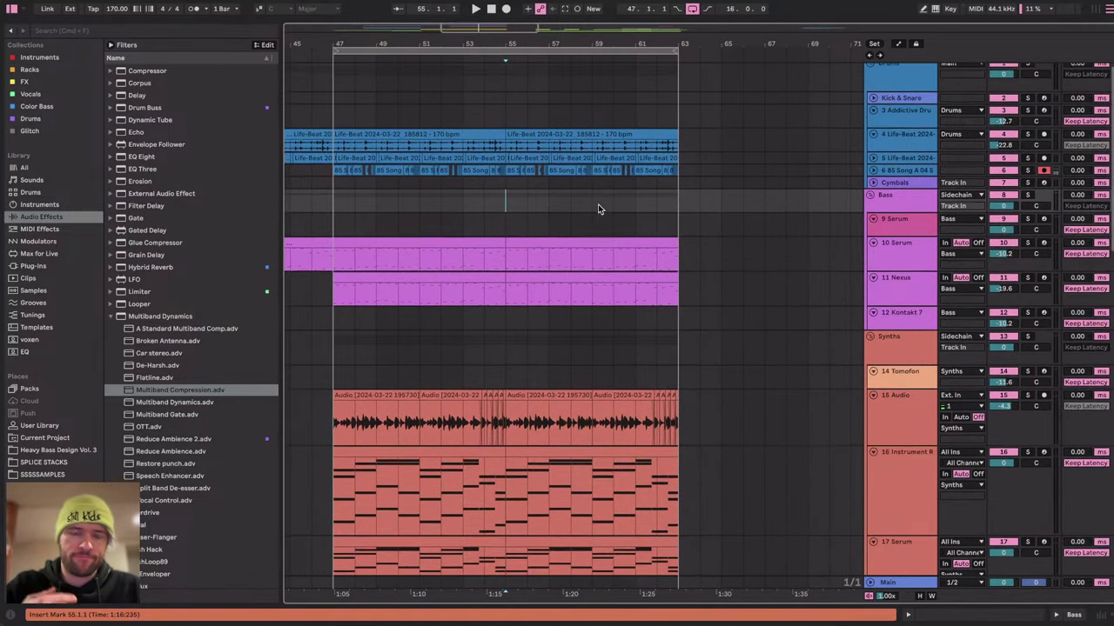
click(920, 399)
key(u)
click(919, 398)
key(u)
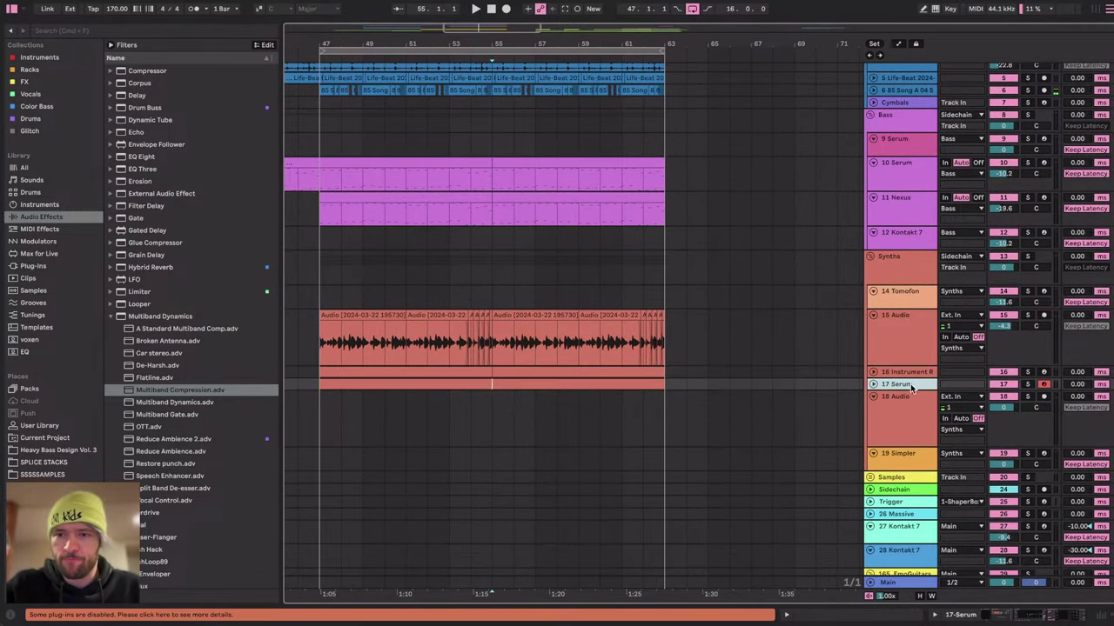
Check the 18 Audio track for clips and effects, delete it, and hide the detail view.
click(913, 396)
scroll(806, 403, down, 8)
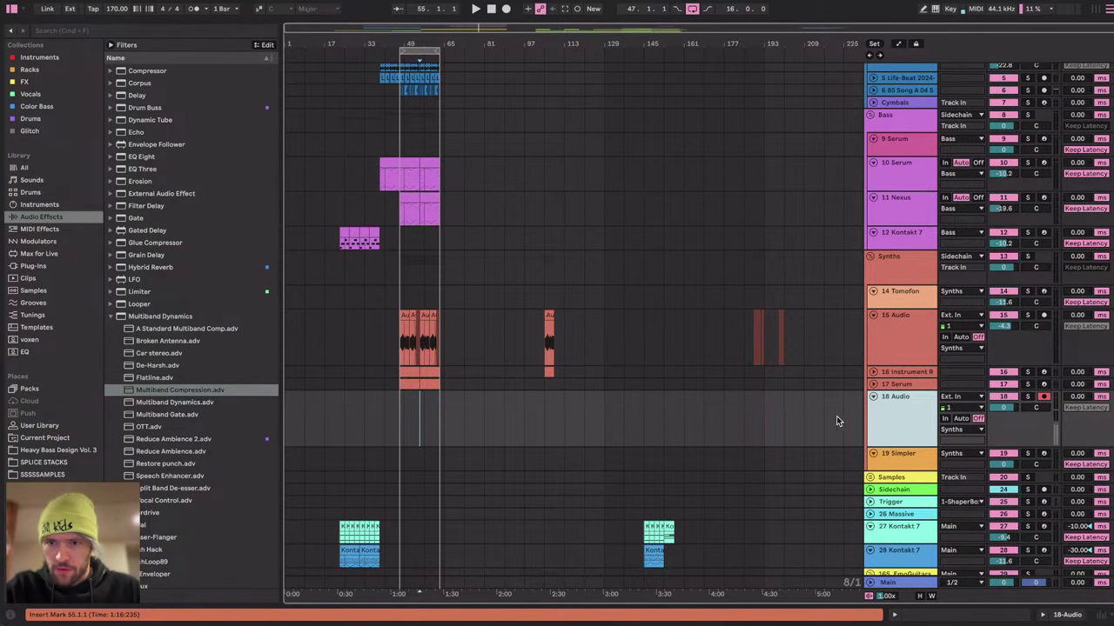
click(1051, 616)
click(897, 423)
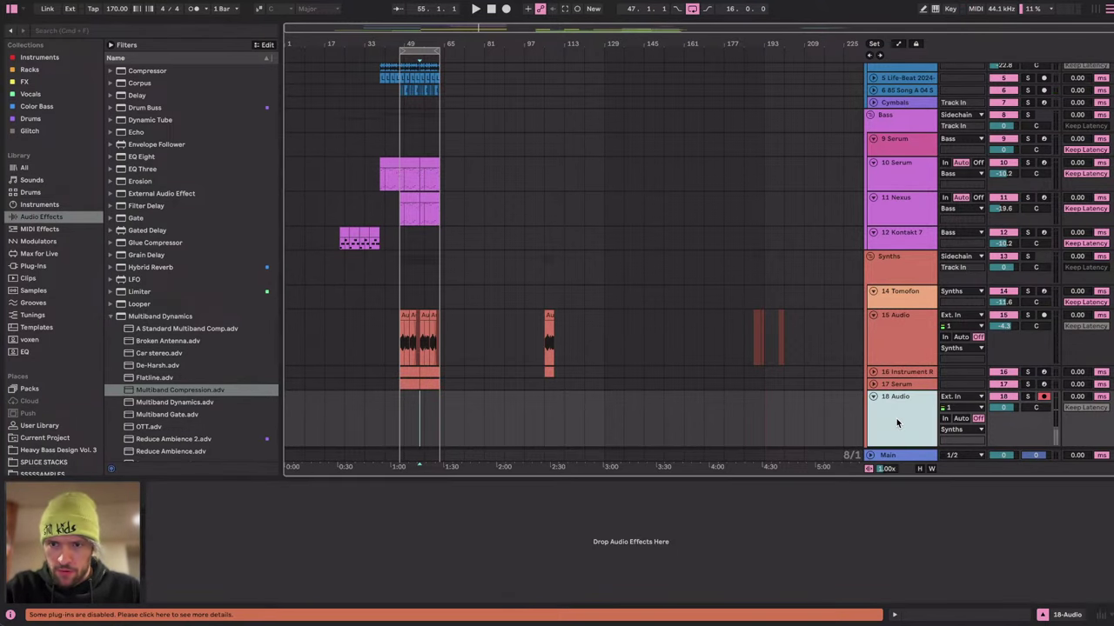
key(Delete)
click(955, 616)
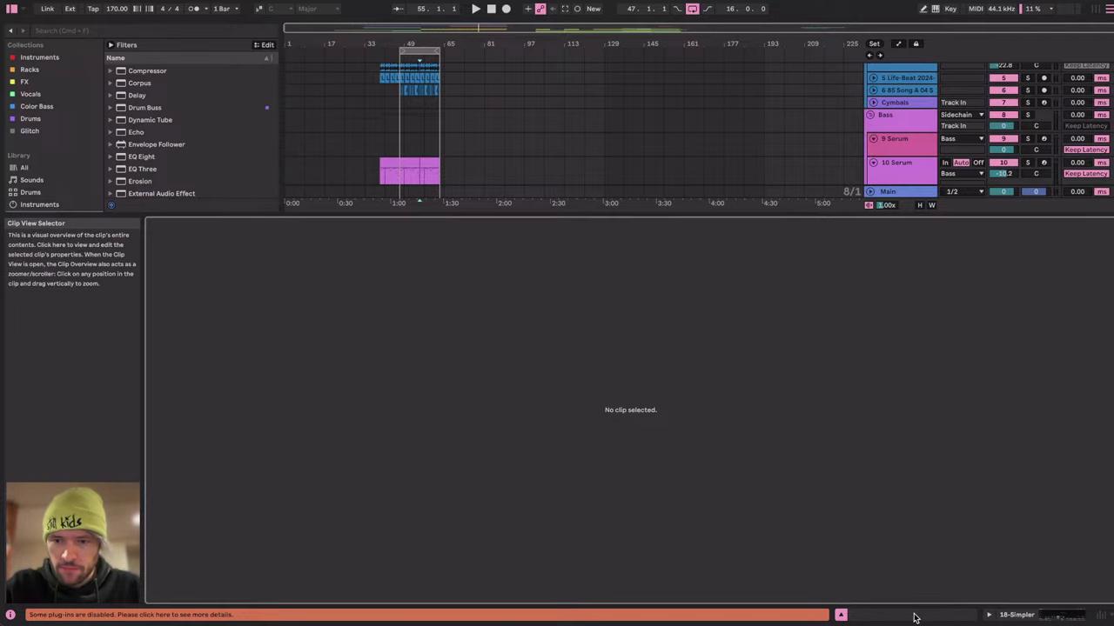
click(841, 615)
Open the SPLICE SORTED sample folder and show the Kick & Snare track's Drum Rack.
key(space)
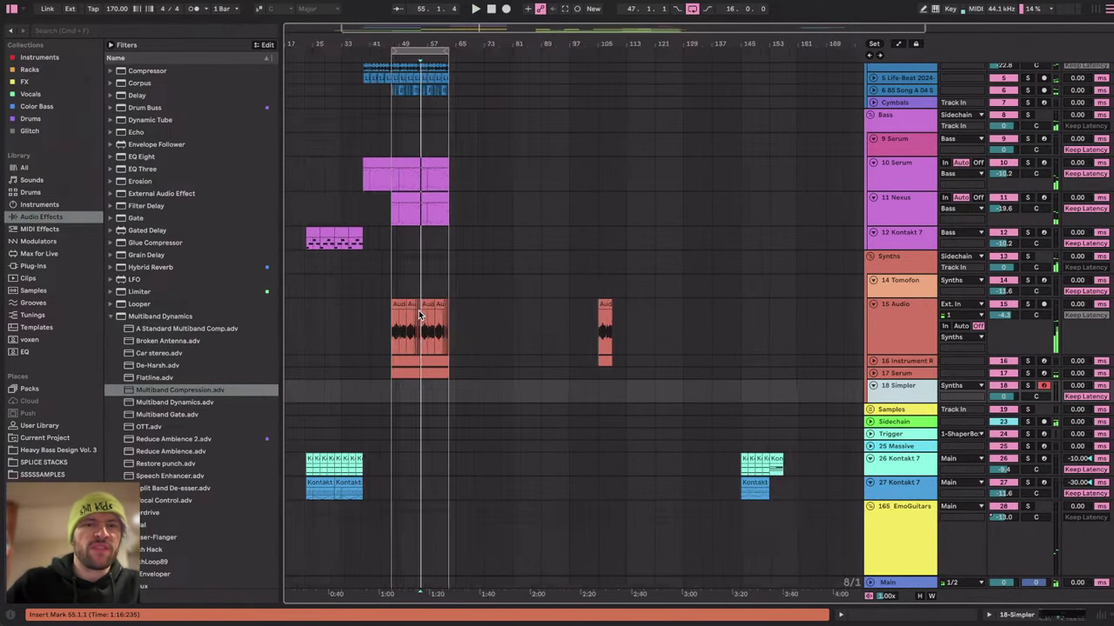
key(z)
click(540, 224)
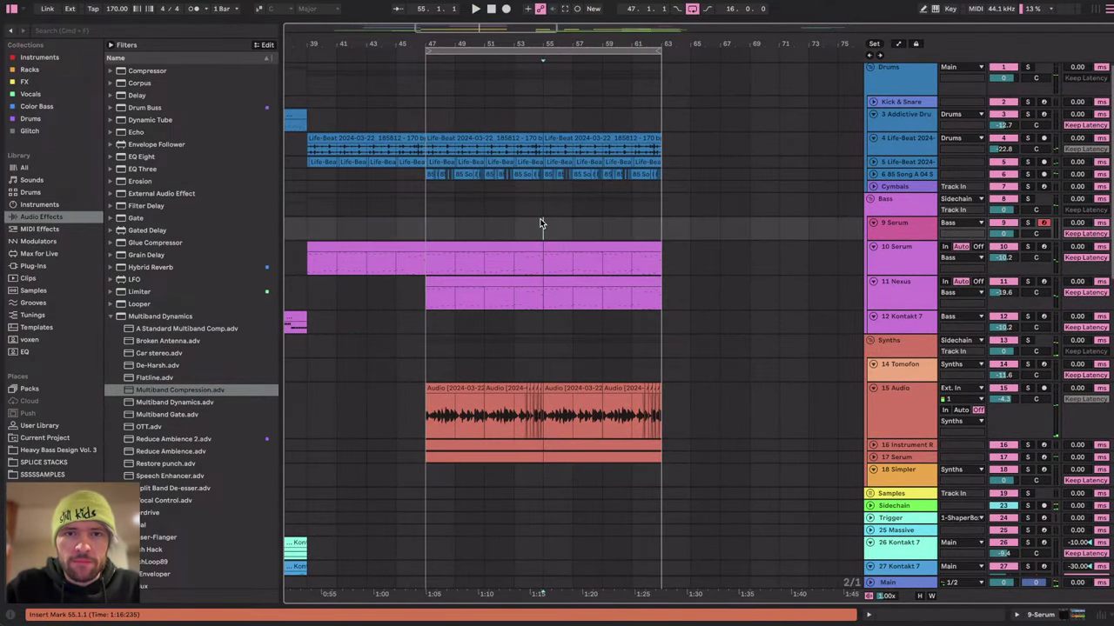
click(905, 103)
click(52, 537)
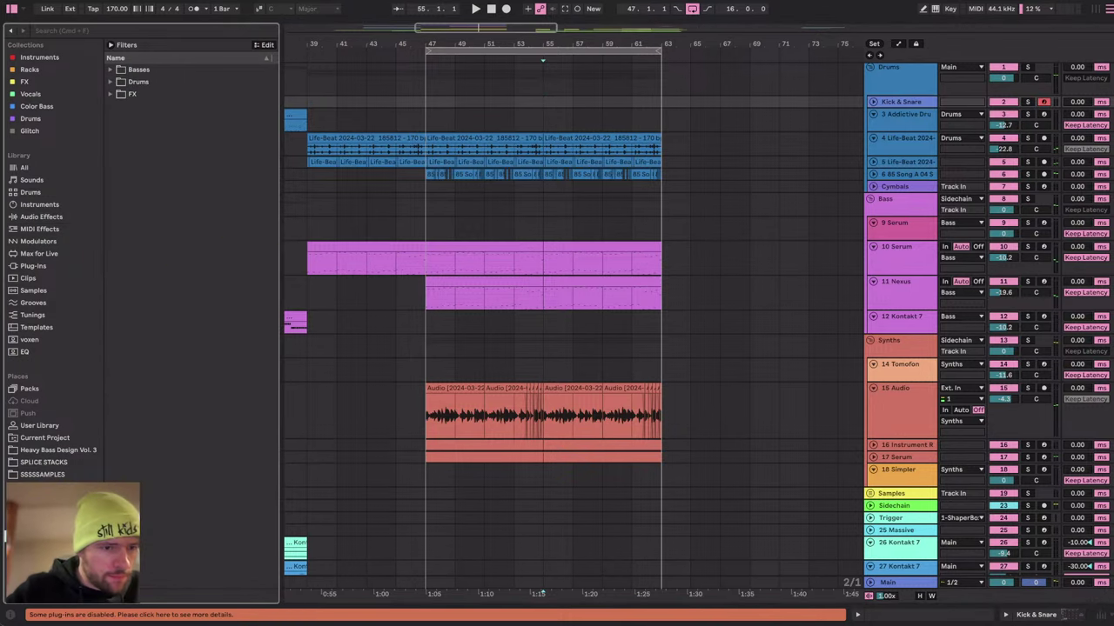
scroll(52, 536, down, 3)
click(41, 436)
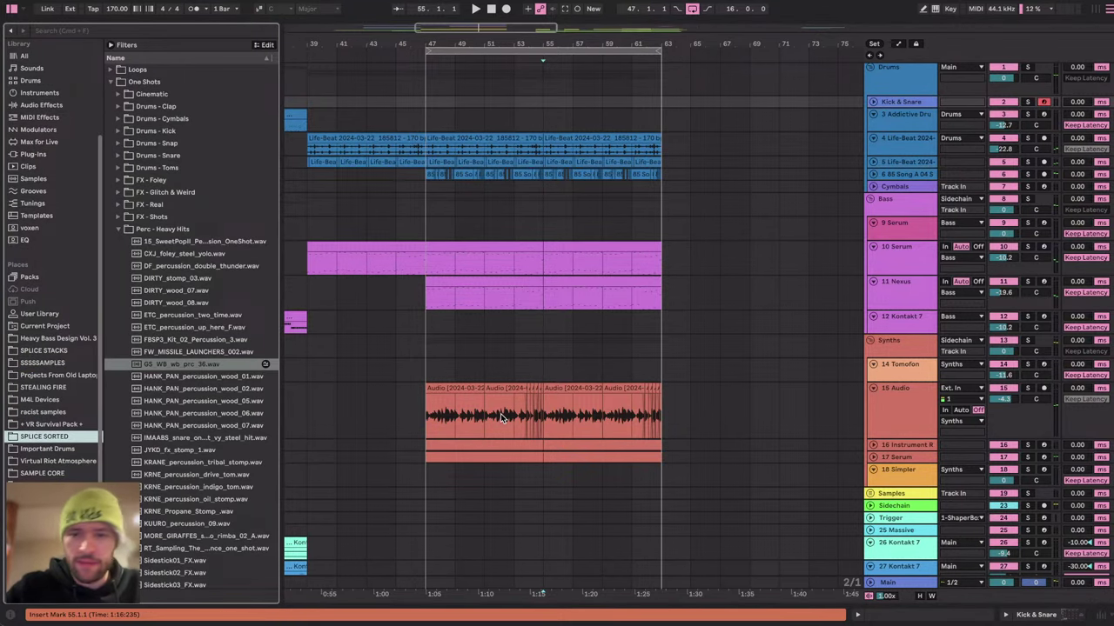
click(1053, 616)
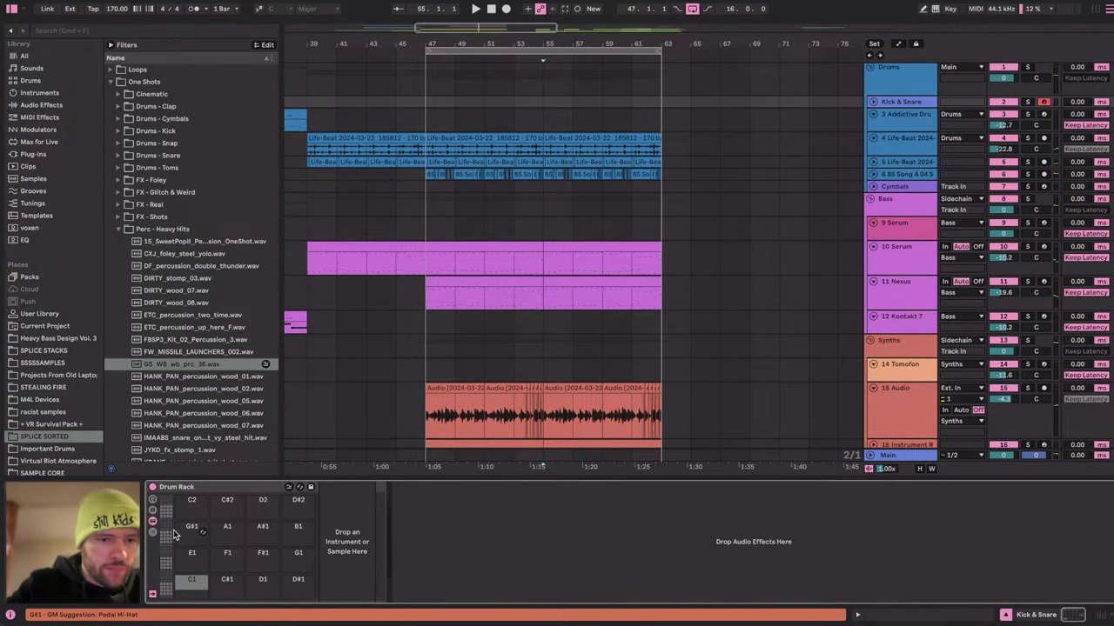
Collapse the Perc - Heavy Hits folder, expand Drums - Snare, and preview AP_Snare_D_01.wav.
scroll(188, 322, down, 1)
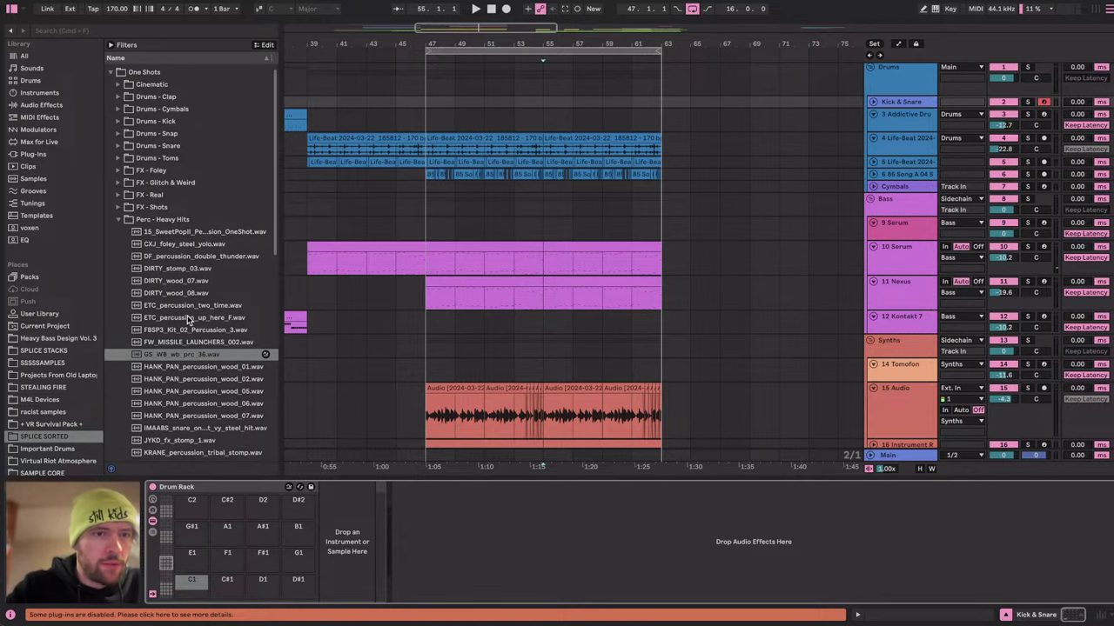
click(151, 221)
click(153, 131)
key(Down)
key(Down)
key(Right)
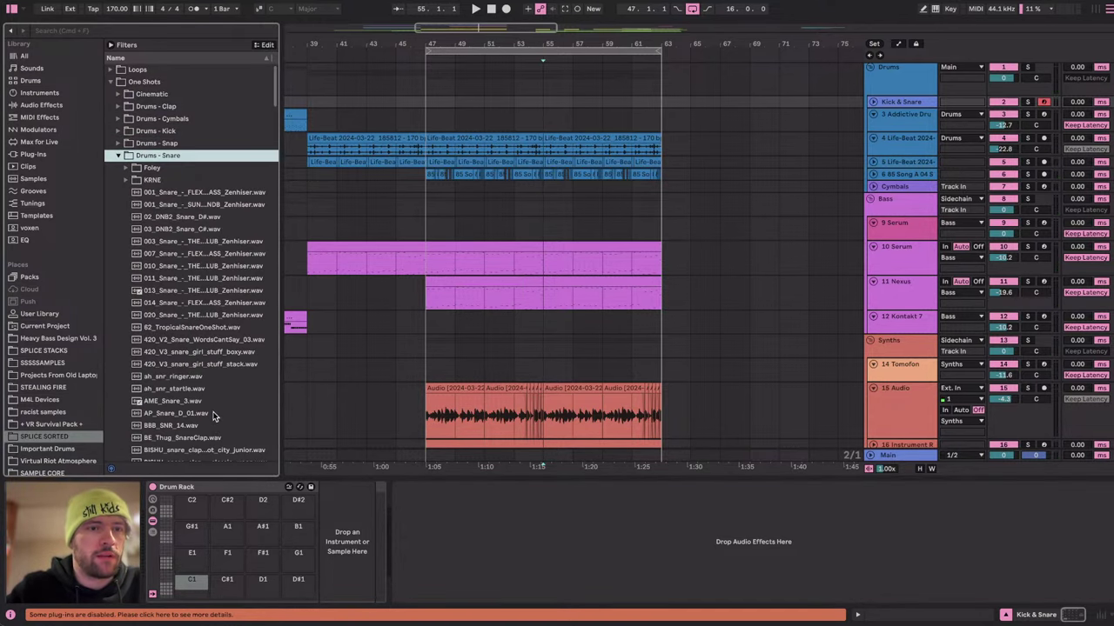
click(192, 415)
scroll(193, 419, down, 5)
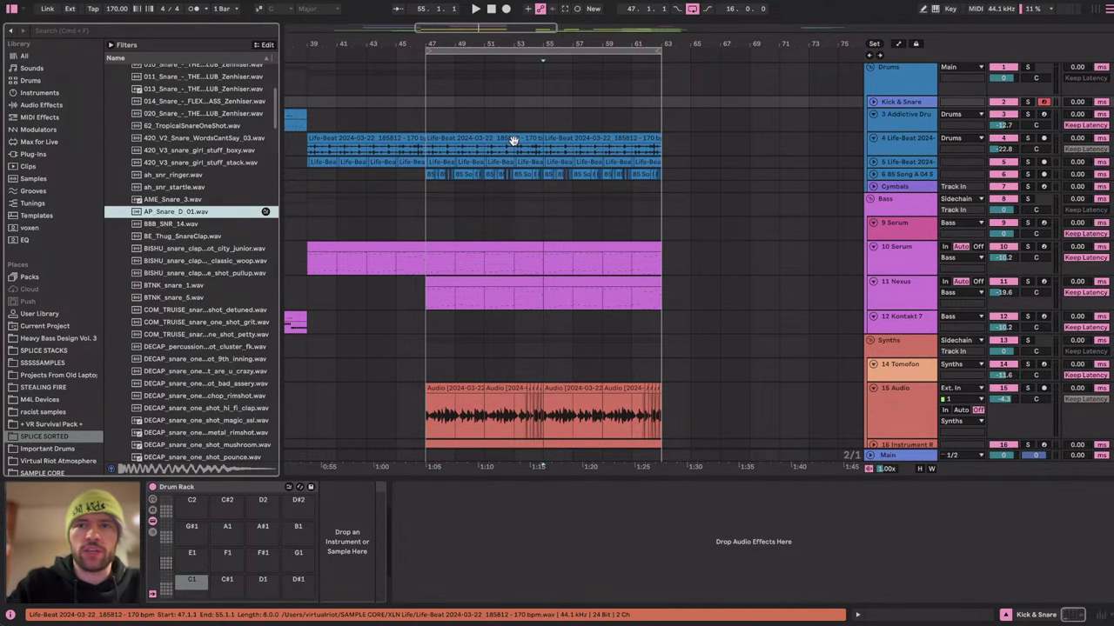
Create an empty MIDI clip from bar 55 to bar 63 on the 3 Addictive Drums 2 track.
scroll(515, 142, left, 1)
click(460, 124)
drag(562, 122, 638, 122)
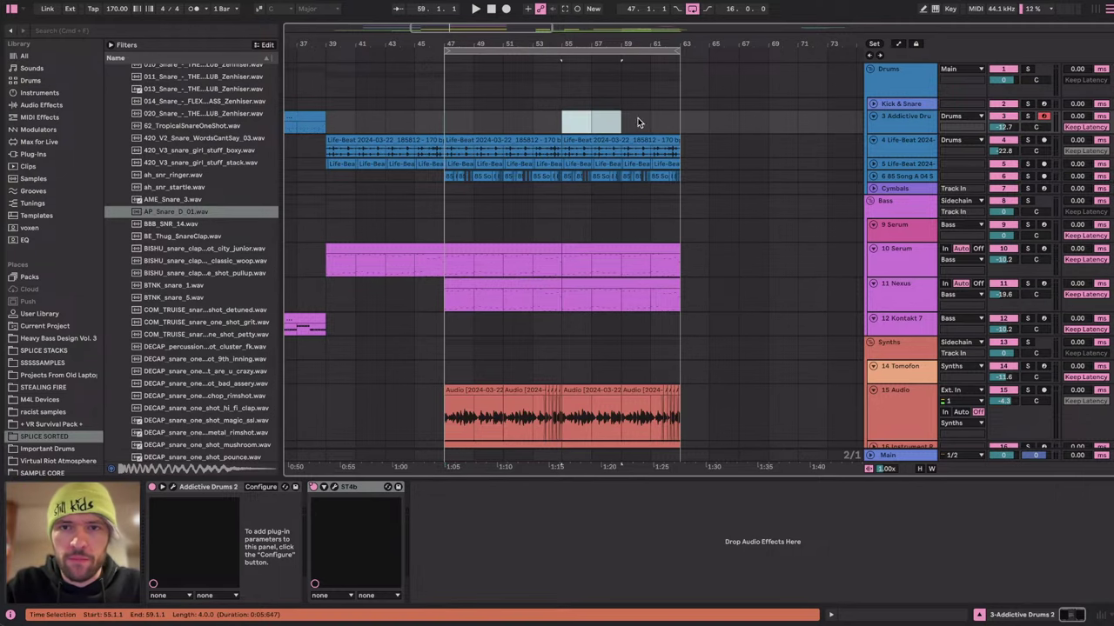
key(super+shift+m)
click(440, 425)
scroll(440, 426, down, 3)
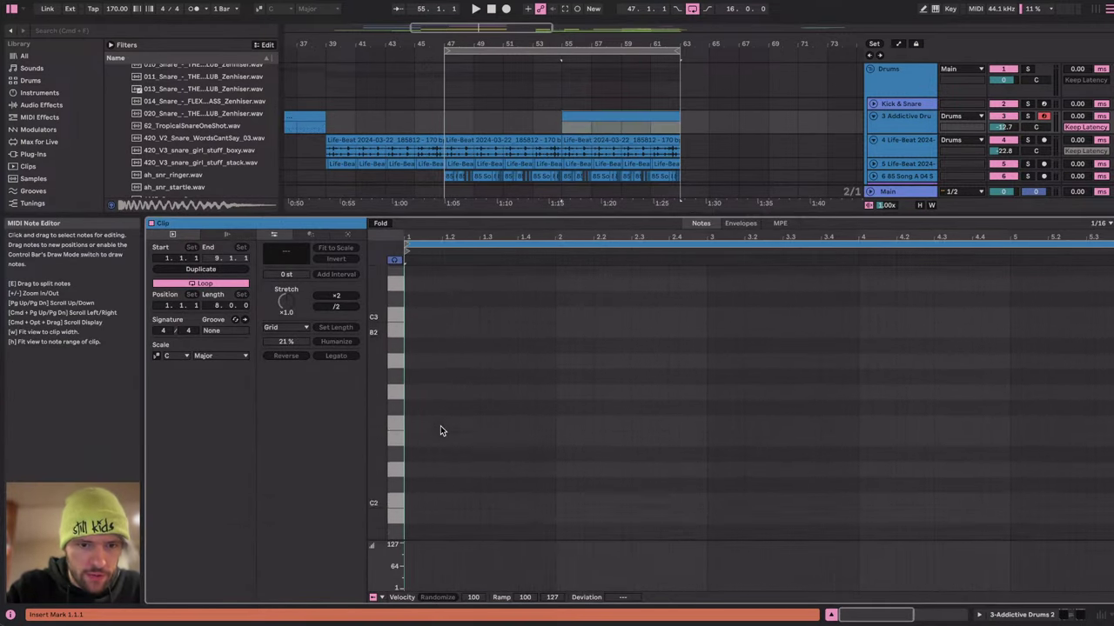
Audition the drum sounds on the lower keys and add a D1 note at 1.1.1 in the new clip.
click(394, 343)
drag(394, 343, 397, 435)
right_click(396, 513)
click(404, 441)
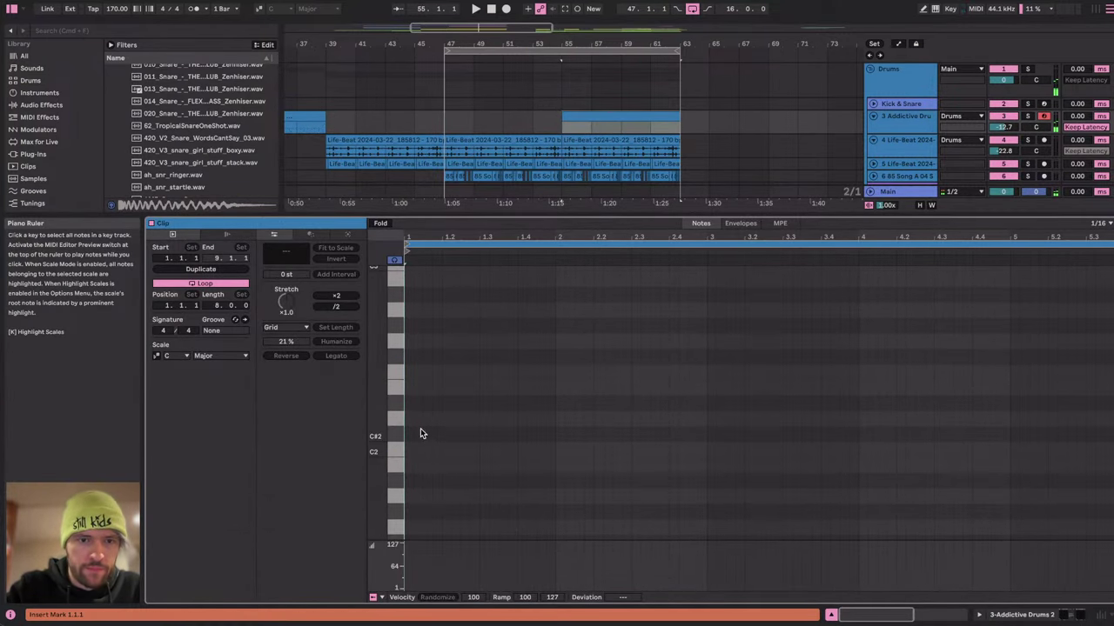
scroll(435, 435, down, 4)
drag(396, 369, 399, 458)
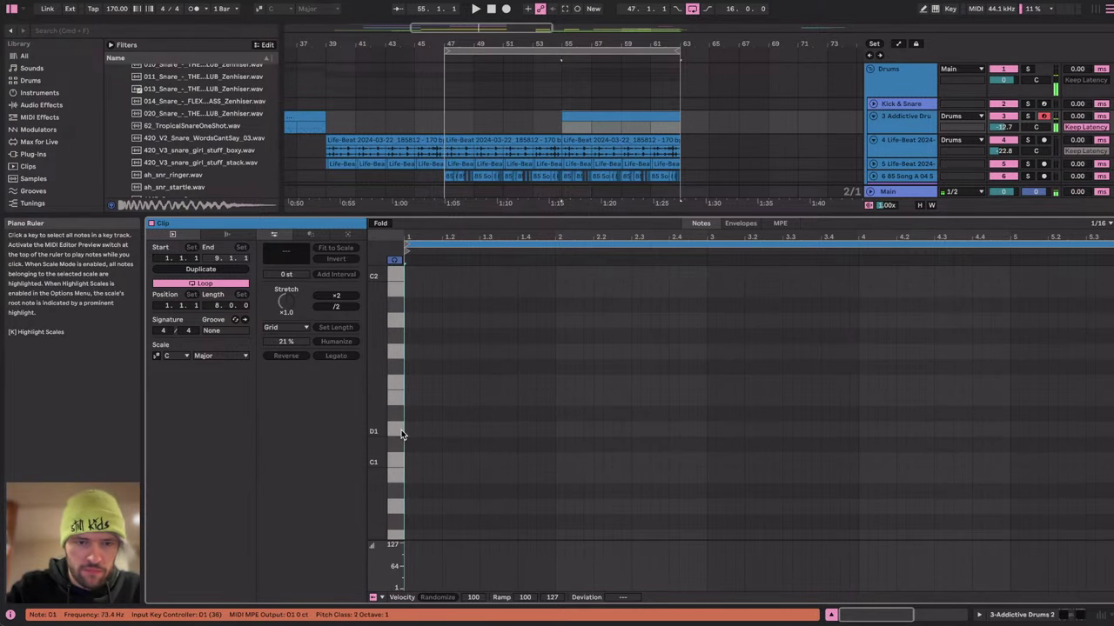
double_click(406, 434)
click(421, 407)
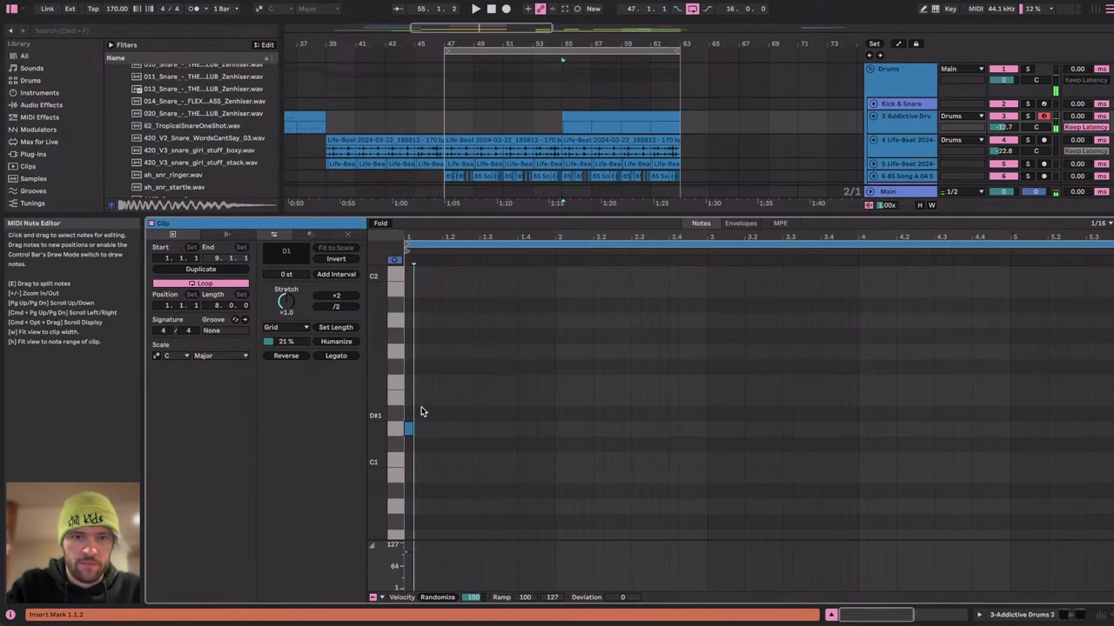
Add D1 notes at 1.1.3 and 1.2.1, setting their velocities to 33 and 74 respectively.
double_click(426, 429)
double_click(445, 429)
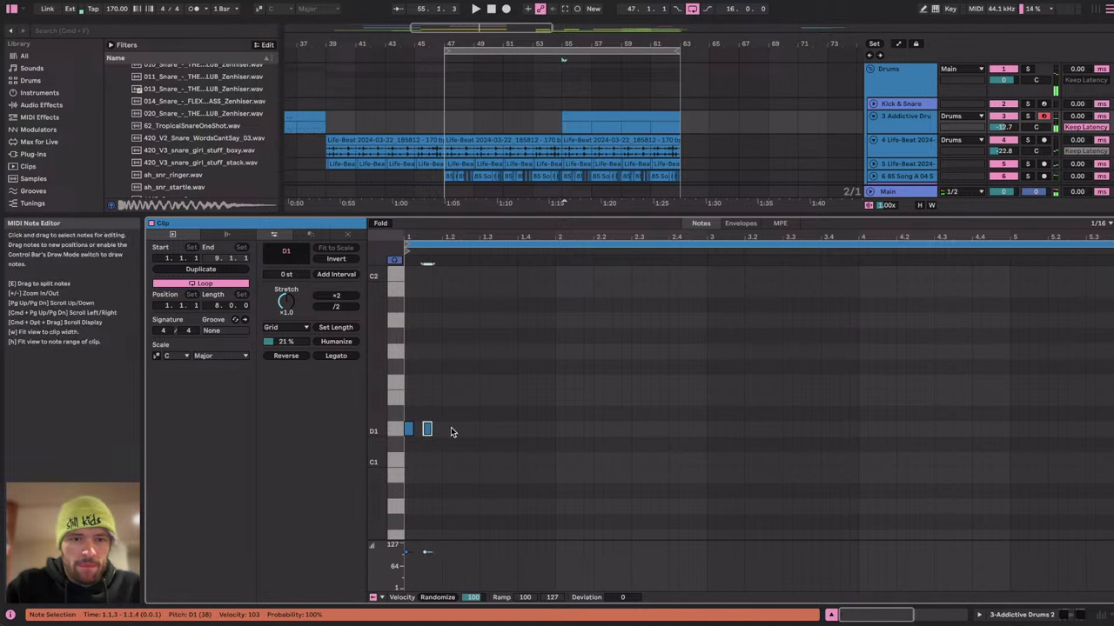
drag(431, 562, 426, 577)
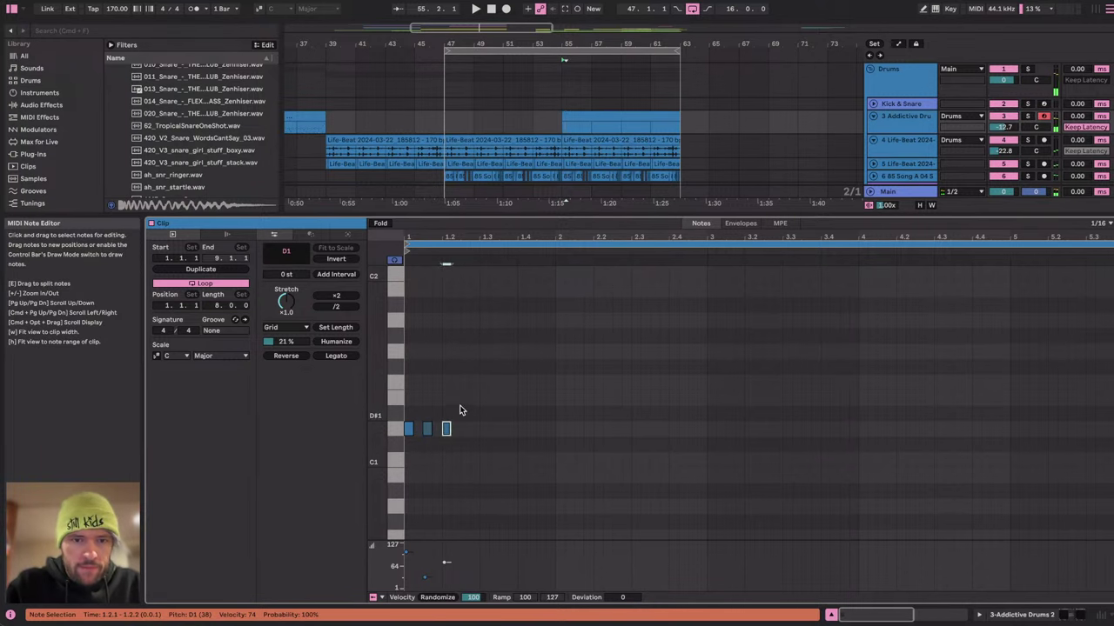
Duplicate the three-note D1 pattern three times so it repeats into bar 2 of the clip.
key(super+a)
key(super+d)
key(super+d)
key(super+d)
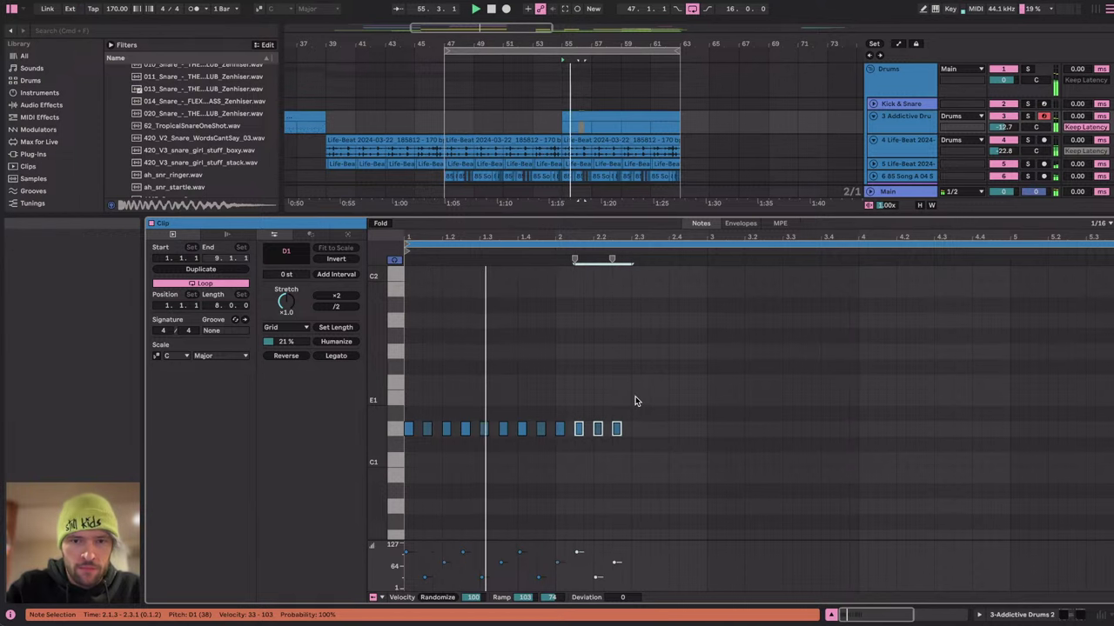
scroll(454, 465, up, 3)
scroll(450, 473, down, 2)
scroll(450, 473, left, 2)
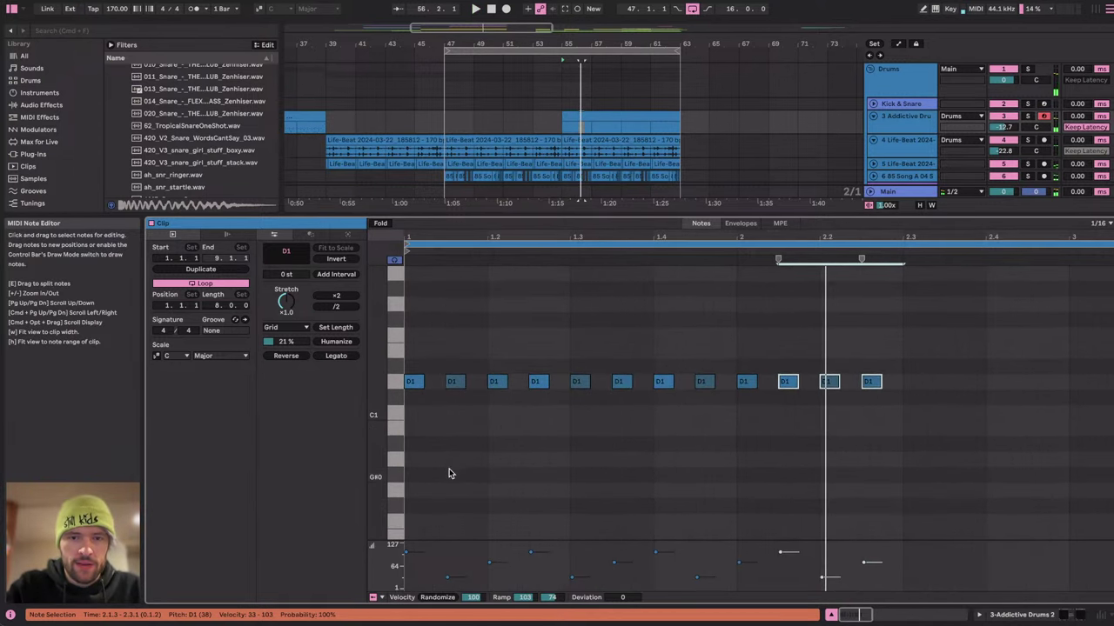
Enlarge the velocity lane and apply a velocity deviation of -14 to all D1 notes.
scroll(450, 473, down, 3)
drag(486, 539, 487, 469)
click(450, 466)
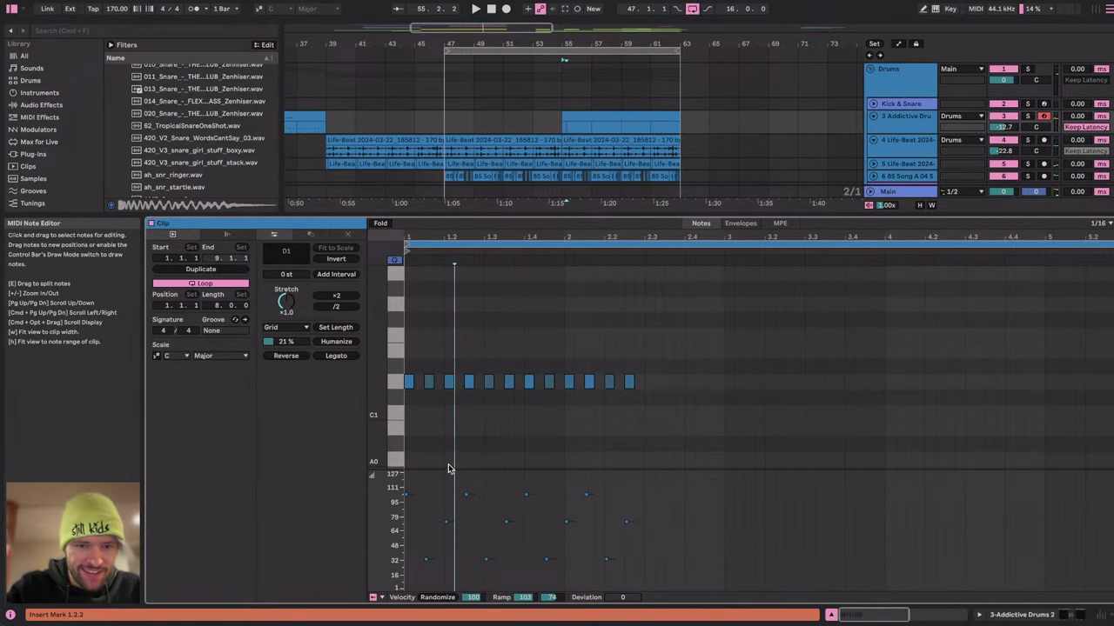
key(super+a)
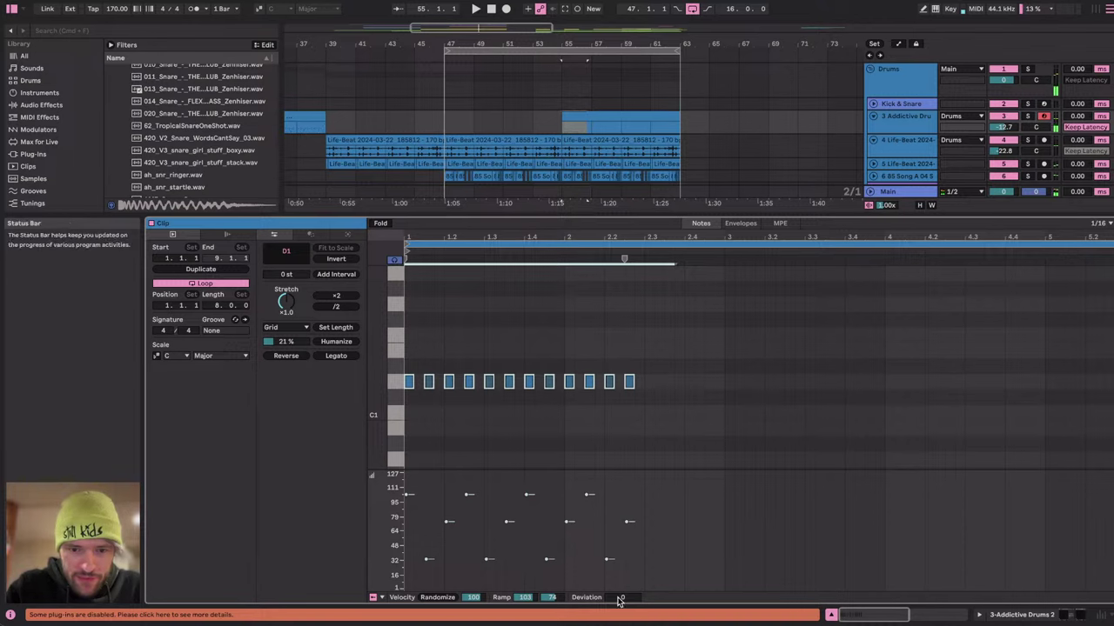
drag(622, 596, 622, 604)
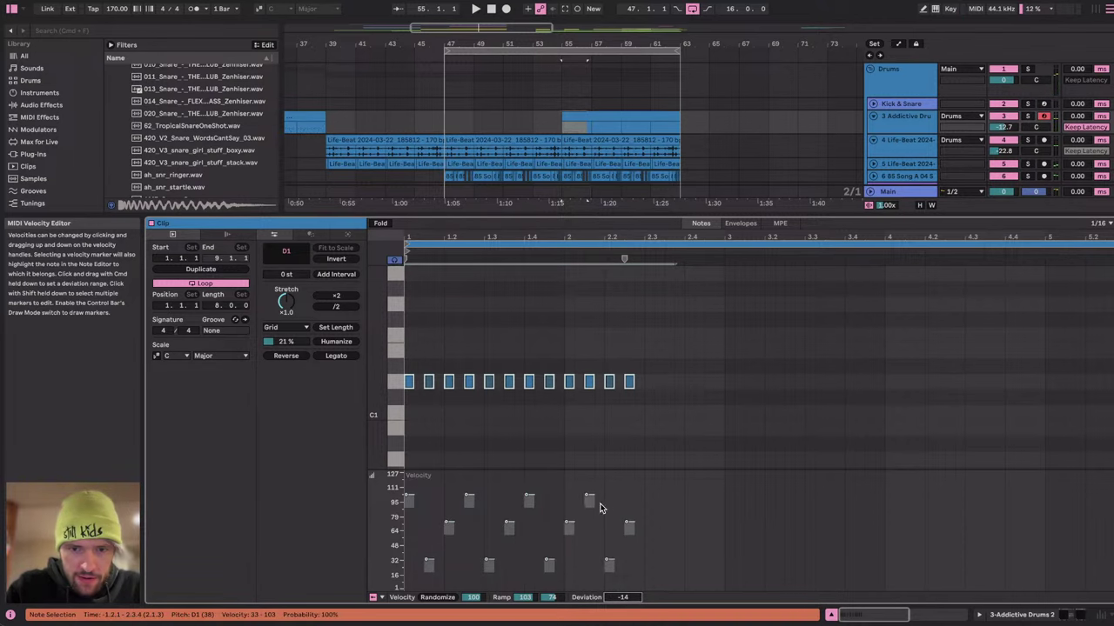
Raise the loud, medium and quiet D1 notes to velocities 111, 80 and 51, and play the pattern back.
drag(587, 498, 587, 485)
drag(699, 590, 395, 548)
key(space)
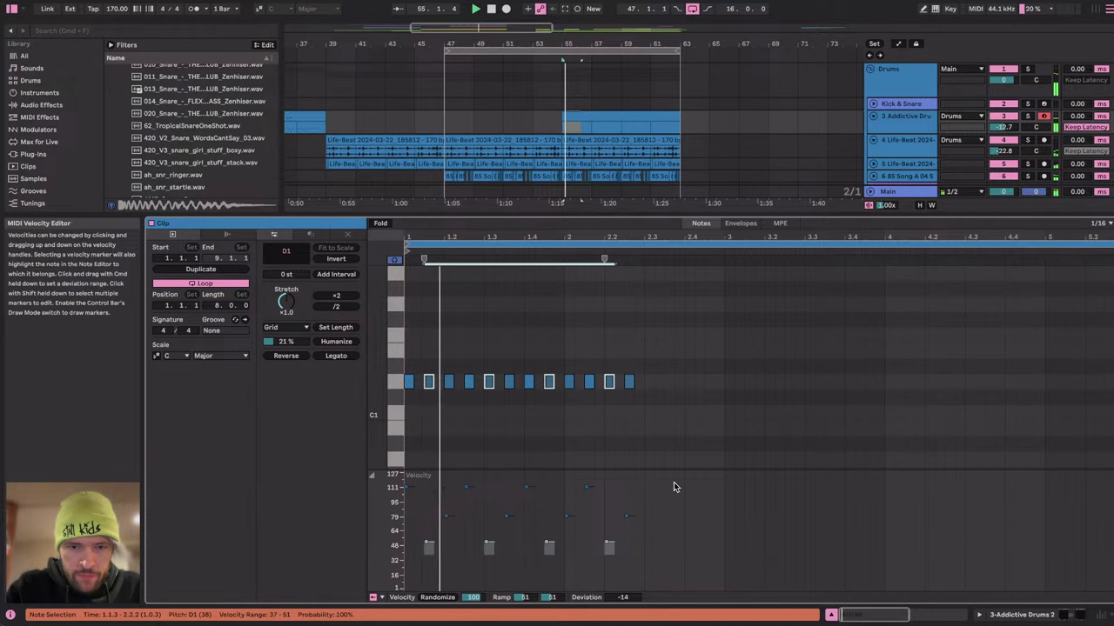
click(674, 483)
key(space)
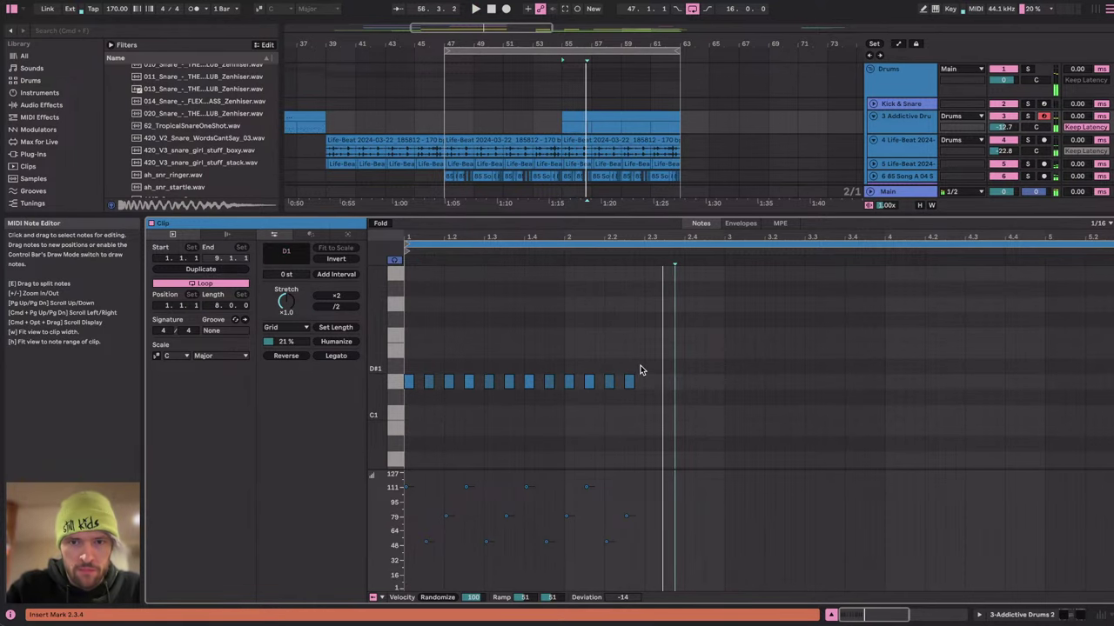
key(space)
key(space)
Delete the D1 notes in the clip's second bar and duplicate the first bar's pattern into it.
drag(564, 366, 722, 412)
key(Delete)
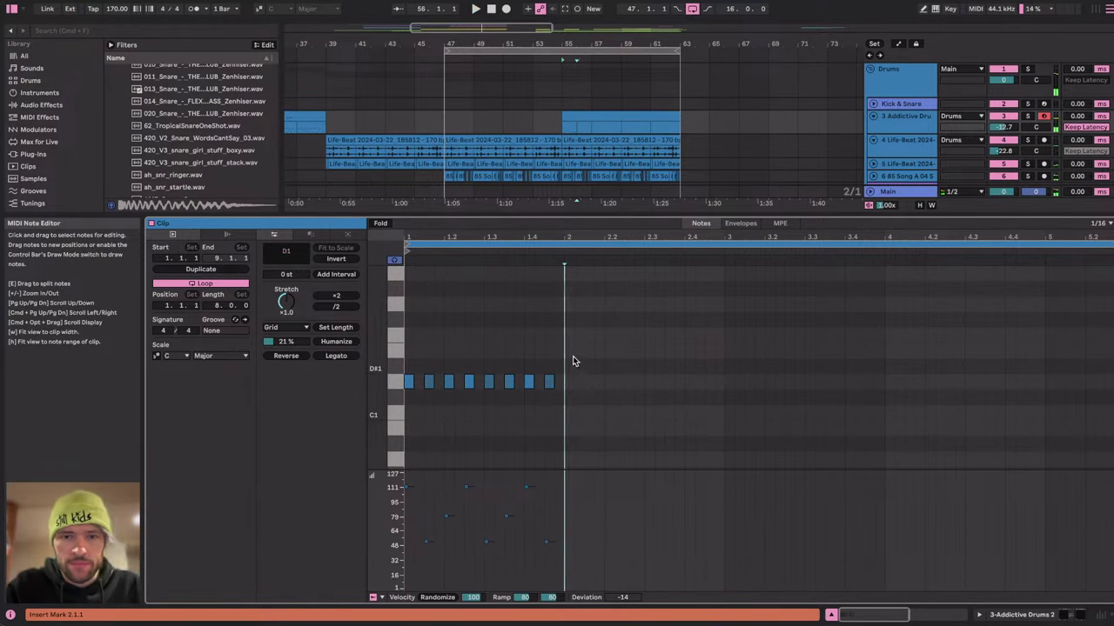
key(super+d)
scroll(662, 467, up, 3)
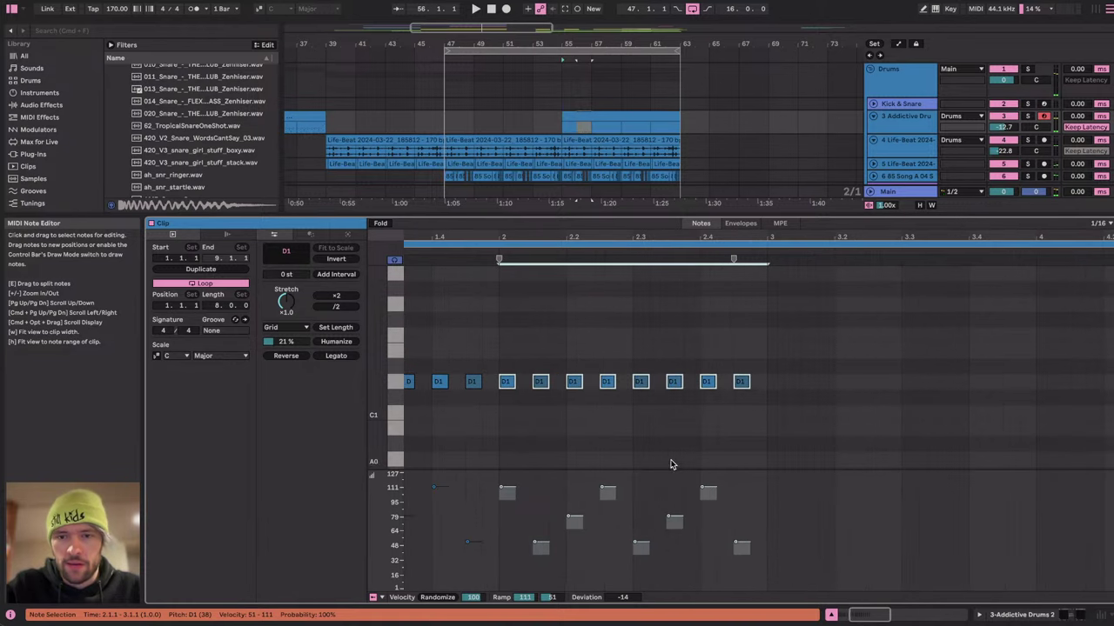
Replace the D1 note at 2.4.3 with a roll of four 1/32 notes that rise in velocity up to bar 3.
click(687, 451)
scroll(686, 451, right, 2)
click(634, 419)
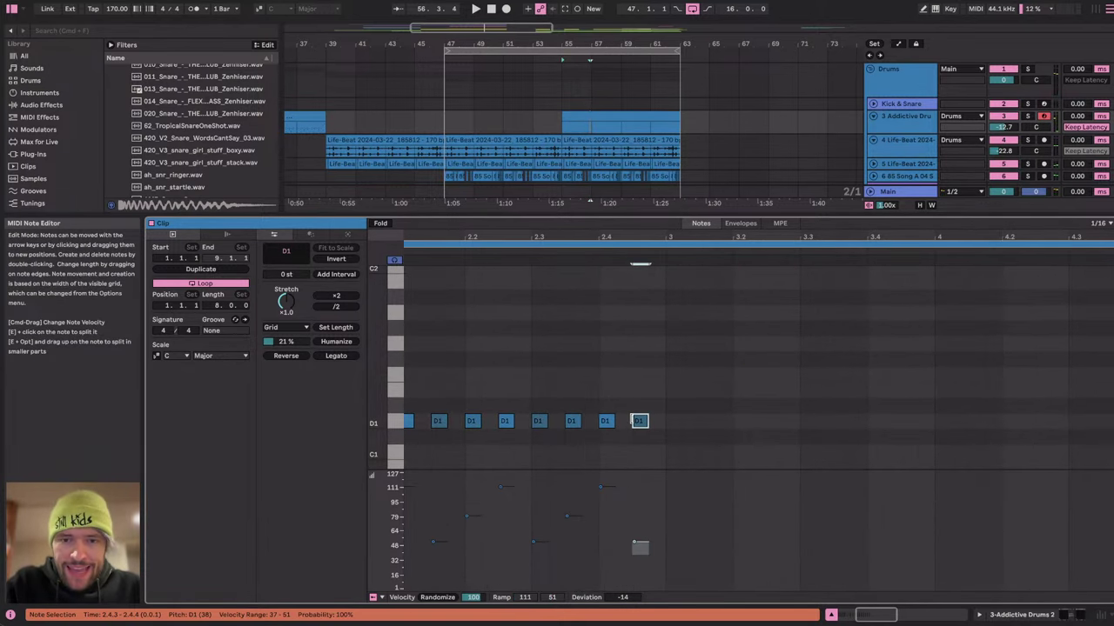
scroll(635, 421, down, 1)
key(Delete)
double_click(652, 392)
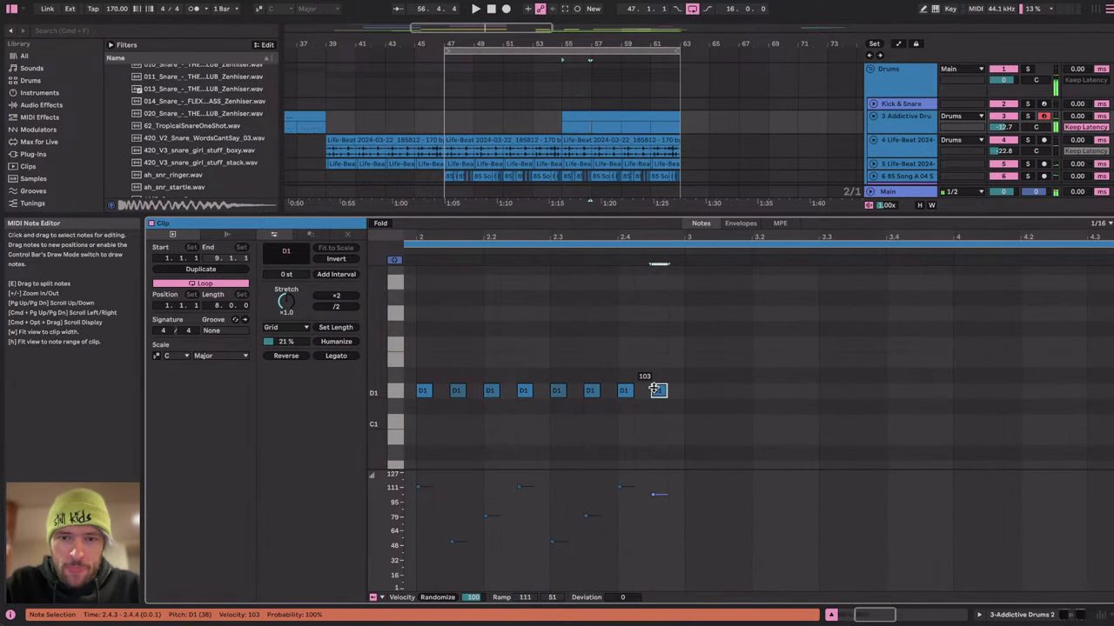
click(642, 560)
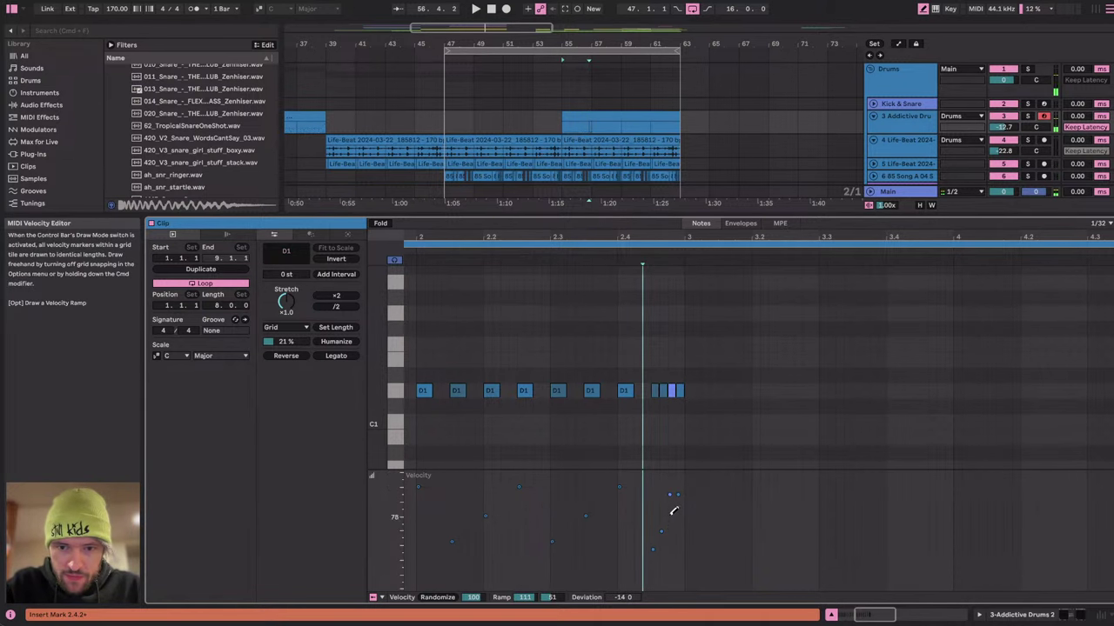
key(b)
Play back the new D1 pattern from bar 55 and inspect the Life-Beat and snare audio tracks beneath it.
key(space)
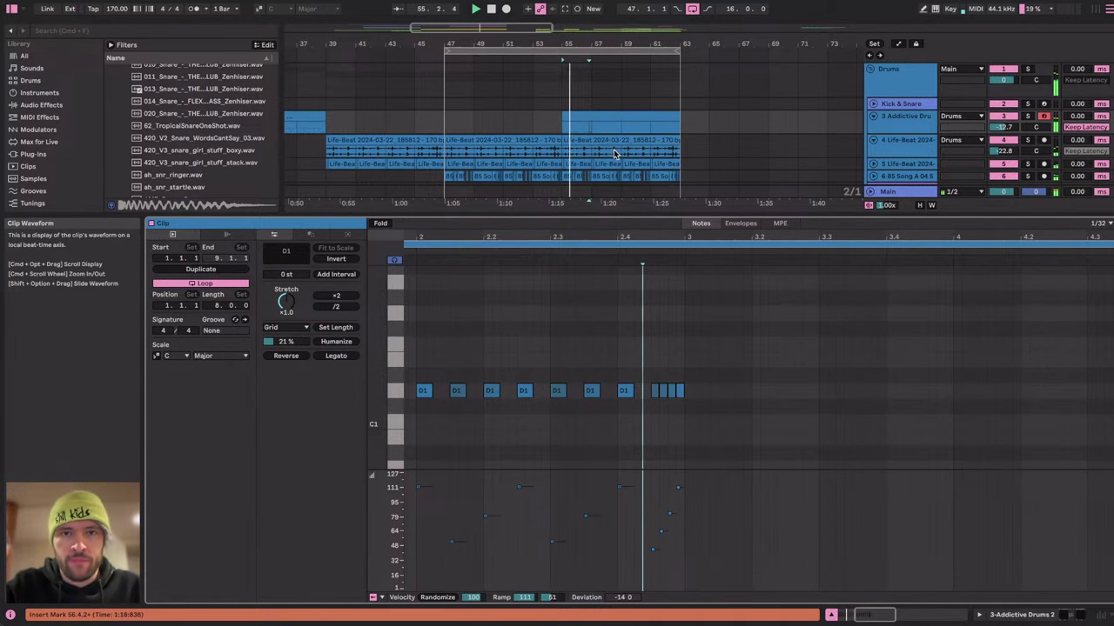
scroll(594, 375, down, 4)
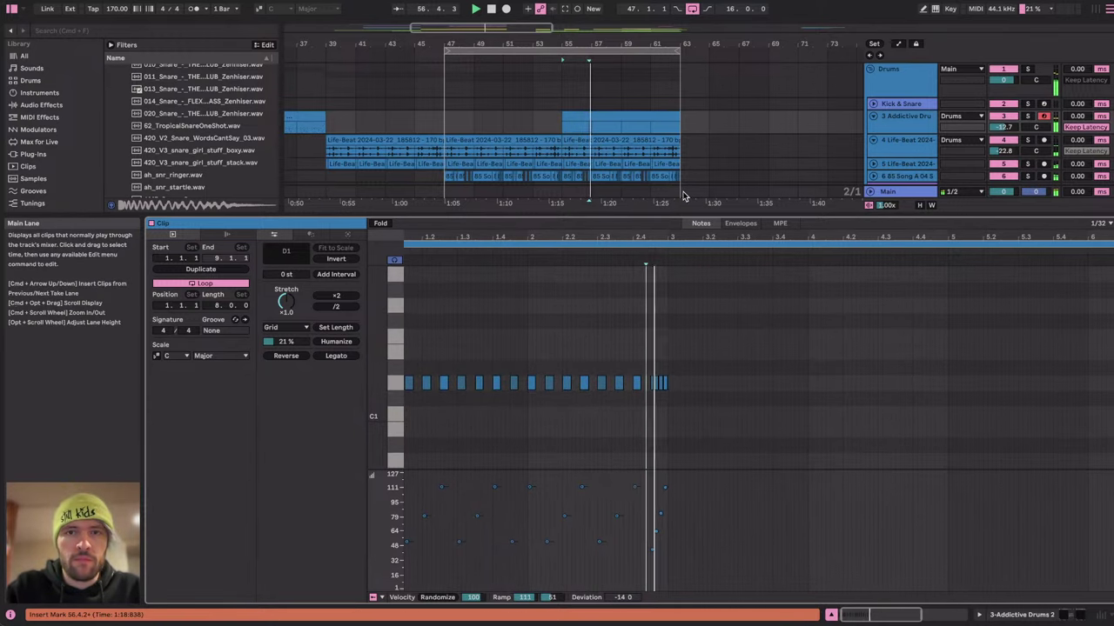
click(587, 129)
scroll(588, 130, up, 5)
scroll(587, 128, down, 2)
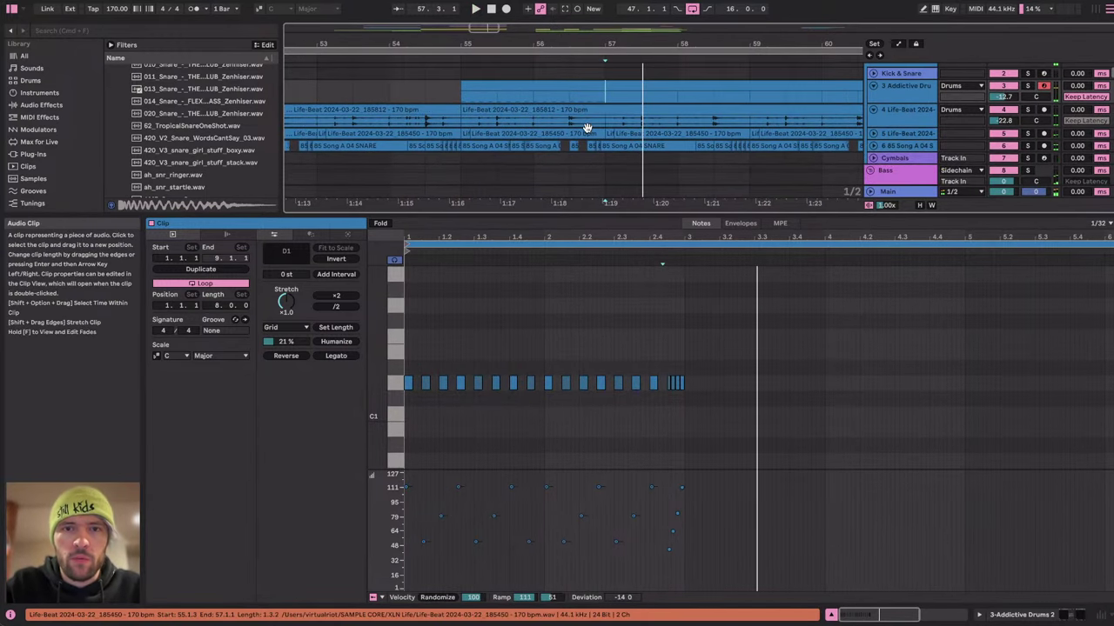
click(873, 133)
scroll(874, 157, down, 2)
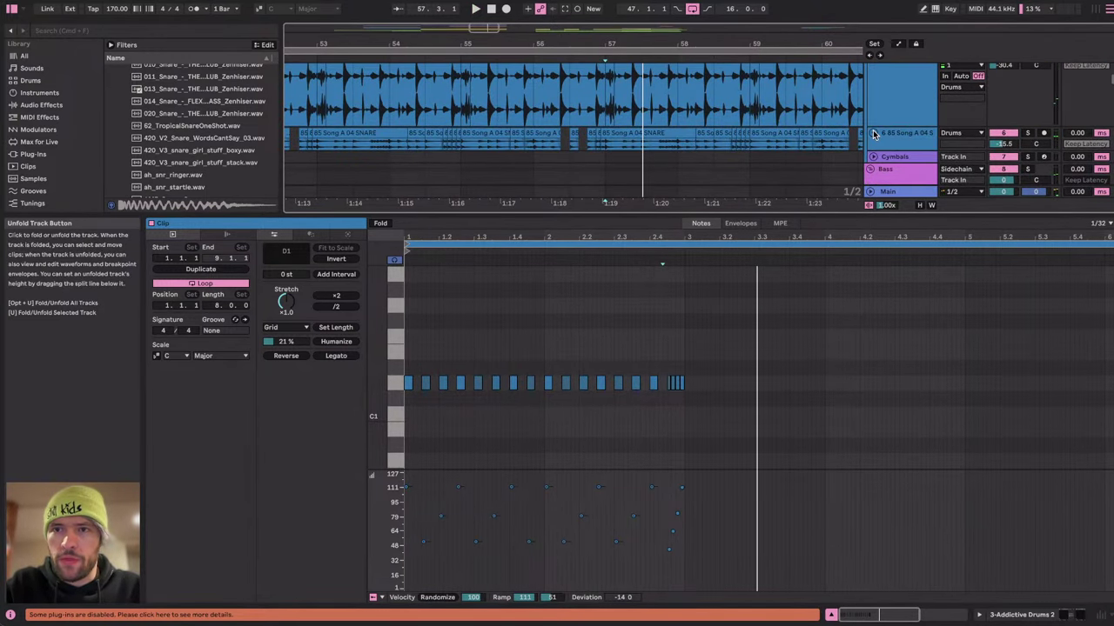
click(891, 132)
key(Left)
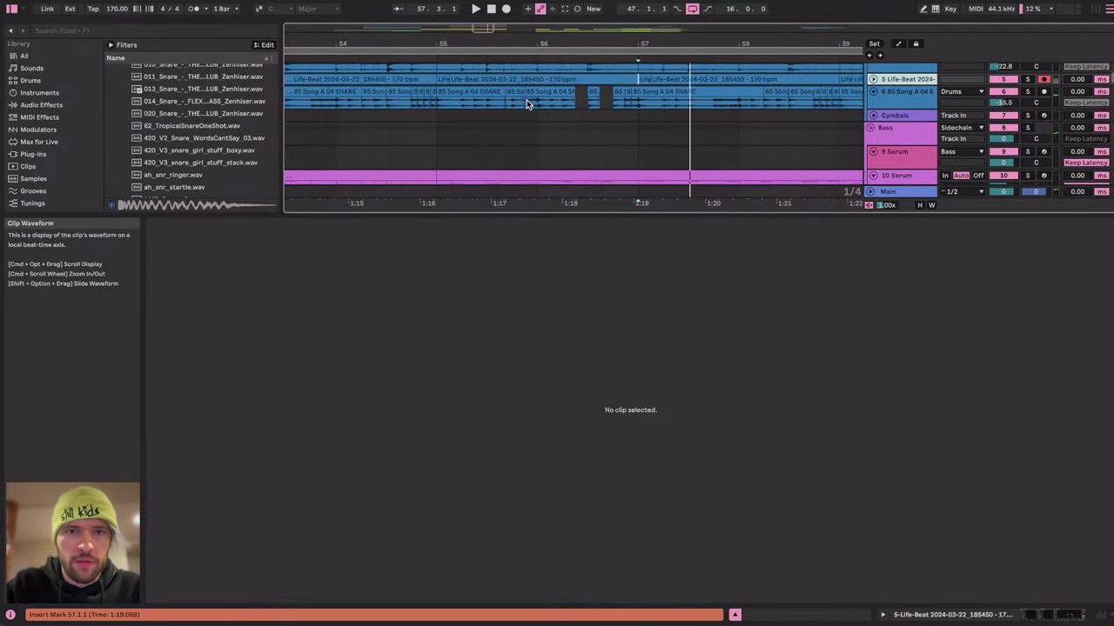
scroll(527, 102, up, 5)
scroll(527, 102, down, 5)
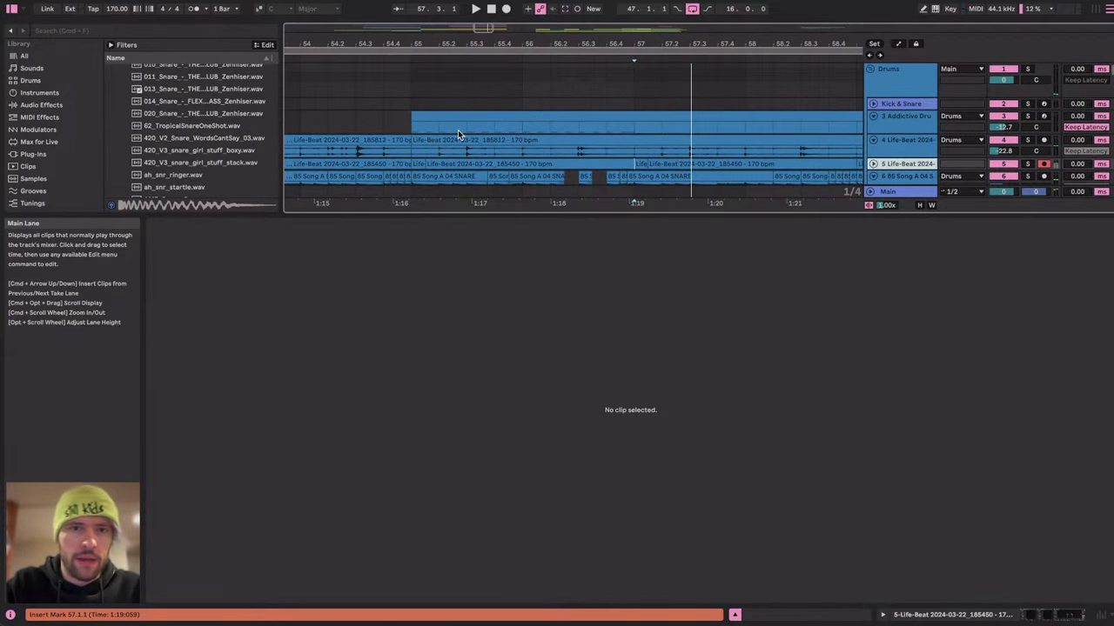
click(418, 124)
scroll(414, 125, up, 2)
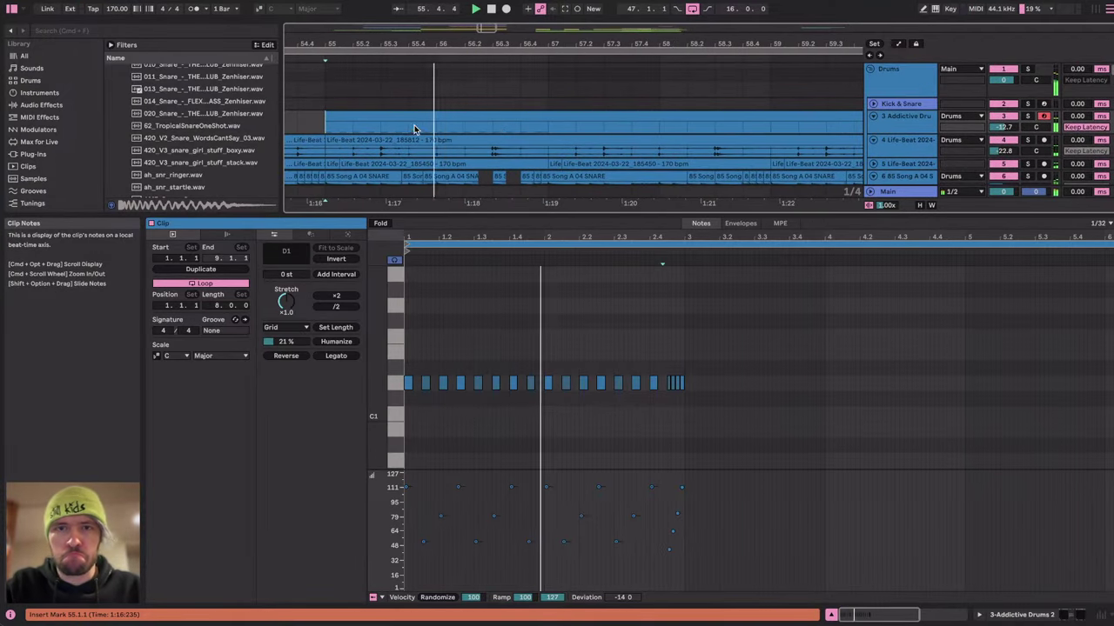
Duplicate the two-bar pattern from bars 55–57 on the 3 Addictive Drums 2 track up to bar 61, and return to bar 55.
drag(543, 125, 770, 125)
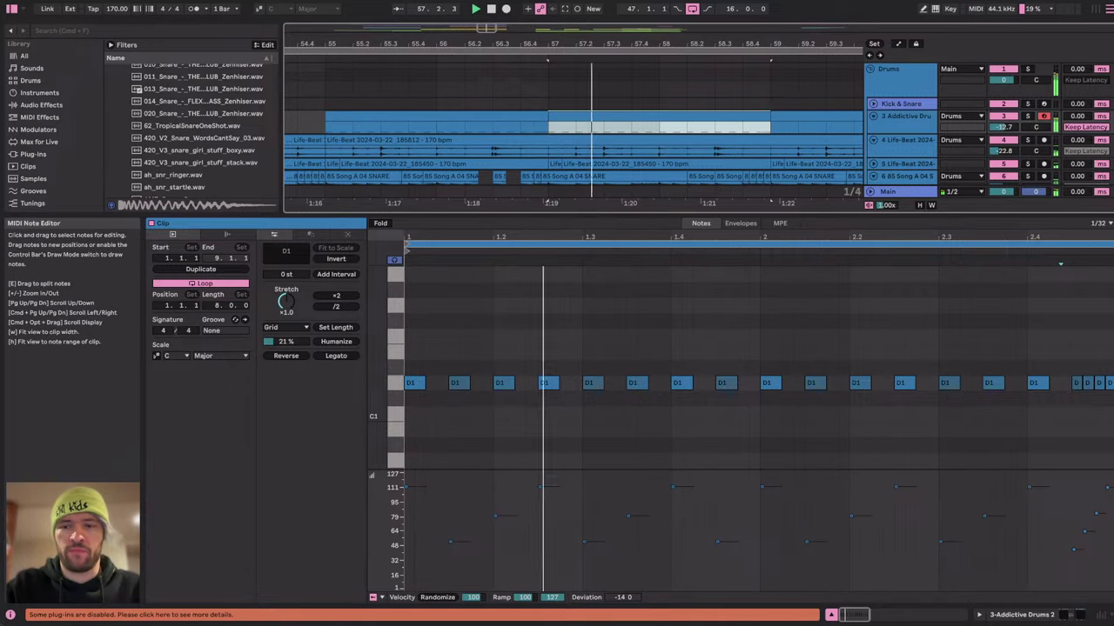
key(shift+Tab)
scroll(621, 211, down, 4)
click(629, 118)
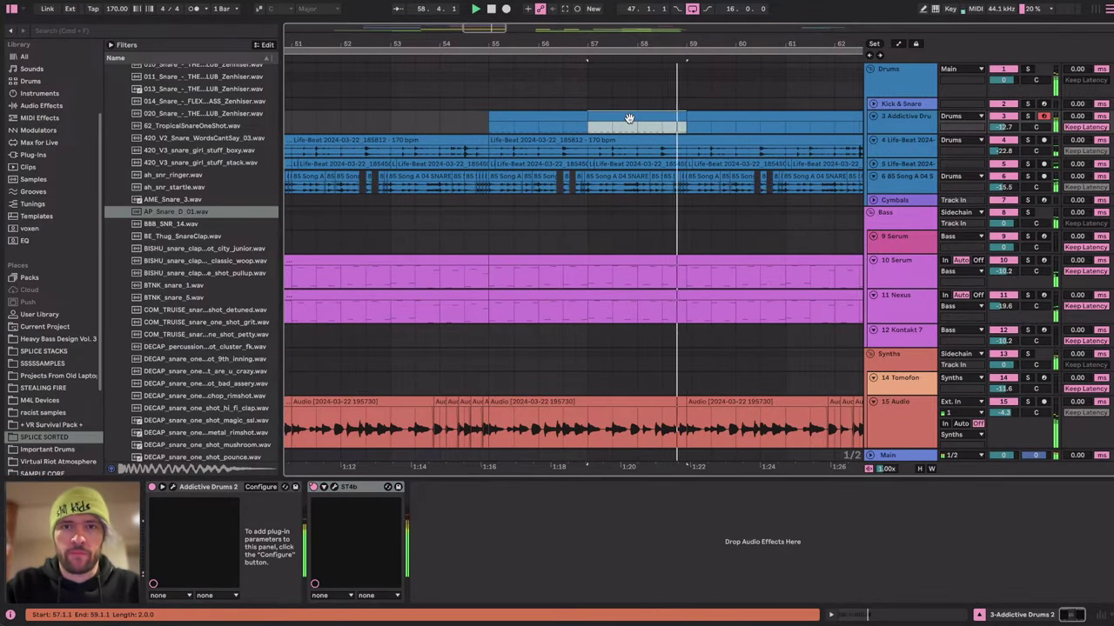
shift+click(555, 118)
key(super+d)
click(623, 116)
scroll(624, 117, down, 3)
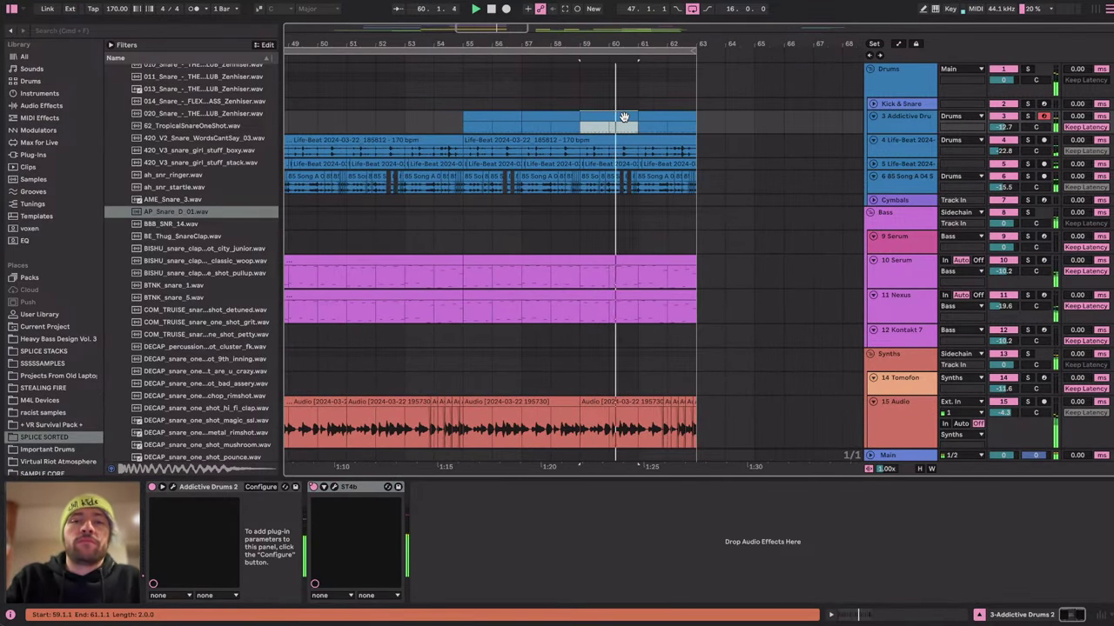
scroll(632, 116, down, 3)
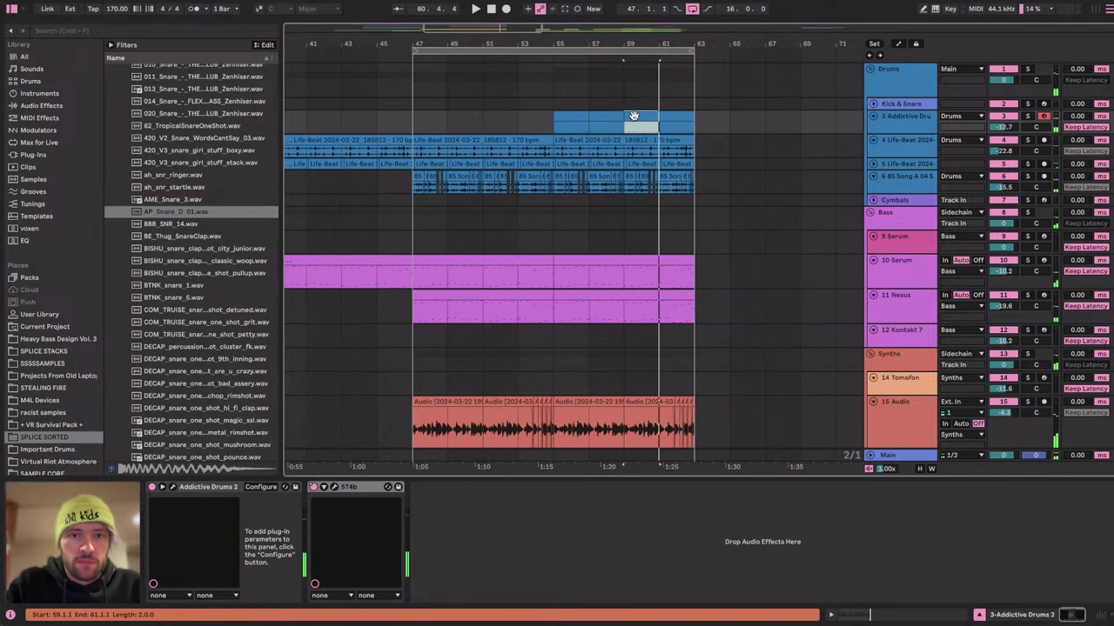
click(560, 103)
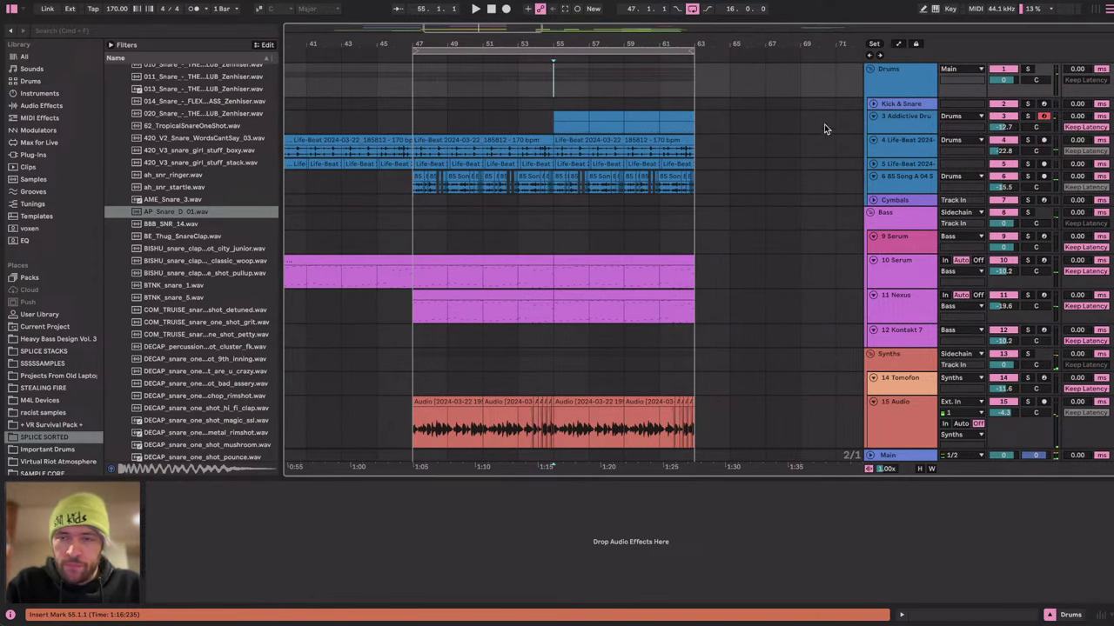
Play from bar 47, show the automation lanes, and slightly raise the 11 Nexus track's 8 Frequency A breakpoint at bar 55.
click(892, 178)
scroll(891, 178, down, 3)
click(412, 171)
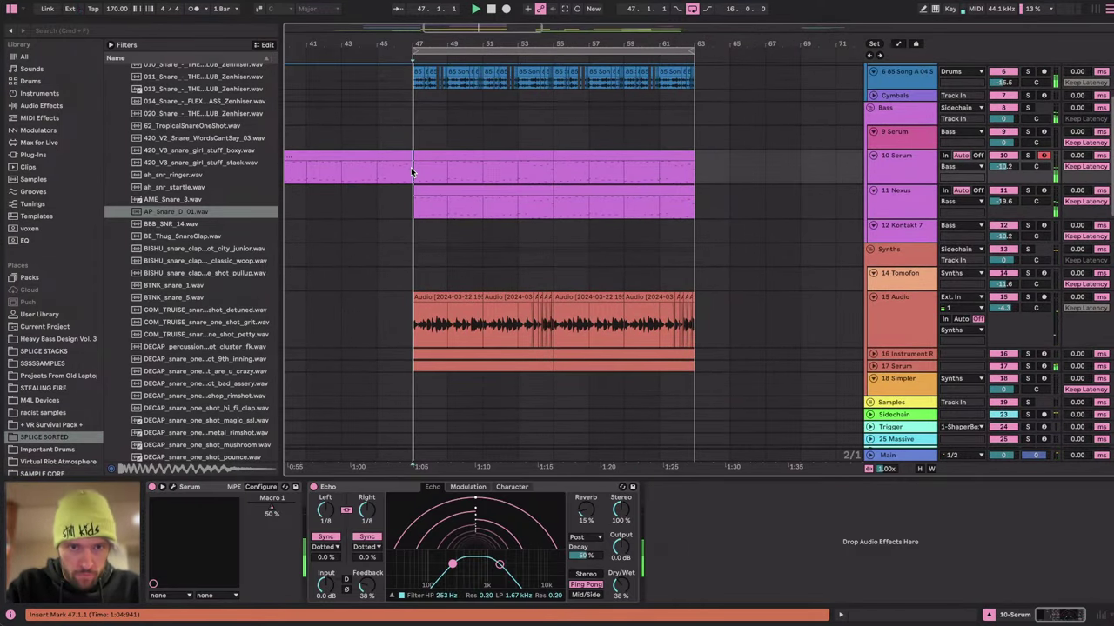
key(a)
drag(553, 207, 553, 202)
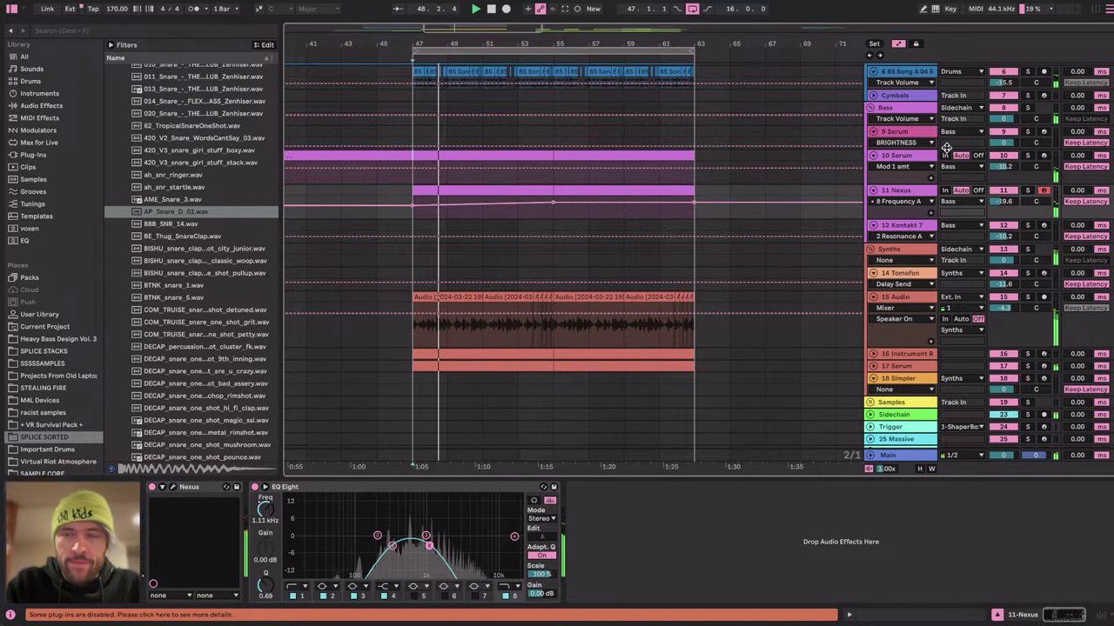
Examine the Macro 1 automation on the 10 Serum track, and hide the automation lanes.
click(904, 185)
click(896, 179)
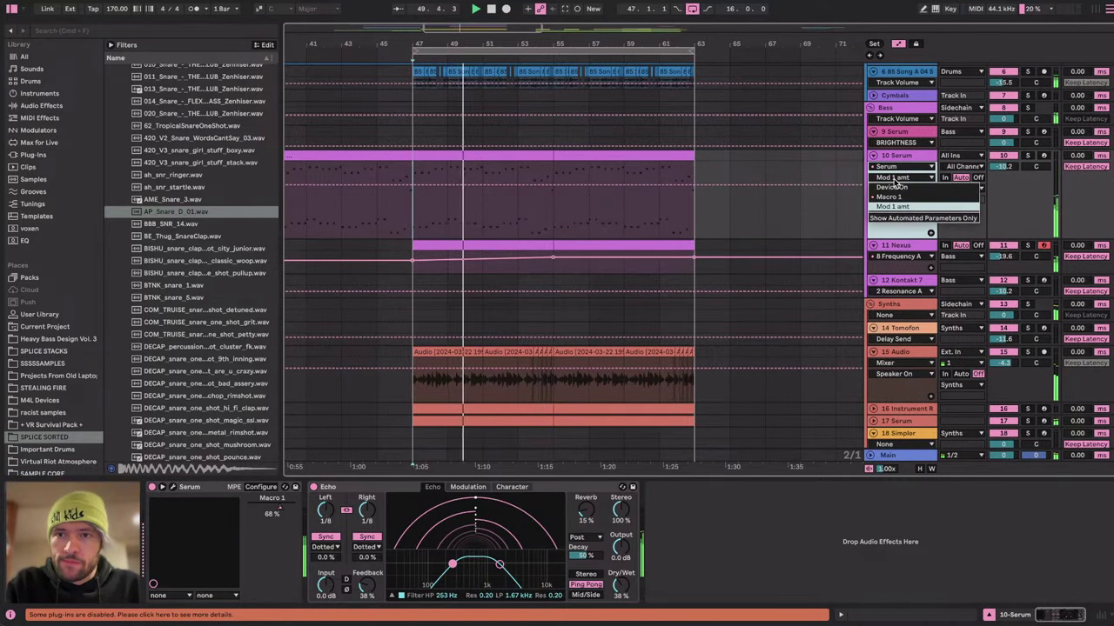
click(888, 196)
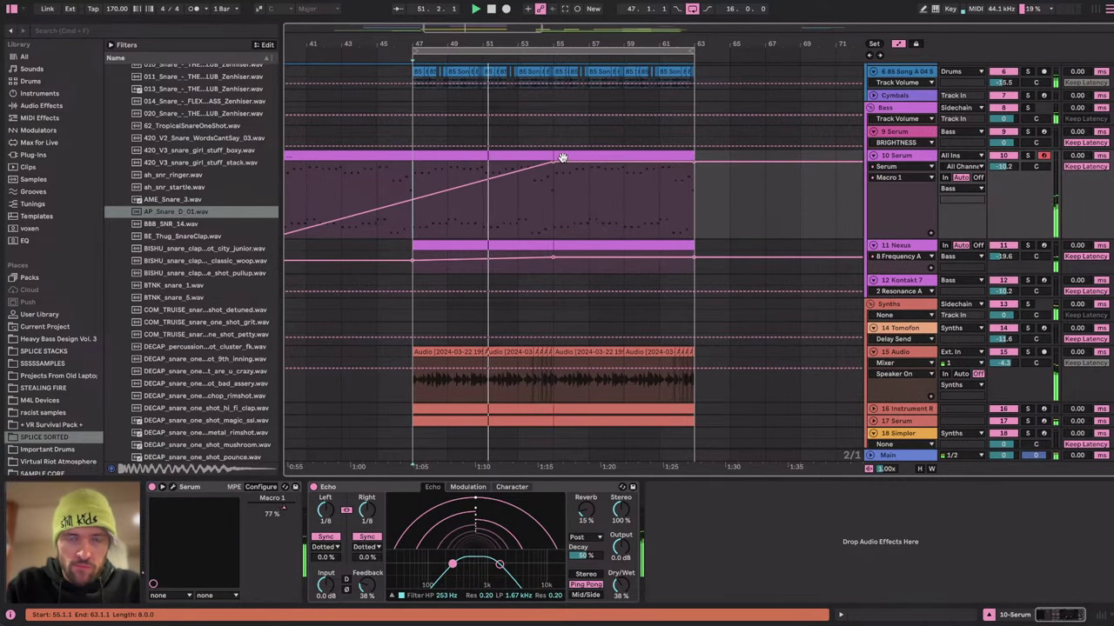
key(a)
Open Serum on track 10, assign Macro 2 to the filter cutoff modulation and oscillator A level, and turn Macro 2 down.
click(171, 490)
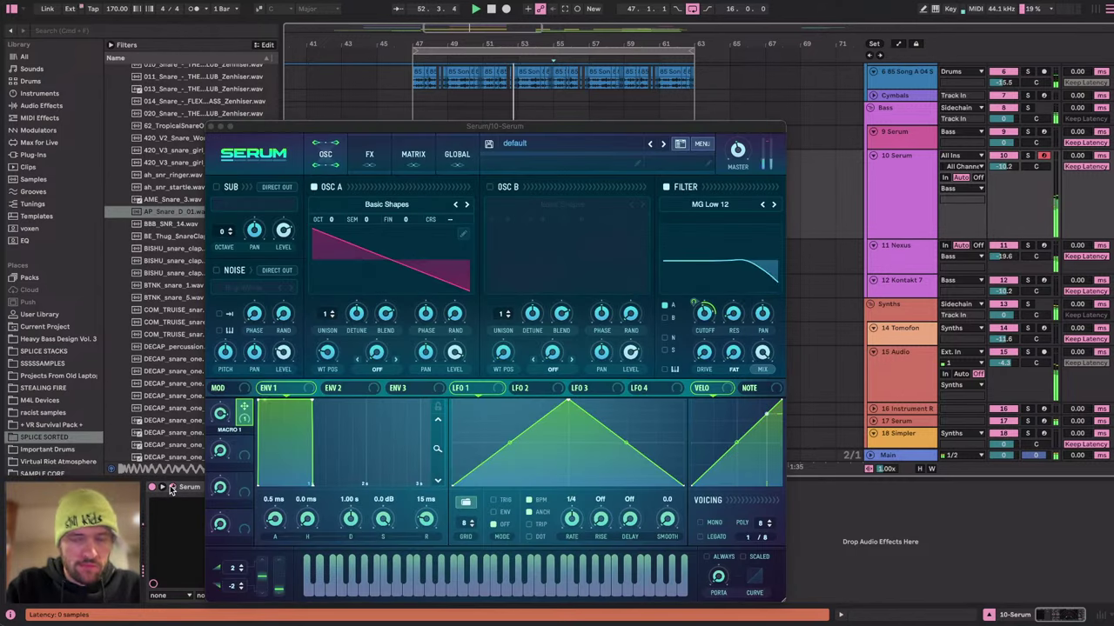
drag(250, 445, 204, 317)
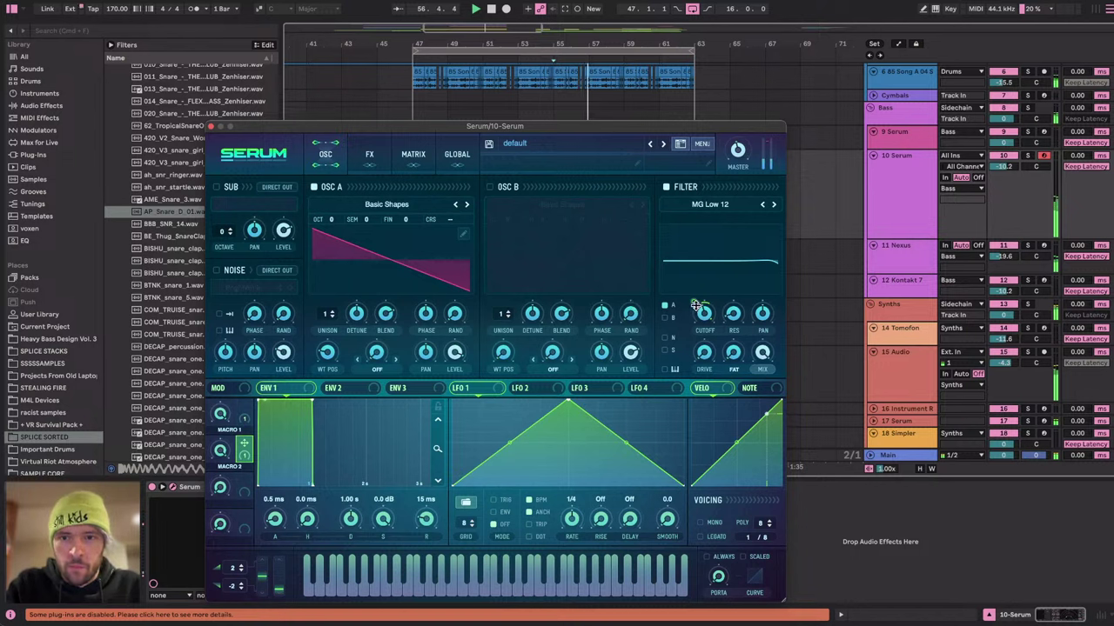
drag(695, 306, 694, 300)
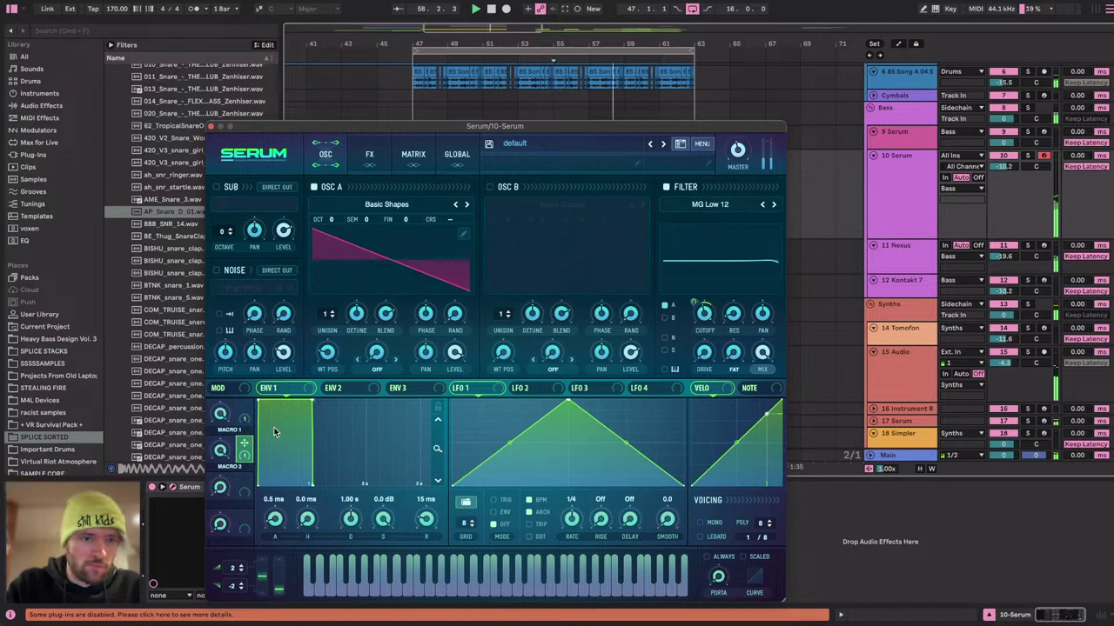
drag(242, 444, 444, 345)
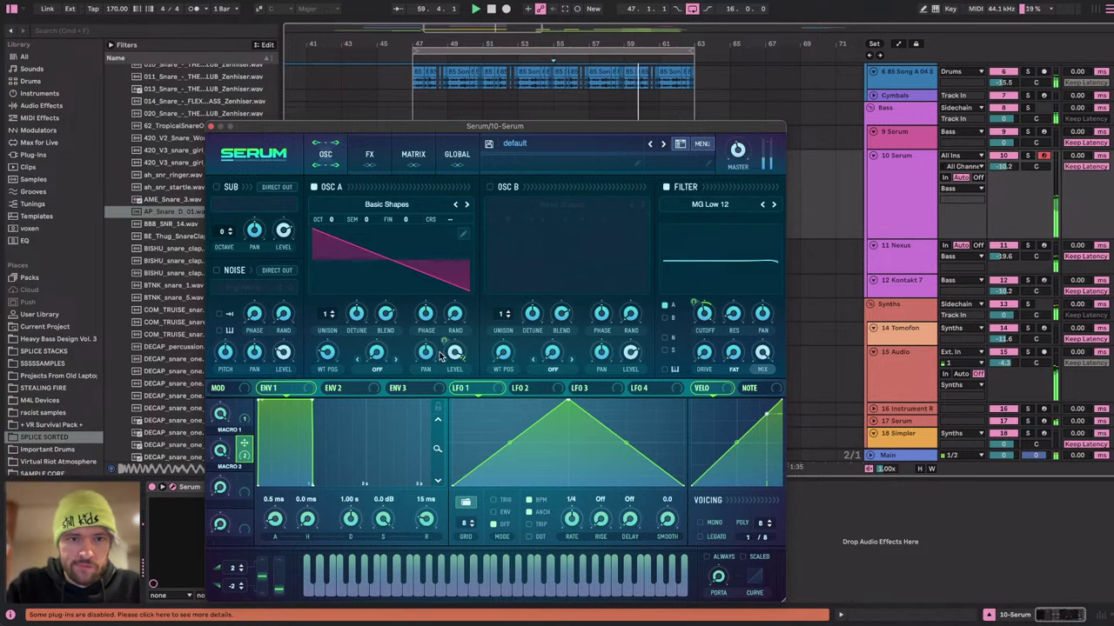
drag(220, 451, 220, 546)
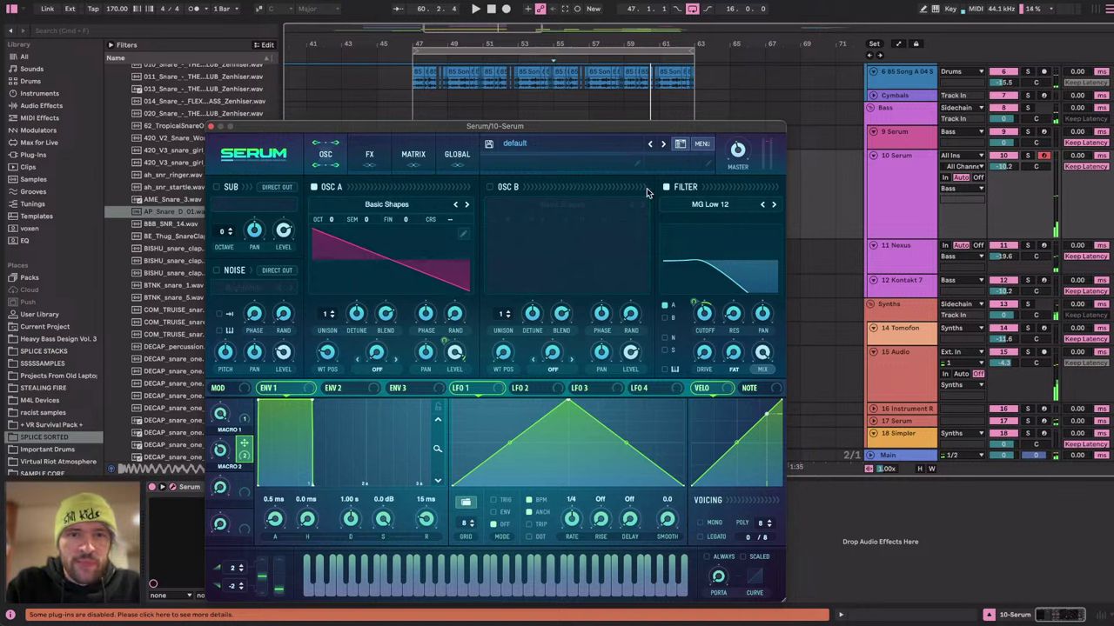
Enable Serum's oscillator B with 16 unison voices and wavetable position 2, assign Macro 2 to its level, and audition the sound.
click(490, 187)
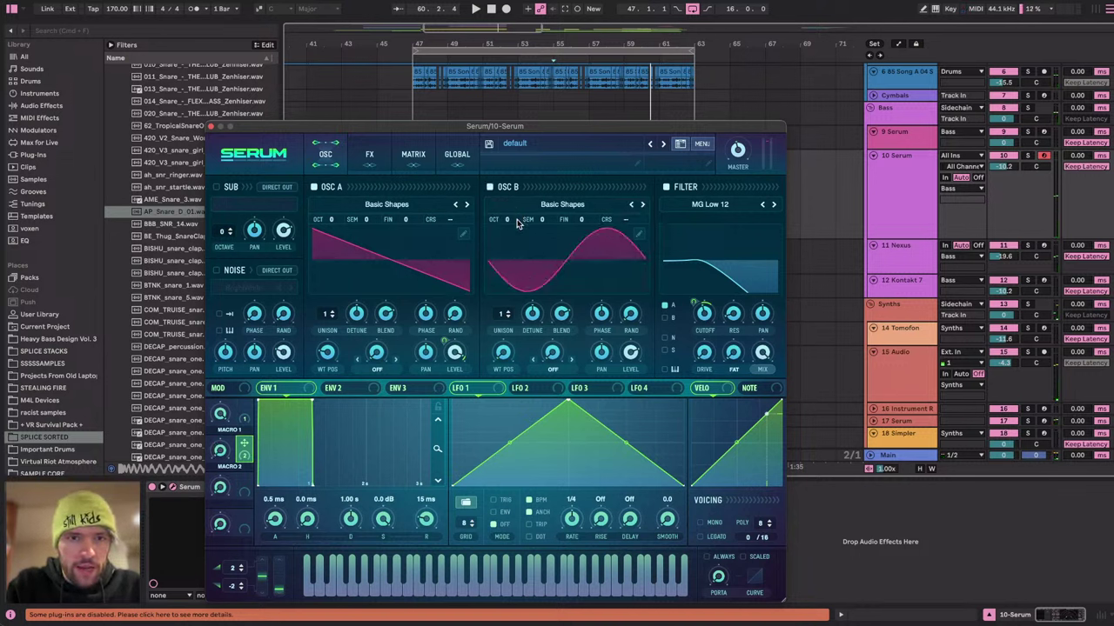
drag(509, 308, 509, 261)
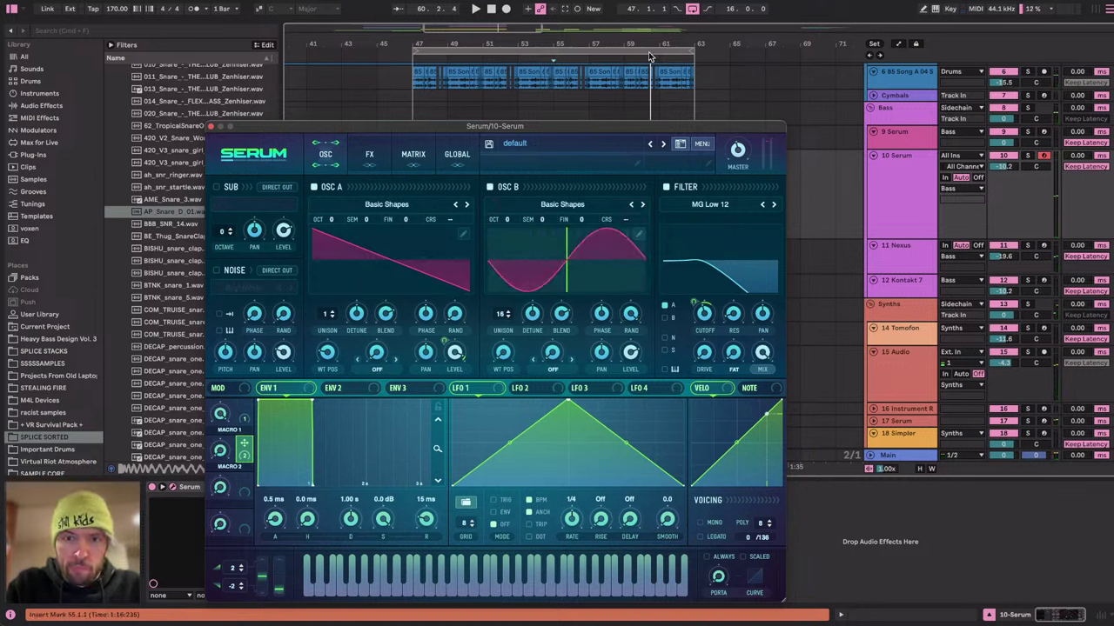
drag(537, 316, 527, 341)
drag(505, 350, 508, 320)
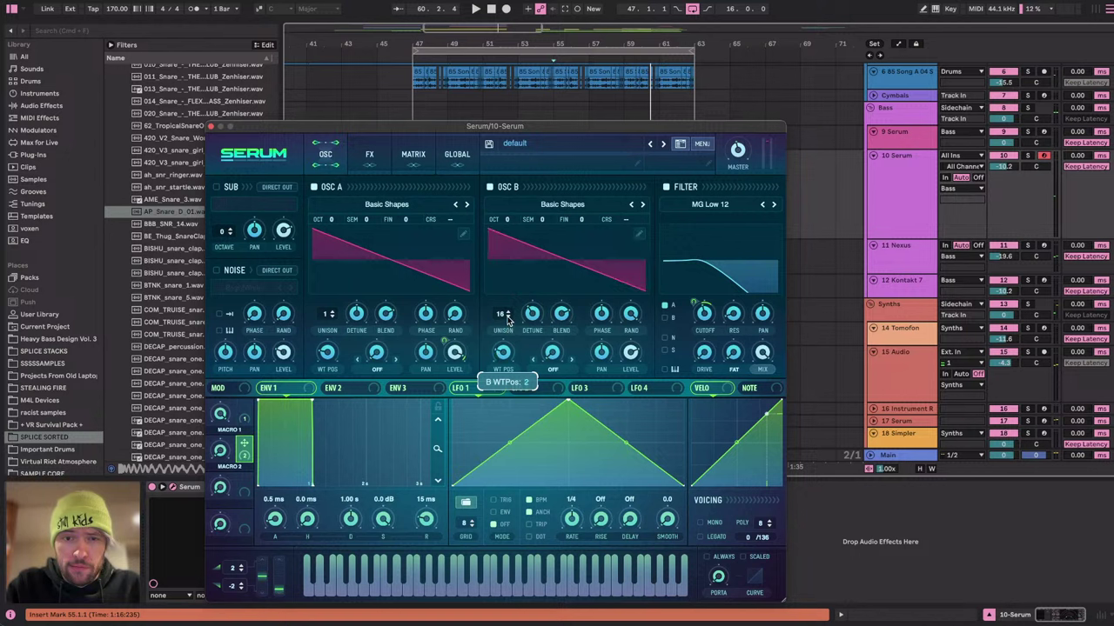
drag(245, 445, 659, 300)
key(space)
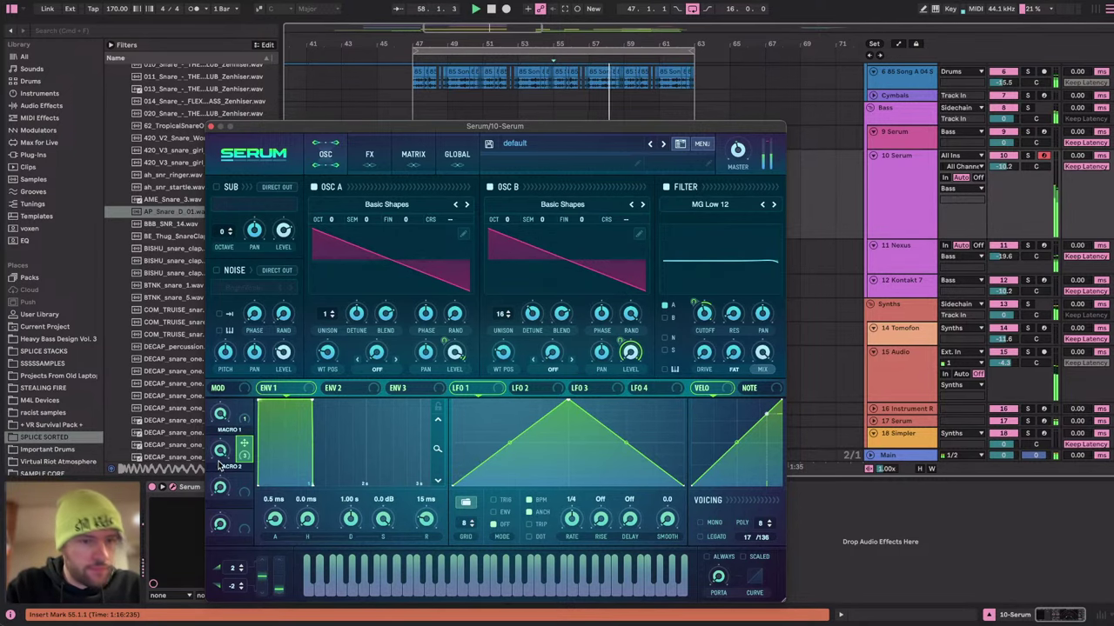
Close Serum, draw Macro 2 automation on 10 Serum rising from 0% at bar 47 to 100% at bar 63, and hide the automation lanes.
click(209, 127)
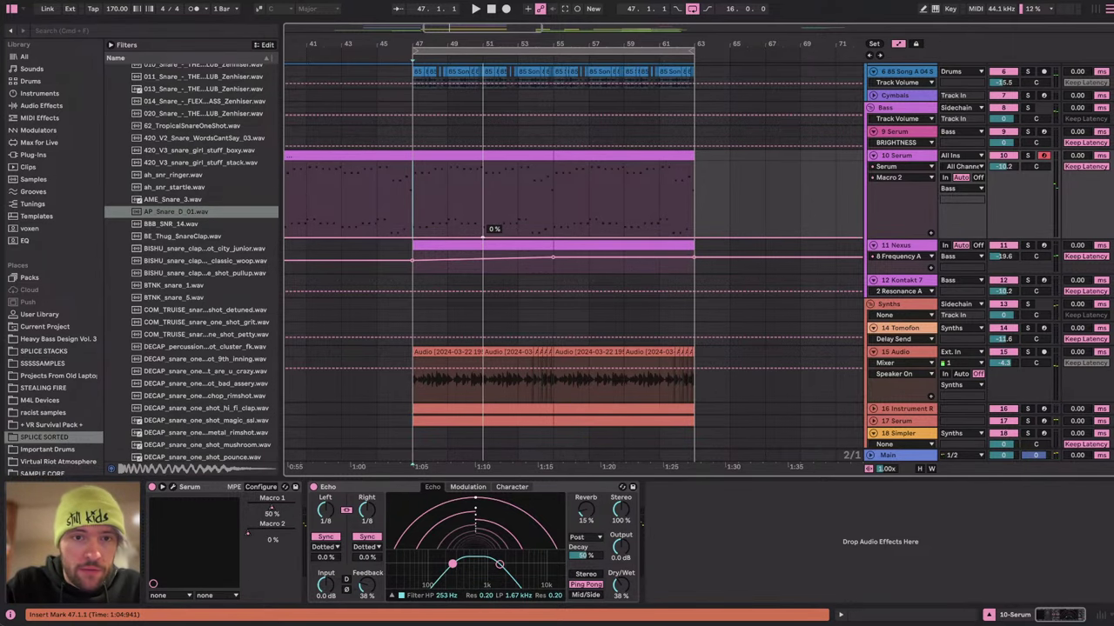
drag(414, 239, 687, 166)
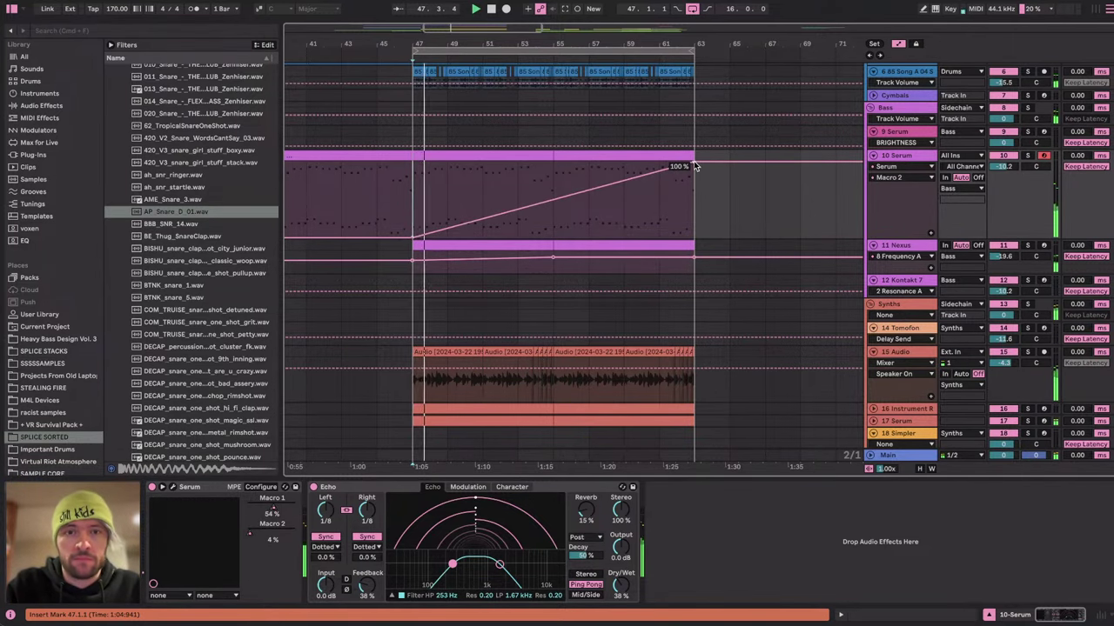
key(a)
Select the 10 Serum track and solo it within the Bass group.
click(885, 176)
scroll(884, 176, down, 3)
scroll(885, 176, up, 5)
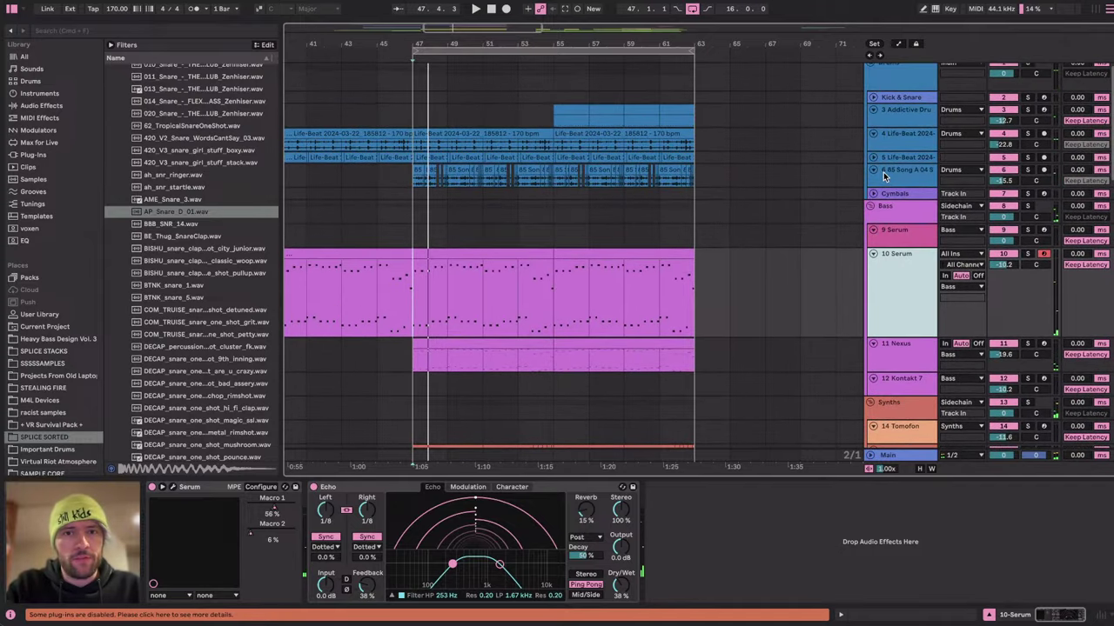
scroll(885, 177, down, 2)
click(884, 176)
click(898, 209)
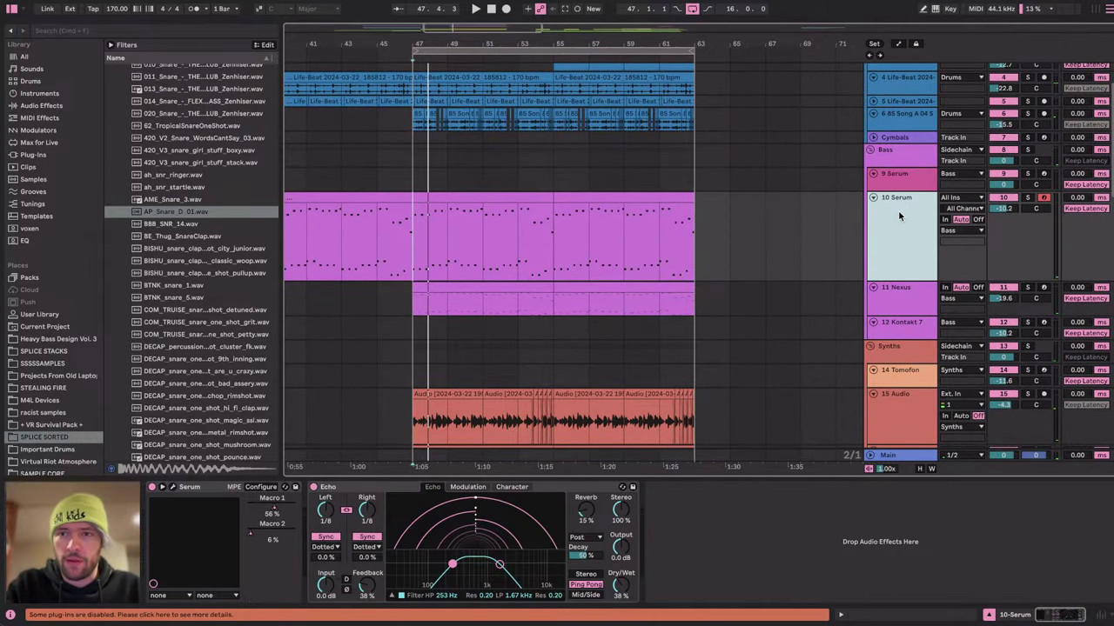
click(1028, 153)
click(1029, 200)
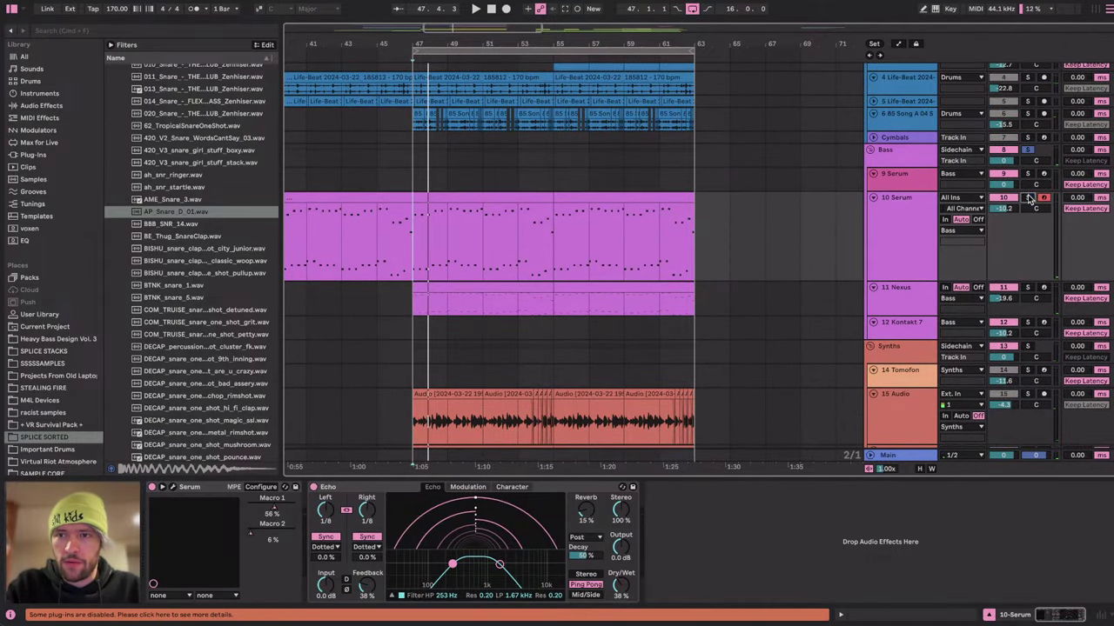
Add an EQ Eight after the Echo on the 10 Serum track and turn off its band 1.
scroll(46, 155, up, 3)
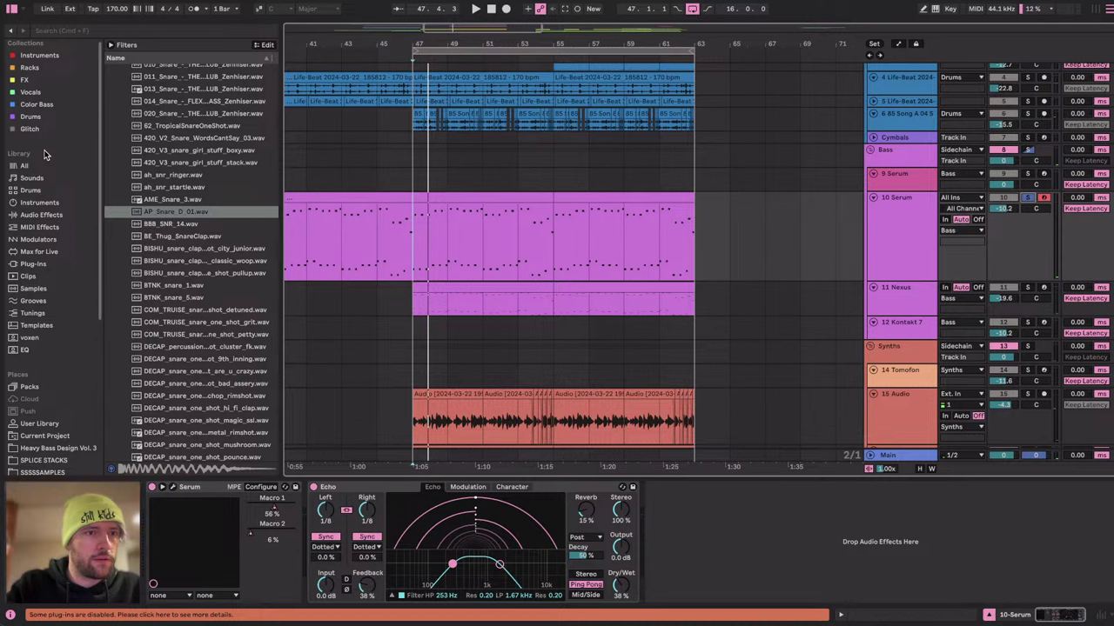
click(42, 215)
drag(143, 157, 802, 578)
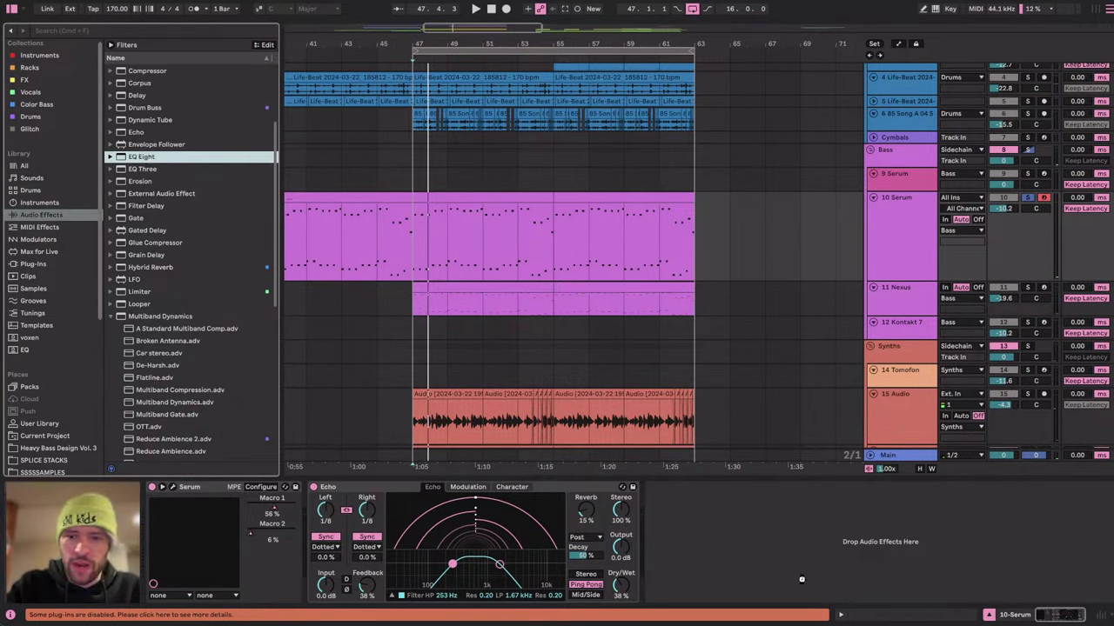
click(688, 598)
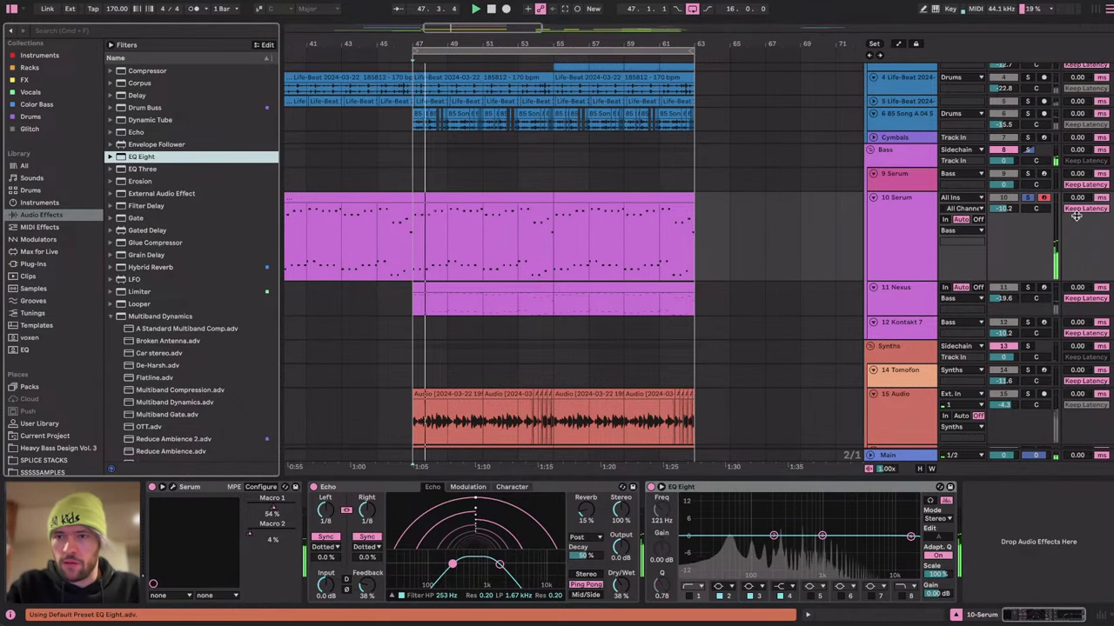
Cut the 10 Serum EQ Eight by 8.80 dB at 310 Hz, and copy that EQ to the end of 11 Nexus's chain.
click(1028, 199)
click(1028, 198)
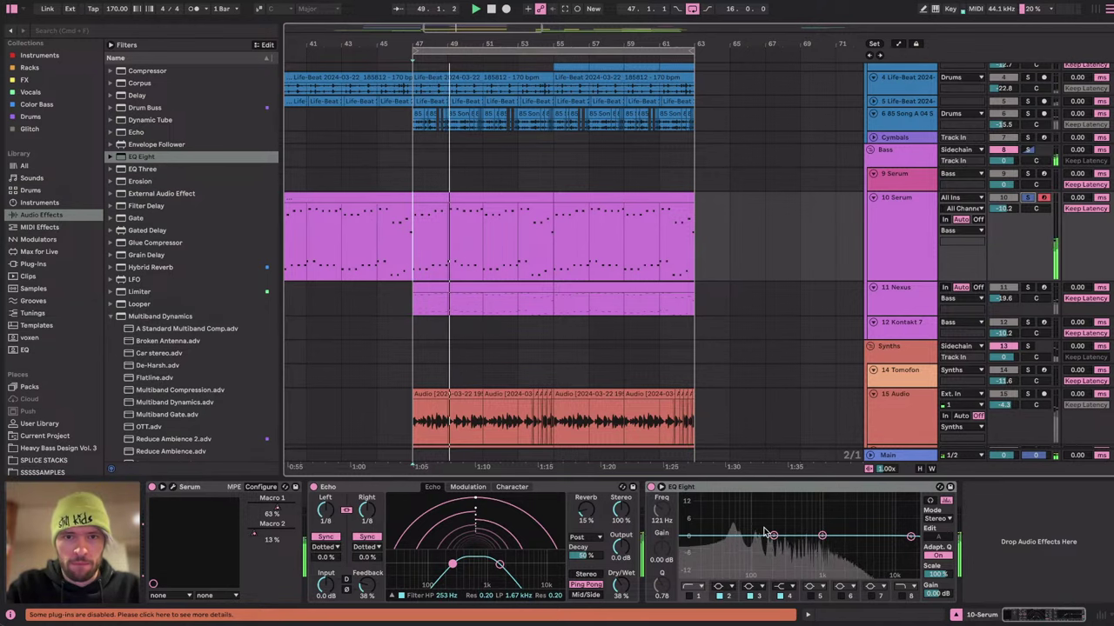
key(space)
drag(774, 535, 774, 519)
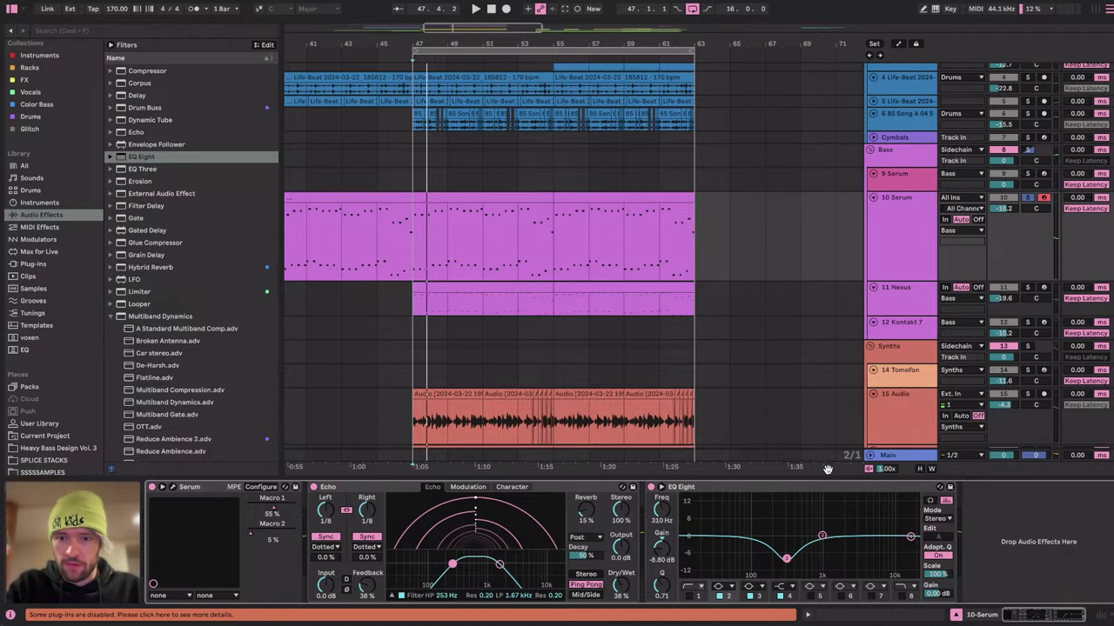
click(913, 295)
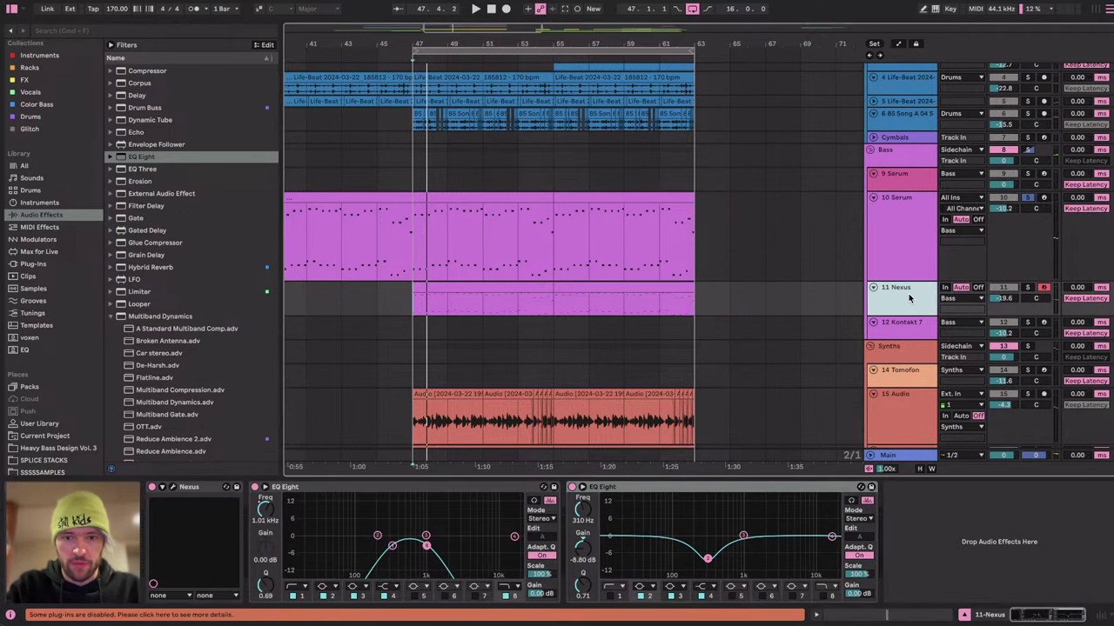
Play 15 Audio soloed and set its last EQ Eight's mid dip to about 454 Hz and -6.82 dB.
scroll(911, 296, down, 2)
click(911, 328)
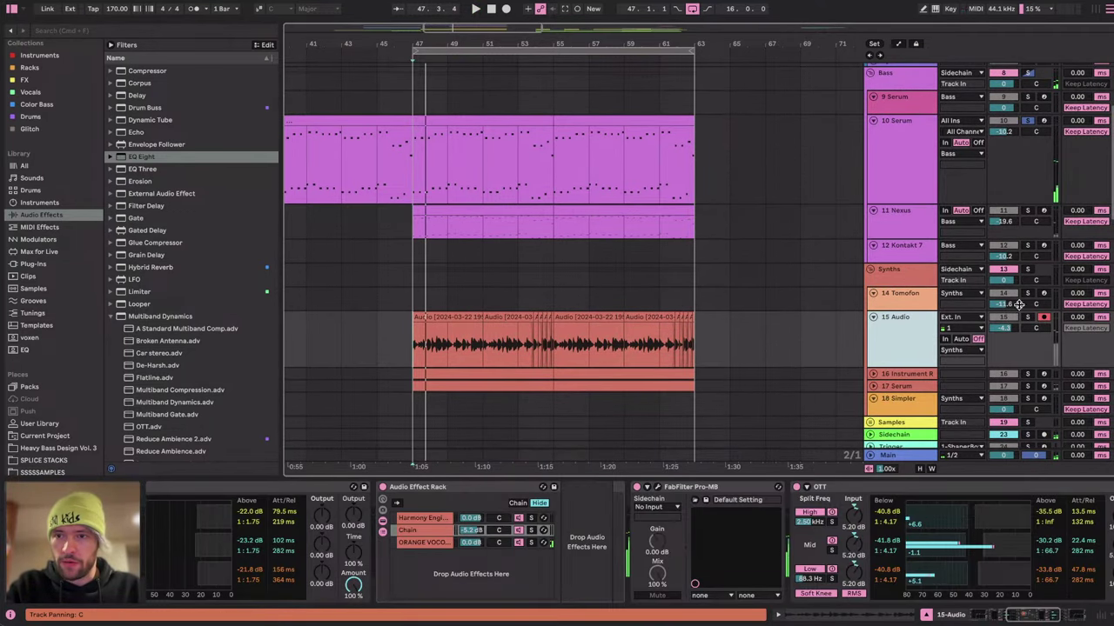
key(space)
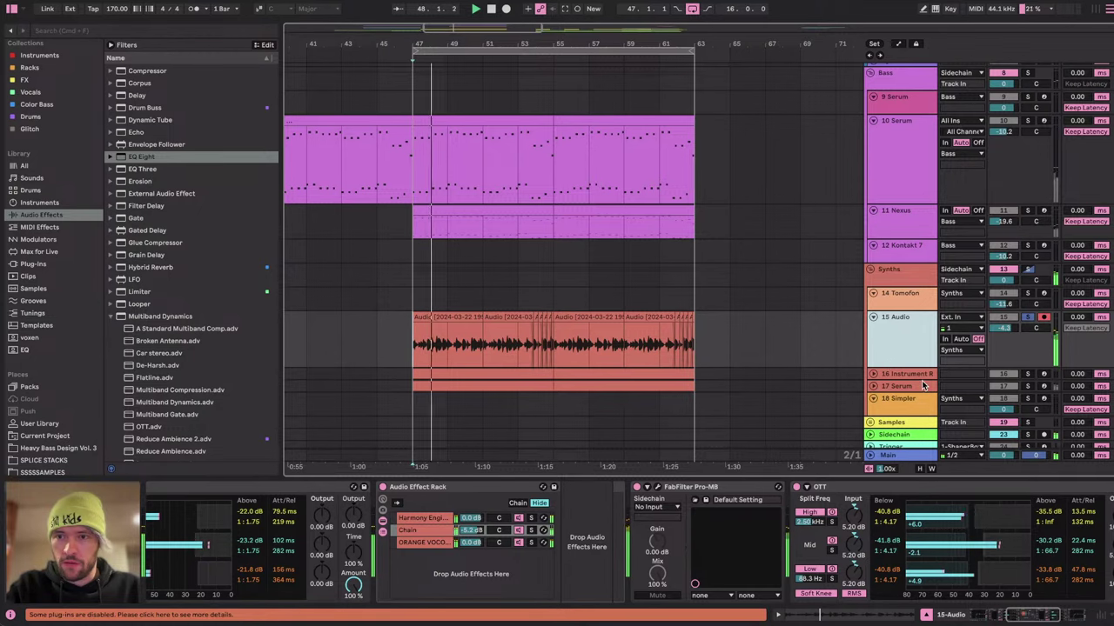
scroll(924, 536, right, 5)
drag(876, 536, 876, 504)
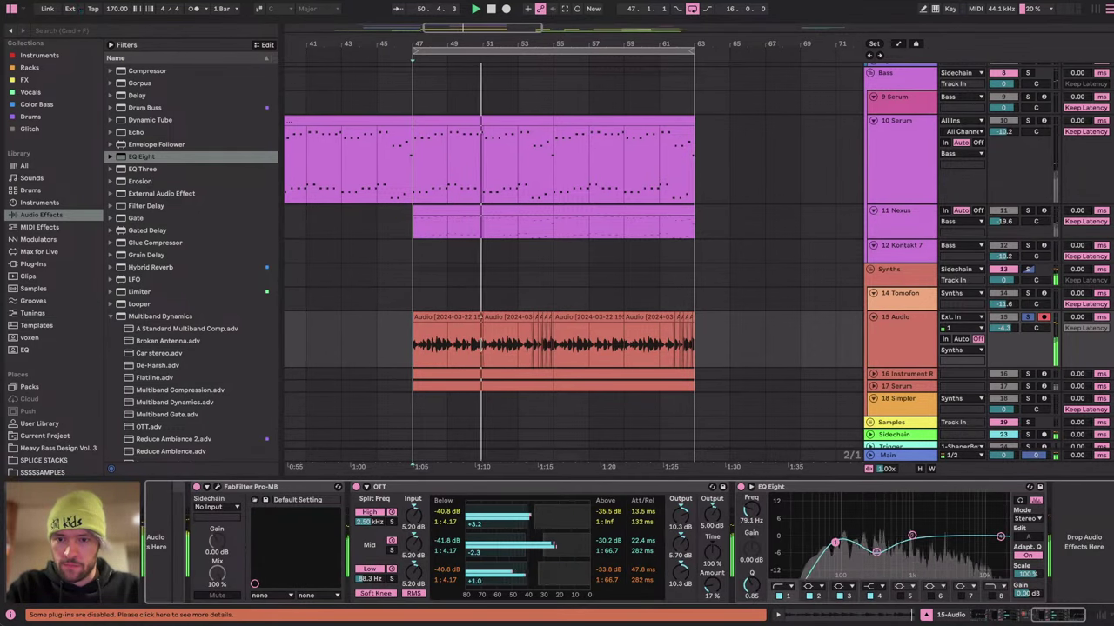
drag(876, 553, 889, 550)
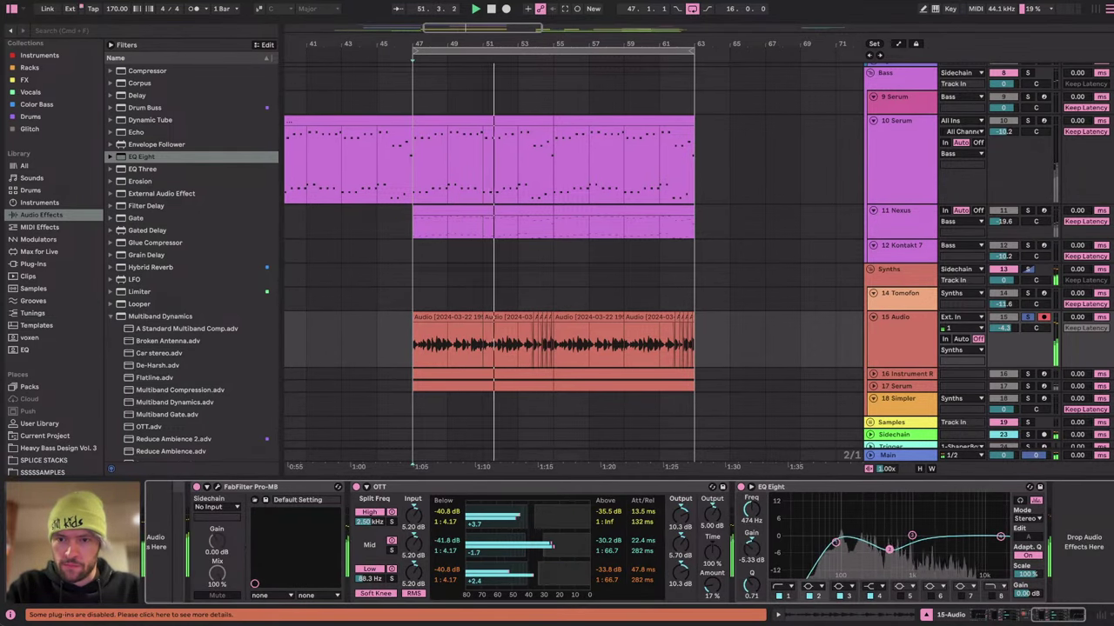
Solo 10 Serum, 11 Nexus and 17 Serum alongside 15 Audio, unfold tracks 16 and 17, and check 17 Serum's EQ Eight curve.
click(1028, 125)
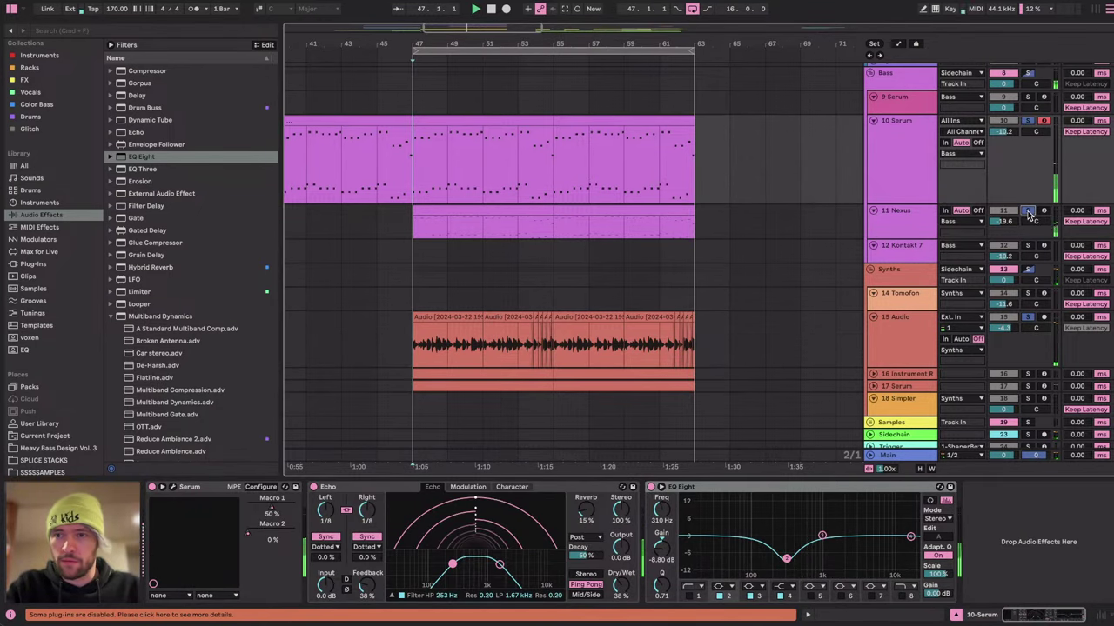
scroll(1028, 216, down, 2)
click(909, 329)
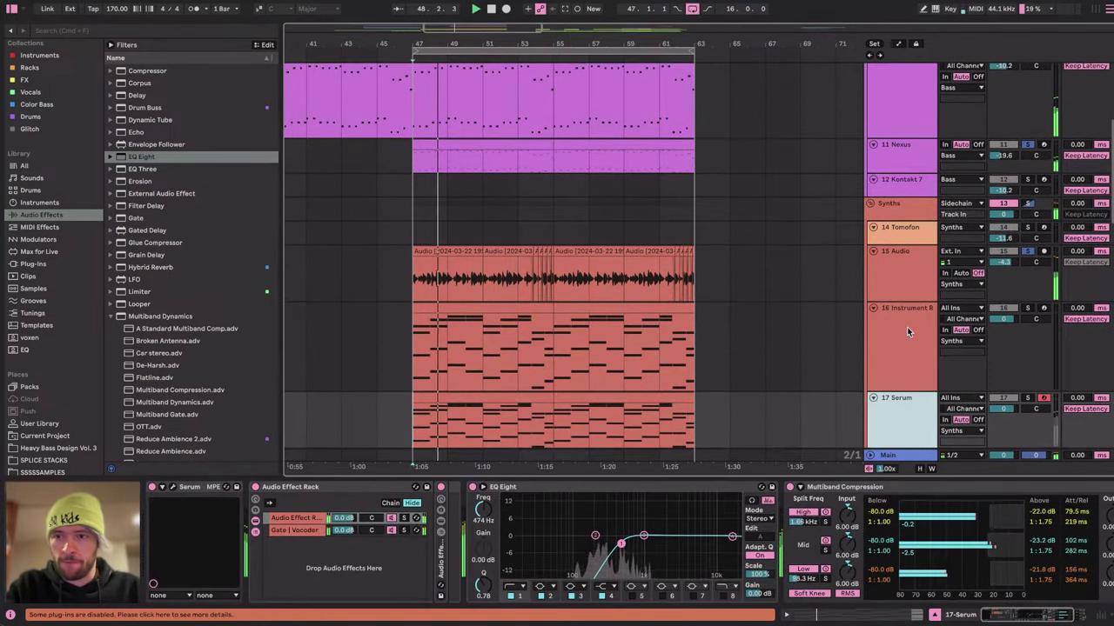
scroll(983, 553, down, 2)
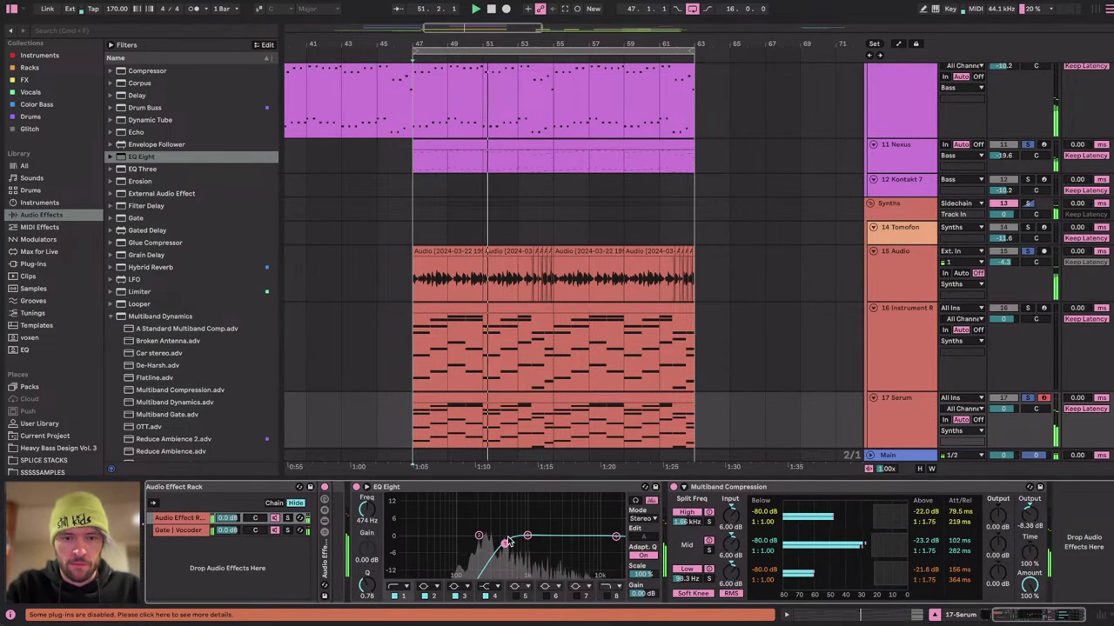
scroll(559, 263, up, 2)
Delete the second EQ Eight from the 11 Nexus track.
click(889, 214)
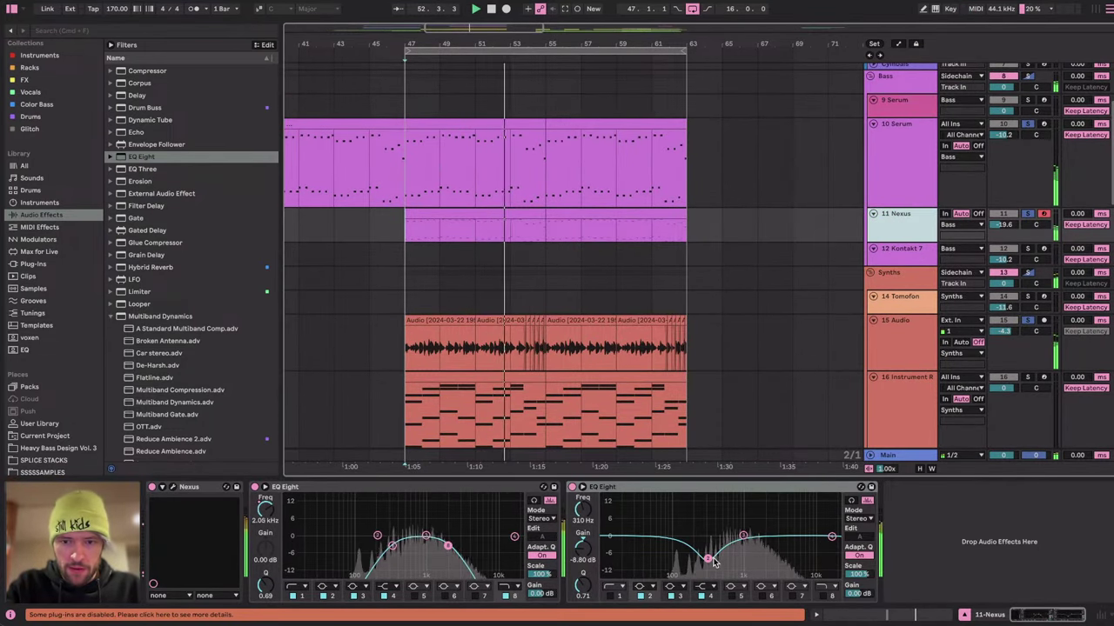
click(715, 487)
key(Delete)
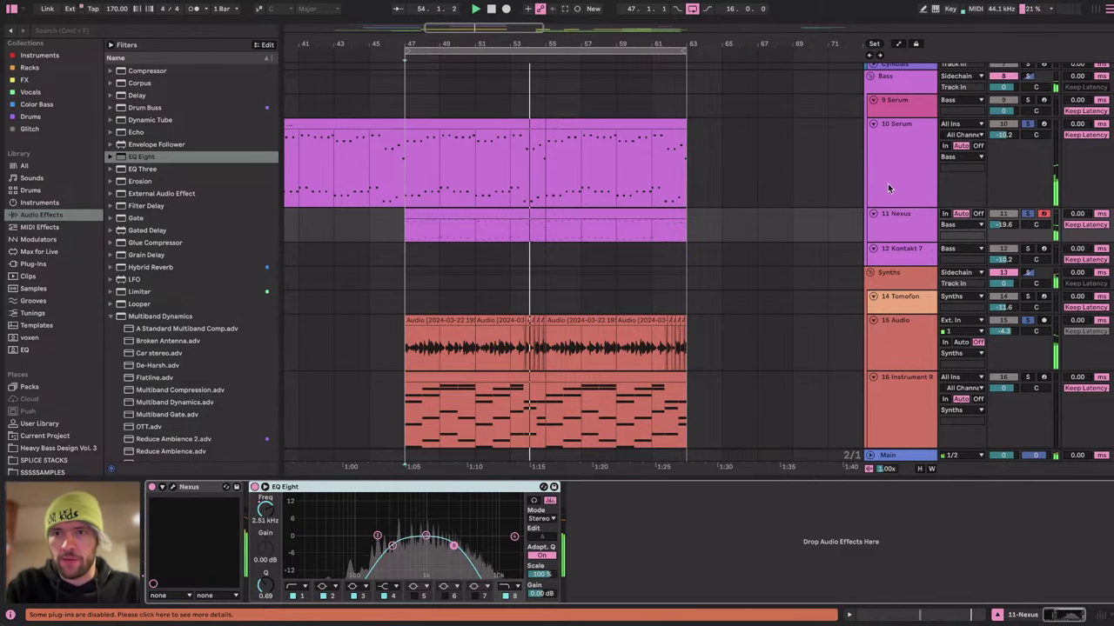
Reduce the 310 Hz cut in 10 Serum's EQ Eight to -5.33 dB and clear the track solos.
click(888, 188)
drag(788, 560, 787, 552)
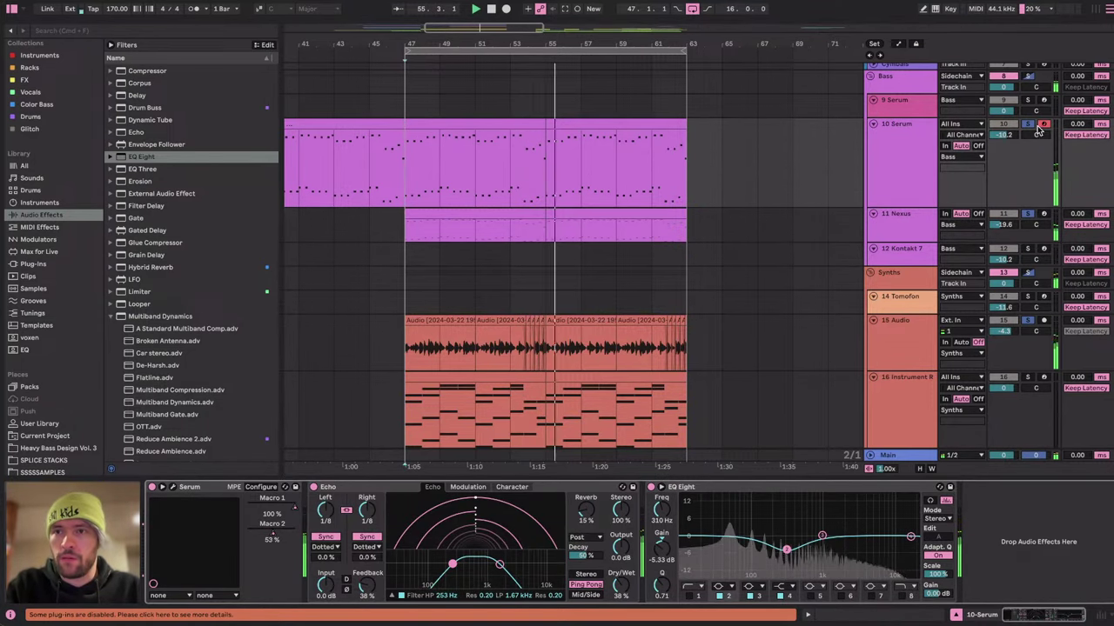
scroll(700, 213, up, 5)
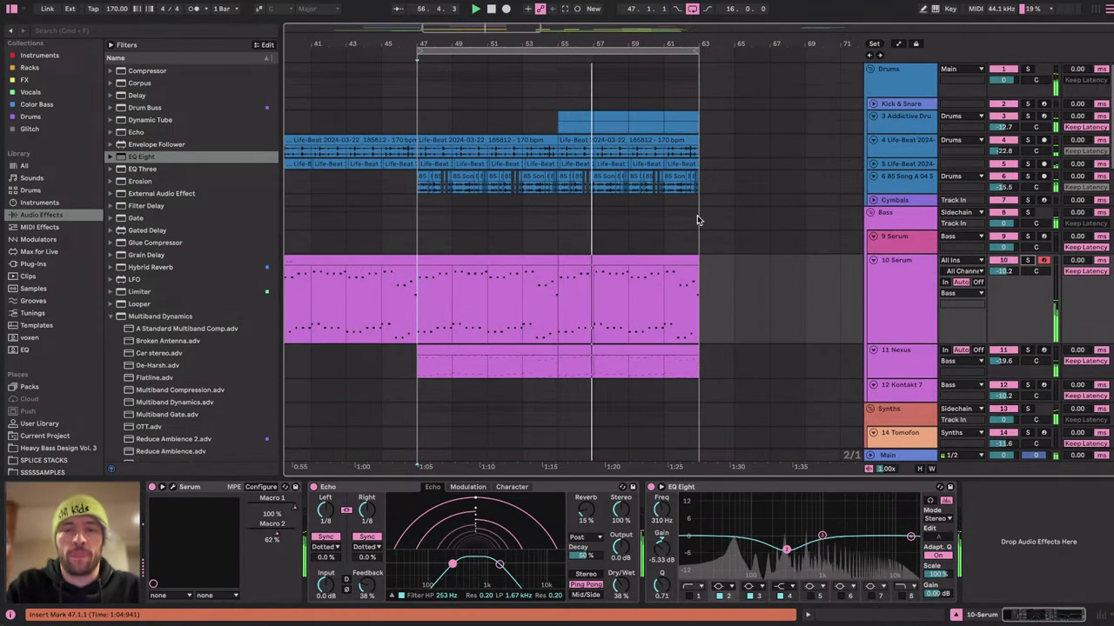
Switch to Chrome to read the livestream chat in YouTube Studio, and return to Ableton Live.
key(super+Tab)
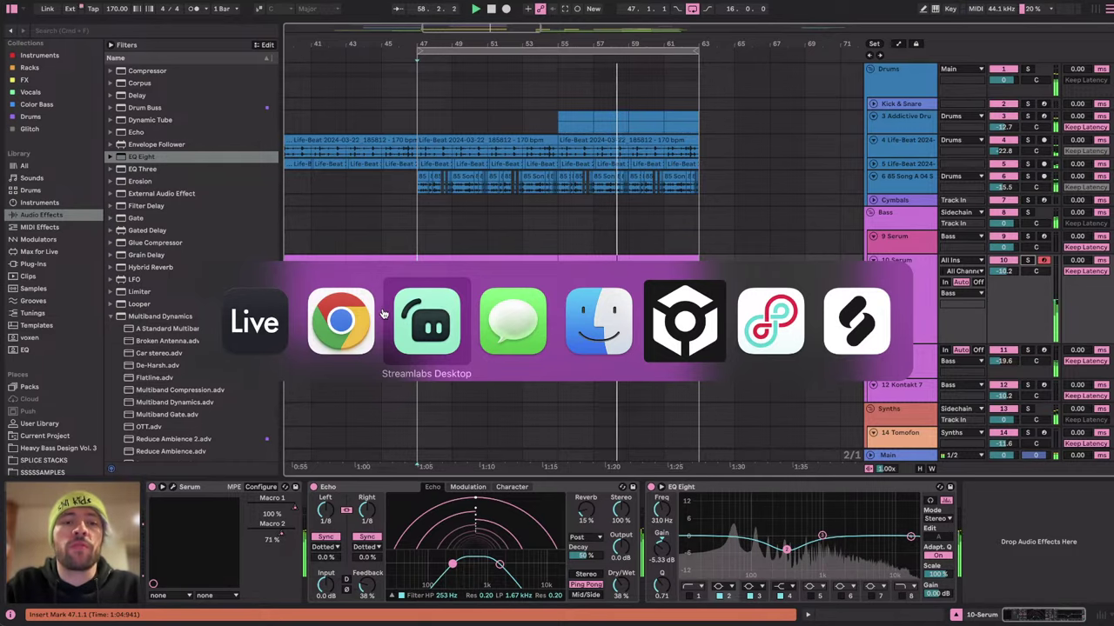
click(366, 319)
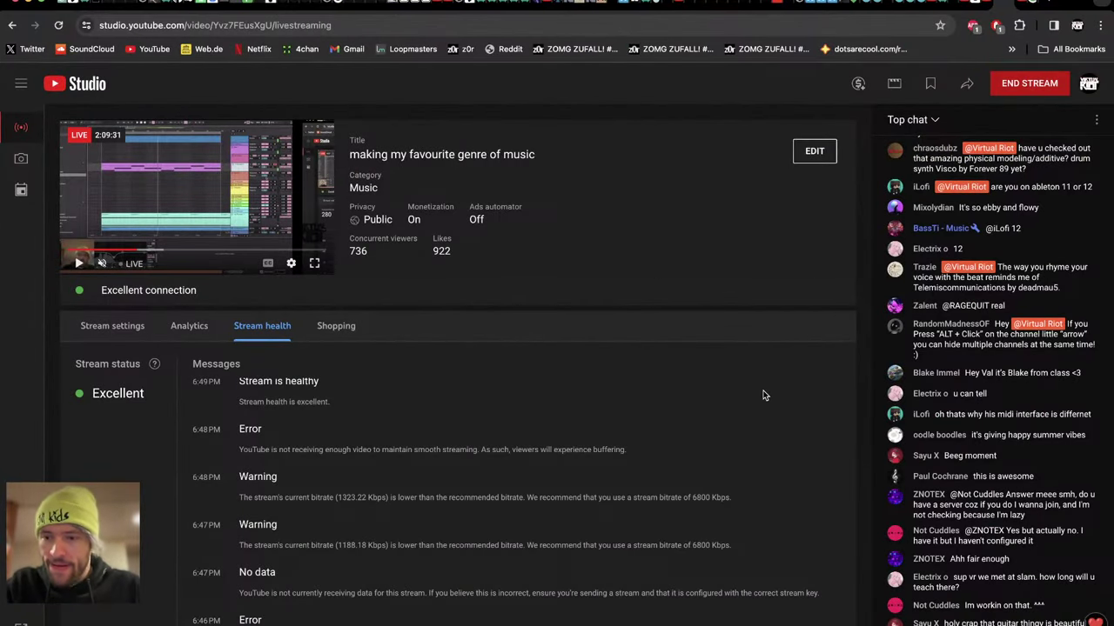
scroll(763, 396, down, 1)
key(super+Tab)
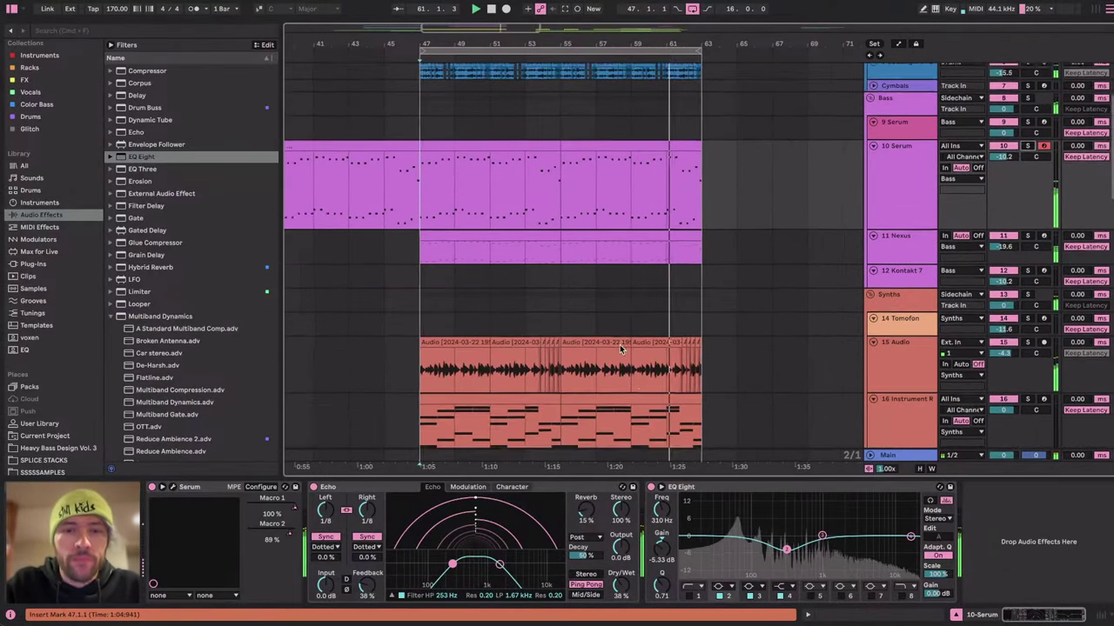
Consolidate the 15 Audio clips from bar 55 to bar 63 into a single clip.
scroll(621, 349, down, 3)
scroll(558, 337, up, 3)
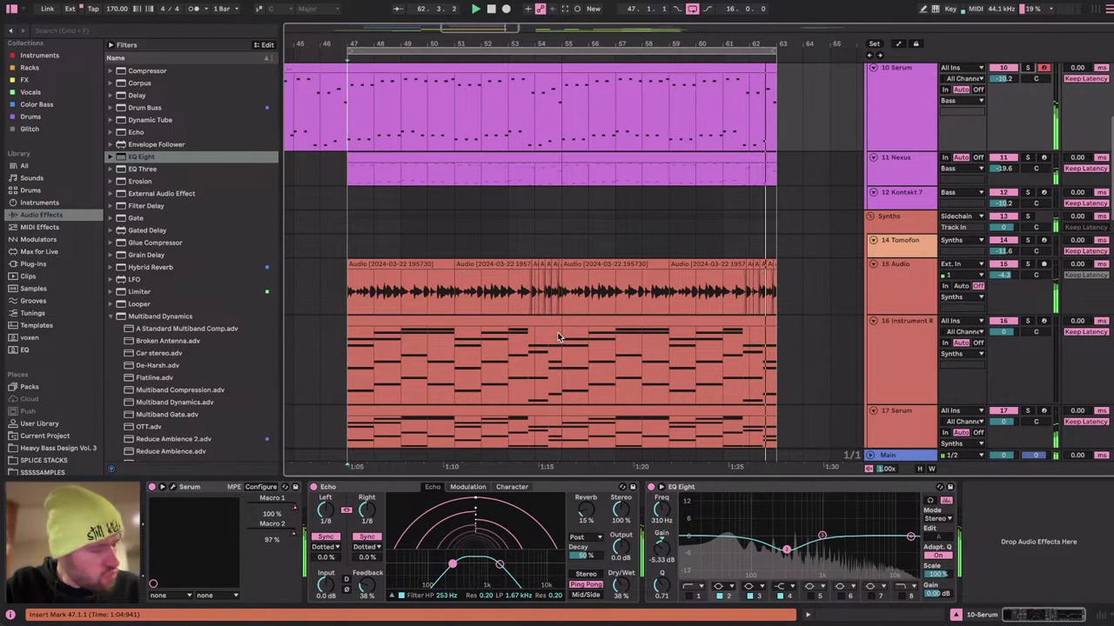
super+scroll(595, 329, down, 2)
drag(570, 289, 719, 287)
scroll(763, 291, right, 1)
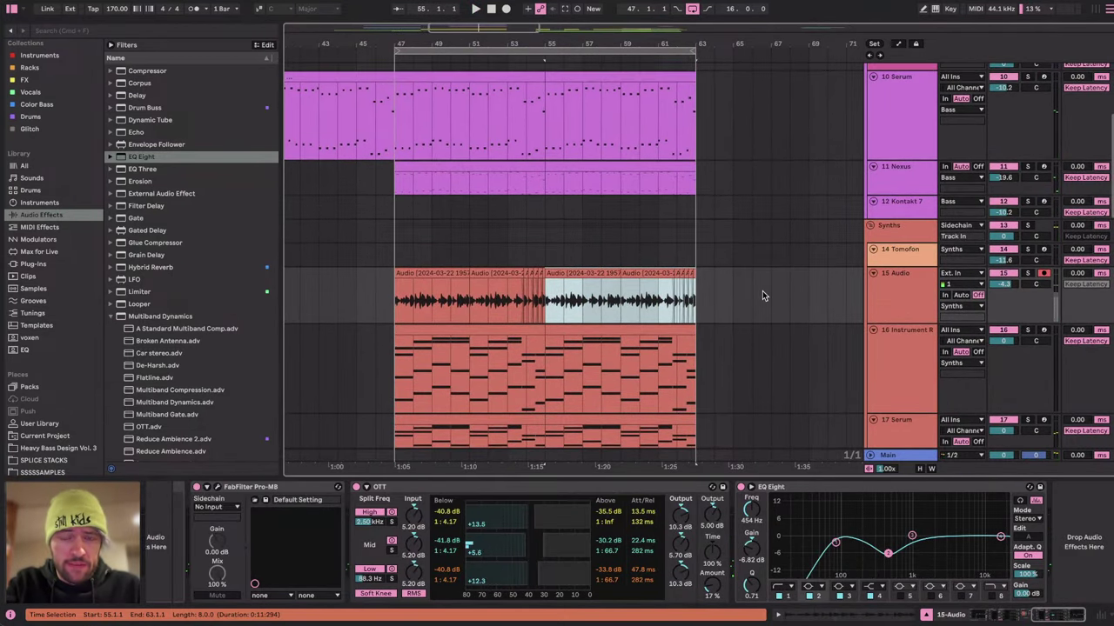
key(super+j)
key(space)
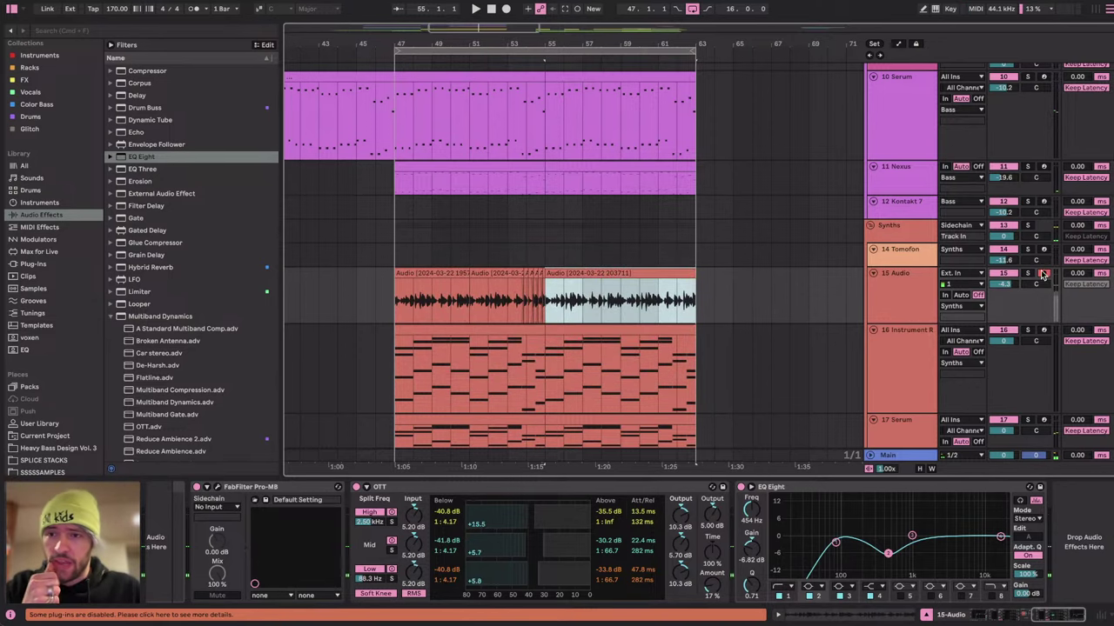
Open the consolidated 15 Audio clip, transpose it to +12 semitones, and set its warp mode to Complex Pro.
double_click(659, 325)
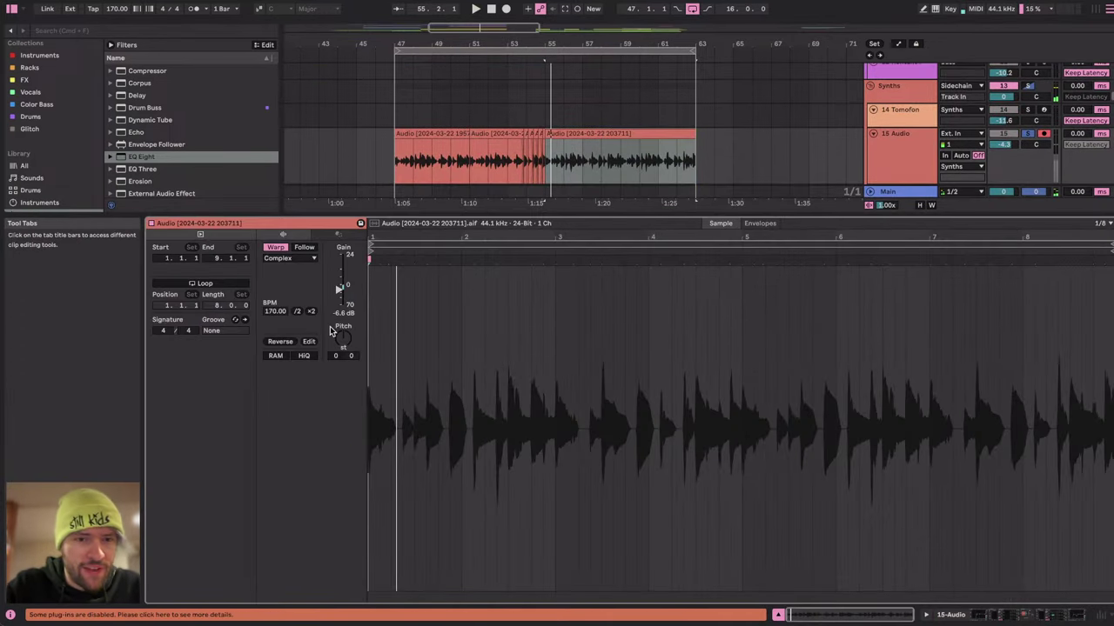
key(space)
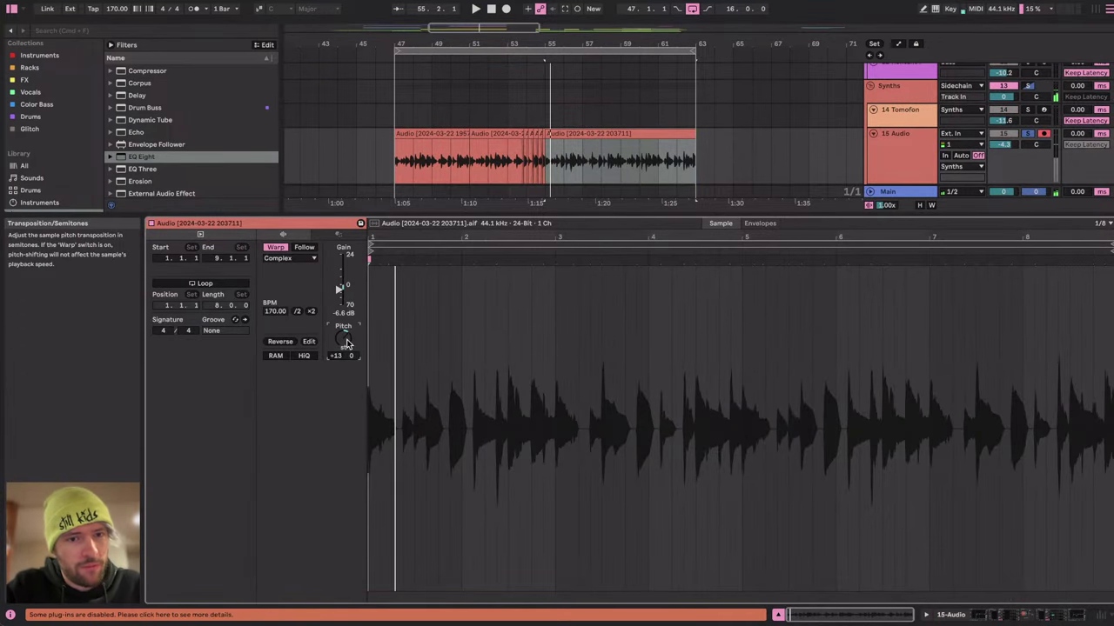
drag(346, 344, 346, 346)
click(290, 259)
click(292, 314)
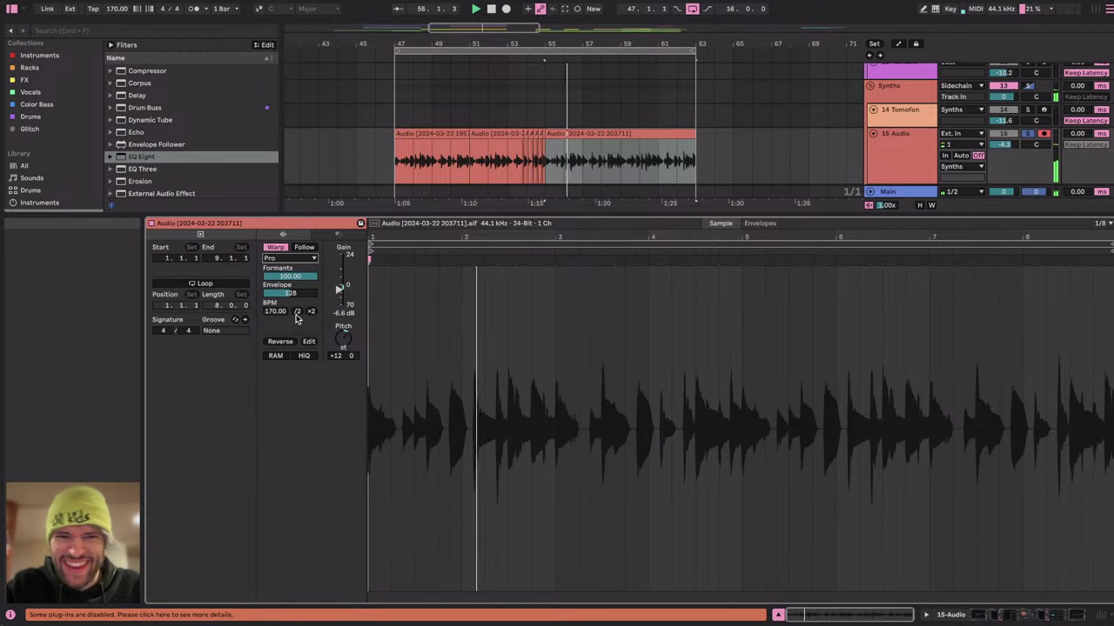
Set the consolidated 15 Audio clip's warp mode to Beats with a transient envelope of 0.
key(space)
click(298, 276)
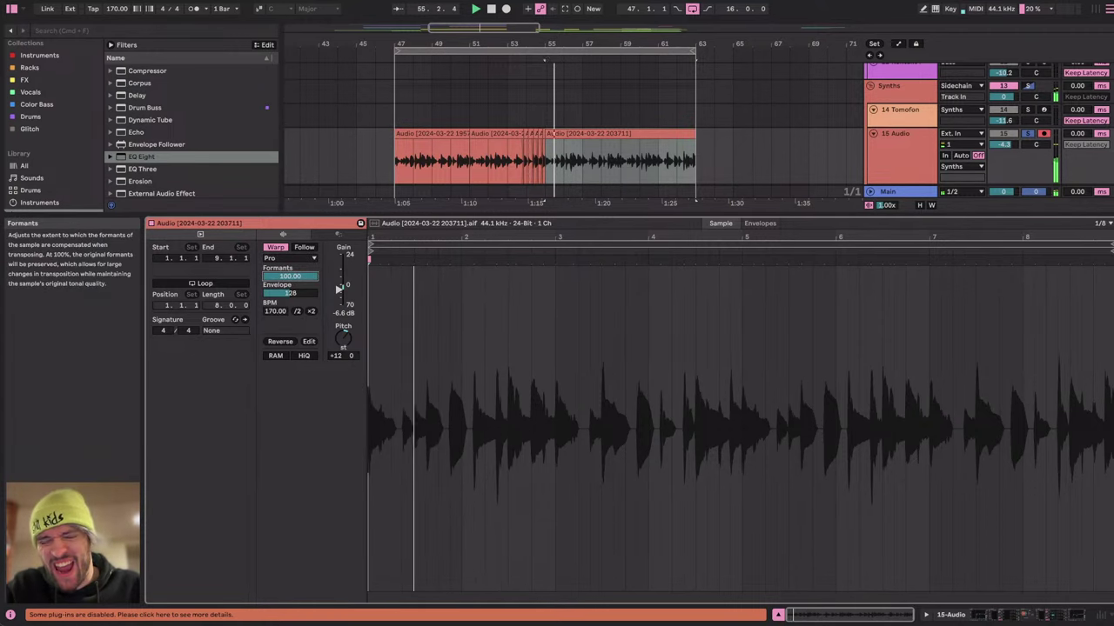
key(space)
drag(300, 277, 300, 280)
click(290, 258)
click(295, 267)
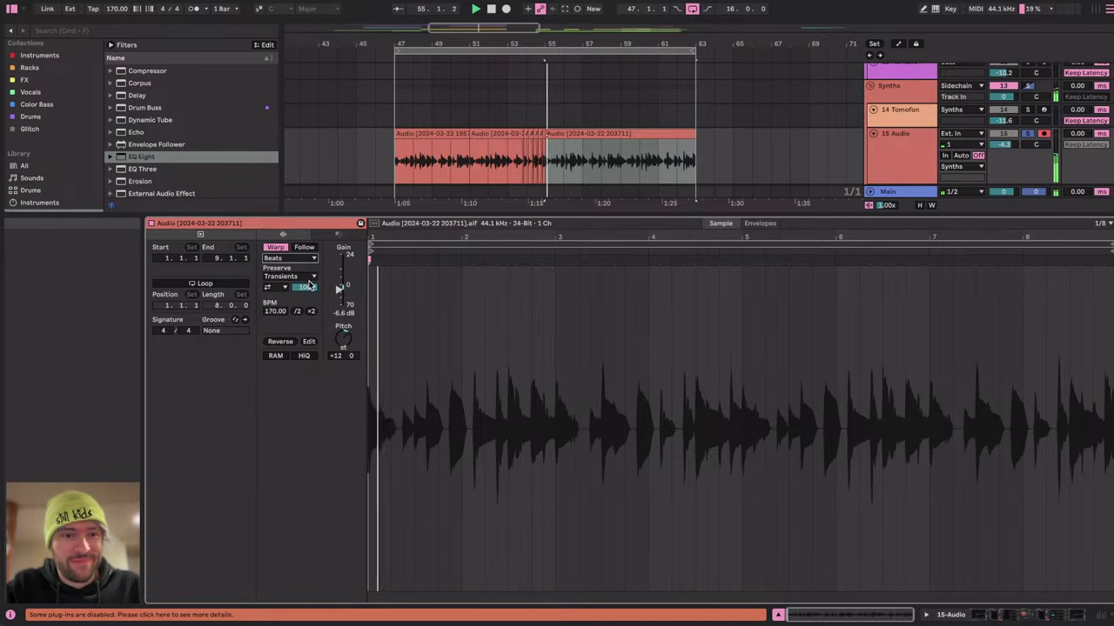
text(0)
key(Return)
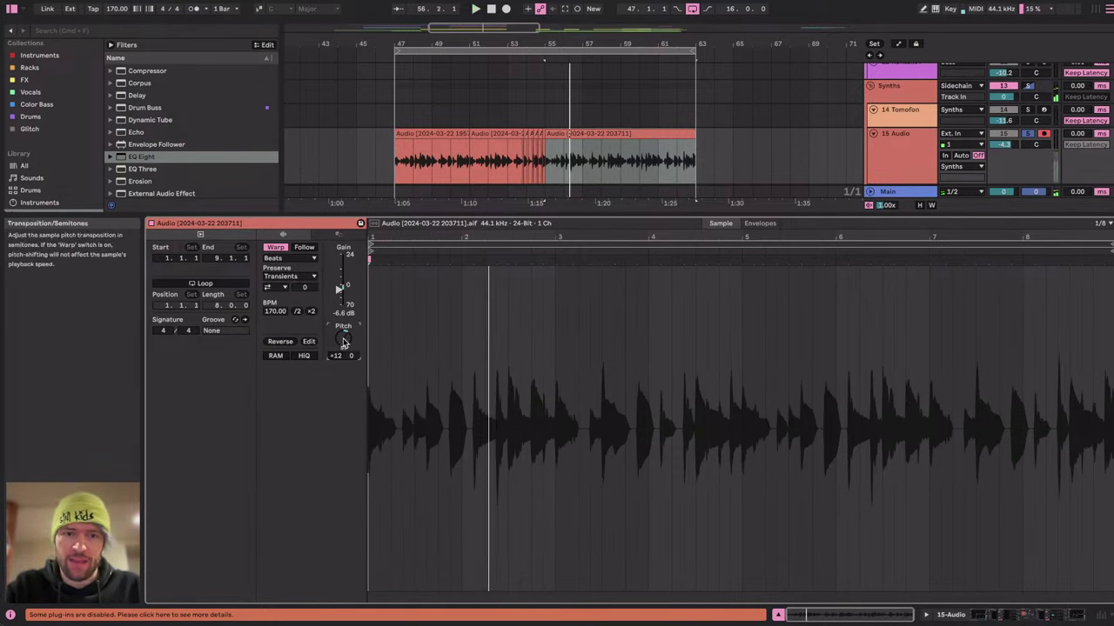
Transpose the 15 Audio clip to -12 semitones and set its warp mode to Complex Pro with formants at 50.78.
key(space)
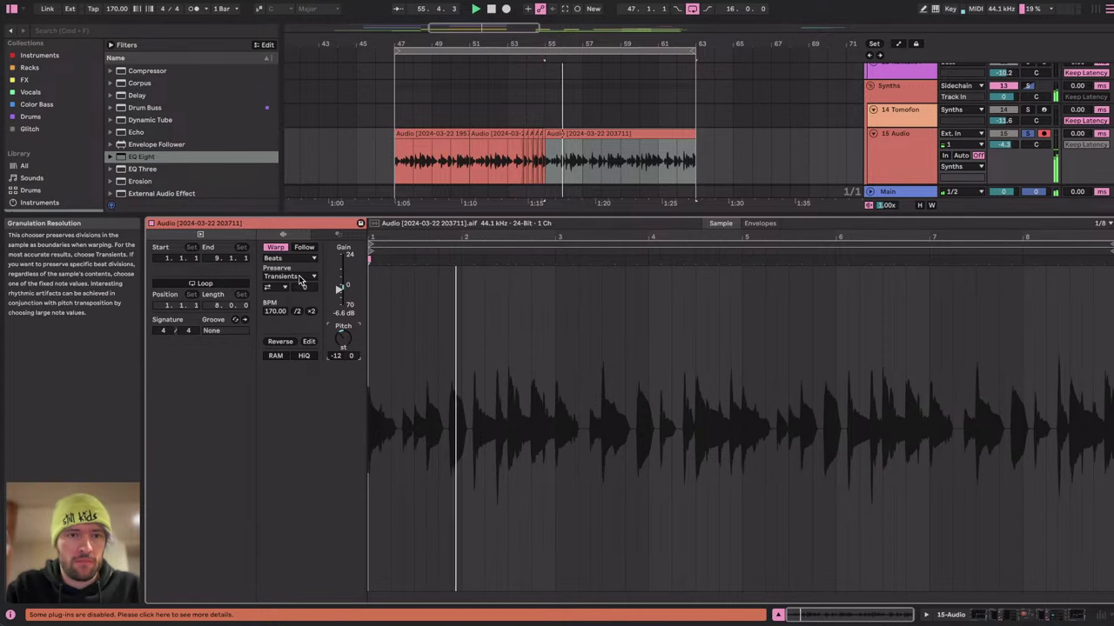
click(301, 277)
click(308, 438)
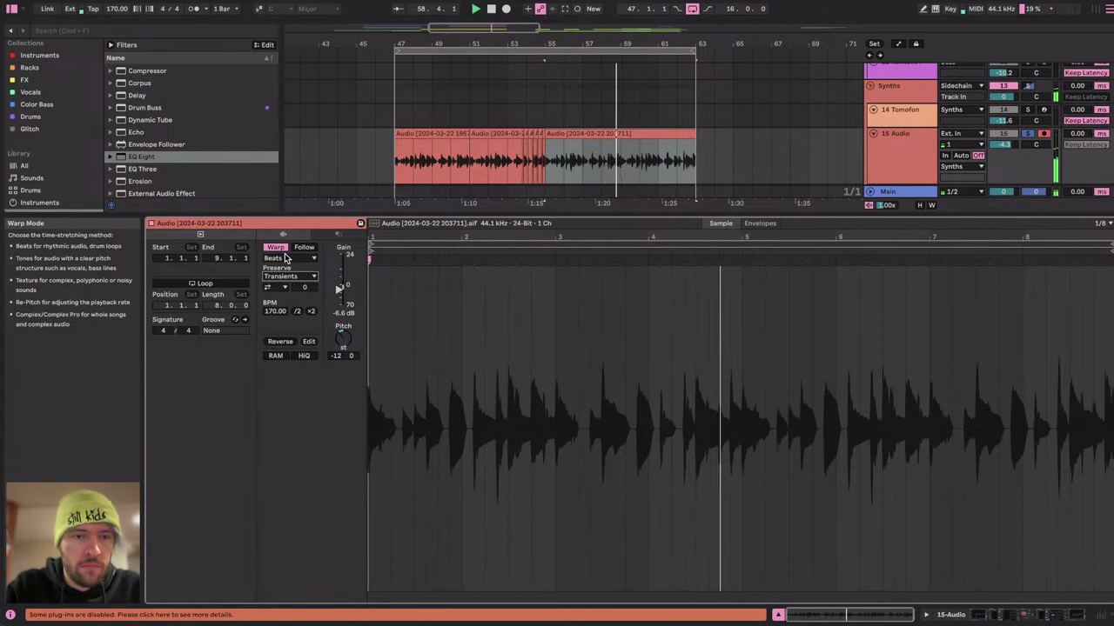
click(285, 258)
click(285, 314)
drag(302, 281, 303, 244)
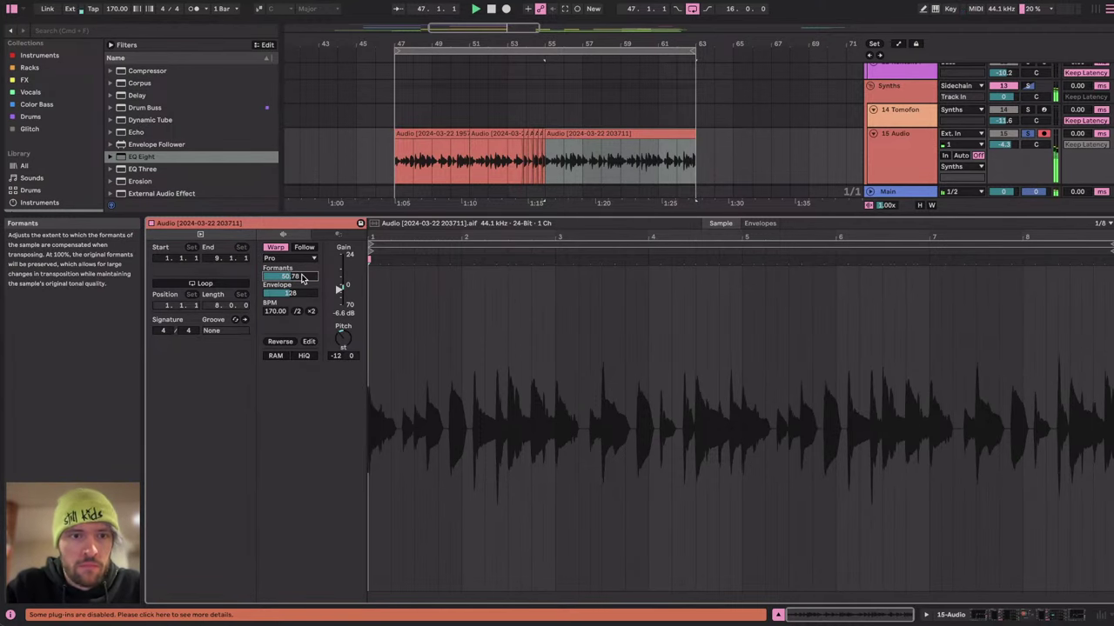
Replace the pitched 15 Audio clip at bars 55 to 63 with a duplicate of bars 47 to 55, leaving no copy after bar 63.
key(ctrl+d)
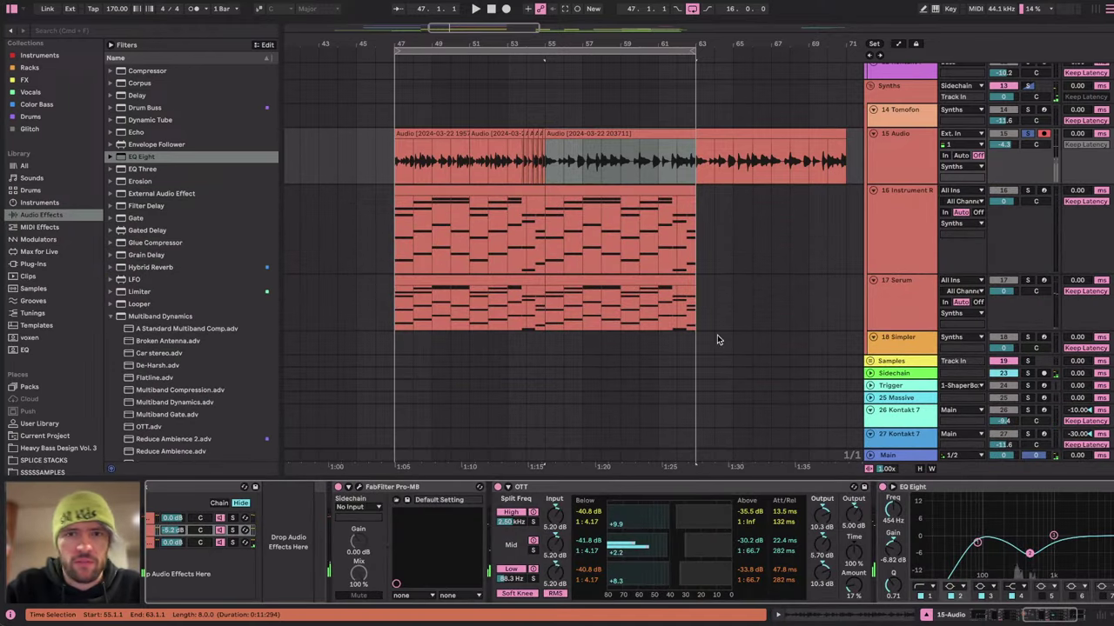
drag(551, 151, 390, 156)
key(super+d)
key(space)
click(727, 135)
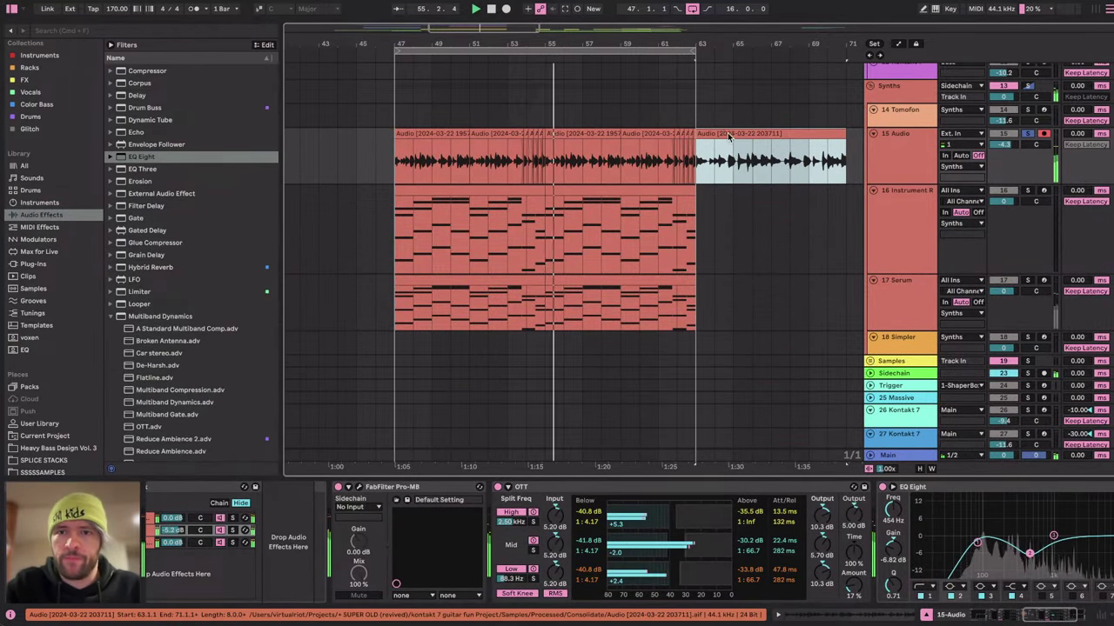
key(Delete)
key(space)
Insert a new audio track directly below 29 Tomofon in the 165_EmoGuitars group.
scroll(661, 132, up, 10)
scroll(699, 73, right, 1)
scroll(696, 83, down, 20)
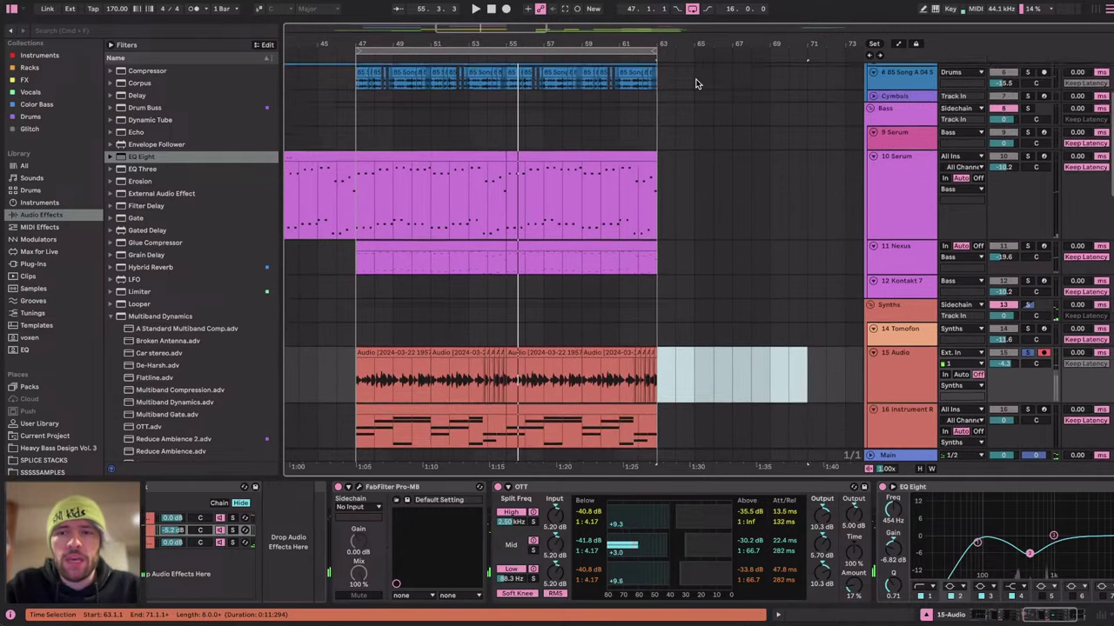
scroll(697, 83, up, 8)
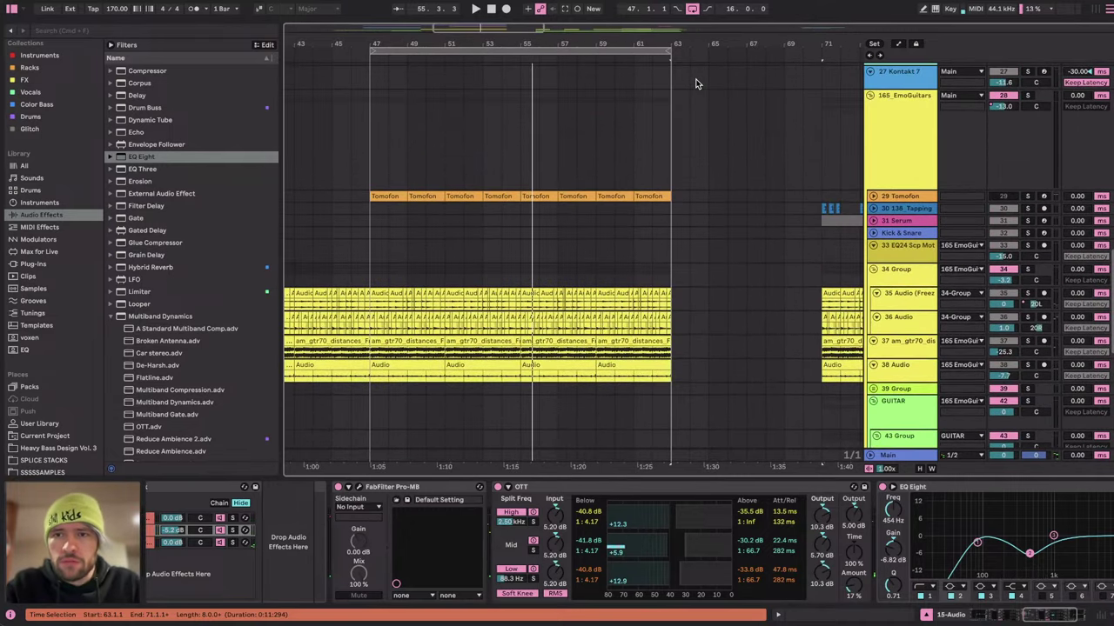
click(925, 198)
key(ctrl+t)
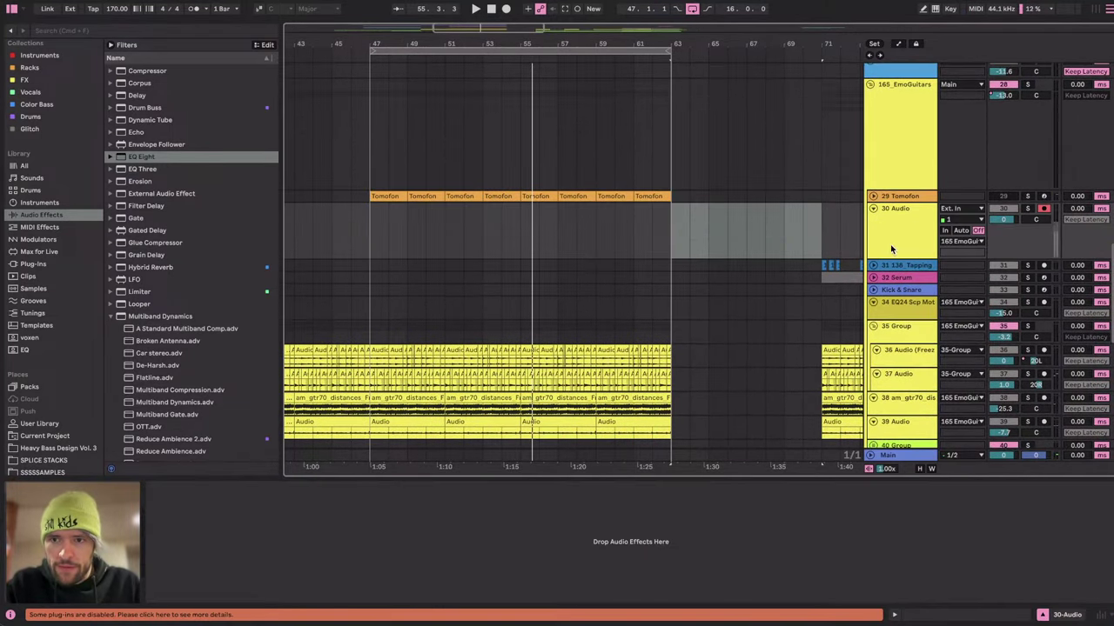
Find F_Maj_Mess_simple_withfoley_delay_massive.wav in the VR NEW SAMPLES folder and place it on the new audio track at bar 54.
scroll(56, 429, down, 5)
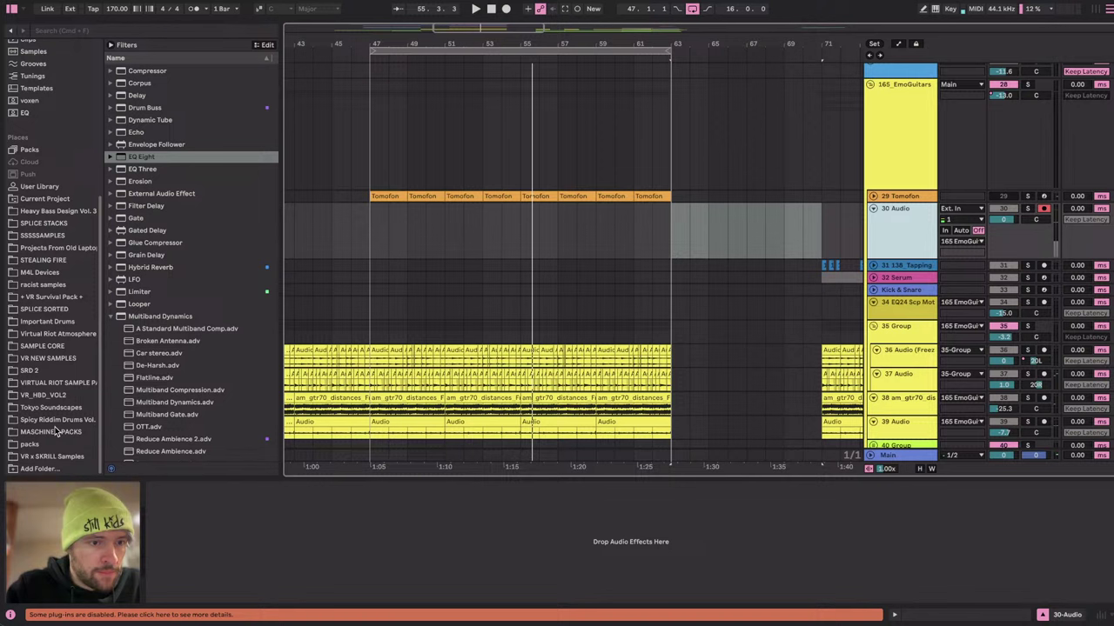
click(48, 358)
scroll(140, 326, down, 15)
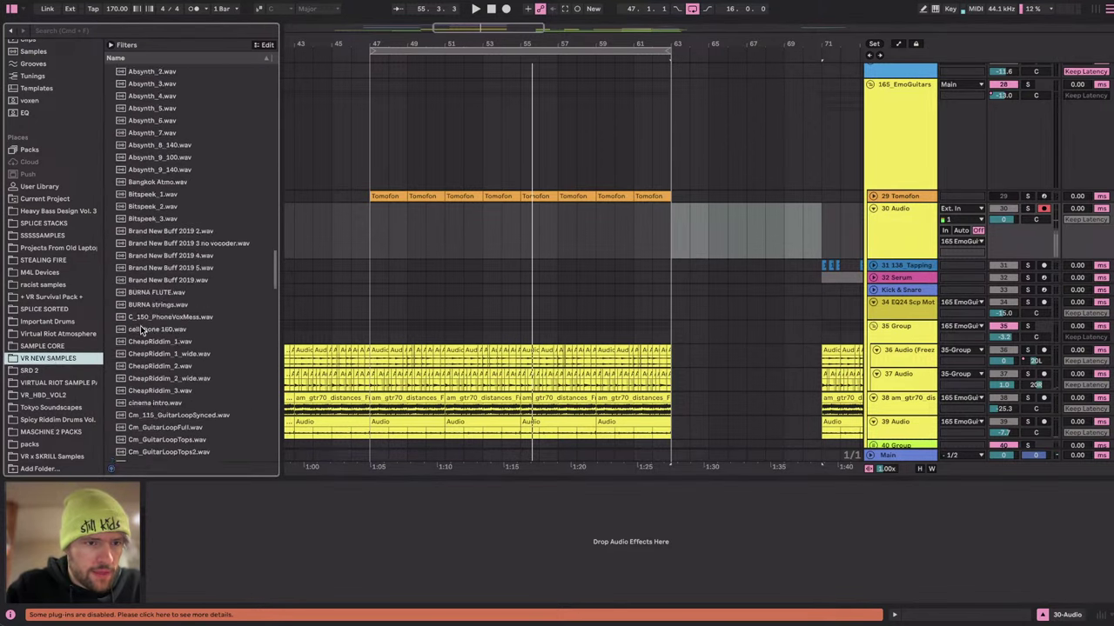
scroll(140, 325, down, 20)
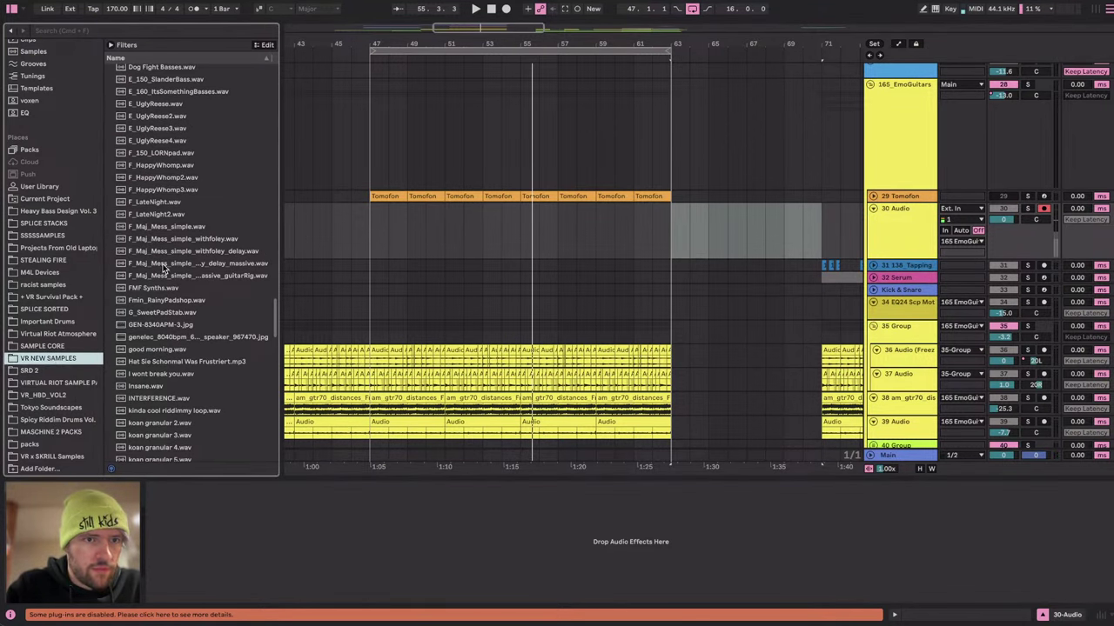
click(165, 265)
key(Up)
drag(172, 268, 514, 248)
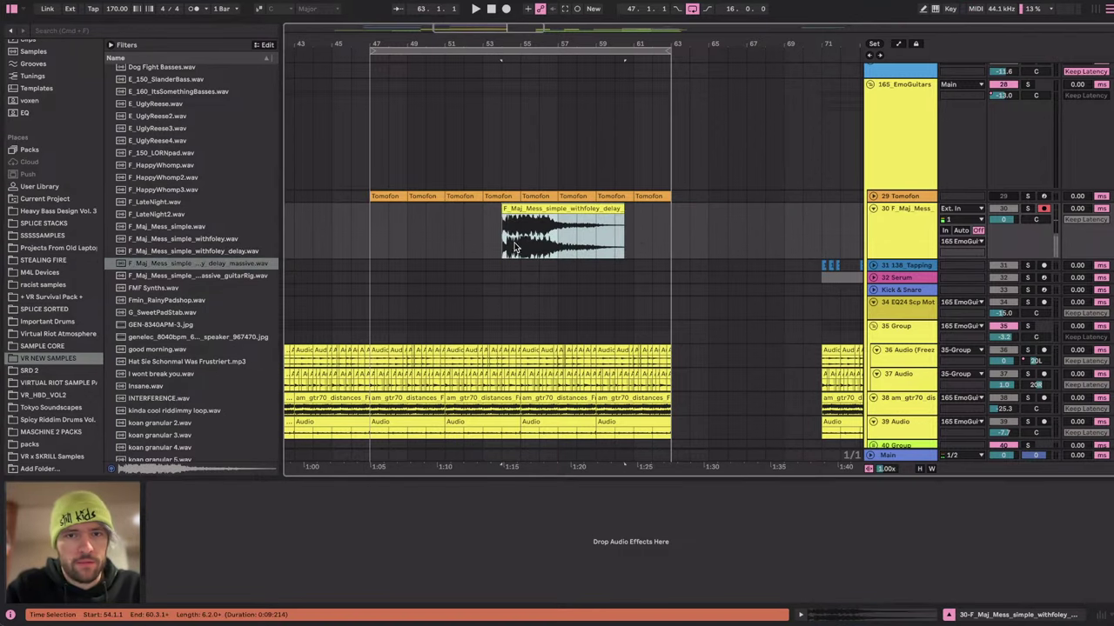
Transpose the F_Maj_Mess sample clip to -2 semitones.
double_click(573, 207)
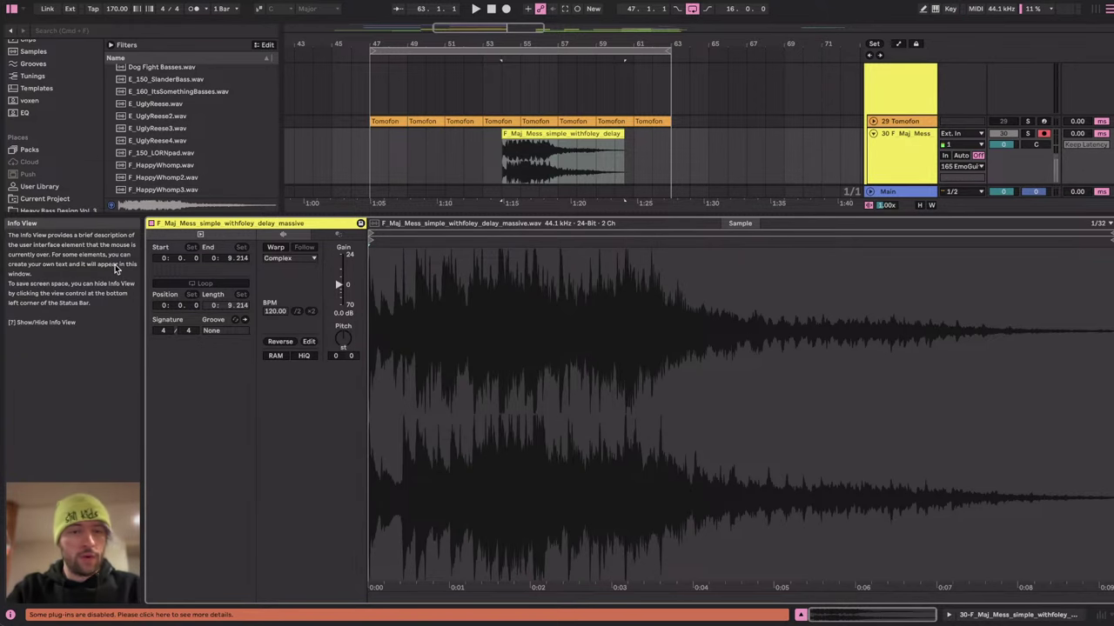
drag(343, 339, 343, 348)
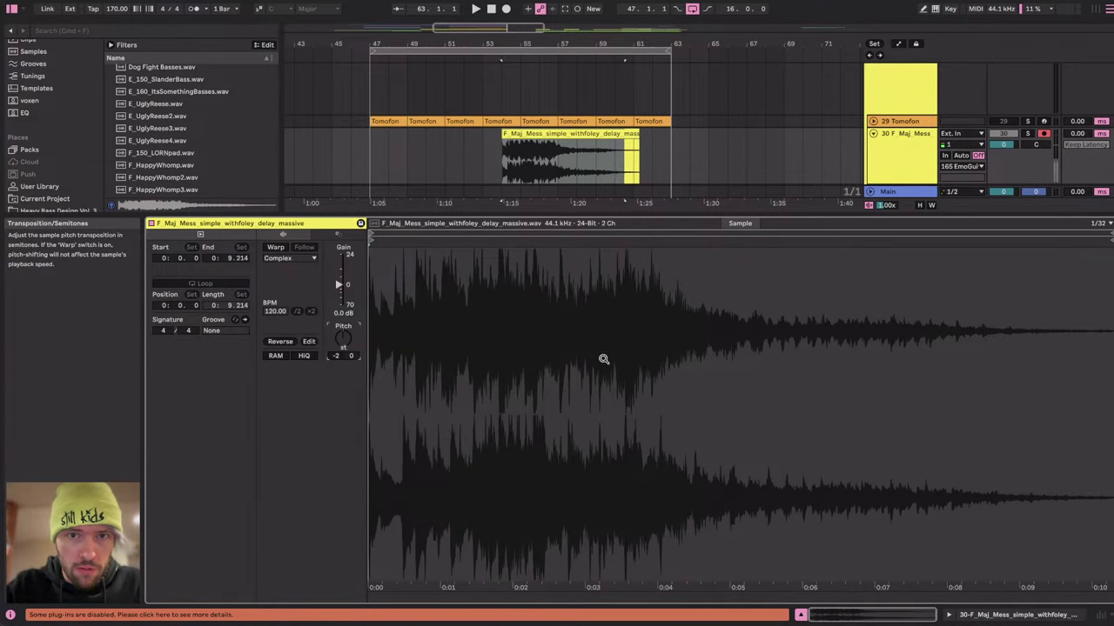
click(1015, 616)
Reverse the F_Maj_Mess clip, lower track 30's volume to -12.7 dB, and play from bar 54.
click(606, 133)
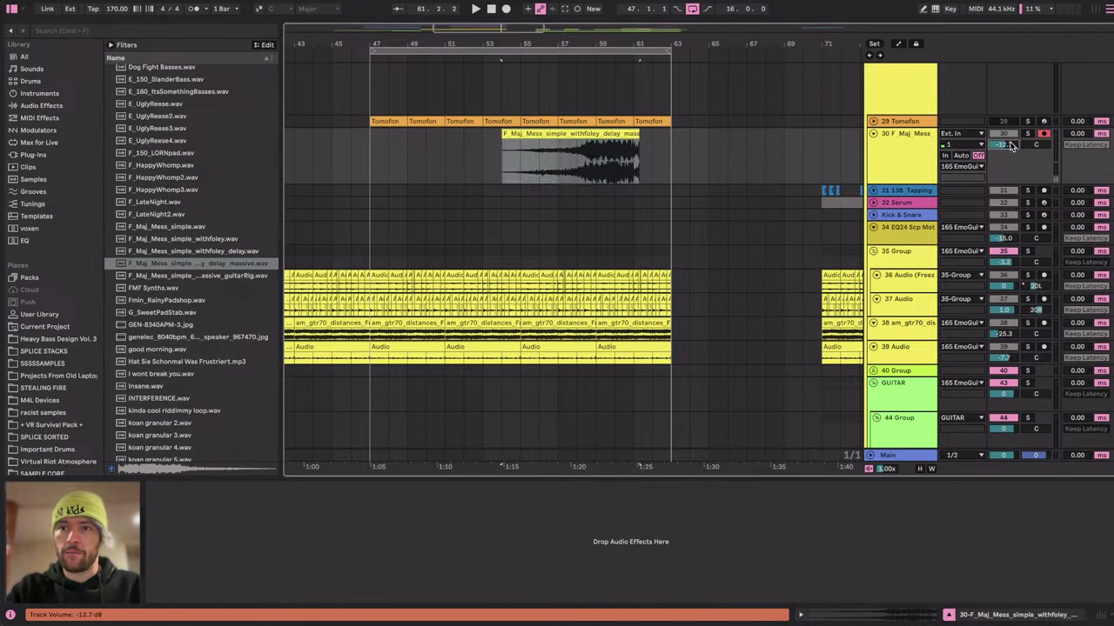
click(497, 162)
key(space)
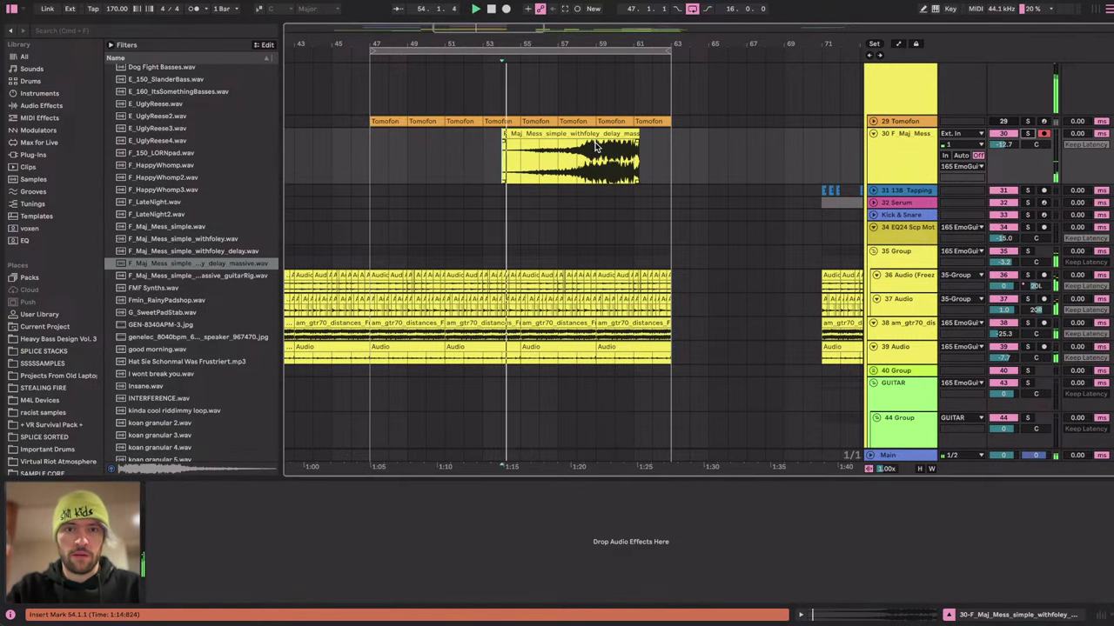
Move and trim the reversed clip to span bars 56 to 63, and raise track 30's volume to -5.8 dB.
click(593, 136)
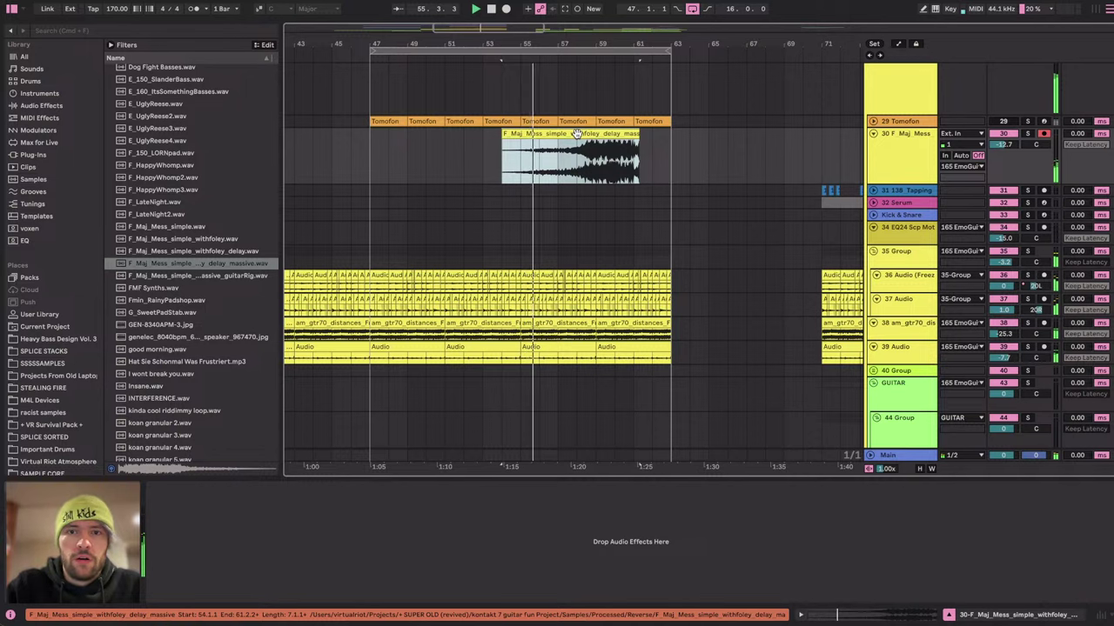
drag(576, 133, 617, 134)
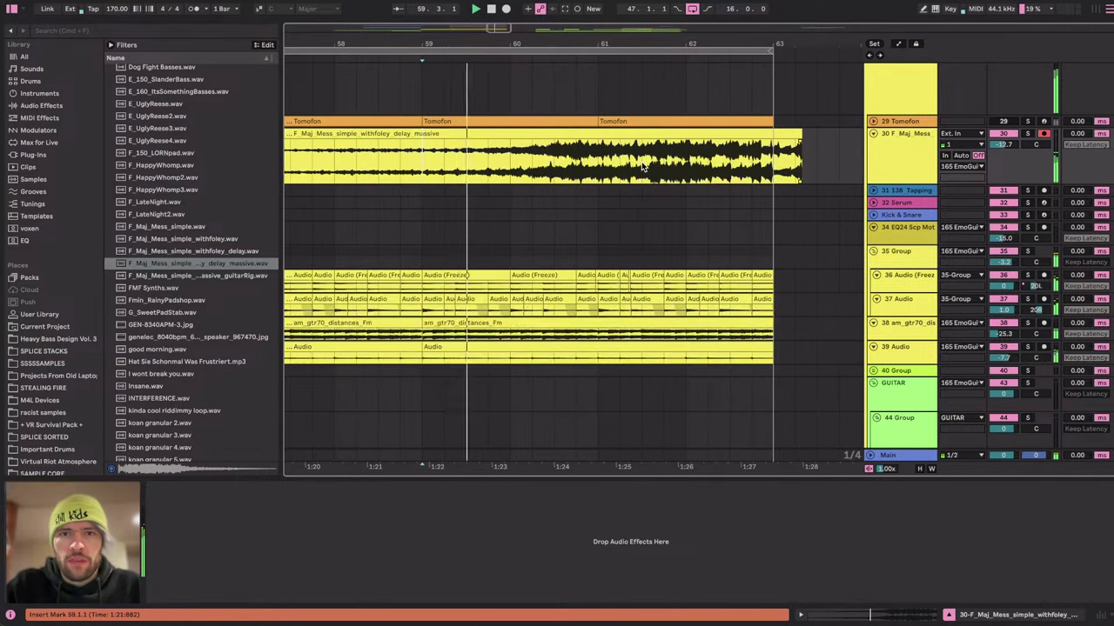
scroll(910, 171, up, 2)
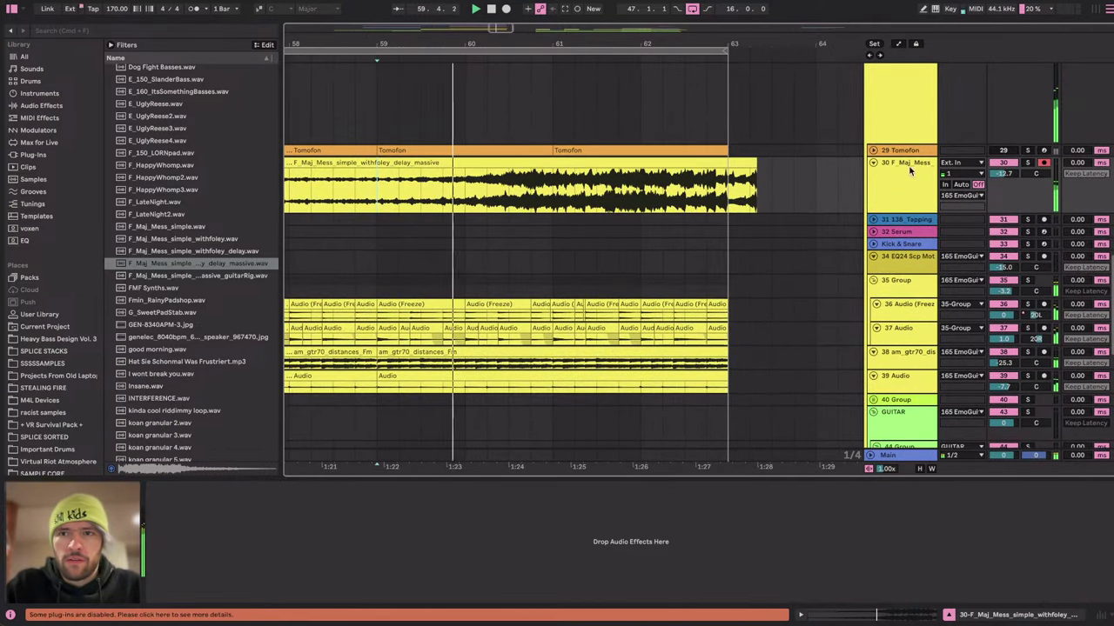
click(703, 174)
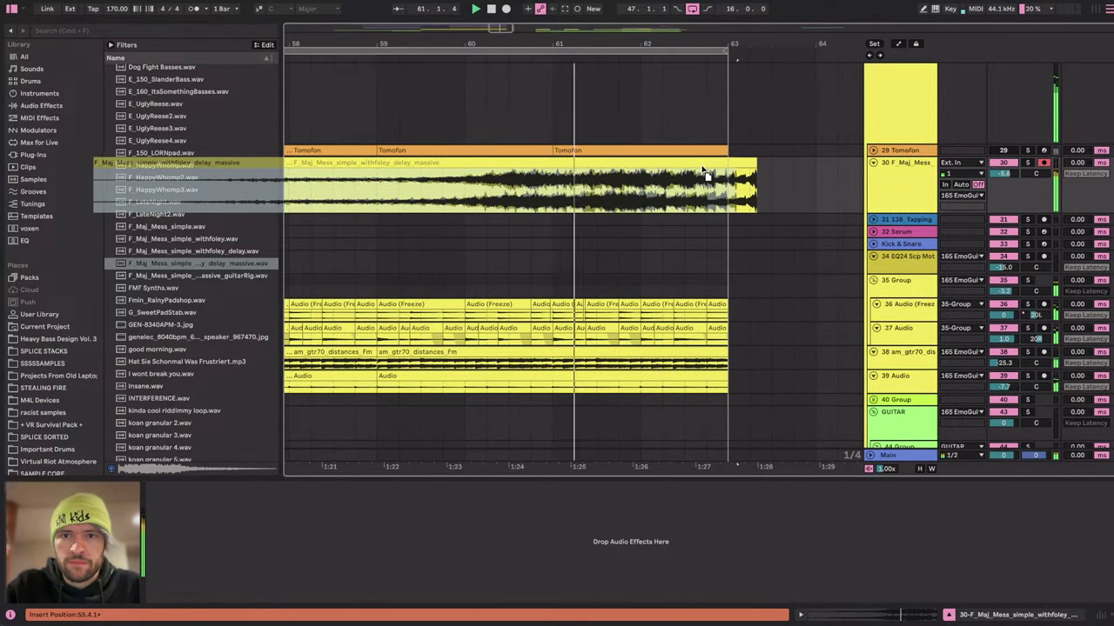
drag(762, 165, 734, 164)
key(space)
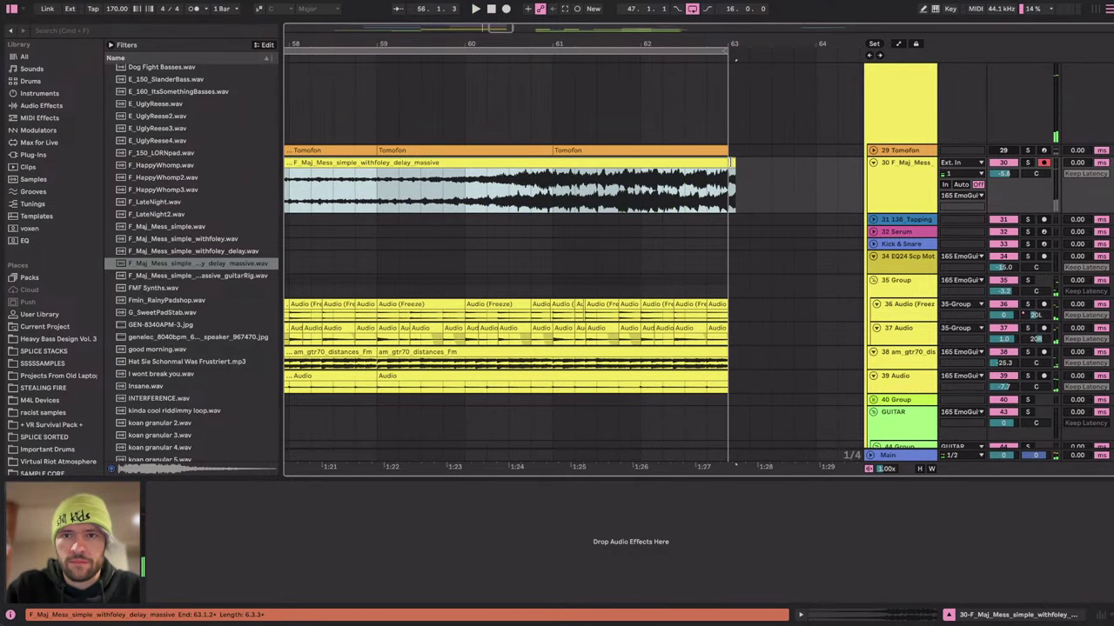
Solo track 30 and audition the reversed clip.
click(1028, 163)
scroll(685, 196, down, 5)
key(space)
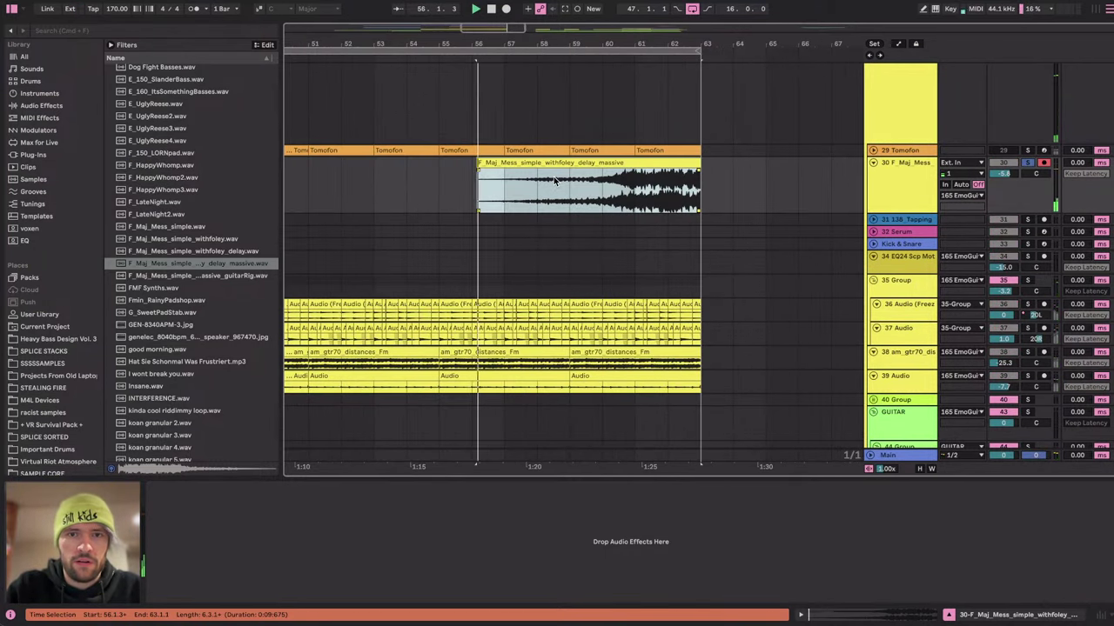
click(571, 187)
Load the VR - Wash Out - Octave GrainPitch rack from the Racks collection onto track 30.
scroll(48, 114, up, 3)
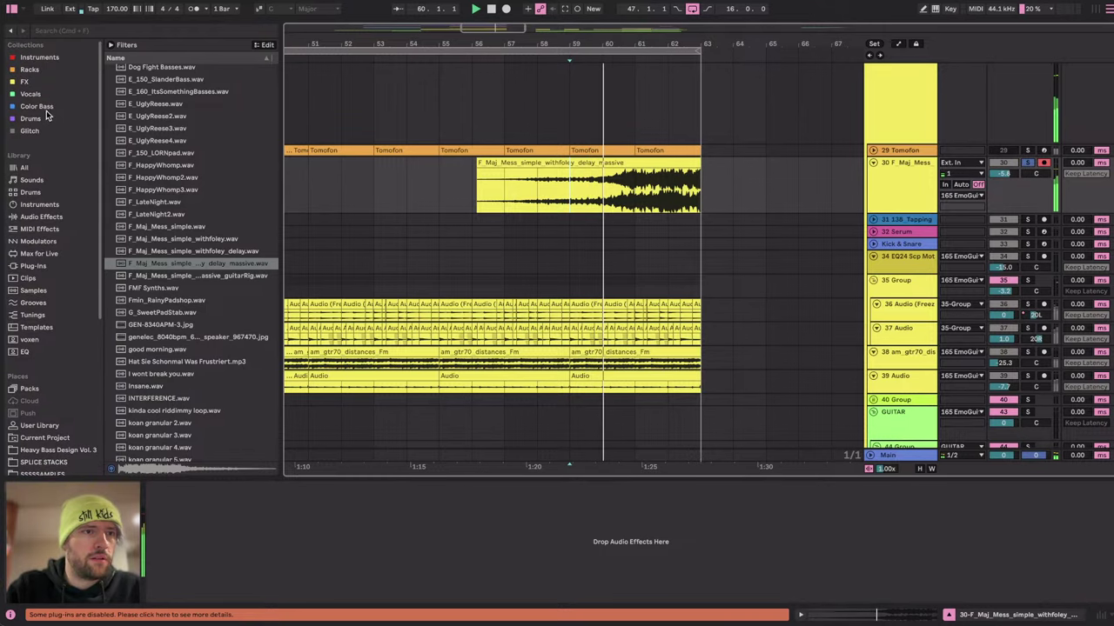
click(33, 71)
scroll(183, 326, down, 5)
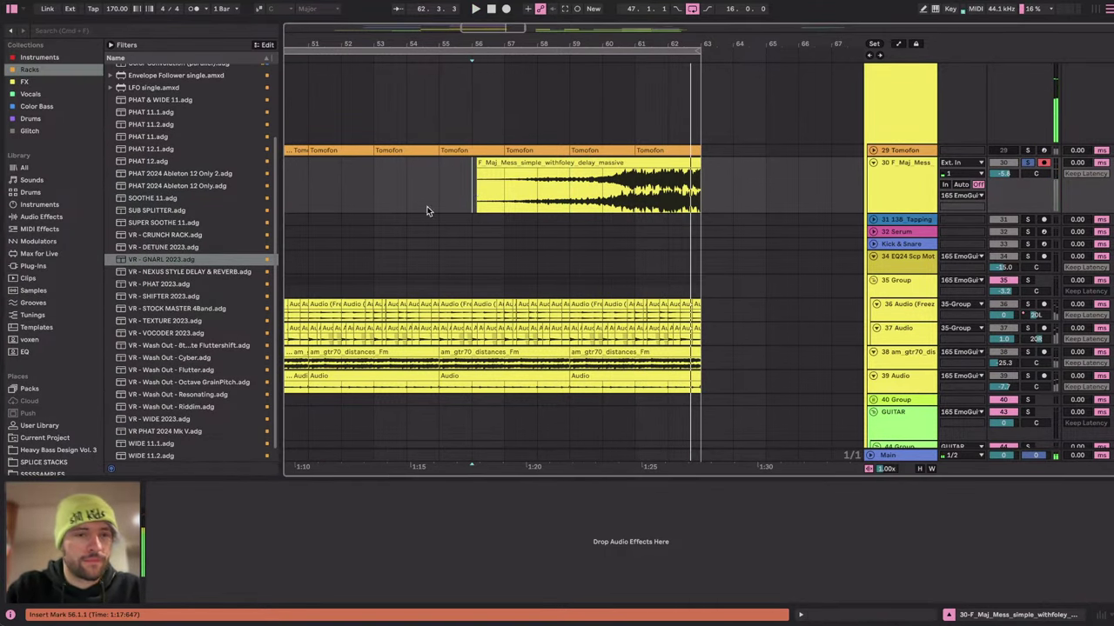
click(573, 163)
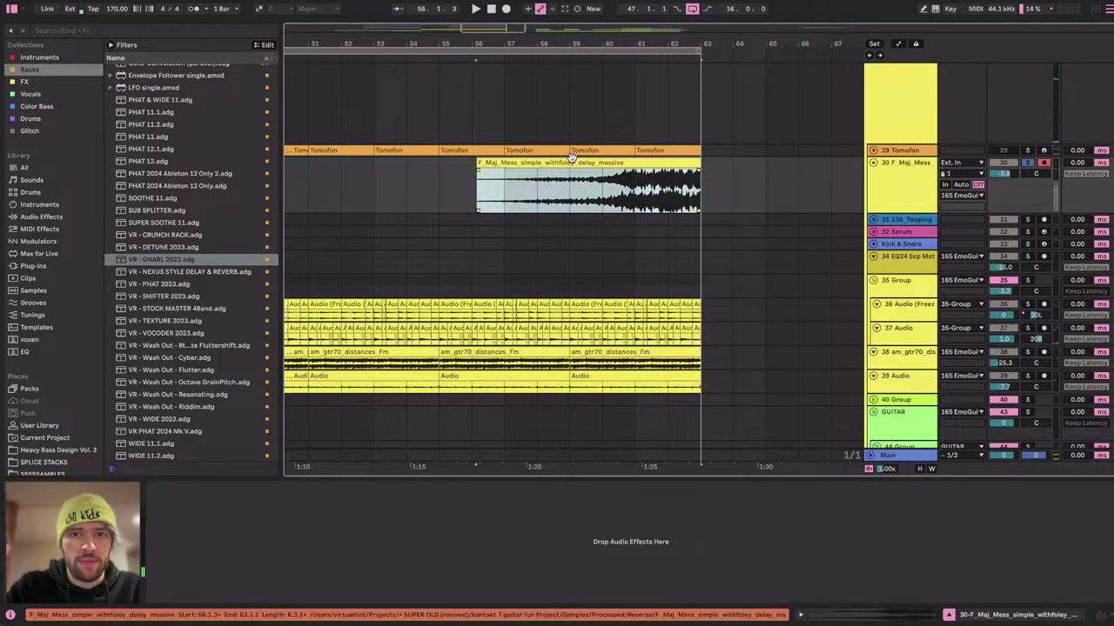
scroll(193, 322, down, 1)
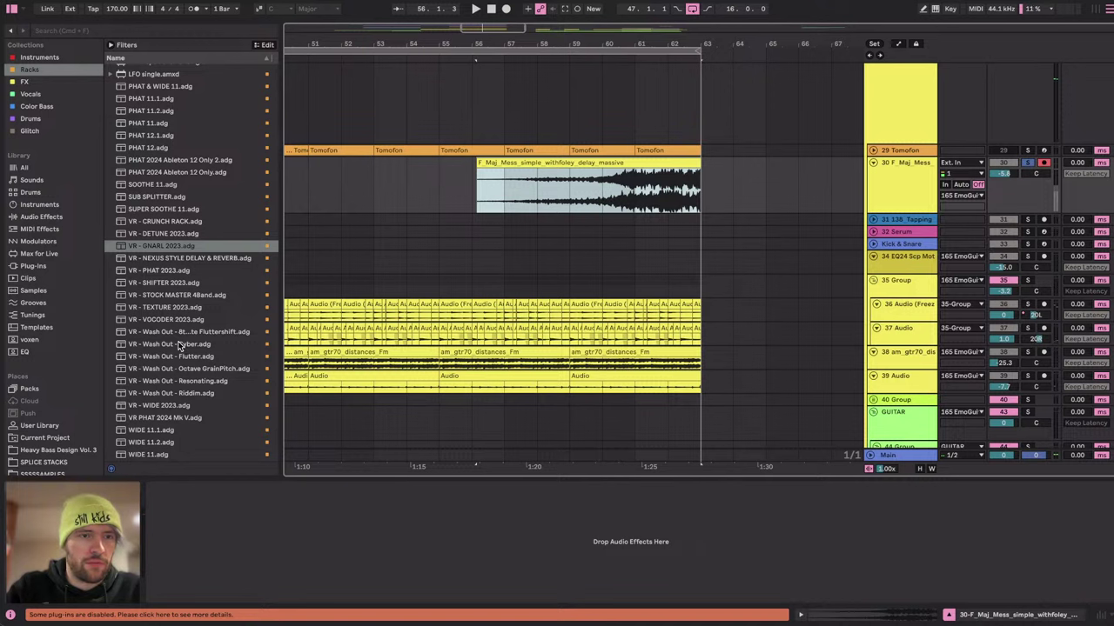
click(185, 320)
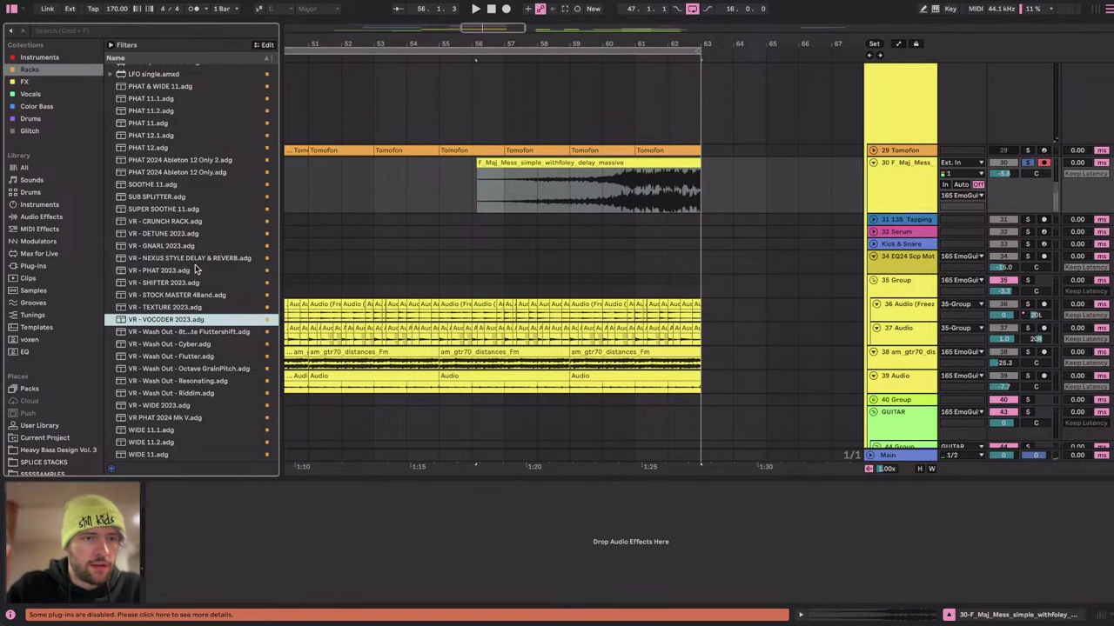
click(162, 368)
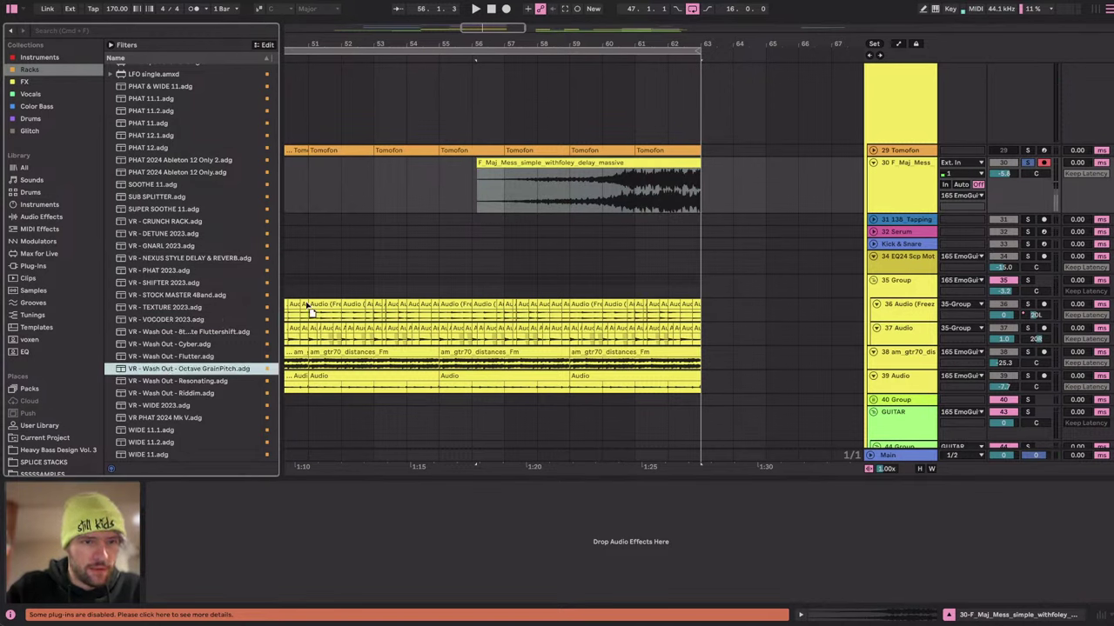
click(536, 180)
click(539, 186)
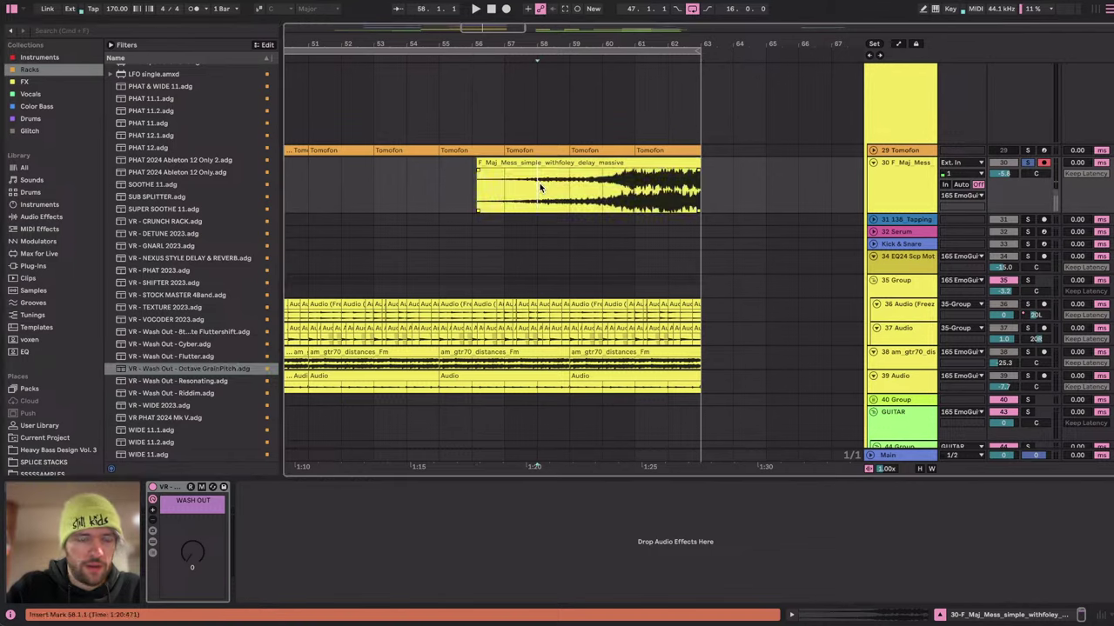
Automate track 30's WASH OUT macro to rise along a curve from 0 at bar 58 to 127 at bar 63.
click(192, 552)
key(a)
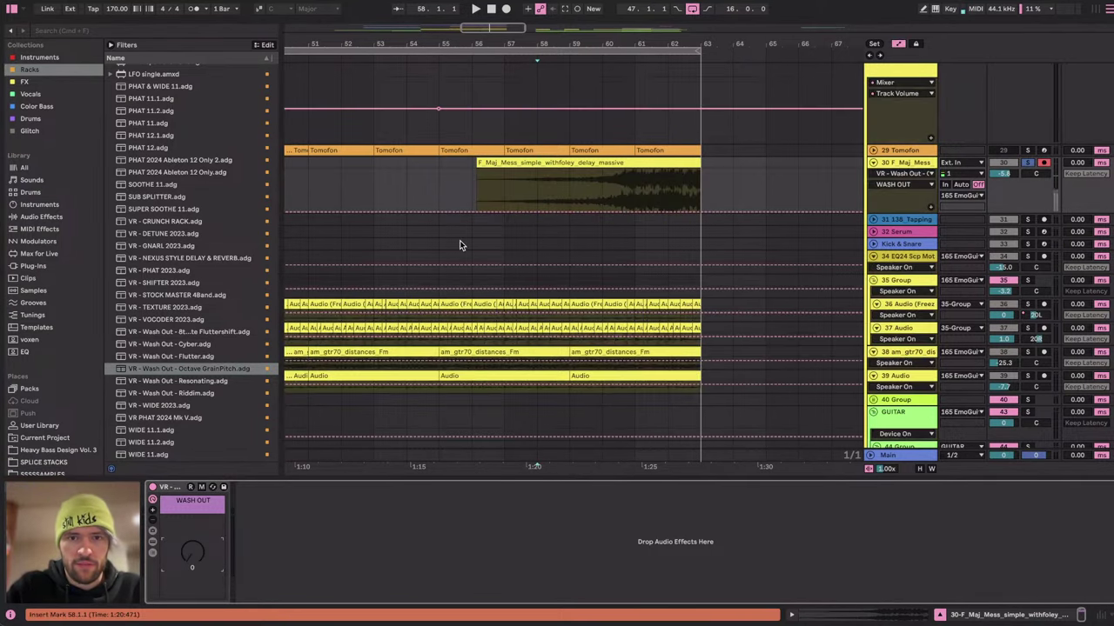
click(541, 209)
click(589, 190)
key(space)
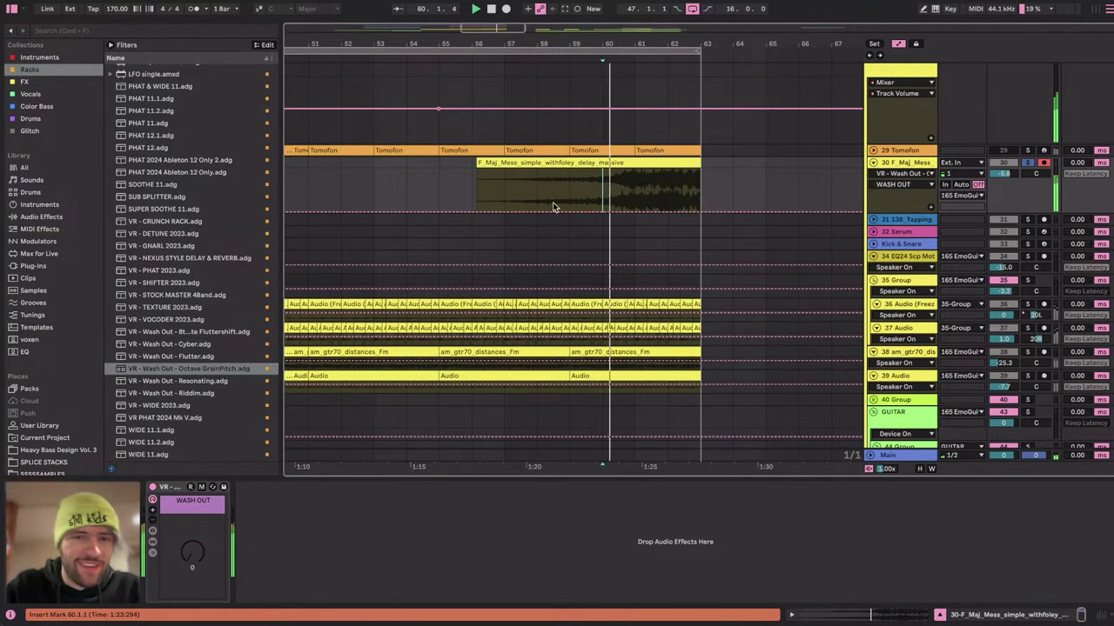
key(space)
click(542, 209)
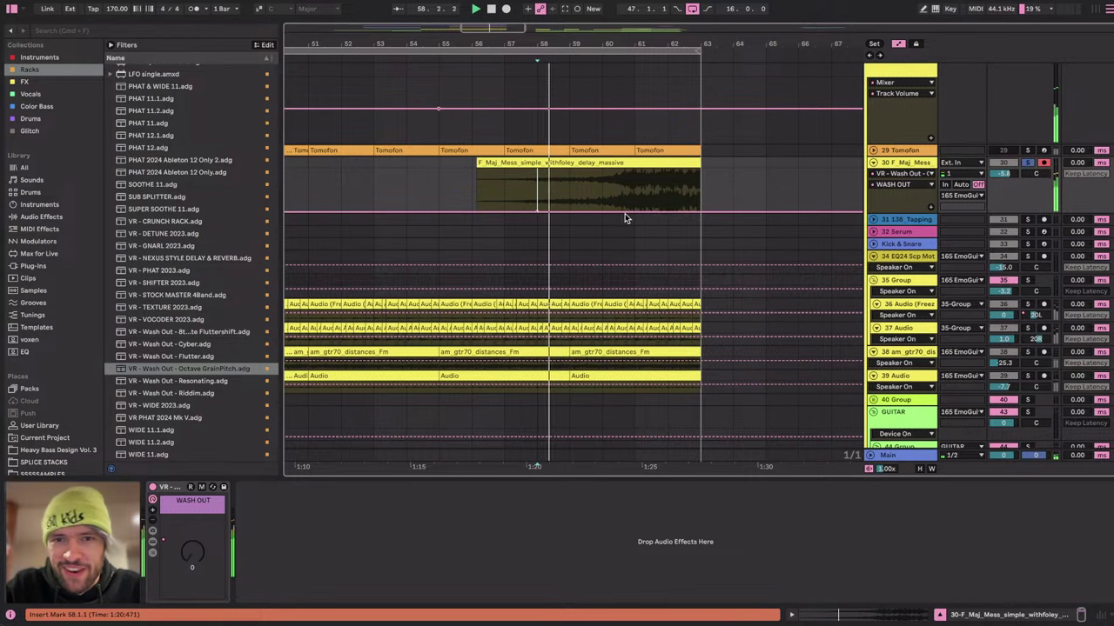
drag(701, 209, 701, 169)
drag(640, 188, 640, 196)
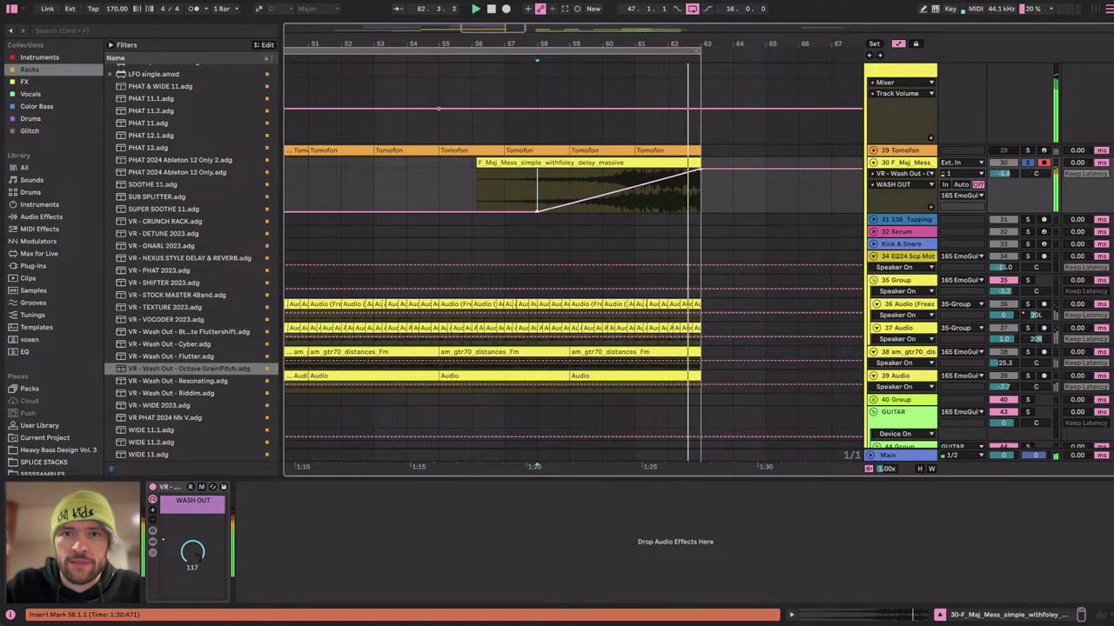
Unsolo track 30 and extend the arrangement loop from bar 47 to 19 bars long.
click(1027, 163)
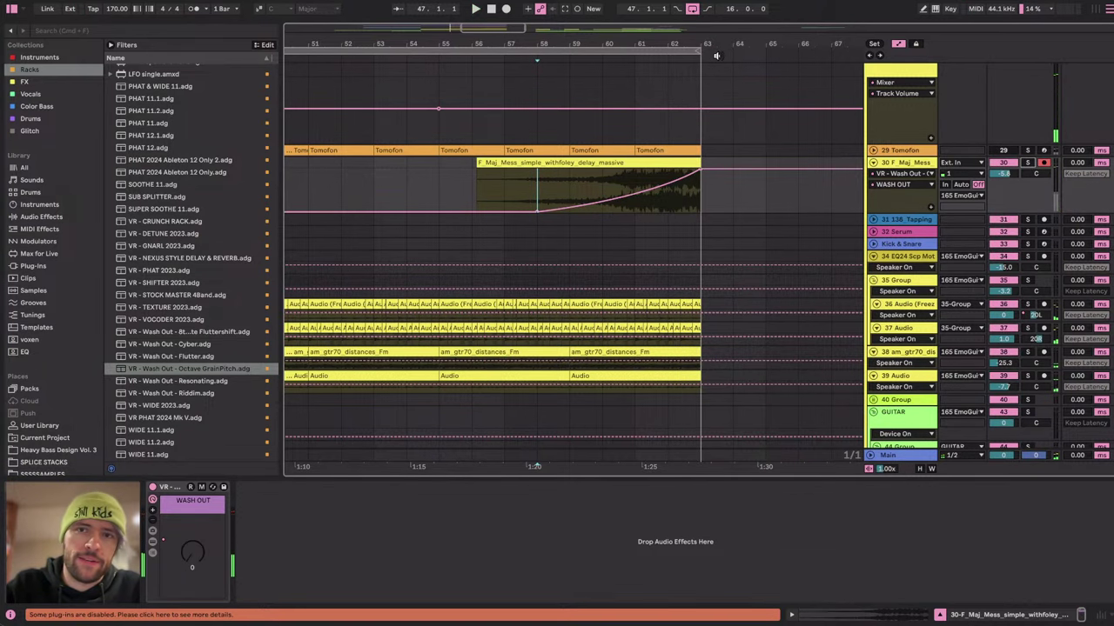
drag(698, 50, 798, 49)
Play from bar 60 and check the washed-out riser and section ending against the full arrangement.
key(a)
key(space)
click(598, 199)
key(space)
key(space)
scroll(597, 199, up, 12)
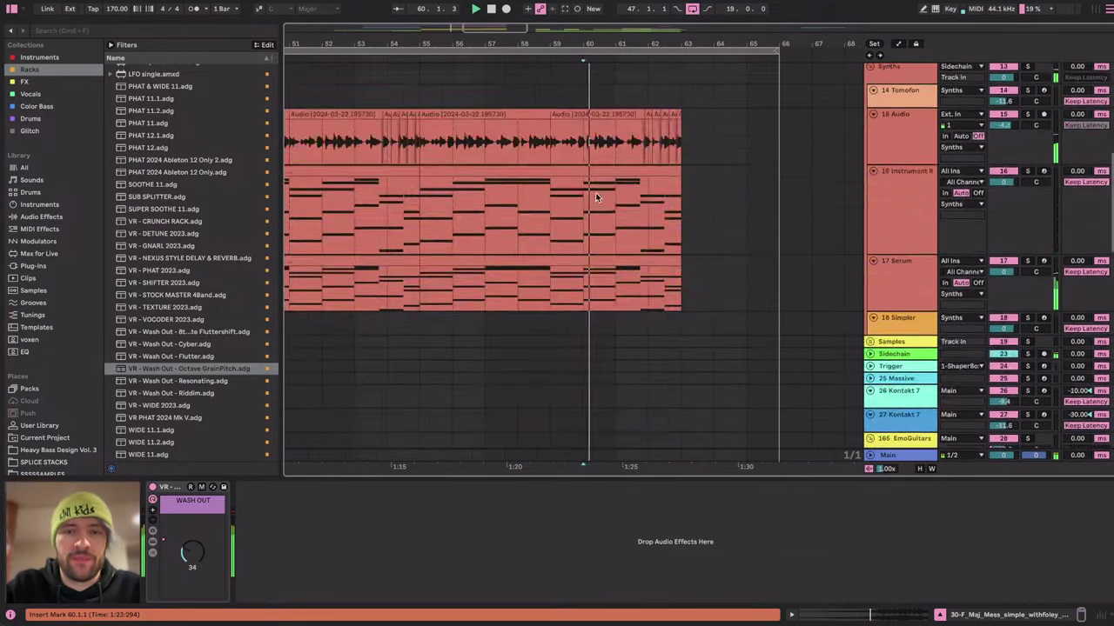
scroll(596, 198, down, 1)
scroll(596, 199, down, 3)
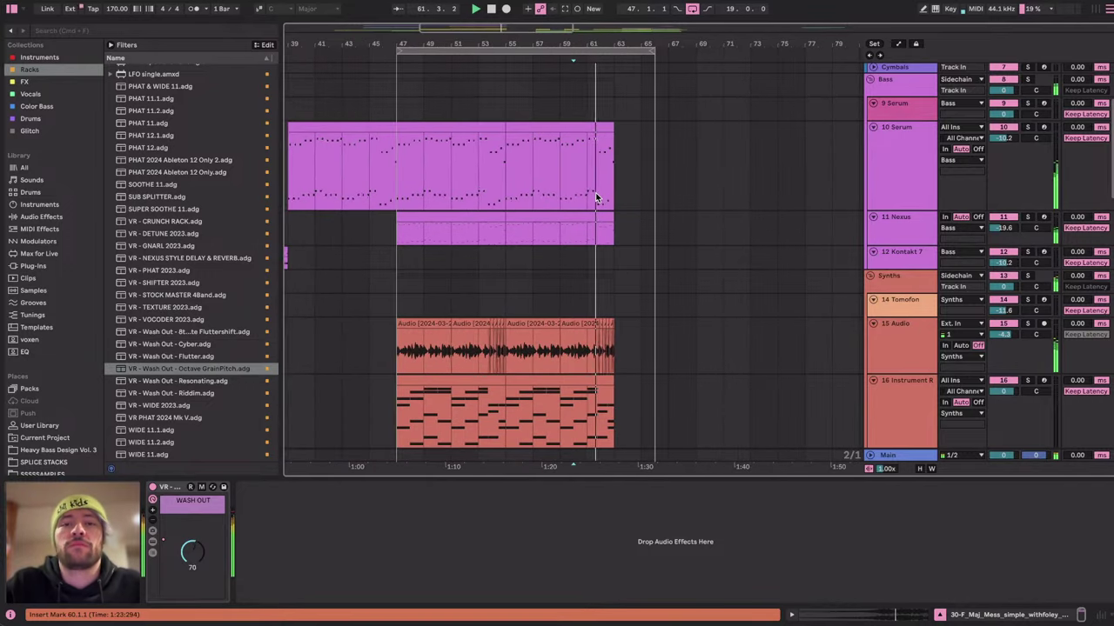
scroll(597, 196, down, 15)
scroll(597, 195, up, 2)
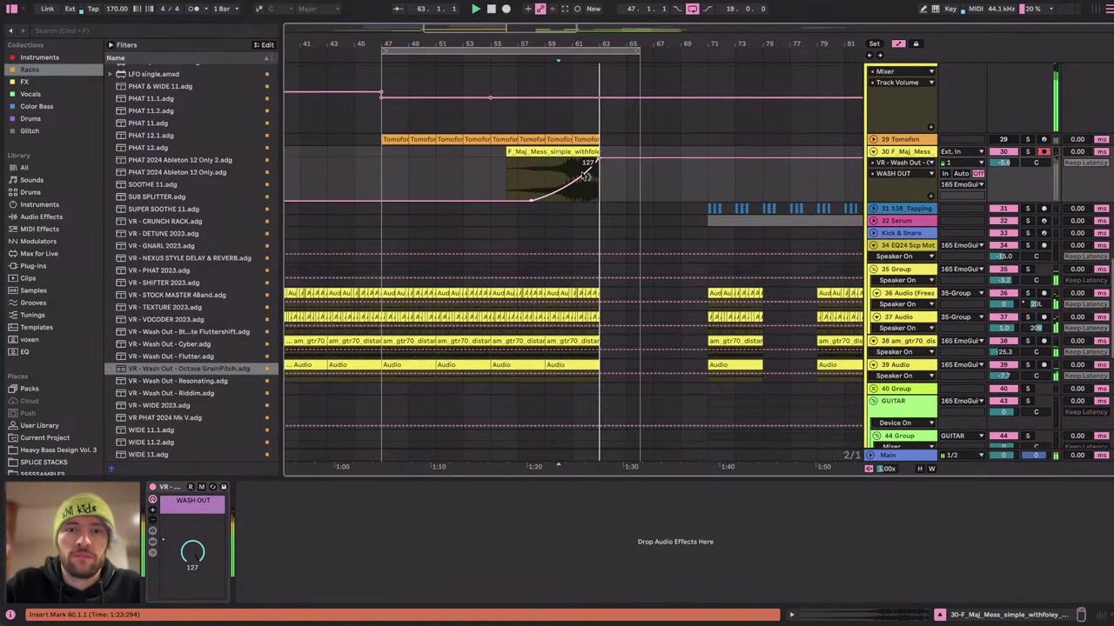
scroll(647, 188, down, 5)
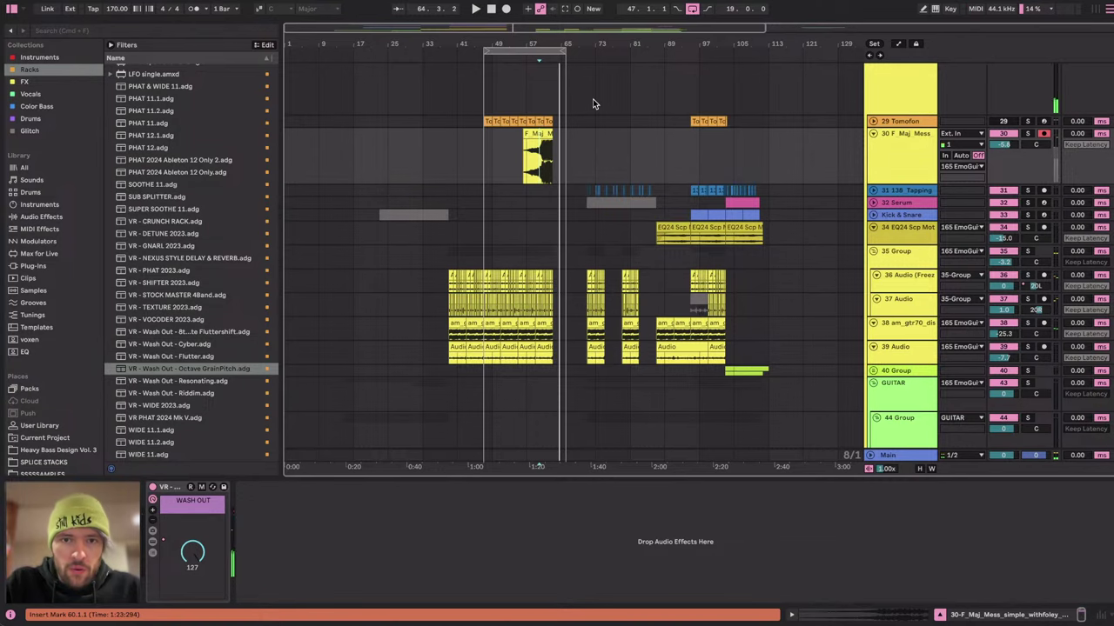
scroll(593, 99, up, 5)
scroll(593, 98, up, 15)
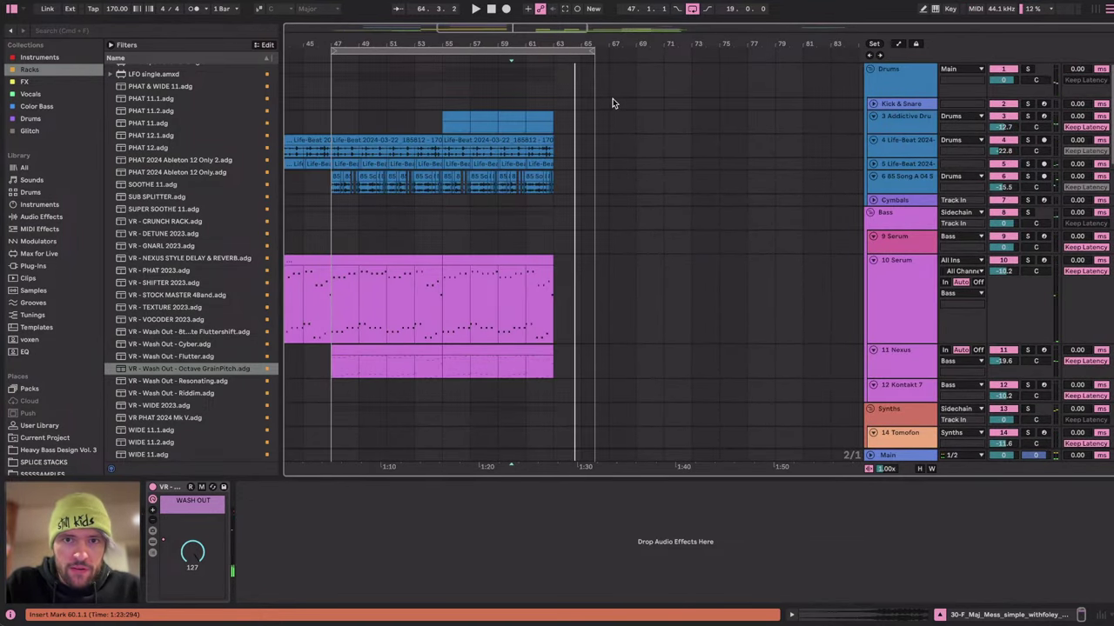
Select the empty two bars from bar 65 to 67 and loop that selection.
drag(612, 80, 577, 78)
key(super+l)
click(592, 54)
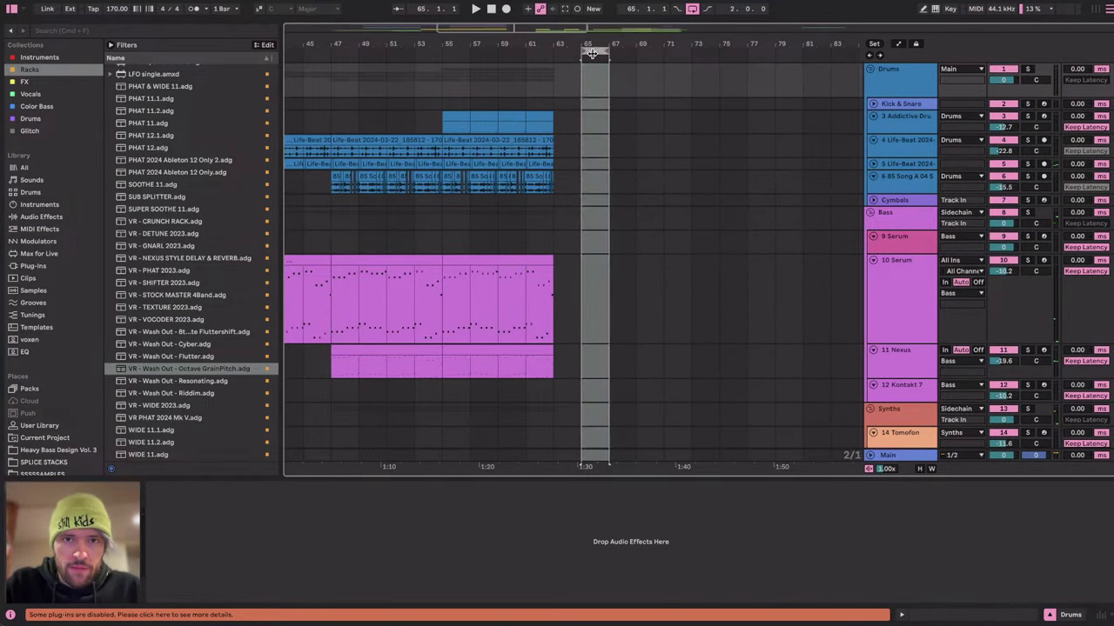
Duplicate the looped time four times so that the empty loop from bar 65 spans 32 bars.
right_click(591, 52)
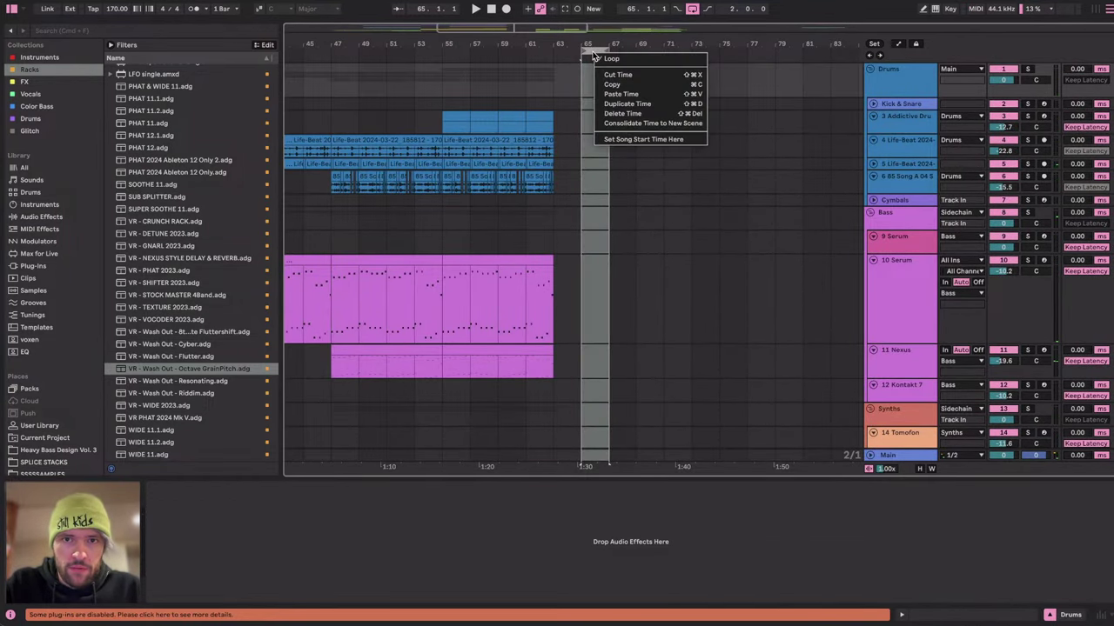
click(628, 104)
right_click(606, 57)
click(638, 106)
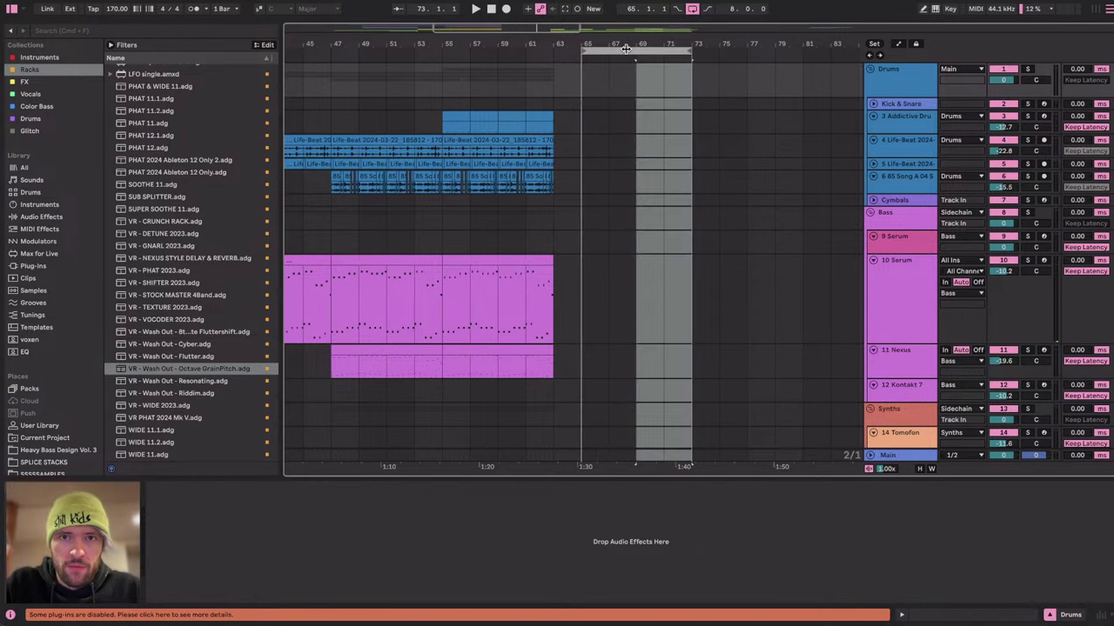
right_click(629, 54)
click(654, 102)
right_click(644, 58)
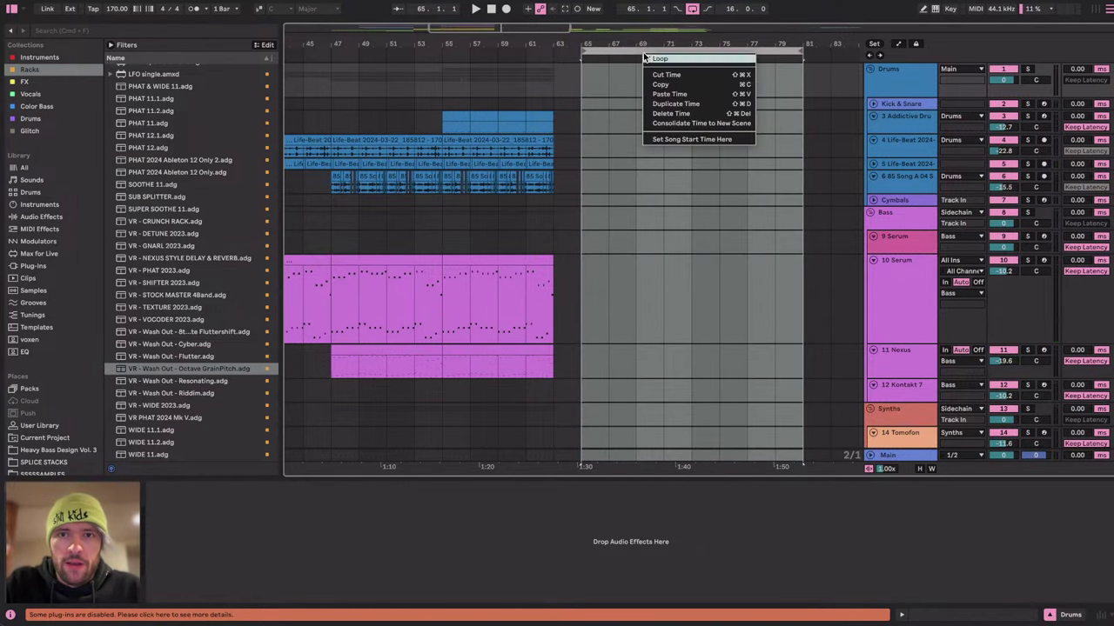
click(666, 103)
scroll(545, 140, down, 3)
scroll(544, 140, left, 4)
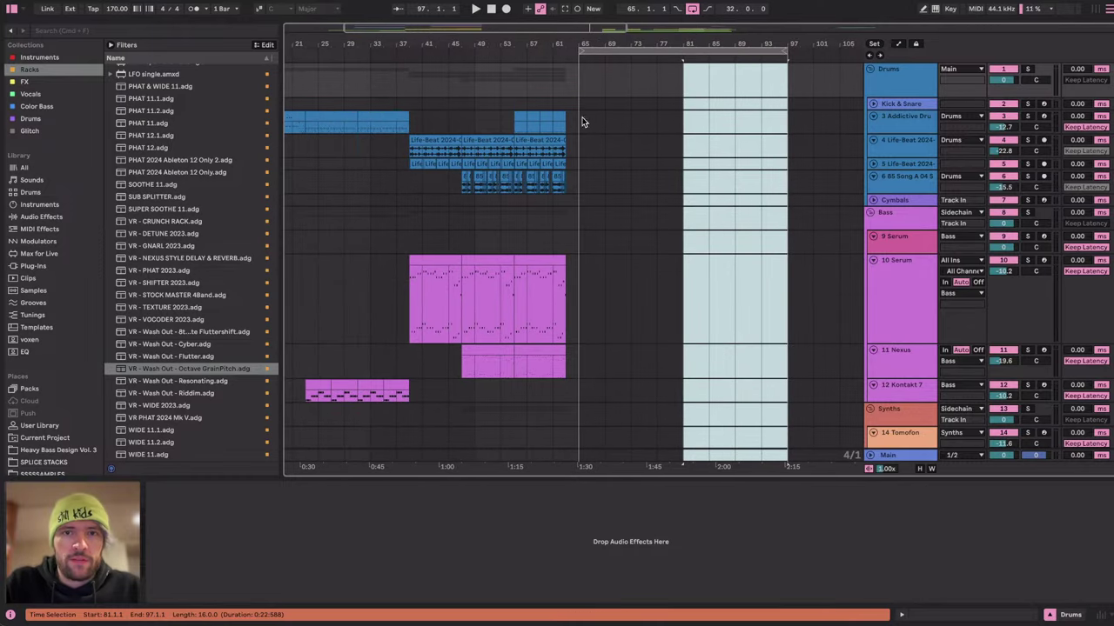
Select the Kick & Snare track at bar 65 and collapse the browser to the SPLICE SORTED One Shots categories.
click(581, 120)
click(896, 104)
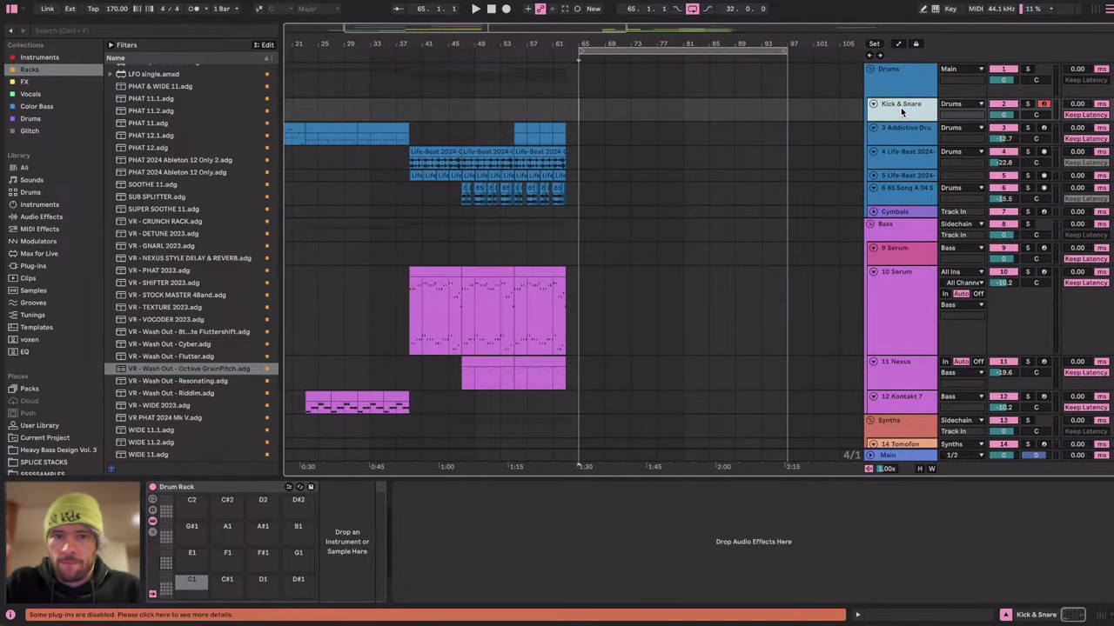
scroll(35, 364, down, 5)
click(38, 362)
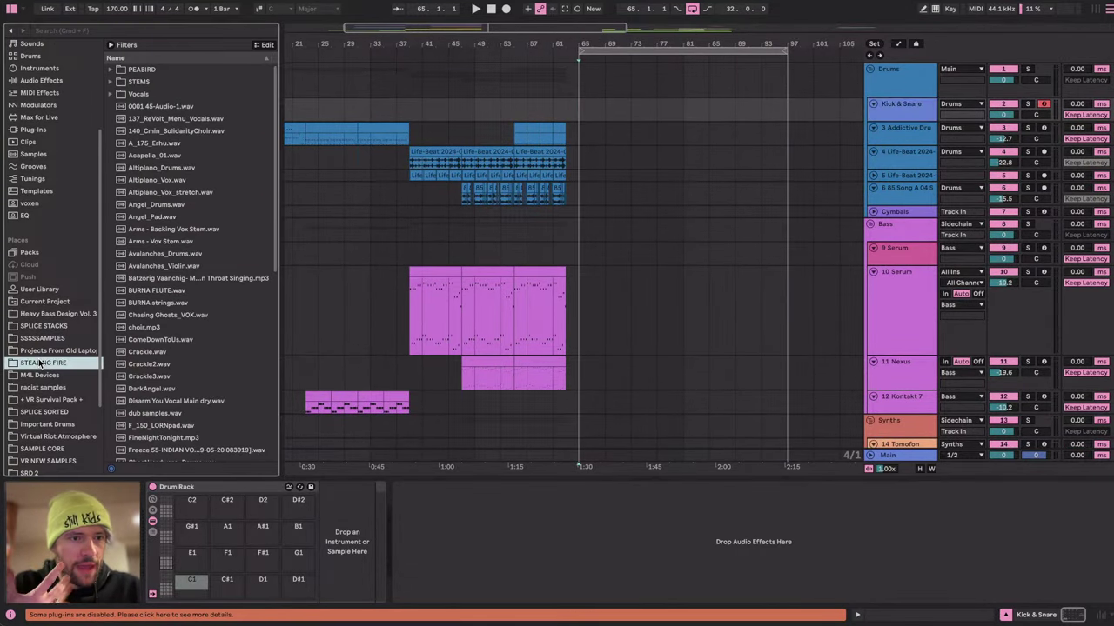
scroll(35, 340, down, 1)
click(51, 394)
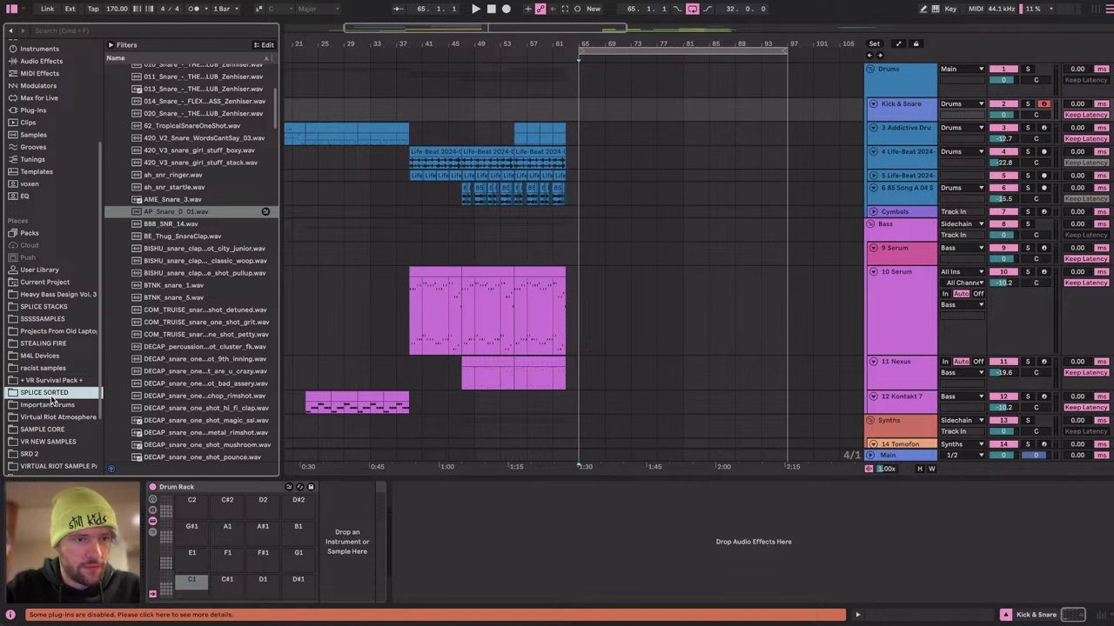
click(207, 180)
key(Left)
key(Left)
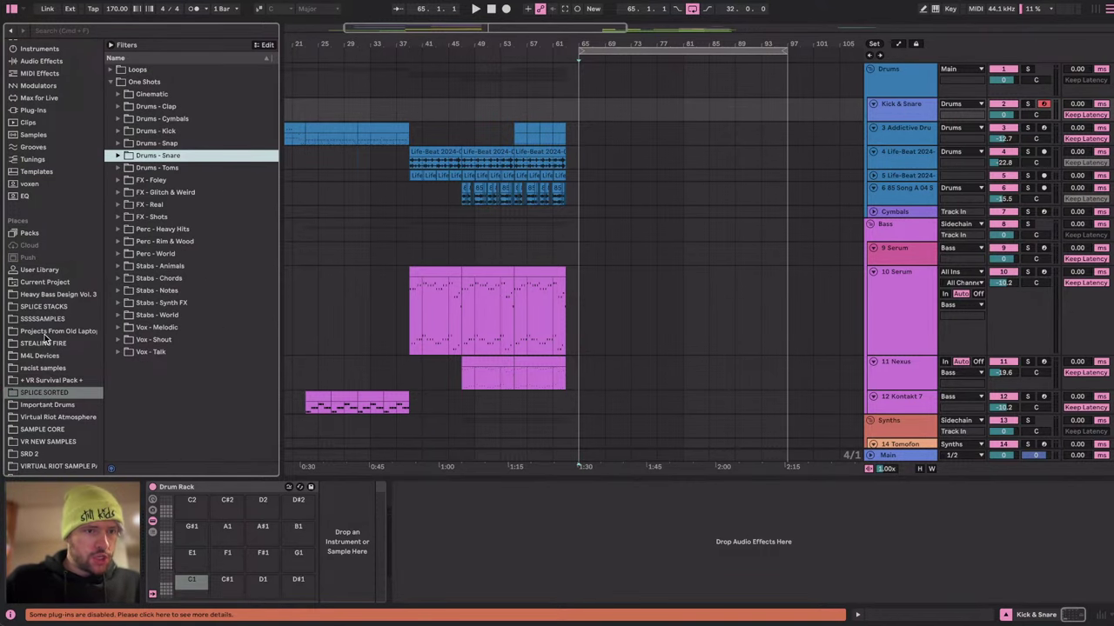
Browse the one shots folder in SSSSSAMPLES for drum samples.
click(42, 320)
click(135, 97)
key(Right)
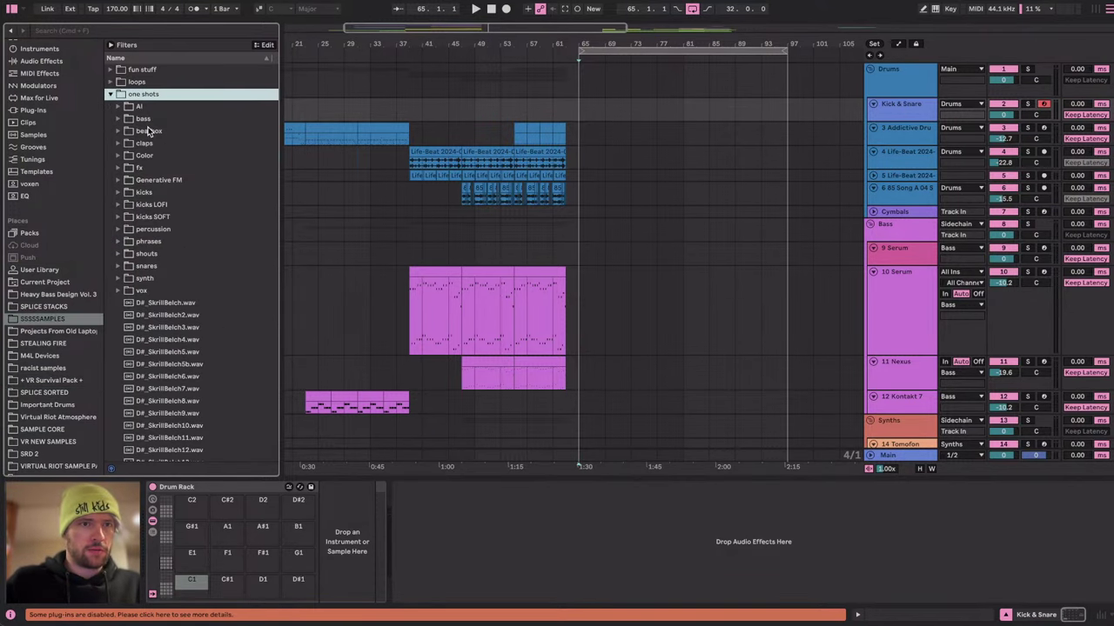
key(Down)
key(Down)
key(Down)
key(Down)
Switch to YouTube Studio and check the live chat.
key(super+Tab)
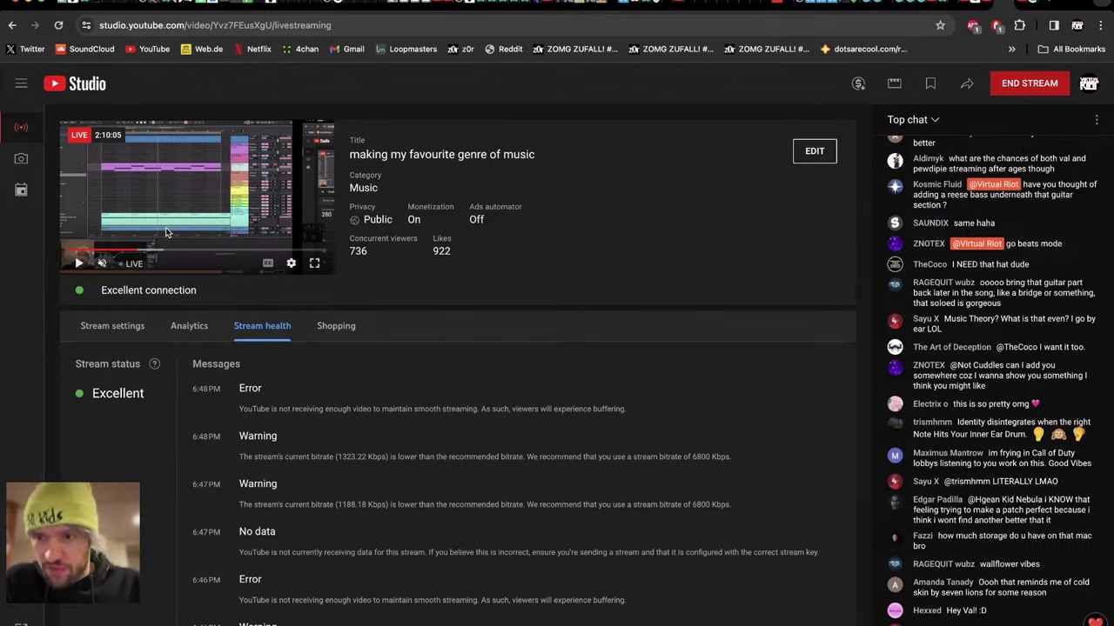
scroll(729, 500, up, 1)
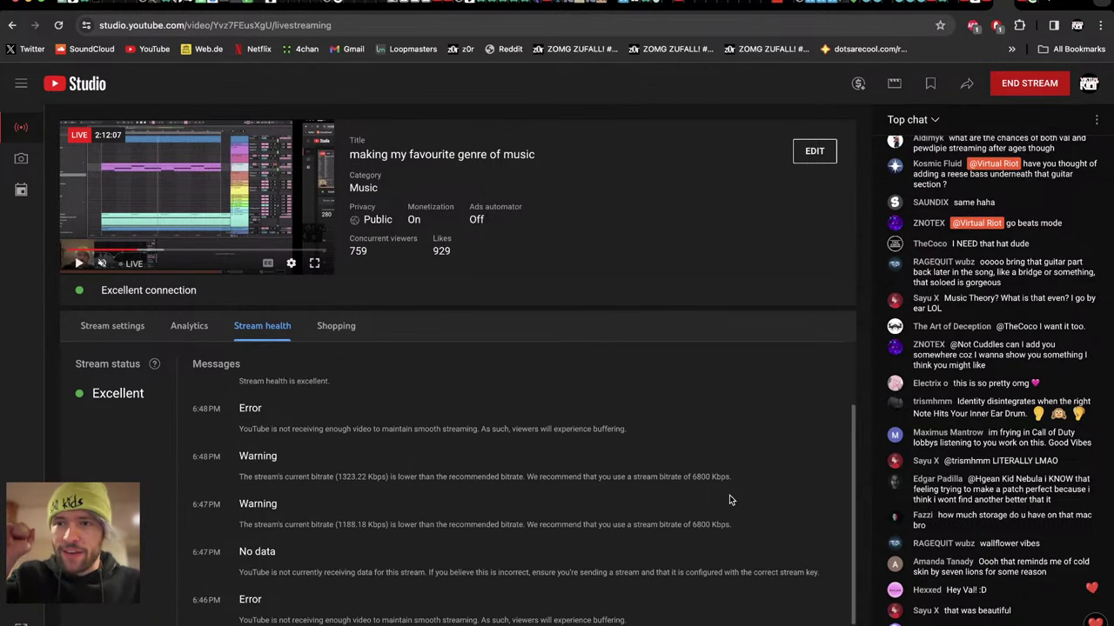
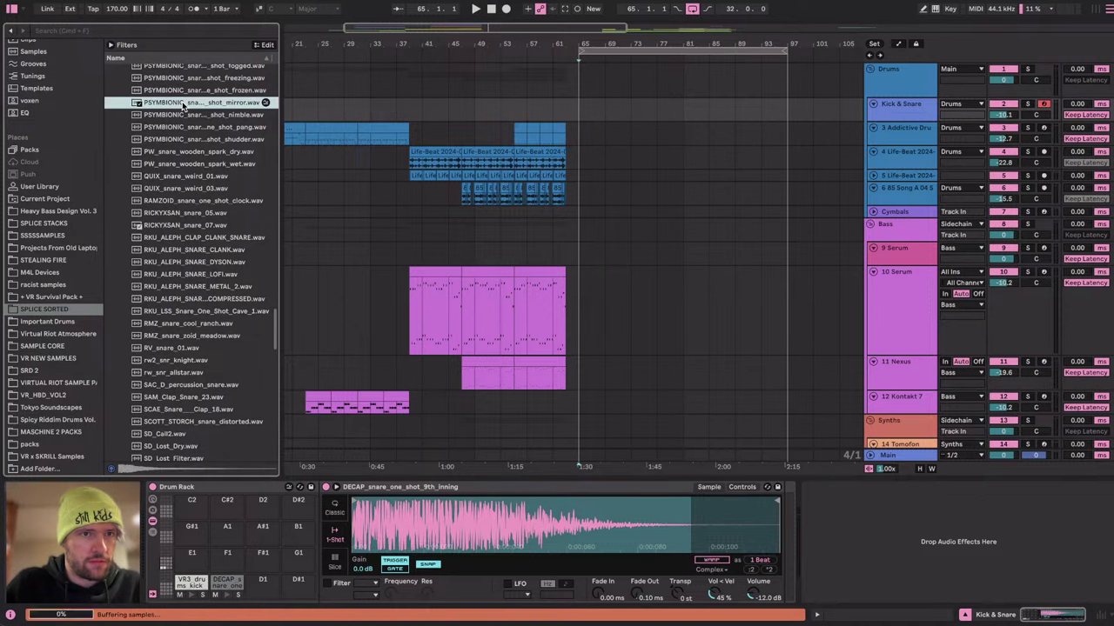
Audition the PSYMBIONIC snares and load PSYMBIONIC_snare_one_shot_entrance onto the F1 pad of the Drum Rack.
scroll(181, 106, up, 5)
key(Up)
key(Up)
key(Up)
key(Up)
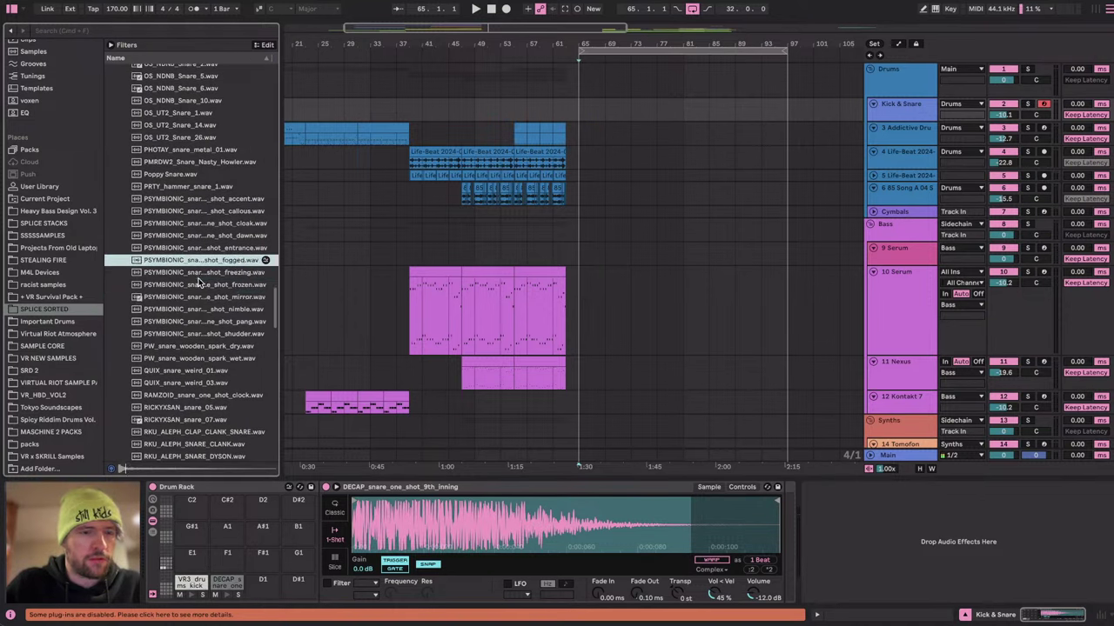
key(Up)
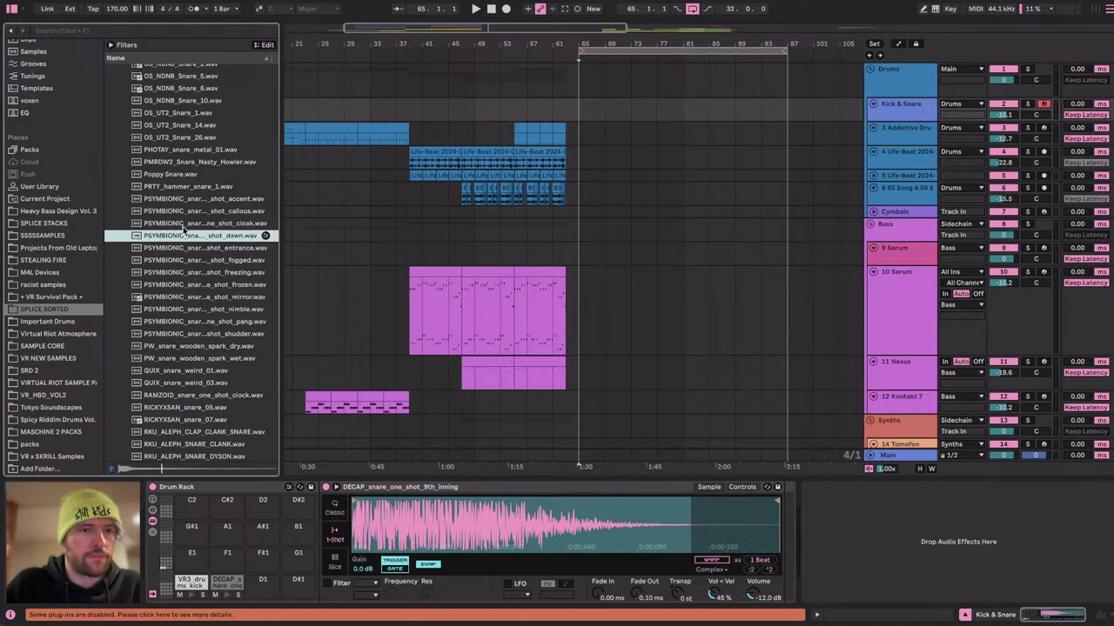
key(Down)
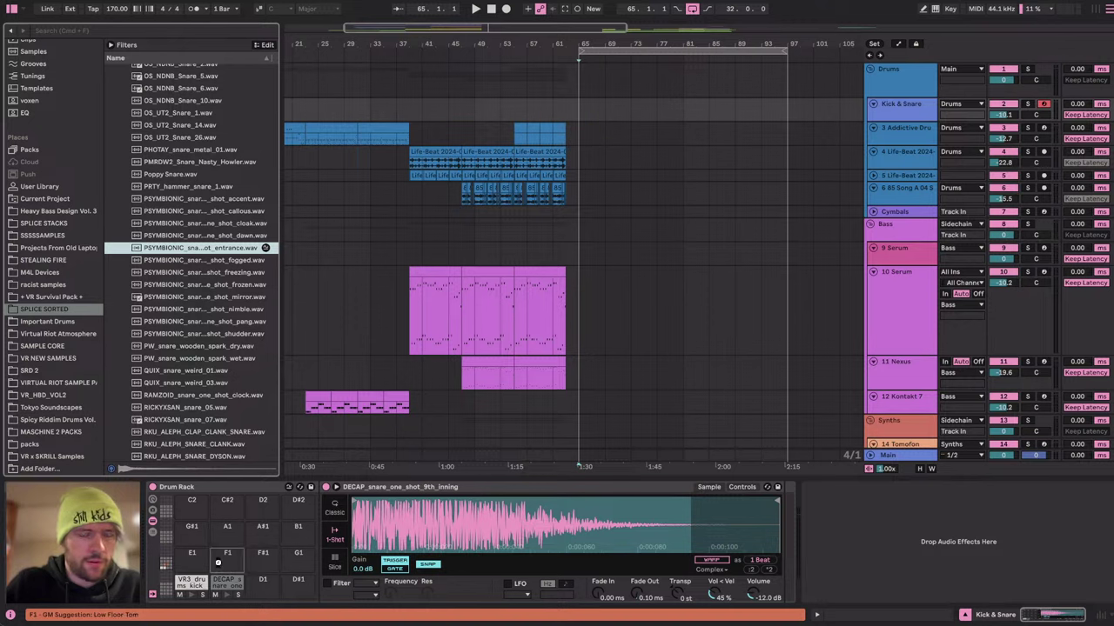
key(Return)
Audition snares in SPLICE SORTED from RKU_ALEPH_SNARE_CLANK through SCOTT_STORCH distorted to SFP_Snares___Claps_18.
click(181, 444)
scroll(181, 447, down, 3)
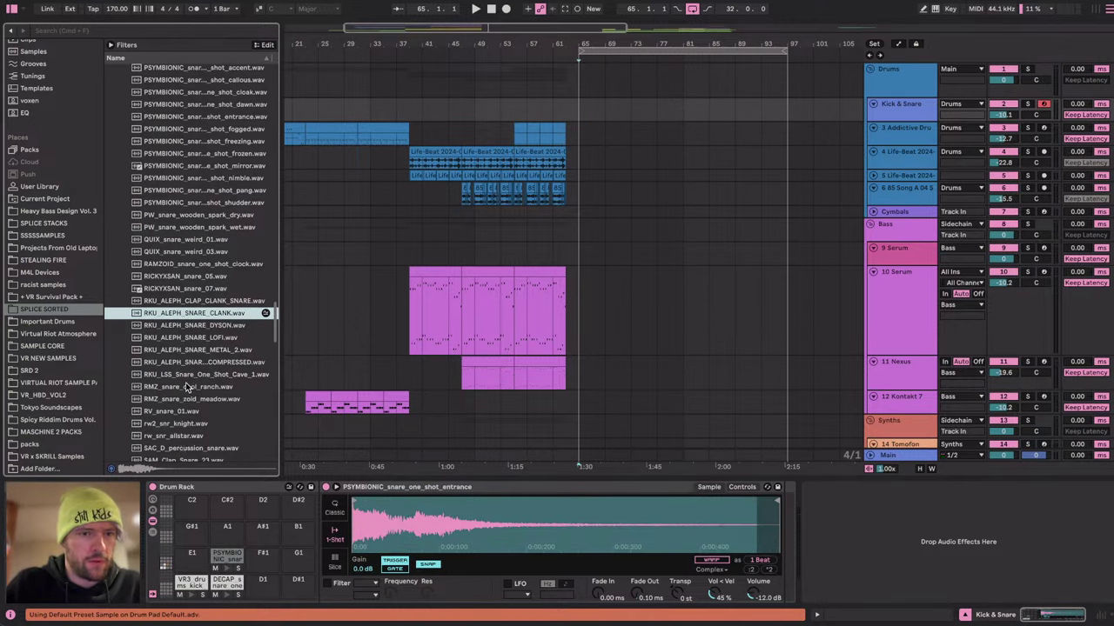
click(186, 386)
scroll(185, 386, down, 3)
click(177, 352)
scroll(177, 352, down, 1)
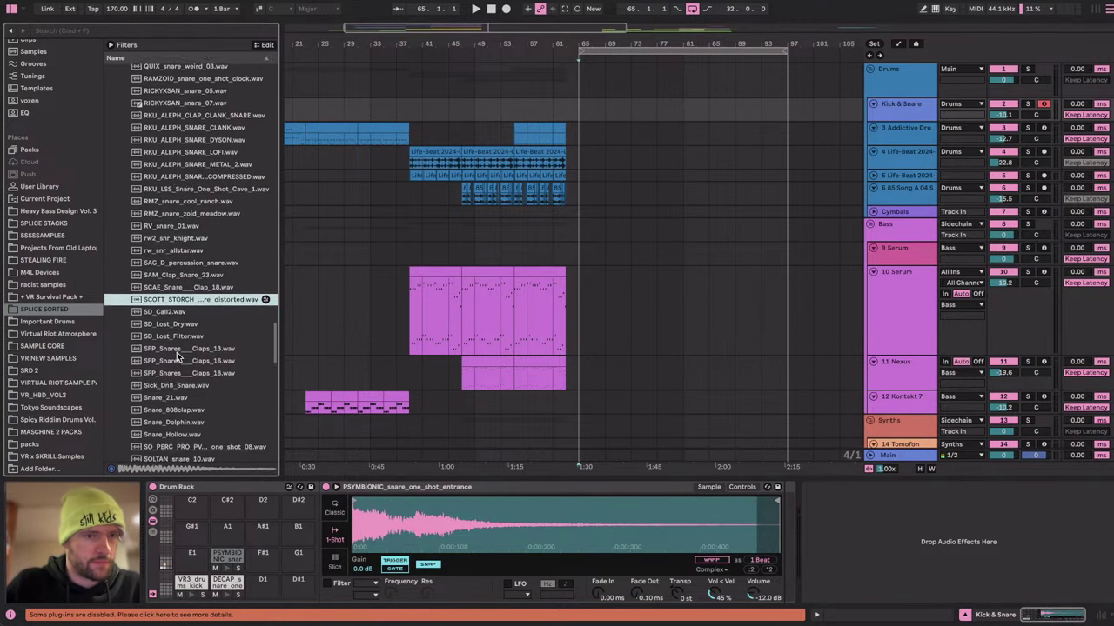
scroll(158, 301, down, 2)
click(158, 295)
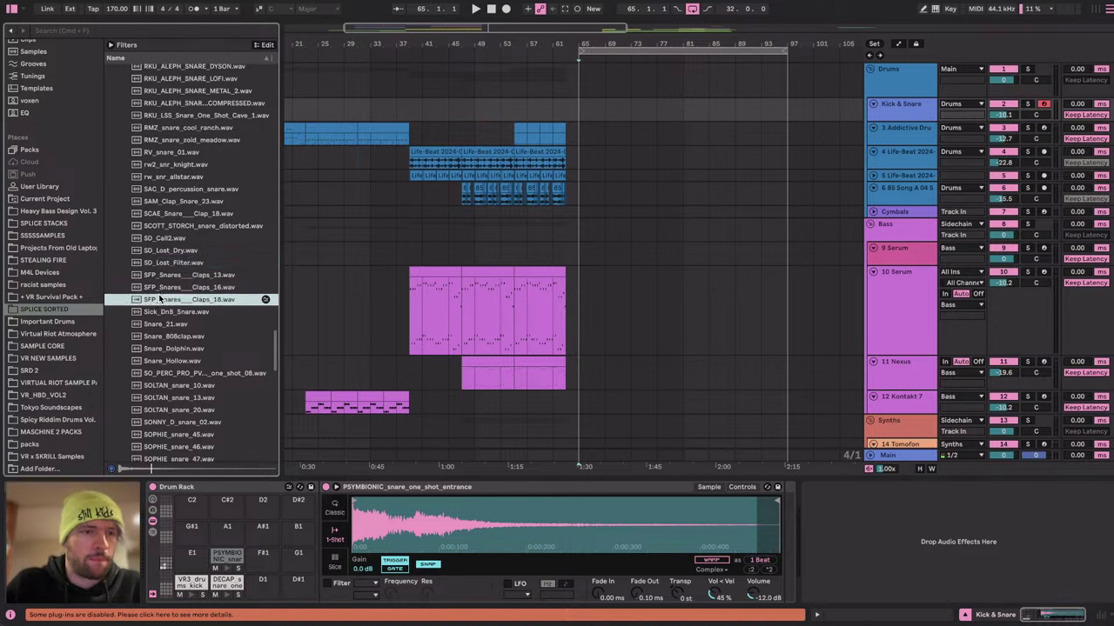
Audition the following snares, including Snare_808clap, SOLTAN_snare_13 and SOLTAN_snare_20.
scroll(158, 294, down, 2)
key(Down)
key(Down)
key(Down)
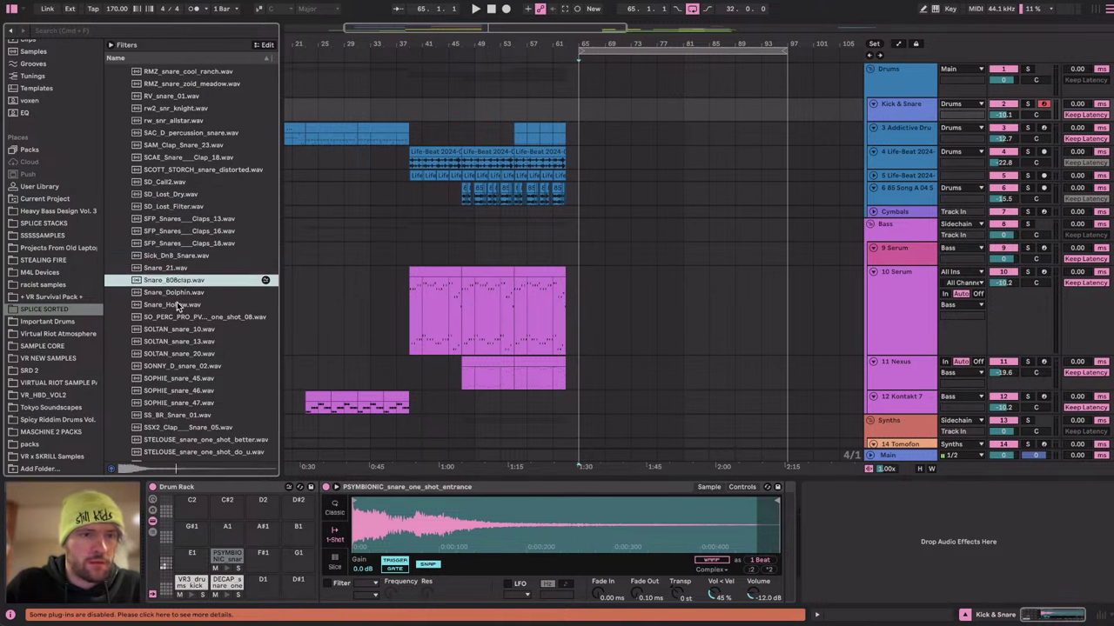
click(177, 341)
scroll(177, 344, down, 1)
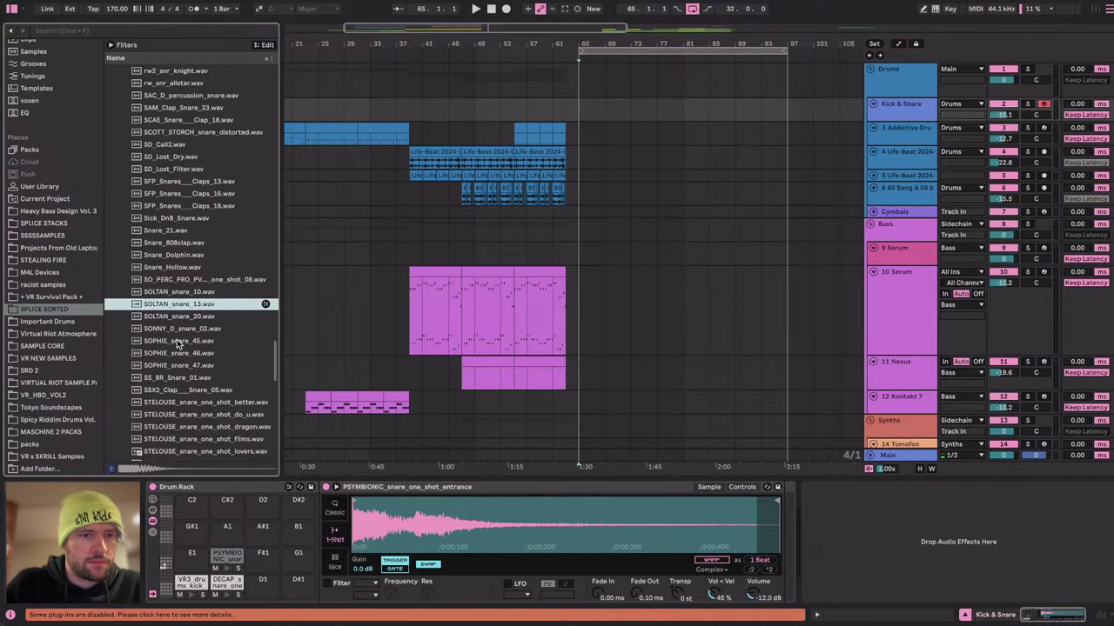
key(Down)
scroll(177, 352, down, 1)
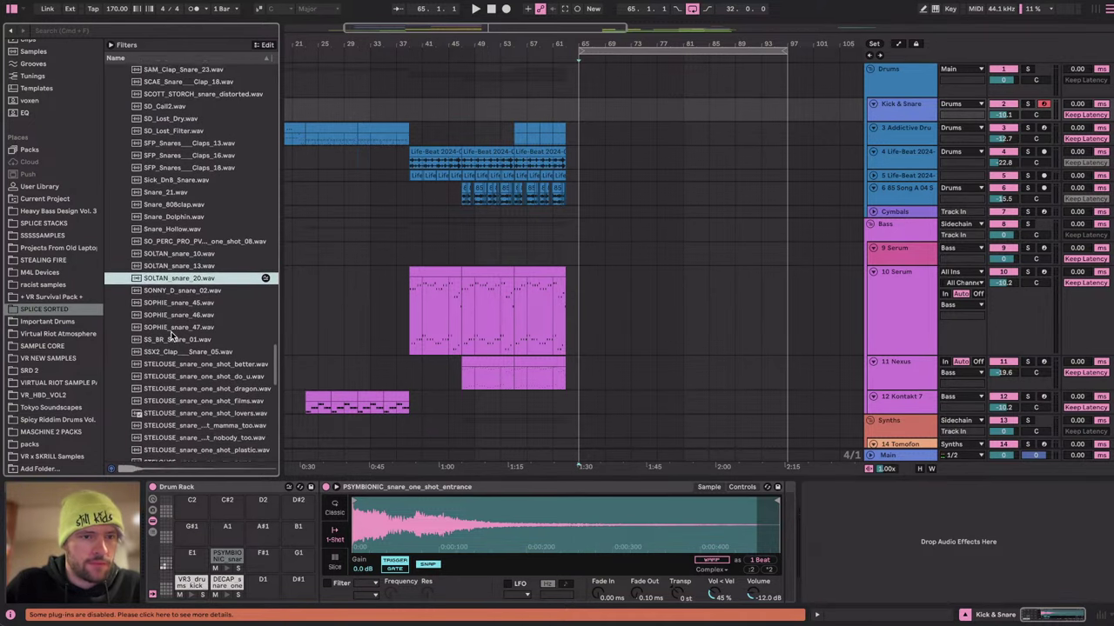
Audition the STELOUSE snare one-shots from lovers down to sober.
click(179, 398)
scroll(179, 402, down, 3)
key(Down)
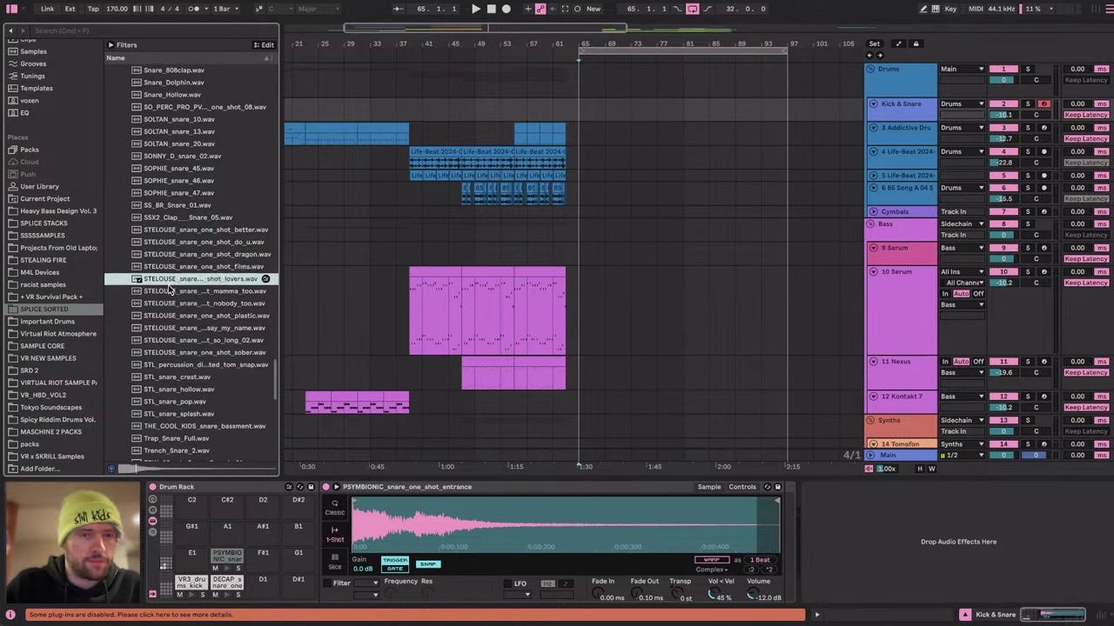
click(179, 328)
scroll(178, 329, down, 1)
key(Down)
key(Down)
key(Down)
key(Down)
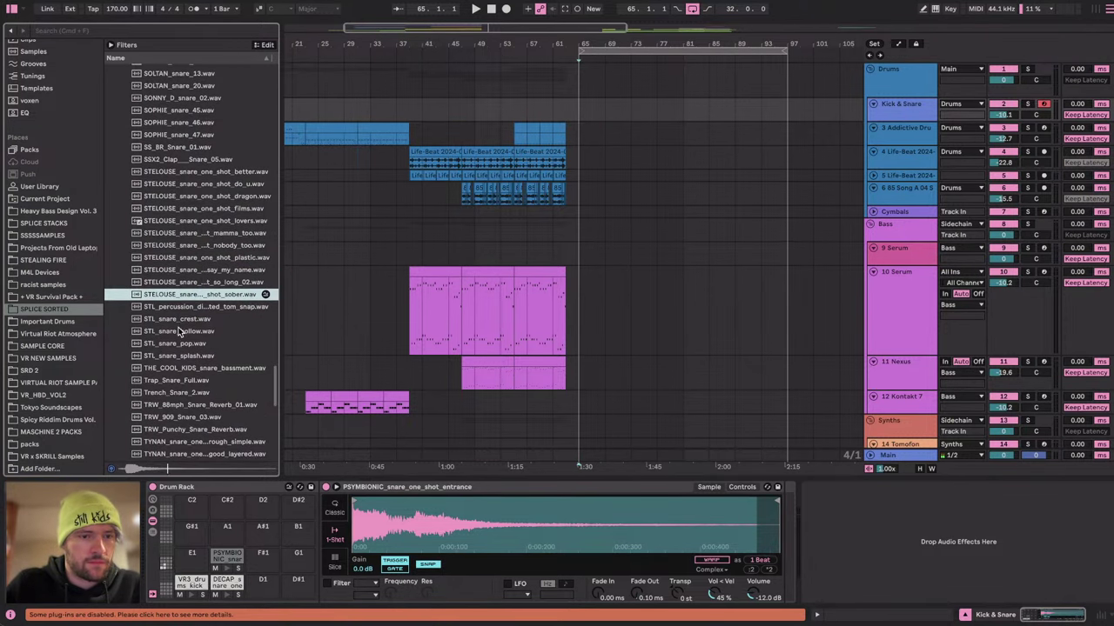
Audition the snares from the STL group through Trench_Snare_2 and return to STL_snare_splash.
scroll(179, 332, down, 2)
key(Down)
key(Down)
key(Down)
key(Down)
key(Down)
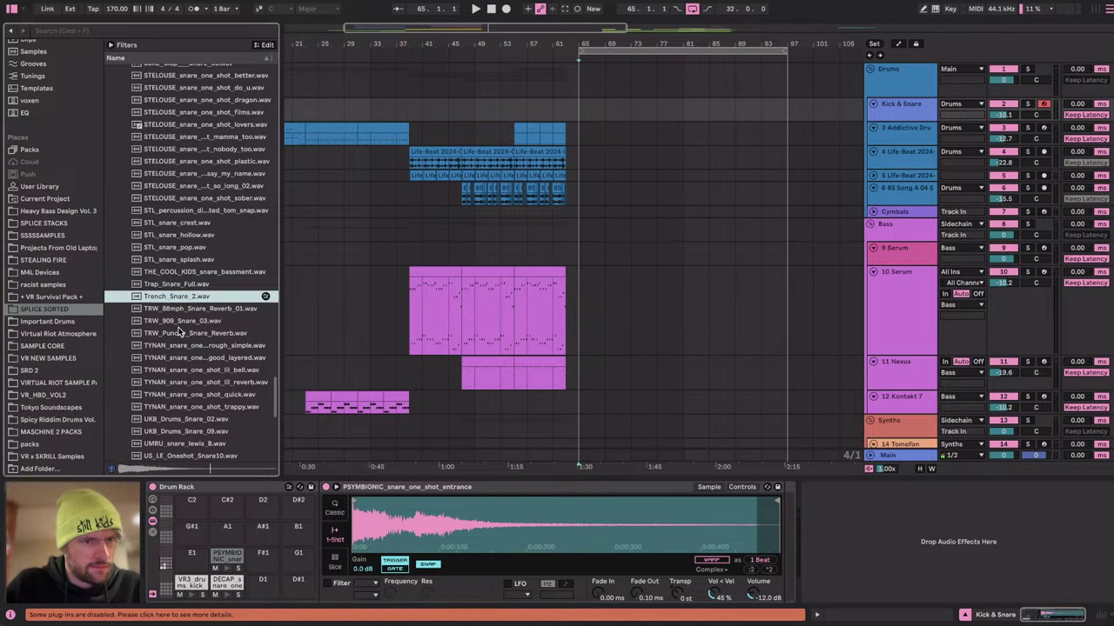
key(Up)
key(Up)
key(Up)
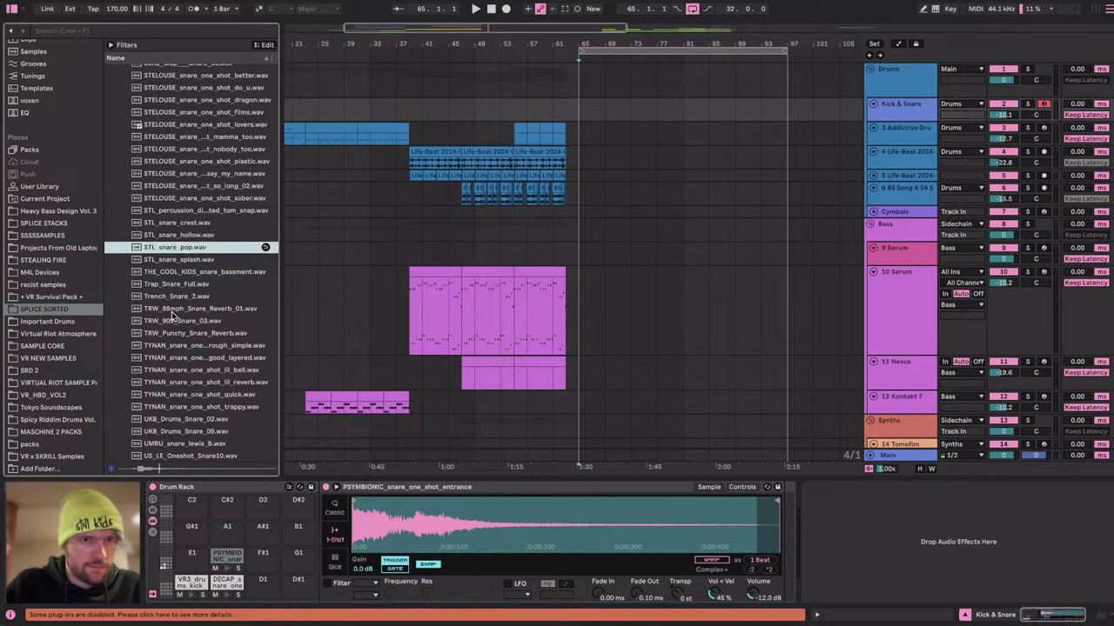
click(165, 345)
click(169, 263)
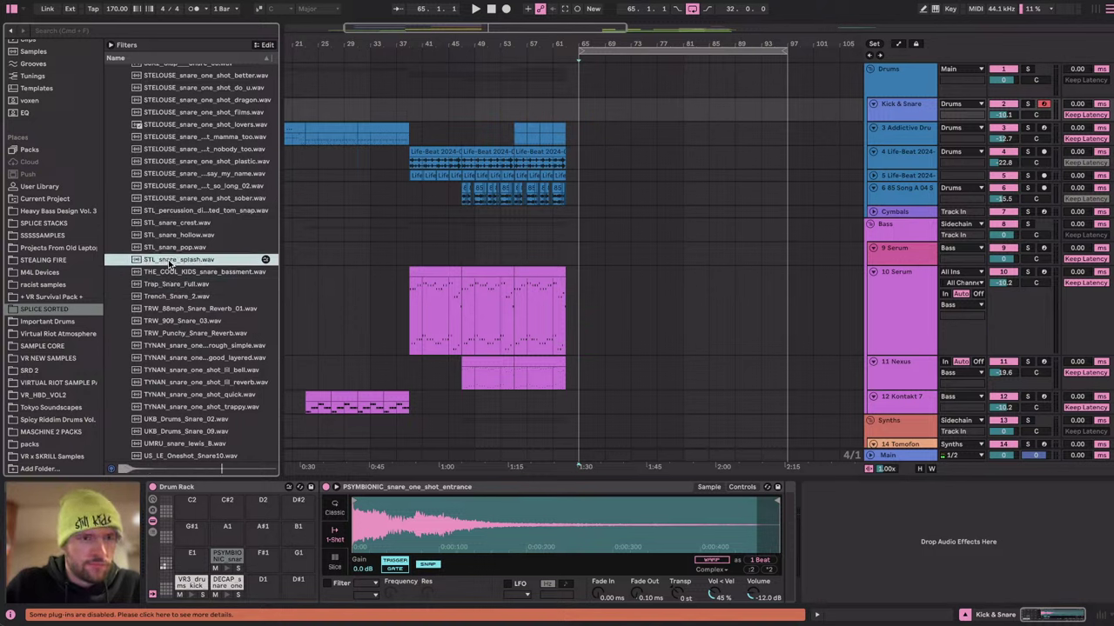
Load STL_snare_splash.wav onto the F#1 pad of the drum rack.
drag(158, 263, 257, 553)
drag(222, 488, 261, 557)
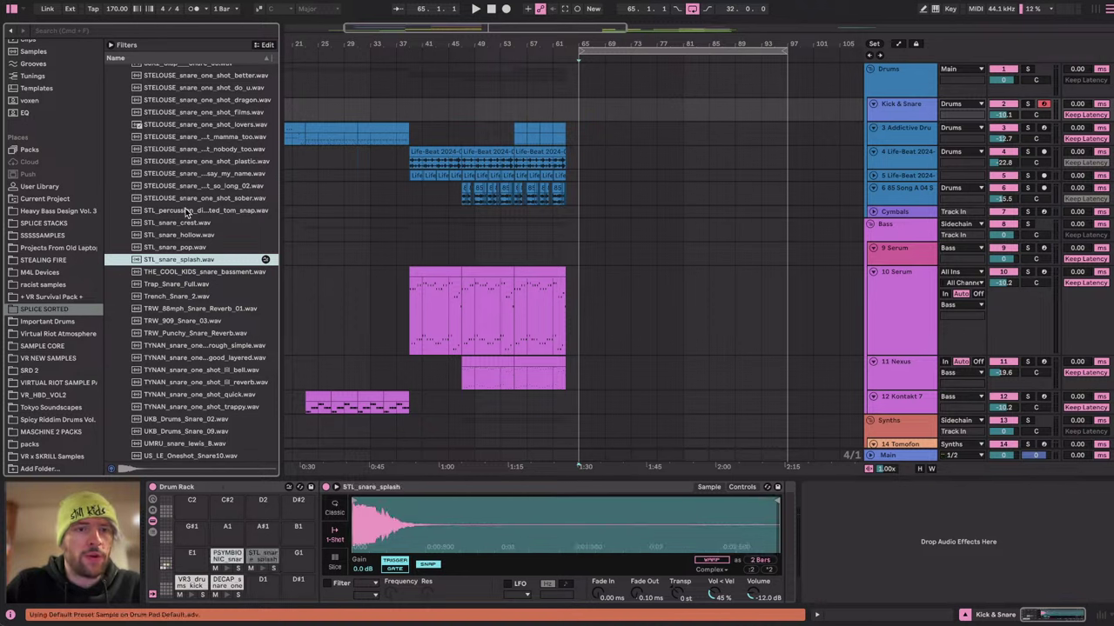
Audition other snare one-shots in the SPLICE SORTED folder, including JUST_snare_ringer and the GS_GHOST_SNARE samples.
scroll(185, 213, up, 15)
scroll(186, 213, up, 3)
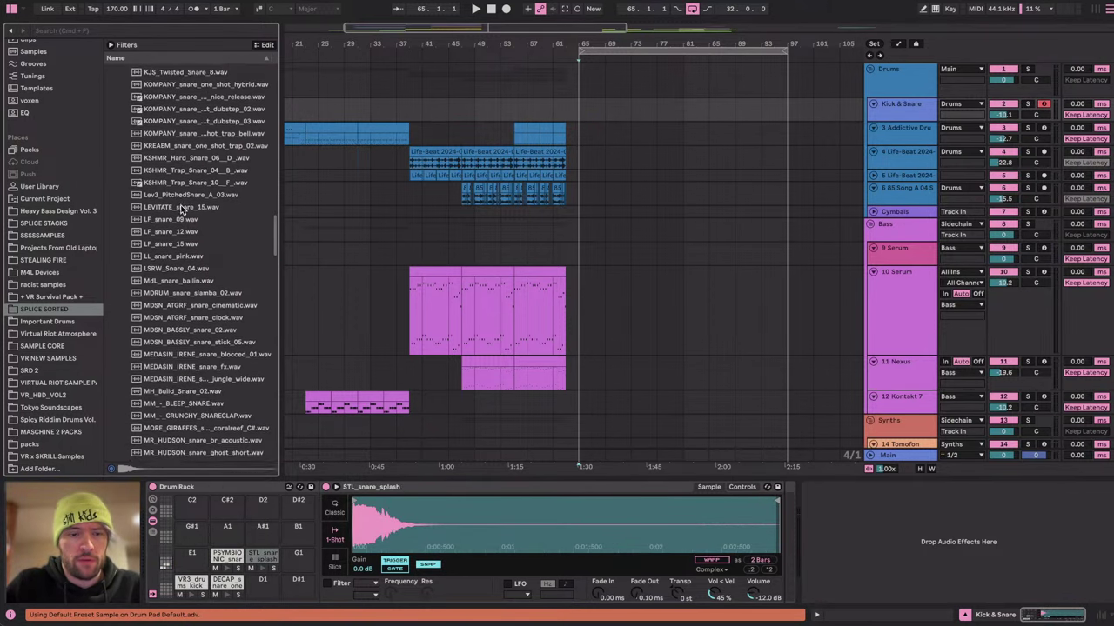
scroll(224, 227, up, 6)
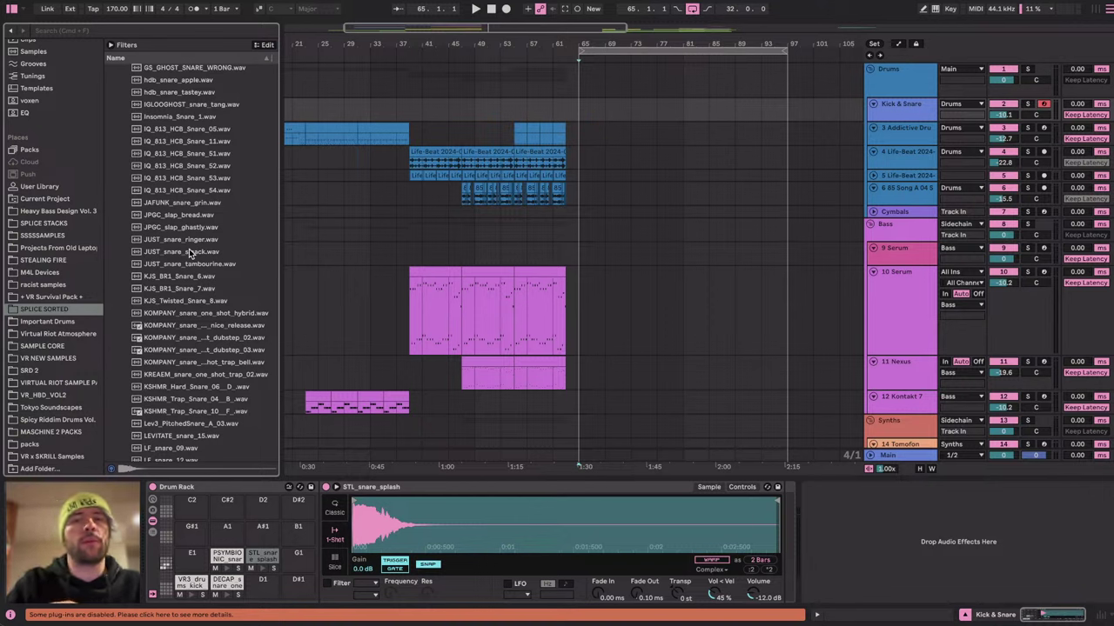
scroll(188, 249, up, 2)
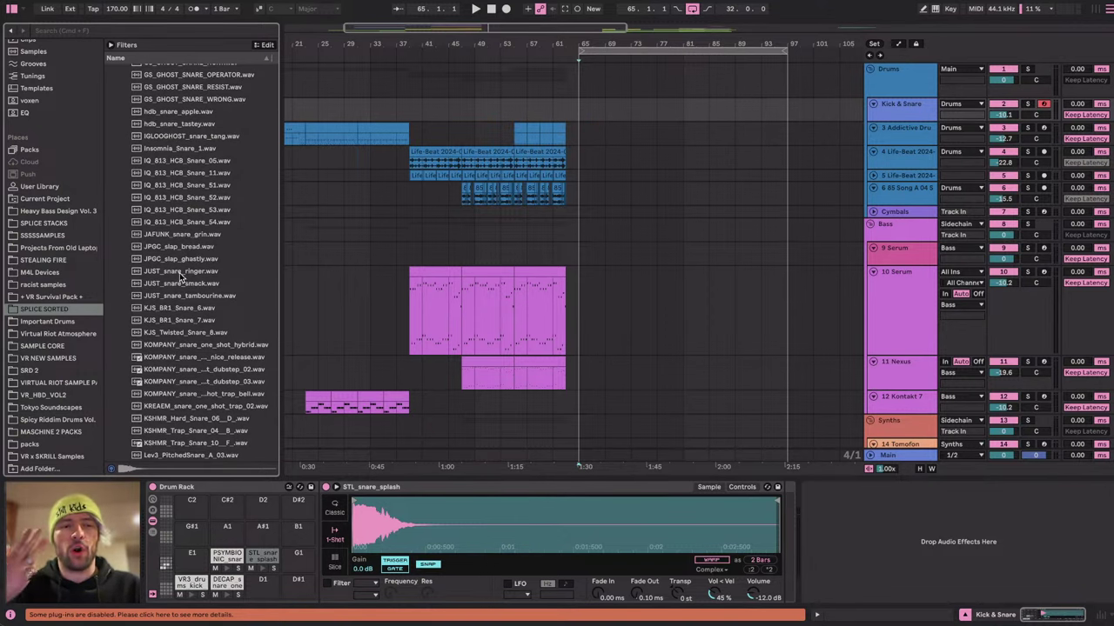
scroll(180, 272, up, 1)
click(178, 280)
scroll(178, 282, up, 4)
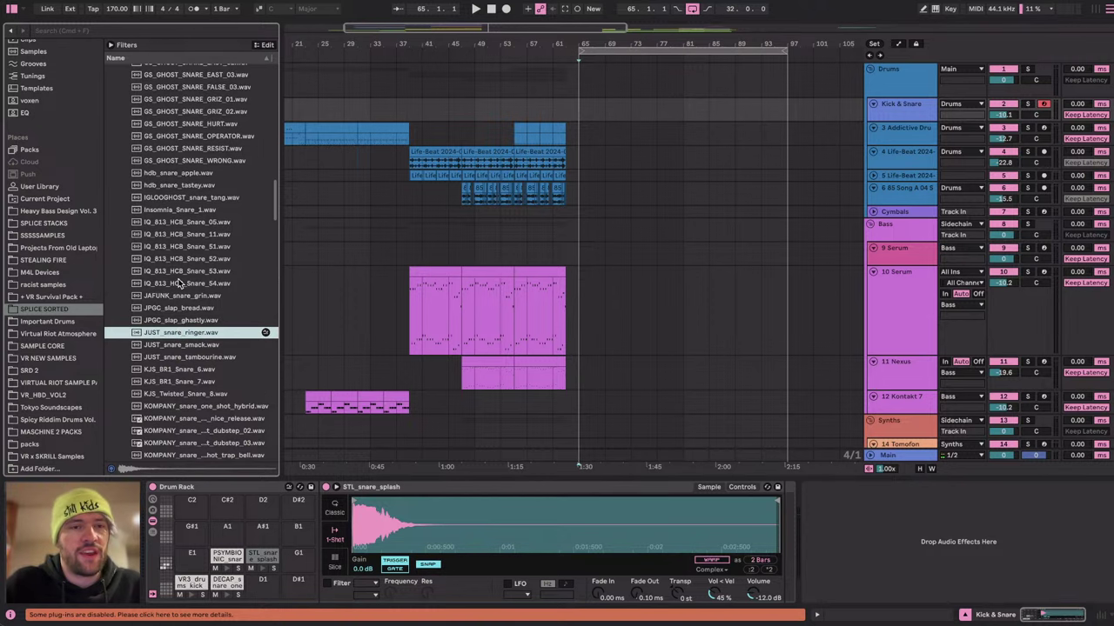
click(172, 260)
scroll(172, 261, up, 3)
click(173, 261)
scroll(172, 264, up, 4)
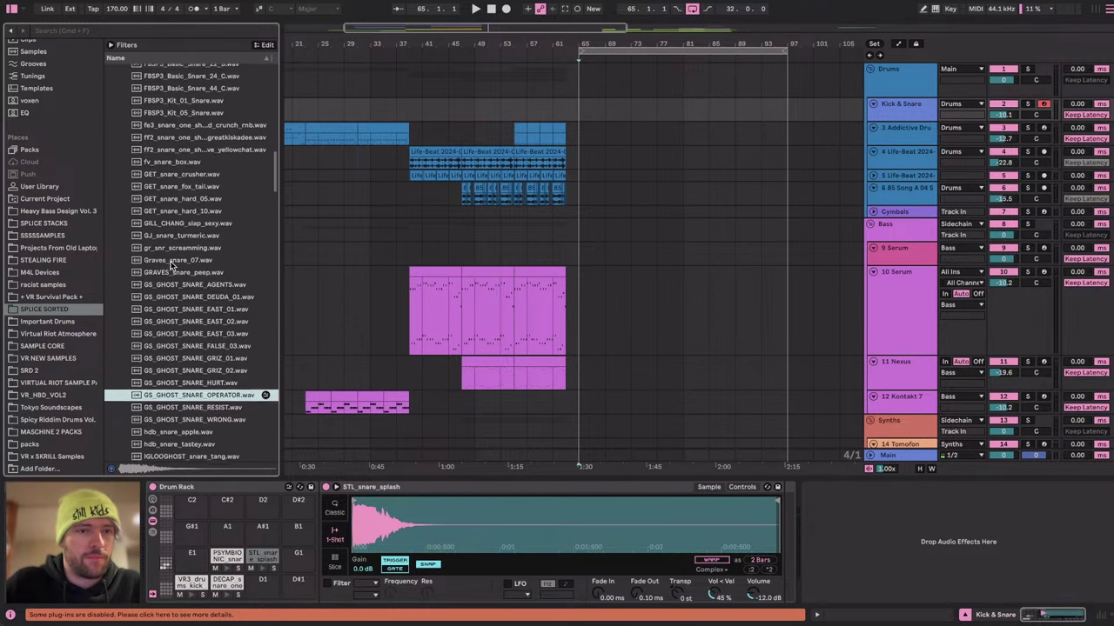
click(180, 324)
scroll(176, 323, up, 4)
key(Up)
key(Up)
key(Up)
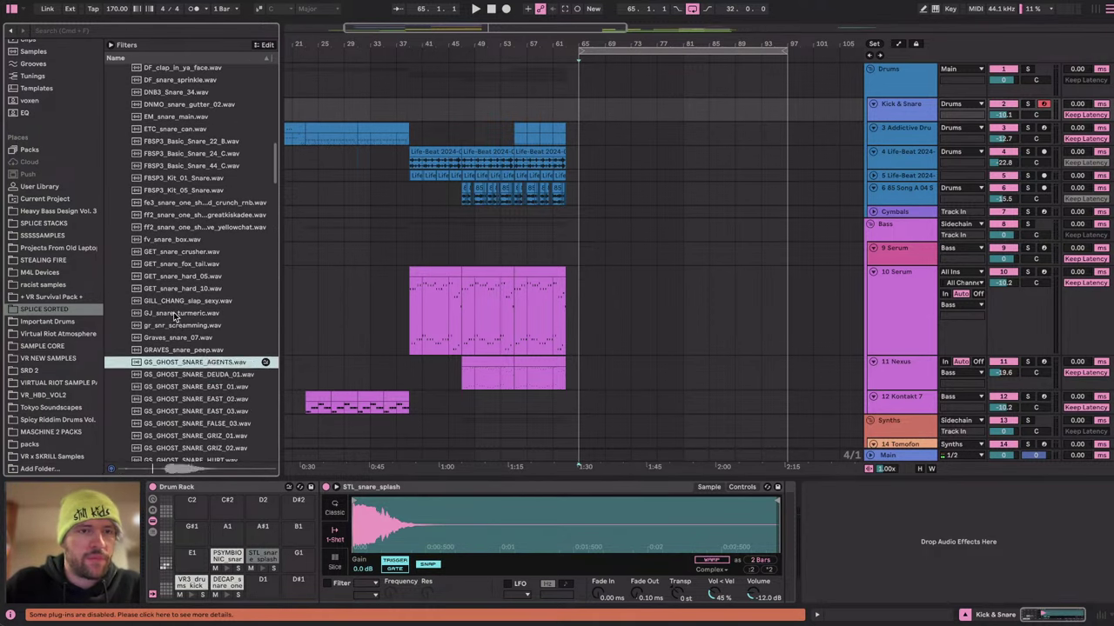
Load DF_clap_in_ya_face.wav onto the D1 pad of the drum rack.
scroll(173, 313, up, 8)
click(171, 265)
scroll(171, 266, up, 6)
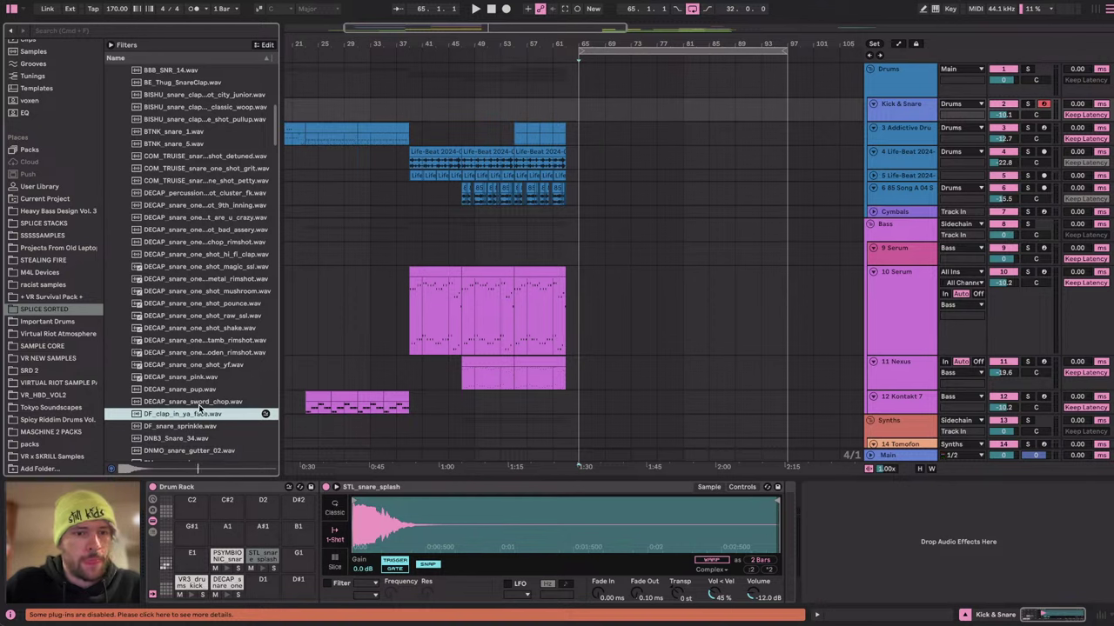
drag(183, 414, 263, 592)
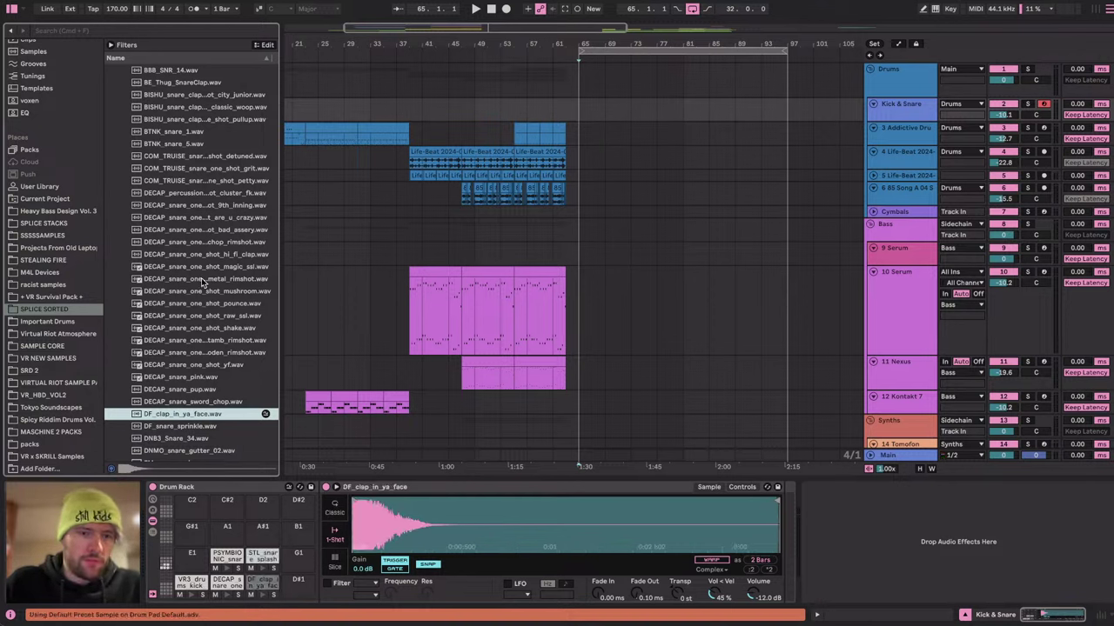
Browse the Drums - Kick folder and load DECAP_kick_kwik.wav onto the E1 pad.
key(Left)
key(Left)
key(Up)
key(Up)
key(Right)
scroll(186, 359, down, 5)
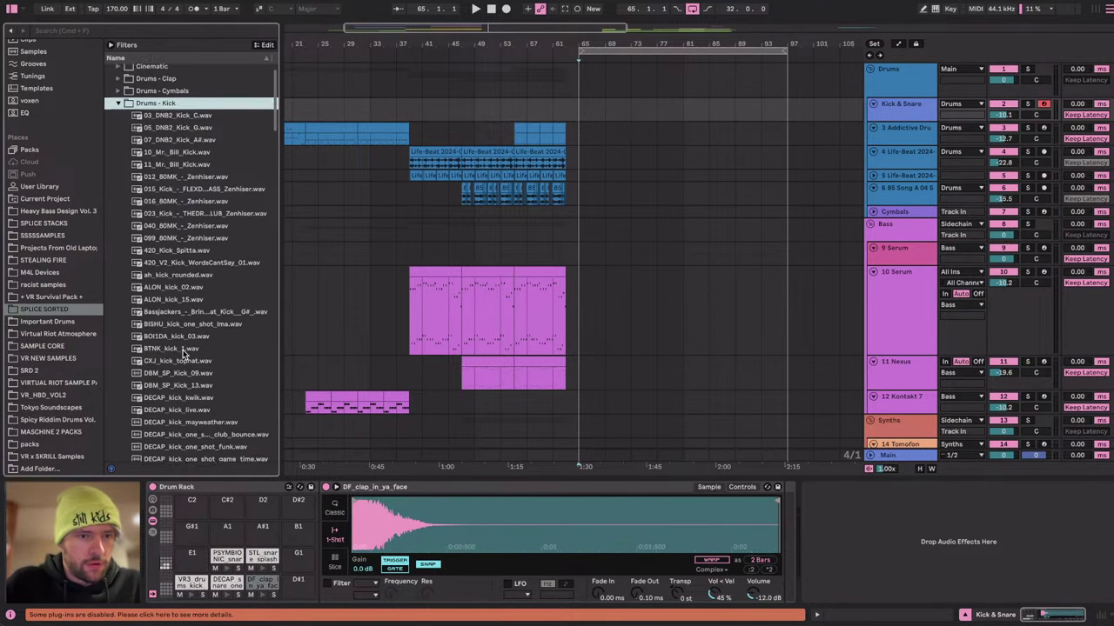
click(189, 305)
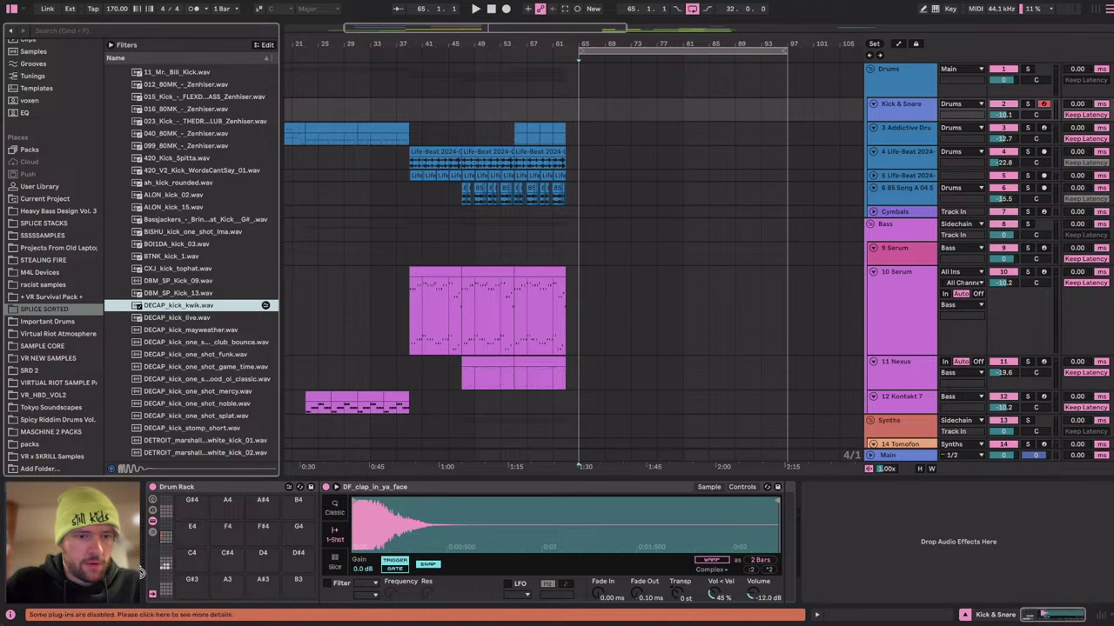
Load KBH_kick_molly.wav onto the G#1 pad of the drum rack.
scroll(196, 383, down, 10)
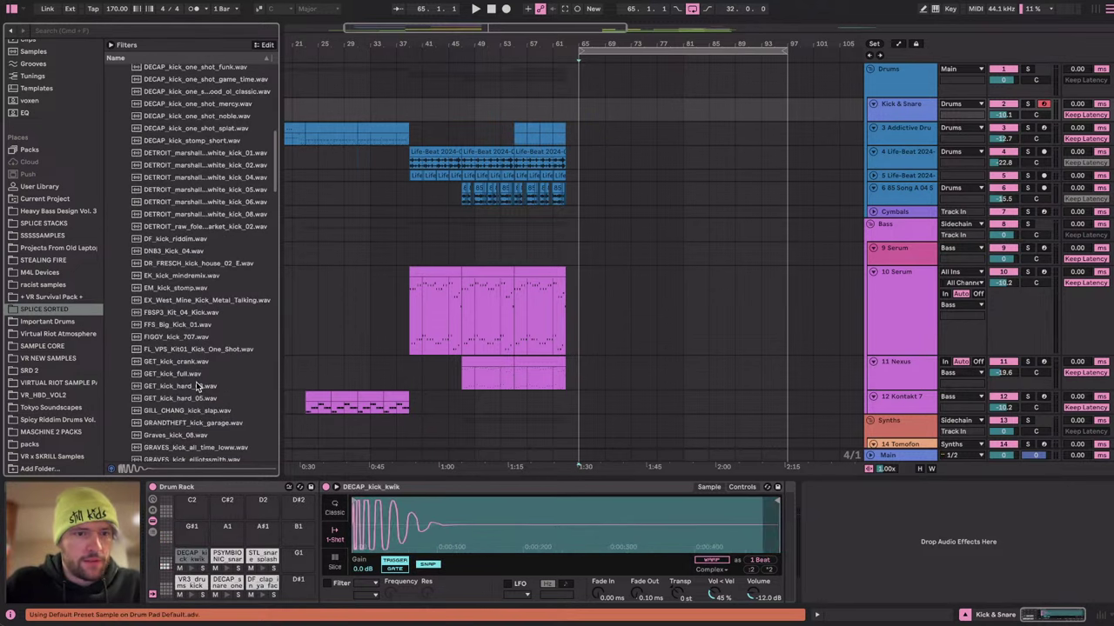
scroll(197, 372, down, 3)
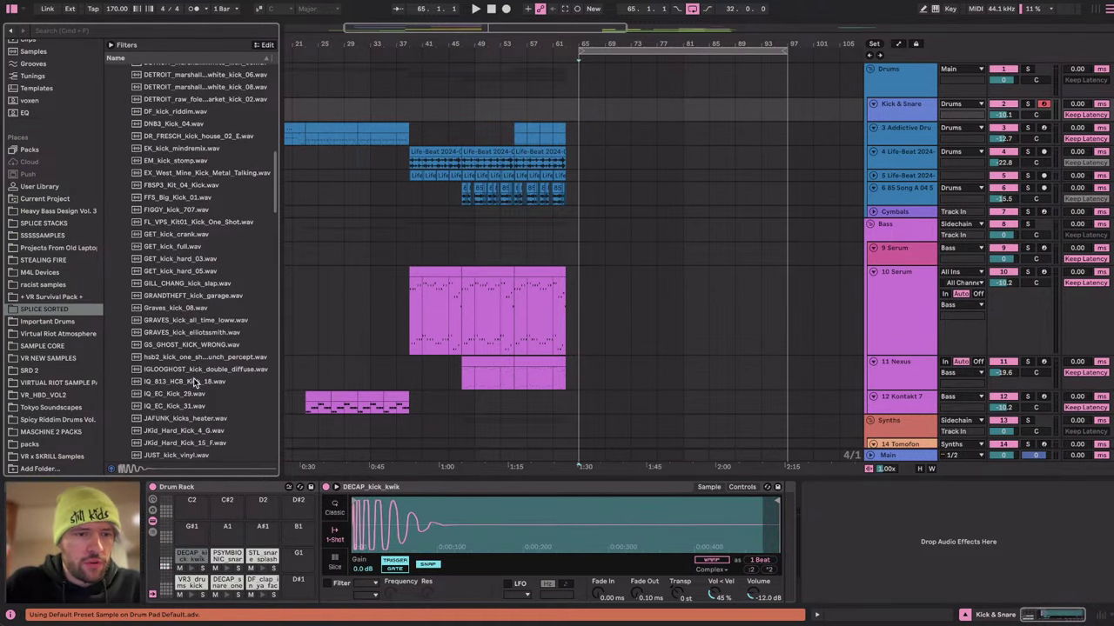
drag(174, 442, 193, 529)
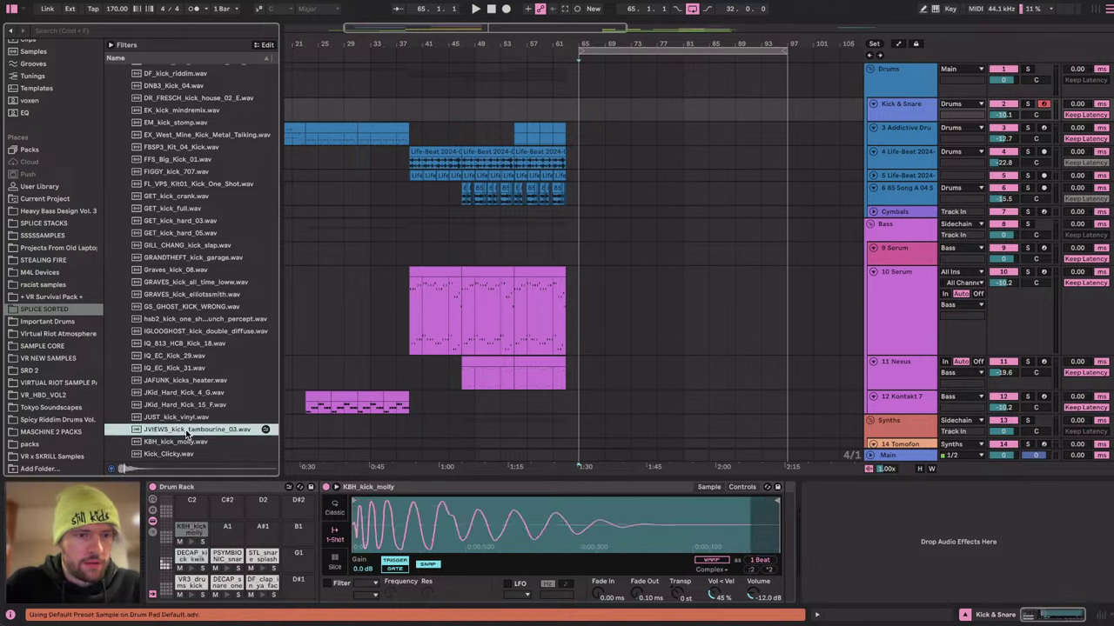
Audition further kick samples and load KRNE_Toro_Kick.aif onto the C2 pad.
click(163, 451)
click(170, 421)
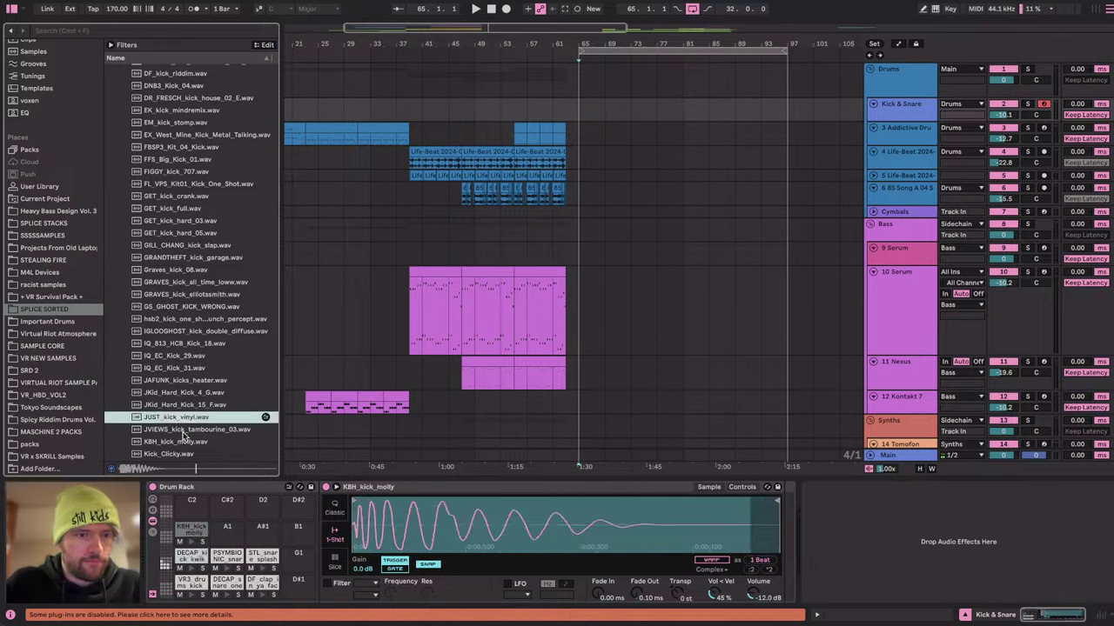
scroll(183, 436, down, 7)
click(172, 377)
scroll(173, 377, down, 2)
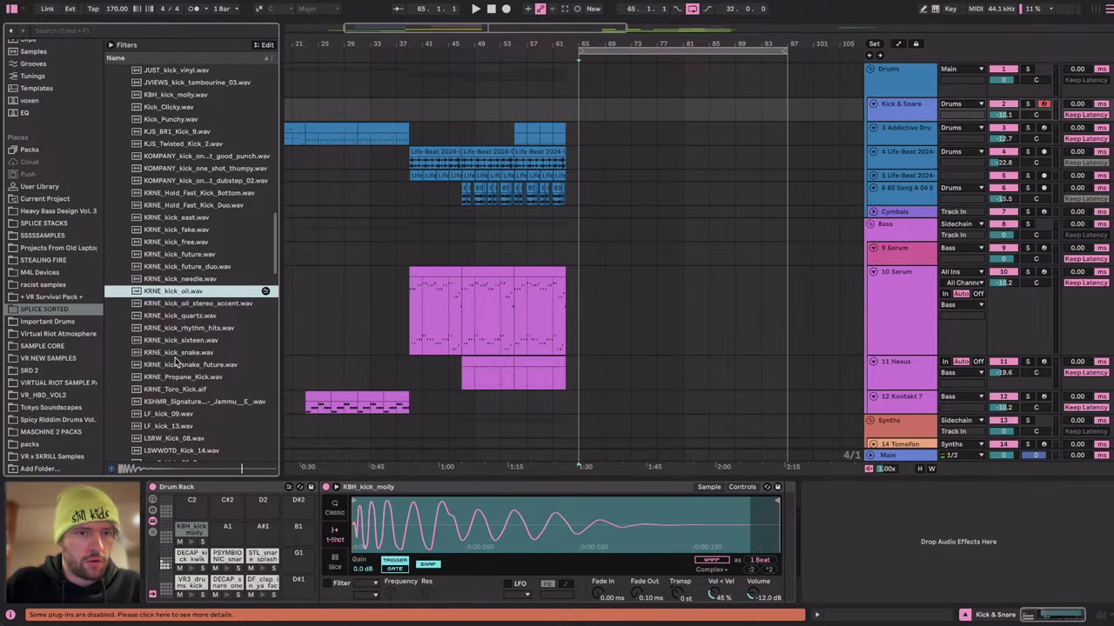
click(175, 358)
click(172, 377)
click(181, 390)
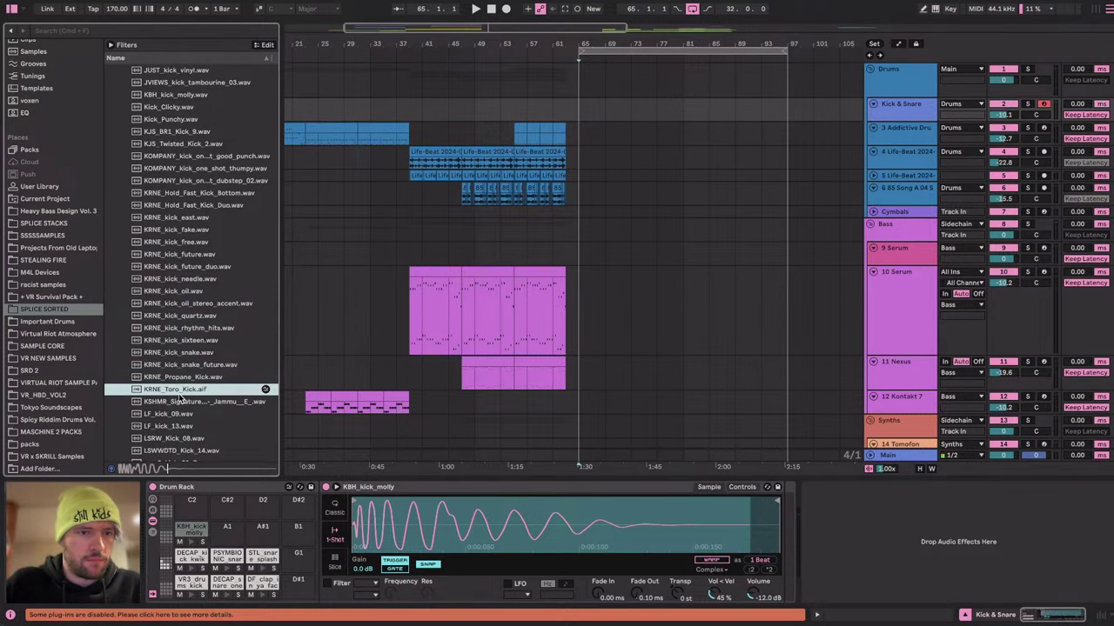
drag(170, 392, 194, 502)
drag(316, 417, 191, 503)
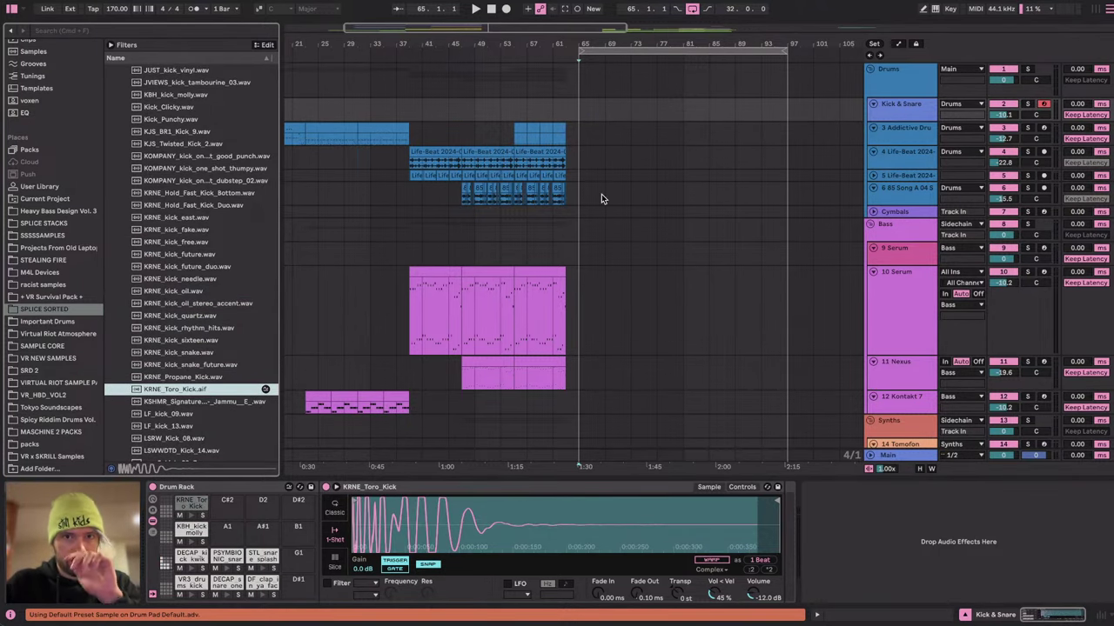
Switch to YouTube Studio in the browser, check the livestream page and chat, and return to Ableton Live.
key(super+Tab)
key(super+Tab)
key(super+Tab)
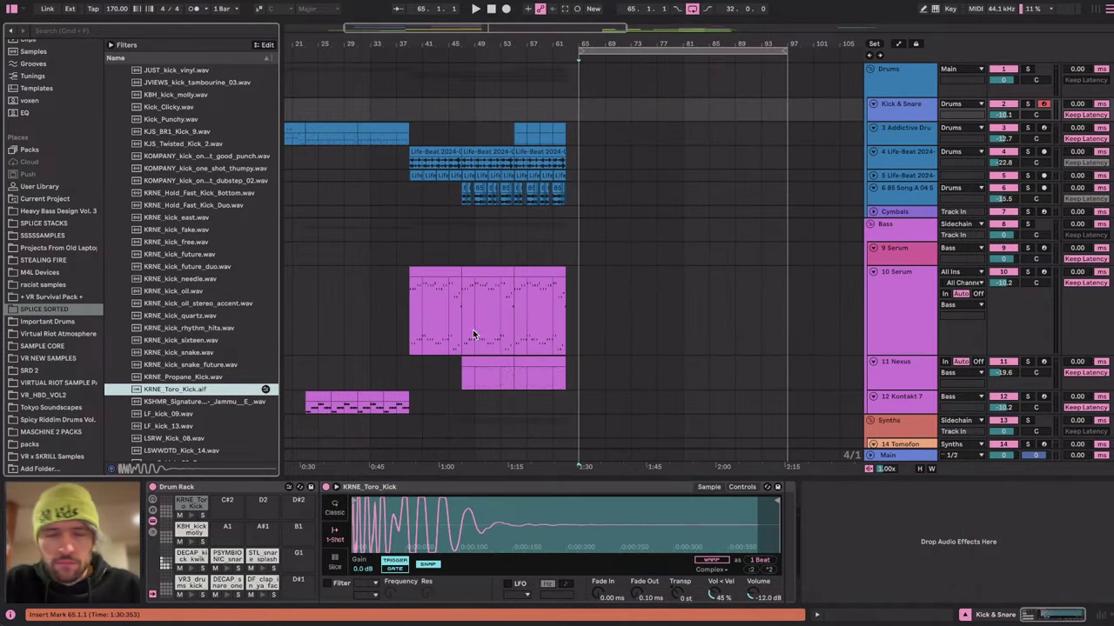
key(super+Tab)
key(super+Tab)
click(419, 313)
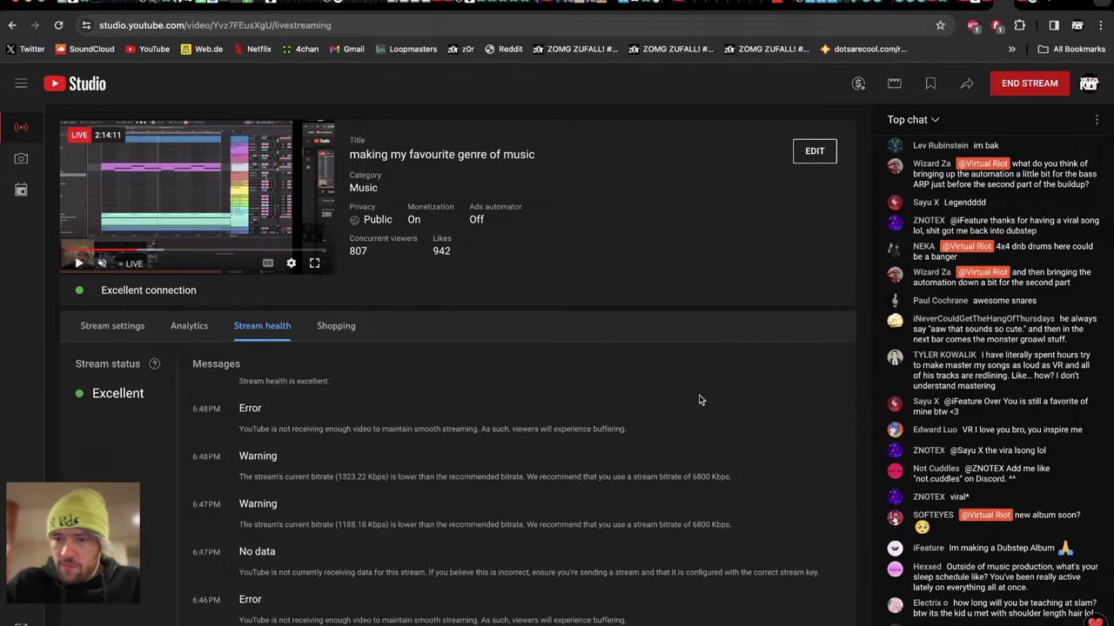
key(super+Tab)
Create an empty MIDI clip 14.3.0 long on the Kick & Snare track, starting at bar 65.
scroll(661, 209, down, 5)
scroll(521, 124, up, 5)
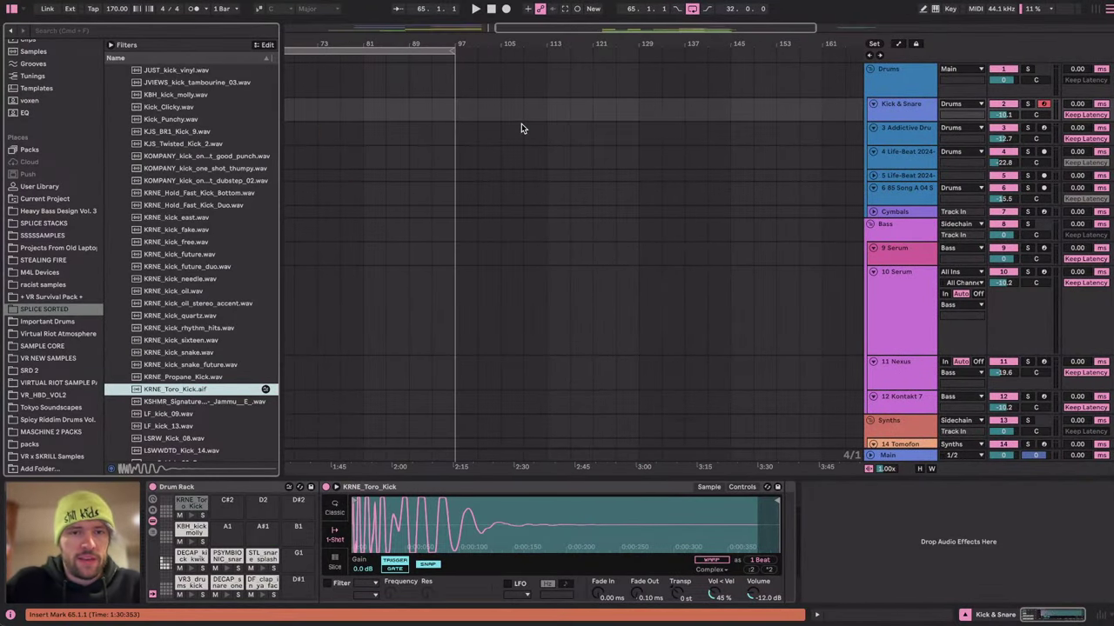
scroll(521, 123, left, 4)
click(521, 124)
scroll(517, 125, down, 5)
scroll(510, 124, up, 5)
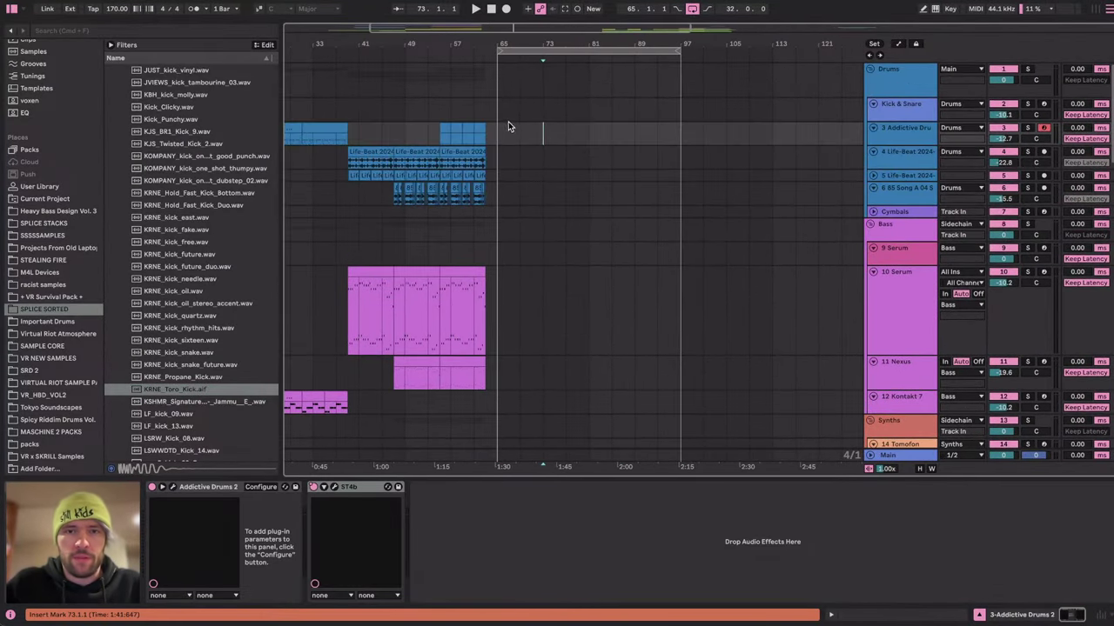
click(918, 116)
drag(498, 106, 599, 110)
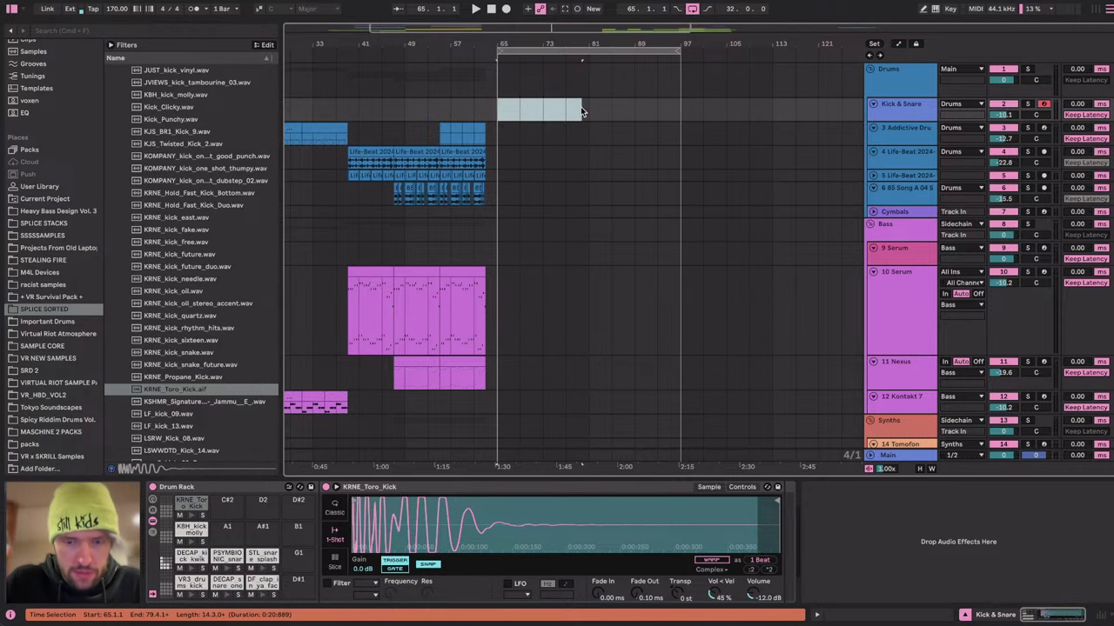
key(super+shift+m)
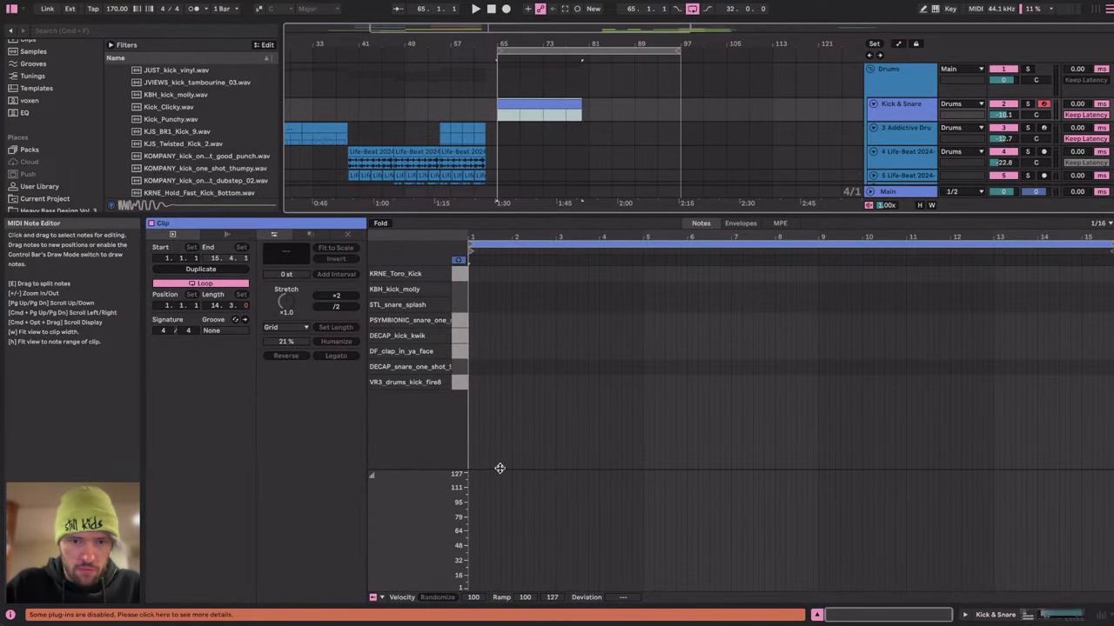
Shrink the velocity lane and place a VR3_drums_kick_fire8 note at 1.1 and a DECAP snare note at 1.3.
drag(500, 469, 502, 551)
click(477, 364)
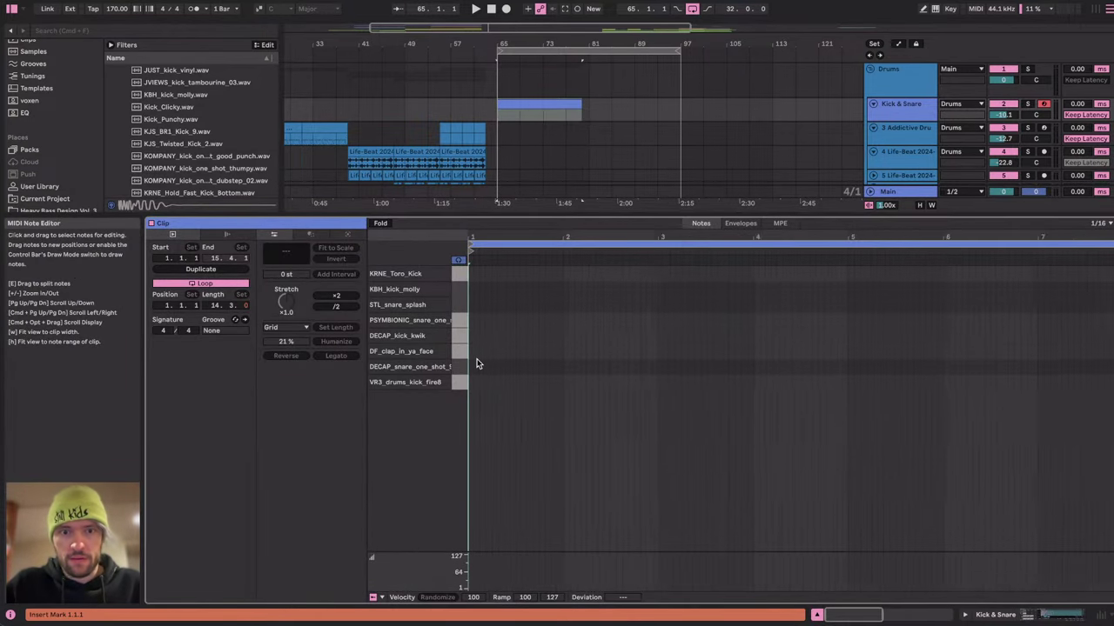
double_click(473, 383)
key(plus)
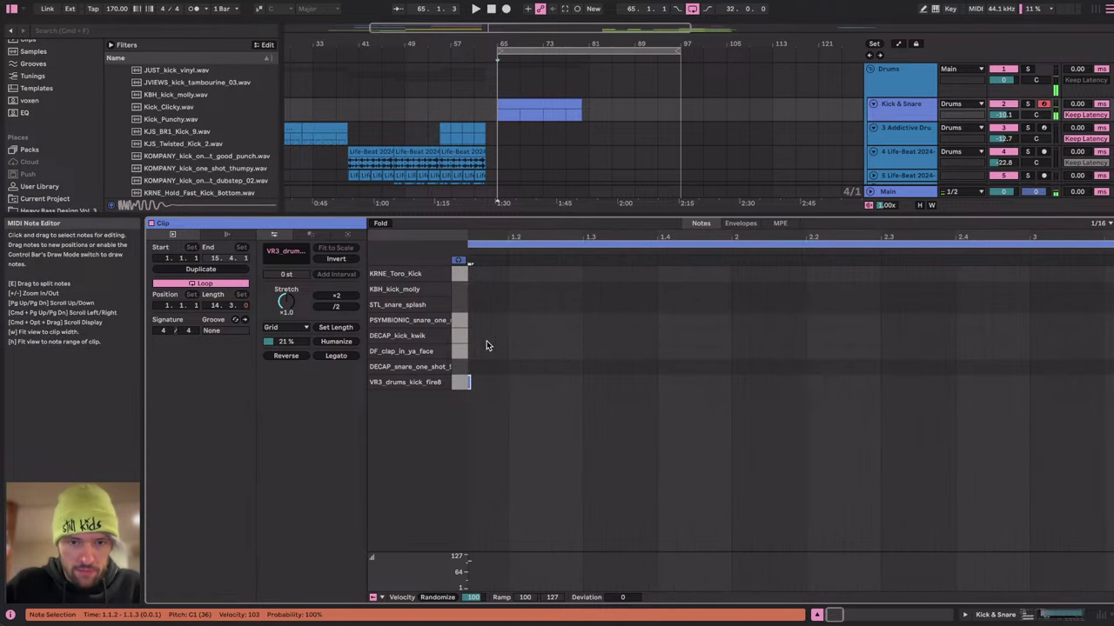
key(space)
double_click(625, 366)
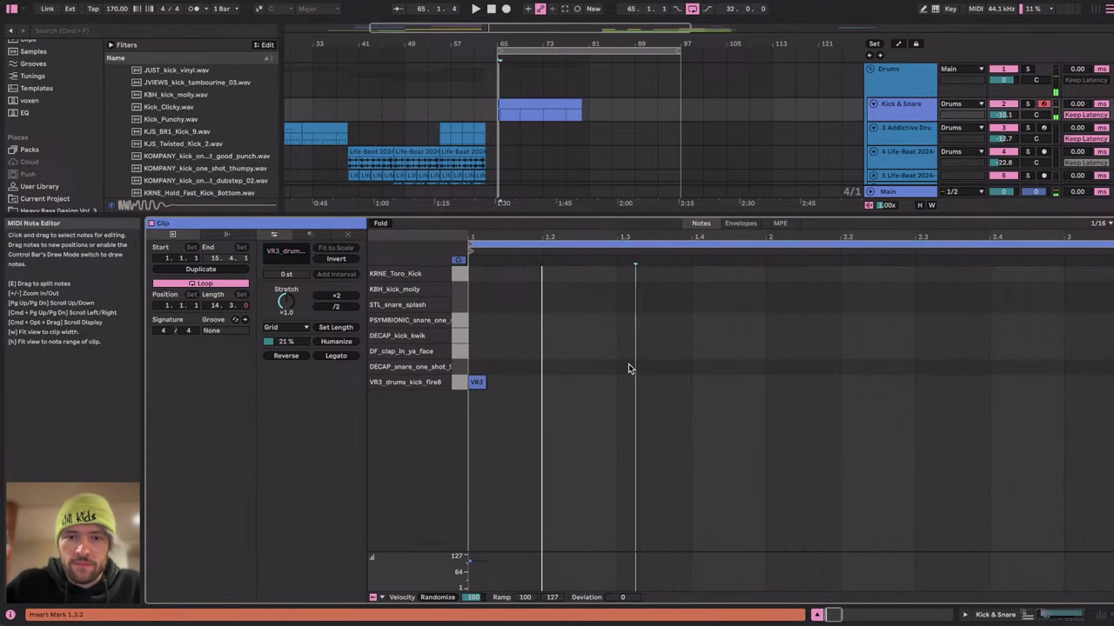
key(space)
Audition the first-beat note on the other pads and layer KRNE_Toro_Kick with VR3_drums_kick_fire8 at 1.1.
click(478, 383)
key(Up)
key(Up)
key(Up)
key(Up)
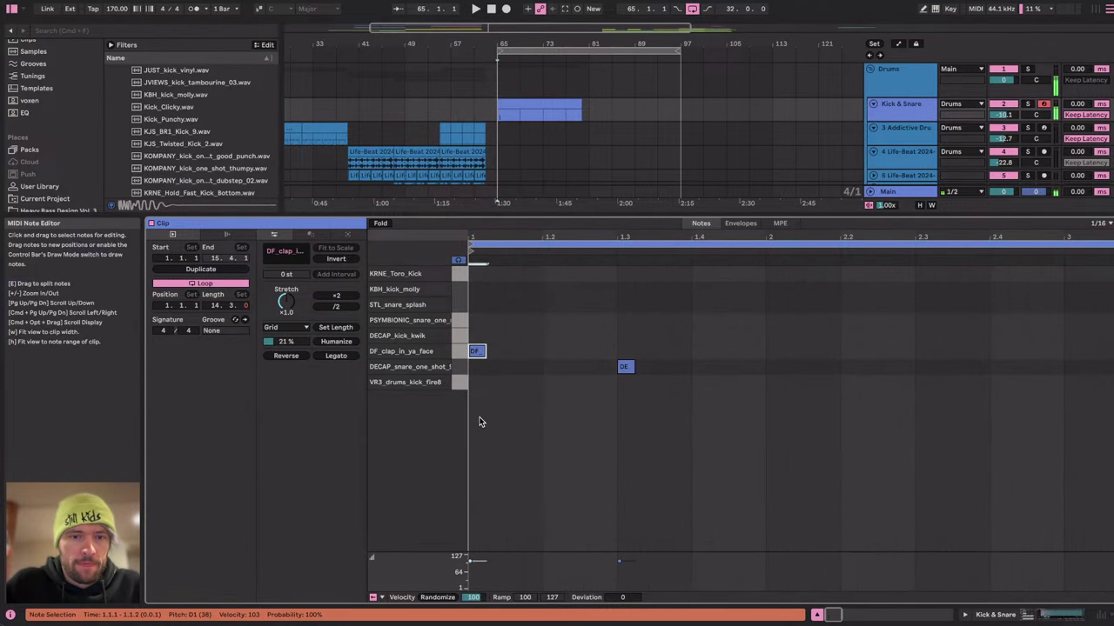
key(Up)
key(Up)
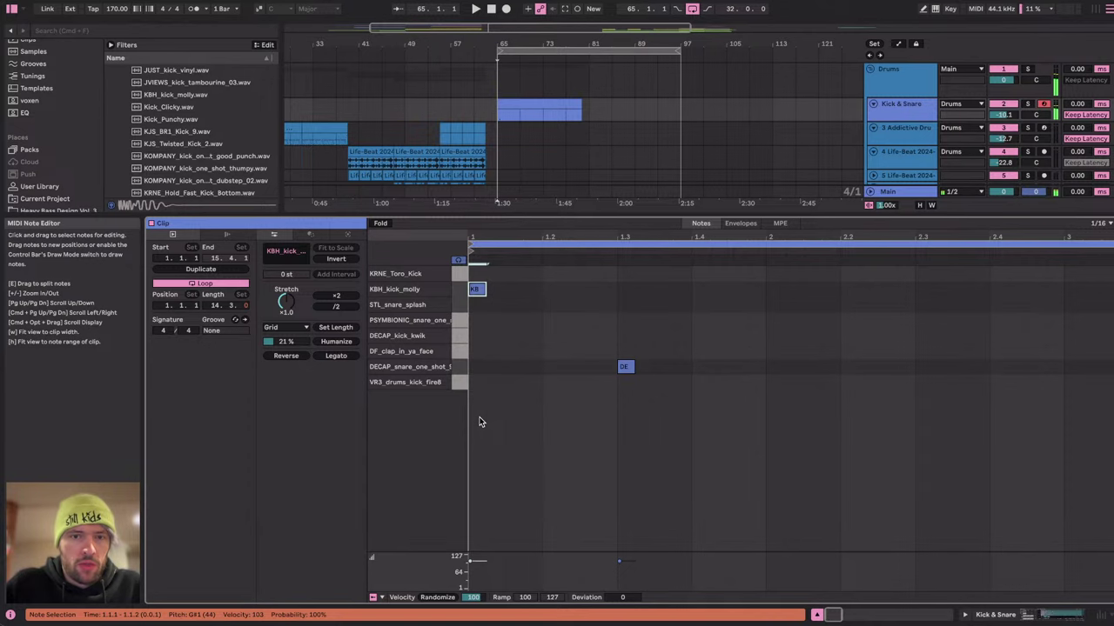
key(Up)
key(Up)
key(Up)
key(Up)
key(shift+Down)
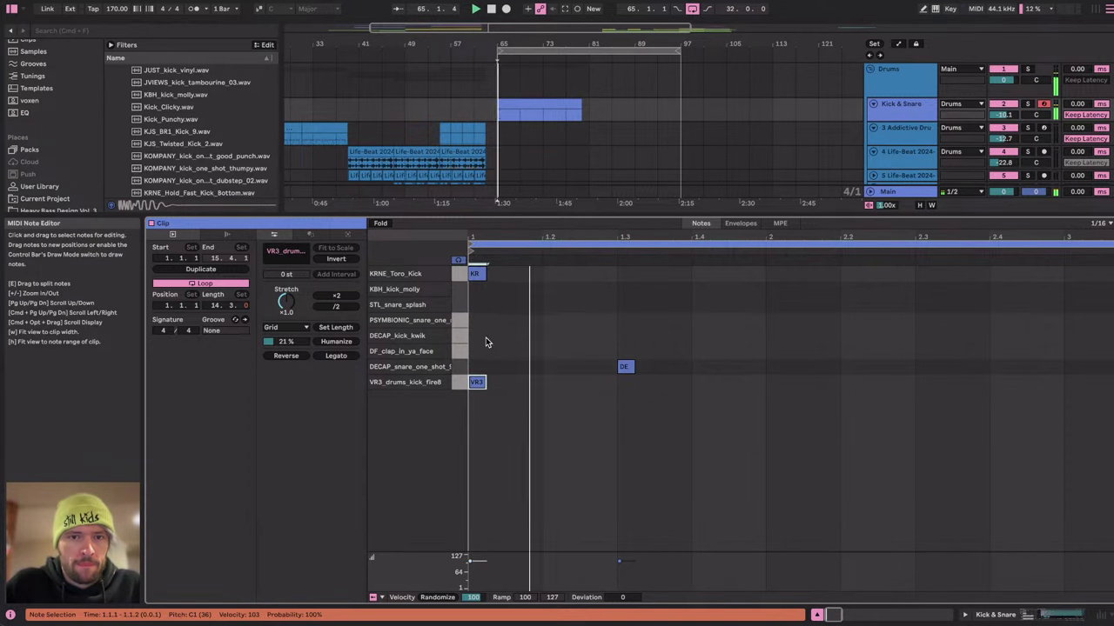
scroll(639, 348, right, 3)
scroll(641, 346, left, 3)
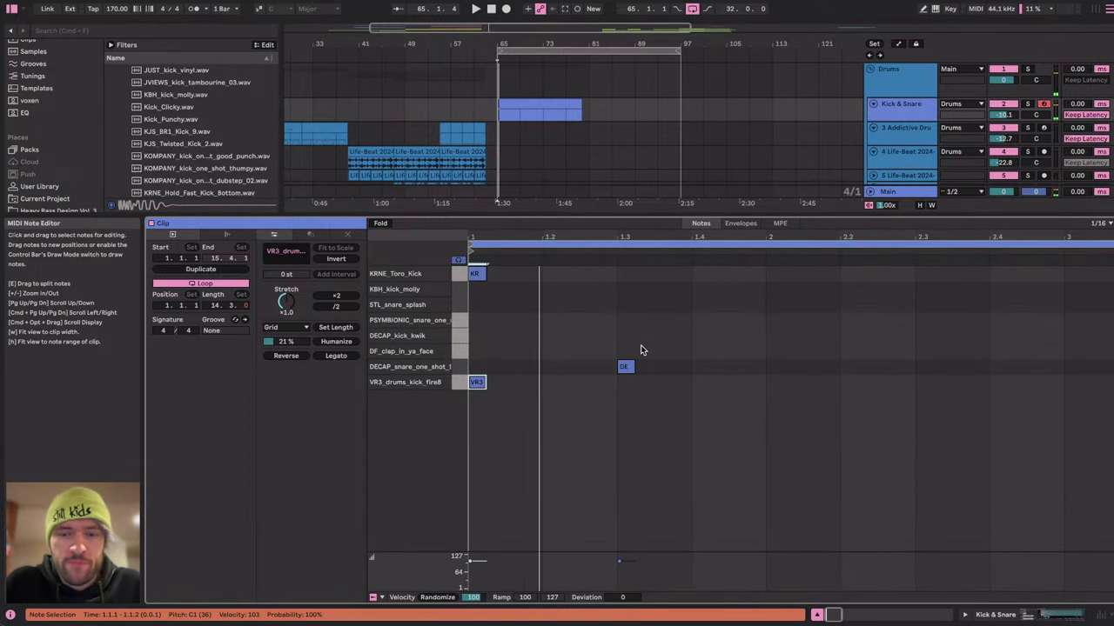
Add a second note at 1.3, move it down to DF_clap_in_ya_face, and play the pattern.
drag(641, 347, 602, 388)
double_click(622, 293)
key(Down)
key(Down)
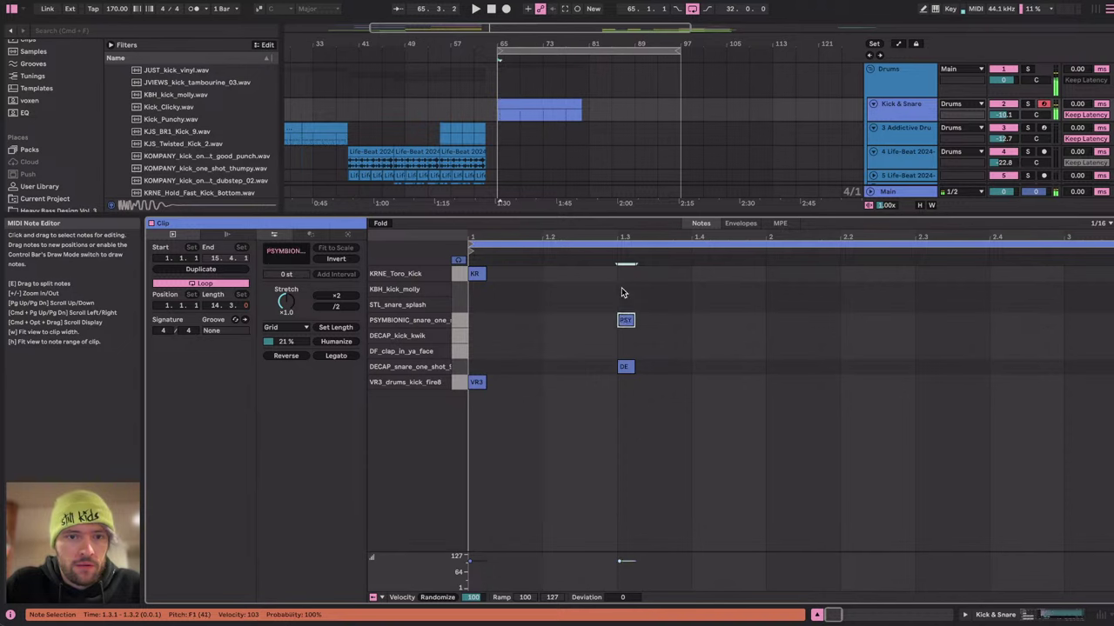
key(Down)
key(space)
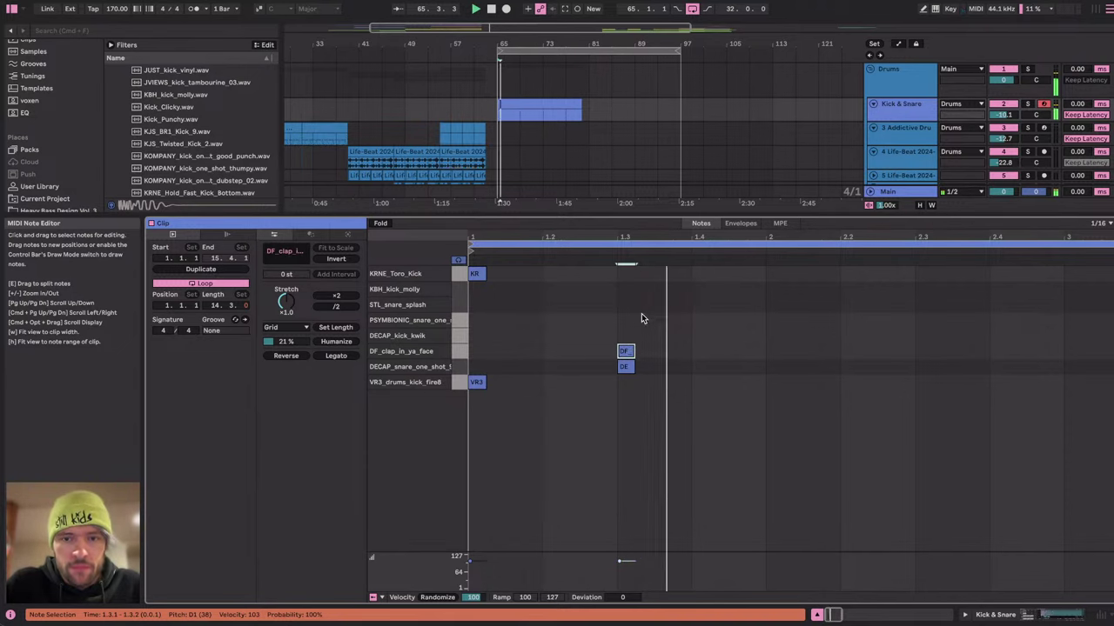
Move the DECAP snare note at 1.3 to STL_snare_splash and the DF_clap_in_ya_face note to the DECAP snare row, and play the pattern.
click(625, 366)
key(Up)
key(Up)
key(Up)
key(Up)
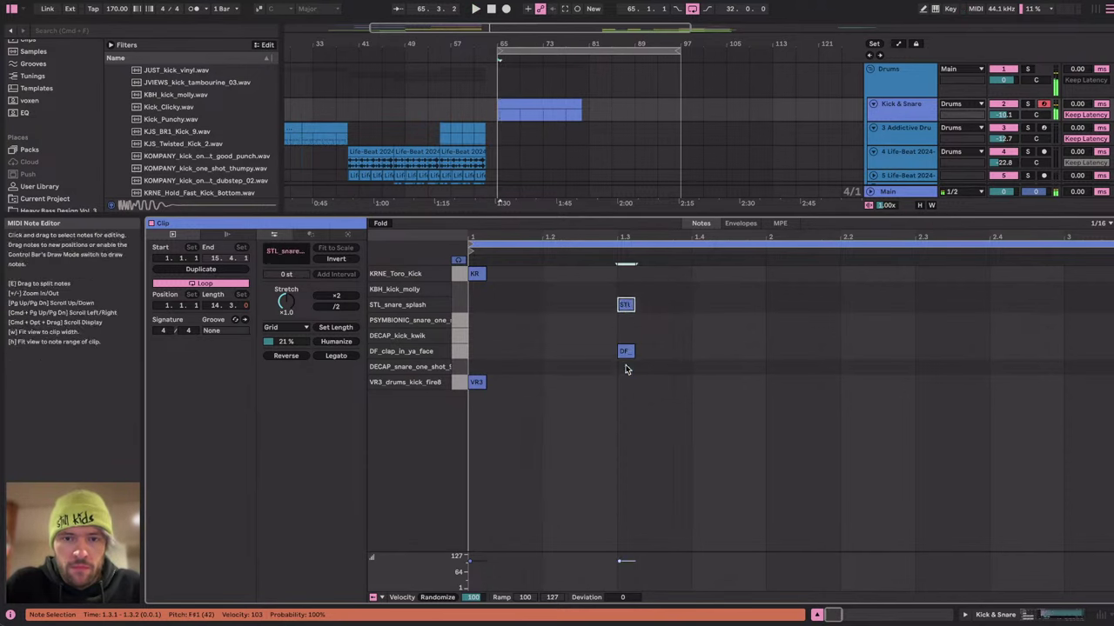
click(625, 353)
key(Down)
key(space)
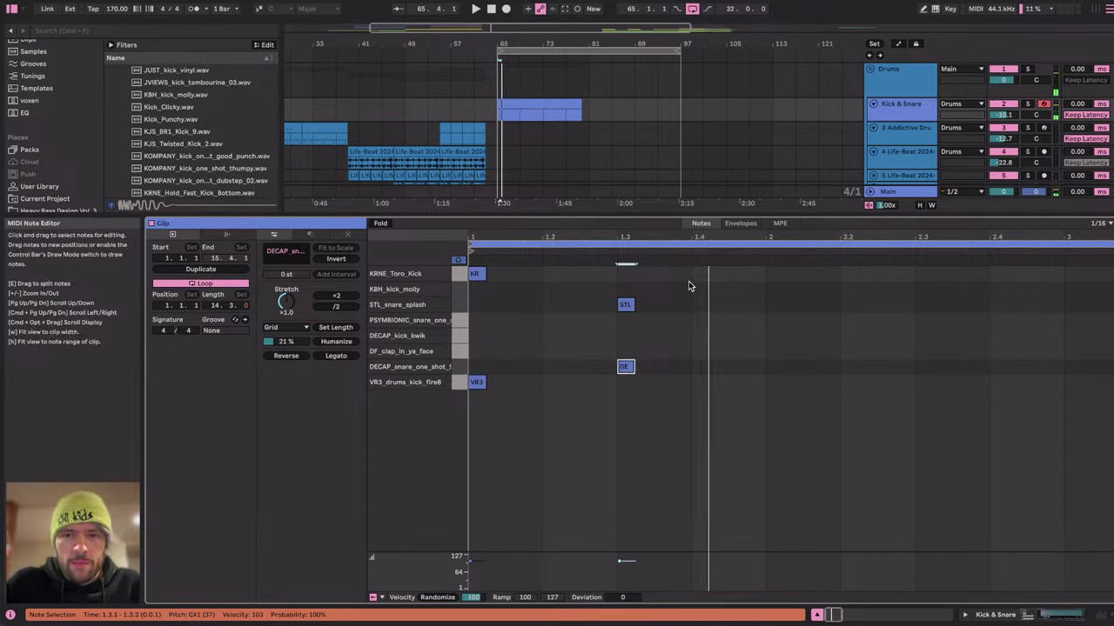
Duplicate the layered kick and snare notes starting at 1.4, and move the duplicated snare pair to 2.3.
drag(688, 285, 401, 423)
key(super+d)
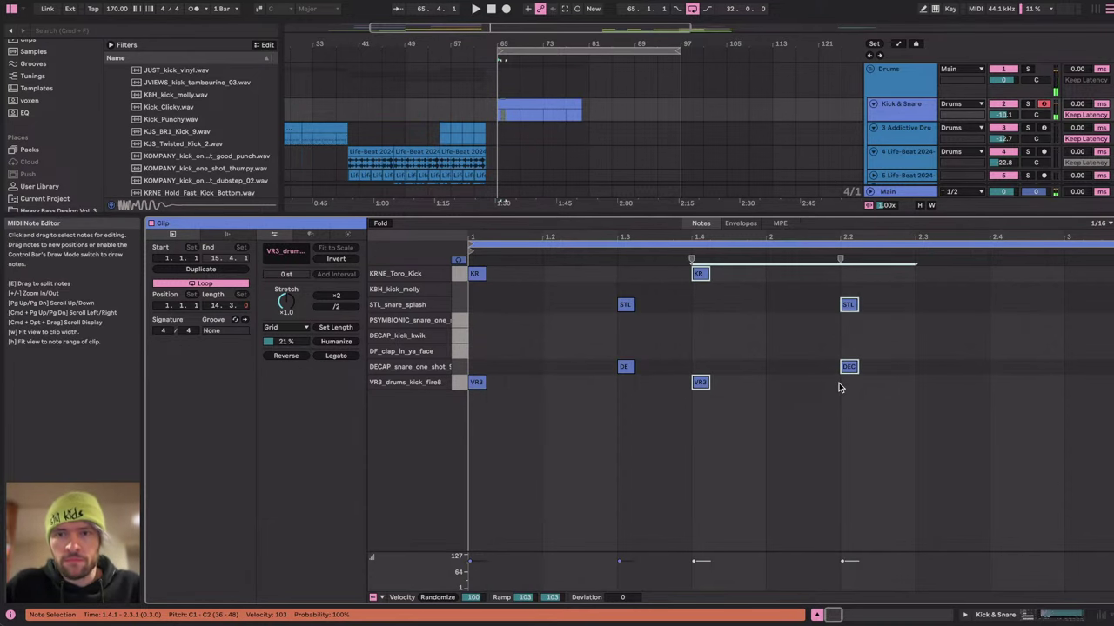
drag(819, 297, 929, 480)
key(Right)
key(Right)
key(Right)
key(Right)
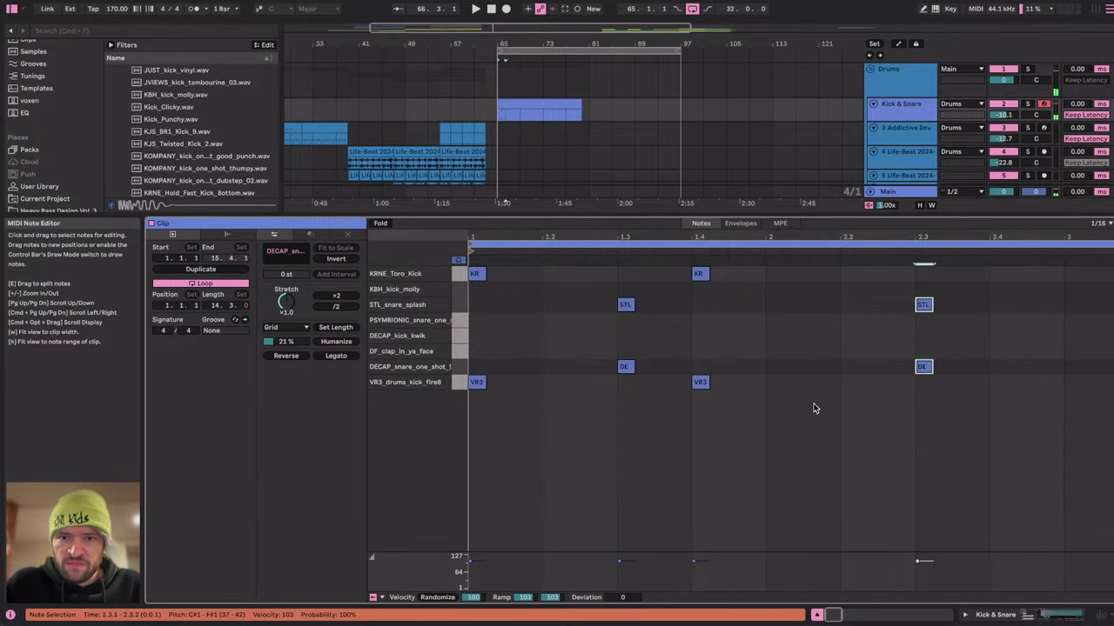
Copy the layered kick pair from 1.4 and paste it at 2.2.
drag(763, 381, 701, 228)
click(843, 286)
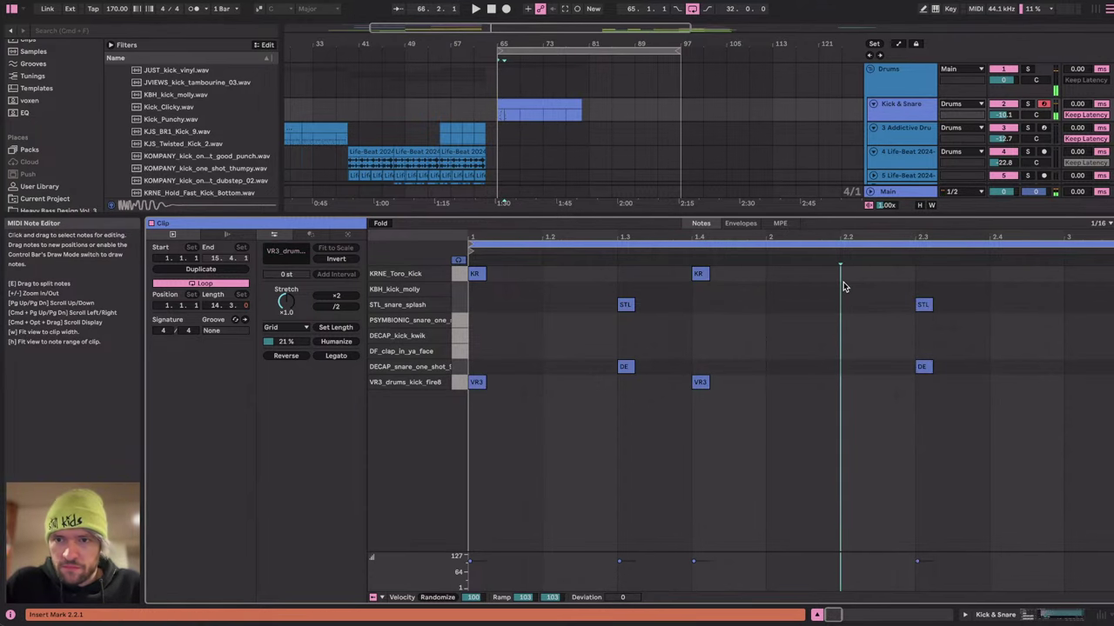
key(super+v)
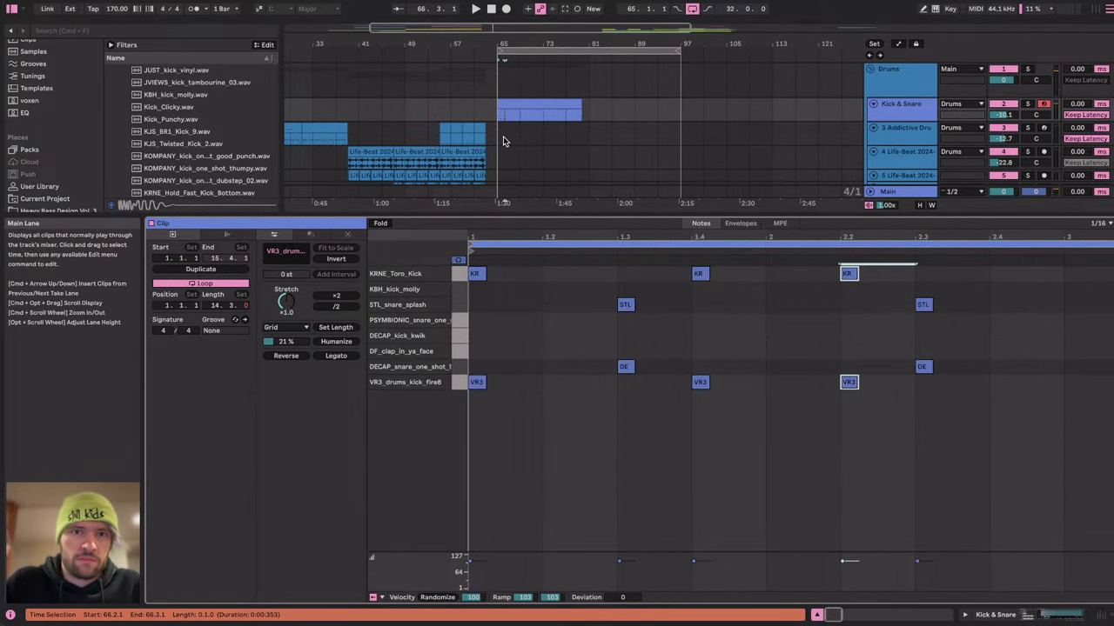
Split off the first two bars of the Kick & Snare clip, duplicate them three times up to bar 73, and loop the four clips.
scroll(503, 141, up, 5)
click(533, 115)
key(super+e)
click(522, 106)
key(super+d)
key(super+d)
key(super+d)
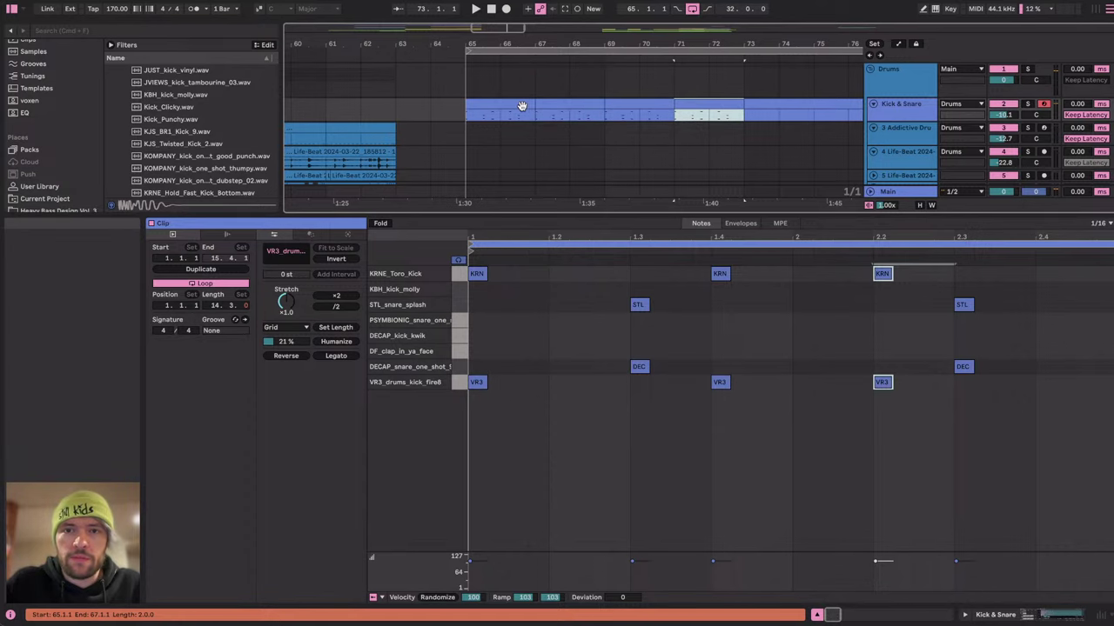
shift+click(522, 106)
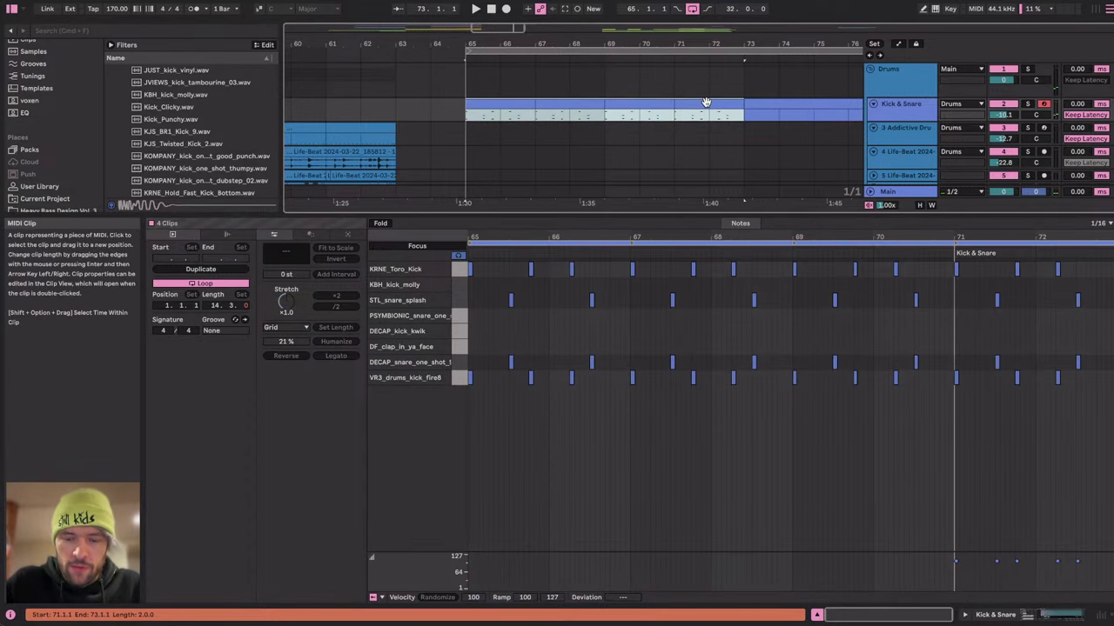
Audition the Drum Rack's clap and snare pads and transpose STL_snare_splash to -1 st while playing the pattern.
click(1068, 618)
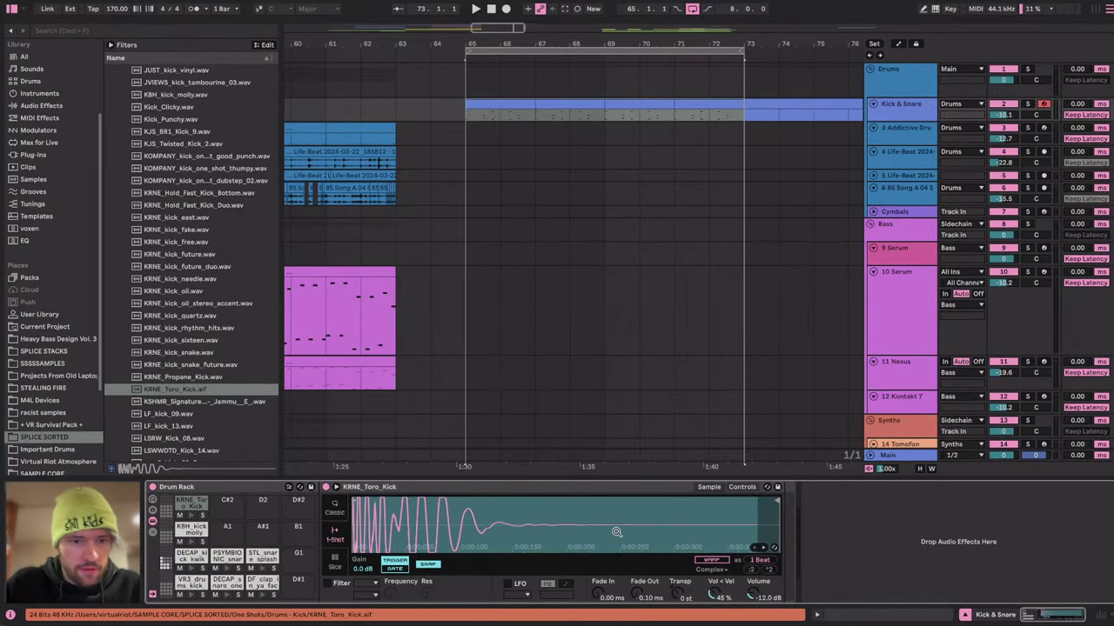
click(266, 584)
click(263, 569)
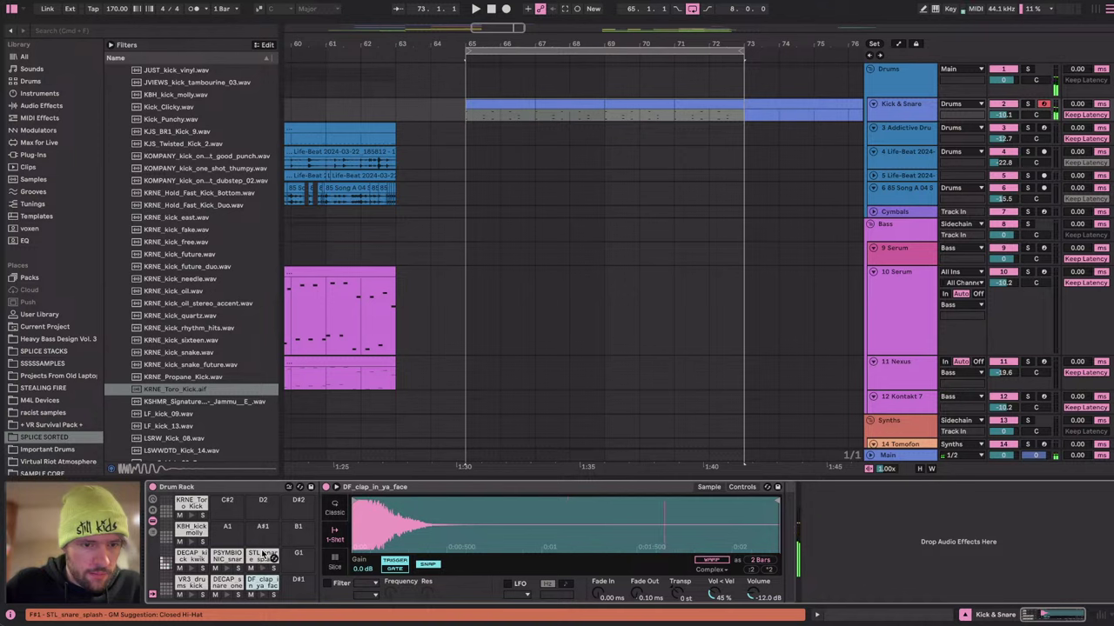
click(265, 558)
key(space)
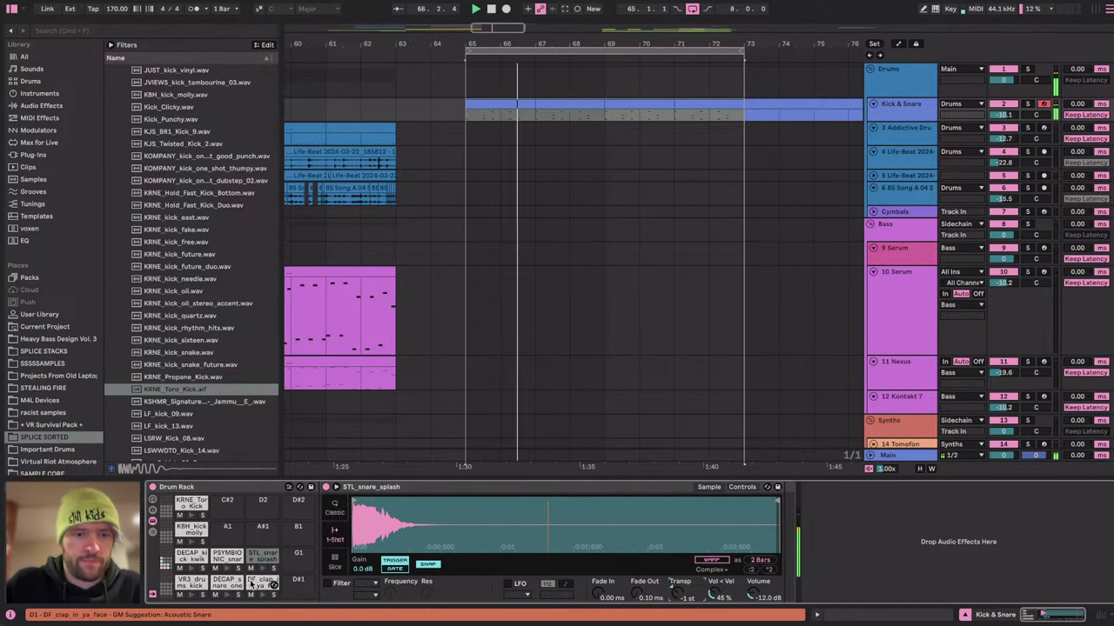
click(227, 585)
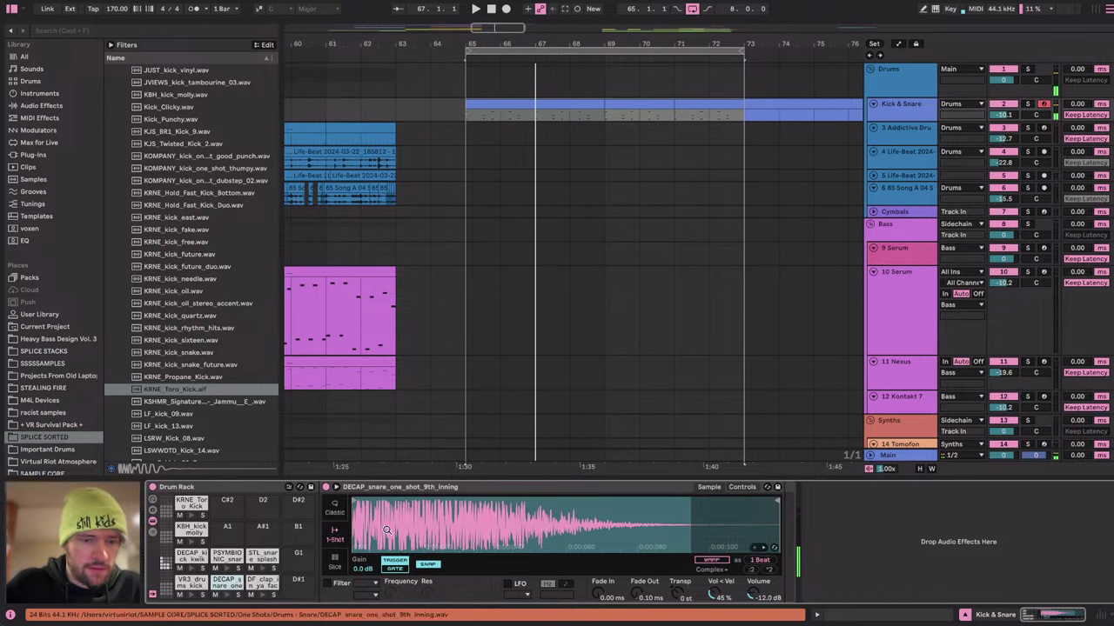
key(space)
Move the sample start of STL_snare_splash to its first transient to trim the leading silence, and play the pattern.
click(264, 559)
key(space)
drag(380, 509, 381, 548)
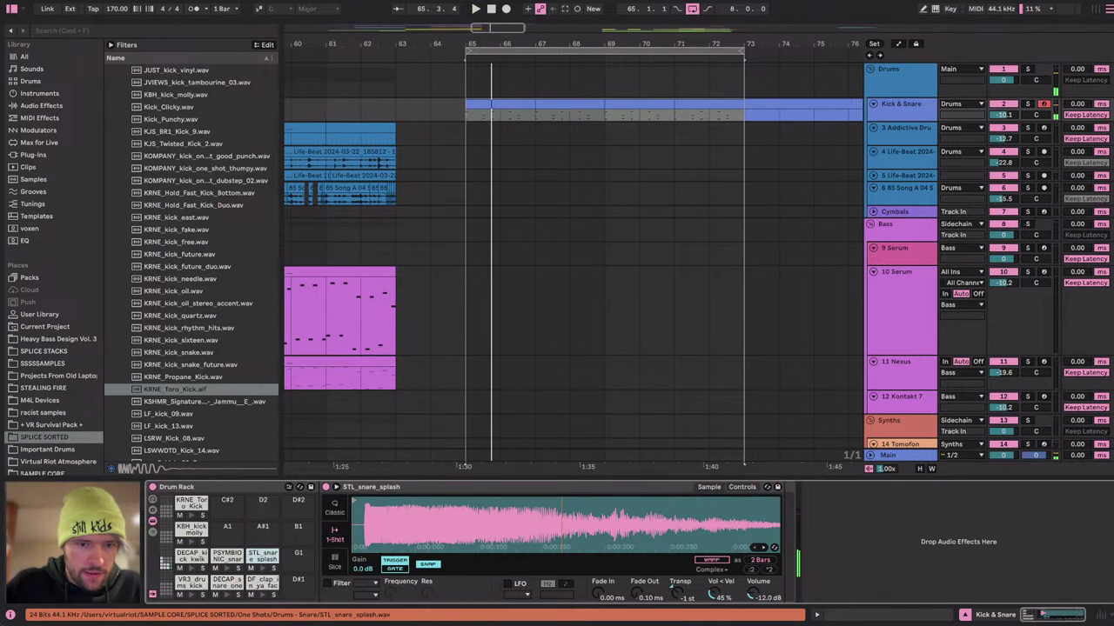
drag(354, 512, 352, 548)
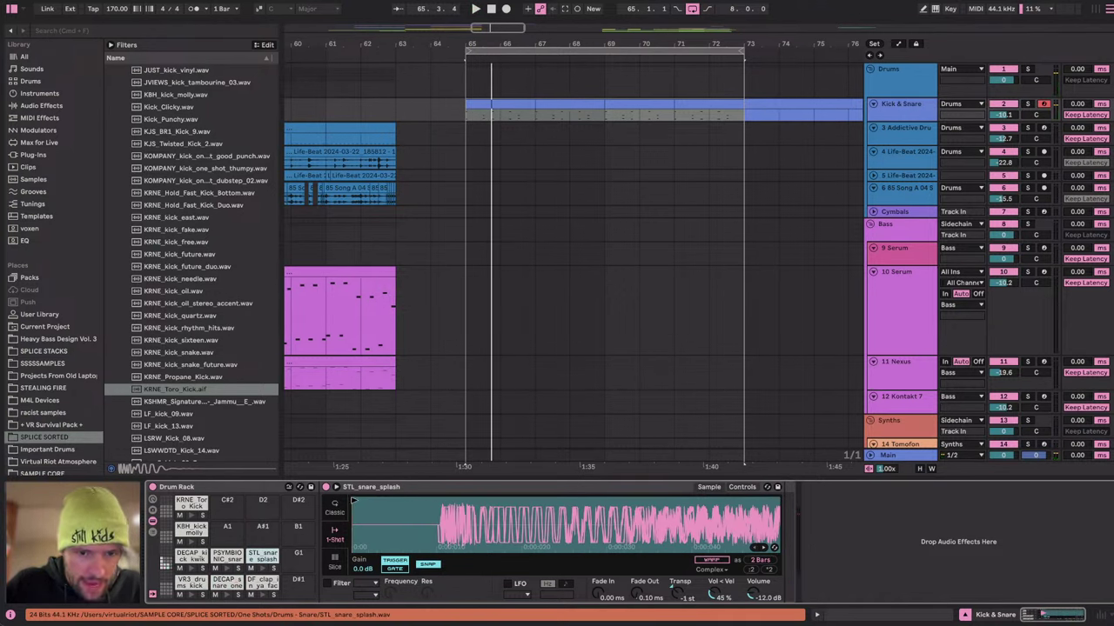
drag(353, 501, 439, 496)
key(space)
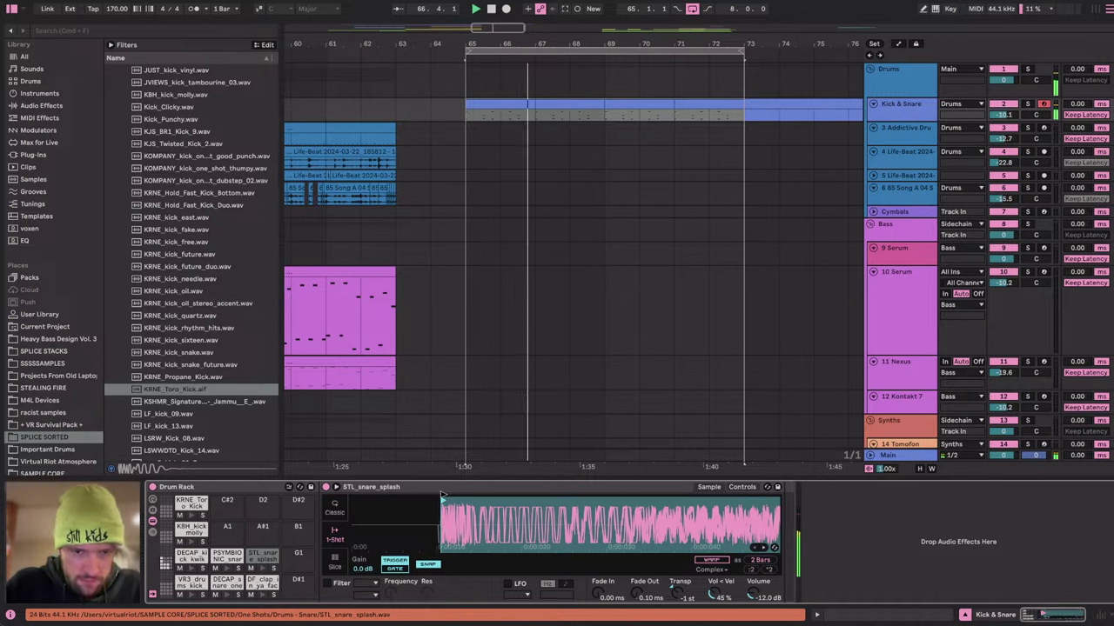
drag(442, 529, 440, 496)
key(space)
Examine the start of the DECAP snare sample's waveform and play the pattern.
click(224, 581)
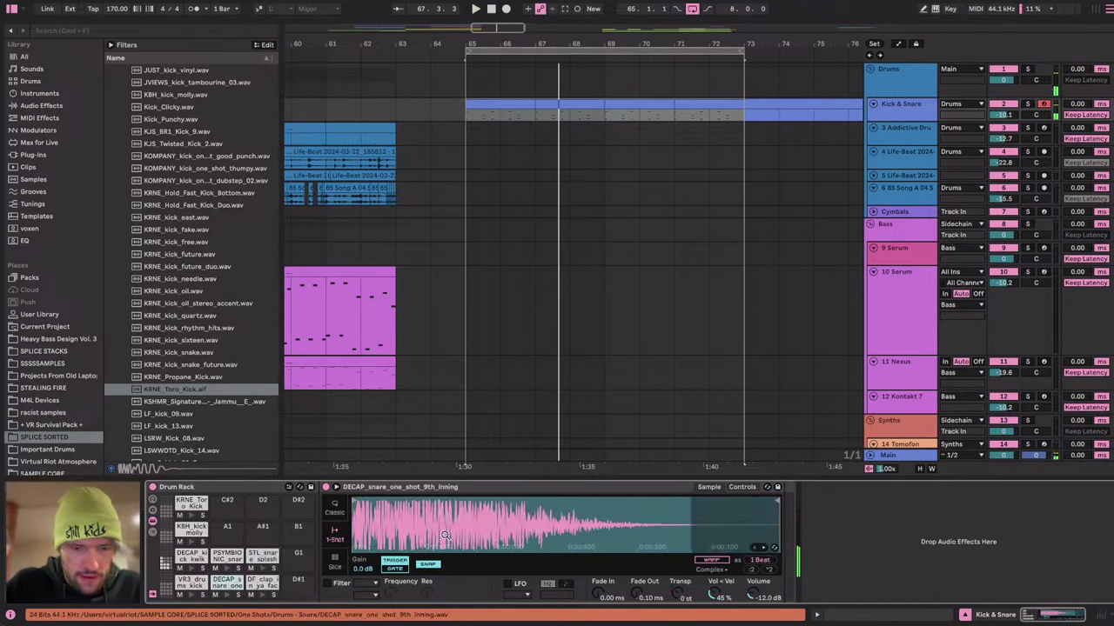
mouse_move(361, 512)
mouse_down()
mouse_move(355, 548)
mouse_move(353, 511)
mouse_up()
key(space)
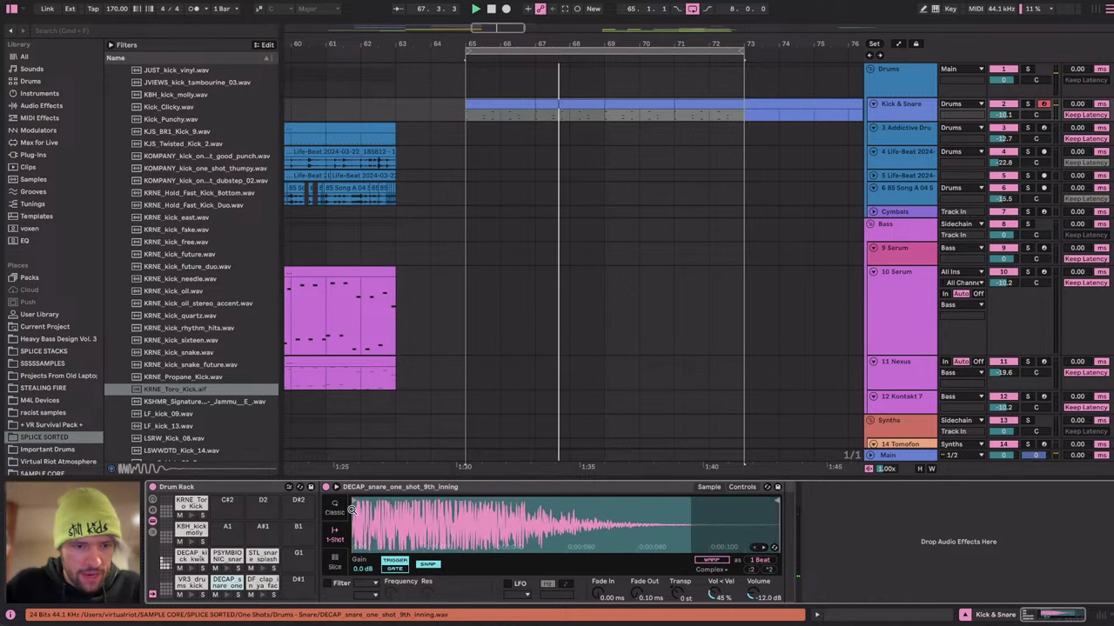
Add a Utility effect to the KRNE_Toro_Kick pad, invert the phase of its left and right channels, and play the pattern.
click(200, 510)
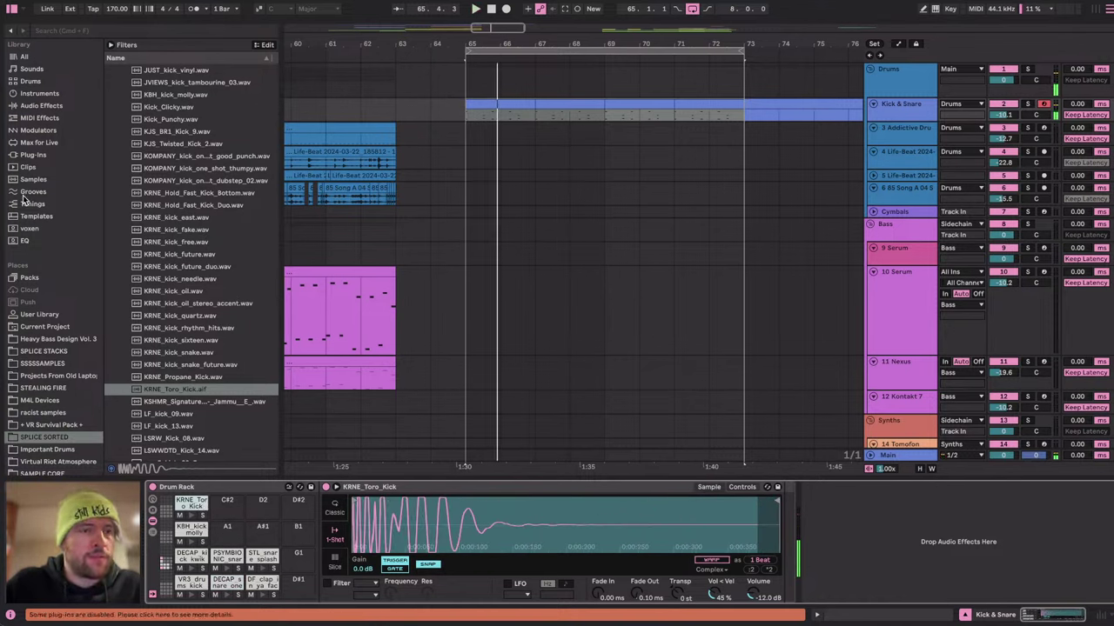
click(36, 105)
scroll(186, 331, down, 15)
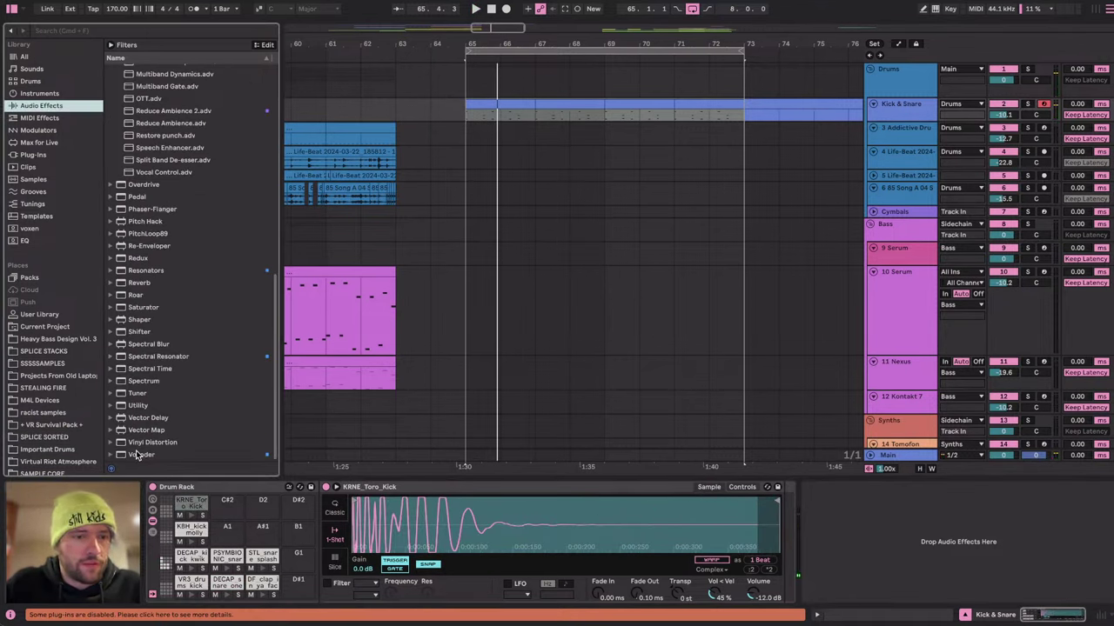
drag(135, 405, 191, 506)
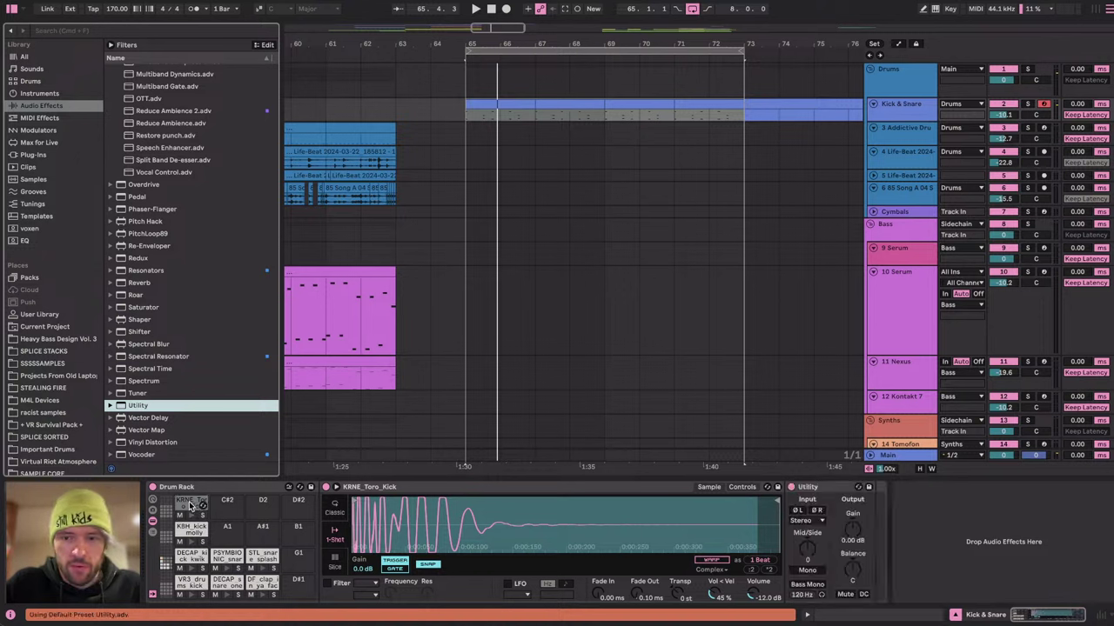
click(800, 512)
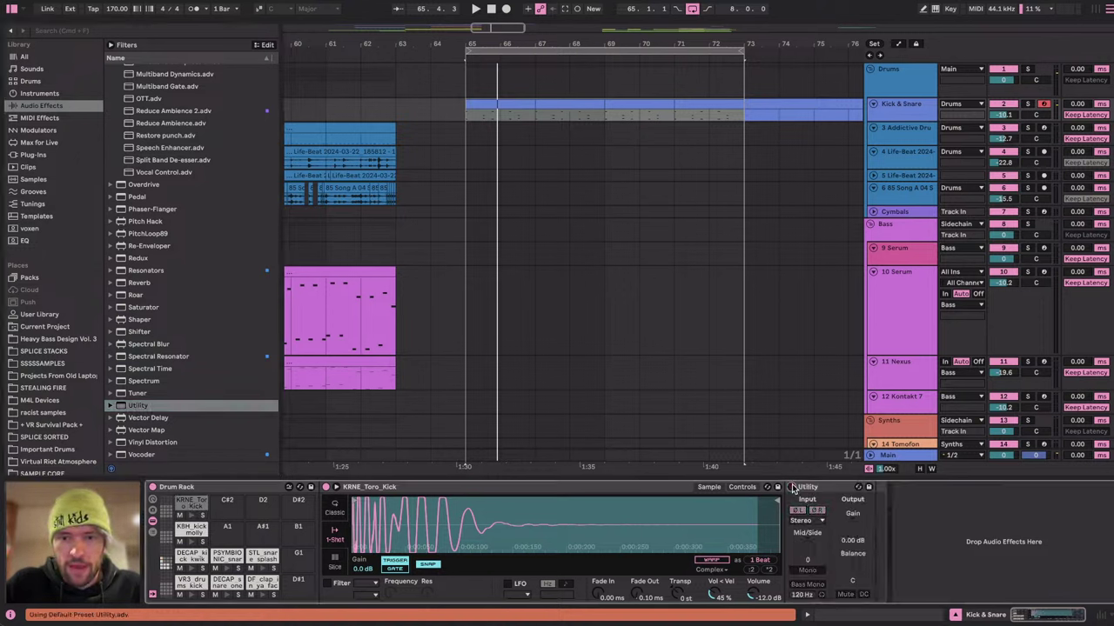
key(space)
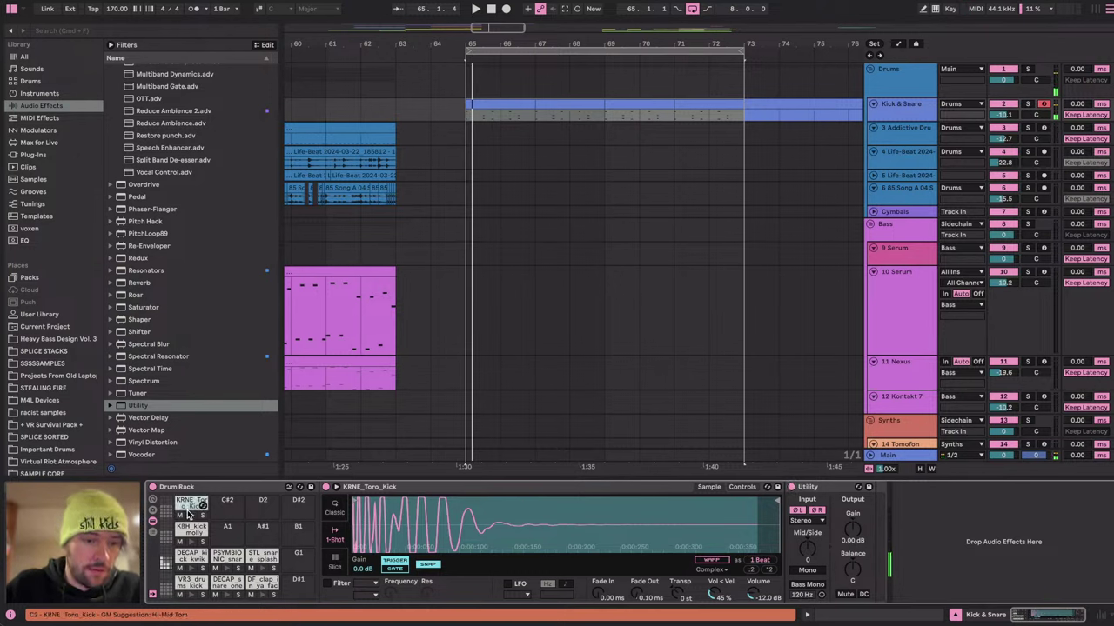
Enable the filter on VR3_drums_kick_fire8 with a 12 dB slope and set its frequency to 9.03 kHz during playback.
click(190, 595)
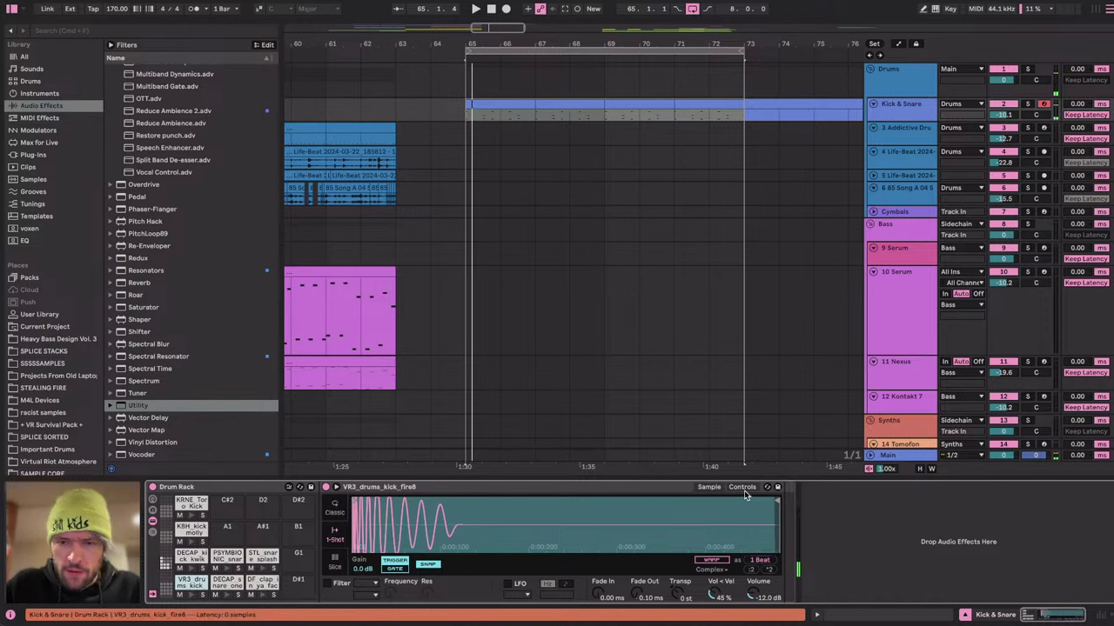
click(328, 584)
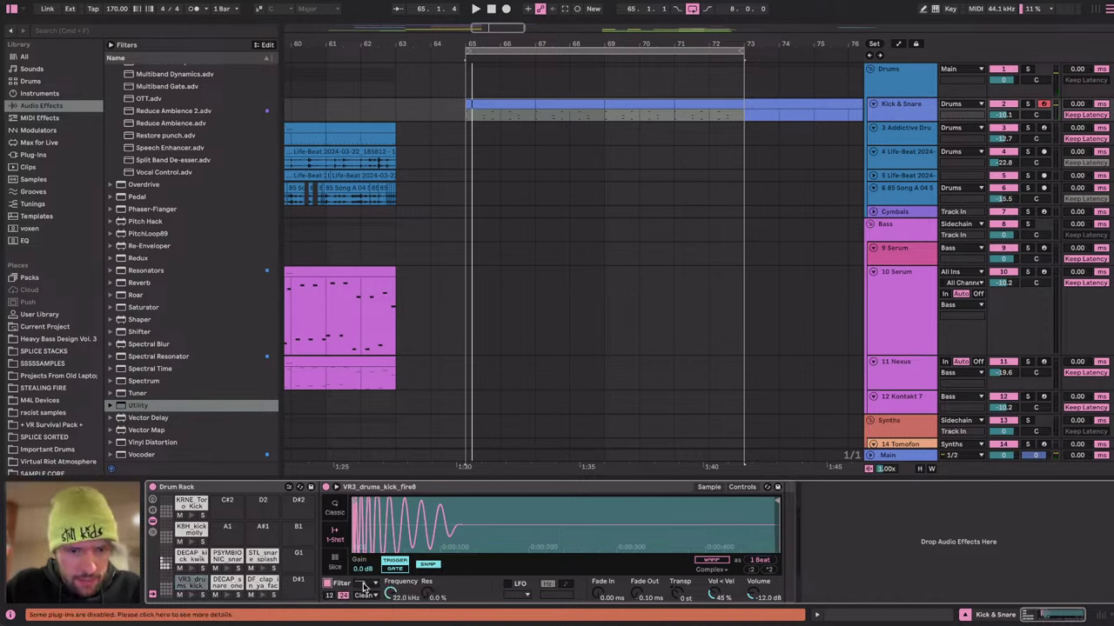
click(329, 596)
key(space)
key(space)
key(space)
drag(390, 595, 390, 601)
key(space)
key(space)
key(space)
key(space)
key(space)
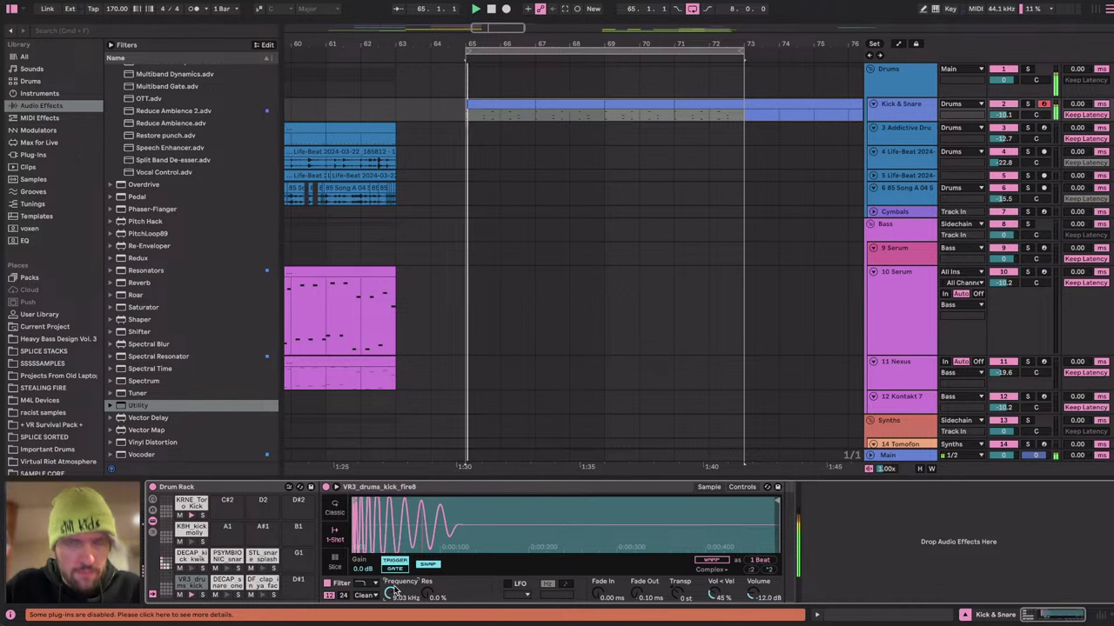
Copy the Kick & Snare clips from bars 65 to 73 and place them at bar 65 on the Trigger track.
click(910, 92)
click(903, 104)
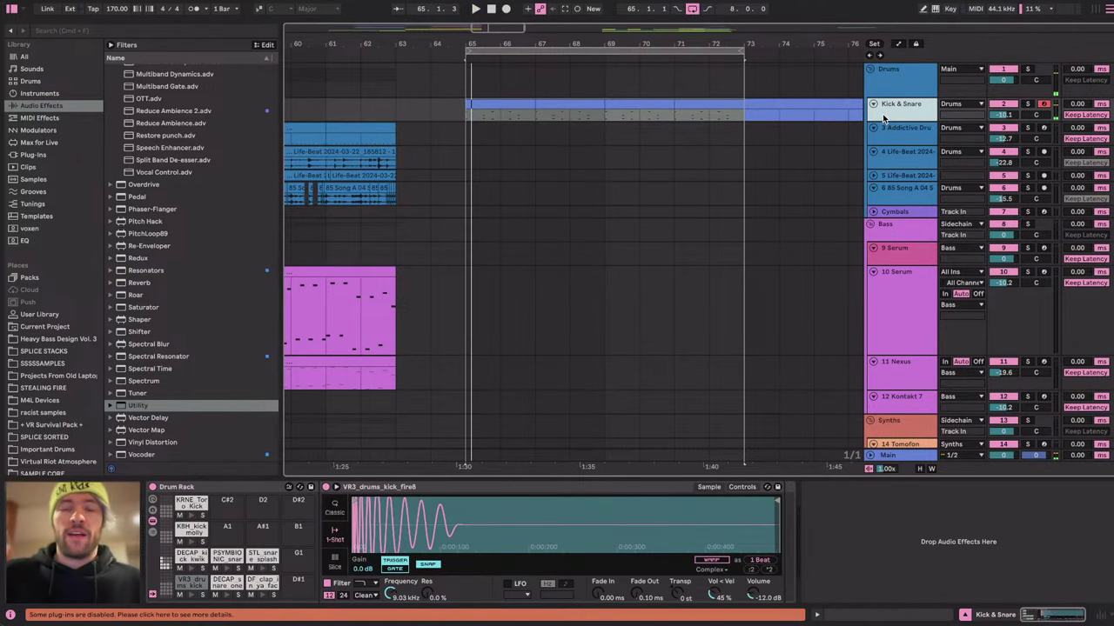
click(575, 104)
click(507, 104)
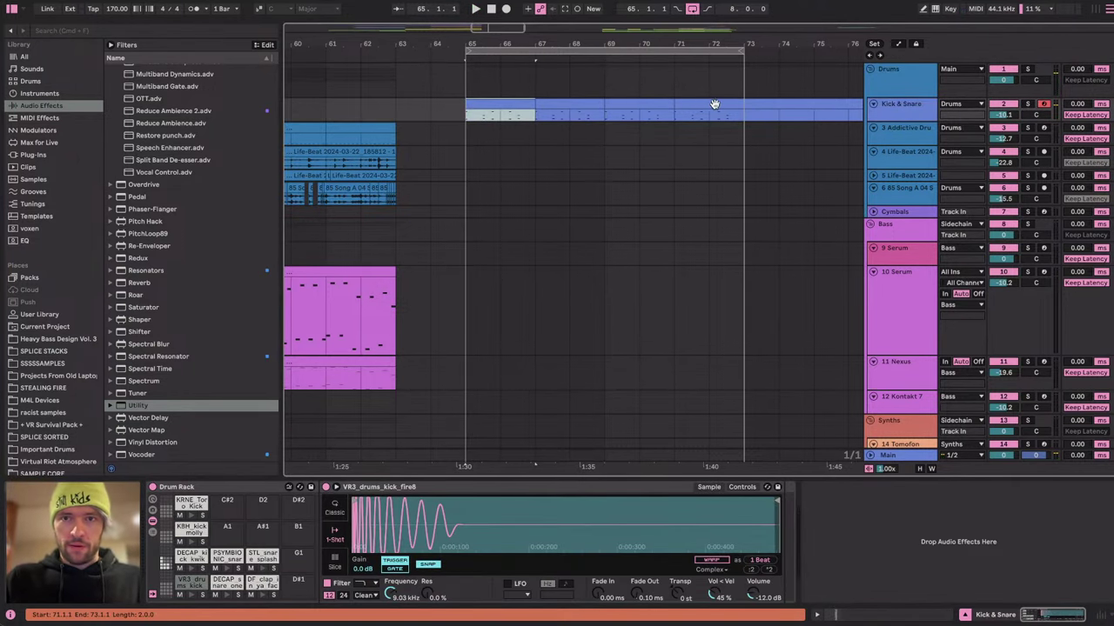
click(729, 107)
scroll(709, 197, down, 10)
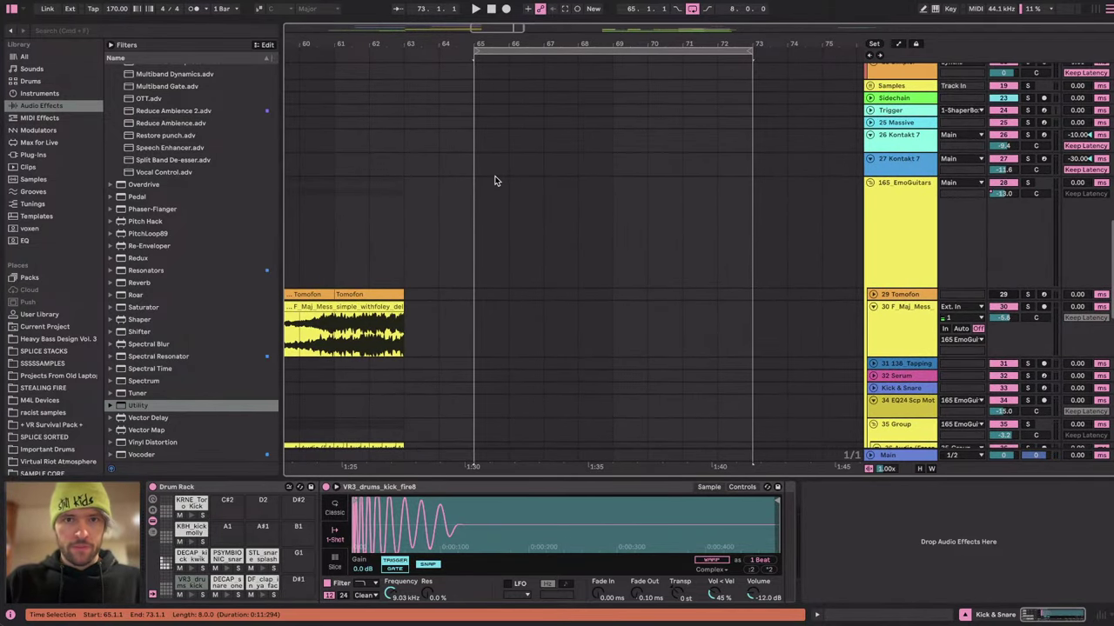
scroll(499, 166, up, 1)
click(472, 112)
scroll(557, 145, up, 2)
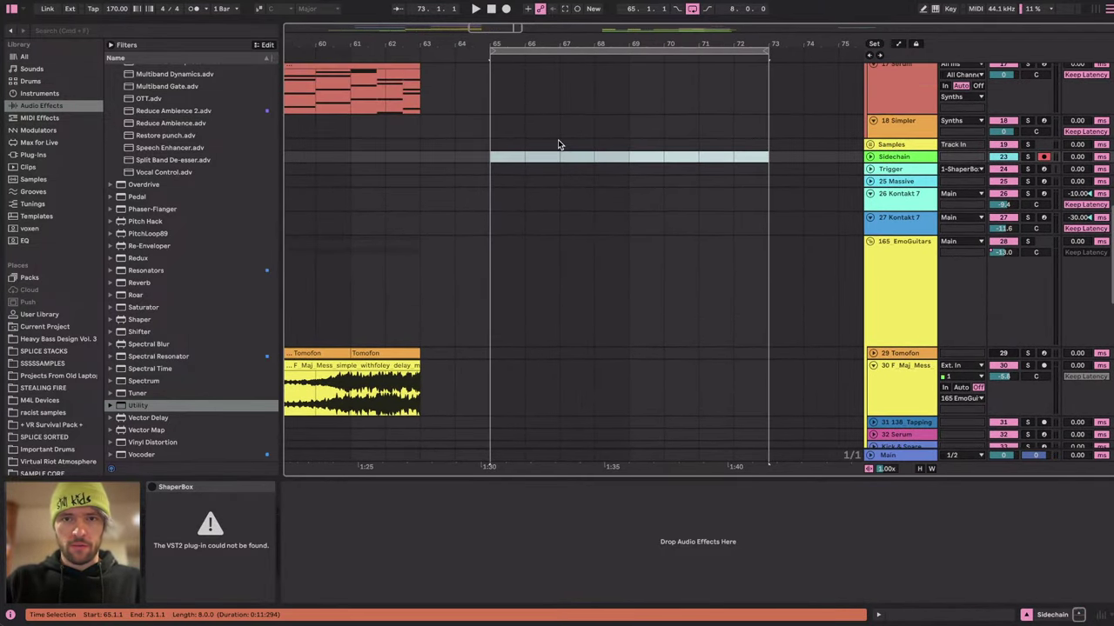
drag(493, 168, 768, 170)
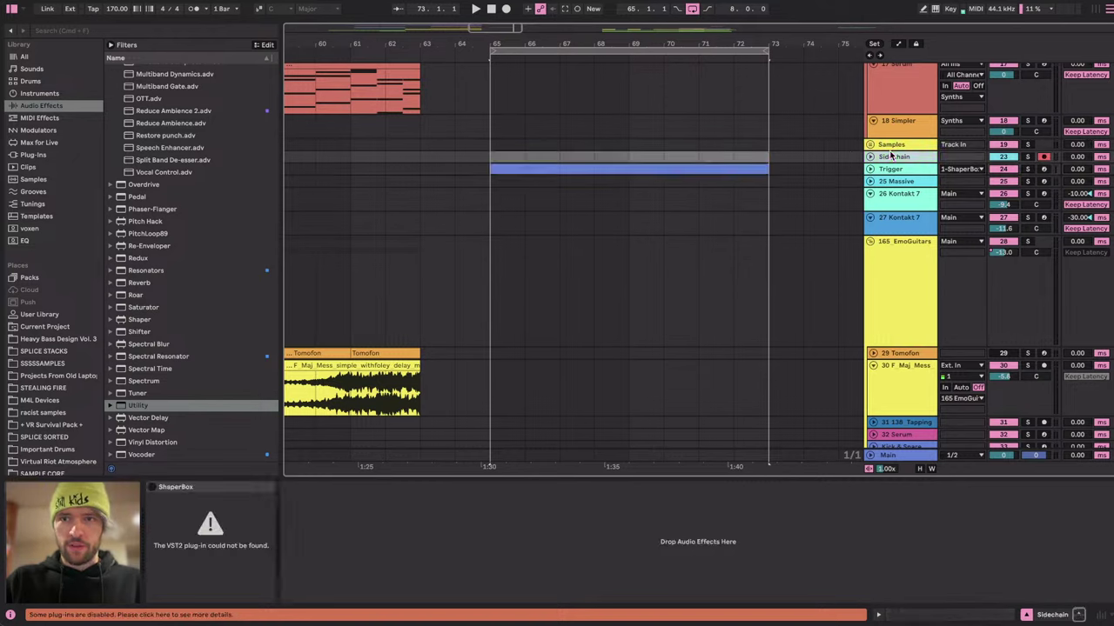
Delete the missing ShaperBox plug-in from the Sidechain track.
key(Up)
key(Delete)
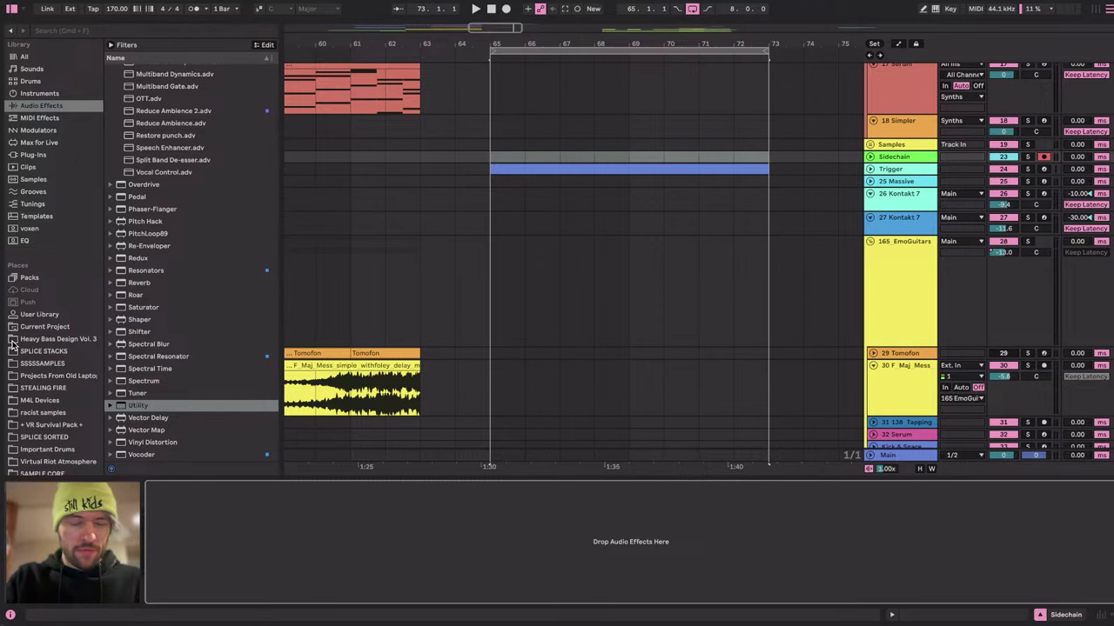
Switch to the YouTube Studio livestream page and read through the recent chat messages.
key(ctrl+Right)
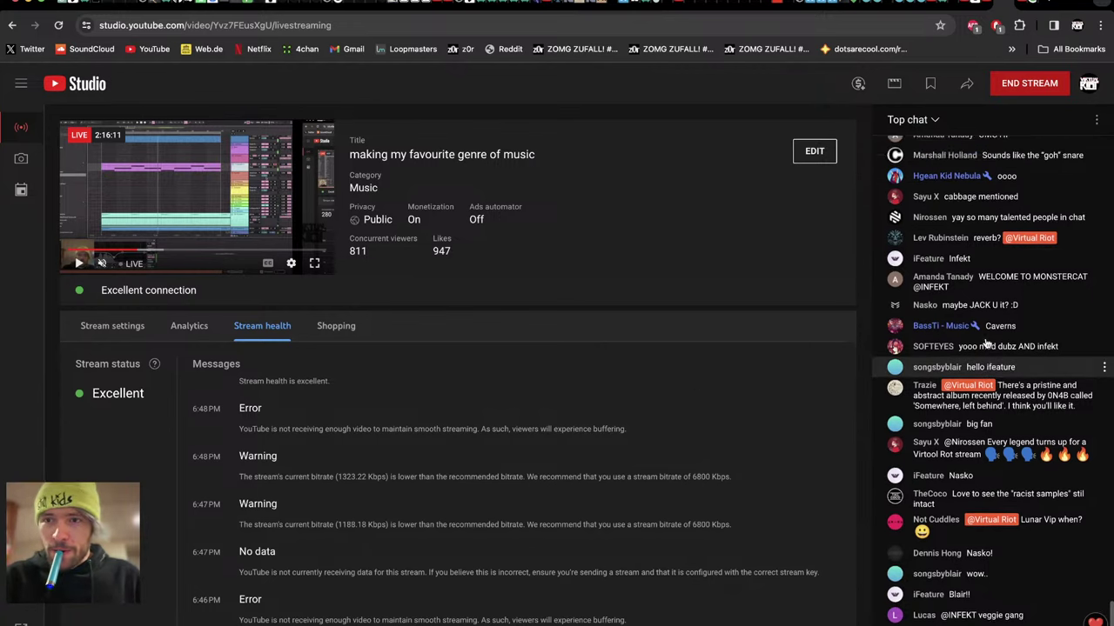
scroll(986, 342, up, 2)
scroll(985, 342, up, 2)
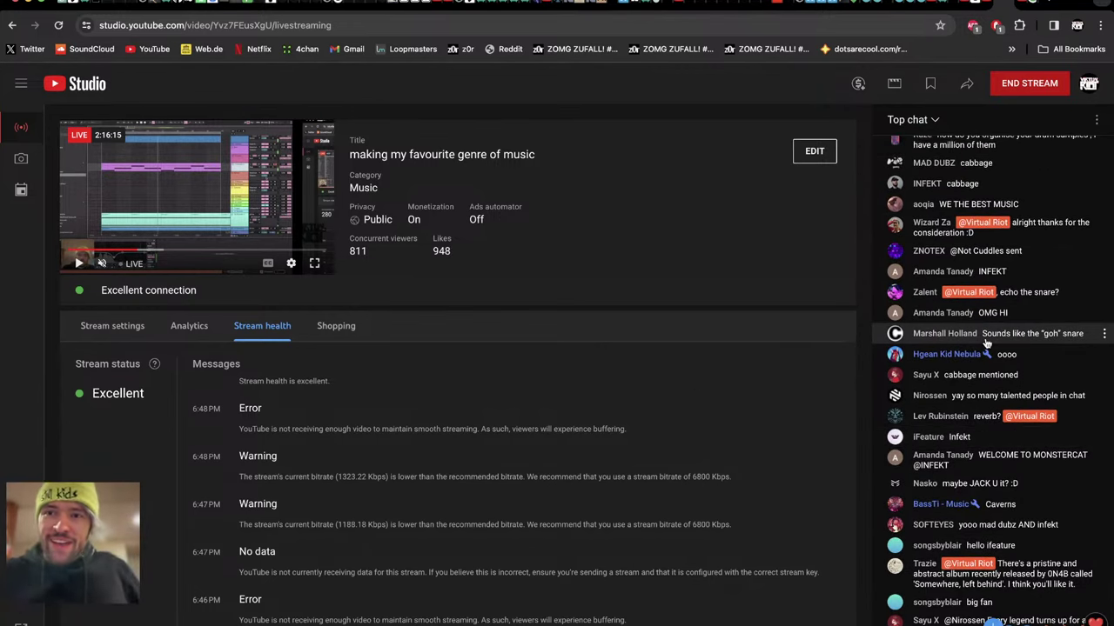
scroll(985, 343, up, 4)
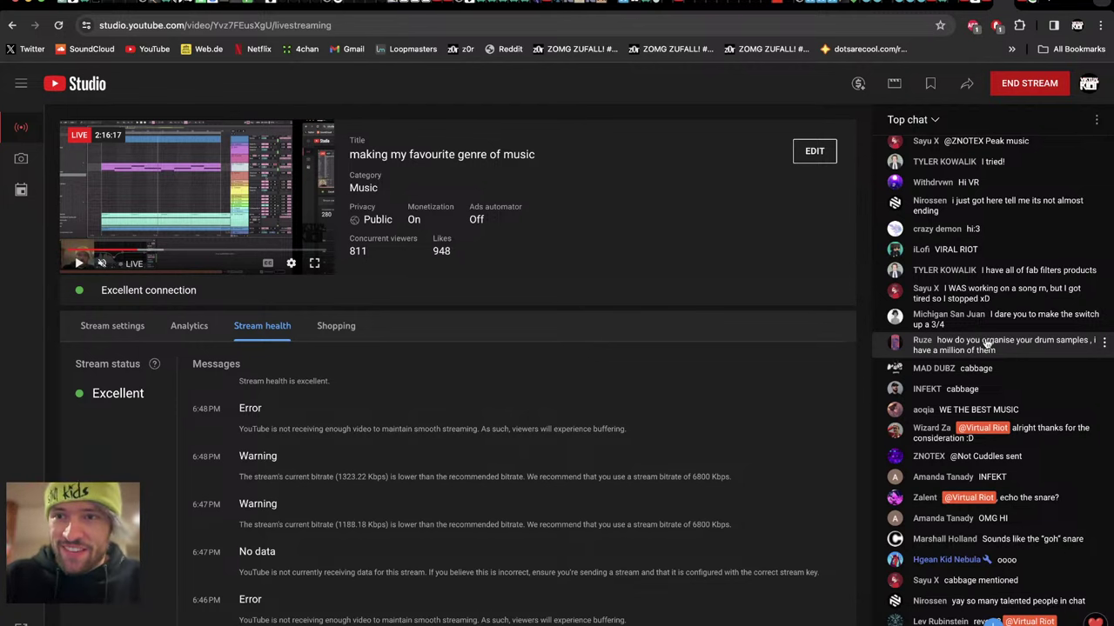
scroll(986, 343, down, 10)
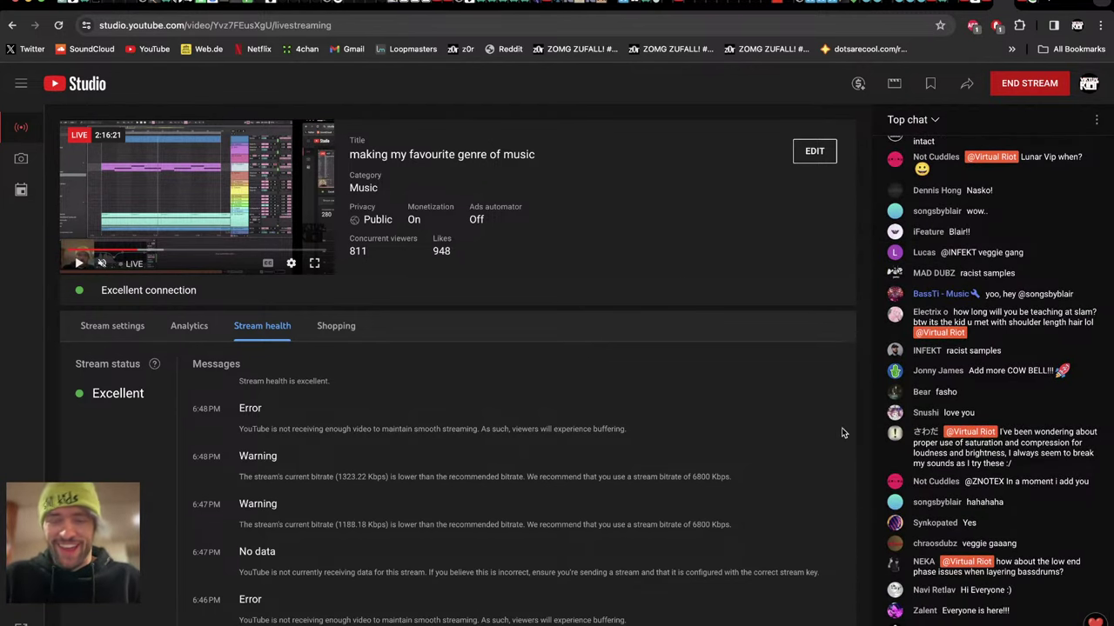
Return to Ableton Live and select the Trigger track's clips from bars 65 to 73, and the Trigger track itself.
key(ctrl+Left)
click(501, 167)
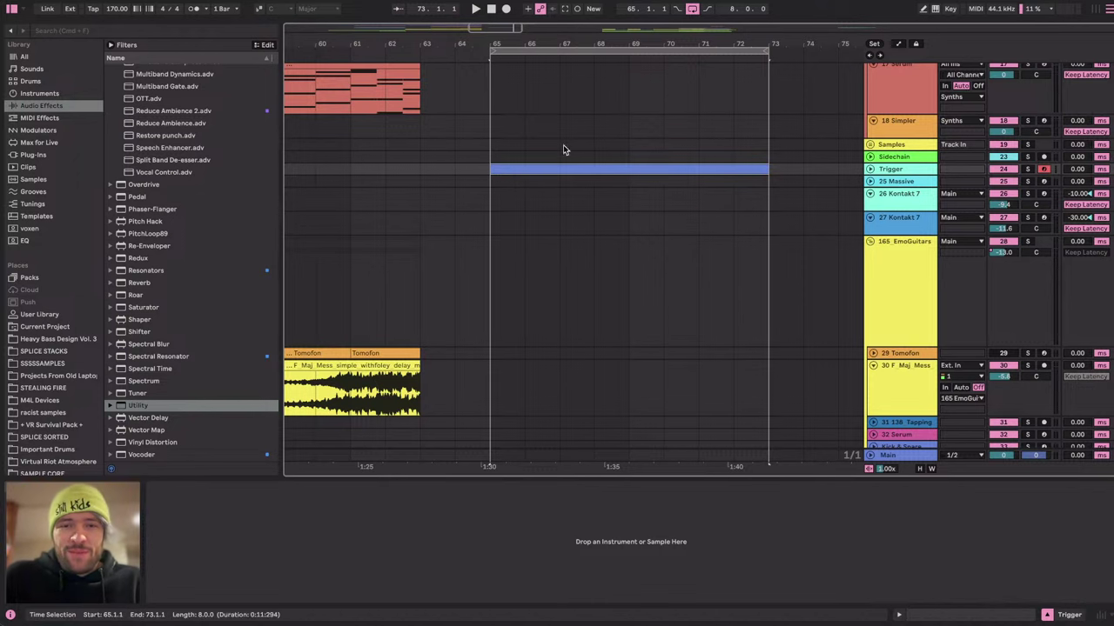
scroll(721, 132, up, 1)
click(909, 181)
click(902, 192)
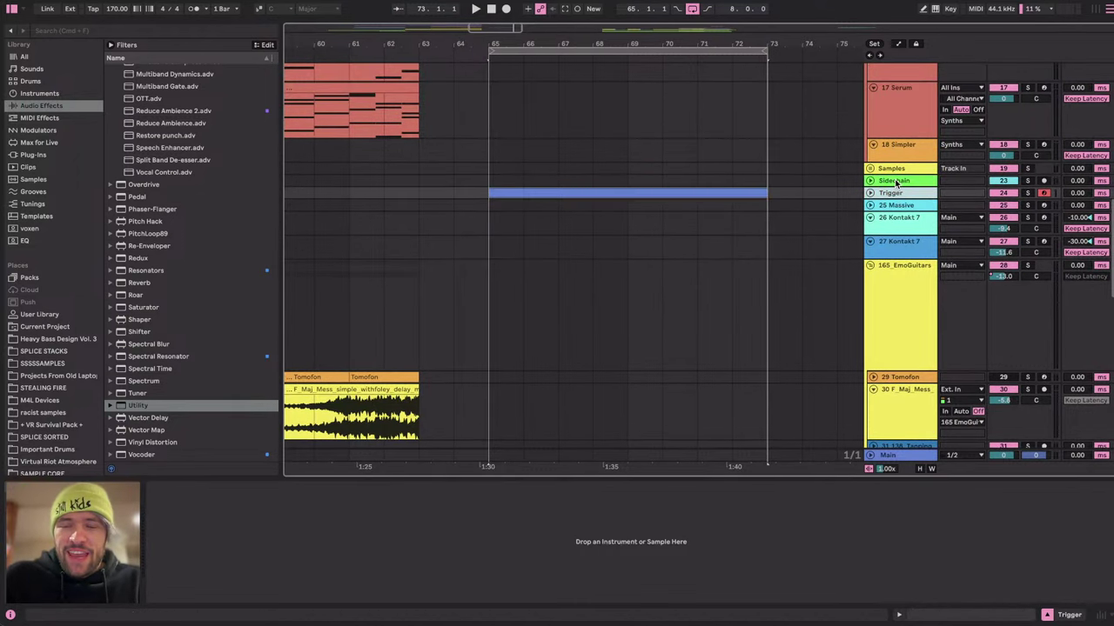
Load ShaperBox 3 from the Drums collection onto the Sidechain track and add its Volume shaper.
click(896, 182)
click(891, 194)
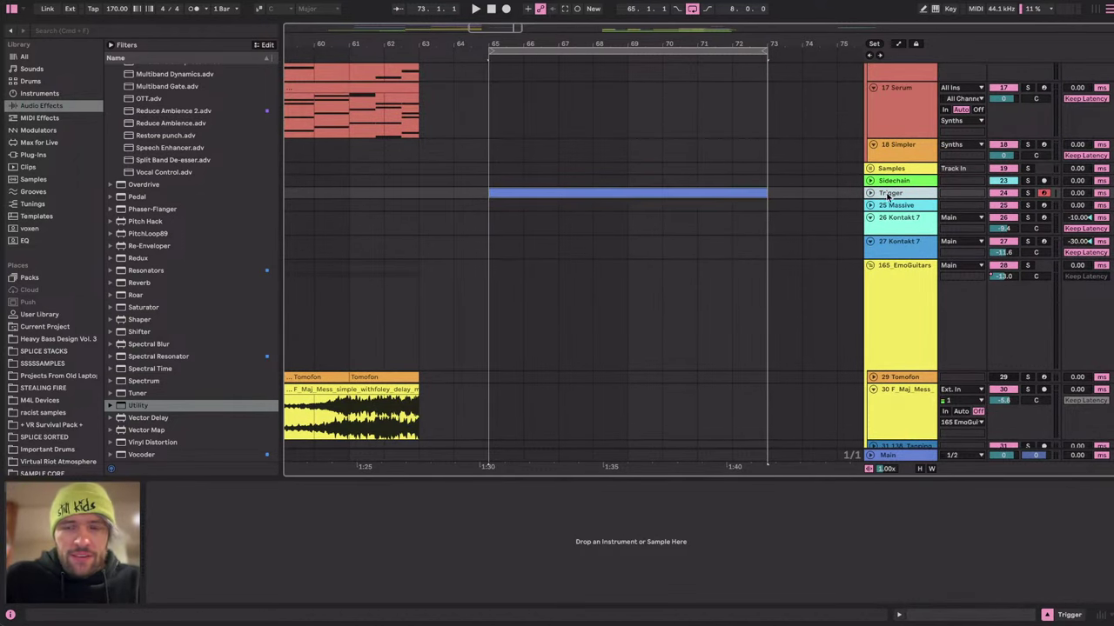
click(903, 181)
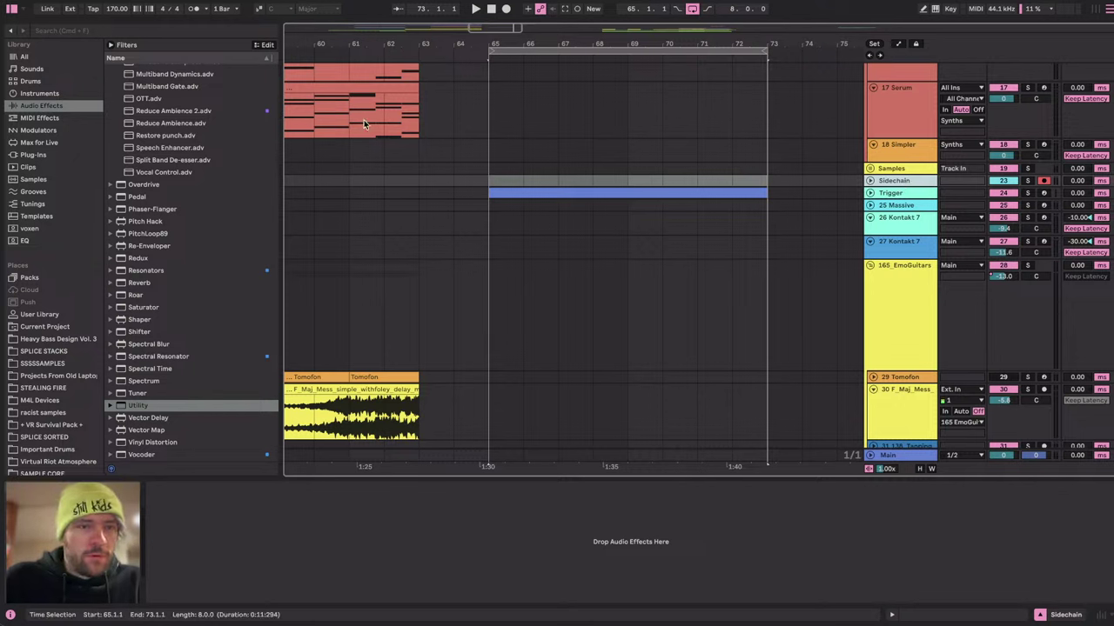
click(80, 180)
click(33, 155)
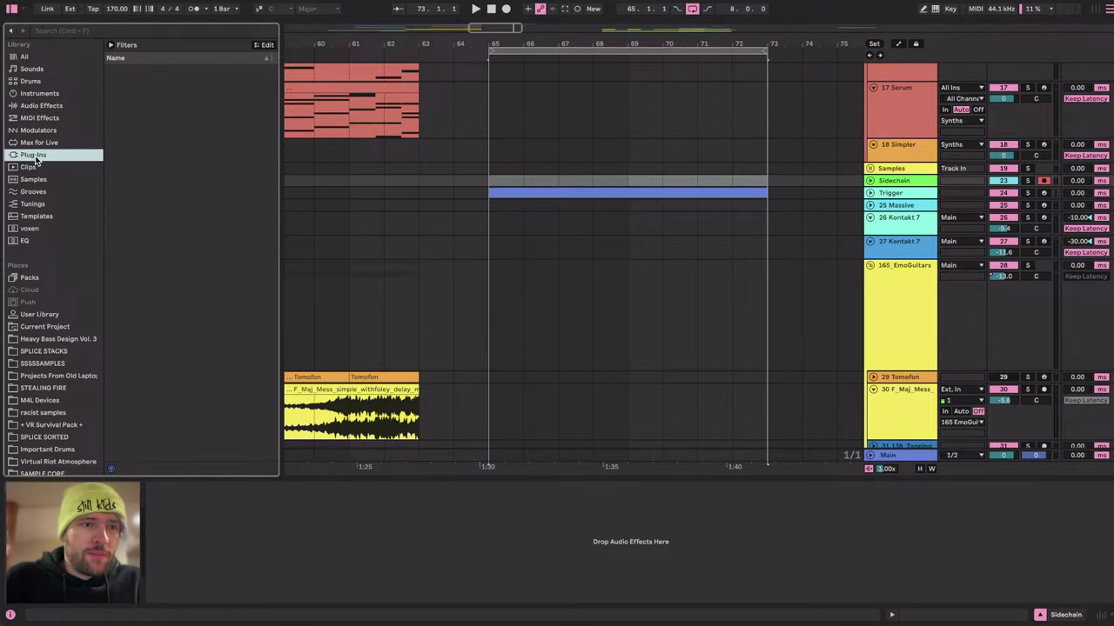
click(130, 30)
scroll(61, 96, up, 3)
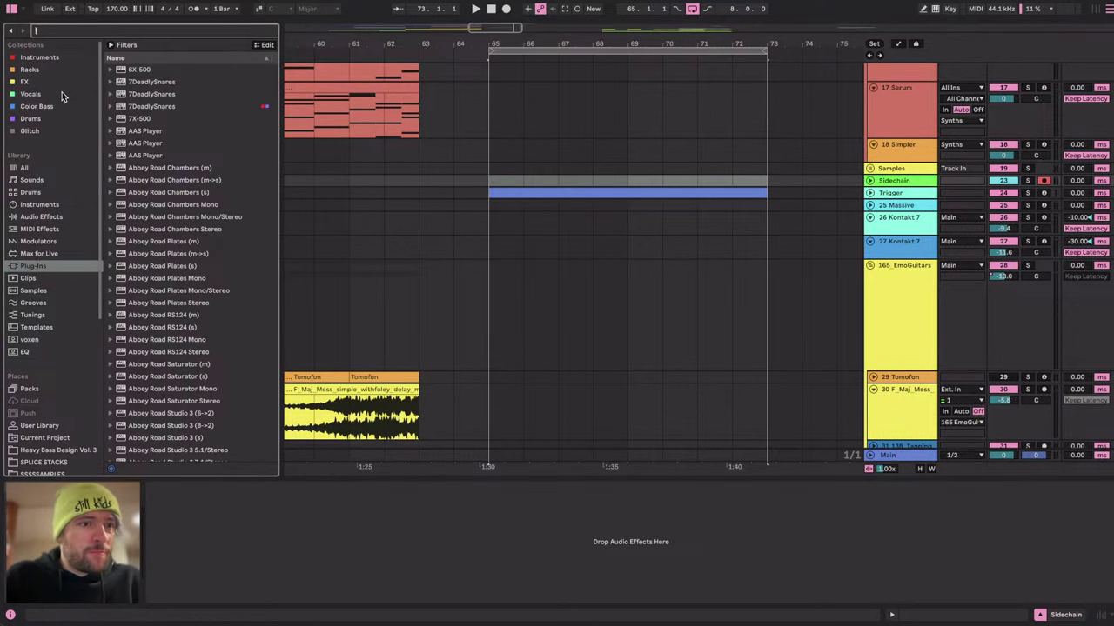
click(31, 118)
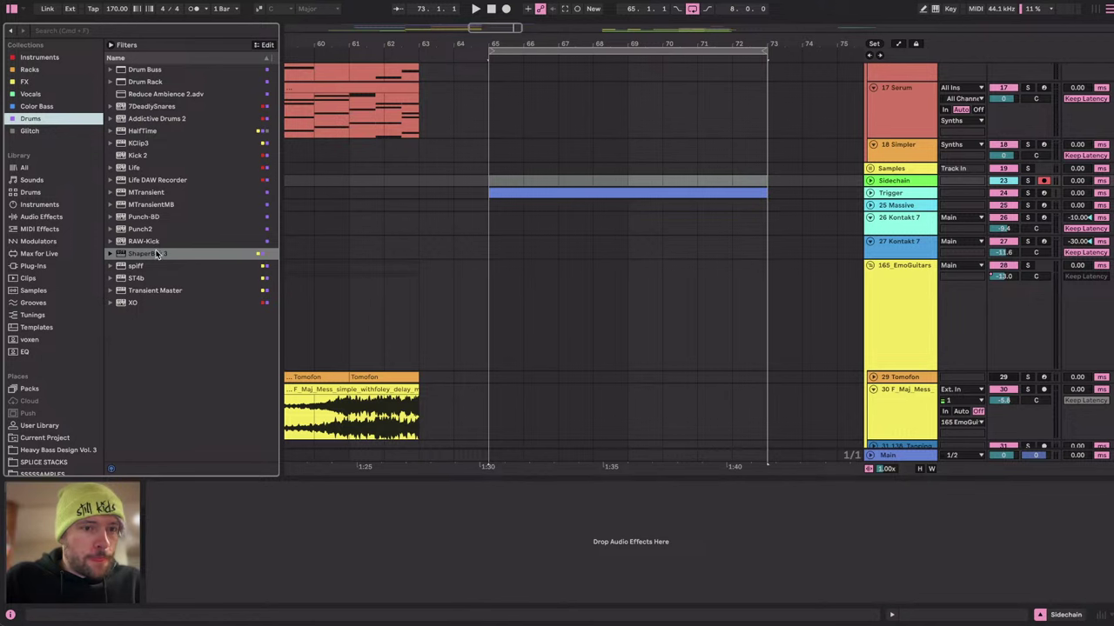
drag(158, 253, 270, 567)
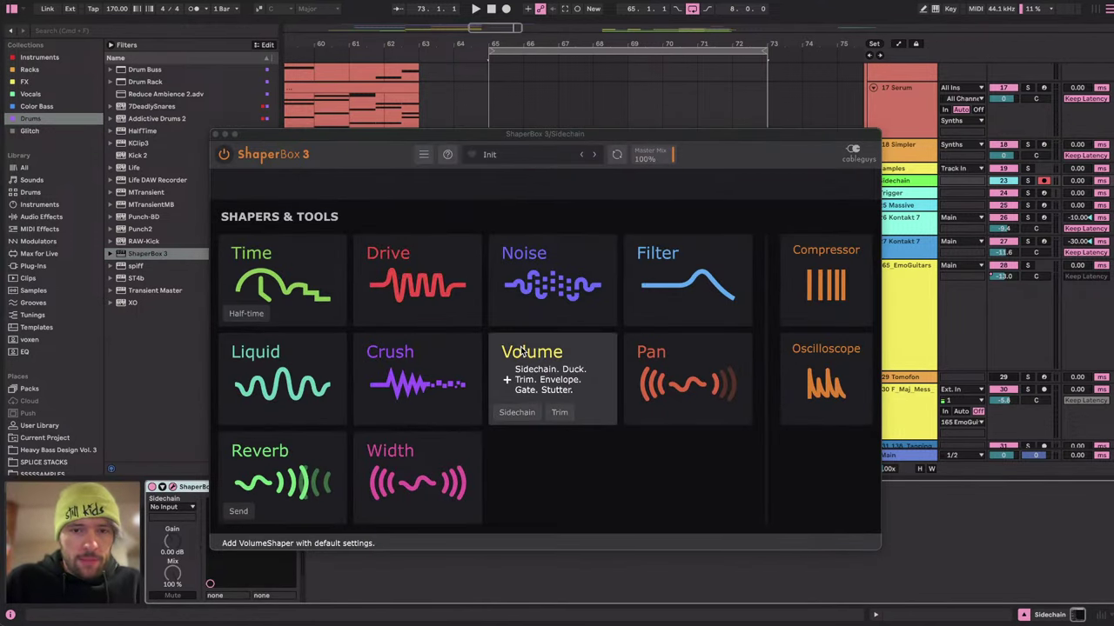
click(520, 373)
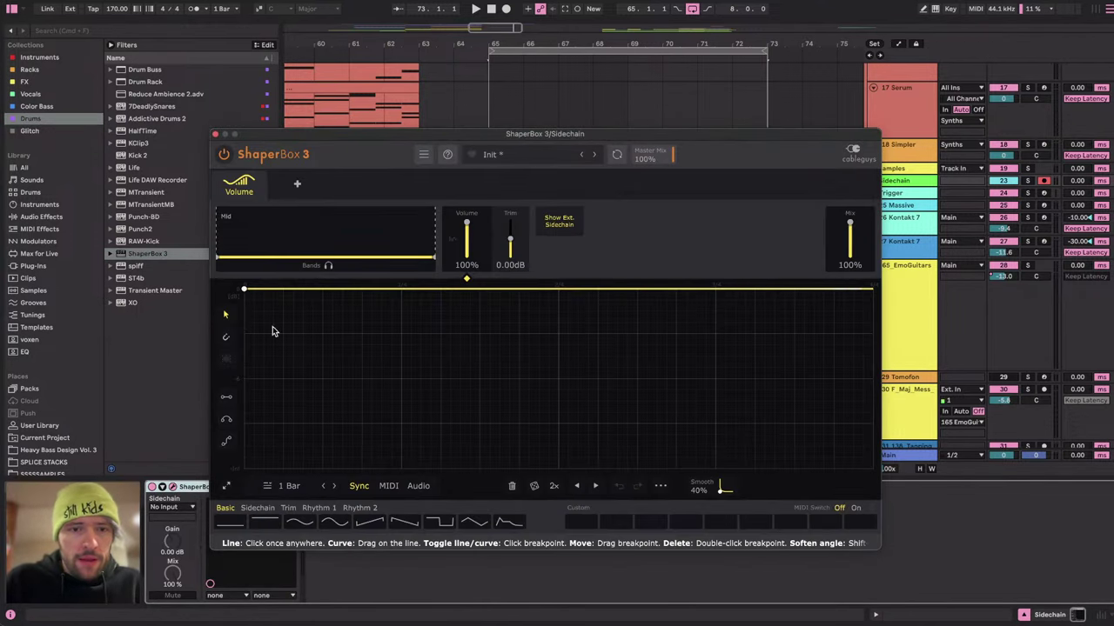
Set the volume curve's length to 1/8 and load the Sidechain 4 preset shape.
click(334, 486)
click(294, 488)
click(410, 366)
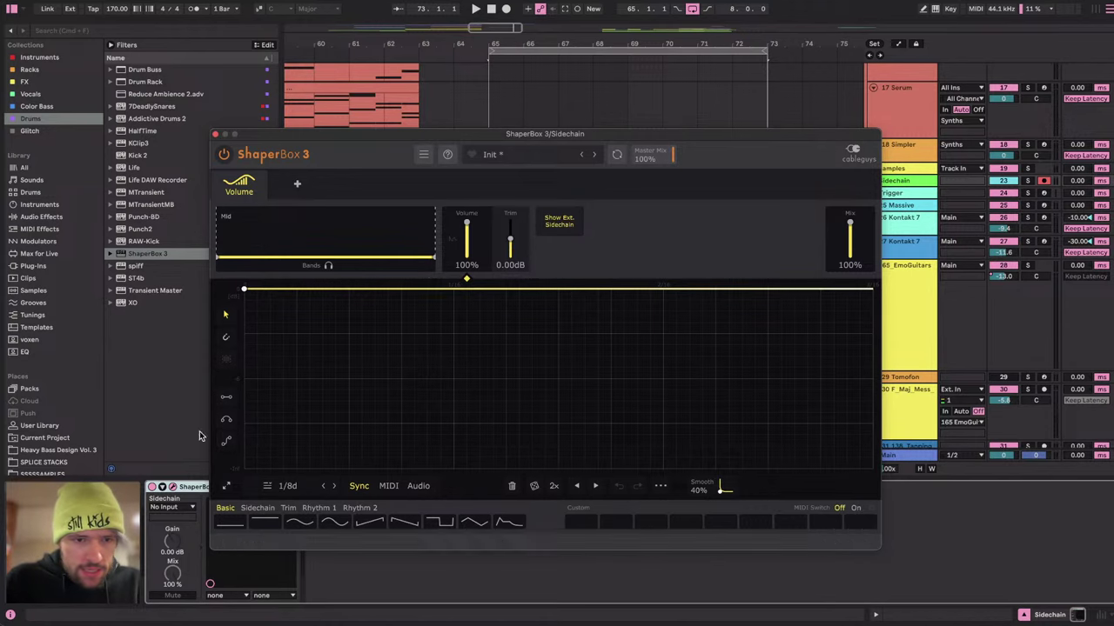
click(288, 486)
click(354, 372)
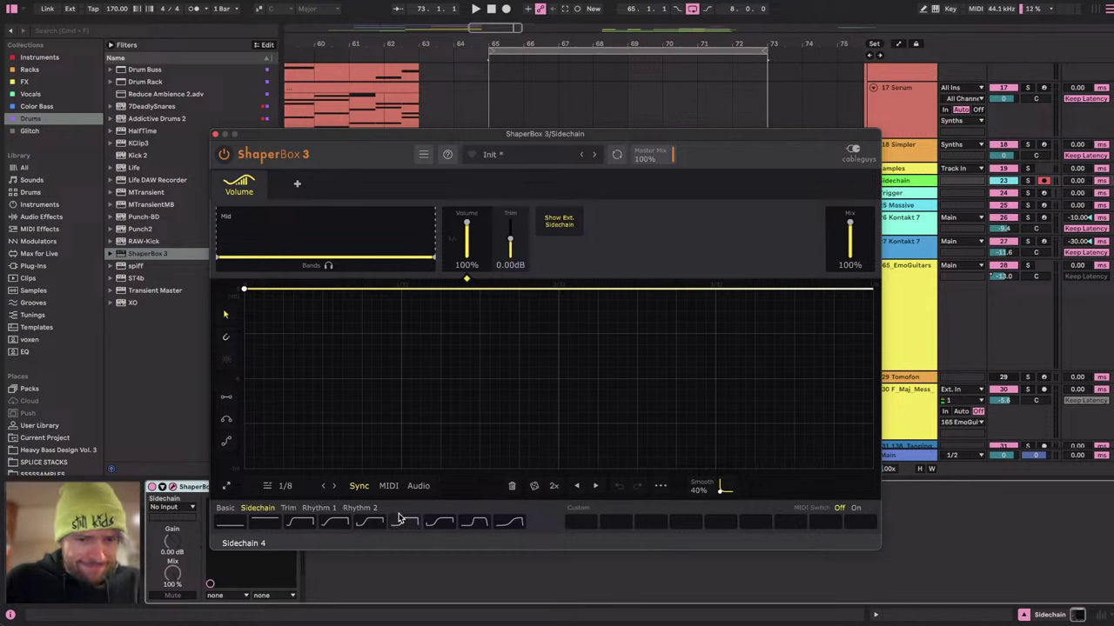
click(398, 519)
Reshape the ducking curve with a steep drop at about 5 ms and a smooth S-shaped recovery, set triggering to MIDI, and close the plug-in.
mouse_move(246, 464)
mouse_down()
mouse_move(244, 289)
mouse_move(267, 468)
mouse_up()
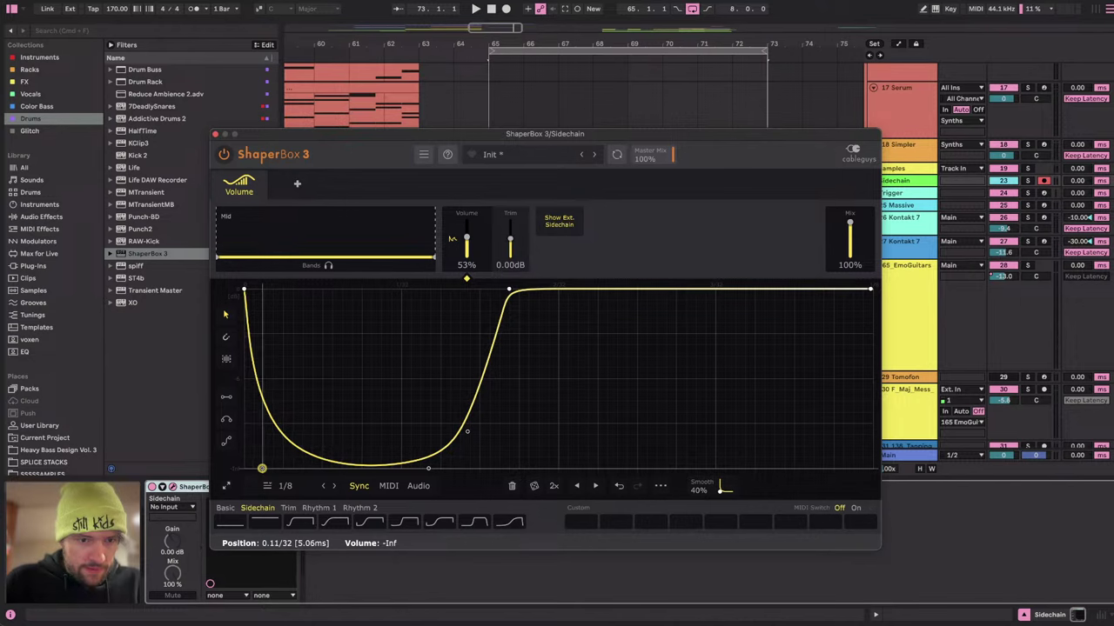
drag(429, 468, 389, 468)
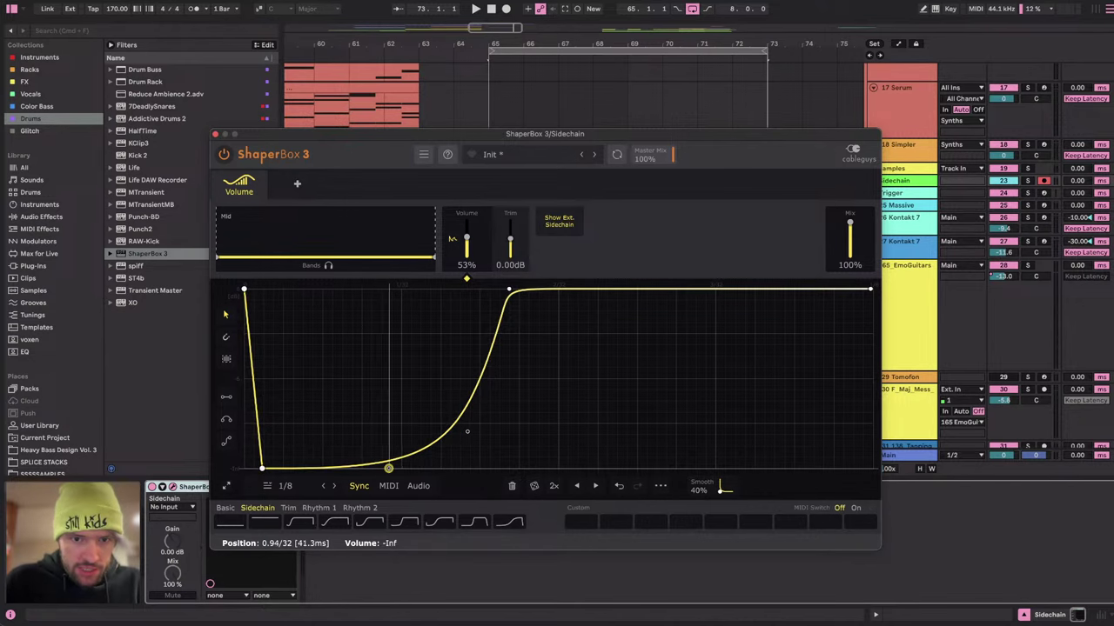
click(388, 485)
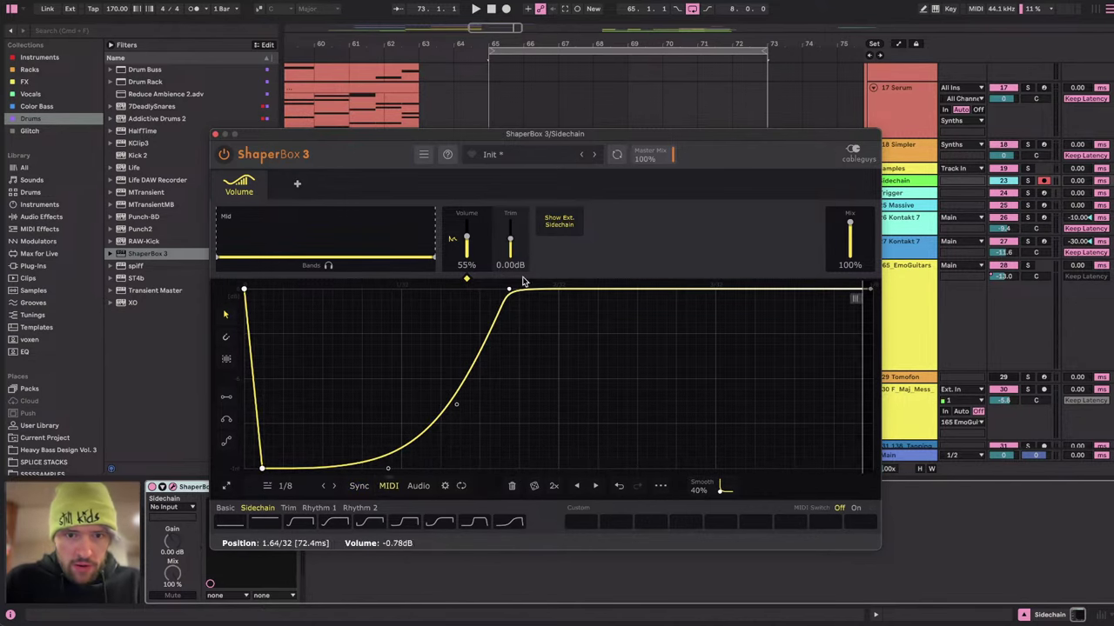
drag(509, 288, 529, 288)
drag(457, 405, 455, 289)
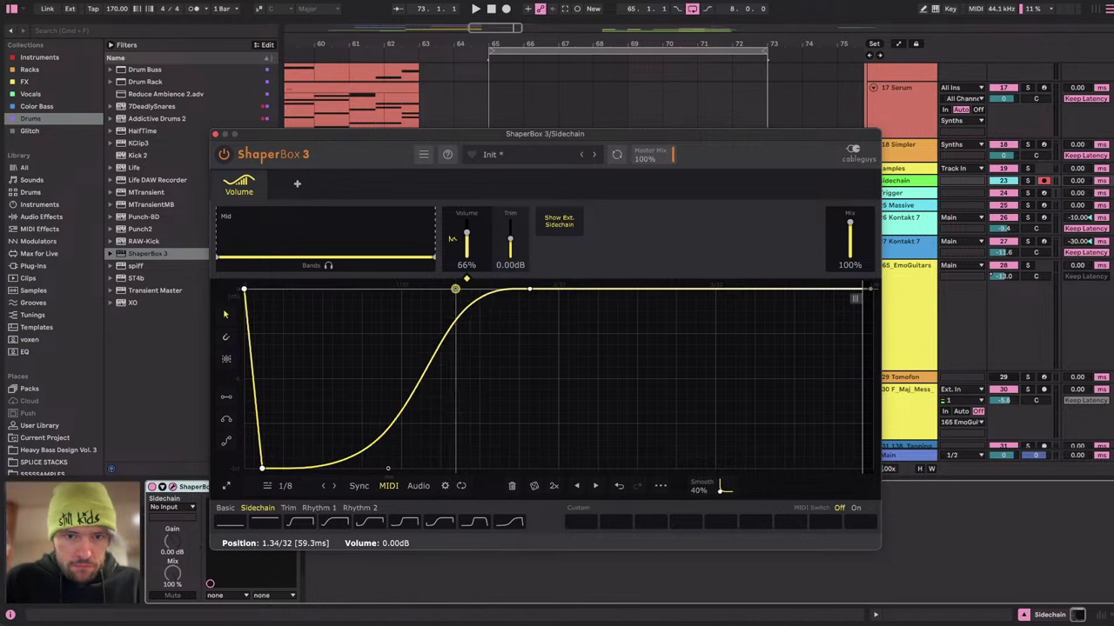
drag(388, 468, 427, 470)
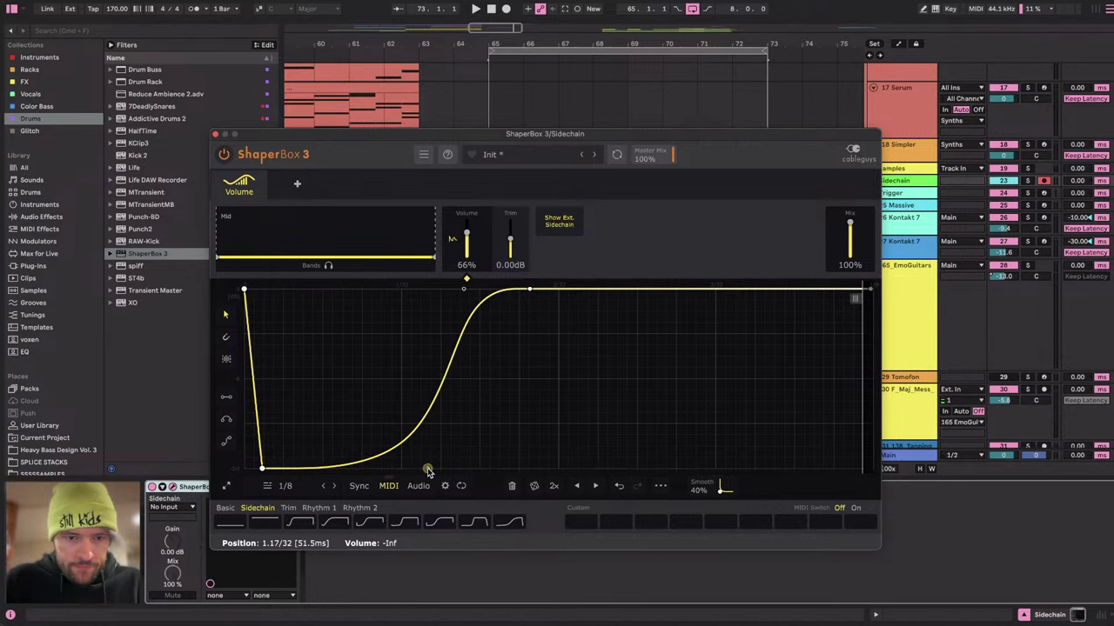
click(215, 136)
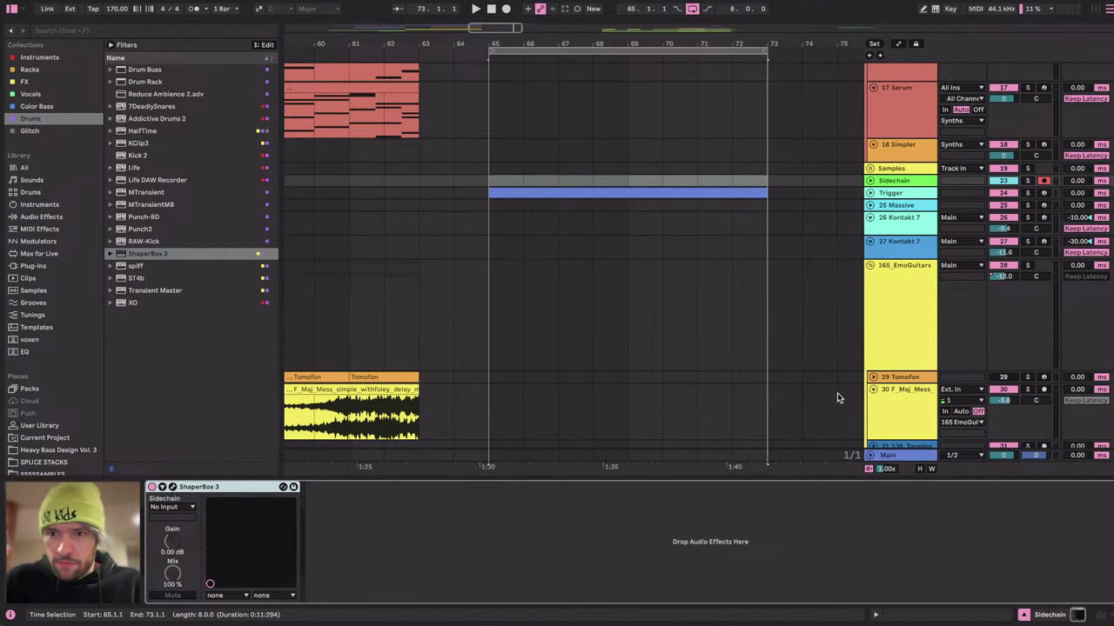
Route the Trigger track's output to ShaperBox 3 on the Sidechain track, play the section, and unfold the Sidechain track.
click(877, 194)
click(958, 195)
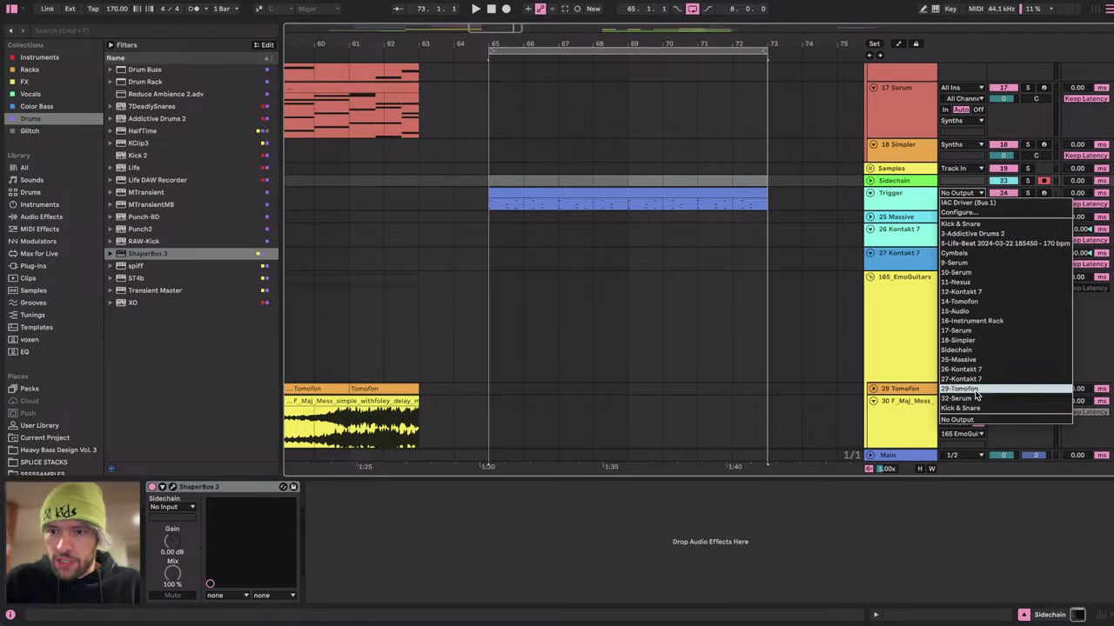
key(Return)
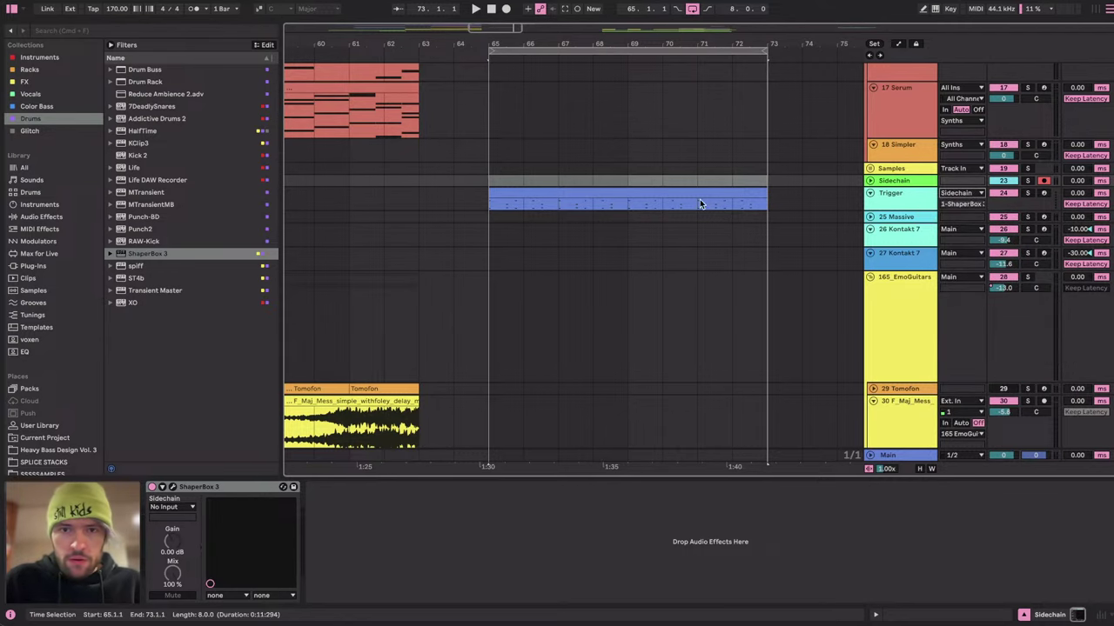
key(space)
click(870, 180)
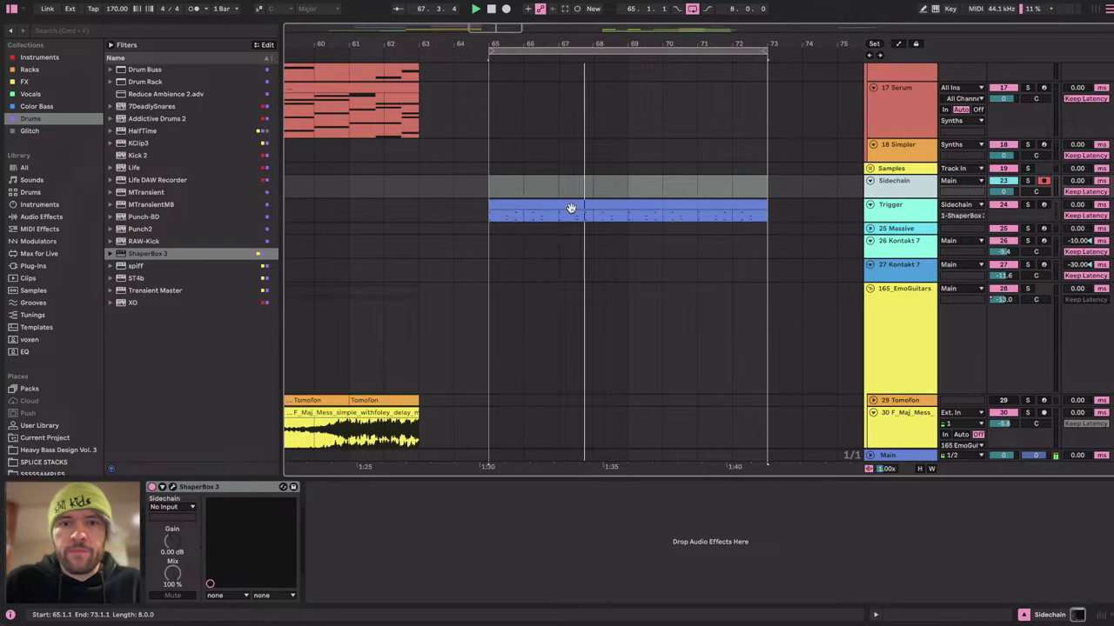
Open the Kick & Snare clip at bar 65 and copy the layered kick notes at 4.2 to 4.3.3.
scroll(696, 174, up, 10)
click(902, 104)
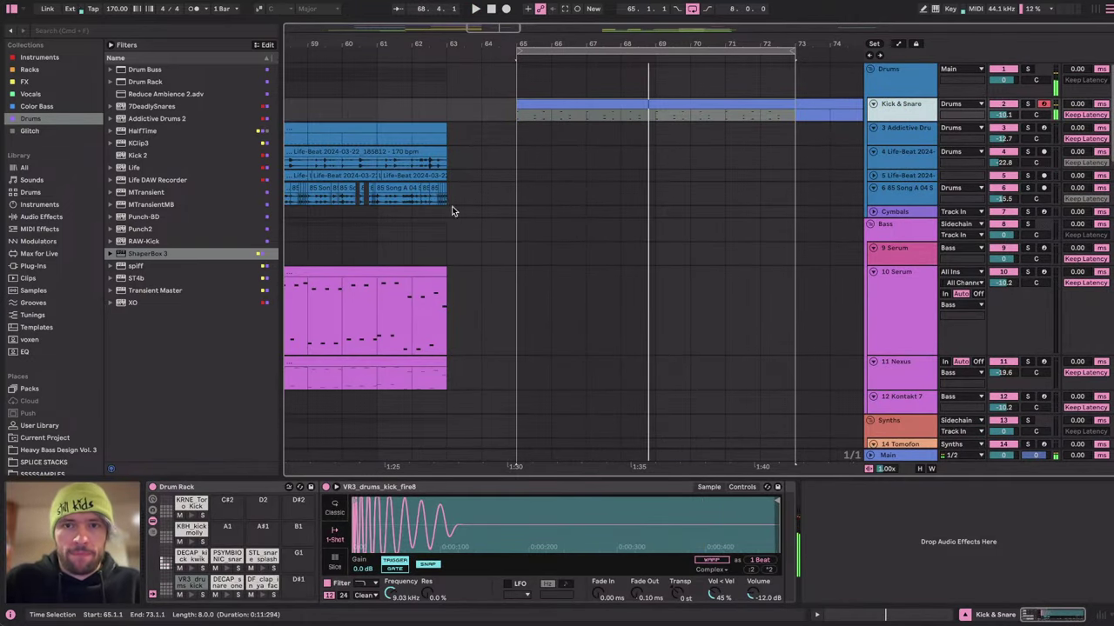
double_click(654, 103)
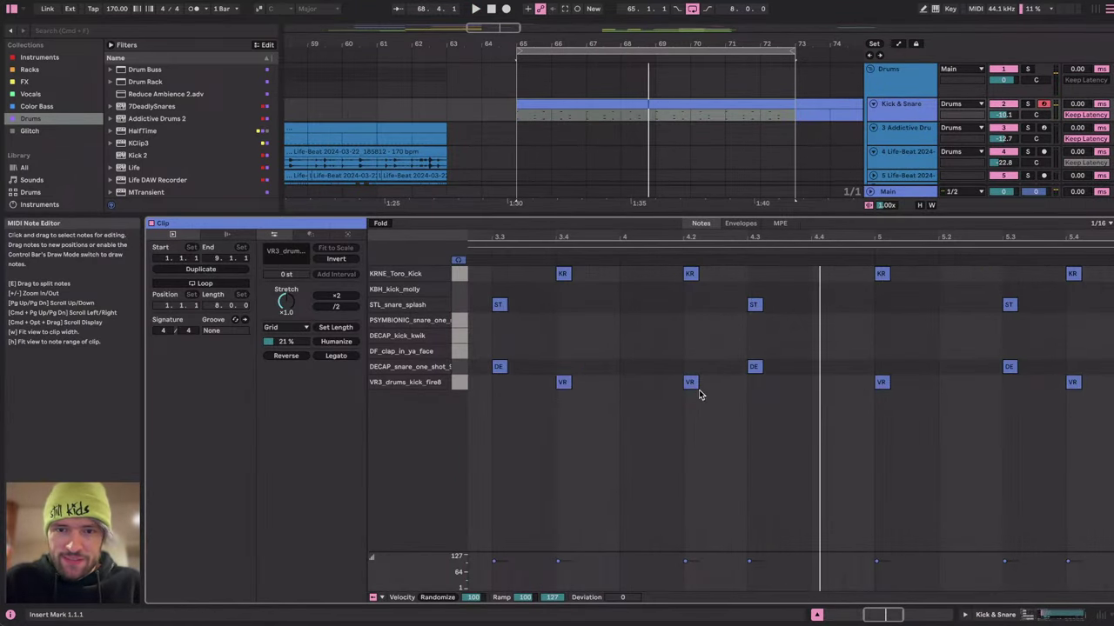
drag(698, 394, 696, 268)
click(770, 278)
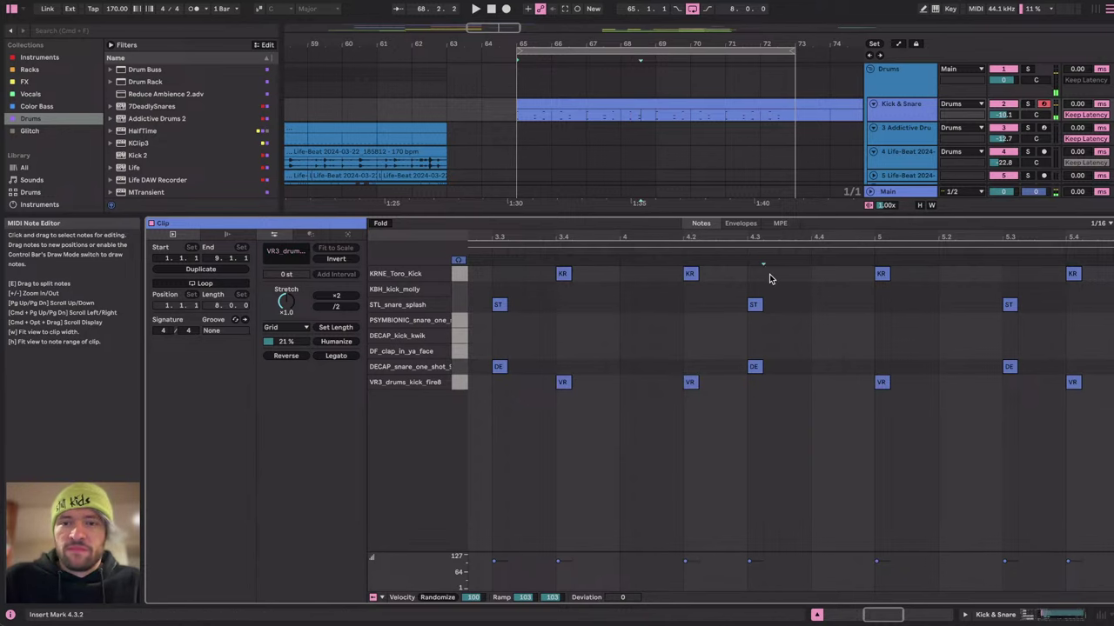
key(super+v)
click(628, 122)
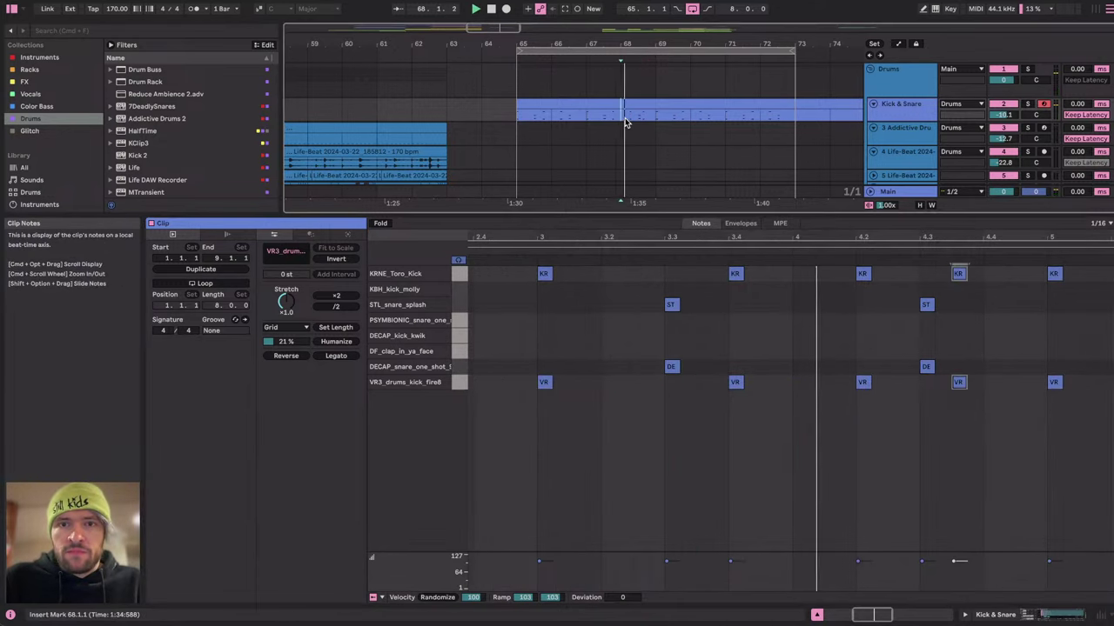
Add a KRNE_Toro_Kick note at 4.4.3 in the Kick & Snare clip and play the pattern from bar 68.
scroll(905, 407, right, 4)
key(space)
double_click(835, 274)
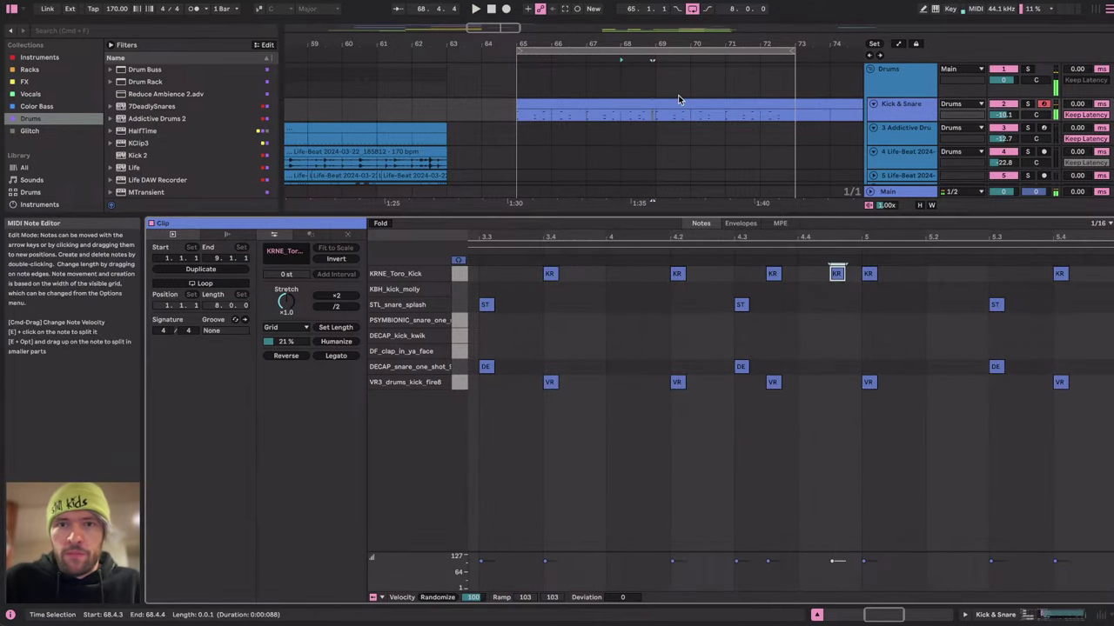
click(646, 116)
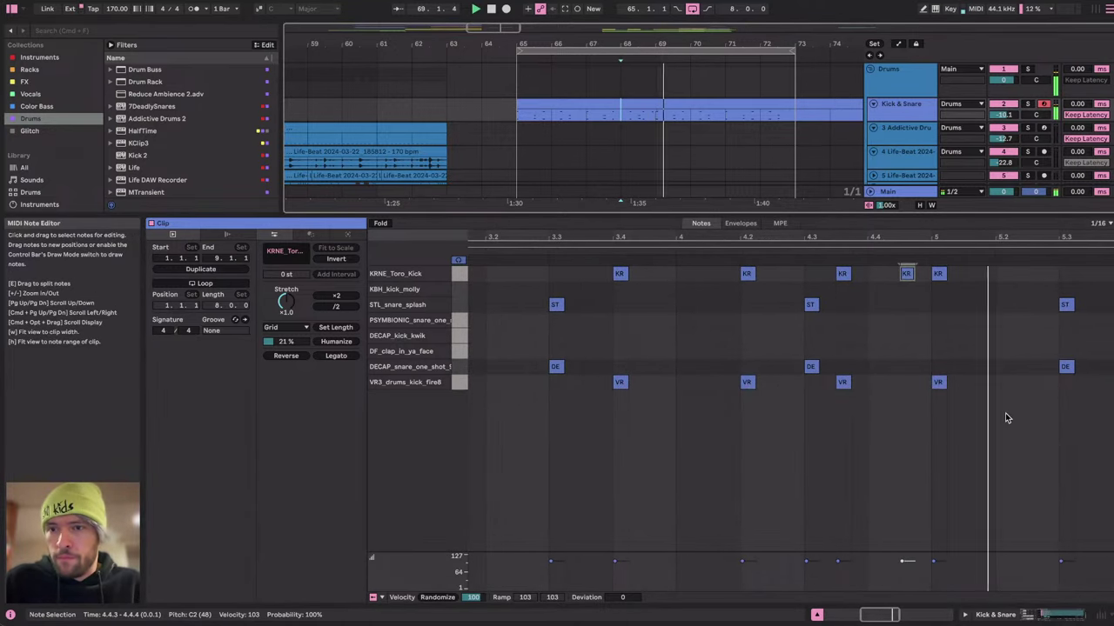
Shorten the KRNE_Toro_Kick sample in the Drum Rack to about 100 ms with a 52.3 ms fade out, and audition it.
click(1047, 615)
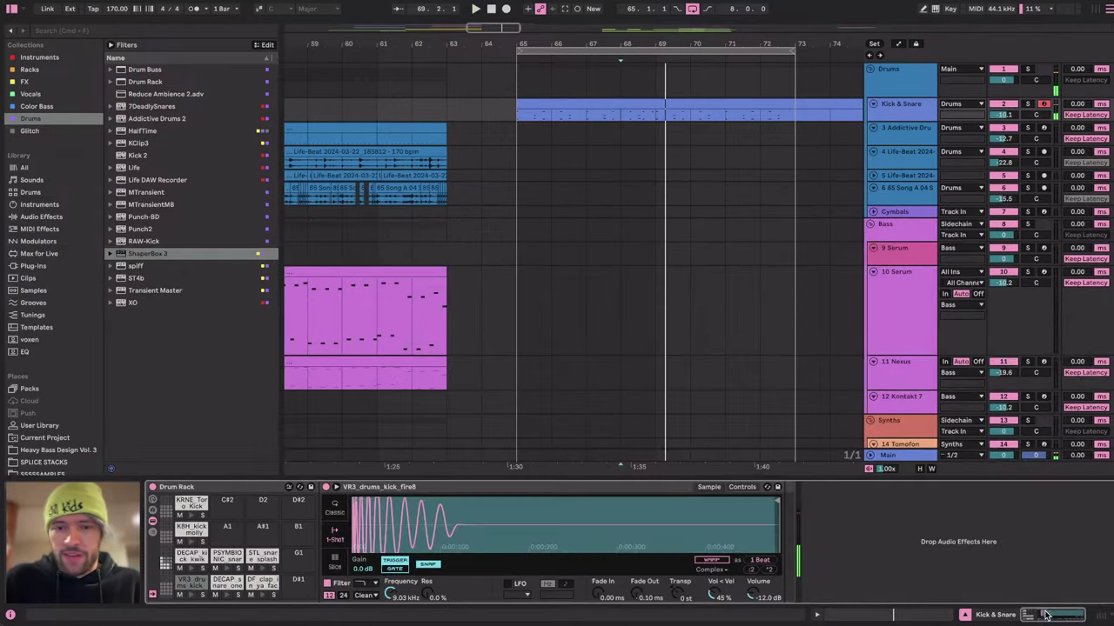
click(199, 503)
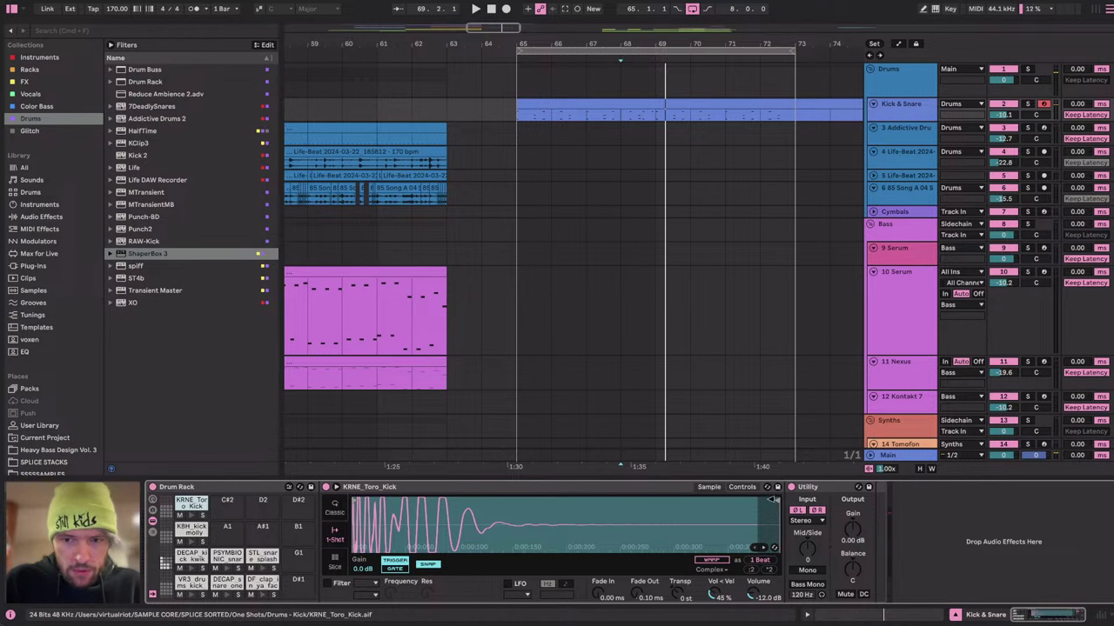
drag(772, 500, 488, 495)
drag(651, 598, 651, 570)
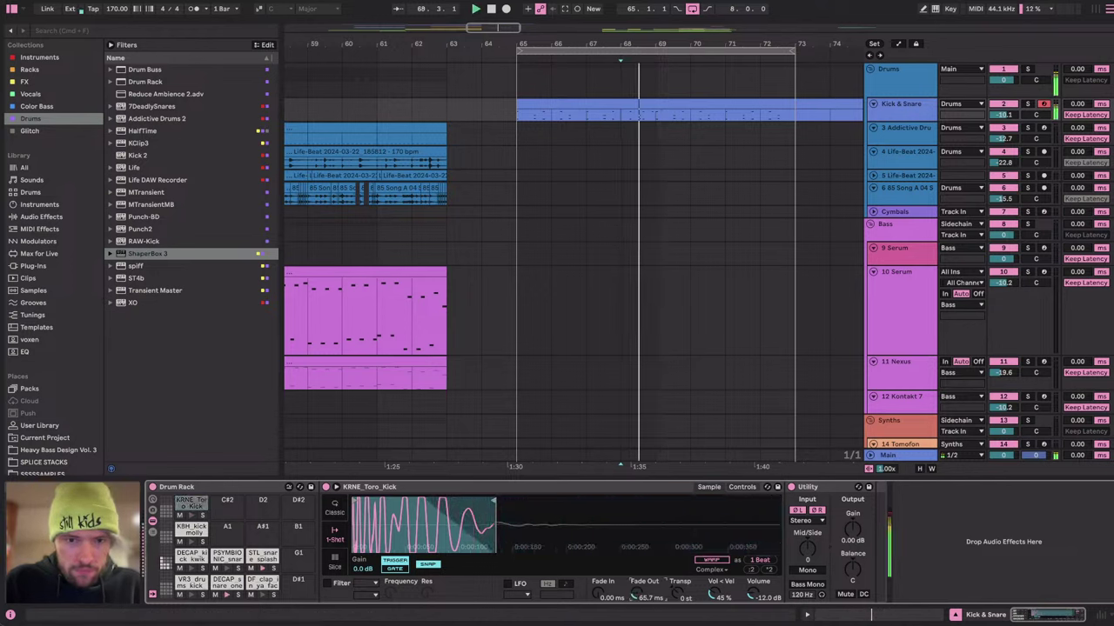
drag(492, 501, 475, 501)
key(space)
key(space)
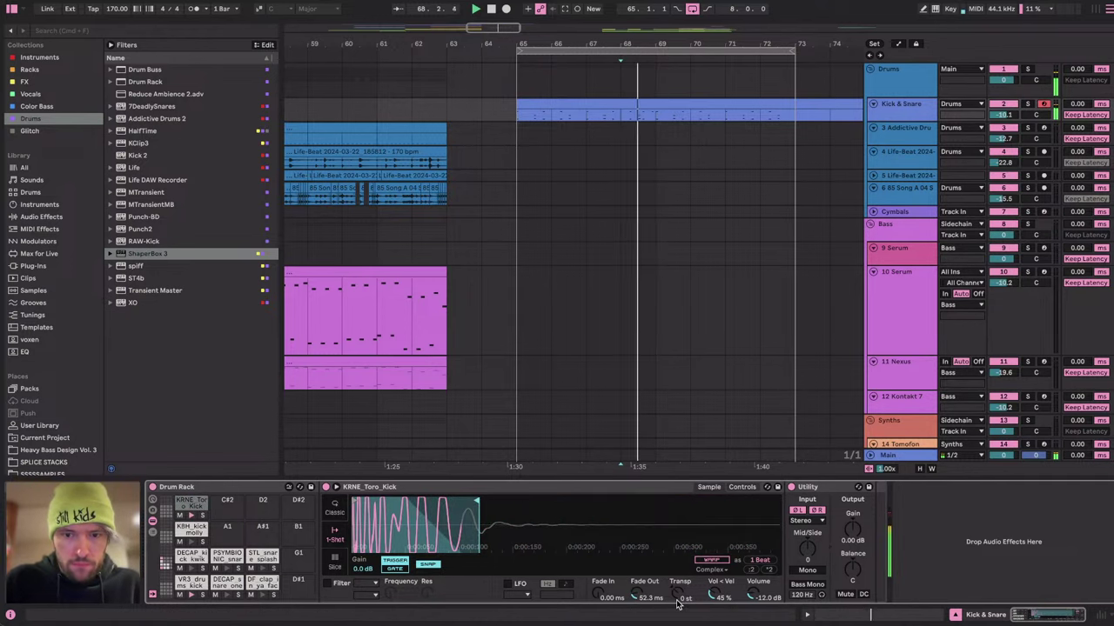
Transpose the KRNE_Toro_Kick sample to +1 st and play the pattern again.
drag(679, 595, 679, 600)
key(space)
key(space)
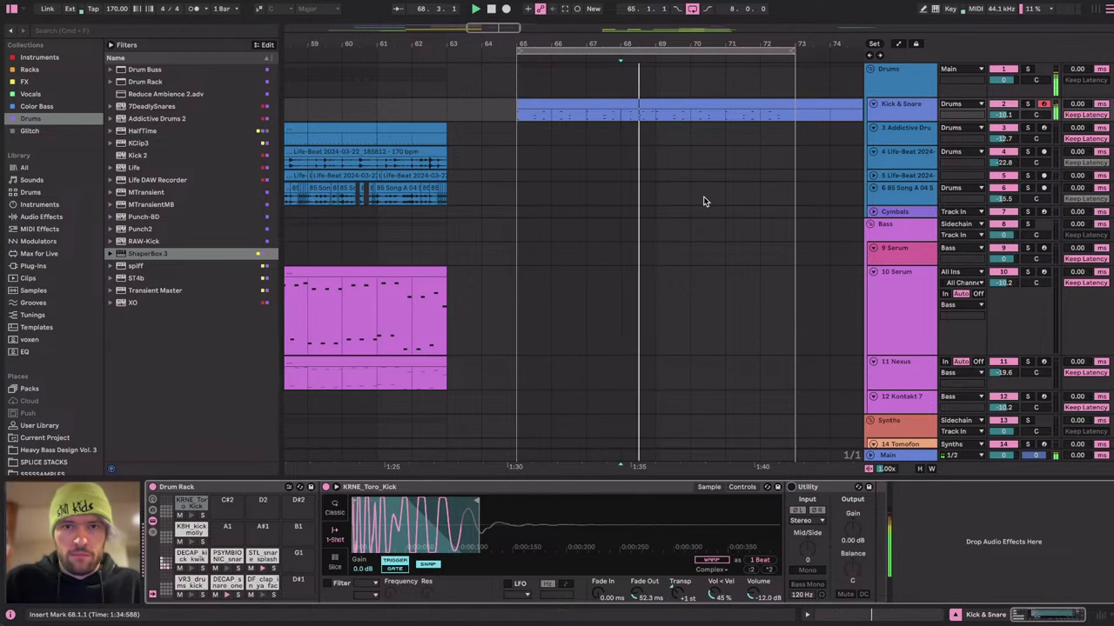
Switch to the YouTube Studio livestream page and read through the new chat messages.
key(ctrl+Right)
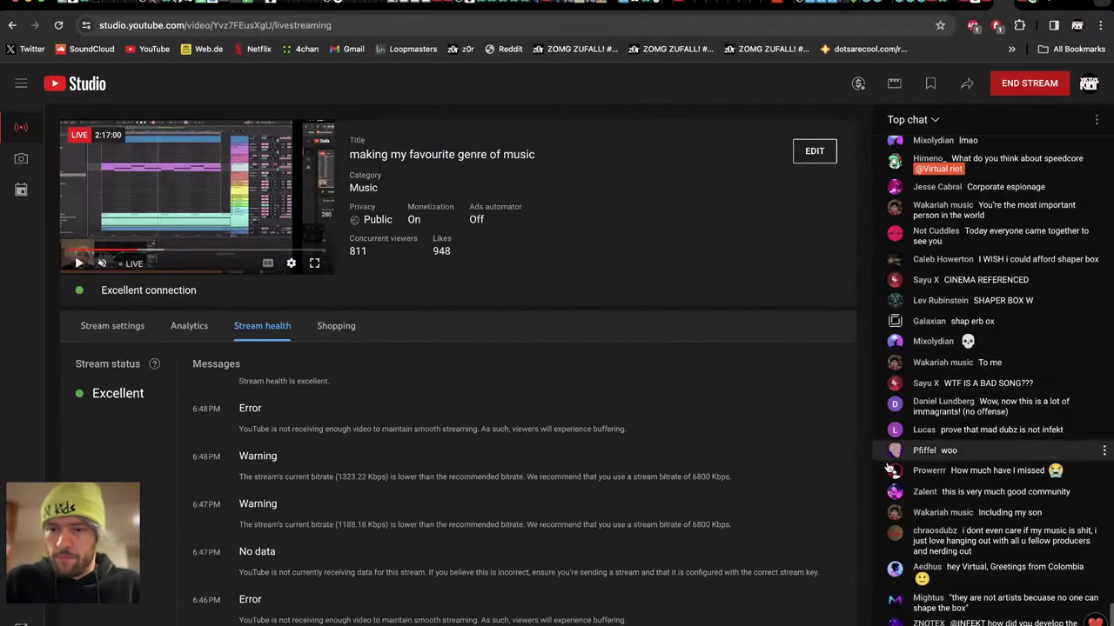
scroll(942, 372, up, 1)
scroll(942, 372, up, 1)
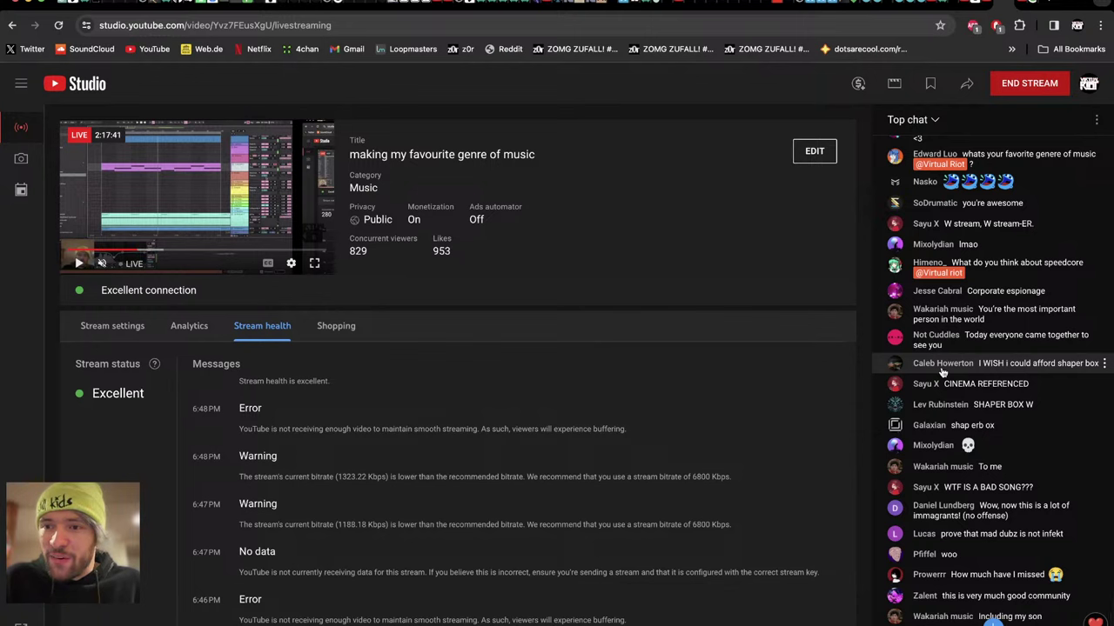
scroll(942, 372, down, 3)
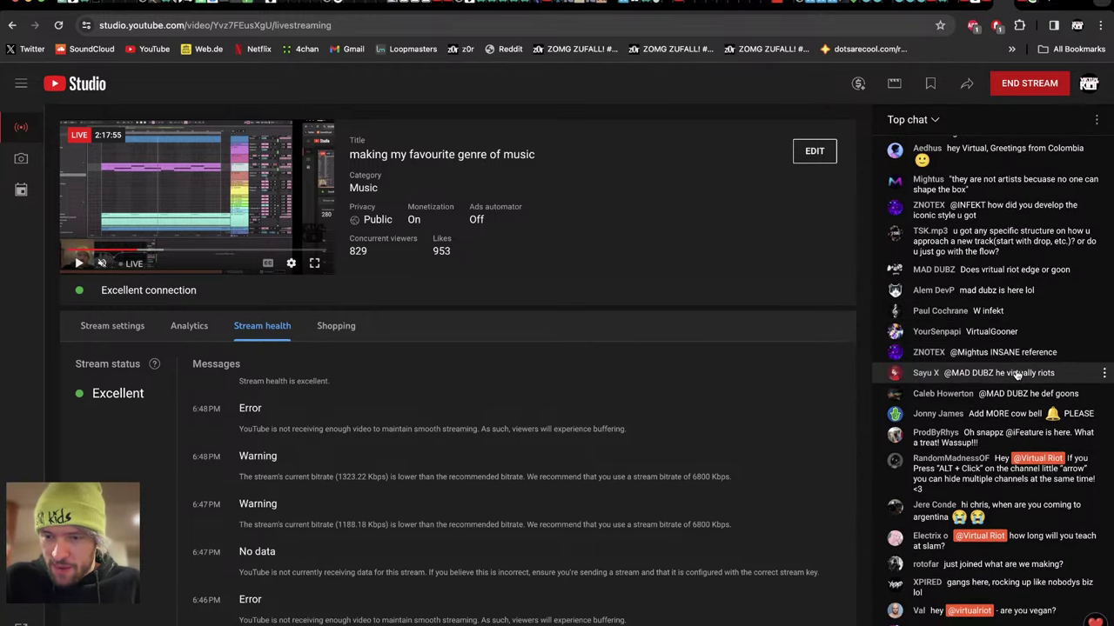
Return to Ableton Live and listen to the Kick & Snare pattern from bar 65.
key(ctrl+Left)
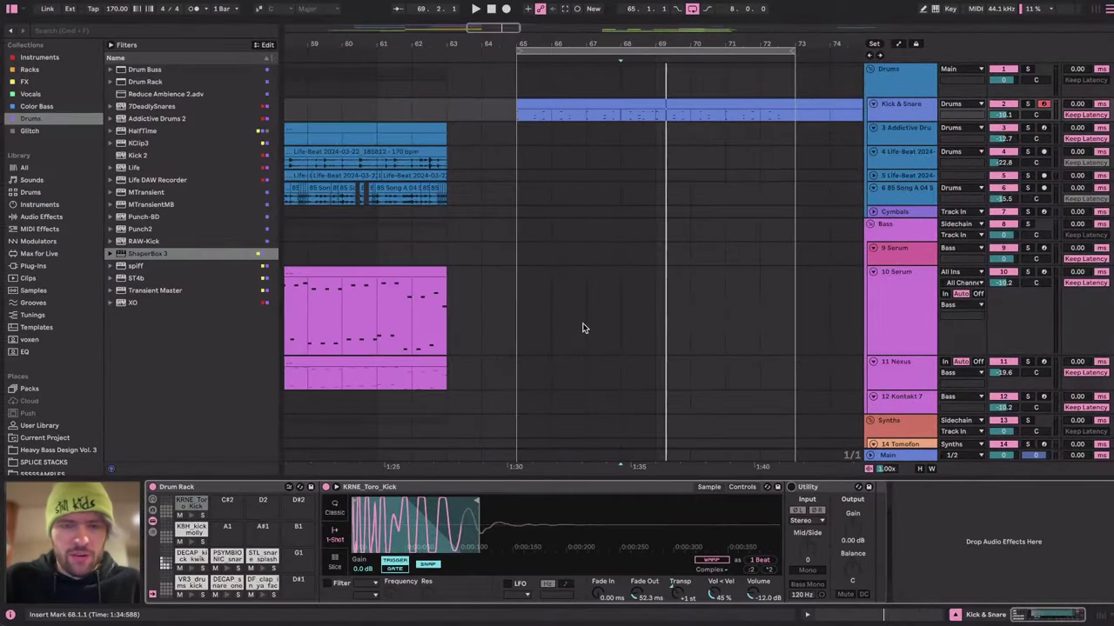
click(512, 112)
key(space)
scroll(512, 113, down, 3)
scroll(511, 112, down, 1)
key(space)
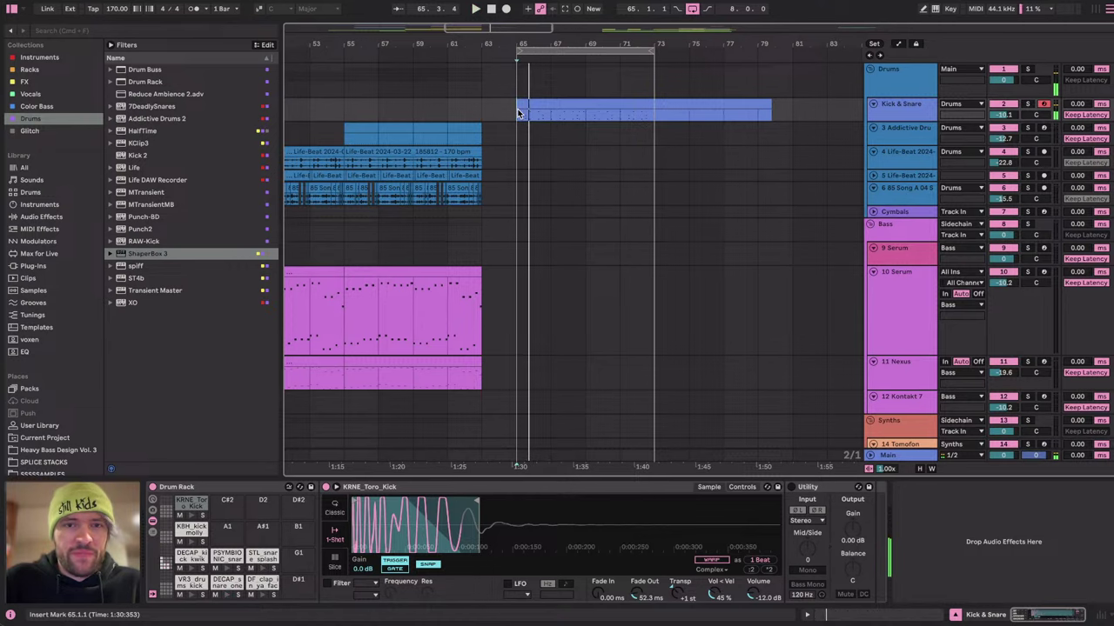
scroll(516, 113, left, 2)
scroll(519, 112, right, 1)
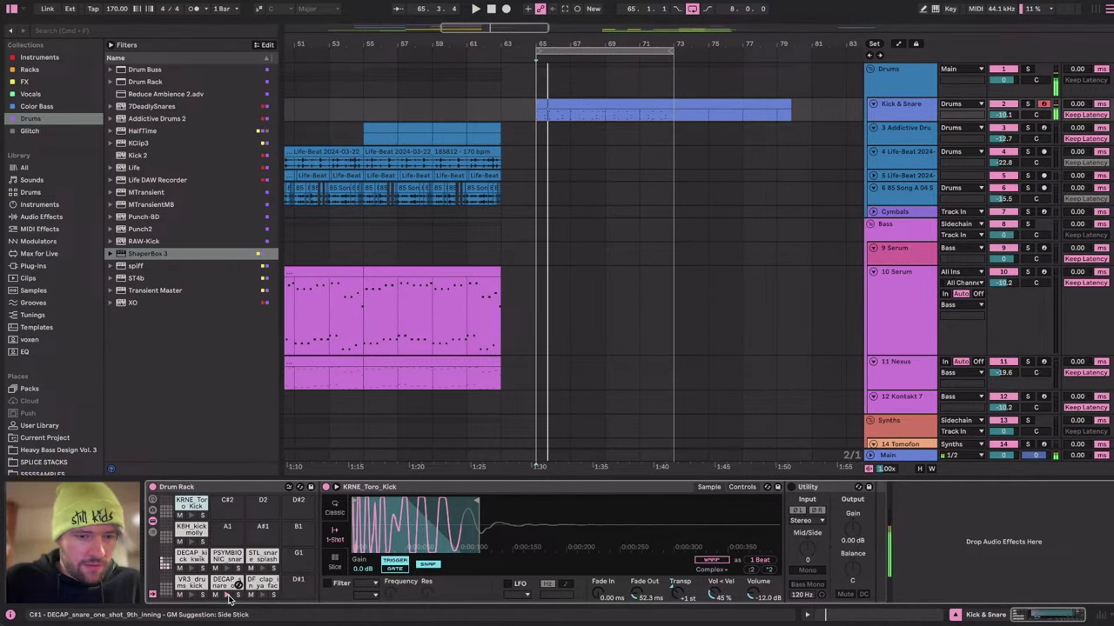
Add an EQ Eight after the STL_snare_splash sample in the Drum Rack and play the pattern.
click(259, 565)
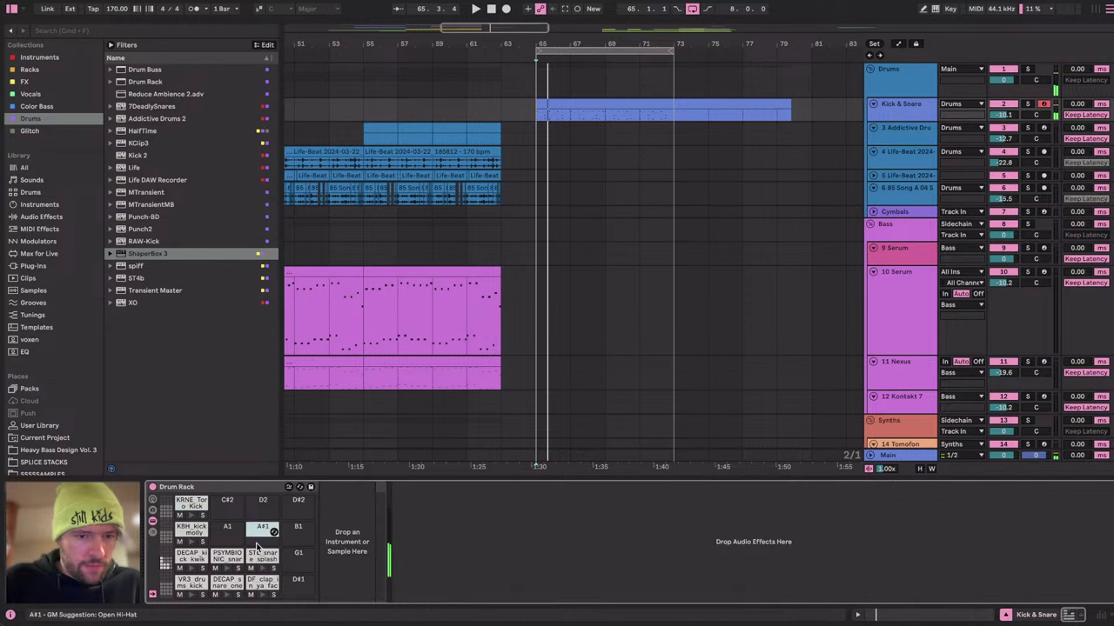
click(41, 217)
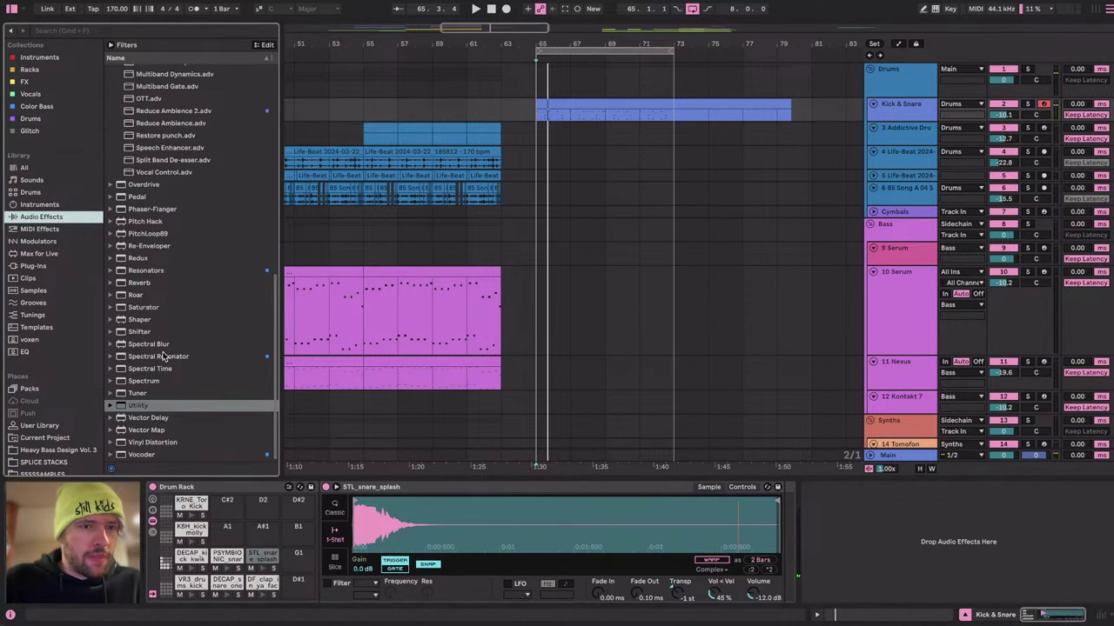
scroll(161, 357, up, 10)
click(111, 438)
scroll(122, 416, down, 2)
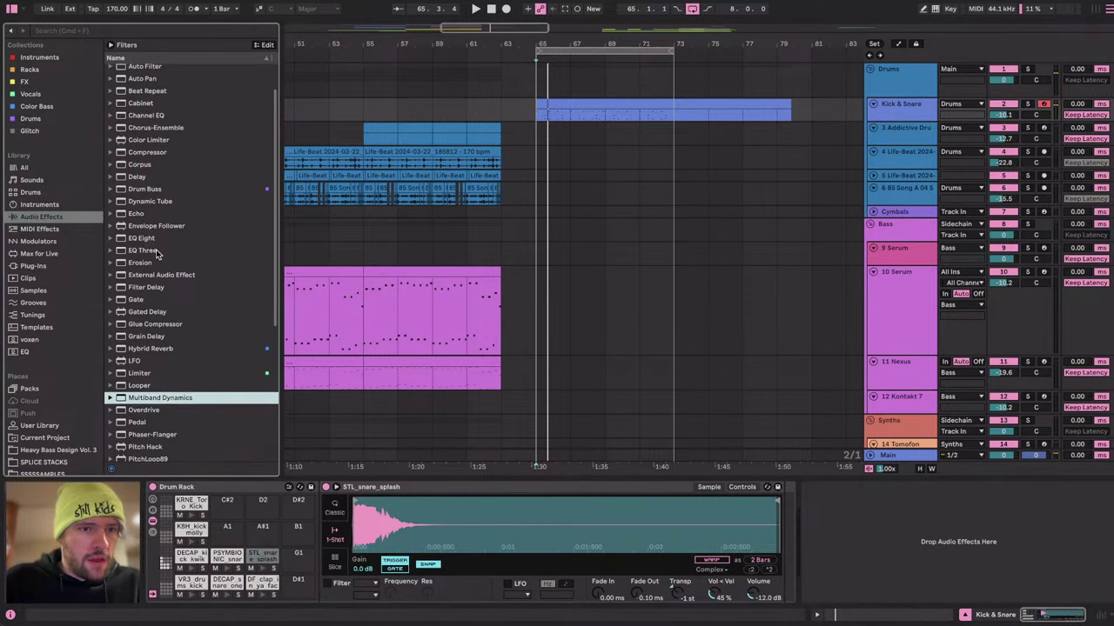
drag(146, 239, 243, 303)
key(space)
Low-cut the snare splash with EQ Eight's first band at 505 Hz, using the steeper slope and a Q of 0.75.
drag(780, 547, 937, 544)
key(space)
key(space)
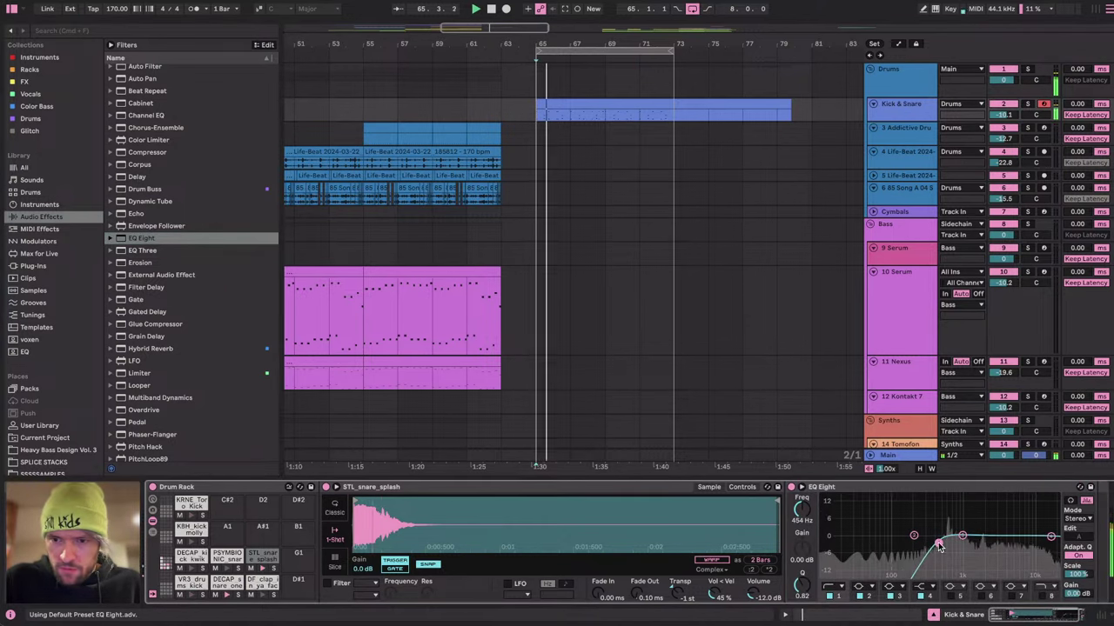
click(832, 587)
click(833, 598)
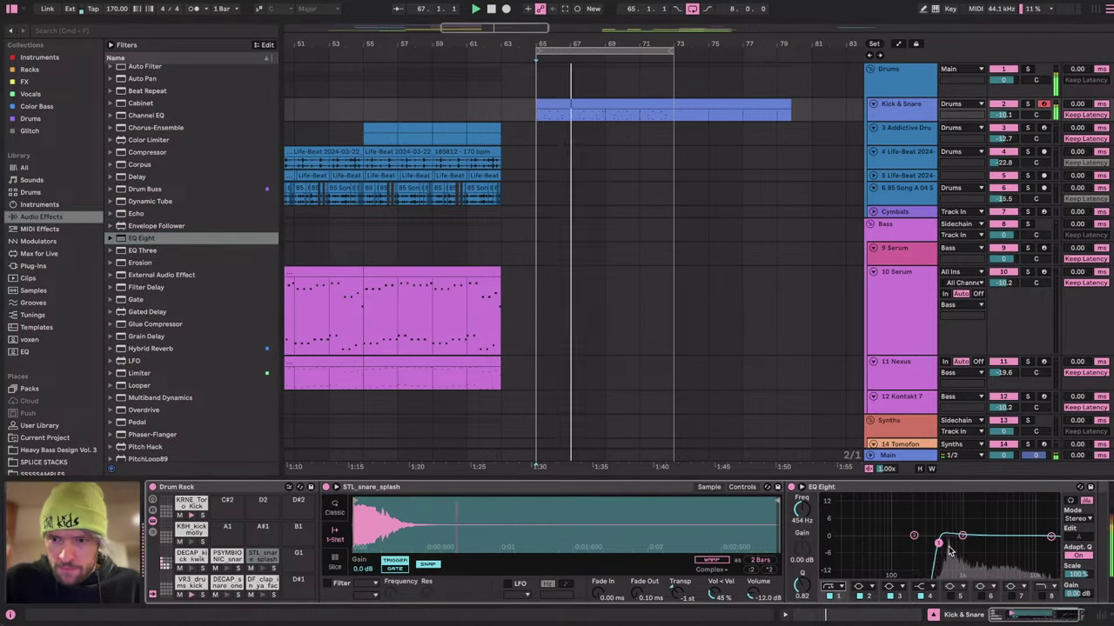
drag(937, 543, 941, 545)
key(space)
Check the DECAP snare pad, then shorten the STL_snare_splash sample and give it a 250 ms fade out.
click(225, 583)
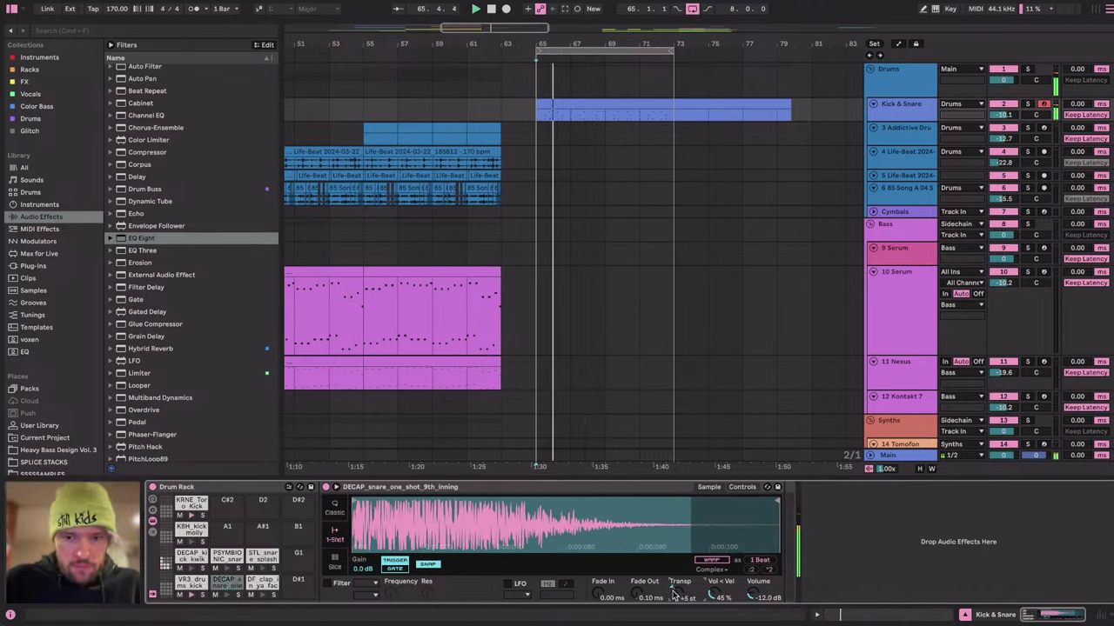
click(263, 557)
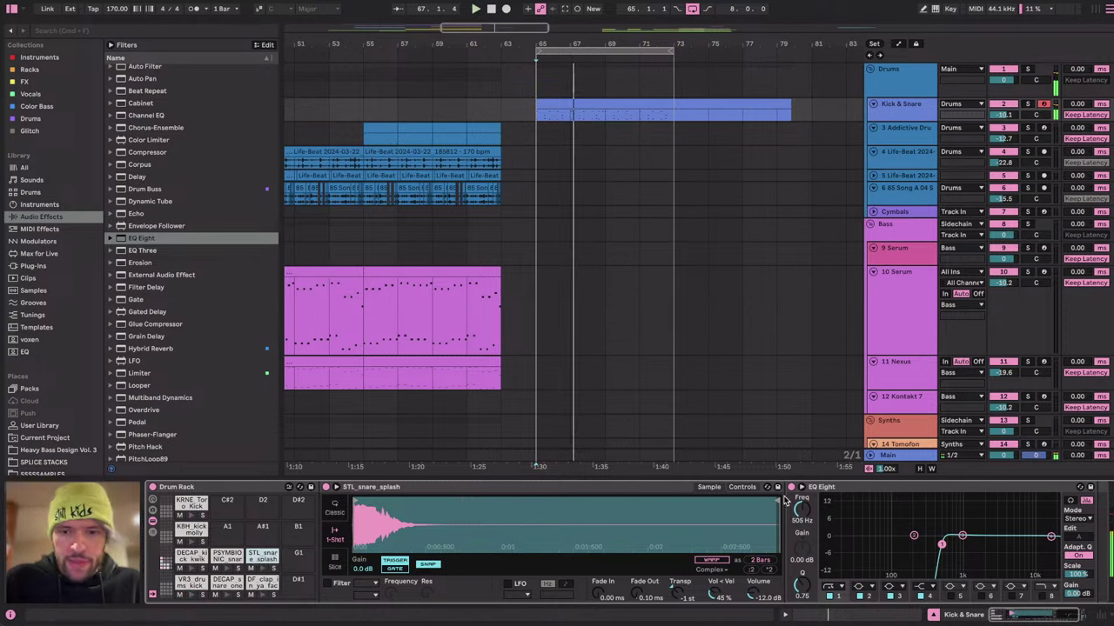
drag(375, 520, 374, 557)
key(space)
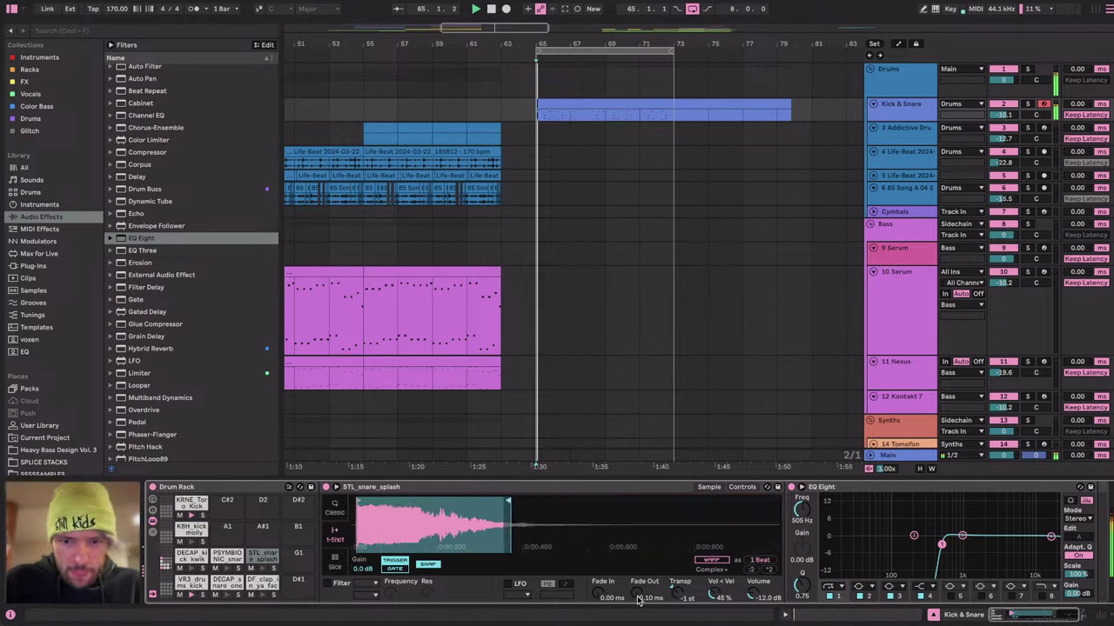
drag(636, 593, 636, 548)
drag(636, 594, 636, 597)
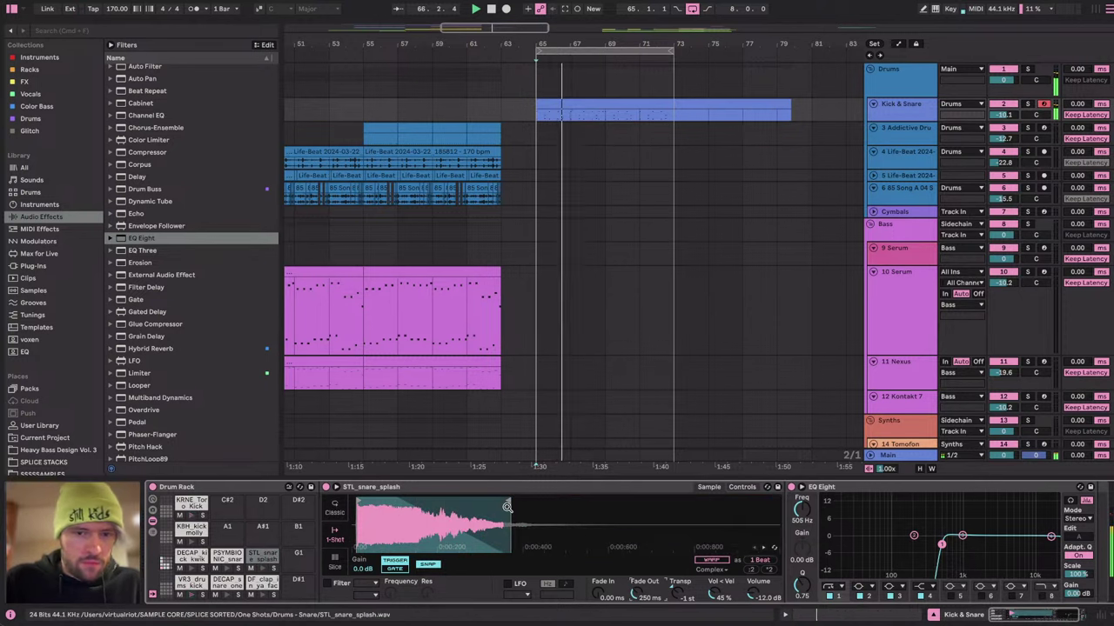
drag(507, 501, 513, 501)
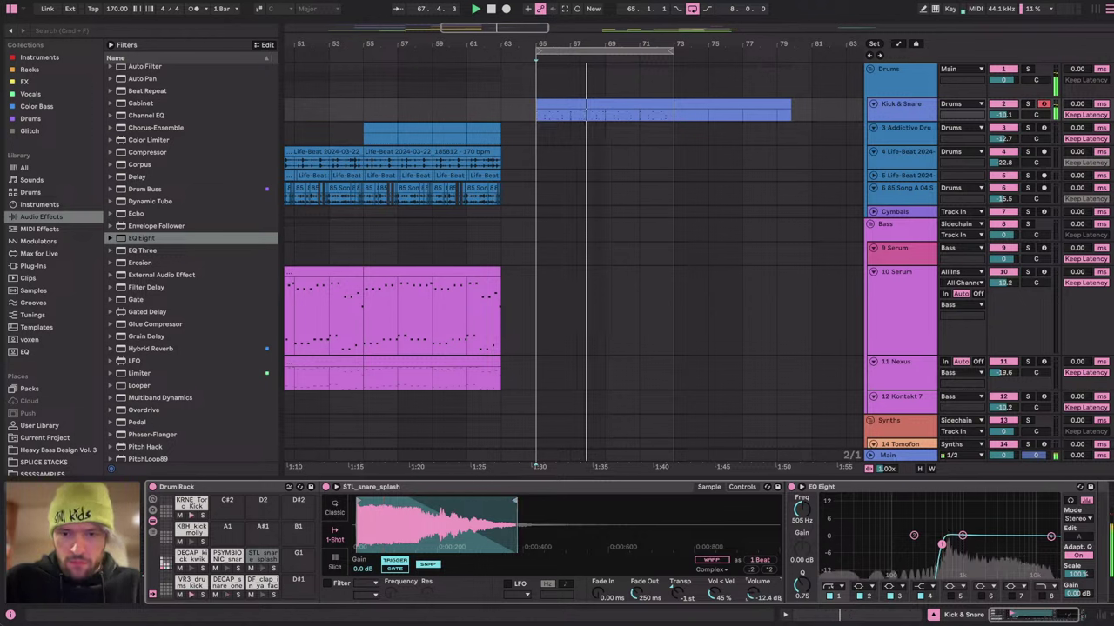
Lower the snare splash to -12.9 dB and dip its EQ Eight at 625 Hz by 2.14 dB with a Q of 1.52.
mouse_move(764, 593)
mouse_down()
mouse_move(765, 606)
mouse_move(756, 592)
mouse_up()
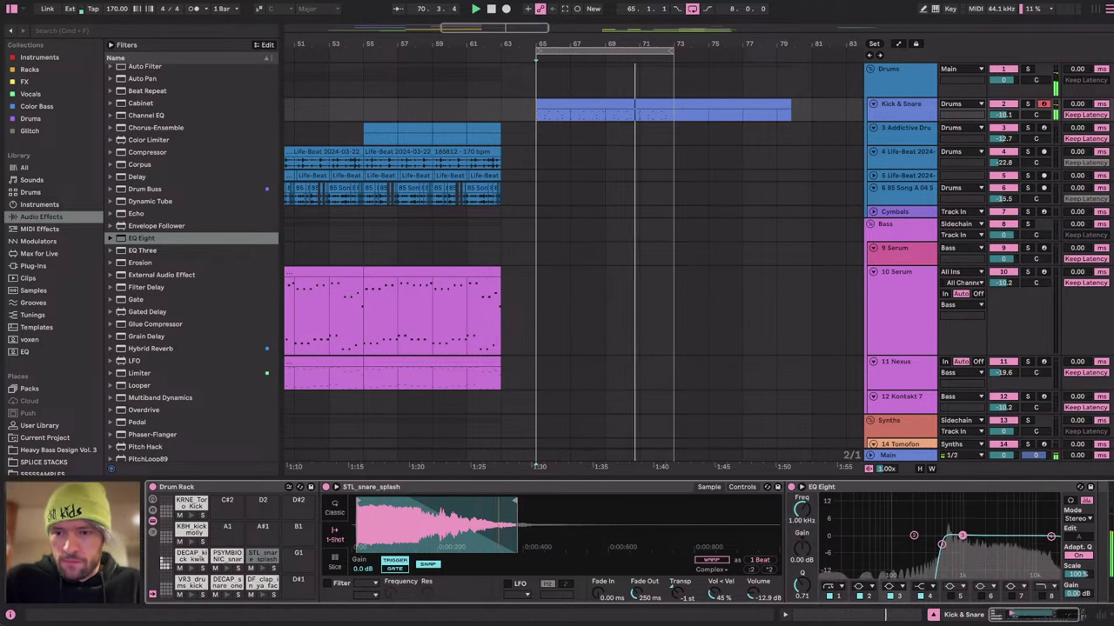
drag(962, 536, 947, 552)
drag(812, 592, 814, 584)
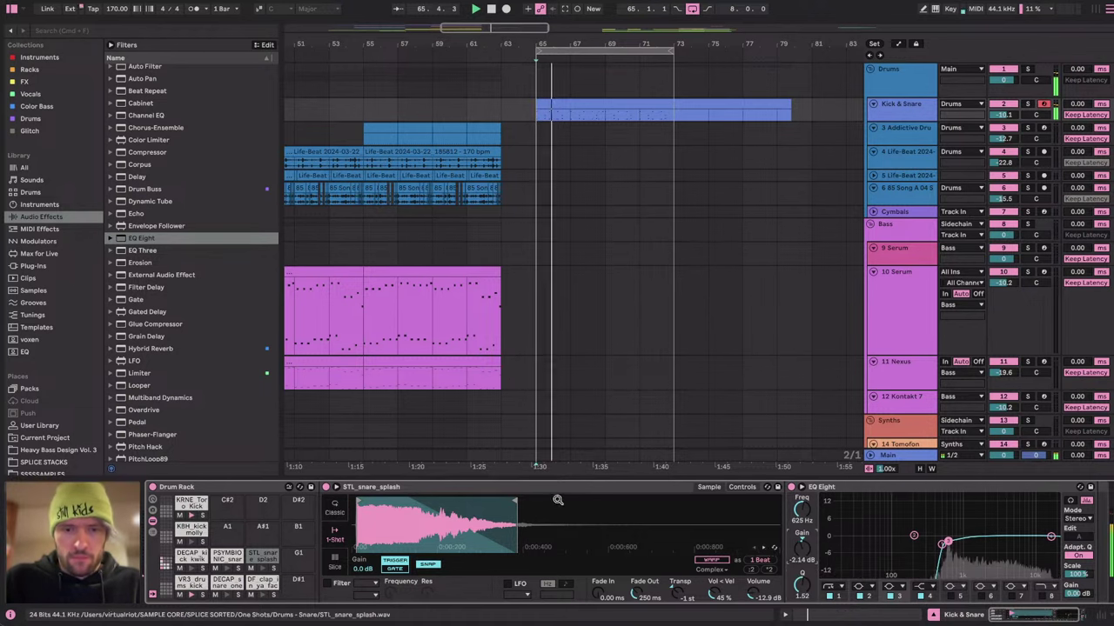
Play the earlier section from bar 59 on the 10 Serum track for reference.
click(380, 251)
scroll(380, 252, down, 5)
click(422, 172)
key(space)
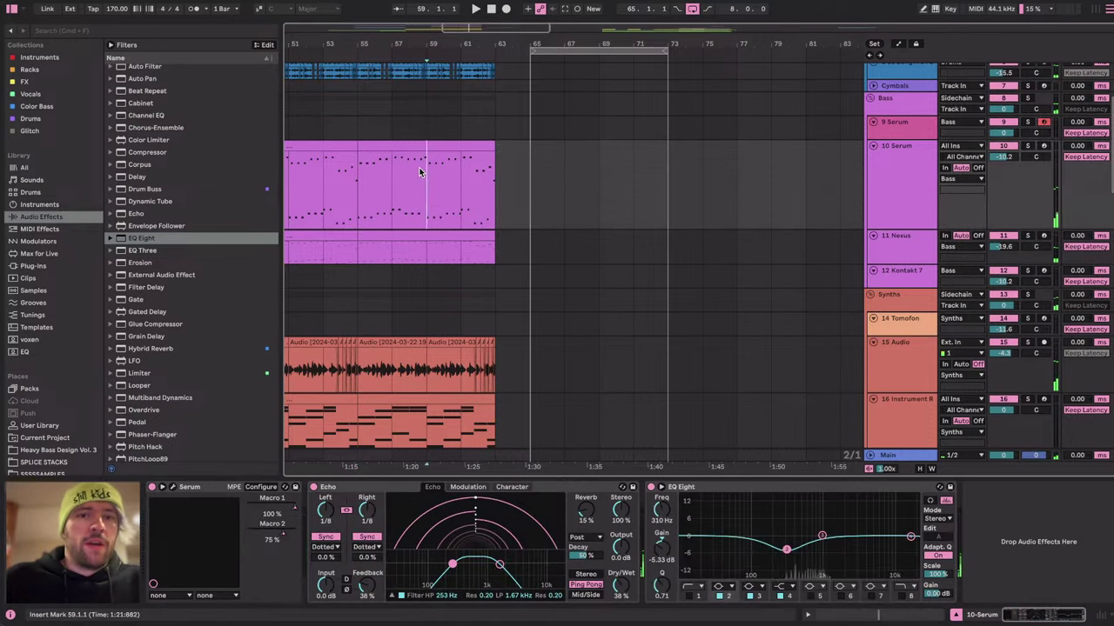
key(space)
Insert a new MIDI track below 10 Serum and create an empty 8-bar clip on it from bar 65 to 73.
click(519, 164)
scroll(540, 159, up, 2)
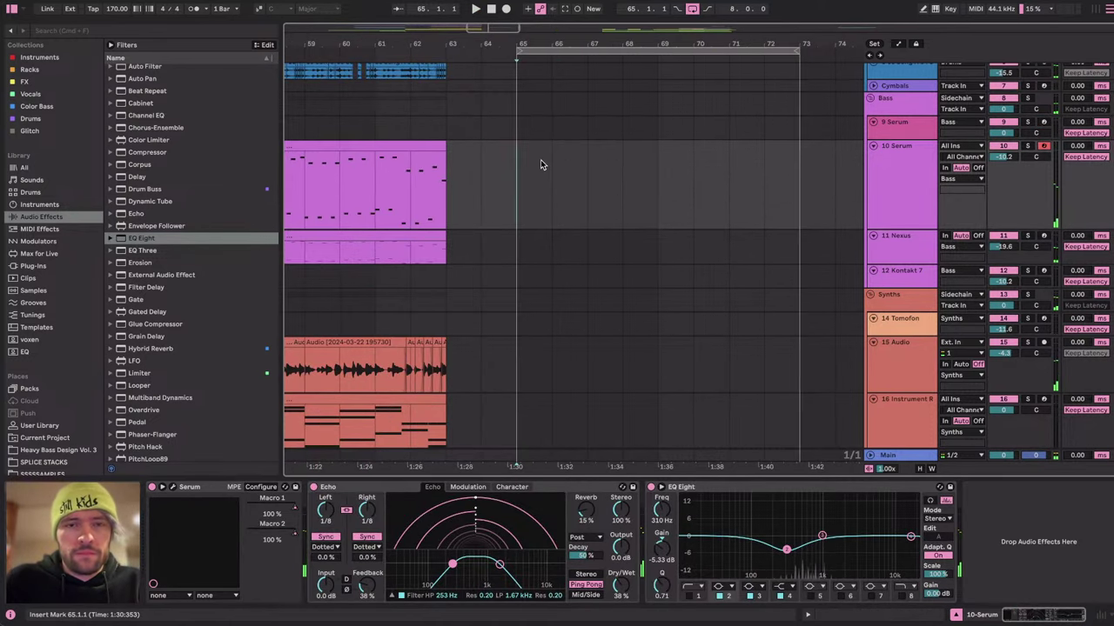
click(900, 168)
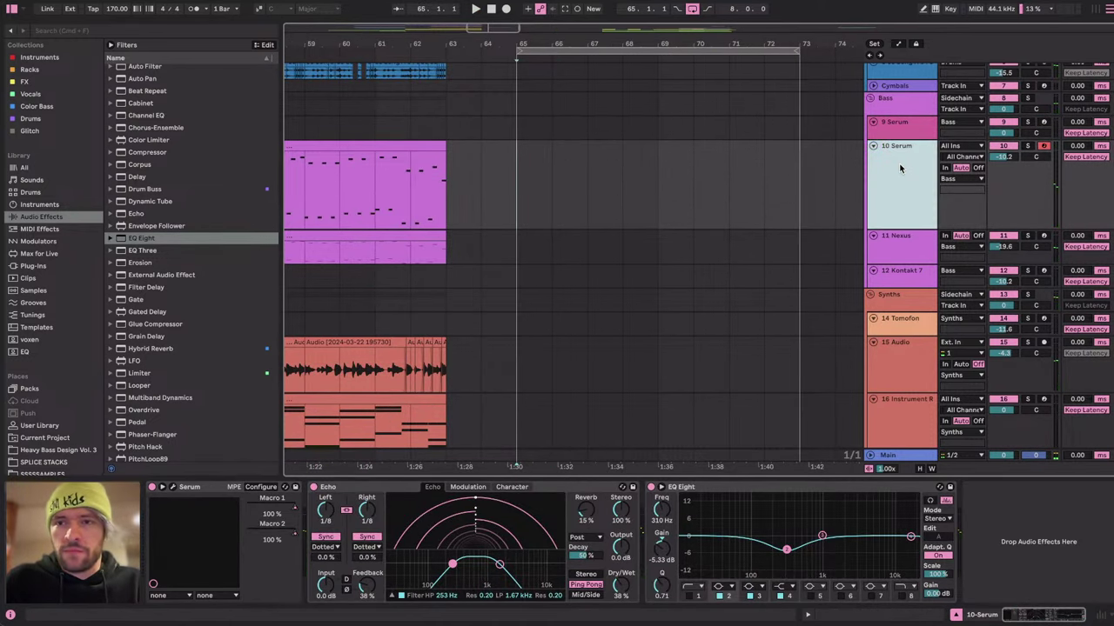
key(super+shift+t)
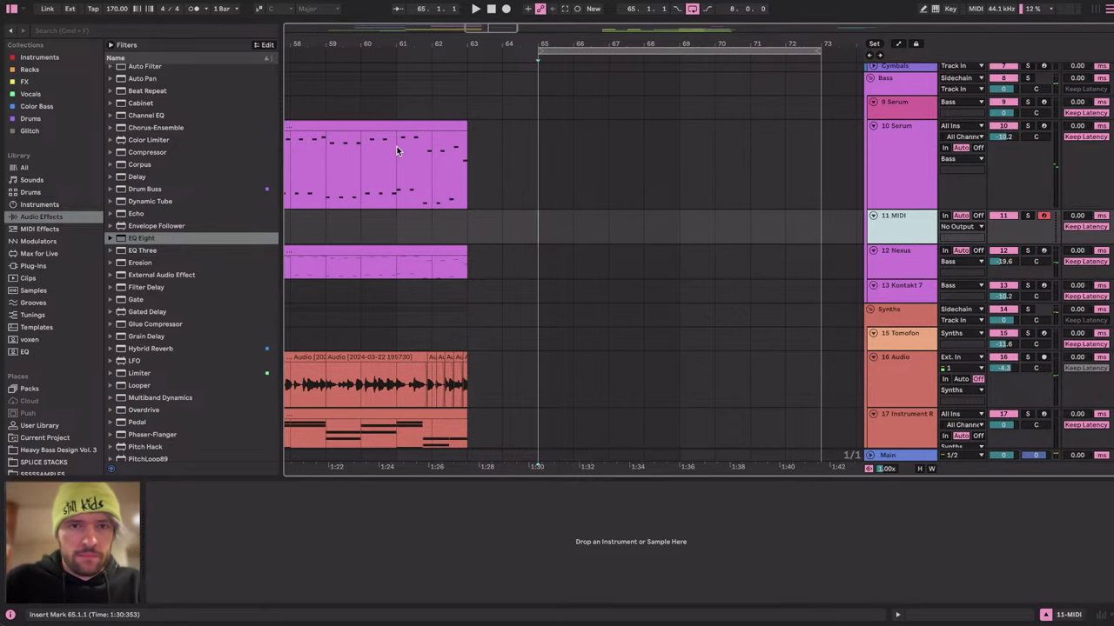
drag(534, 217, 702, 219)
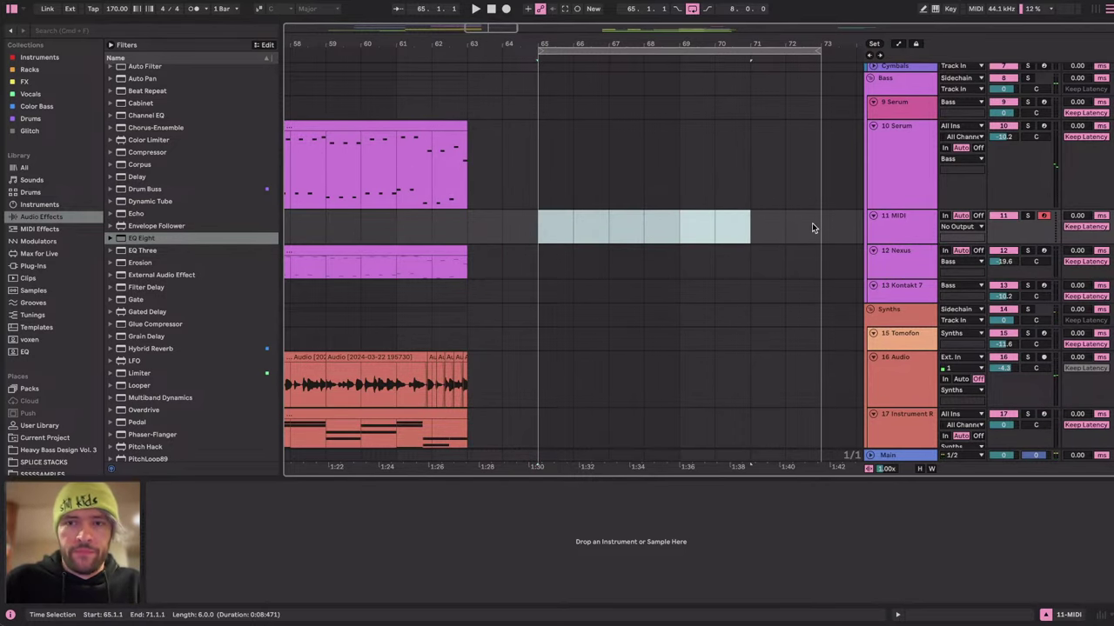
drag(813, 228, 546, 231)
key(super+shift+m)
Load Serum from the Instruments collection onto the new MIDI track.
click(1069, 616)
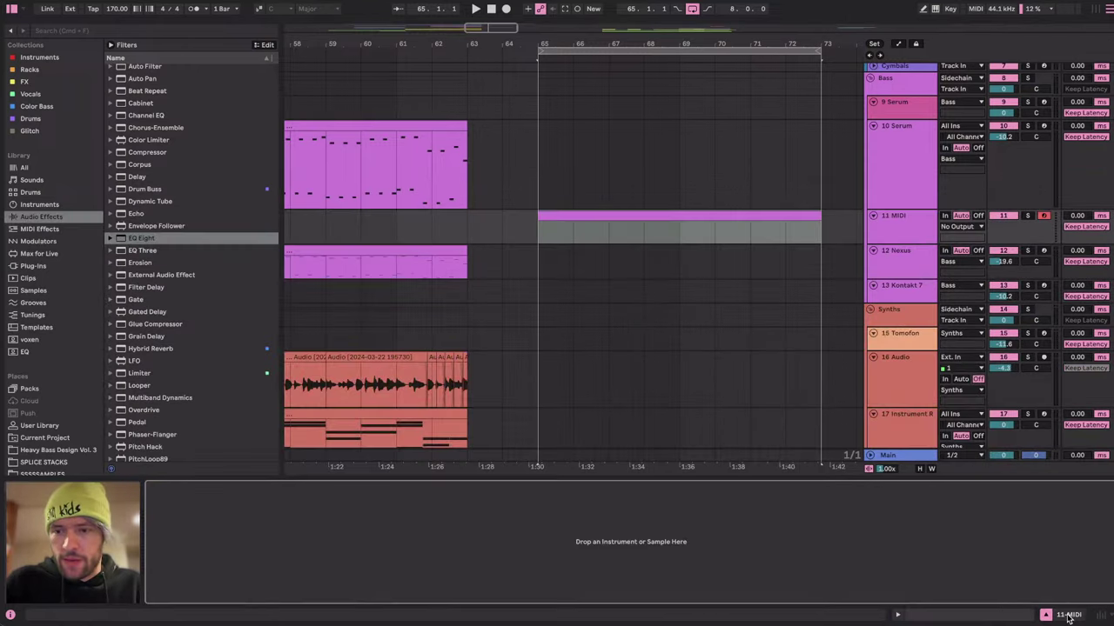
click(38, 58)
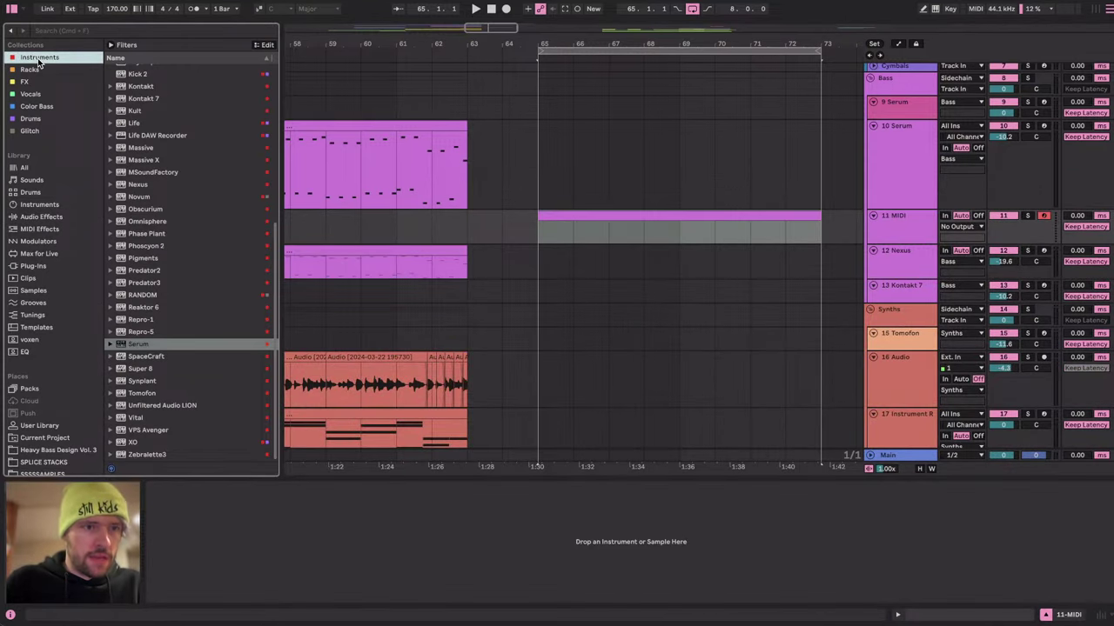
click(143, 345)
drag(481, 210, 481, 216)
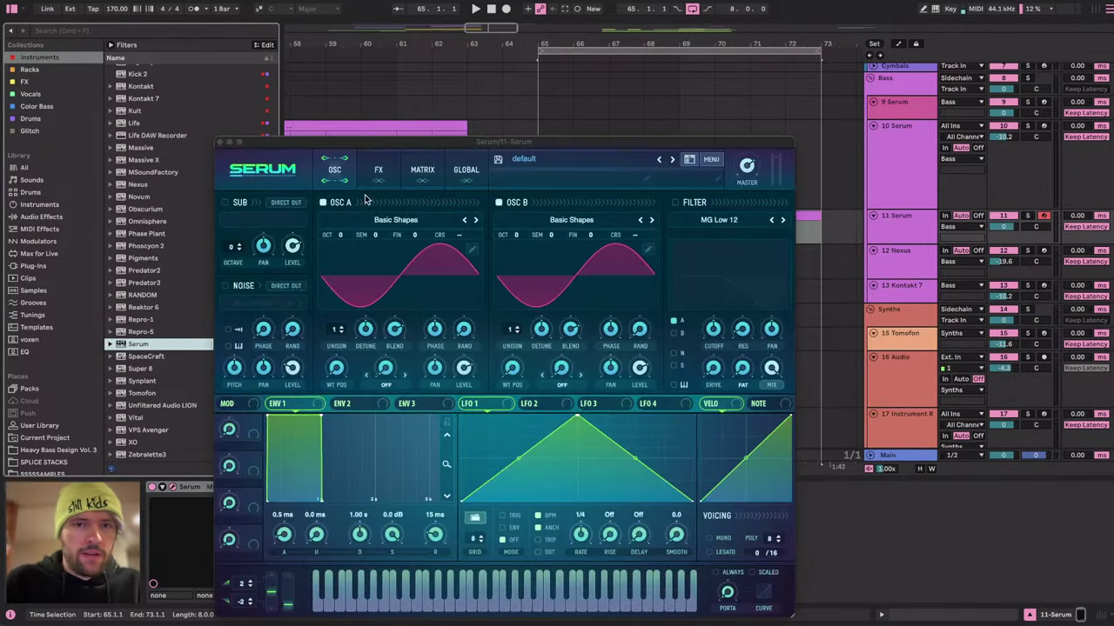
Set Serum's OSC A to a sawtooth with 16 unison voices, switch off OSC B and close the plug-in window.
drag(339, 377, 430, 40)
click(500, 203)
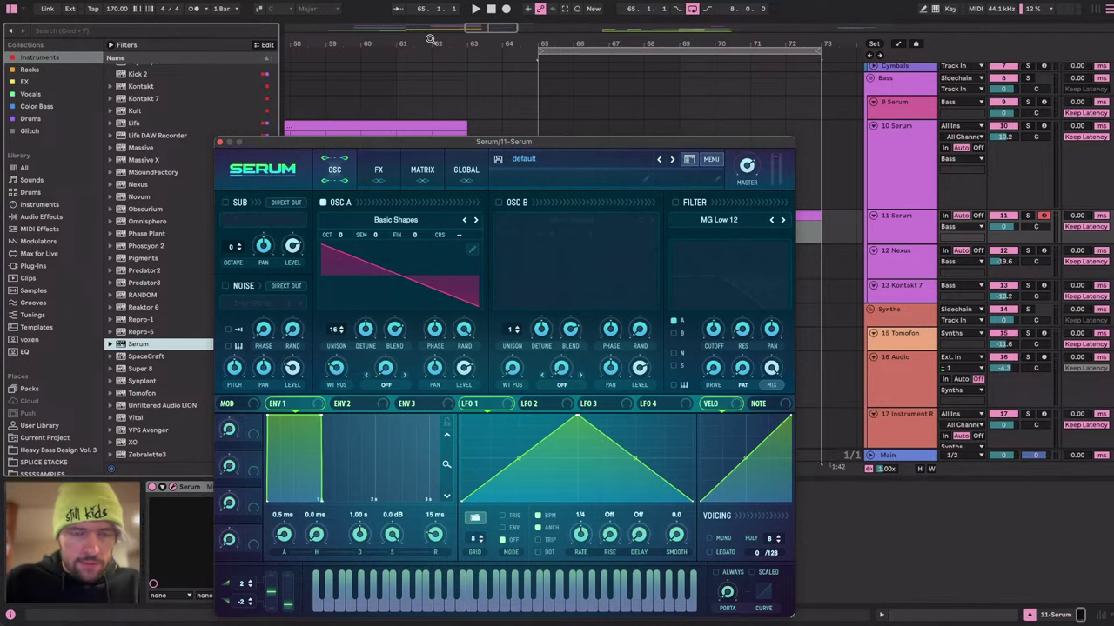
click(220, 142)
Enter four eighth-note G#1 notes in the new Serum clip, as two pairs starting at 1.1.1 and 1.2.3.
double_click(595, 215)
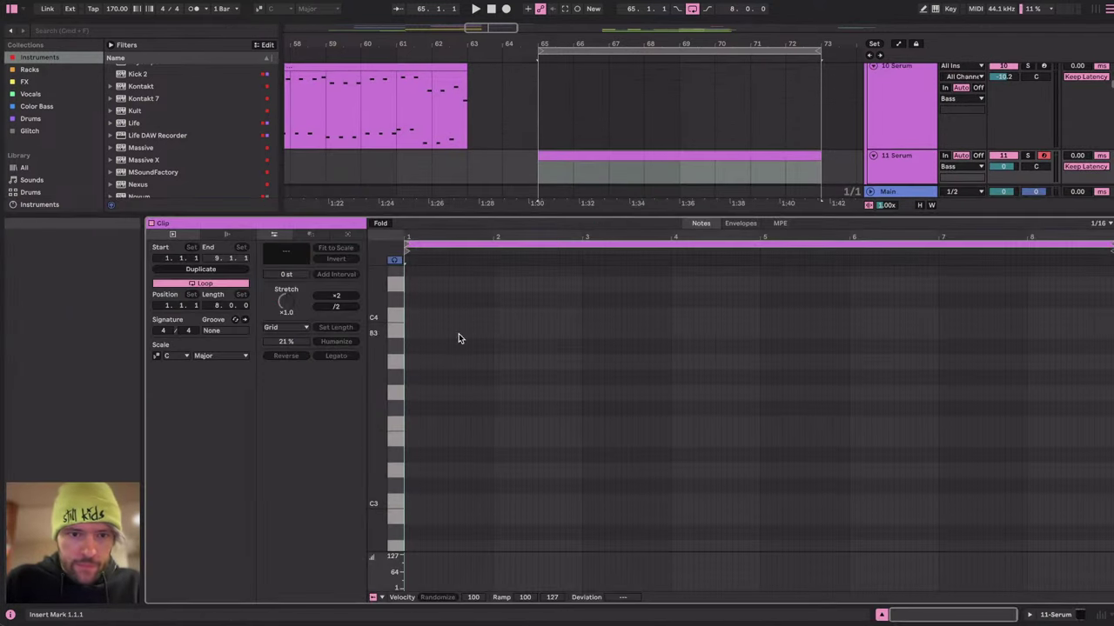
scroll(392, 489, down, 5)
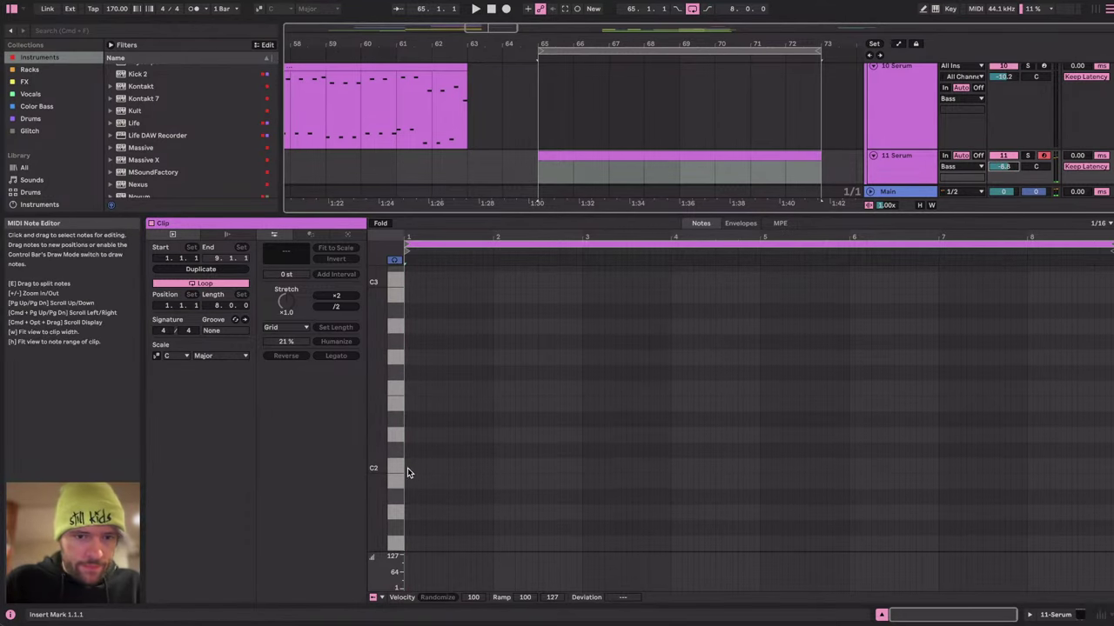
click(394, 470)
drag(393, 470, 415, 534)
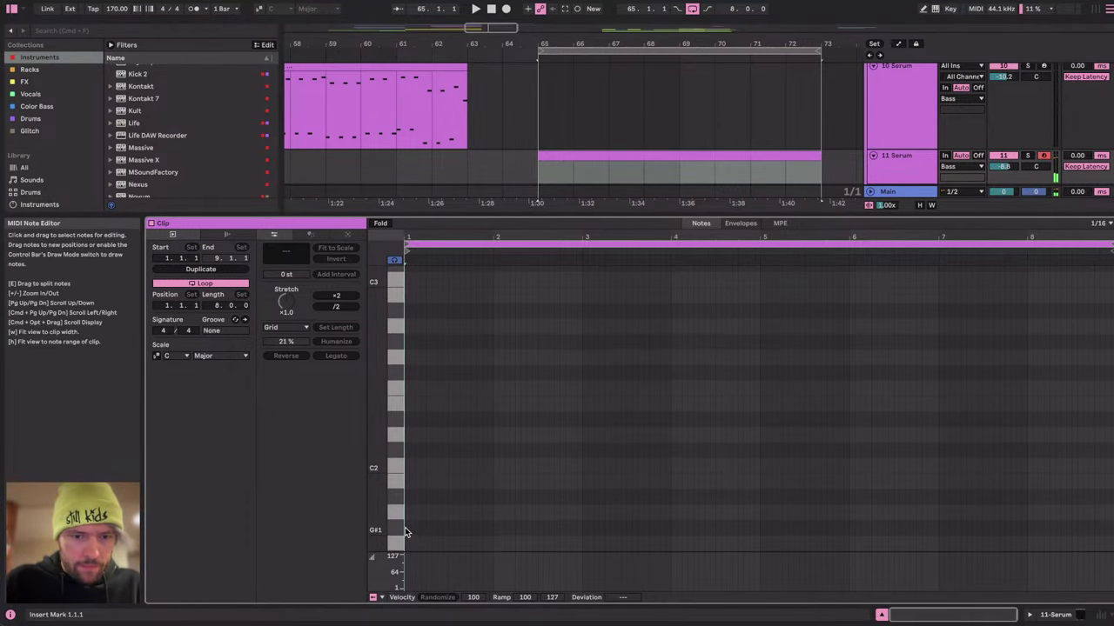
double_click(406, 530)
key(h)
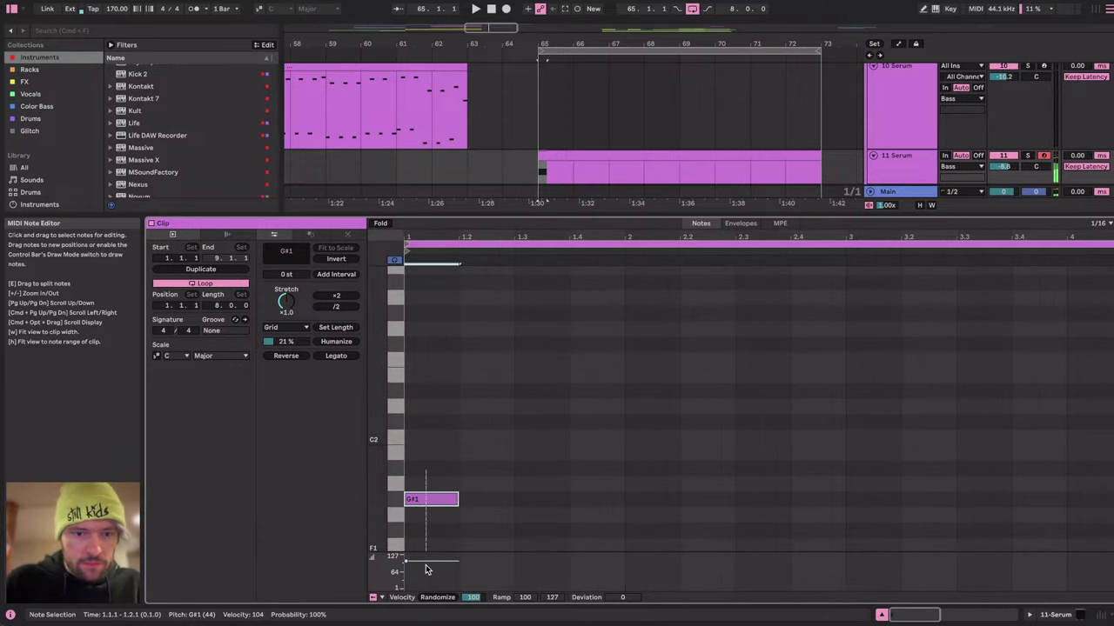
drag(426, 570, 426, 576)
key(shift+Left)
key(super+d)
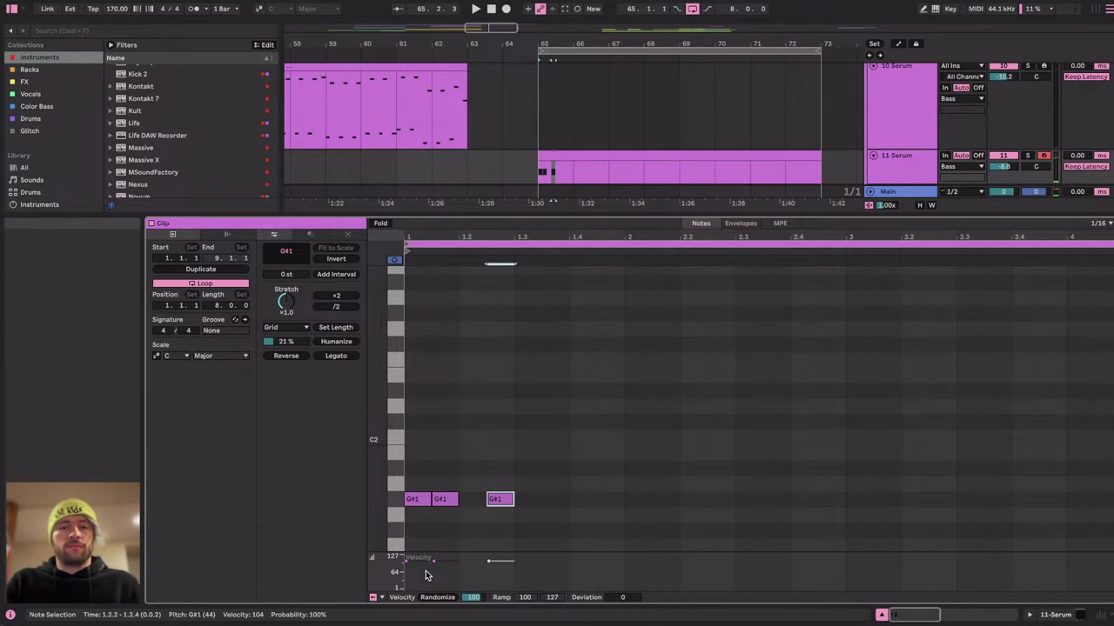
Copy the four-note G#1 rhythm up to D#2 and on to C3.
drag(525, 467, 342, 536)
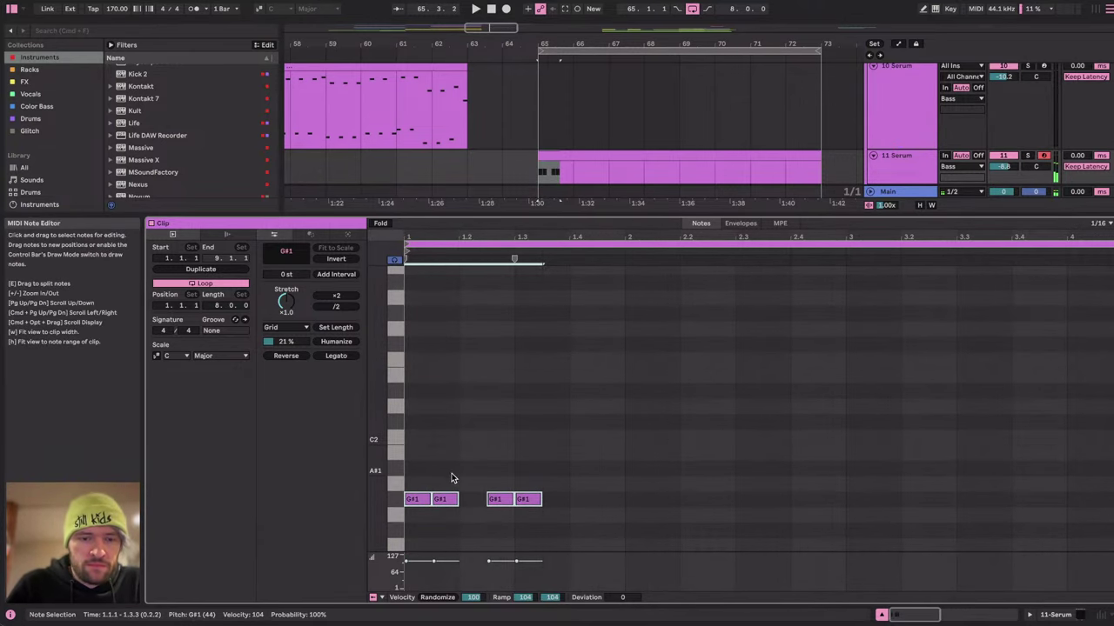
drag(418, 498, 412, 387)
scroll(412, 387, up, 3)
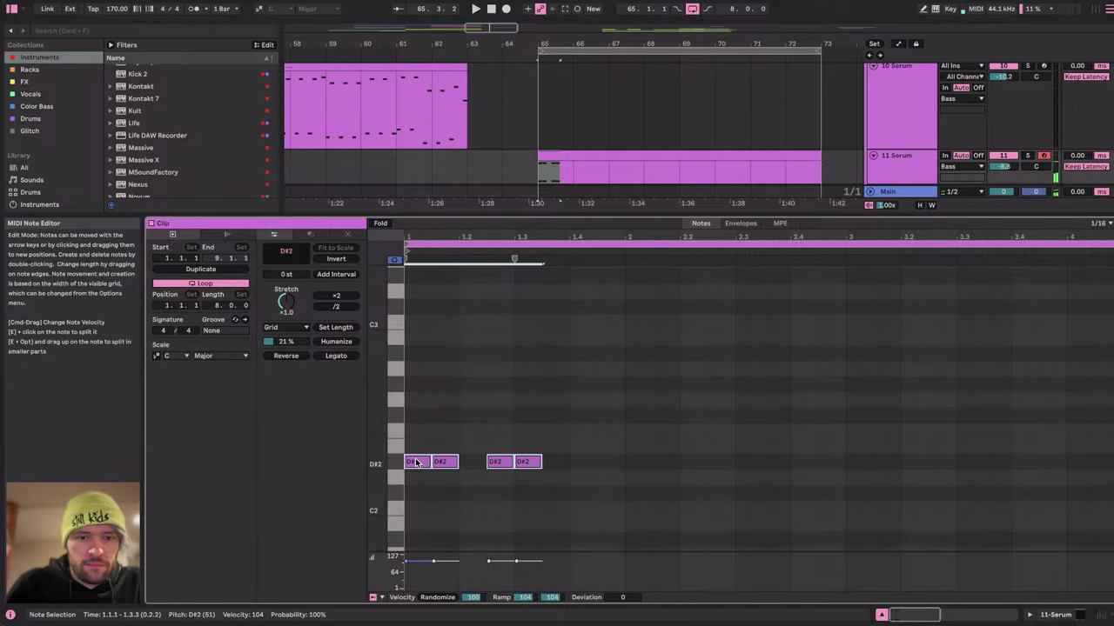
drag(415, 461, 415, 323)
scroll(415, 322, up, 3)
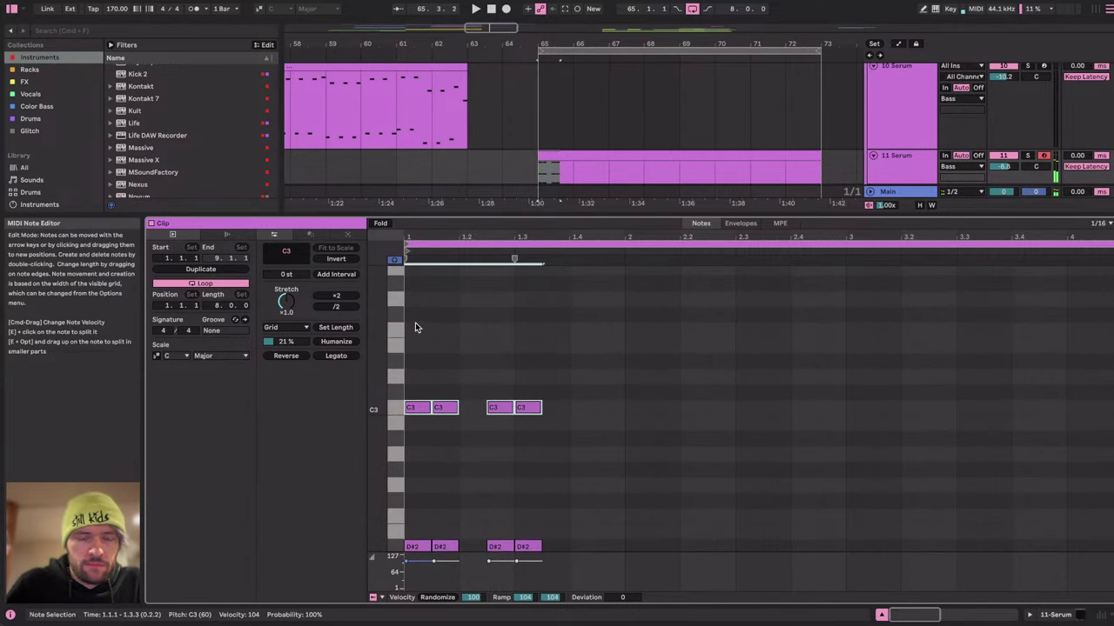
Add the same four-note rhythm on A#2 and D#3 to complete the chord, and play it back.
drag(417, 412, 423, 443)
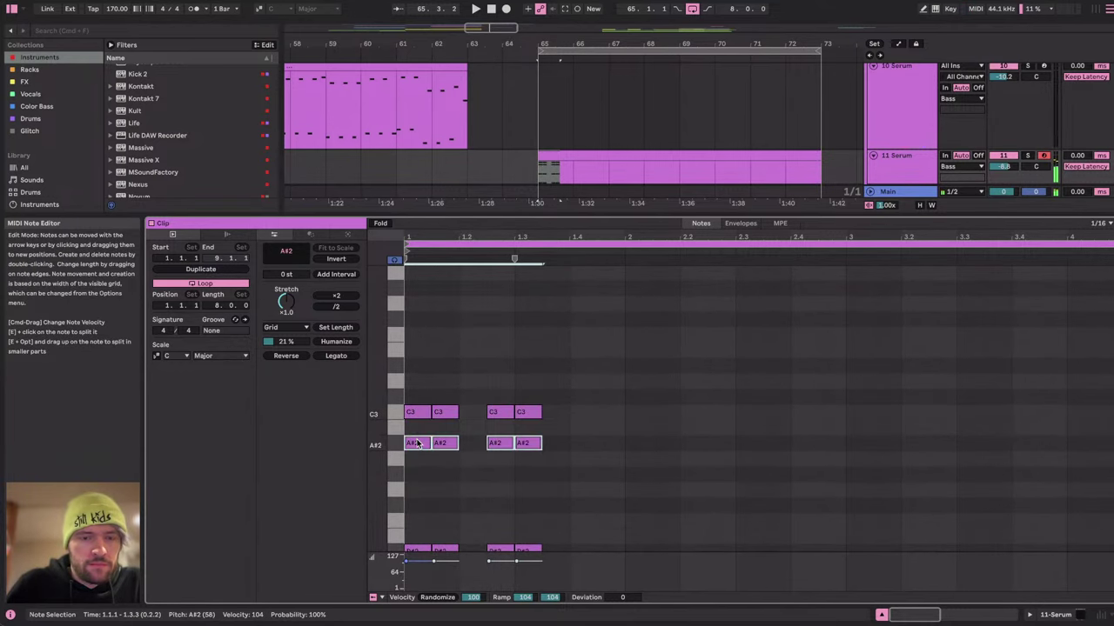
double_click(421, 397)
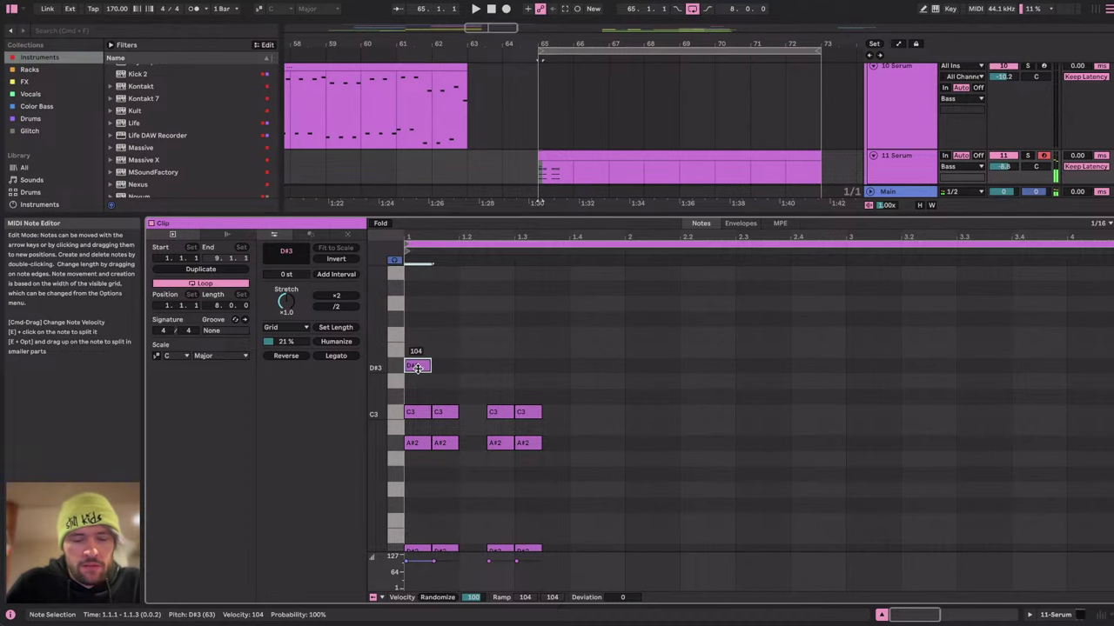
key(super+z)
click(399, 416)
drag(418, 408, 422, 369)
key(space)
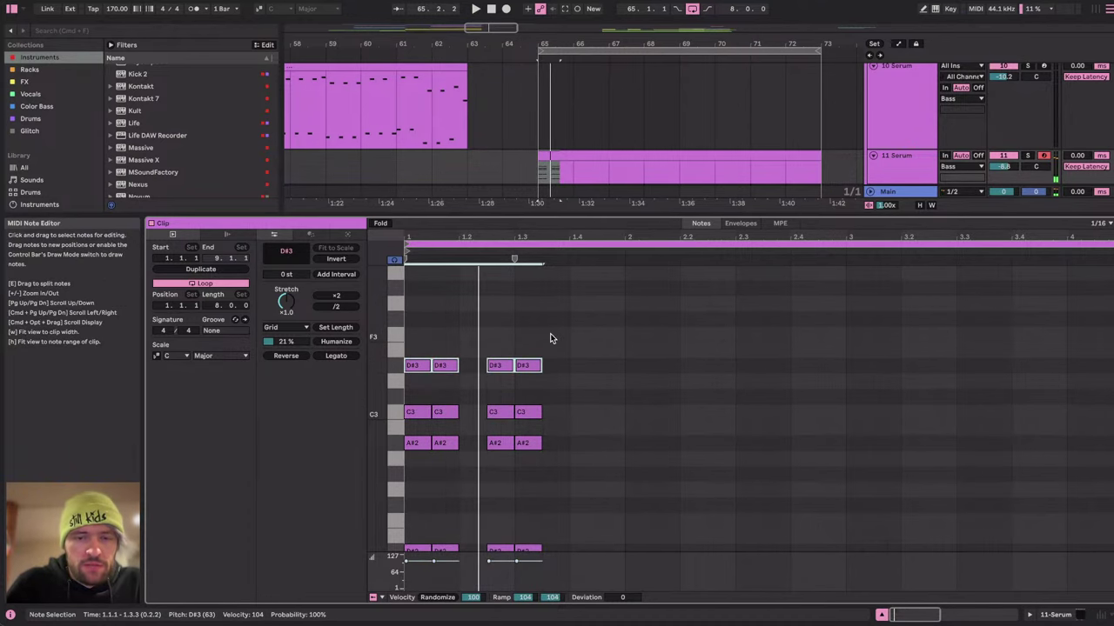
Duplicate the chord notes from D#2 to D#3 so the copy starts at 1.4.1.
drag(431, 237, 432, 223)
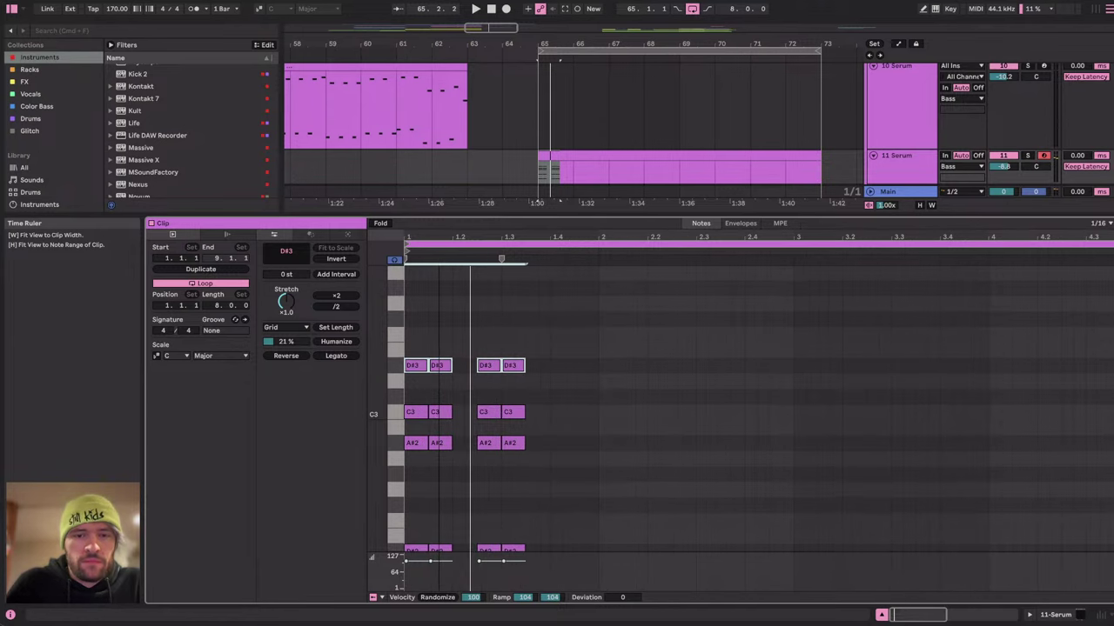
scroll(510, 316, down, 3)
click(514, 292)
key(ctrl+a)
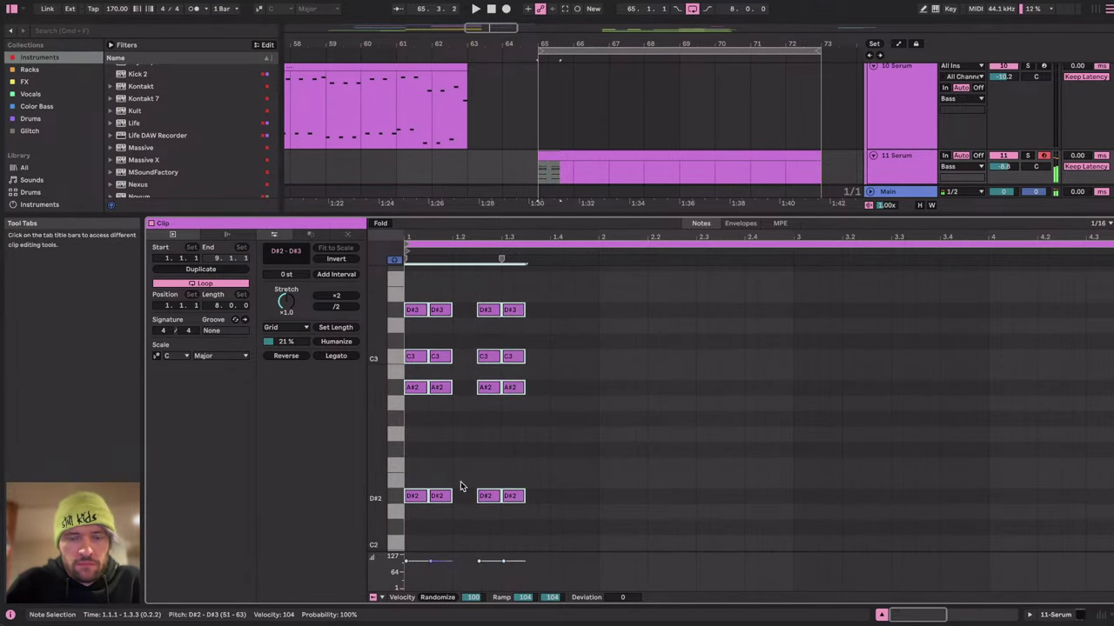
key(ctrl+d)
key(Right)
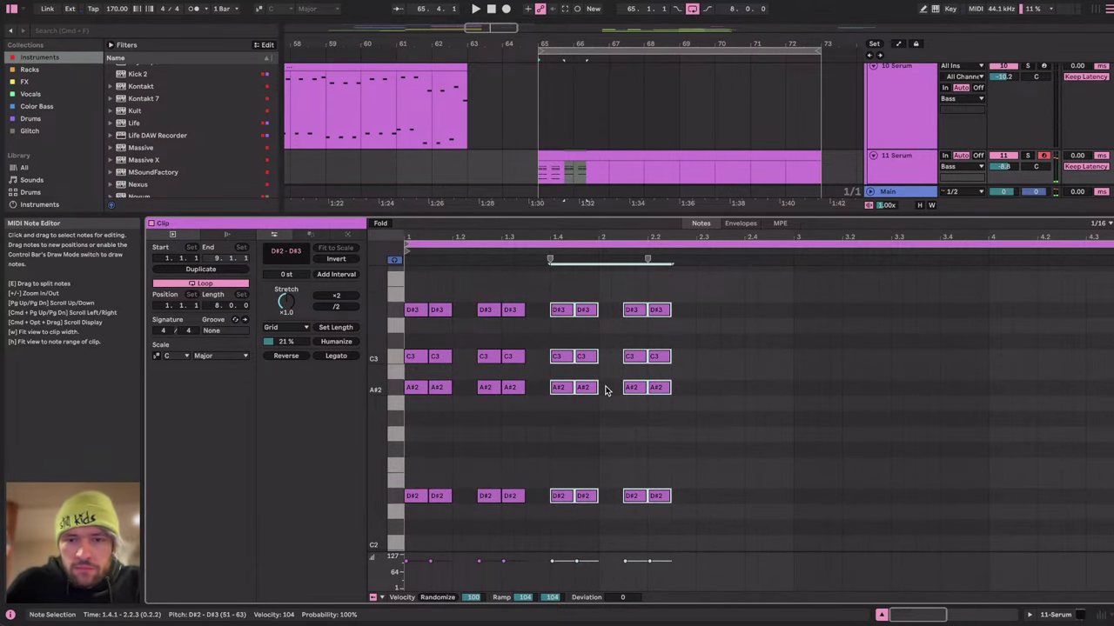
Revoice the chord at 1.4.3 by moving D#2 to F2, D#3 to D3 and C3 to D#3, and play it back.
drag(586, 496, 585, 465)
drag(591, 283, 588, 337)
key(Down)
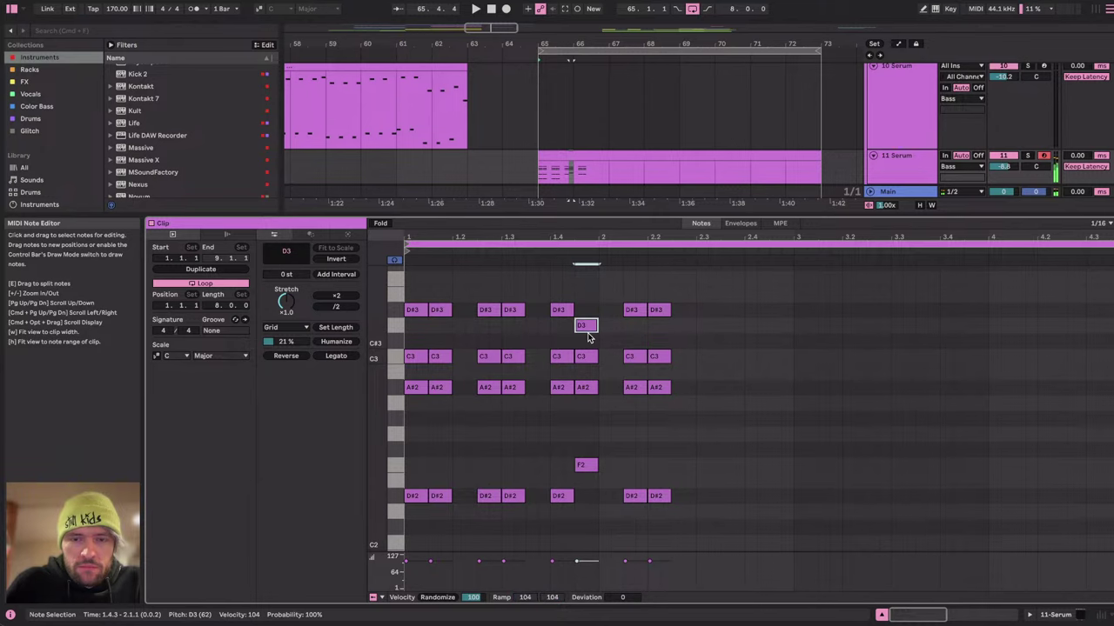
click(590, 389)
key(Up)
key(Up)
key(Up)
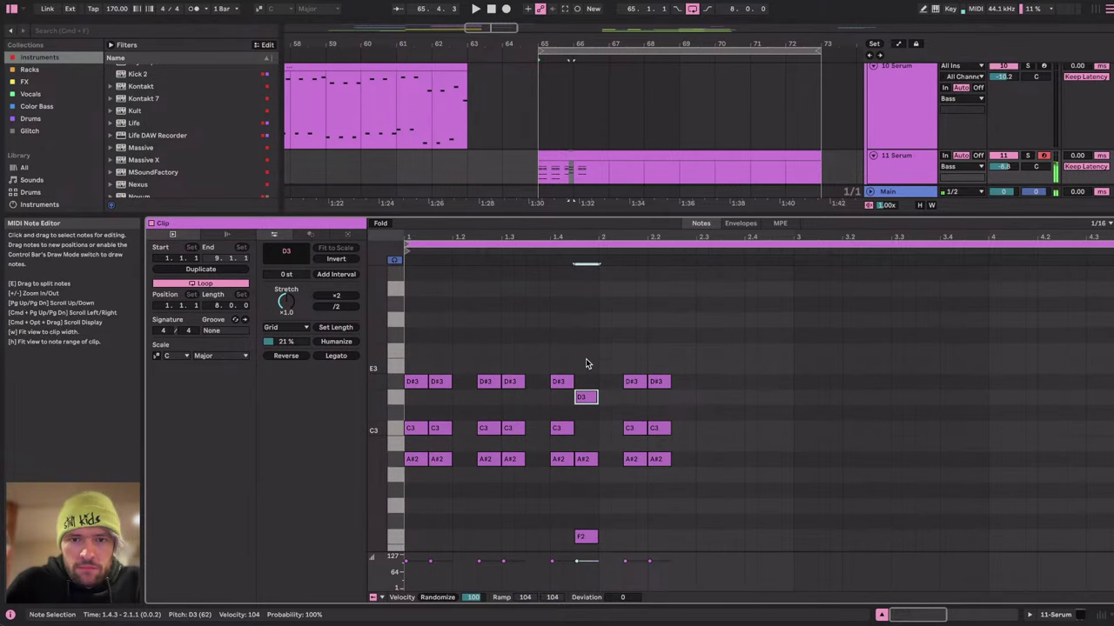
key(space)
key(space)
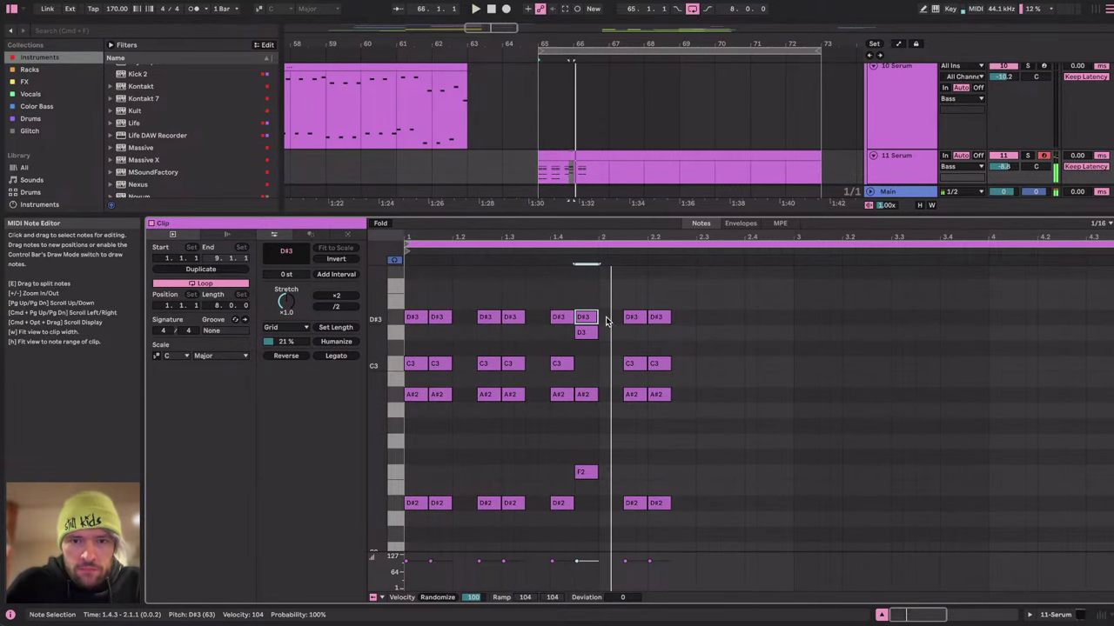
Delete the notes from bar 2 onward, and add eighth-note bass notes G#1 at 1.4.1 and A#1 at 1.4.3.
drag(602, 285, 780, 557)
key(Delete)
scroll(696, 492, down, 3)
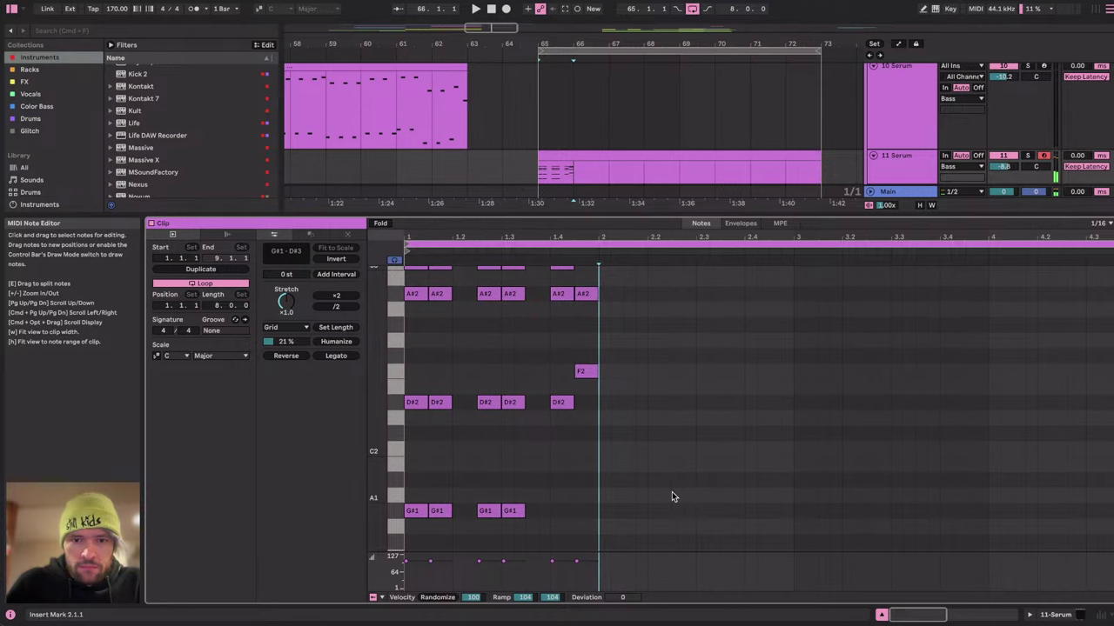
double_click(561, 510)
double_click(587, 510)
key(Up)
key(Up)
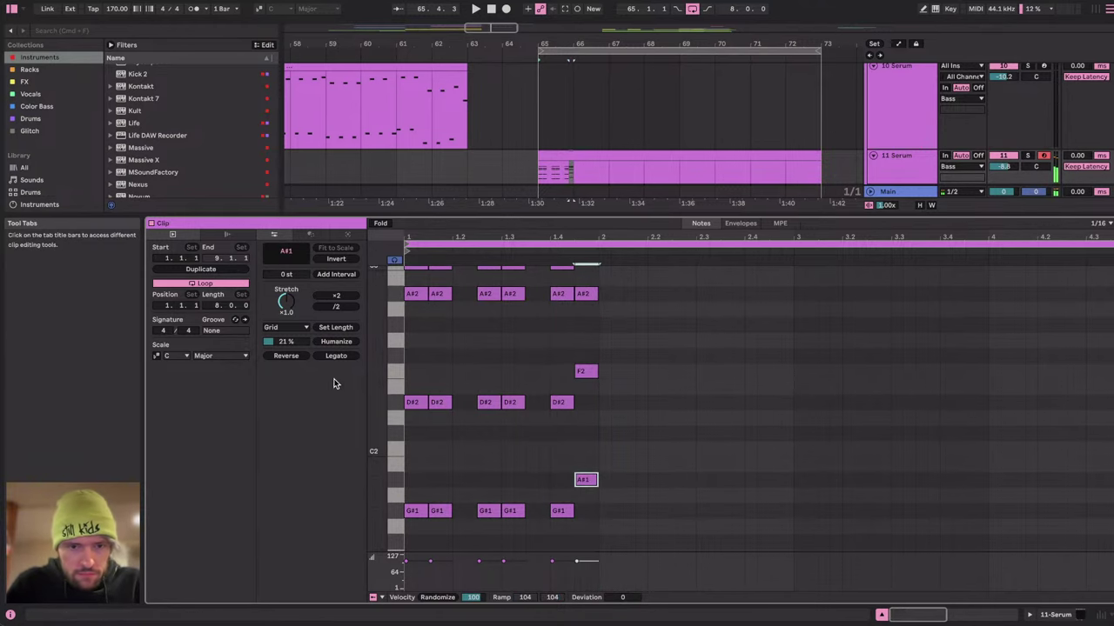
Copy the A#1 to D#3 chord from 1.4.3 to 2.1.3, 2.2.1, 2.3.1 and 2.3.3.
drag(372, 372, 335, 396)
drag(590, 302, 595, 509)
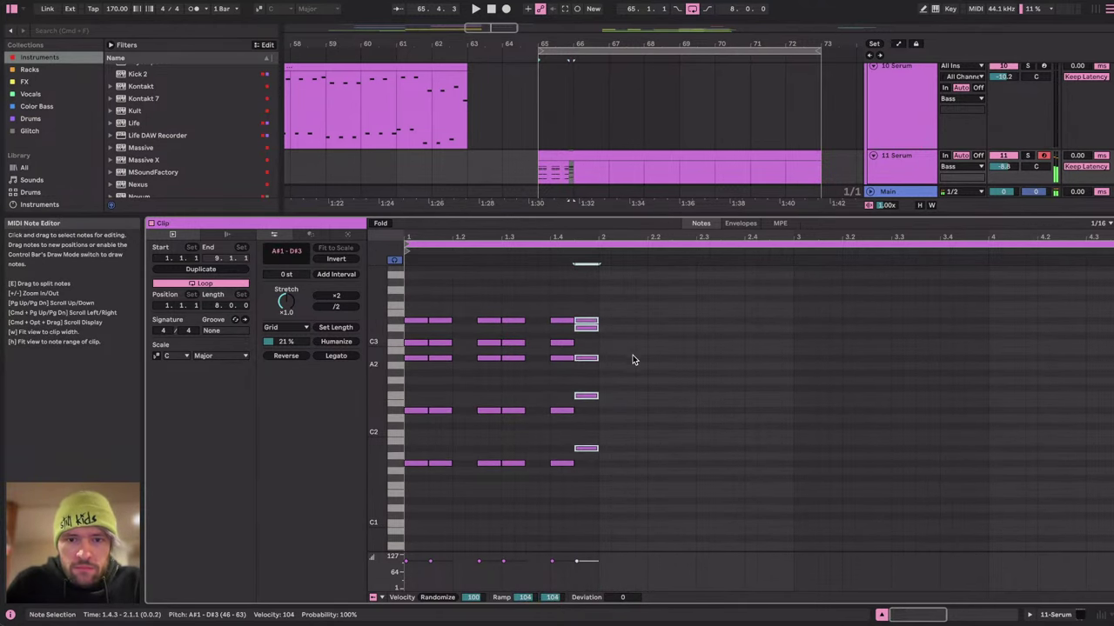
key(super+c)
click(623, 336)
key(super+v)
key(super+v)
click(698, 326)
key(super+v)
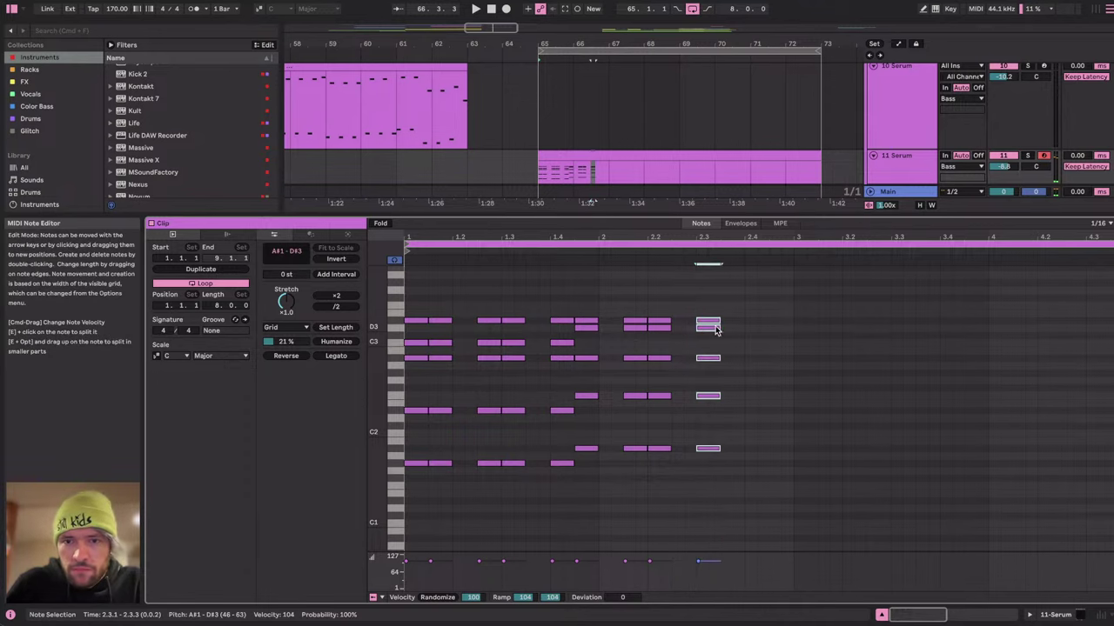
key(super+d)
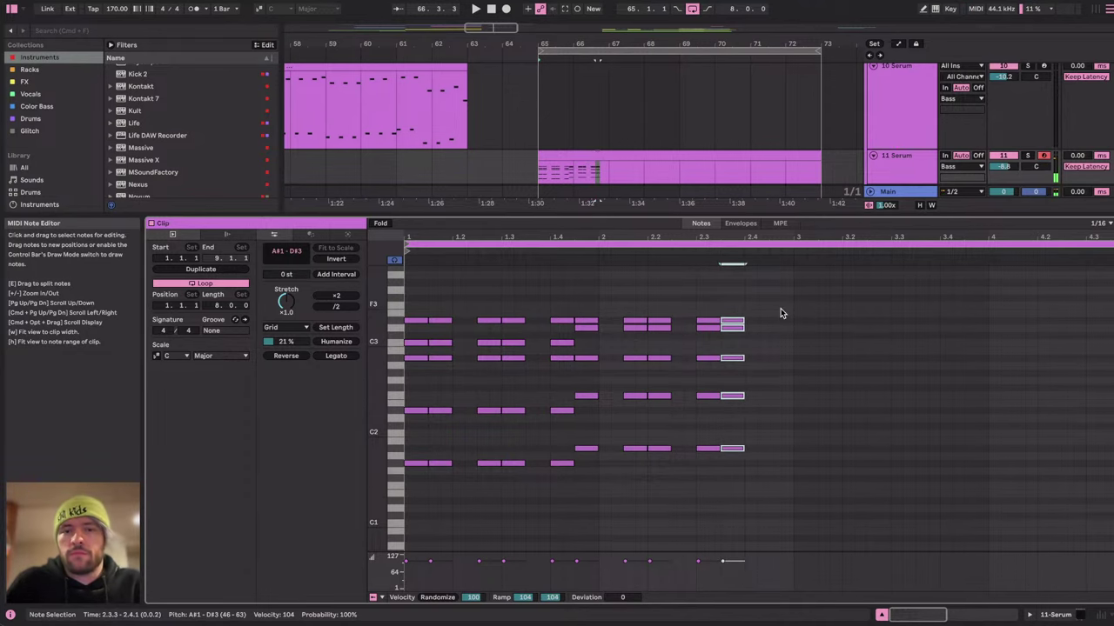
Copy the whole D#3 row up to A#3, and lower the copied notes from 1.4.3 onward to F3.
scroll(748, 339, up, 3)
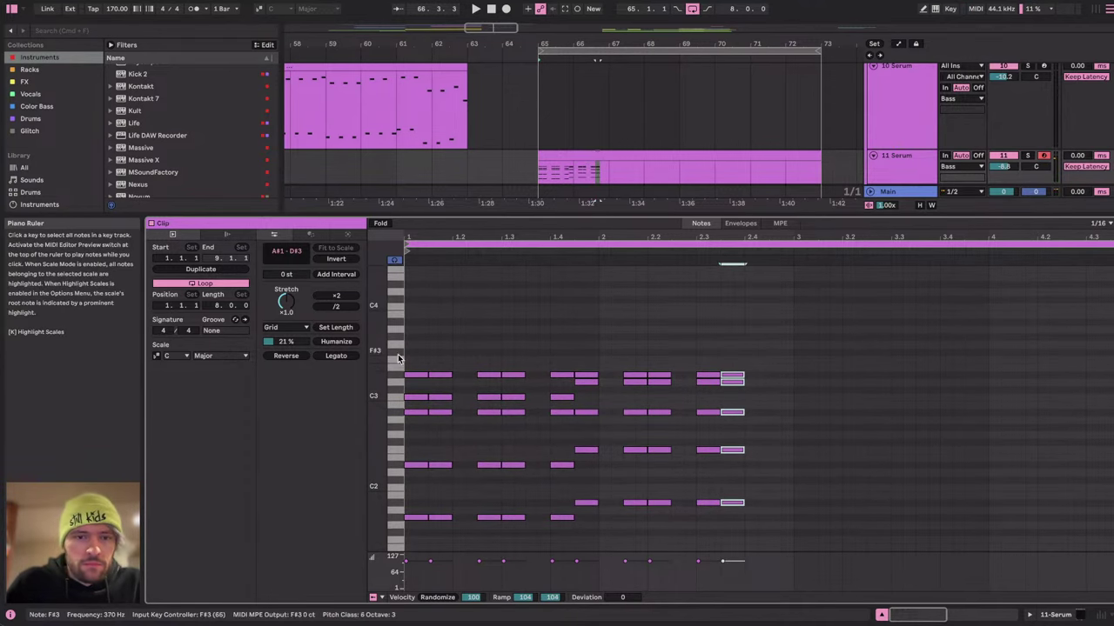
drag(416, 352, 756, 378)
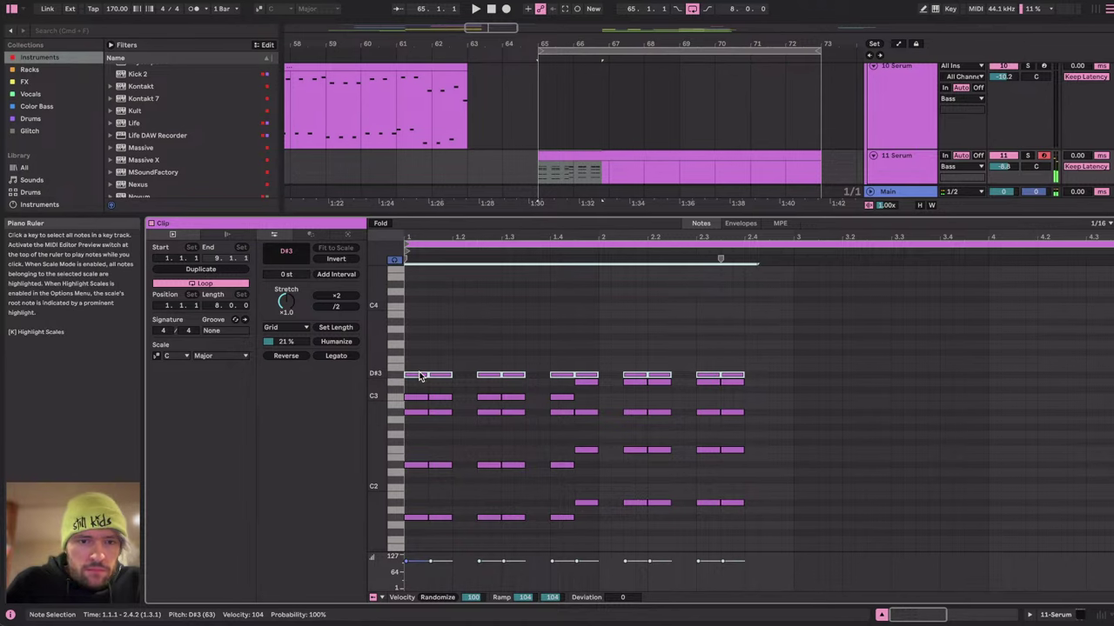
drag(426, 375, 424, 324)
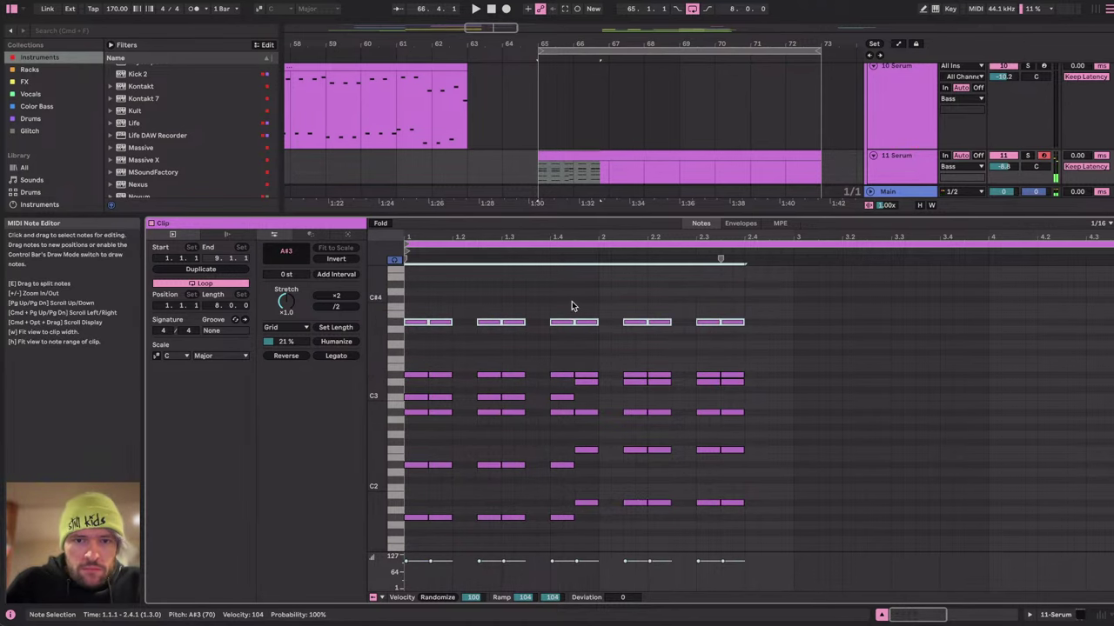
drag(576, 309, 762, 337)
key(Down)
key(Down)
key(Down)
key(Down)
key(Down)
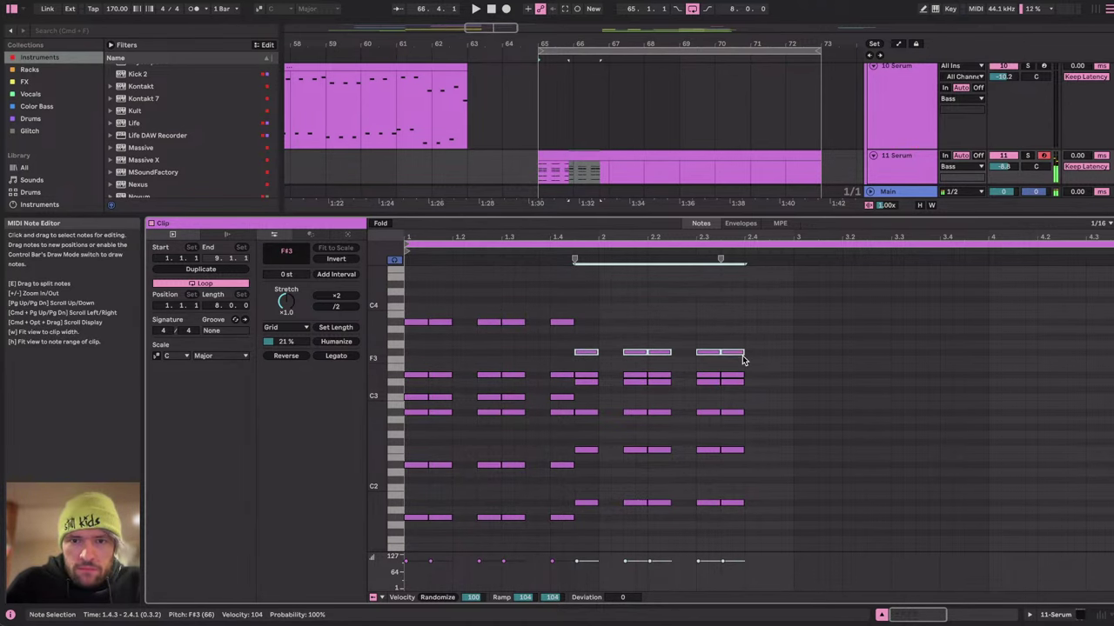
Start a new chord at 3.1.1 with eighth notes on G3 and C1.
scroll(736, 335, right, 5)
scroll(736, 336, down, 2)
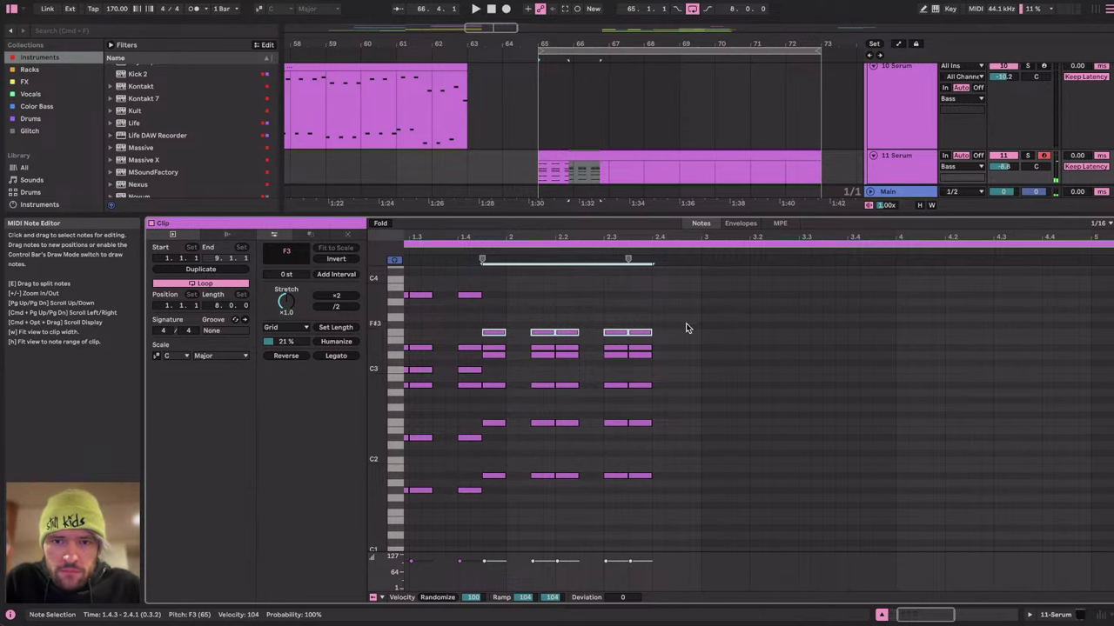
click(711, 319)
double_click(709, 317)
scroll(727, 339, down, 5)
scroll(727, 340, right, 1)
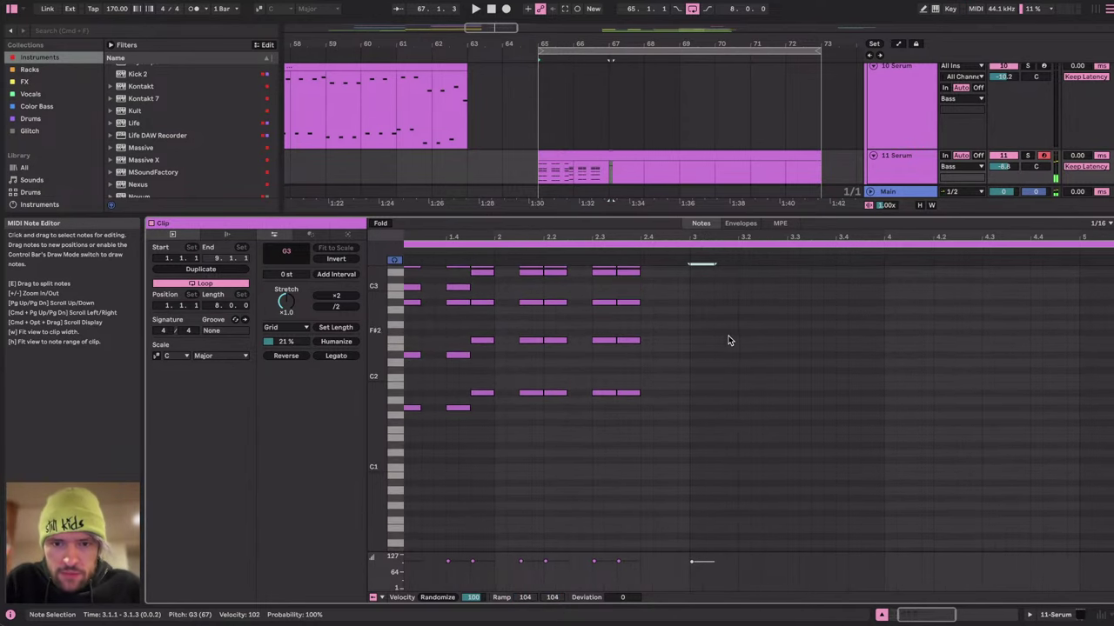
drag(631, 394, 704, 379)
key(shift+Down)
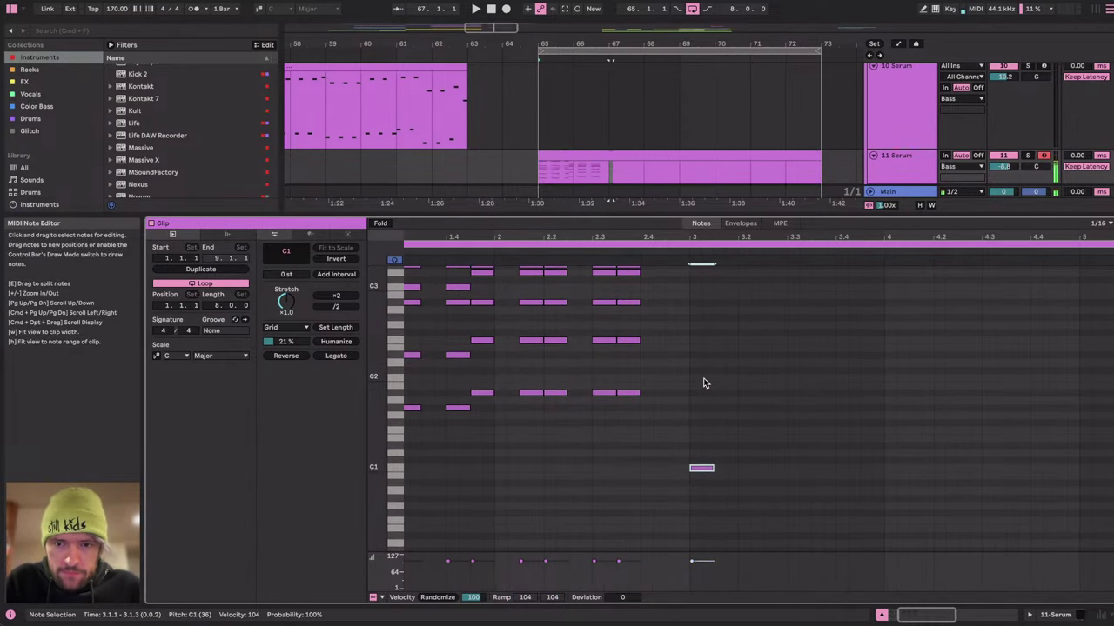
Fill in the 3.1.1 chord with G2, A#2, D3 and D#3, and raise its bass note an octave to C2.
drag(703, 468, 705, 359)
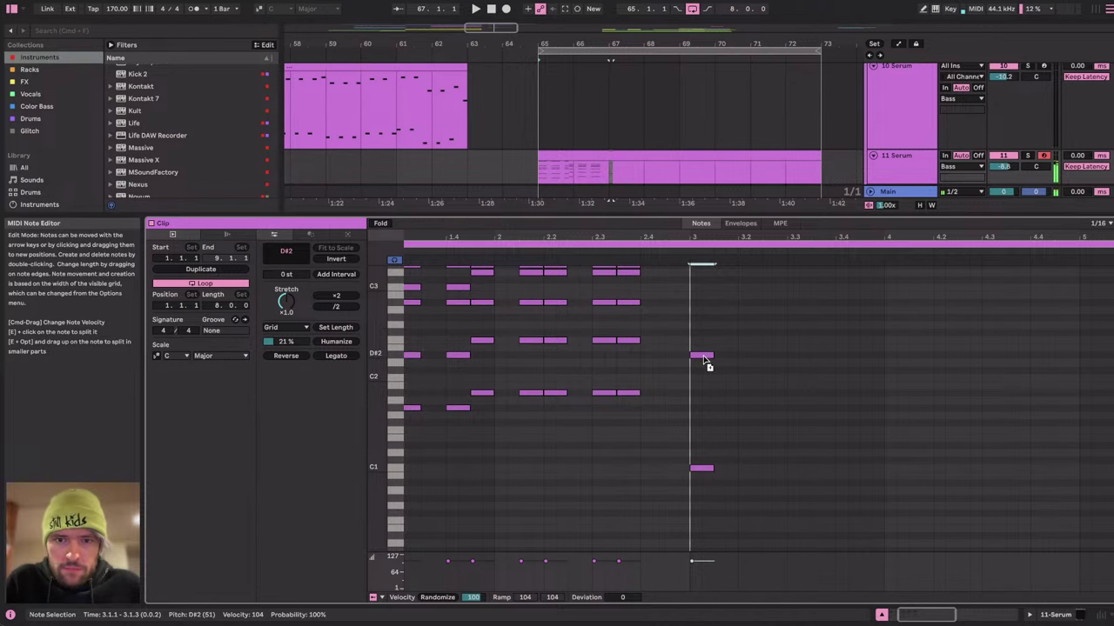
scroll(705, 360, up, 5)
scroll(705, 360, left, 1)
drag(709, 434, 707, 357)
drag(703, 301, 727, 618)
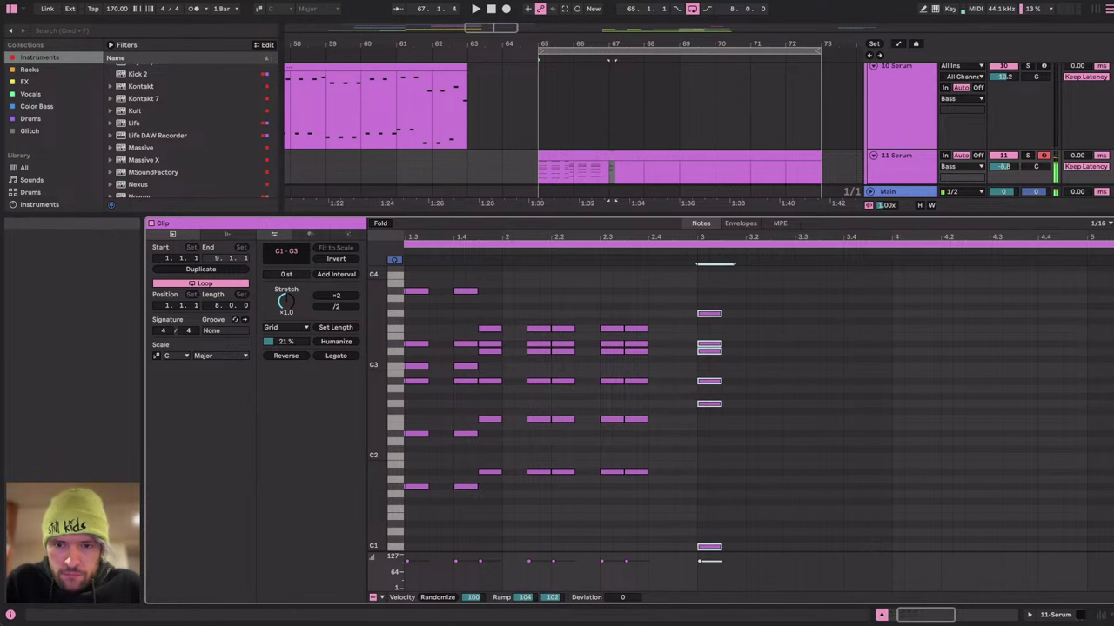
scroll(718, 460, down, 1)
scroll(719, 461, right, 1)
click(705, 466)
click(688, 530)
key(shift+Up)
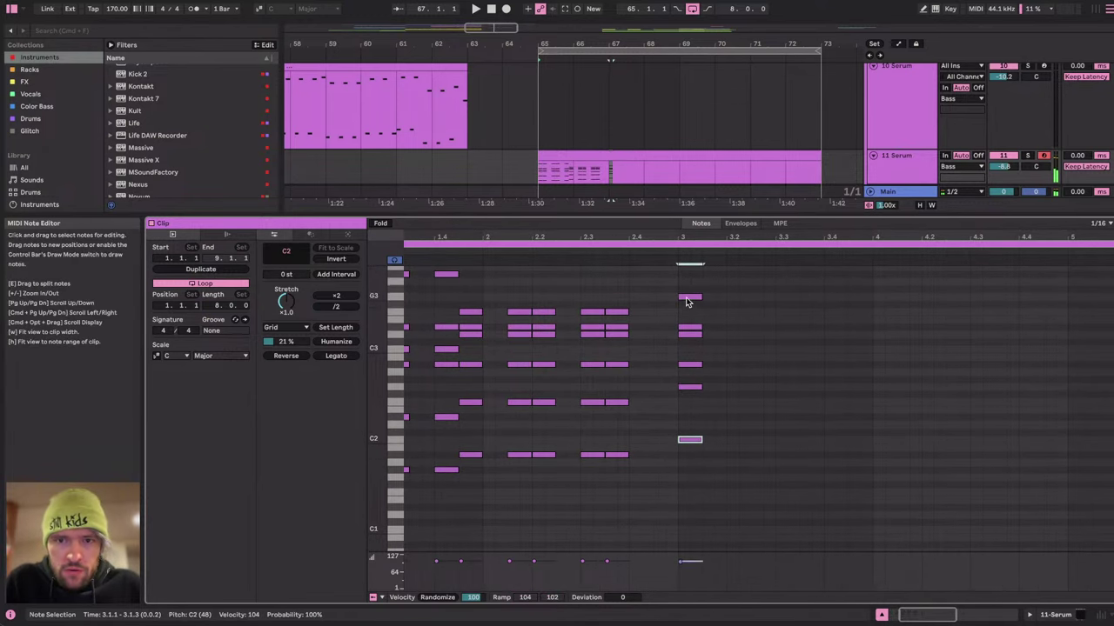
Duplicate the C2 to G3 chord to 3.1.3, and add another pair of copies starting around 3.2.3.
drag(688, 285, 692, 470)
scroll(691, 488, up, 1)
scroll(691, 488, right, 1)
click(648, 475)
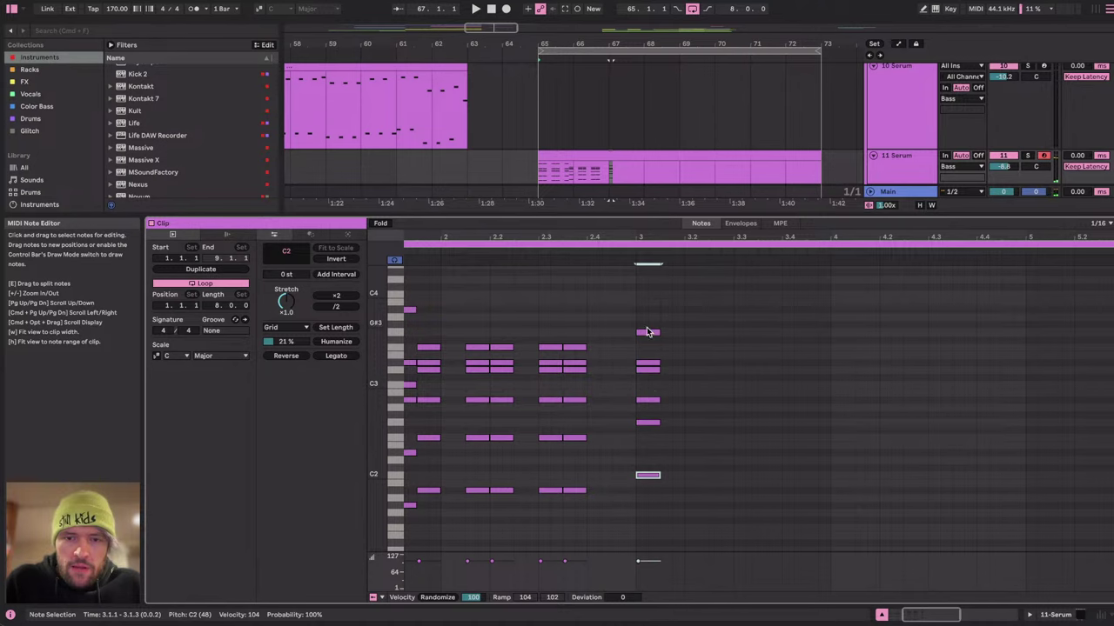
drag(644, 313, 654, 528)
key(super+d)
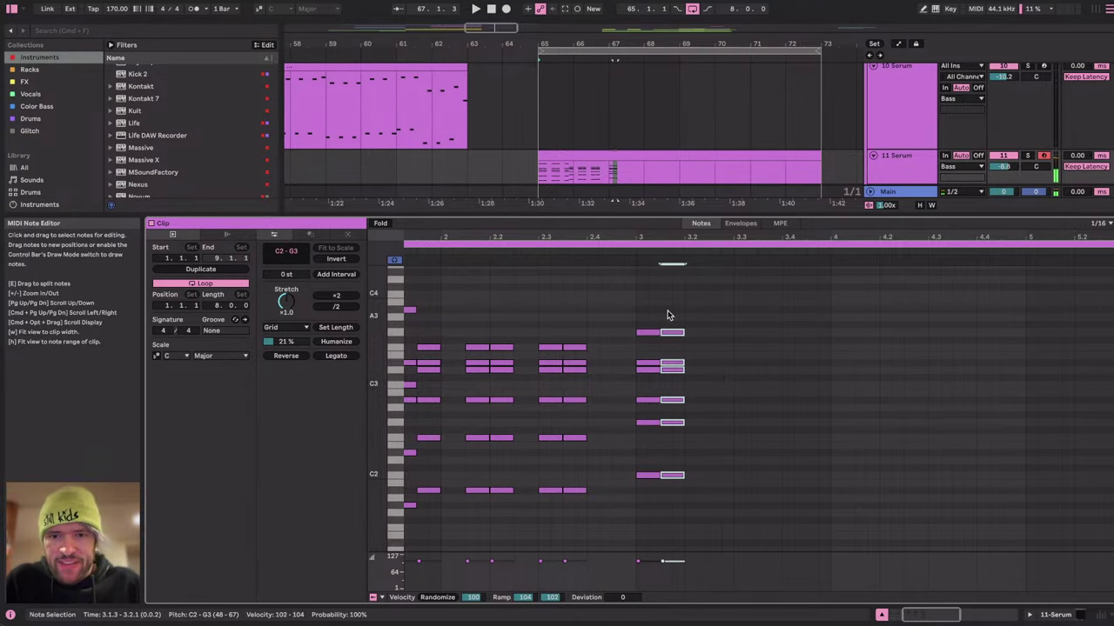
click(707, 366)
key(super+v)
key(super+d)
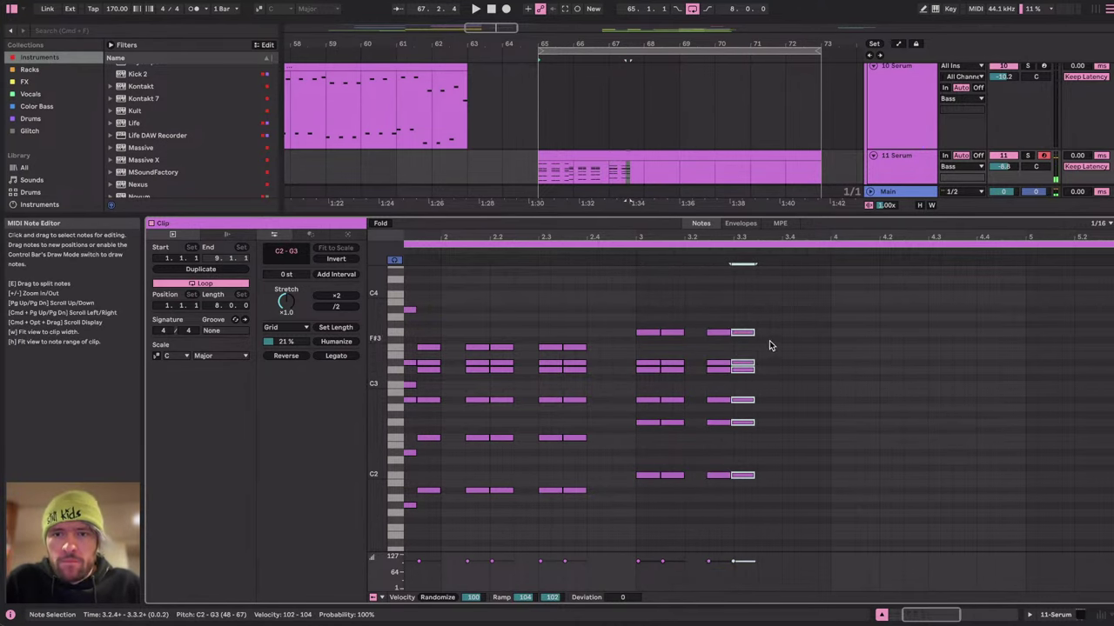
Align the second chord pair to the grid at 3.2.3 and 3.3.1, and remove the leftover note slivers.
key(super+u)
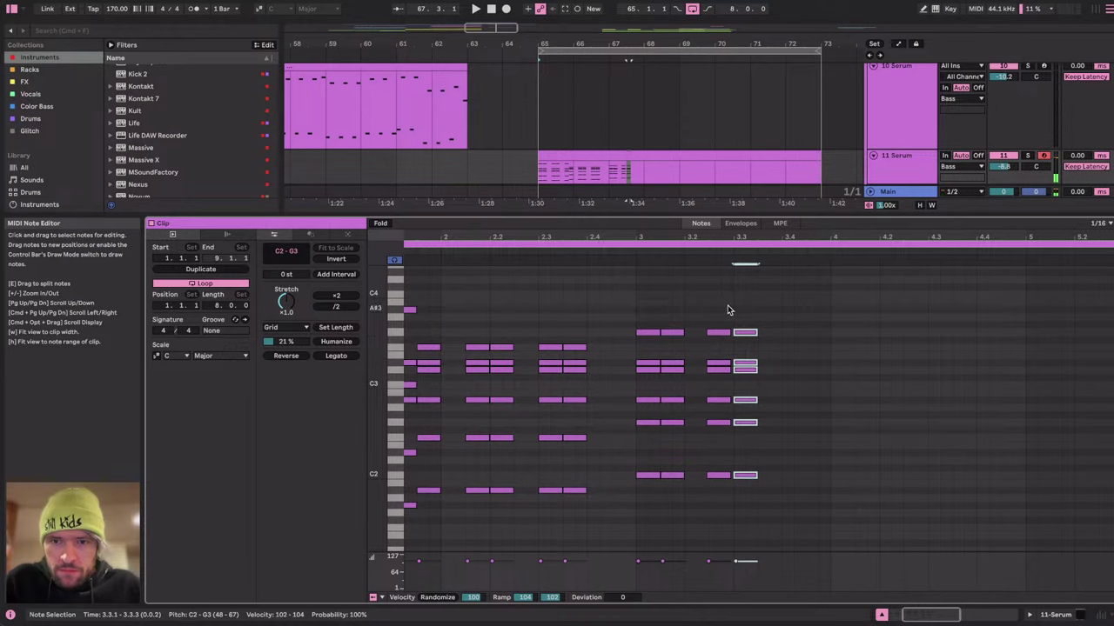
key(Left)
key(Left)
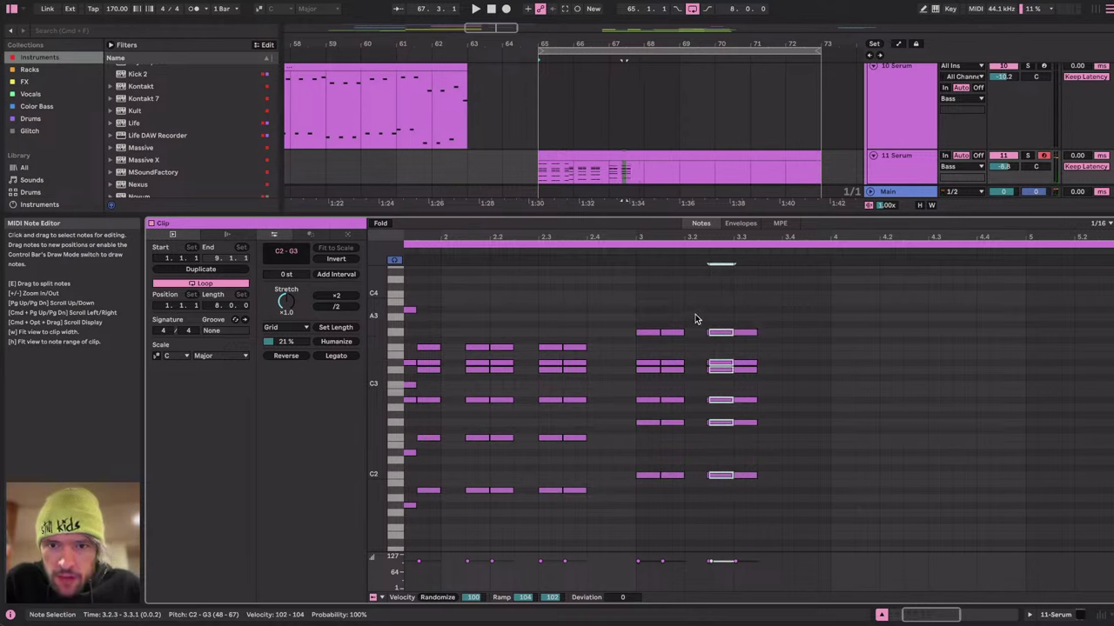
click(687, 304)
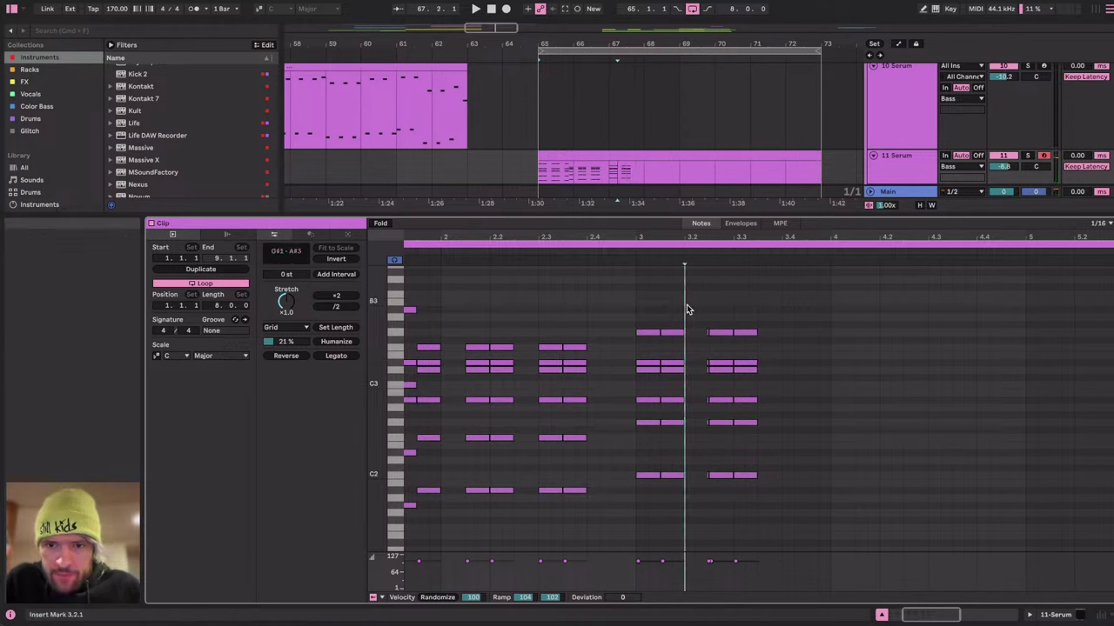
drag(695, 297, 700, 495)
key(Right)
key(Right)
key(Right)
key(Right)
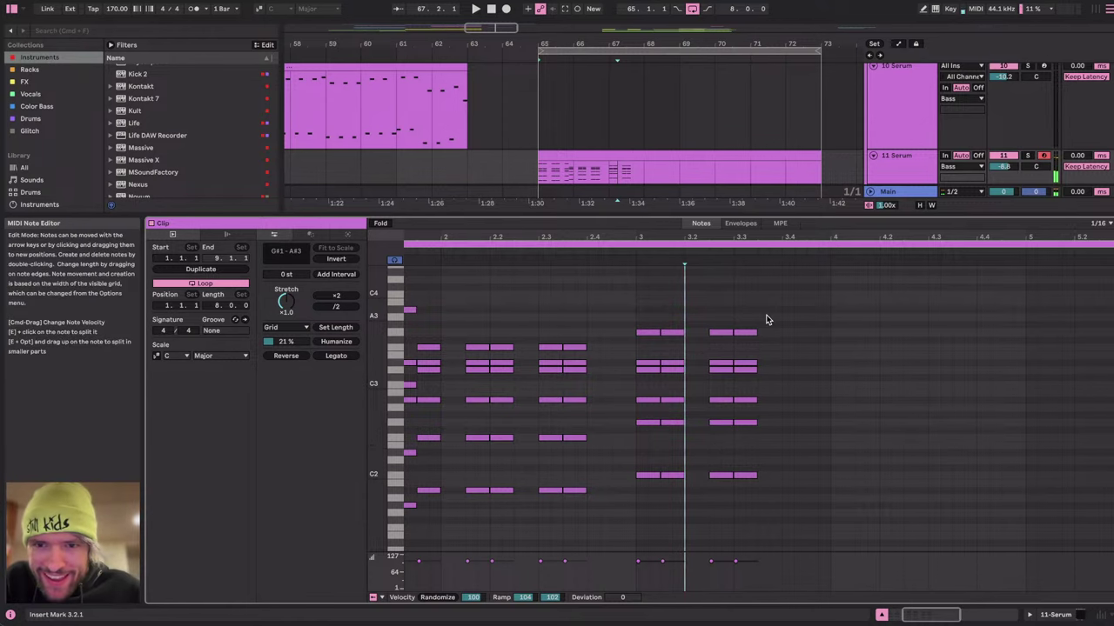
Place another copy of the C2 to G3 chord at 3.4.1.
key(Right)
key(Right)
key(Right)
key(Right)
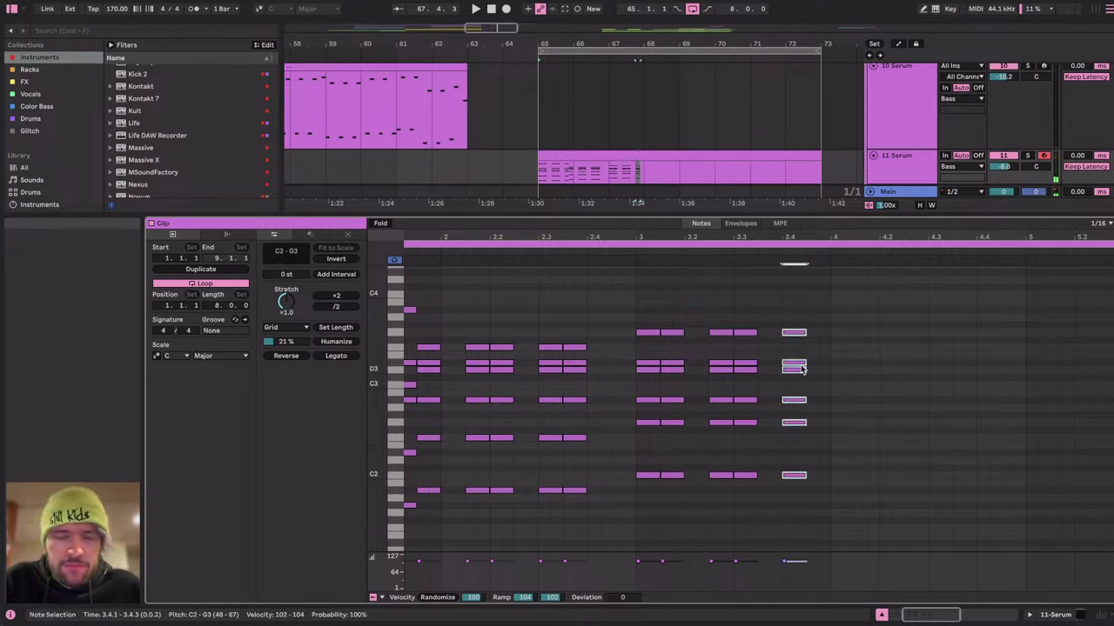
Build an eighth-note chord at 3.4.3 from A#1, F2, A#2, D3, D#3 and F3.
click(815, 348)
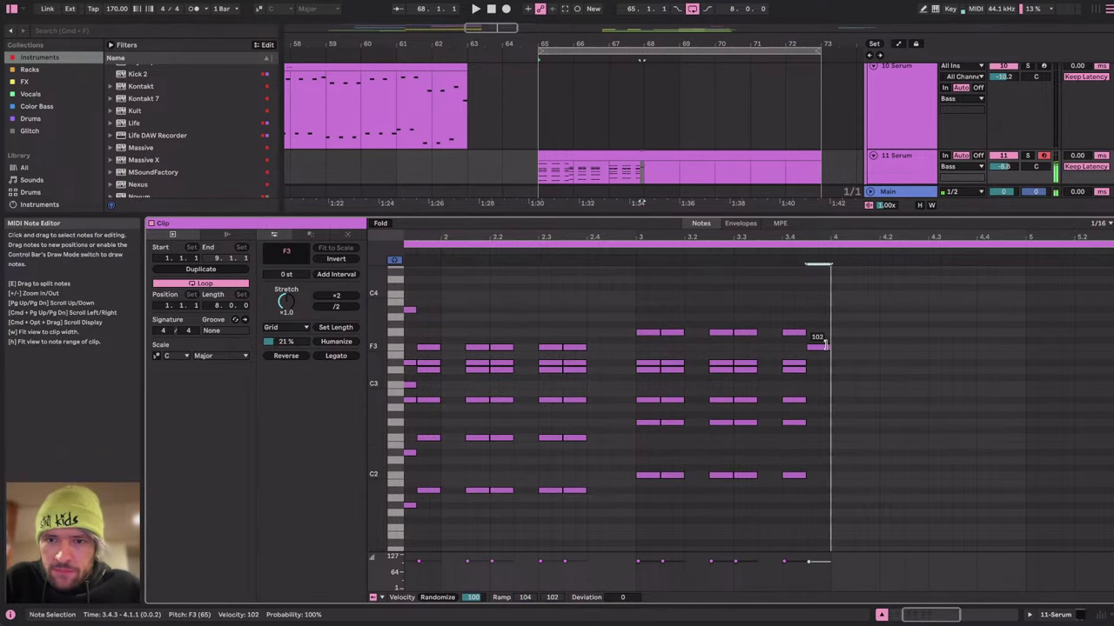
double_click(818, 347)
double_click(819, 364)
double_click(818, 369)
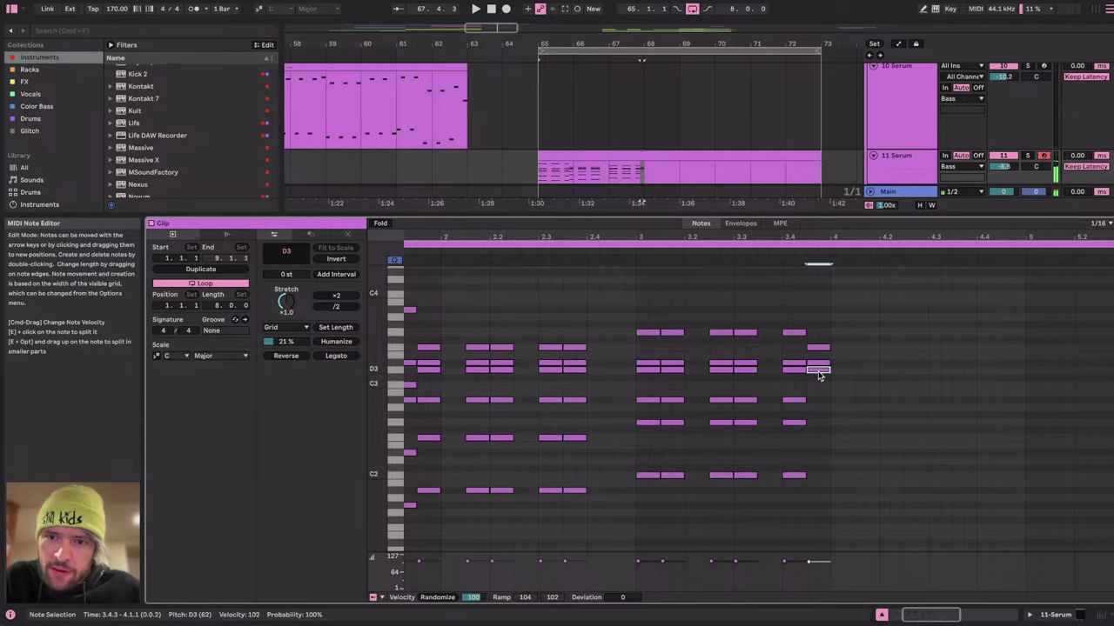
double_click(819, 408)
double_click(818, 430)
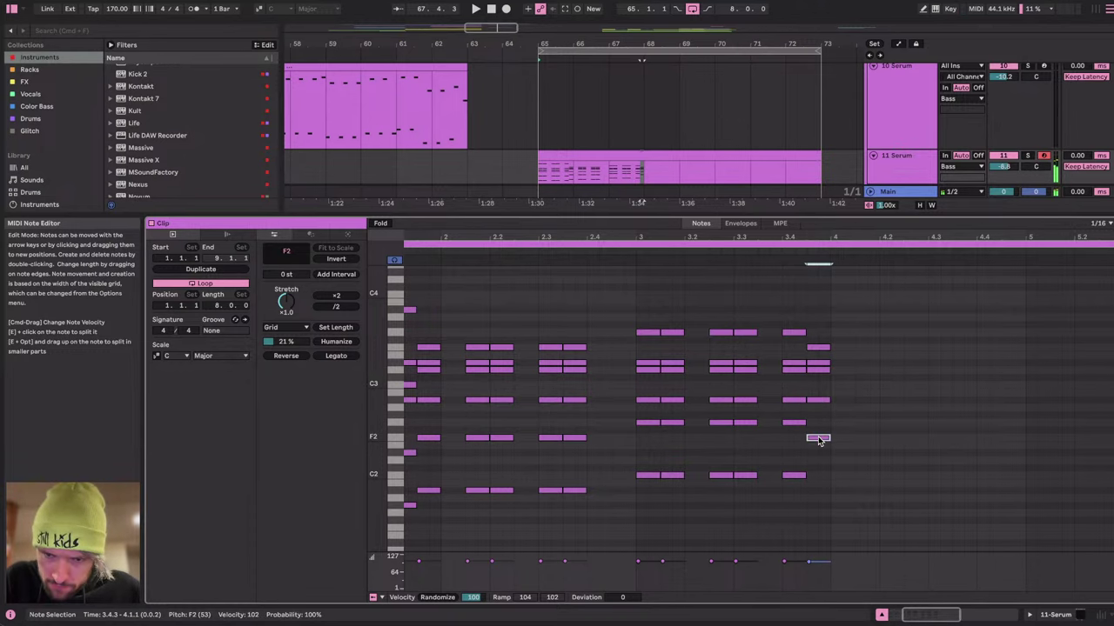
drag(818, 439, 820, 490)
Copy the A#1 to F3 chord from 3.4.3 to a back-to-back pair starting around 4.1.3.
key(w)
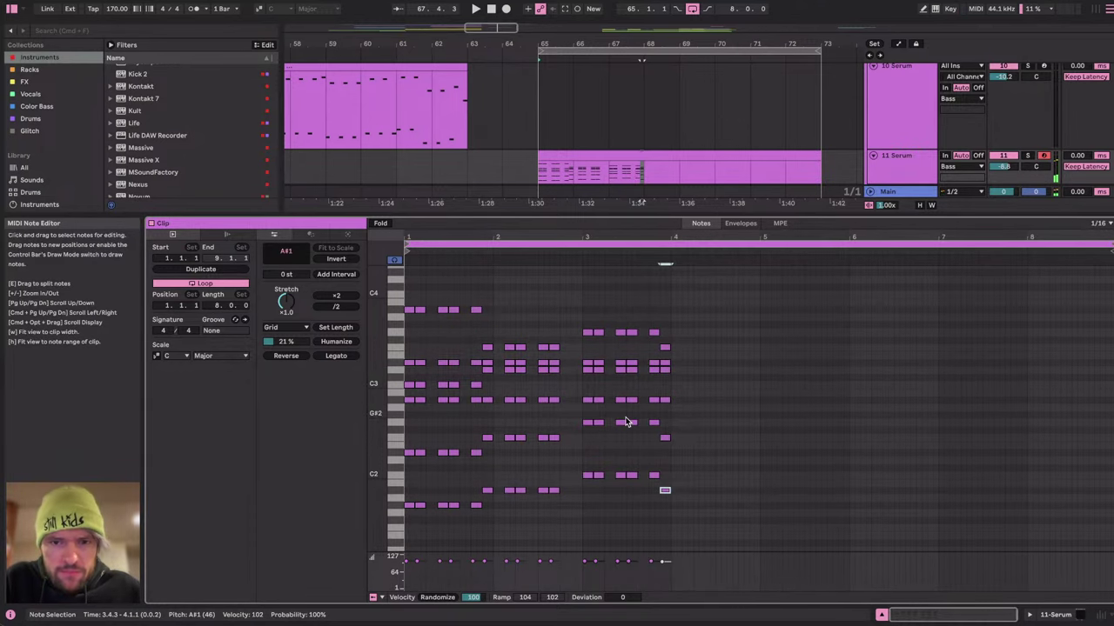
drag(673, 339, 661, 557)
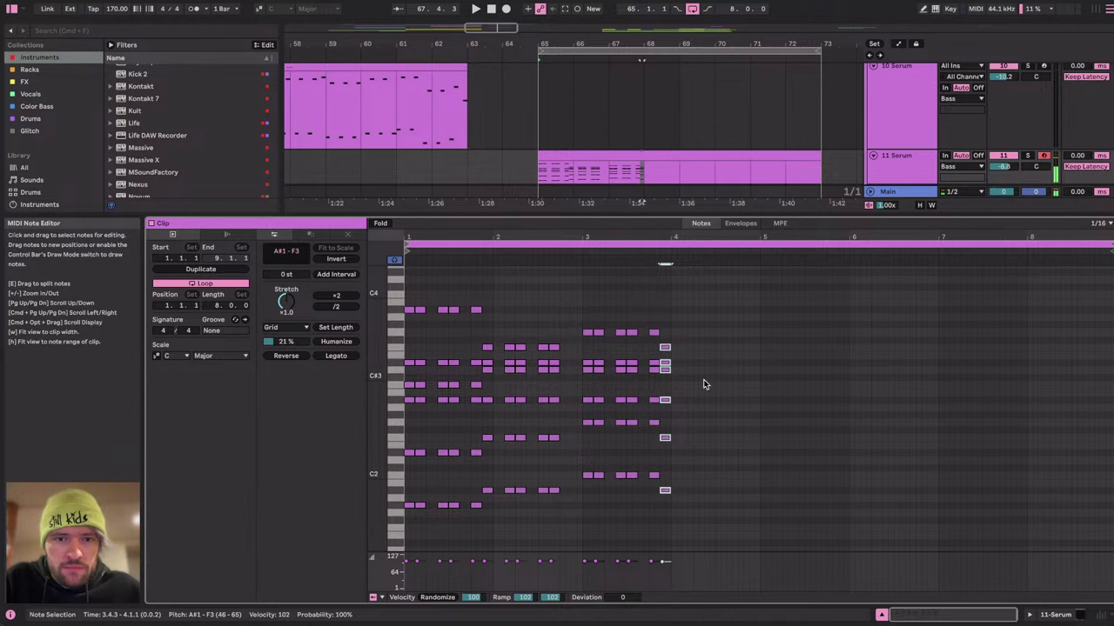
scroll(713, 378, up, 5)
scroll(713, 377, left, 3)
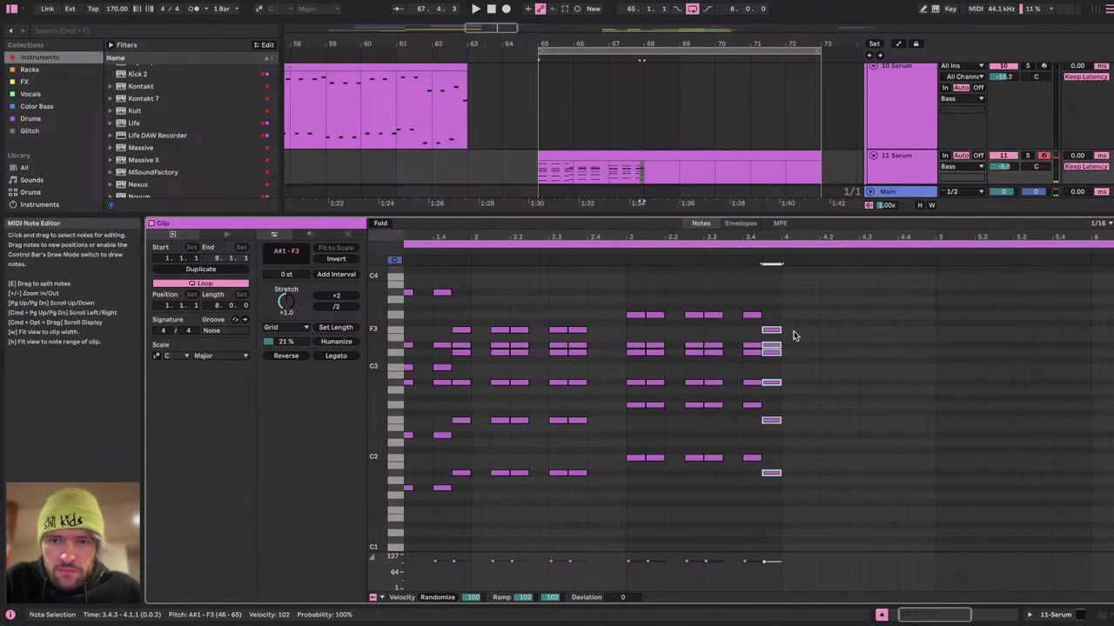
click(793, 335)
click(808, 340)
key(super+v)
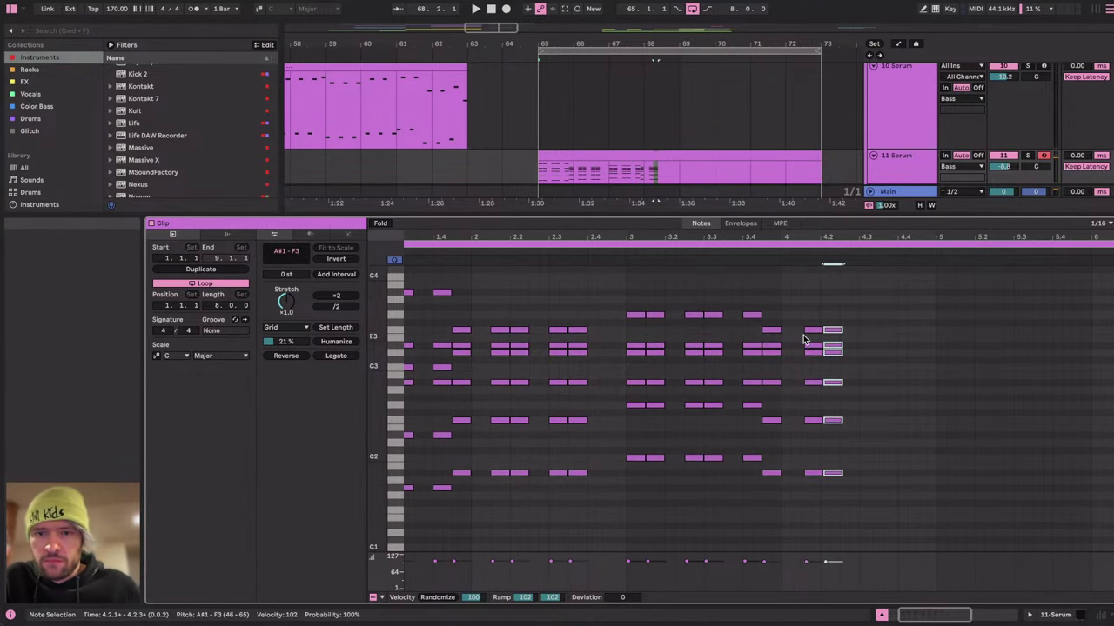
Copy the chord at 4.2.1 to 4.3.1 and 4.3.3.
drag(831, 304, 833, 587)
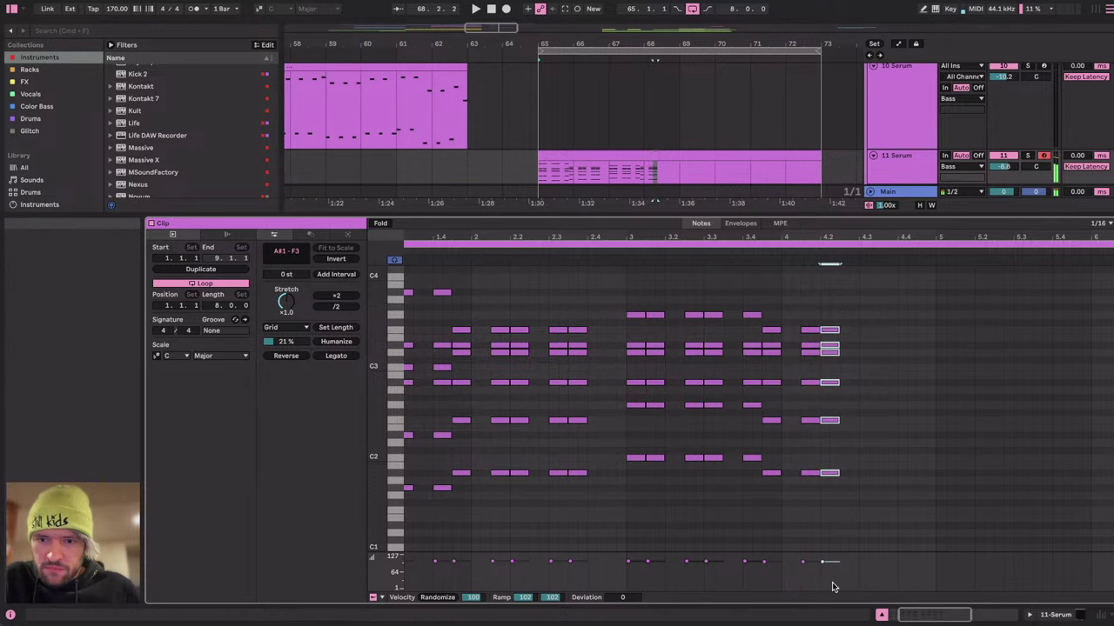
key(super+c)
click(857, 351)
key(super+v)
key(super+v)
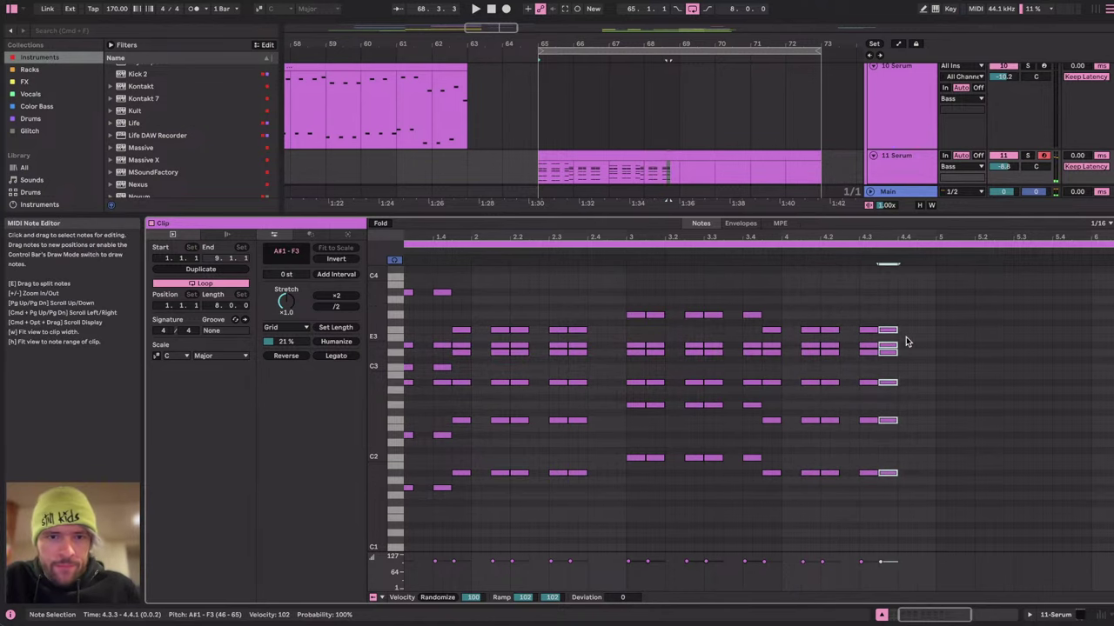
Duplicate the entire four-bar chord pattern to start at bar 5 and audition the copy from around bar 71.
key(super+a)
key(super+d)
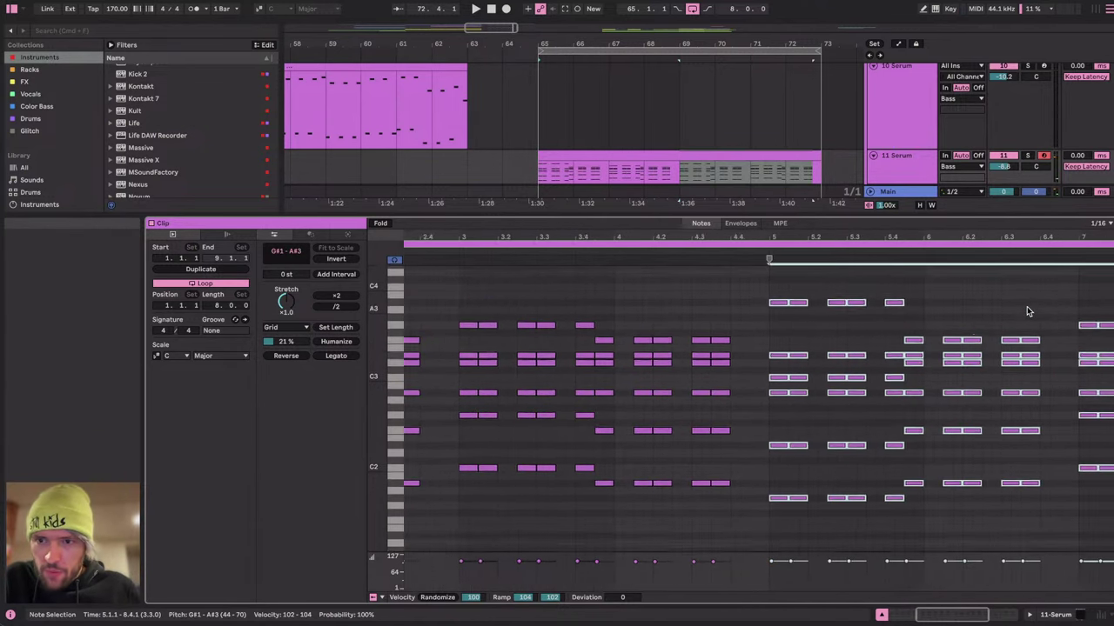
click(782, 178)
key(space)
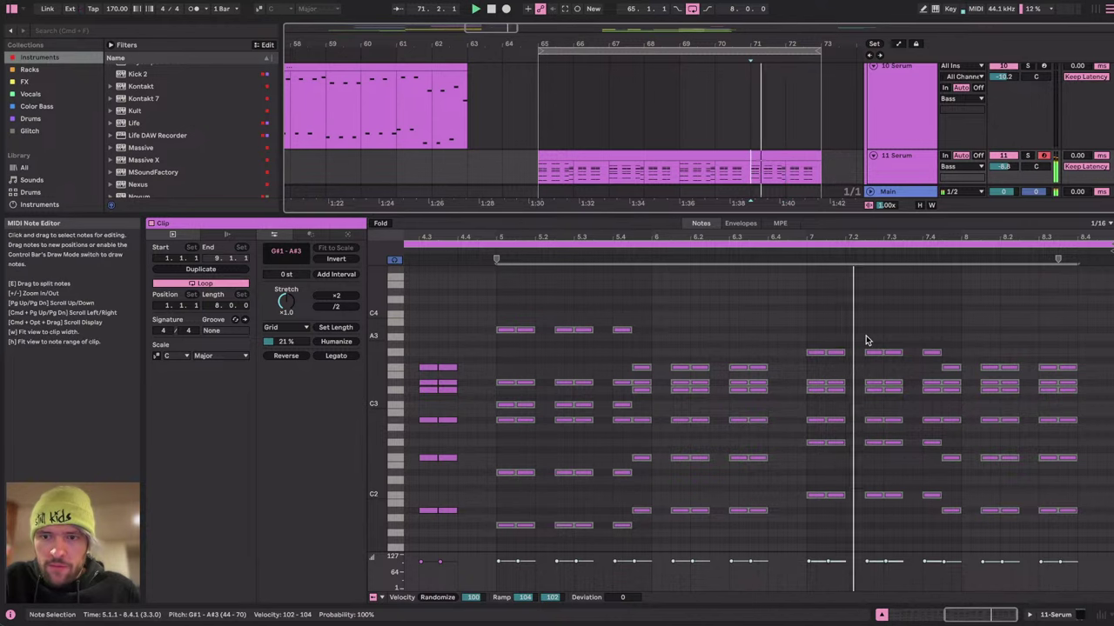
scroll(871, 337, down, 3)
key(space)
Delete all chords from 7.4.1 to the end of the clip.
drag(933, 281, 932, 522)
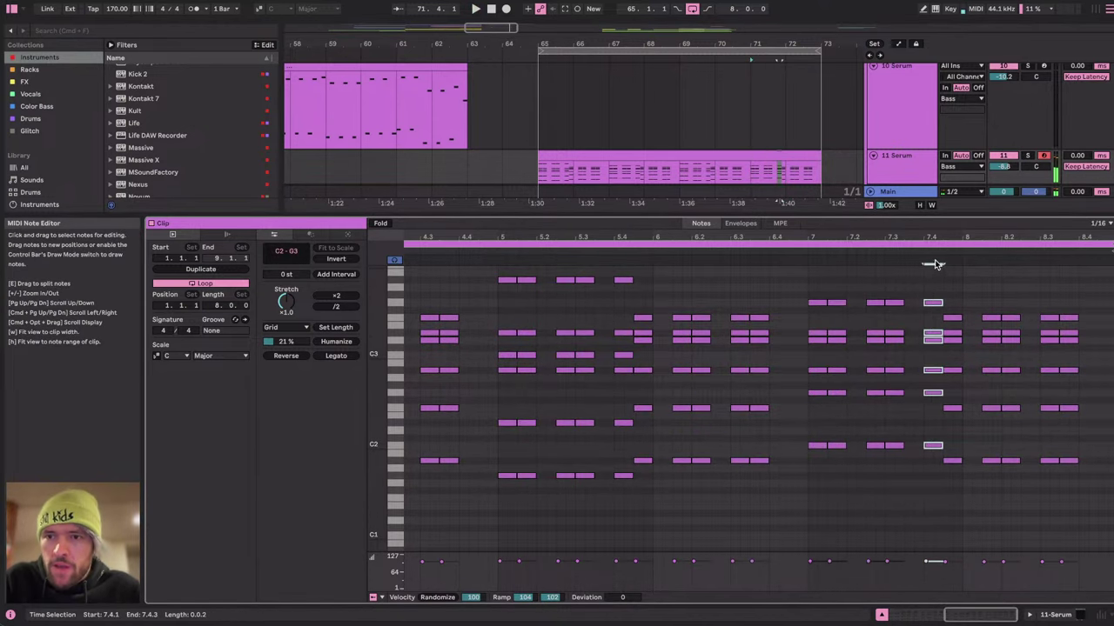
drag(921, 268, 1103, 522)
key(Delete)
Place eighth-note F1 bass notes at 7.4.1, 7.4.3, 8.1.3 and 8.2.1.
click(928, 499)
drag(928, 498, 945, 500)
key(super+d)
key(super+d)
key(Right)
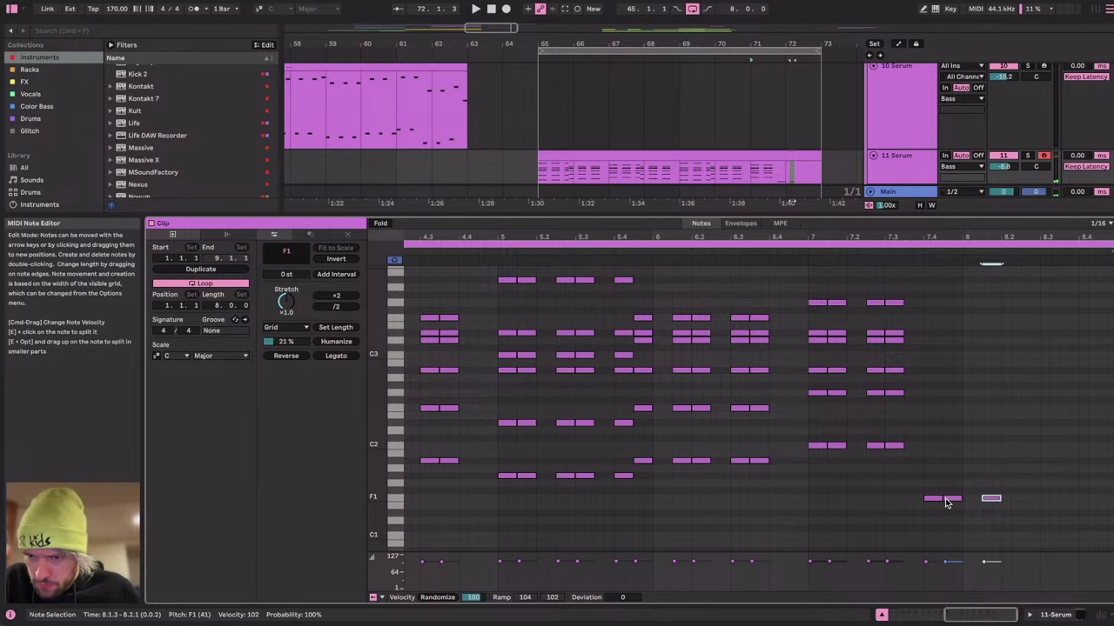
key(super+d)
Add four back-to-back eighth-note G1 bass notes from 8.3.1 to the end of bar 8.
key(alt+Right)
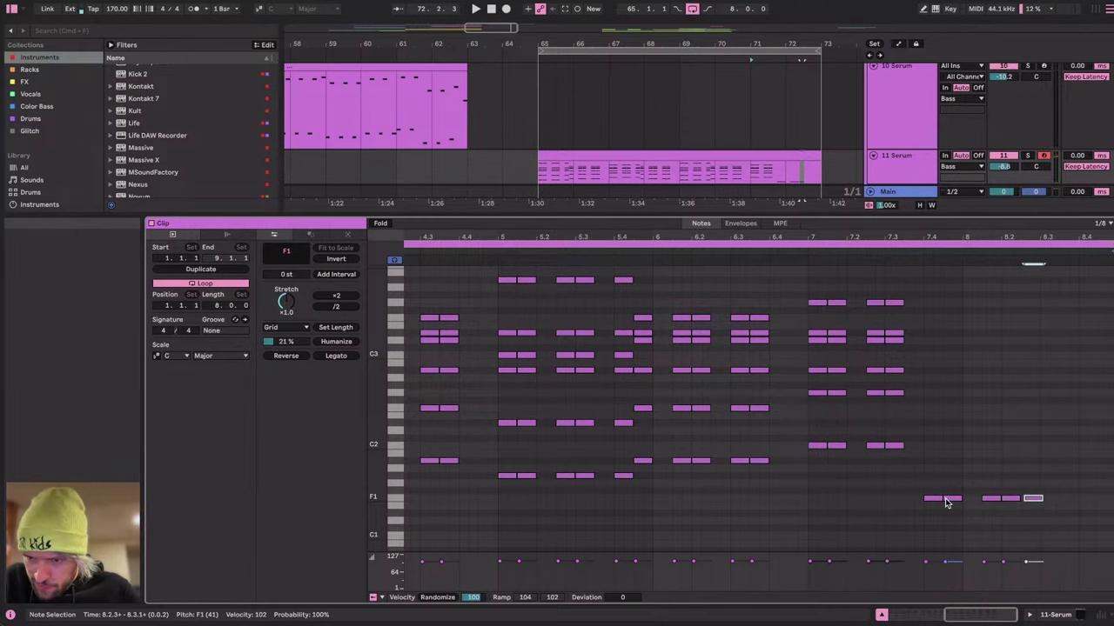
key(super+d)
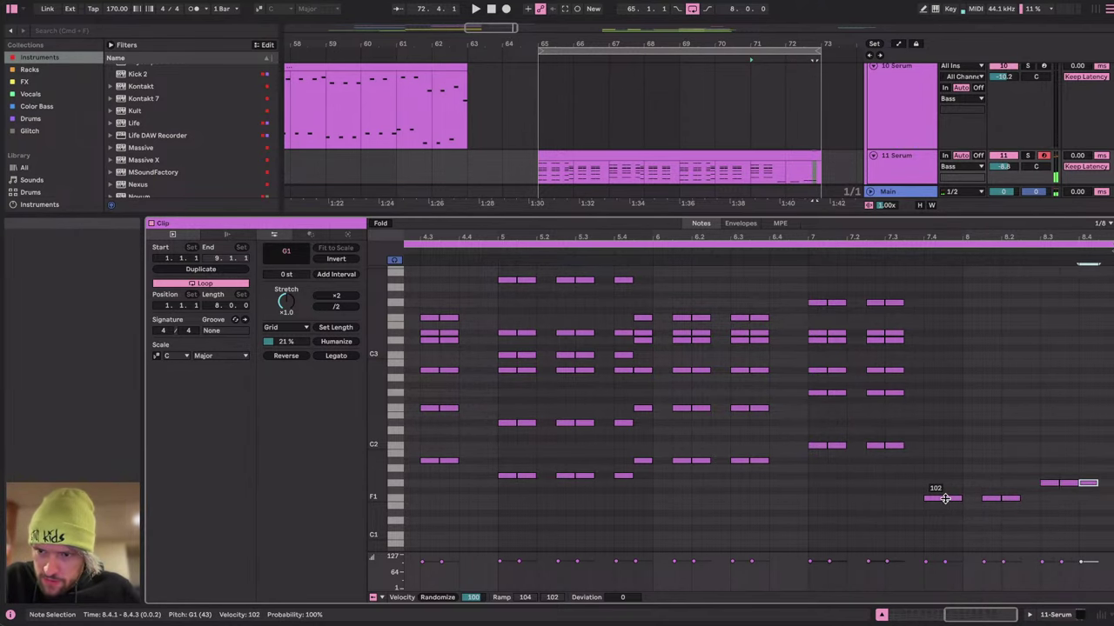
key(super+d)
Copy the four F1 notes up to G#2 and the four G1 notes up to A#2.
scroll(950, 501, up, 1)
drag(930, 487, 1023, 547)
drag(935, 522, 936, 408)
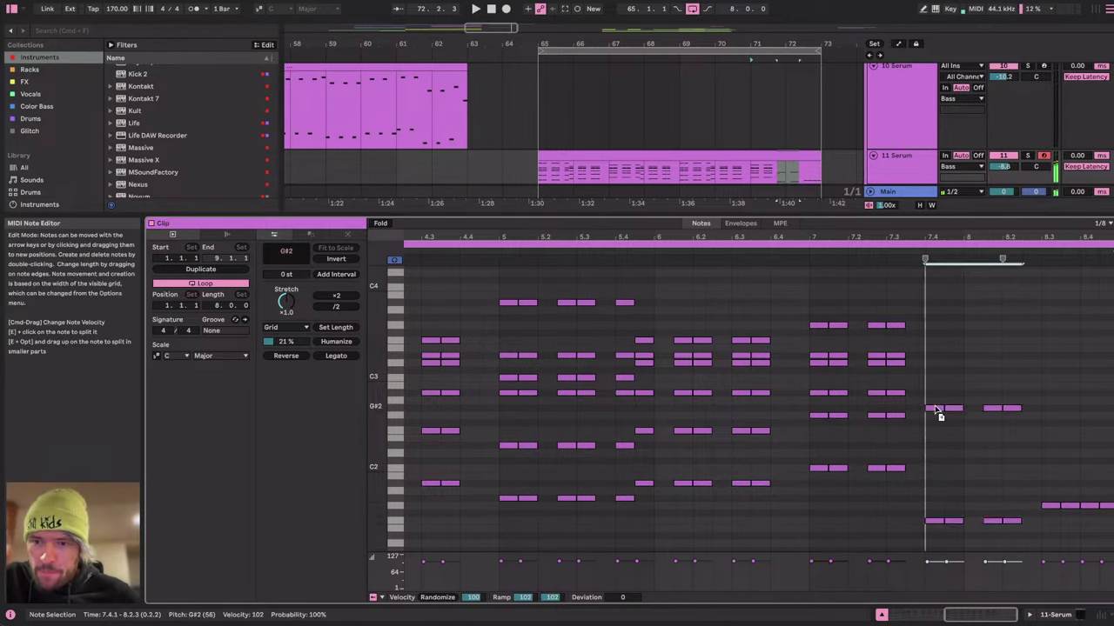
click(936, 409)
drag(1031, 475, 1044, 396)
Add D#3 copies above both the G#2 notes from 7.4.1 and the A#2 notes from 8.3.1.
drag(918, 398, 1022, 432)
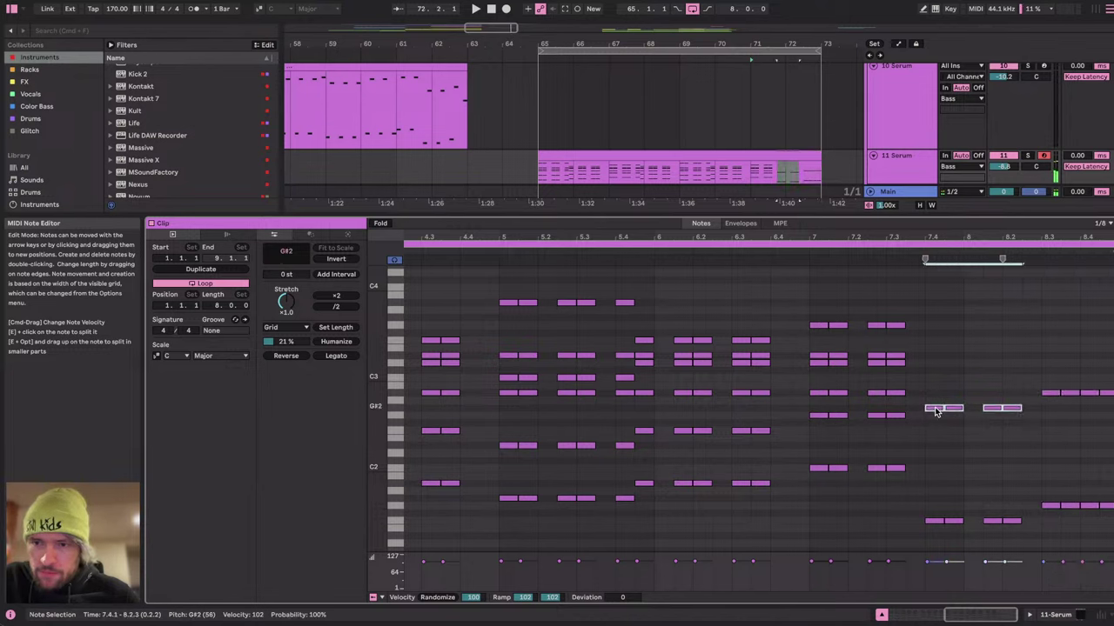
drag(941, 411, 938, 366)
mouse_move(1056, 378)
mouse_down()
mouse_move(1102, 402)
mouse_move(1051, 388)
mouse_move(1053, 357)
mouse_up()
Add G3 and A#2 to the F1 chords from 7.4.1, auditioning them against the preceding chord.
click(944, 333)
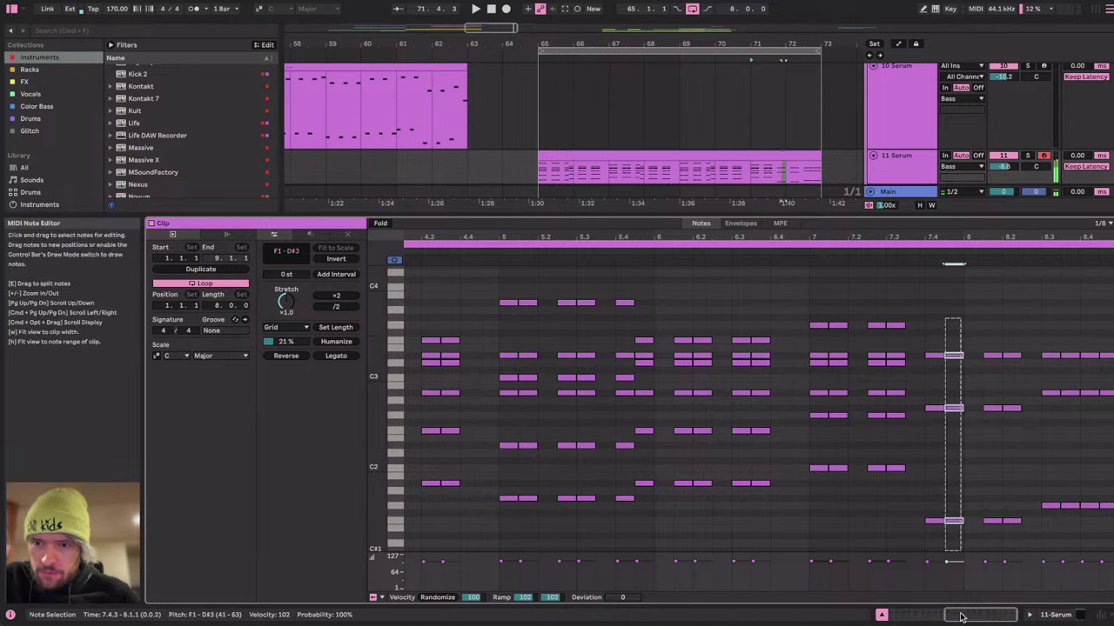
drag(861, 311, 888, 561)
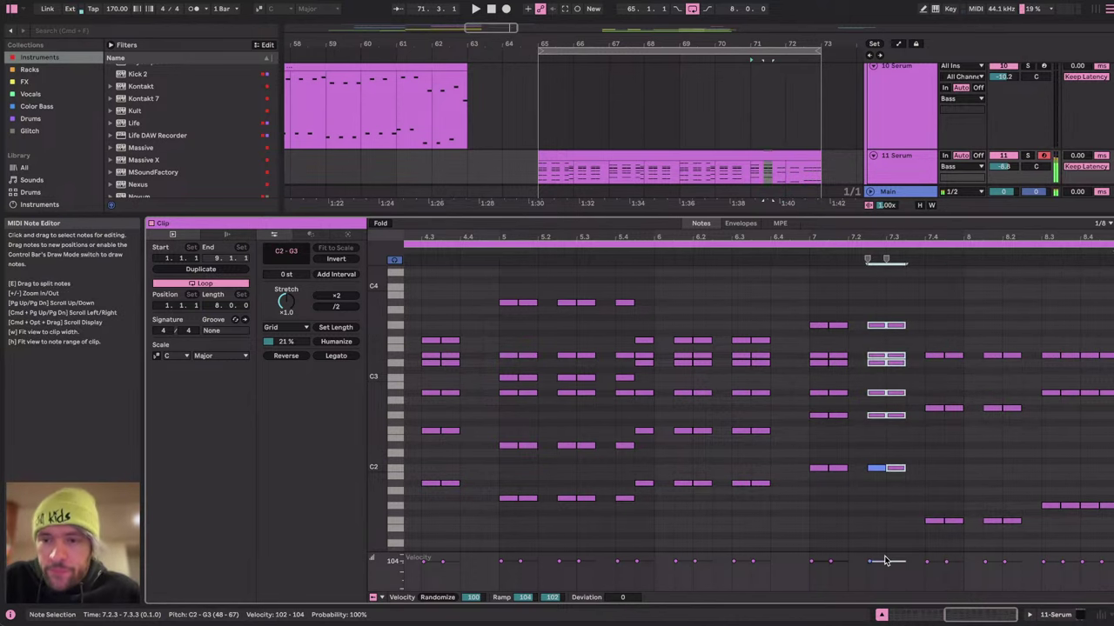
drag(926, 337, 955, 533)
drag(926, 314, 1018, 361)
mouse_move(932, 356)
mouse_down()
mouse_move(933, 325)
mouse_move(1008, 374)
mouse_up()
drag(931, 356, 934, 393)
drag(930, 290, 953, 618)
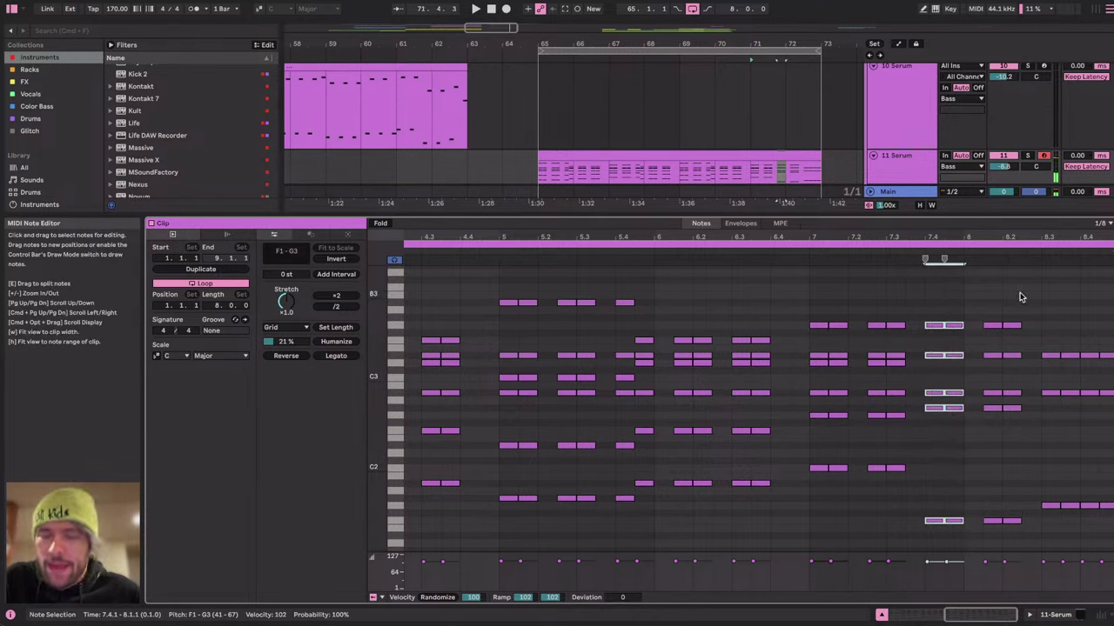
Complete the four G1 chords from 8.3.1 by adding F3 and A#3.
drag(1042, 295, 1113, 550)
click(1050, 367)
mouse_move(1045, 332)
mouse_down()
mouse_move(1113, 356)
mouse_move(1053, 355)
mouse_move(1052, 312)
mouse_move(1110, 550)
mouse_up()
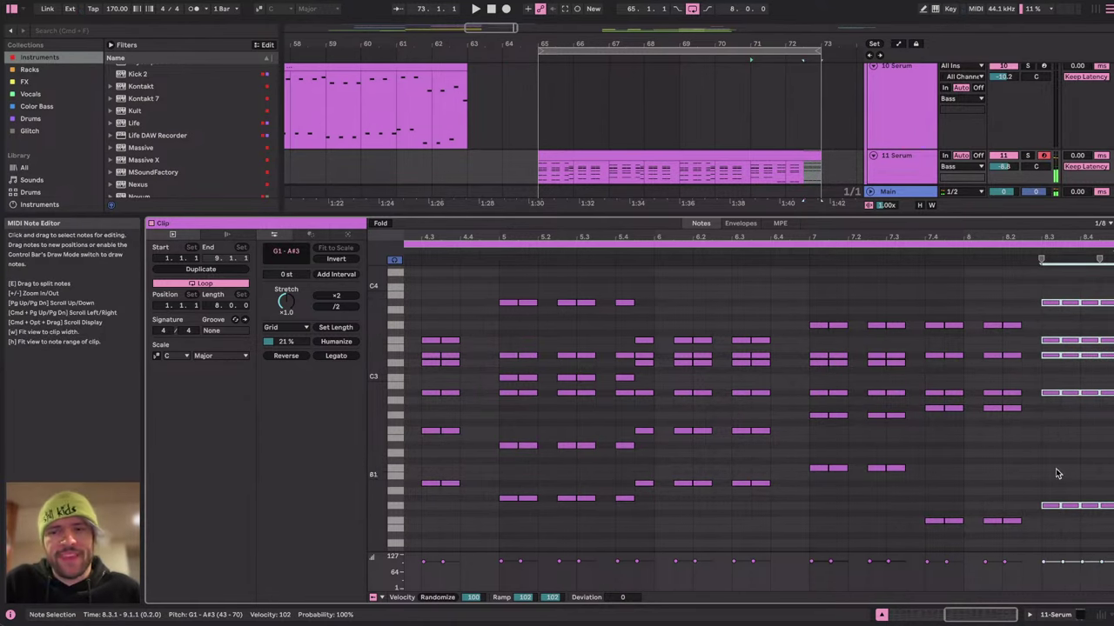
click(1056, 468)
Show the chord track's devices, list the audio effects in the browser and open Serum's window.
click(1053, 616)
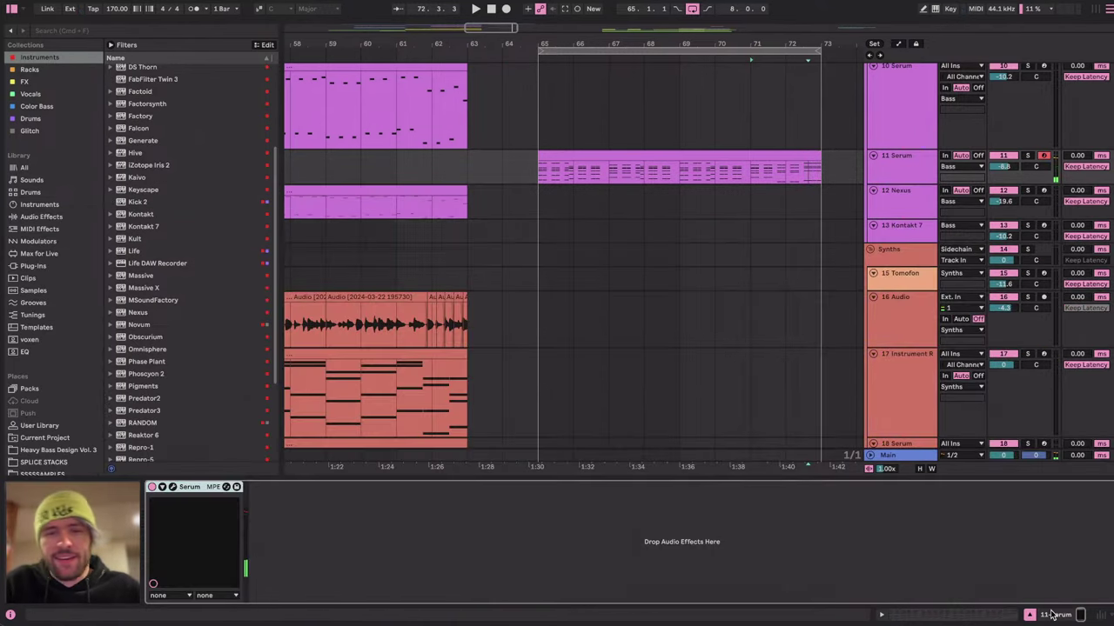
click(681, 157)
click(50, 216)
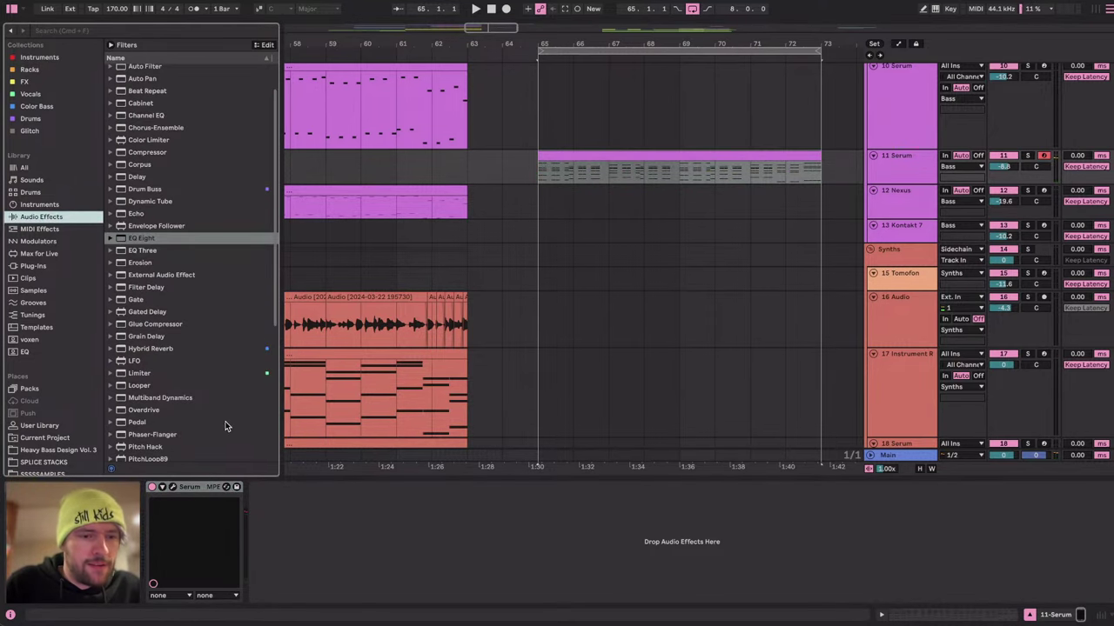
click(174, 488)
Switch to YouTube Studio, read the recent live chat messages, and return to Ableton Live.
key(ctrl+Right)
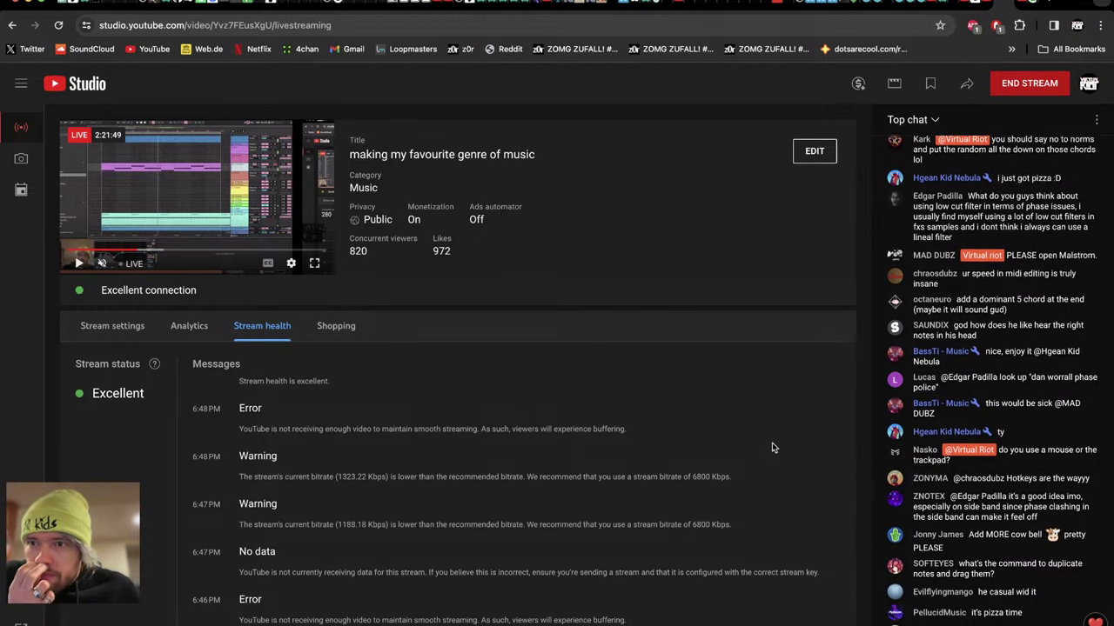
scroll(979, 341, up, 2)
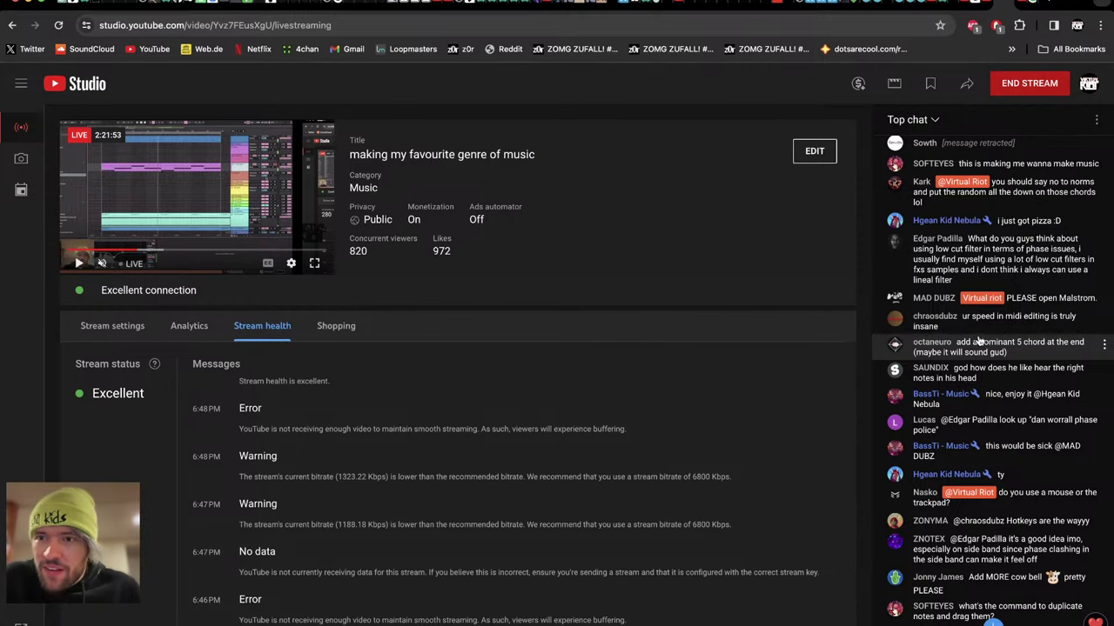
scroll(979, 342, down, 3)
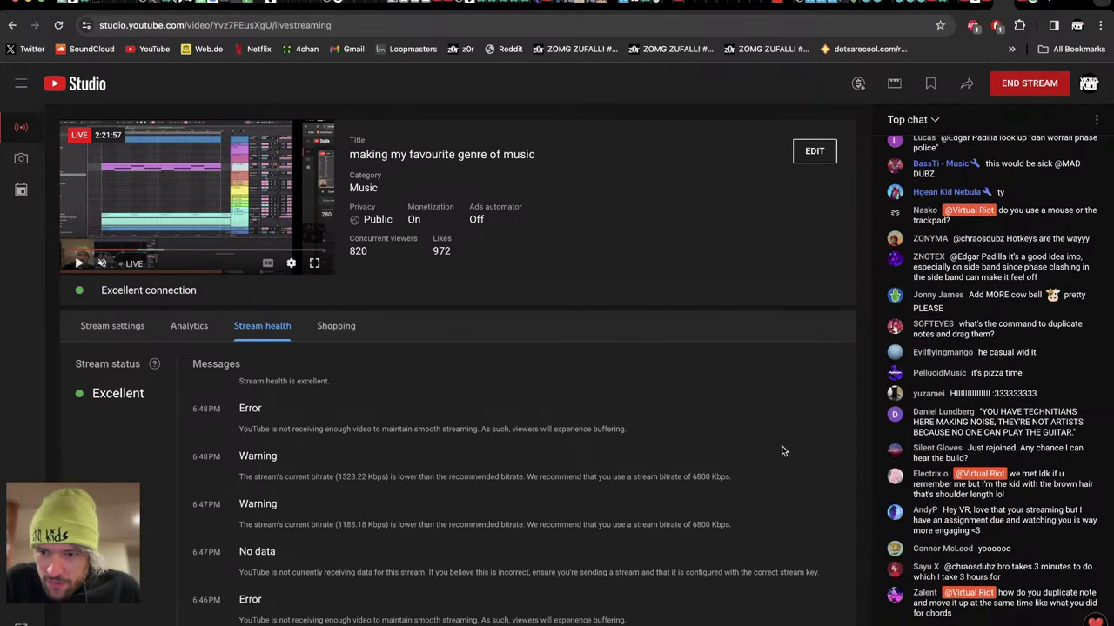
key(ctrl+Left)
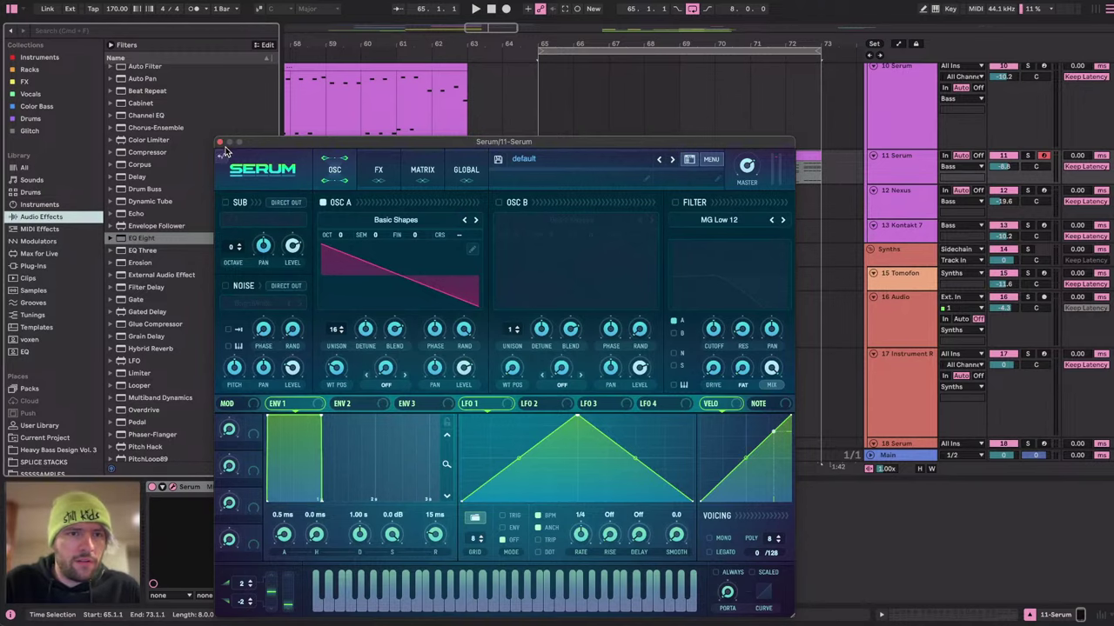
Close Serum, reopen the chord clip's notes and copy the C2 to G3 chord from 3.1.3 to 3.2.1.
click(220, 142)
double_click(601, 170)
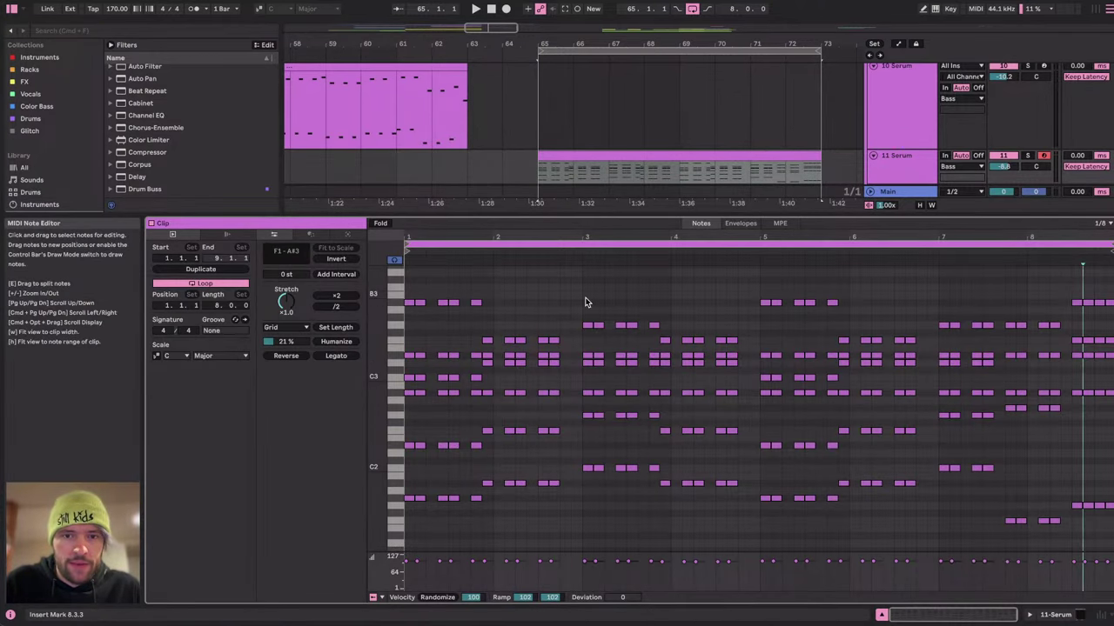
drag(584, 302, 587, 479)
key(Right)
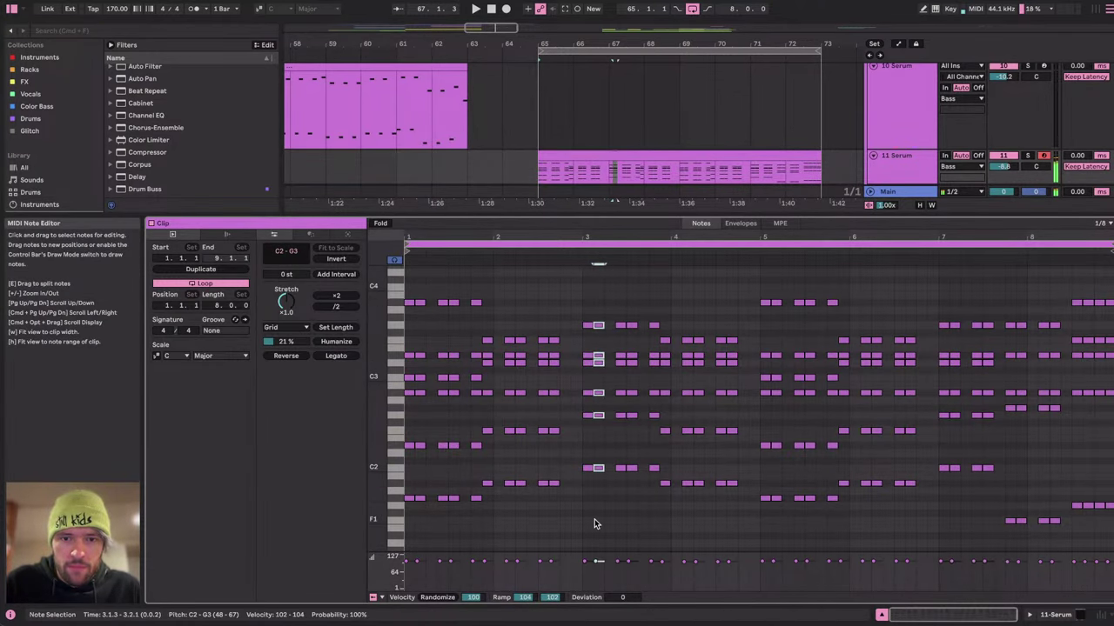
key(Right)
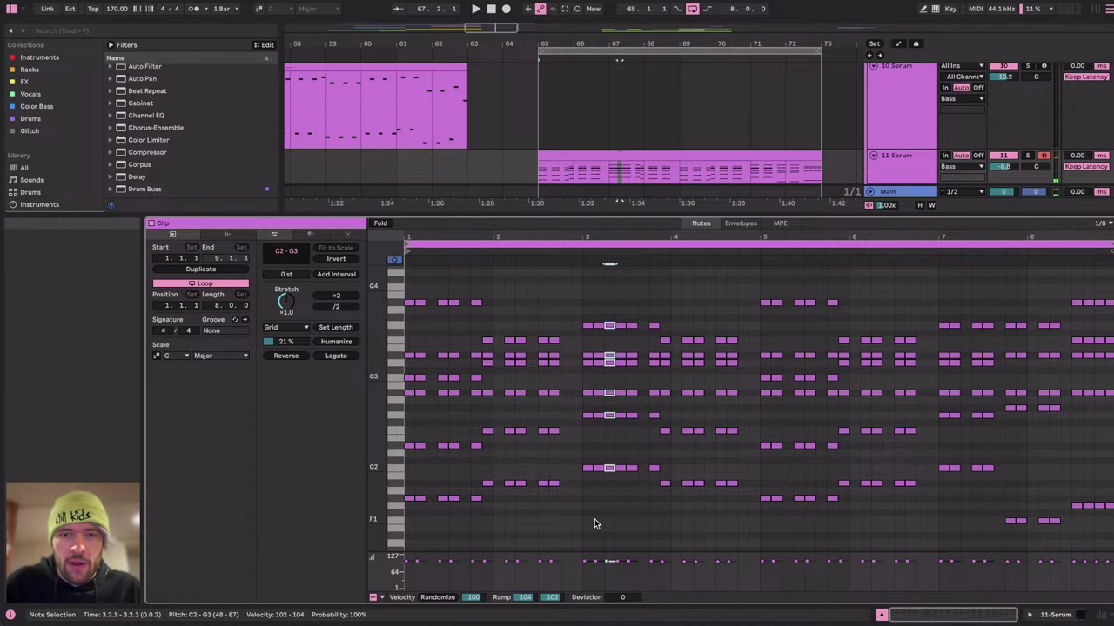
Try shifting the copied chord at 3.2.1 up and down by a semitone and an octave, and move it back to 3.1.3.
key(Up)
key(Down)
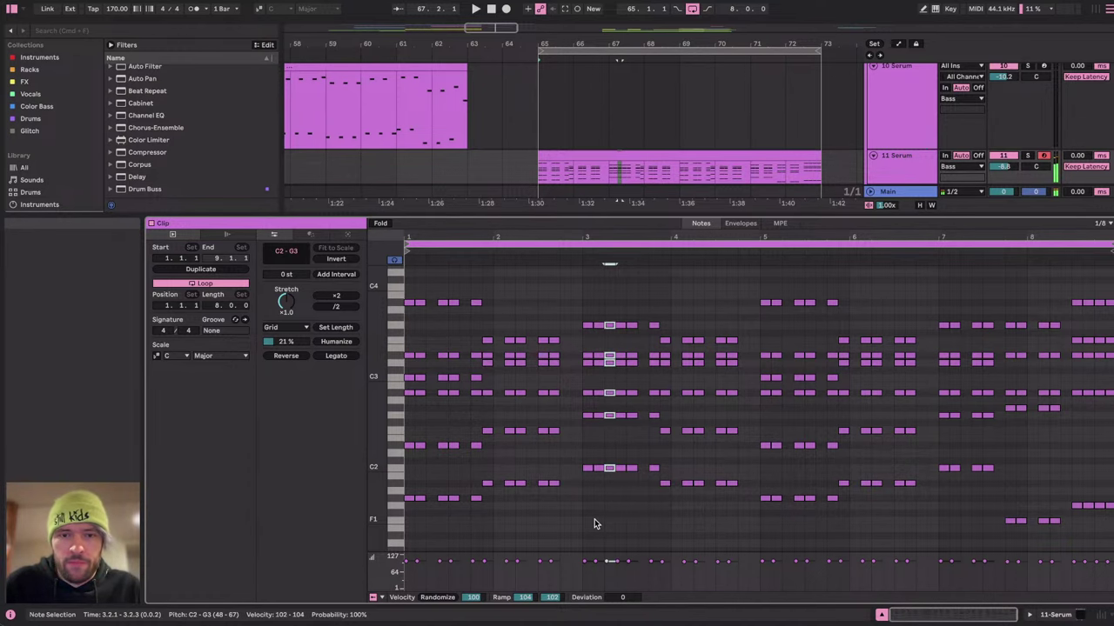
key(shift+Up)
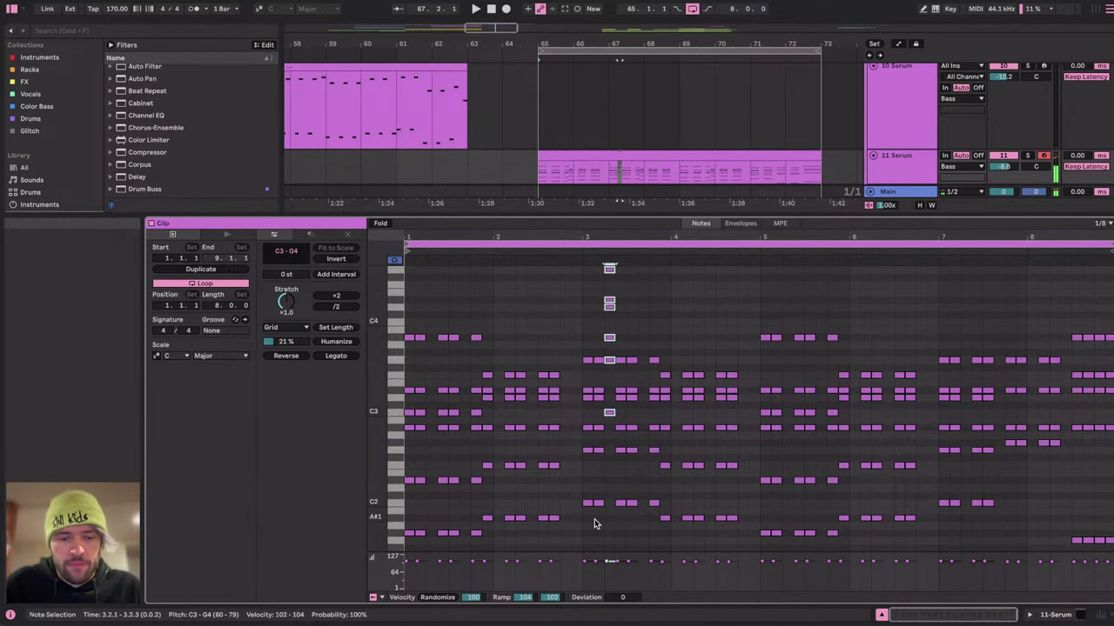
key(shift+Down)
key(Left)
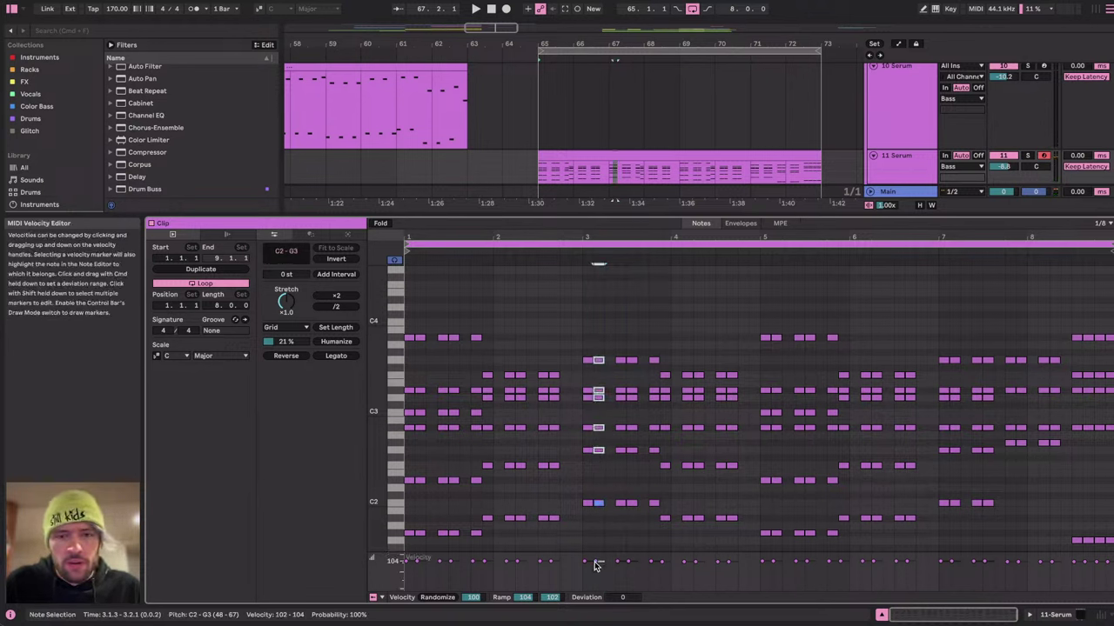
Deselect the notes and open the Serum window from the 11 Serum track's devices.
click(548, 293)
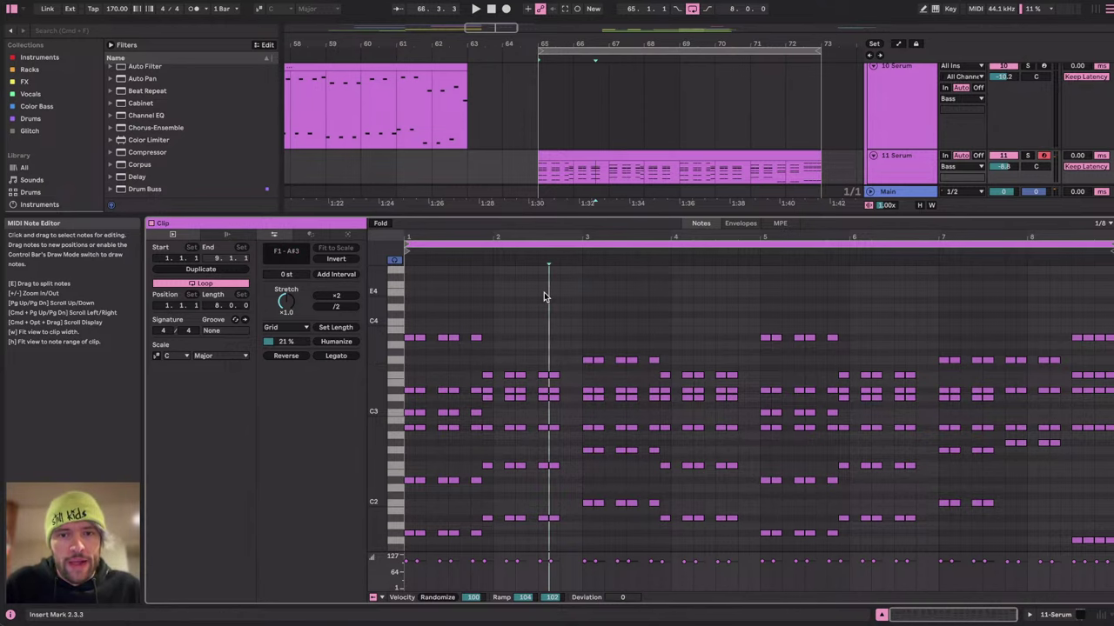
click(1059, 615)
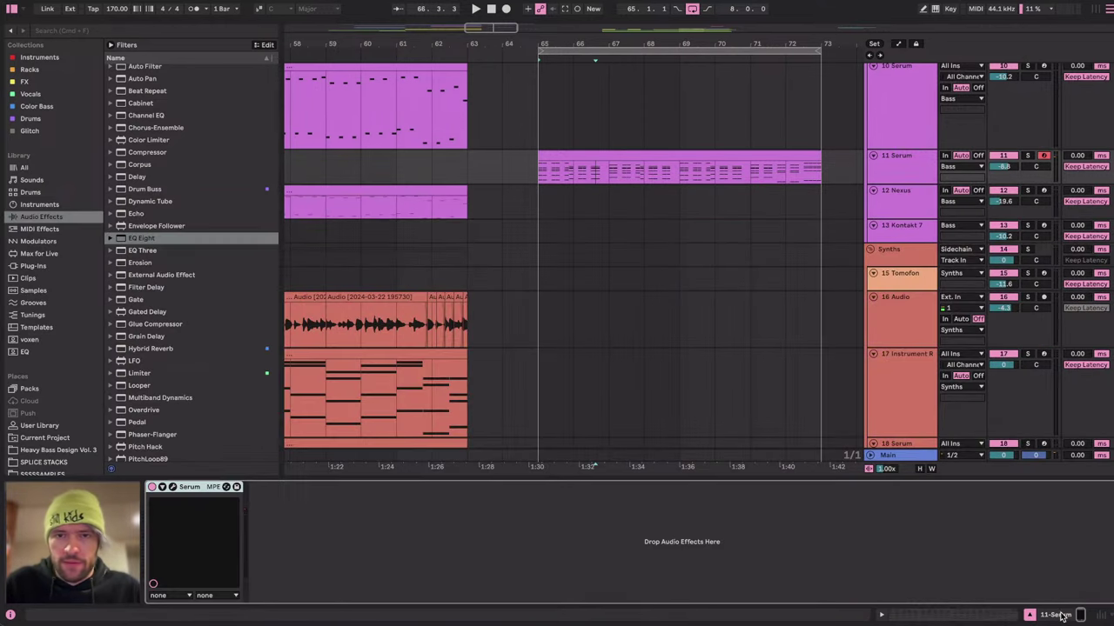
click(901, 169)
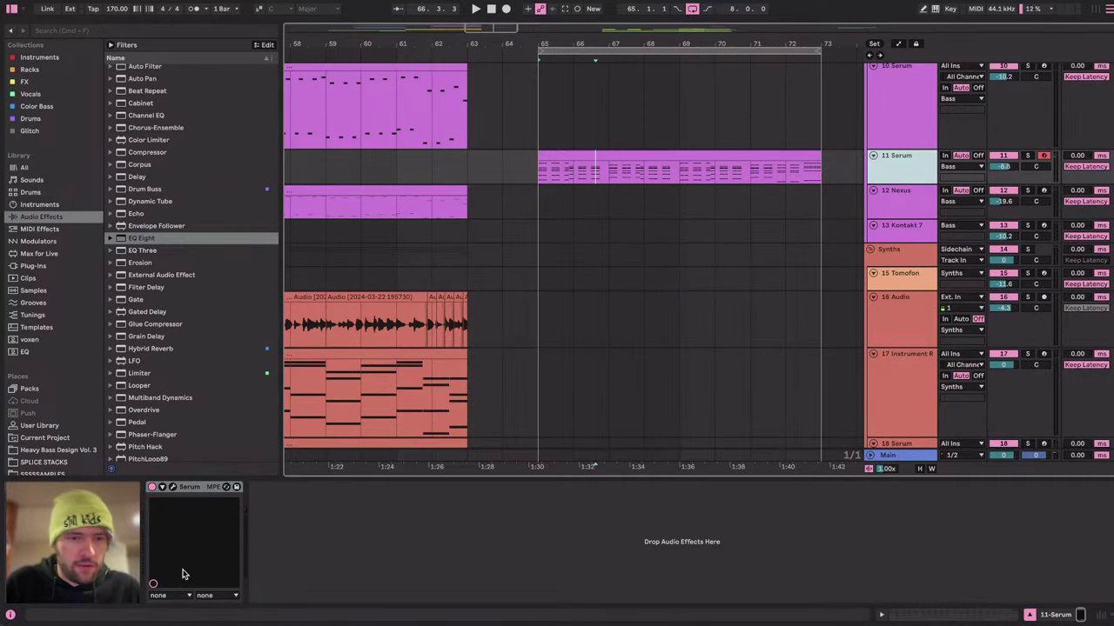
click(172, 486)
Modulate oscillator A's level with LFO 1 at a 1/8 rate and move the LFO peak earlier.
click(474, 375)
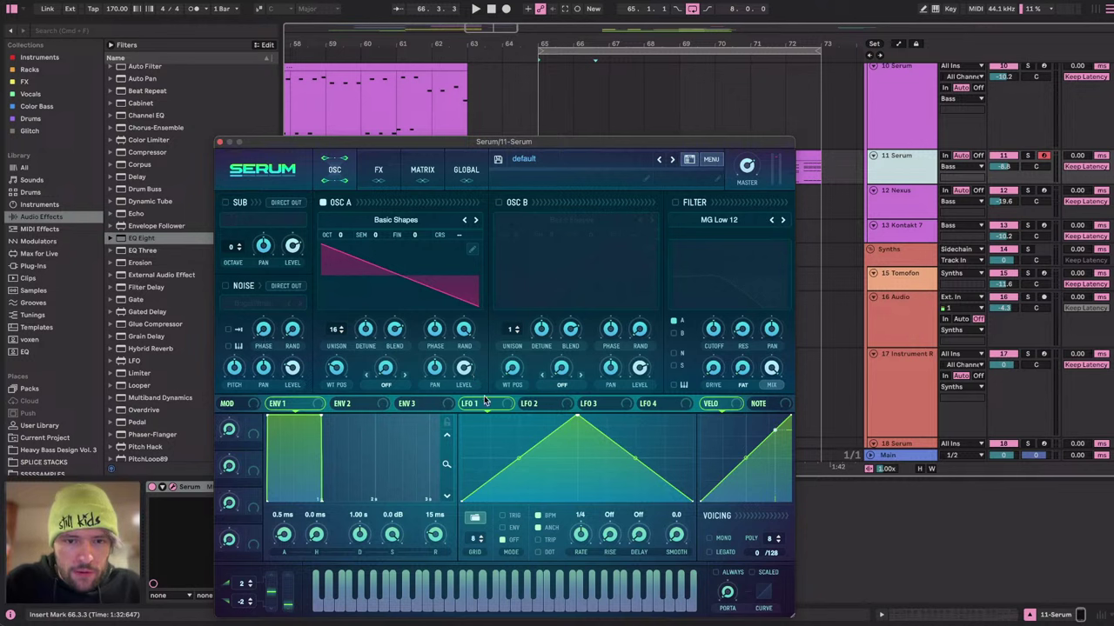
drag(460, 366, 462, 367)
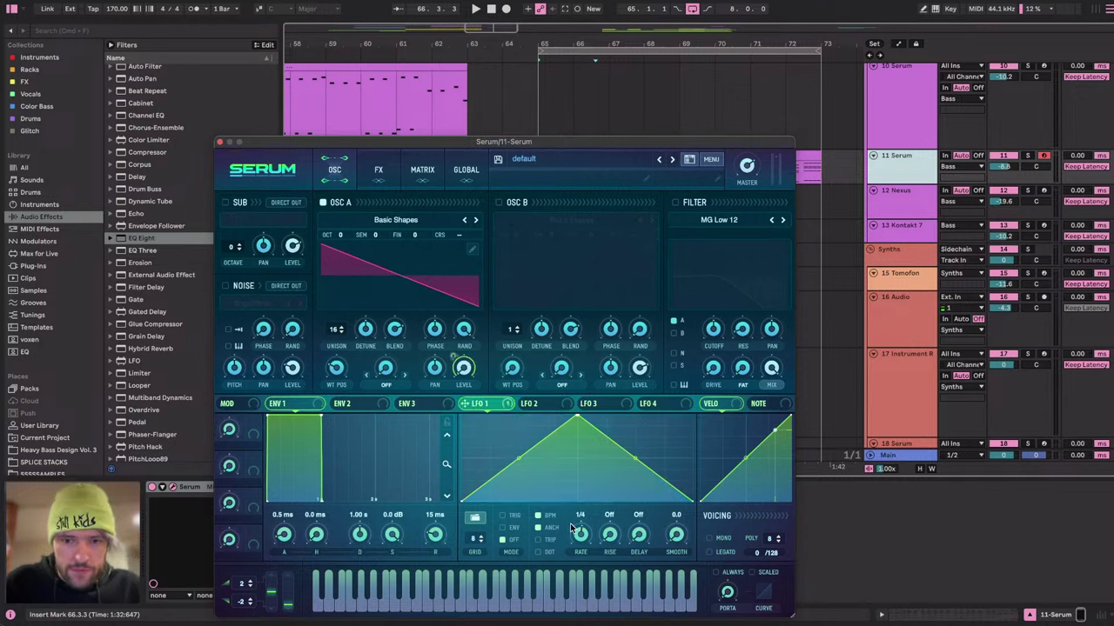
drag(574, 421, 543, 396)
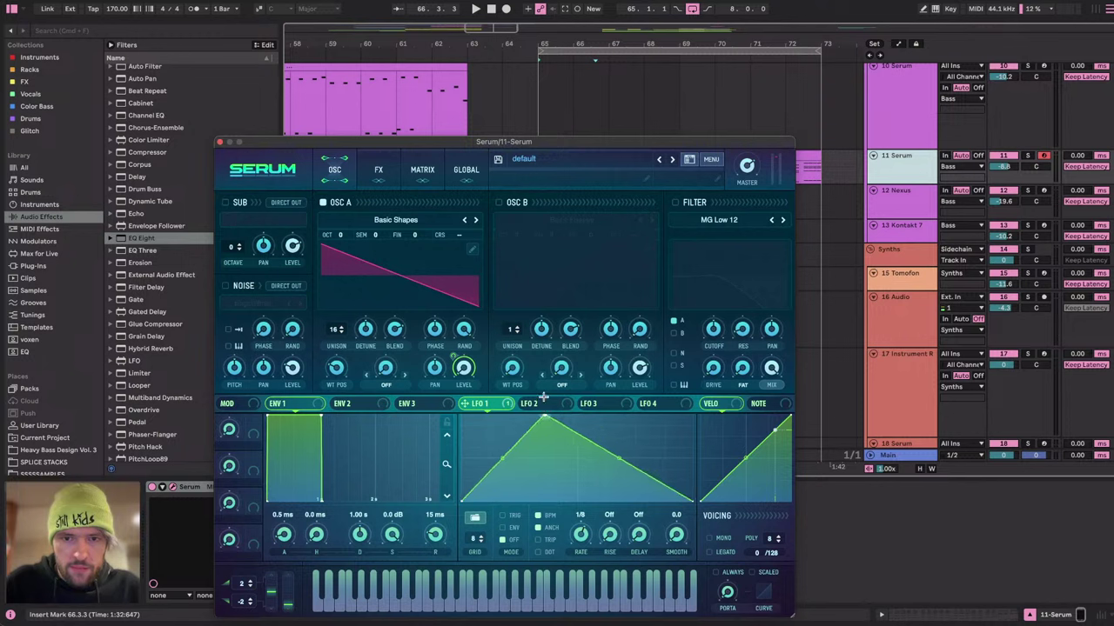
Solo the 11 Serum track, play the chords and adjust the track volume.
key(space)
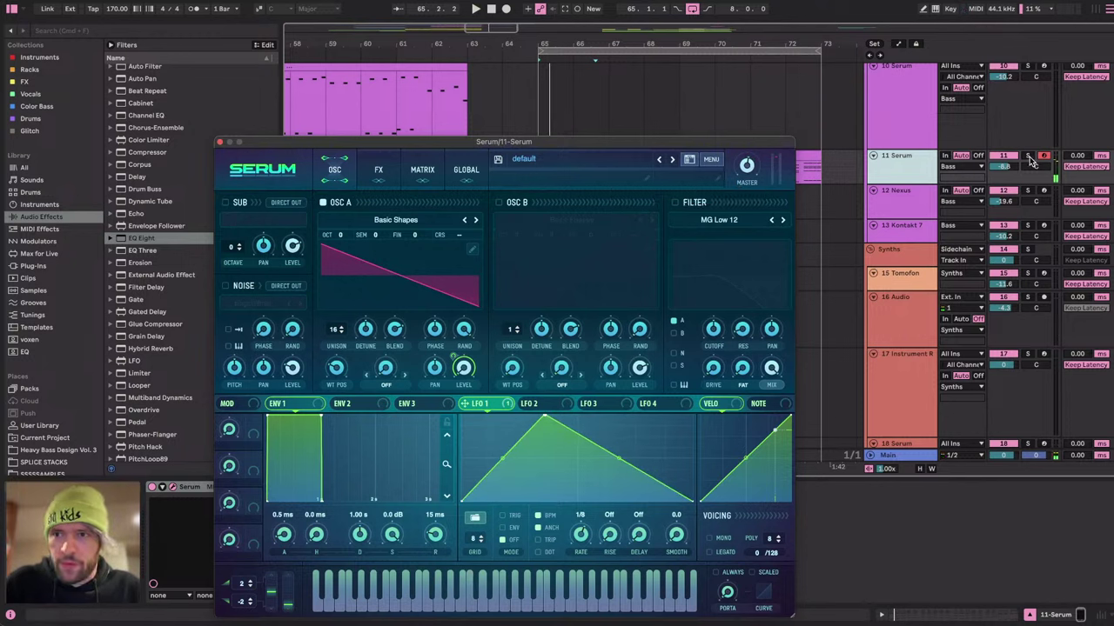
click(1029, 157)
key(space)
drag(1000, 167, 1000, 163)
Bend both slopes of LFO 1 outward into a rounded arch, with its peak just before the middle.
drag(503, 458, 504, 445)
drag(545, 414, 562, 411)
drag(629, 459, 627, 443)
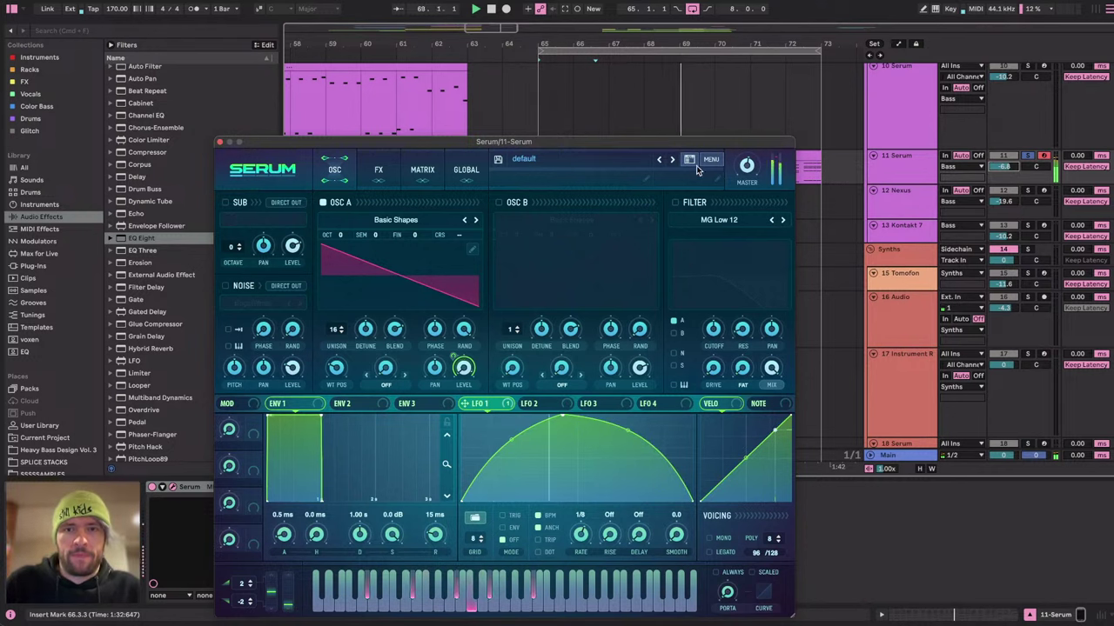
Enable oscillator B as a saw at octave +1 with 16 unison voices, and modulate its level with LFO 1.
click(500, 202)
mouse_move(480, 403)
mouse_down()
mouse_move(666, 378)
mouse_move(639, 367)
mouse_up()
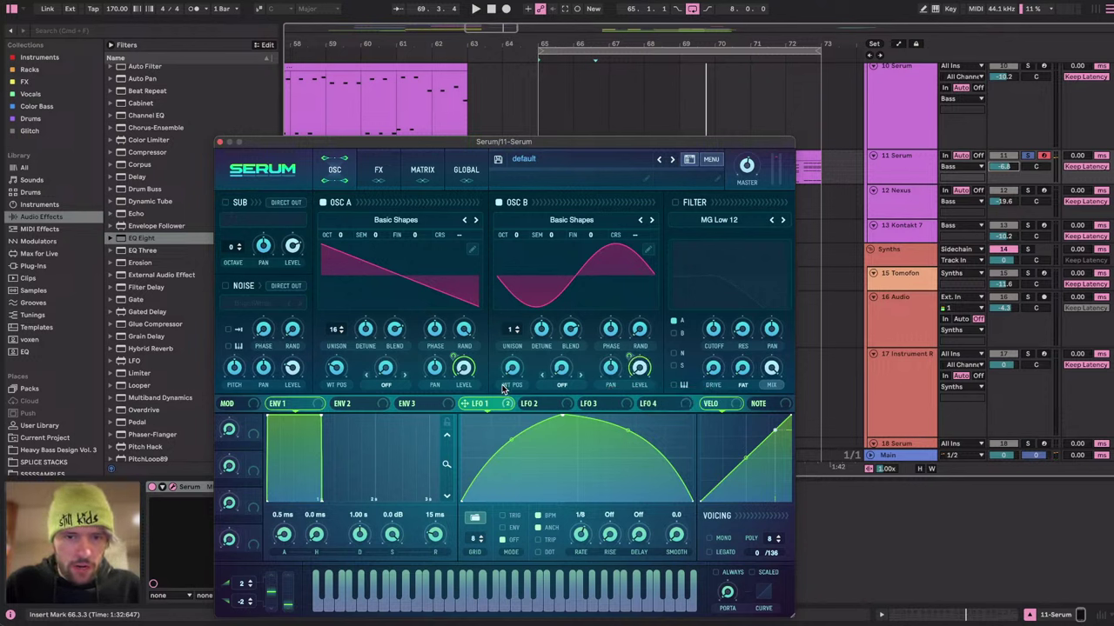
drag(511, 366, 513, 300)
Enable the sub oscillator during playback and modulate its level with LFO 1.
key(space)
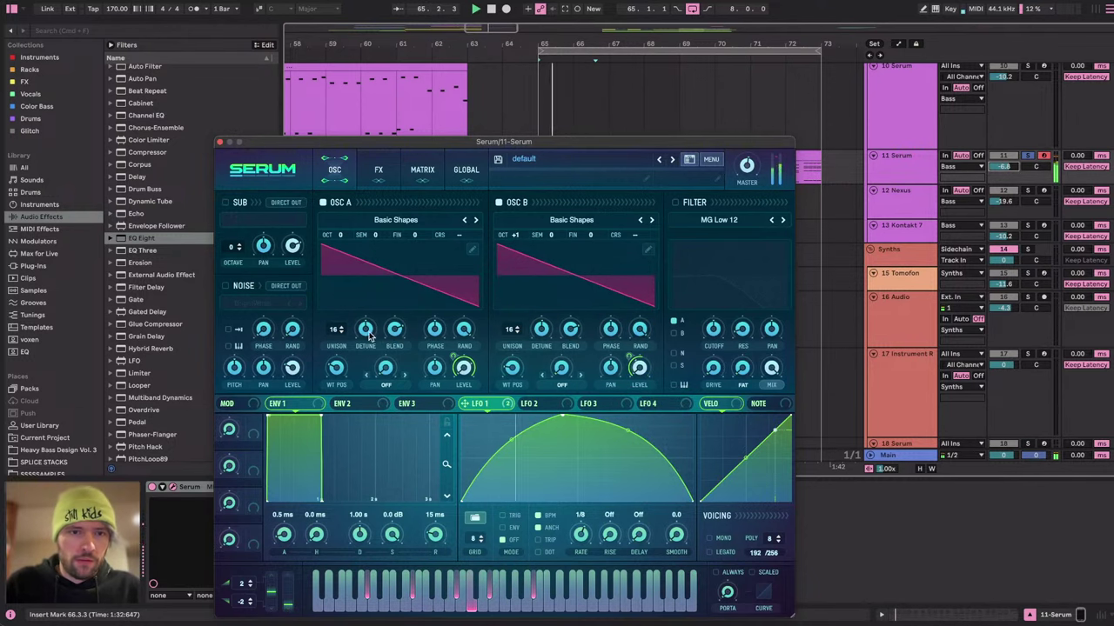
click(241, 202)
key(space)
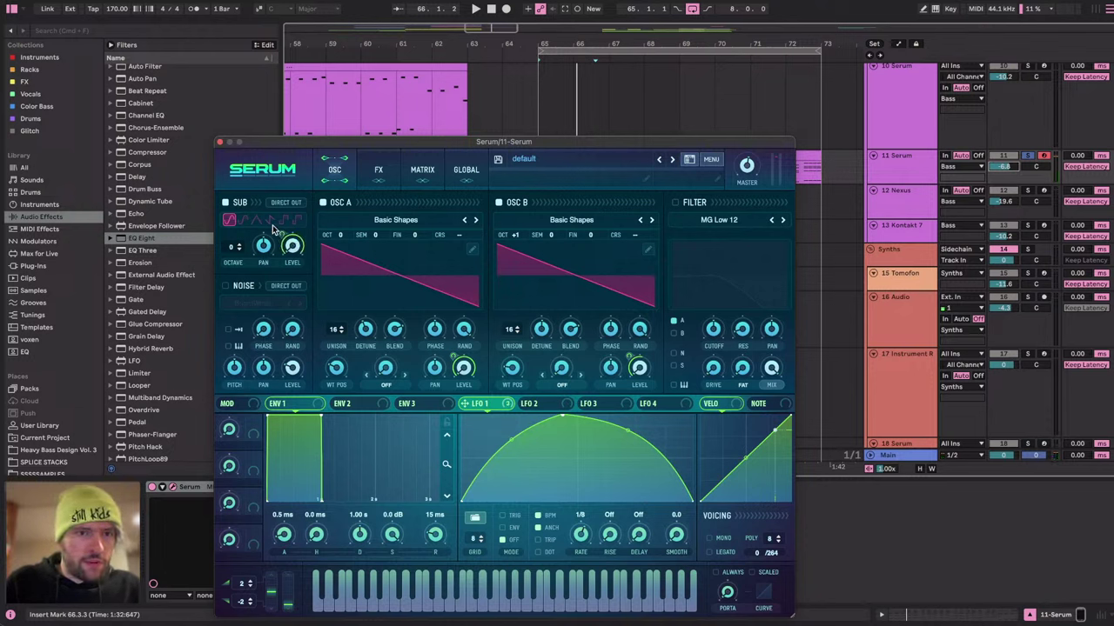
Enable Serum's compressor effect and switch it to multiband mode.
click(380, 170)
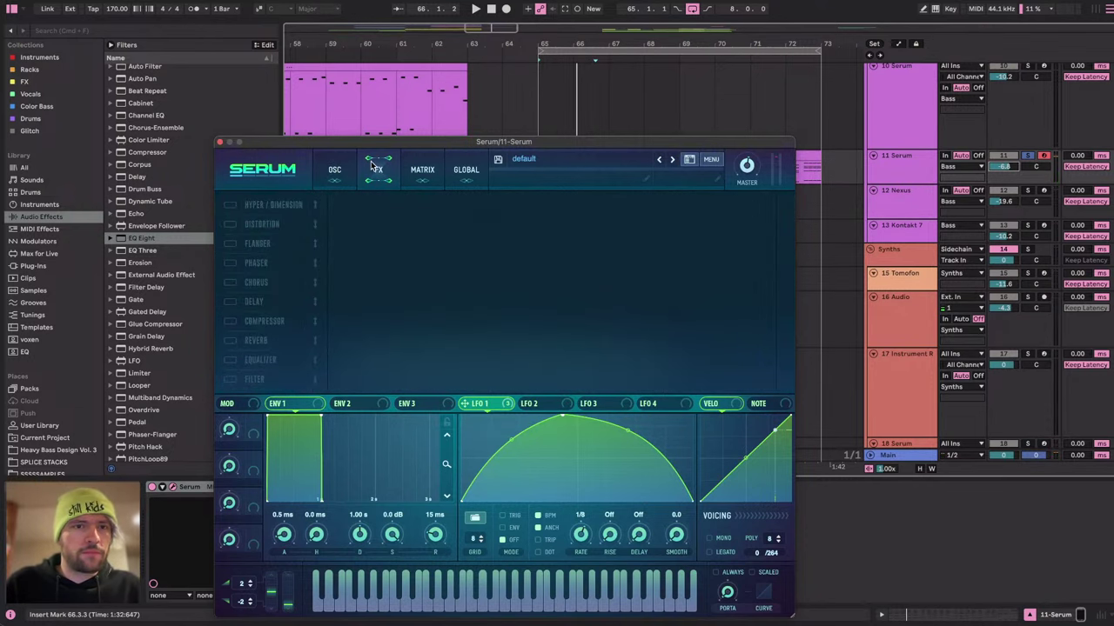
drag(319, 141, 418, 73)
click(330, 252)
click(719, 164)
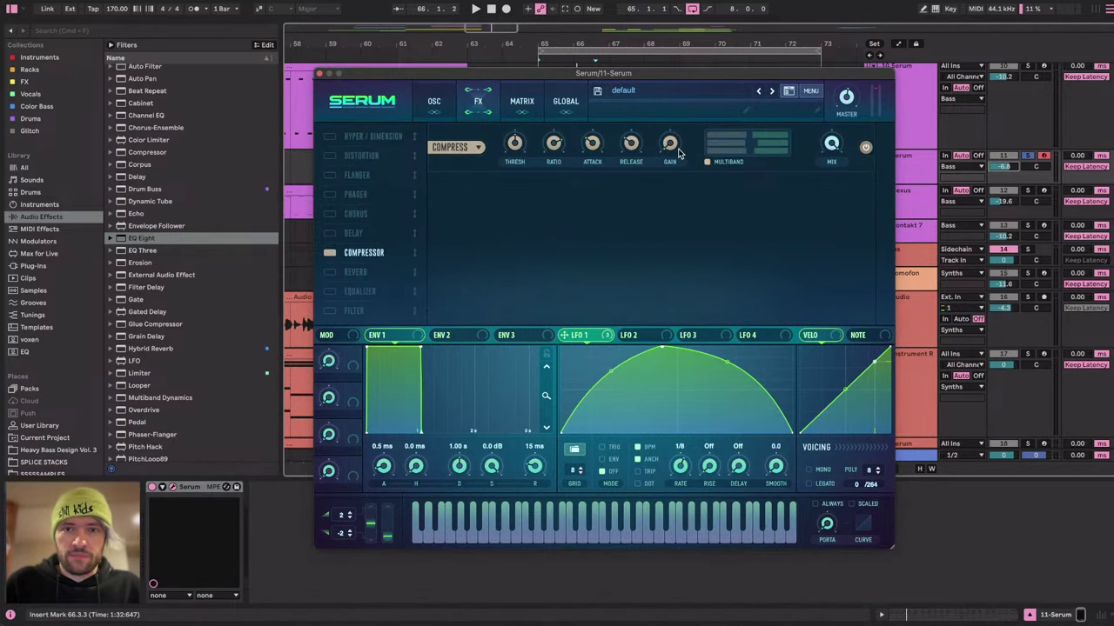
Enable Serum's filter effect and move it ahead of the compressor in the effects chain.
click(331, 312)
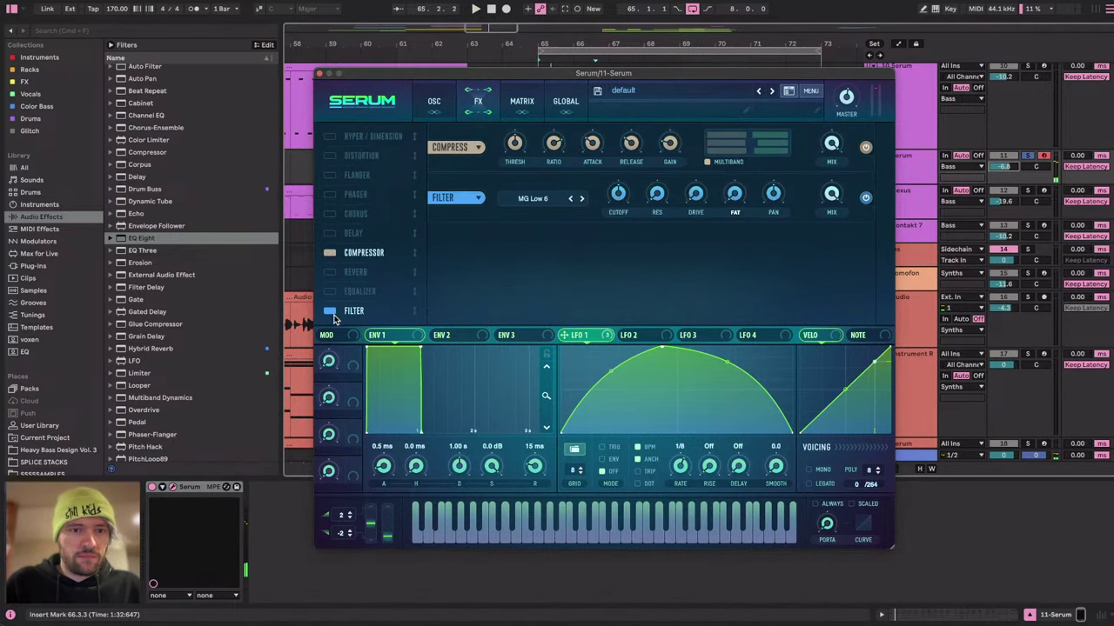
click(331, 311)
click(332, 311)
drag(353, 311, 364, 213)
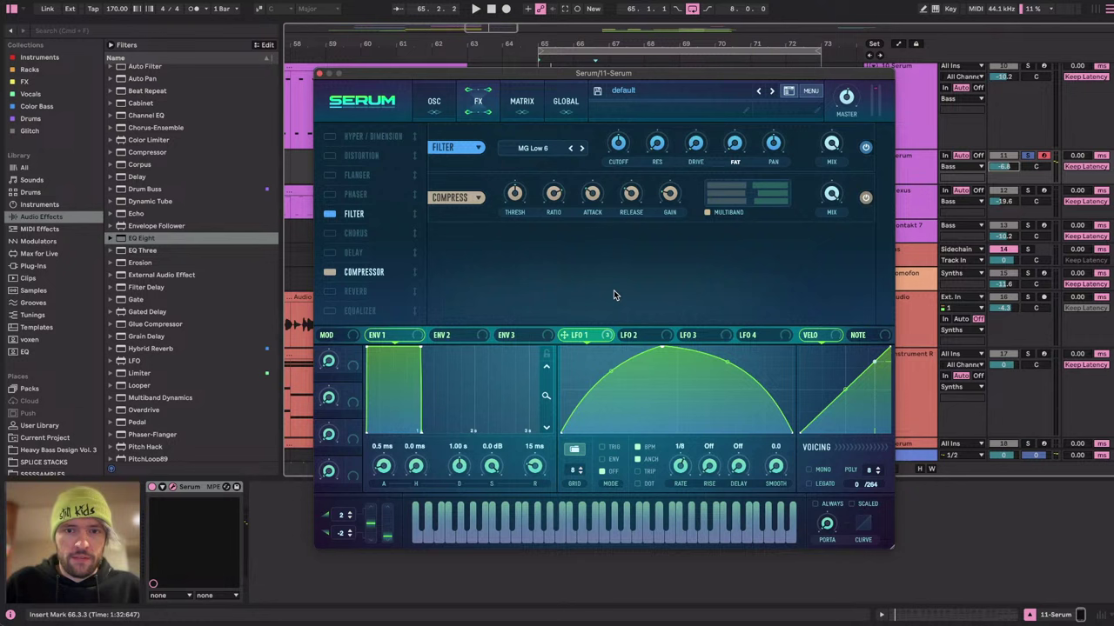
Shape LFO 2 with a rounded, outward-bent rise and an inward-curved fall.
click(635, 336)
drag(624, 377, 620, 377)
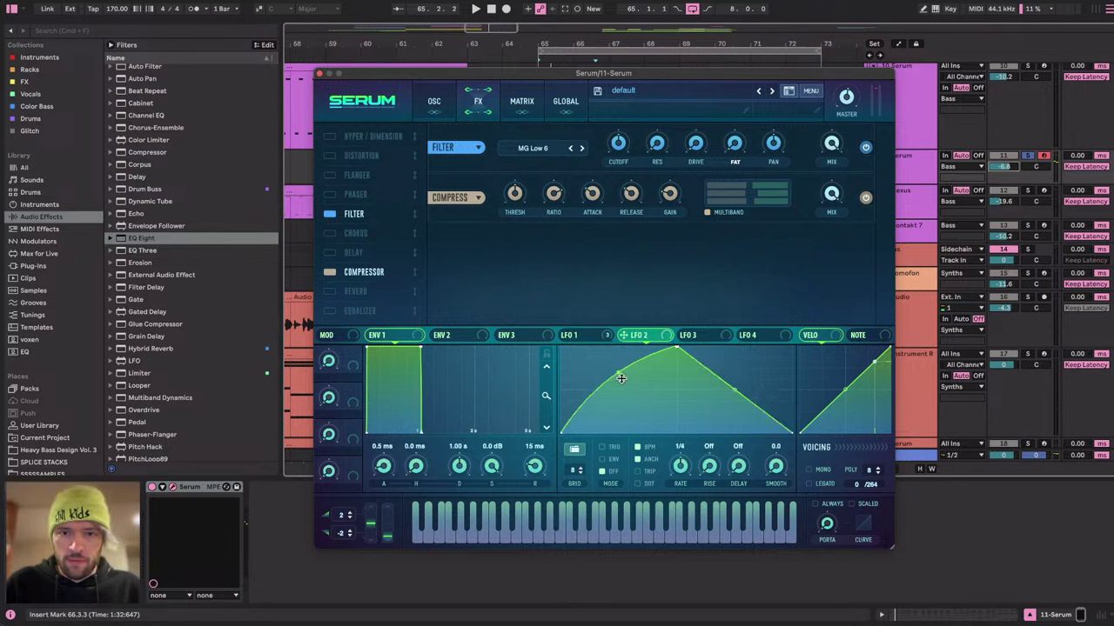
drag(738, 393, 739, 408)
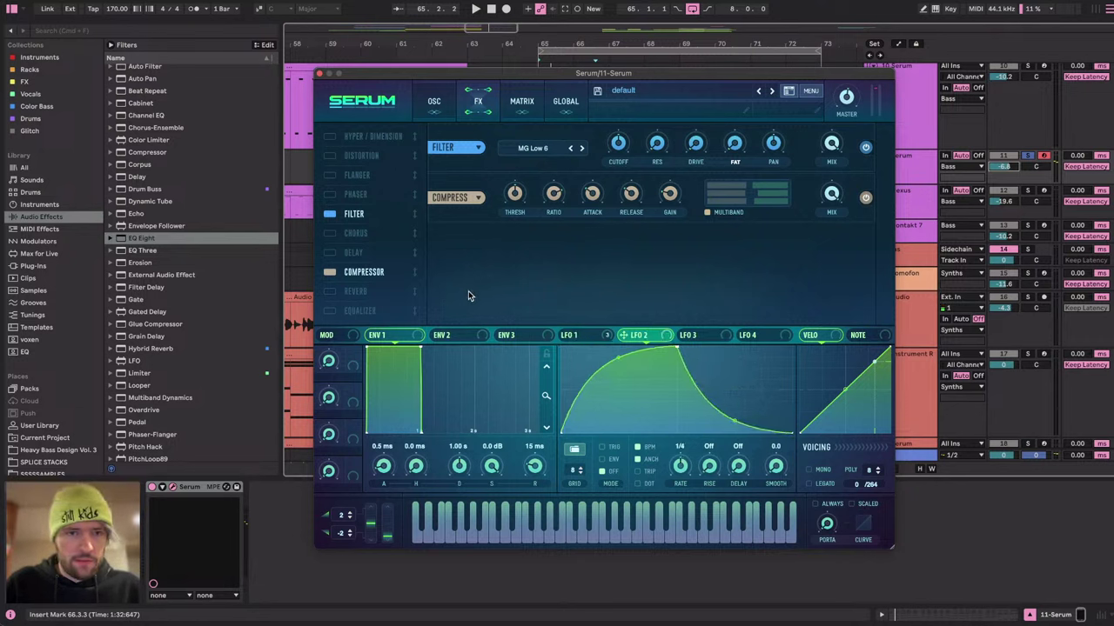
Enable the equalizer effect between filter and compressor, and set the effects filter type to Band 12.
click(330, 311)
drag(358, 313, 359, 271)
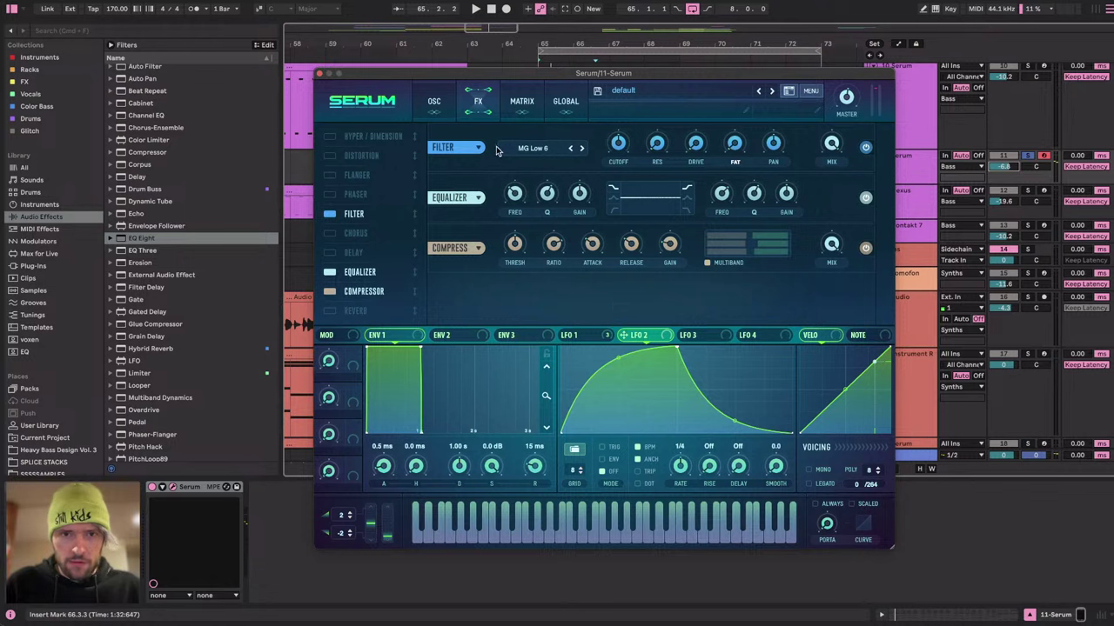
click(523, 149)
mouse_move(533, 168)
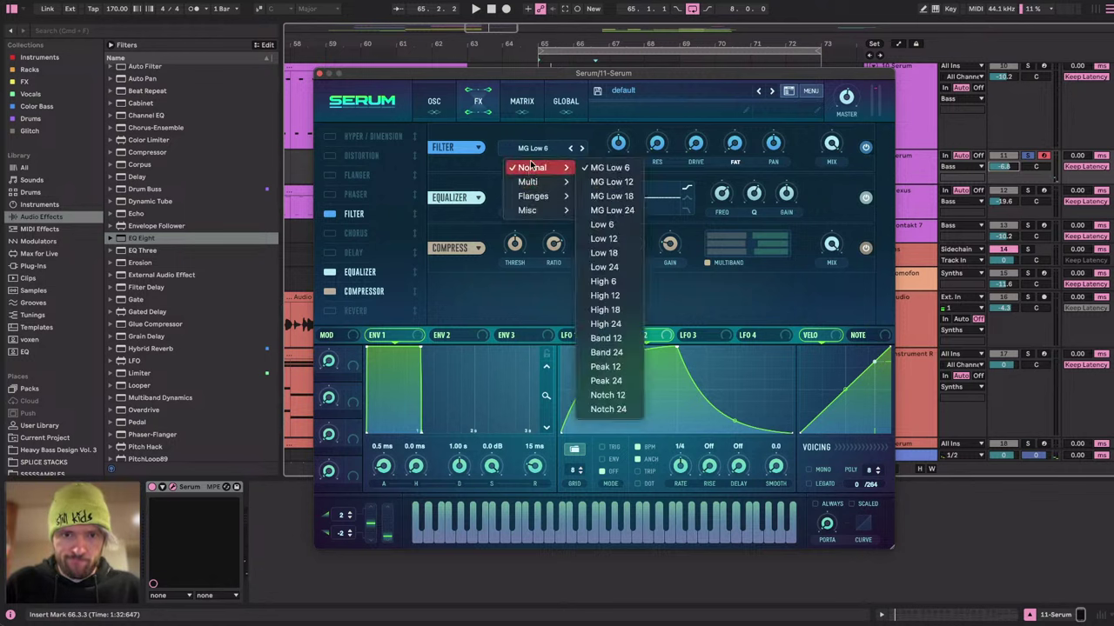
click(630, 339)
Modulate the effects filter's cutoff and the frequencies of both equalizer bands with LFO 2.
drag(638, 335, 611, 130)
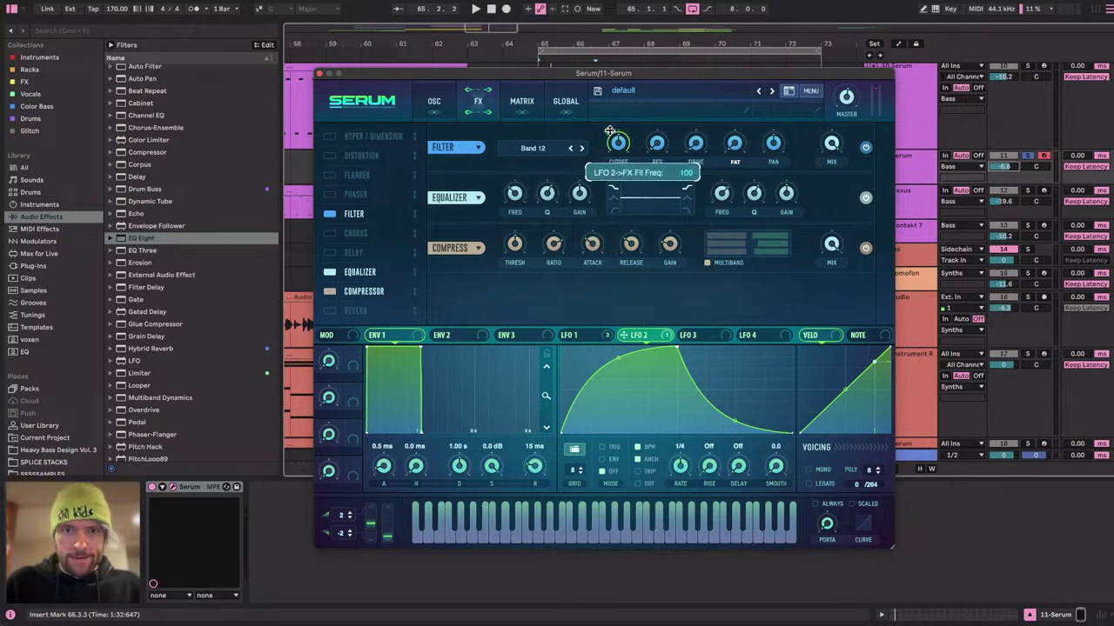
drag(609, 174, 612, 189)
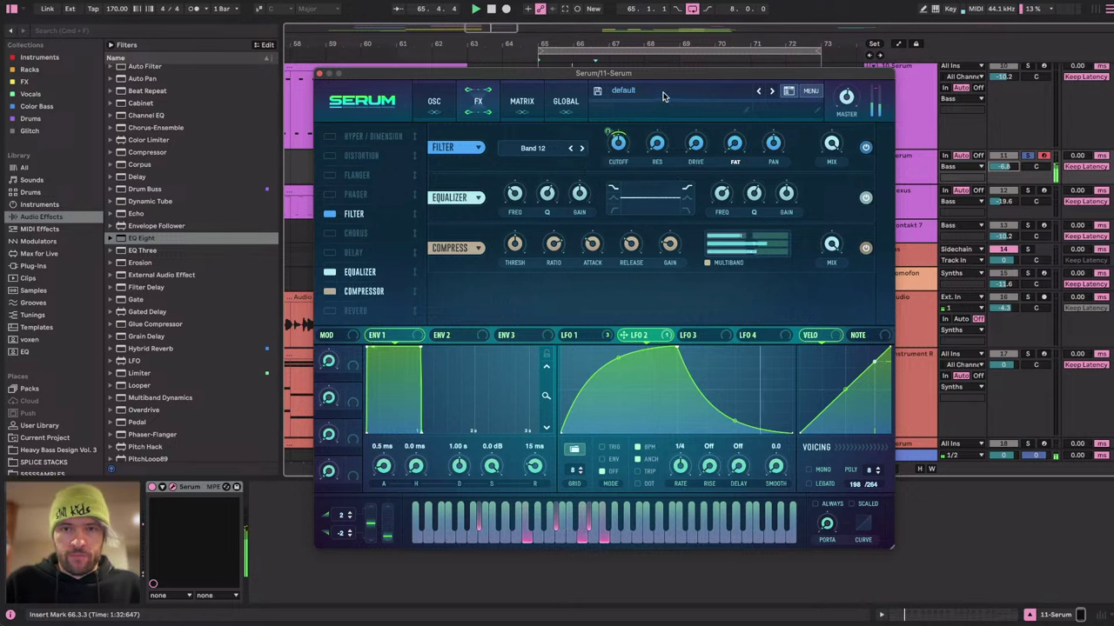
drag(634, 333, 514, 193)
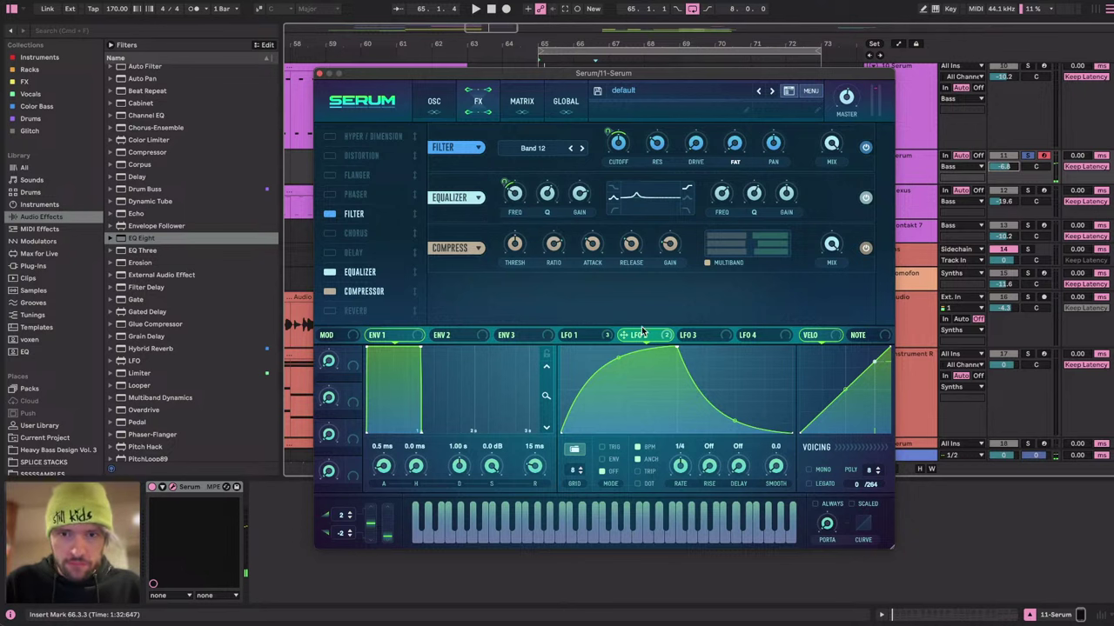
drag(644, 335, 709, 223)
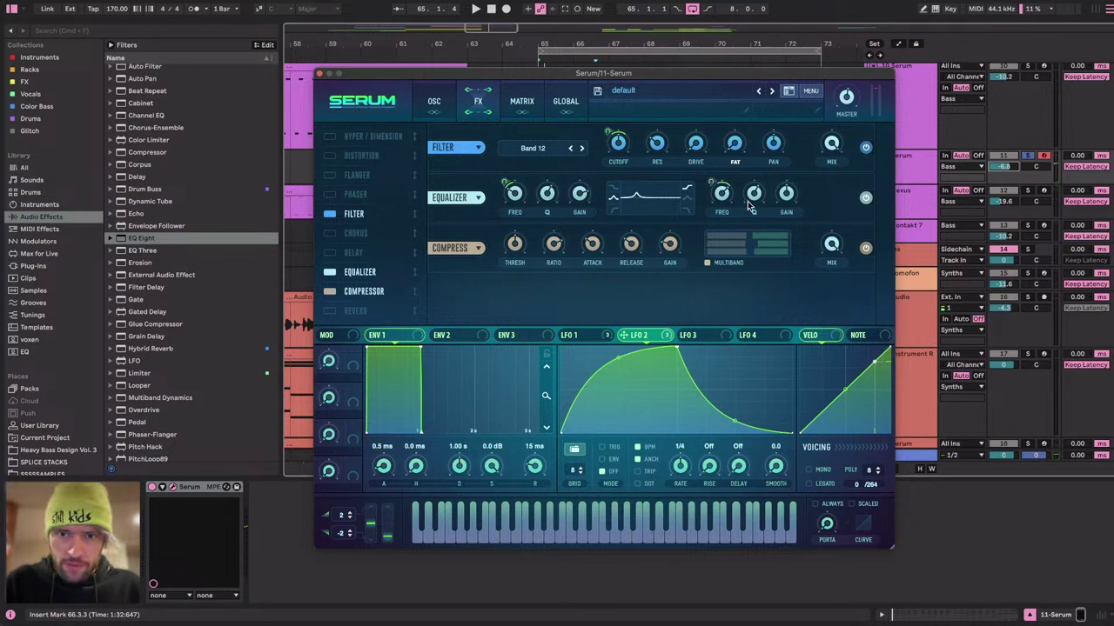
Raise the gain of the equalizer's high band to 3.0 dB, audition the chords and close the Serum window.
drag(751, 194, 750, 197)
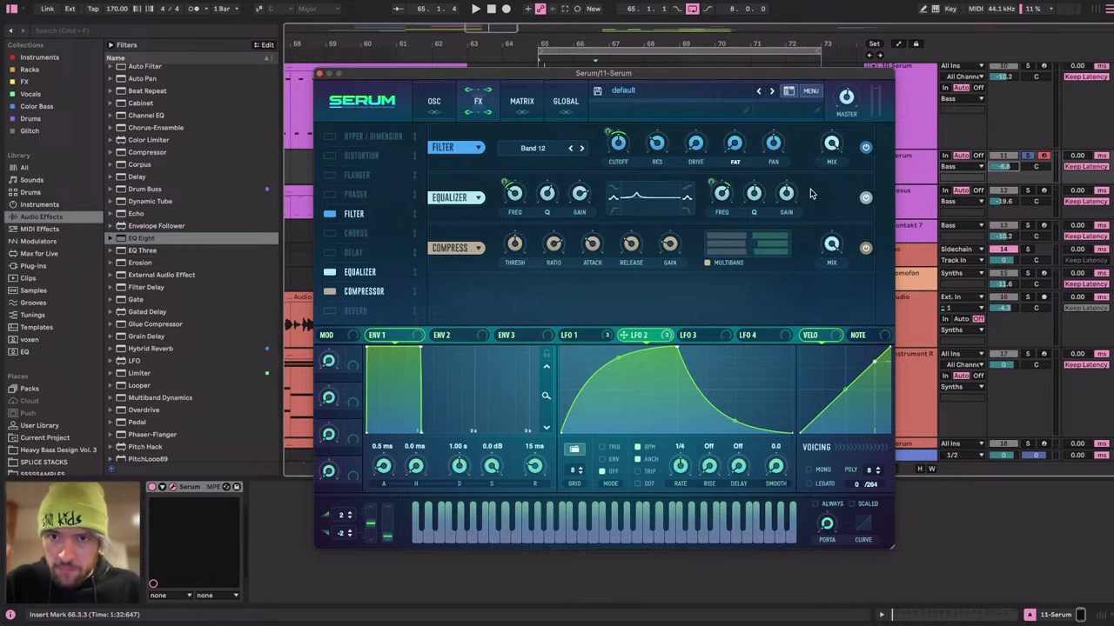
drag(788, 194, 790, 174)
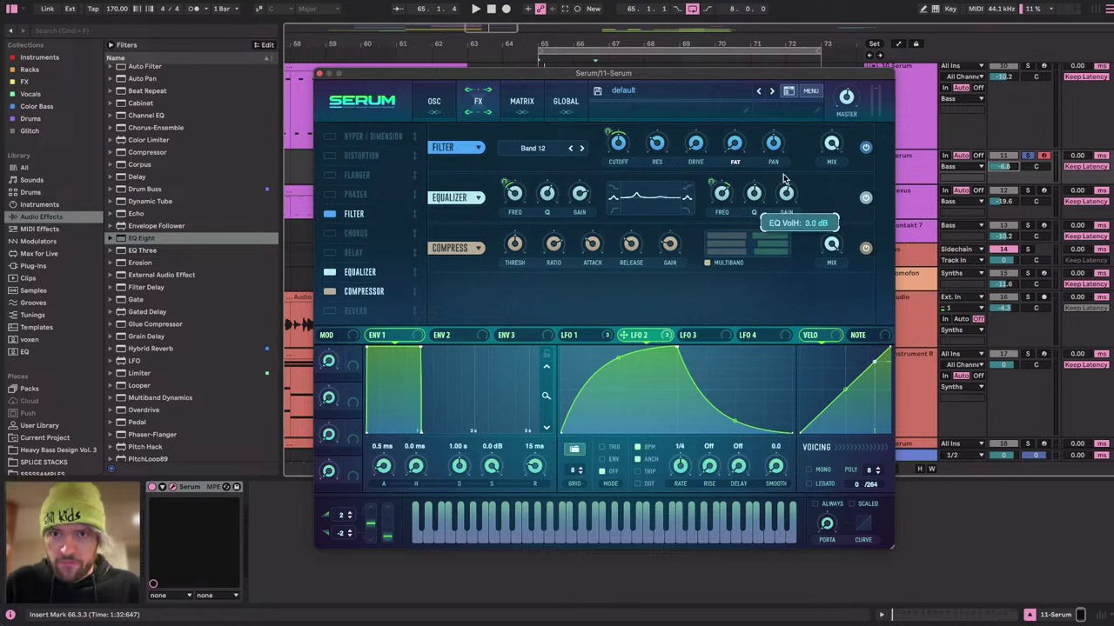
mouse_move(753, 199)
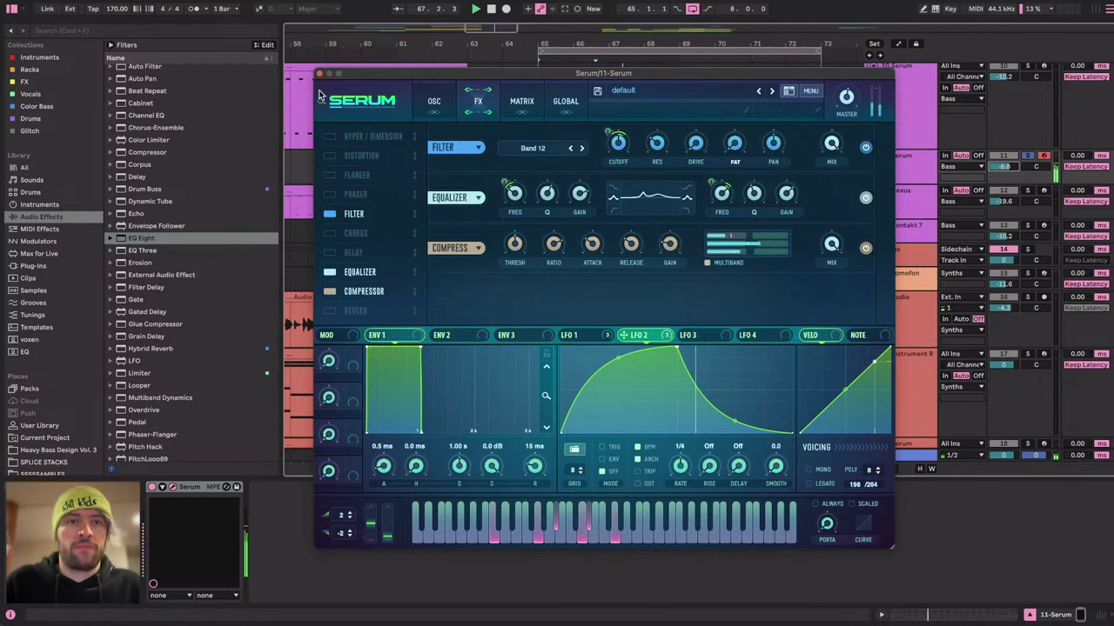
click(448, 110)
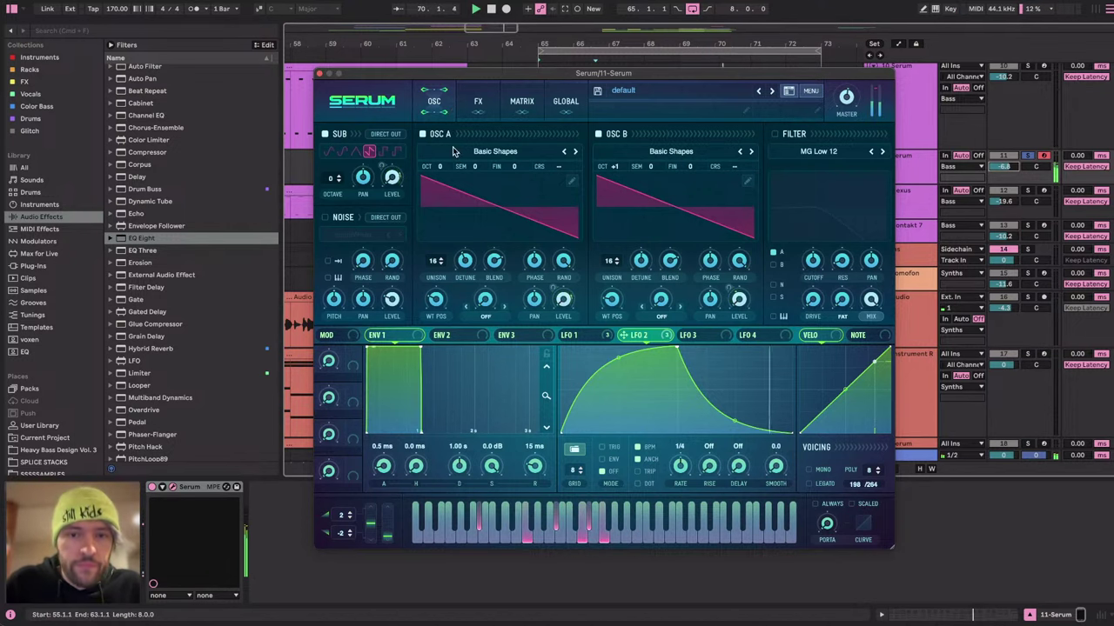
click(321, 74)
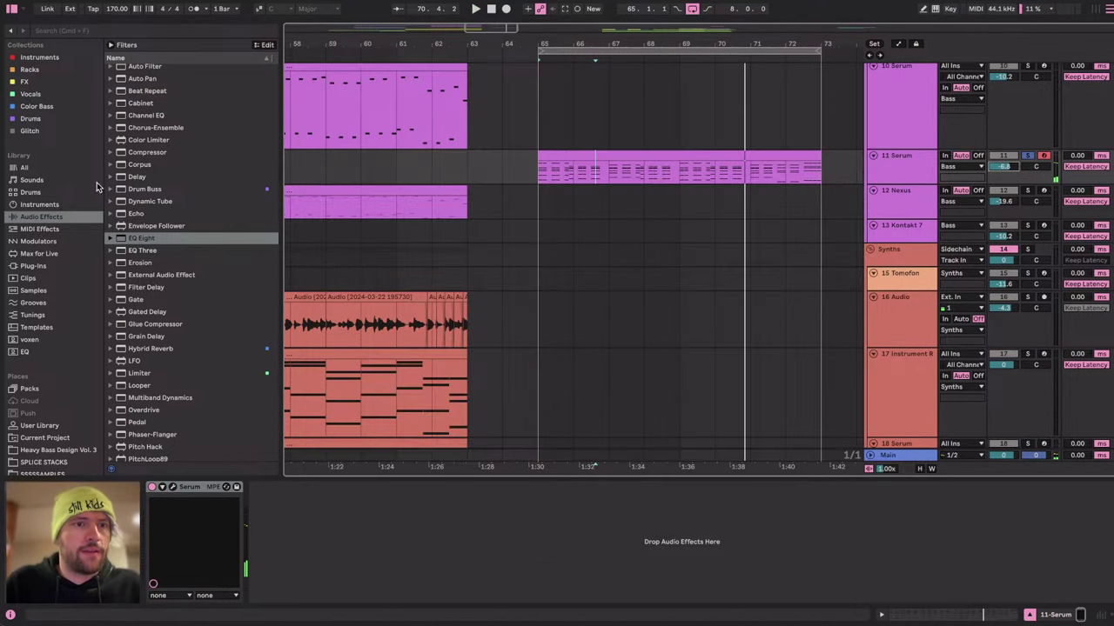
Add Corpus after Serum on the 11 Serum track, play the chords and set its dry/wet to 30%.
scroll(170, 152, up, 3)
click(139, 207)
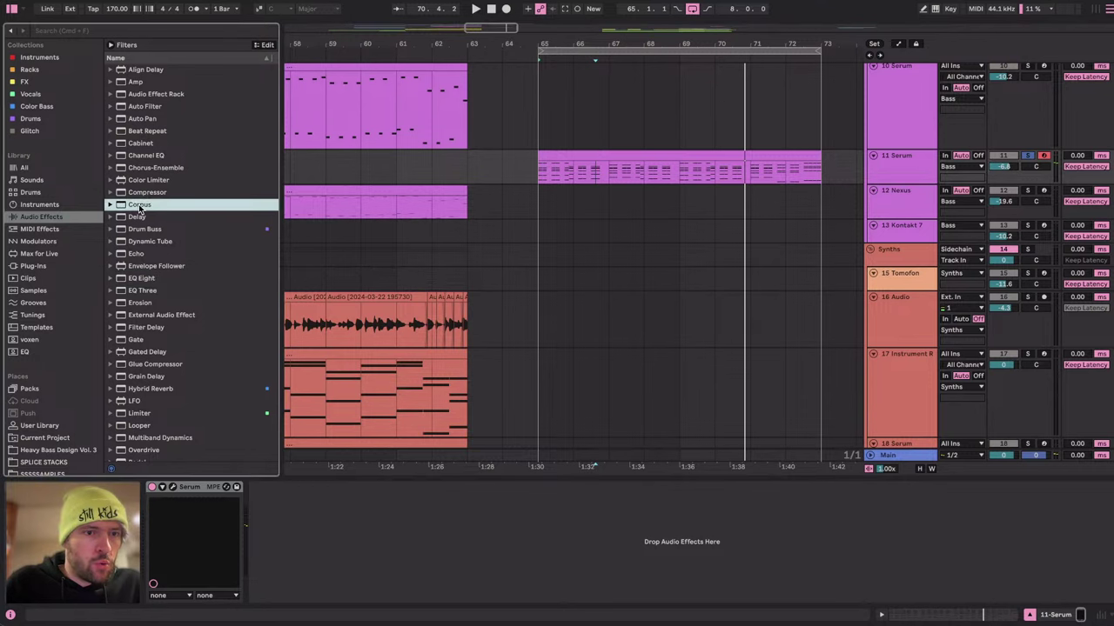
double_click(139, 206)
key(space)
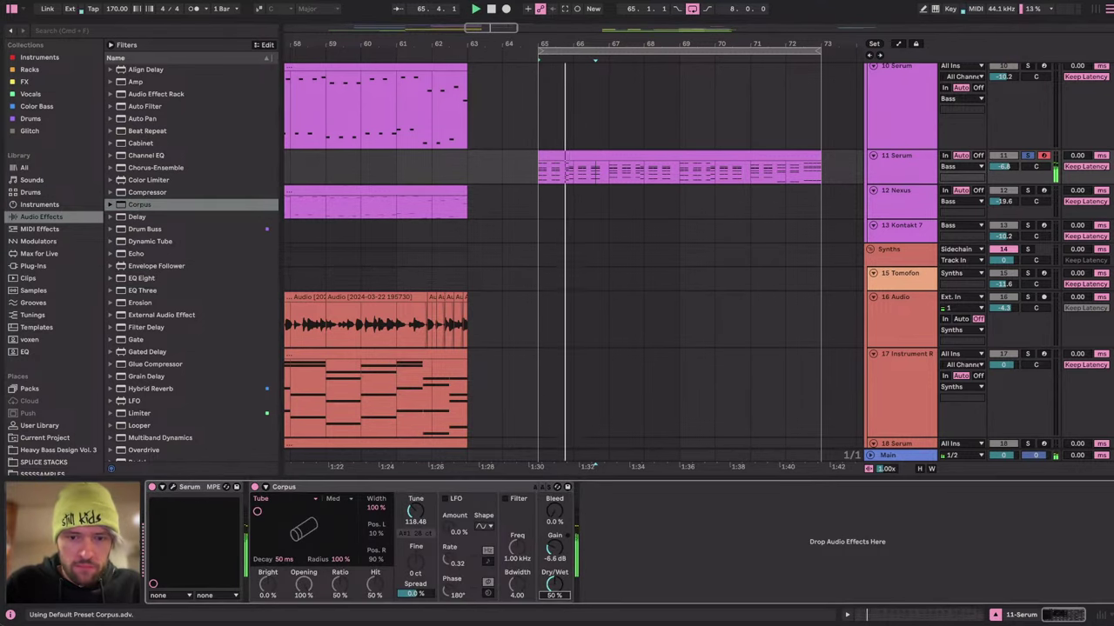
Load the Multiband Compression preset of Multiband Dynamics after Corpus on the 11 Serum track.
scroll(194, 320, down, 3)
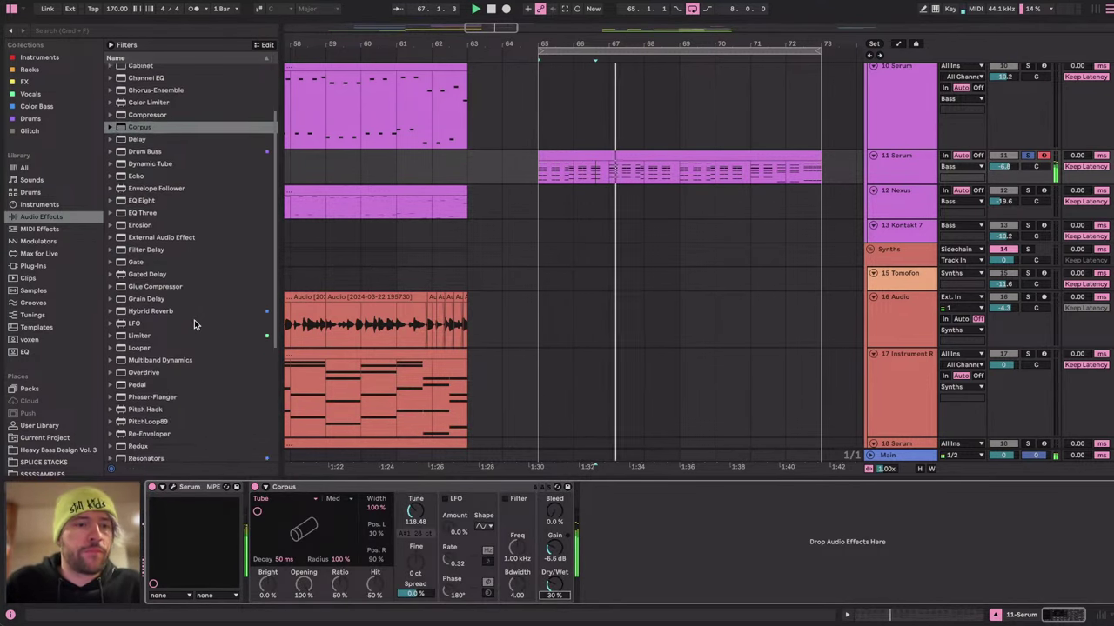
scroll(189, 295, down, 7)
scroll(181, 256, up, 1)
click(111, 192)
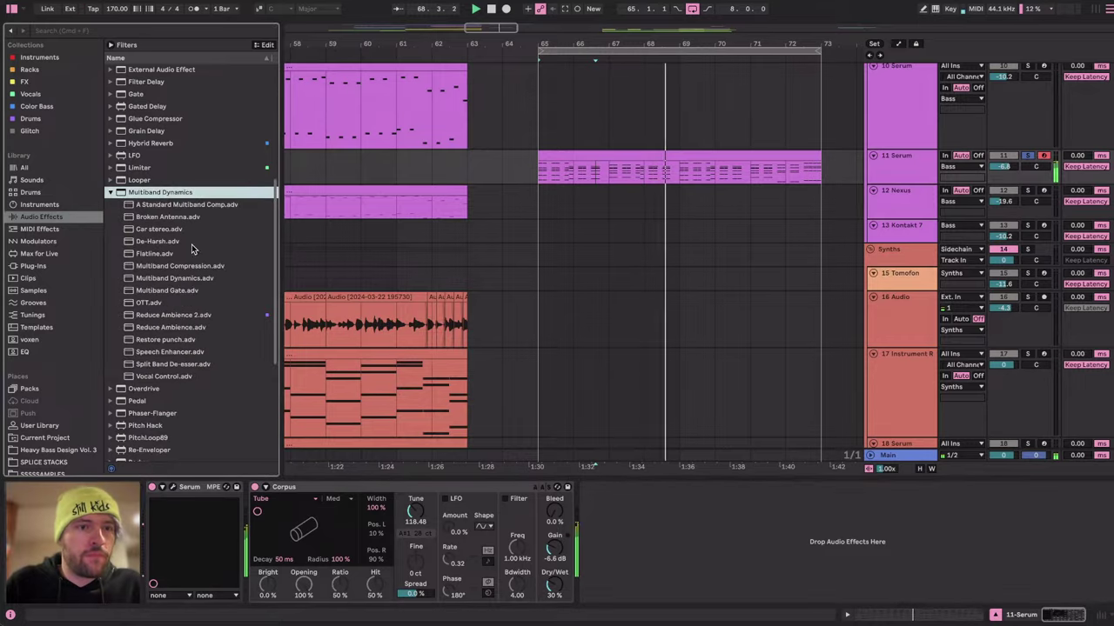
double_click(179, 265)
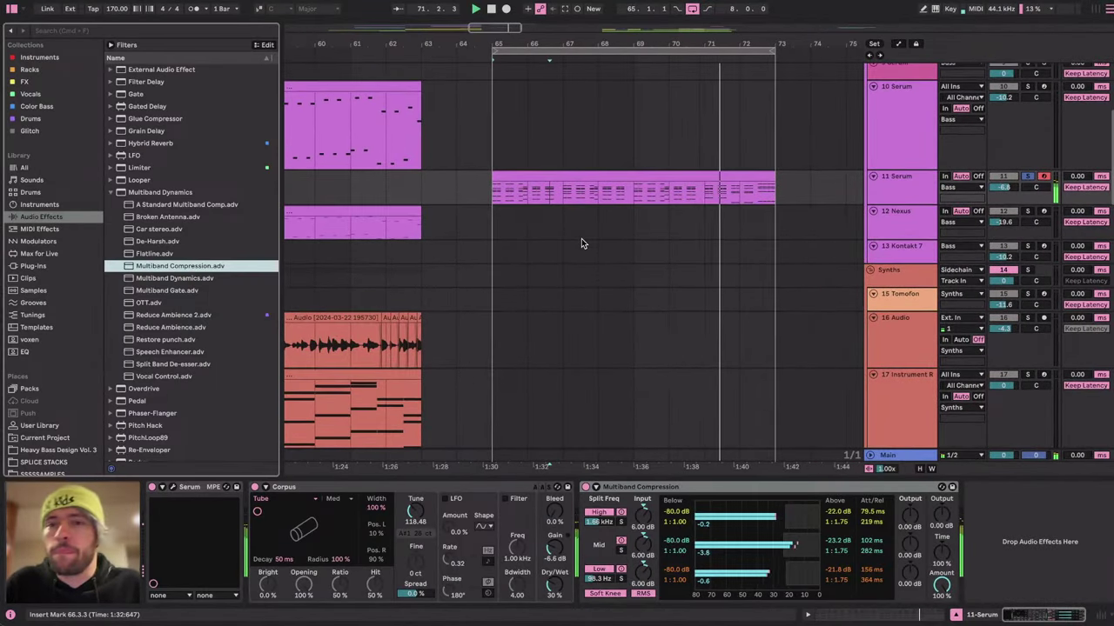
Set Corpus's dry/wet to 36% while the chords play.
scroll(582, 242, right, 2)
scroll(582, 243, up, 1)
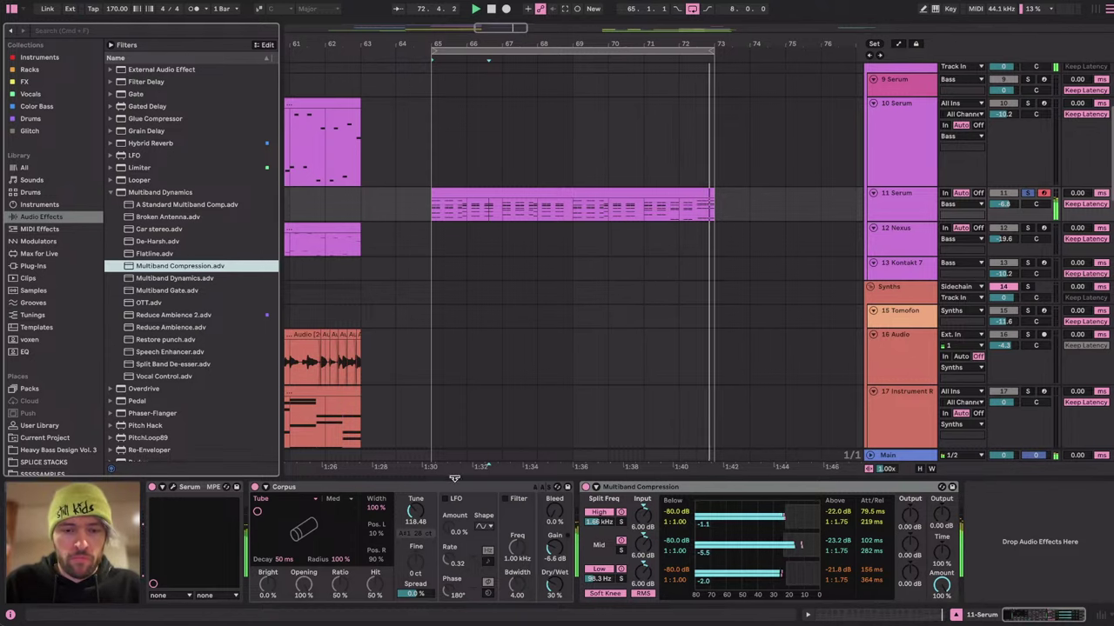
drag(555, 585, 554, 579)
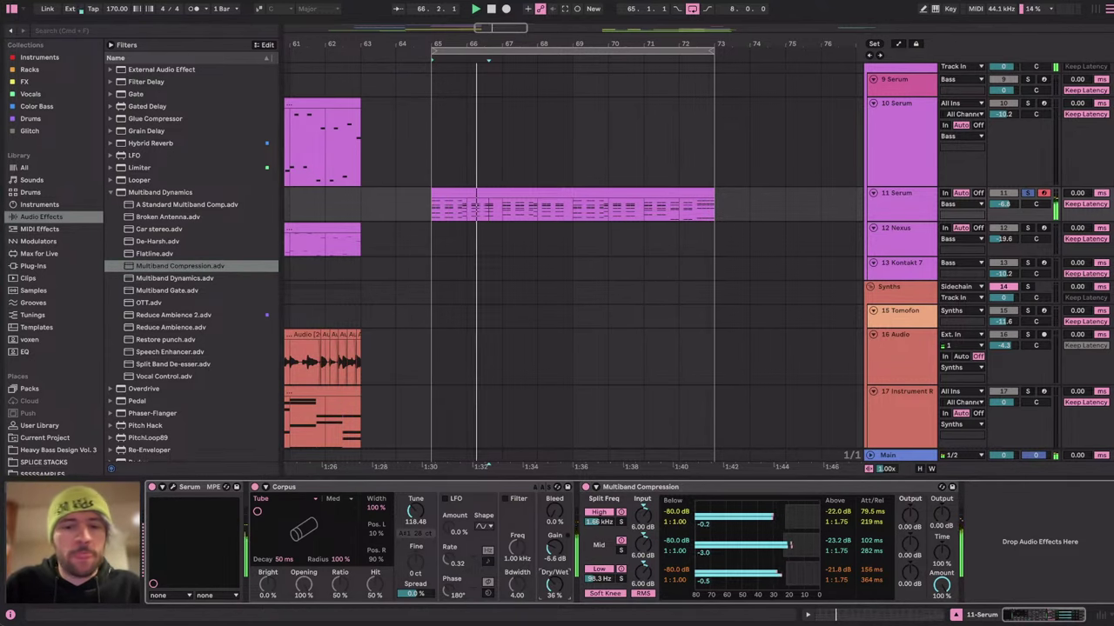
Switch to the YouTube Studio livestream page, read the live chat and return to Ableton Live.
key(ctrl+Right)
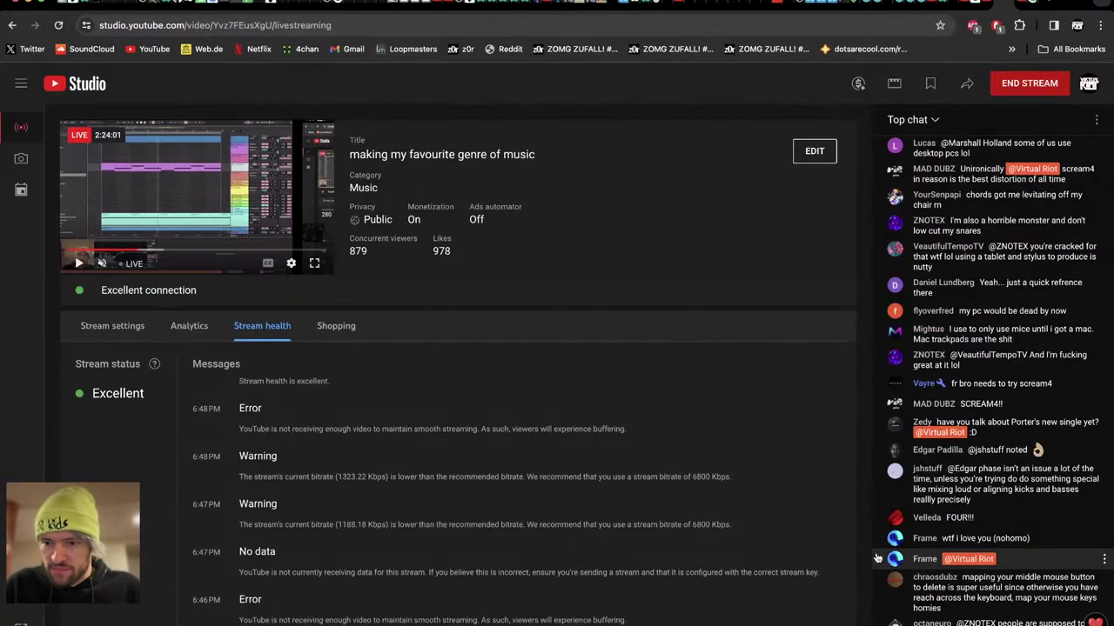
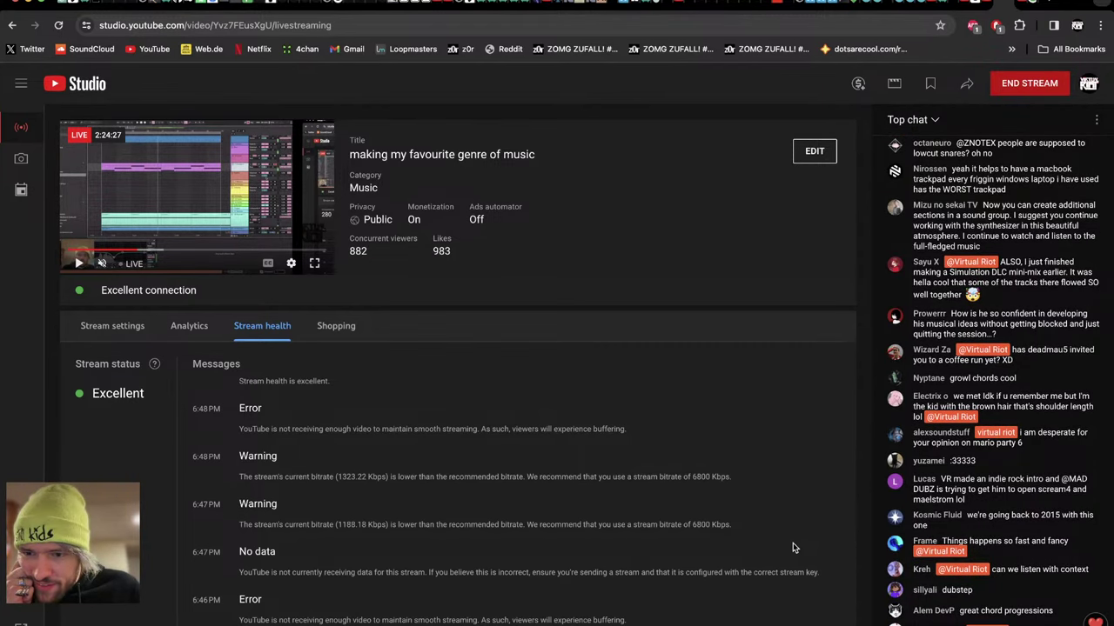
key(super+Tab)
Turn off solo on the 11 Serum track and play the full arrangement from bar 55.
scroll(495, 337, up, 3)
scroll(496, 338, left, 3)
scroll(496, 337, up, 3)
scroll(496, 337, left, 2)
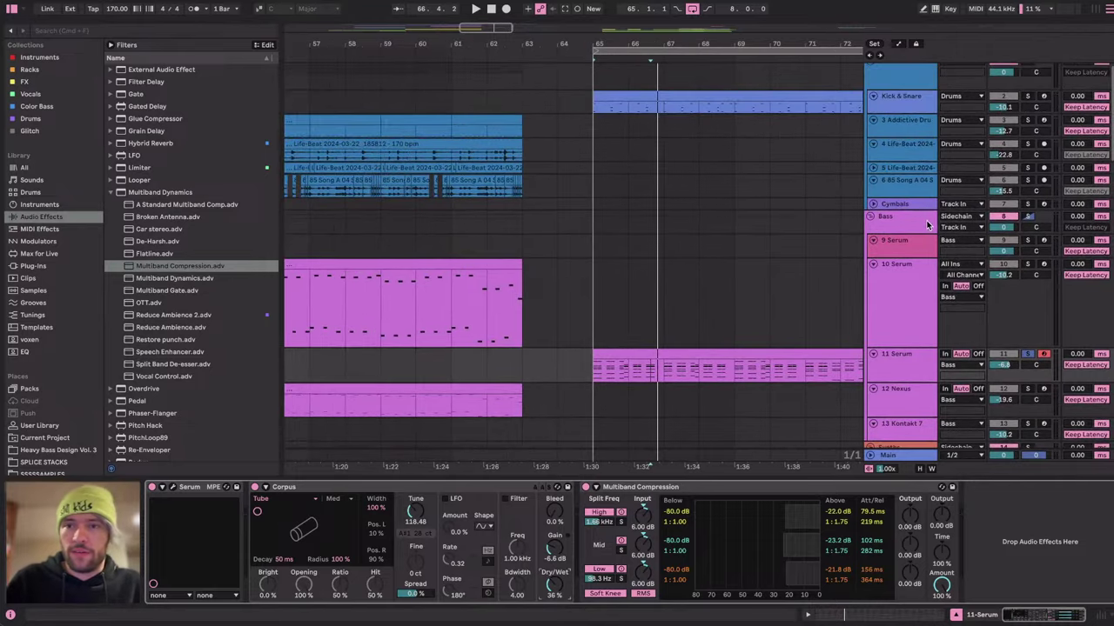
click(1030, 321)
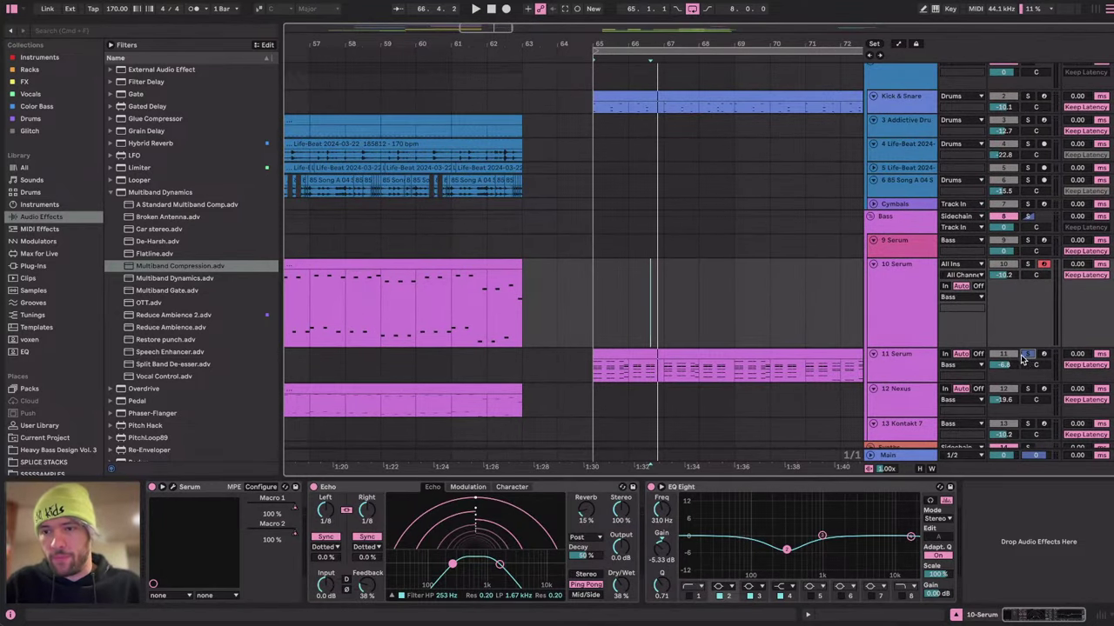
scroll(468, 207, down, 1)
scroll(468, 206, left, 3)
click(377, 198)
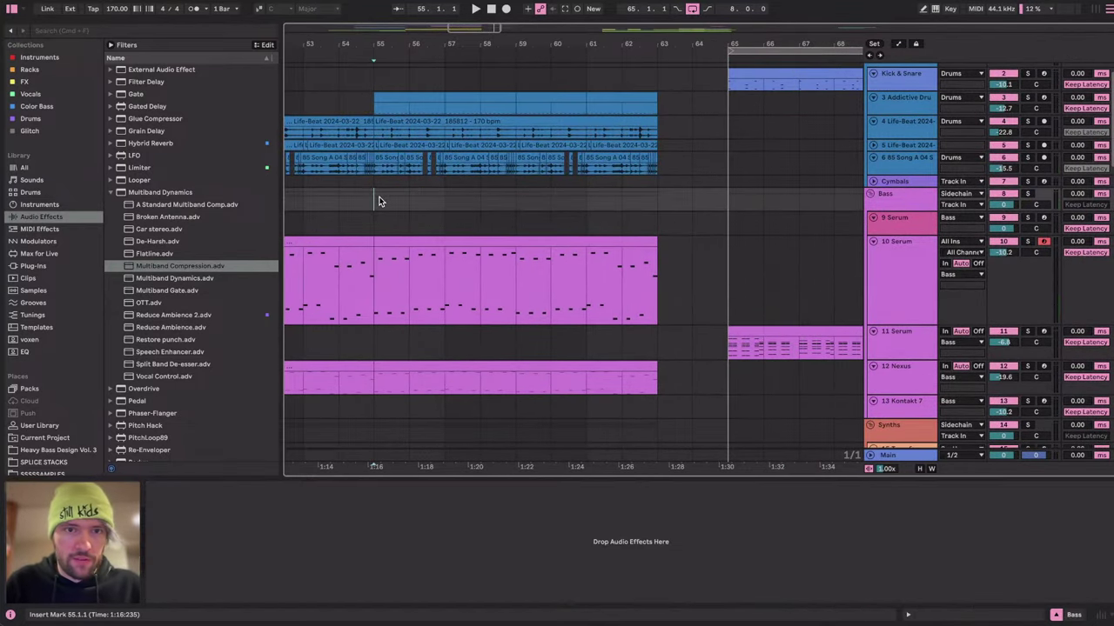
scroll(492, 237, right, 2)
scroll(491, 237, down, 1)
scroll(492, 237, right, 2)
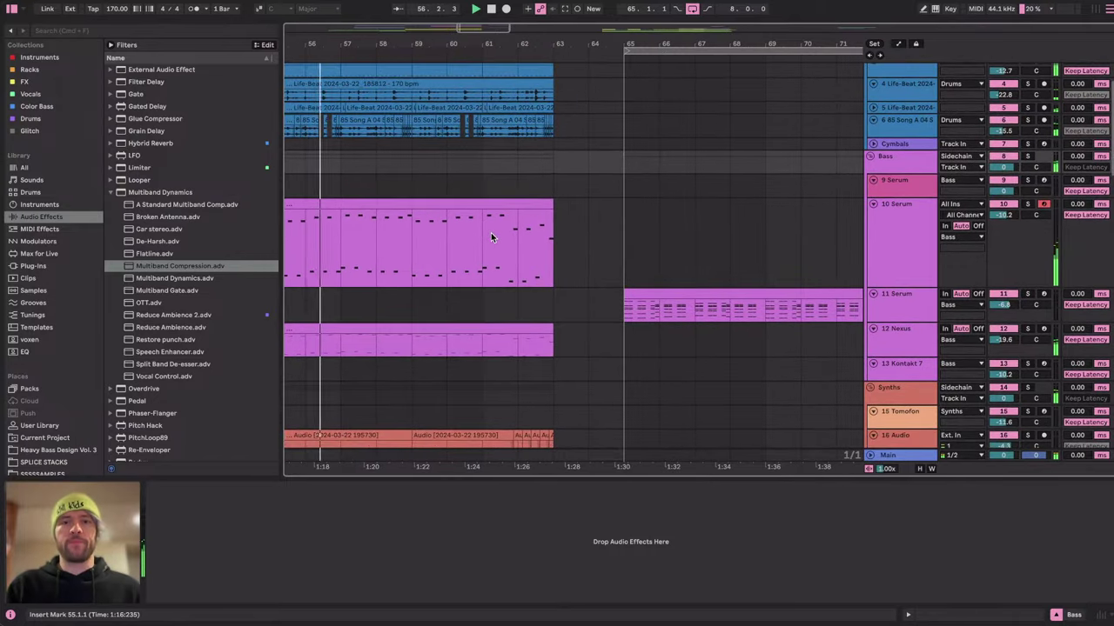
scroll(491, 236, up, 1)
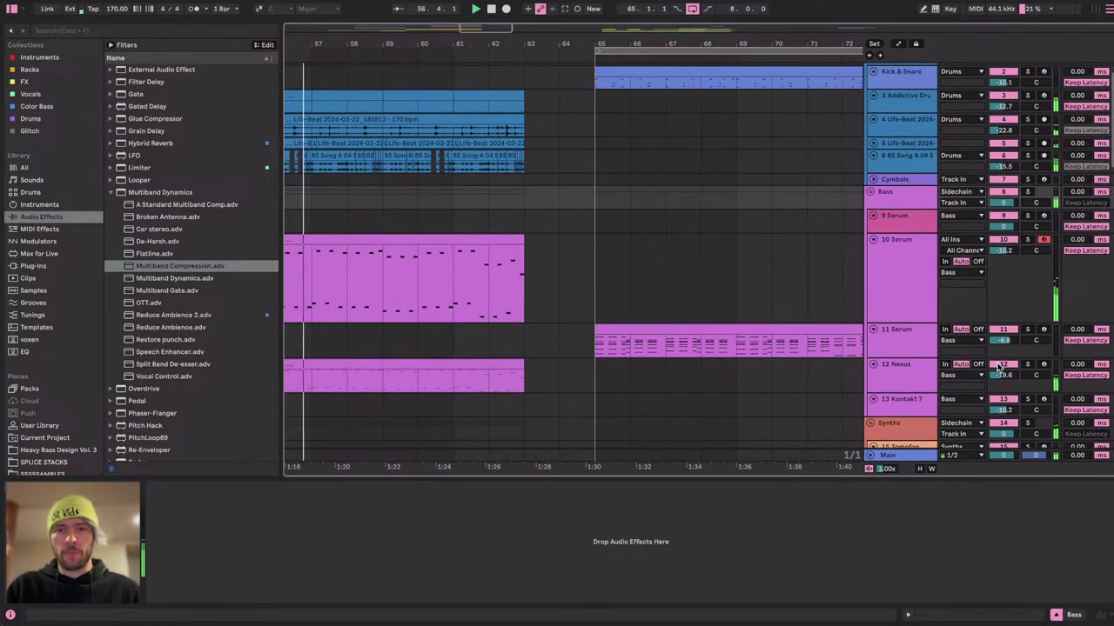
Insert an empty MIDI track below the 11 Serum track and browse the Instruments collection.
click(916, 280)
click(915, 341)
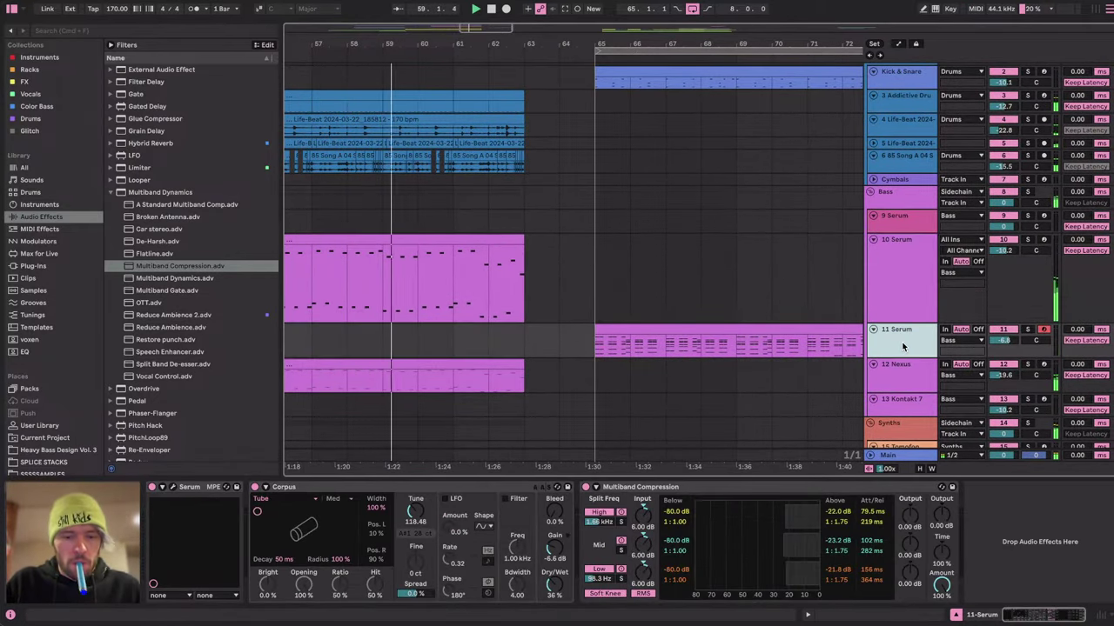
key(super+shift+t)
click(39, 57)
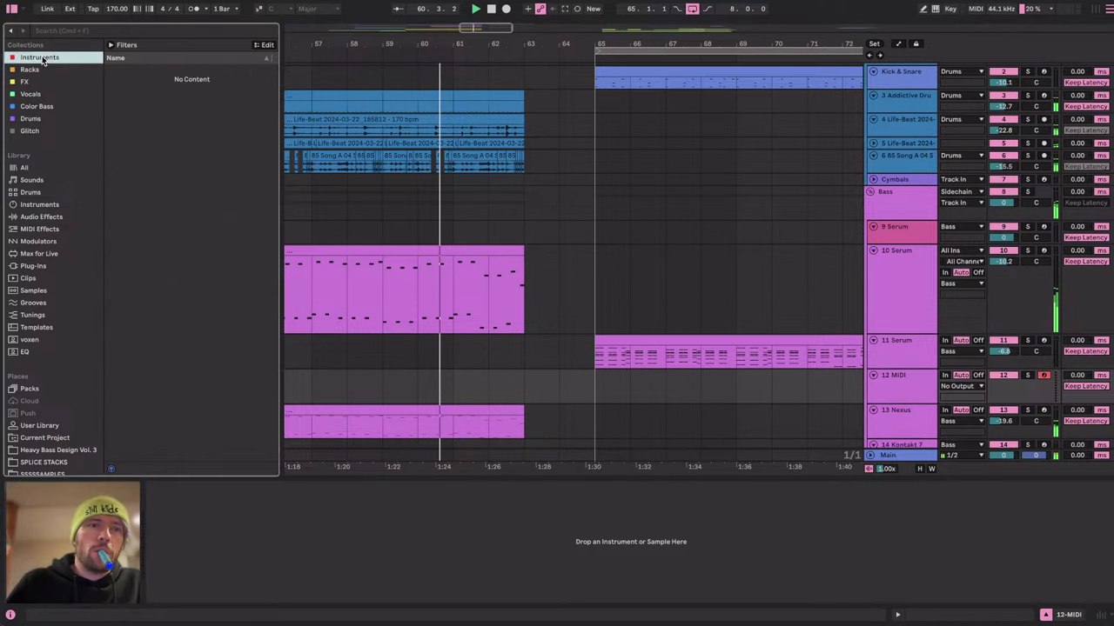
scroll(623, 251, down, 1)
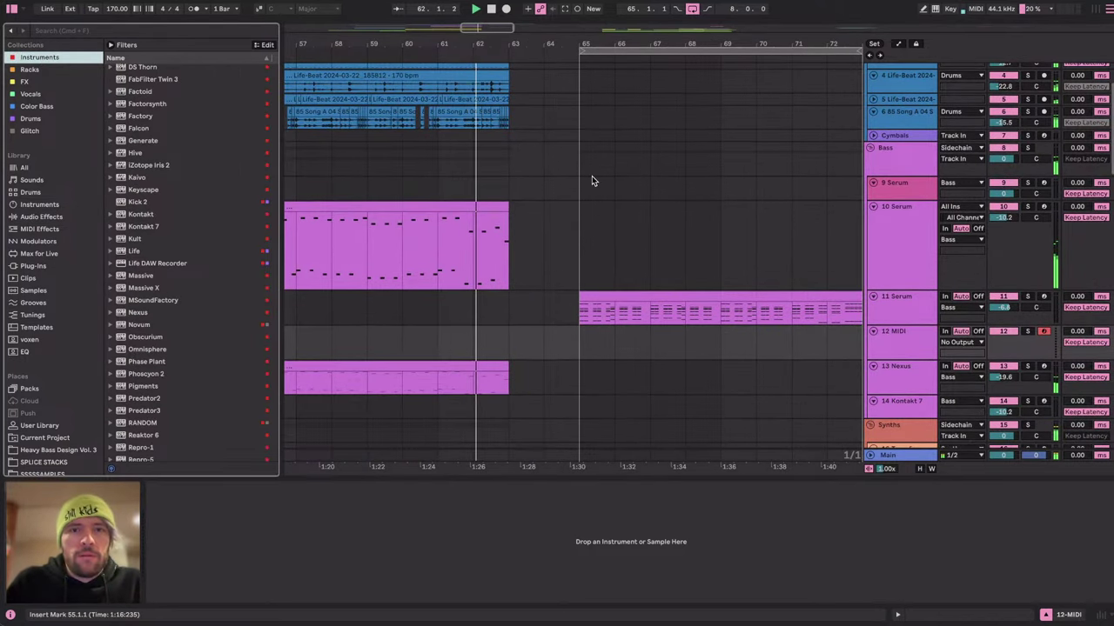
Pull the WASH OUT automation on the F_Maj_Mess track down to its minimum where the clip ends near bar 63.
click(552, 167)
scroll(554, 171, up, 1)
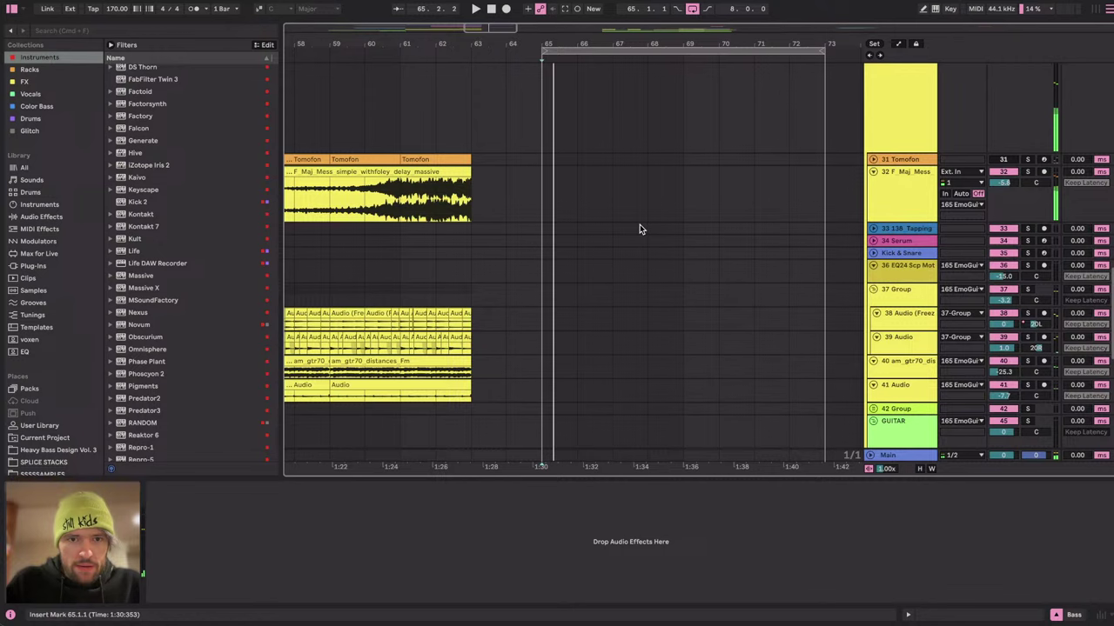
key(a)
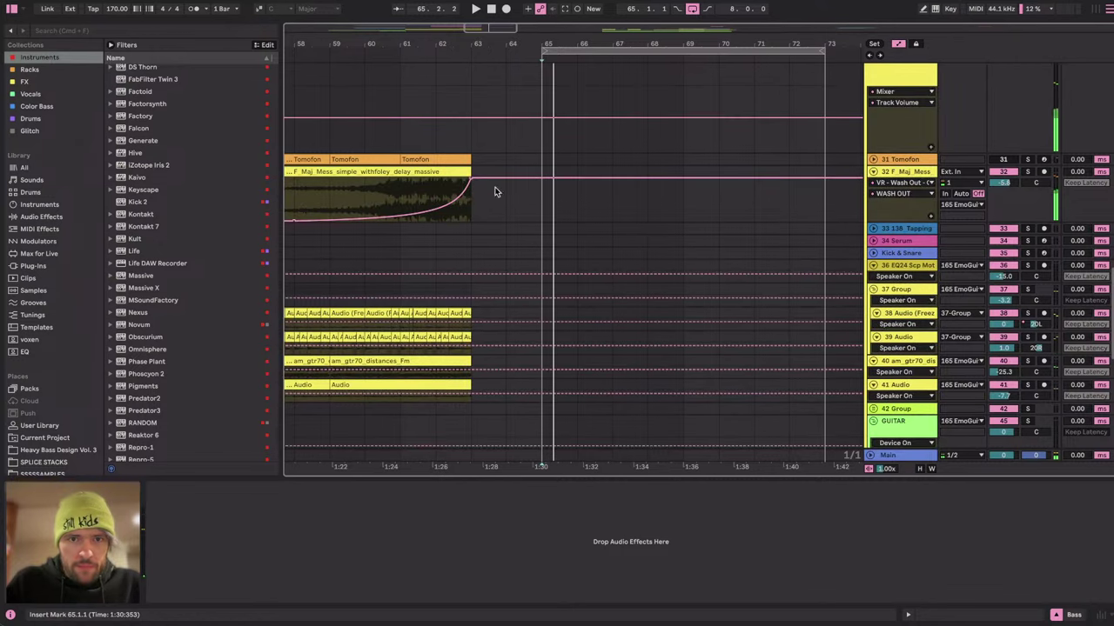
drag(503, 181, 470, 224)
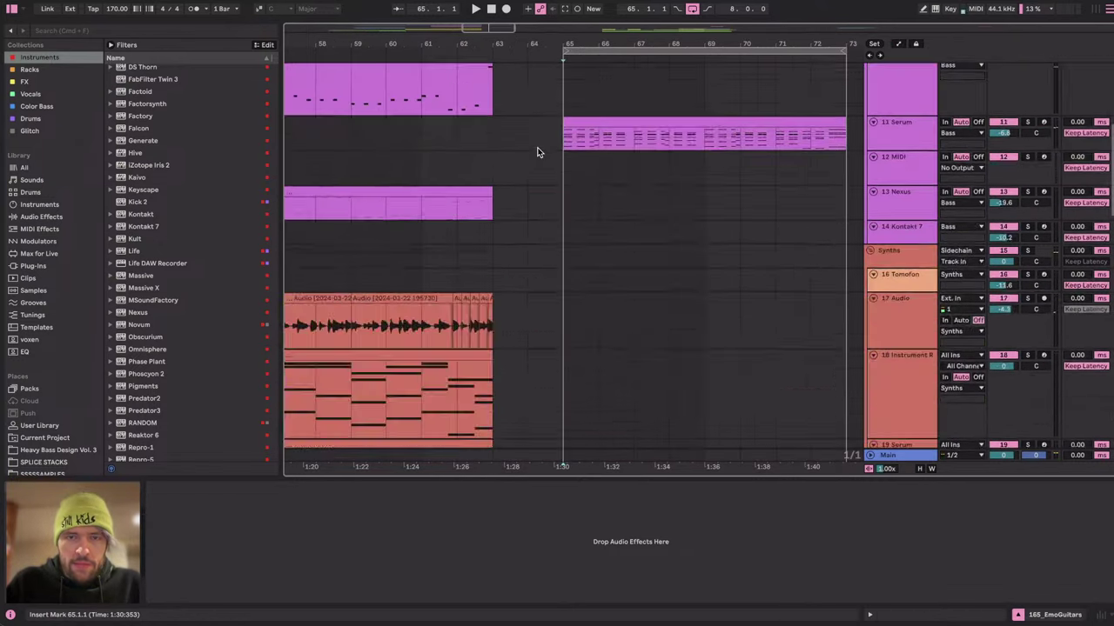
Play the section from bar 65 and inspect the drum, bass, synth and guitar tracks.
scroll(606, 160, up, 5)
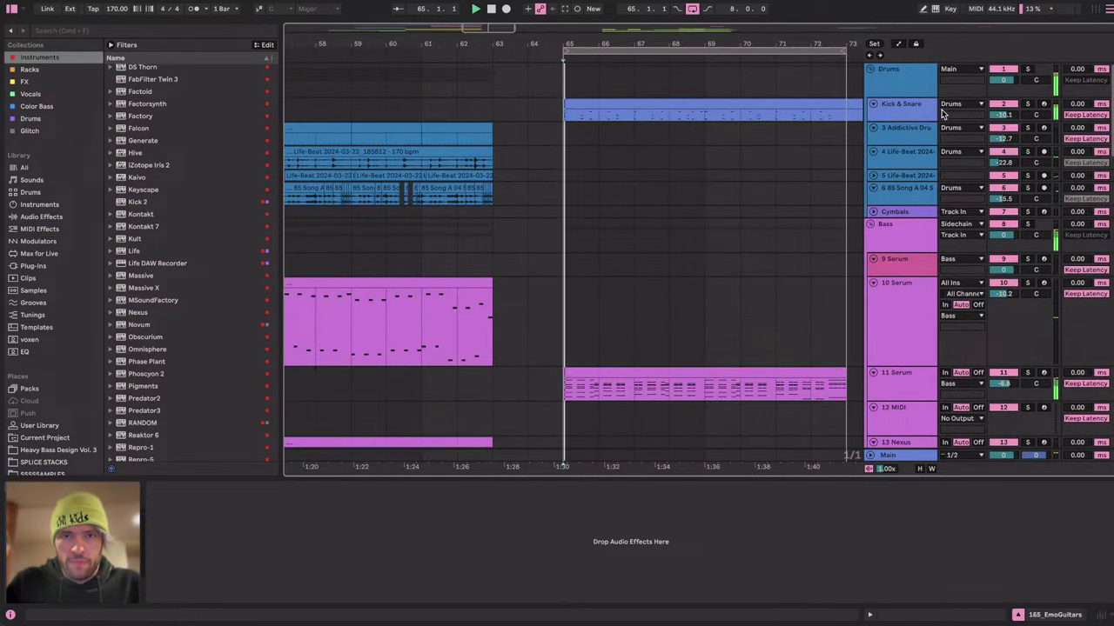
scroll(720, 214, down, 10)
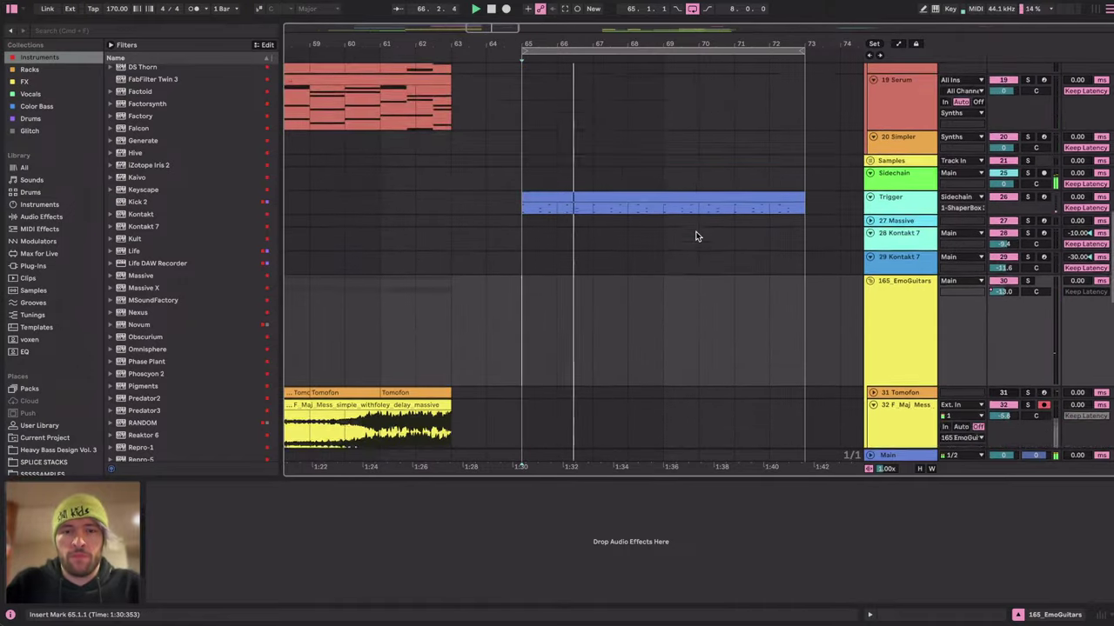
scroll(696, 236, up, 10)
scroll(696, 236, down, 1)
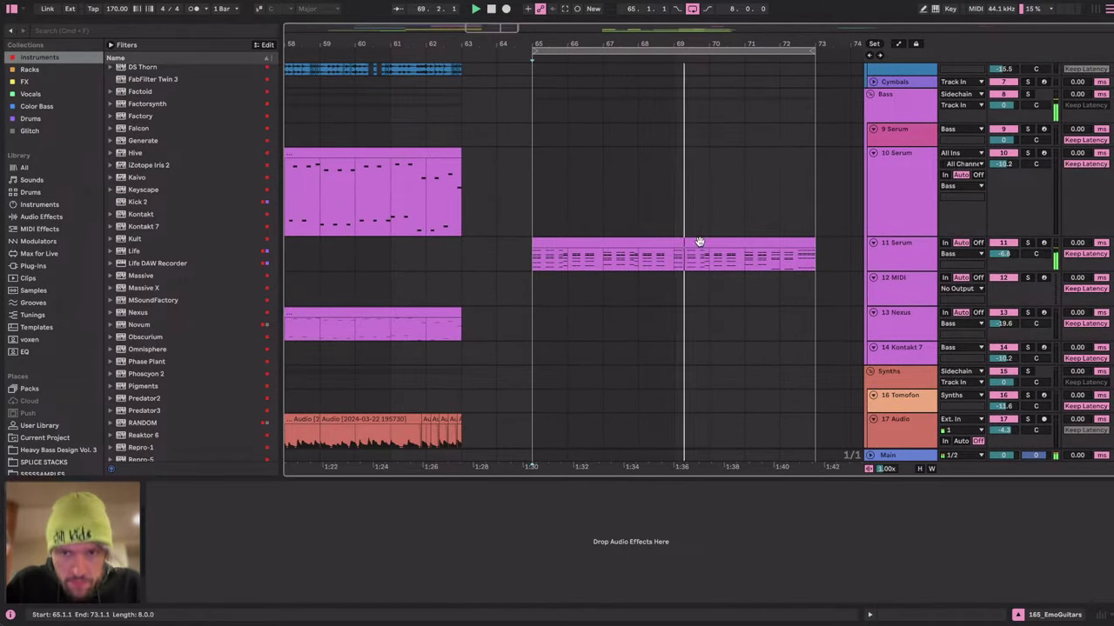
Copy the eight-bar chord clip from 11 Serum onto the 12 MIDI track at bar 65 and open its notes.
click(839, 295)
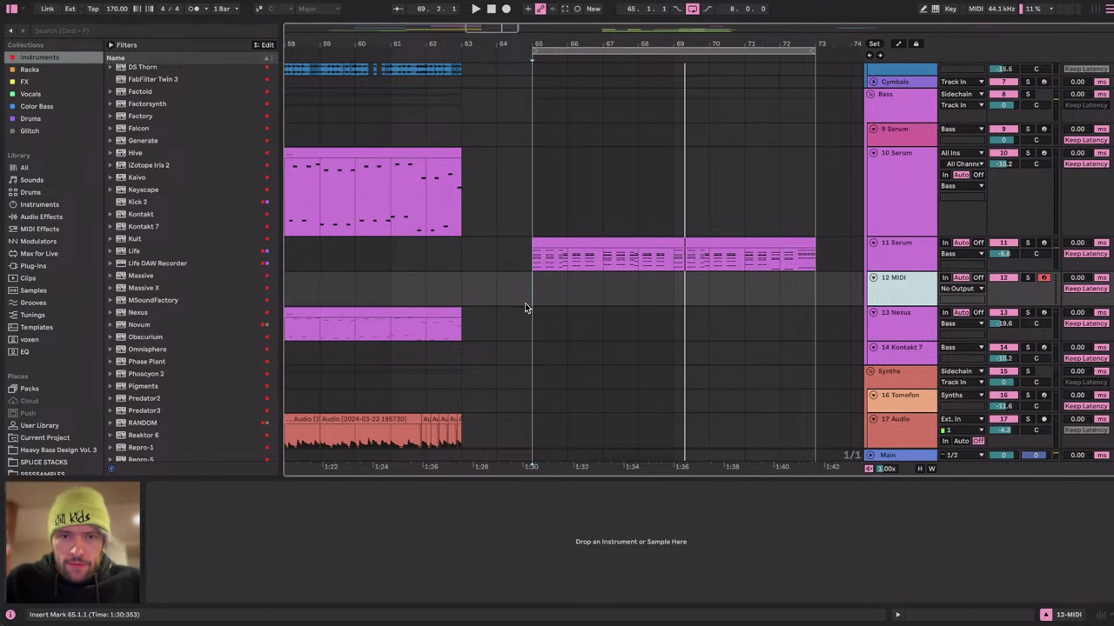
drag(577, 242, 579, 274)
double_click(579, 274)
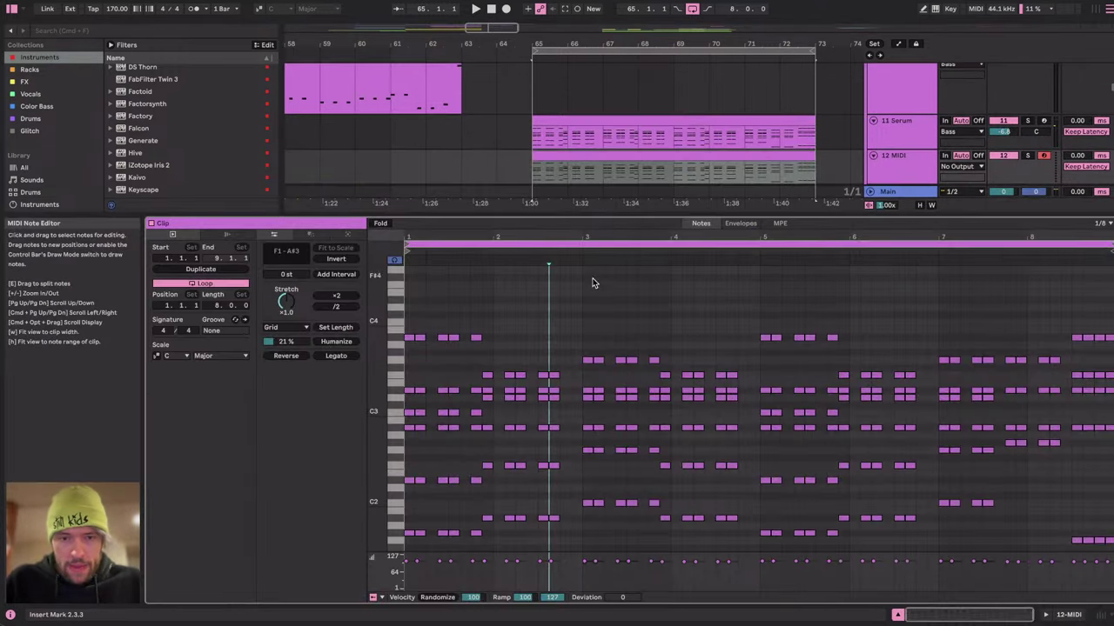
Delete the upper chord notes in the copied clip, leaving only the lowest note of each chord, and show the track's devices.
drag(376, 343, 355, 340)
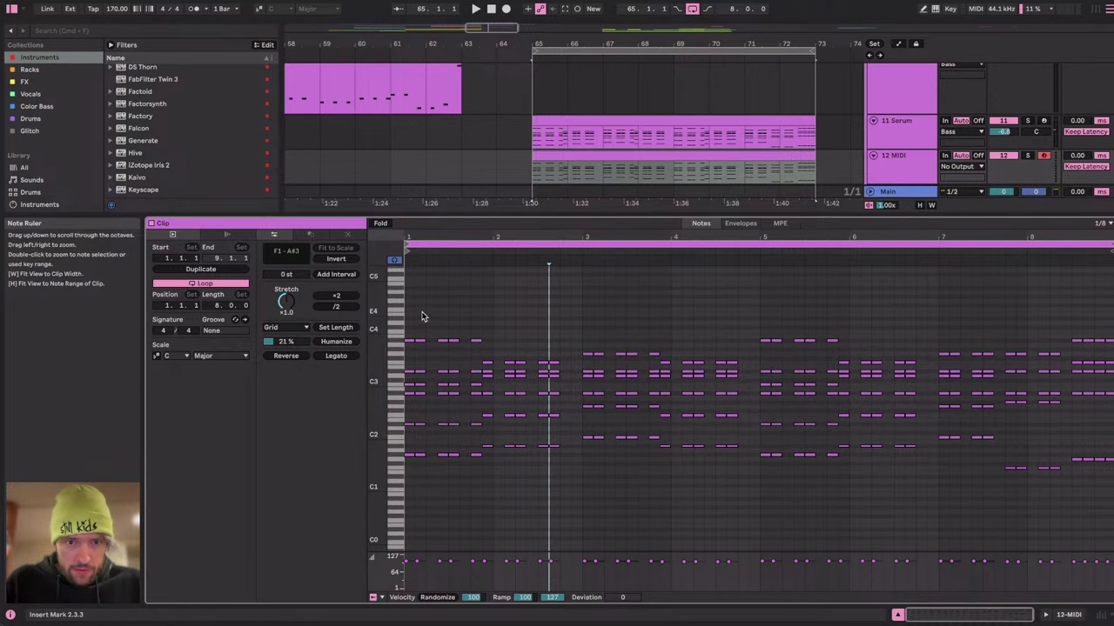
drag(411, 304, 1111, 429)
key(Delete)
click(1068, 616)
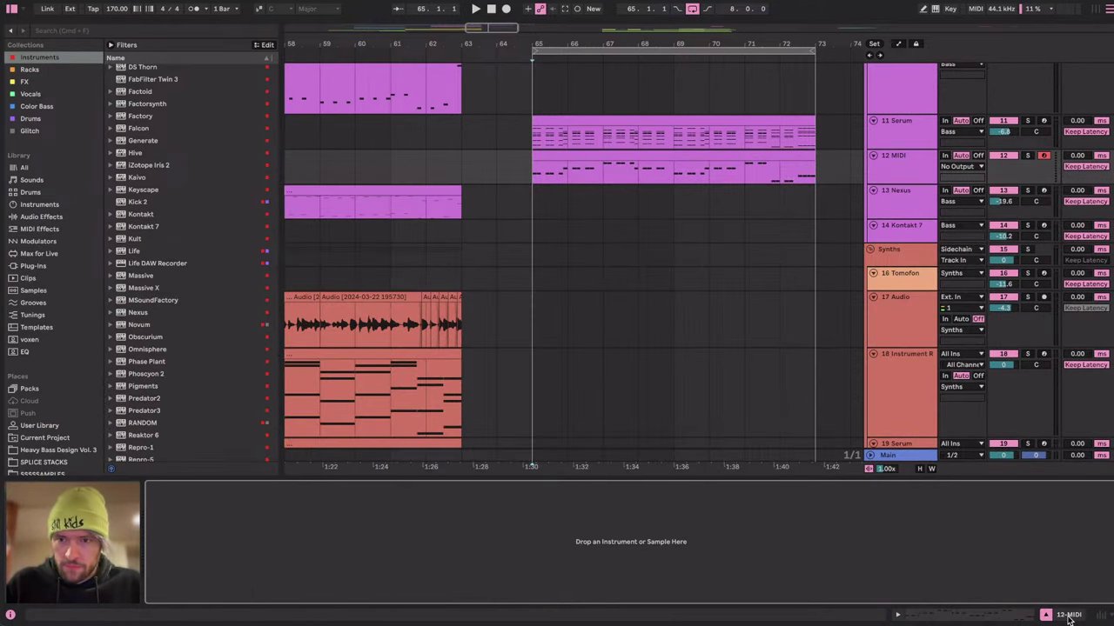
Solo the 12 MIDI track and load Serum from the Instruments collection onto it.
click(902, 167)
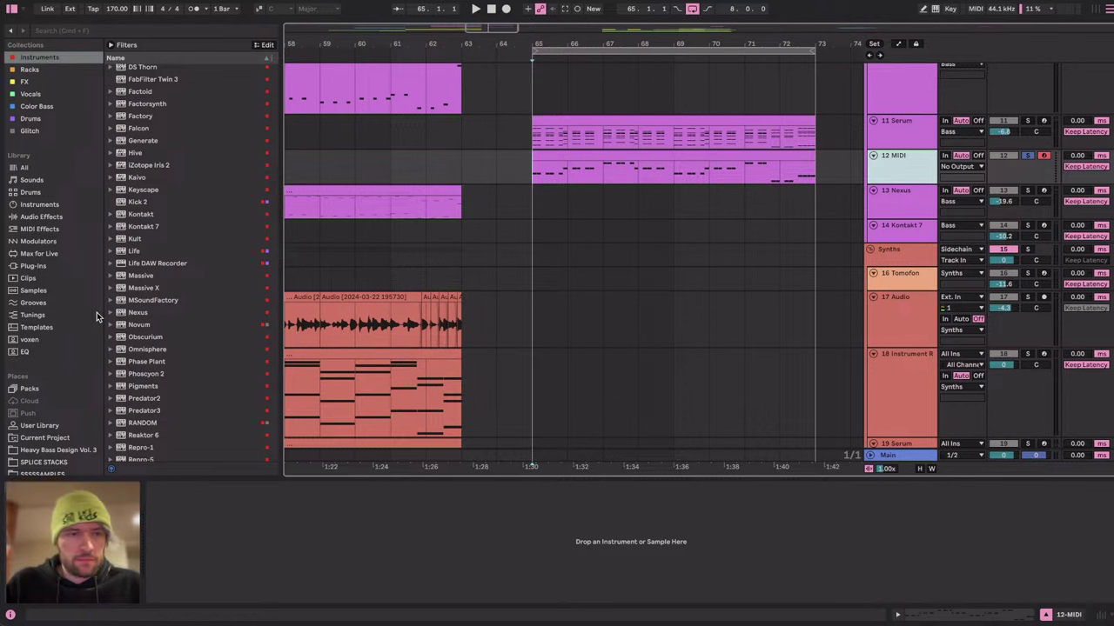
scroll(152, 396, down, 2)
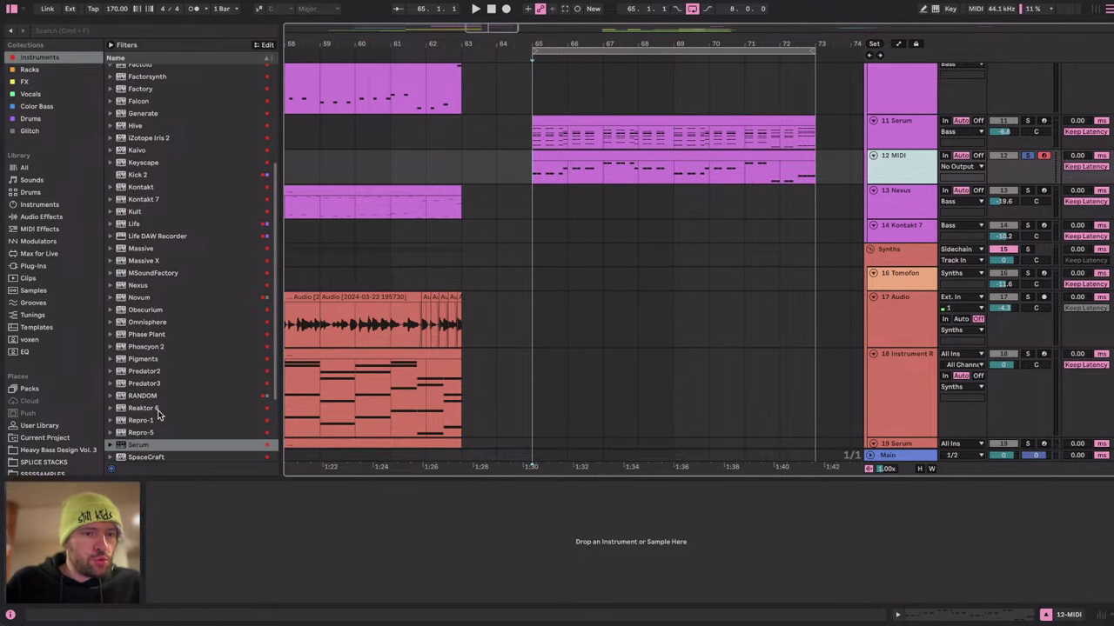
click(141, 444)
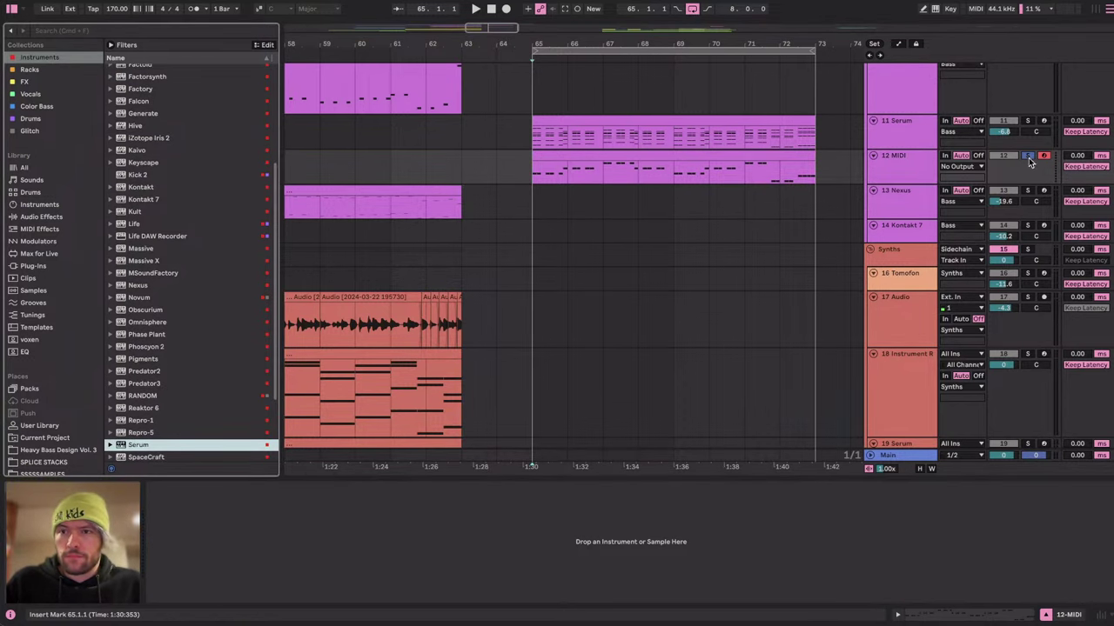
key(Return)
Turn off Serum's OSC B and set OSC A to the Basic Shapes saw wave at octave -1.
drag(444, 174, 444, 200)
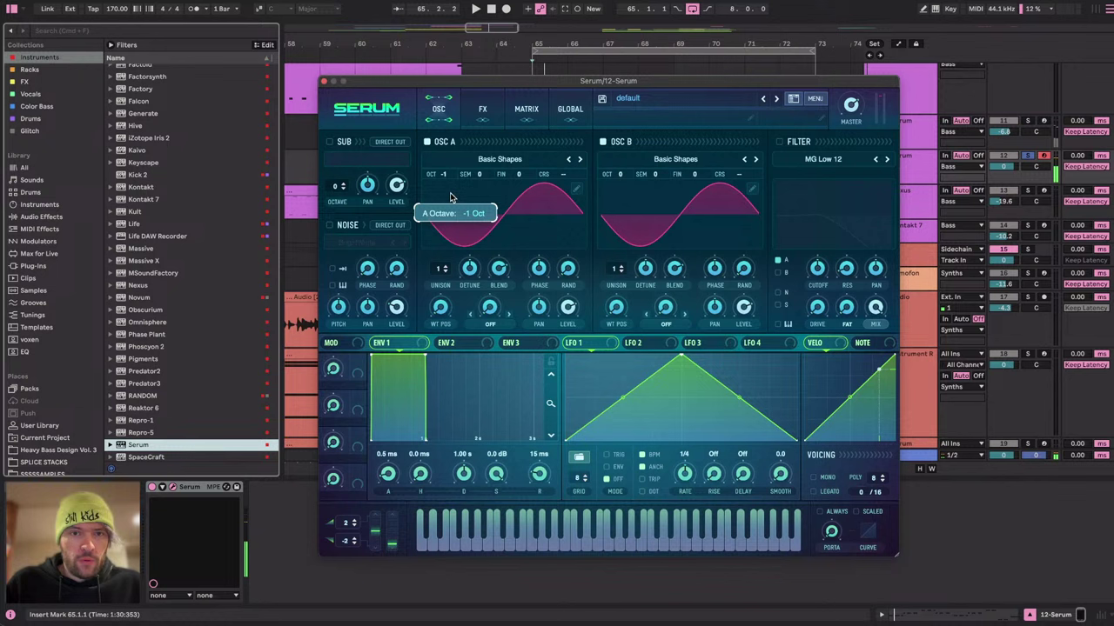
click(603, 142)
drag(453, 300, 454, 278)
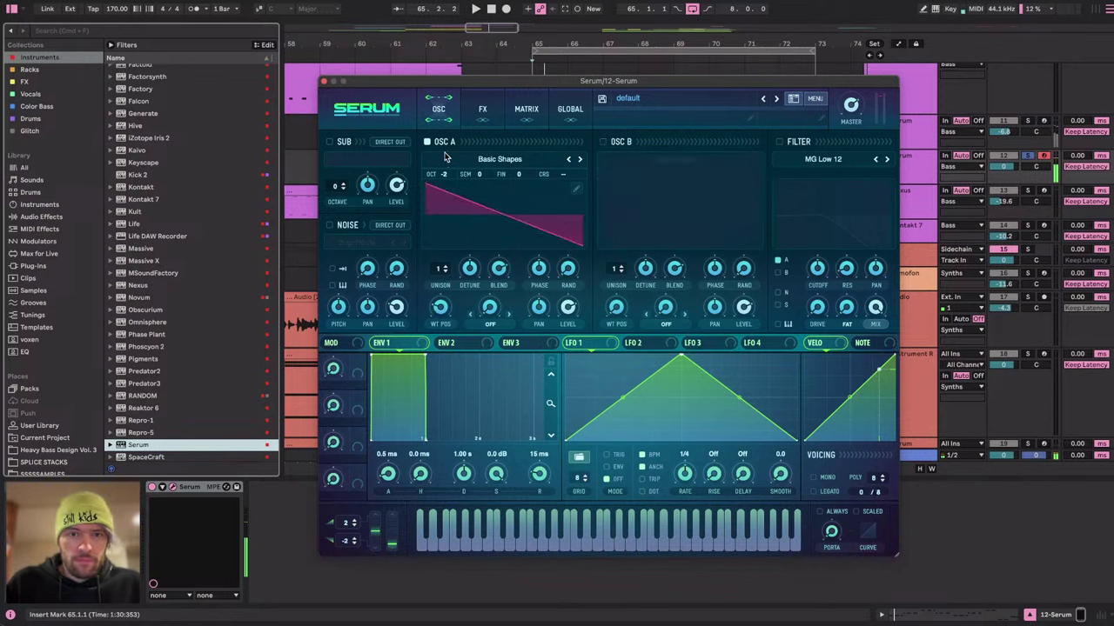
drag(443, 174, 447, 161)
Enable the MG Low 12 filter and modulate its cutoff with a falling-ramp LFO 1 in ENV mode at 1/8 rate.
click(779, 141)
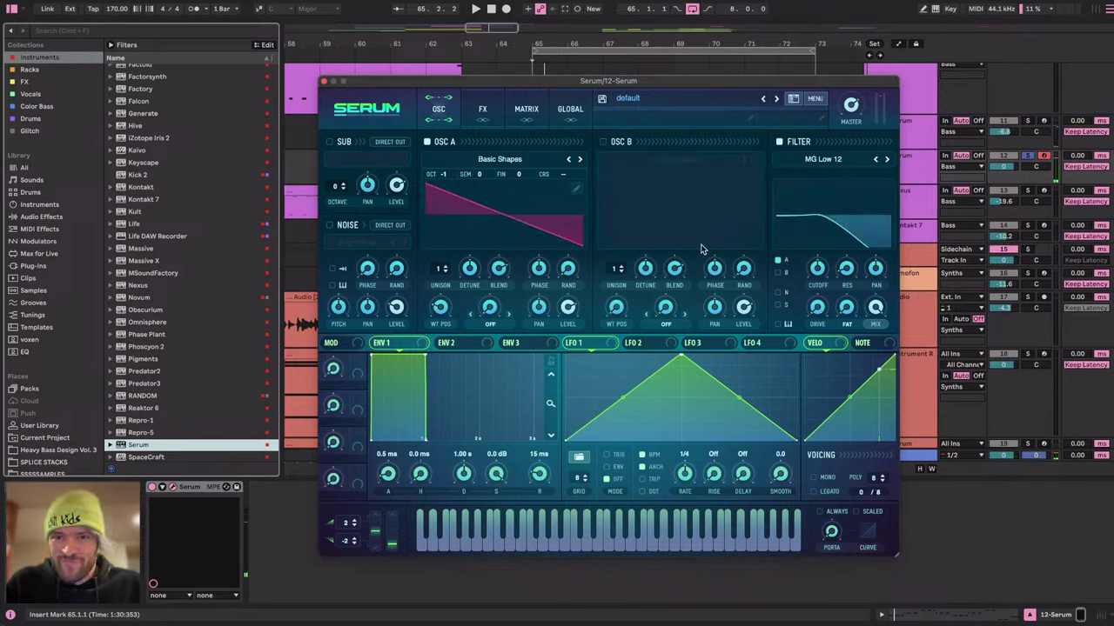
drag(587, 346, 817, 267)
drag(681, 357, 572, 357)
key(space)
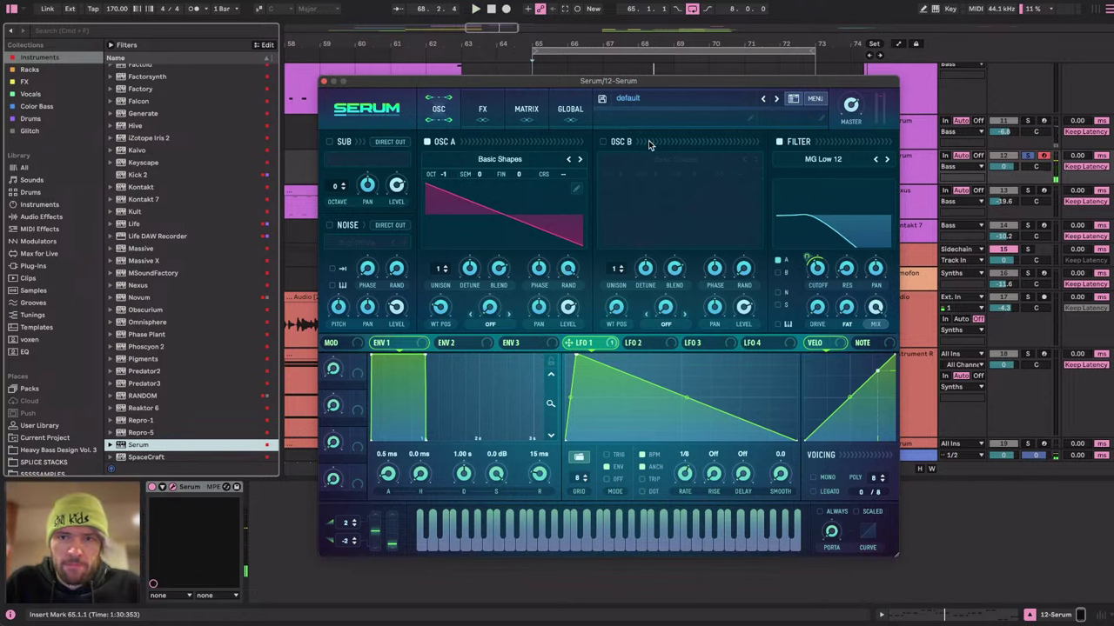
Enable the sub oscillator with direct output and set OSC A's unison to 16 voices.
click(330, 142)
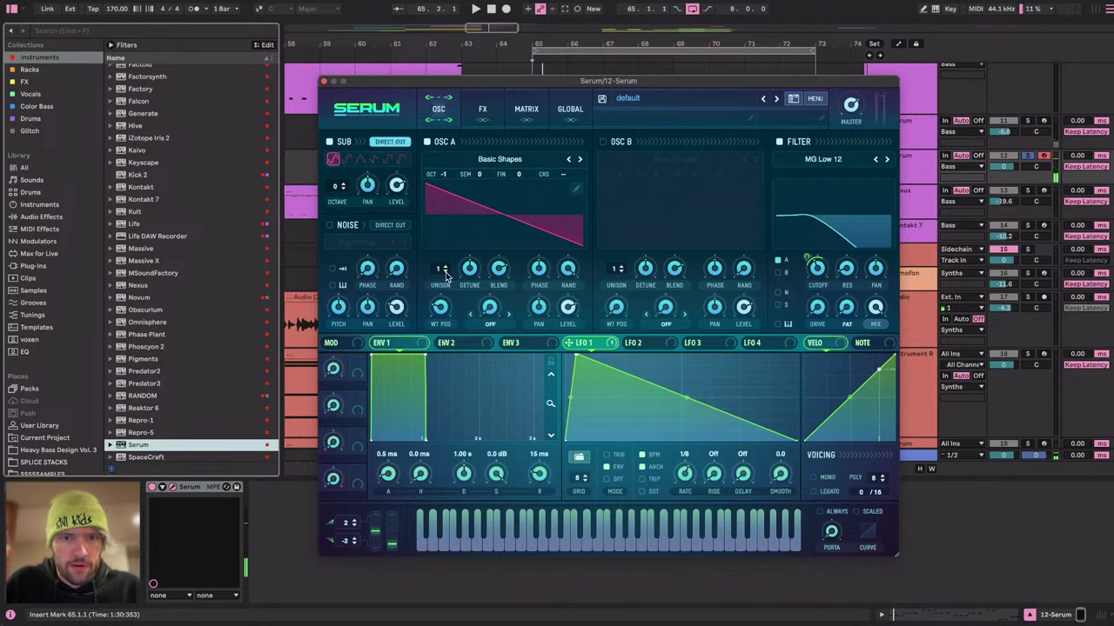
drag(445, 274, 445, 252)
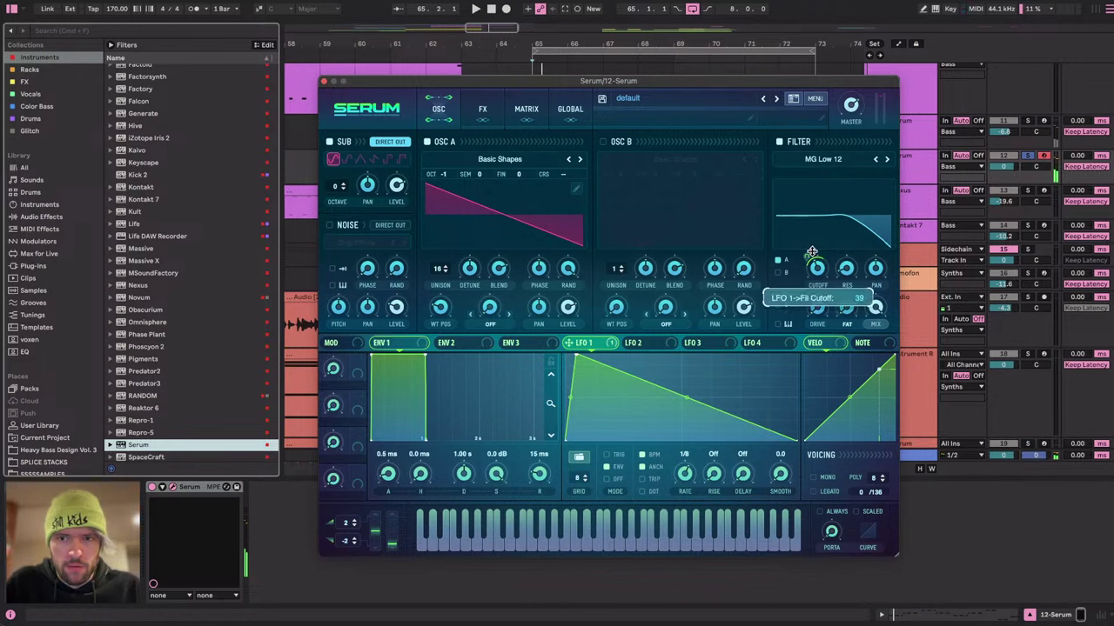
Enable OSC B as a Basic Shapes saw at octave -1 and route it through the filter.
click(603, 142)
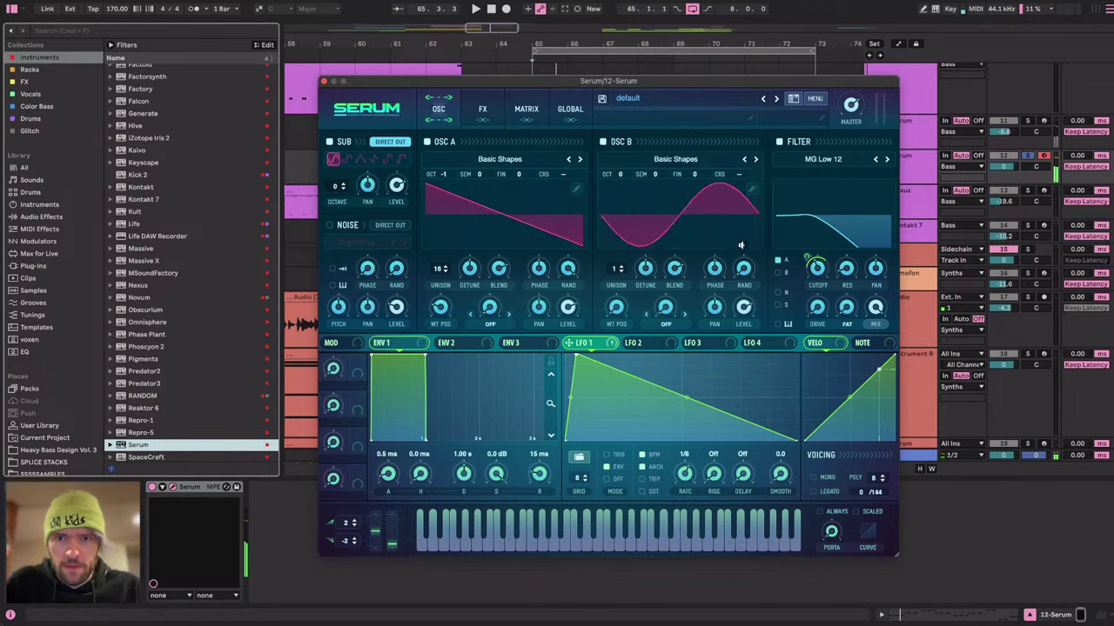
drag(616, 306, 623, 288)
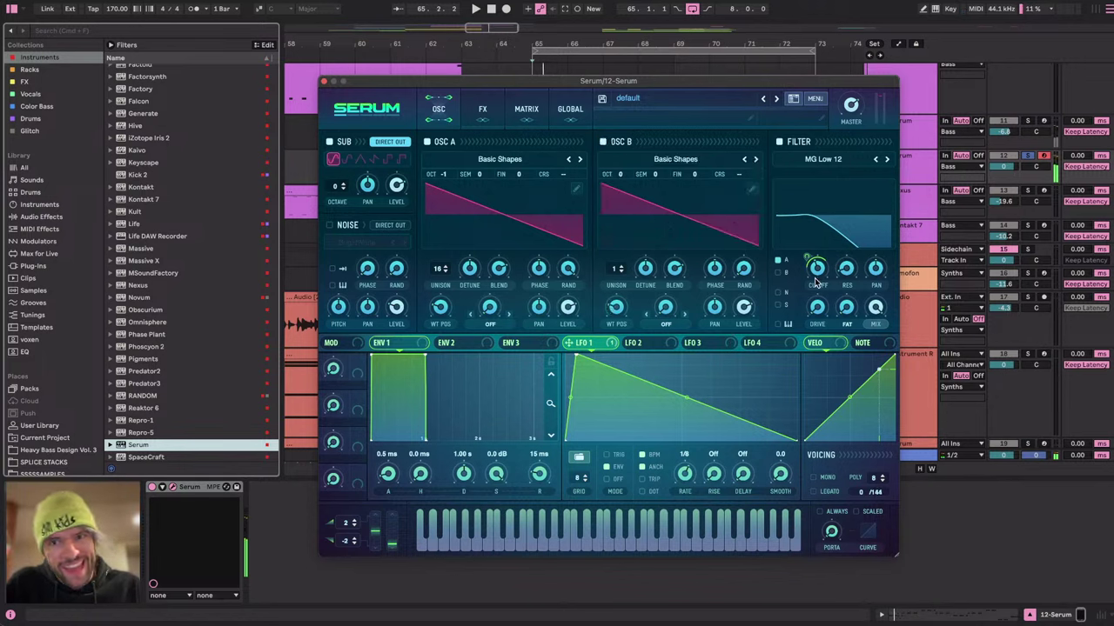
drag(618, 170, 619, 188)
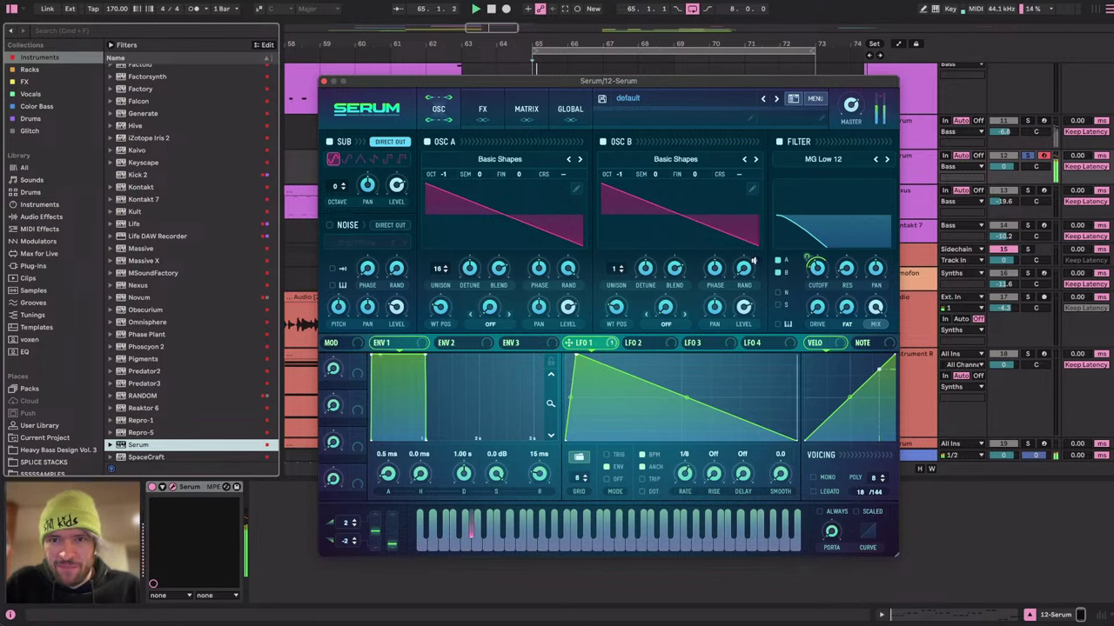
Add Serum's effects filter as High 24 with its cutoff at about 50 Hz.
click(482, 109)
click(335, 320)
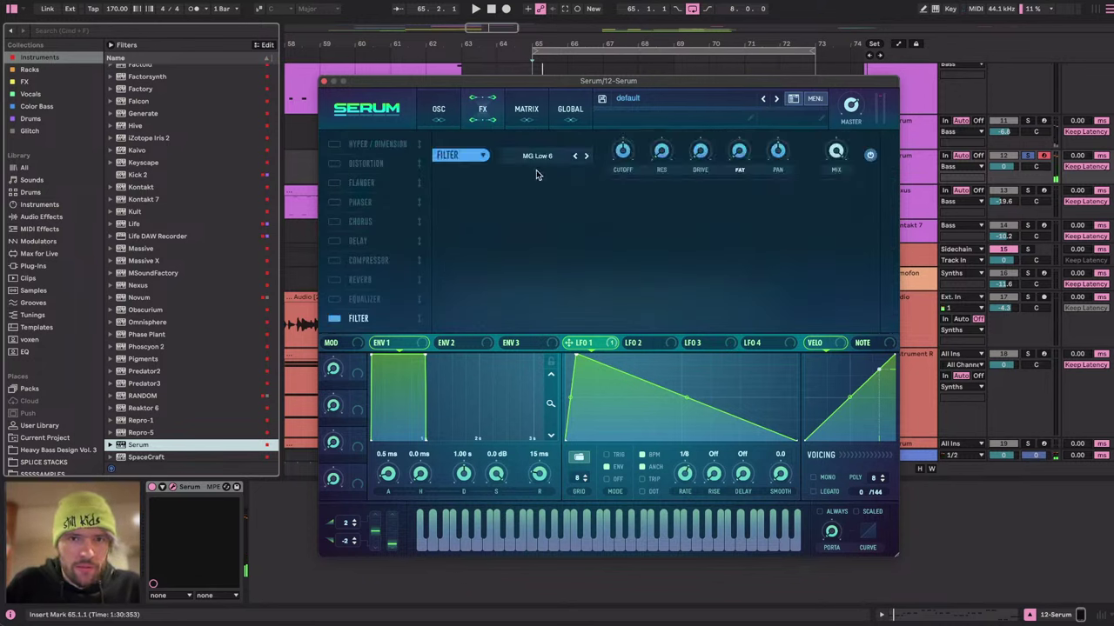
mouse_move(561, 176)
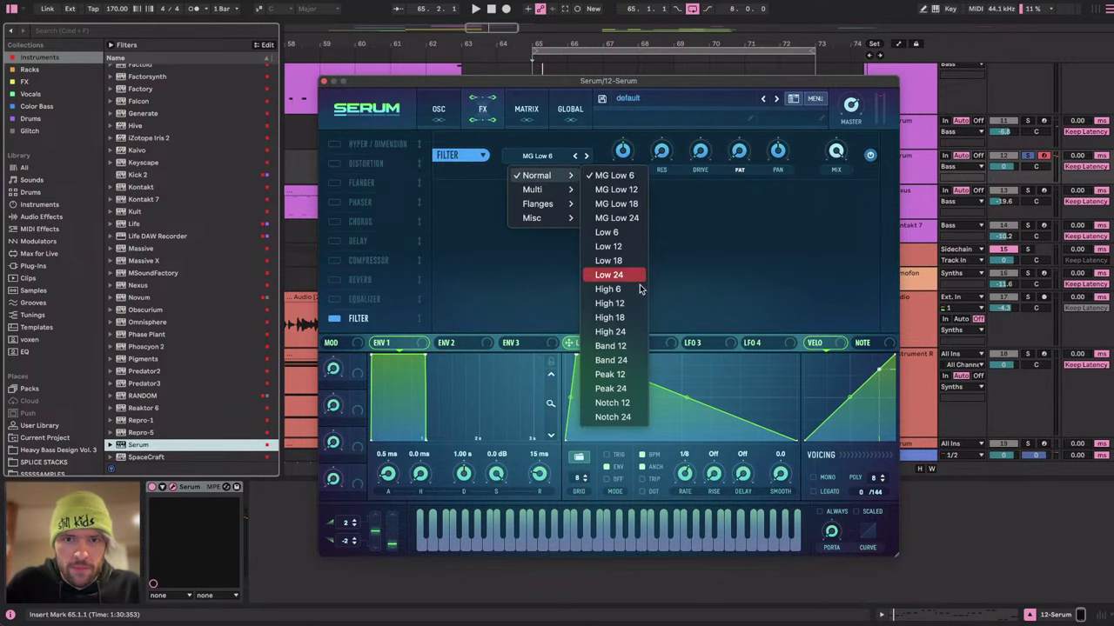
click(634, 337)
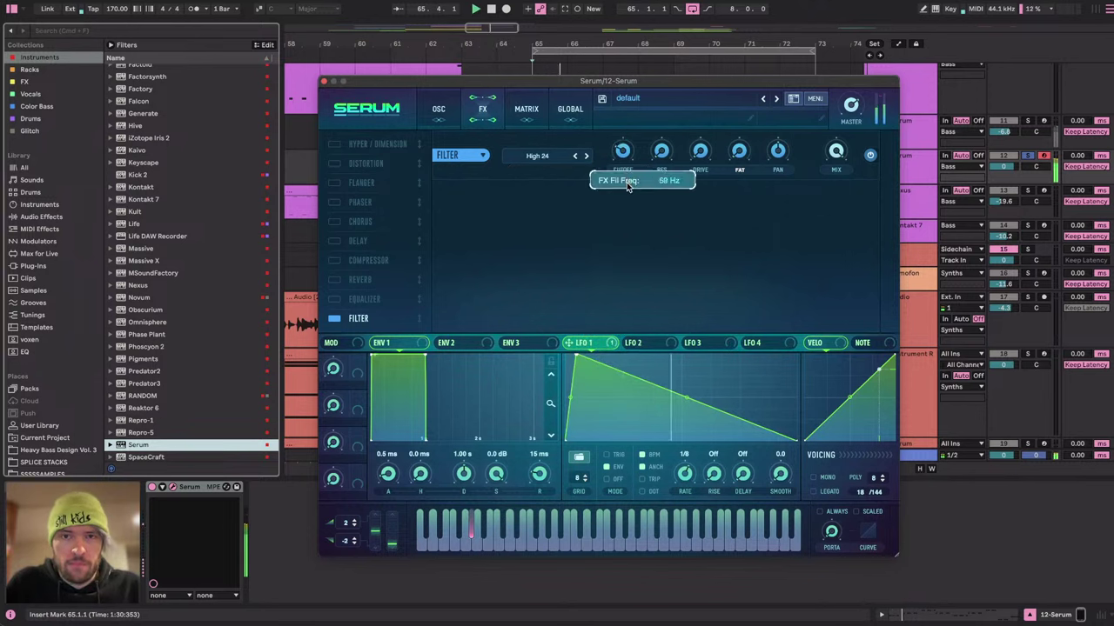
Set the sub oscillator to octave -1, try its saw shape, return it to sine and close Serum.
click(438, 108)
mouse_move(335, 193)
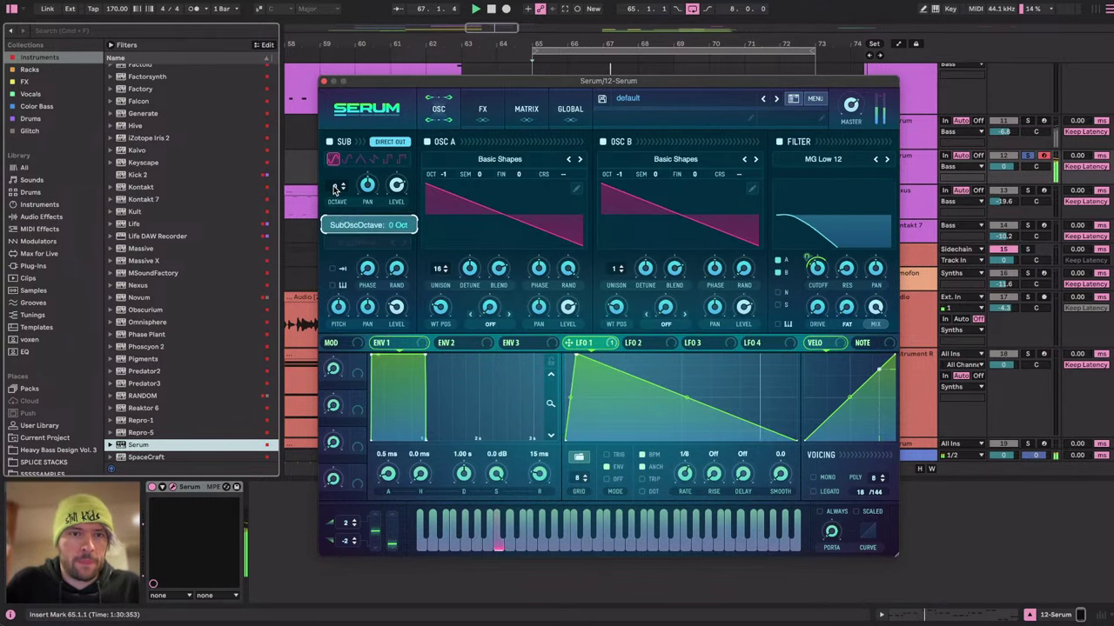
click(374, 160)
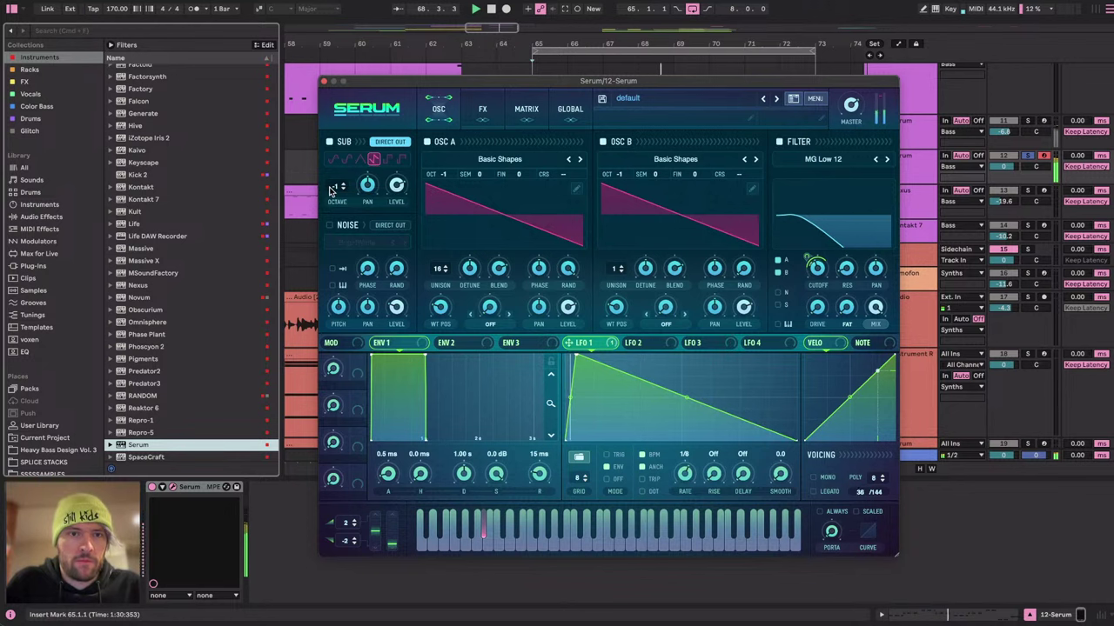
click(333, 161)
key(space)
key(space)
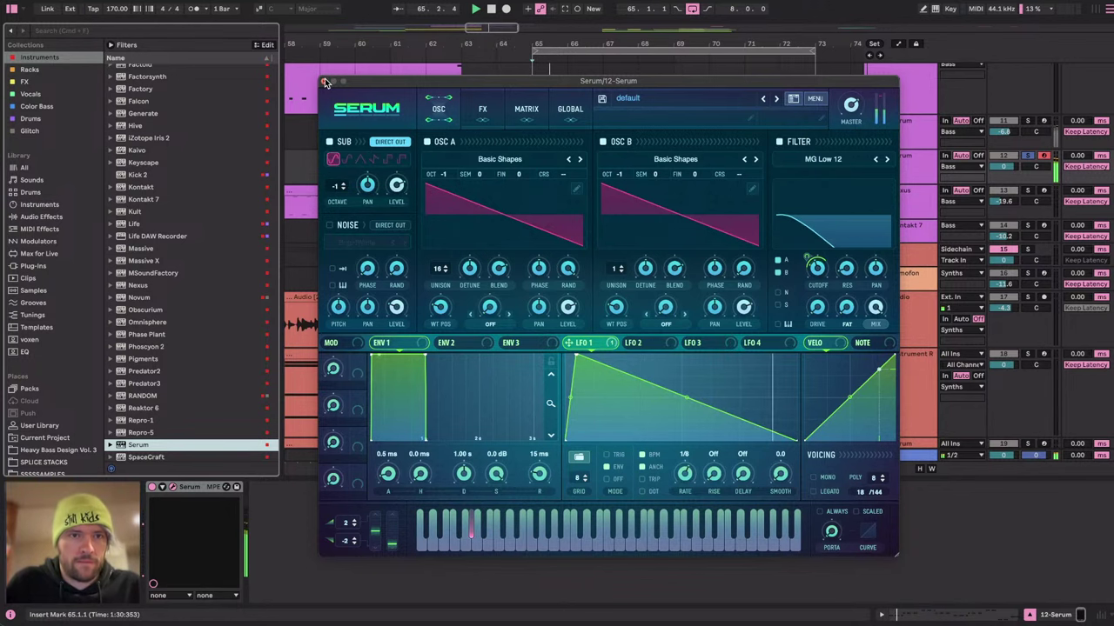
click(324, 82)
key(space)
Add the Multiband Compression preset and an EQ Eight to the 12 Serum track.
click(49, 218)
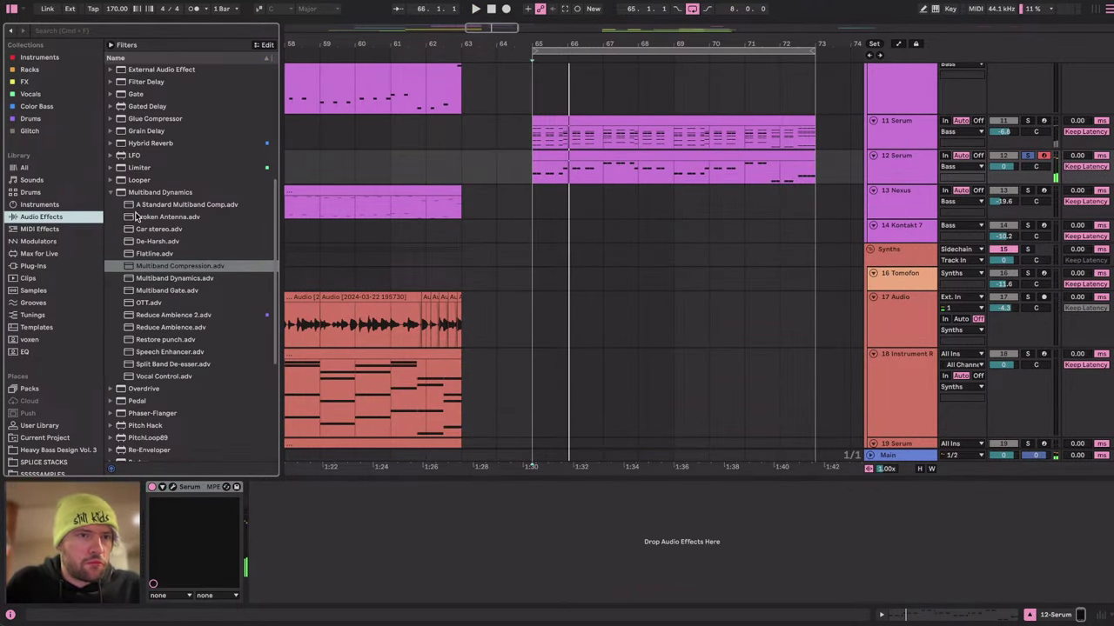
double_click(177, 268)
scroll(174, 261, up, 5)
drag(142, 160, 721, 577)
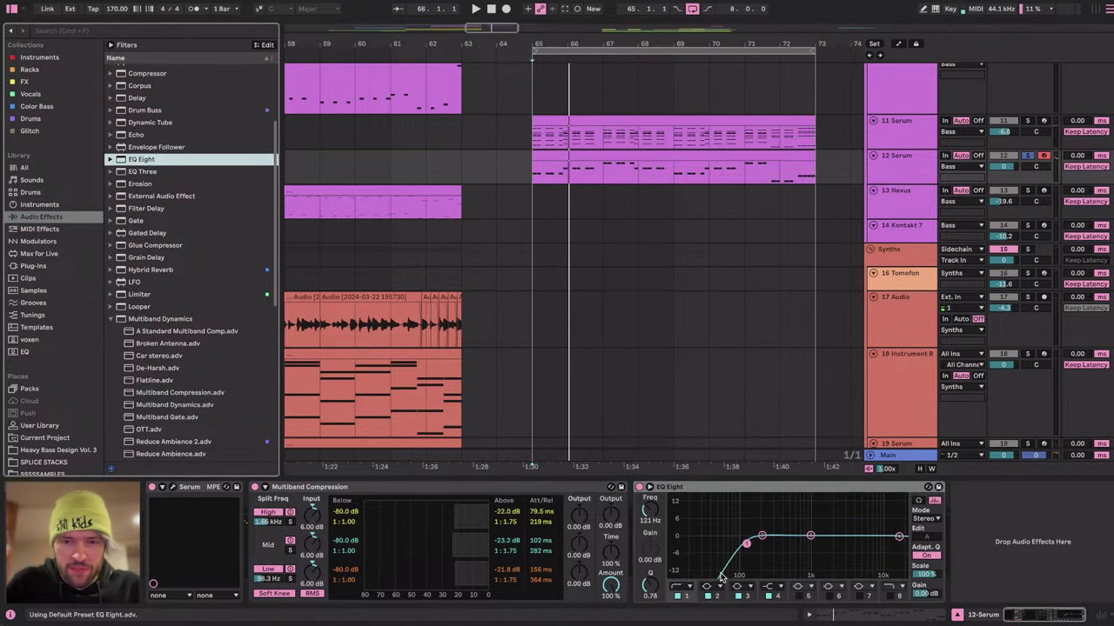
Place EQ Eight ahead of Multiband Compression and cut the low mids by 10.3 dB at 235 Hz.
click(729, 493)
drag(714, 493, 257, 493)
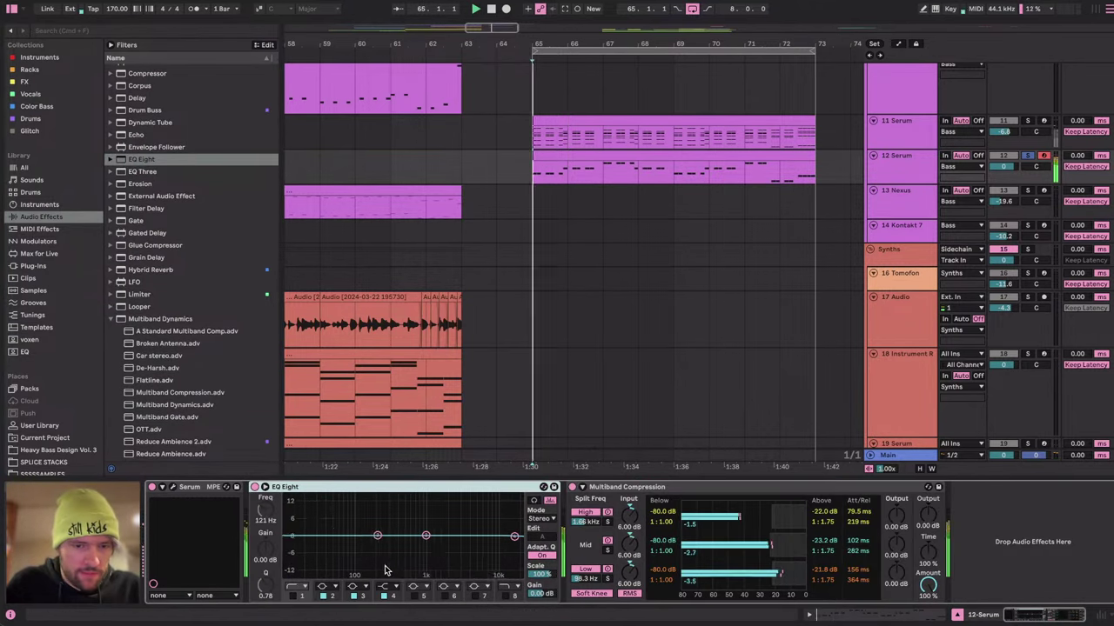
key(space)
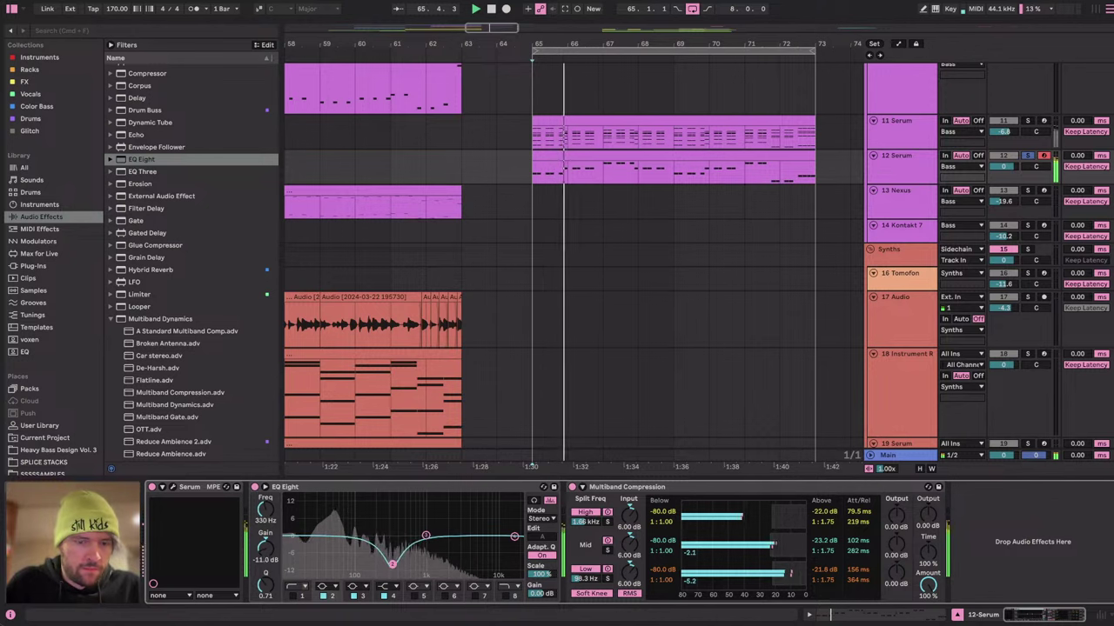
Solo 11 Serum alongside 12 Serum and balance their volumes during playback, with 12 Serum at -8.2 dB.
click(1028, 121)
key(space)
key(space)
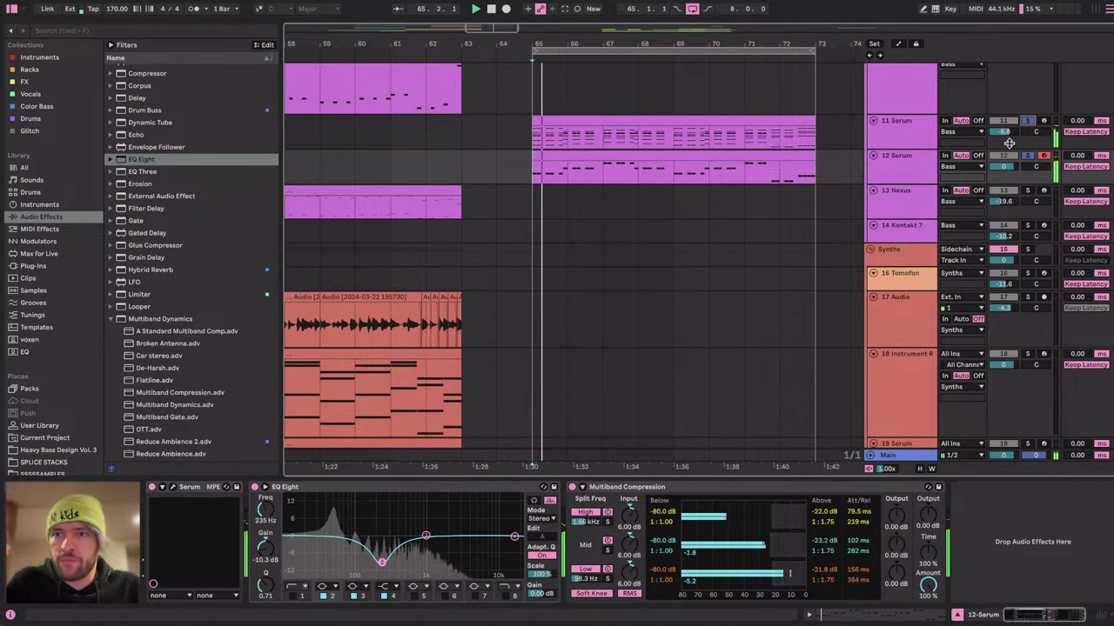
mouse_move(1007, 185)
mouse_down()
mouse_move(1007, 195)
mouse_move(1008, 171)
mouse_up()
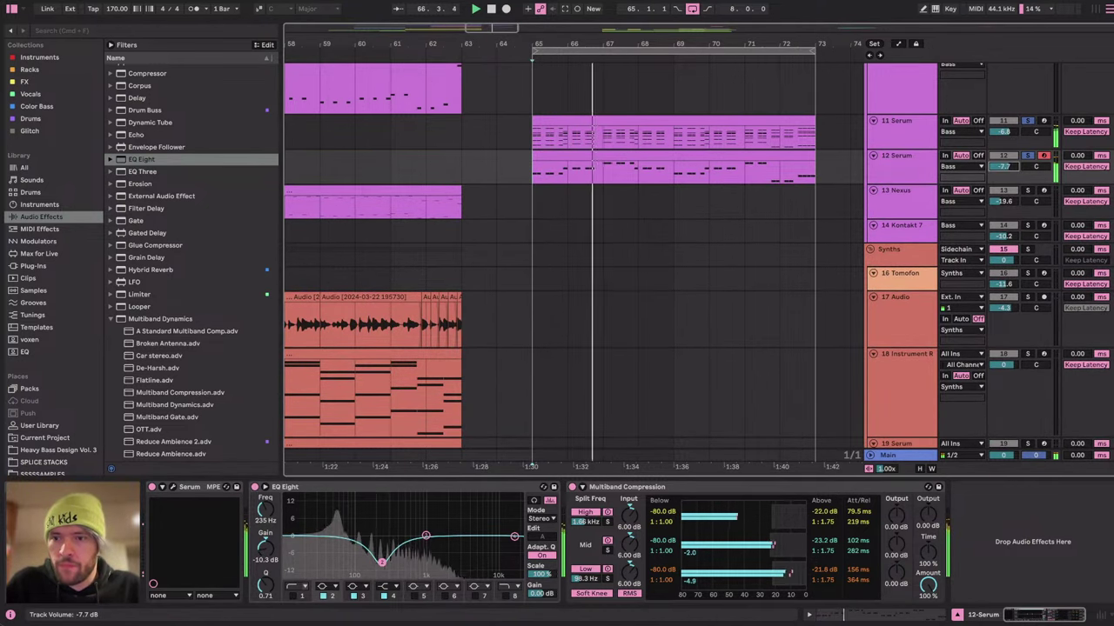
drag(1007, 133, 1006, 131)
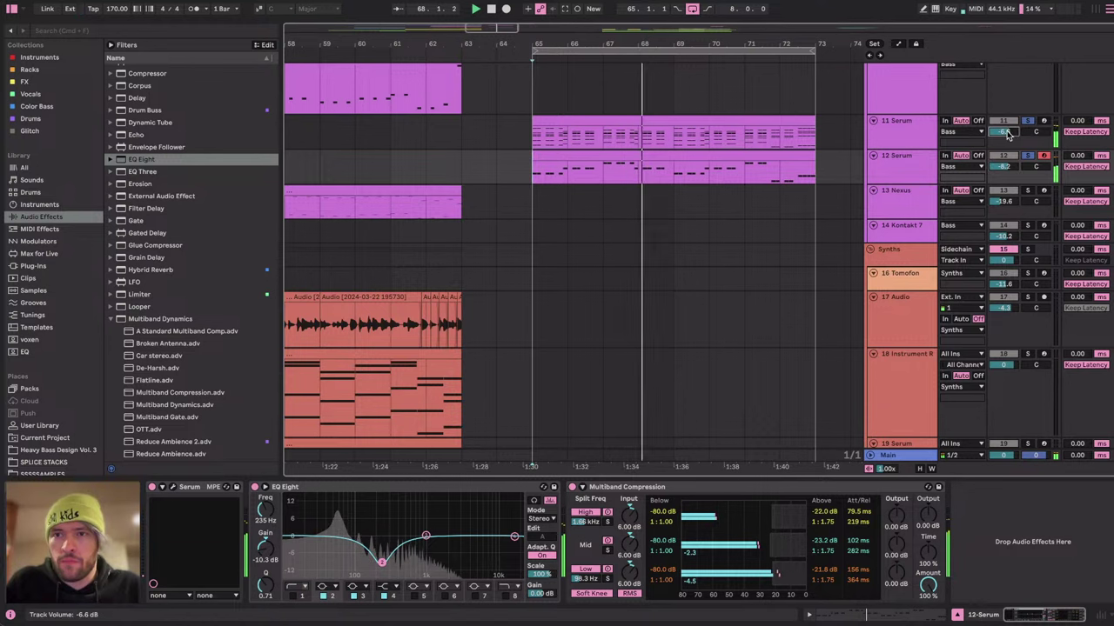
On 11 Serum's Corpus, enable the LFO at a synced 1/4 rate with 38% amount, and raise Tune to 103.83.
click(902, 132)
mouse_move(414, 512)
mouse_down()
mouse_move(414, 500)
mouse_move(415, 526)
mouse_move(404, 505)
mouse_move(415, 521)
mouse_up()
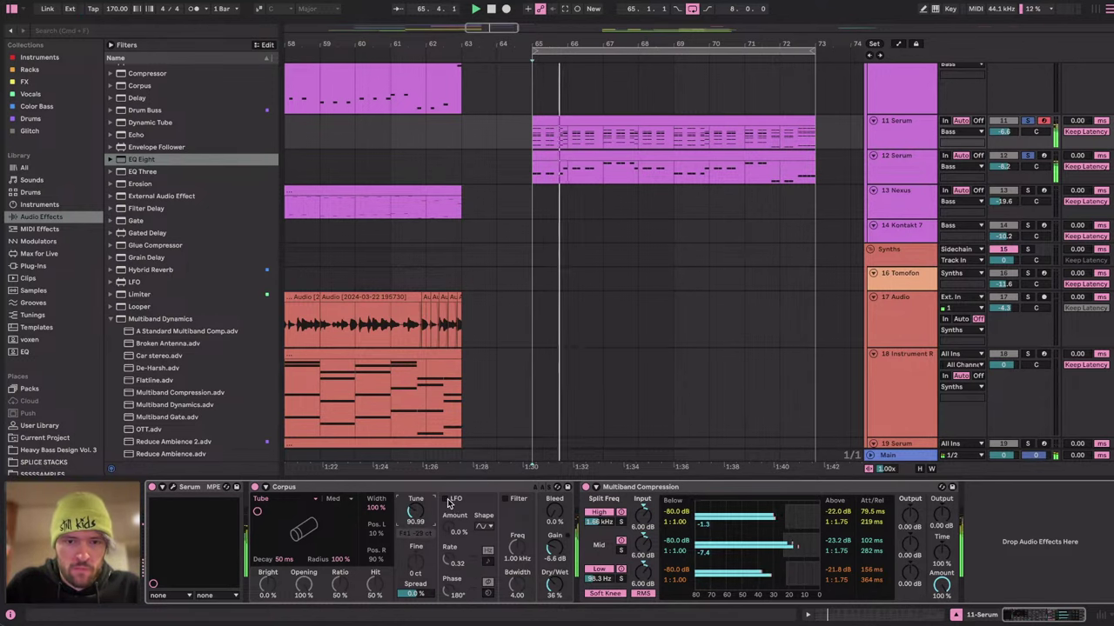
click(445, 500)
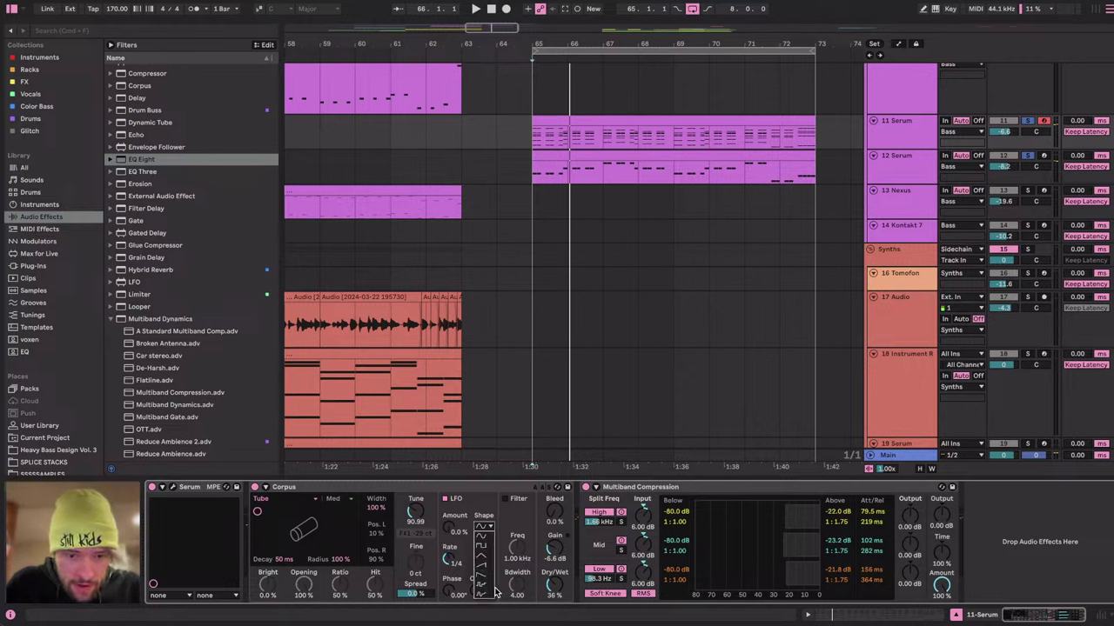
key(space)
drag(448, 527, 416, 504)
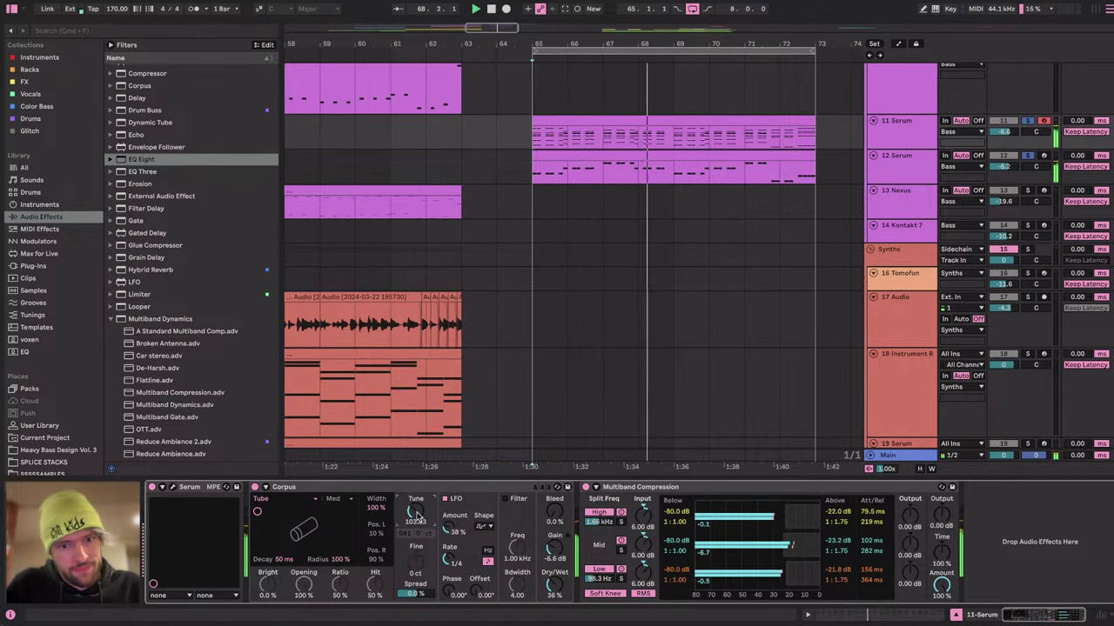
Adjust Corpus on 11 Serum to a gain of -4.8 dB and a Dry/Wet mix of 42% during playback.
drag(558, 559, 558, 553)
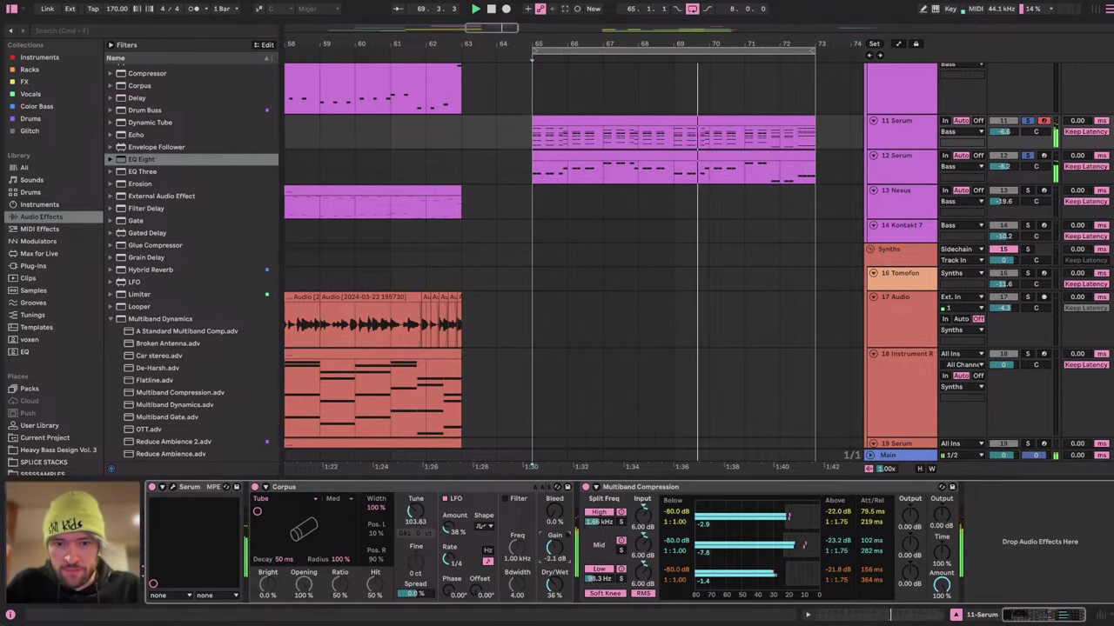
drag(556, 596, 556, 584)
drag(257, 511, 257, 511)
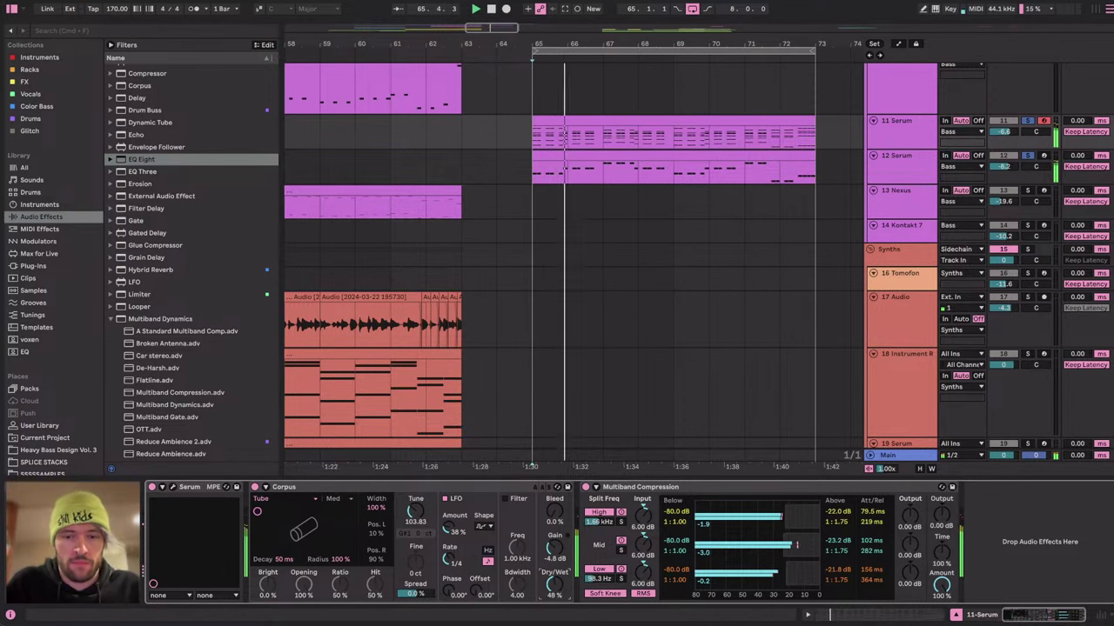
Switch to YouTube Studio in the browser, read through the live chat, and return to Ableton Live.
key(super+Tab)
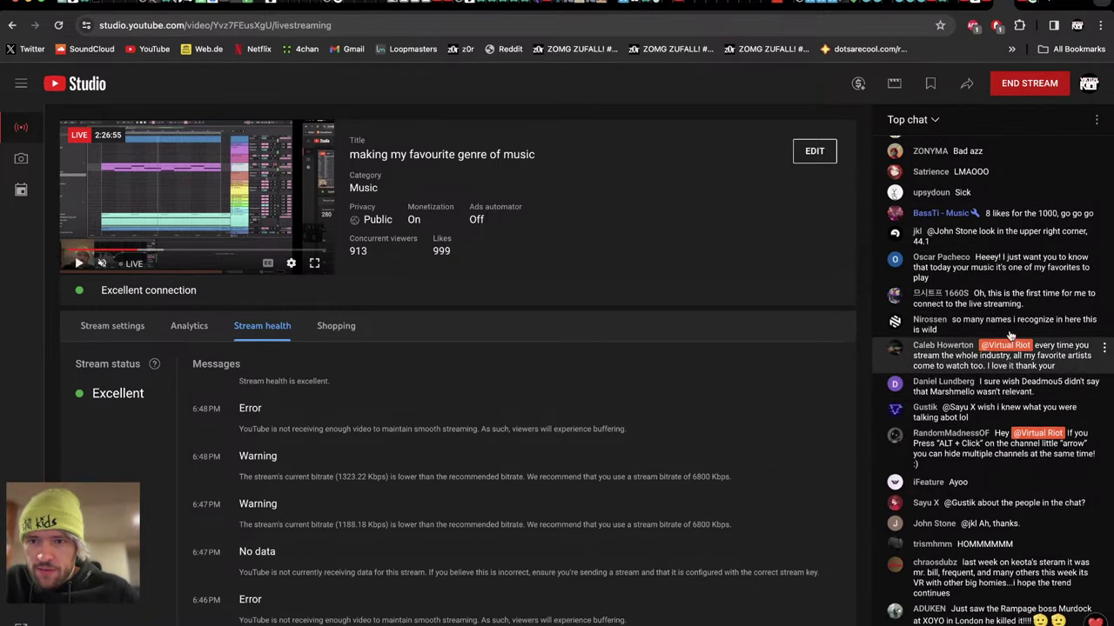
scroll(1013, 311, up, 1)
scroll(1014, 310, up, 4)
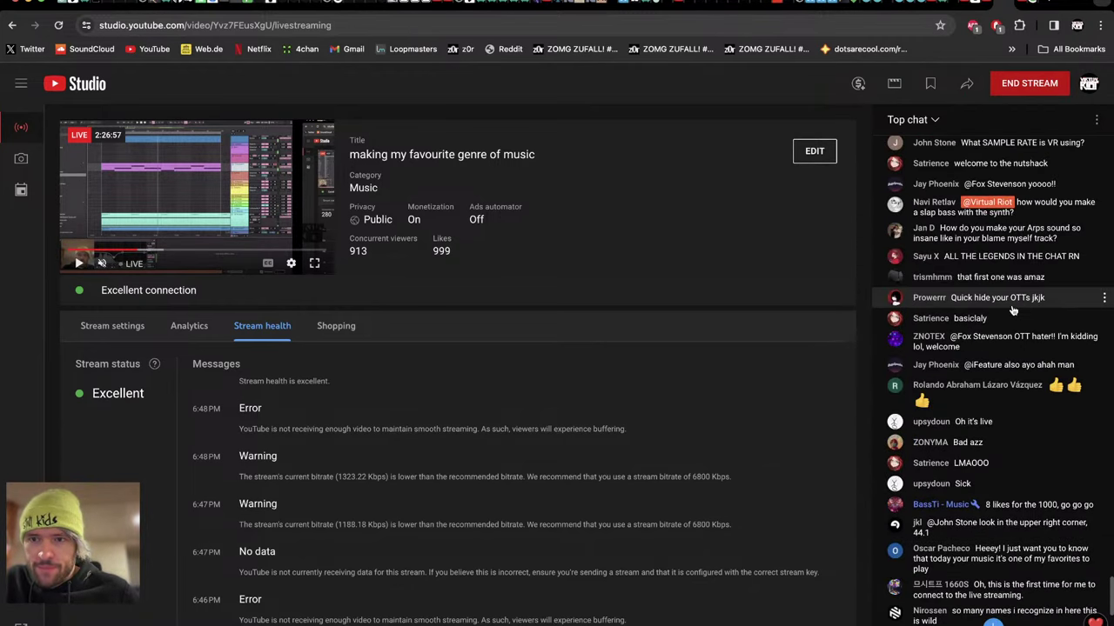
scroll(1014, 310, down, 5)
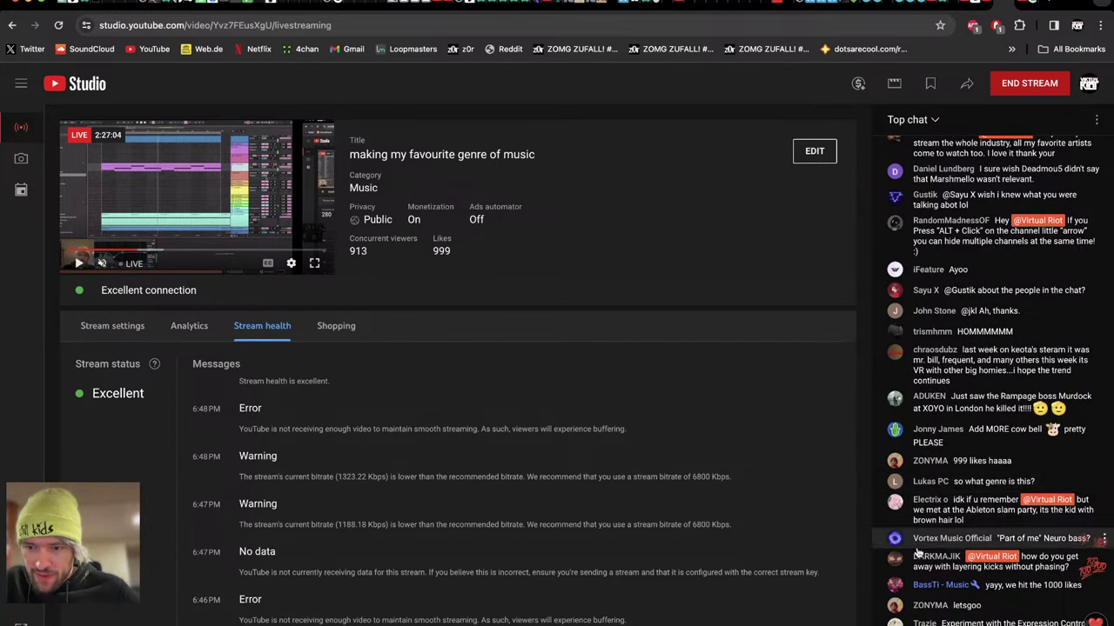
key(ctrl+Left)
key(ctrl+Right)
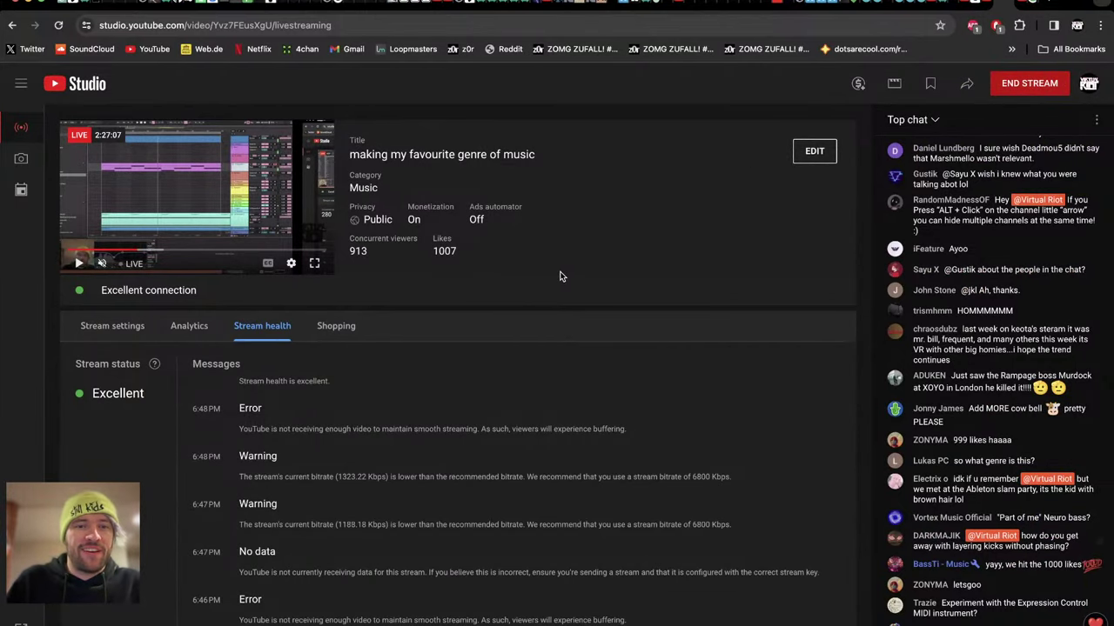
key(ctrl+Left)
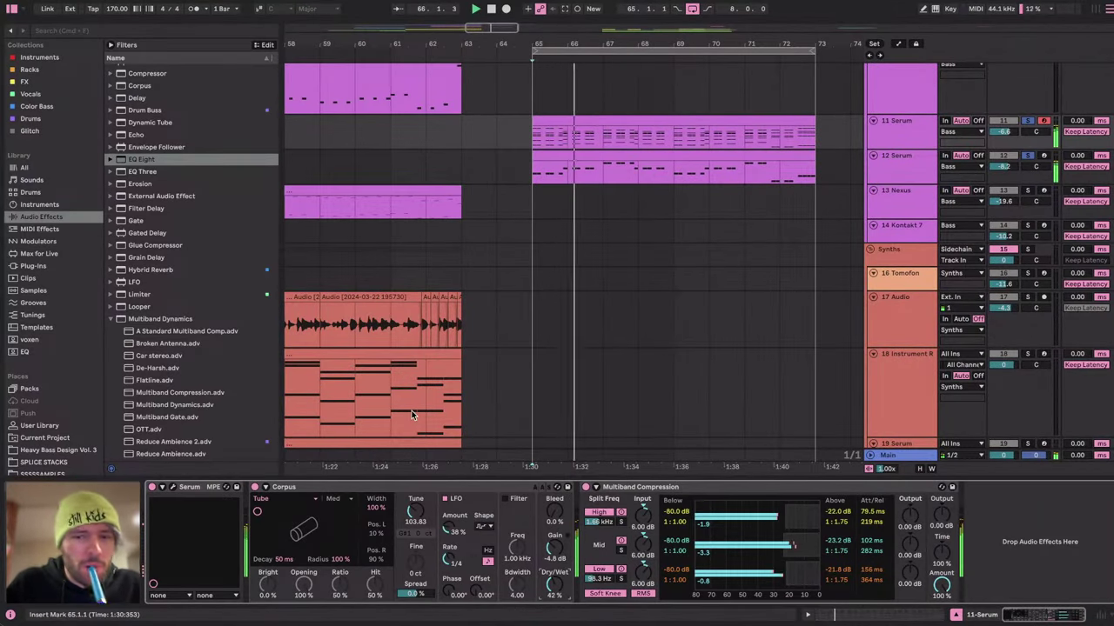
Add an EQ Eight after Multiband Compression on 11 Serum with a low cut at 121 Hz.
click(889, 129)
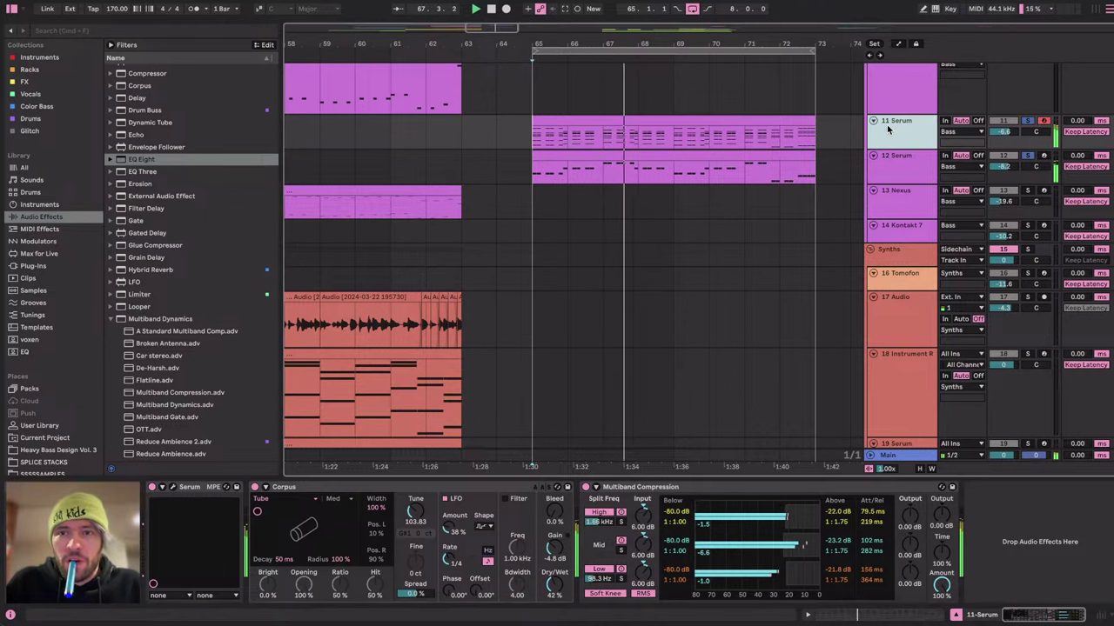
double_click(139, 161)
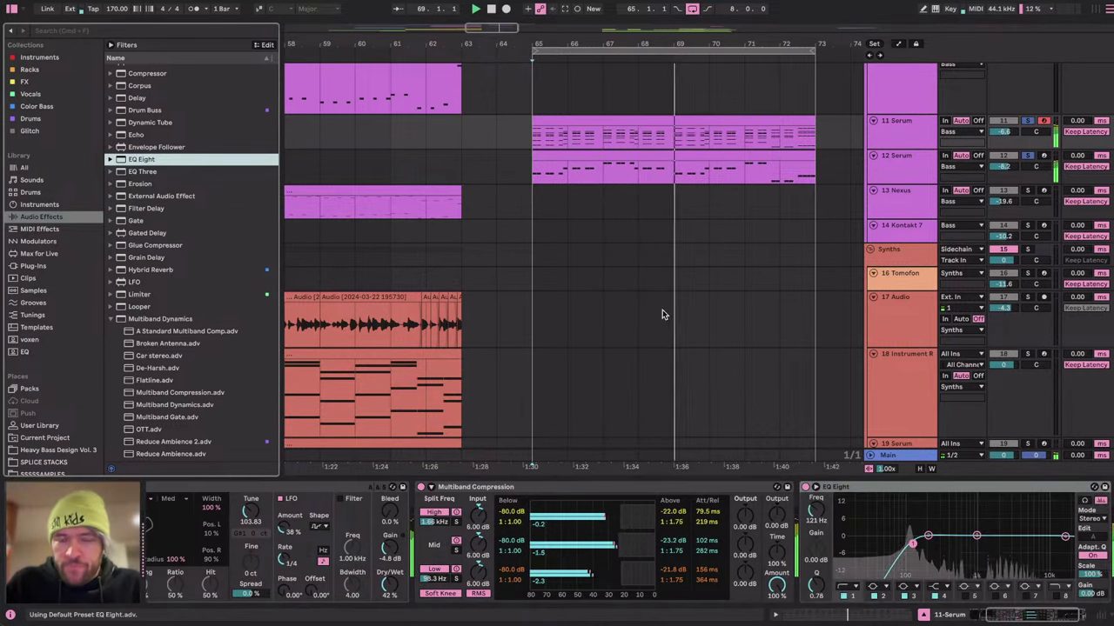
Separate the end of bar 68 in the 11 Serum clip, cutting at 68.4.3 and at bar 69.
scroll(666, 143, up, 3)
click(665, 140)
click(664, 167)
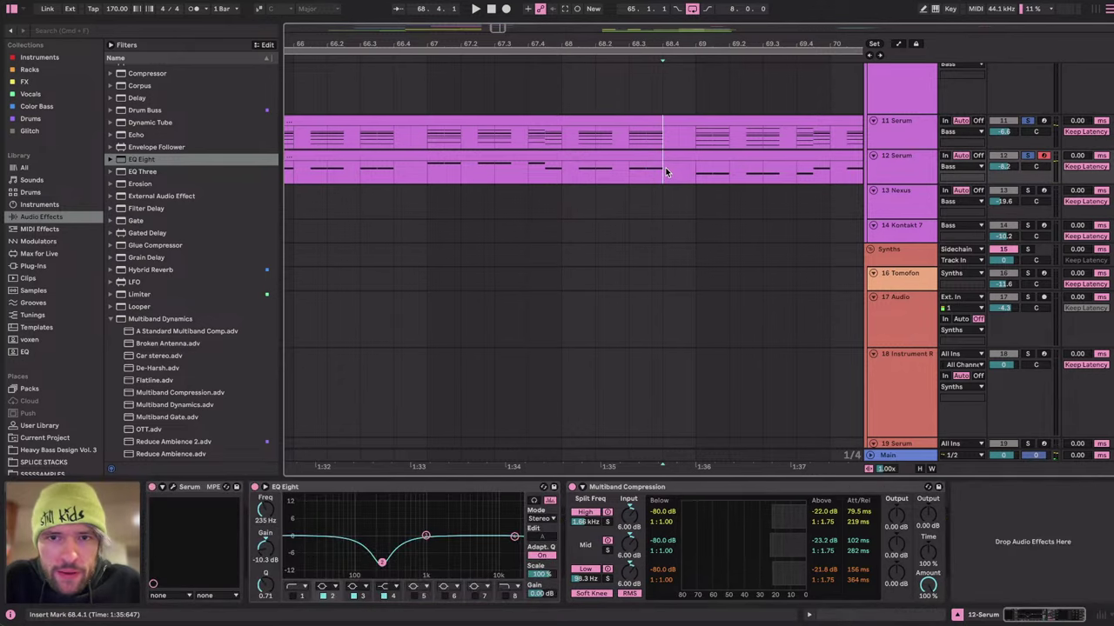
drag(665, 167, 646, 135)
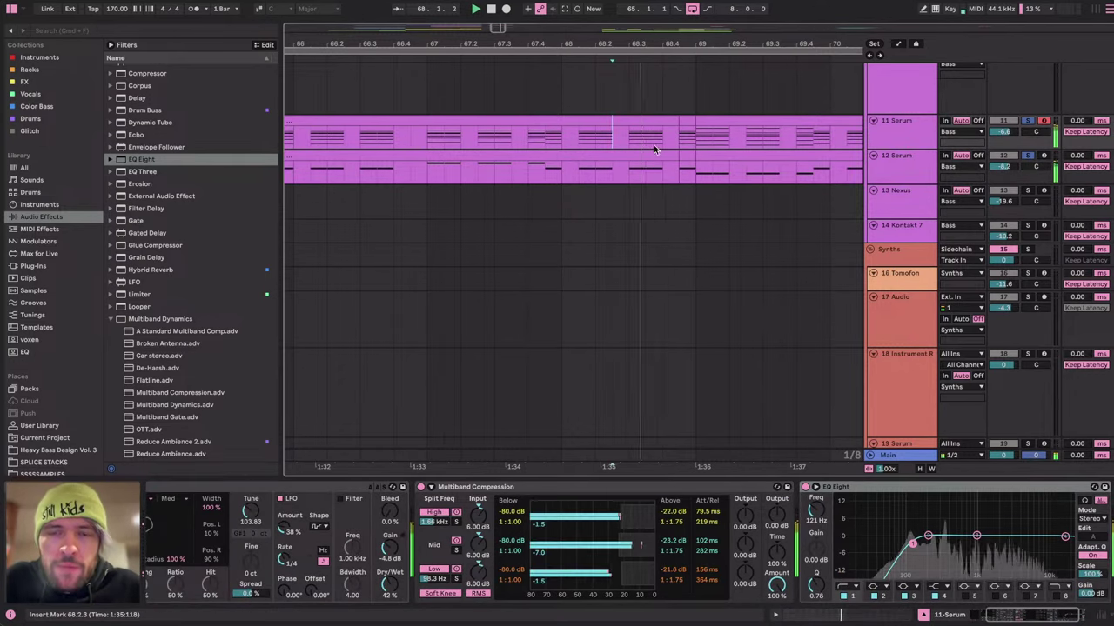
scroll(641, 139, down, 5)
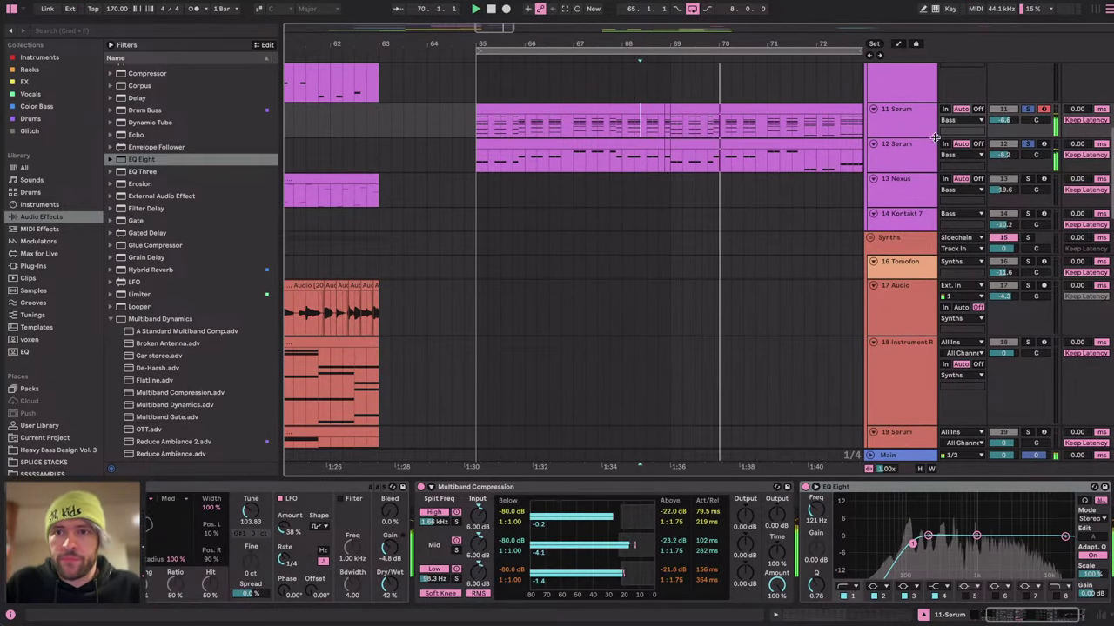
Raise the EQ Eight low cut on 11 Serum to 153 Hz with a Q of 0.69.
mouse_move(921, 533)
mouse_down()
mouse_move(952, 532)
mouse_move(919, 549)
mouse_up()
scroll(816, 350, up, 2)
scroll(816, 351, right, 1)
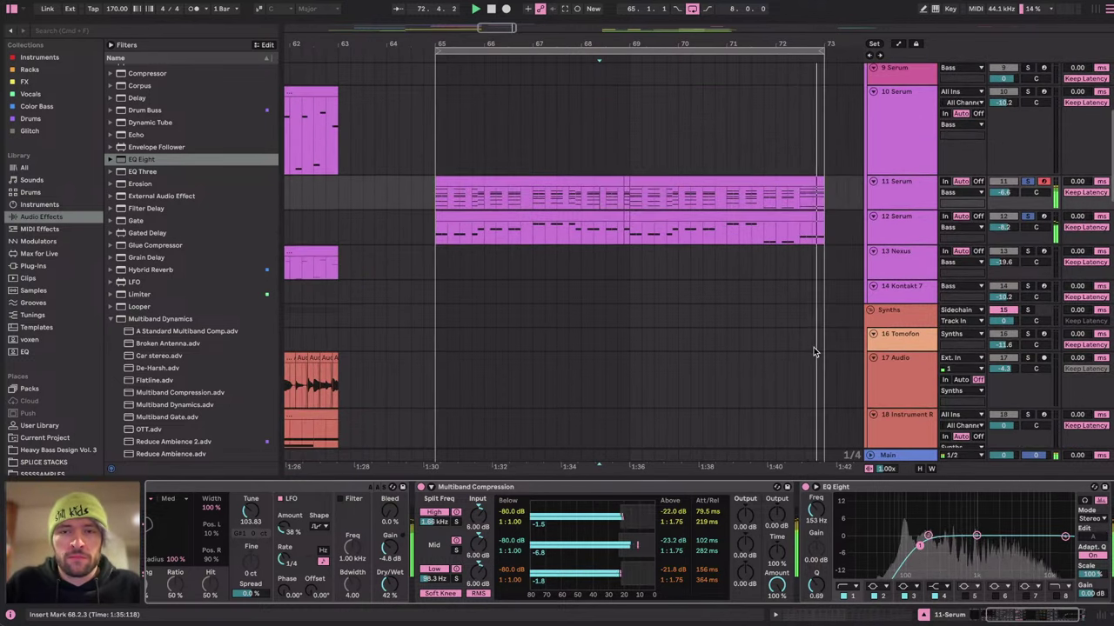
Duplicate the 11 Serum track and delete Corpus from the copy.
click(914, 184)
click(920, 186)
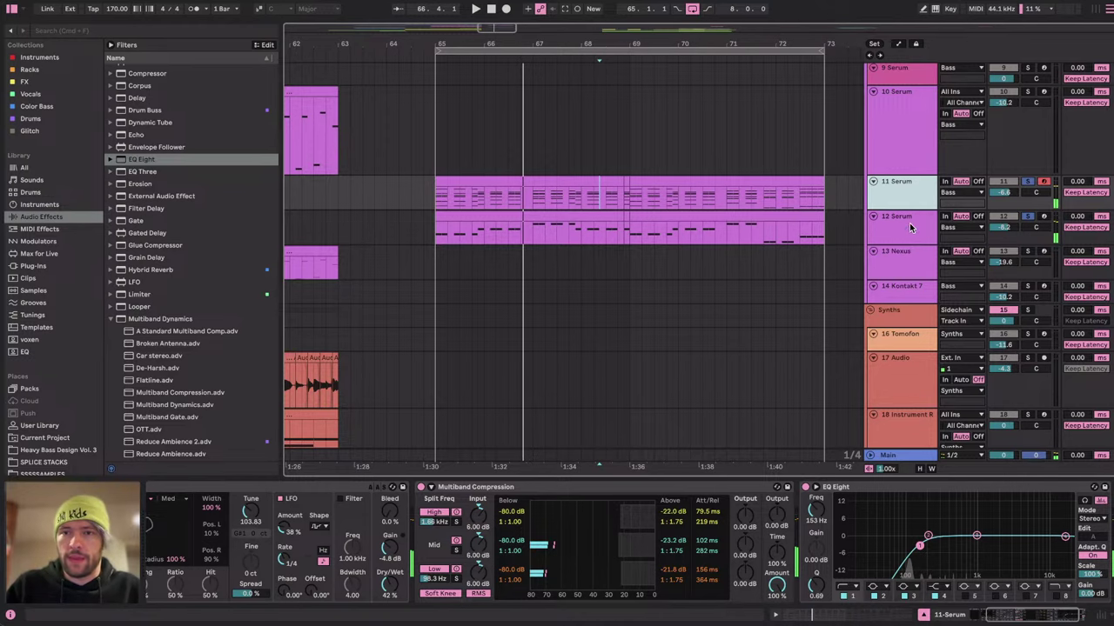
key(super+d)
click(469, 486)
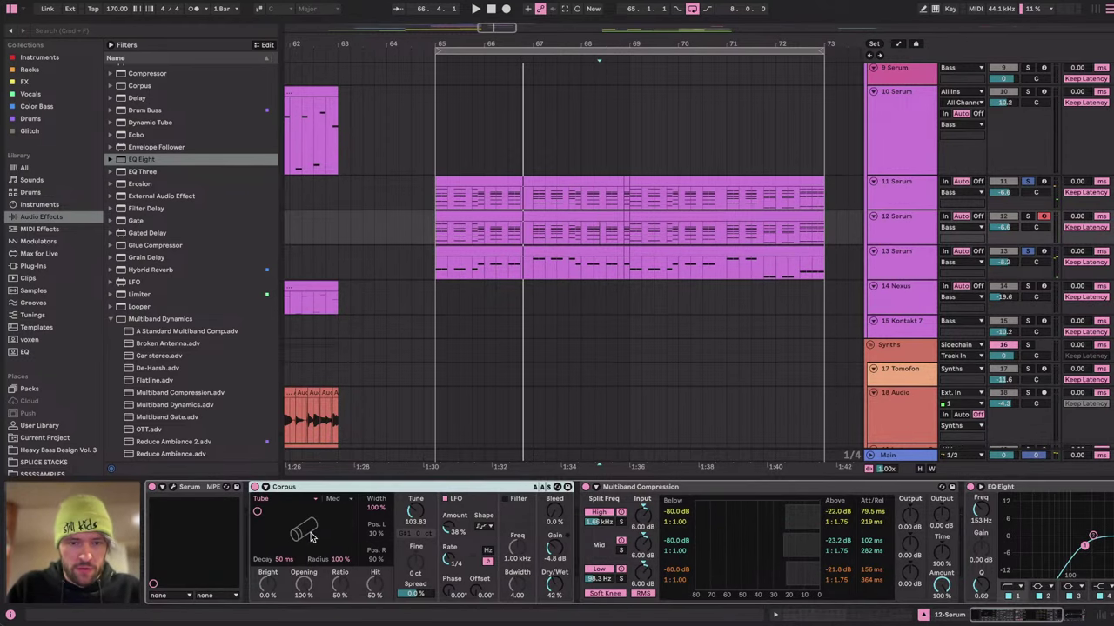
key(Delete)
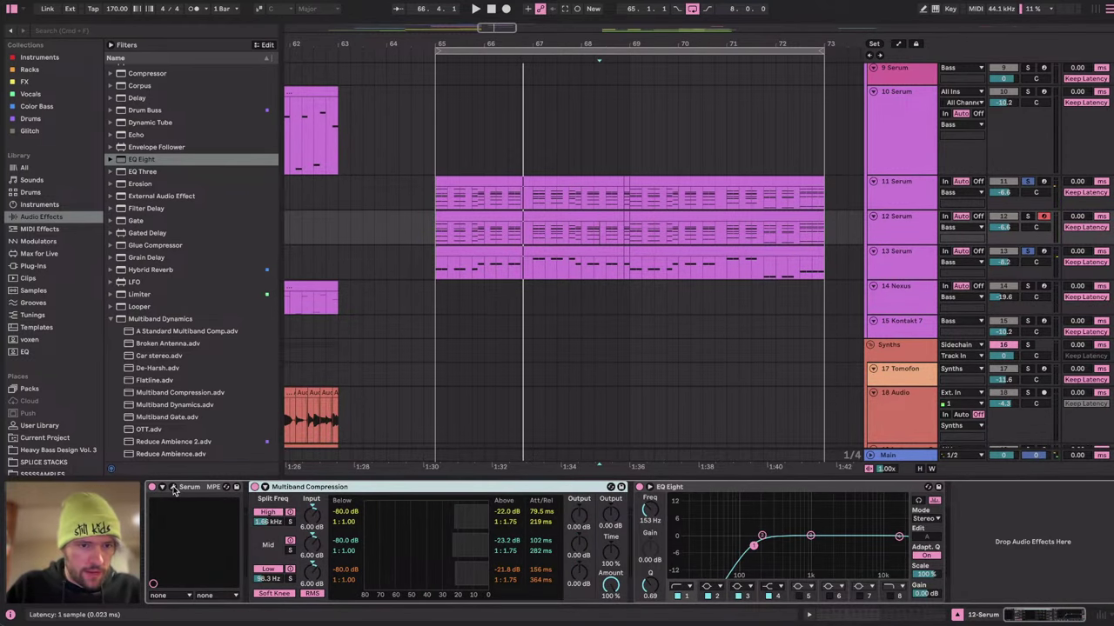
In the duplicated track's Serum, disable the Filter, Equalizer and Compressor effects and close the plugin.
key(super+alt+p)
click(476, 101)
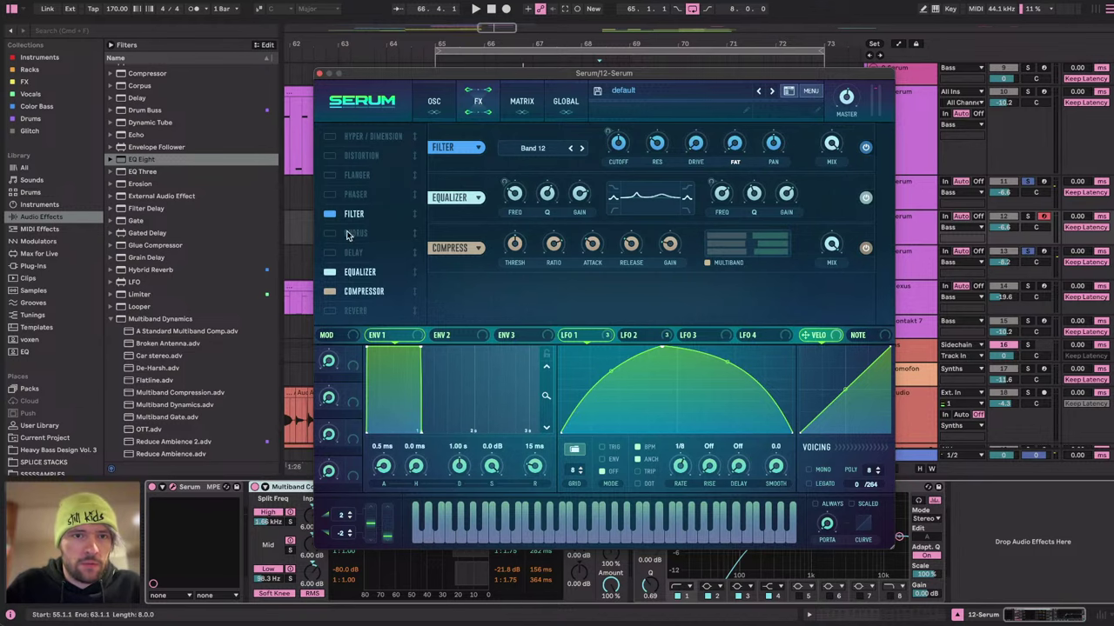
click(330, 214)
click(329, 271)
click(329, 292)
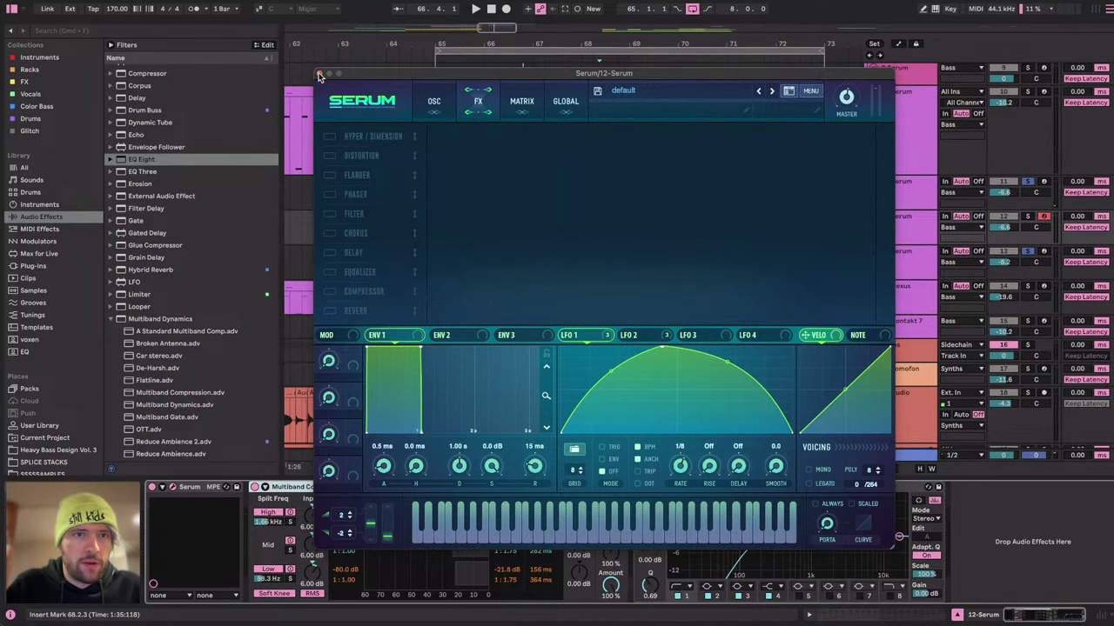
click(319, 74)
Insert an Auto Filter ahead of Multiband Compression on the duplicated 12 Serum track.
scroll(174, 168, up, 2)
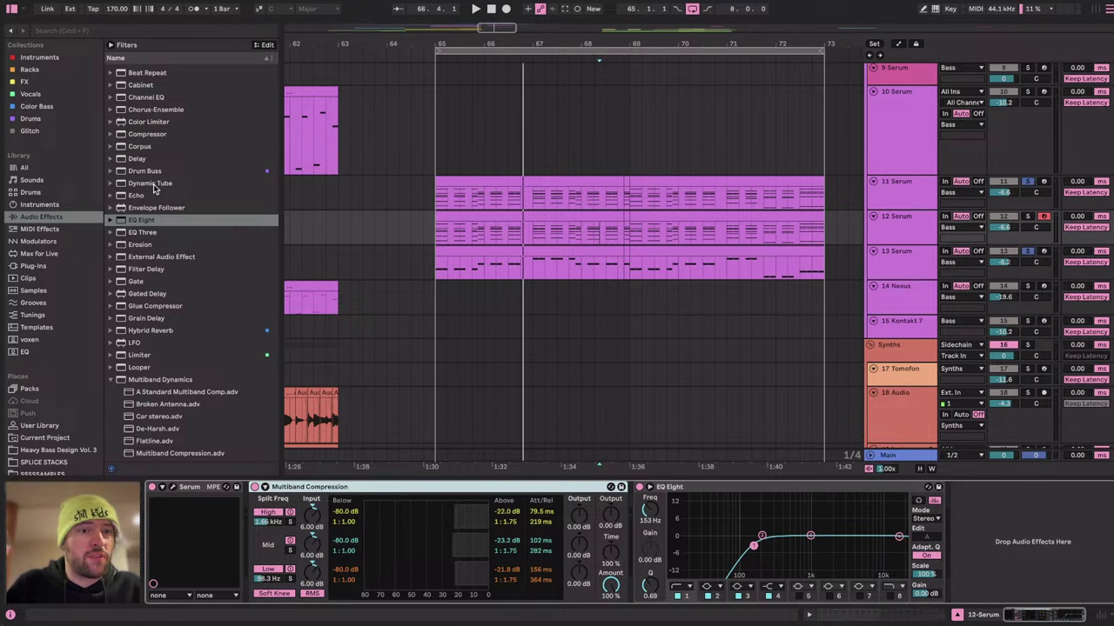
scroll(164, 122, up, 2)
double_click(144, 106)
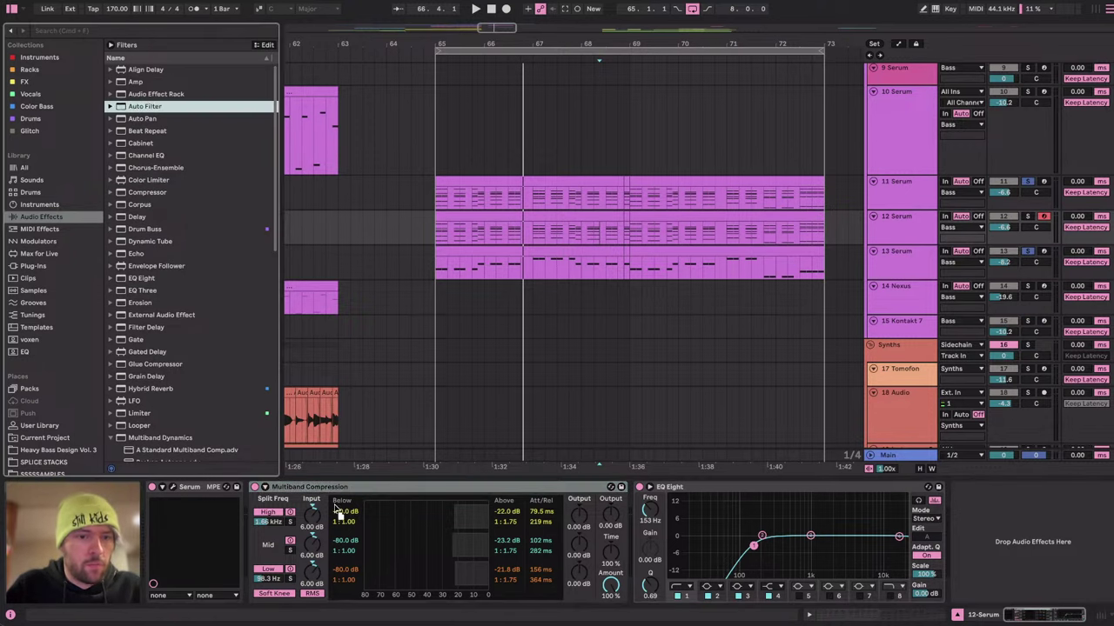
Solo the duplicated 12 Serum track, select its first clip and lower the track volume to -7.9 dB.
click(1043, 216)
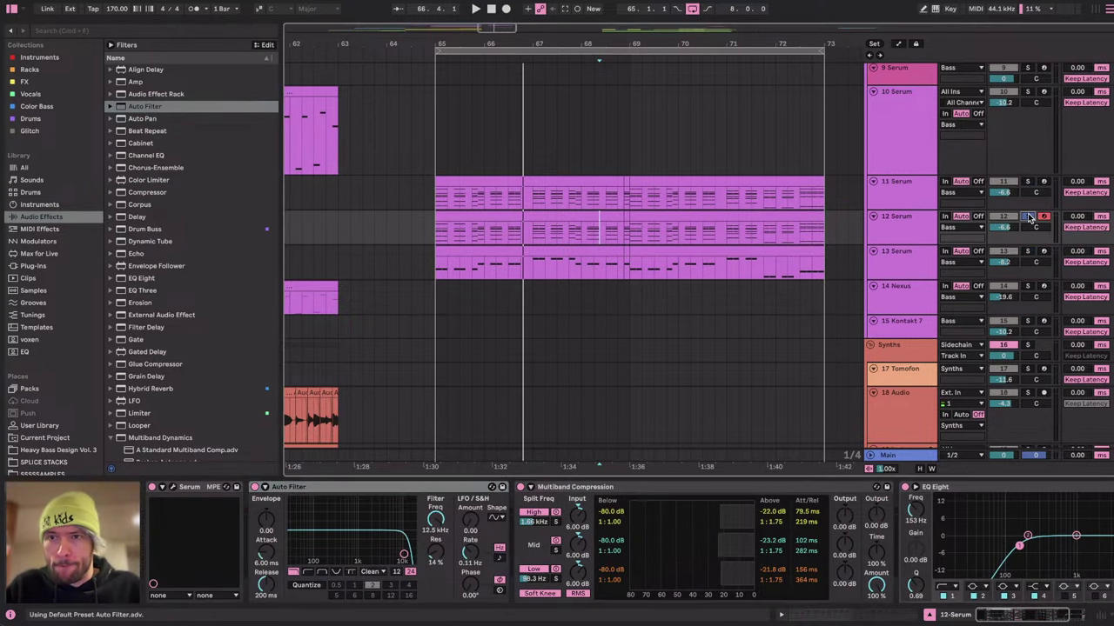
click(476, 214)
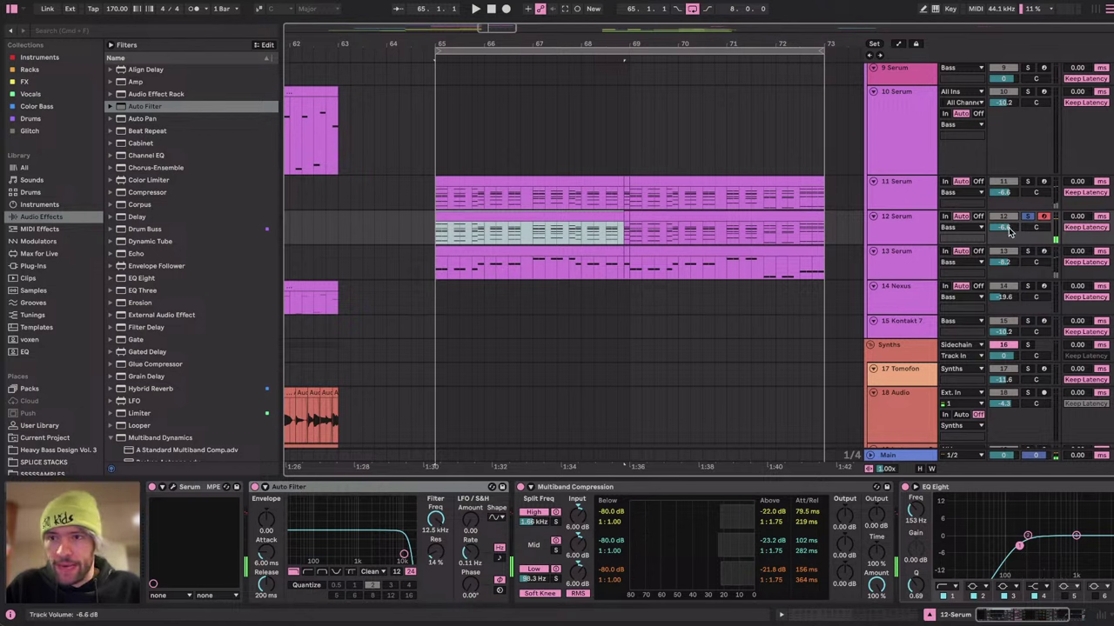
click(1005, 227)
Switch Auto Filter to band-pass at about 291 Hz with 51% resonance, and apply a synced 1/4 LFO with amount 18.0.
click(322, 571)
key(space)
drag(334, 544, 336, 535)
key(space)
click(495, 520)
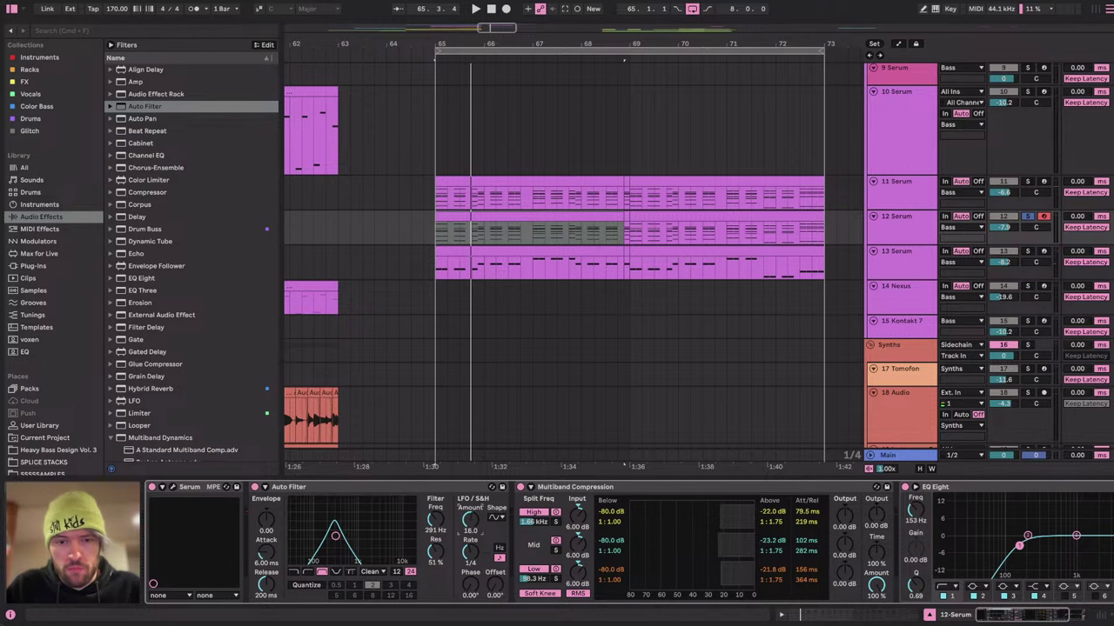
Refine Auto Filter during playback to 203 Hz, with an LFO amount of 24.5 and an offset of 260°.
key(space)
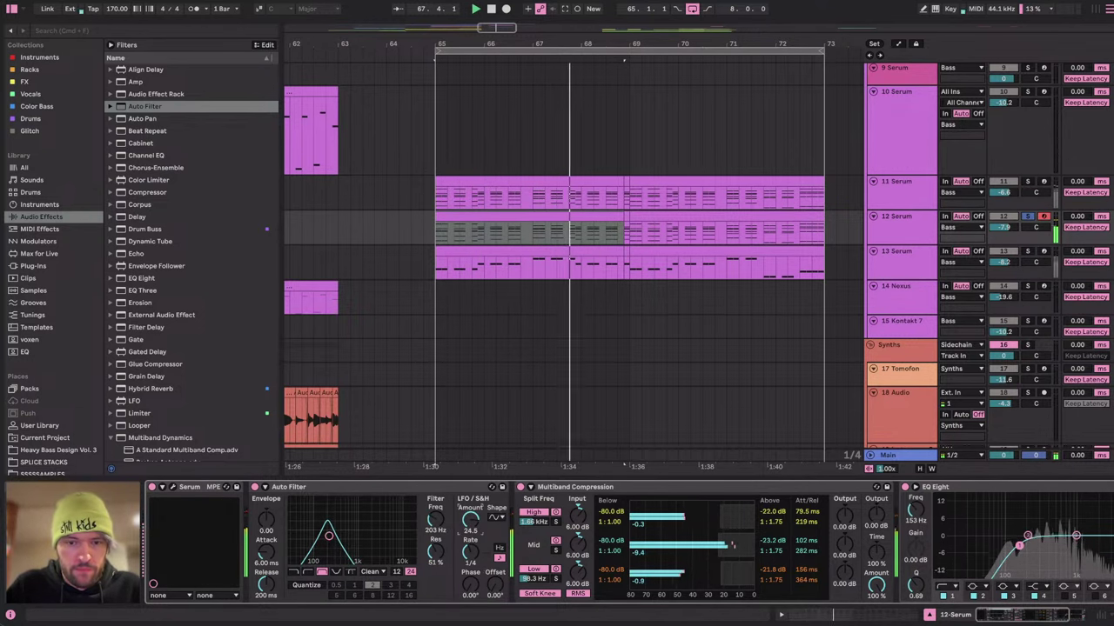
key(space)
drag(495, 585, 495, 515)
key(space)
key(space)
key(space)
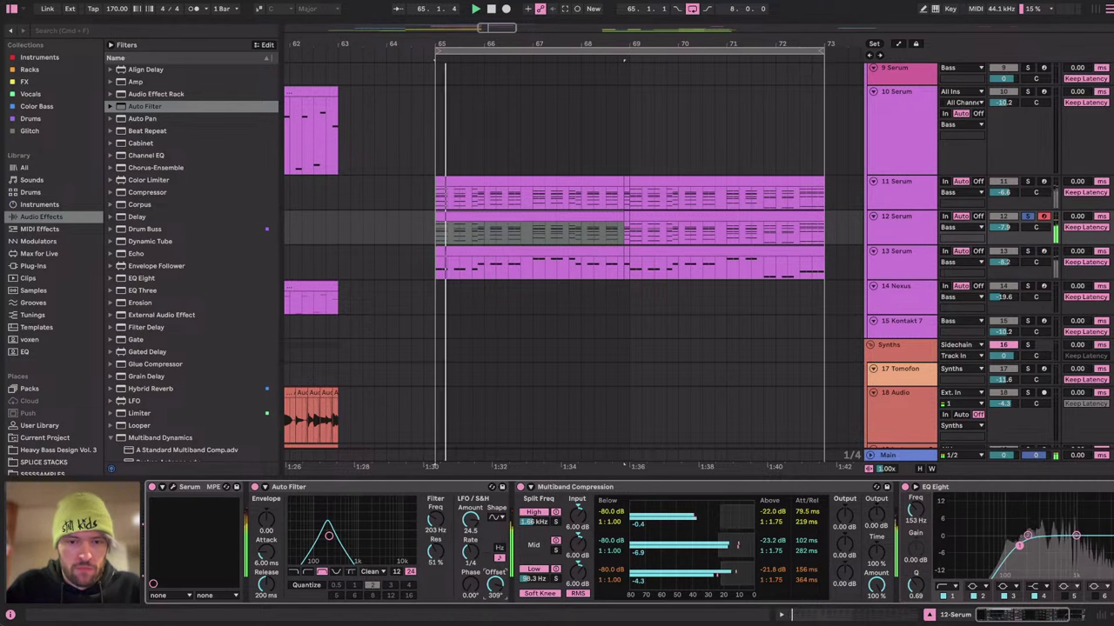
drag(495, 585, 494, 593)
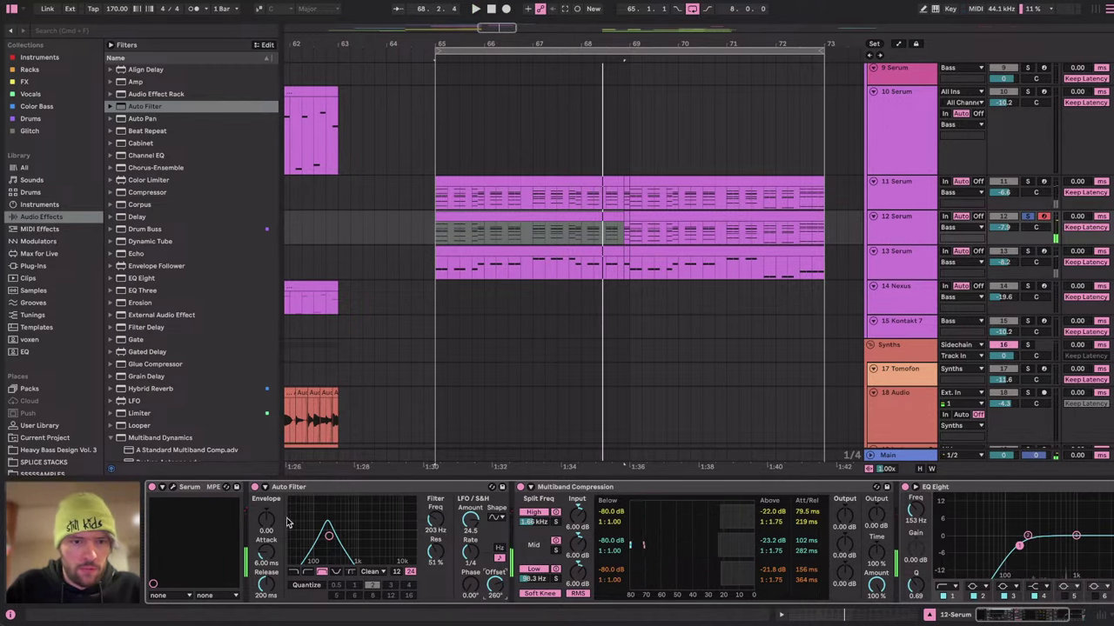
Check the LFO 2 curve, effects and oscillator settings in 12 Serum's Serum and close the plugin.
click(173, 489)
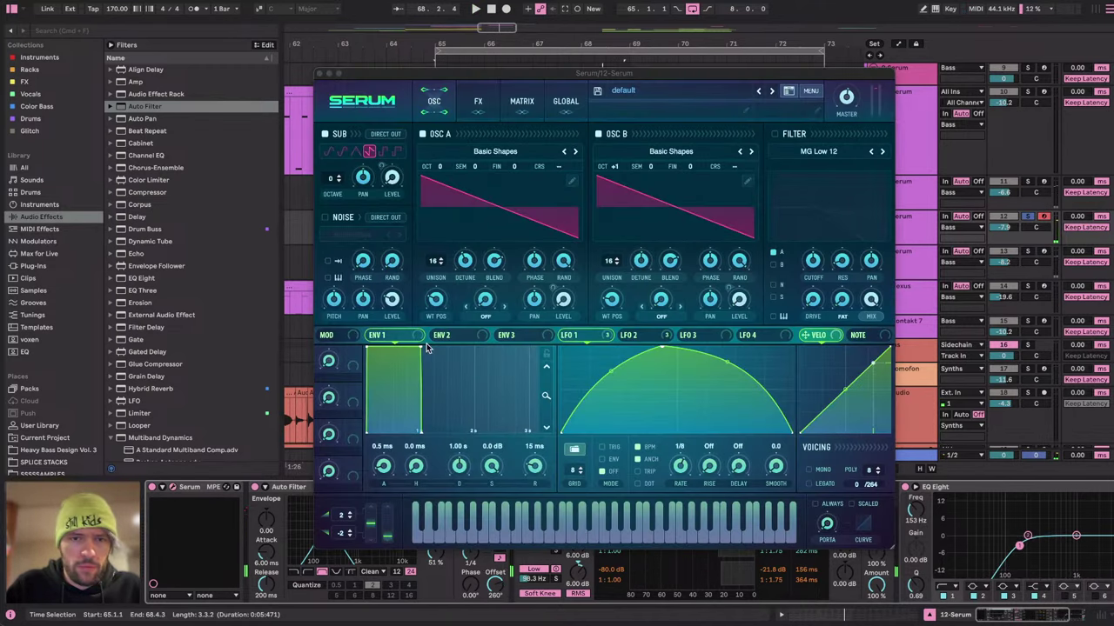
click(636, 337)
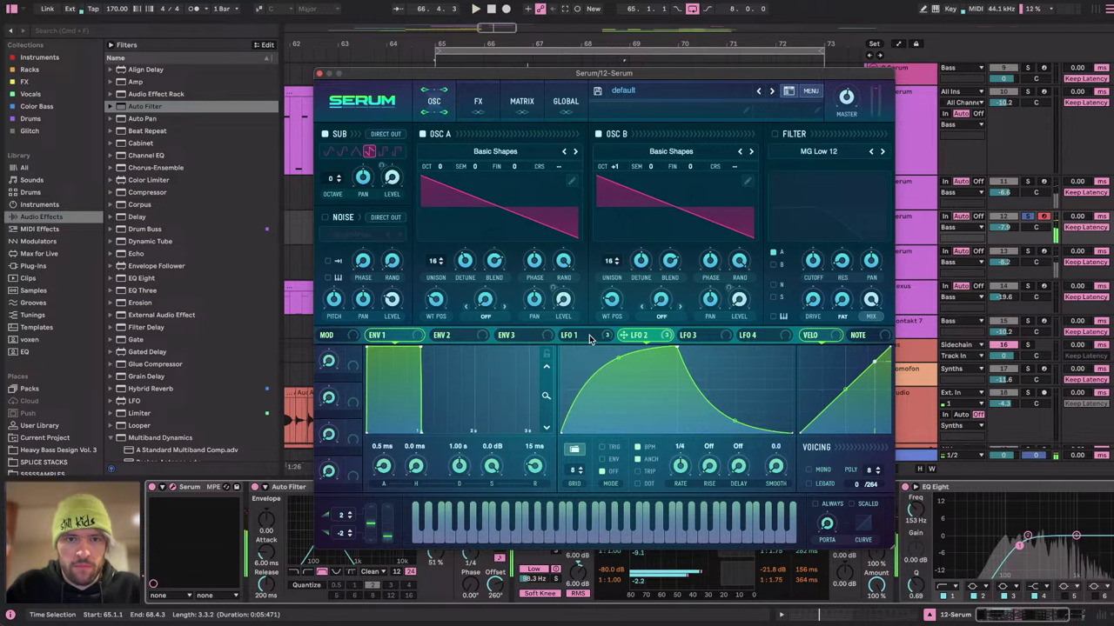
click(478, 101)
click(440, 102)
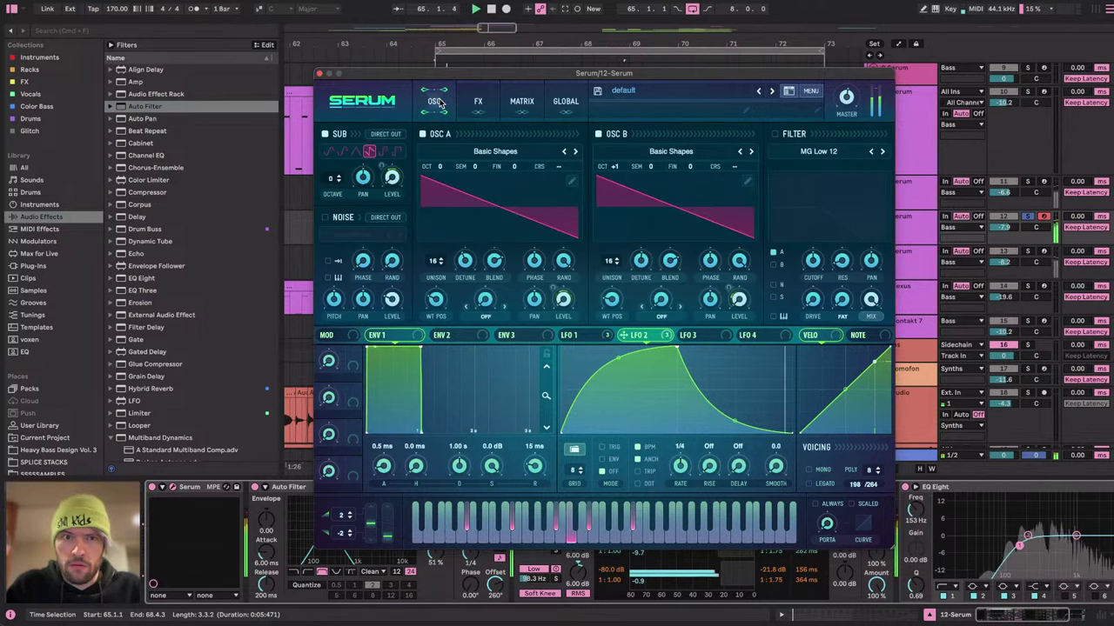
click(321, 74)
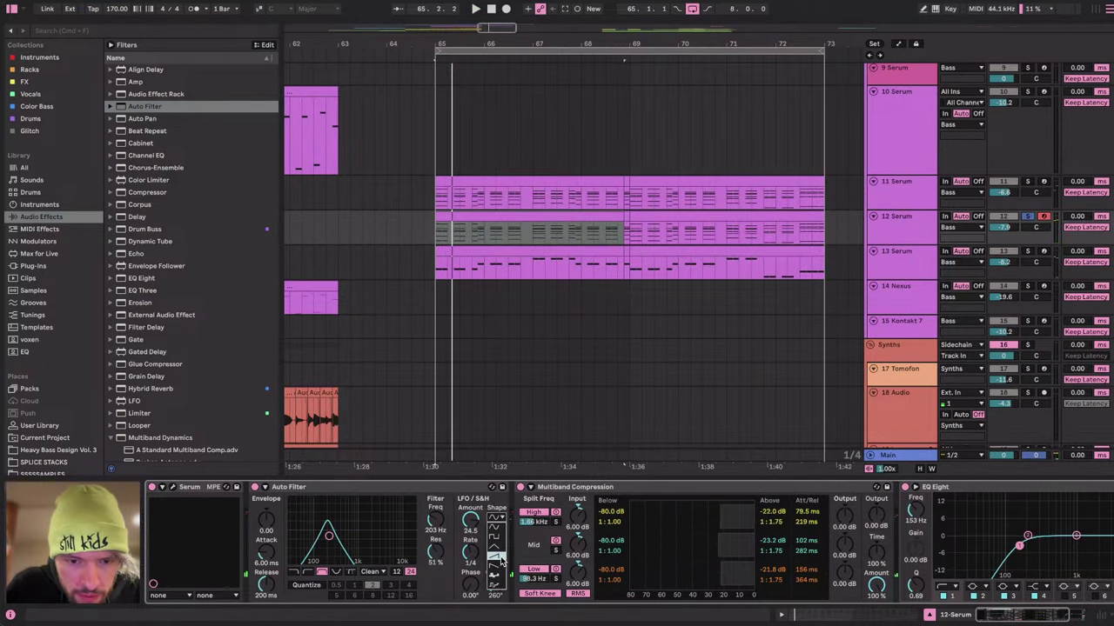
Try the sawtooth-up LFO shape in Auto Filter and set the frequency to 293 Hz, LFO amount to 13.3 and offset to 283°.
click(493, 559)
key(space)
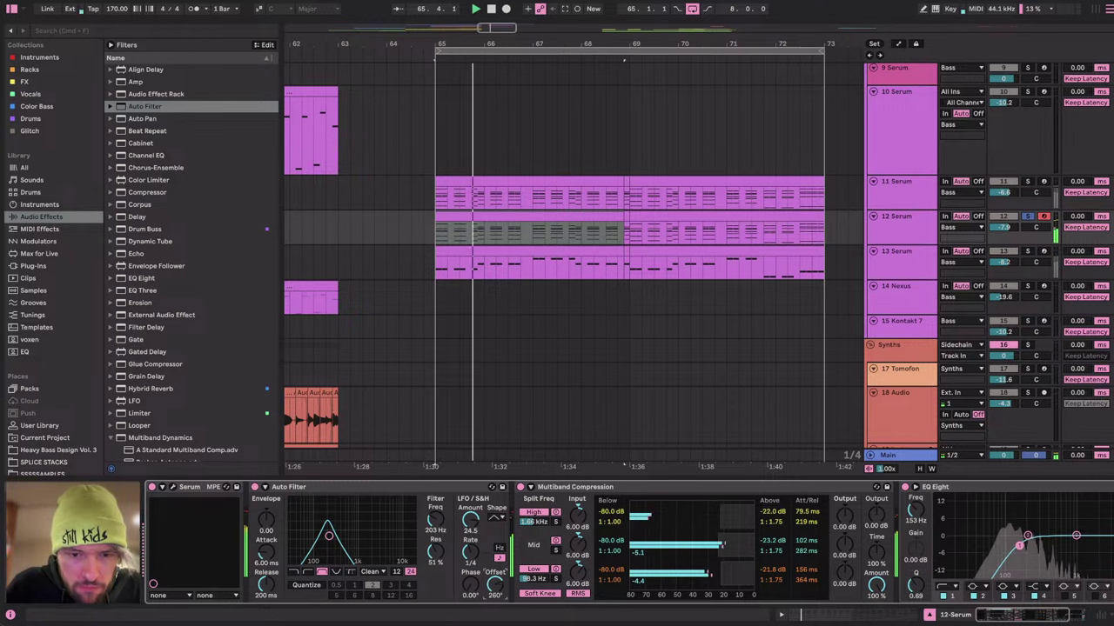
key(space)
key(space)
drag(493, 587, 494, 552)
key(space)
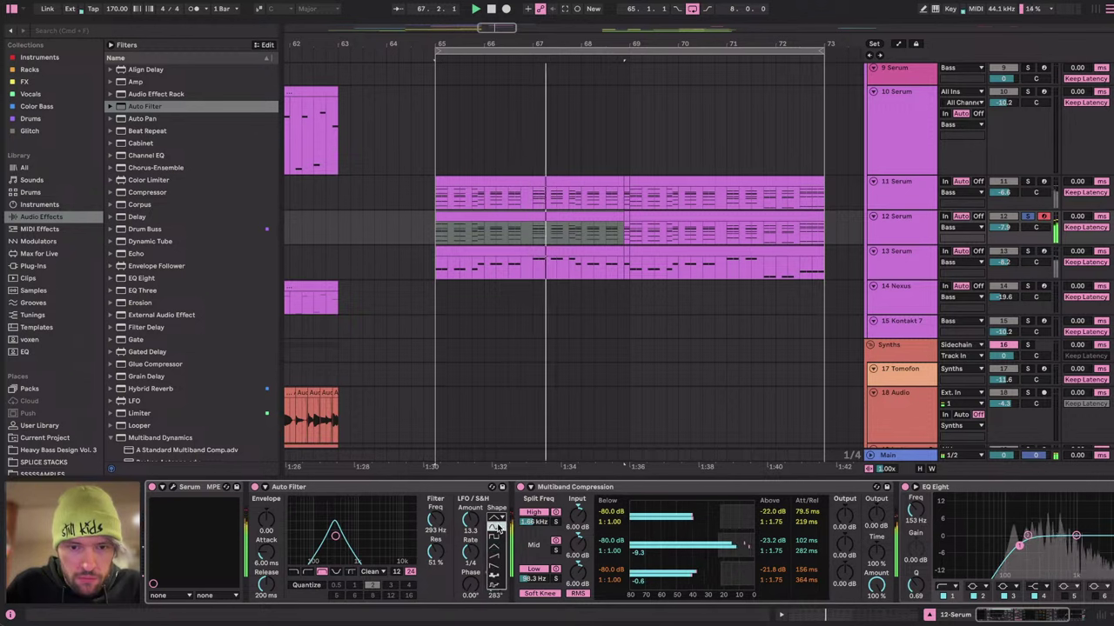
Switch the Auto Filter LFO shape to sine and try offsets of 306° and 286° during playback.
key(space)
key(space)
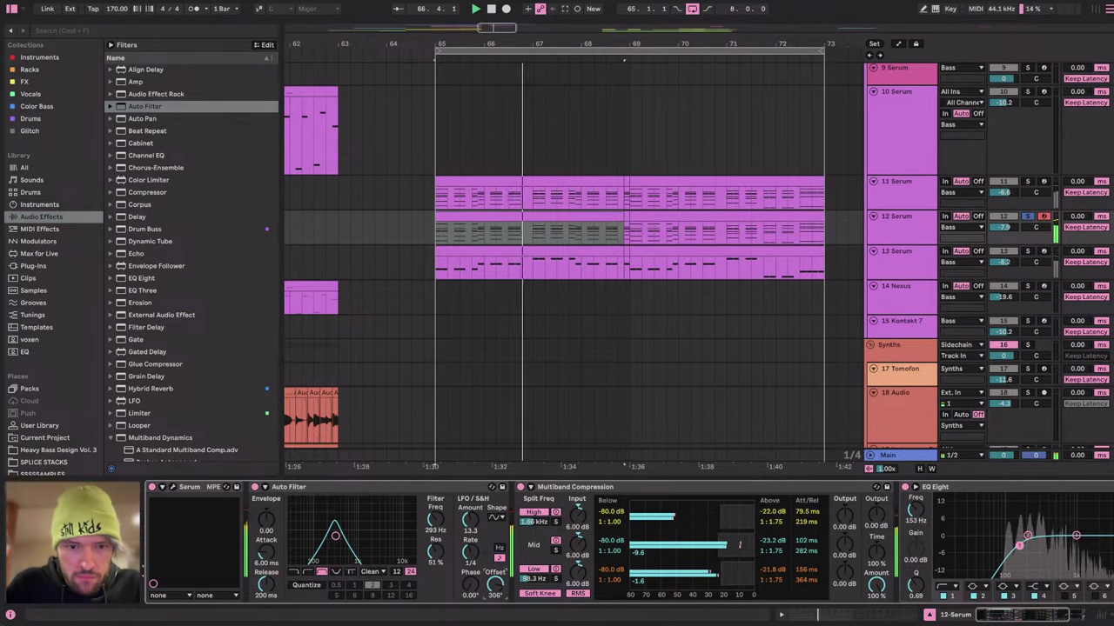
key(space)
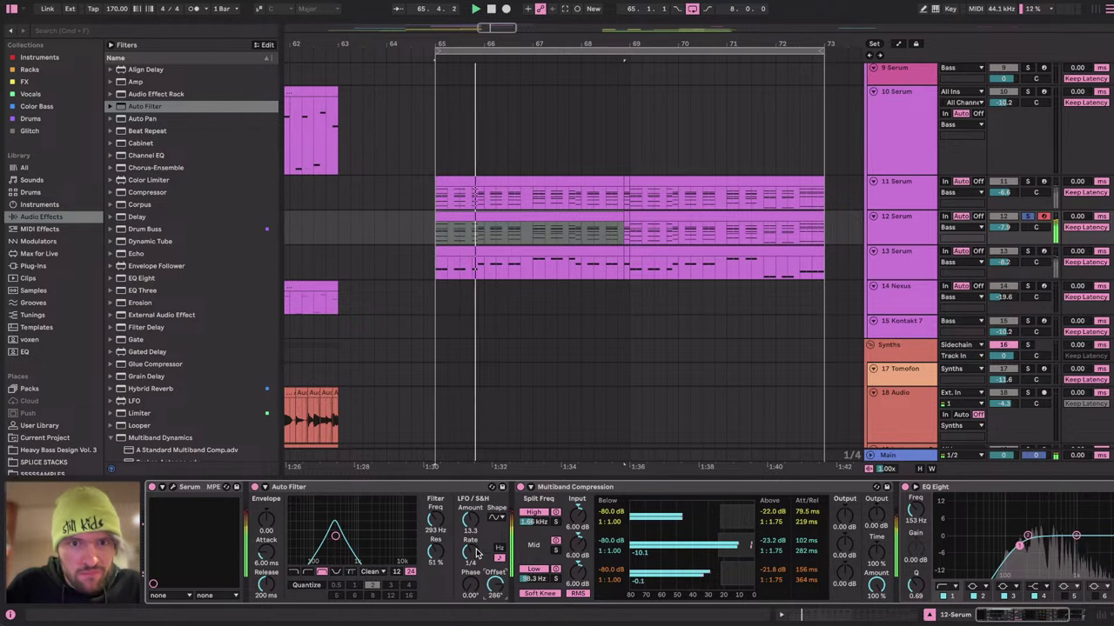
Place the playback start at 65.1.1 on the 12 Serum track and audition the filtered chords.
scroll(492, 245, up, 2)
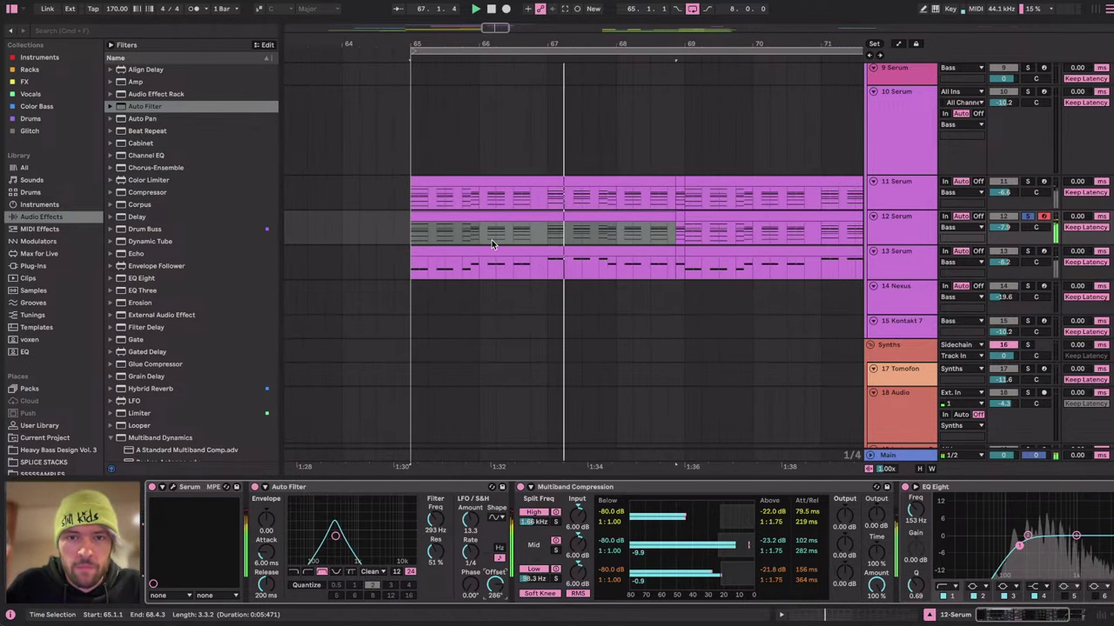
key(space)
click(412, 236)
scroll(418, 237, up, 3)
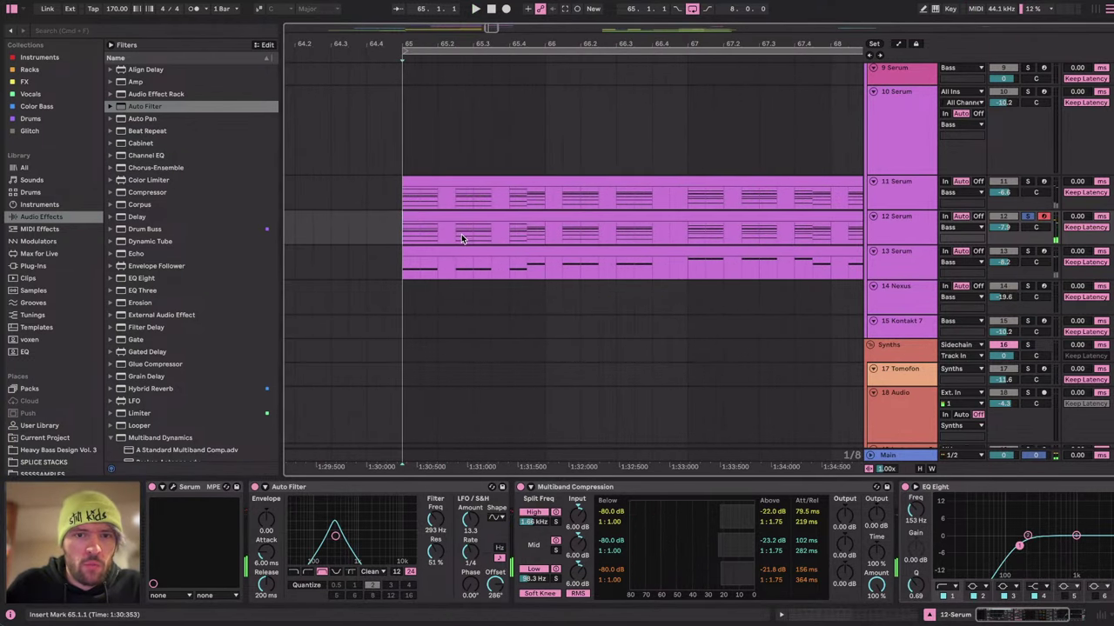
key(space)
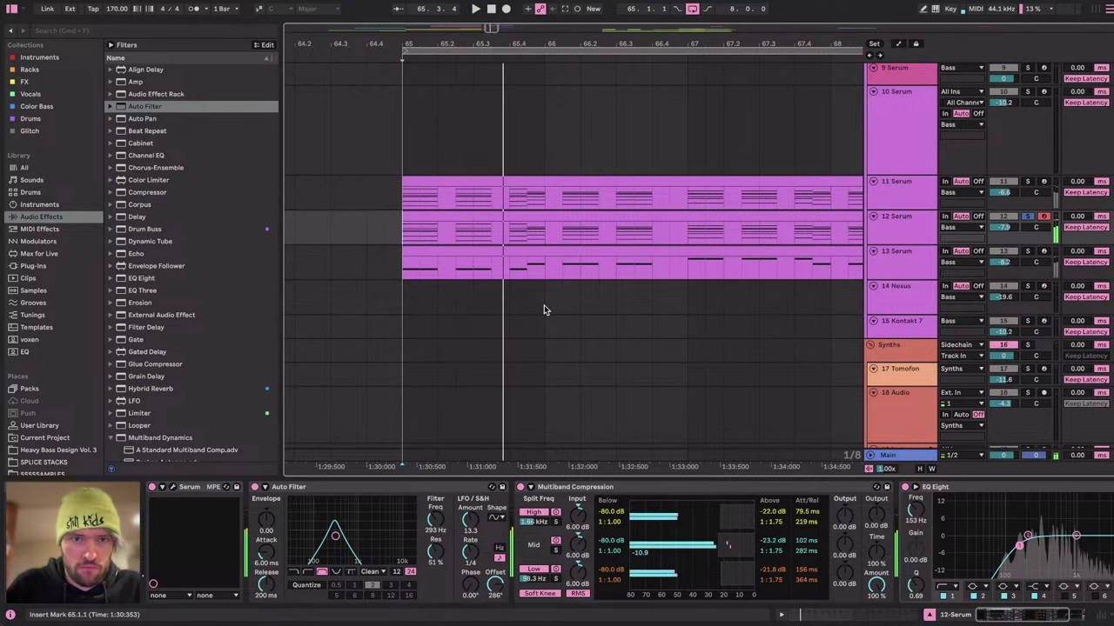
key(space)
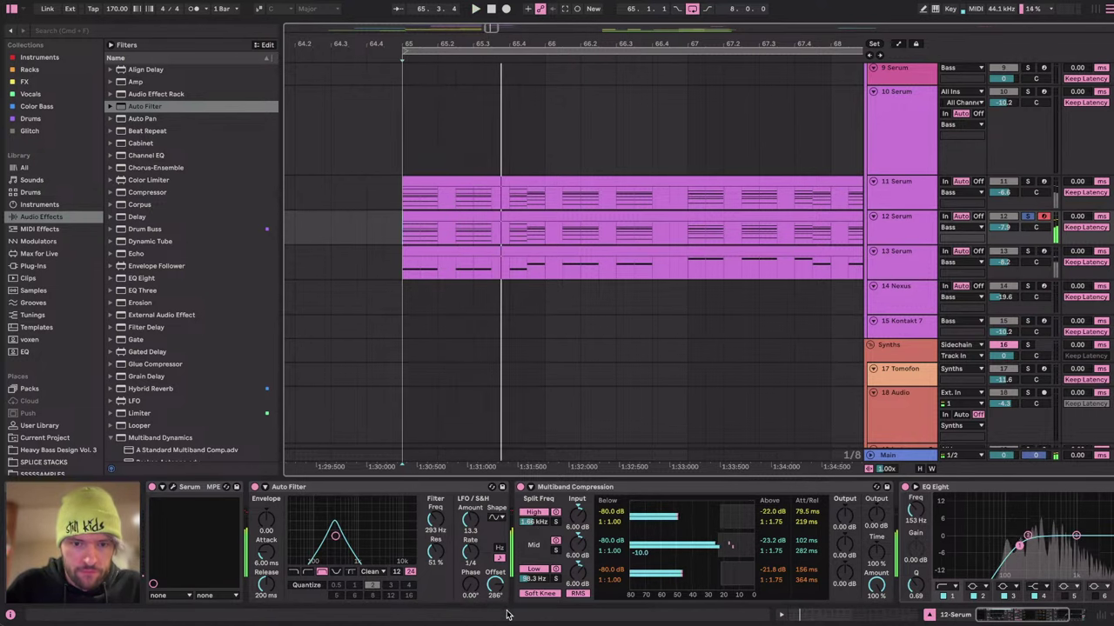
Try Auto Filter LFO offsets of 260°, 280° and 274° while replaying the chords from bar 65.
key(space)
key(space)
key(space)
key(space)
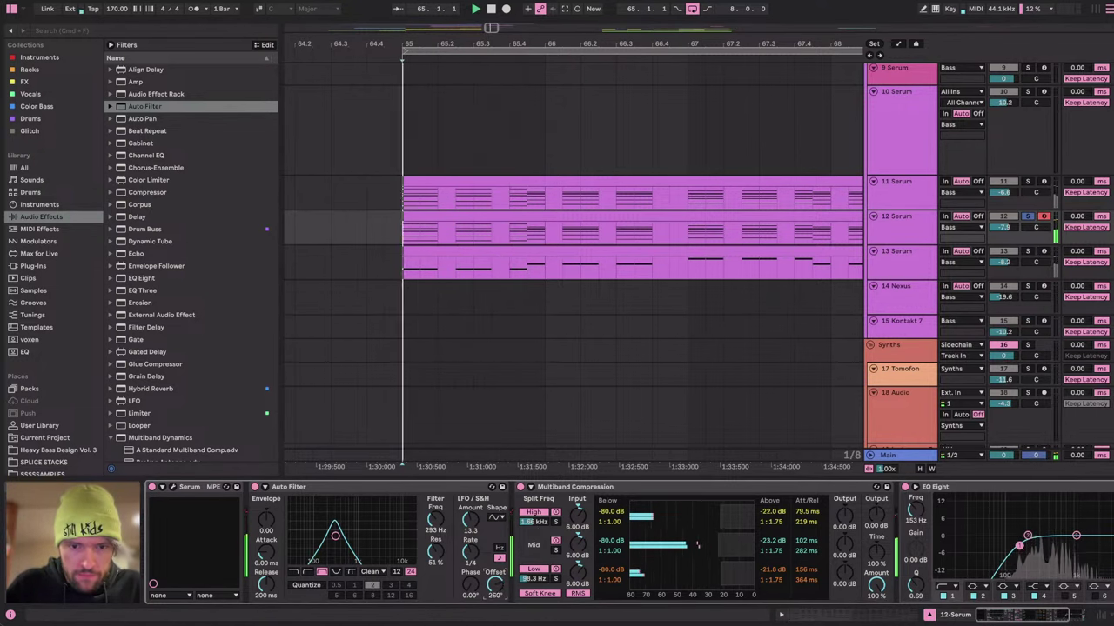
key(space)
key(space)
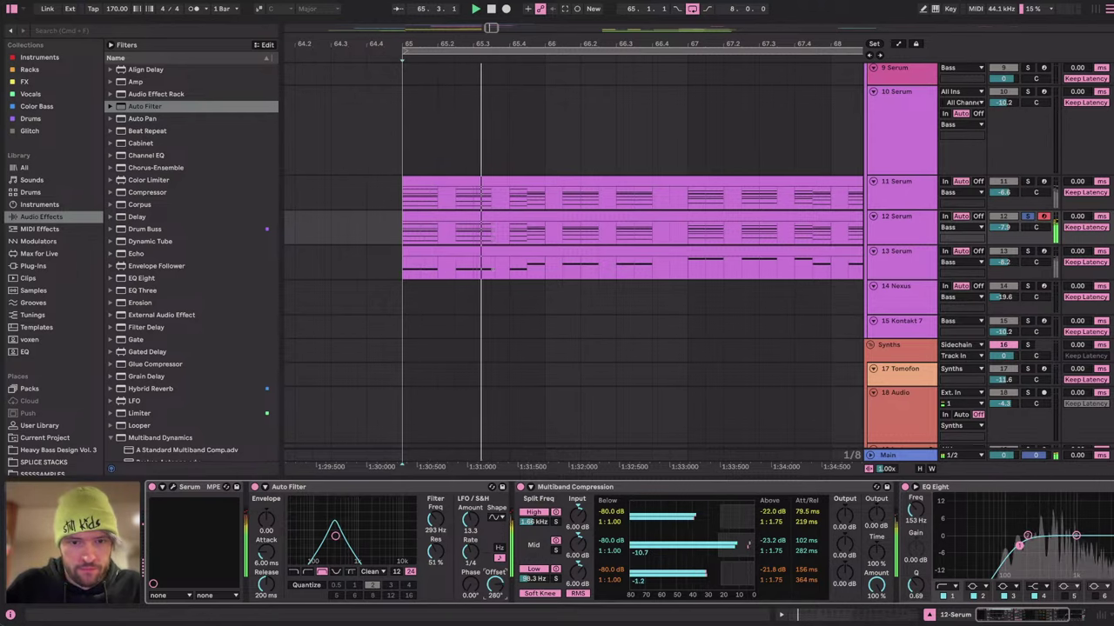
drag(500, 592, 500, 577)
key(space)
Switch to YouTube Studio to read the live chat and return to Ableton Live.
key(ctrl+Right)
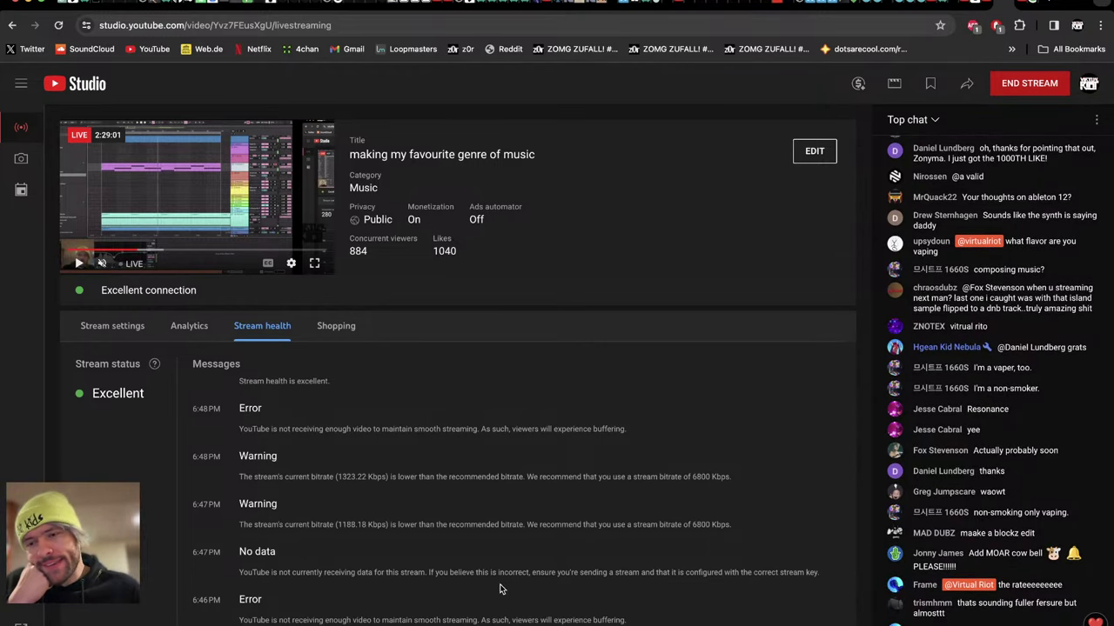
key(ctrl+Left)
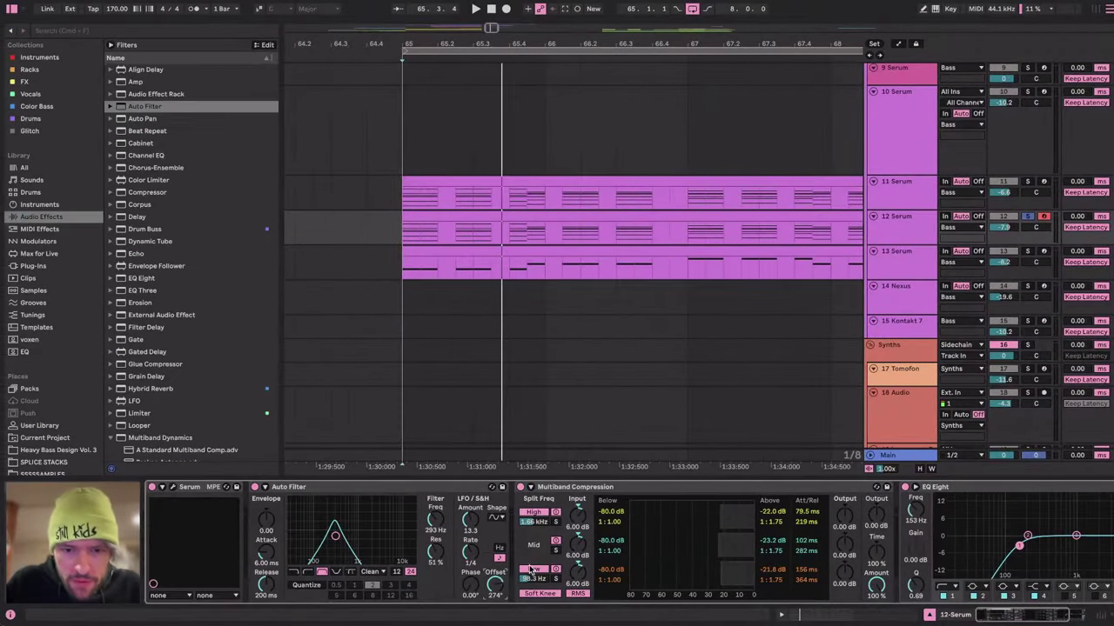
Try an Auto Filter LFO rate of 1/2, return it to 1/4 and raise the LFO amount to 23.1.
drag(475, 541, 475, 524)
key(space)
key(space)
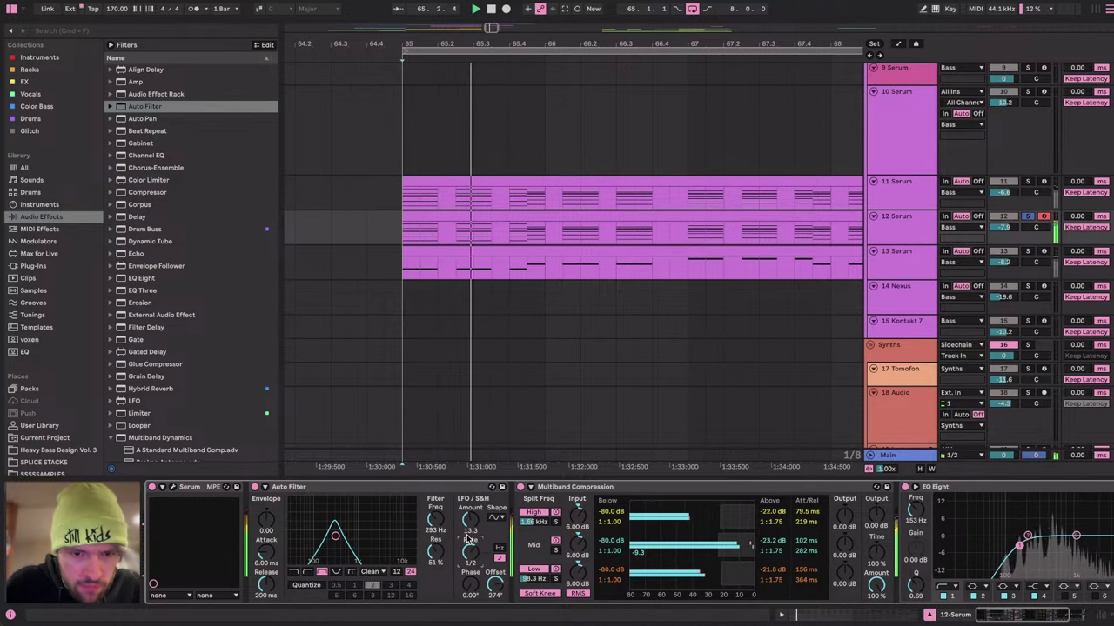
mouse_move(471, 521)
mouse_down()
mouse_move(471, 499)
mouse_move(471, 523)
mouse_up()
key(space)
key(space)
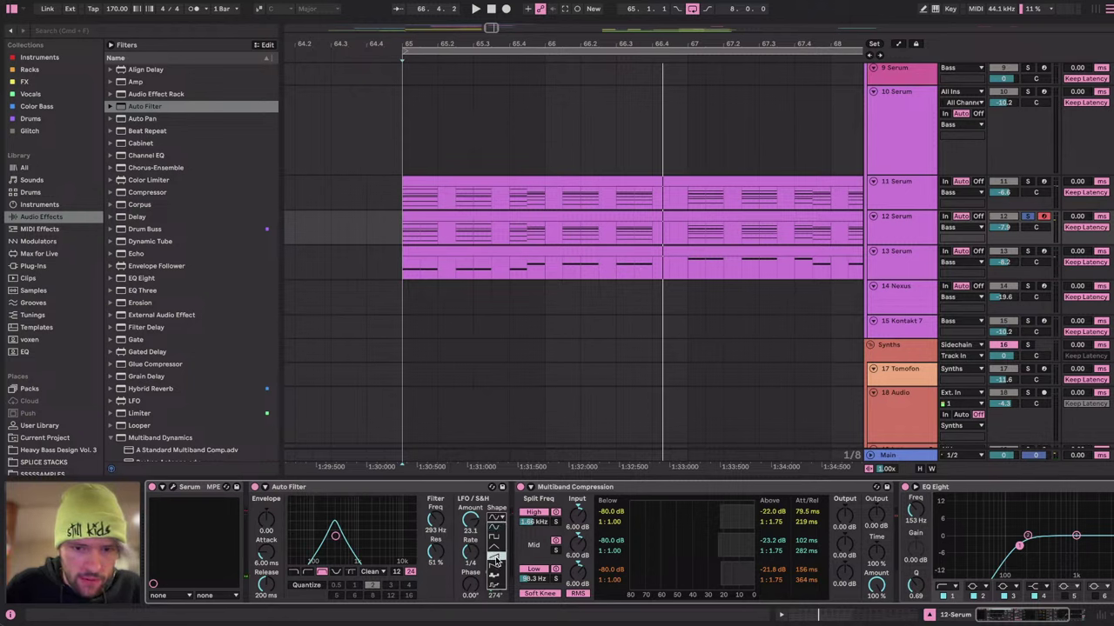
Try a sawtooth LFO shape in Auto Filter and audition the chords from 65.1.1 with the 11 Serum track selected.
key(space)
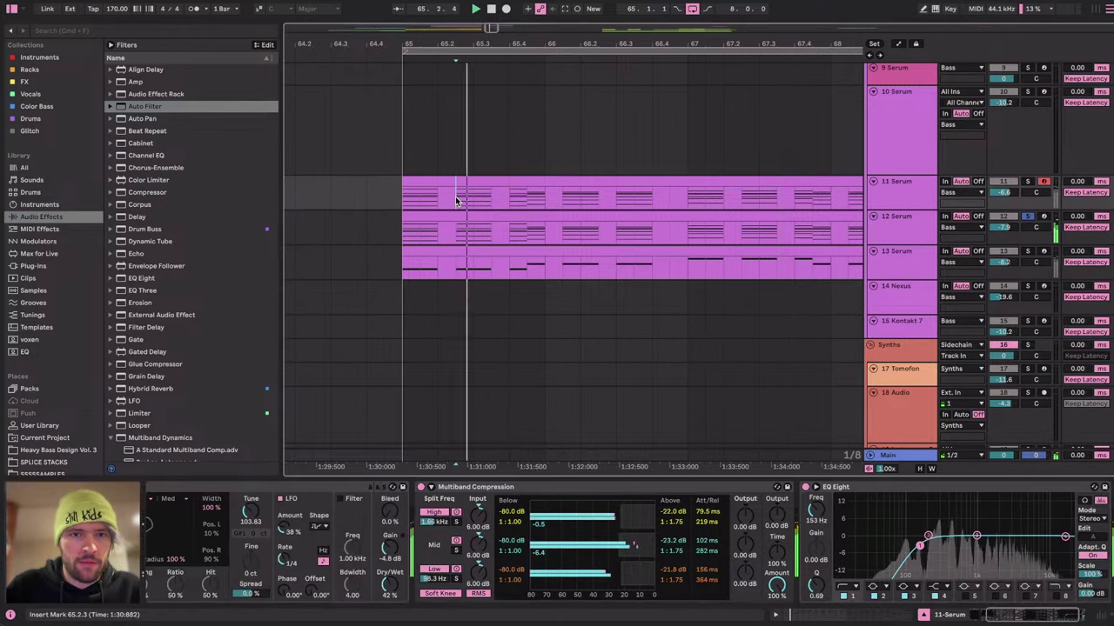
key(space)
key(space)
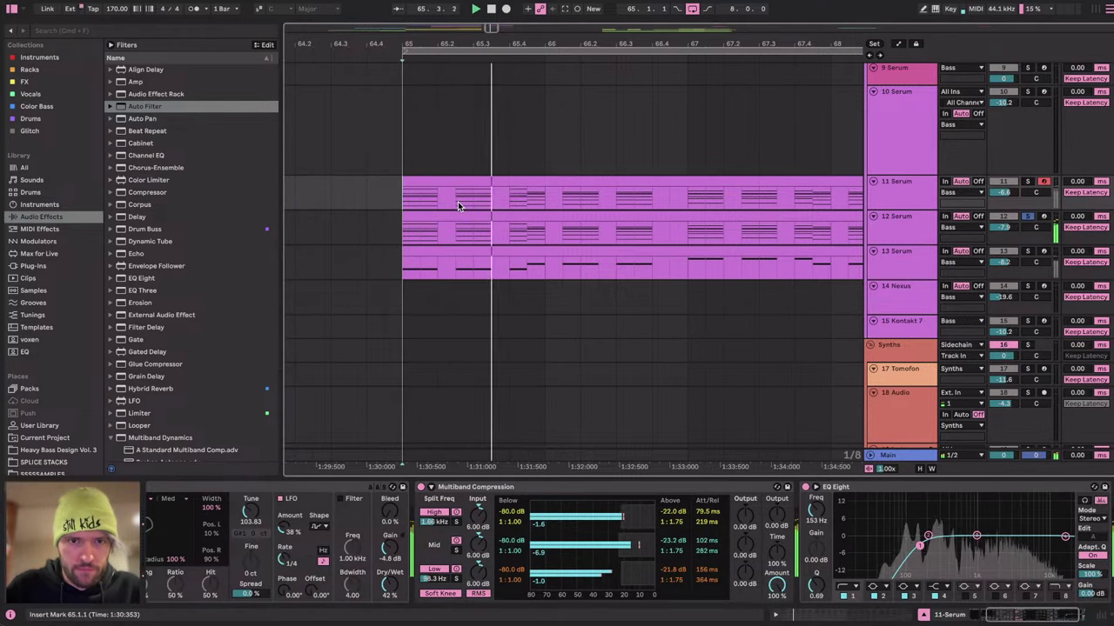
key(space)
Select the 12 Serum track and try an Auto Filter LFO offset of 191° during playback.
click(903, 234)
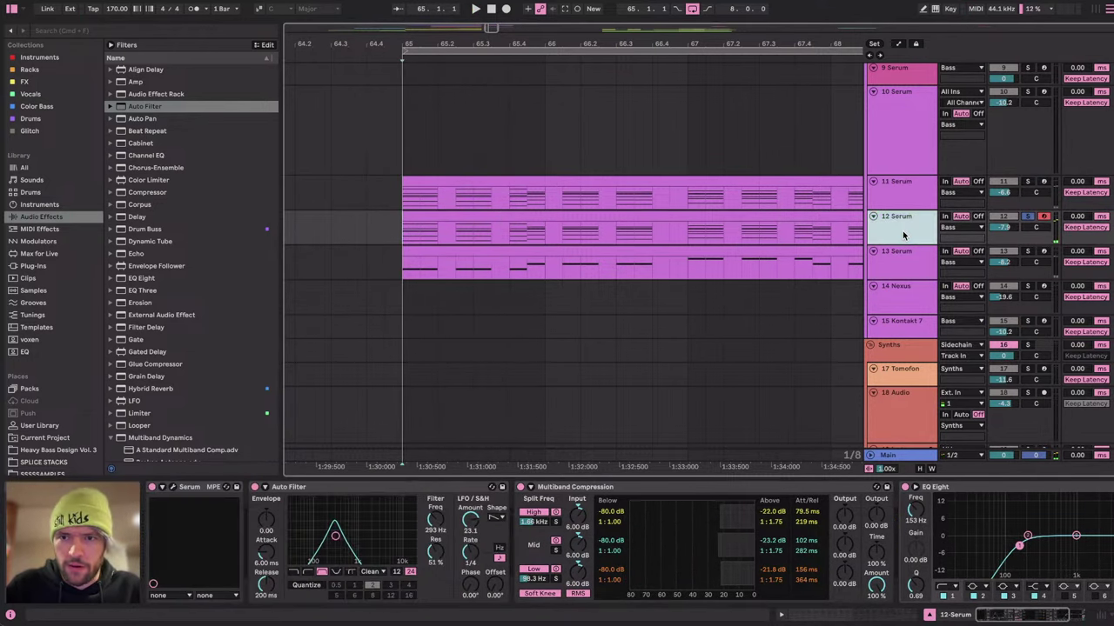
key(space)
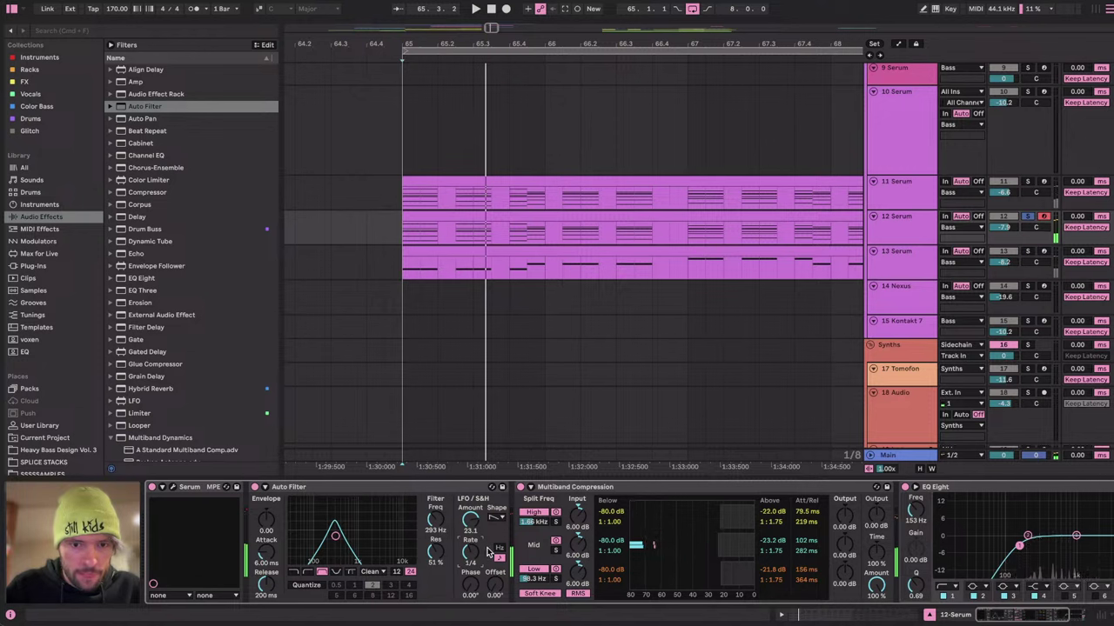
drag(495, 588, 495, 535)
key(space)
key(space)
key(space)
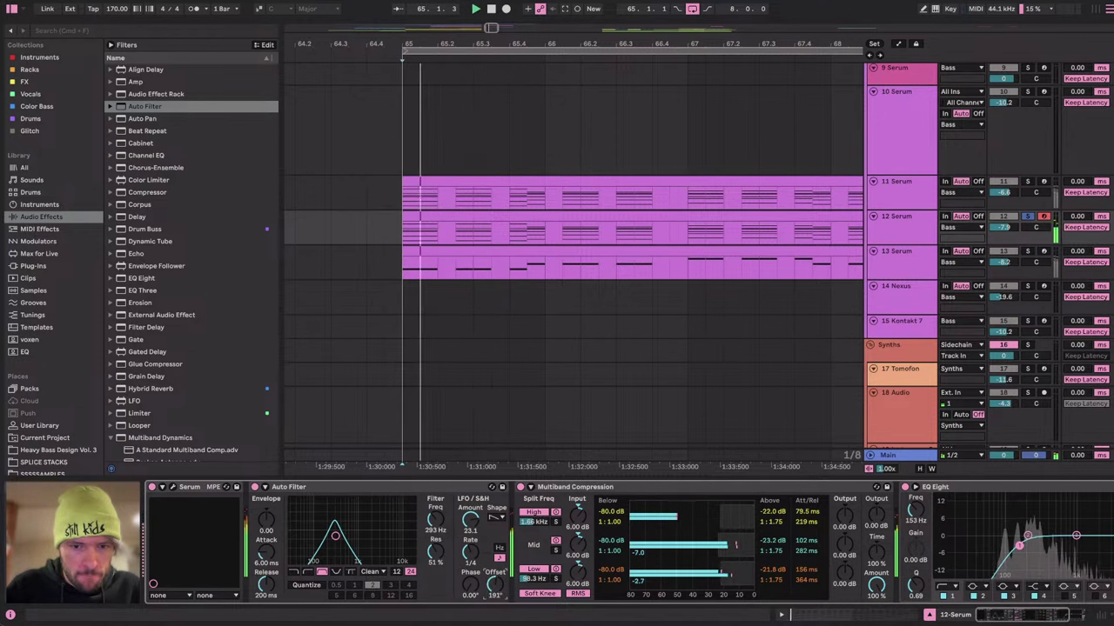
Try an Auto Filter LFO offset of 329°, repeatedly restarting playback from bar 65 to judge the first chord.
drag(496, 588, 495, 507)
key(space)
key(space)
key(space)
key(space)
key(space)
key(space)
key(space)
key(space)
key(space)
key(space)
key(space)
key(space)
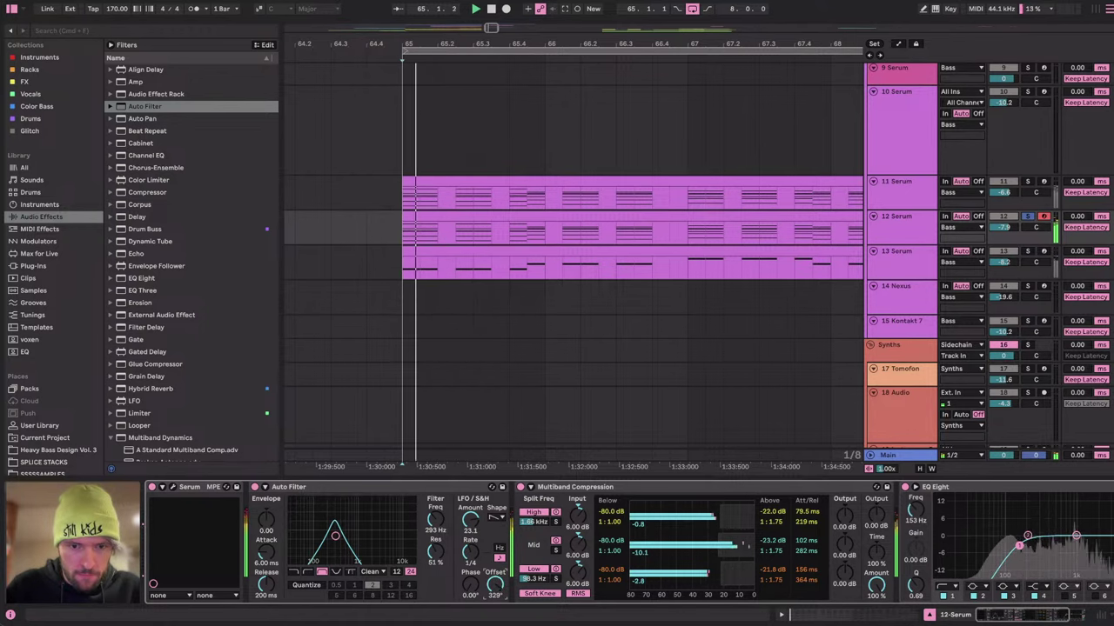
Try Auto Filter LFO offsets of 289° and 346° while replaying the chords.
drag(495, 588, 495, 580)
key(space)
key(space)
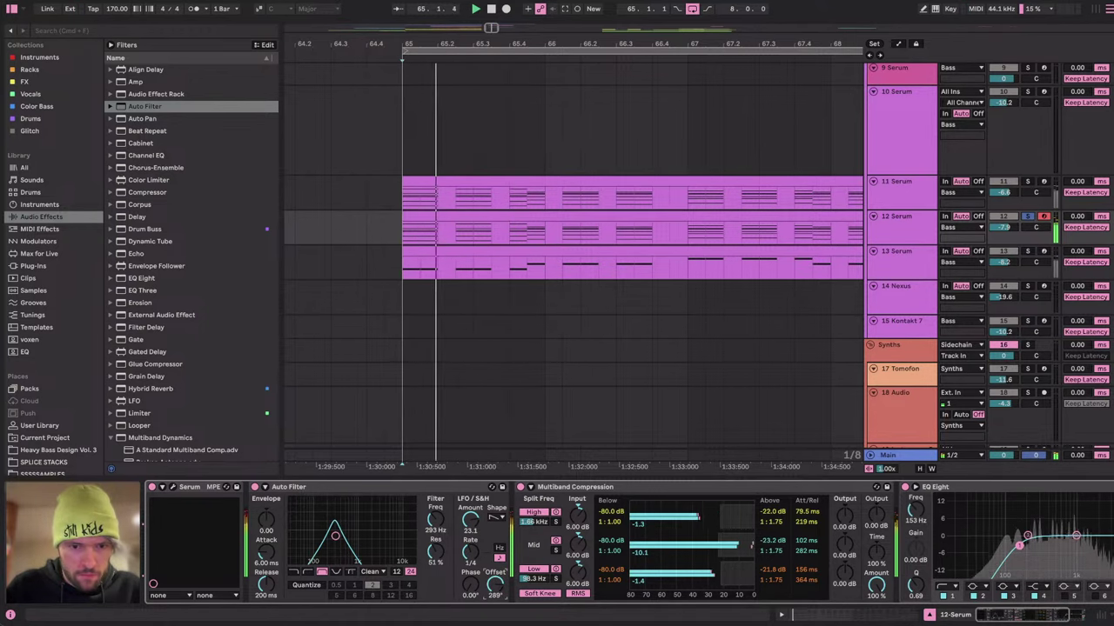
Check the viewers' chat suggestions in YouTube Studio and return to Ableton Live.
key(ctrl+Right)
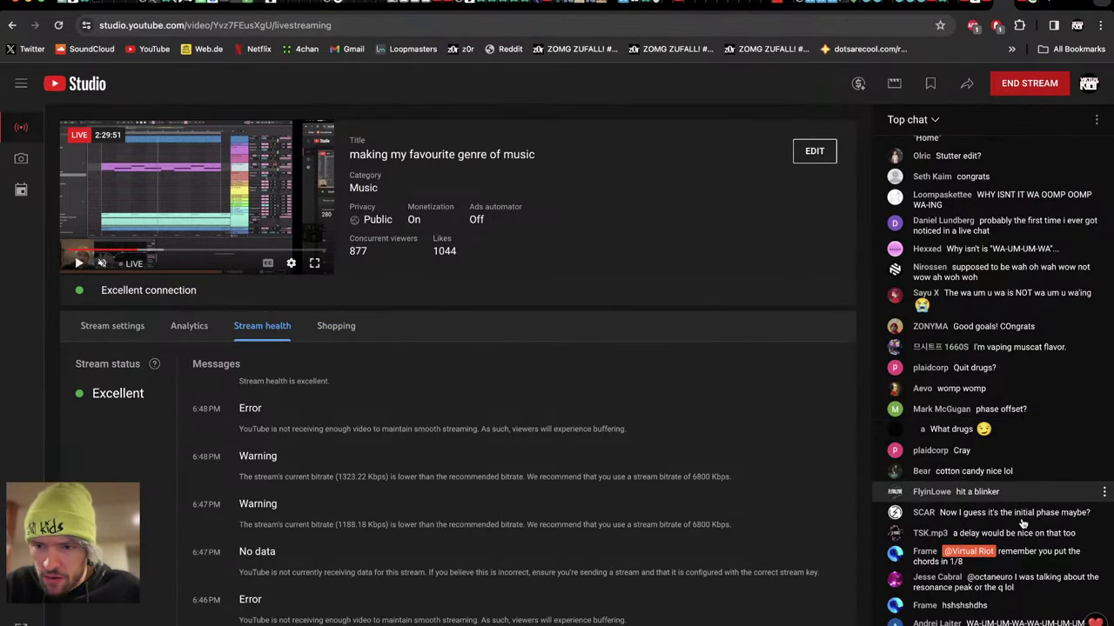
key(ctrl+Left)
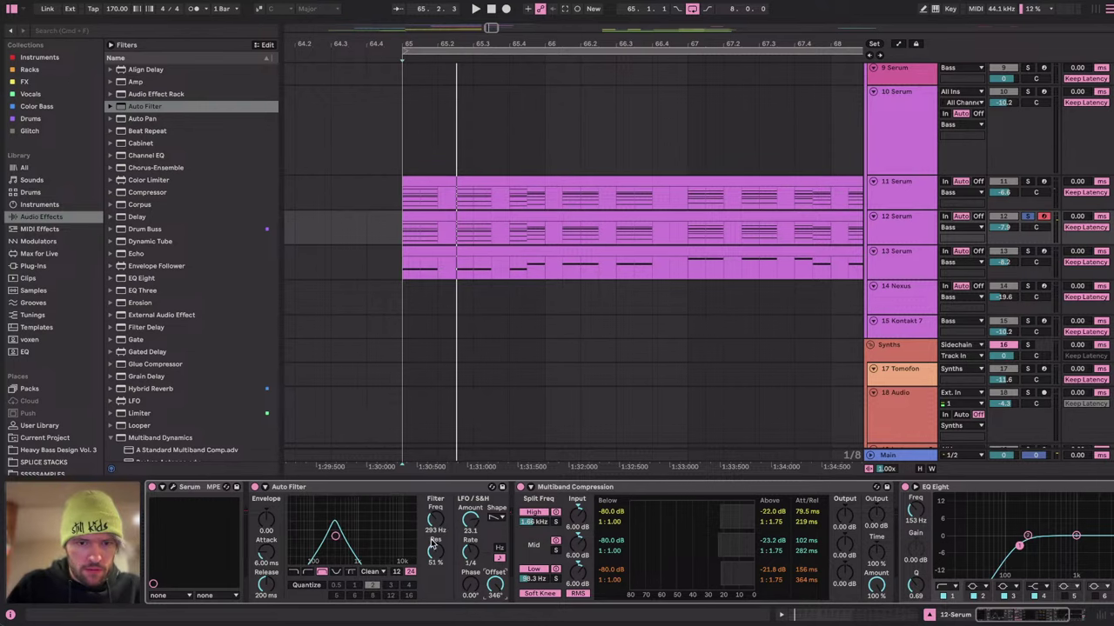
Set the Auto Filter LFO to sine with a 360° offset, and check 12 Serum's Serum oscillators during playback.
click(493, 521)
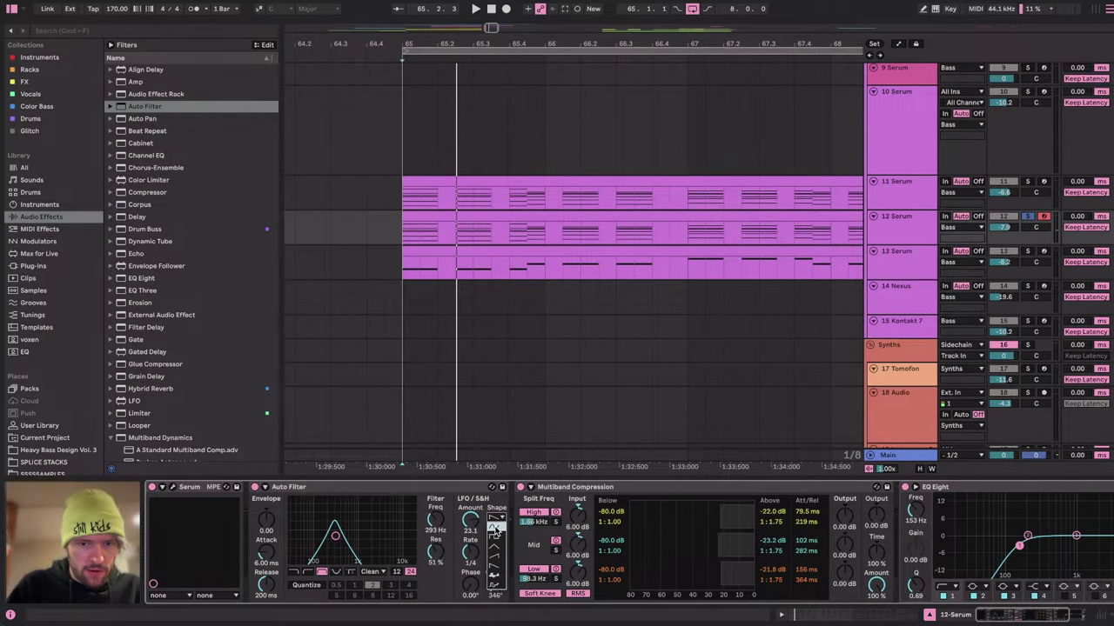
click(173, 488)
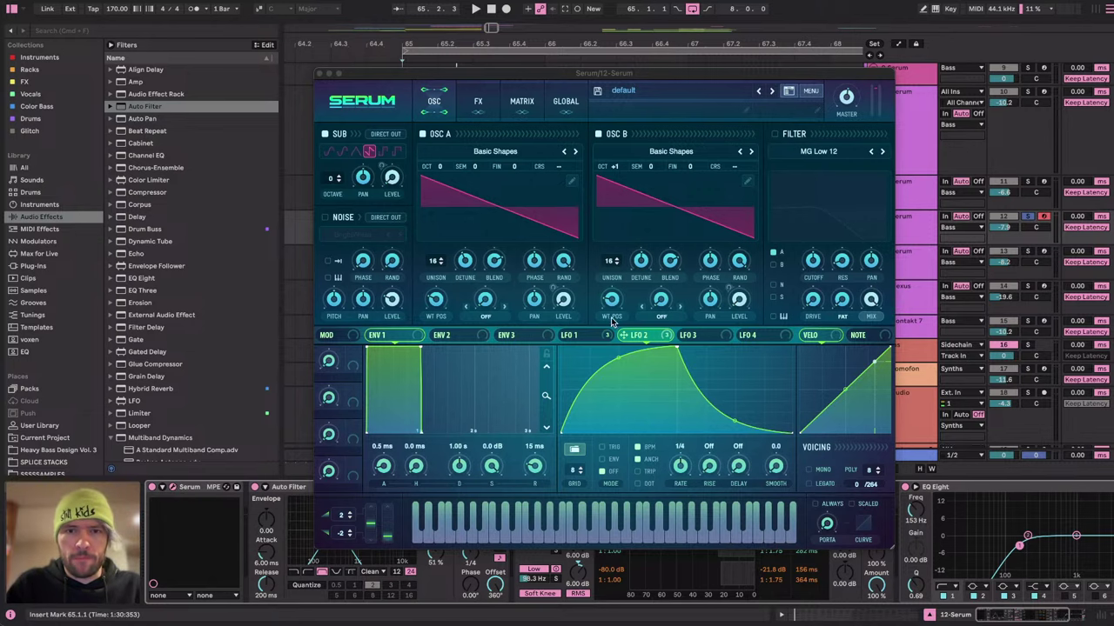
key(space)
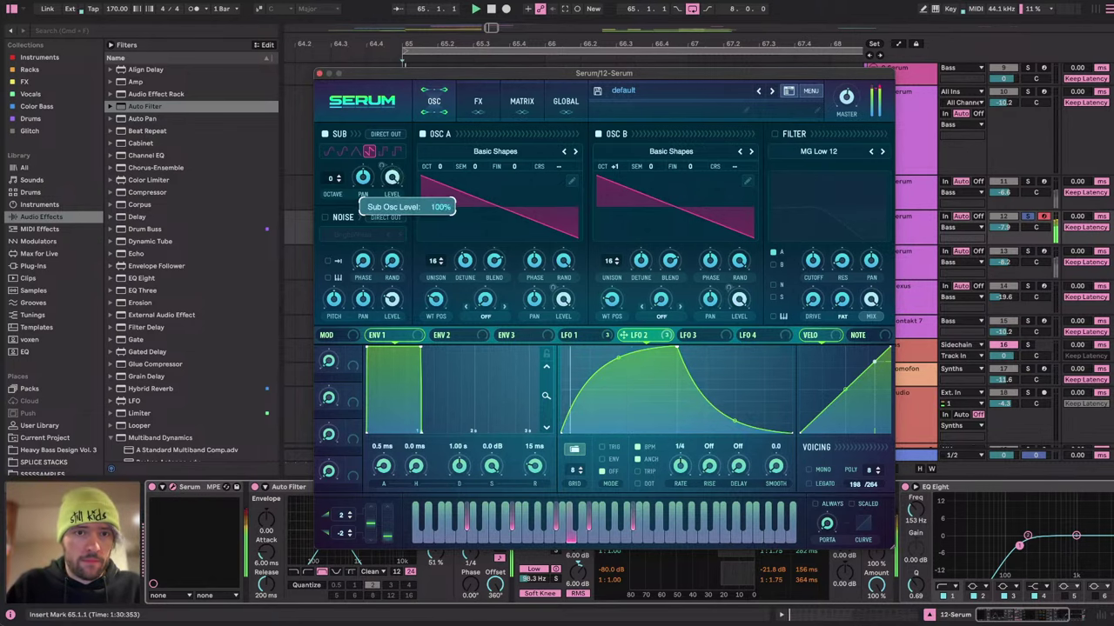
key(space)
click(319, 74)
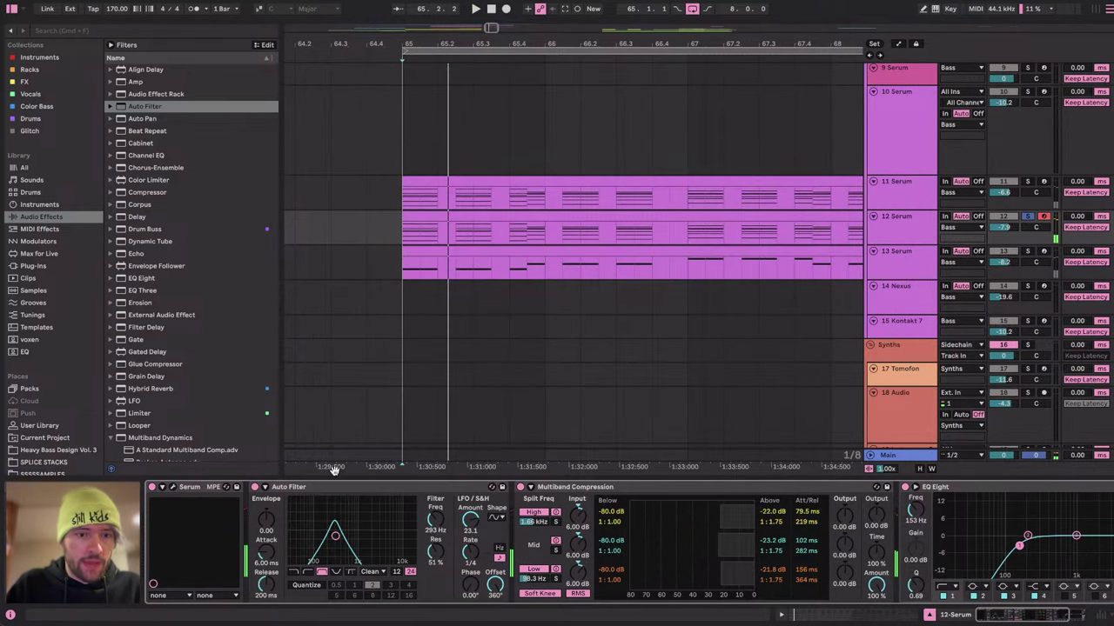
Bypass Auto Filter on 12 Serum and lower the track volume to -17.0 dB during playback.
click(253, 488)
key(space)
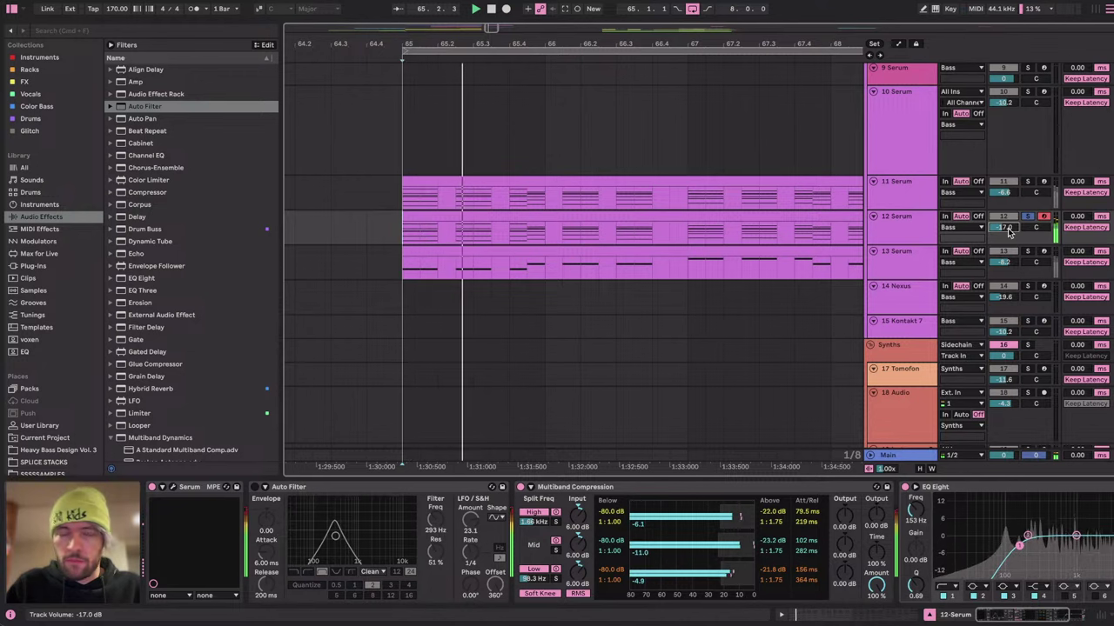
Collapse Multiband Dynamics in the effects list and insert Auto Pan between Serum and Auto Filter on 12 Serum.
scroll(149, 278, down, 5)
scroll(149, 278, down, 2)
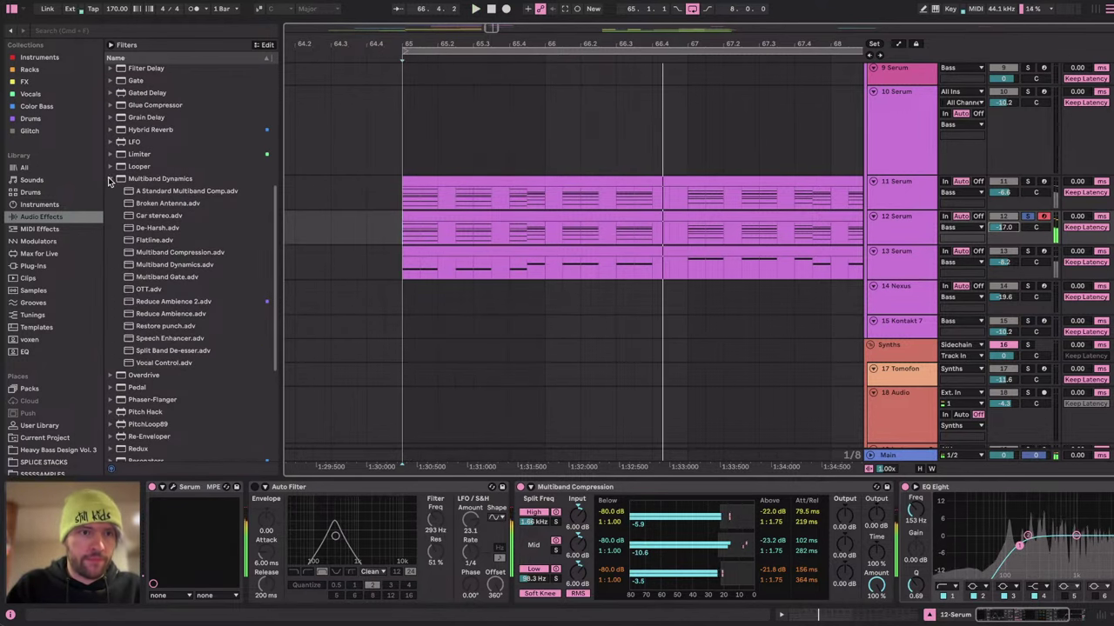
key(space)
click(111, 179)
scroll(187, 300, down, 1)
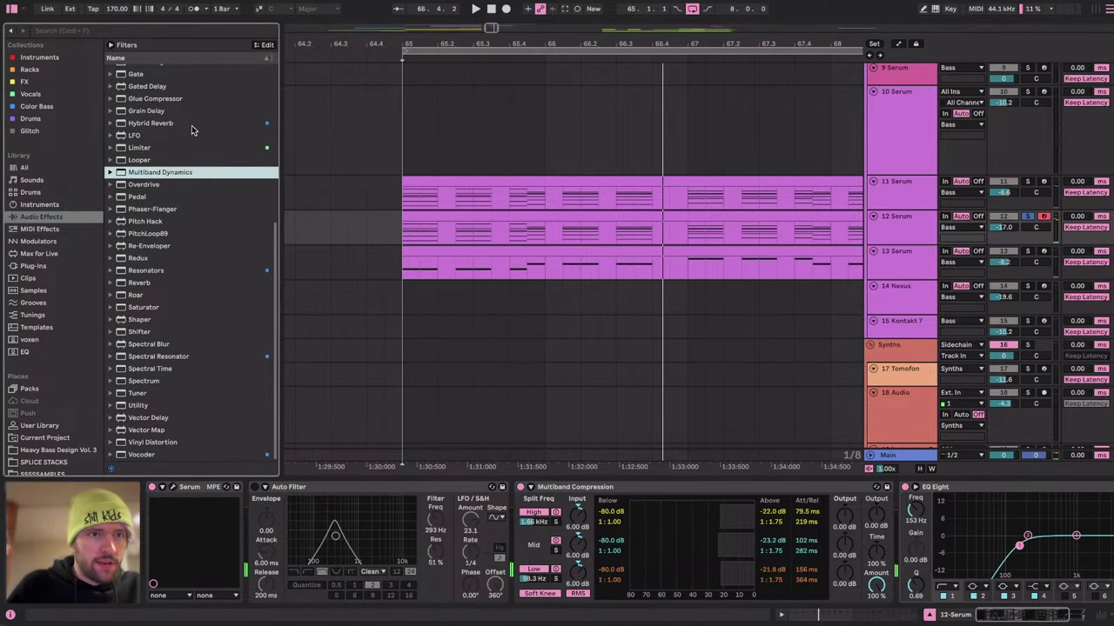
scroll(191, 126, up, 6)
drag(143, 121, 297, 545)
Set Auto Pan to a sine wave with 100% amount, 1/8 rate, 0° phase and 203° offset.
click(354, 581)
key(space)
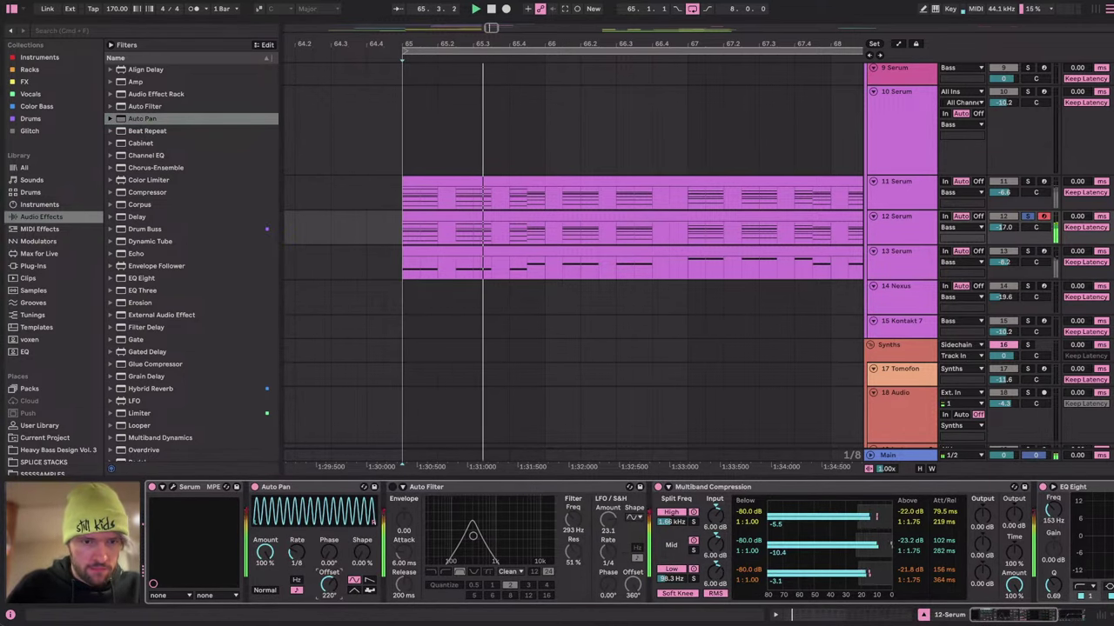
drag(327, 584, 327, 588)
Bypass Auto Pan, reactivate Auto Filter and bring its LFO offset to 0° after trying 289° during playback.
click(253, 487)
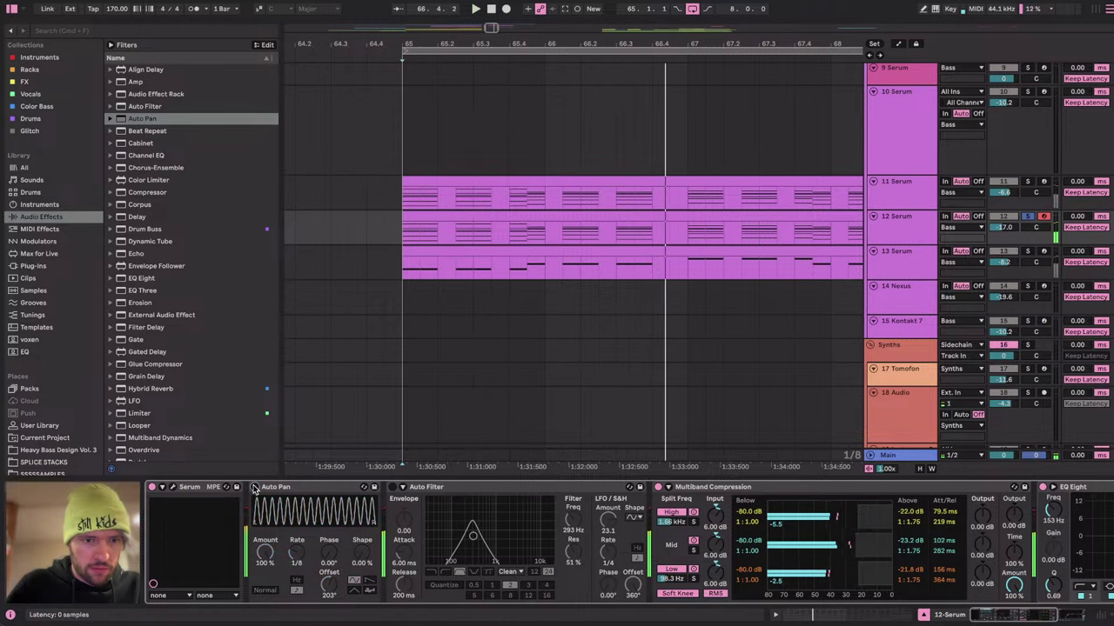
click(393, 487)
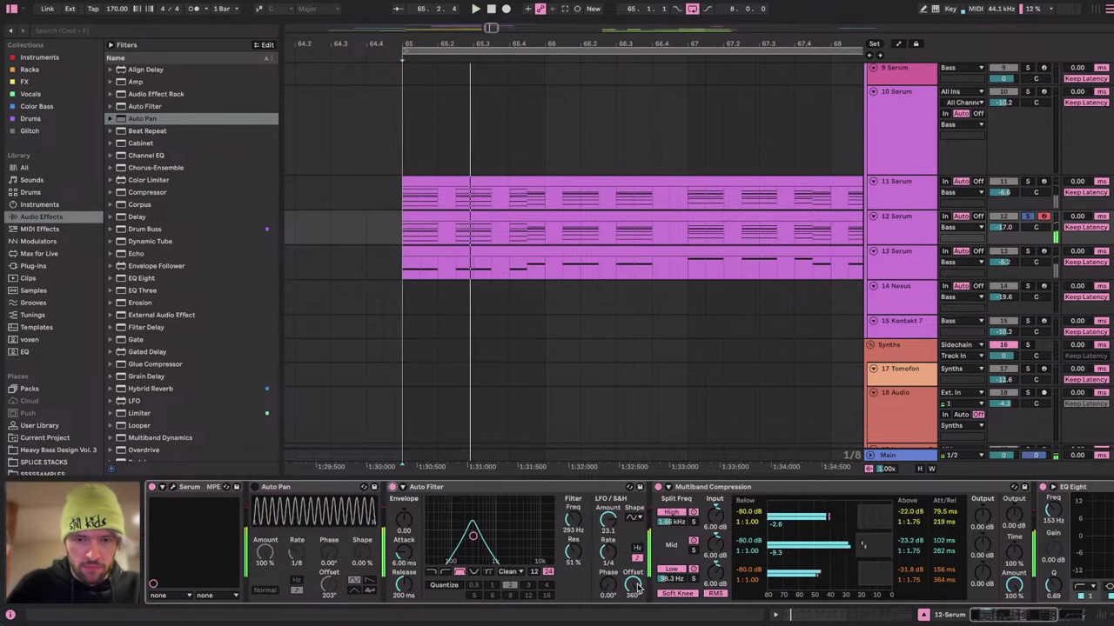
key(space)
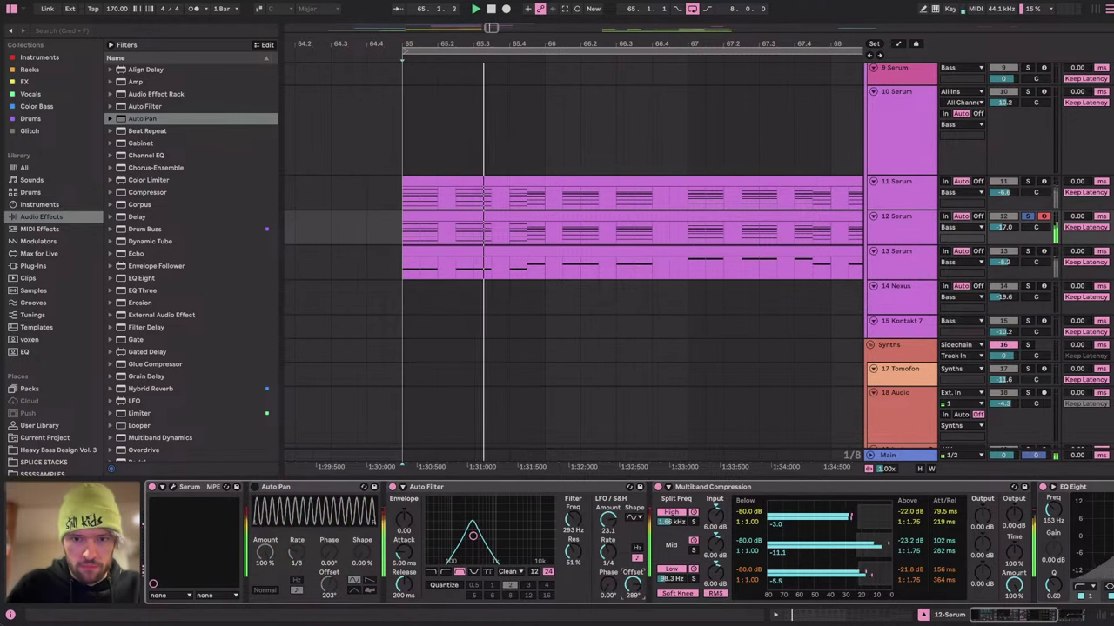
key(space)
key(space)
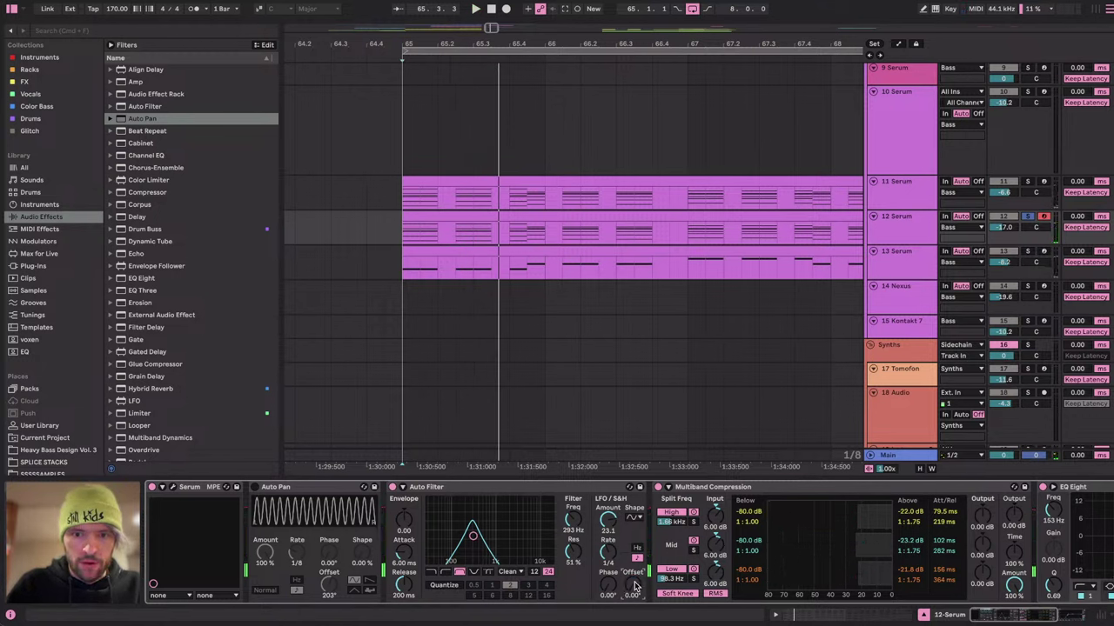
Audition the soloed 12 Serum chords from bar 65 and show the arrangement's automation lanes.
key(space)
key(space)
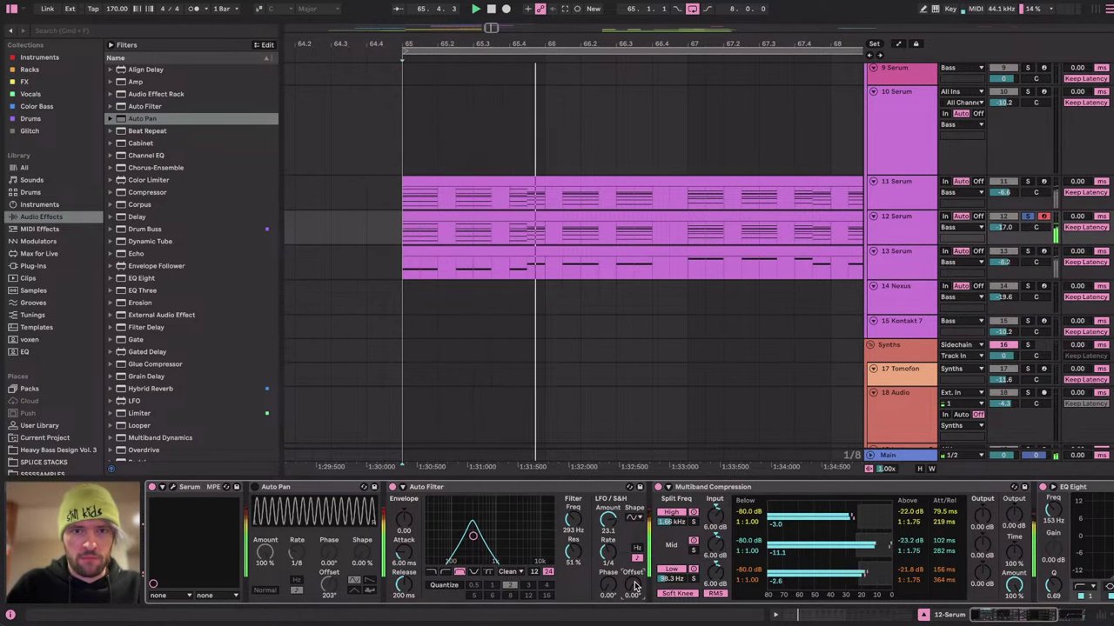
scroll(683, 293, right, 3)
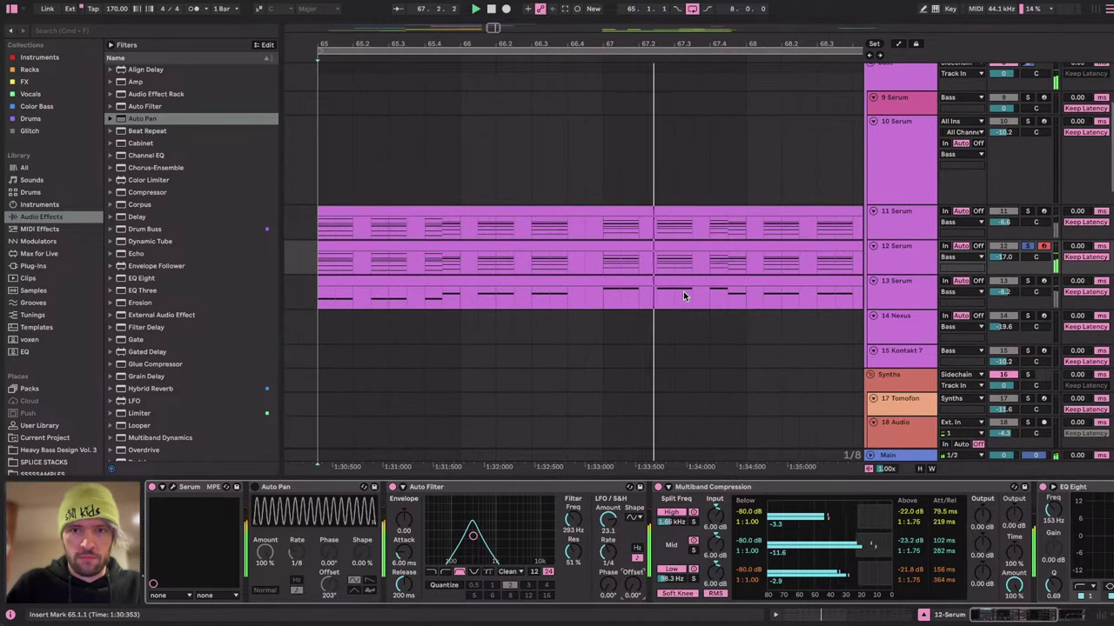
scroll(683, 293, left, 3)
click(921, 231)
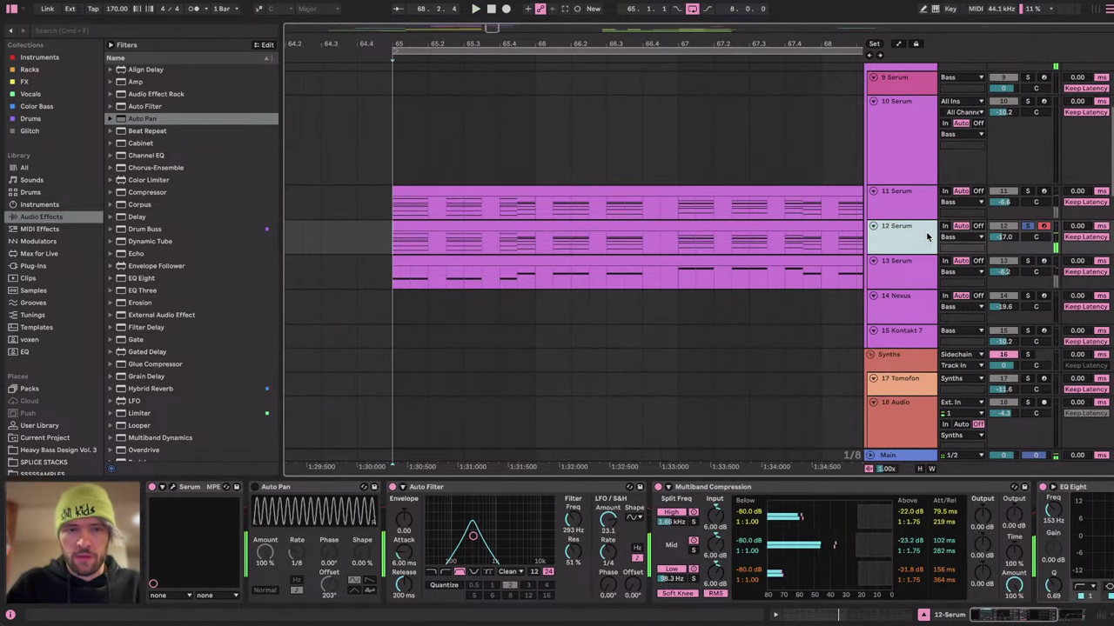
key(a)
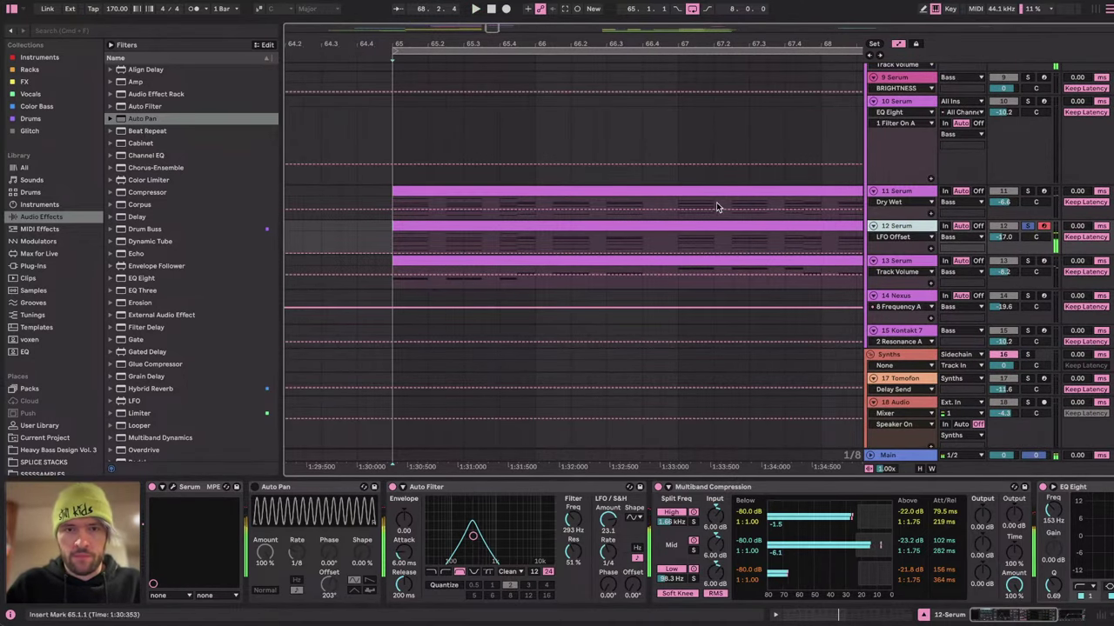
Try an extra chord at 1.2.1 in the 12 Serum clip and restore the original rhythm after listening.
double_click(426, 228)
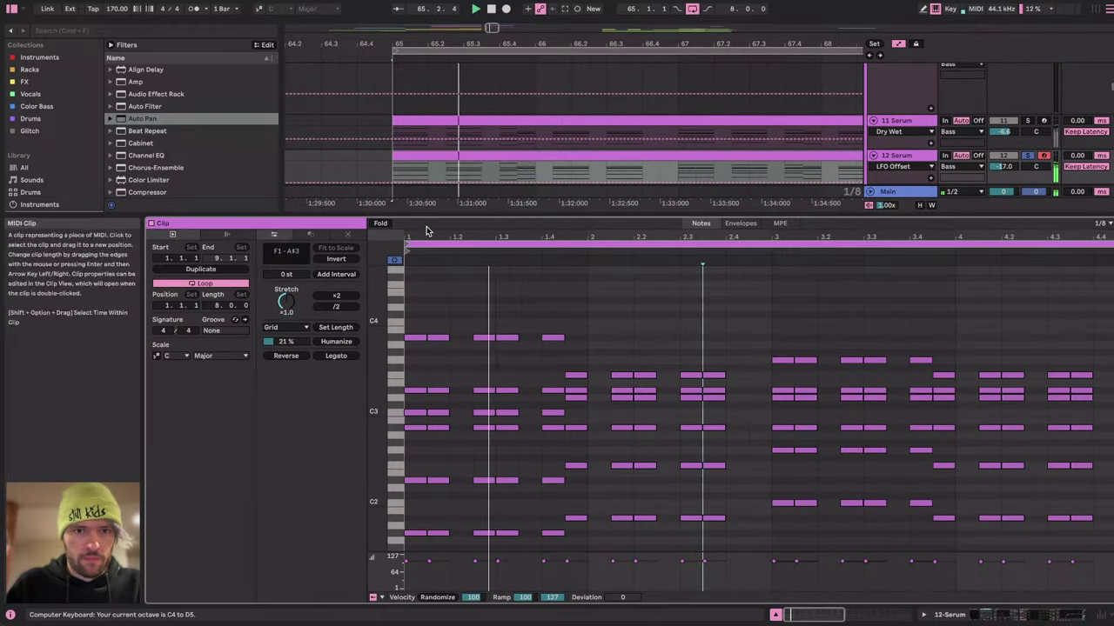
key(space)
click(459, 264)
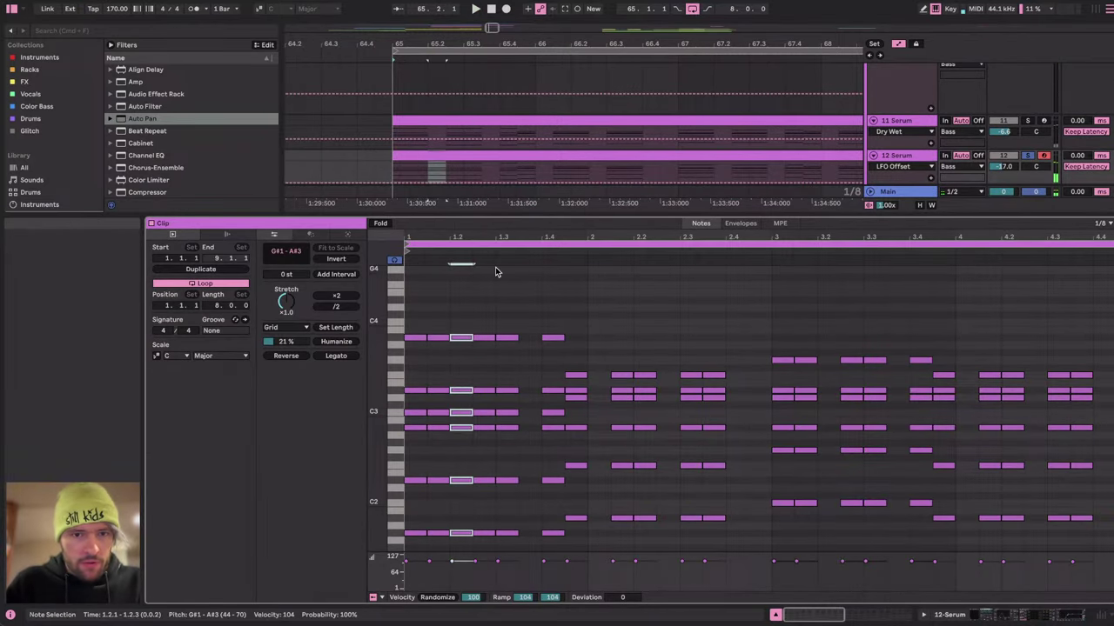
key(space)
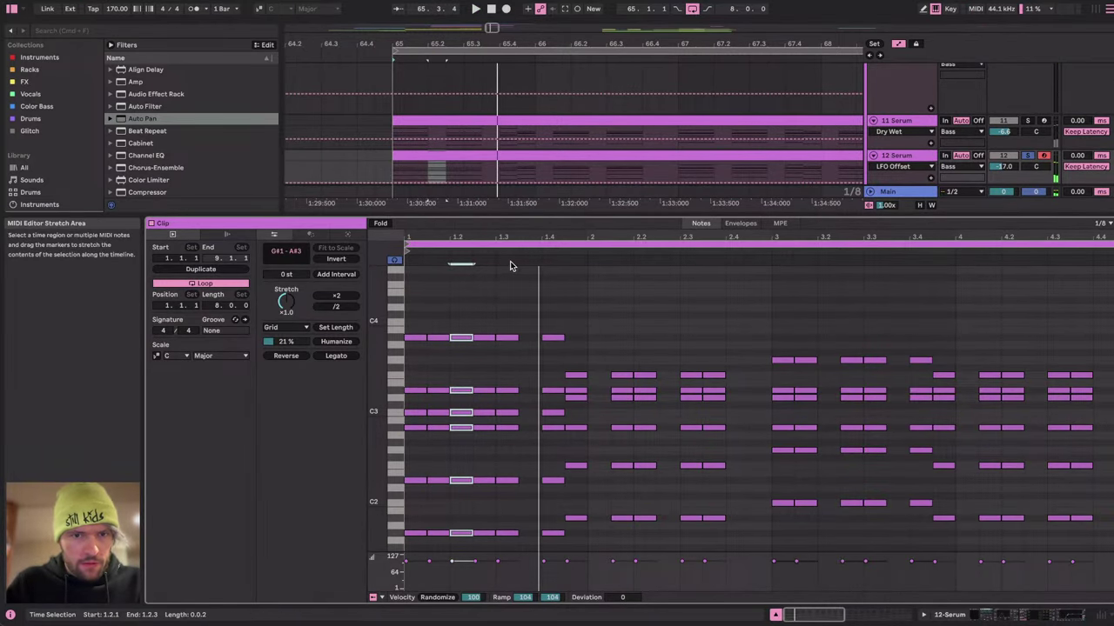
key(Left)
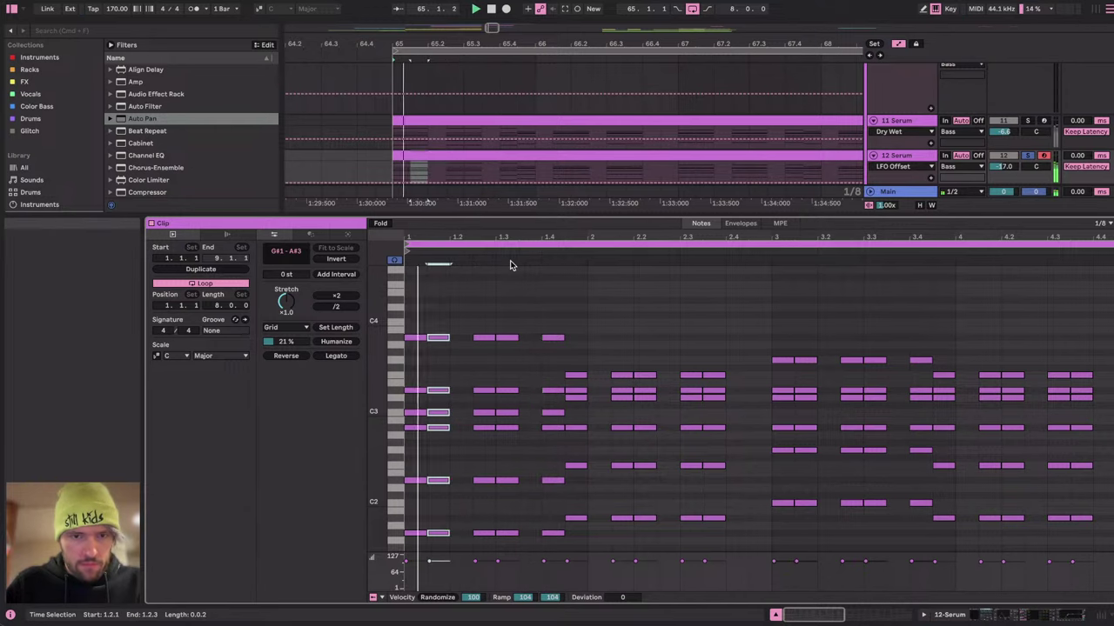
Bypass Multiband Compression on 12 Serum and try different Auto Filter LFO offsets during playback.
click(1047, 614)
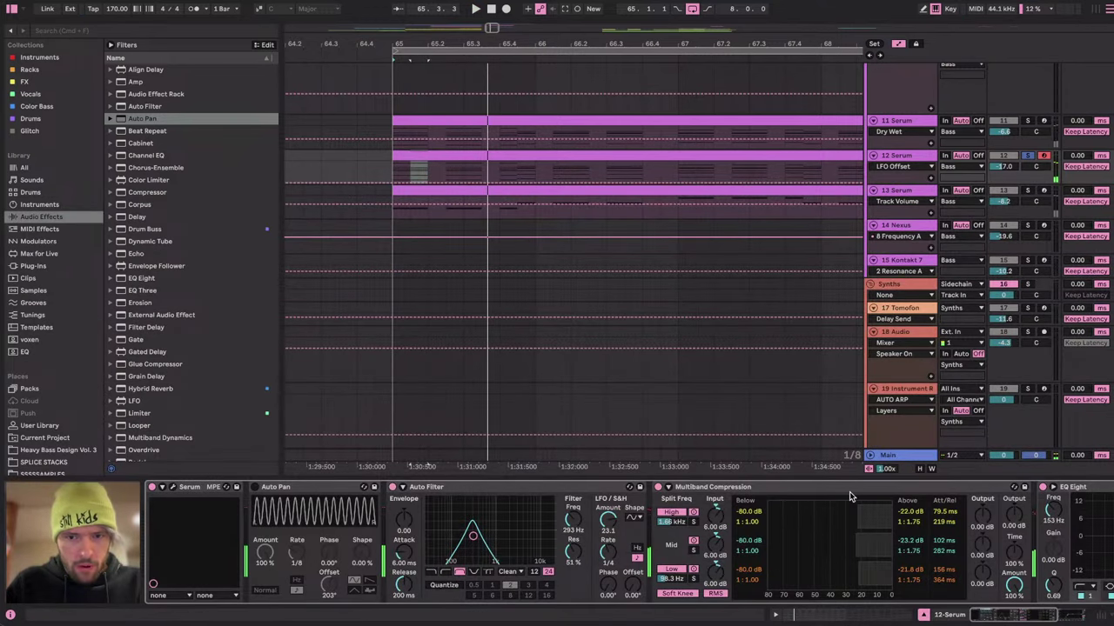
scroll(851, 496, right, 5)
scroll(851, 496, left, 5)
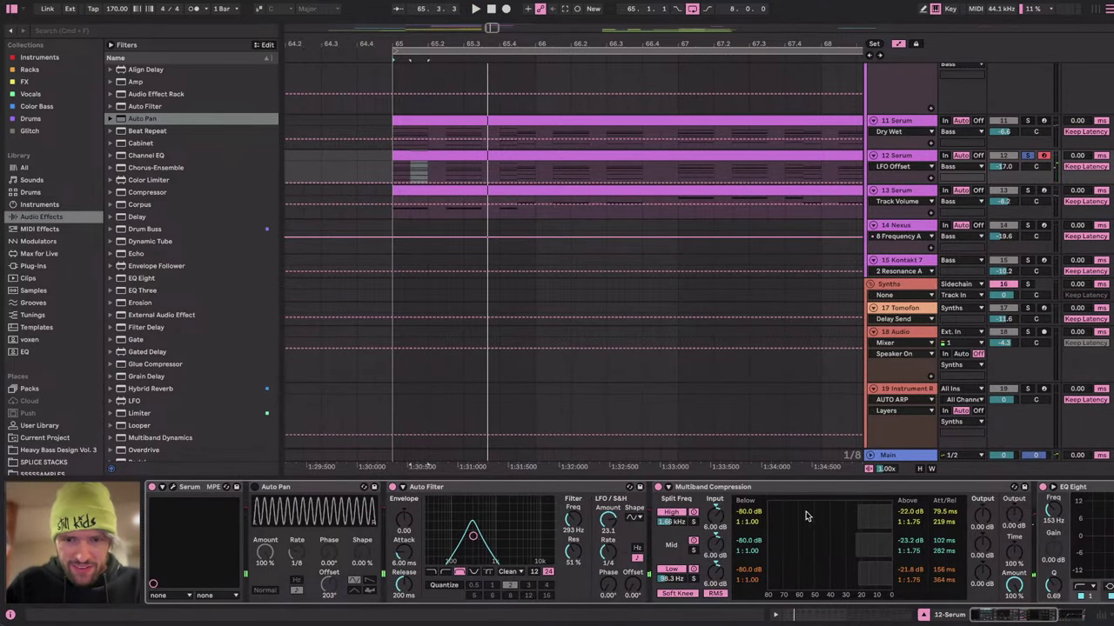
click(659, 488)
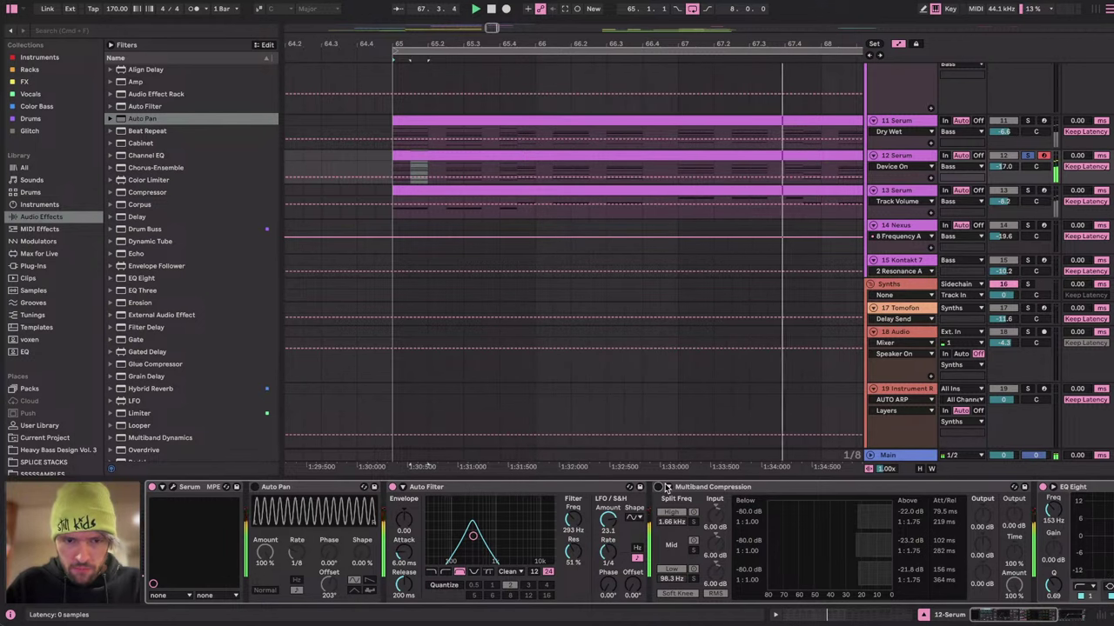
click(256, 487)
key(space)
click(256, 488)
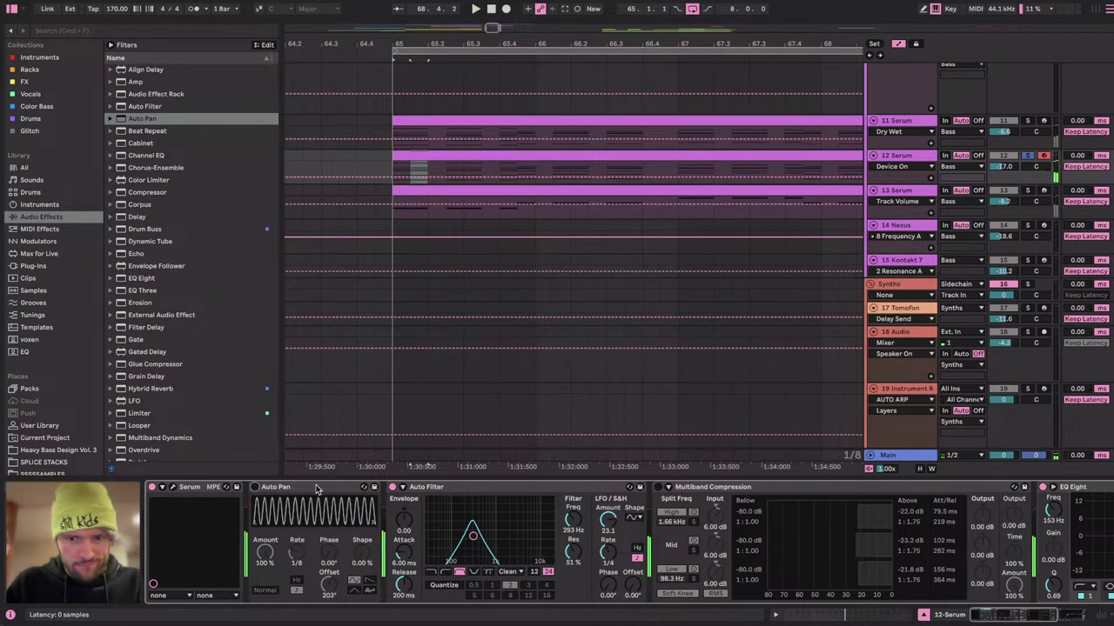
click(636, 591)
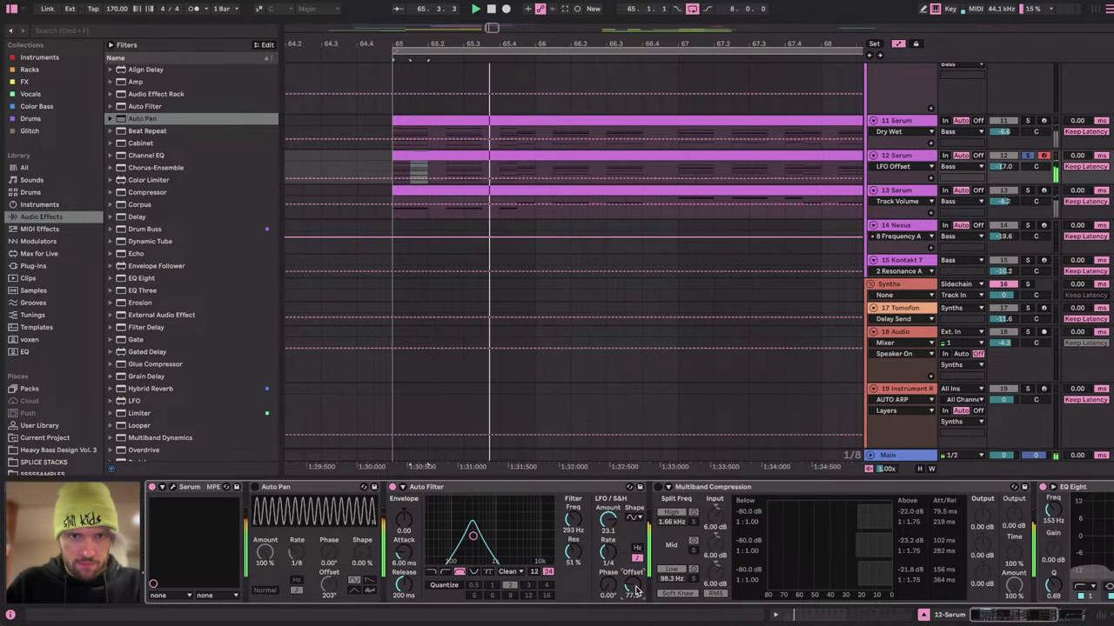
drag(636, 590, 636, 524)
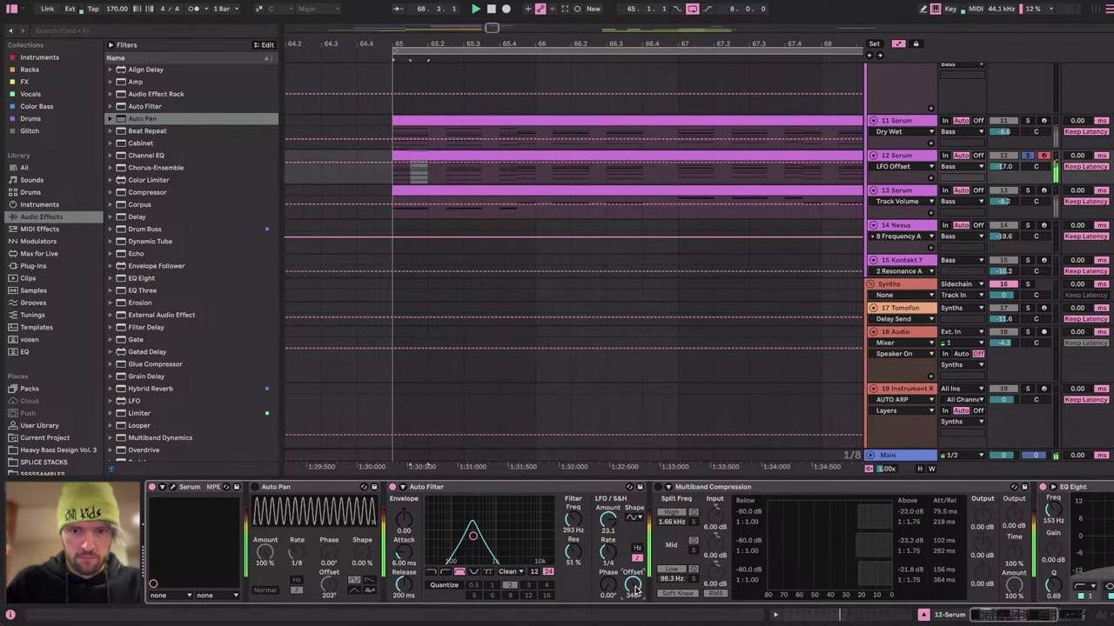
Activate Auto Pan and Multiband Compression on 12 Serum and play the loop.
click(255, 487)
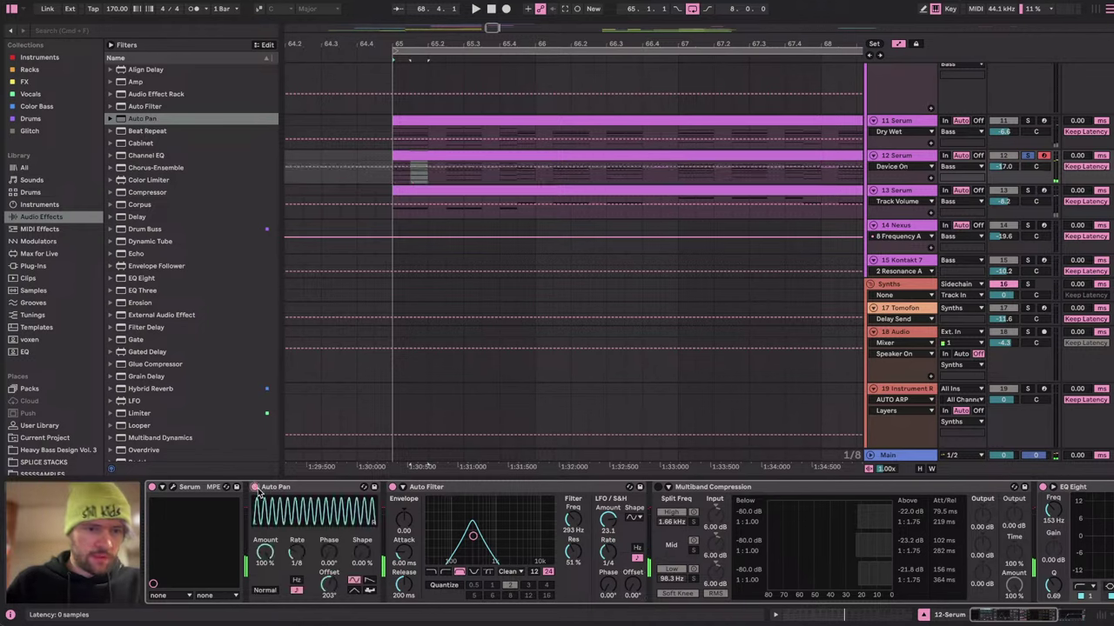
click(659, 487)
scroll(693, 490, right, 5)
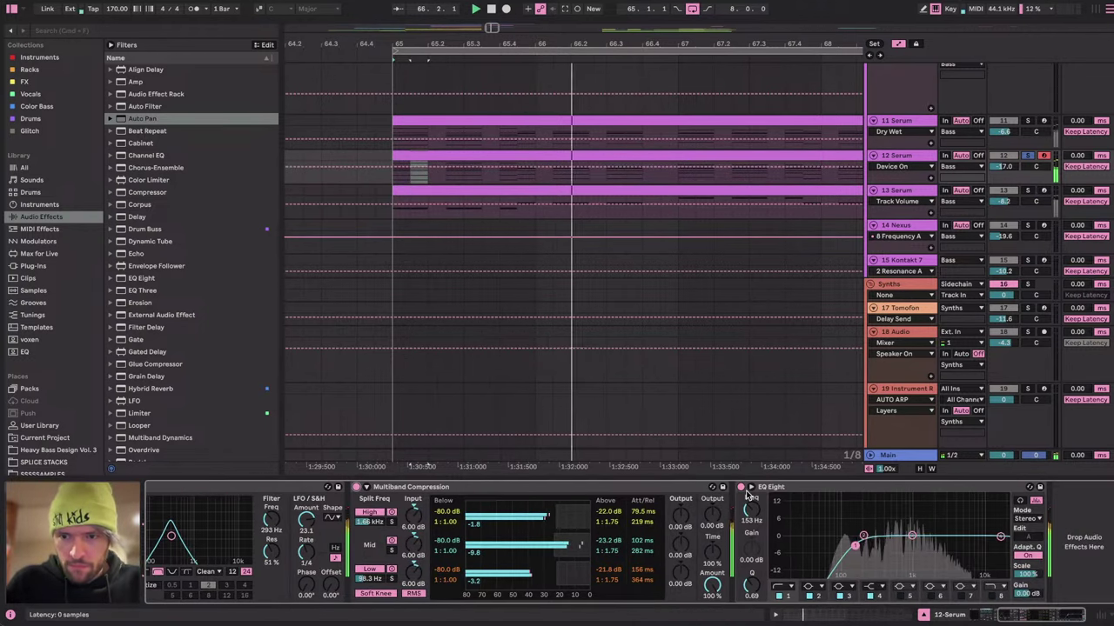
key(space)
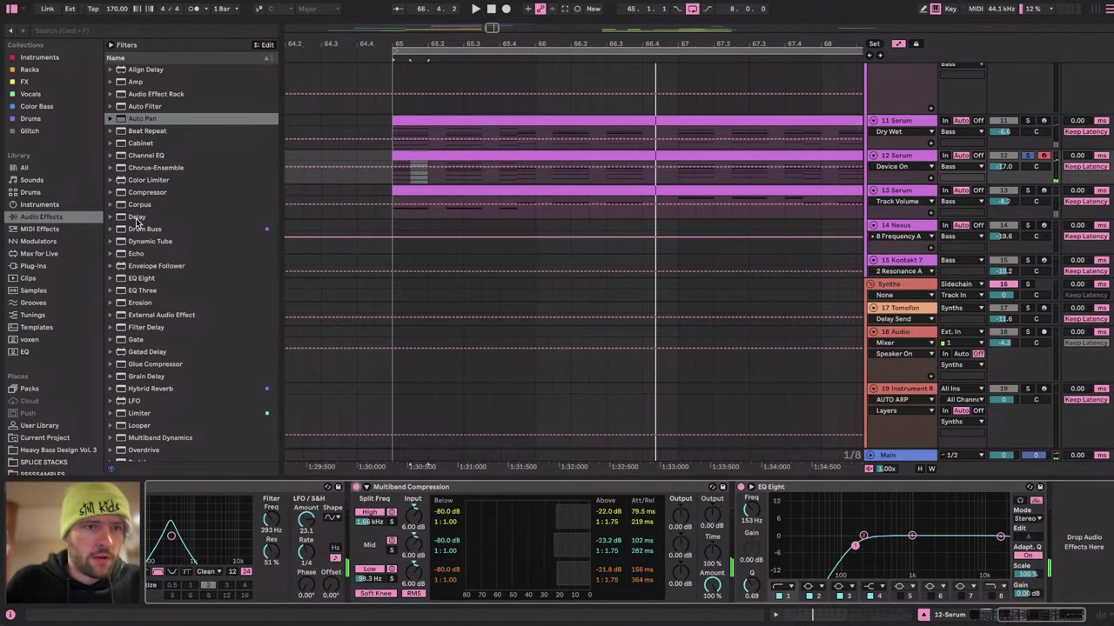
Insert Corpus between Multiband Compression and EQ Eight on 12 Serum with 14% dry/wet.
double_click(139, 205)
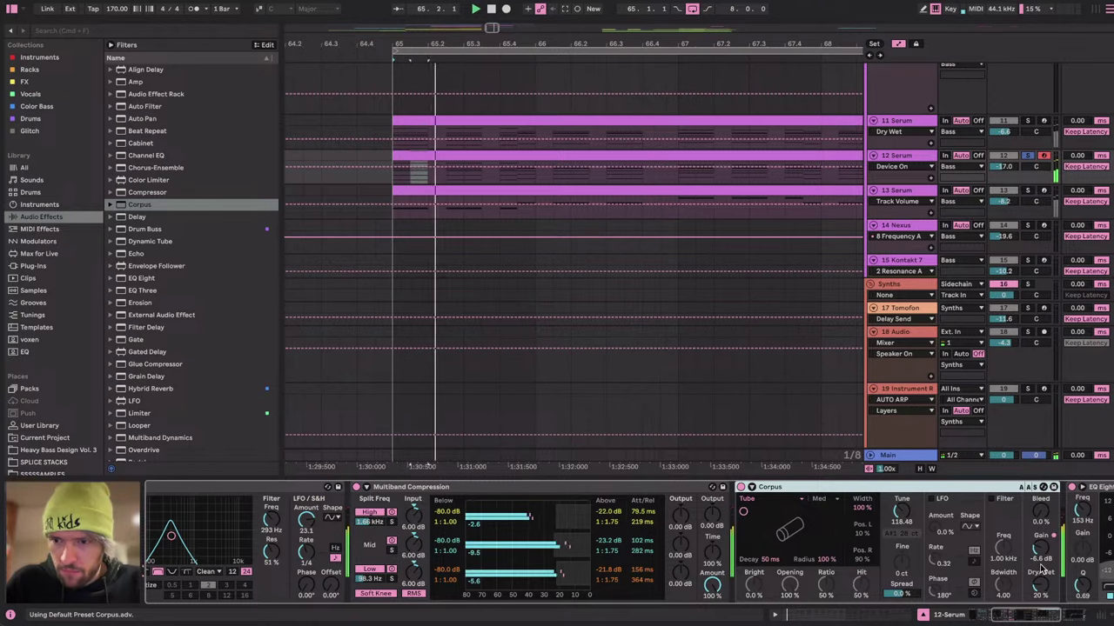
scroll(688, 527, left, 5)
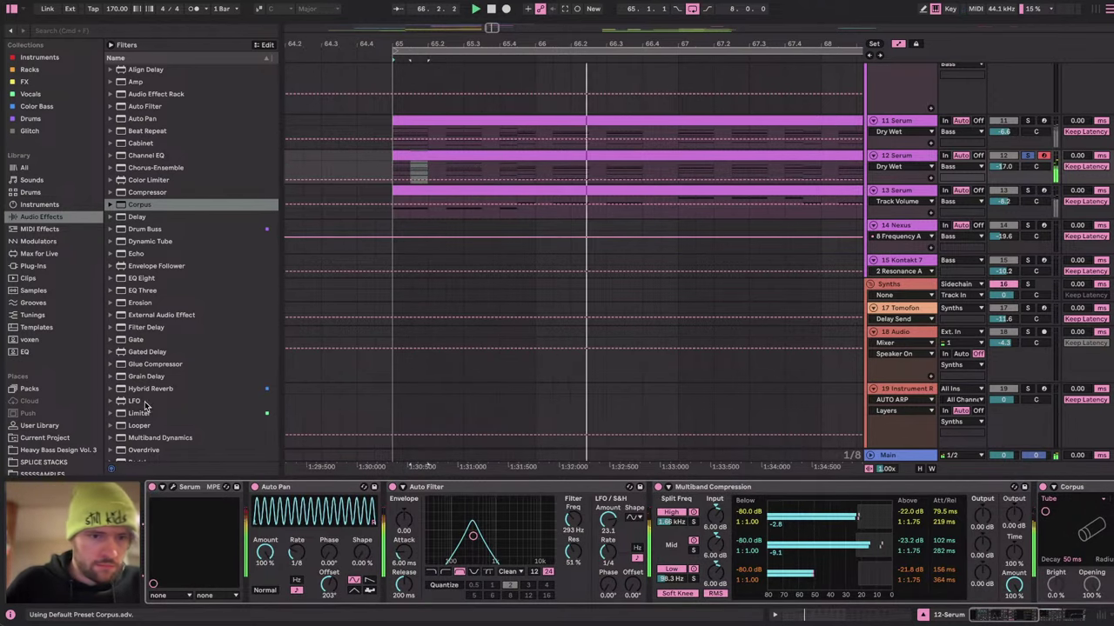
Inspect the oscillators and effects of 12 Serum's synth, checking the Hyper / Dimension effect.
click(173, 488)
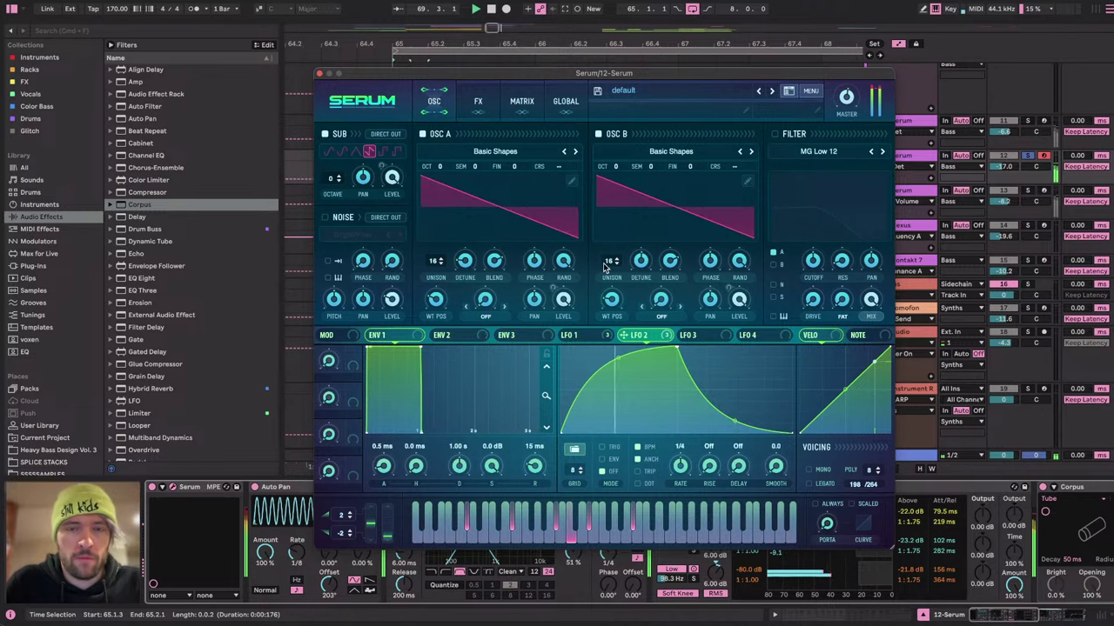
click(474, 99)
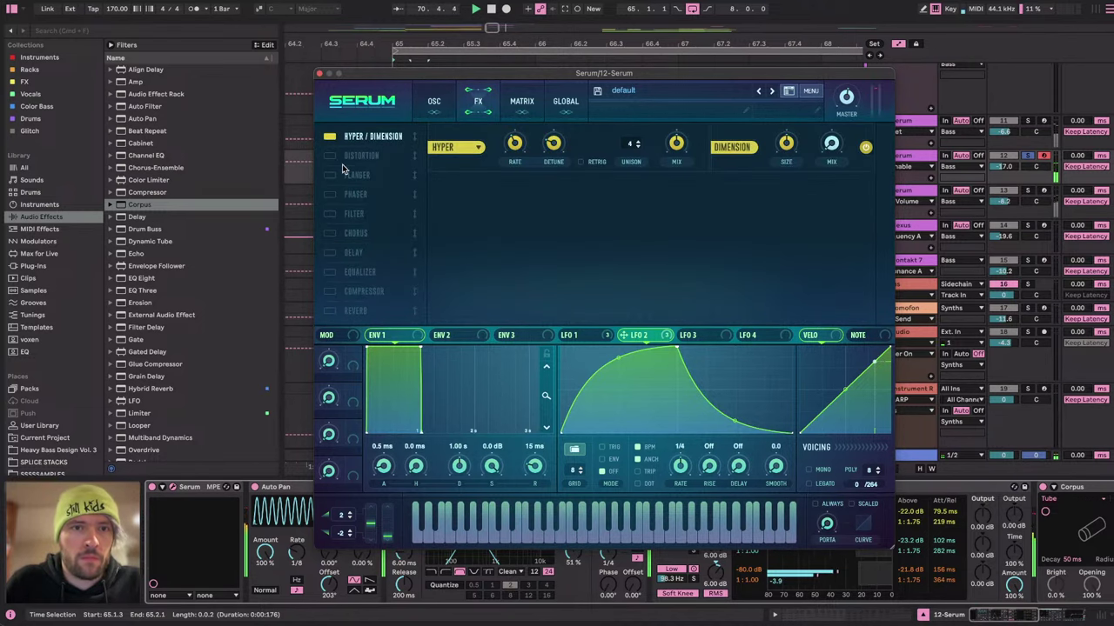
click(319, 74)
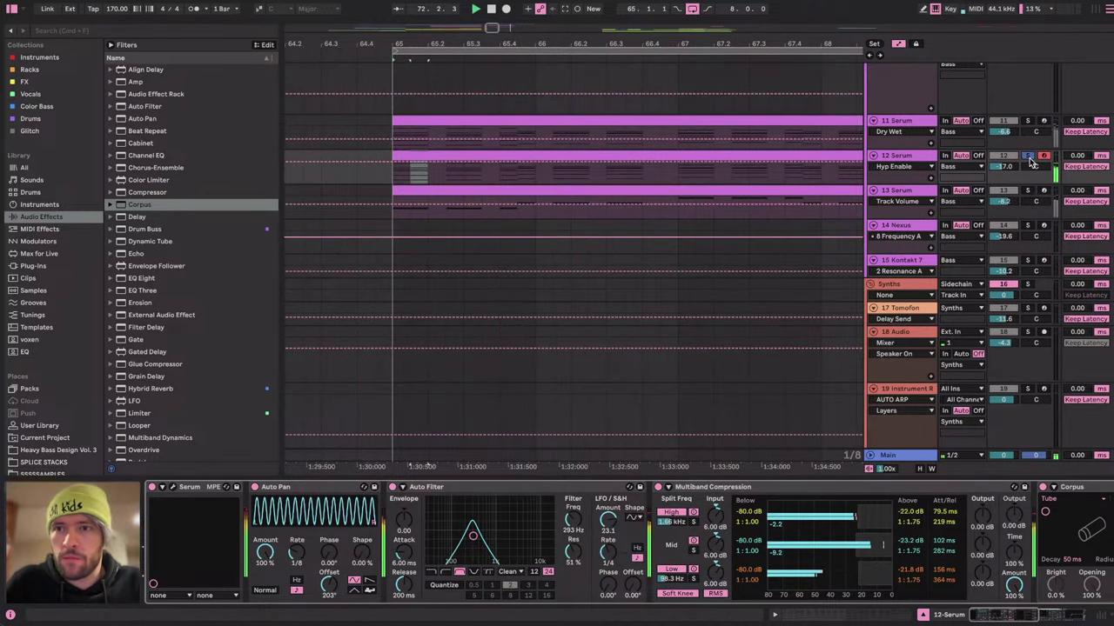
Unsolo 12 Serum to hear the full bar 65 section and hide the automation lanes.
click(1029, 159)
scroll(631, 201, right, 2)
scroll(630, 201, up, 1)
scroll(618, 200, down, 5)
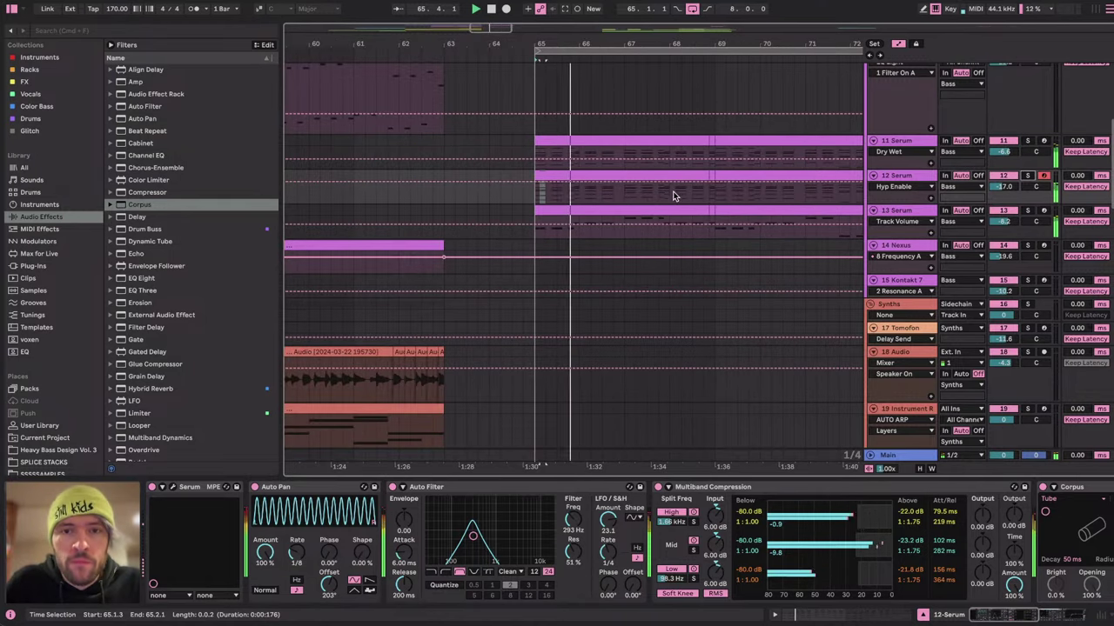
key(a)
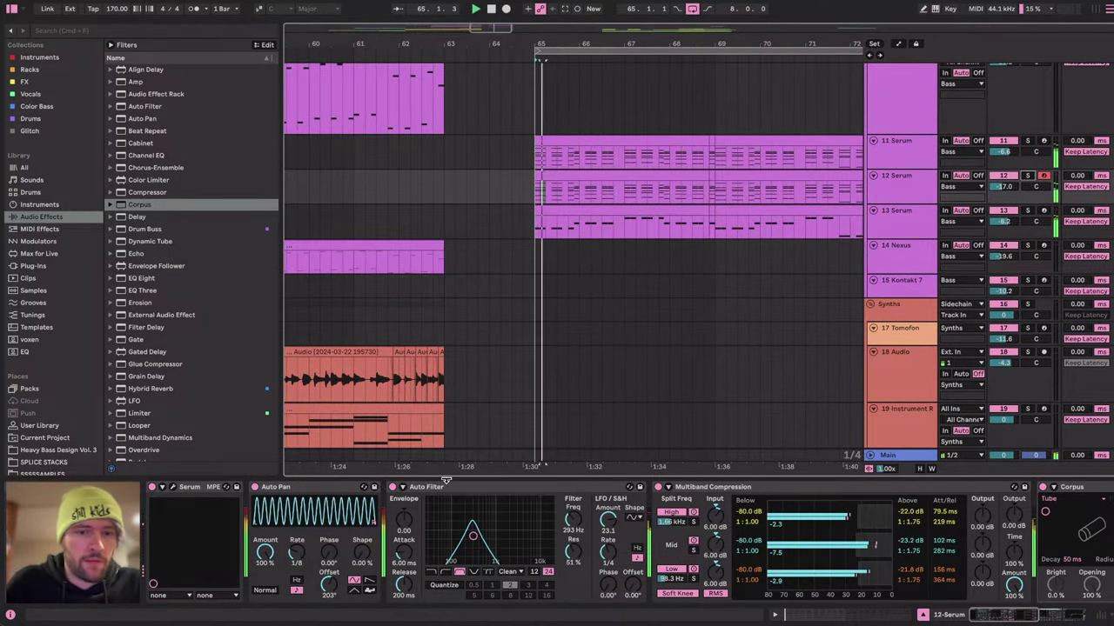
Delete Auto Filter and Corpus from 12 Serum and raise the track volume to -12.8 dB.
click(445, 486)
key(Delete)
click(805, 489)
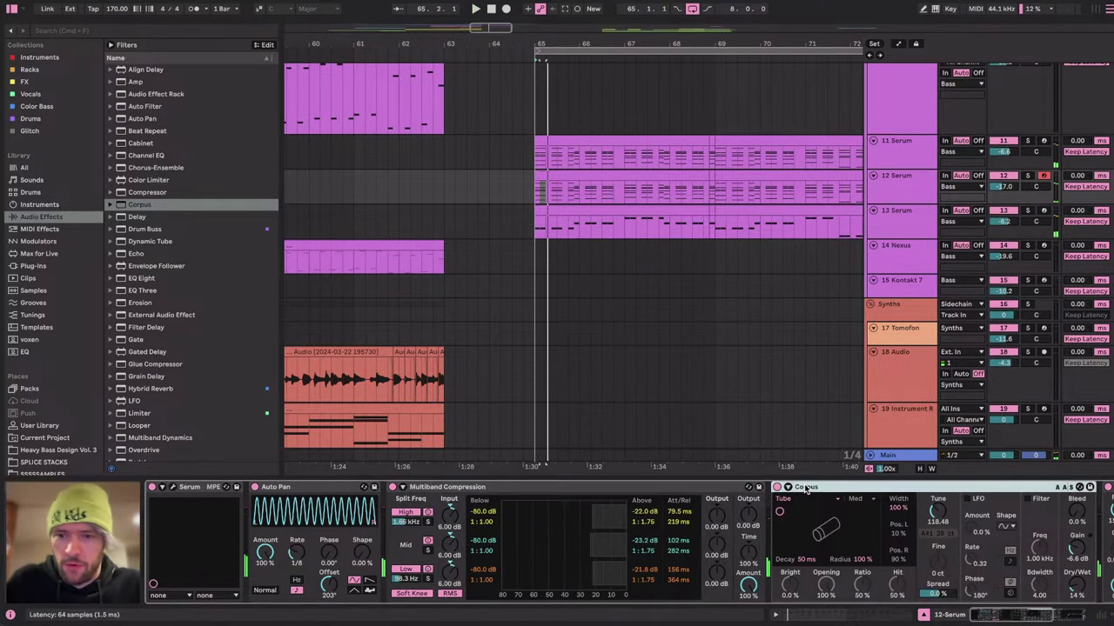
key(Delete)
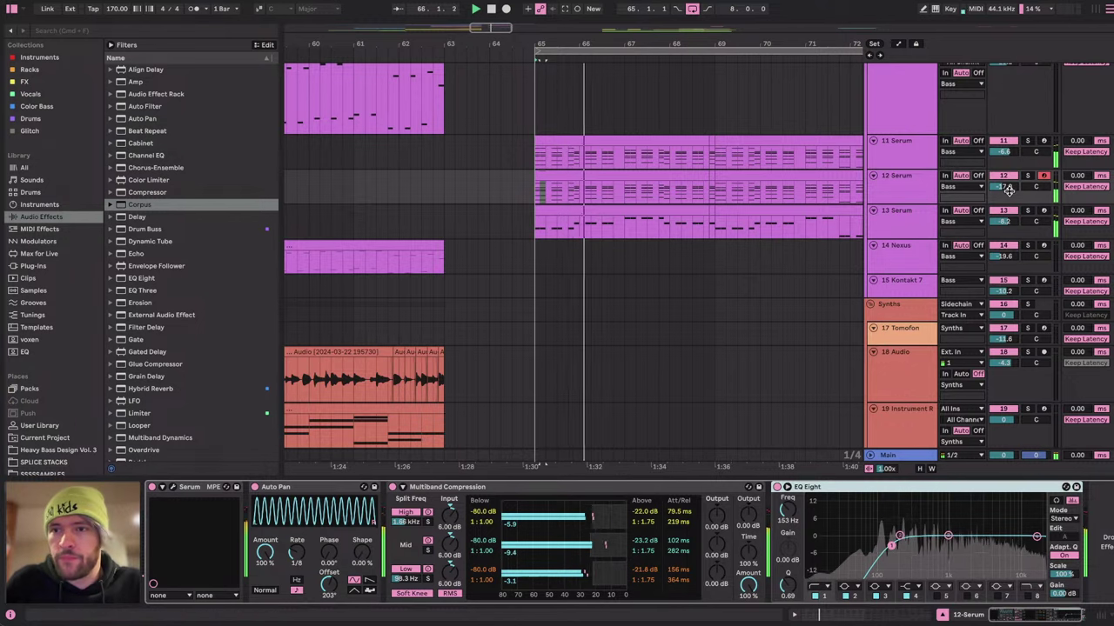
drag(1007, 187, 1006, 172)
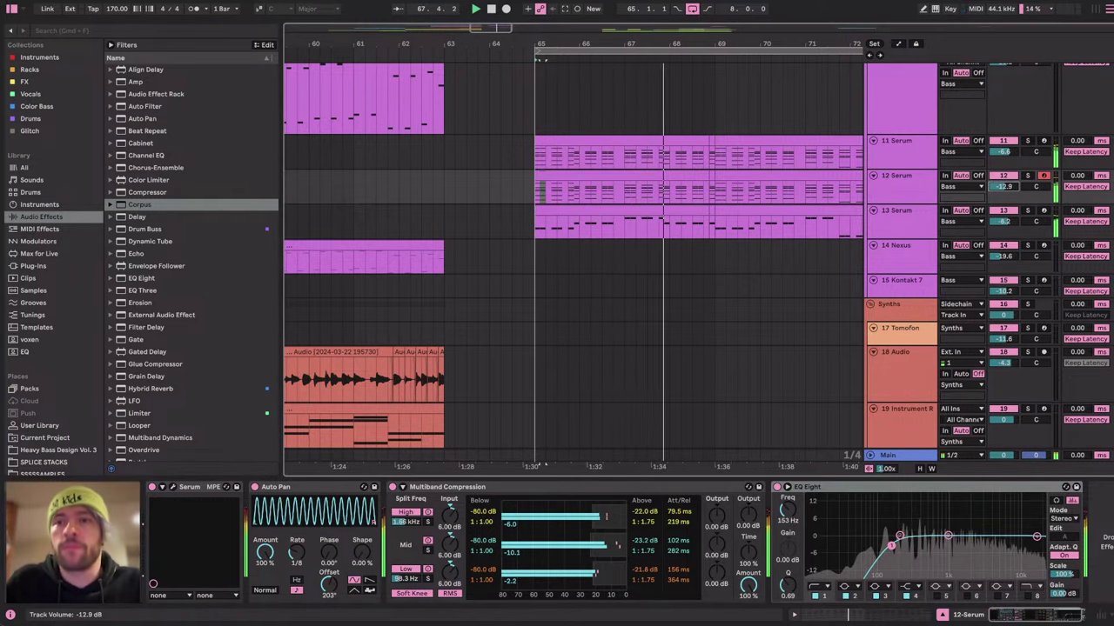
Build 12 Serum's internal effects chain with an Equalizer ahead of a Band 12 Filter, followed by a multiband Compressor.
click(172, 486)
click(477, 101)
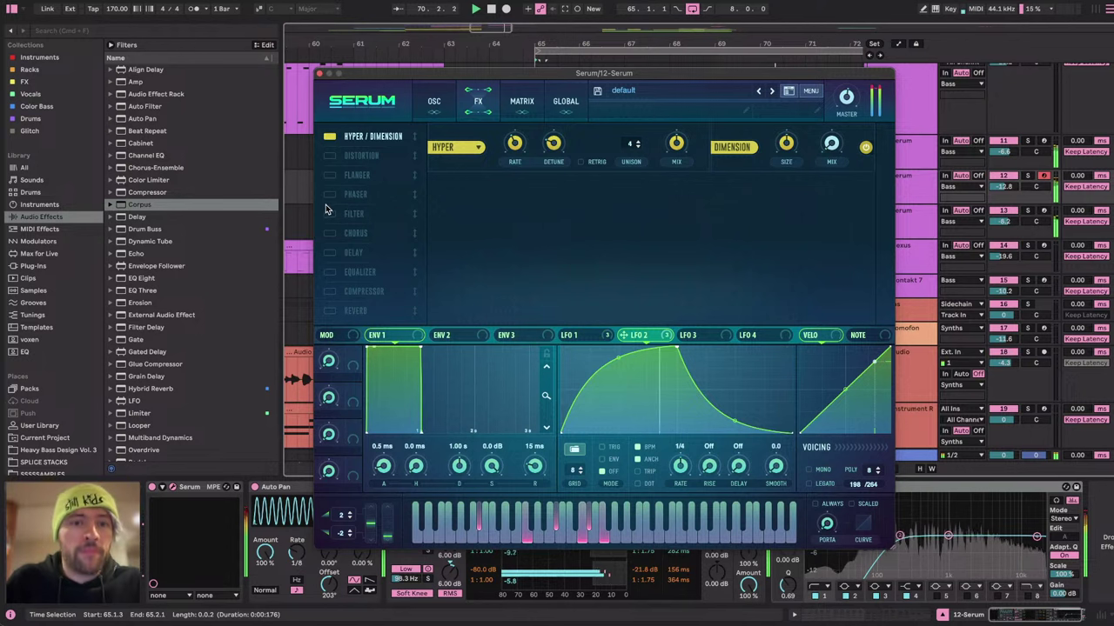
click(330, 272)
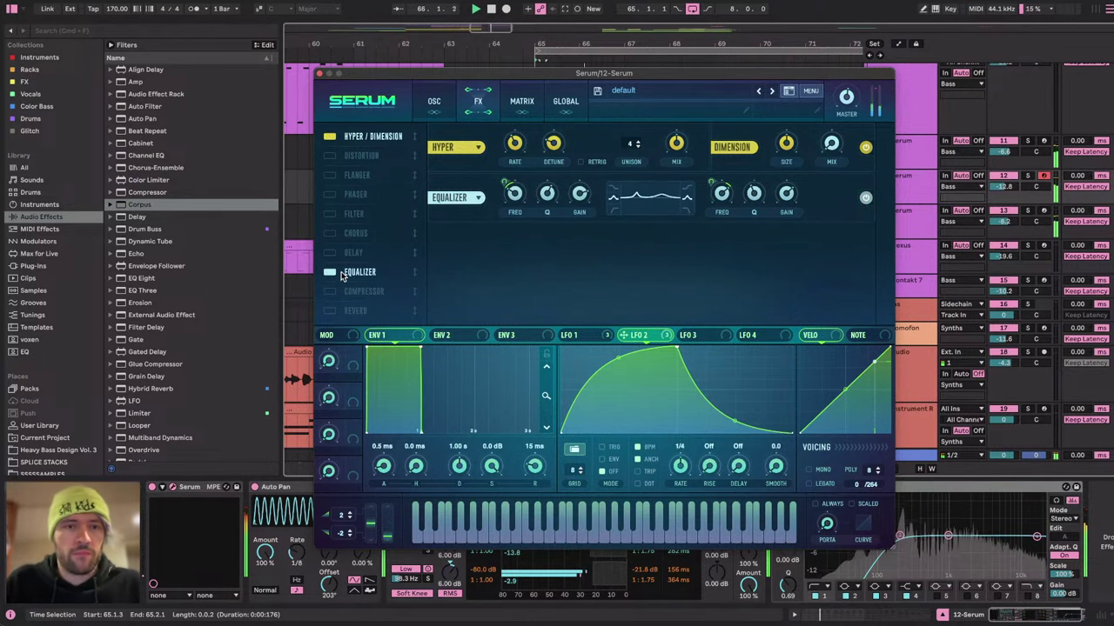
drag(342, 277, 374, 217)
click(330, 234)
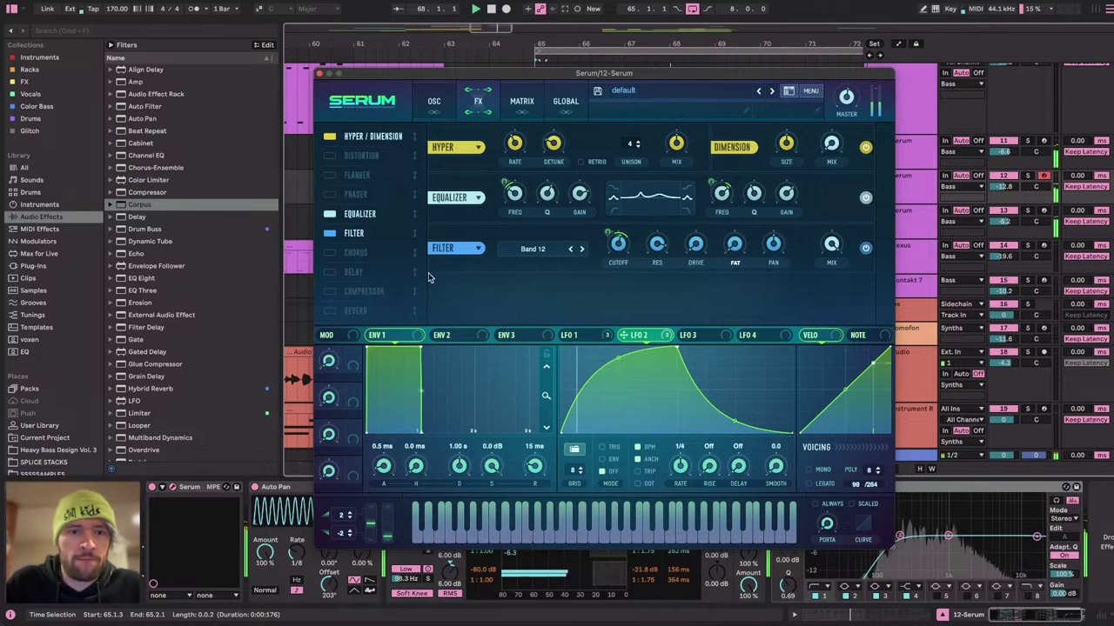
click(329, 291)
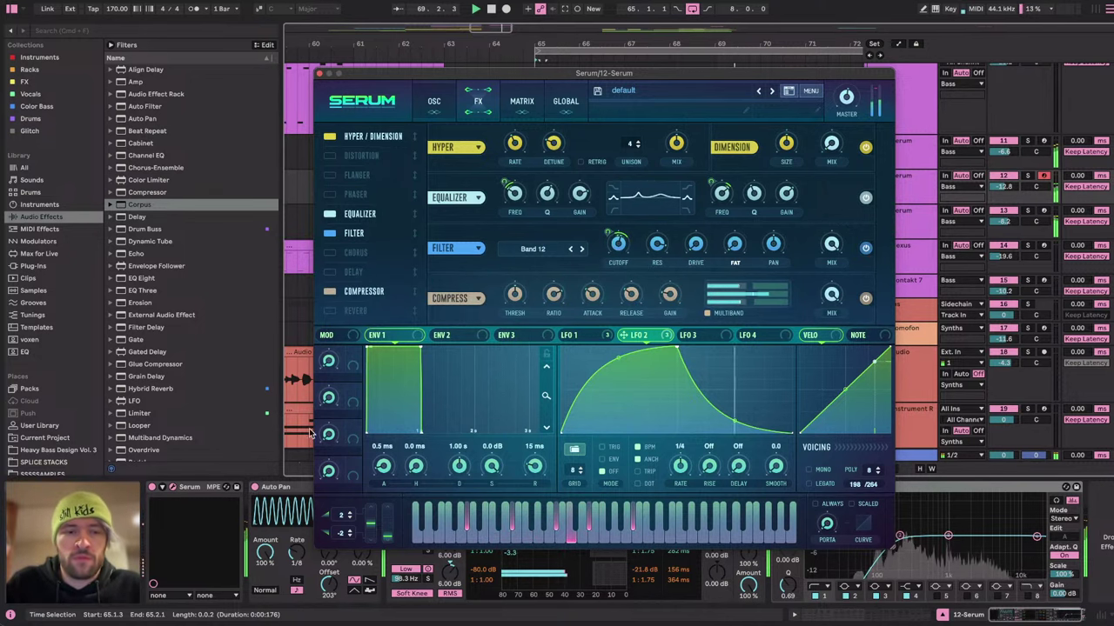
Solo 12 Serum, adjust its effects Filter cutoff and modulate the Equalizer's second-band gain with LFO 2.
click(1018, 191)
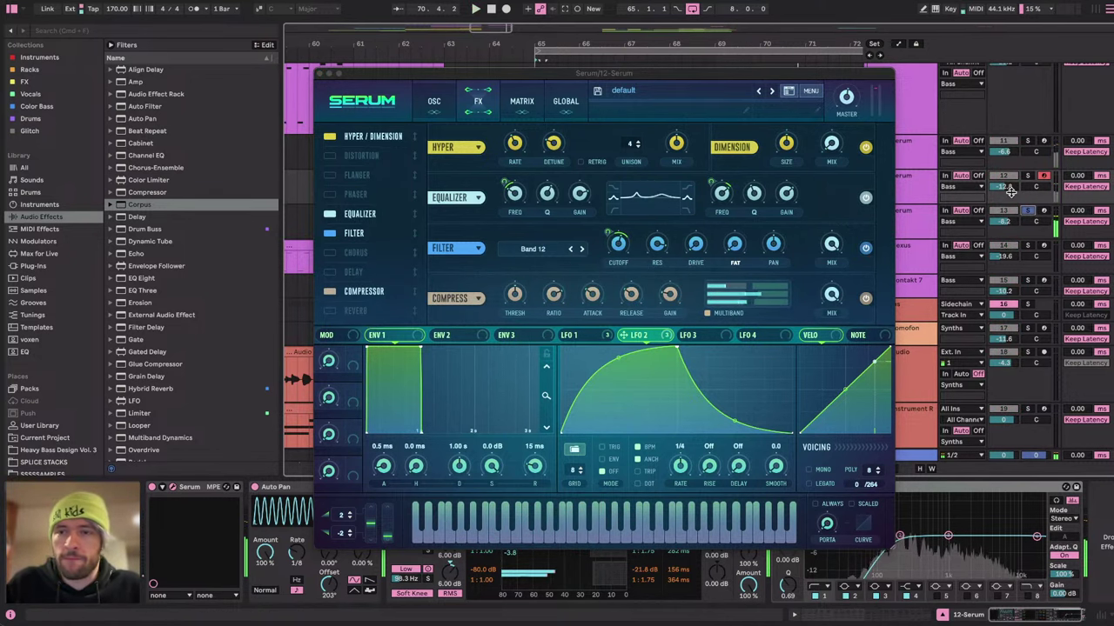
click(617, 246)
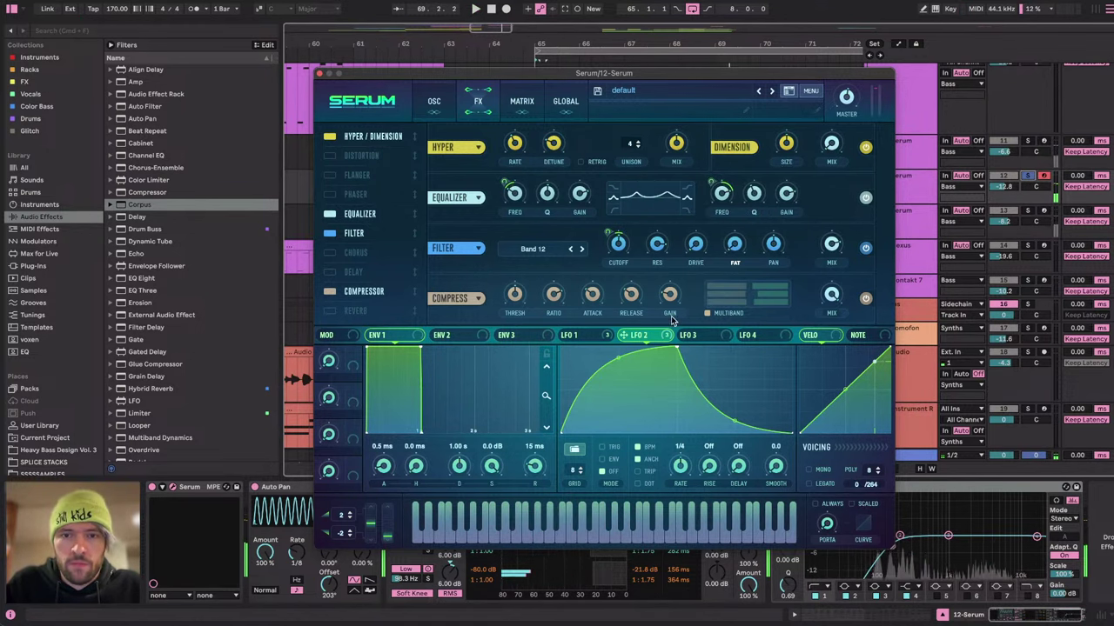
drag(655, 335, 776, 163)
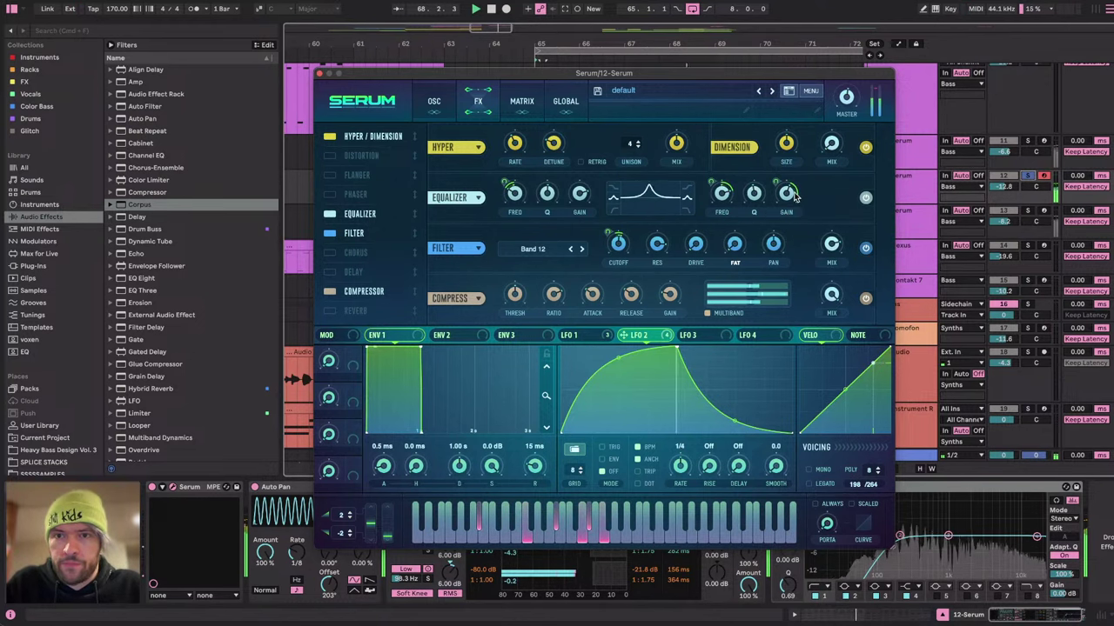
key(space)
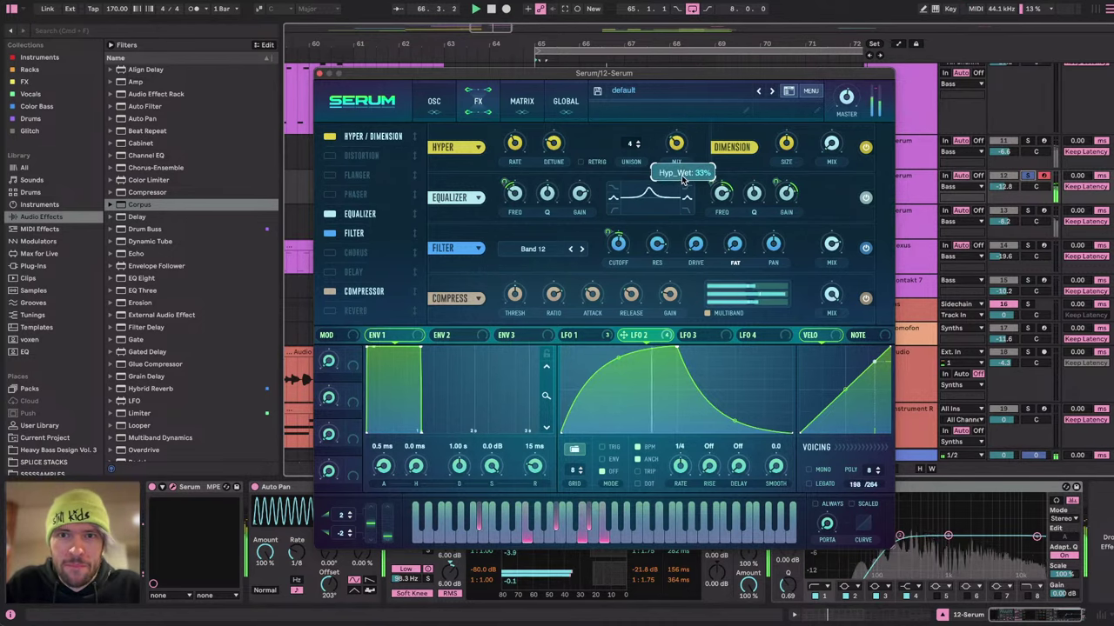
Switch to the YouTube Studio livestream page to read the chat.
key(ctrl+Right)
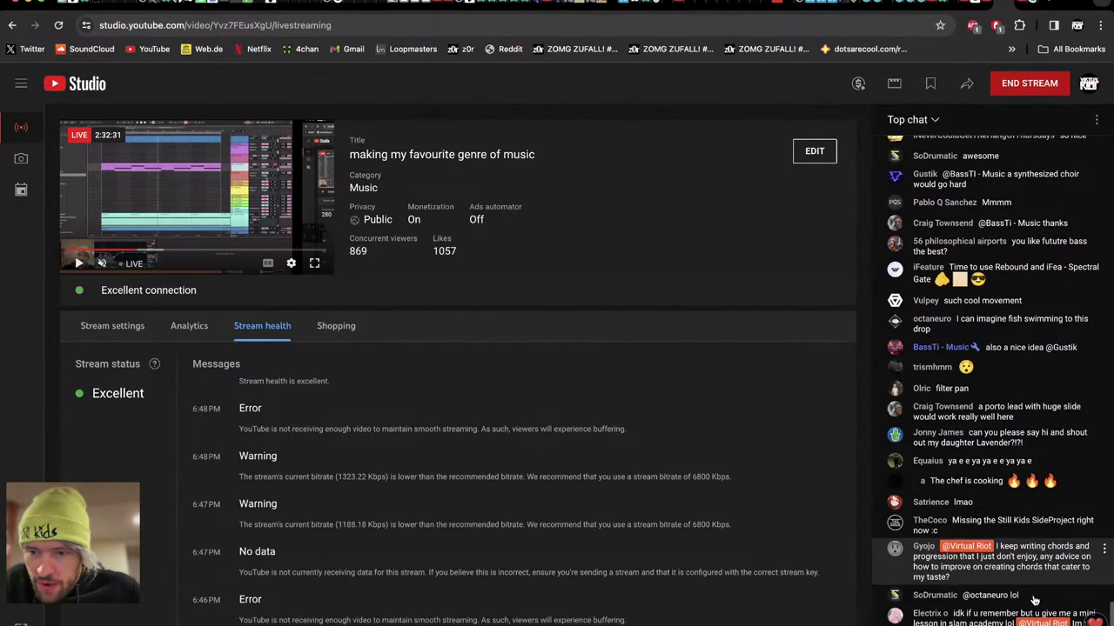
Read the latest viewer messages in the live chat and return to Ableton Live.
scroll(1034, 601, up, 1)
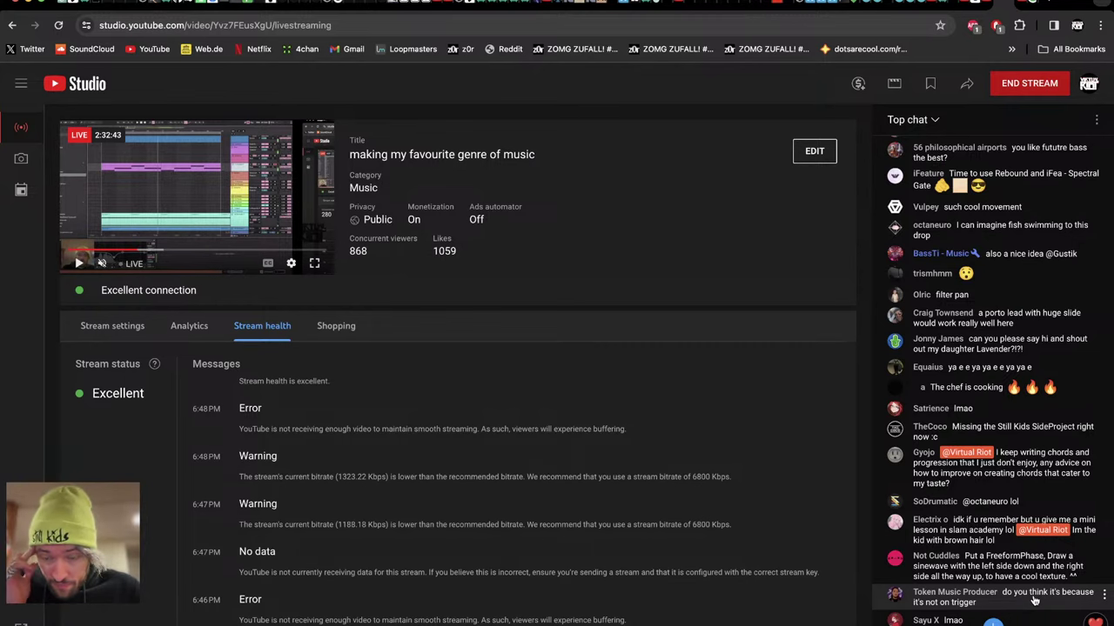
scroll(1033, 601, down, 3)
key(ctrl+Left)
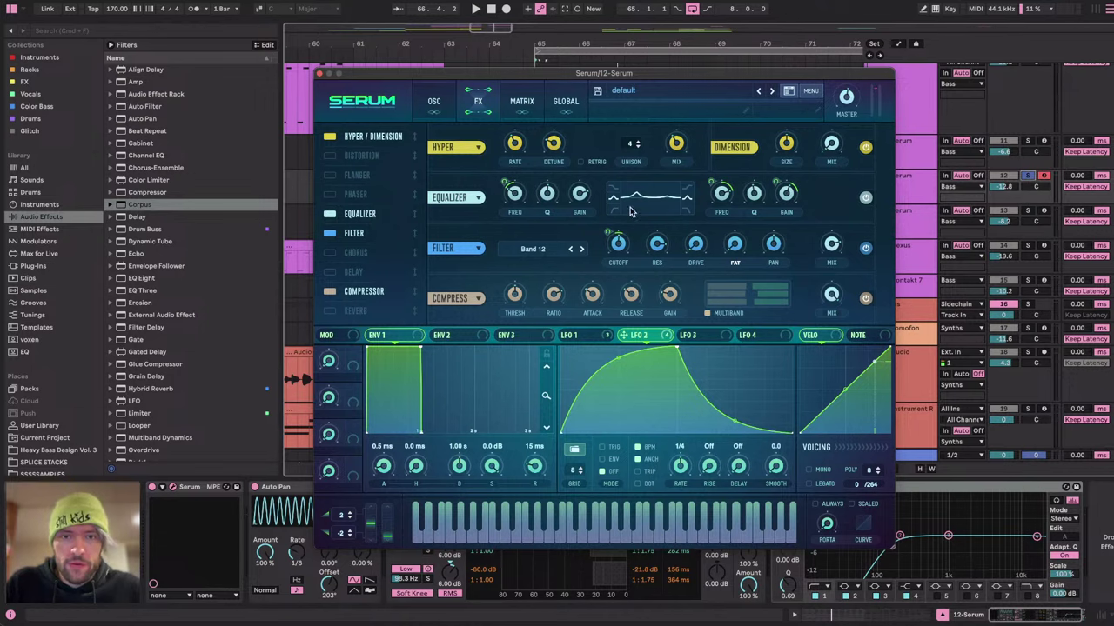
Show the oscillator page of the Serum instance on track 12 and move its window clear of the track controls.
click(434, 101)
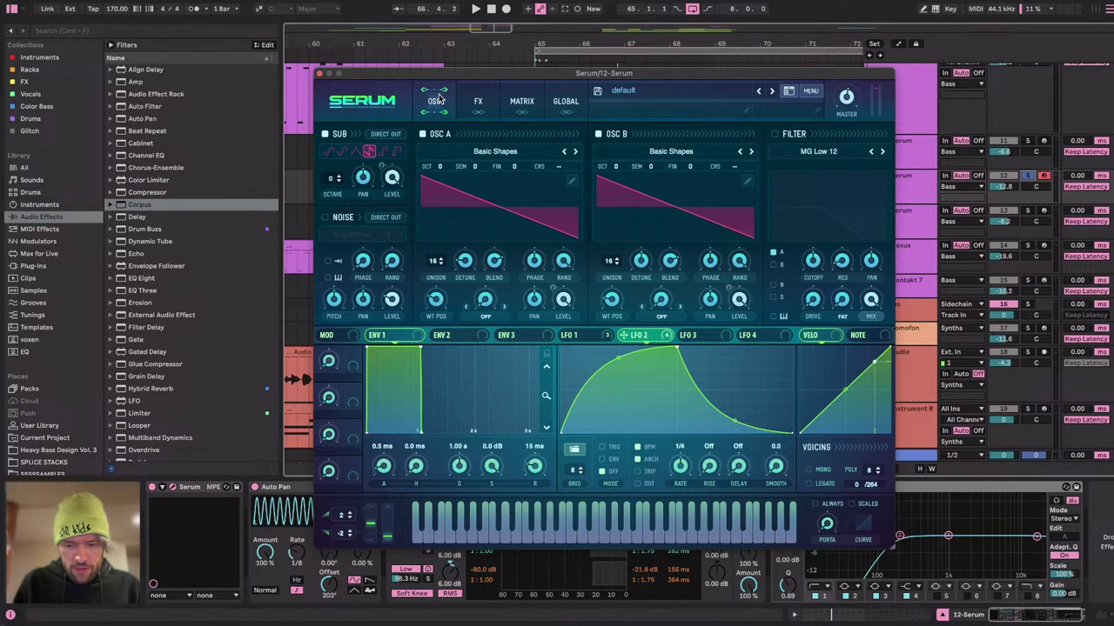
scroll(440, 98, right, 3)
click(440, 98)
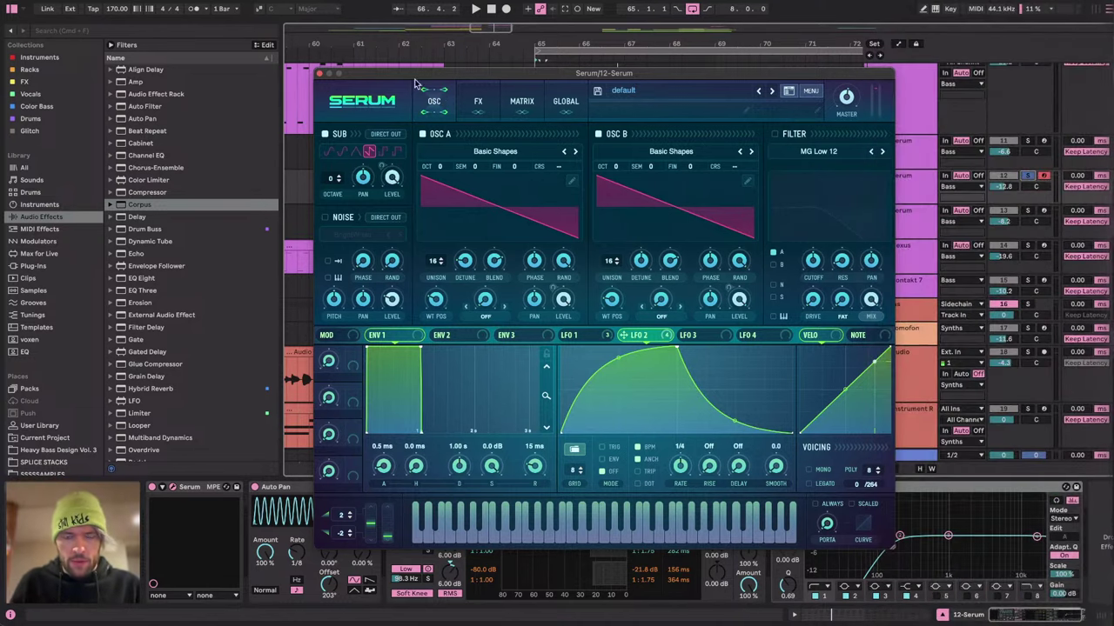
drag(429, 84, 337, 102)
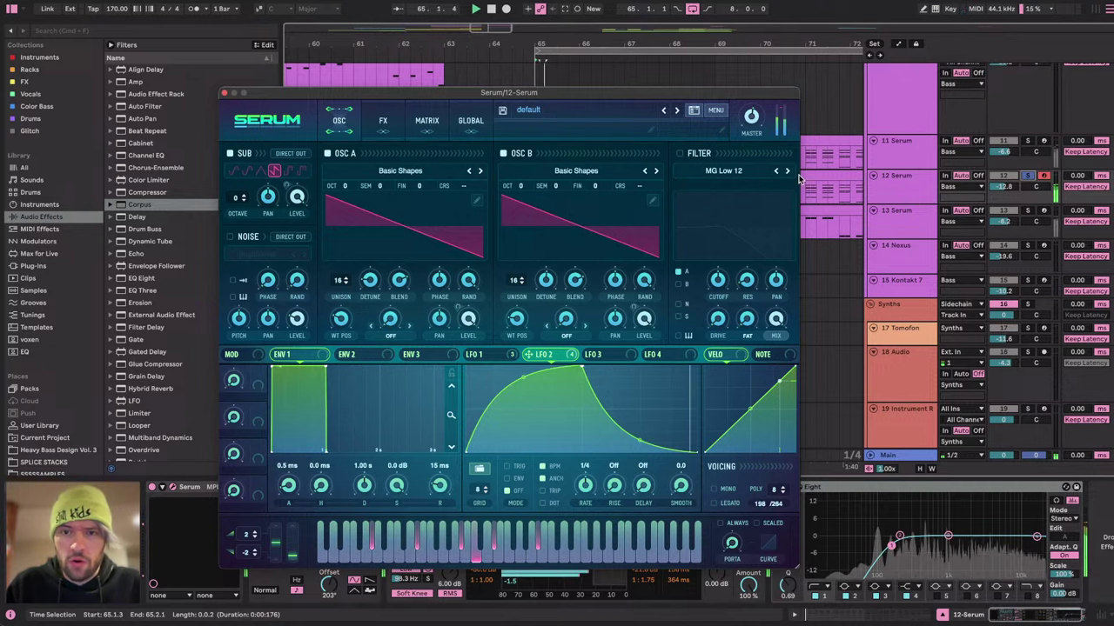
Turn on Serum's filter and set its type to Reverb from the Misc group.
click(679, 153)
click(716, 174)
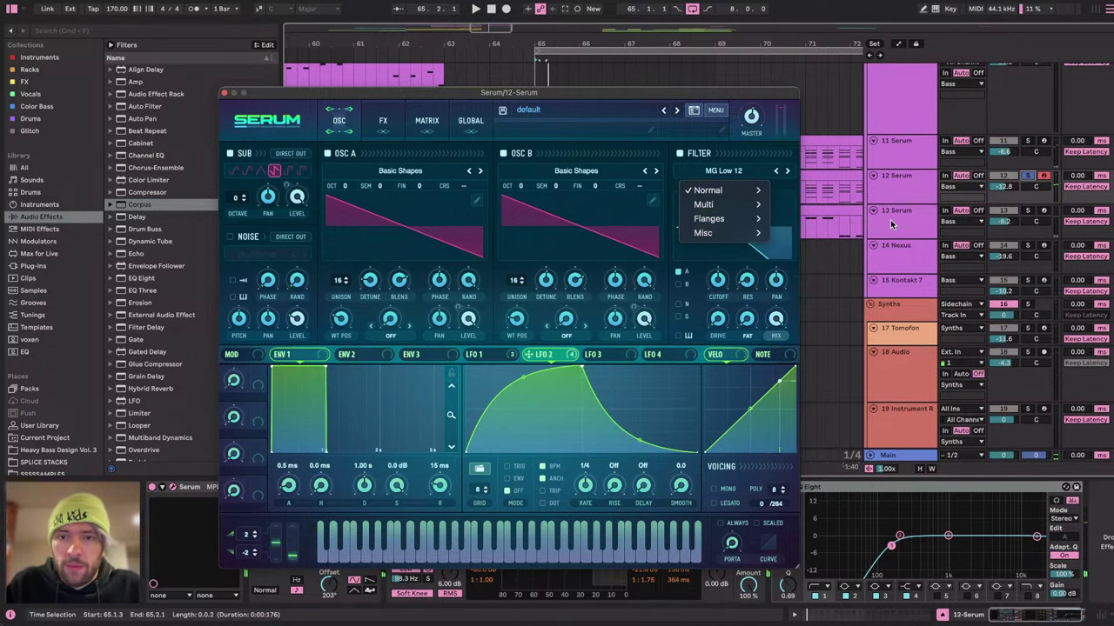
mouse_move(764, 233)
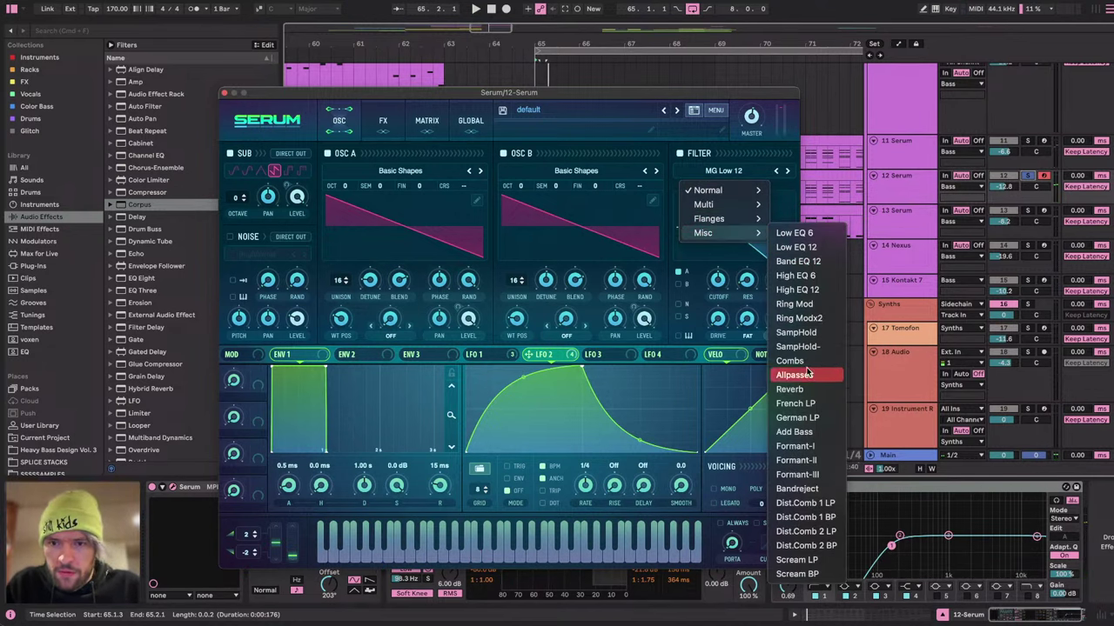
click(792, 389)
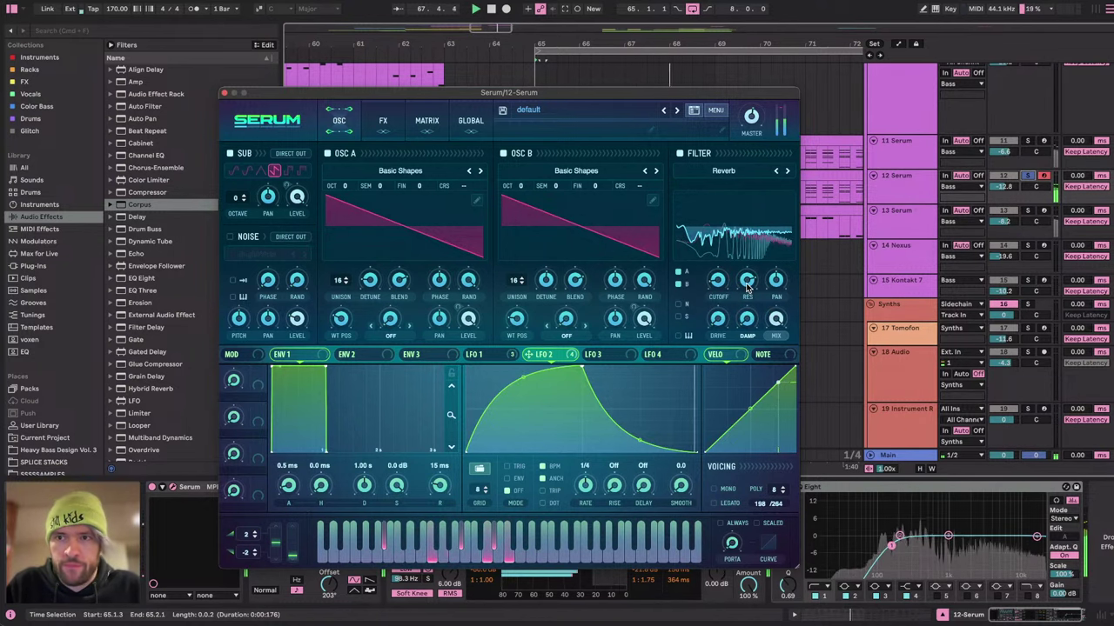
Change Serum's filter type to Cmb + from the Flanges group, with the resonance at 85%.
click(721, 172)
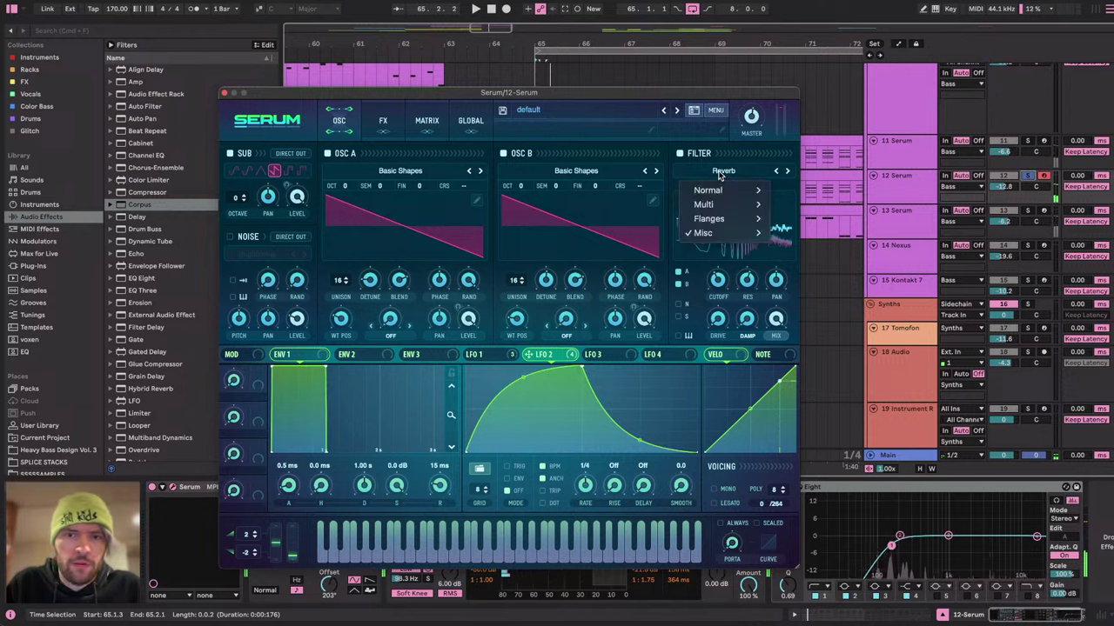
mouse_move(748, 204)
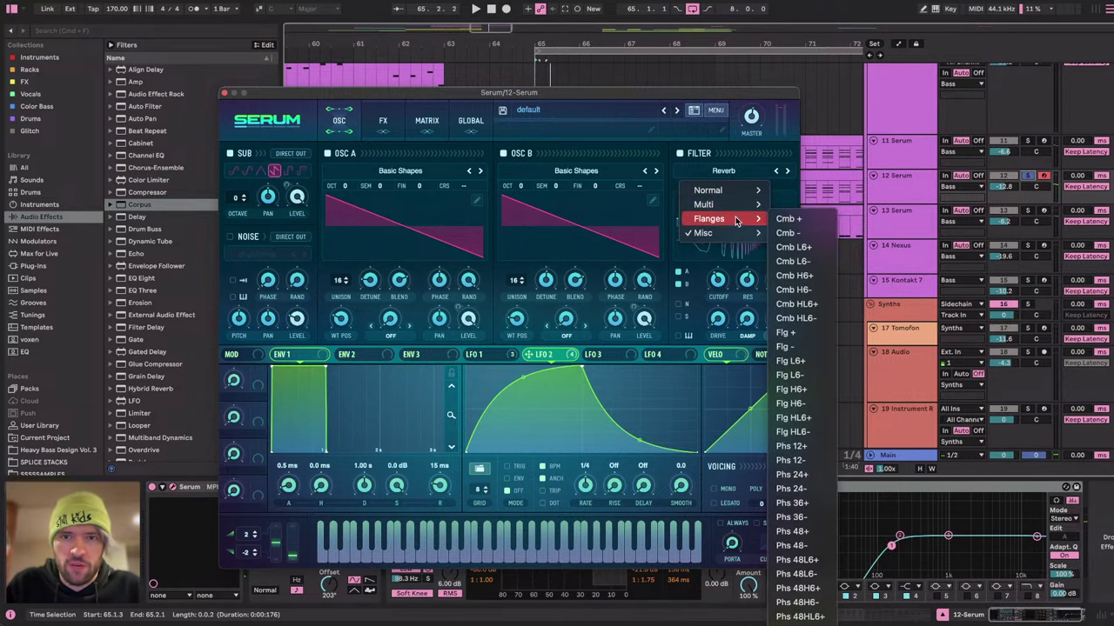
click(809, 231)
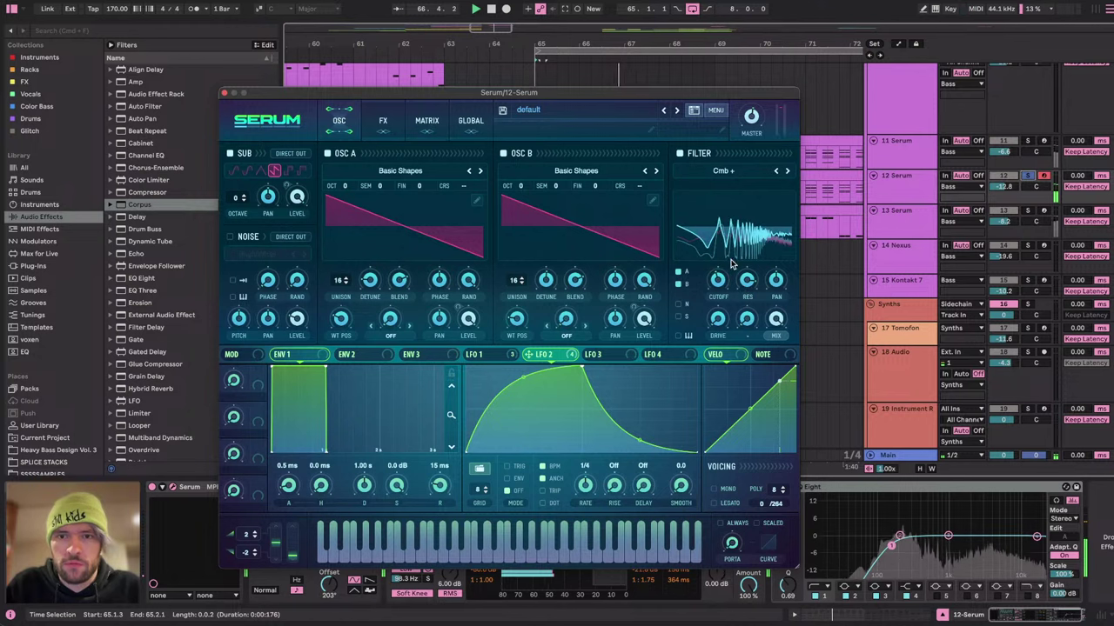
mouse_move(717, 289)
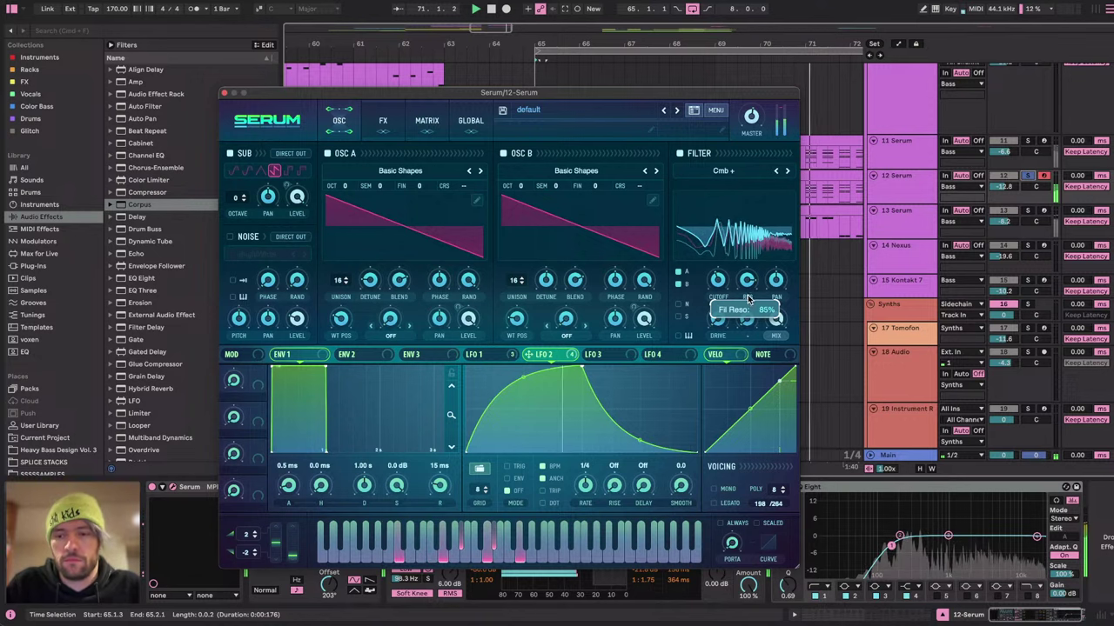
Lower the EQ Eight high band to -3.10 dB at 2.61 kHz and switch Serum's filter to Cmb L6+.
drag(1036, 537, 1027, 543)
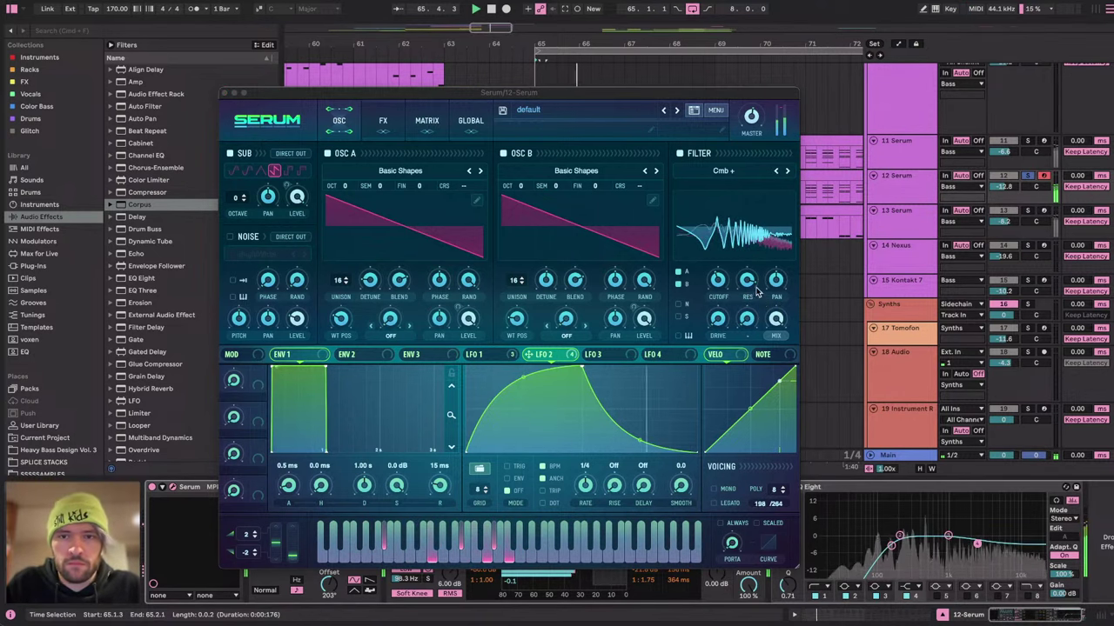
click(785, 171)
click(785, 172)
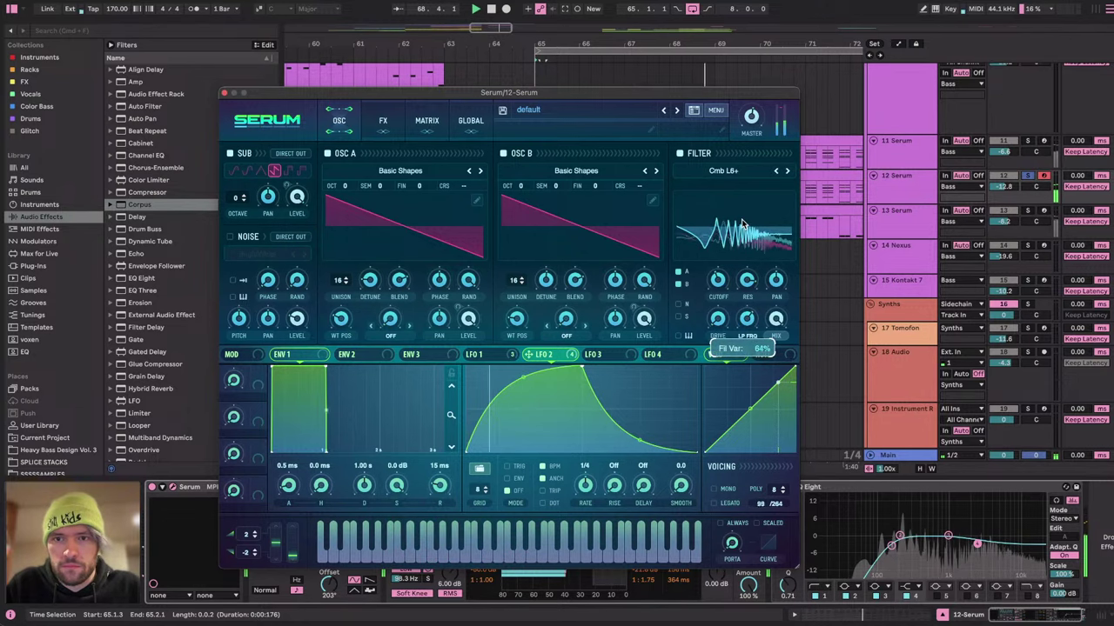
click(223, 93)
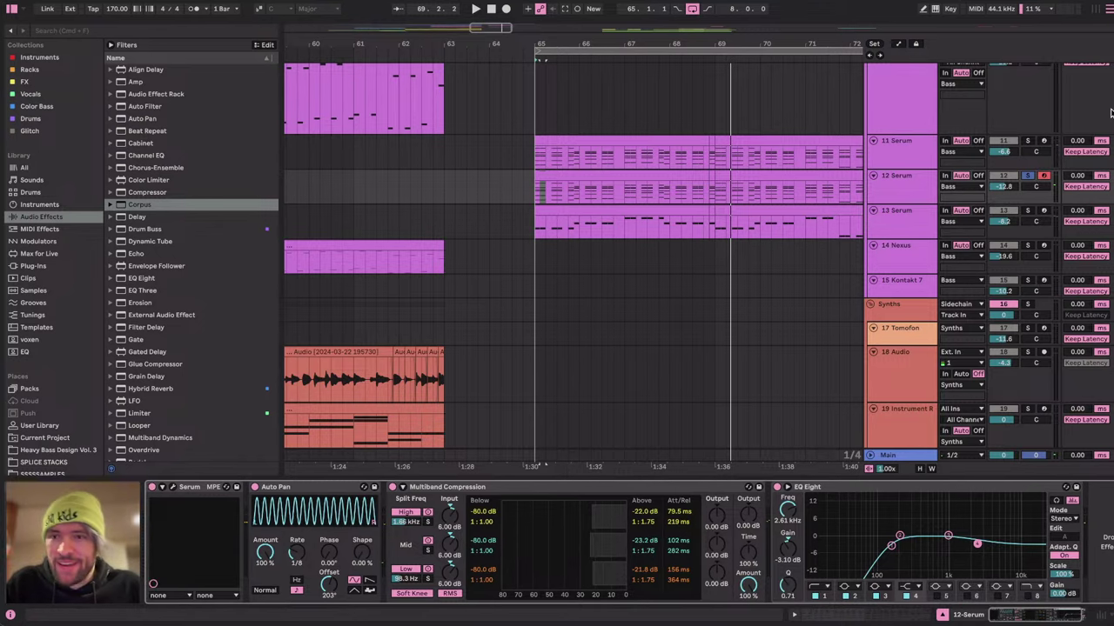
Play the arrangement from bar 65 and insert a new MIDI track below Kick & Snare.
scroll(625, 202, up, 5)
click(534, 134)
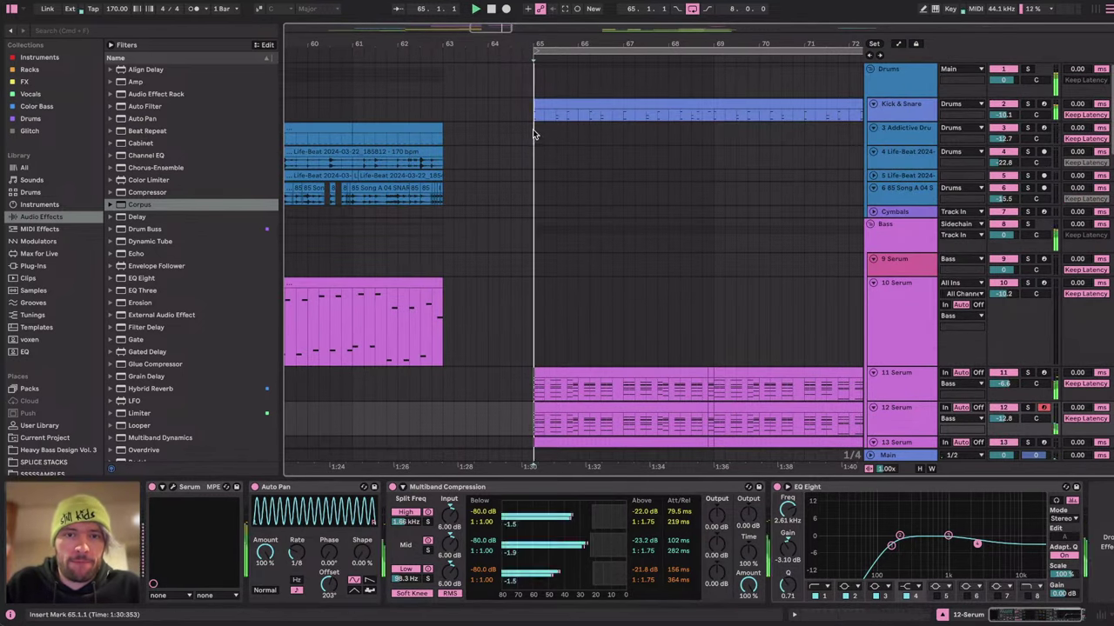
scroll(546, 175, right, 2)
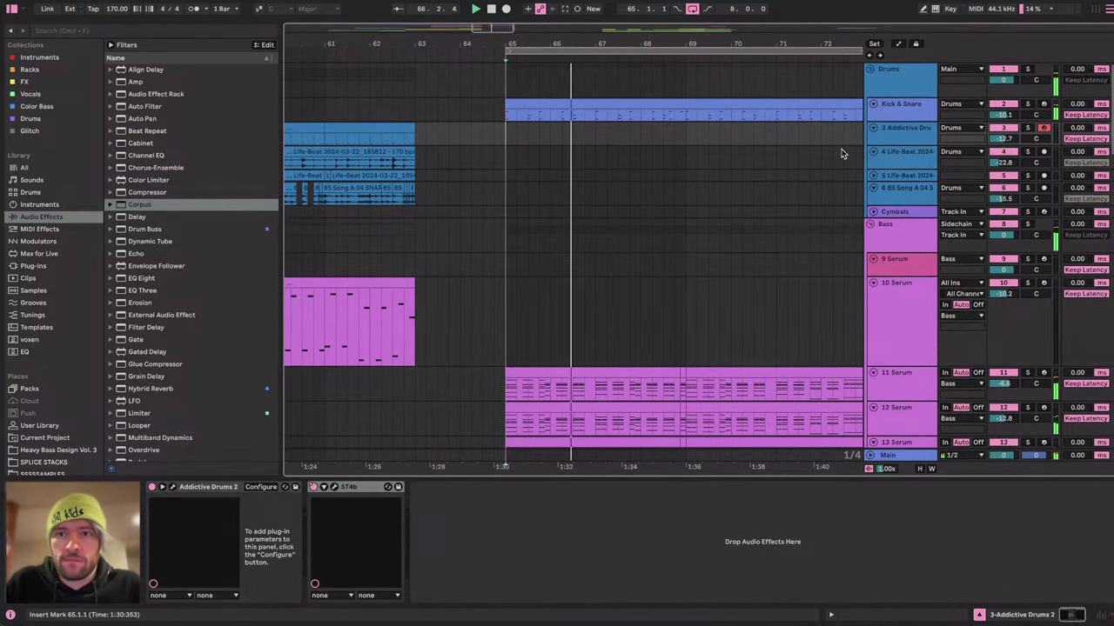
click(905, 113)
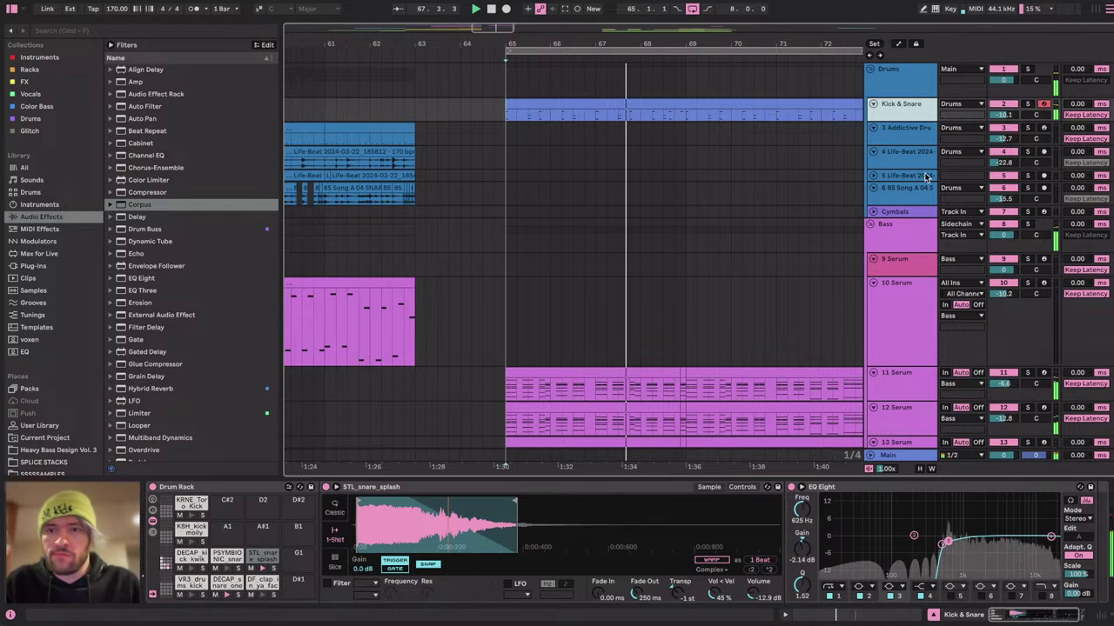
key(ctrl+shift+t)
click(907, 139)
Copy the Life-Beat and 85 Song A 04 SNARE clips of bars 55 to 63 to bar 65 and play them.
scroll(513, 185, down, 5)
scroll(512, 182, left, 6)
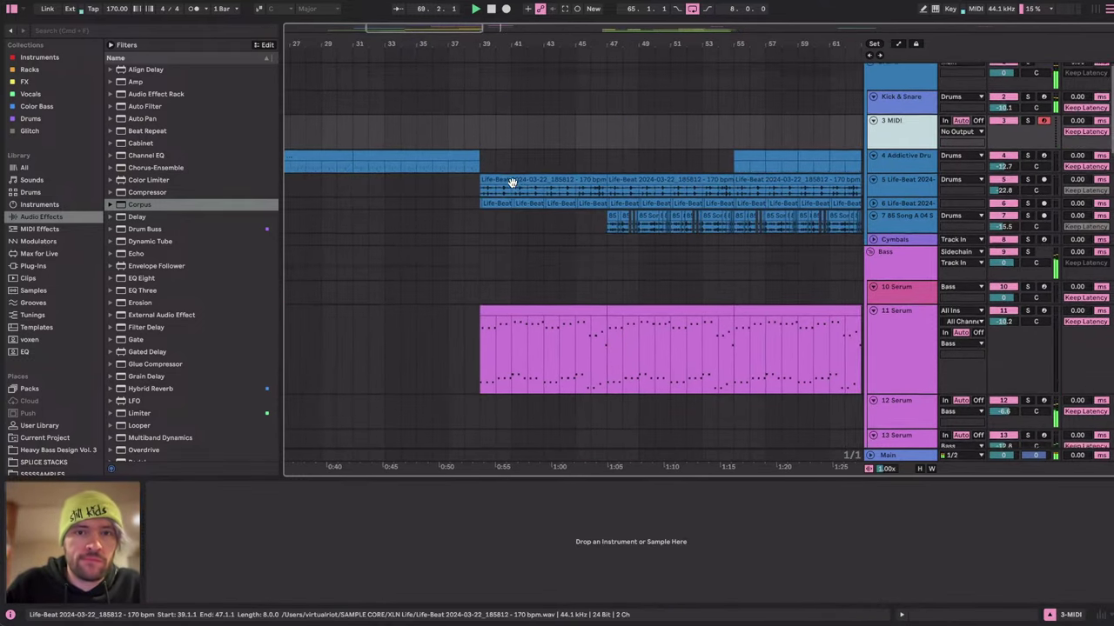
click(512, 175)
scroll(512, 175, down, 3)
click(601, 186)
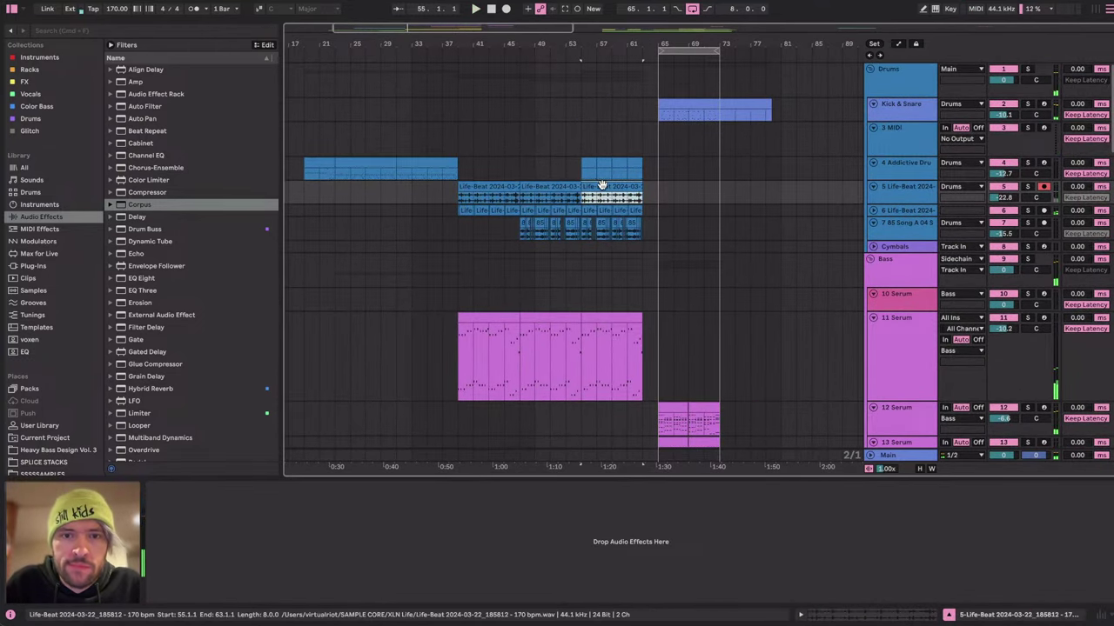
shift+click(640, 228)
click(659, 192)
key(super+v)
key(space)
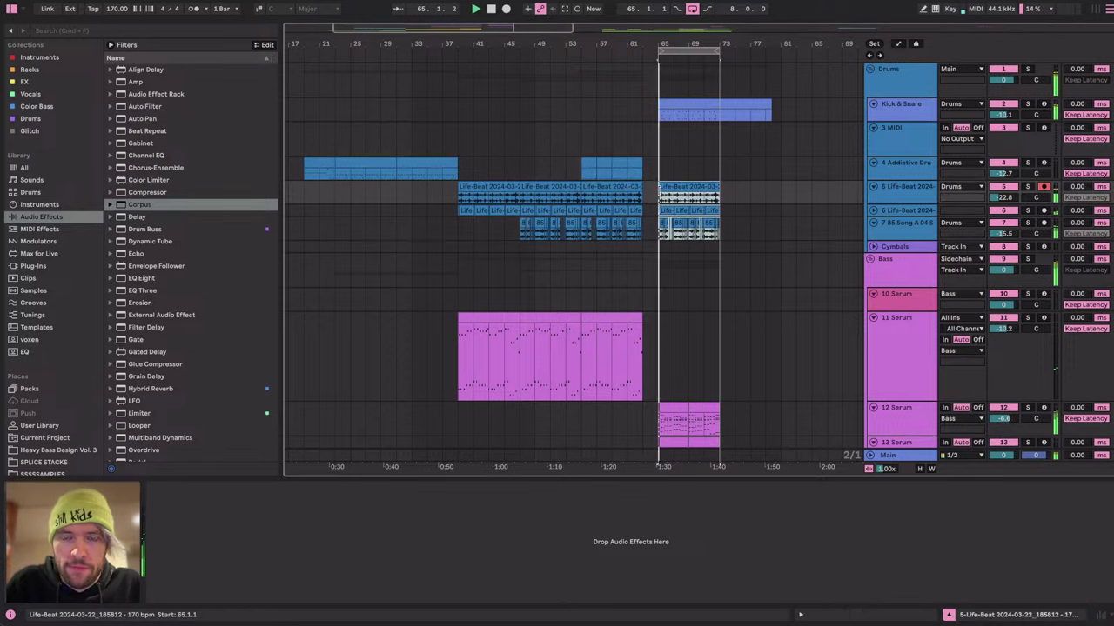
Route the audio output of both Life-Beat tracks and the 85 Song A 04 SNARE track to Sidechain.
scroll(735, 193, up, 6)
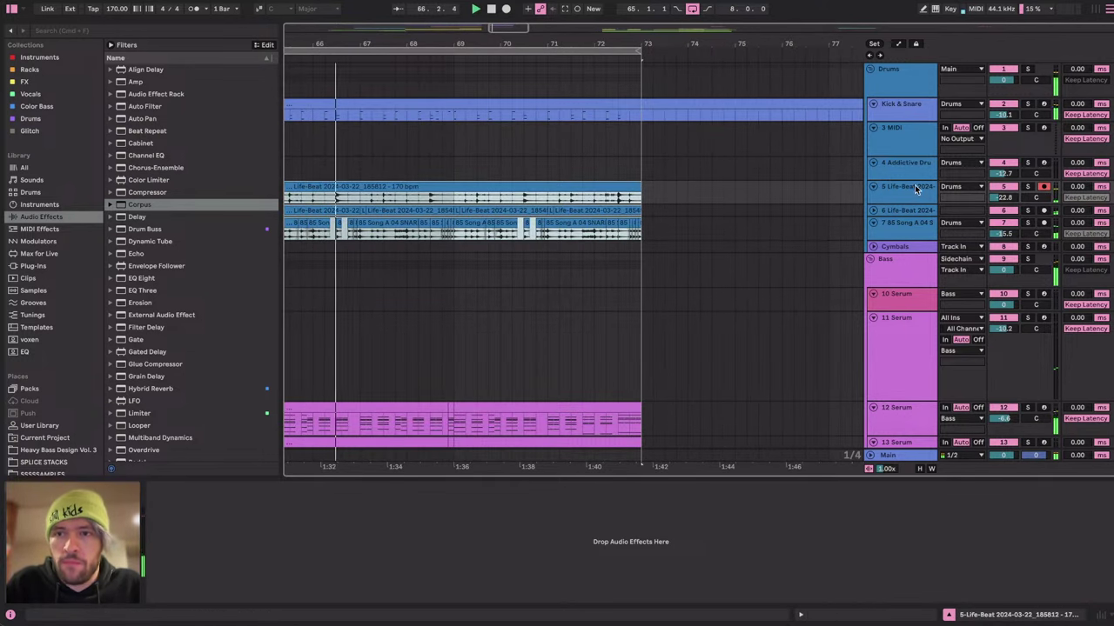
click(910, 219)
click(957, 187)
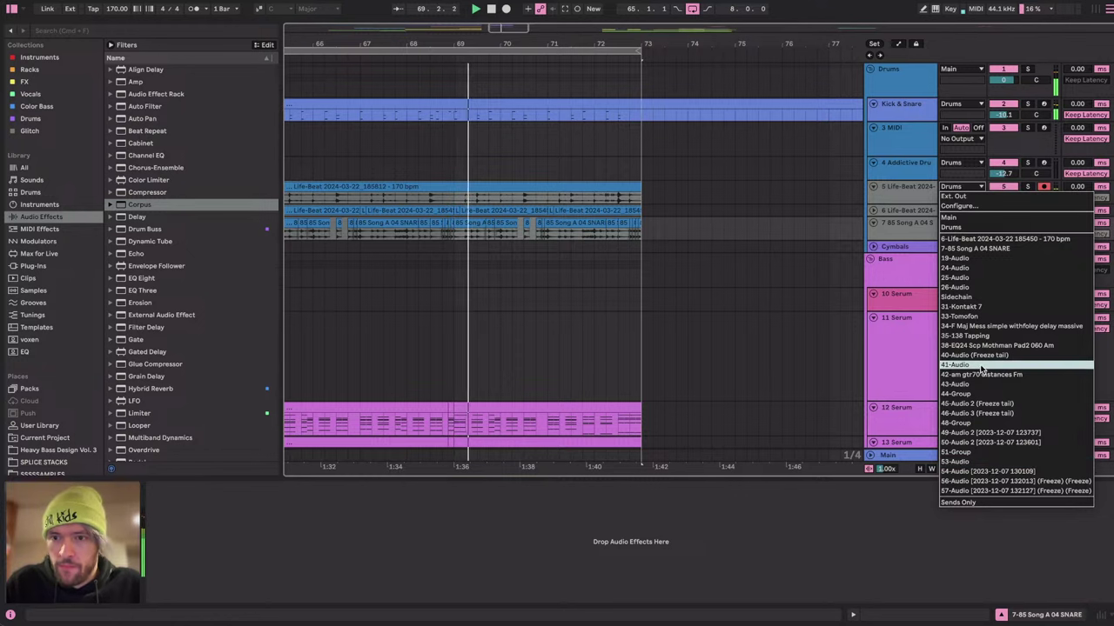
click(957, 297)
Unfold the second Life-Beat track (track 6) so its waveforms are shown at a larger height.
scroll(611, 271, down, 5)
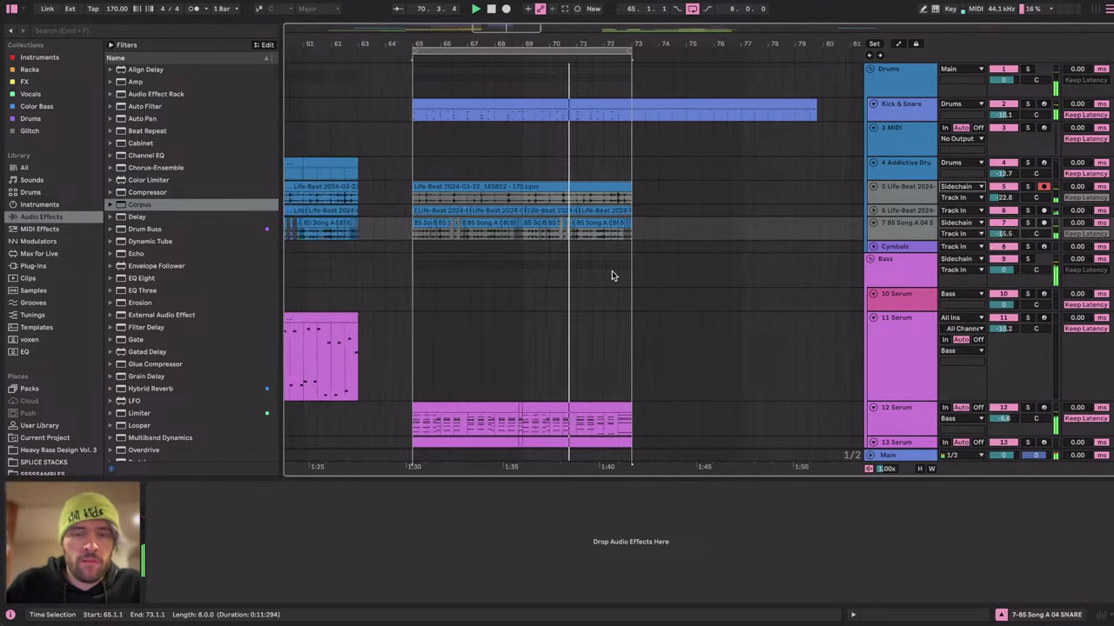
scroll(612, 271, left, 1)
click(910, 229)
key(u)
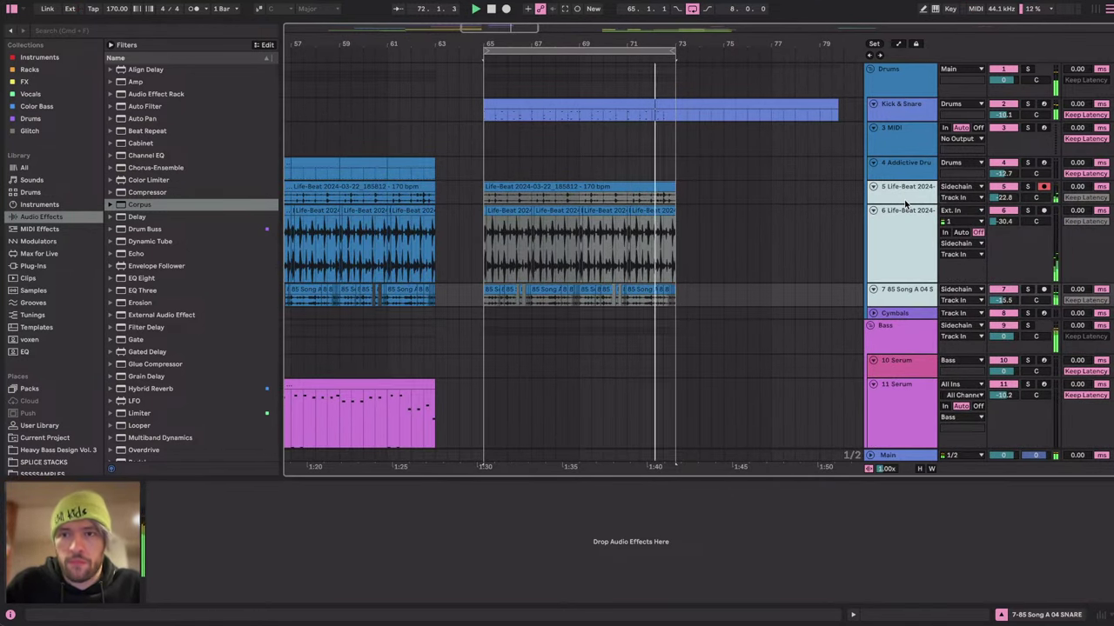
click(904, 199)
click(706, 194)
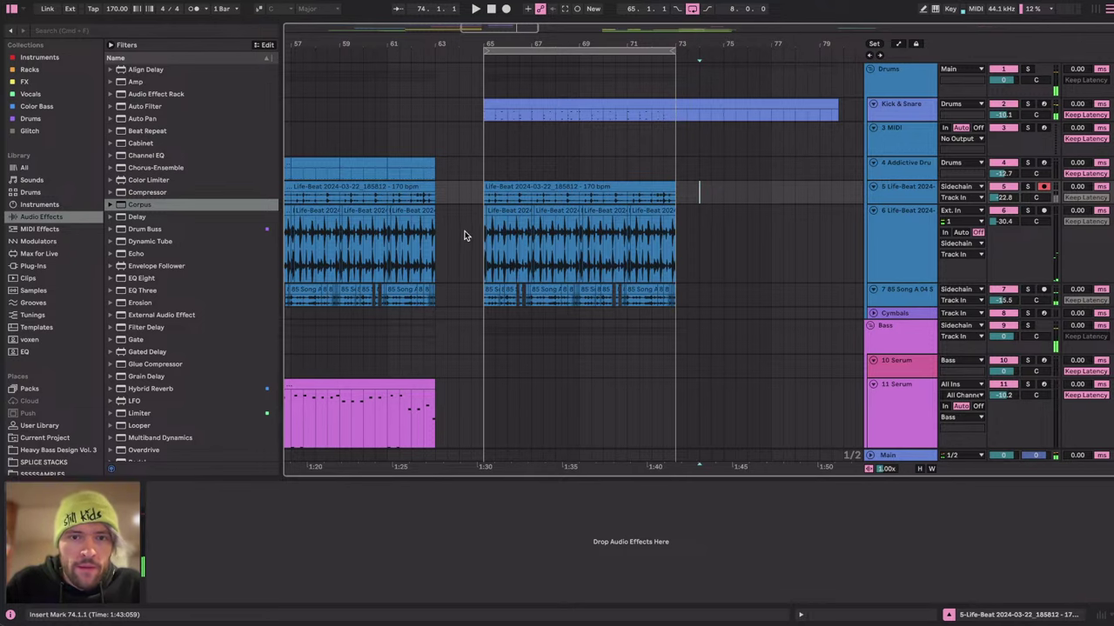
Deactivate the clips between bars 65 and 73 on the 85 Song A 04 SNARE track and the first Life-Beat track.
scroll(491, 261, down, 1)
drag(488, 277, 656, 277)
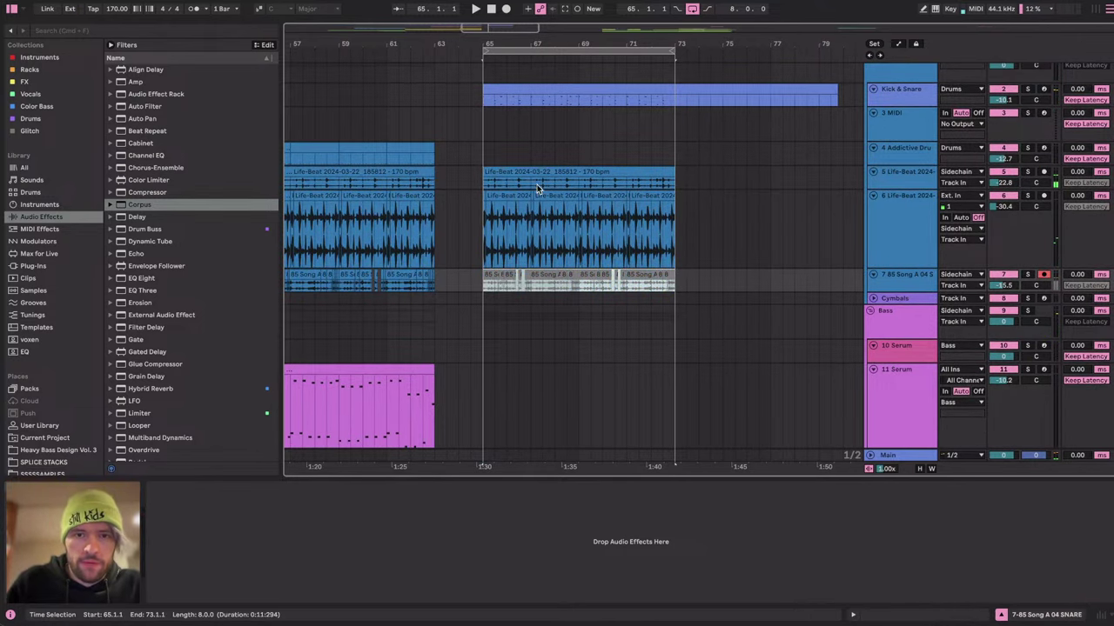
key(Up)
key(Up)
key(0)
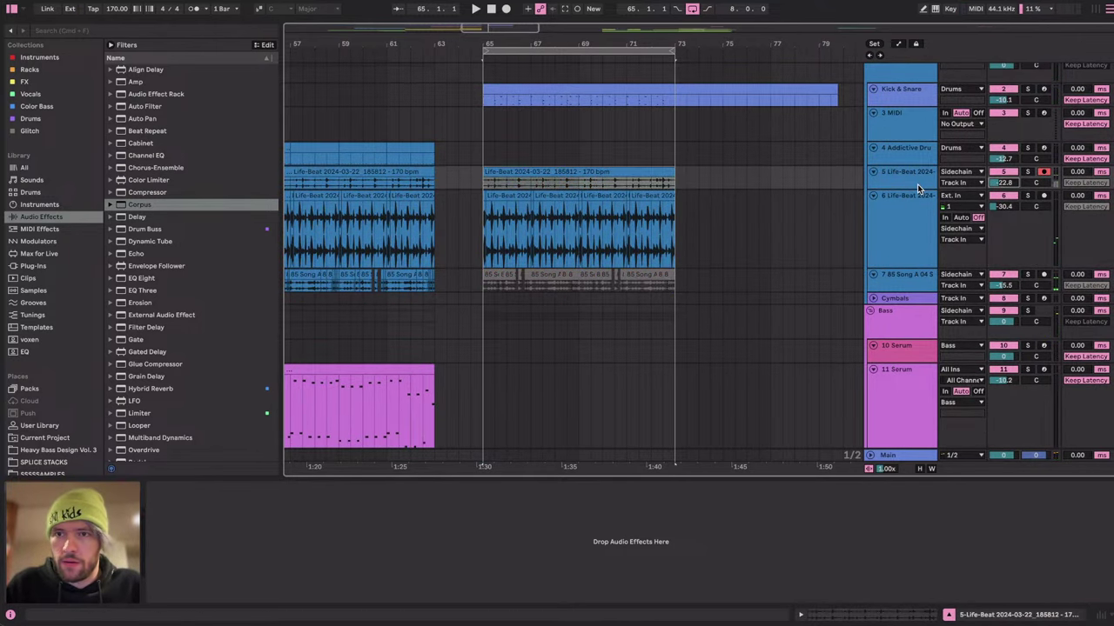
Enlarge the first Life-Beat track (track 5) and bring the Serum bass tracks into view.
drag(916, 187, 909, 233)
scroll(793, 238, down, 5)
scroll(792, 242, down, 1)
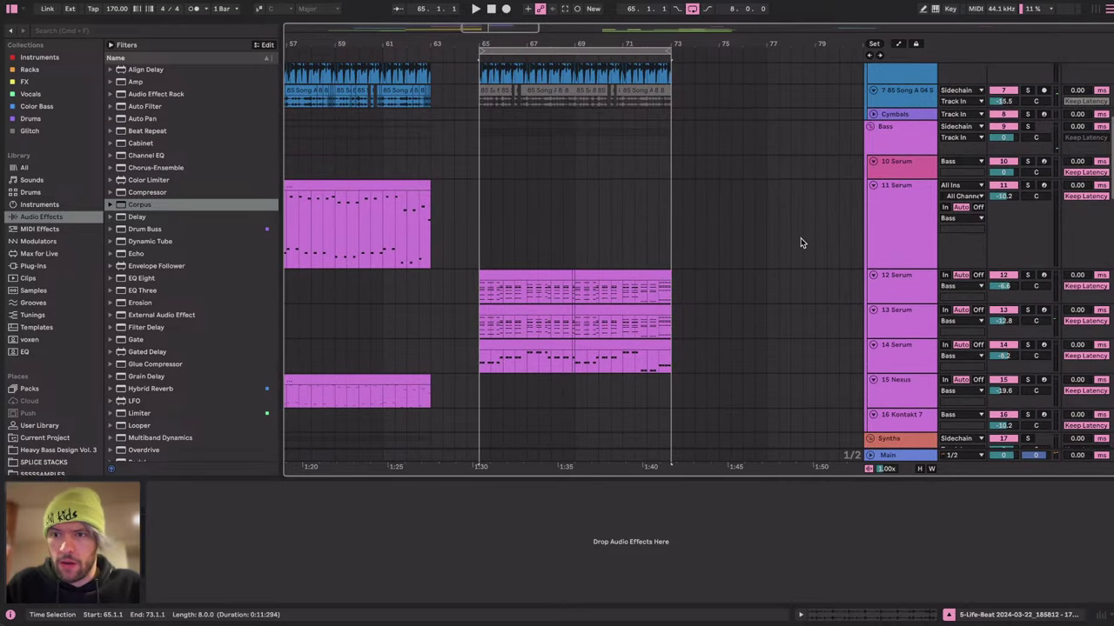
Check the newest live chat messages, then play the arrangement from bar 61 for comparison.
key(ctrl+Right)
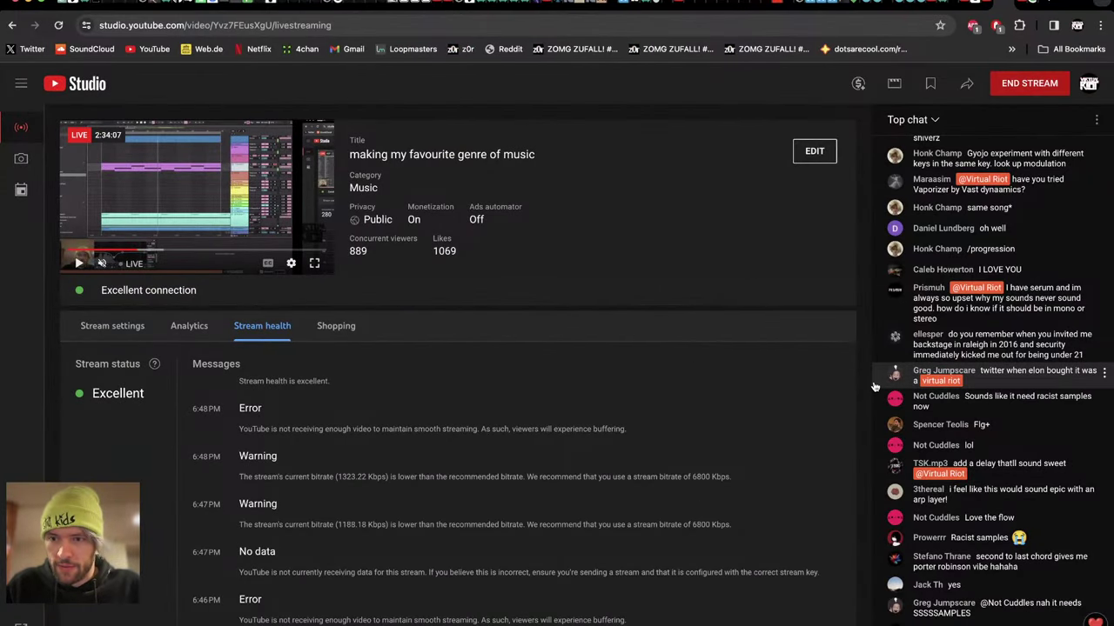
key(ctrl+Left)
click(384, 281)
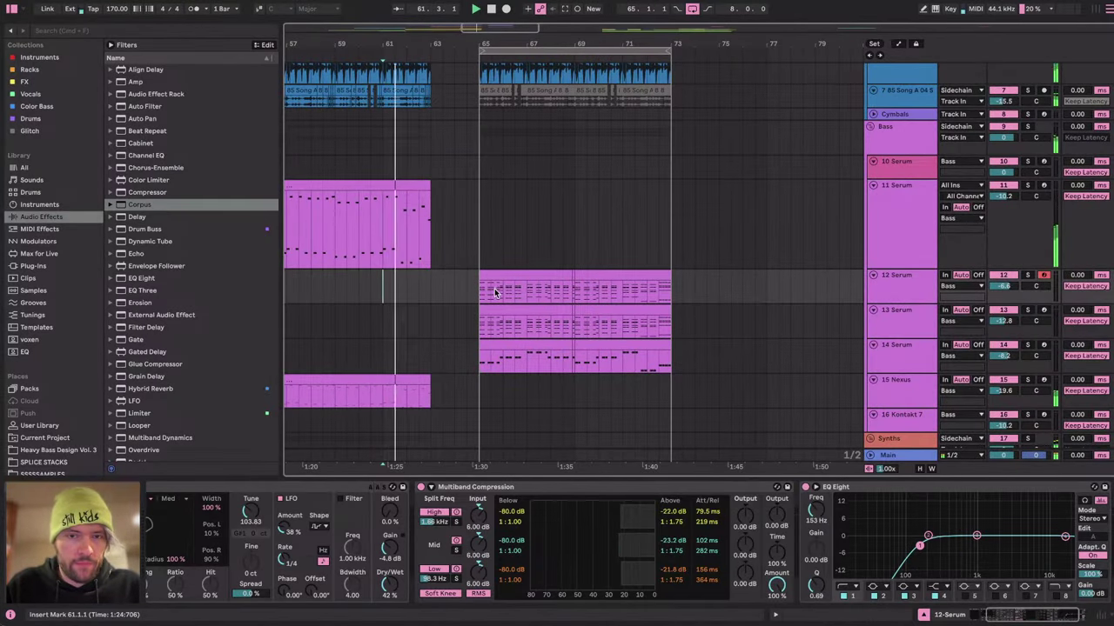
Set the gain of the Utility device on the Main track to -1.00 dB.
click(920, 456)
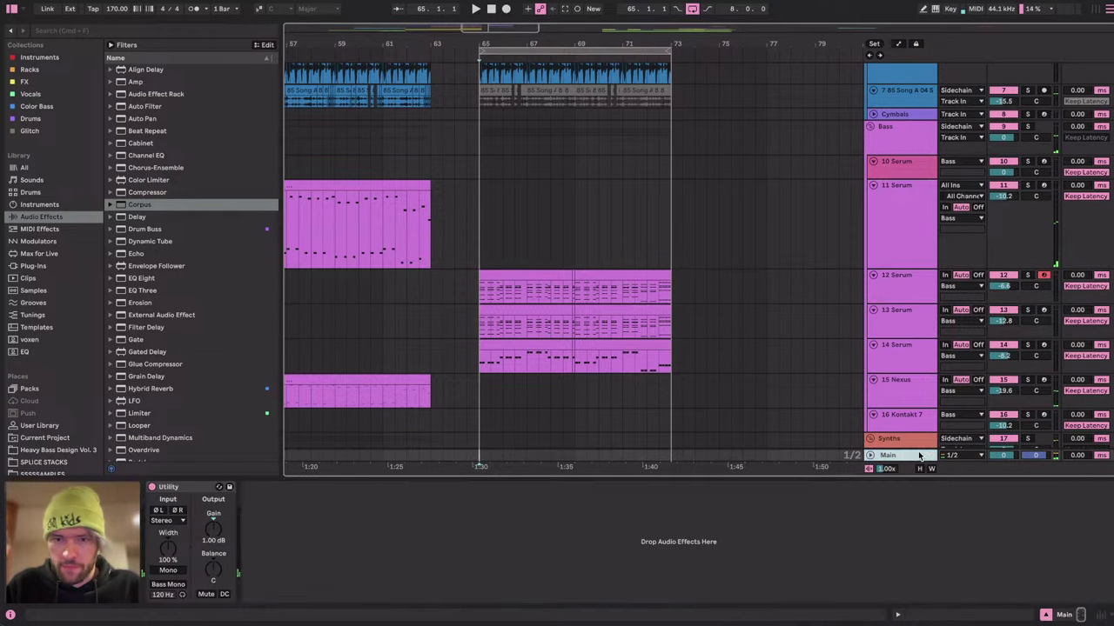
key(ctrl+Right)
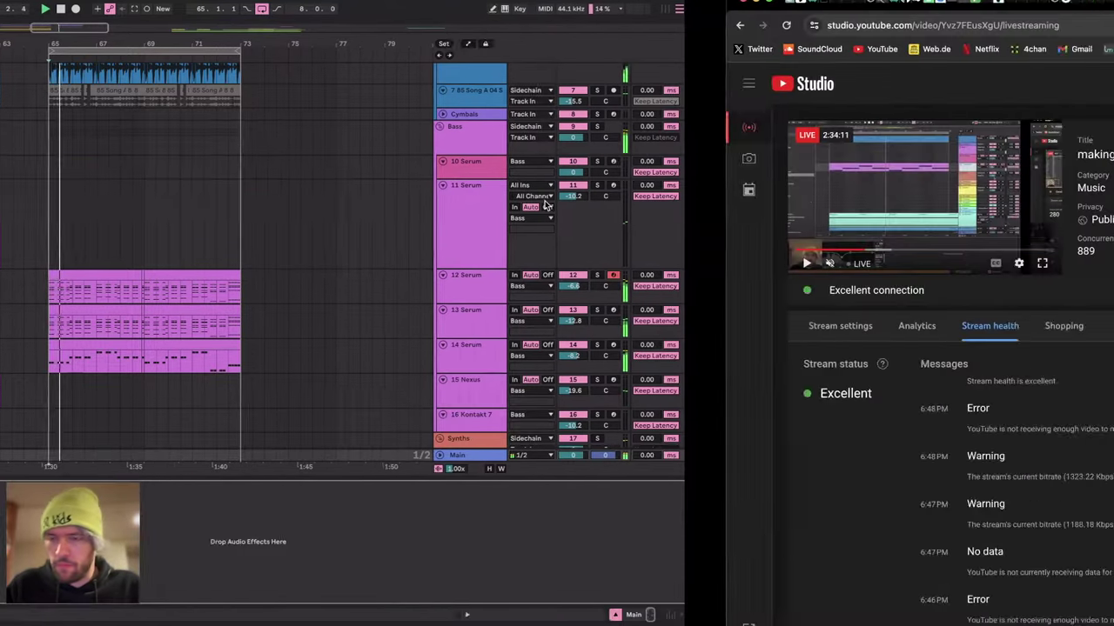
key(ctrl+Left)
Solo the second Life-Beat track (track 6) and play it from bar 65.
scroll(550, 216, up, 5)
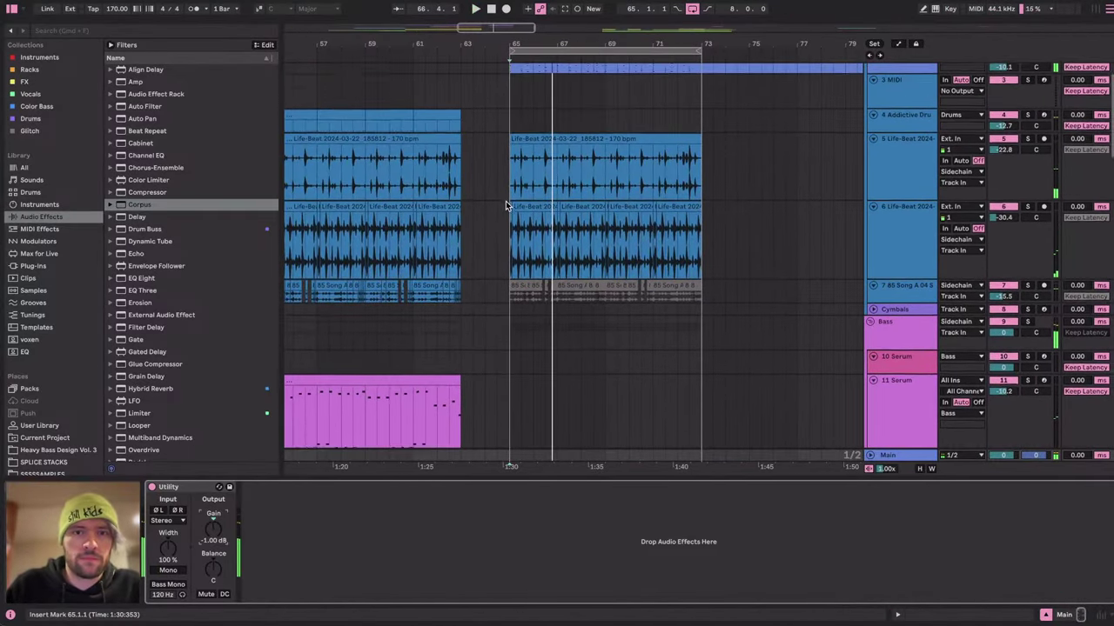
scroll(559, 261, up, 3)
click(1028, 210)
key(space)
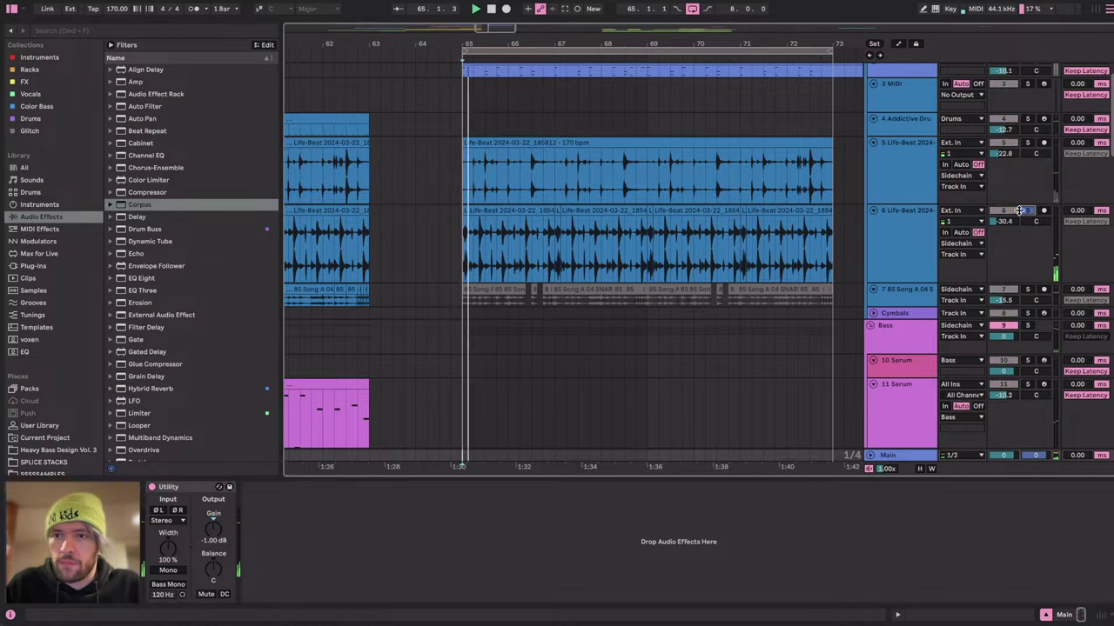
Automate the second Life-Beat track's (track 6) volume up to about -12 dB from bar 65 onward.
key(a)
click(462, 267)
drag(463, 269, 464, 246)
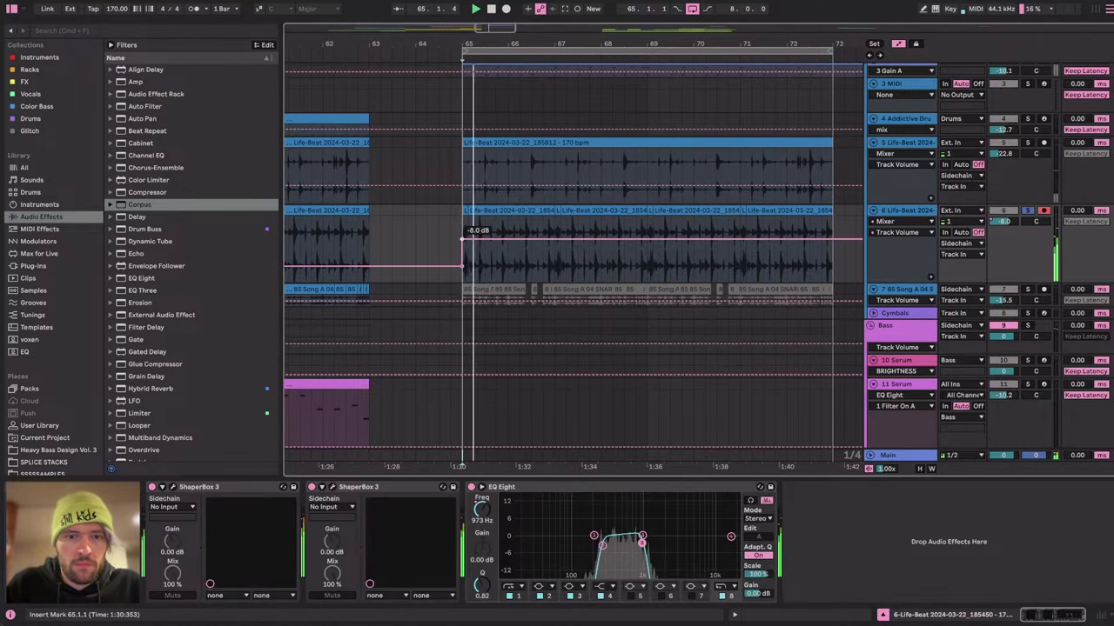
Automate the second ShaperBox 3 on track 6 to switch off at bar 65, then unsolo the track and play the full mix.
click(313, 488)
click(462, 265)
drag(450, 266, 452, 233)
key(space)
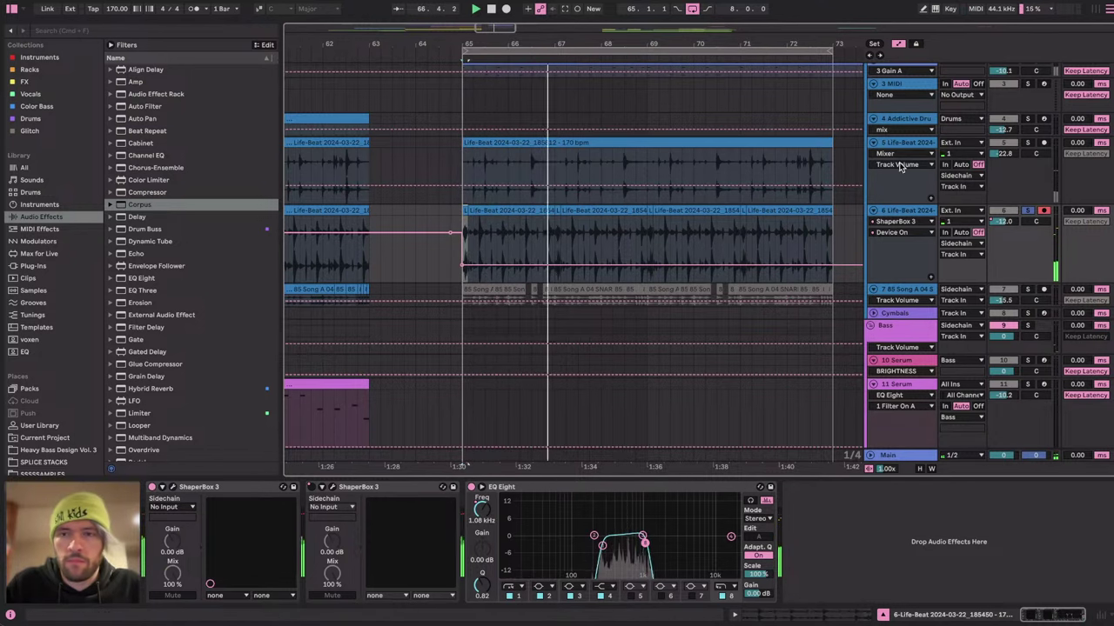
click(1029, 211)
key(space)
key(space)
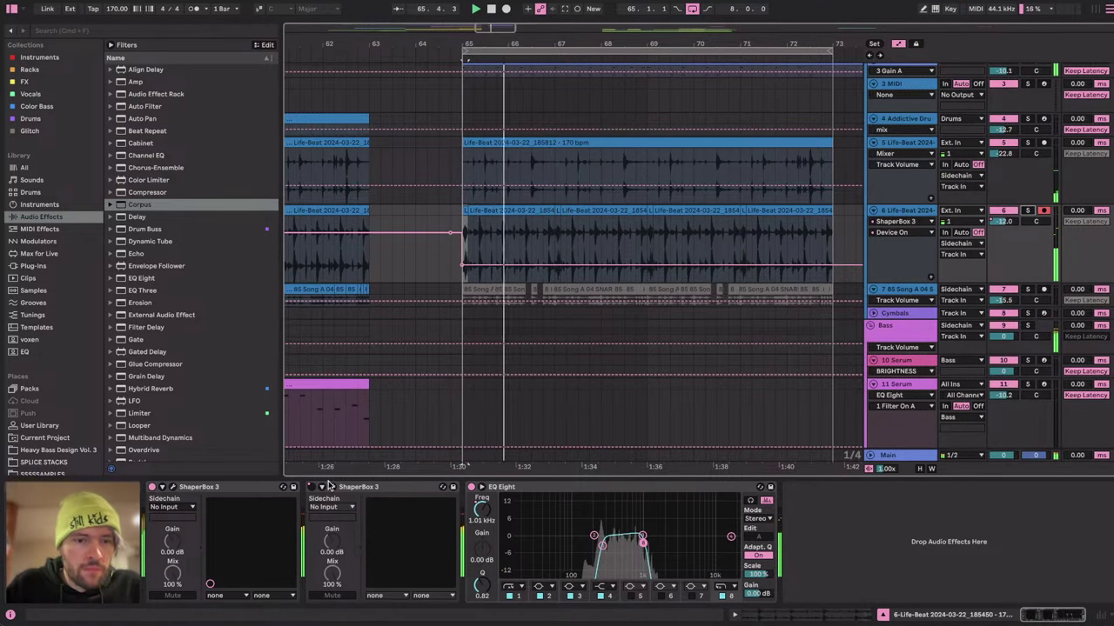
Automate filter 8 of track 6's EQ Eight to stay on before bar 65 and switch off from bar 65.
click(726, 597)
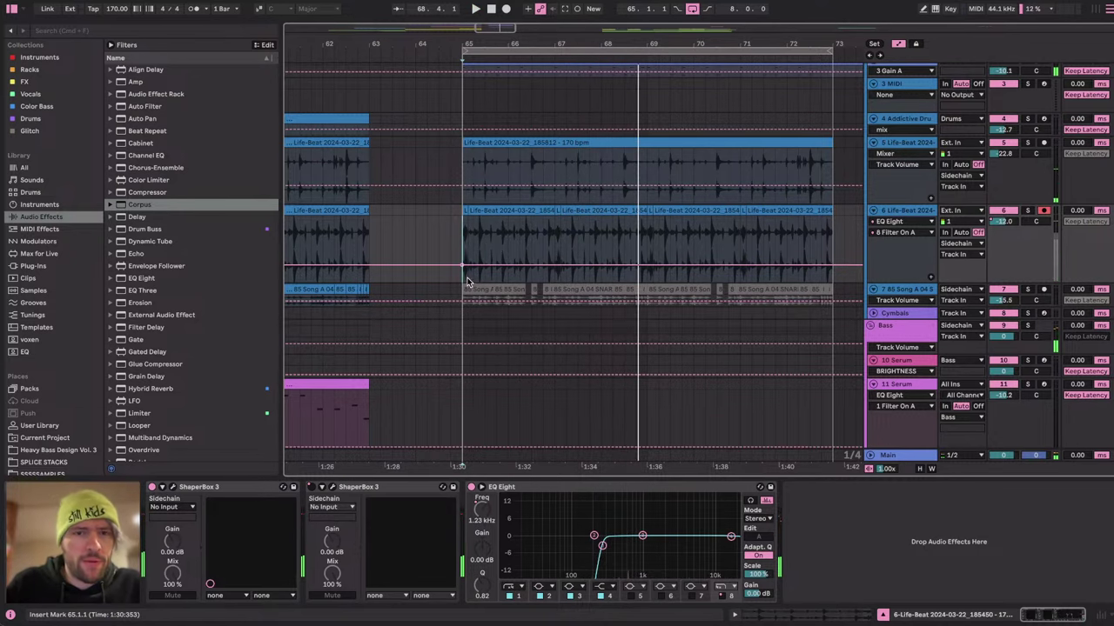
drag(437, 266, 438, 235)
click(392, 255)
scroll(393, 252, up, 1)
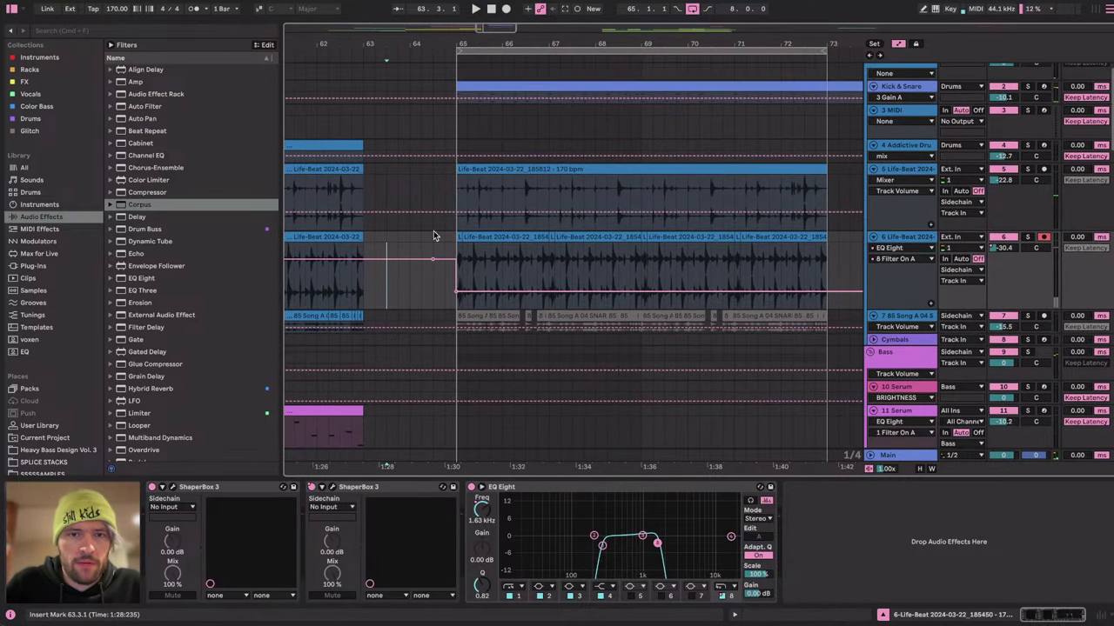
Automate the first Life-Beat track's (track 5) volume up to -15.0 dB from bar 65, checking it soloed and in the full mix.
click(446, 184)
key(space)
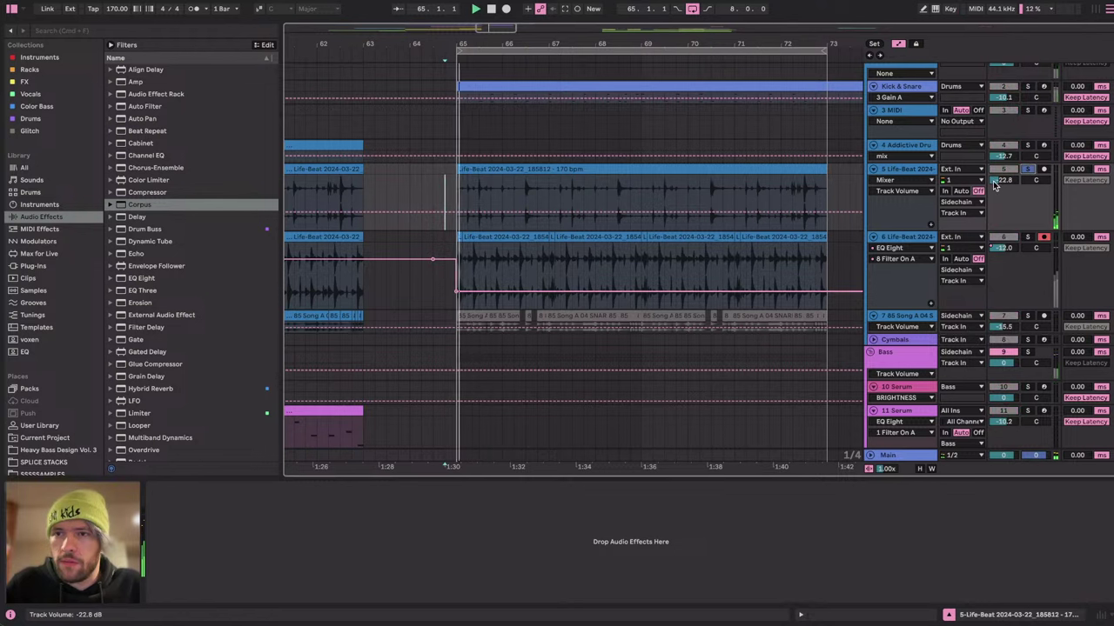
click(446, 211)
mouse_move(455, 212)
mouse_down()
mouse_move(456, 190)
mouse_move(499, 203)
mouse_up()
click(1028, 170)
key(space)
key(space)
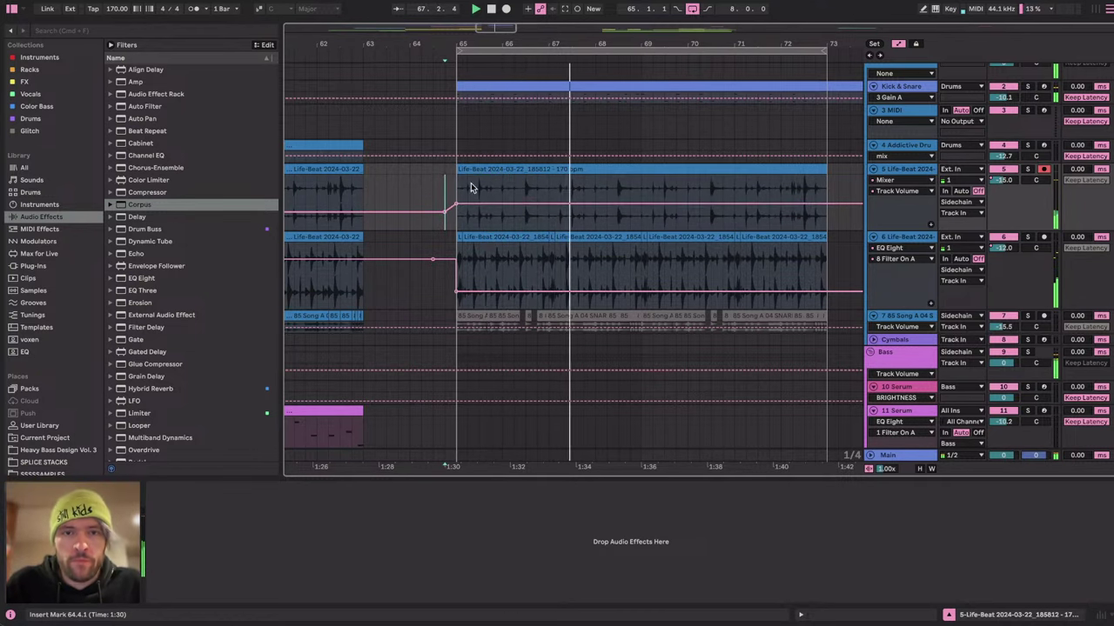
Reset the pitch of track 5's Life-Beat clip at bar 65 to 0 st and play it.
double_click(484, 171)
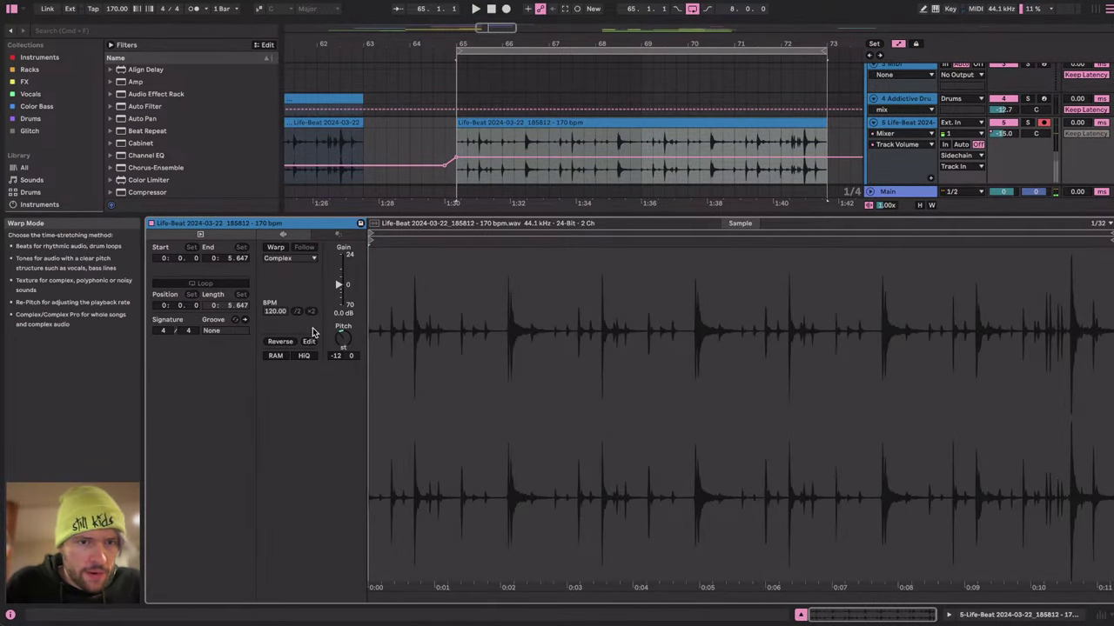
double_click(345, 339)
key(space)
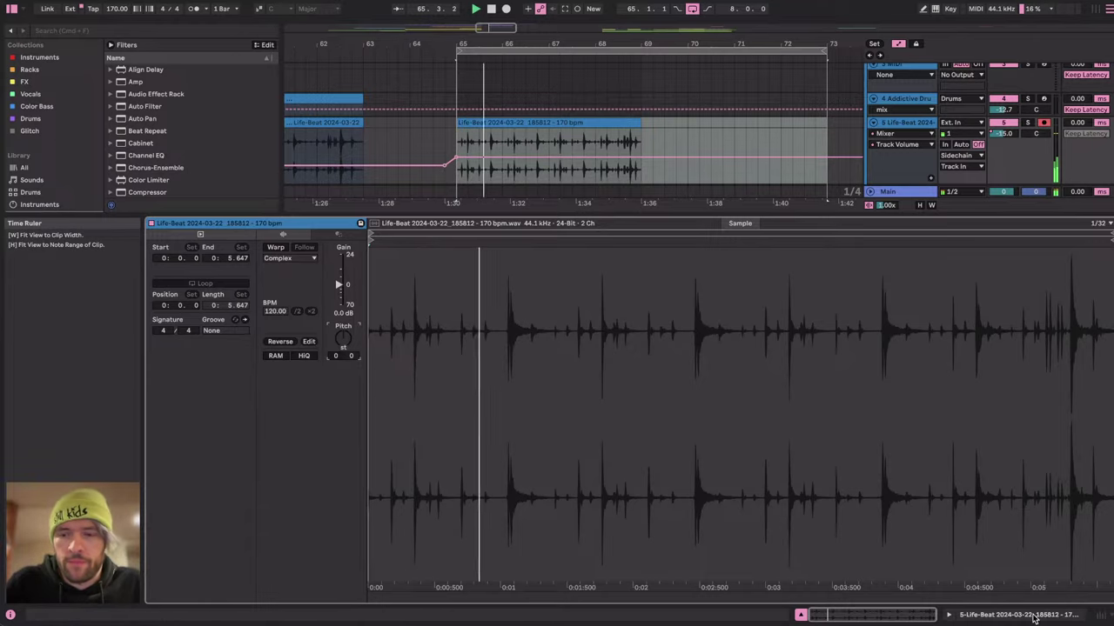
Hide the automation and duplicate track 5's Life-Beat clip so it fills the section up to bar 73.
click(1034, 616)
scroll(458, 186, up, 4)
scroll(556, 194, up, 2)
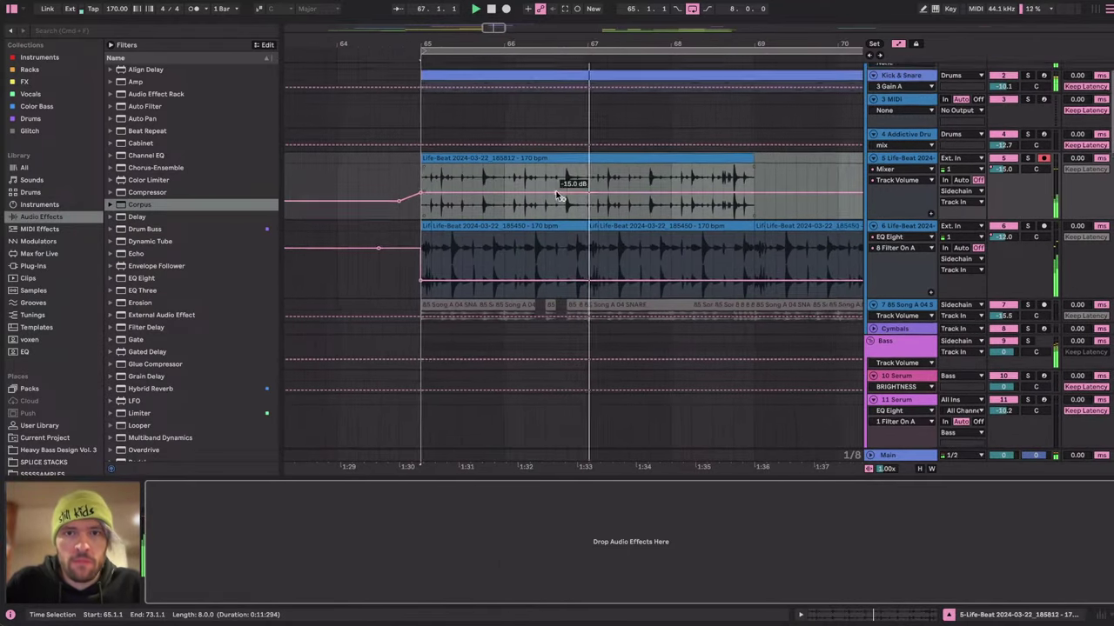
scroll(557, 195, up, 1)
click(555, 197)
key(a)
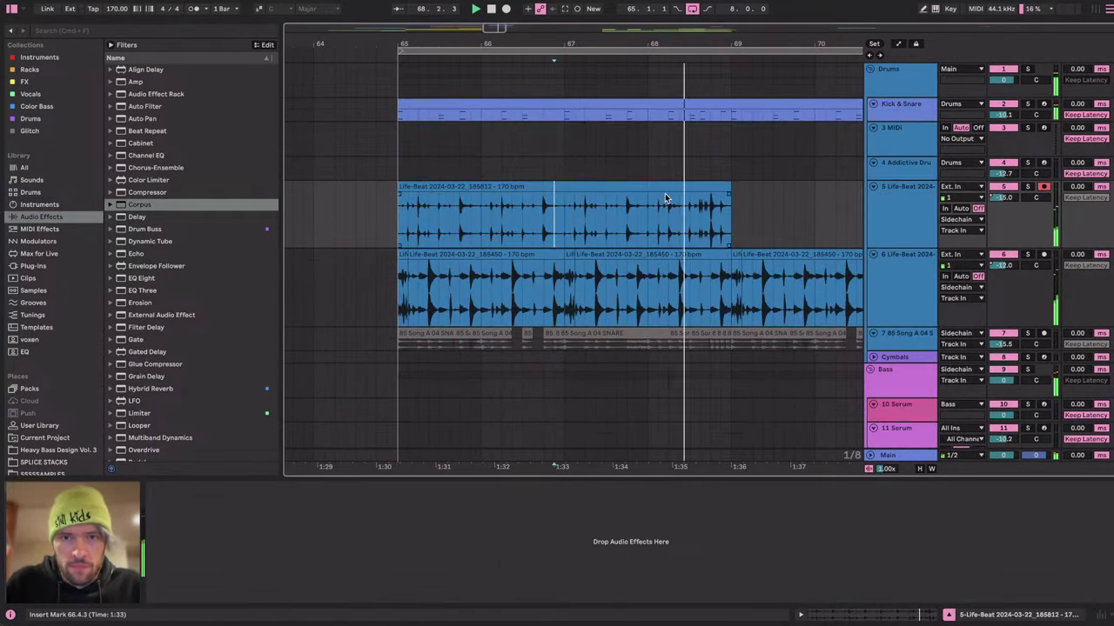
click(665, 187)
key(super+d)
scroll(663, 187, left, 4)
scroll(663, 187, down, 4)
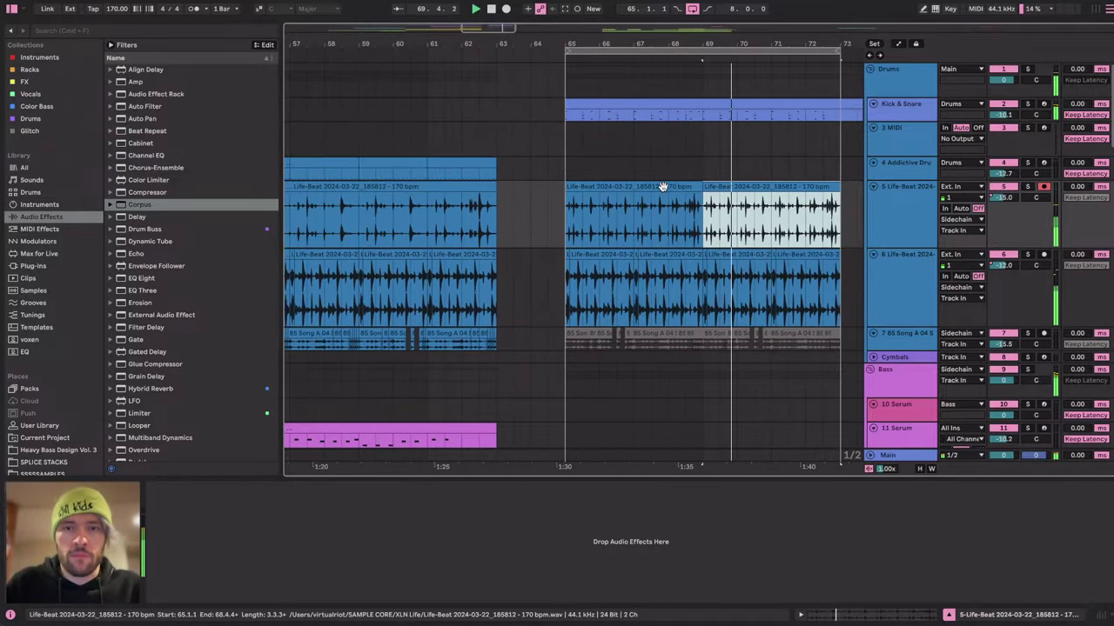
Insert a new MIDI track below the 14 Serum track, then check the live chat and return to the project.
scroll(661, 187, down, 8)
click(894, 311)
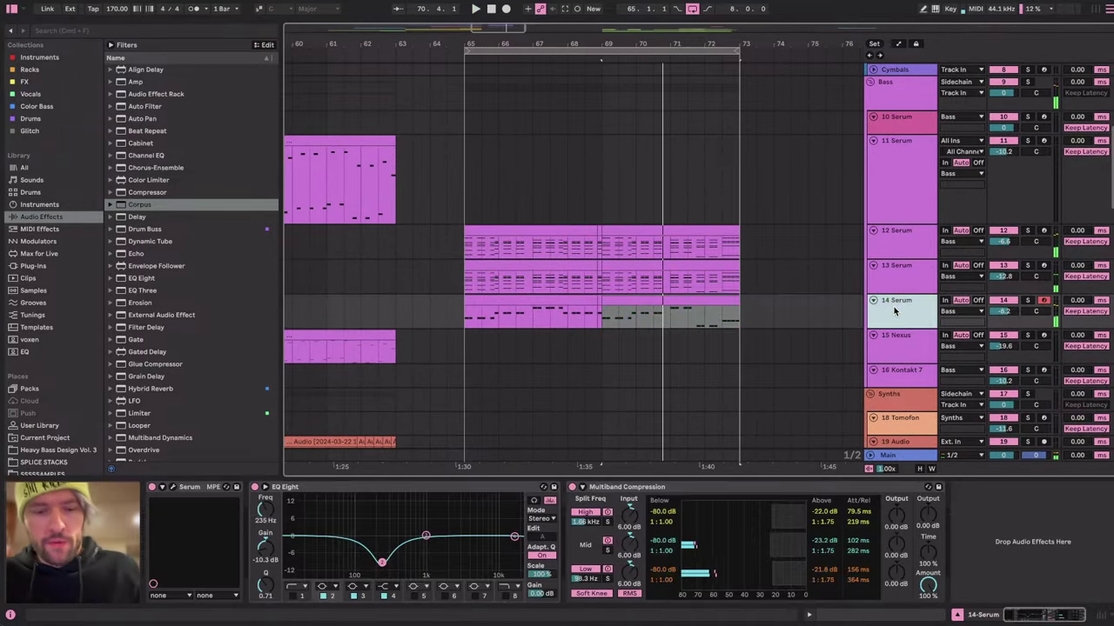
key(super+shift+t)
key(super+Tab)
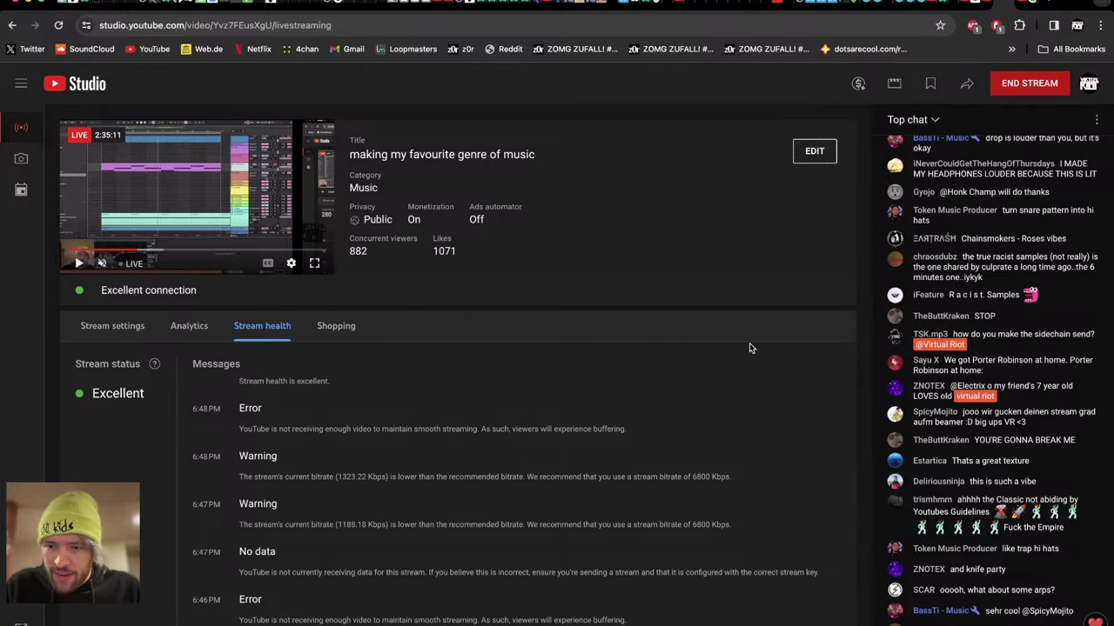
key(super+Tab)
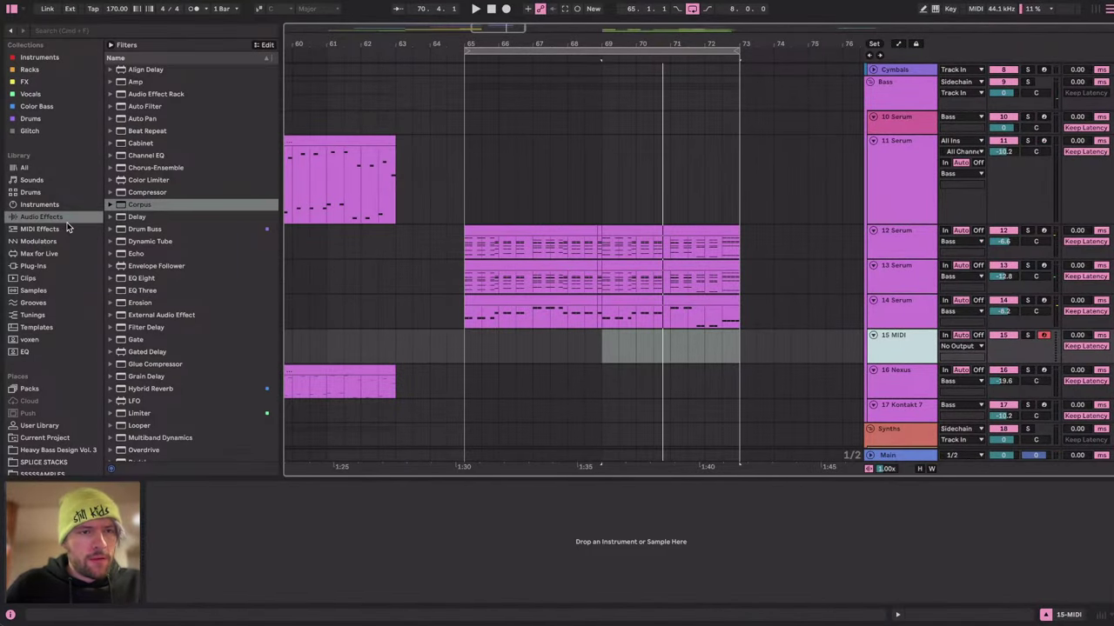
Load the Operator instrument onto the new MIDI track and lower the track's volume to about -4.5 dB.
click(48, 241)
scroll(49, 244, down, 1)
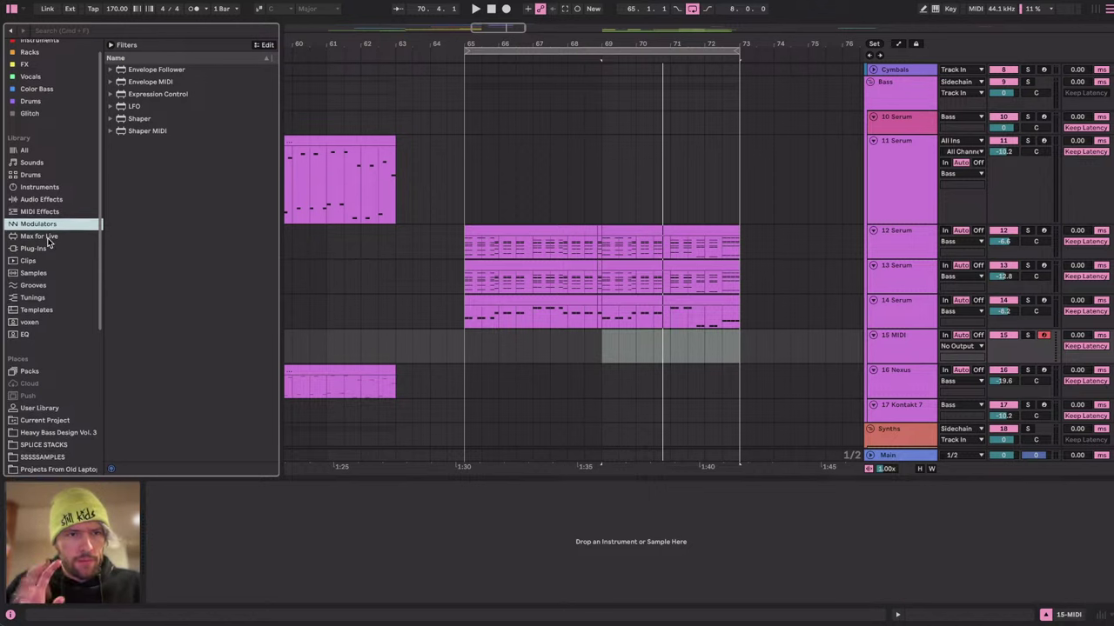
click(43, 236)
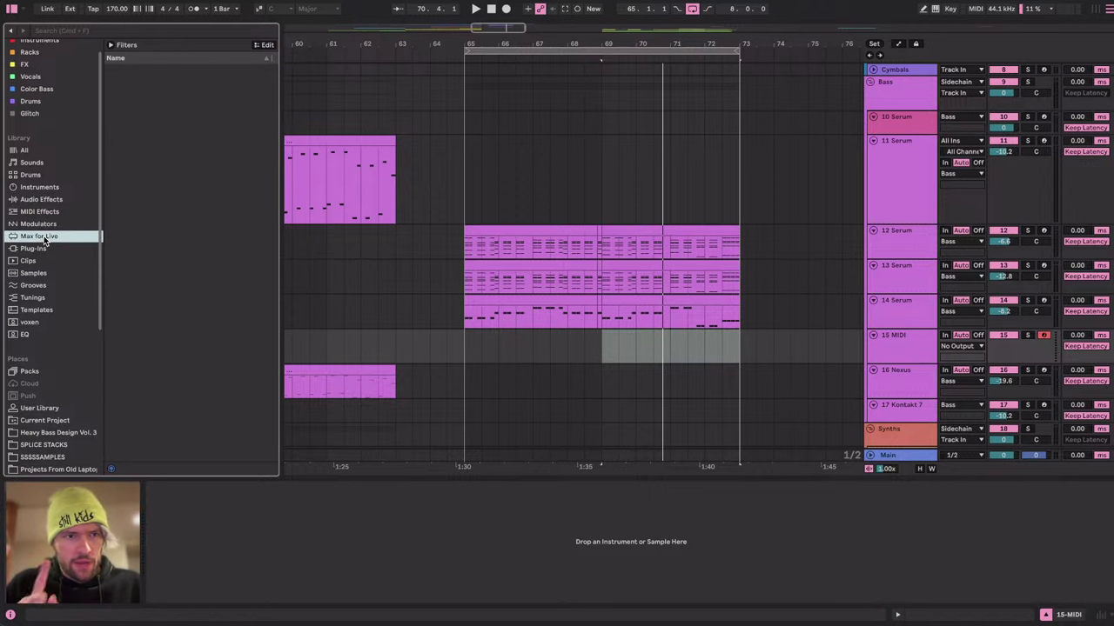
click(38, 188)
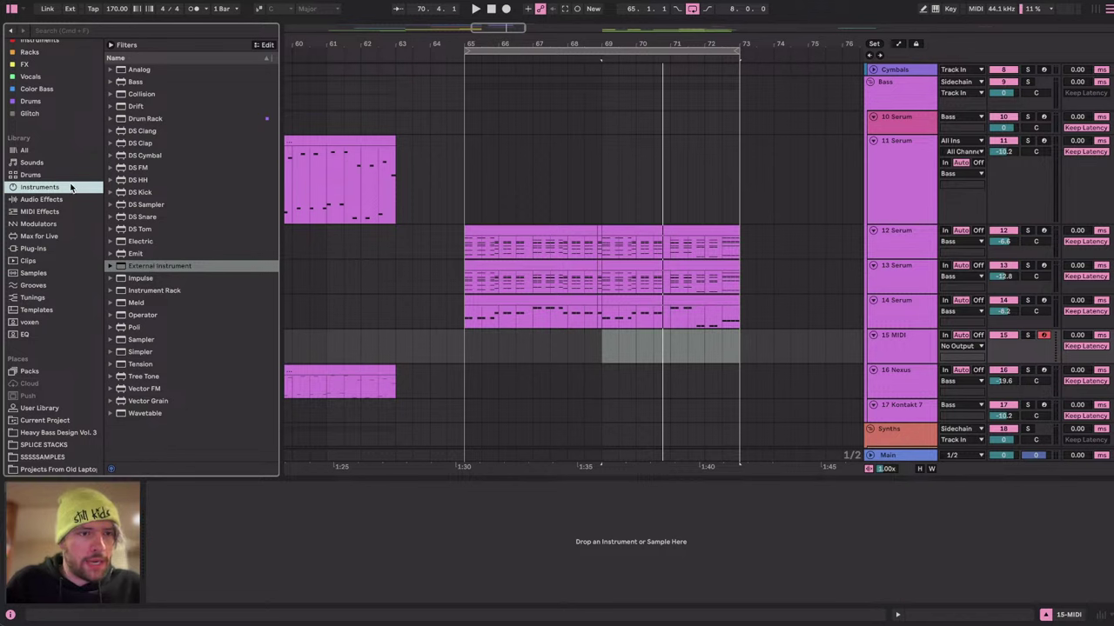
click(143, 316)
drag(561, 364, 550, 341)
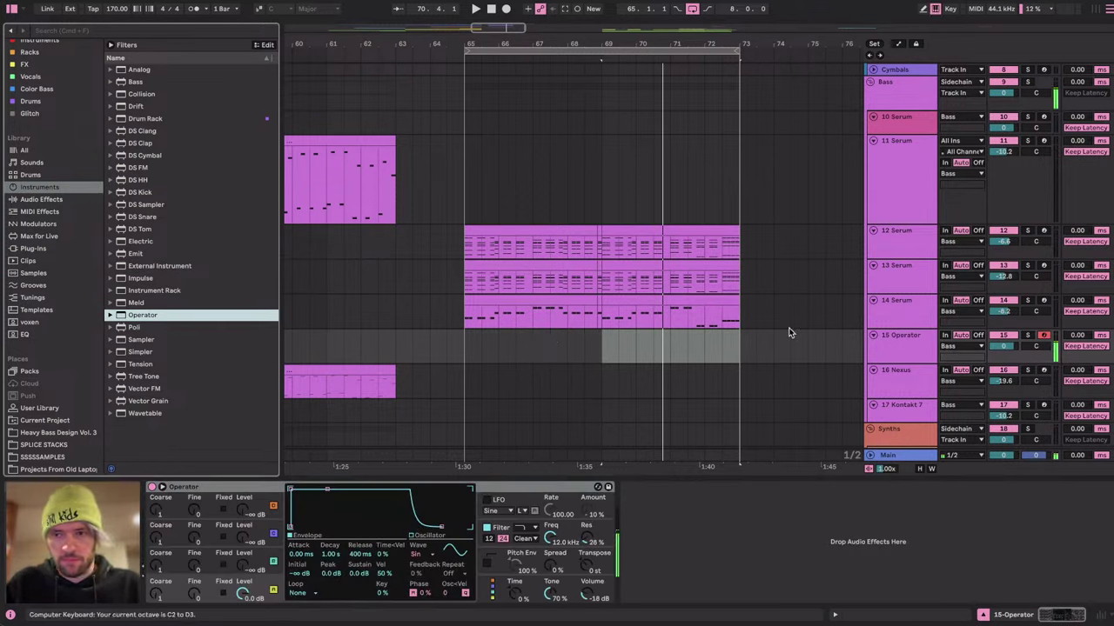
drag(1004, 347, 1005, 356)
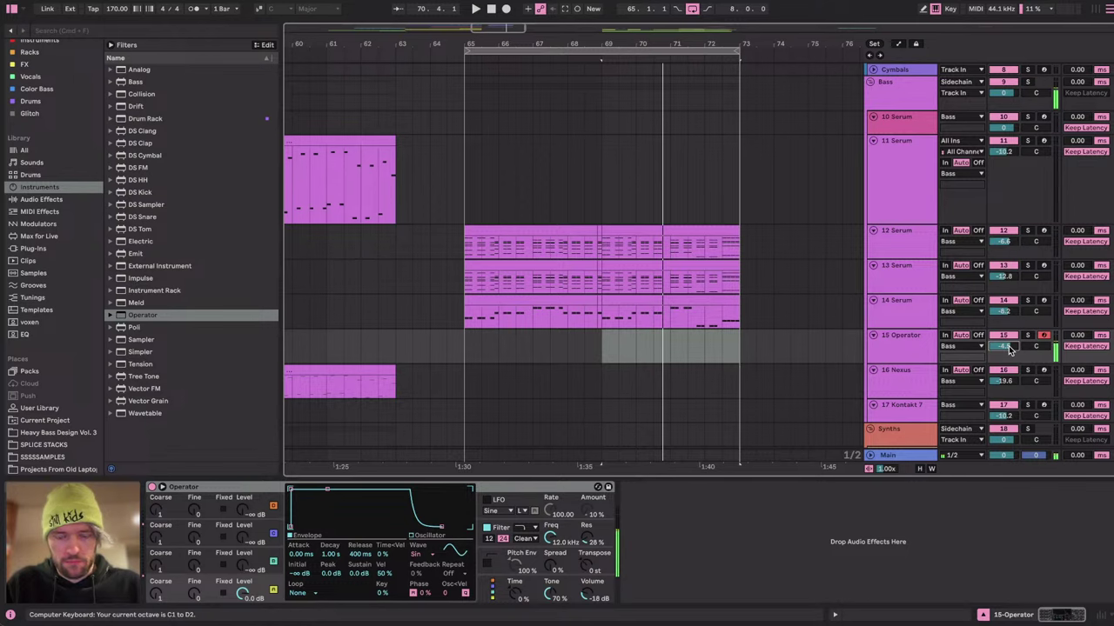
Shape the Operator patch with oscillator B at -12 dB and coarse 4, the filter off, tone 100% and volume -13 dB.
click(236, 567)
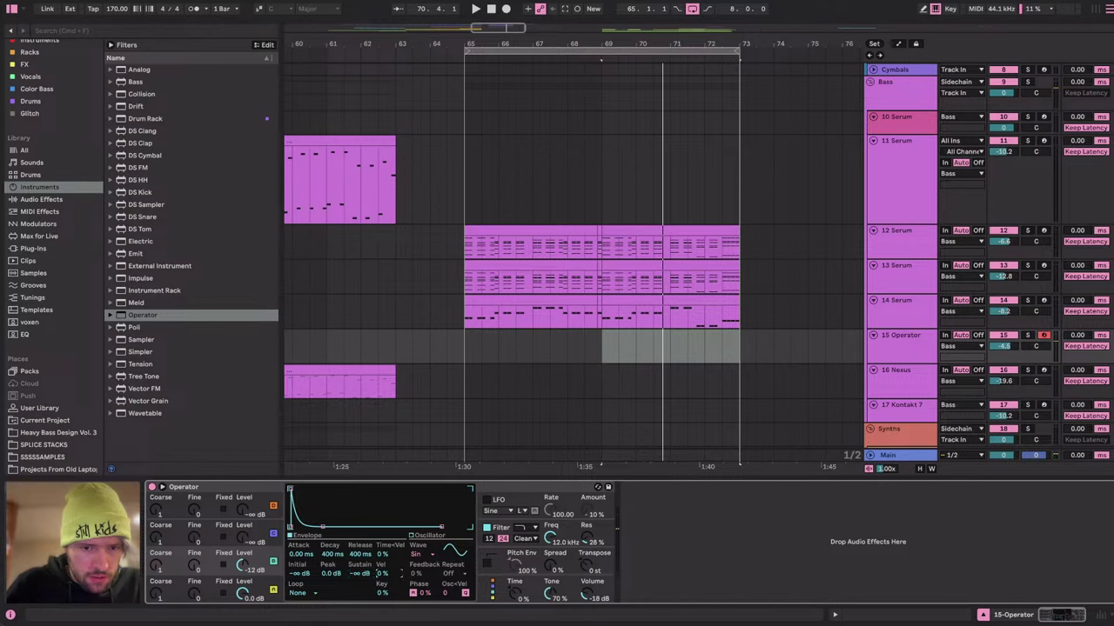
click(216, 588)
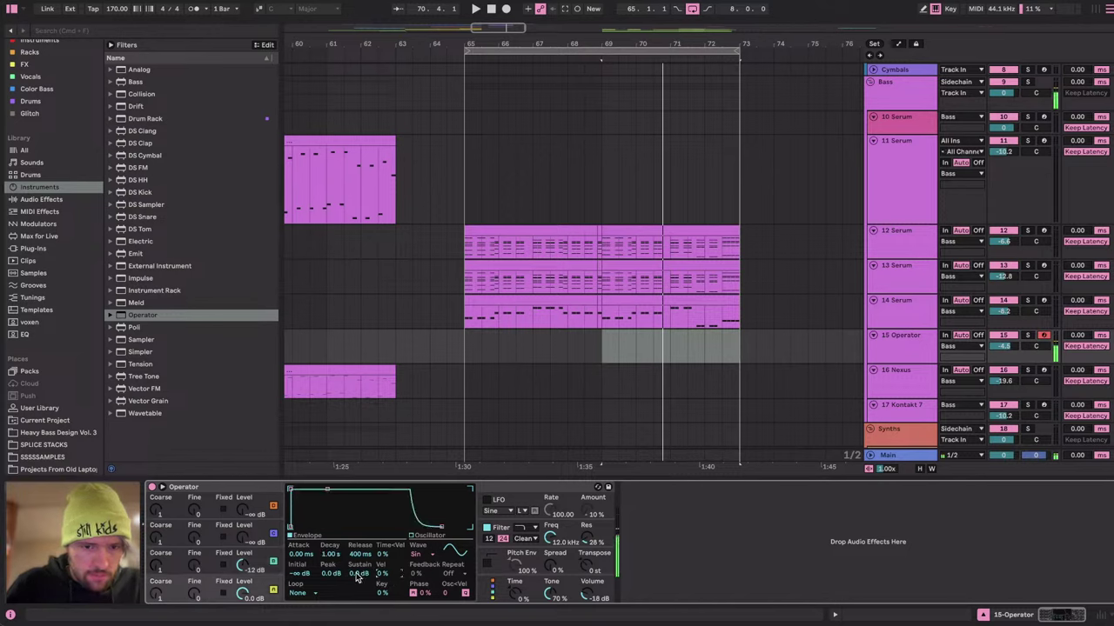
click(586, 598)
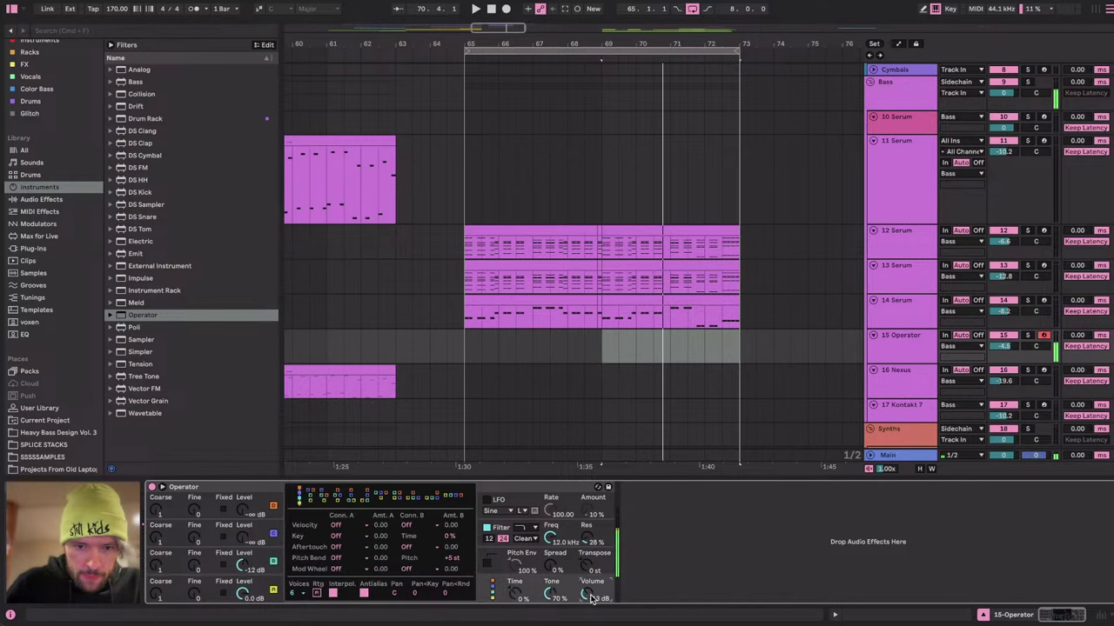
click(486, 527)
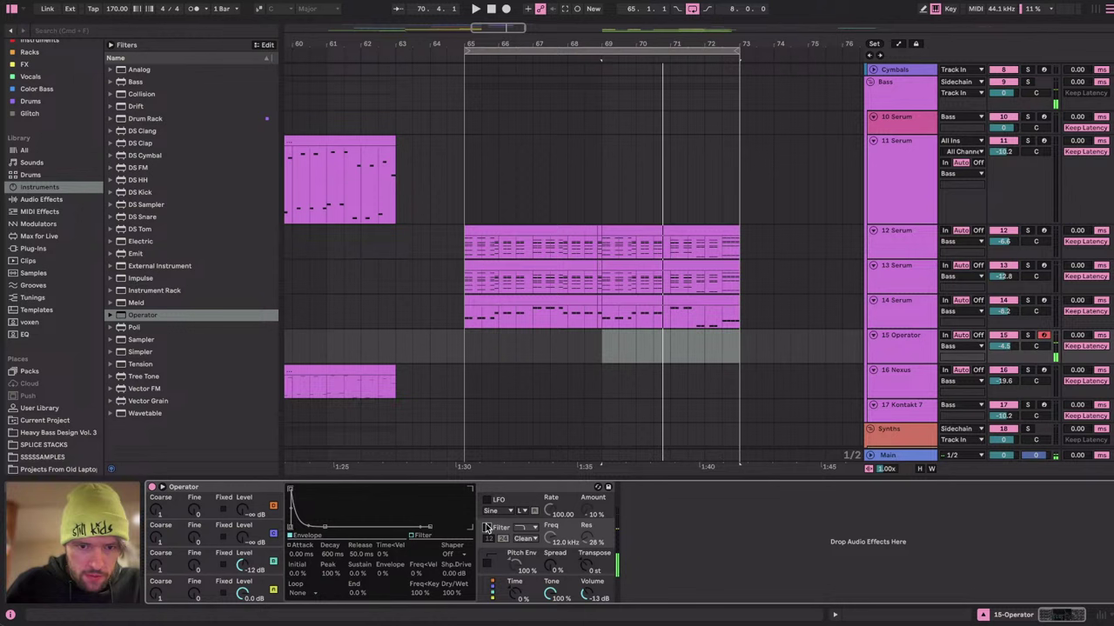
click(222, 560)
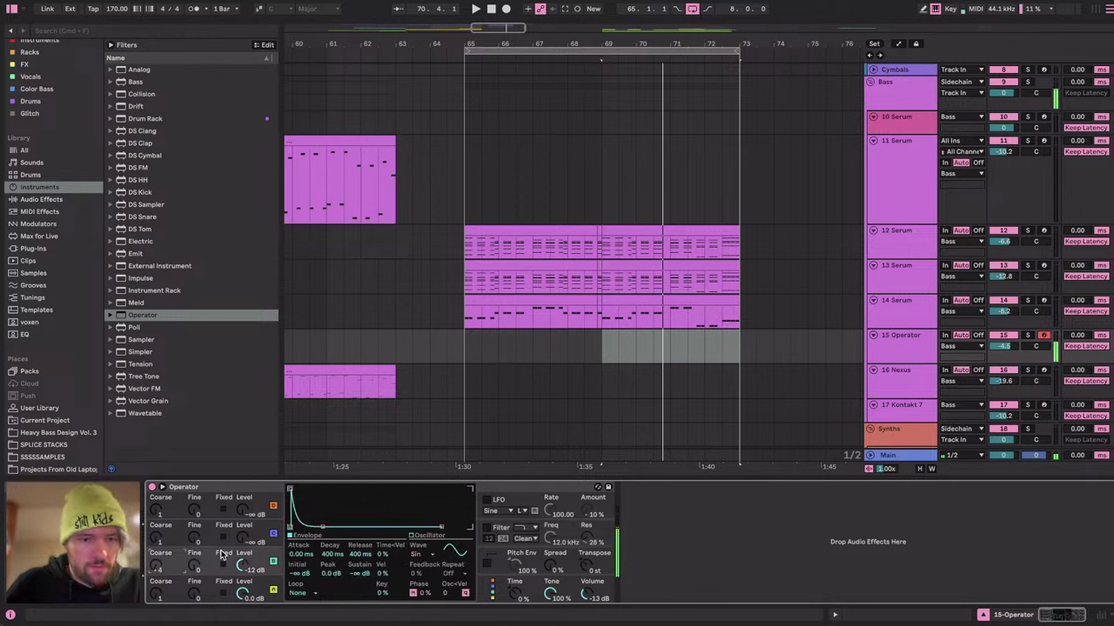
Play from bar 65 to find the gap, then create a one-beat MIDI clip on the Operator track from 66.4 to 67.
click(465, 344)
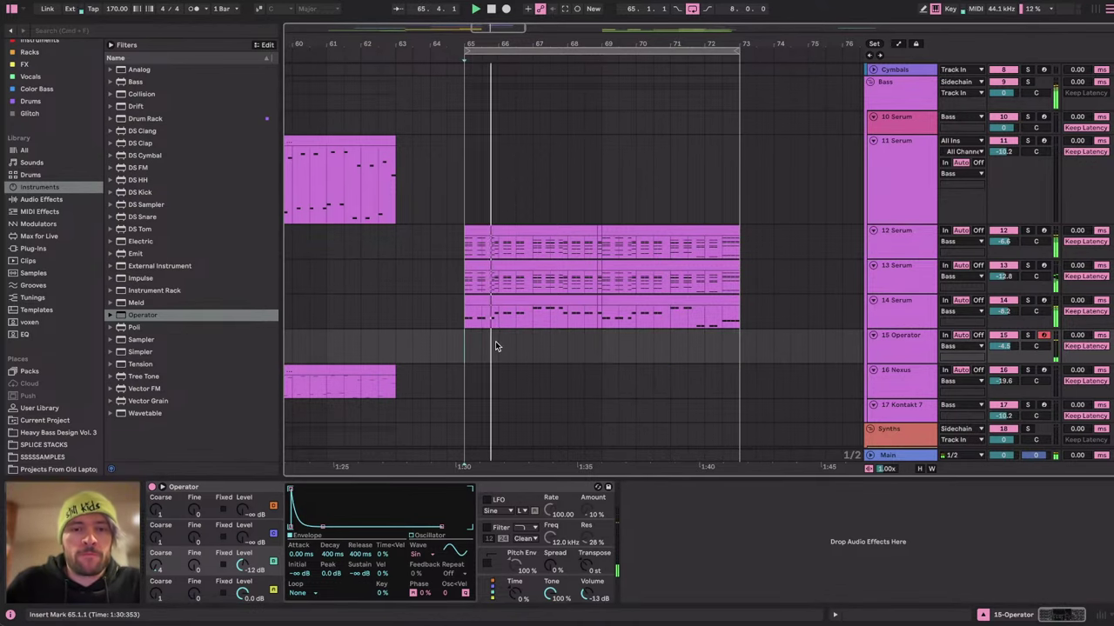
scroll(518, 342, up, 5)
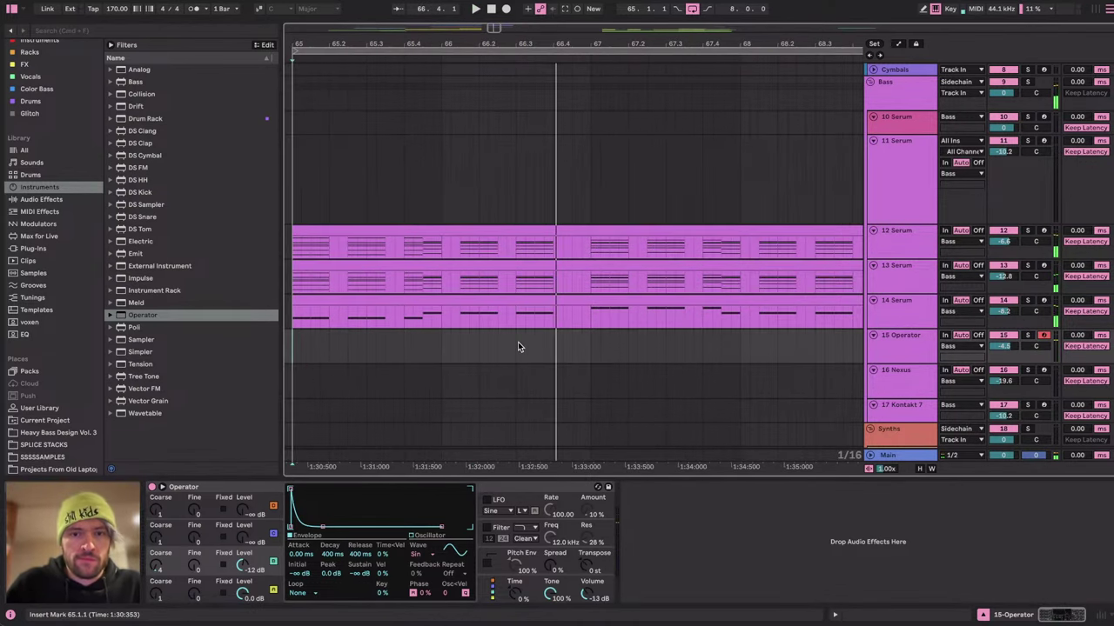
drag(552, 341, 593, 339)
key(super+shift+m)
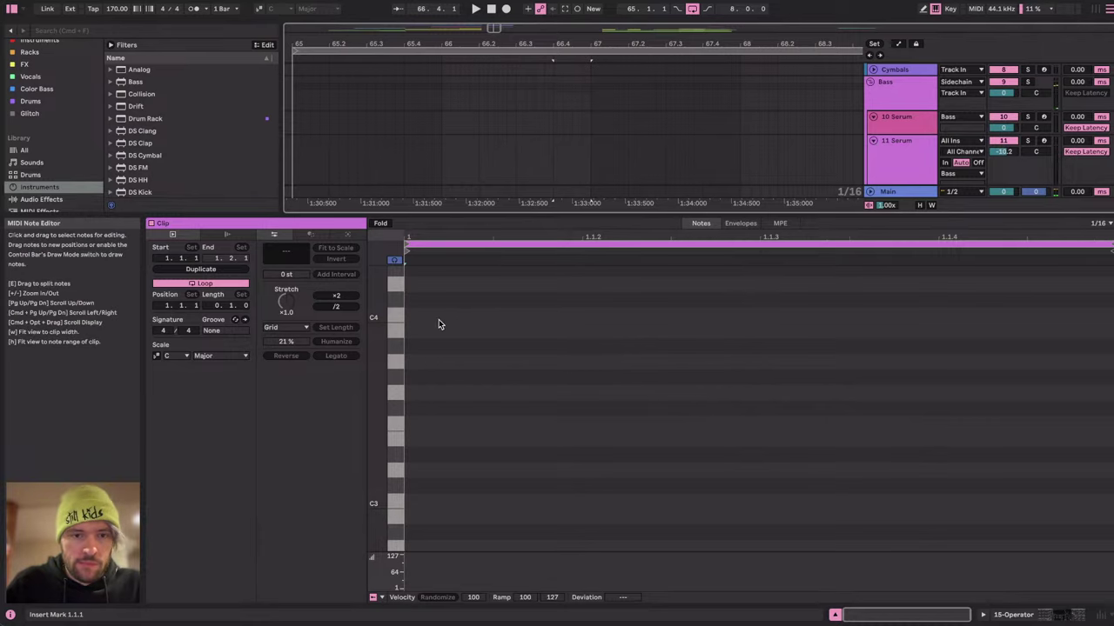
Write an A#1 note in the clip's first half and an A#0 note in its second half, then play it.
mouse_move(441, 330)
mouse_down()
mouse_move(691, 329)
mouse_move(746, 313)
mouse_up()
key(Down)
key(shift+Down)
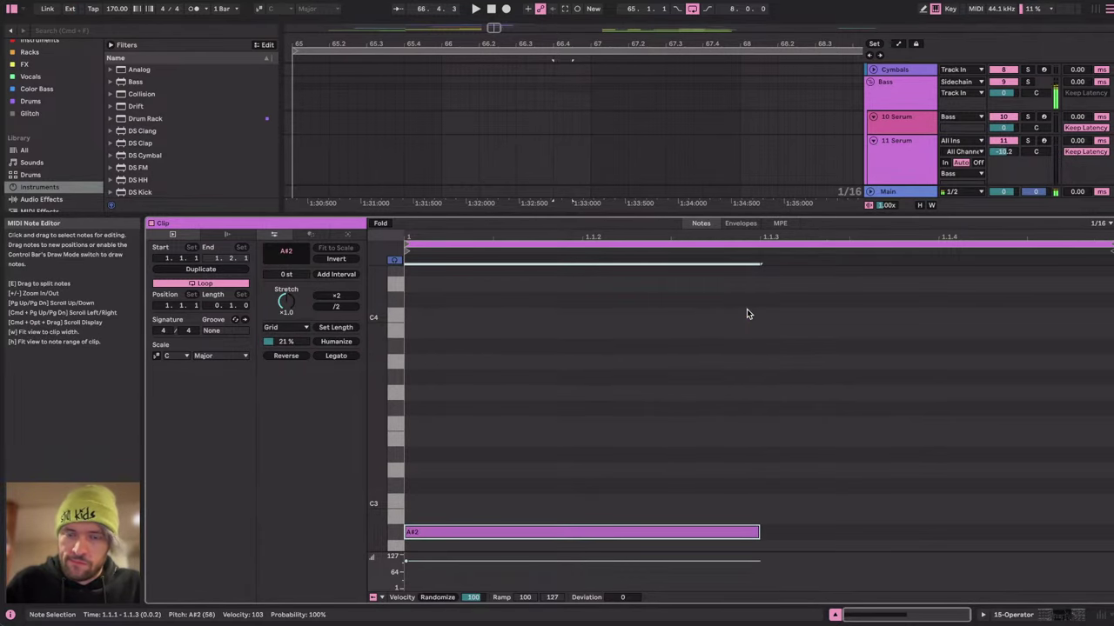
key(shift+Down)
key(ctrl+d)
key(shift+Down)
key(space)
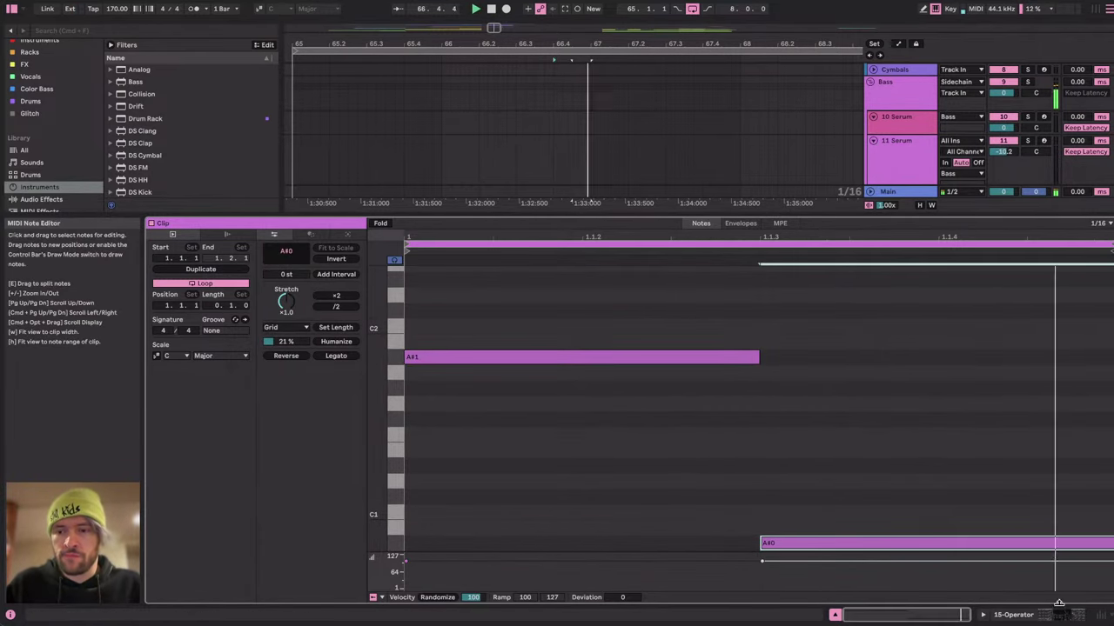
Delete the audio on both Life-Beat tracks from about 66.4.1 to 67.1.2.
click(1062, 616)
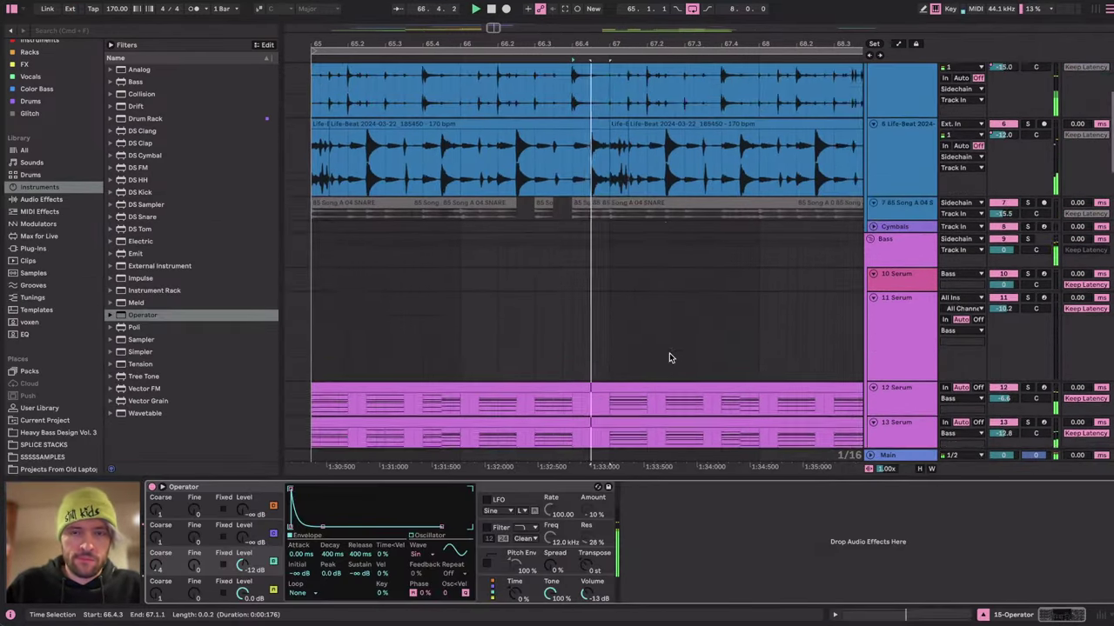
scroll(670, 357, up, 5)
drag(578, 228, 622, 313)
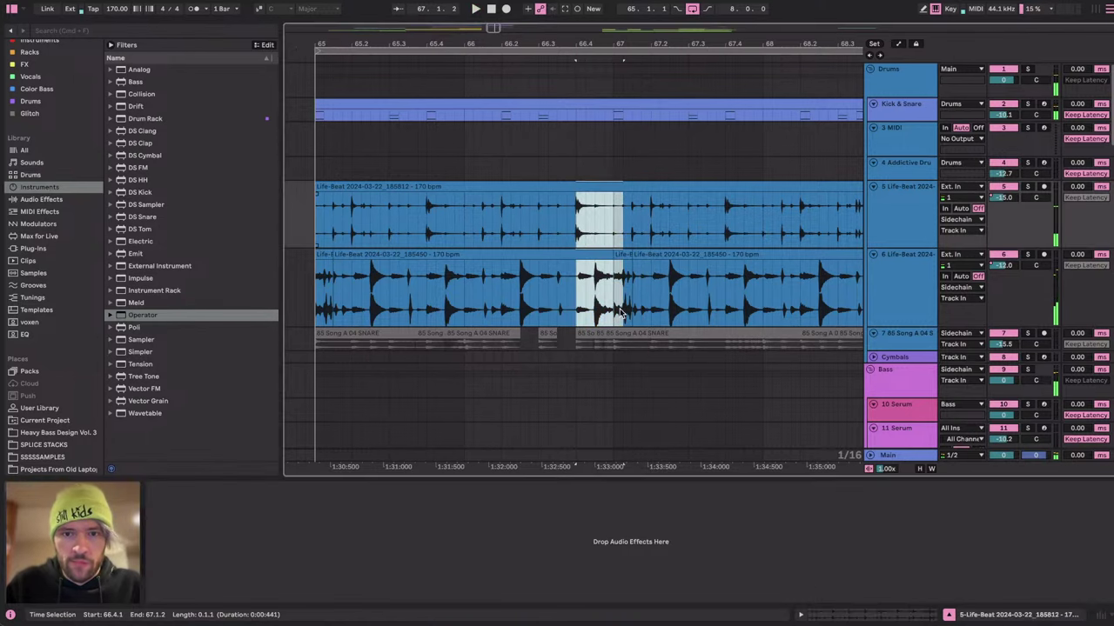
key(Delete)
Turn on the Operator's filter with the OSR circuit, 18.5 kHz frequency and 5.62 dB drive, and set the volume to -19 dB.
scroll(510, 280, down, 8)
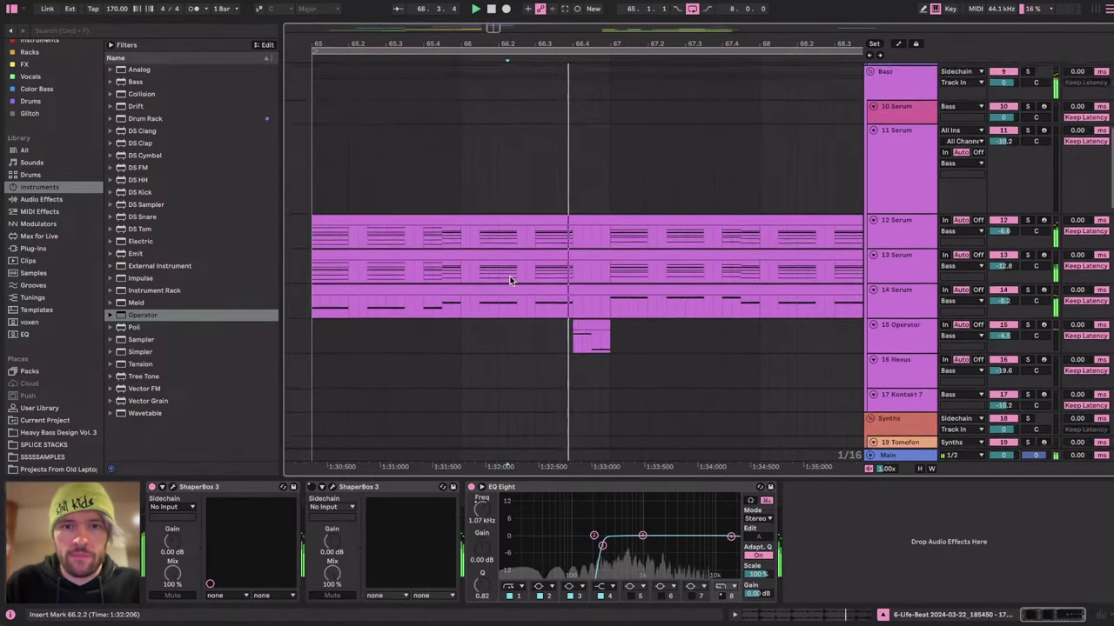
click(560, 218)
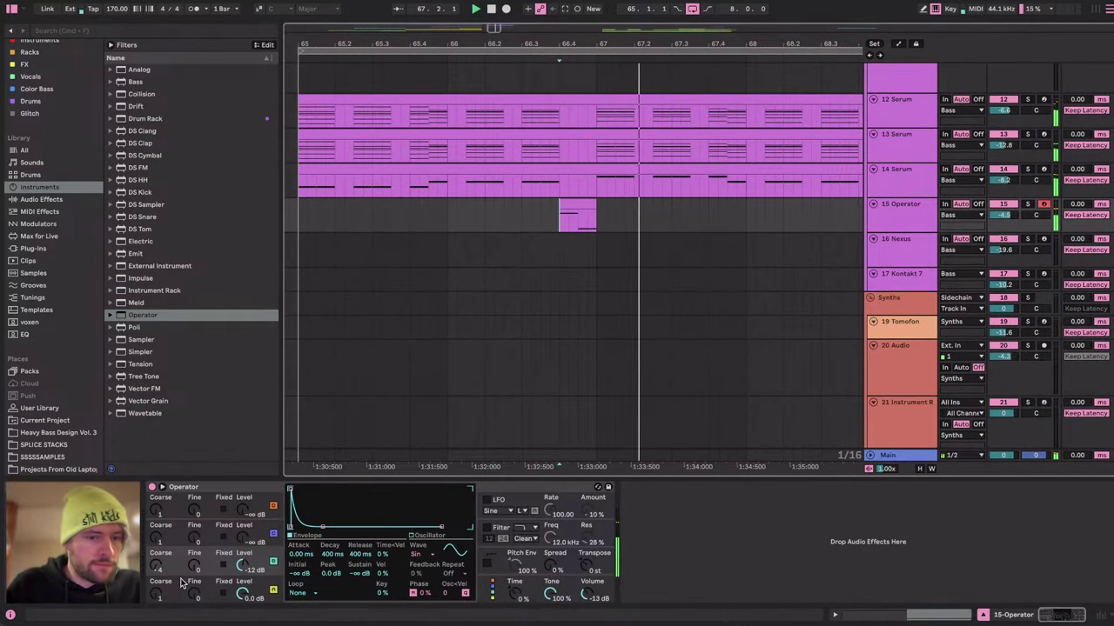
click(504, 528)
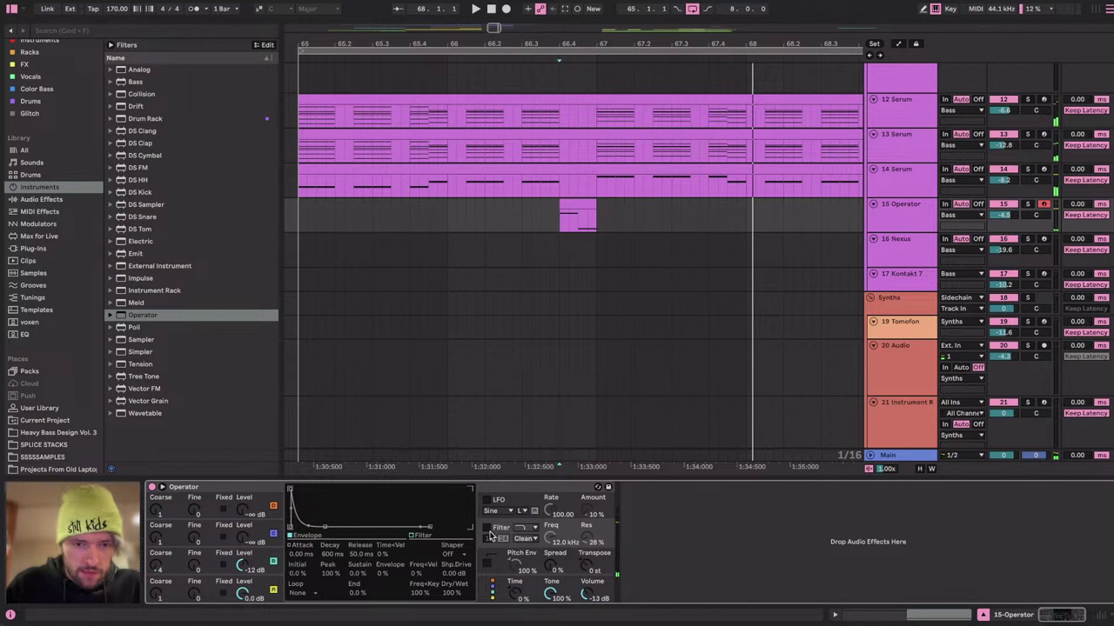
click(488, 528)
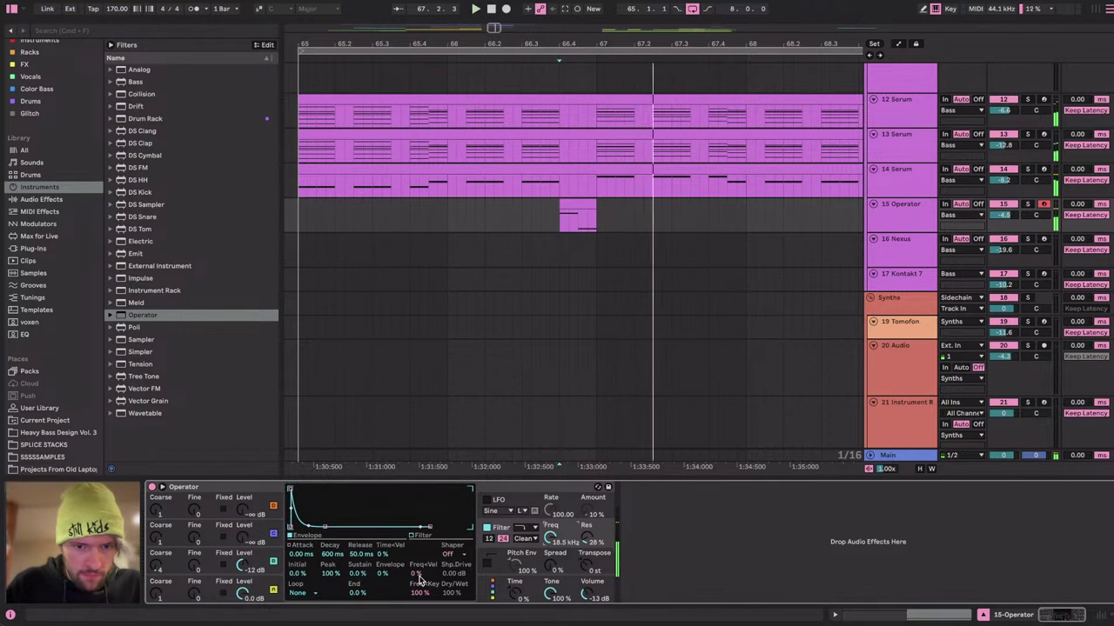
drag(420, 574, 424, 579)
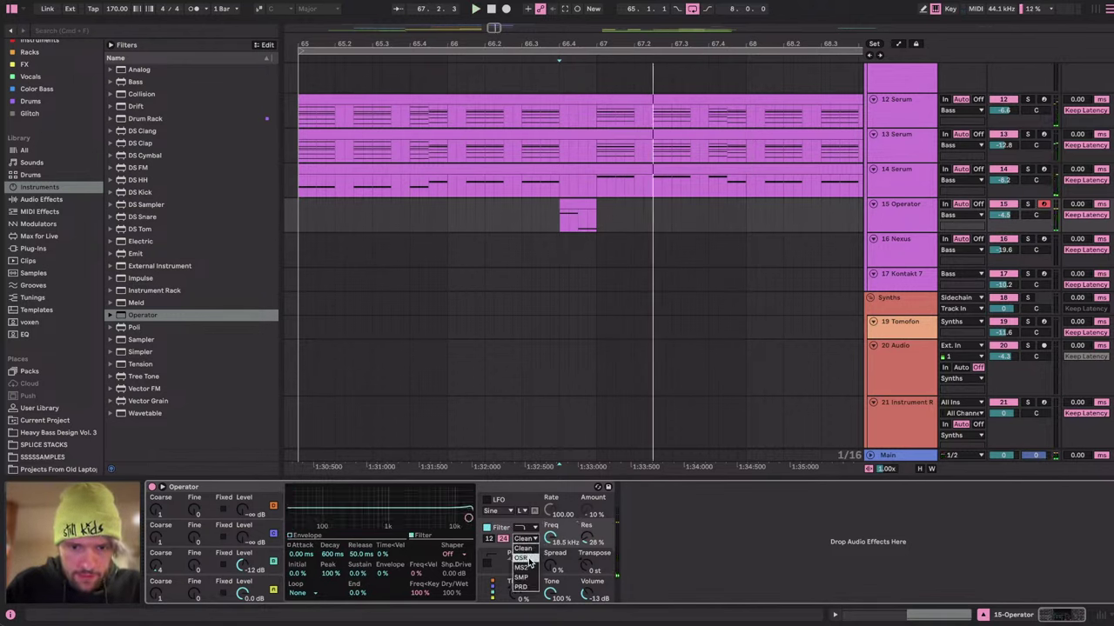
click(525, 559)
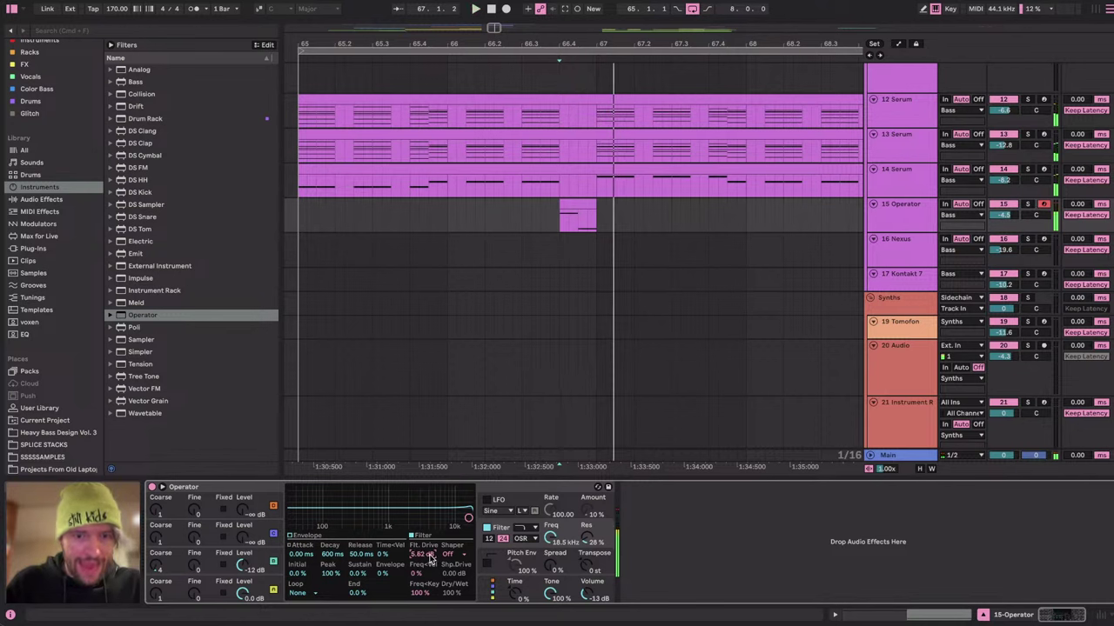
drag(589, 600, 589, 607)
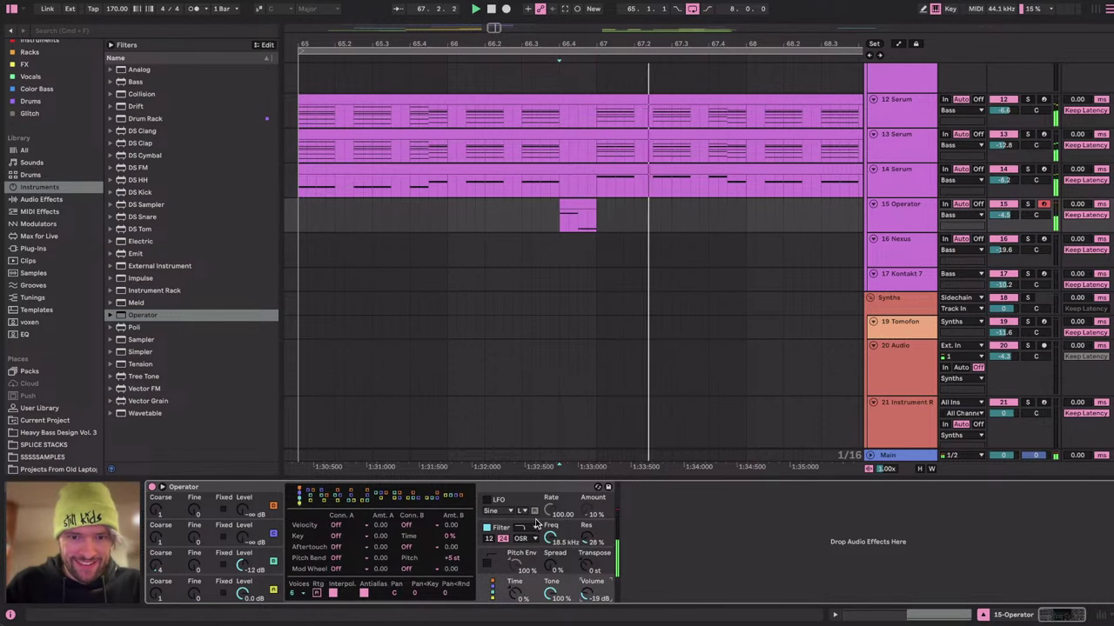
Enable the Operator's pitch envelope with a 47.8 ms decay and a +9 st peak, auditioning the fill repeatedly.
click(566, 529)
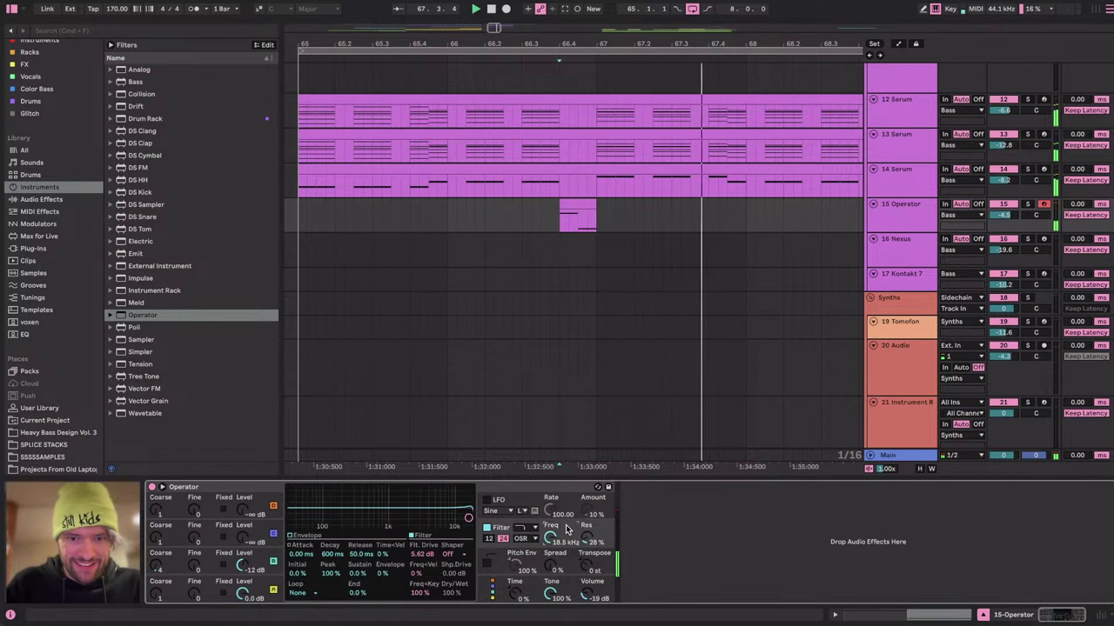
click(538, 557)
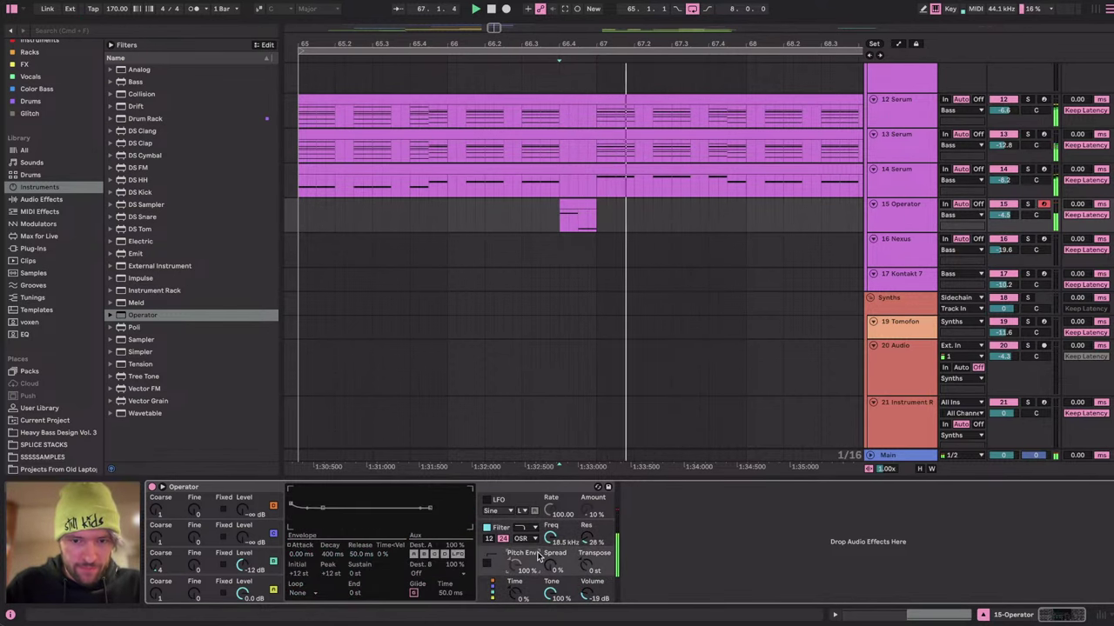
click(487, 563)
drag(331, 554, 331, 607)
key(space)
key(space)
key(space)
key(space)
key(space)
key(space)
key(space)
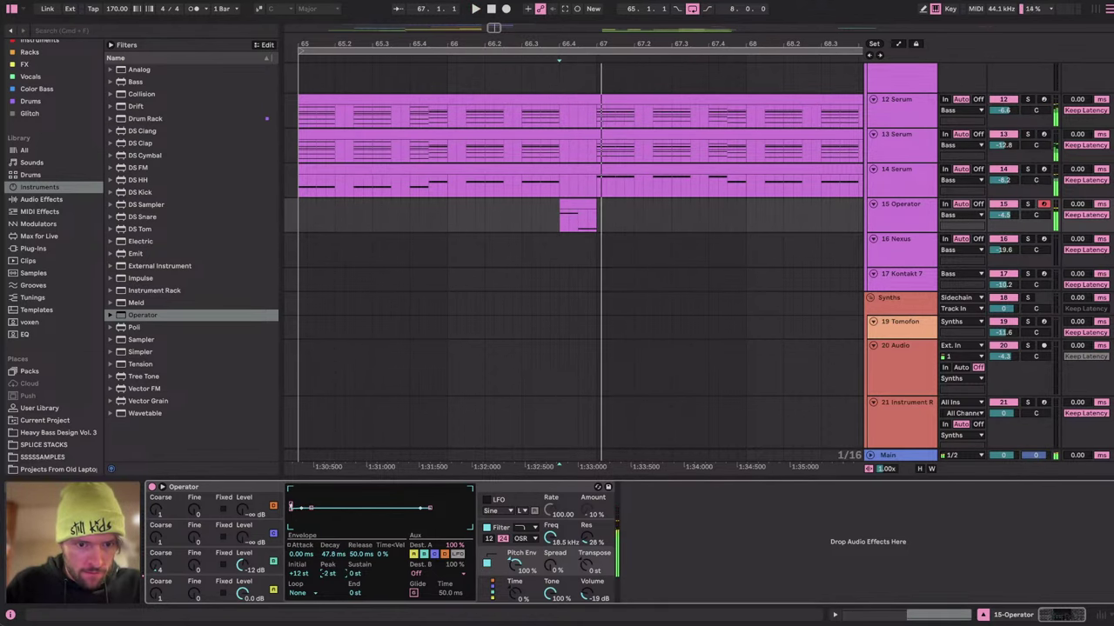
key(space)
key(space)
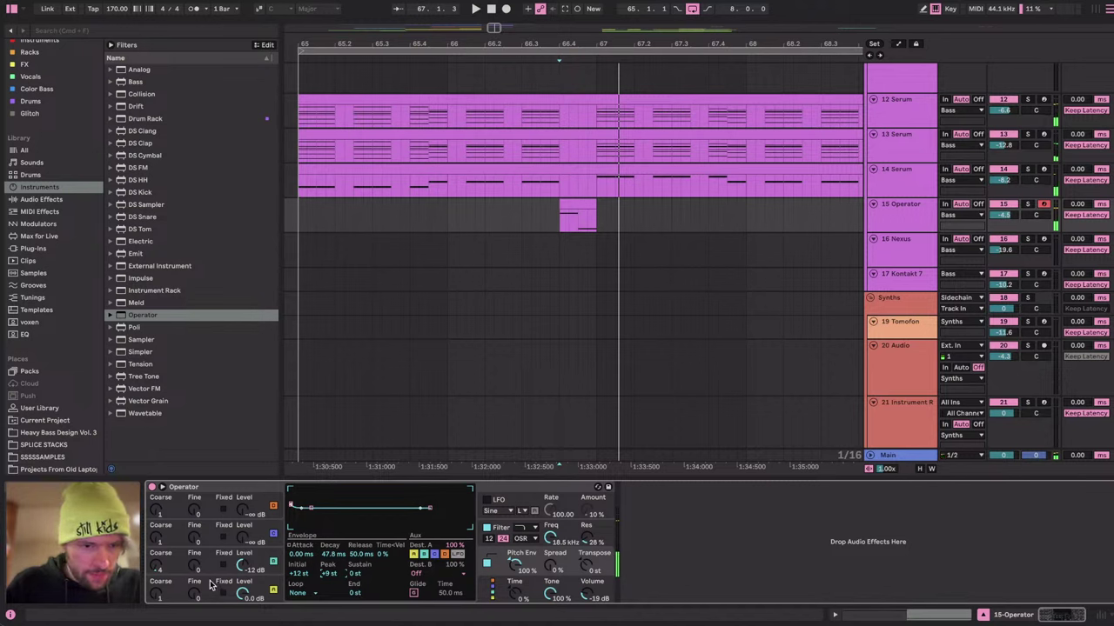
Set the Operator's filter drive to 7.69 dB and play the fill clip from 66.4.2.
click(514, 505)
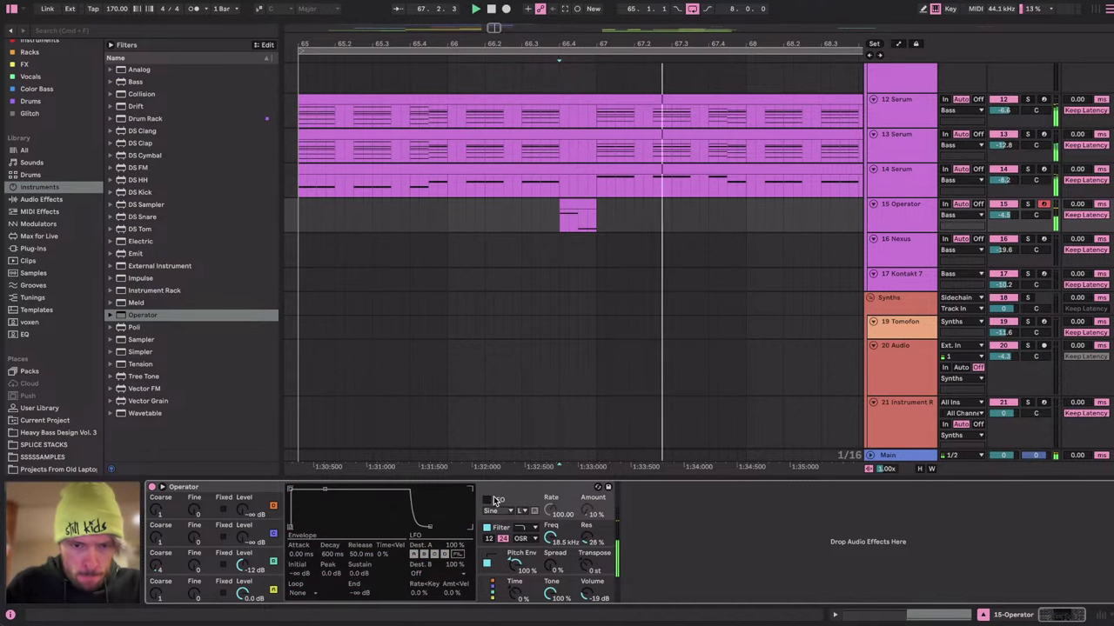
click(514, 528)
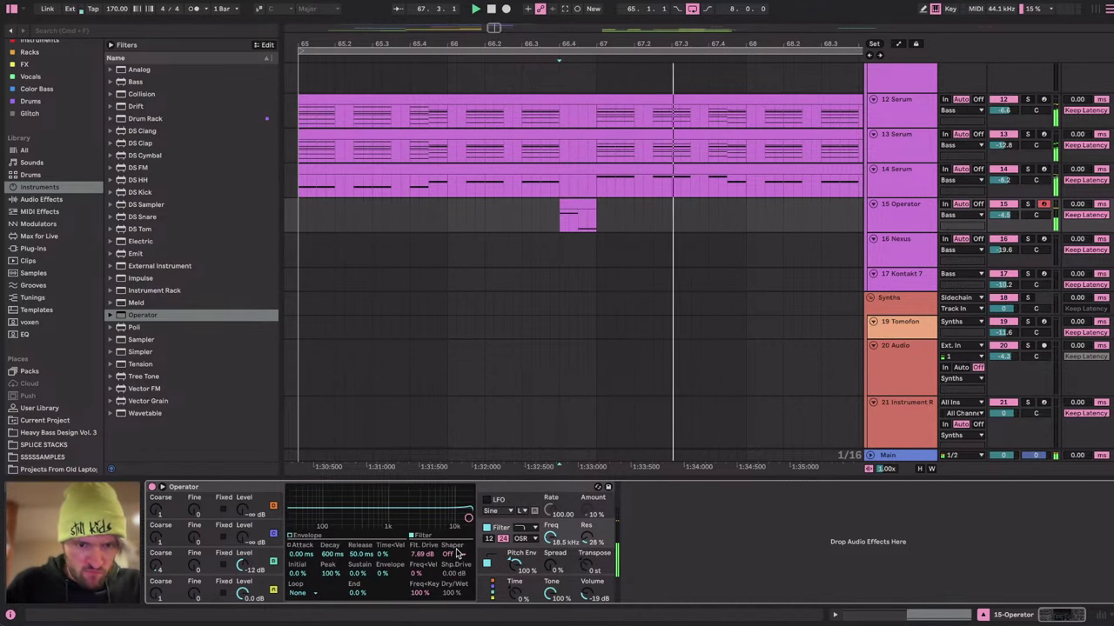
click(568, 217)
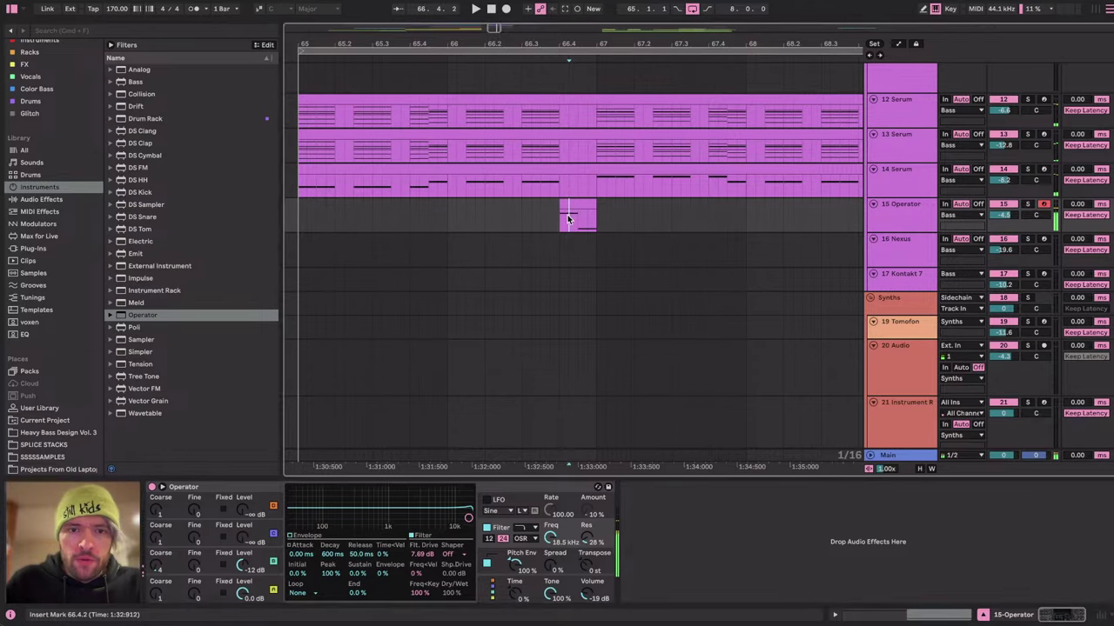
Check the livestream's live chat in YouTube Studio and return to Ableton Live.
key(ctrl+Right)
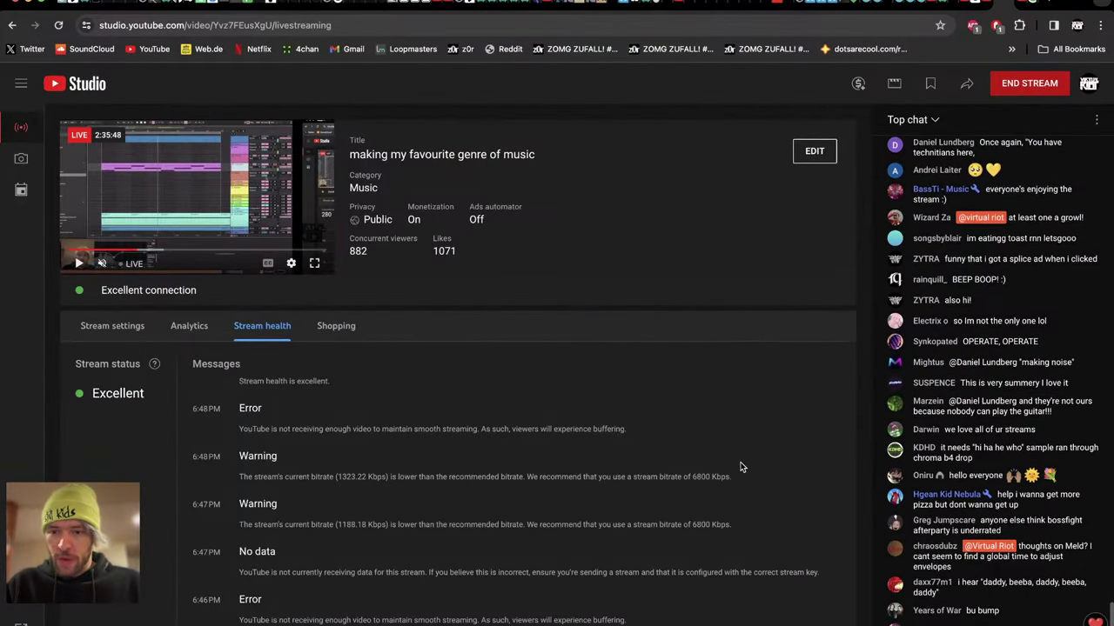
scroll(720, 466, down, 1)
key(ctrl+Left)
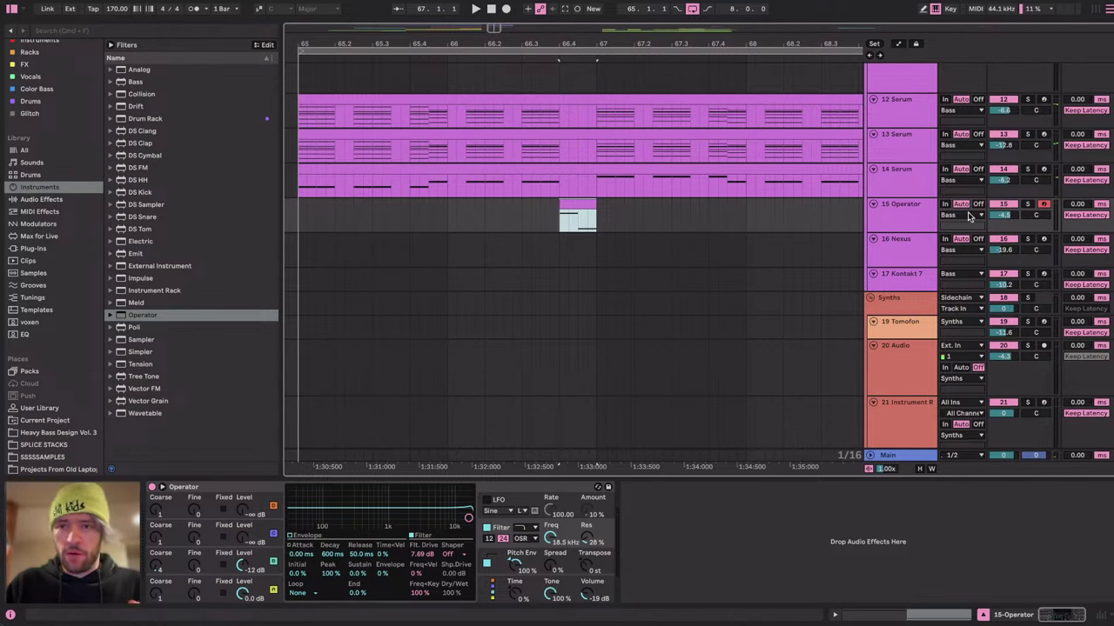
Solo the Operator track, play the fill by itself and try a spread of 76%.
click(1026, 205)
key(space)
key(space)
click(916, 215)
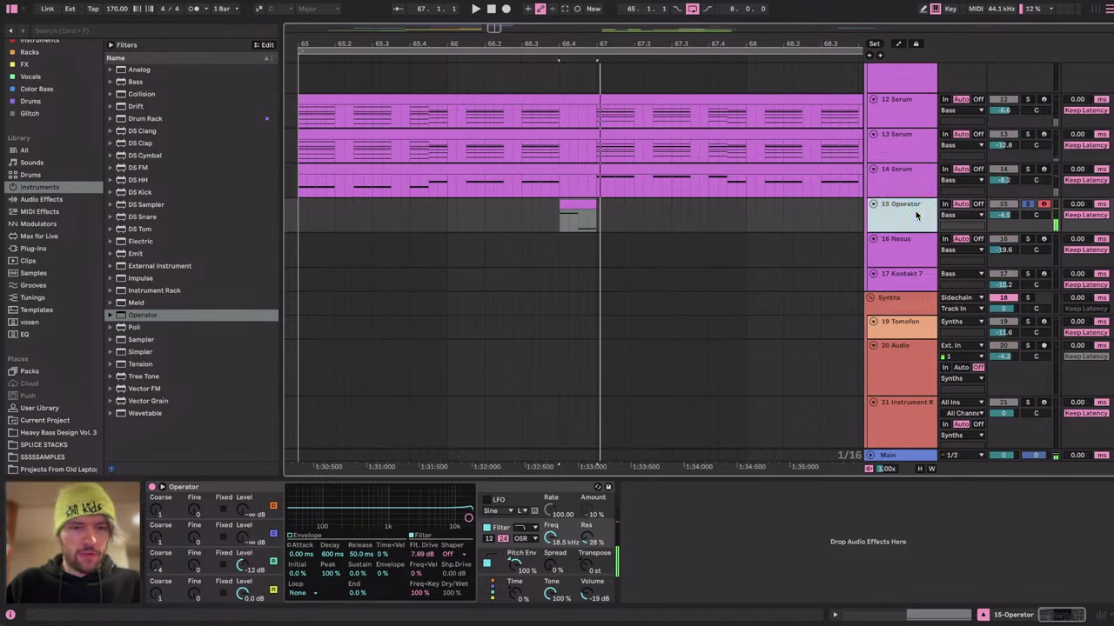
click(546, 558)
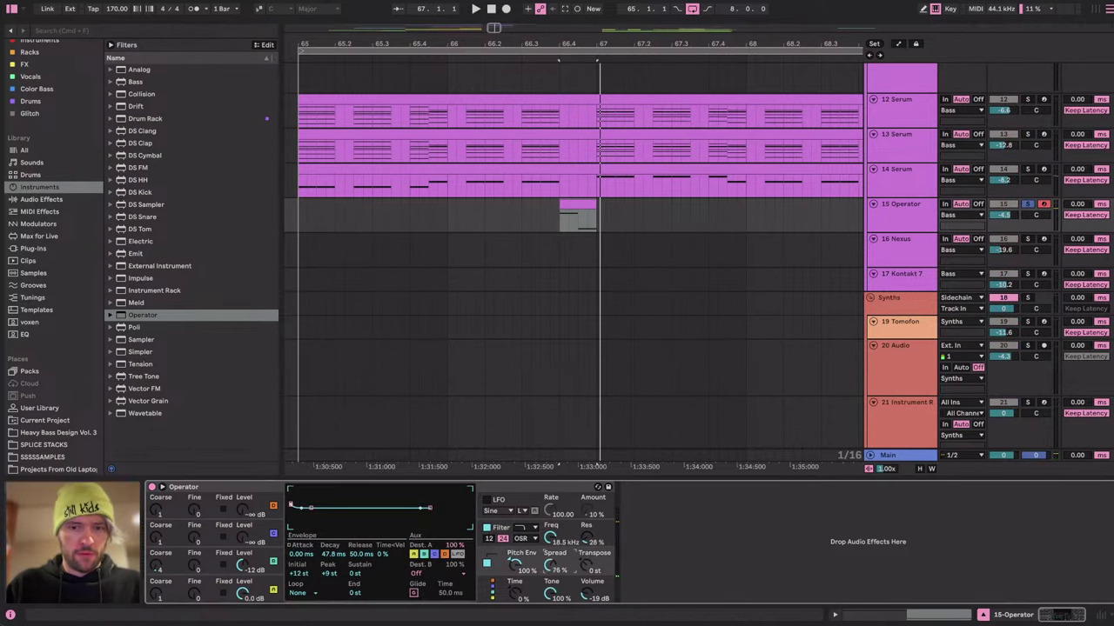
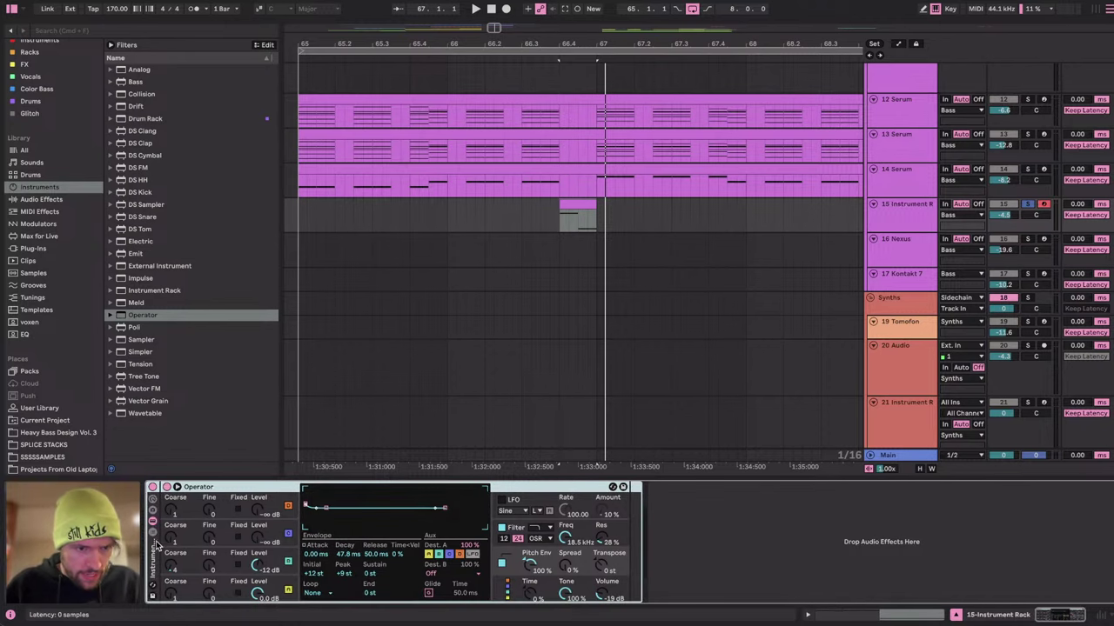
Group Operator into an Instrument Rack and duplicate its chain, setting the soloed copy's spread to 100%.
key(ctrl+g)
click(195, 542)
click(194, 520)
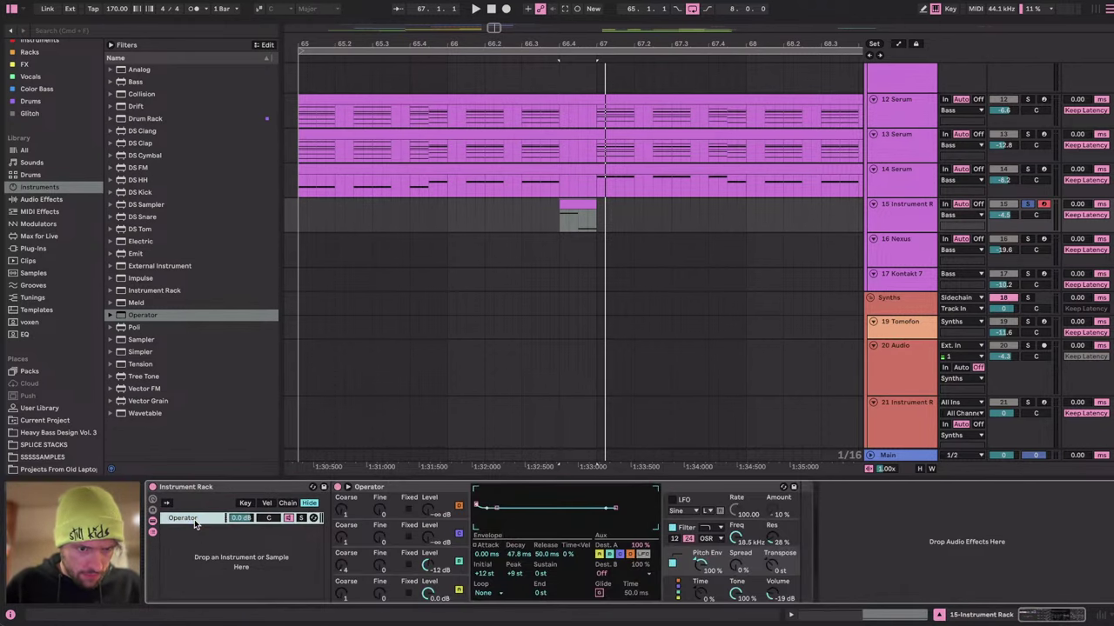
right_click(194, 519)
click(246, 379)
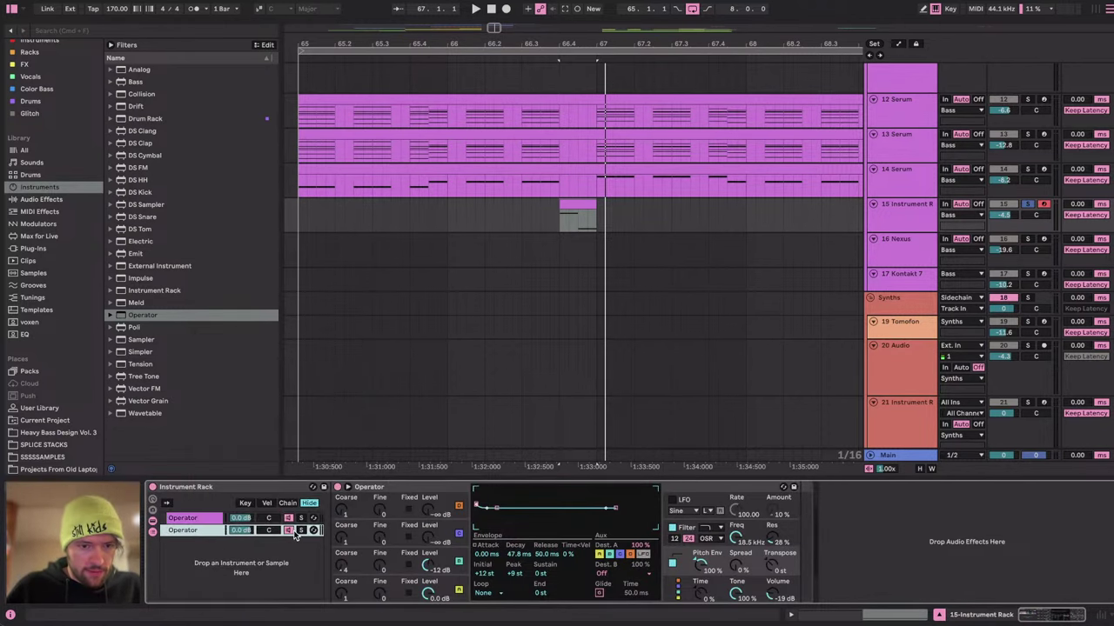
drag(739, 565, 739, 478)
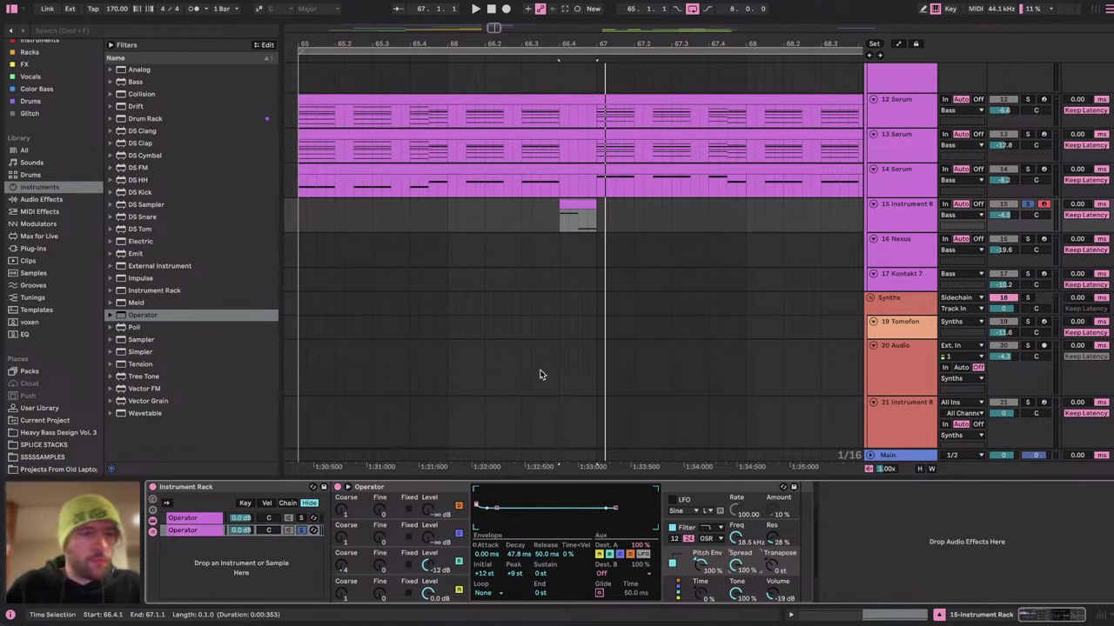
Add an EQ Eight after the Operator in the duplicated chain.
click(57, 201)
scroll(161, 386, down, 10)
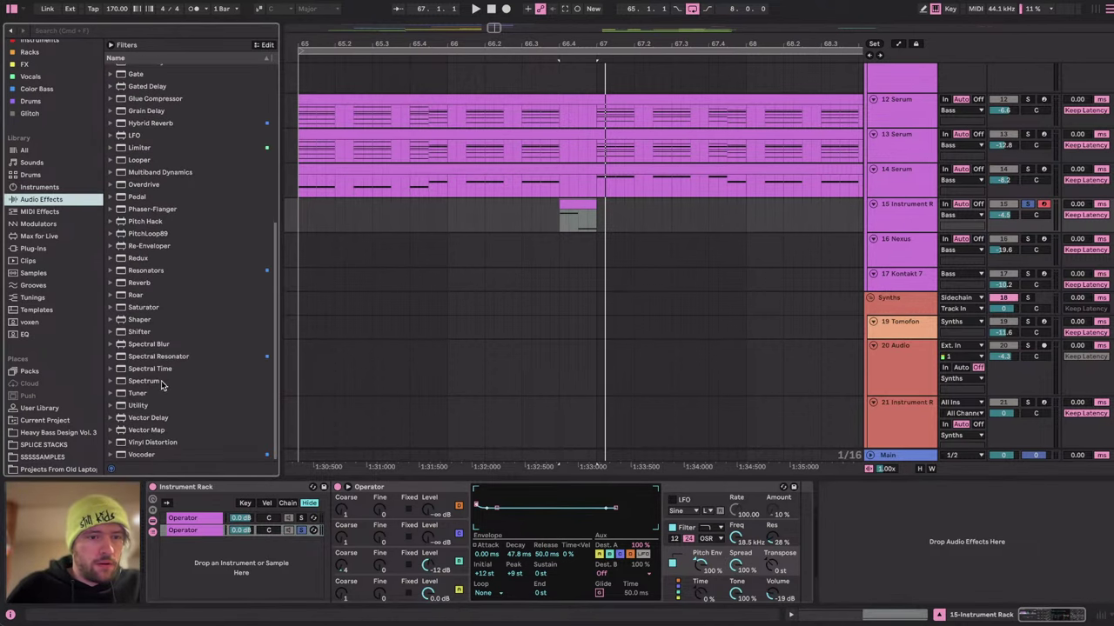
click(139, 407)
scroll(147, 331, up, 10)
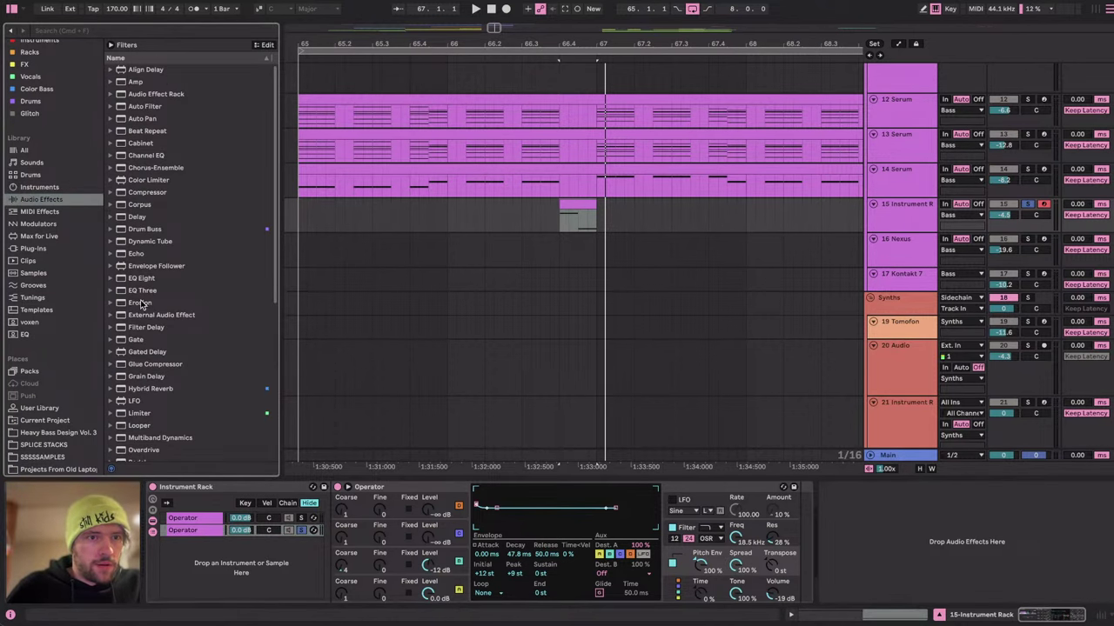
drag(140, 280, 770, 498)
drag(797, 539, 799, 539)
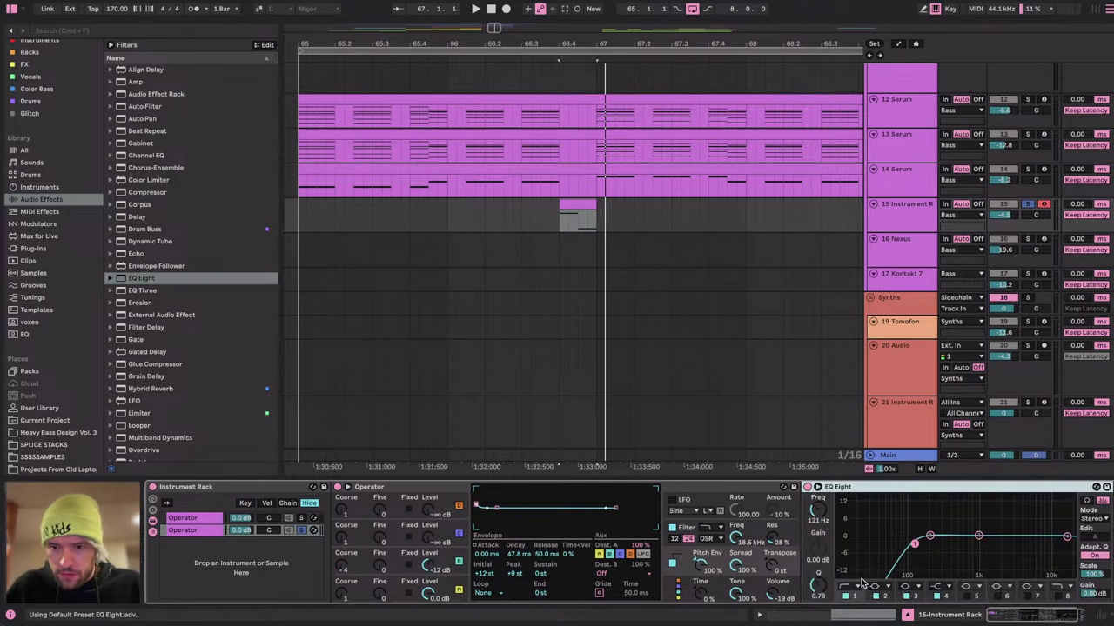
Steepen EQ Eight's low cut and move it to about 160 Hz with a Q of 0.63, auditioning the fill.
click(850, 598)
key(space)
key(space)
key(space)
mouse_move(914, 544)
mouse_down()
mouse_move(934, 545)
mouse_move(923, 547)
mouse_up()
key(space)
key(space)
key(space)
key(space)
key(space)
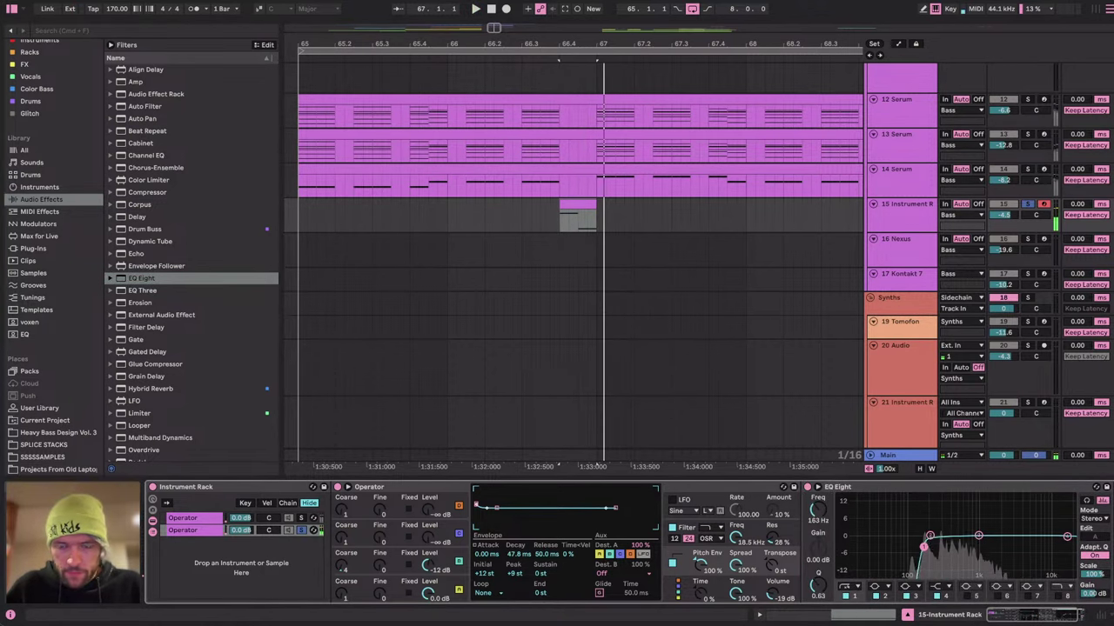
Set the duplicated Operator's global time to -22% while replaying the fill.
click(716, 589)
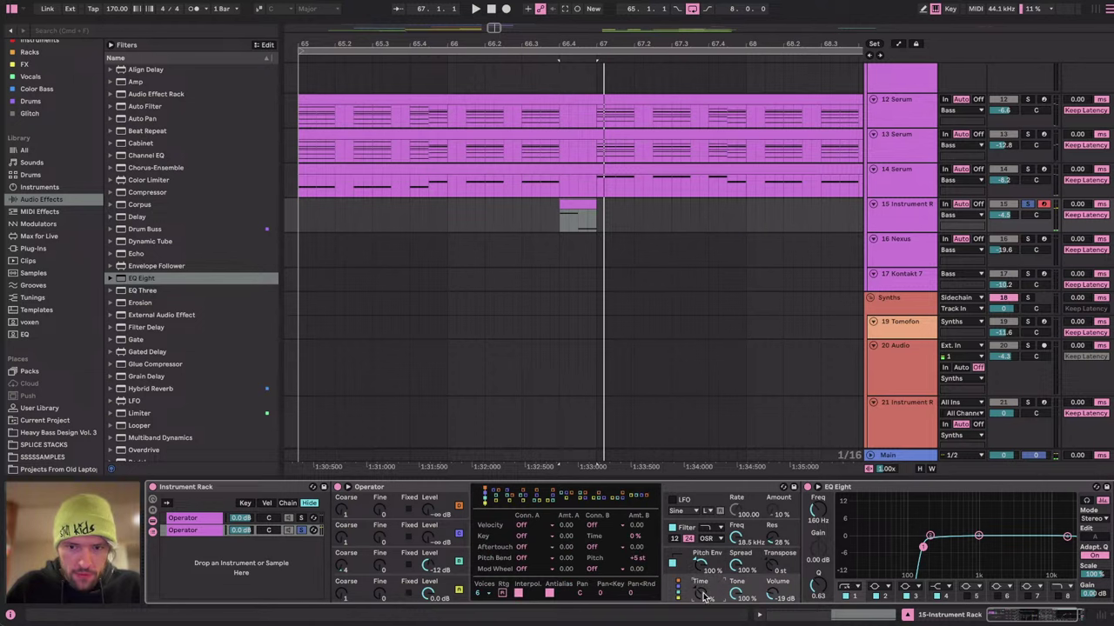
key(space)
key(space)
key(space)
mouse_move(701, 594)
mouse_down()
mouse_move(701, 610)
mouse_move(701, 599)
mouse_up()
key(space)
key(space)
key(space)
key(space)
key(space)
key(space)
key(space)
key(space)
key(space)
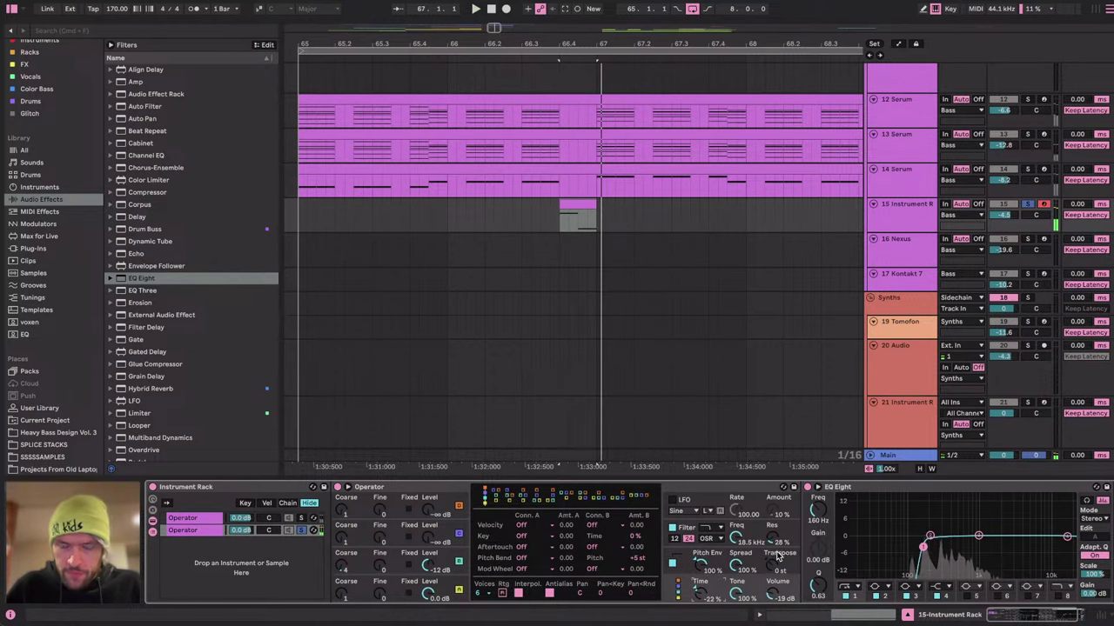
Add a Utility after EQ Eight in Mid/Side mode at 100S and play the fill.
scroll(771, 565, right, 1)
scroll(208, 388, down, 5)
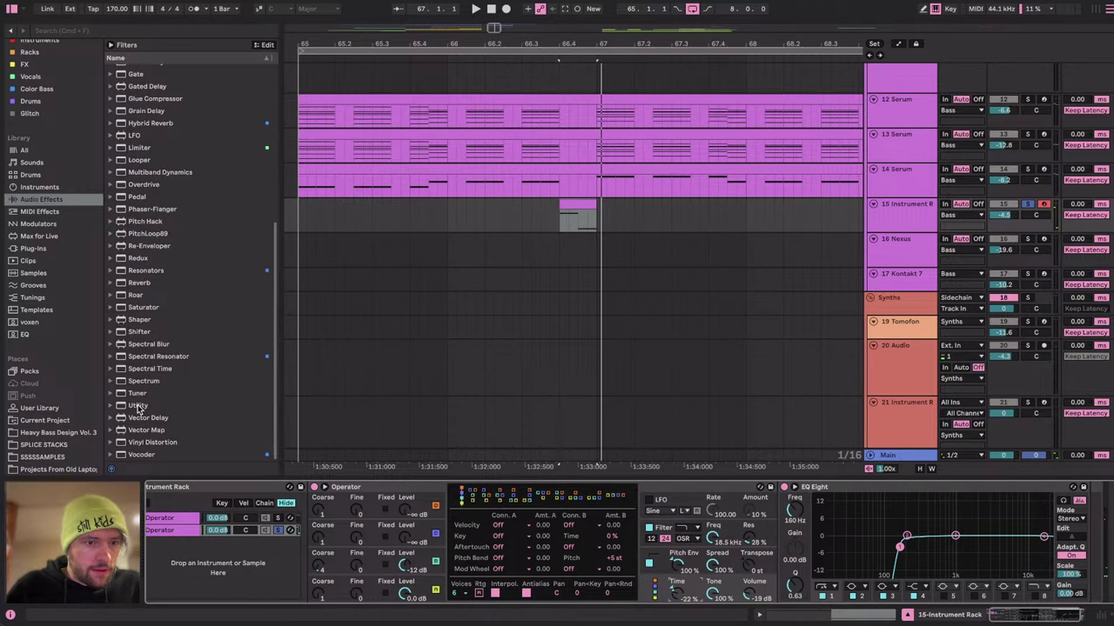
drag(138, 406, 1040, 539)
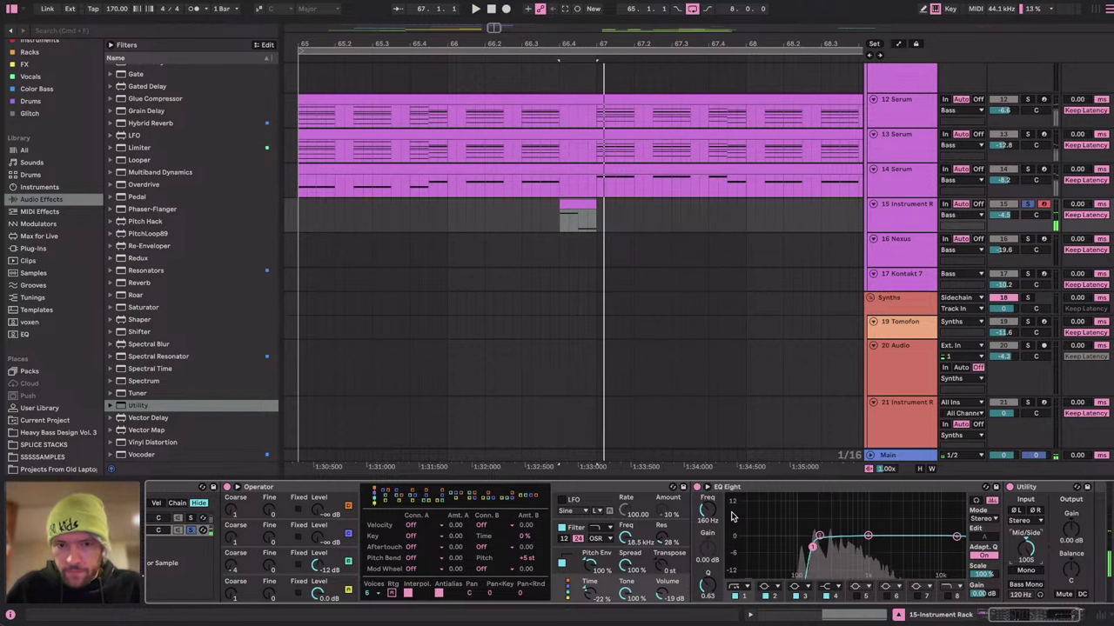
key(space)
key(space)
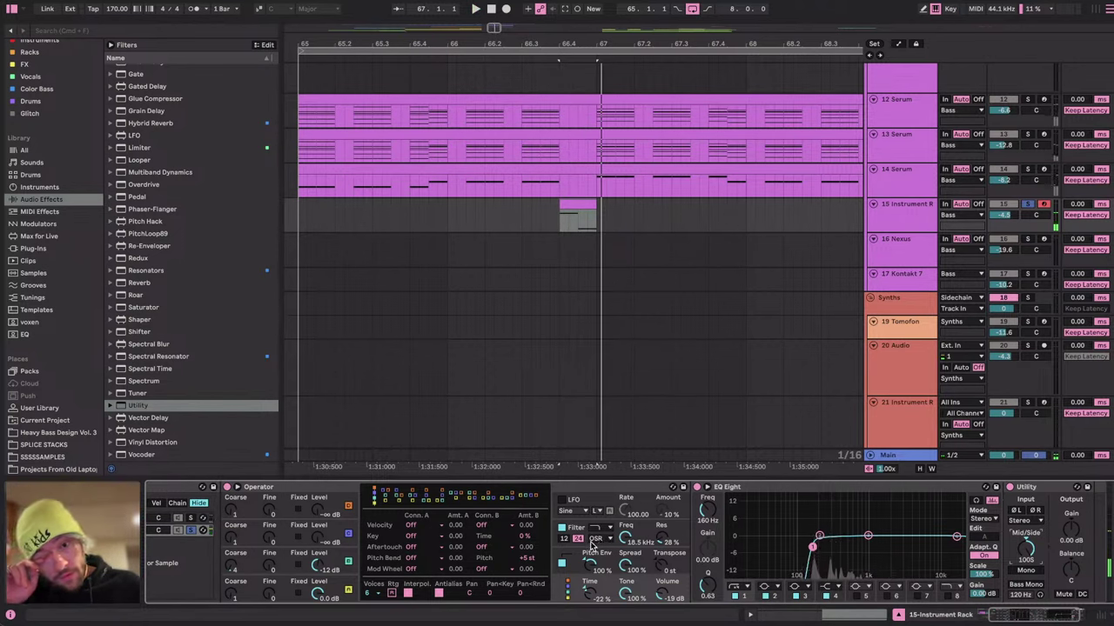
Raise the system volume, replay the duplicated chain and unsolo it to hear both Operator chains together.
scroll(590, 547, left, 3)
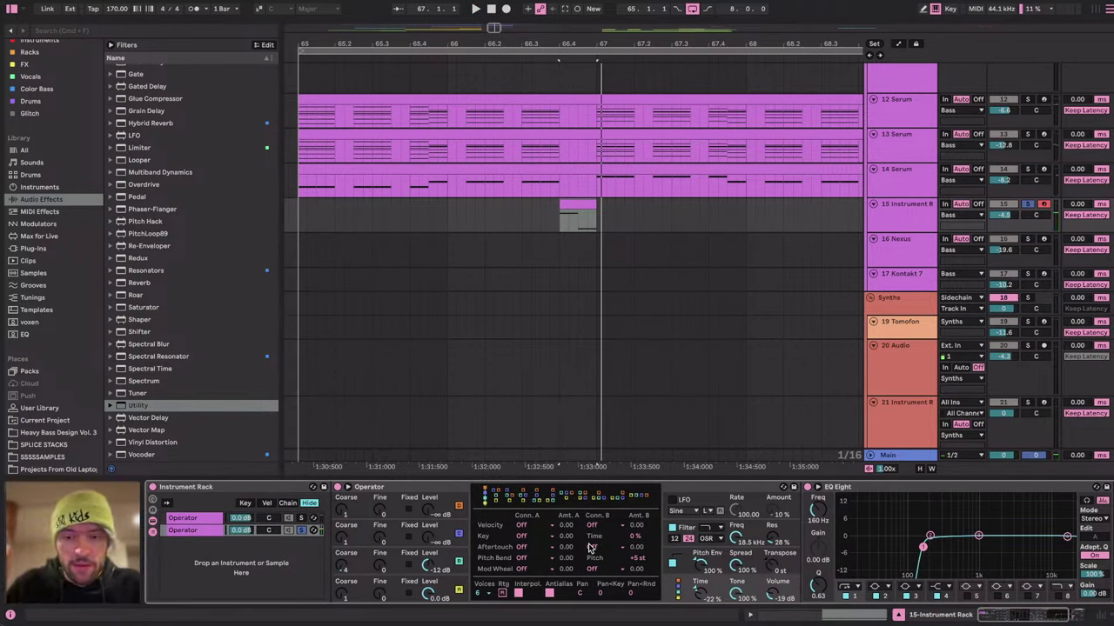
key(XF86AudioRaiseVolume)
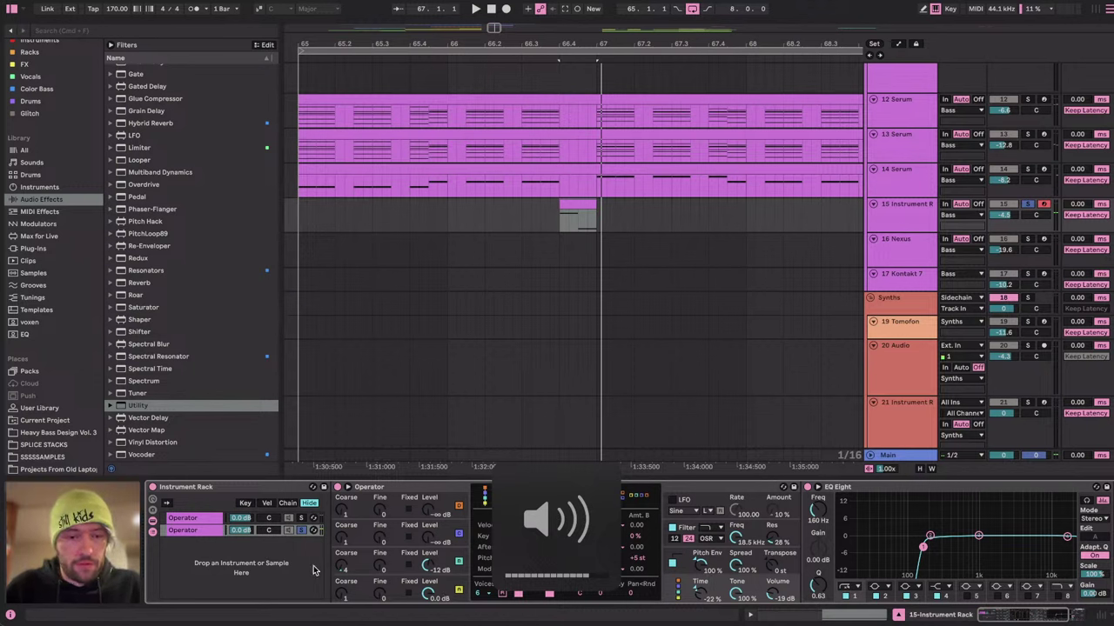
key(space)
key(space)
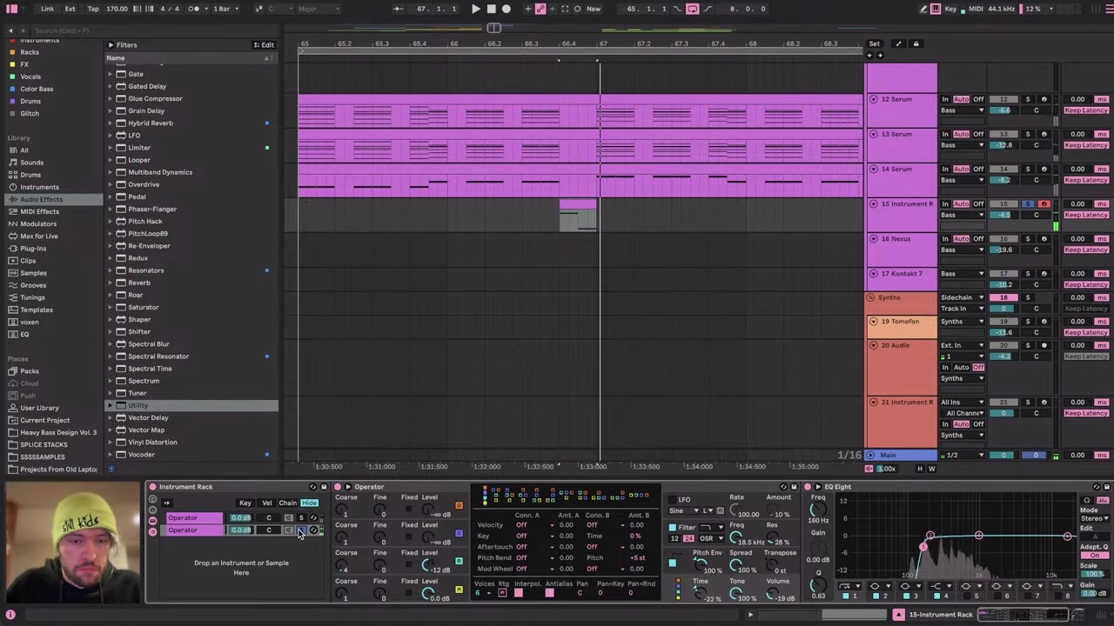
click(301, 520)
click(302, 530)
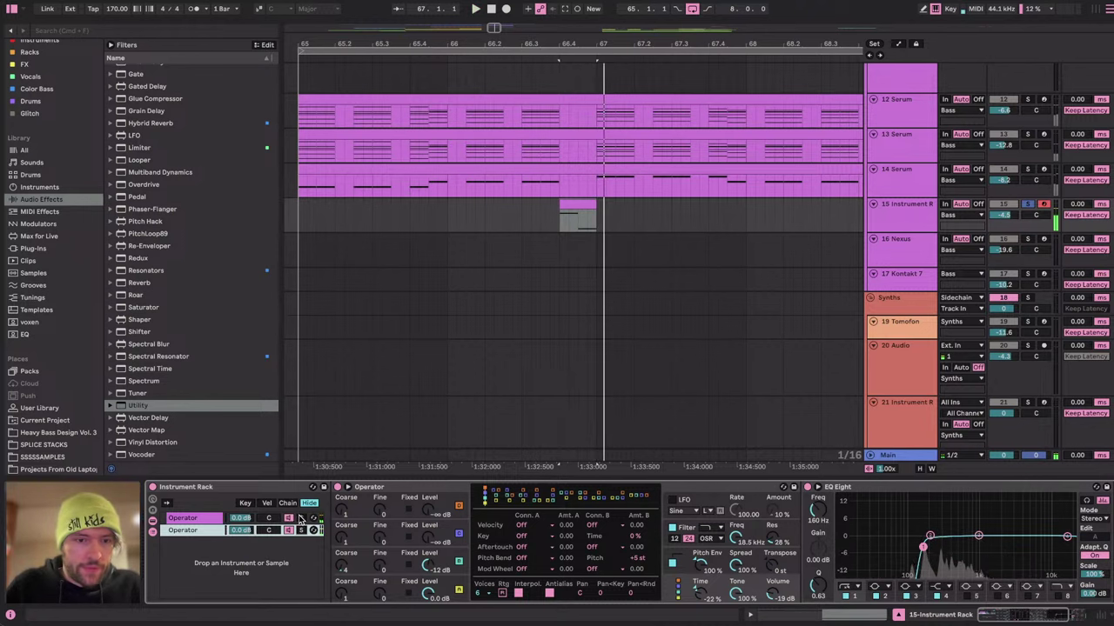
Solo the duplicated Operator chain, then set its Operator's volume to -13 dB and global time to -38% while replaying the fill.
click(301, 519)
click(301, 530)
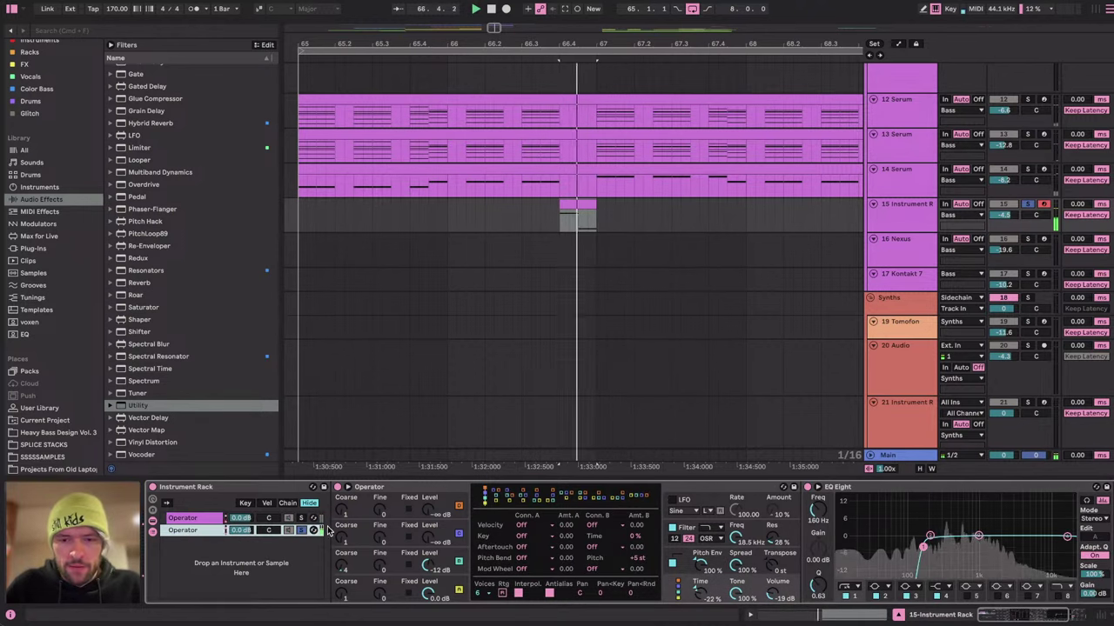
drag(776, 596, 776, 599)
key(space)
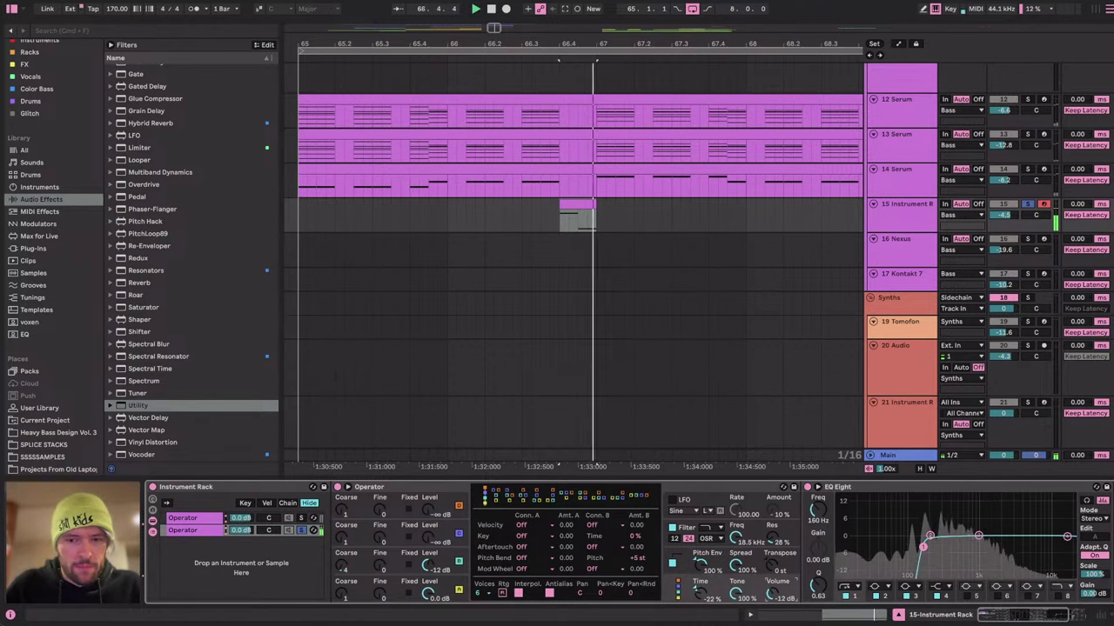
key(space)
drag(701, 594, 700, 591)
key(space)
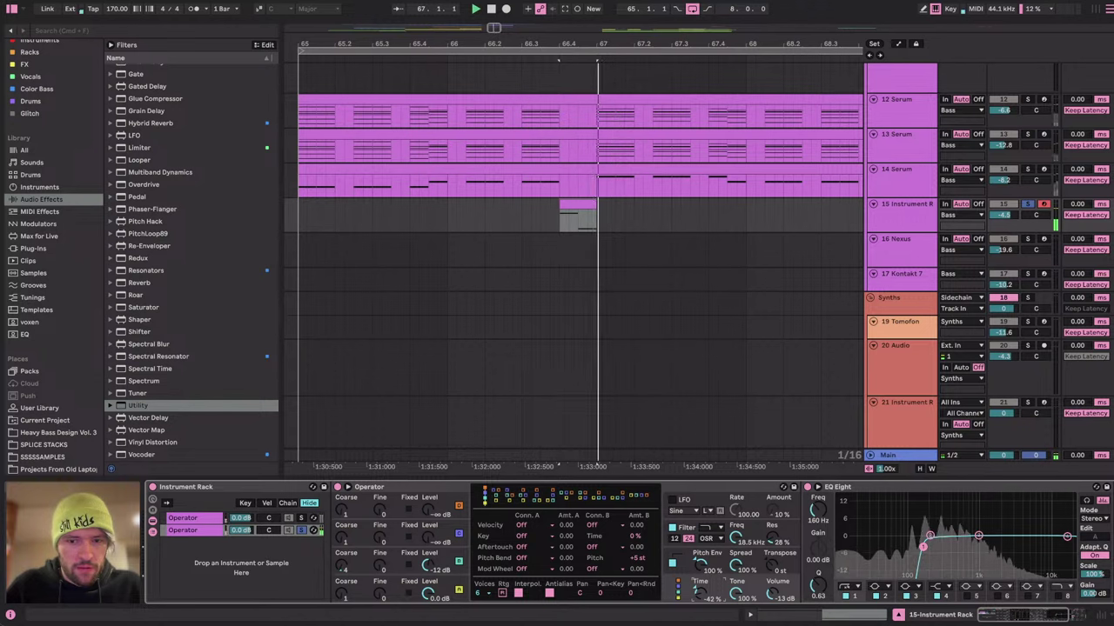
key(space)
key(space)
key(space)
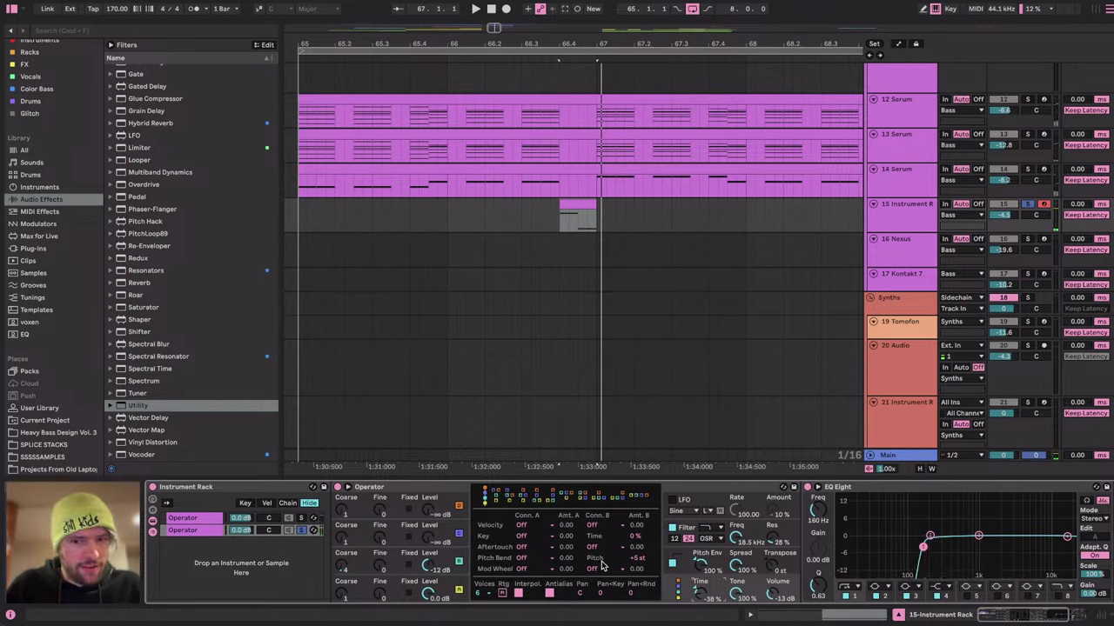
View the duplicated Operator's filter settings, solo the original Operator chain as well and replay the fill clip.
click(674, 528)
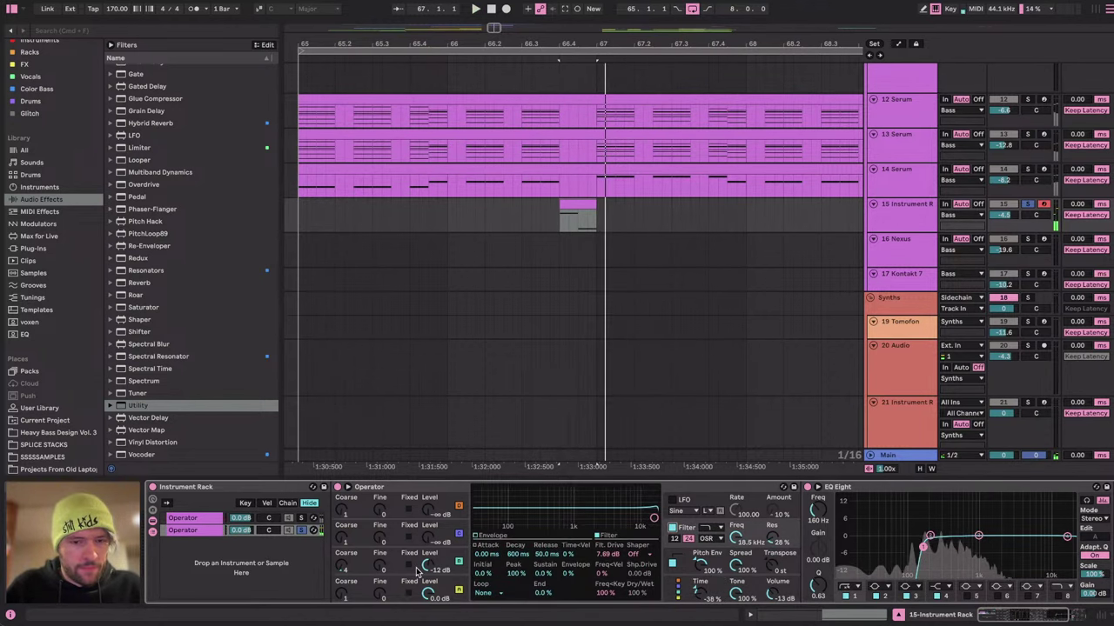
click(277, 527)
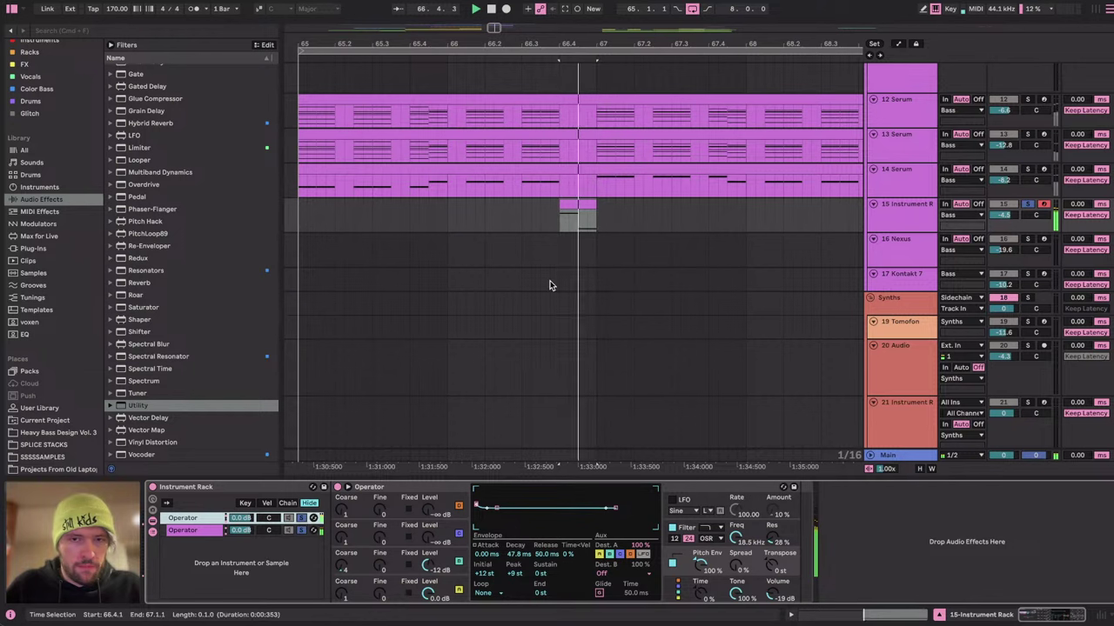
click(384, 213)
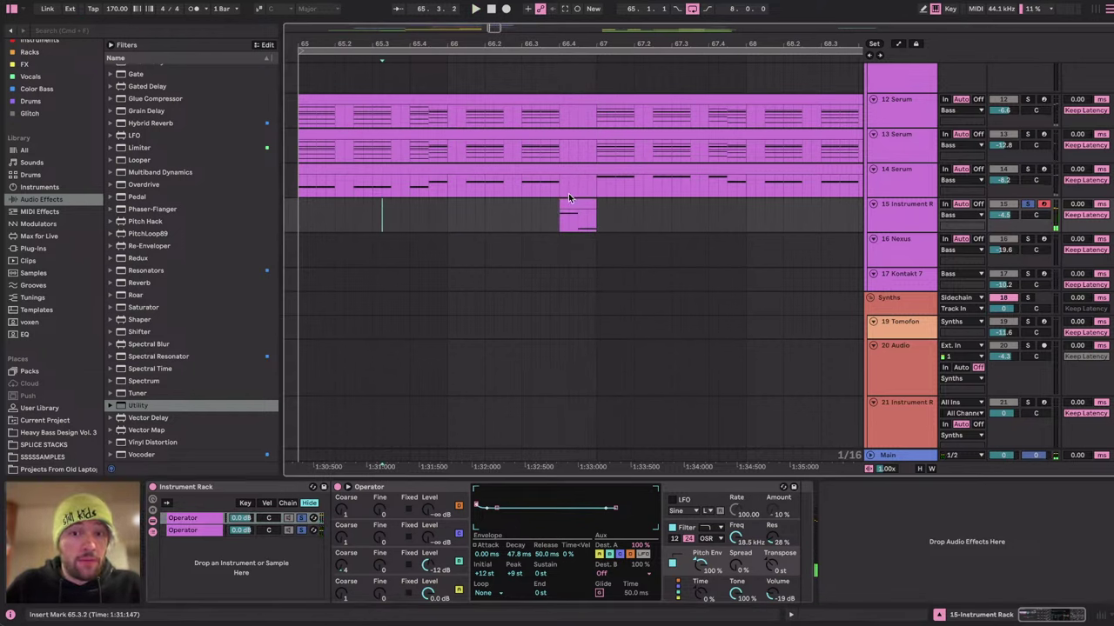
key(space)
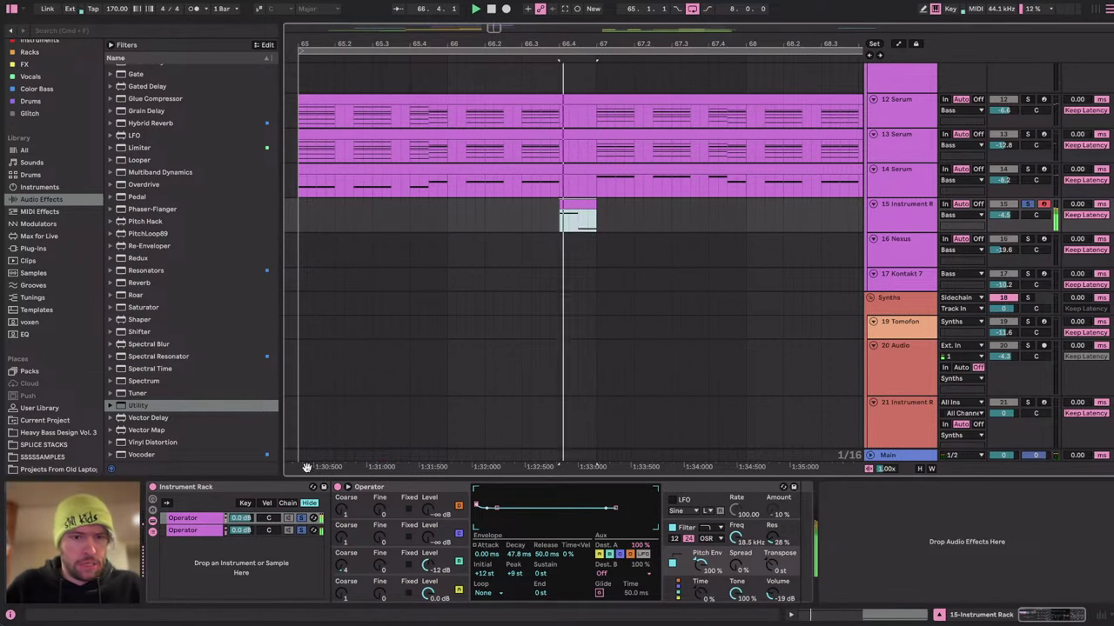
key(space)
Try oscillator B's coarse tuning at 5 and 6 in the duplicated Operator while auditioning the fill.
click(198, 532)
click(340, 567)
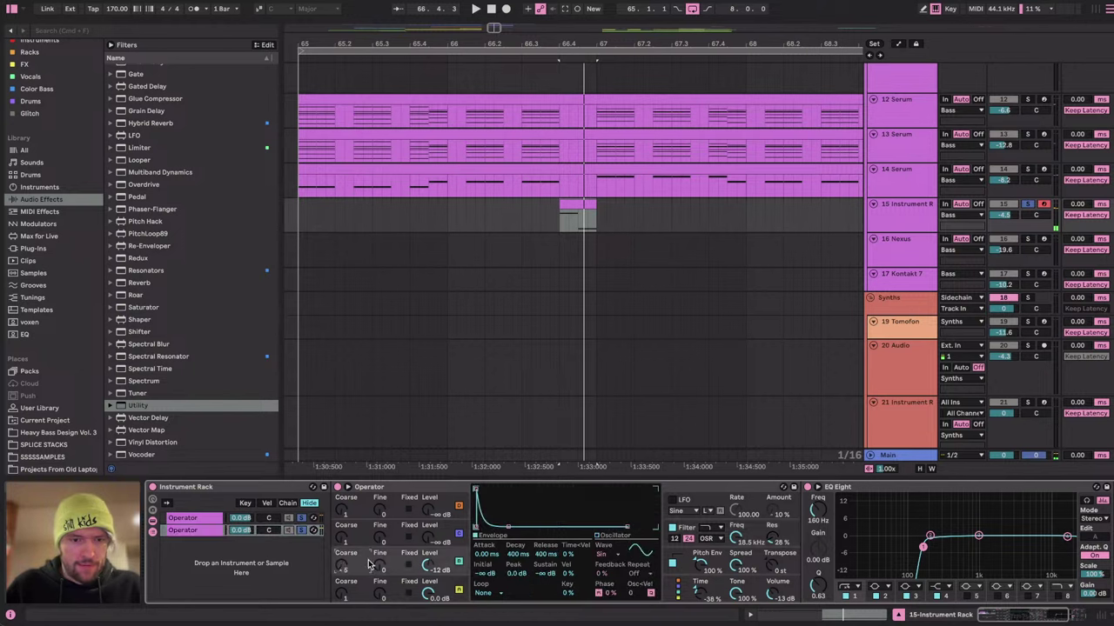
click(303, 531)
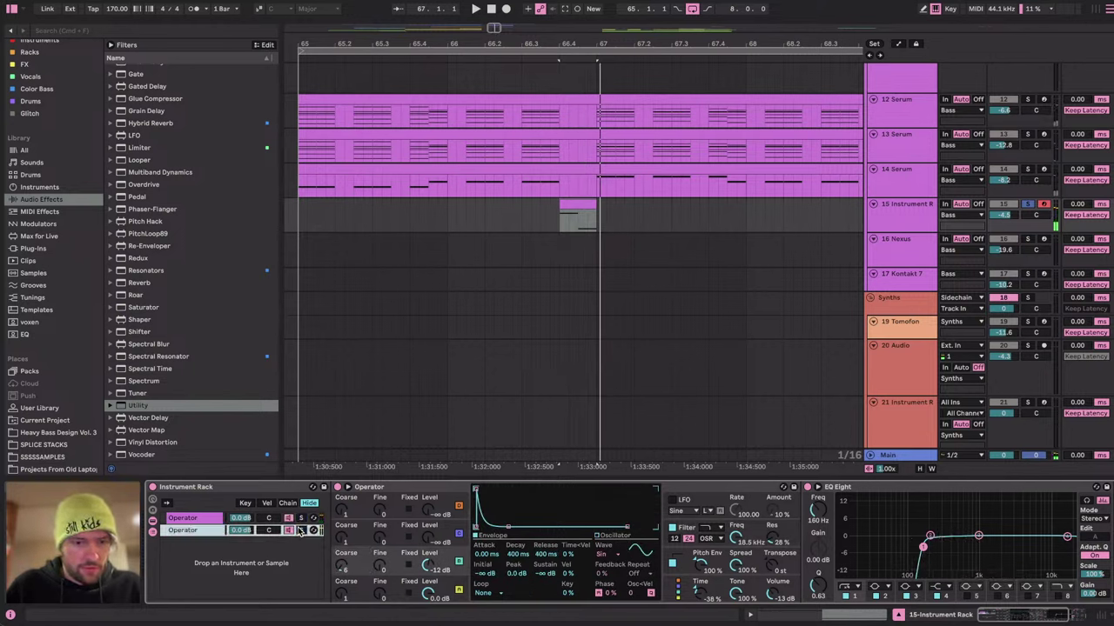
key(space)
key(space)
click(201, 519)
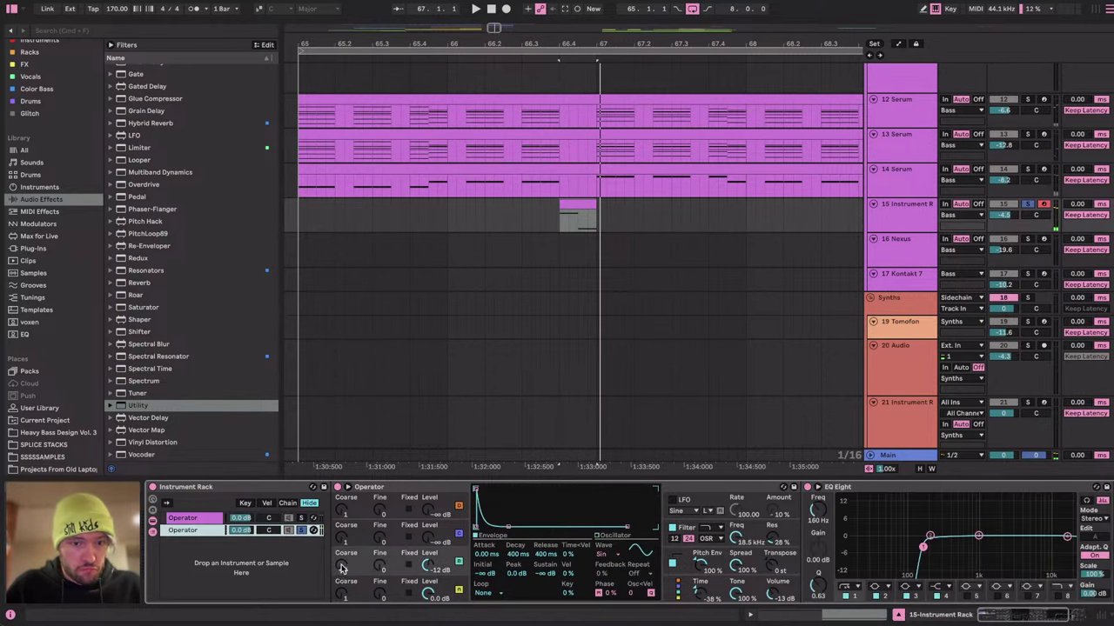
key(space)
key(space)
key(space)
key(space)
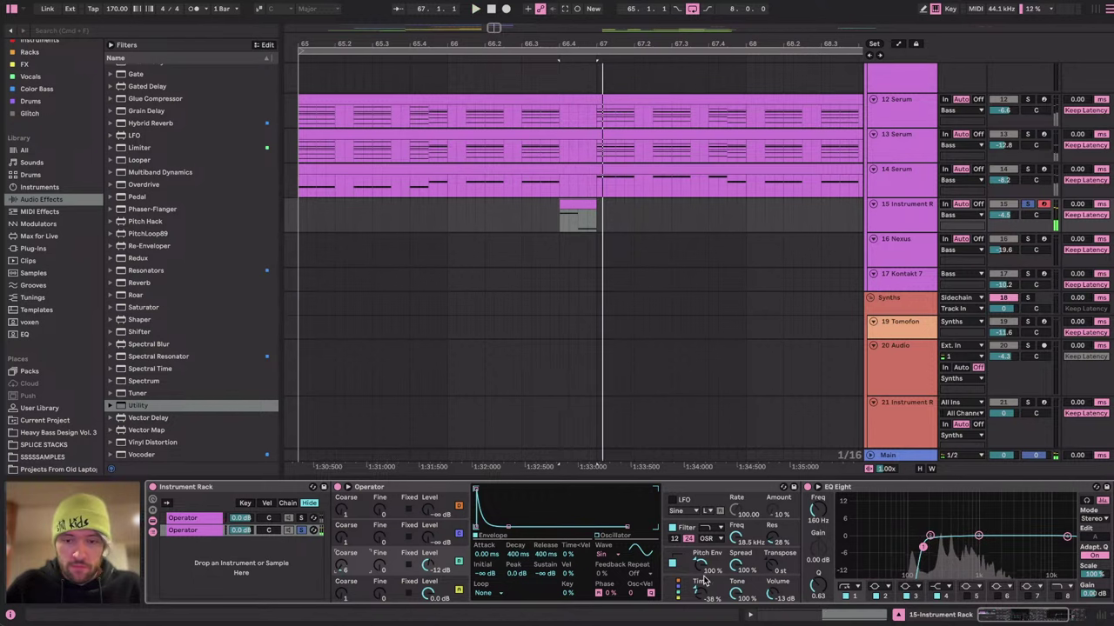
Try the duplicated Operator's global time at 0%, compare it with both chains and return oscillator B's coarse to 4.
click(699, 595)
key(space)
key(space)
drag(343, 568, 343, 560)
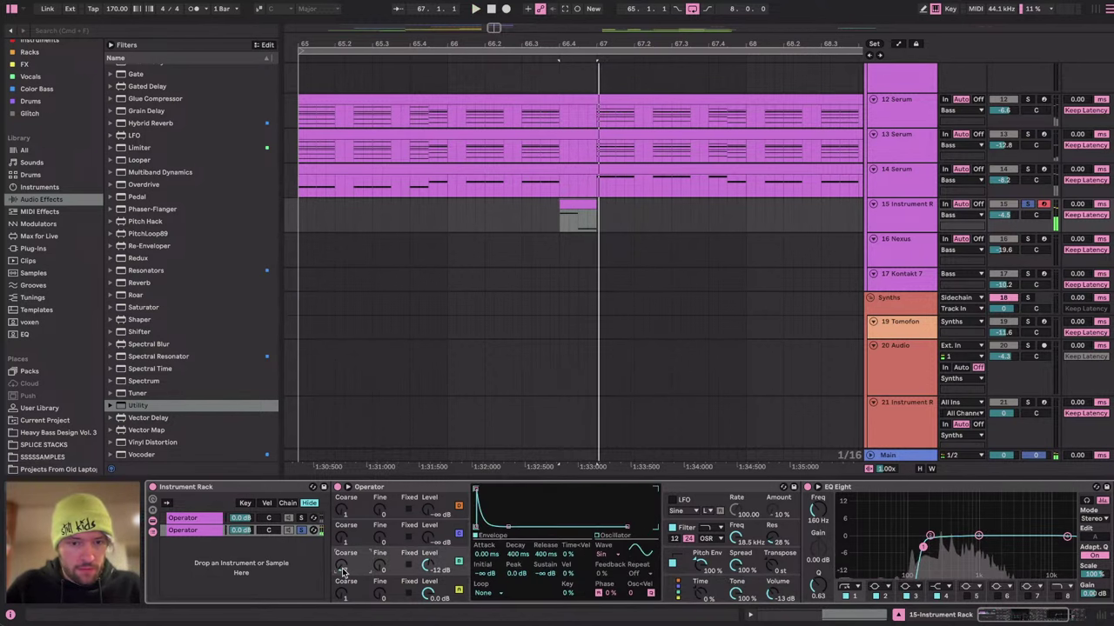
key(space)
key(space)
click(302, 531)
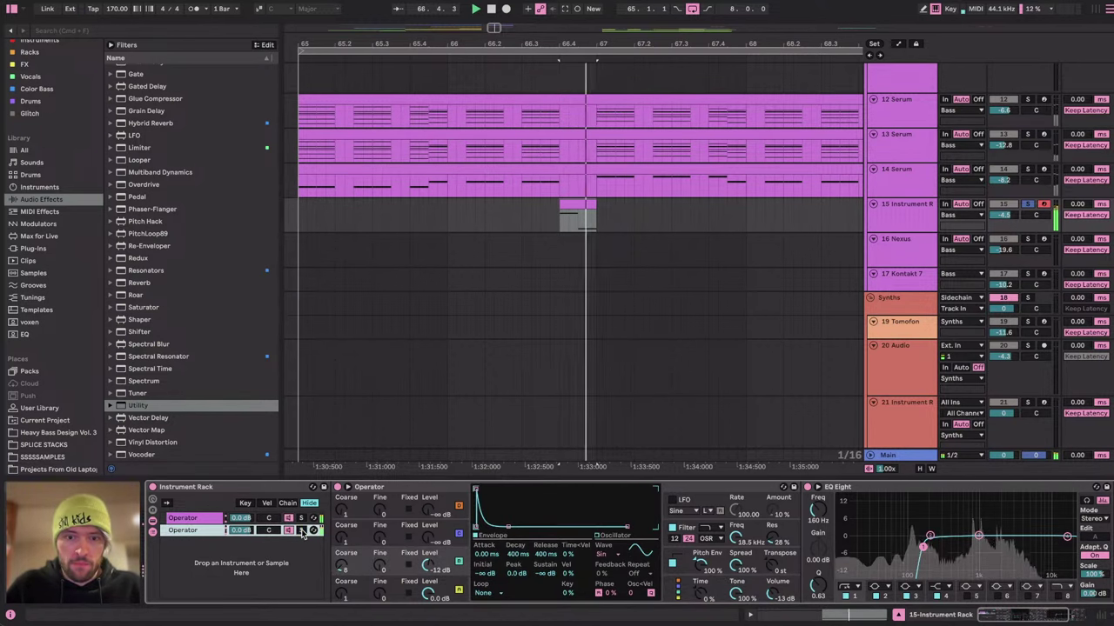
click(301, 530)
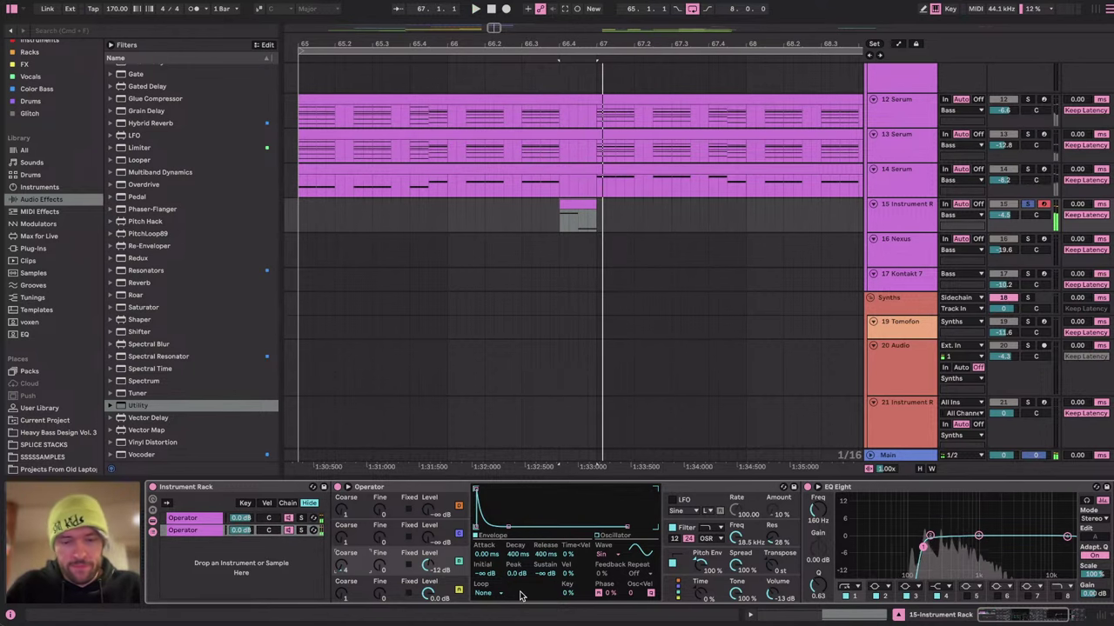
Set the duplicated Operator's global time to -34% and toggle the solo of the Instrument Rack track.
drag(700, 595, 700, 614)
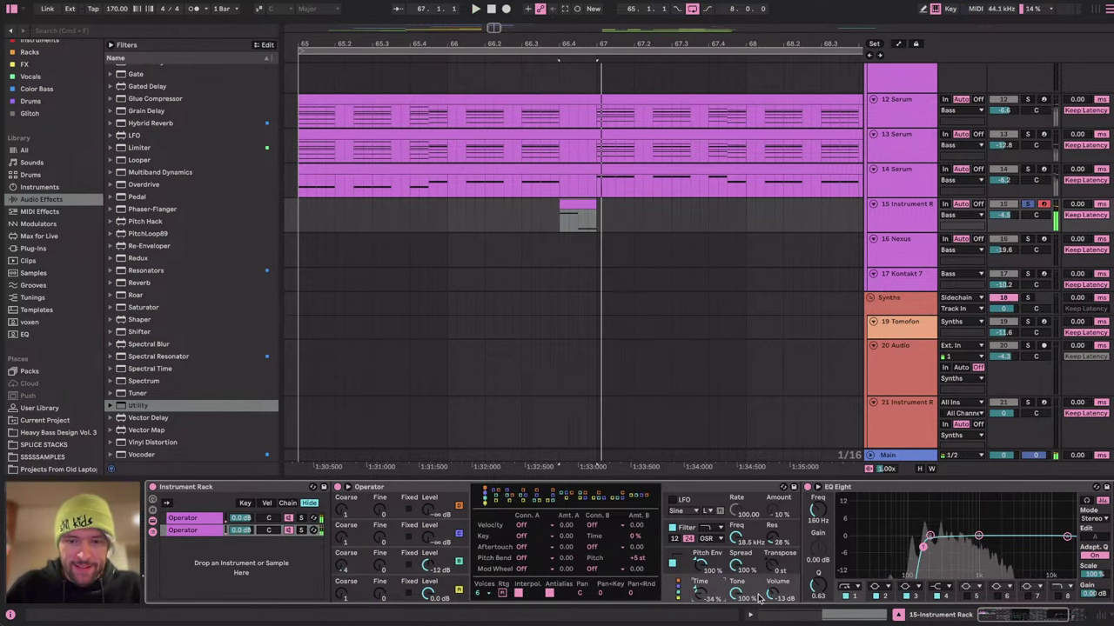
click(1028, 204)
click(1027, 204)
click(920, 217)
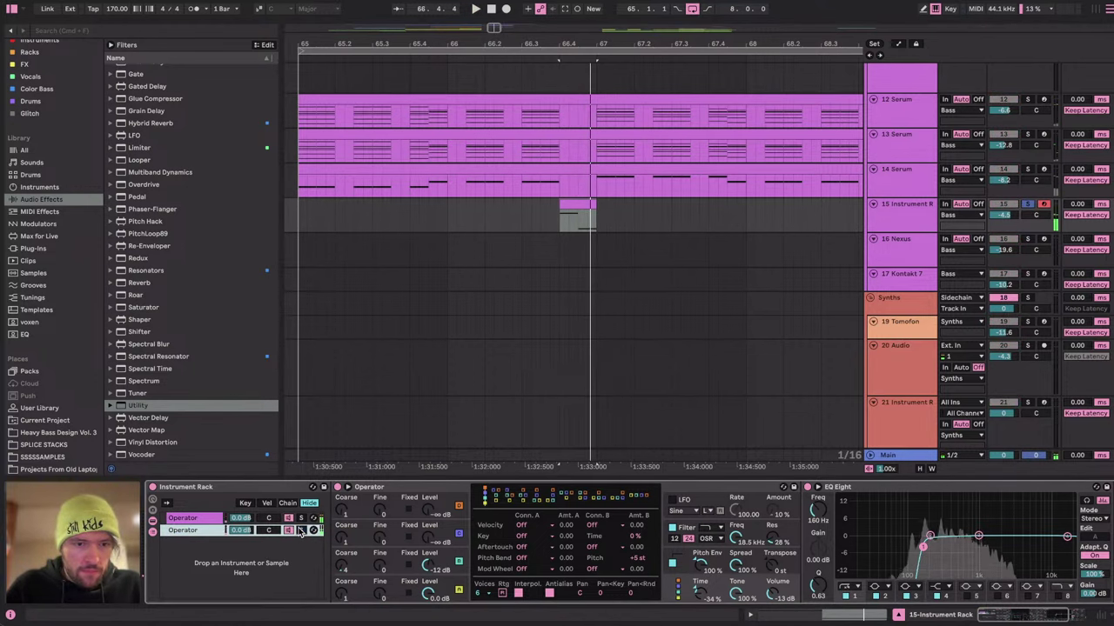
Add the ST4b plugin from the Drums collection after the Instrument Rack on track 15.
click(300, 519)
scroll(18, 156, up, 1)
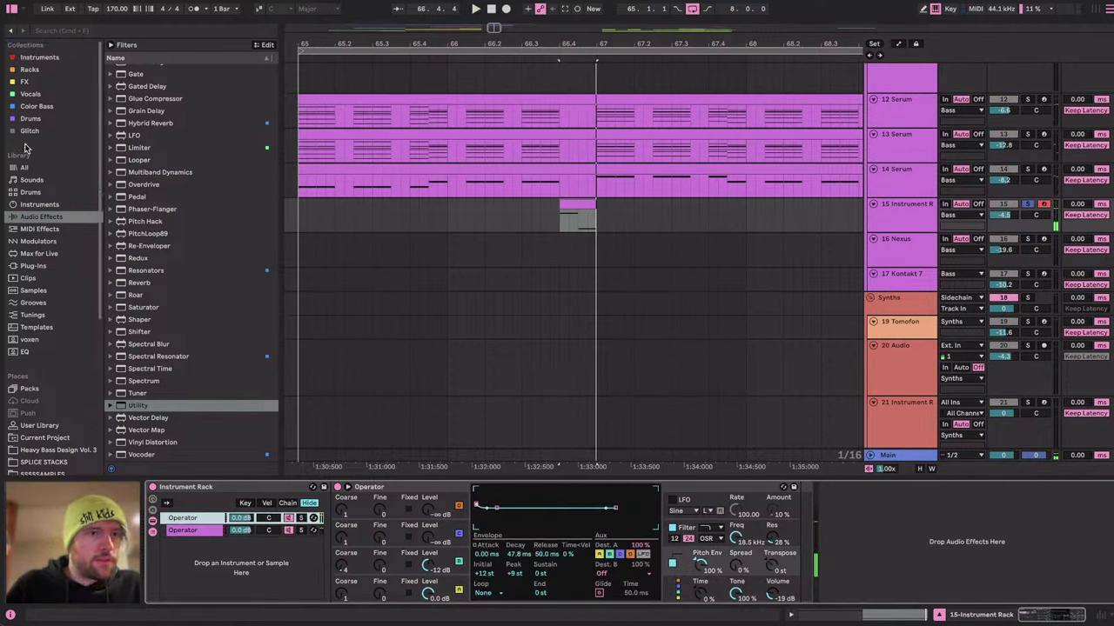
click(30, 119)
double_click(139, 276)
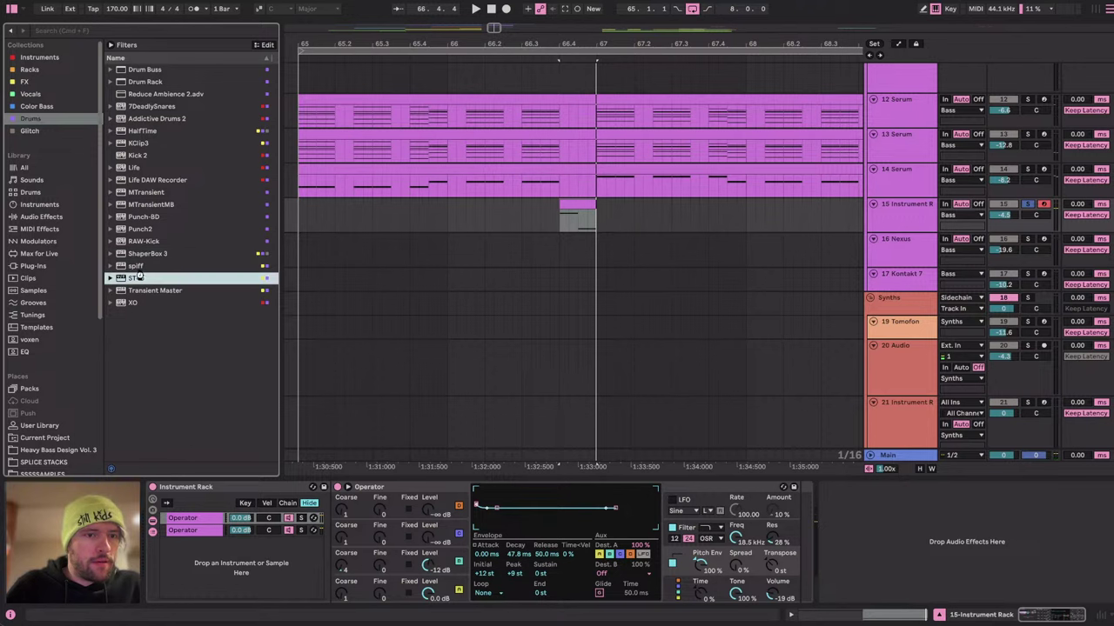
Raise ST4b's high, mid and low-mid transients to +45.0 dB and the low to about +2.1 dB during playback.
key(space)
drag(471, 301, 466, 298)
drag(472, 230, 478, 212)
drag(473, 156, 475, 123)
drag(479, 318, 478, 307)
drag(476, 245, 475, 233)
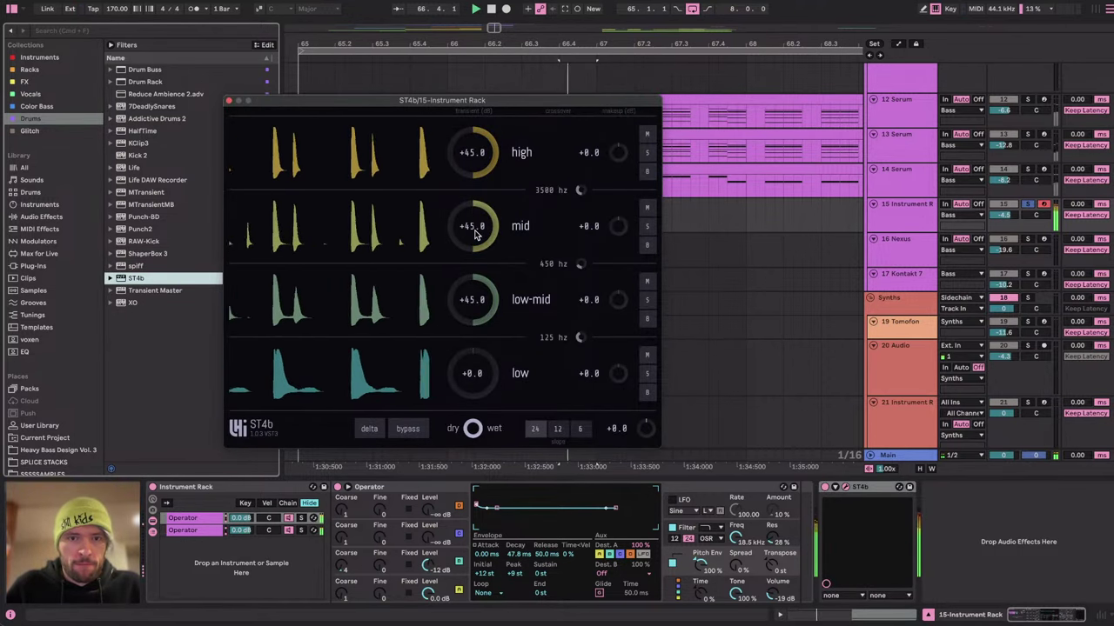
drag(471, 390, 470, 388)
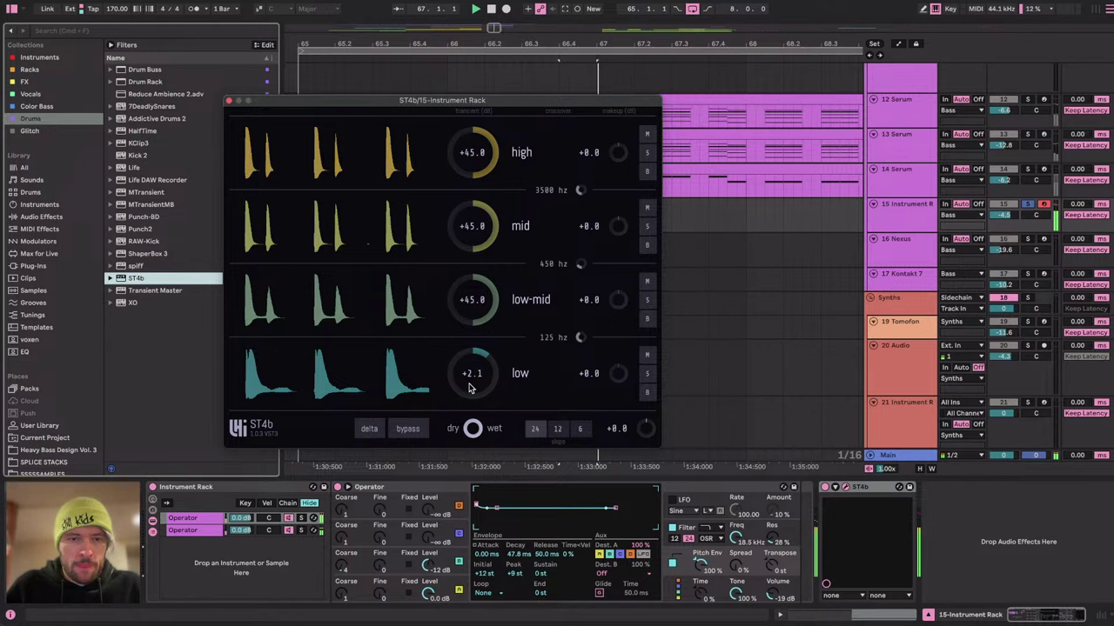
click(229, 100)
Unsolo the Instrument Rack track, play the full mix from bar 65 and lower the track to -9.7 dB.
click(363, 206)
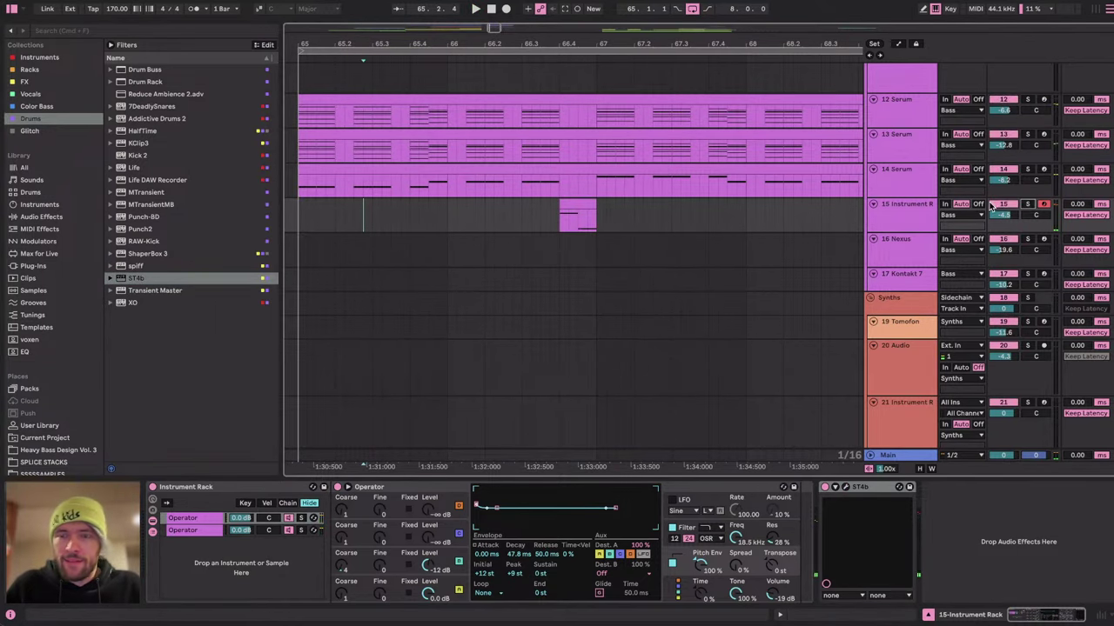
key(space)
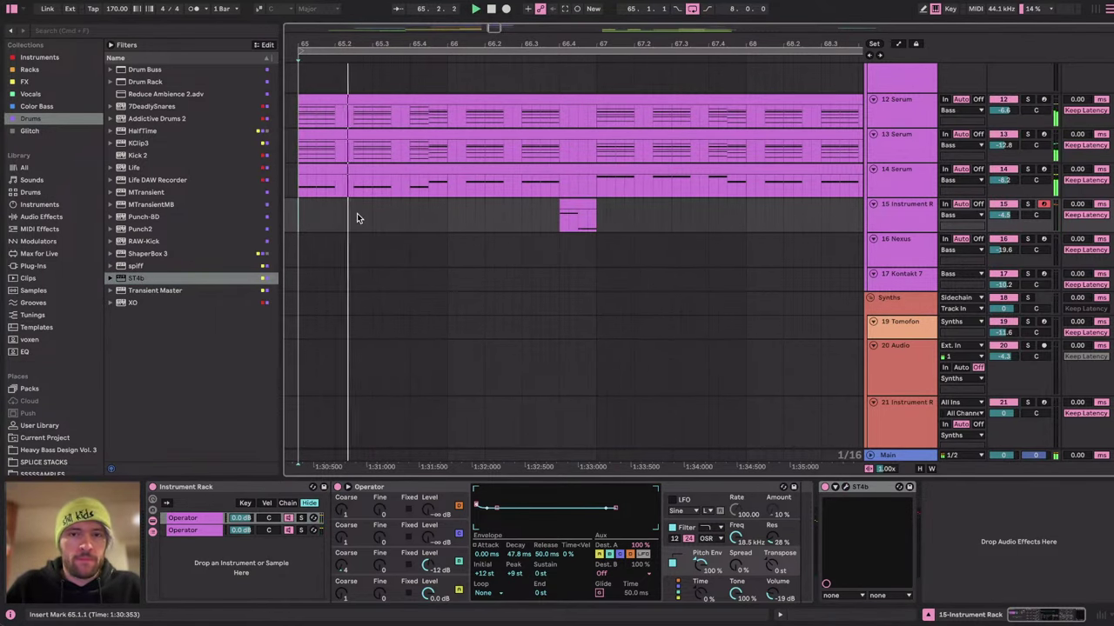
Duplicate the four-bar region from bar 65 containing the fill to bar 69 on the Instrument Rack track.
key(minus)
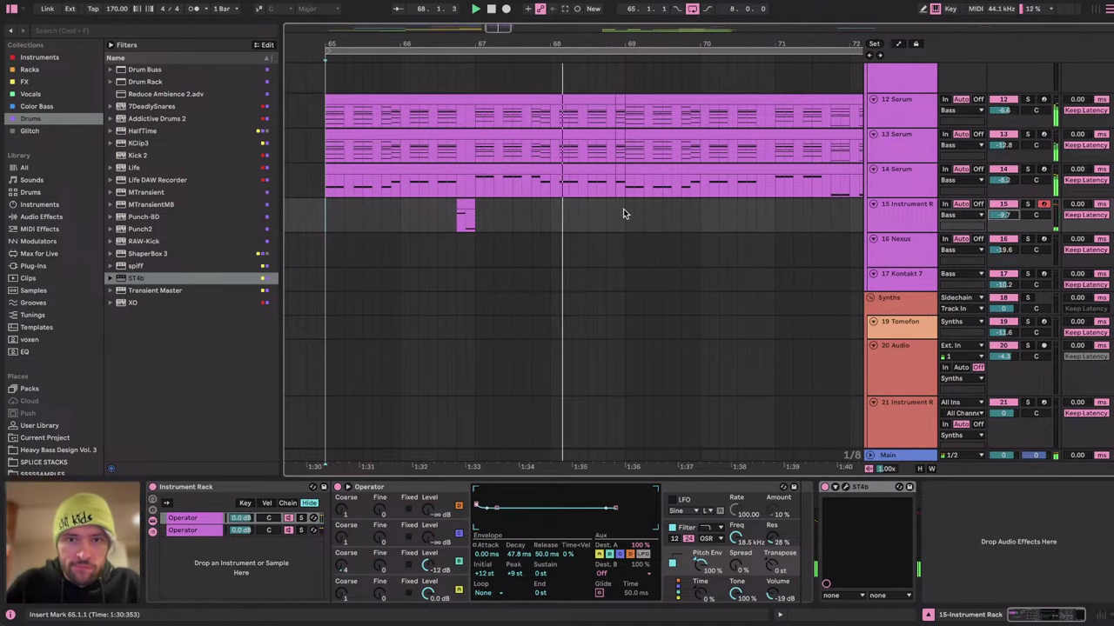
drag(621, 215, 323, 222)
key(super+d)
Lower ST4b's low-mid transient to +14.4 dB and its low transient to +0.1 dB.
click(845, 487)
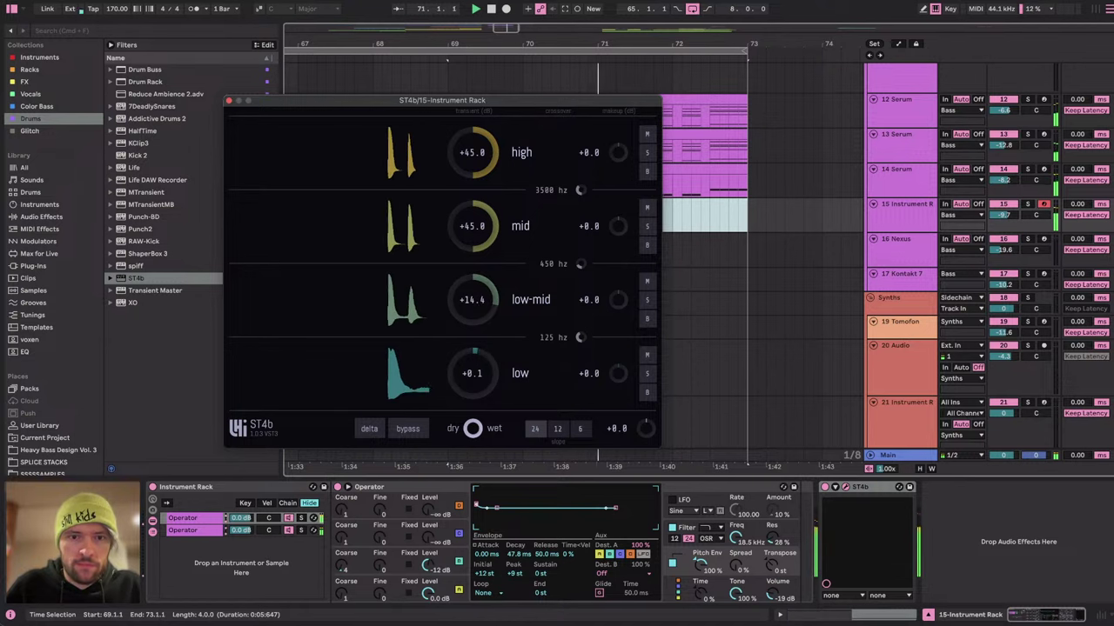
click(228, 100)
Shorten the original Operator's oscillator A envelope release to 134 ms and listen to the result.
click(396, 588)
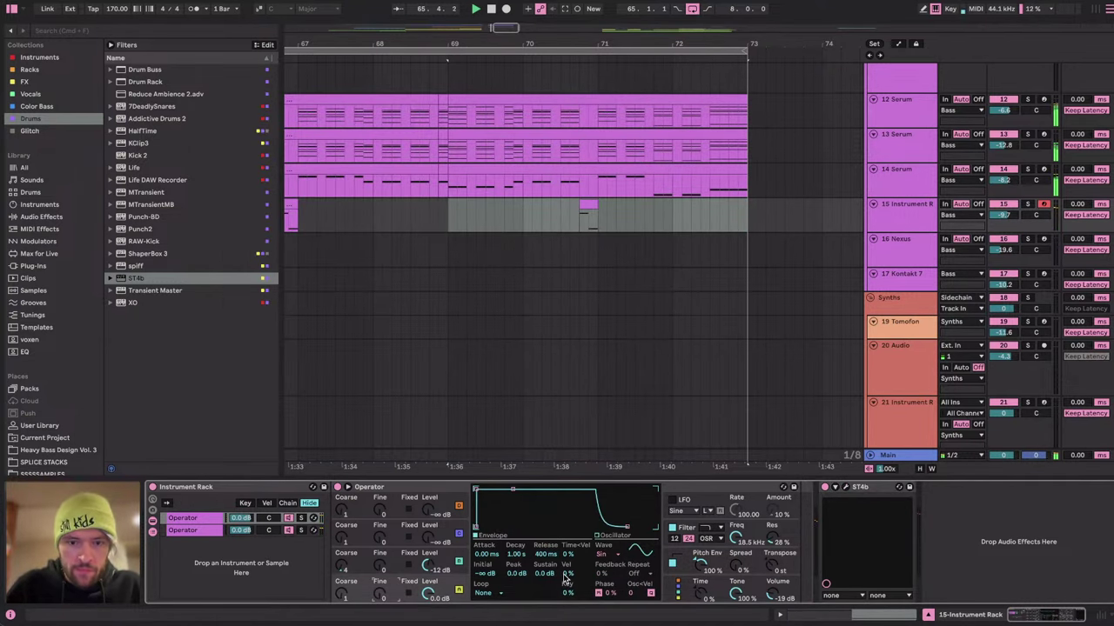
drag(546, 555, 546, 550)
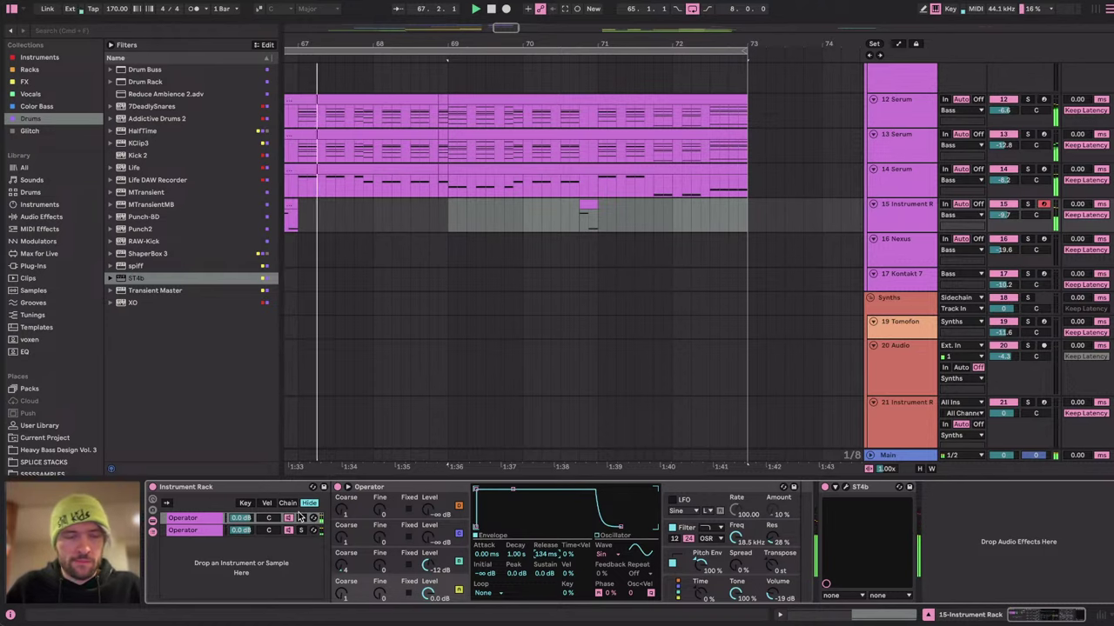
key(space)
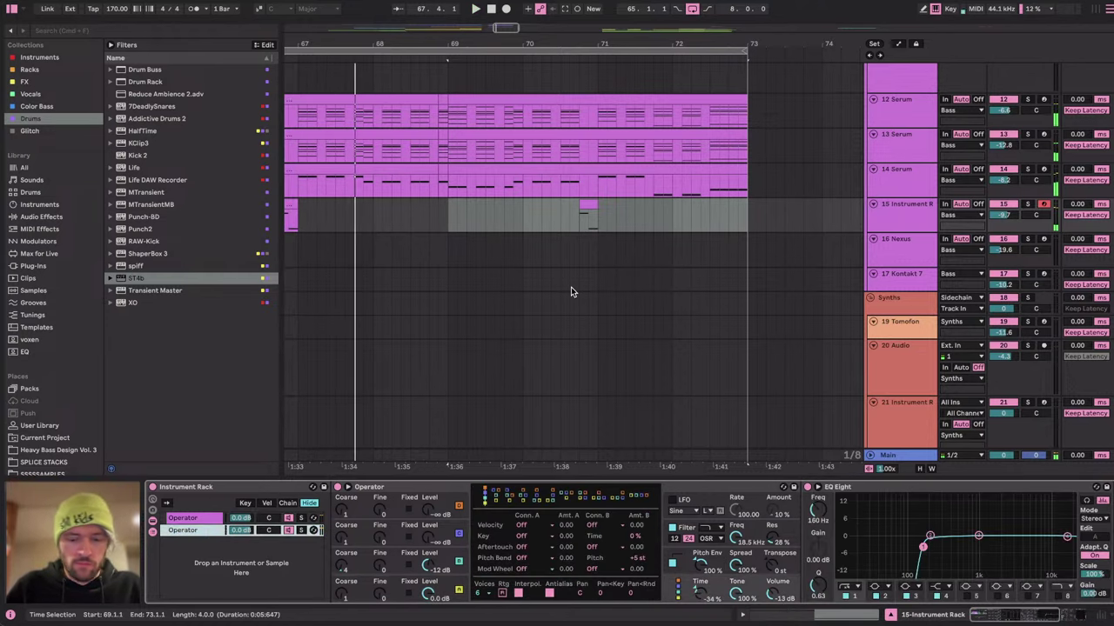
Switch to YouTube Studio to read the livestream chat, return to Ableton Live and replay the section from bar 65.
key(ctrl+Right)
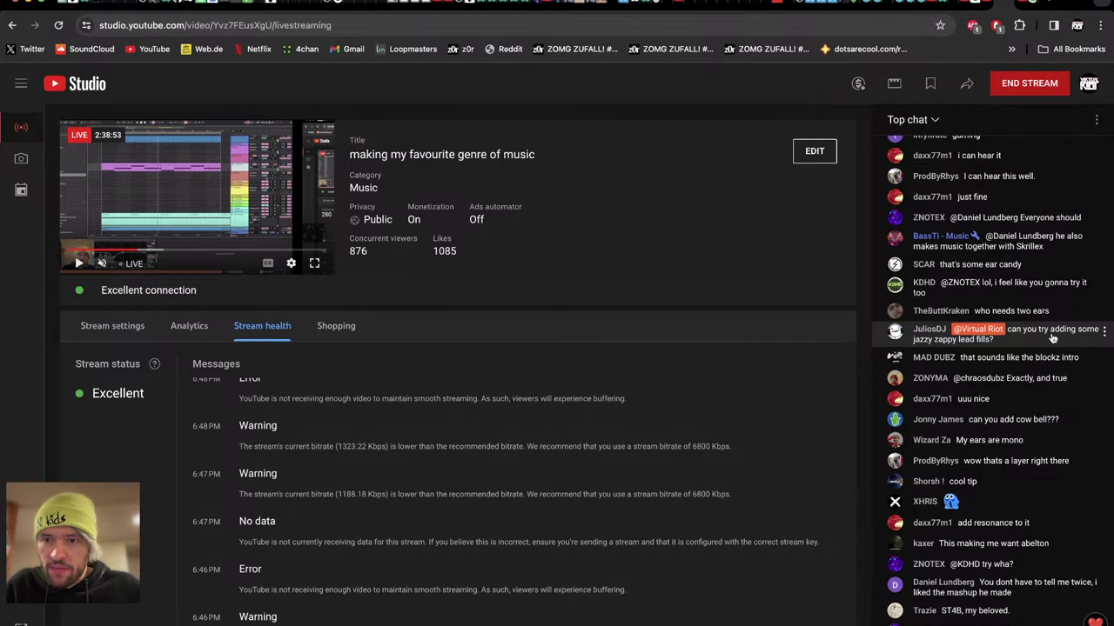
key(super+Tab)
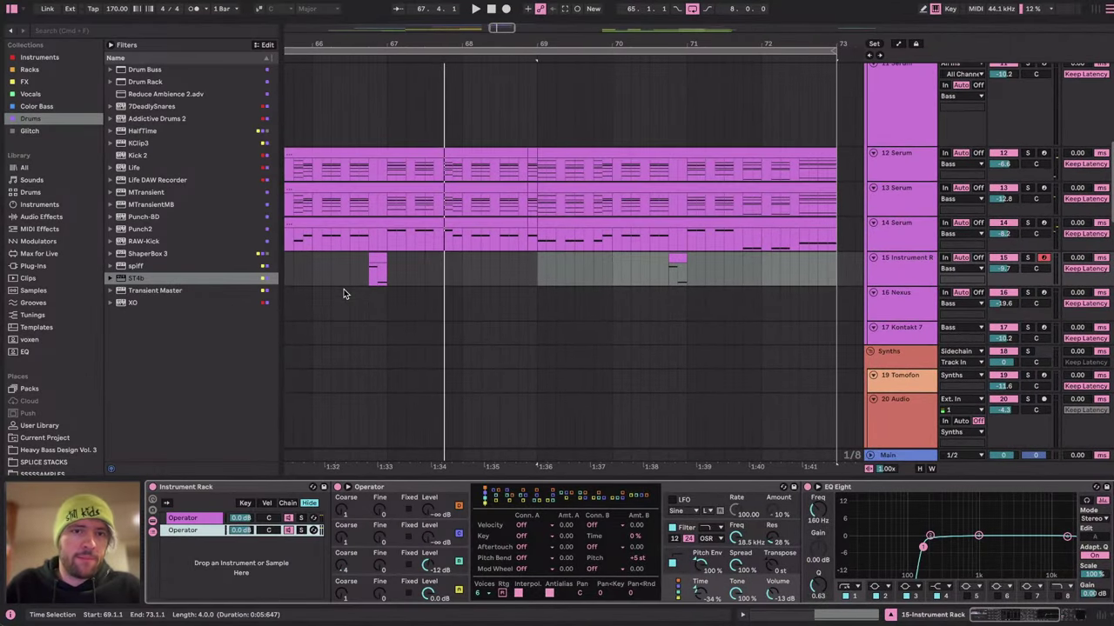
click(337, 274)
key(space)
key(space)
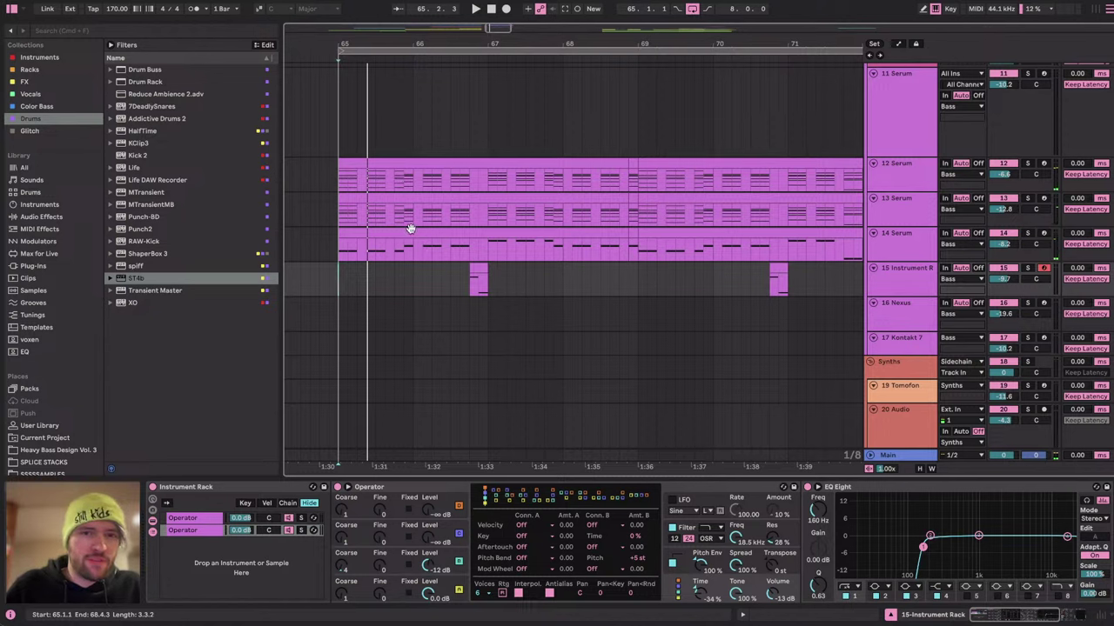
key(space)
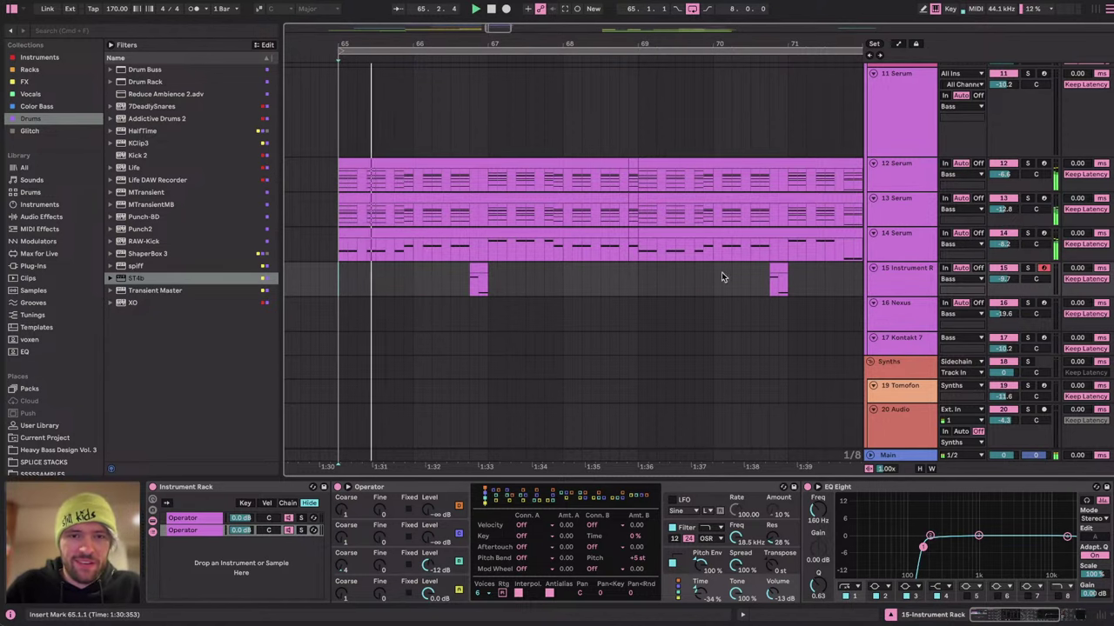
Add a Saturator between the Instrument Rack and ST4b on track 15 and audition the fill through it.
click(902, 285)
scroll(293, 582, right, 5)
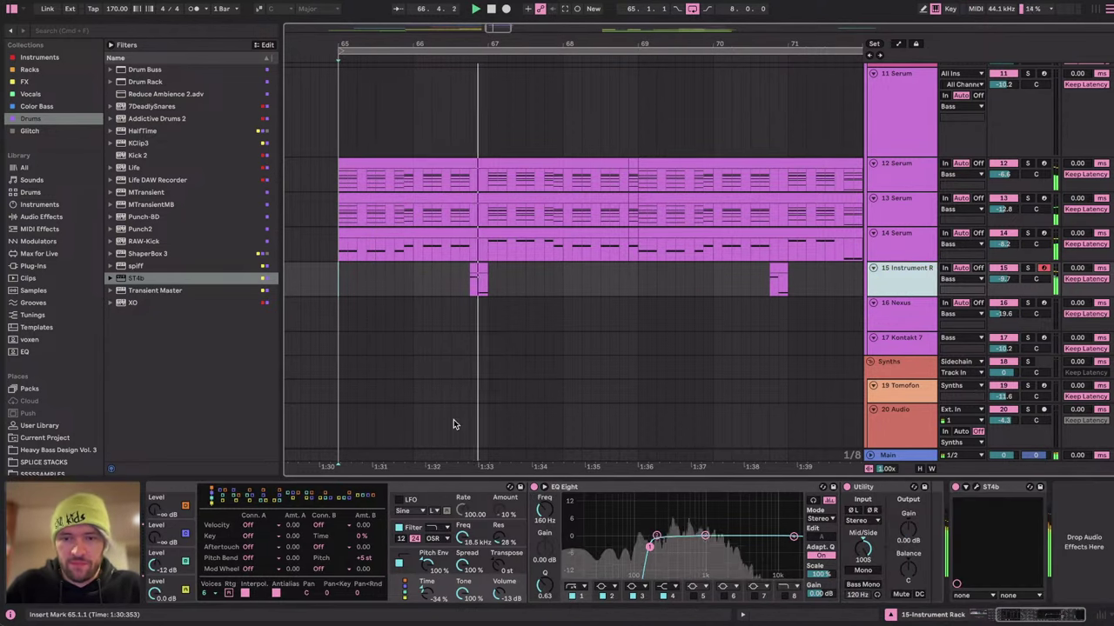
key(space)
click(54, 221)
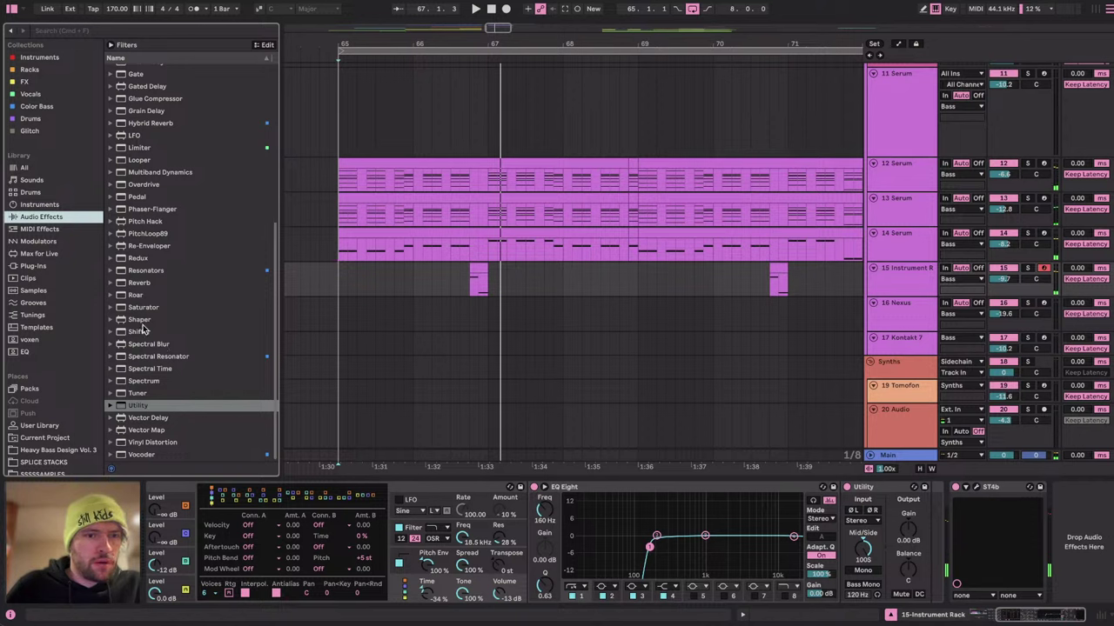
drag(131, 308, 951, 541)
key(space)
scroll(951, 541, right, 4)
key(space)
click(478, 280)
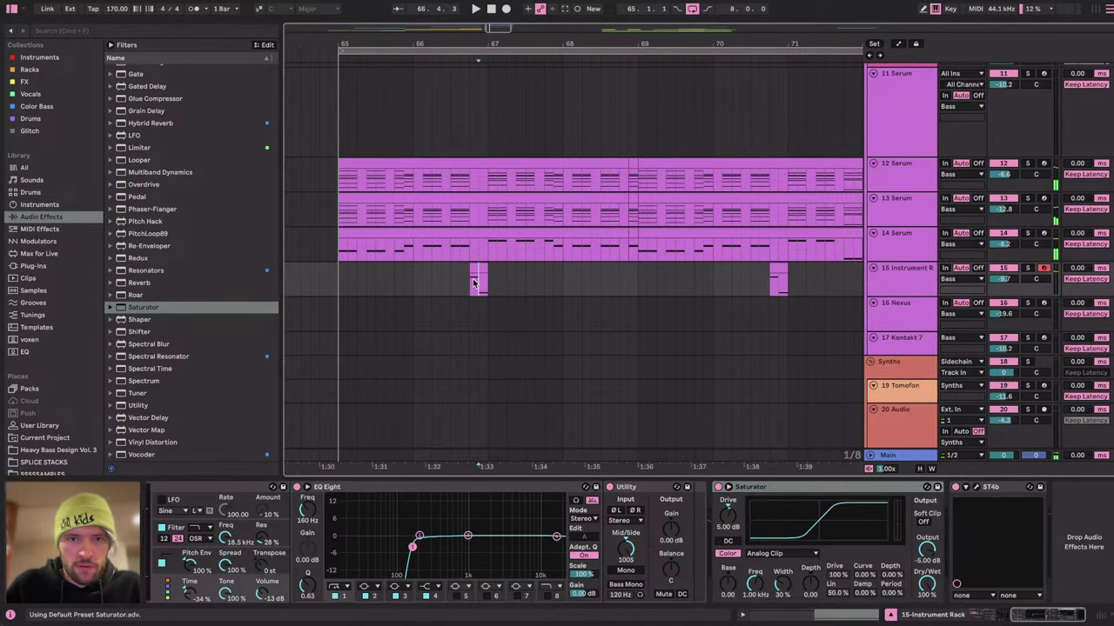
Raise the Saturator's drive to 15.4 dB and lower its output to -7.43 dB while auditioning the fill.
key(Left)
key(space)
key(space)
drag(725, 526, 725, 506)
key(space)
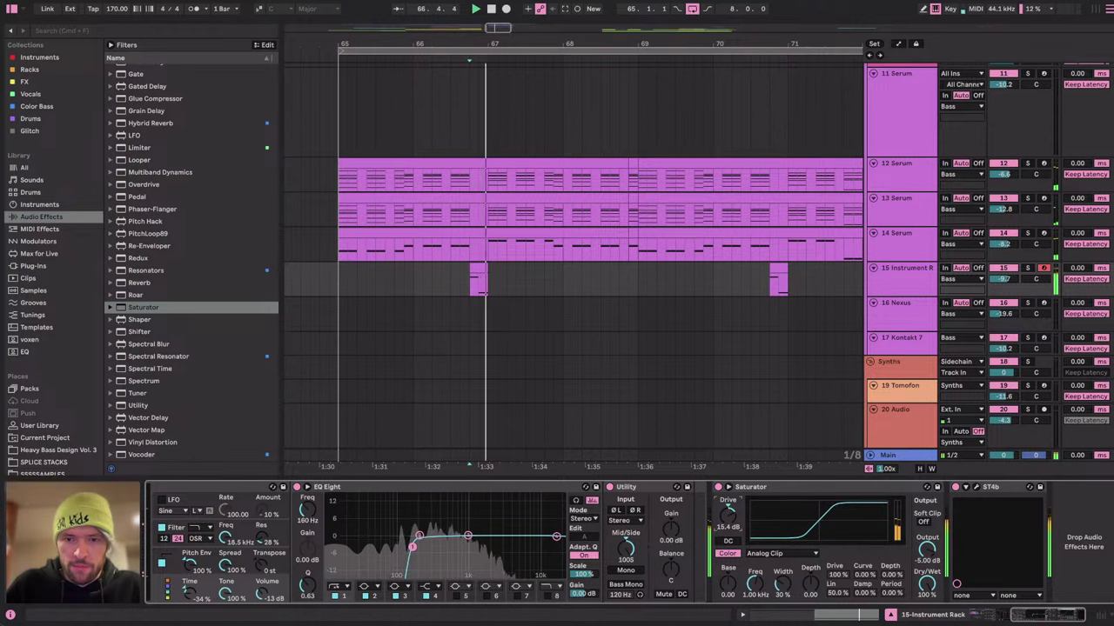
key(space)
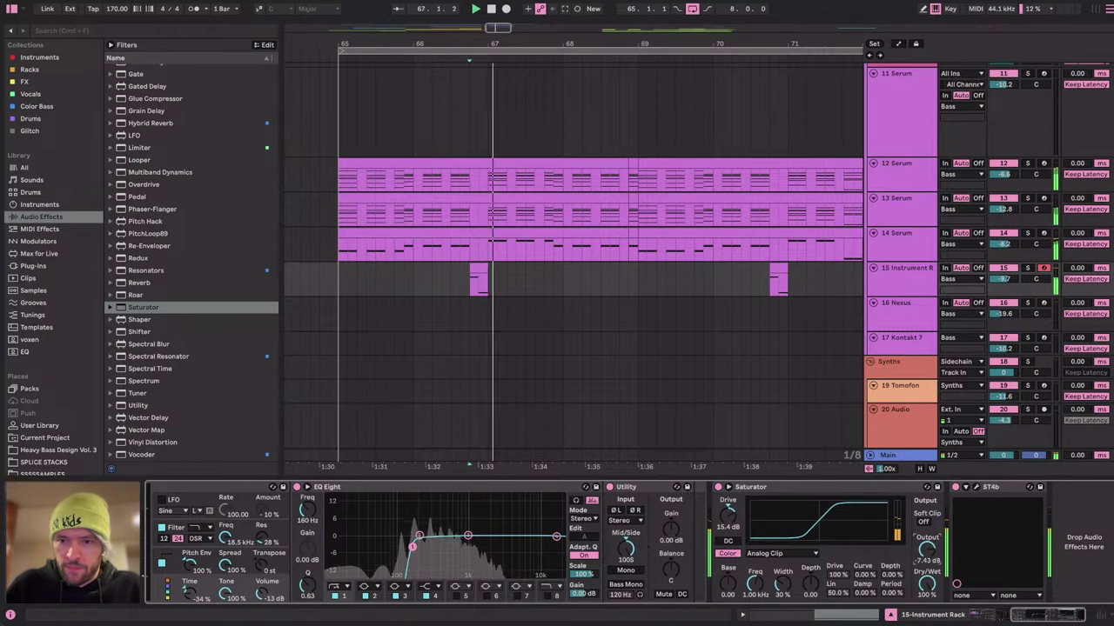
Move the Saturator behind ST4b, set its drive to 10.3 dB and output to -6.57 dB, and audition the fill.
drag(760, 481, 957, 539)
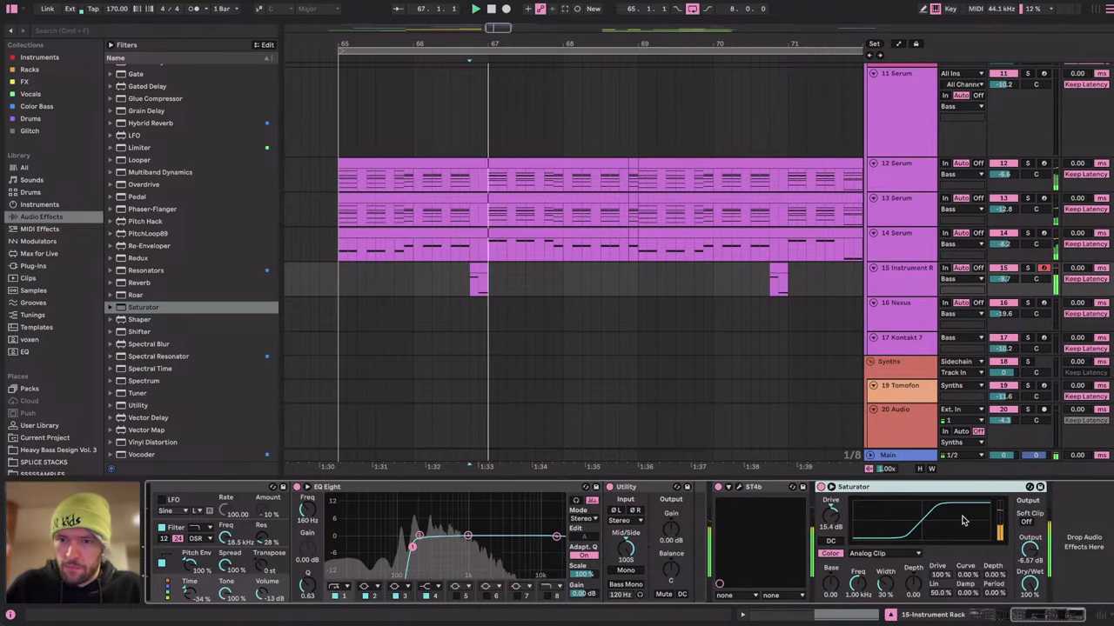
key(space)
key(space)
drag(830, 512, 830, 522)
key(space)
key(space)
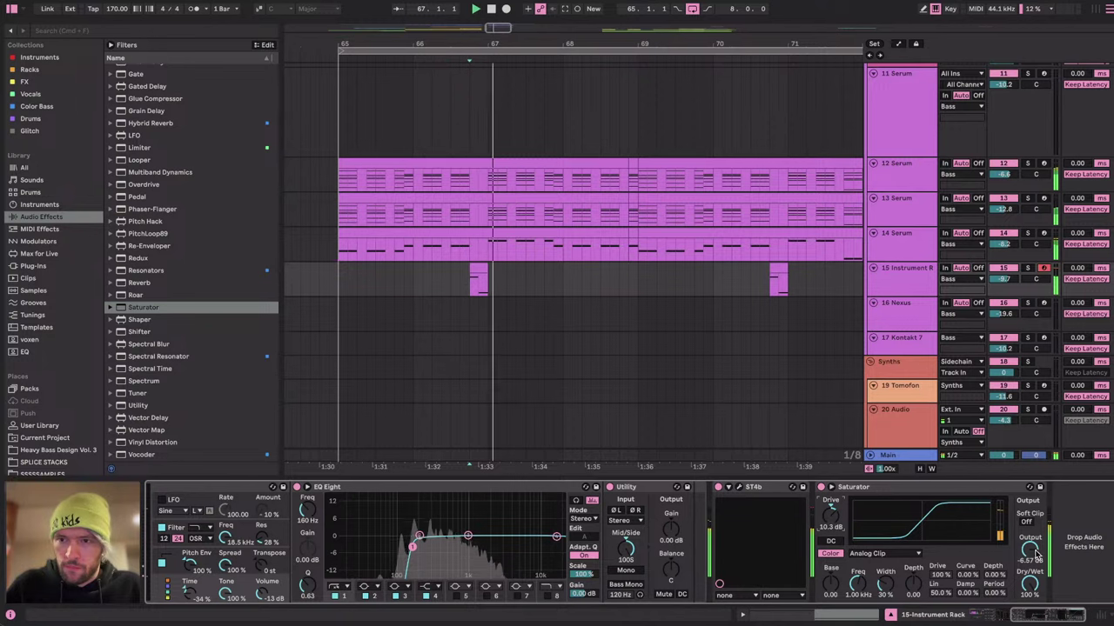
key(space)
key(space)
key(space)
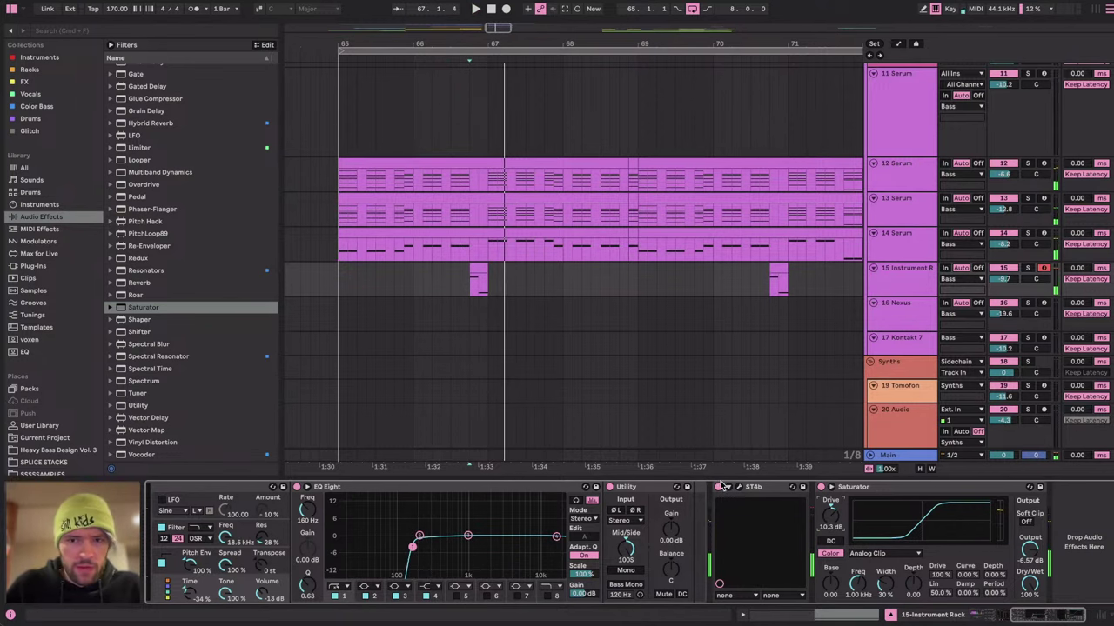
Review ST4b's band transient settings while replaying the fill, and close the plug-in window.
click(738, 488)
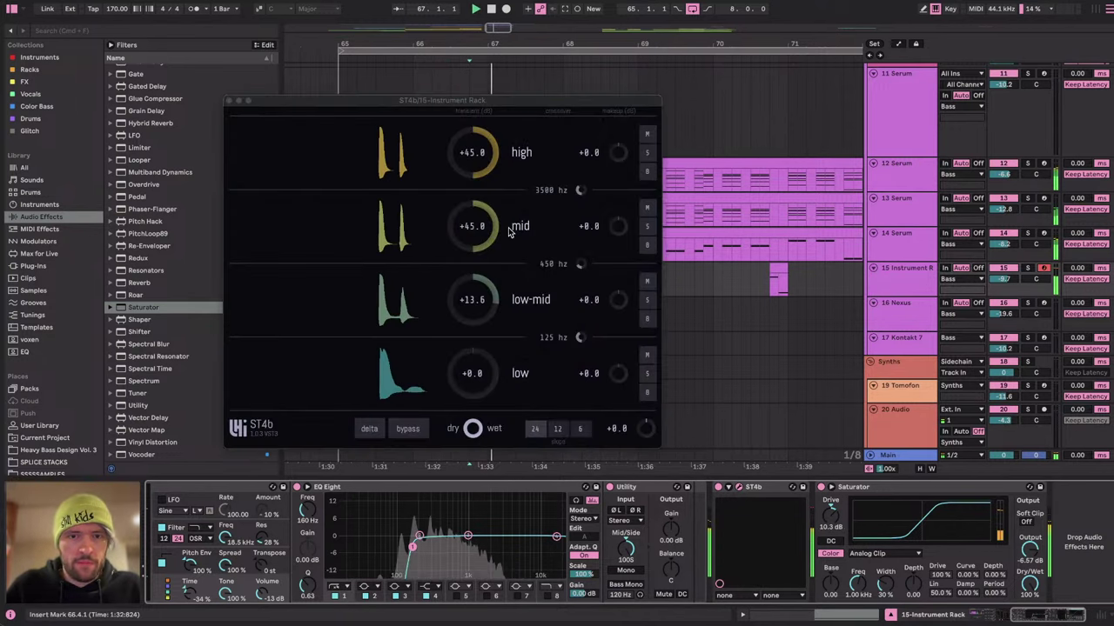
click(225, 103)
key(space)
key(space)
Adjust the first Operator's pitch envelope to a +11 st peak and 37.0 ms decay while auditioning.
scroll(437, 497, left, 6)
click(199, 518)
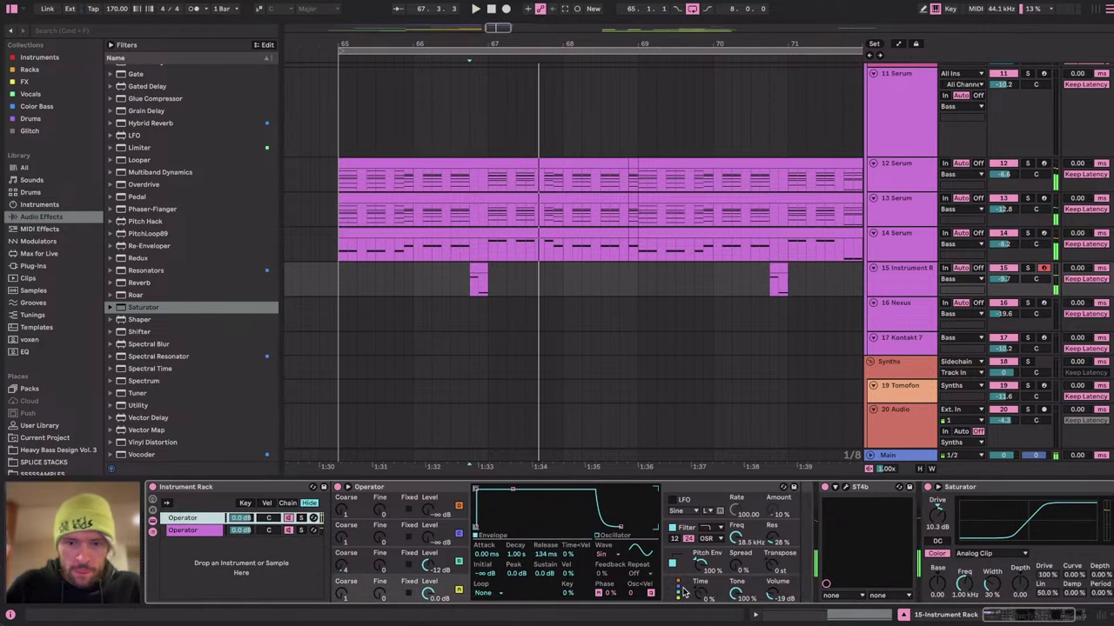
key(space)
key(space)
click(681, 553)
drag(515, 574, 515, 543)
key(space)
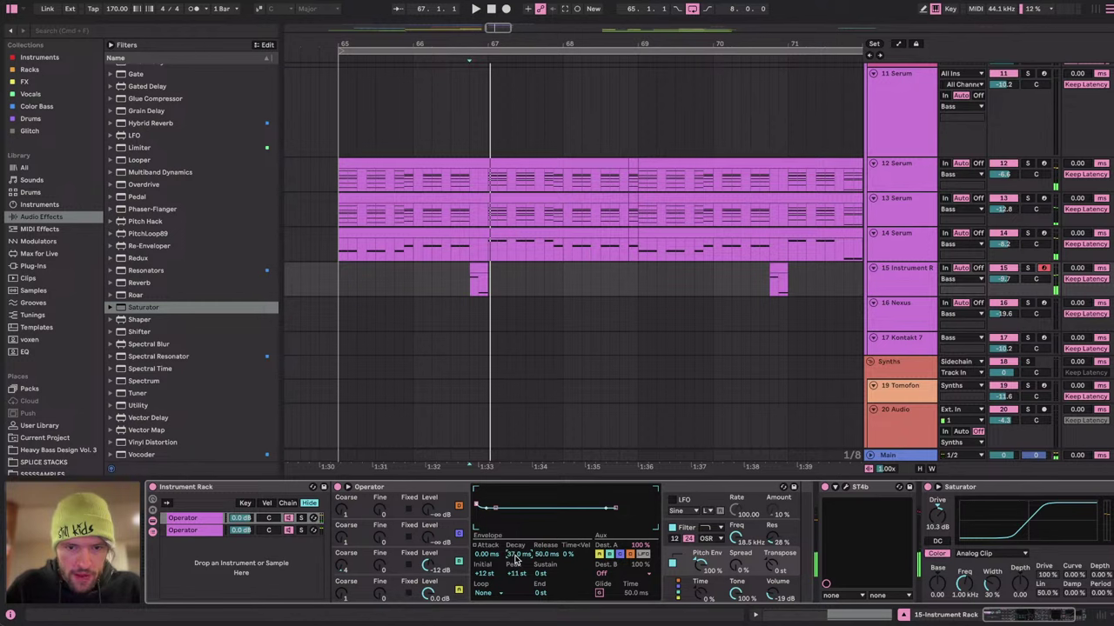
Bring in oscillator C of the first Operator at -20 dB, raise its coarse tuning and listen to the fill.
click(409, 564)
click(432, 543)
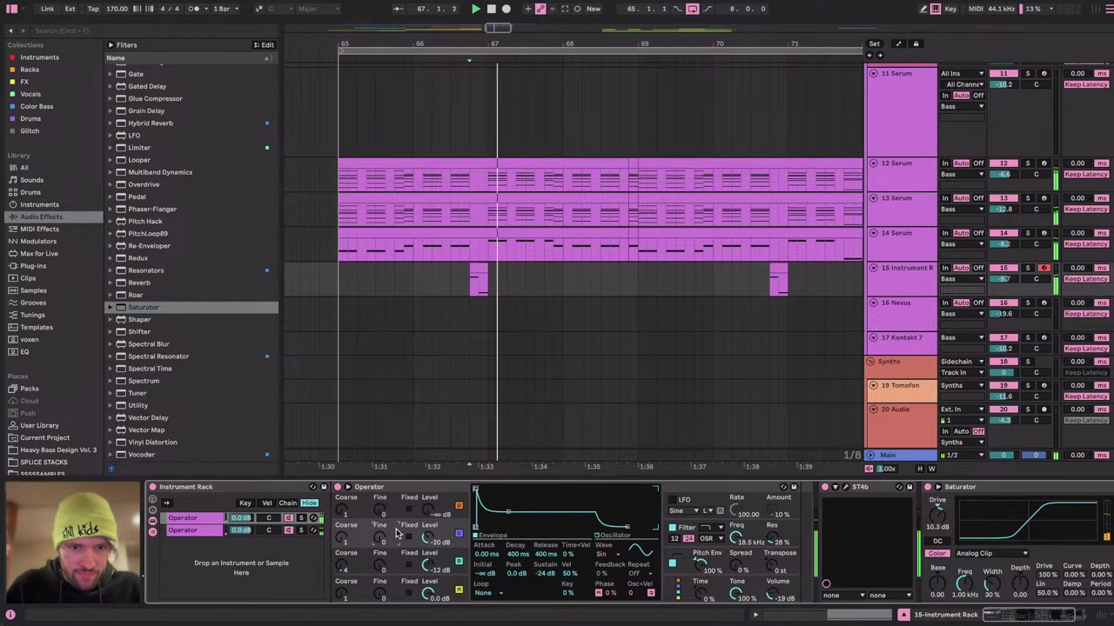
drag(341, 541, 340, 522)
key(space)
key(space)
key(space)
key(space)
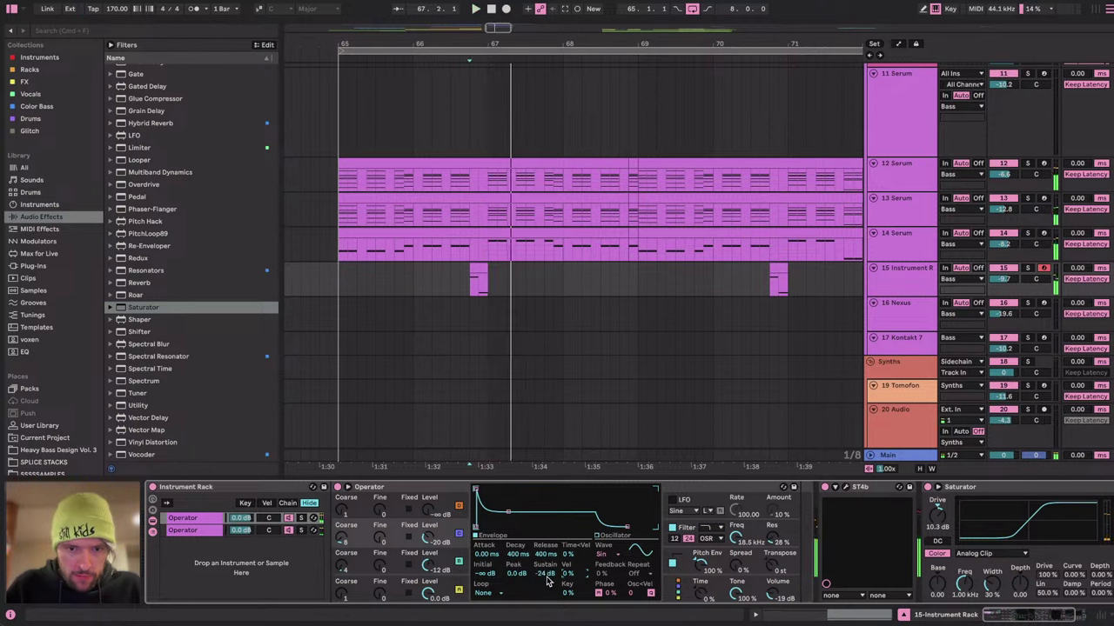
Set oscillator C's envelope sustain to -inf dB and its decay to 40.3 ms, replaying the fill.
drag(547, 577, 547, 609)
key(space)
key(space)
drag(516, 556, 516, 591)
key(space)
key(space)
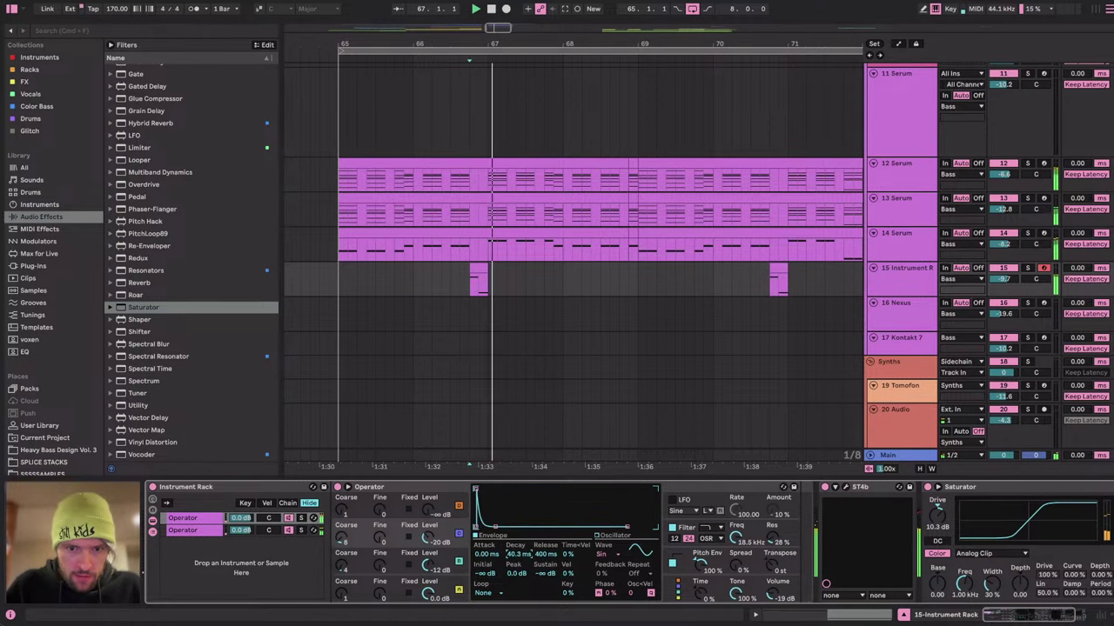
Bring in oscillator D at -25 dB with its envelope sustain at -inf dB and a short decay of about 24 ms.
click(432, 513)
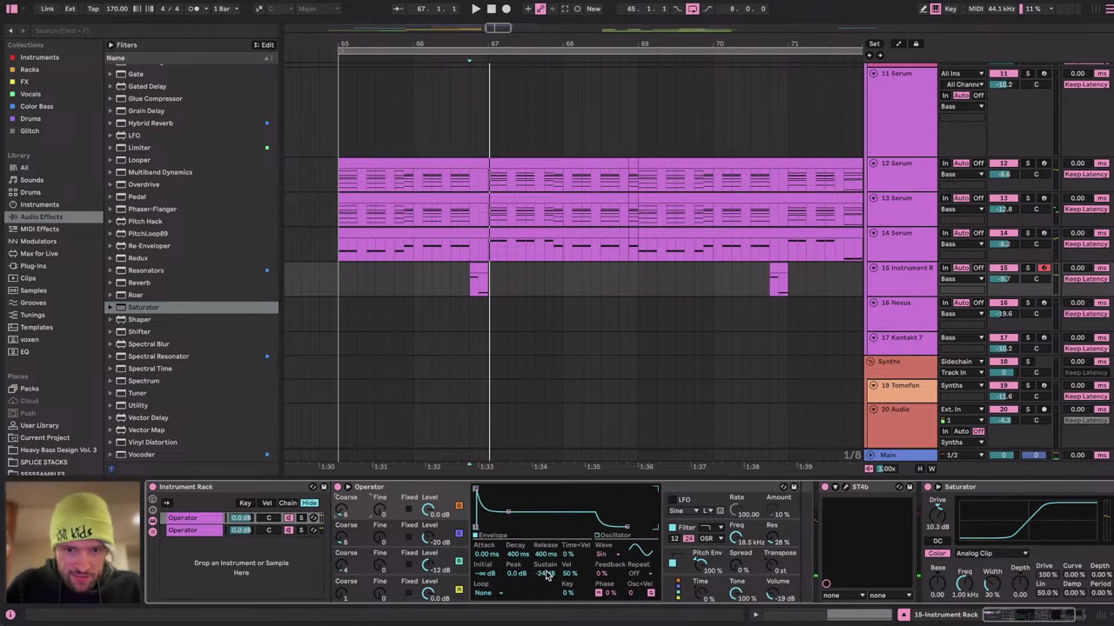
drag(546, 576, 546, 604)
drag(506, 548, 506, 574)
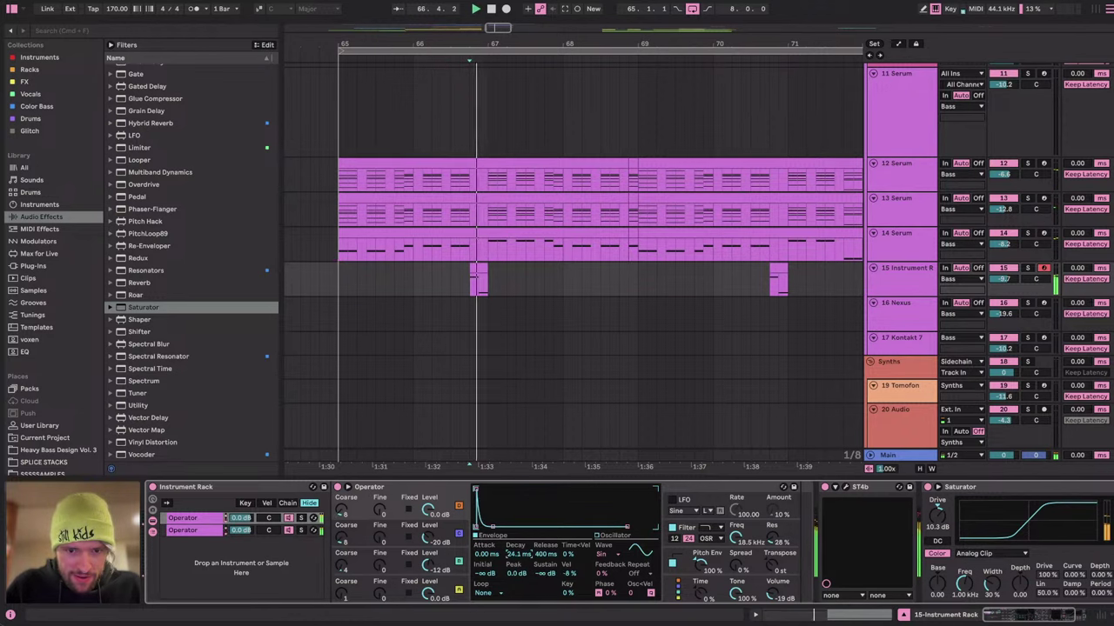
mouse_move(439, 515)
mouse_down()
mouse_move(440, 556)
mouse_move(505, 539)
mouse_move(511, 558)
mouse_up()
key(space)
key(space)
key(space)
key(space)
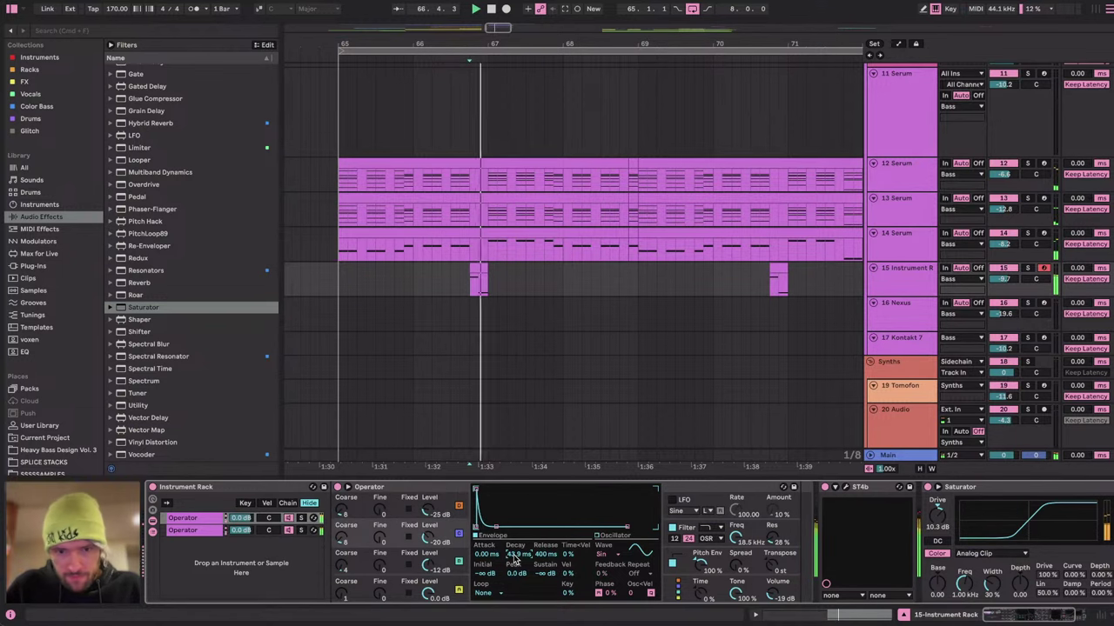
Raise the coarse tuning of oscillators C and D to 10 and replay the fill.
key(space)
drag(342, 541, 343, 506)
key(space)
key(space)
key(space)
key(space)
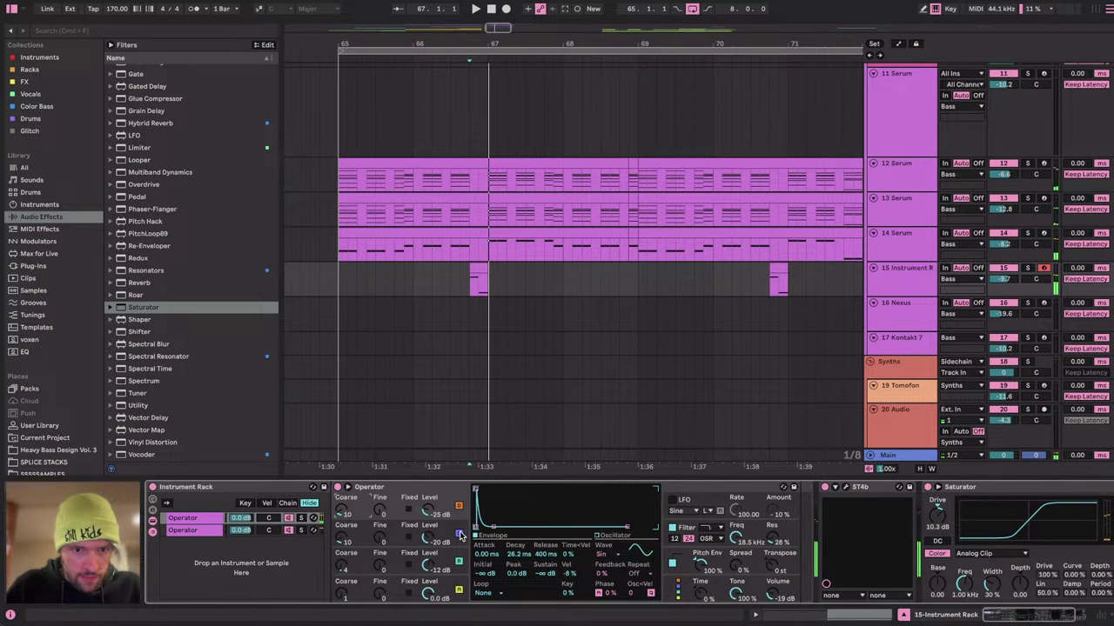
Solo the first Operator chain and track 15, and compare the sound with oscillators C and D on and off.
click(302, 518)
click(1025, 269)
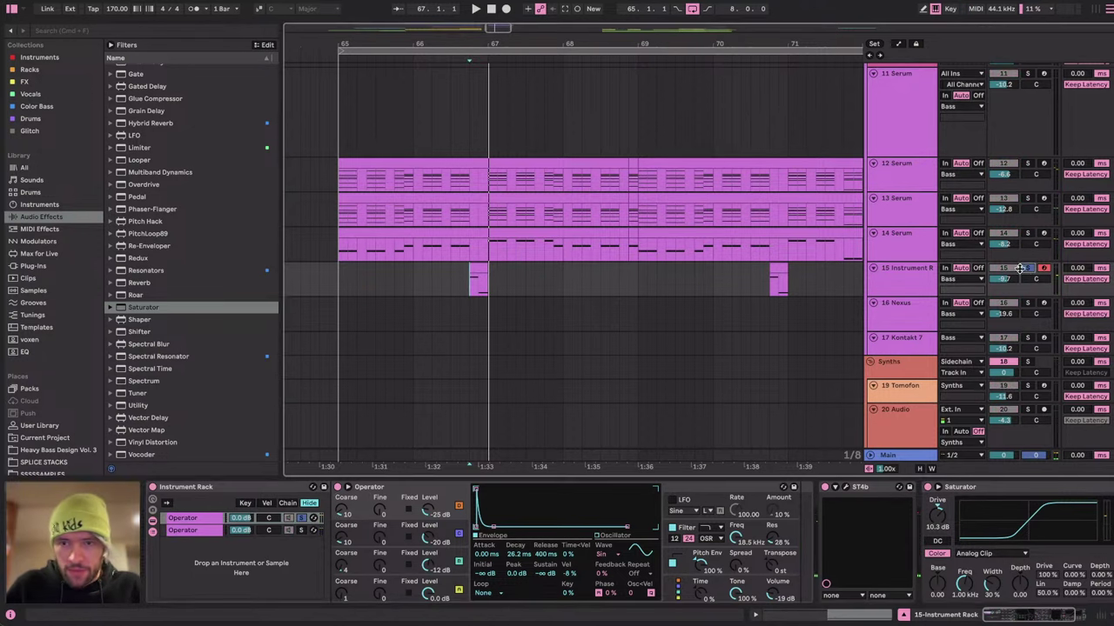
click(459, 536)
click(459, 507)
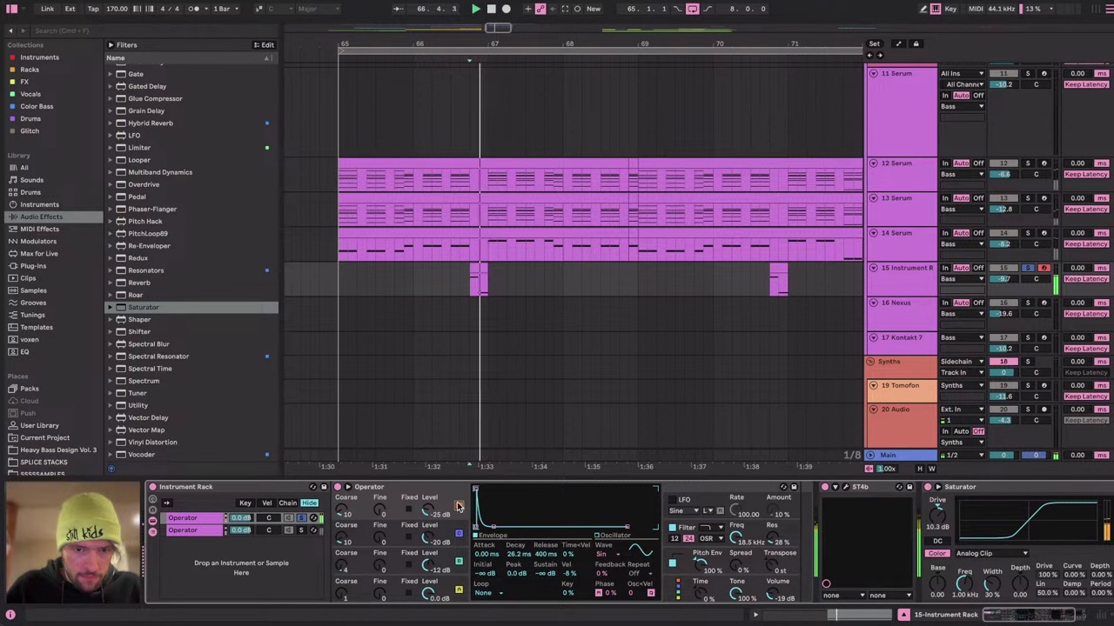
click(458, 533)
Raise oscillator D to -13 dB and oscillator C to -10 dB, and lengthen D's envelope decay to 345 ms.
drag(428, 539, 427, 496)
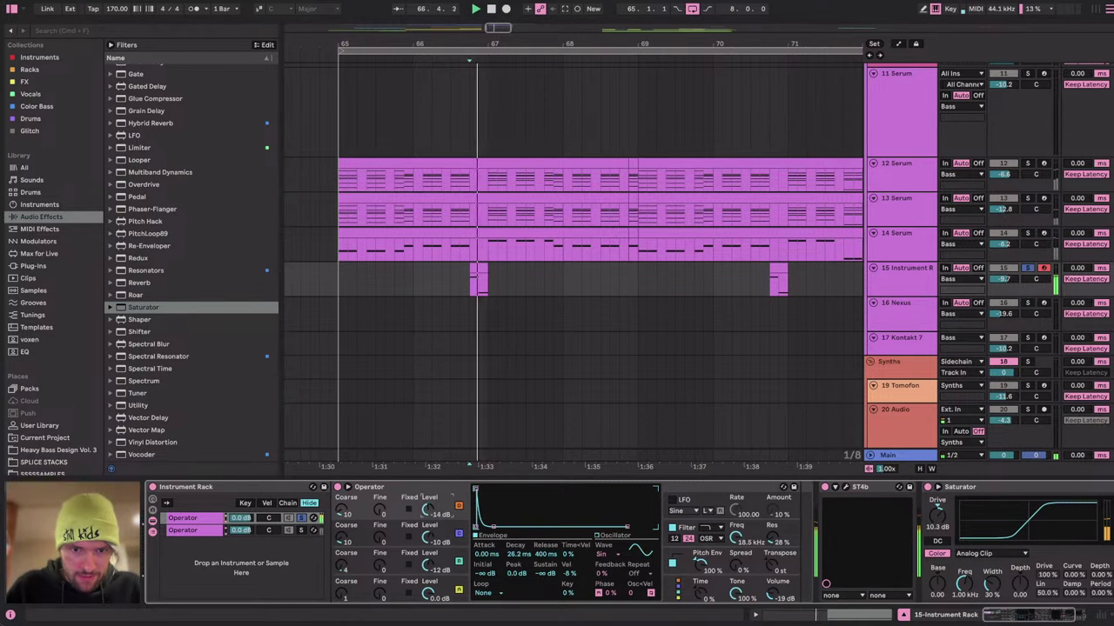
click(458, 533)
mouse_move(520, 555)
mouse_down()
mouse_move(510, 539)
mouse_move(508, 576)
mouse_move(506, 544)
mouse_up()
click(441, 502)
key(space)
click(401, 555)
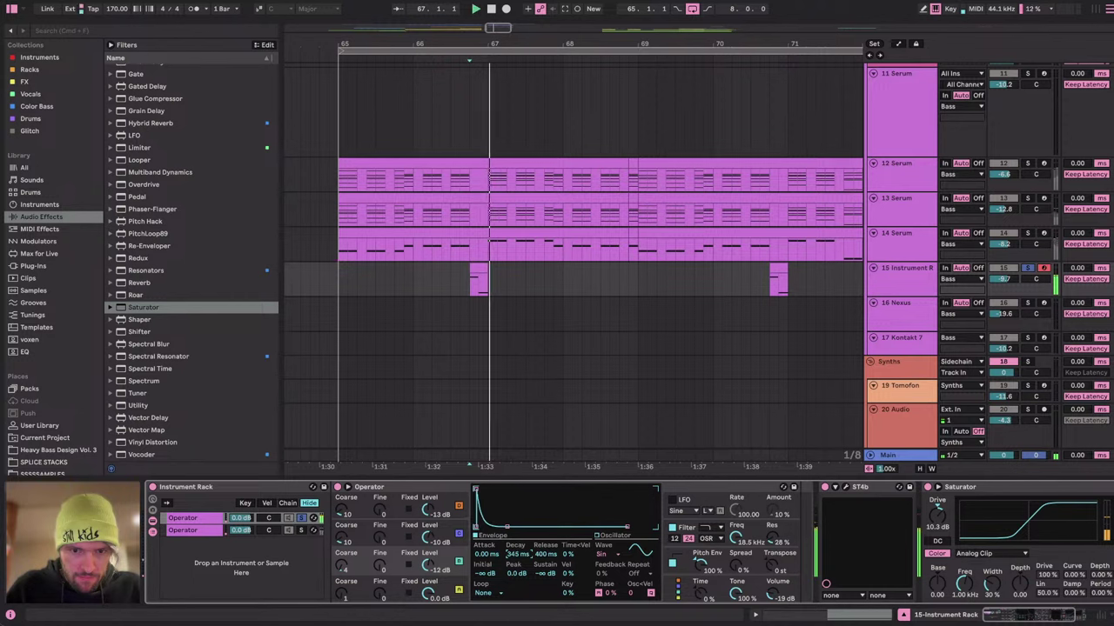
Lengthen oscillator D's envelope decay to 4.18 s and switch off oscillators C and D.
click(458, 535)
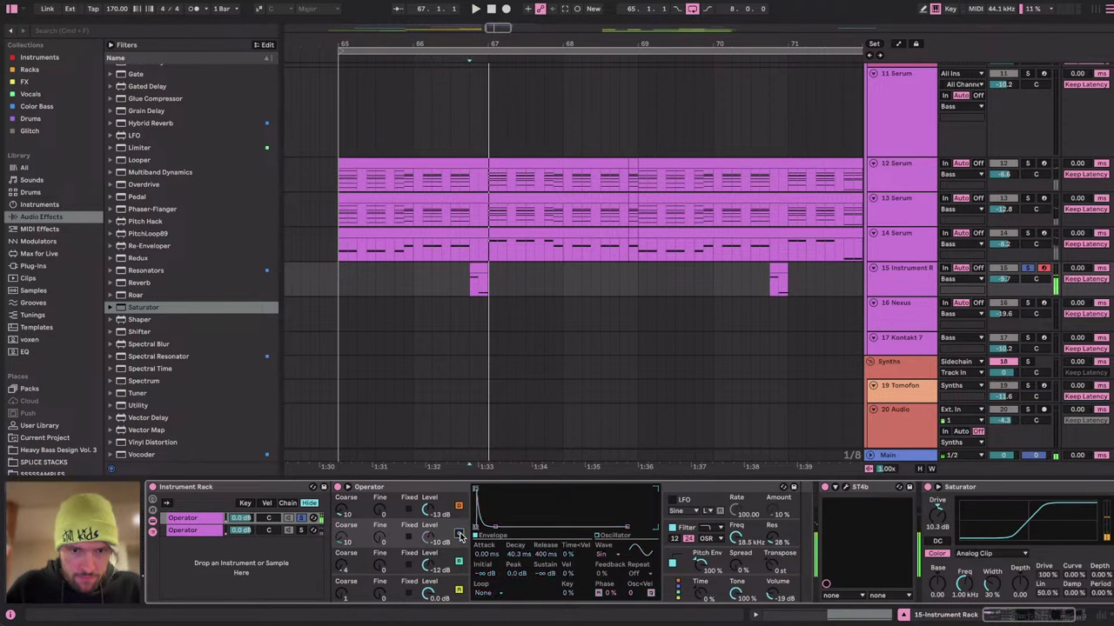
click(458, 505)
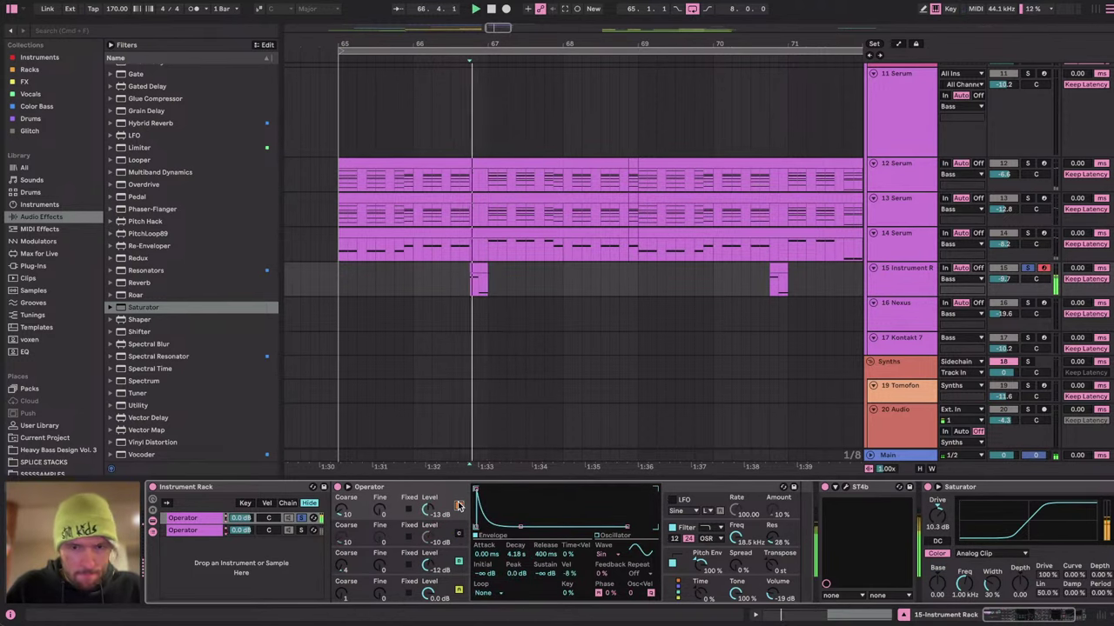
click(458, 533)
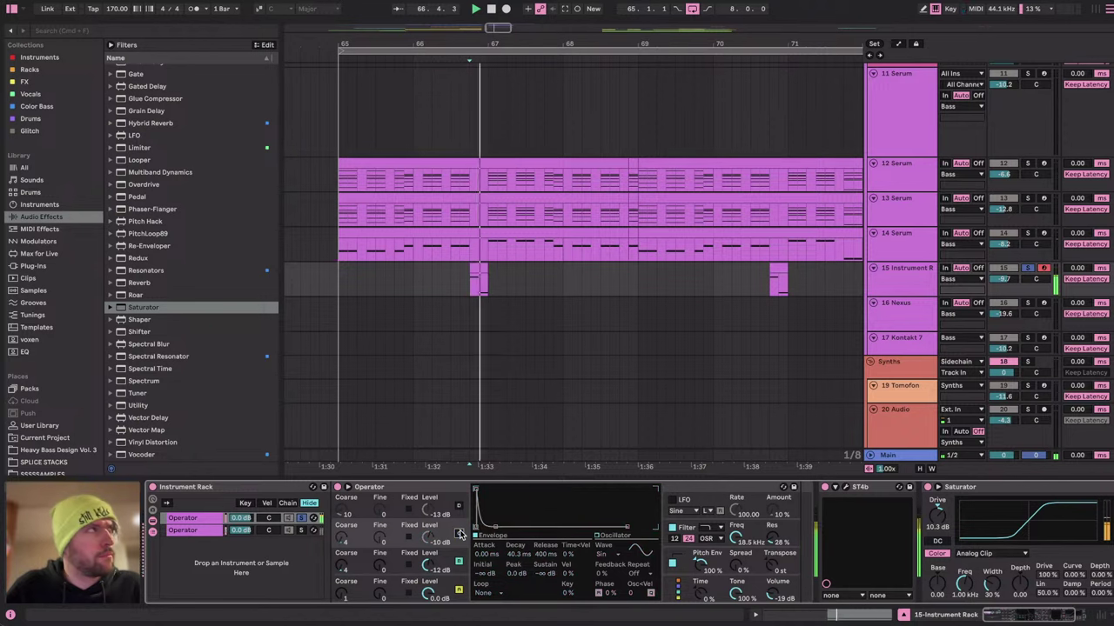
Unsolo the first Operator chain and track 15, and play the fill with the full mix.
click(300, 519)
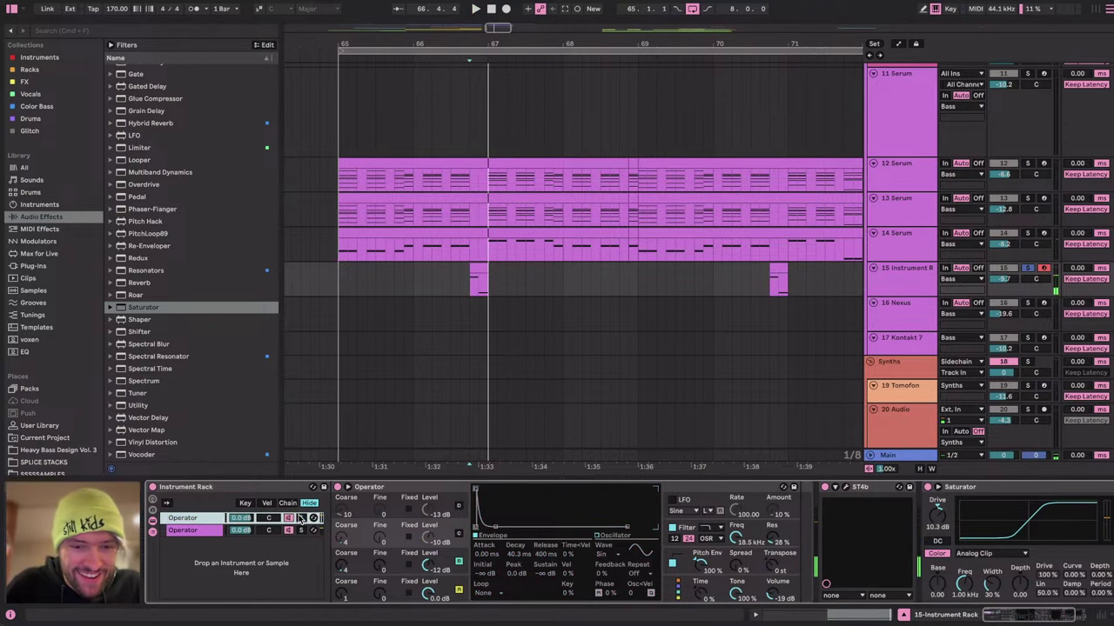
key(space)
key(space)
click(1029, 268)
key(space)
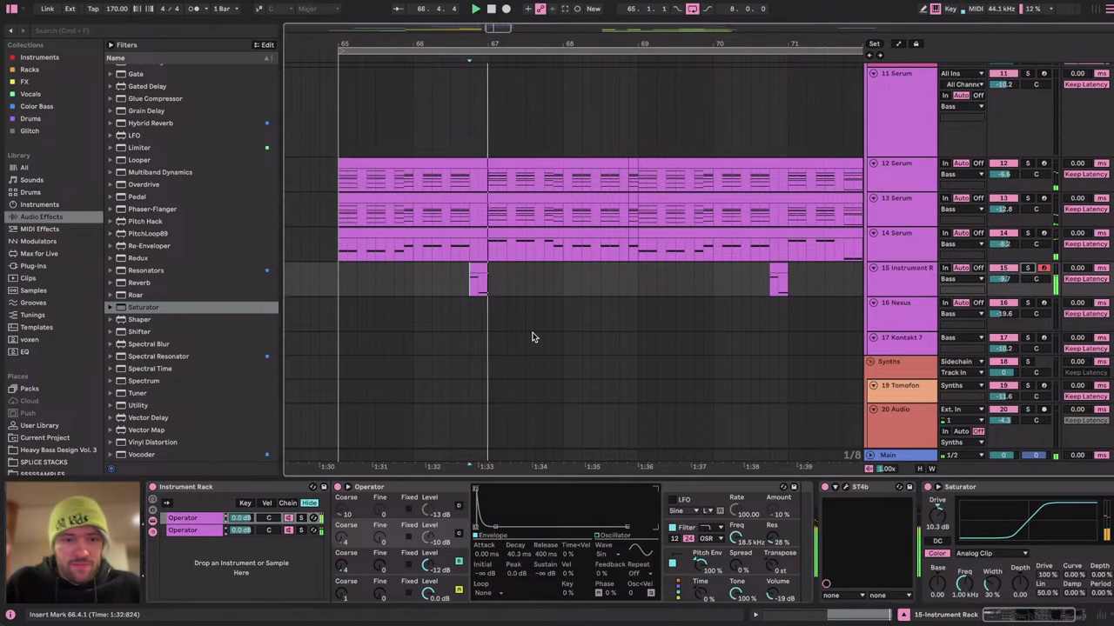
Lower the second Operator chain's volume to -4.0 dB and insert a new MIDI track below track 15.
scroll(532, 336, down, 5)
click(248, 531)
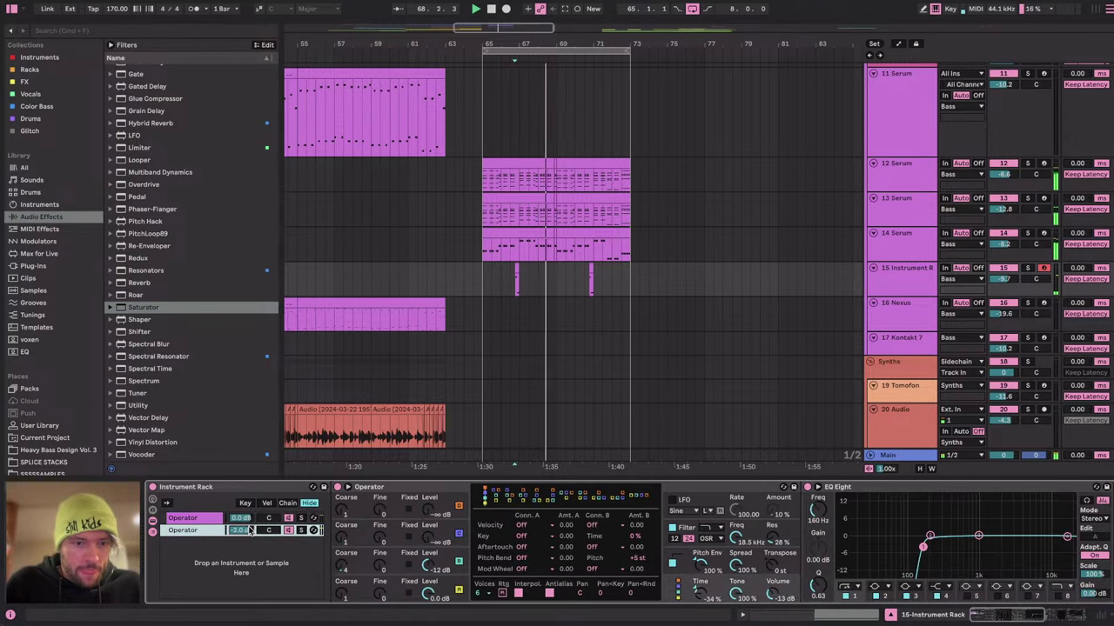
click(903, 271)
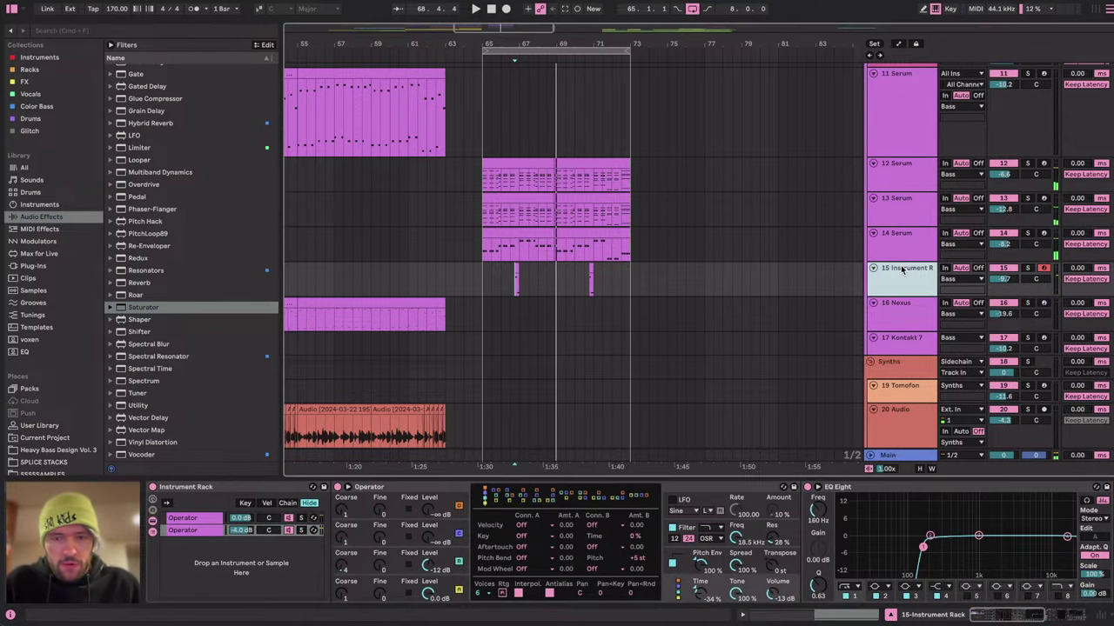
key(super+shift+t)
Switch to YouTube Studio to read the livestream chat and return to Ableton Live.
key(super+Tab)
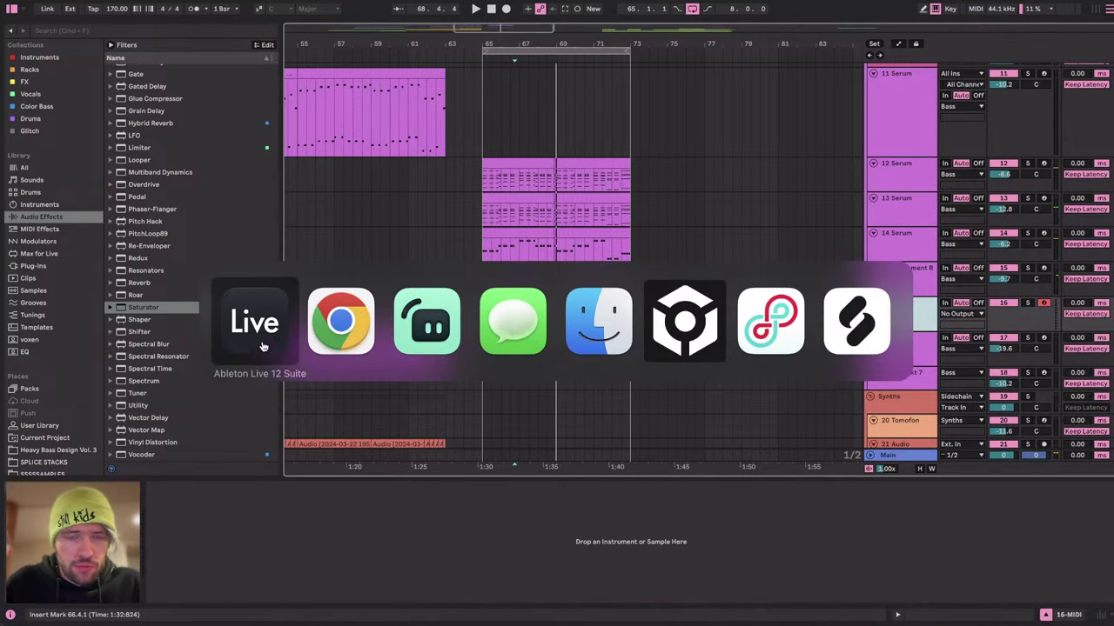
key(super+Tab)
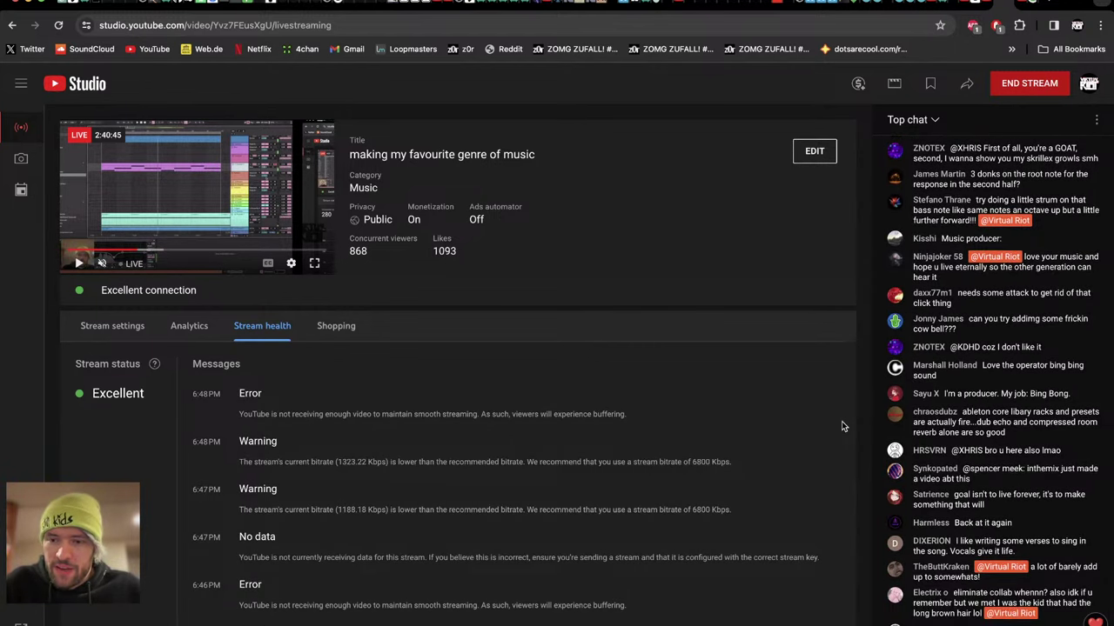
key(ctrl+Left)
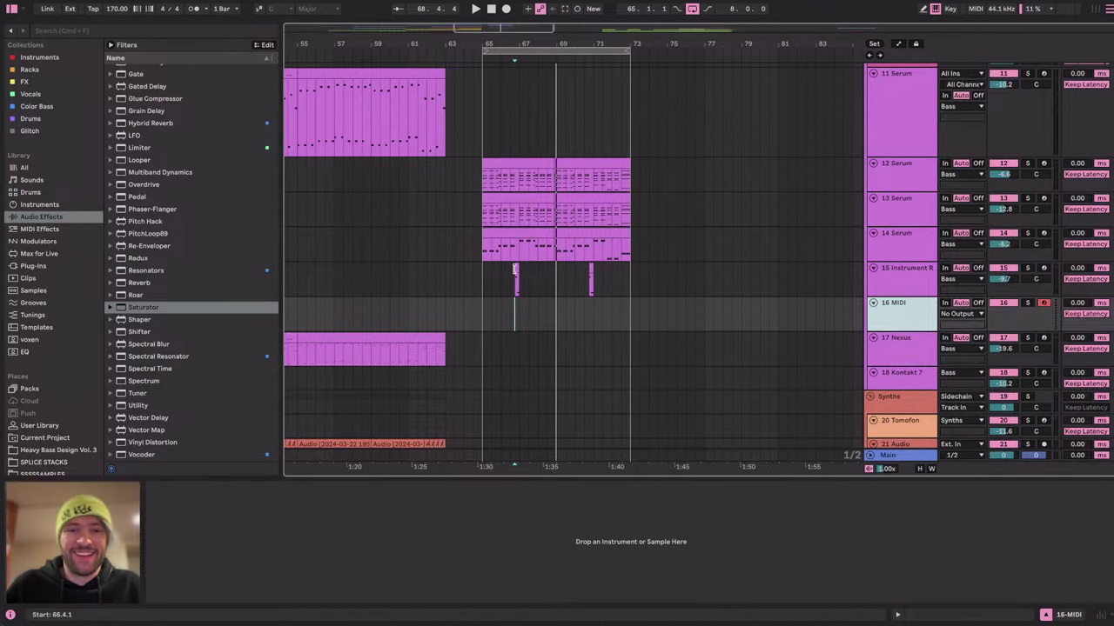
Copy the A#1 note in track 15's first fill clip an octave up to A#2, shifted later in time.
double_click(515, 269)
scroll(480, 327, up, 4)
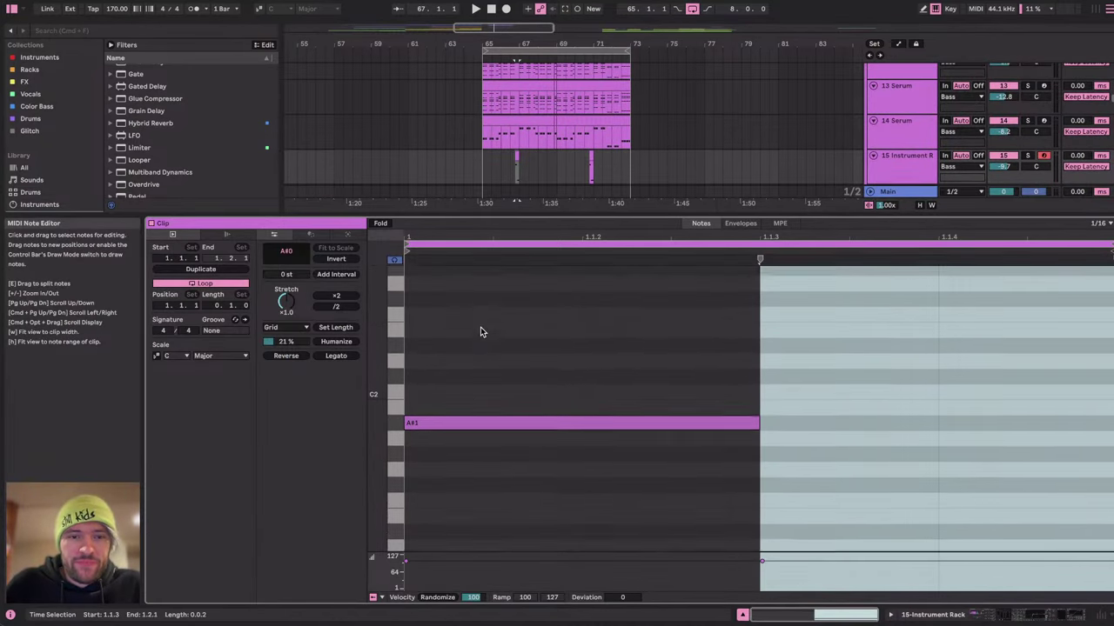
drag(450, 495, 545, 315)
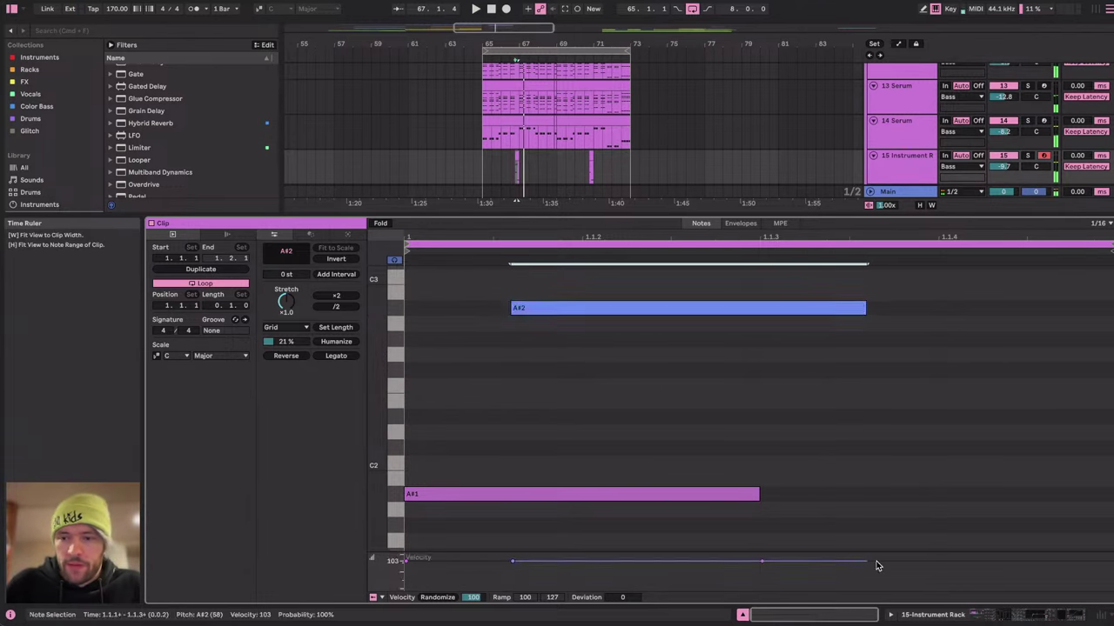
Return to track 15's device chain and compare the fill with ST4b and the Saturator bypassed and active.
click(1050, 616)
click(1050, 616)
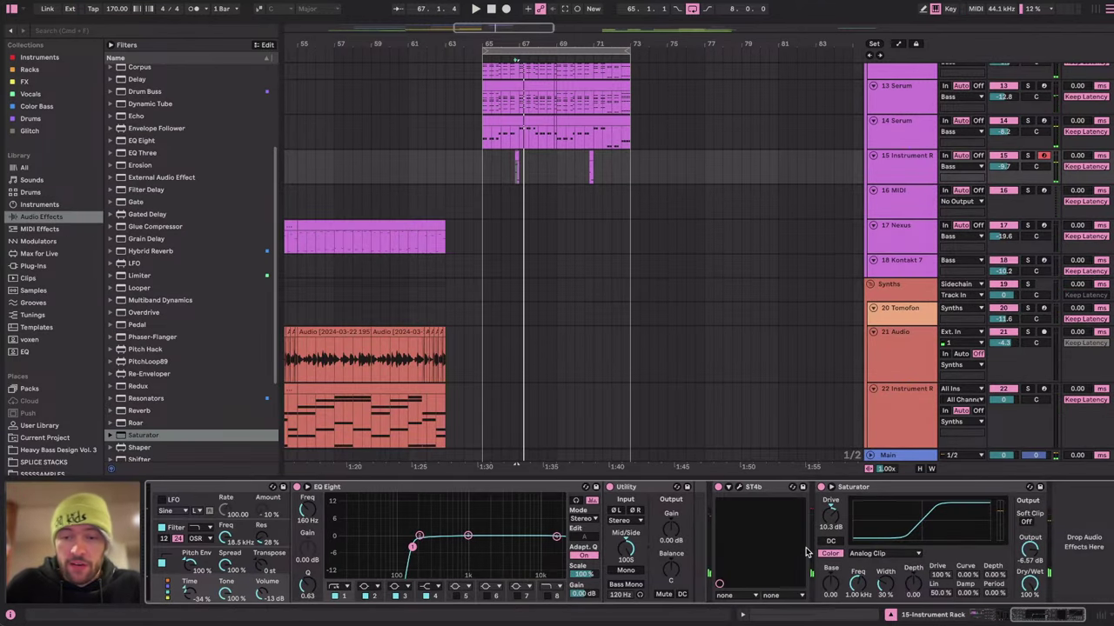
click(719, 487)
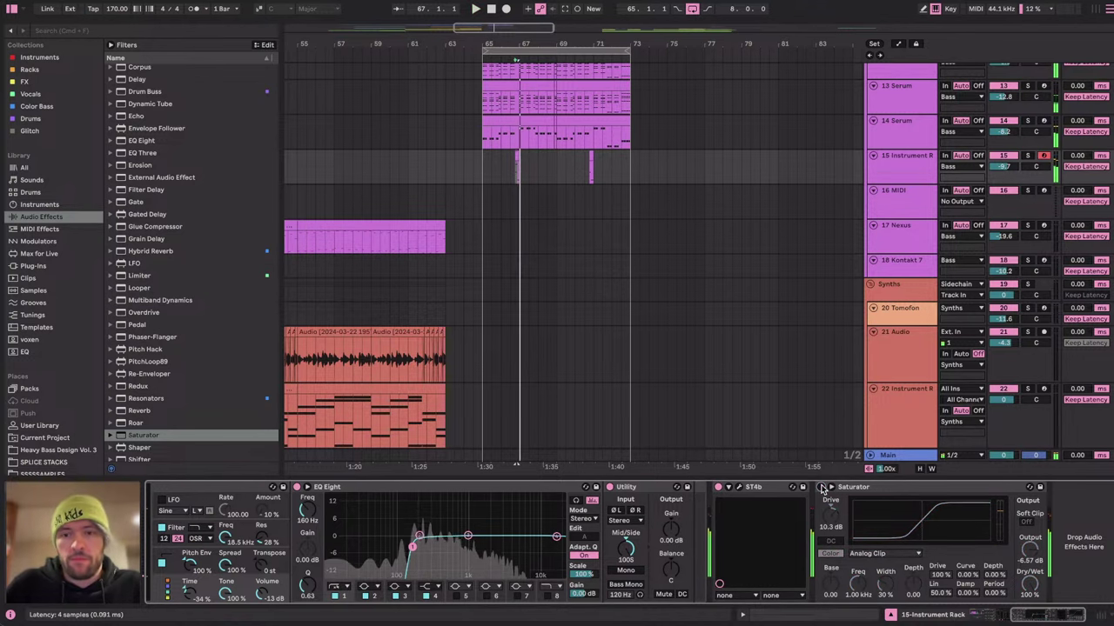
Set the first Operator's voice count to 1 in track 15's instrument rack and play back the fill.
scroll(583, 515, left, 3)
scroll(583, 515, left, 5)
scroll(661, 548, left, 2)
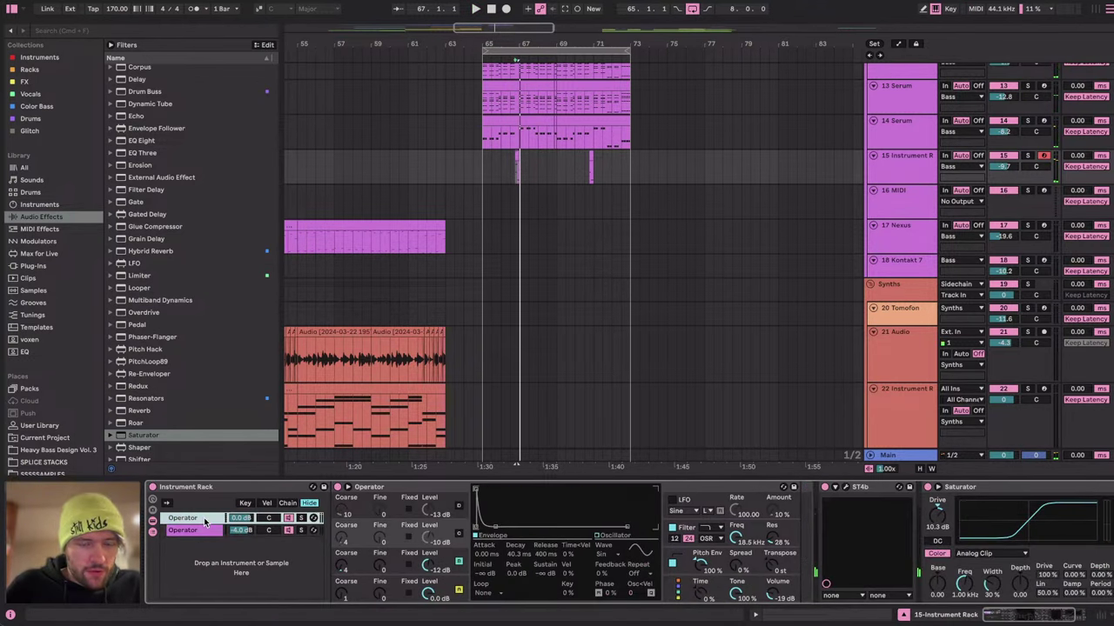
click(698, 580)
click(484, 595)
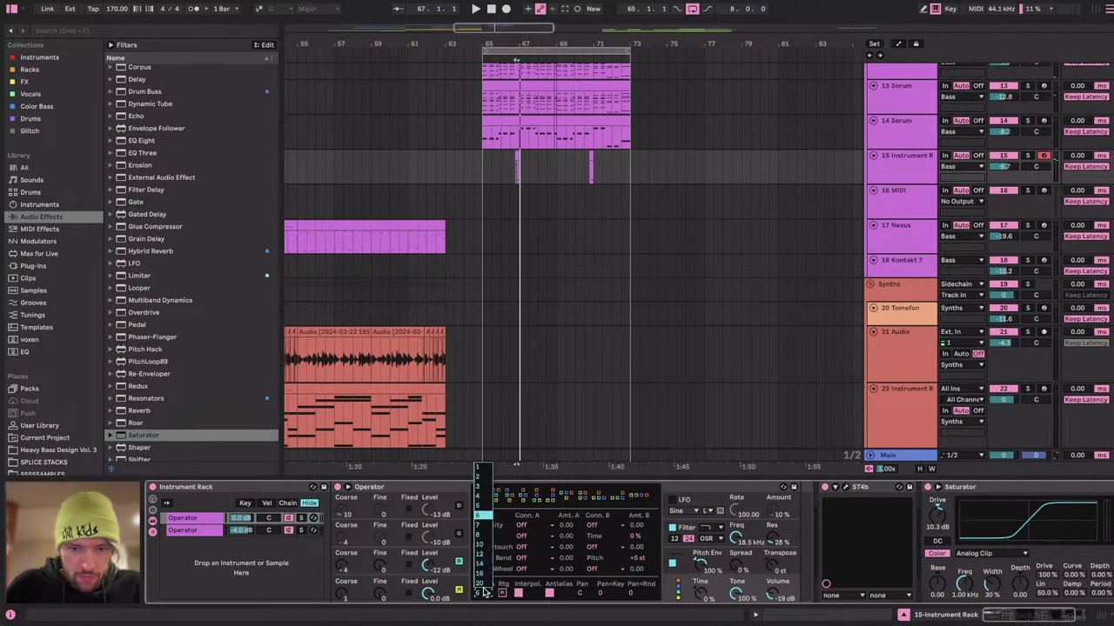
click(479, 469)
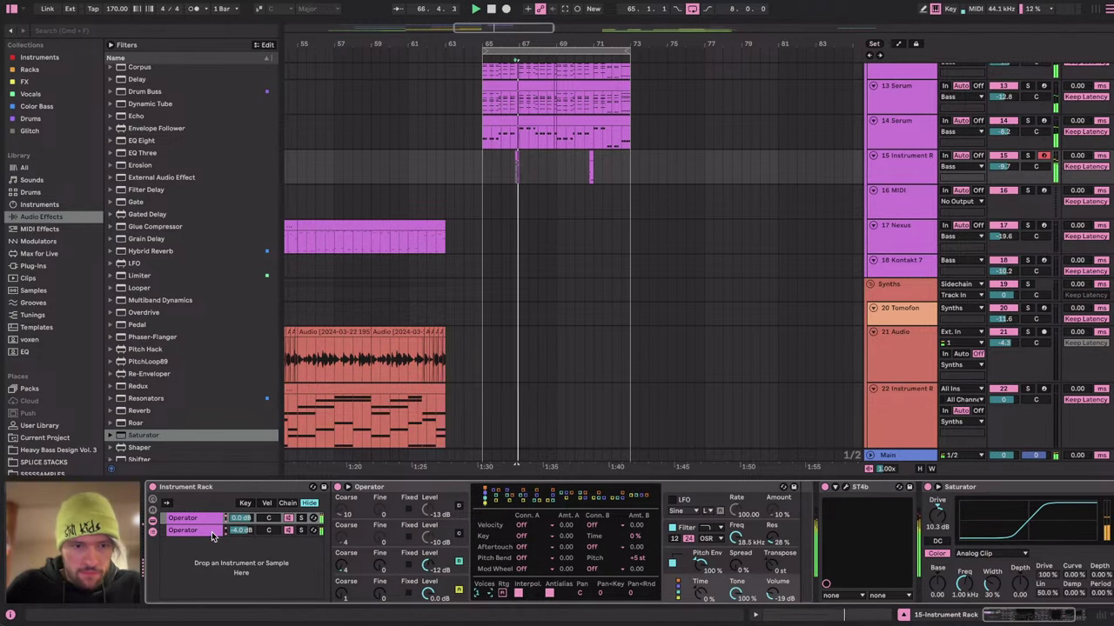
key(space)
key(space)
scroll(785, 562, right, 1)
key(space)
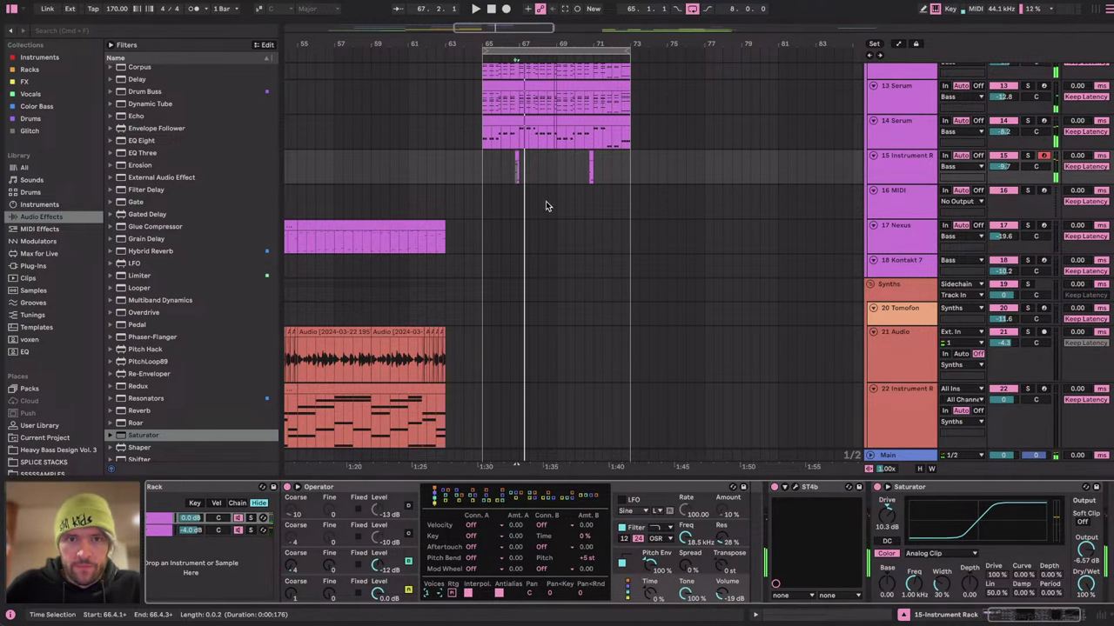
Select MIDI track 16, open the VOCALS folder inside VR NEW SAMPLES and widen the browser to show full file names.
click(902, 214)
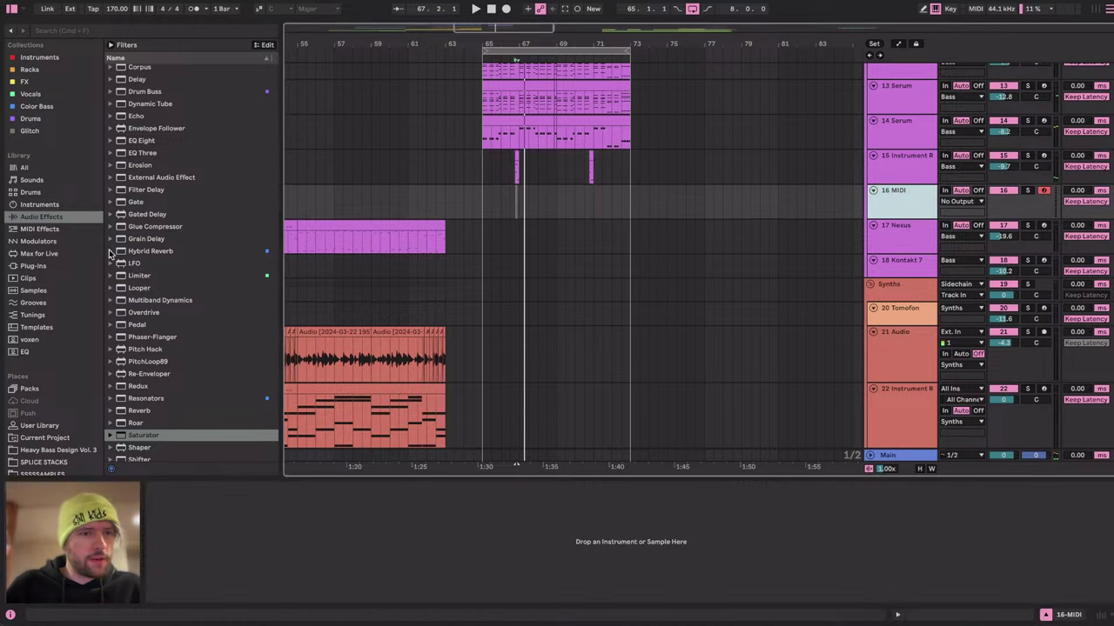
click(53, 239)
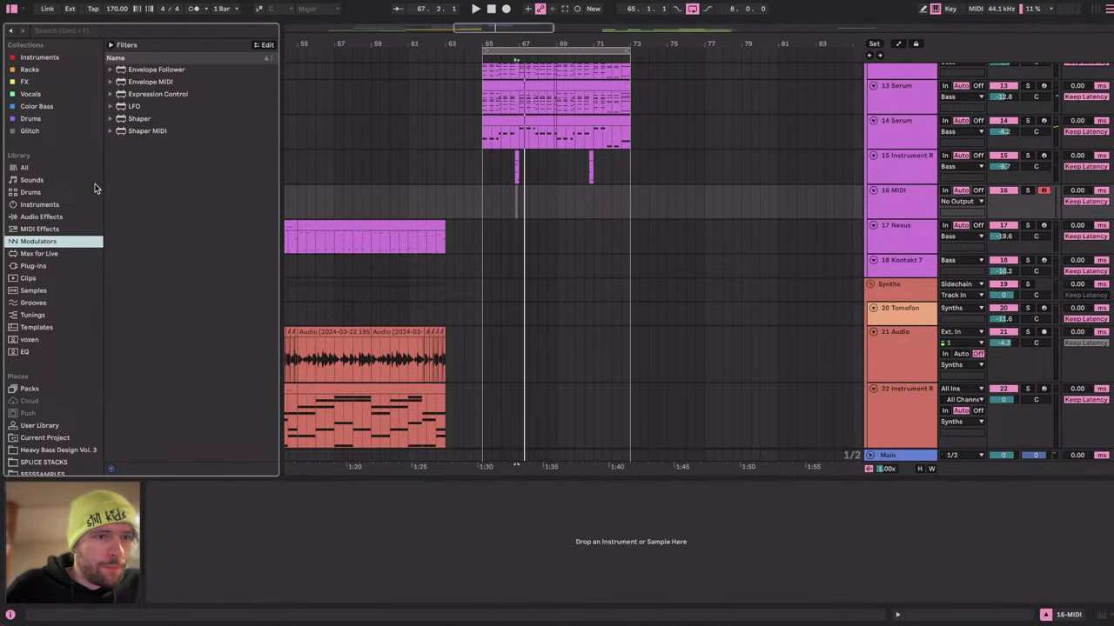
click(37, 207)
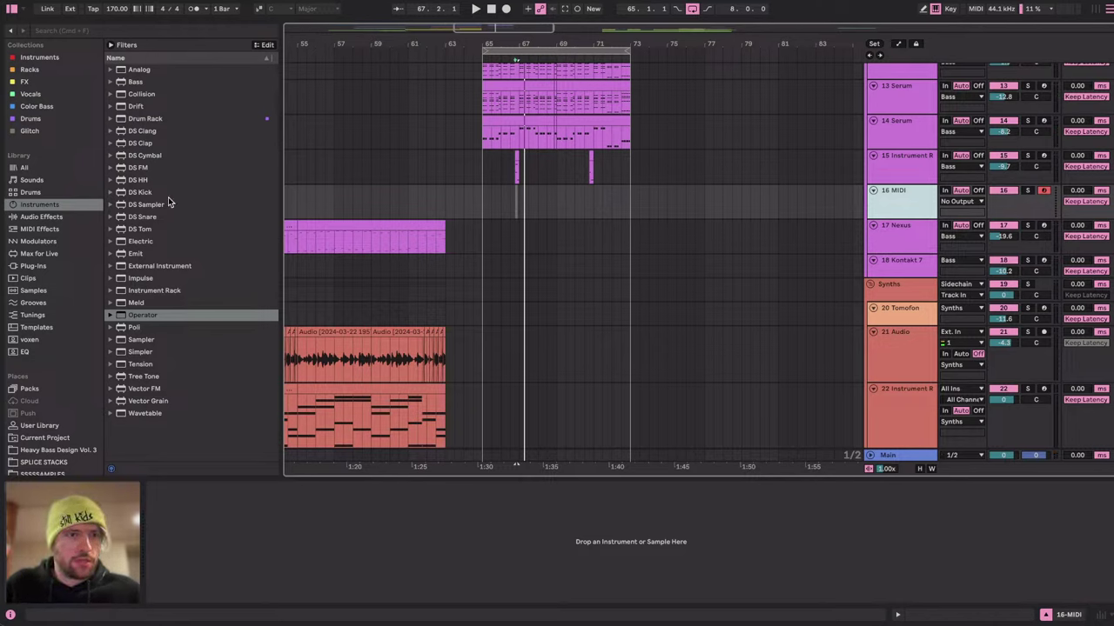
scroll(50, 404, down, 5)
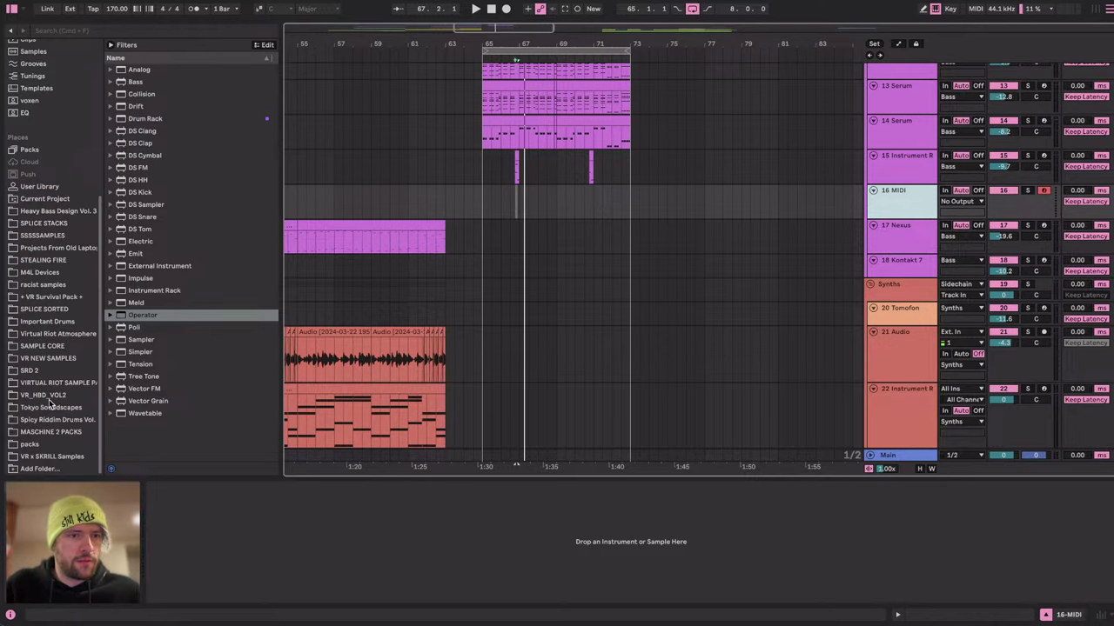
click(57, 357)
scroll(160, 146, down, 10)
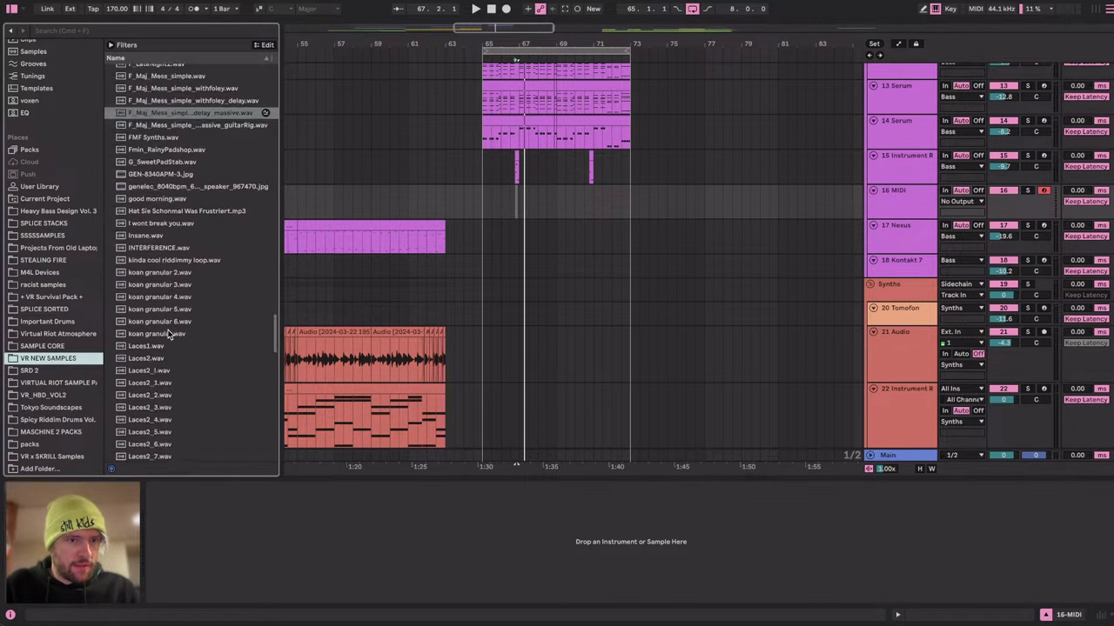
scroll(161, 147, up, 15)
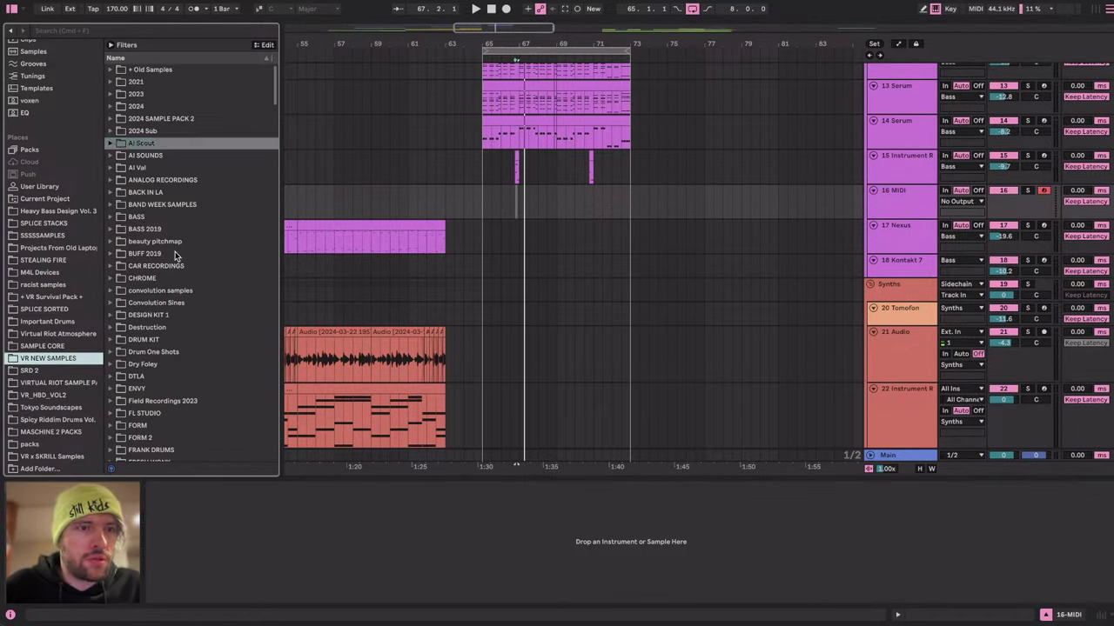
scroll(182, 311, down, 3)
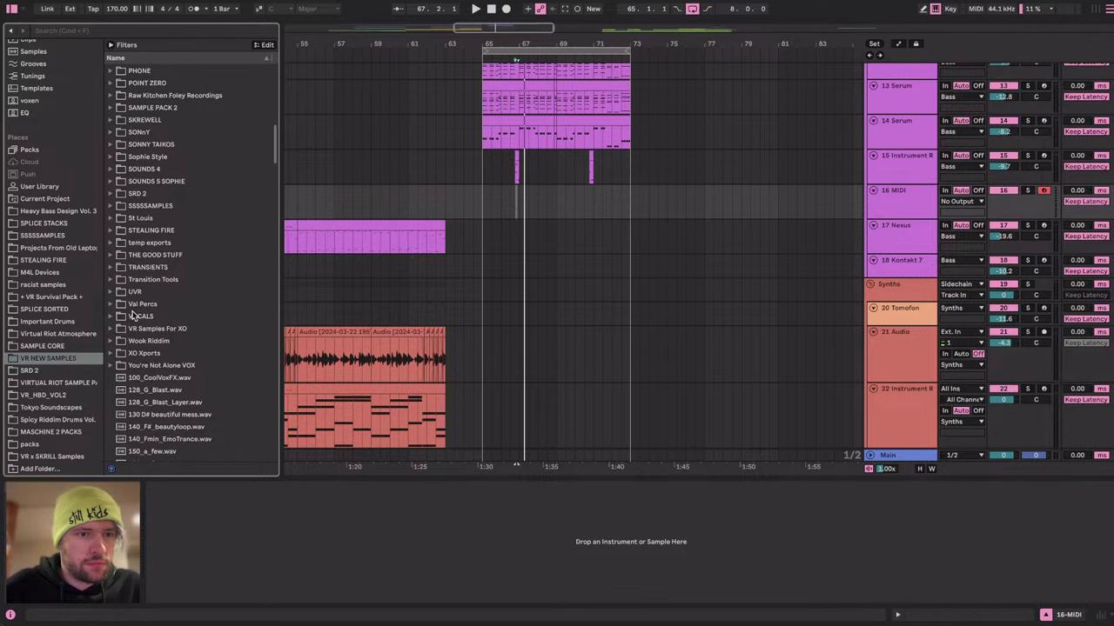
double_click(133, 315)
scroll(221, 357, down, 10)
scroll(220, 357, down, 2)
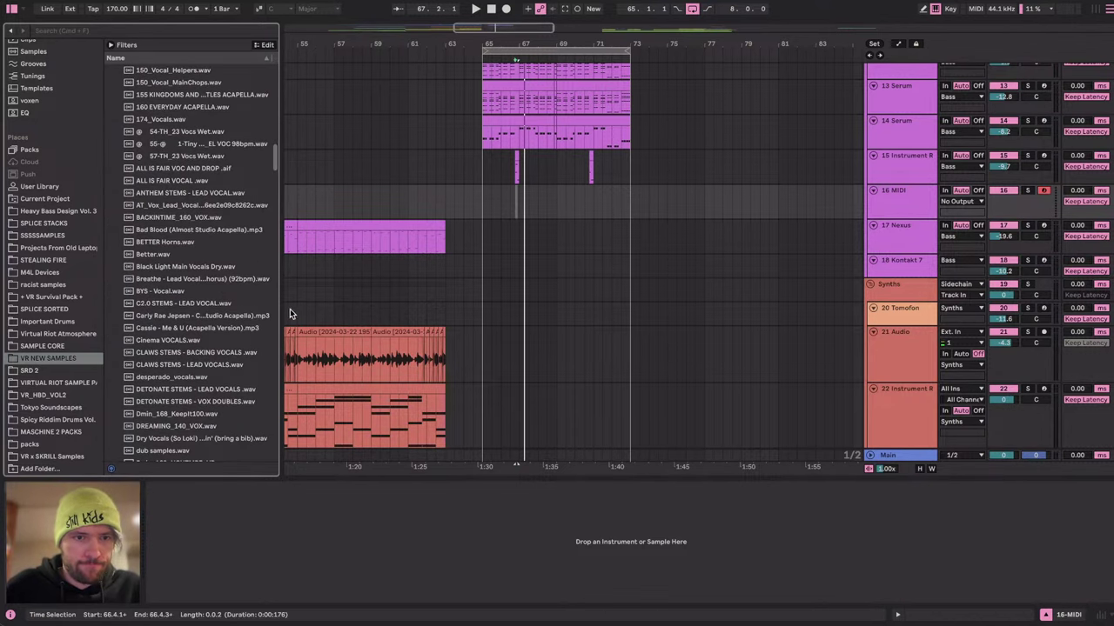
drag(279, 305, 366, 306)
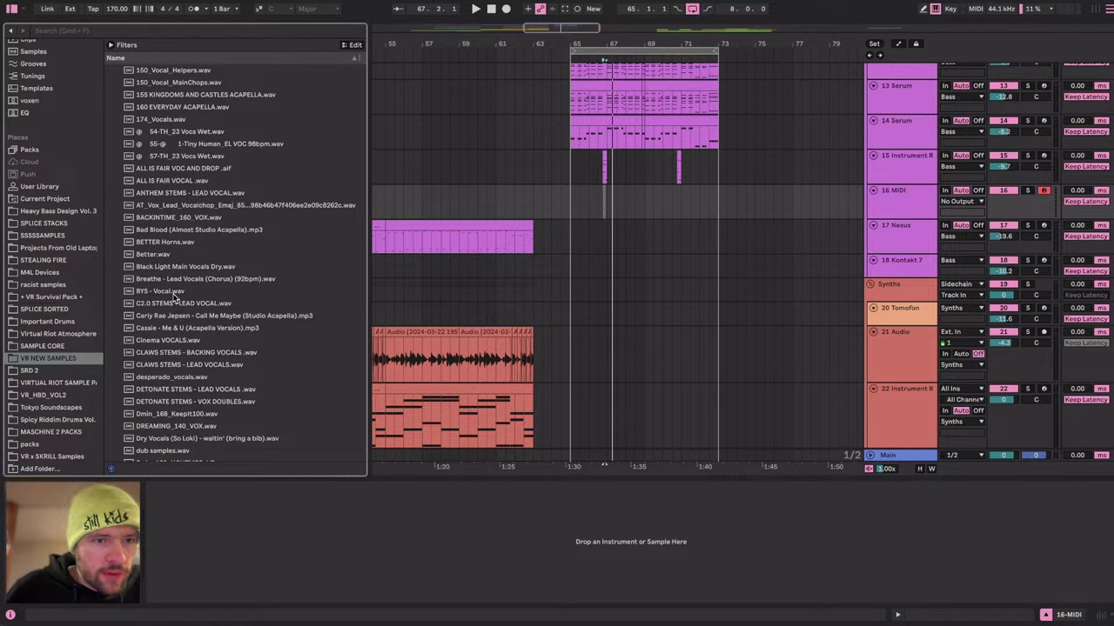
Find the vocal sample "where do I go.wav" in the VOCALS folder and load it as track 16's instrument.
scroll(187, 290, up, 1)
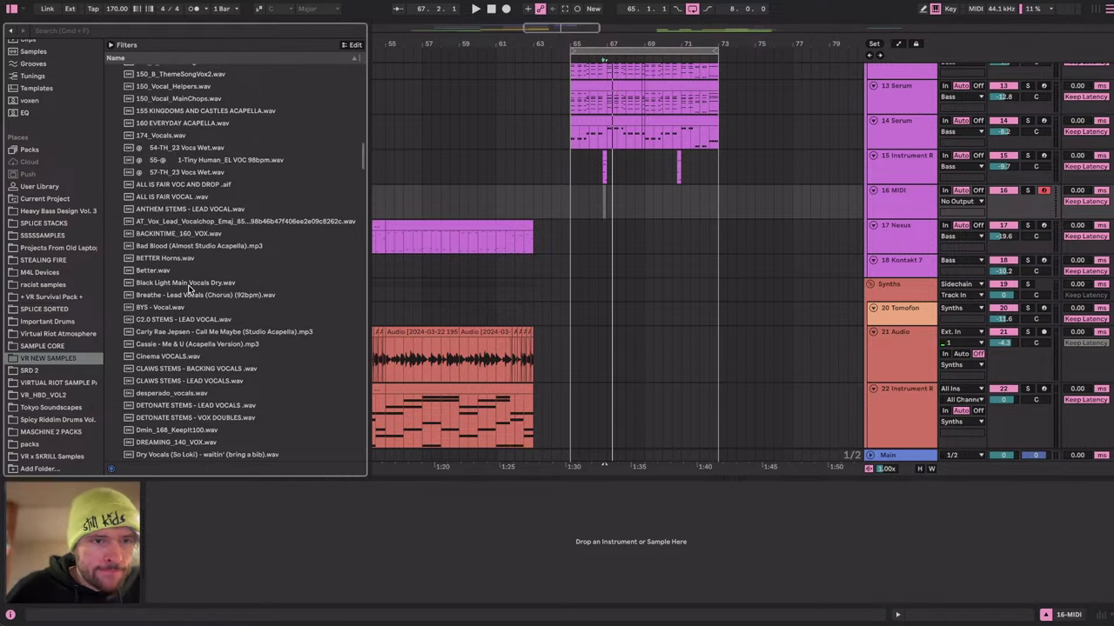
scroll(187, 289, up, 2)
scroll(205, 271, up, 2)
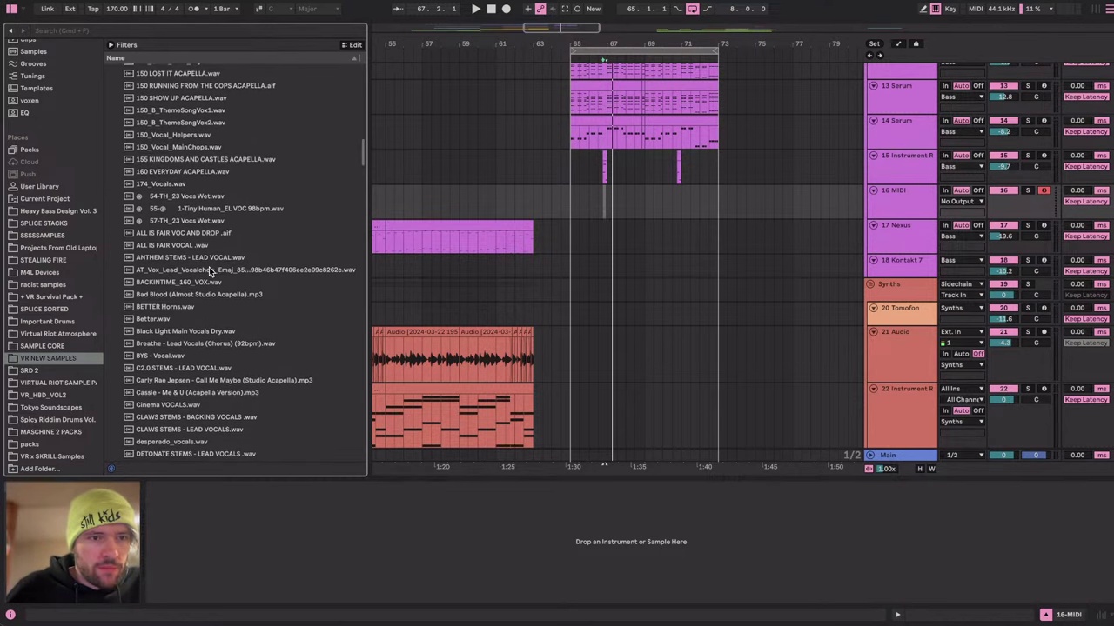
scroll(224, 267, up, 2)
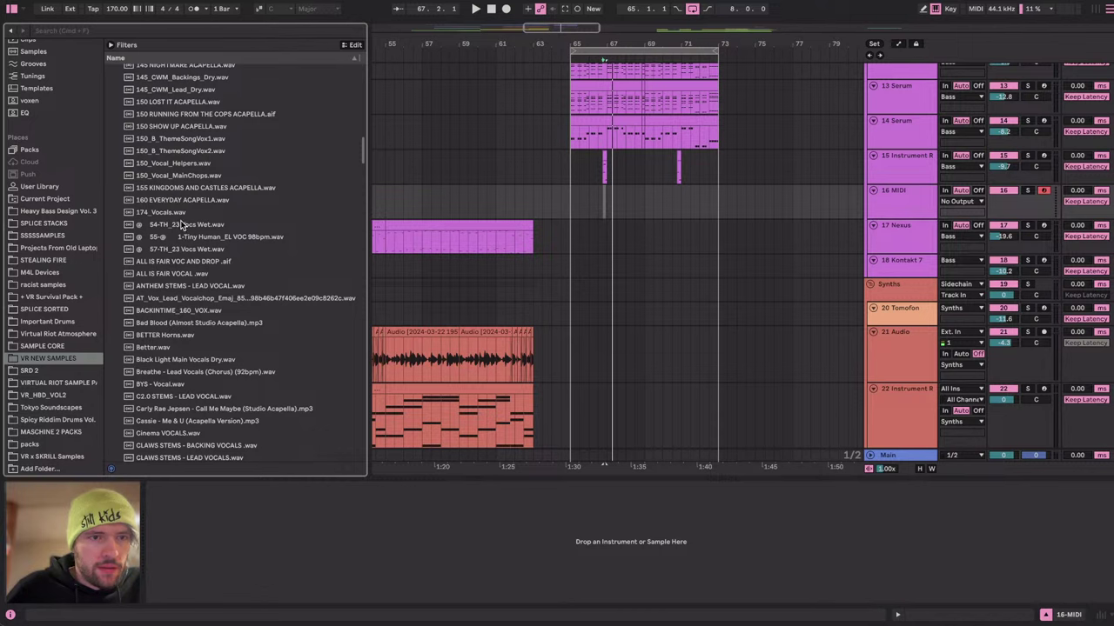
scroll(181, 225, up, 4)
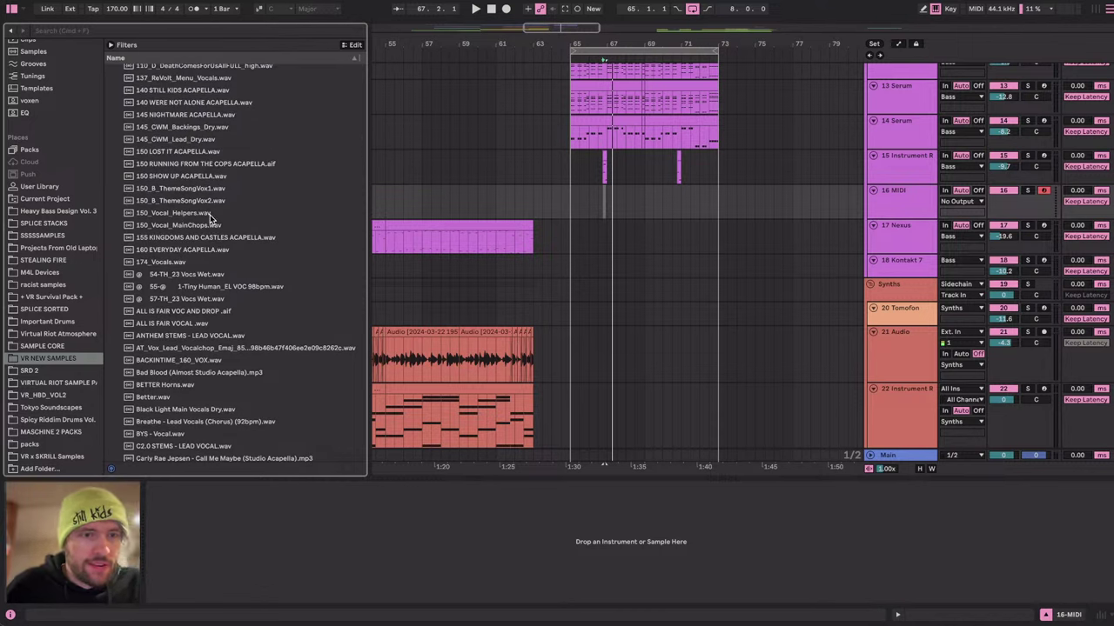
scroll(239, 244, up, 2)
scroll(240, 244, up, 2)
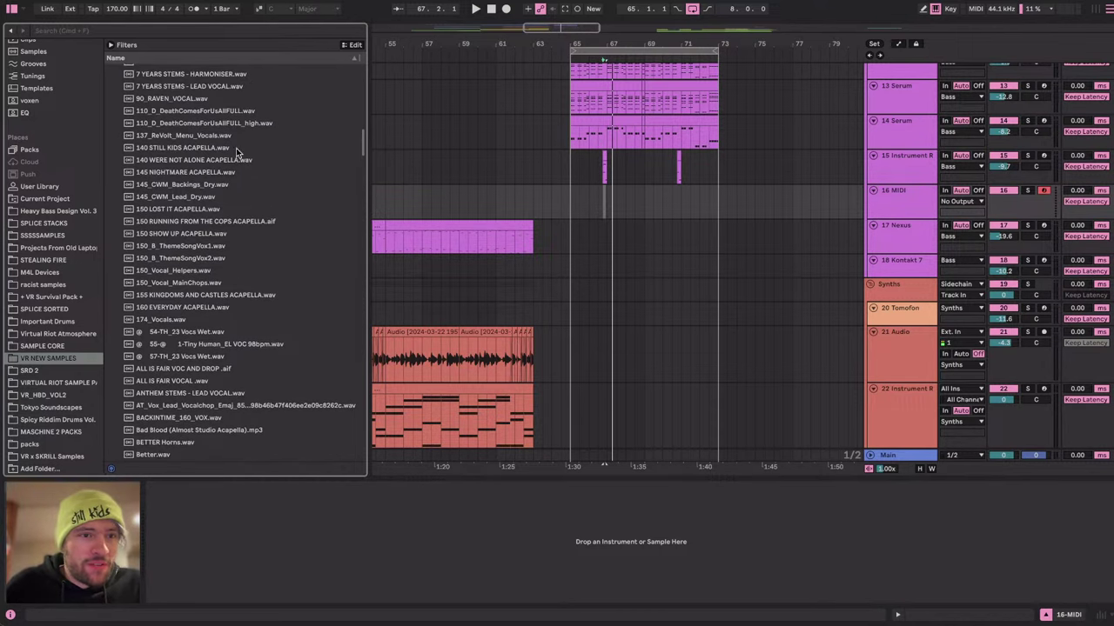
scroll(211, 283, down, 10)
scroll(211, 283, down, 6)
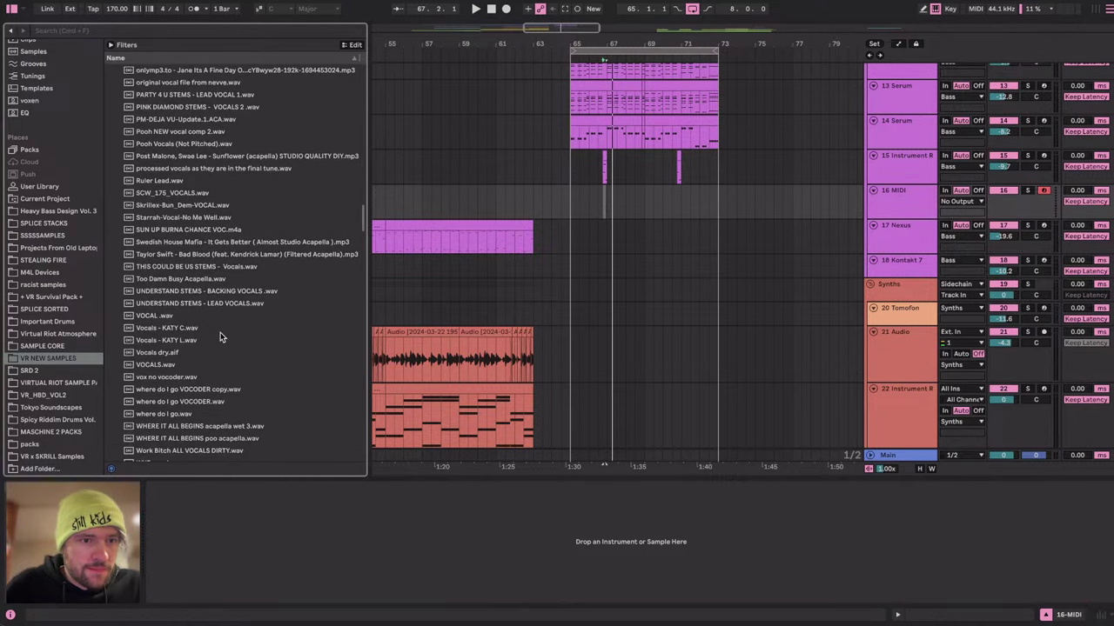
scroll(222, 331, down, 5)
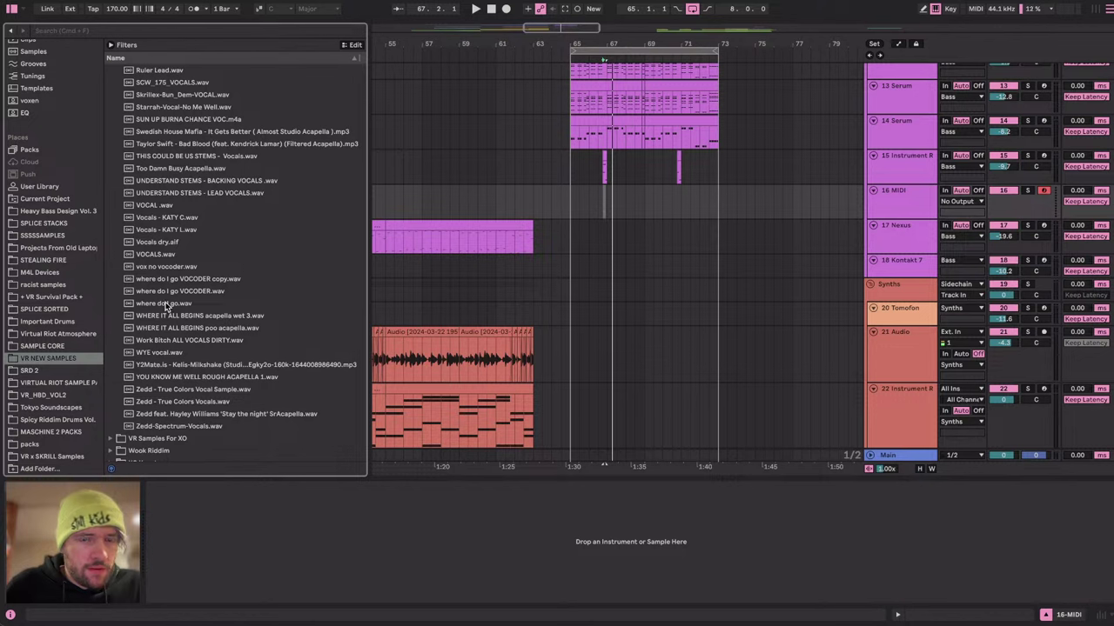
drag(165, 307, 338, 516)
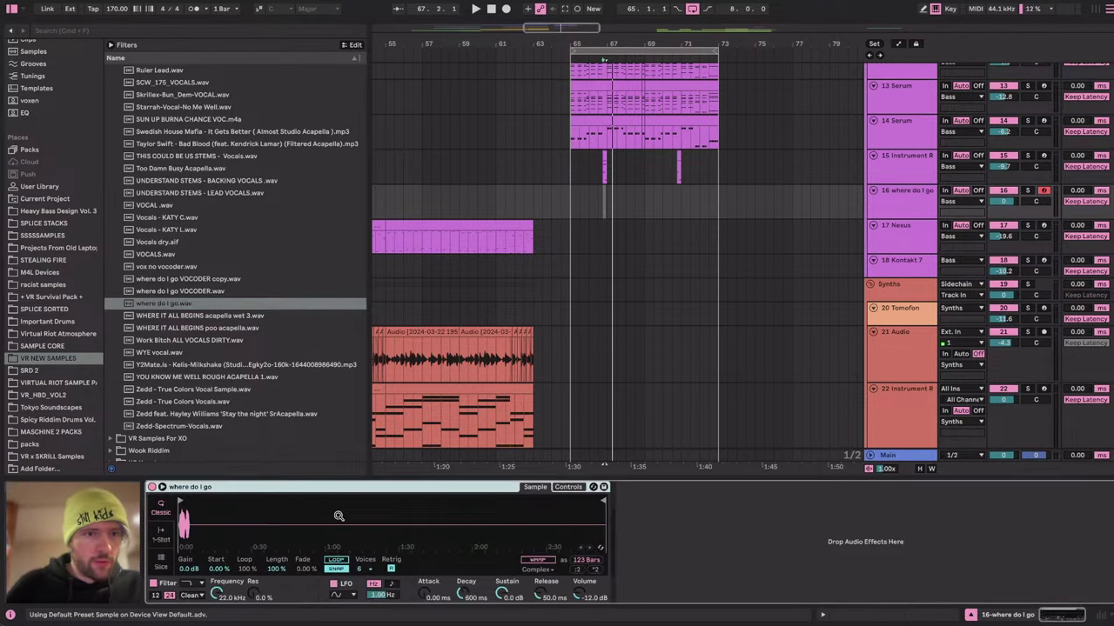
Switch to YouTube Studio in Chrome to read the livestream chat and return to Ableton Live.
key(super+Tab)
key(super+Tab)
key(super+Tab)
key(super+Tab)
key(super+Tab)
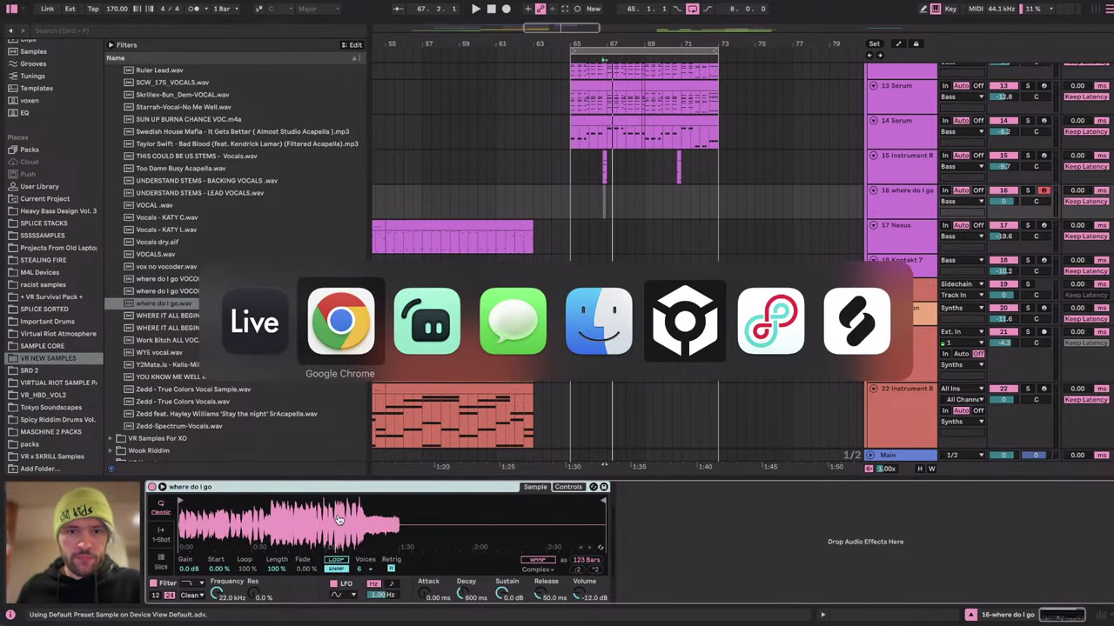
key(super+Tab)
key(super+Tab)
key(super+Tab)
key(super+Tab)
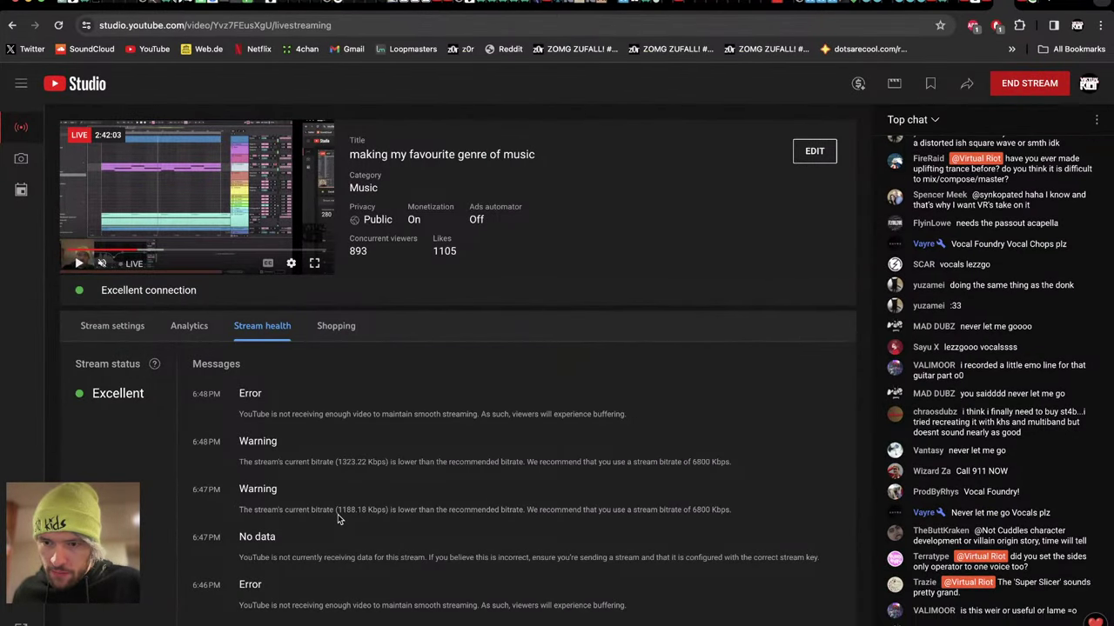
key(super+Tab)
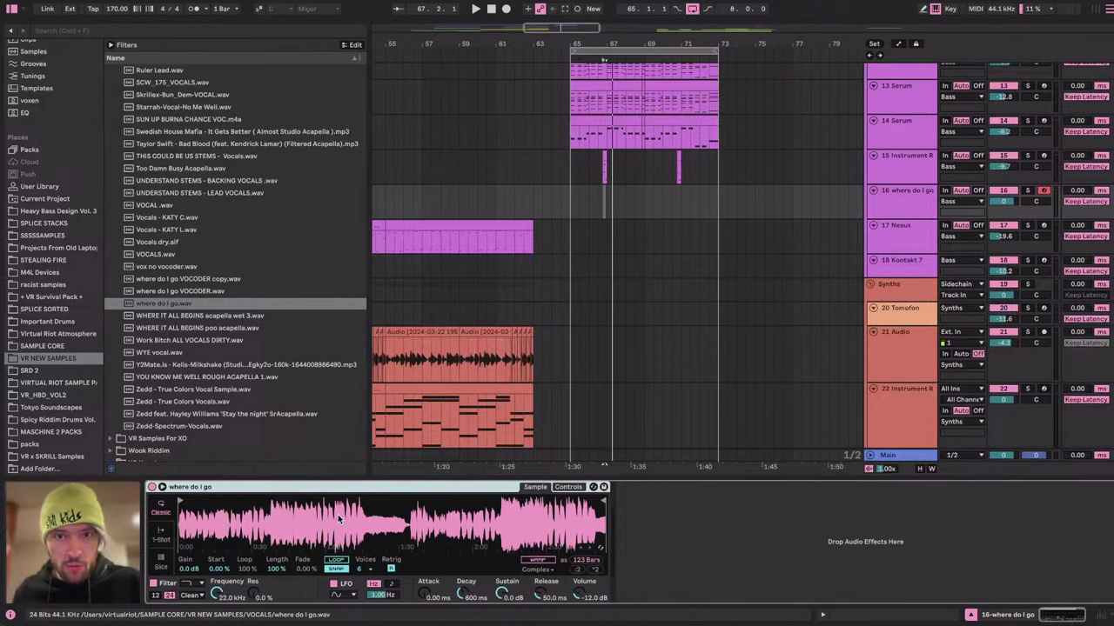
Switch the vocal's Simpler to Slice mode with Gate triggering and transpose it by +4 st.
click(161, 567)
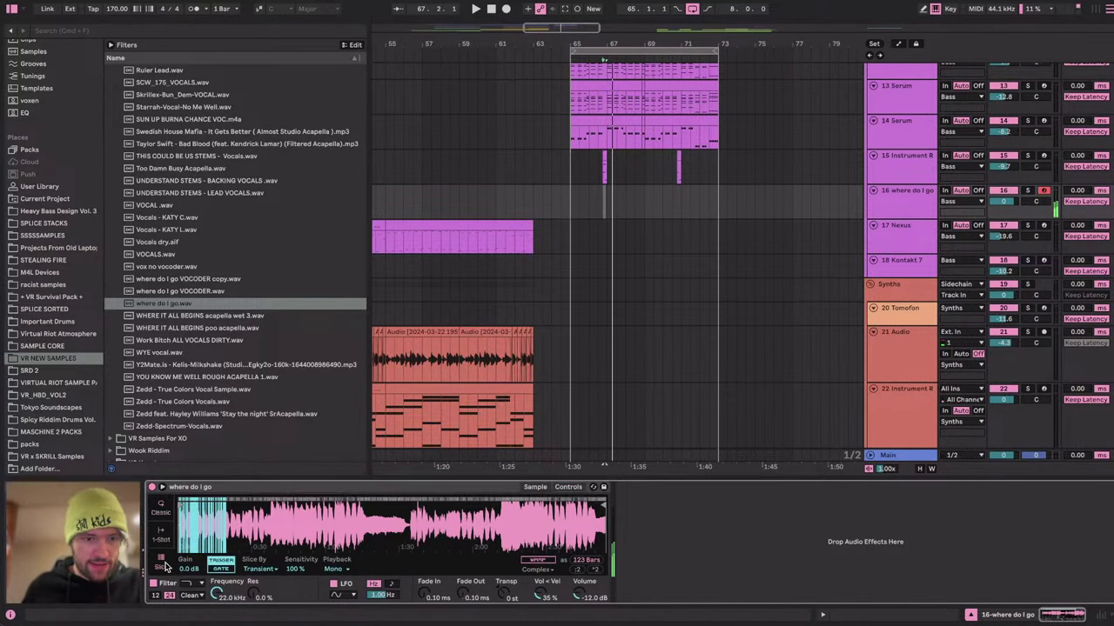
click(222, 570)
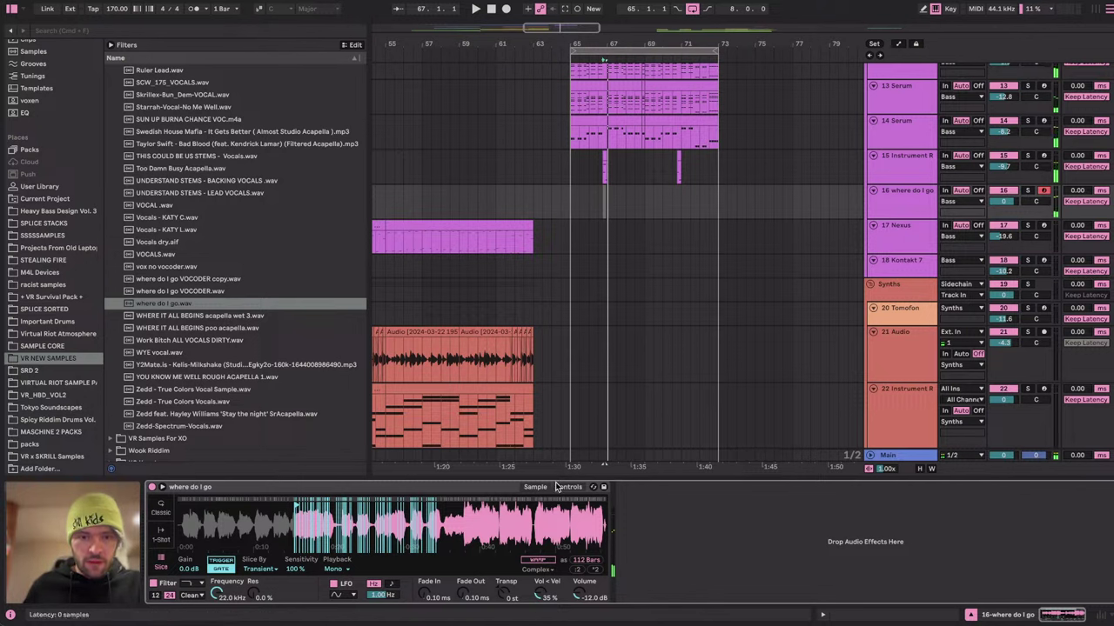
click(566, 562)
click(567, 487)
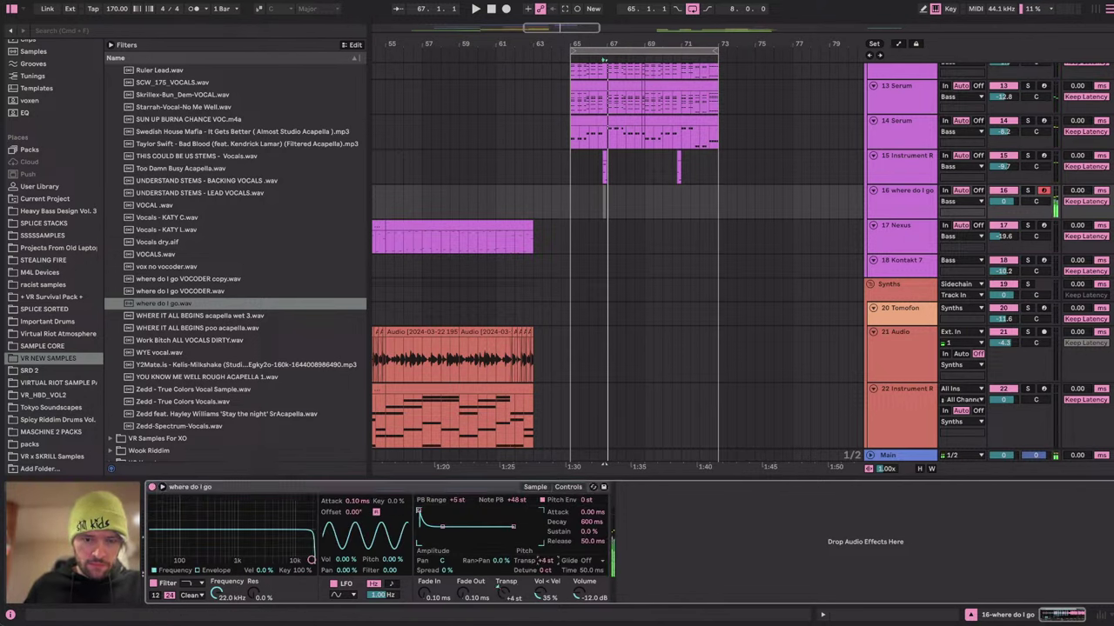
click(535, 488)
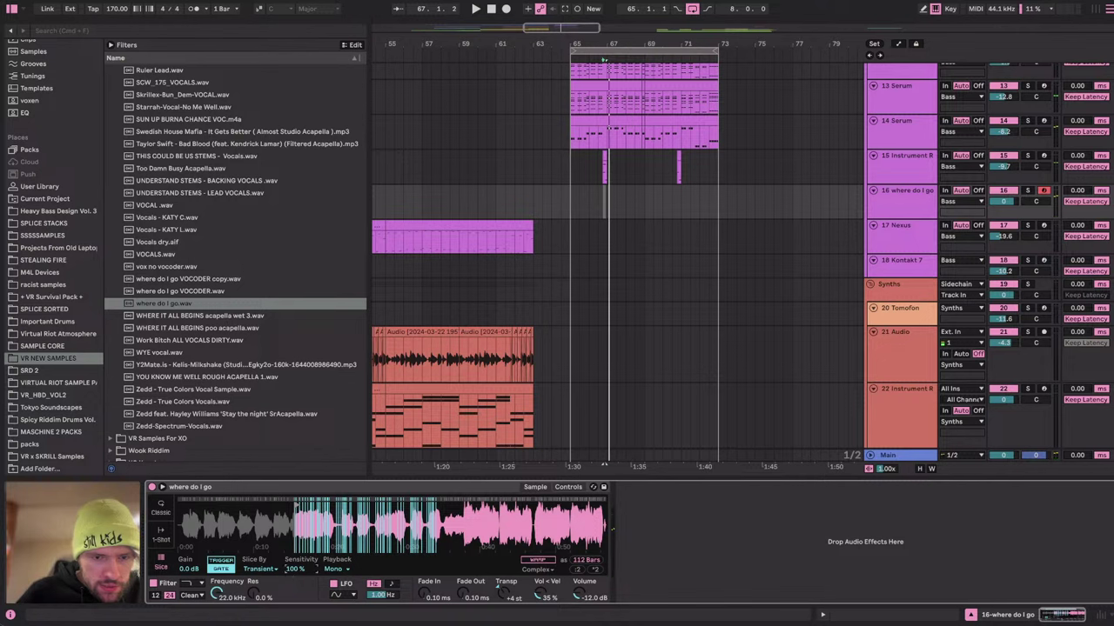
Lower the Simpler's transient slicing sensitivity to 76 %.
drag(296, 569, 296, 589)
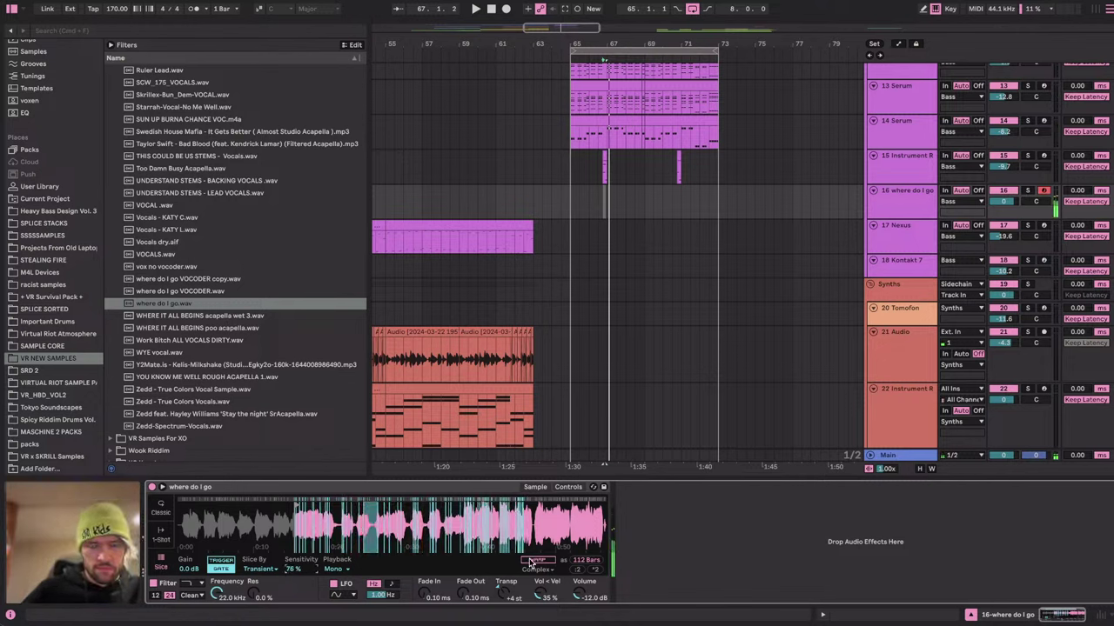
scroll(50, 228, up, 1)
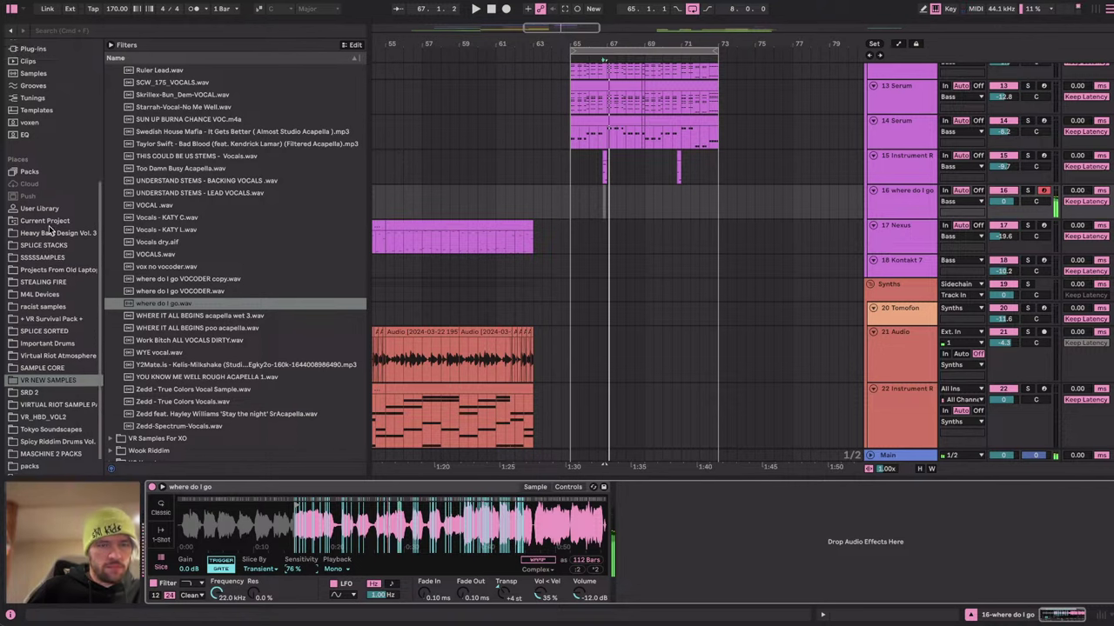
scroll(51, 228, up, 3)
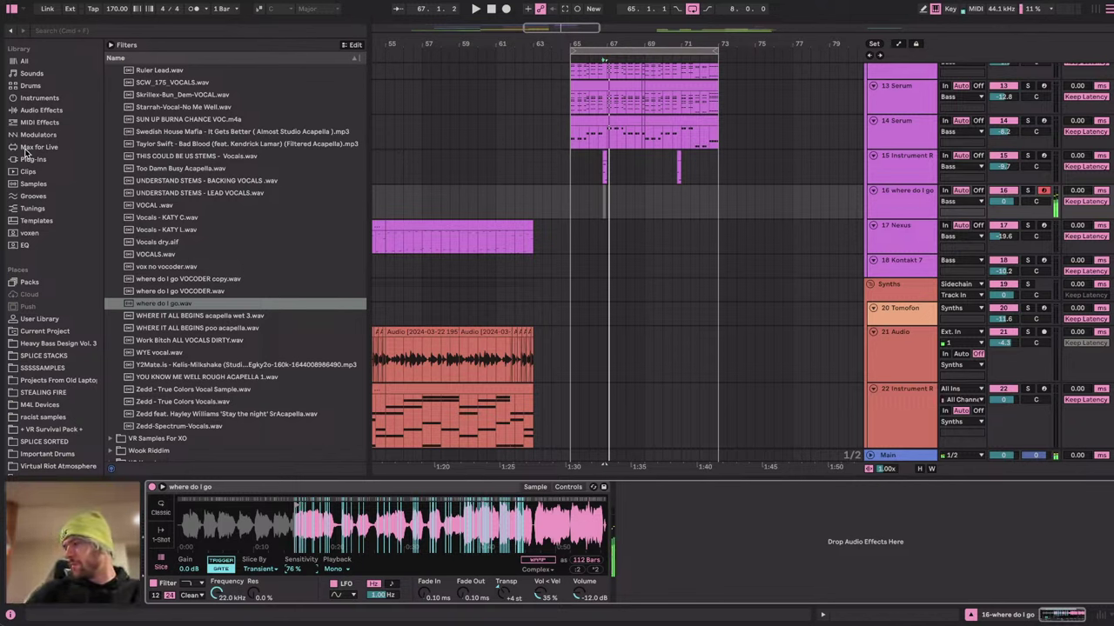
Examine the slice markers along the vocal waveform after the start marker in close-up.
drag(279, 521, 240, 565)
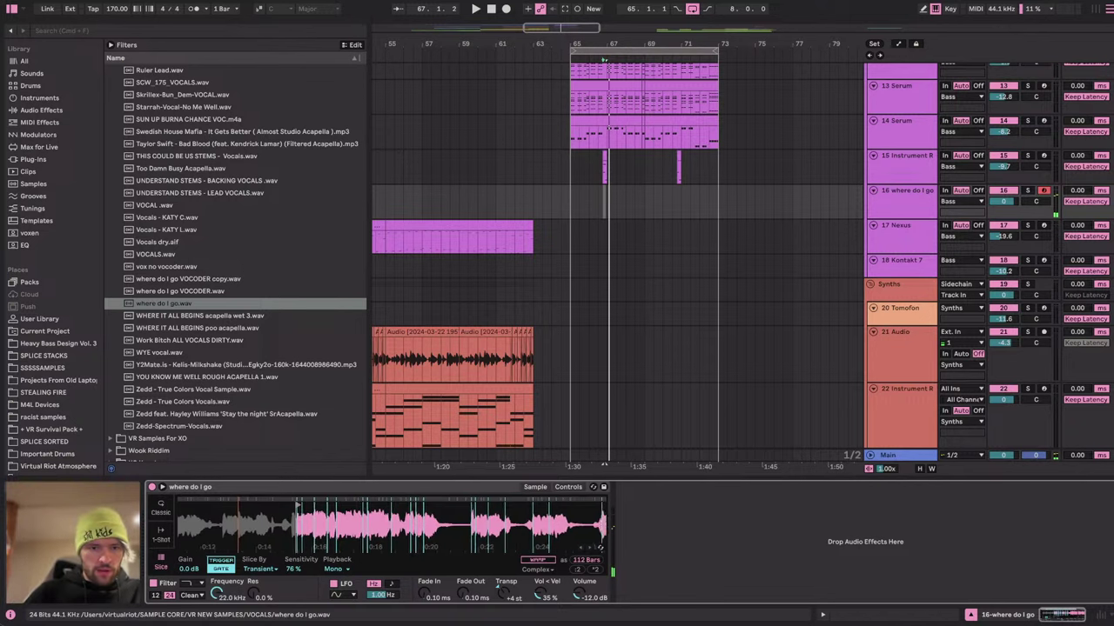
scroll(422, 522, up, 3)
drag(482, 522, 362, 527)
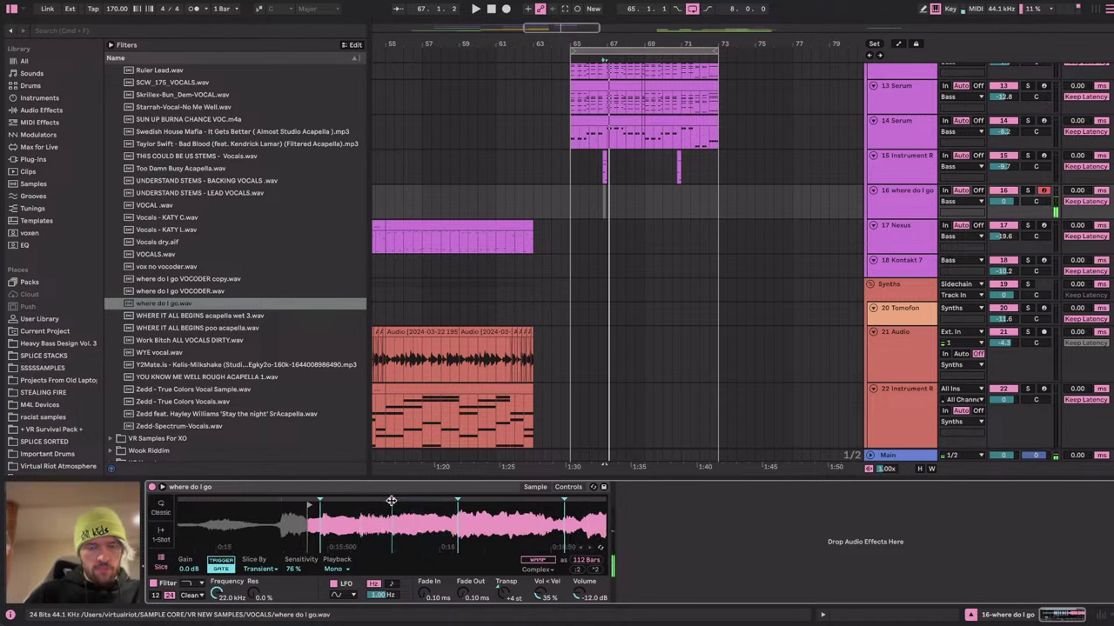
click(391, 502)
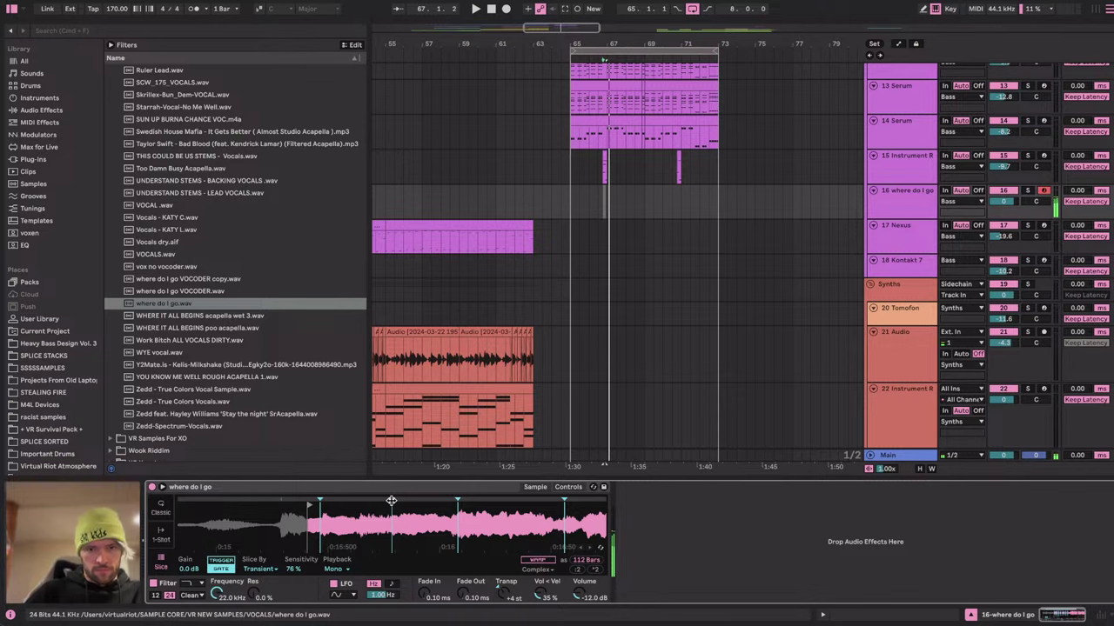
drag(393, 504, 552, 514)
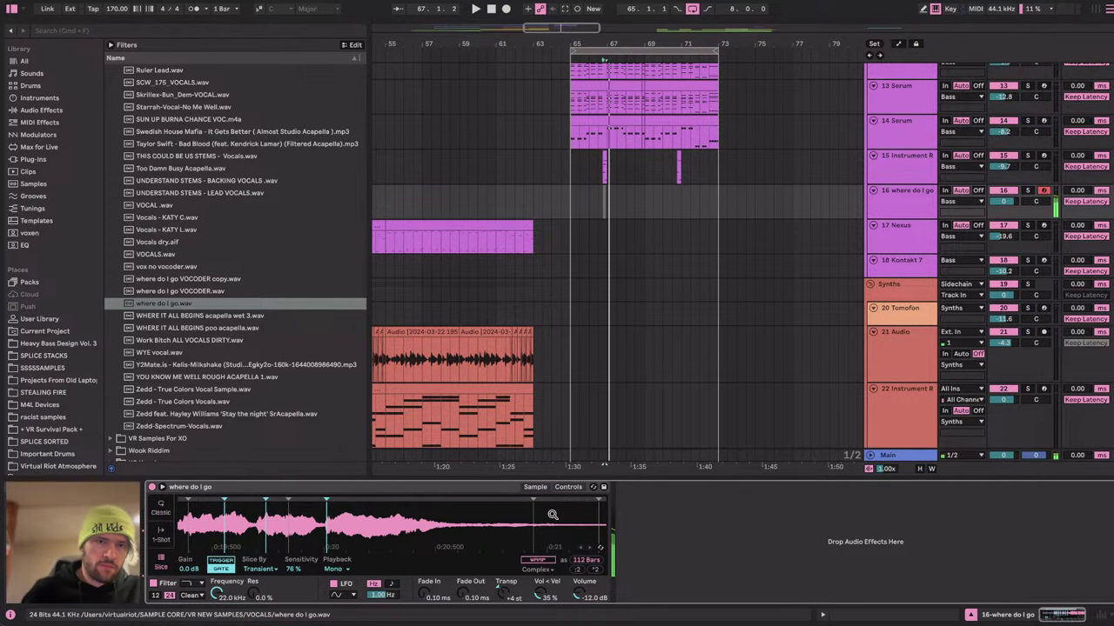
Switch to YouTube Studio in Chrome to read the livestream chat and return to Ableton Live.
key(super+Tab)
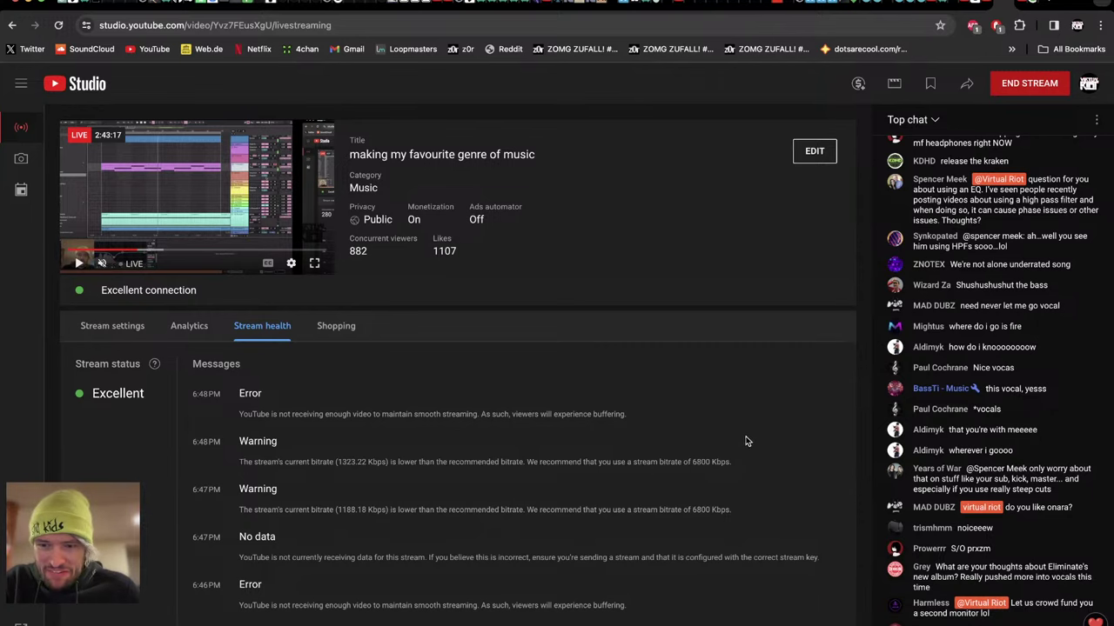
key(ctrl+Left)
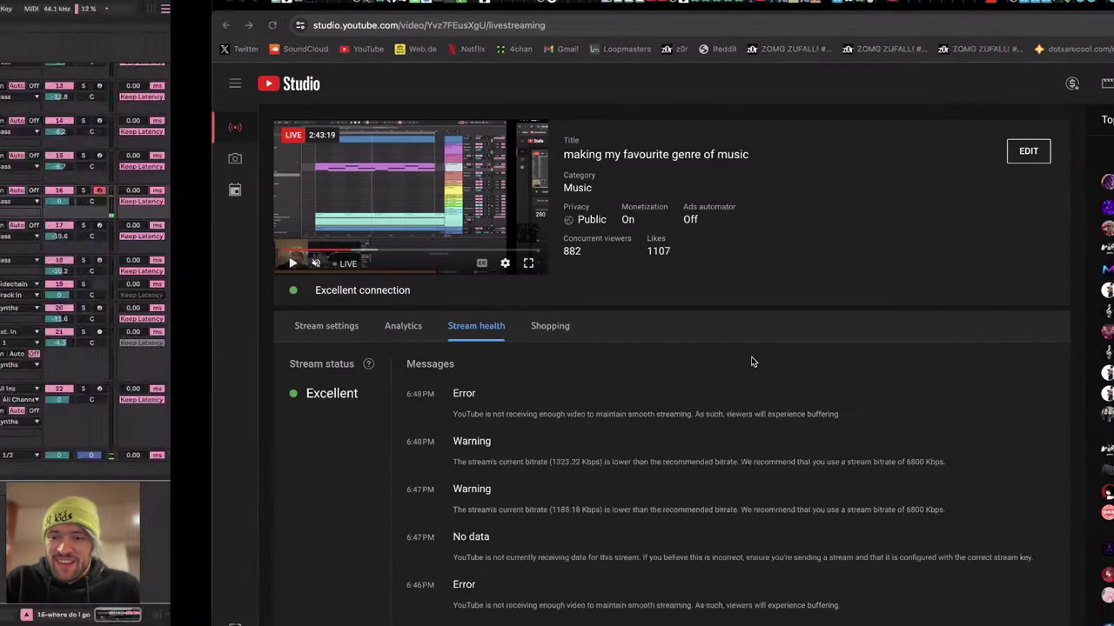
Create an empty 8-bar MIDI clip from bar 65 to bar 73 on the "where do I go" track and show its devices.
click(564, 166)
click(568, 163)
scroll(594, 206, up, 4)
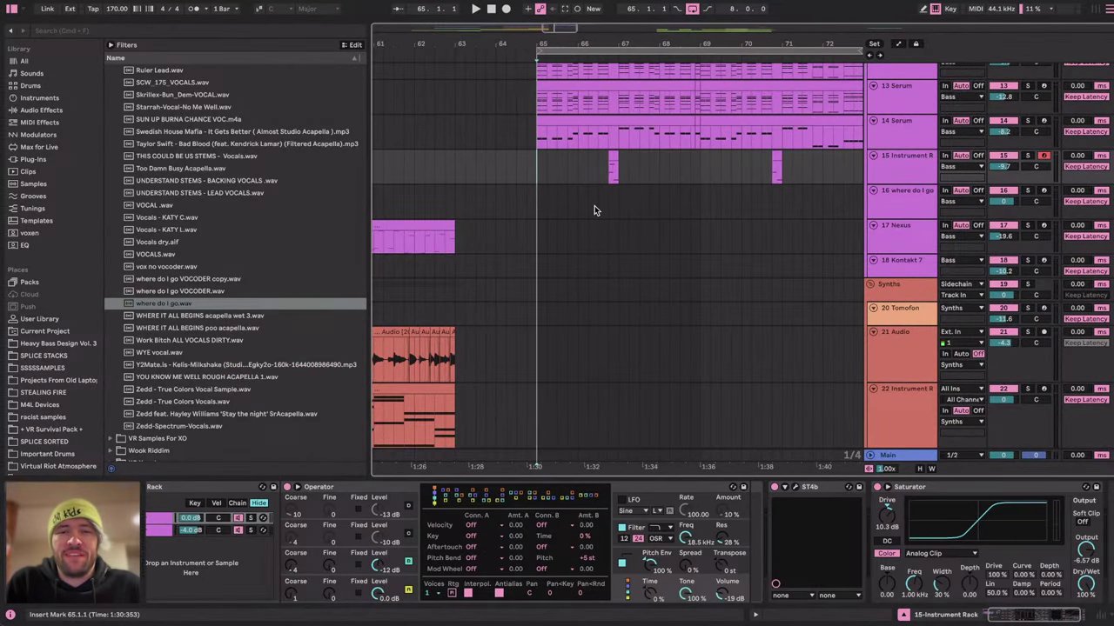
scroll(595, 206, up, 2)
scroll(594, 206, right, 2)
key(x)
drag(502, 277, 693, 275)
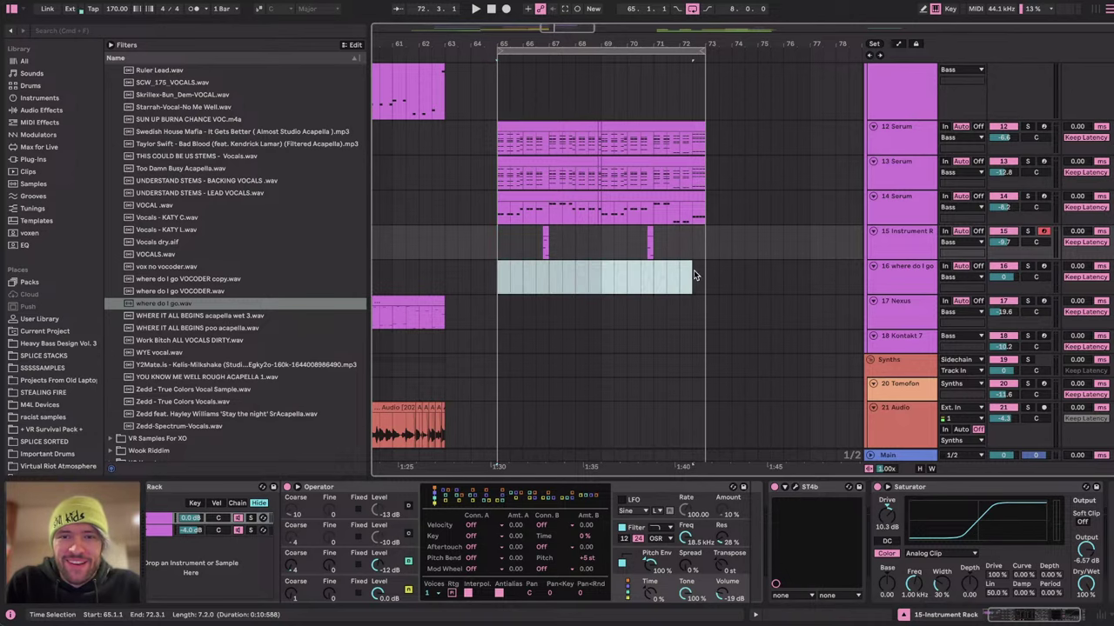
key(ctrl+shift+m)
click(1059, 616)
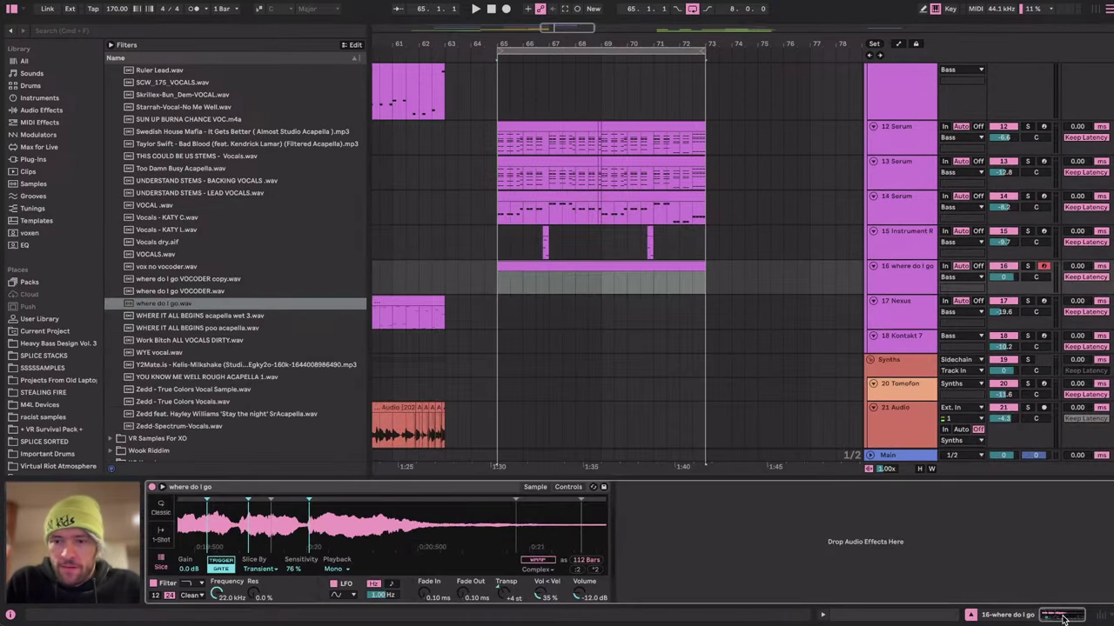
Add the Envelope MIDI effect in front of the vocal's Simpler.
scroll(70, 226, up, 4)
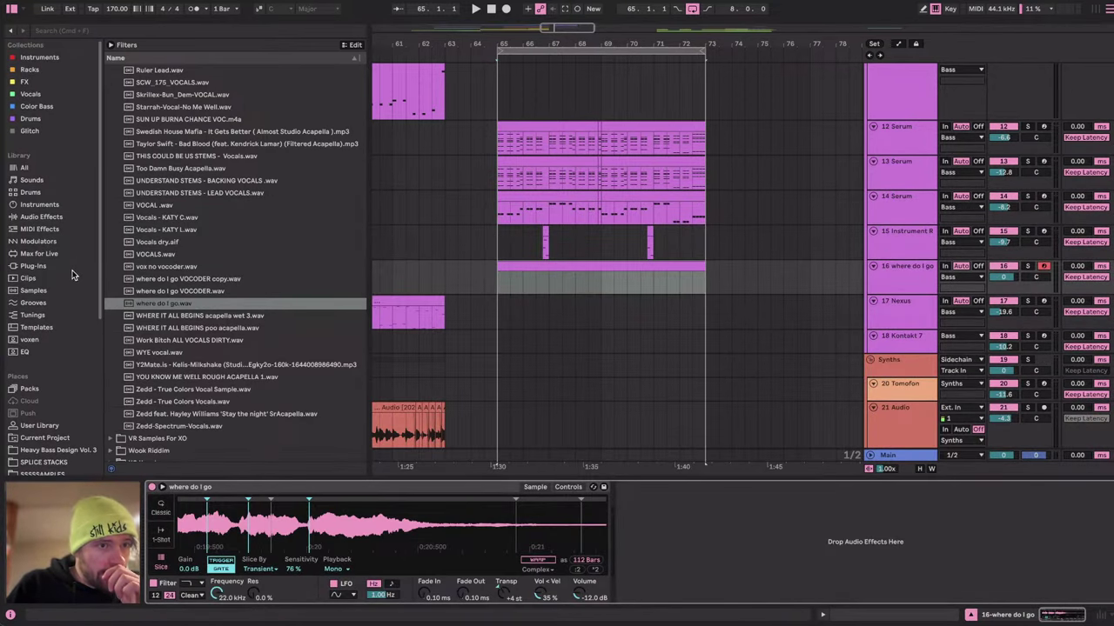
click(48, 230)
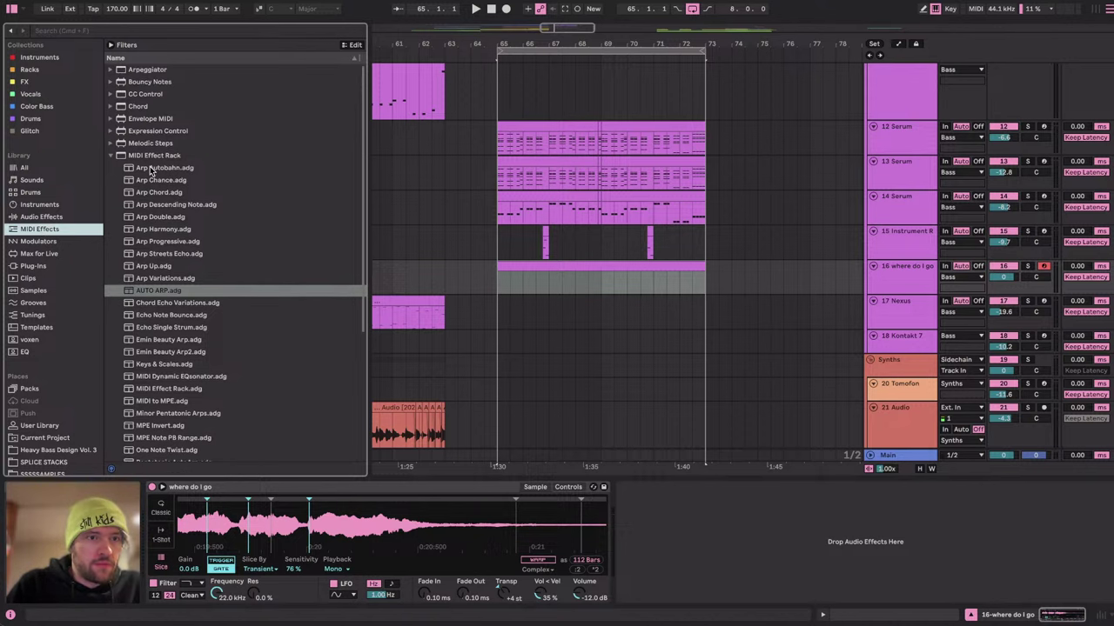
click(110, 157)
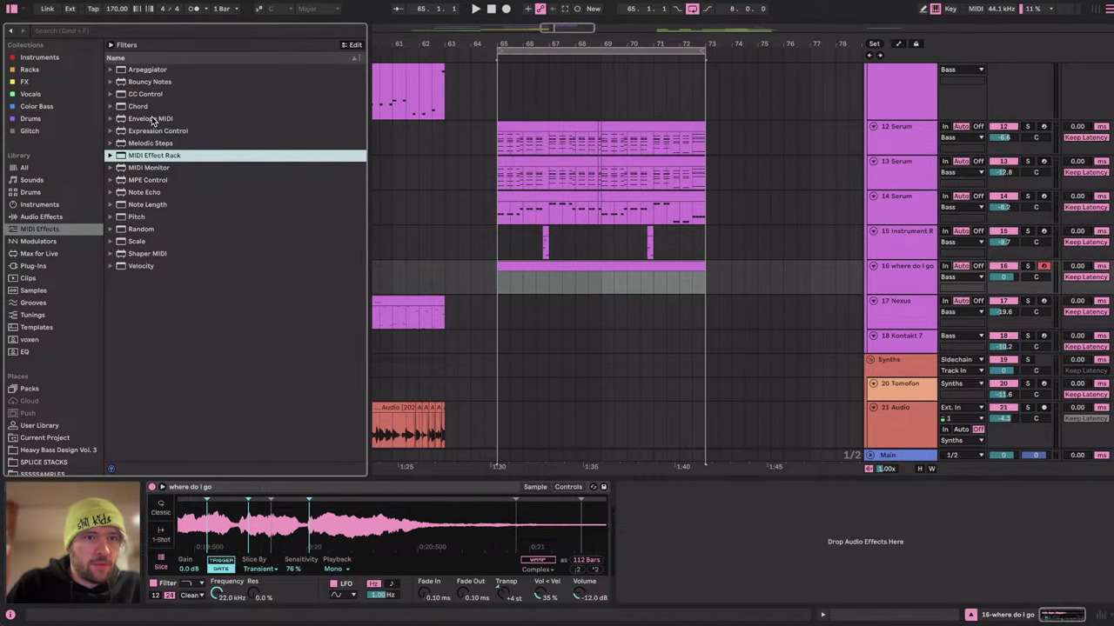
drag(152, 120, 146, 524)
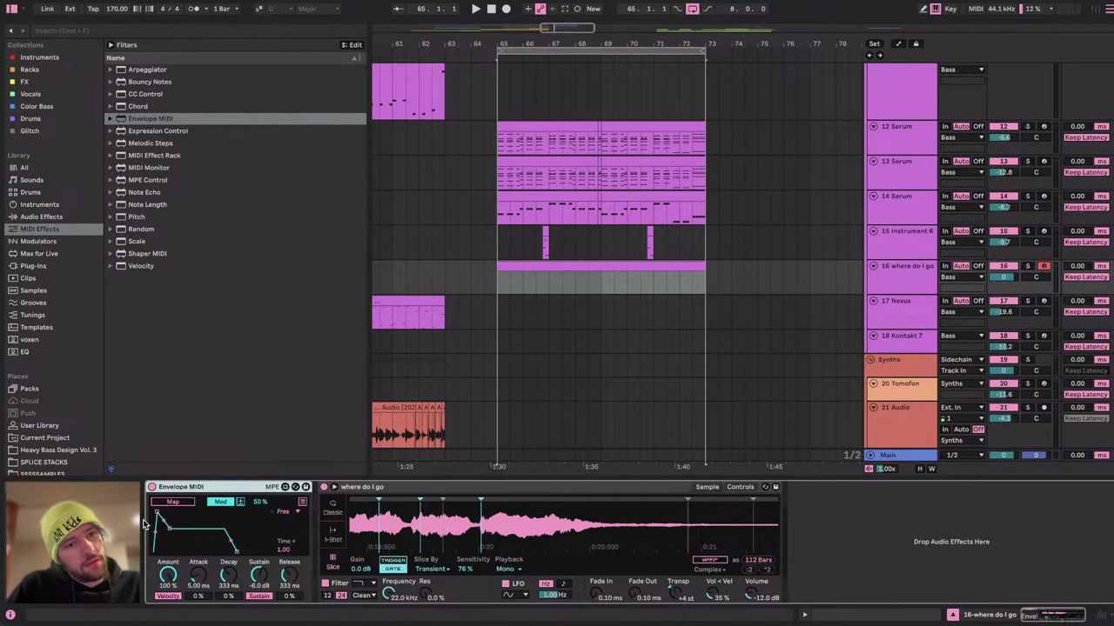
Add a Reverb after the Simpler, group it into an Audio Effect Rack and create a second, empty chain.
click(42, 217)
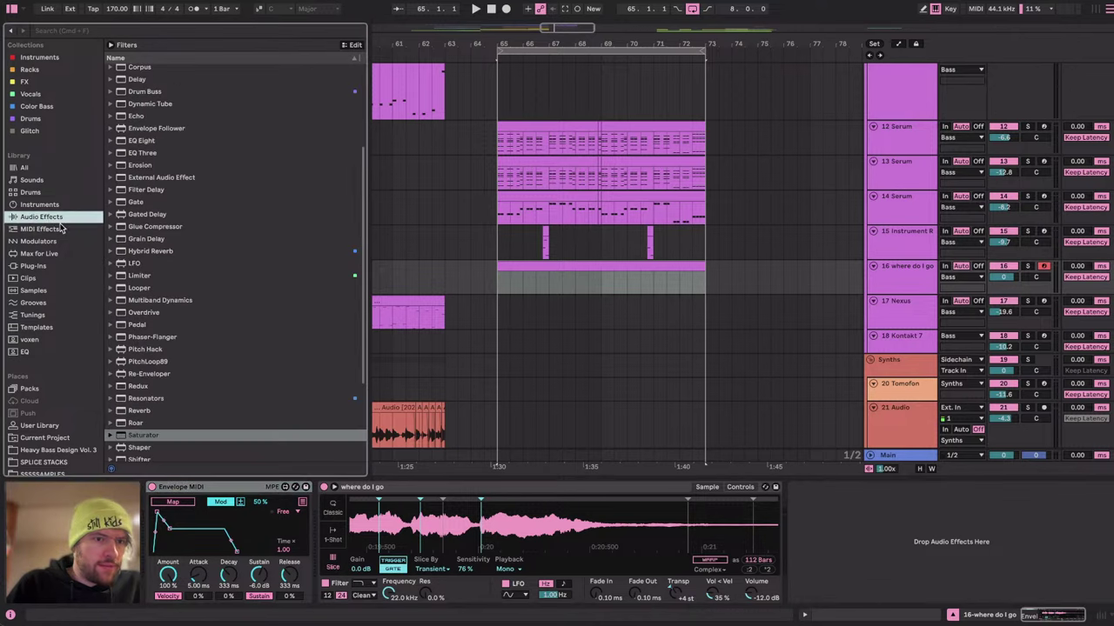
scroll(218, 429, down, 5)
drag(139, 283, 844, 579)
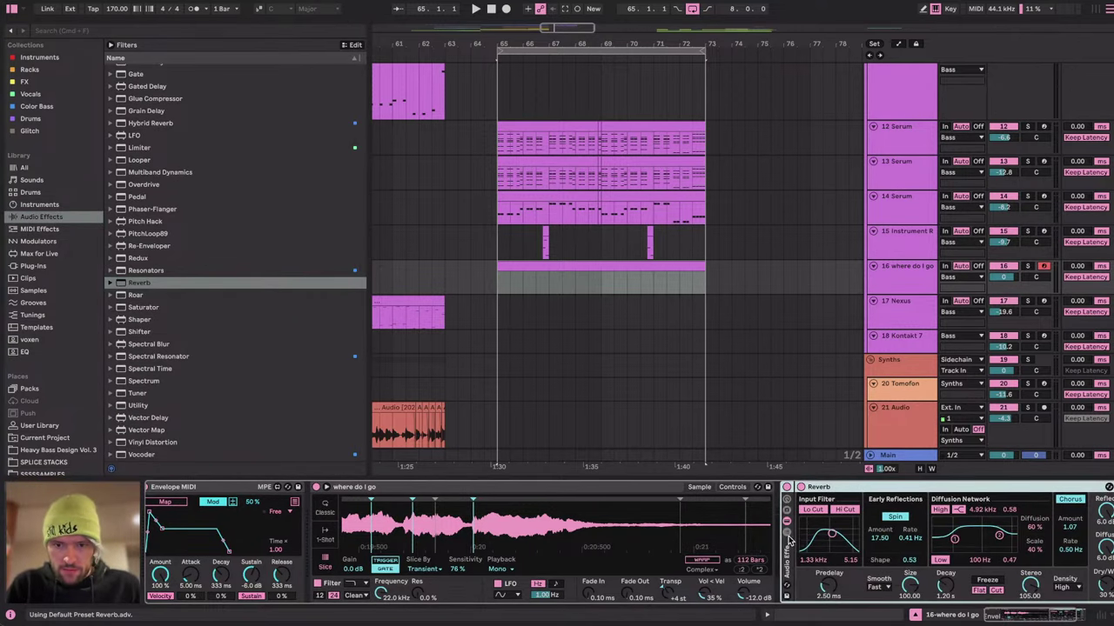
key(super+g)
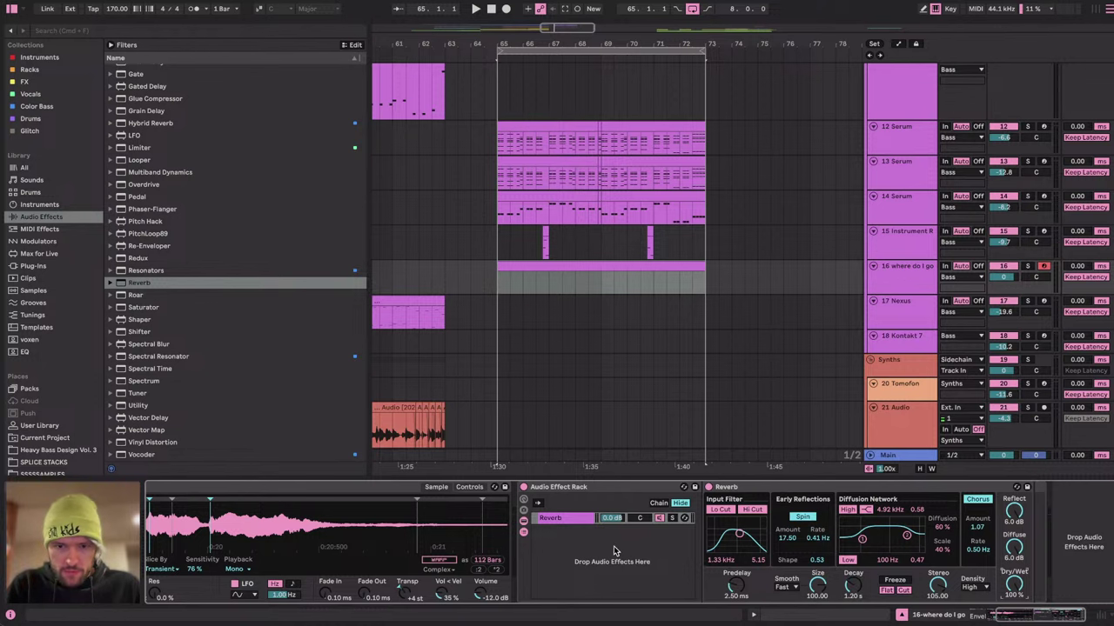
right_click(614, 551)
click(643, 553)
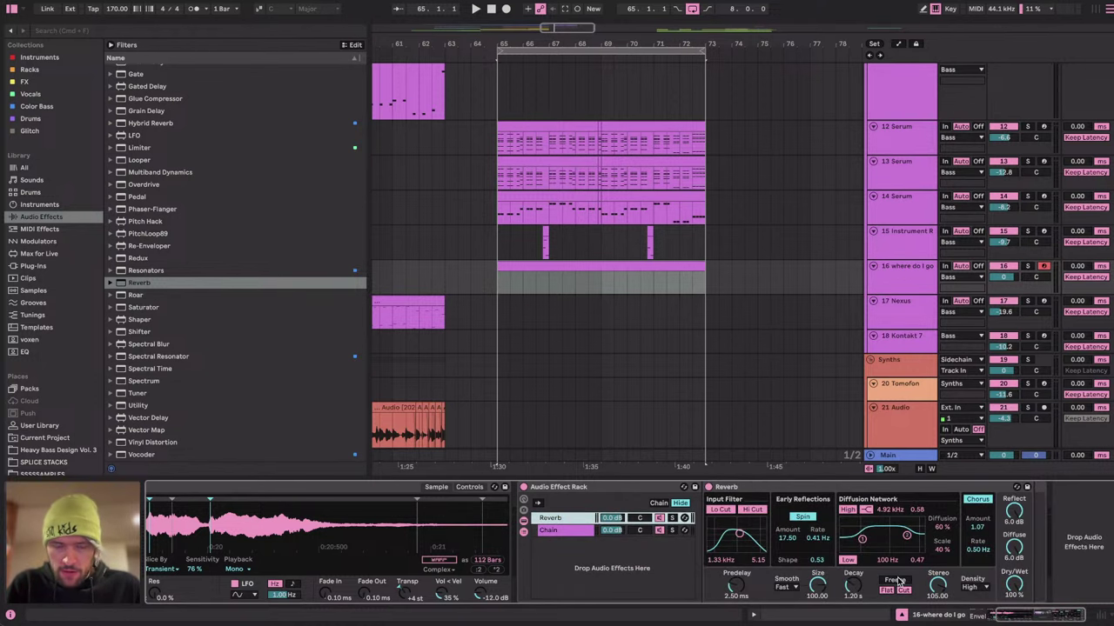
Add Multiband Dynamics, EQ Eight and Utility after the Reverb in the rack's reverb chain.
drag(160, 172, 1022, 541)
scroll(165, 179, up, 6)
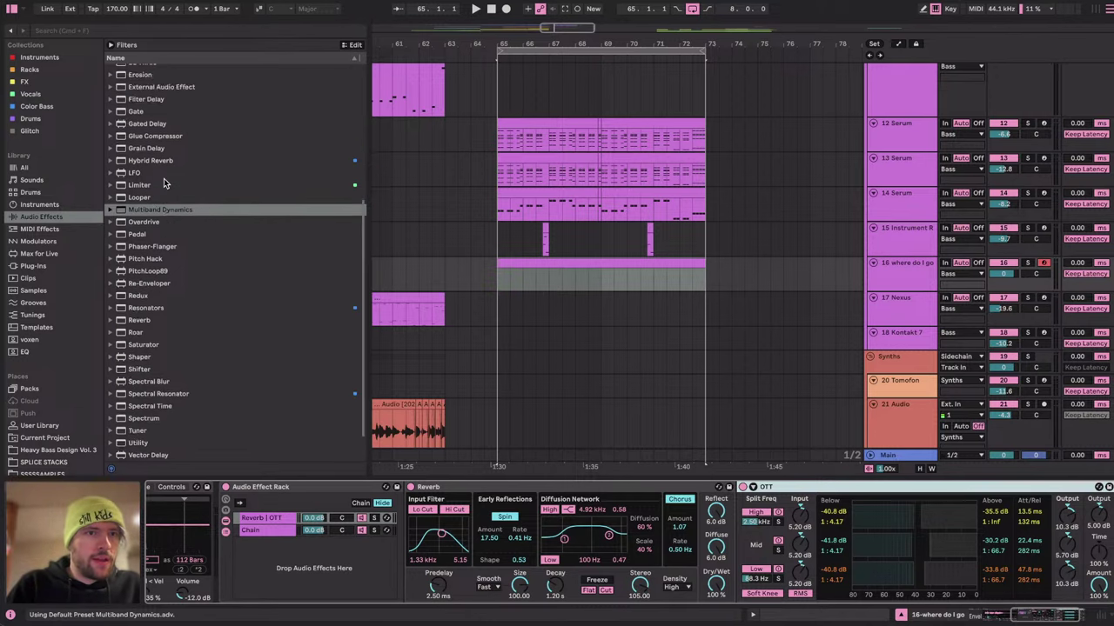
drag(141, 279, 1023, 540)
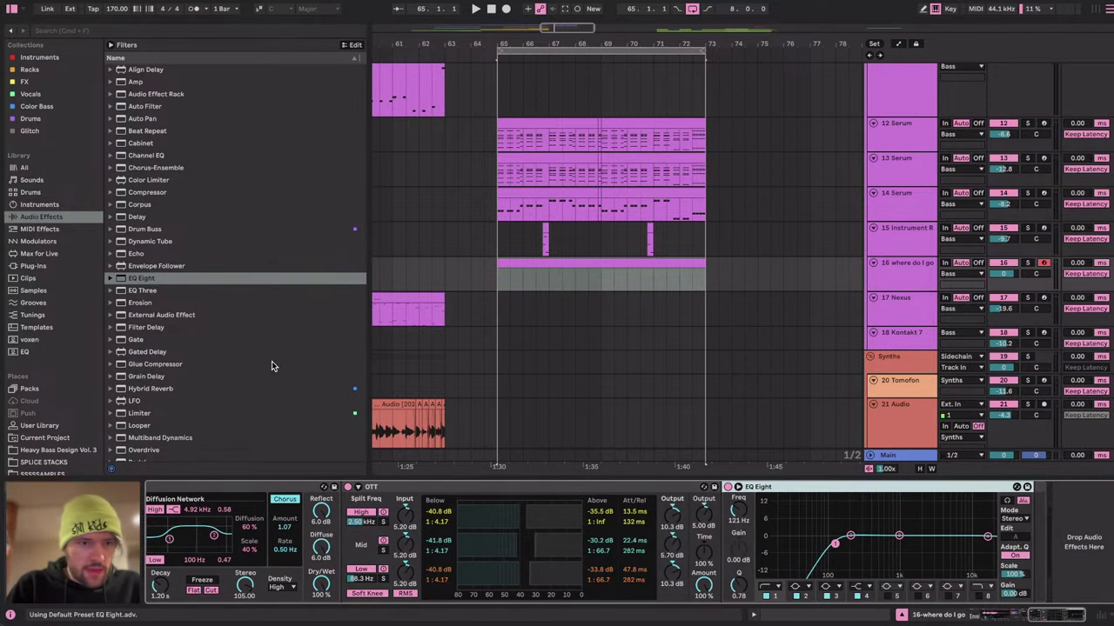
scroll(196, 401, down, 6)
drag(139, 405, 1018, 548)
Switch the Envelope MIDI to Remote mode and map it to the Utility's Gain.
scroll(909, 555, left, 10)
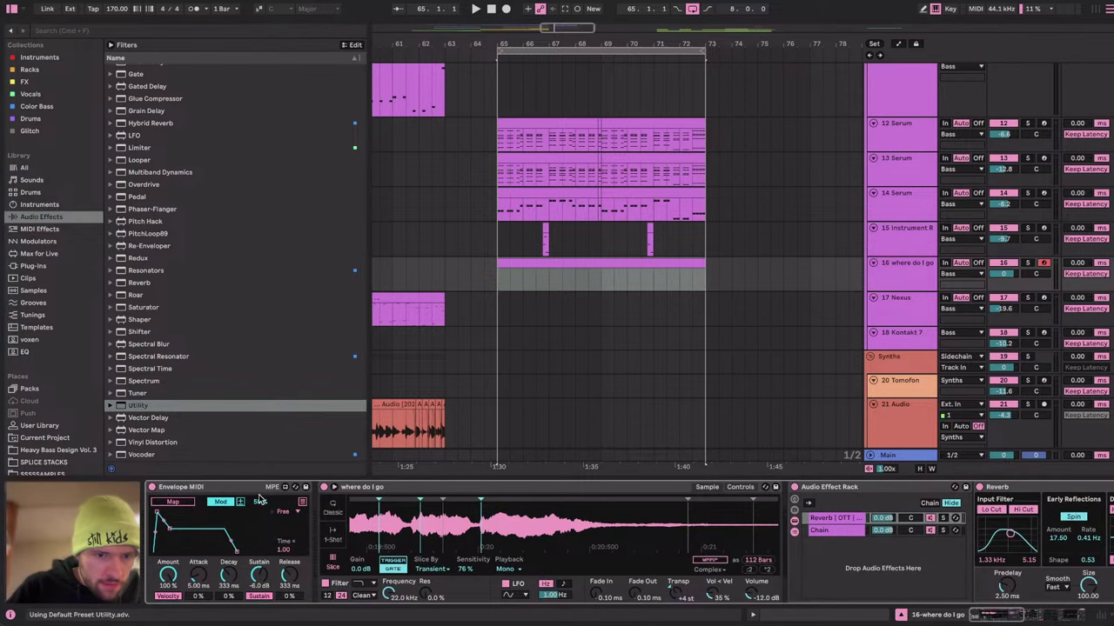
click(231, 503)
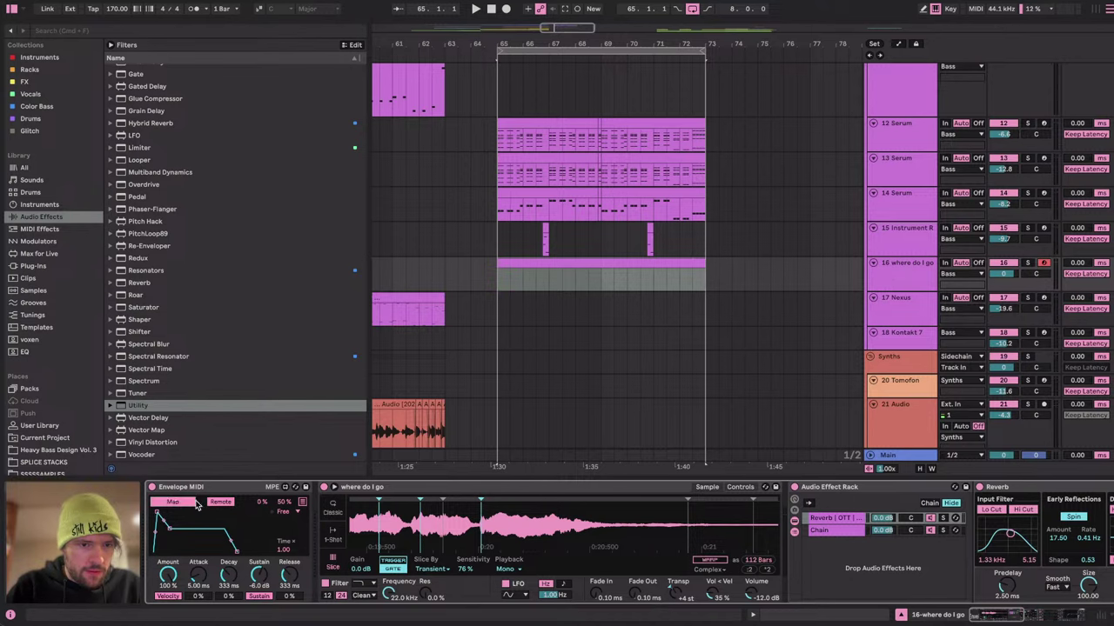
scroll(271, 508, down, 10)
scroll(824, 540, up, 10)
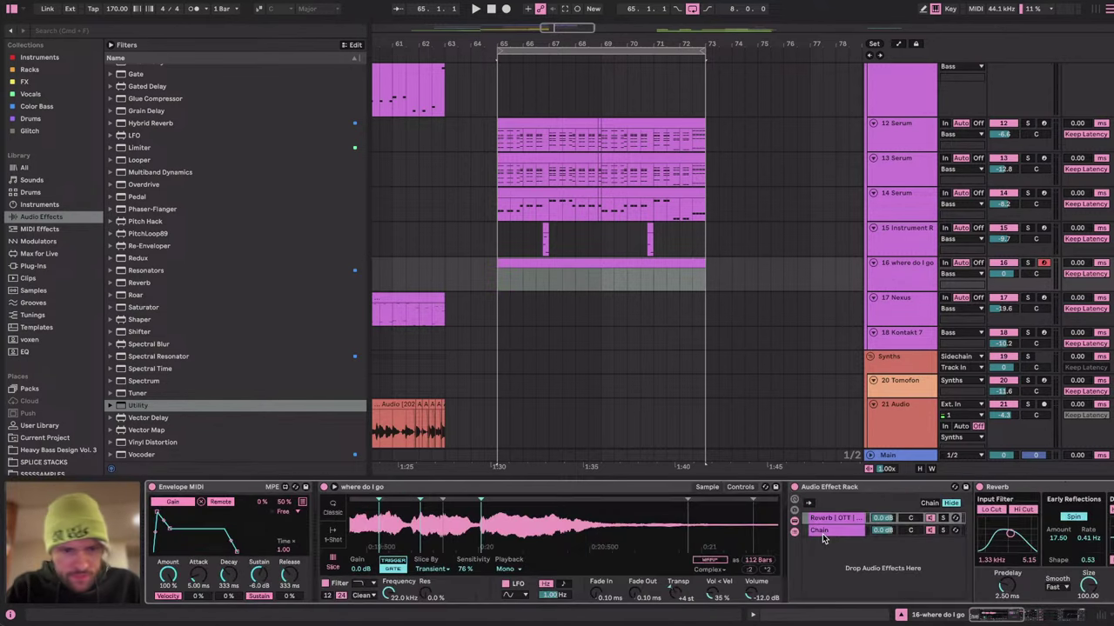
Set the Envelope MIDI's attack to 0.58 ms, sustain to 0.0 dB and release to 17.7 ms, turn off Velocity, and audition the vocal.
drag(259, 576, 290, 585)
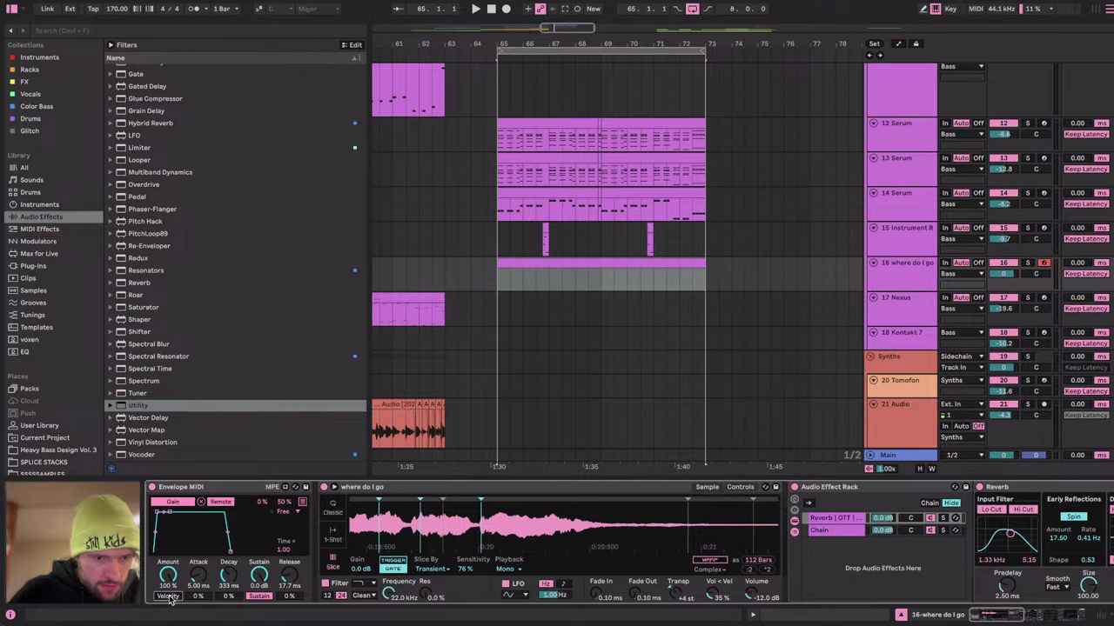
click(559, 259)
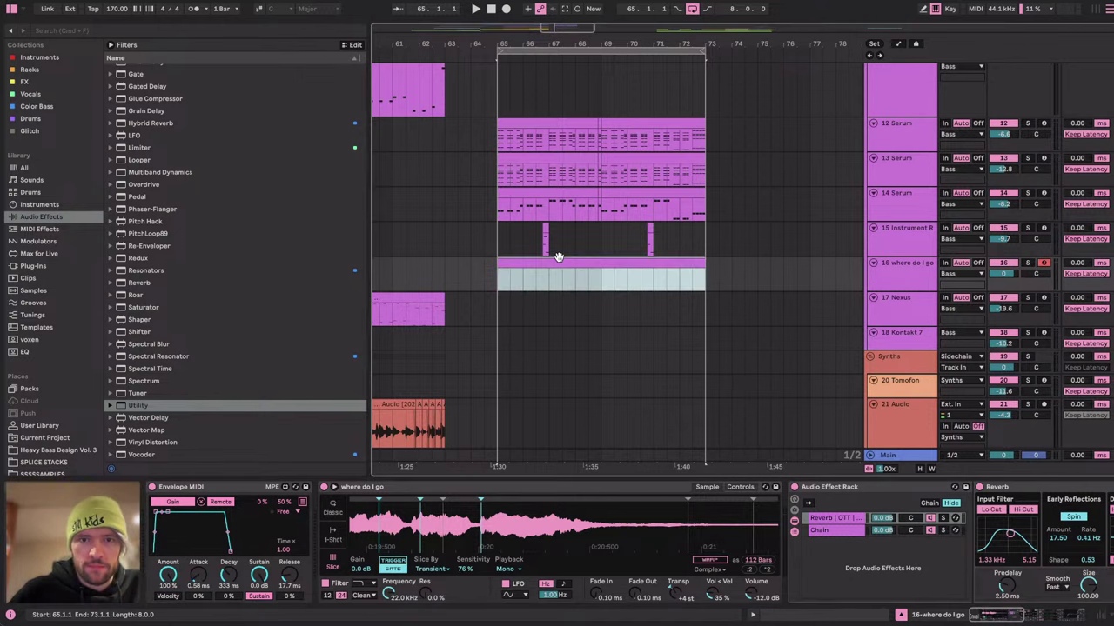
key(a)
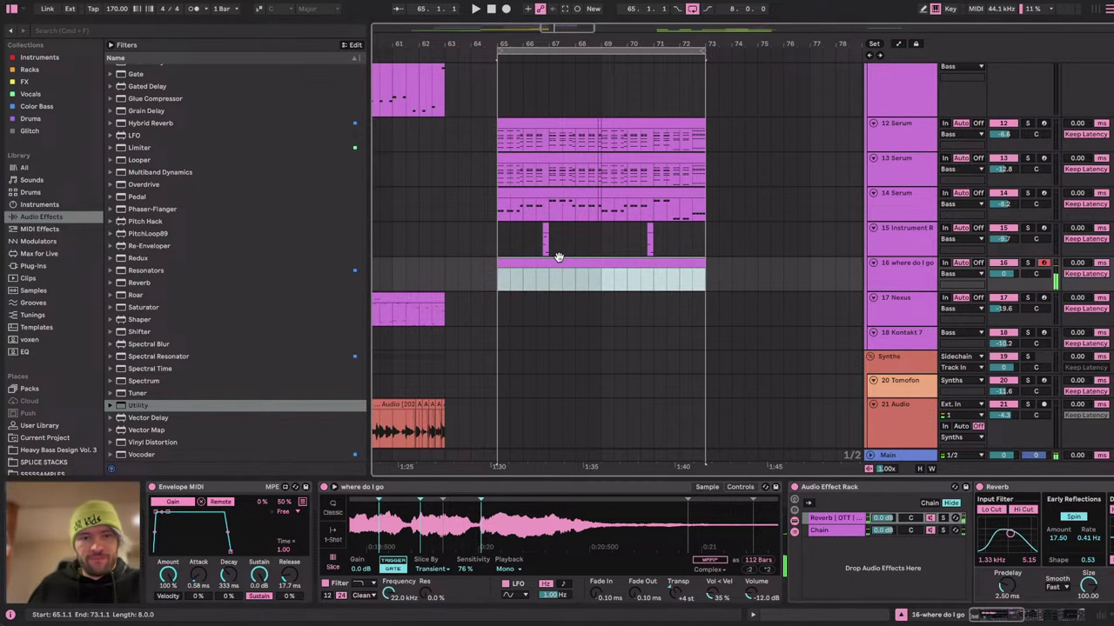
Set the Reverb's decay to 200 ms, size to 0.22, shape to 0.00 and predelay to 69.3 ms, and audition a vocal slice.
scroll(737, 581, right, 10)
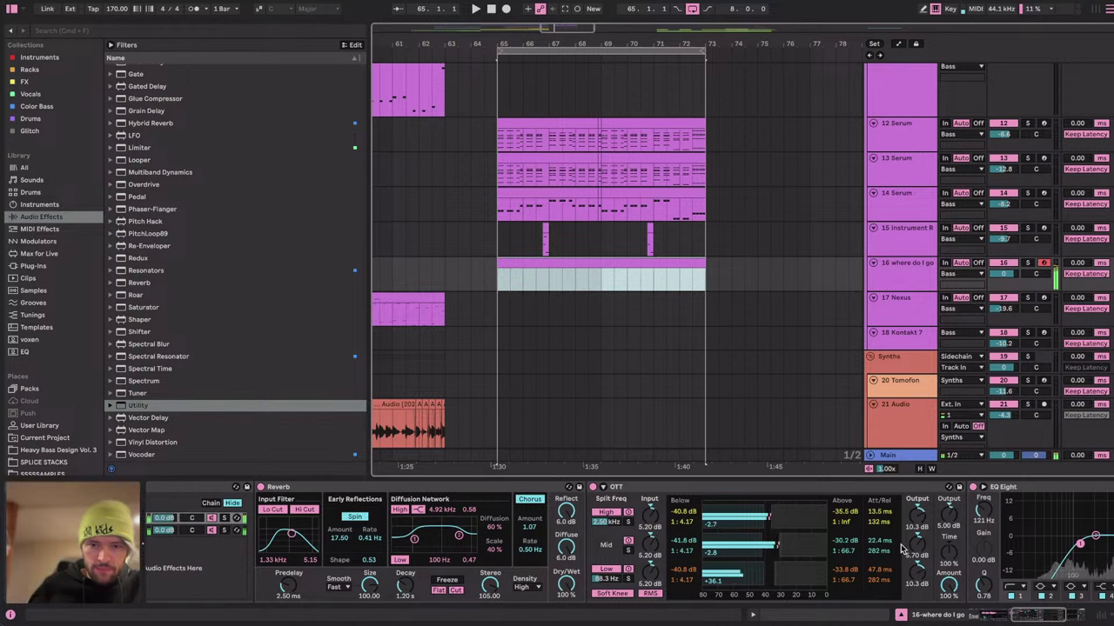
scroll(738, 581, left, 3)
drag(621, 583, 620, 625)
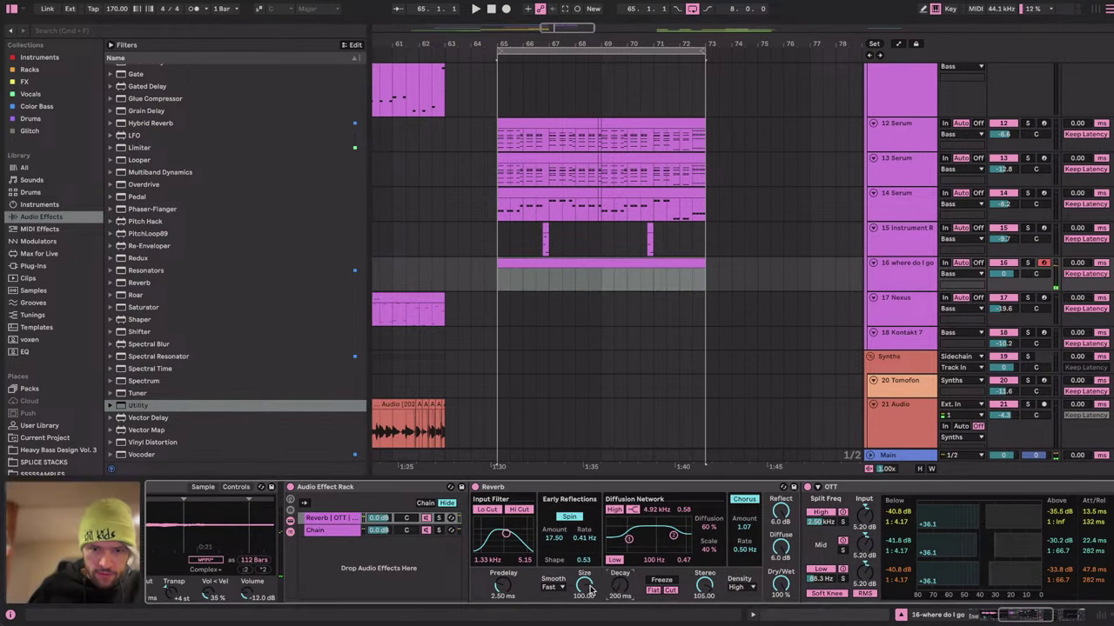
drag(584, 588, 585, 624)
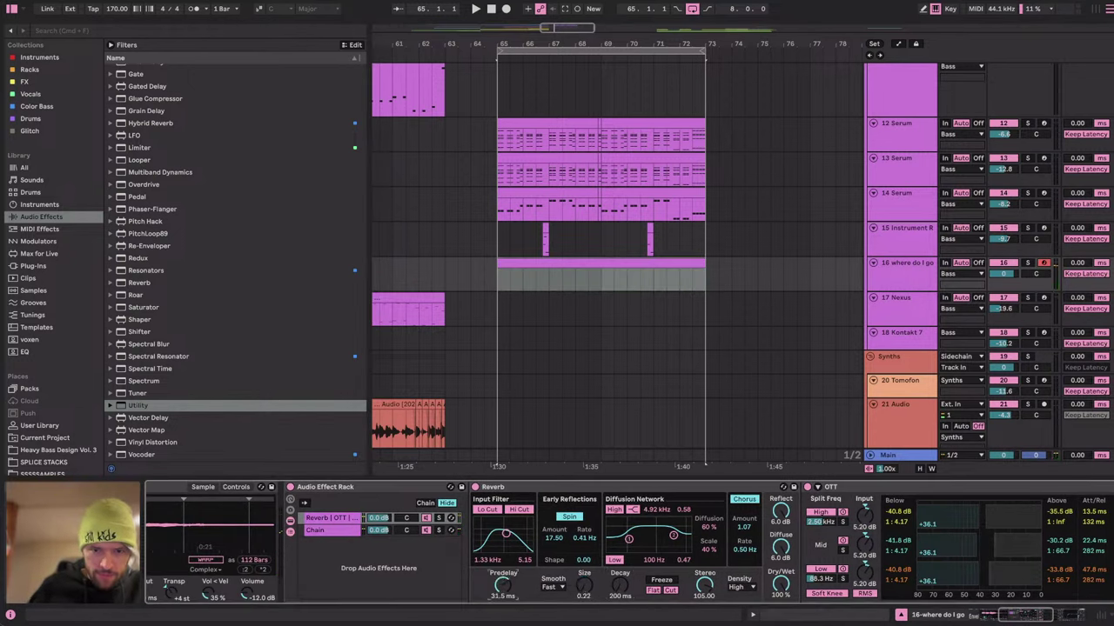
drag(503, 584, 503, 567)
key(a)
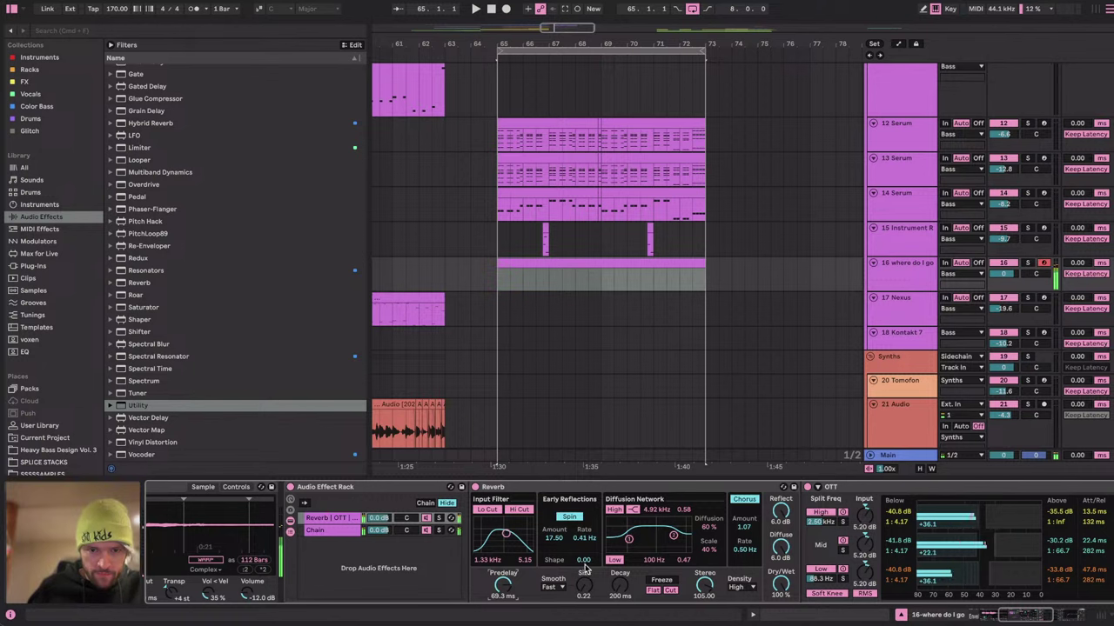
Enable EQ Eight's band 8 as a high cut at 3.09 kHz and raise the band 1 low cut to 587 Hz.
scroll(740, 574, right, 8)
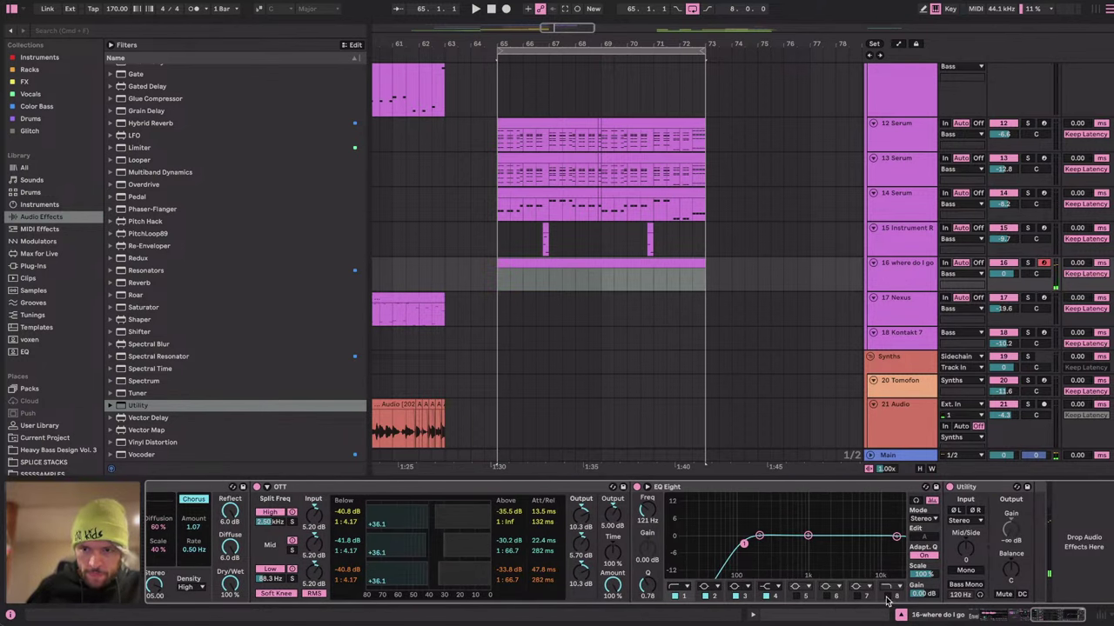
click(887, 597)
key(a)
drag(897, 537, 842, 544)
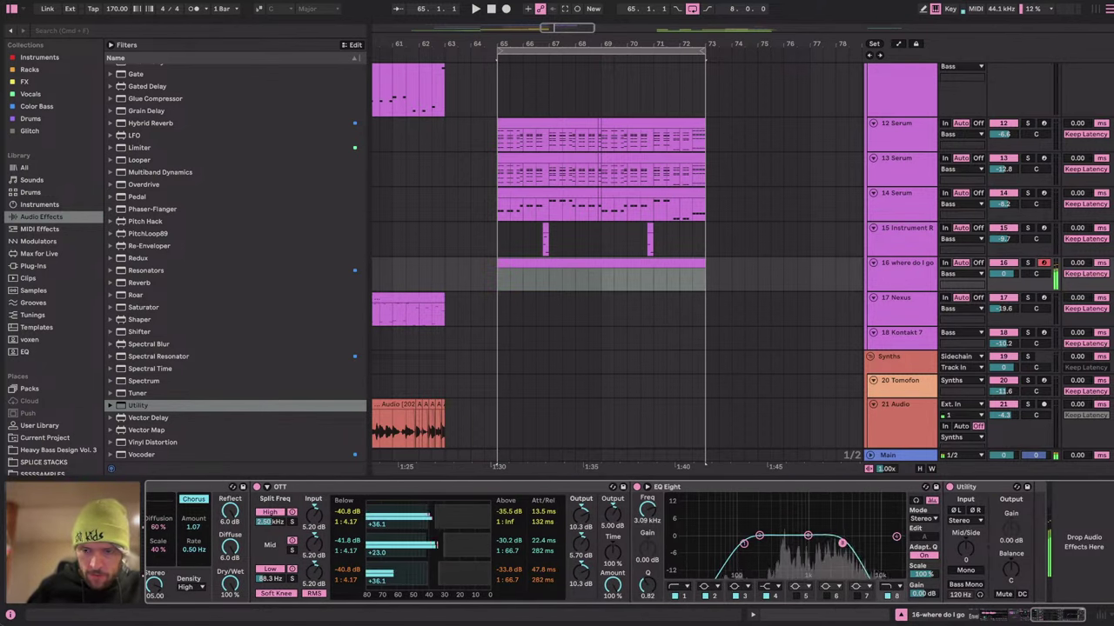
drag(744, 544, 792, 543)
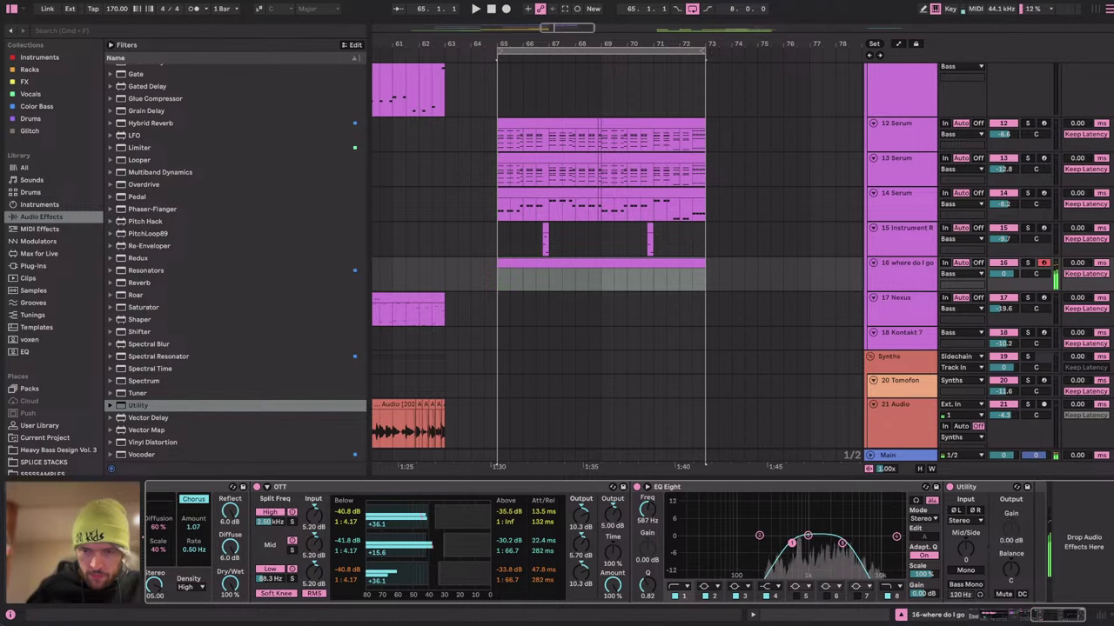
Lower the reverb chain's volume in the Audio Effect Rack.
scroll(442, 508, left, 8)
scroll(754, 540, right, 6)
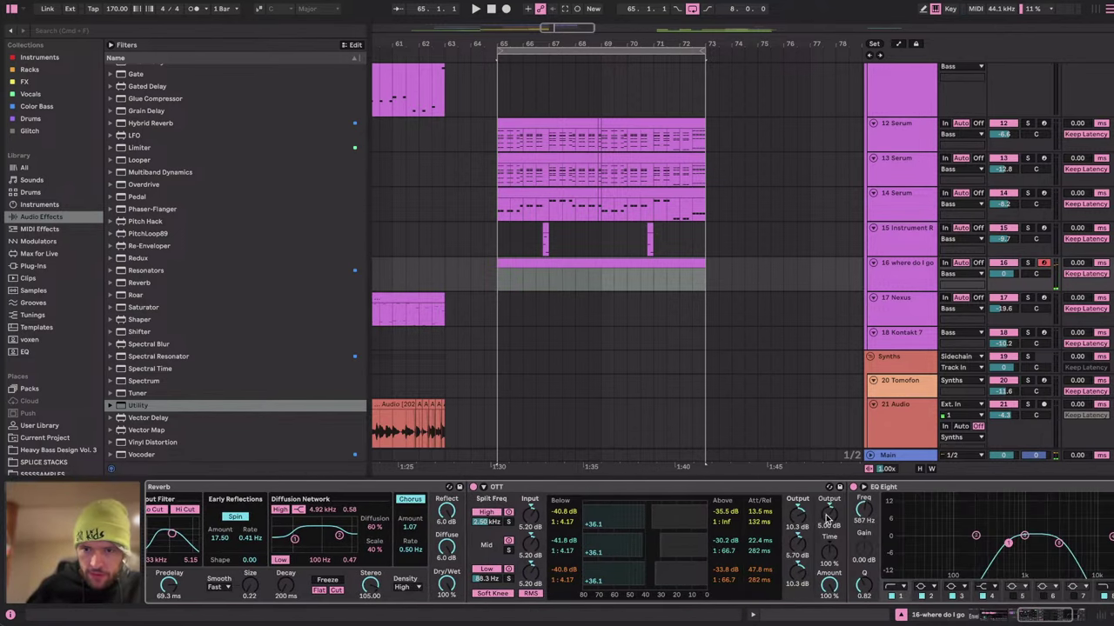
scroll(636, 504, left, 8)
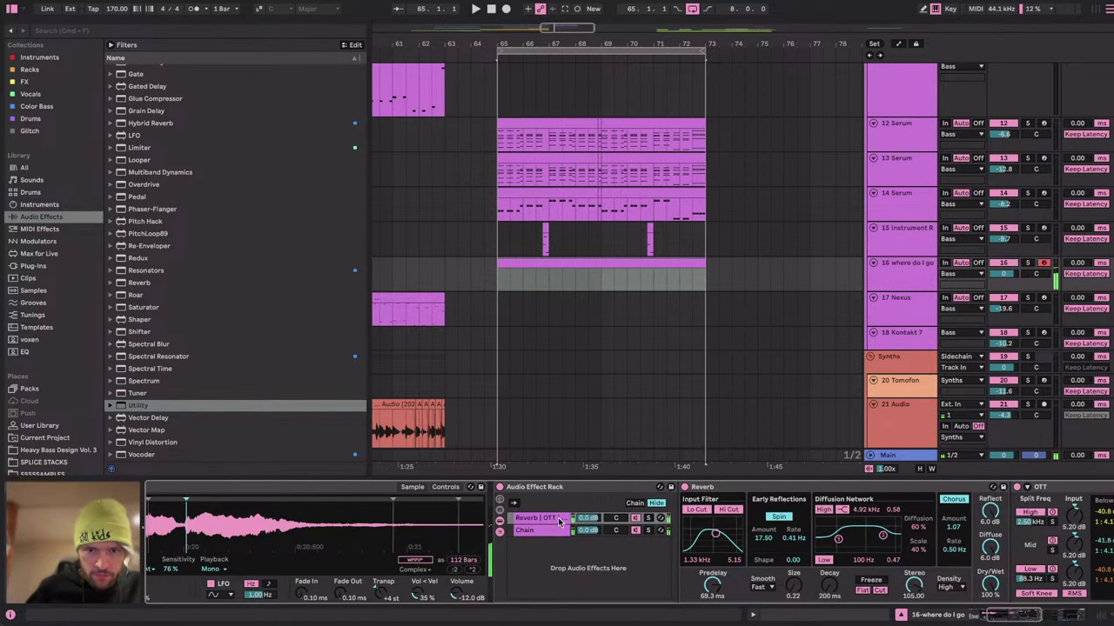
drag(589, 525, 589, 557)
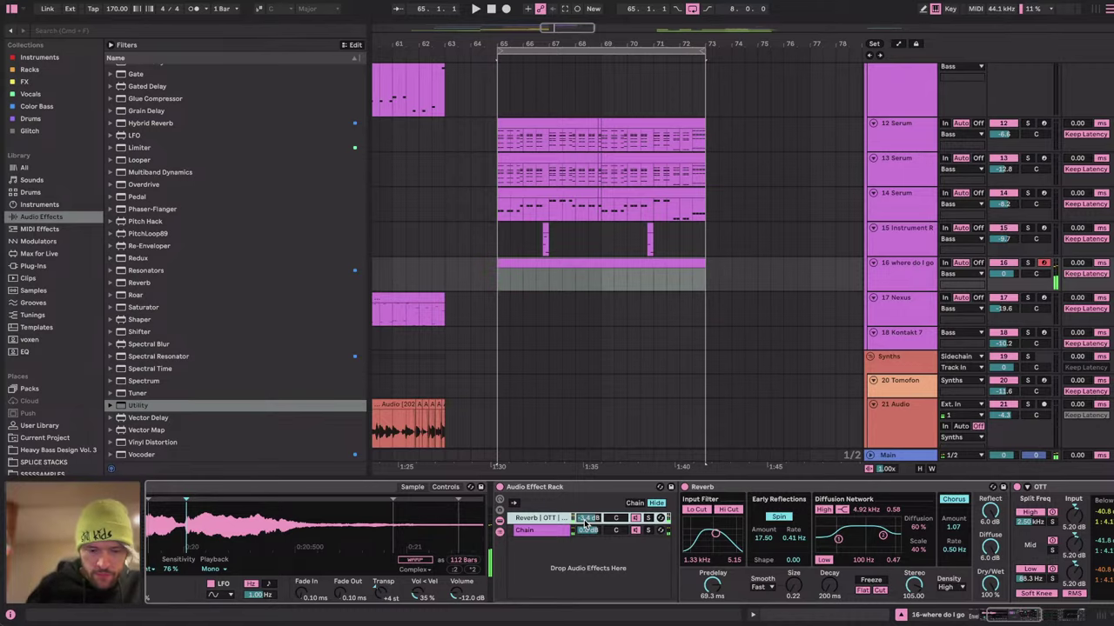
Check the livestream chat in YouTube Studio again and switch back to Ableton Live.
key(super+Tab)
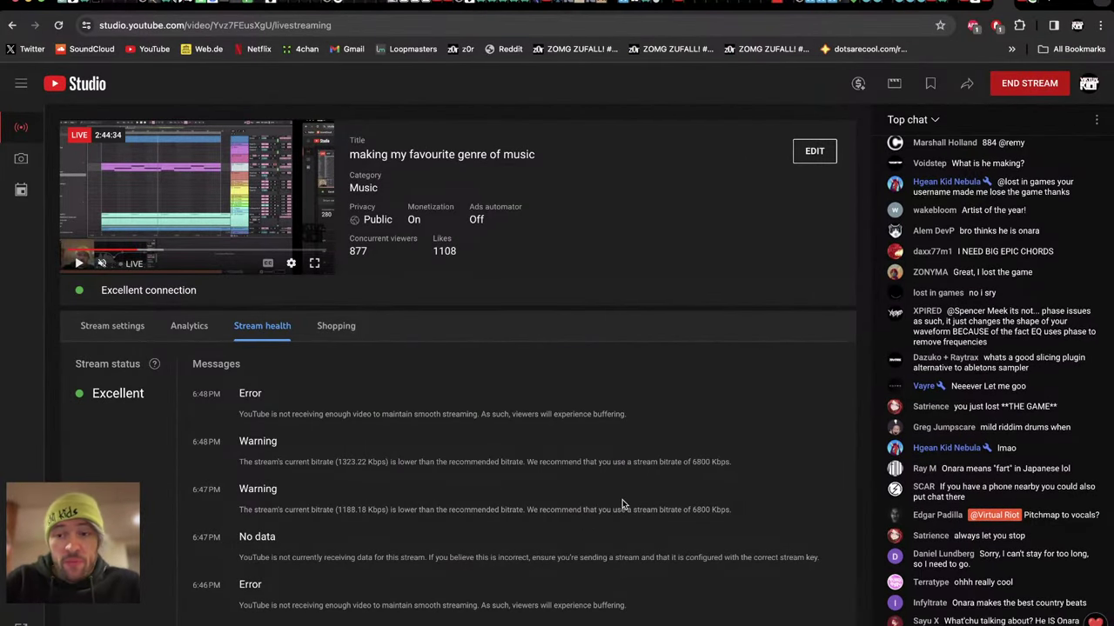
key(super+Tab)
key(super+Tab)
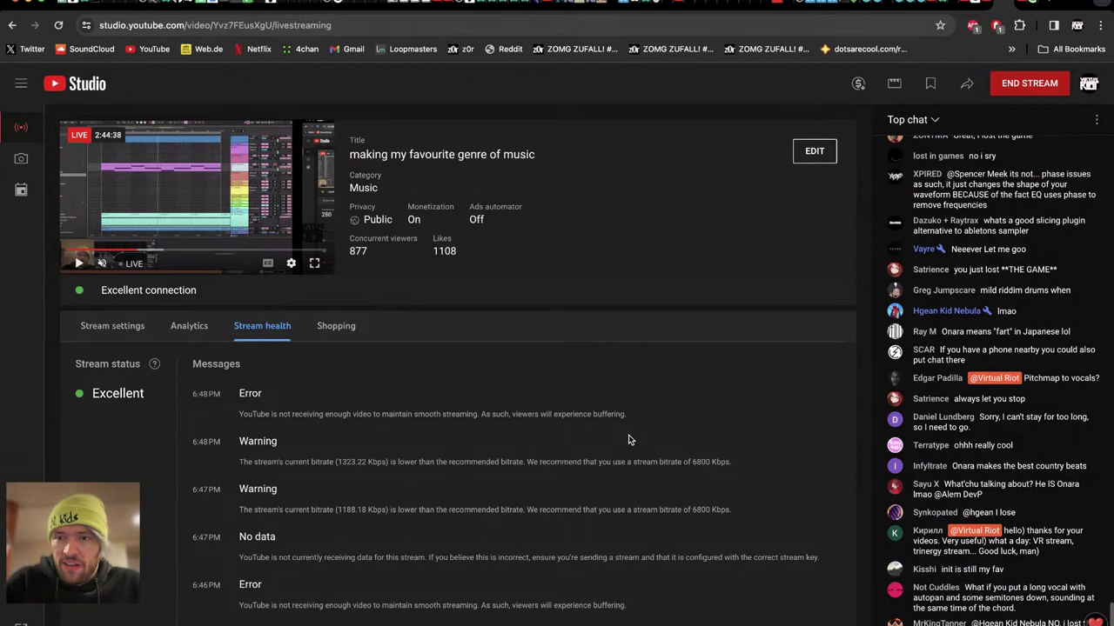
key(super+Tab)
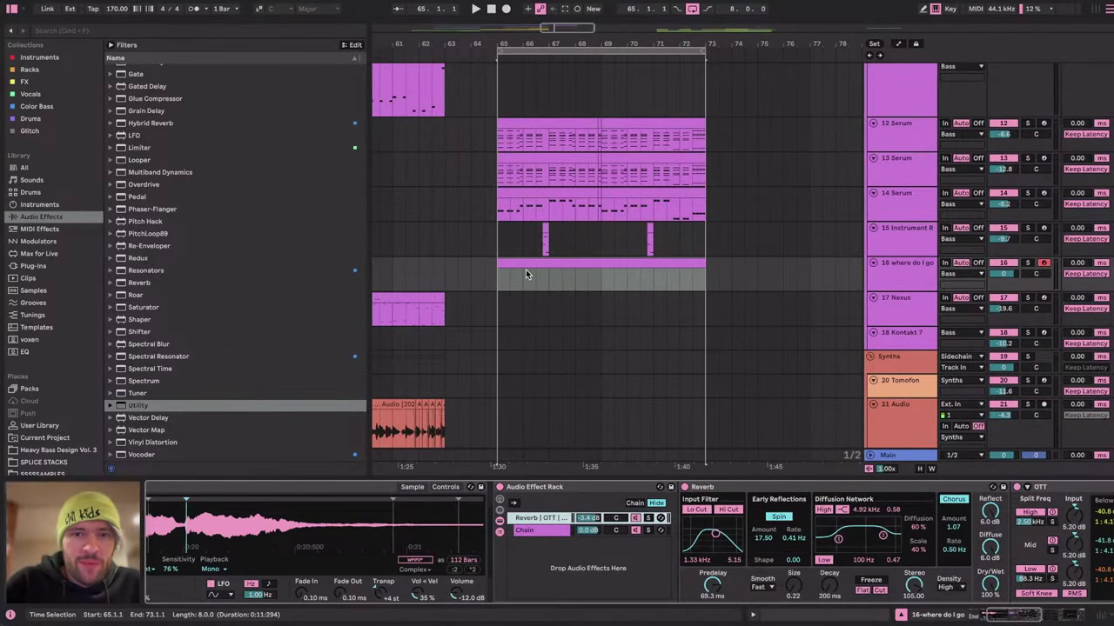
Open the vocal chop clip on track 16 for note editing, add a note at 1.1.1 and transpose it down to A#1.
double_click(525, 275)
key(space)
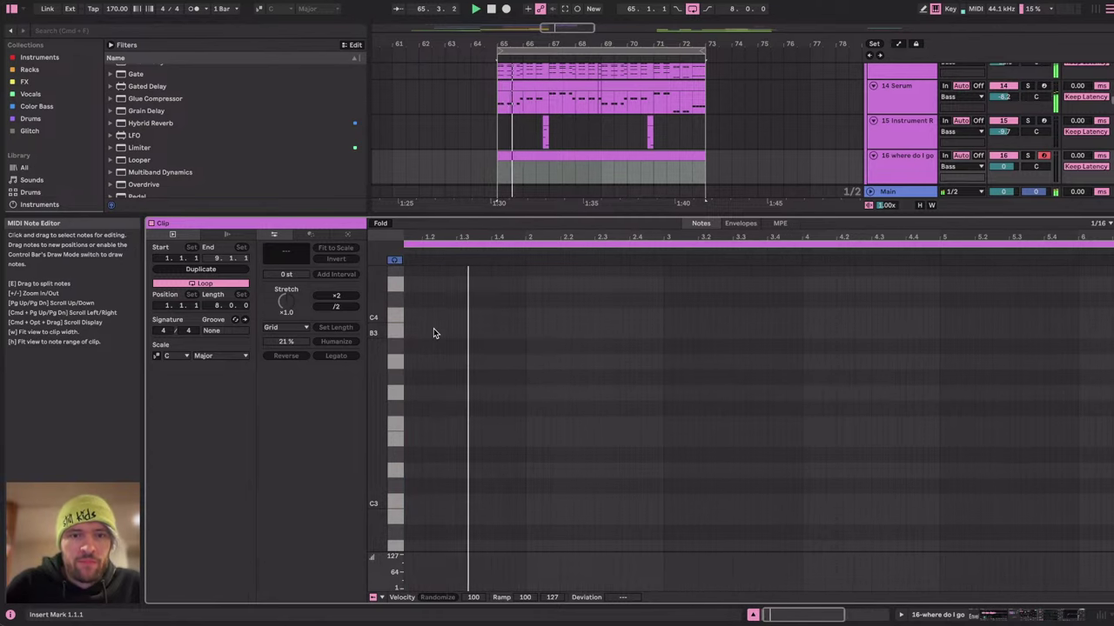
key(space)
scroll(433, 329, left, 1)
scroll(433, 331, up, 1)
scroll(408, 398, down, 2)
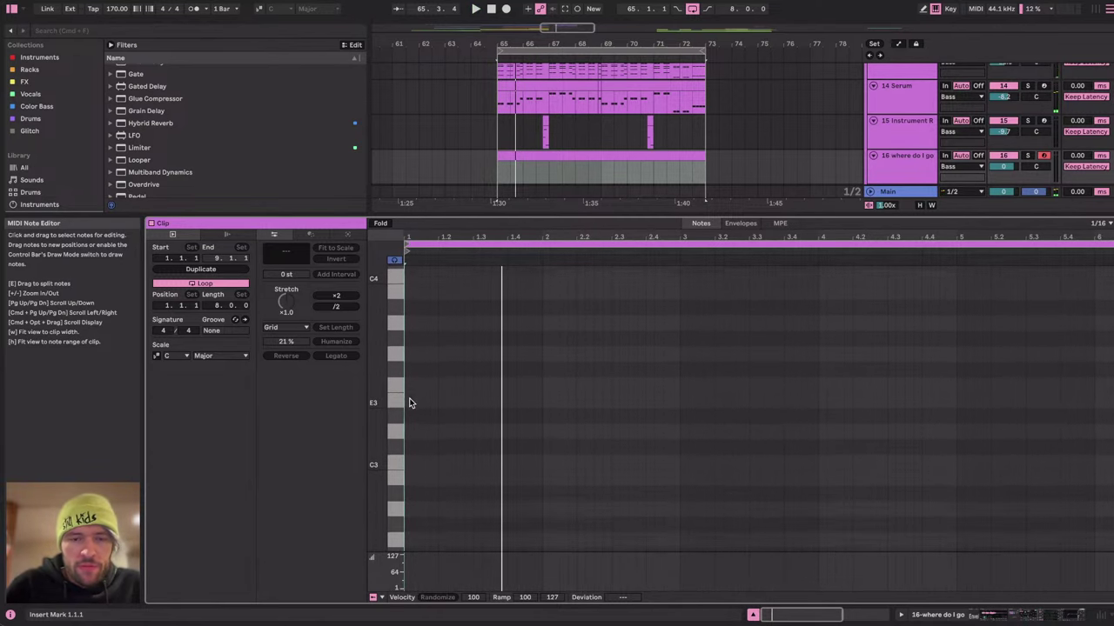
scroll(409, 398, down, 1)
key(space)
double_click(411, 434)
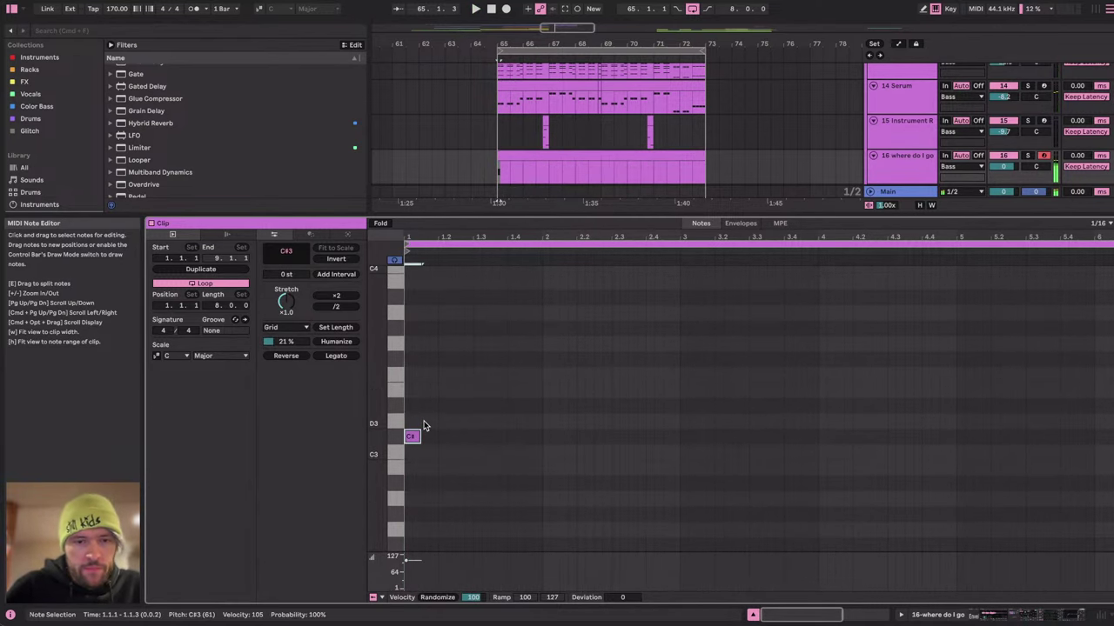
key(Down)
key(Down)
key(Down)
key(Down)
key(Down)
key(Down)
key(Down)
key(Down)
key(Down)
key(Down)
key(Down)
key(Down)
key(Down)
key(Down)
key(Down)
key(Down)
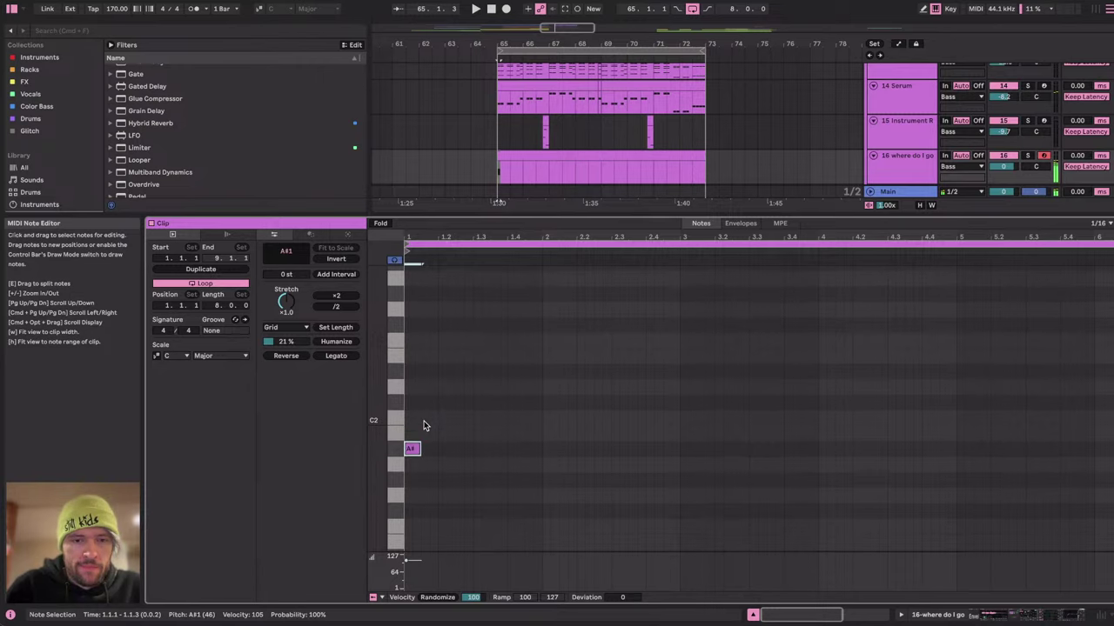
key(Down)
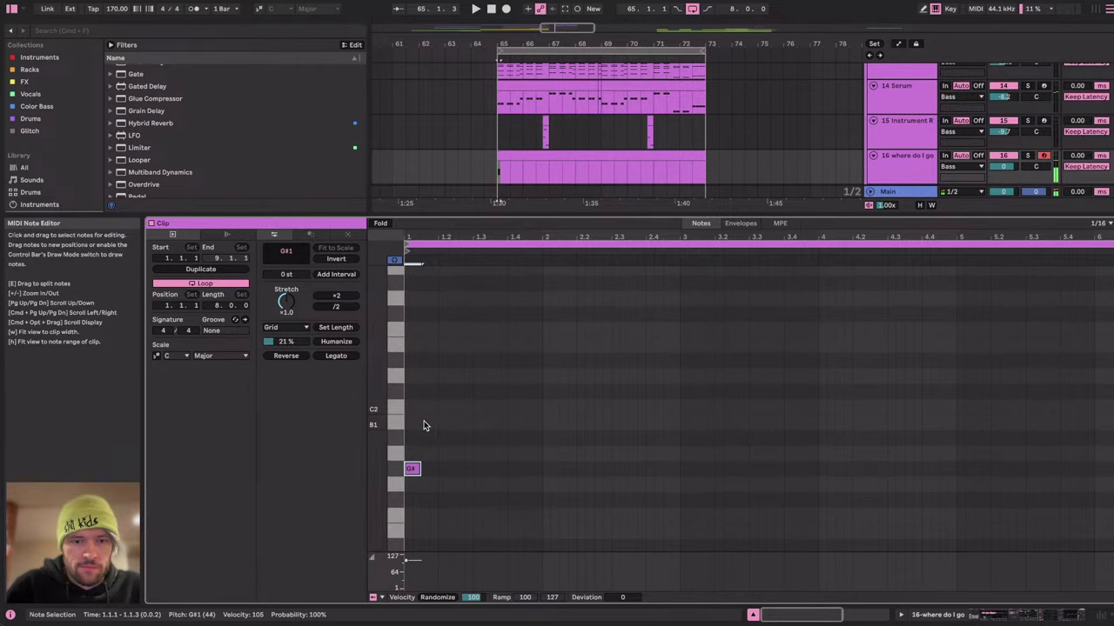
key(Up)
key(Up)
Add a G#1 note at 1.1.3, duplicate the A#1 and G#1 pair, and shift the copy to start at 1.2.3.
double_click(425, 472)
key(space)
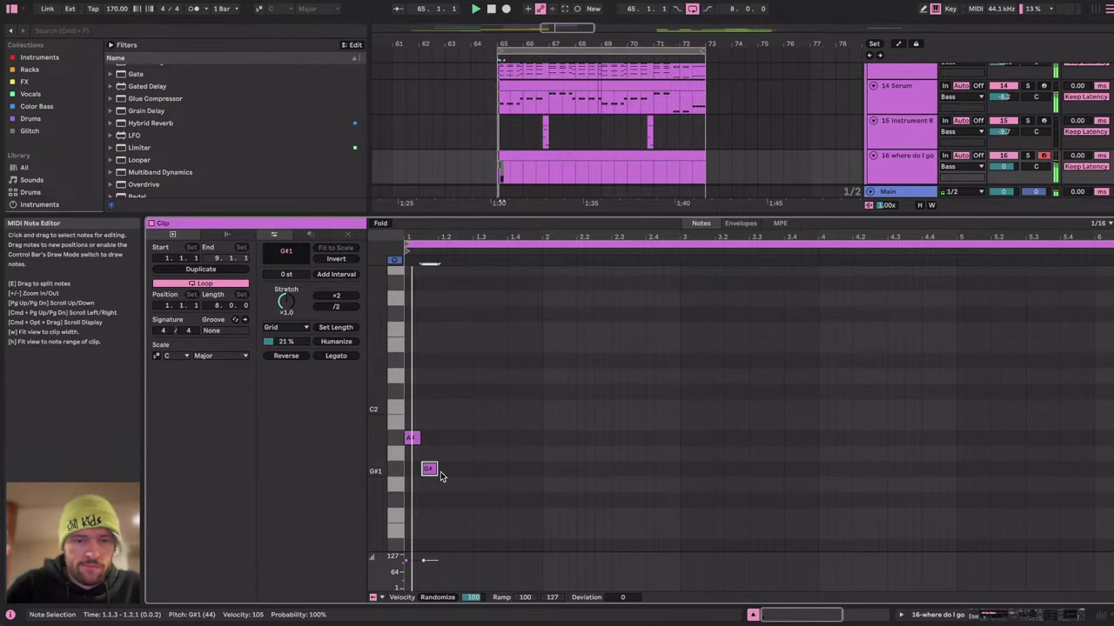
scroll(443, 442, up, 2)
drag(451, 410, 409, 470)
key(super+d)
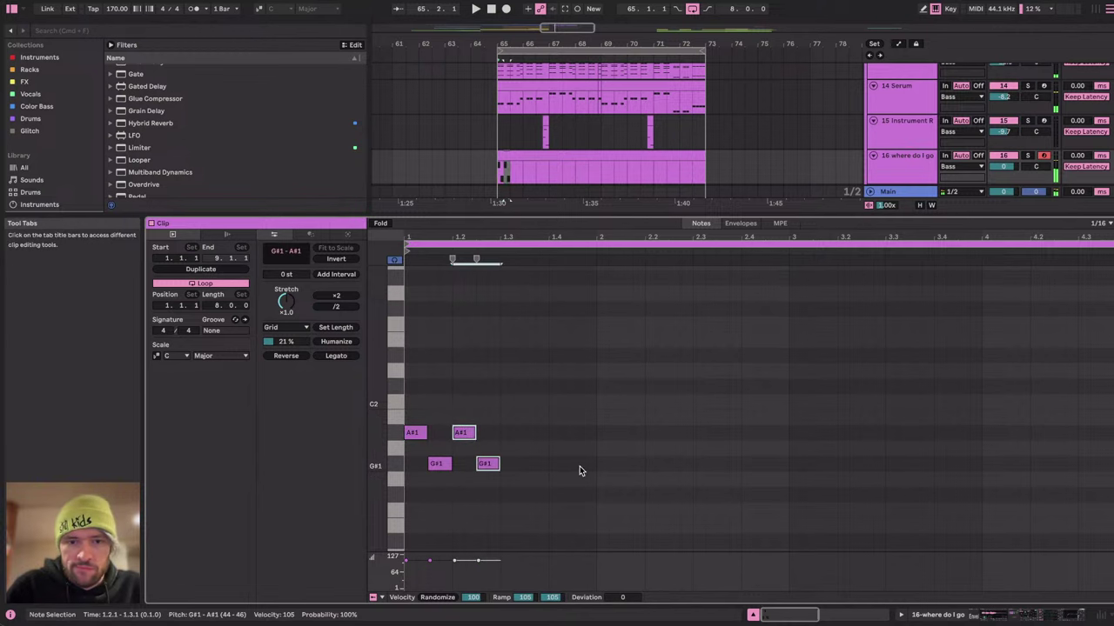
key(space)
key(Right)
key(Right)
key(space)
Add a short 1/32 A#1 note at 1.2.2, audition the pattern and widen the grid to 1/8.
key(super+1)
double_click(467, 434)
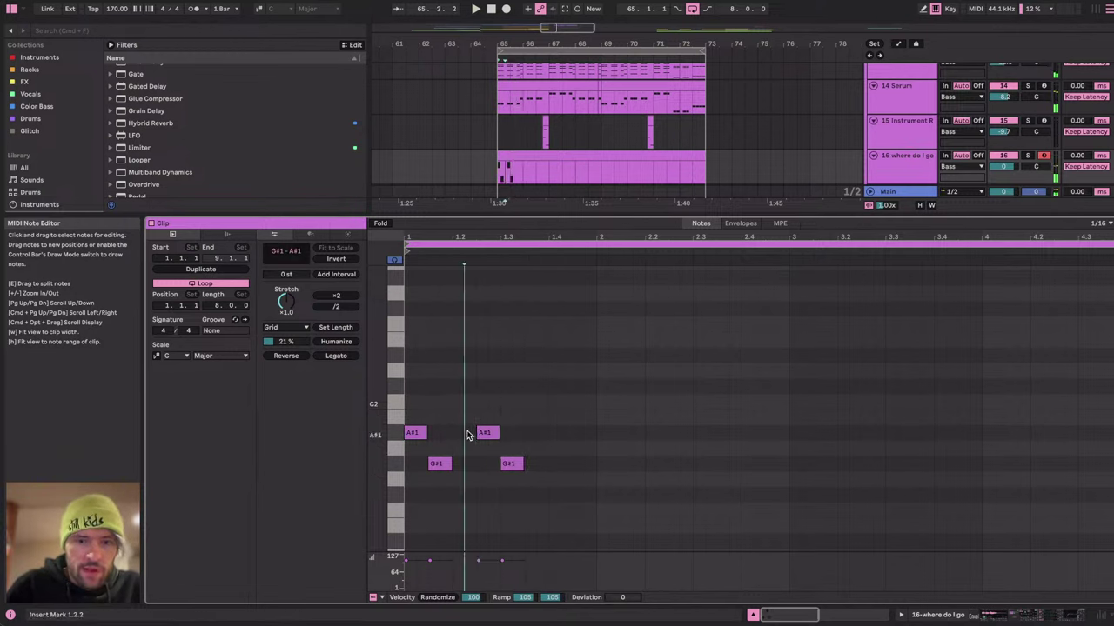
key(space)
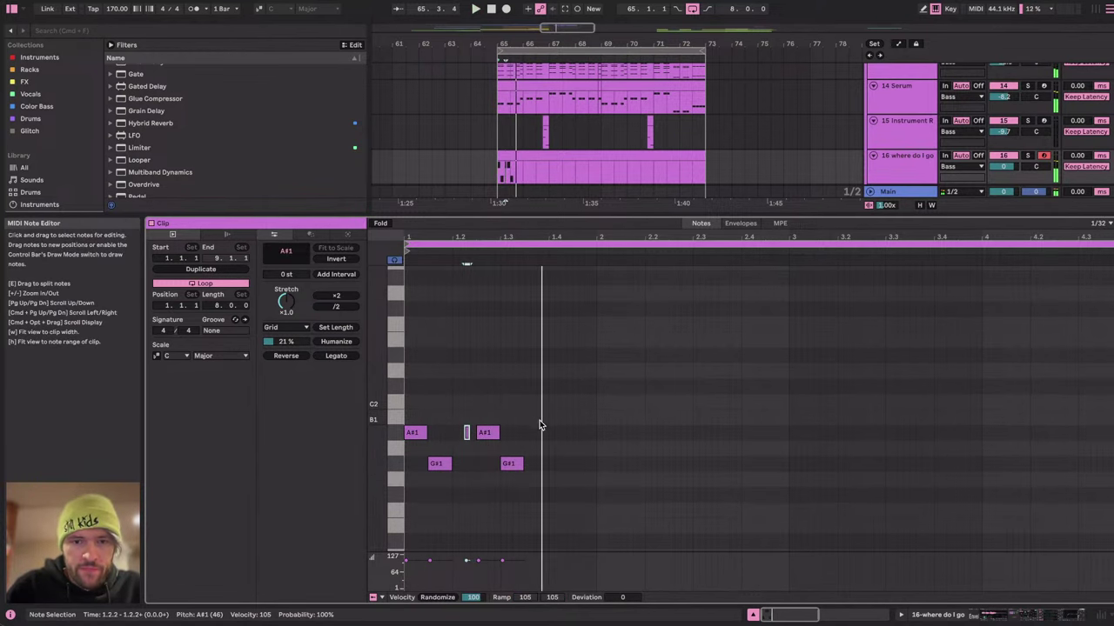
key(super+2)
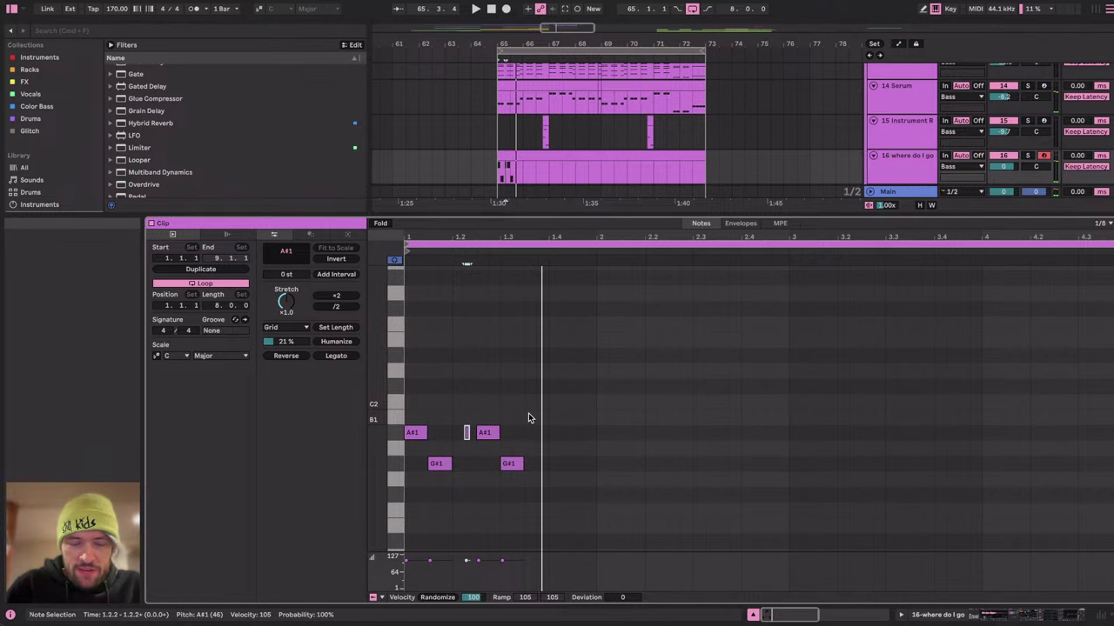
Lower the computer keyboard's octave and examine the slices in Simpler's vocal sample waveform.
key(z)
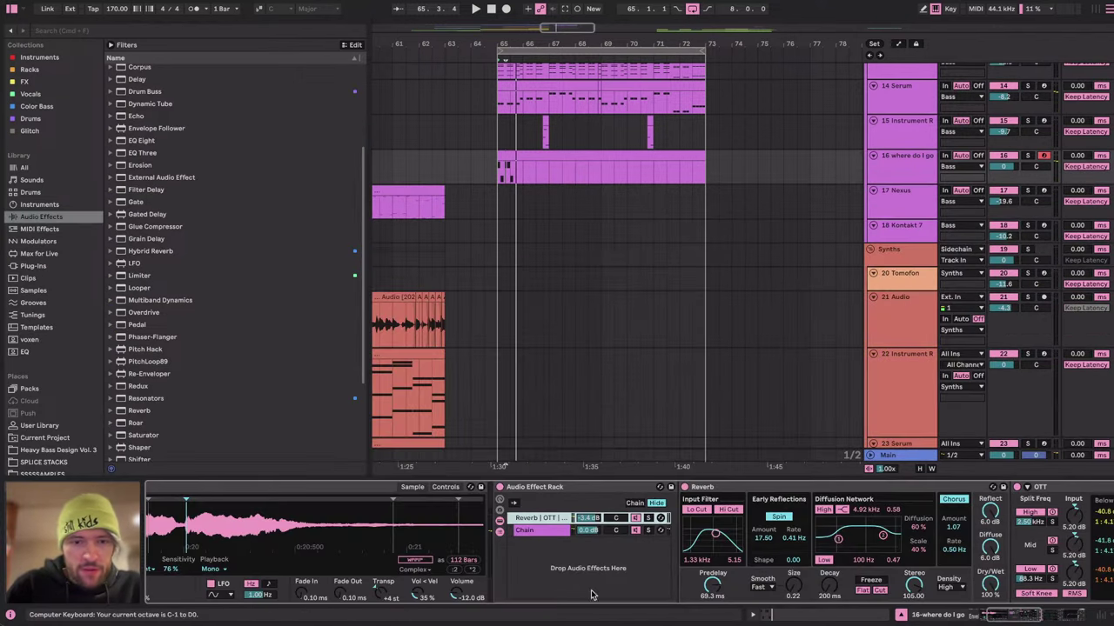
drag(309, 534, 348, 483)
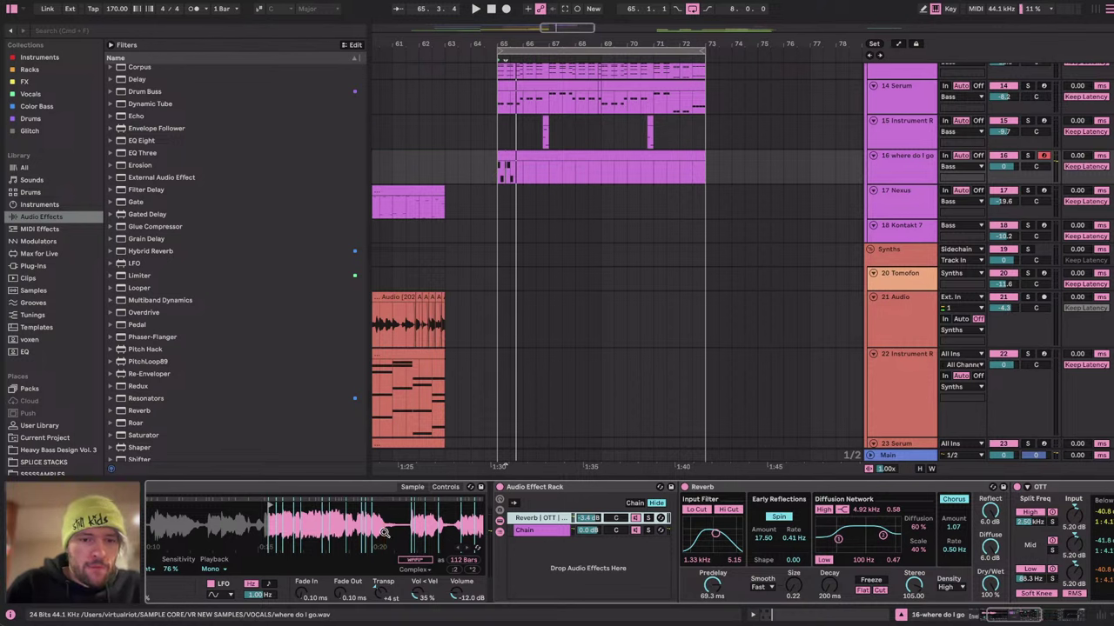
drag(285, 540, 334, 540)
scroll(571, 557, left, 4)
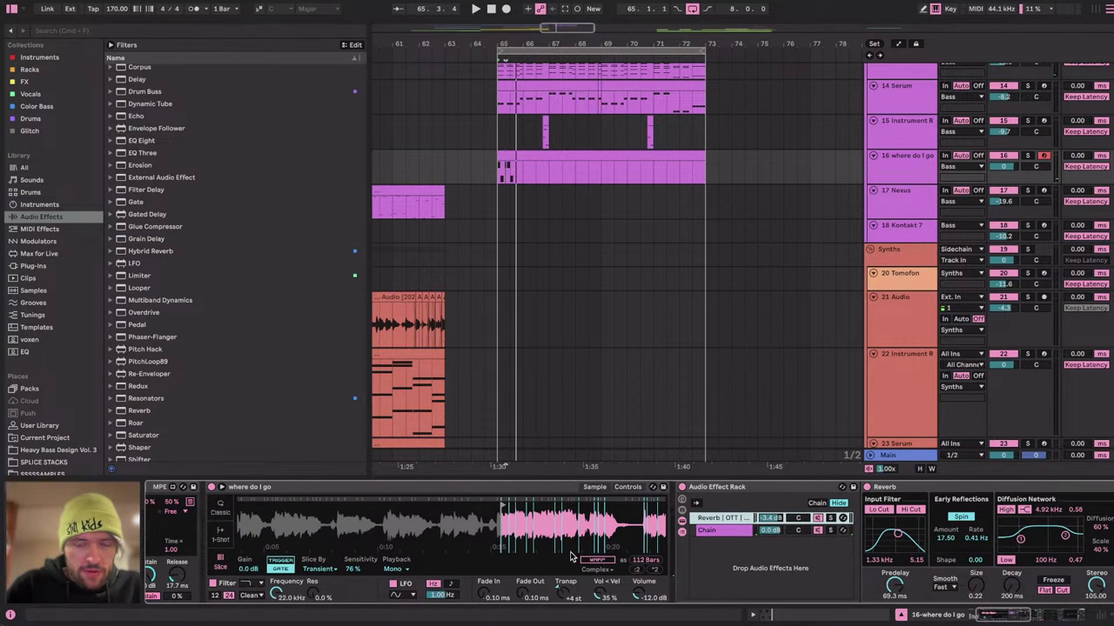
scroll(572, 556, left, 1)
scroll(549, 516, up, 3)
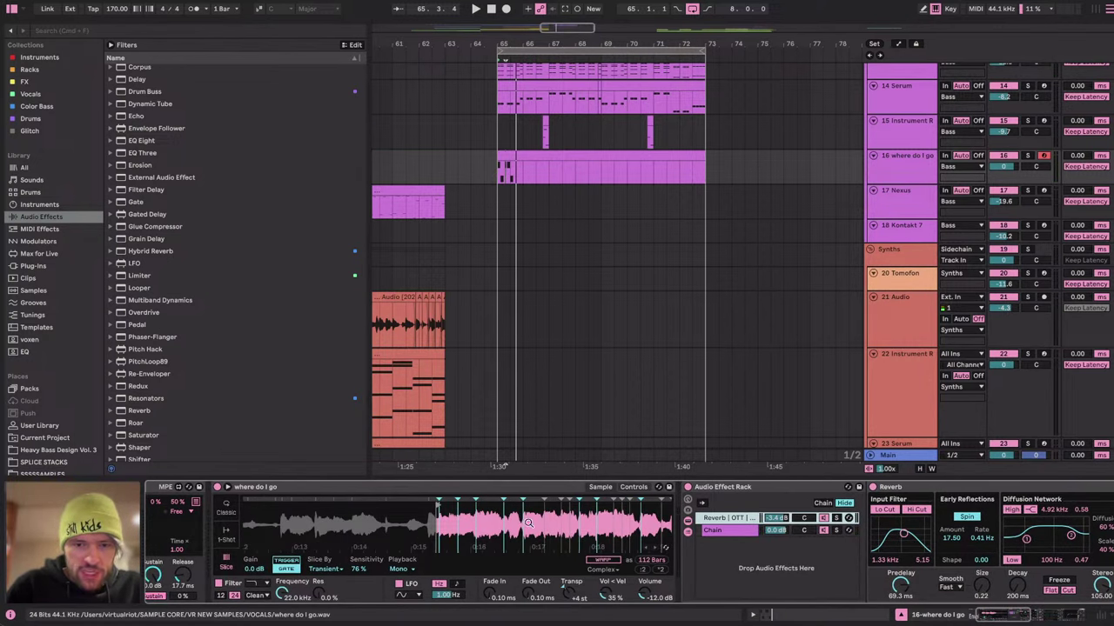
drag(548, 520, 334, 520)
scroll(548, 520, left, 2)
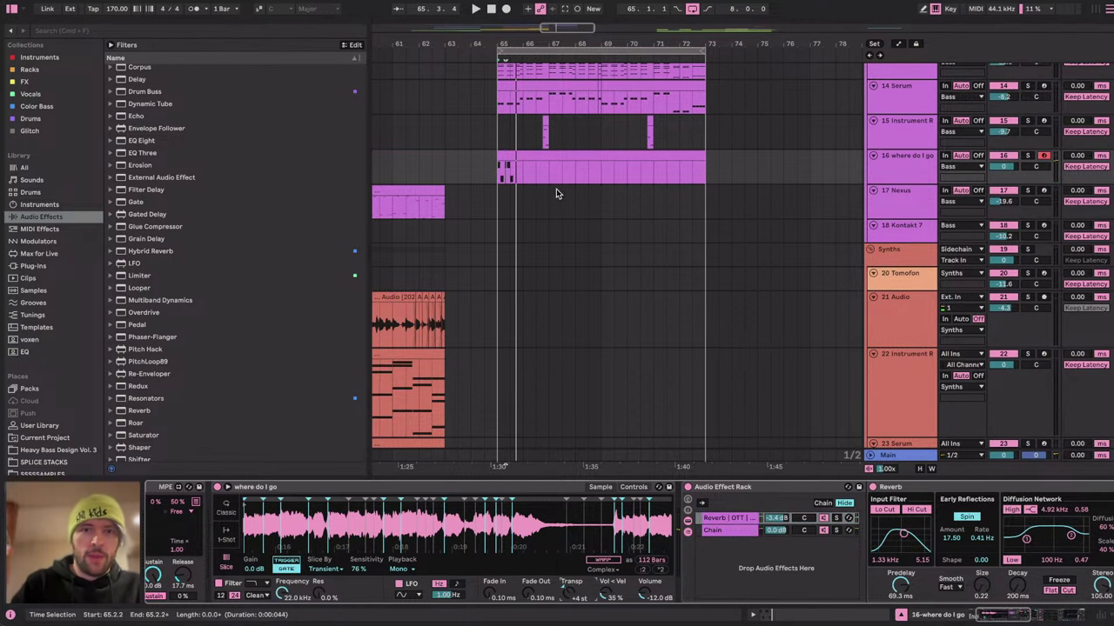
Play the chop clip, then place copies of the A#1 and G#1 pair at 1.4.1 and 2.1.3.
click(520, 156)
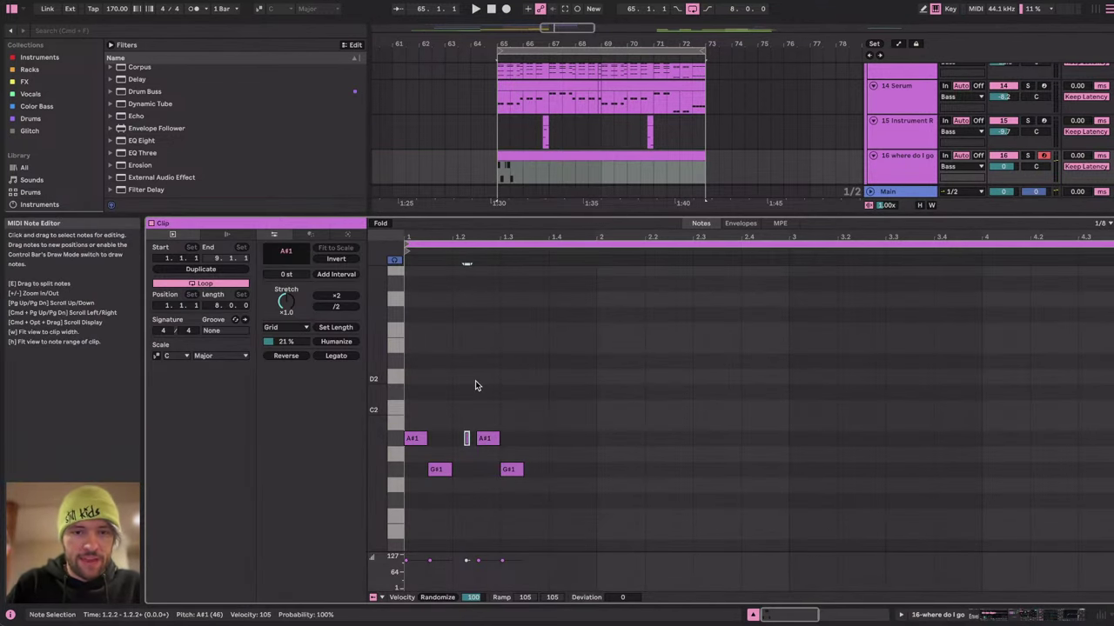
key(space)
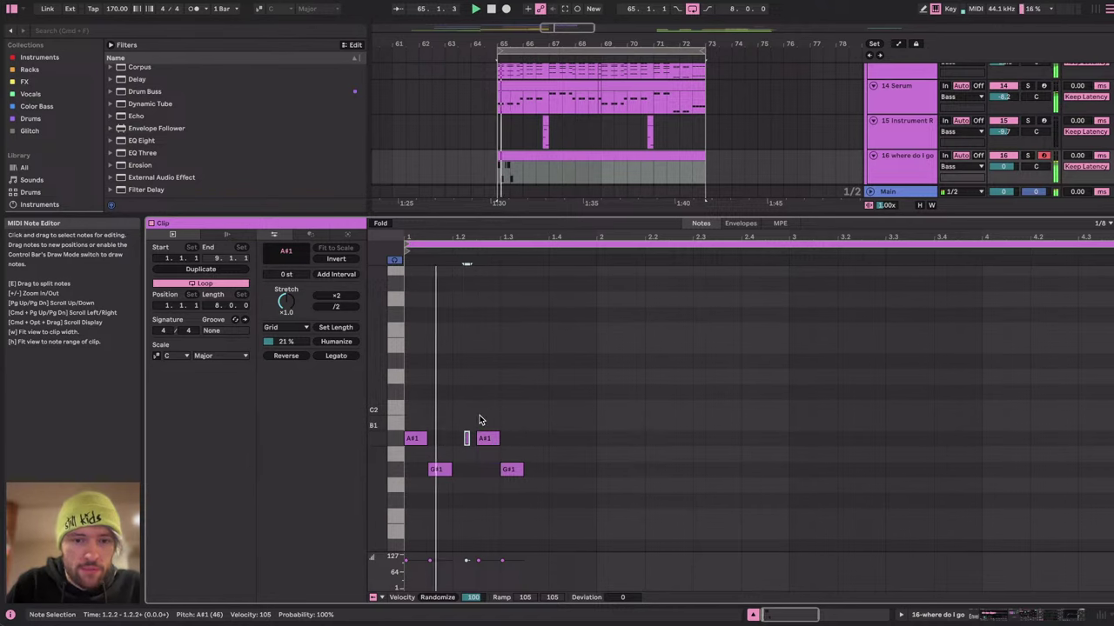
key(space)
click(545, 421)
key(super+v)
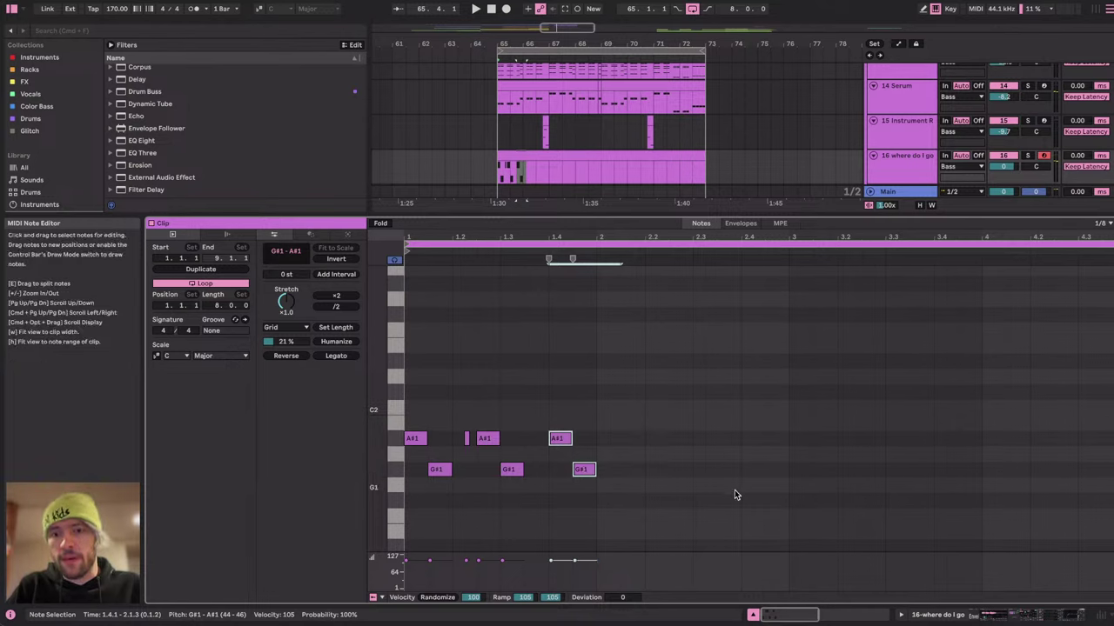
drag(569, 415, 597, 477)
key(super+d)
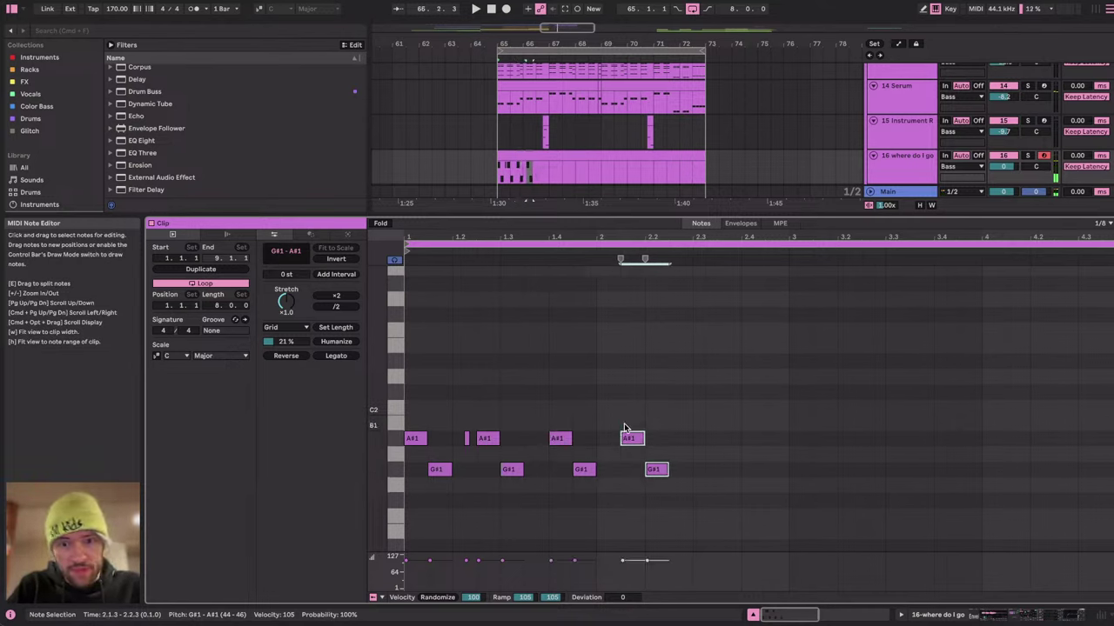
Bend the MPE pitch of the A#1 note at 1.4.1 and the G#1 note at 1.4.3 down to D#1.
click(780, 224)
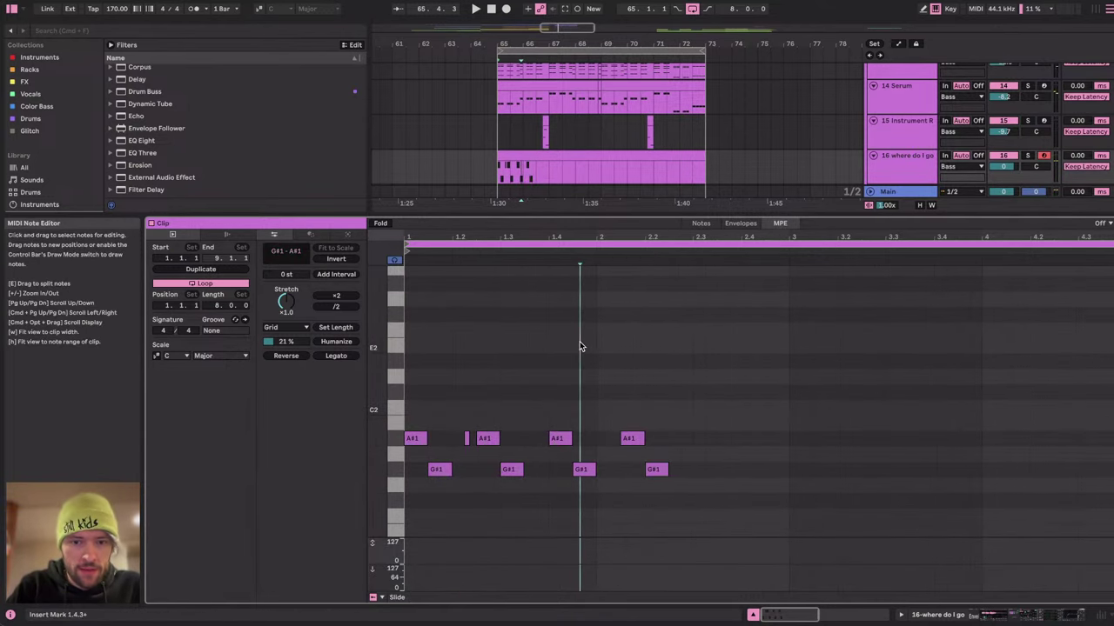
click(557, 440)
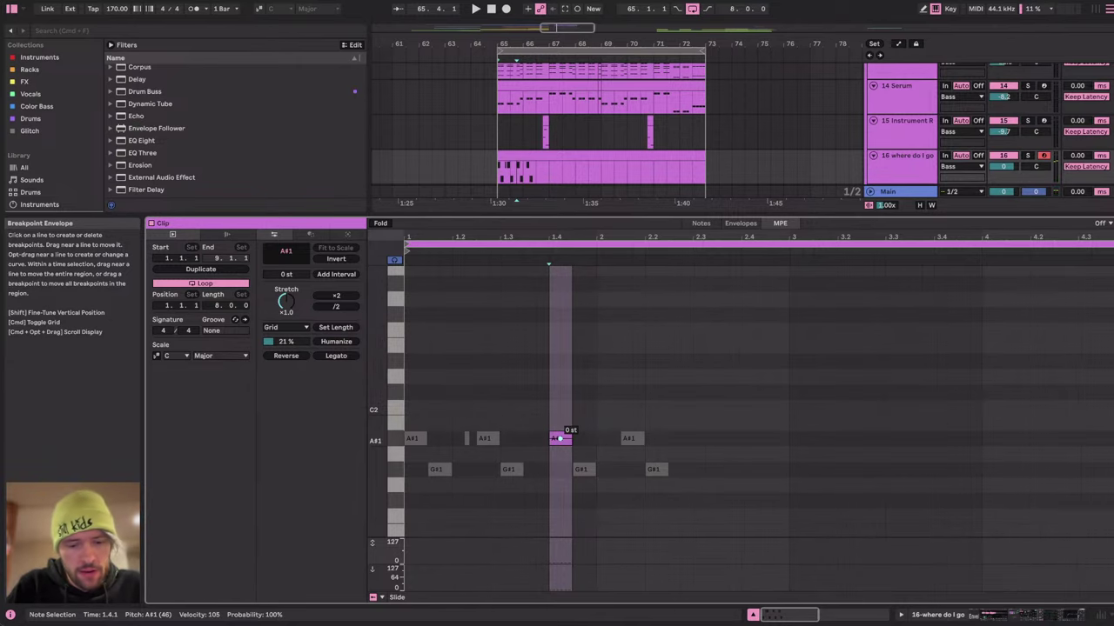
drag(561, 438, 561, 292)
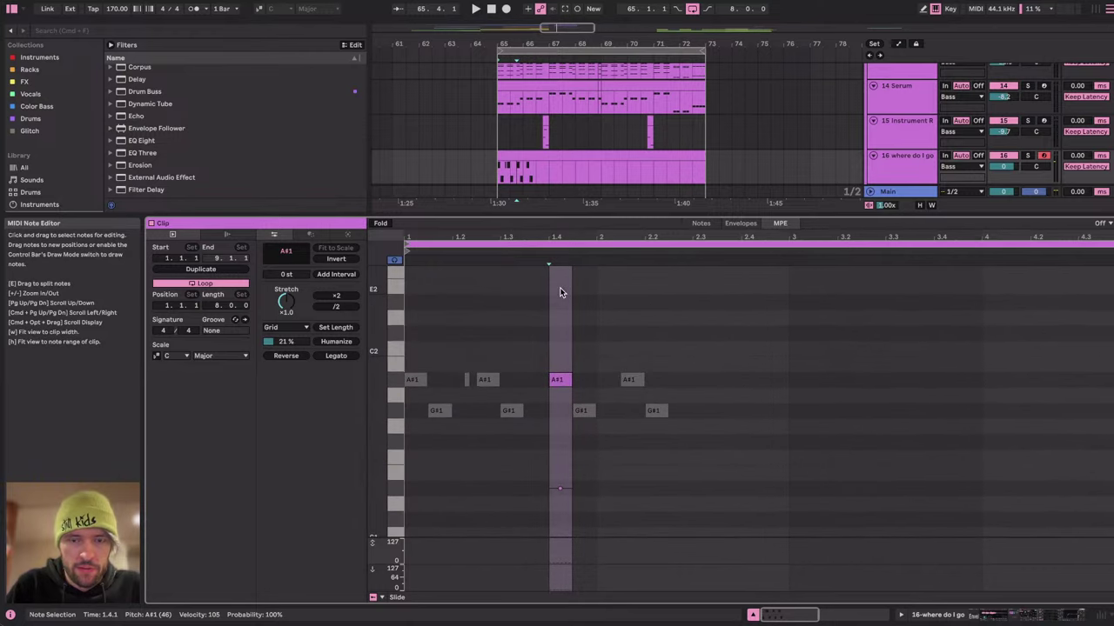
click(585, 410)
scroll(597, 435, down, 1)
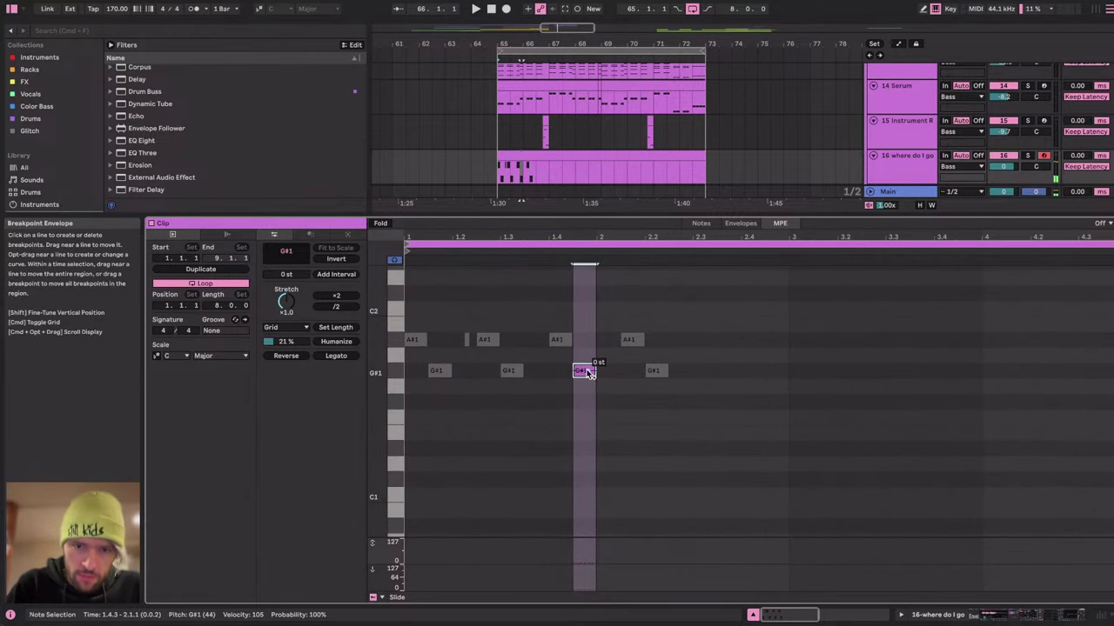
drag(588, 373, 584, 479)
key(space)
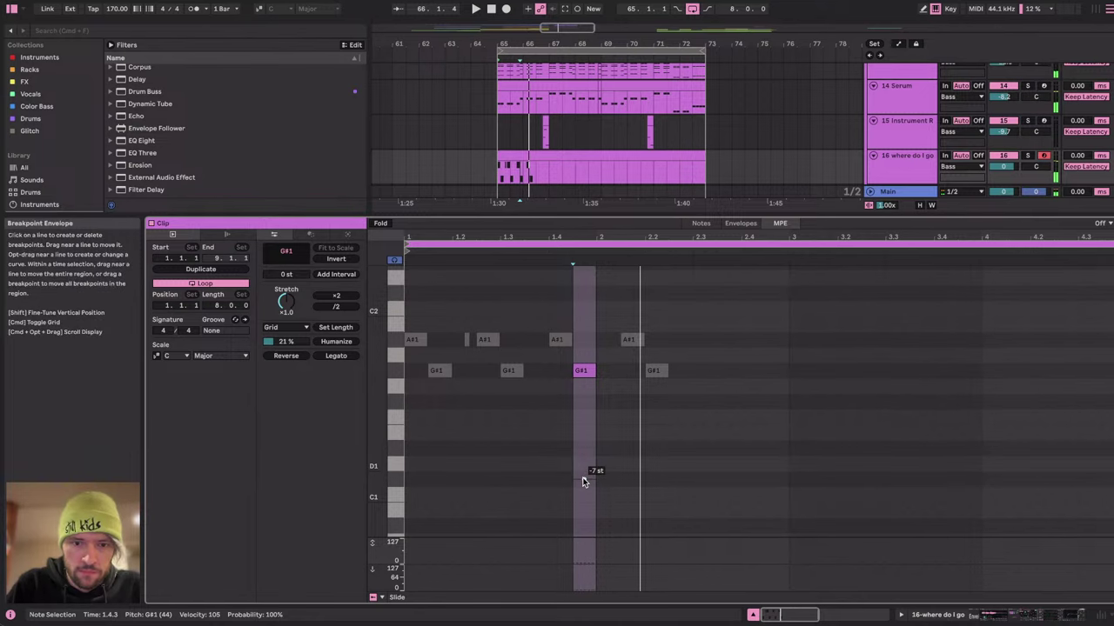
drag(586, 479, 585, 448)
Bend the MPE pitch of the A#1 note at 2.1.3 and the G#1 note at 2.2.1 down to D#1, and play the result.
click(632, 342)
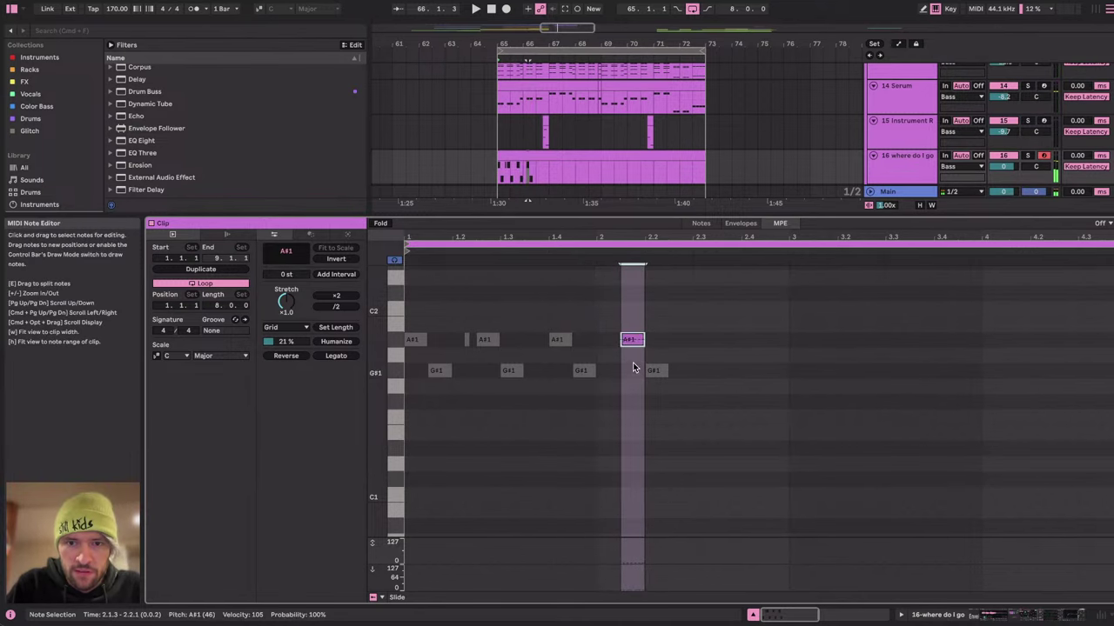
drag(631, 339, 634, 450)
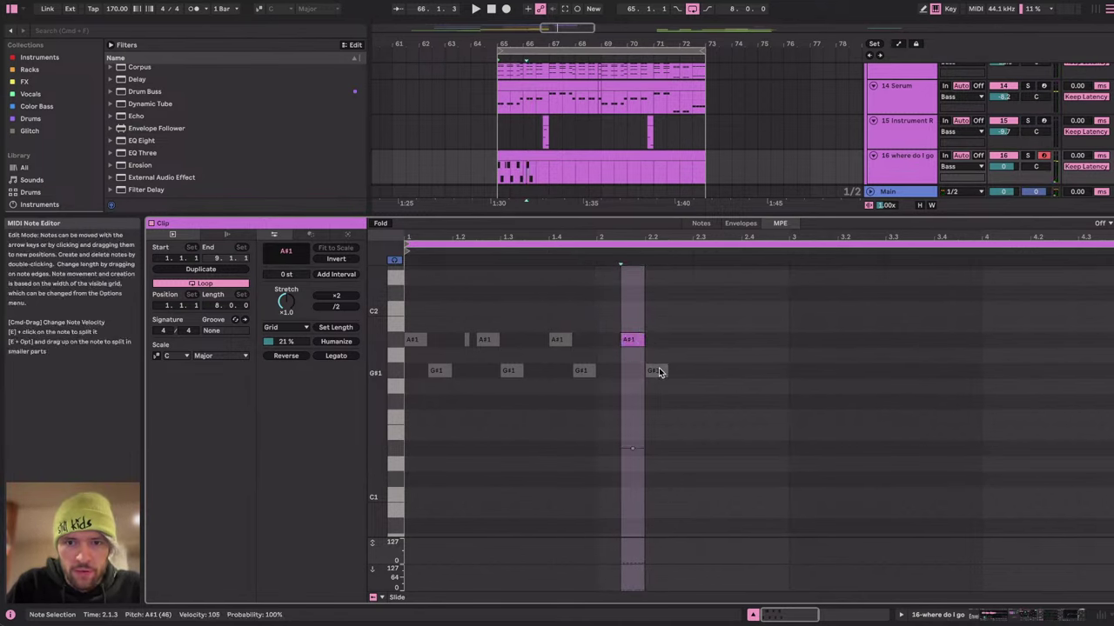
click(657, 371)
drag(656, 371, 656, 448)
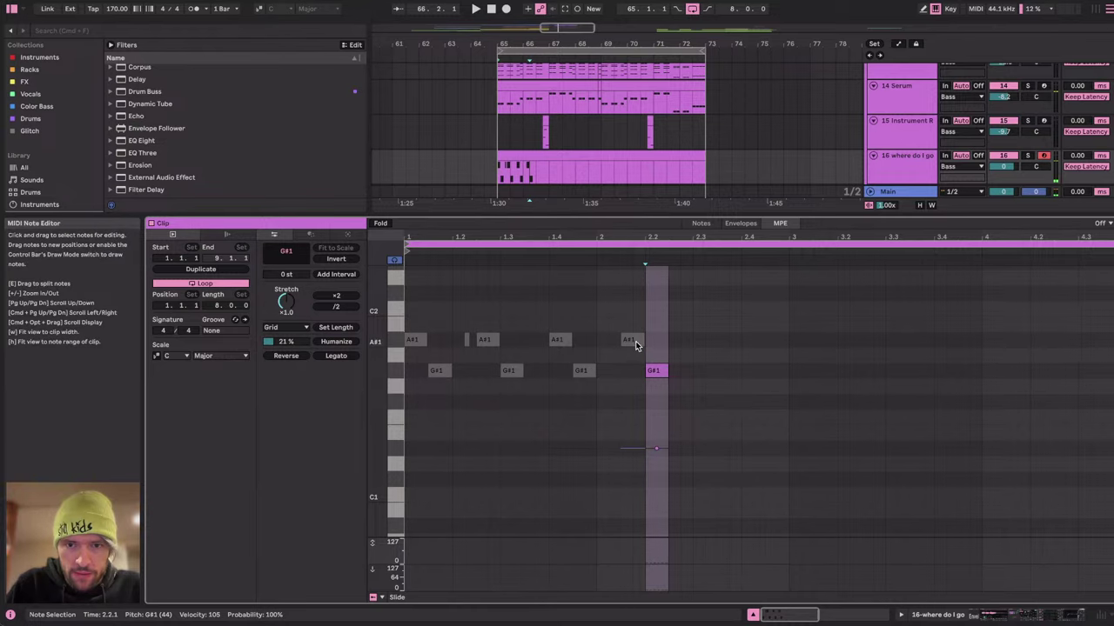
click(635, 341)
key(space)
click(691, 325)
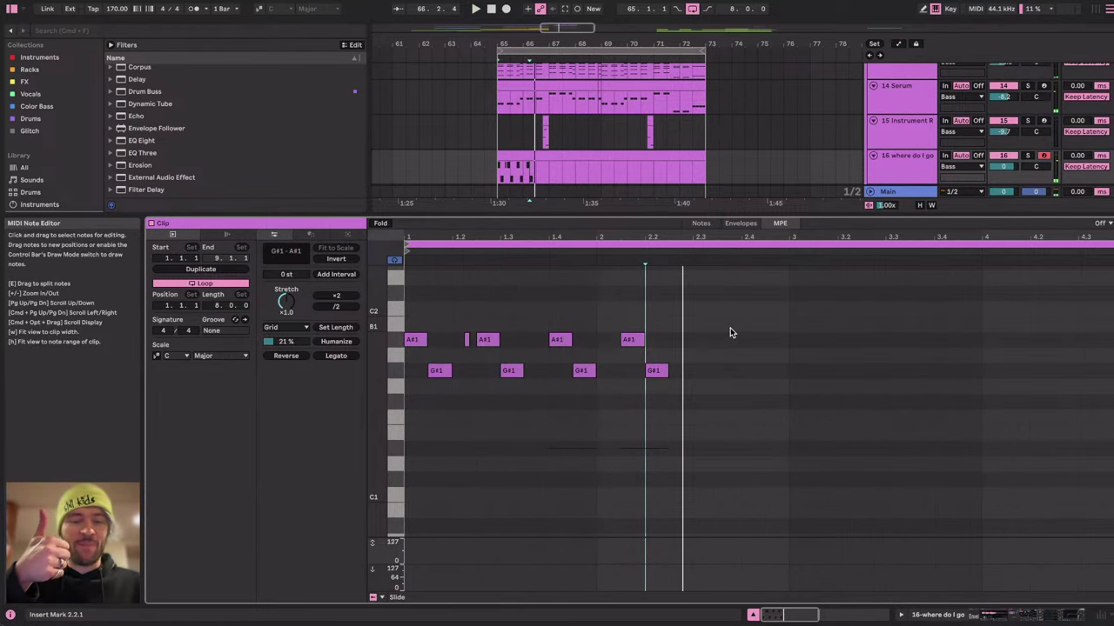
key(super+Tab)
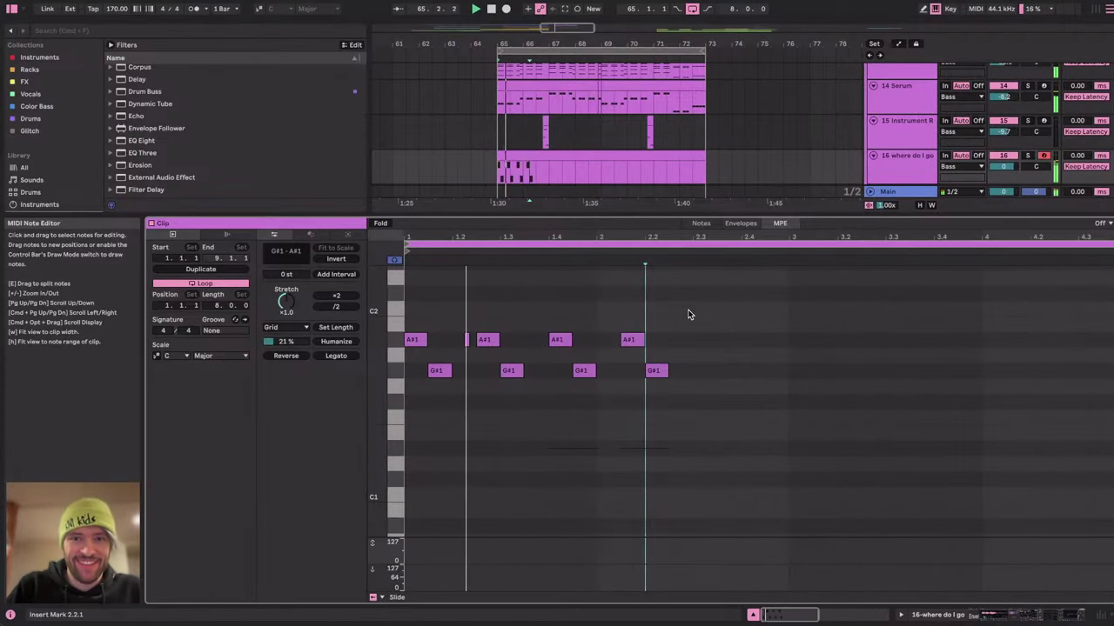
click(700, 223)
scroll(735, 364, up, 2)
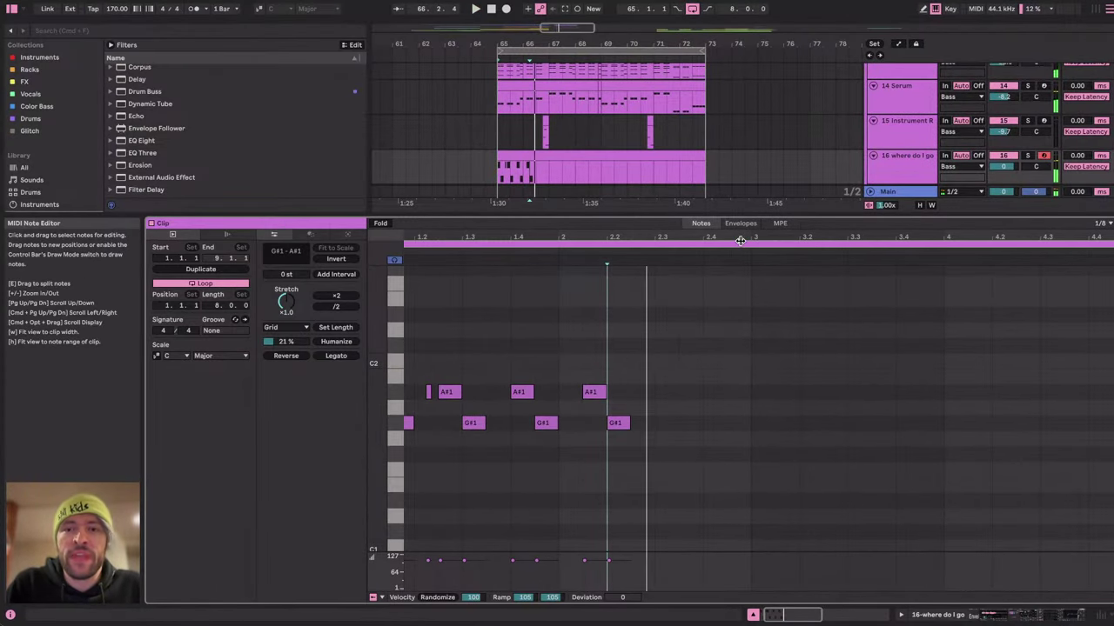
scroll(664, 307, up, 2)
scroll(664, 307, left, 2)
click(779, 224)
click(701, 223)
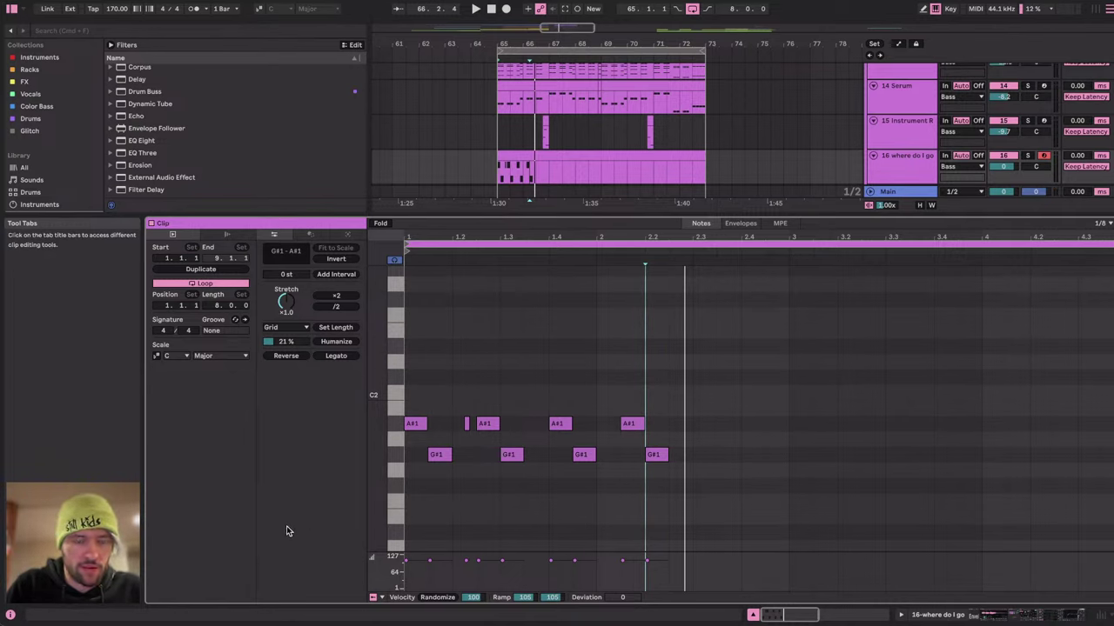
Try a quarter-note A#1 just before 2.3.1 with a downward MPE pitch bend, and delete it.
click(781, 224)
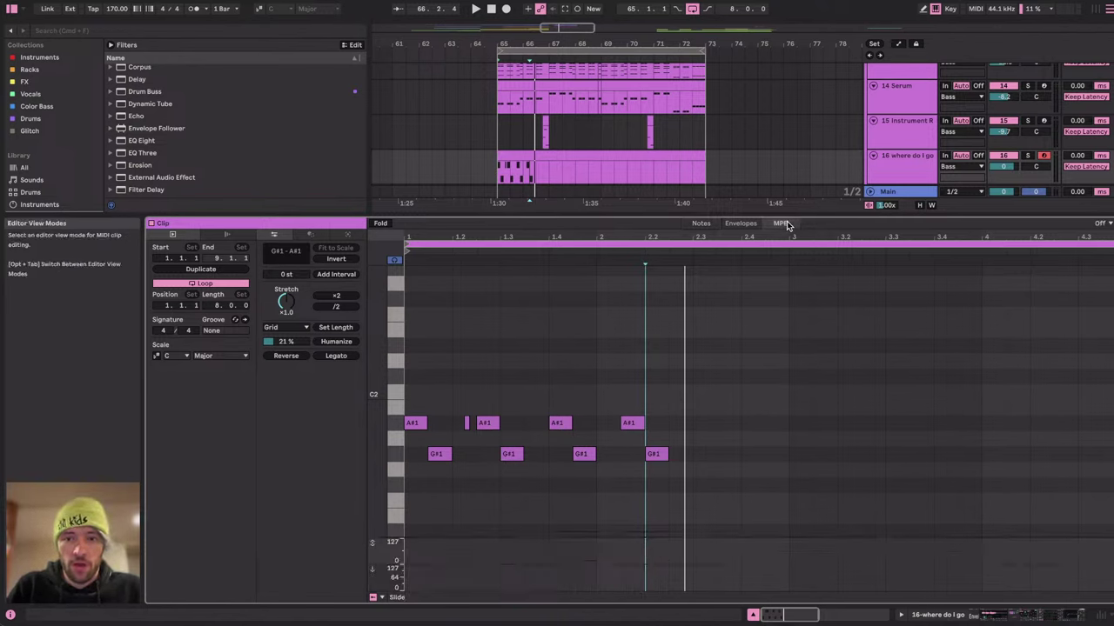
double_click(699, 427)
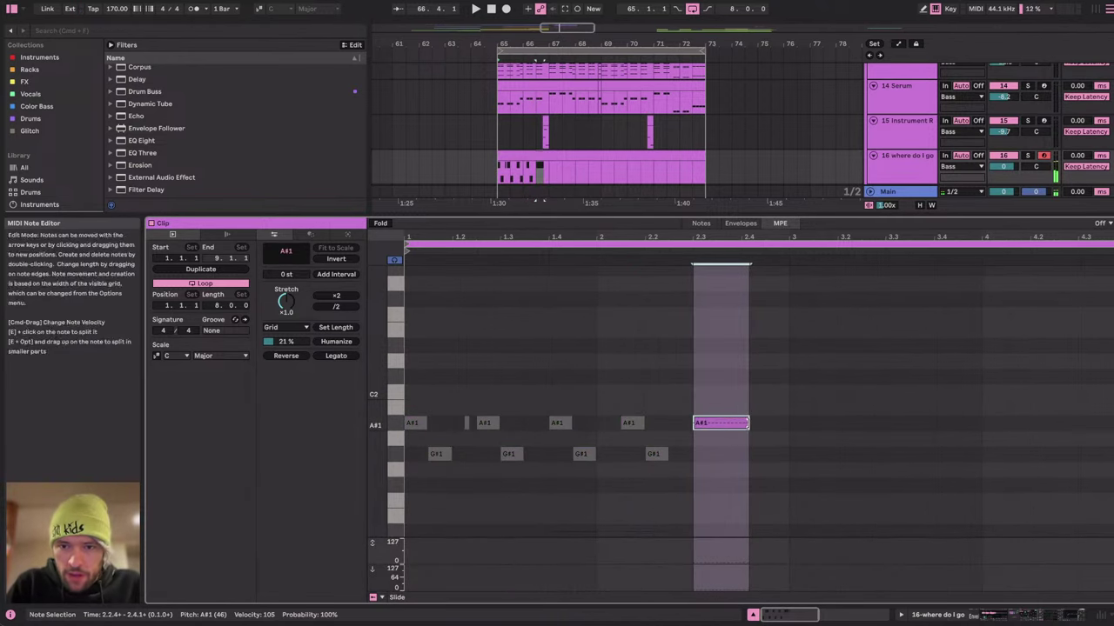
drag(740, 421, 692, 464)
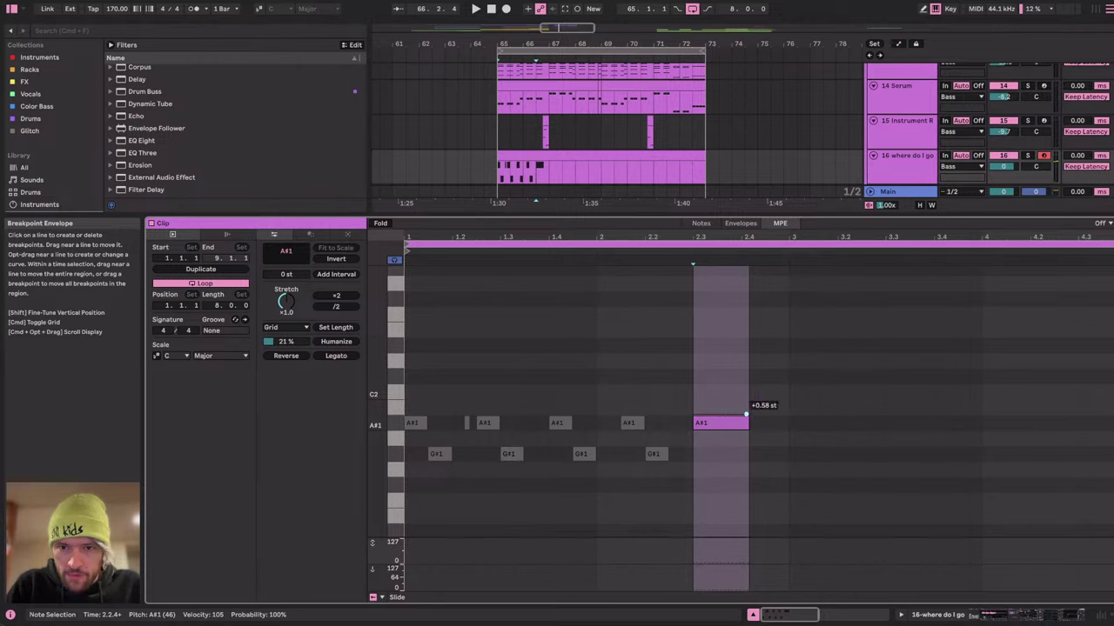
drag(746, 414, 703, 430)
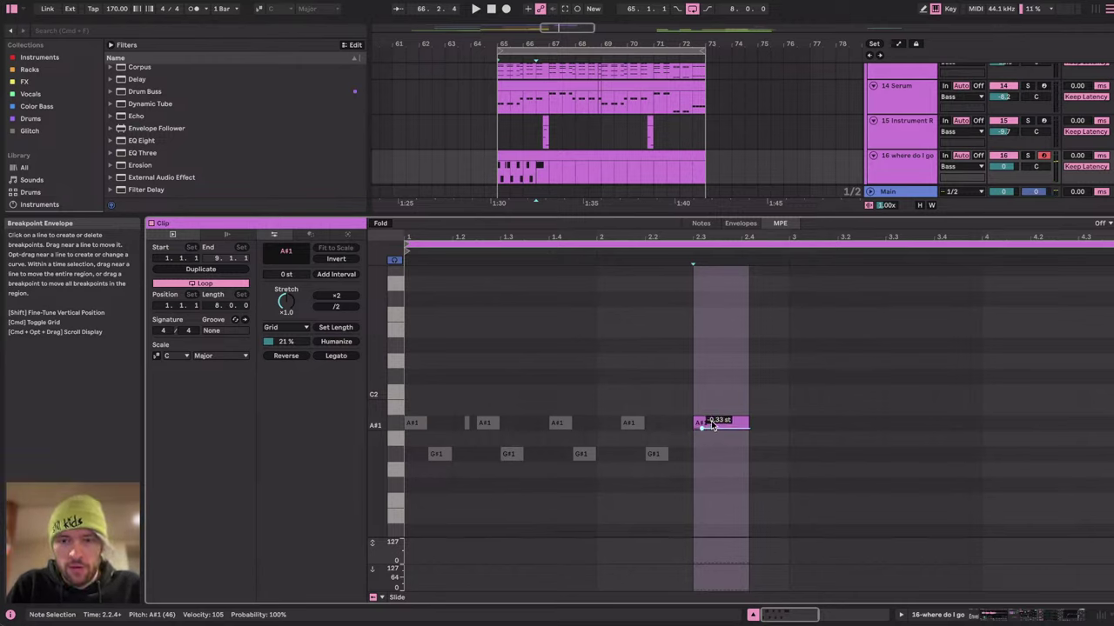
click(833, 418)
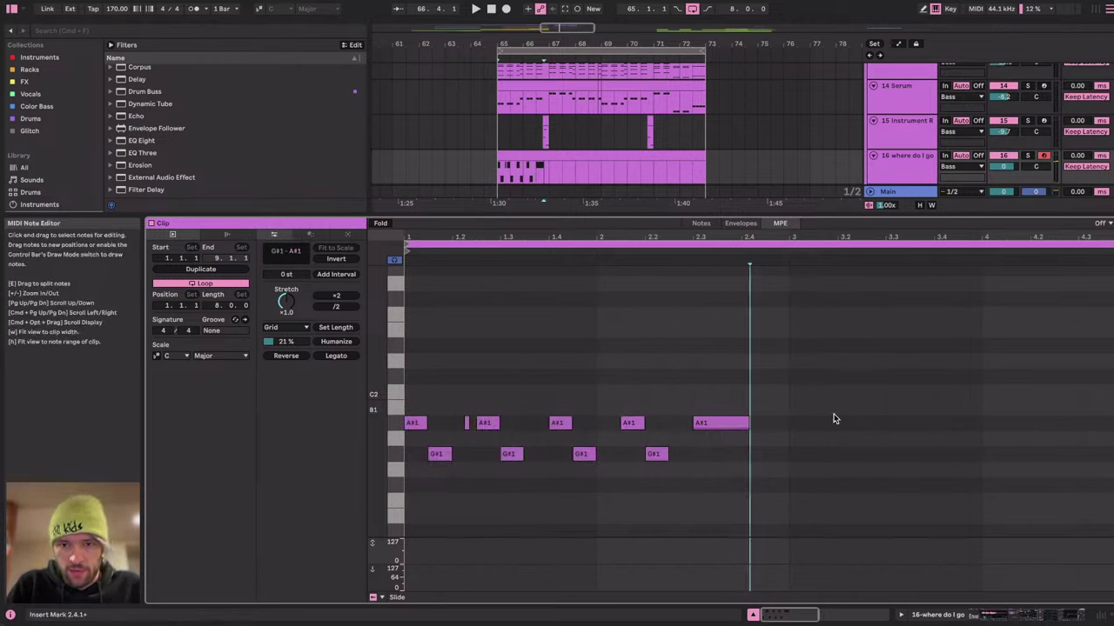
click(723, 423)
key(Delete)
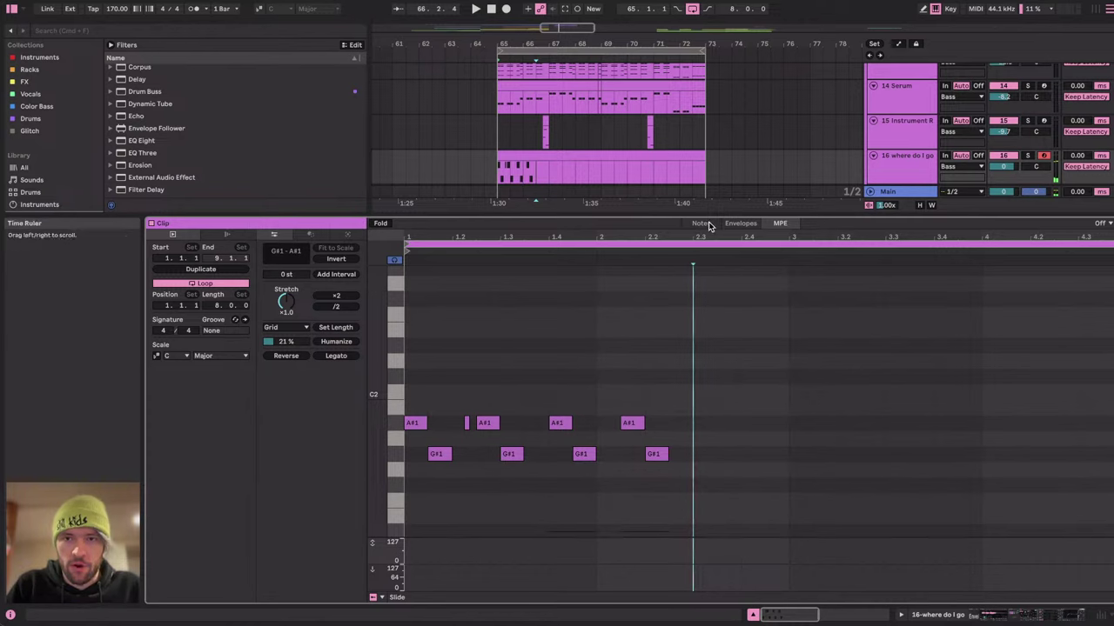
Play the chop clip, try a plain G#1 note at 2.3.1, and remove it.
click(702, 224)
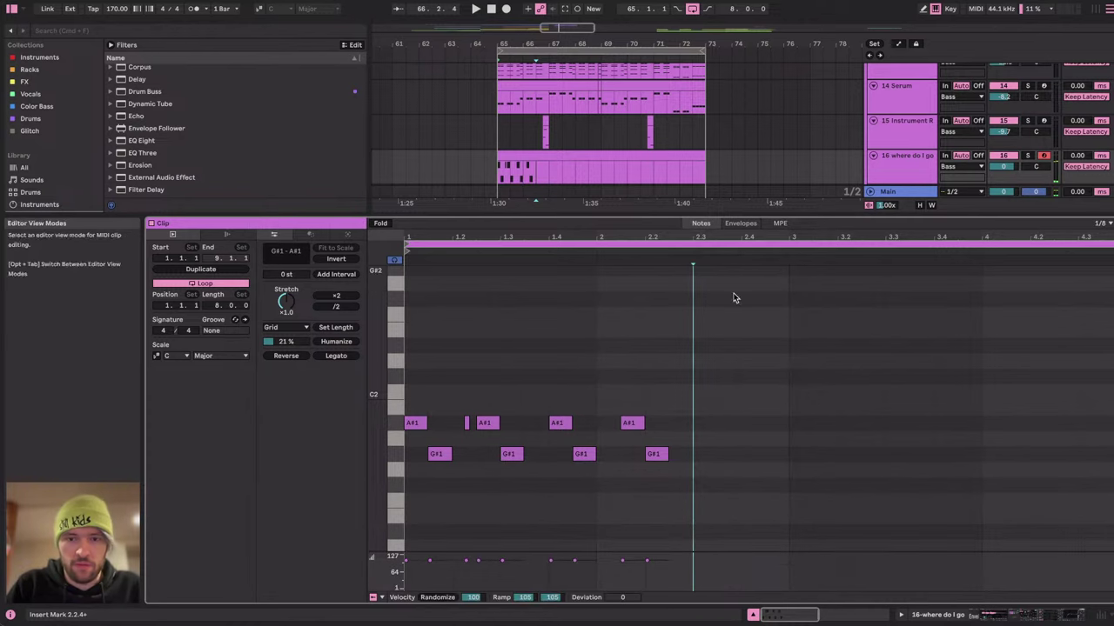
click(779, 223)
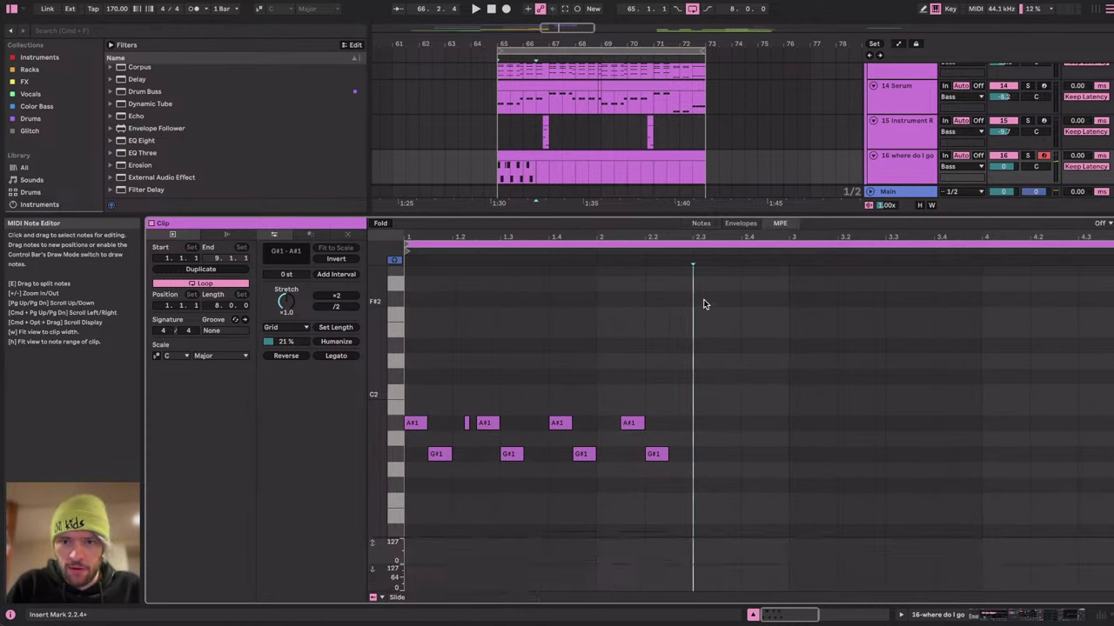
click(701, 224)
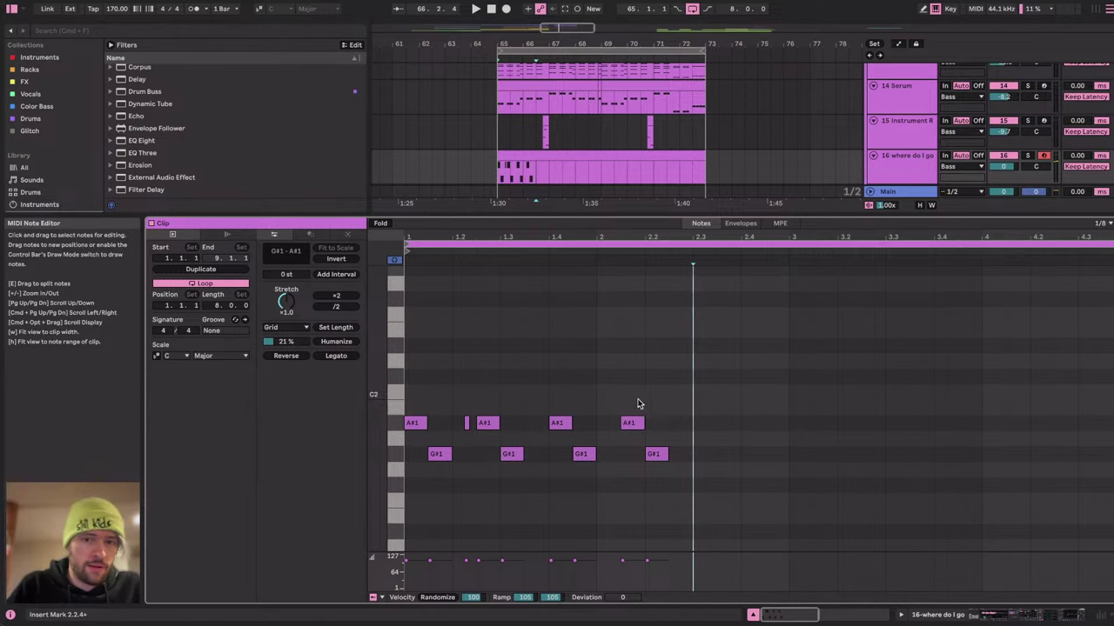
scroll(637, 404, down, 3)
key(space)
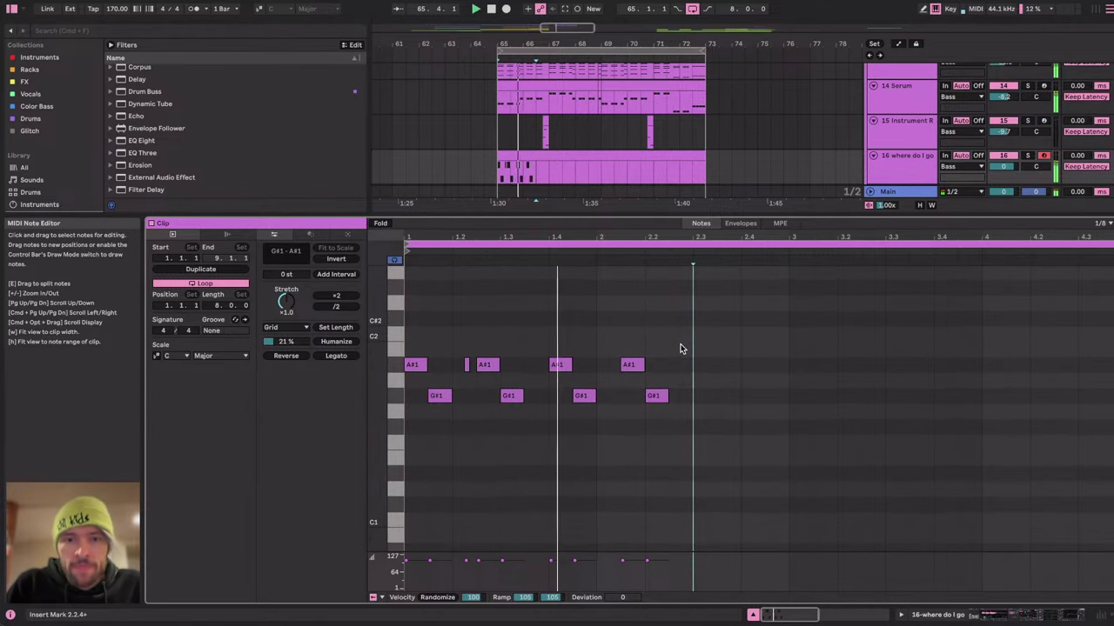
double_click(698, 398)
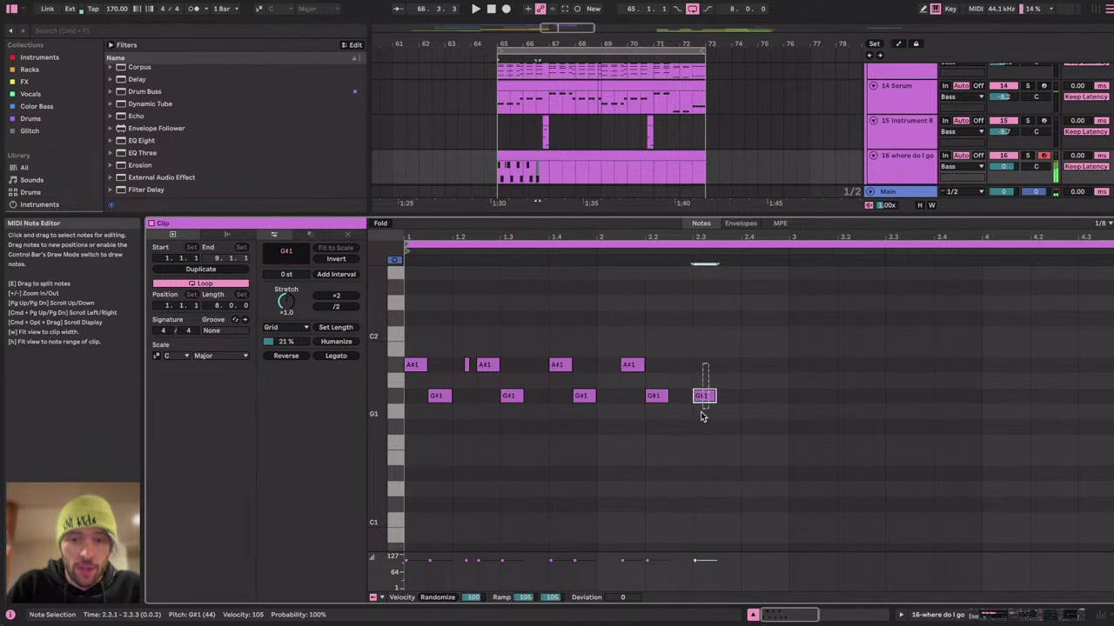
double_click(702, 397)
Copy the pitch-bent G#1 note from 2.2.1 to 2.3.1 and play the pattern.
click(780, 223)
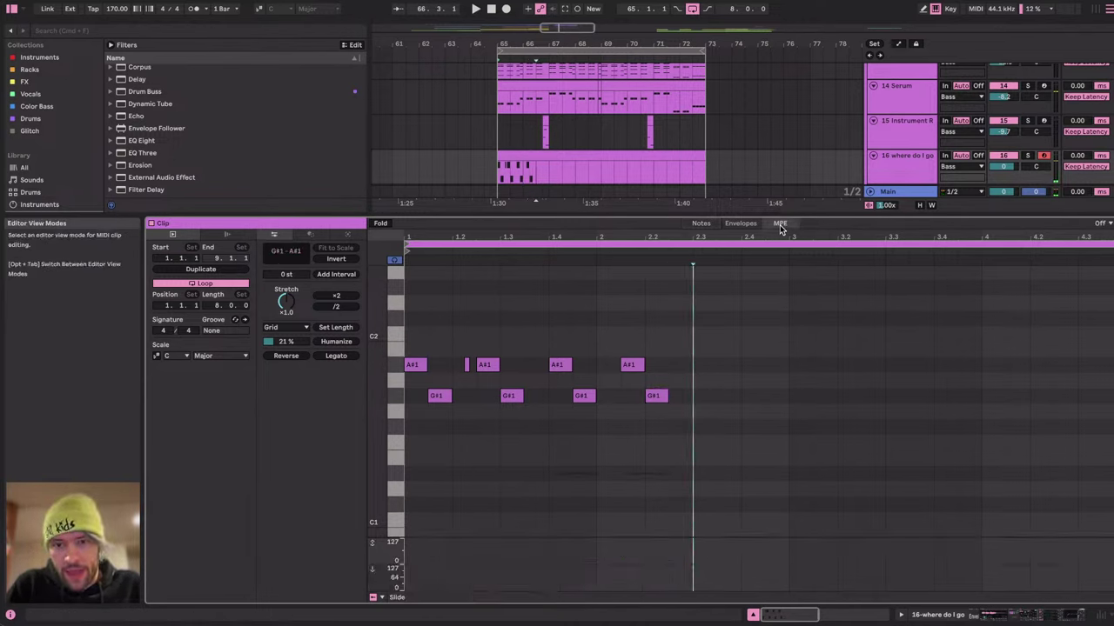
click(657, 397)
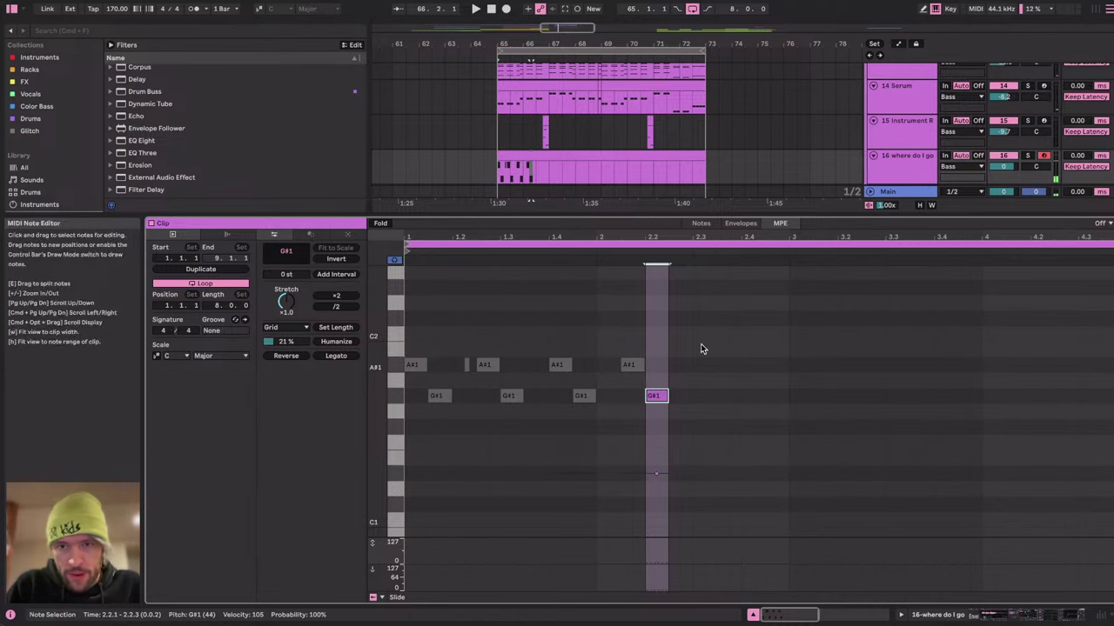
click(703, 224)
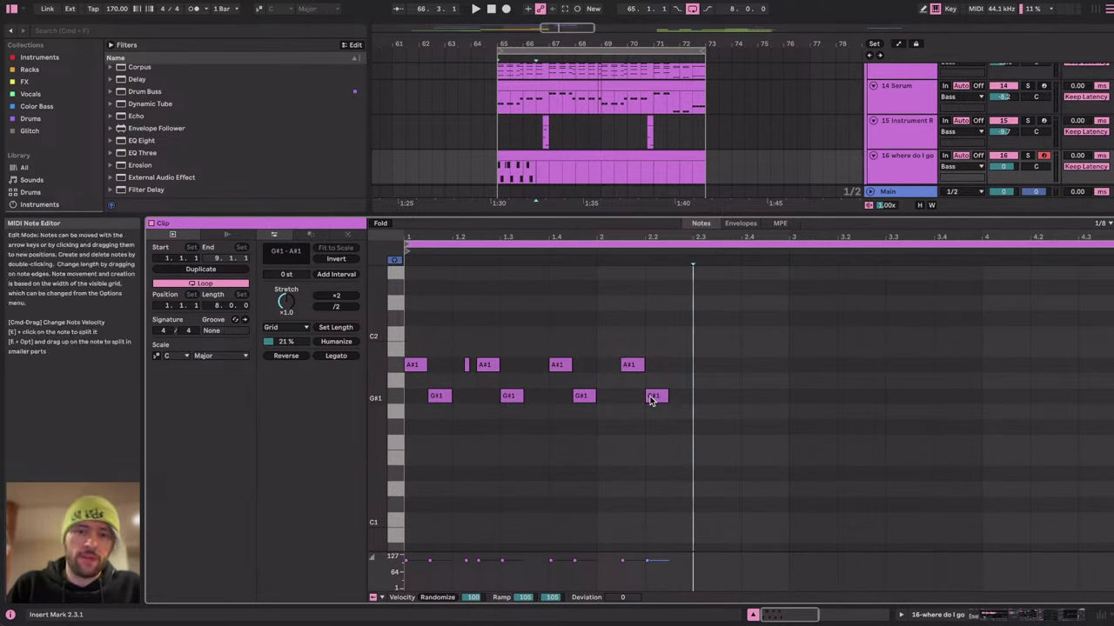
click(693, 341)
key(super+v)
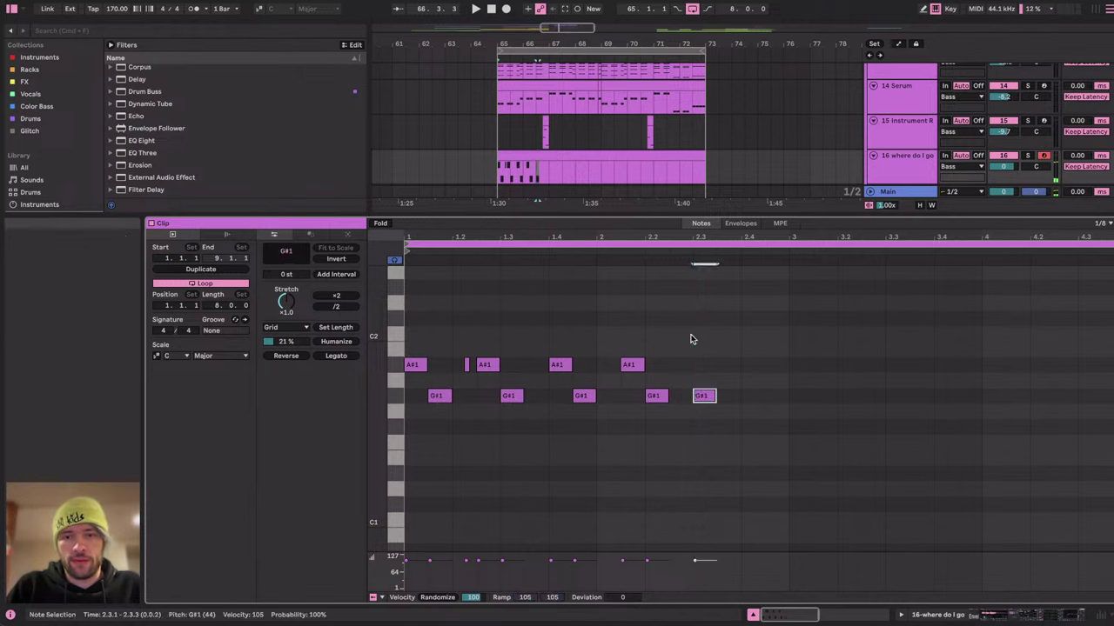
key(space)
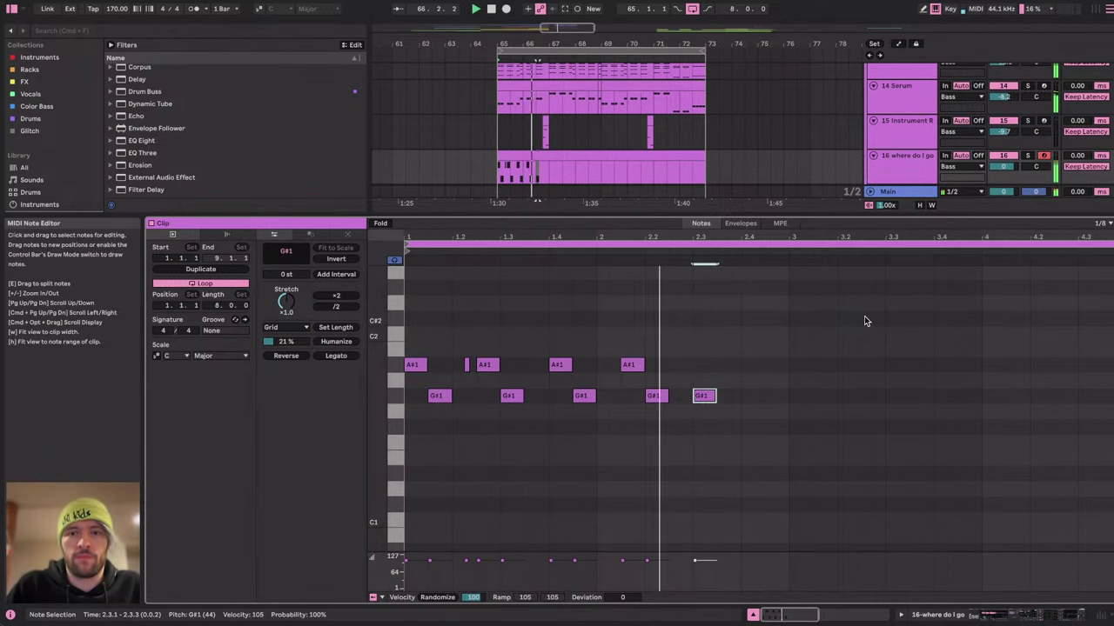
Place a copy of the 2.3.1 note a semitone lower on G1 at 2.3.3 and check its MPE pitch.
drag(707, 400, 722, 416)
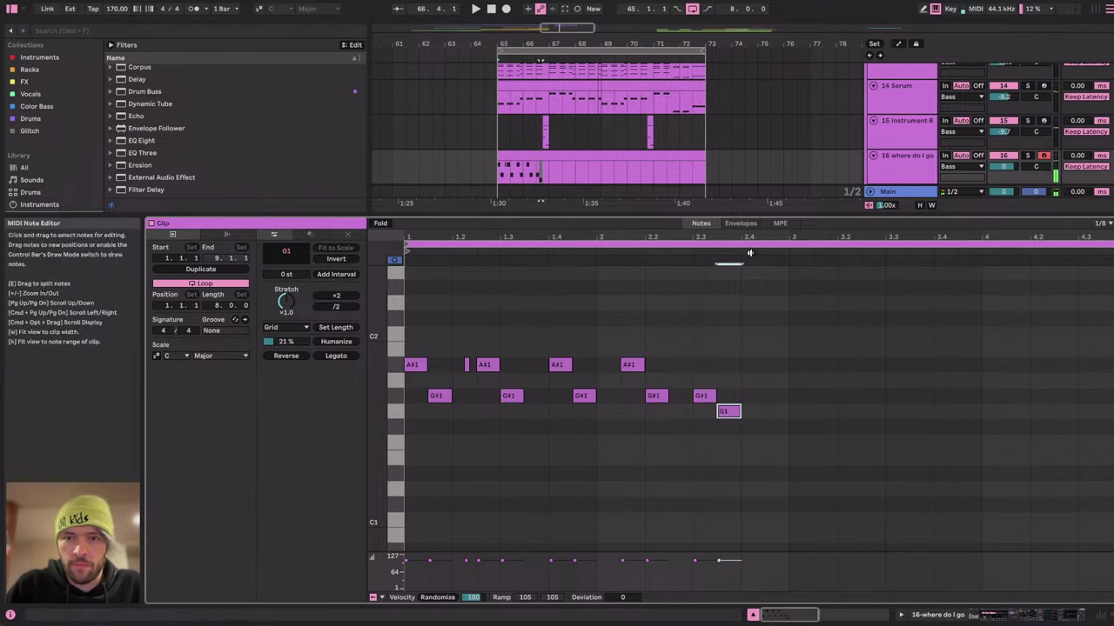
click(777, 224)
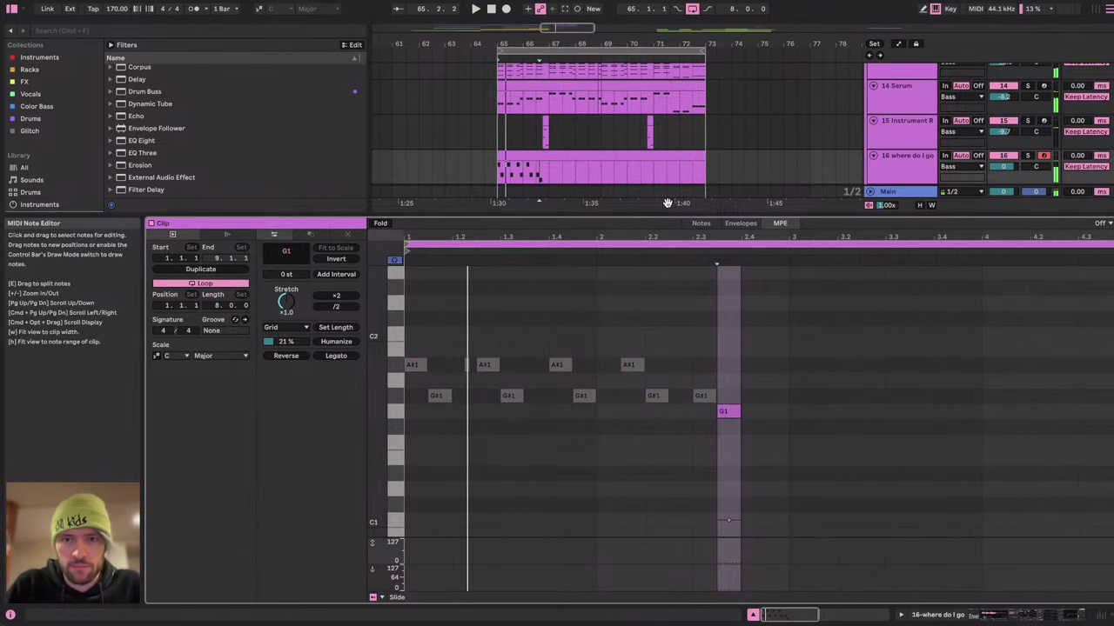
click(701, 224)
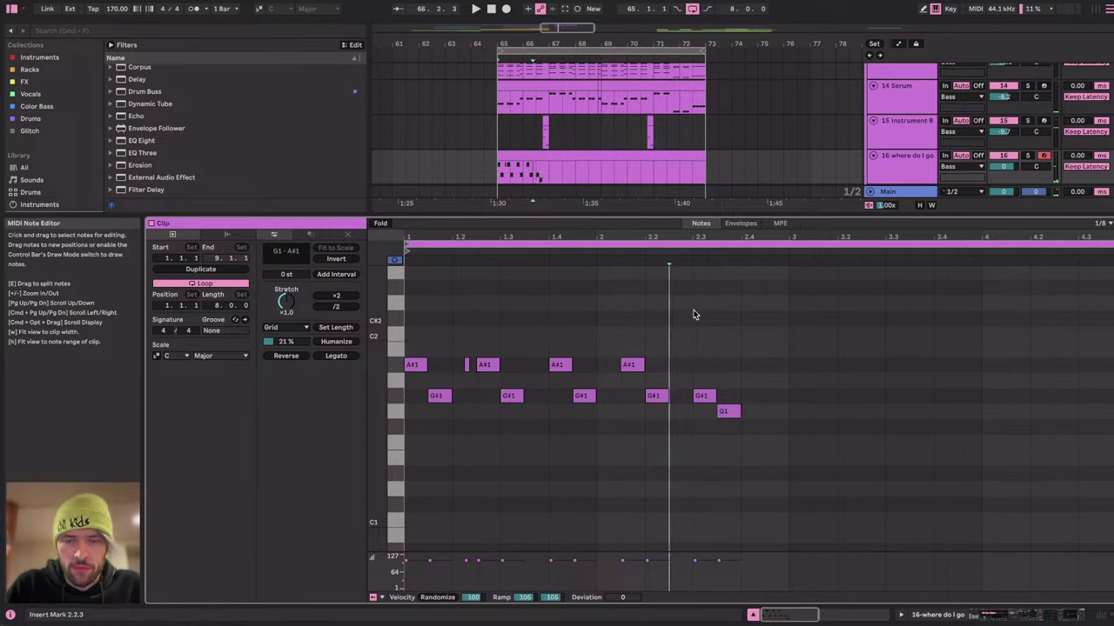
Play the chop pattern from several positions in its first two bars to check its rhythm and the added notes.
key(Left)
key(Left)
key(Left)
key(Left)
key(Left)
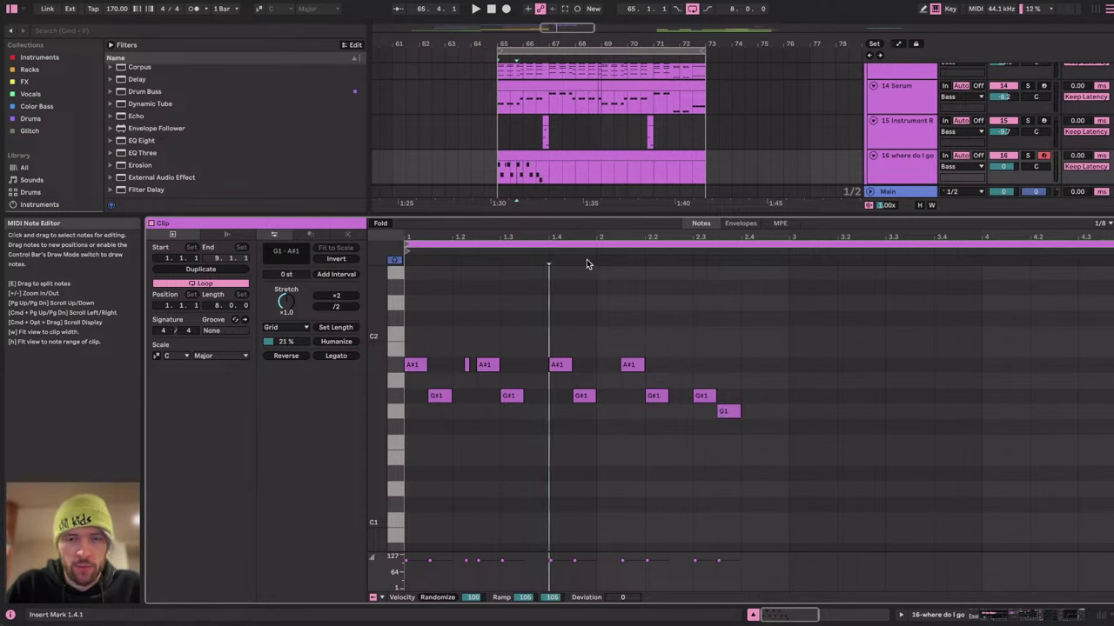
key(Right)
key(Right)
key(Right)
key(Right)
key(Right)
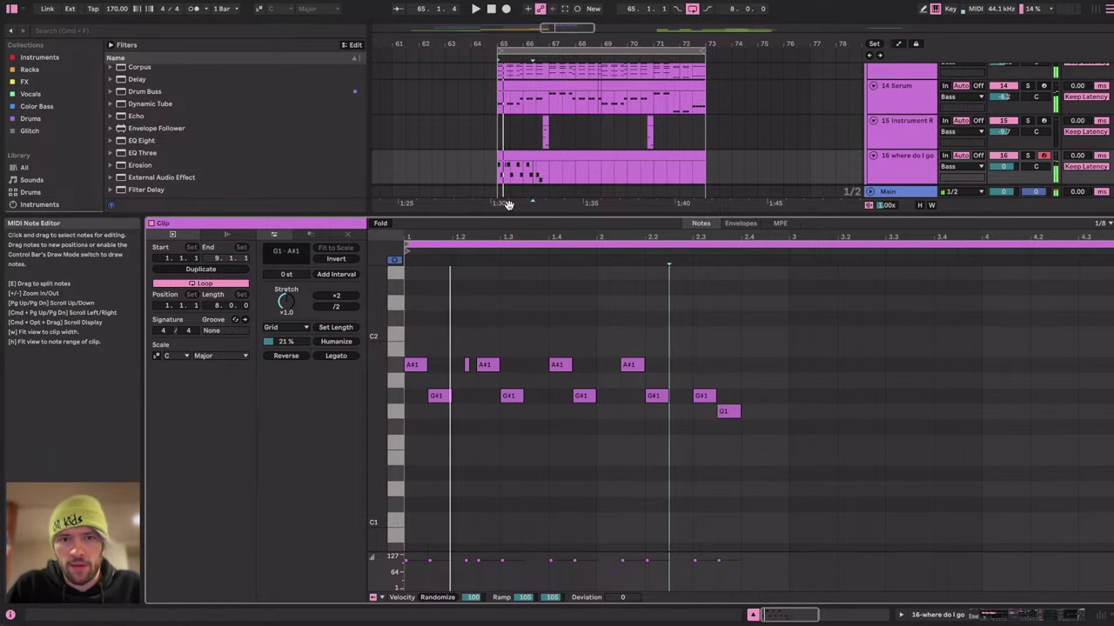
click(626, 330)
key(super+space)
click(627, 383)
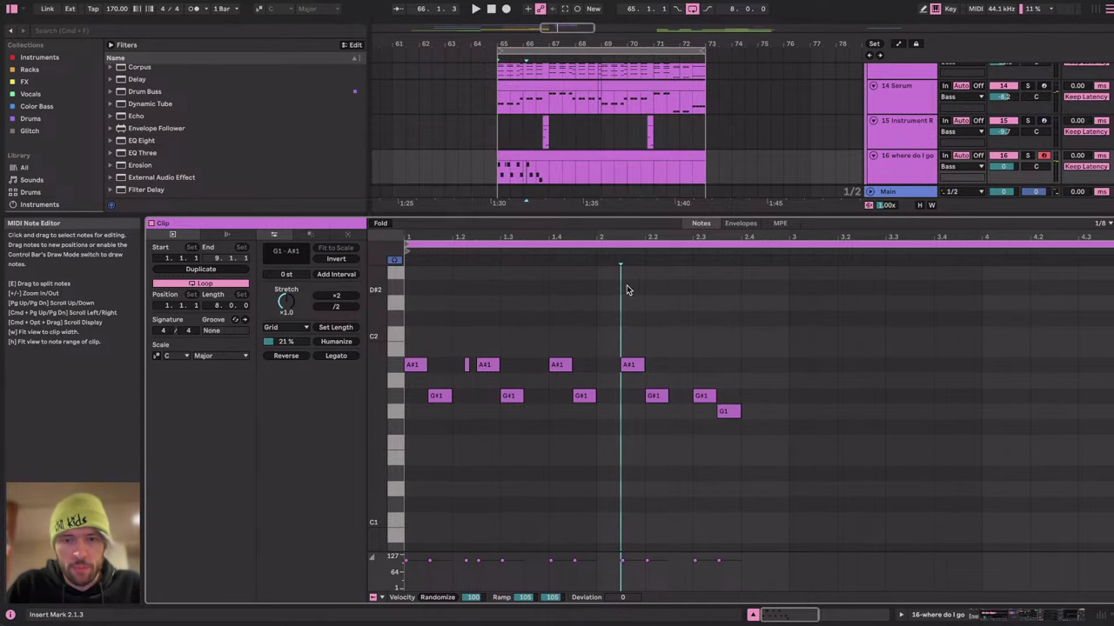
key(space)
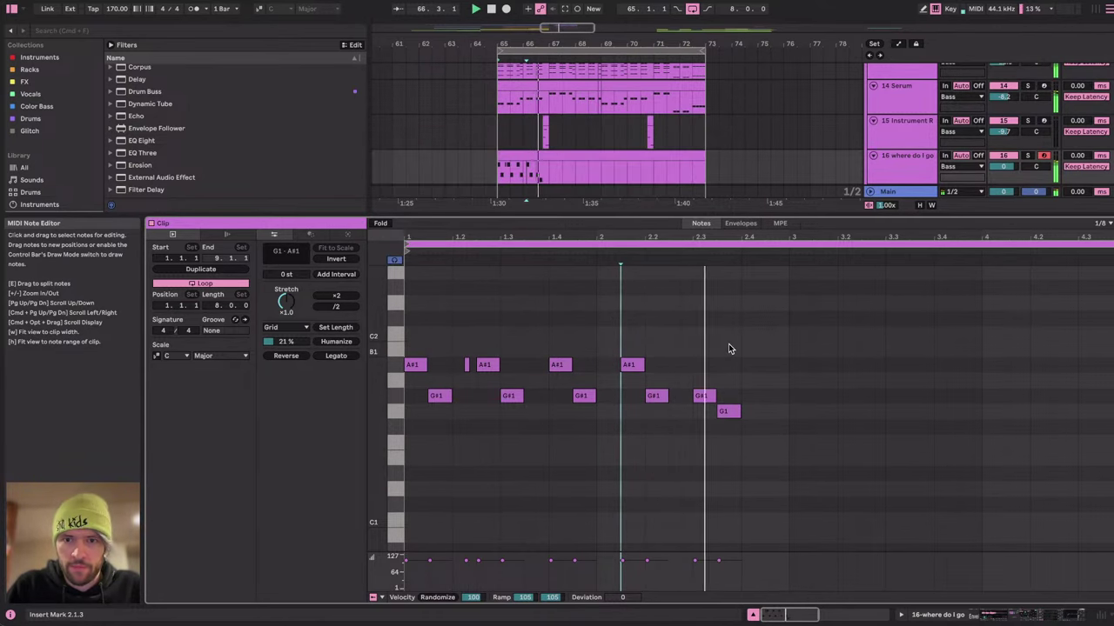
key(space)
click(592, 341)
click(721, 331)
click(510, 331)
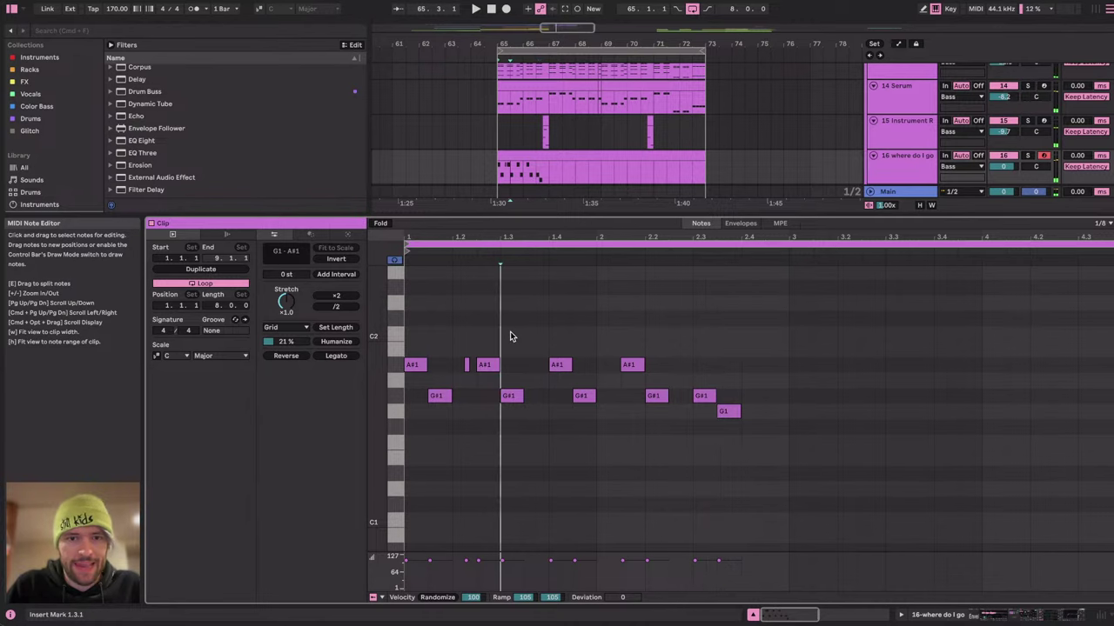
click(410, 325)
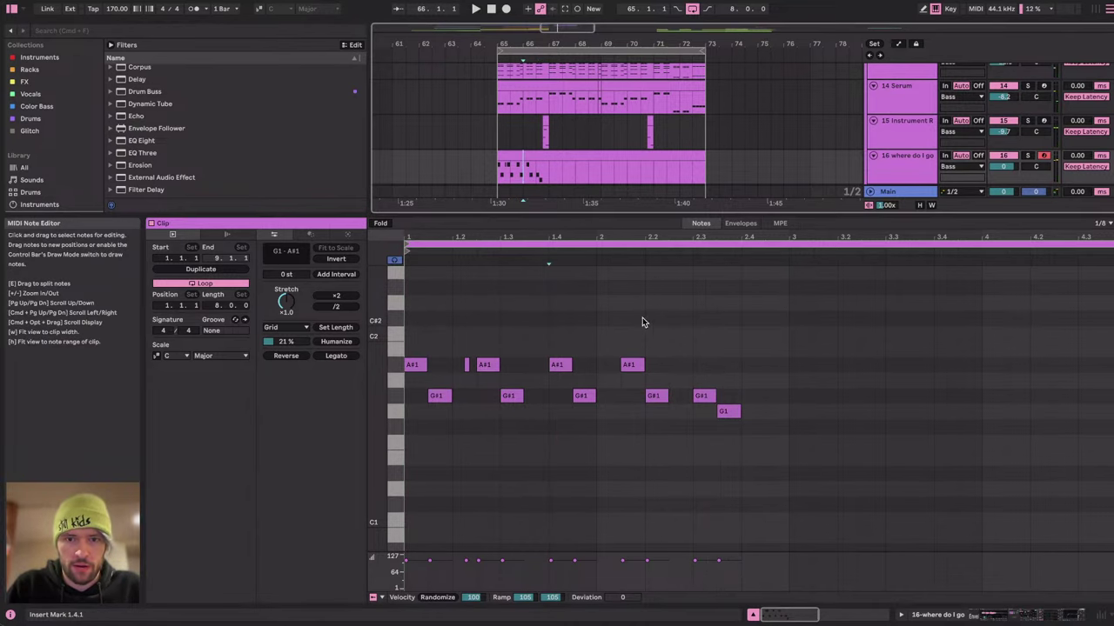
key(space)
click(689, 318)
key(space)
click(510, 316)
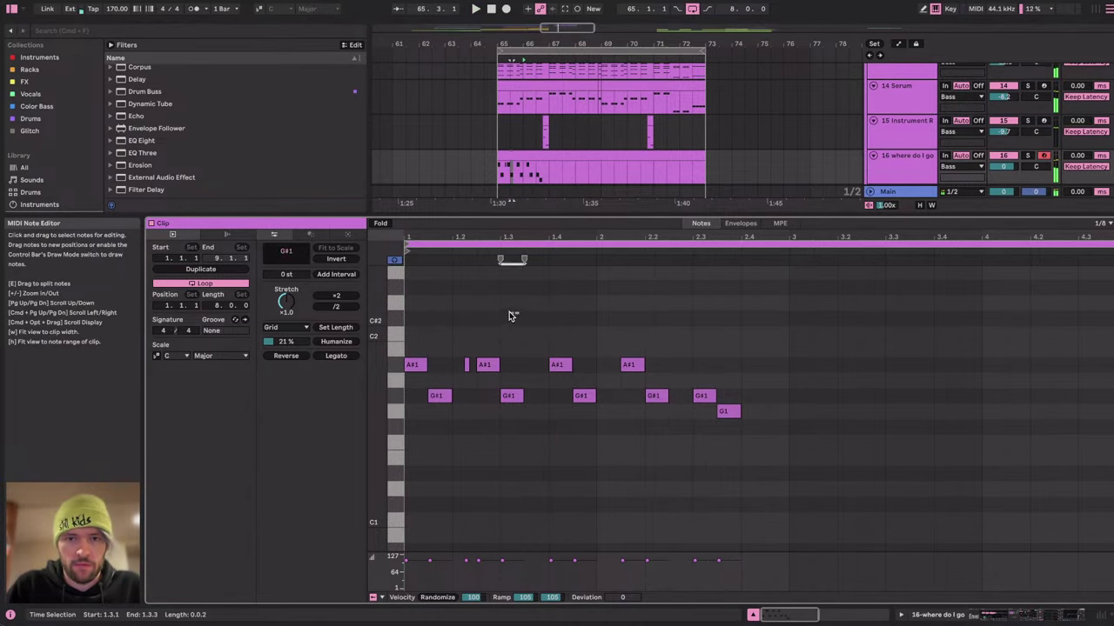
click(520, 150)
scroll(507, 344, up, 3)
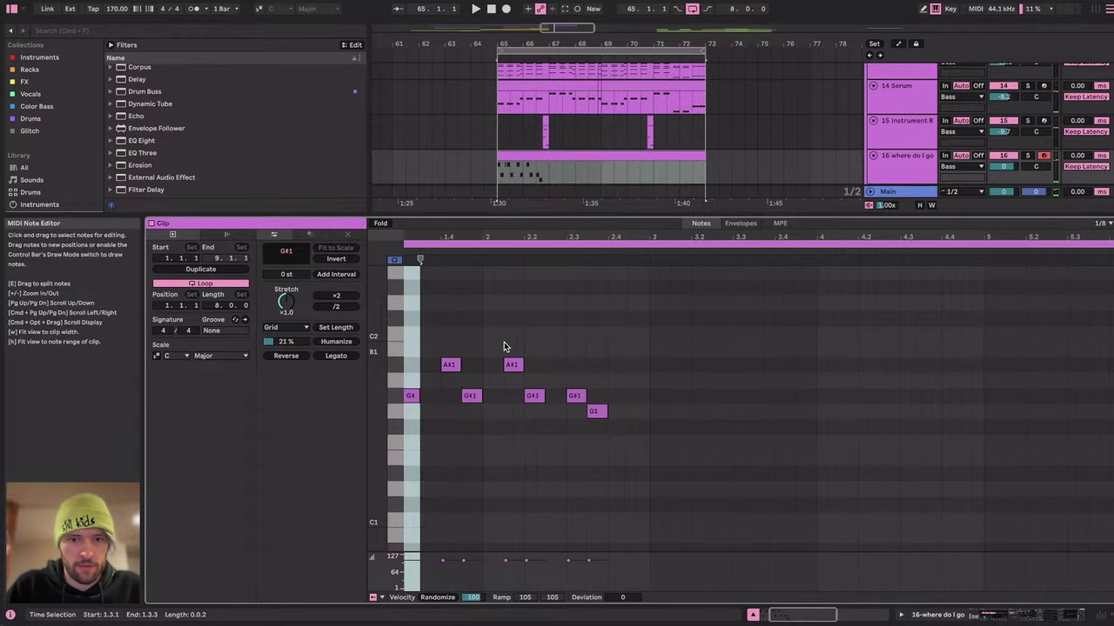
scroll(487, 343, left, 3)
click(470, 344)
click(558, 352)
key(super+Tab)
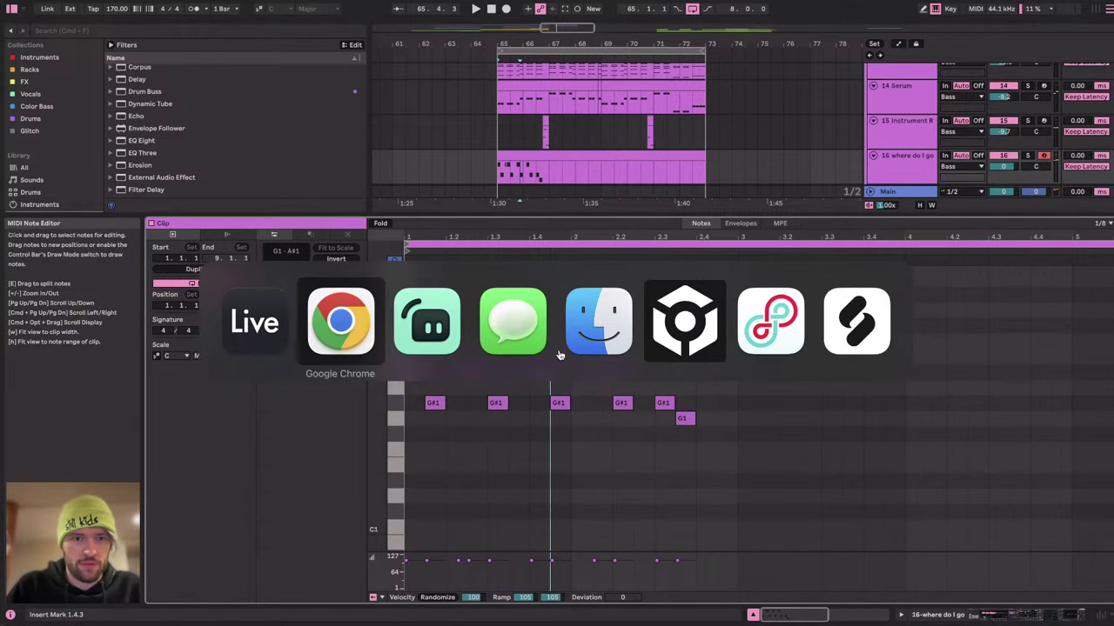
key(super+Tab)
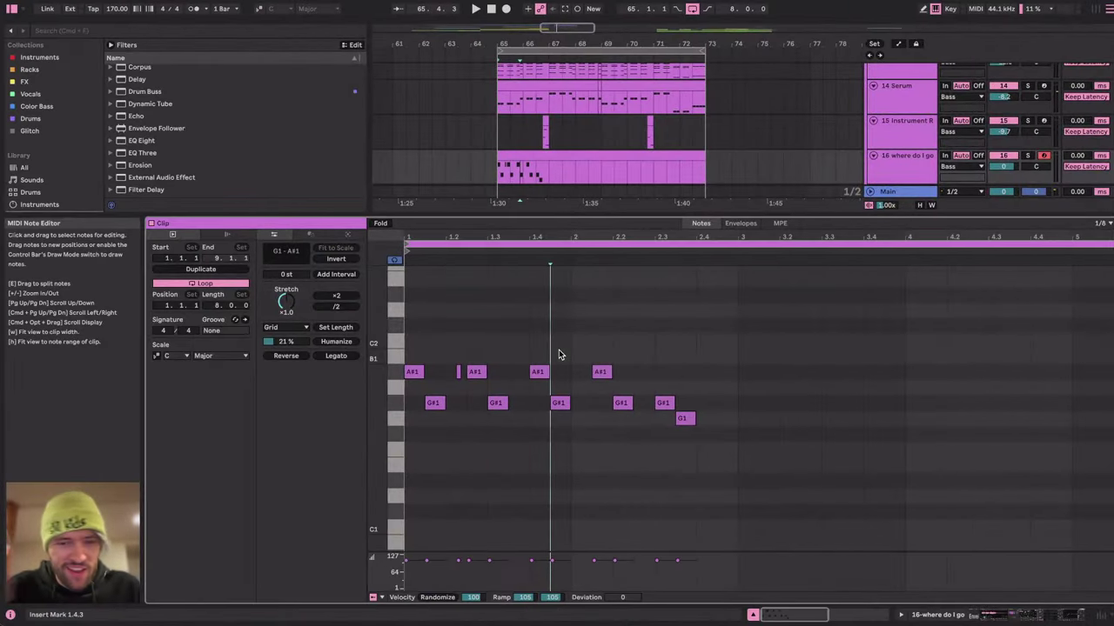
Play the pattern from the start and add an F1 note from 2.4.1 to 3.1.1.
key(space)
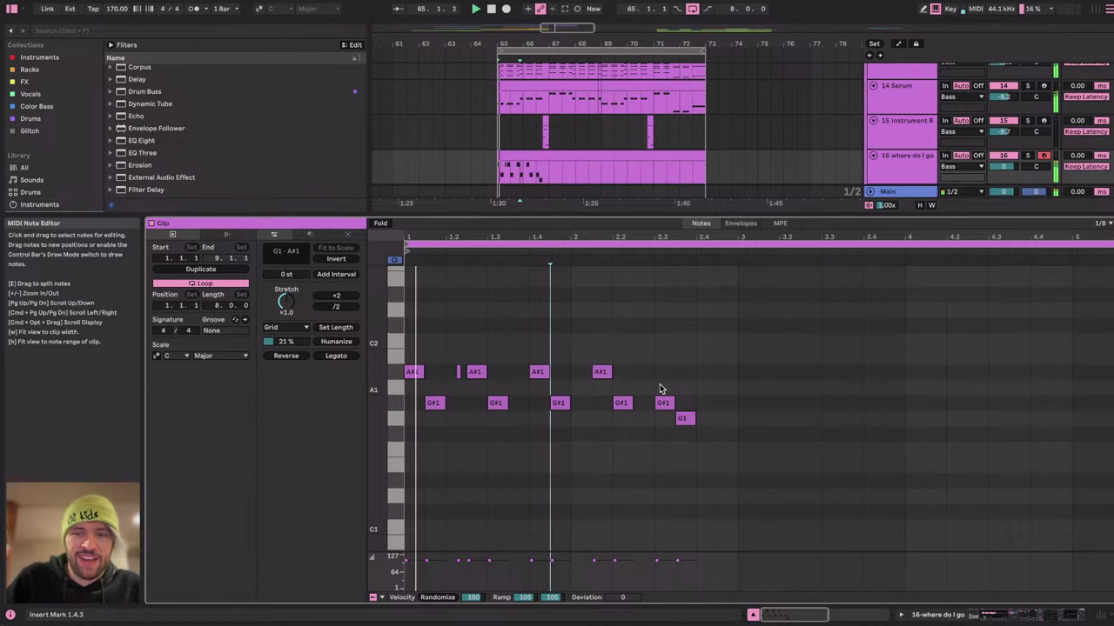
scroll(681, 337, up, 2)
scroll(680, 342, down, 2)
scroll(680, 342, right, 2)
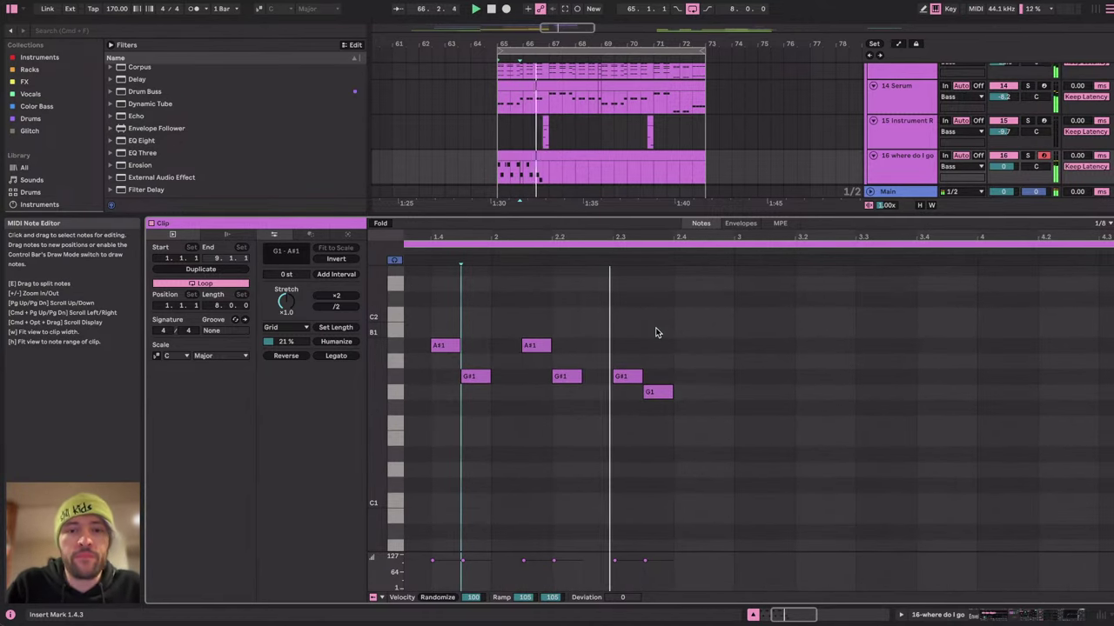
drag(684, 423, 737, 410)
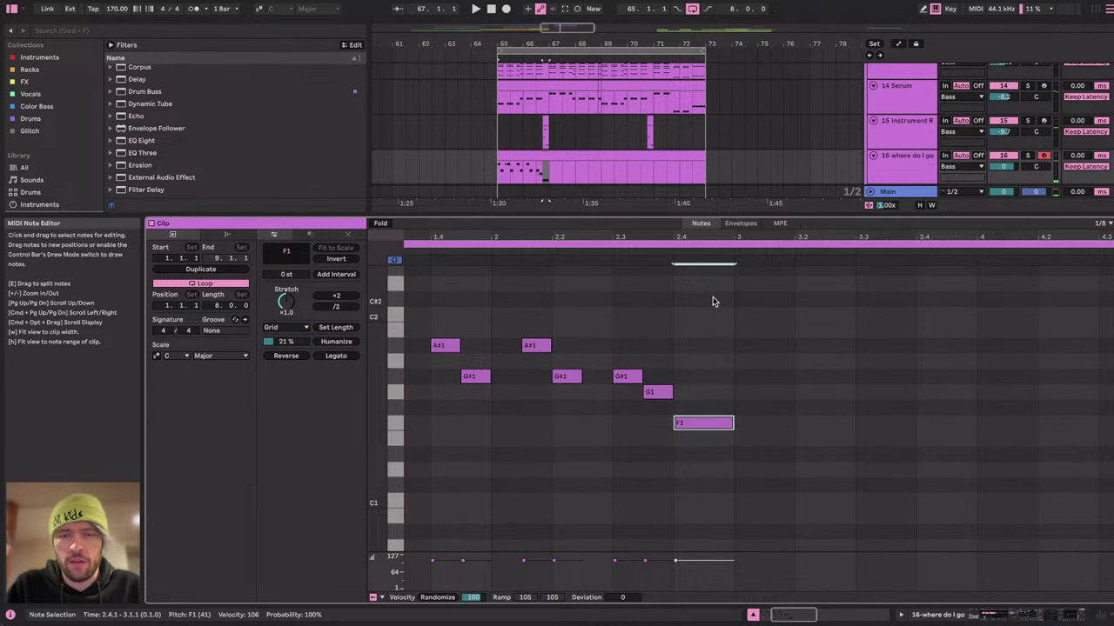
Duplicate all notes of the two-bar chop pattern to 3.1.1 and play the result.
scroll(713, 301, down, 3)
drag(645, 309, 283, 542)
key(super+d)
key(space)
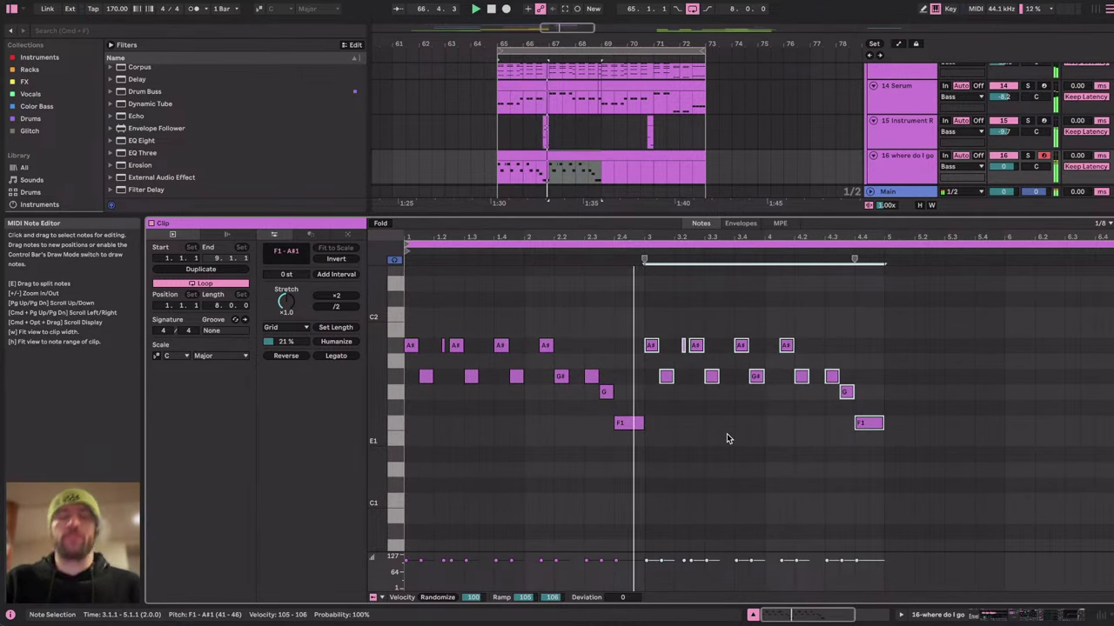
Shorten the F1 note at 2.4.1 so that it ends at 2.4.3.
scroll(623, 403, up, 5)
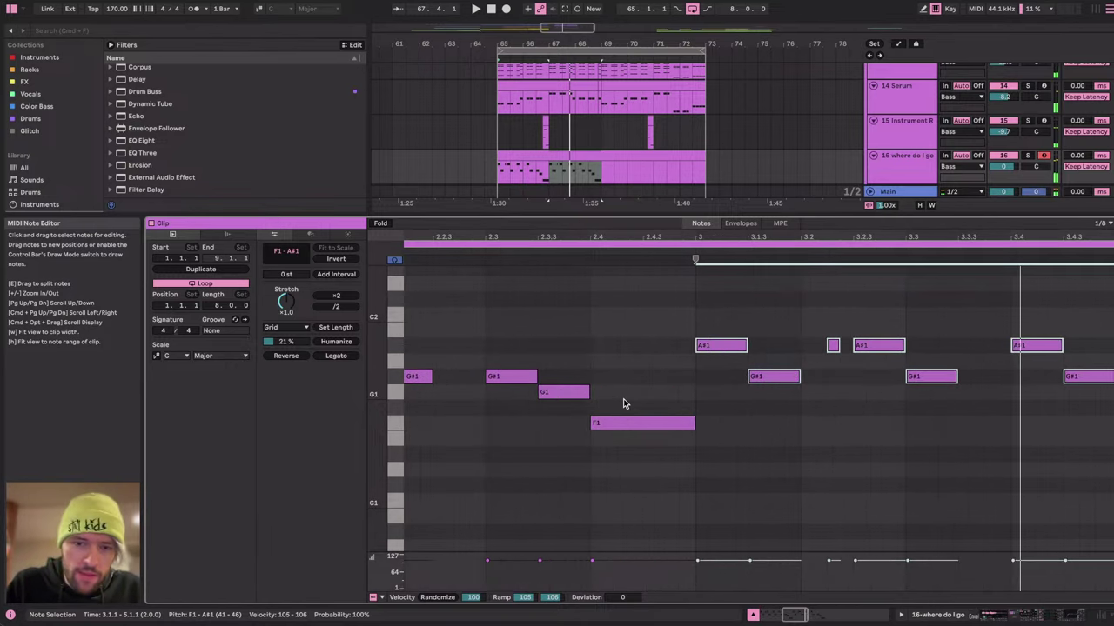
click(623, 422)
key(shift+Left)
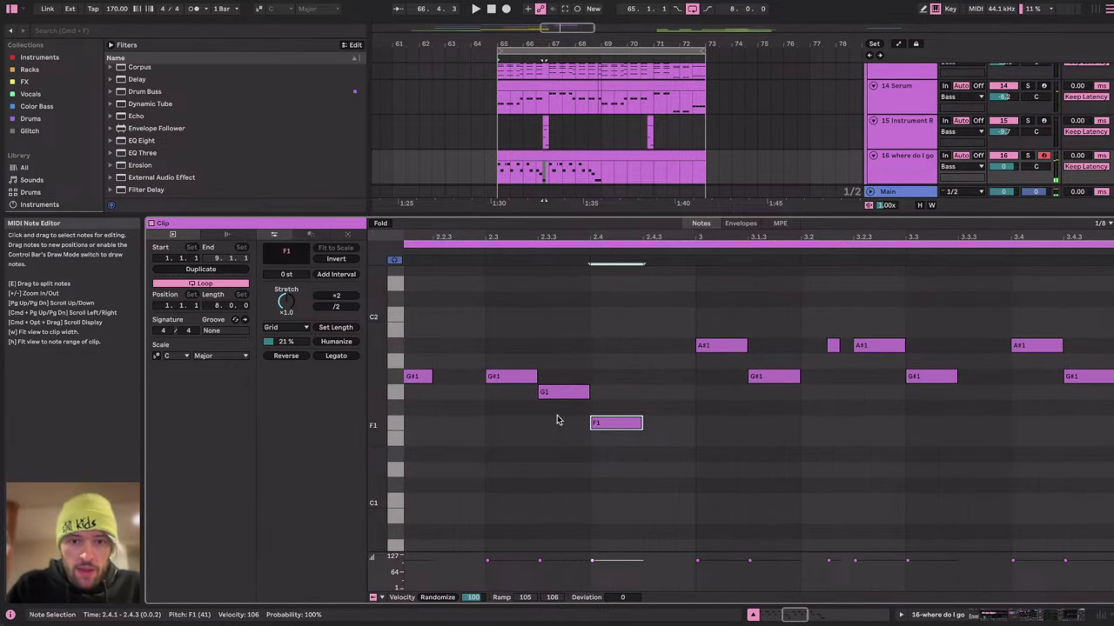
Move the F1 note at 2.4.1 down to D1, copy it to B0 from 2.4.3 to 3.1.1, and play the result.
scroll(536, 182, up, 5)
click(537, 169)
key(space)
click(556, 170)
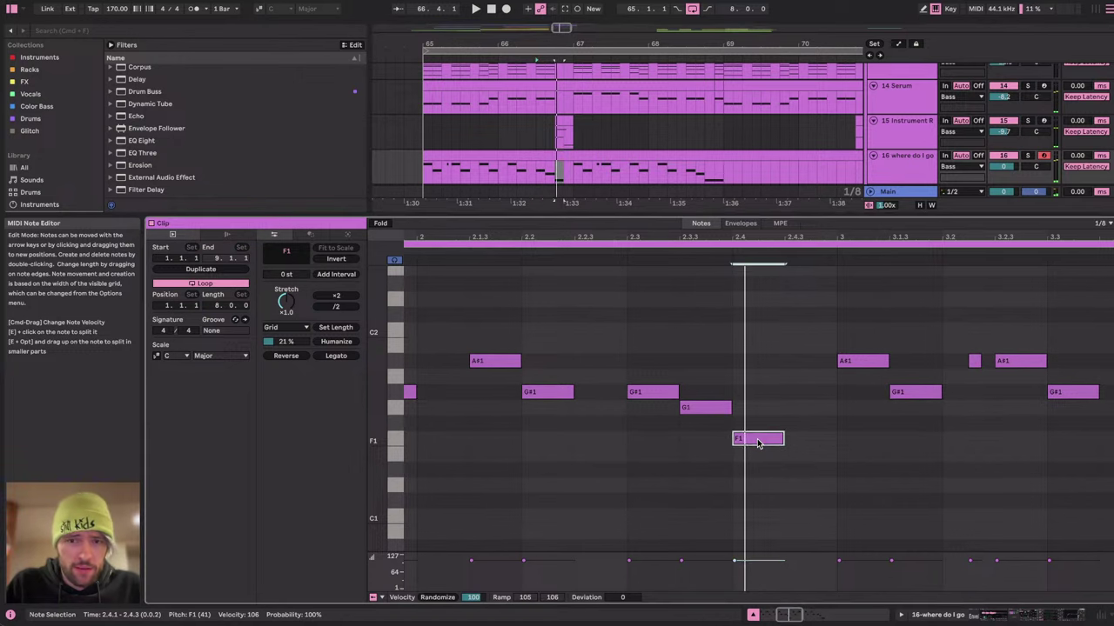
drag(758, 438, 785, 503)
scroll(763, 470, down, 1)
key(space)
key(space)
scroll(786, 503, down, 1)
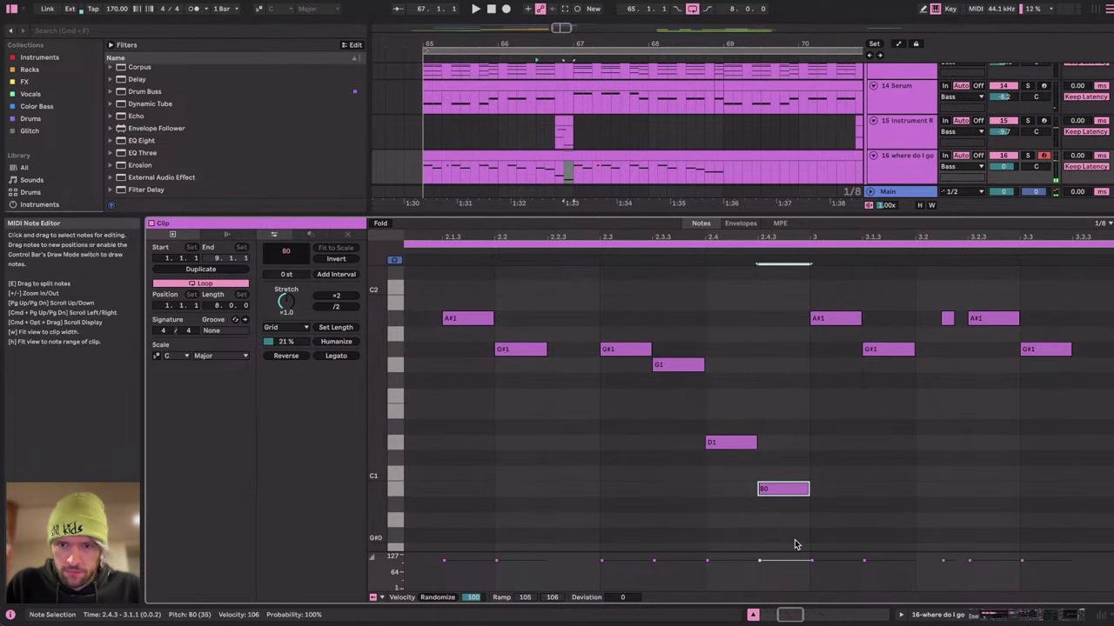
Transpose the B0 note at 2.4.3 up to D#3, auditioning other pitches on the way.
key(shift+Up)
key(shift+Down)
key(shift+Down)
key(shift+Up)
key(shift+Up)
key(shift+Up)
key(Down)
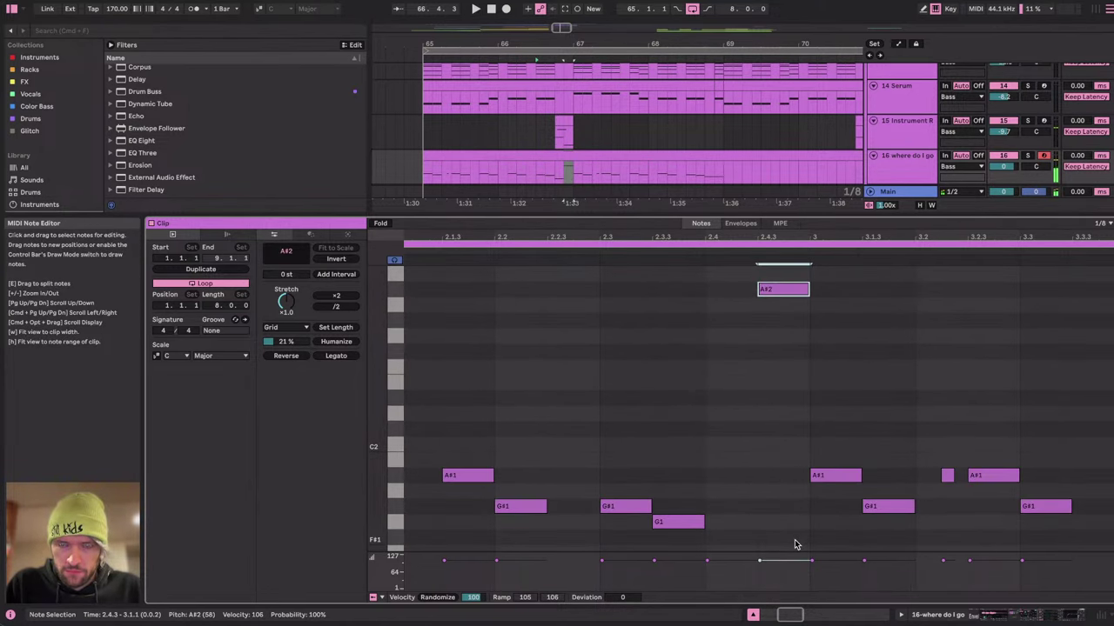
key(Up)
scroll(795, 544, up, 3)
key(Up)
key(Down)
key(space)
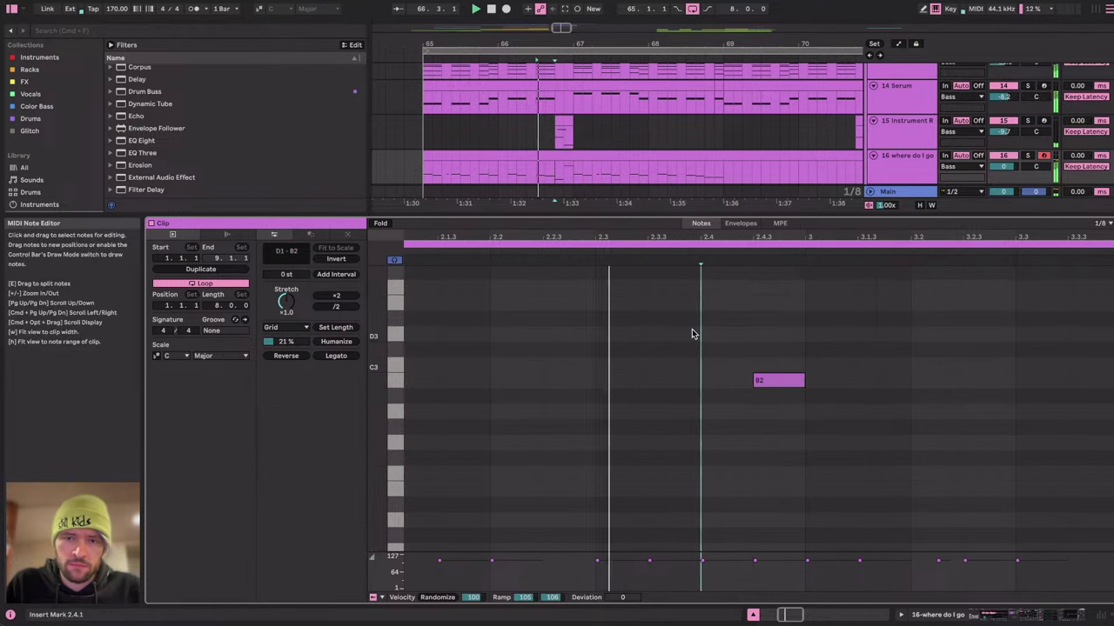
drag(781, 380, 778, 338)
scroll(776, 337, up, 1)
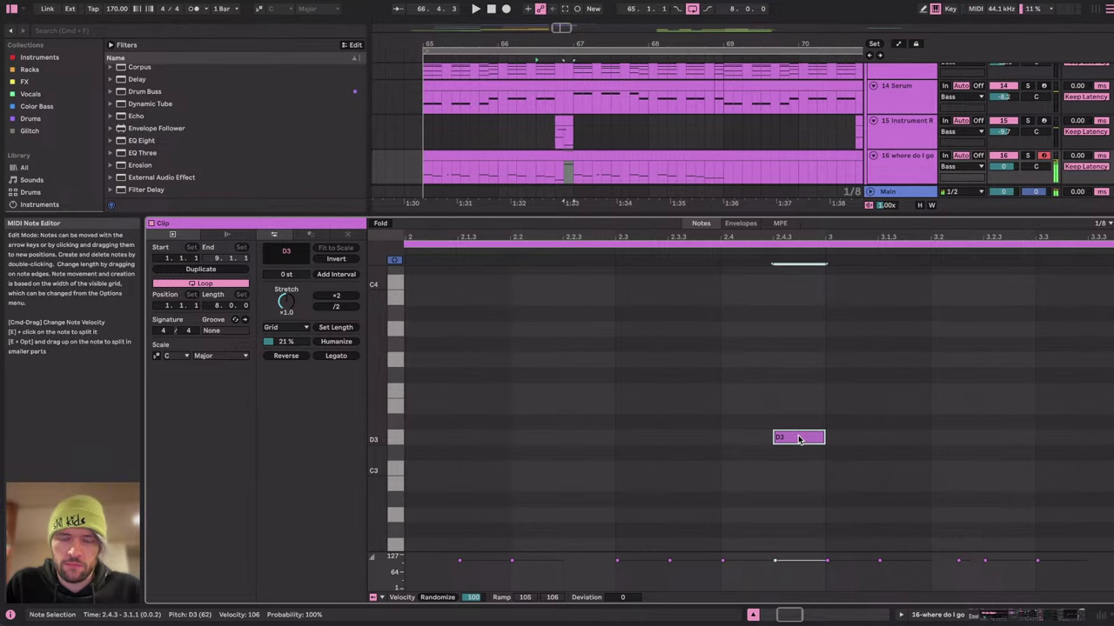
drag(799, 438, 796, 422)
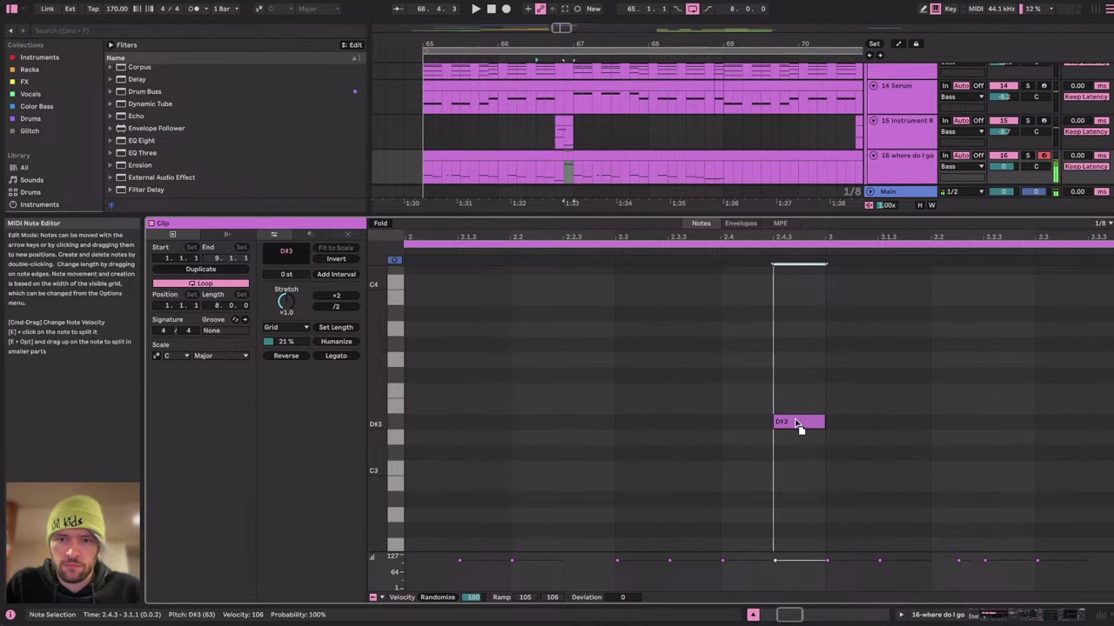
Bend the MPE pitch of the D#3 note at 2.4.3 downward along its whole length and play the result.
click(780, 224)
scroll(814, 404, down, 1)
drag(807, 388, 808, 464)
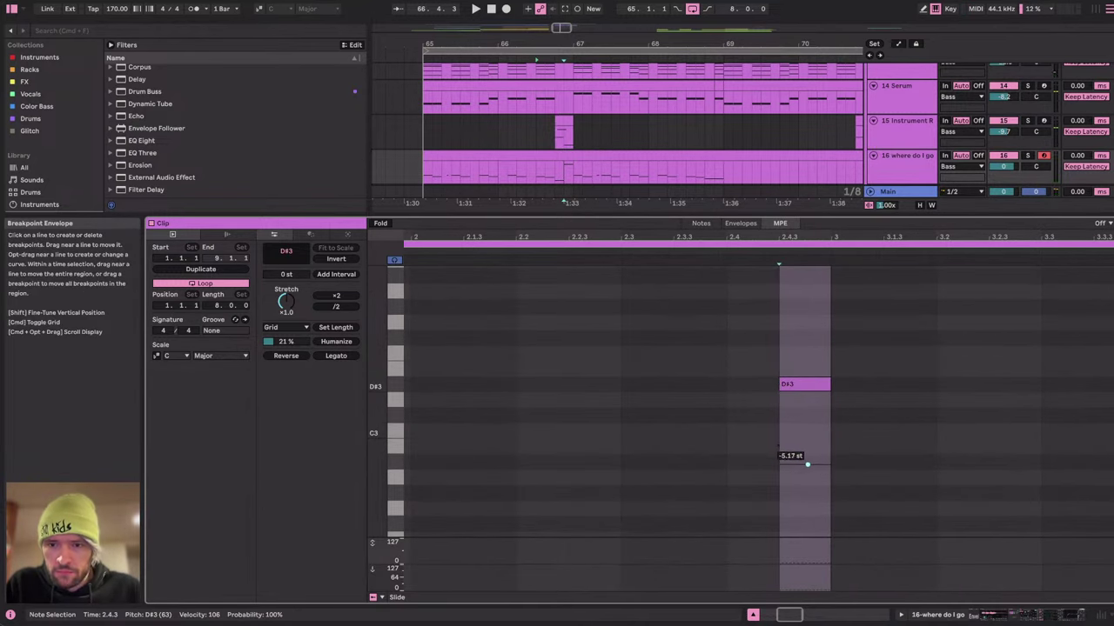
key(space)
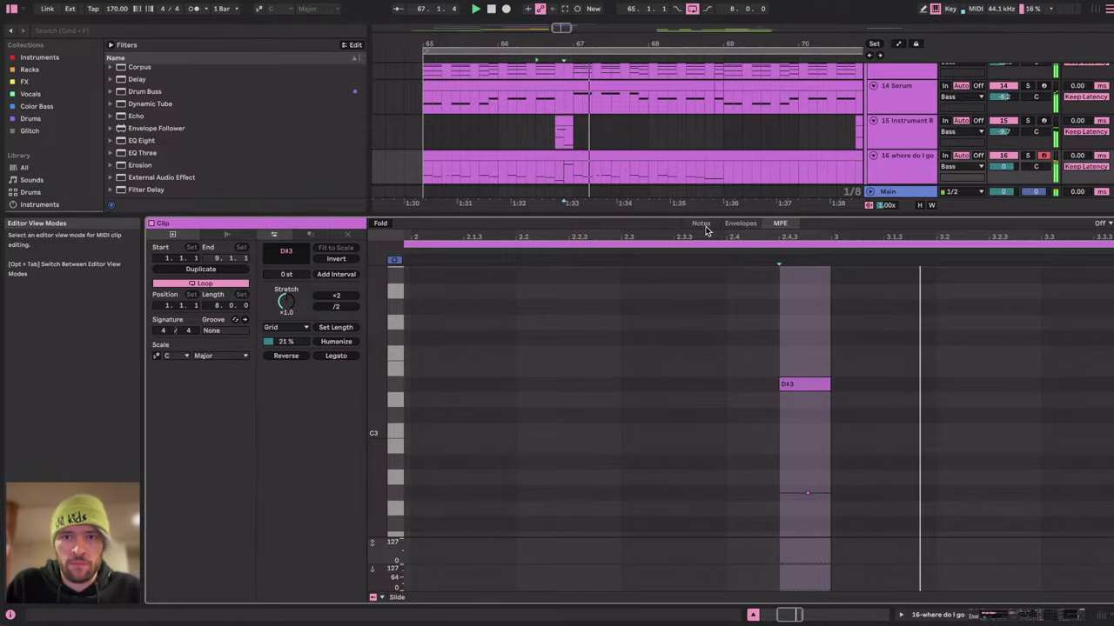
click(700, 223)
Switch to the YouTube Studio livestream page, read the viewers' recent chat messages, and return to Ableton Live.
key(ctrl+Right)
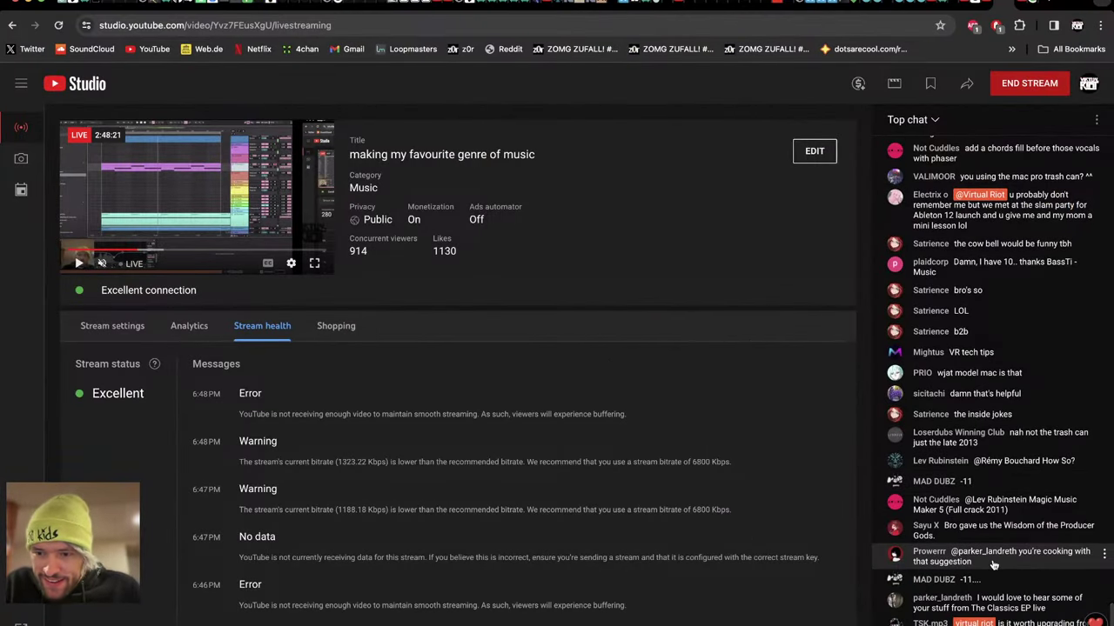
scroll(993, 561, up, 1)
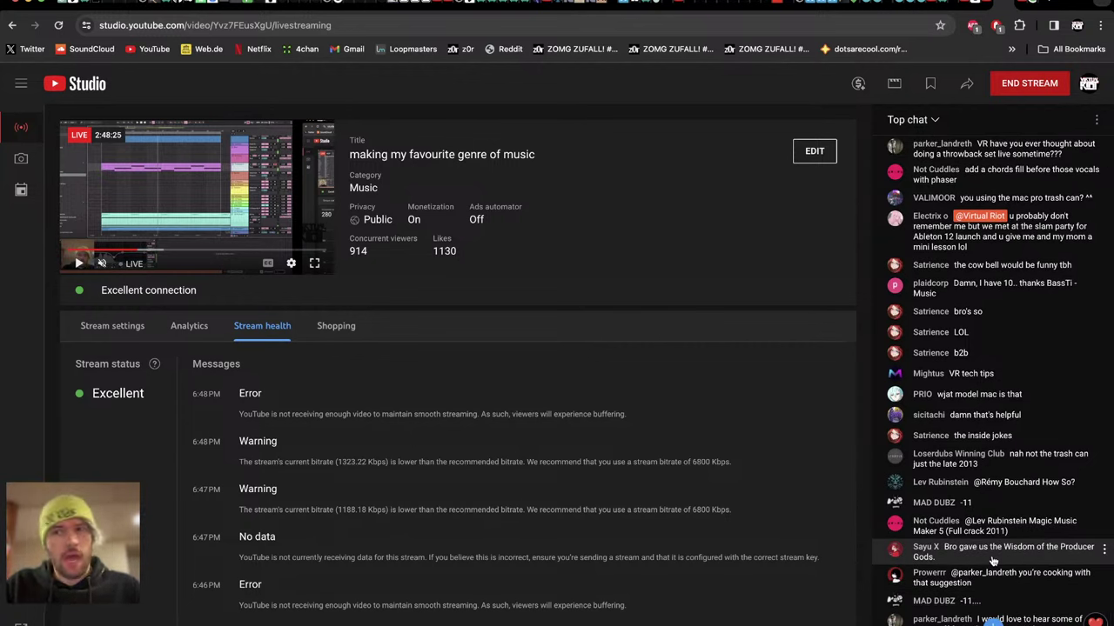
scroll(993, 562, down, 3)
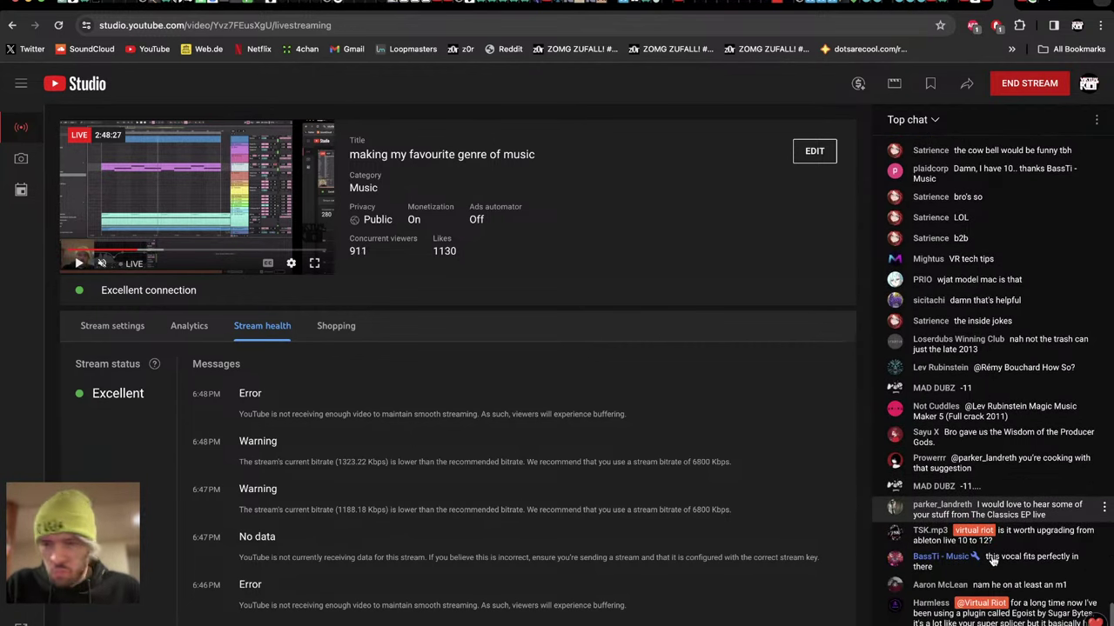
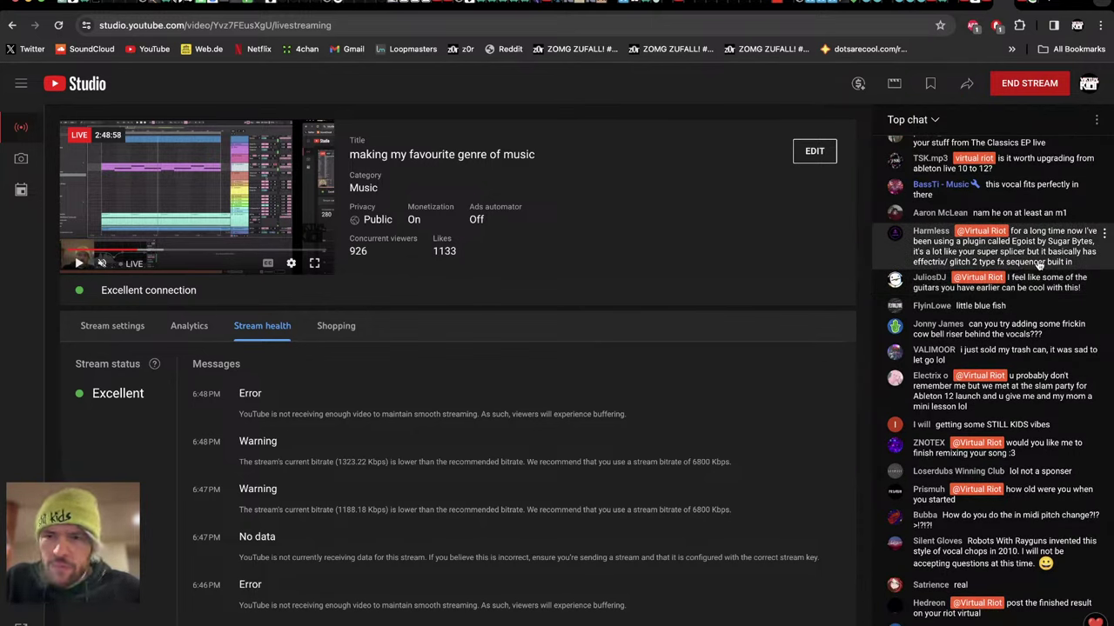
scroll(1038, 265, up, 1)
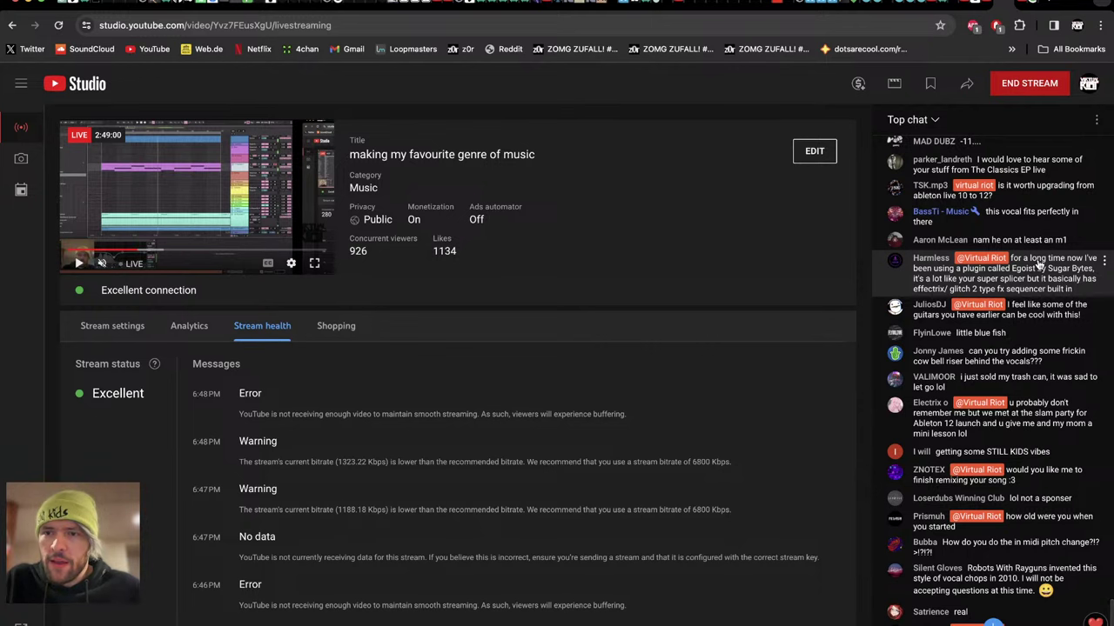
scroll(1038, 264, down, 1)
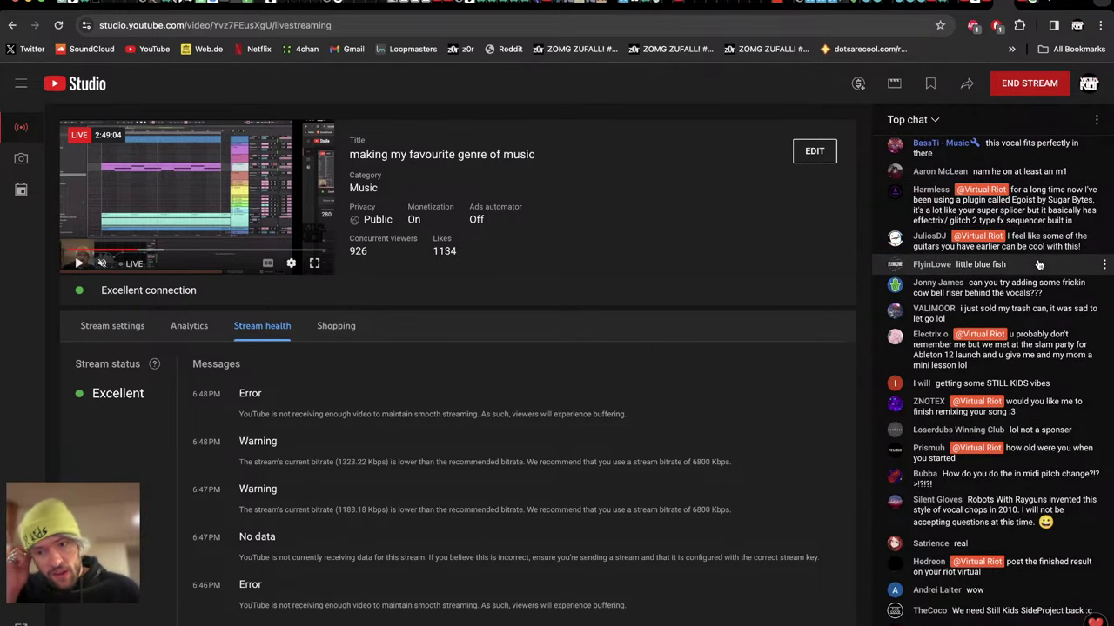
key(ctrl+Left)
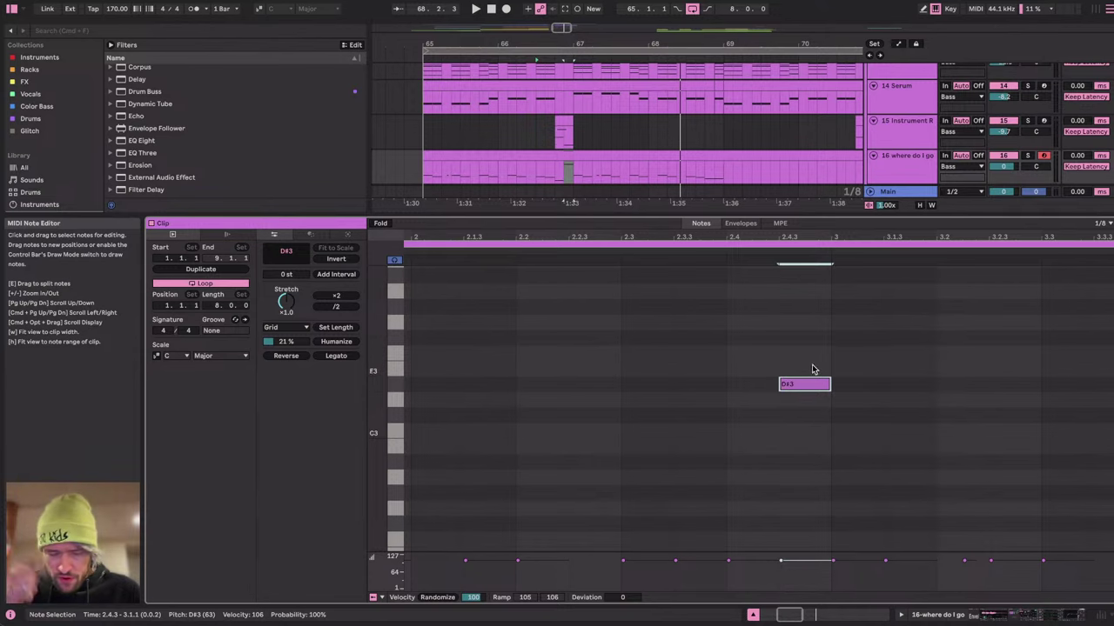
Split the vocal chop clip on track 16 at 69.1.1 and select its first four bars.
scroll(800, 378, down, 2)
key(h)
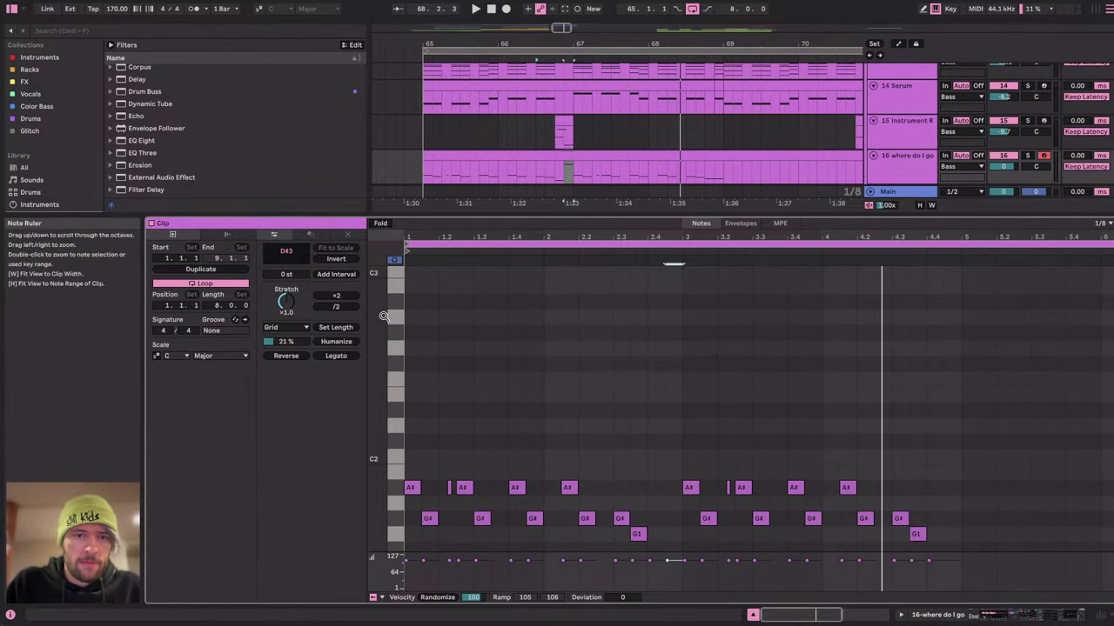
drag(378, 335, 358, 373)
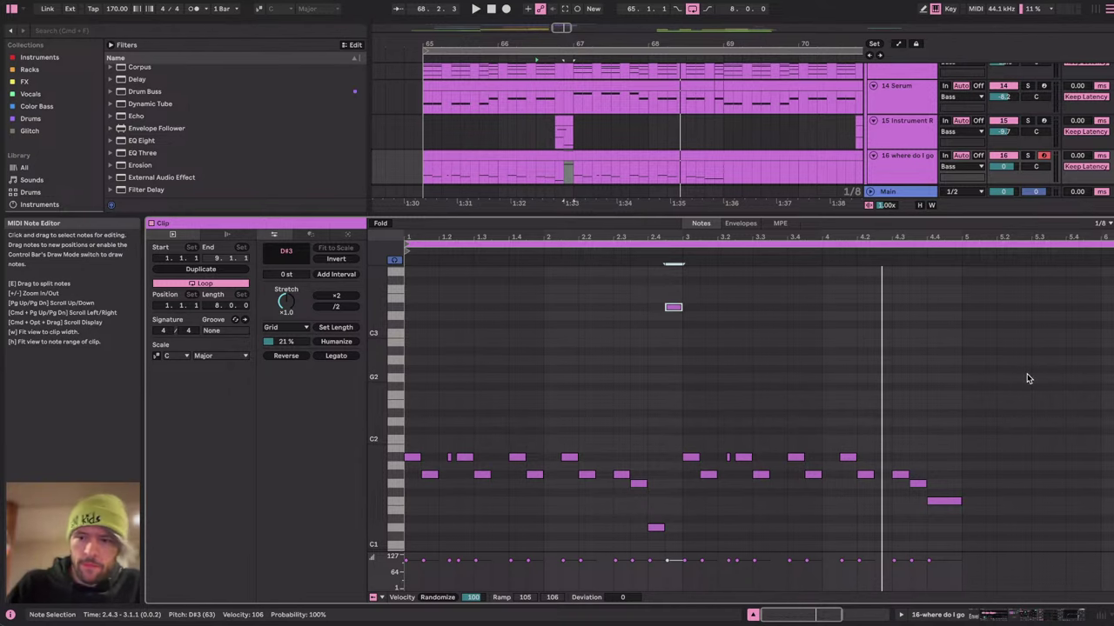
click(1015, 615)
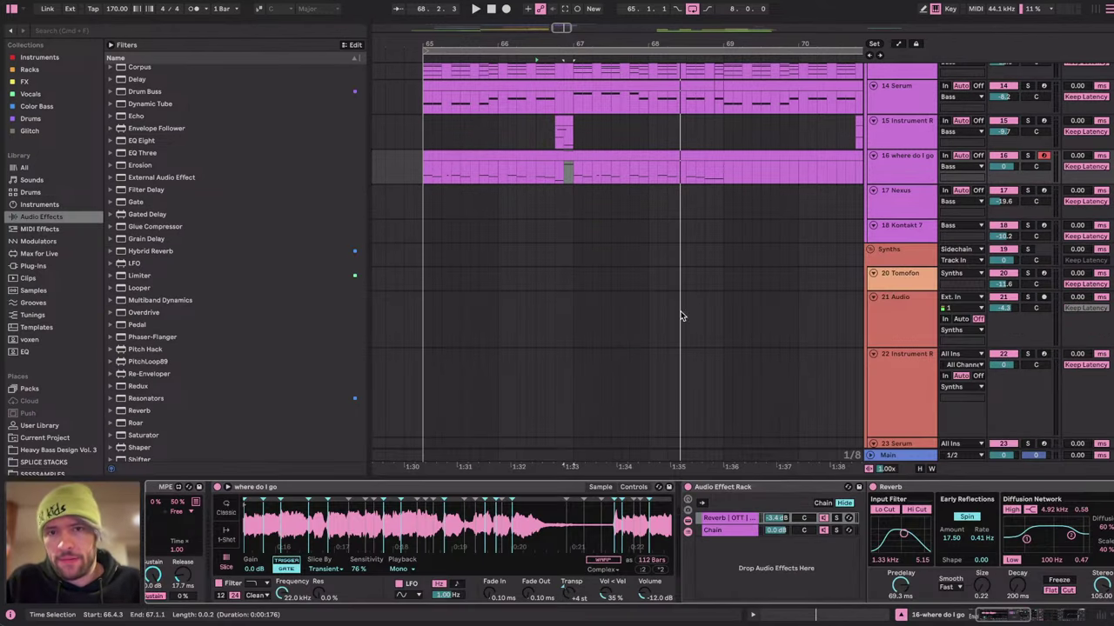
click(712, 174)
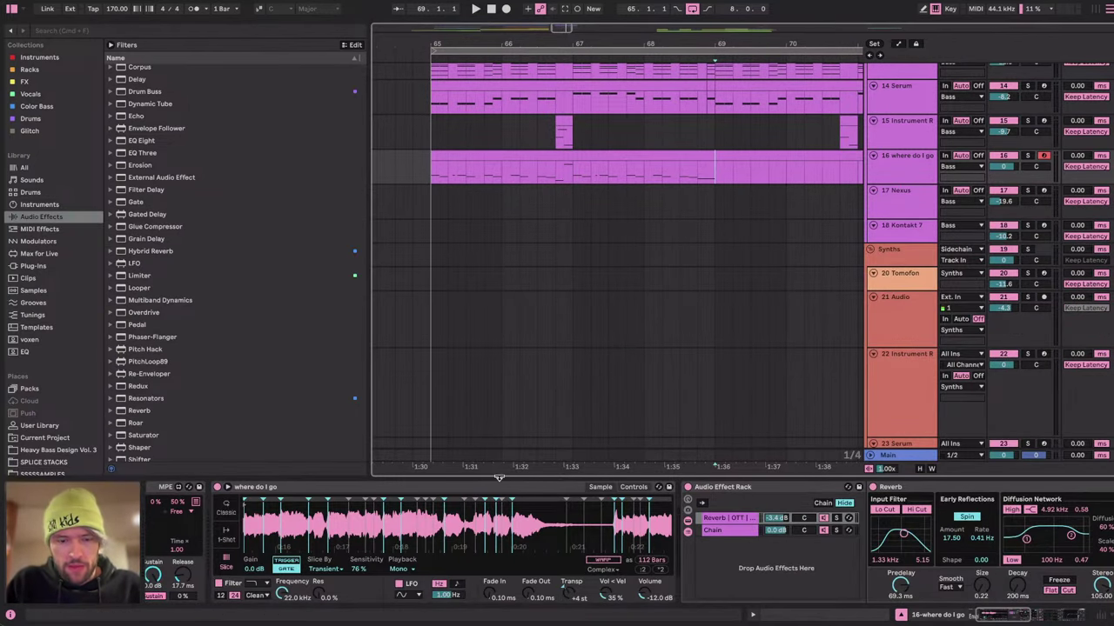
scroll(579, 331, up, 2)
scroll(578, 330, right, 3)
scroll(580, 333, down, 5)
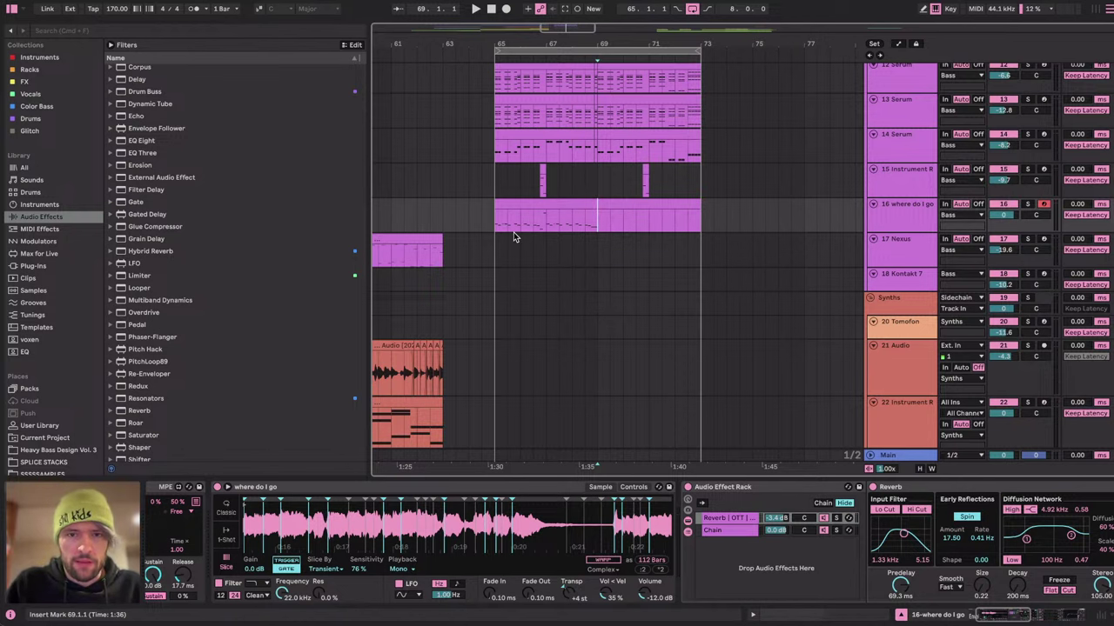
scroll(514, 232, up, 2)
click(567, 201)
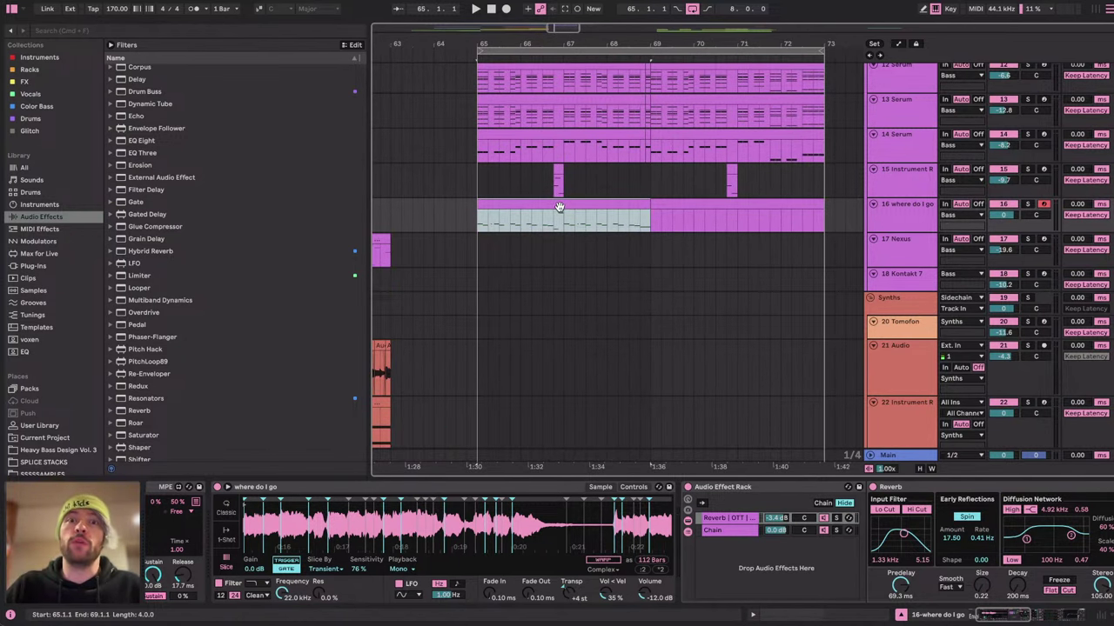
Review the device chain of the where do I go track and play the section from bar 65.
scroll(561, 210, up, 2)
scroll(561, 211, right, 1)
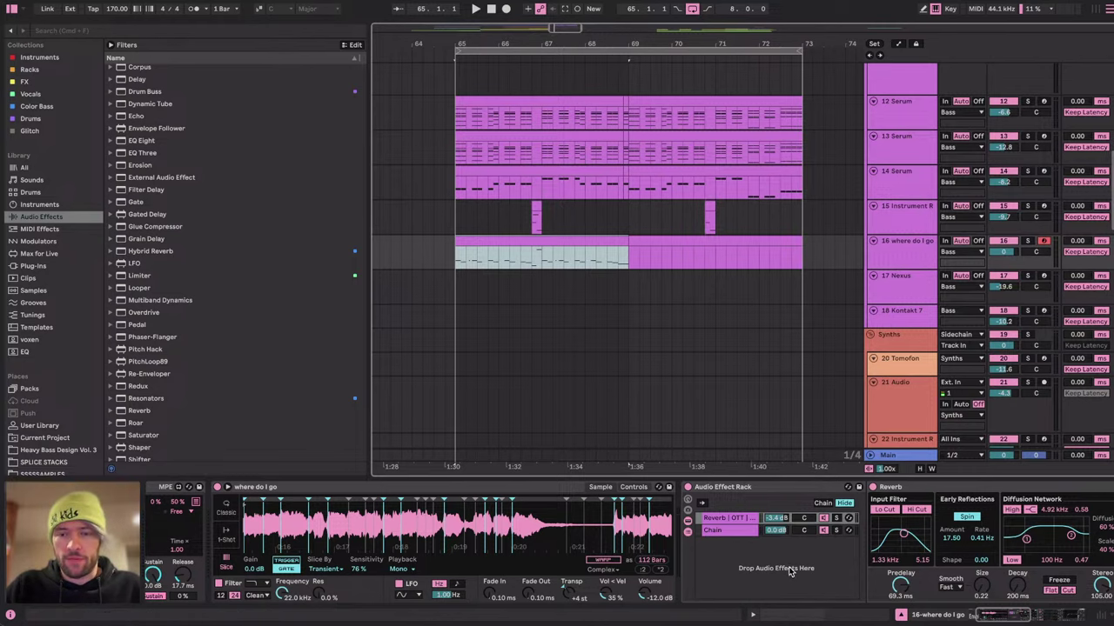
scroll(789, 570, right, 10)
scroll(788, 570, left, 6)
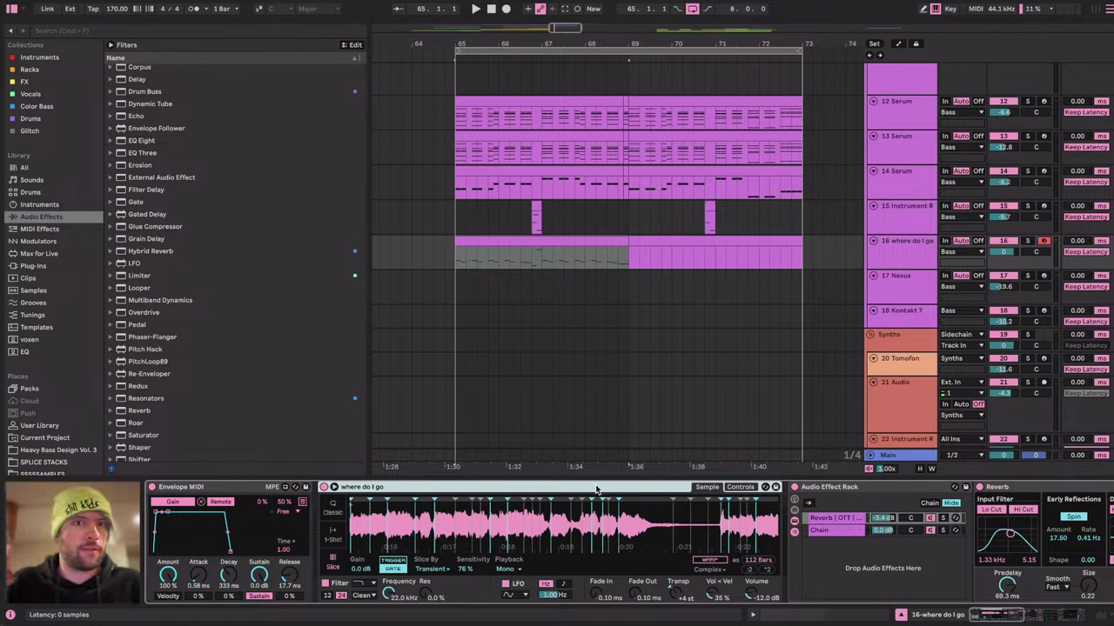
key(space)
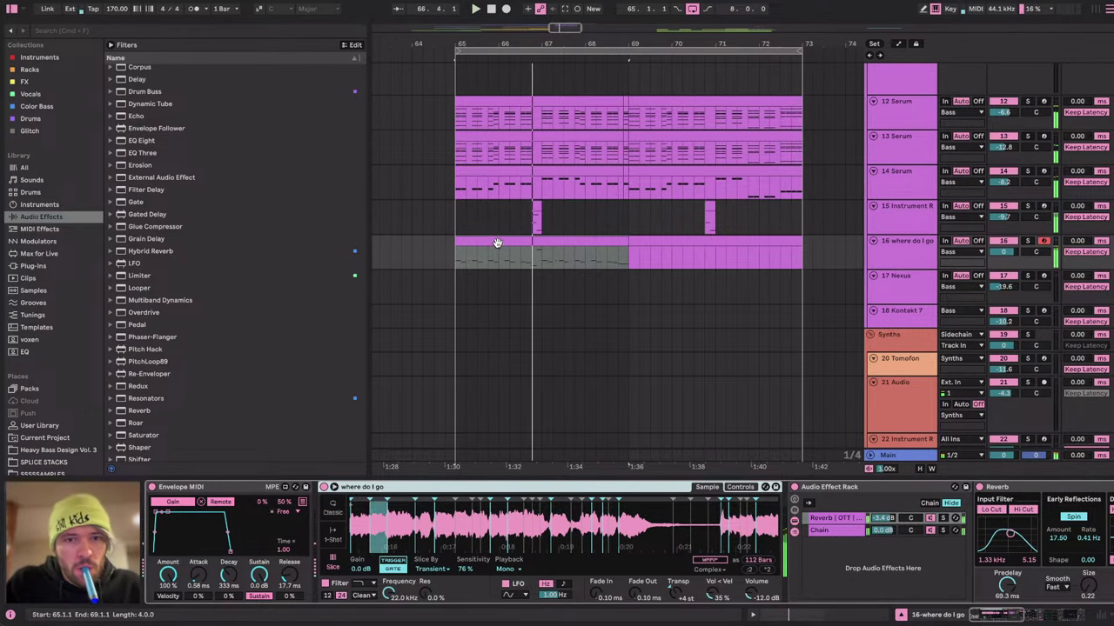
Open the first vocal chop clip, select the A#1 notes at 1.4.1 and 2.1.3, and play the pattern from the start.
double_click(553, 244)
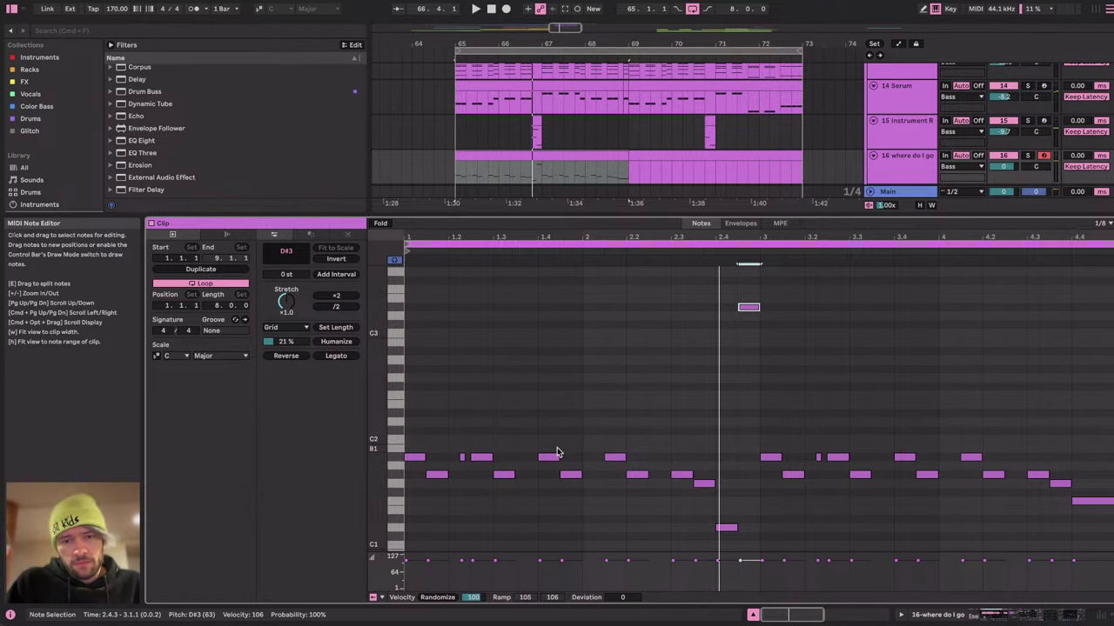
scroll(561, 445, down, 1)
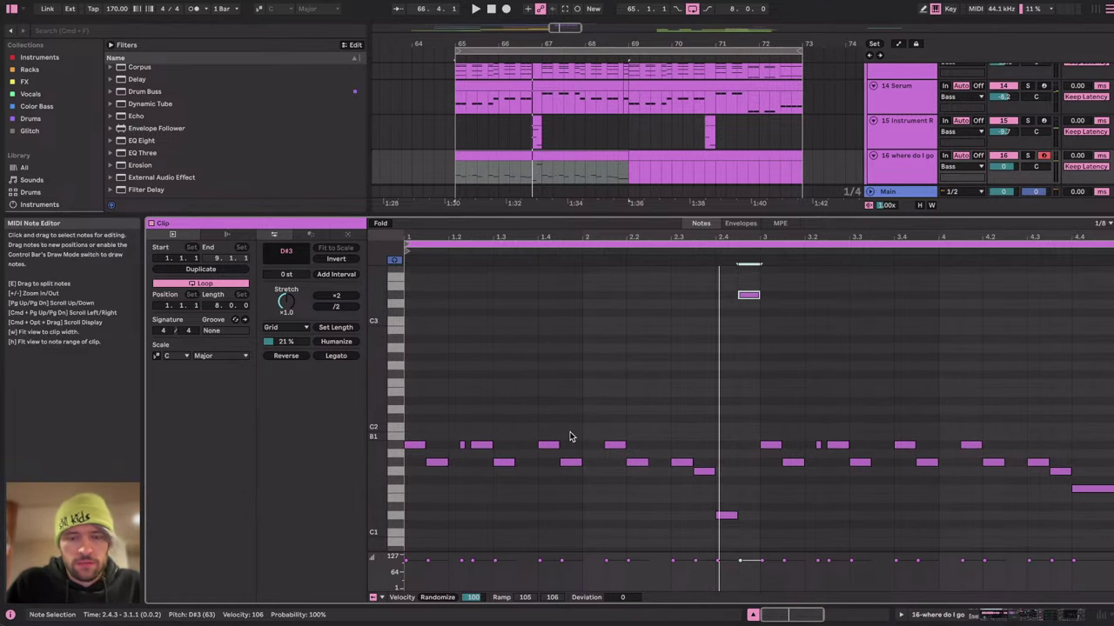
drag(545, 426, 627, 454)
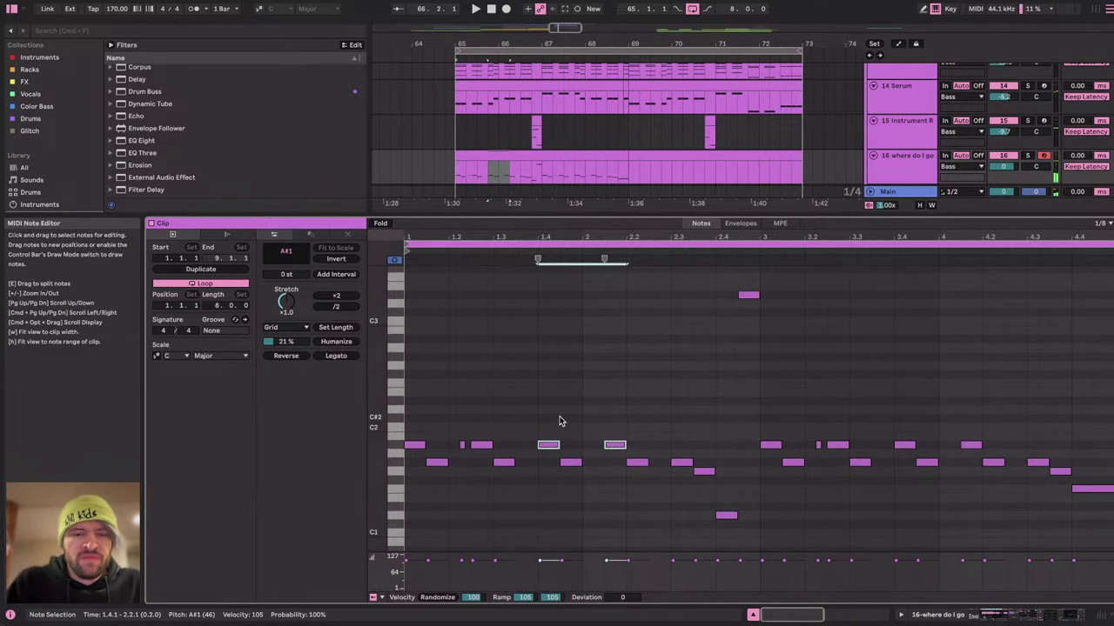
key(space)
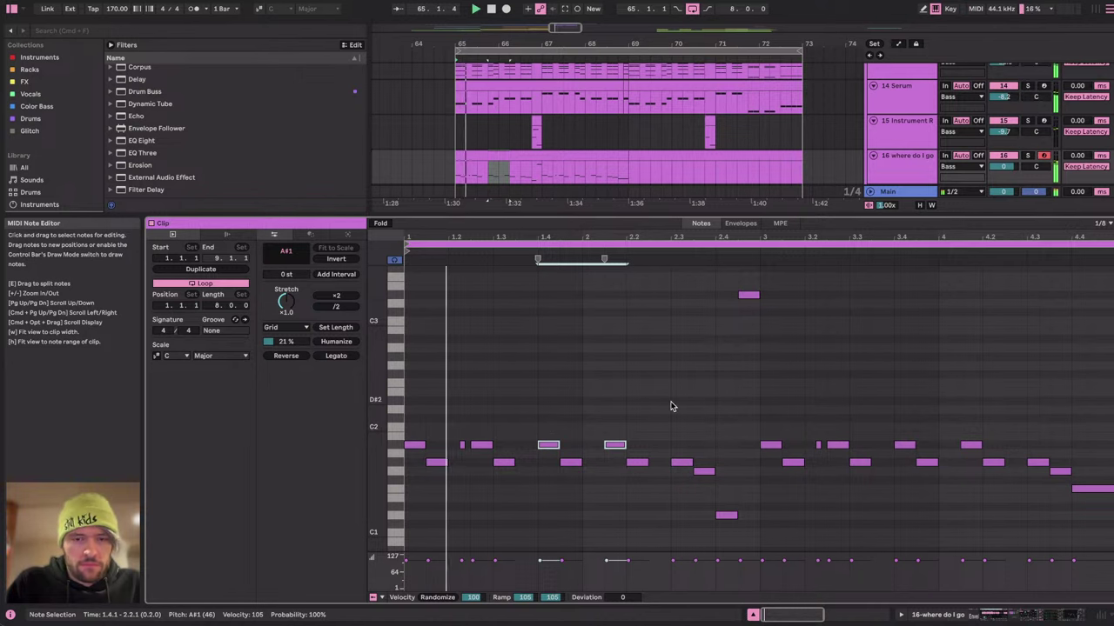
key(minus)
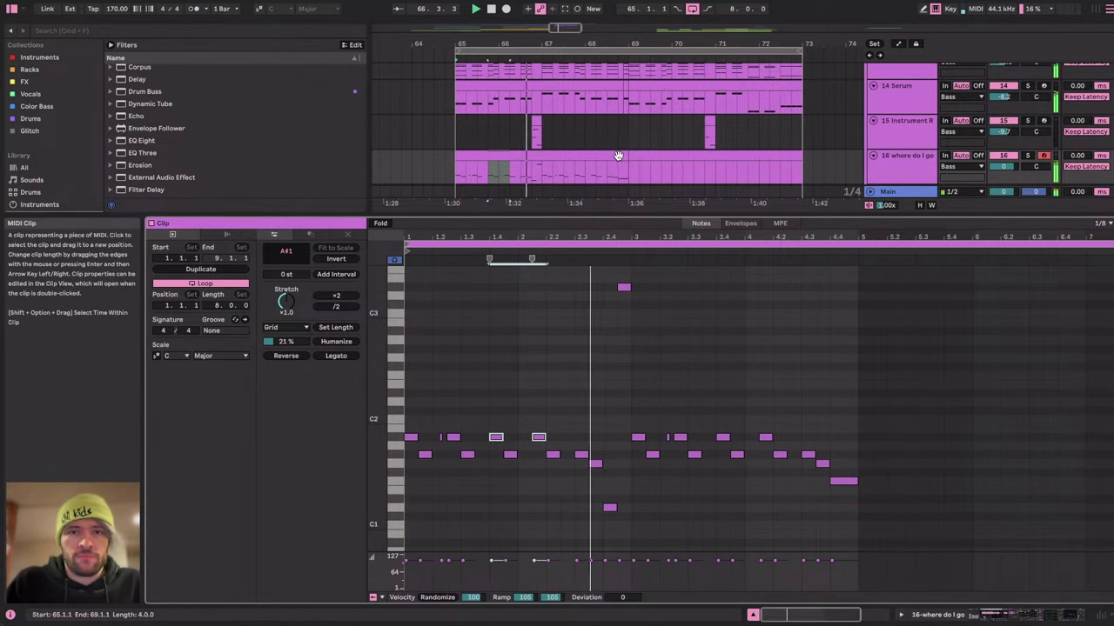
click(616, 154)
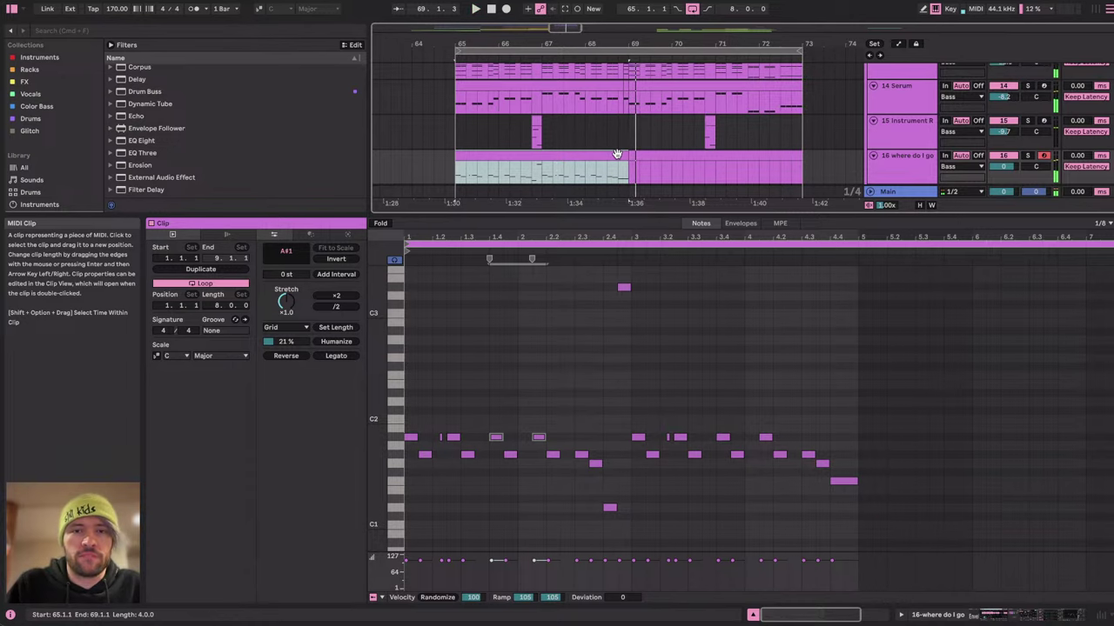
Delete the vocal chops from 66.4.1 to 67.1.1, play across the gap, and set the track 15 volume to -7.8 dB.
drag(533, 169, 540, 170)
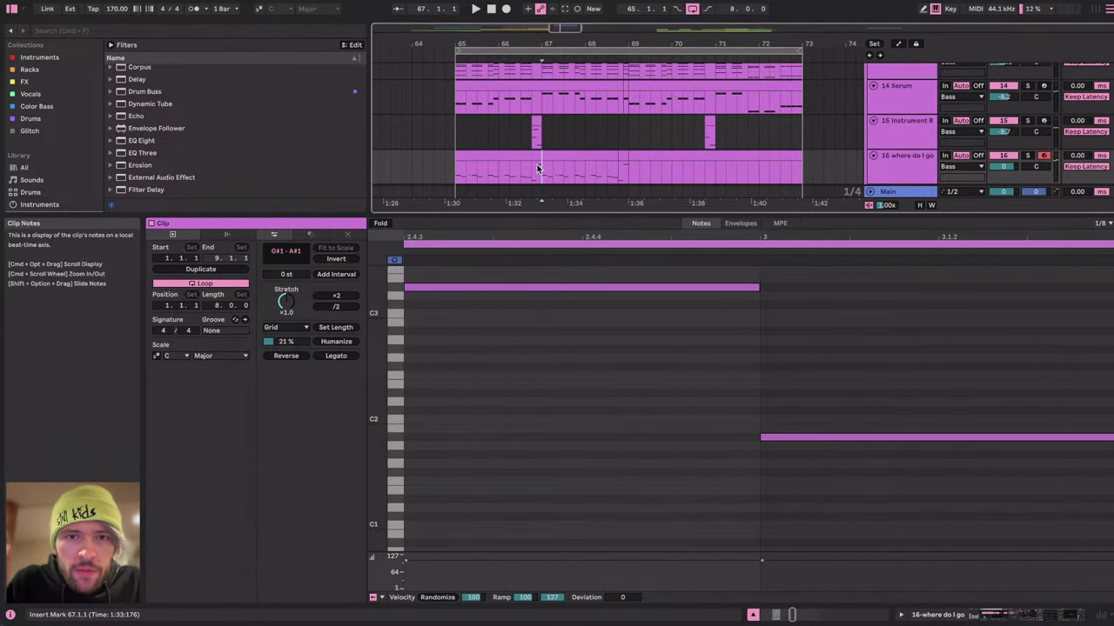
key(Delete)
click(509, 173)
key(space)
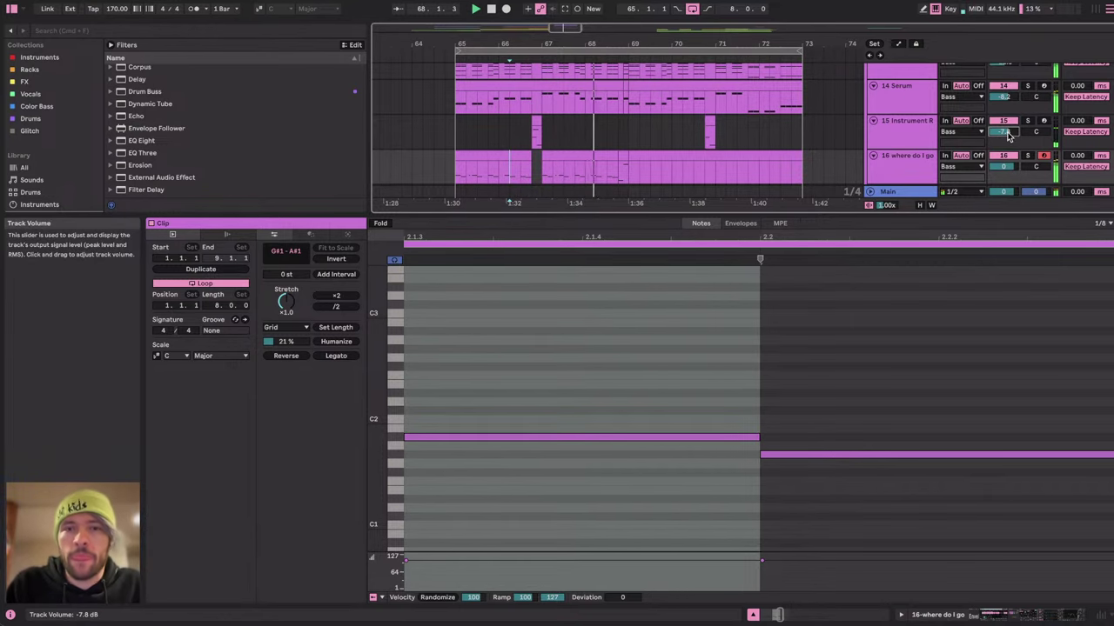
Duplicate the vocal chop clips of bars 65 to 68 so that the copy starts at bar 69.
drag(626, 176, 459, 163)
key(super+d)
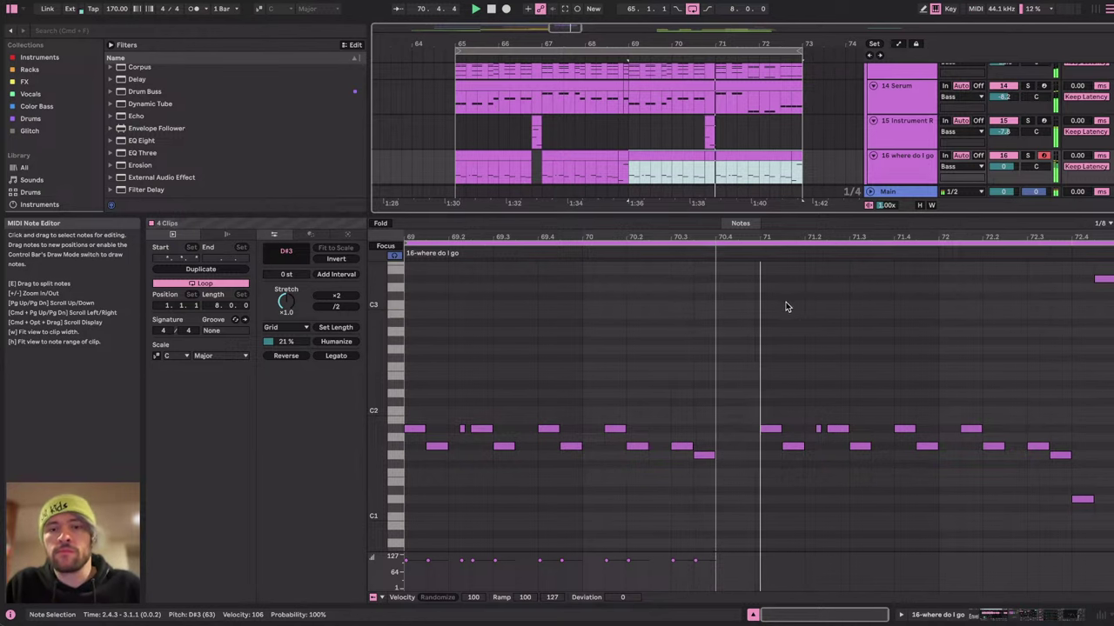
Clear the vocal chop notes from bar 71 onward and try an F#1 note at 71.1.1.
click(766, 388)
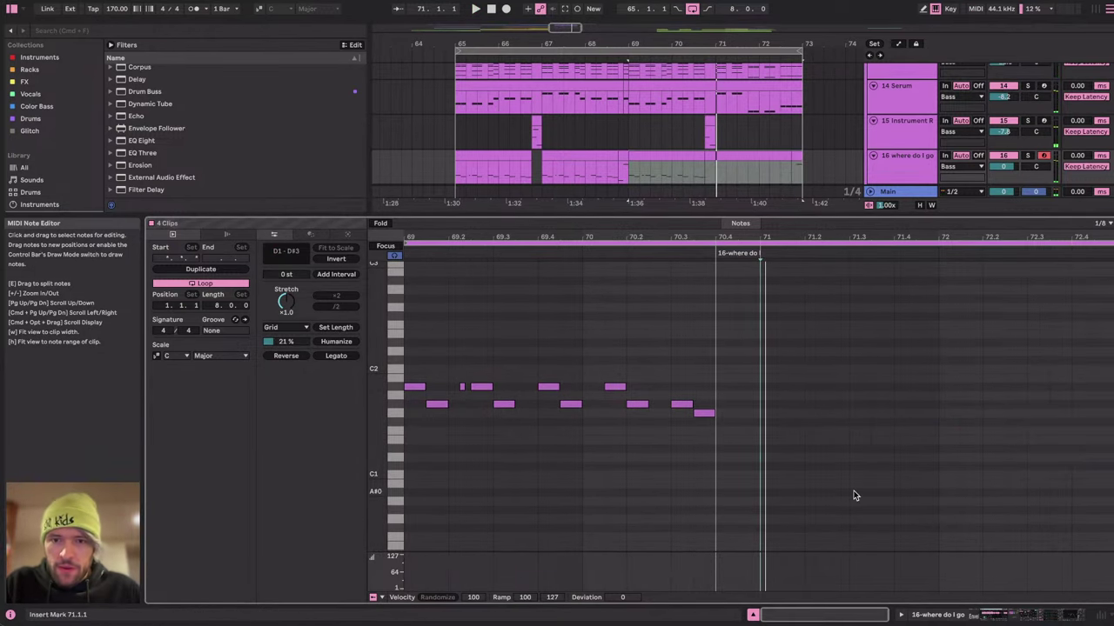
double_click(771, 422)
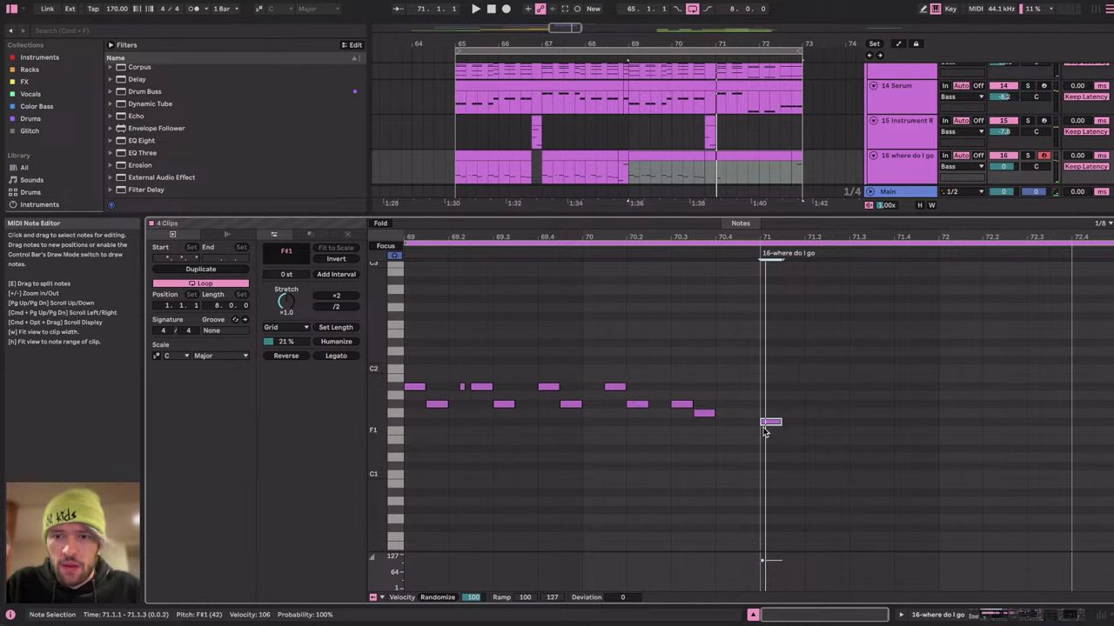
drag(771, 422, 770, 405)
double_click(770, 403)
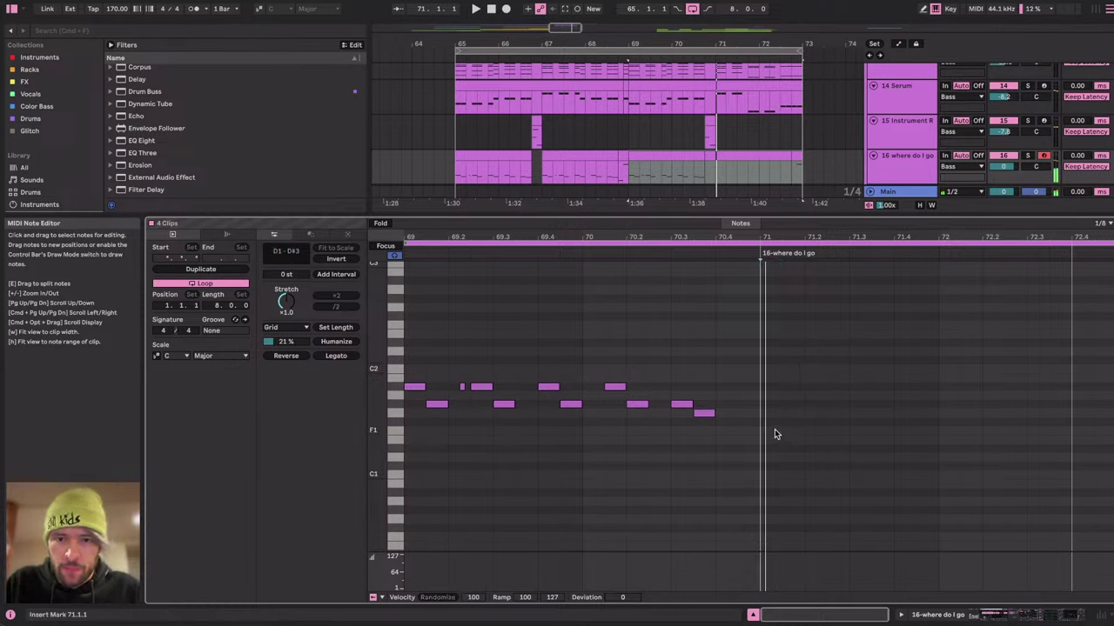
Copy the G#1 note at 70.3.1 to 71.1.1 and play the pattern into the new note.
click(704, 413)
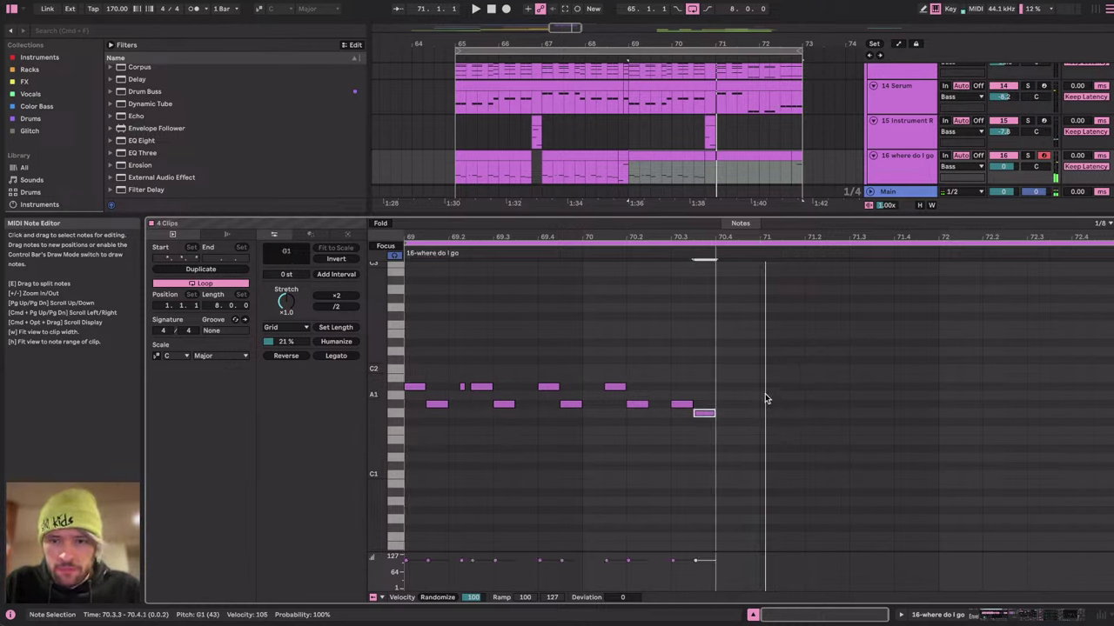
click(765, 398)
click(678, 403)
key(super+c)
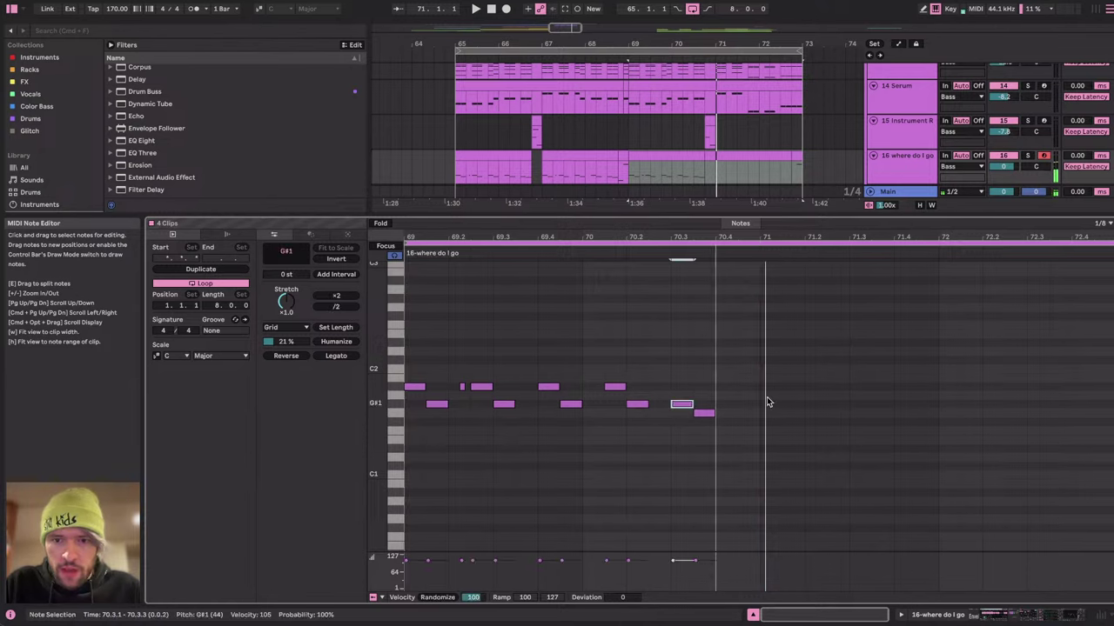
click(764, 380)
key(super+v)
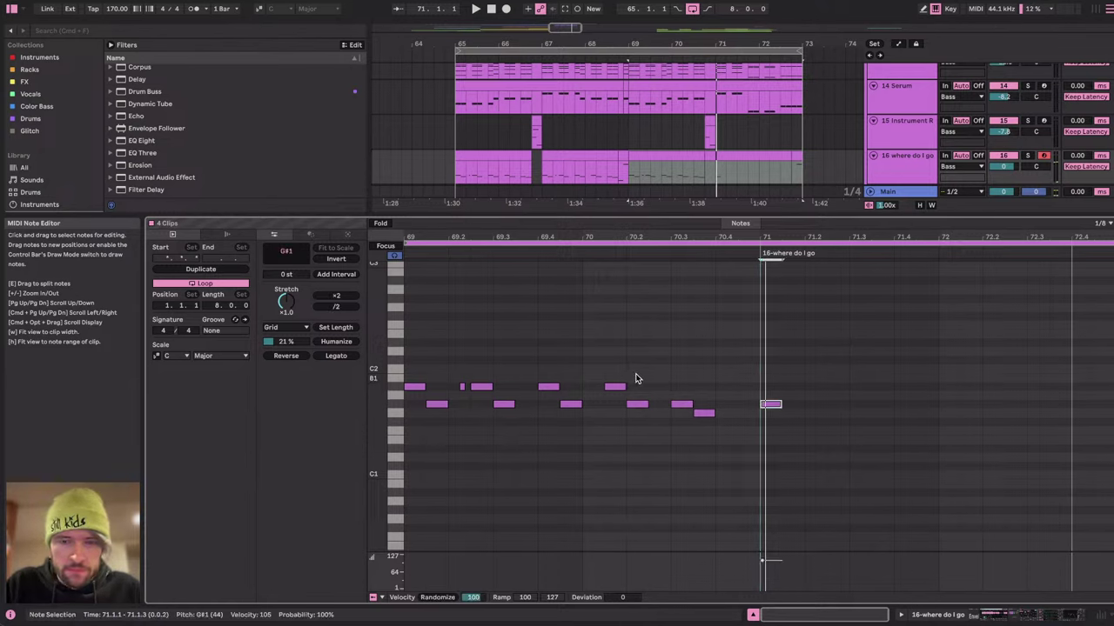
click(746, 317)
key(space)
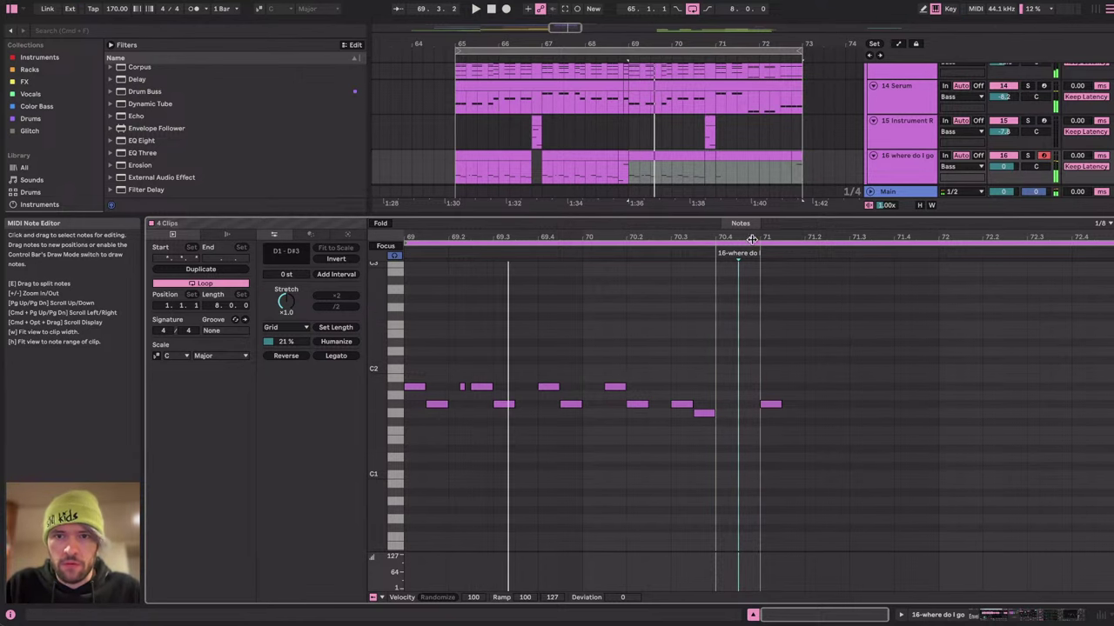
Open the vocal chop clip at bar 71, duplicate its G#1 note to 3.1.3, and lower the copy to G1.
click(733, 157)
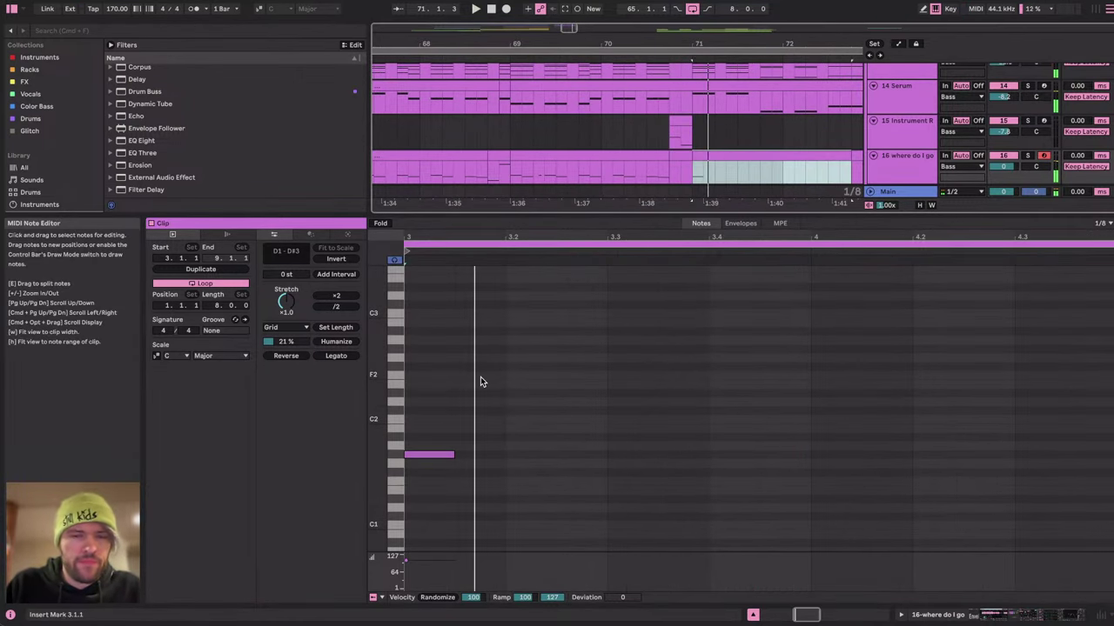
click(432, 454)
key(super+d)
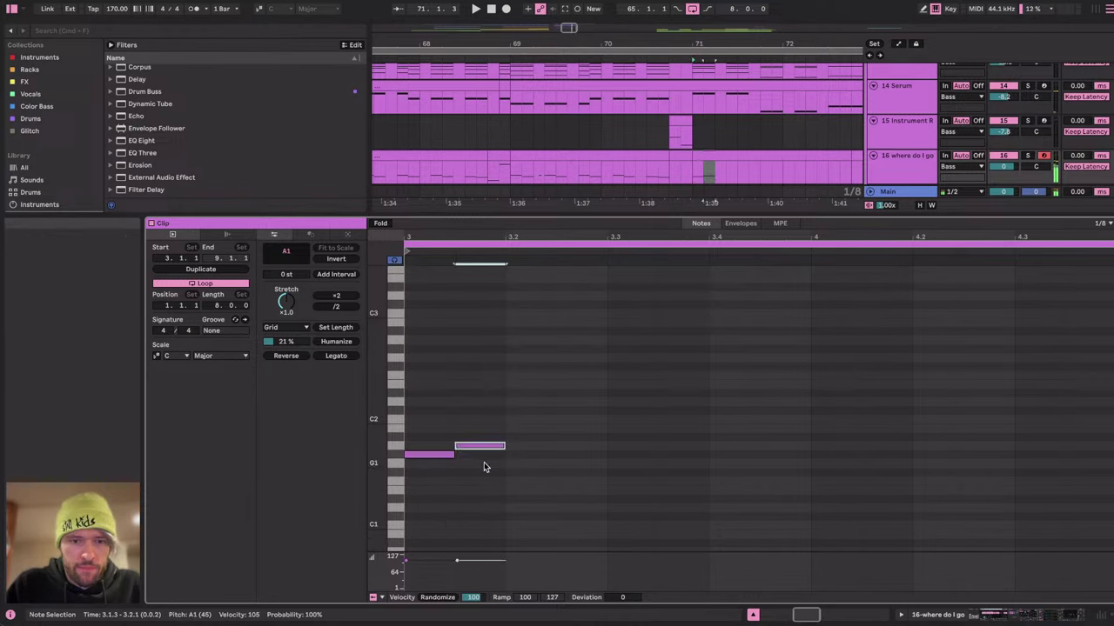
drag(485, 462, 491, 471)
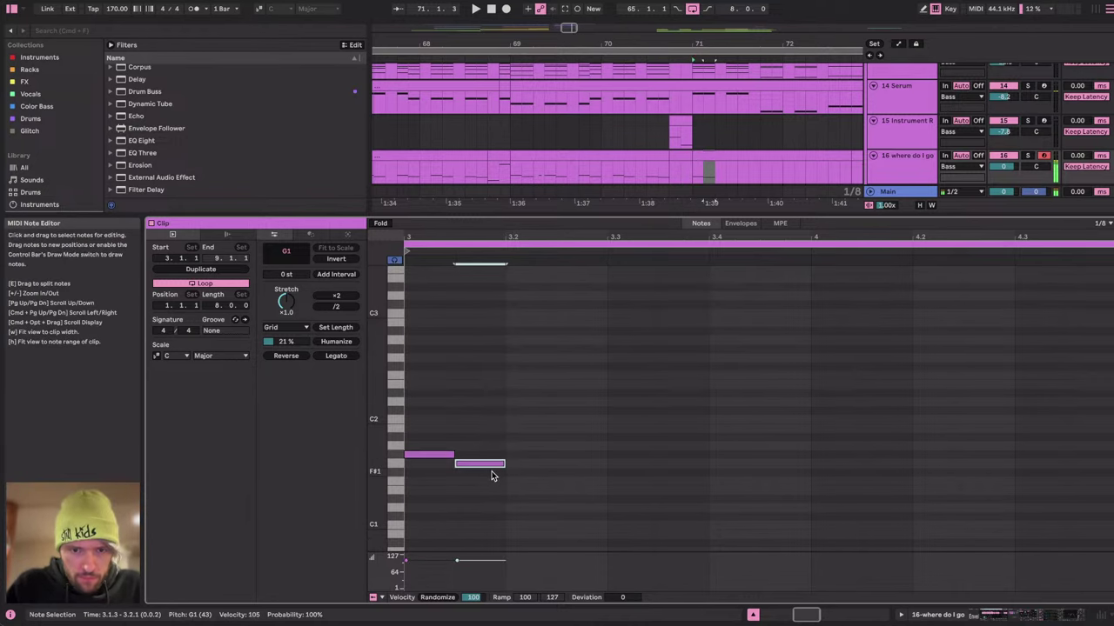
Set the MPE pitch bend of the G1 note at 3.1.3 to -3 st, playing the pattern to check it.
click(780, 224)
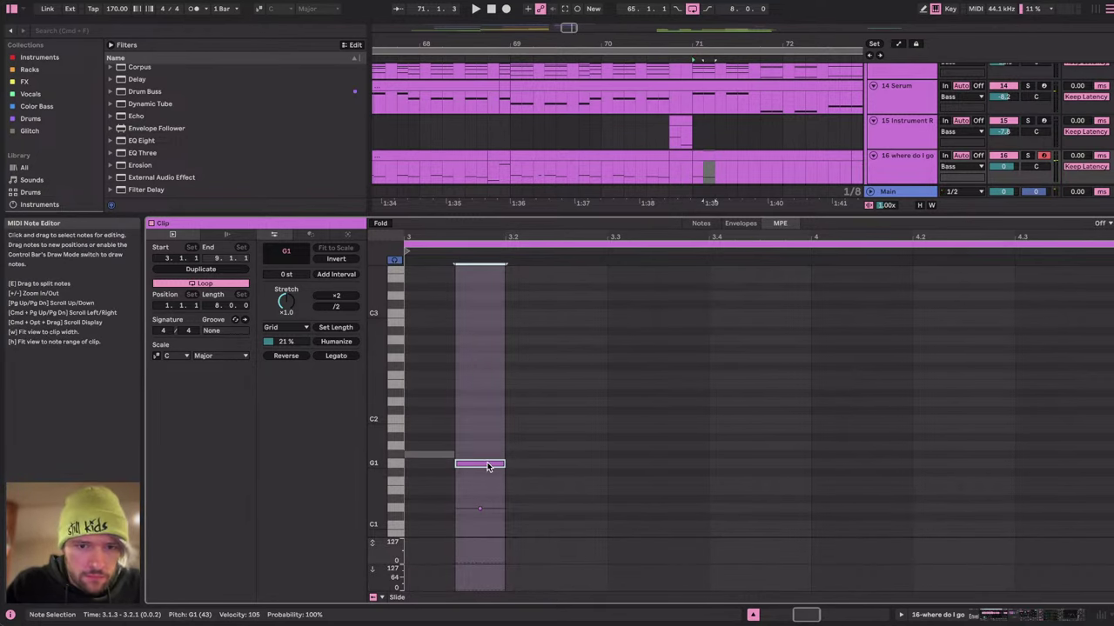
key(space)
key(space)
click(480, 509)
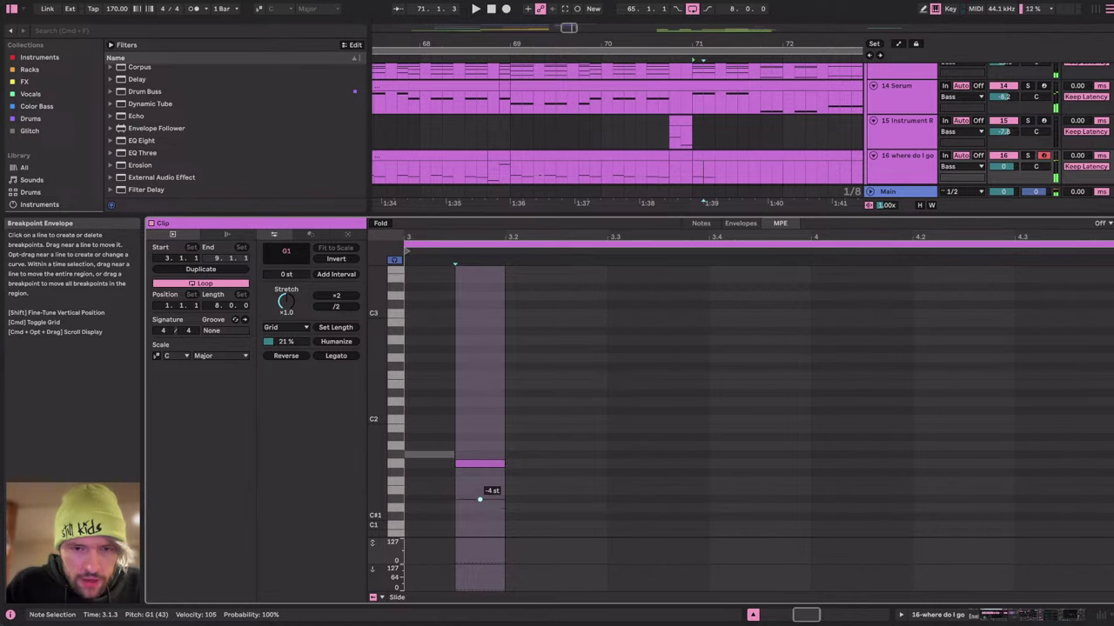
drag(480, 500, 480, 490)
key(space)
key(space)
Try a C2 note at 3.2.1 with a -7 st MPE pitch bend, and try the same note at D2.
click(518, 444)
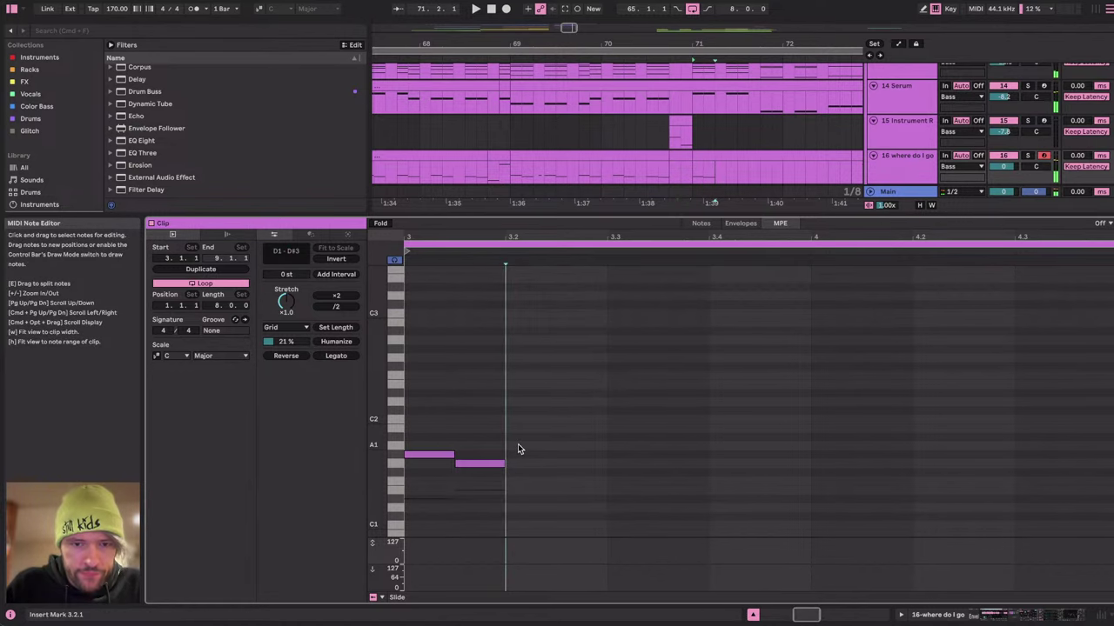
double_click(517, 444)
drag(520, 445, 561, 448)
key(Delete)
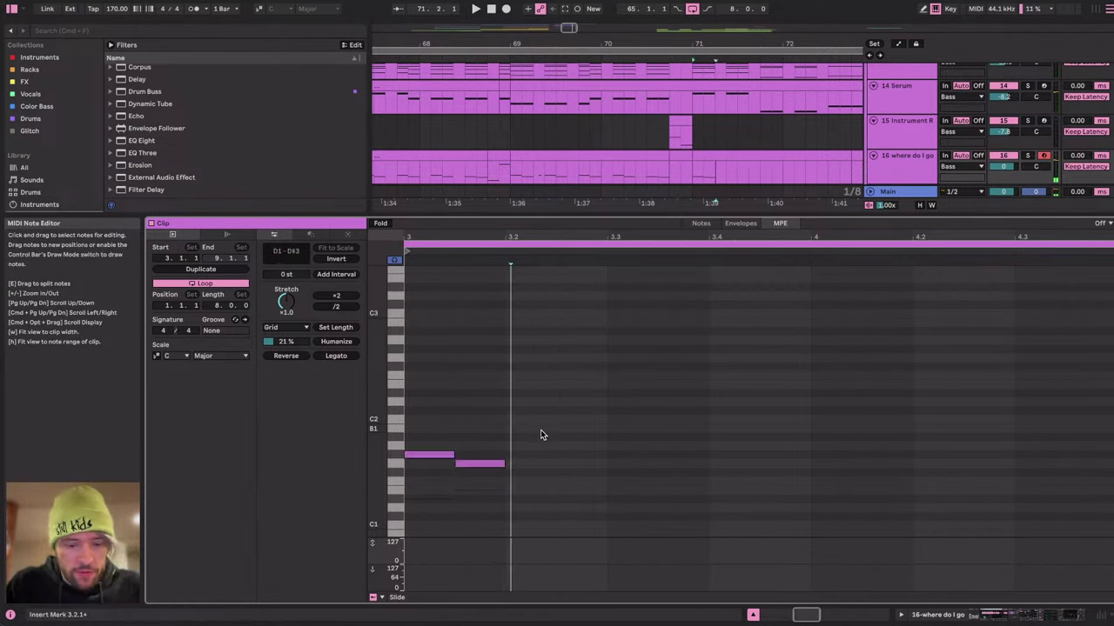
double_click(513, 420)
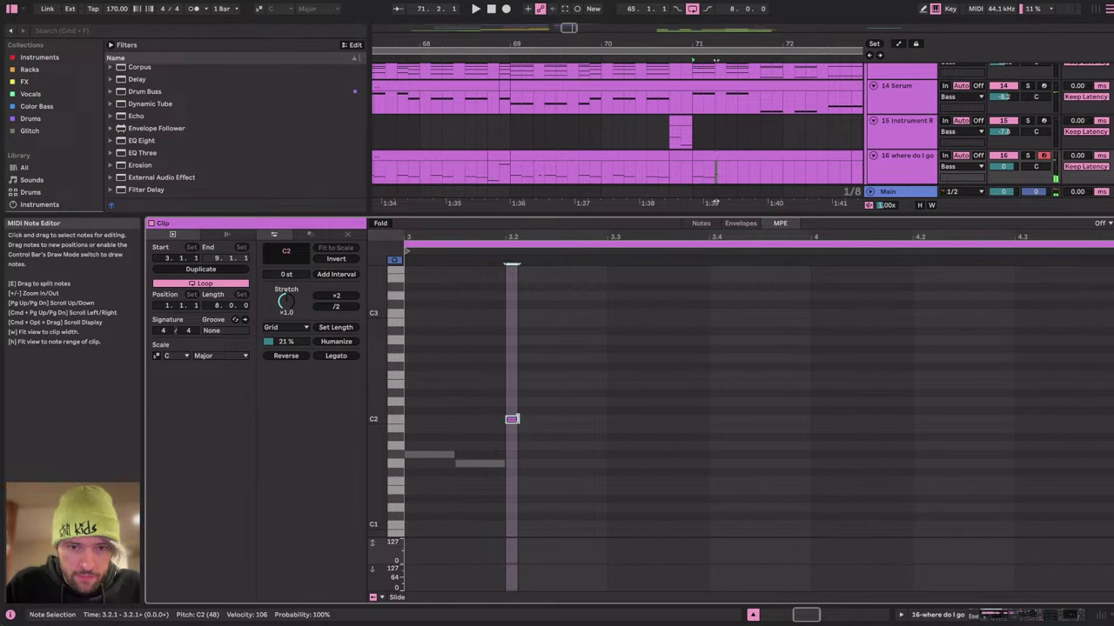
drag(518, 419, 526, 483)
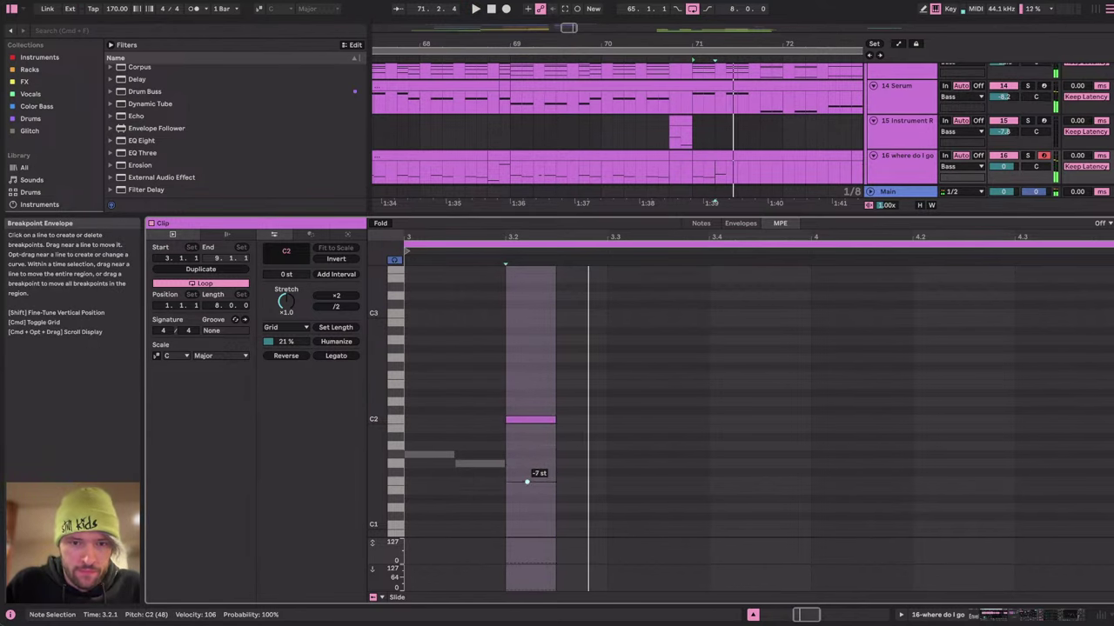
drag(533, 420, 539, 407)
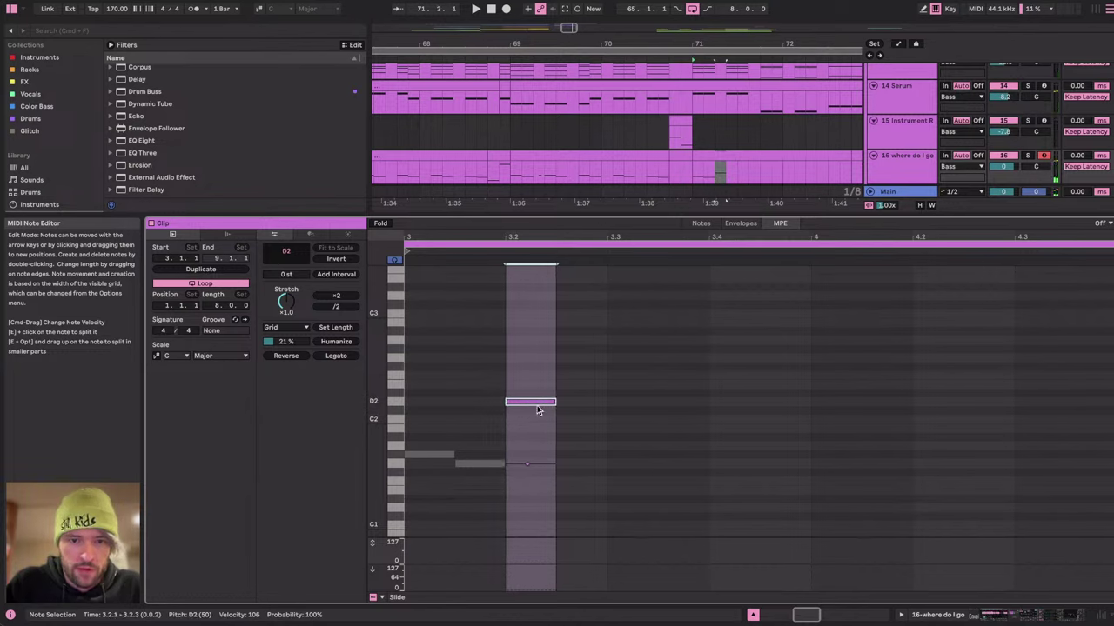
mouse_move(527, 462)
mouse_down()
mouse_move(527, 502)
mouse_move(527, 451)
mouse_move(527, 462)
mouse_up()
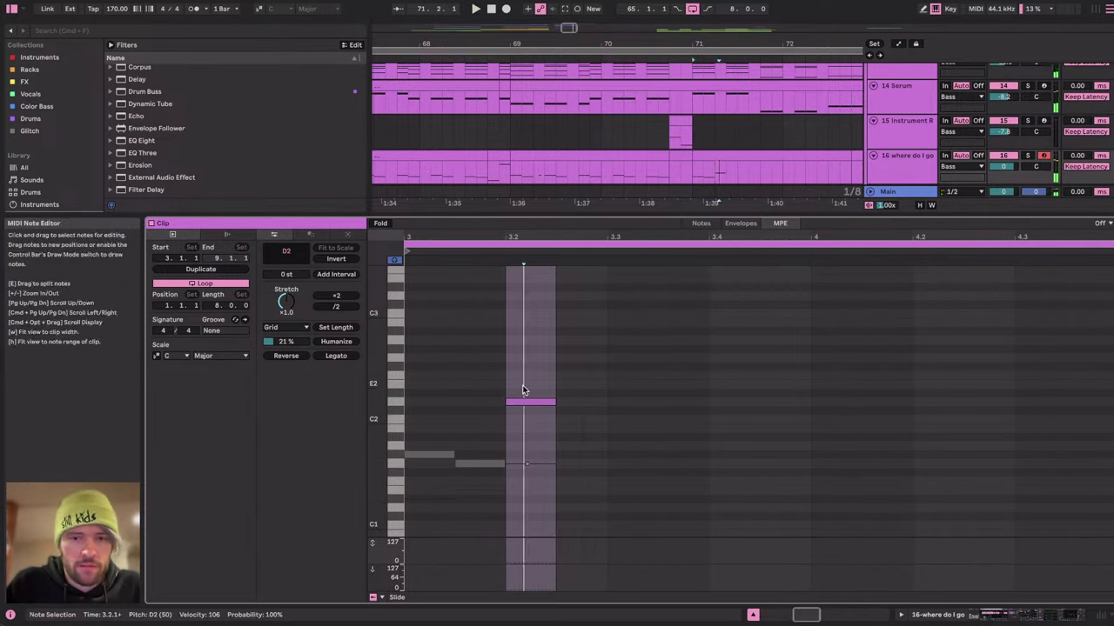
Try the 3.2.1 note at A#2 with MPE pitch bends such as -4, -3 and -8 st, and delete the note.
drag(523, 402, 531, 341)
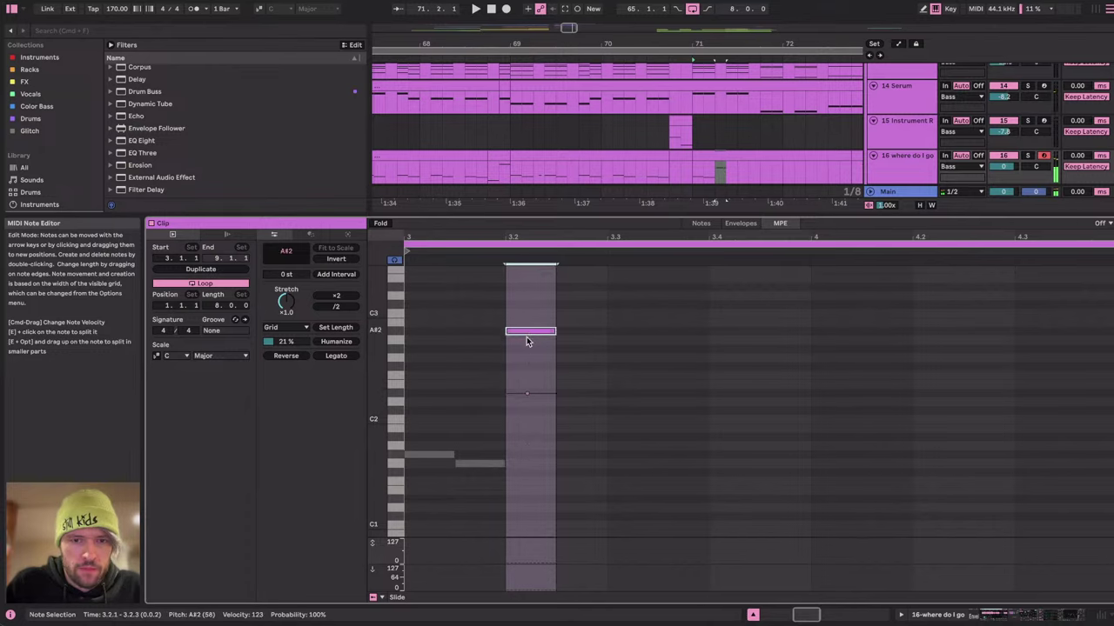
drag(528, 393, 553, 393)
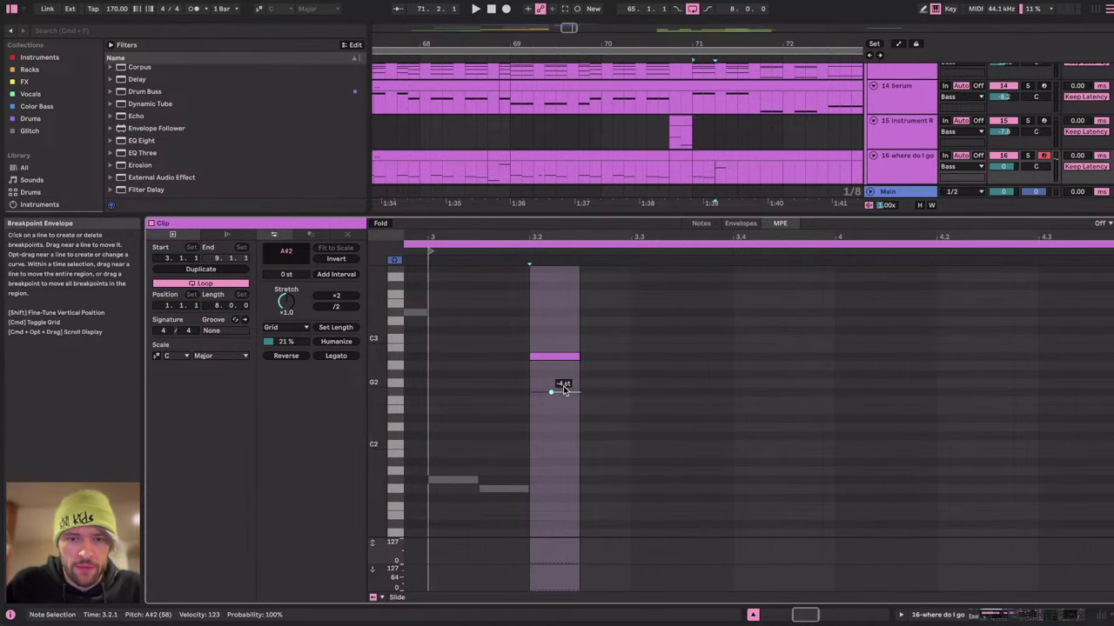
key(space)
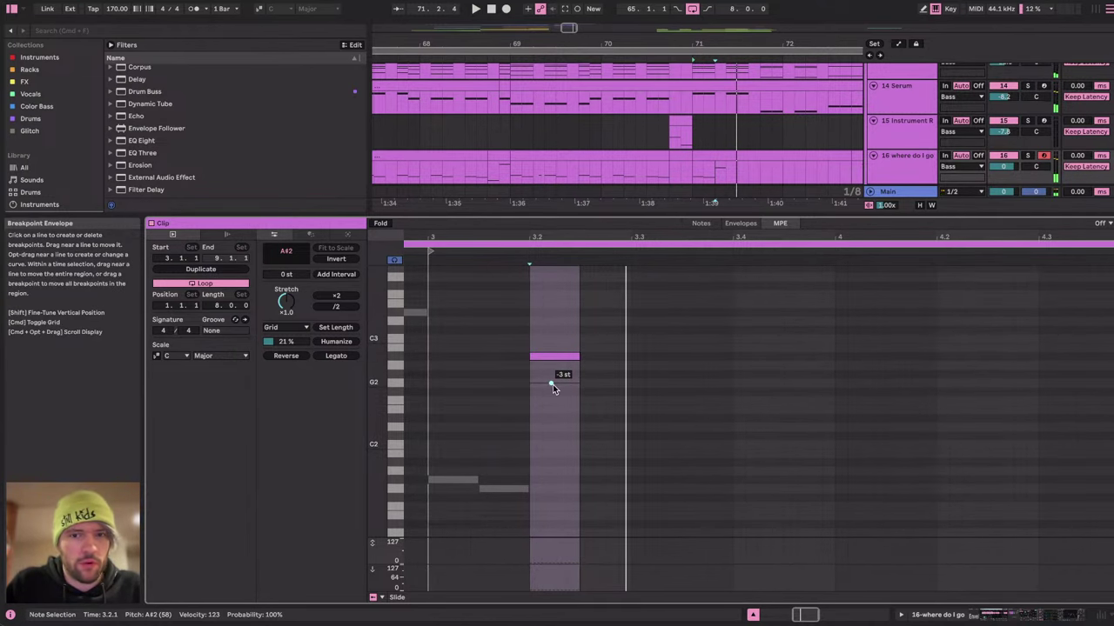
drag(552, 385, 553, 376)
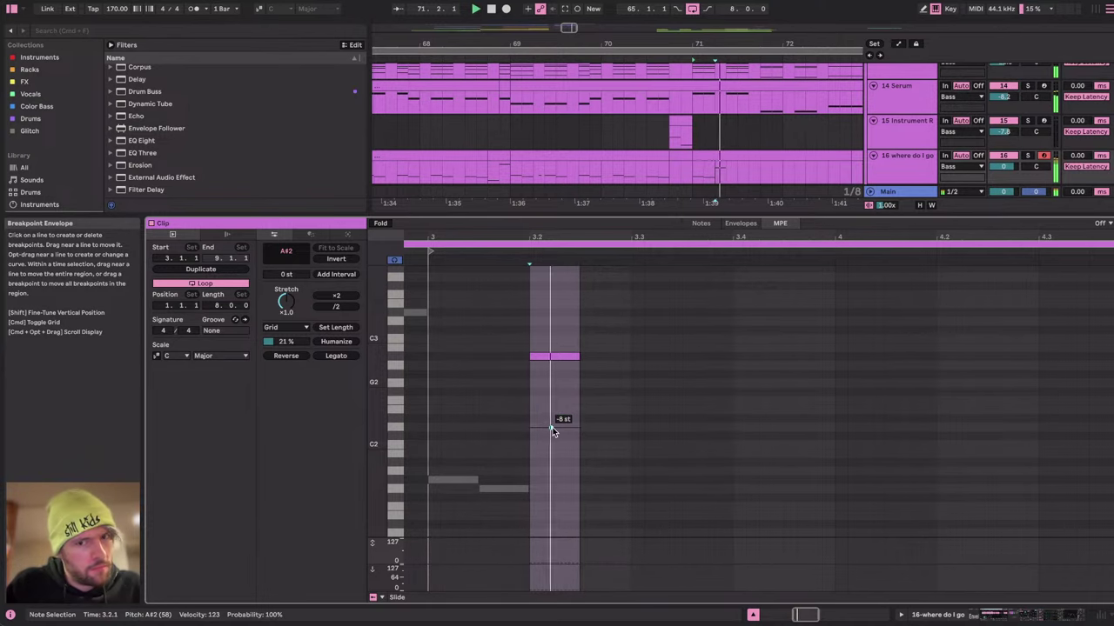
drag(551, 428, 551, 422)
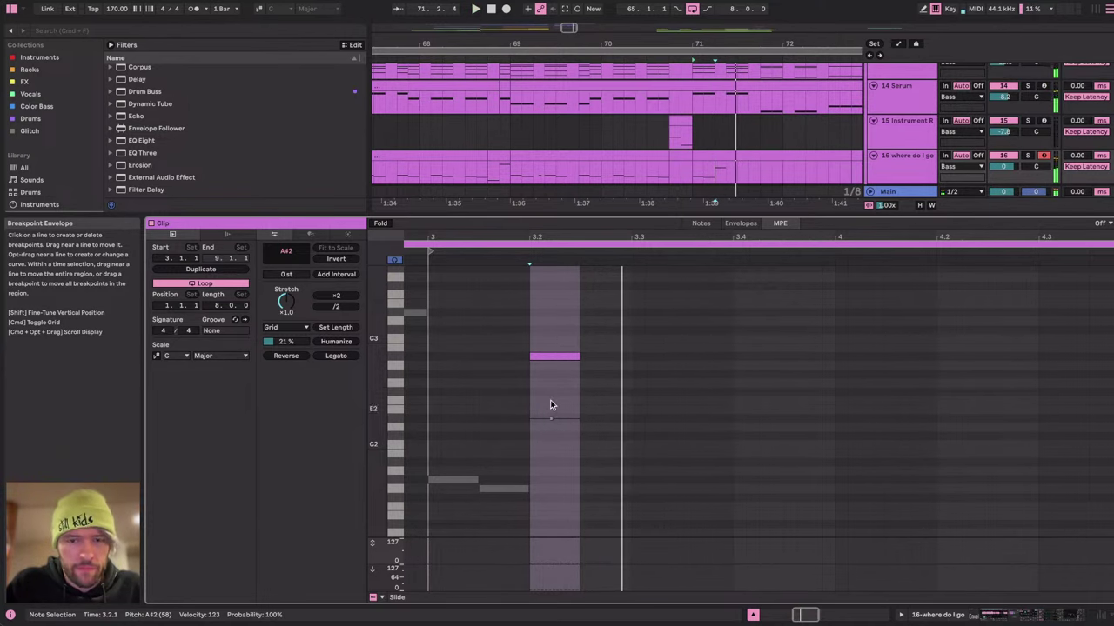
drag(549, 417, 551, 311)
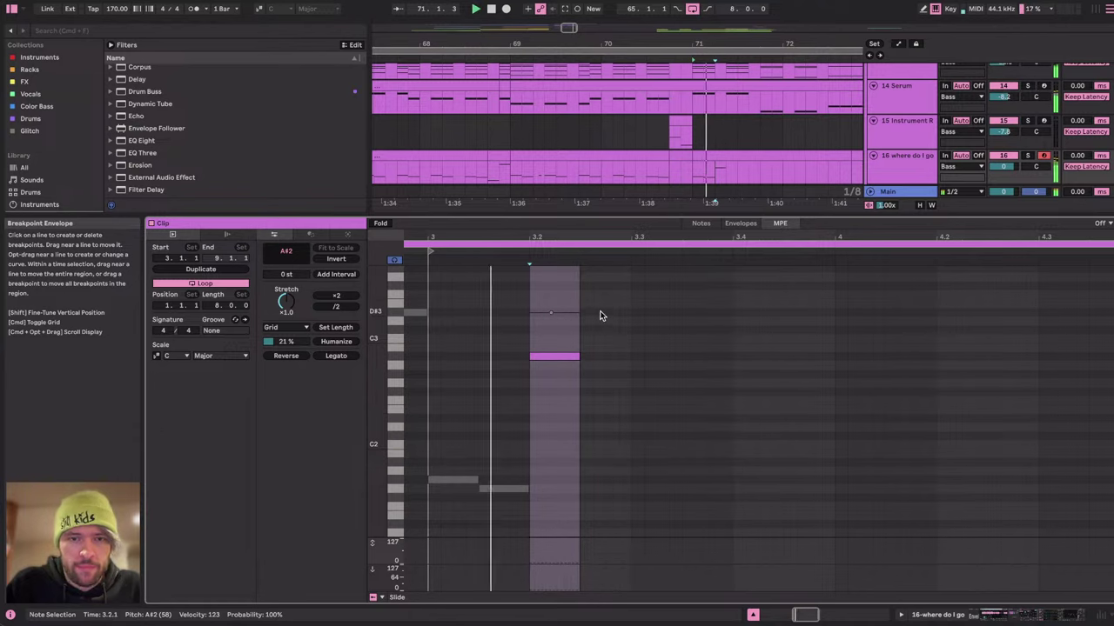
drag(549, 456, 551, 471)
click(551, 358)
key(Delete)
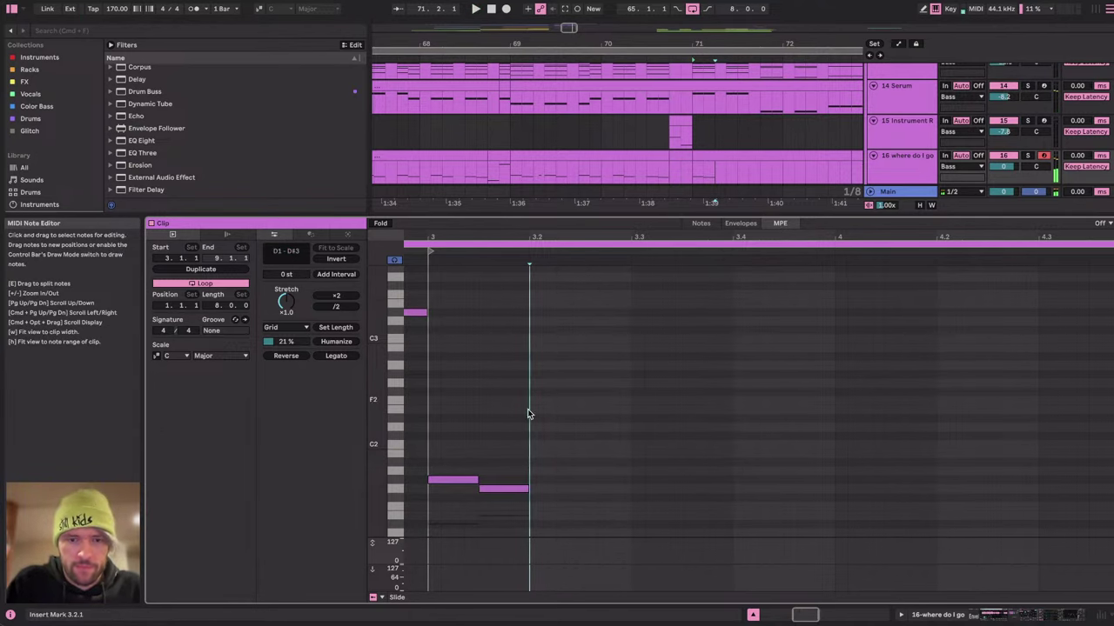
Copy the G1 note to 3.2.1, raise the copy two octaves to G3, and play the pattern.
click(498, 490)
click(532, 354)
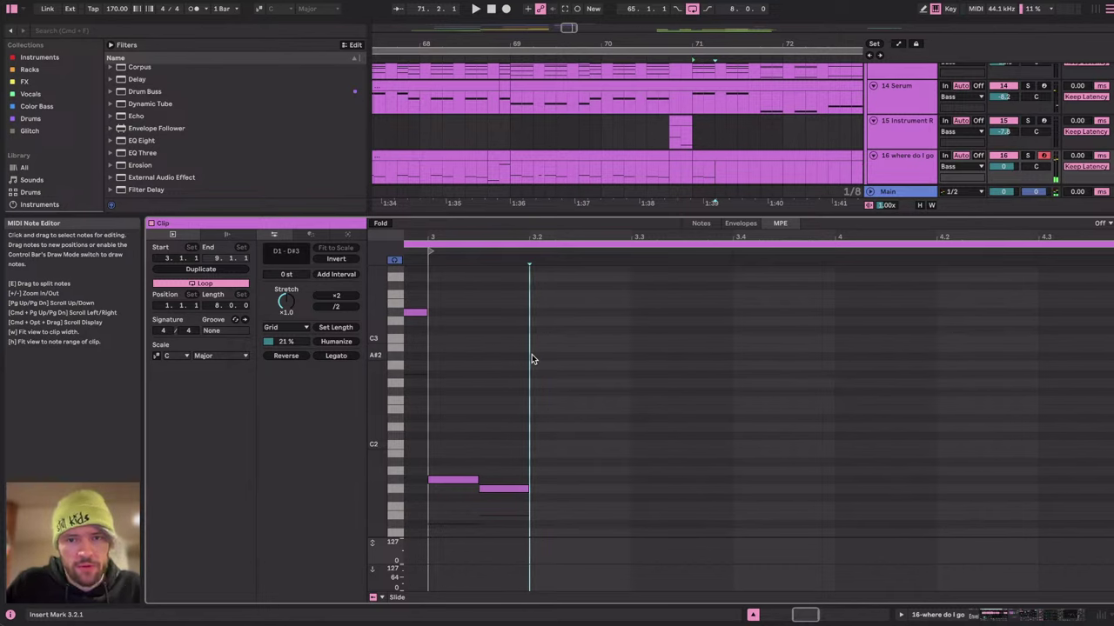
drag(513, 488, 555, 490)
click(555, 518)
click(561, 485)
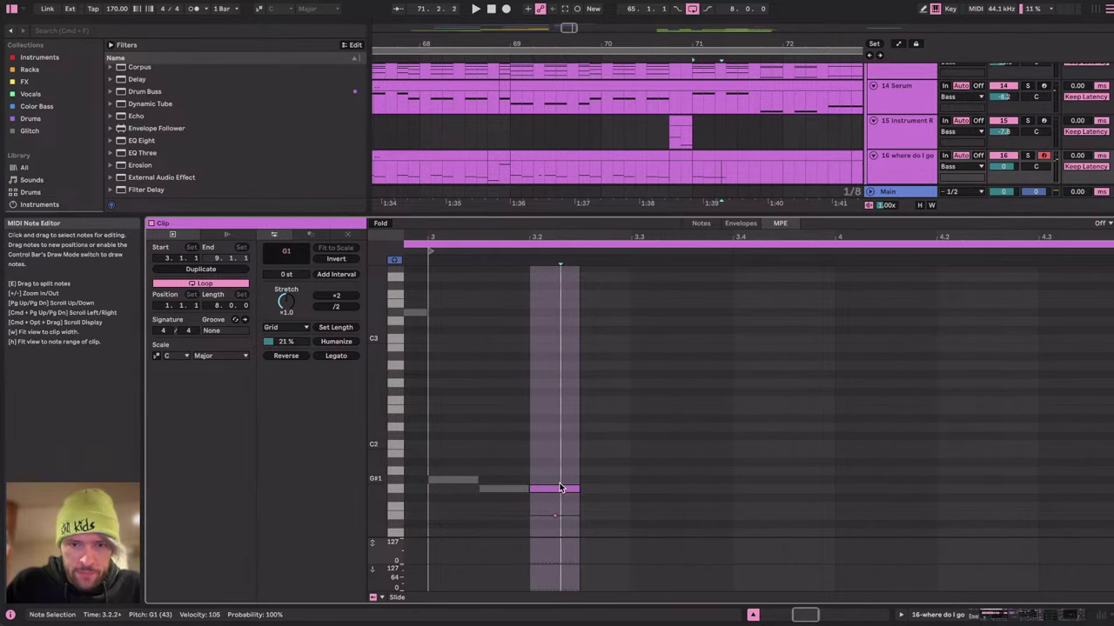
key(shift+Up)
key(shift+Up)
key(space)
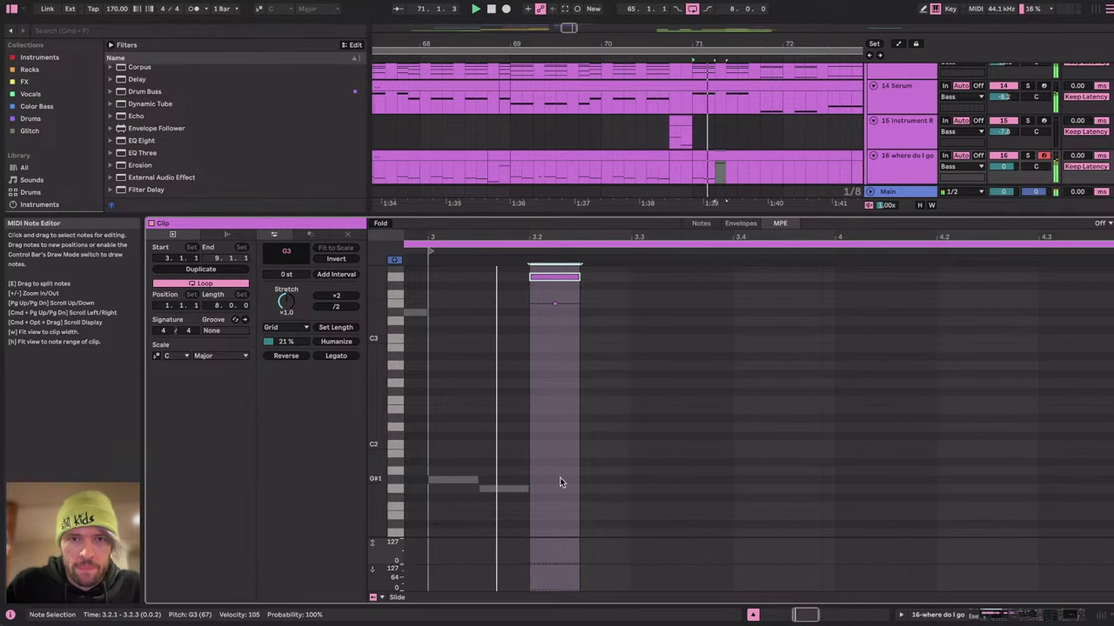
scroll(574, 435, up, 2)
Play from 71.2.1 and examine which slice of the where do I go sample the G3 note triggers in its waveform.
click(1031, 616)
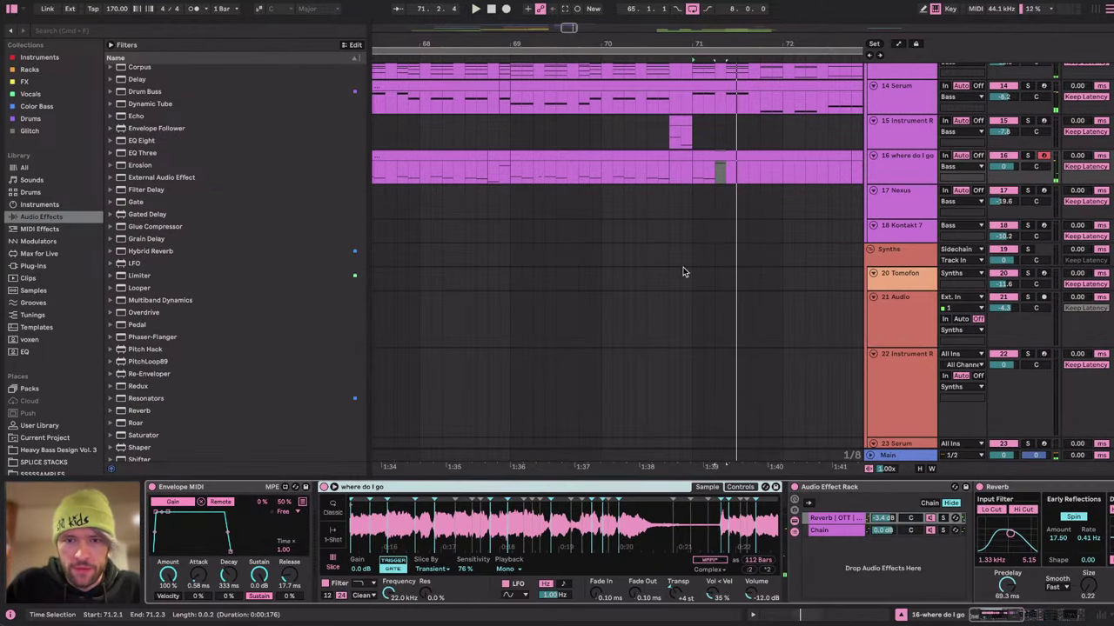
click(714, 183)
key(space)
key(space)
mouse_move(660, 535)
mouse_down()
mouse_move(609, 487)
mouse_move(452, 500)
mouse_up()
key(space)
drag(598, 546, 598, 539)
key(space)
key(space)
key(space)
scroll(569, 515, up, 5)
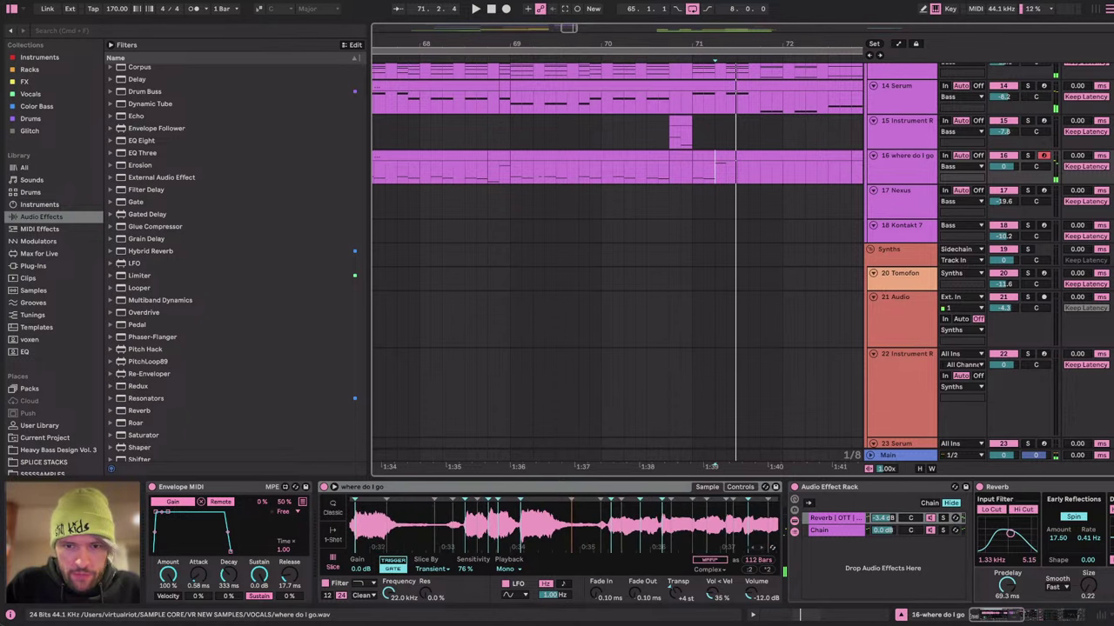
Move that slice's start marker to about 0:35.5 in the where do I go sample and audition it from 71.2.1.
drag(609, 500, 636, 499)
key(space)
key(space)
key(space)
key(space)
key(space)
key(space)
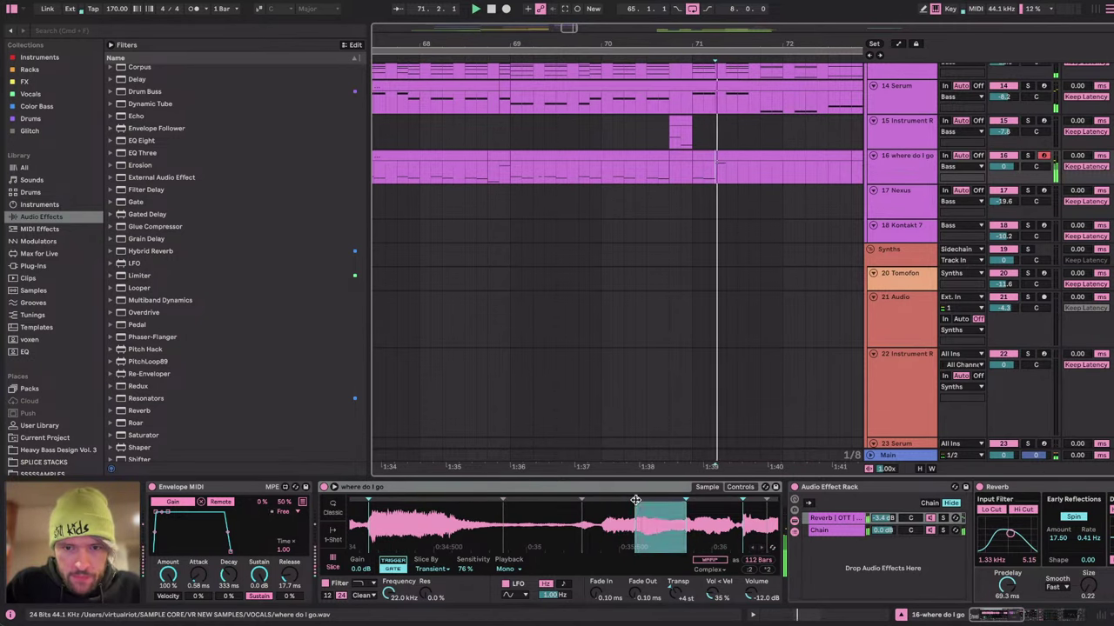
In the bar 71 clip, add an eighth-long A3 note at 3.2.3 and duplicate it to 3.3.1.
double_click(729, 181)
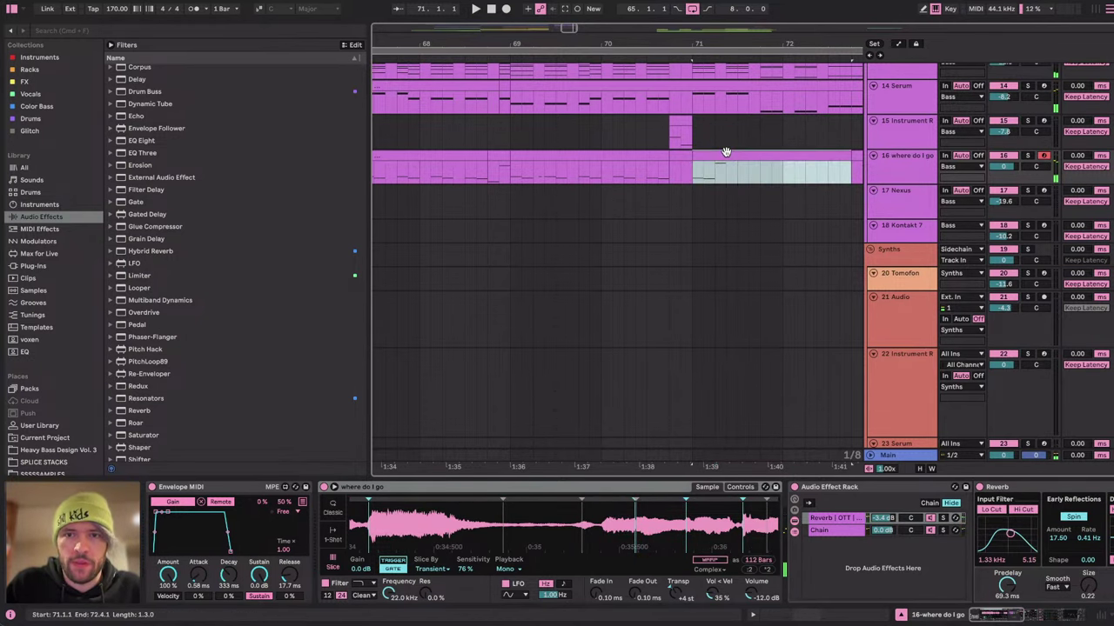
click(567, 311)
double_click(570, 306)
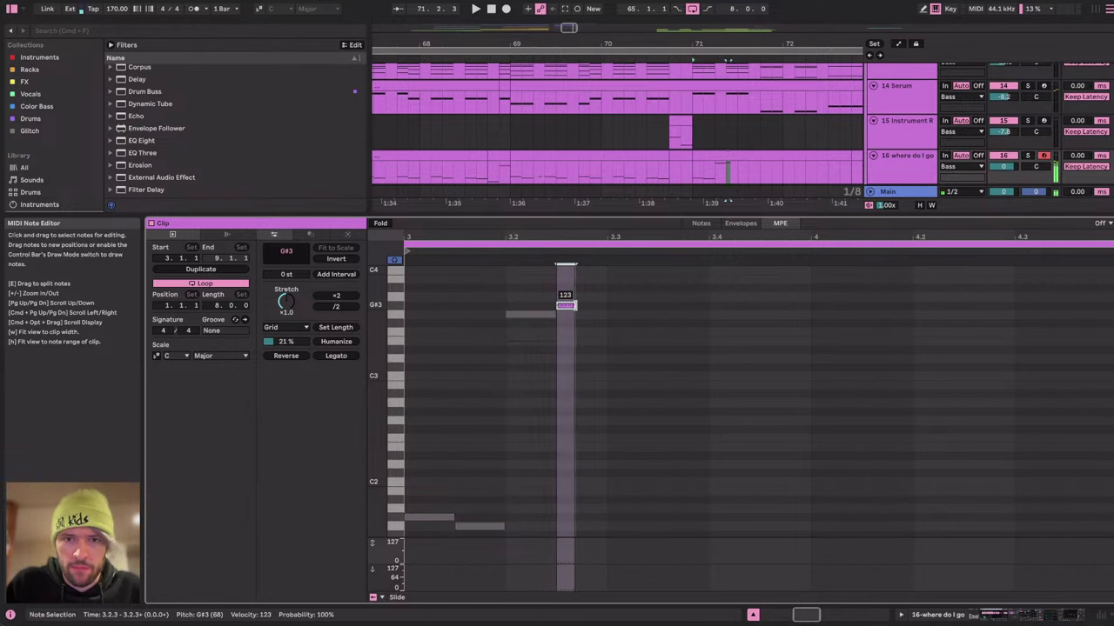
drag(571, 305, 599, 299)
key(Up)
scroll(609, 317, up, 5)
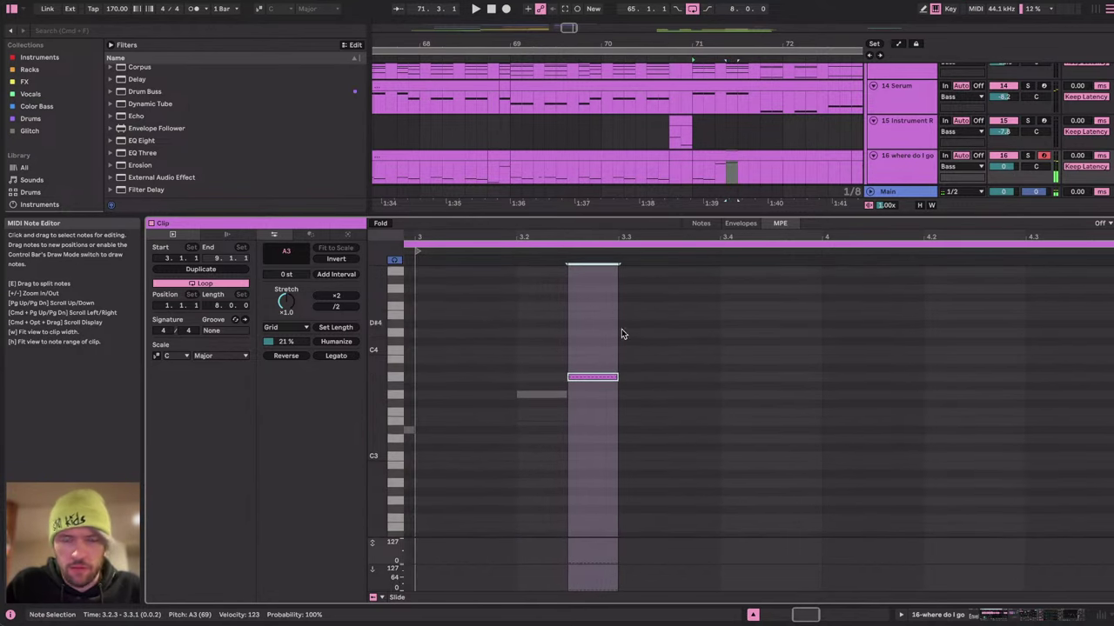
key(super+d)
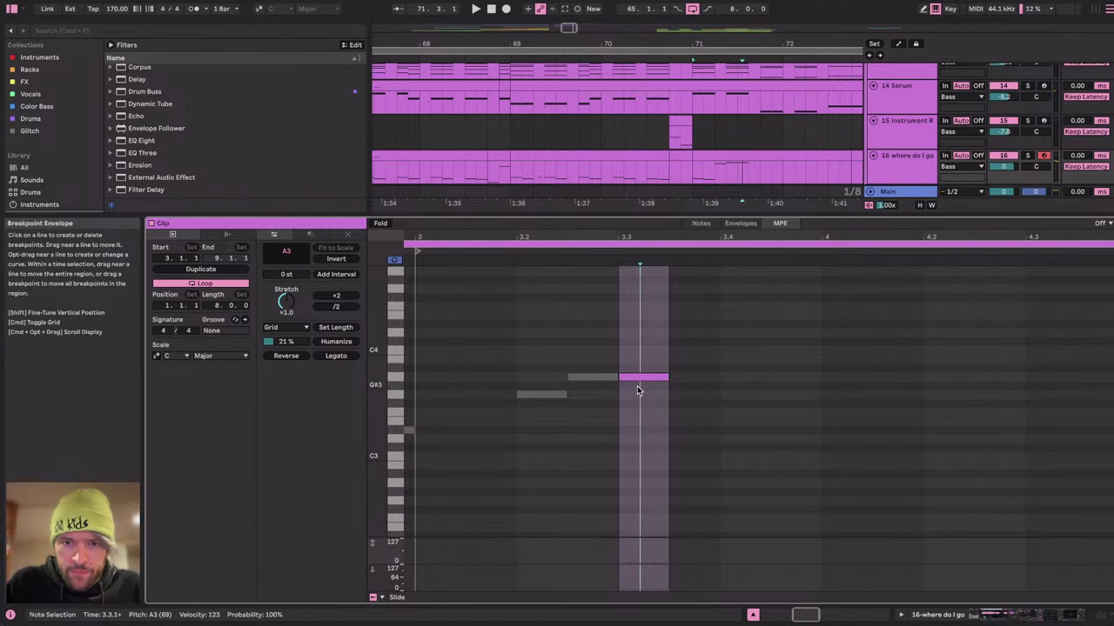
Try lower and higher pitches for the note at 3.3.1 in the bar 71 clip and settle it on B3.
click(629, 379)
key(Up)
key(shift+Down)
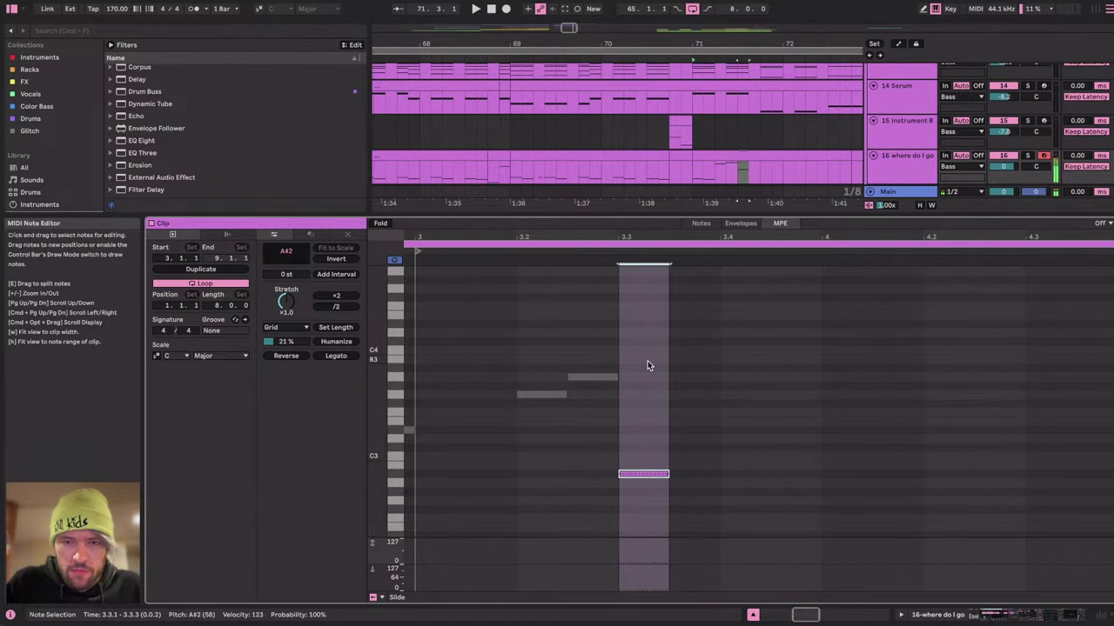
key(Up)
key(Up)
key(Up)
key(Up)
key(Up)
key(Up)
key(Up)
key(Up)
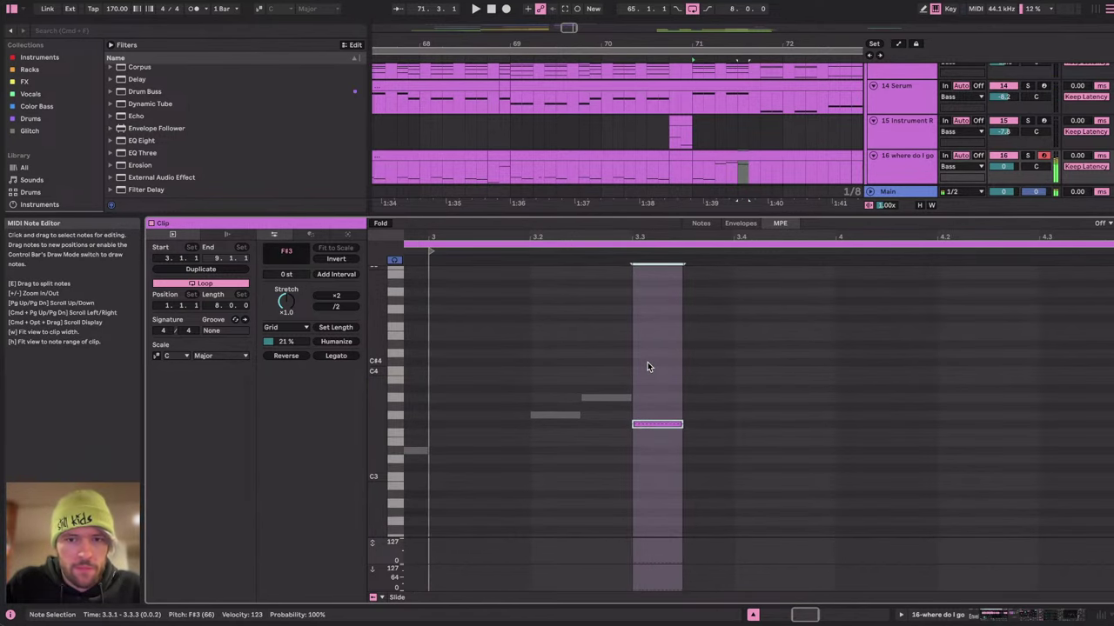
key(Up)
key(Up)
key(Up)
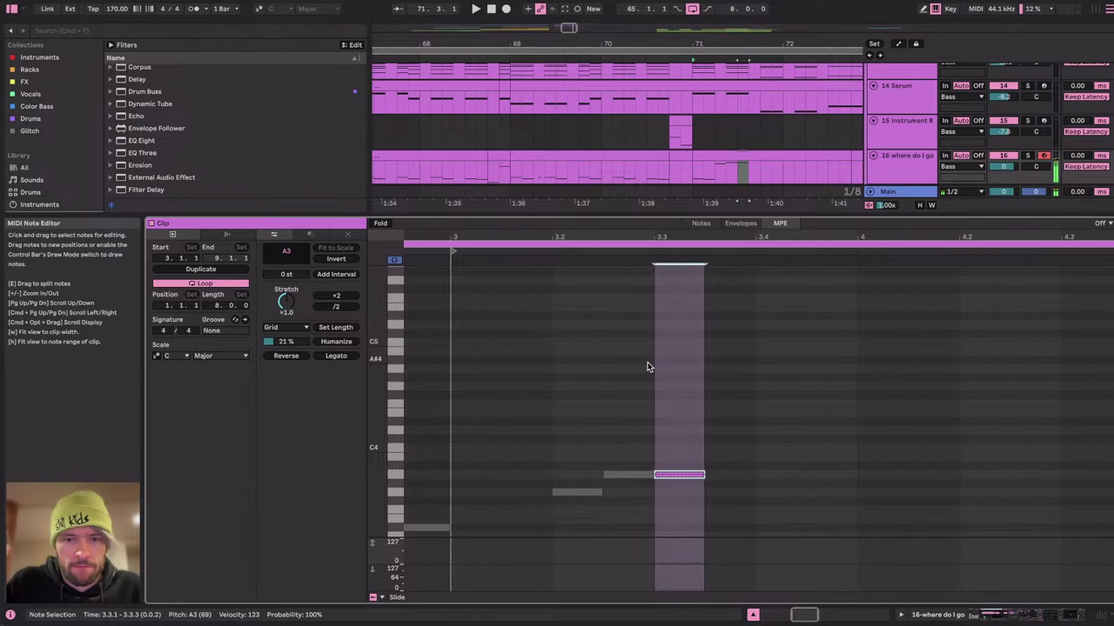
key(Up)
key(Up)
key(Up)
key(Down)
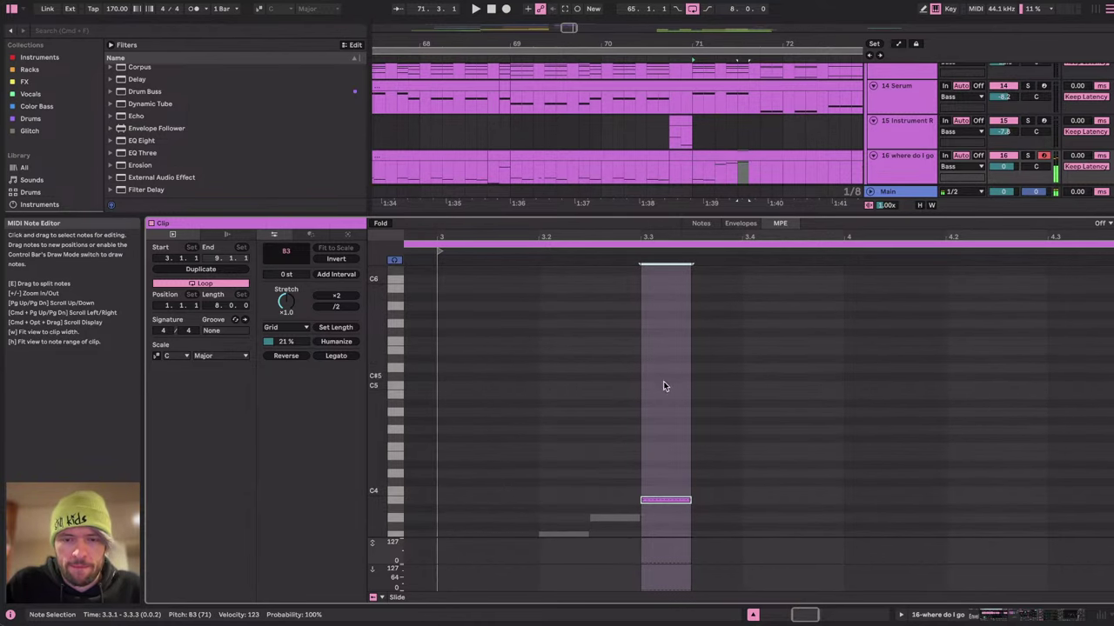
Audition the B3 note at 3.3.1 by playing the pattern from 71.3.1.
scroll(666, 387, down, 3)
scroll(530, 405, left, 2)
key(space)
key(space)
scroll(591, 327, right, 1)
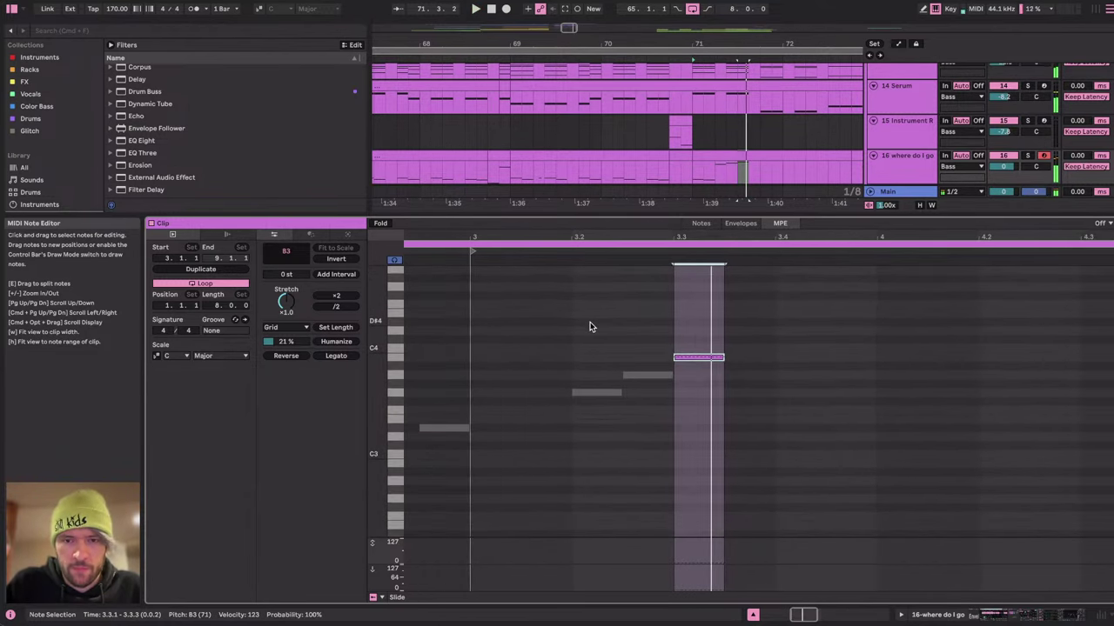
key(space)
key(space)
Bend the pitch of the G3 note at 3.2.1 down by 2 semitones in its MPE envelope.
click(605, 394)
drag(598, 418, 597, 411)
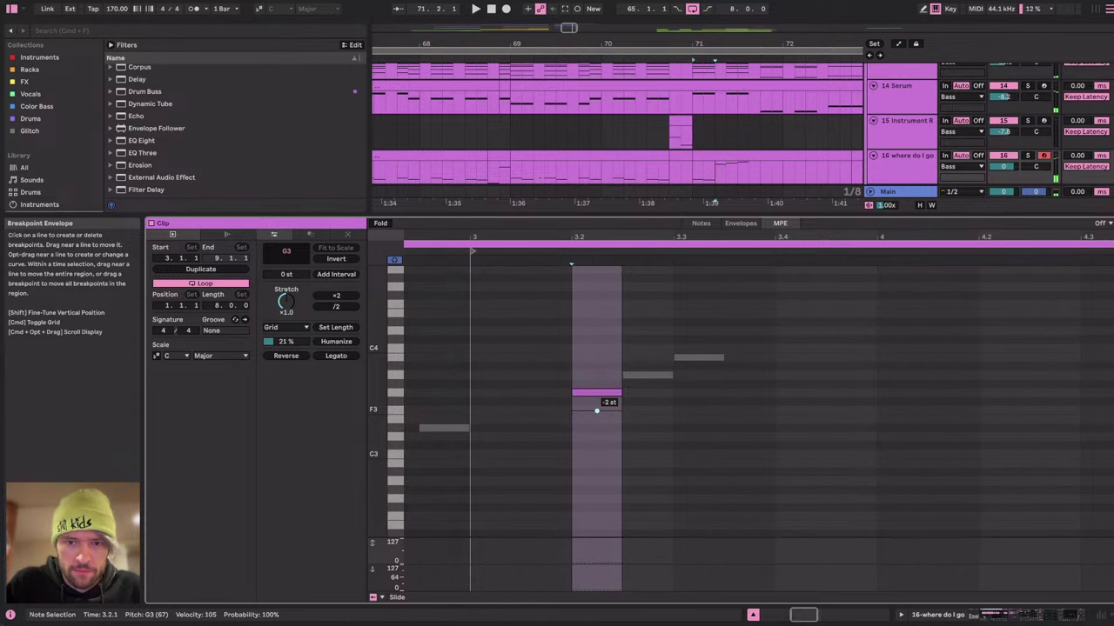
scroll(598, 411, down, 1)
Check the pitch envelope of the A3 note at 3.2.3 and select the whole bar 71 clip on the where do I go track.
click(635, 365)
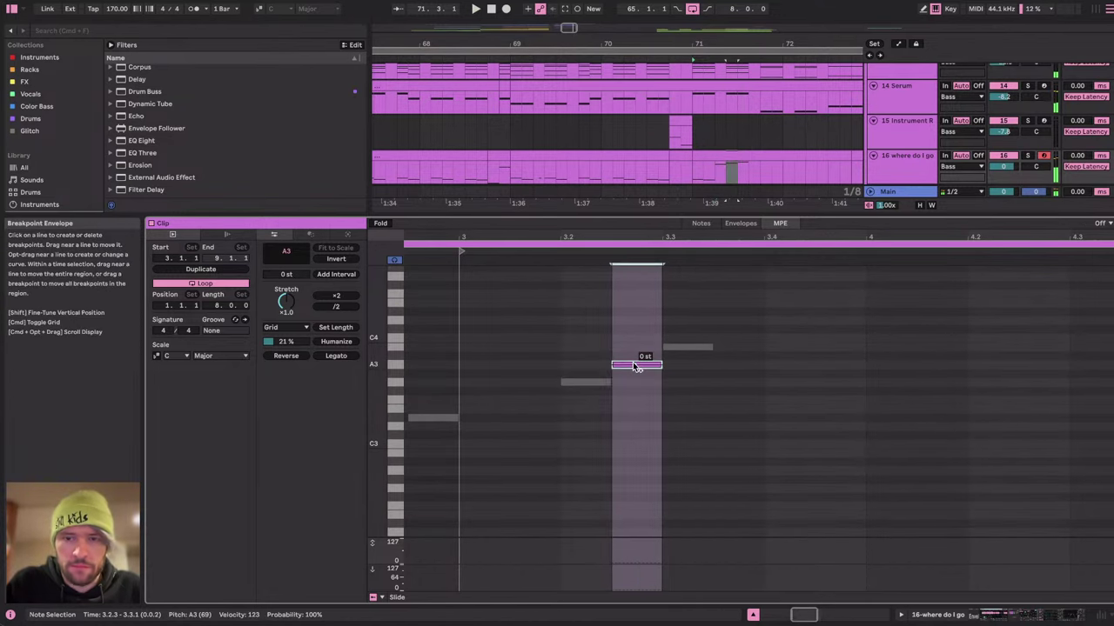
scroll(635, 366, down, 2)
scroll(635, 366, right, 1)
drag(613, 287, 706, 351)
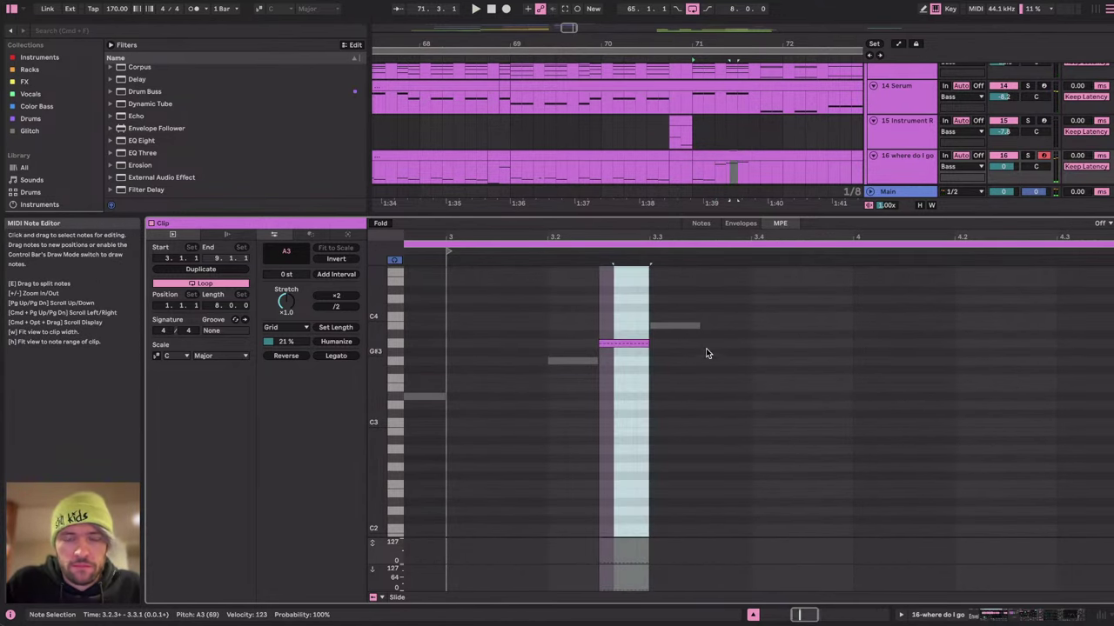
click(699, 350)
click(734, 155)
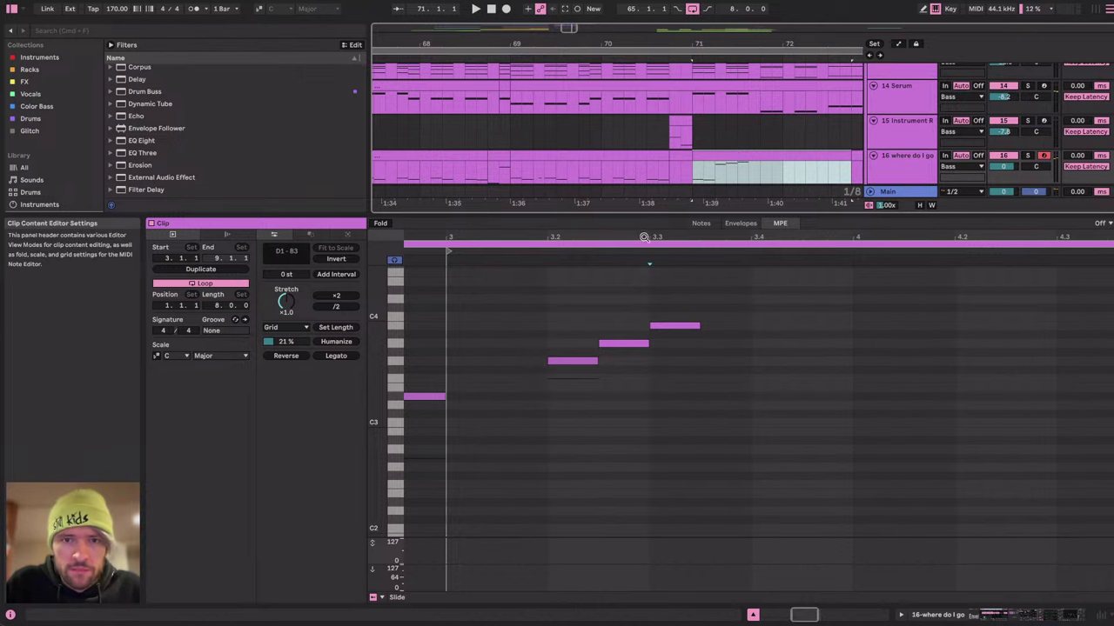
Show the clip's notes and move the A3 and B3 notes three grid steps later, so the A3 starts at 3.4.1.
click(704, 224)
scroll(719, 355, down, 3)
scroll(707, 368, down, 2)
scroll(708, 368, right, 2)
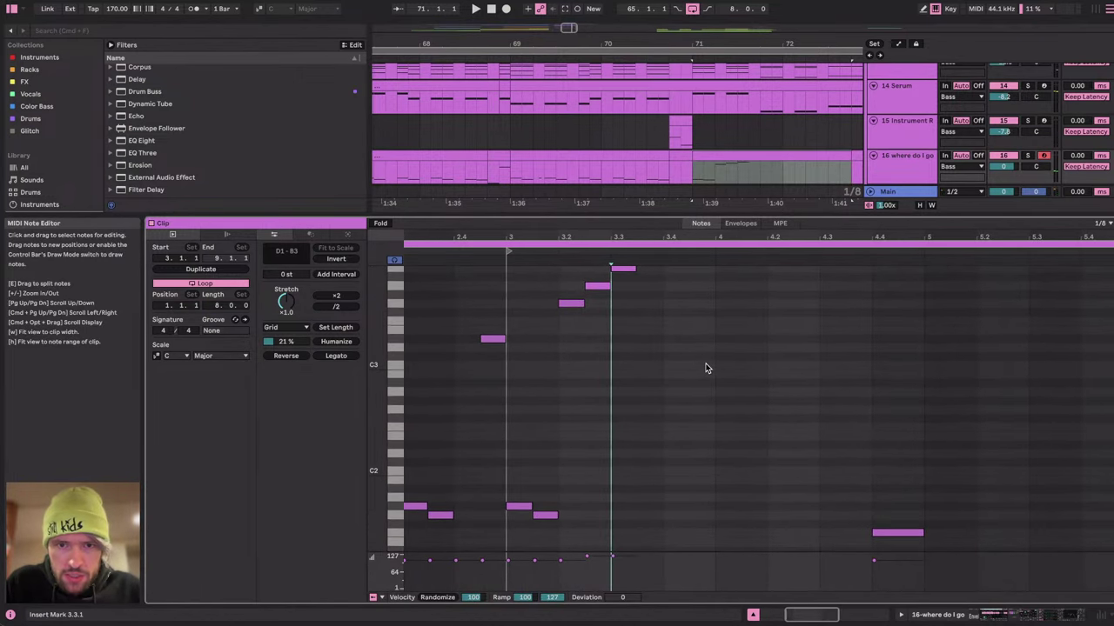
scroll(708, 368, up, 1)
drag(595, 330, 652, 264)
key(Right)
key(Right)
key(Right)
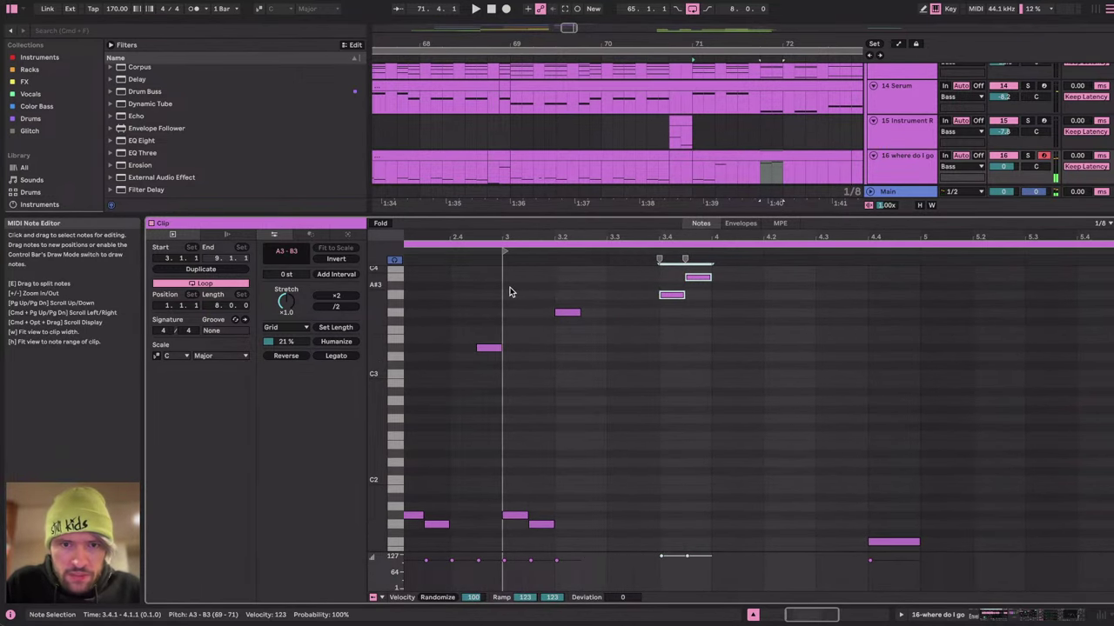
Duplicate the two low notes and the G3 at the start of bar 3 so the copies begin at 3.2.3.
drag(509, 293, 581, 552)
key(super+d)
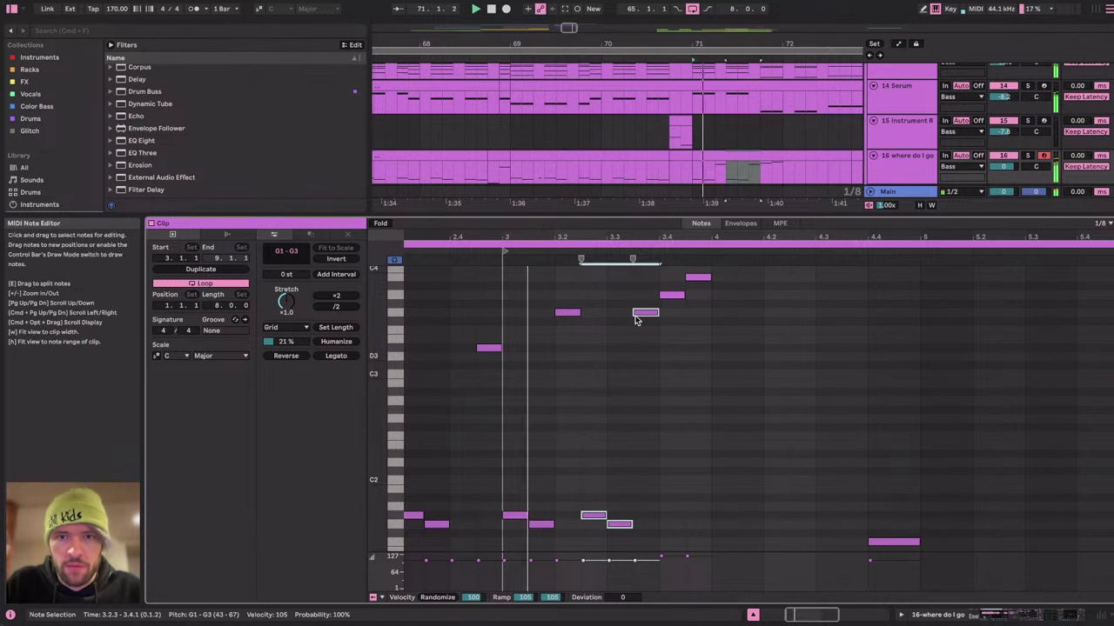
scroll(745, 363, right, 3)
scroll(745, 363, up, 1)
click(623, 326)
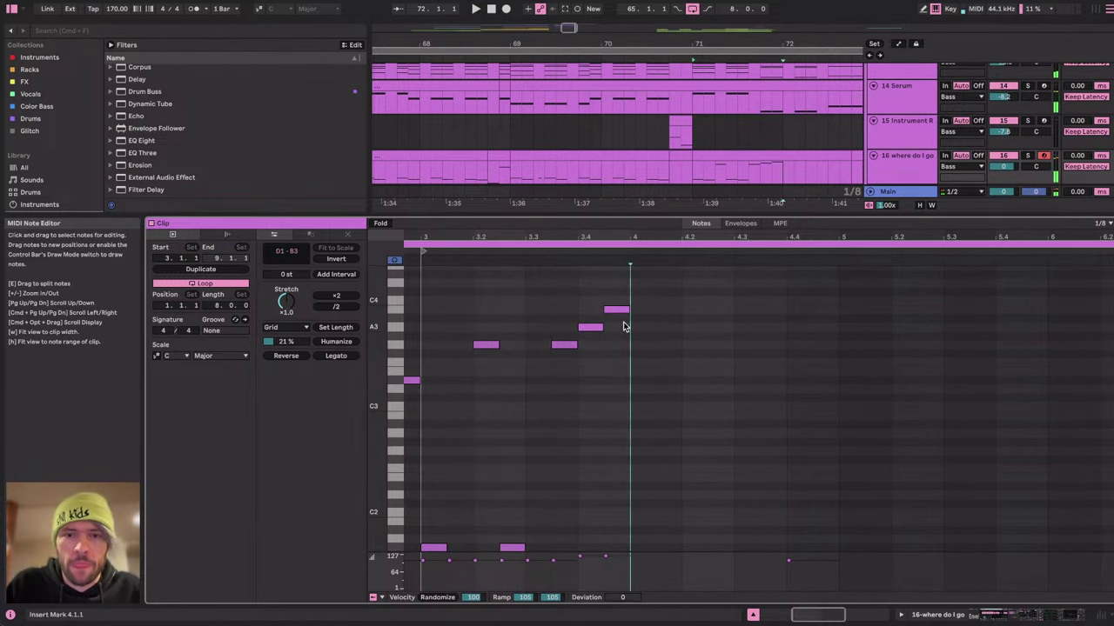
Play back the run from the A3 note and move the B3 note to 4.1.3.
click(587, 328)
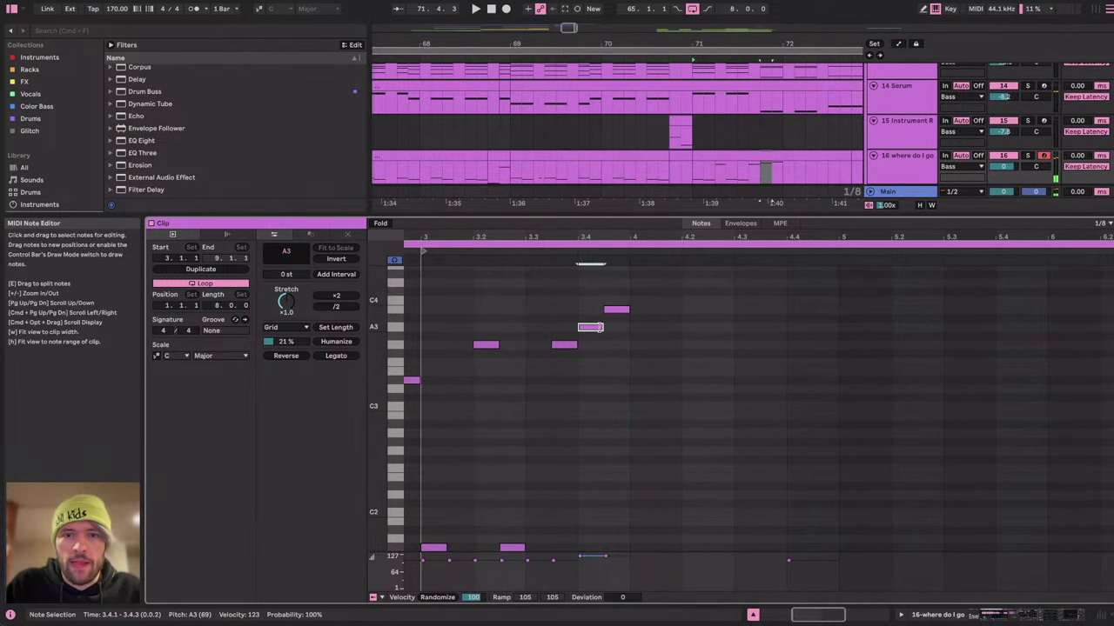
key(space)
key(space)
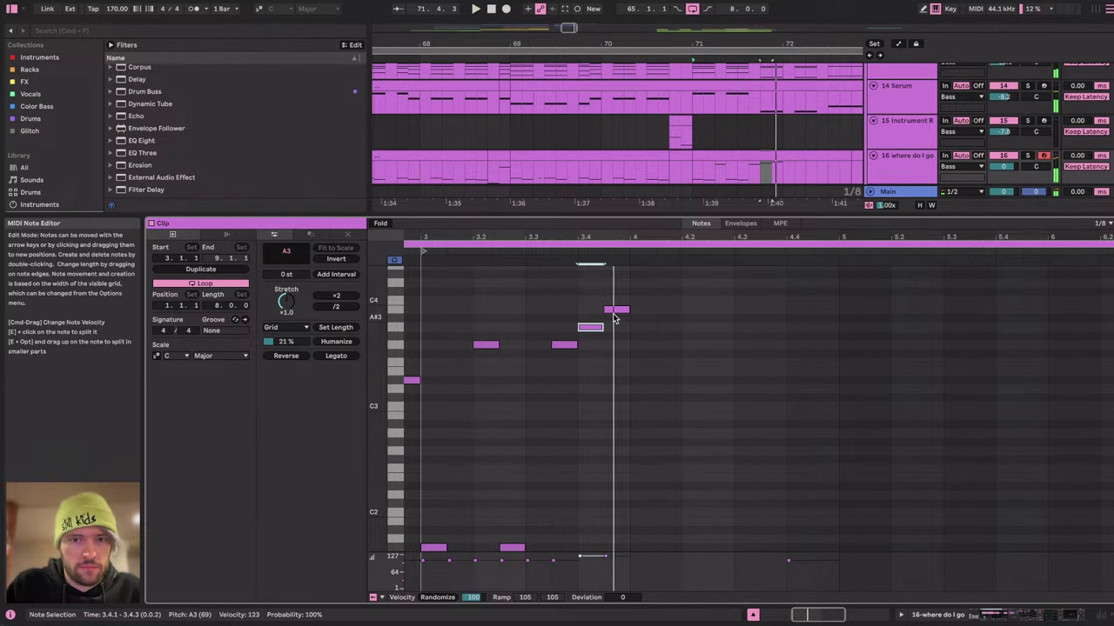
drag(615, 310, 667, 310)
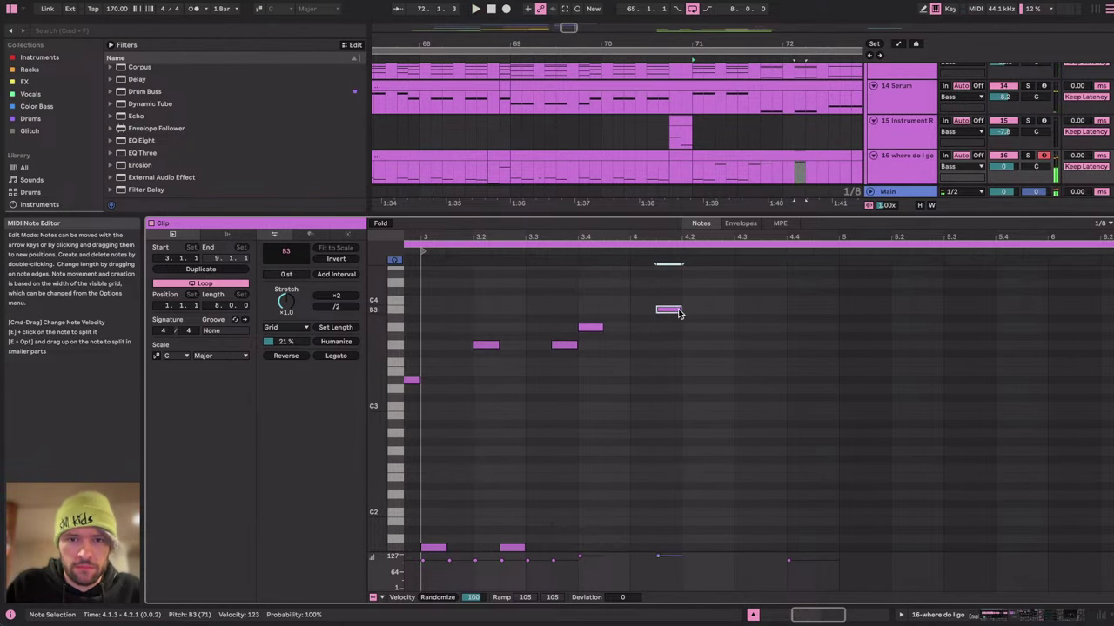
Duplicate the A3 note to 3.4.3, play the passage, and add another A3 note at 4.2.1.
click(592, 328)
key(ctrl+d)
key(space)
scroll(737, 314, right, 2)
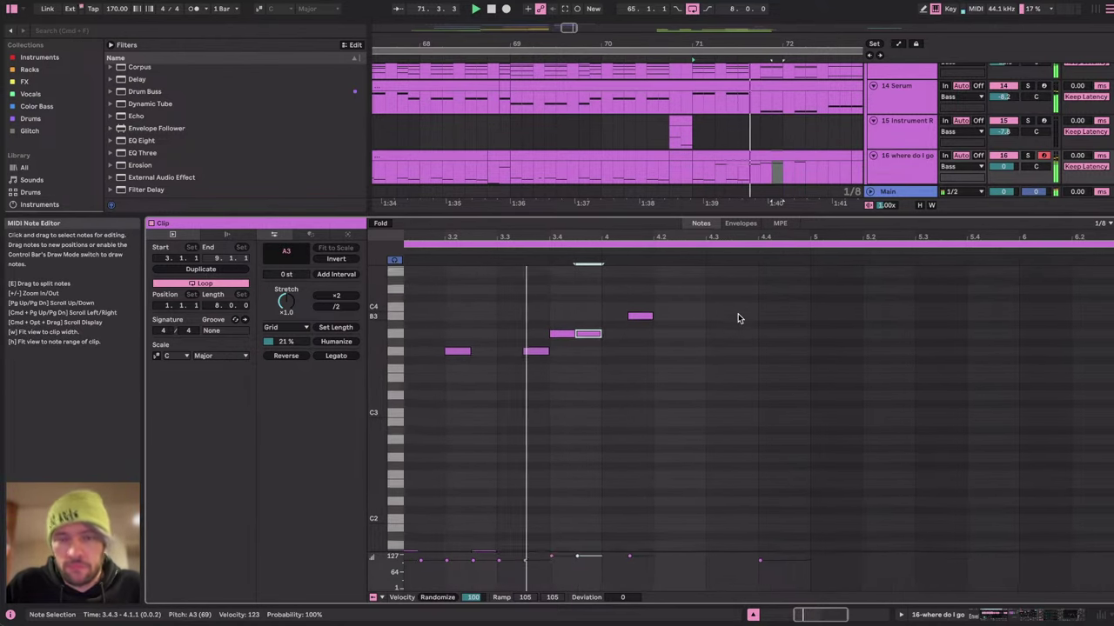
key(space)
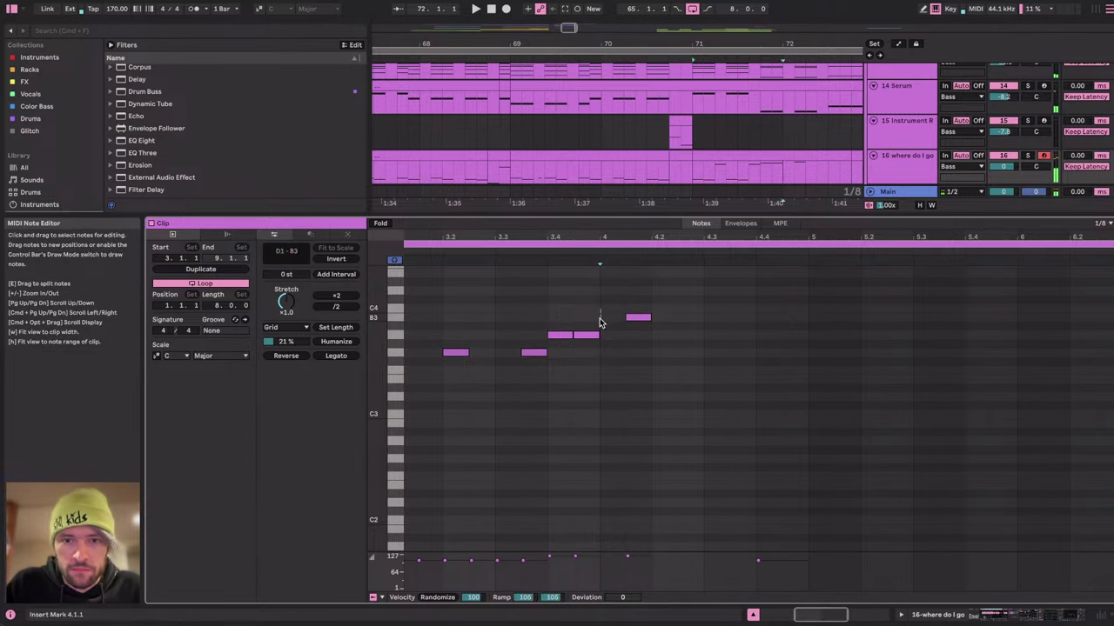
double_click(663, 335)
Lower the B3 note's velocity and raise the three A3 notes' velocity to 127.
click(636, 318)
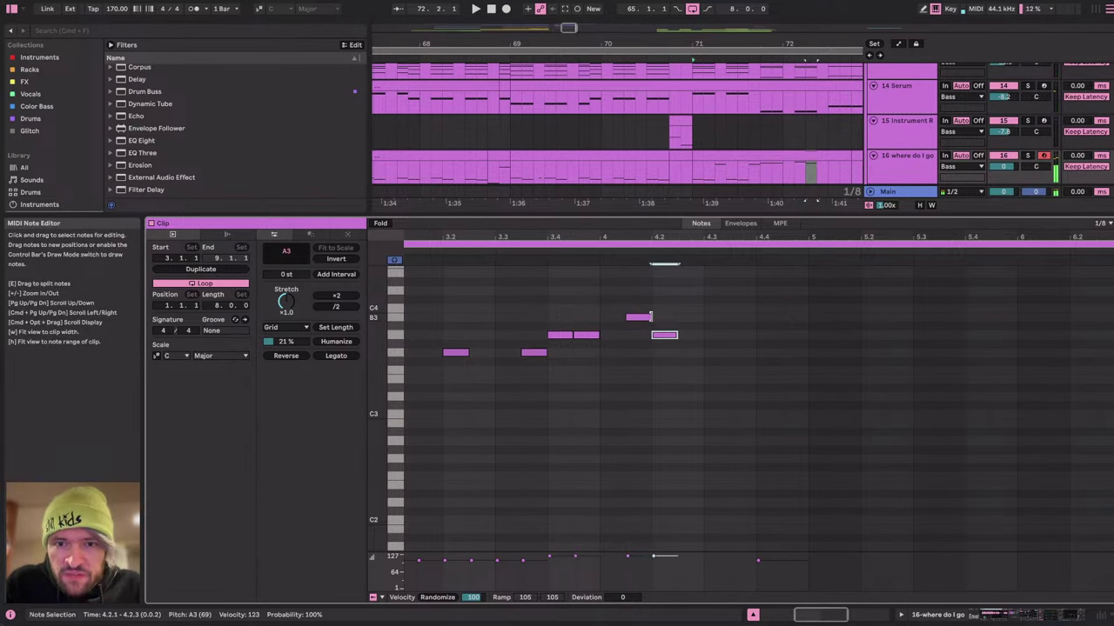
mouse_move(628, 556)
mouse_down()
mouse_move(688, 557)
mouse_move(531, 522)
mouse_up()
drag(551, 561, 552, 553)
Play back the phrase around 71.3.3 and check the clip's MPE data before returning to its notes.
click(737, 173)
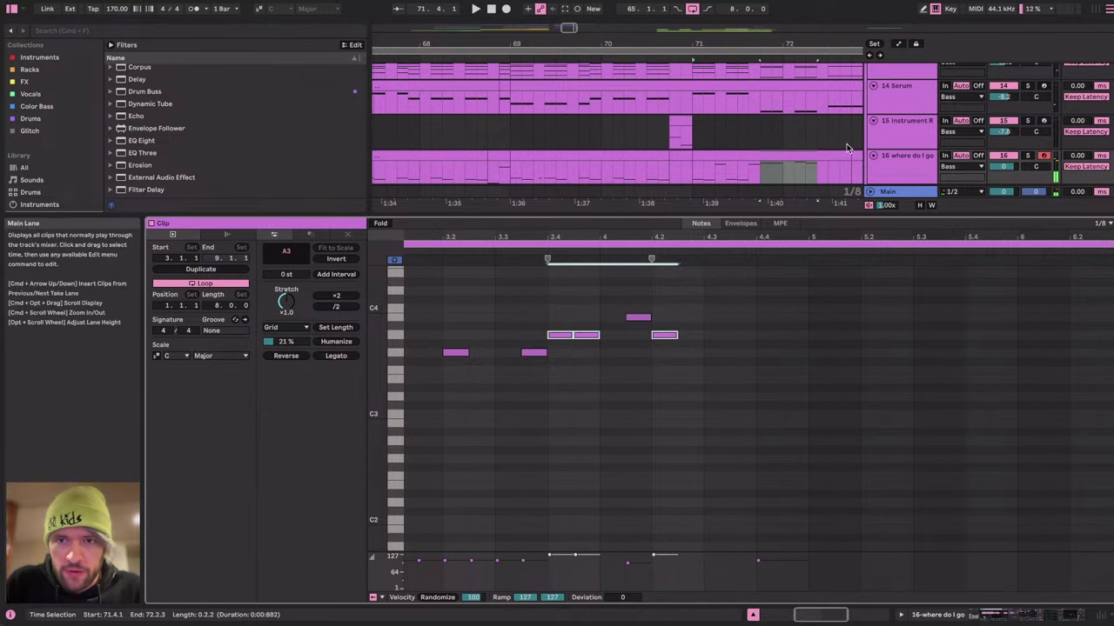
key(space)
scroll(846, 369, right, 4)
scroll(846, 369, up, 1)
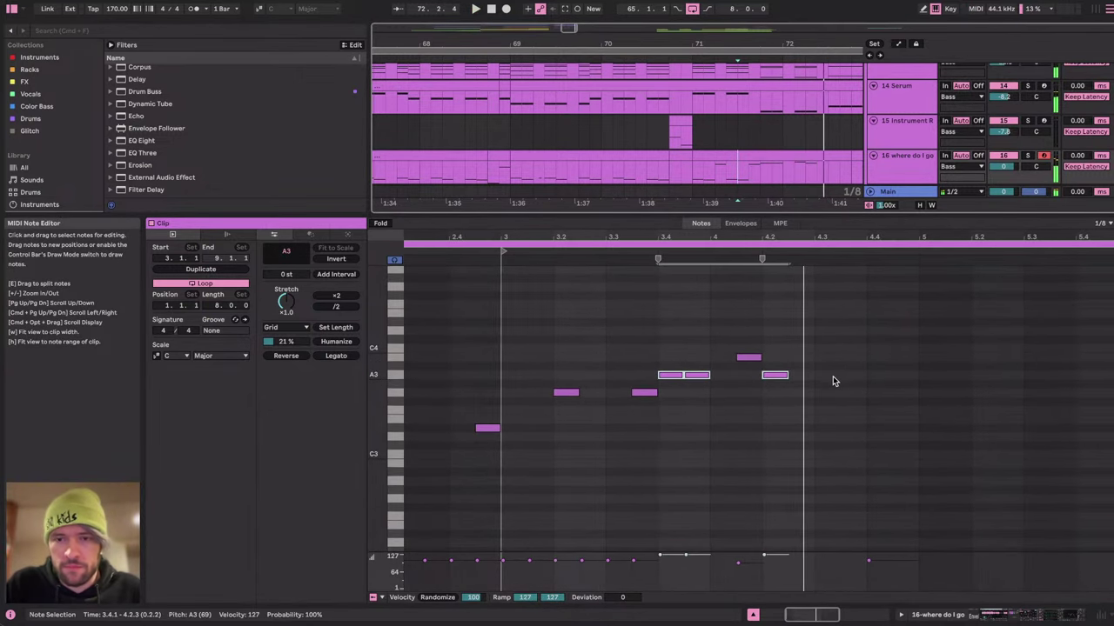
key(space)
click(832, 371)
click(747, 173)
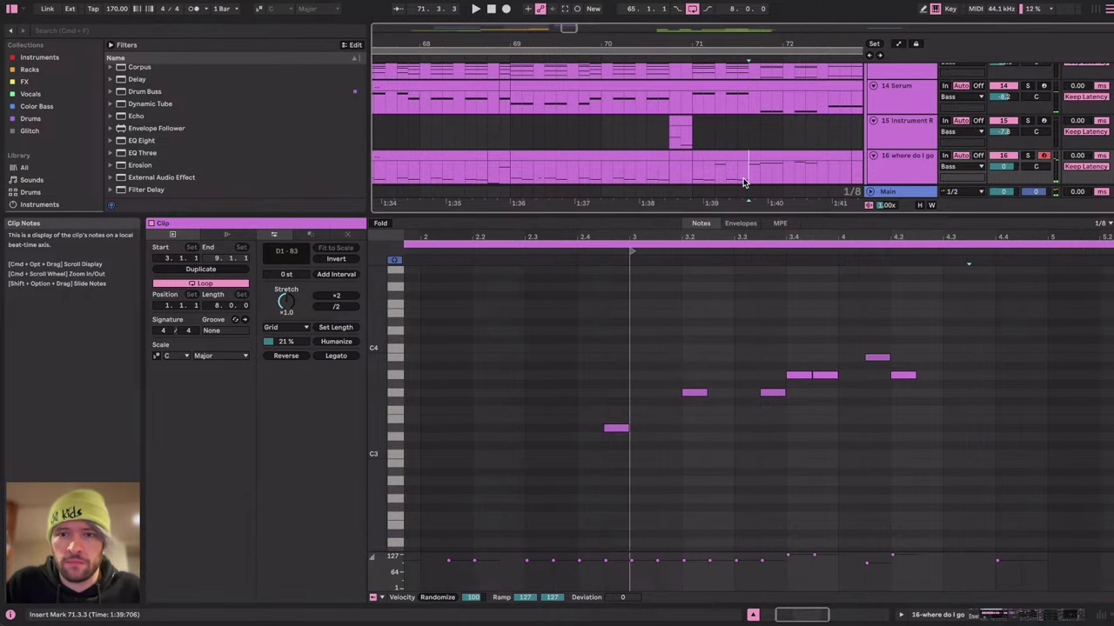
key(space)
key(space)
click(781, 224)
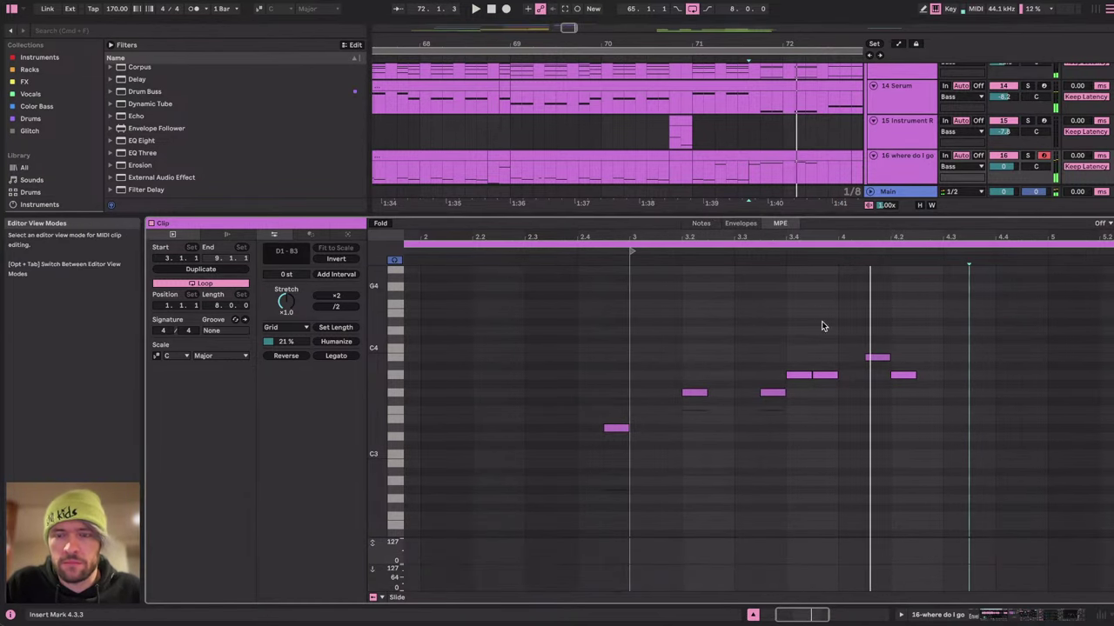
scroll(848, 440, right, 4)
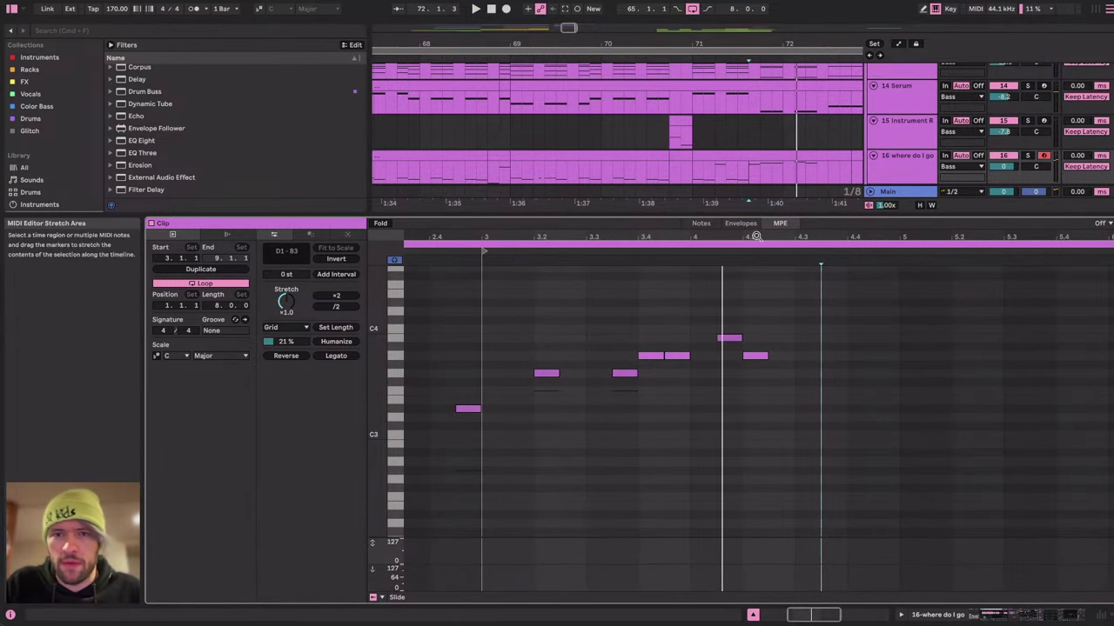
click(701, 224)
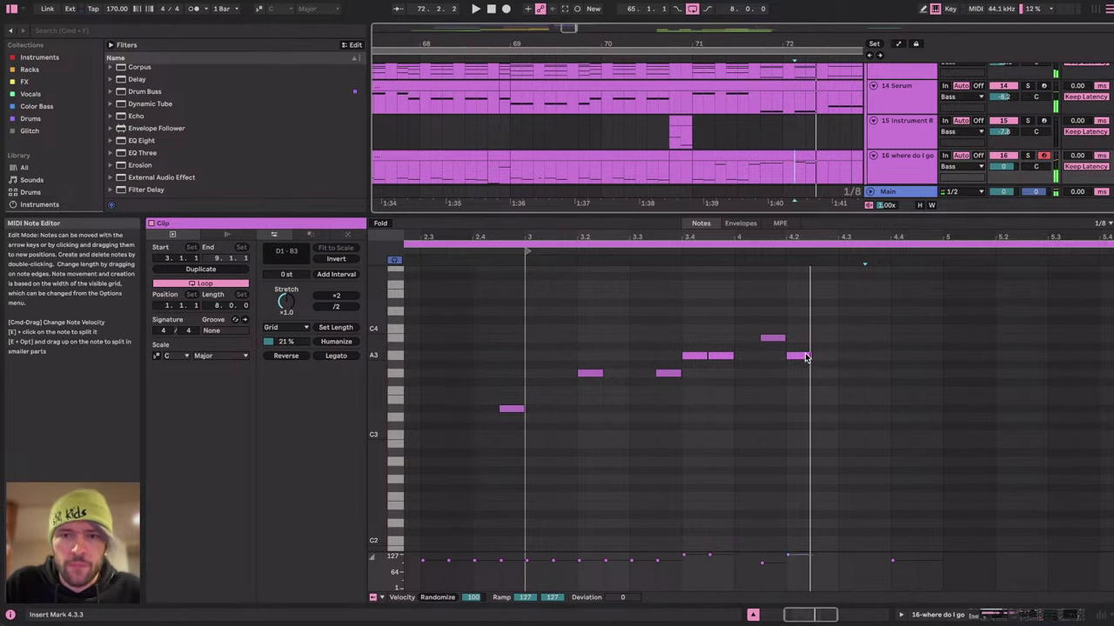
Raise the A3 note at 4.2.1 to C4 and play it back.
click(804, 355)
key(Up)
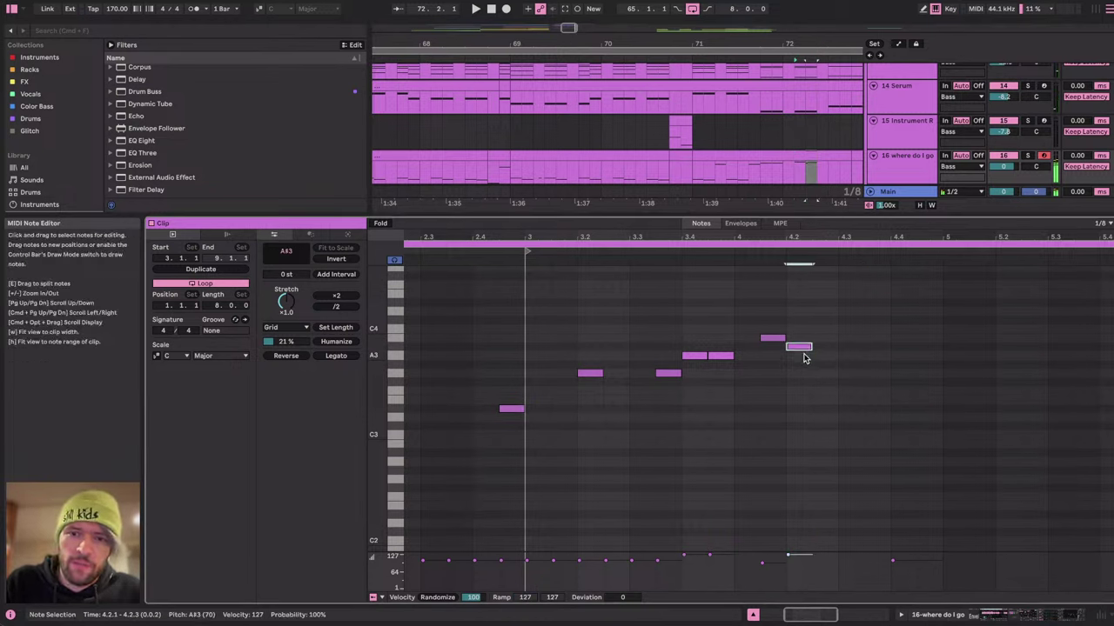
key(Up)
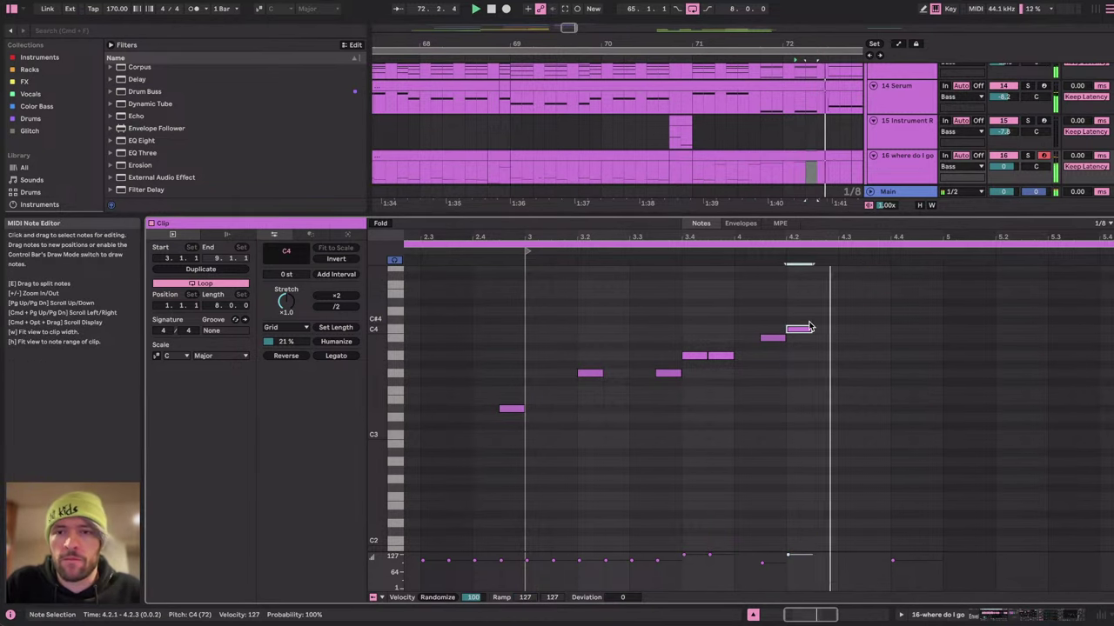
key(space)
Lower the C4 note's velocity to 98 and play the phrase from 71.2.3.
drag(810, 321, 733, 263)
click(729, 167)
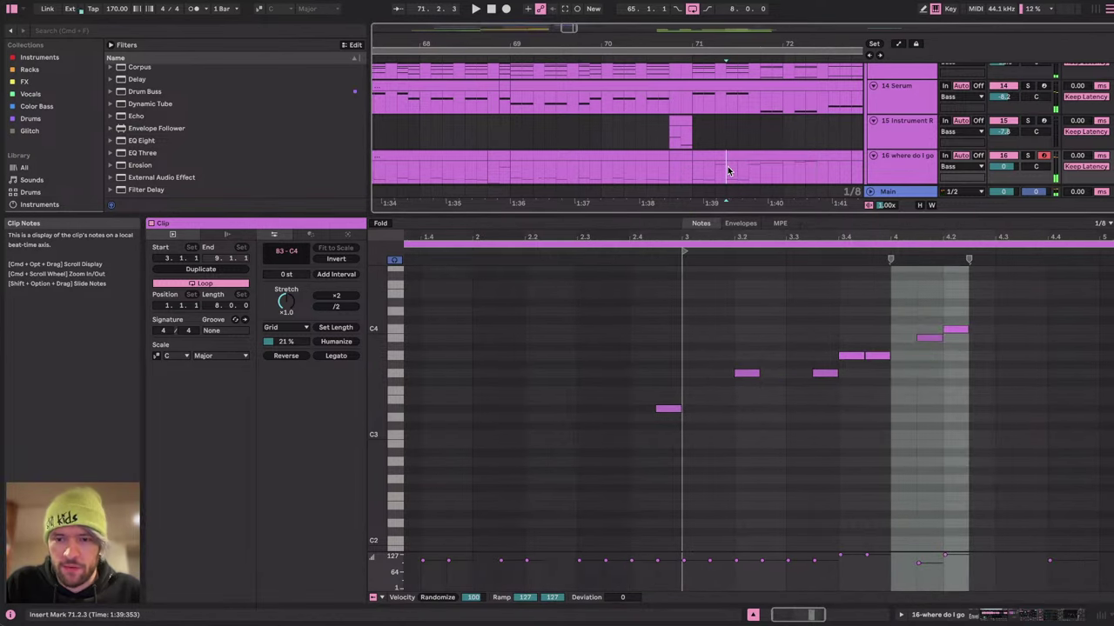
drag(948, 562, 948, 569)
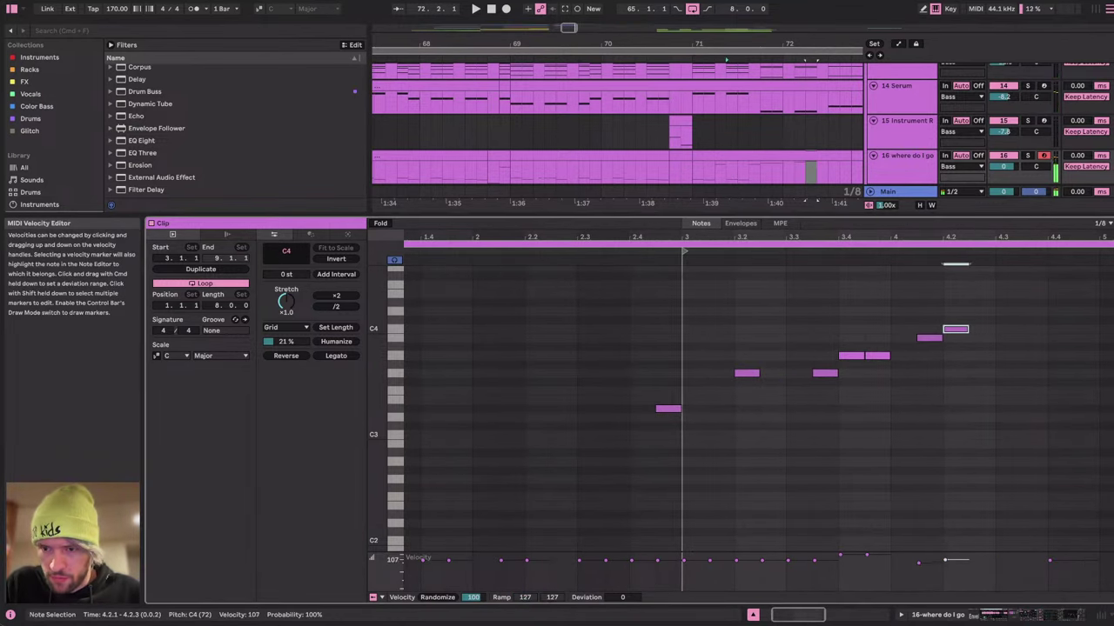
scroll(933, 439, right, 5)
scroll(933, 439, up, 2)
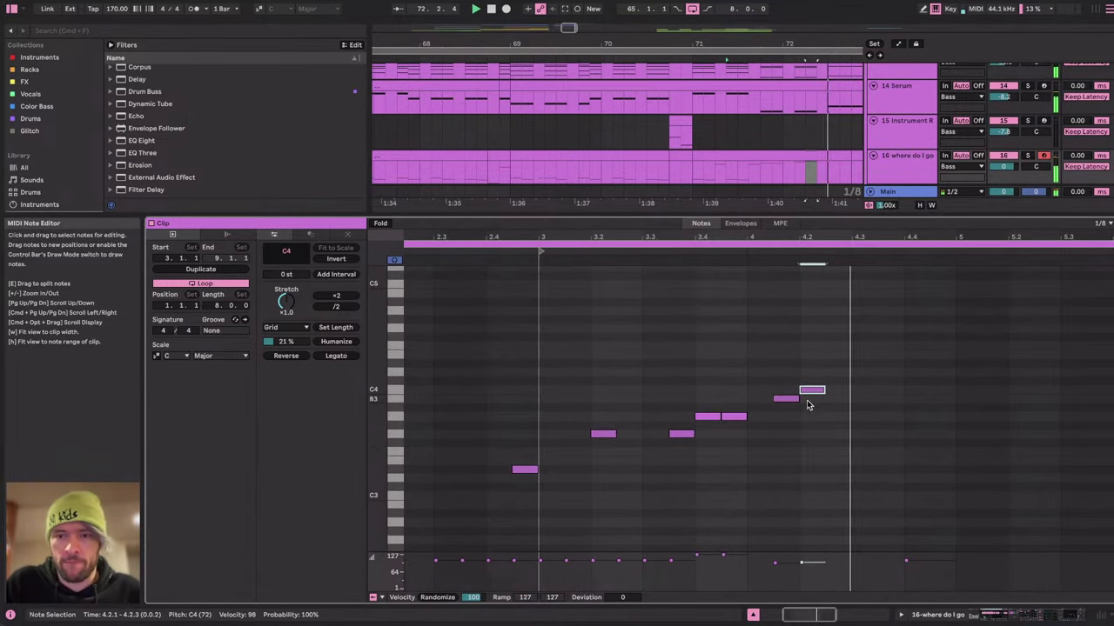
Add an eighth-note D4 at 4.2.3 and play back the rising run.
double_click(835, 406)
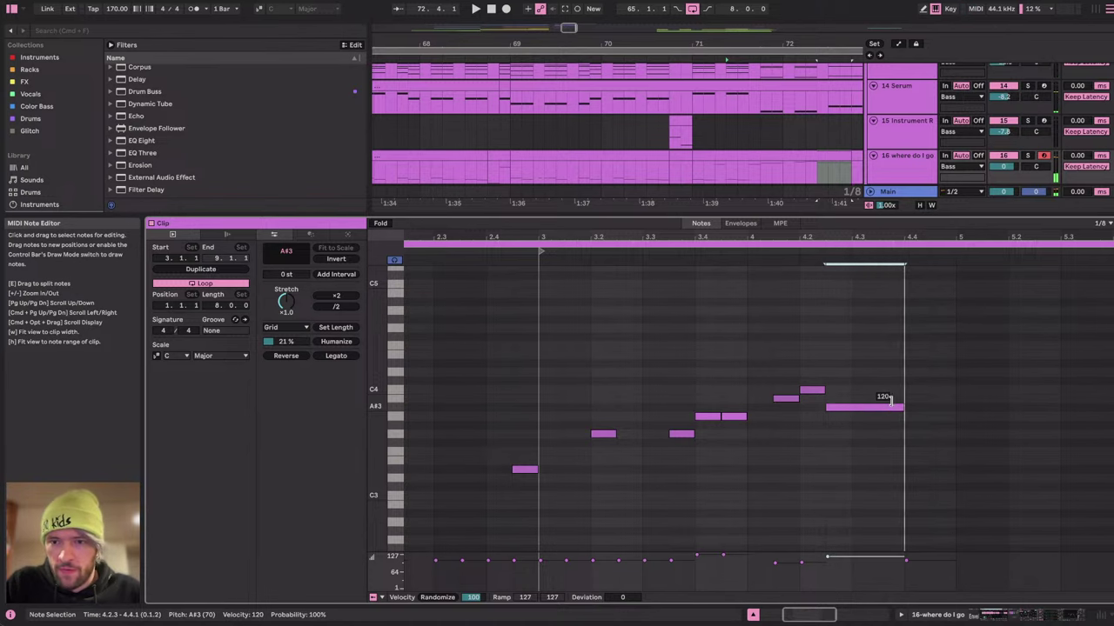
key(Up)
key(Up)
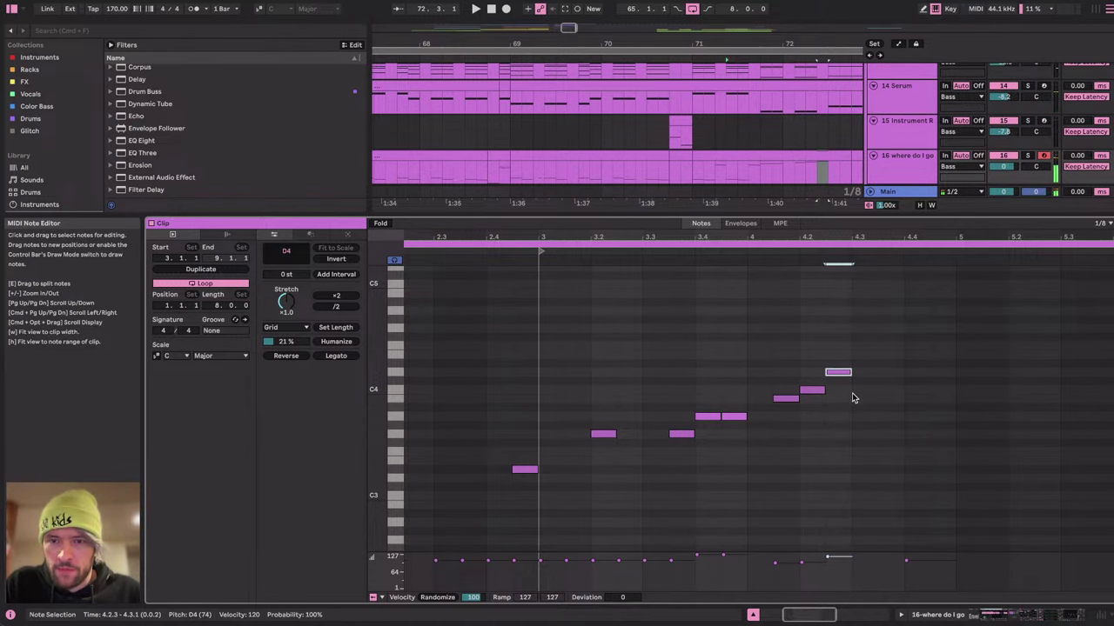
scroll(796, 378, right, 3)
scroll(796, 378, up, 1)
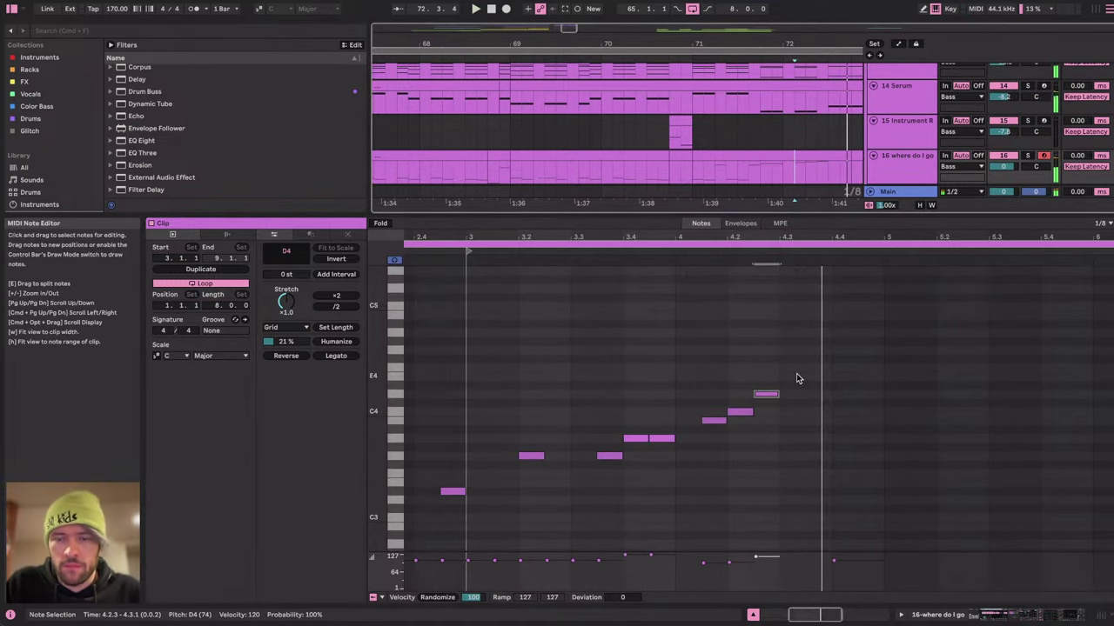
Continue the rising run with an E4 note at 4.3.1 and an eighth-note F4 at 4.3.3.
double_click(791, 375)
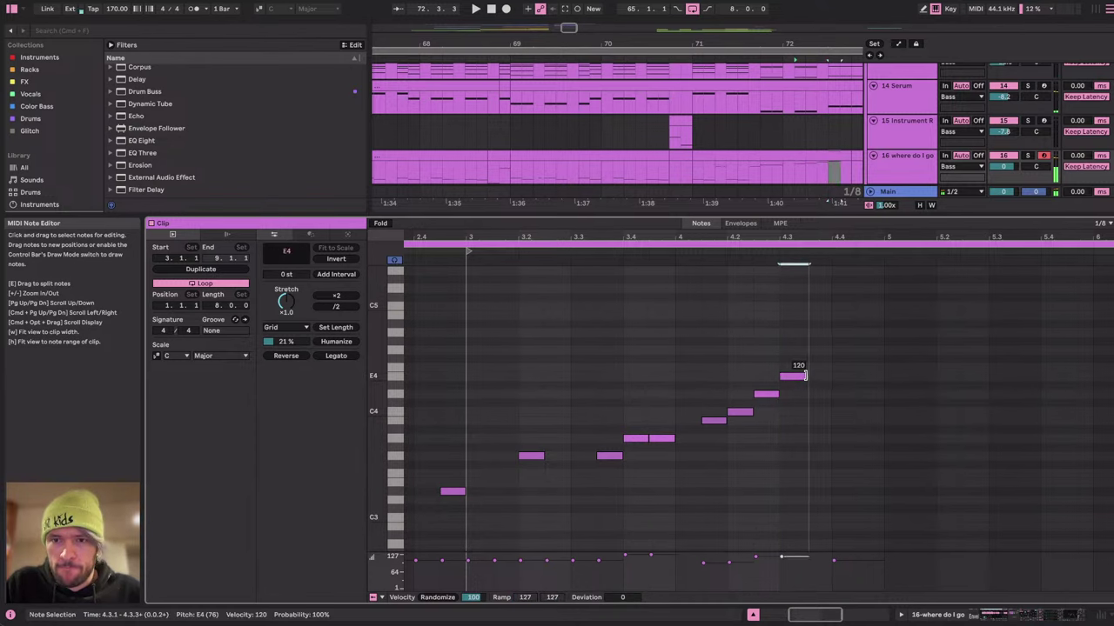
scroll(815, 359, right, 3)
scroll(815, 359, up, 1)
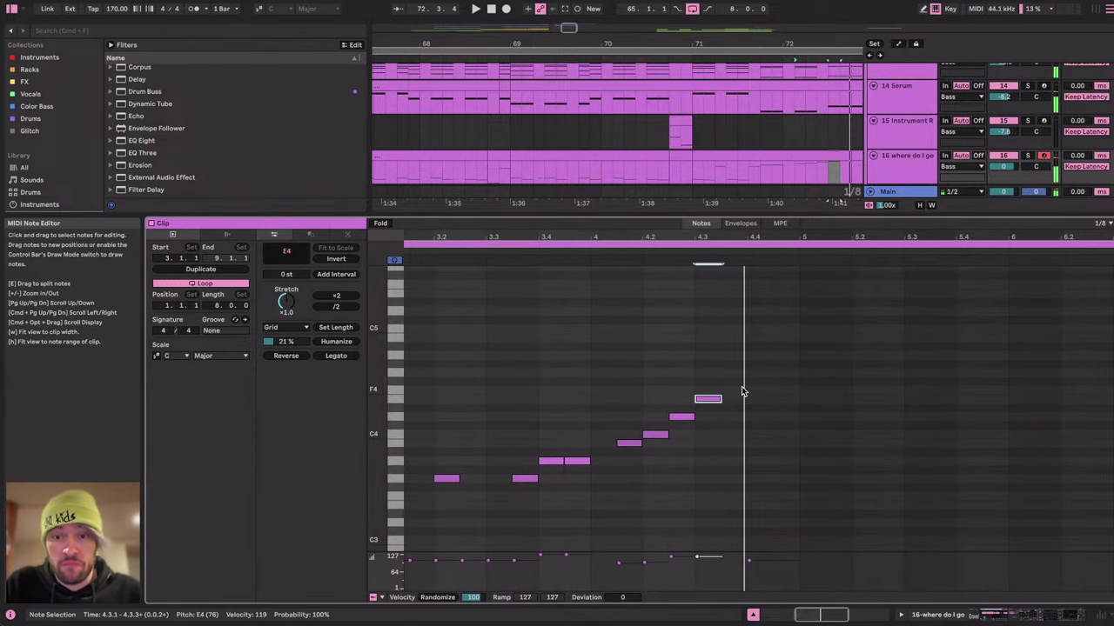
double_click(734, 390)
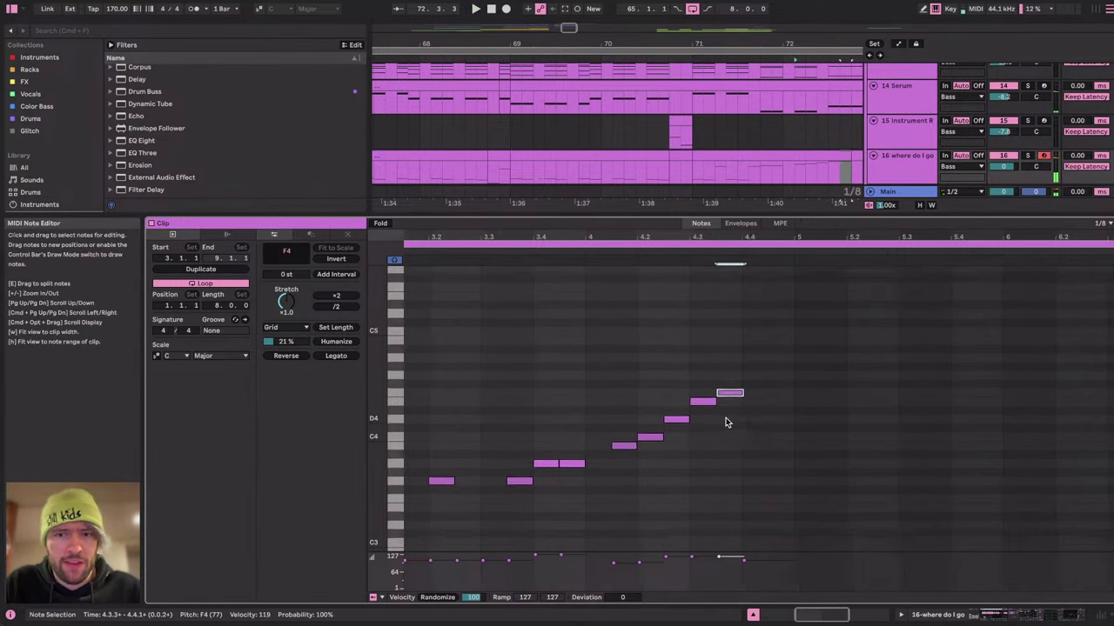
scroll(727, 422, right, 2)
scroll(726, 422, up, 1)
key(shift+Right)
key(shift+Right)
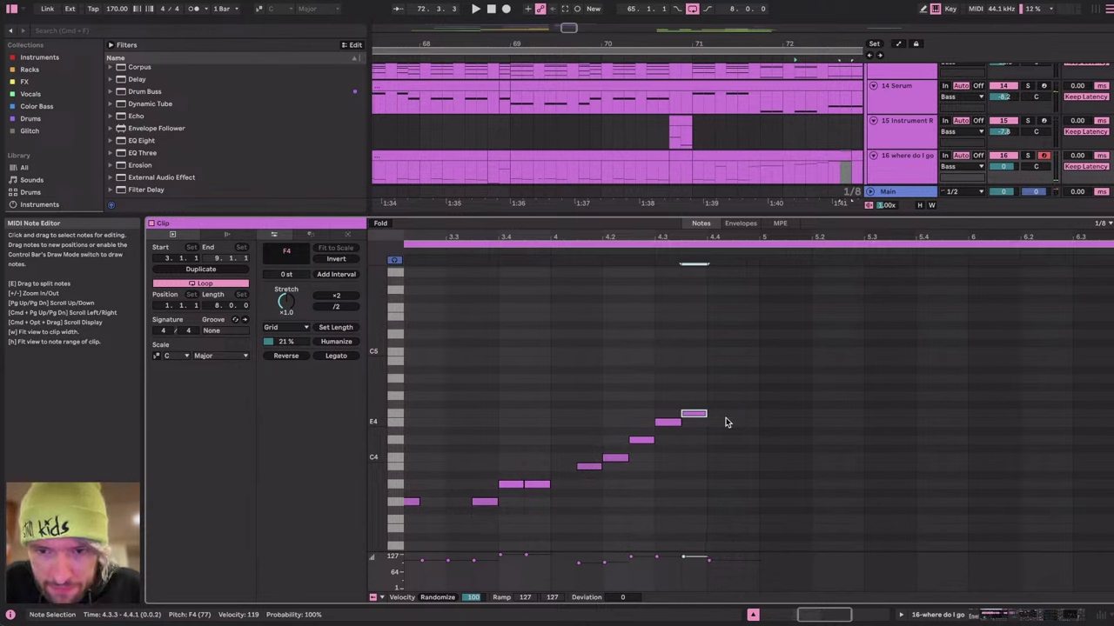
Add an eighth-note G4 at 4.4.1 and play back the run.
double_click(727, 417)
key(Up)
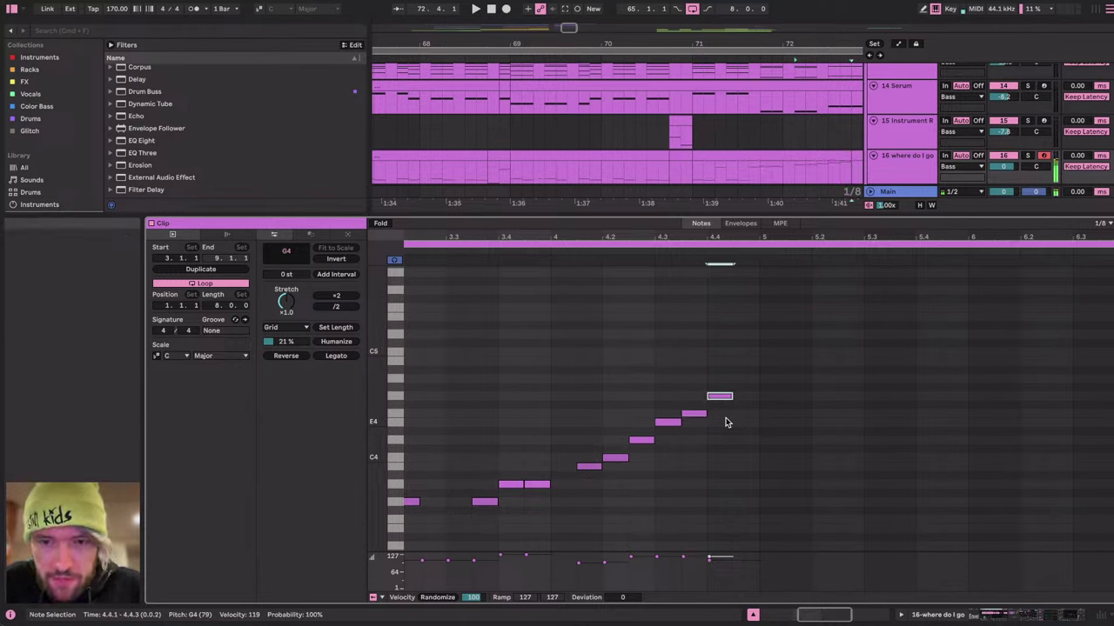
key(space)
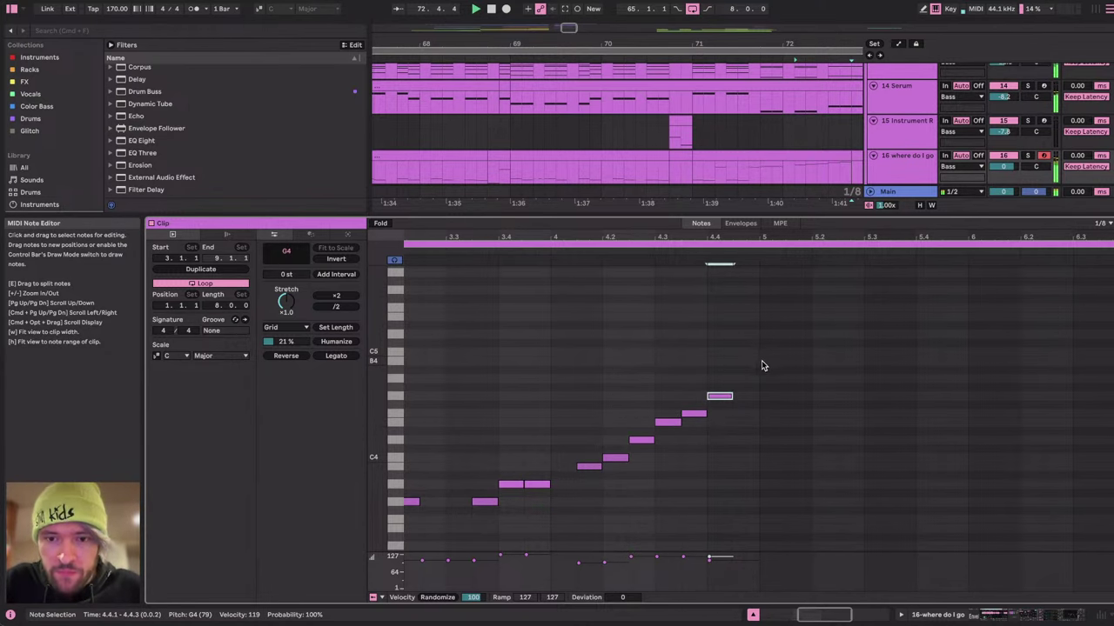
Play back the end of the rising run in the where do I go clip from 72.3.1.
click(784, 136)
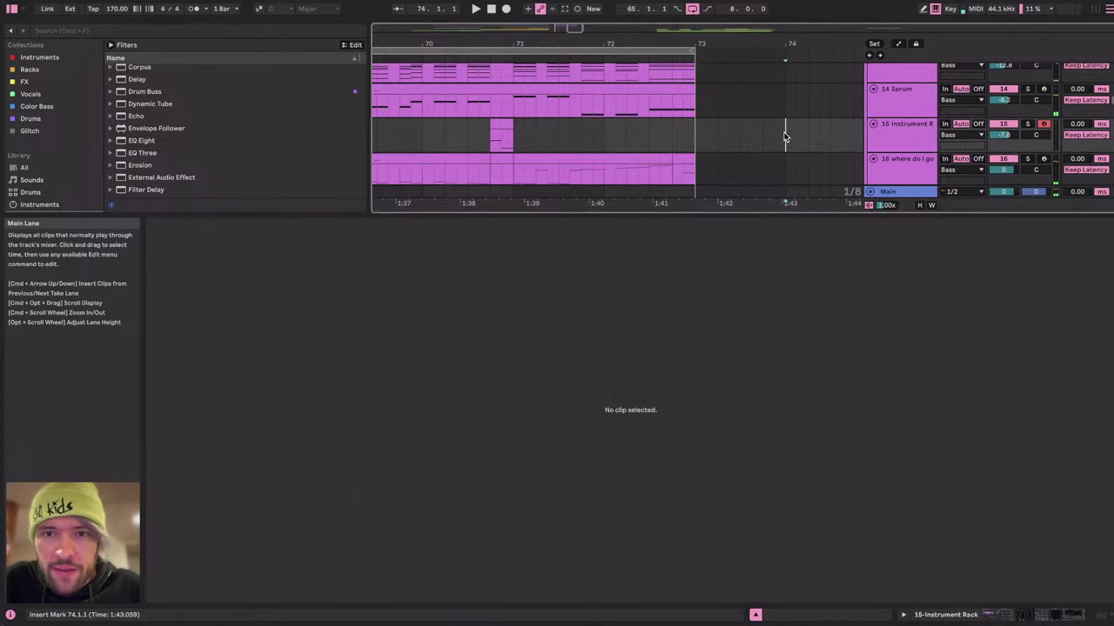
scroll(785, 136, down, 2)
click(634, 137)
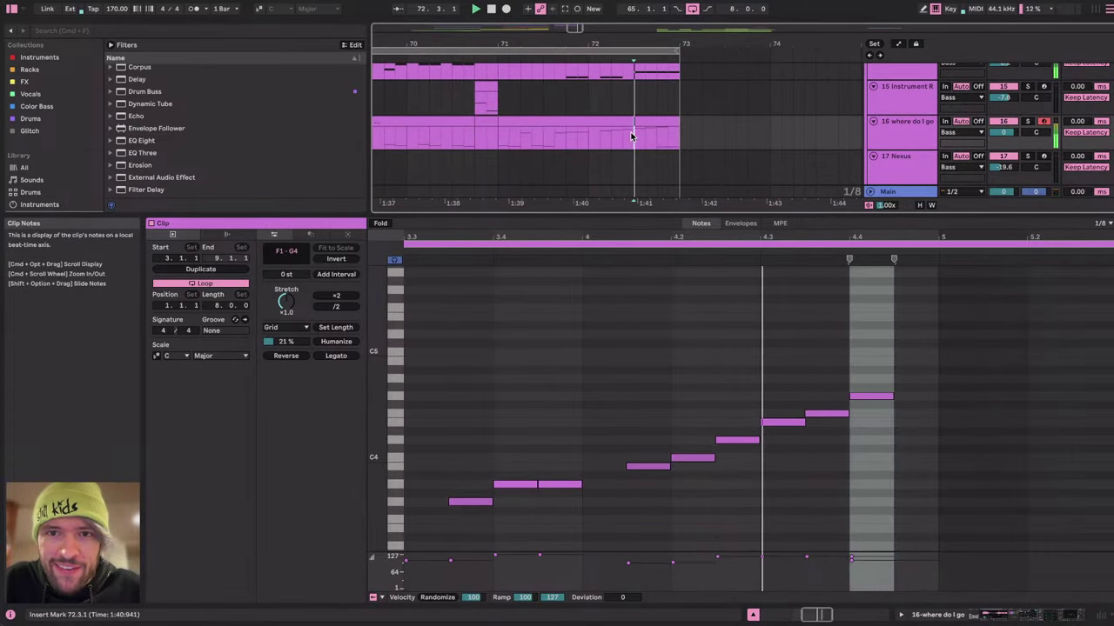
key(space)
right_click(923, 332)
click(827, 360)
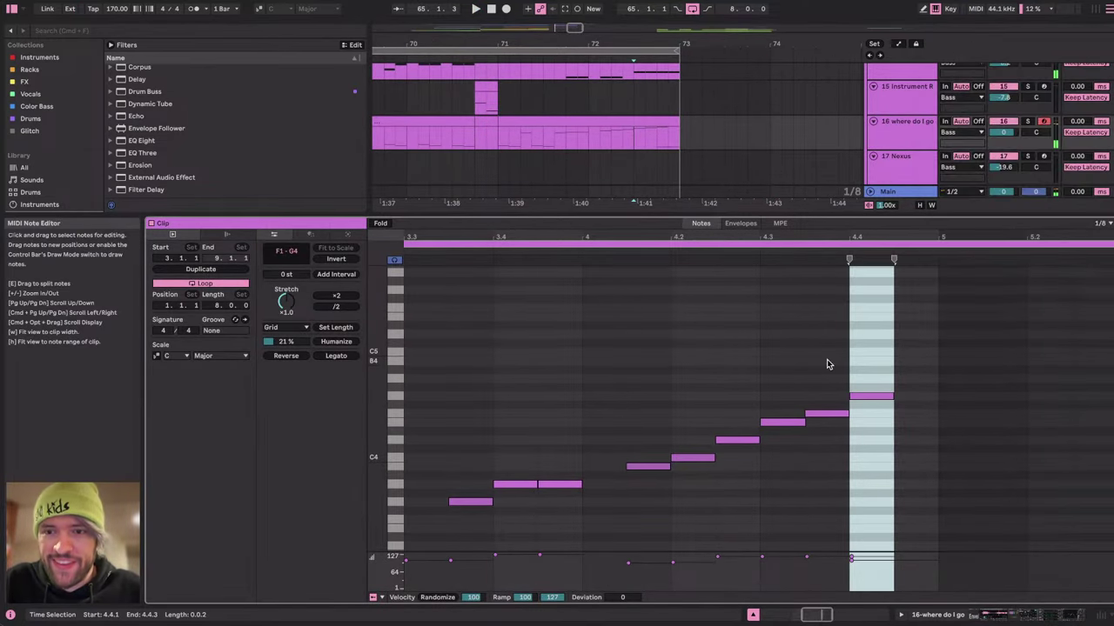
Delete the low F1 note beneath the end of the rising run.
scroll(826, 360, down, 5)
drag(827, 380, 929, 489)
key(Right)
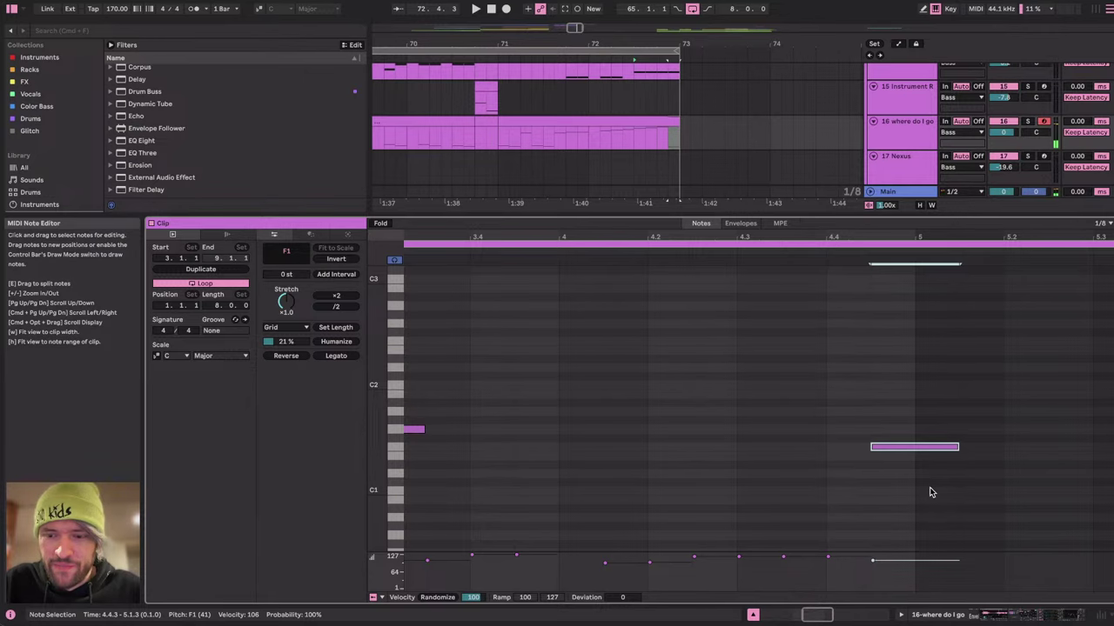
key(Delete)
scroll(929, 462, up, 10)
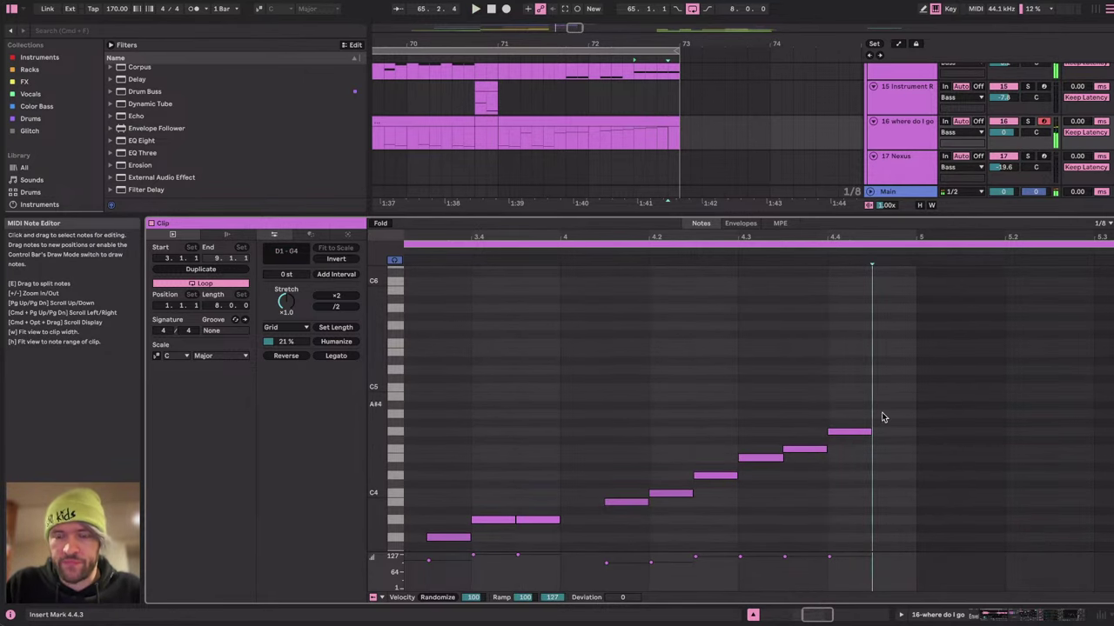
Show the where do I go track's devices and lower its track volume to -4.8 dB during loop playback.
click(1072, 616)
scroll(720, 217, down, 5)
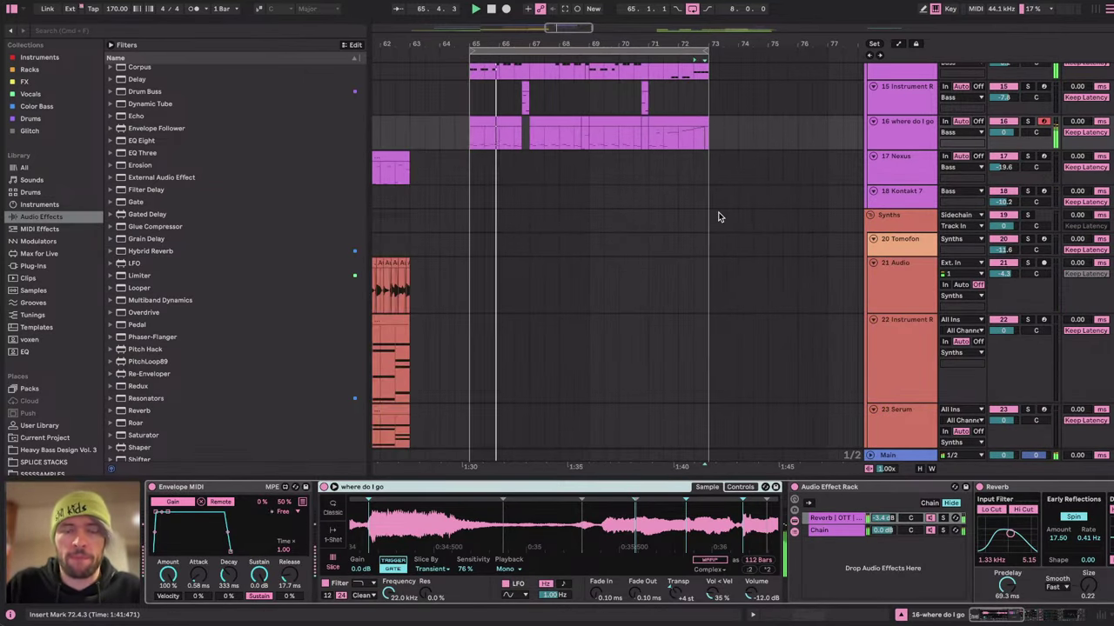
scroll(719, 237, up, 1)
click(908, 114)
click(909, 130)
scroll(574, 154, up, 3)
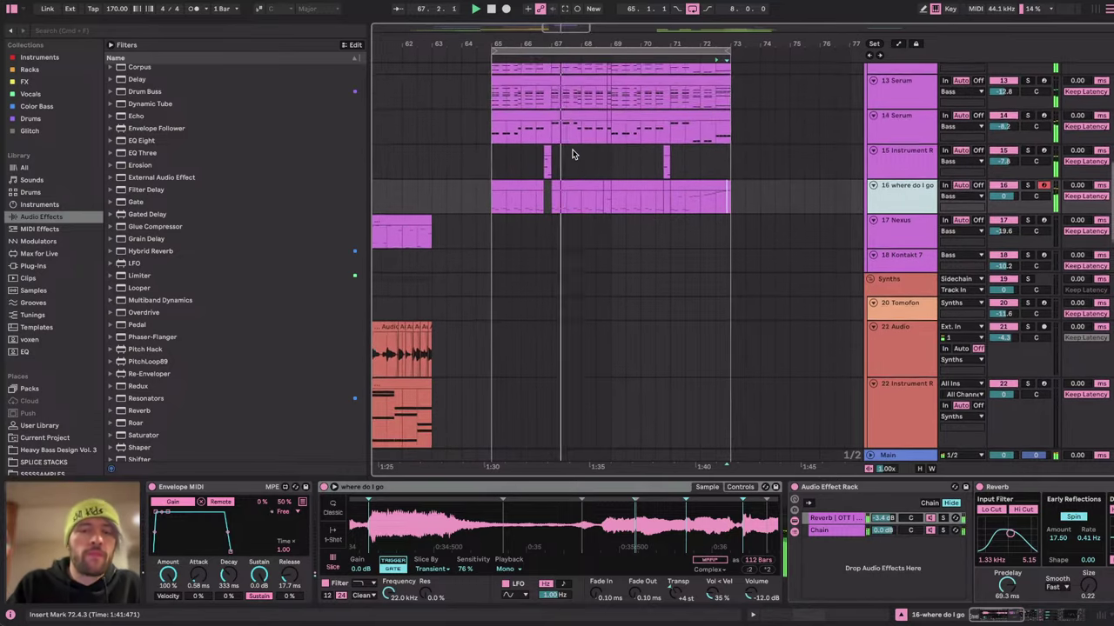
click(1003, 197)
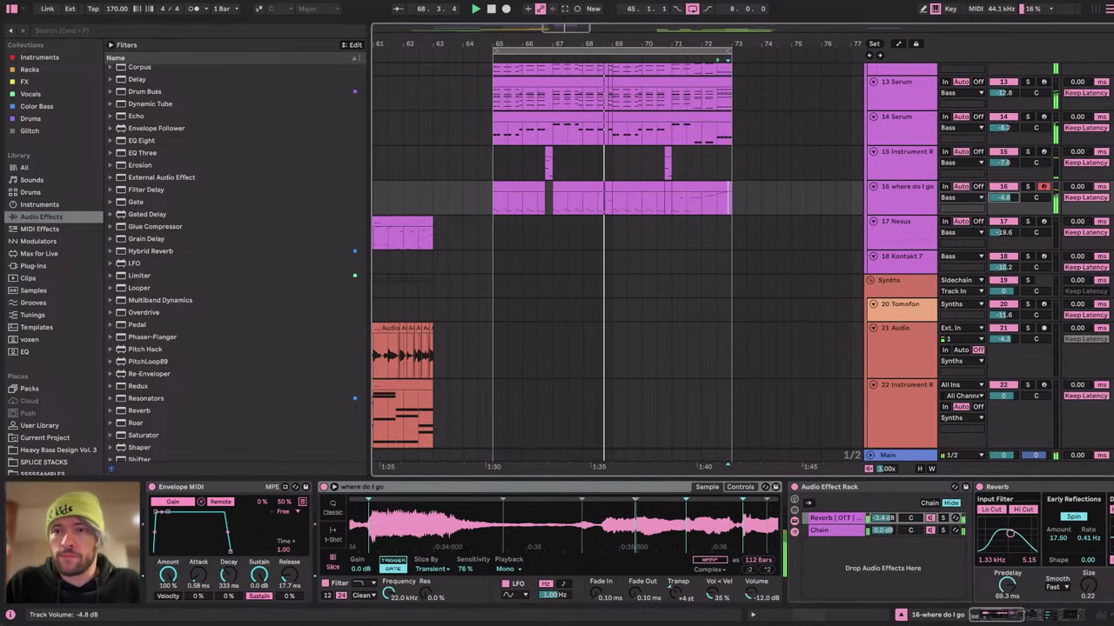
Switch to YouTube Studio to read the stream's live chat, and return to Ableton Live.
key(super+Tab)
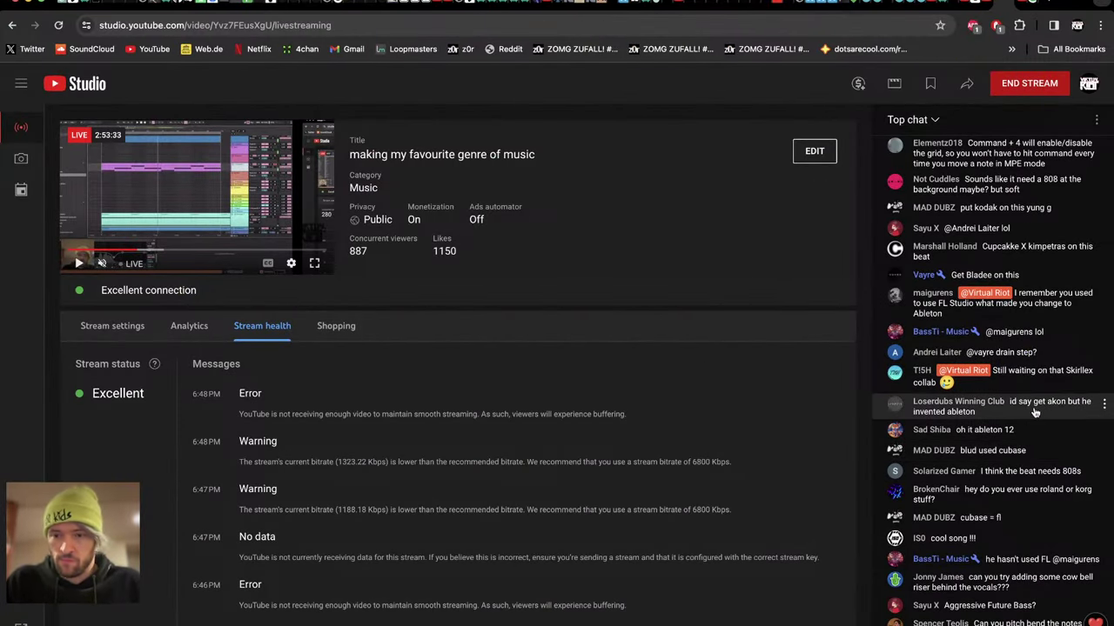
key(super+Tab)
Search the Important Drums folder for "lights" and load Lights Out Hat.wav onto the C1 pad of the Cymbals Drum Rack.
scroll(585, 328, up, 10)
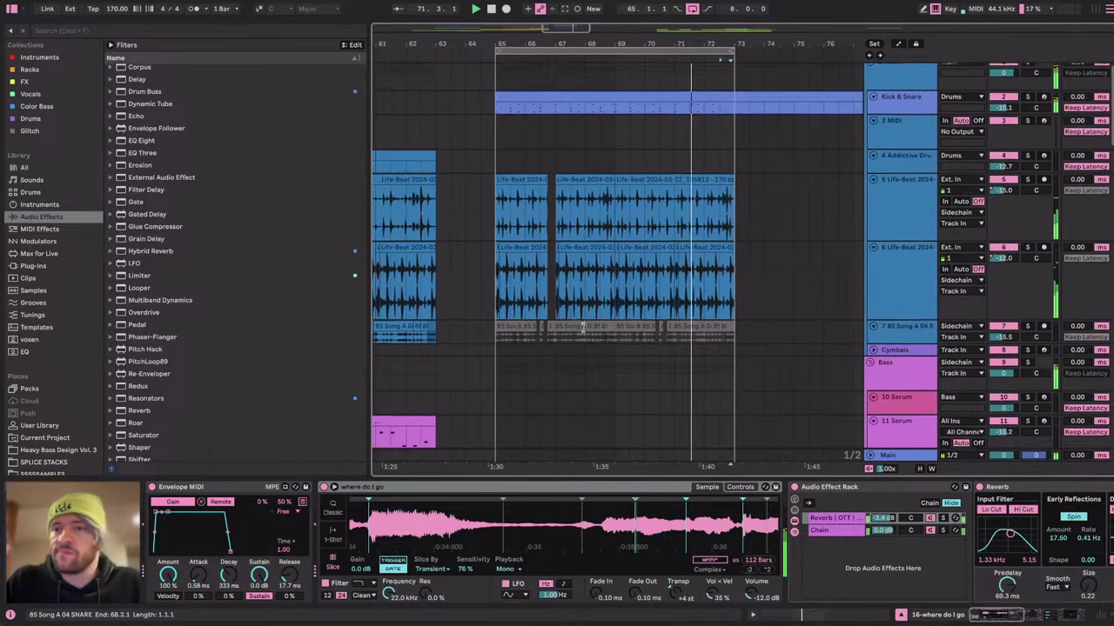
click(886, 342)
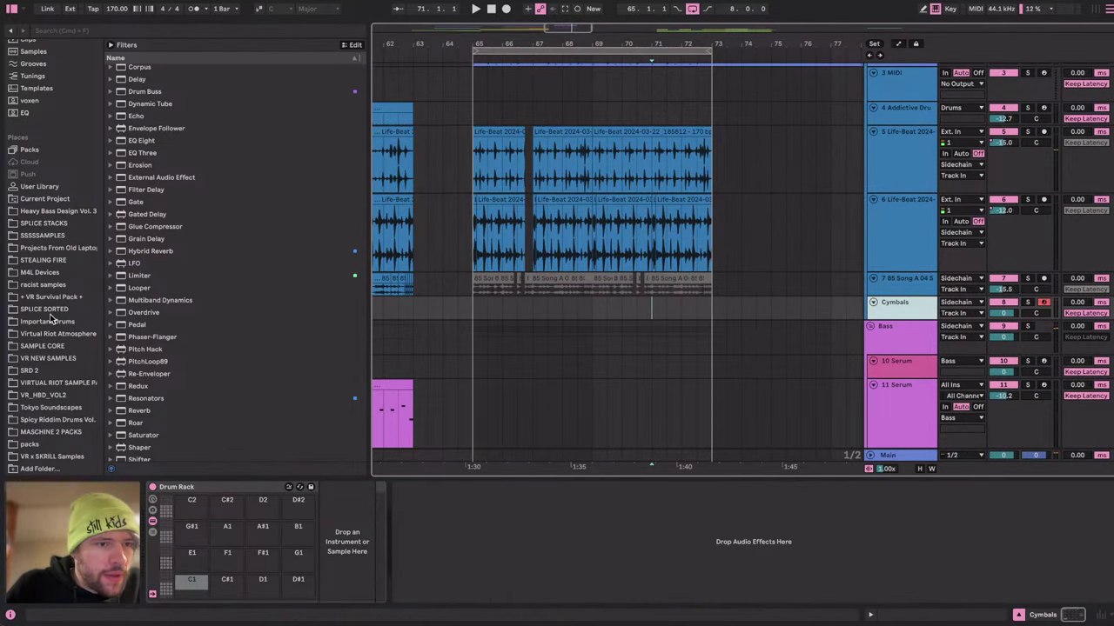
click(51, 321)
click(149, 31)
text(lights)
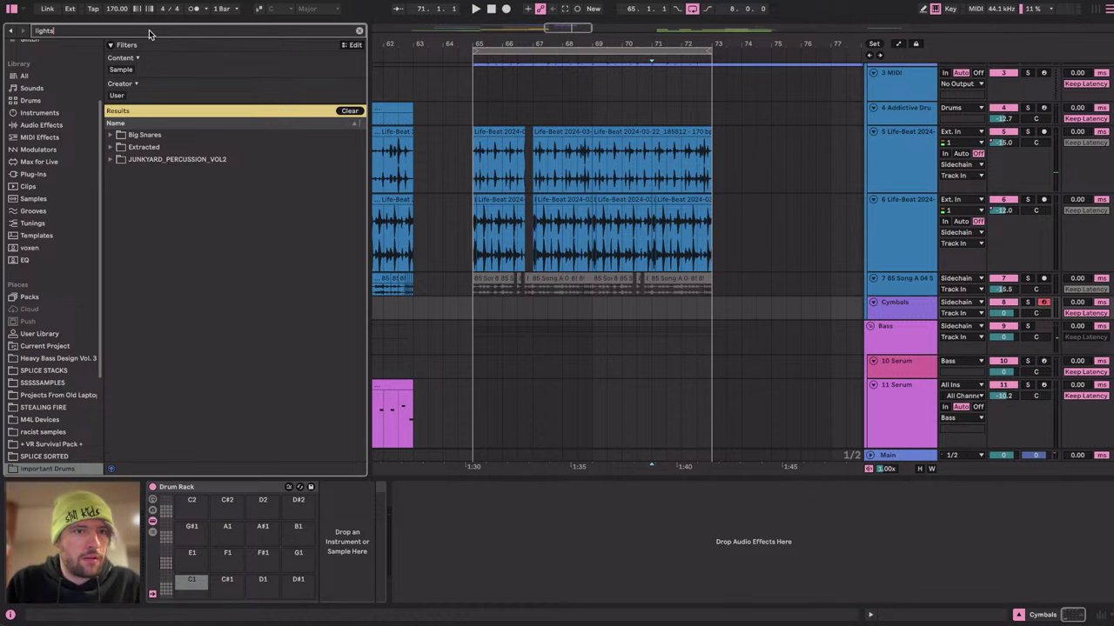
double_click(144, 147)
click(163, 160)
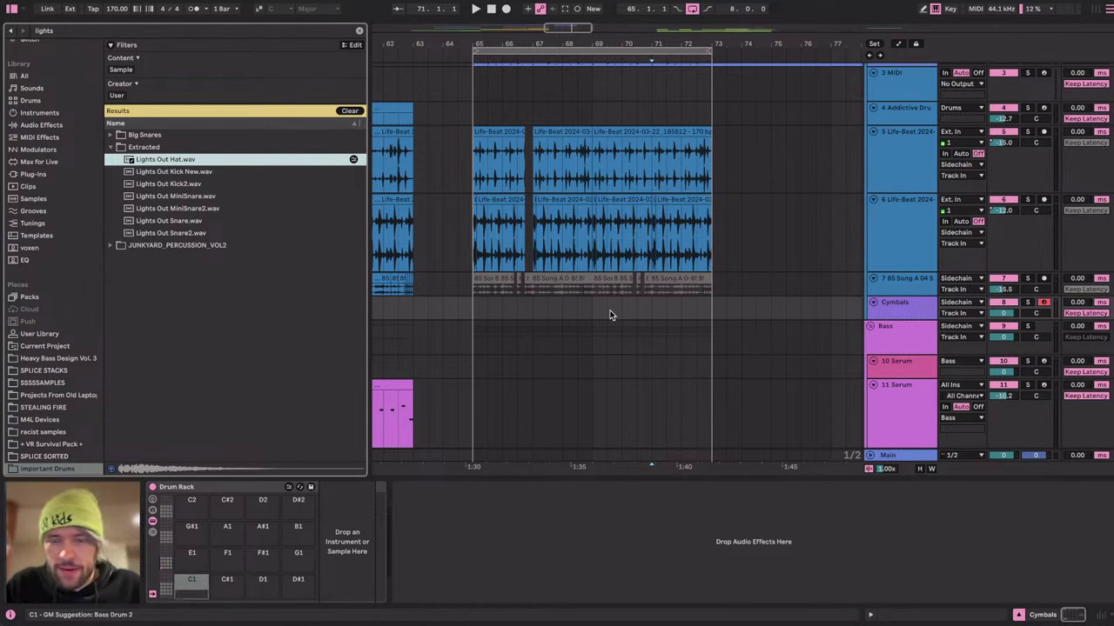
Create an empty eight-bar MIDI clip on the Cymbals track from bar 65 to bar 73.
click(548, 324)
drag(494, 306, 710, 301)
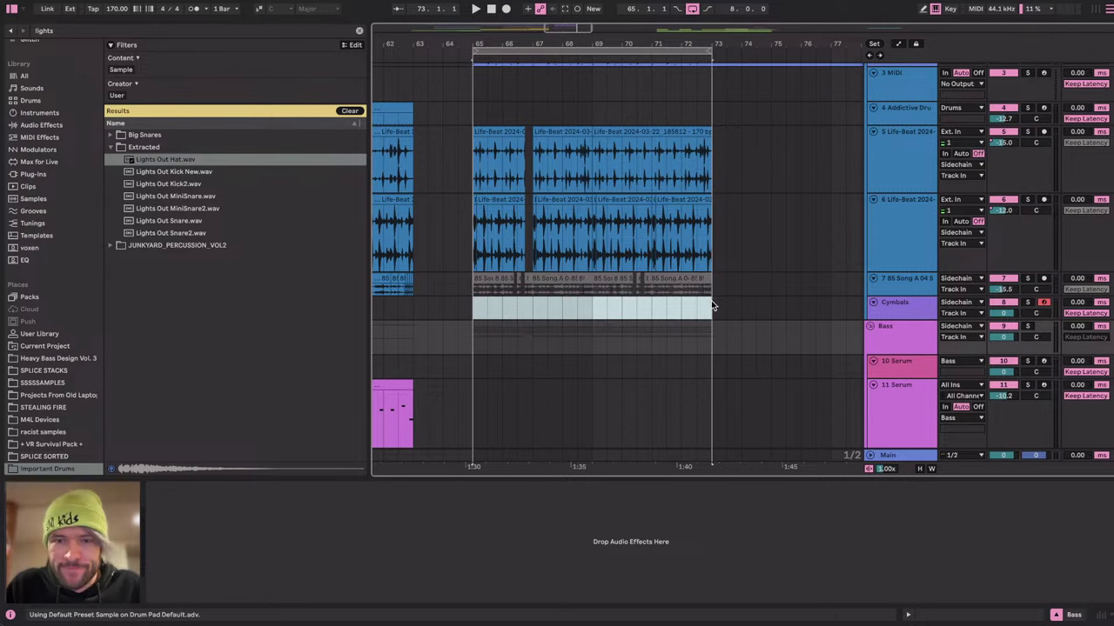
key(ctrl+shift+m)
Place Lights Out Hat notes at 1.1.1 and 1.1.3 in the Cymbals clip.
double_click(435, 274)
key(plus)
key(plus)
key(plus)
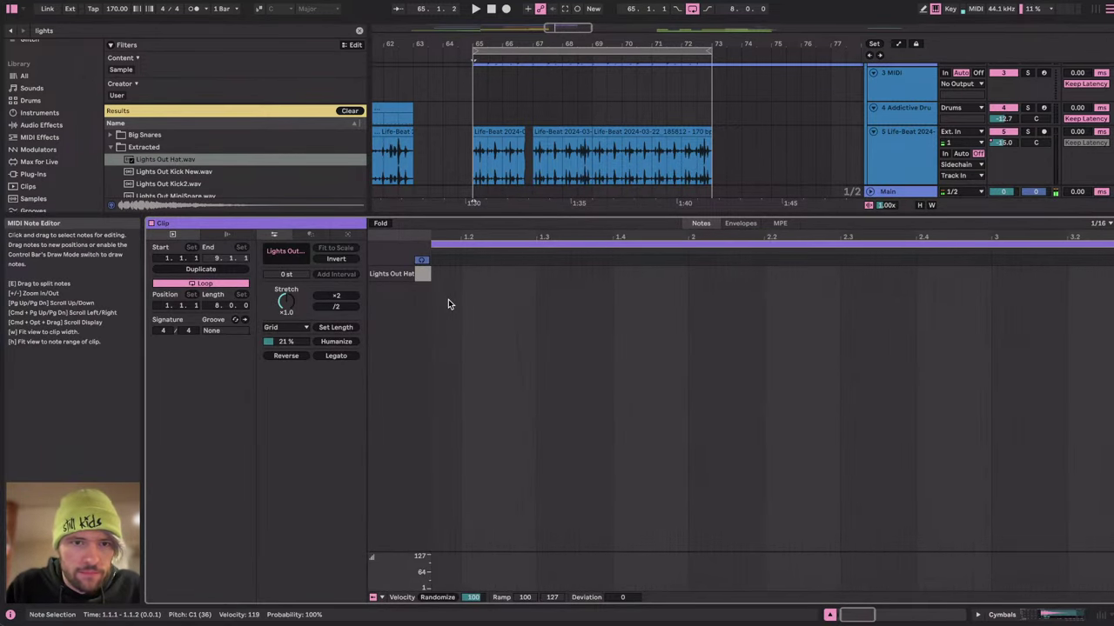
drag(464, 276, 439, 276)
Duplicate the pair of hat notes eight times to run steady eighth-note hats into beat 3.1.
key(ctrl+a)
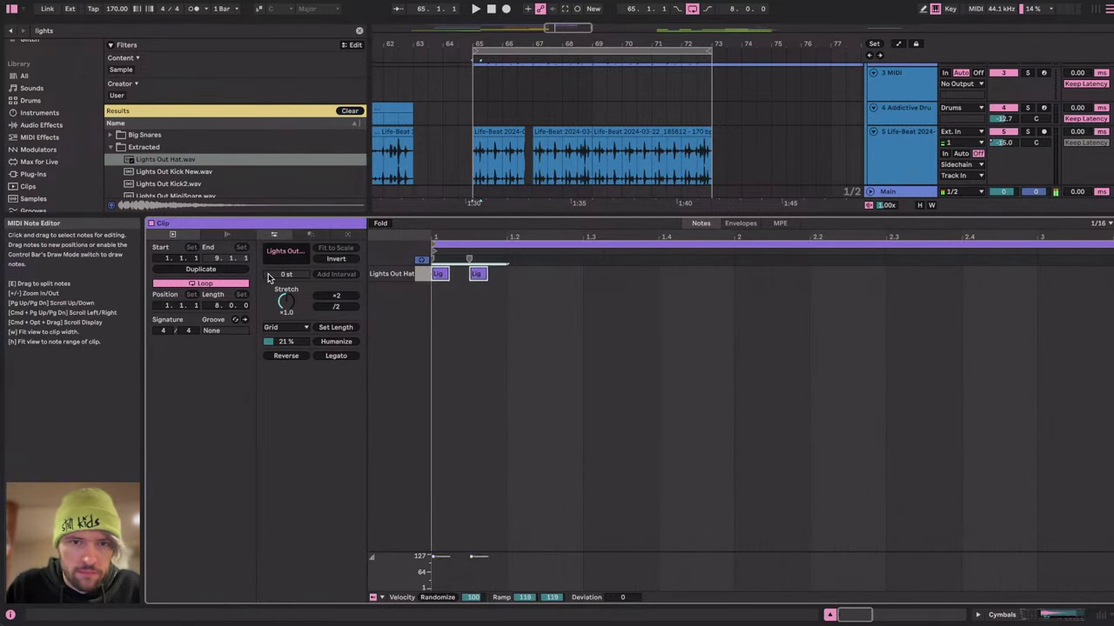
key(ctrl+d)
key(ctrl+d)
key(ctrl+d)
key(ctrl+d)
key(ctrl+d)
key(ctrl+d)
key(ctrl+d)
key(ctrl+d)
Play back the hats with the other tracks and set the Cymbals track's volume to -10.5 dB.
key(space)
scroll(803, 361, right, 4)
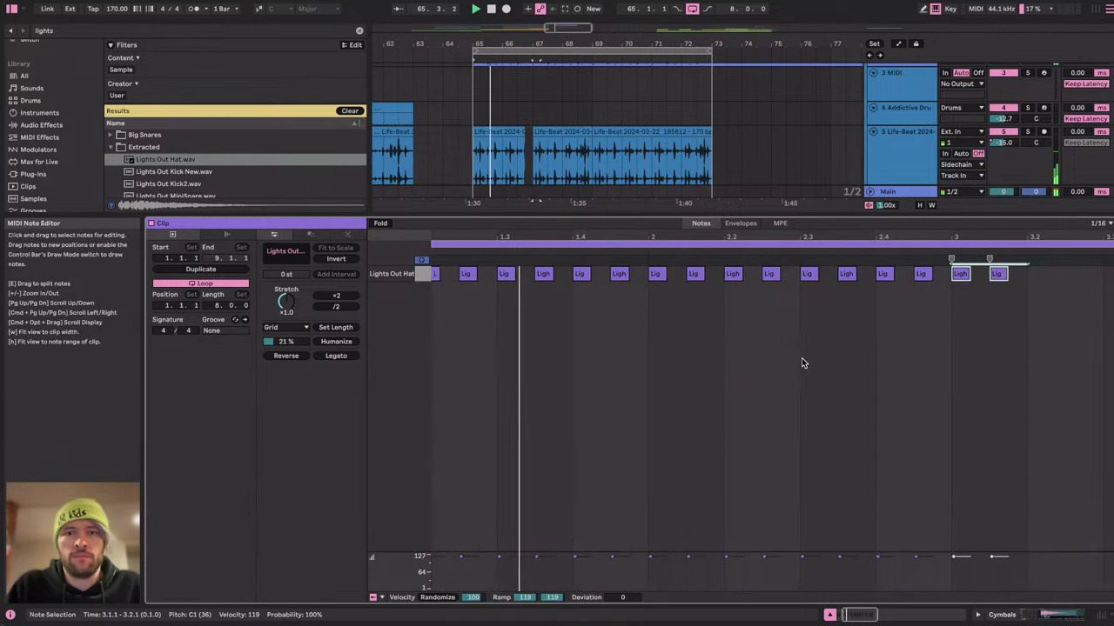
key(space)
key(shift+Tab)
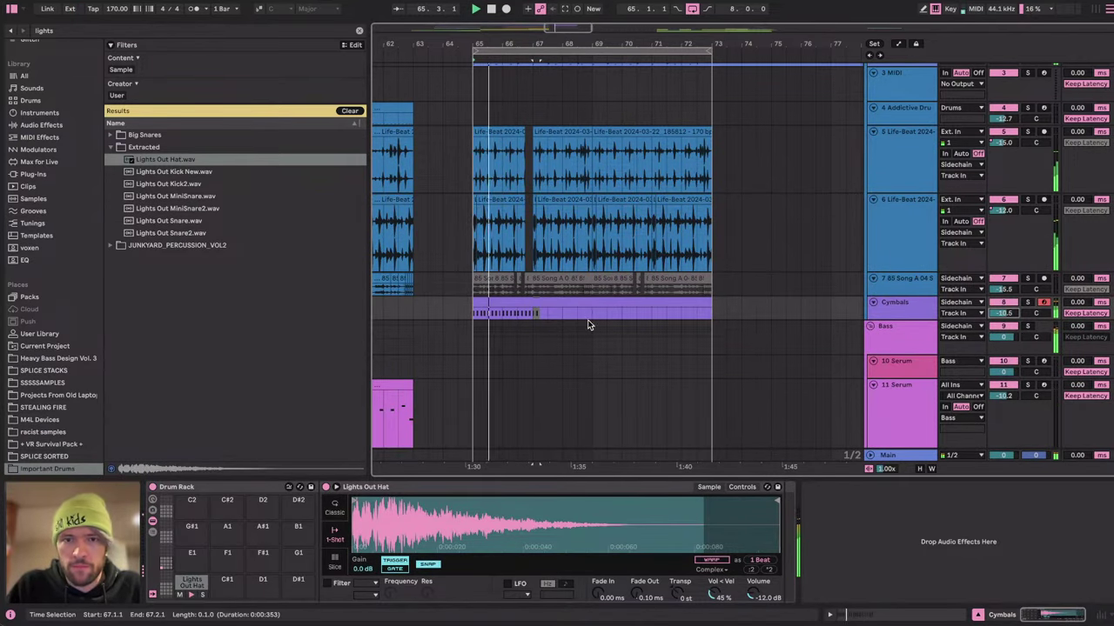
scroll(621, 370, down, 1)
scroll(620, 370, down, 10)
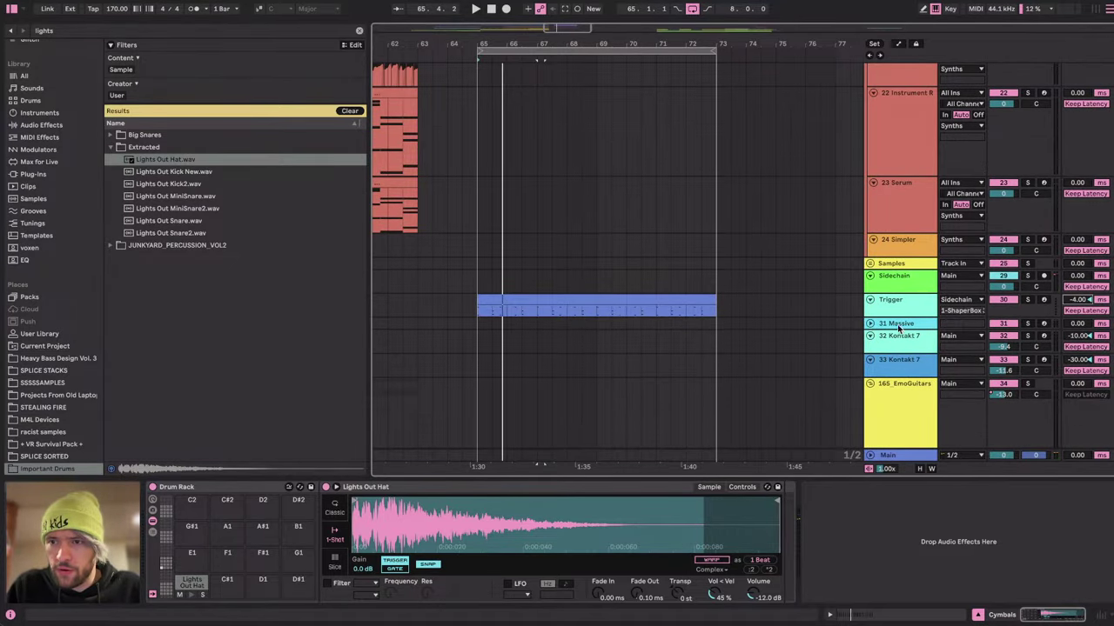
key(space)
scroll(722, 232, up, 10)
Open the Cymbals clip and delete the hat notes from 2.4.1 through 3.1.1.
double_click(548, 351)
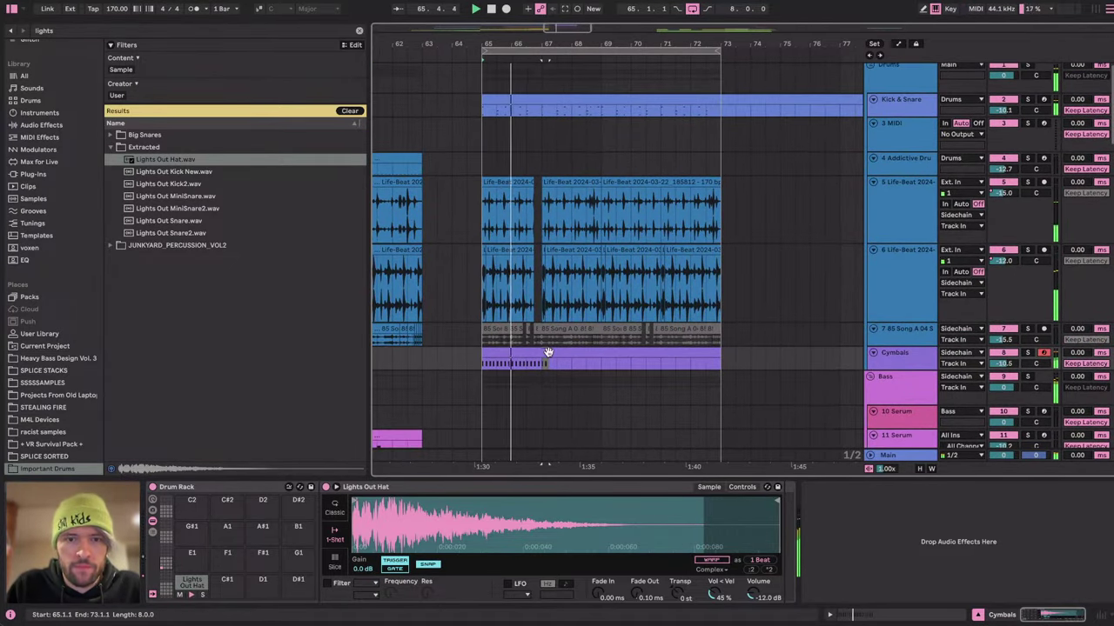
scroll(810, 302, right, 2)
key(space)
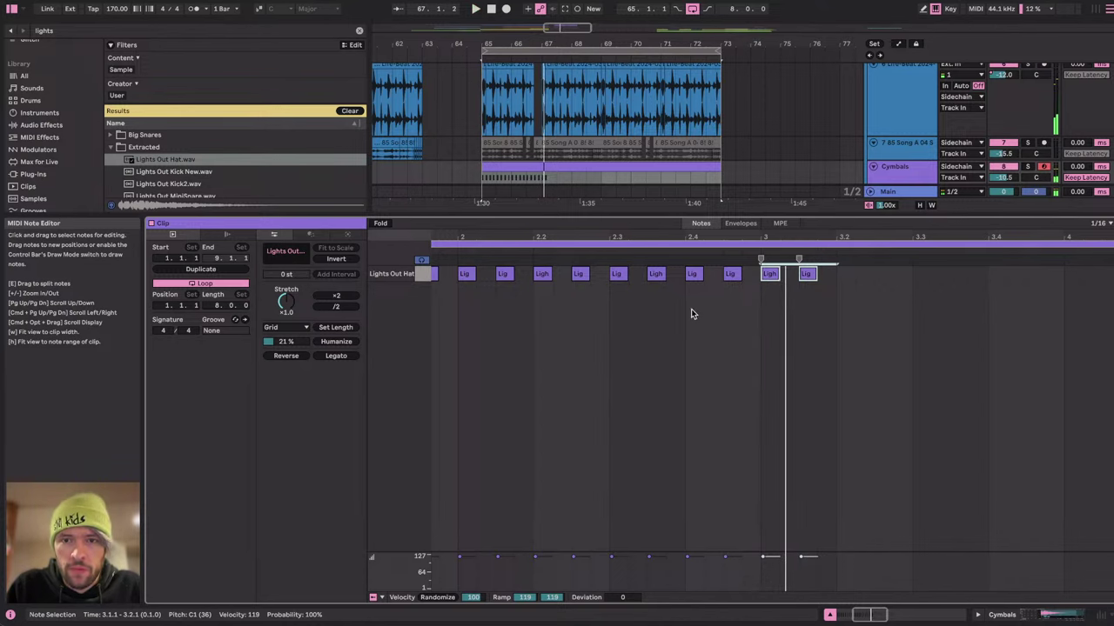
drag(692, 310, 774, 247)
key(Delete)
scroll(737, 296, down, 3)
scroll(737, 296, left, 1)
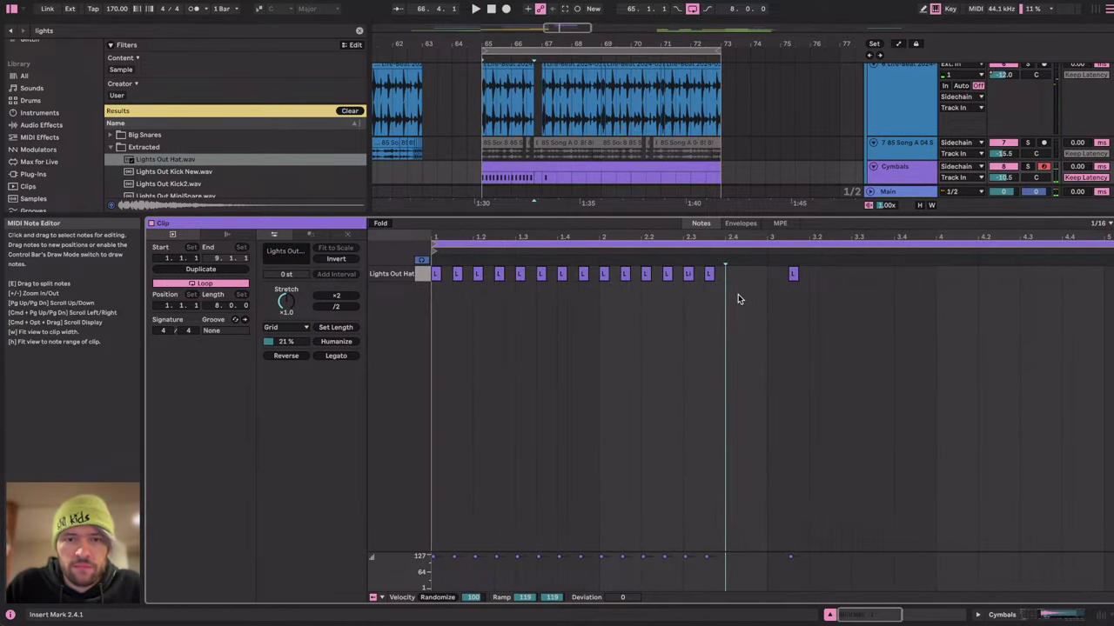
Build a 1/32 hat roll at 1.3.3 and duplicate the first two bars of the pattern into bars 3 and 4.
key(space)
click(545, 275)
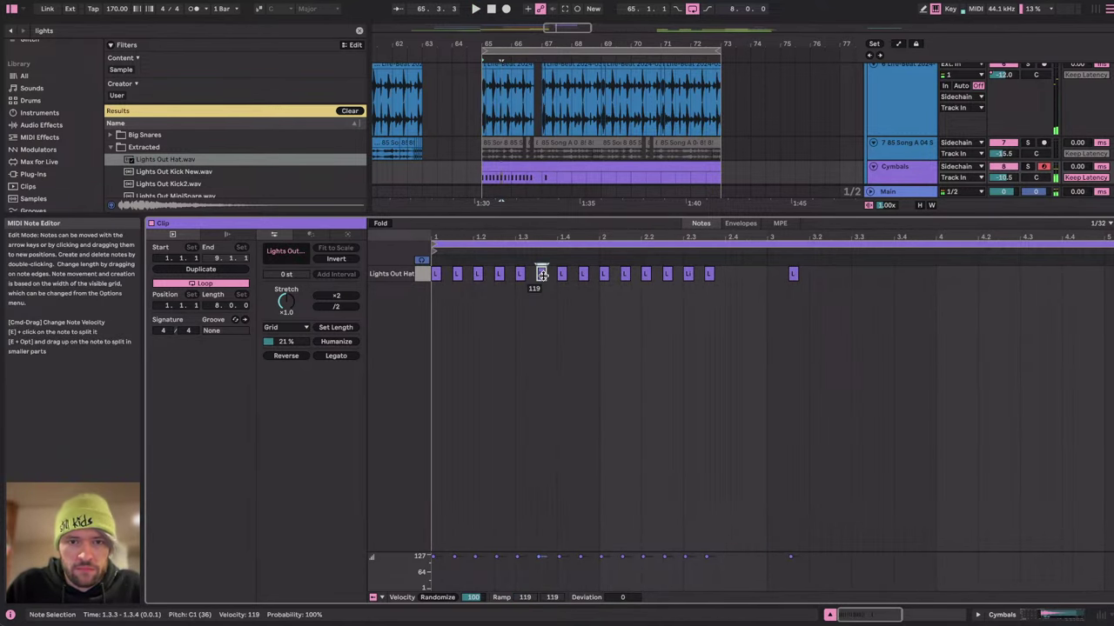
key(plus)
key(minus)
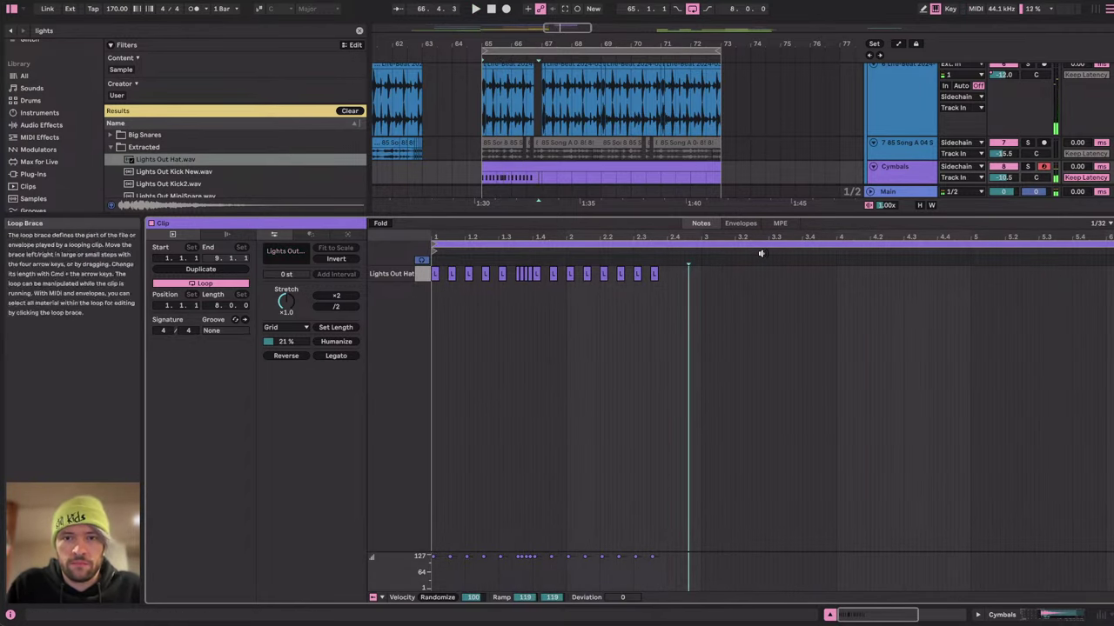
key(super+a)
key(super+d)
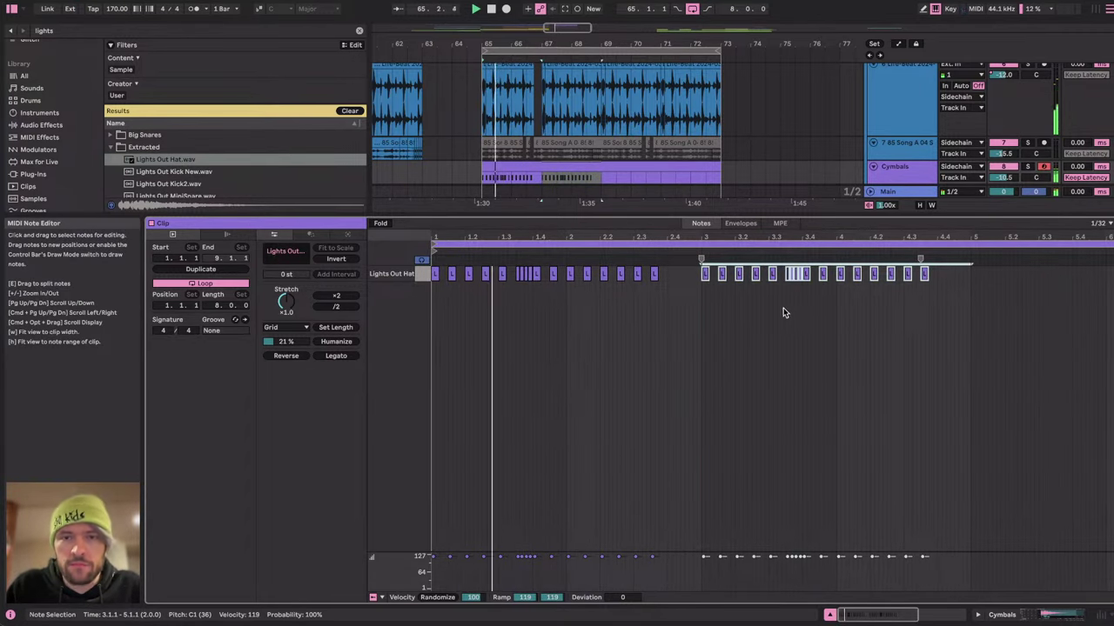
Replace the copied 1/32 roll with consecutive 1/16 hat notes from 3.3.1 to 3.4.1 and play back the change.
scroll(800, 338, right, 1)
key(plus)
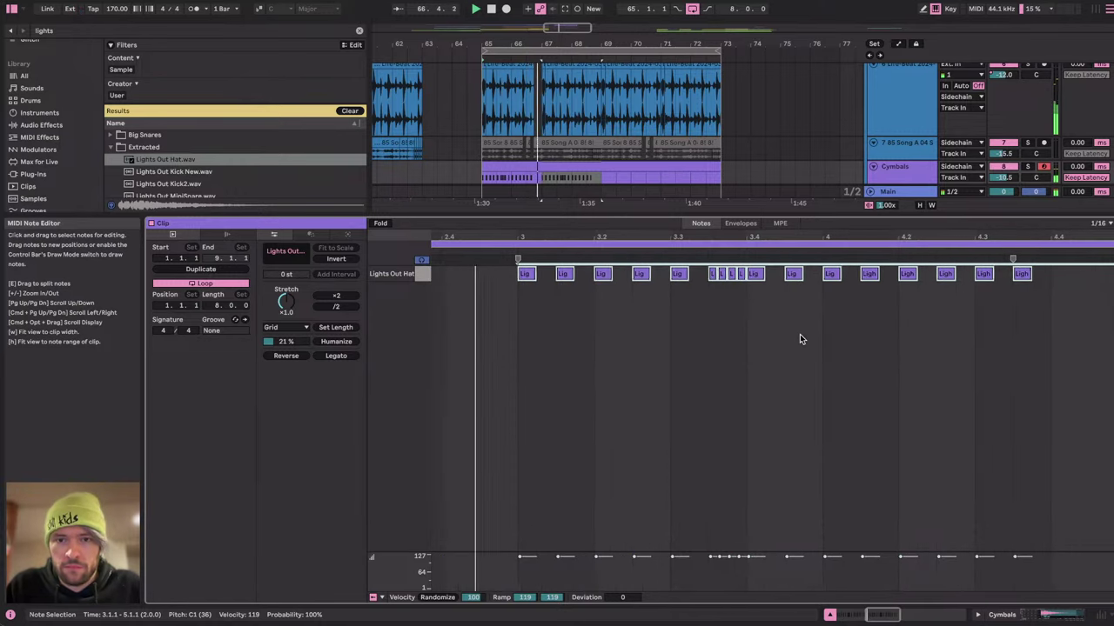
click(801, 336)
click(572, 276)
key(super+d)
key(super+d)
key(super+d)
key(super+d)
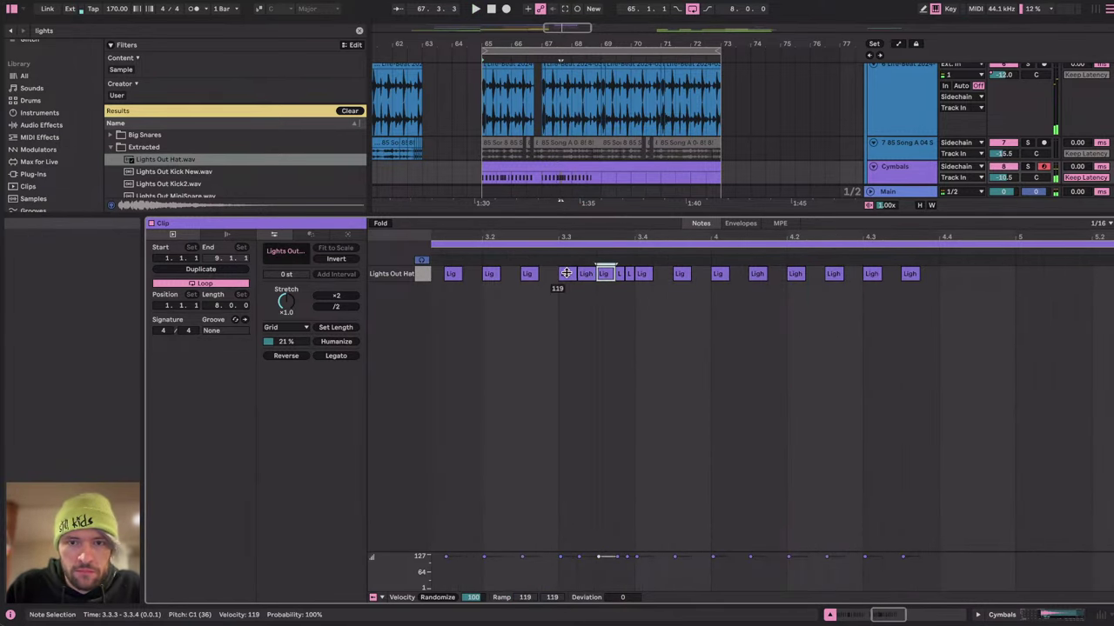
click(555, 174)
key(space)
scroll(859, 317, right, 5)
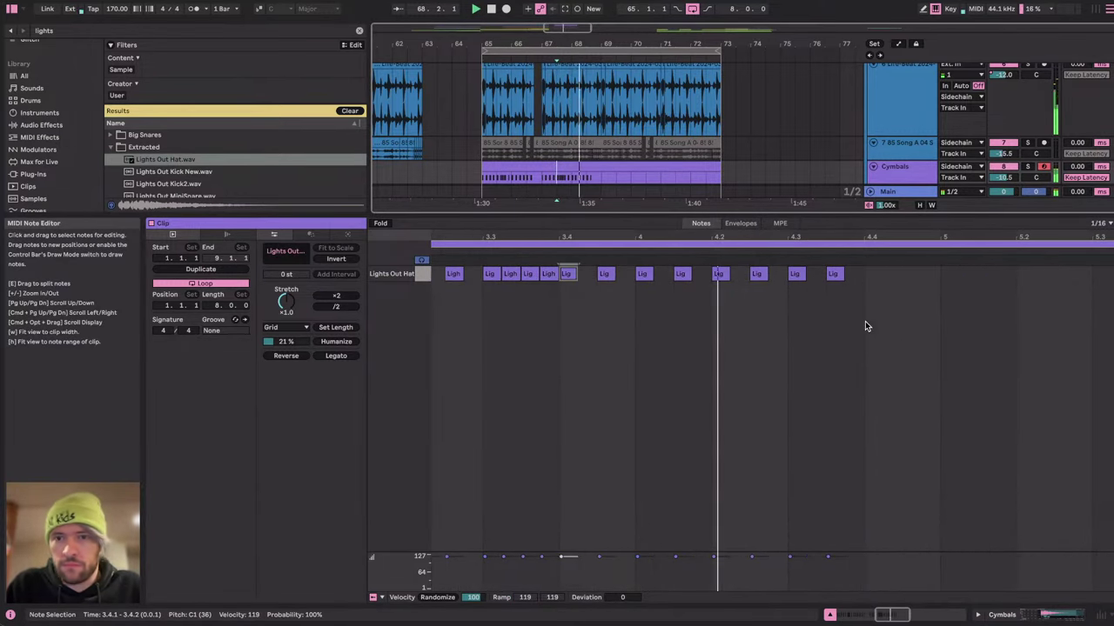
Fill the end of bar 4 with consecutive 1/16 hat notes from 4.3.1 through 4.4.3.
key(space)
click(797, 276)
key(super+d)
key(super+d)
key(super+d)
key(super+d)
key(super+d)
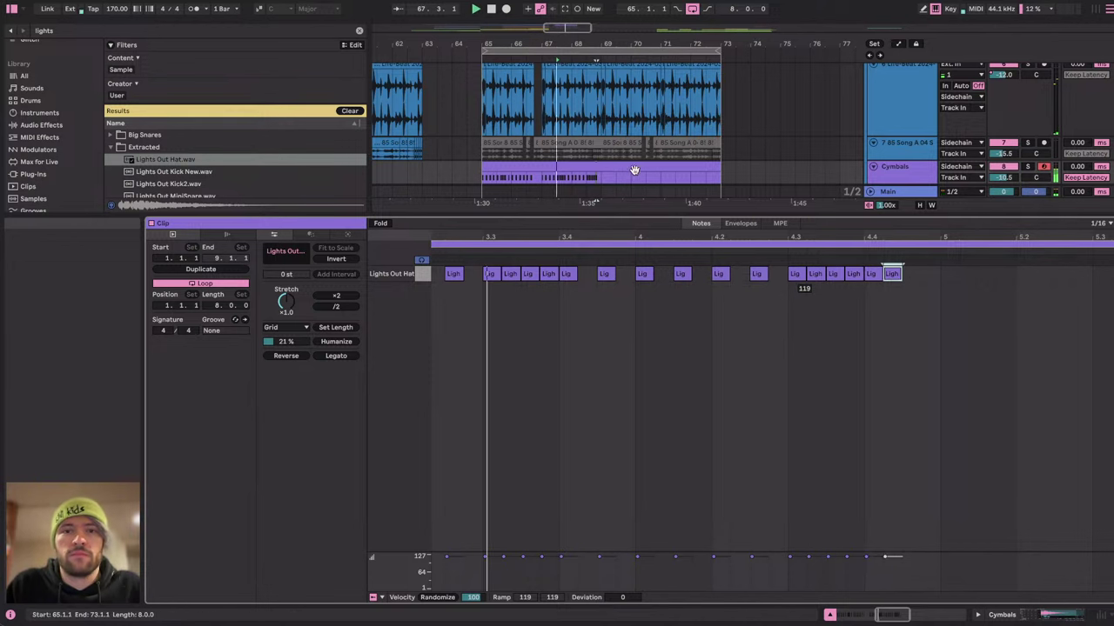
key(minus)
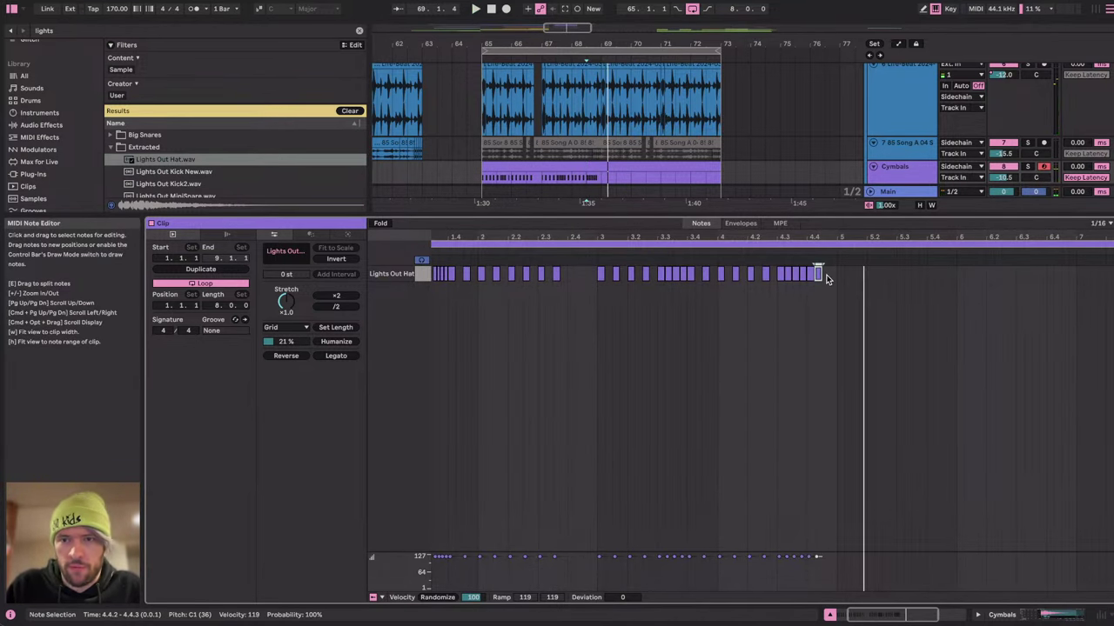
click(828, 277)
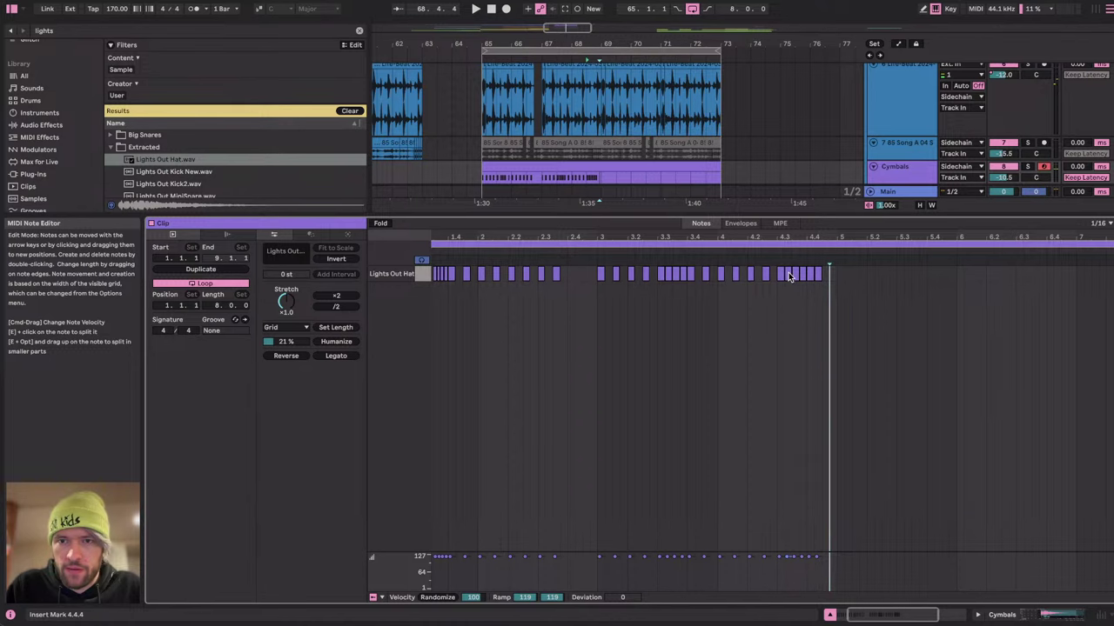
click(834, 276)
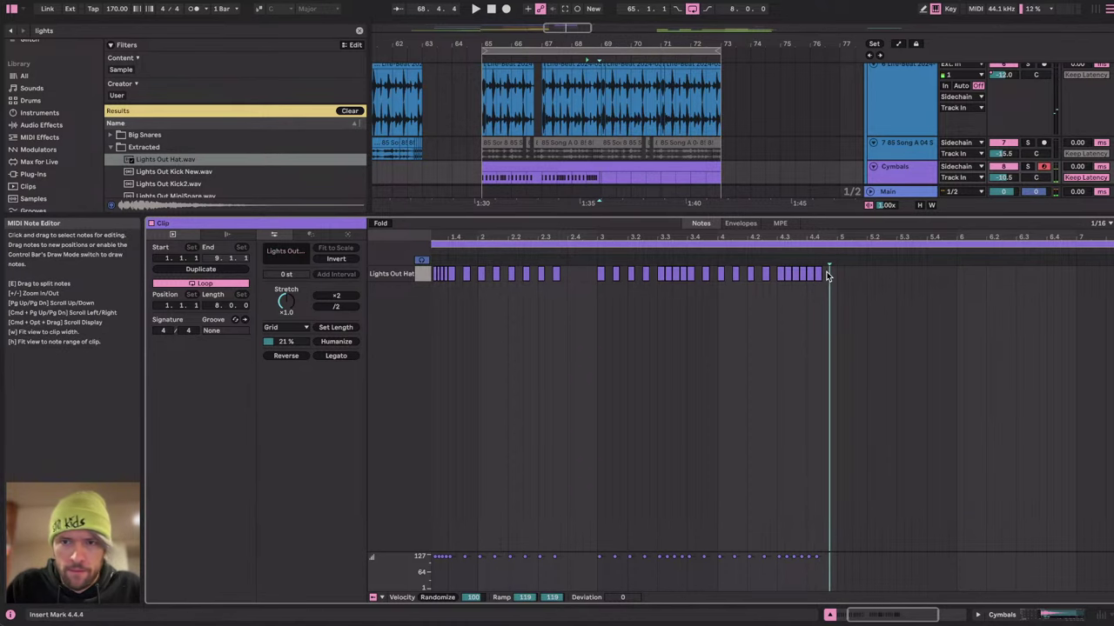
Copy all the hat notes, paste them at 5.1.1 to fill the clip's second half, and start playback.
key(super+a)
click(839, 276)
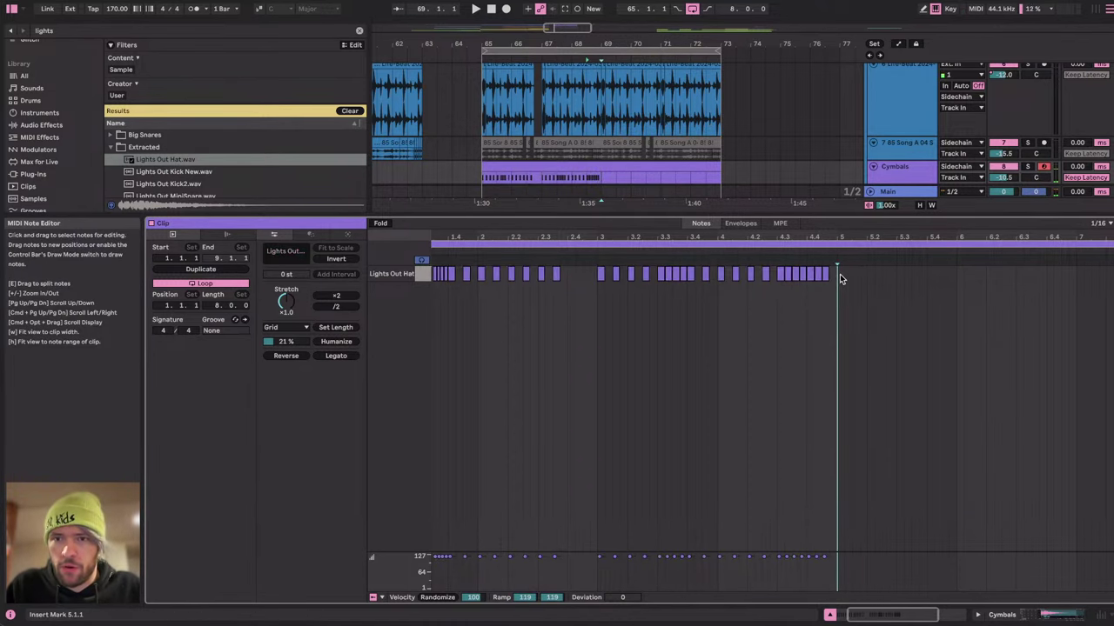
key(super+v)
key(space)
Lower the Lights Out Hat sample's volume to -16.0 dB in the Cymbals Drum Rack.
click(1010, 614)
click(905, 168)
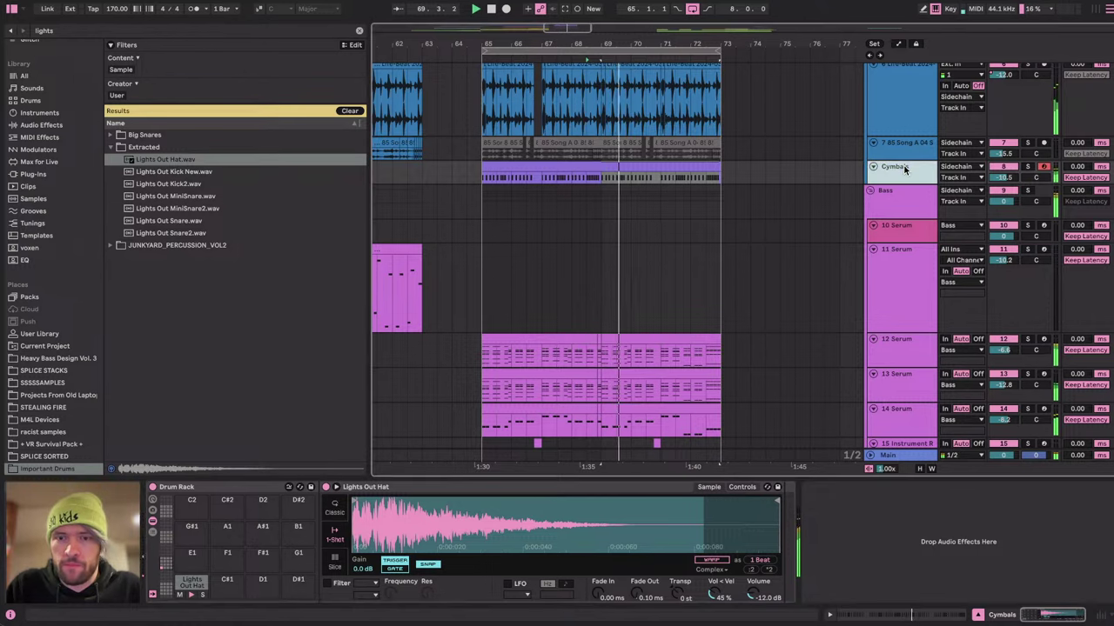
drag(752, 593, 753, 609)
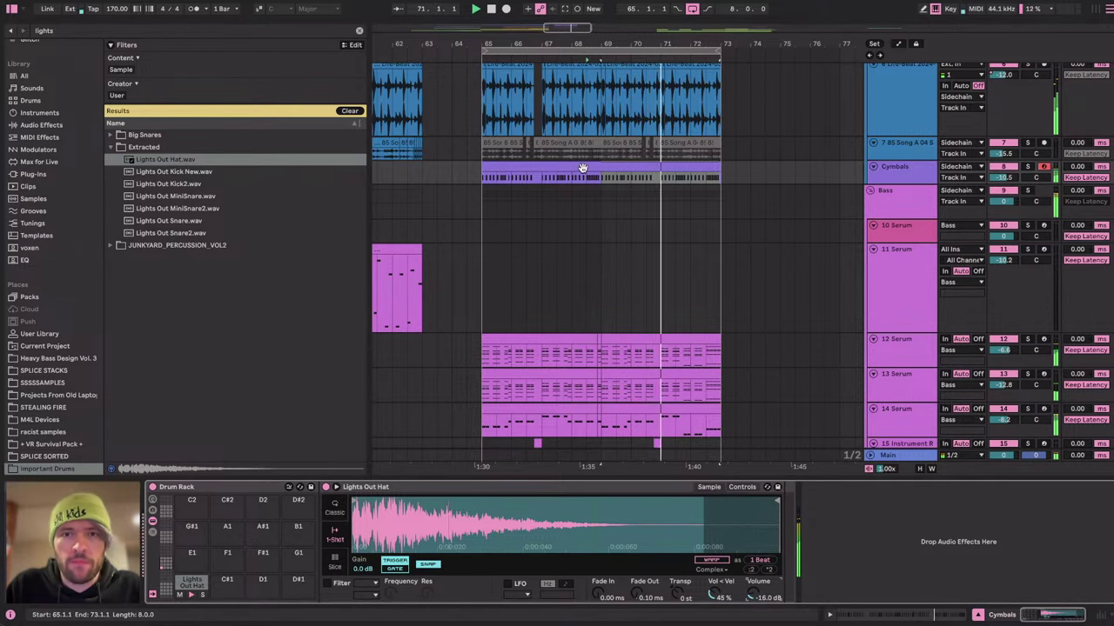
Raise the Kick & Snare track's volume to -8.0 dB during loop playback.
scroll(582, 169, up, 4)
scroll(582, 168, up, 5)
click(896, 107)
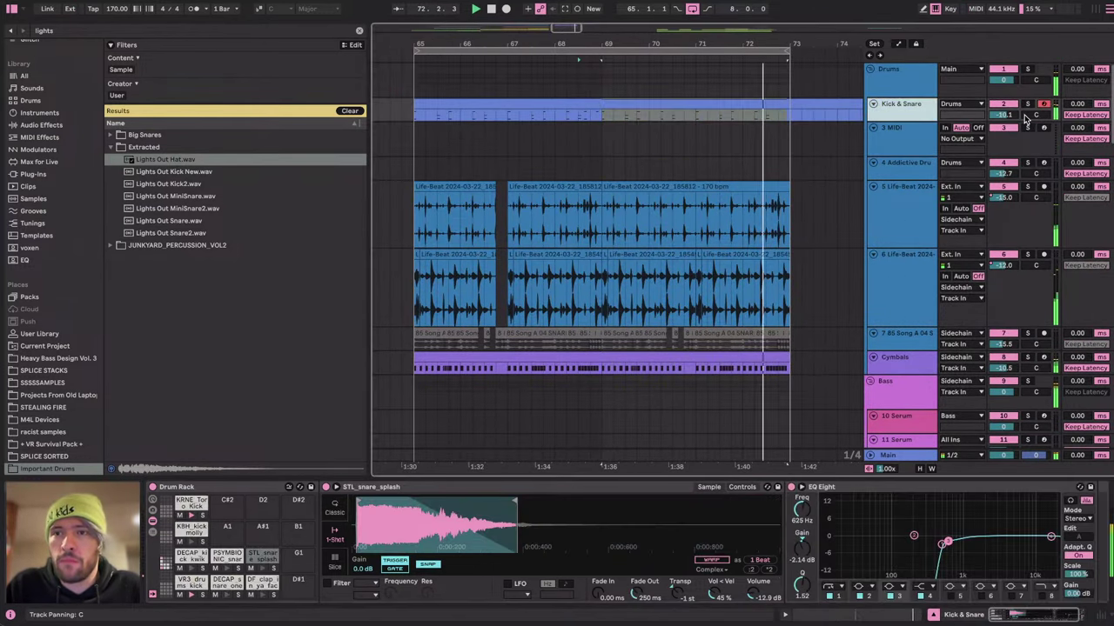
mouse_move(1003, 115)
mouse_down()
mouse_move(1003, 105)
mouse_move(1003, 117)
mouse_up()
scroll(657, 134, down, 5)
scroll(657, 134, up, 5)
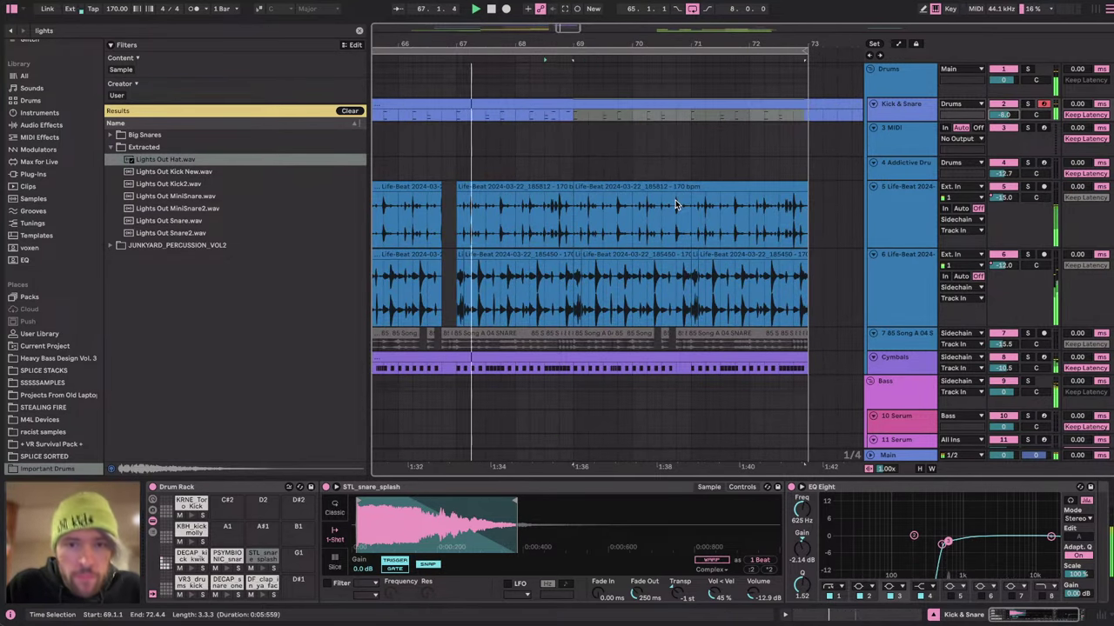
Consolidate the where do I go clips from bar 65 to bar 73 into one continuous clip, and check the live stream chat.
scroll(676, 204, down, 10)
scroll(676, 203, left, 2)
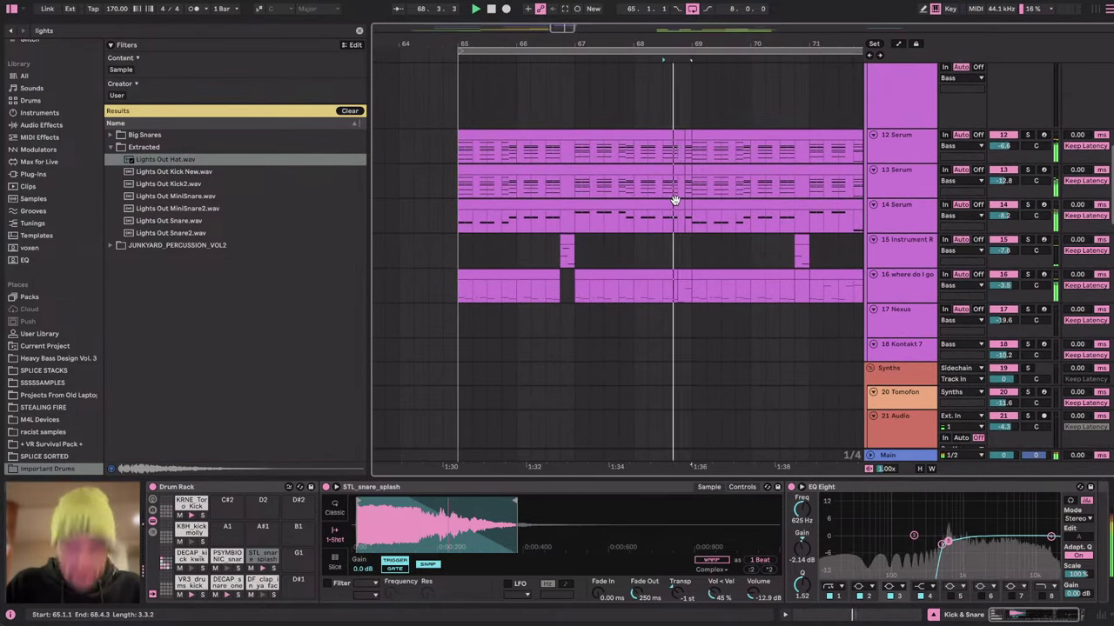
scroll(676, 203, right, 2)
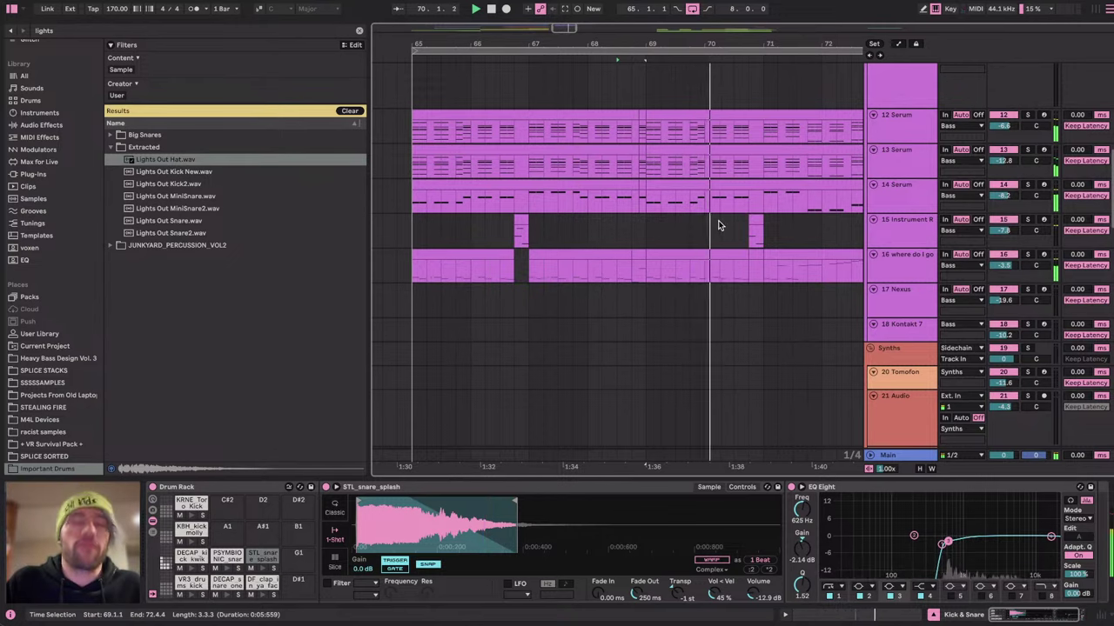
scroll(723, 224, down, 3)
click(884, 265)
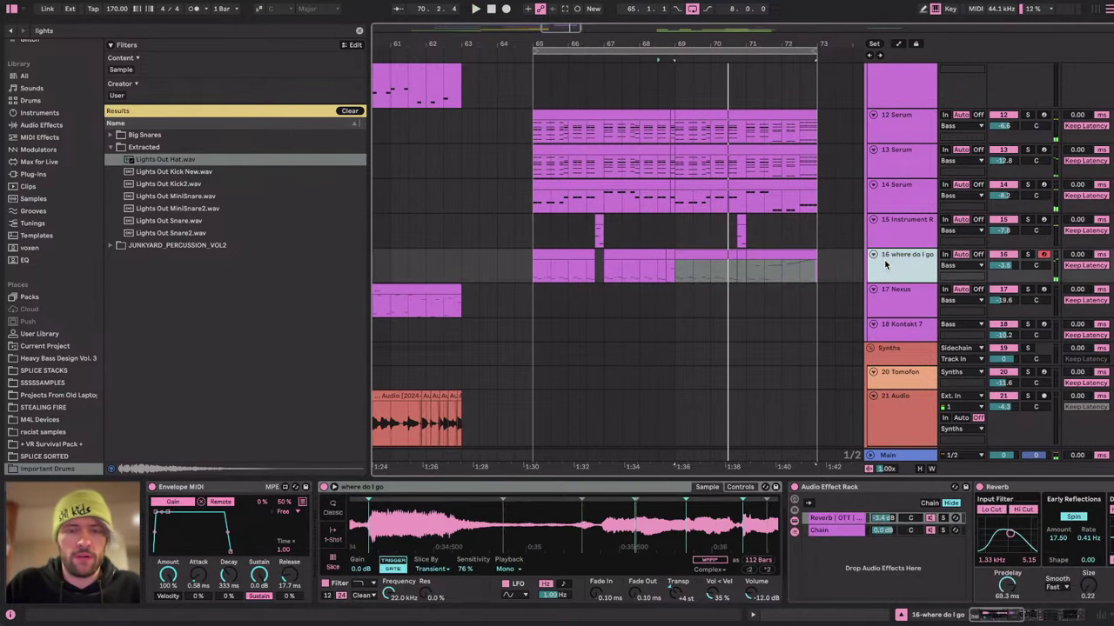
click(565, 259)
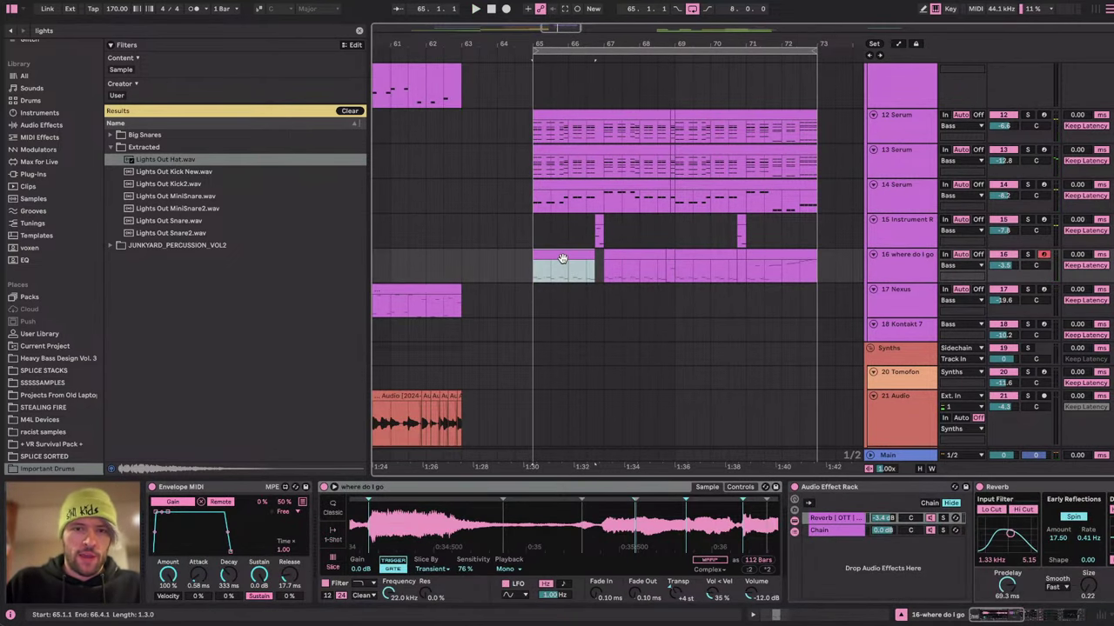
shift+click(788, 255)
key(ctrl+Right)
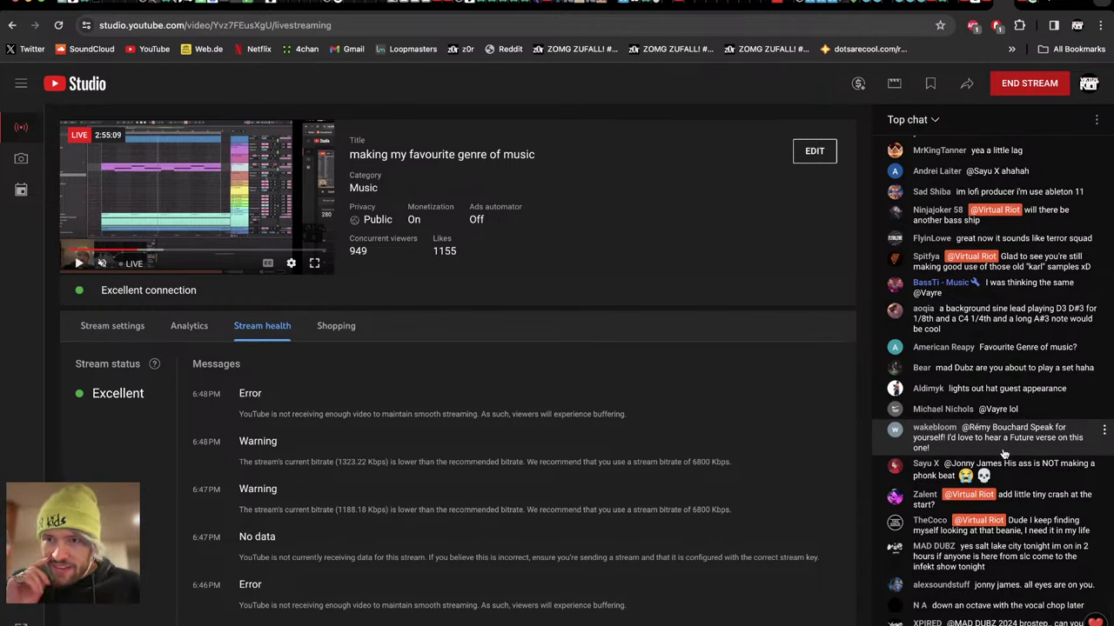
key(ctrl+Left)
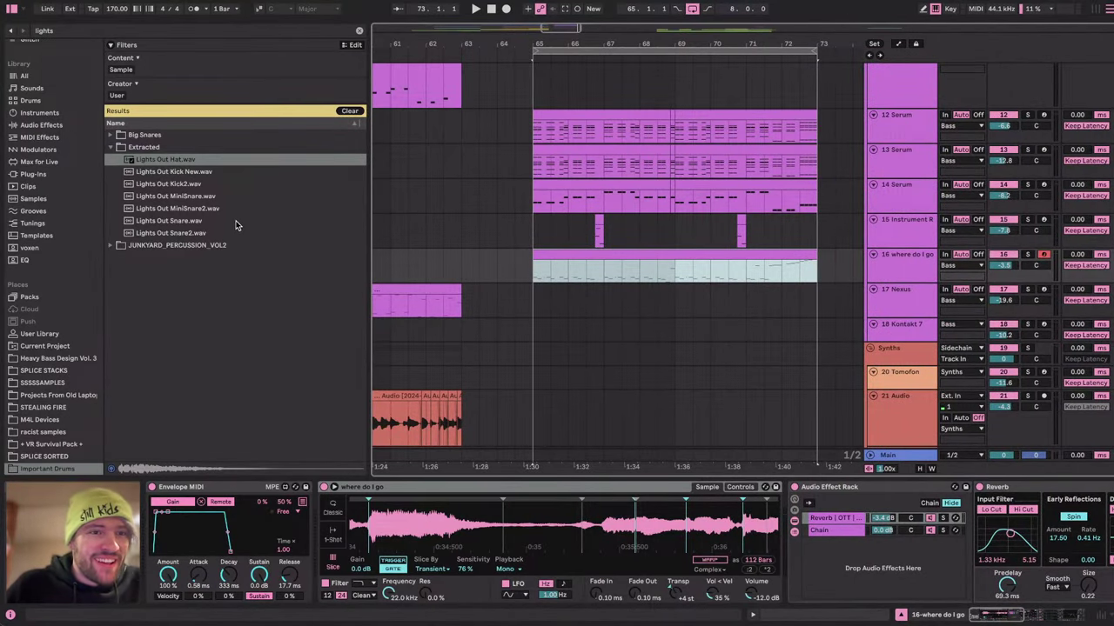
Clear the sample search, collapse the filters, and audition the Like A Bitch KARL snare and kick and the LZRS Kick.
click(358, 30)
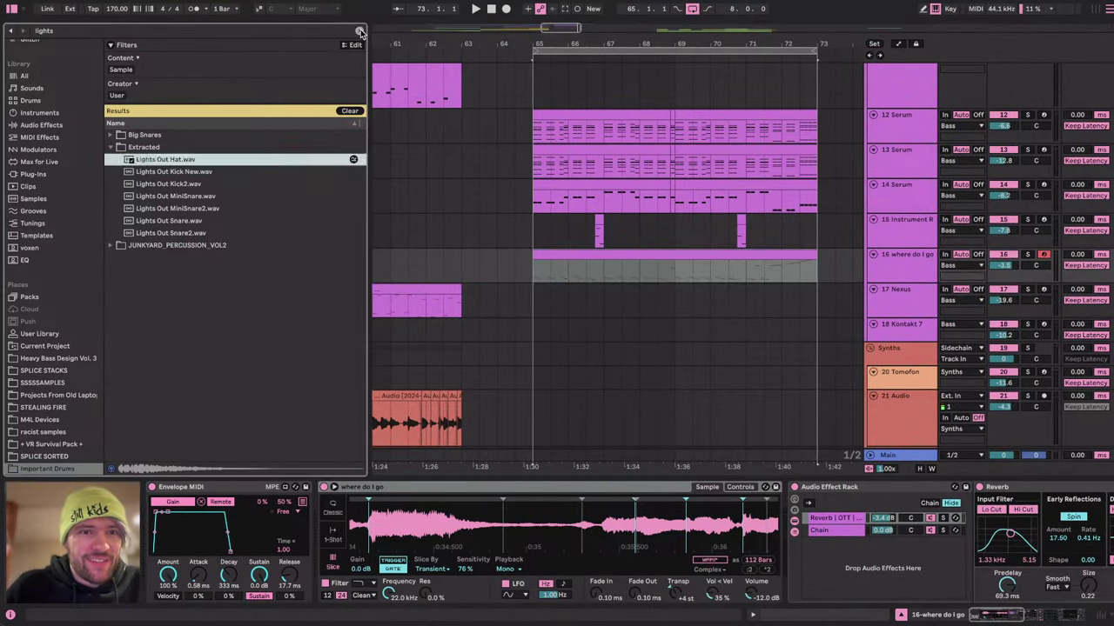
scroll(248, 302, down, 20)
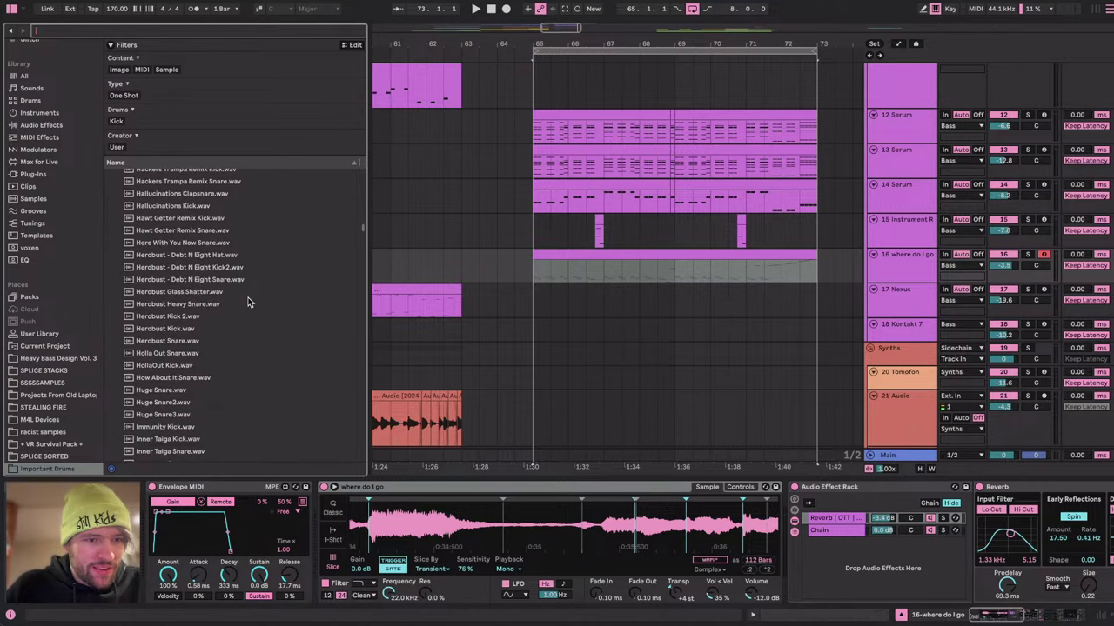
scroll(248, 302, down, 20)
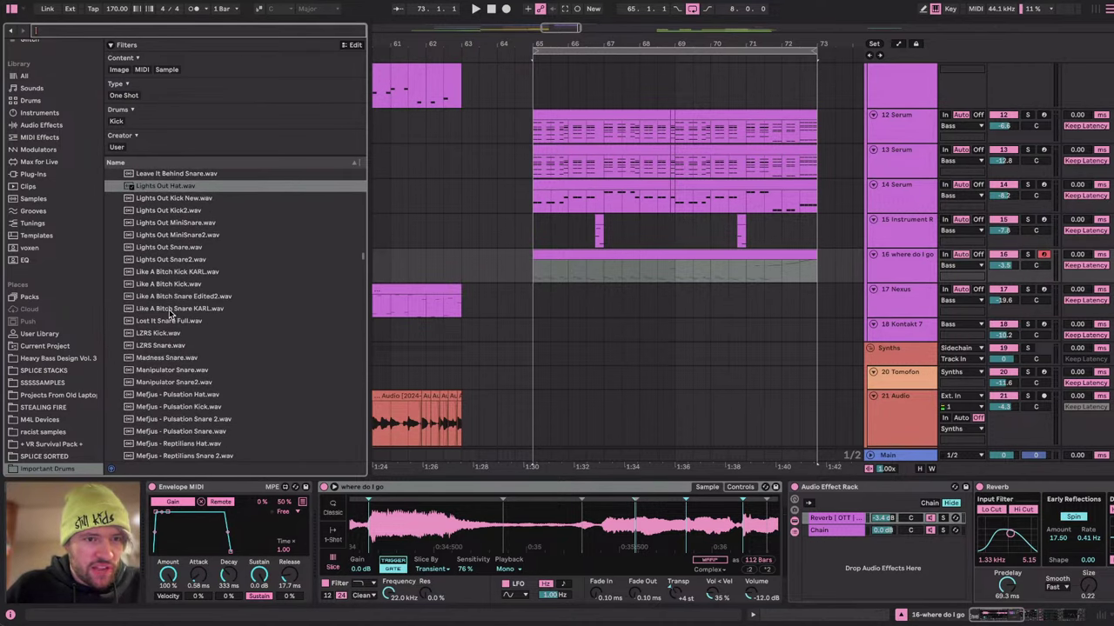
click(173, 310)
click(198, 273)
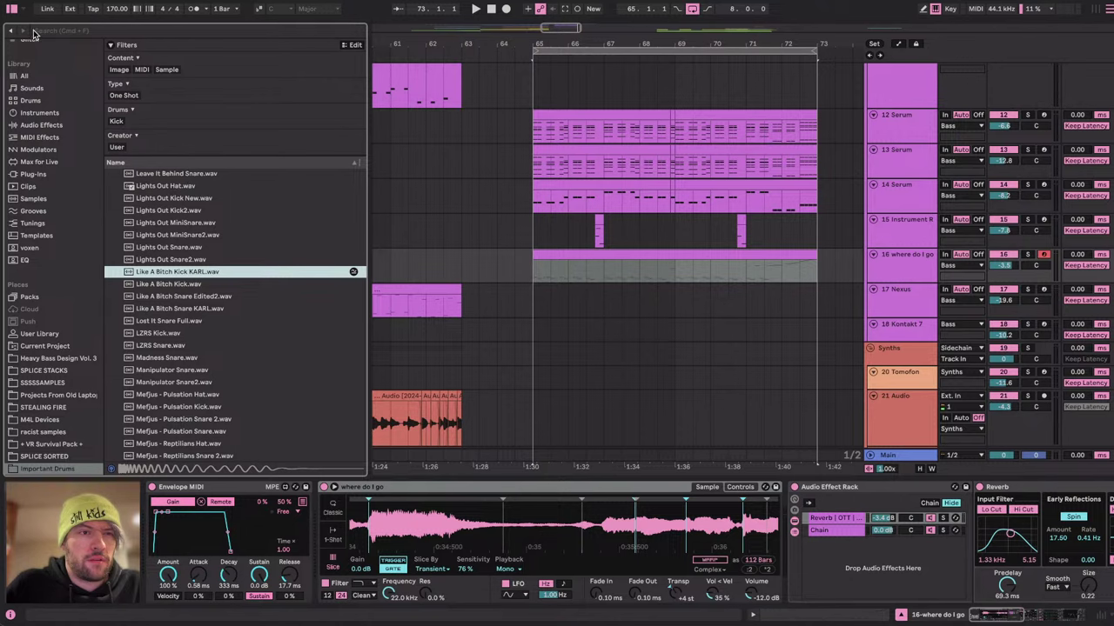
click(135, 48)
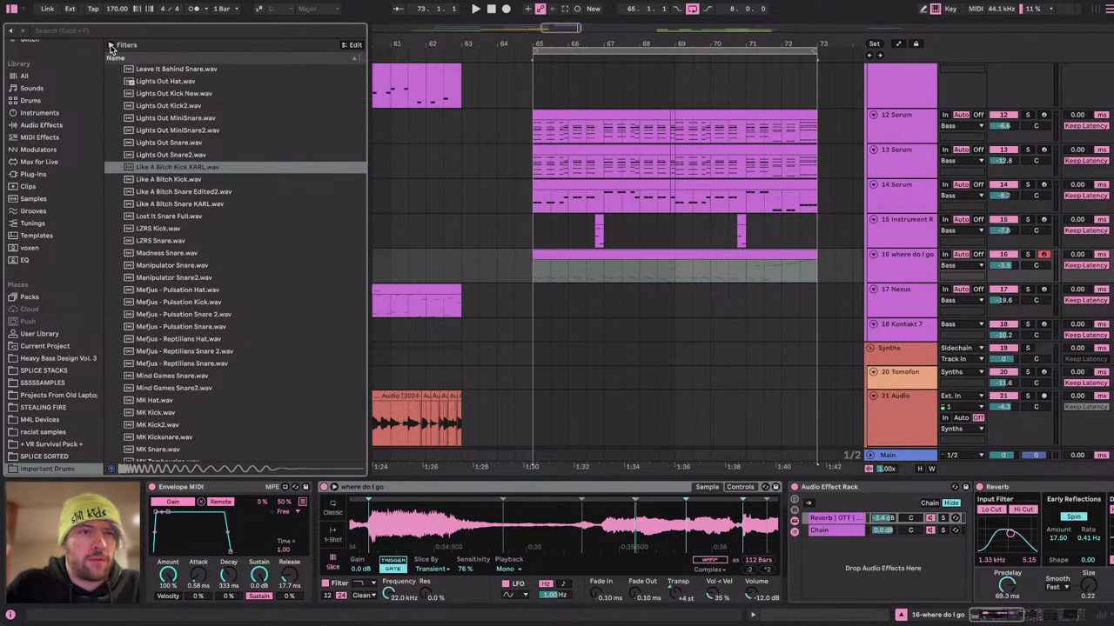
scroll(517, 141, up, 2)
scroll(517, 142, right, 1)
click(492, 318)
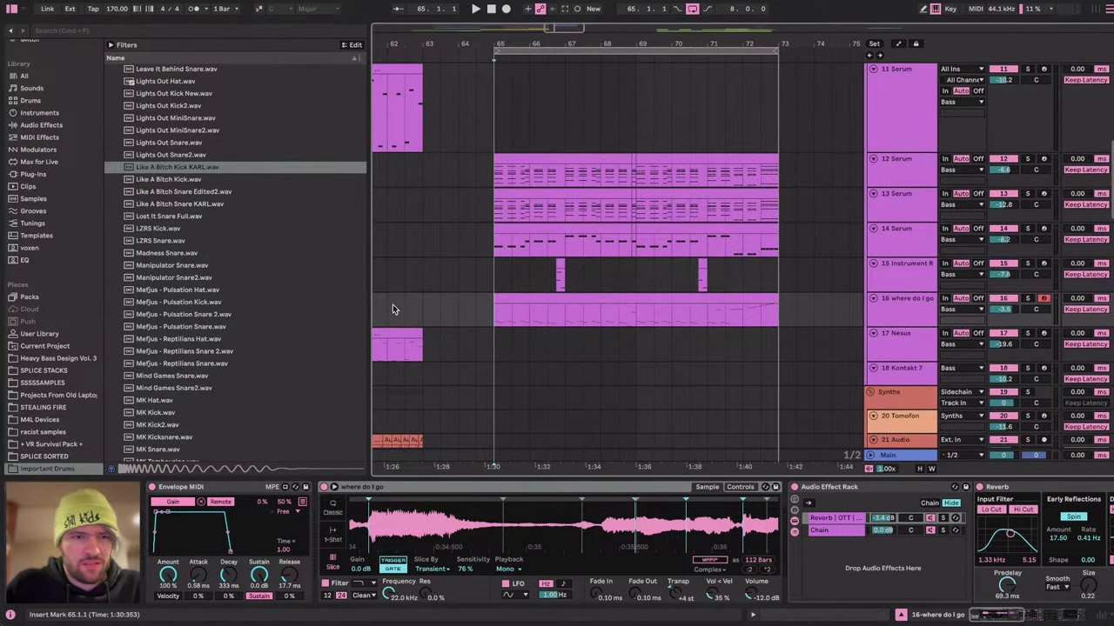
click(162, 229)
click(482, 309)
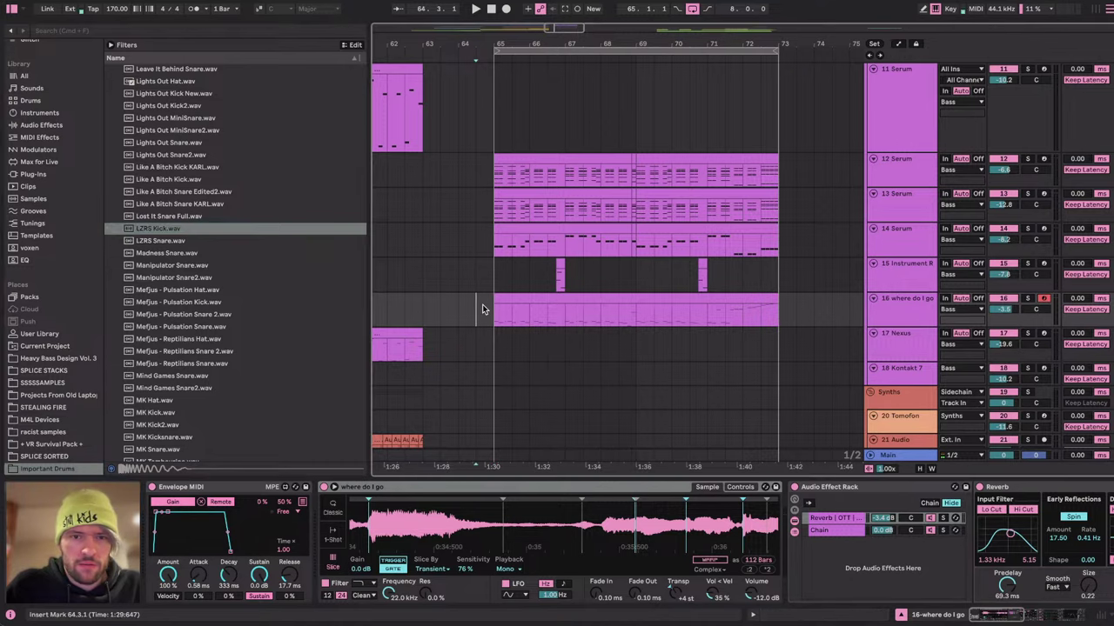
Read the live stream chat and play the drop loop from 65.1.1 to hear the where do I go part.
scroll(490, 310, down, 1)
scroll(489, 310, right, 1)
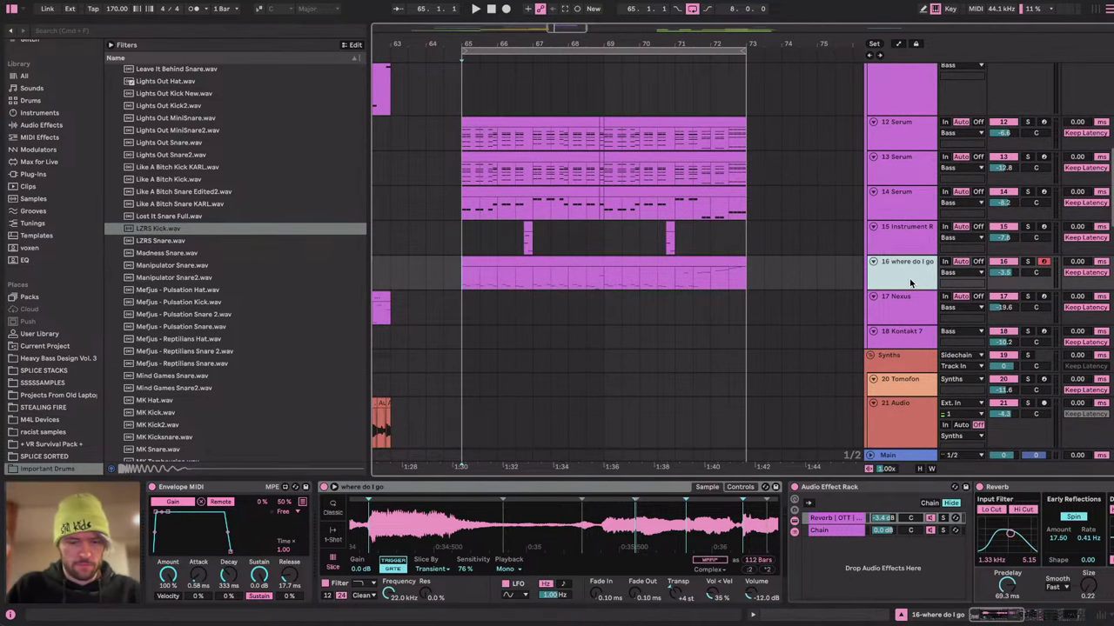
key(ctrl+Right)
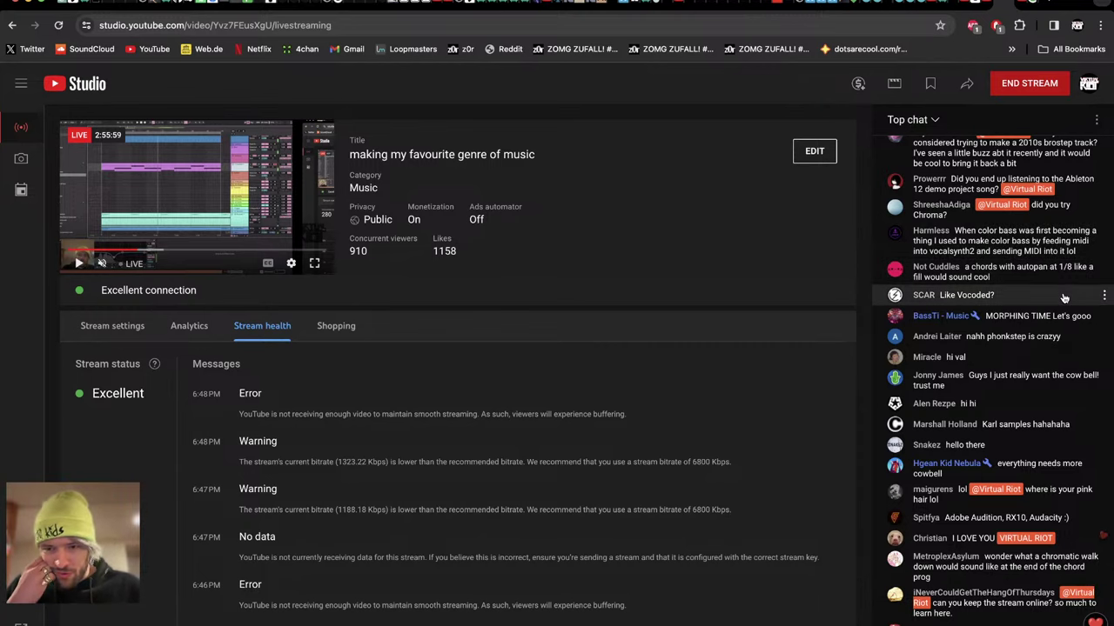
key(super+Tab)
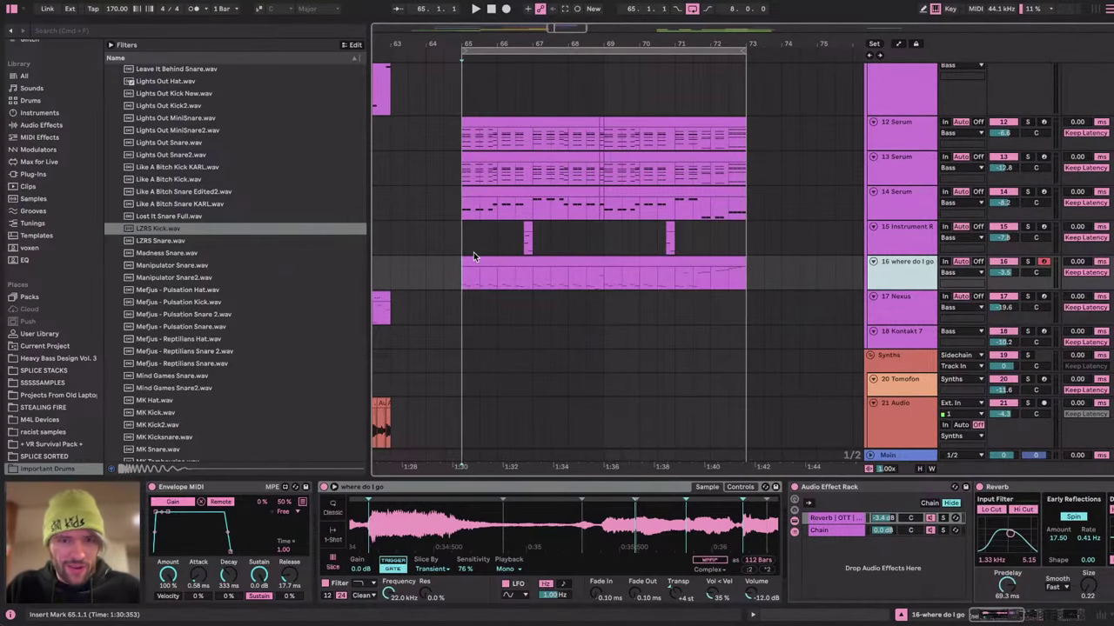
key(space)
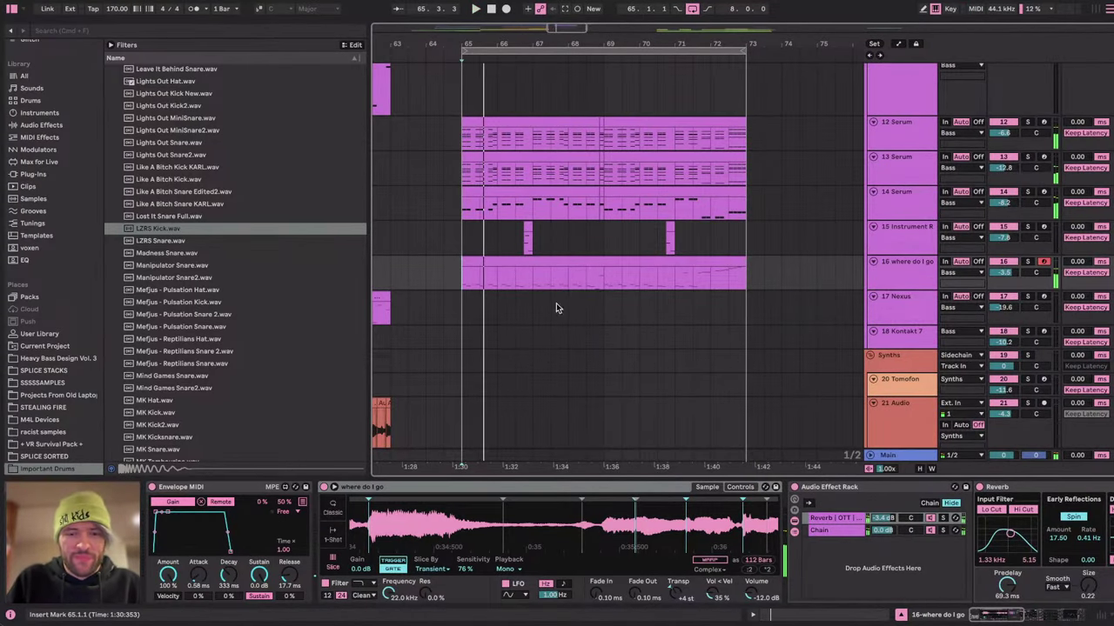
scroll(492, 528, down, 10)
key(space)
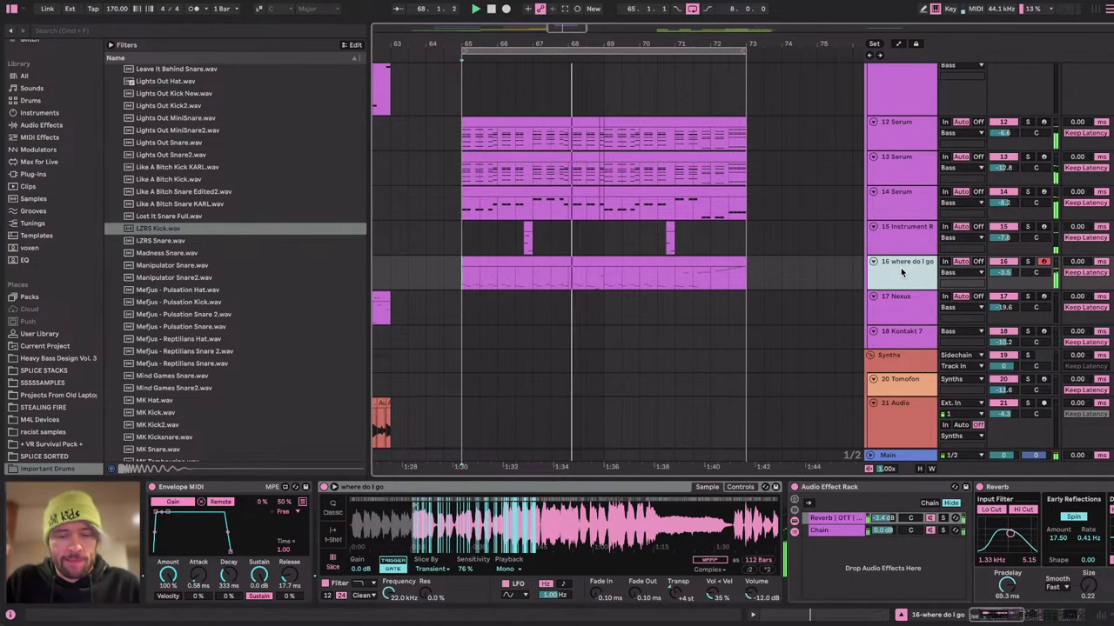
key(super+shift+t)
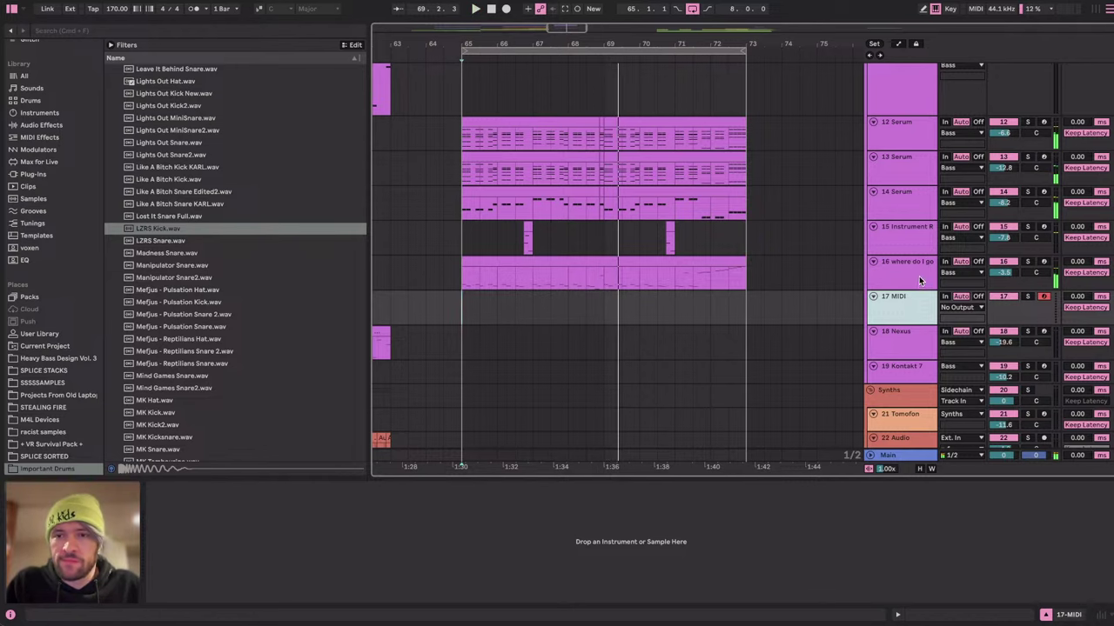
click(918, 274)
click(913, 301)
key(Delete)
click(896, 269)
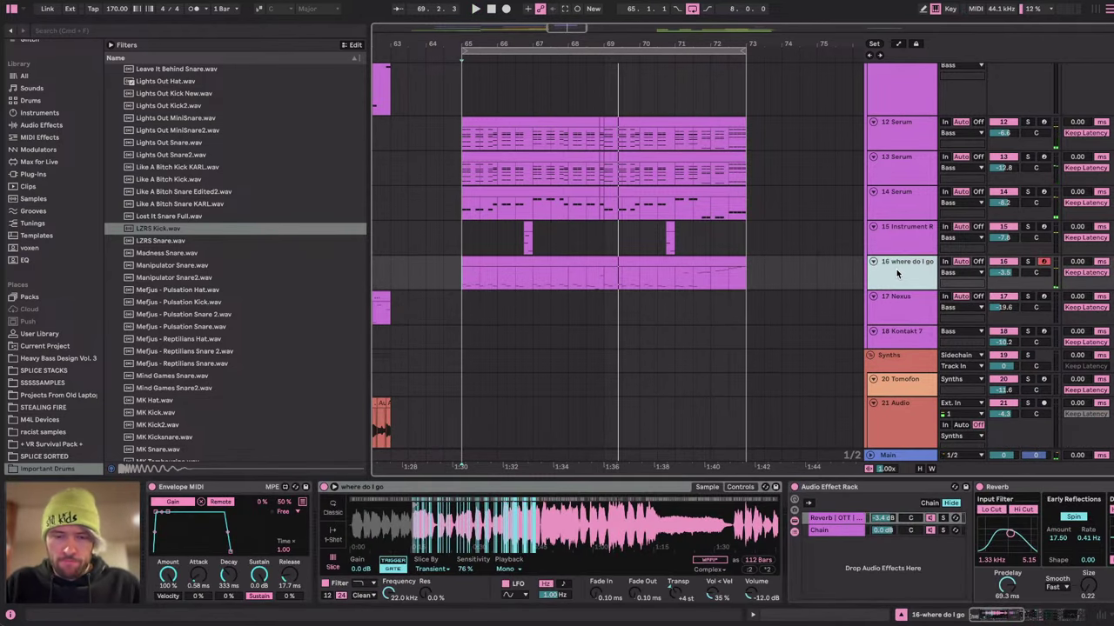
Insert a new audio track below the where do I go track and load a Gate onto it.
key(super+t)
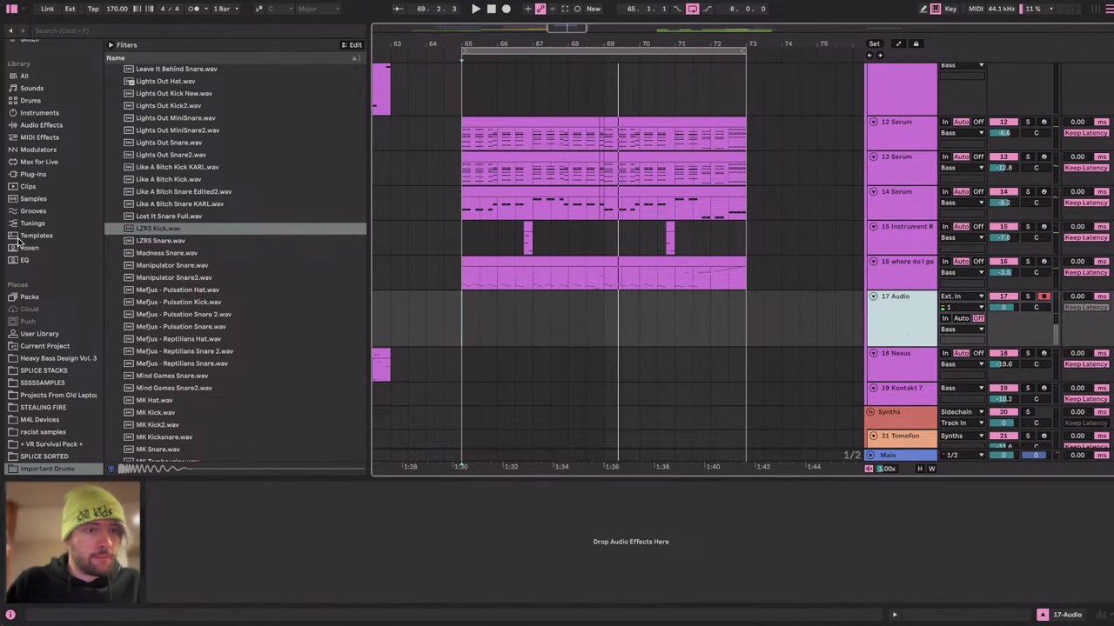
click(30, 126)
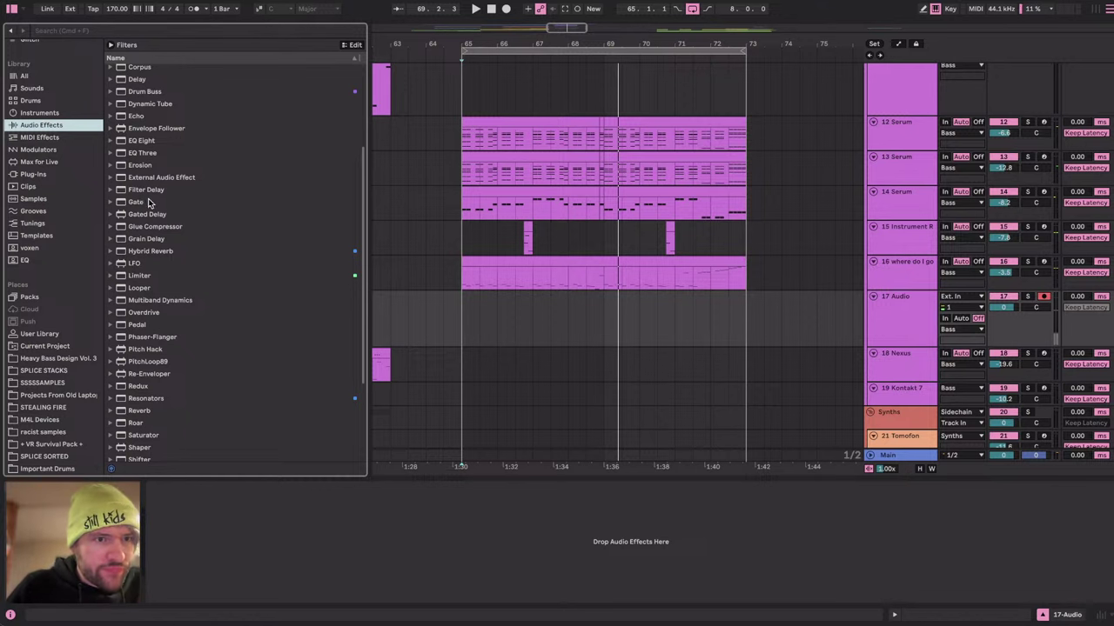
click(133, 202)
drag(234, 572, 255, 578)
Solo the empty second chain of the where do I go Audio Effect Rack, solo the track and listen to it.
click(920, 281)
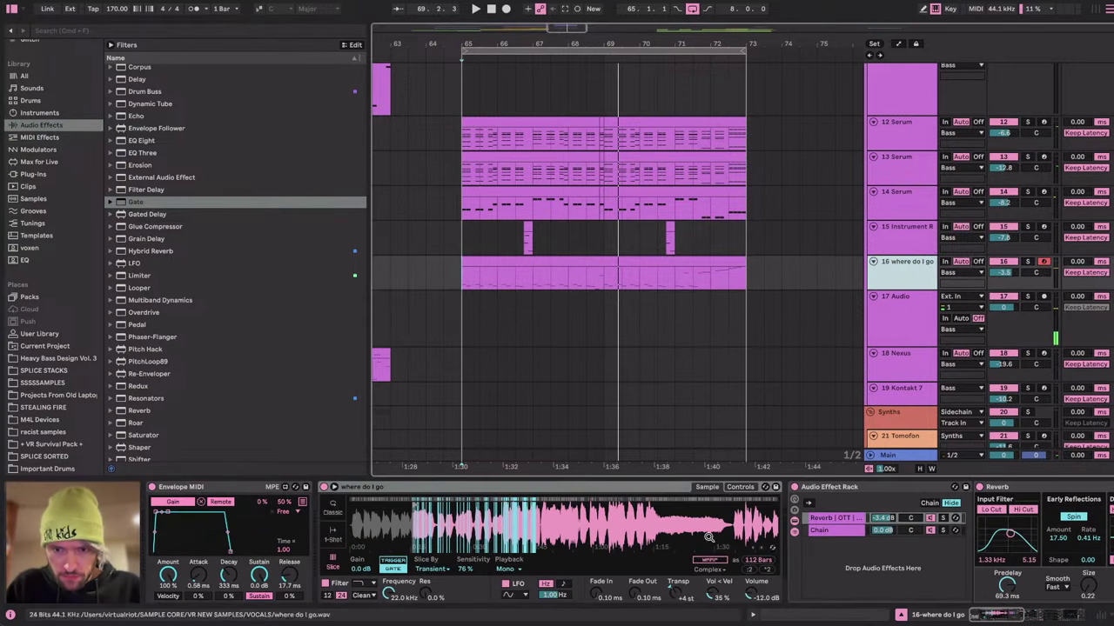
scroll(827, 572, right, 8)
click(261, 532)
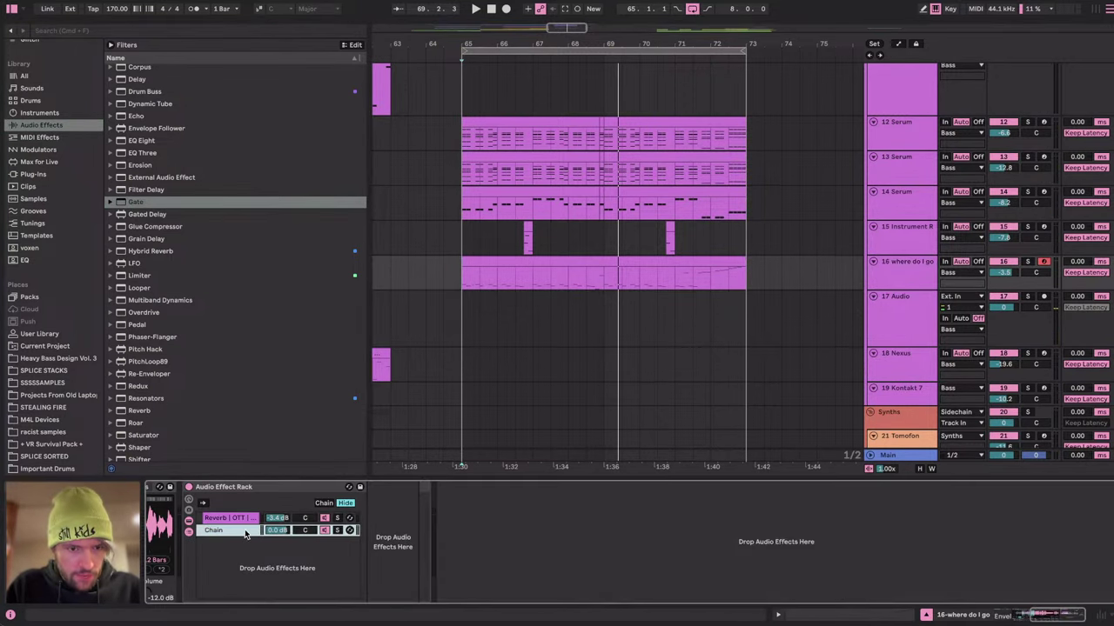
key(space)
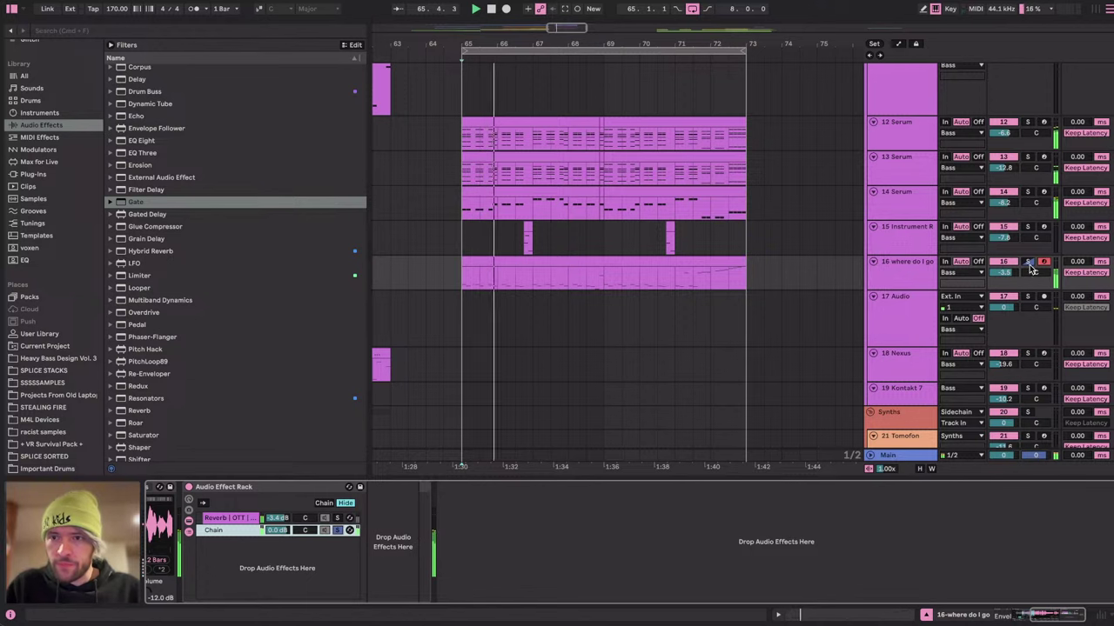
click(1029, 263)
scroll(315, 558, left, 8)
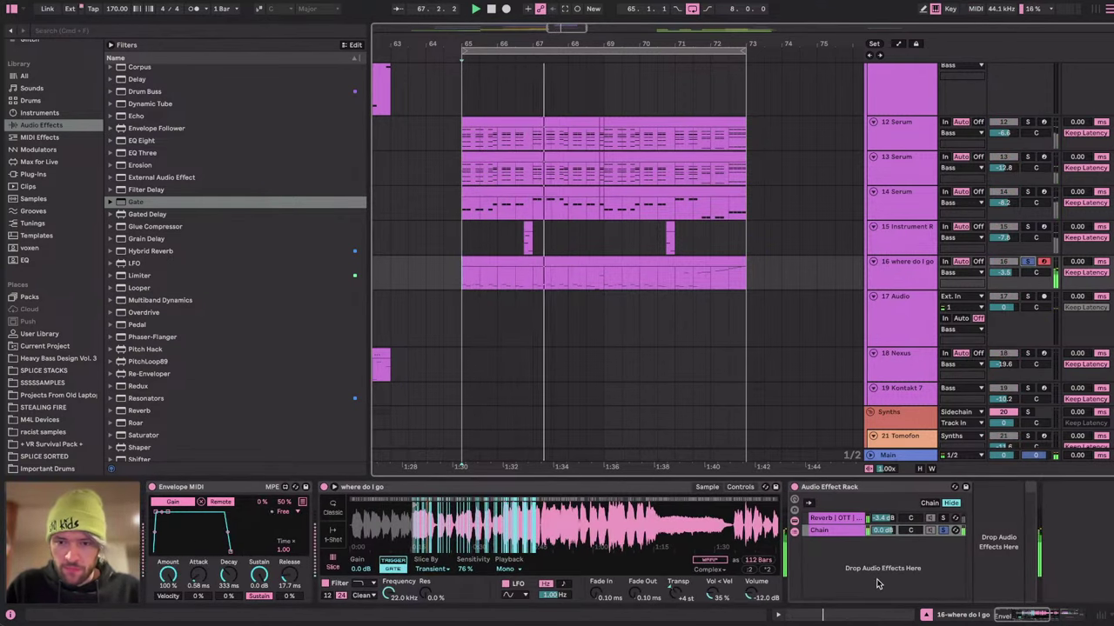
scroll(878, 584, right, 8)
key(space)
Add OTT and EQ Eight to the empty rack chain and change EQ Eight's band 1 to a steep low-cut filter.
drag(146, 298, 387, 565)
mouse_move(142, 141)
mouse_down()
mouse_move(779, 588)
mouse_move(798, 556)
mouse_up()
click(796, 589)
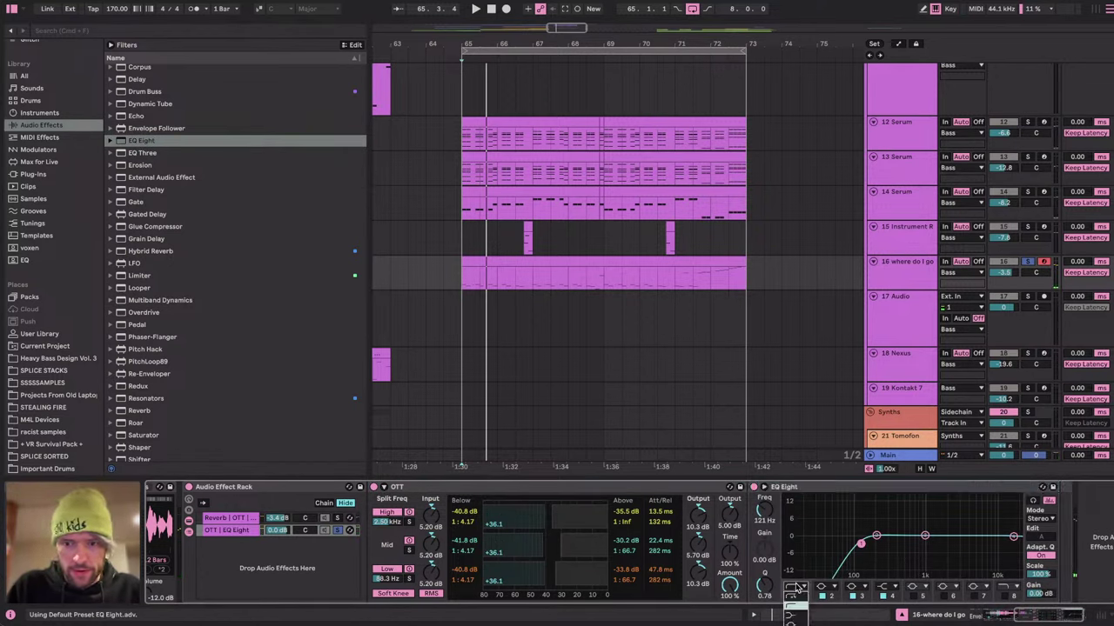
click(796, 600)
Set the low cut to 196 Hz and OTT's output to 1.14 dB during playback, and unsolo the where do I go track.
key(space)
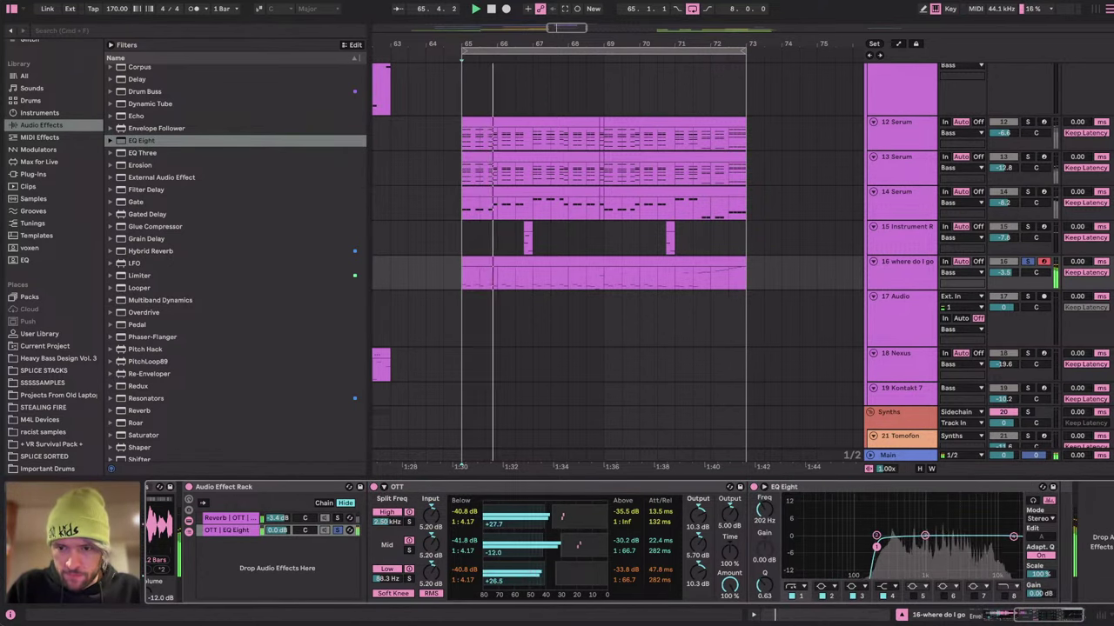
drag(729, 513, 729, 520)
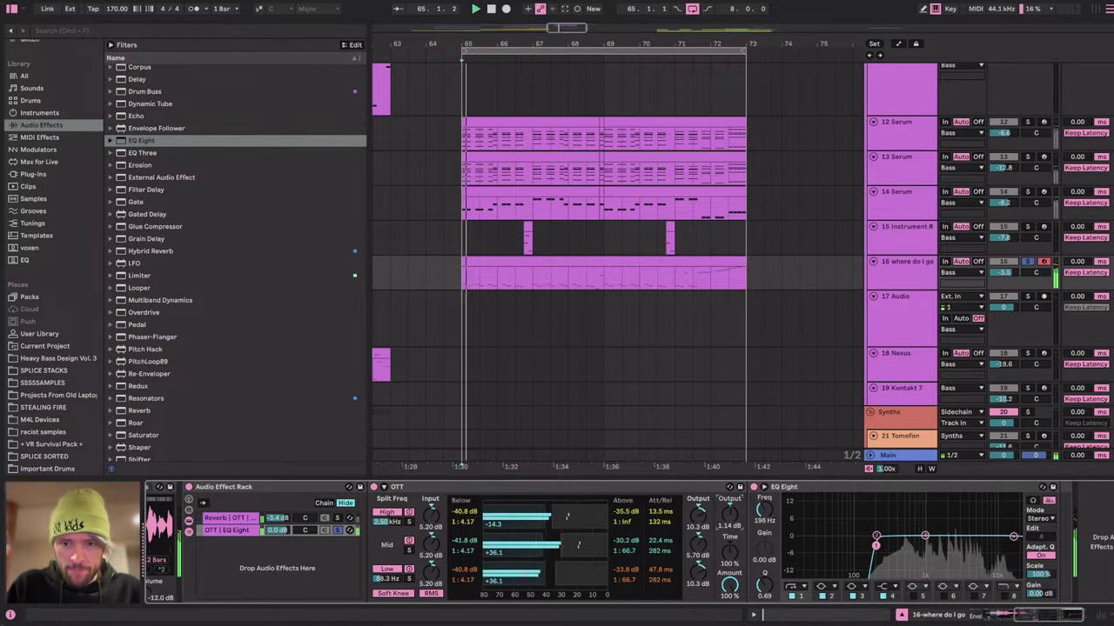
key(space)
click(1021, 252)
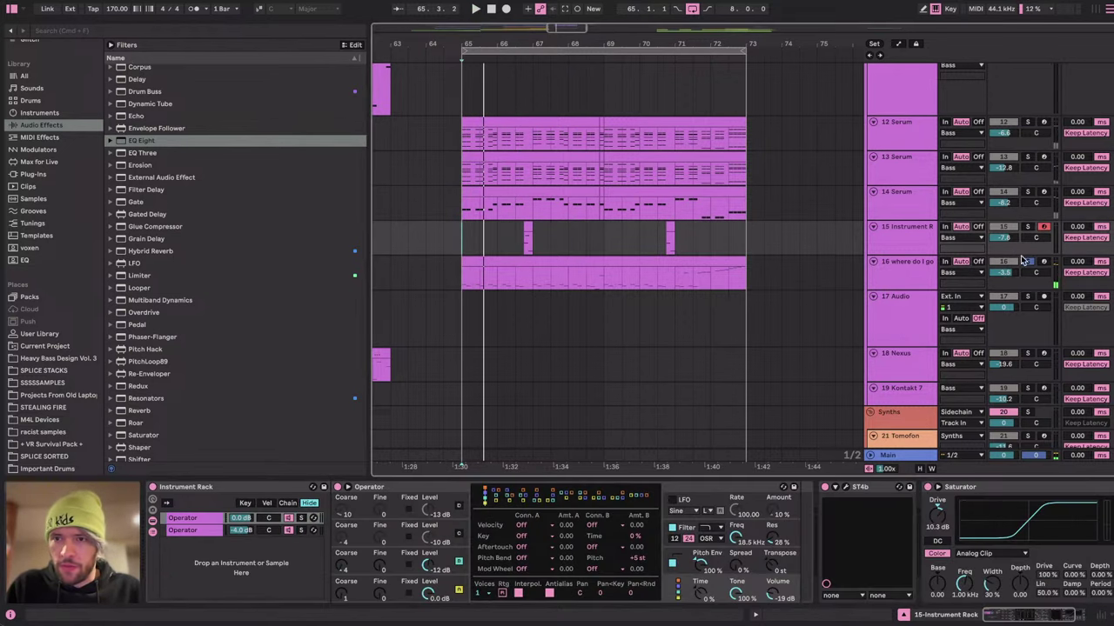
click(1027, 261)
Sidechain the new audio track's Gate from 16-where do I go, tapped at the rack's OTT | EQ Eight chain, Post FX.
click(909, 316)
click(162, 487)
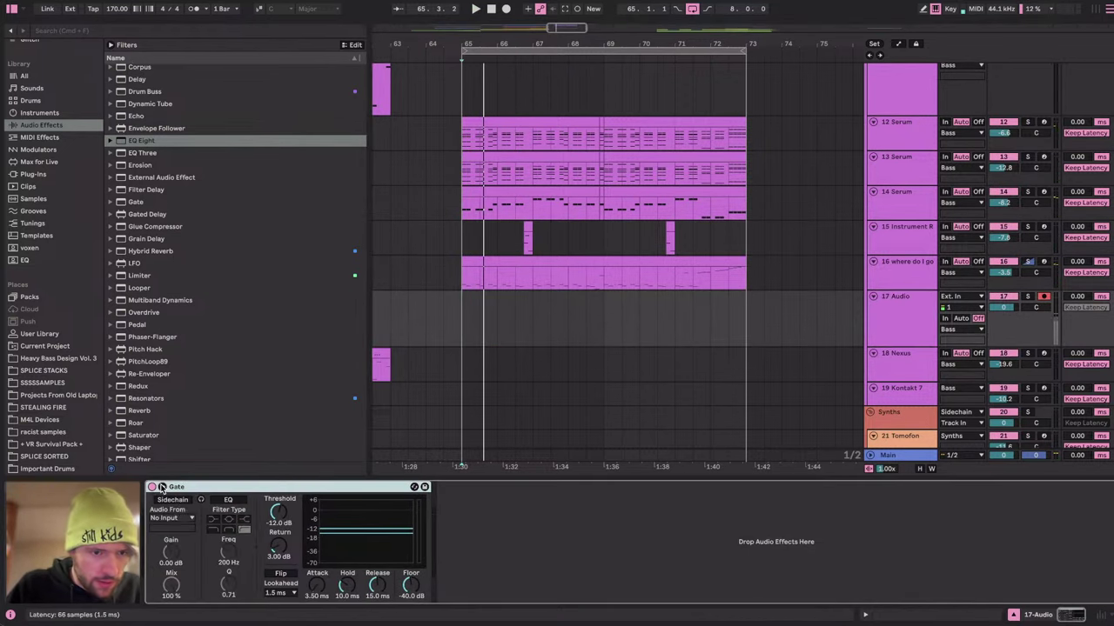
click(171, 518)
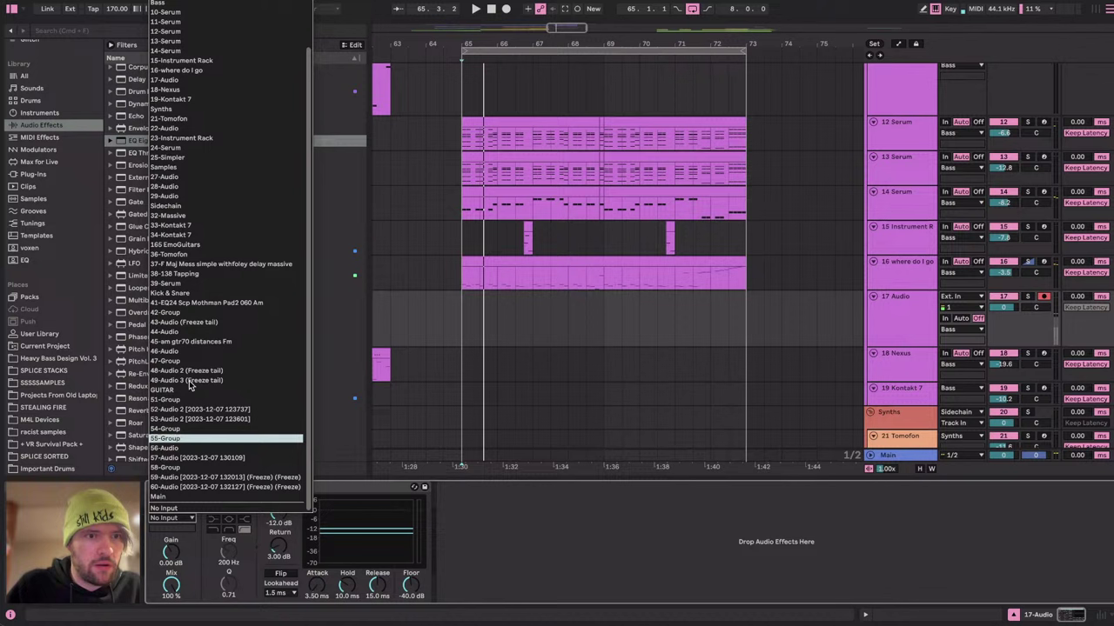
click(188, 73)
click(180, 529)
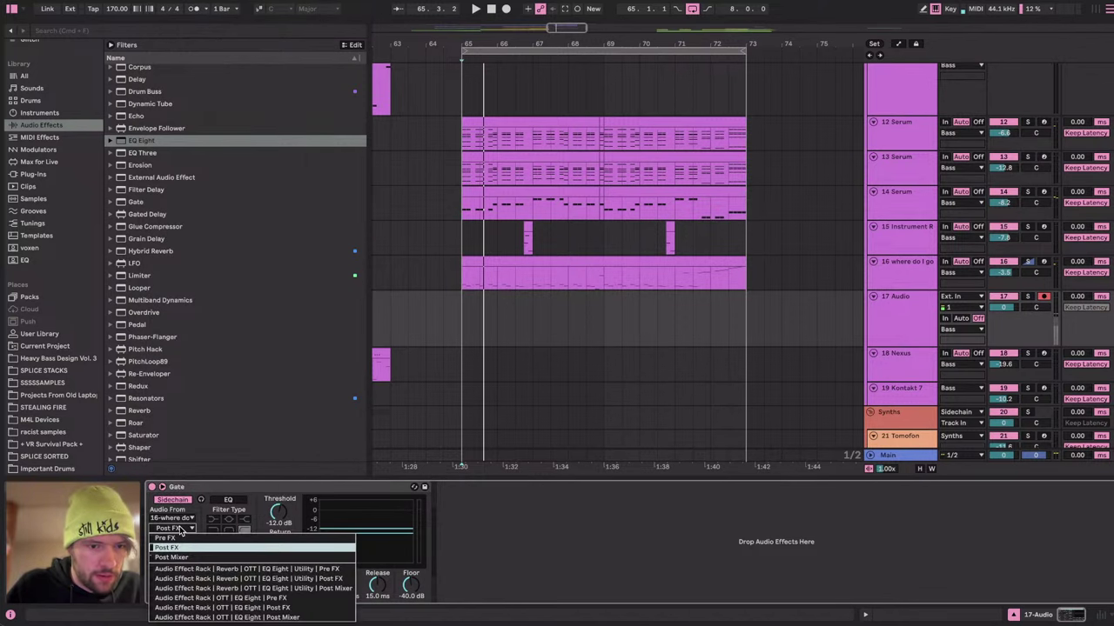
click(261, 608)
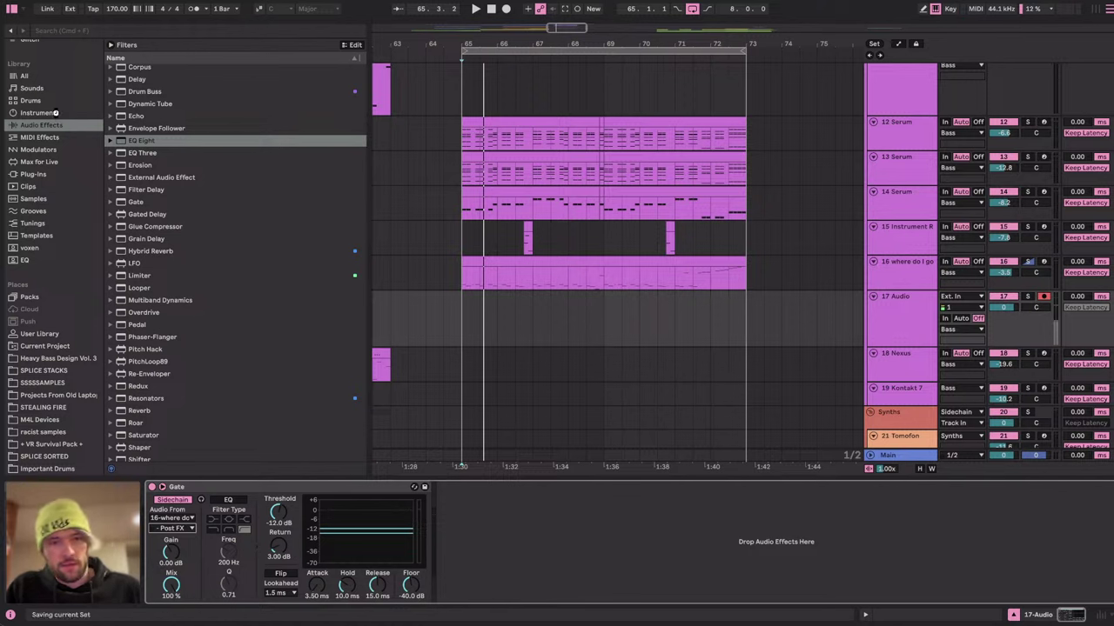
Add MORPH SC from the Color Bass collection after the Gate on the 17 Audio track.
scroll(69, 145, up, 3)
click(31, 119)
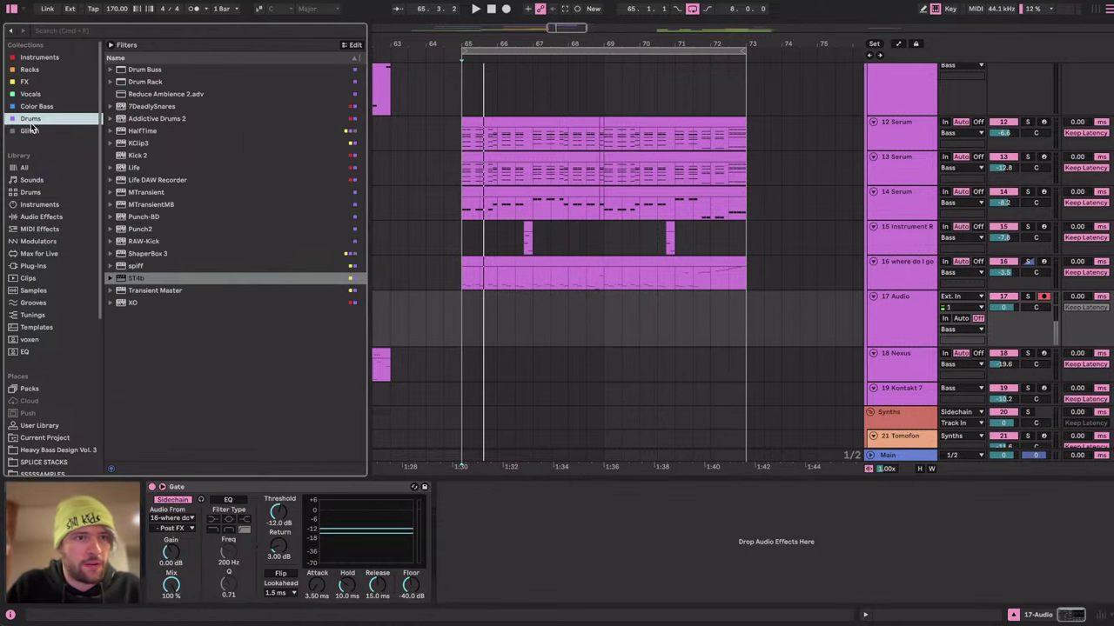
click(33, 107)
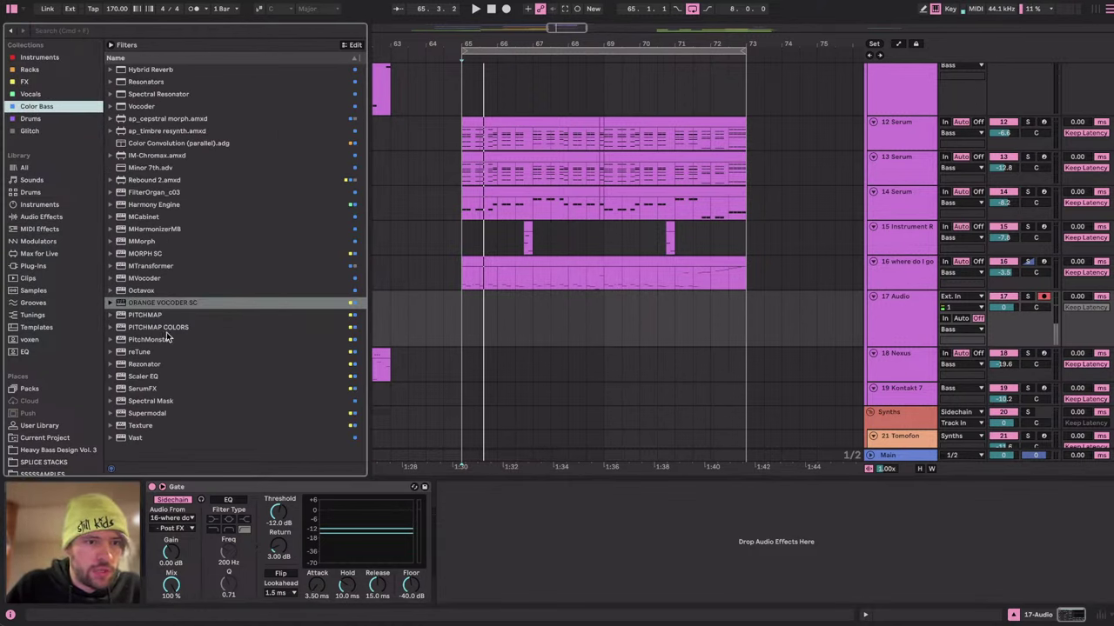
click(137, 254)
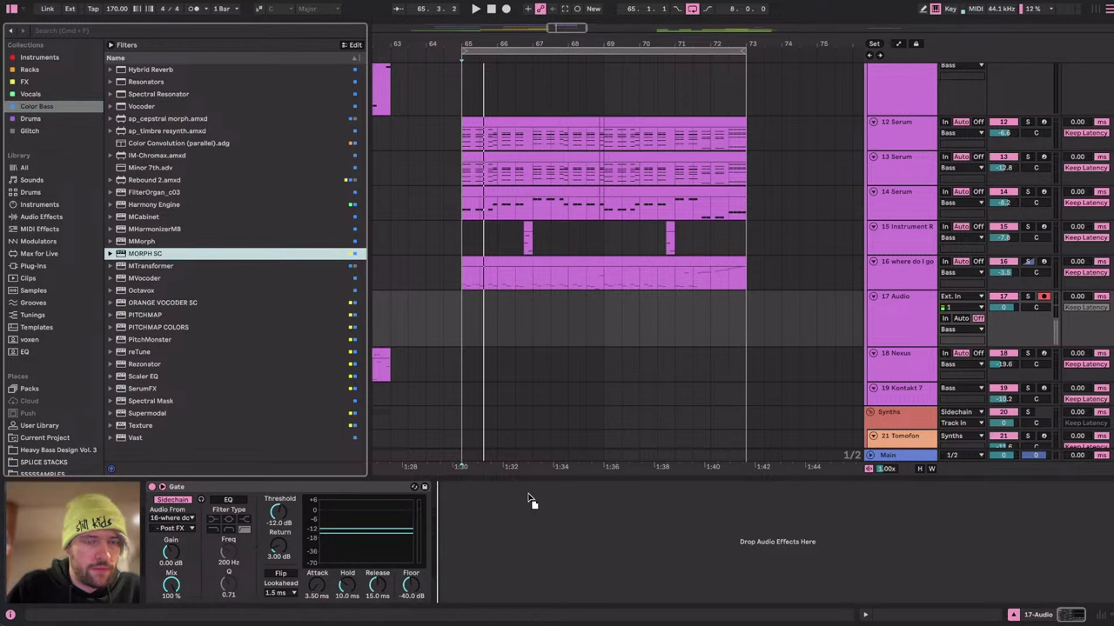
drag(864, 318, 889, 301)
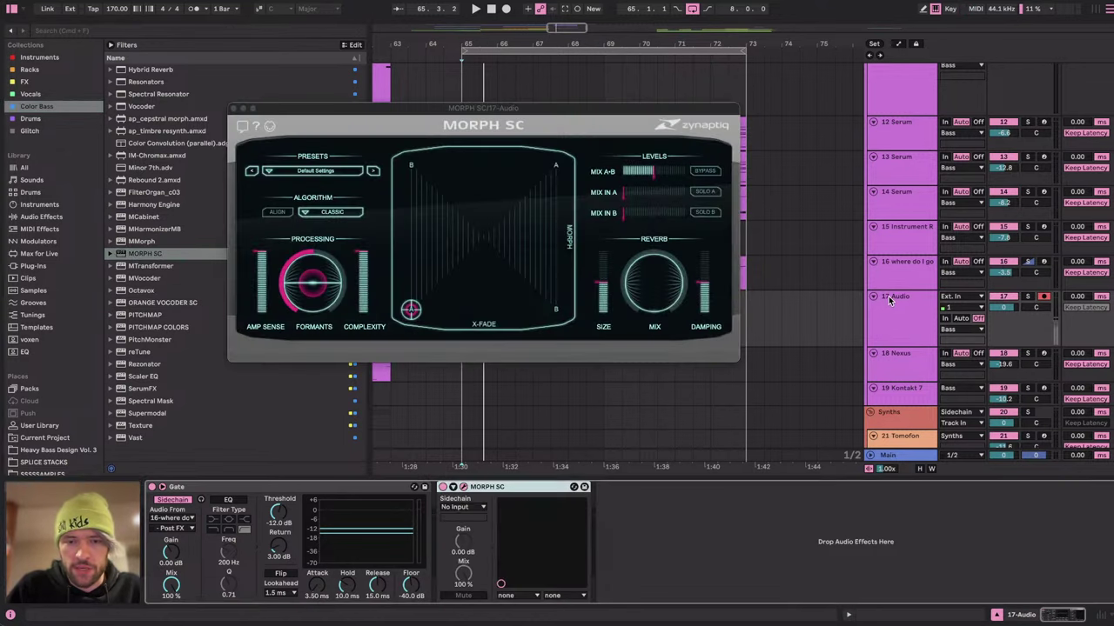
Solo the 12 Serum and 13 Serum tracks and play them to compare candidates for MORPH SC's sidechain source.
click(461, 508)
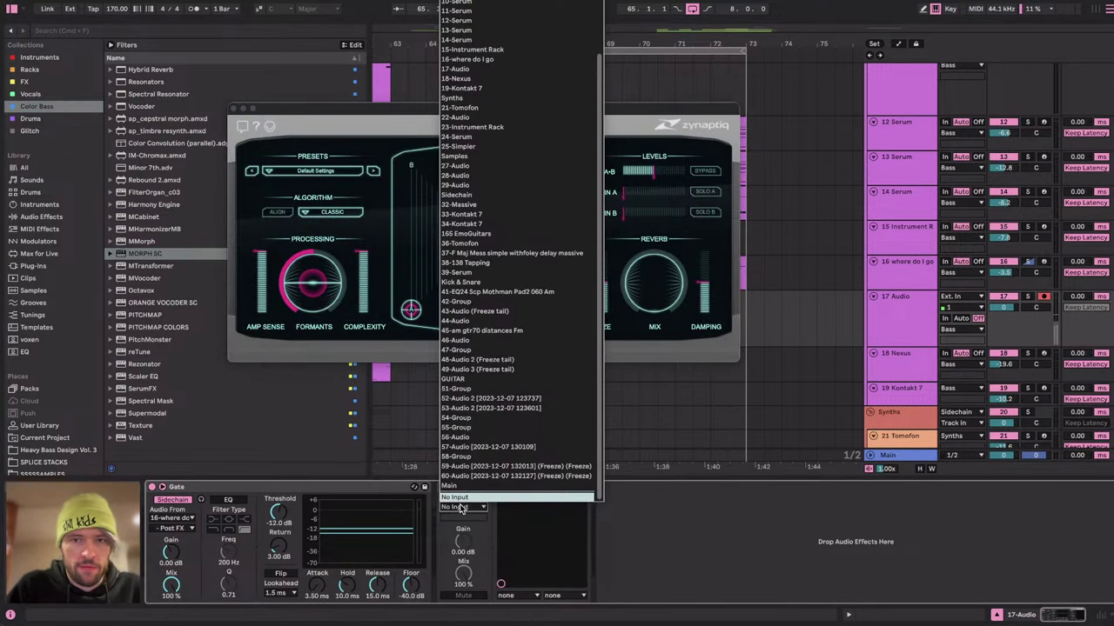
click(844, 204)
click(887, 199)
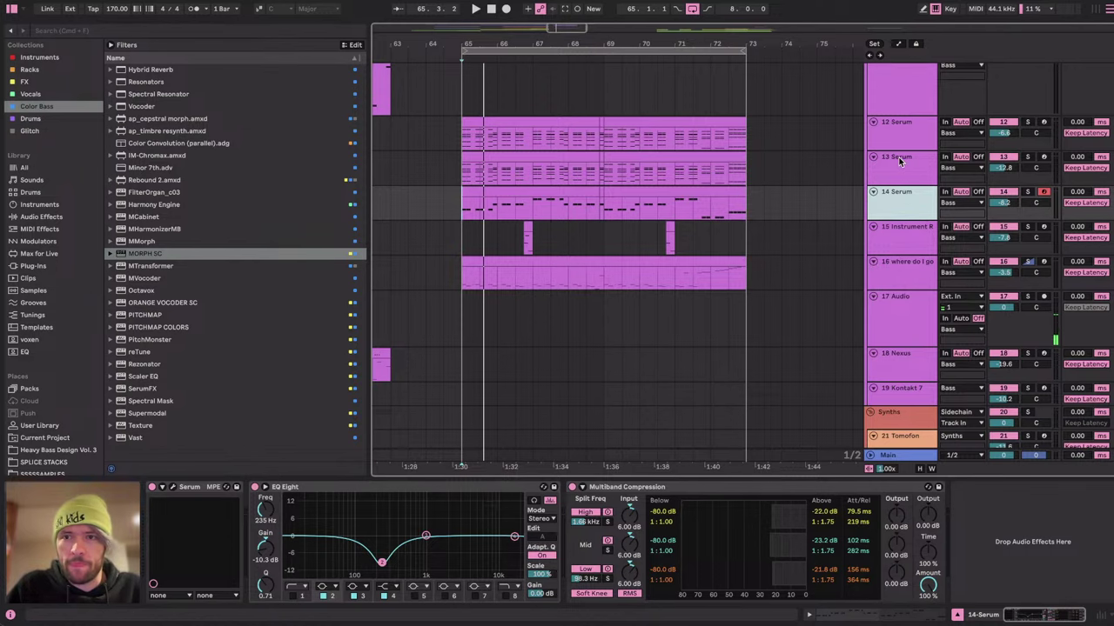
click(901, 160)
click(1029, 122)
key(space)
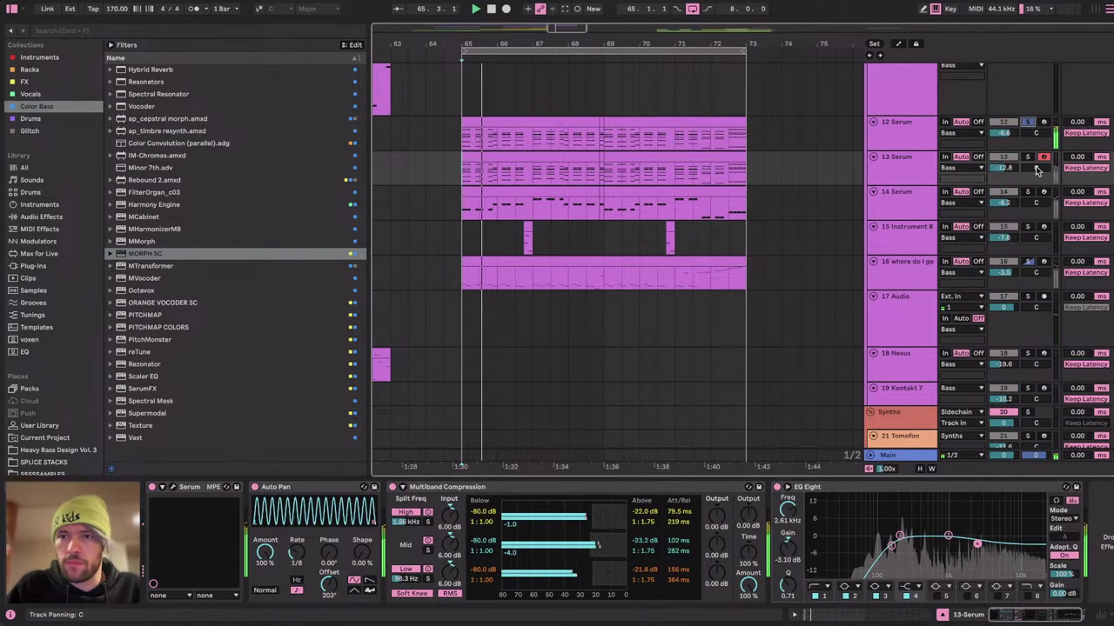
click(1029, 158)
key(space)
key(space)
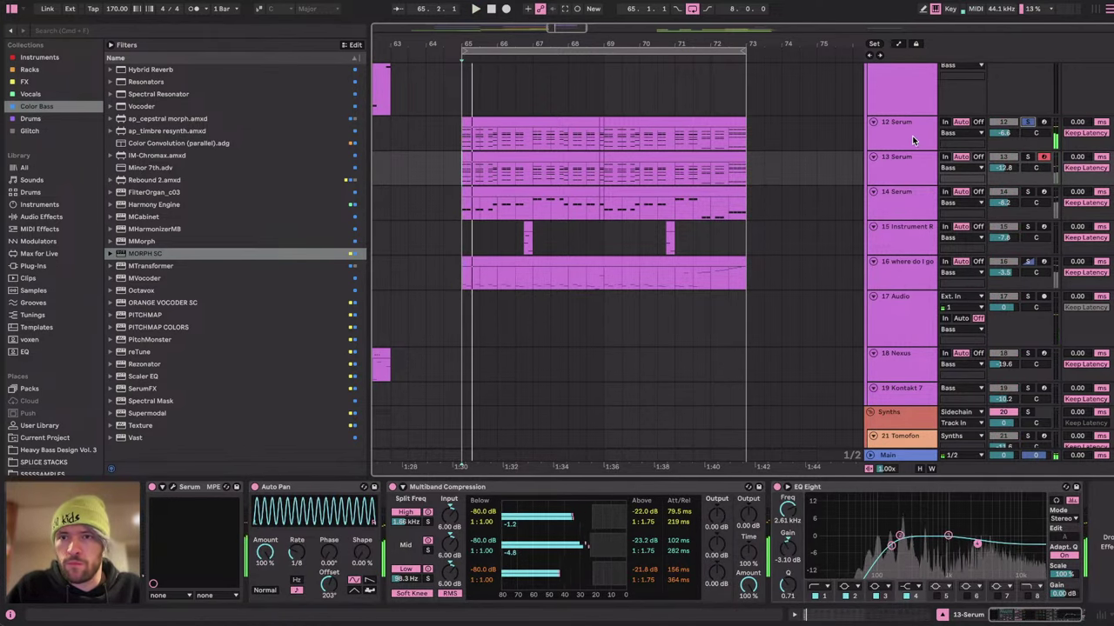
click(1027, 122)
Set the sidechain input of MORPH SC on 17 Audio to 12-Serum, Post FX.
click(897, 334)
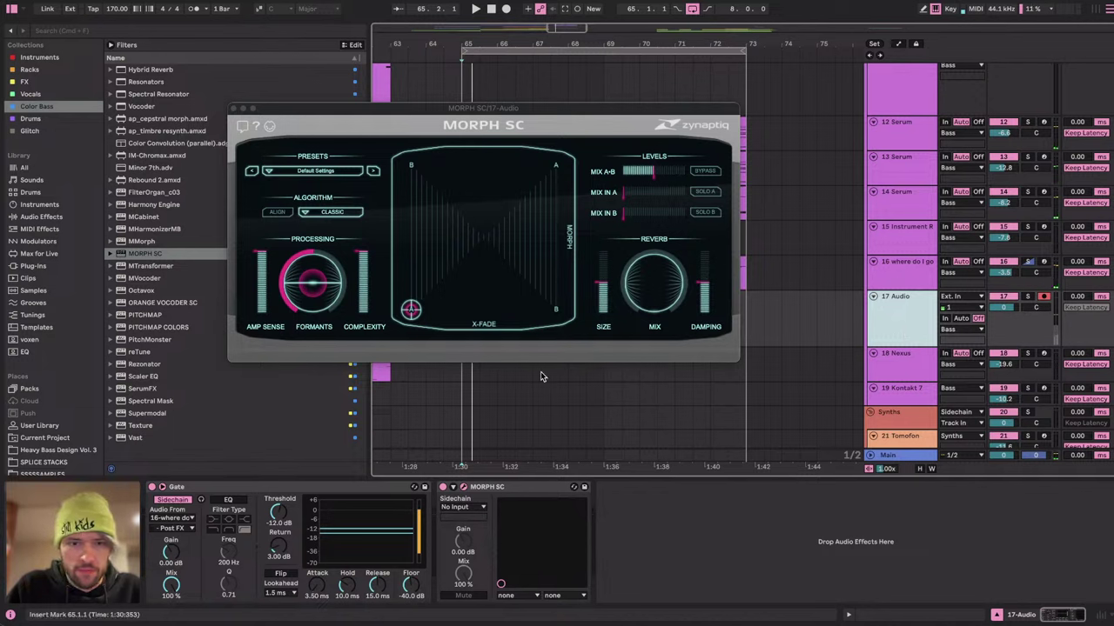
click(456, 508)
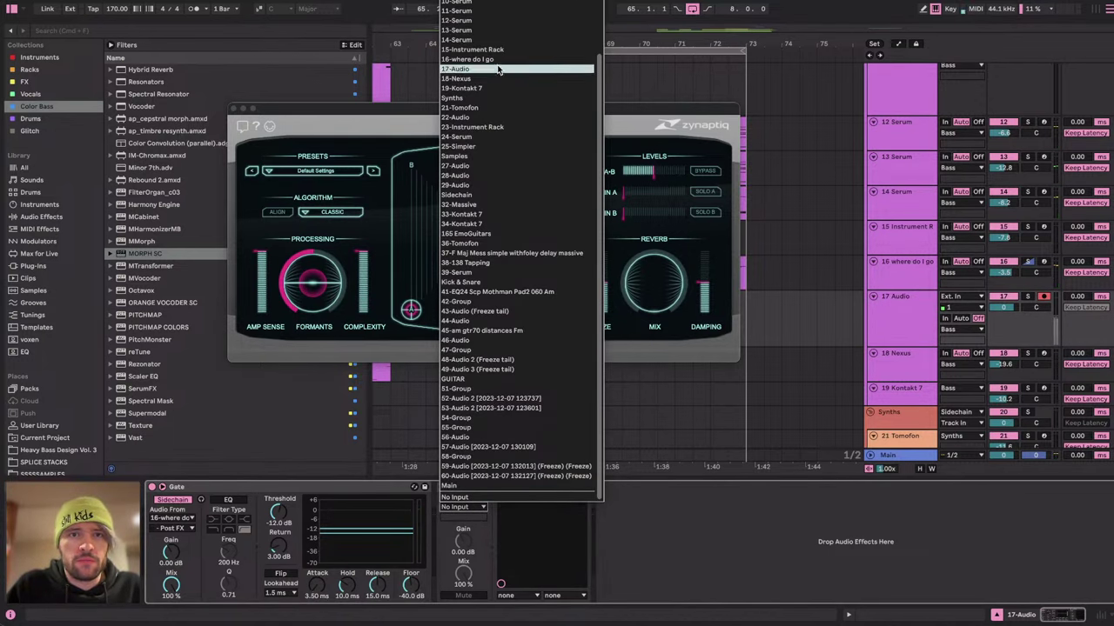
click(487, 25)
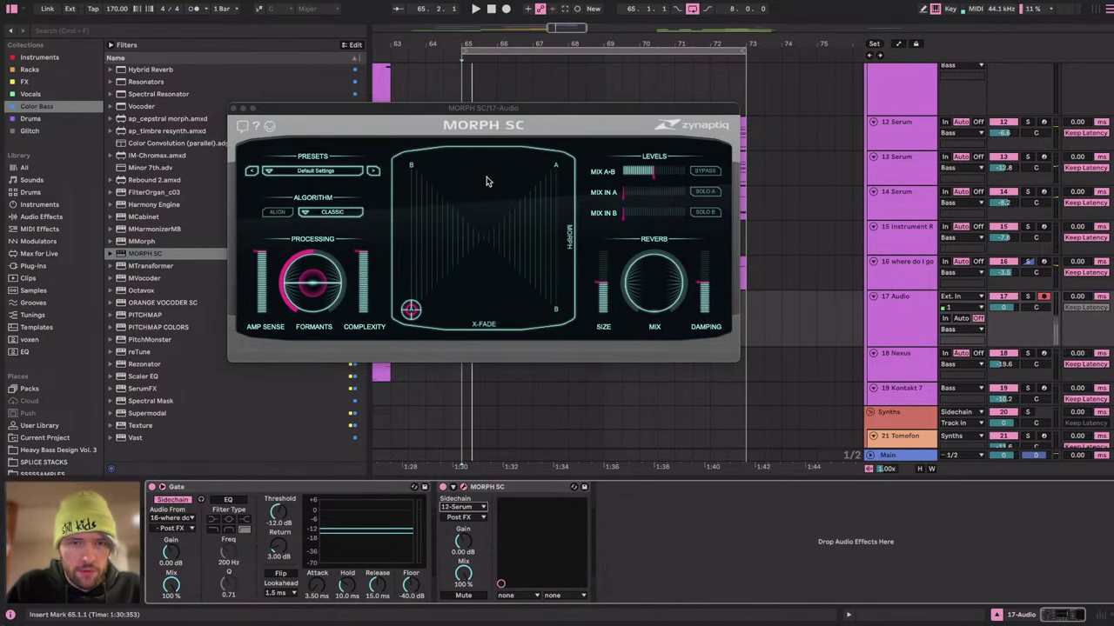
With 17 Audio soloed and playing, enable the Gate's sidechain listen and set MORPH SC to about 0.53 morph and 1.000 X-fade.
key(space)
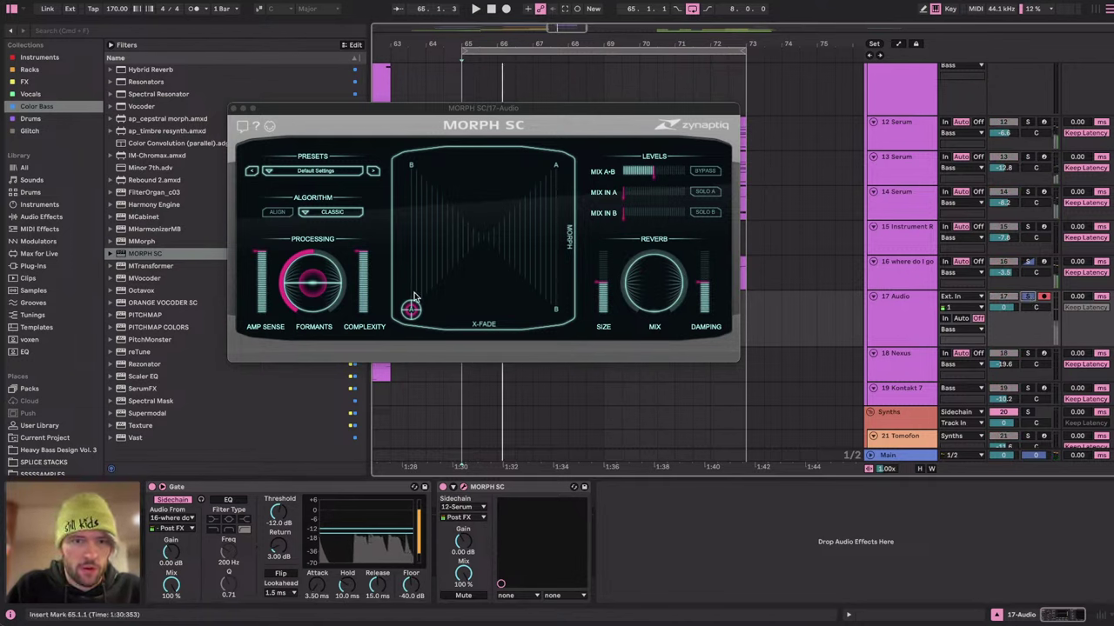
drag(414, 297, 583, 229)
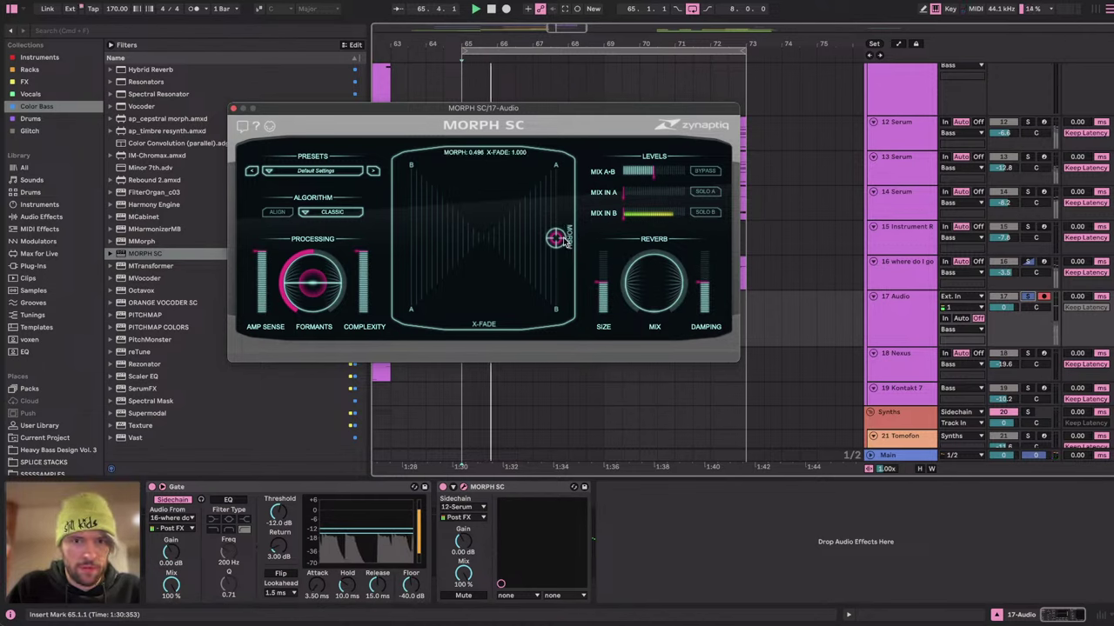
click(200, 503)
key(space)
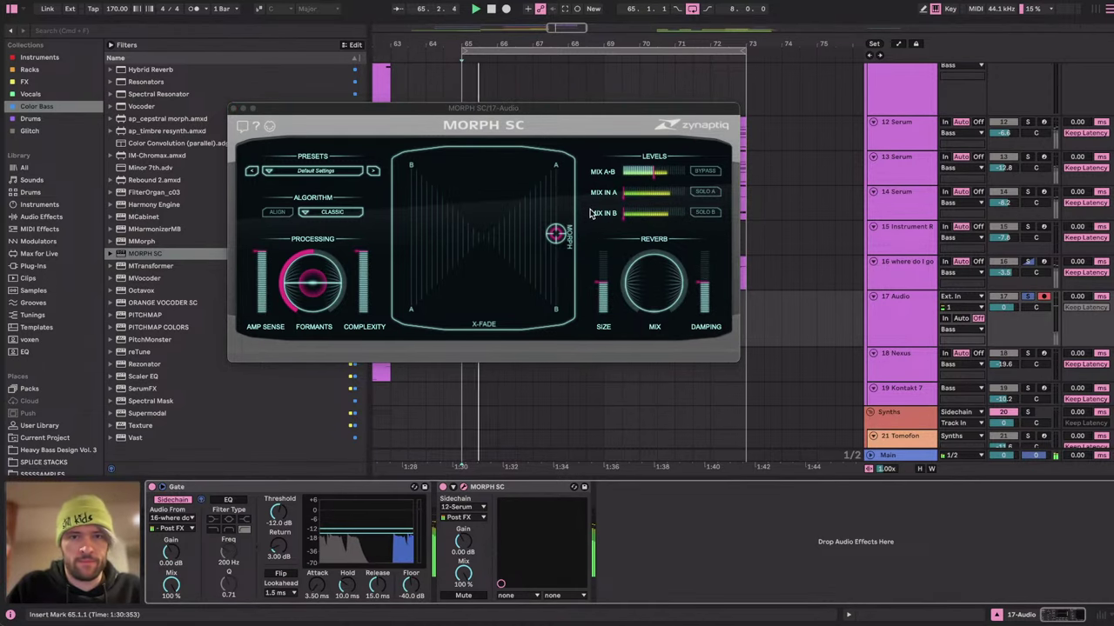
click(557, 235)
Try different MORPH SC formant amounts and the Interweave and Tight algorithms during playback.
drag(324, 277, 326, 293)
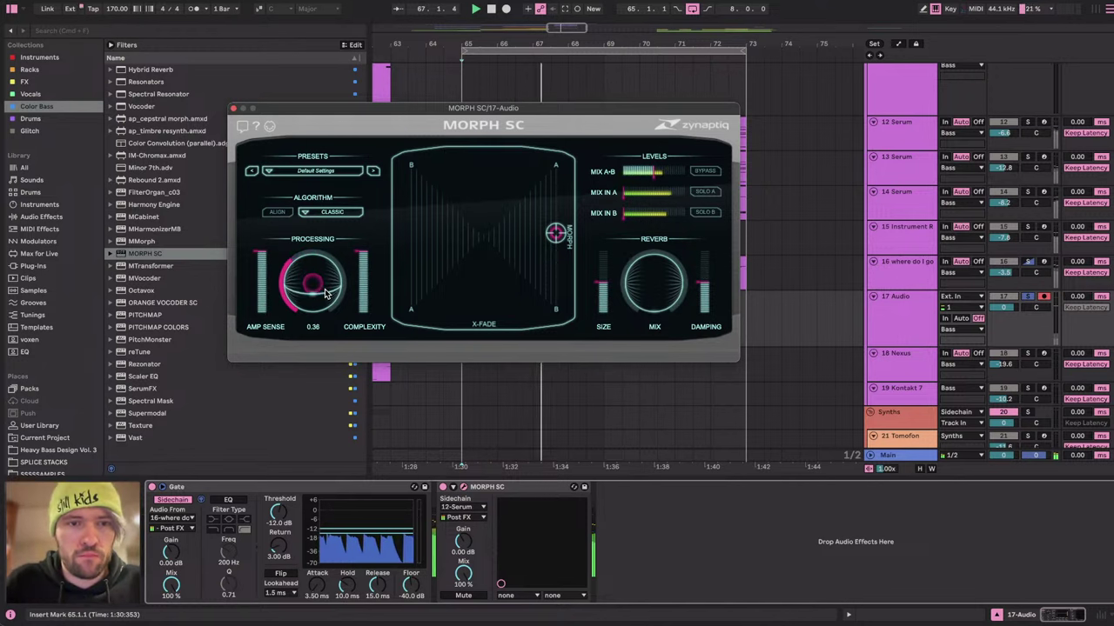
click(331, 213)
click(314, 233)
drag(304, 282, 300, 285)
click(322, 214)
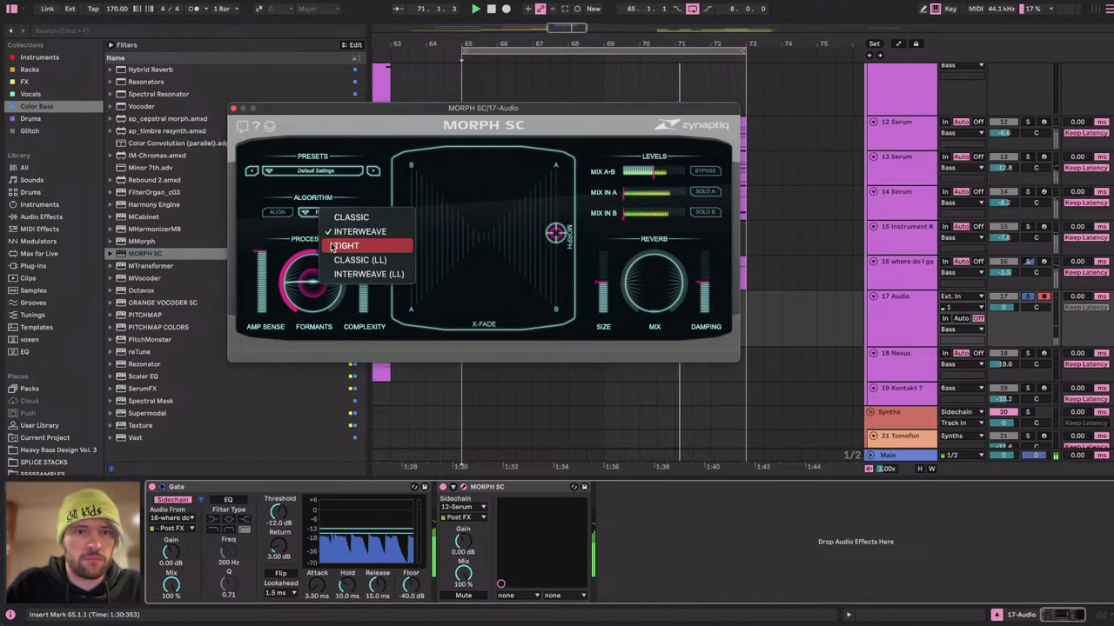
click(341, 247)
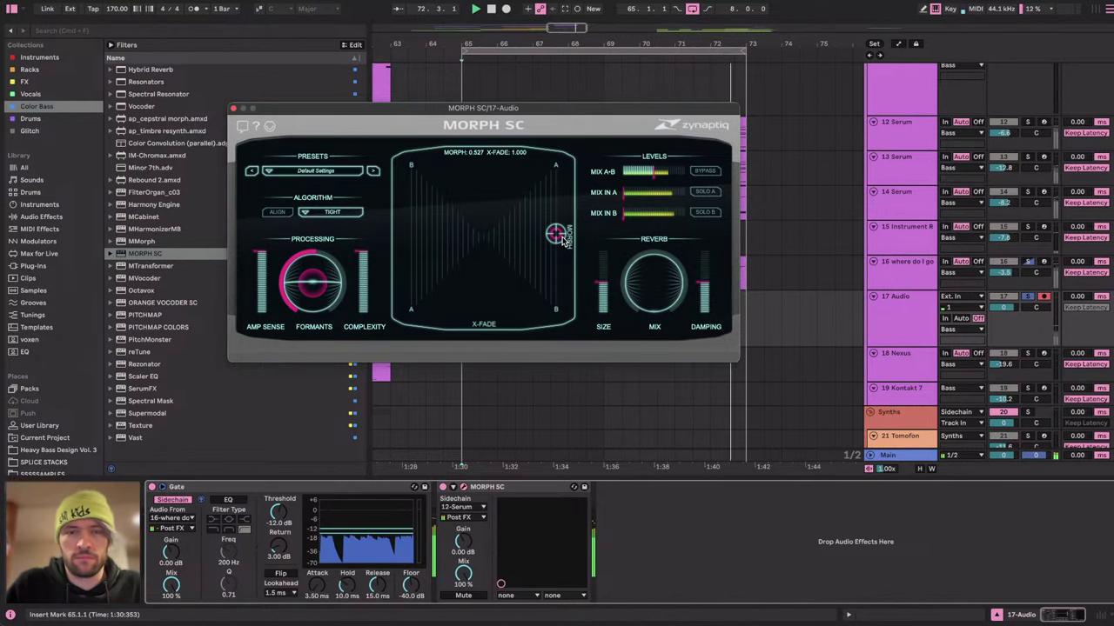
Close MORPH SC and set the OTT amount to 50 % in the where do I go track's OTT | EQ Eight chain.
click(233, 109)
scroll(698, 329, up, 1)
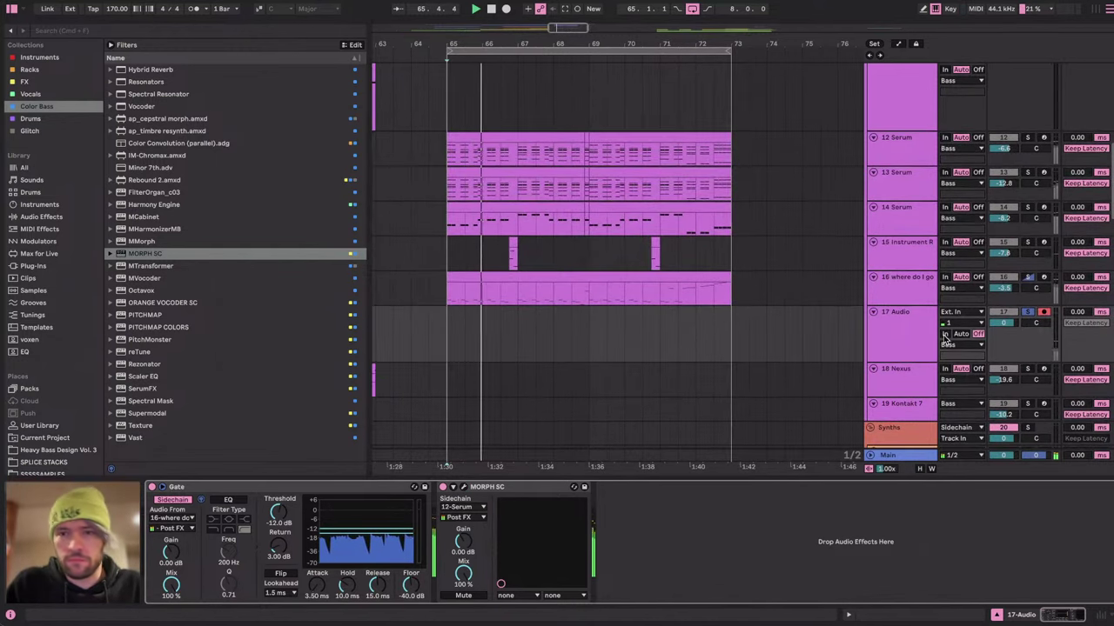
click(901, 325)
click(902, 291)
drag(729, 586, 729, 614)
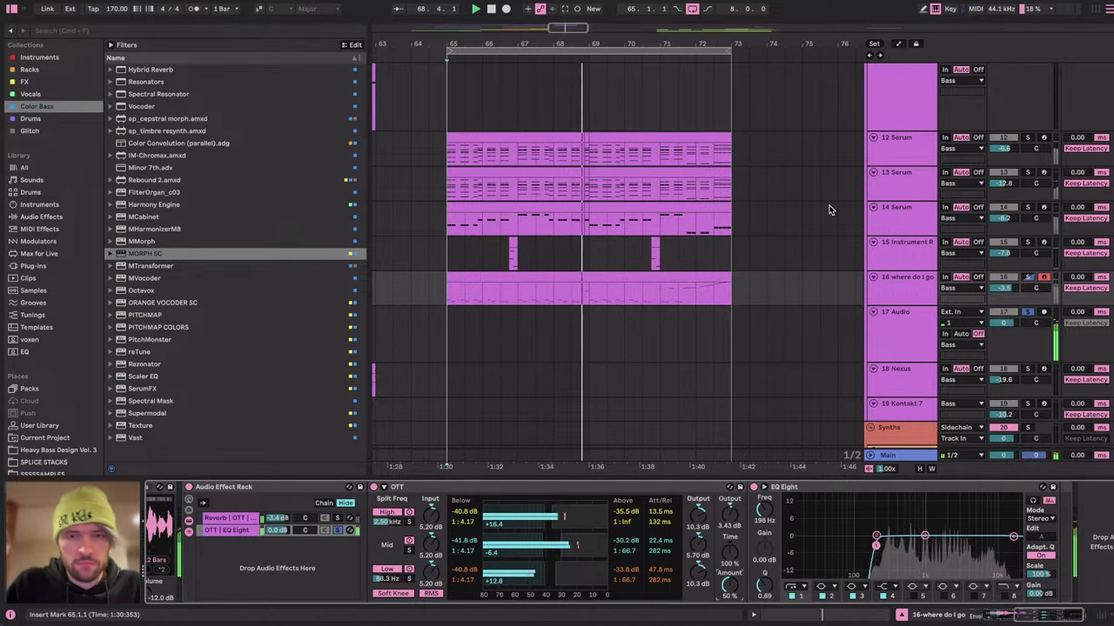
scroll(829, 210, right, 1)
scroll(829, 210, up, 1)
key(space)
Reopen MORPH SC on 17 Audio, set its algorithm to Classic and lower the formants to 0.29.
click(914, 370)
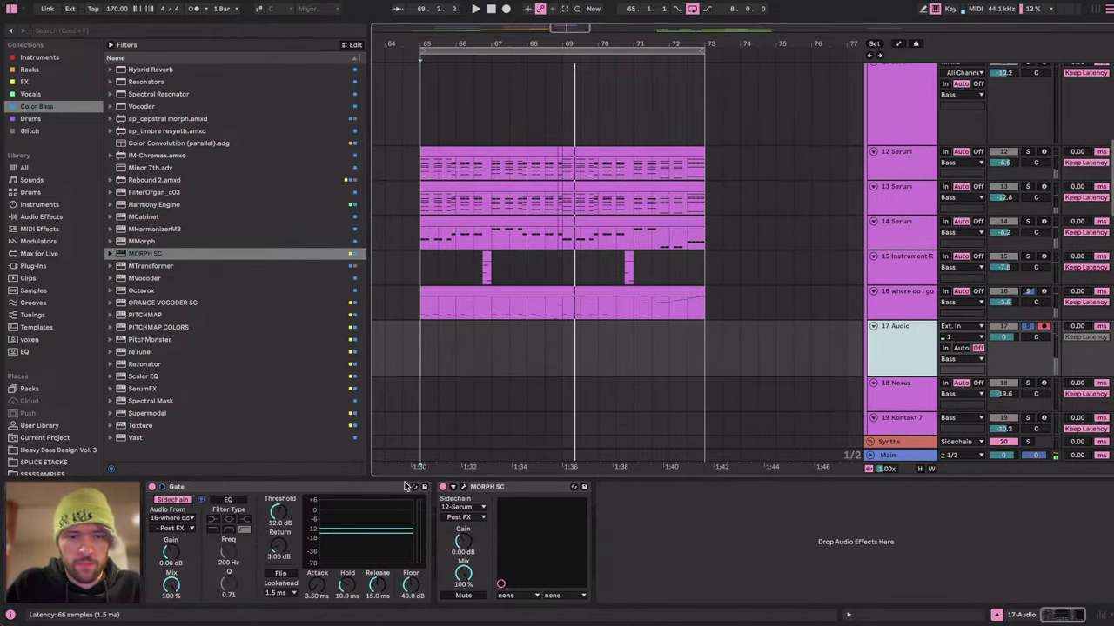
click(460, 489)
click(322, 215)
click(335, 216)
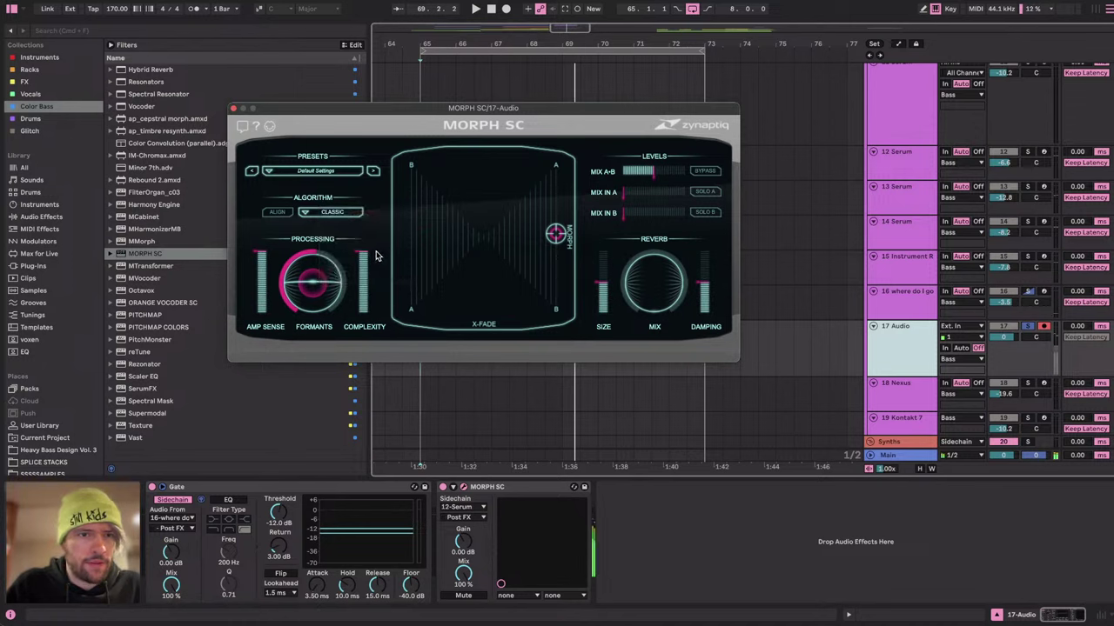
mouse_move(319, 287)
mouse_down()
mouse_move(310, 280)
mouse_move(315, 290)
mouse_up()
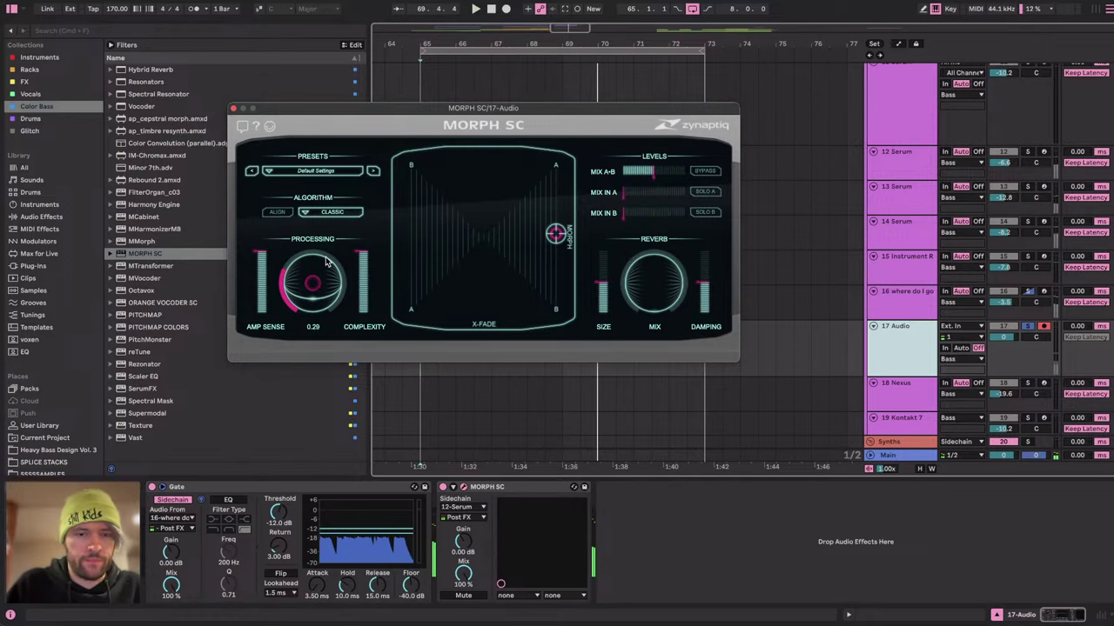
Switch to YouTube Studio to check the live chat, and return to the Ableton Live set.
key(ctrl+Right)
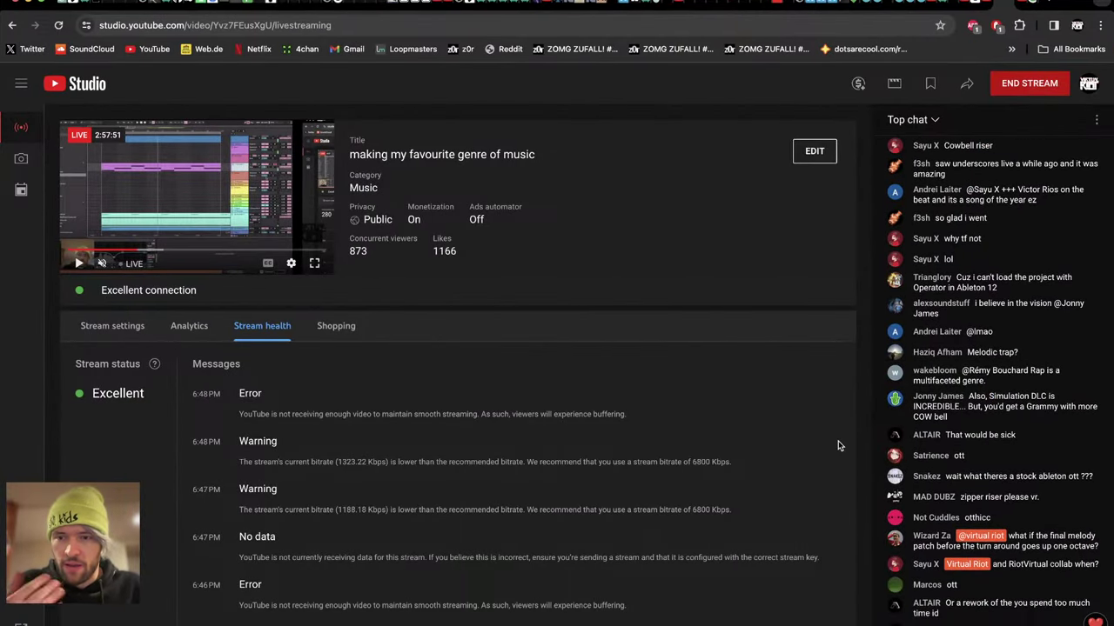
key(super+Tab)
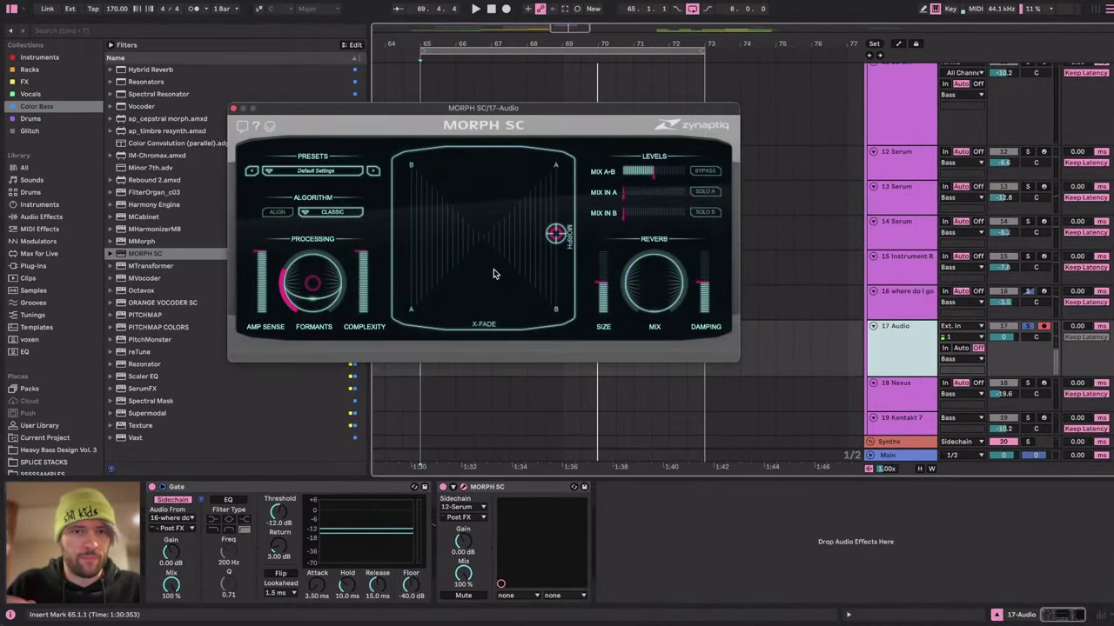
Move the MORPH SC window aside, solo the 12 Serum track to listen to it, and unsolo it.
drag(384, 110, 252, 325)
click(471, 168)
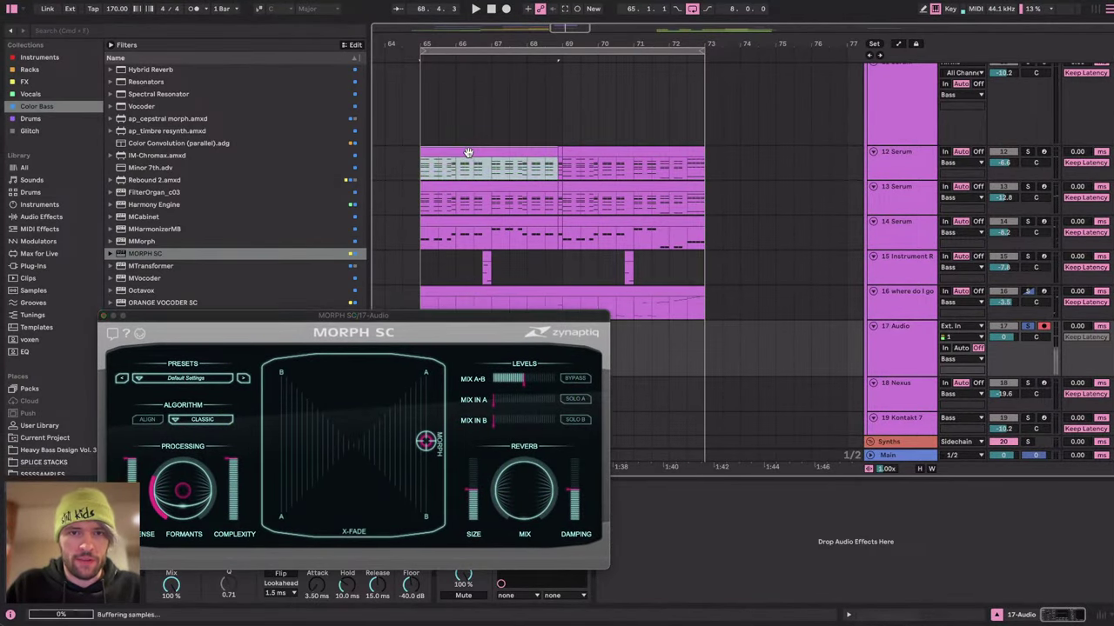
click(1028, 152)
key(space)
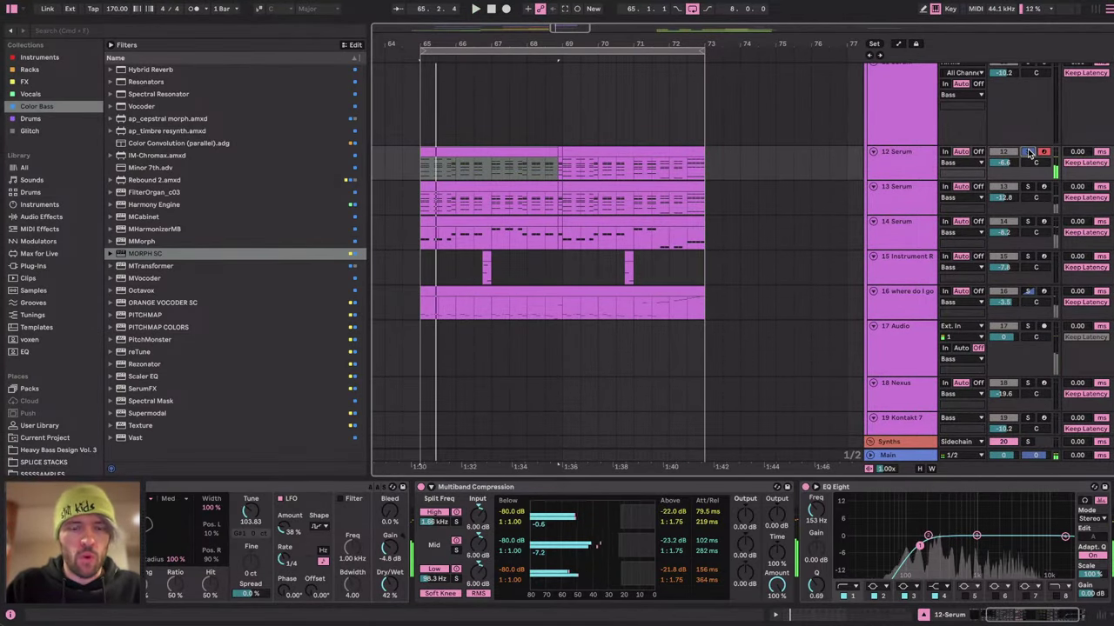
click(1028, 152)
Unfold MORPH SC's parameters in the 17 Audio device chain and set its formants to 0.82.
click(899, 305)
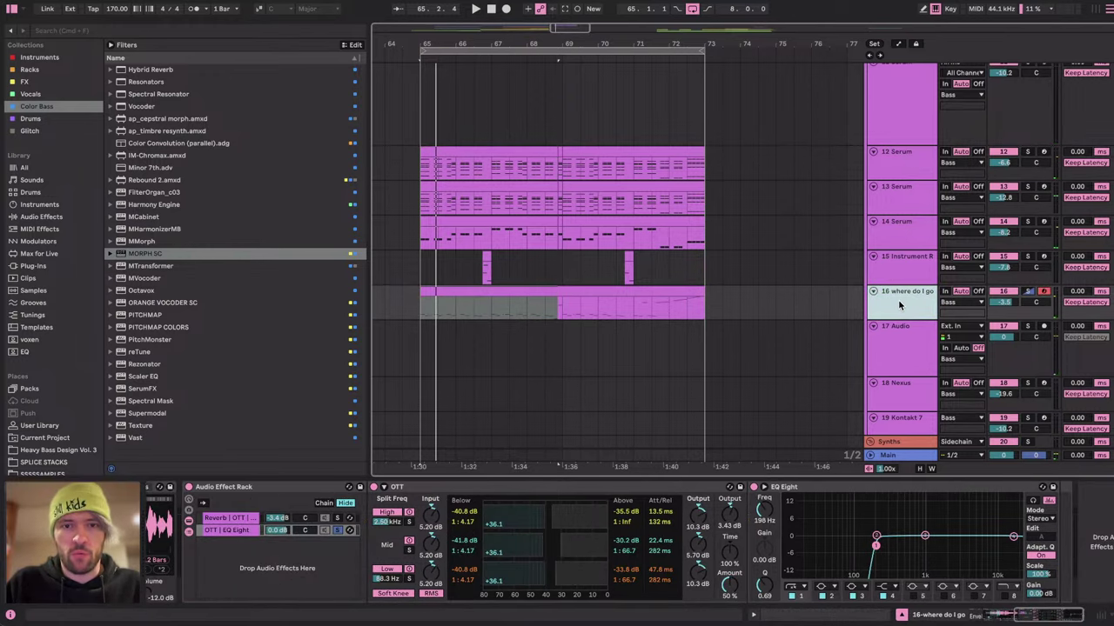
click(896, 330)
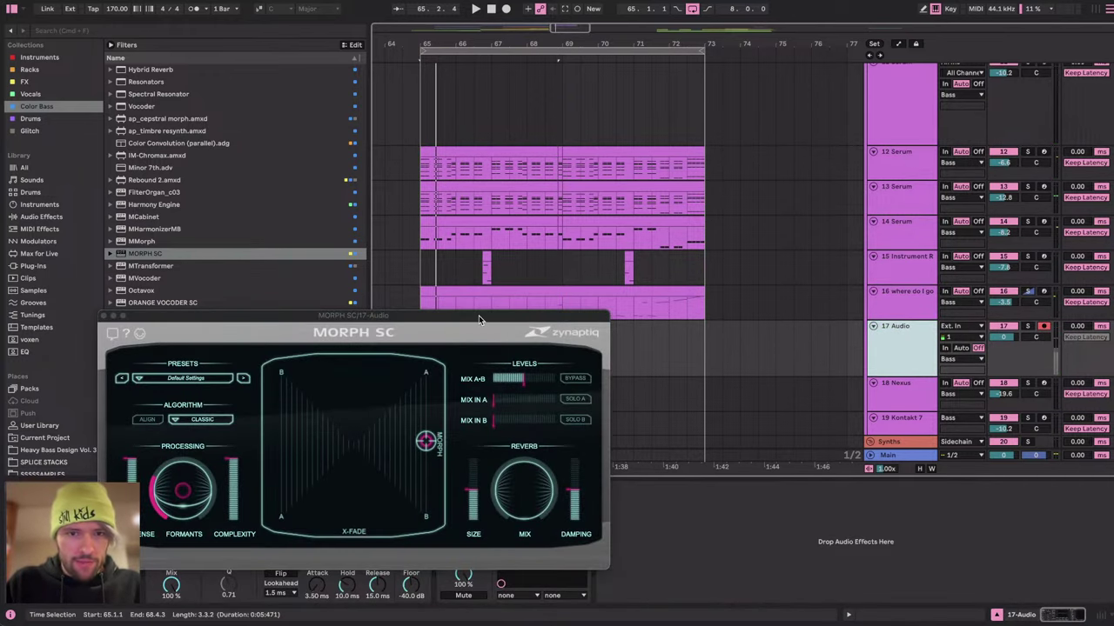
drag(478, 314, 528, 87)
click(453, 488)
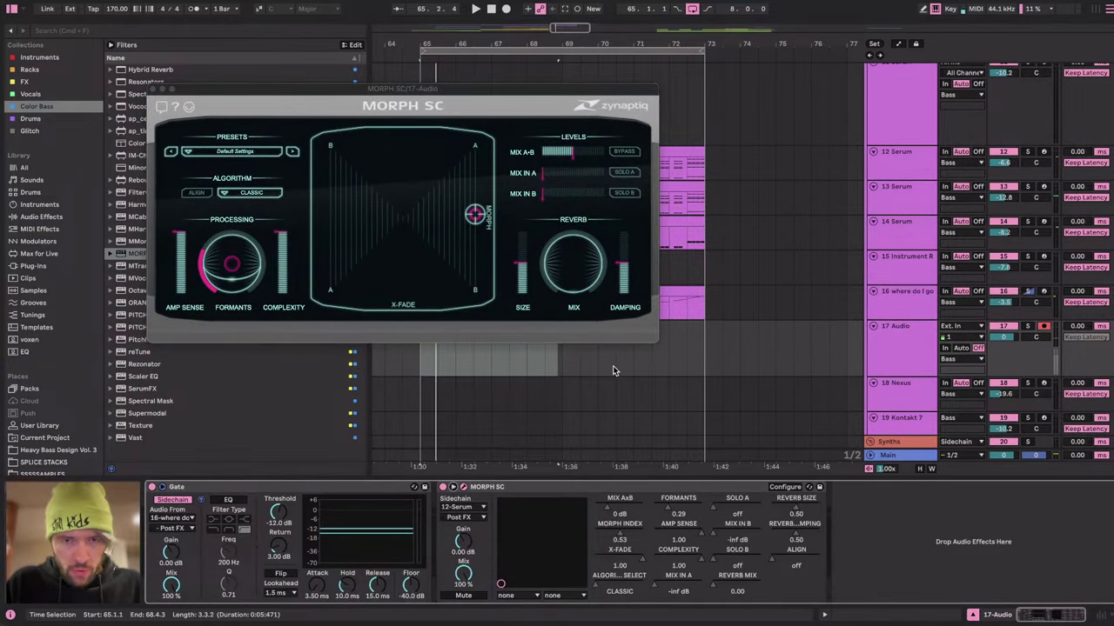
drag(246, 271, 243, 242)
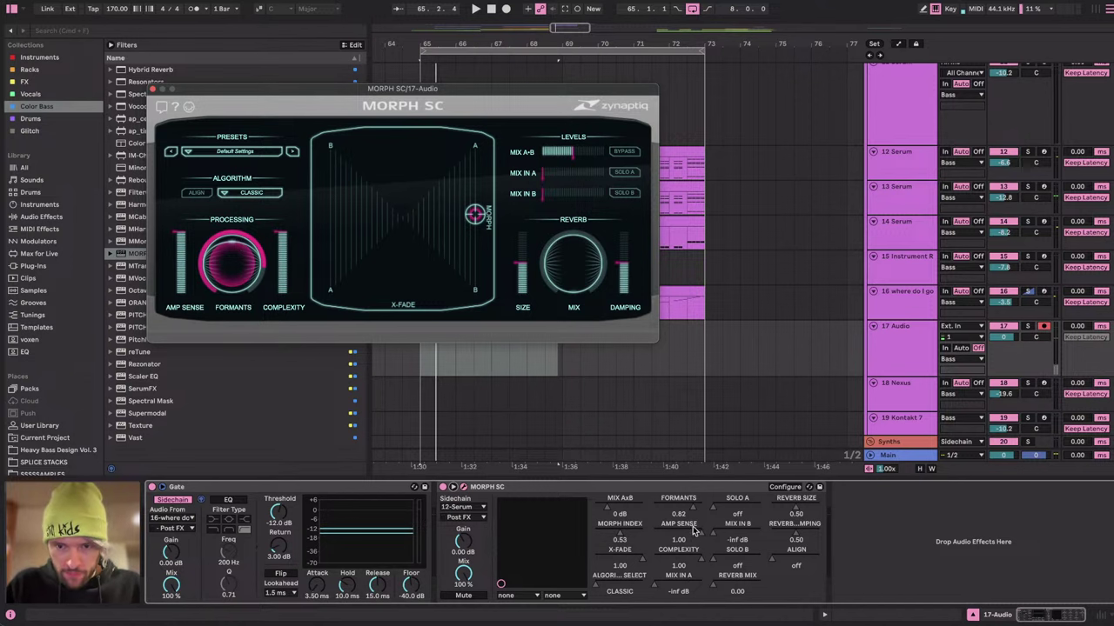
click(686, 501)
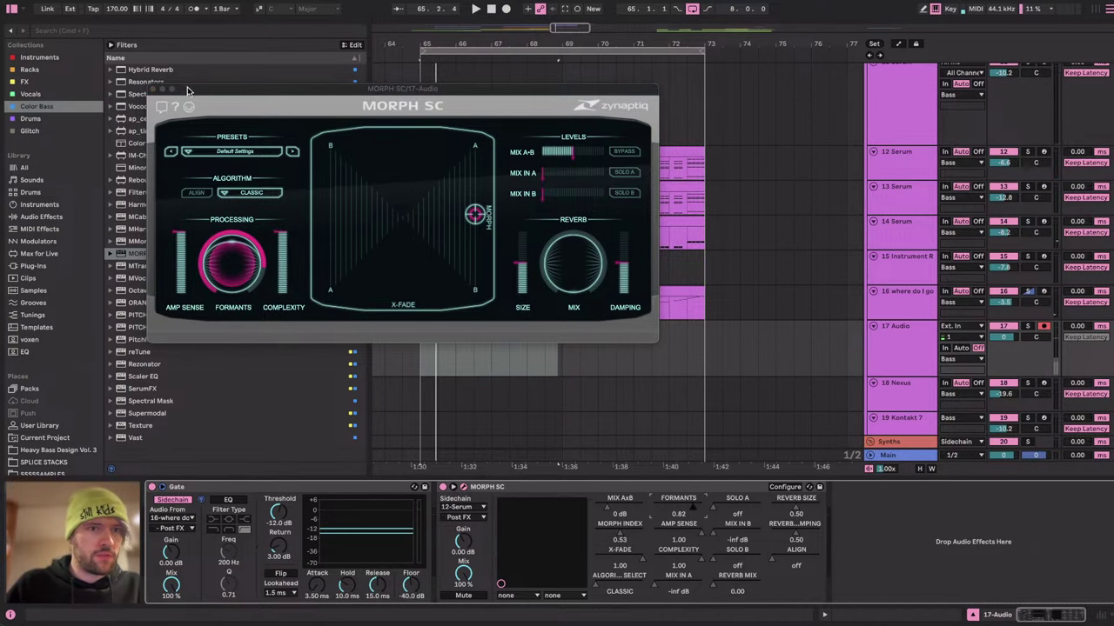
Insert Shaper between the Gate and MORPH SC and reshape its curve into a bowed rise to a mid-cycle peak and a curved fall.
drag(187, 87, 544, 77)
click(53, 218)
scroll(224, 149, down, 5)
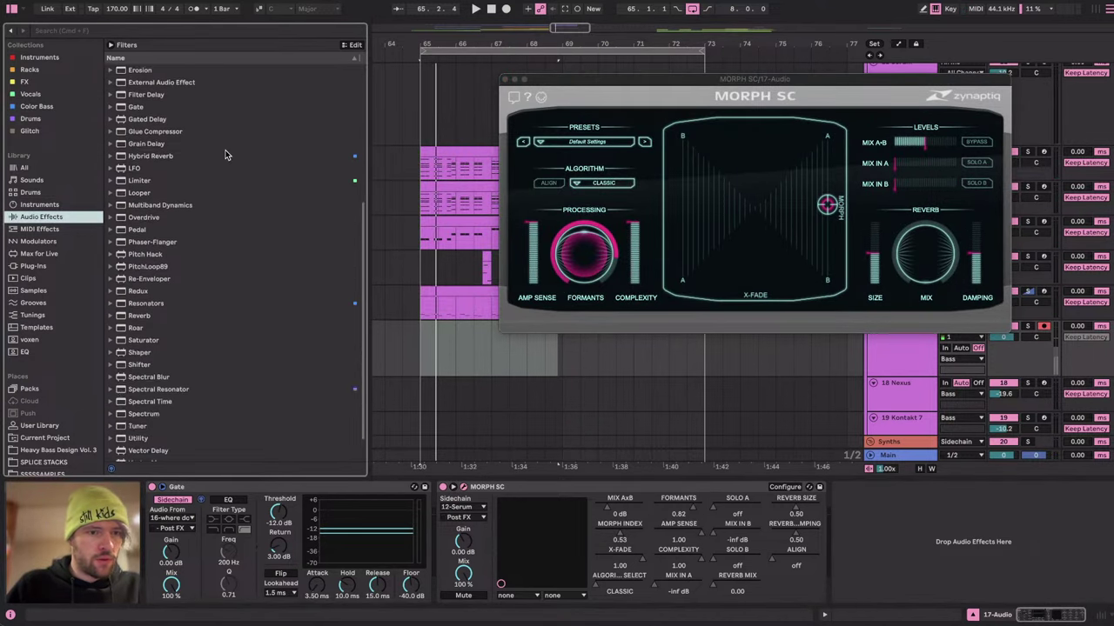
click(131, 321)
drag(131, 321, 438, 550)
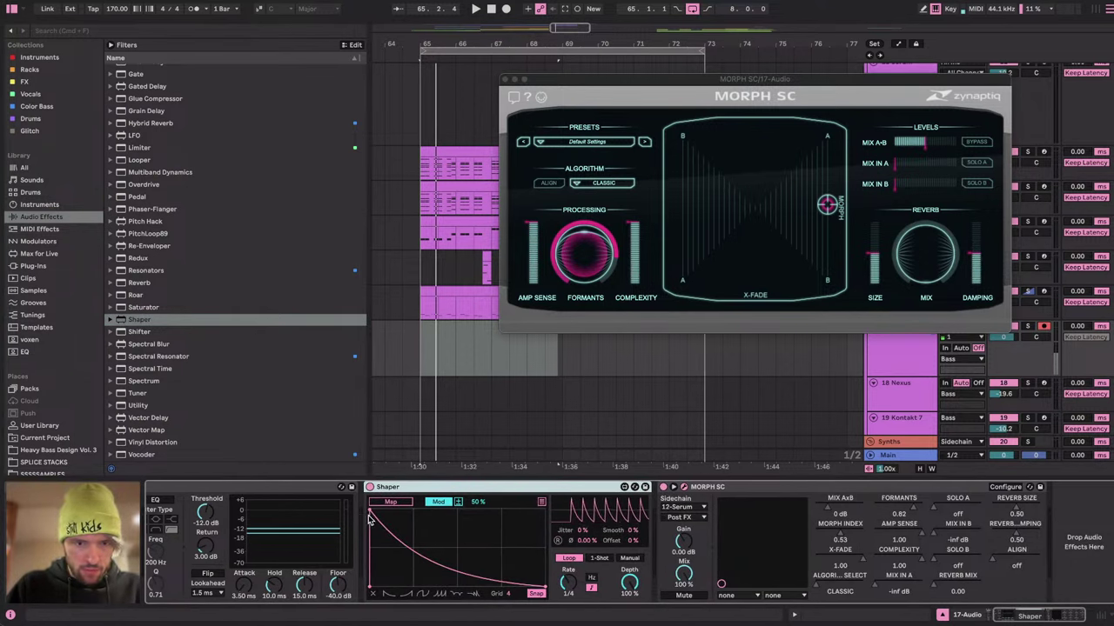
drag(372, 515, 441, 512)
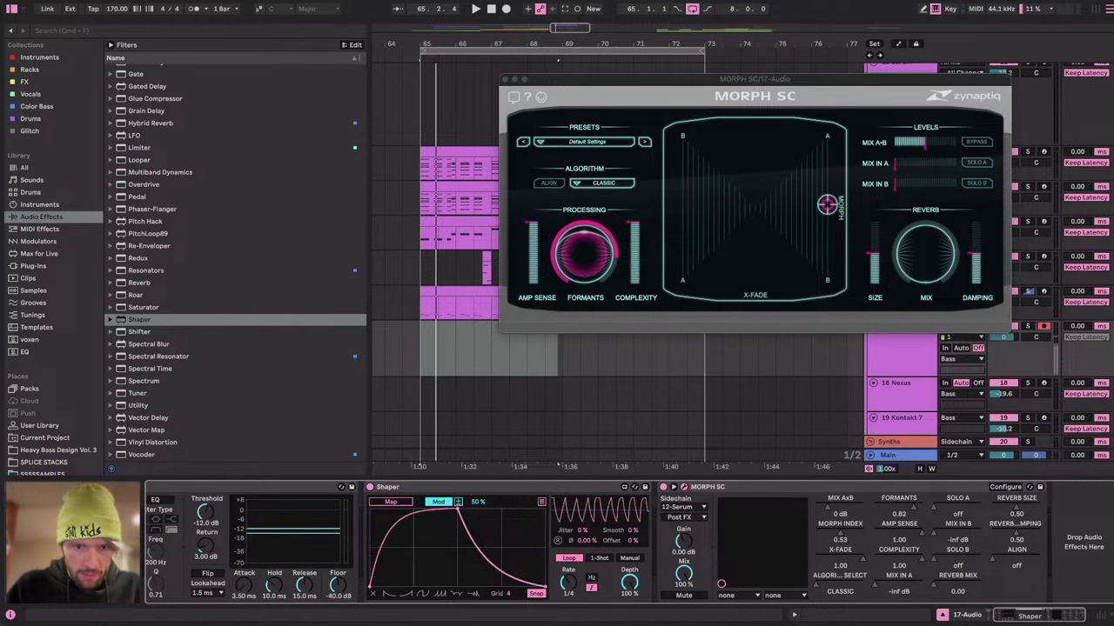
click(490, 488)
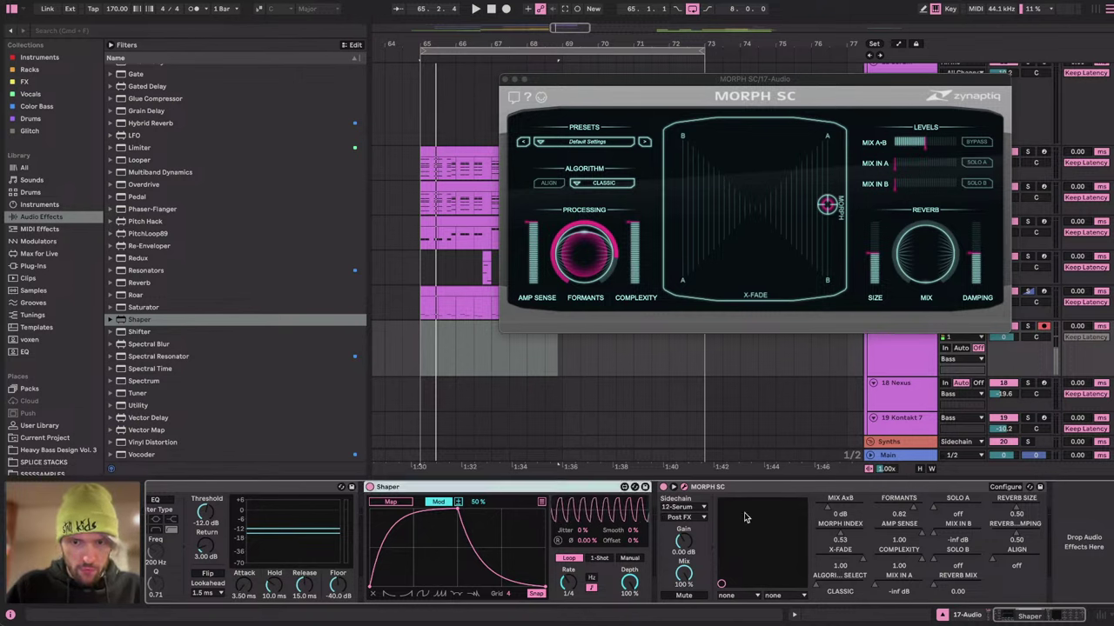
Switch Shaper to Remote mode and map it to MORPH SC's FORMANTS parameter.
click(430, 503)
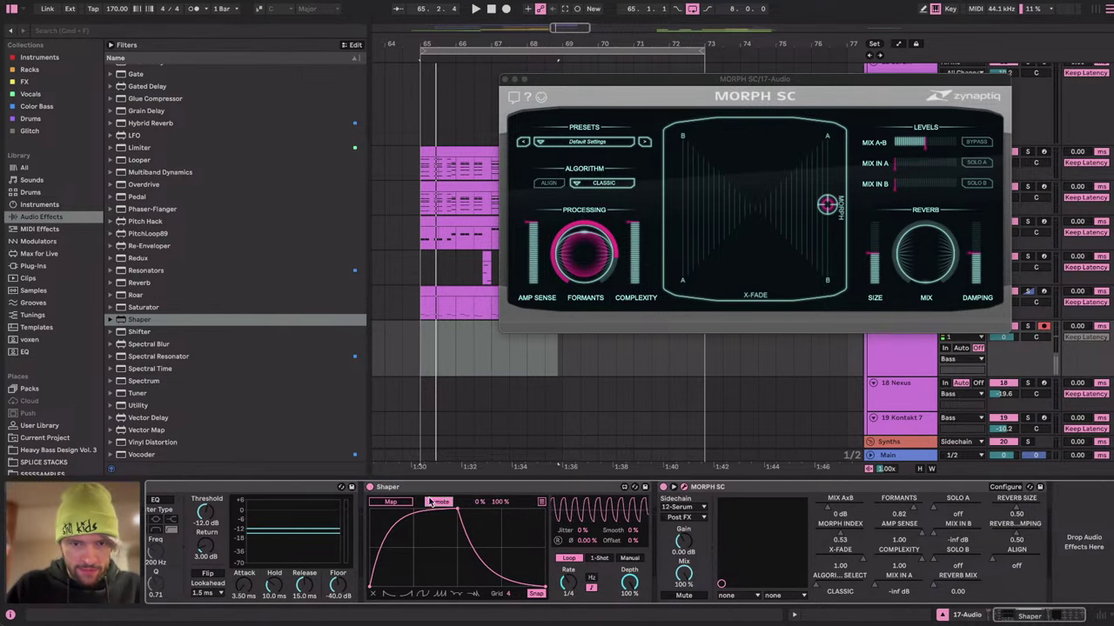
click(394, 503)
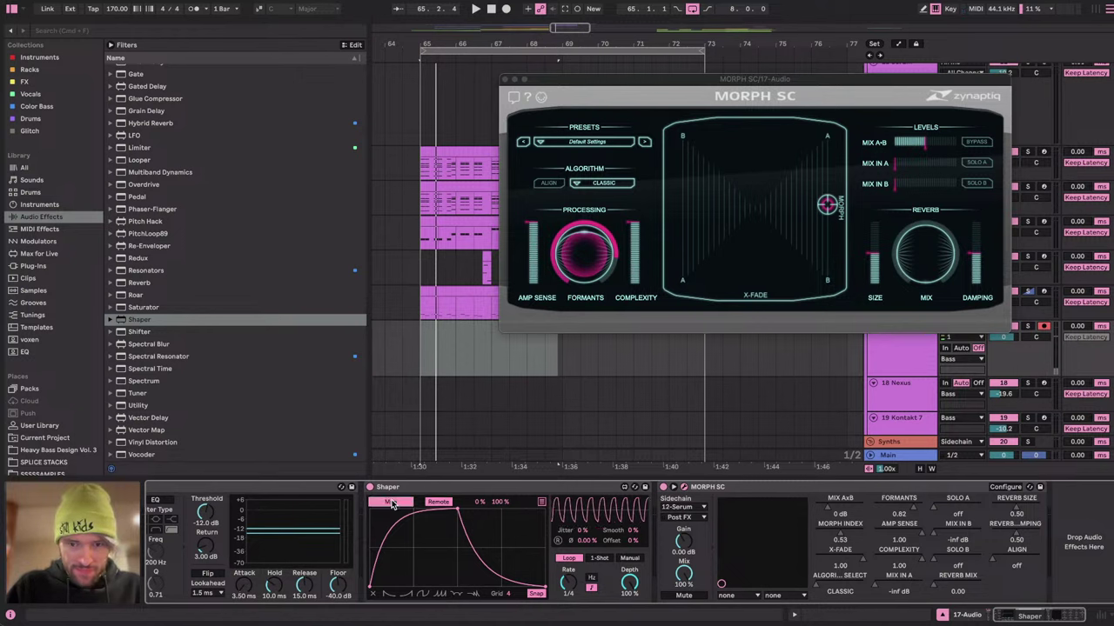
click(911, 512)
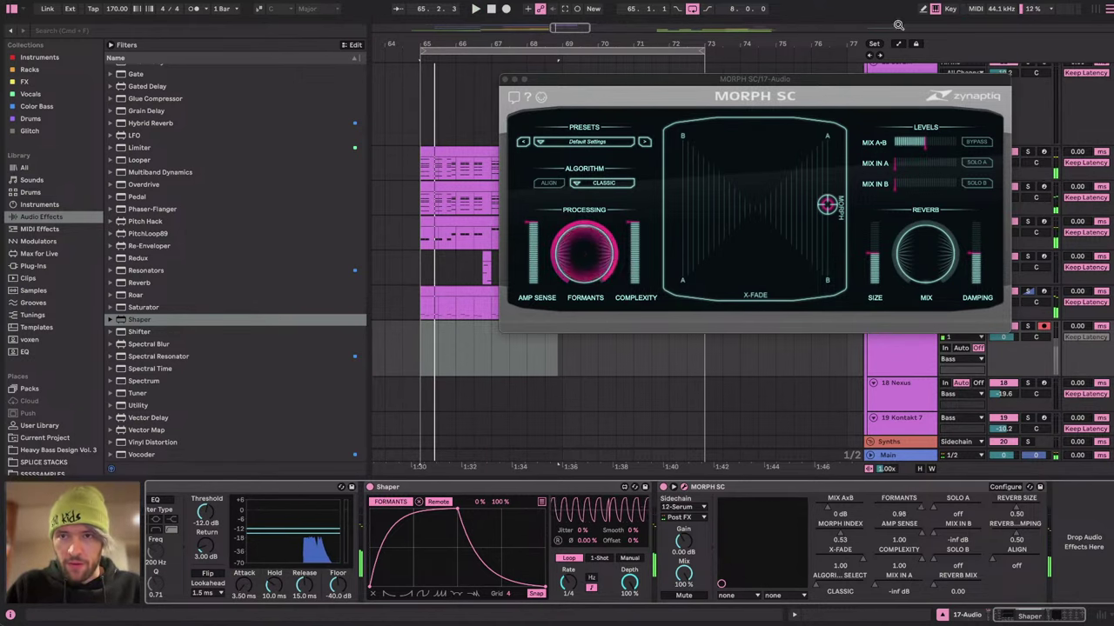
Move the MORPH SC window clear of the track controls, solo the 17 Audio track and play the loop.
drag(890, 78, 778, 34)
click(1030, 326)
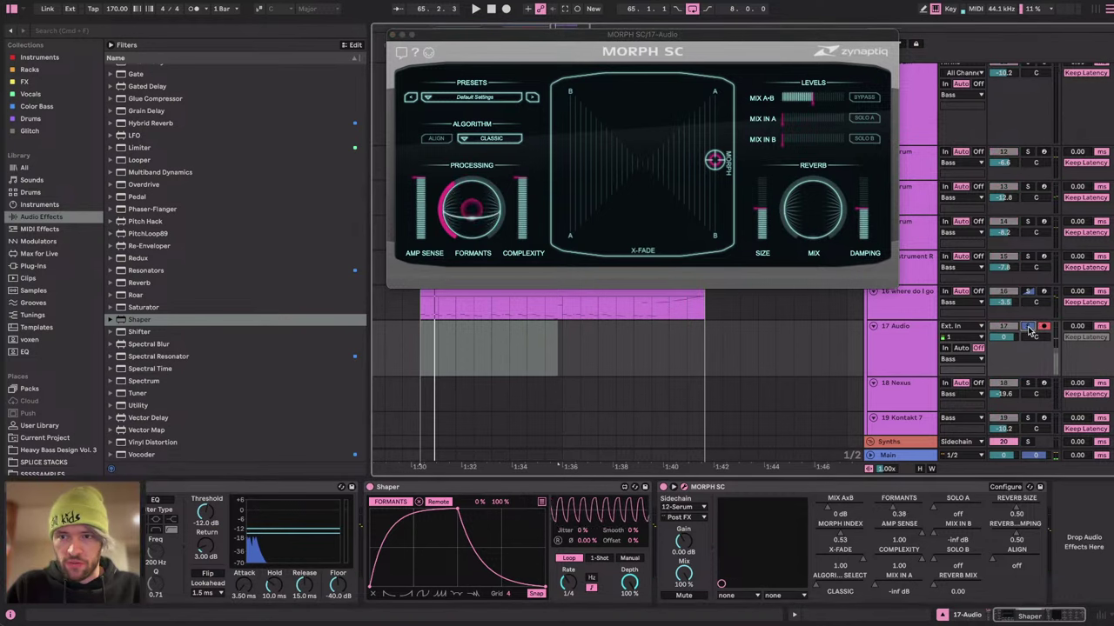
key(space)
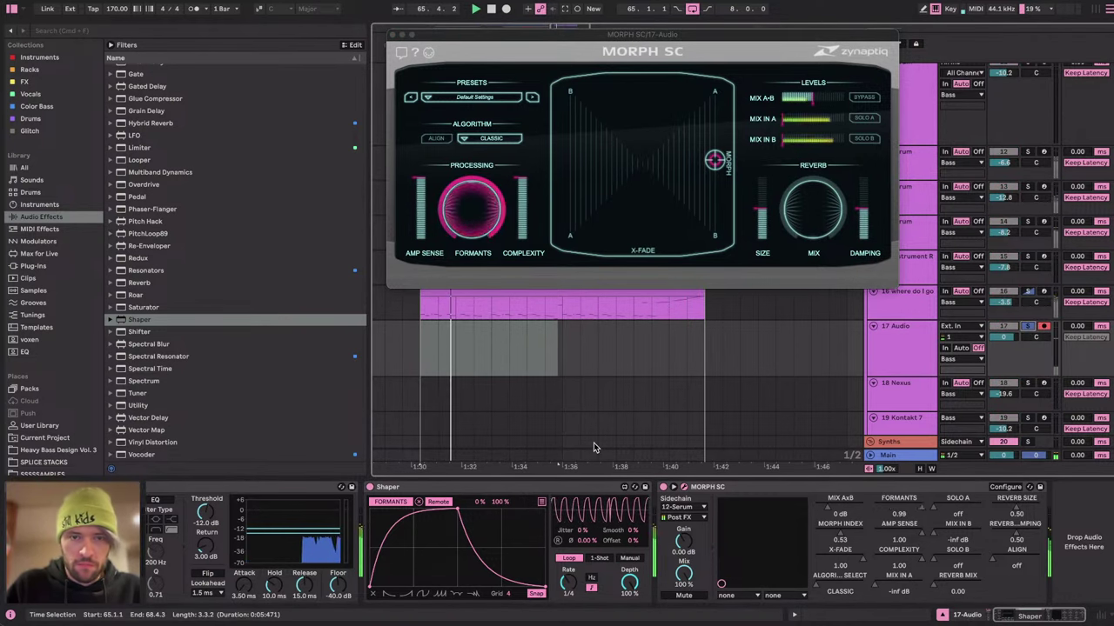
Limit Shaper's formants mapping to a 59% maximum, set its depth to 60.6%, and close the MORPH SC window.
drag(629, 582, 629, 620)
key(space)
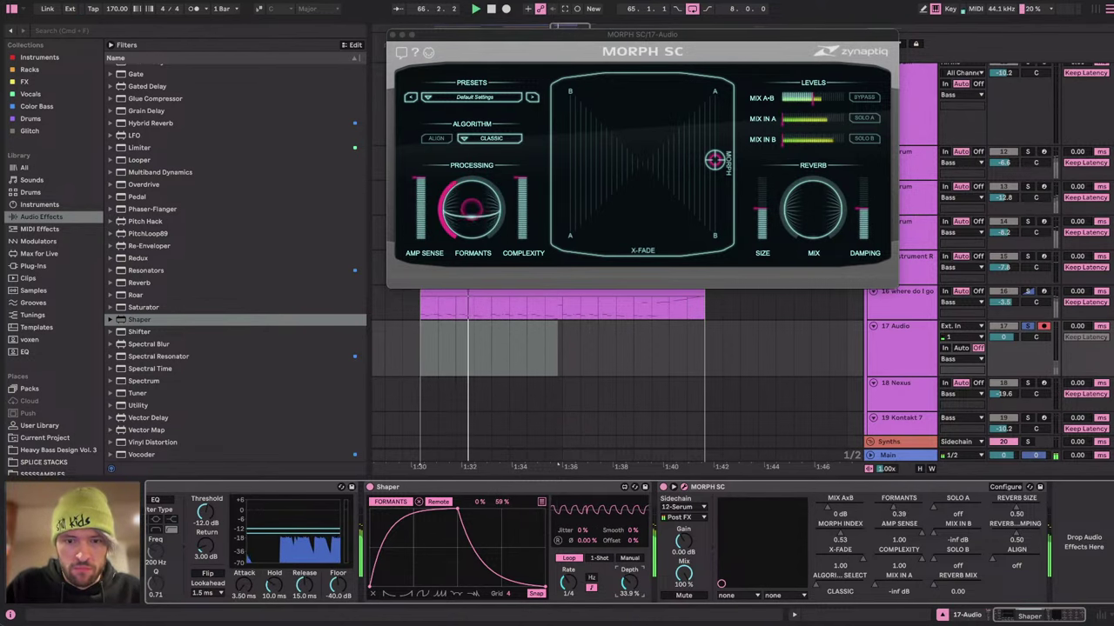
drag(629, 583, 629, 567)
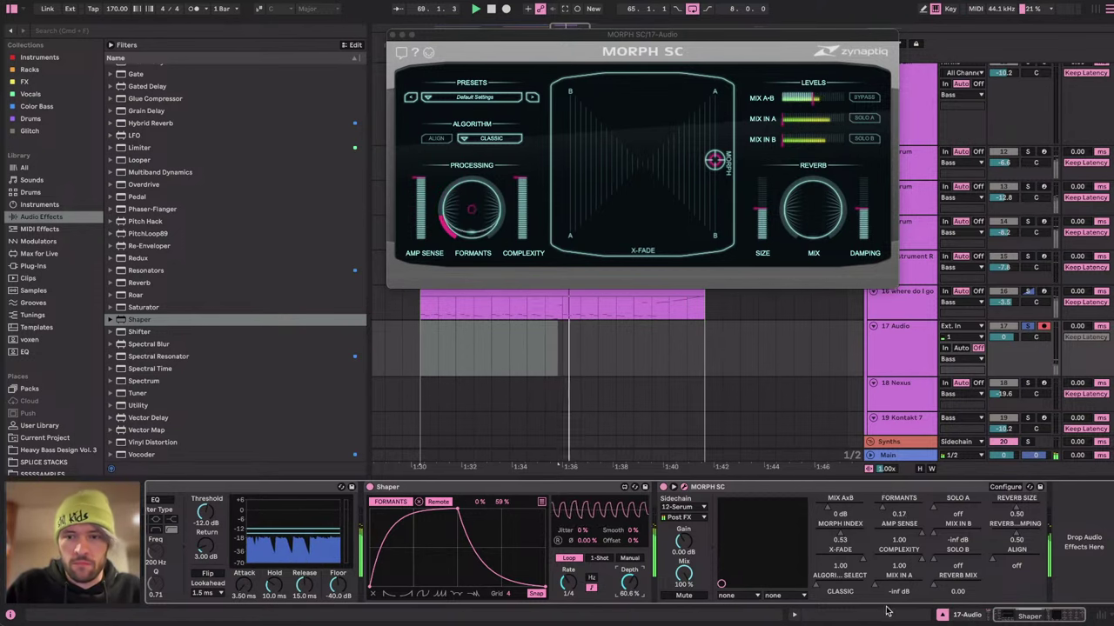
scroll(476, 534, left, 2)
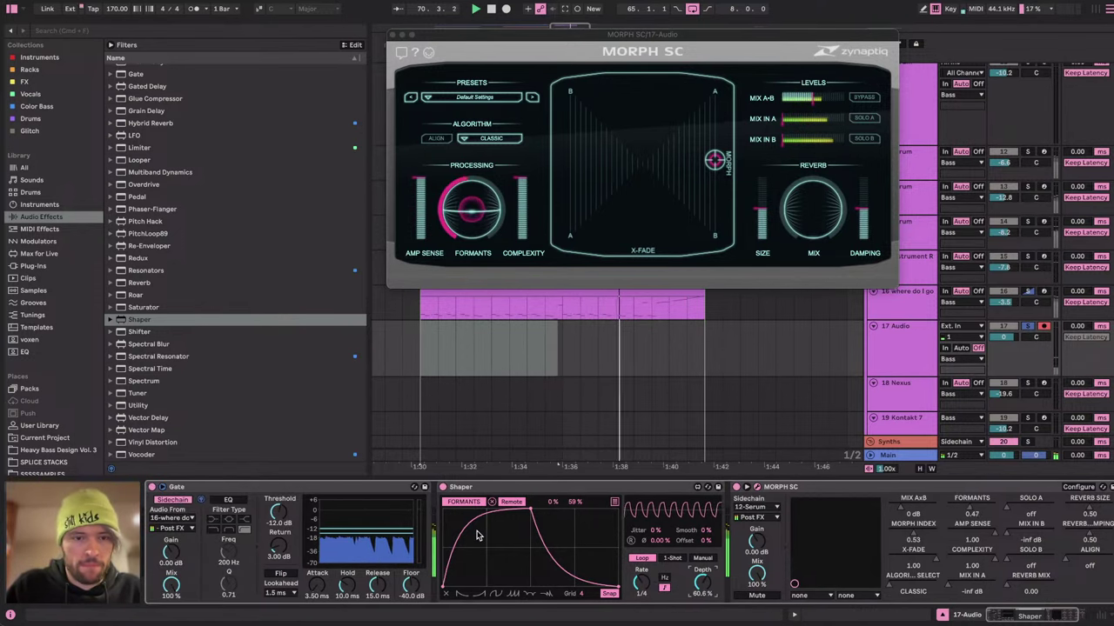
click(391, 37)
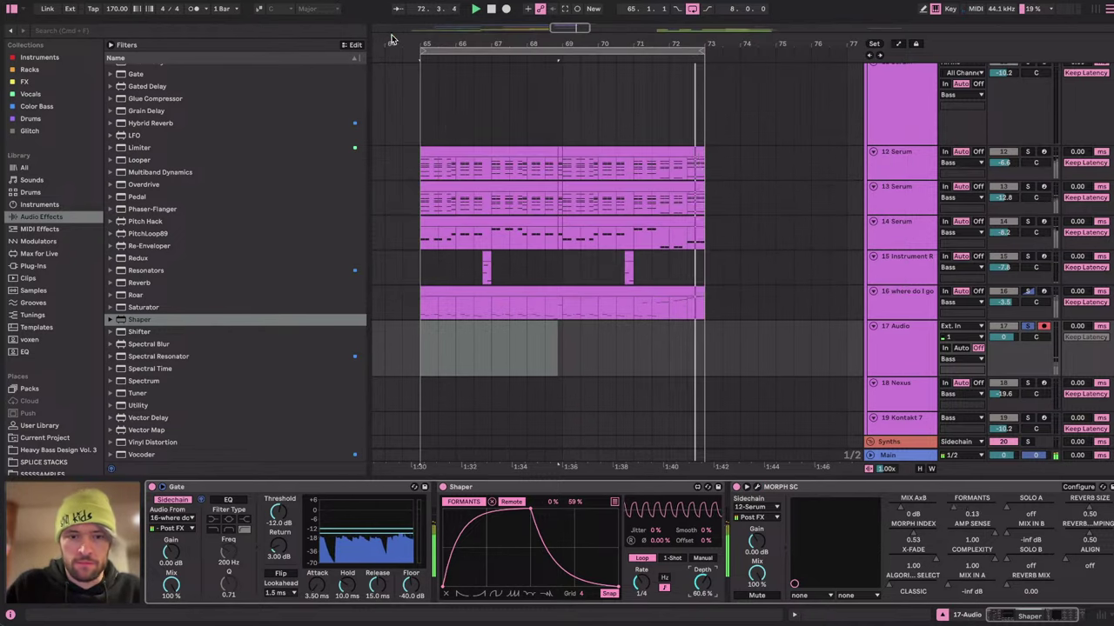
Show the 12 Serum device chain and set Corpus's LFO amount to 46% while auditioning the sound.
click(936, 177)
scroll(525, 524, left, 3)
key(space)
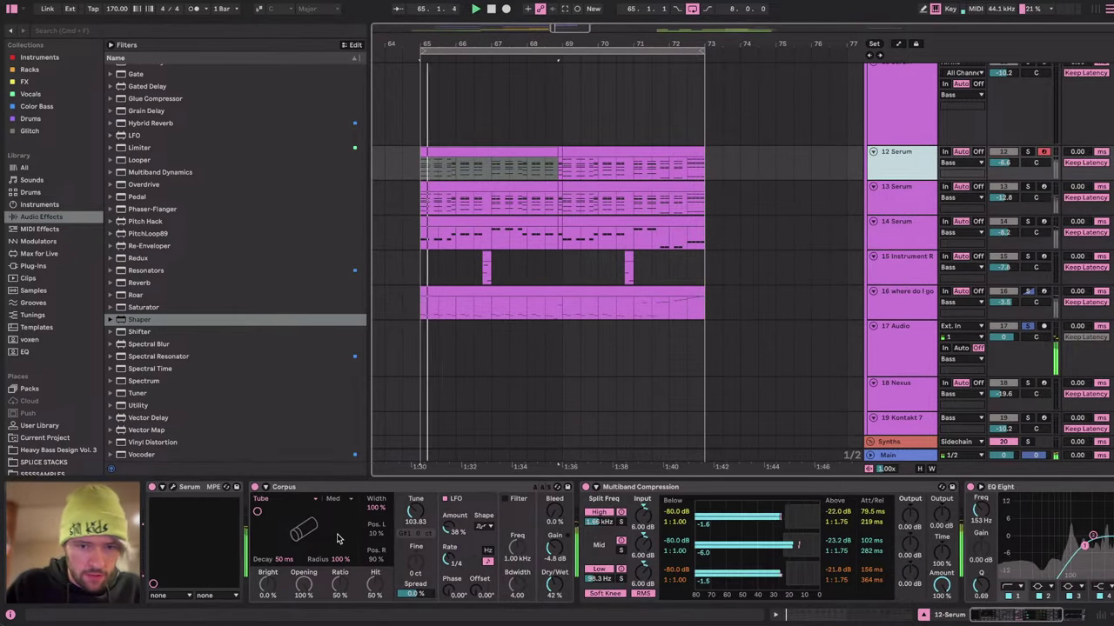
scroll(339, 537, right, 4)
click(909, 199)
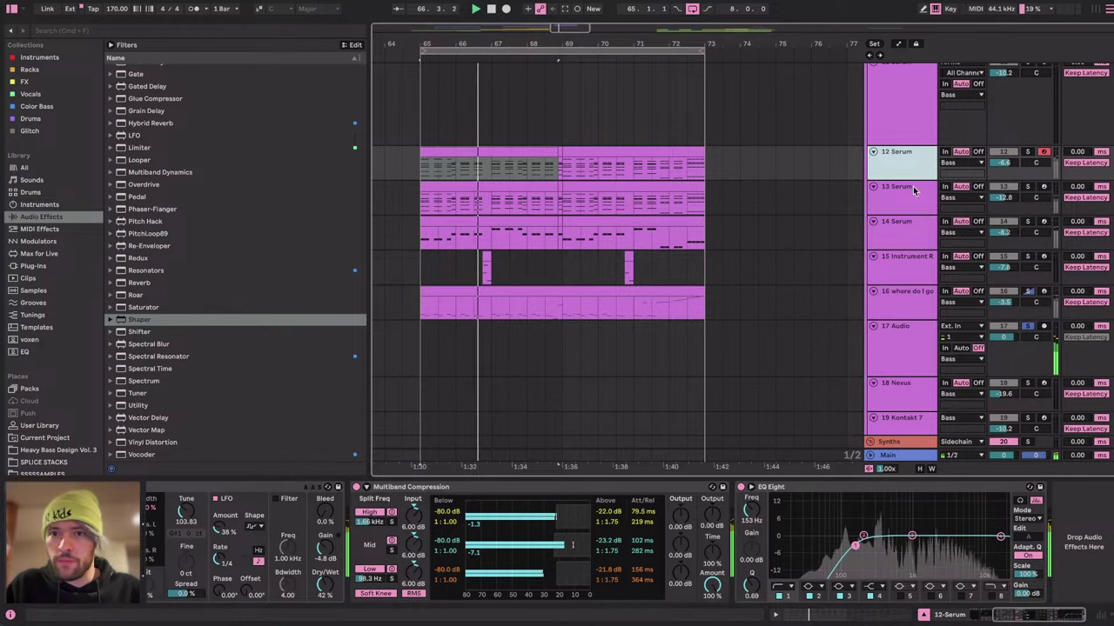
key(Up)
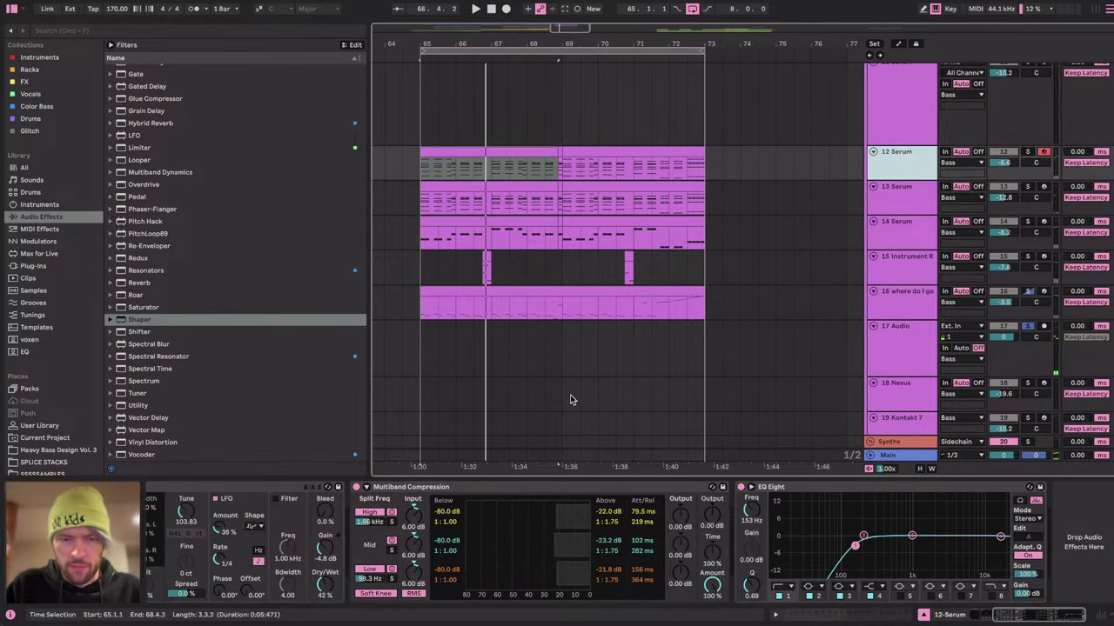
scroll(379, 546, left, 4)
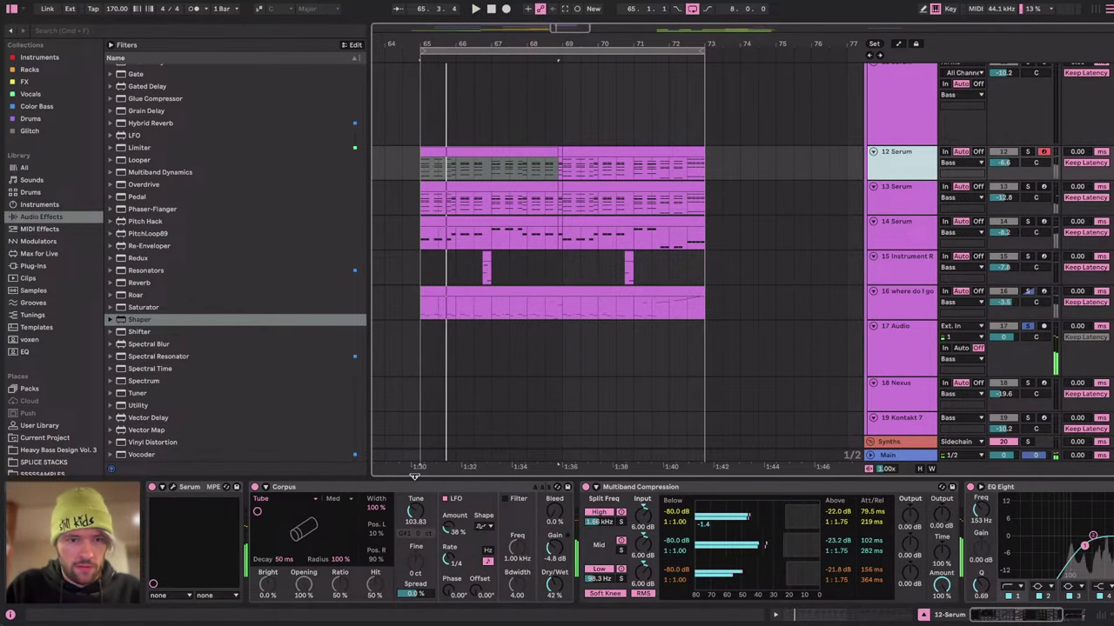
double_click(458, 527)
key(space)
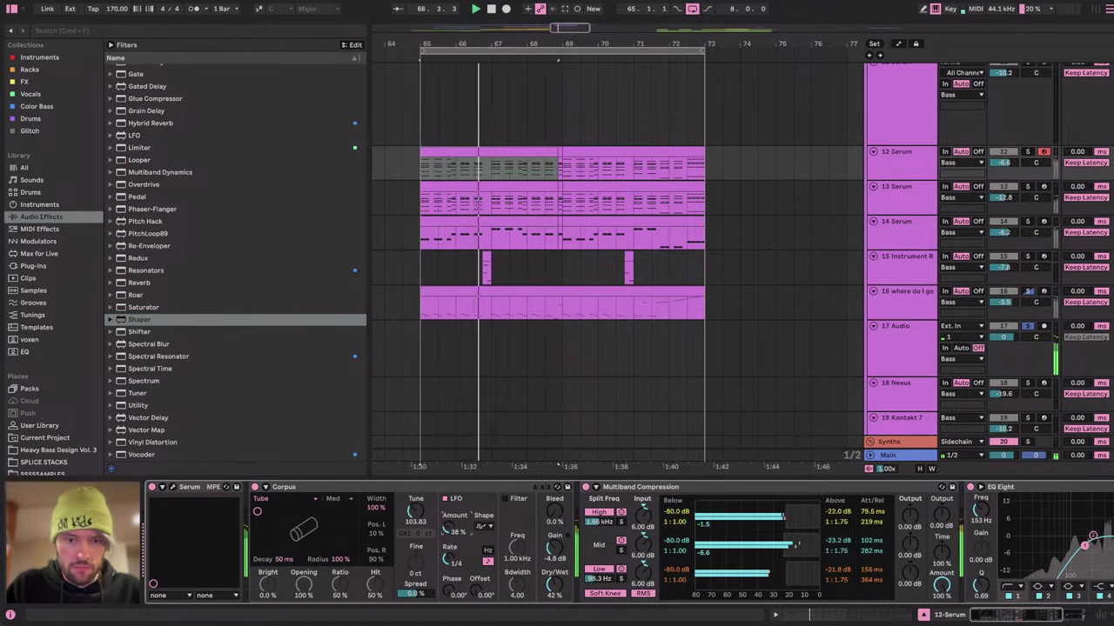
click(266, 487)
key(space)
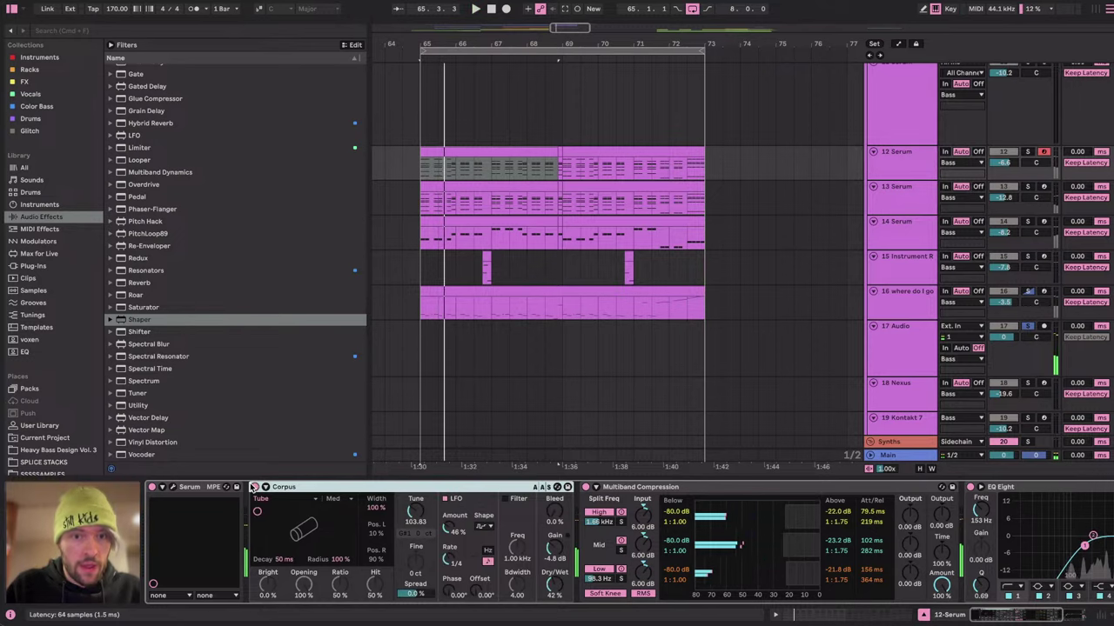
Solo the 14 Serum, 15 Instrument Rack and 16 where do I go tracks alongside 17 Audio, and play them together.
double_click(442, 298)
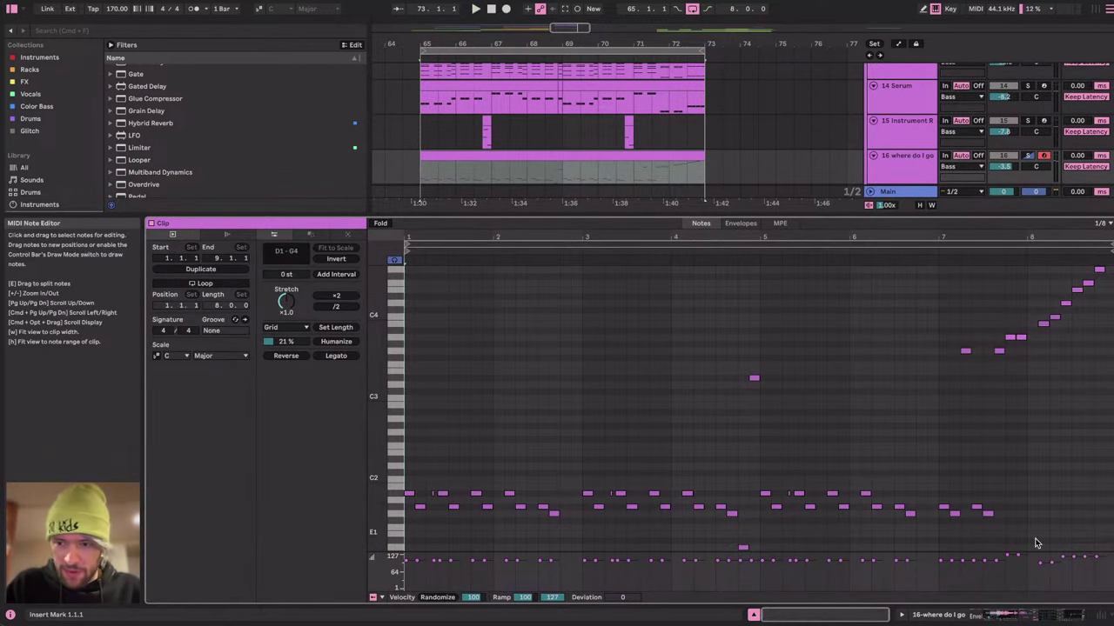
click(1062, 619)
key(space)
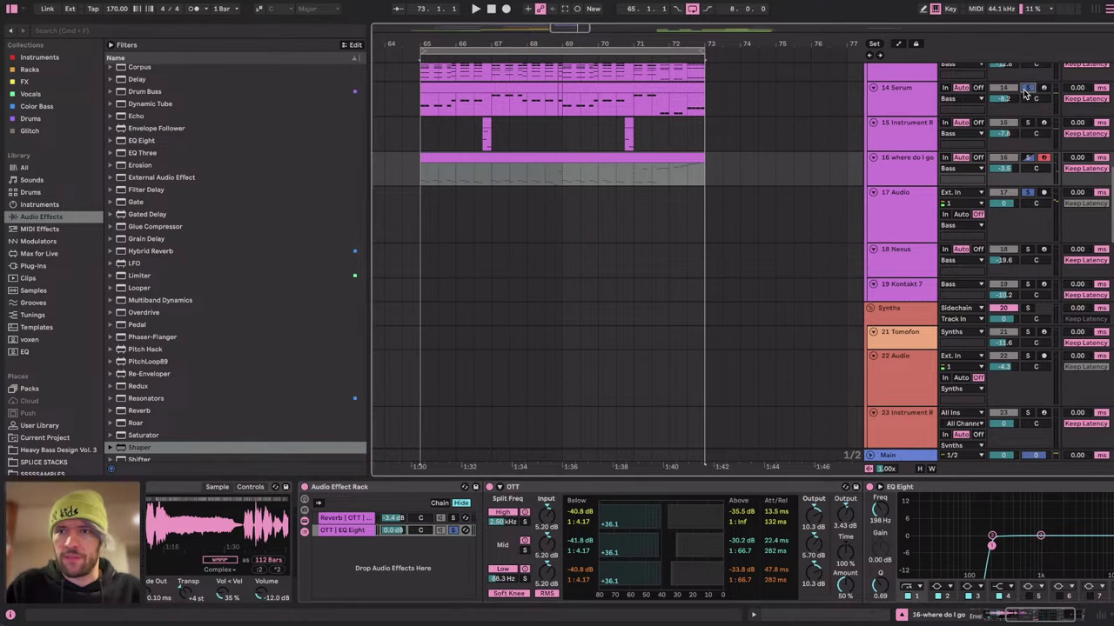
scroll(902, 180, up, 2)
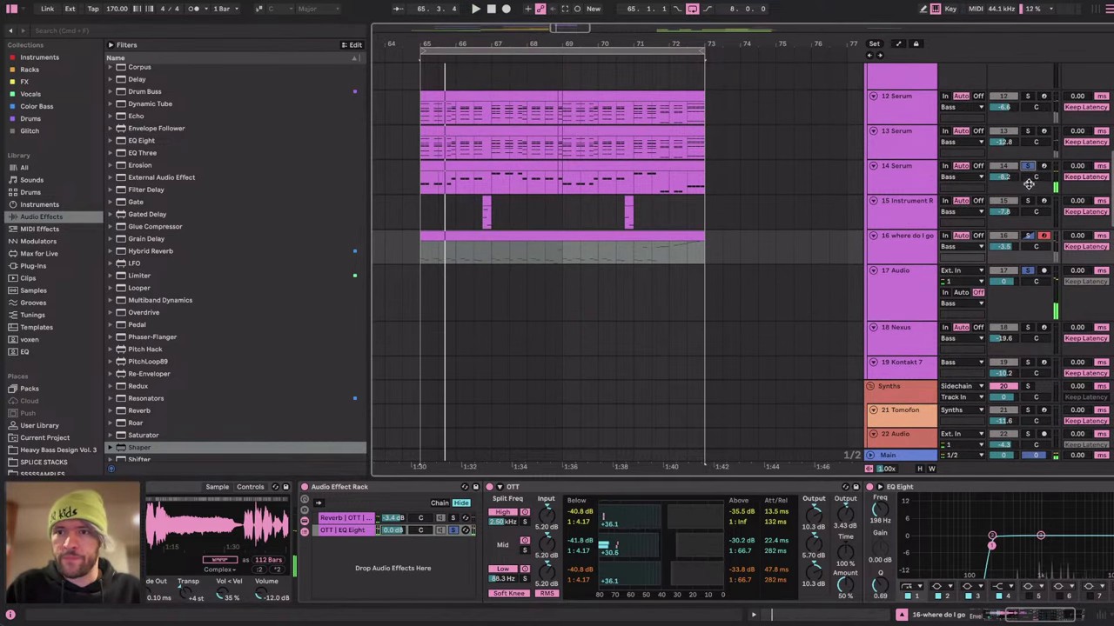
click(926, 257)
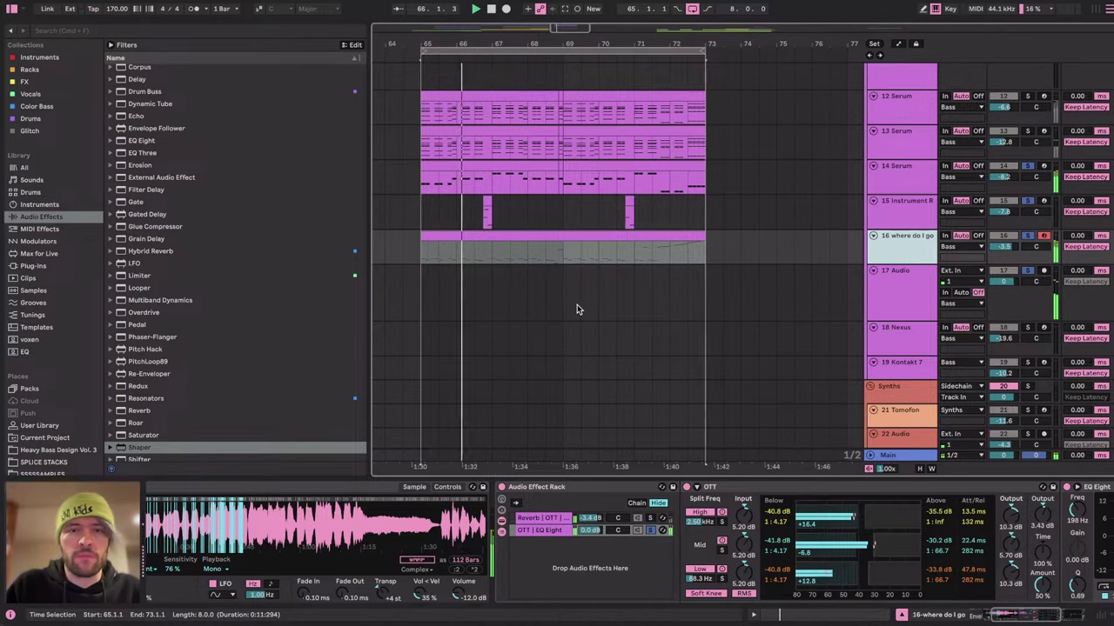
Add EQ Eight after MORPH SC on the 17 Audio track and set its low cut to 206 Hz.
scroll(577, 305, left, 2)
scroll(577, 304, up, 1)
click(577, 304)
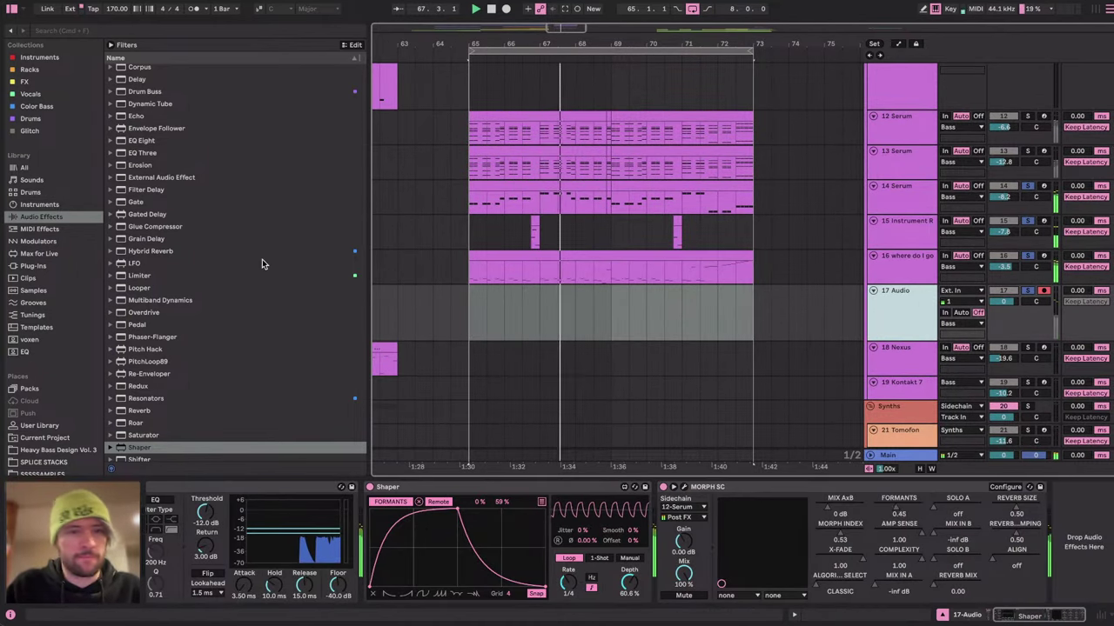
click(148, 142)
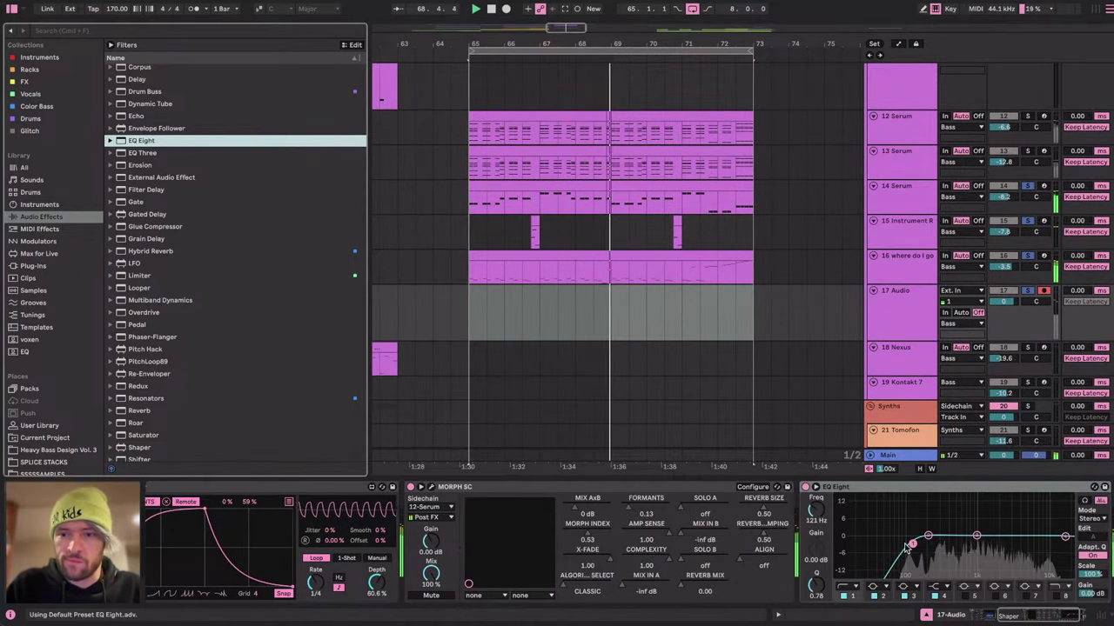
drag(913, 544, 928, 545)
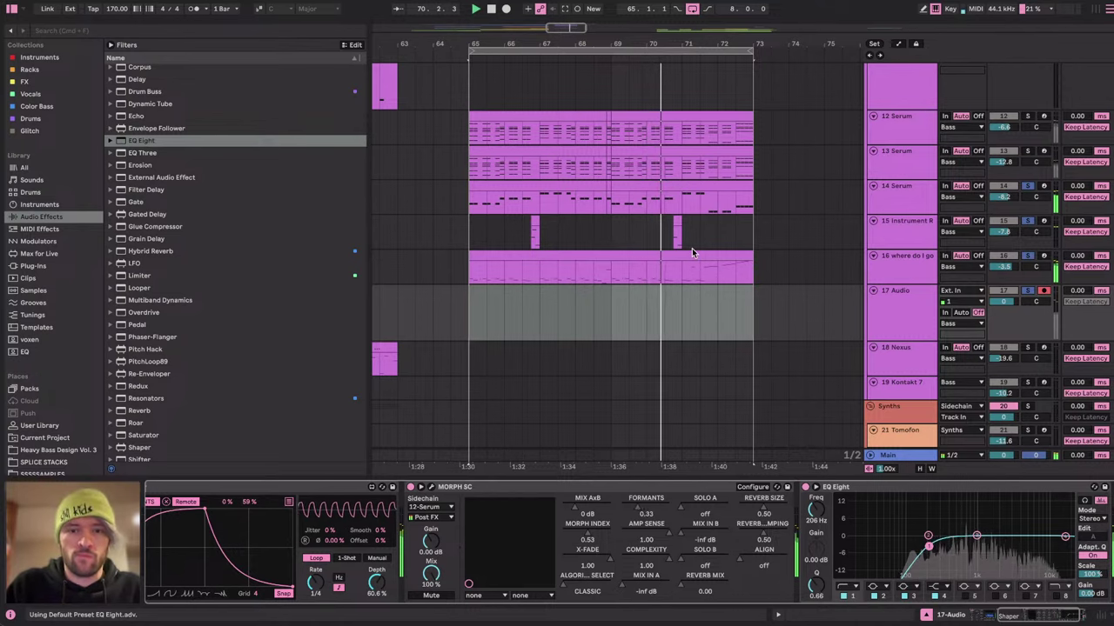
Open the where do I go MIDI clip and play from bar 71 to review the high notes near its end.
click(897, 258)
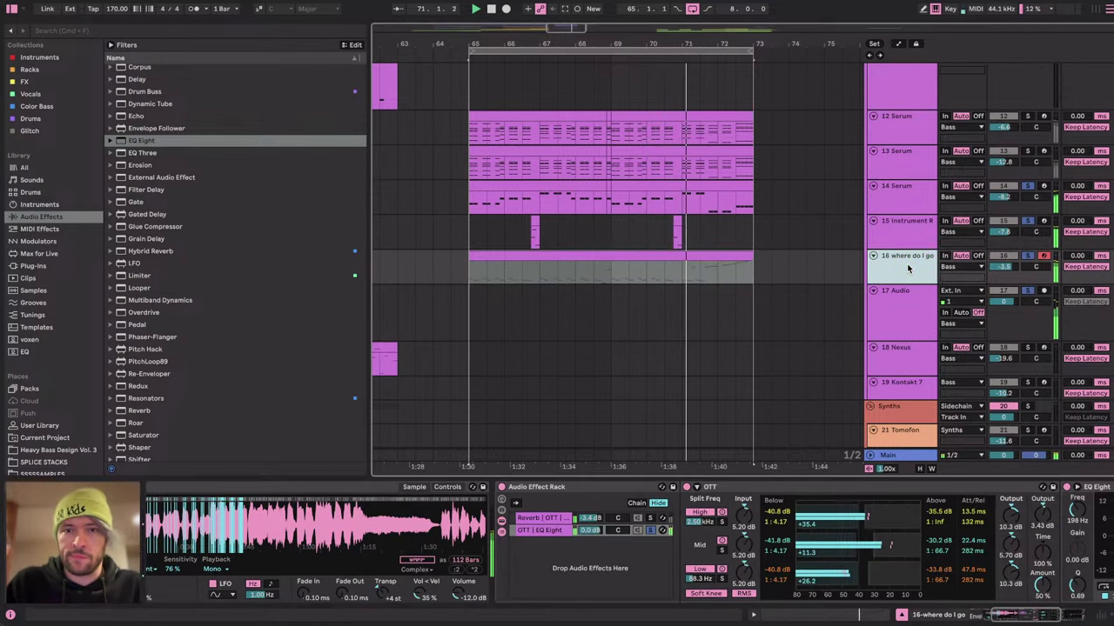
double_click(727, 255)
key(space)
scroll(987, 372, up, 5)
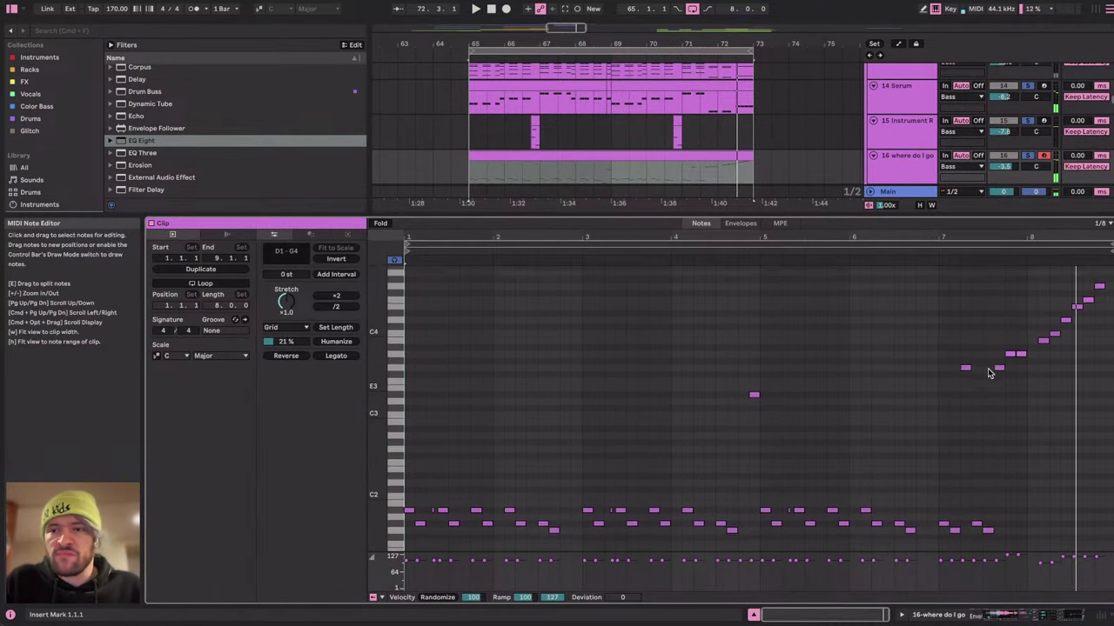
click(677, 174)
key(space)
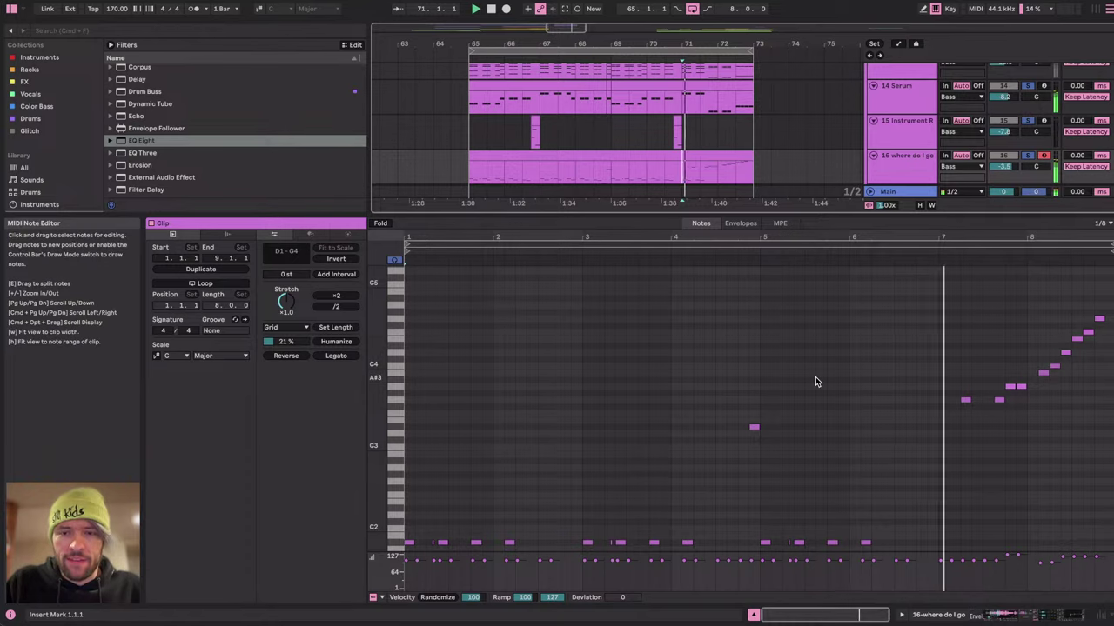
scroll(958, 379, up, 4)
scroll(958, 379, right, 5)
scroll(958, 380, down, 3)
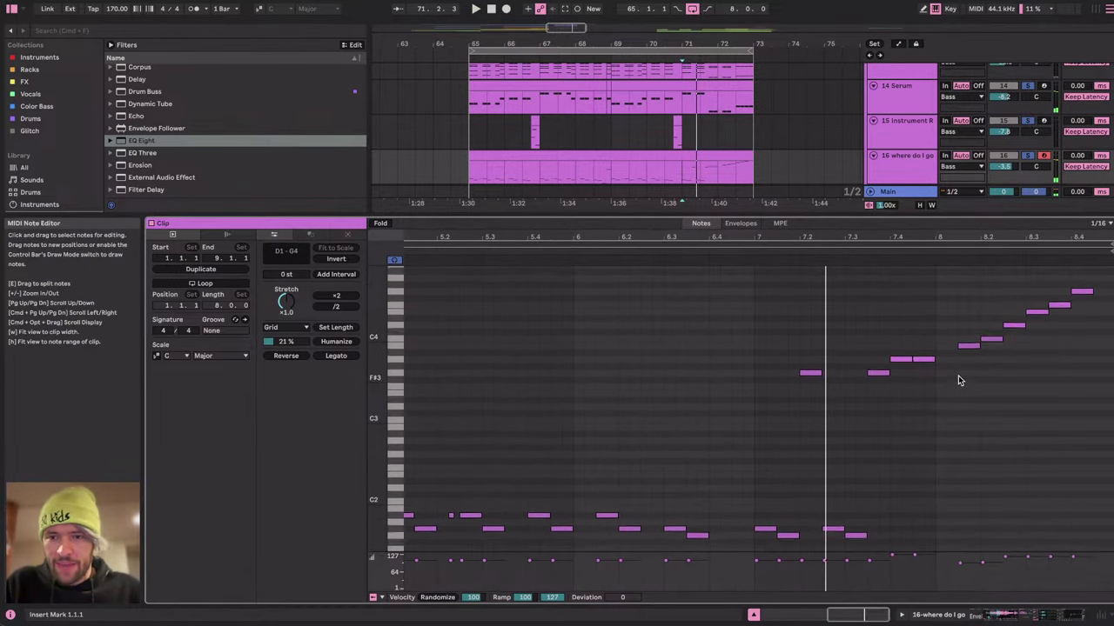
Switch to YouTube Studio to read the latest live chat messages, and return to the Ableton Live set.
key(super+Tab)
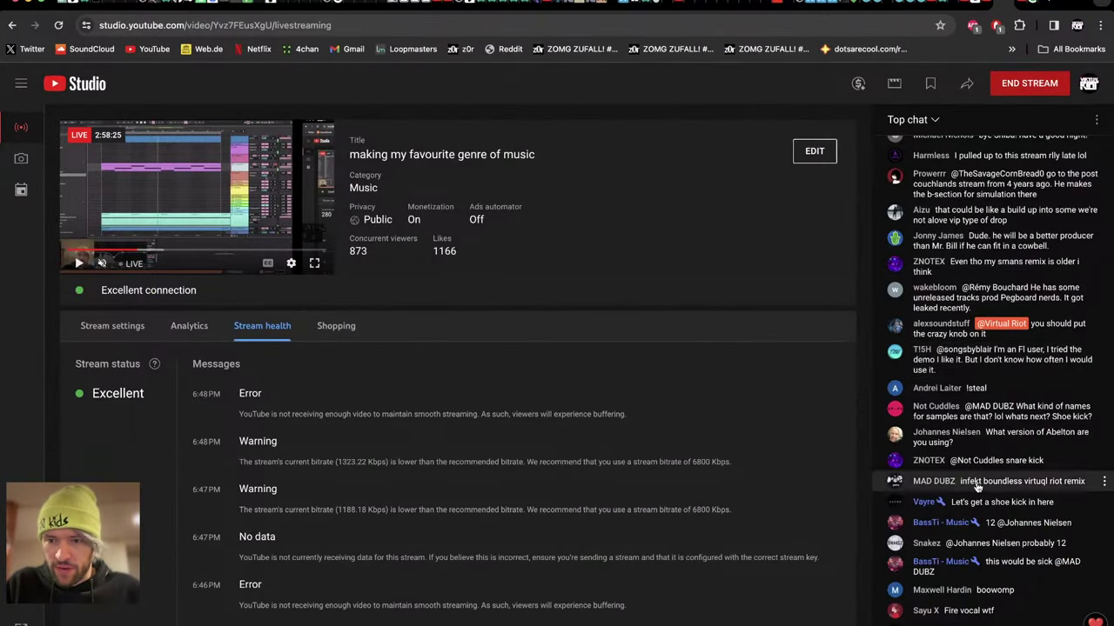
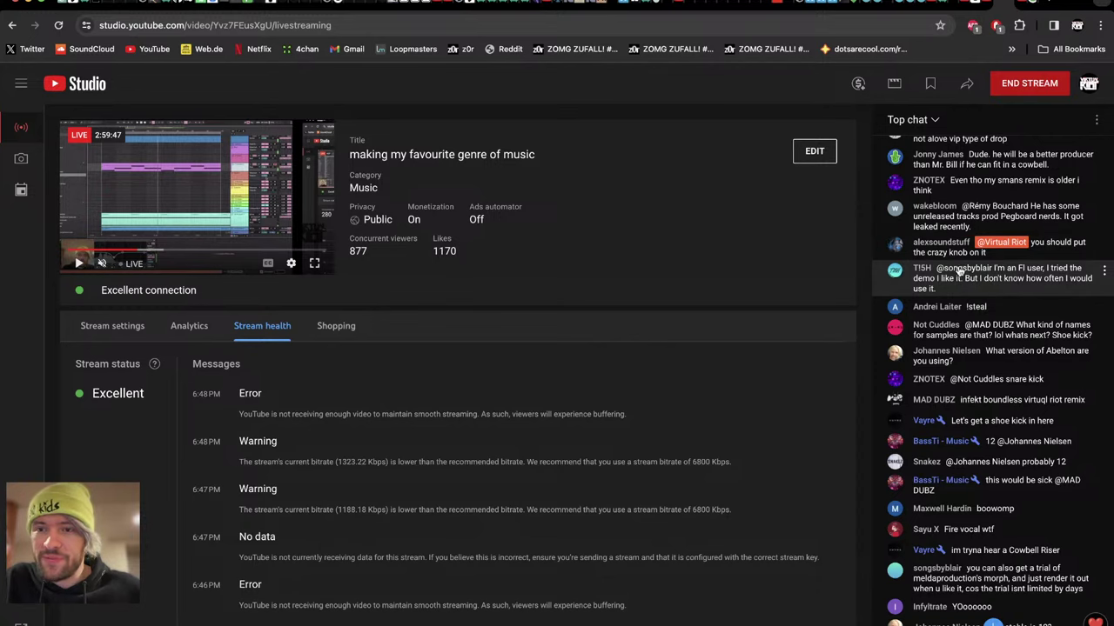
key(ctrl+Left)
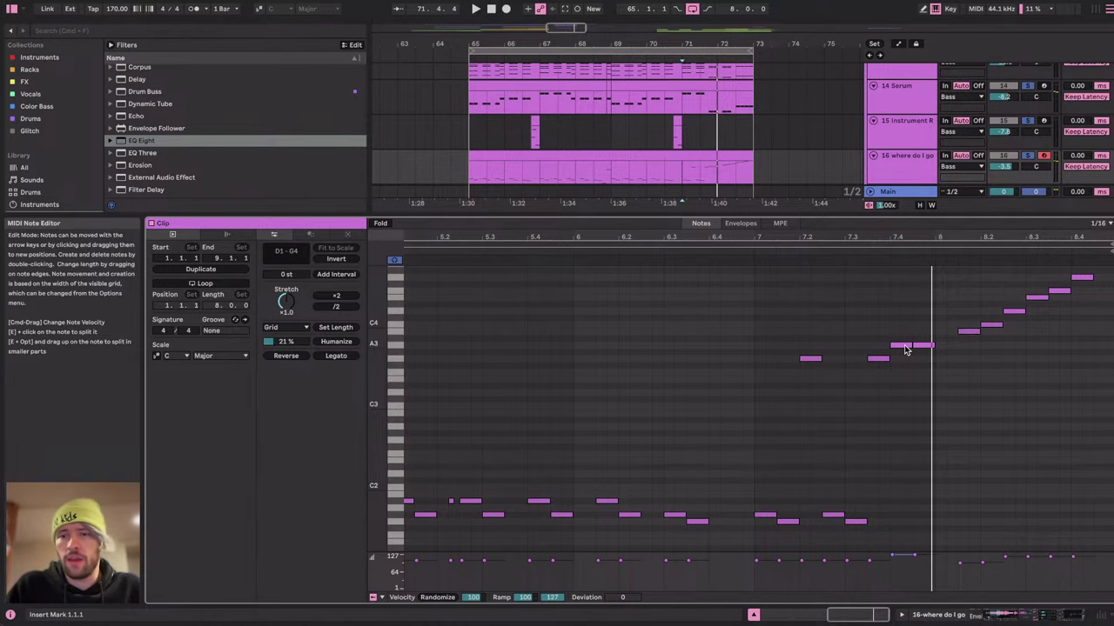
Rearrange the high notes so that A3 sits at 7.4.1 and D#3 sits at 7.4.3 and 8.1.3.
drag(905, 349, 910, 392)
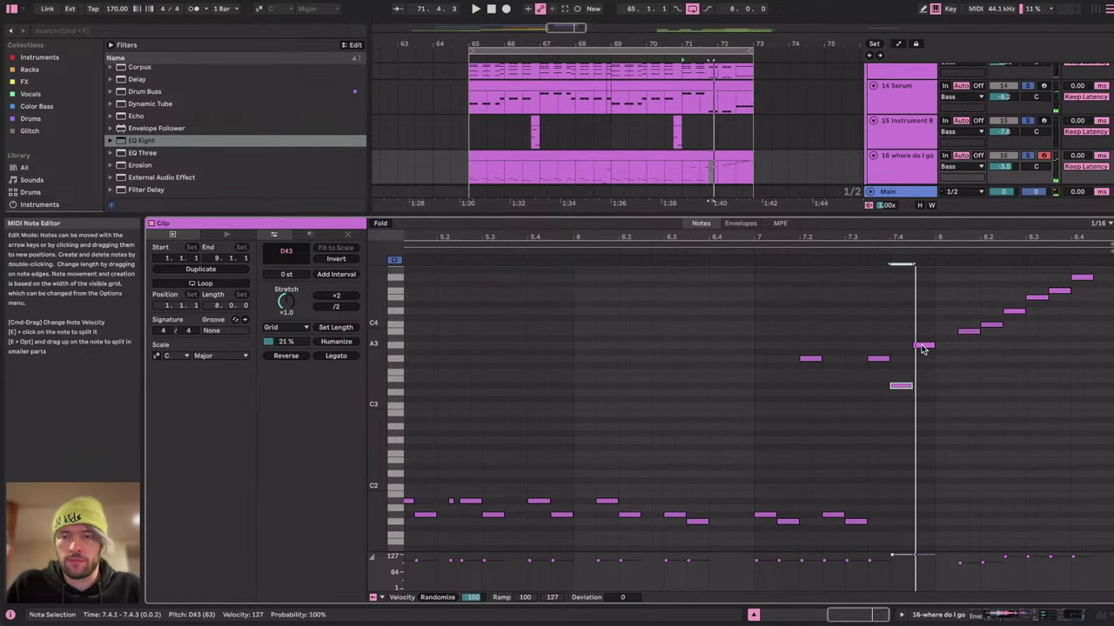
mouse_move(924, 347)
mouse_down()
mouse_move(929, 397)
mouse_move(902, 349)
mouse_up()
key(space)
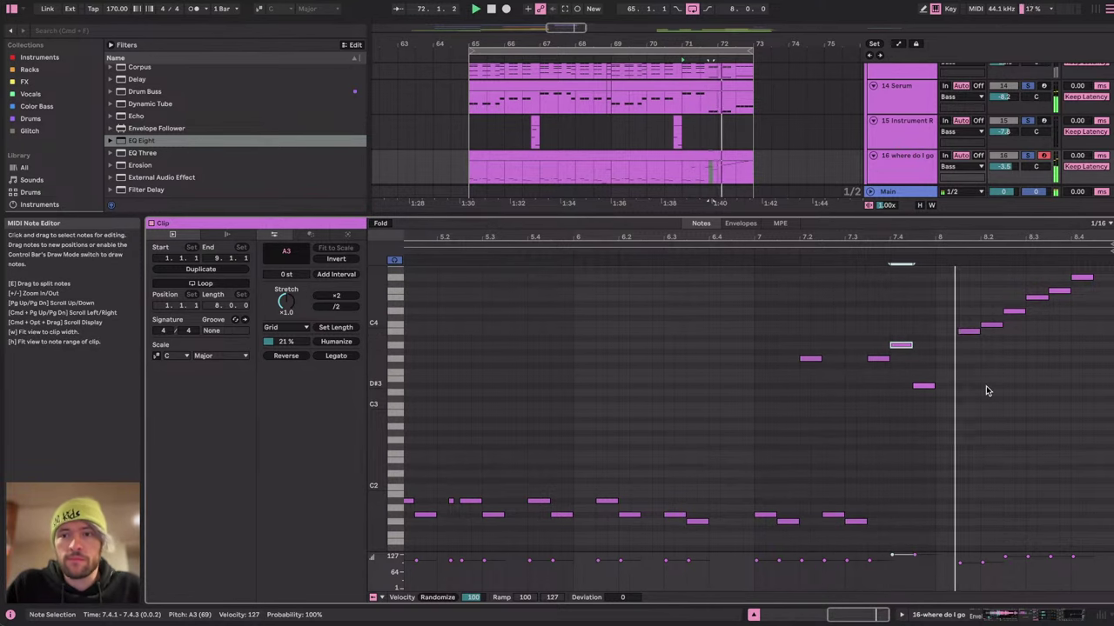
drag(969, 333, 971, 381)
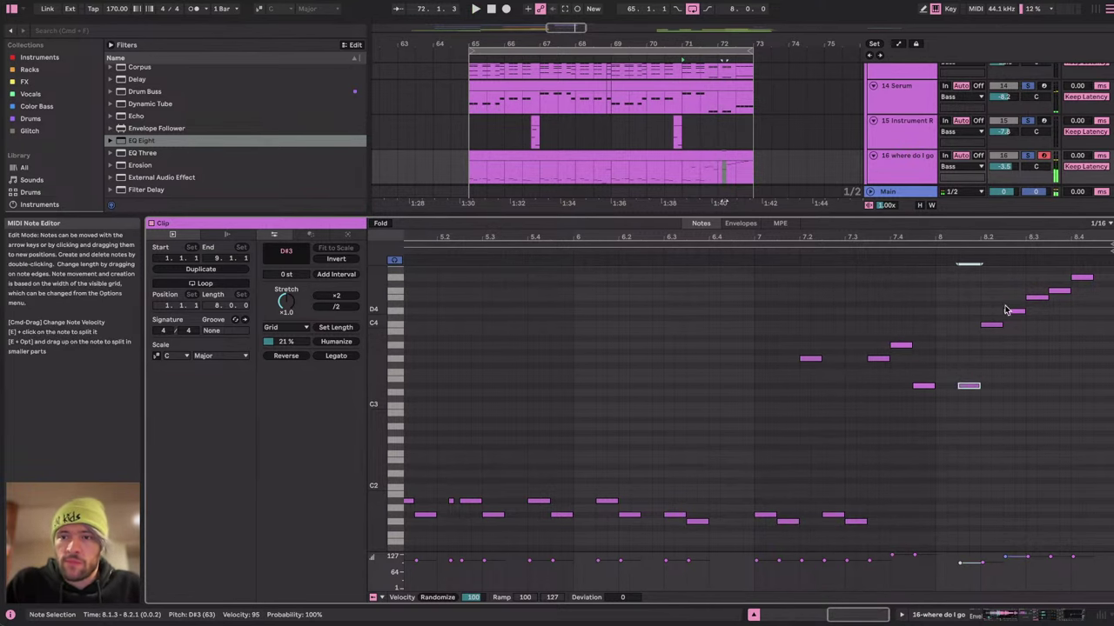
Replace the note at 8.2.1 with a copy of the A3 note from 7.4.1, and play the passage.
drag(992, 328, 992, 342)
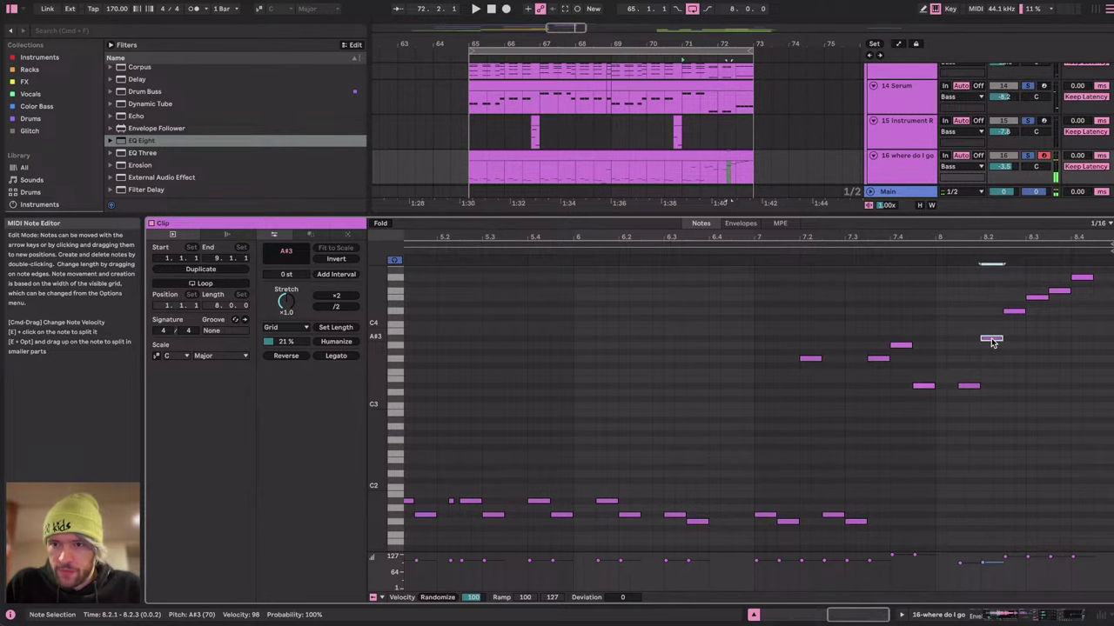
key(Delete)
click(901, 345)
key(super+c)
click(987, 324)
click(978, 323)
key(super+v)
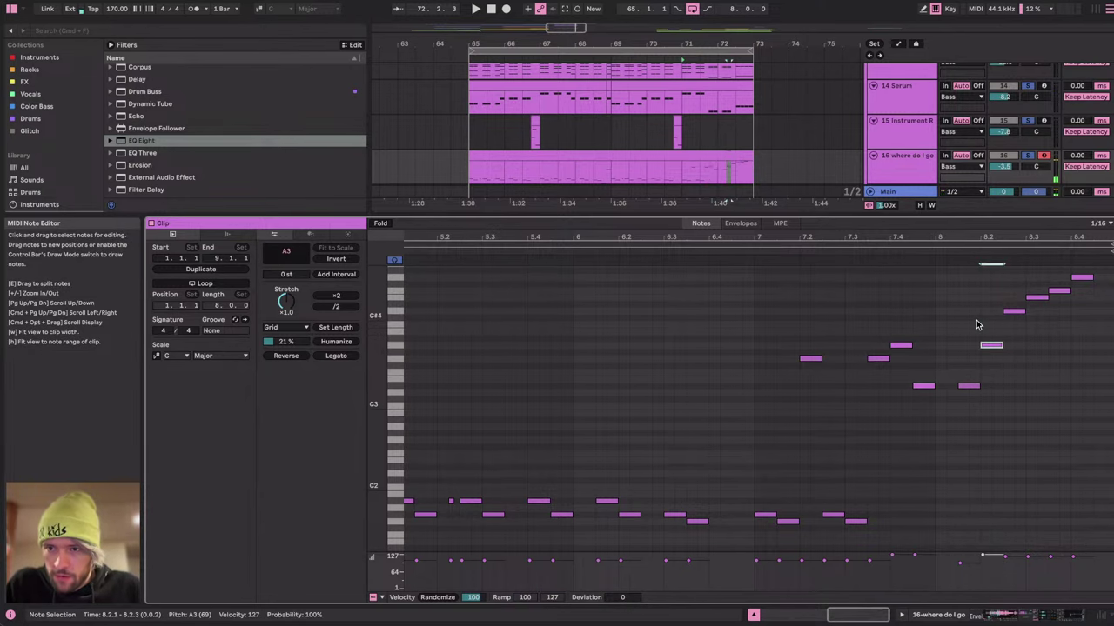
key(space)
scroll(974, 323, up, 2)
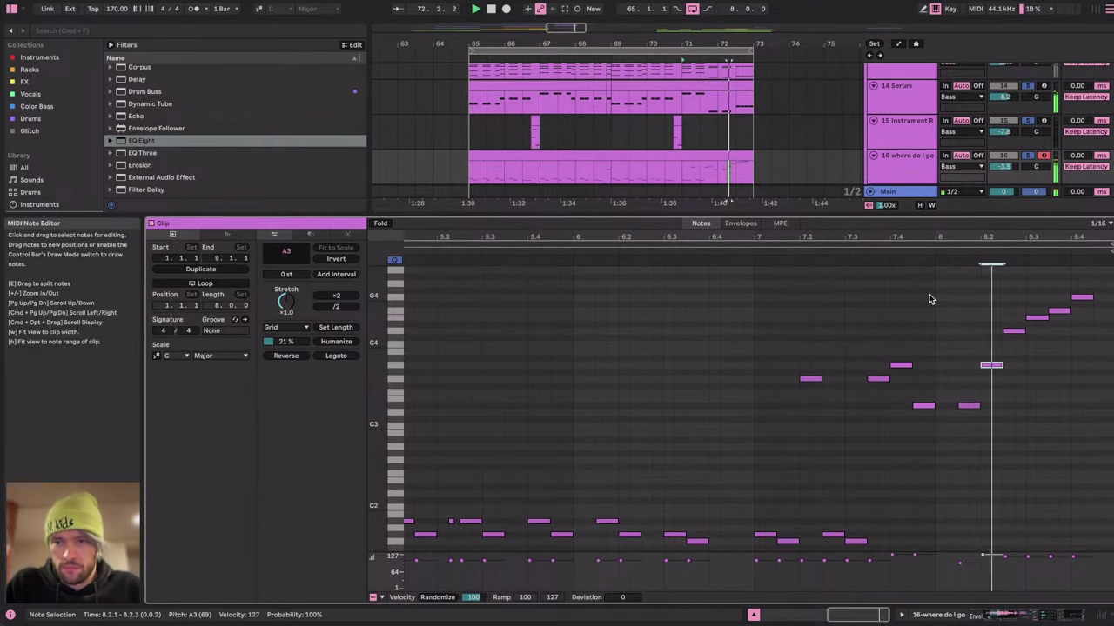
Lower the note at 8.2.3 in the where do I go clip to F#2, and play the passage.
key(space)
click(1015, 331)
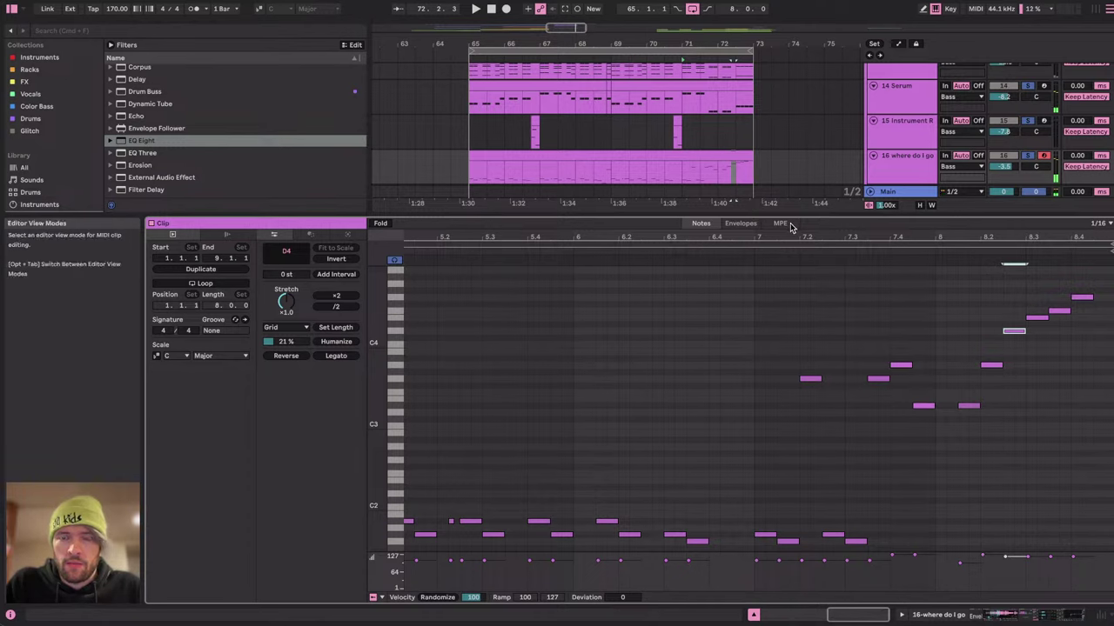
click(780, 224)
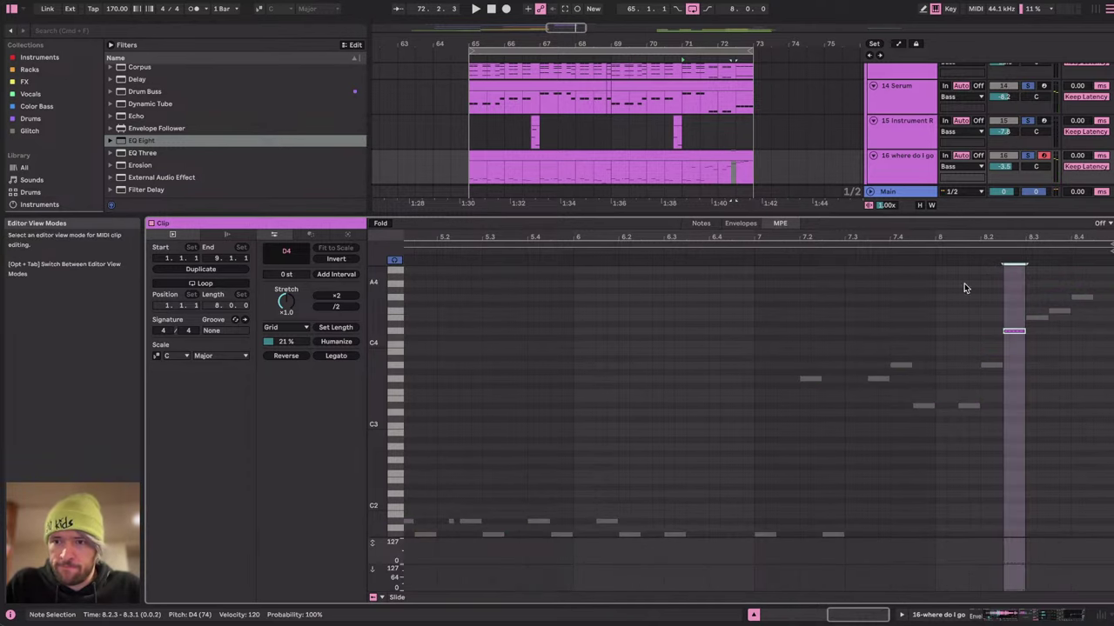
key(alt+Tab)
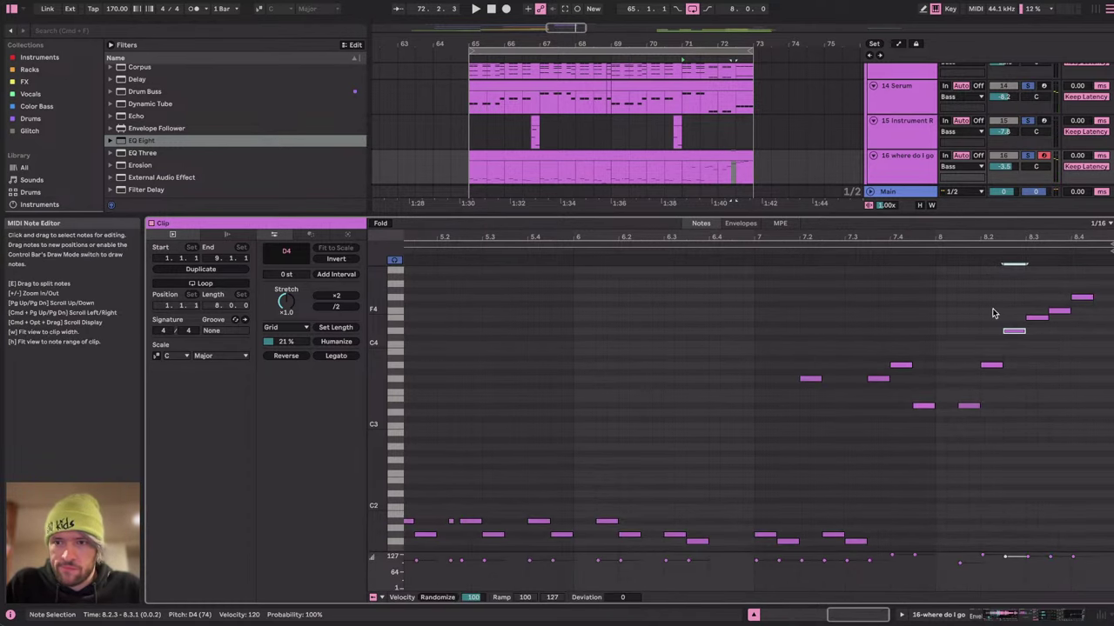
drag(1010, 354, 1009, 406)
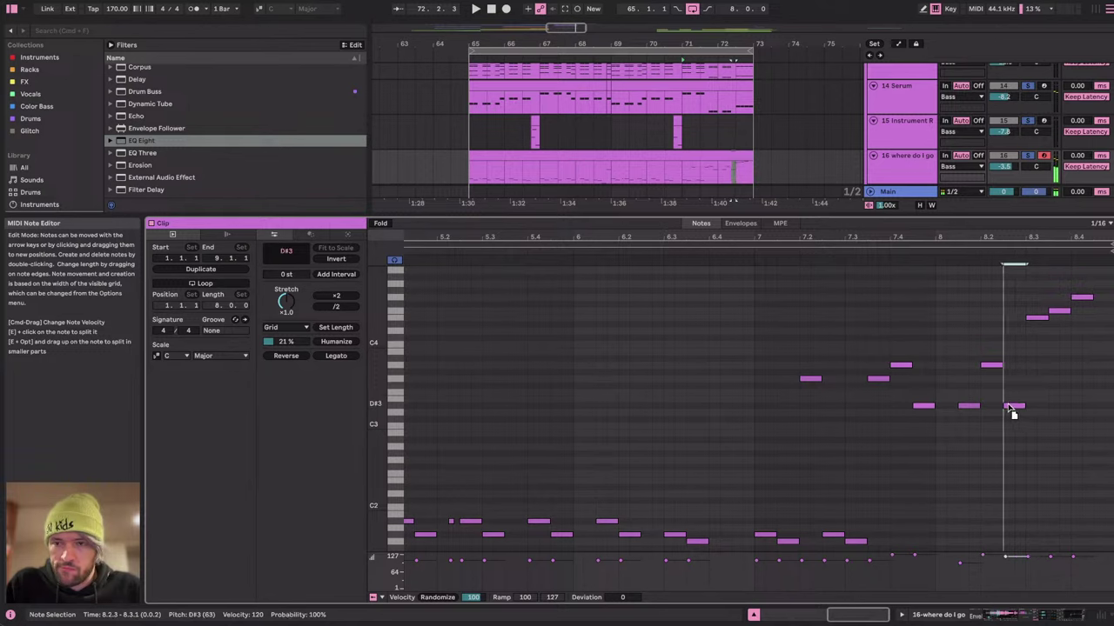
key(space)
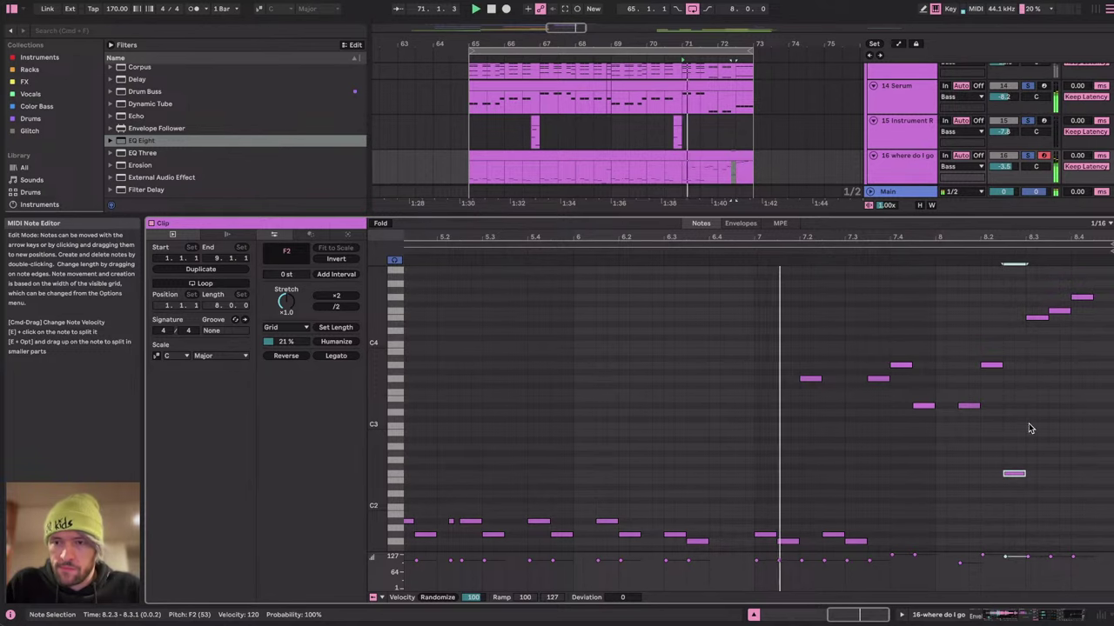
click(1018, 474)
key(Up)
key(space)
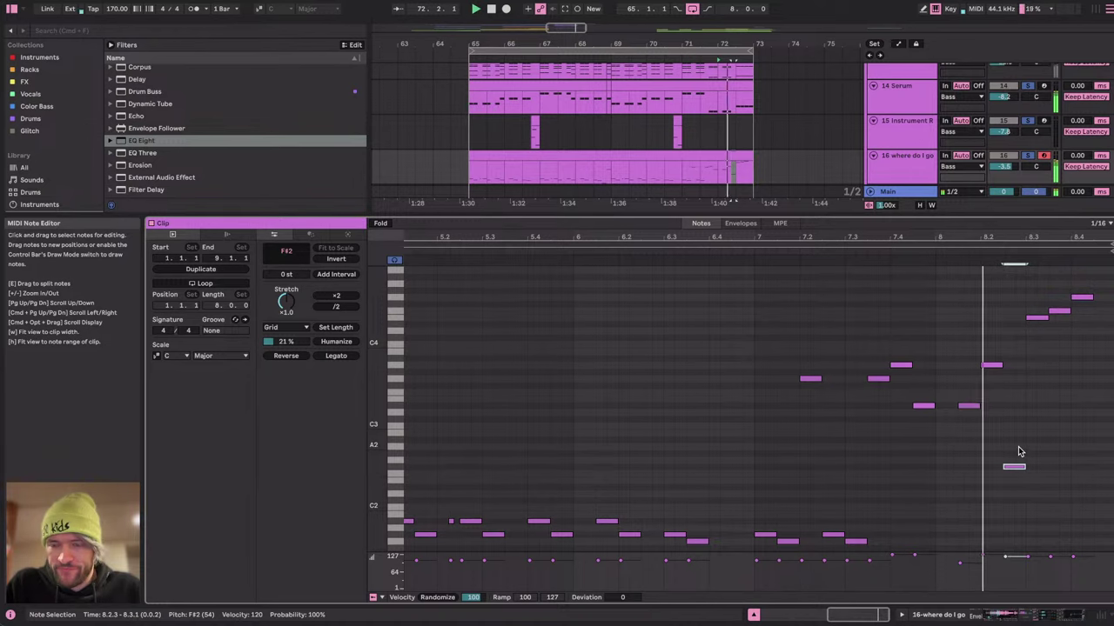
Try the note at 8.2.3 at G#1 and play the passage from bar 71.
key(space)
key(Down)
key(Down)
key(Up)
key(Up)
key(Up)
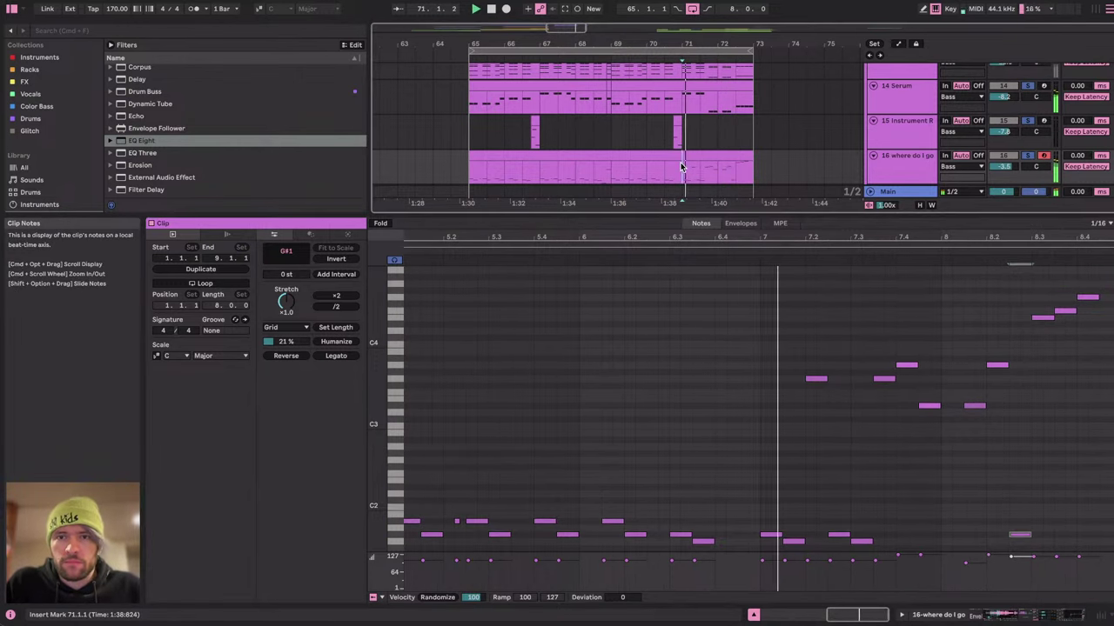
scroll(968, 333, down, 2)
scroll(970, 336, down, 1)
key(space)
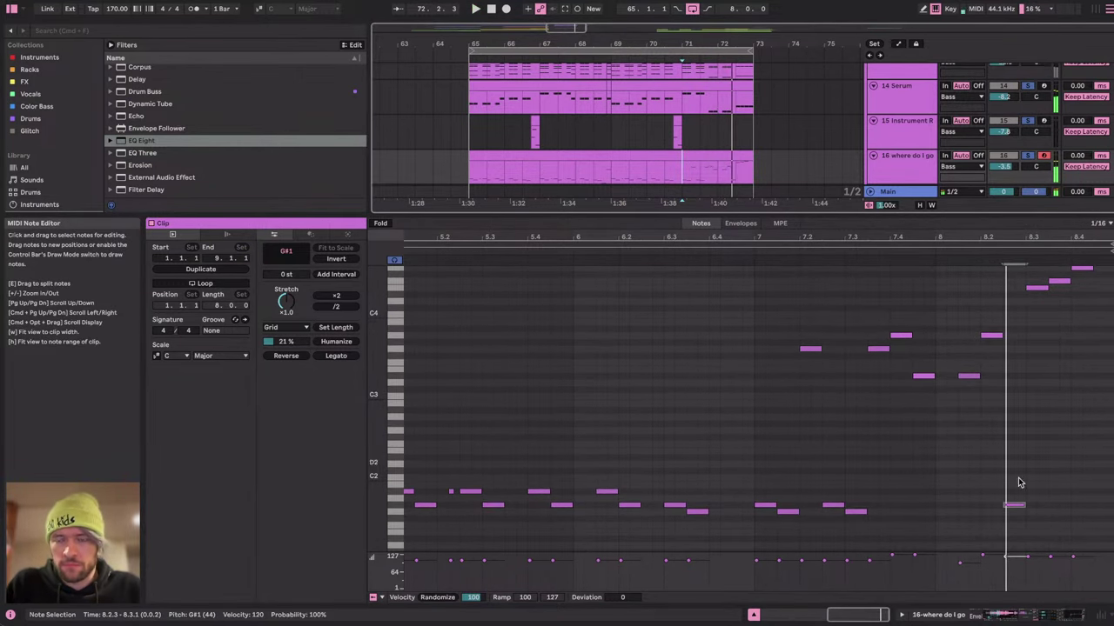
Add a +5 st pitch bend to the note at 8.2.3, and raise the note to A#2.
click(779, 223)
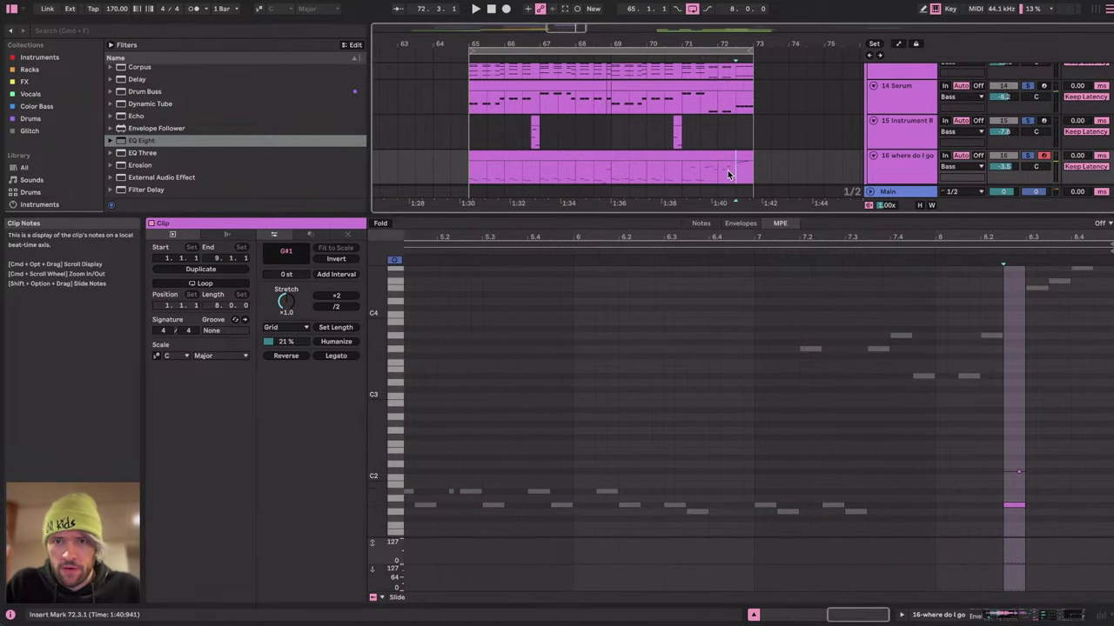
click(701, 224)
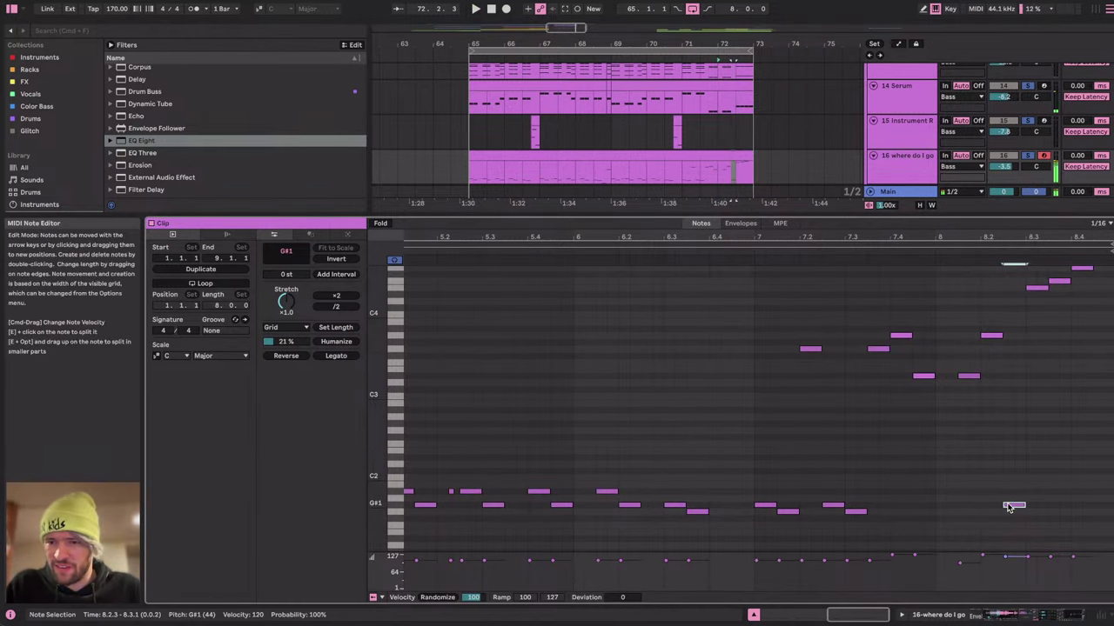
key(Up)
key(space)
key(Up)
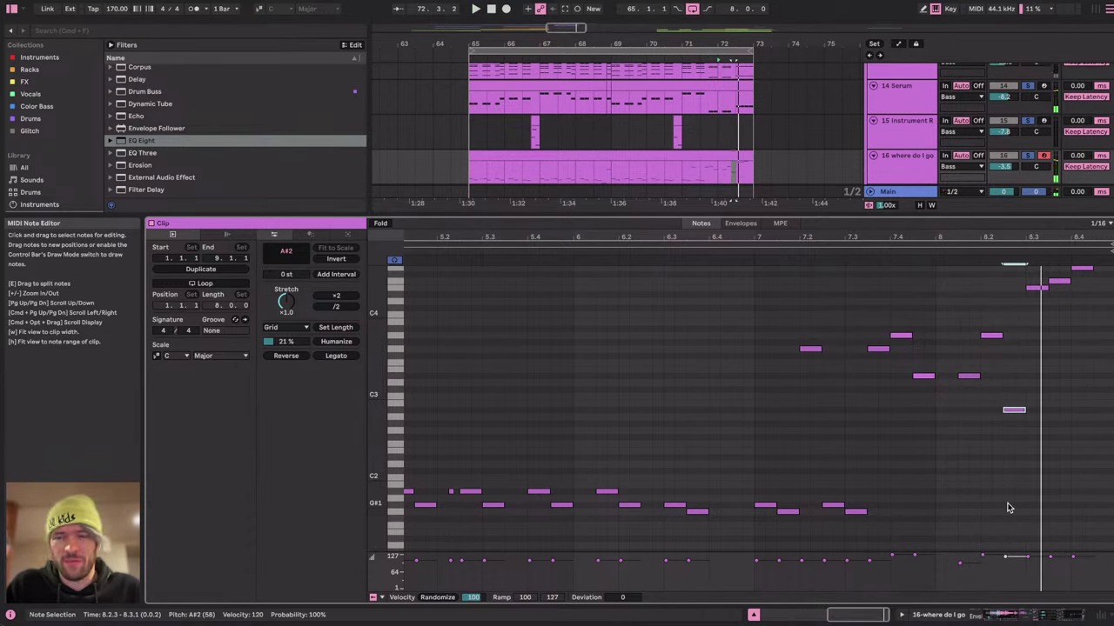
Try a pitch bend of about -7 semitones on the A#2 note at 8.2.3, and return it to about +5 semitones.
click(780, 224)
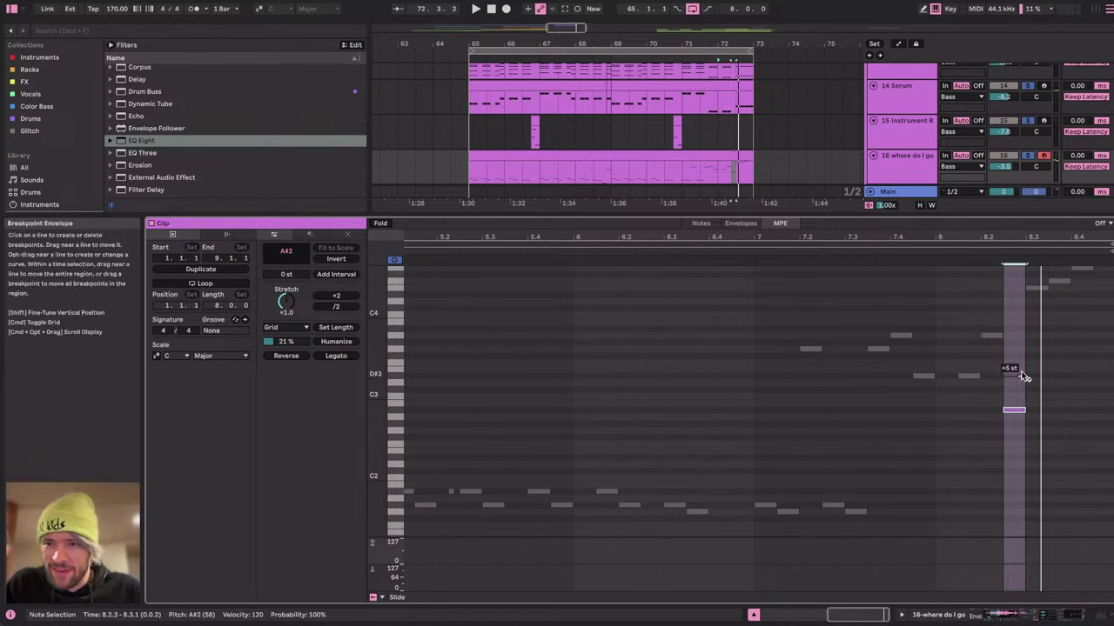
drag(1019, 376, 1019, 438)
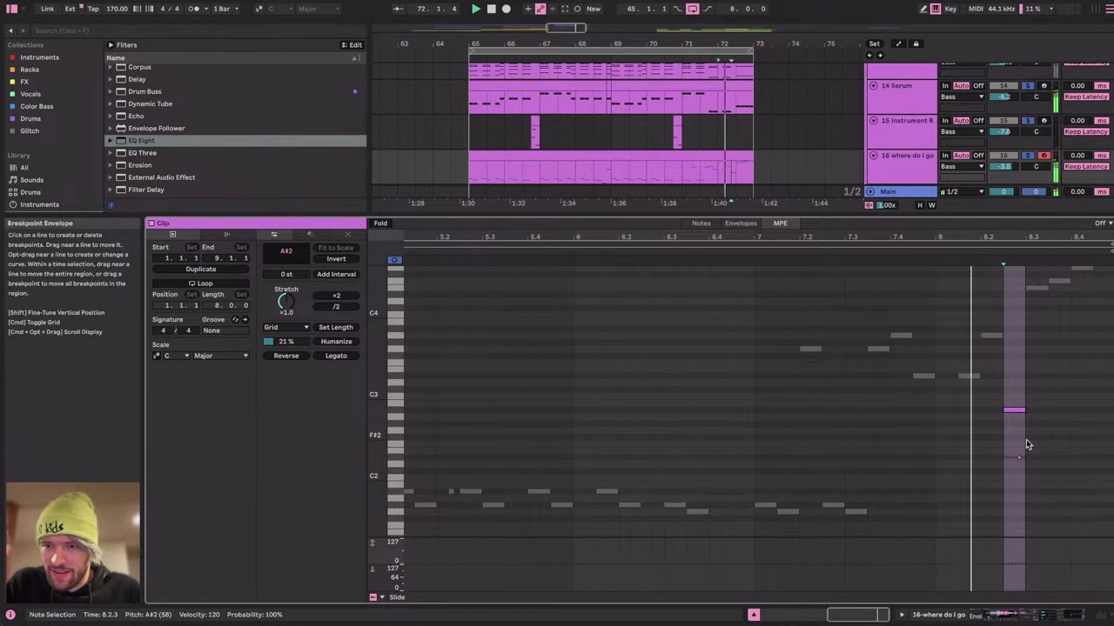
drag(1020, 453, 1018, 403)
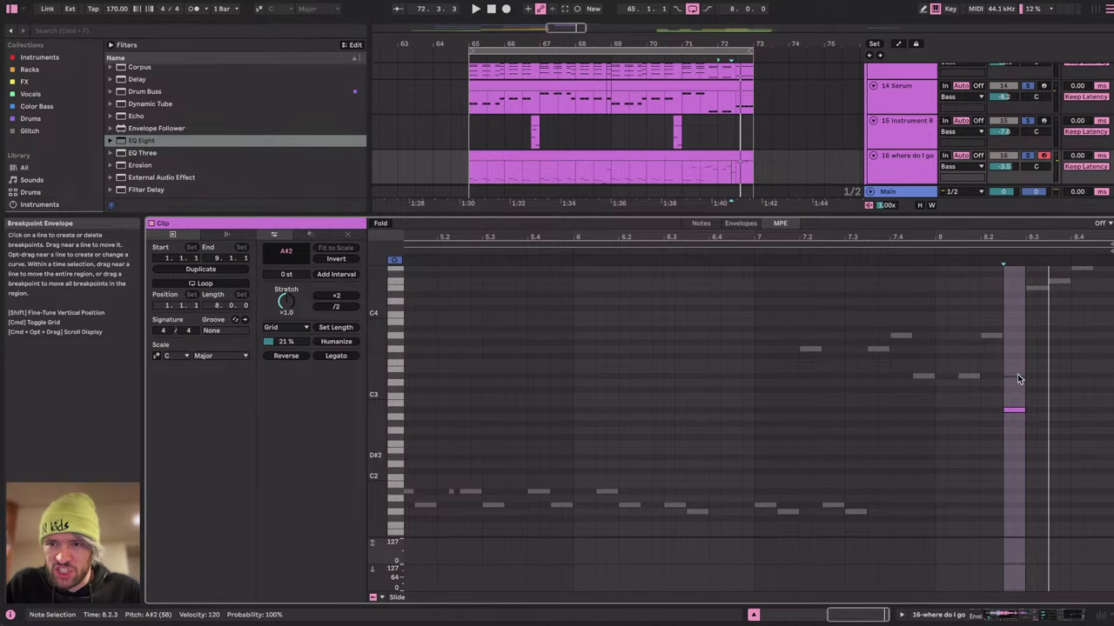
Raise the note at 8.2.3 by several octaves to C6, playing the passage along the way.
click(701, 224)
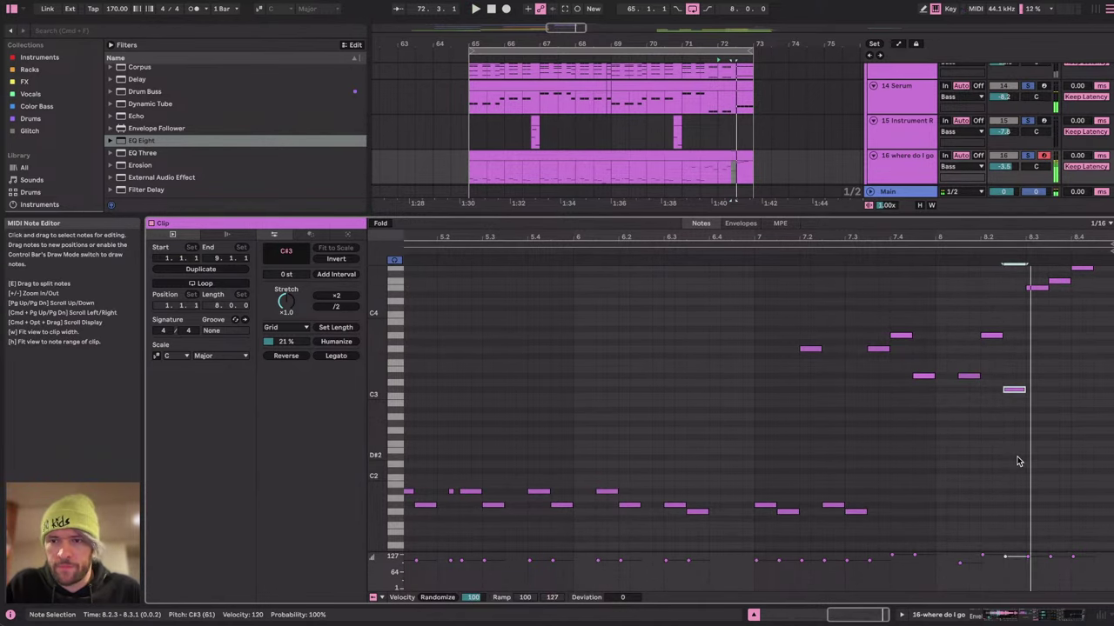
key(Up)
key(shift+Up)
scroll(1019, 461, up, 3)
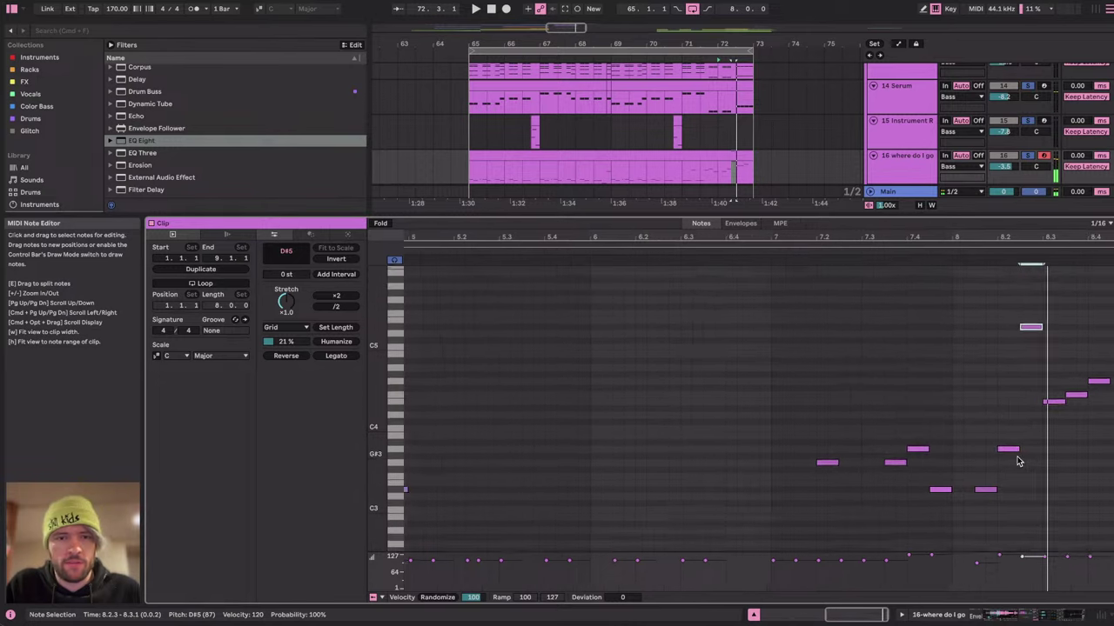
key(shift+Up)
scroll(1019, 461, up, 3)
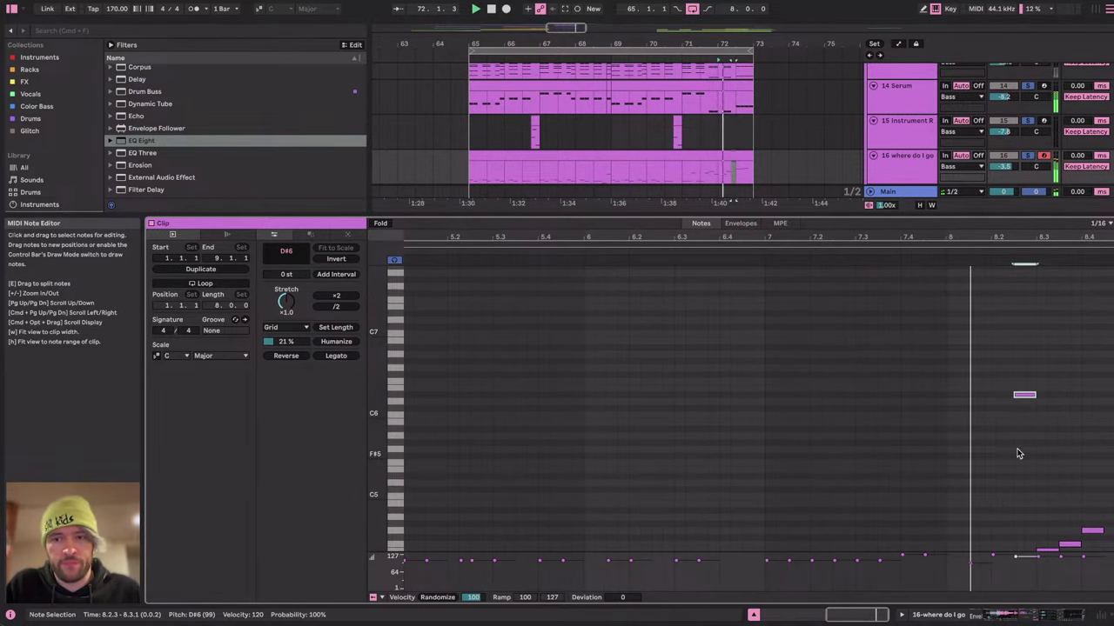
key(Down)
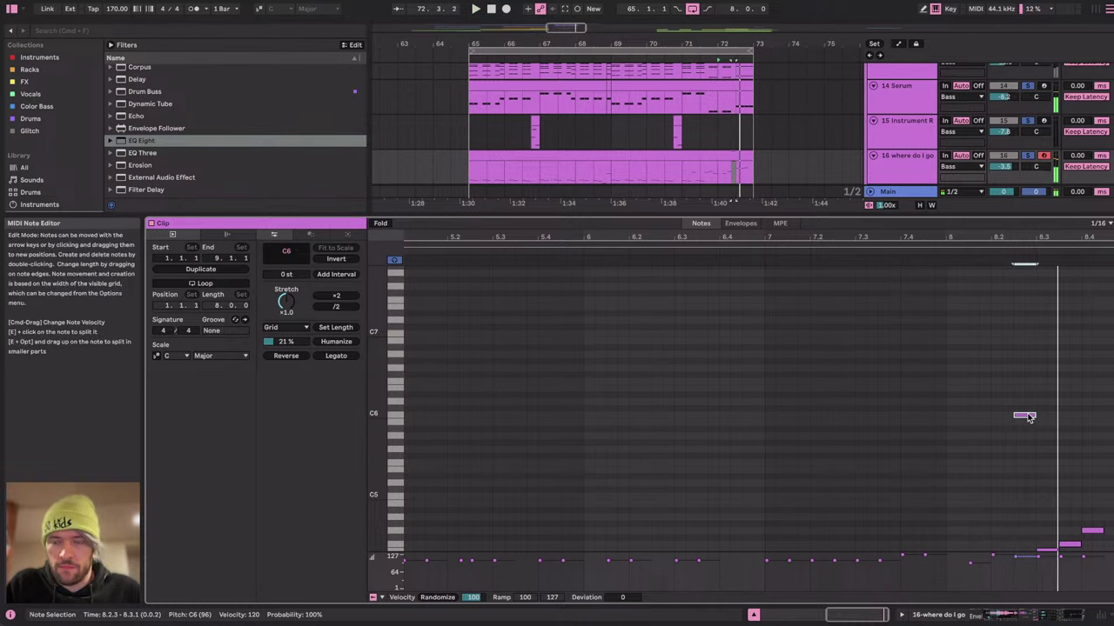
Change the pitch bend of the C6 note at 8.2.3 to about -2 semitones.
click(780, 222)
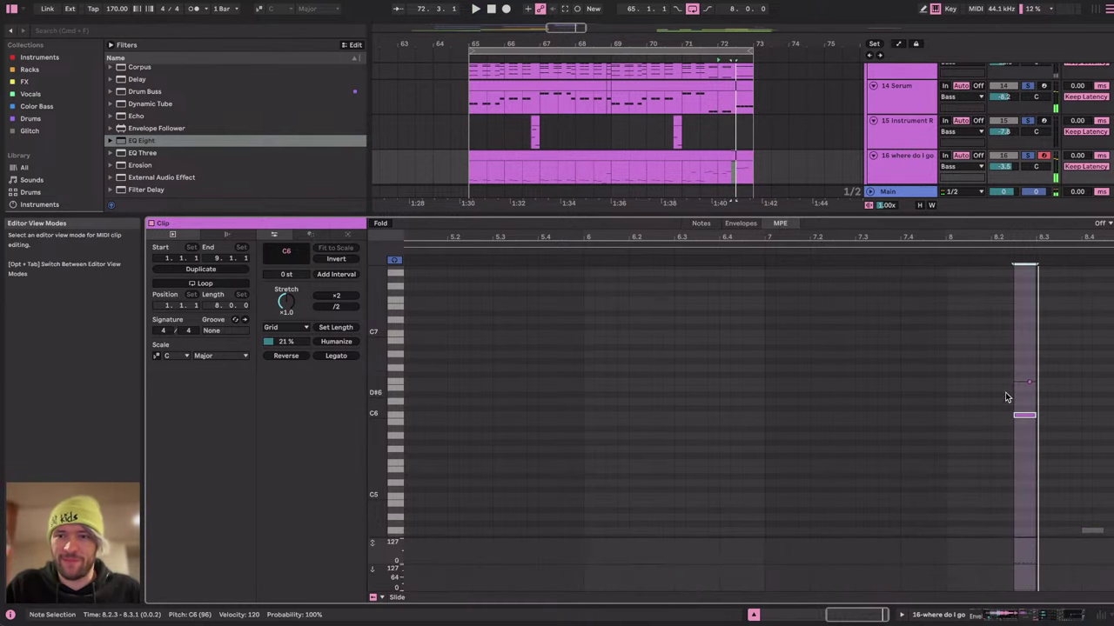
click(1030, 386)
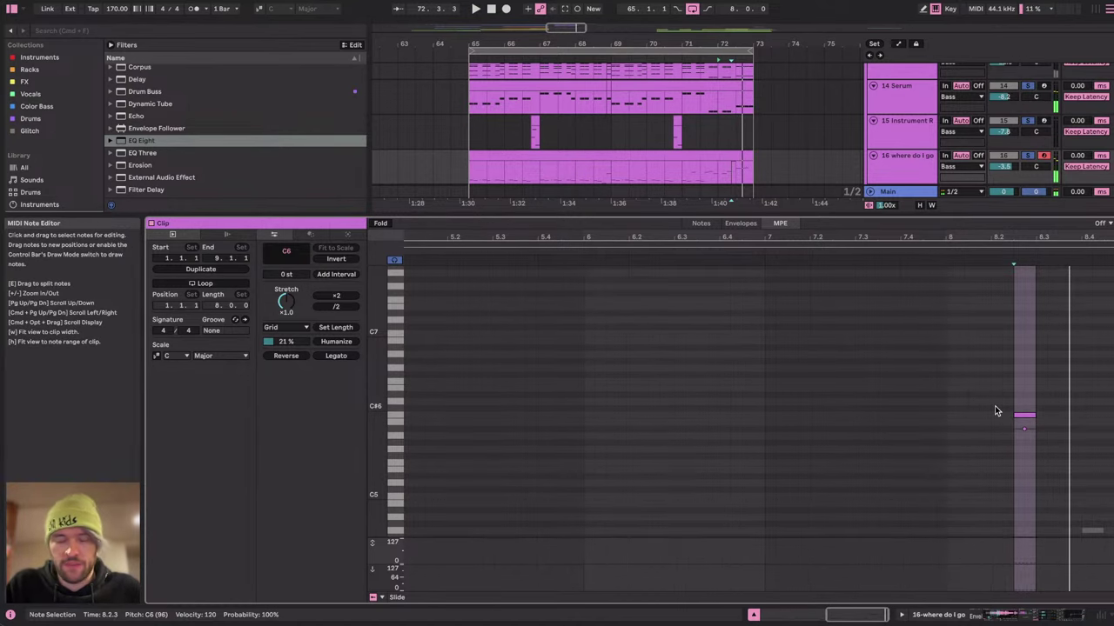
click(701, 223)
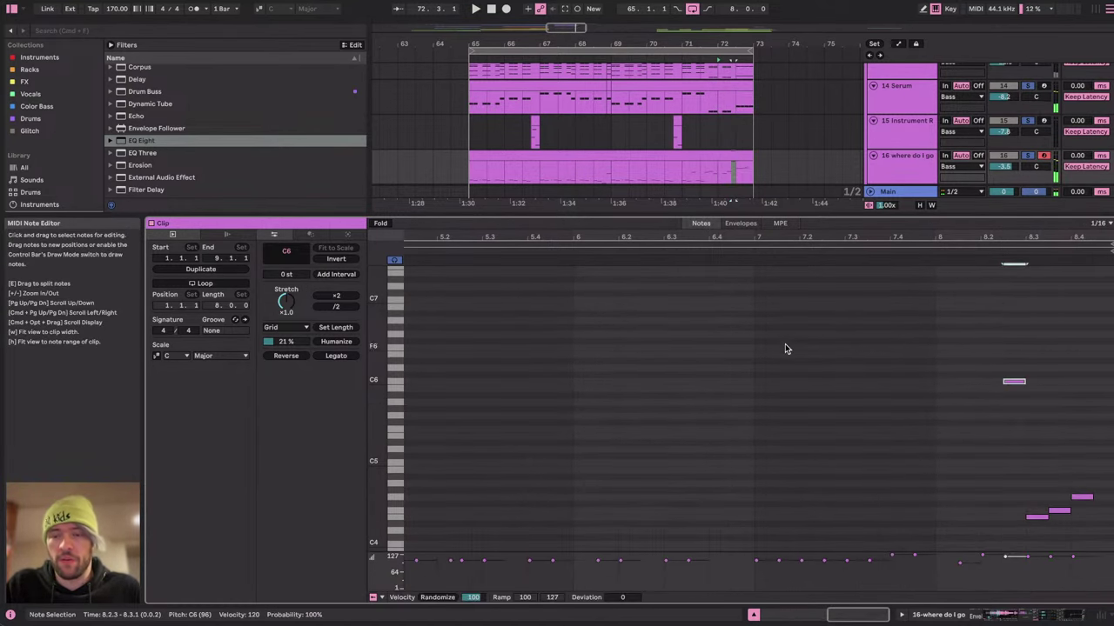
Play the melody from bar 72 and raise the note at 8.3.1 to C#5.
scroll(785, 348, down, 2)
click(715, 167)
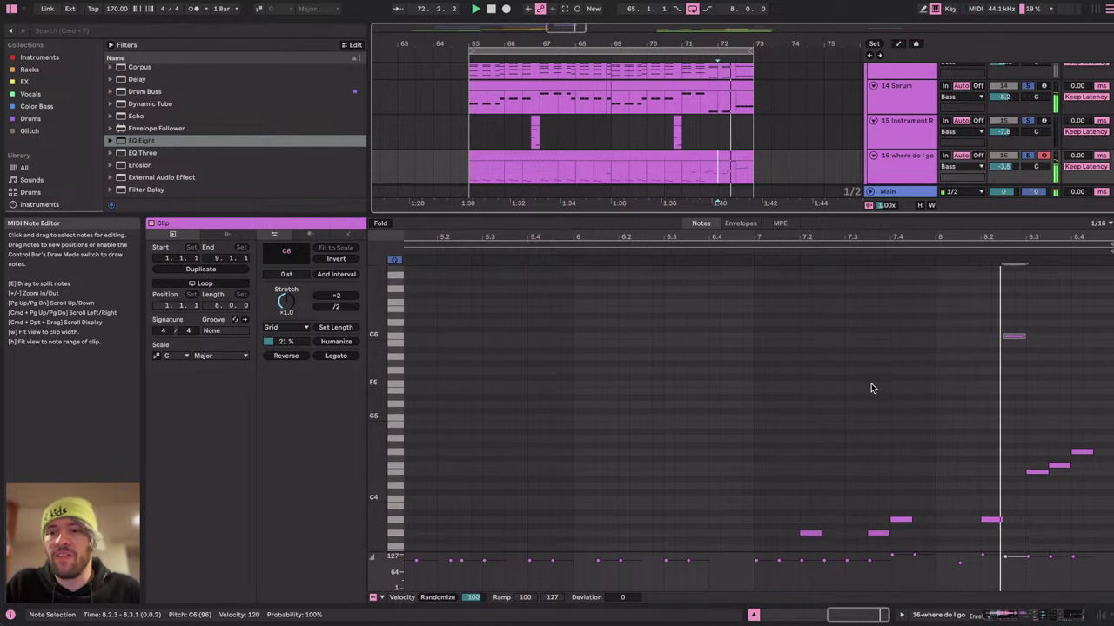
scroll(871, 383, down, 1)
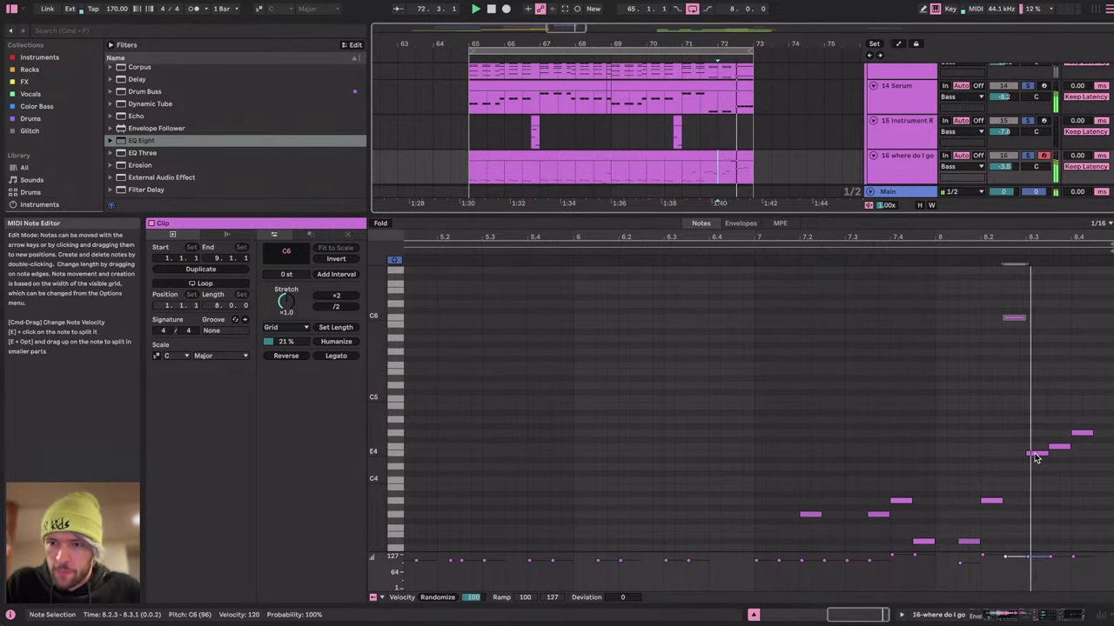
click(1037, 454)
key(shift+Up)
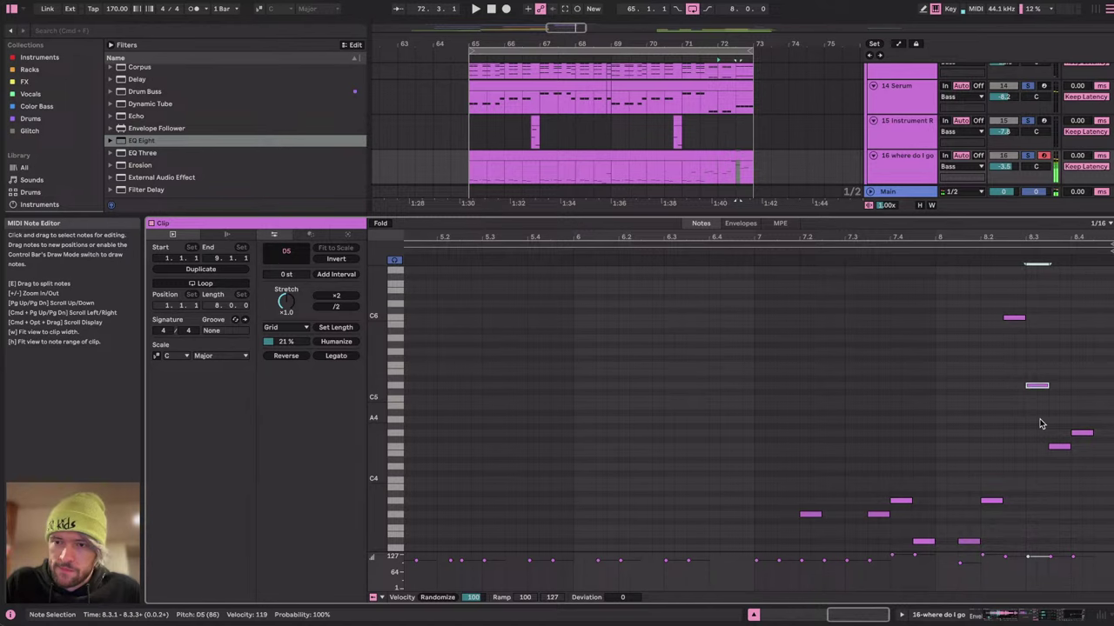
Try the note at 8.3.3 in higher octaves, from G5 up to F#6 and back down to C#6.
click(1061, 450)
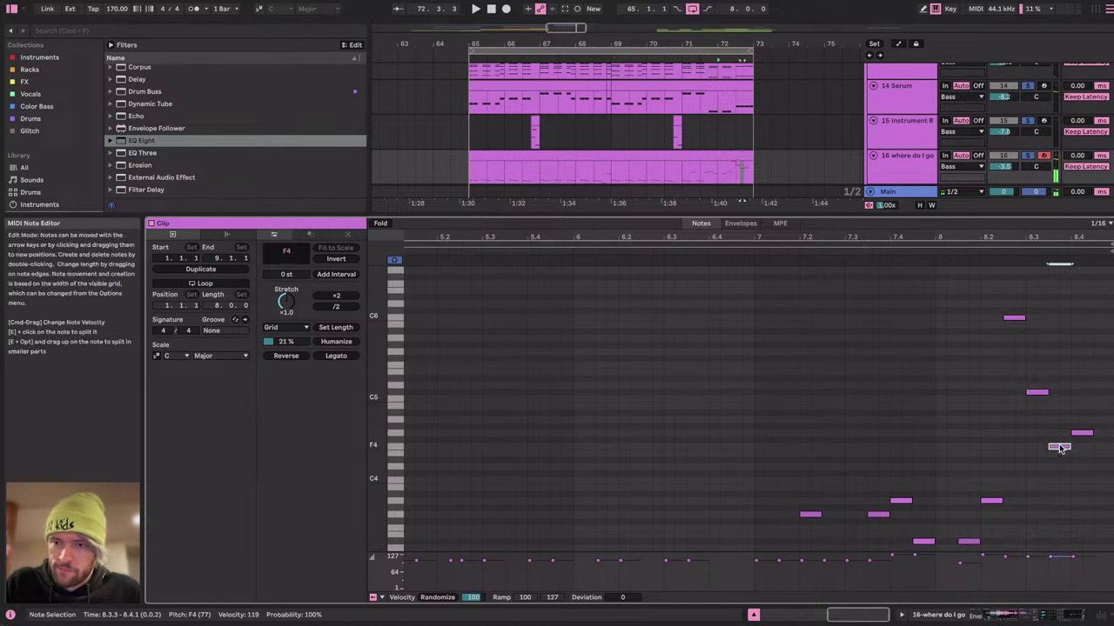
drag(1059, 449, 1059, 346)
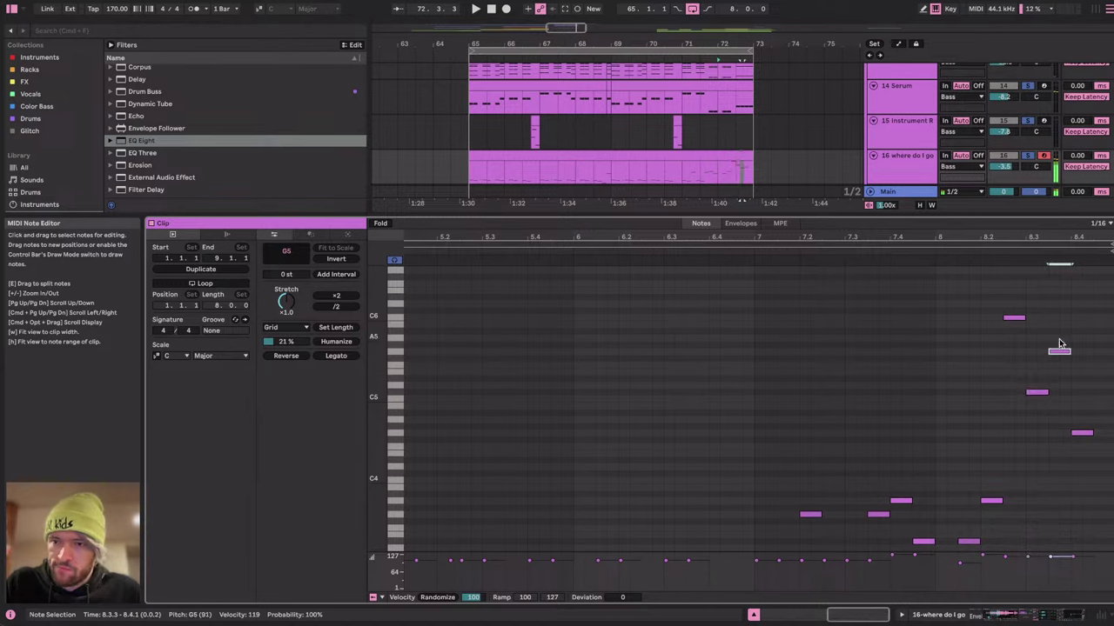
key(shift+Up)
key(shift+Up)
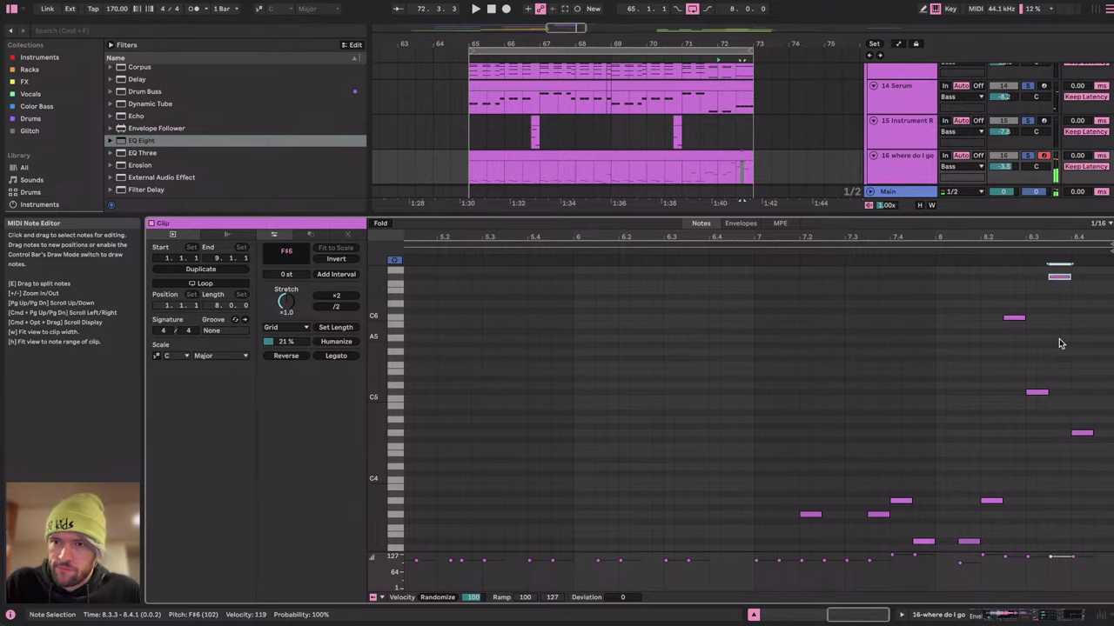
key(Down)
key(Down)
key(Down)
key(Down)
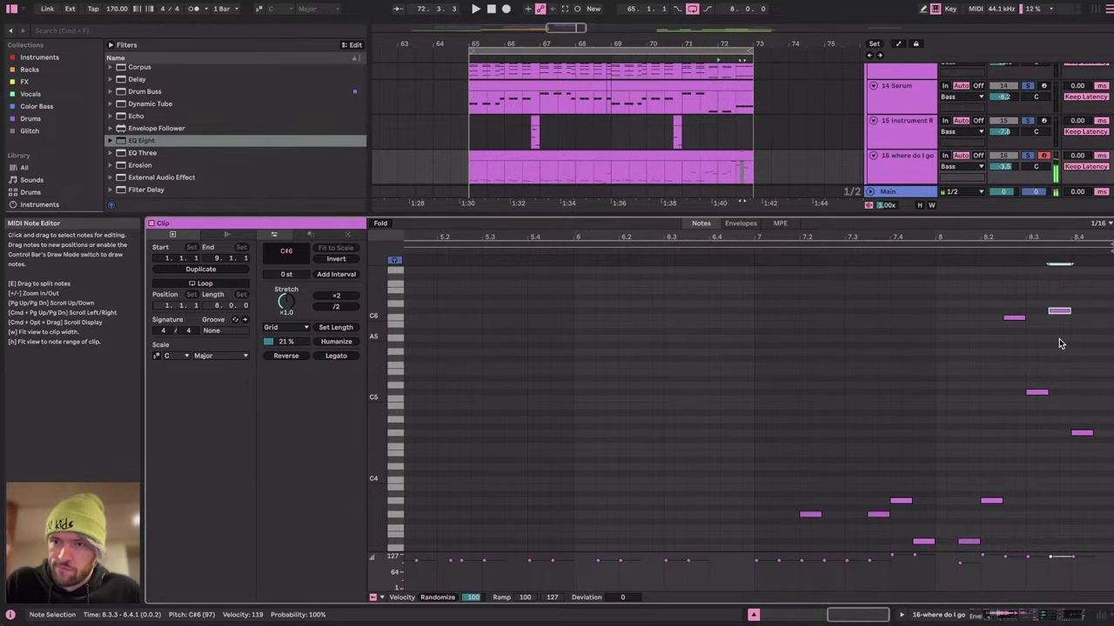
Lower the note at 8.3.3 by several octaves to D1, and play the passage.
key(shift+Down)
key(shift+Down)
key(shift+Down)
key(Down)
key(shift+Down)
key(shift+Down)
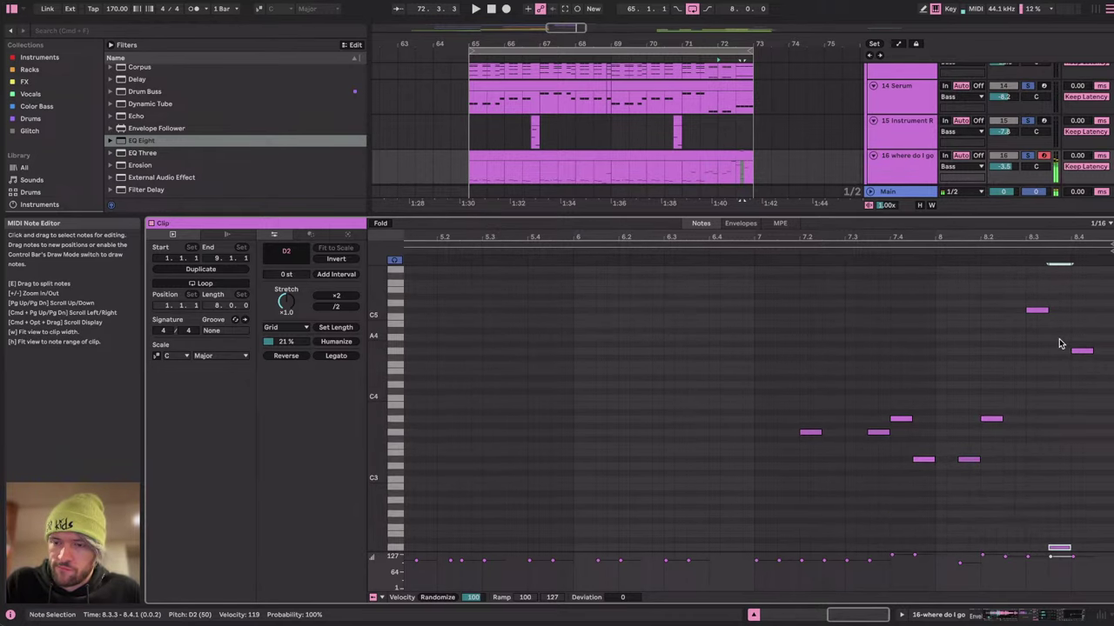
key(shift+Up)
key(shift+Down)
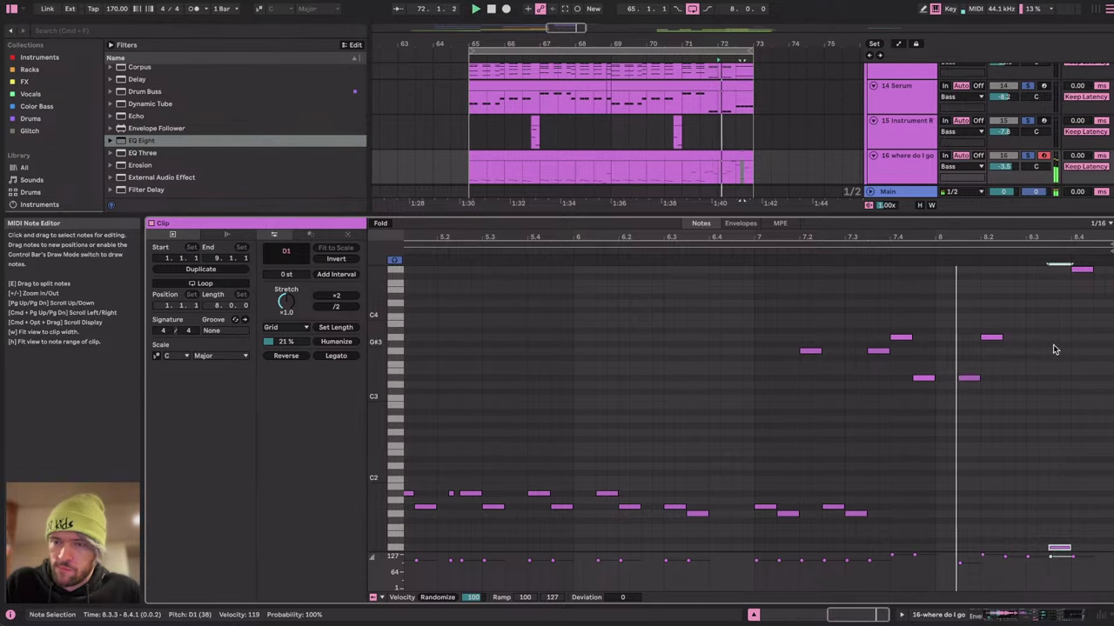
scroll(1055, 363, up, 3)
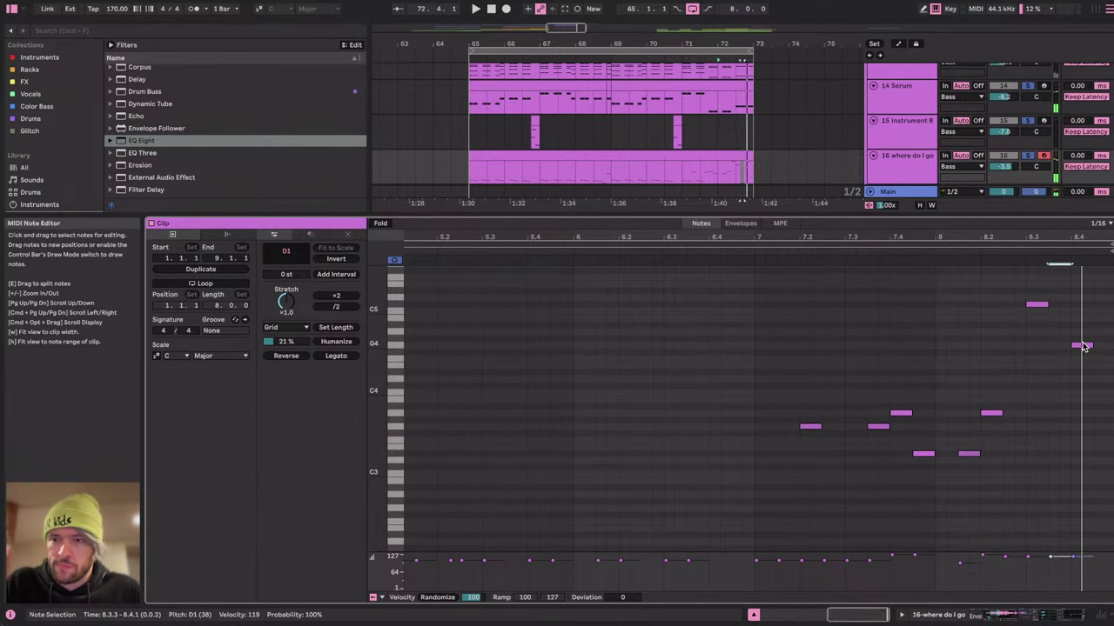
Add a -3 st pitch bend to the D1 note at 8.3.3, and play the passage.
scroll(1055, 363, down, 5)
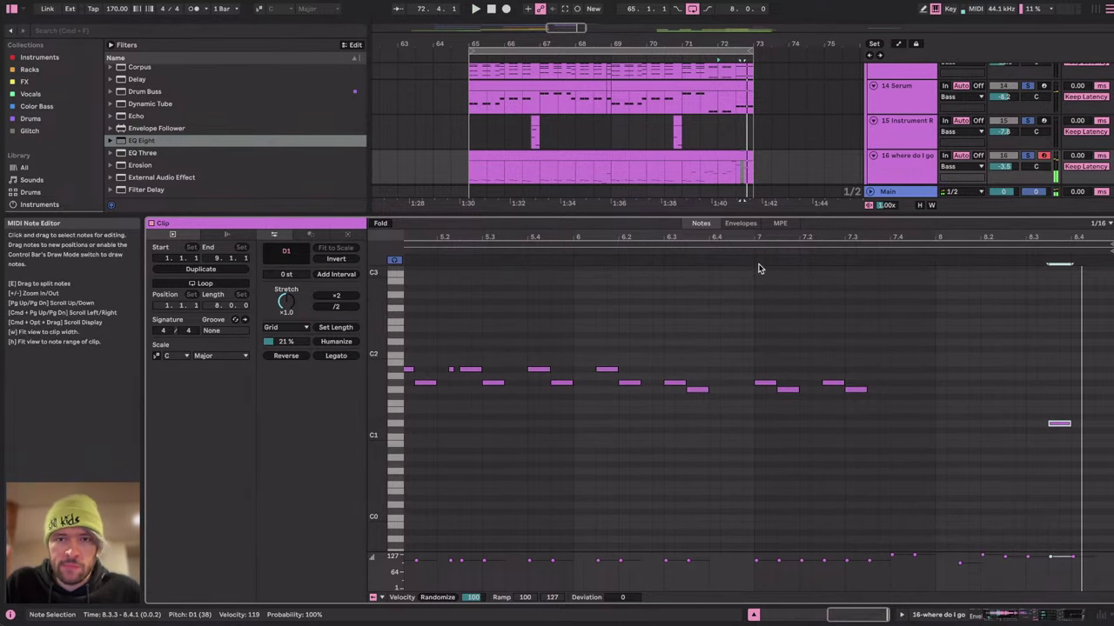
click(780, 222)
drag(1062, 429, 1059, 436)
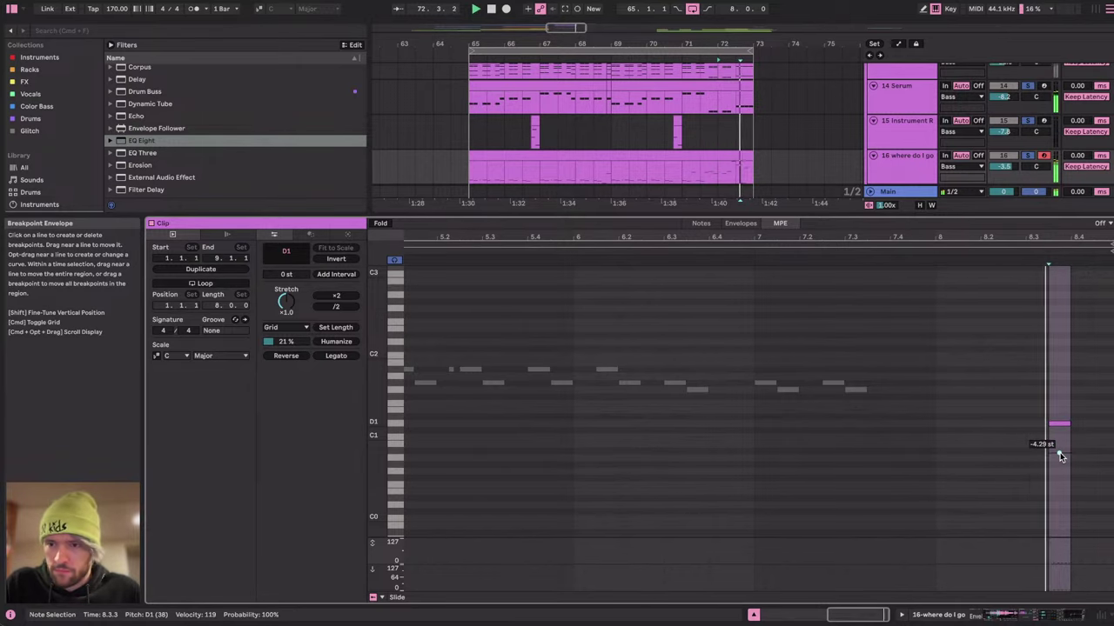
drag(1060, 451, 1059, 444)
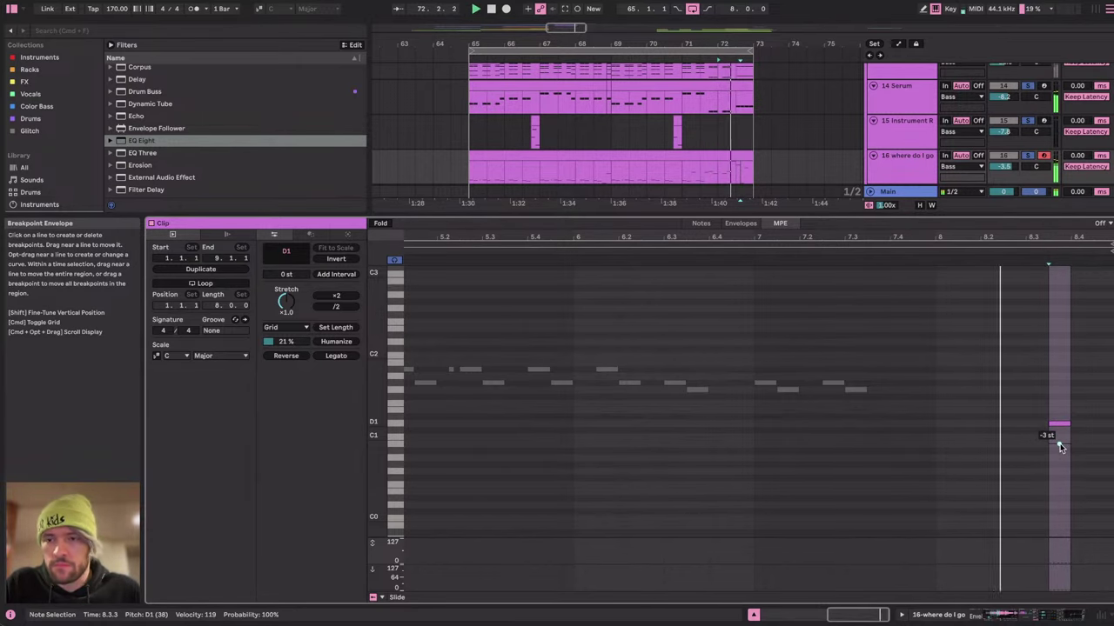
scroll(1058, 401, up, 5)
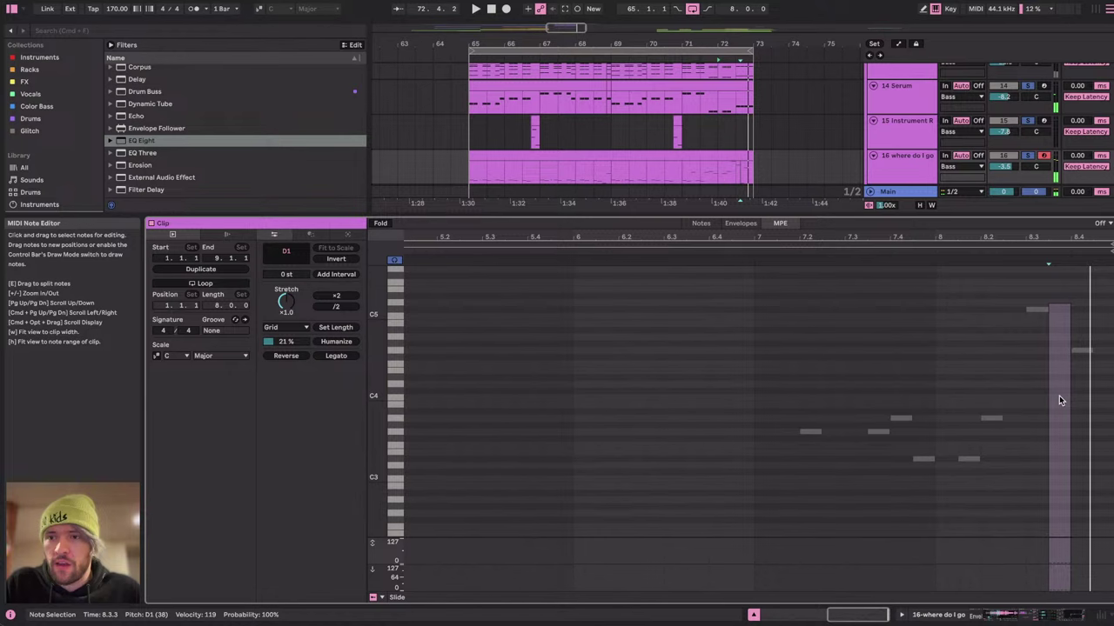
Set the melody's last note at 8.4.3 to D4, extend it to the clip's end, and add a -7 st pitch bend.
click(1079, 349)
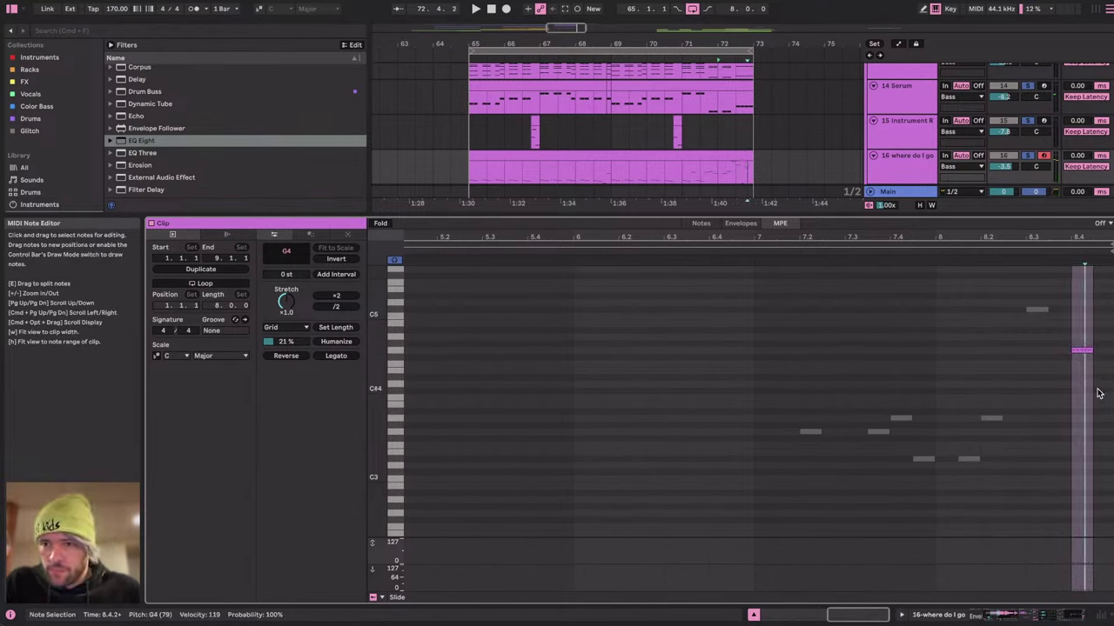
click(1099, 391)
double_click(1101, 397)
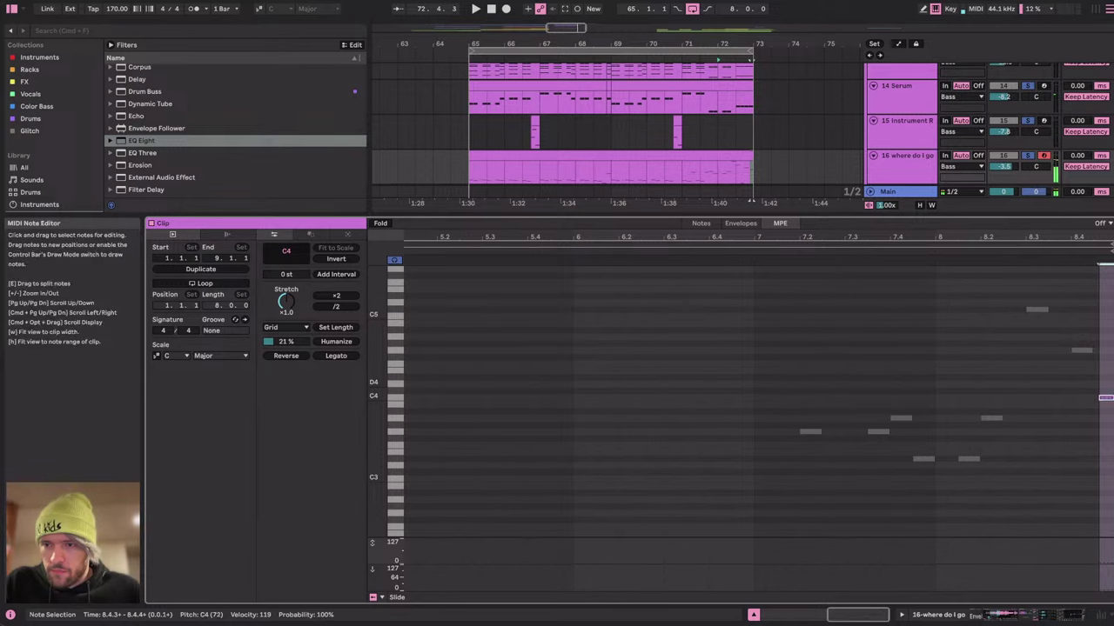
key(Left)
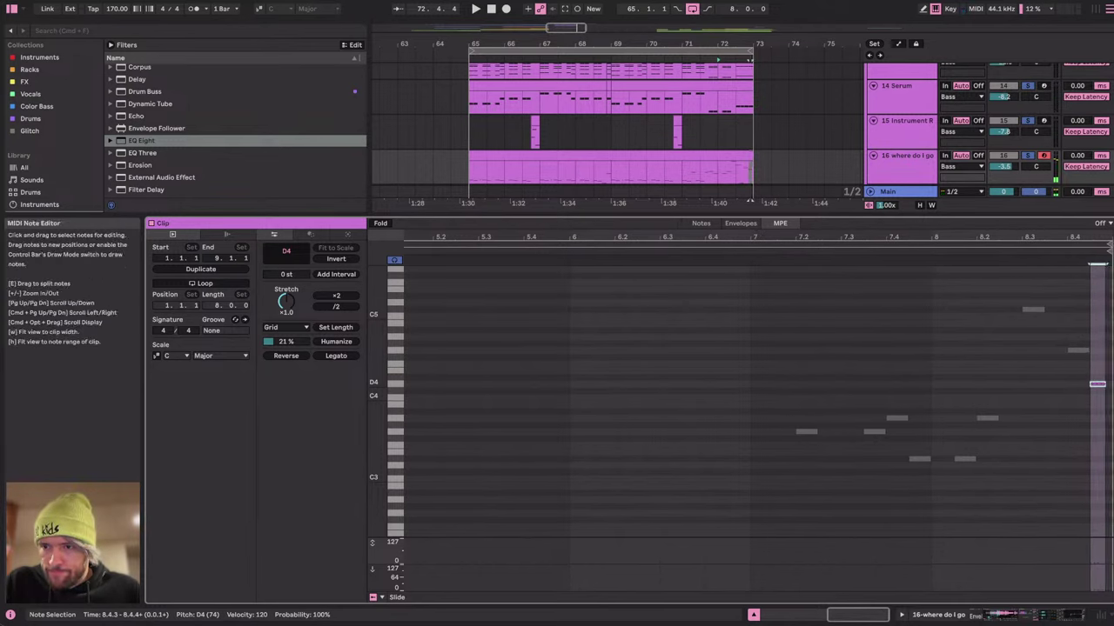
drag(1105, 384, 1112, 384)
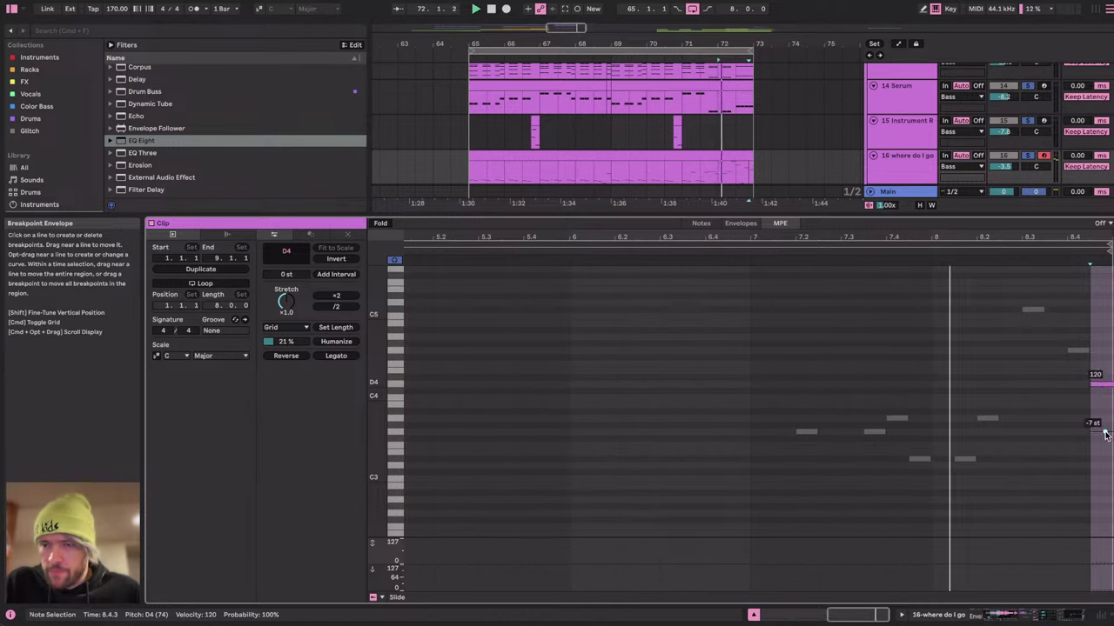
Swap the closing D4 and G4 notes so G4 starts at 8.4.3, deactivate the G4 note, and play from bar 71.
click(1047, 365)
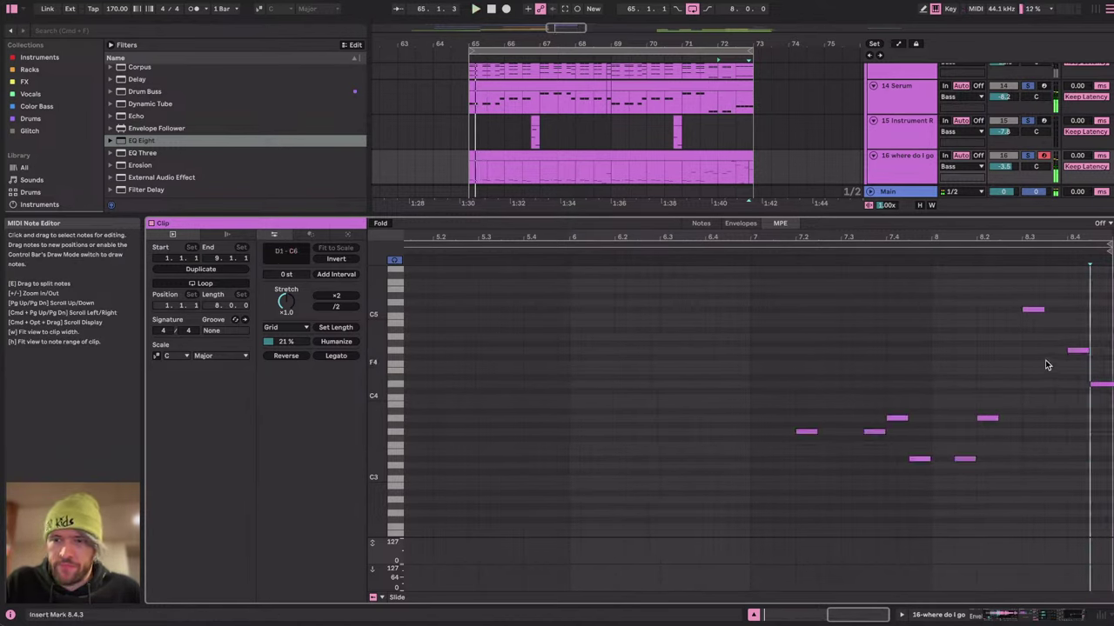
click(1078, 350)
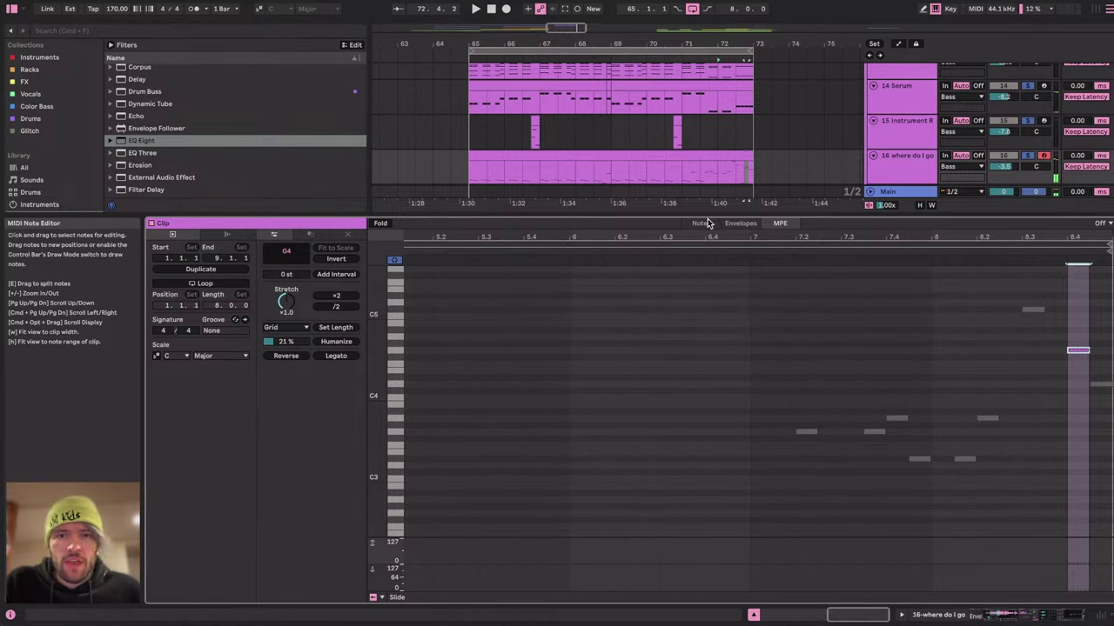
click(701, 223)
click(1093, 384)
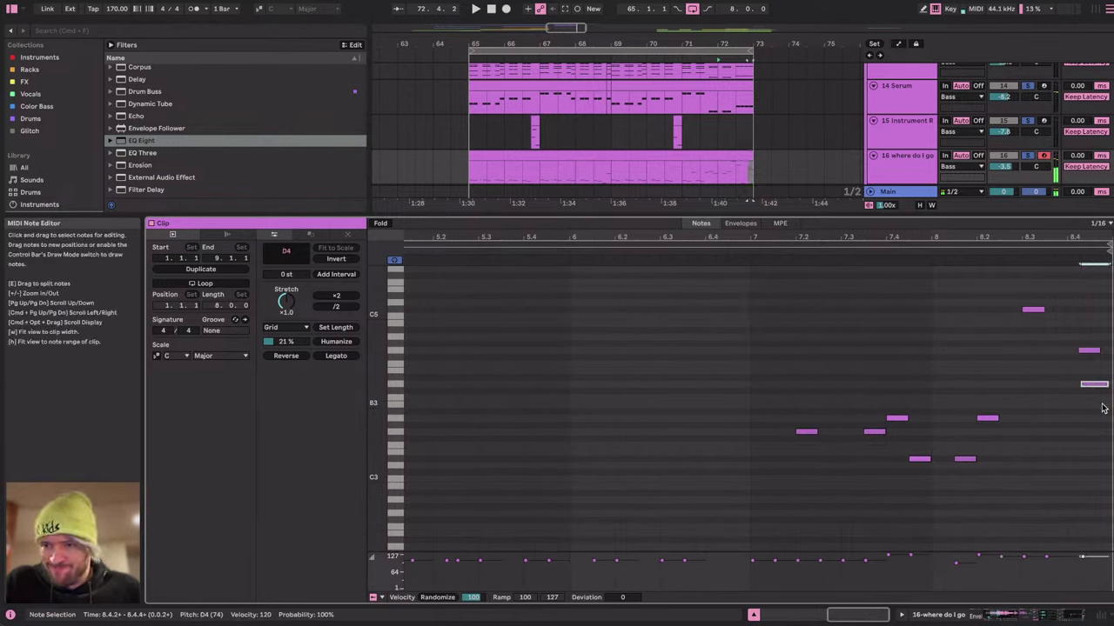
click(1088, 351)
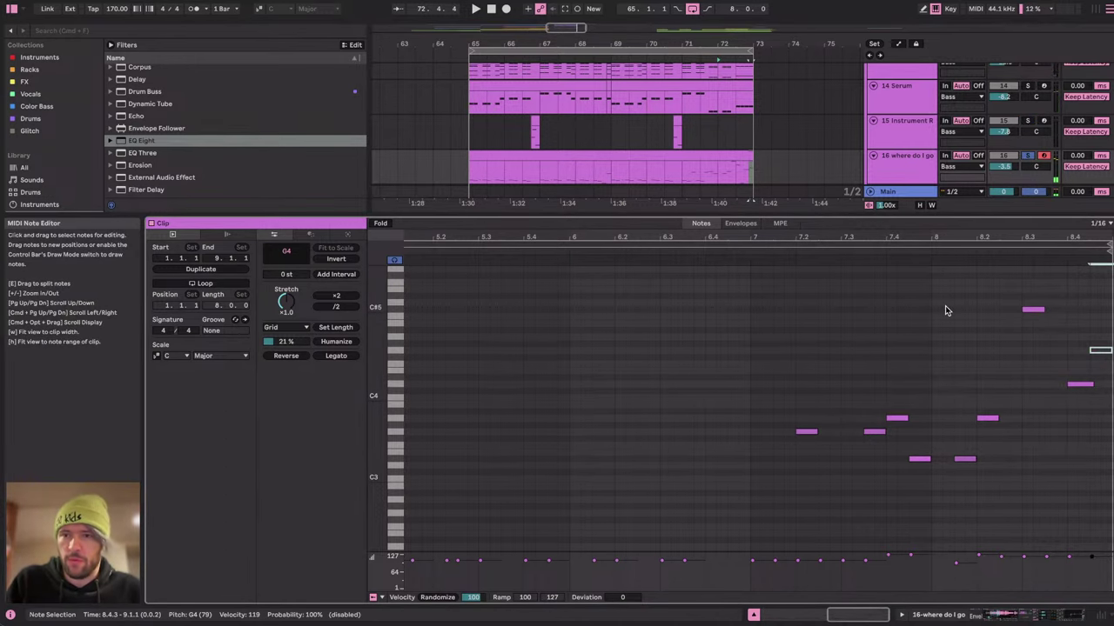
click(617, 178)
key(space)
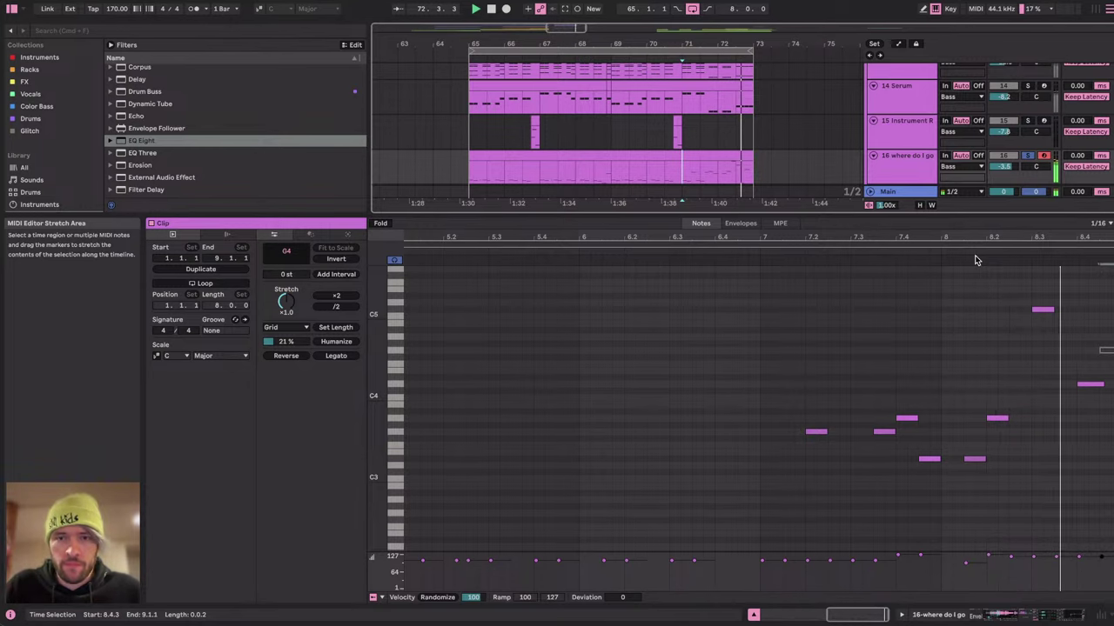
Solo the 14 Serum, 15 Instrument Rack and 17 Audio tracks alongside where do I go, and play from bar 65.
click(1044, 615)
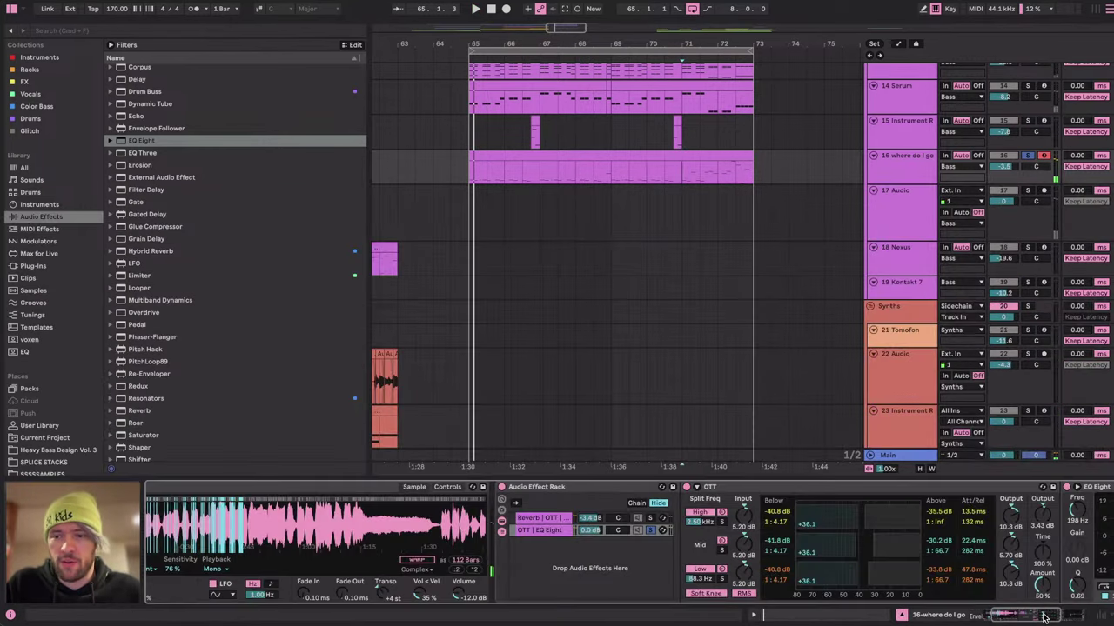
scroll(475, 260, up, 5)
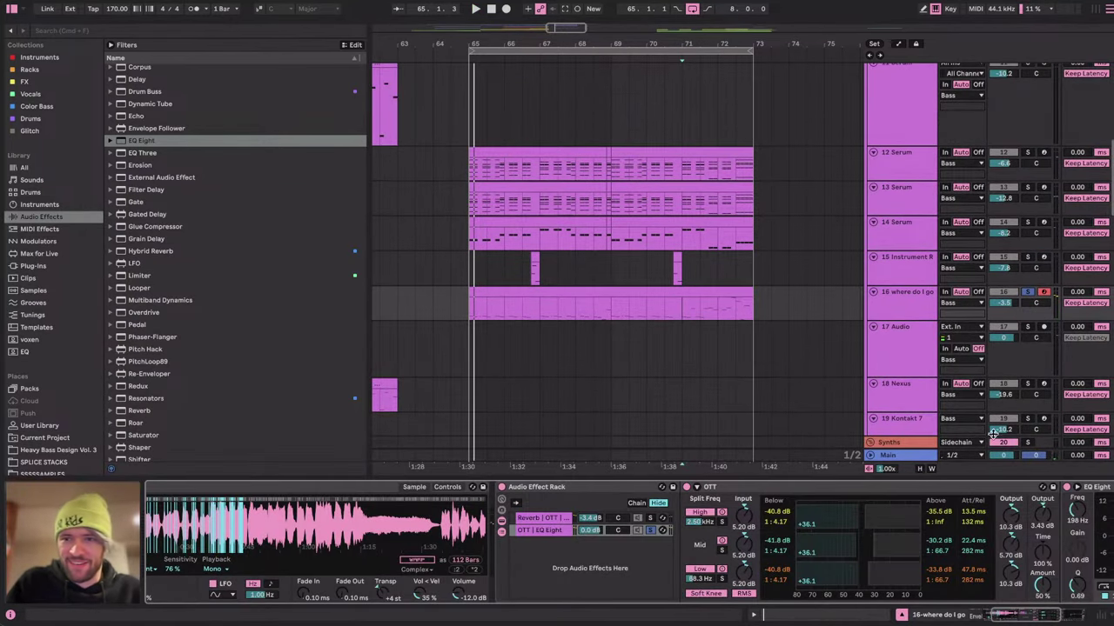
super+click(1027, 327)
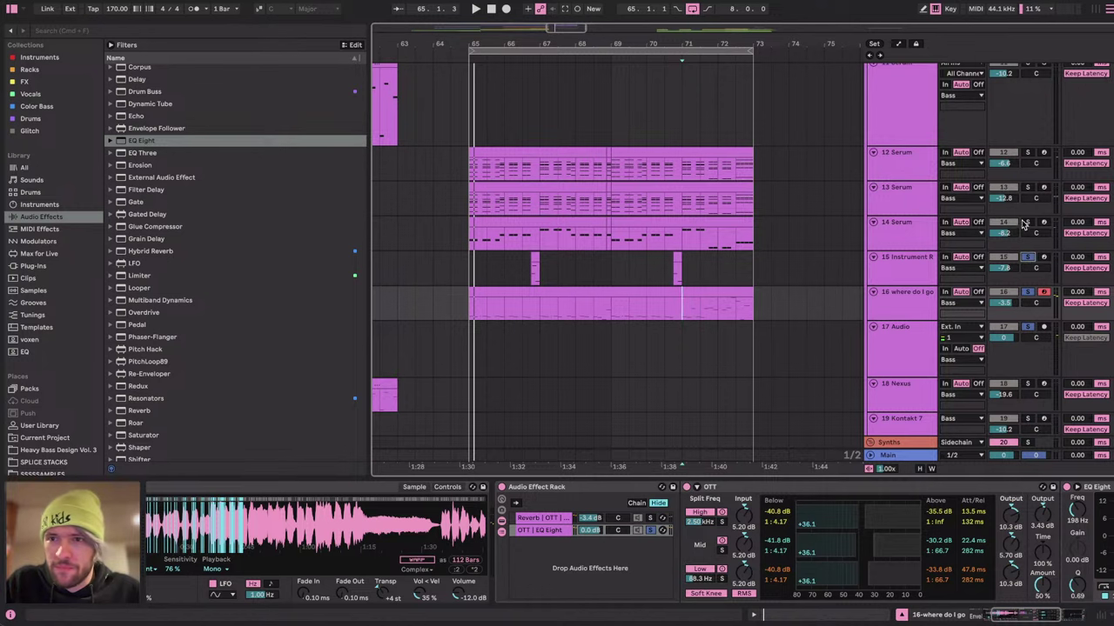
click(489, 225)
key(space)
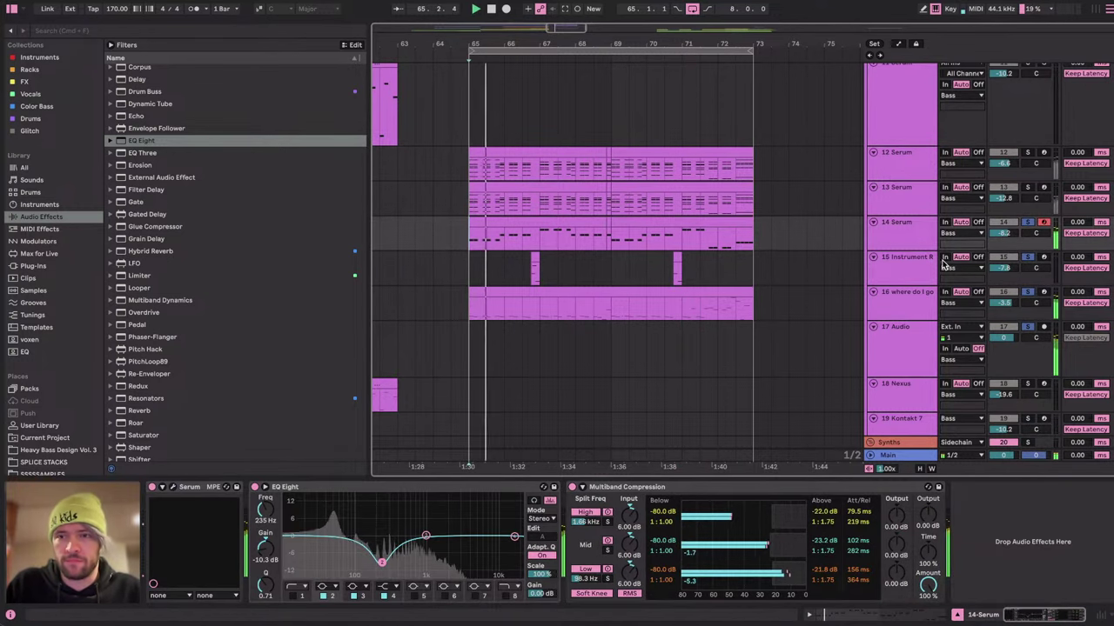
Solo the track 6 Life-Beat drum loop and lower its EQ Eight low-cut frequency to 202 Hz during playback.
scroll(944, 263, up, 10)
scroll(750, 248, down, 3)
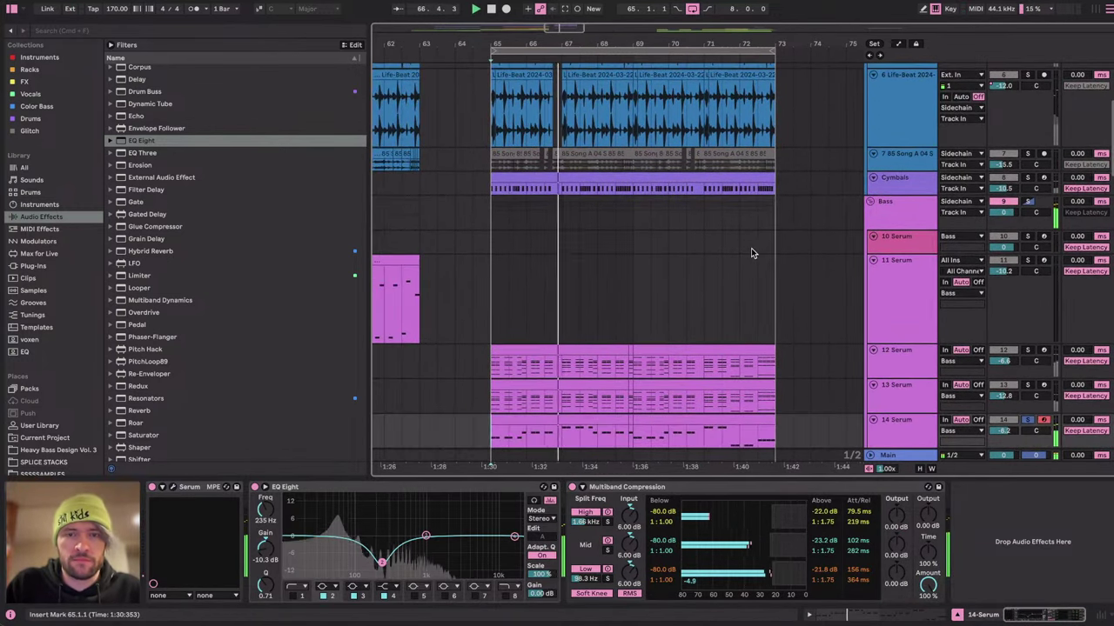
scroll(750, 250, up, 5)
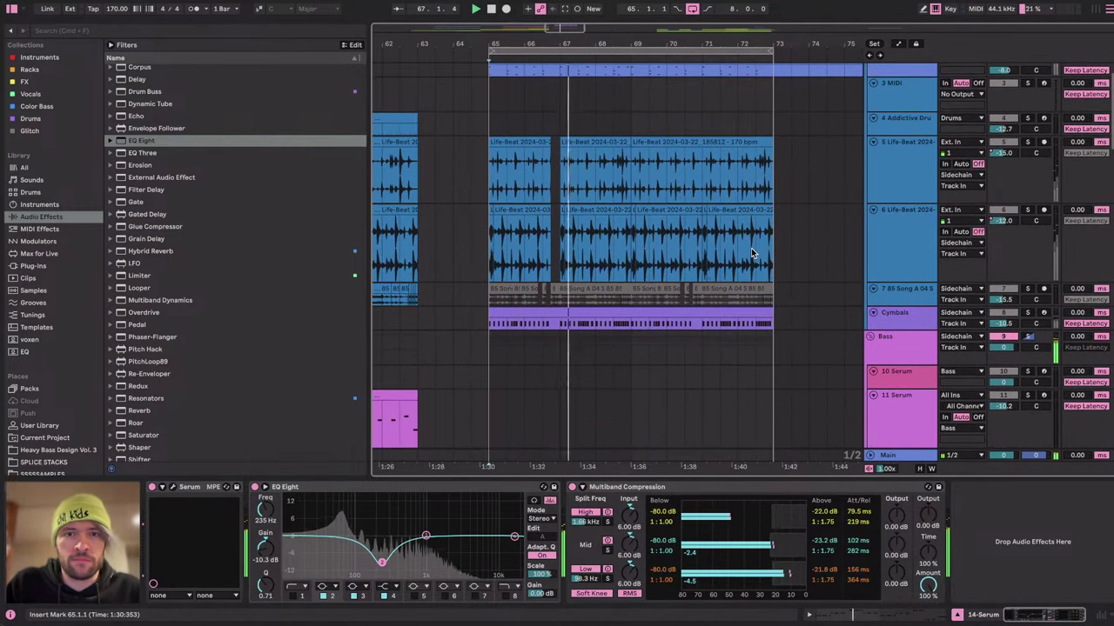
click(907, 227)
scroll(705, 281, down, 2)
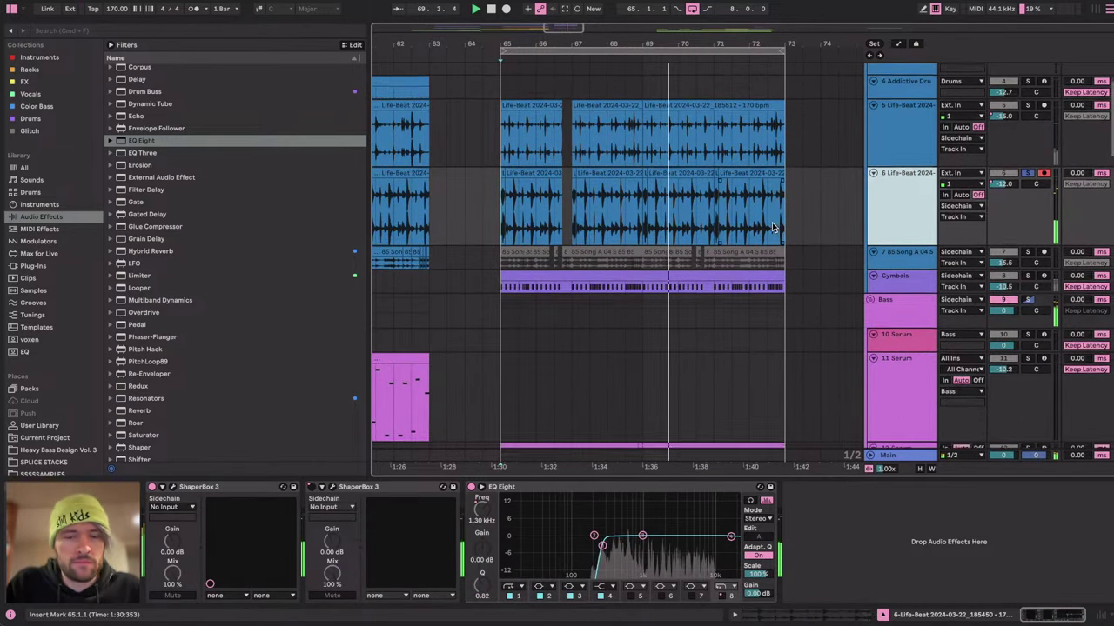
scroll(772, 221, down, 8)
drag(603, 545, 595, 544)
scroll(683, 322, up, 1)
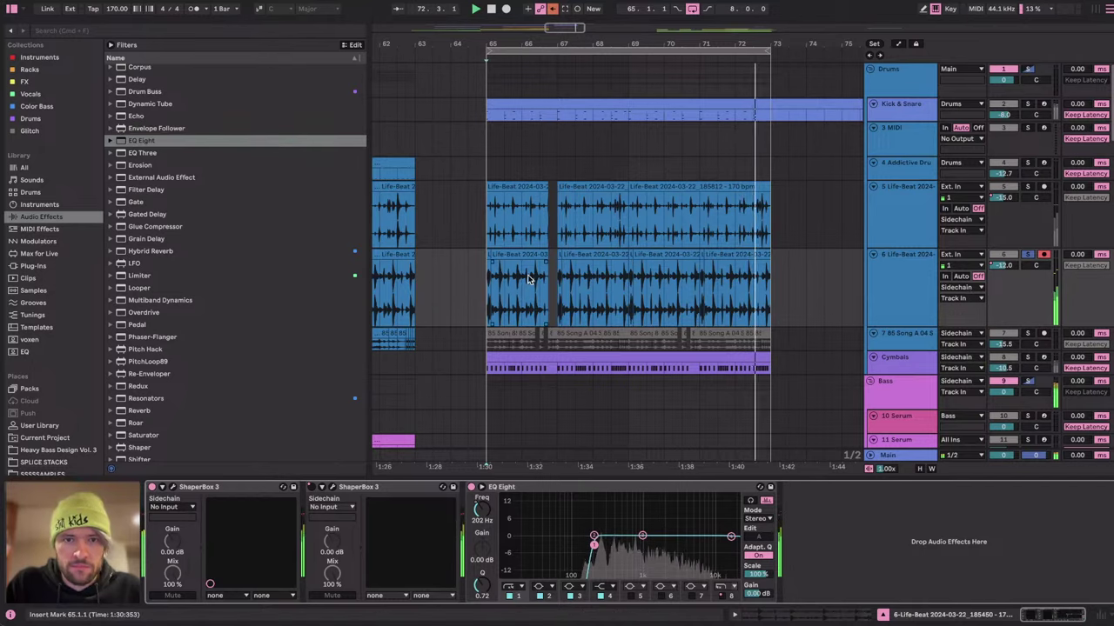
Deactivate the track 6 Life-Beat clips from bar 65 to the end of the drop.
drag(487, 287, 780, 293)
scroll(779, 298, down, 6)
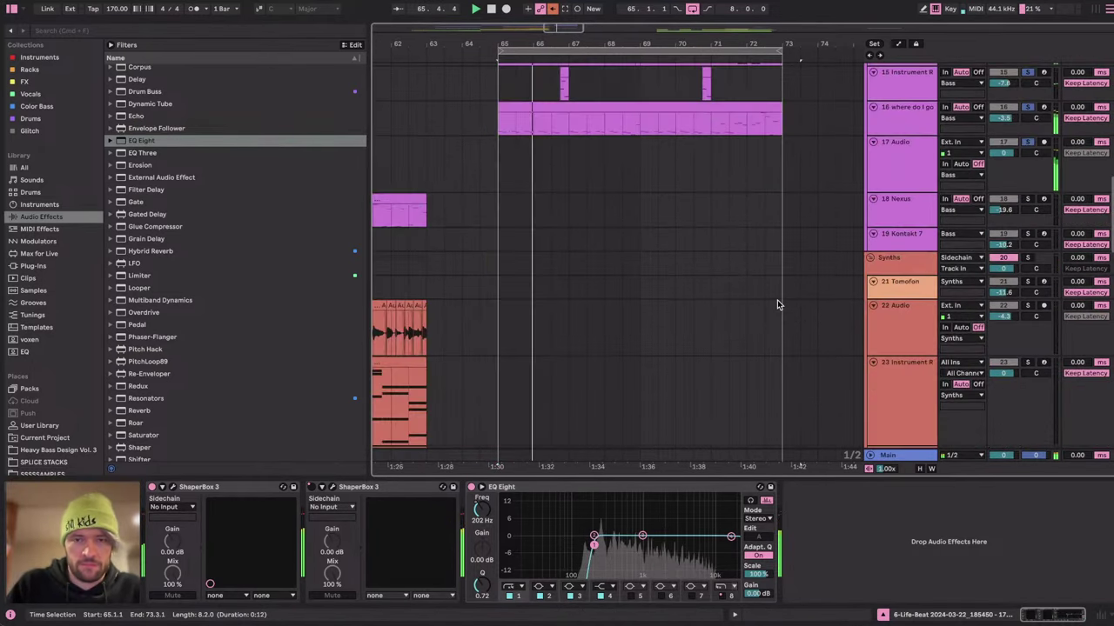
scroll(777, 299, up, 4)
Switch to the YouTube Studio livestream page to read the chat, and return to Ableton Live.
key(ctrl+Right)
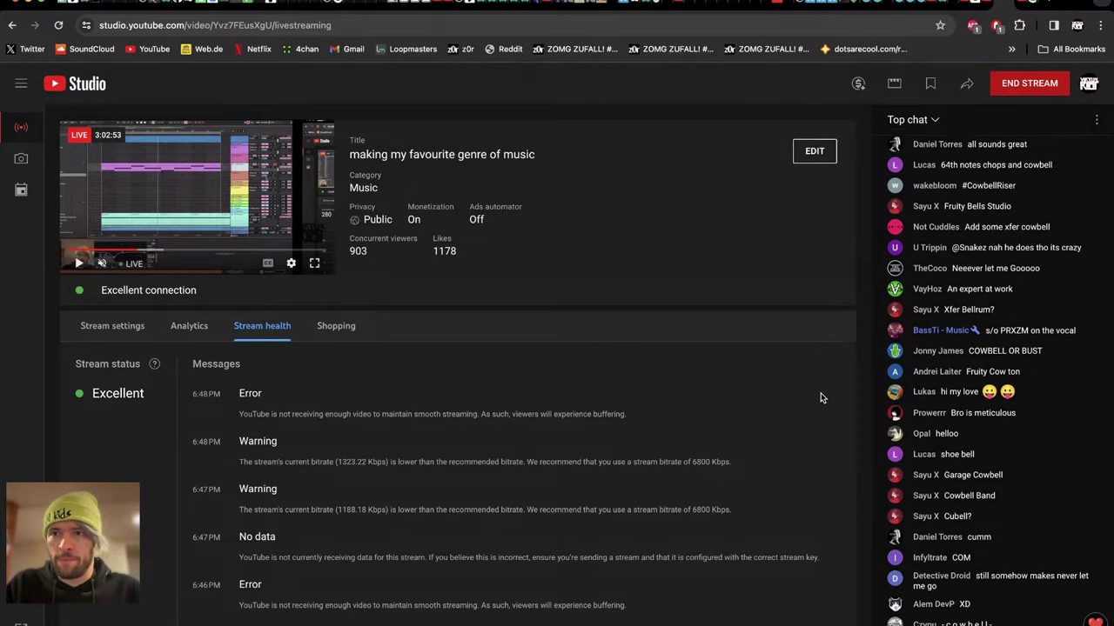
scroll(1088, 325, up, 2)
scroll(1088, 324, down, 3)
key(ctrl+Left)
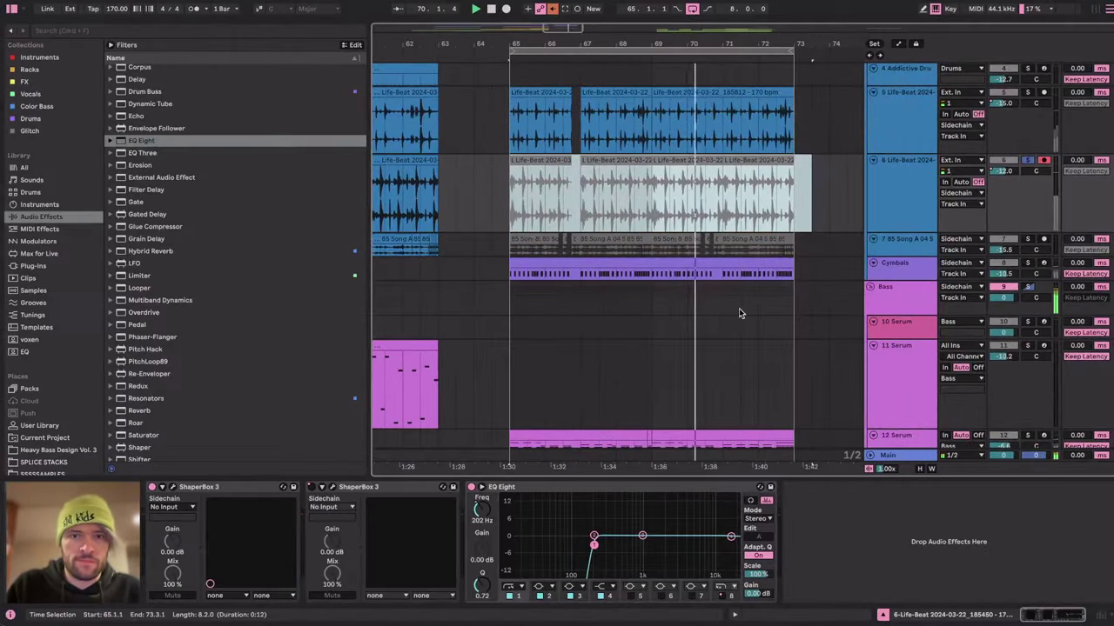
Stop playback and examine the start of the where do I go track's device chain, including its sliced vocal sampler.
key(space)
click(890, 142)
scroll(659, 162, up, 3)
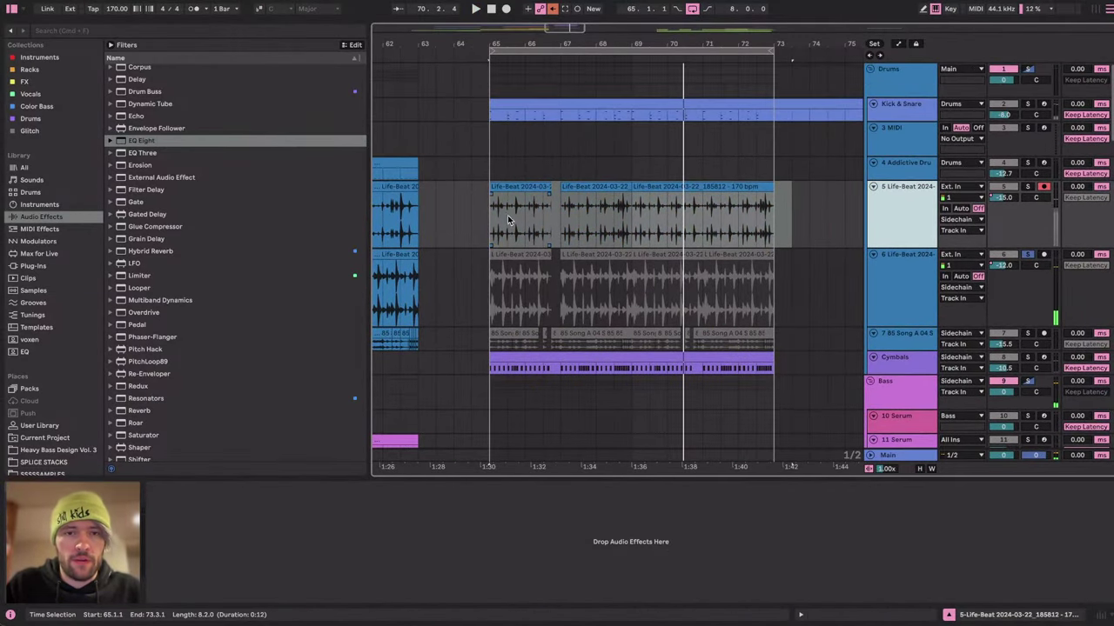
scroll(509, 224, down, 5)
scroll(512, 291, down, 2)
scroll(512, 291, up, 4)
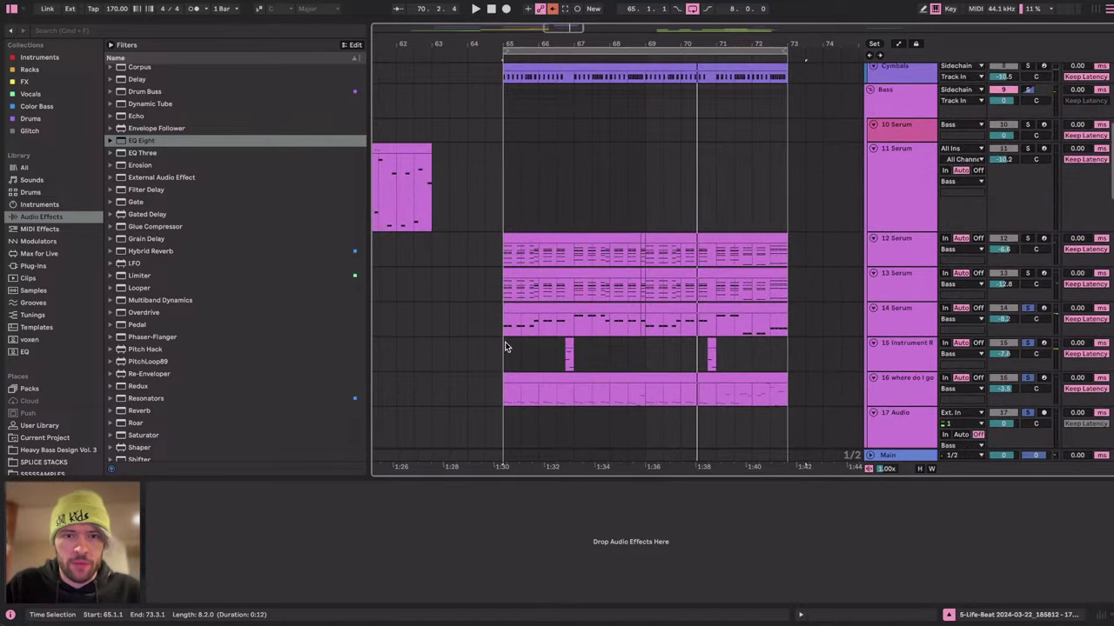
click(511, 375)
drag(355, 526, 239, 504)
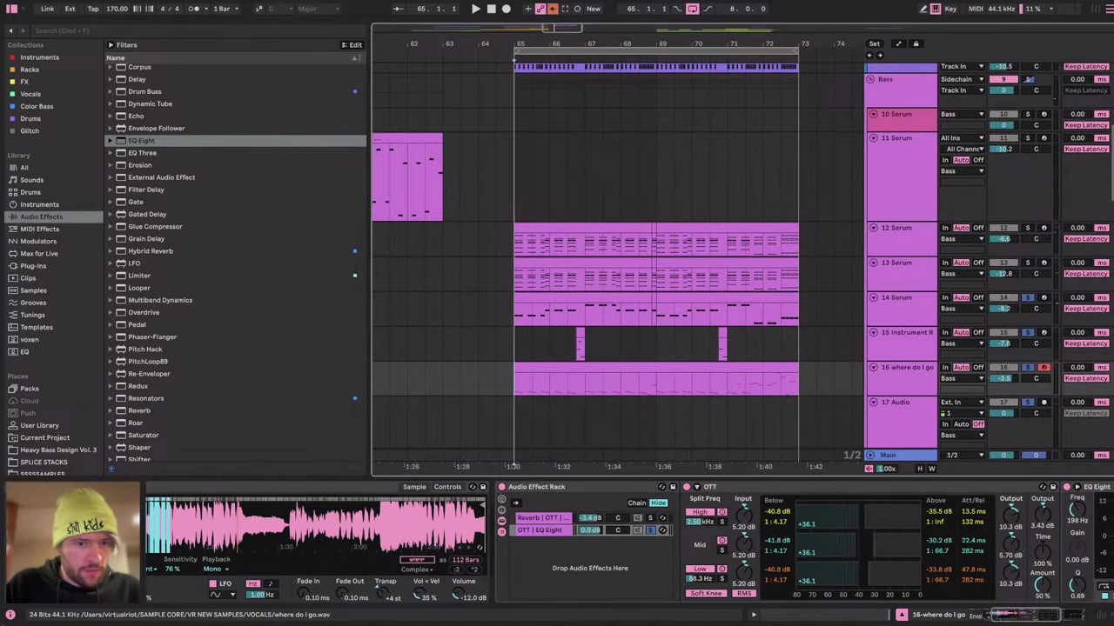
scroll(387, 548, left, 5)
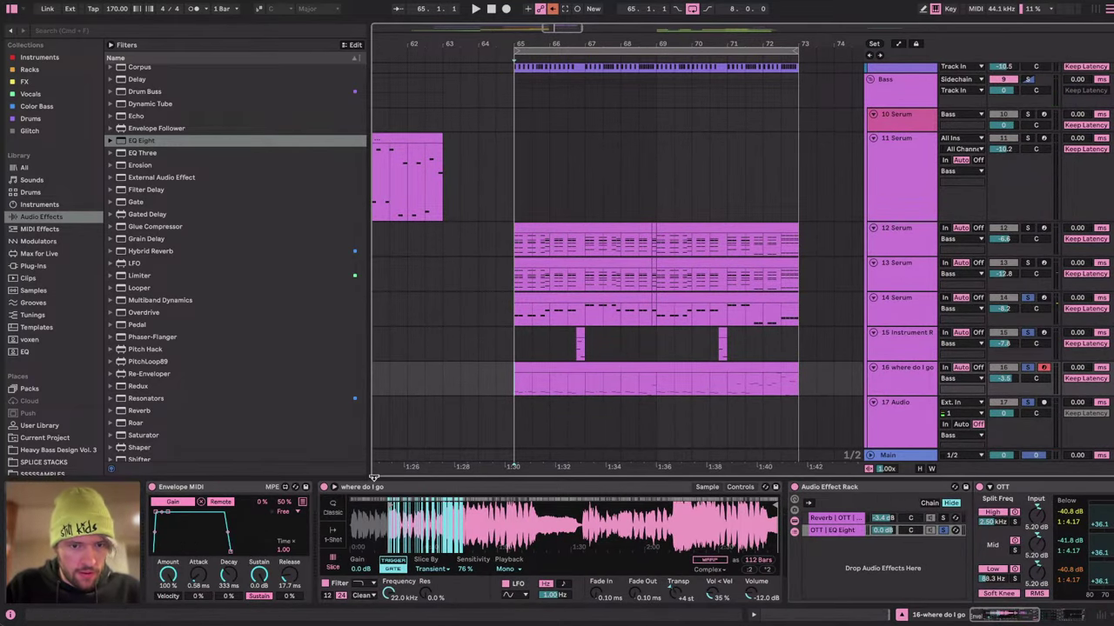
Play the soloed tracks briefly from bar 65, and look closely at the bass clips in bars 65–70.
scroll(665, 402, down, 3)
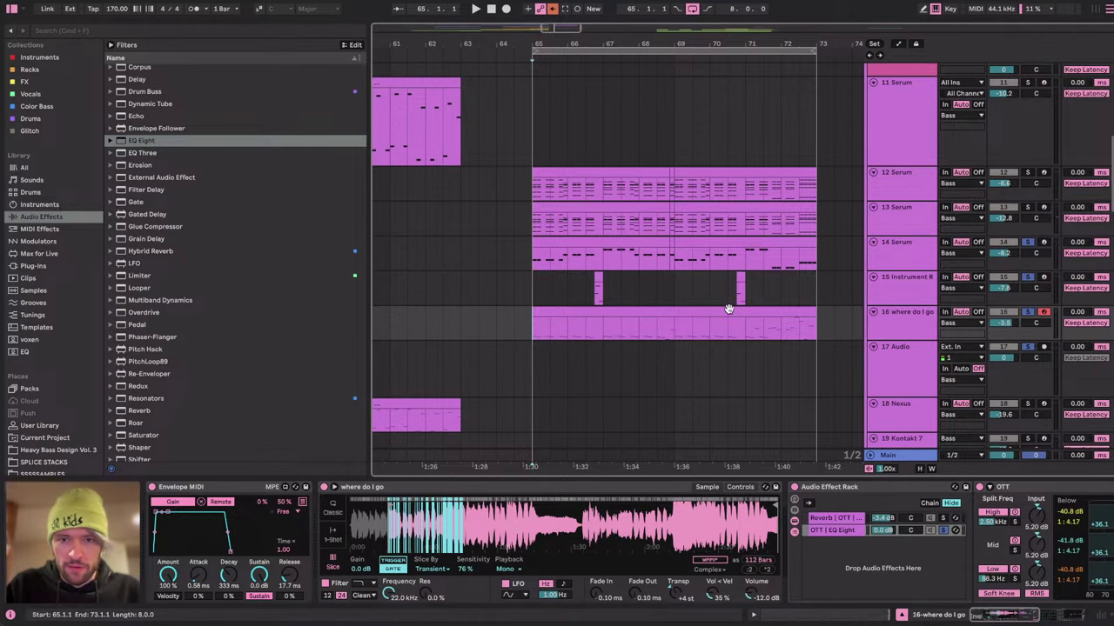
scroll(729, 308, down, 10)
scroll(728, 308, up, 10)
key(space)
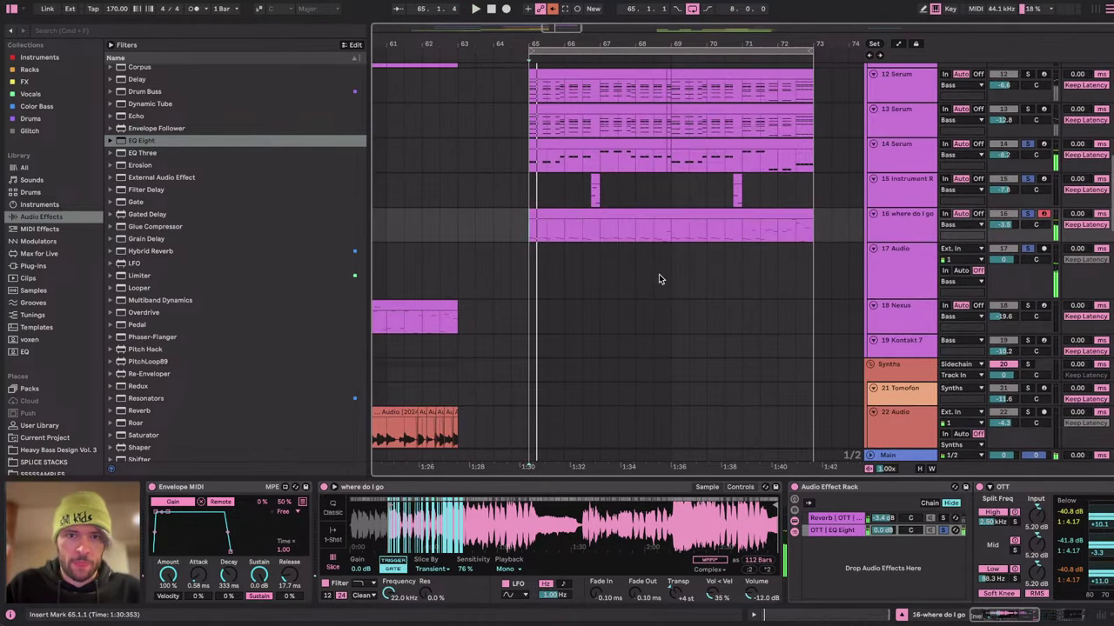
scroll(658, 274, right, 1)
scroll(652, 230, up, 2)
scroll(588, 269, up, 5)
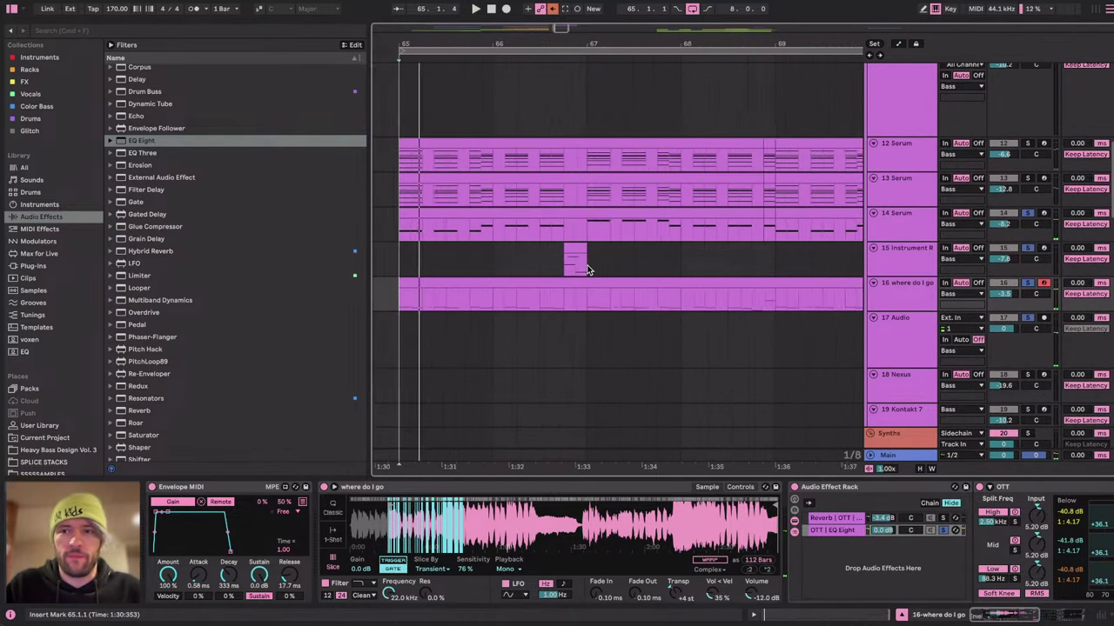
scroll(588, 270, down, 2)
scroll(587, 270, up, 2)
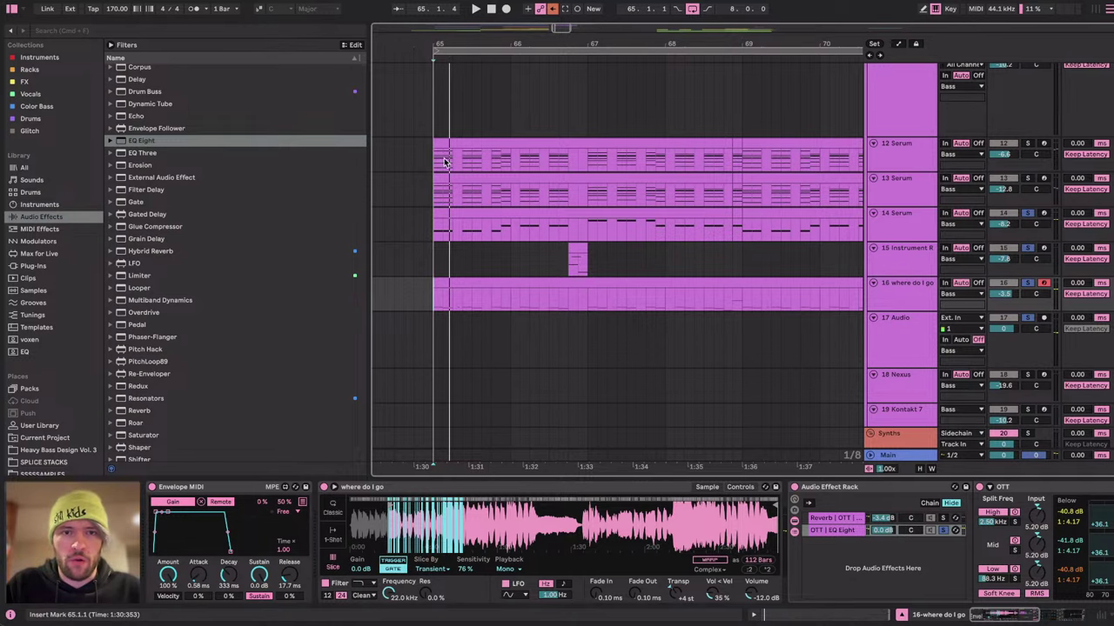
Solo the 12 Serum track as well, and play the drop from bar 65 to bar 69.
click(444, 162)
scroll(571, 145, up, 3)
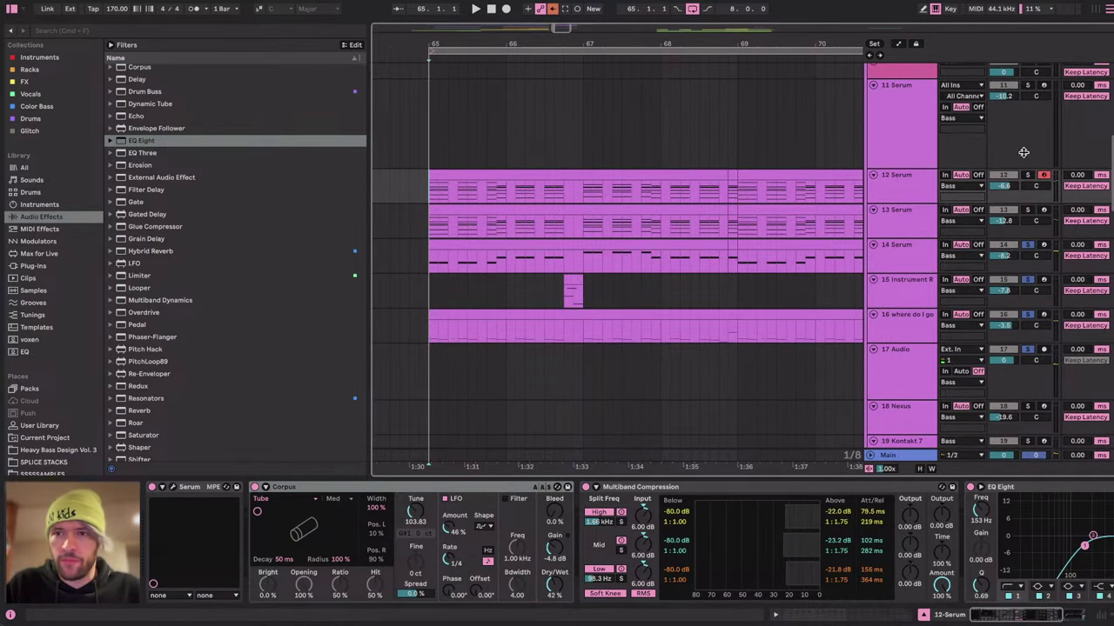
key(space)
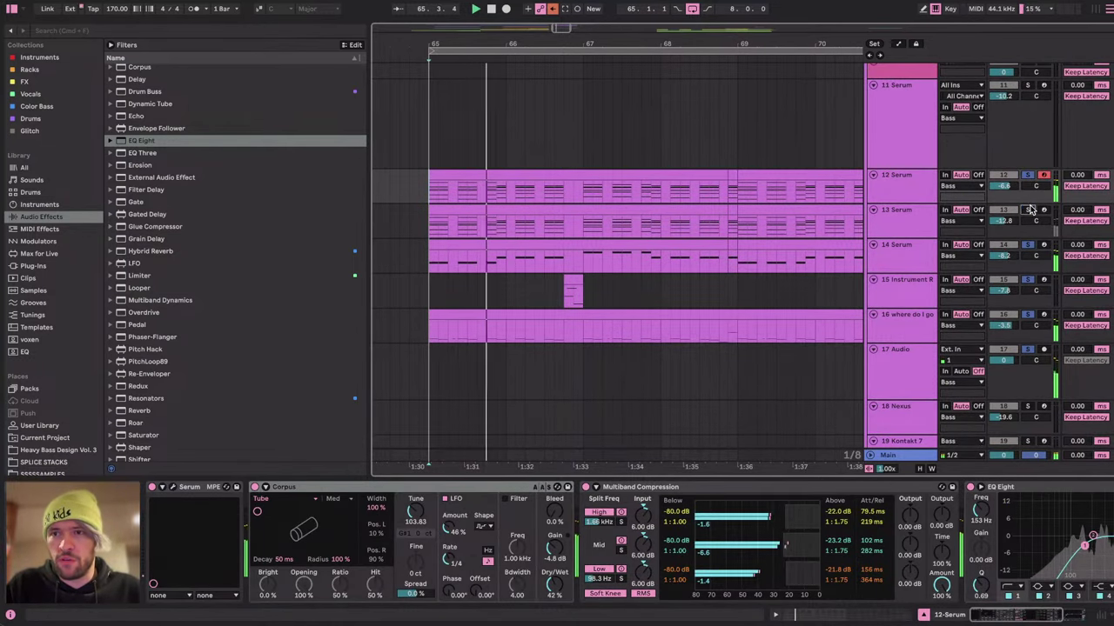
click(734, 206)
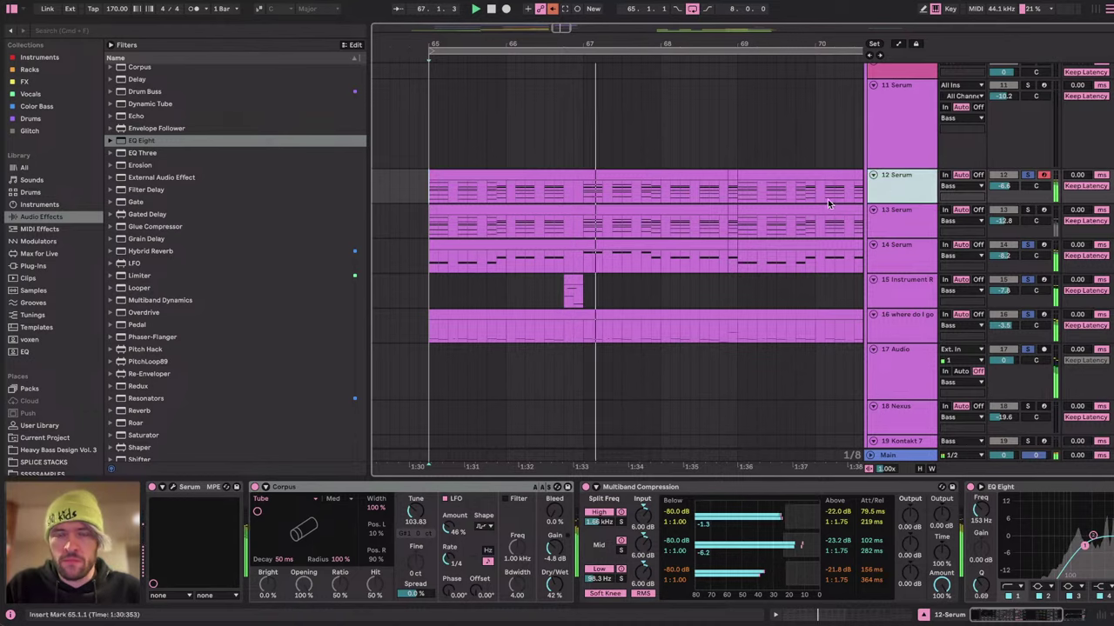
scroll(733, 208, up, 10)
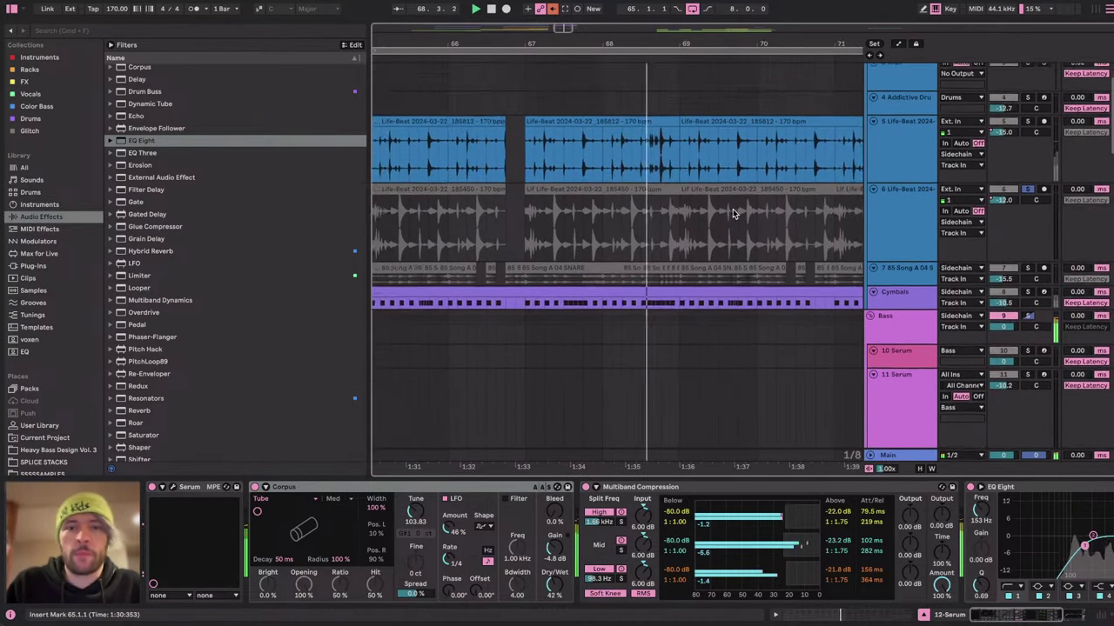
key(space)
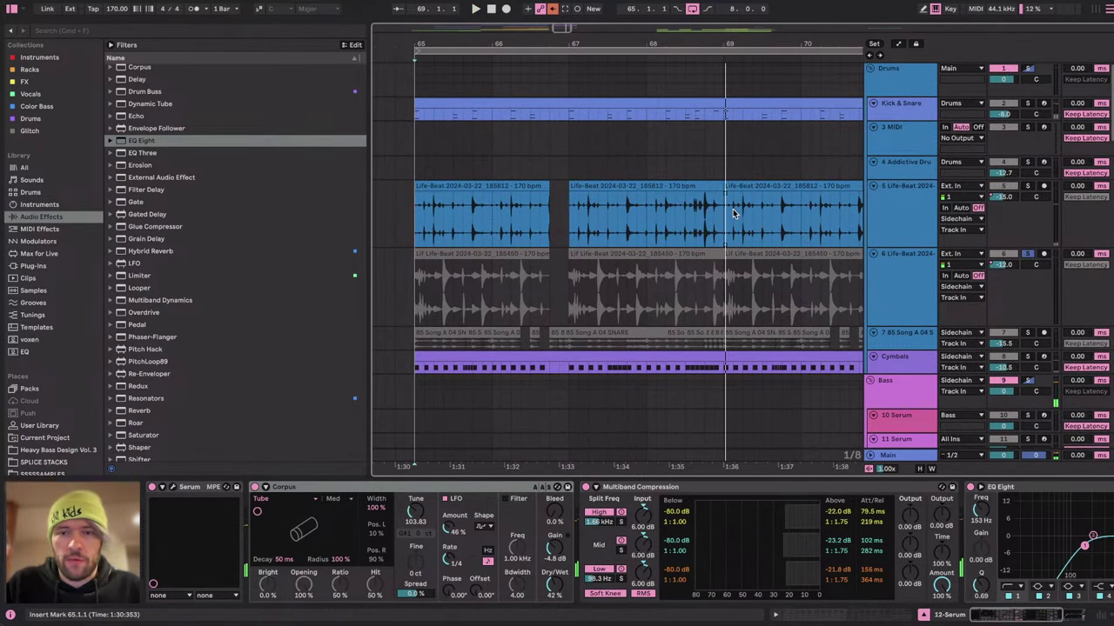
Solo the Kick & Snare track, show its Drum Rack, and play the drop from bar 65.
scroll(733, 214, right, 1)
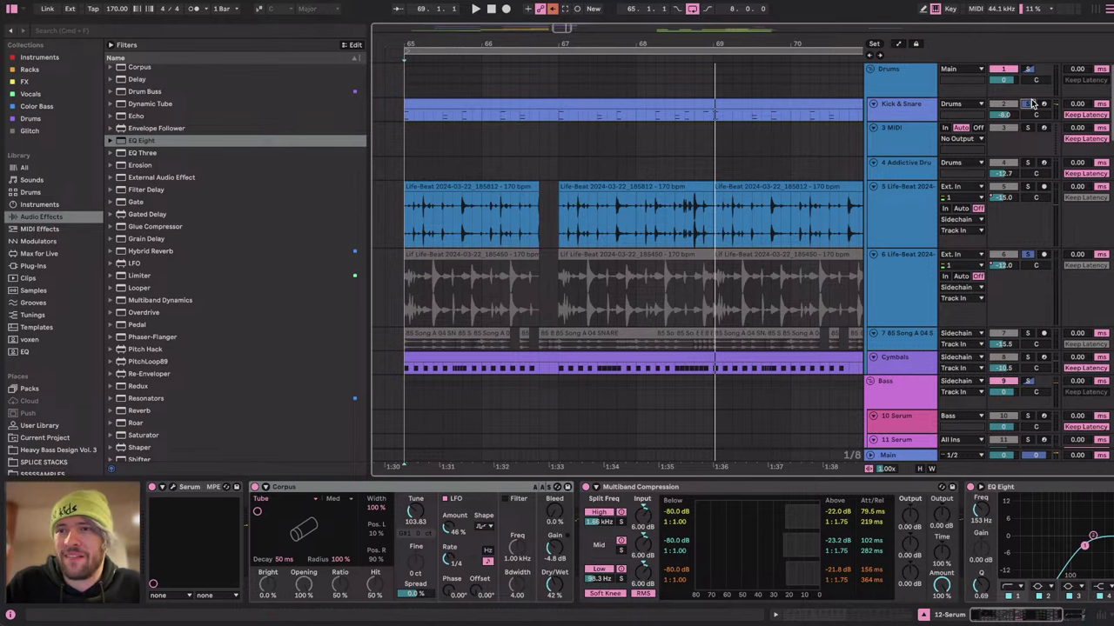
click(892, 108)
key(space)
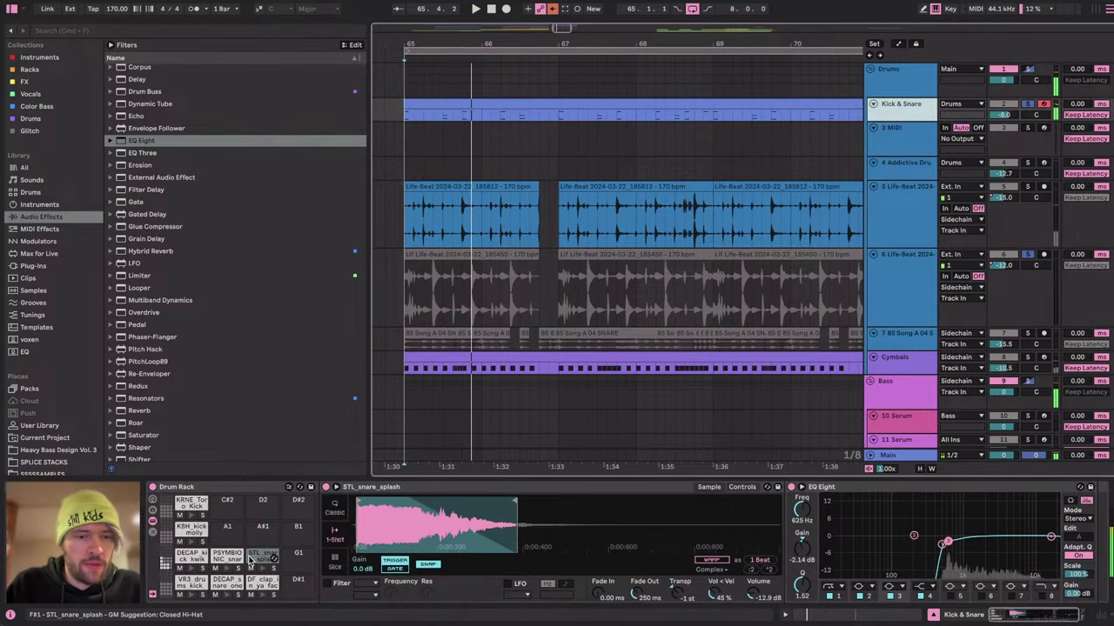
Select the STL_snare_splash pad in the Kick & Snare Drum Rack, and solo the Trigger track as well.
click(251, 560)
scroll(529, 280, down, 15)
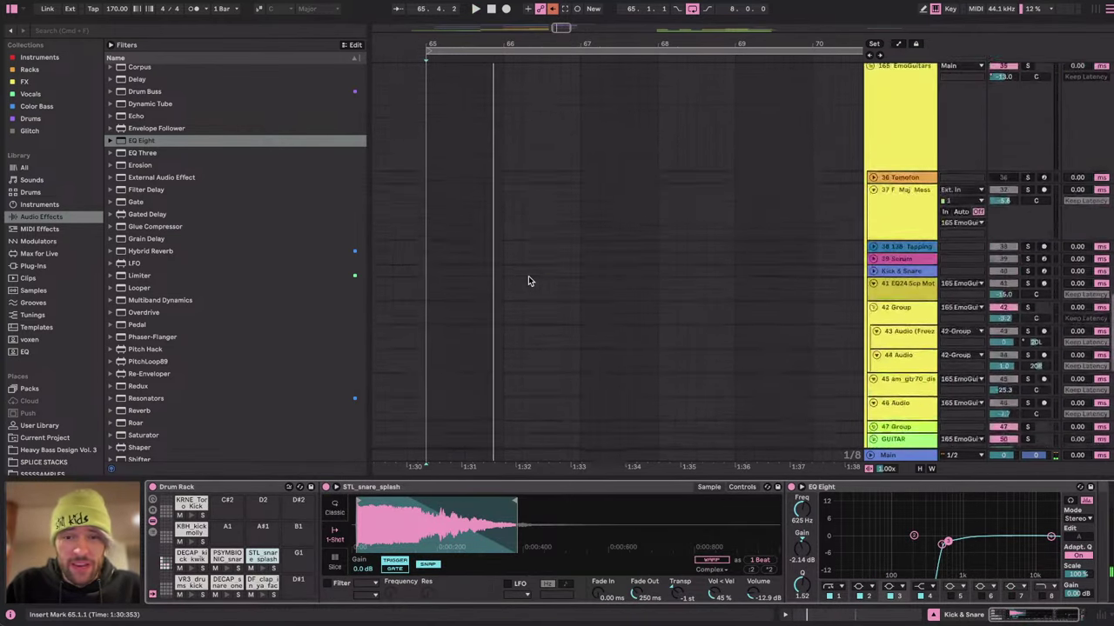
scroll(528, 280, up, 3)
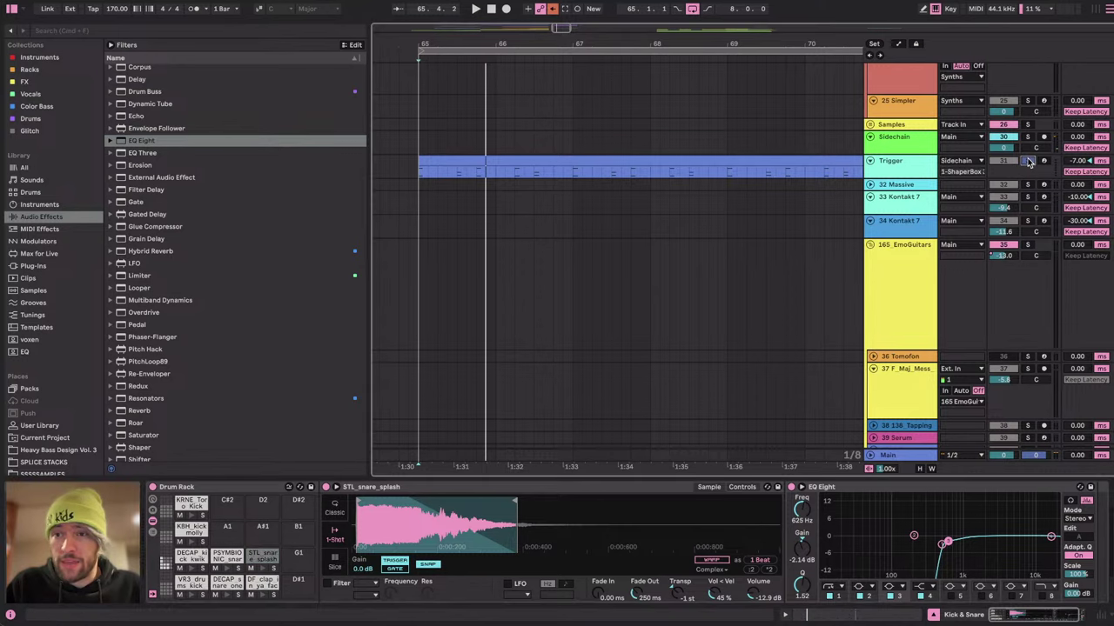
scroll(699, 156, up, 8)
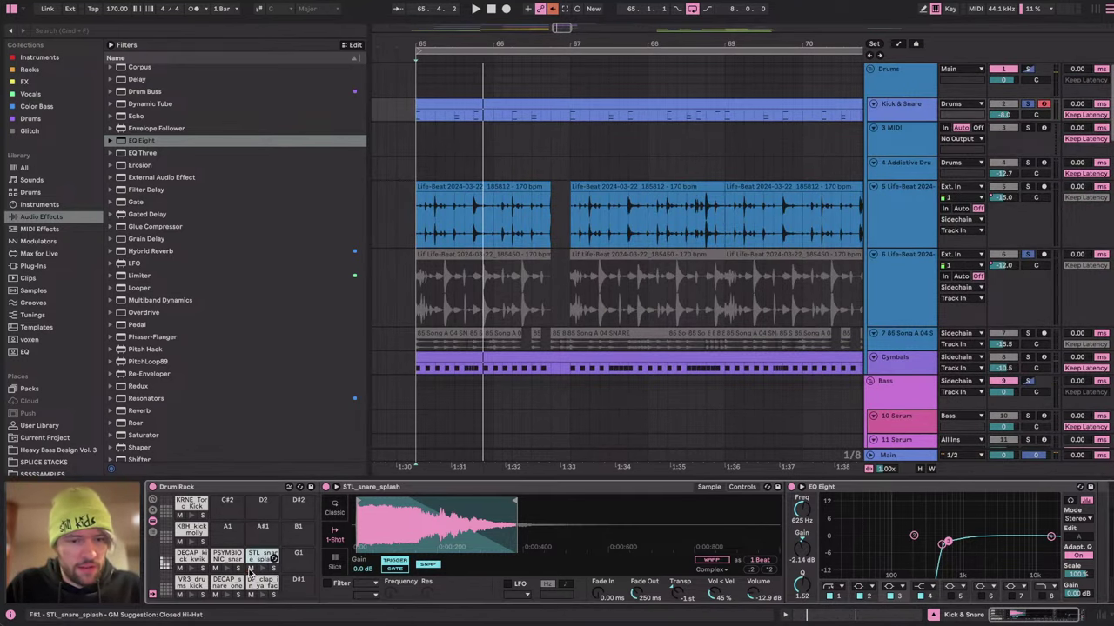
Mute the STL_snare_splash pad and set the DECAP_snare_one_shot_9th_inning pad's sampler volume to -8 dB.
key(space)
click(233, 583)
key(space)
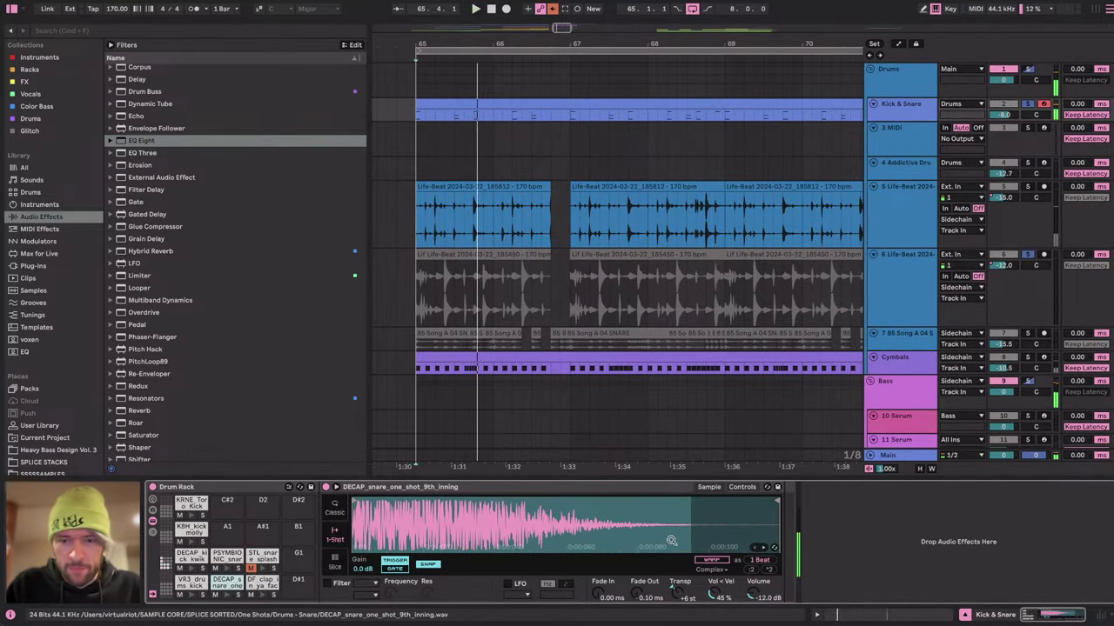
drag(752, 593, 753, 582)
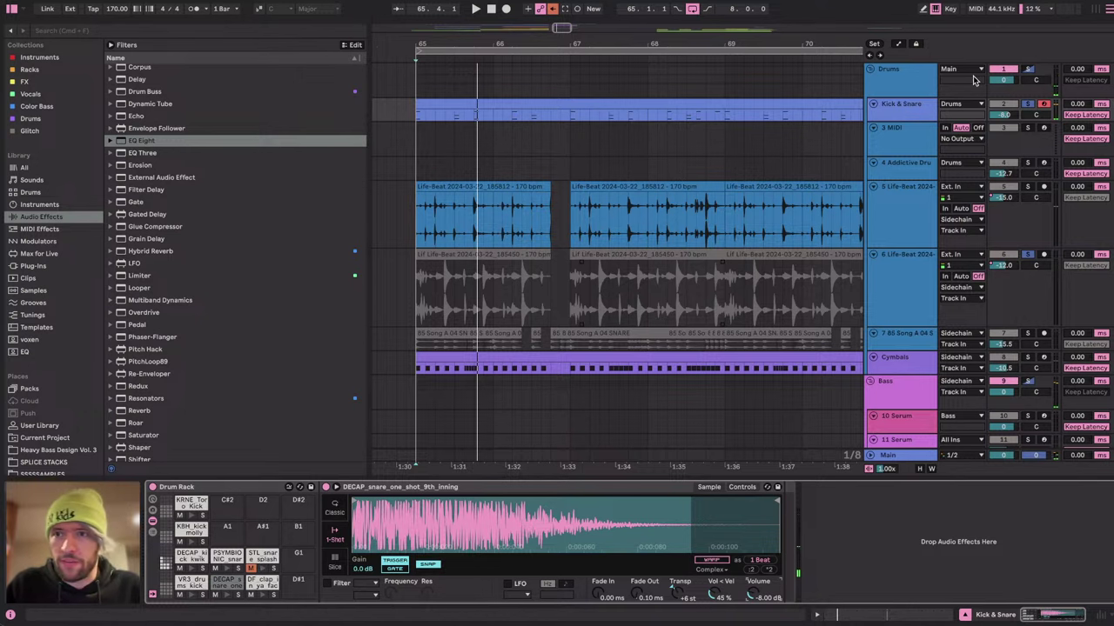
Set the Kick & Snare track volume to -5.4 dB while the drop plays from bar 65, and show the Main track's Utility.
key(space)
drag(999, 115, 999, 106)
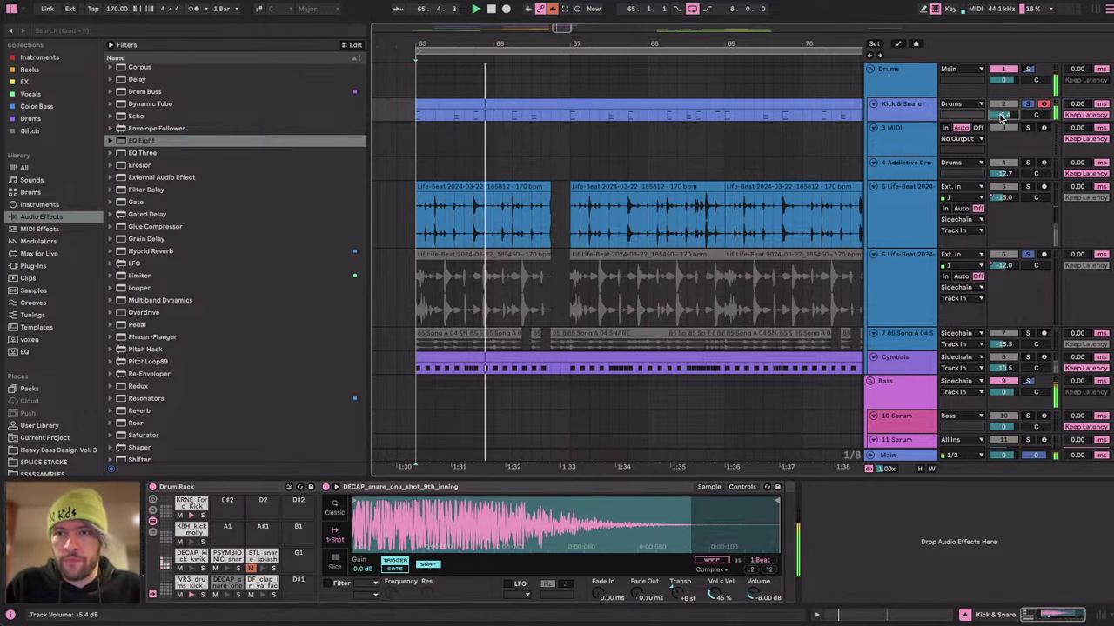
click(896, 455)
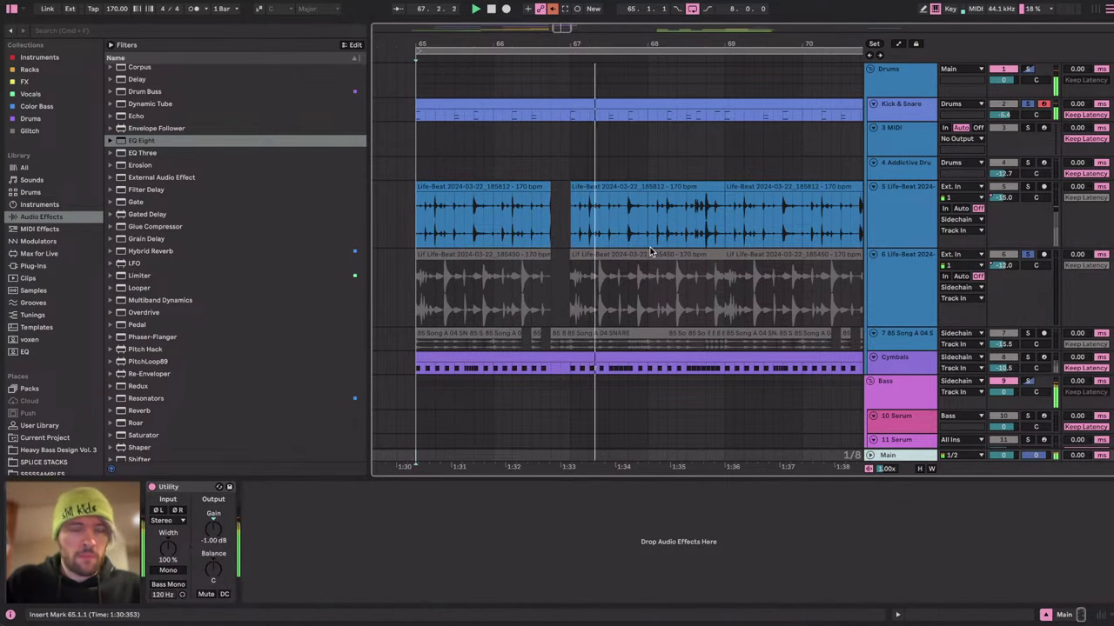
scroll(651, 251, down, 2)
scroll(651, 251, right, 2)
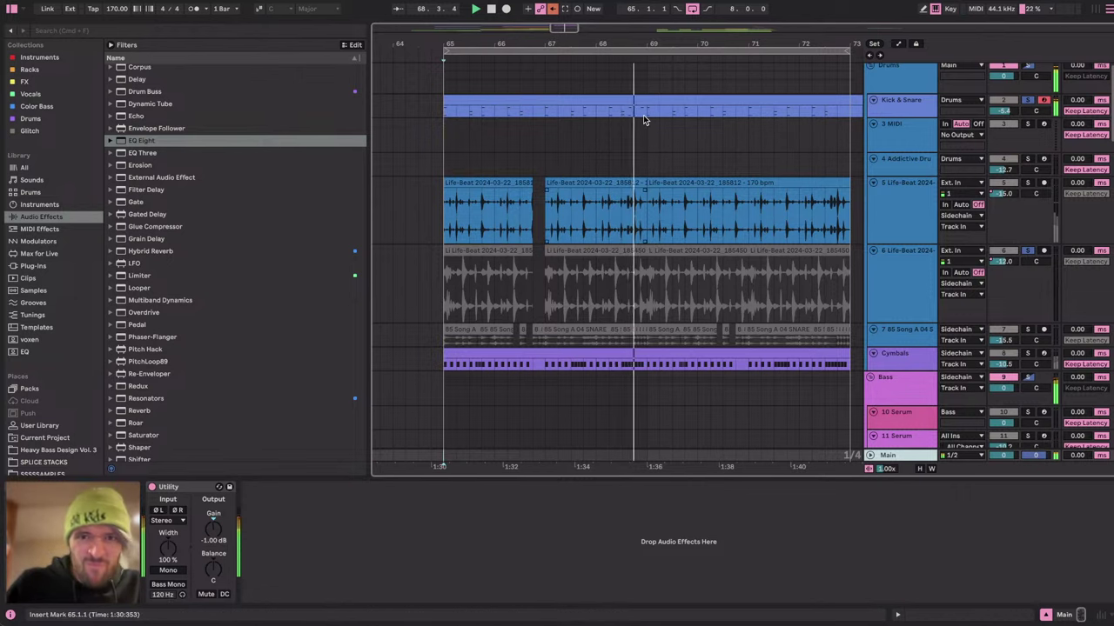
scroll(695, 191, right, 1)
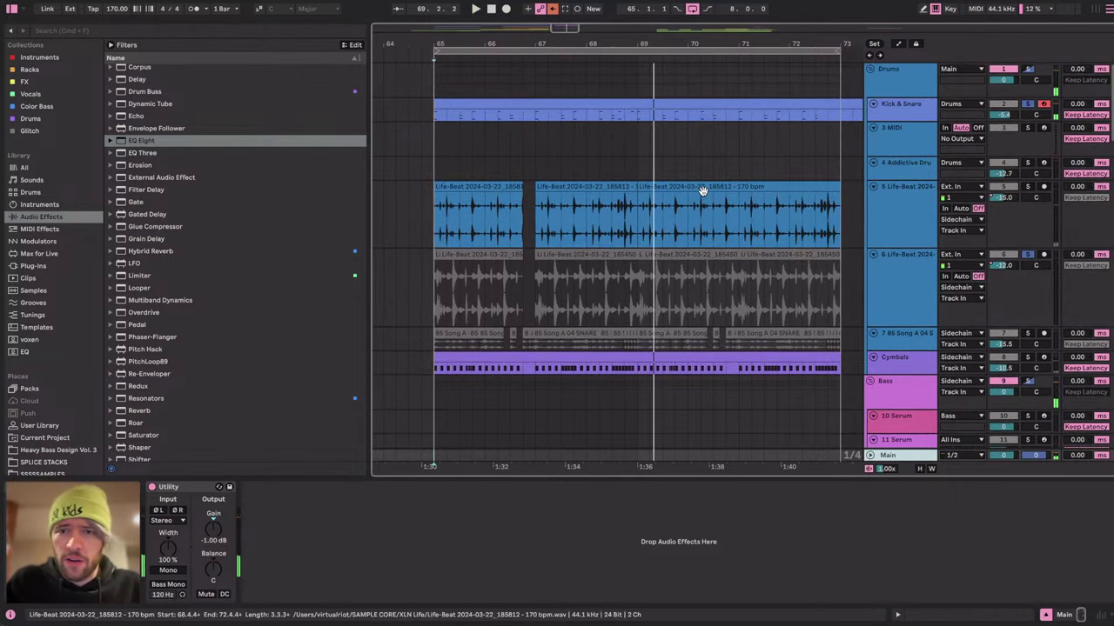
Select the 5 Life-Beat clips from bar 65 to 73, solo that track too, and play the drop from bar 65.
drag(841, 218, 436, 229)
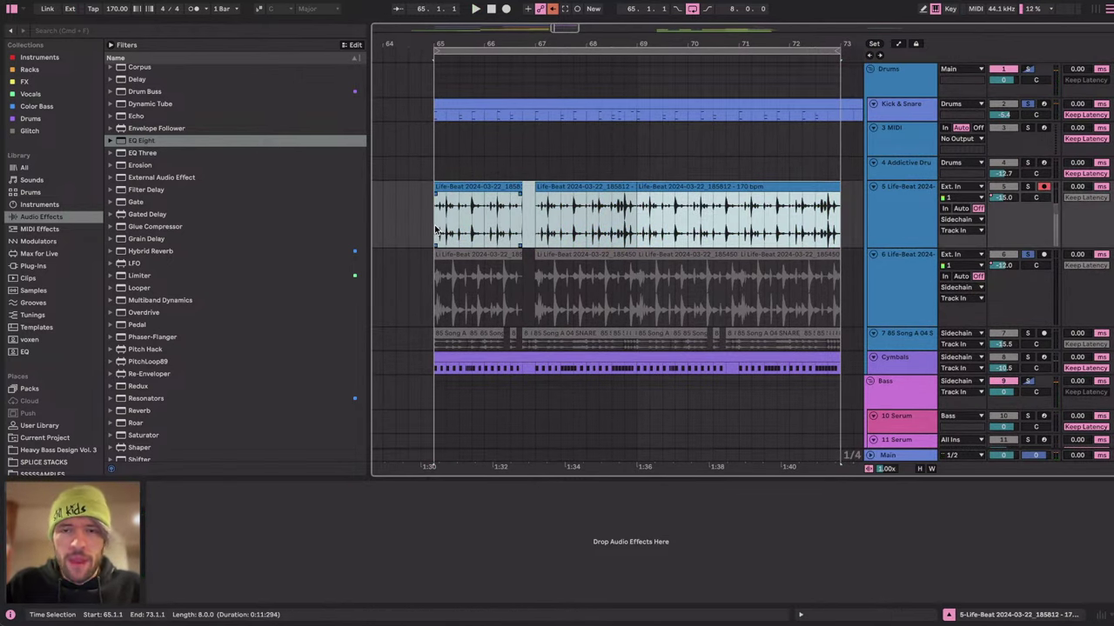
scroll(436, 229, left, 1)
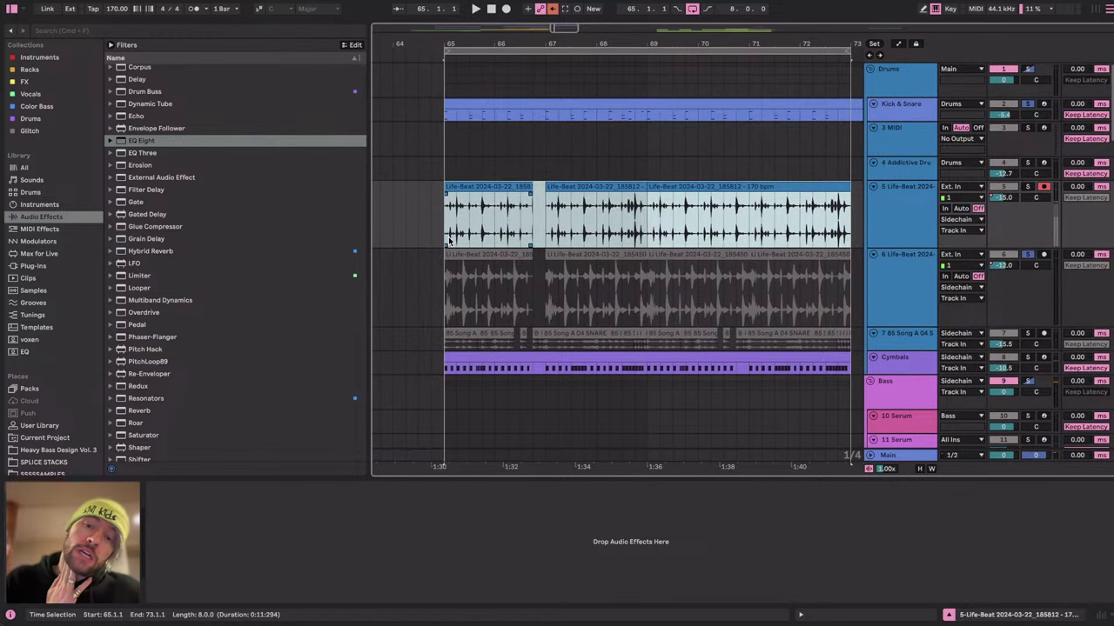
scroll(449, 240, right, 1)
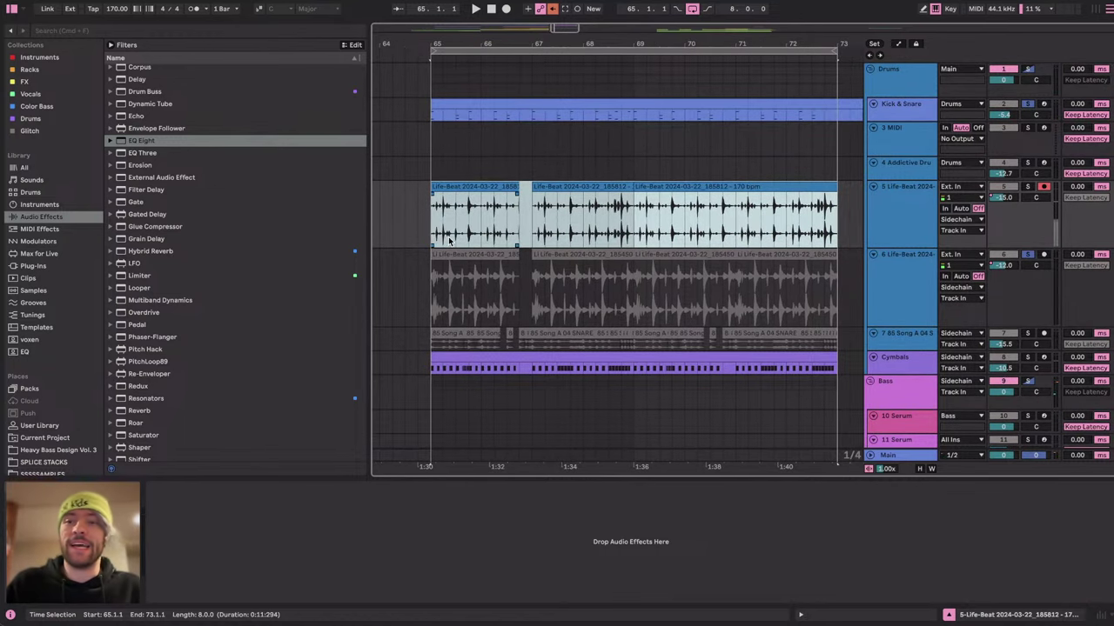
click(1028, 187)
key(space)
scroll(716, 279, down, 15)
scroll(716, 280, up, 12)
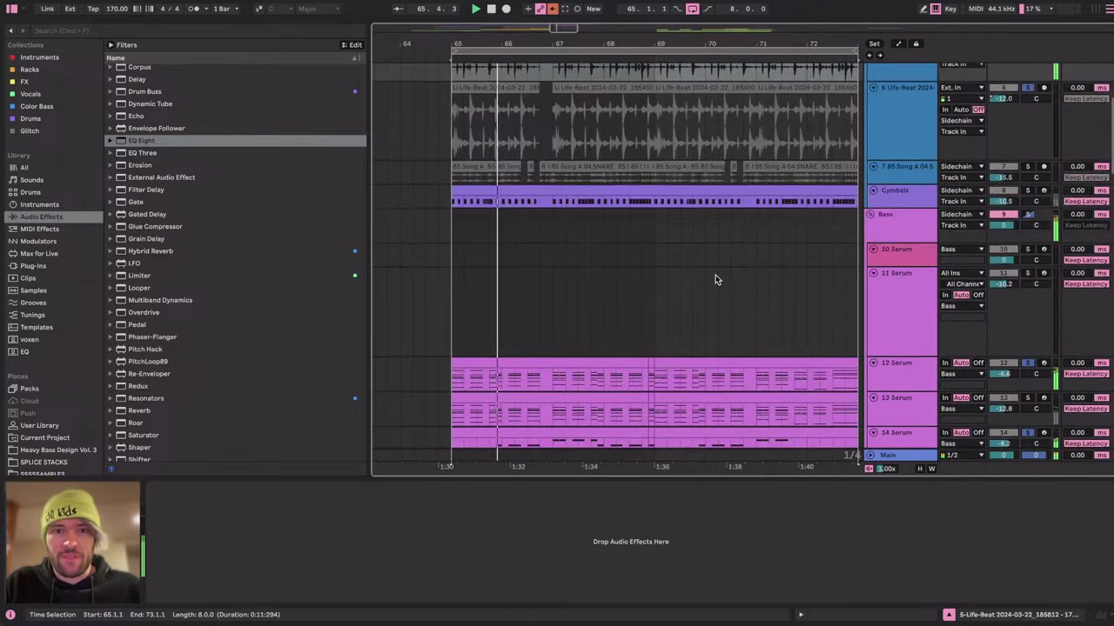
scroll(715, 278, up, 5)
scroll(715, 279, right, 1)
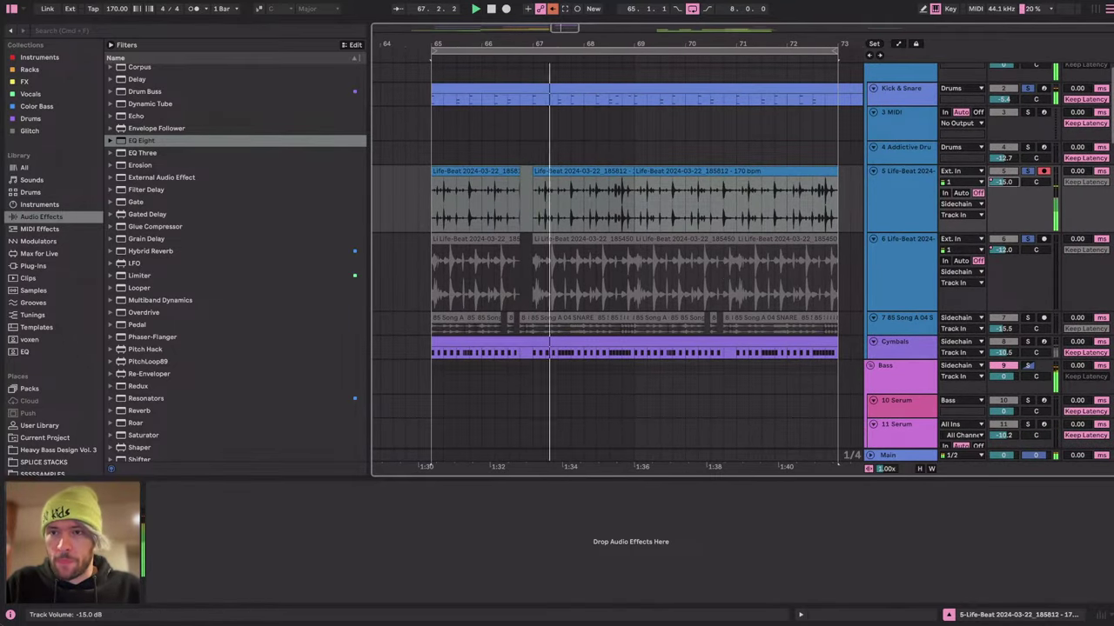
Show the automation lanes and set the Utility gain on the Main track to -2 dB.
key(a)
key(XF86AudioRaiseVolume)
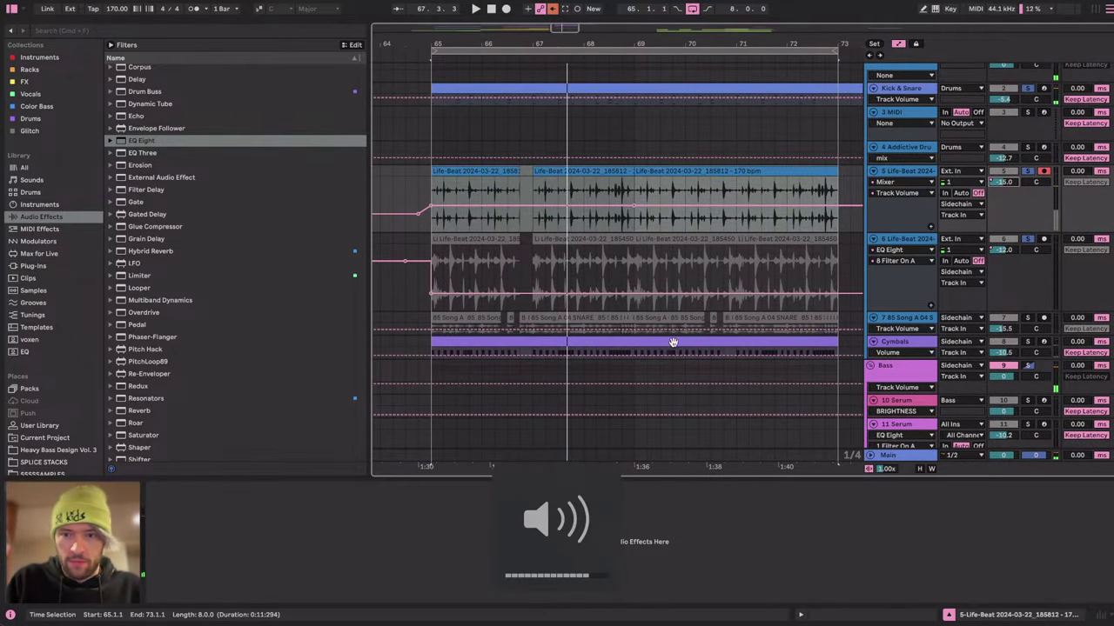
click(910, 455)
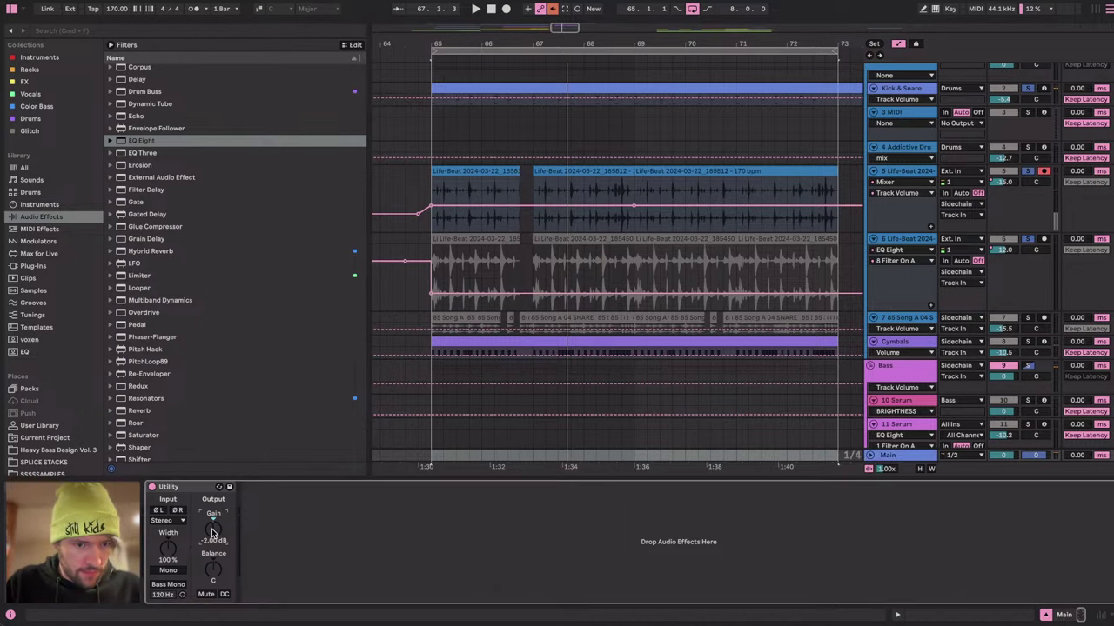
key(Down)
Raise the 5 Life-Beat track's volume automation to -9.7 dB from bar 65 onward while the drop plays.
drag(431, 206, 431, 194)
key(space)
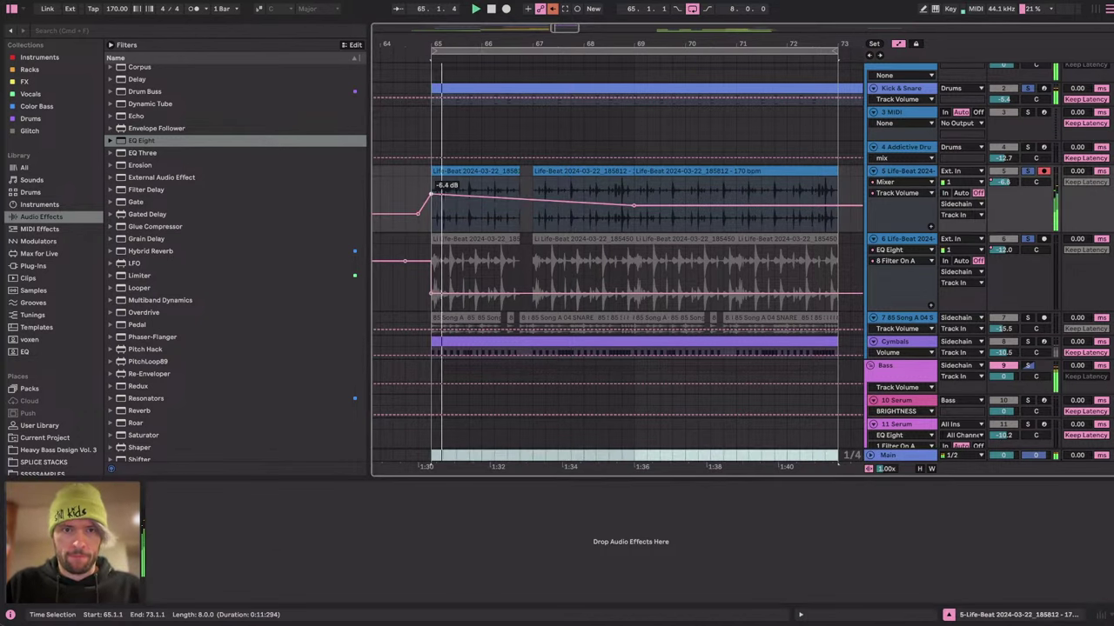
click(633, 206)
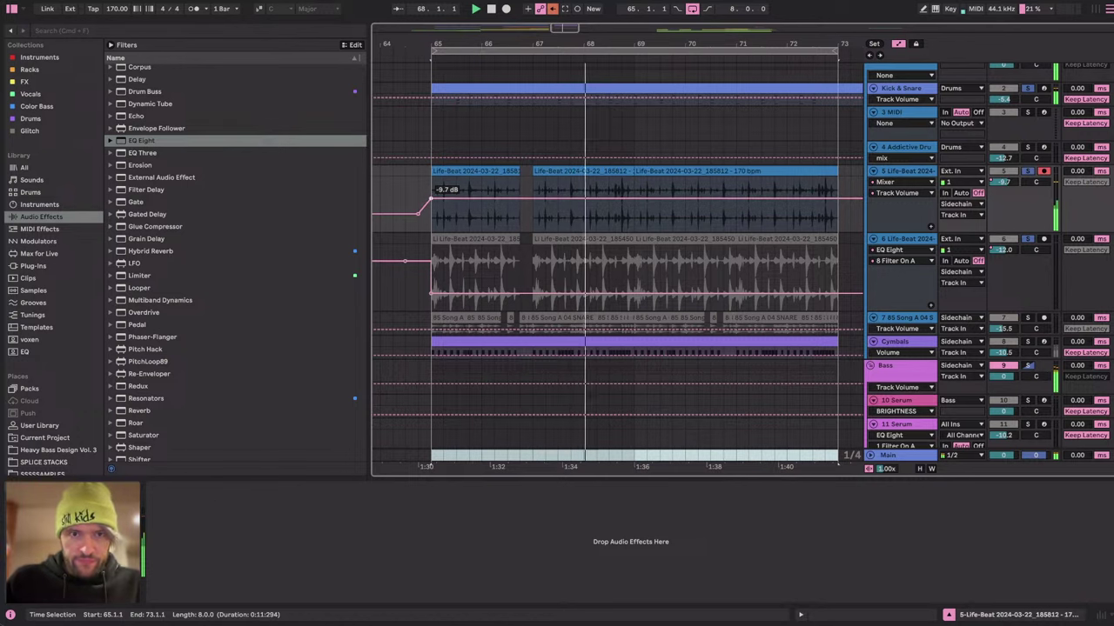
Insert two audio tracks below the 5 Life-Beat track and route both outputs to the Sidechain track.
click(911, 170)
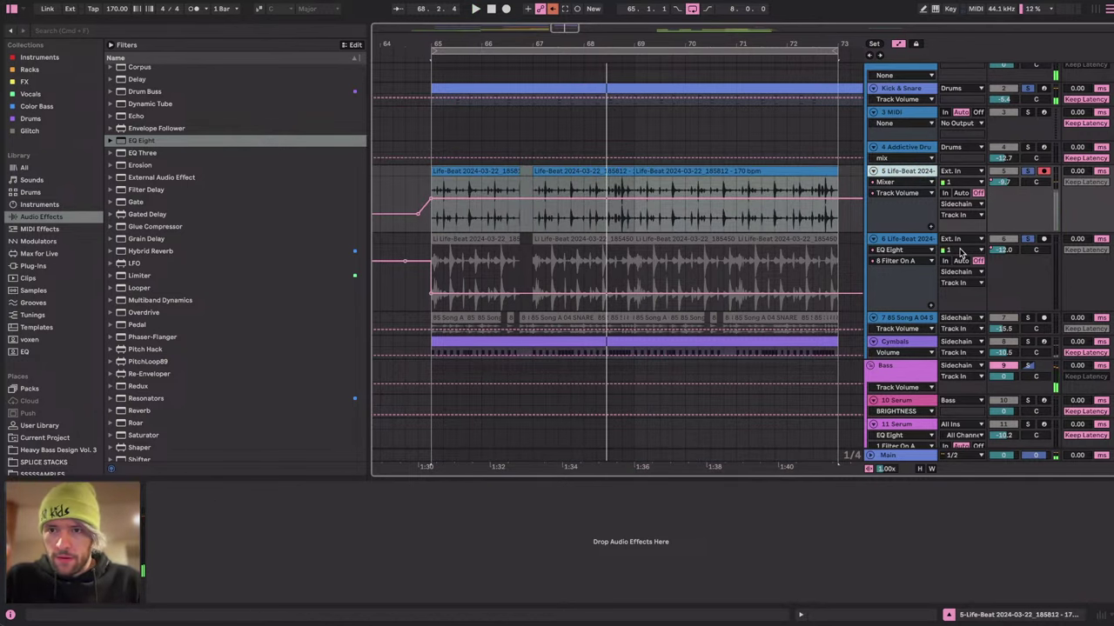
key(super+t)
key(super+t)
click(915, 240)
shift+click(922, 297)
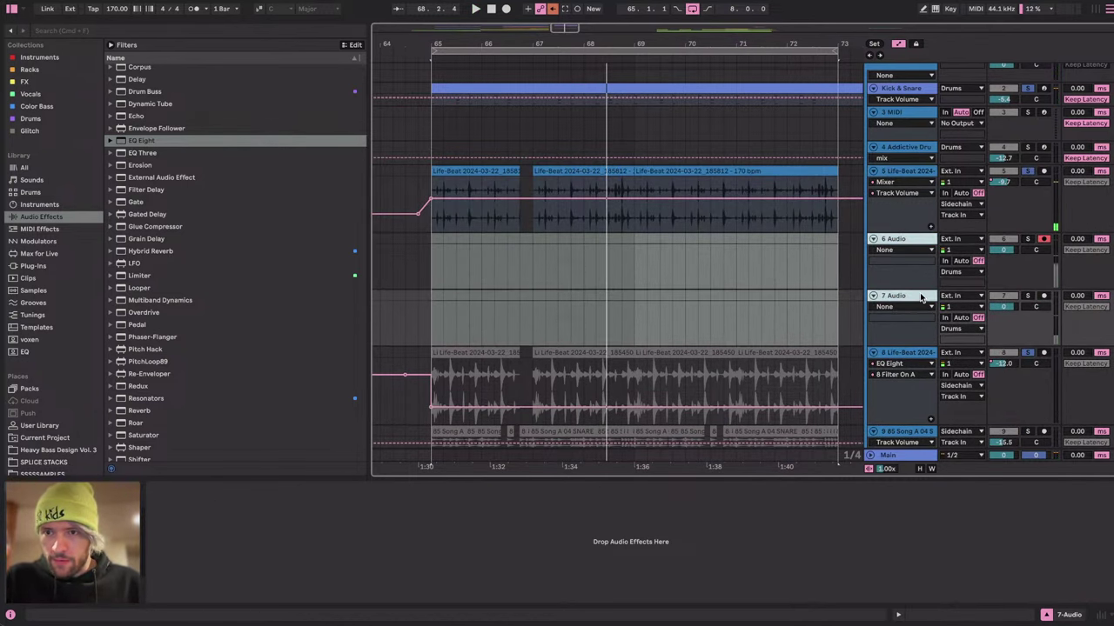
click(958, 271)
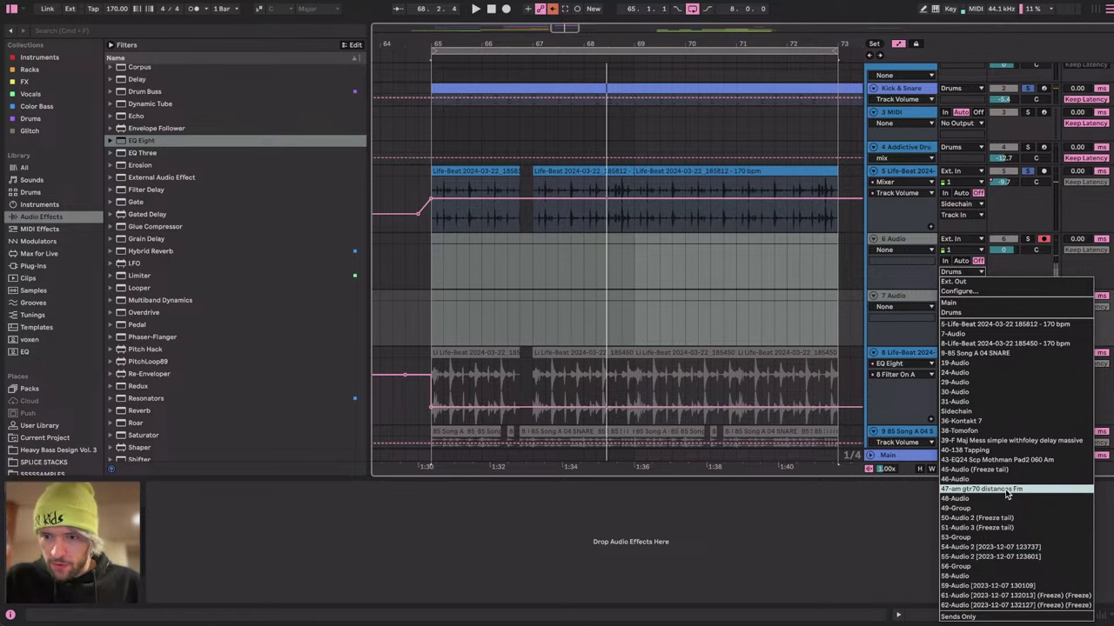
click(958, 412)
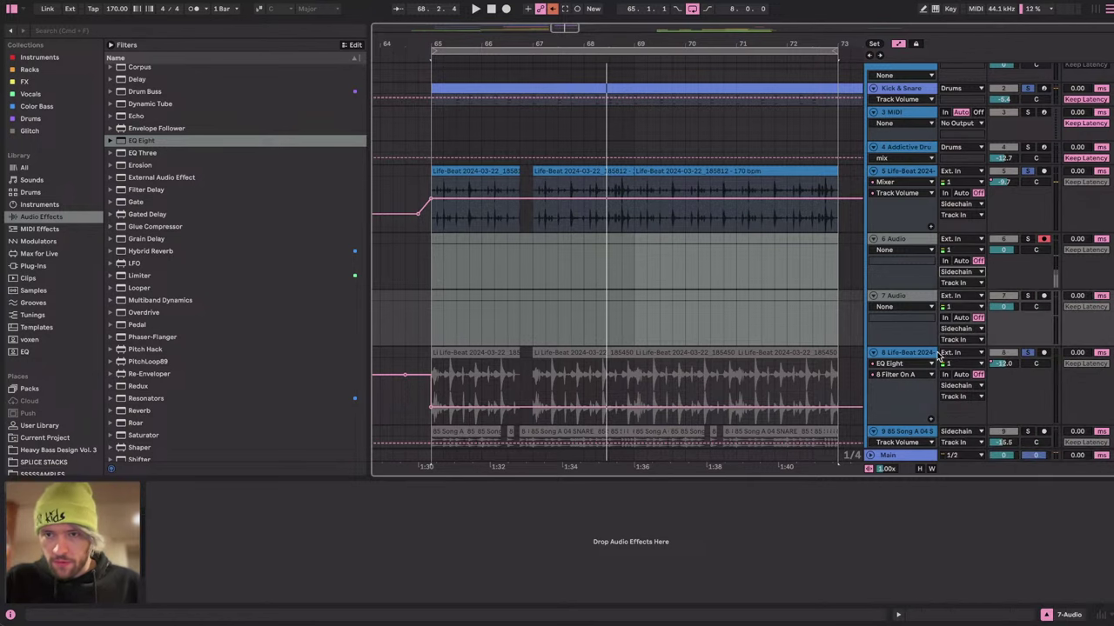
click(910, 247)
click(753, 245)
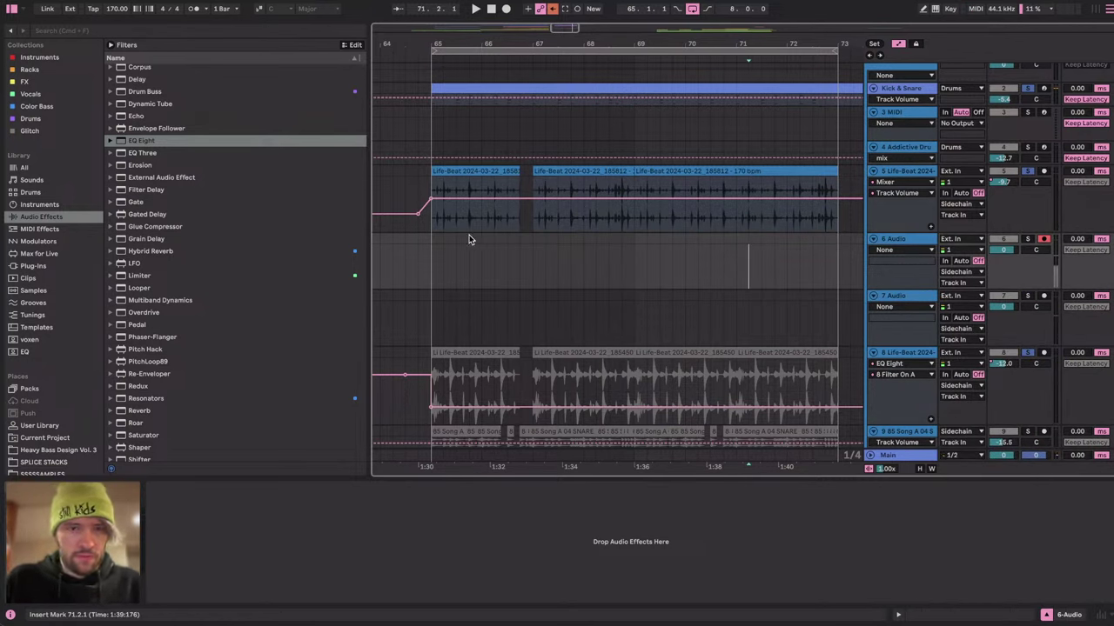
Collapse the One Shots folder in SPLICE SORTED, and open the SPLICE STACKS folder in the browser.
scroll(59, 386, down, 5)
click(43, 346)
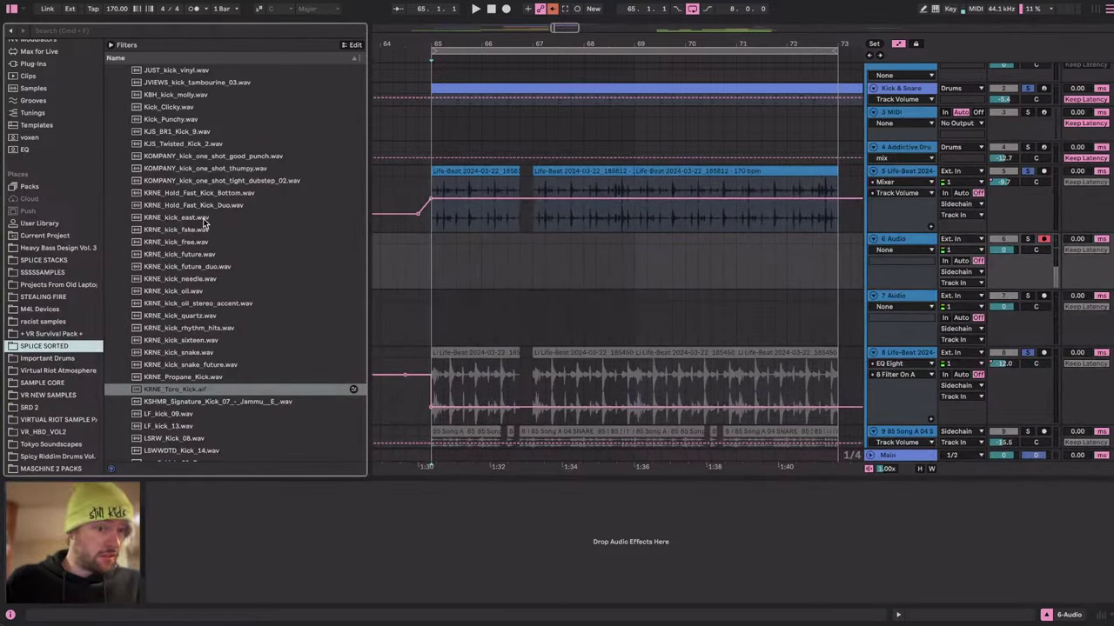
scroll(202, 220, up, 15)
click(135, 74)
key(Down)
key(Down)
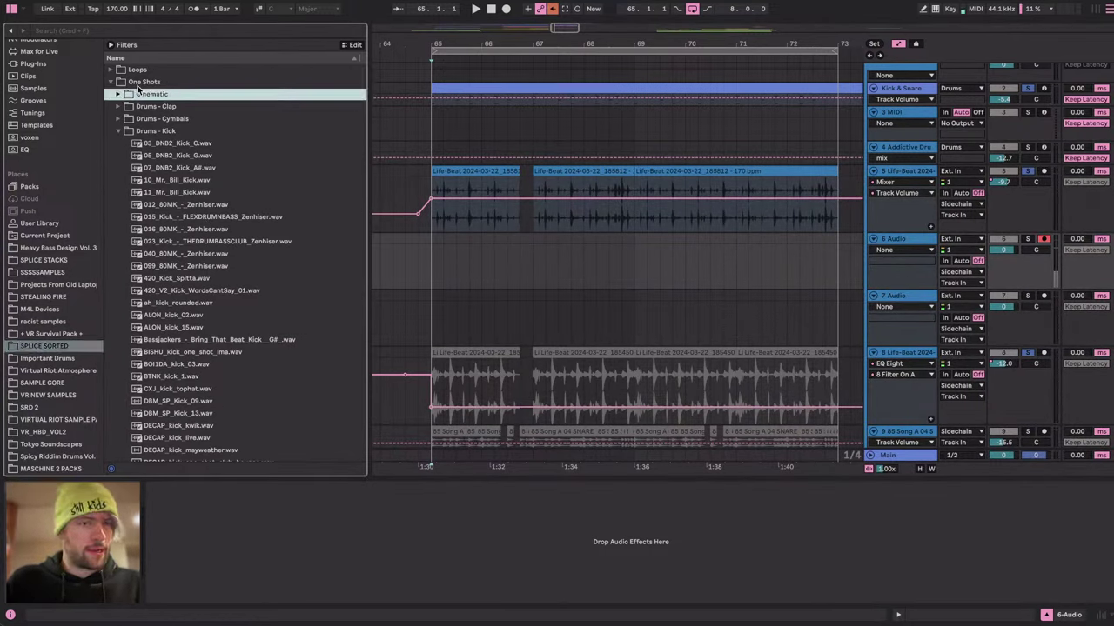
key(Left)
key(Left)
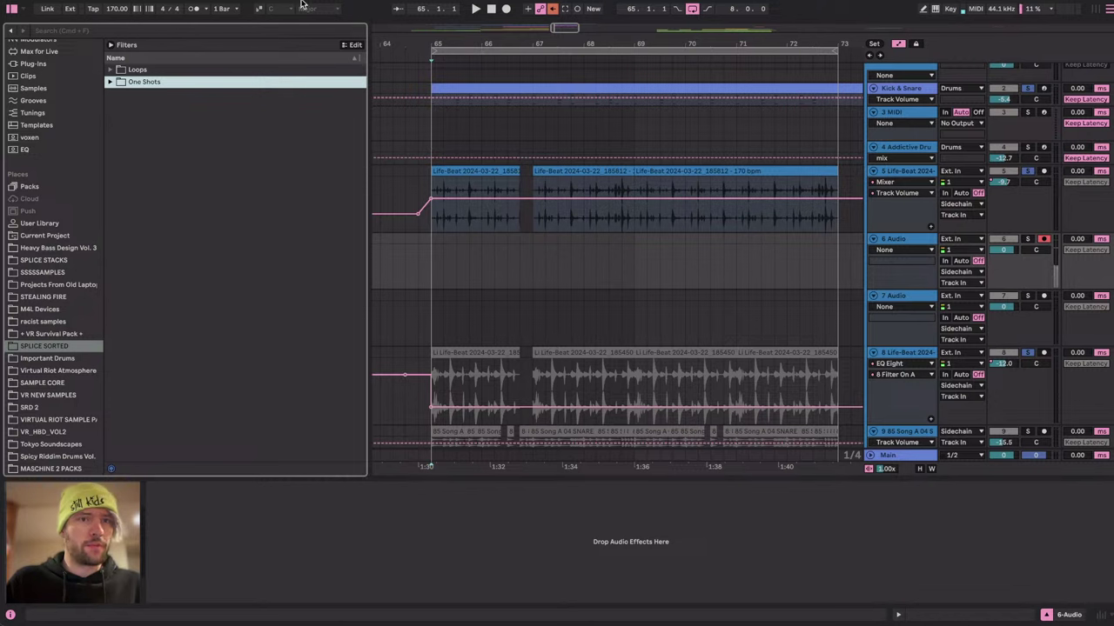
click(75, 284)
click(66, 261)
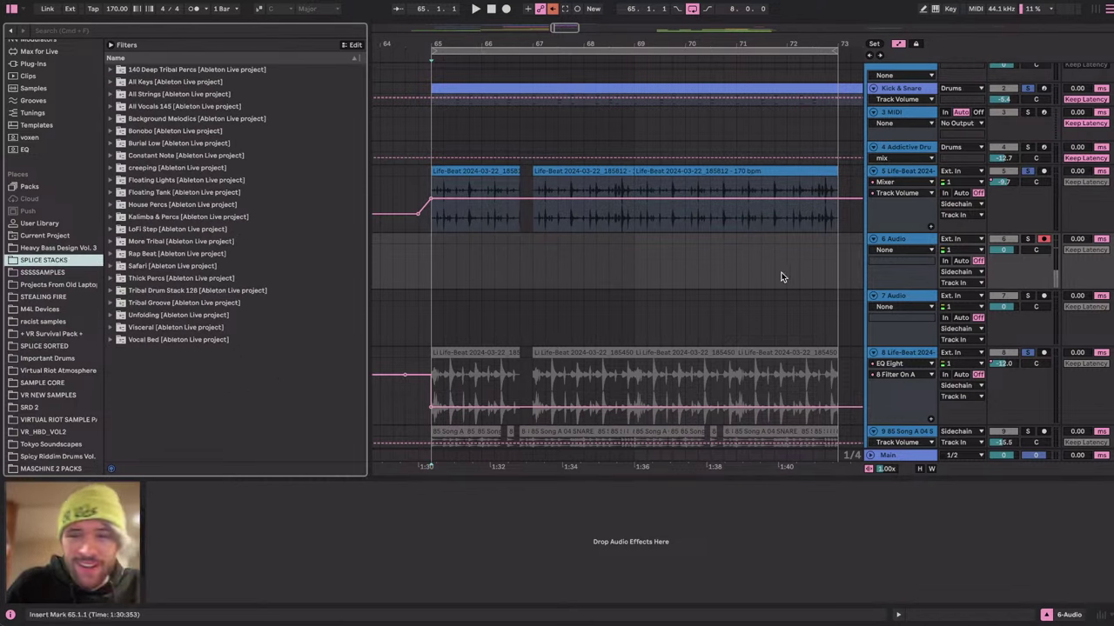
Delete the two empty audio tracks between the two Life-Beat tracks.
click(907, 240)
click(903, 298)
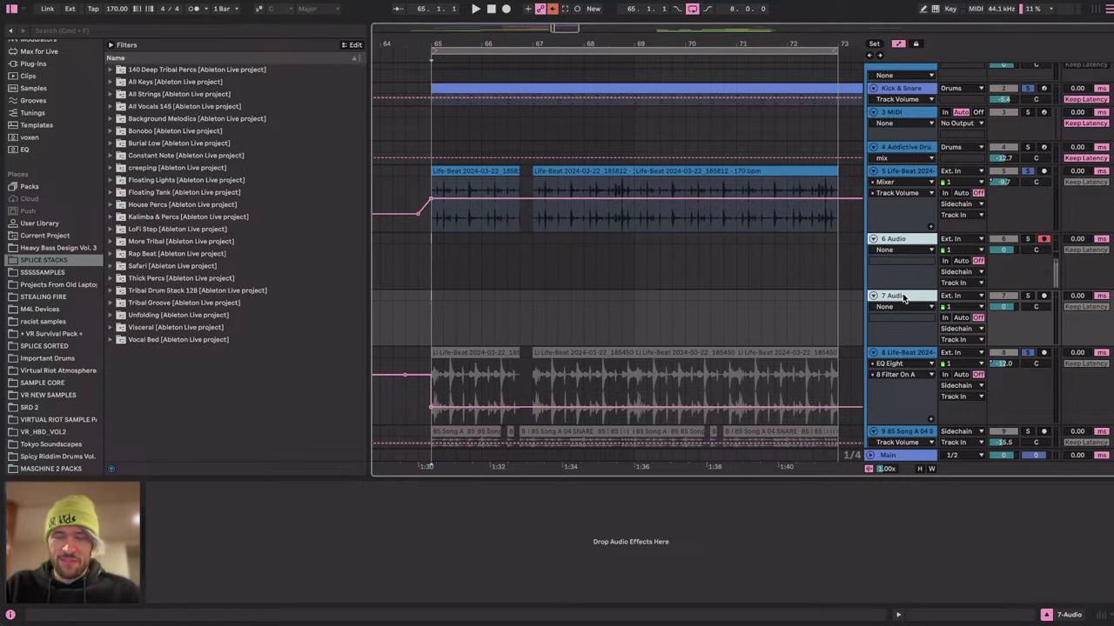
key(Delete)
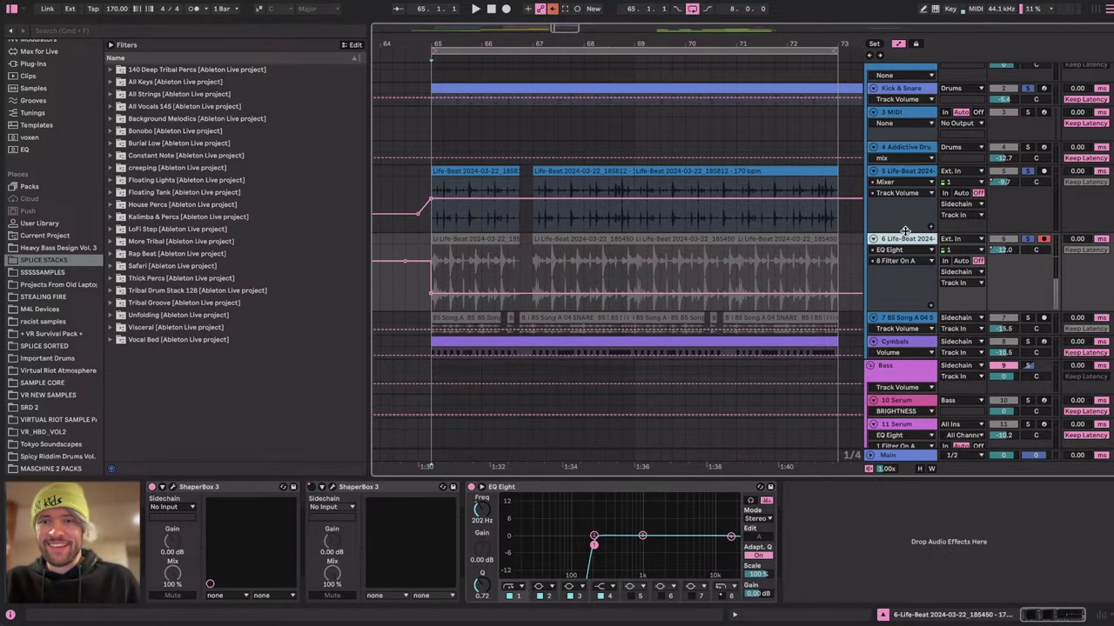
Fold the groups and tracks from Drums down to 165_EmoGuitars, and play the drop briefly from bar 65.
scroll(903, 257, up, 1)
click(894, 75)
key(Left)
key(Down)
key(Left)
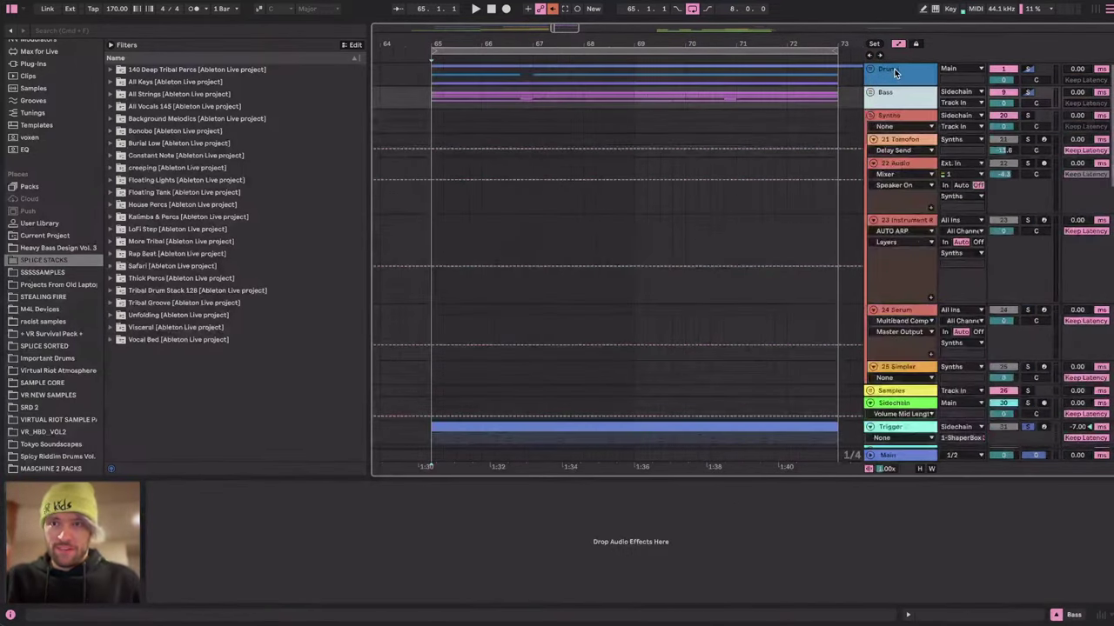
key(Down)
key(Left)
key(Down)
key(Down)
key(Left)
key(Down)
key(Left)
key(Down)
key(Down)
key(Left)
key(Down)
key(Left)
key(Down)
key(Left)
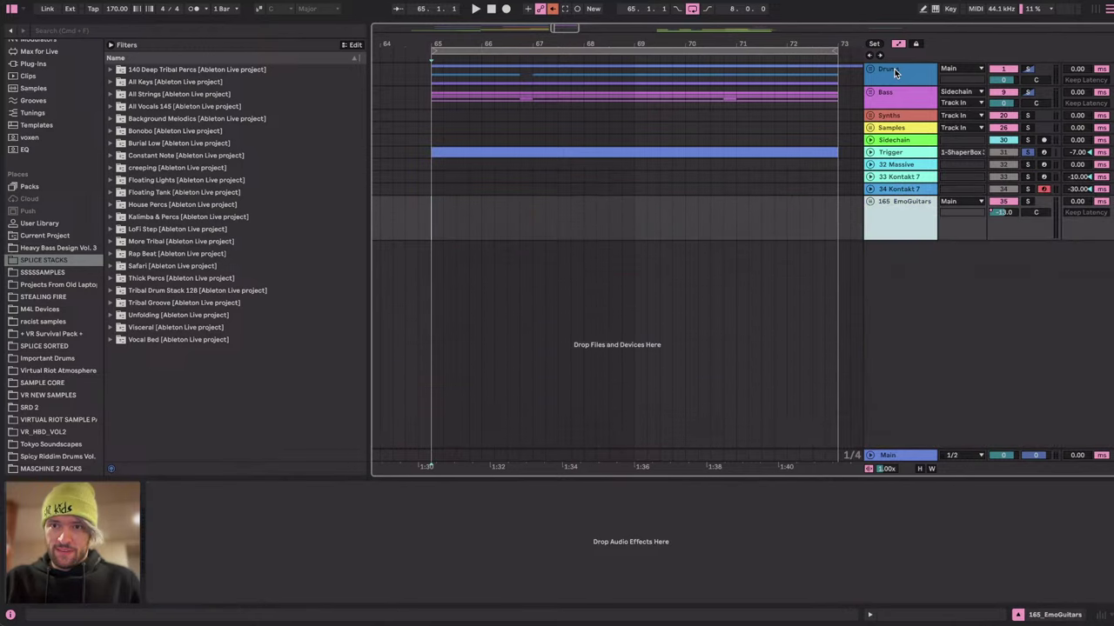
key(Down)
key(Up)
key(space)
key(space)
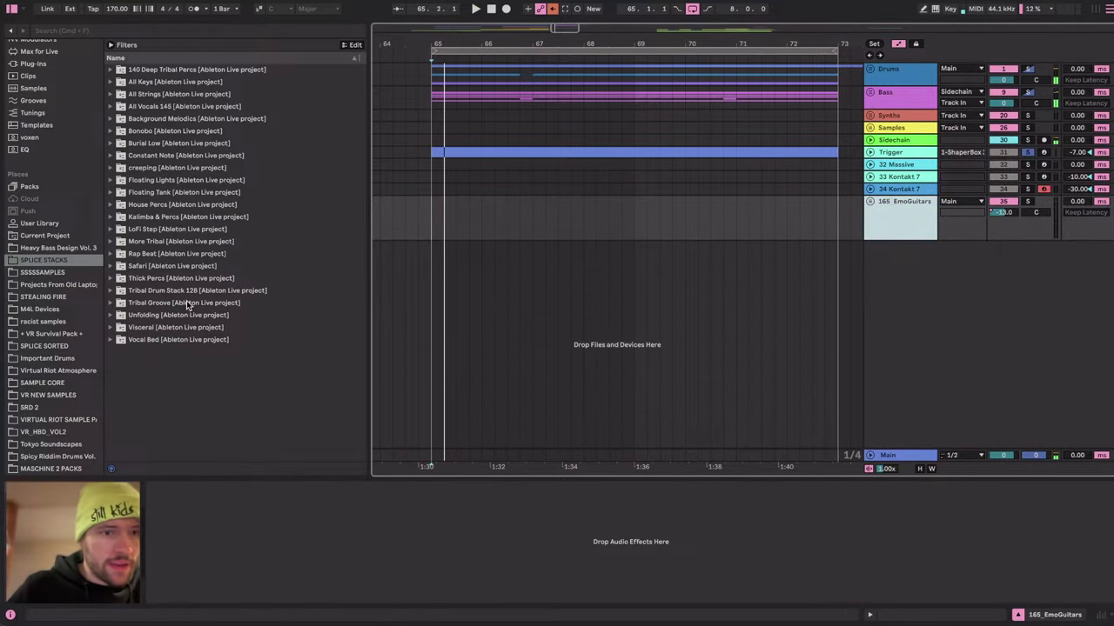
Add the More Tribal set from the SPLICE STACKS folder below the 165_EmoGuitars track.
click(171, 279)
key(Down)
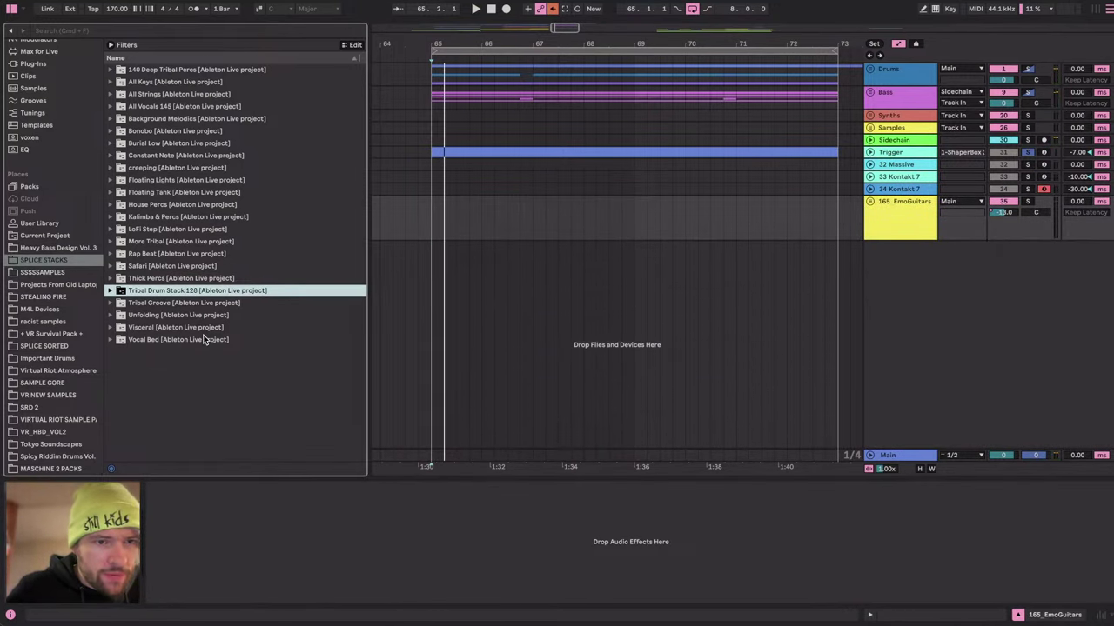
key(ctrl+Right)
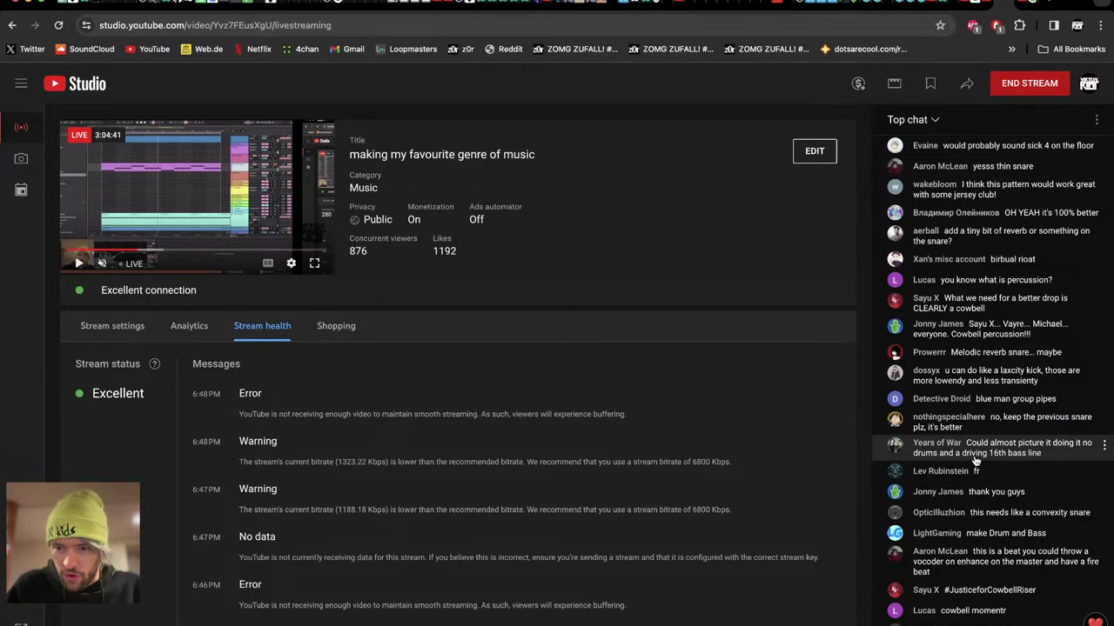
key(ctrl+Left)
key(Down)
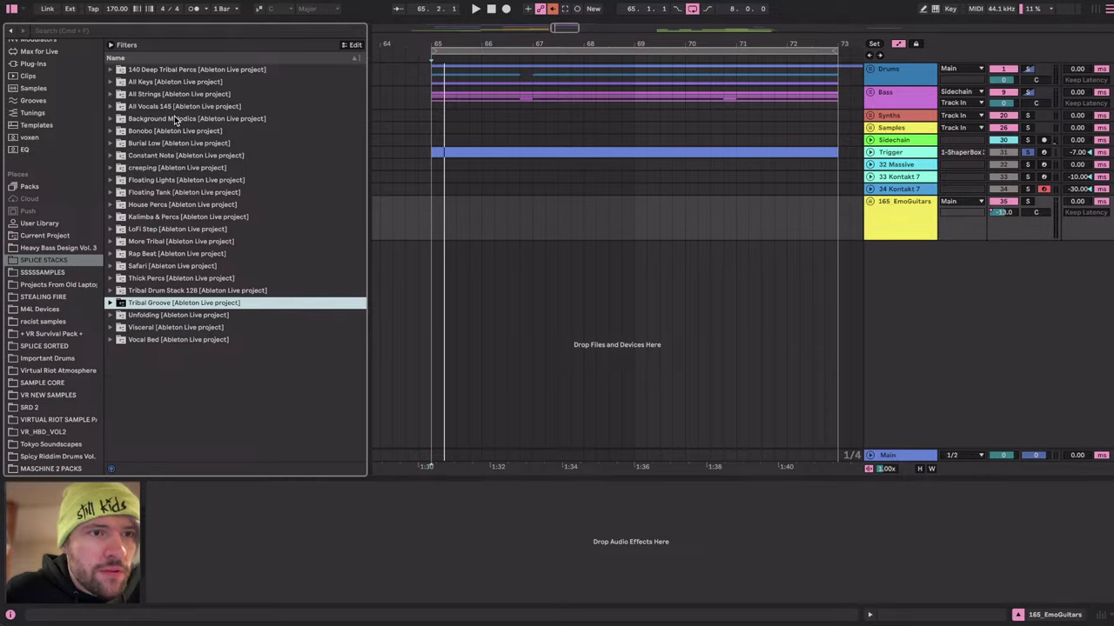
click(194, 280)
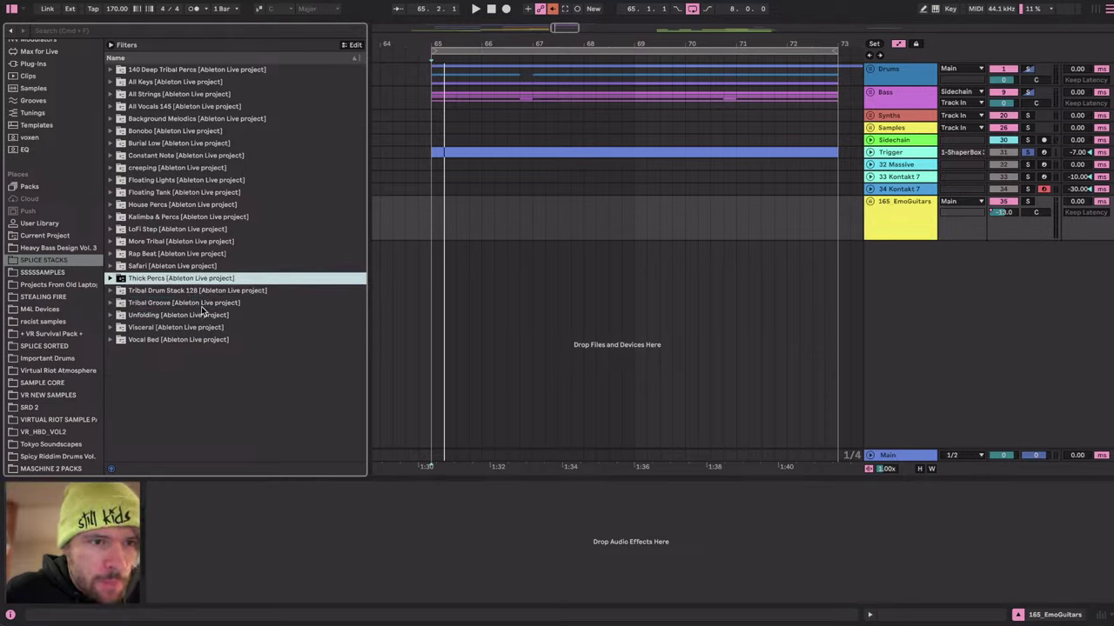
double_click(178, 241)
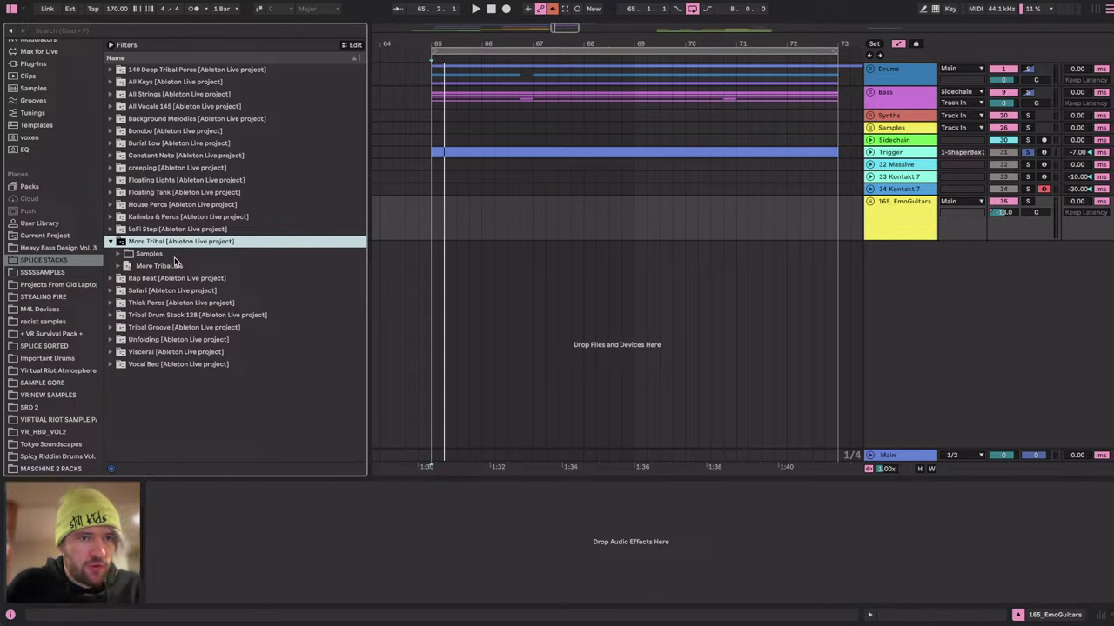
drag(175, 264, 411, 285)
drag(506, 274, 432, 252)
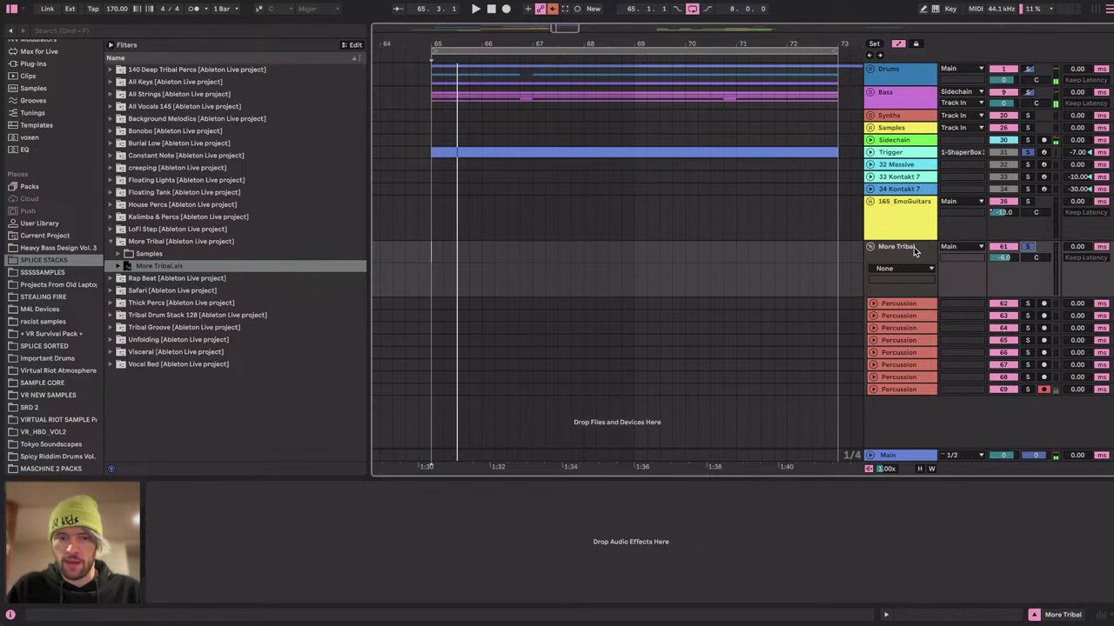
Launch the More Tribal group's loops in Session View and audition them over the drop from the arrangement.
key(Tab)
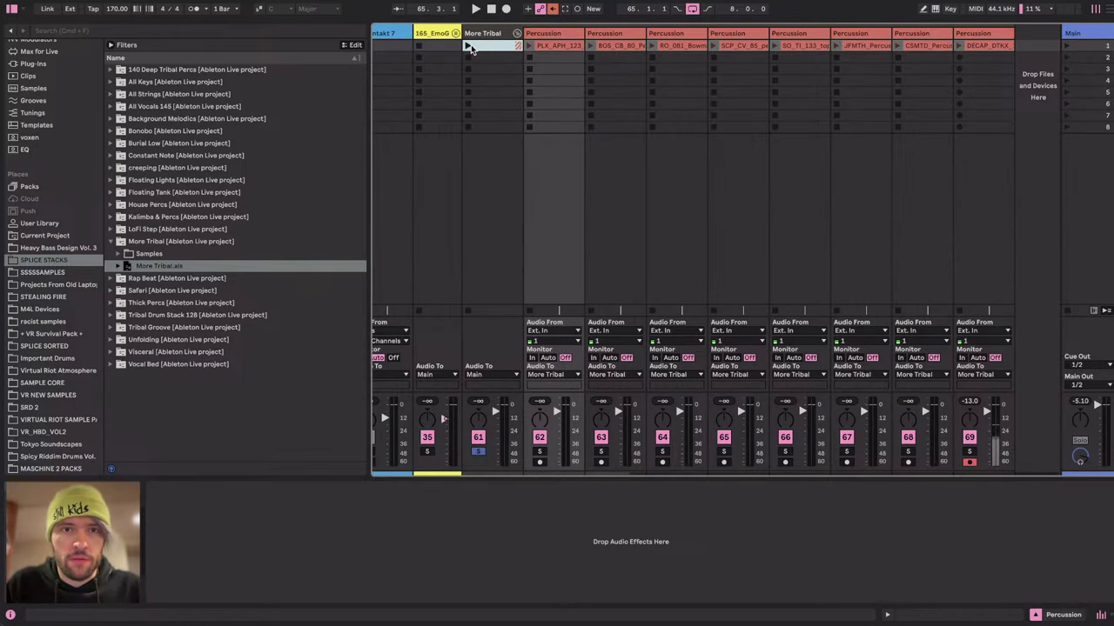
key(Tab)
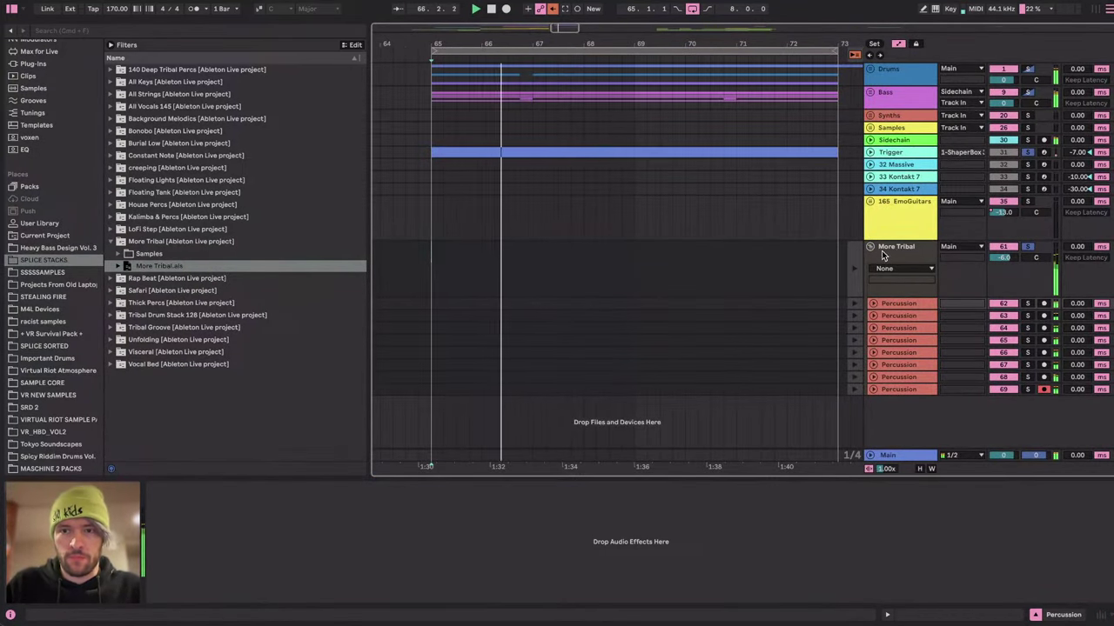
click(1028, 248)
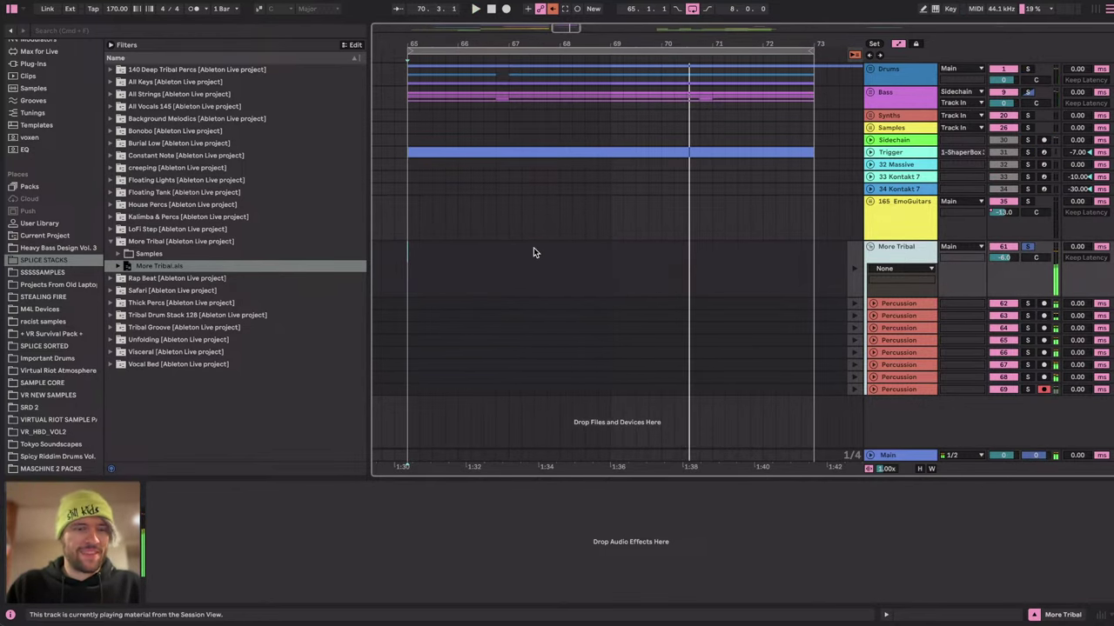
key(space)
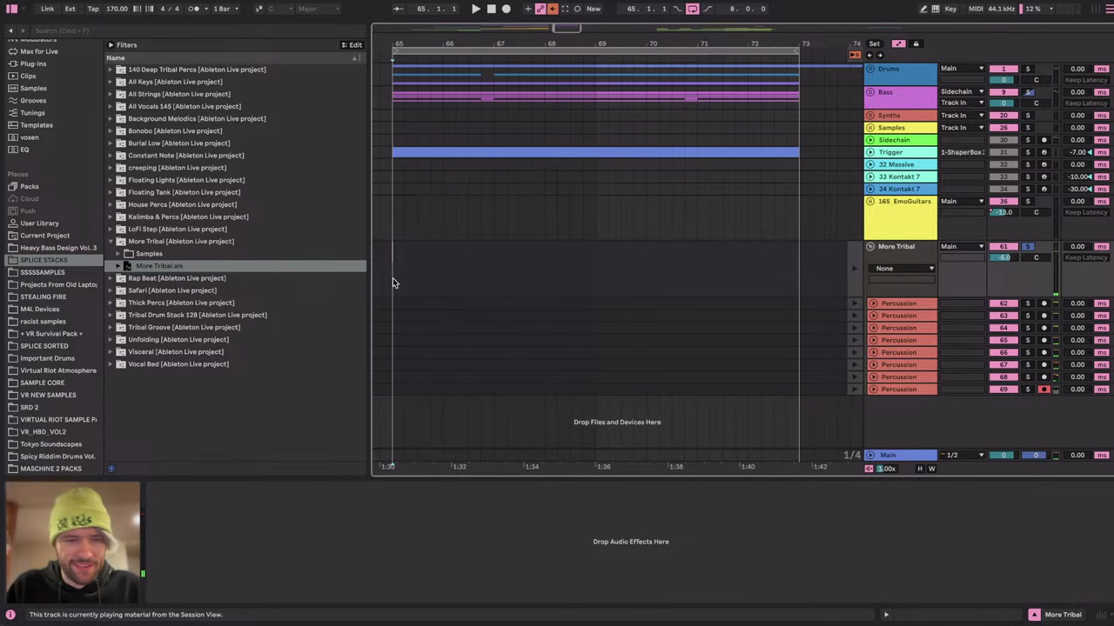
Collapse the More Tribal project in the browser and look inside the Unfolding project.
click(155, 242)
key(Left)
click(156, 267)
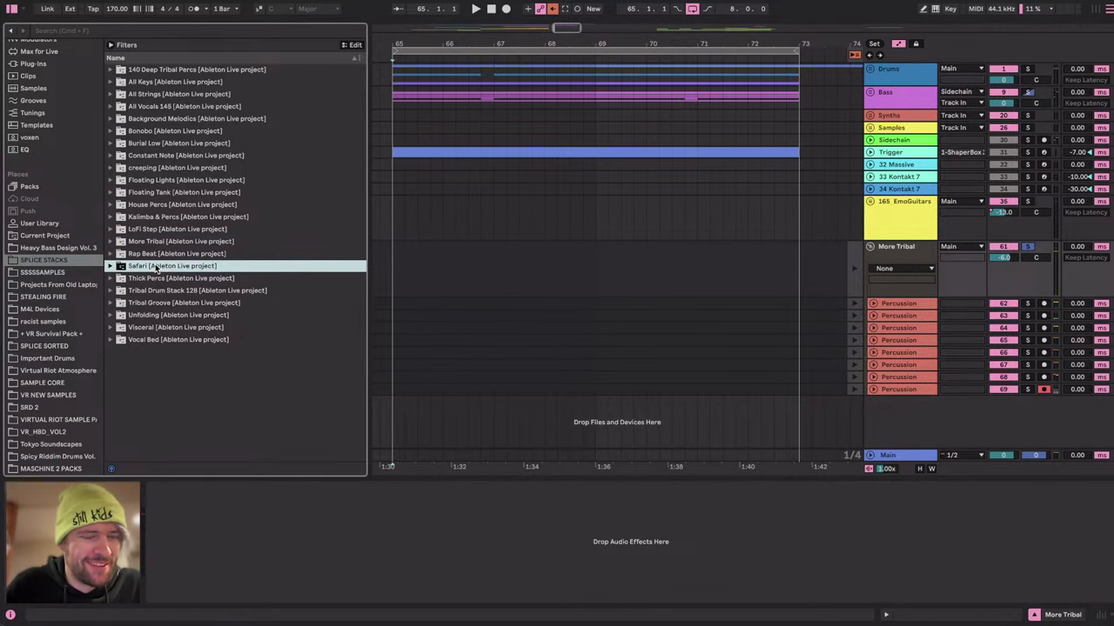
click(181, 304)
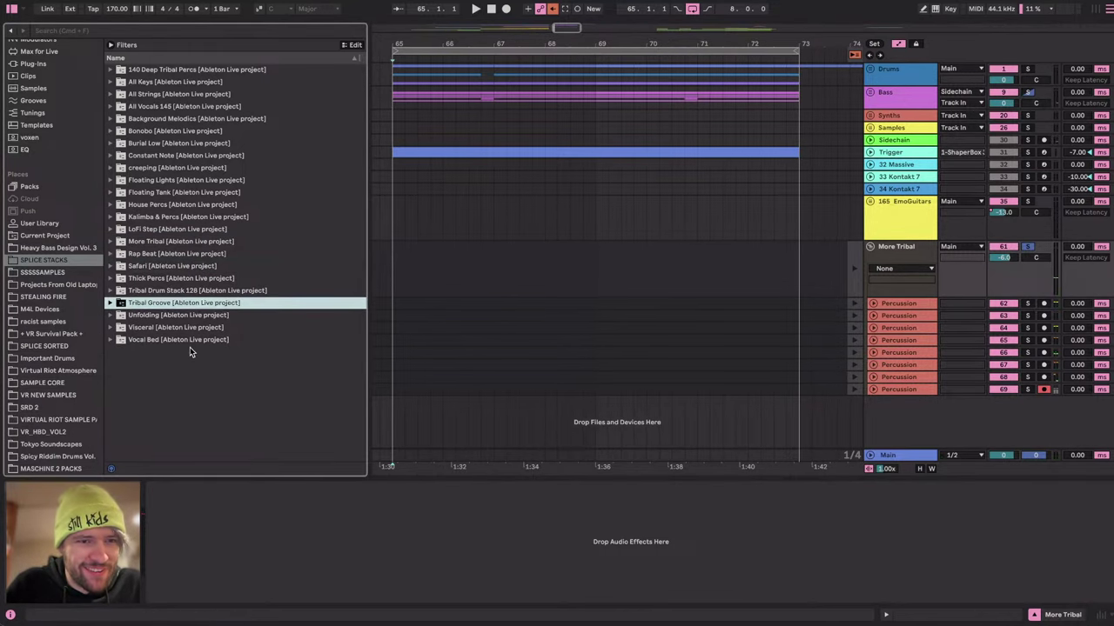
key(Down)
key(Left)
key(Right)
key(Right)
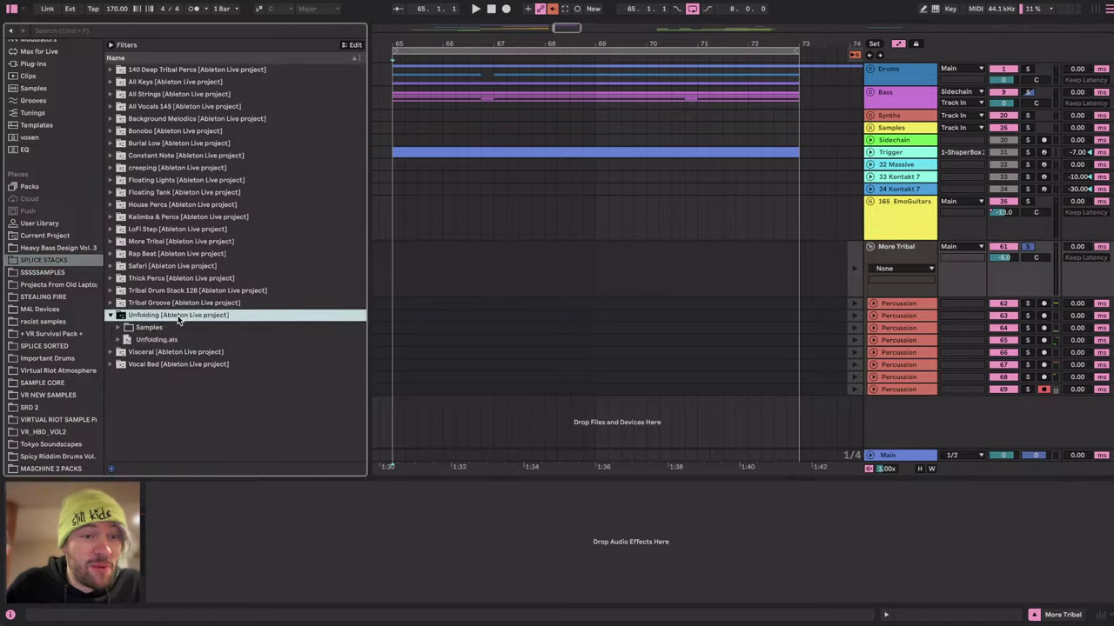
key(Left)
Expand the Tribal Groove project in the browser and add its set below the More Tribal percussion tracks.
click(181, 326)
key(Up)
key(Up)
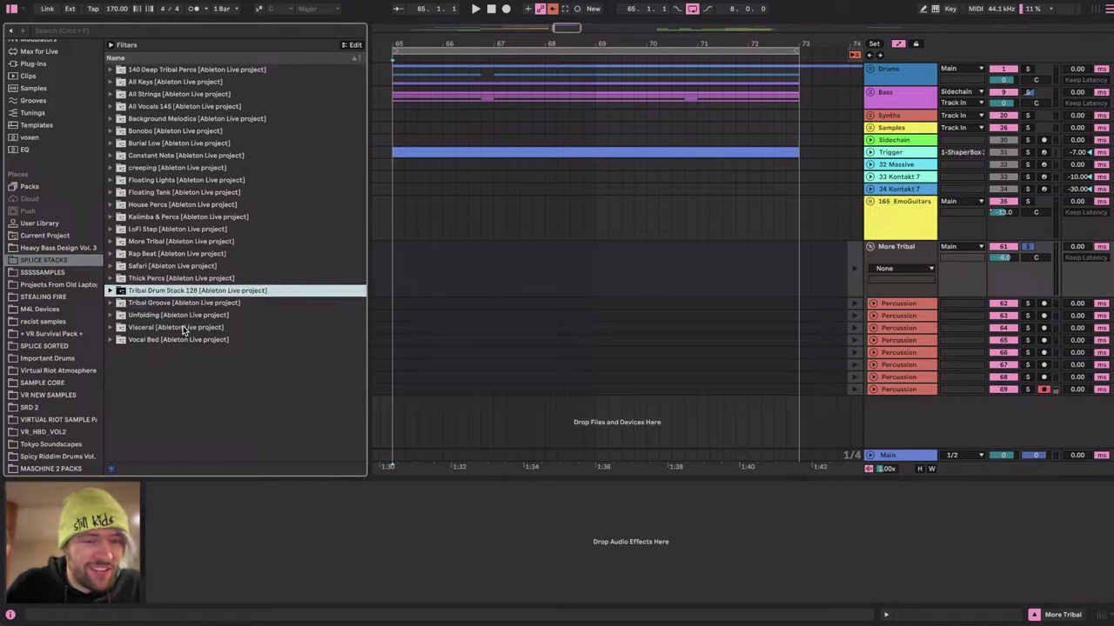
key(Right)
drag(165, 329, 645, 426)
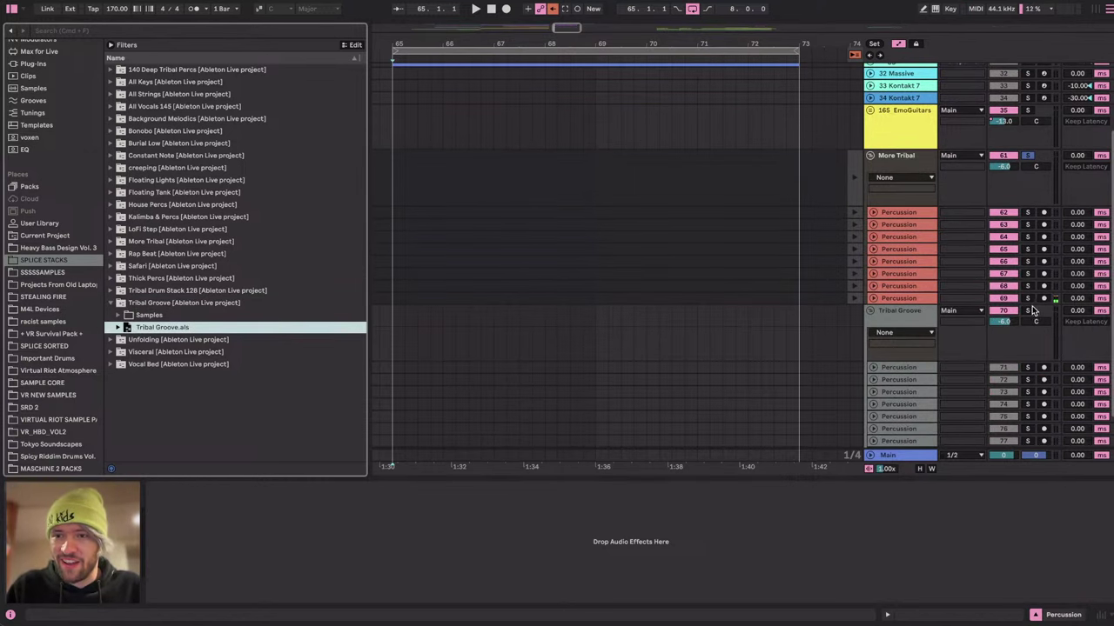
Solo the Tribal Groove group, launch its loops in Session View and play them from bar 65 in the arrangement.
click(906, 317)
click(598, 321)
key(Tab)
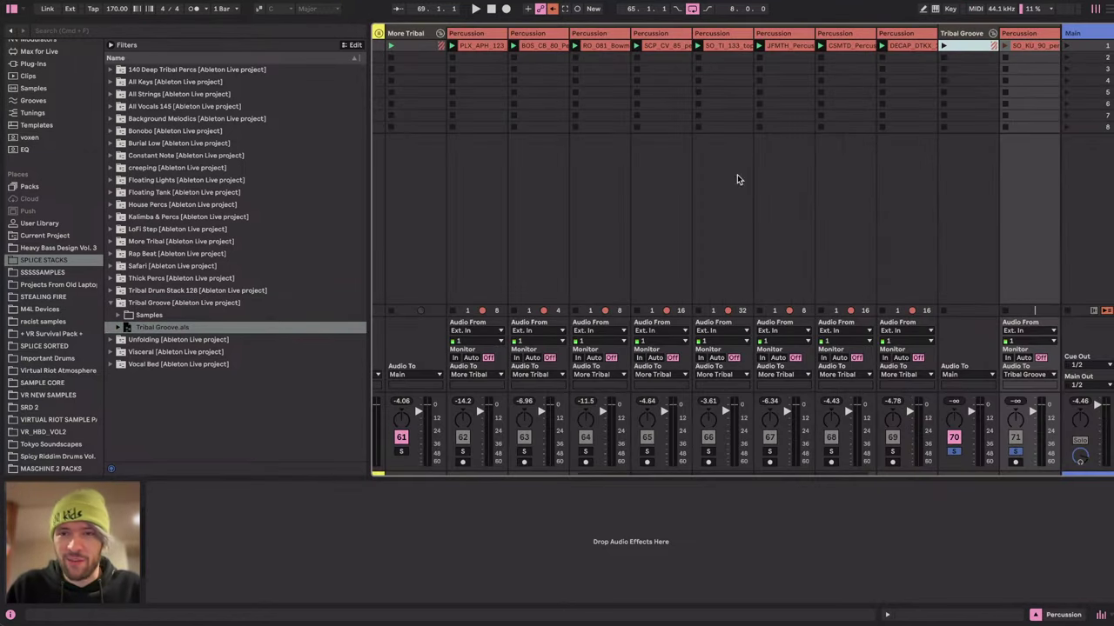
click(944, 45)
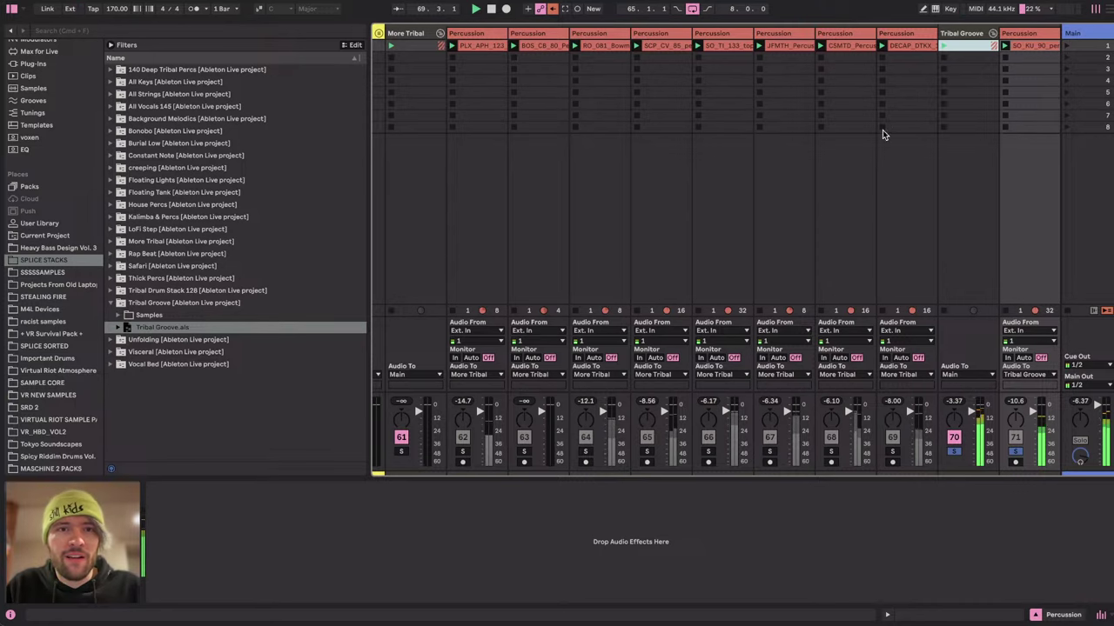
key(Tab)
scroll(675, 333, left, 1)
scroll(675, 333, down, 1)
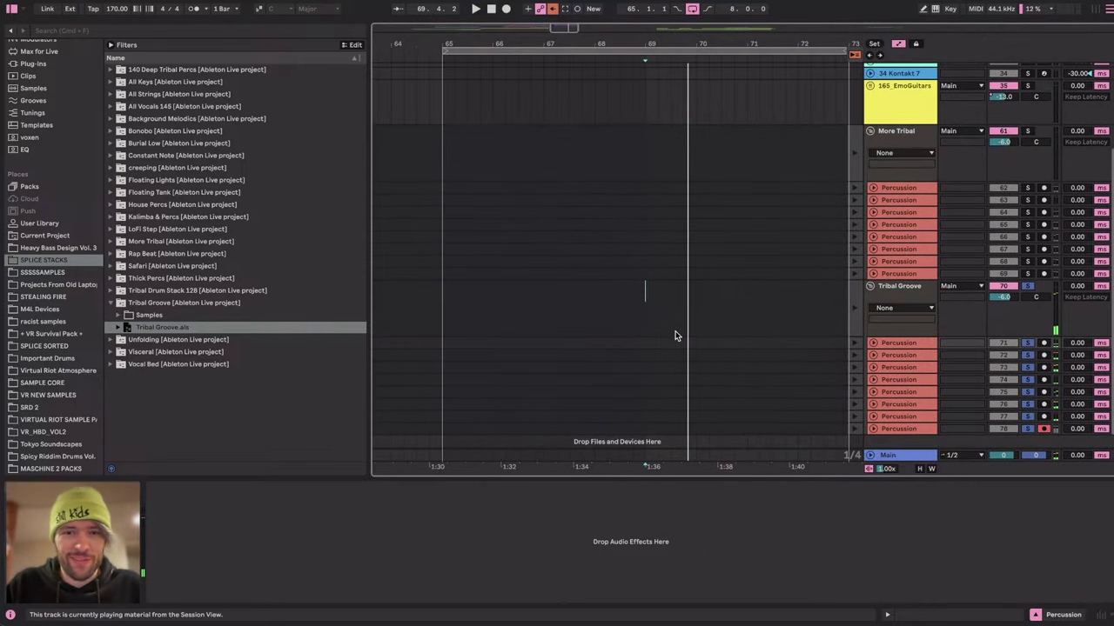
click(446, 294)
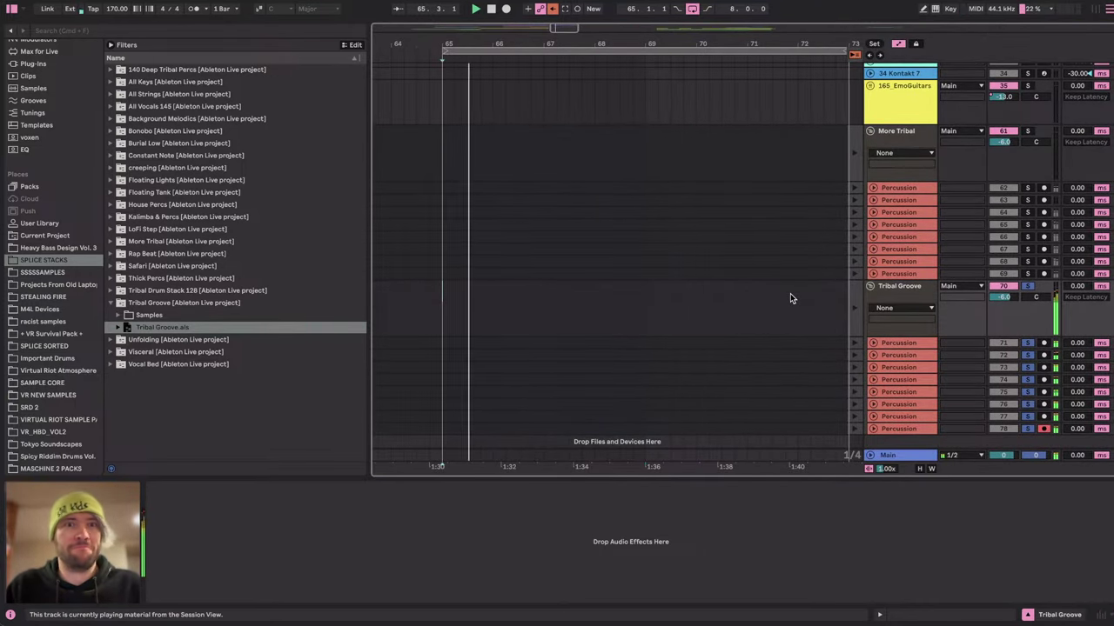
Switch to YouTube Studio to read the stream's live chat, and return to Ableton Live.
key(super+Tab)
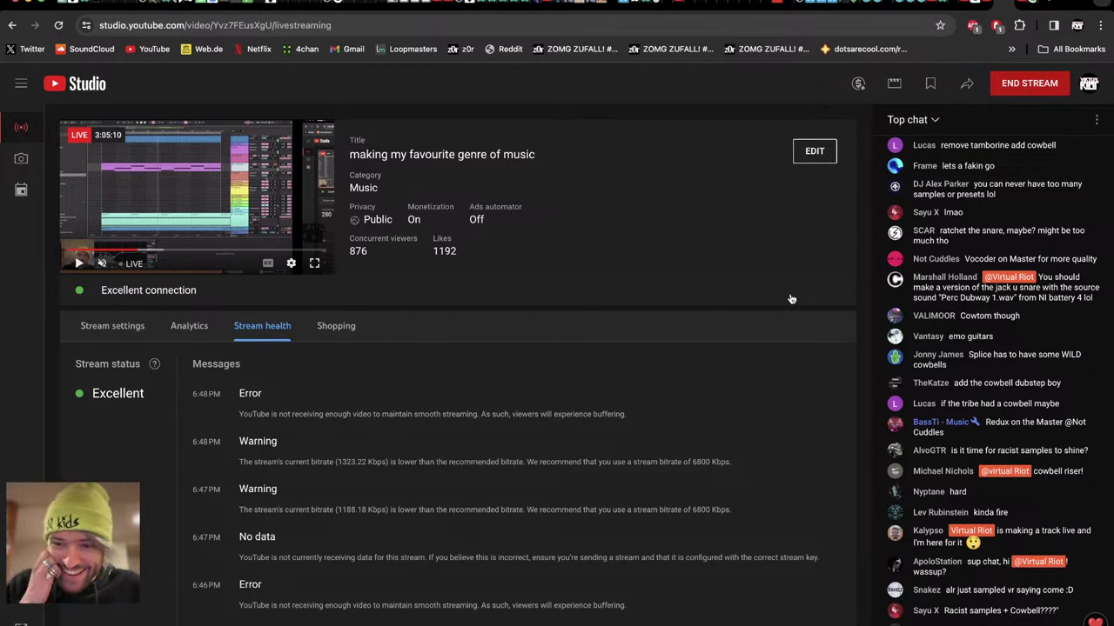
scroll(787, 410, down, 1)
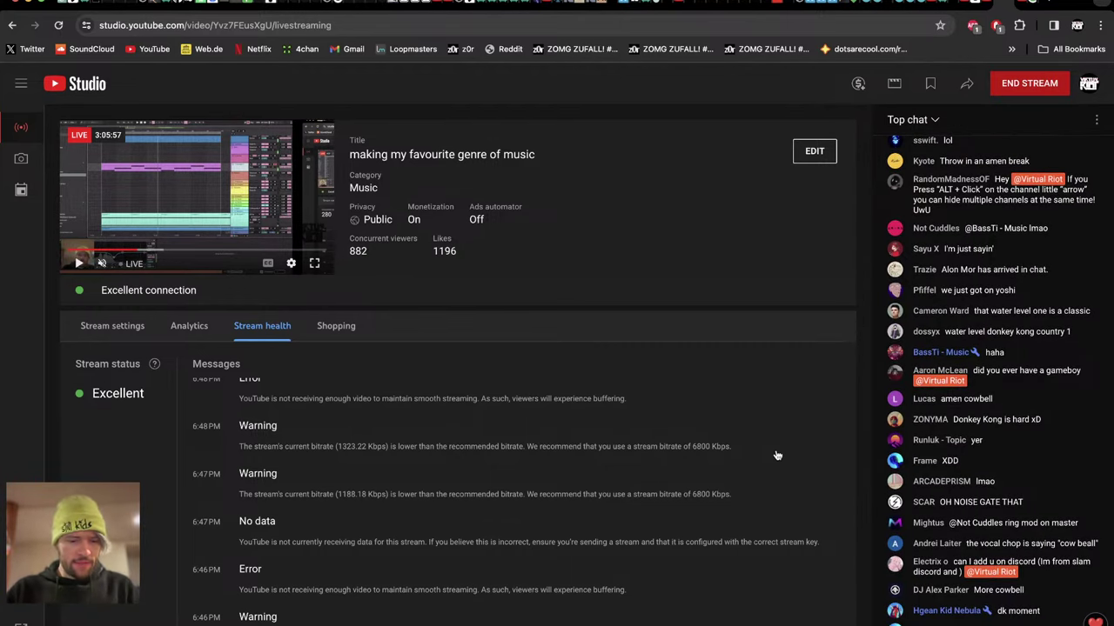
key(ctrl+Left)
Replay the soloed Tribal Groove loops from bar 65 and glance at the live chat once more.
click(890, 294)
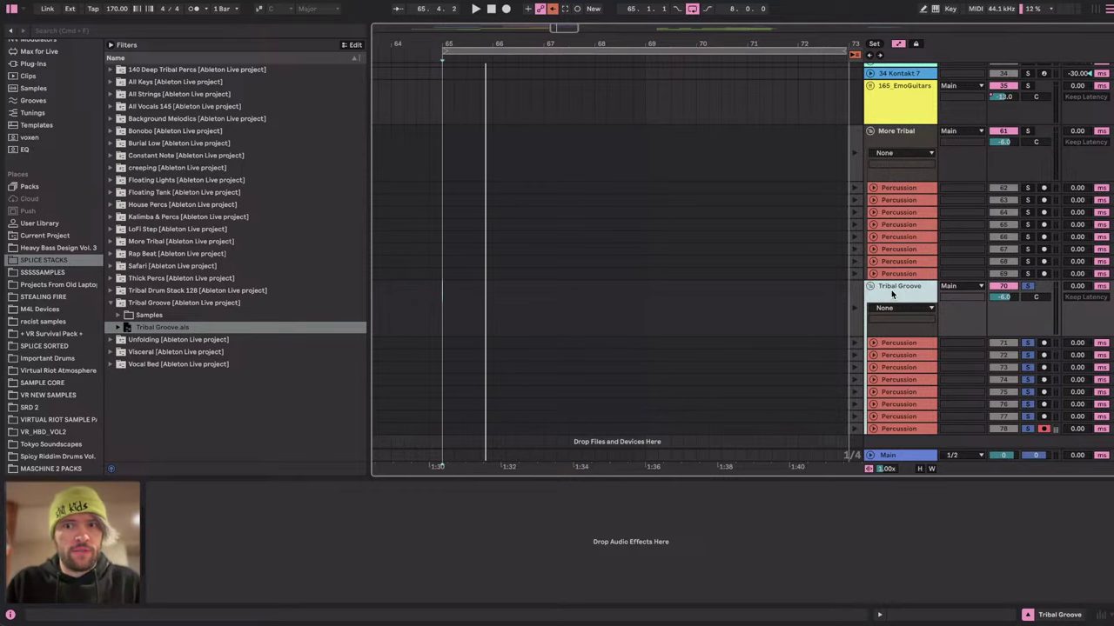
click(437, 285)
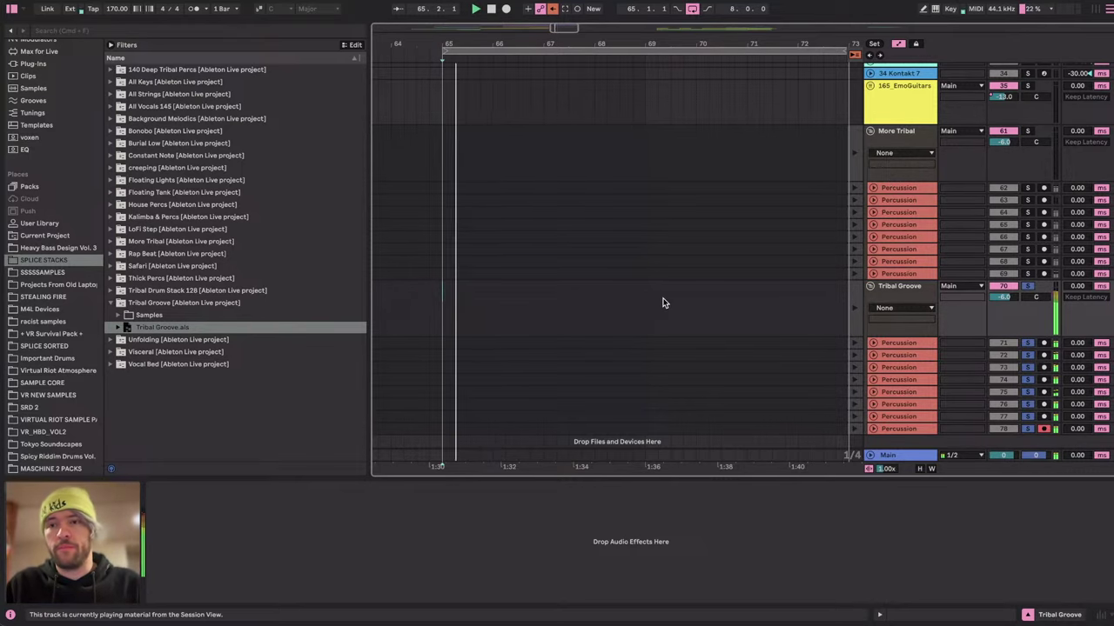
key(ctrl+Right)
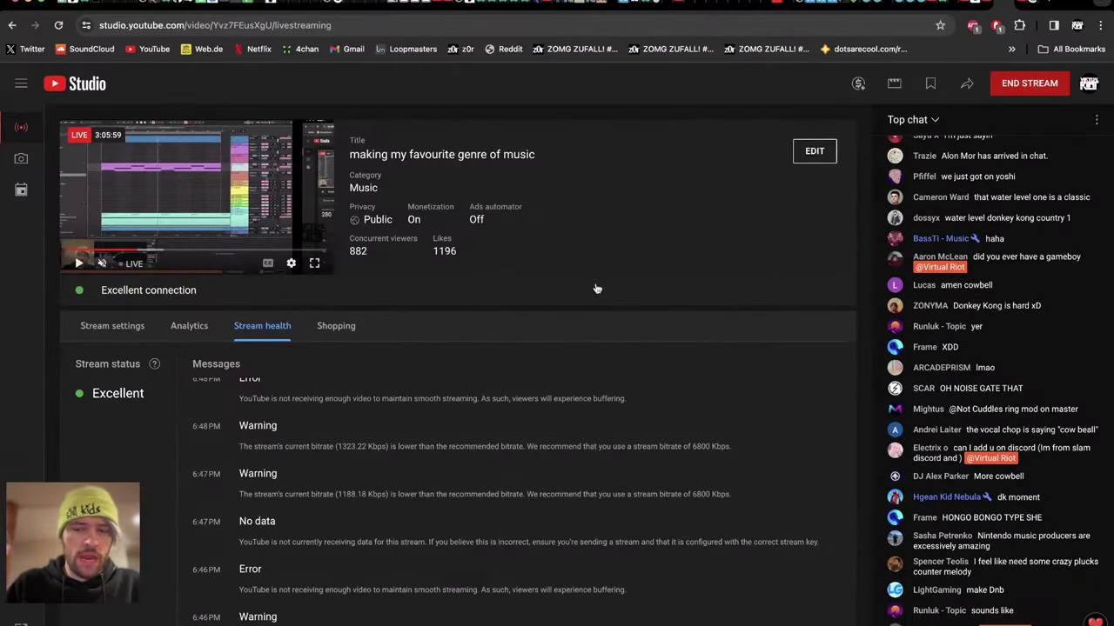
key(ctrl+Left)
key(Tab)
key(Tab)
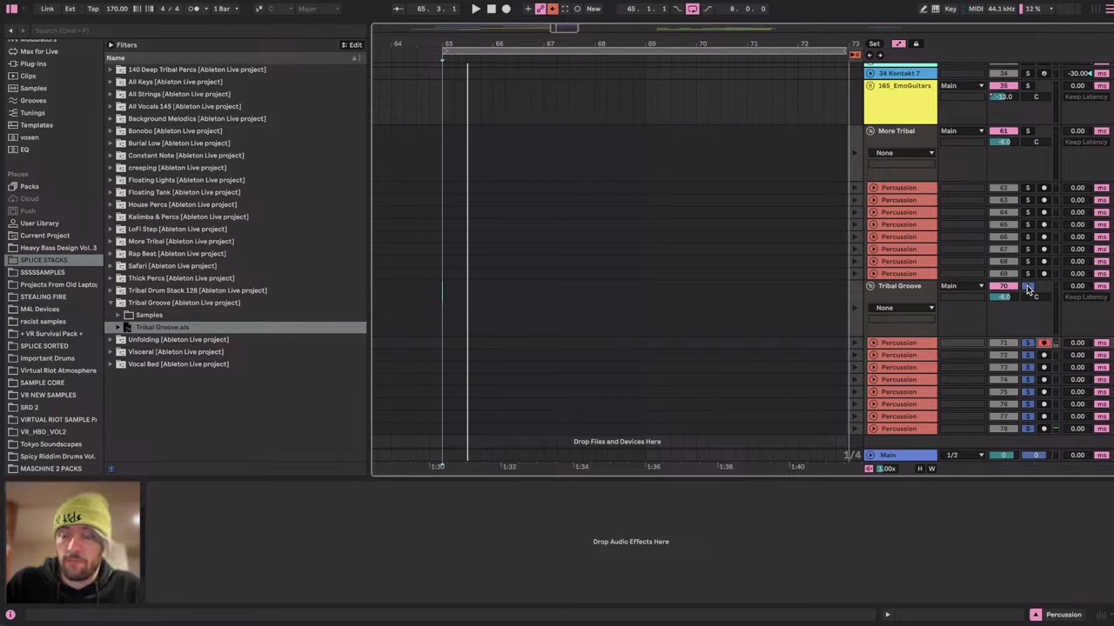
Record the launched percussion loops of both groups into the arrangement from bar 65 past bar 73, turning the arrangement loop off.
click(507, 10)
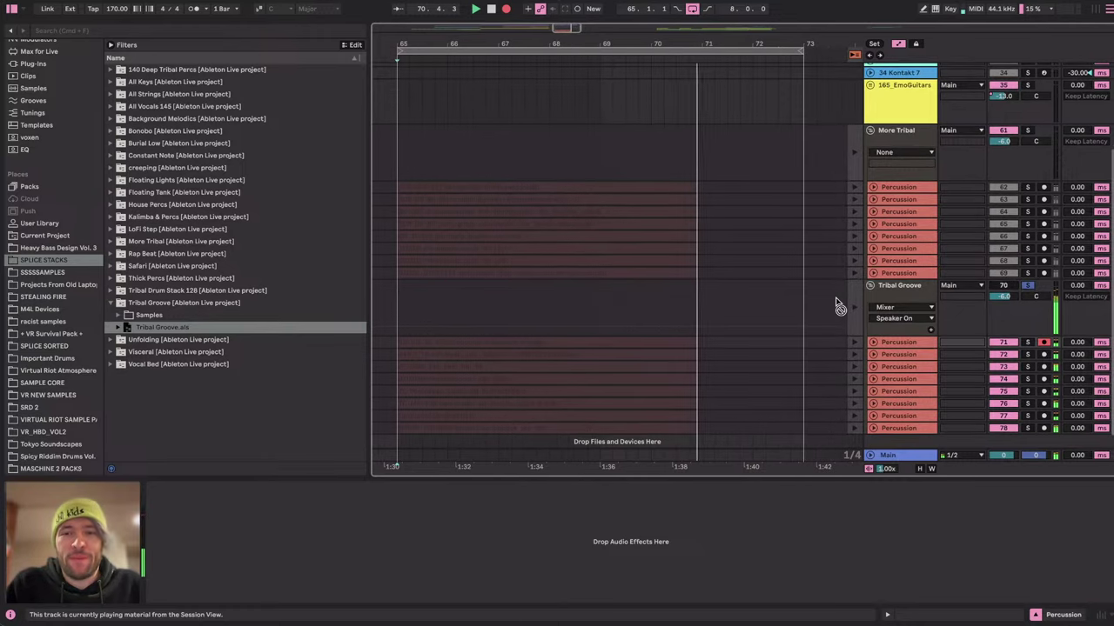
click(692, 9)
scroll(720, 234, down, 2)
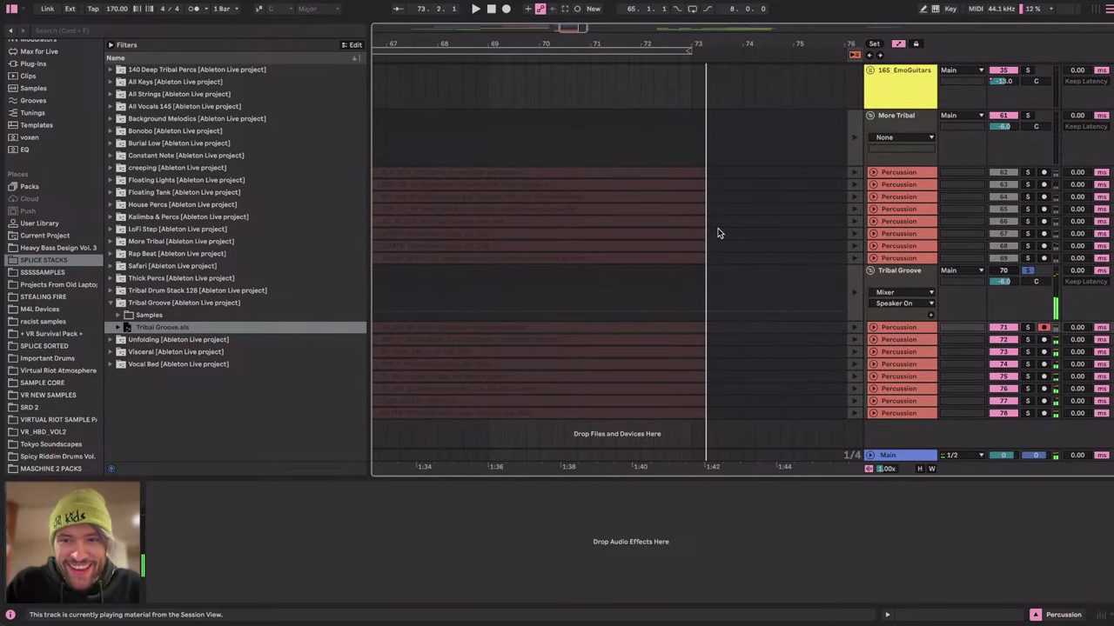
key(space)
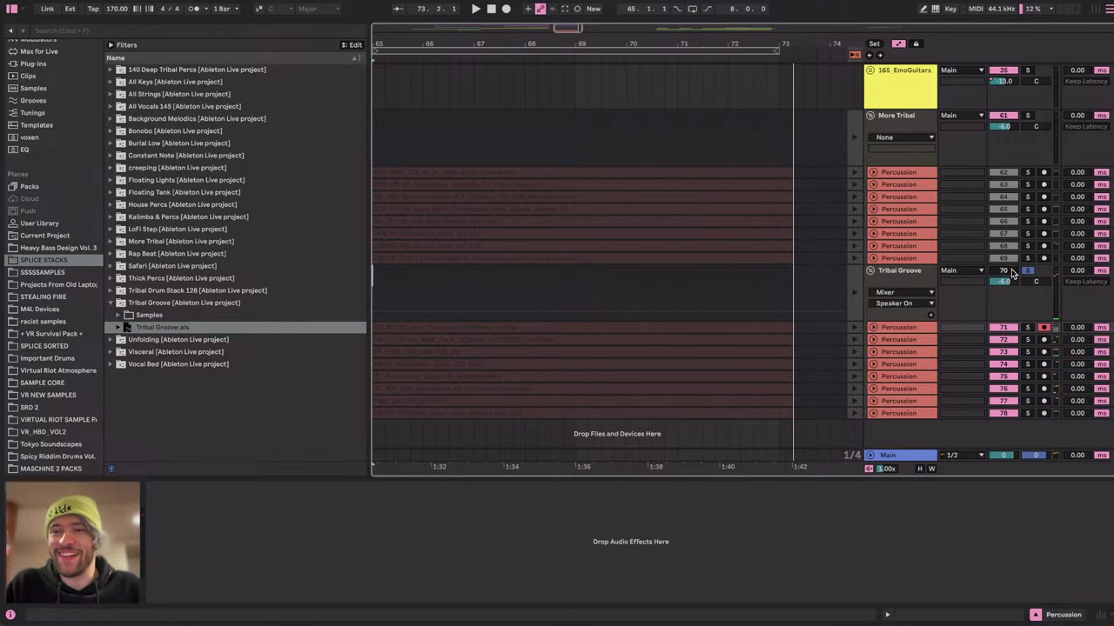
Return the Tribal Groove and More Tribal groups to arrangement playback and trim the recorded clips' overhang after bar 73.
click(854, 288)
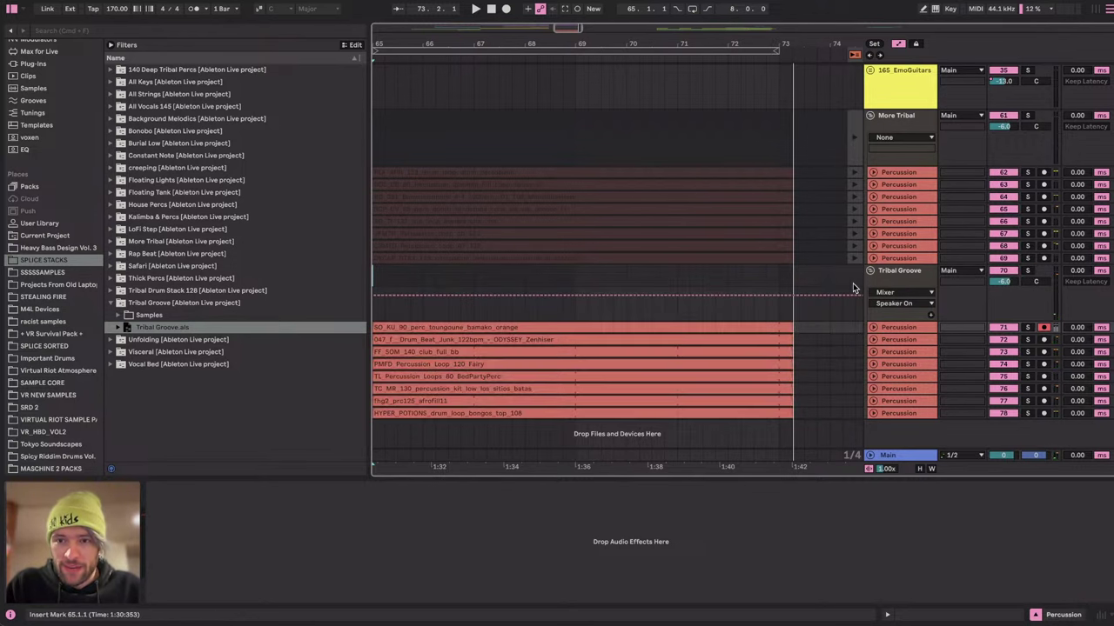
click(853, 124)
drag(816, 172, 779, 396)
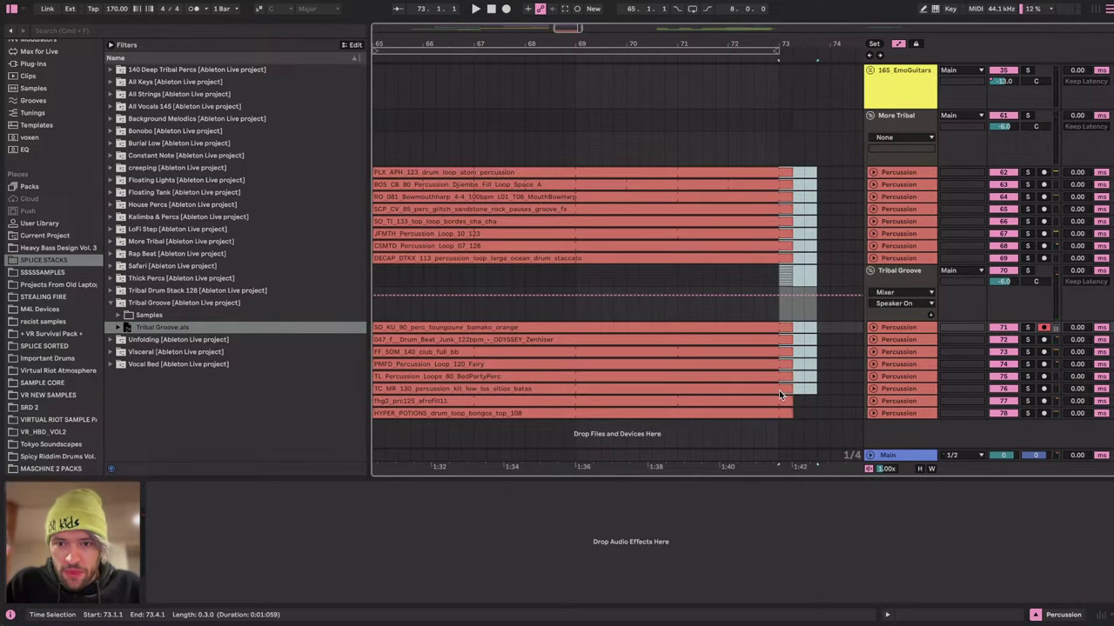
Collapse the Tribal Groove project in the browser and review the percussion loops in the Session and Arrangement views.
key(Tab)
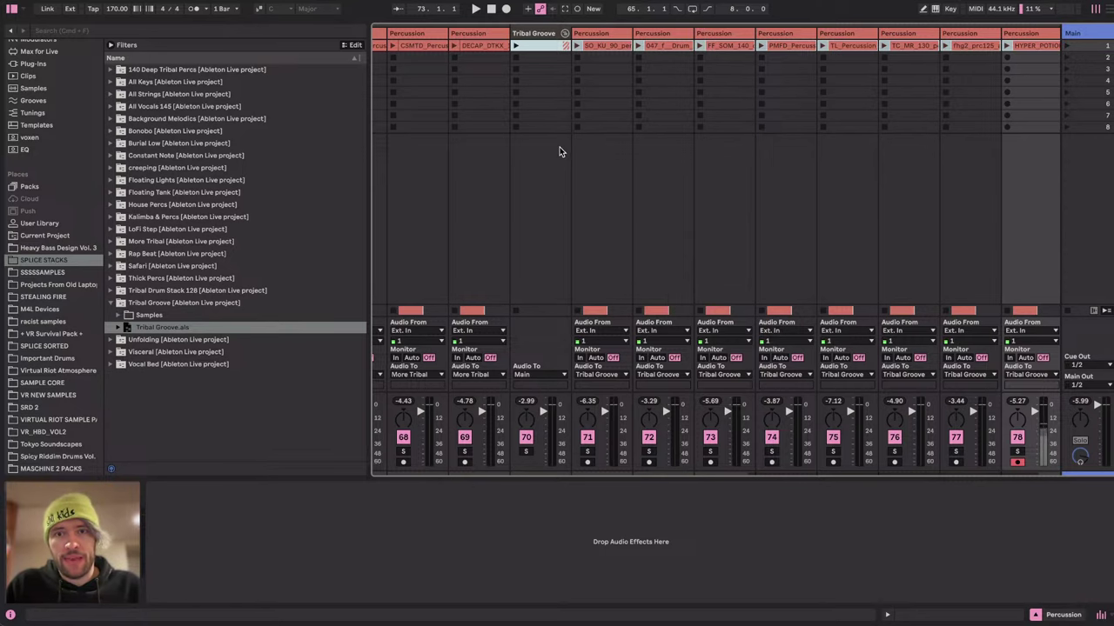
scroll(559, 152, left, 6)
click(108, 302)
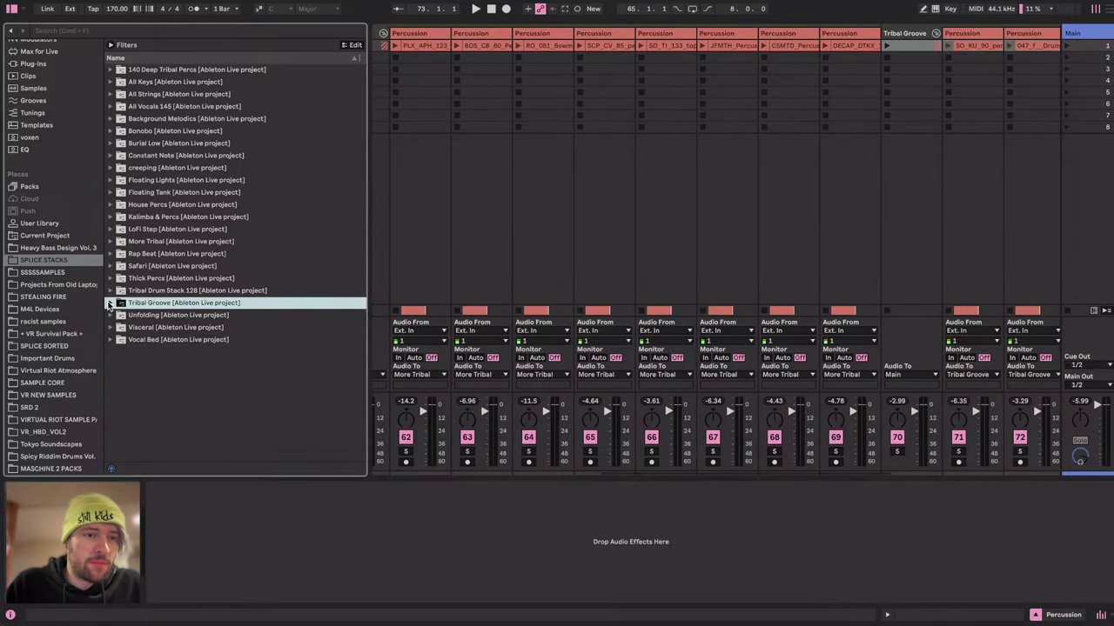
scroll(672, 80, left, 3)
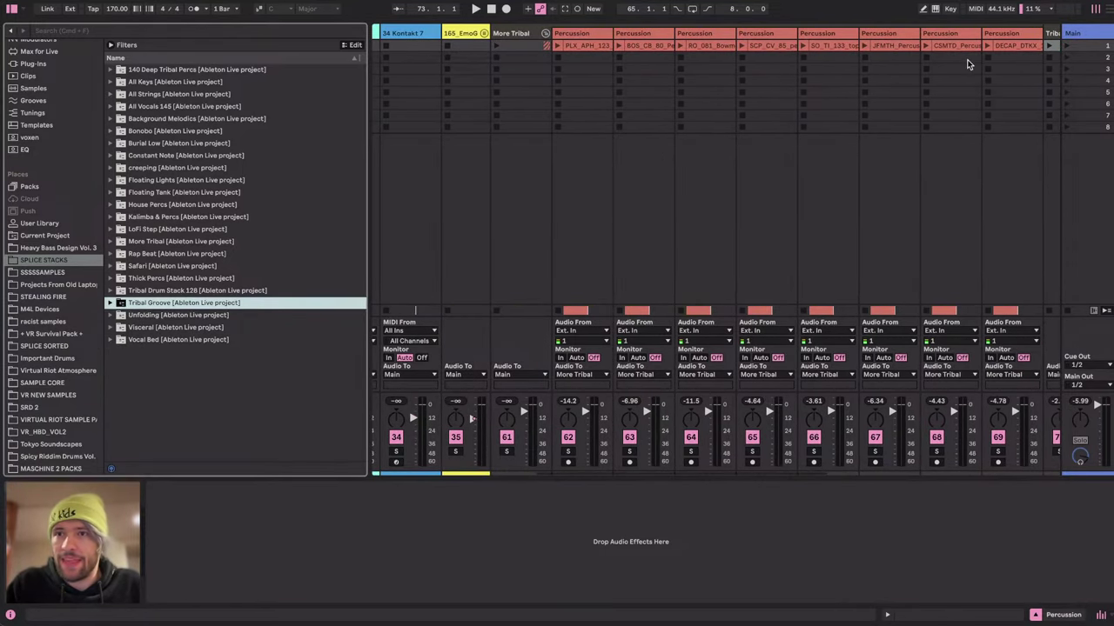
key(Tab)
key(Tab)
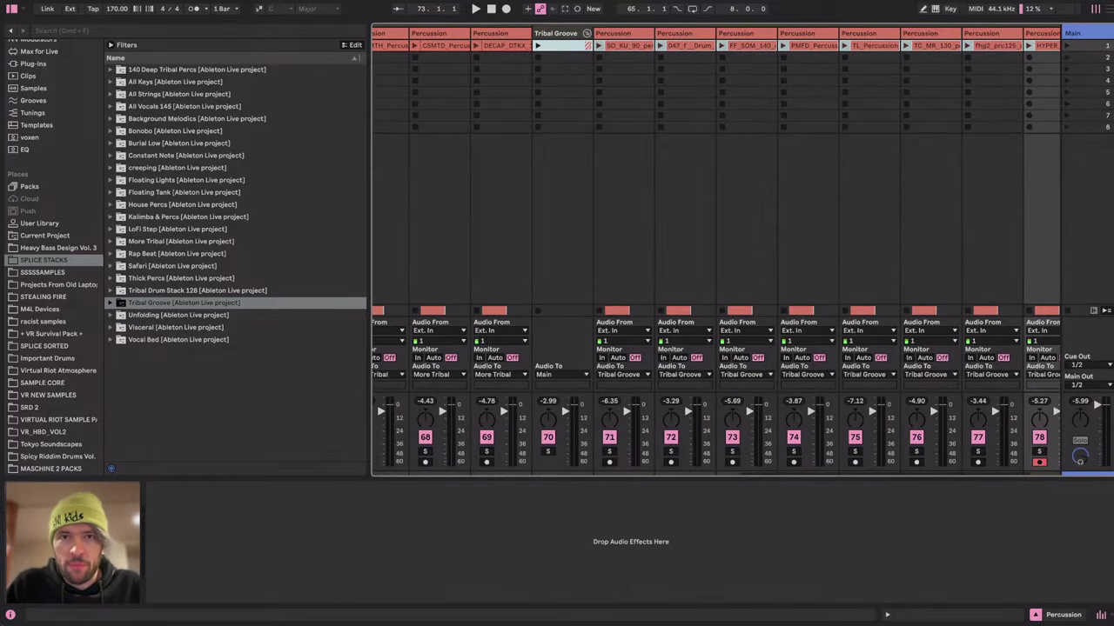
key(Tab)
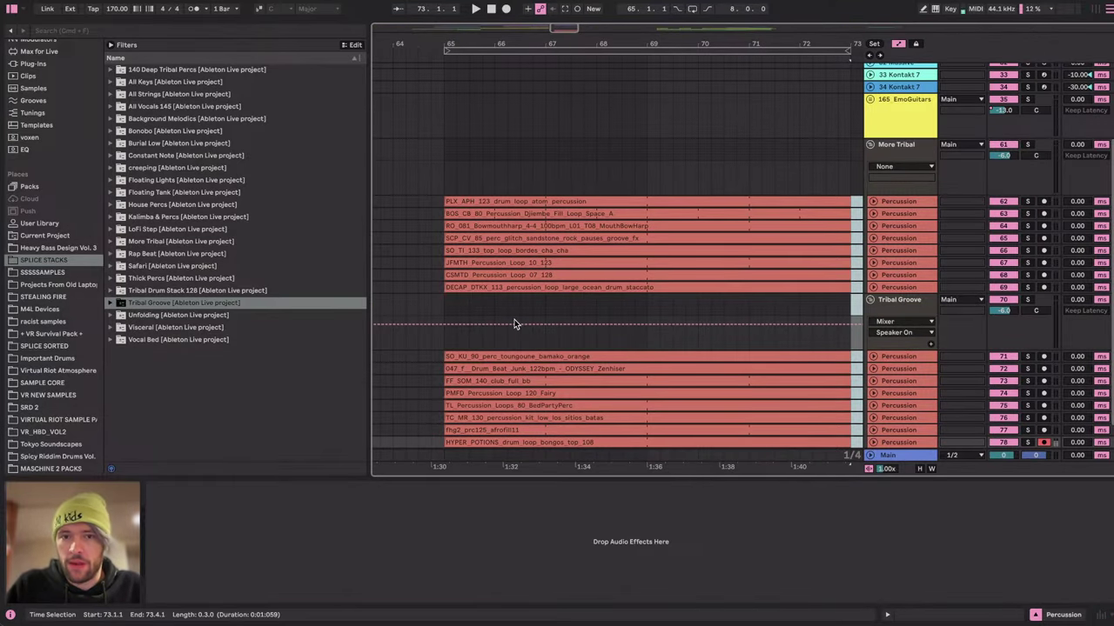
Solo the Tribal Groove group and play its recorded loops briefly from bar 65.
scroll(515, 323, right, 3)
scroll(493, 194, up, 2)
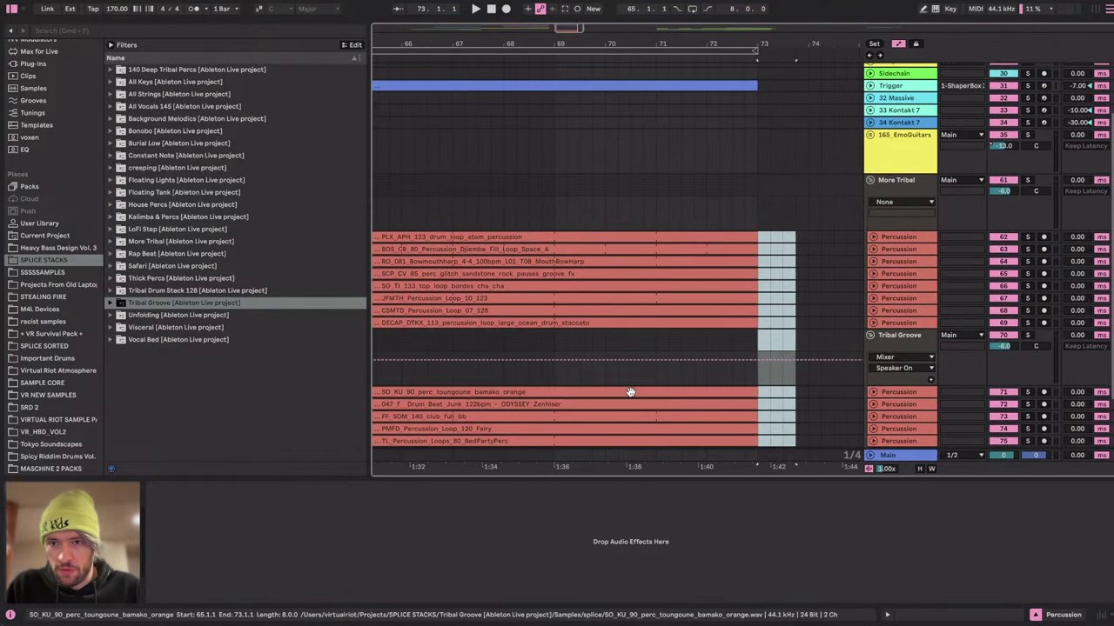
scroll(653, 383, down, 3)
scroll(674, 377, left, 3)
click(905, 283)
click(1028, 270)
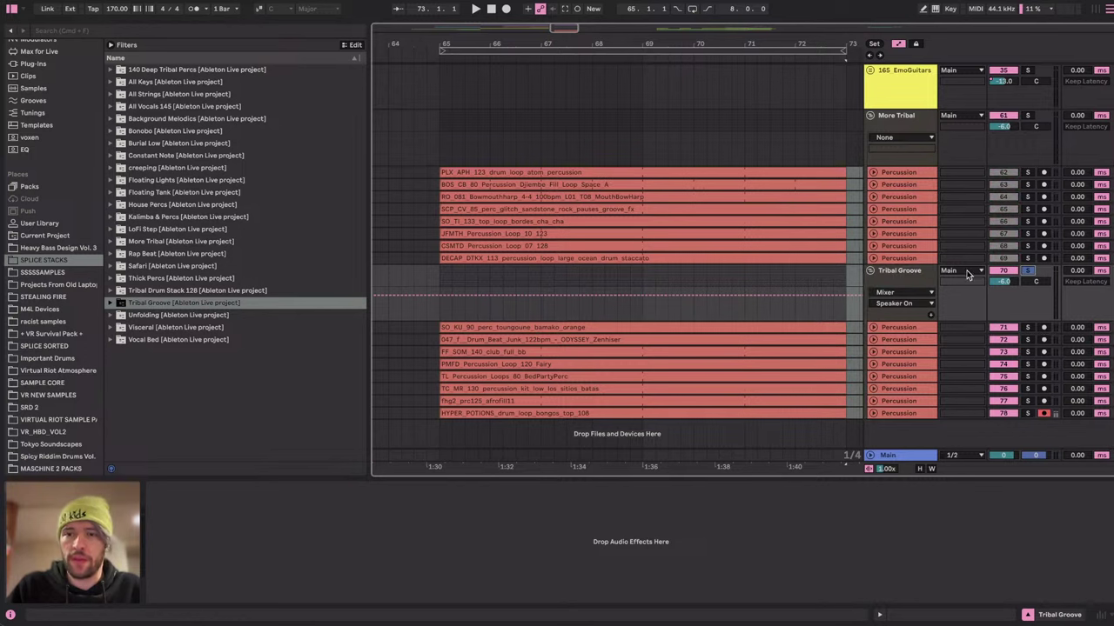
click(440, 275)
key(space)
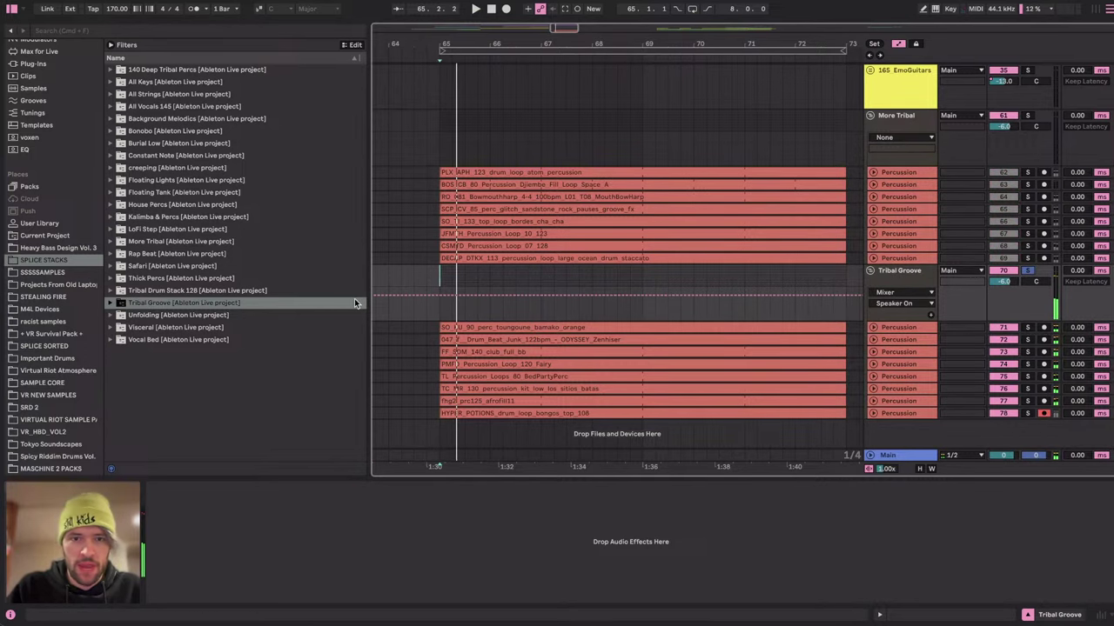
click(484, 328)
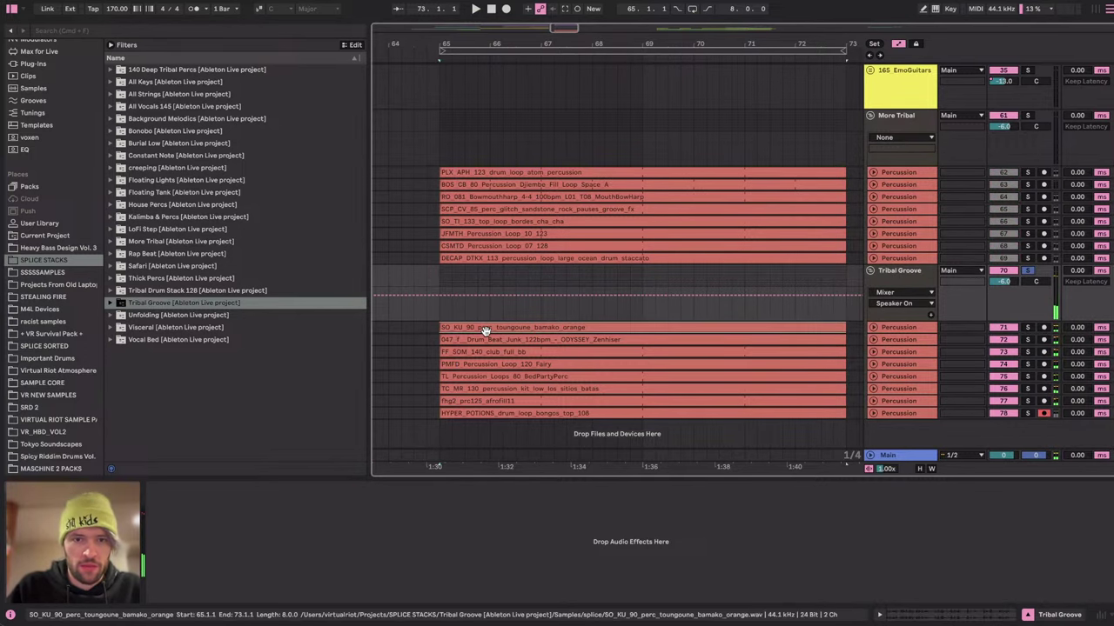
Unfold all eight Percussion tracks of the Tribal Groove group to show their waveforms and track controls.
click(897, 411)
key(Right)
key(Up)
key(Right)
key(Up)
key(Right)
key(Up)
key(Right)
key(Up)
key(Right)
key(Up)
key(Right)
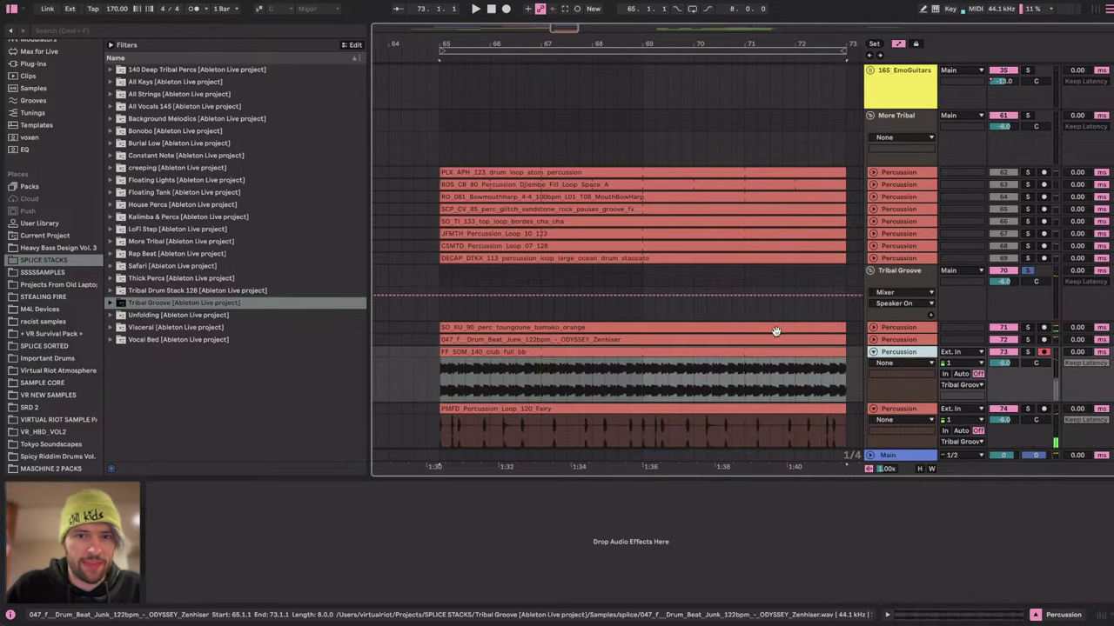
key(Up)
key(Right)
key(Up)
key(Right)
Select all eight Tribal Groove clips and set their warp mode to Complex Pro with Formants at 0.
double_click(603, 327)
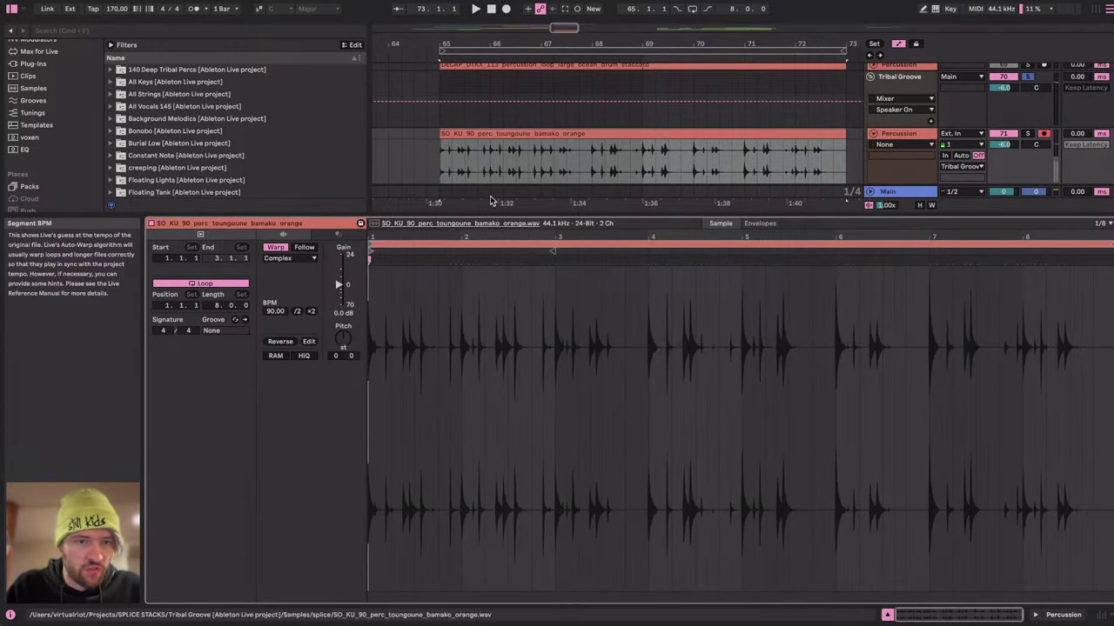
scroll(522, 183, down, 2)
click(620, 94)
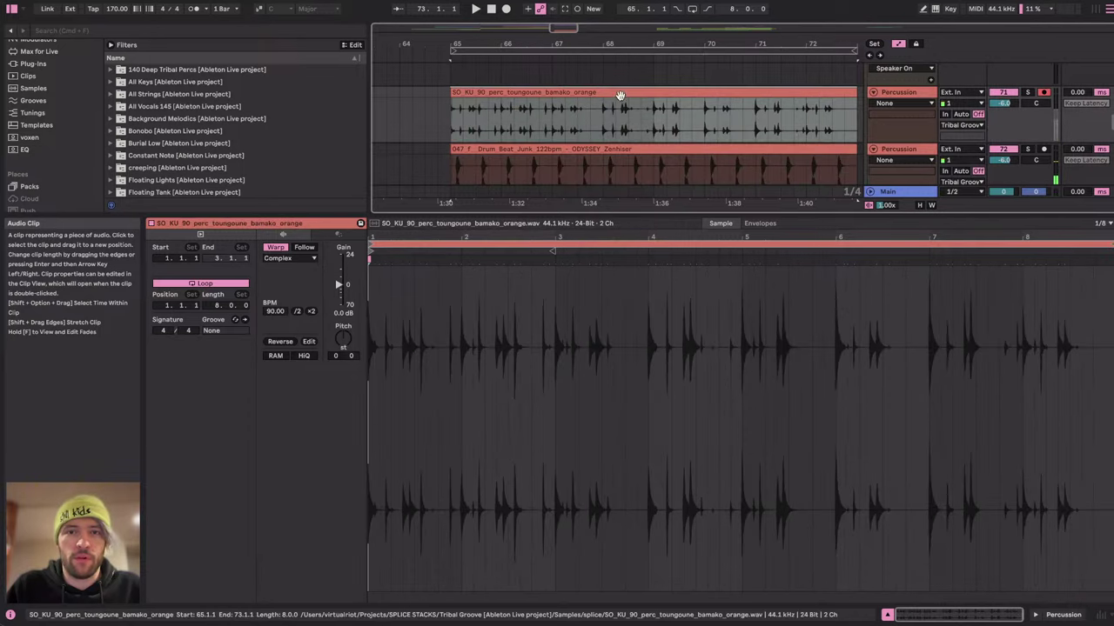
scroll(620, 96, down, 5)
shift+click(630, 106)
scroll(630, 105, up, 5)
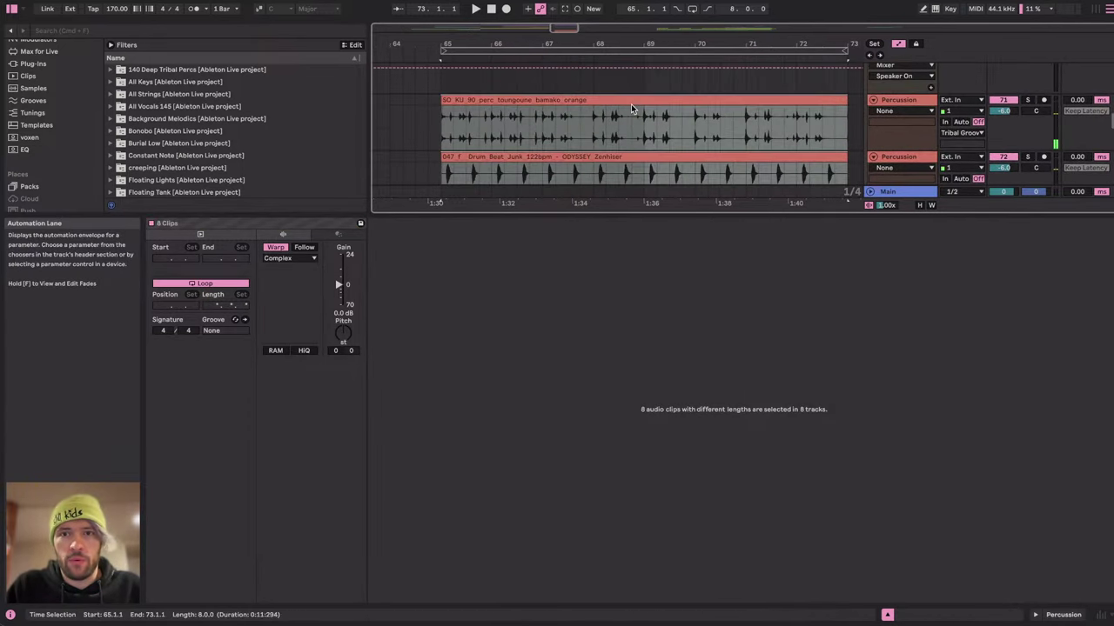
scroll(631, 103, down, 3)
click(295, 259)
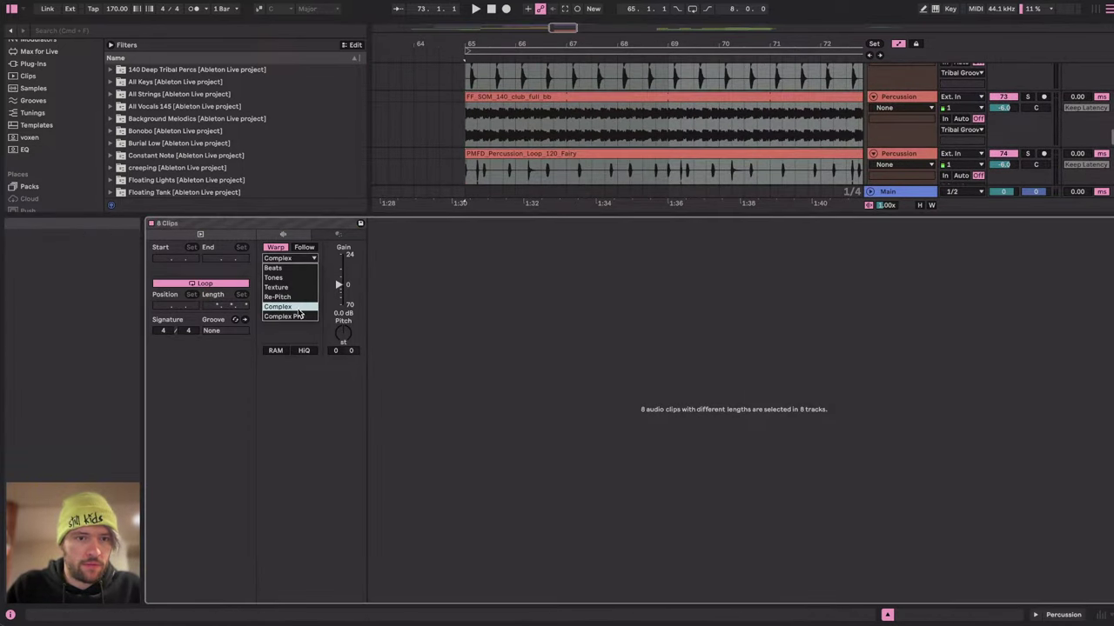
click(296, 319)
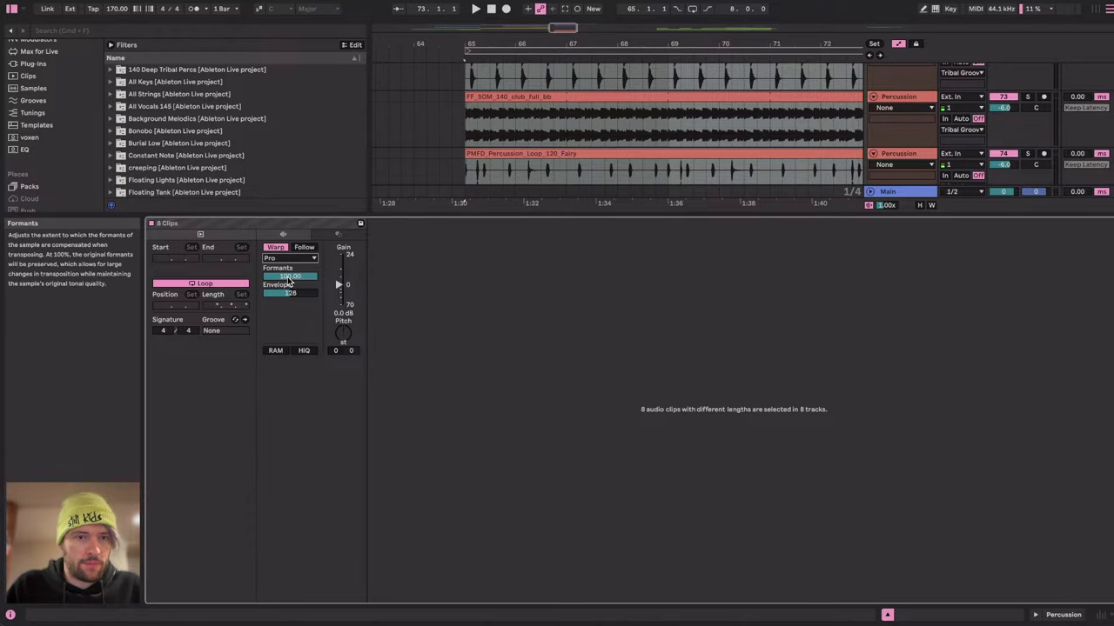
Double the segment BPM of the SO_KU_90_perc_toungoune_bamako_orange clip.
scroll(580, 103, up, 3)
click(574, 107)
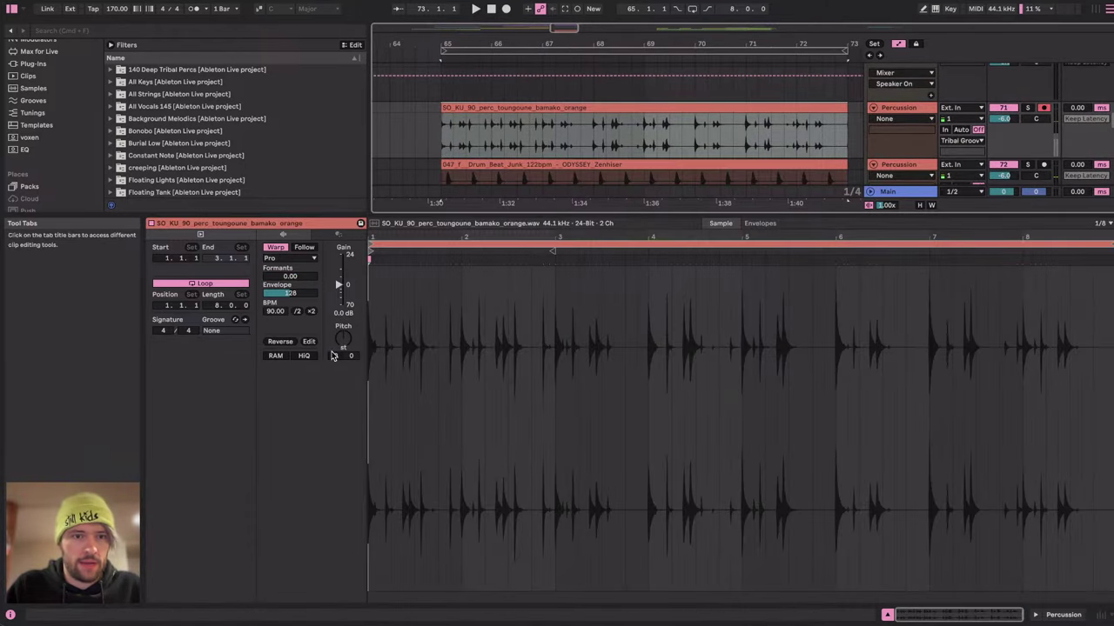
click(313, 312)
scroll(478, 128, down, 1)
Check the tempo and waveform of the Drum_Beat_Junk, FF_SOM_140_club_full_bb and PMFD_Percussion_Loop_120_Fairy clips.
click(479, 141)
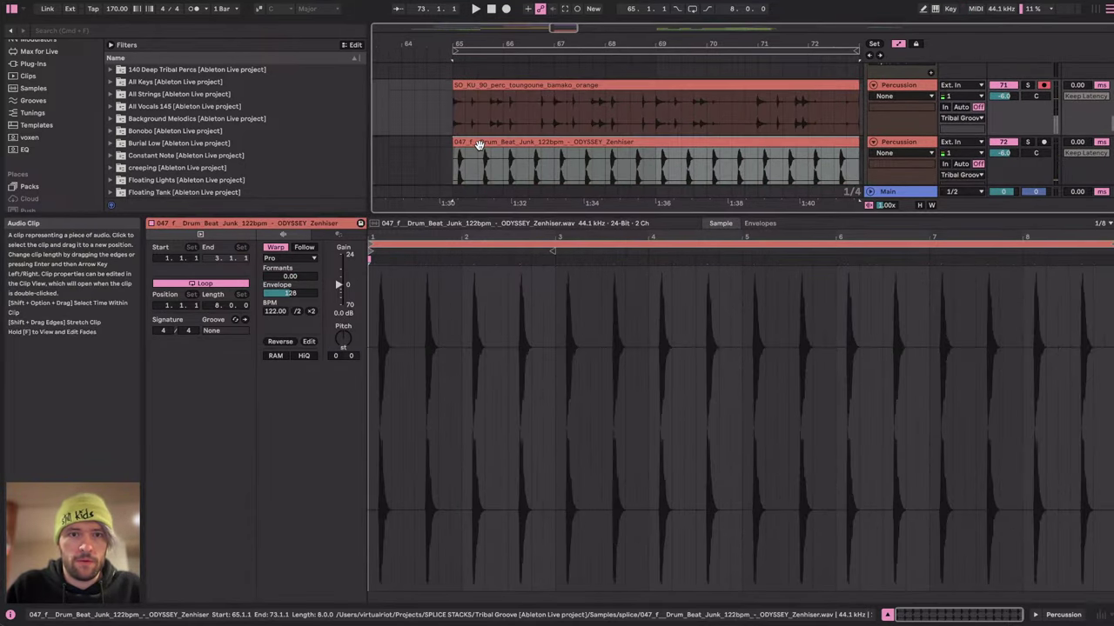
scroll(487, 131, down, 2)
click(530, 170)
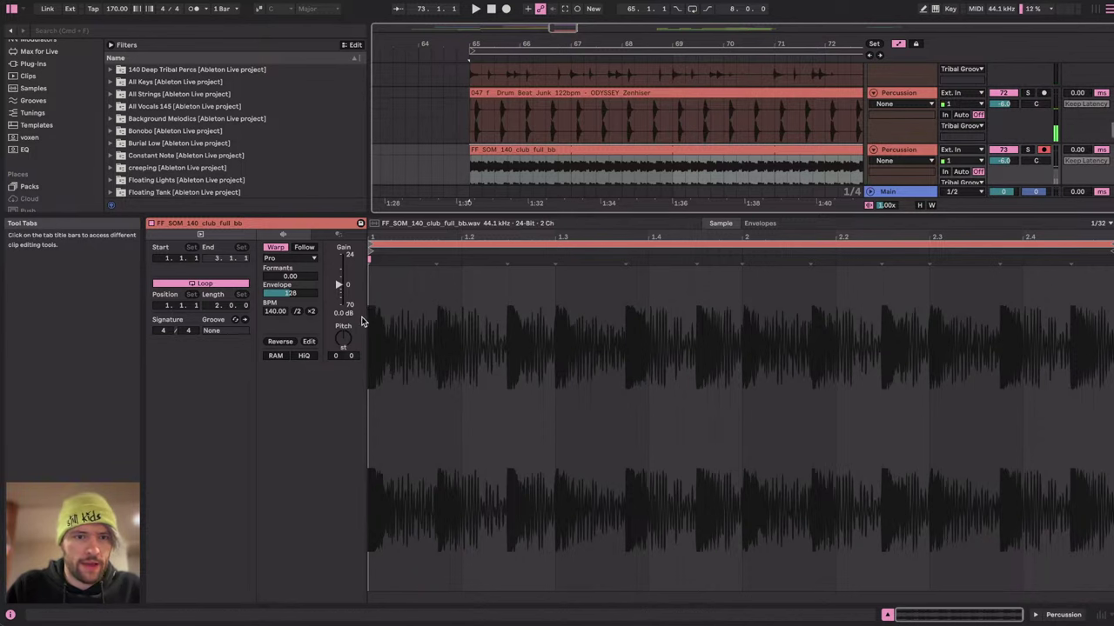
scroll(529, 136, down, 2)
click(529, 137)
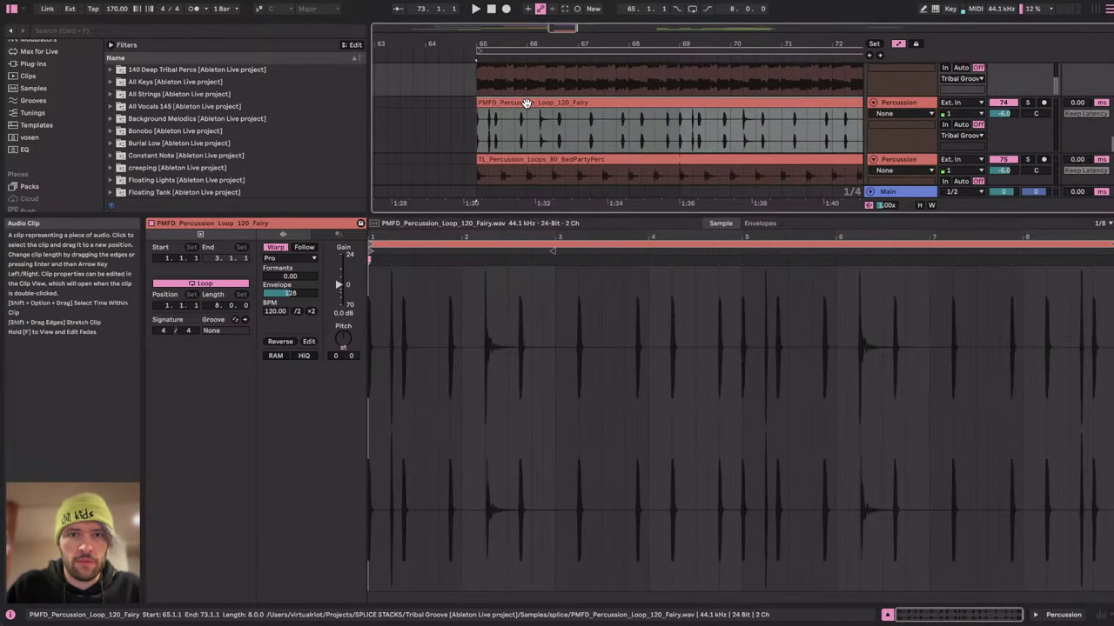
click(529, 128)
Set the segment BPM of the TL_Percussion_Loops_80_BedPartyPerc clip to 160 and of the TC_MR_130 batas clip to 260.
scroll(526, 140, down, 1)
click(522, 154)
scroll(514, 168, down, 2)
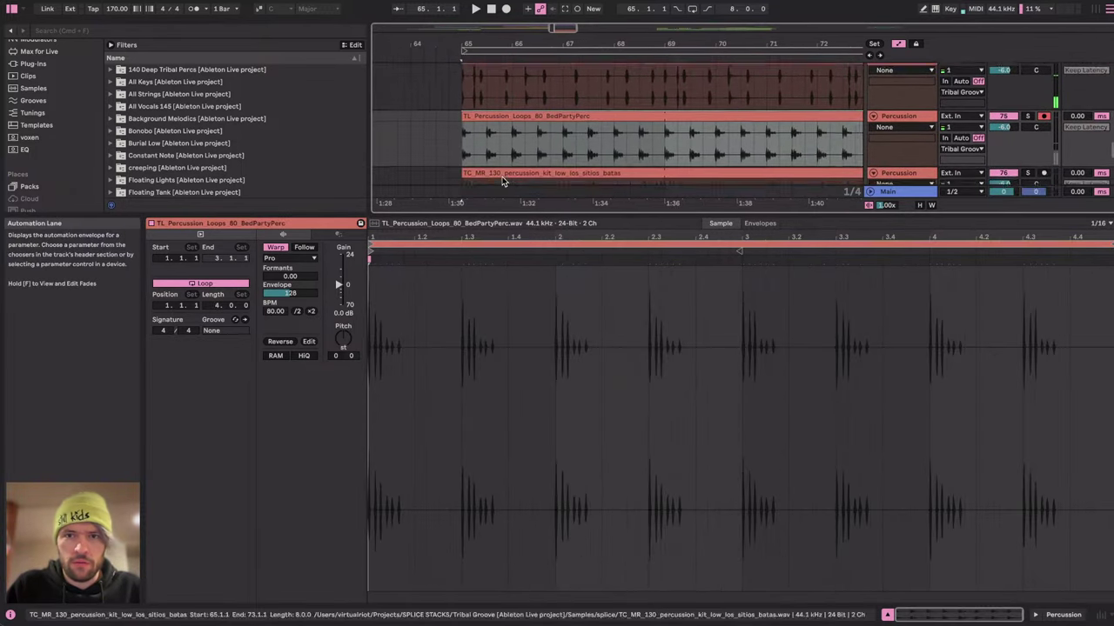
scroll(527, 135, down, 1)
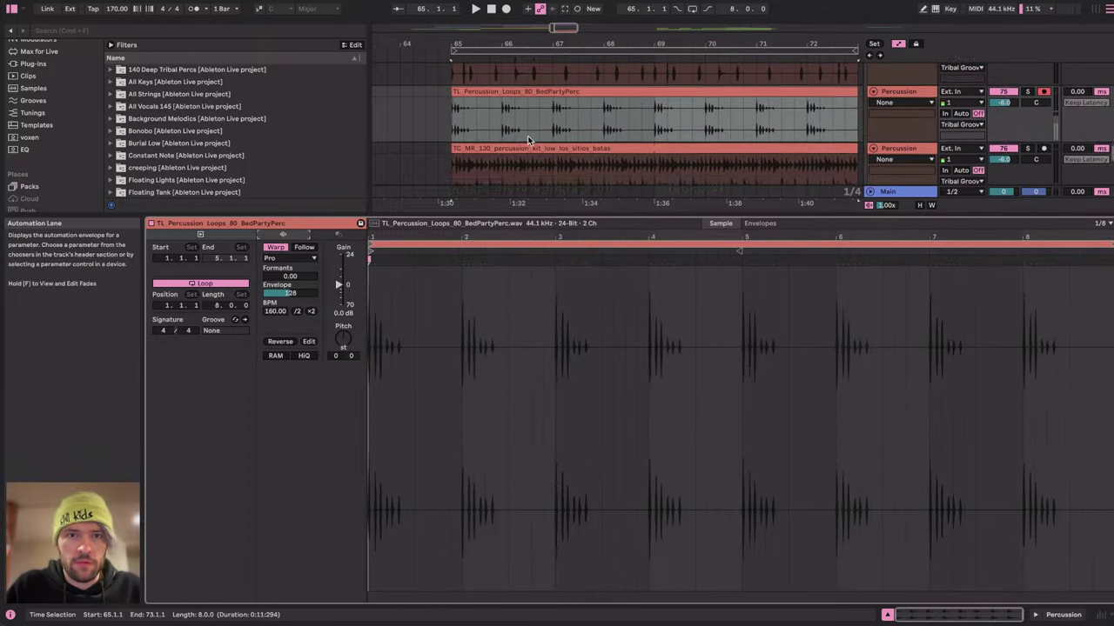
click(523, 135)
click(310, 311)
Set the segment BPM of the fhg2_prc125_afrofill11 clip to 250 and of the HYPER_POTIONS bongos clip to 216.
scroll(511, 143, down, 2)
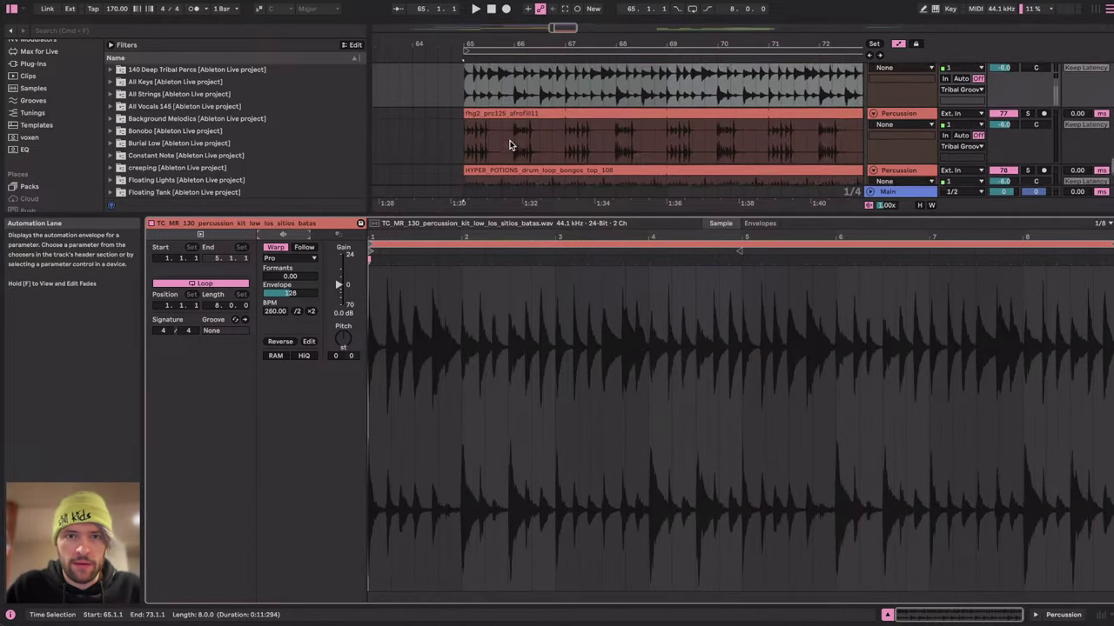
click(511, 114)
click(311, 311)
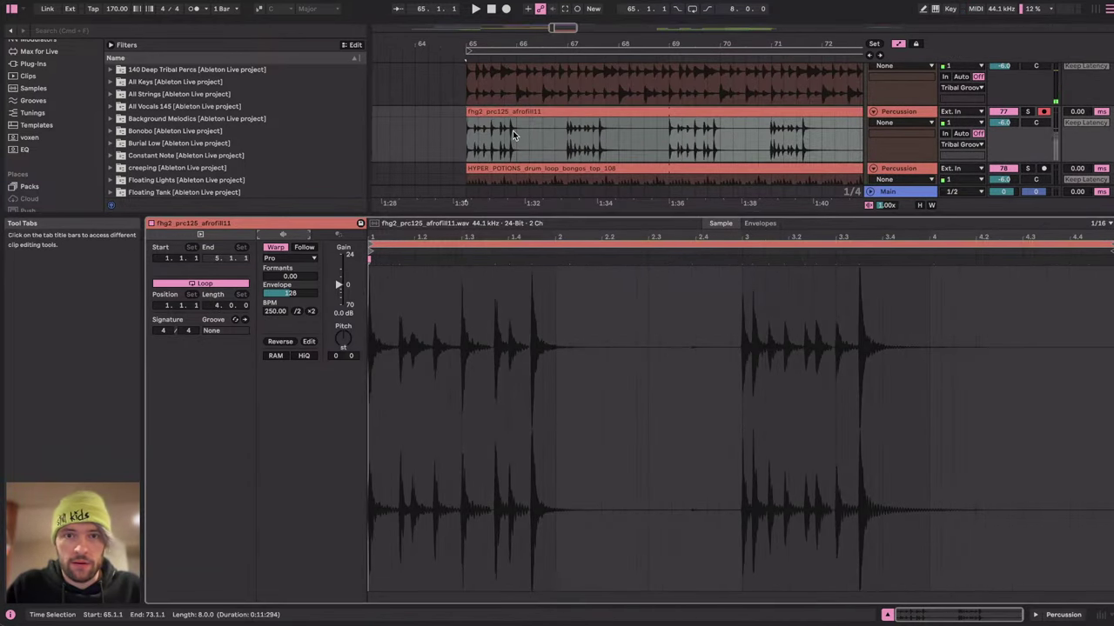
scroll(513, 131, down, 1)
click(516, 111)
click(311, 311)
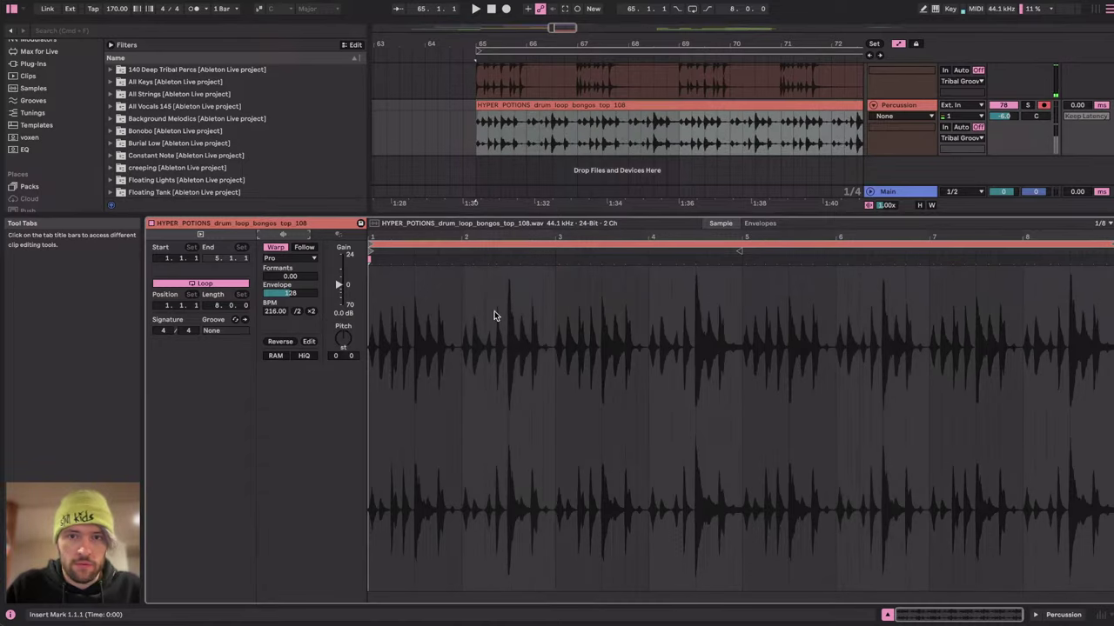
Hide the clip details and play the soloed Tribal Groove loops from bar 65 to hear the new tempos.
click(1076, 617)
scroll(733, 239, up, 5)
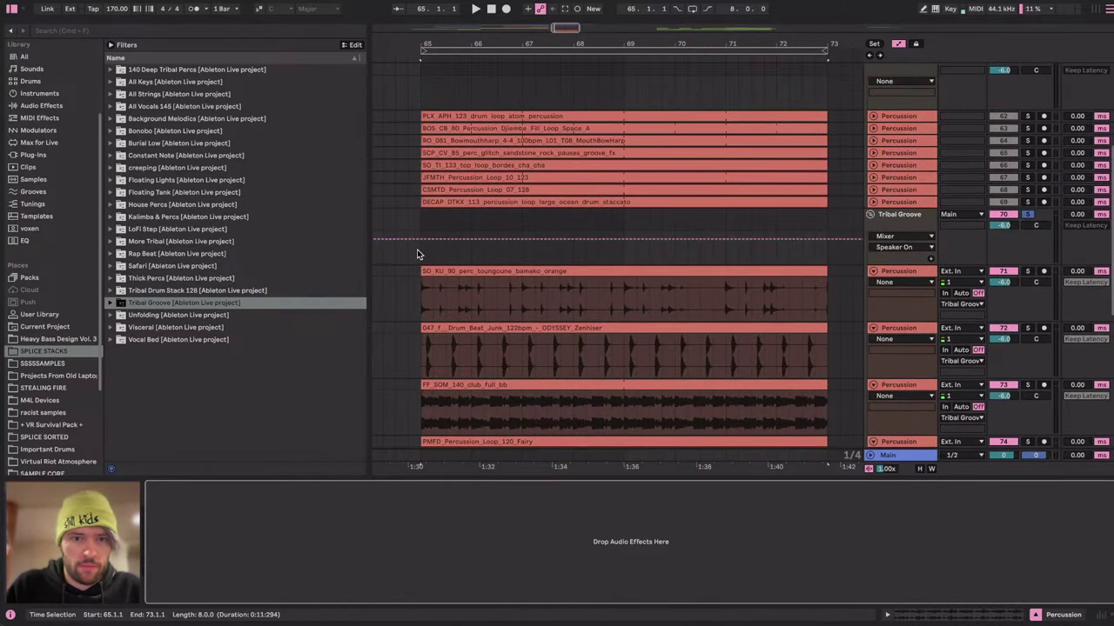
click(419, 252)
scroll(480, 267, down, 2)
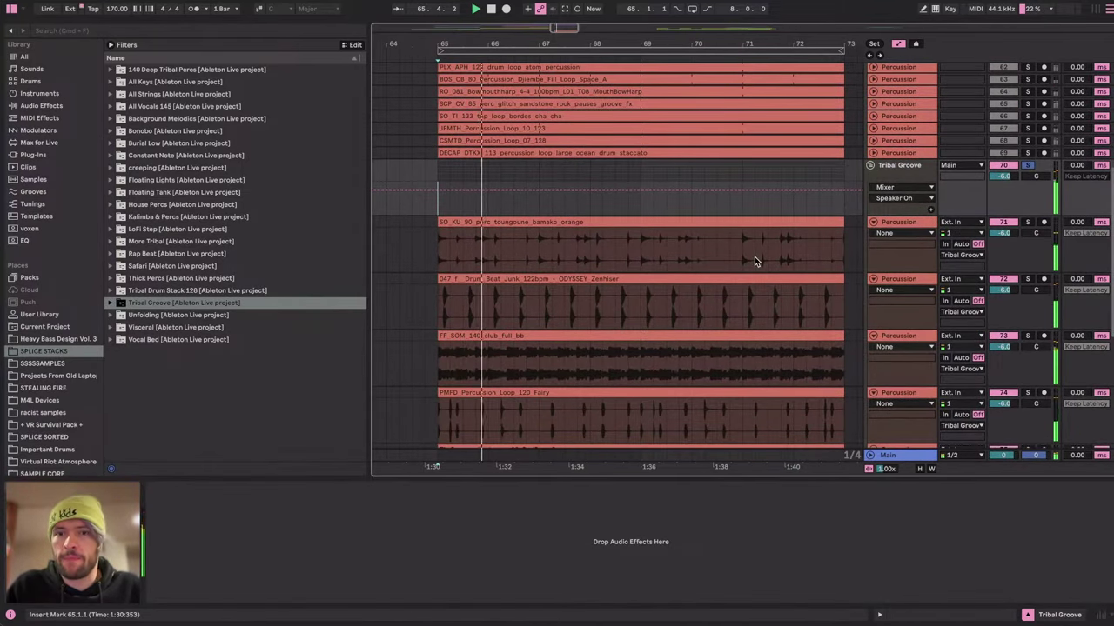
scroll(754, 258, down, 5)
scroll(552, 296, down, 2)
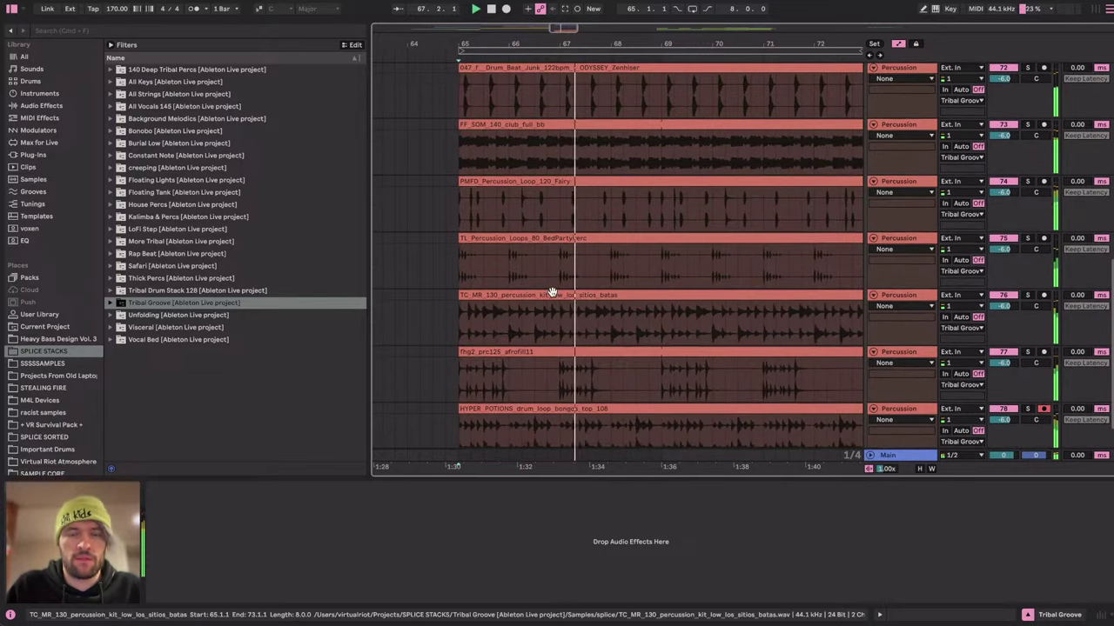
scroll(551, 292, right, 2)
scroll(566, 239, down, 2)
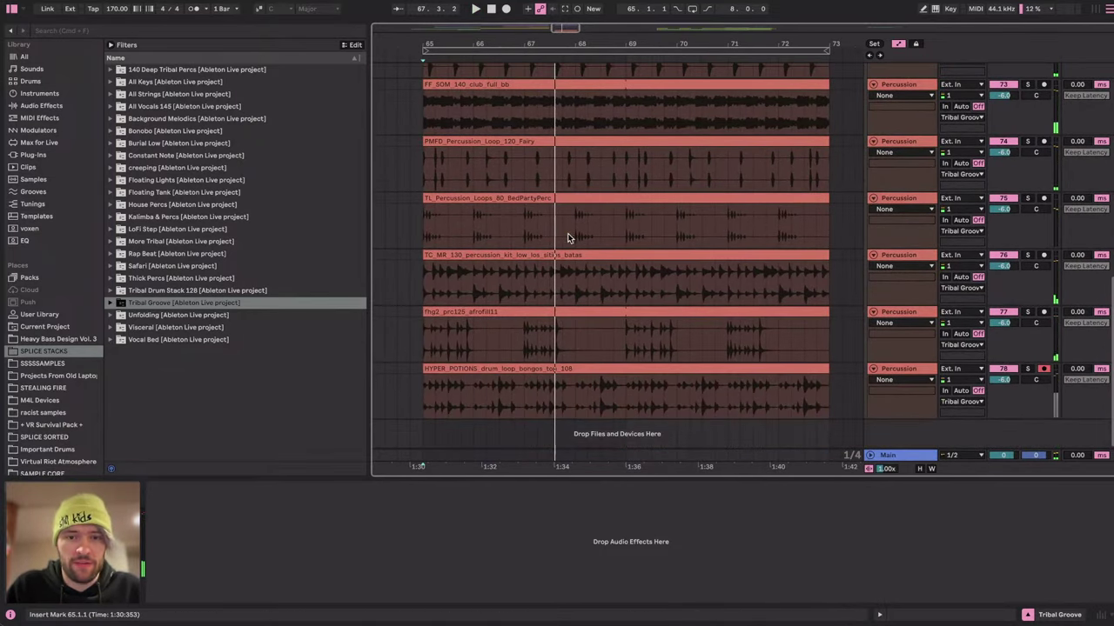
Select the HYPER_POTIONS bongos and PMFD Fairy clips and replay the stack briefly from bar 65.
click(544, 368)
scroll(596, 273, up, 3)
scroll(596, 274, down, 3)
scroll(596, 273, left, 1)
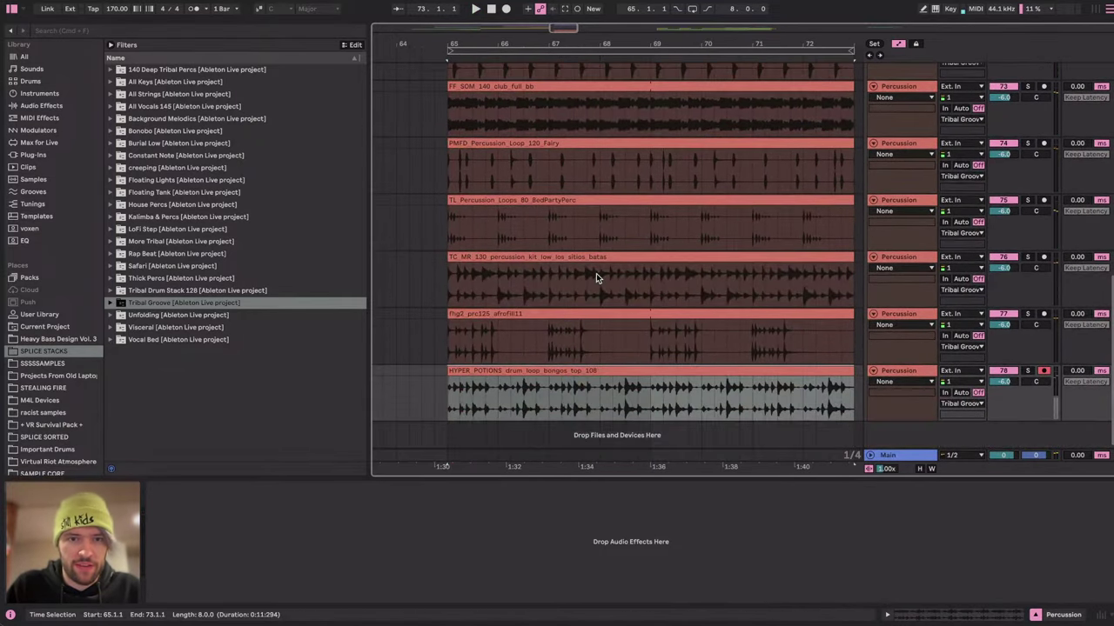
click(493, 143)
key(space)
key(space)
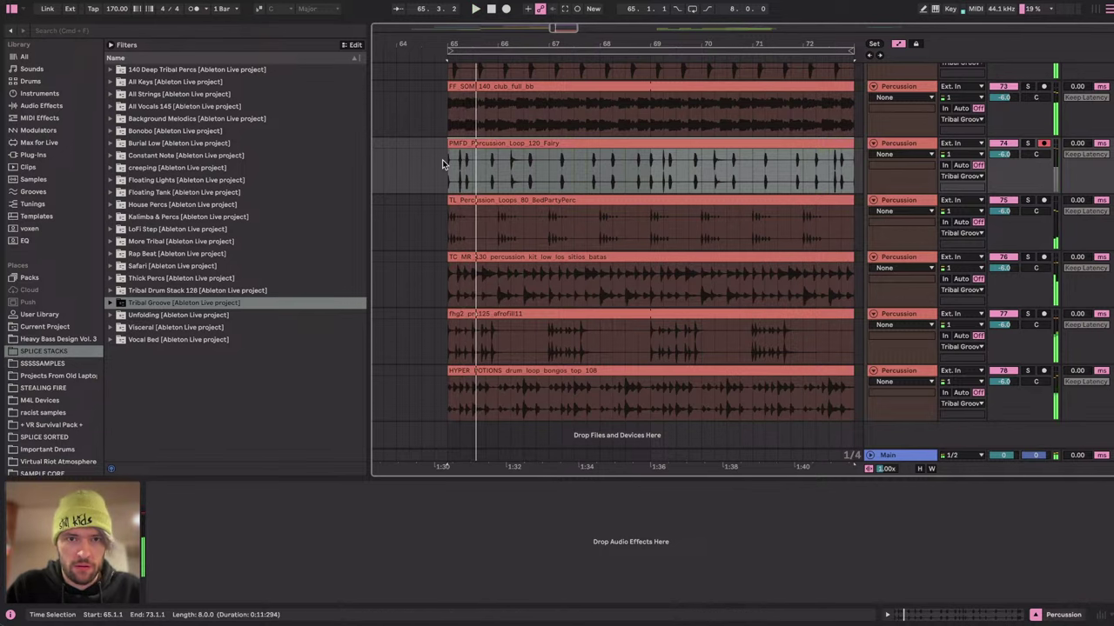
Examine how the hits of the PMFD Fairy, BedPartyPerc and afrofill loops line up at the start of bar 65.
scroll(442, 163, up, 5)
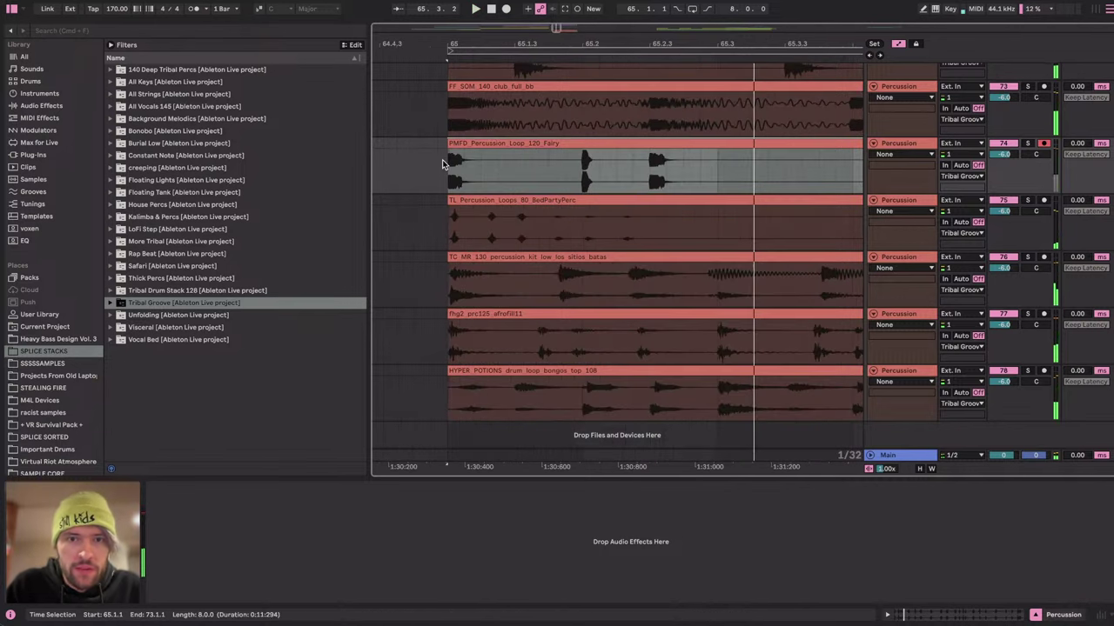
click(595, 199)
click(572, 314)
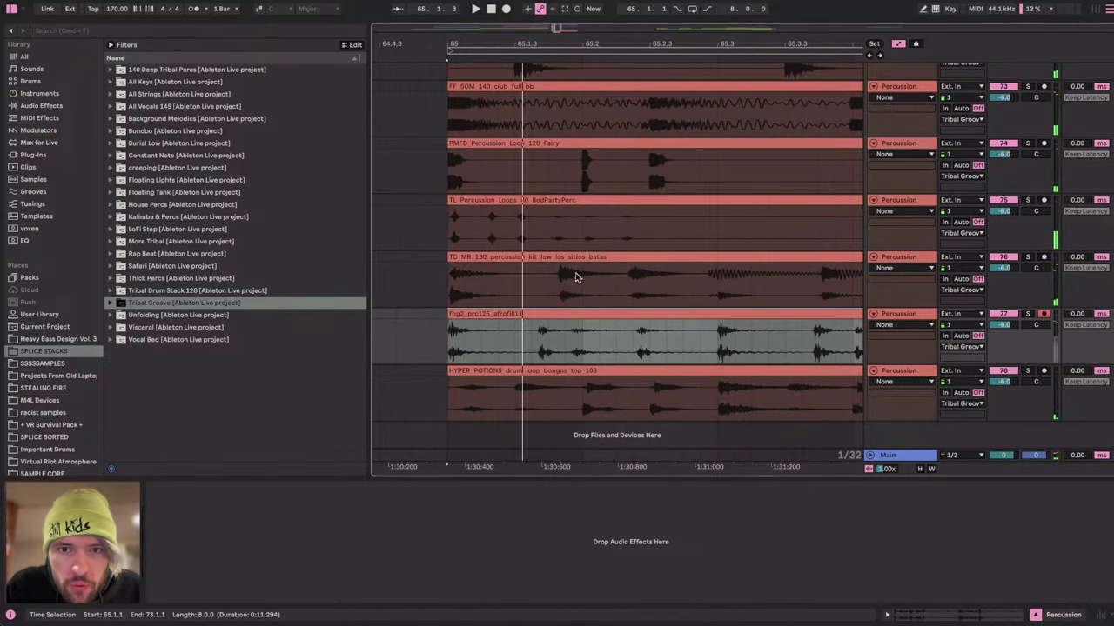
click(584, 201)
scroll(583, 201, down, 1)
scroll(584, 201, down, 6)
scroll(584, 201, right, 1)
scroll(584, 201, up, 1)
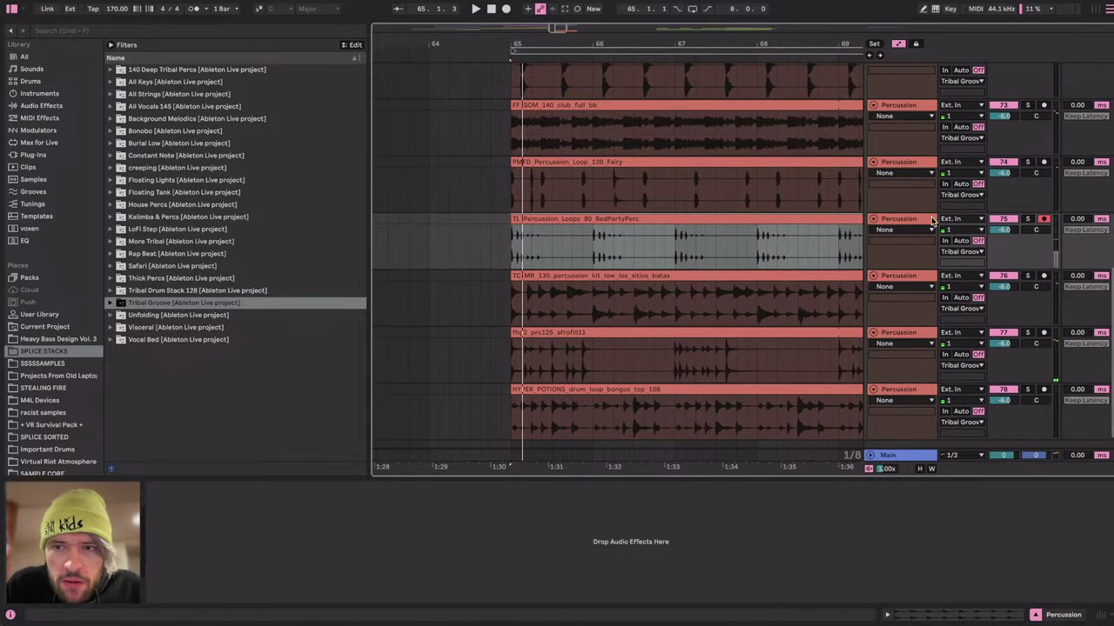
Solo the TL_Percussion_Loops_80_BedPartyPerc track and listen to it from bar 65.
key(space)
scroll(644, 222, up, 3)
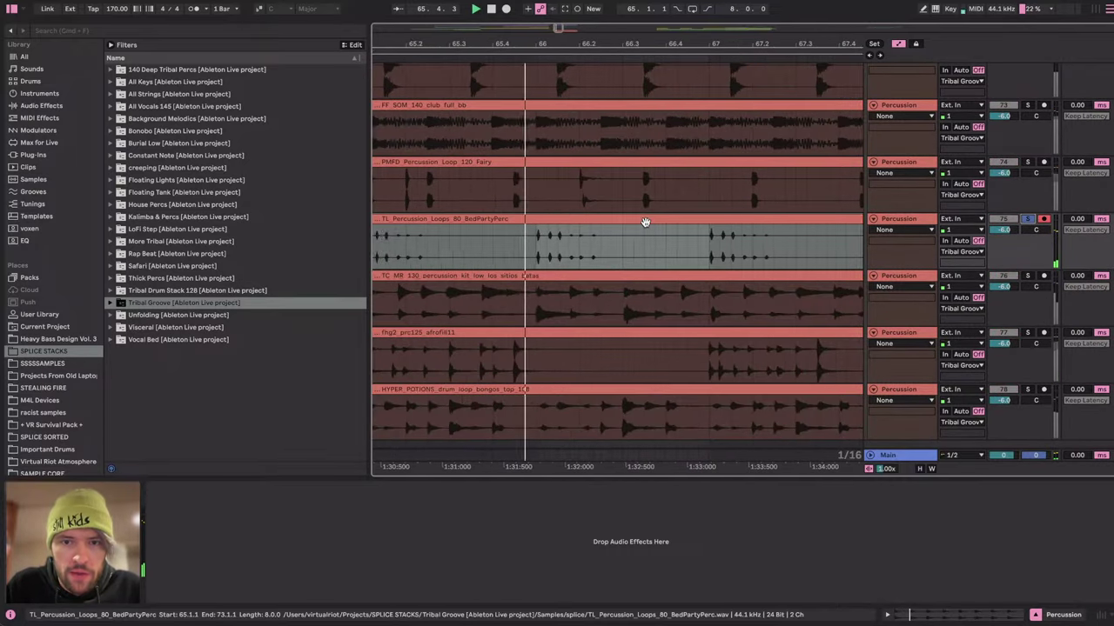
scroll(644, 222, left, 3)
scroll(644, 223, down, 1)
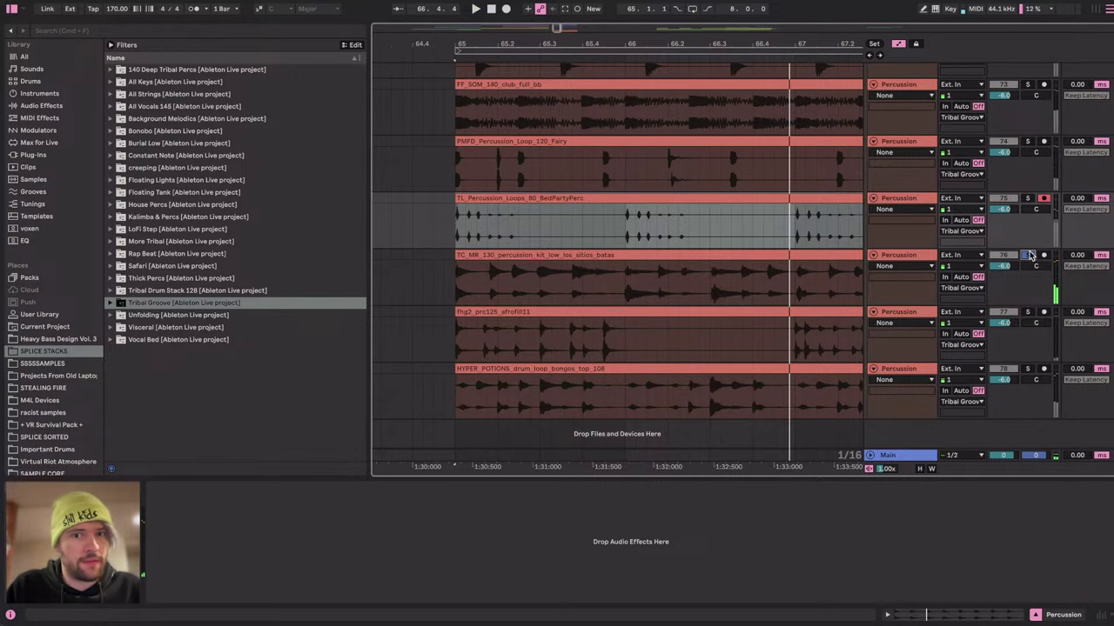
Audition the soloed TC_MR_130 batas loop from bar 65, checking the live chat in YouTube Studio in between.
click(560, 256)
key(ctrl+Right)
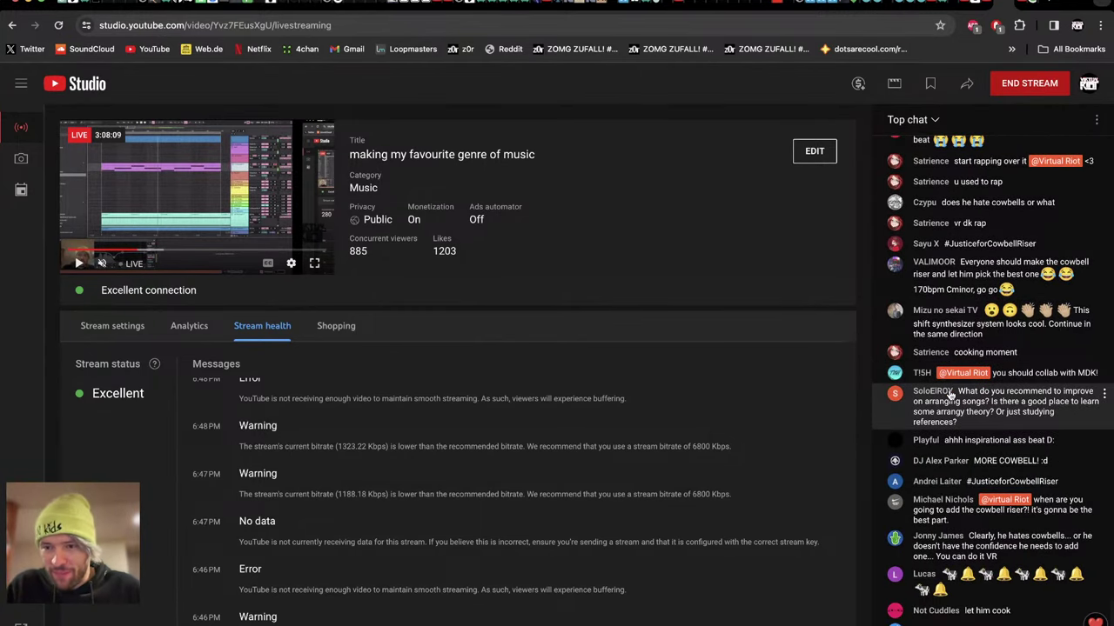
key(ctrl+Left)
scroll(627, 296, down, 5)
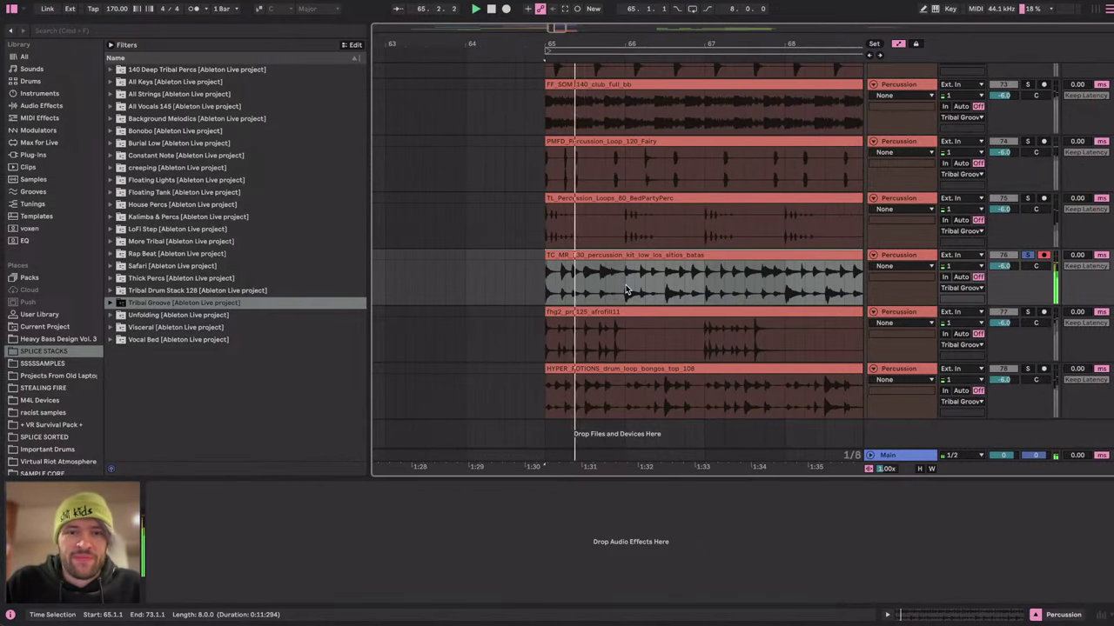
scroll(701, 272, right, 1)
scroll(700, 266, left, 1)
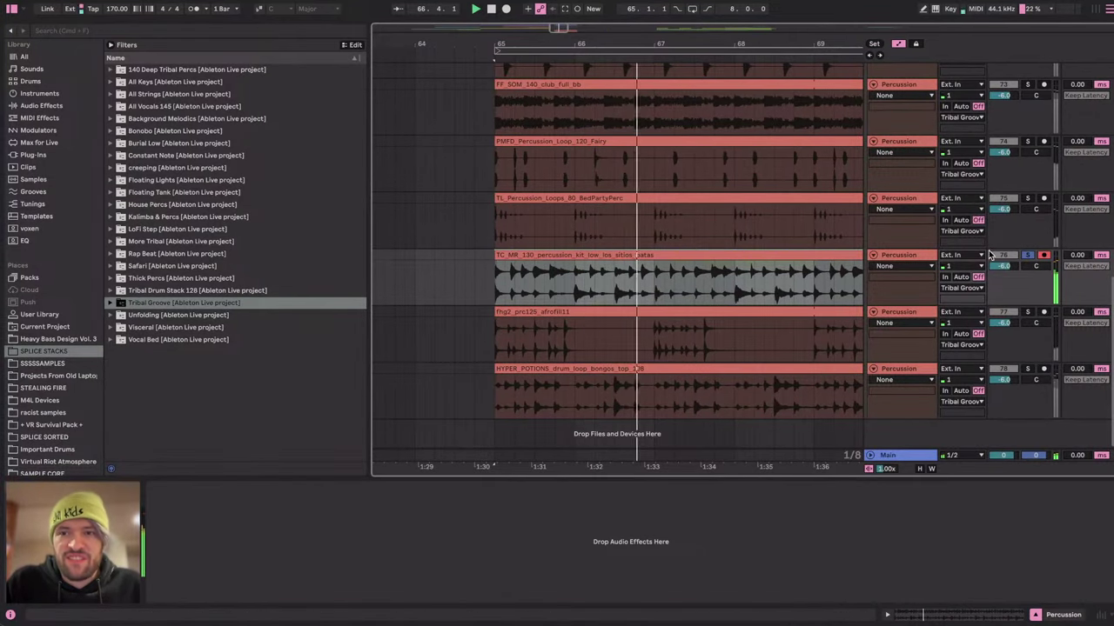
Solo the 047_f Drum_Beat_Junk_122bpm track alongside the TC_MR_130 batas loop and audition them from bar 65.
scroll(1011, 286, up, 3)
scroll(1011, 286, up, 2)
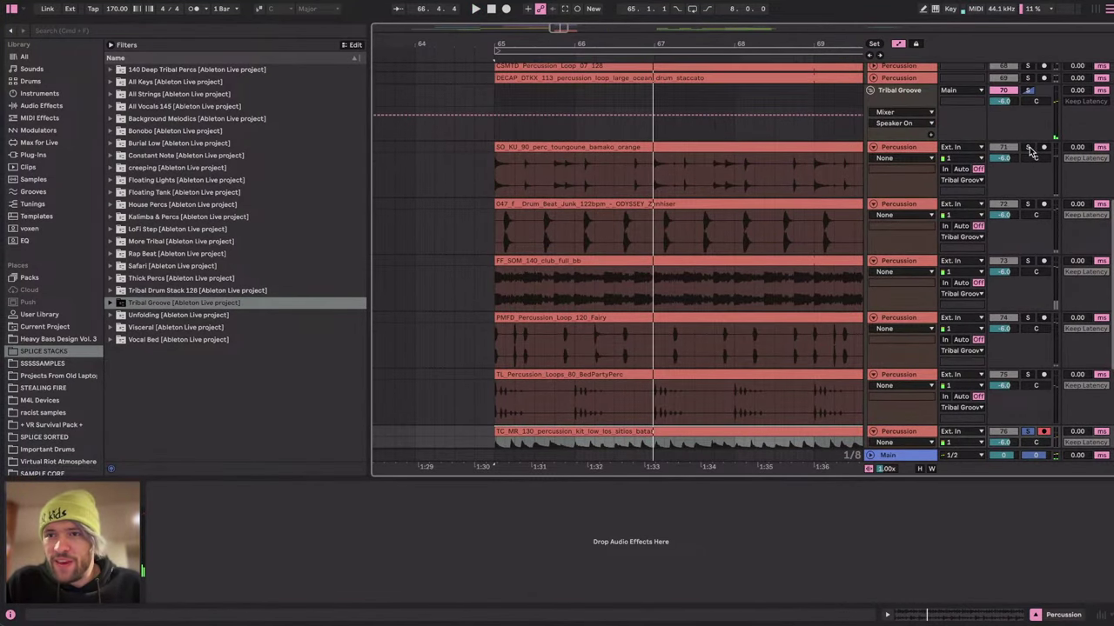
scroll(1029, 252, down, 6)
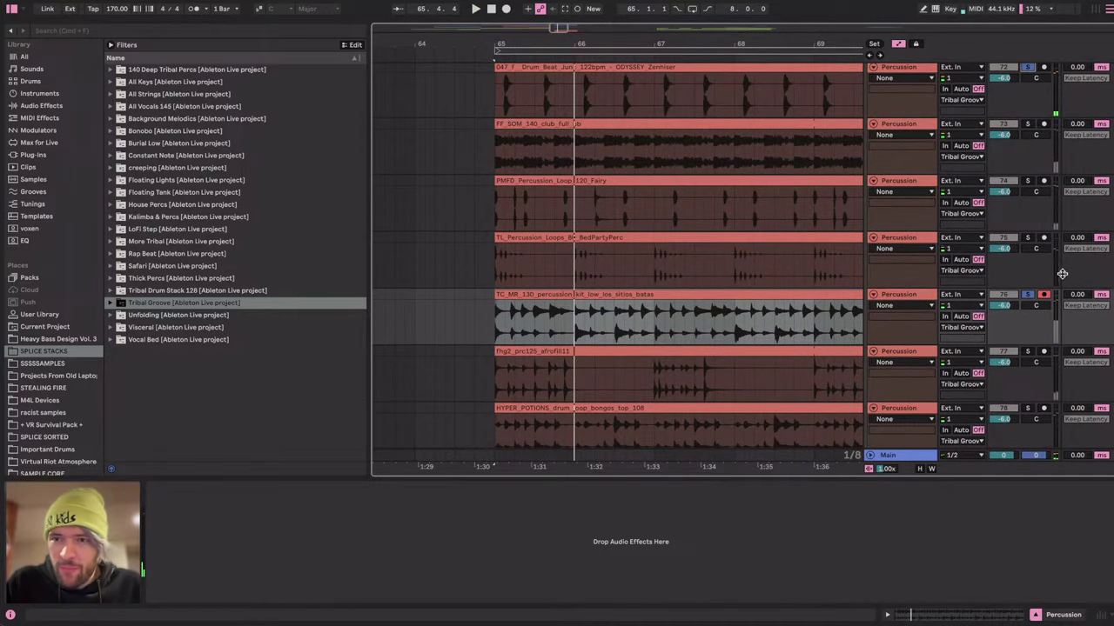
Audition the TC_MR_130 batas loop on its own and open its clip for a close look at the hits.
click(1027, 297)
key(space)
key(space)
double_click(621, 295)
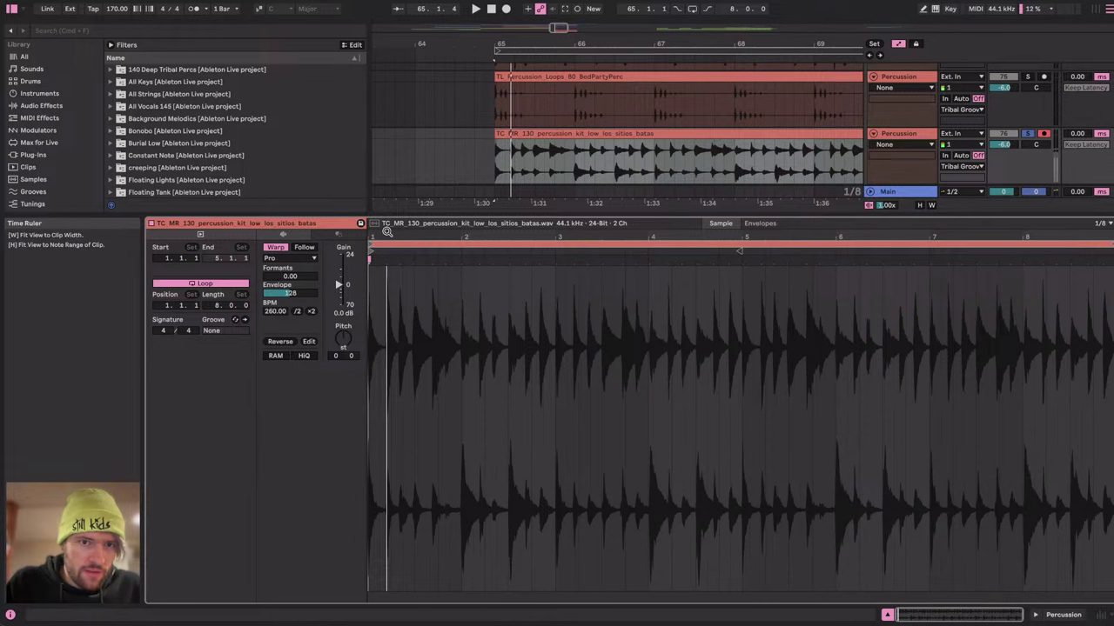
drag(385, 234, 385, 280)
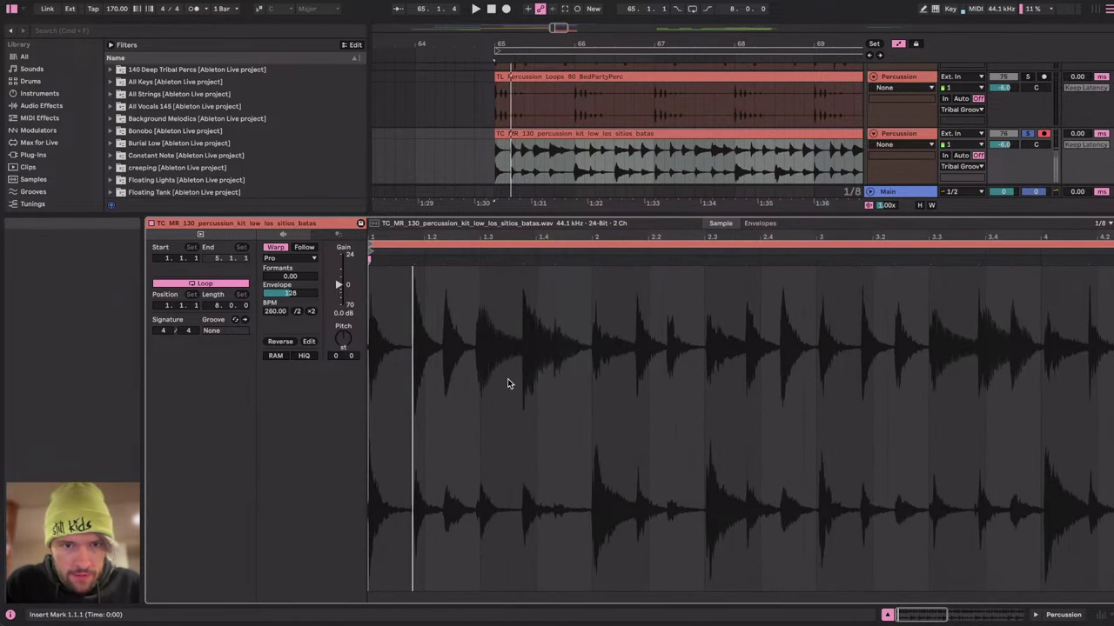
click(497, 385)
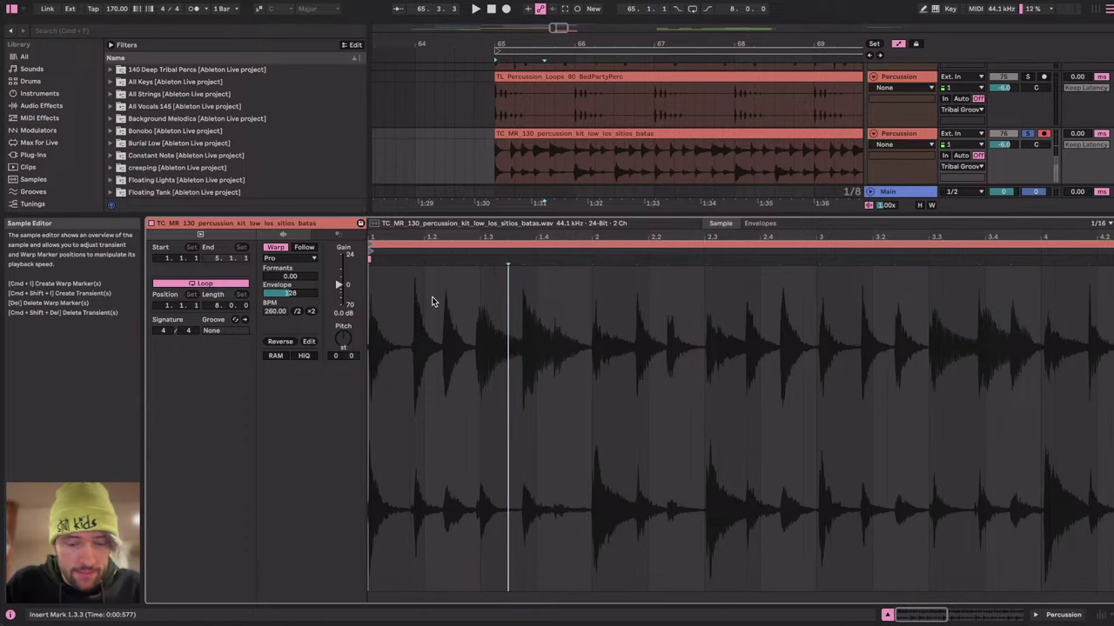
Set the batas clip's warp mode to Beats with transient looping off and lower its transient envelope to about 53.
click(289, 258)
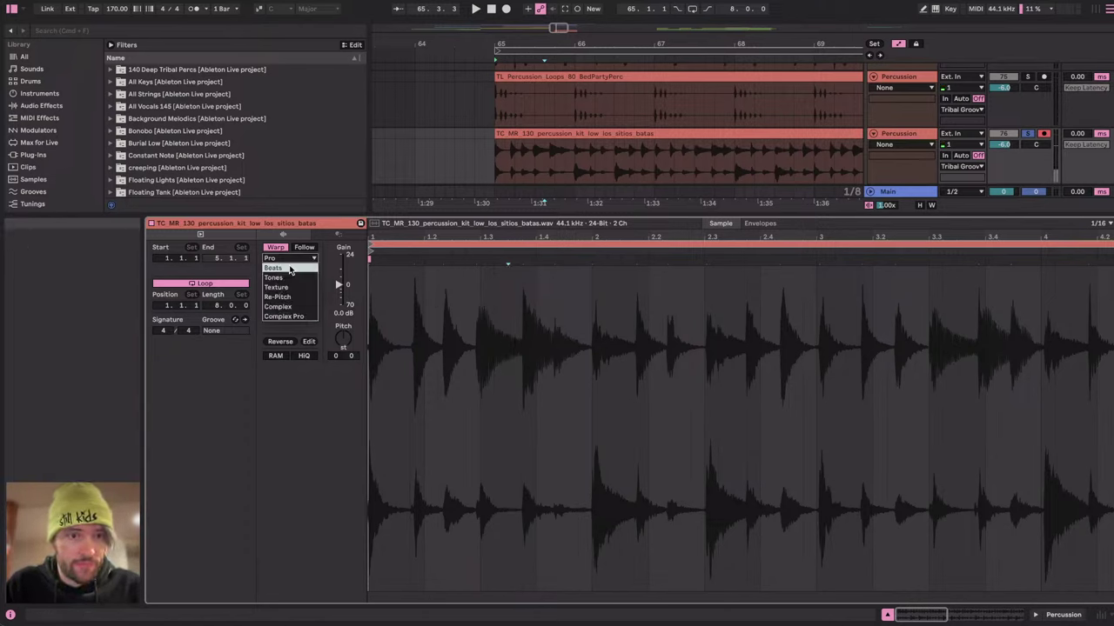
click(289, 264)
click(284, 288)
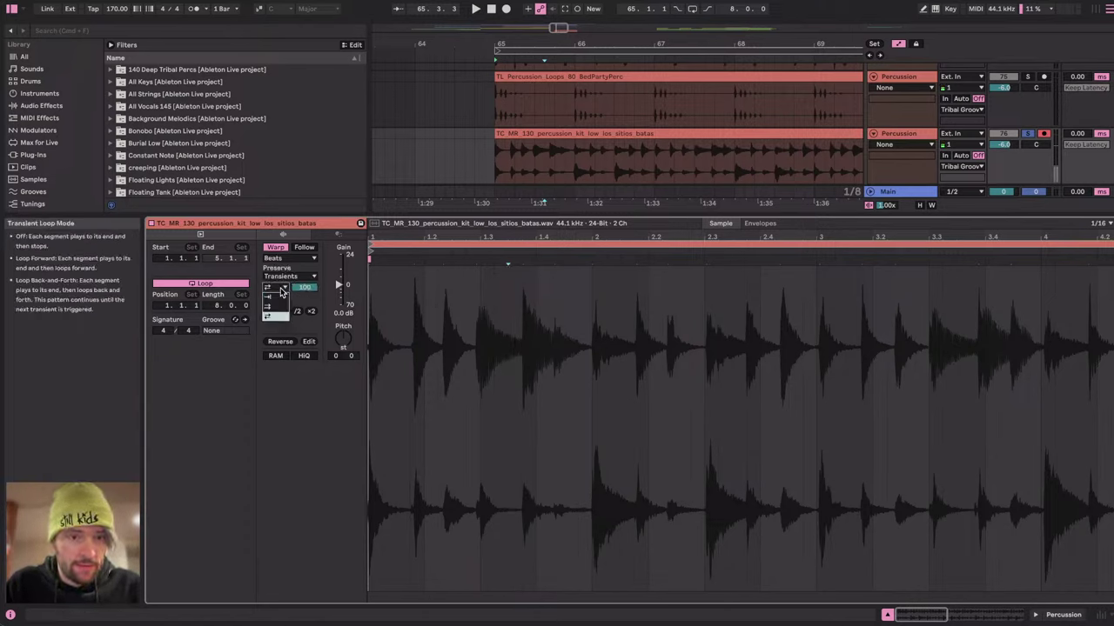
click(282, 290)
drag(296, 292, 297, 333)
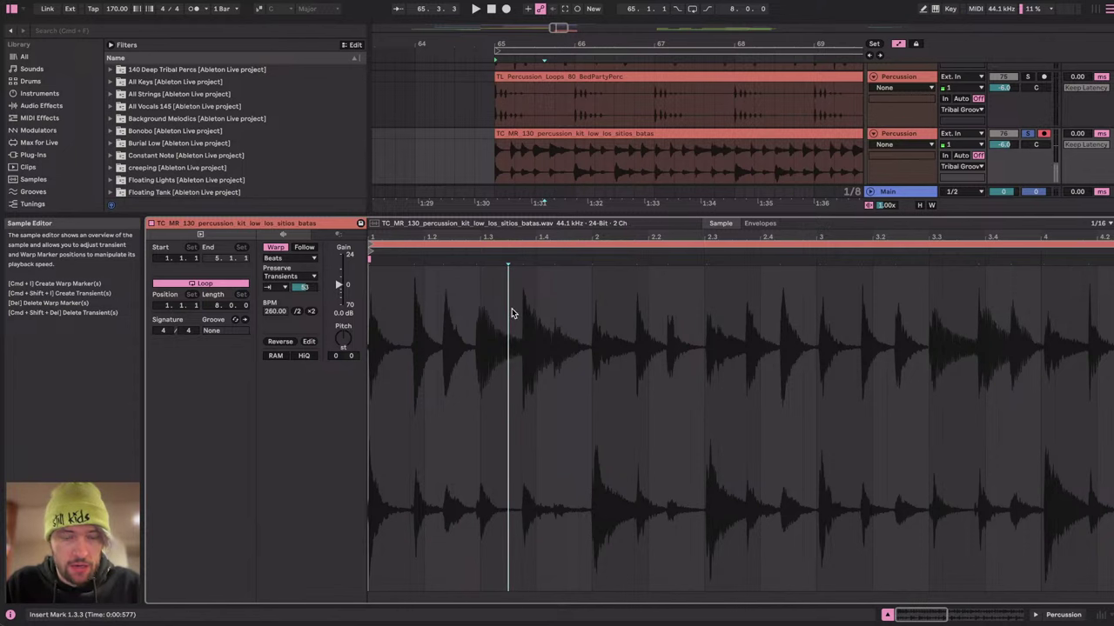
Quantize all the hits in the batas clip to the grid and play the loop from bar 65.
key(super+a)
key(super+u)
key(space)
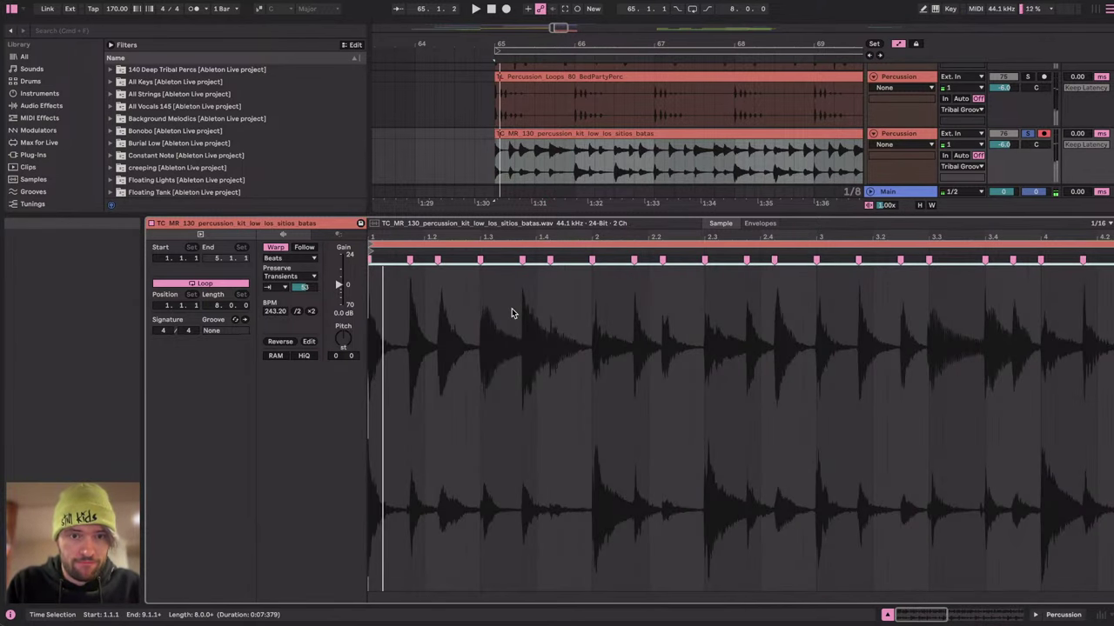
key(space)
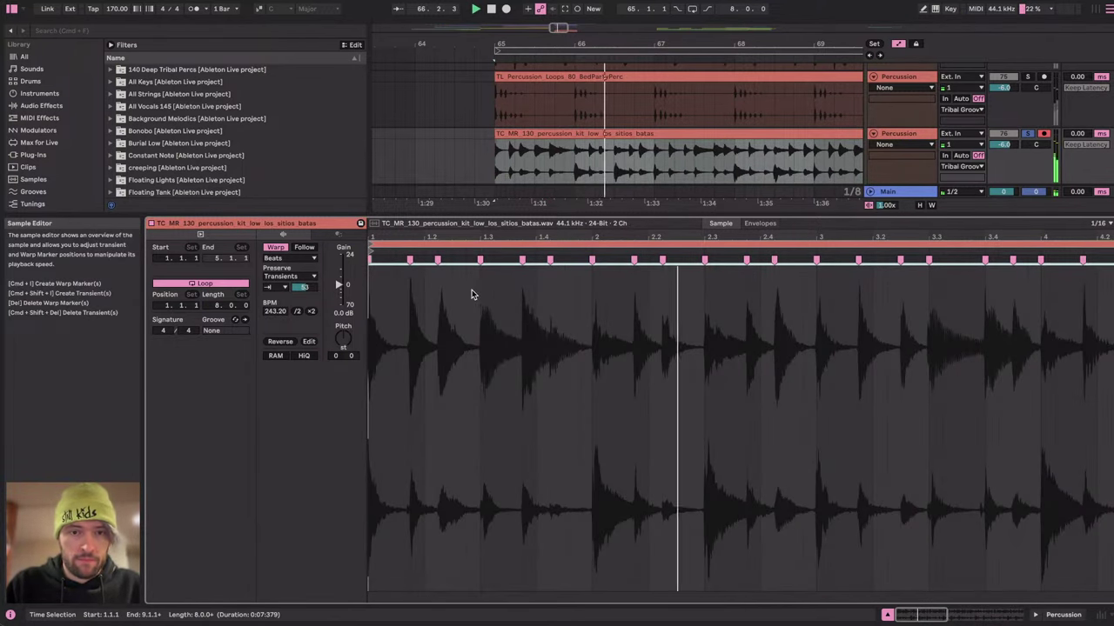
key(space)
Shift the off-beat warp markers in the batas clip's first two bars to 1.2.3, 1.4.3, 2.2.3 and 2.4.3.
click(429, 280)
drag(438, 260, 451, 259)
key(space)
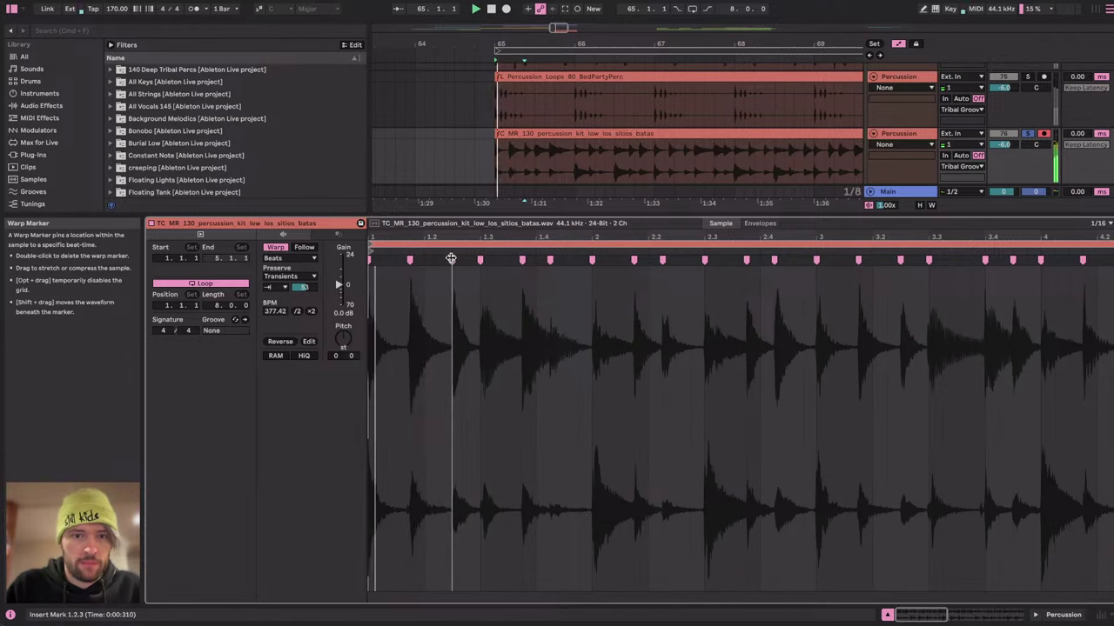
drag(550, 260, 563, 260)
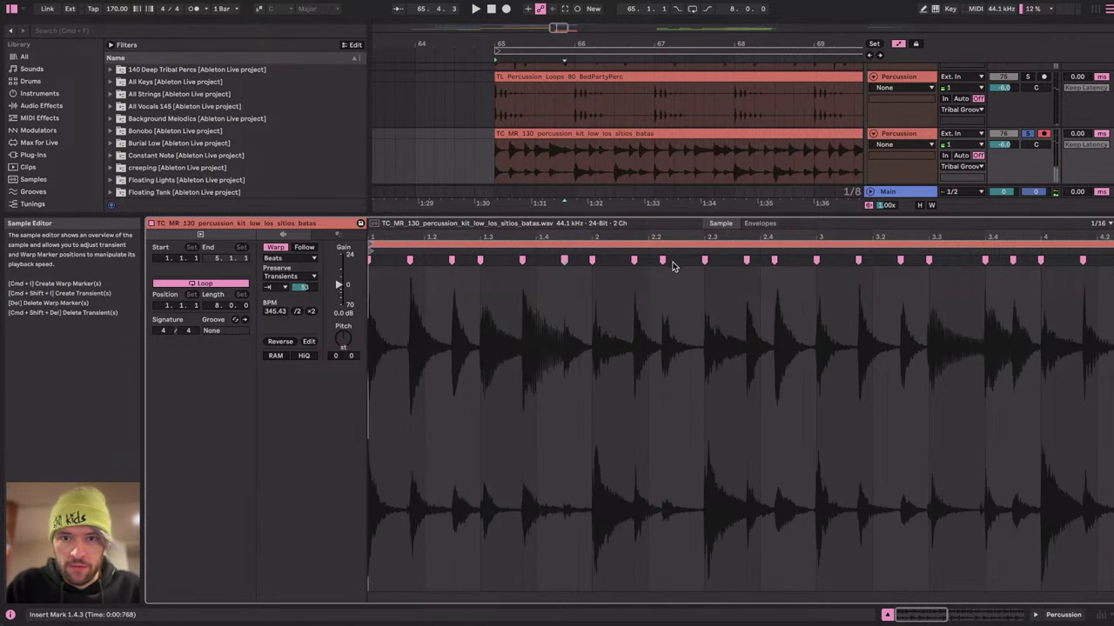
drag(673, 261, 676, 259)
drag(775, 260, 788, 260)
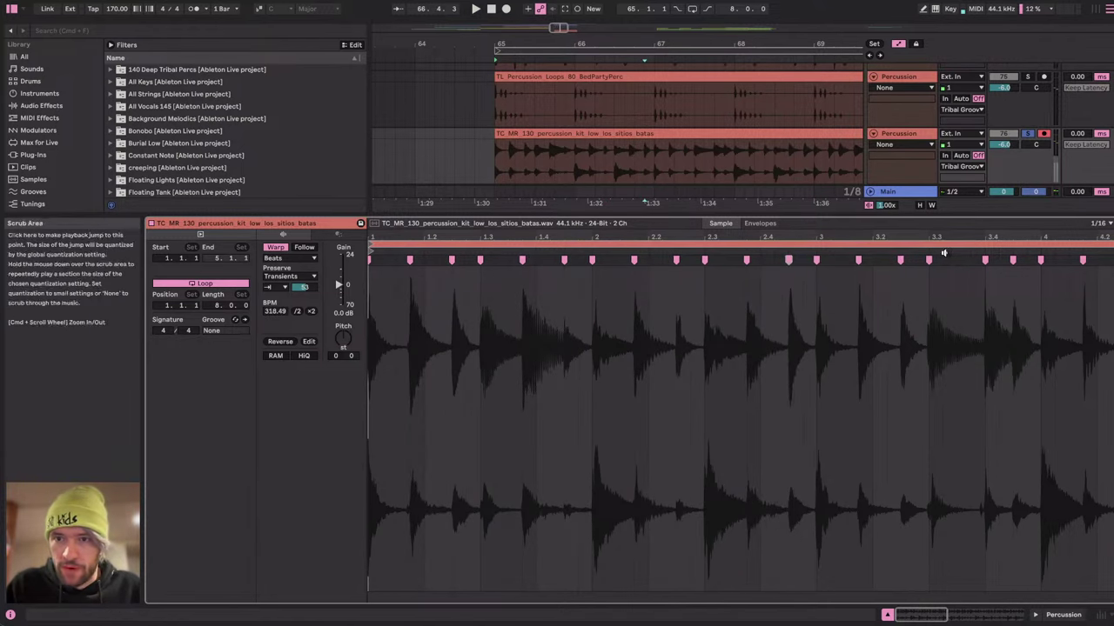
Move the batas clip's warp marker at 3.4 back to 3.3.4 and play the loop.
mouse_move(928, 259)
mouse_down()
mouse_move(944, 259)
mouse_move(930, 260)
mouse_up()
drag(1013, 259, 1011, 260)
scroll(1017, 316, right, 3)
scroll(934, 301, right, 3)
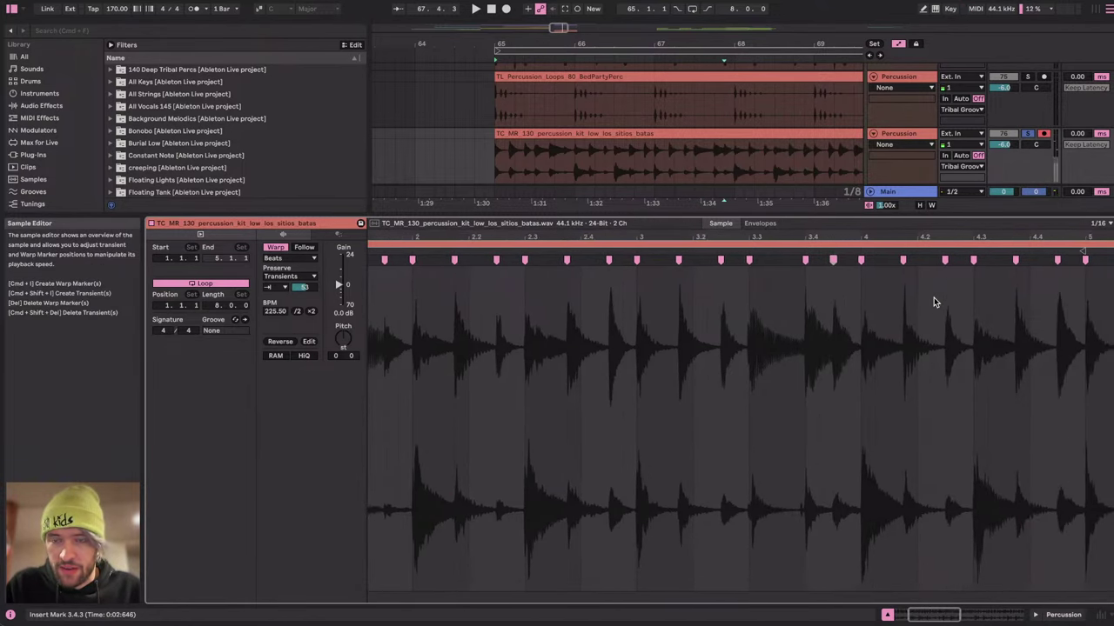
scroll(934, 302, right, 1)
drag(775, 260, 762, 260)
key(space)
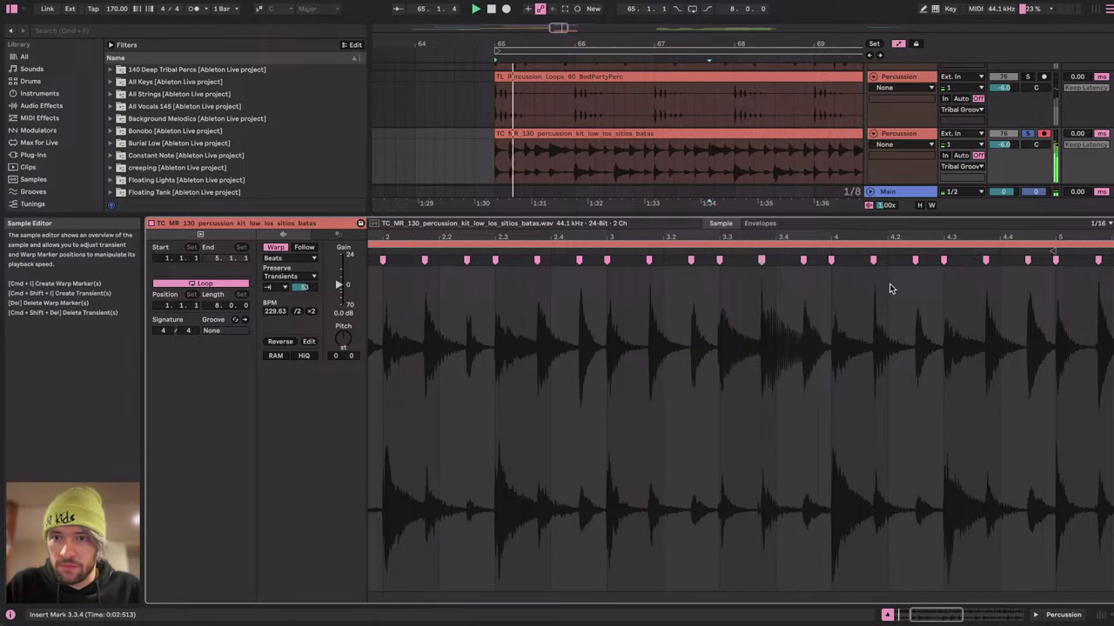
Split the batas clip at bar 69, delete the second half and duplicate the first half in its place.
click(1061, 619)
scroll(721, 225, right, 2)
scroll(721, 224, down, 2)
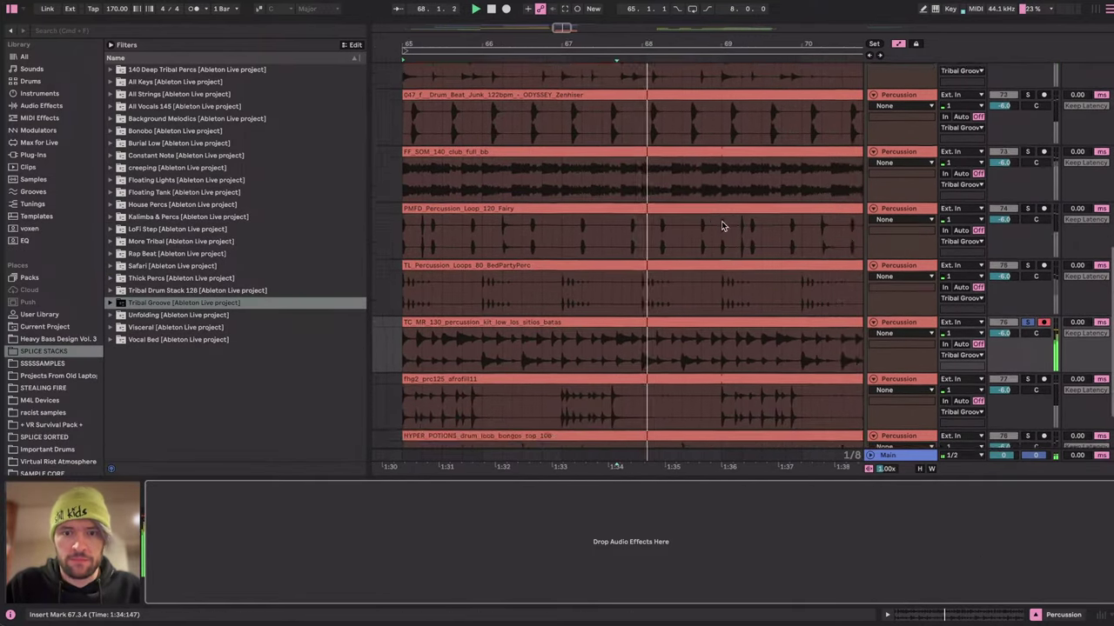
scroll(721, 223, down, 1)
scroll(721, 223, right, 1)
click(677, 309)
key(super+e)
key(space)
click(694, 288)
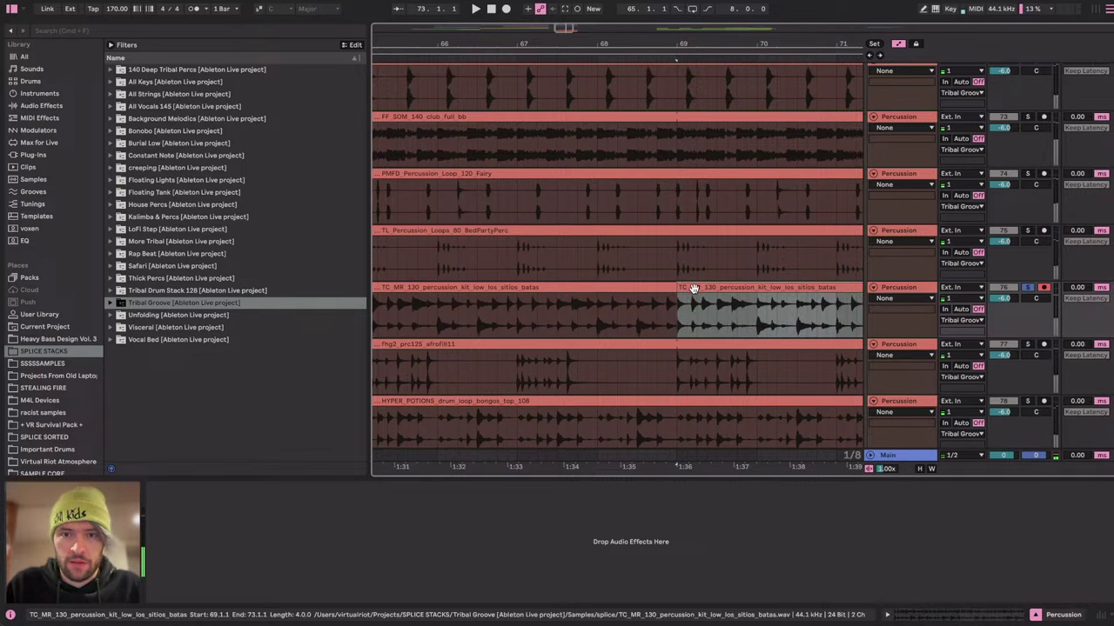
key(Delete)
scroll(659, 304, down, 5)
click(646, 288)
key(super+d)
Solo the Tribal Groove group and listen to all its loops together.
scroll(733, 270, up, 3)
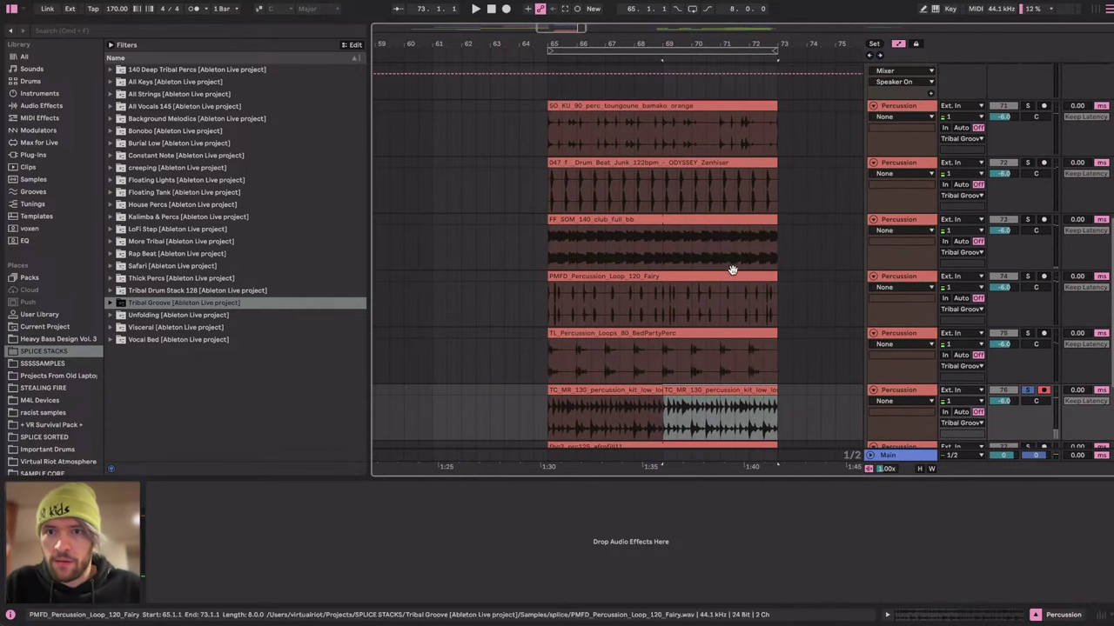
scroll(733, 269, up, 2)
click(1026, 128)
key(space)
scroll(562, 191, down, 1)
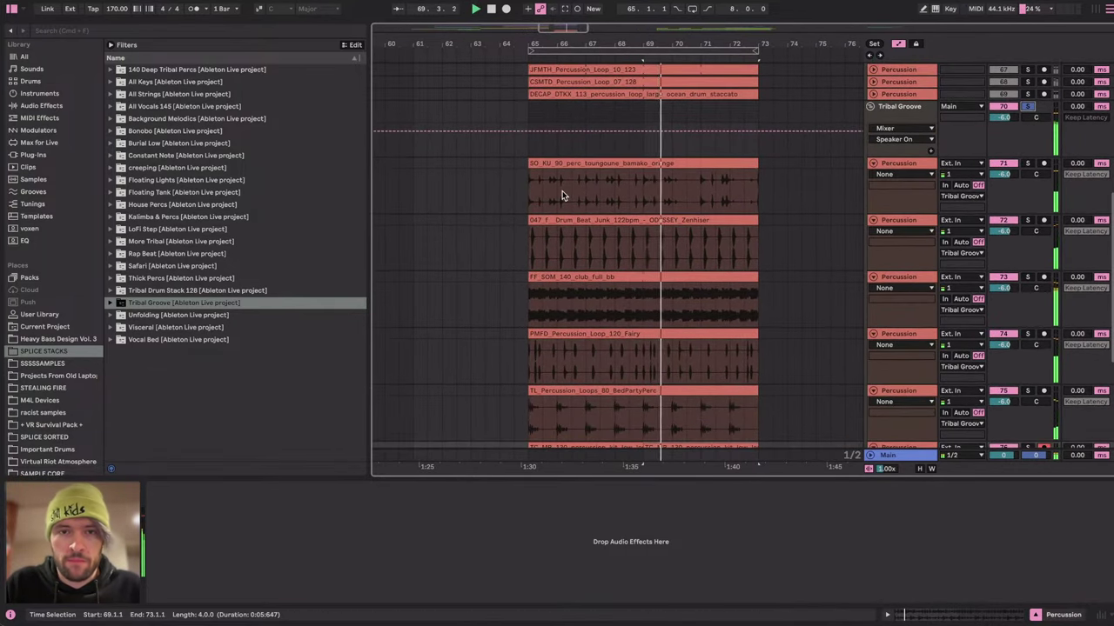
Solo the FF_SOM_140 club loop, halve its clip tempo to 140 BPM and audition it from bar 65.
click(522, 186)
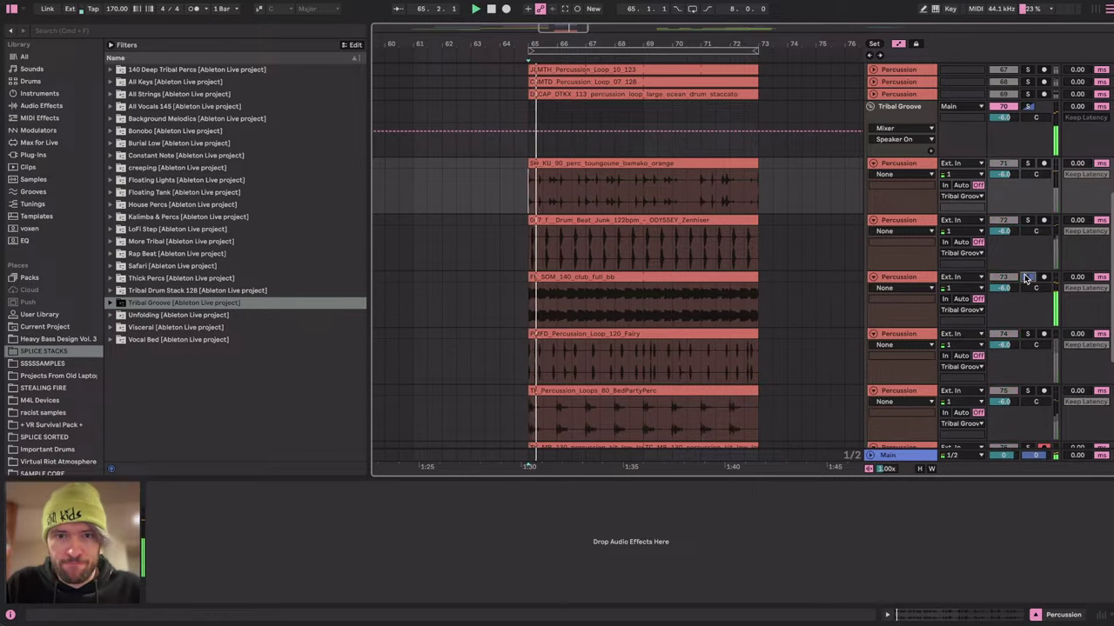
double_click(588, 277)
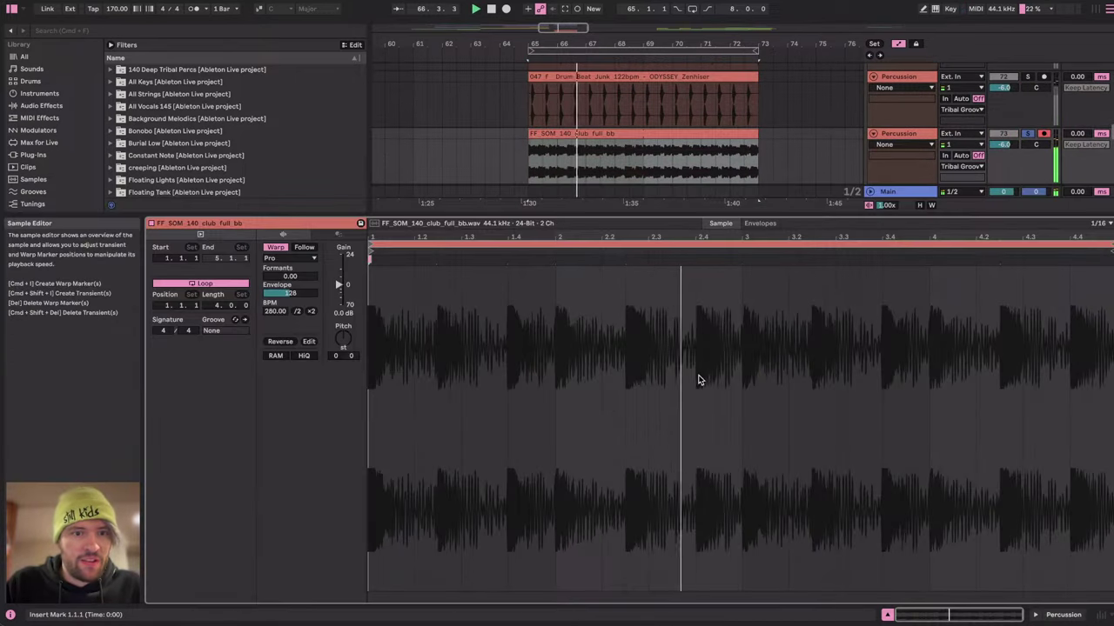
click(297, 312)
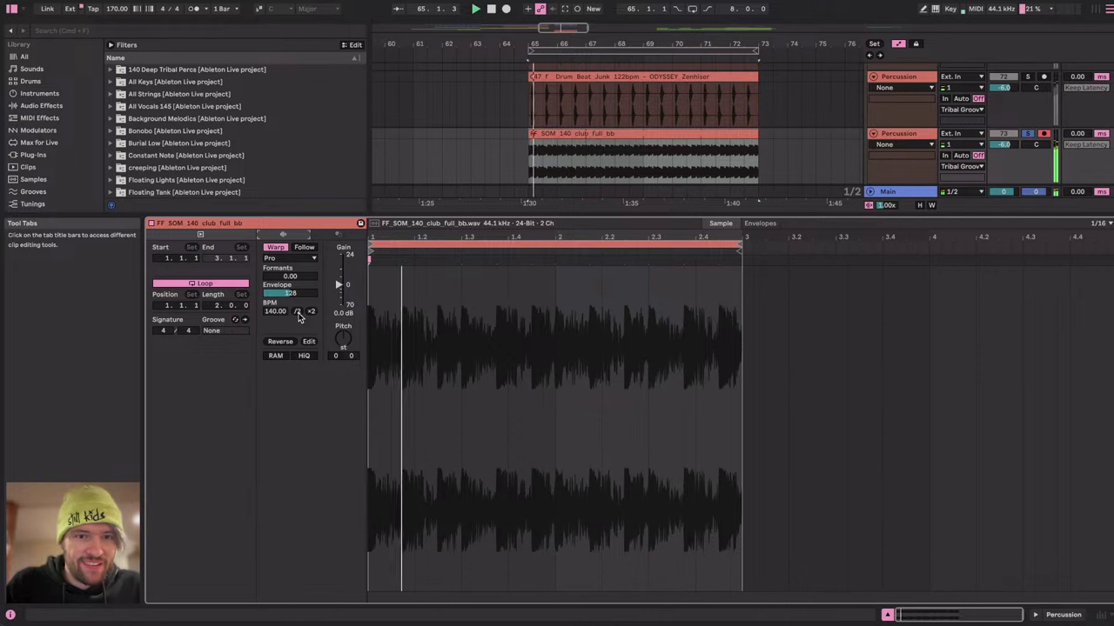
scroll(602, 119, down, 2)
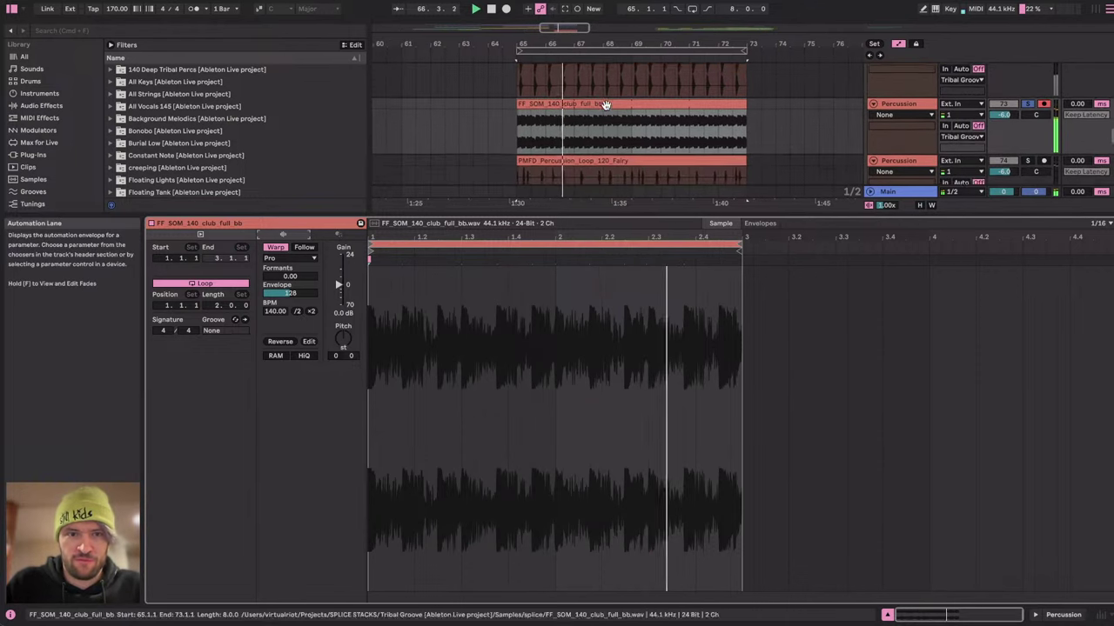
key(space)
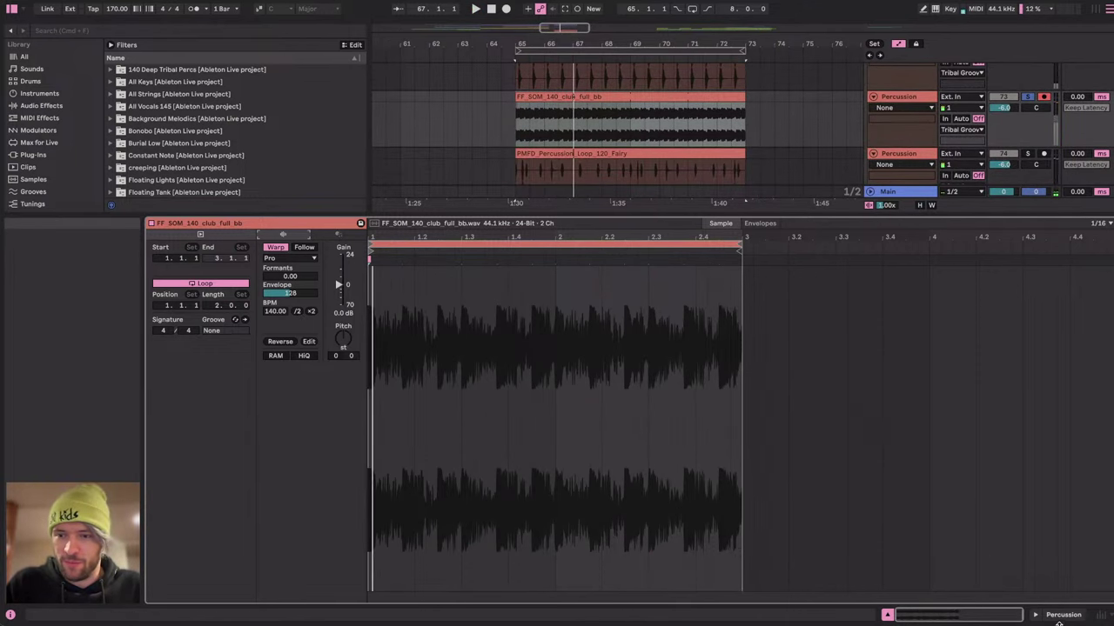
Unsolo and deactivate the FF_SOM_140 club track, and play the remaining Tribal Groove loops from bar 65.
click(1062, 617)
click(1028, 213)
click(1004, 213)
key(space)
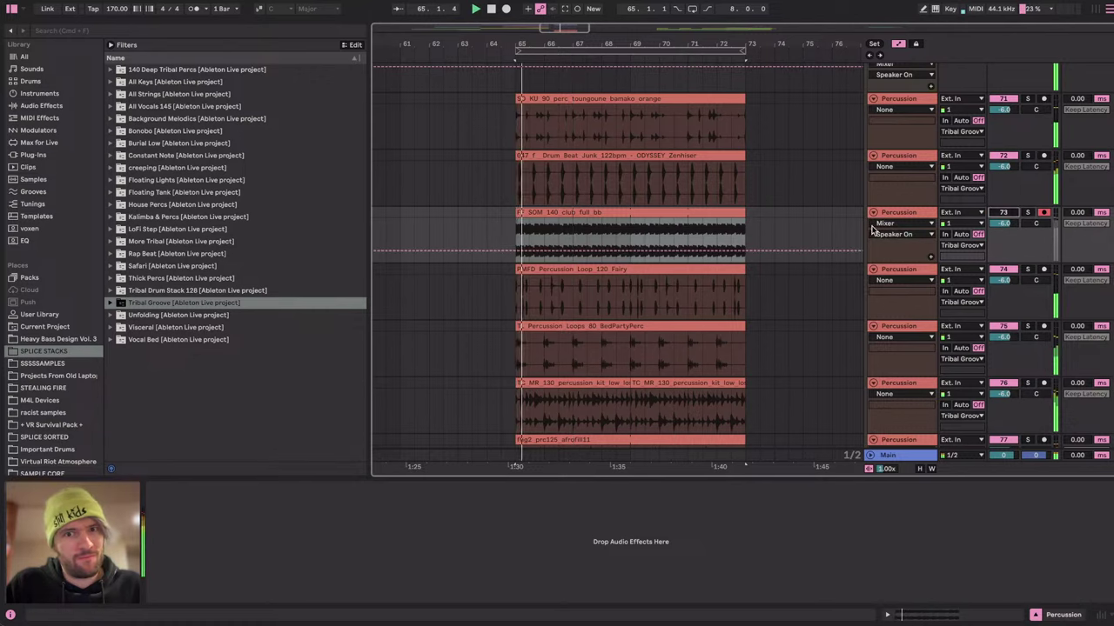
scroll(783, 226, up, 3)
key(space)
scroll(690, 279, down, 3)
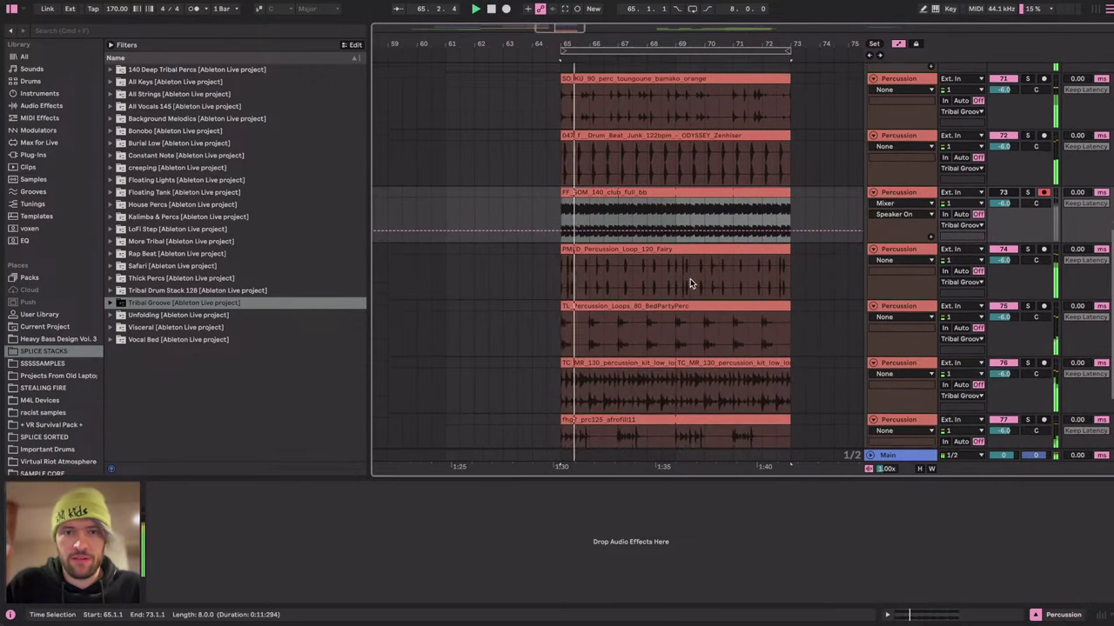
Solo the HYPER_POTIONS bongos loop and the fhg2_prc125 afrofill loop one at a time and listen to each.
scroll(569, 265, up, 3)
scroll(569, 267, down, 2)
scroll(574, 270, right, 2)
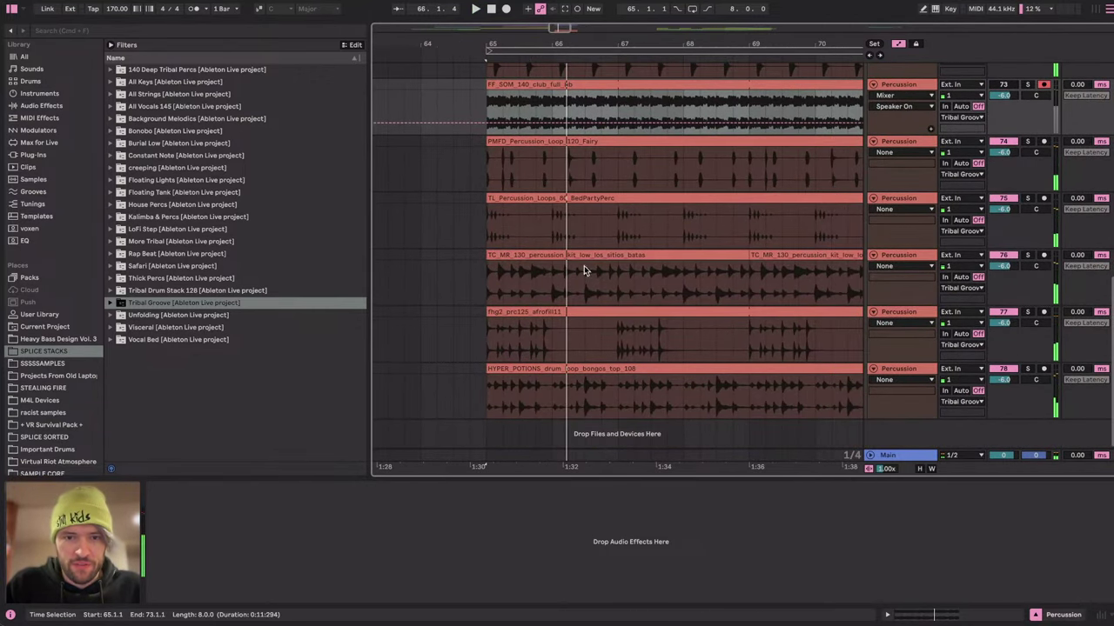
click(1026, 371)
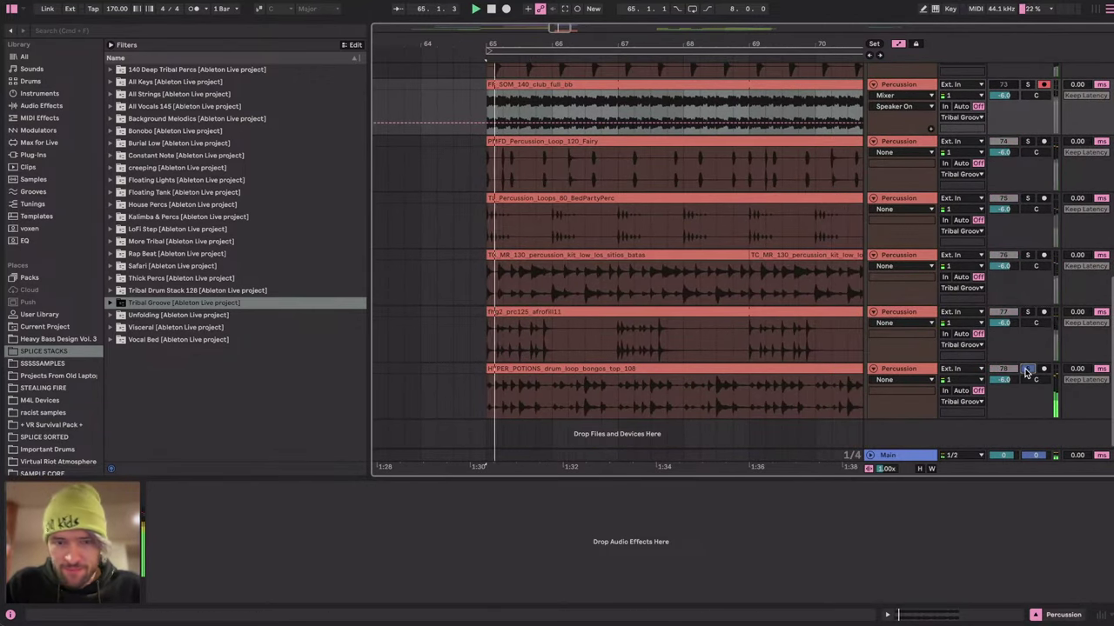
click(1029, 312)
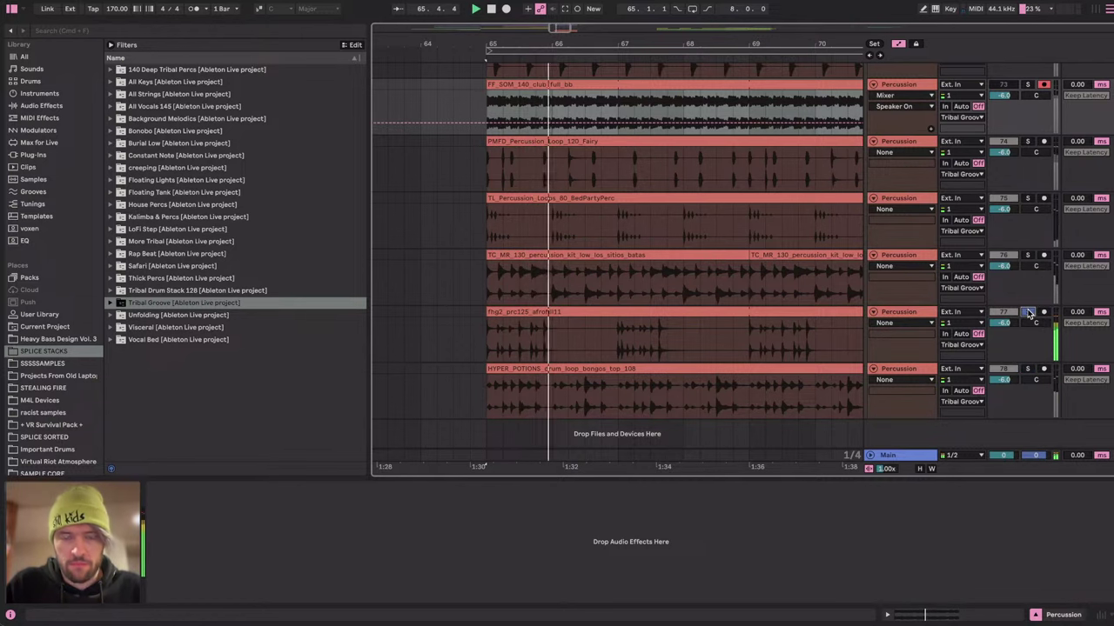
Set the afrofill clip's warp mode to Re-Pitch, double its tempo to 500 BPM and audition it soloed.
double_click(594, 322)
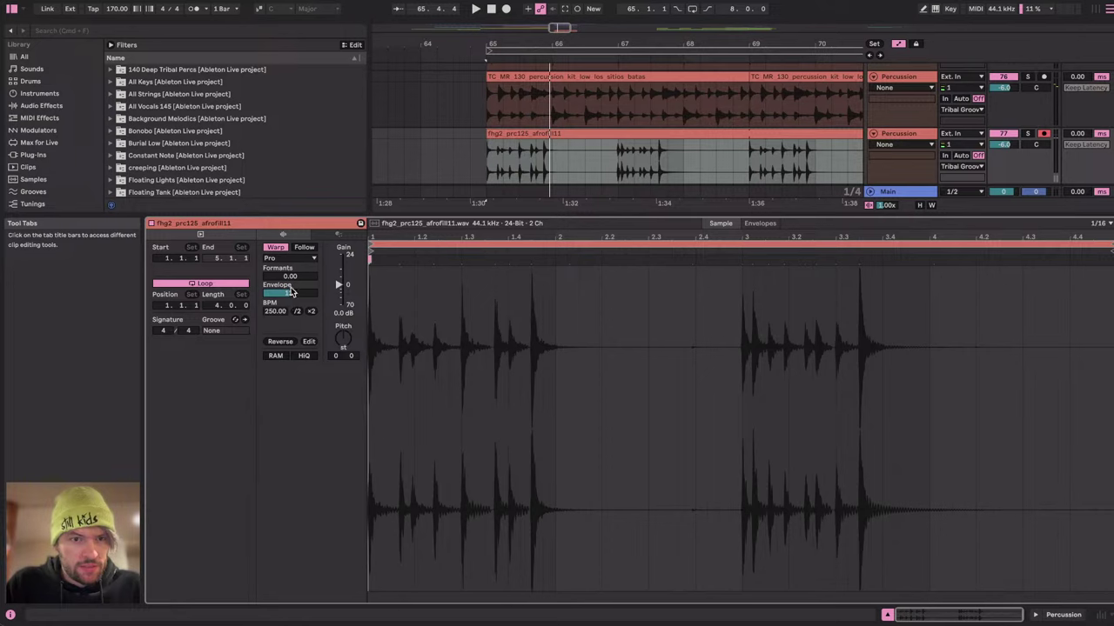
click(311, 312)
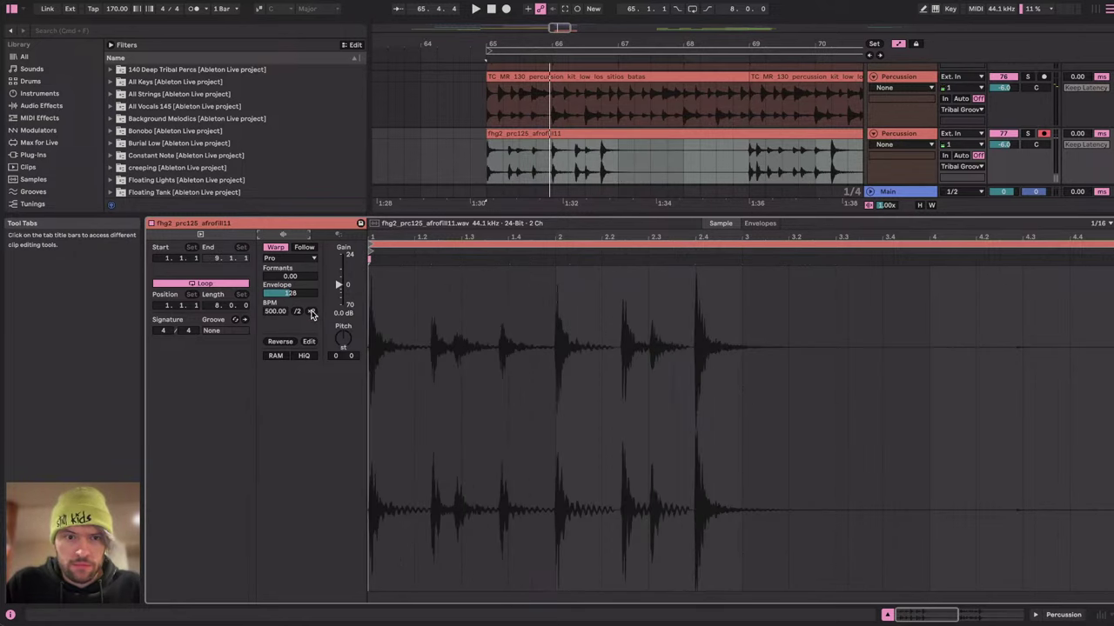
click(297, 312)
click(289, 258)
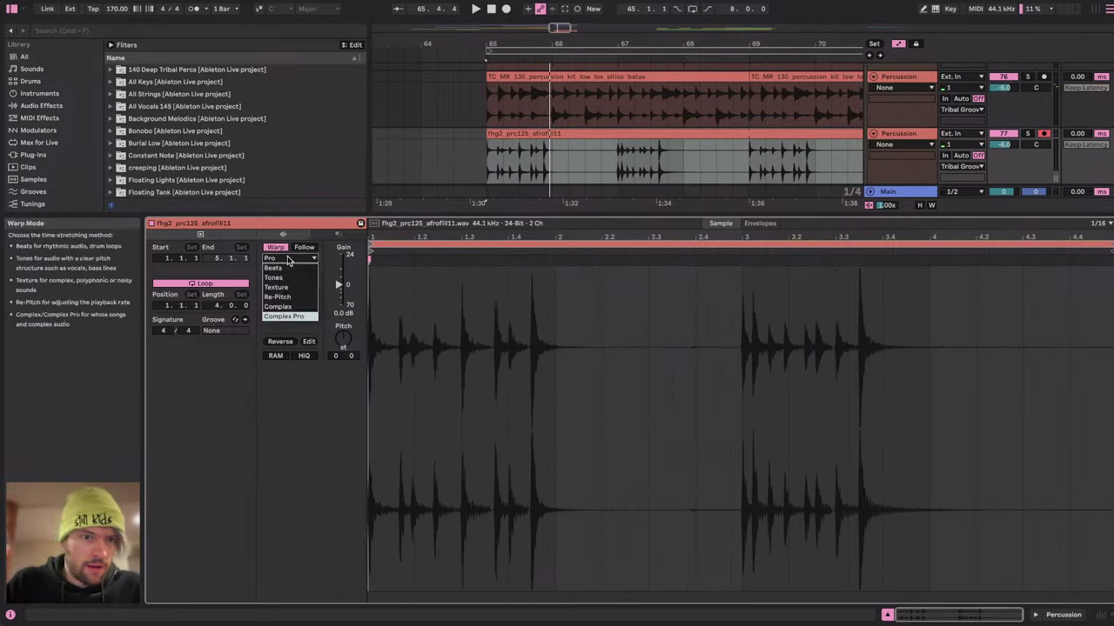
click(298, 301)
key(space)
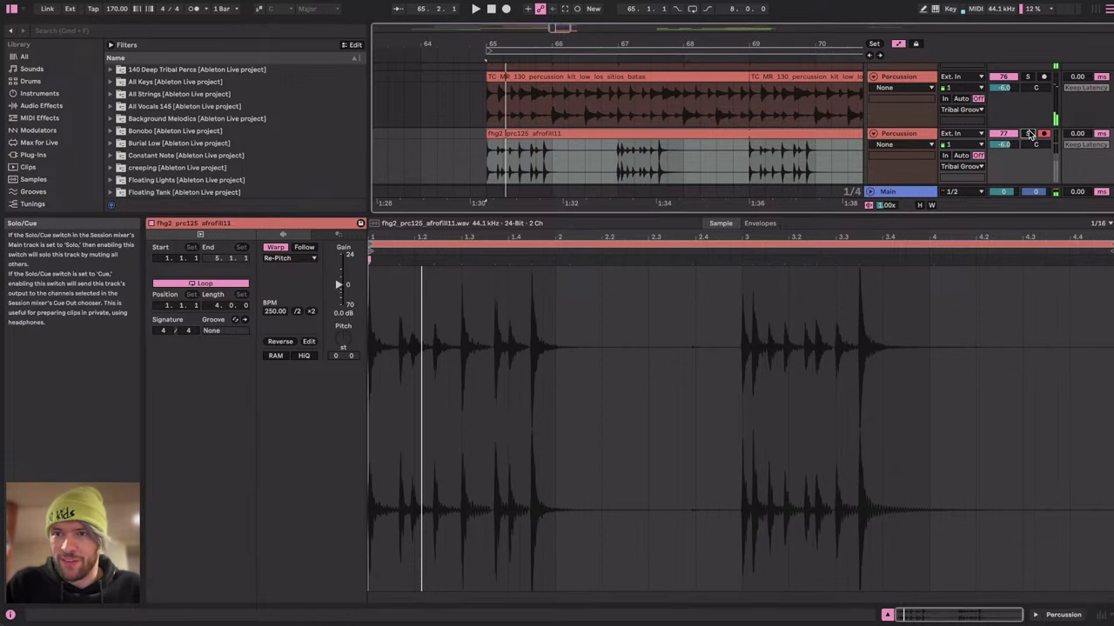
click(296, 311)
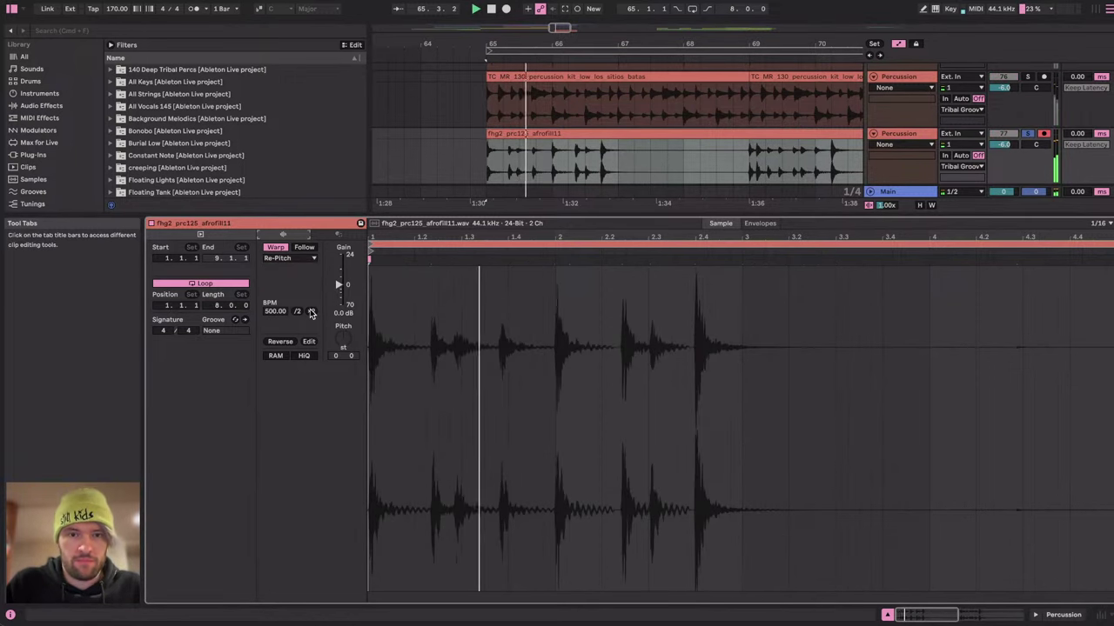
click(1055, 616)
key(space)
key(space)
Compare the Re-Pitch and Complex Pro warp modes on the afrofill clip while playing it from bar 65.
double_click(586, 398)
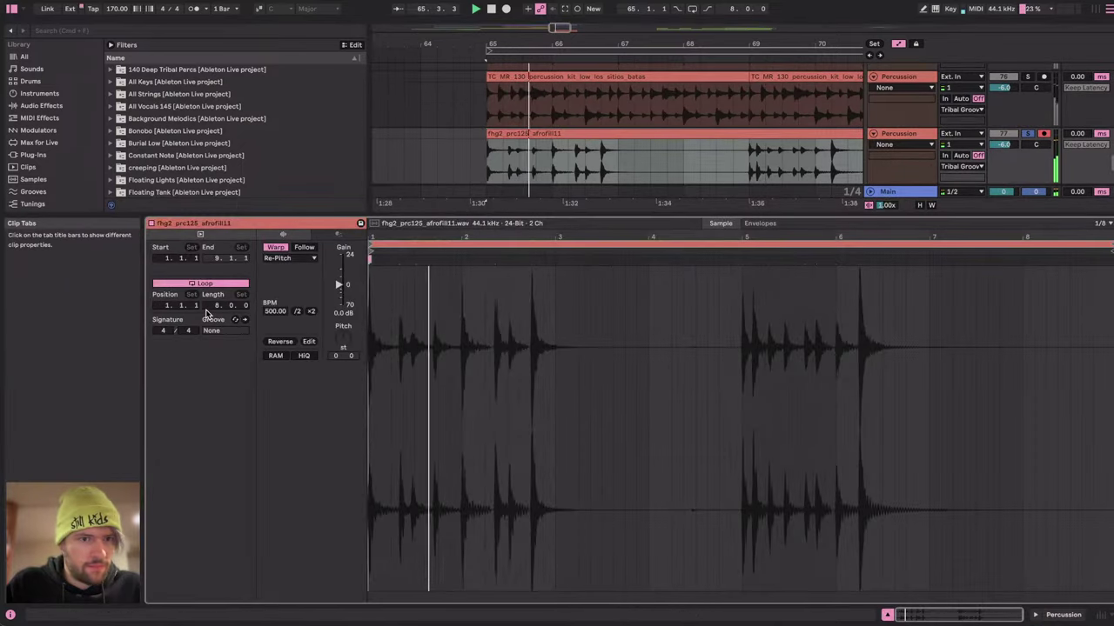
click(290, 259)
click(288, 295)
key(space)
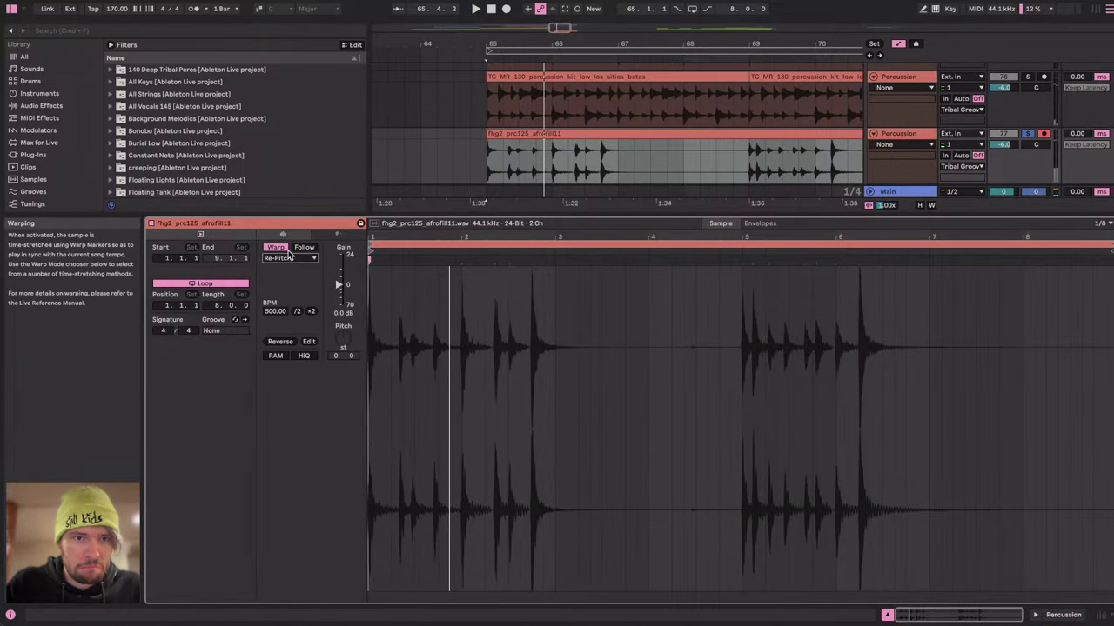
click(290, 258)
click(318, 316)
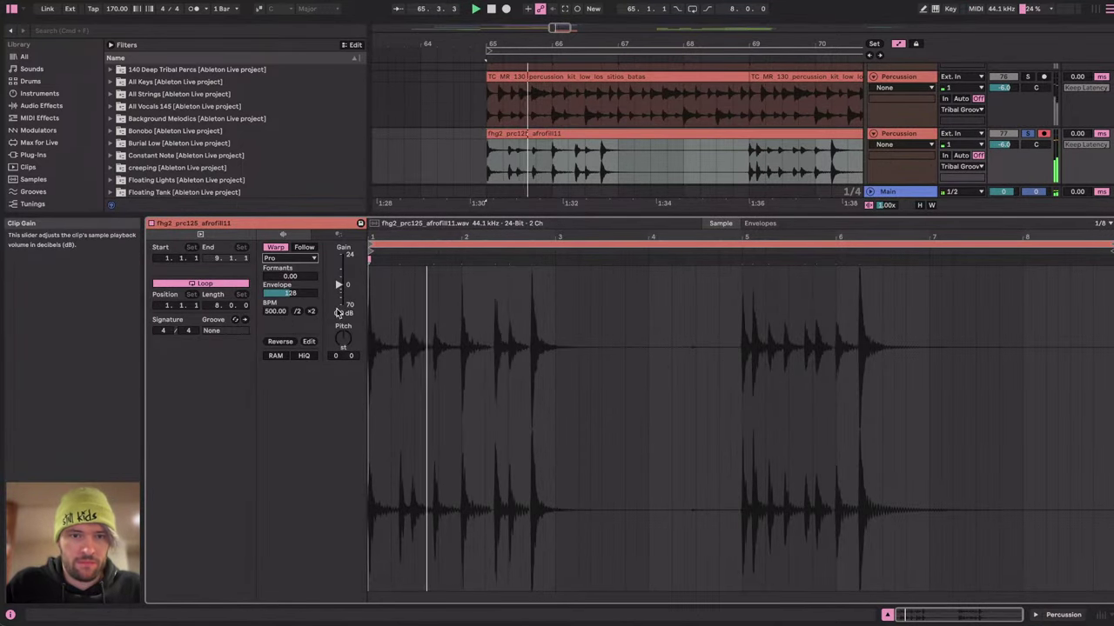
Set the afrofill clip's warp mode to Beats with transient looping off and listen to it.
click(289, 258)
click(287, 262)
click(275, 287)
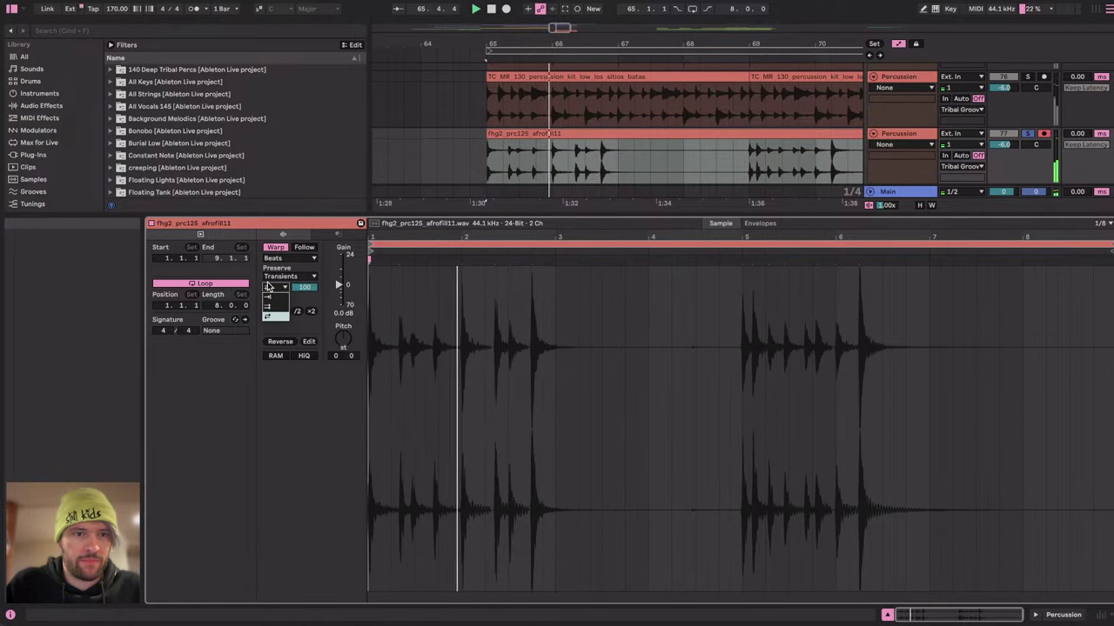
click(274, 296)
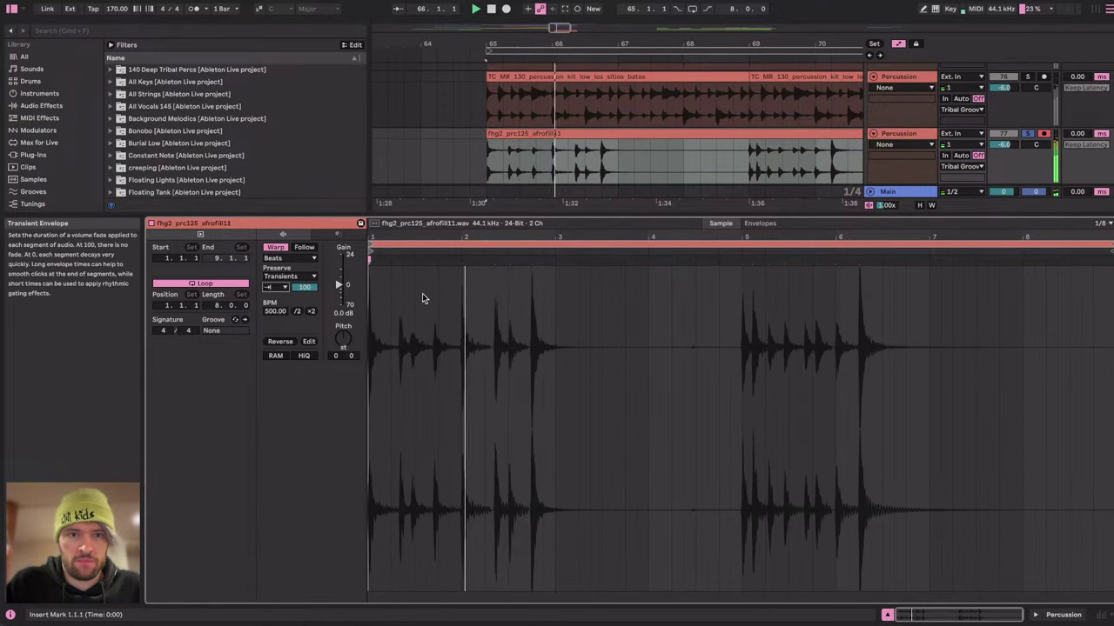
click(1069, 616)
key(space)
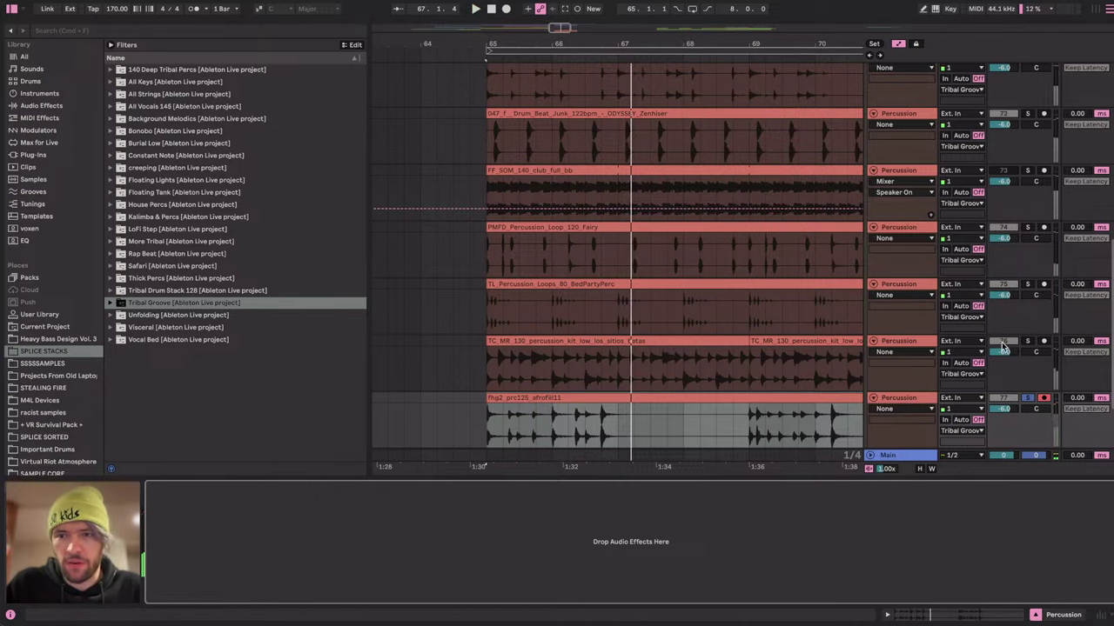
Solo the TC_MR_130 batas track in place of the afrofill track and listen to its edited loop.
click(1028, 352)
key(space)
scroll(527, 346, up, 5)
scroll(531, 352, down, 3)
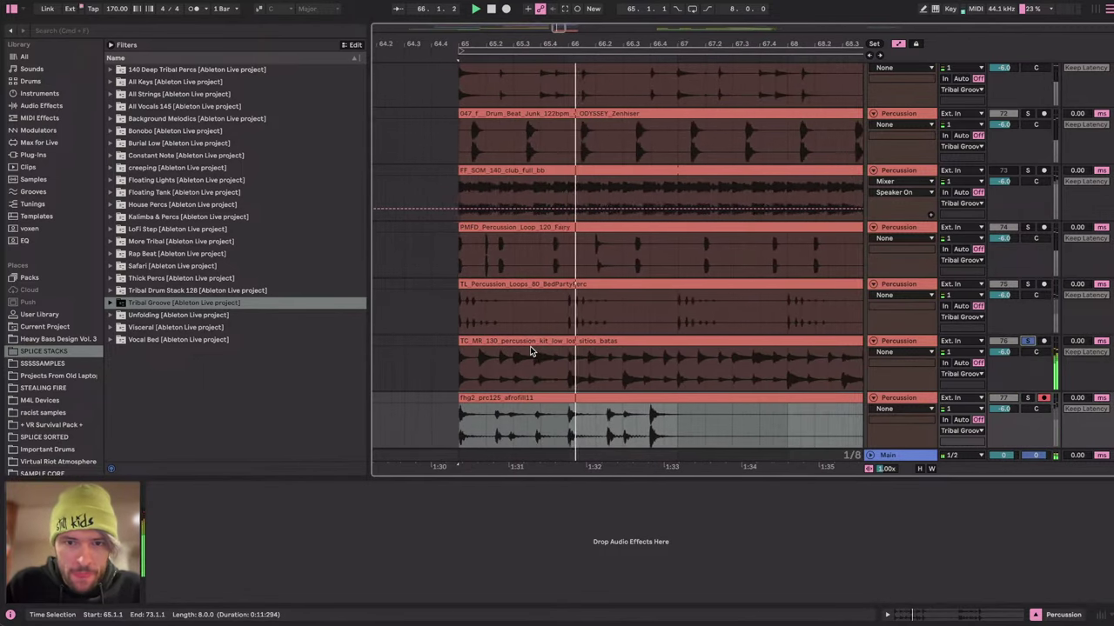
scroll(606, 358, up, 1)
key(space)
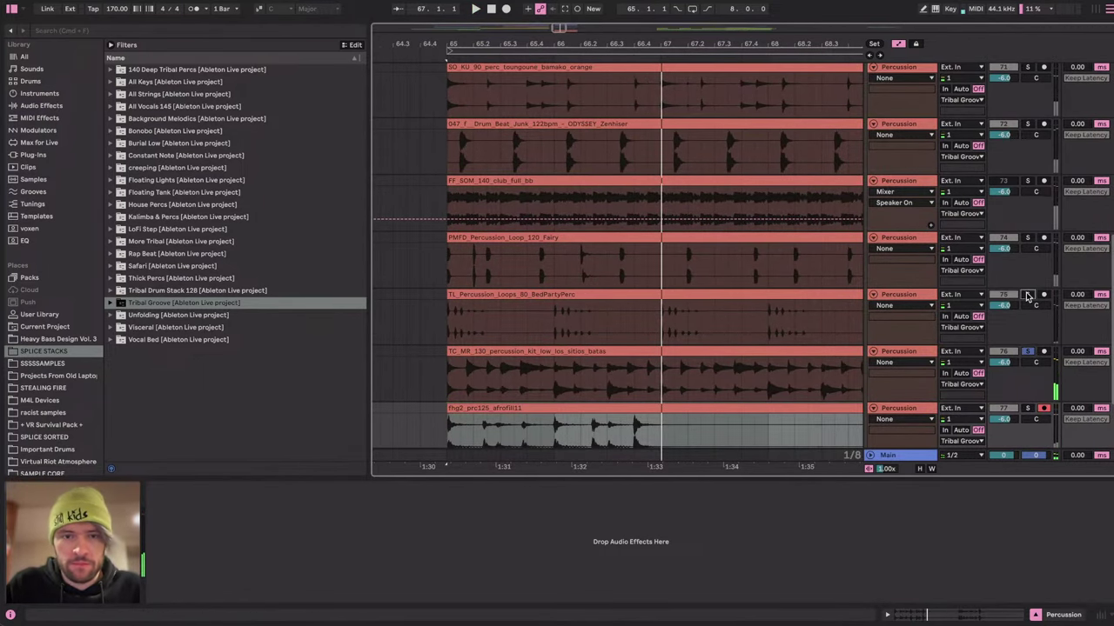
Add the BedPartyPerc, afrofill11 and PMFD_Percussion_Loop_120_Fairy tracks to the soloed percussion tracks and play them together.
click(1026, 295)
key(space)
key(space)
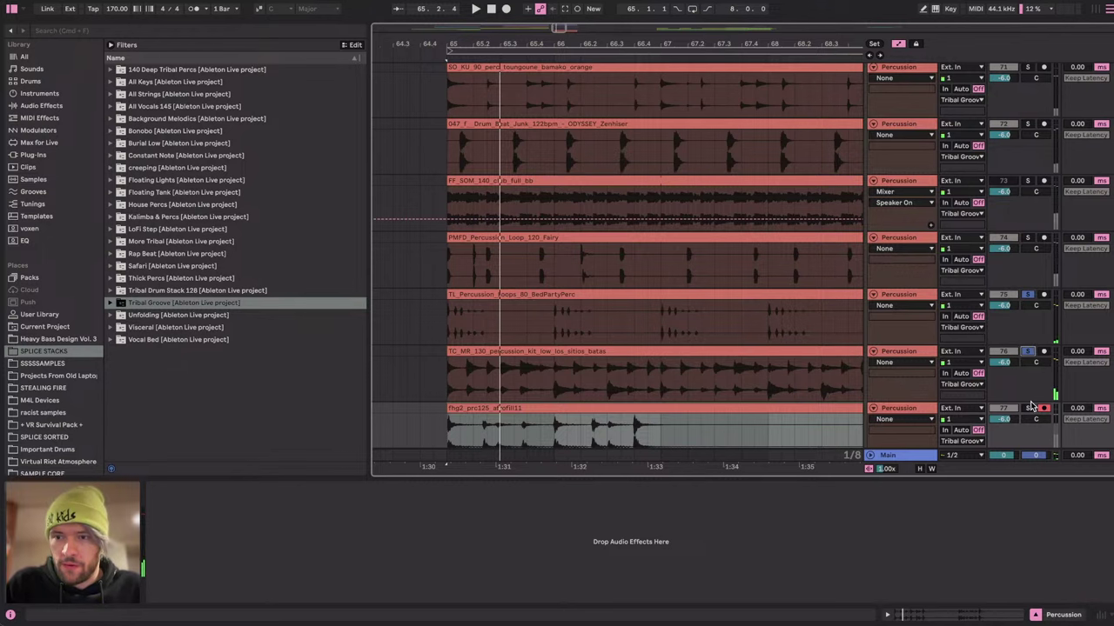
click(897, 295)
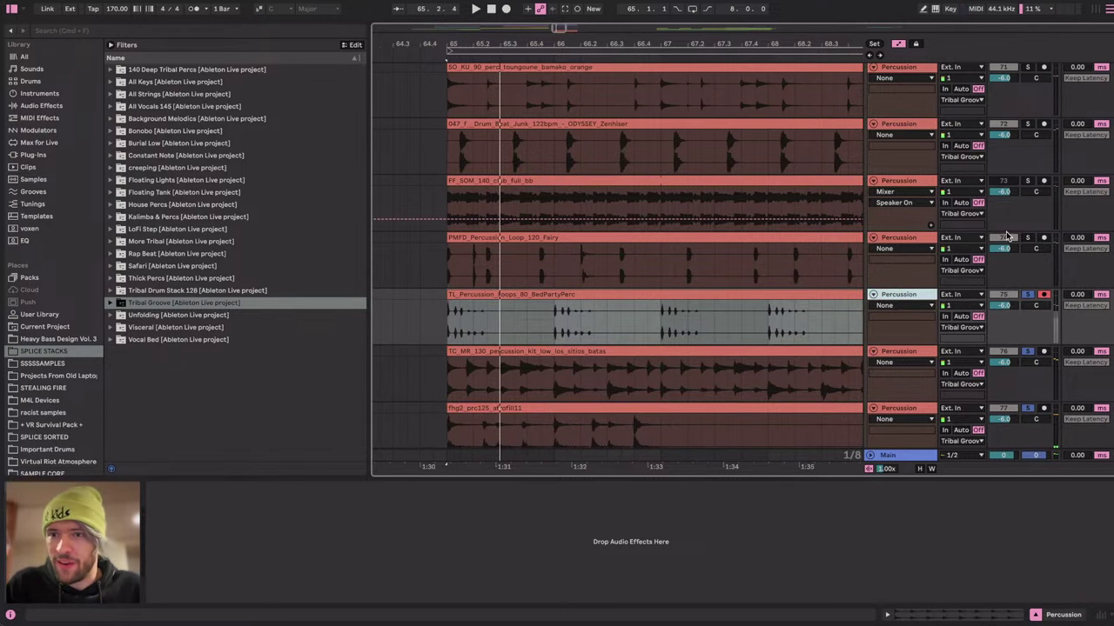
super+click(1028, 238)
key(space)
scroll(1025, 241, up, 1)
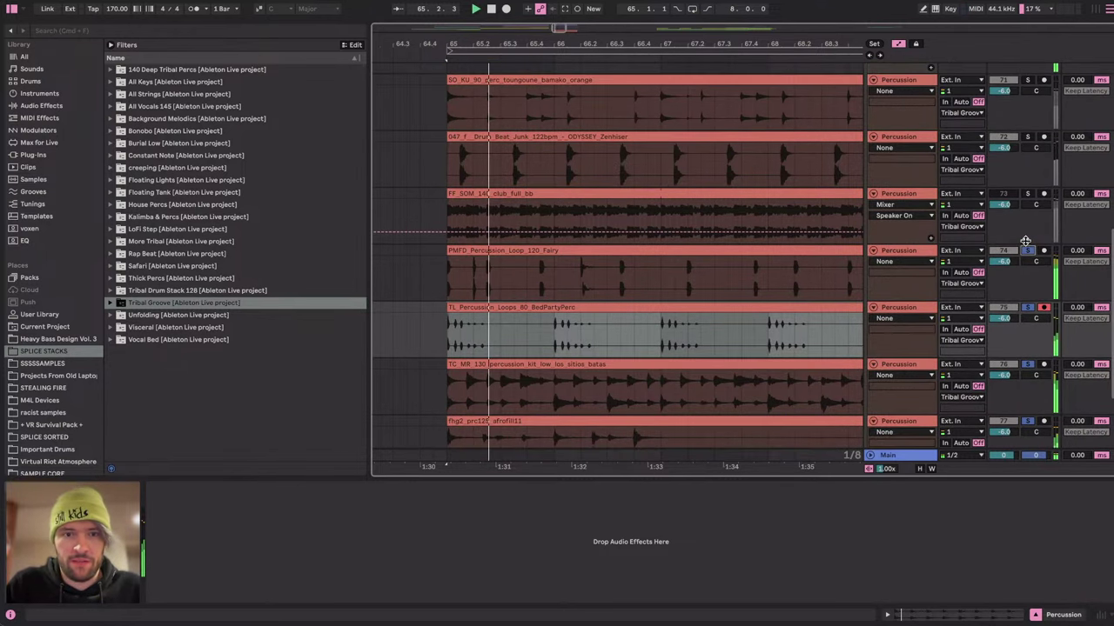
Double the BedPartyPerc clip's BPM to 320 and set its warp mode to Beats.
click(901, 298)
double_click(658, 307)
key(space)
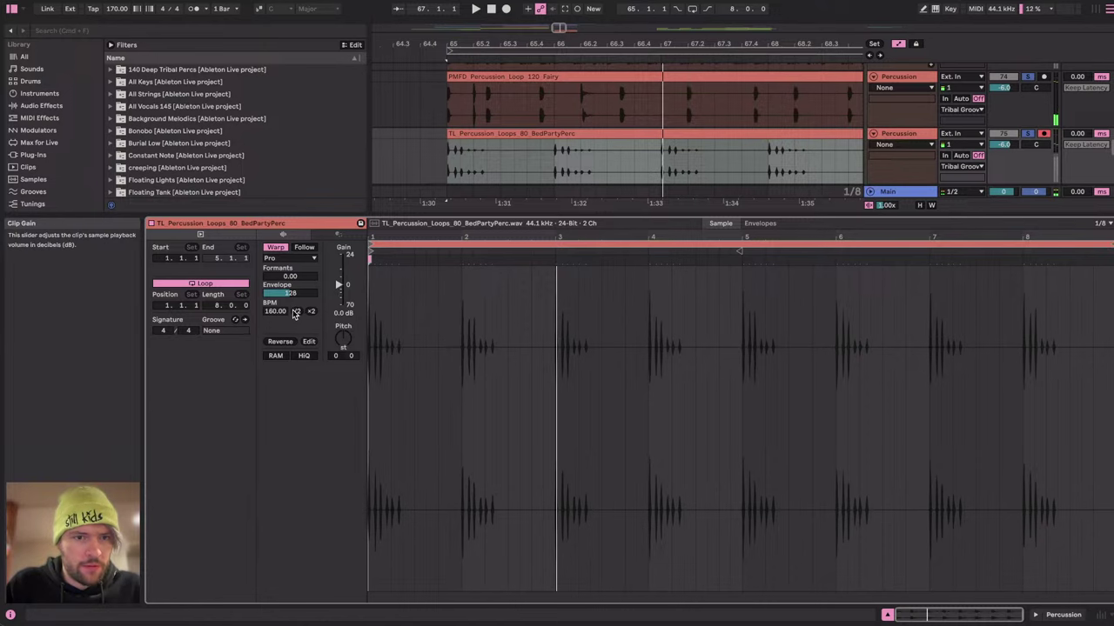
click(311, 311)
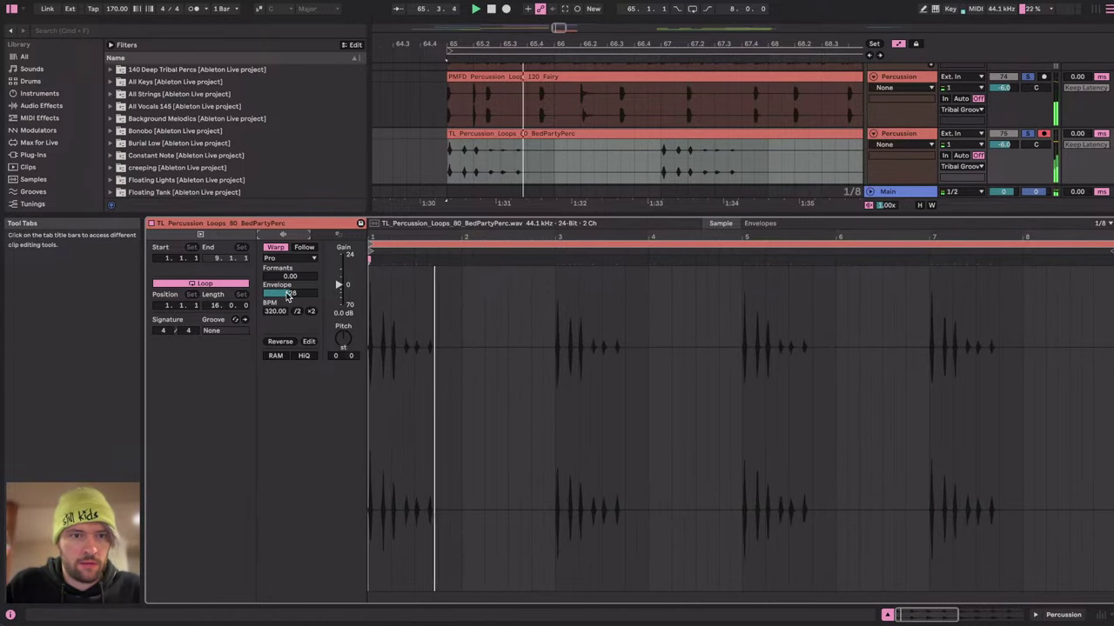
click(290, 257)
click(278, 259)
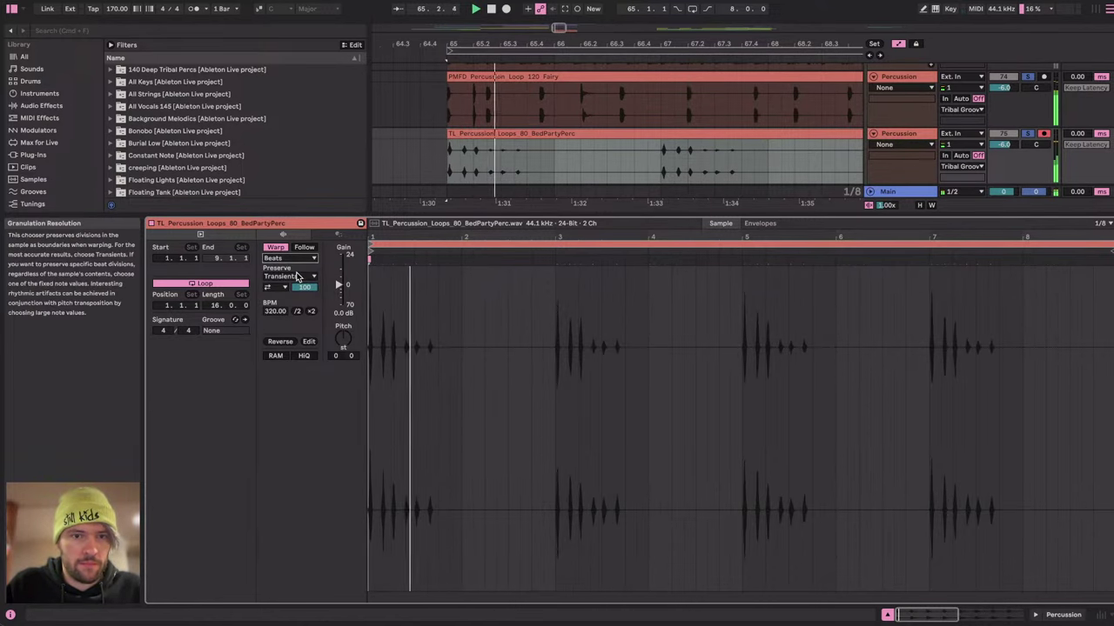
click(1063, 615)
Solo the bamako_orange and Drum_Beat_Junk percussion tracks along with the other playing loops.
scroll(666, 249, up, 3)
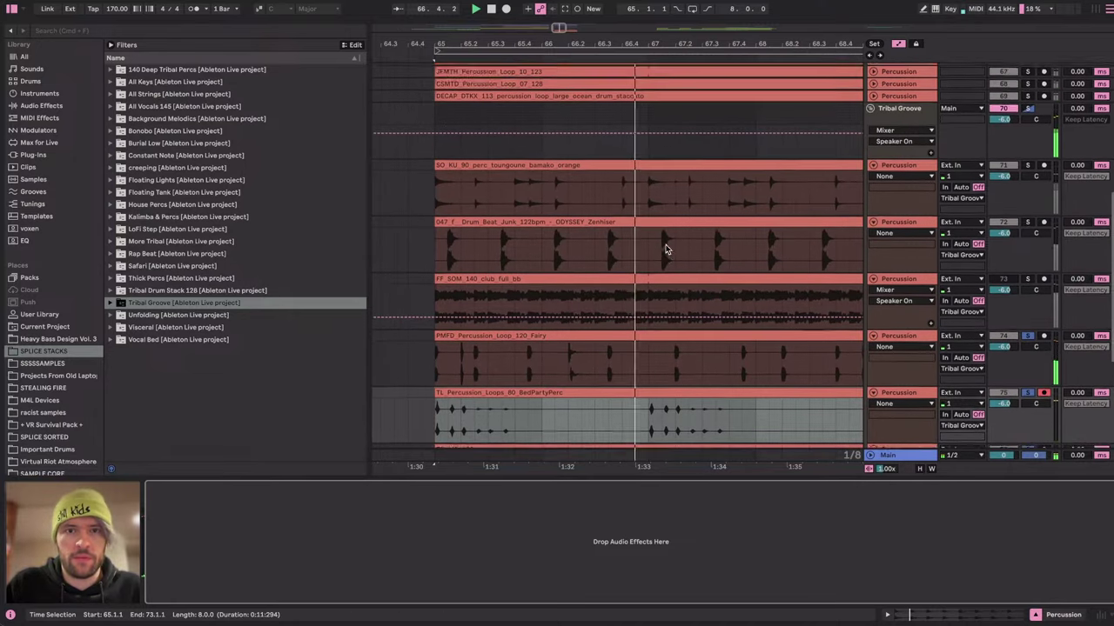
click(1027, 179)
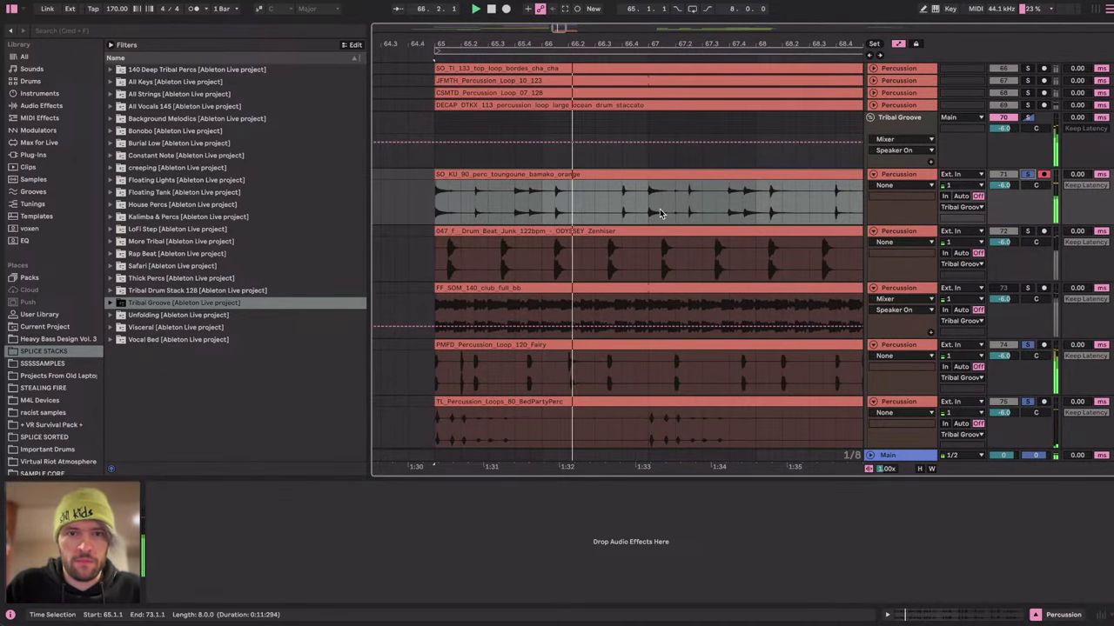
scroll(660, 209, down, 3)
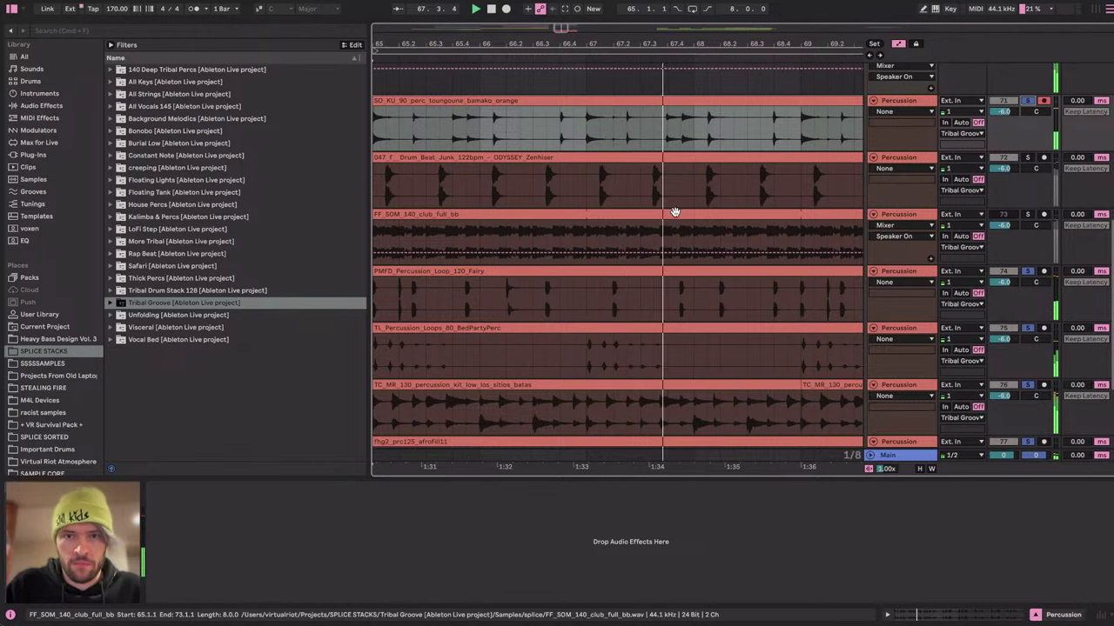
click(1028, 158)
Move the Drum_Beat_Junk clip one beat later so it starts at 65.2, and play it back.
scroll(749, 169, down, 4)
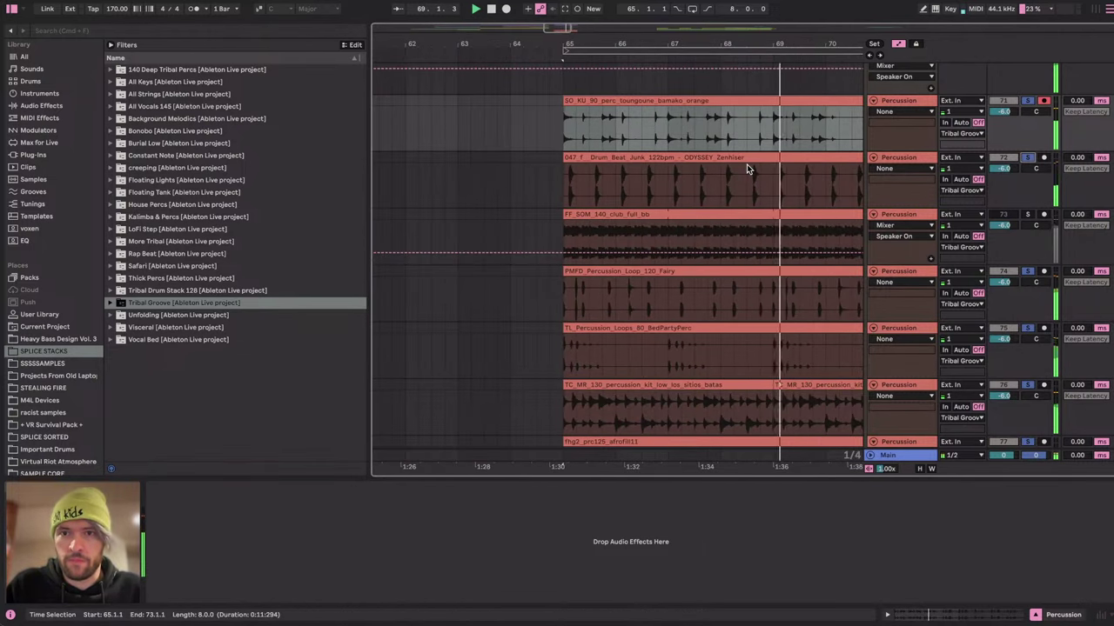
scroll(747, 164, right, 2)
scroll(490, 209, up, 4)
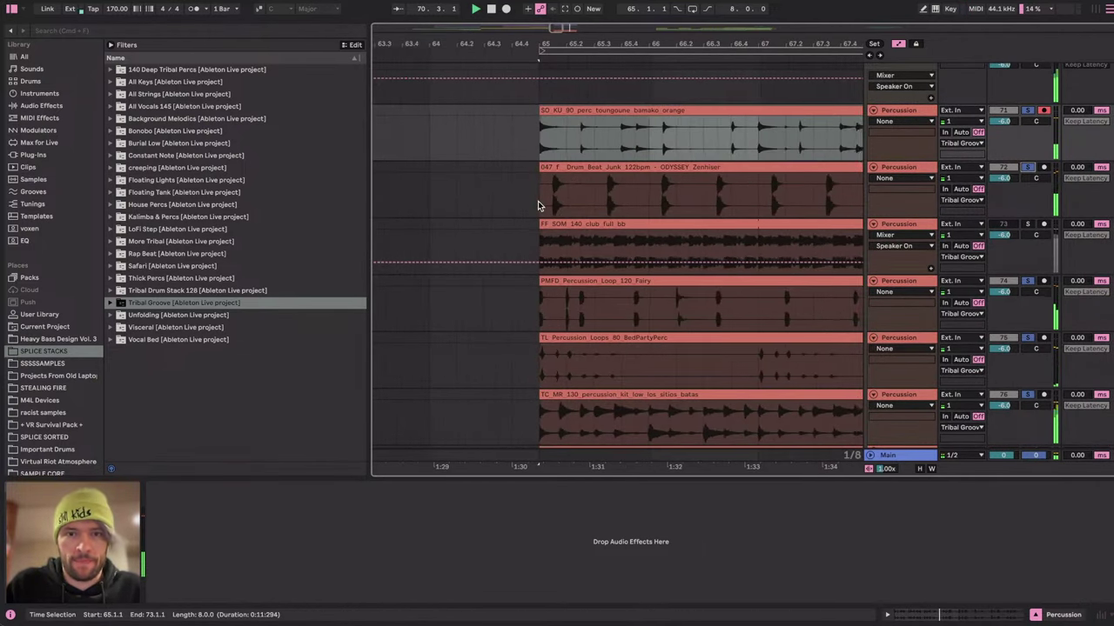
scroll(614, 187, up, 3)
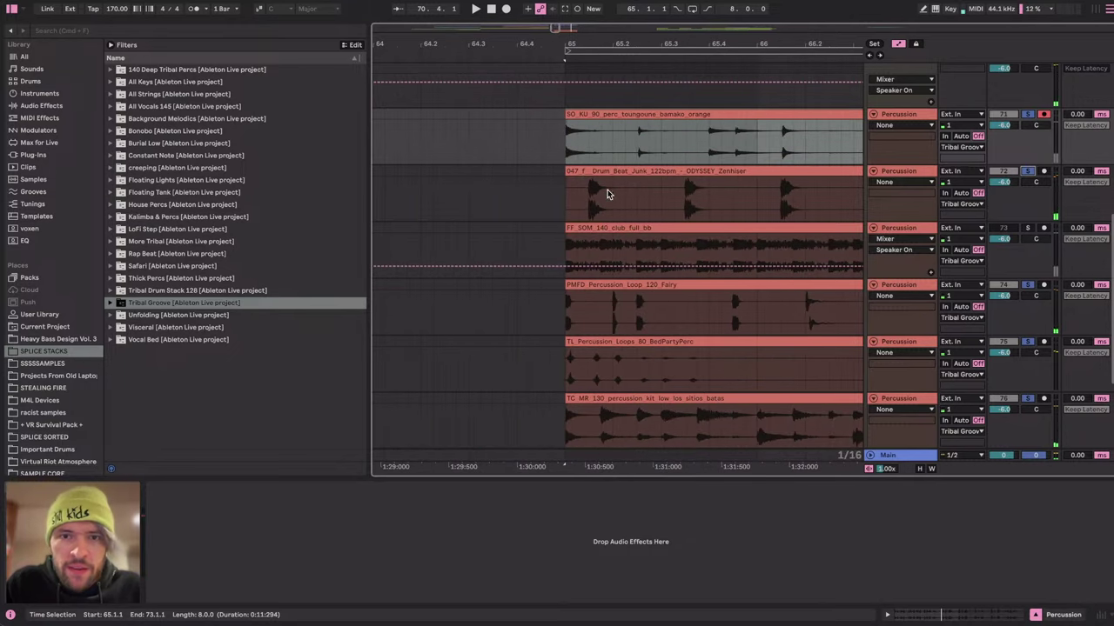
mouse_move(607, 172)
mouse_down()
mouse_move(654, 174)
mouse_move(610, 175)
mouse_up()
click(568, 193)
key(space)
scroll(567, 193, down, 3)
scroll(688, 191, right, 3)
scroll(688, 191, down, 1)
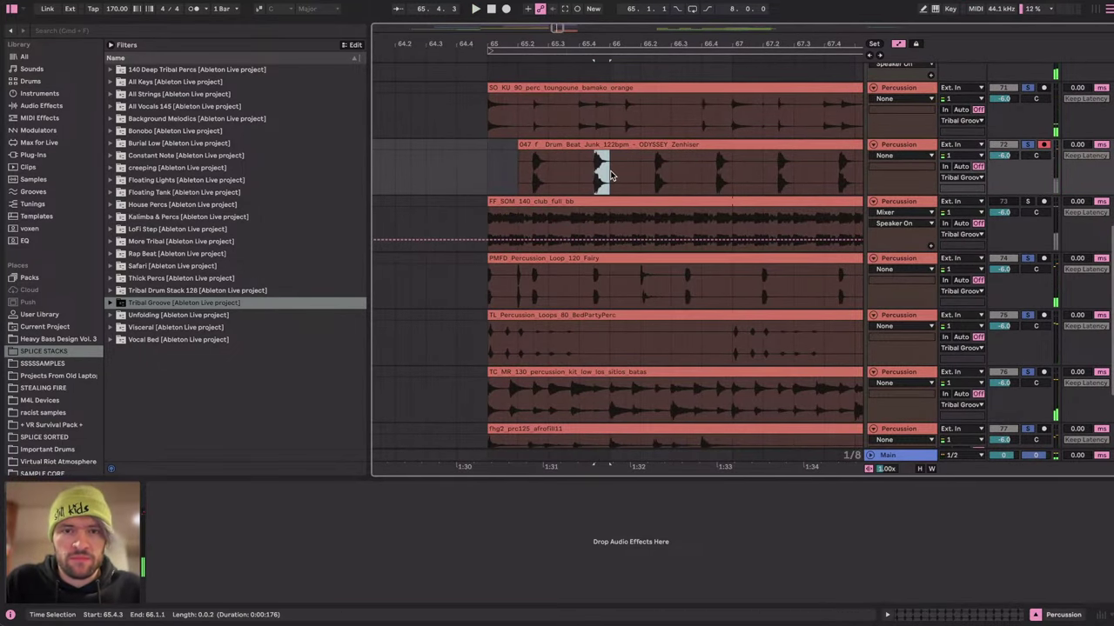
Shift the second hit of the Drum_Beat_Junk clip earlier to 65.4 and delete the rest of the clip after it.
click(582, 170)
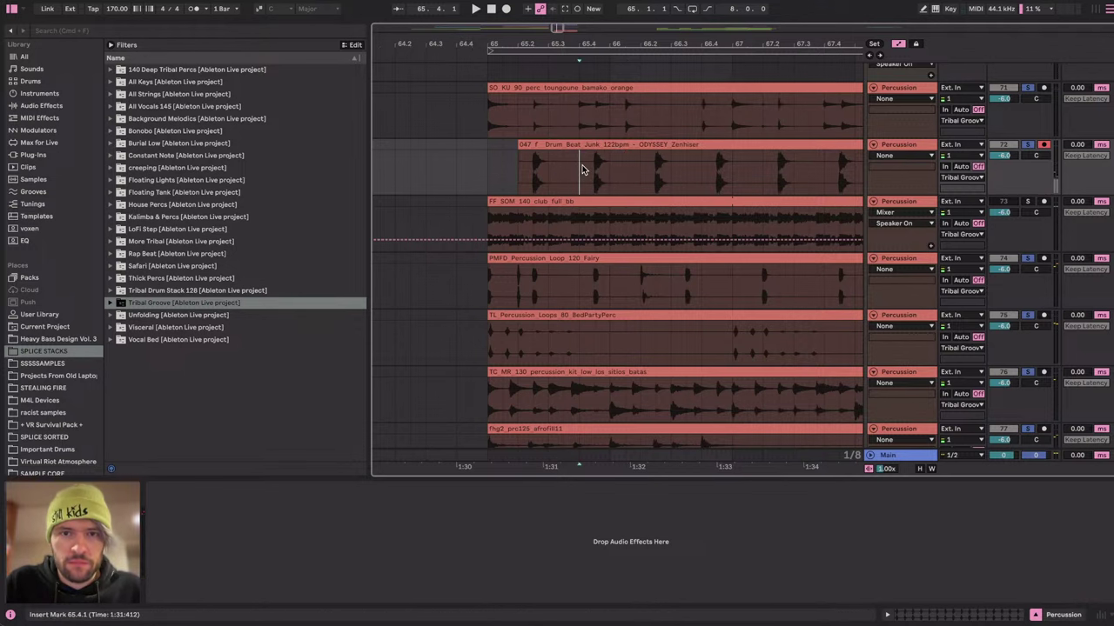
mouse_move(594, 169)
mouse_down()
mouse_move(623, 169)
mouse_move(592, 148)
mouse_up()
scroll(611, 171, down, 3)
click(644, 159)
key(Delete)
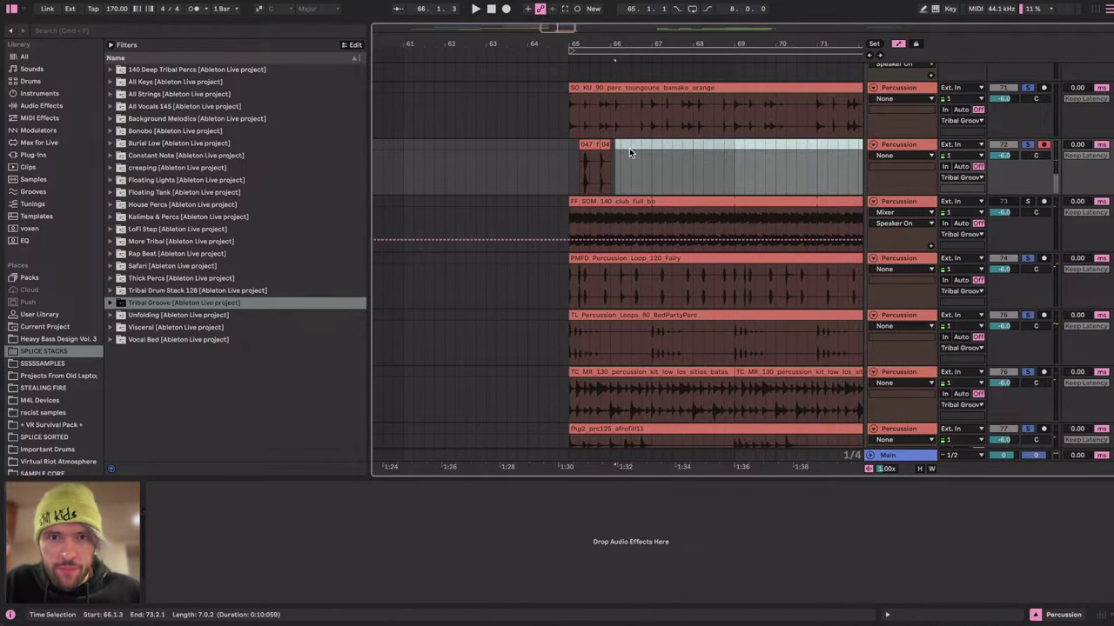
Duplicate the edited one-bar Drum_Beat_Junk pattern at bar 65 seven times to fill the section up to bar 73.
click(605, 148)
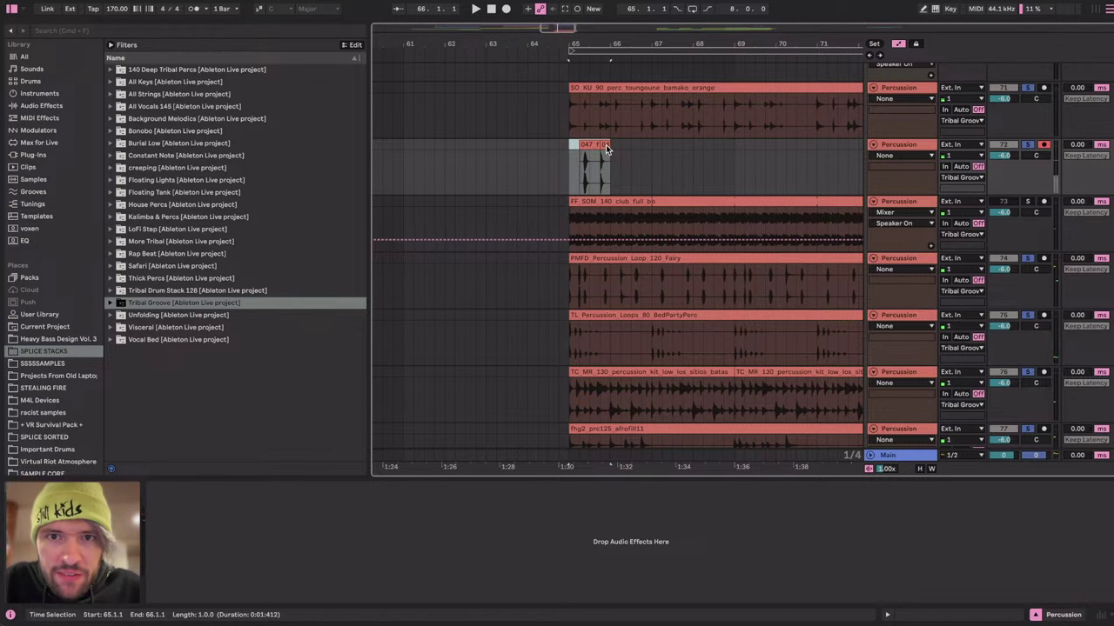
key(super+d)
key(super+d)
key(super+d)
key(super+d)
scroll(667, 172, right, 5)
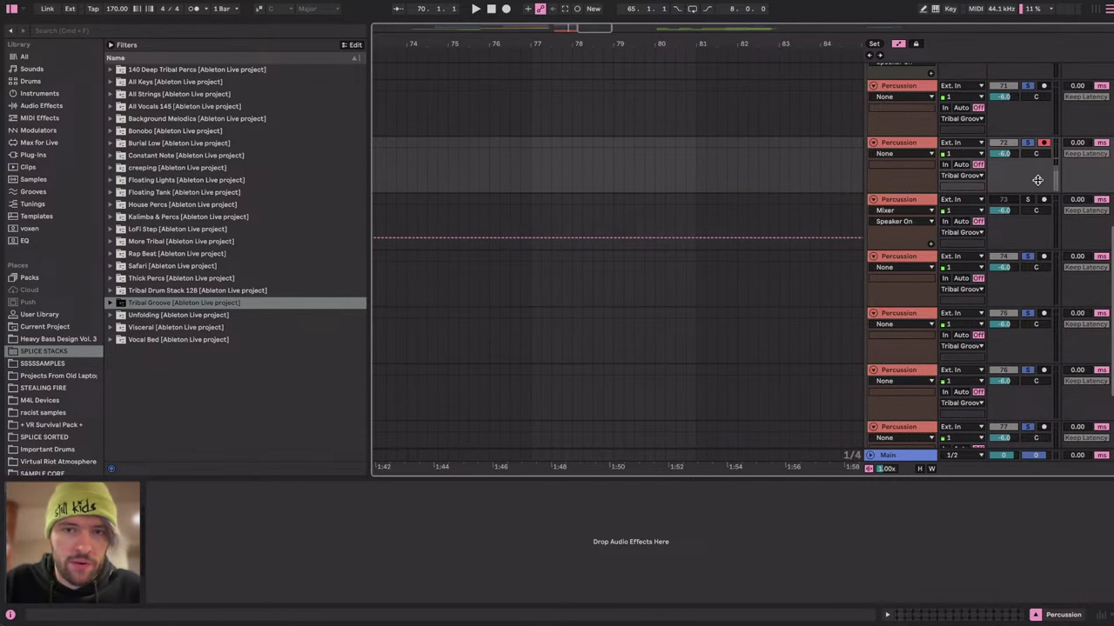
scroll(799, 179, left, 6)
scroll(799, 180, right, 2)
key(super+d)
key(super+d)
key(super+d)
scroll(801, 180, up, 3)
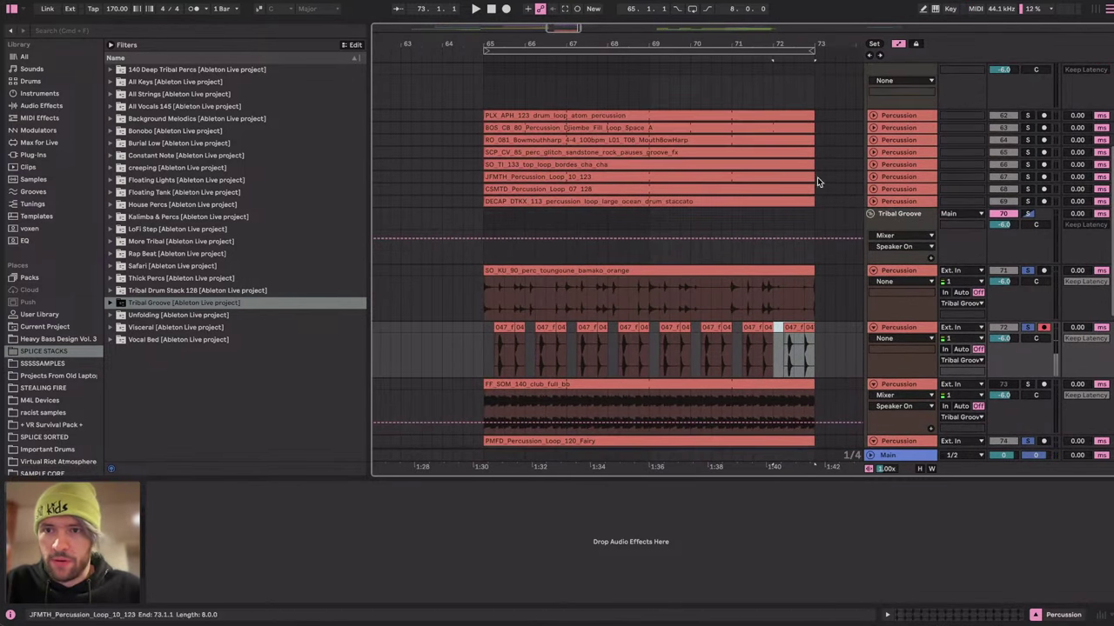
Route the Tribal Groove group's output to Sidechain, turn off its solo and play the section from bar 65.
click(893, 215)
click(946, 216)
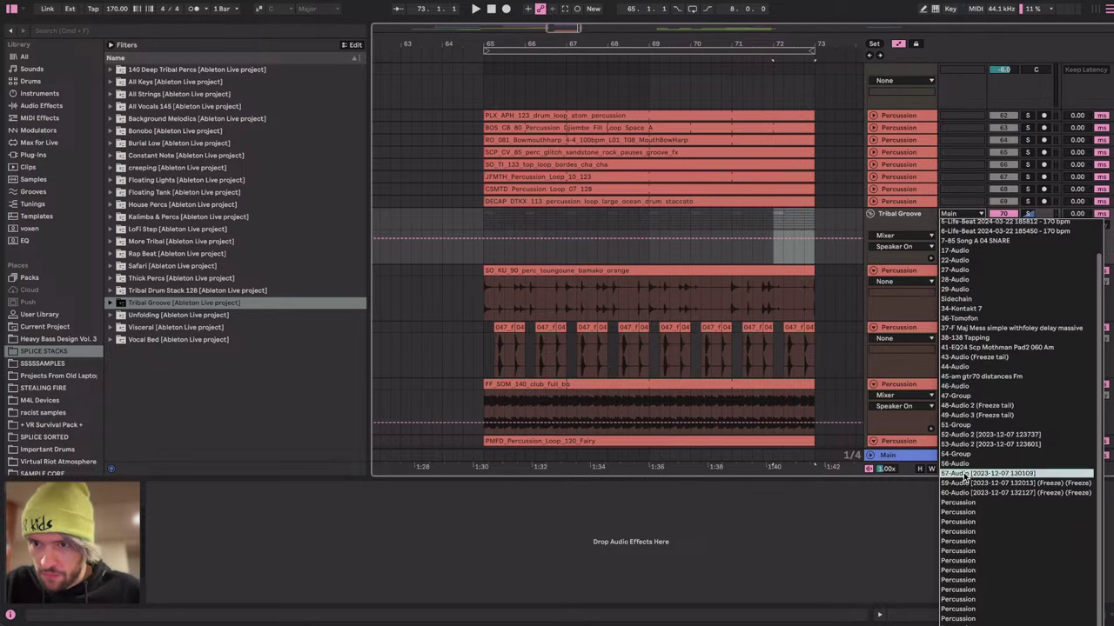
click(980, 299)
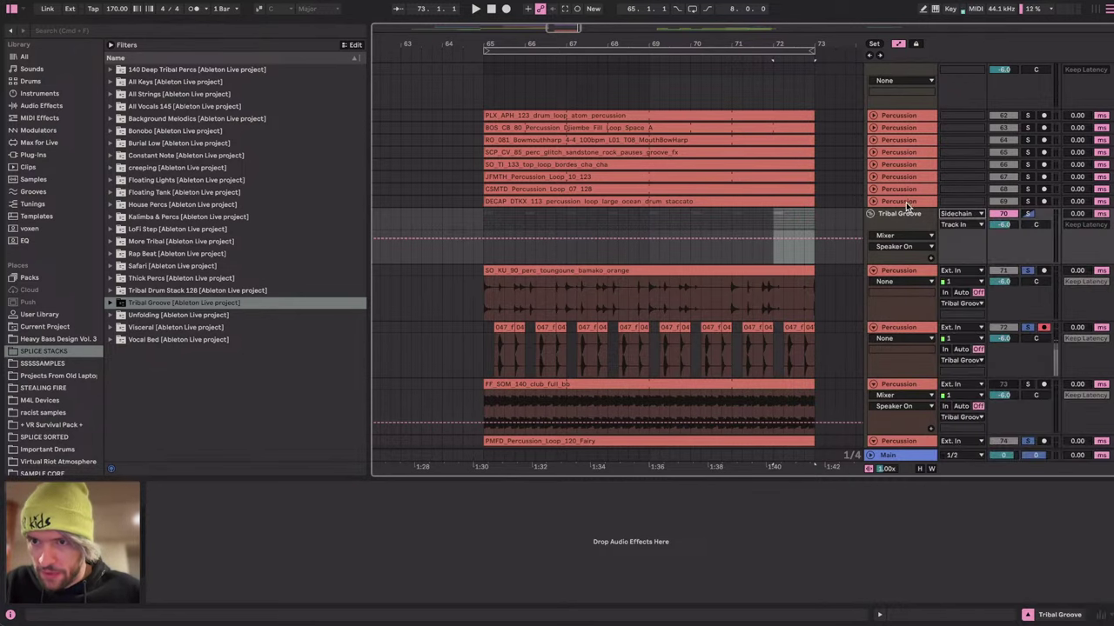
click(1028, 214)
scroll(991, 76, up, 5)
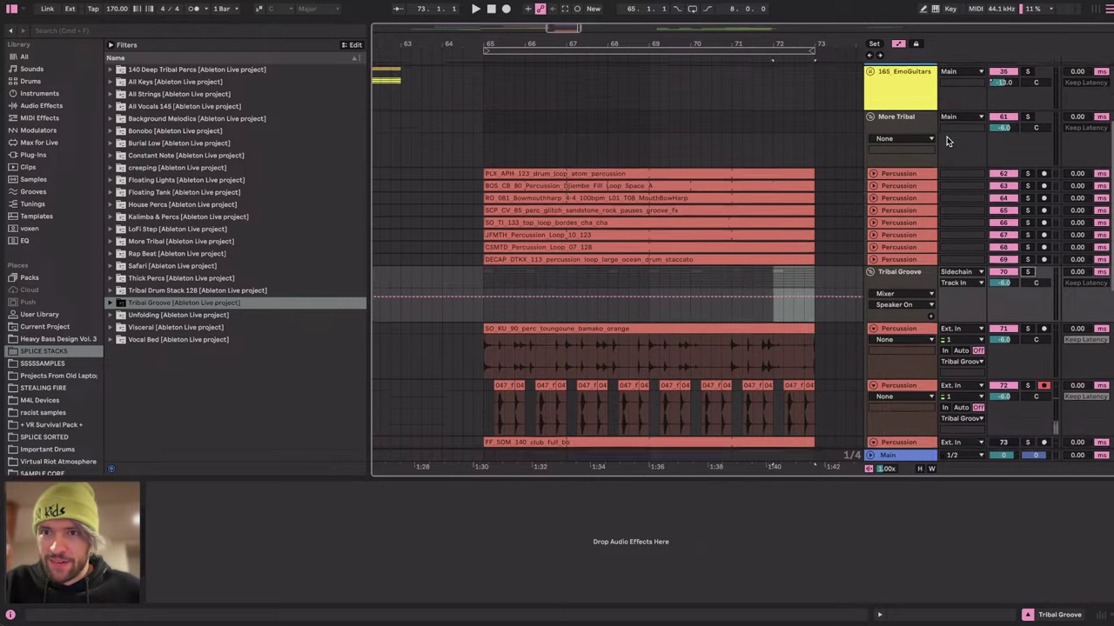
key(space)
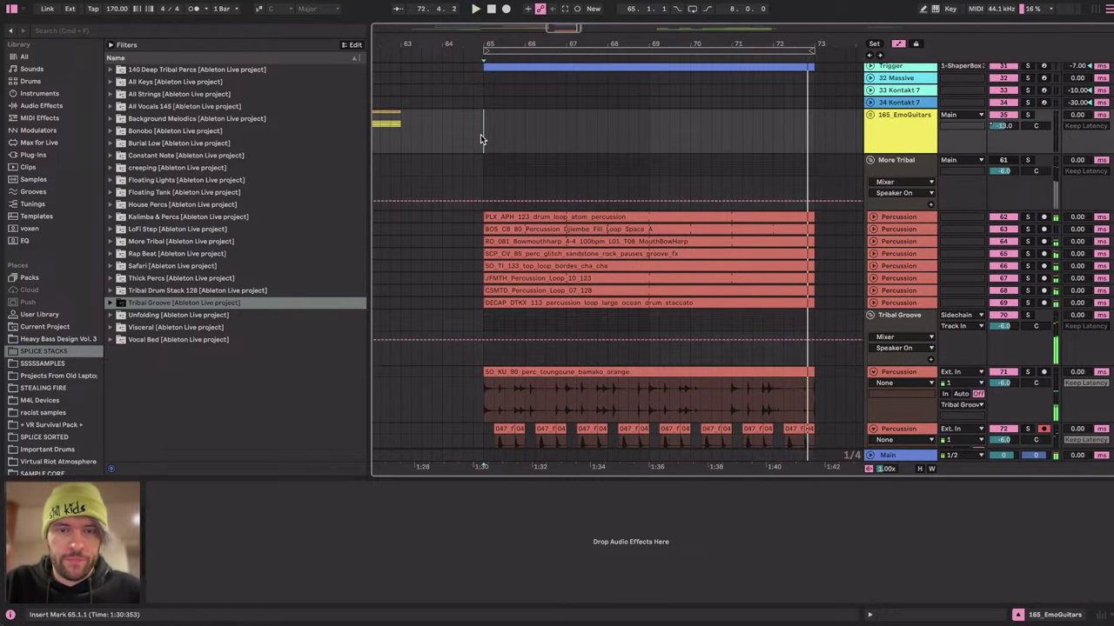
Add an EQ Eight to the Tribal Groove group and cut its lows at 278 Hz.
click(905, 329)
click(35, 106)
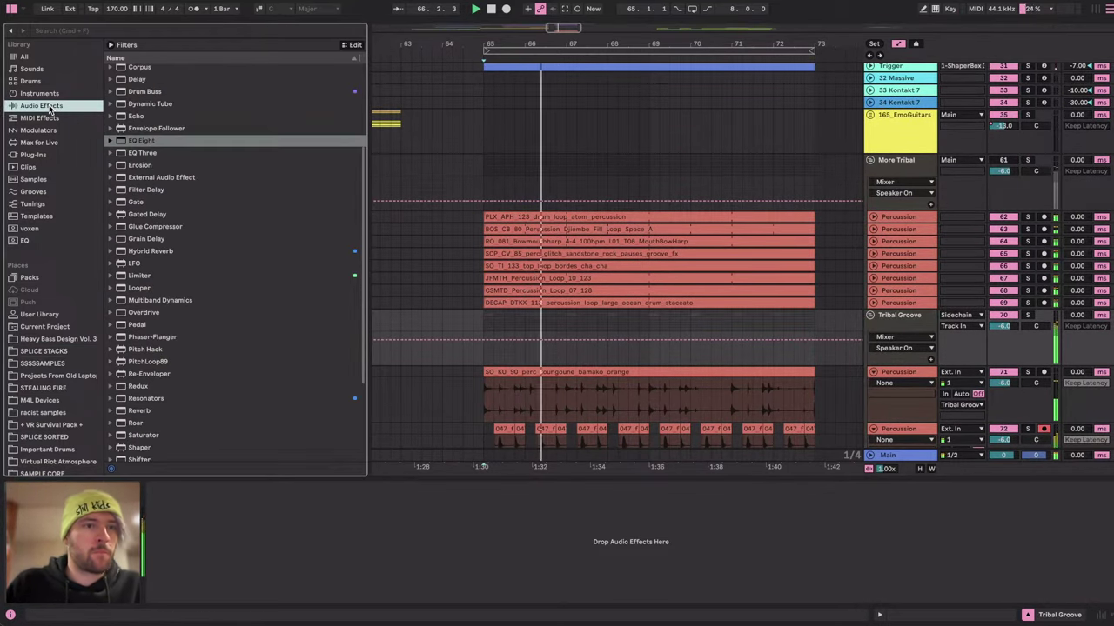
click(142, 140)
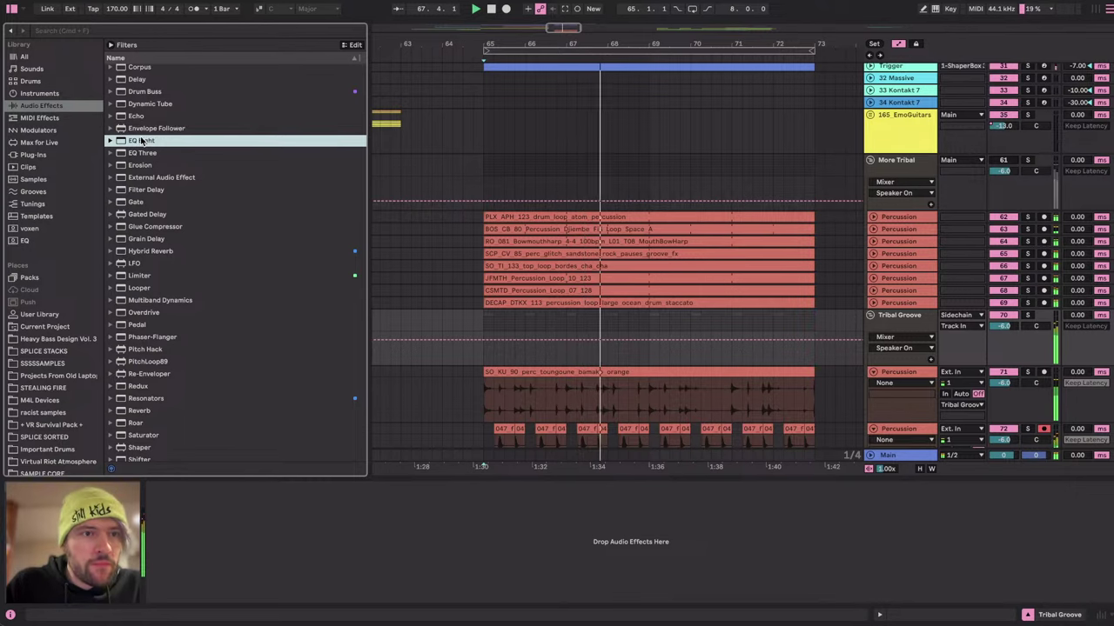
key(space)
drag(259, 545, 284, 544)
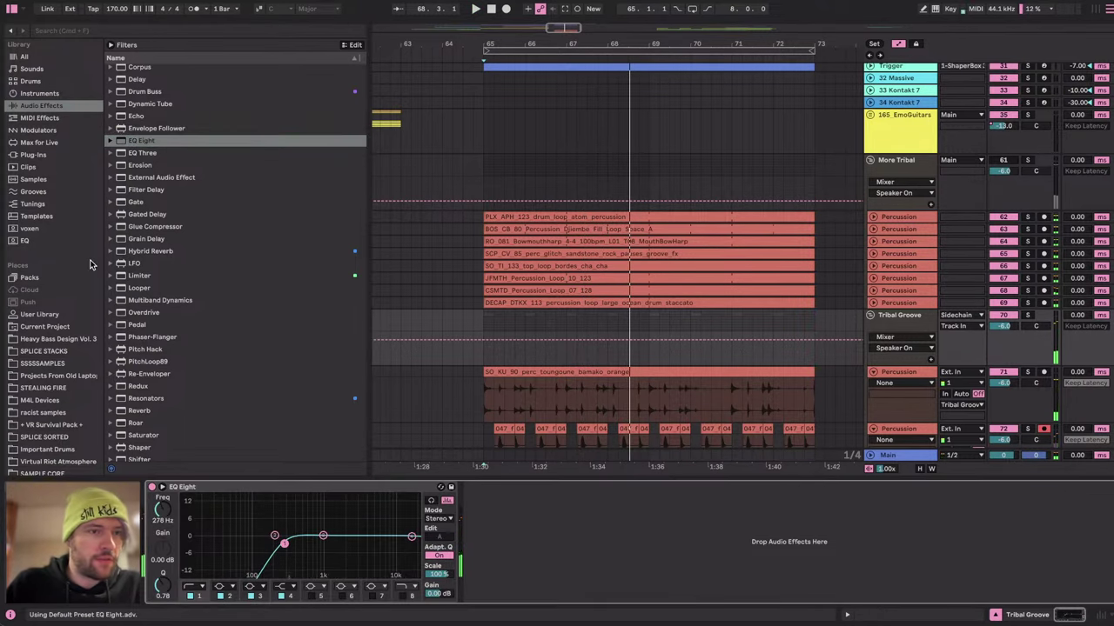
Add the ST4b transient plugin from the Drums collection after the EQ Eight on Tribal Groove.
scroll(31, 105, up, 4)
click(30, 118)
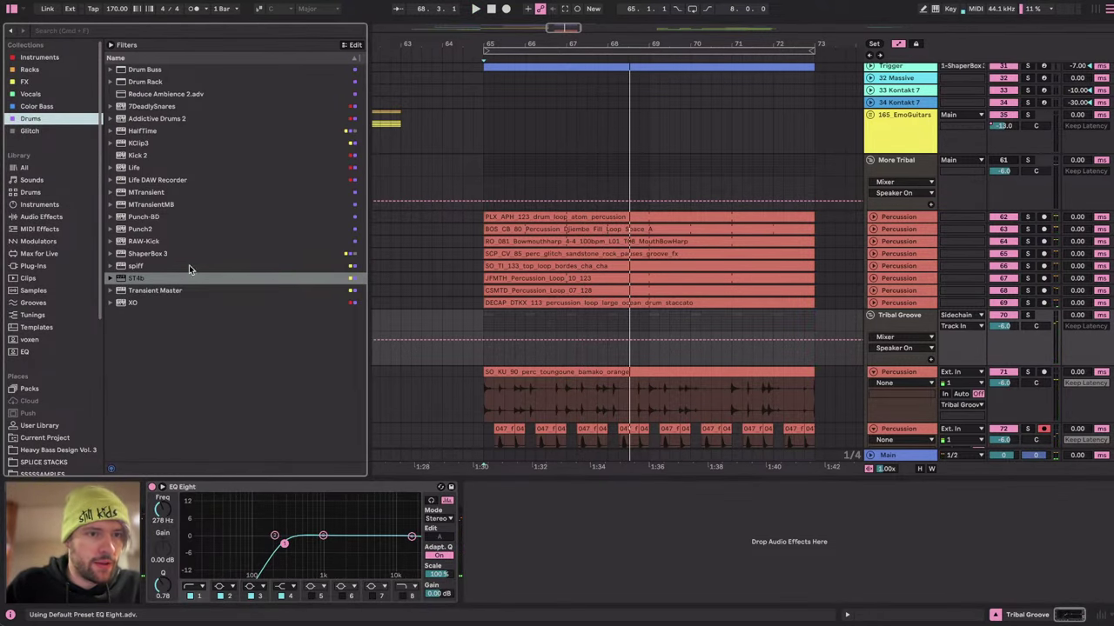
double_click(119, 279)
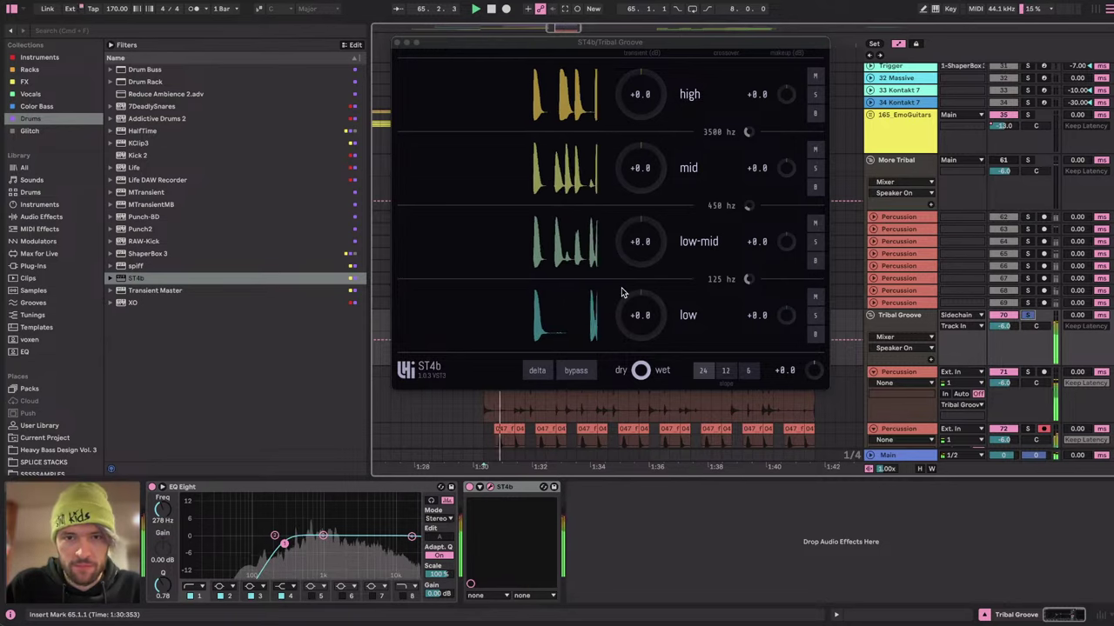
key(space)
Set ST4b's transient amount to +45.0 on all four bands and its output gain to -0.9.
drag(659, 311, 639, 106)
key(space)
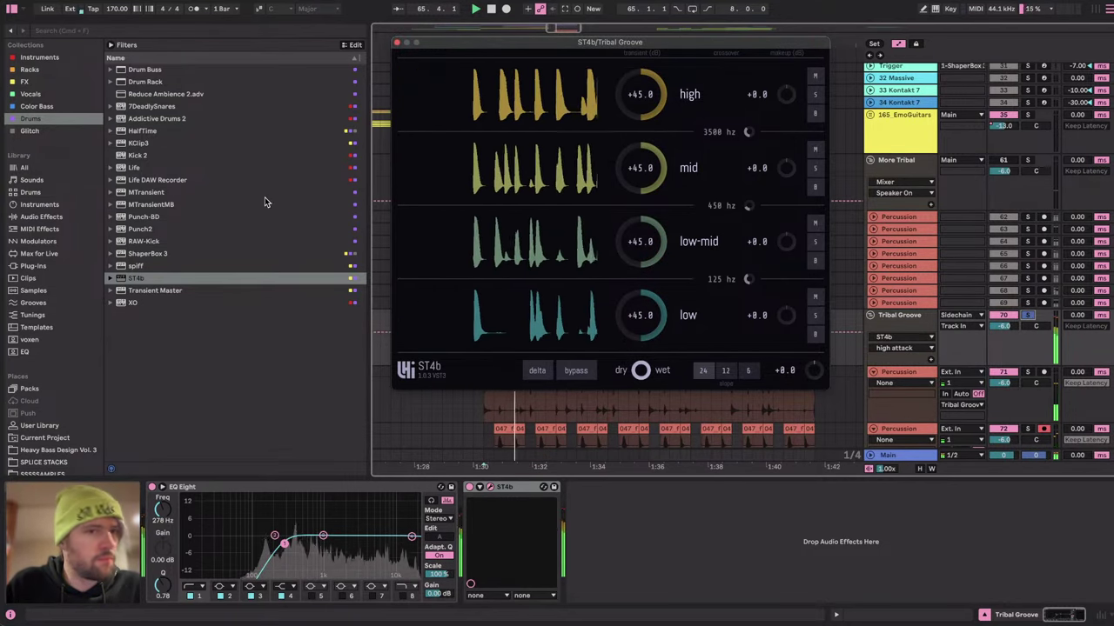
drag(813, 369, 814, 383)
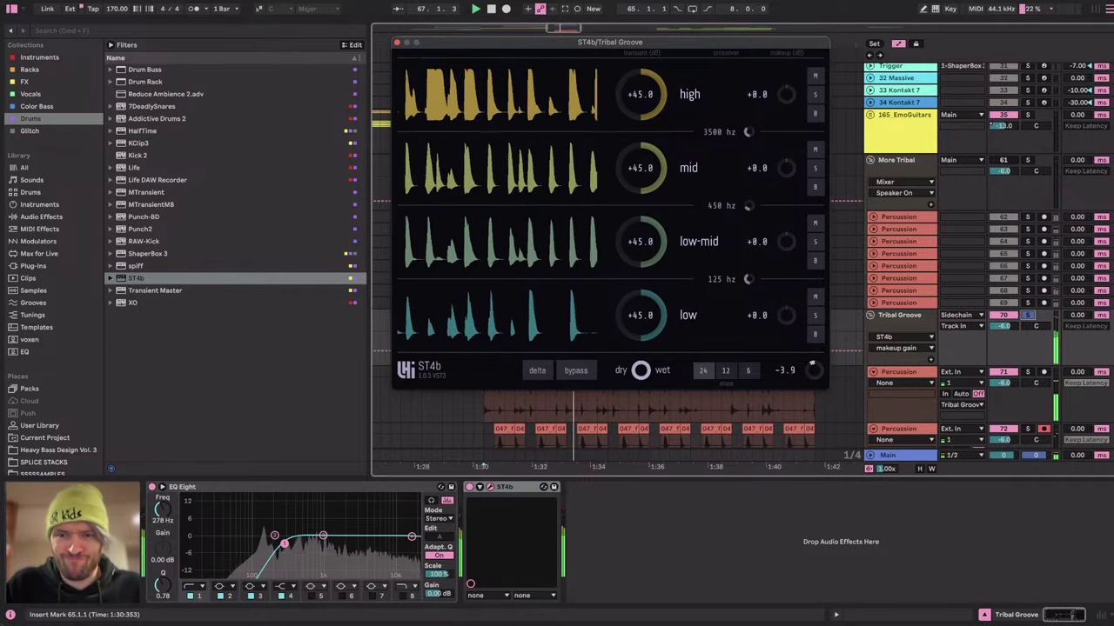
Browse the audio effects list, check the live-stream chat in YouTube Studio and return to Ableton Live.
click(40, 217)
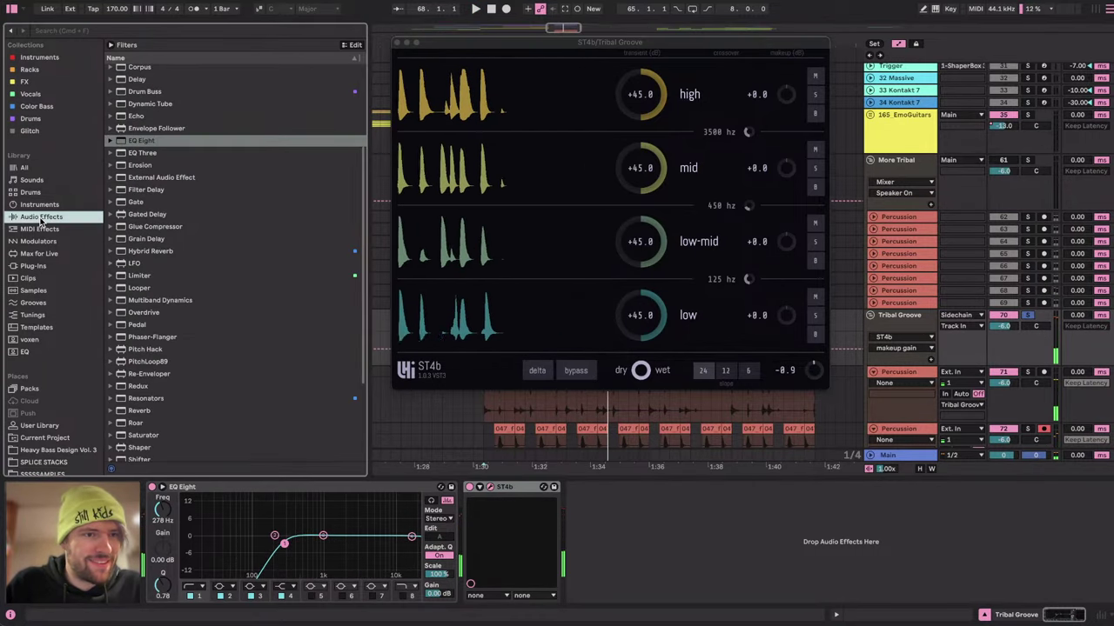
scroll(183, 386, up, 5)
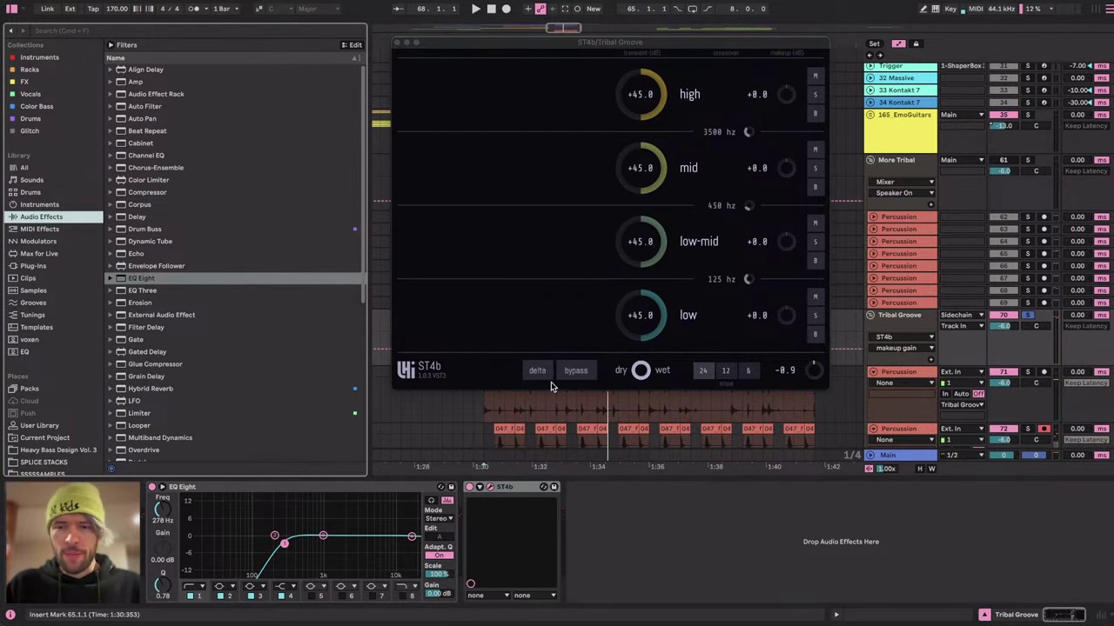
key(ctrl+Right)
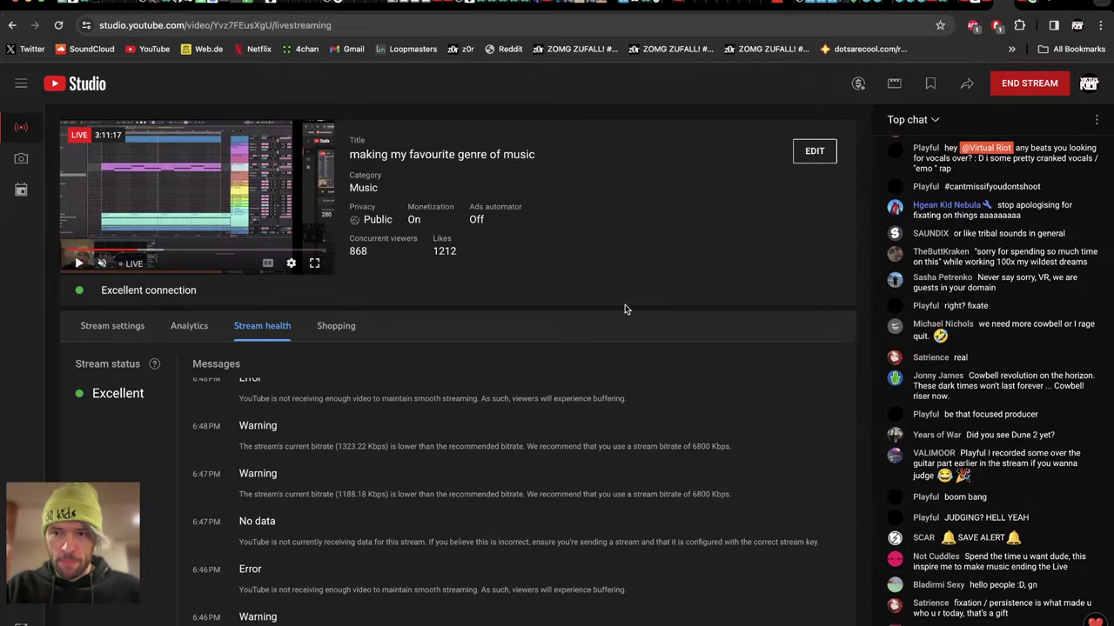
key(super+Tab)
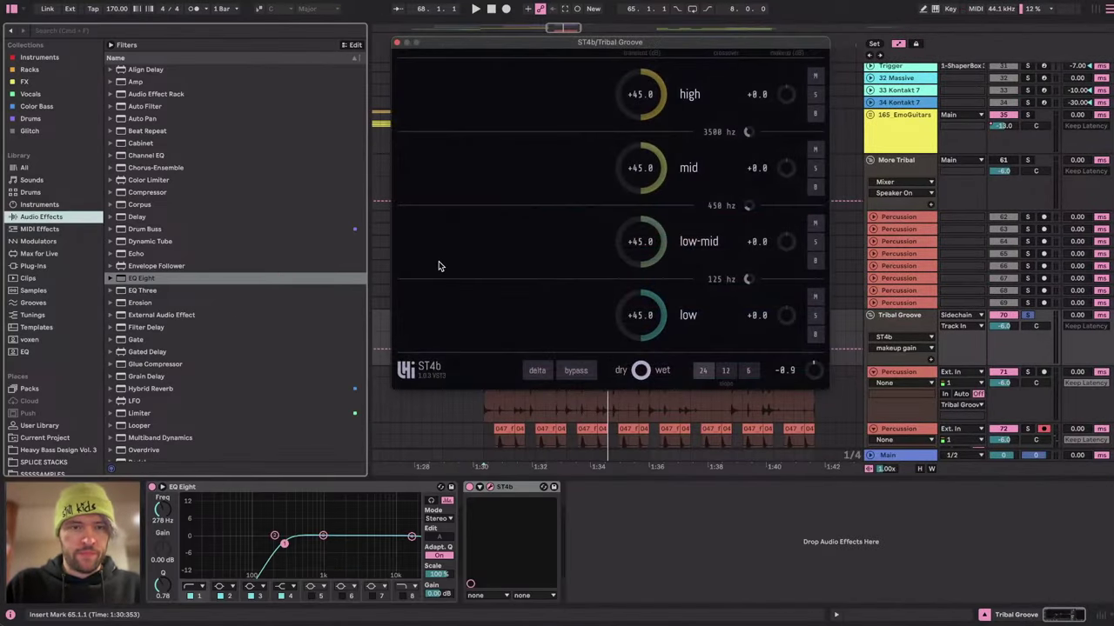
Play the Tribal Groove group and switch the ST4b device off during playback.
key(space)
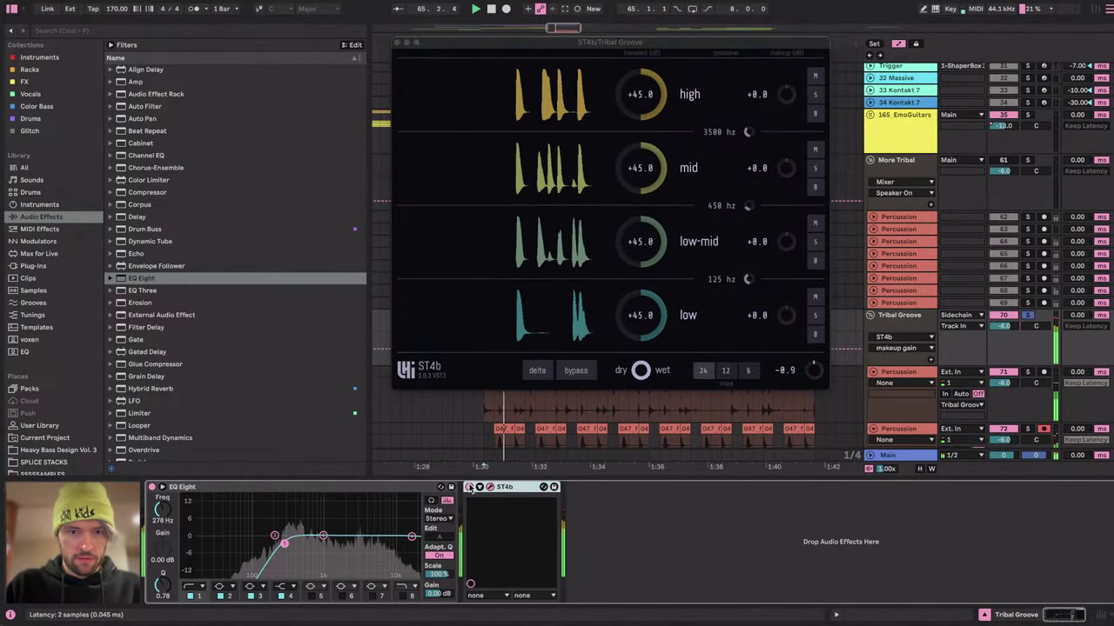
key(space)
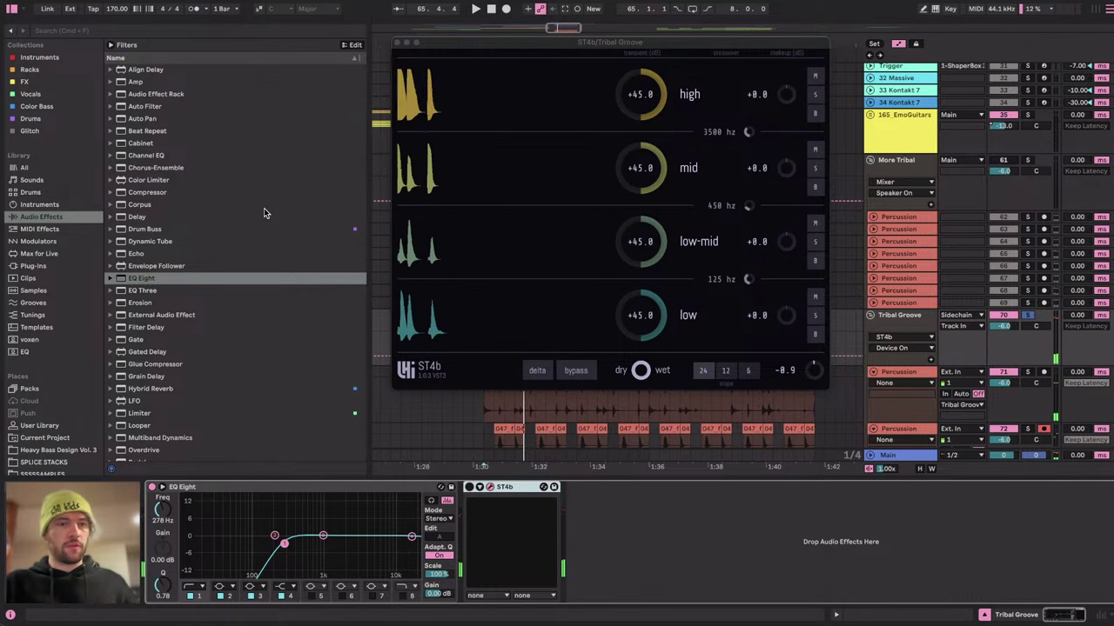
Search the audio effects for "breakb" and add Breakbeat Processing (random FreqShift).adg after ST4b on Tribal Groove.
key(super+s)
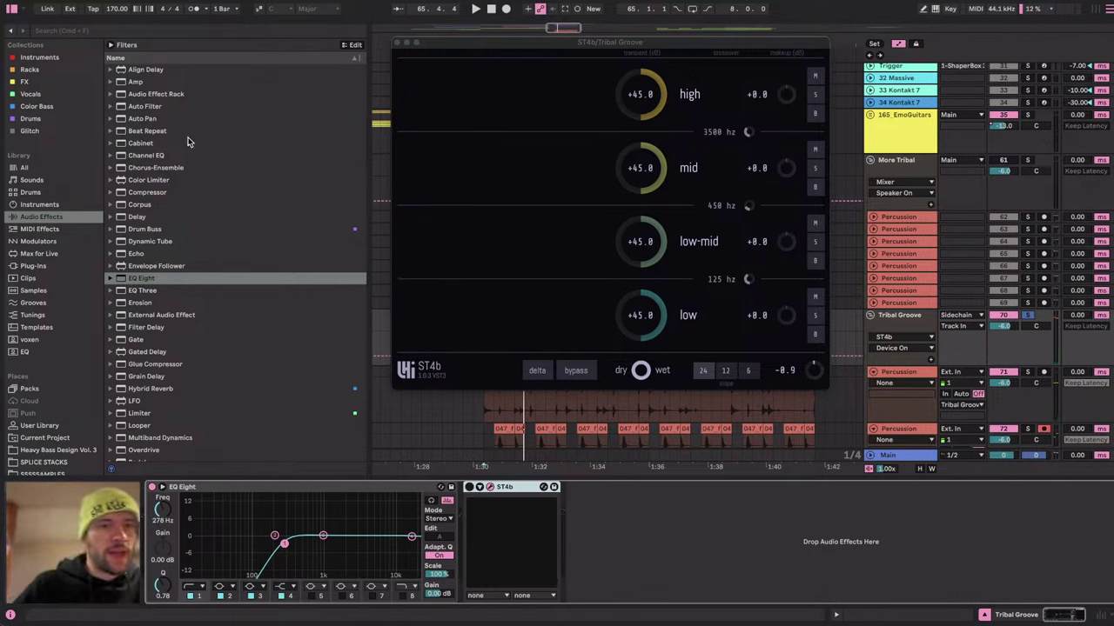
click(146, 95)
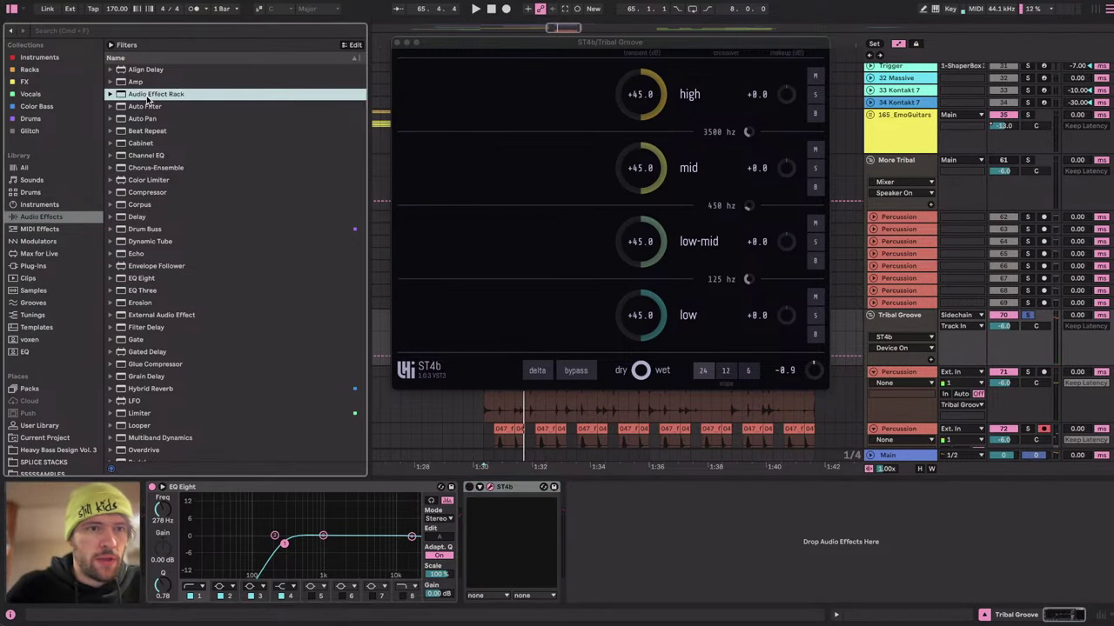
click(159, 31)
text(breakb)
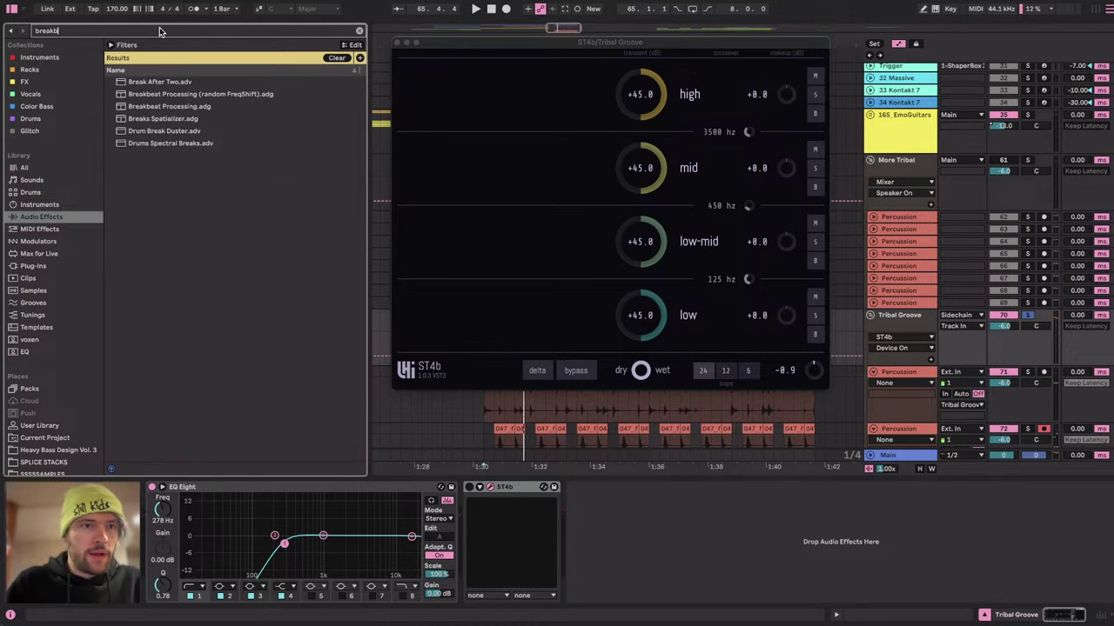
click(174, 84)
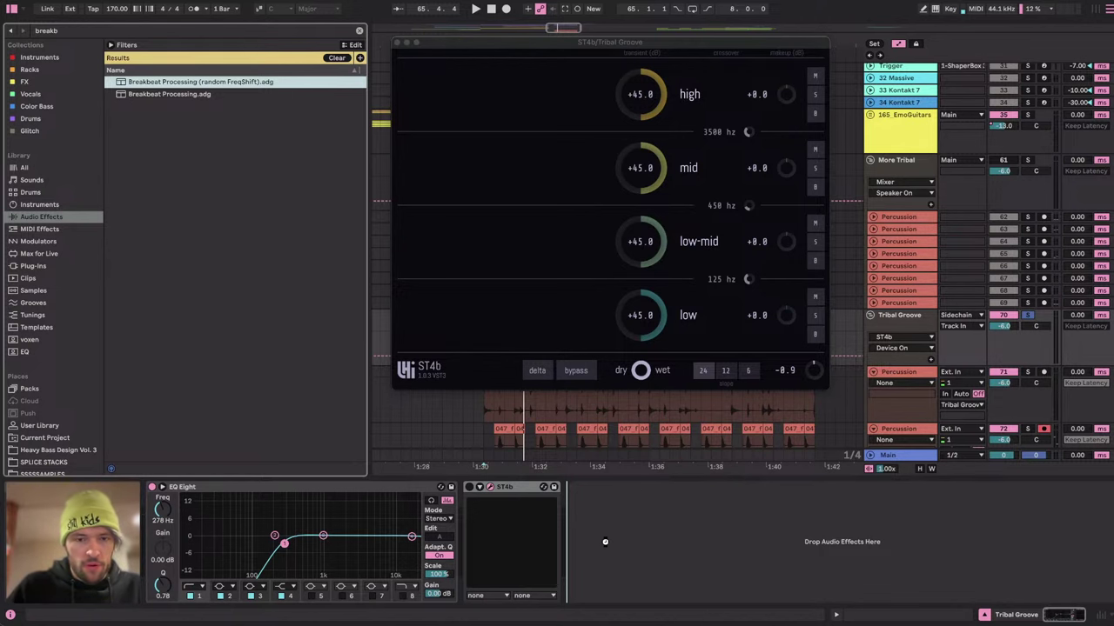
drag(606, 541, 606, 541)
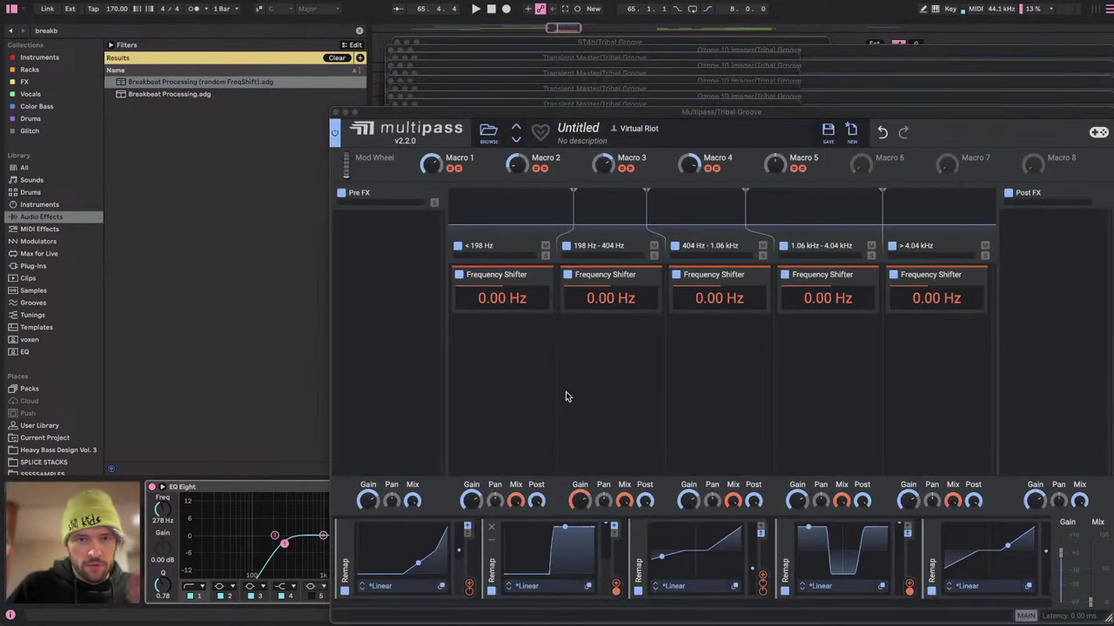
Close the open Multipass, Transient Master, Ozone 10 Imager and ST4b plug-in windows.
click(338, 114)
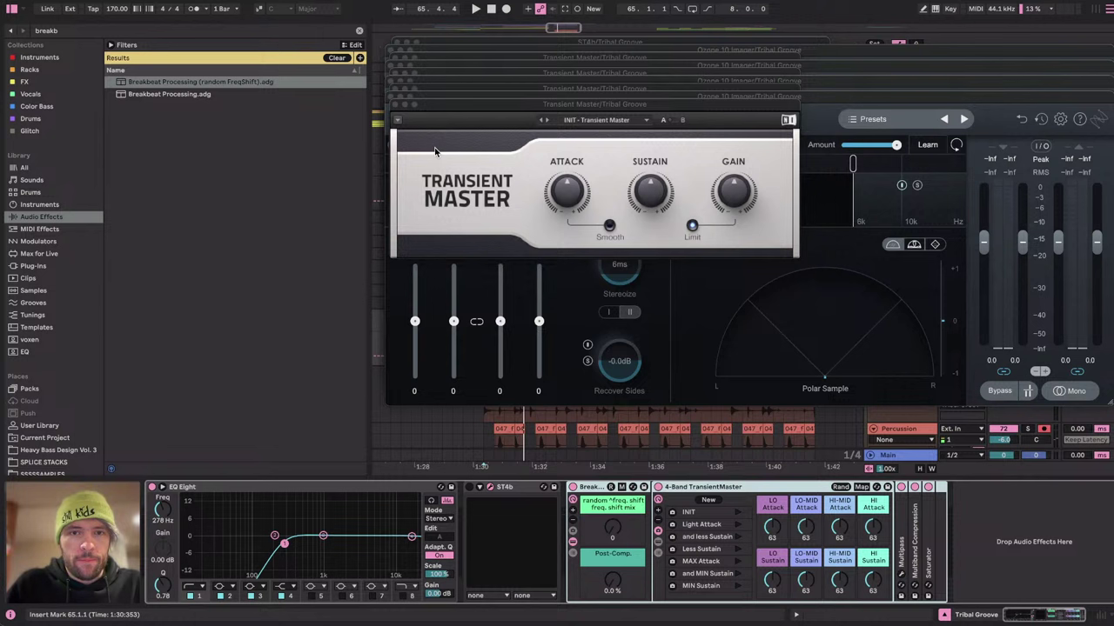
click(394, 104)
click(392, 97)
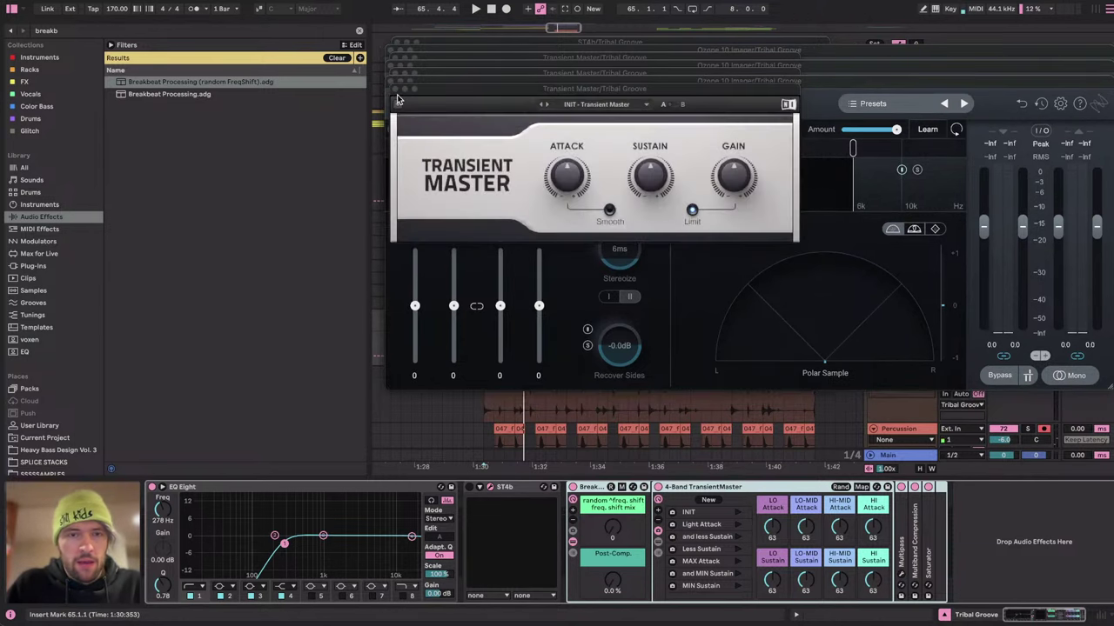
click(395, 91)
click(393, 83)
click(392, 75)
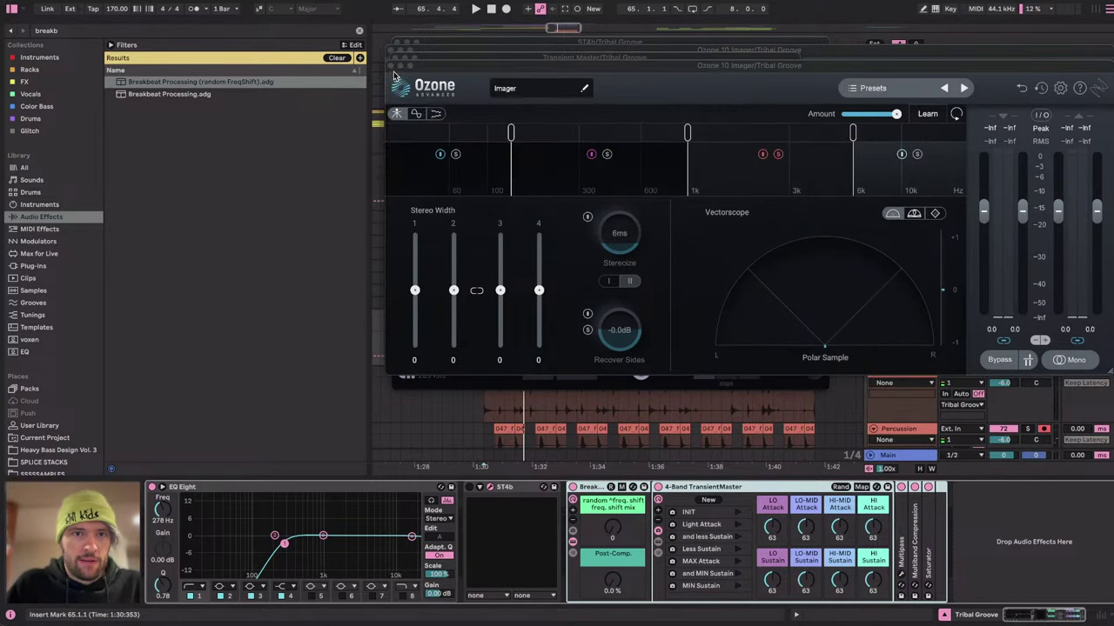
click(391, 67)
click(392, 57)
click(393, 50)
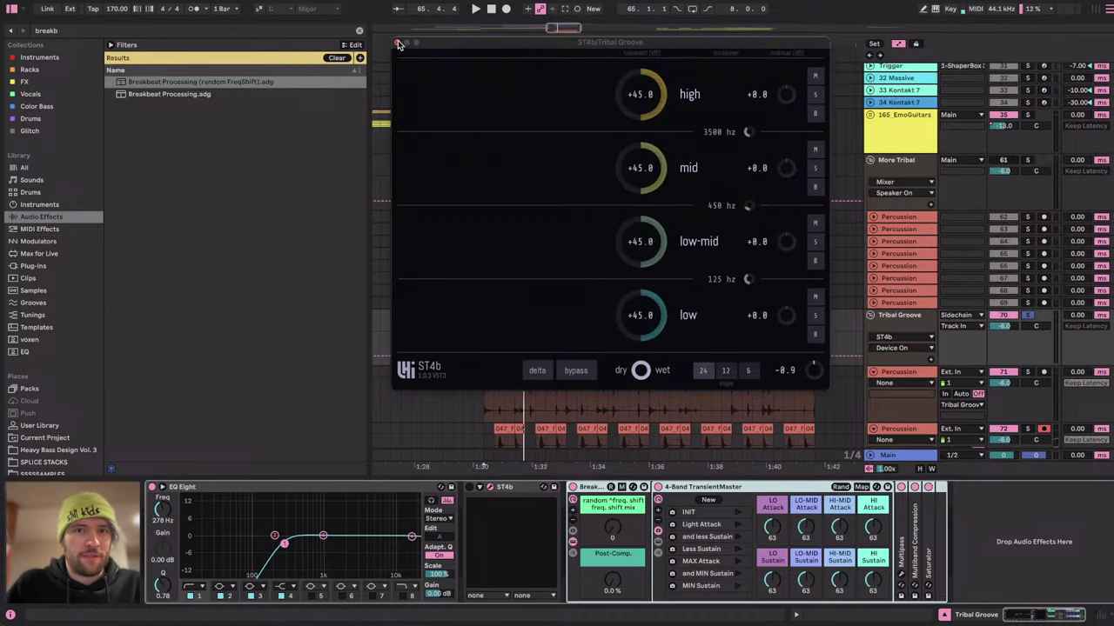
click(393, 42)
click(990, 545)
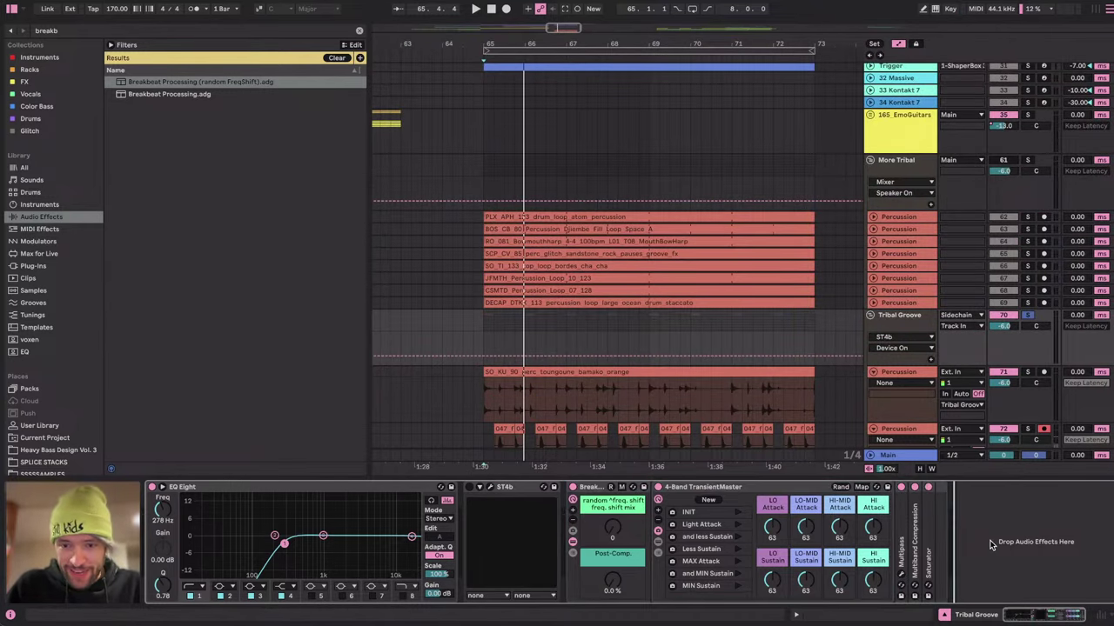
Examine the Breakbeat rack's 4-Band TransientMaster controls and the Multipass editor, and fold Multipass back up.
click(597, 489)
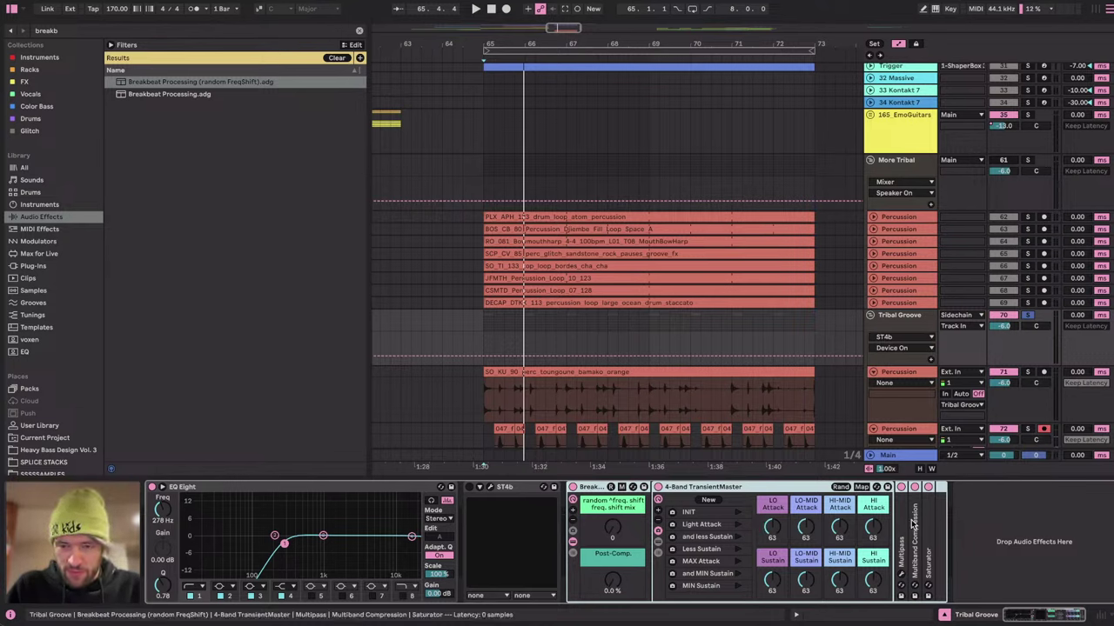
click(771, 528)
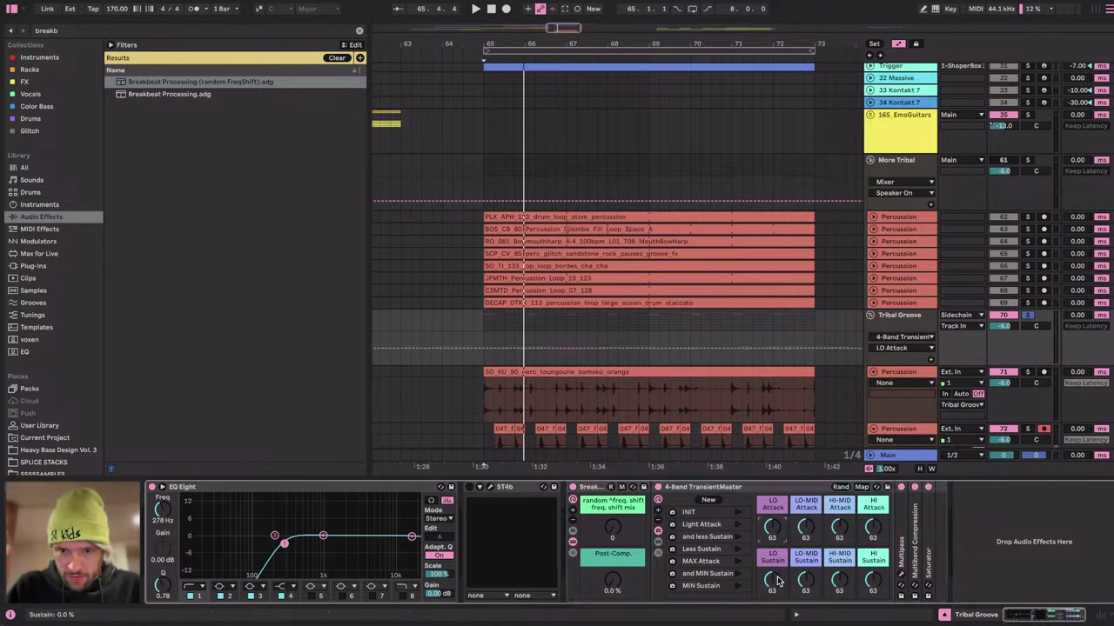
double_click(905, 527)
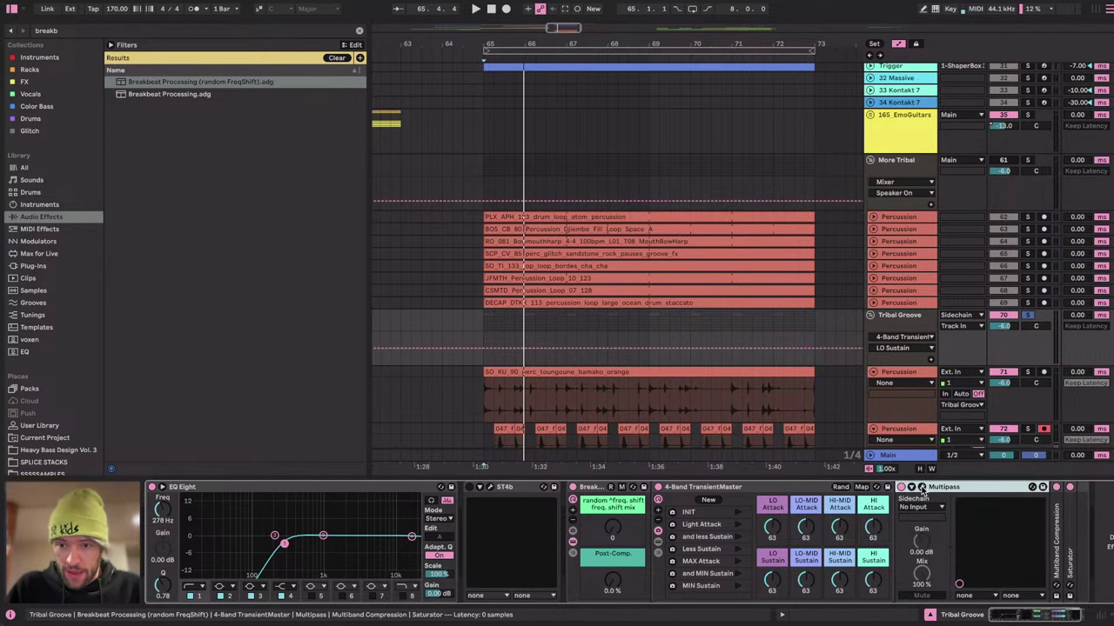
click(921, 489)
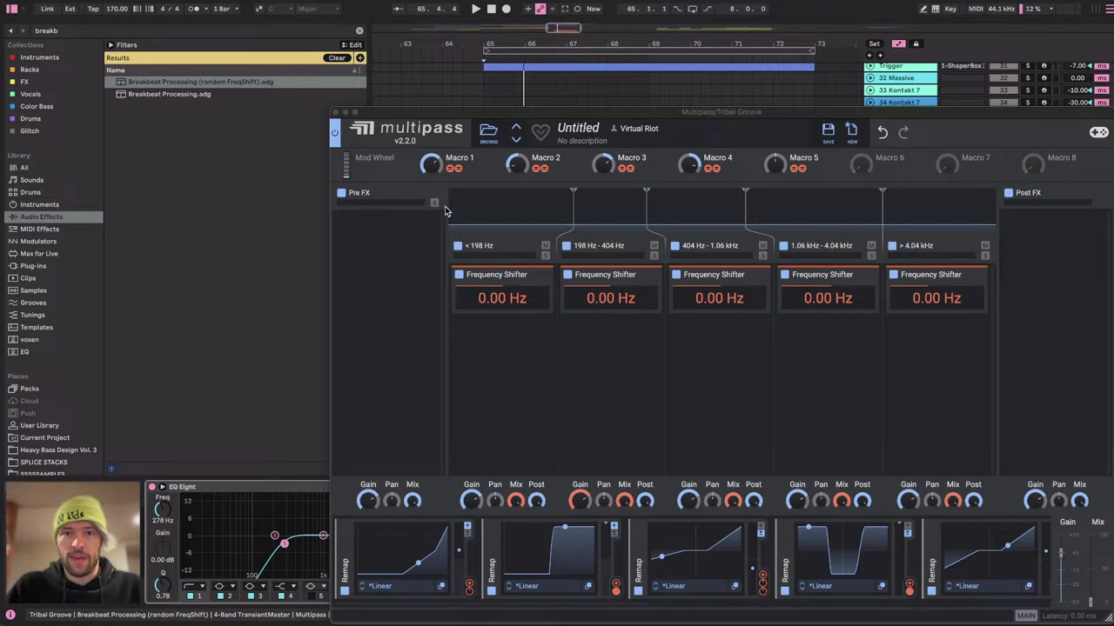
drag(719, 113, 554, 54)
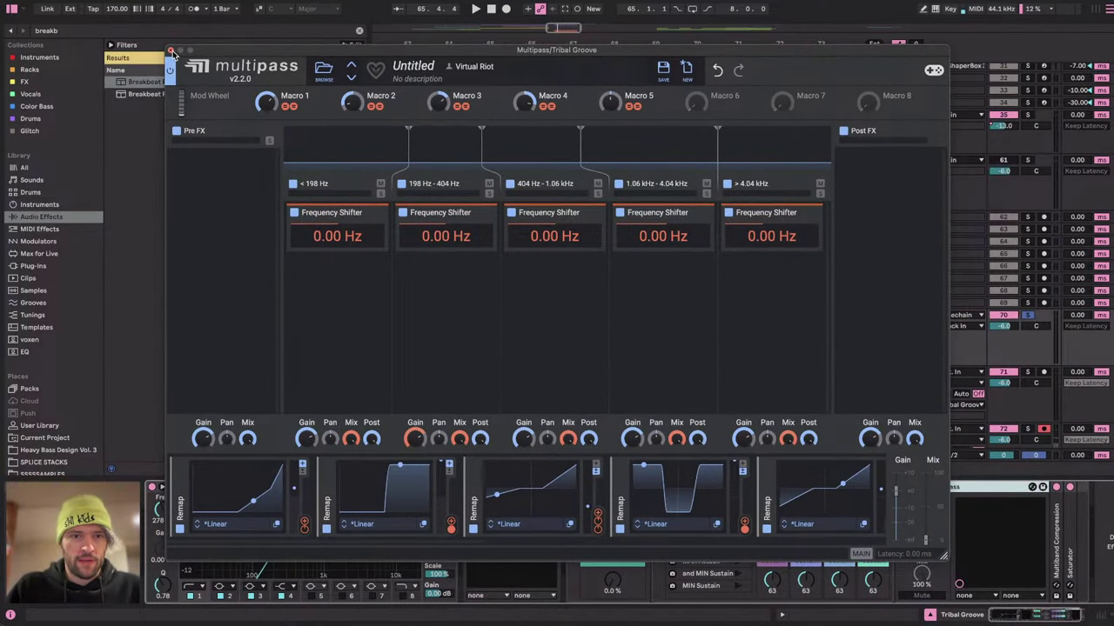
click(171, 52)
scroll(909, 507, right, 2)
double_click(936, 488)
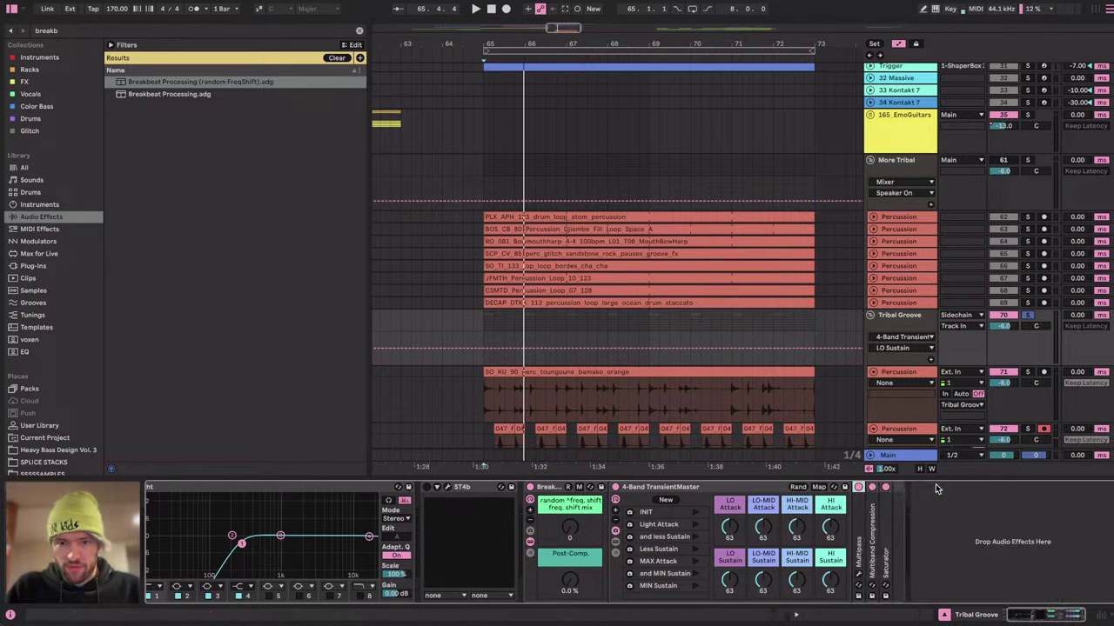
Set the Breakbeat rack's random freq. shift mix macro to 127 and start playback.
click(1009, 328)
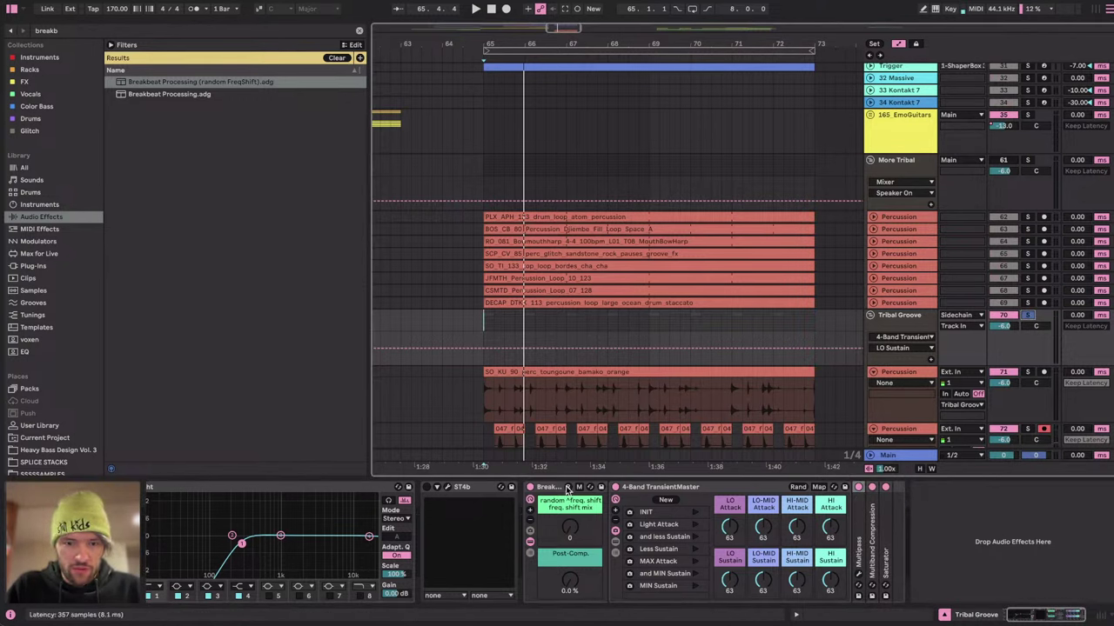
click(570, 529)
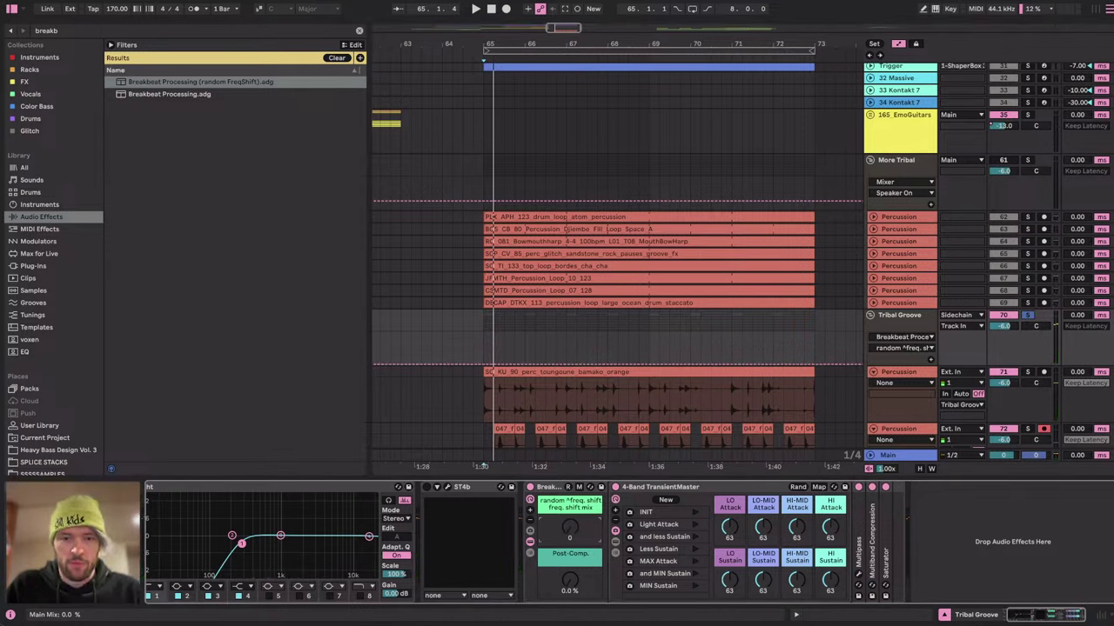
mouse_move(570, 529)
mouse_down()
mouse_move(570, 504)
mouse_move(570, 529)
mouse_up()
key(space)
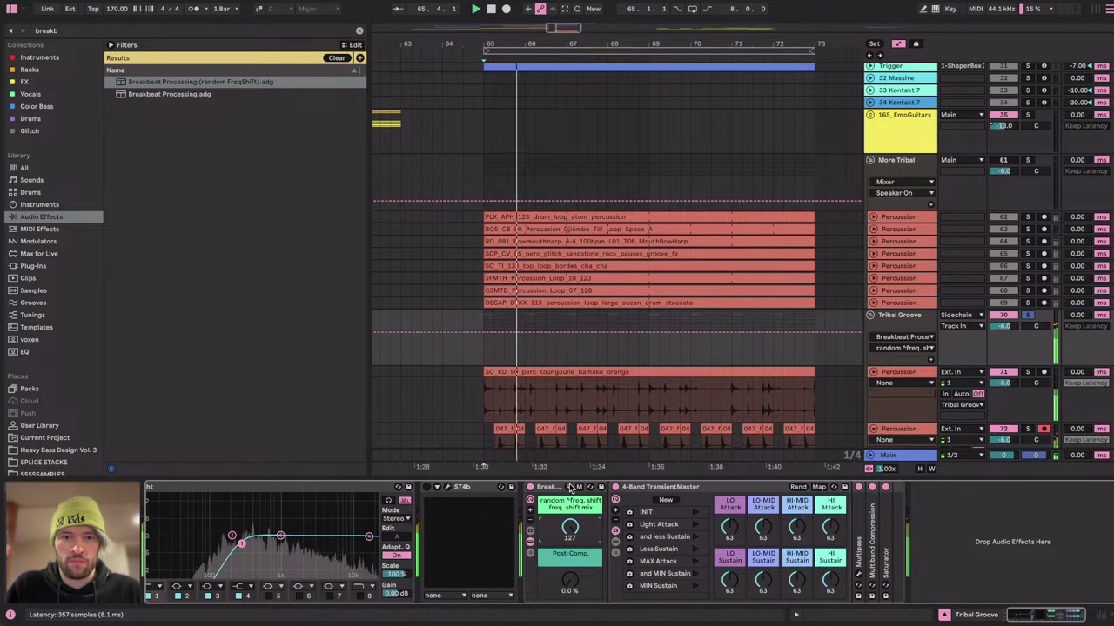
Replay the groove's opening from bar 65 repeatedly, check the live-stream chat in YouTube Studio and return to Ableton Live.
key(space)
key(space)
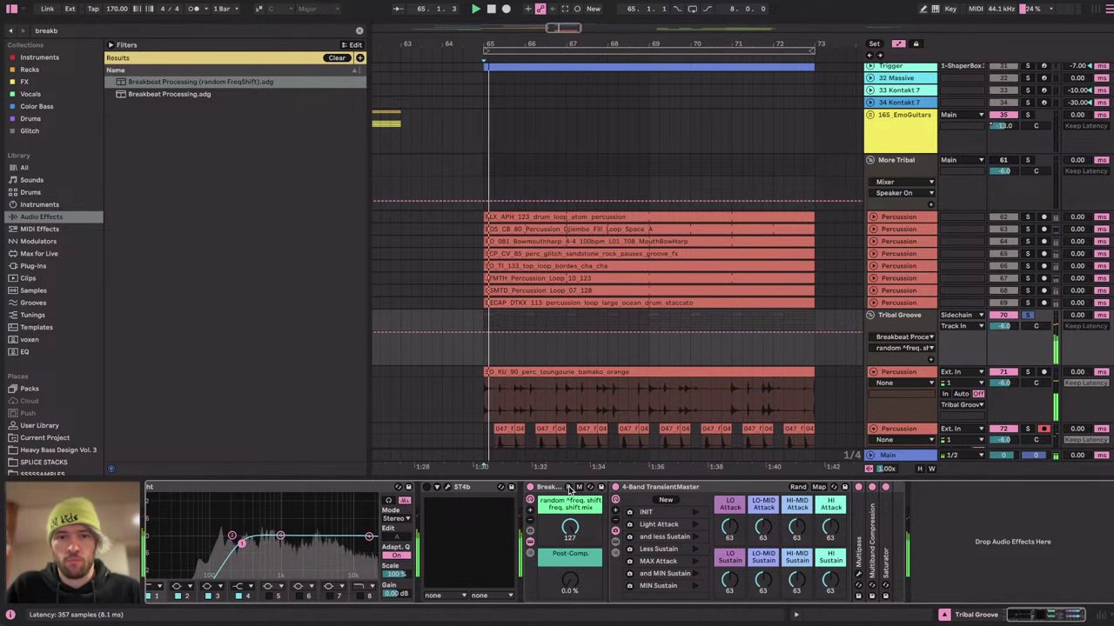
key(space)
key(space)
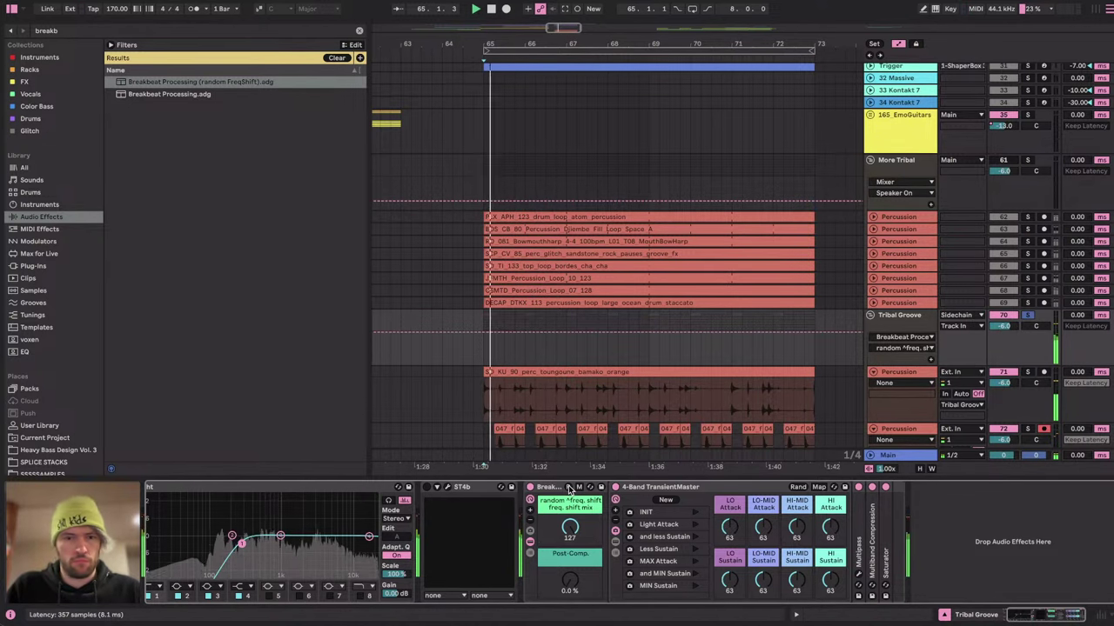
key(space)
key(space)
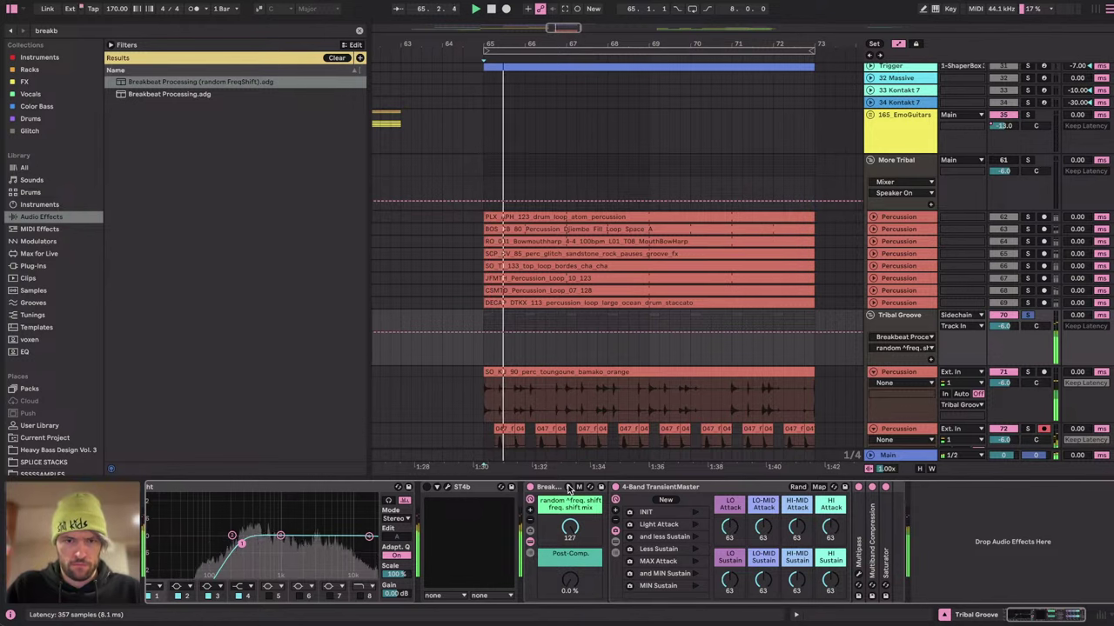
key(space)
key(space)
key(space)
key(space)
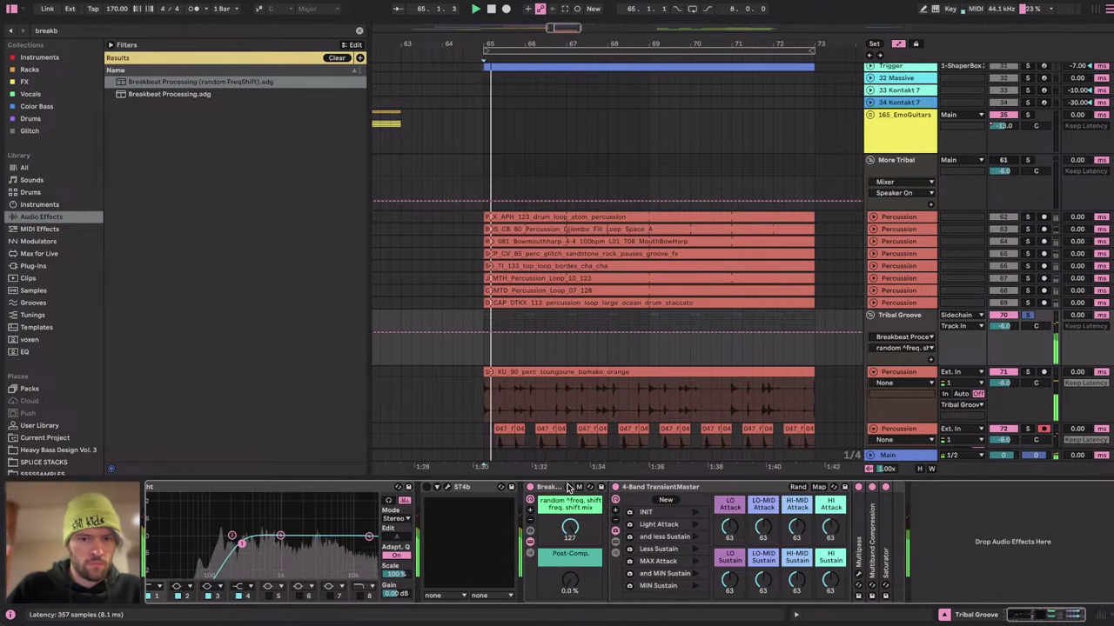
key(space)
key(space)
key(space)
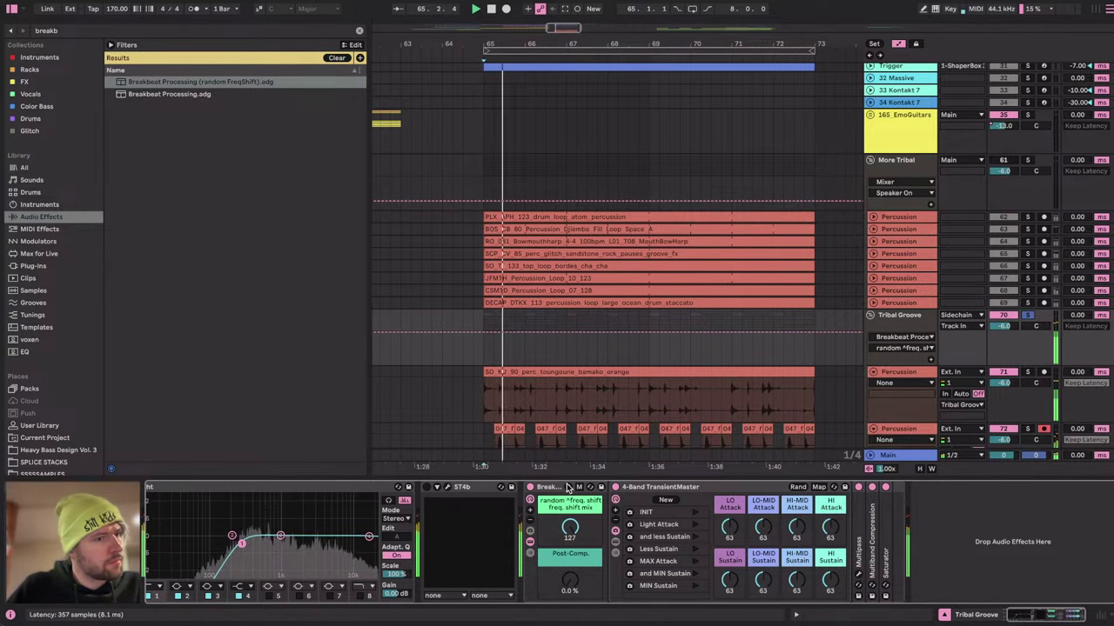
key(ctrl+Right)
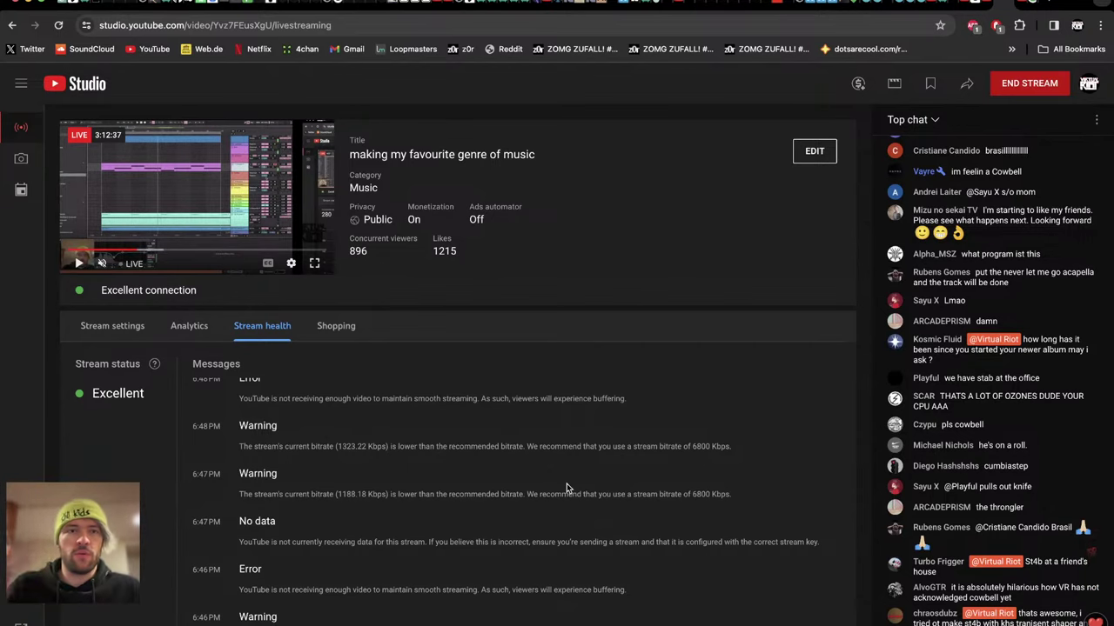
key(ctrl+Left)
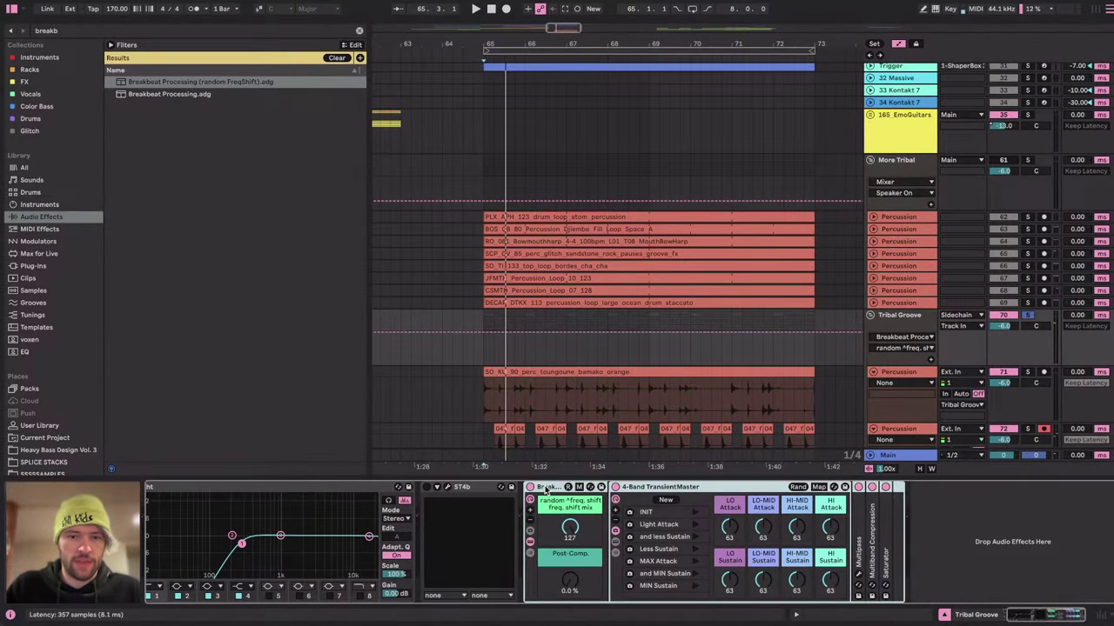
Replace the Breakbeat rack on Tribal Groove with 5-Band Random Freq-Shifter.adg, searching for "random fr", and close its Multipass window.
click(546, 492)
key(Delete)
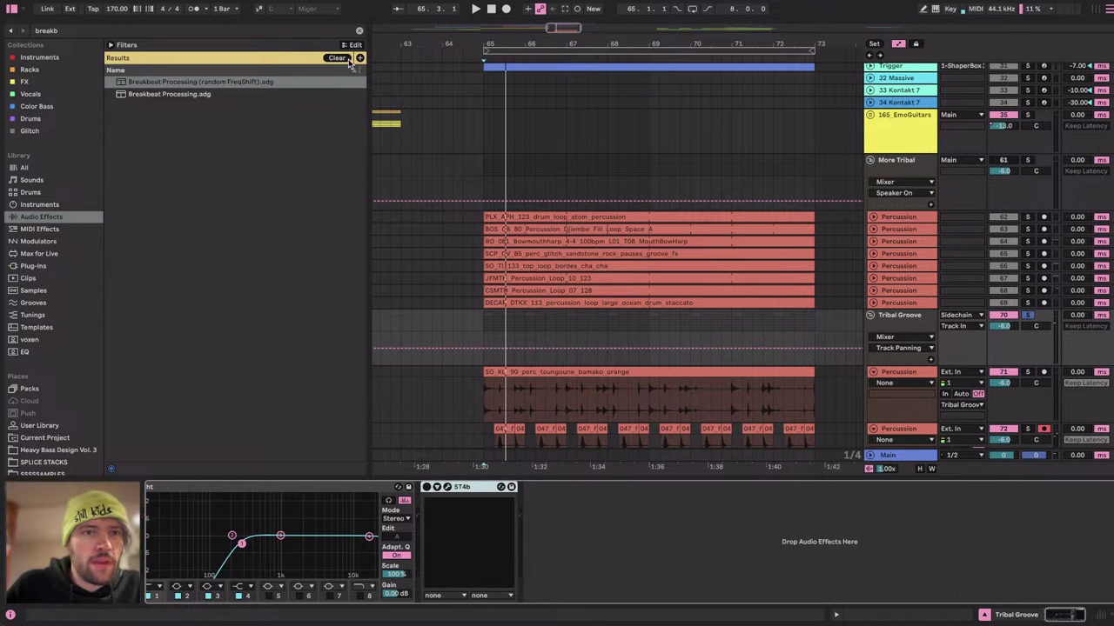
click(318, 44)
click(160, 35)
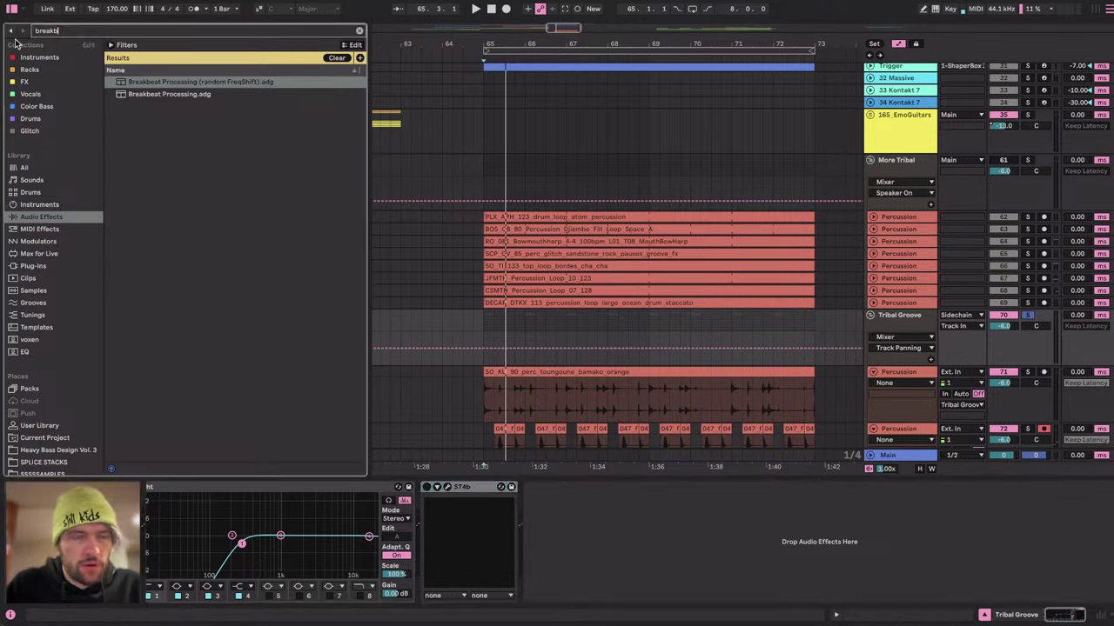
text(random fr)
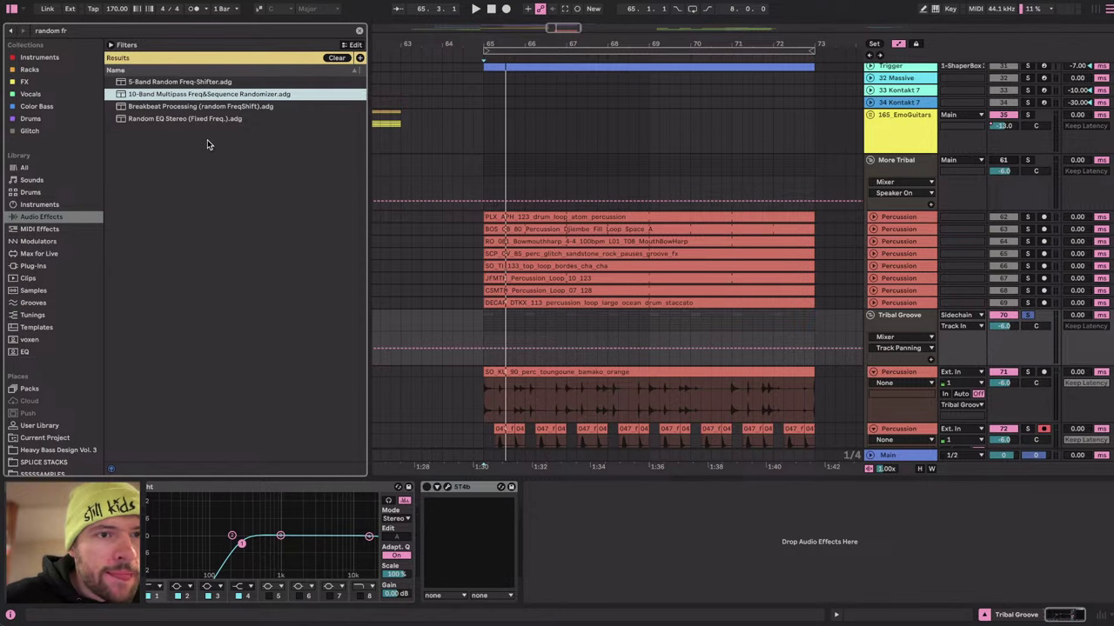
key(Up)
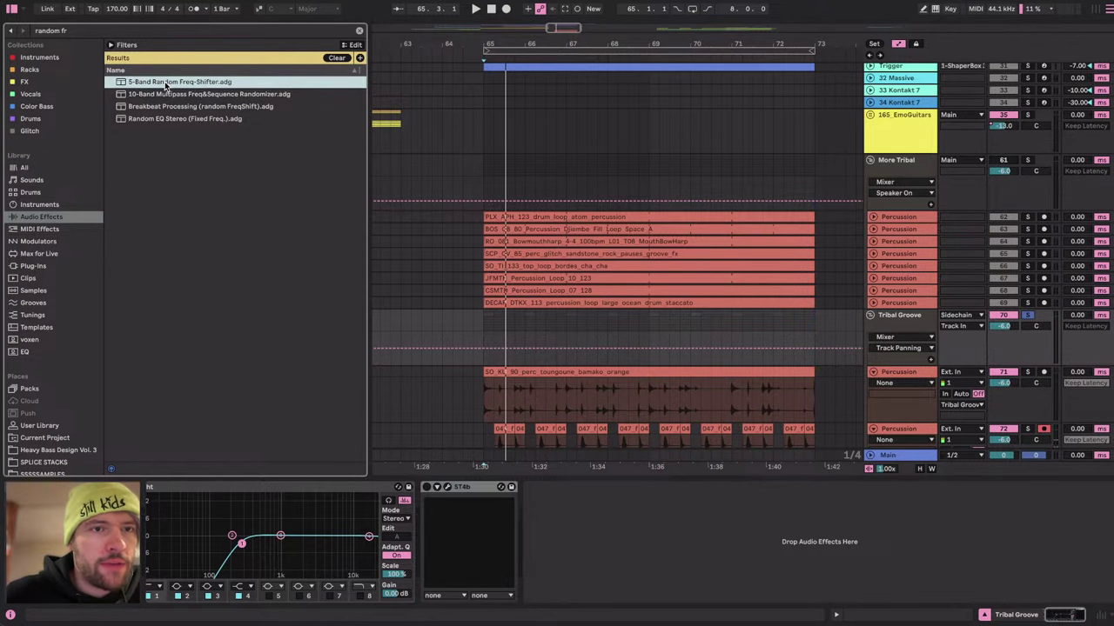
key(Return)
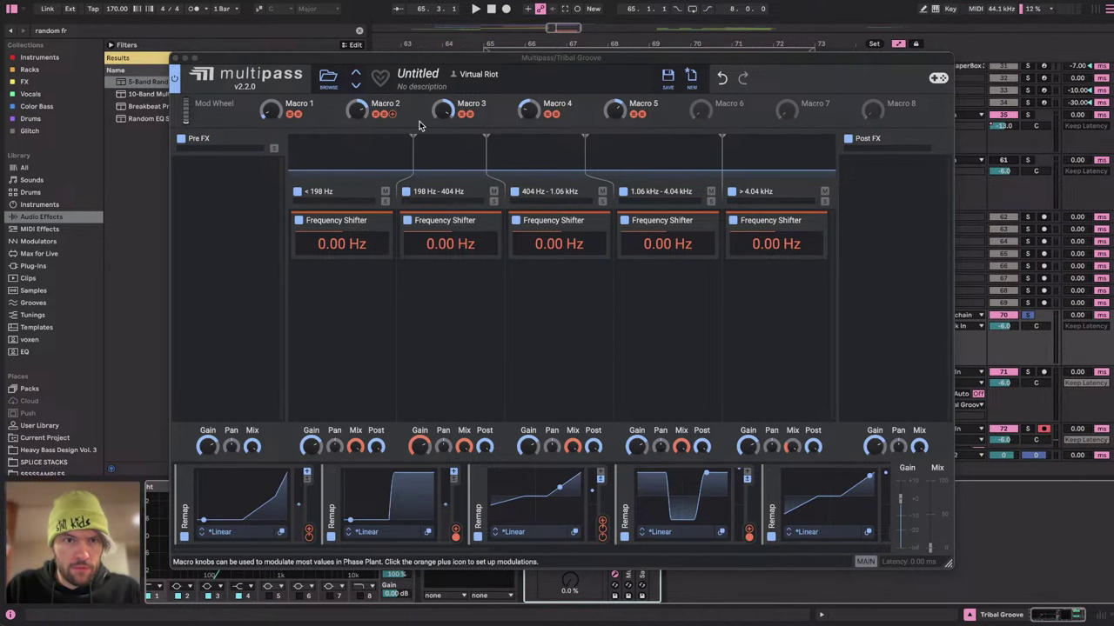
click(356, 110)
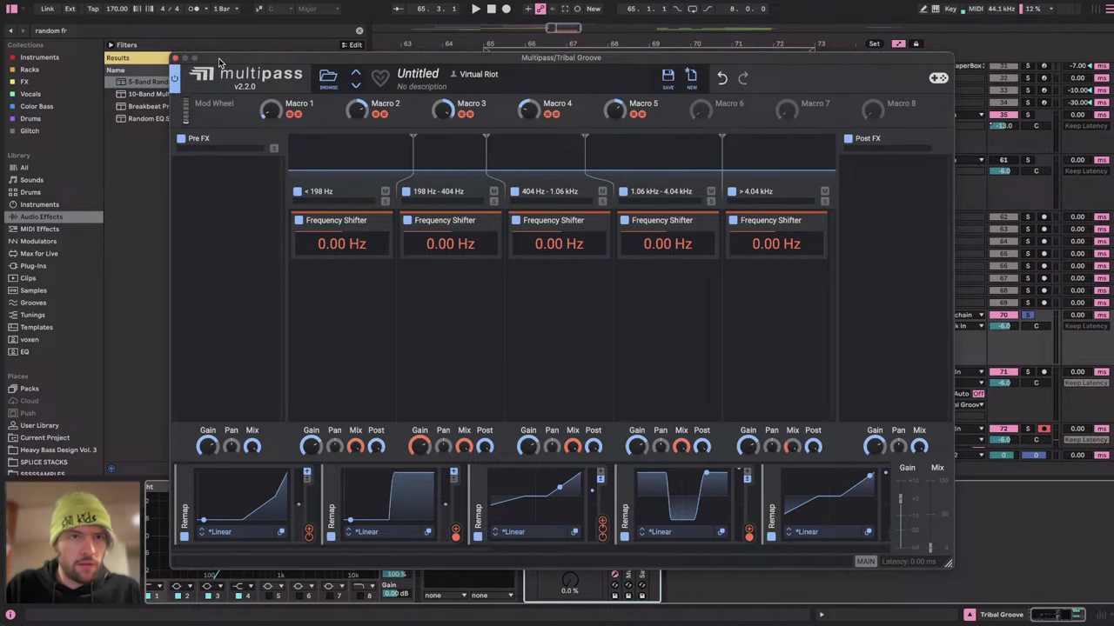
click(175, 58)
Set the 5-Band Random Freq-Shifter's freq. shift mix macro to 127 and audition the groove from bar 65.
key(space)
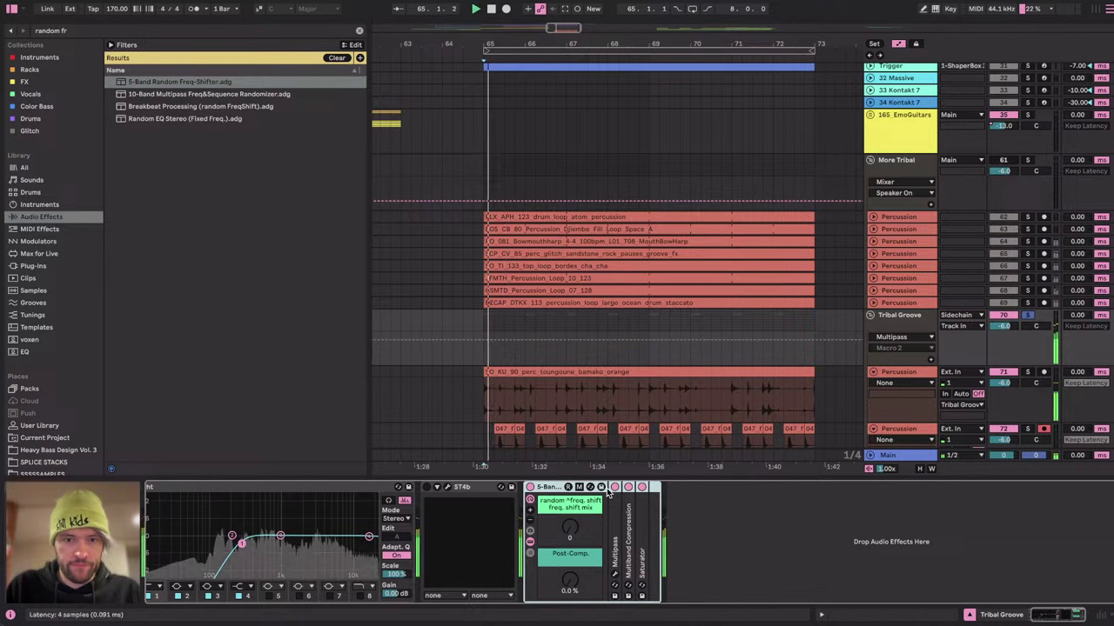
key(space)
drag(570, 529, 569, 442)
key(space)
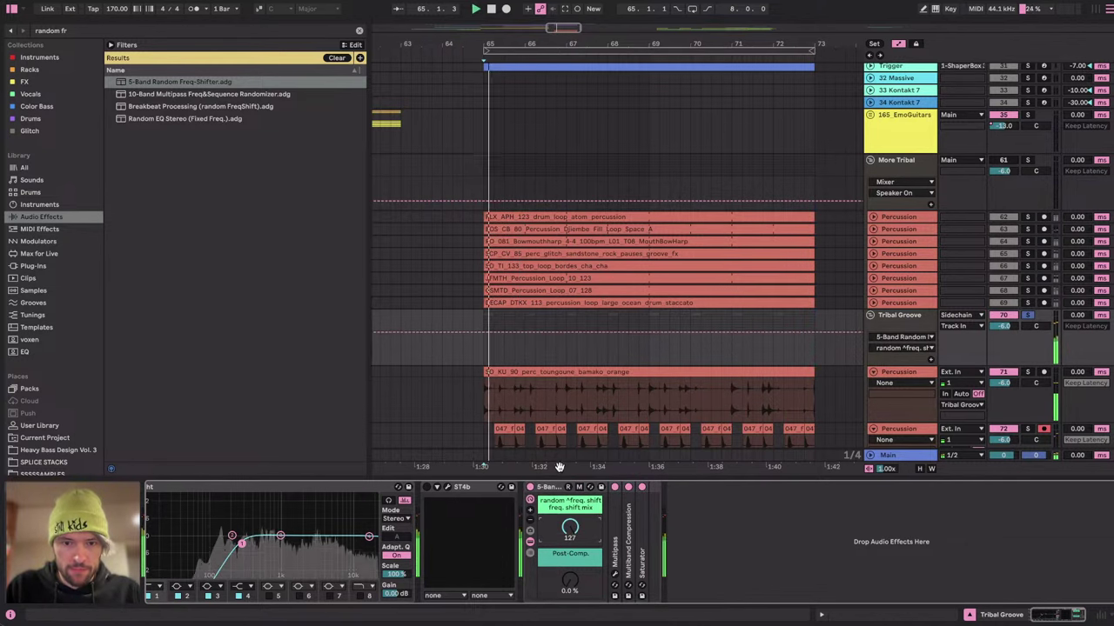
key(space)
key(space)
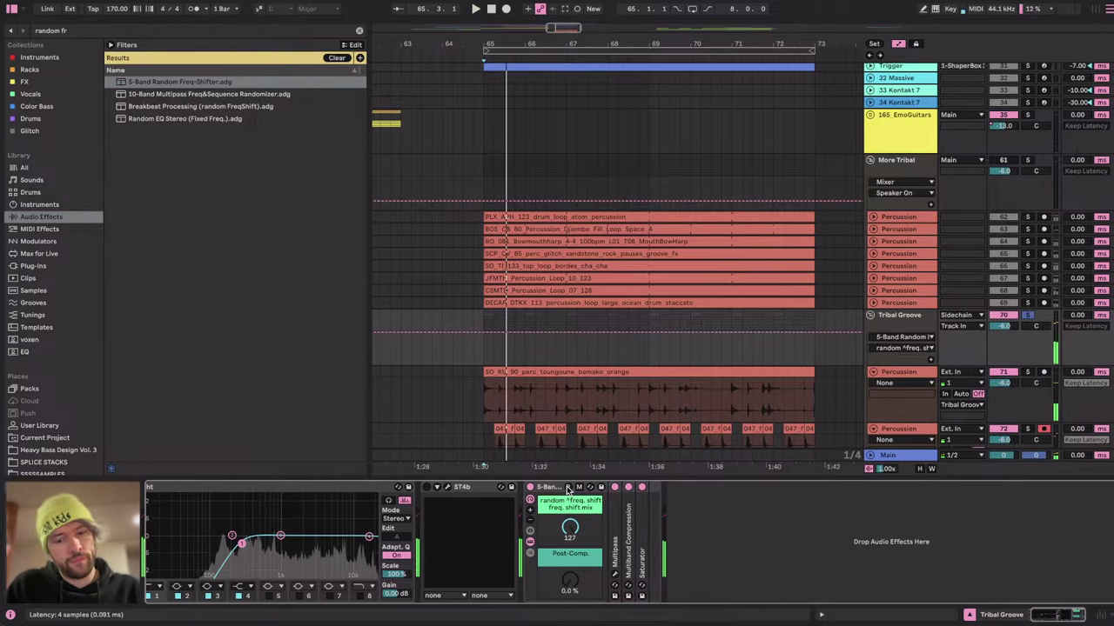
Check the live-stream chat in YouTube Studio, return to Ableton Live and audition the Tribal Groove from bar 65.
key(super+Tab)
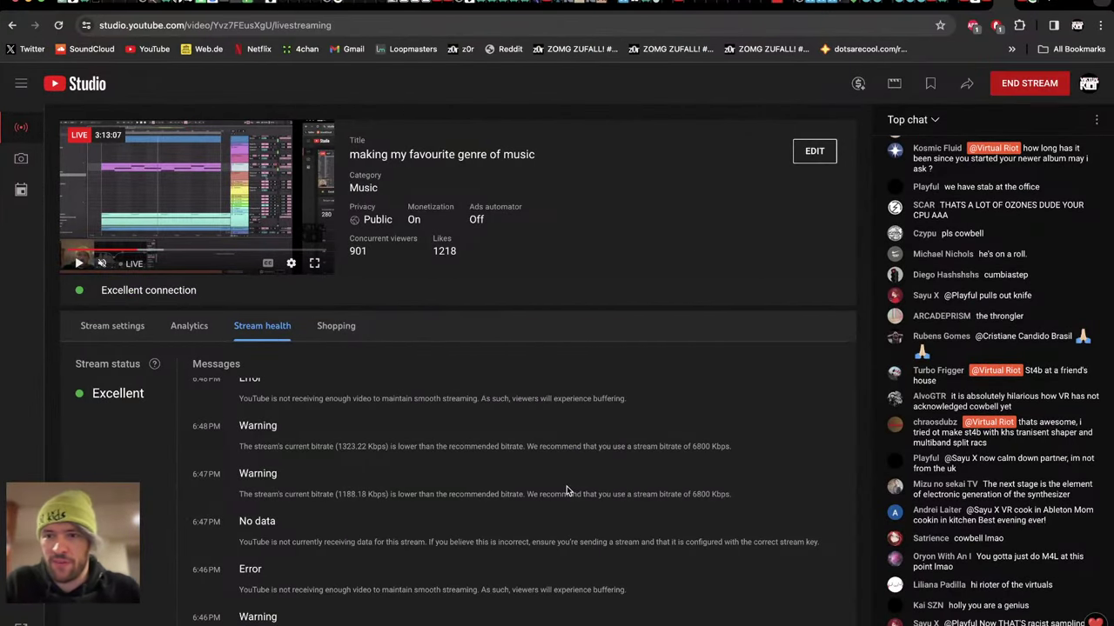
key(super+Tab)
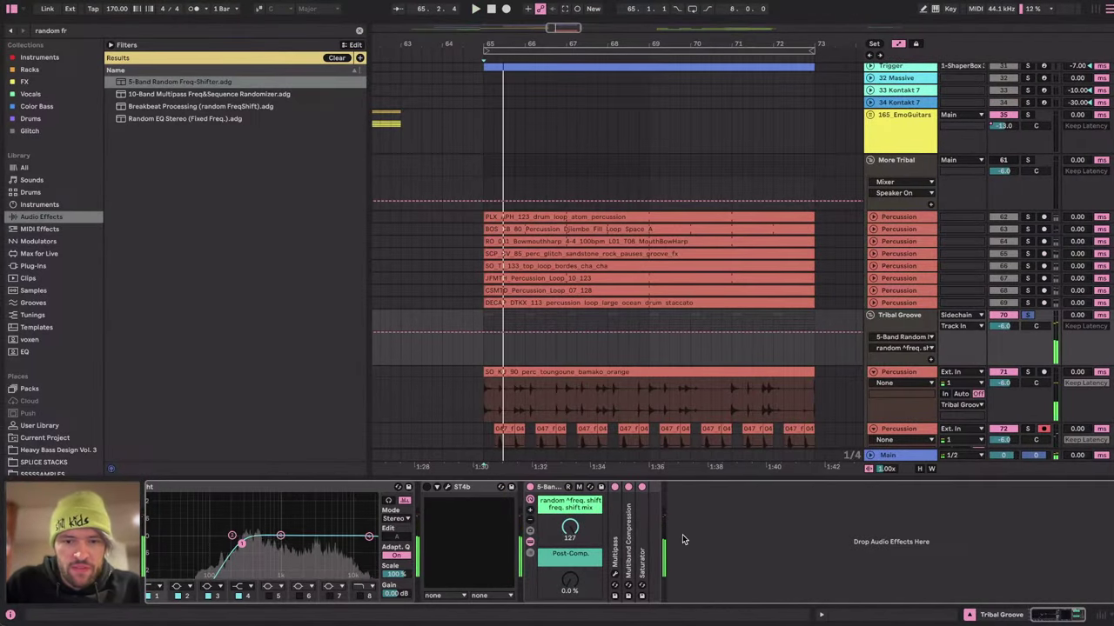
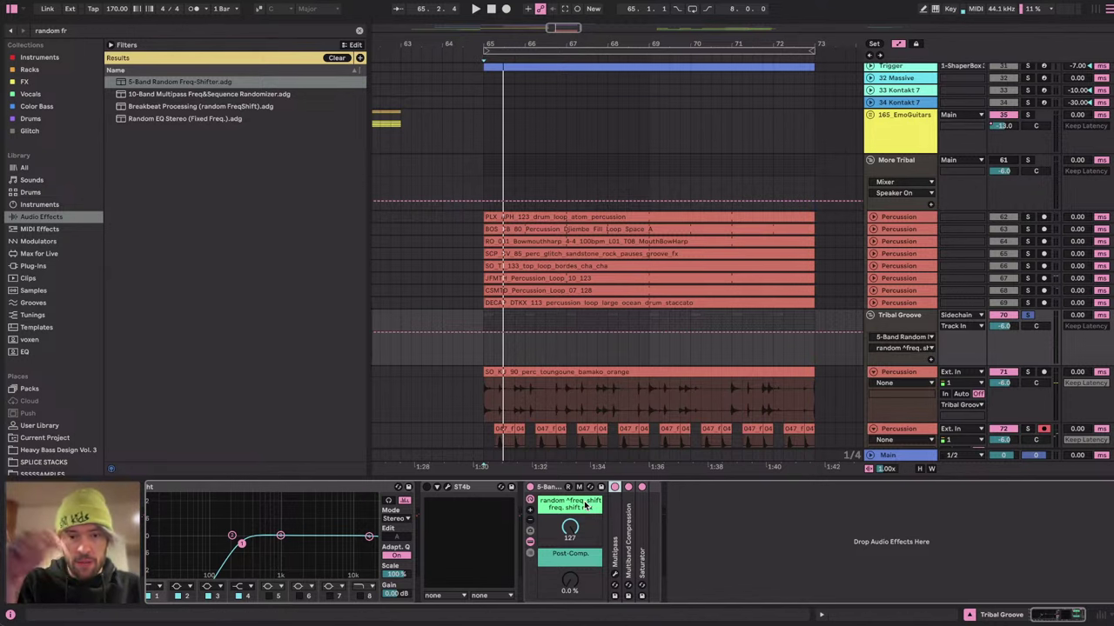
click(553, 492)
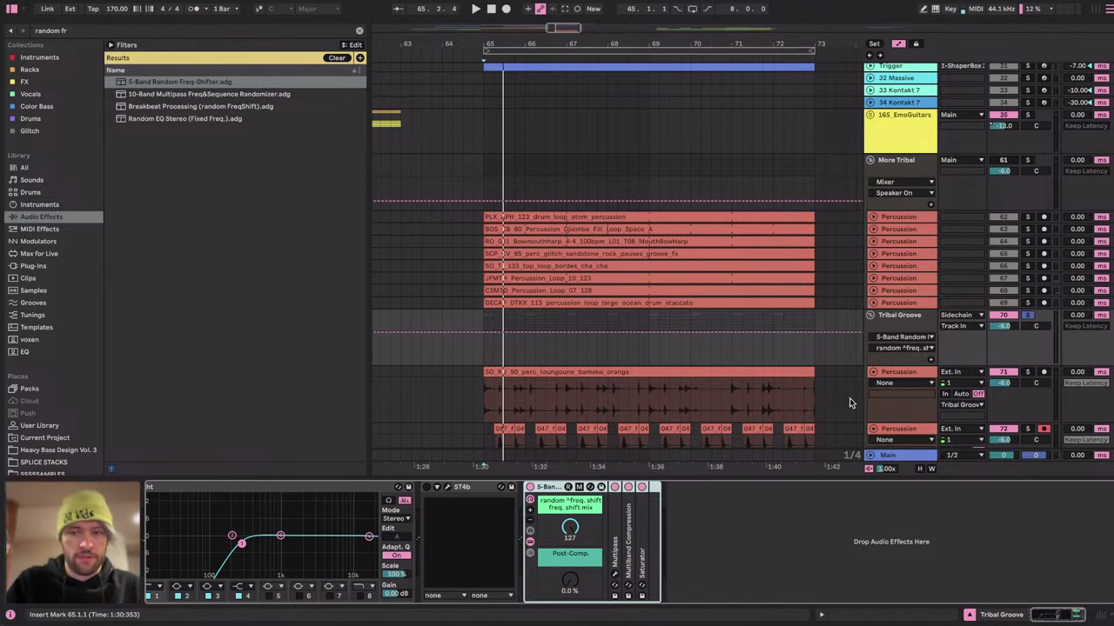
scroll(854, 359, down, 1)
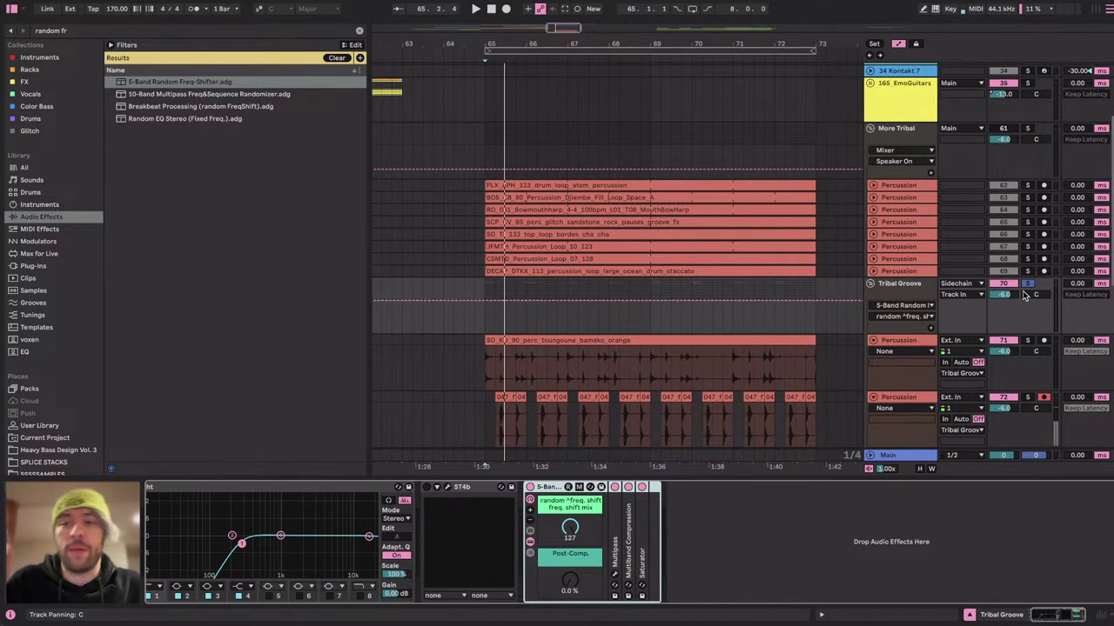
key(space)
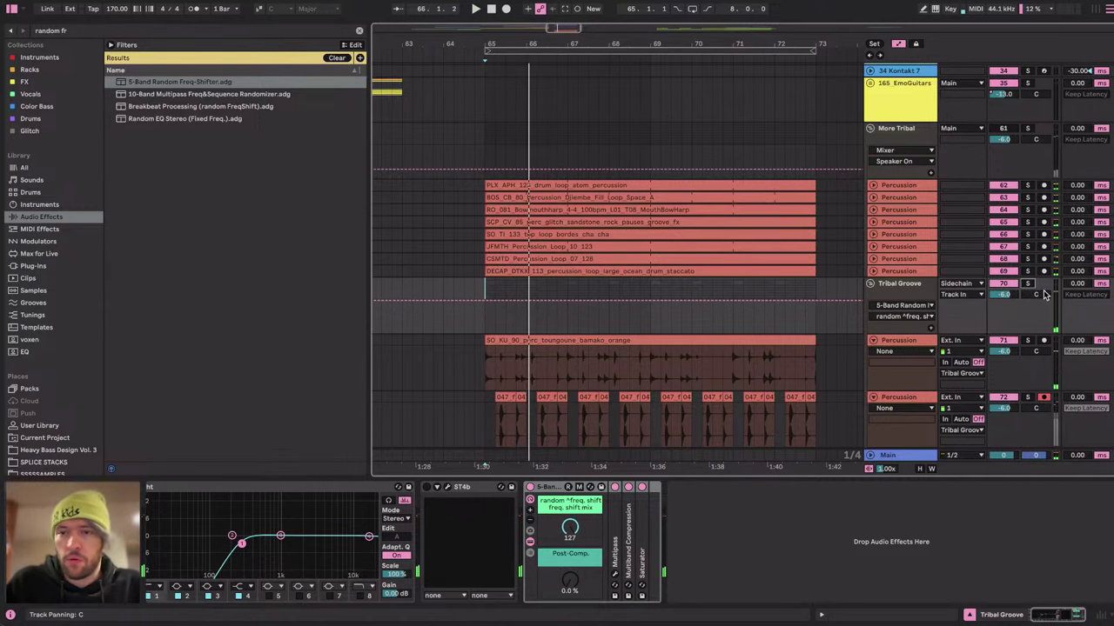
key(space)
scroll(773, 242, up, 4)
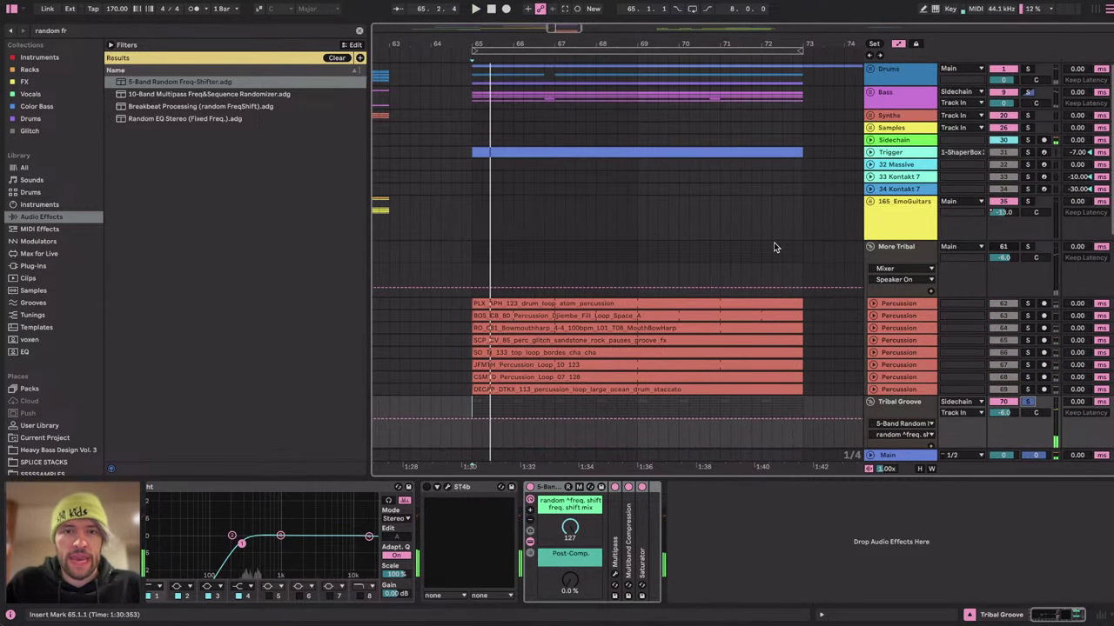
Unfold the Bass group, solo the 14 Serum track and play it together with the percussion from bar 65.
click(870, 92)
scroll(898, 241, down, 2)
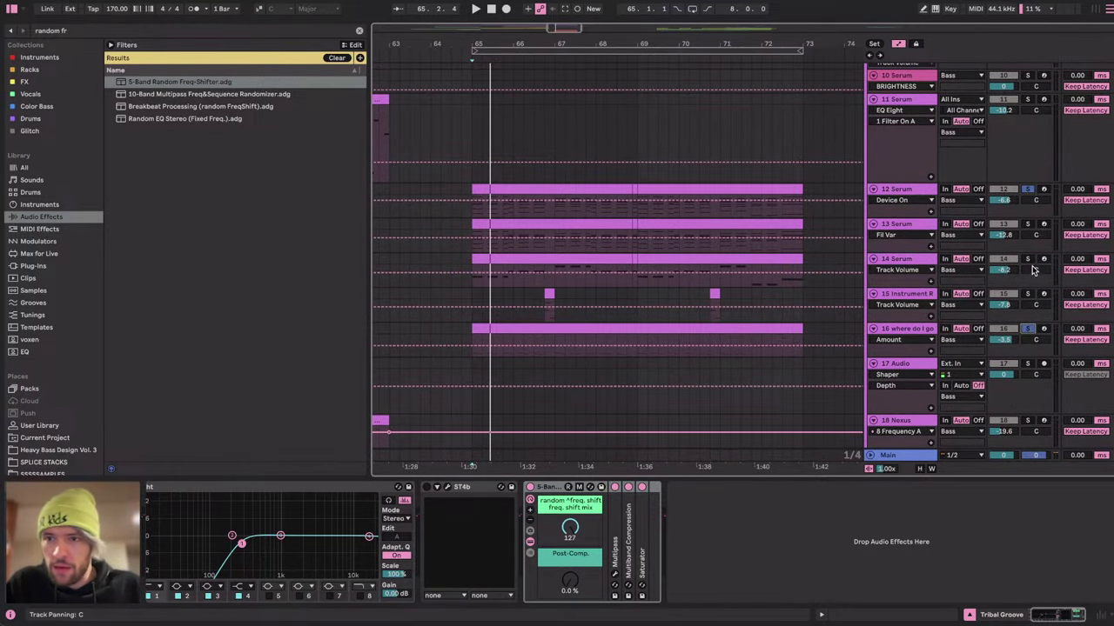
click(1028, 259)
key(space)
scroll(1029, 263, down, 15)
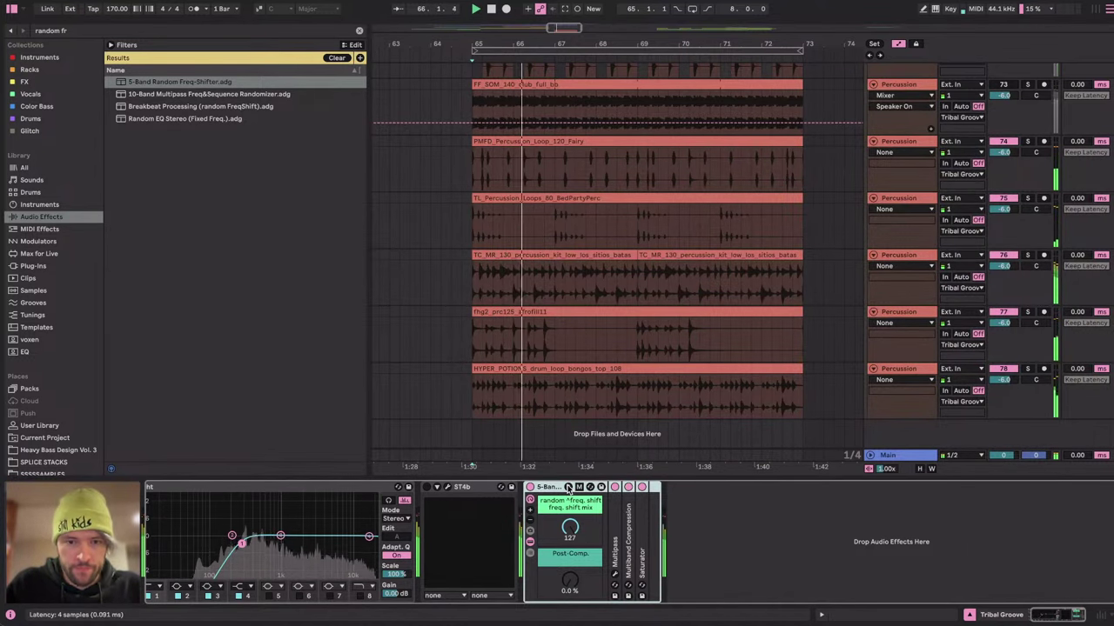
Clear the browser search, copy Tribal Groove's EQ Eight to the end of its device chain and start playback.
click(360, 32)
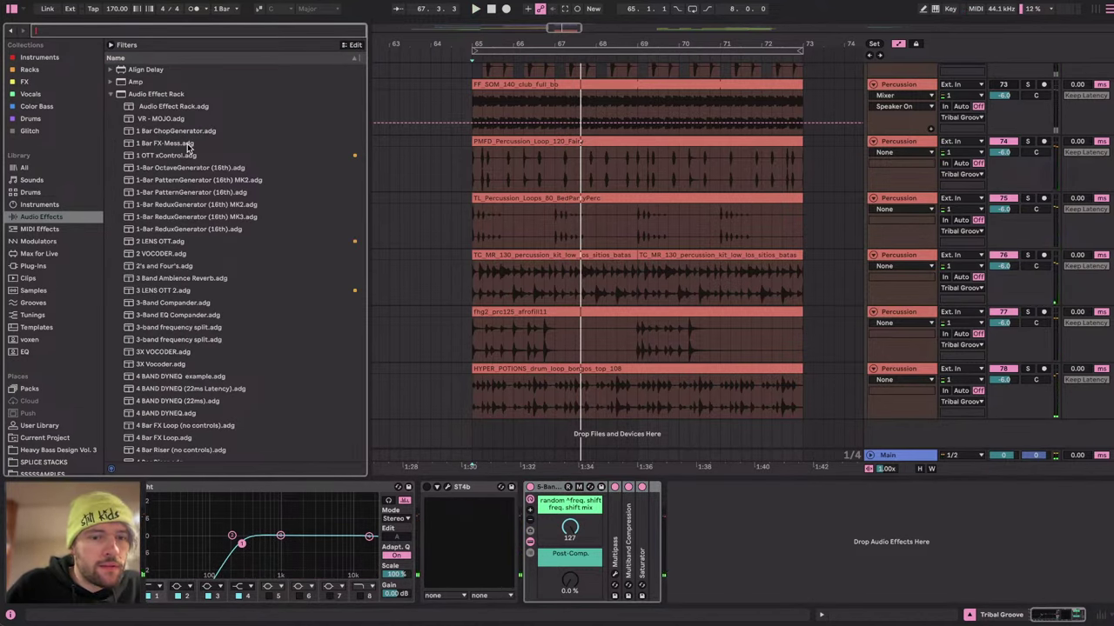
click(317, 488)
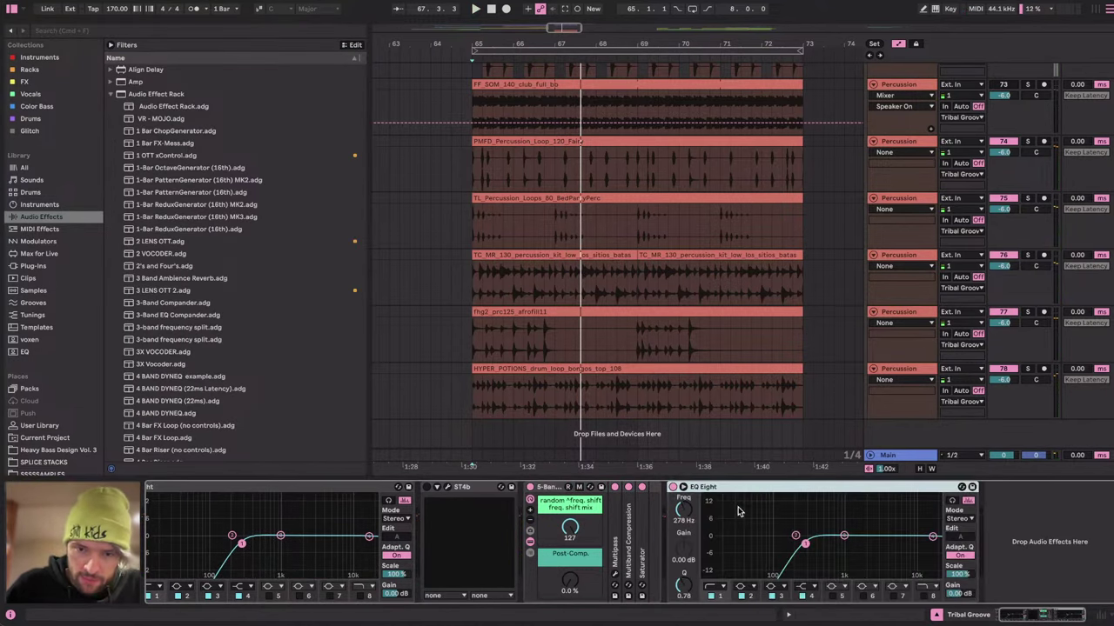
key(space)
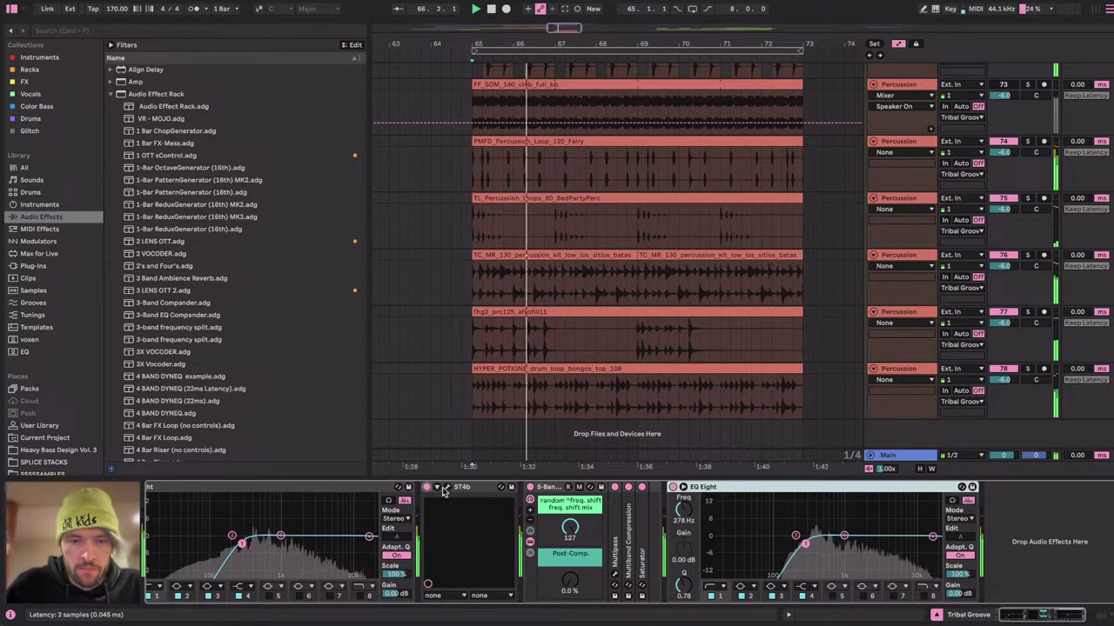
Review the four-band transient settings of ST4b on Tribal Groove during playback and close its window.
click(475, 493)
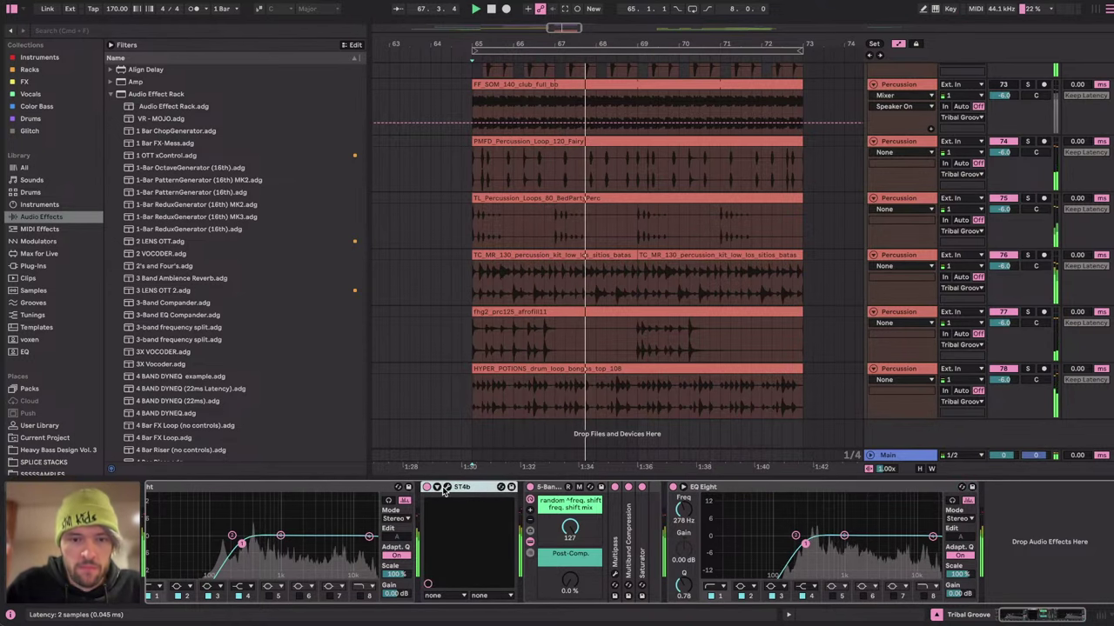
click(445, 488)
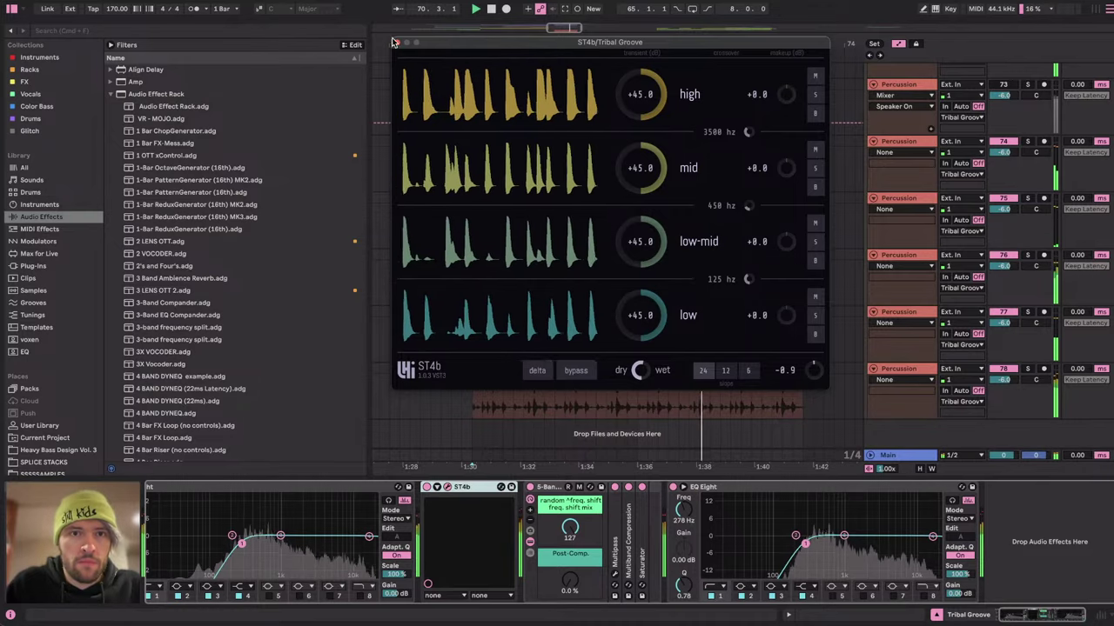
click(398, 43)
Select 65.1.1 to 73.1.1 on the Tribal Groove track and loop that range.
click(1025, 371)
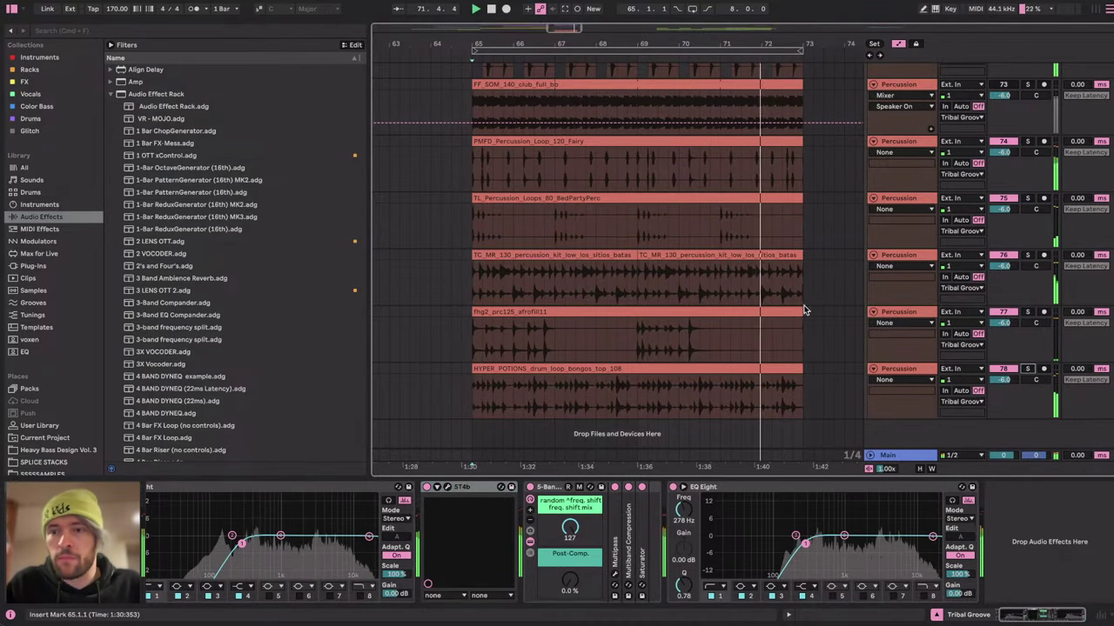
scroll(751, 267, up, 15)
scroll(749, 265, down, 15)
scroll(748, 263, up, 5)
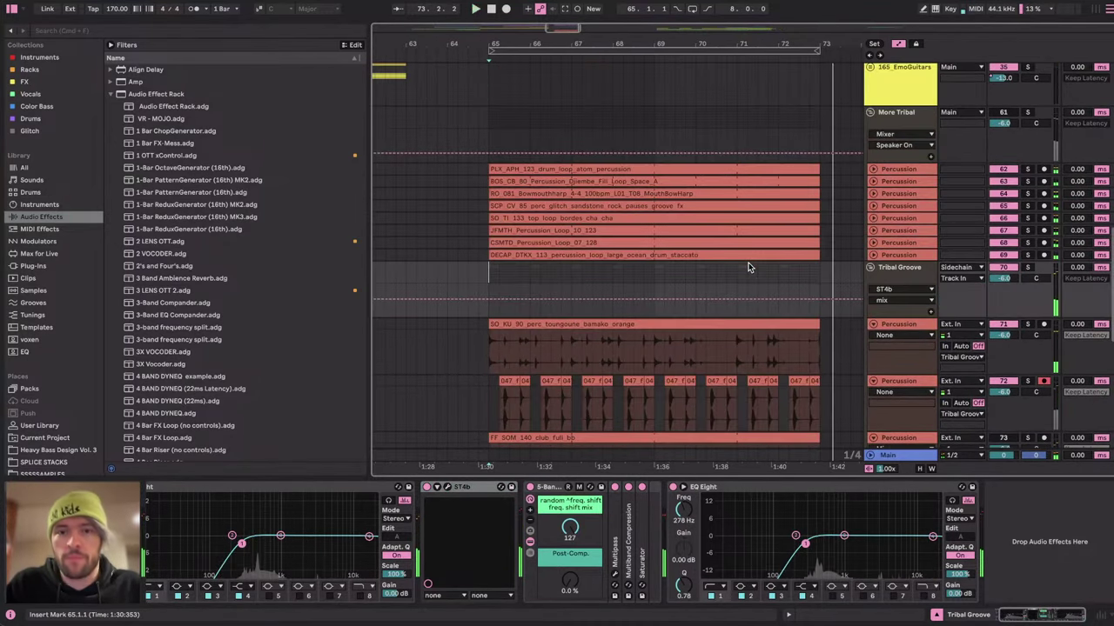
drag(491, 273, 820, 274)
key(super+l)
Unfold the Drums group, select the Cymbals track and mute it.
scroll(628, 174, up, 10)
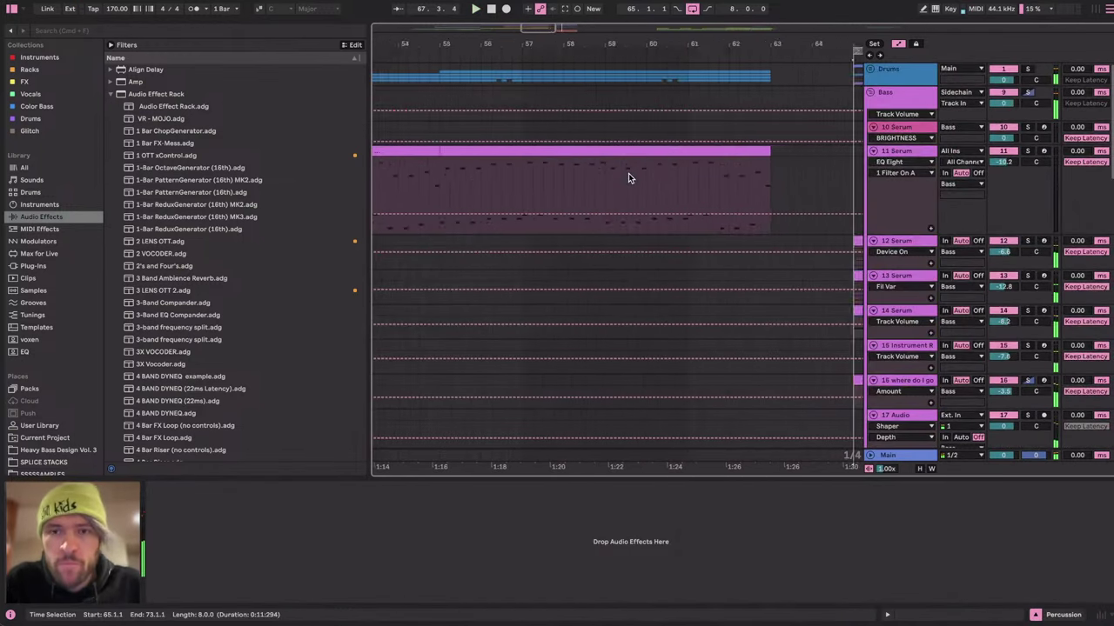
double_click(889, 79)
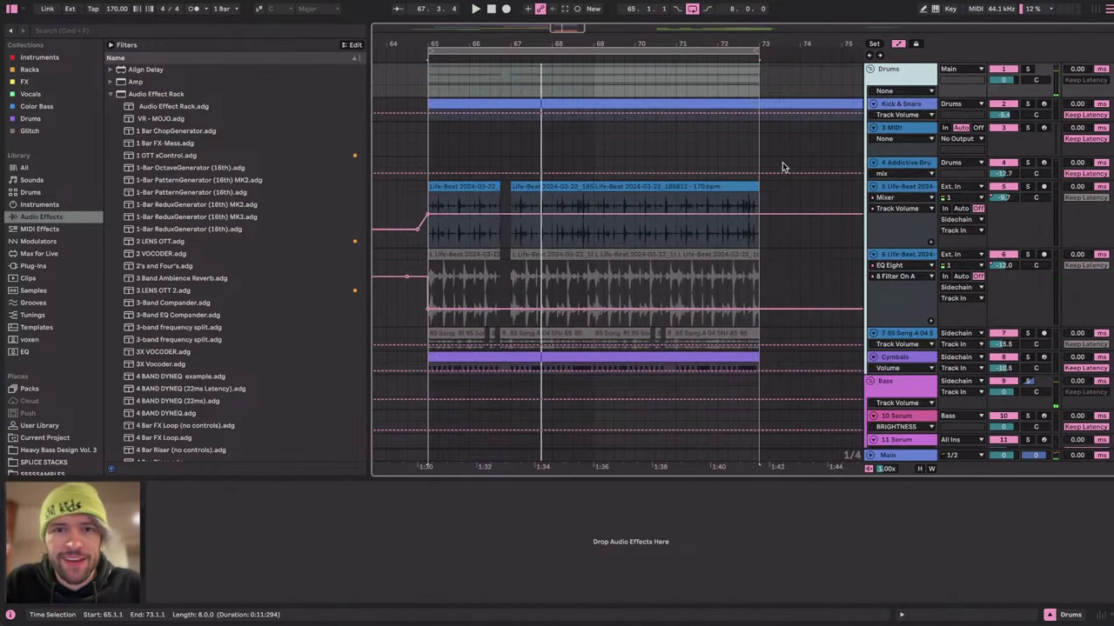
click(902, 367)
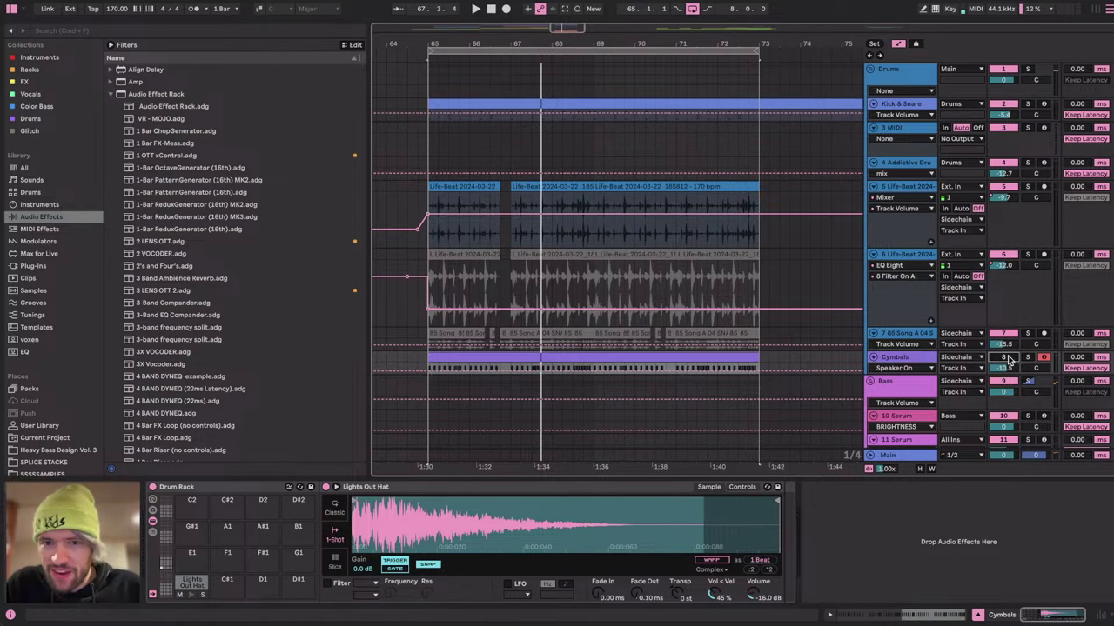
Boost the highs on Tribal Groove's last EQ Eight, setting band 4 to about 4.54 kHz and 5.33 dB gain.
scroll(505, 309, down, 15)
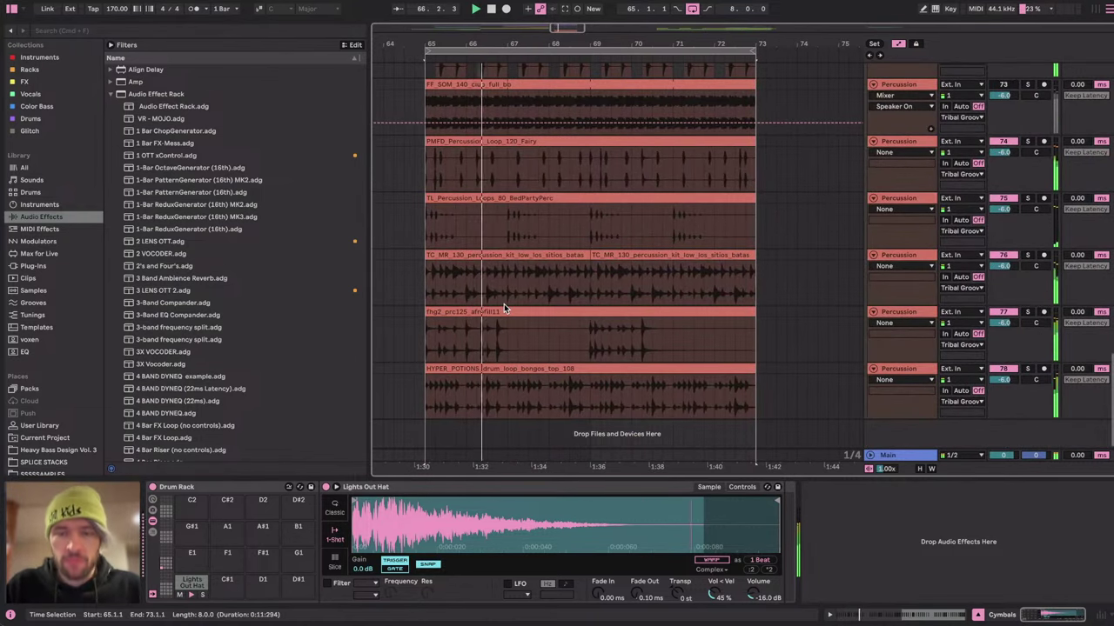
scroll(504, 309, up, 5)
click(504, 301)
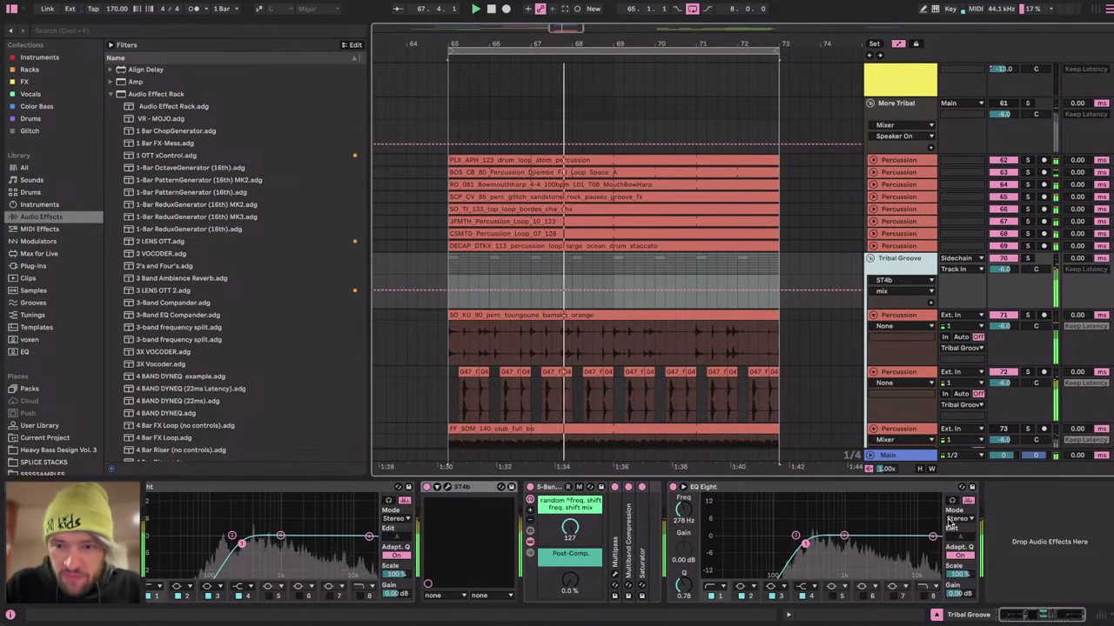
drag(932, 536, 879, 539)
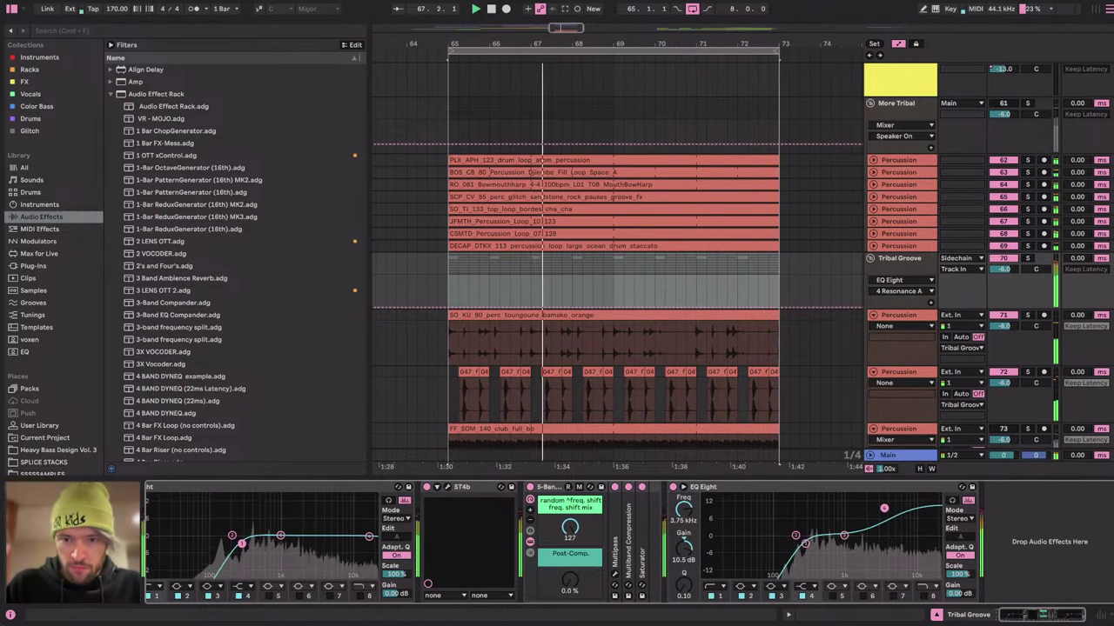
scroll(667, 260, down, 5)
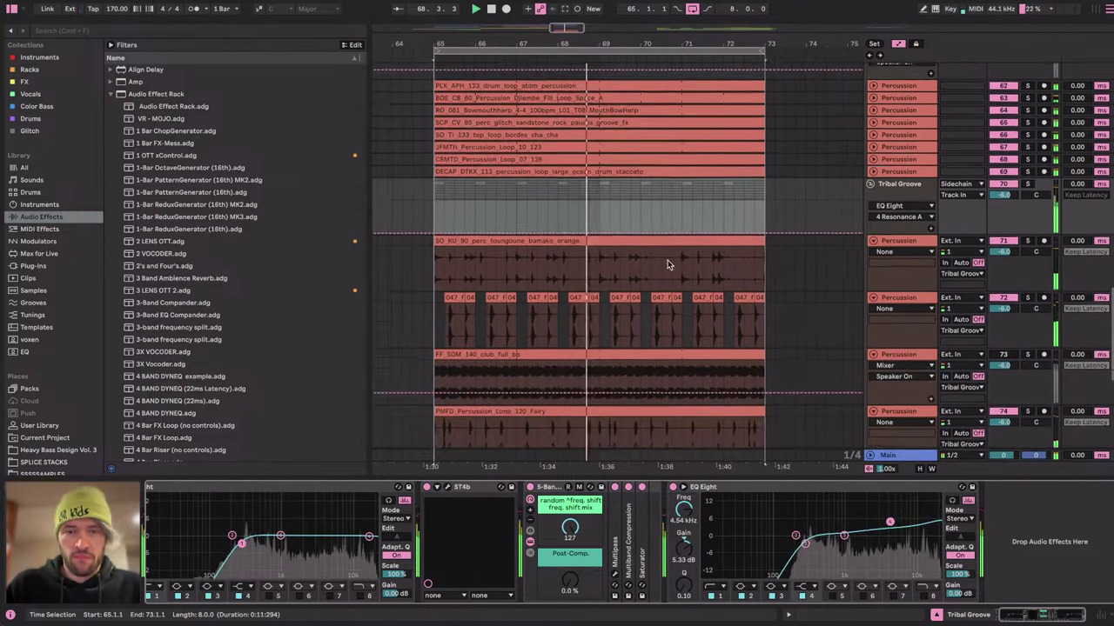
Hide the automation lanes and delete the Tribal Groove audio from 66.4.3 to 67.1.1 across all its tracks.
click(428, 213)
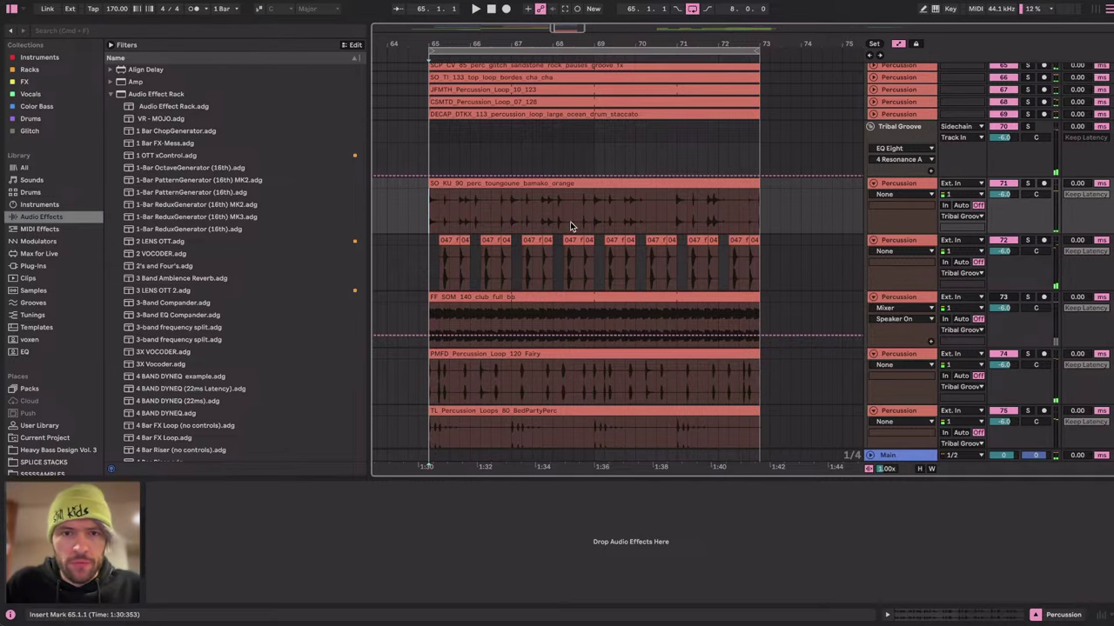
scroll(570, 221, up, 3)
scroll(570, 221, down, 4)
key(a)
key(a)
scroll(538, 135, up, 4)
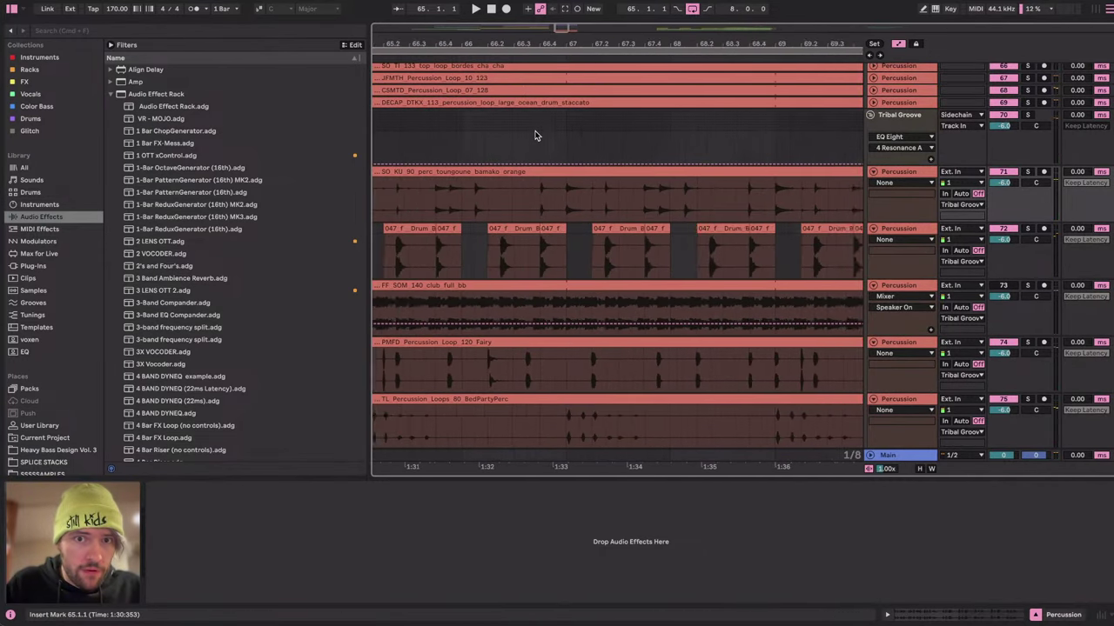
click(468, 130)
key(space)
scroll(525, 184, up, 3)
mouse_move(513, 208)
mouse_down()
mouse_move(539, 206)
mouse_move(533, 213)
mouse_up()
key(a)
key(Delete)
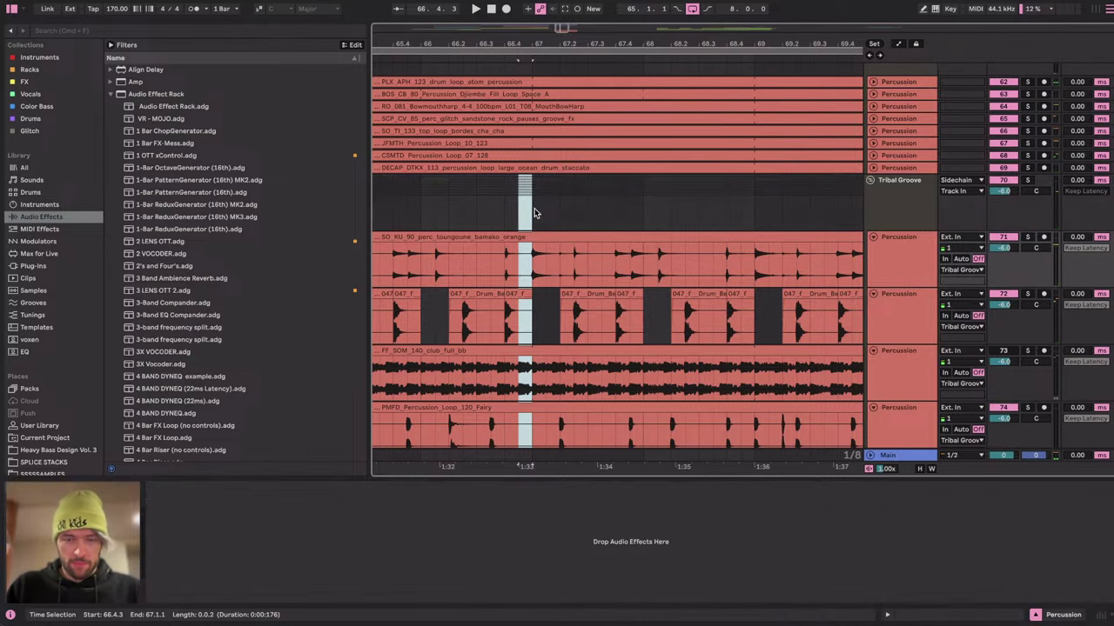
Audition the cut before bar 67 and extend the gap's start back to 66.4.2 across the Tribal Groove group.
click(491, 202)
key(space)
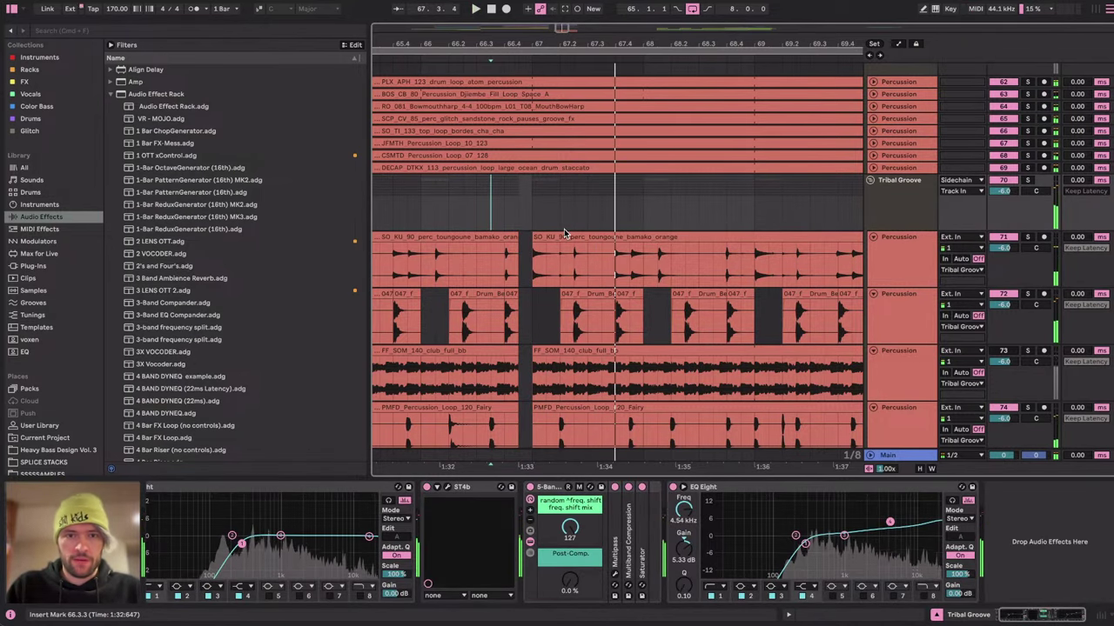
scroll(479, 215, up, 3)
drag(579, 209, 573, 210)
key(Delete)
click(538, 208)
key(space)
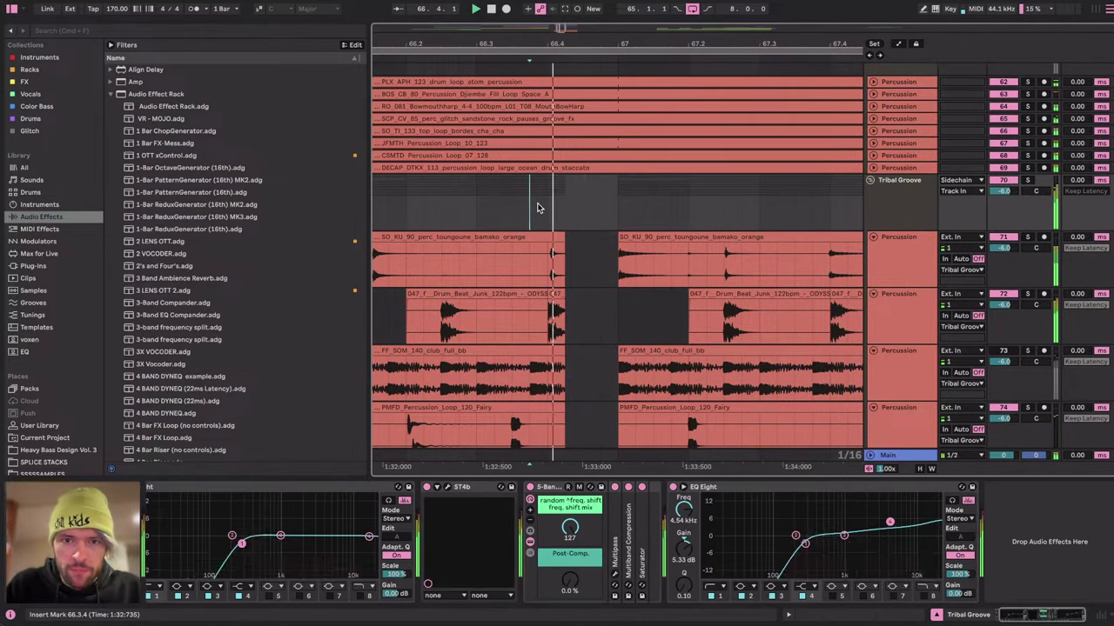
Find the matching spot before bar 71 and delete the Tribal Groove audio from 70.4.2 to 71.1.1.
scroll(537, 208, right, 5)
scroll(536, 208, down, 3)
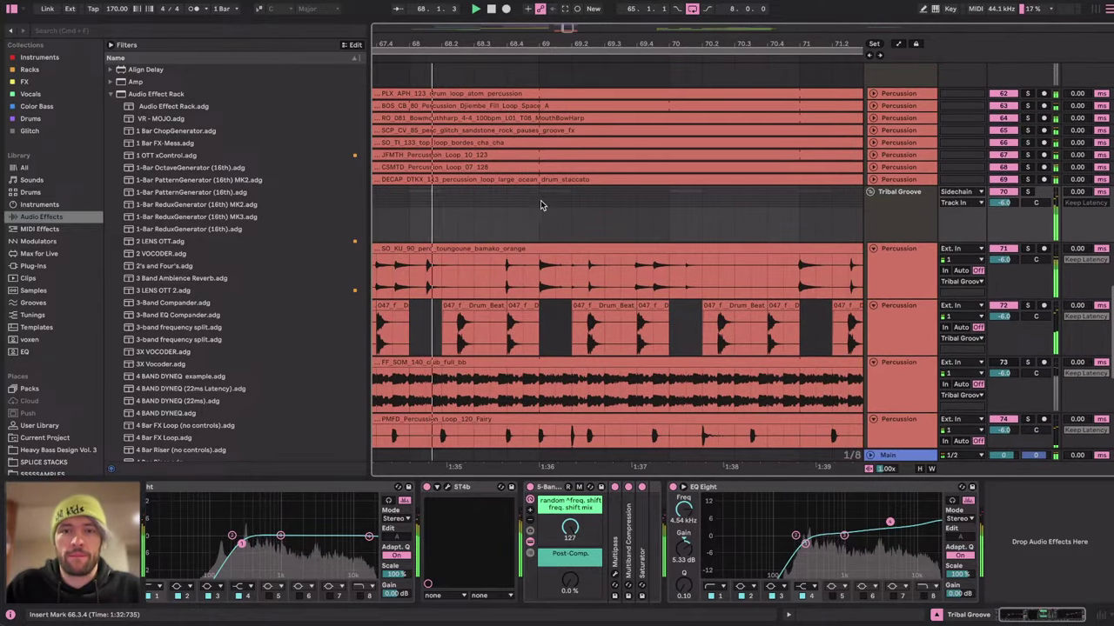
click(581, 202)
scroll(582, 202, right, 4)
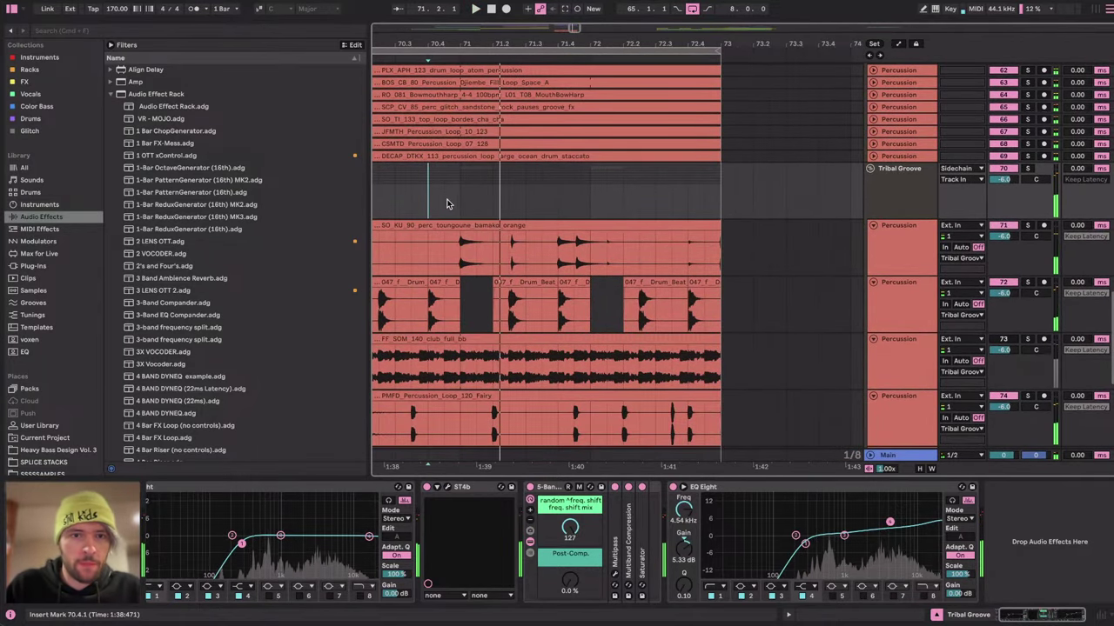
key(space)
drag(447, 204, 435, 201)
scroll(435, 202, up, 3)
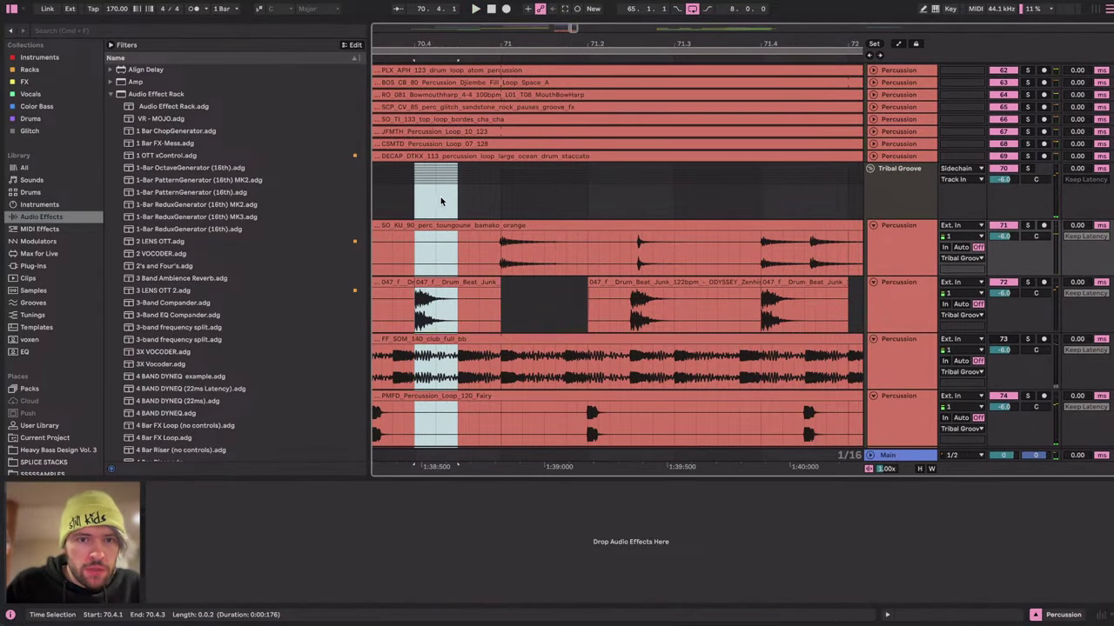
drag(502, 199, 443, 198)
key(Delete)
Play the edited percussion from bar 65 and check the gap before bar 67 across the Tribal Groove tracks.
scroll(444, 199, down, 5)
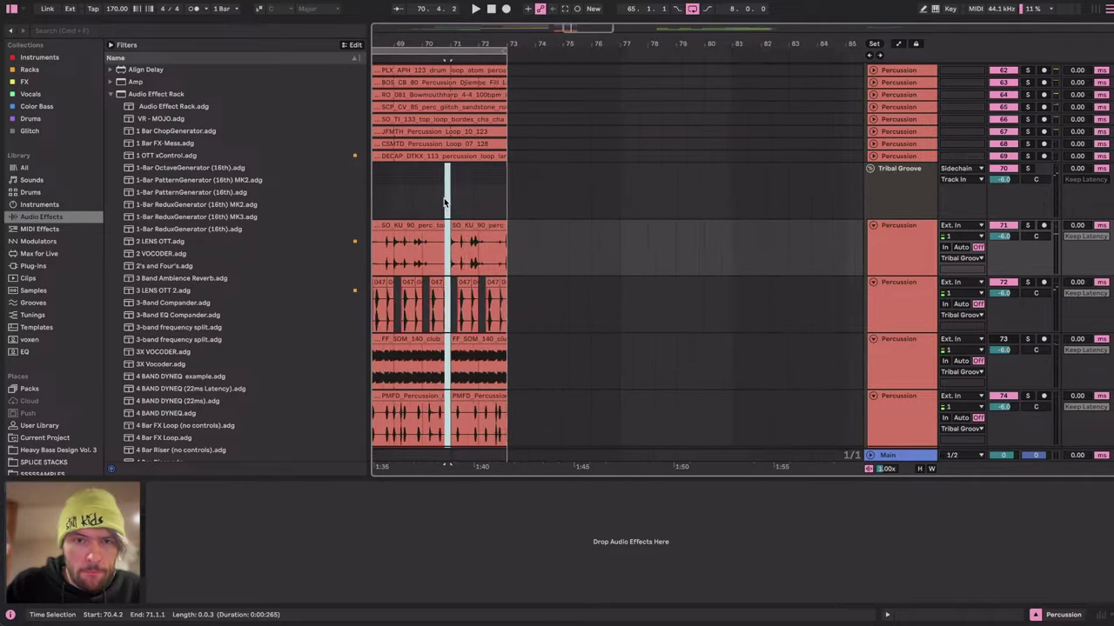
scroll(444, 198, left, 5)
click(732, 201)
key(space)
scroll(733, 201, up, 4)
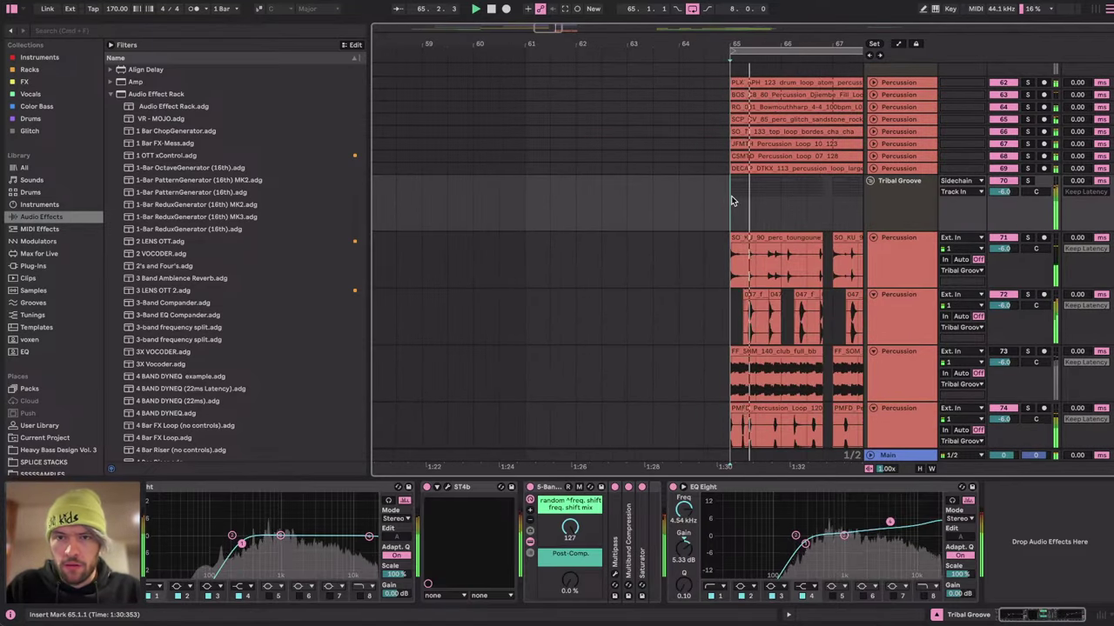
scroll(733, 201, right, 4)
scroll(732, 201, down, 3)
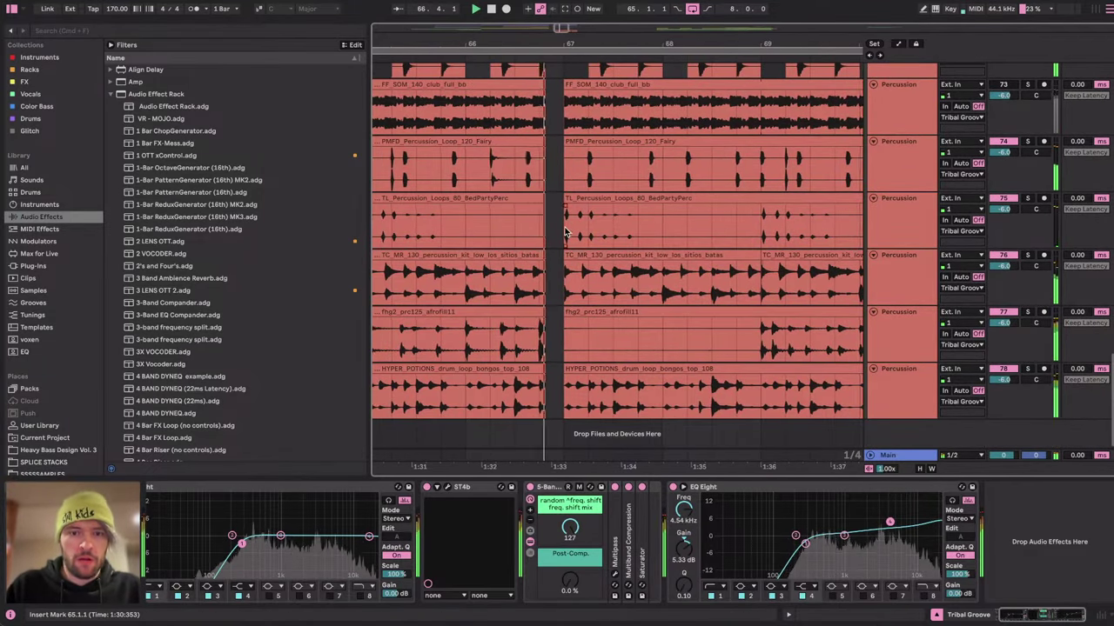
scroll(562, 225, up, 5)
key(space)
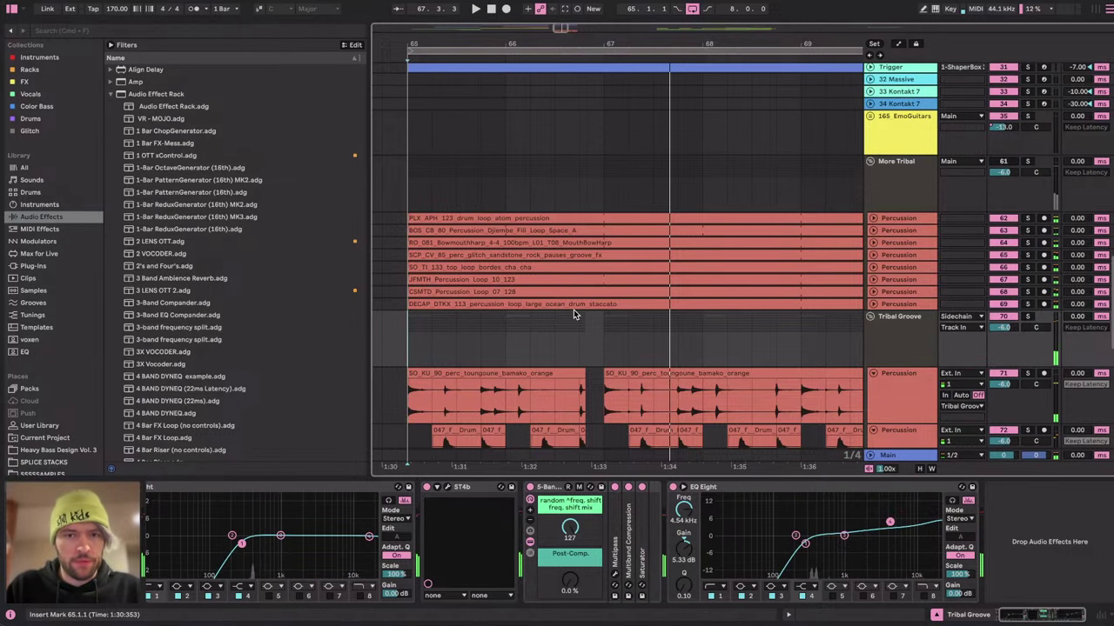
Play the loop from bar 65 and solo the Tribal Groove percussion tracks one after another, down to the HYPER_POTIONS bongo loop.
scroll(575, 312, down, 5)
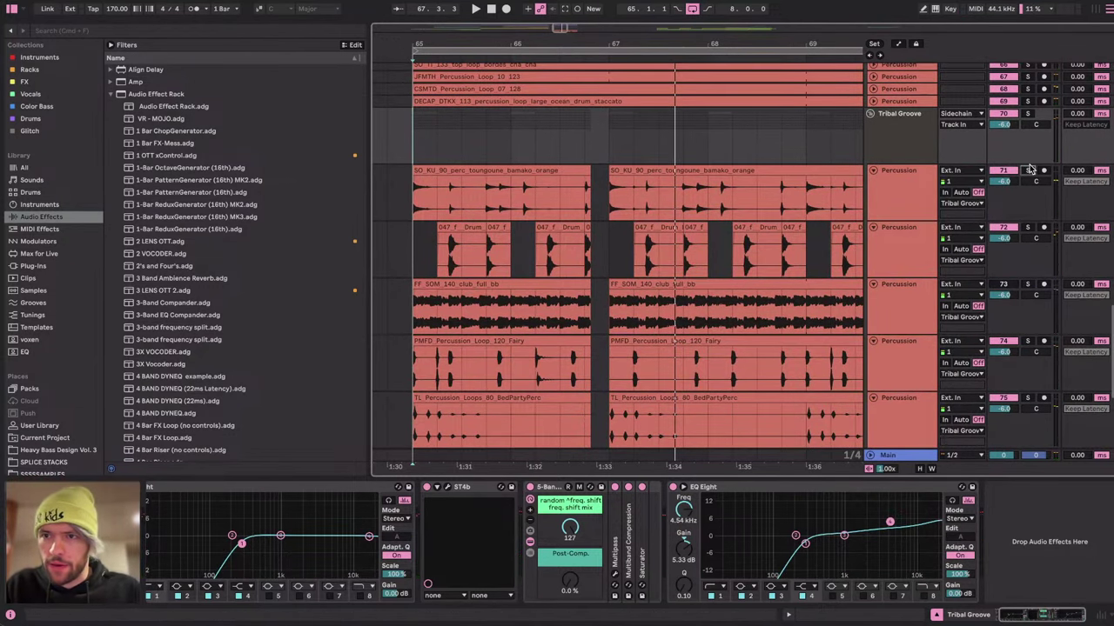
key(space)
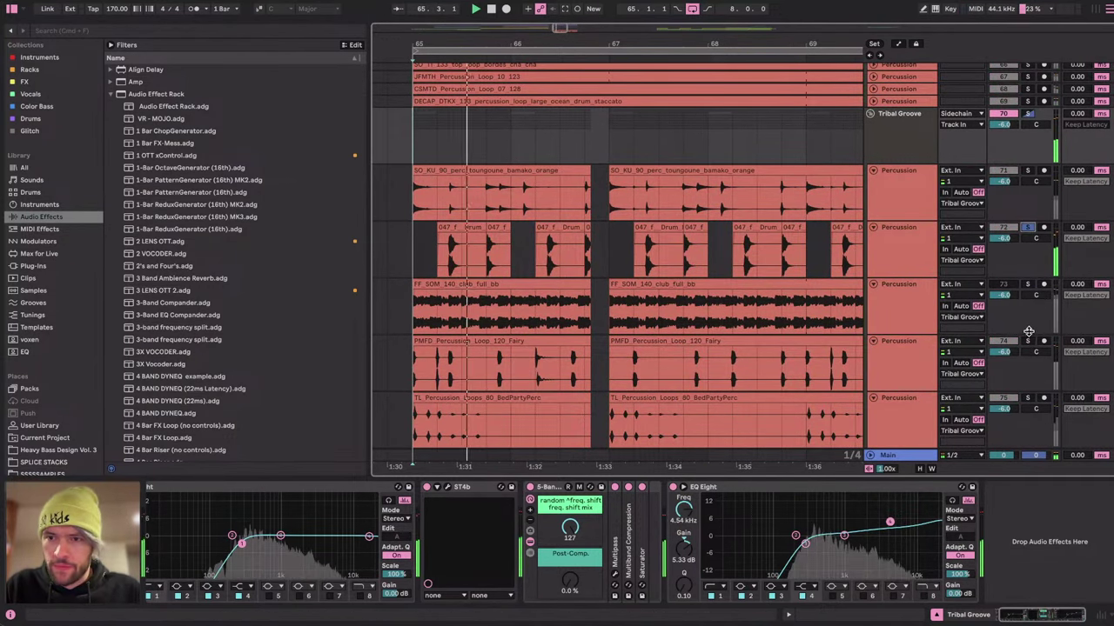
scroll(1028, 331, down, 3)
scroll(1027, 313, down, 2)
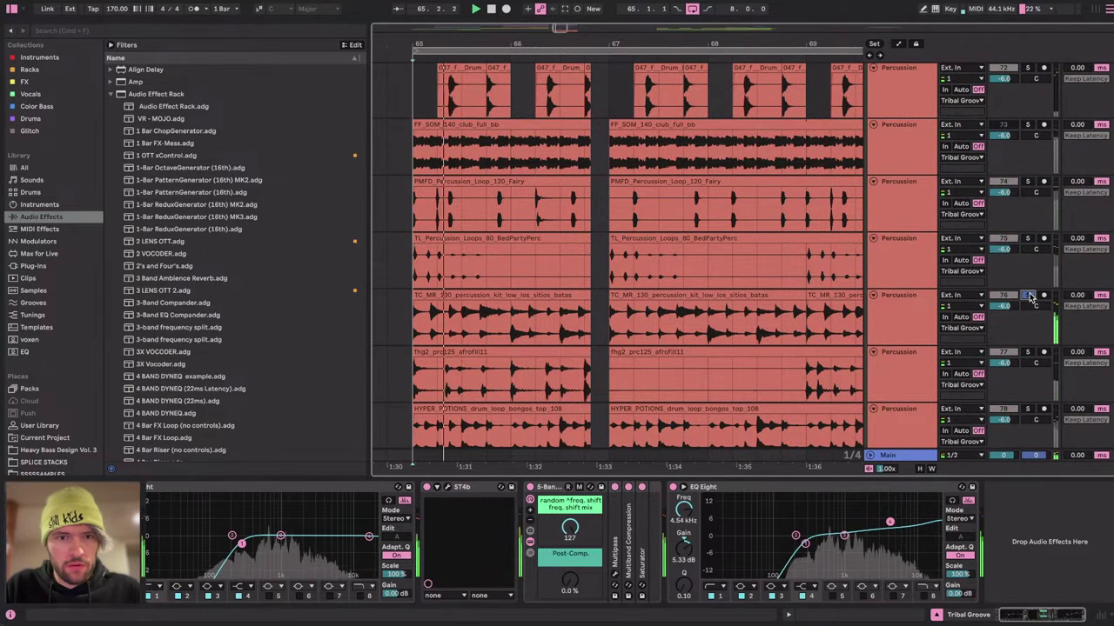
scroll(1029, 350, down, 2)
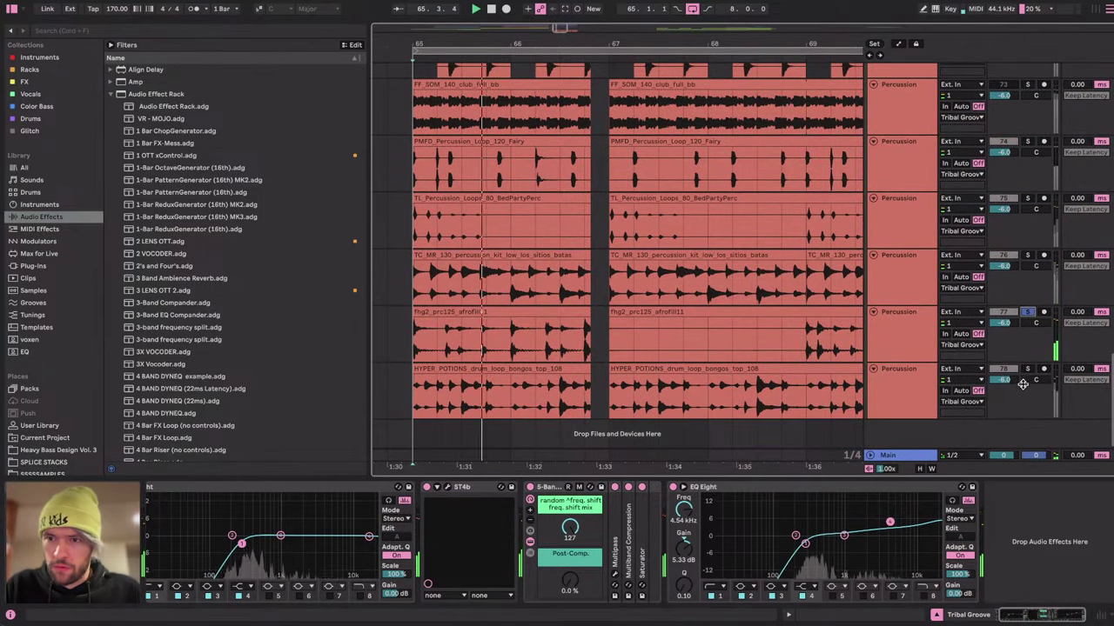
click(1028, 369)
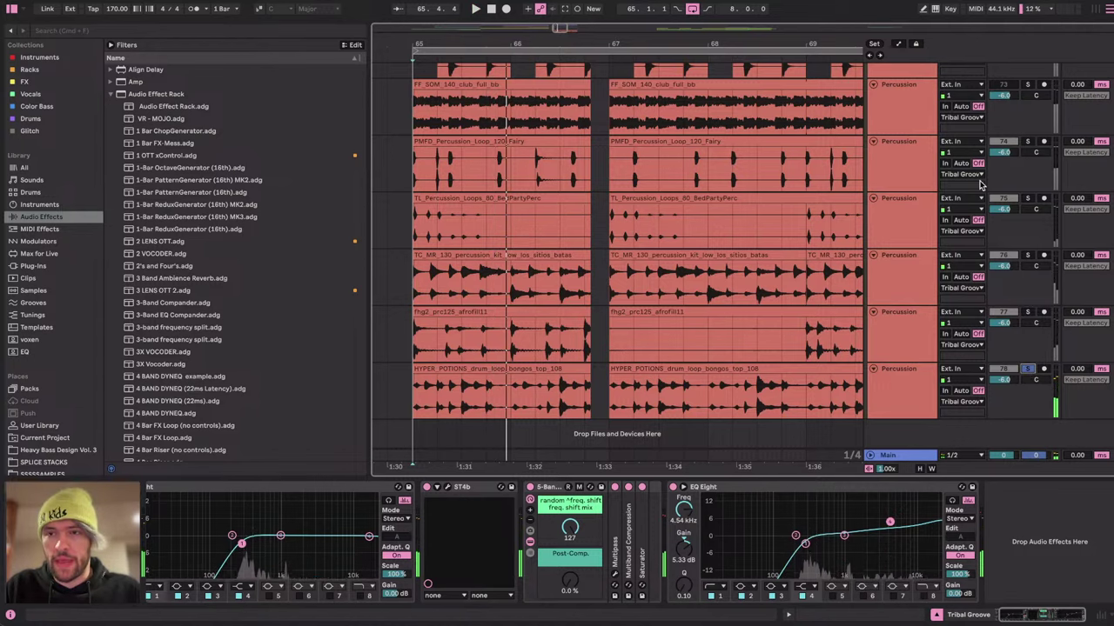
Load the Multiband Dynamics preset Reduce Ambience 2 onto the HYPER_POTIONS bongo loop track.
click(748, 399)
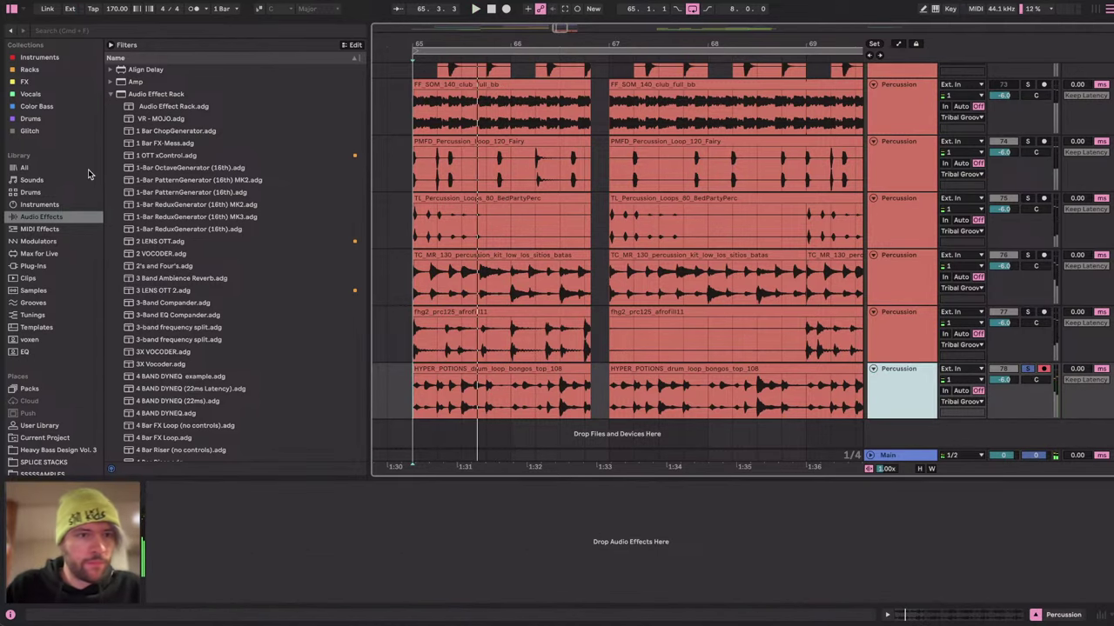
click(113, 94)
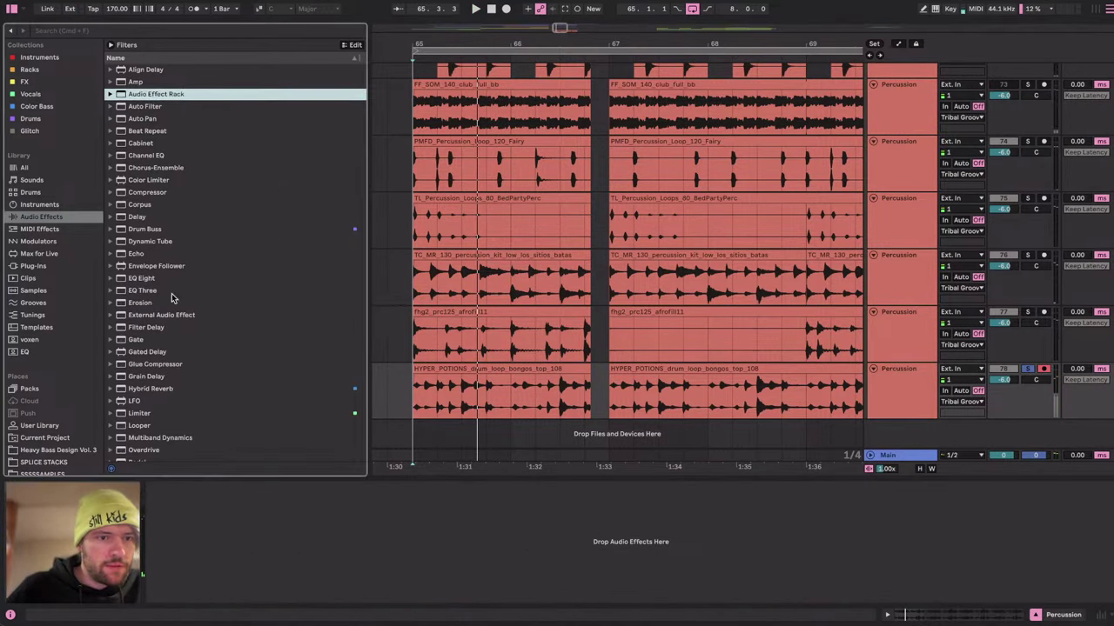
scroll(174, 322, down, 2)
click(119, 406)
scroll(166, 365, down, 5)
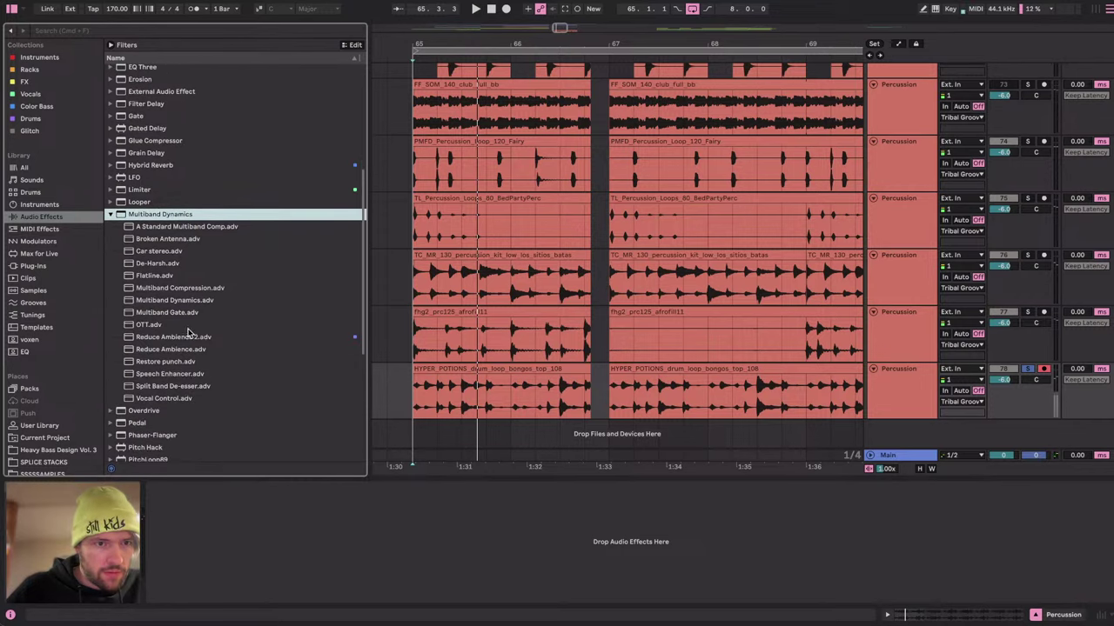
drag(186, 336, 328, 534)
During playback, set Reduce Ambience 2 to 100% amount, with high-band input at -3.38 dB and high-band output at -5.33 dB.
key(space)
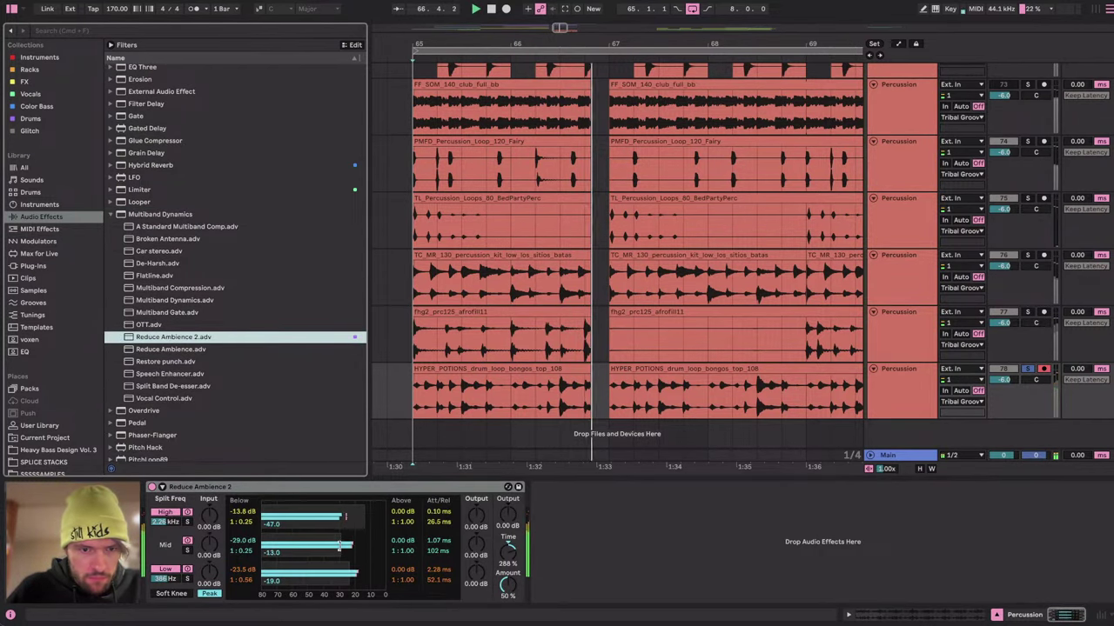
drag(209, 514, 209, 522)
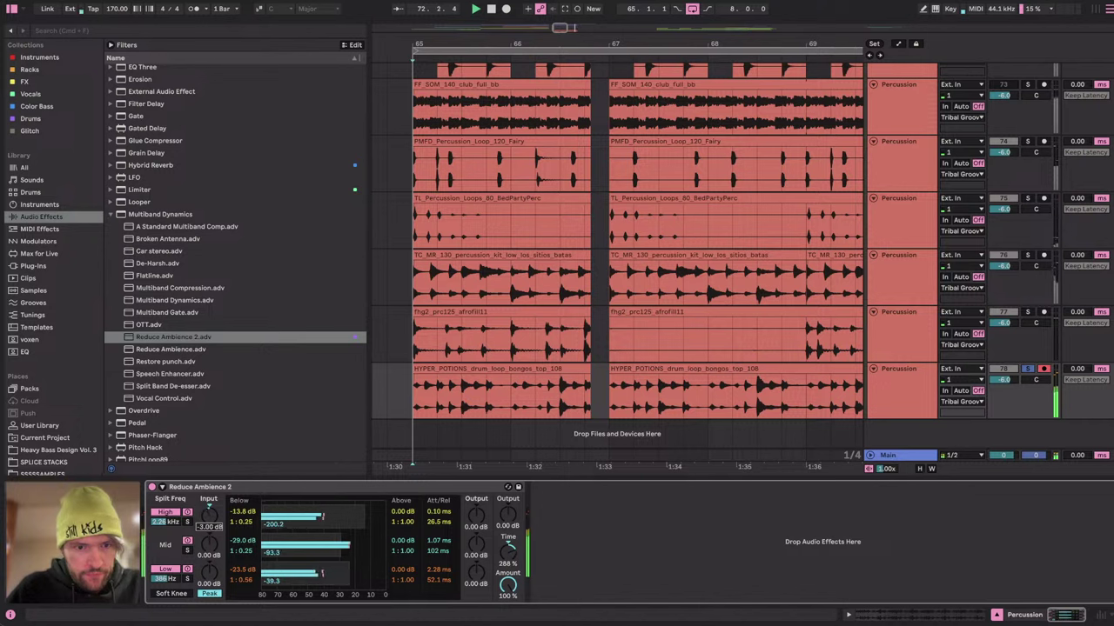
drag(474, 515, 474, 527)
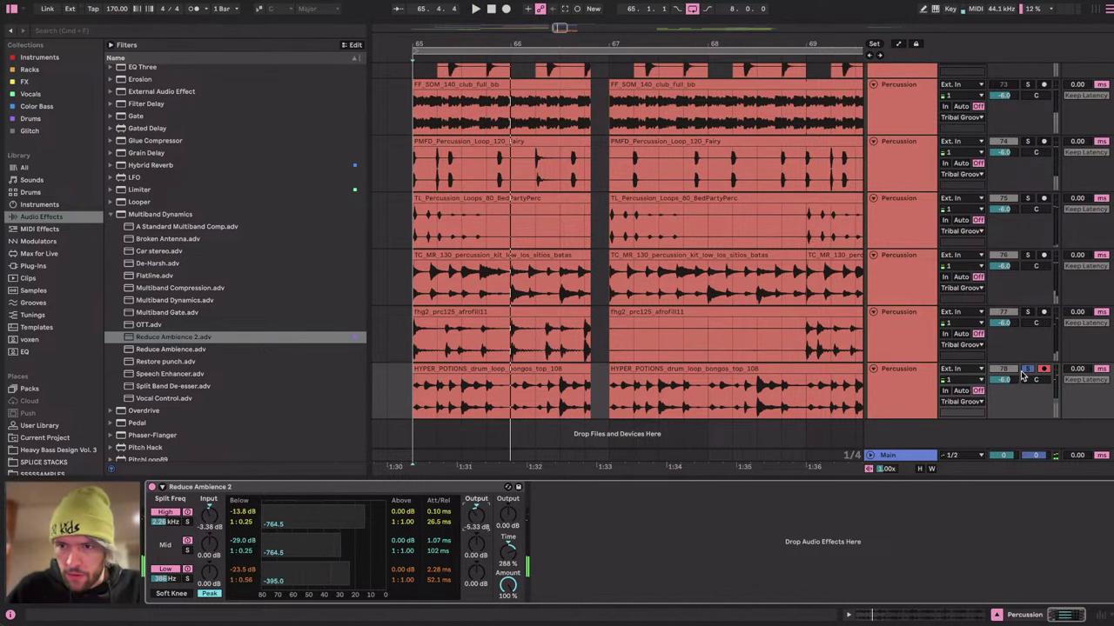
Unsolo the bongo track, play the full percussion groove from bar 65, and inspect the Tribal Groove clips and their gaps.
scroll(574, 244, up, 10)
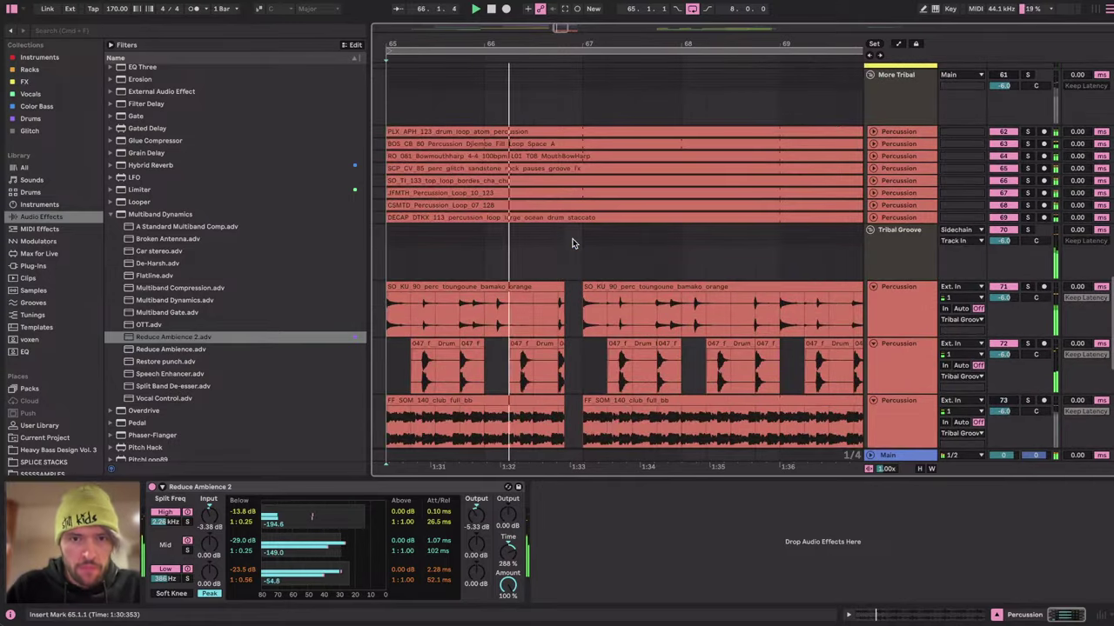
scroll(572, 243, down, 10)
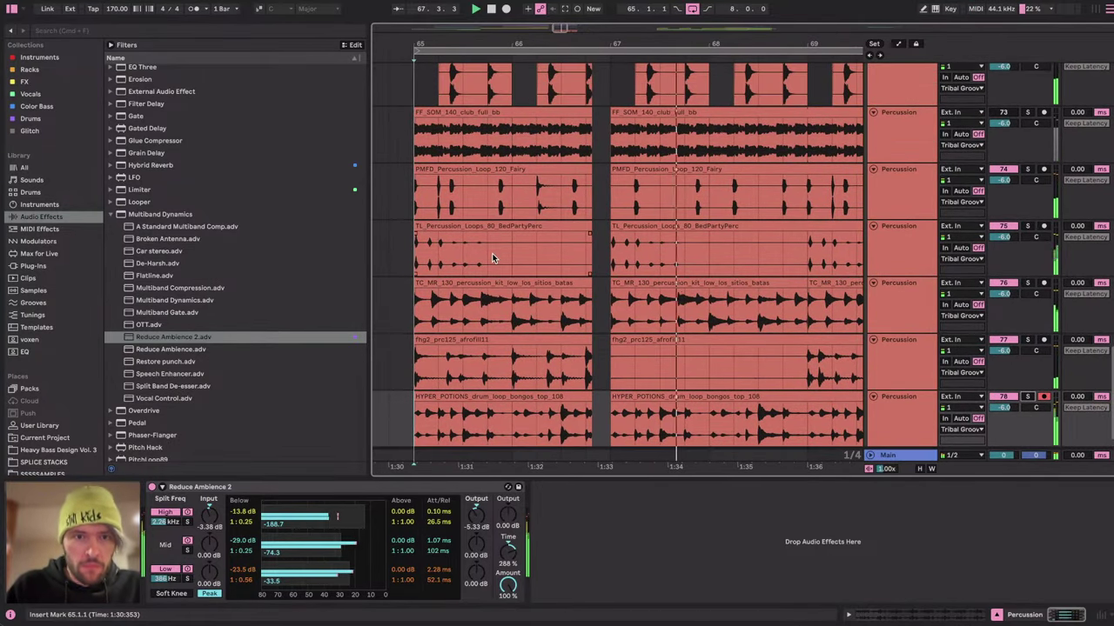
click(415, 190)
scroll(415, 192, up, 5)
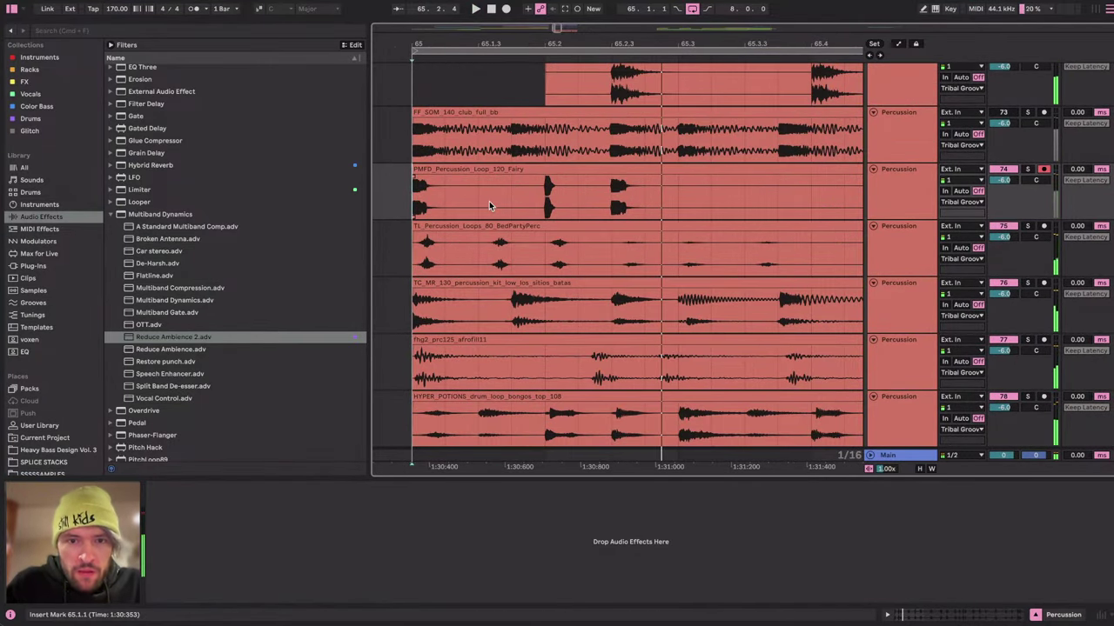
scroll(566, 287, down, 3)
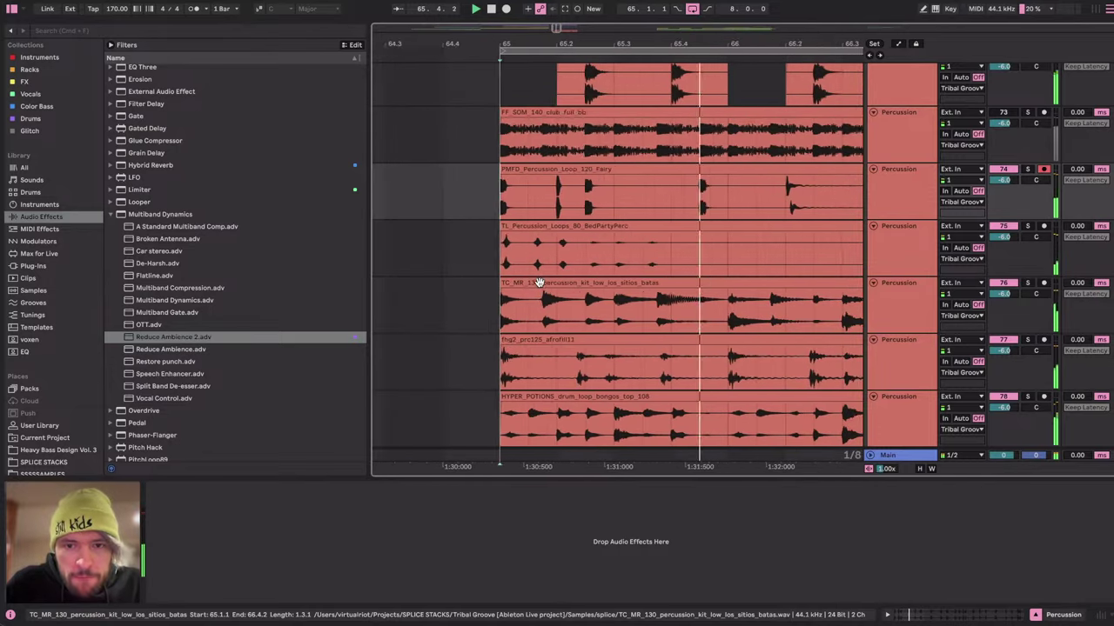
scroll(540, 283, down, 4)
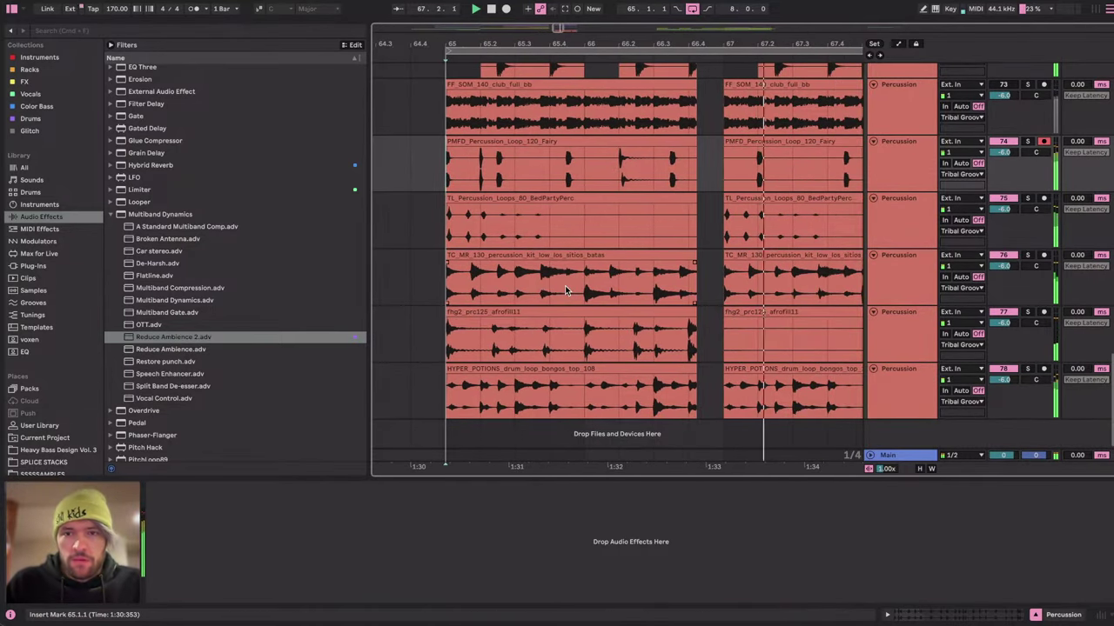
scroll(565, 290, down, 3)
click(553, 290)
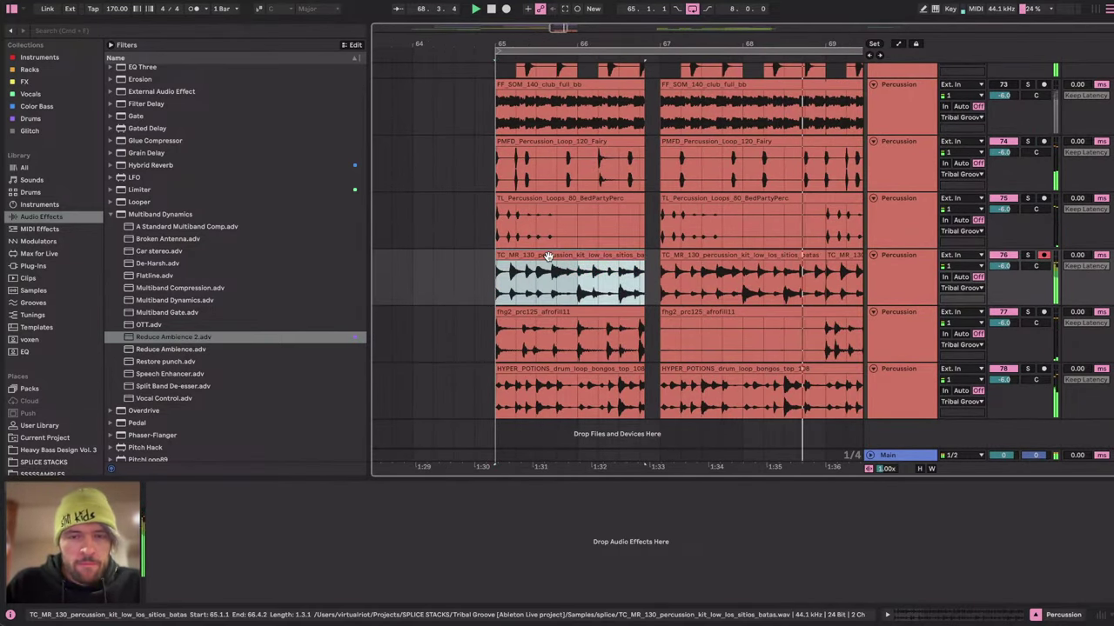
scroll(596, 268, down, 4)
scroll(597, 267, right, 2)
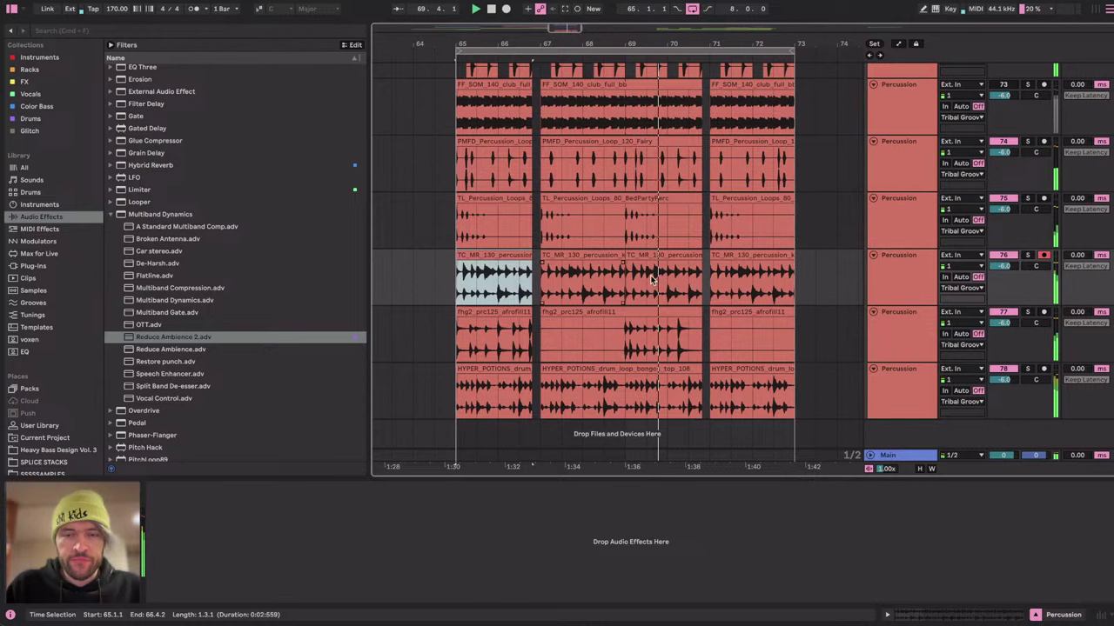
click(758, 261)
scroll(758, 256, down, 4)
scroll(758, 254, up, 2)
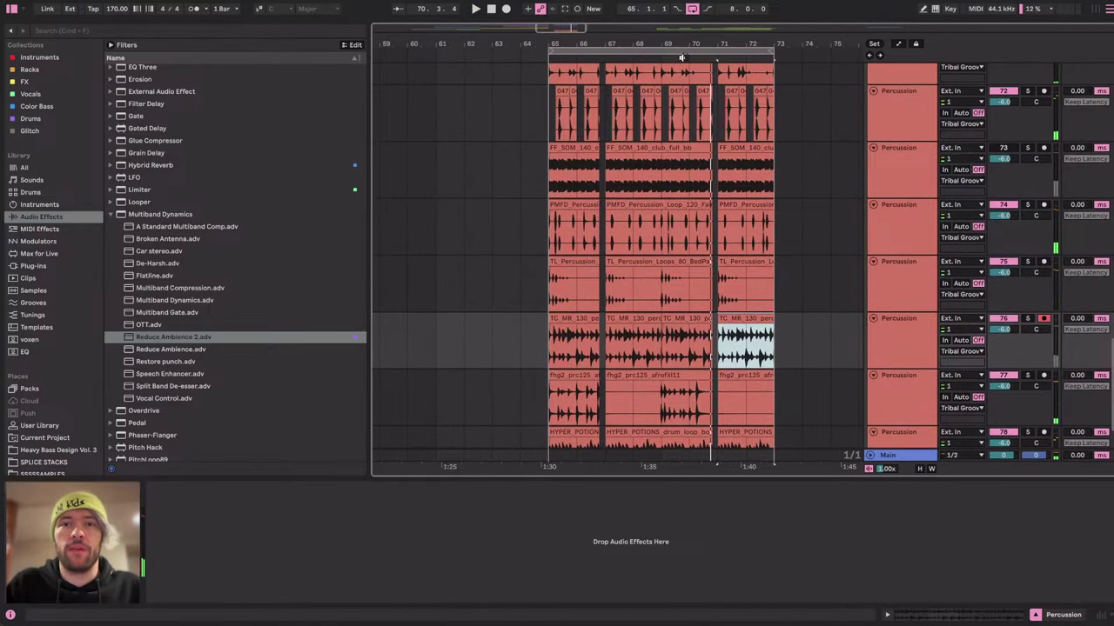
Duplicate the time of the eight-bar loop from bar 65 to 73 and loop the copy from bar 73 to 81.
click(681, 58)
right_click(684, 56)
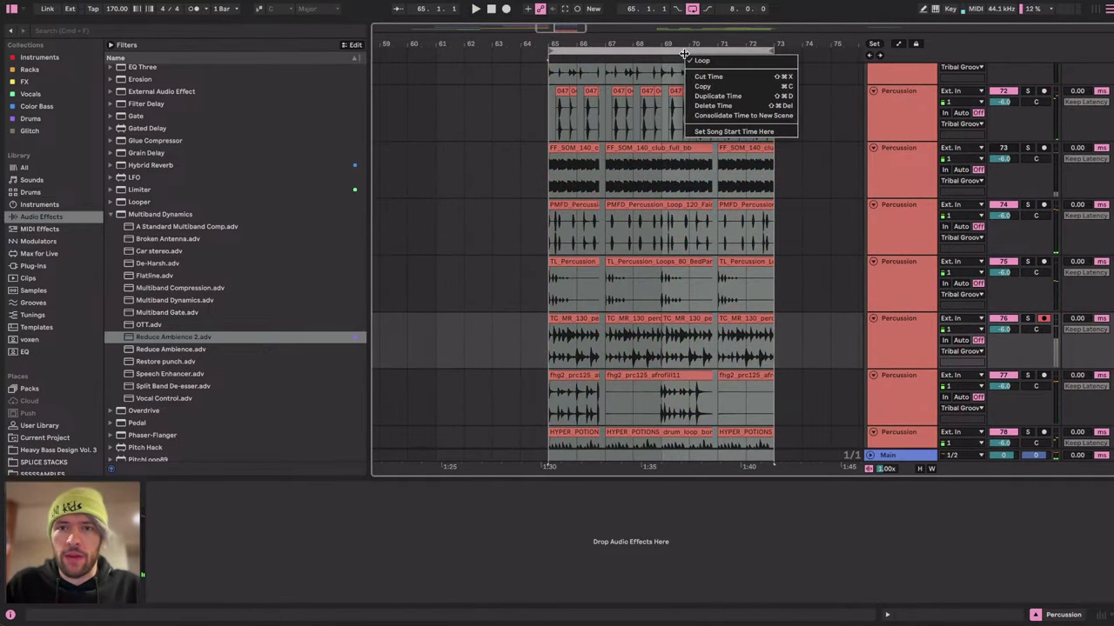
click(713, 95)
drag(543, 143, 756, 141)
key(super+l)
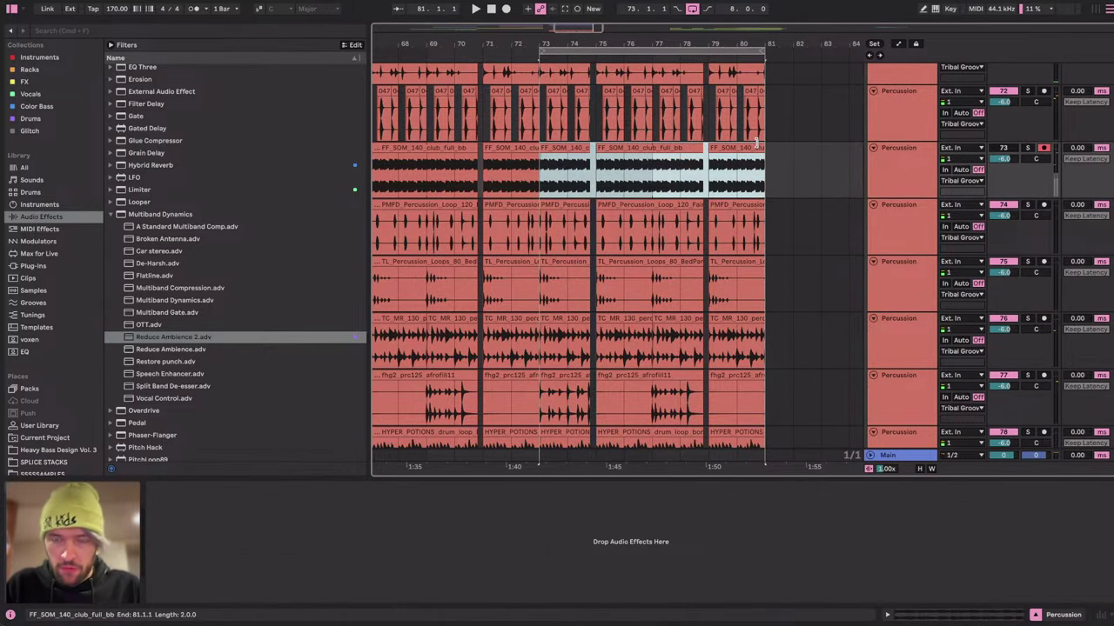
Switch to YouTube Studio, read the recent live chat messages, and return to Ableton Live.
key(ctrl+Right)
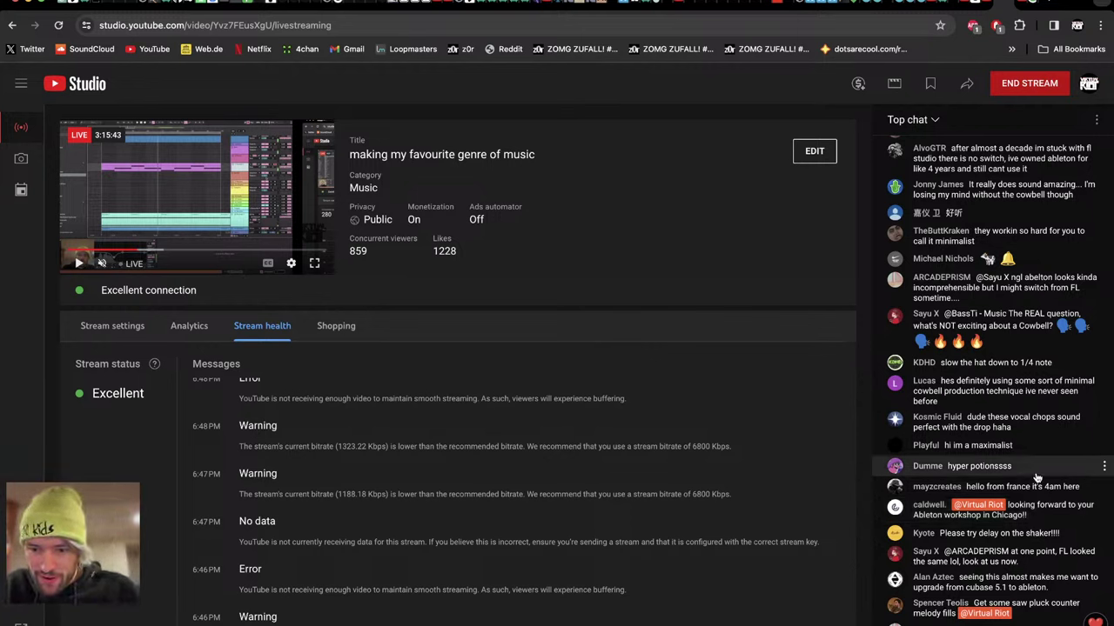
scroll(1036, 478, up, 3)
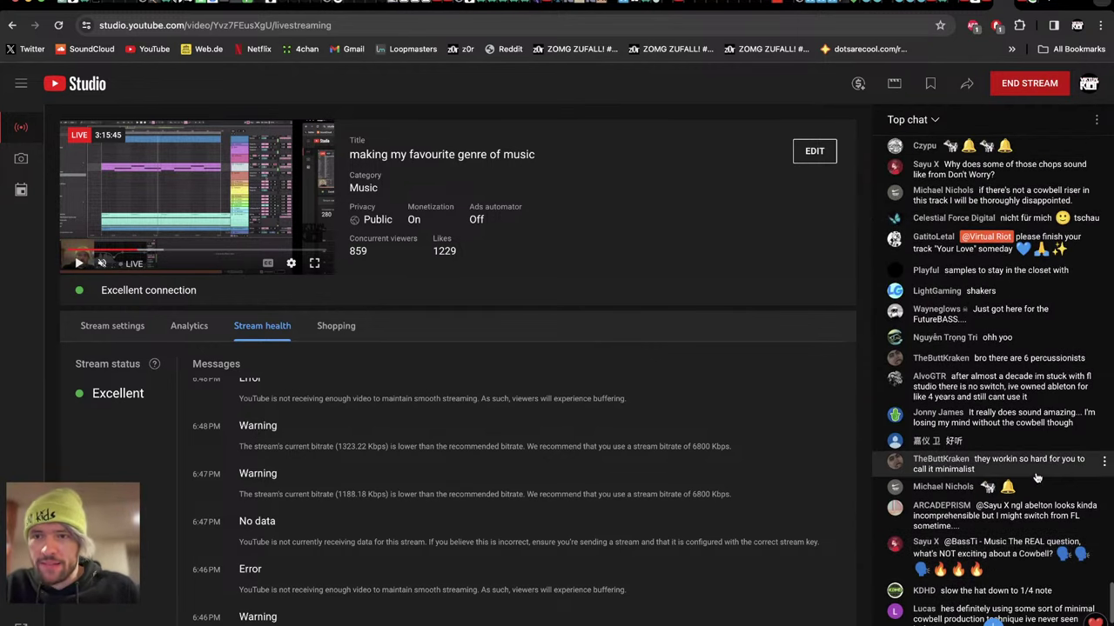
scroll(1030, 264, down, 3)
key(ctrl+Left)
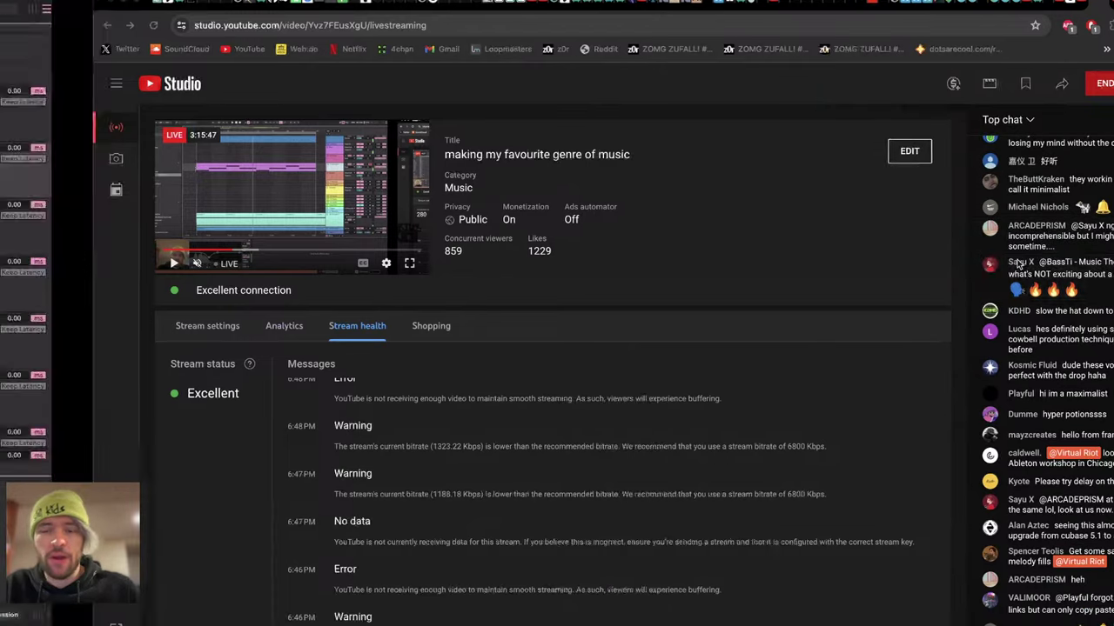
Extend the TC_MR_130_percussion_kit_low_los_sitios_batas clip starting at bar 73 across the gaps to bar 81.
scroll(557, 236, up, 1)
click(549, 233)
scroll(565, 243, down, 1)
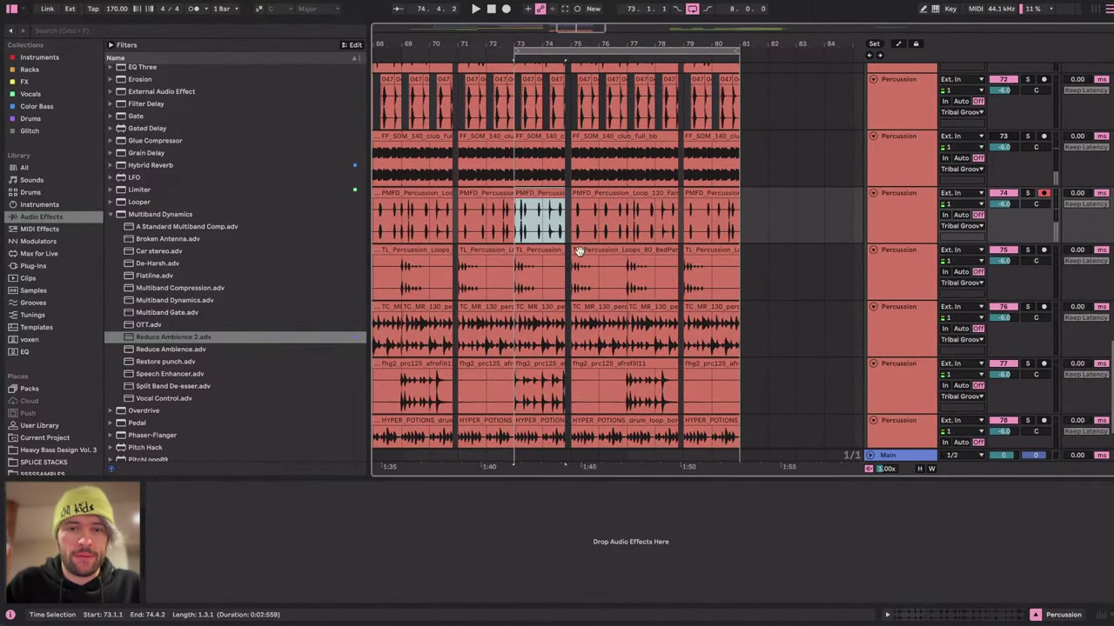
scroll(594, 308, up, 4)
scroll(594, 308, down, 2)
scroll(594, 307, down, 1)
scroll(594, 304, left, 1)
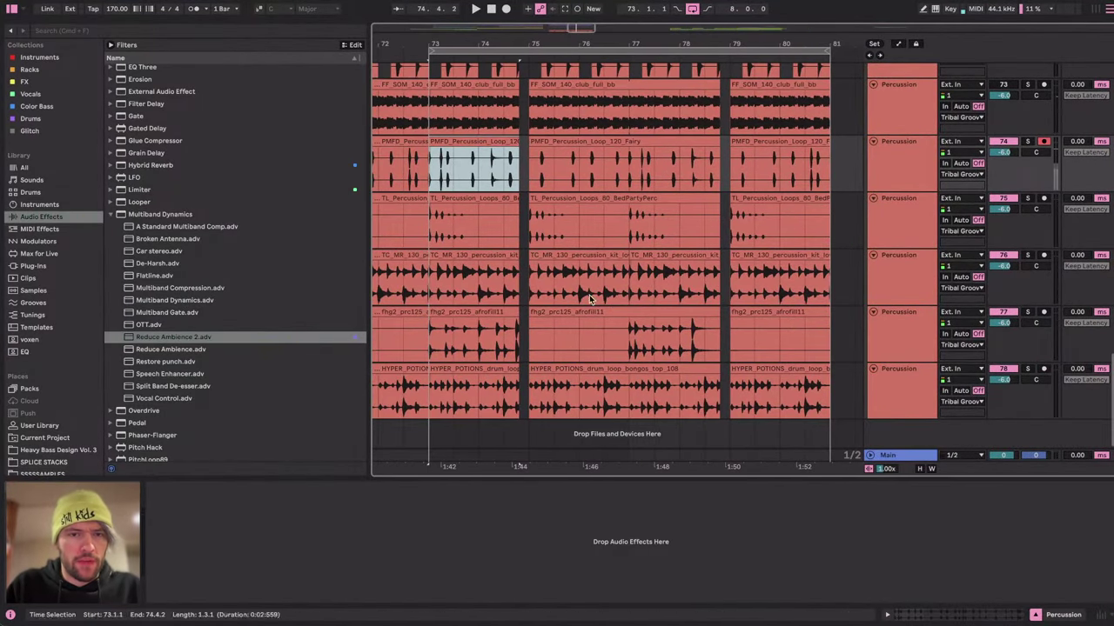
click(449, 258)
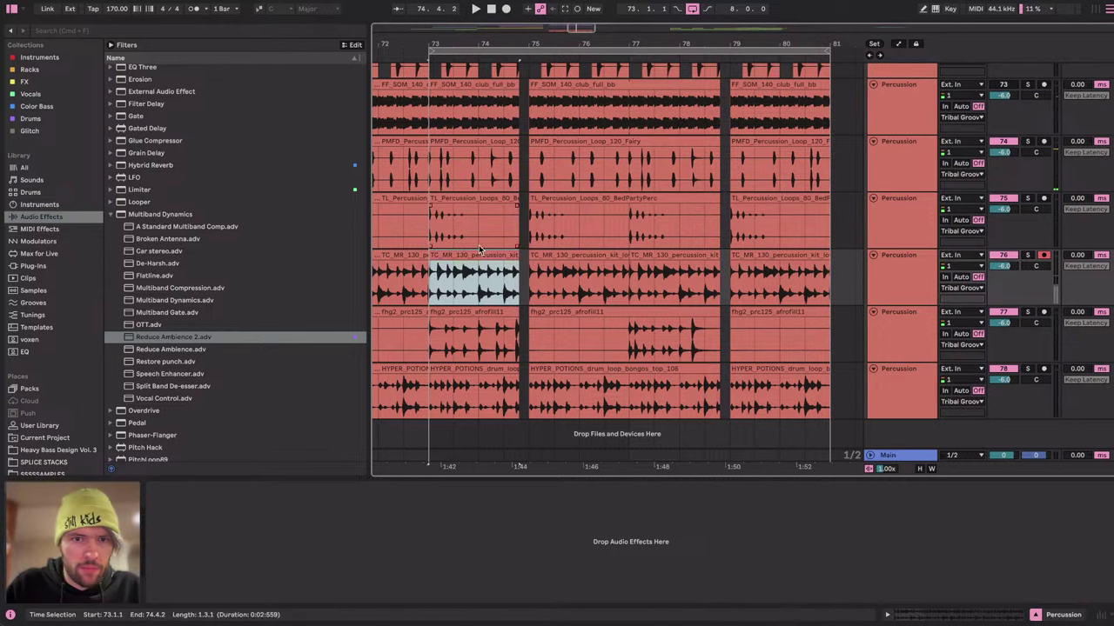
drag(522, 257, 808, 249)
Open the extended TC_MR_130 clip's sample and quantize all of its transients to the grid.
double_click(794, 254)
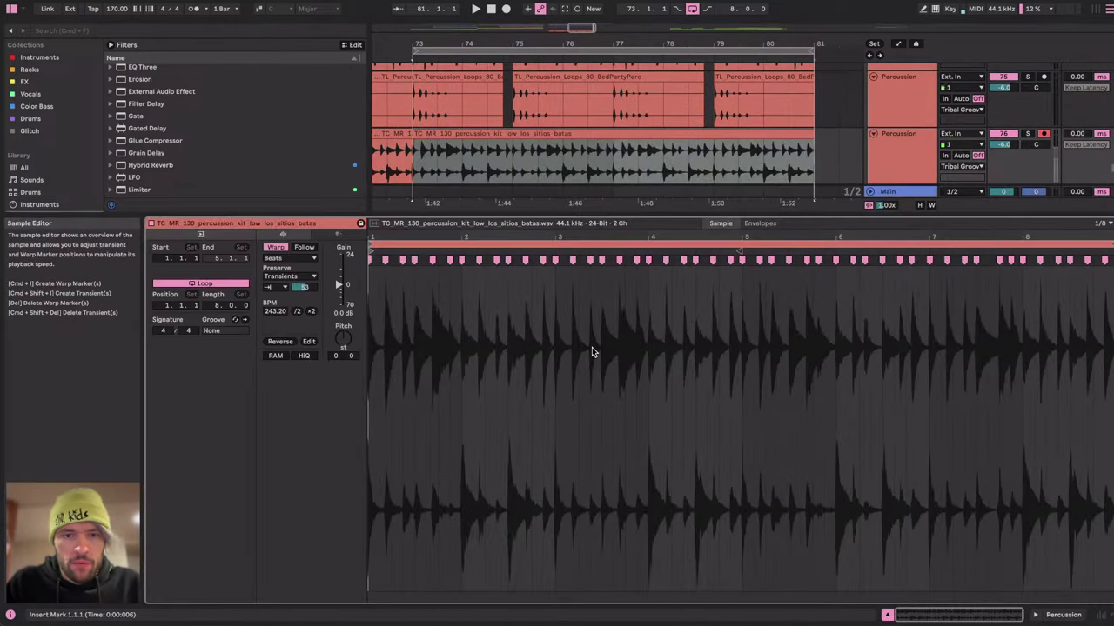
scroll(511, 354, up, 6)
click(511, 355)
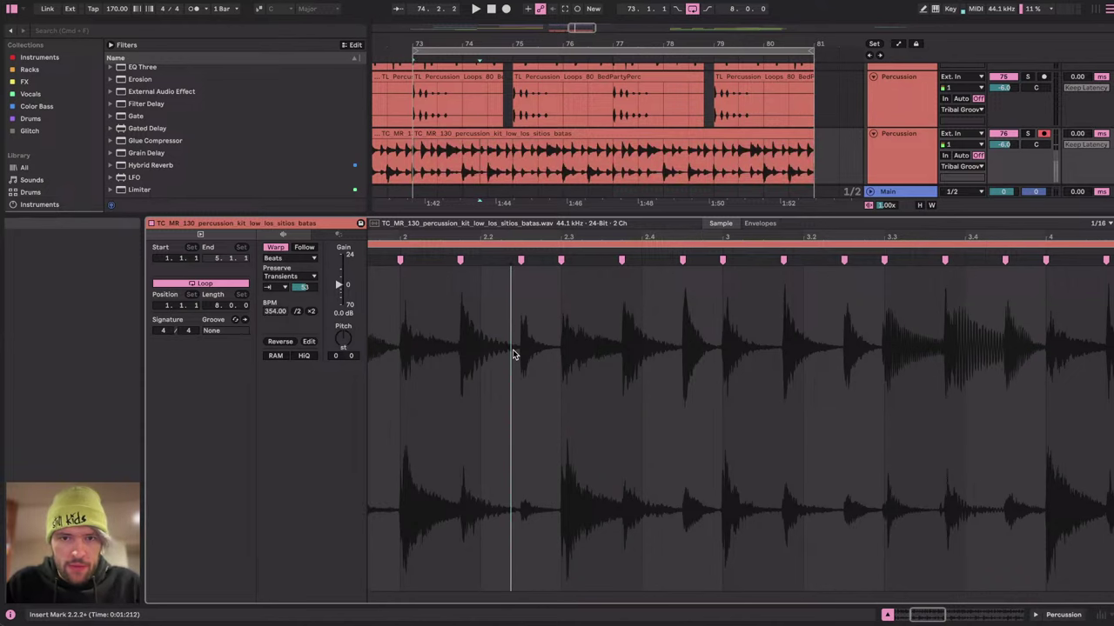
key(super+a)
key(super+u)
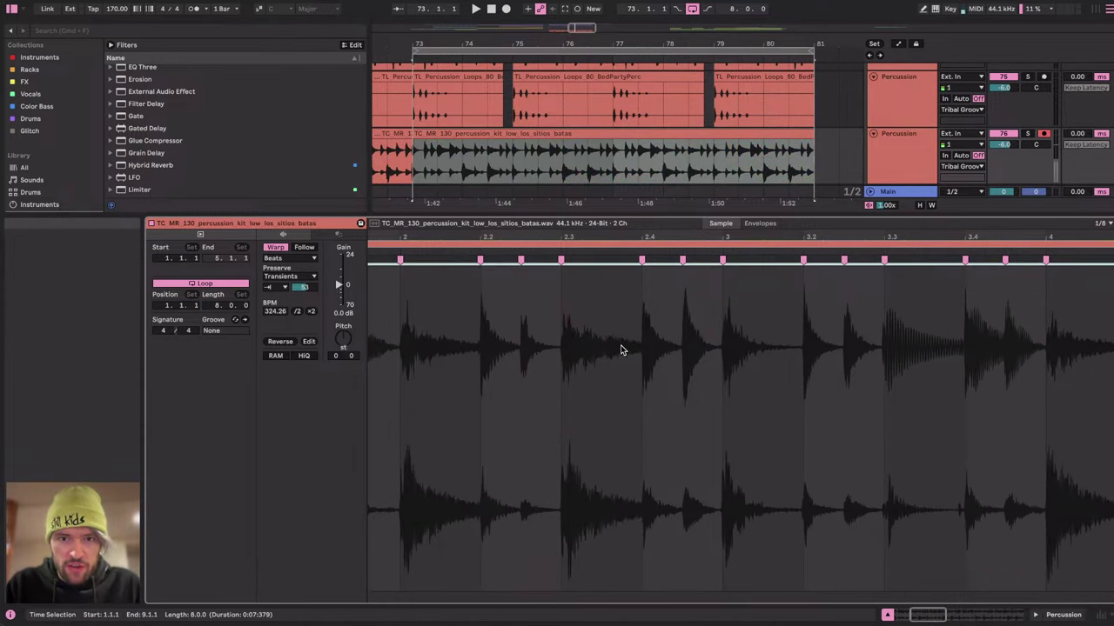
Narrow the arrangement grid and delete the TC_MR_130 clip's audio from 74.4.3 to 75.1.1.
click(1068, 615)
scroll(551, 155, down, 3)
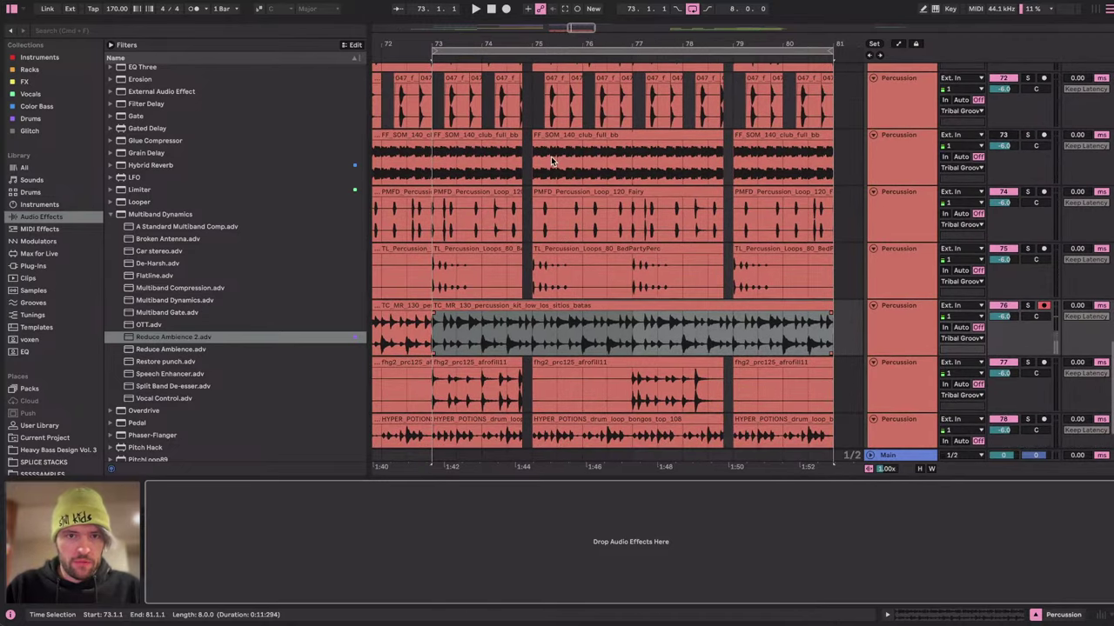
scroll(526, 325, up, 3)
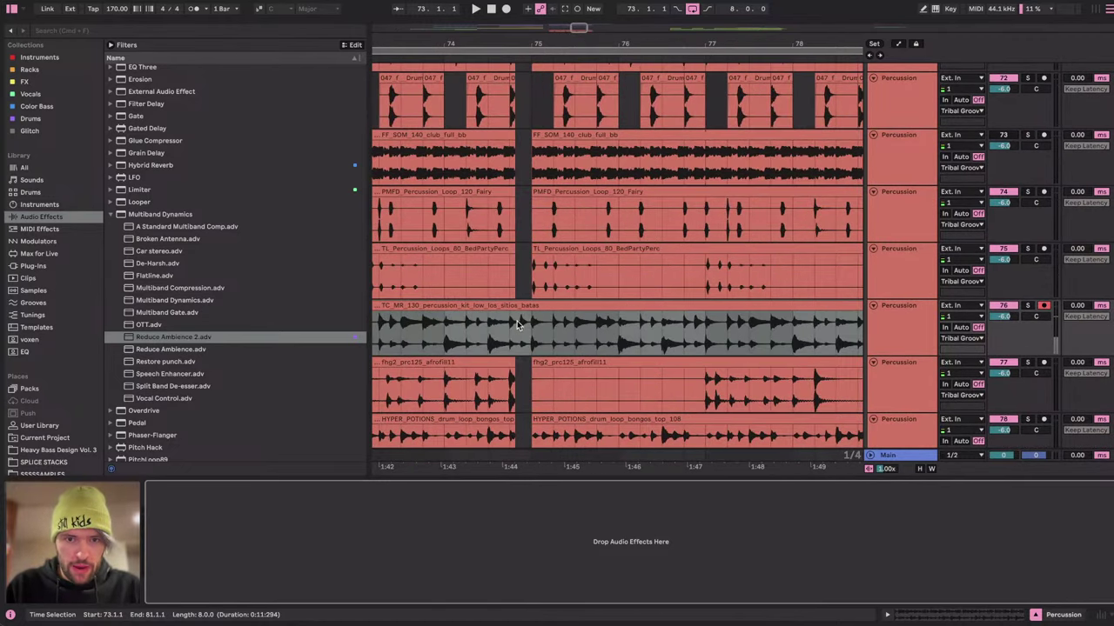
key(super+1)
key(super+1)
drag(531, 326, 525, 327)
scroll(624, 337, down, 2)
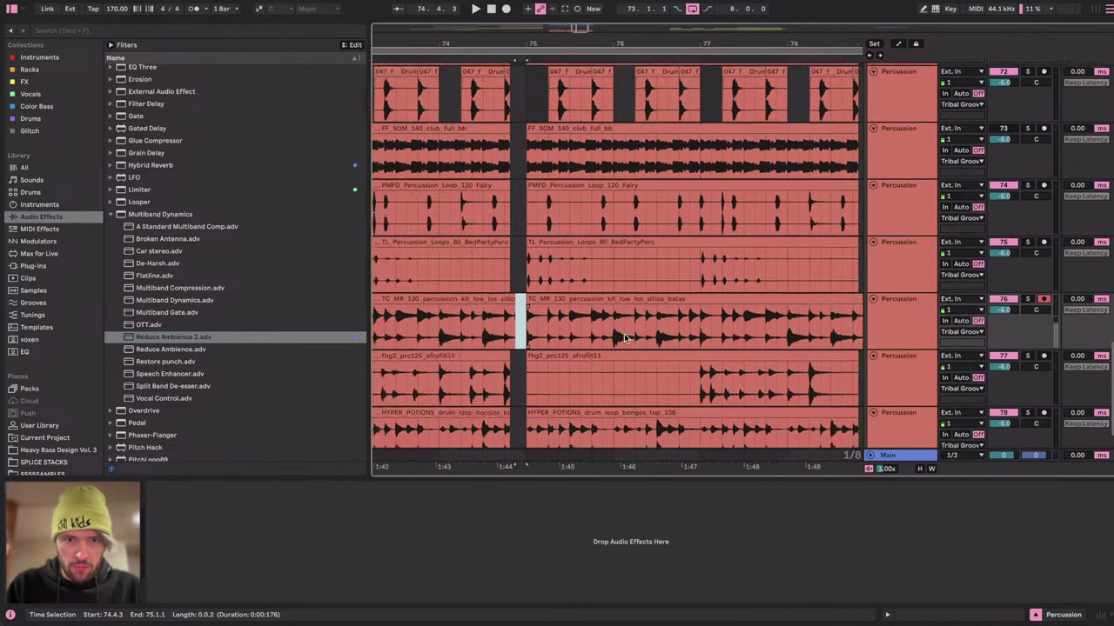
Align the TC_MR_130 gap before bar 75 with the neighbouring tracks and delete its audio from 78.4.2 to 79.1.1.
scroll(624, 338, left, 1)
click(541, 274)
scroll(539, 277, right, 5)
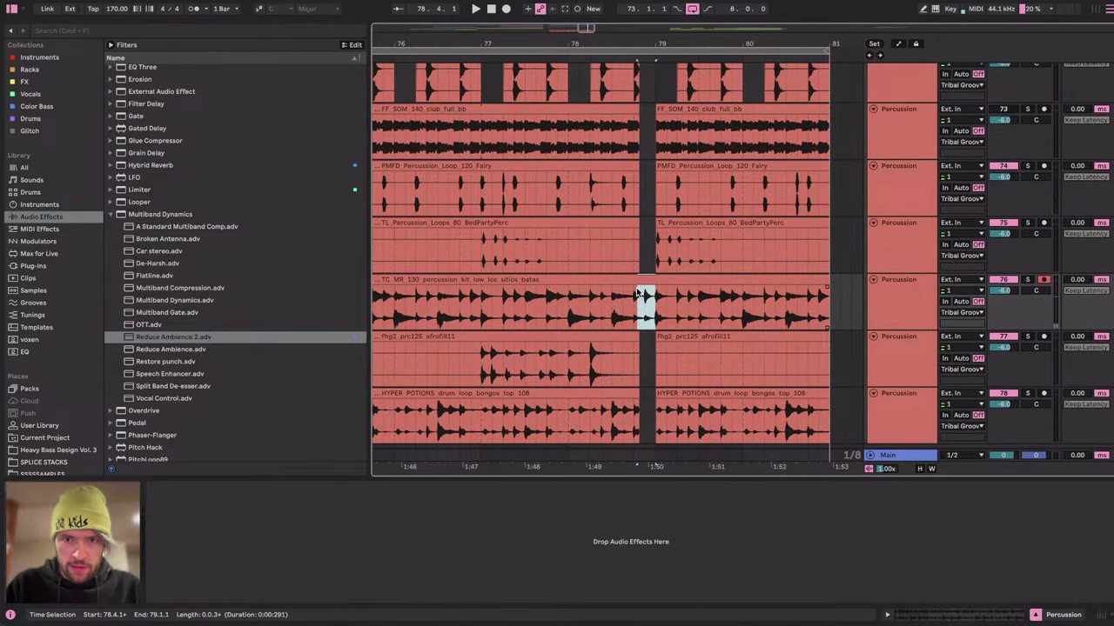
scroll(572, 322, down, 6)
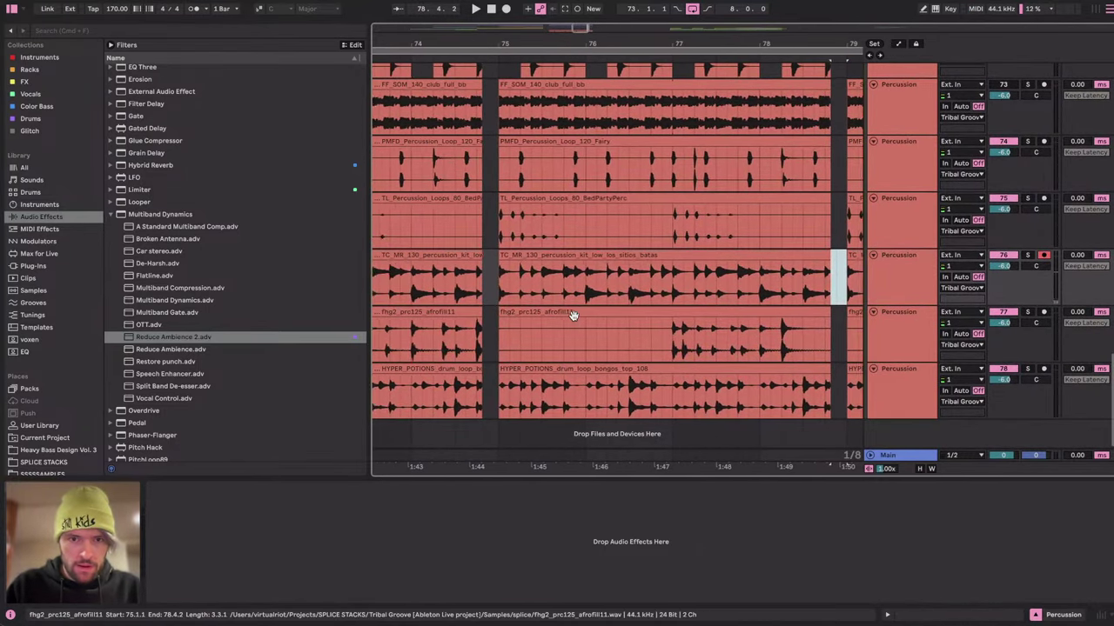
Solo and audition the fhg2_prc125_afrofill11 clip at bar 73, and quantize all of its transients to the grid.
scroll(531, 339, up, 6)
click(456, 338)
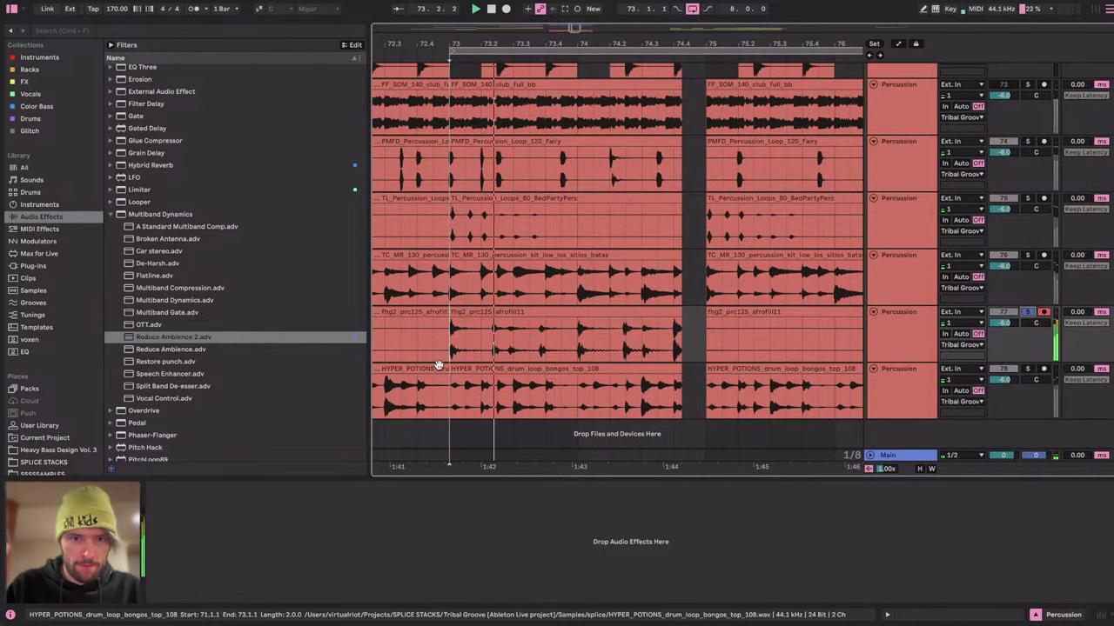
scroll(509, 332, up, 5)
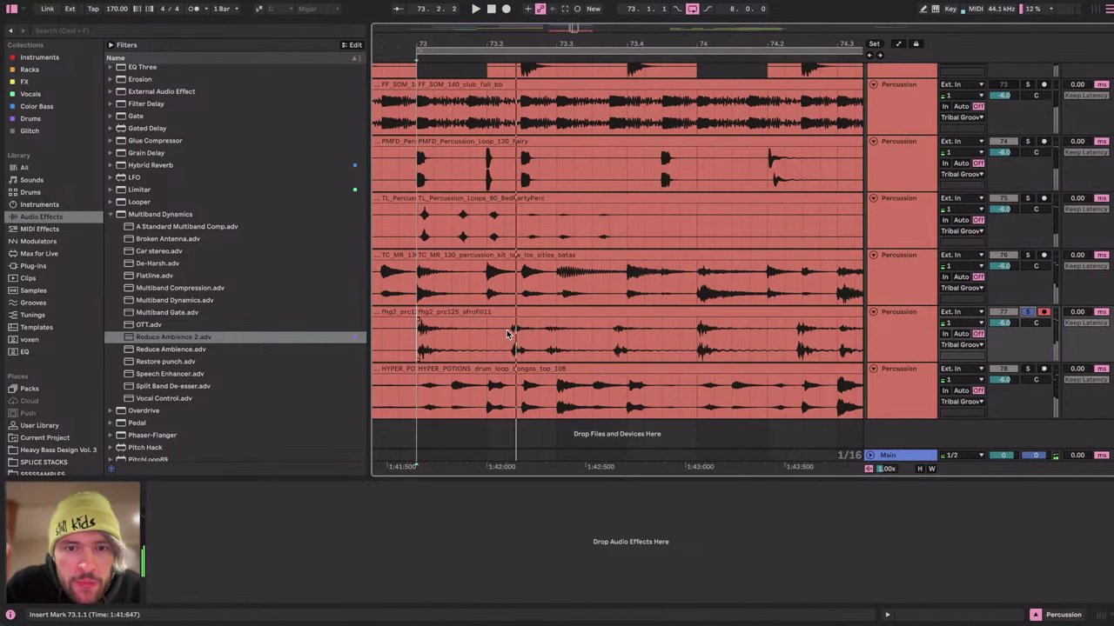
scroll(492, 337, down, 5)
double_click(534, 316)
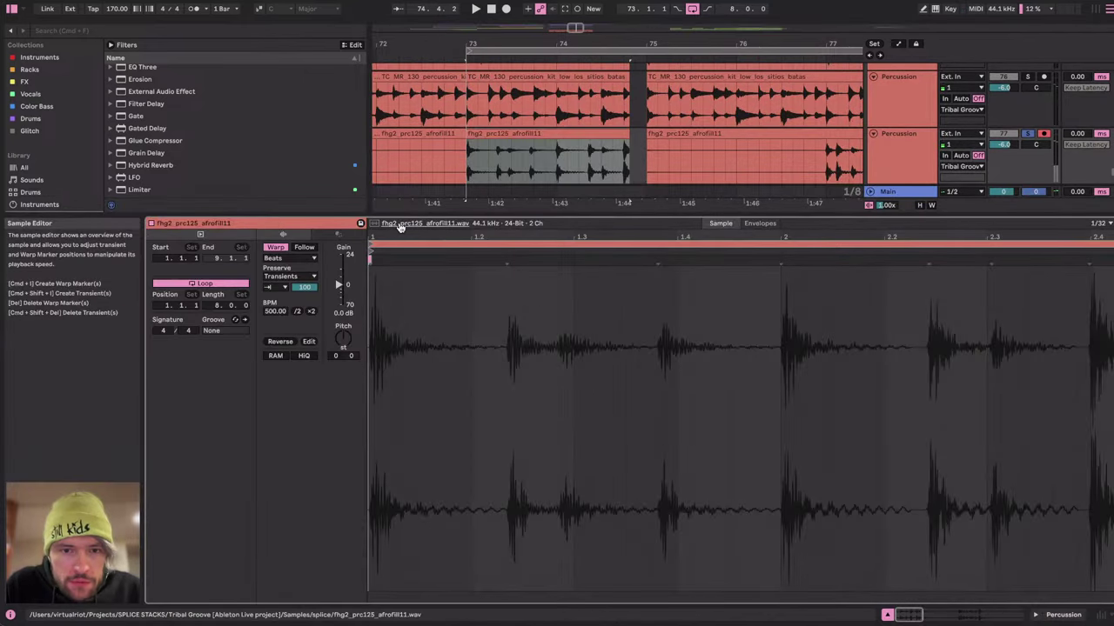
click(439, 278)
click(551, 307)
key(super+a)
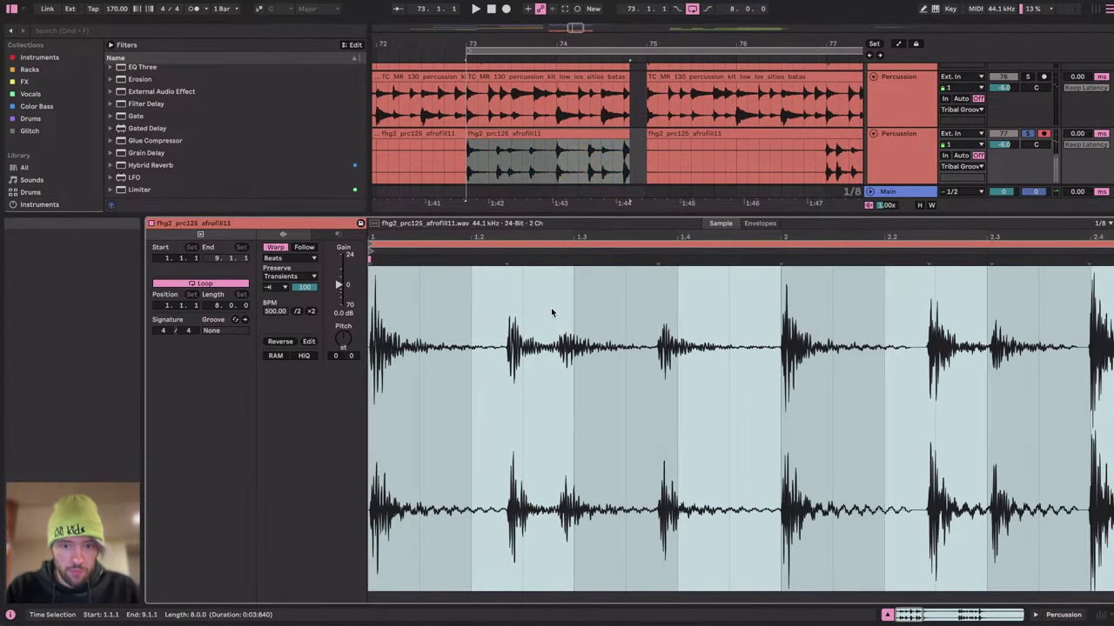
key(super+u)
key(space)
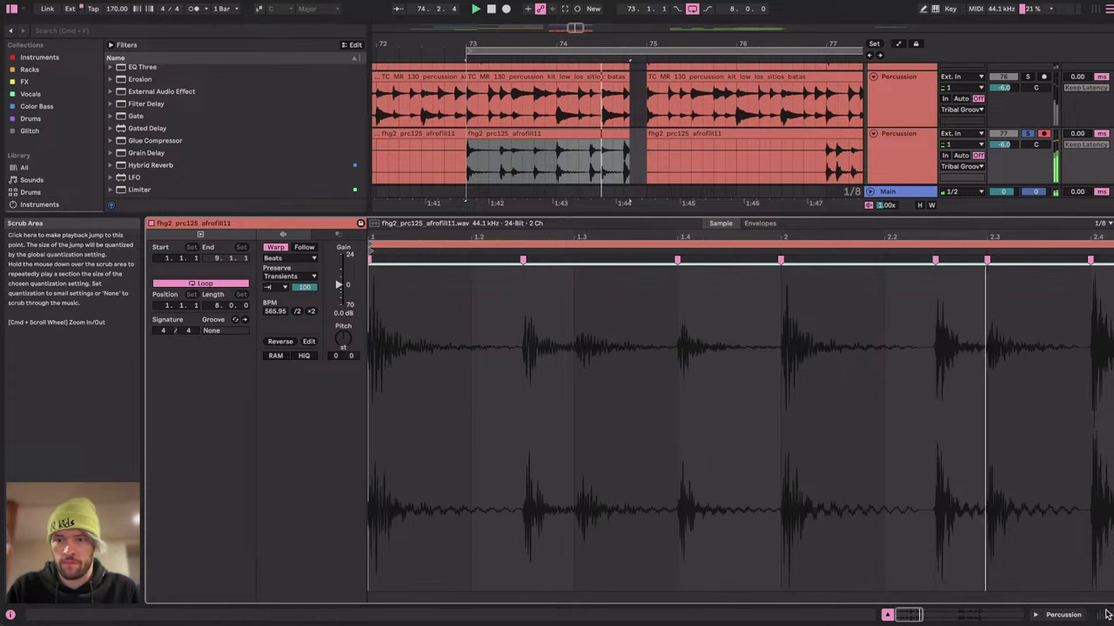
Place copies of the quantized fhg2_prc125_afrofill11 clip at bars 75 and 77, each extended to two bars.
click(1066, 615)
scroll(728, 391, down, 3)
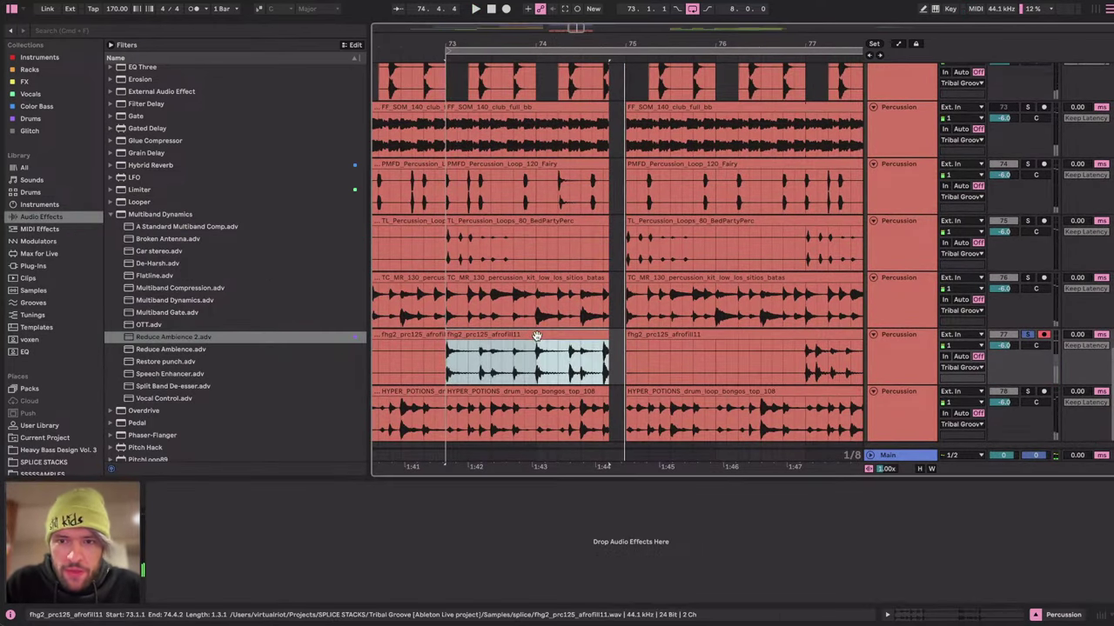
click(541, 346)
scroll(541, 345, down, 4)
click(542, 333)
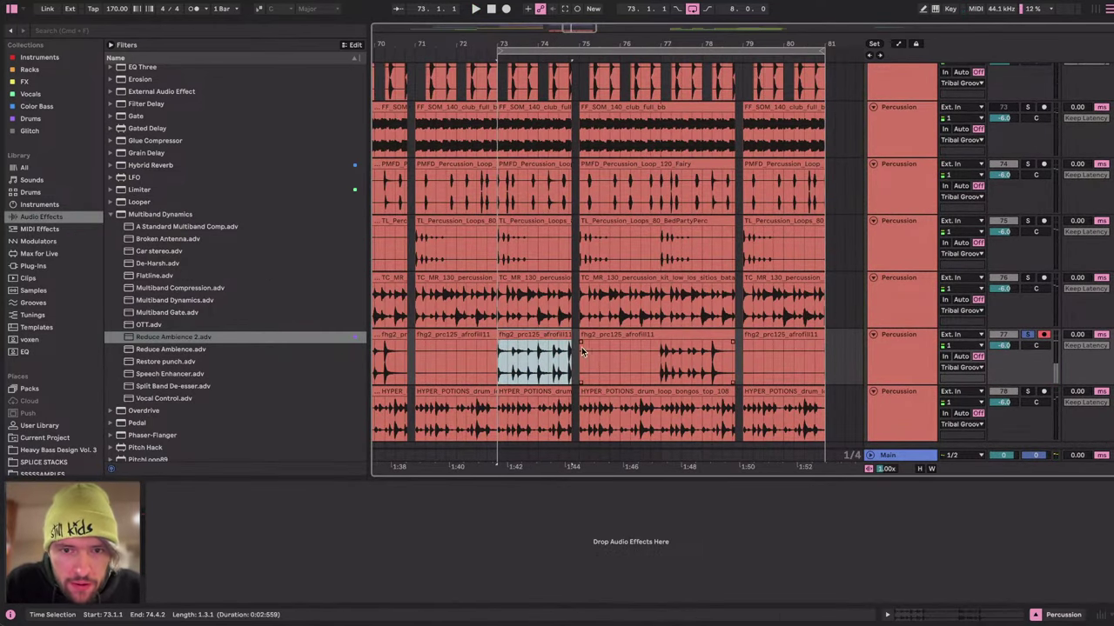
click(581, 358)
drag(579, 354, 653, 364)
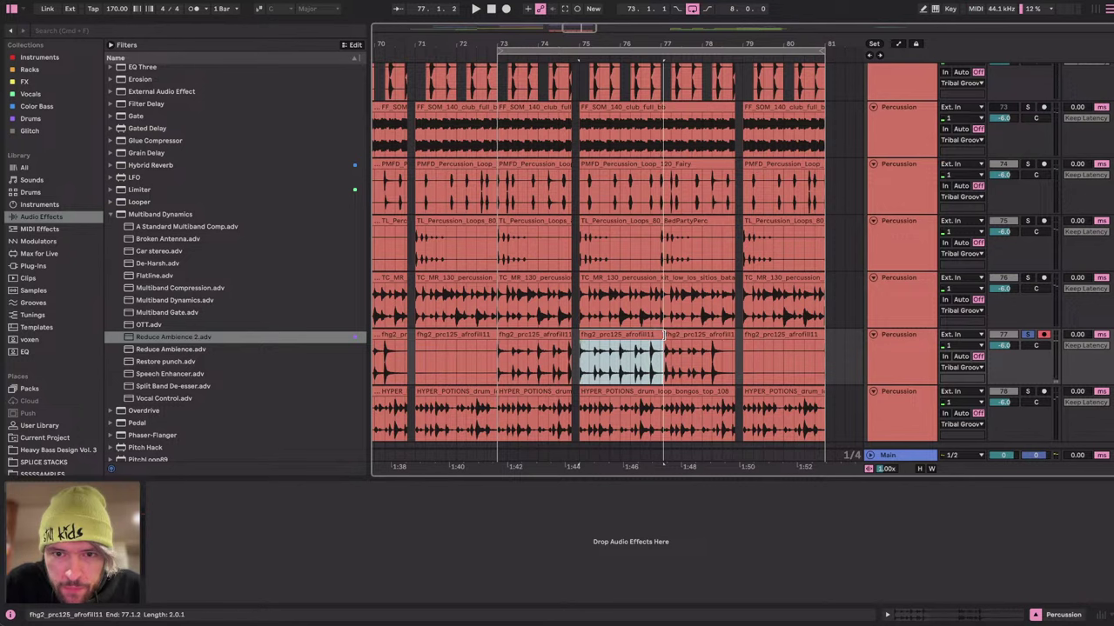
drag(662, 348, 738, 339)
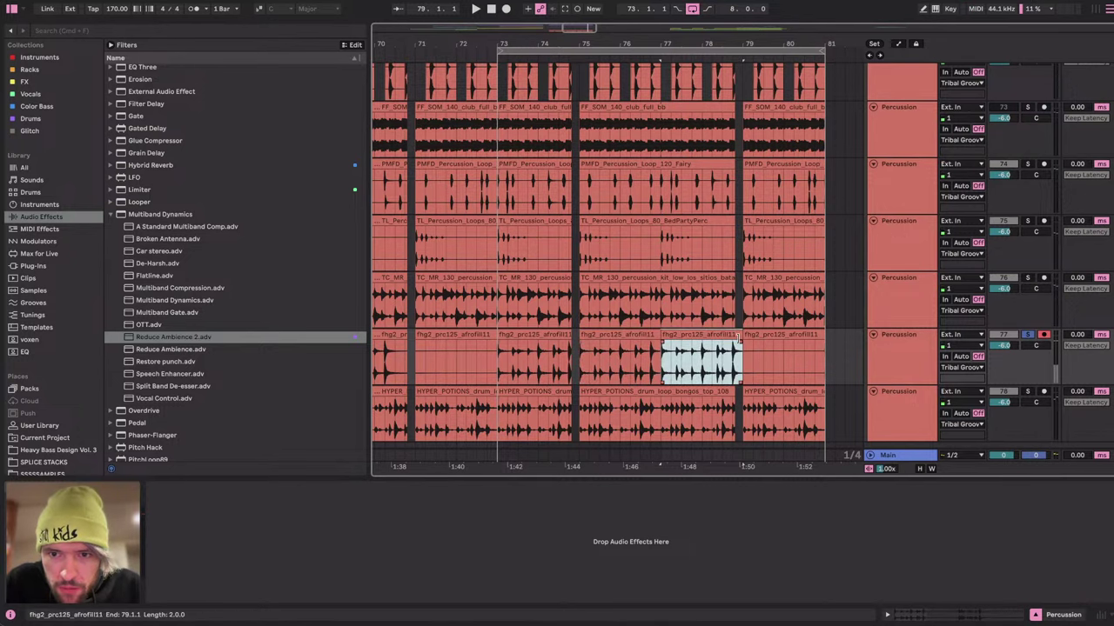
Copy the two-bar fhg2_prc125_afrofill11 clip from bar 75 to bar 79.
click(616, 335)
key(super+c)
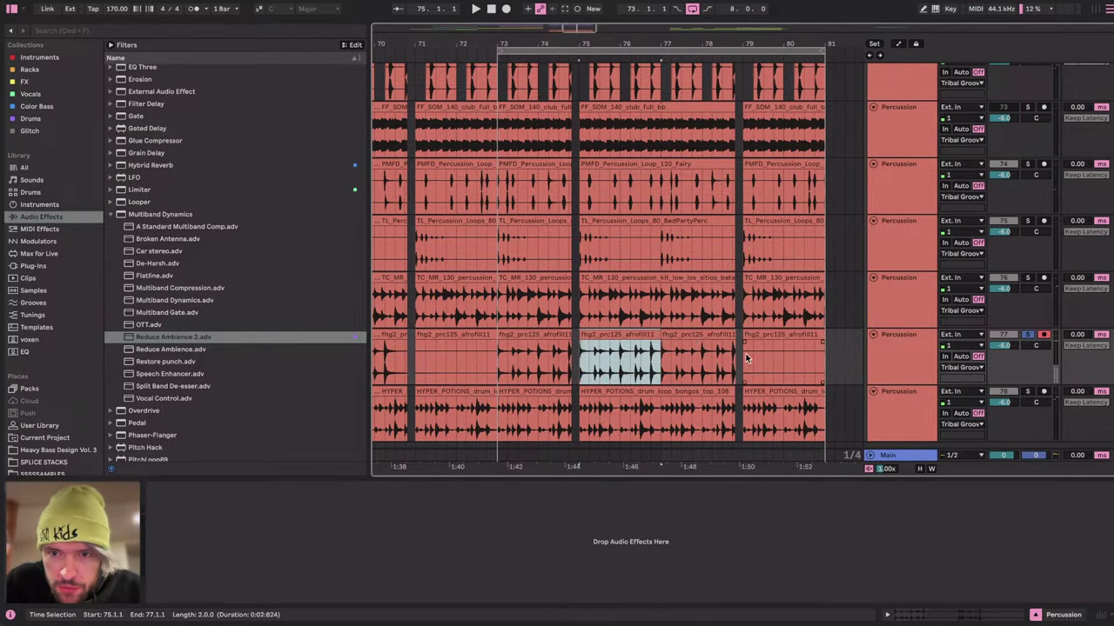
click(745, 357)
key(super+v)
Solo the HYPER_POTIONS_drum_loop_bongos_top_108 track and audition it from bar 73.
scroll(644, 382, down, 1)
scroll(645, 383, left, 1)
click(545, 383)
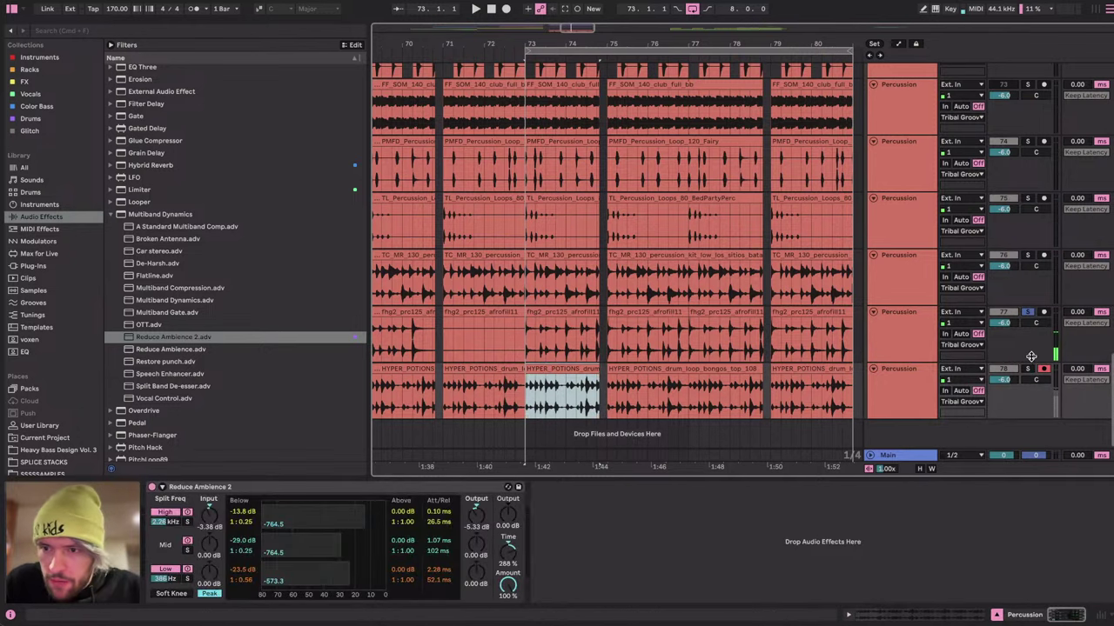
key(space)
scroll(543, 398, up, 5)
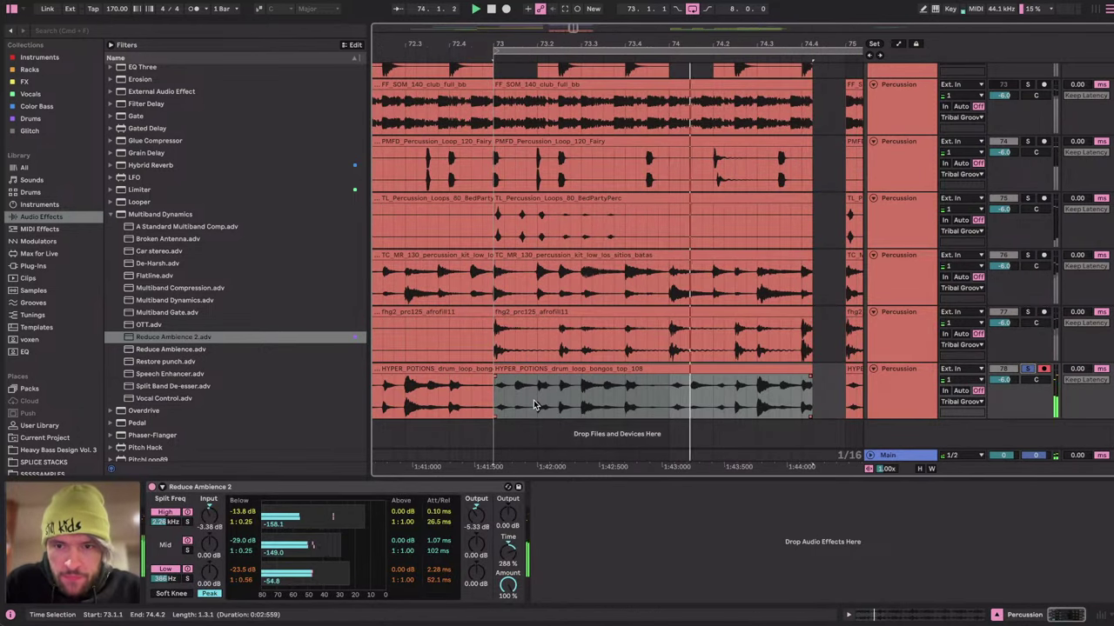
scroll(537, 404, down, 2)
key(space)
scroll(595, 309, up, 1)
scroll(594, 309, up, 1)
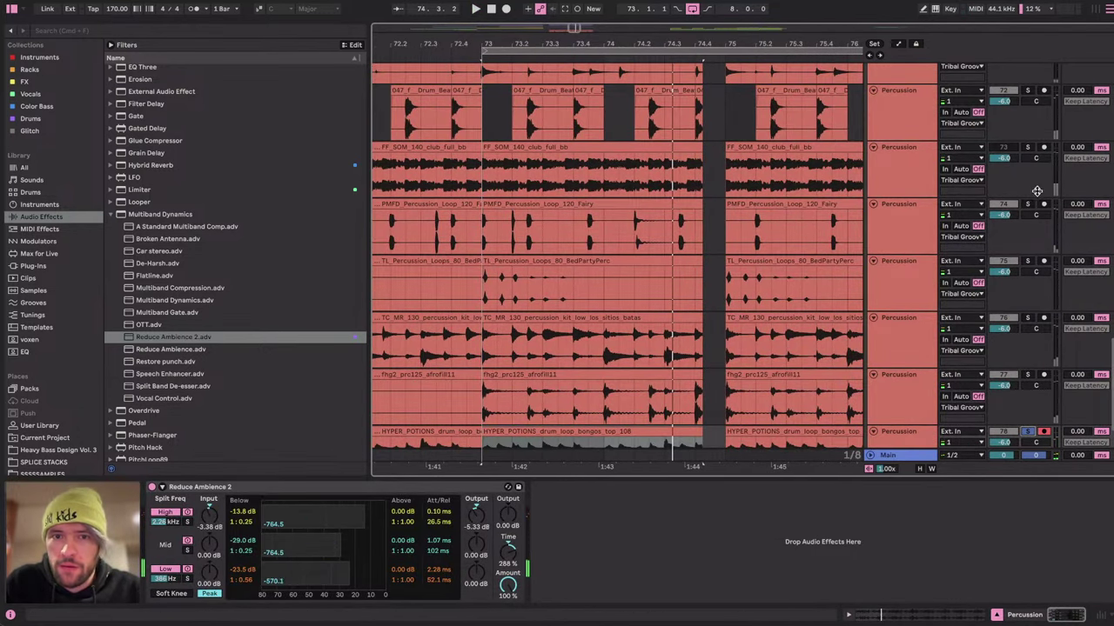
Audition the 047_f drum loop track soloed, and listen to all Tribal Groove layers together from bar 73.
scroll(651, 217, up, 2)
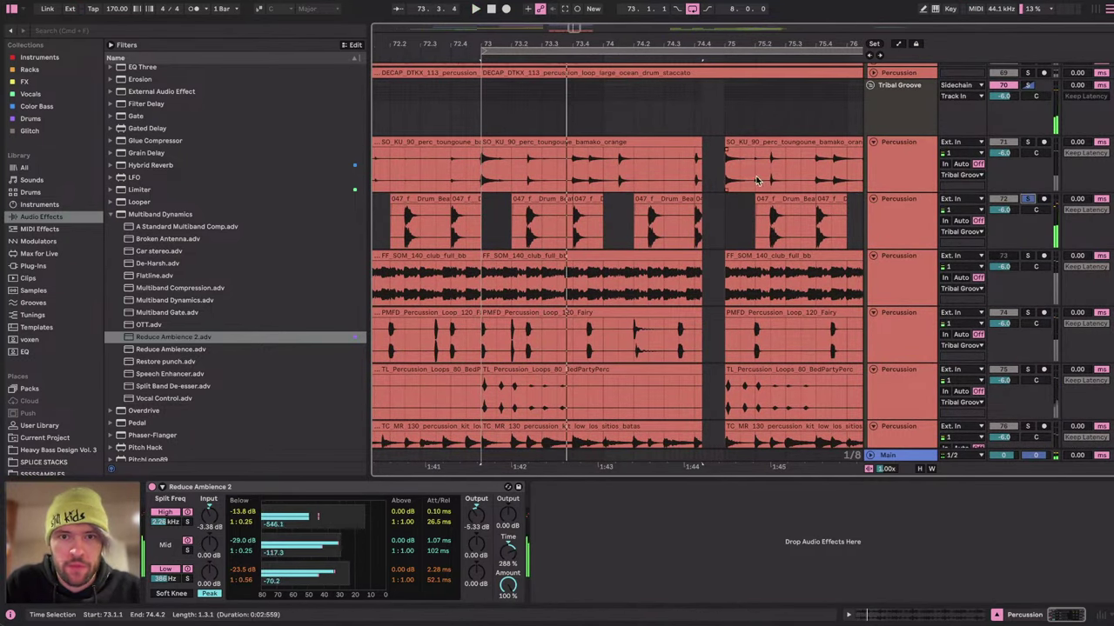
scroll(571, 211, up, 2)
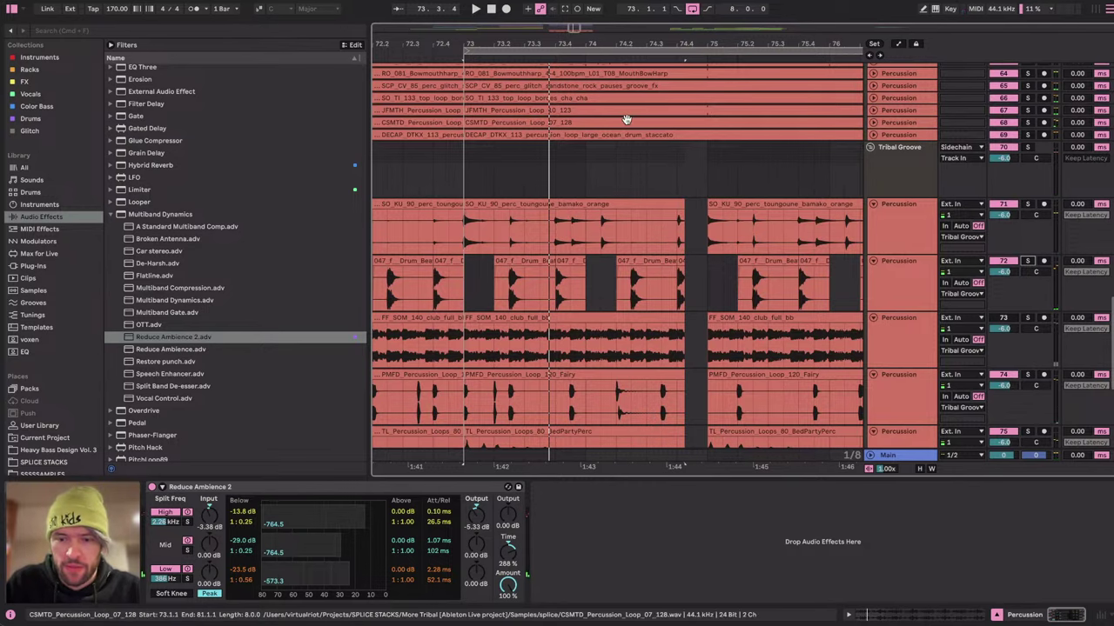
key(XF86AudioRaiseVolume)
scroll(625, 119, down, 5)
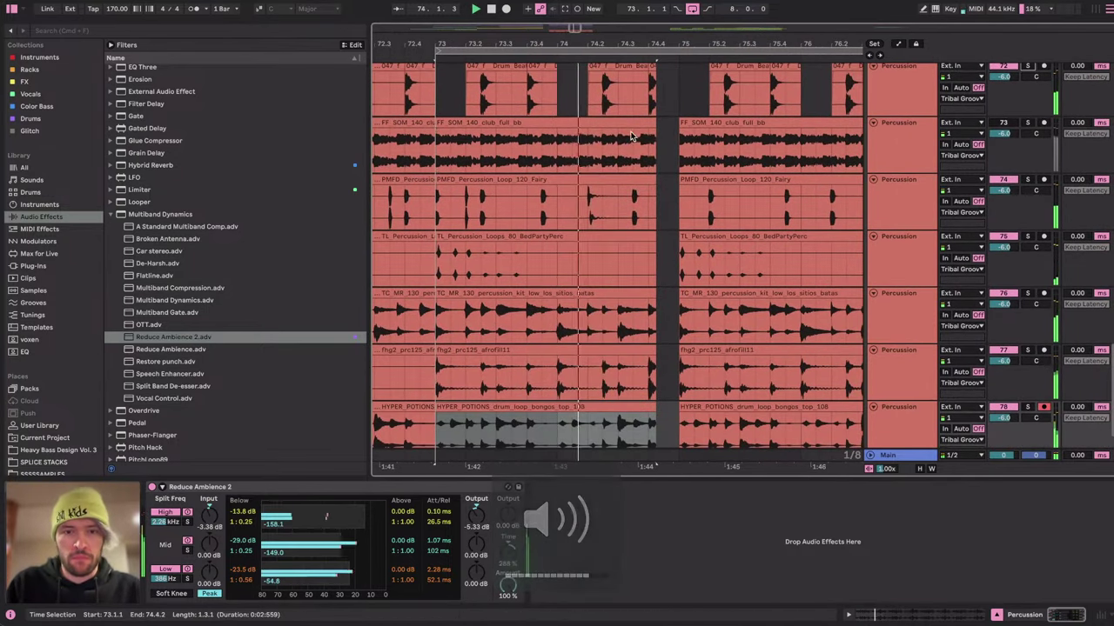
scroll(635, 129, right, 2)
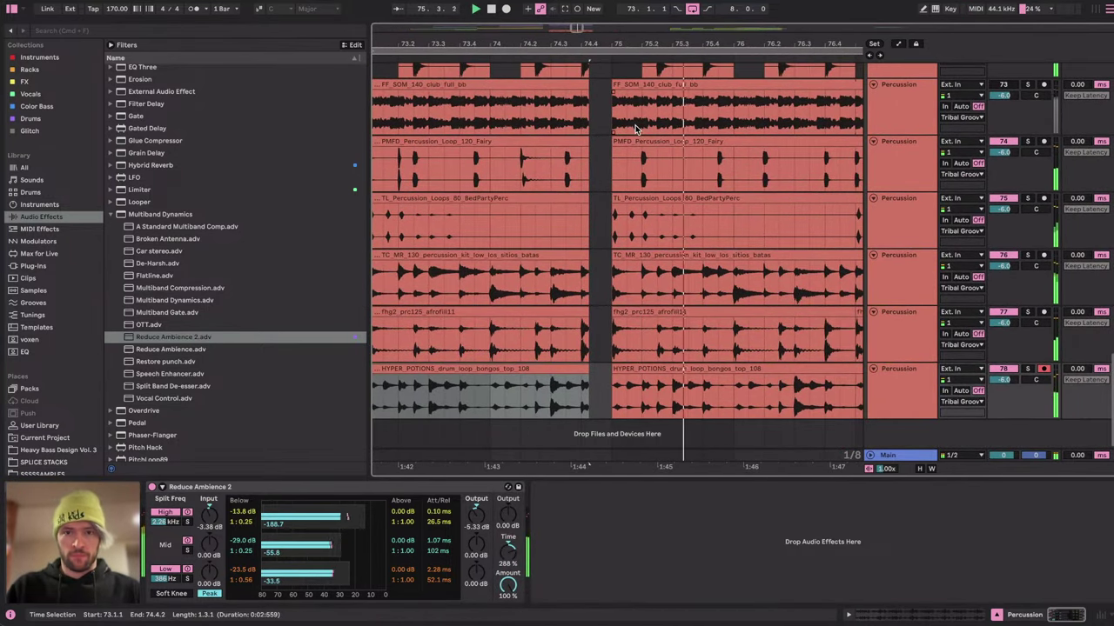
scroll(528, 210, down, 2)
scroll(527, 210, left, 1)
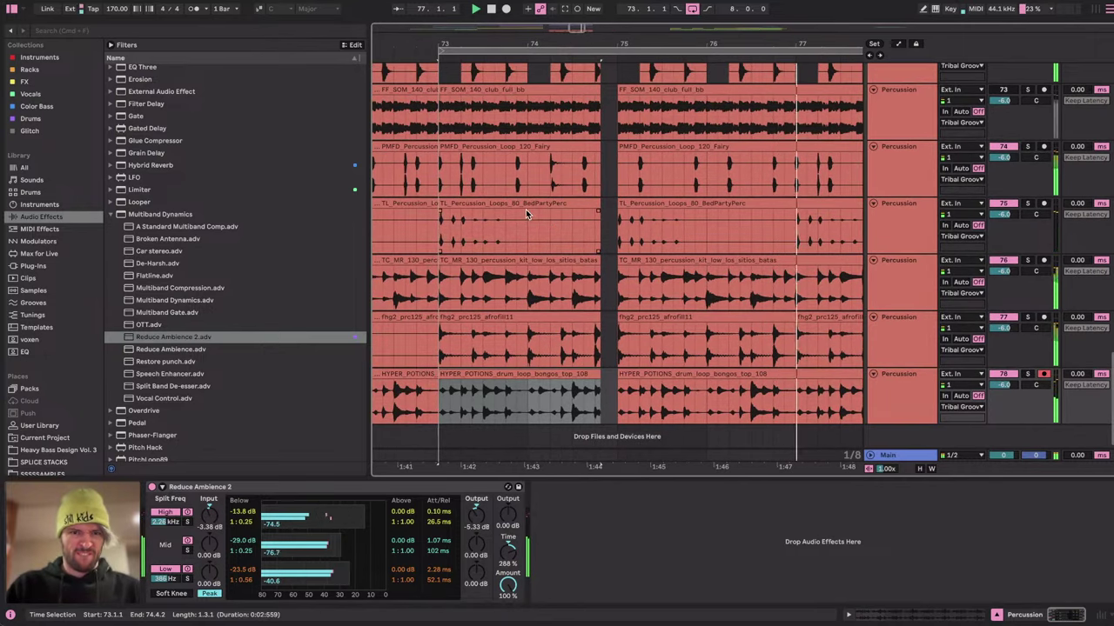
Open the TL_Percussion_Loops_80_BedPartyPerc clip at bar 73 and quantize all of its transients to the grid.
double_click(515, 200)
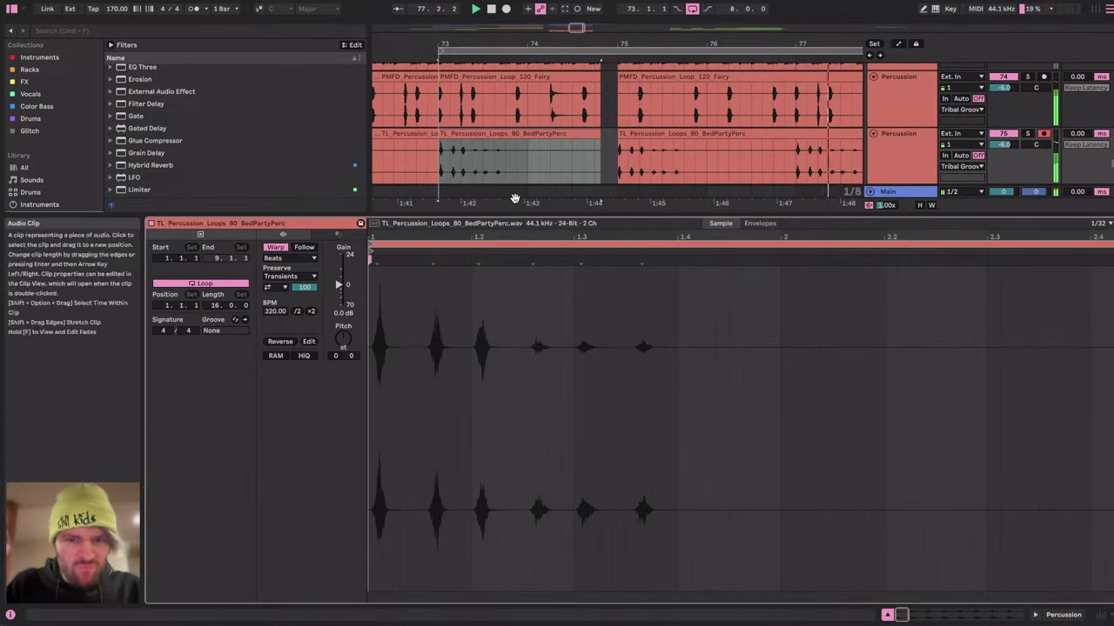
double_click(491, 305)
key(super+u)
click(491, 306)
key(super+z)
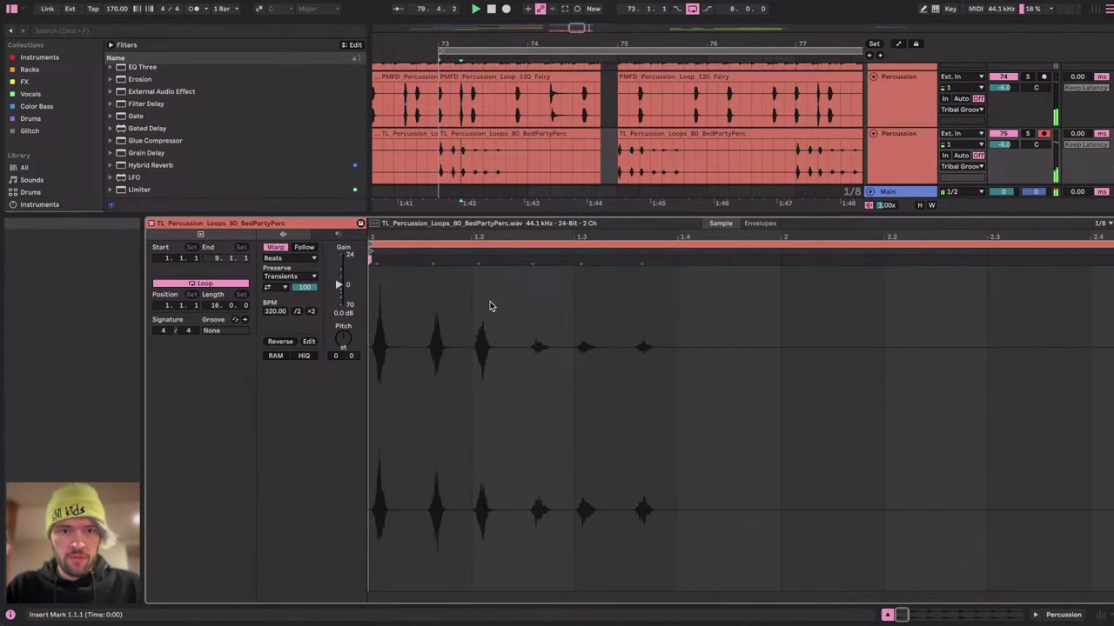
key(super+a)
key(super+u)
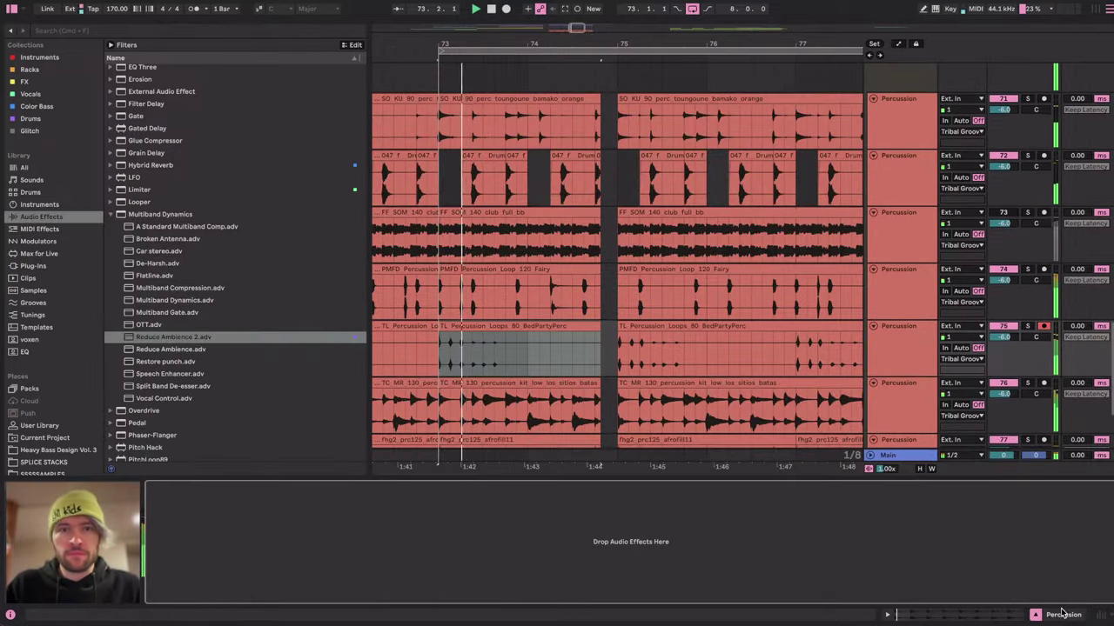
Duplicate the quantized two bars of TL_Percussion_Loops_80_BedPartyPerc from bar 73 repeatedly up to bar 81.
click(622, 337)
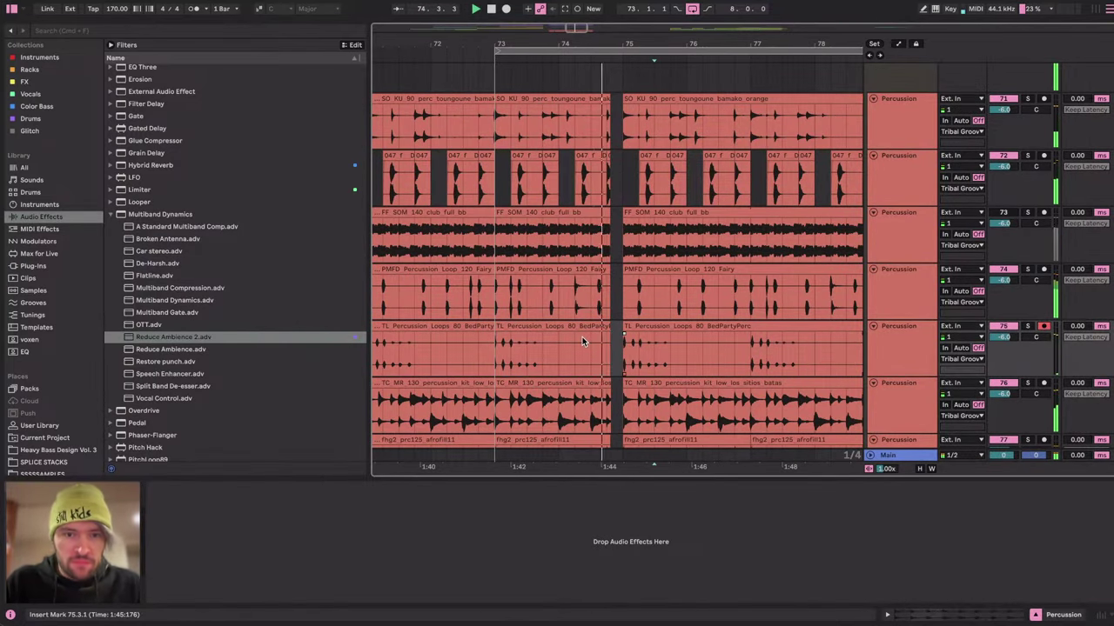
drag(513, 359, 626, 358)
scroll(626, 358, left, 3)
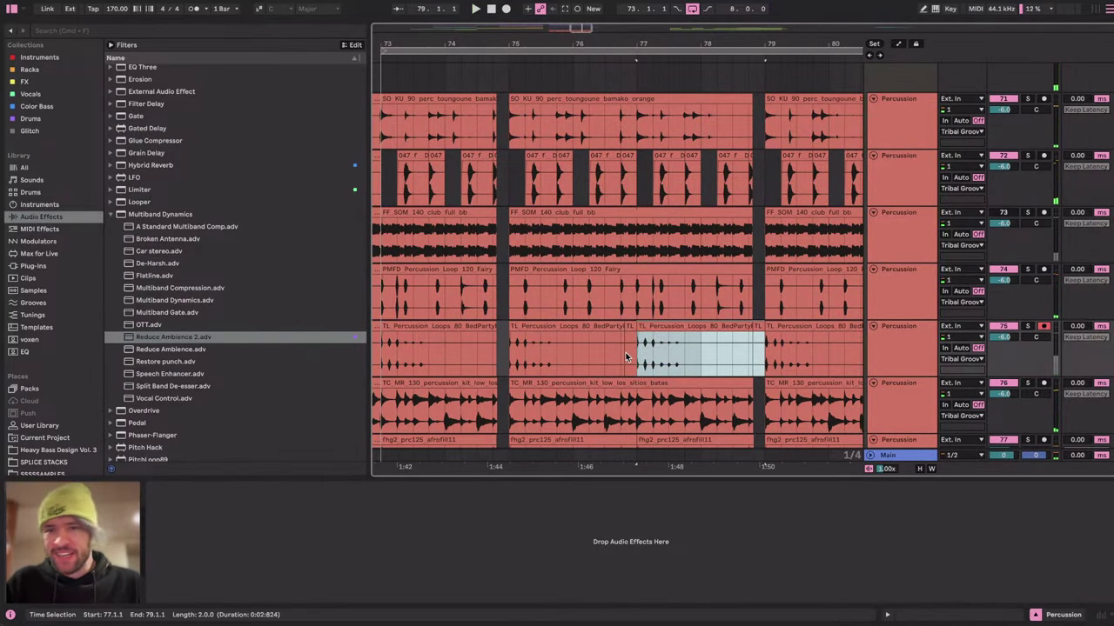
scroll(626, 359, down, 4)
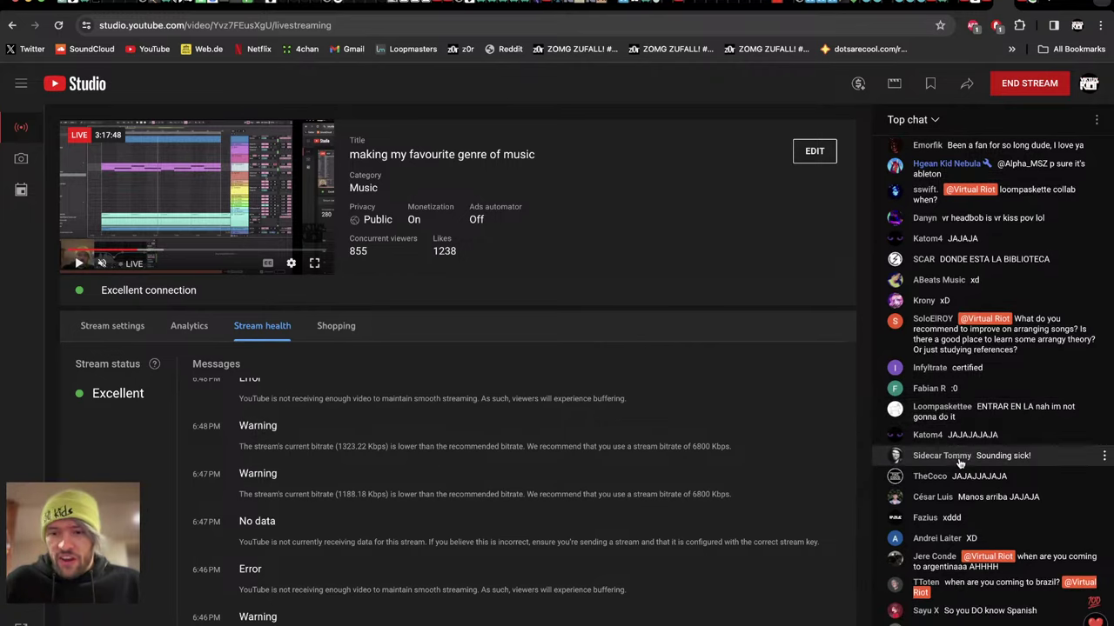
Switch back to Ableton Live and play the earlier part of the arrangement from bar 39 and from bar 15.
key(super+Tab)
scroll(663, 337, down, 10)
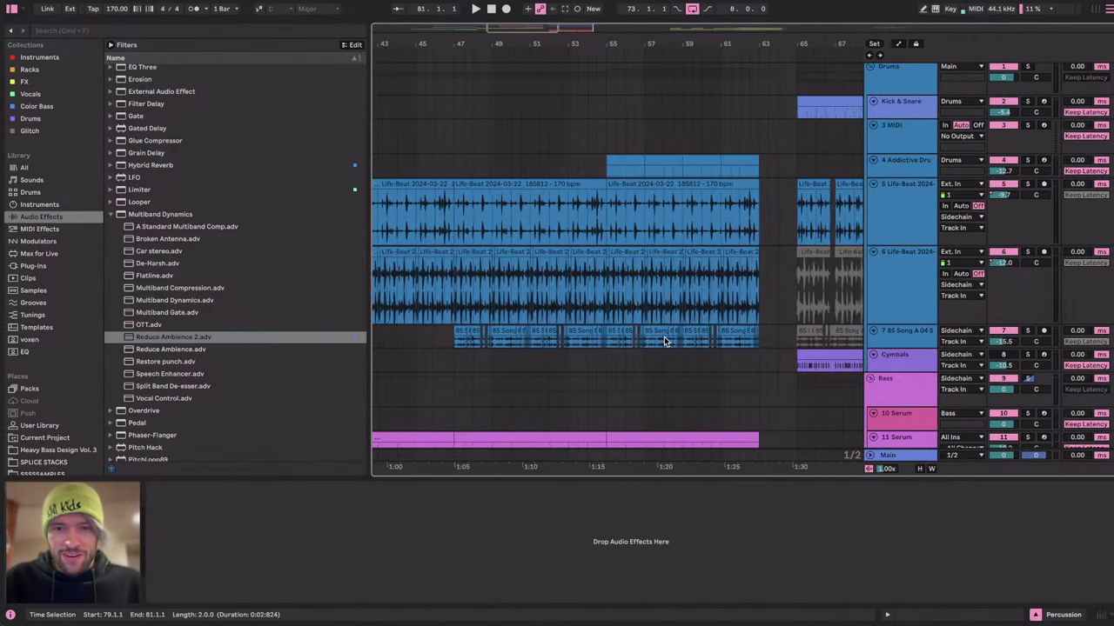
click(469, 296)
key(c)
scroll(468, 295, left, 2)
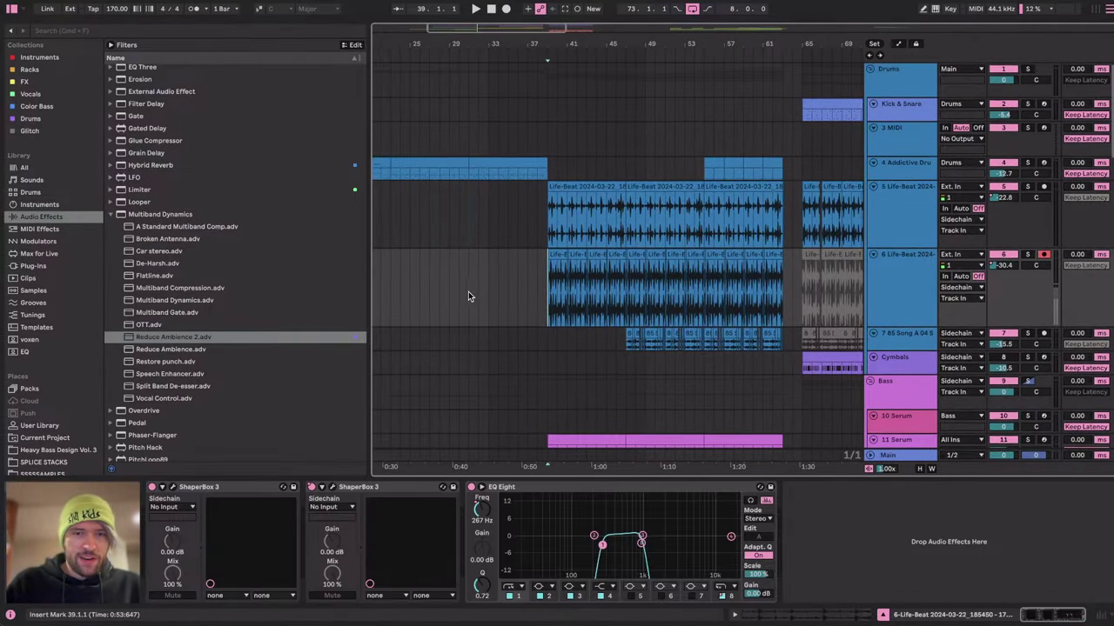
scroll(465, 221, up, 5)
key(space)
scroll(488, 228, down, 8)
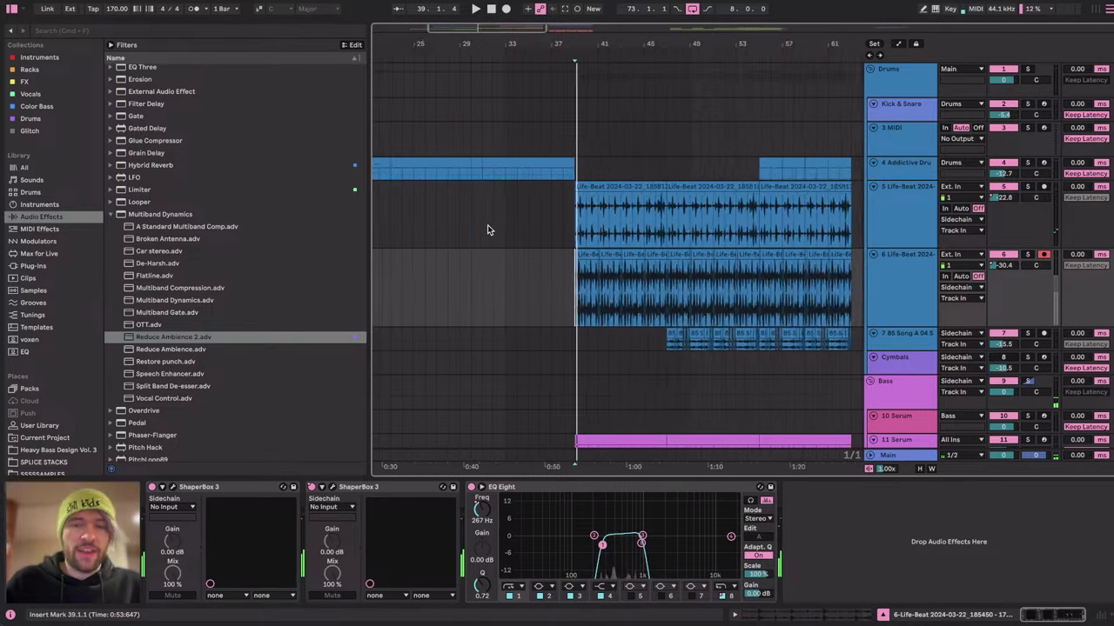
click(499, 201)
scroll(501, 201, down, 2)
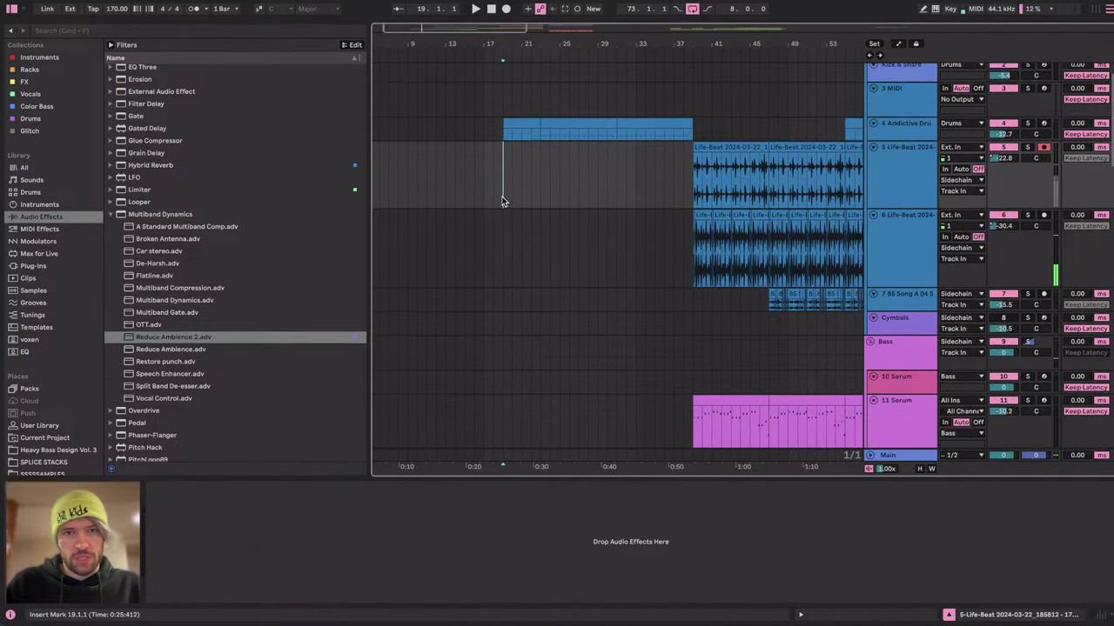
key(XF86AudioRaiseVolume)
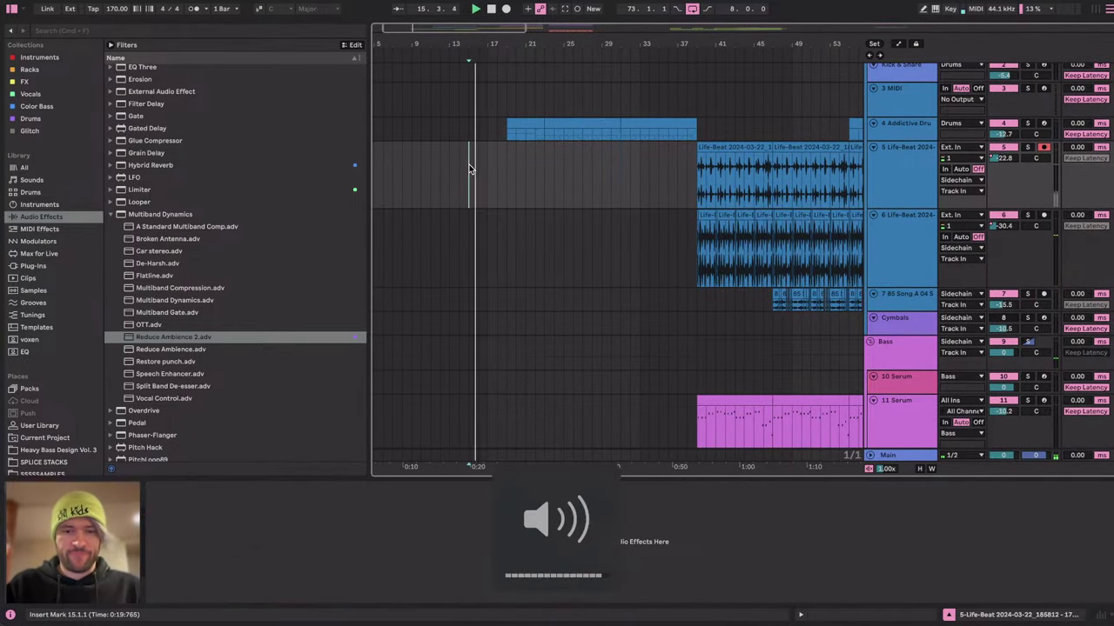
Add Ozone 11 from the FX collection to the Main track after Utility, and move its window clear of the arrangement.
click(891, 458)
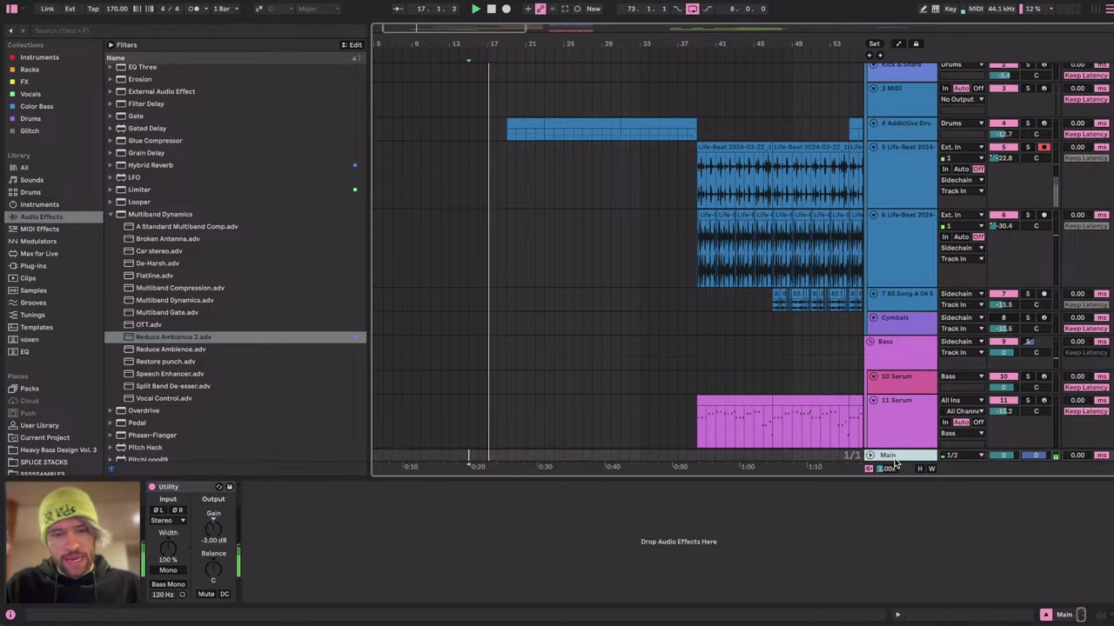
key(super+s)
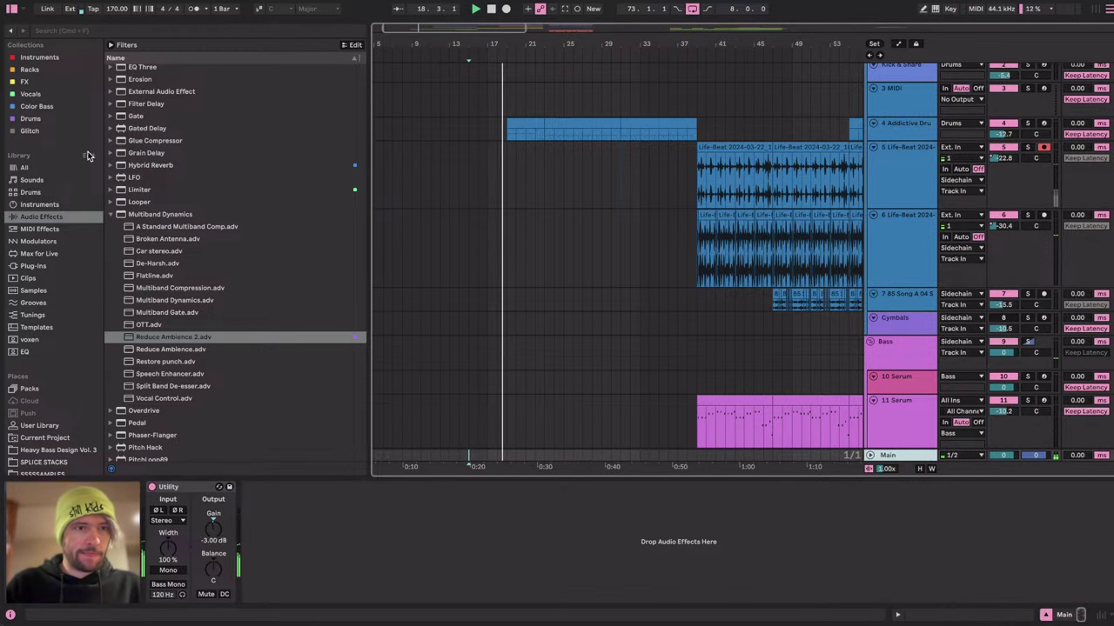
click(41, 61)
click(26, 82)
scroll(179, 164, up, 1)
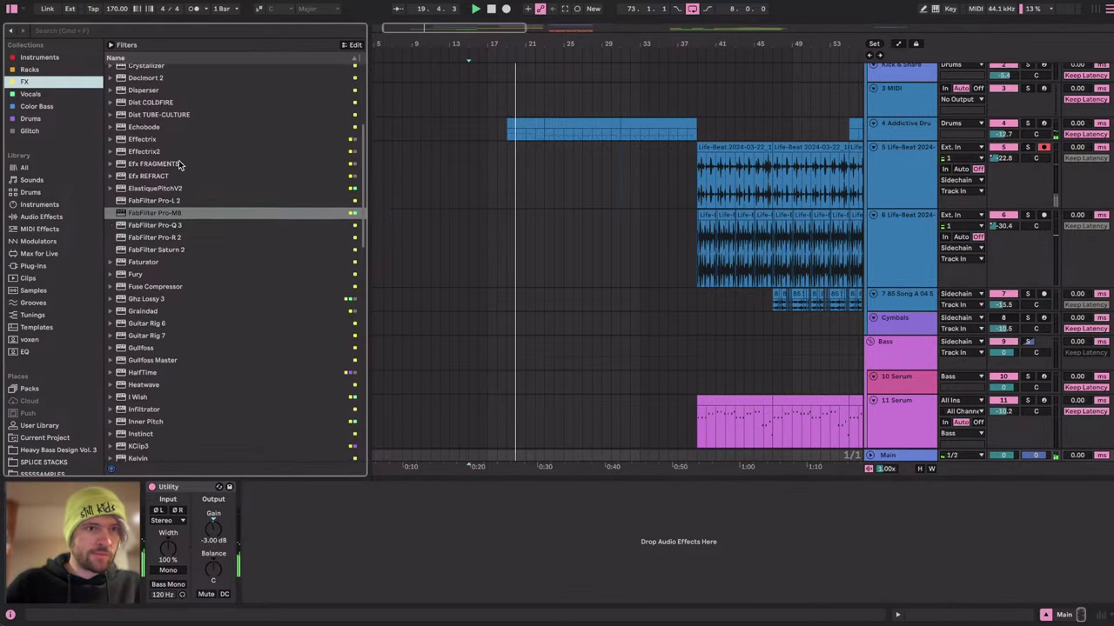
scroll(180, 166, down, 10)
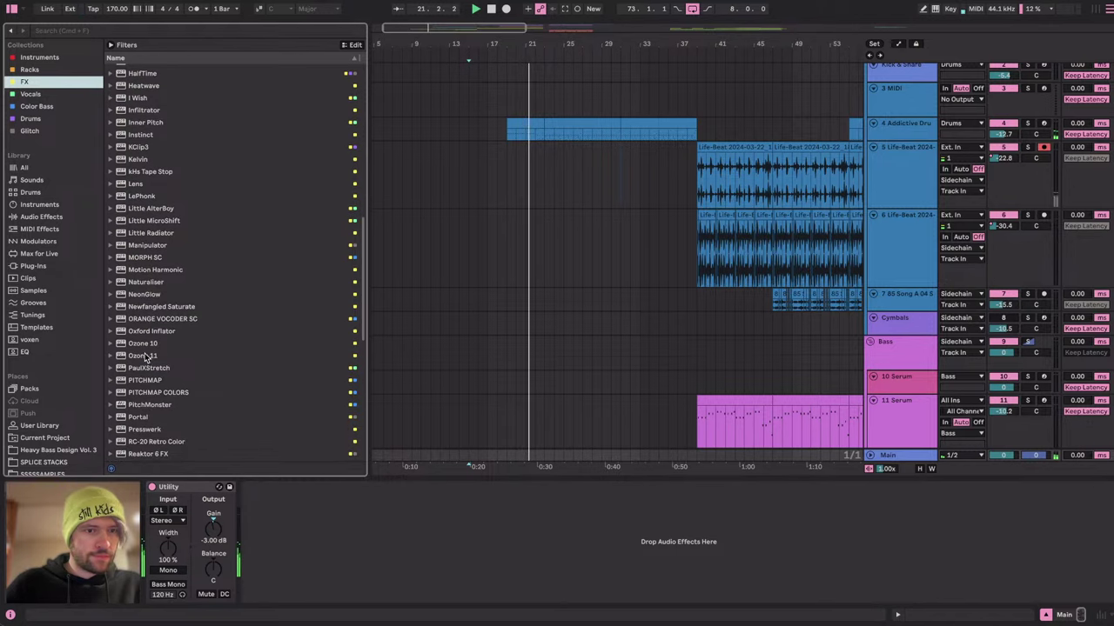
drag(145, 358, 327, 514)
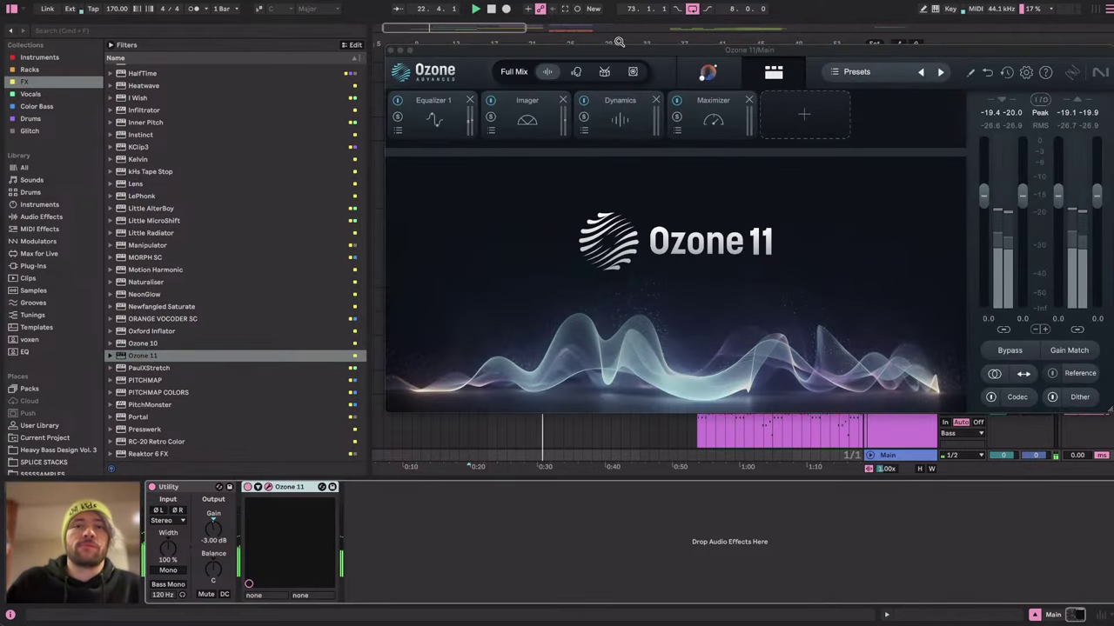
drag(620, 49, 313, 196)
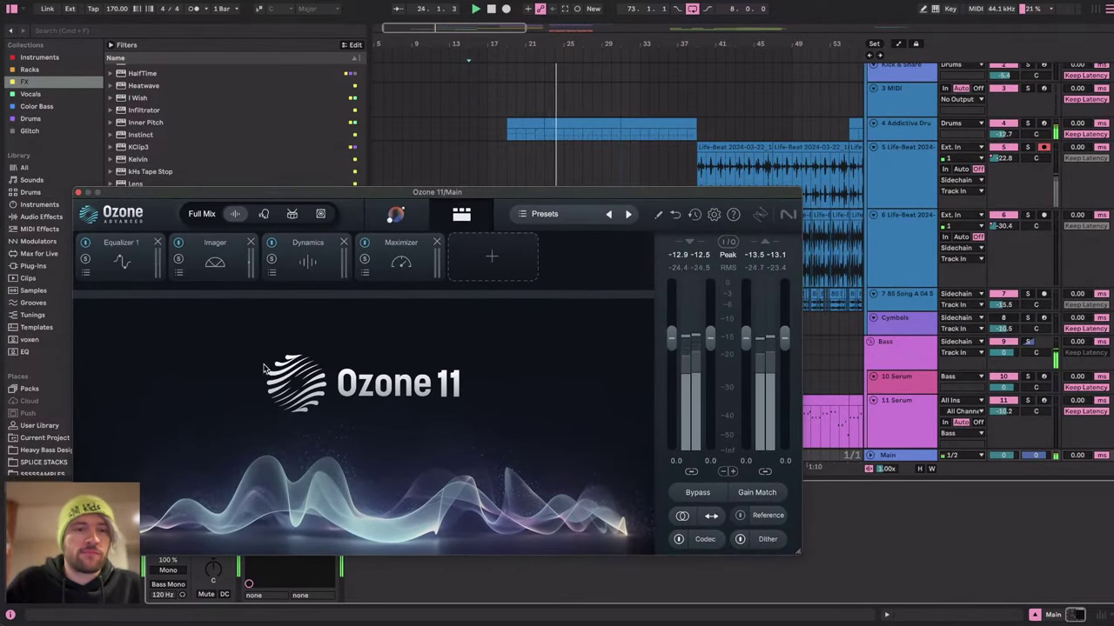
Inspect the Mid and Side curves of Ozone's Equalizer, and remove the Imager module from the chain.
click(122, 254)
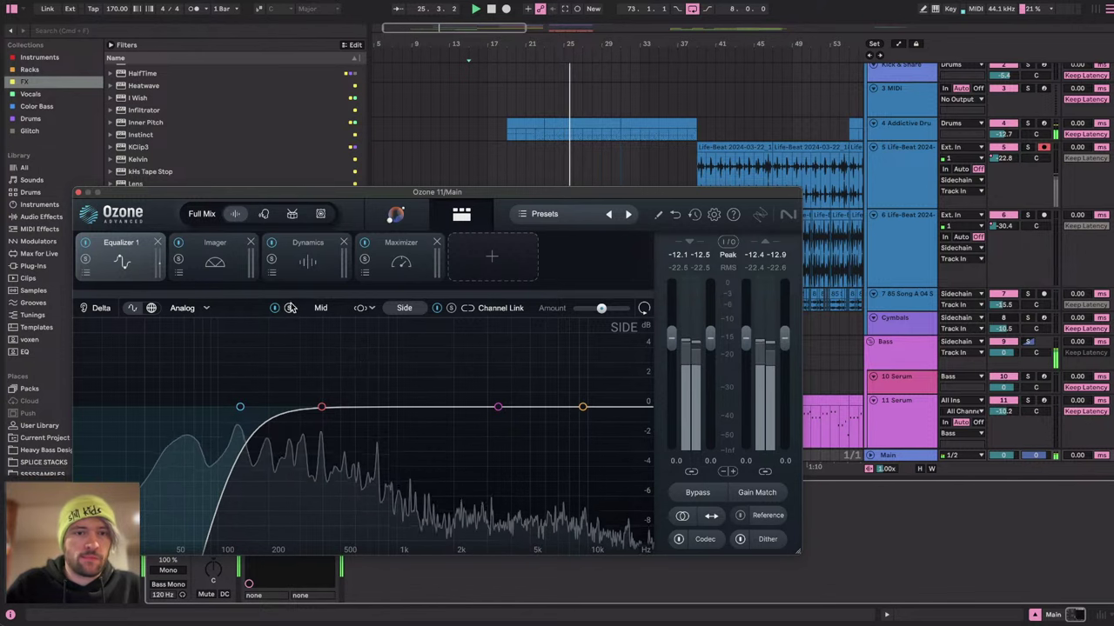
click(315, 308)
click(226, 252)
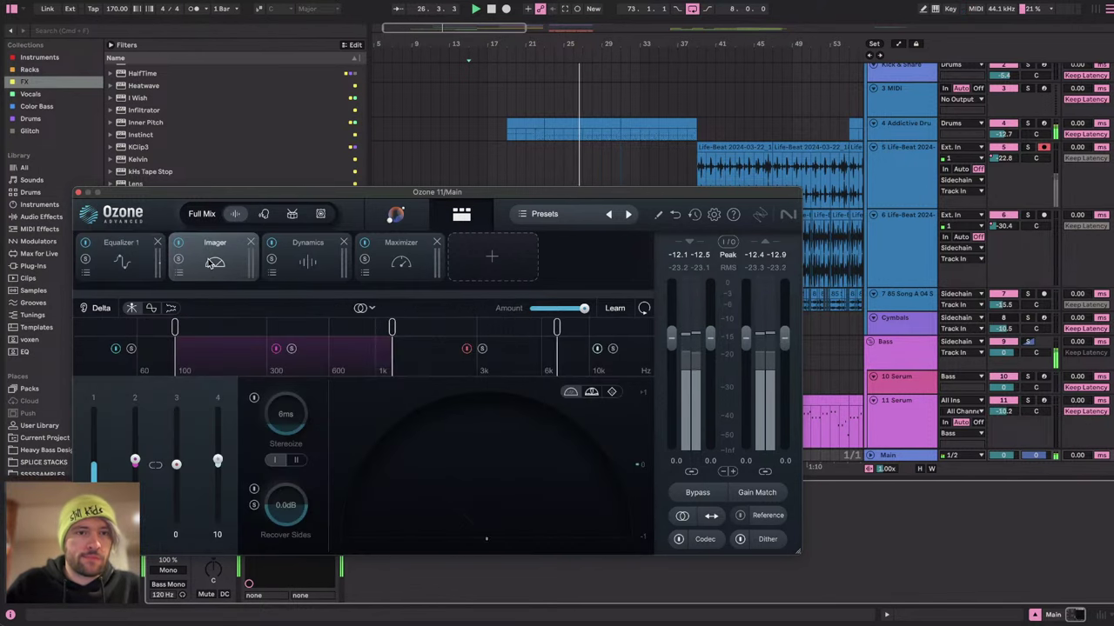
click(249, 242)
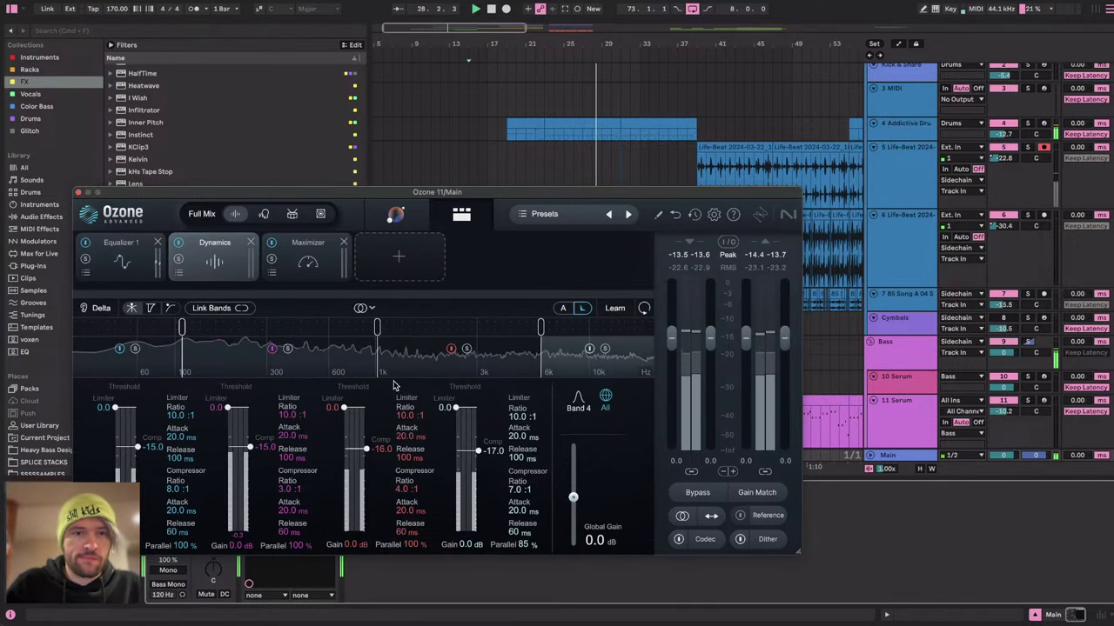
Show Ozone's Maximizer, move the plug-in window clear of the devices, and set the Main track's Utility gain to 0 dB.
click(309, 263)
drag(360, 192, 318, 94)
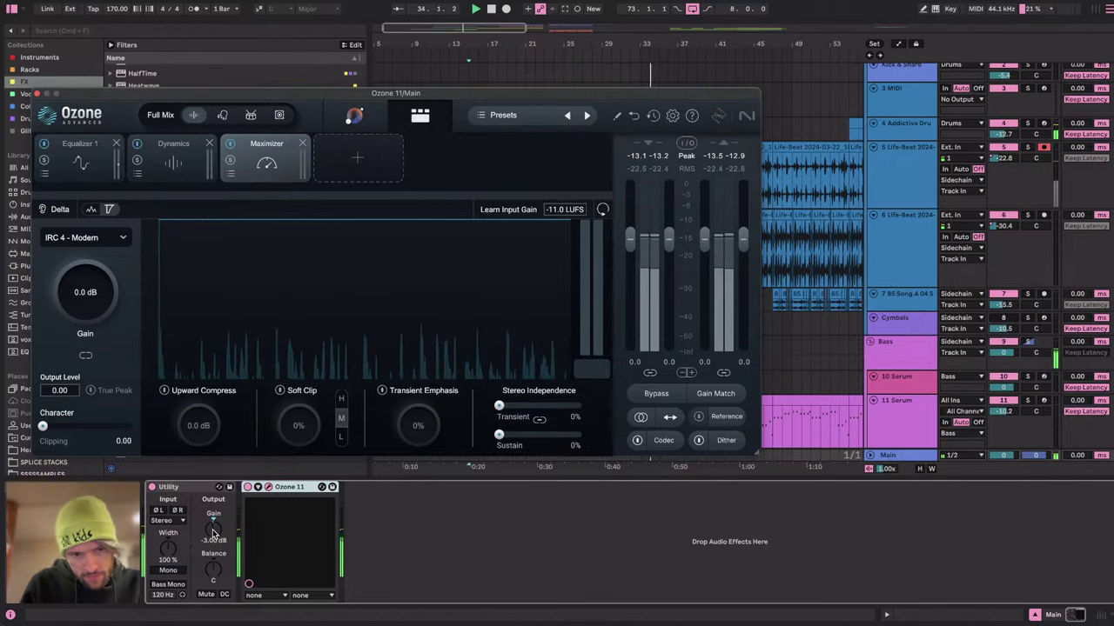
click(214, 540)
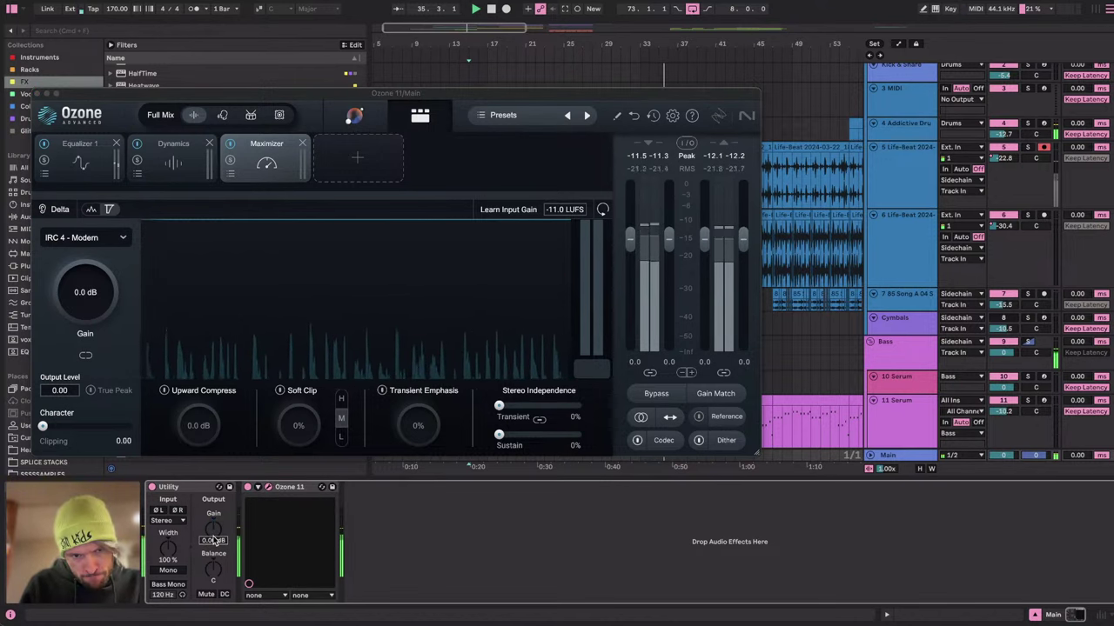
key(XF86AudioRaiseVolume)
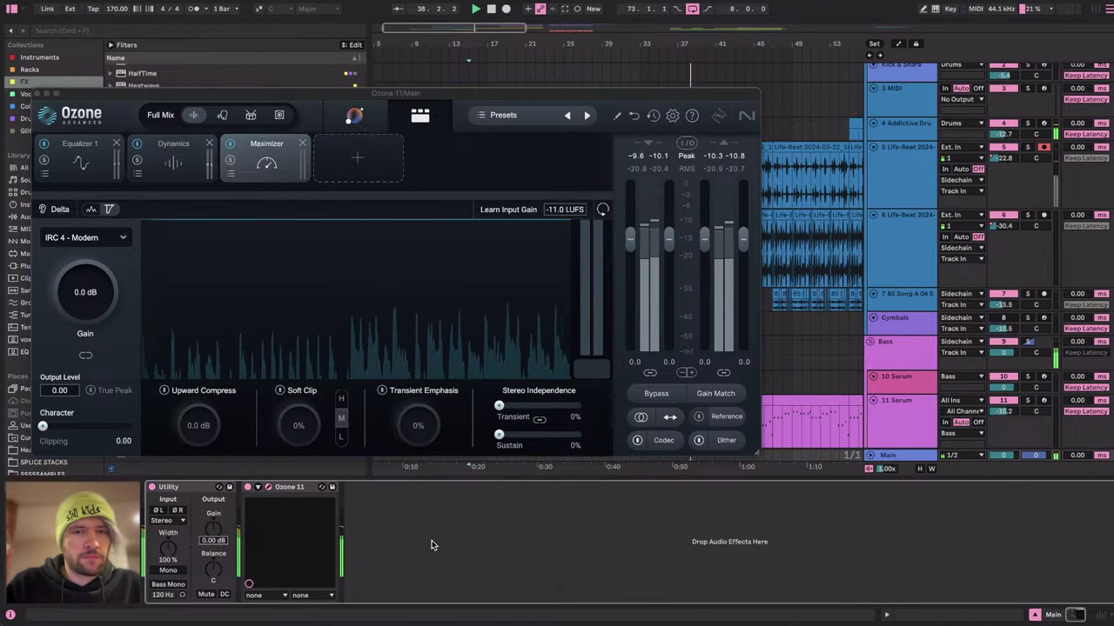
Show Ozone's Dynamics module and raise the Main track's Utility gain to 7.22 dB, keeping the plug-in window clear of the devices.
drag(428, 91, 383, 104)
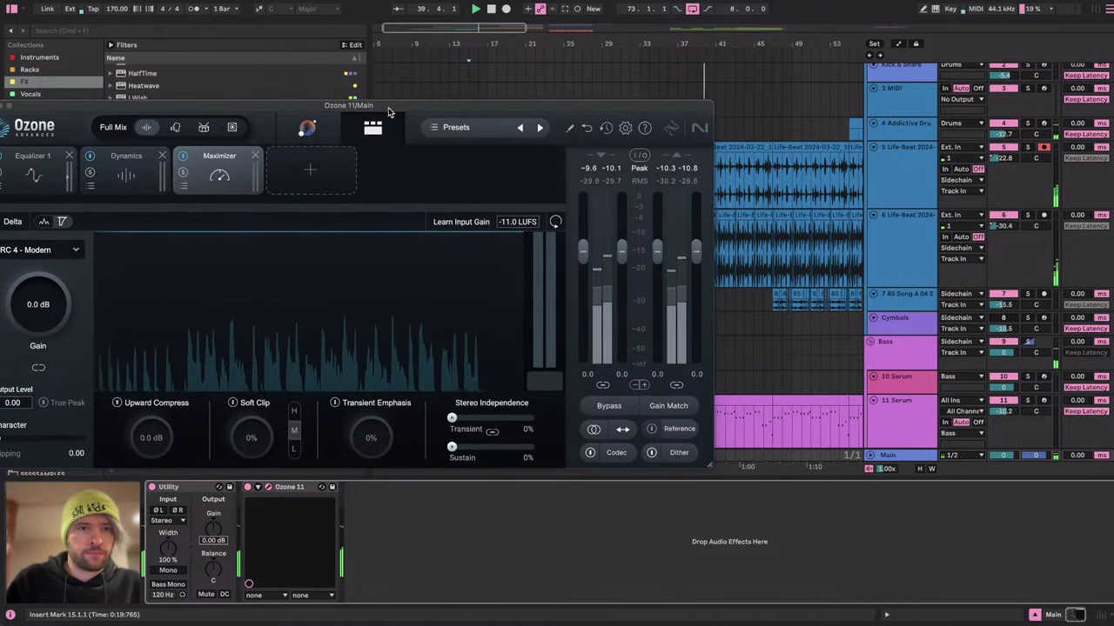
drag(39, 301, 38, 258)
click(126, 167)
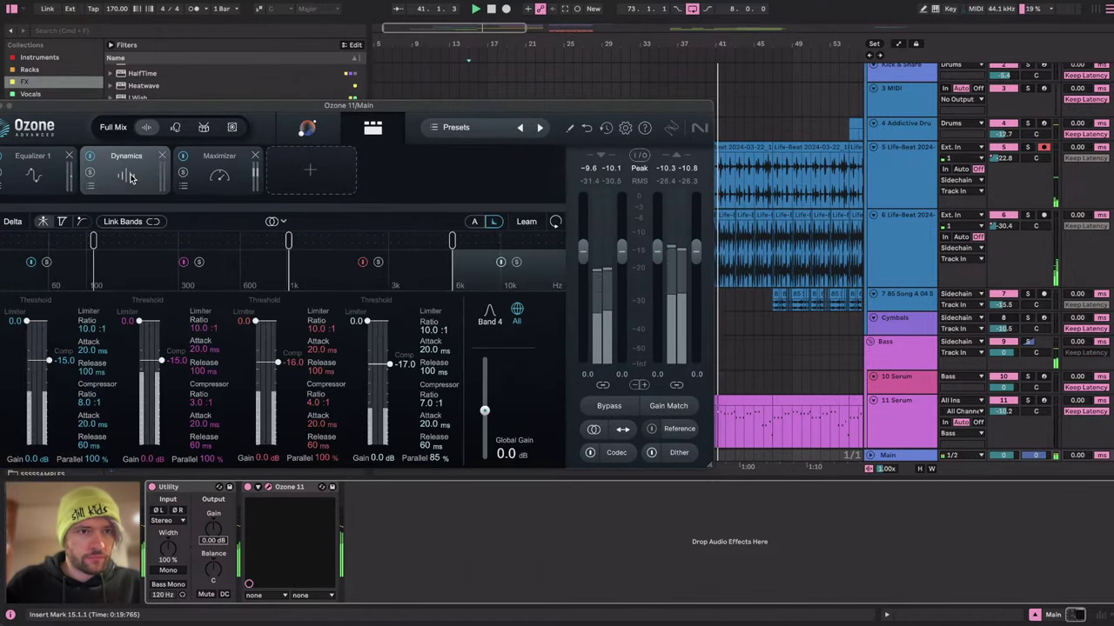
drag(179, 110, 247, 62)
drag(213, 529, 213, 519)
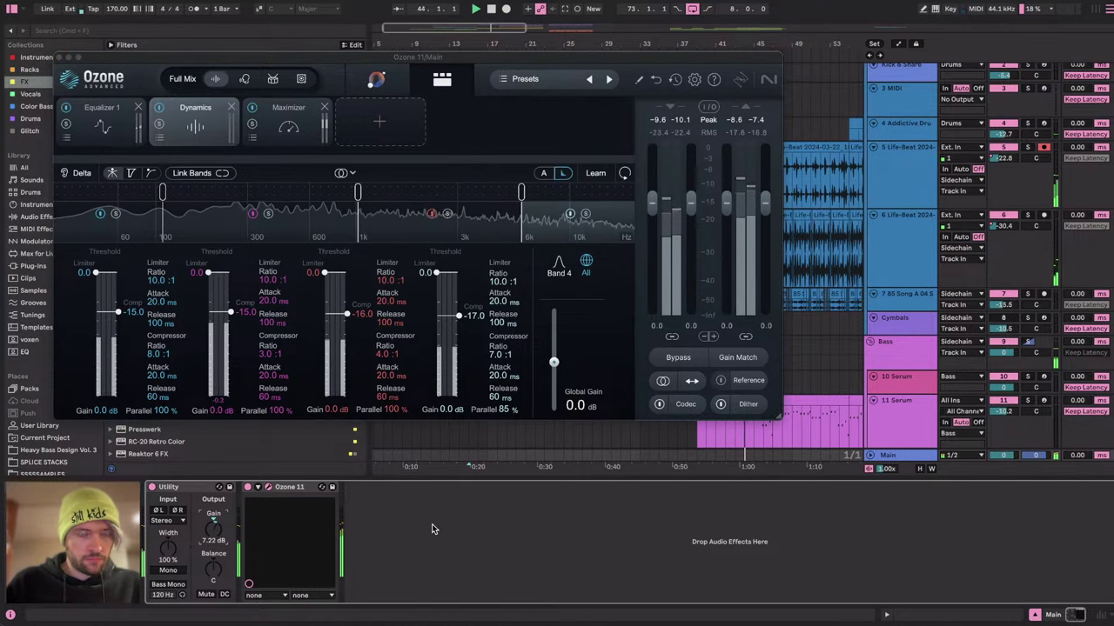
drag(607, 60, 582, 46)
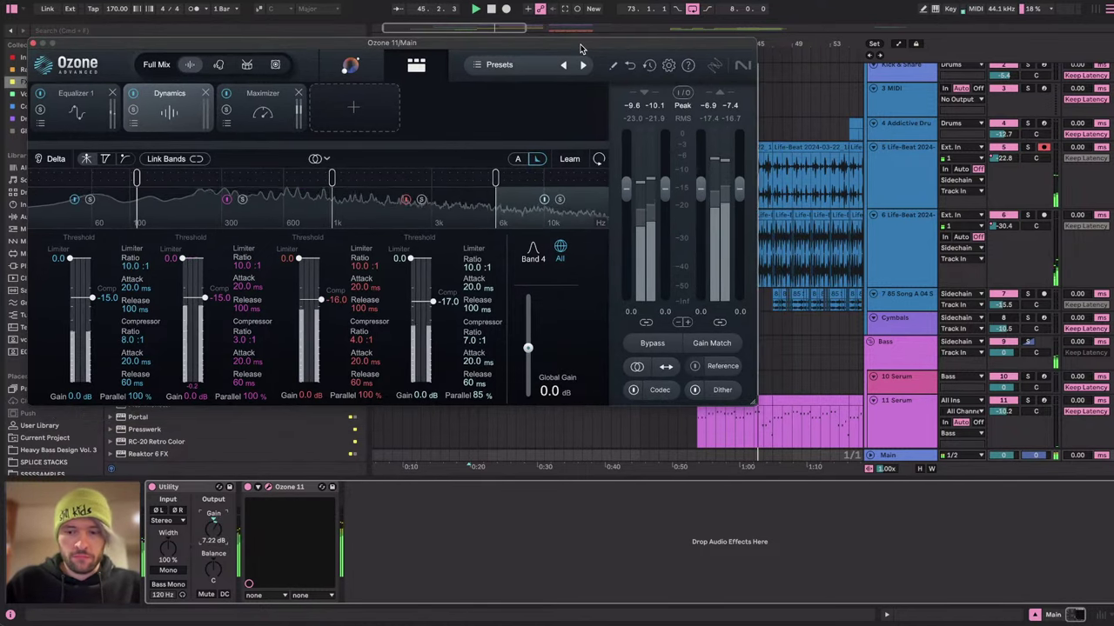
key(XF86AudioLowerVolume)
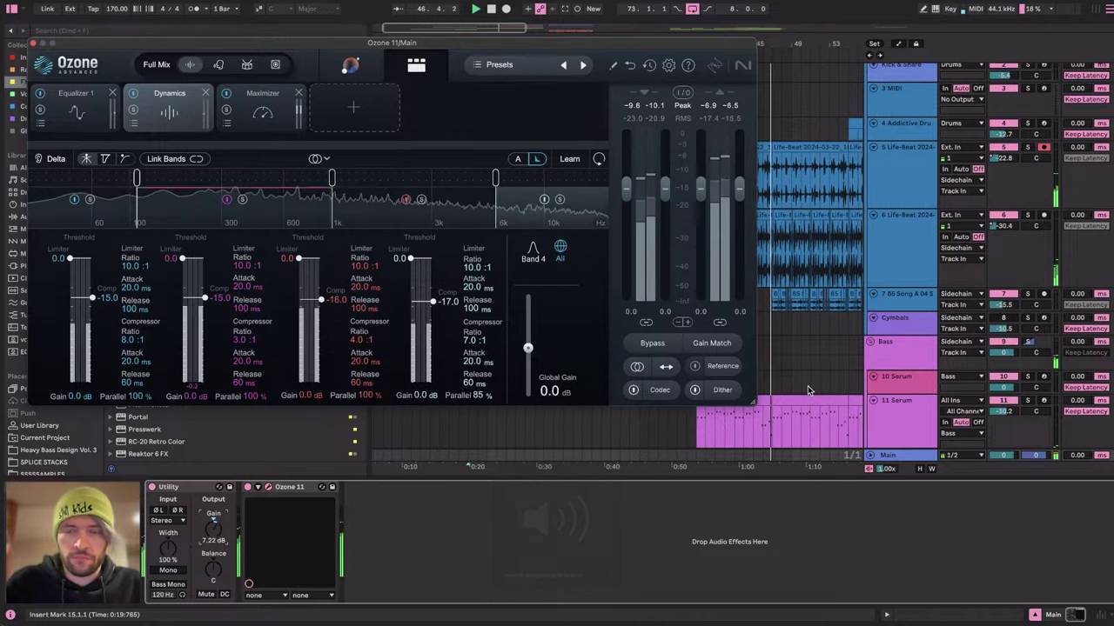
Follow playback through the drum and bass tracks up to bar 61, moving the Ozone window aside to keep the clips in view.
scroll(805, 387, up, 1)
scroll(798, 386, down, 3)
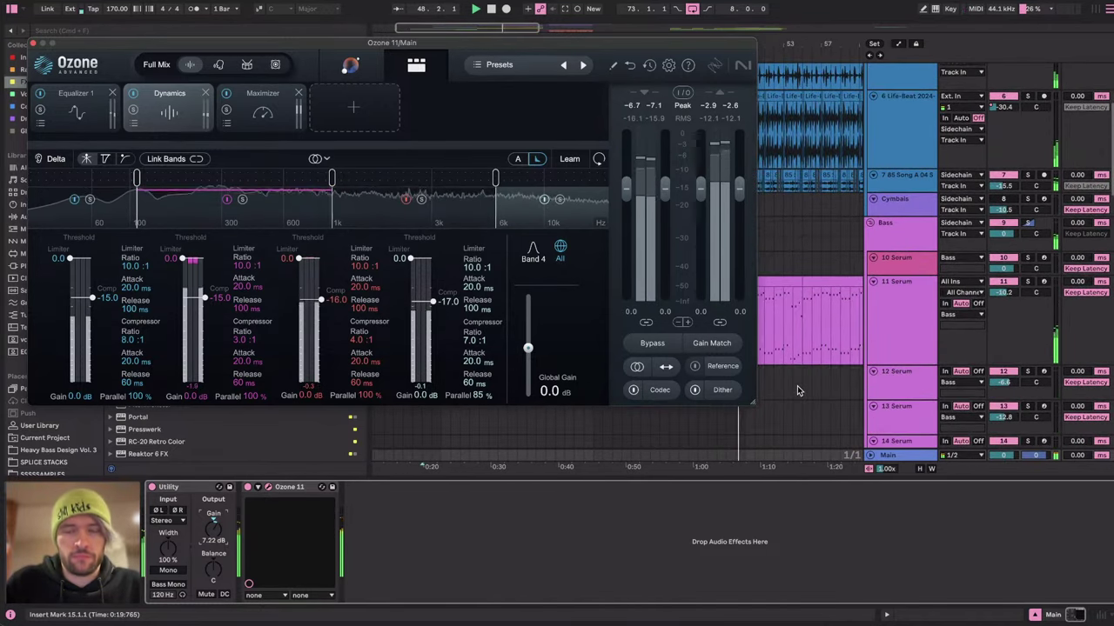
drag(624, 46, 419, 70)
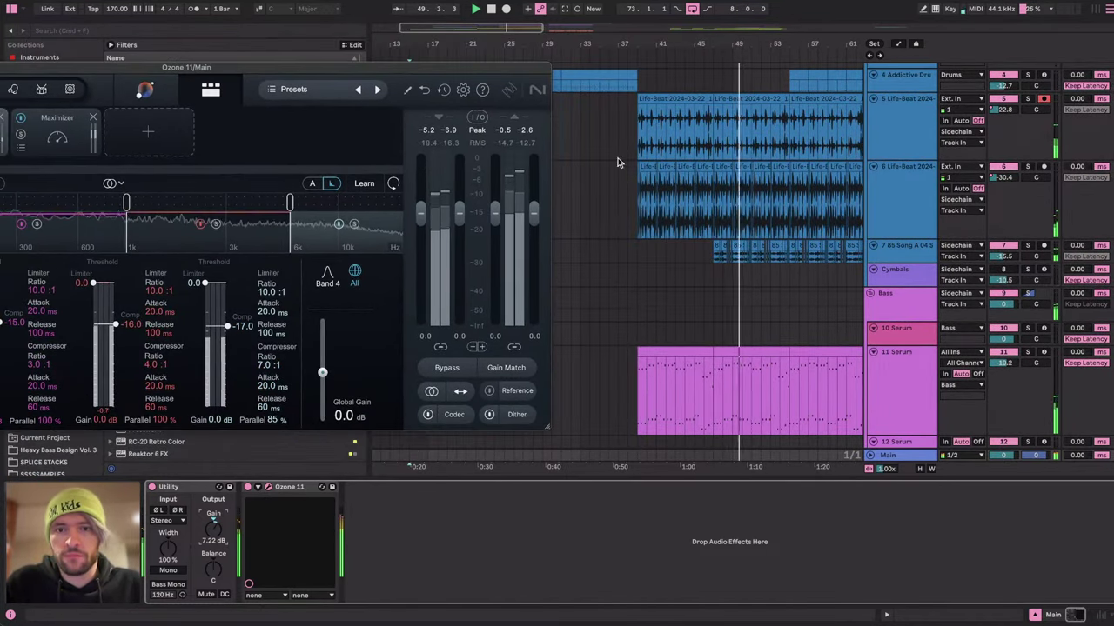
scroll(850, 355, down, 2)
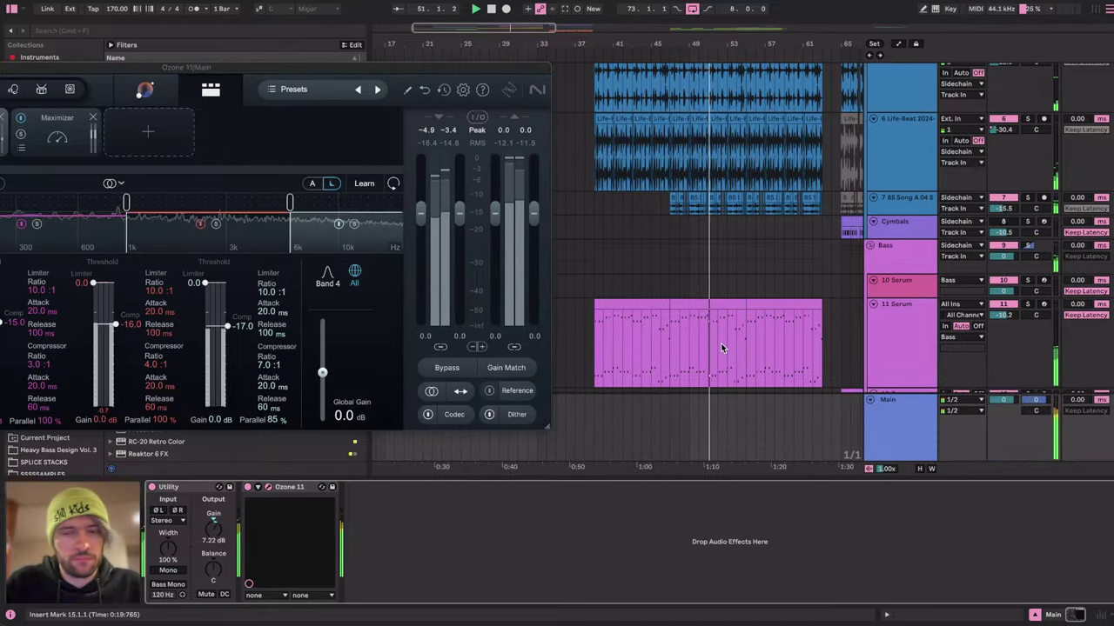
scroll(802, 378, down, 2)
scroll(732, 335, right, 5)
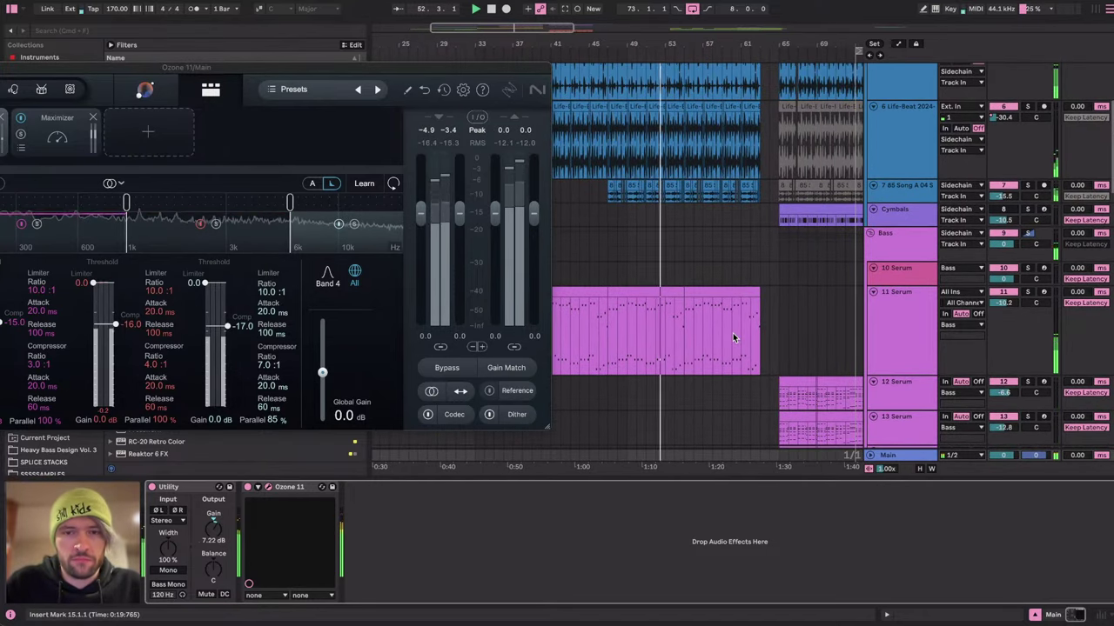
scroll(732, 335, up, 1)
scroll(631, 321, up, 3)
scroll(632, 321, down, 1)
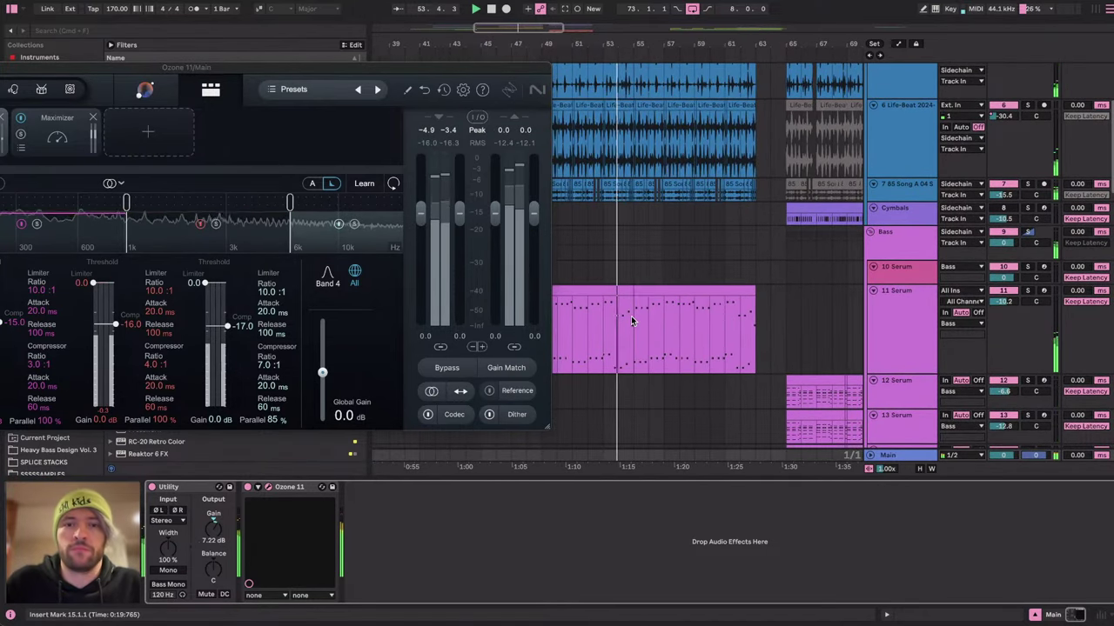
scroll(648, 314, right, 1)
scroll(649, 313, up, 3)
scroll(648, 313, right, 1)
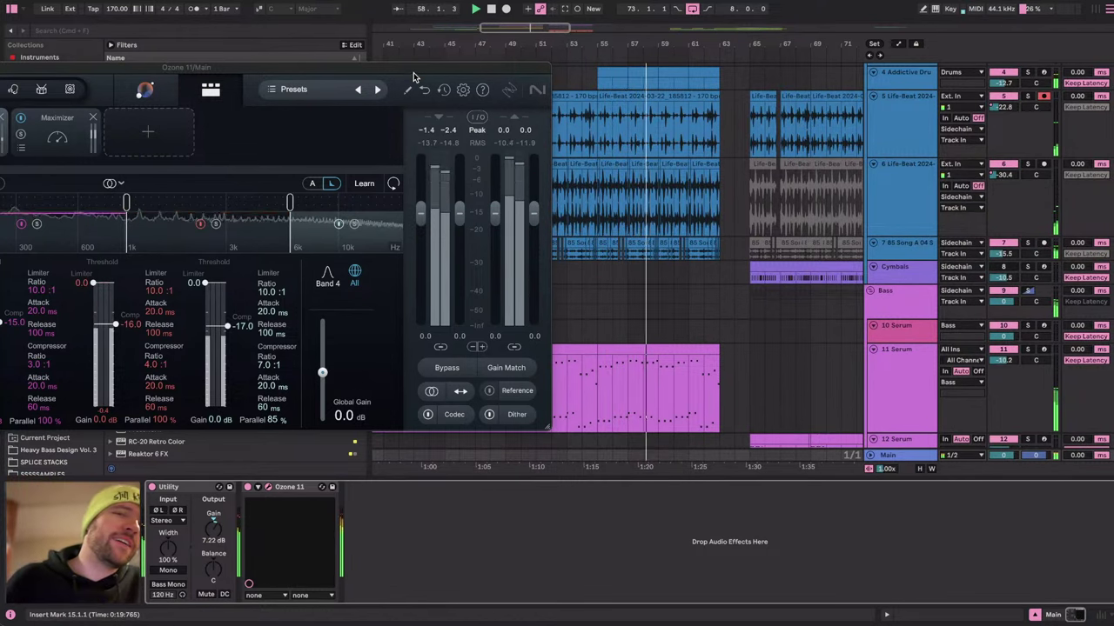
drag(412, 75, 456, 62)
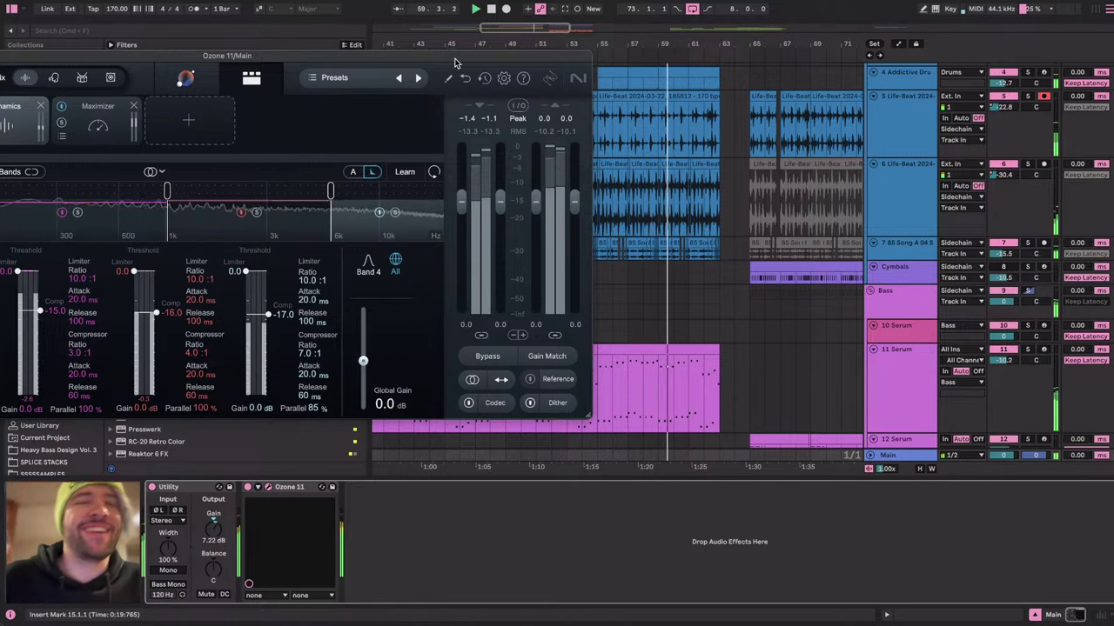
scroll(609, 140, up, 3)
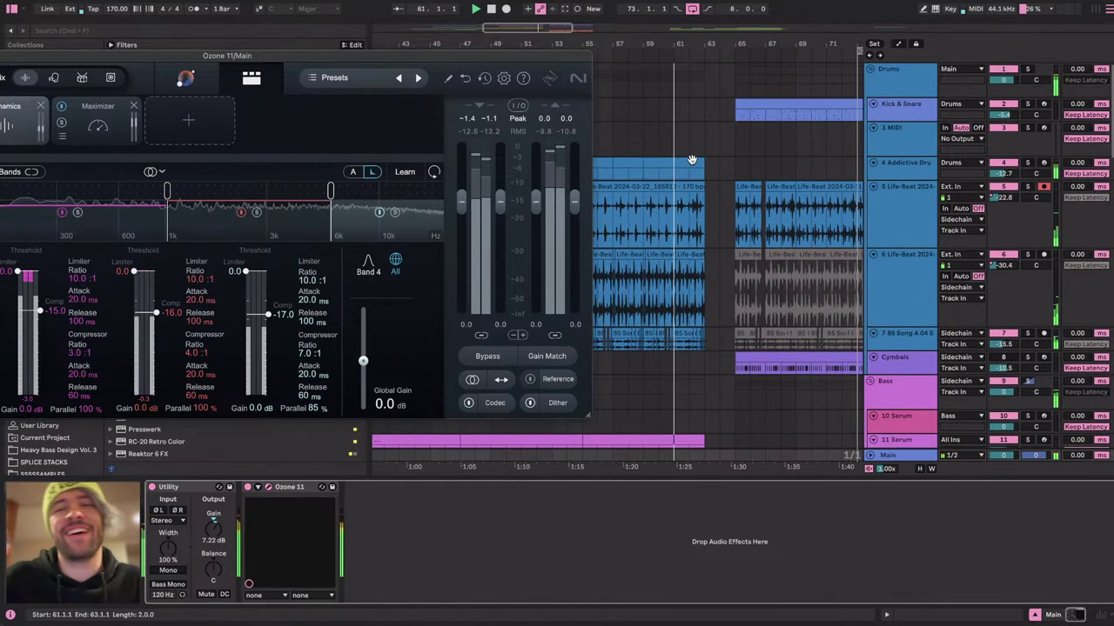
Play the arrangement from bar 65, look over its drum and bass tracks, and check the Main track's levels in Ozone.
click(696, 116)
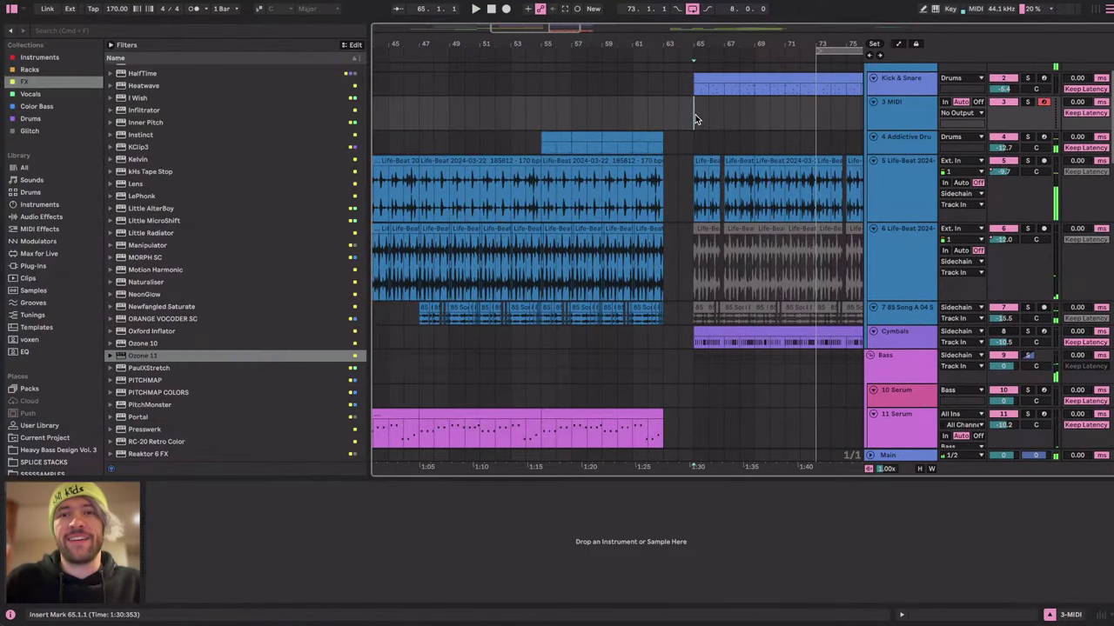
scroll(715, 125, down, 1)
scroll(715, 125, down, 8)
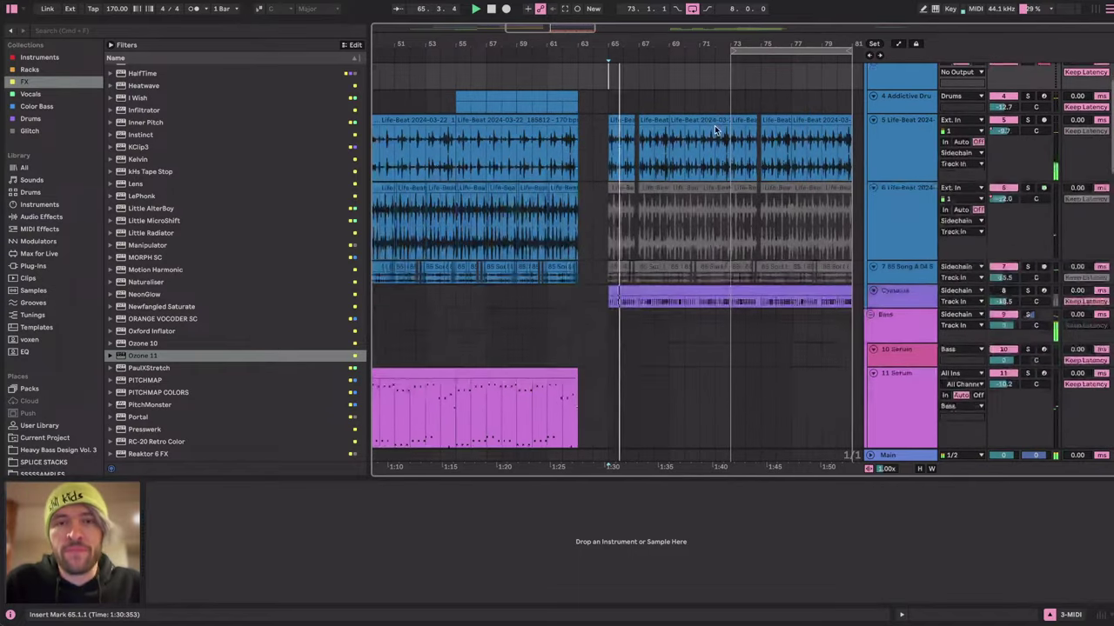
scroll(714, 129, up, 1)
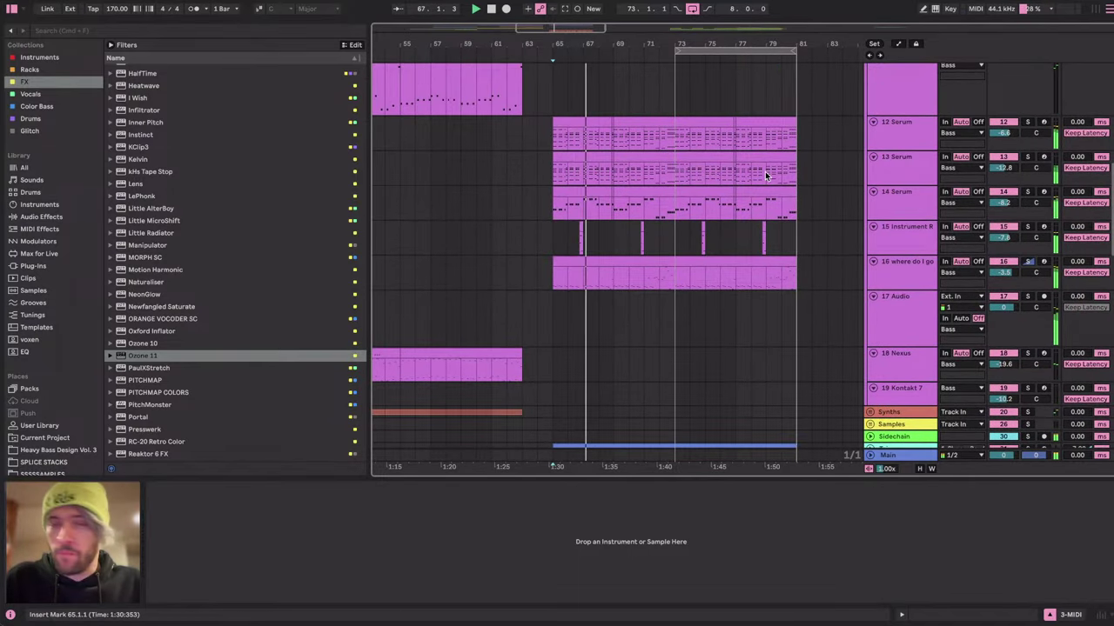
scroll(672, 109, up, 8)
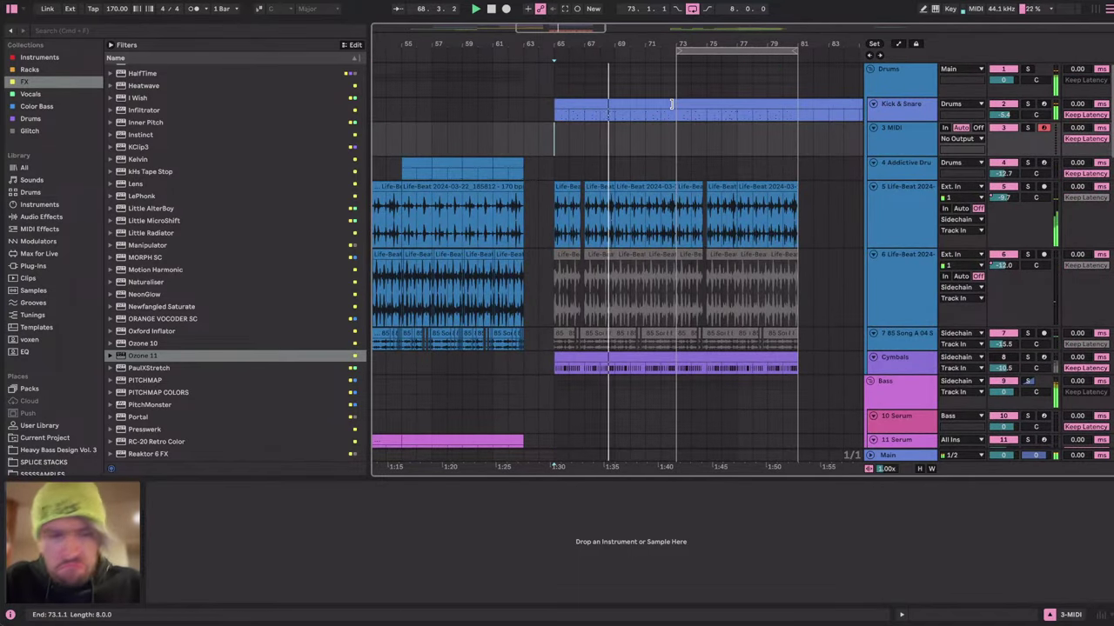
click(888, 455)
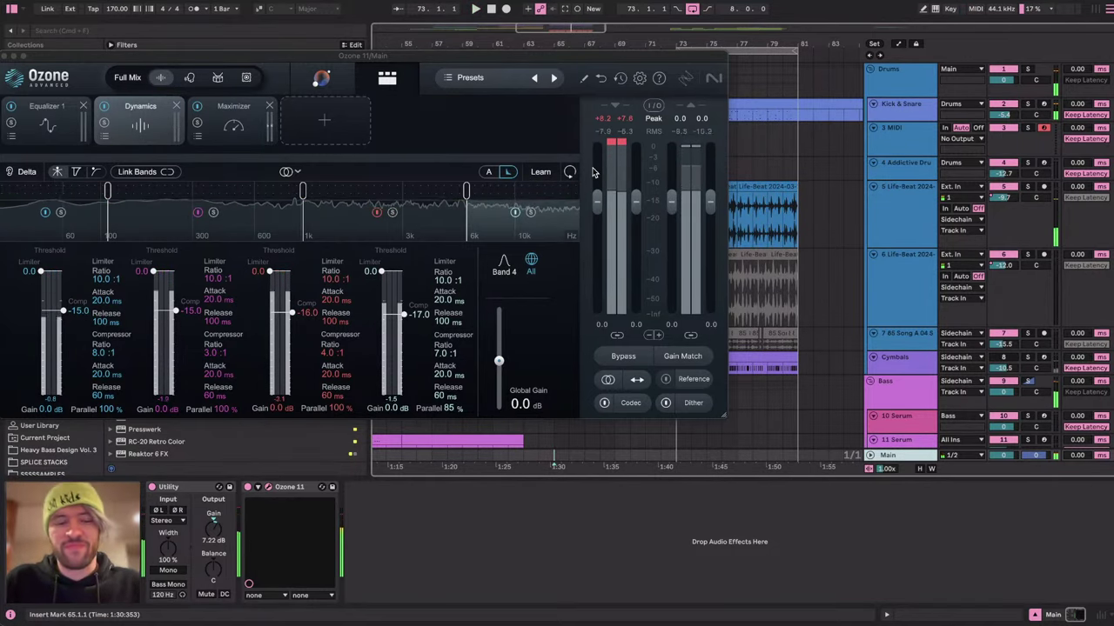
Check the live chat in YouTube Studio, return to Ableton Live and close the Ozone window.
key(super+Tab)
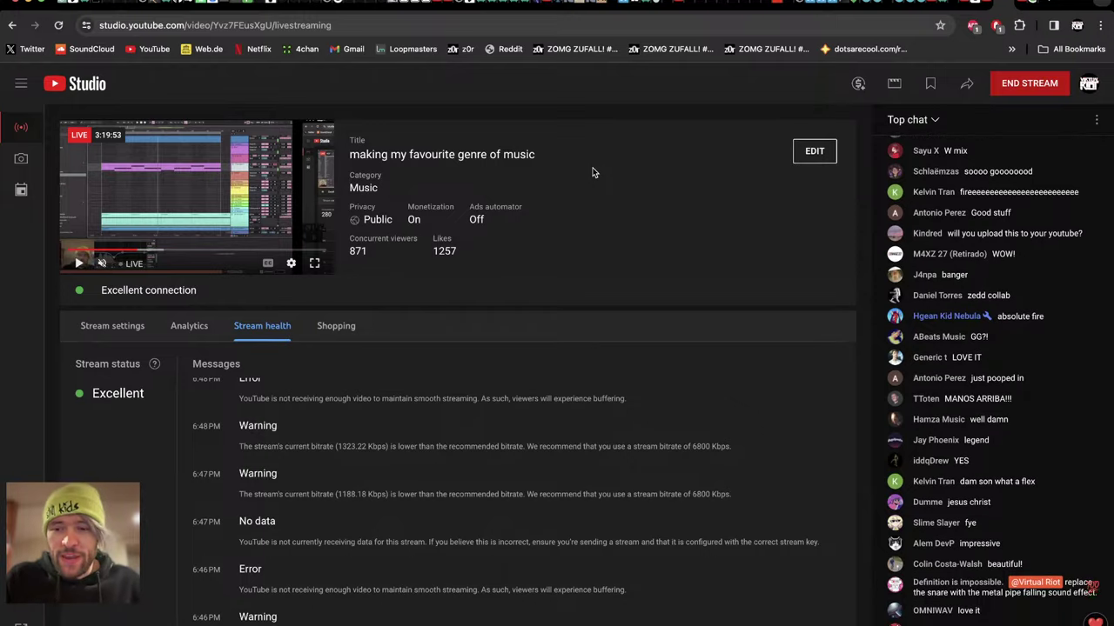
key(super+Tab)
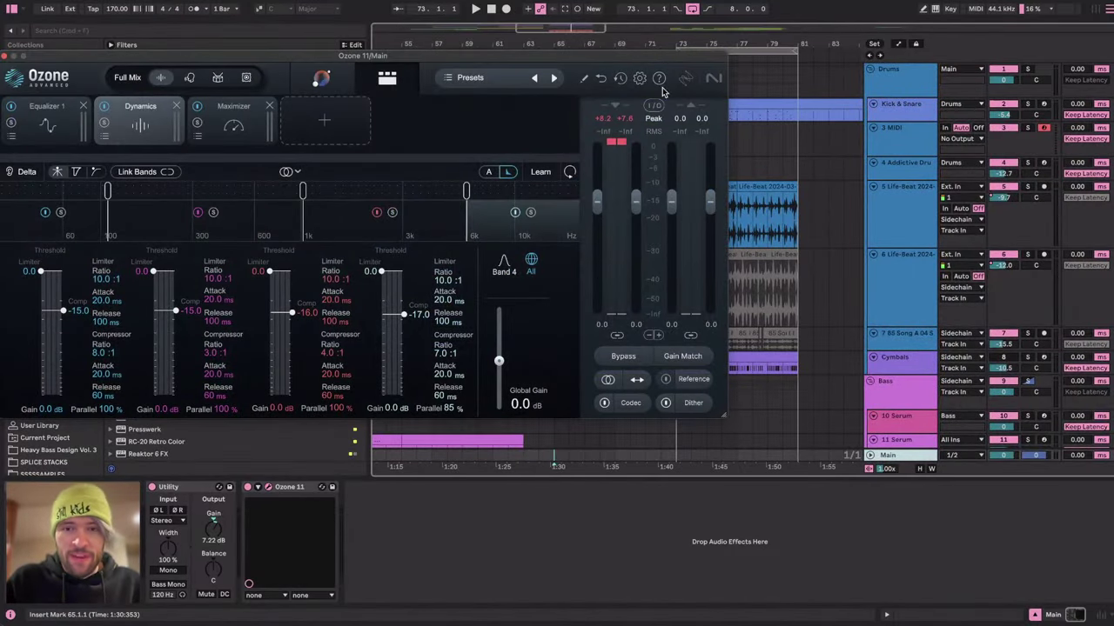
drag(30, 60, 94, 62)
click(70, 57)
Look over the whole arrangement, set the loop to 16 bars from bar 65, and place the insert marker at bar 25.
scroll(621, 330, left, 5)
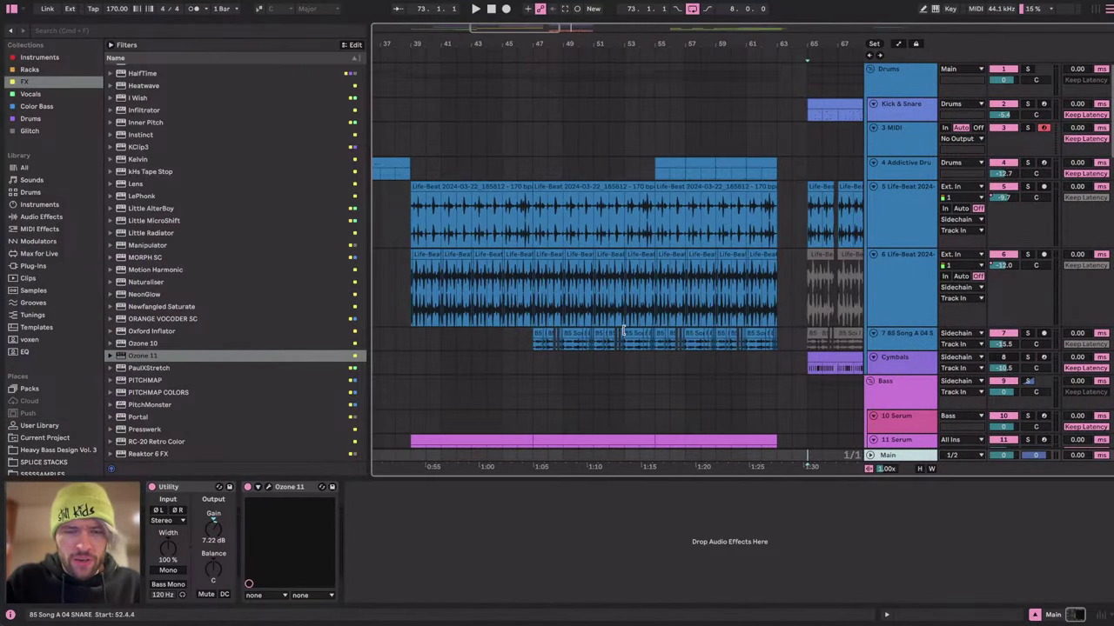
scroll(624, 333, down, 5)
scroll(624, 334, down, 5)
scroll(624, 330, up, 5)
scroll(624, 330, right, 2)
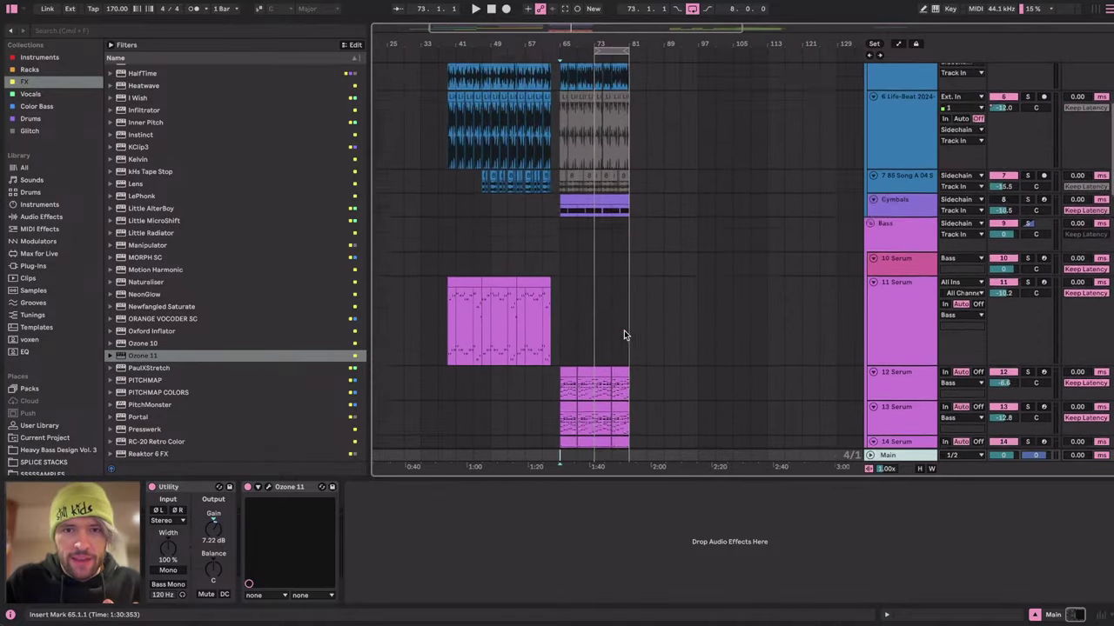
click(609, 211)
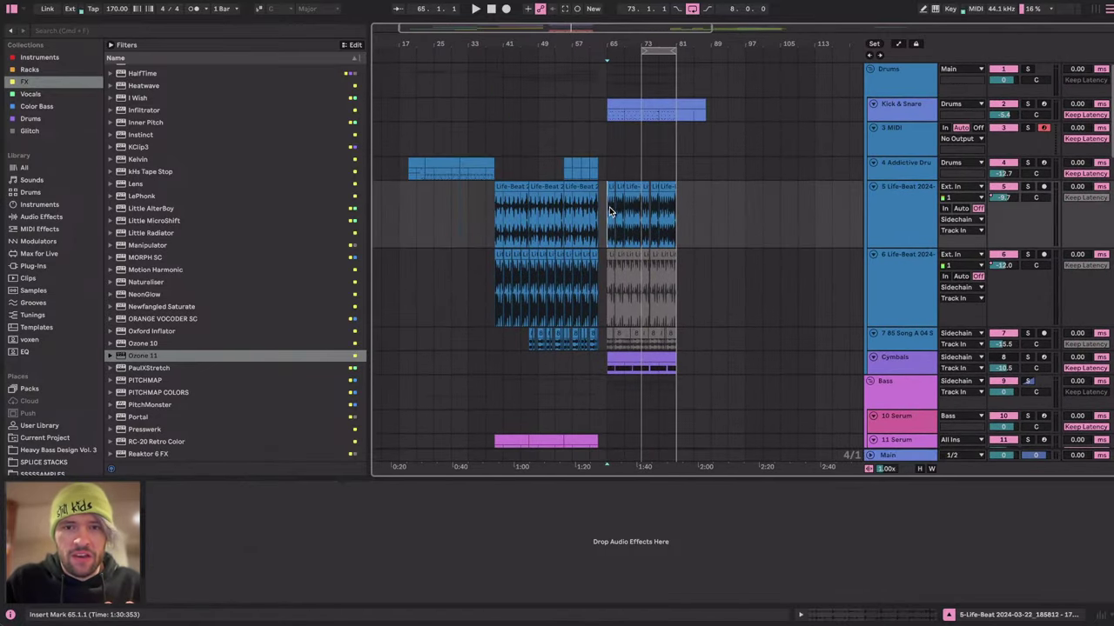
click(682, 110)
scroll(586, 131, left, 2)
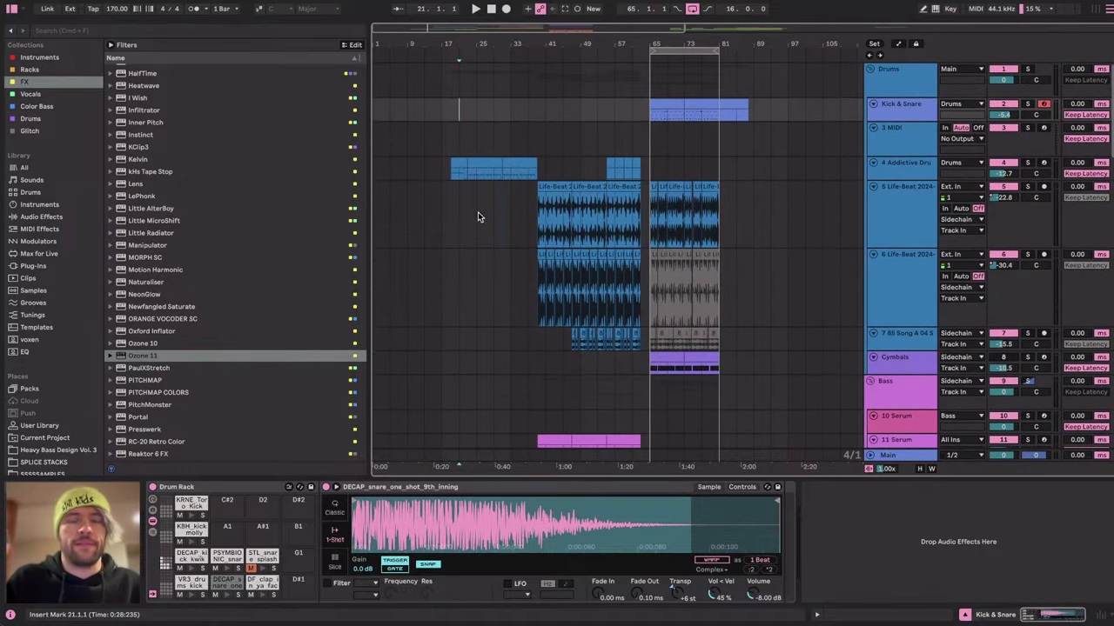
click(477, 212)
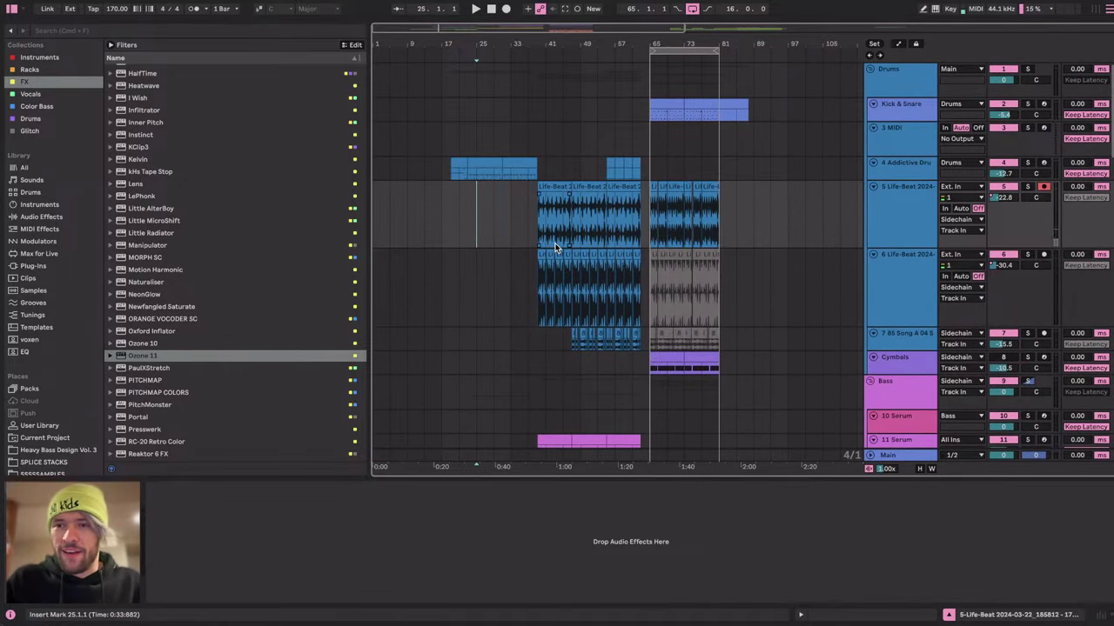
Create a new Live Set without saving the changes to "kontakt 7 guitar fun".
key(super+n)
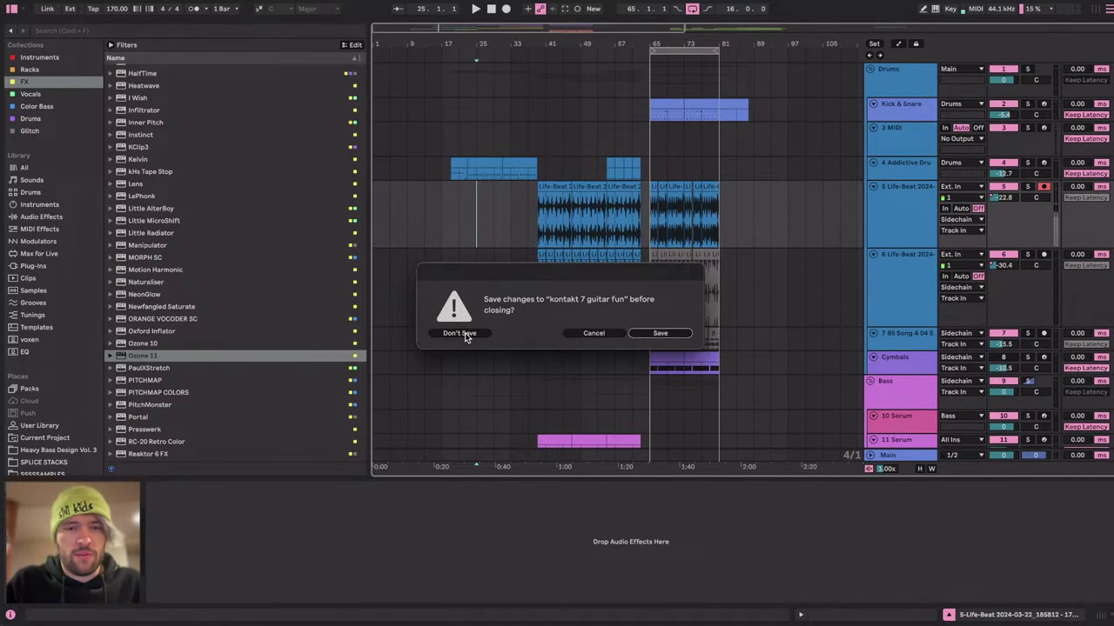
click(459, 333)
Check the live chat in YouTube Studio, and bring up the Finder window.
key(super+Tab)
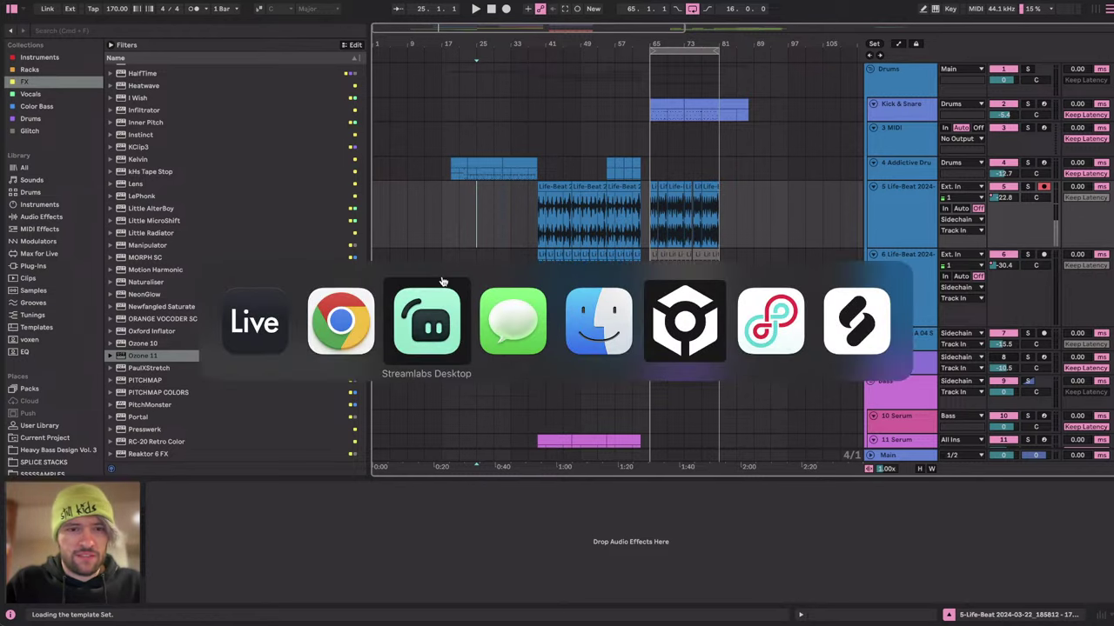
click(336, 320)
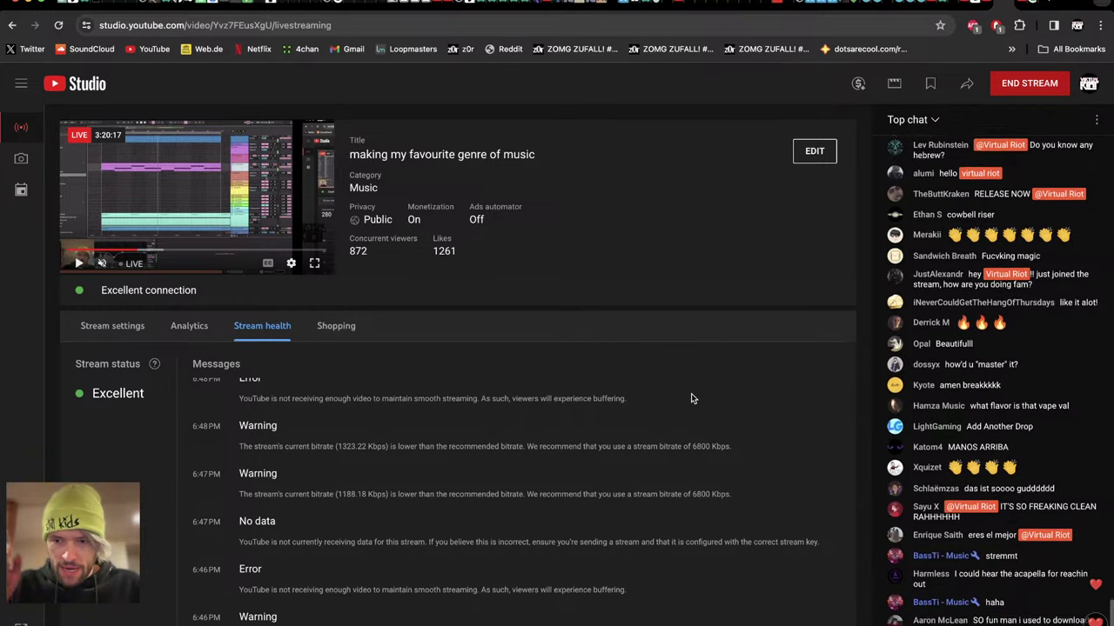
key(super+Tab)
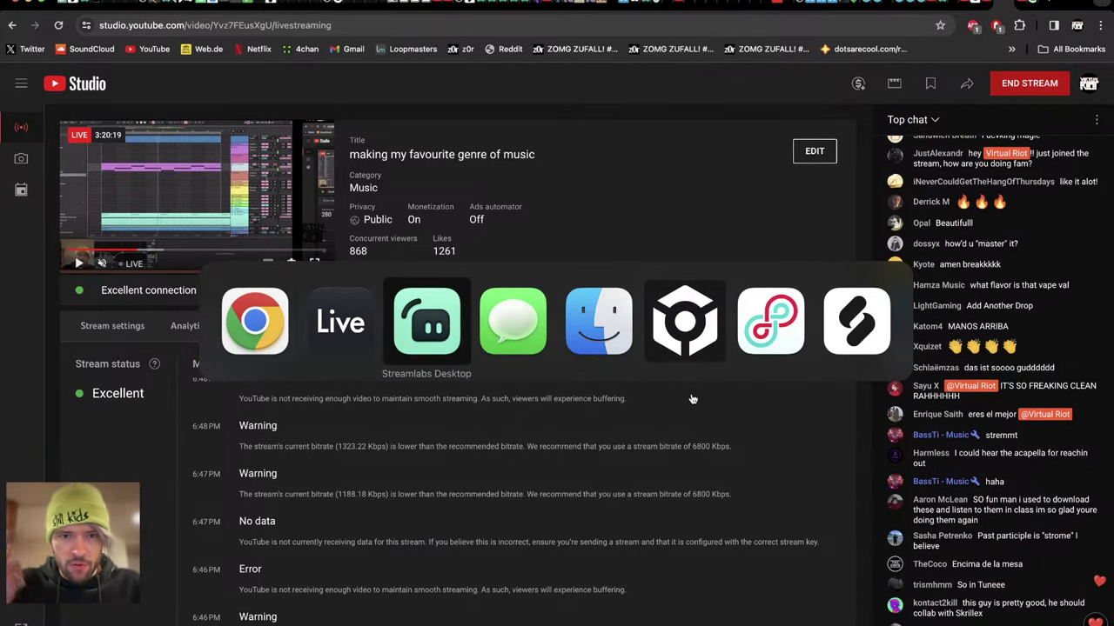
click(612, 307)
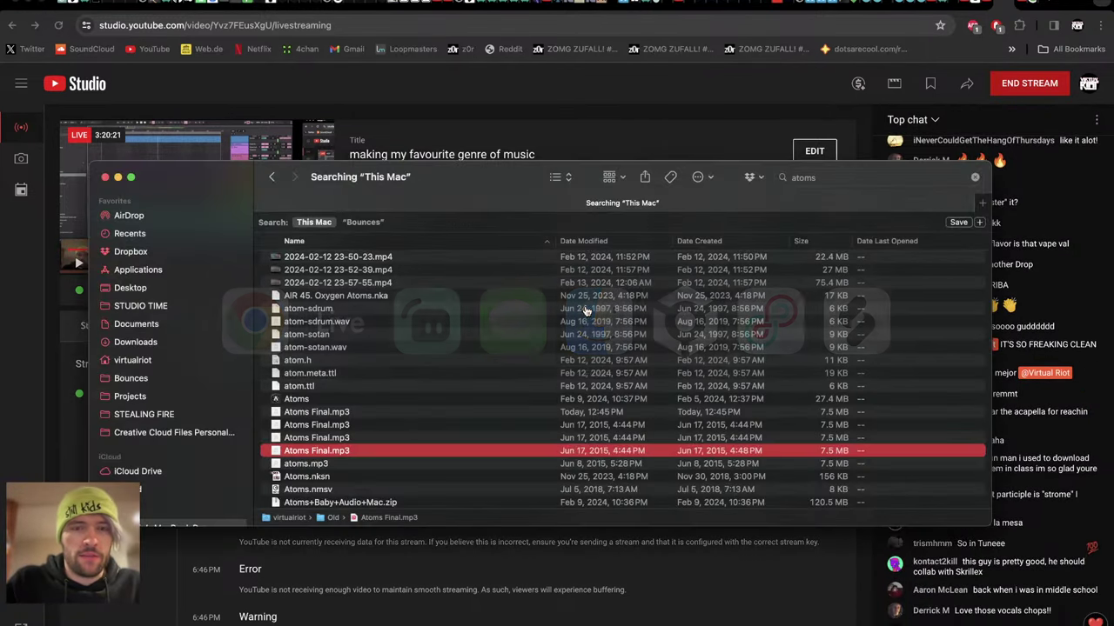
Look through the Downloads, Documents and home folders in Finder, and open the Bounces folder.
click(161, 342)
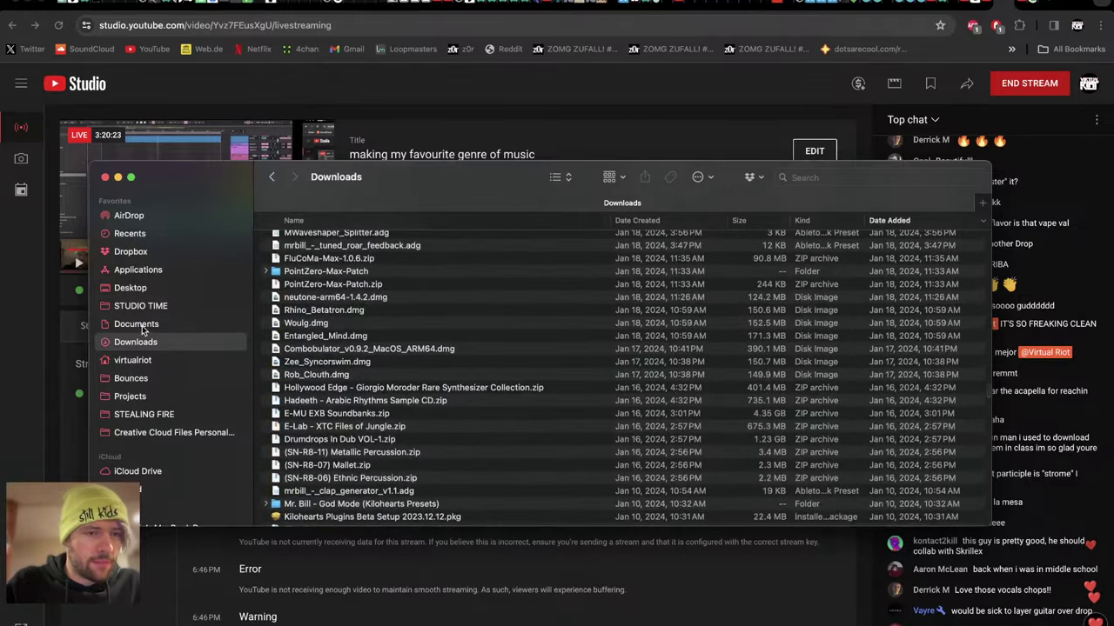
click(146, 323)
scroll(323, 324, down, 5)
scroll(323, 324, up, 5)
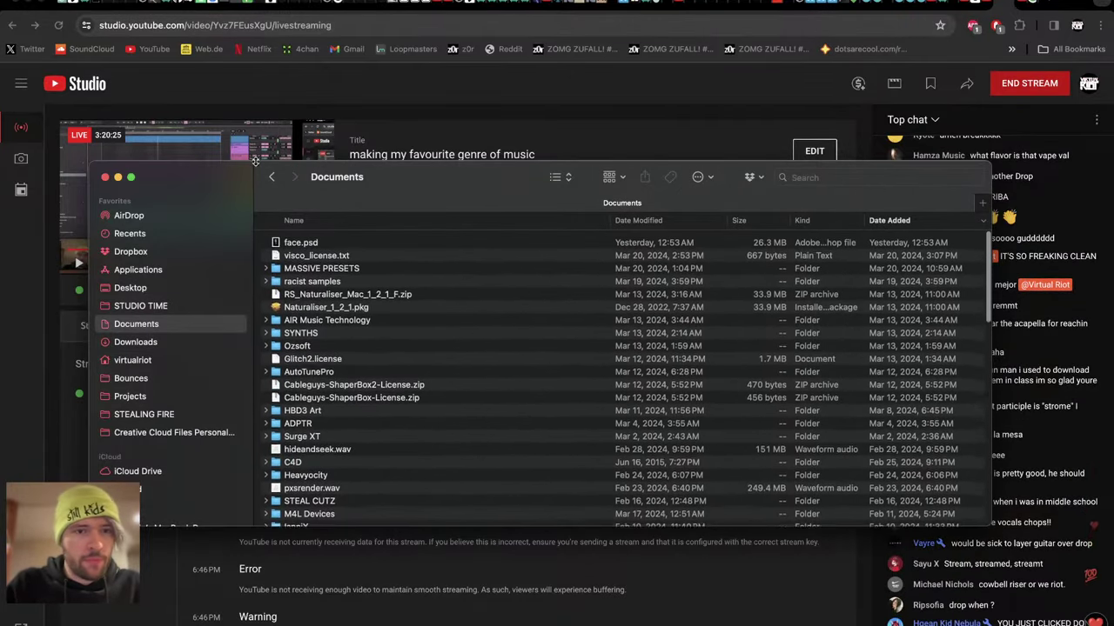
click(128, 360)
scroll(297, 290, up, 10)
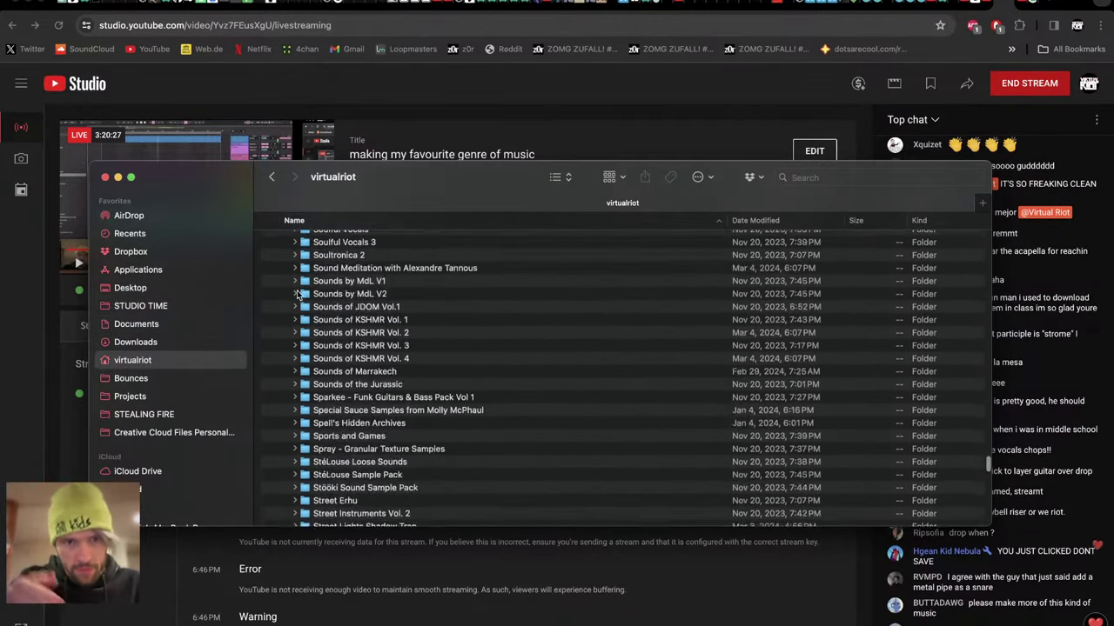
click(136, 345)
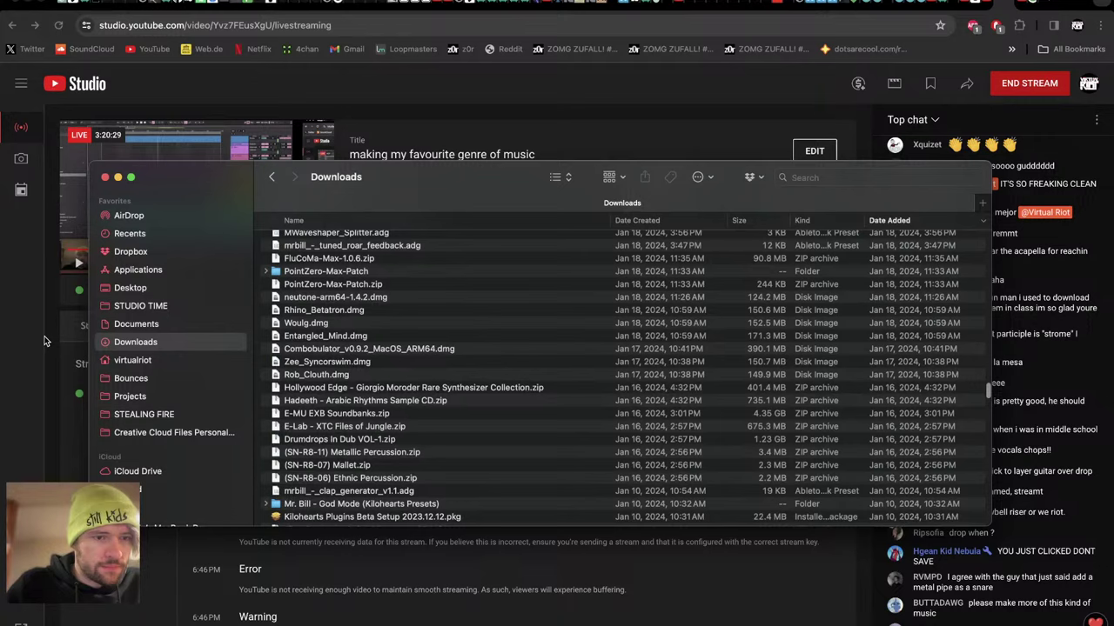
click(127, 415)
click(134, 380)
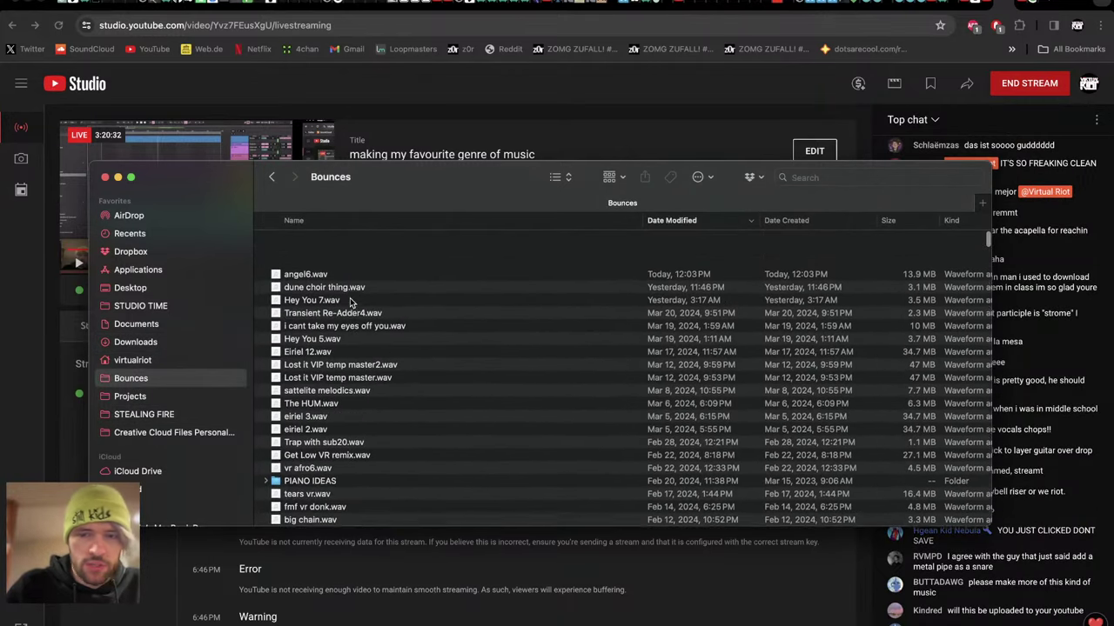
Import angel6.wav from the Bounces folder into the new Live Set as an audio track starting at bar 1, and play it.
click(296, 241)
key(super+Tab)
drag(296, 241, 313, 249)
key(super+Tab)
key(Tab)
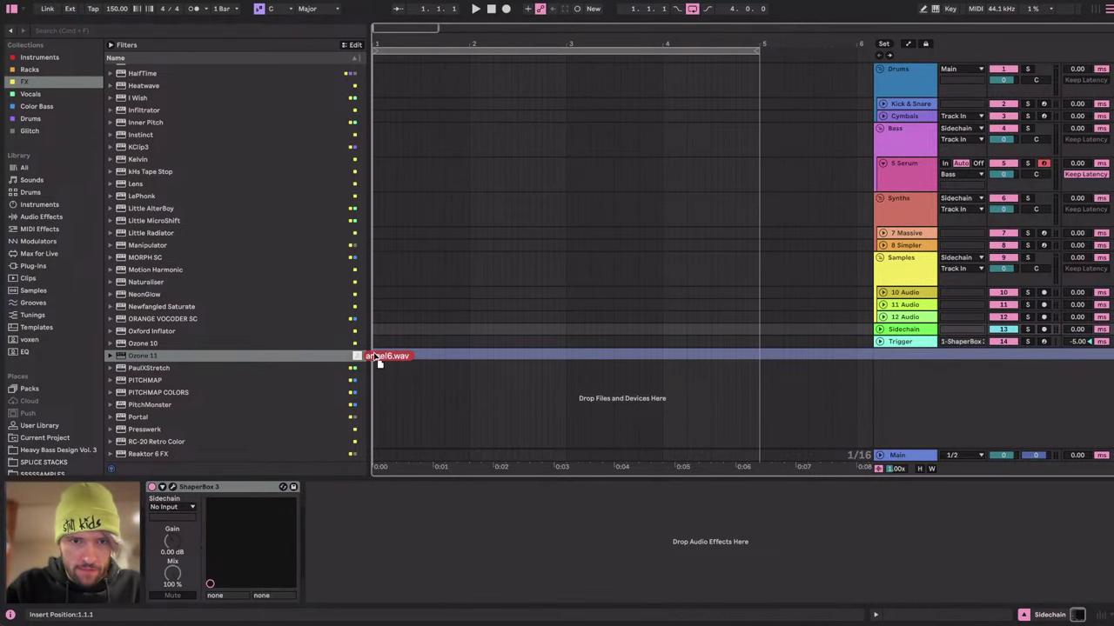
drag(379, 361, 380, 360)
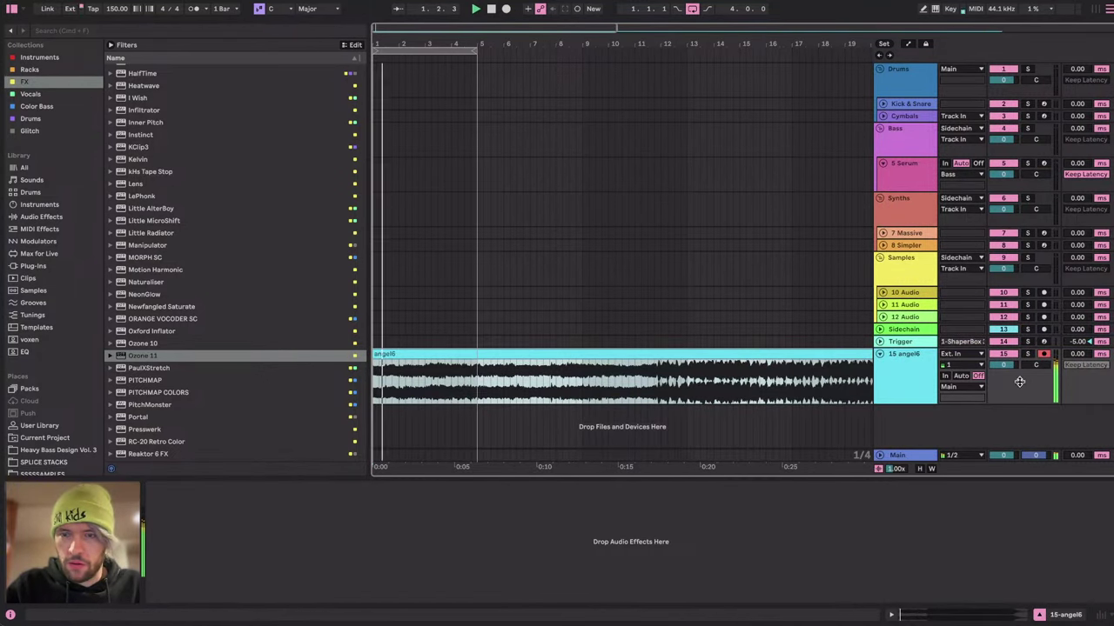
Turn off the arrangement loop and enlarge the angel6 track to show its waveform in more detail.
drag(477, 35, 670, 4)
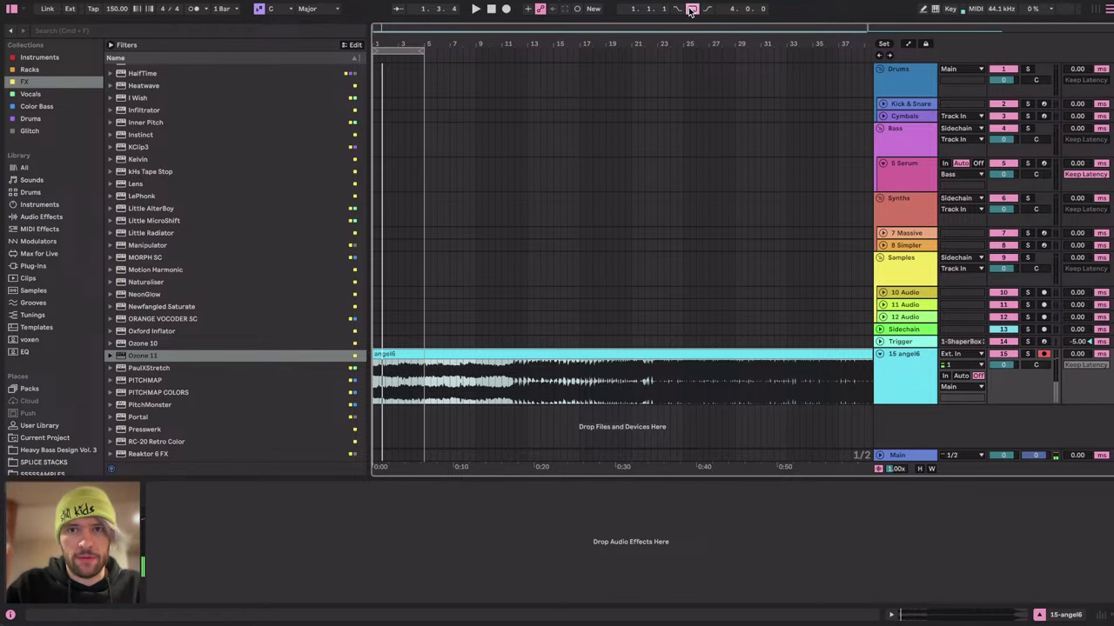
drag(910, 402, 911, 597)
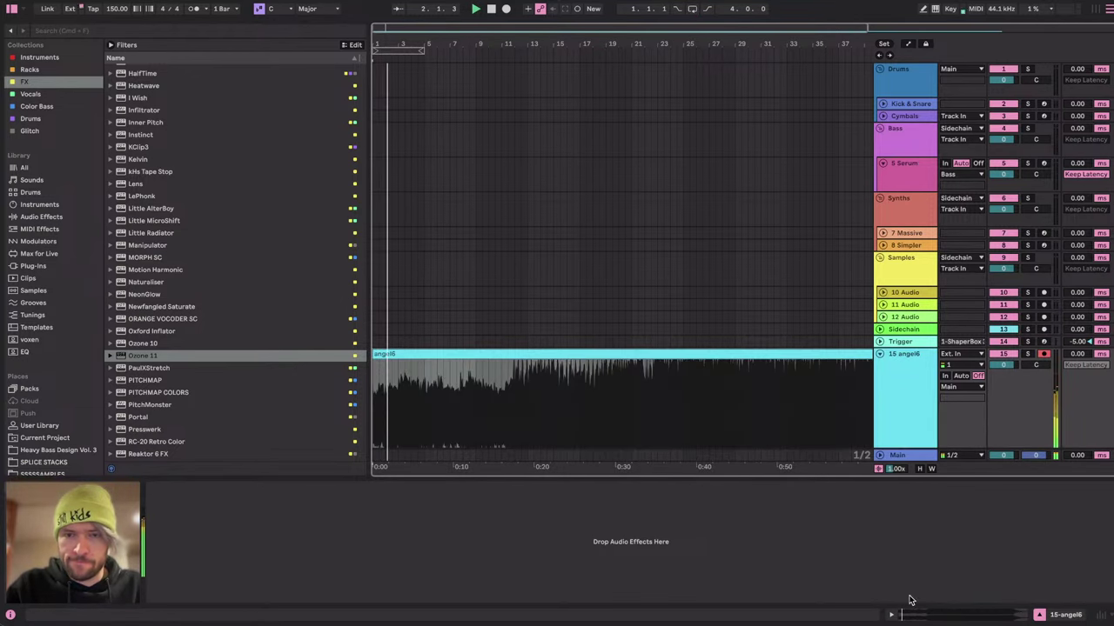
scroll(699, 267, down, 5)
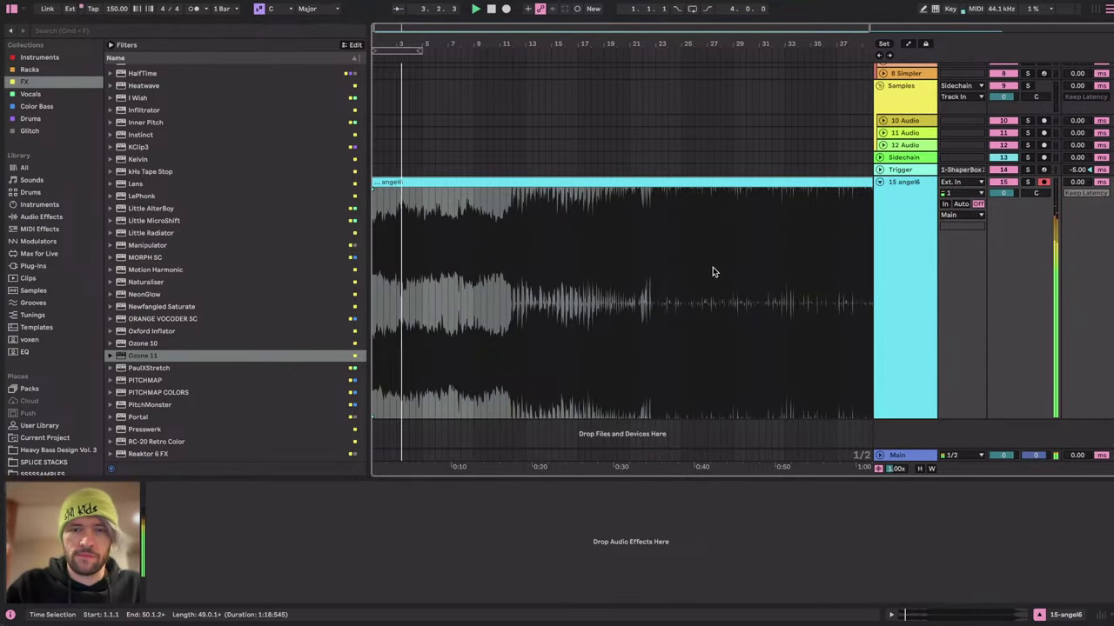
Add an EQ Eight audio effect to the angel6 track.
click(41, 217)
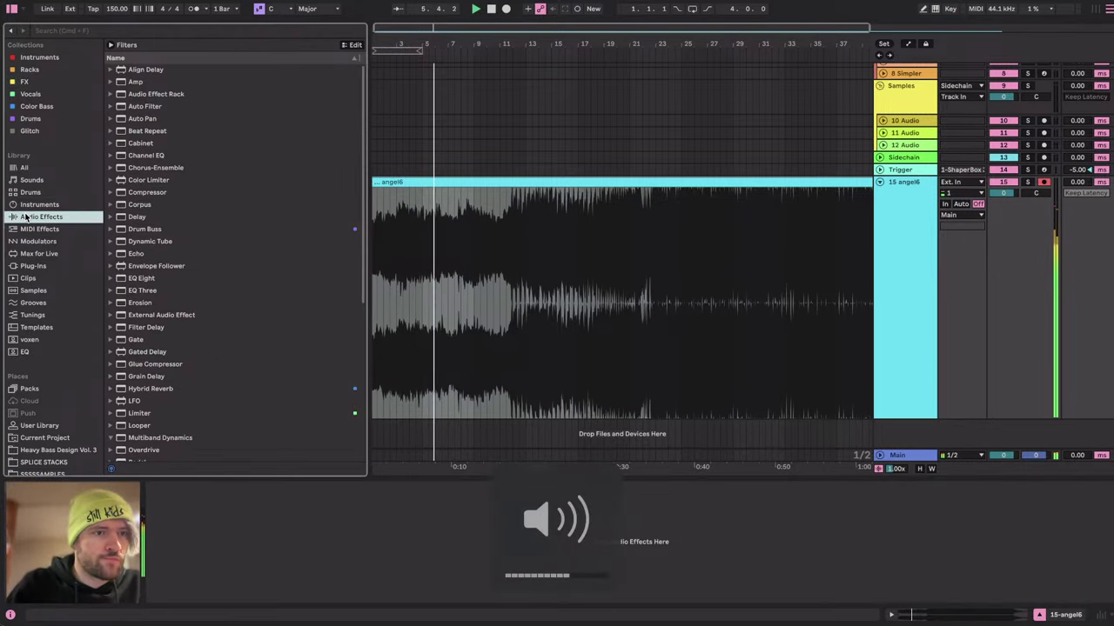
scroll(178, 257, down, 10)
scroll(179, 258, down, 1)
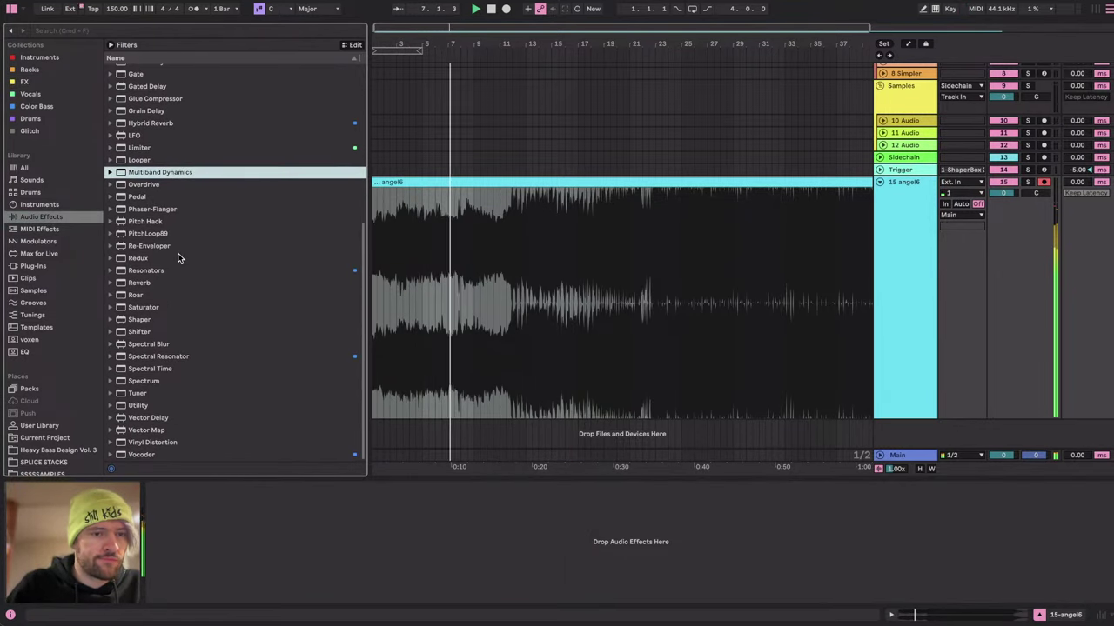
scroll(148, 134, up, 7)
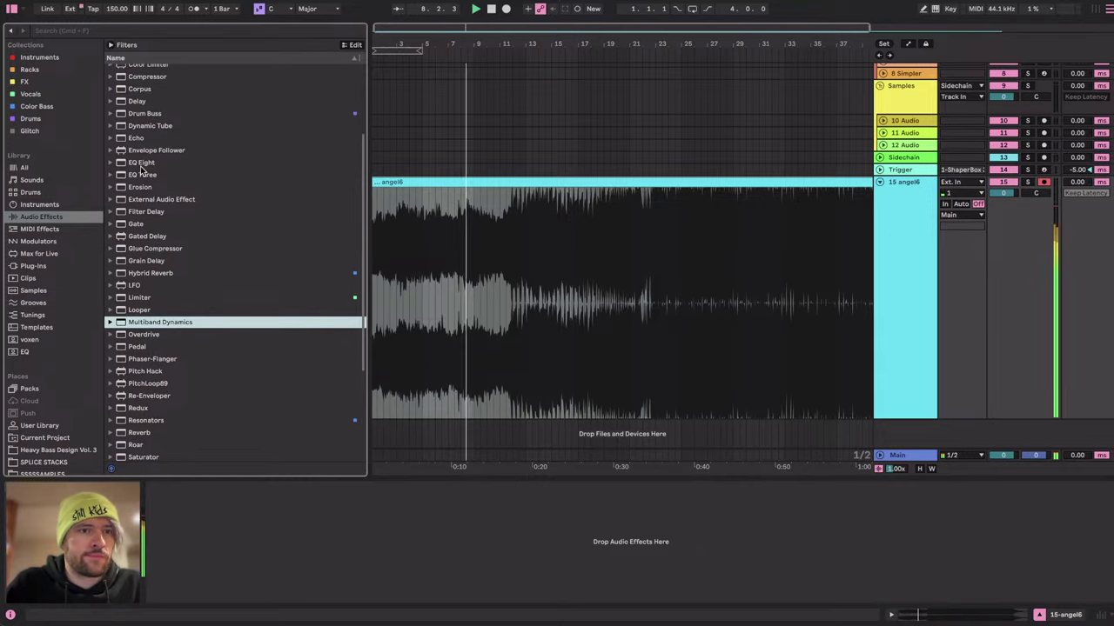
drag(449, 283, 449, 287)
click(190, 597)
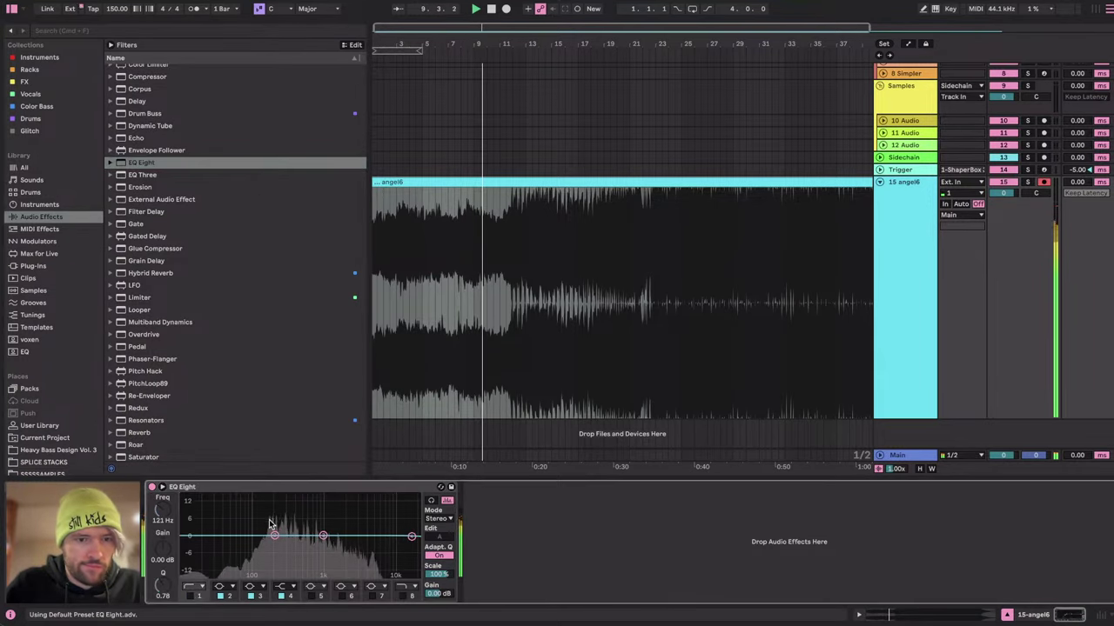
Expand EQ Eight's spectrum display and reduce its height so the arrangement stays in view.
click(162, 488)
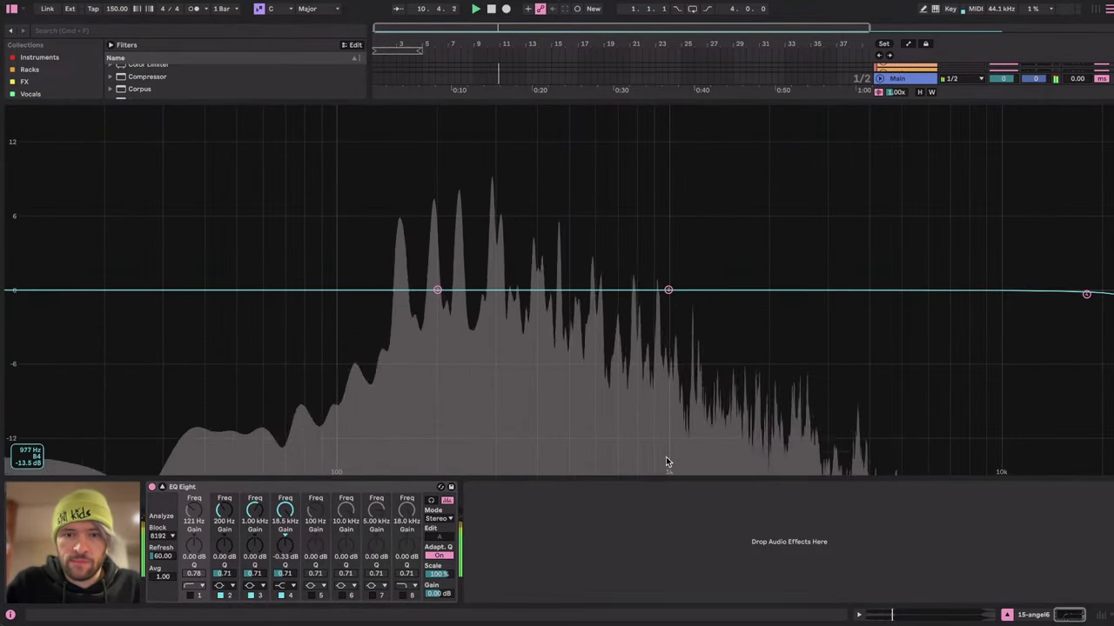
drag(666, 101, 674, 300)
key(h)
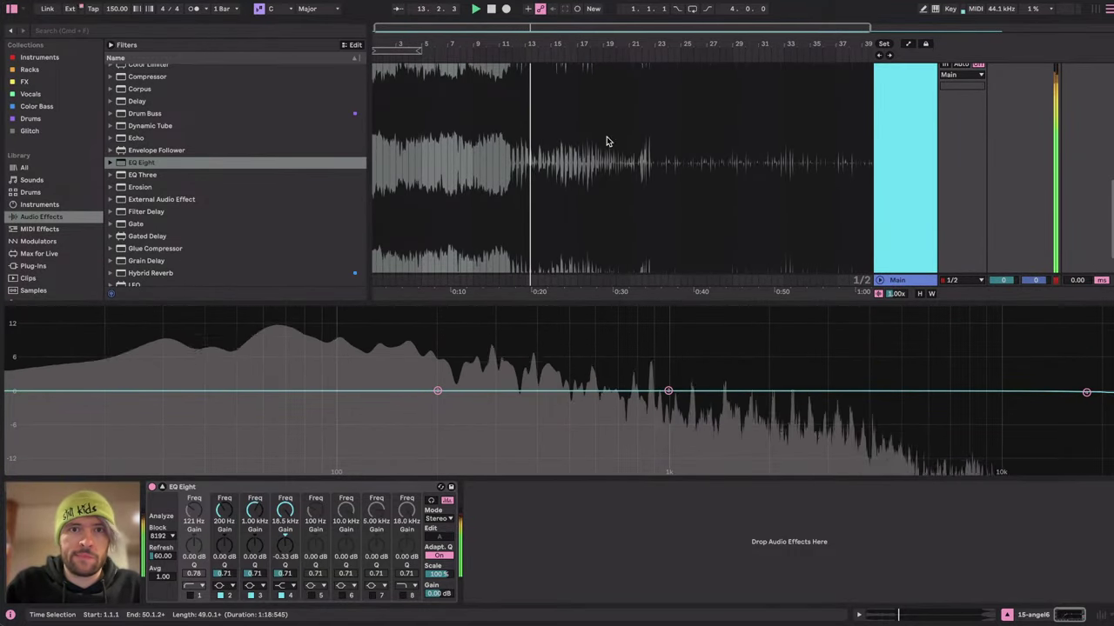
Examine the angel6 waveform up close against the EQ Eight spectrum, with the arrangement view following playback.
scroll(549, 117, up, 10)
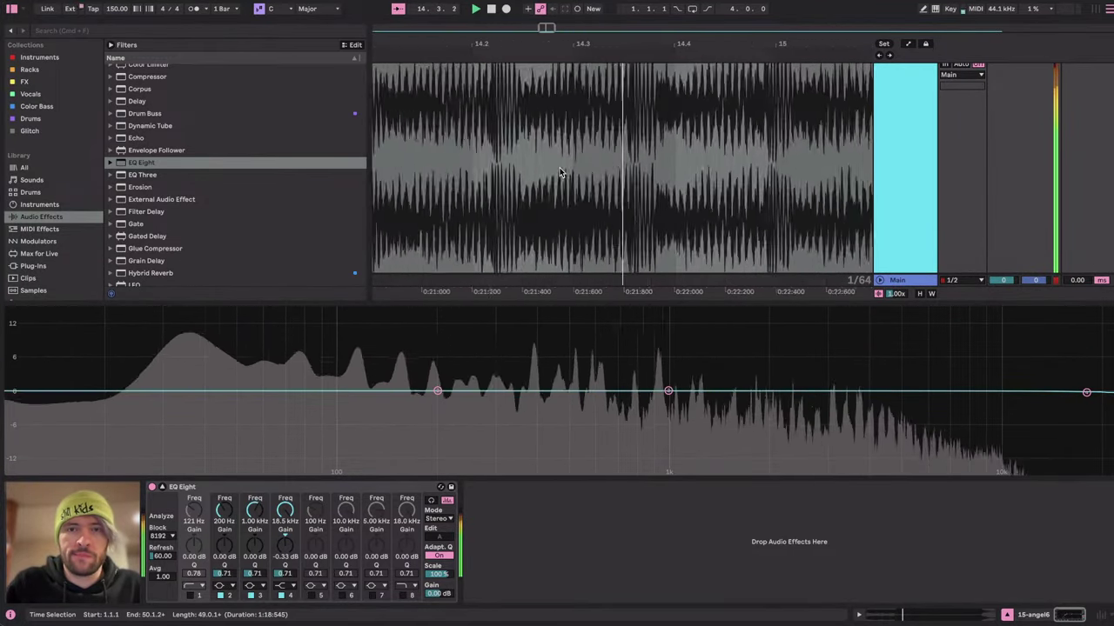
scroll(559, 172, up, 4)
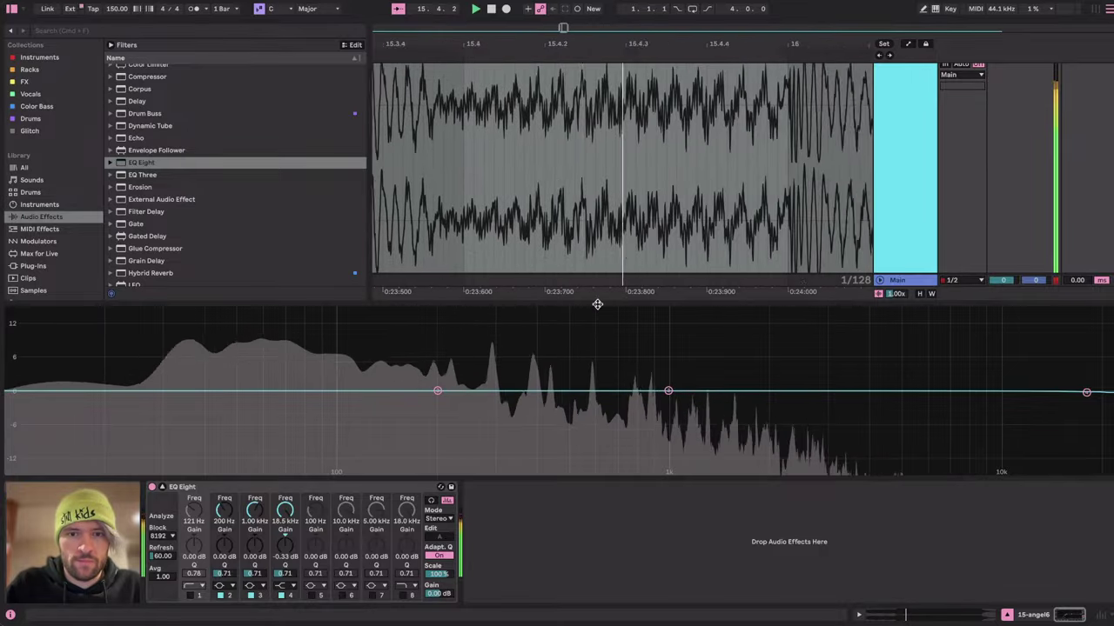
mouse_move(597, 305)
mouse_down()
mouse_move(595, 325)
mouse_move(591, 314)
mouse_up()
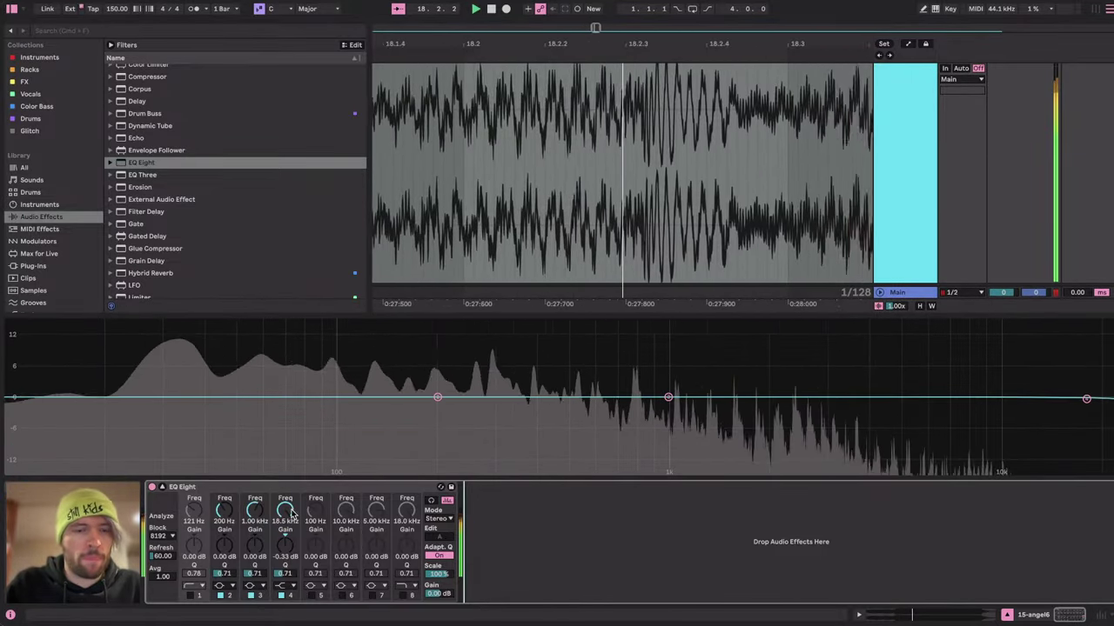
click(1007, 615)
click(1007, 615)
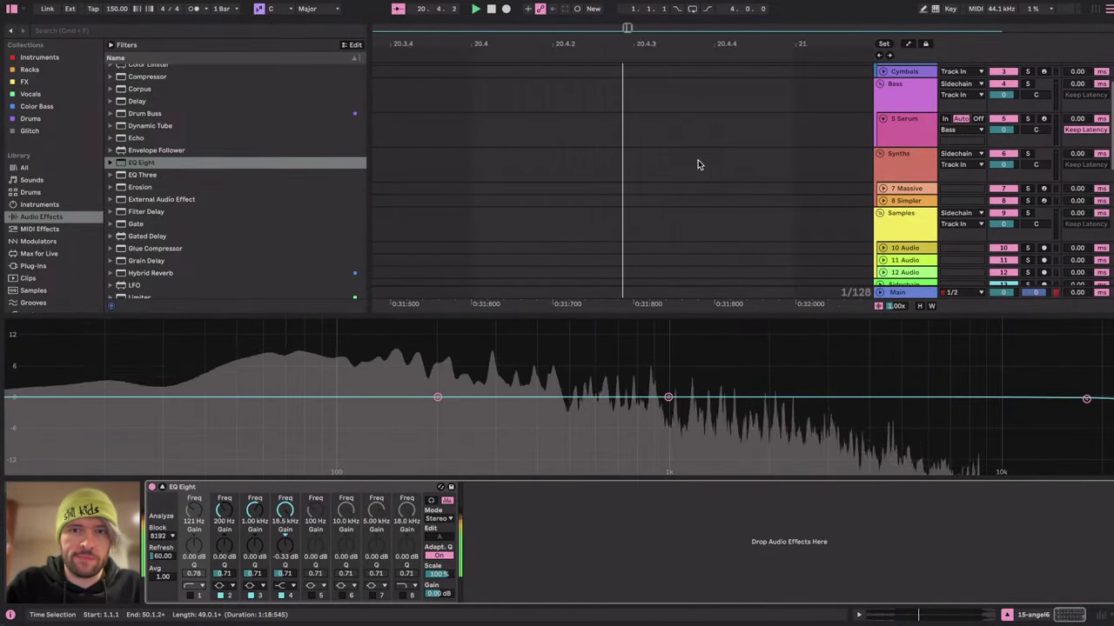
key(z)
click(399, 10)
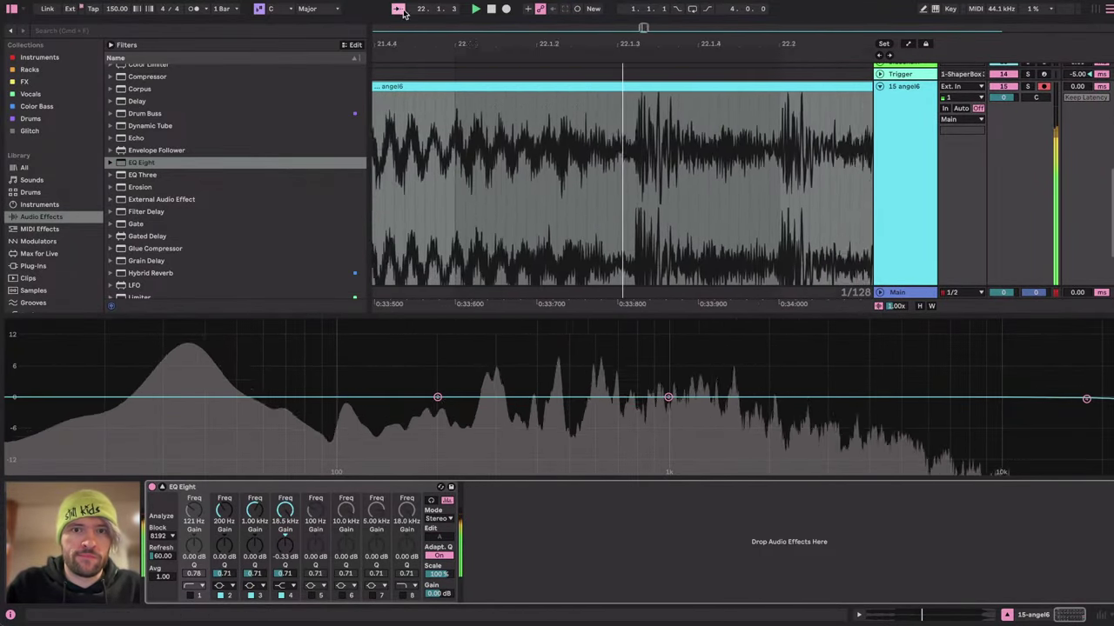
scroll(562, 135, down, 1)
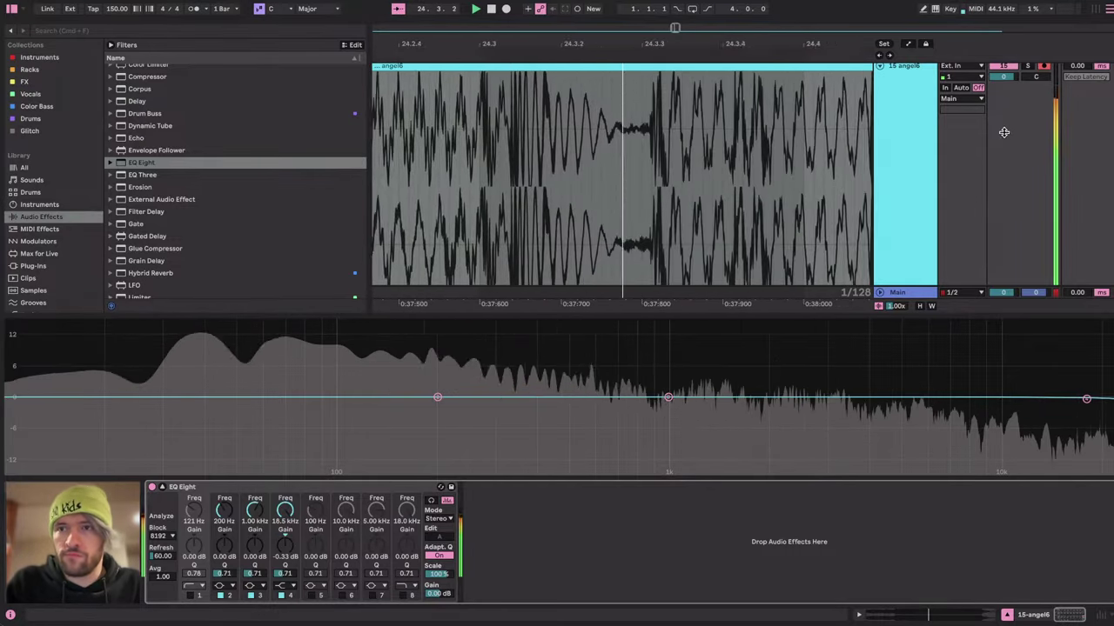
Compare the angel6 track with EQ Eight bypassed and active, and turn off its bands 2, 3 and 4.
click(907, 114)
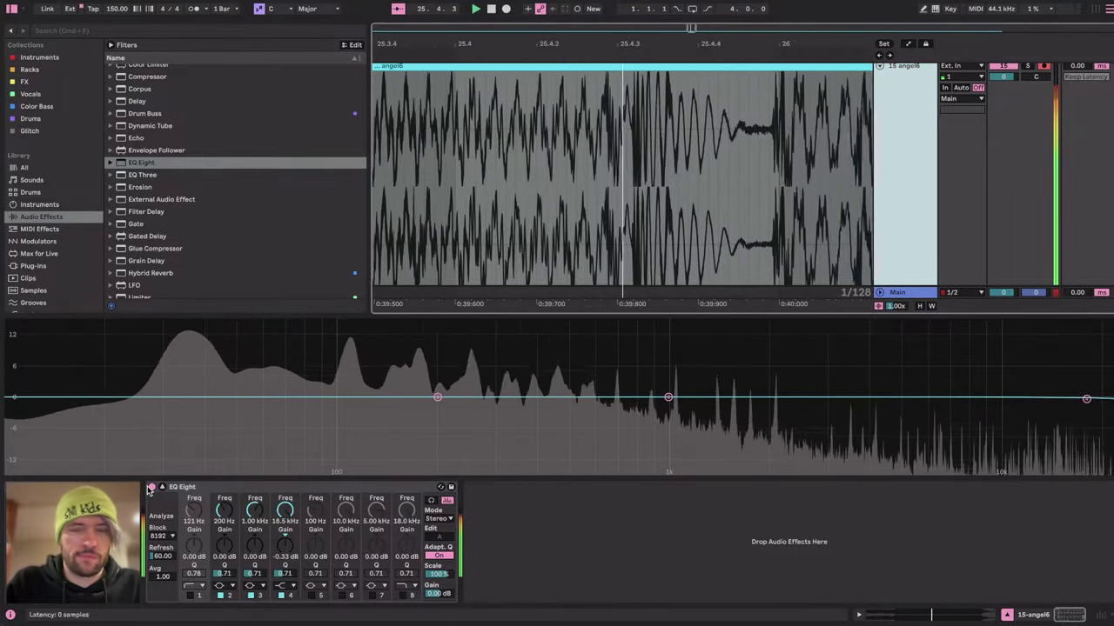
click(152, 488)
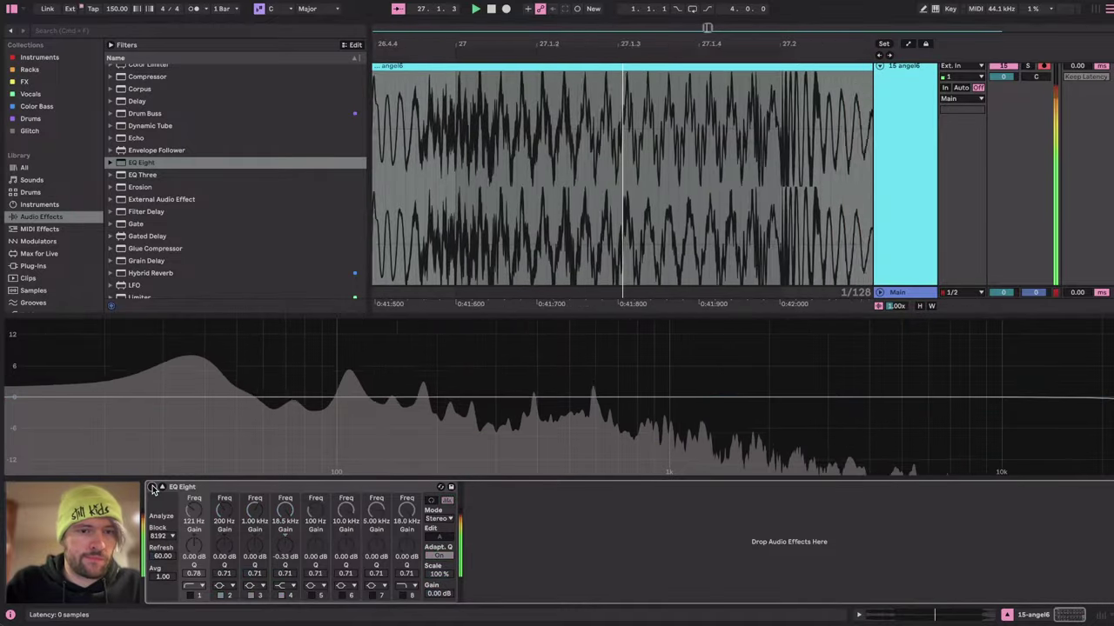
click(153, 488)
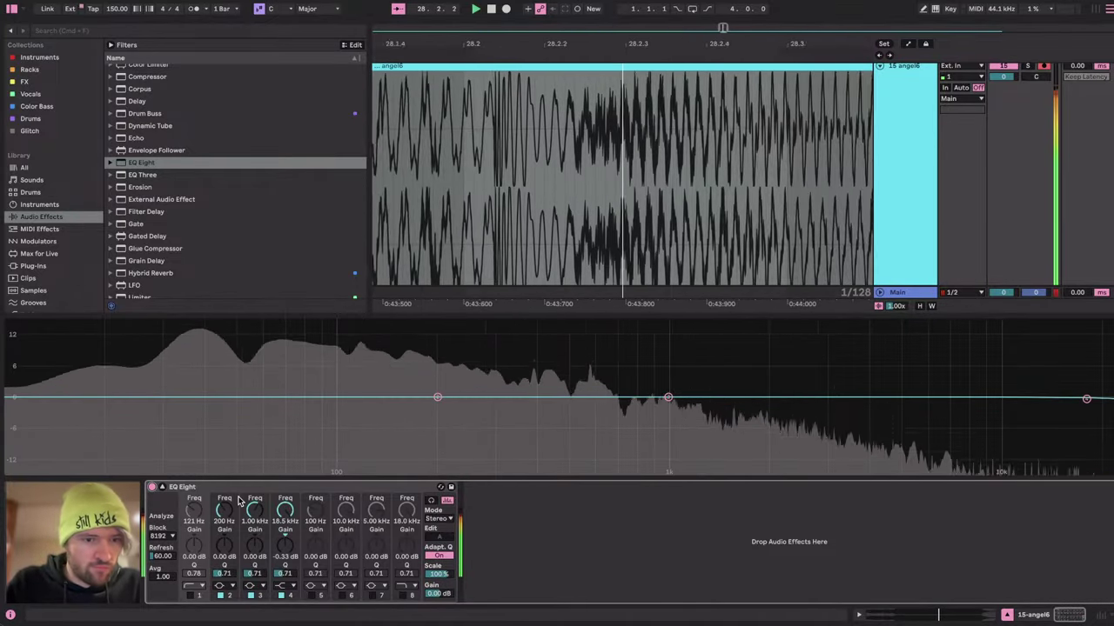
click(222, 596)
click(249, 596)
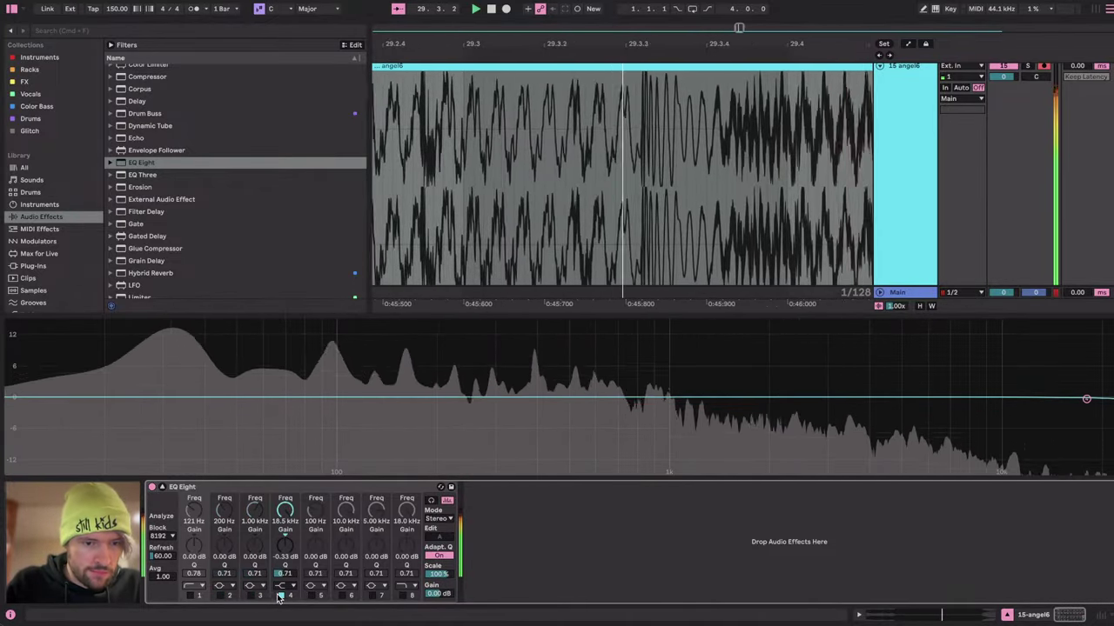
click(280, 596)
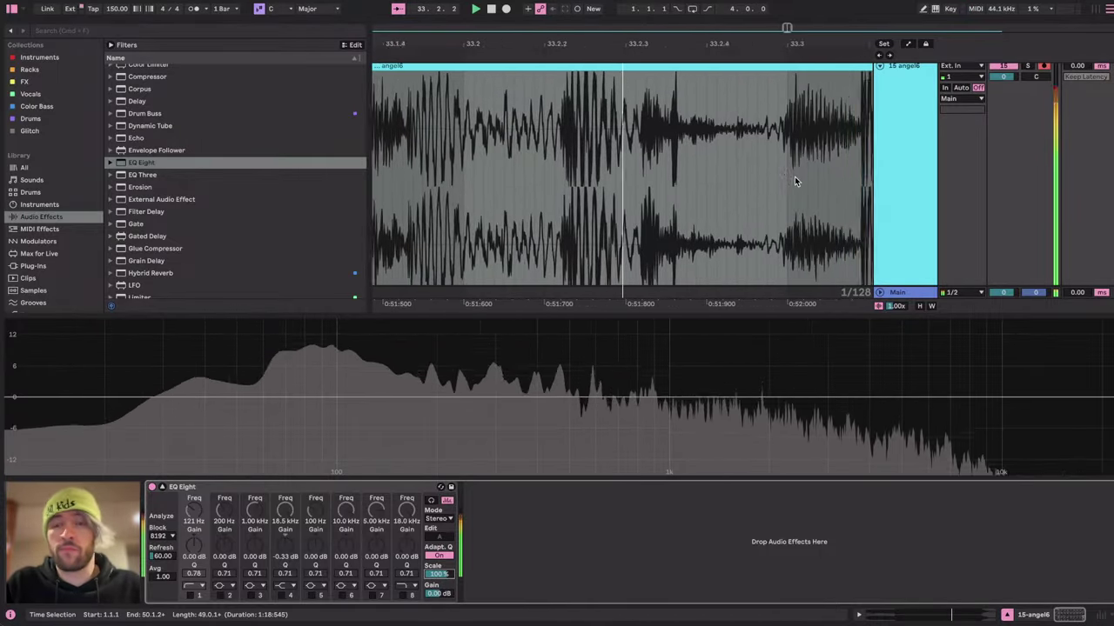
Stop playback in bar 35 and shrink EQ Eight's spectrum display to give the arrangement more room.
scroll(751, 179, down, 1)
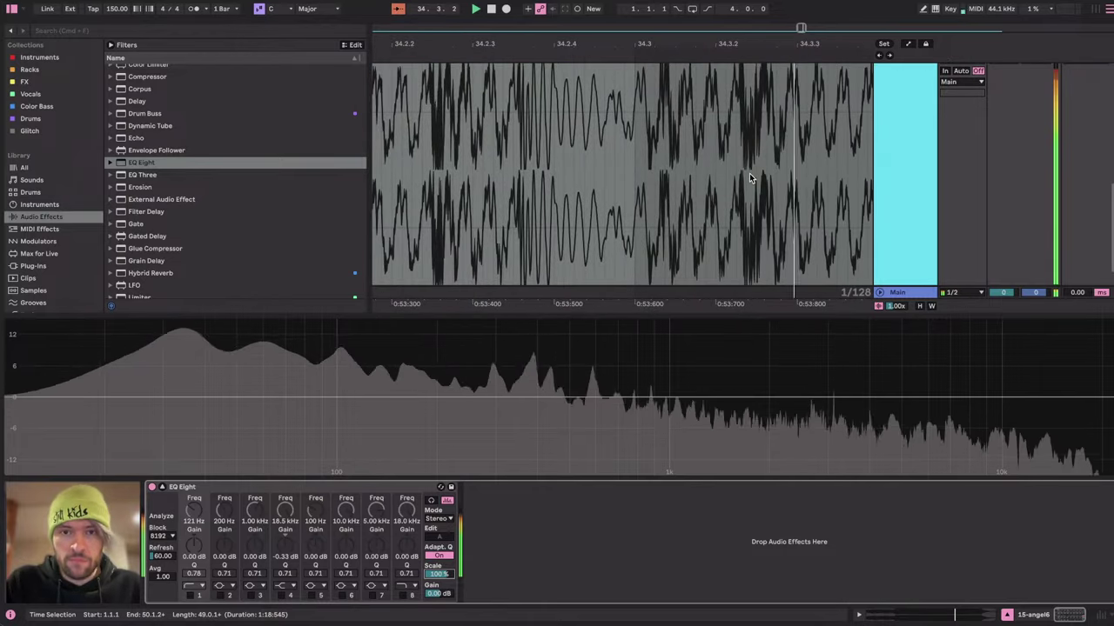
scroll(751, 178, down, 10)
key(space)
key(space)
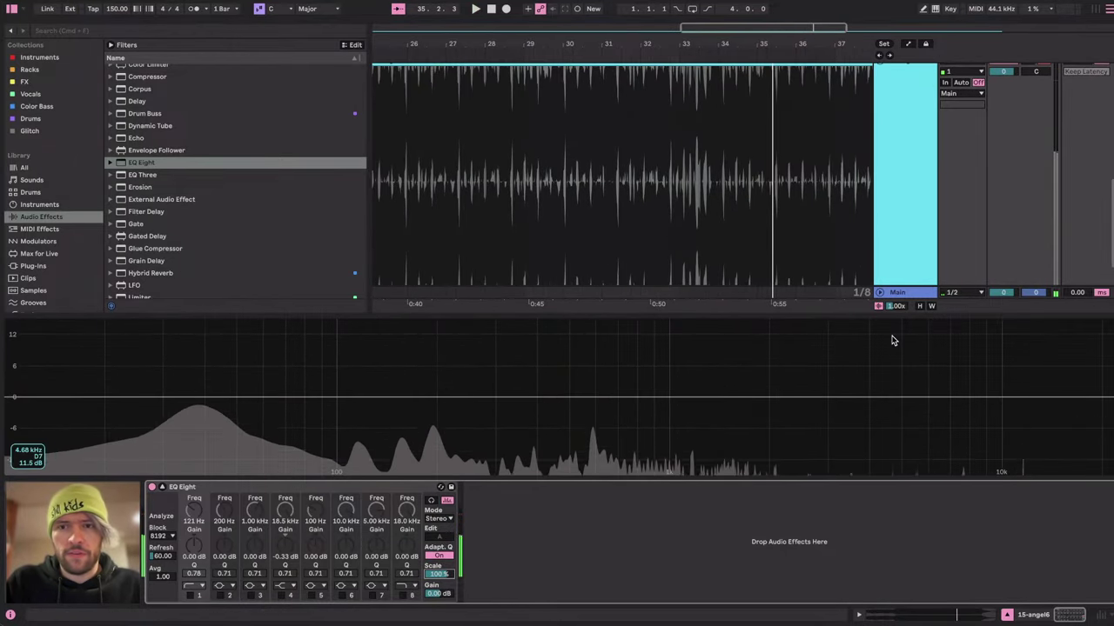
drag(773, 319, 772, 410)
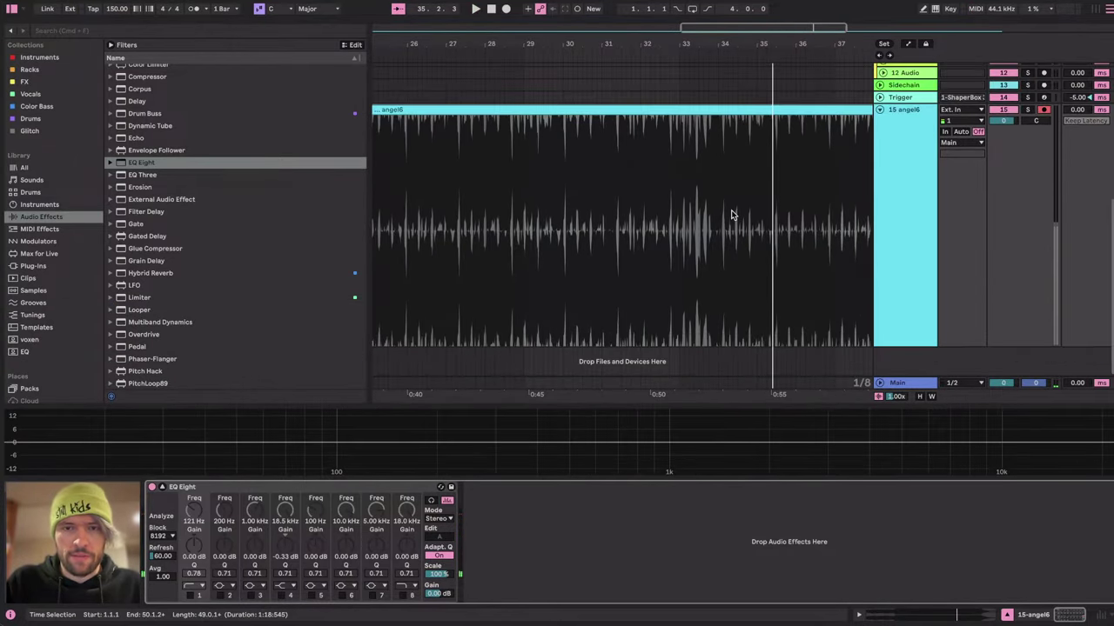
Switch to YouTube Studio in Chrome and read the live chat's reactions to the track.
scroll(731, 210, down, 10)
key(super+Tab)
click(345, 322)
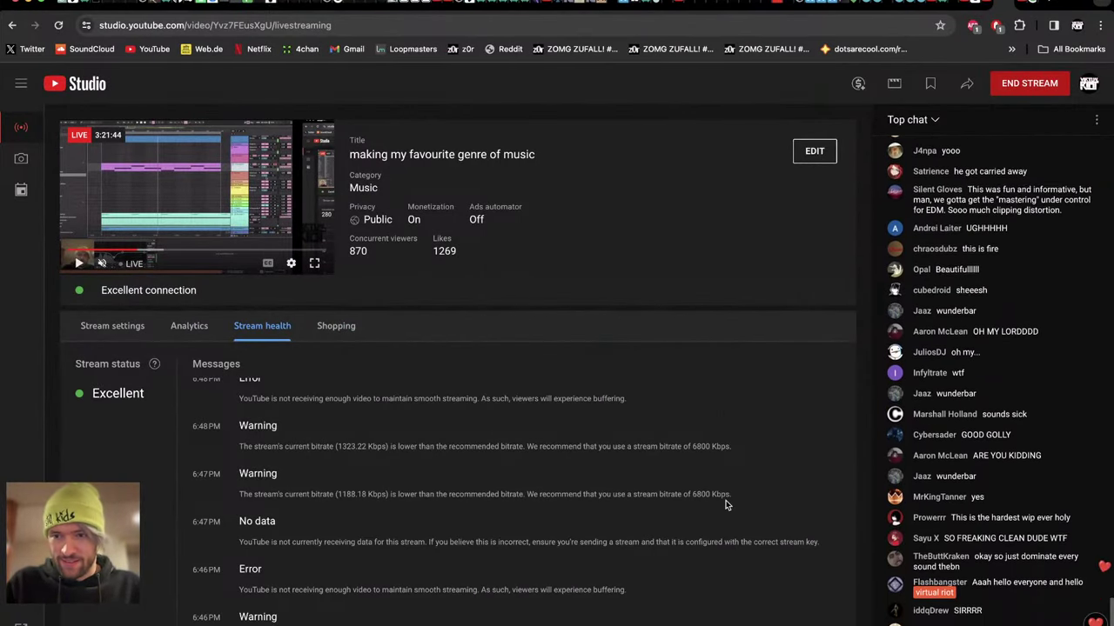
Switch to Finder and look through the audio files in the Dropbox folder.
key(super+Tab)
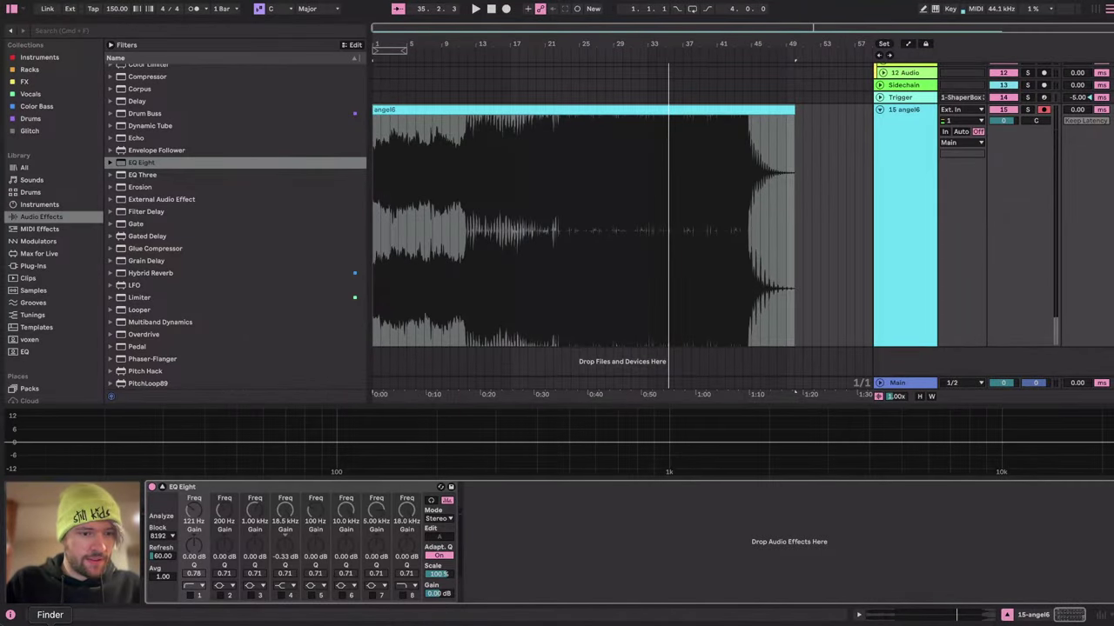
key(super+Tab)
drag(318, 97, 323, 180)
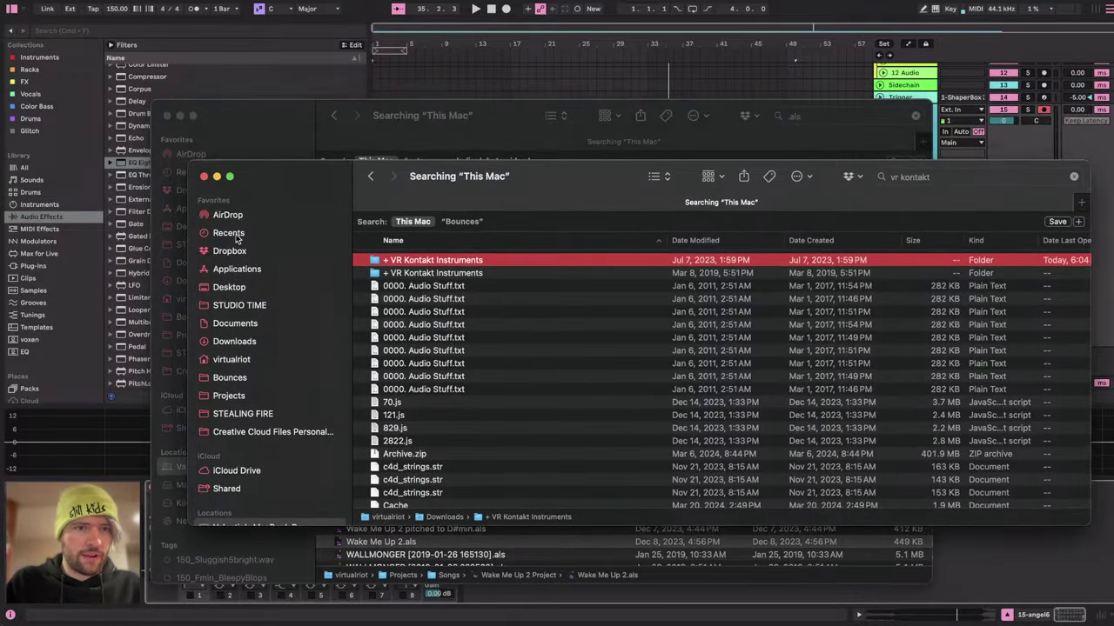
click(229, 251)
scroll(488, 296, down, 15)
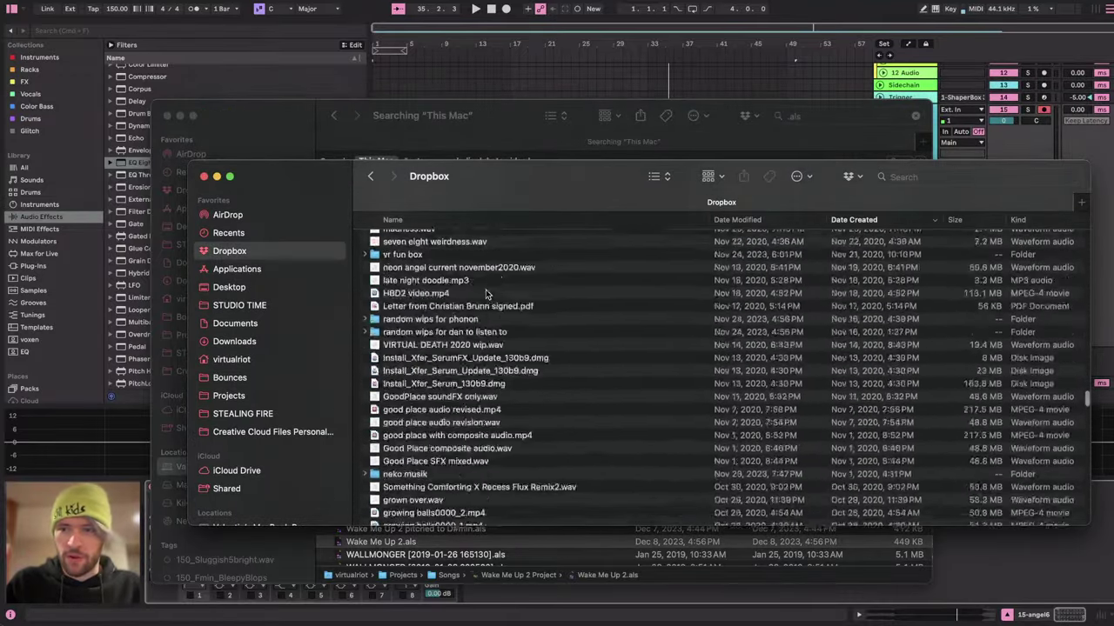
scroll(486, 296, up, 20)
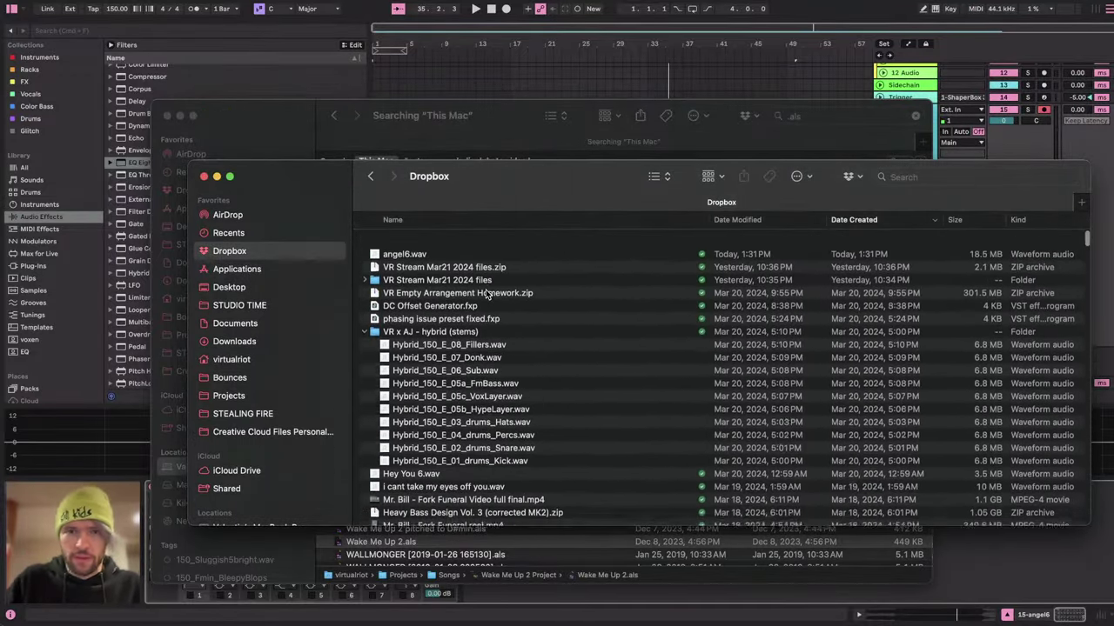
Return to Ableton Live and play the angel6 clip from bar 27 and again from bar 29, examining its waveform up close.
key(super+Tab)
drag(426, 248, 459, 152)
drag(389, 149, 381, 150)
click(614, 175)
scroll(607, 171, up, 3)
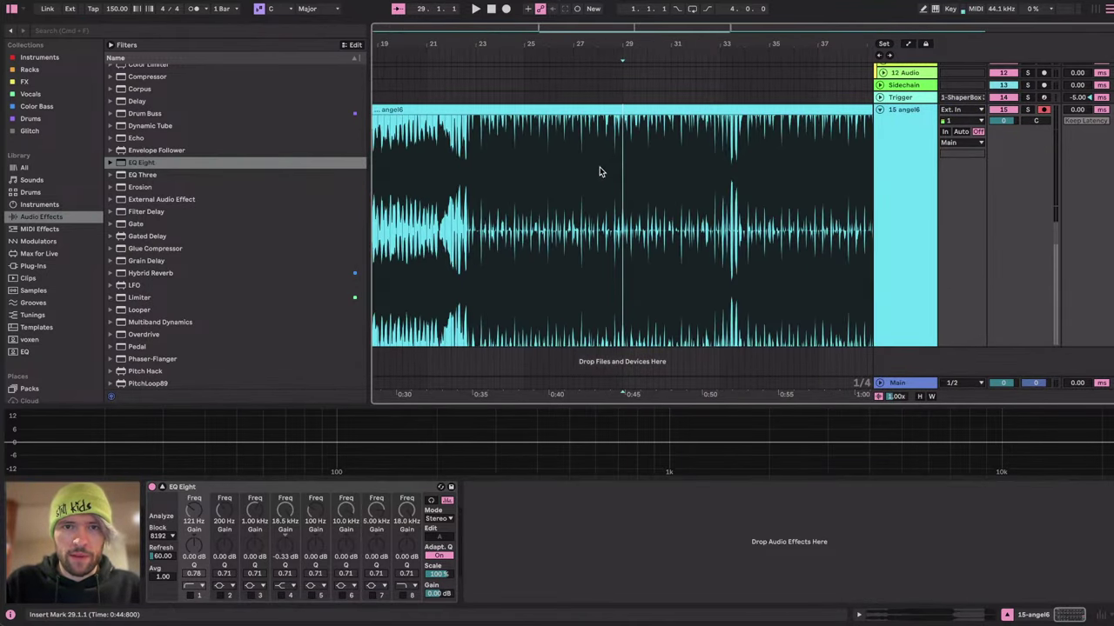
click(583, 172)
key(space)
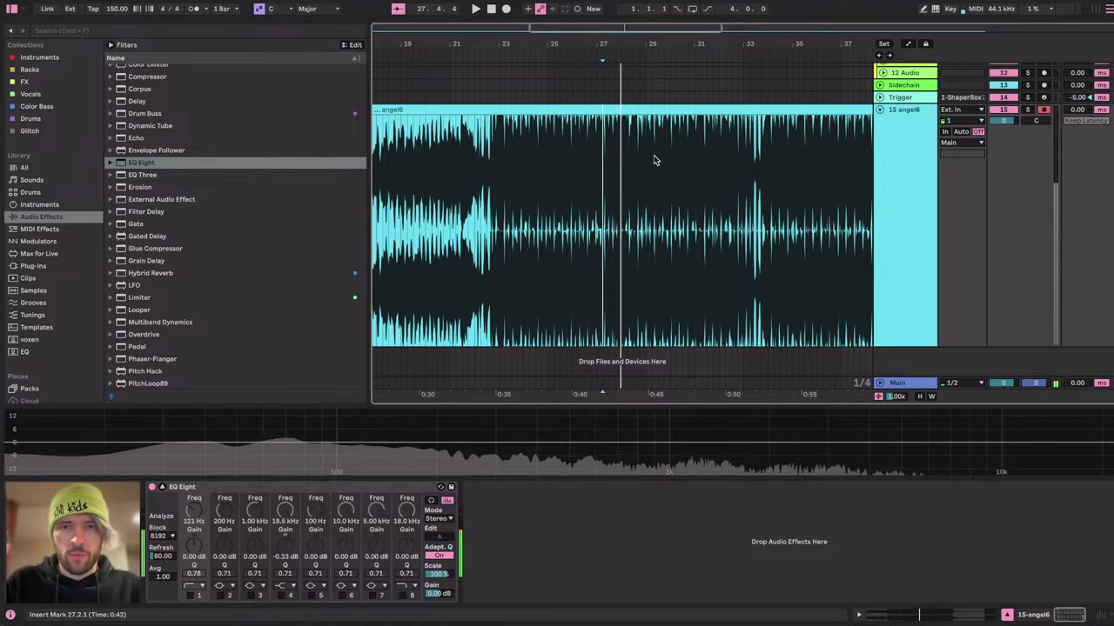
click(628, 174)
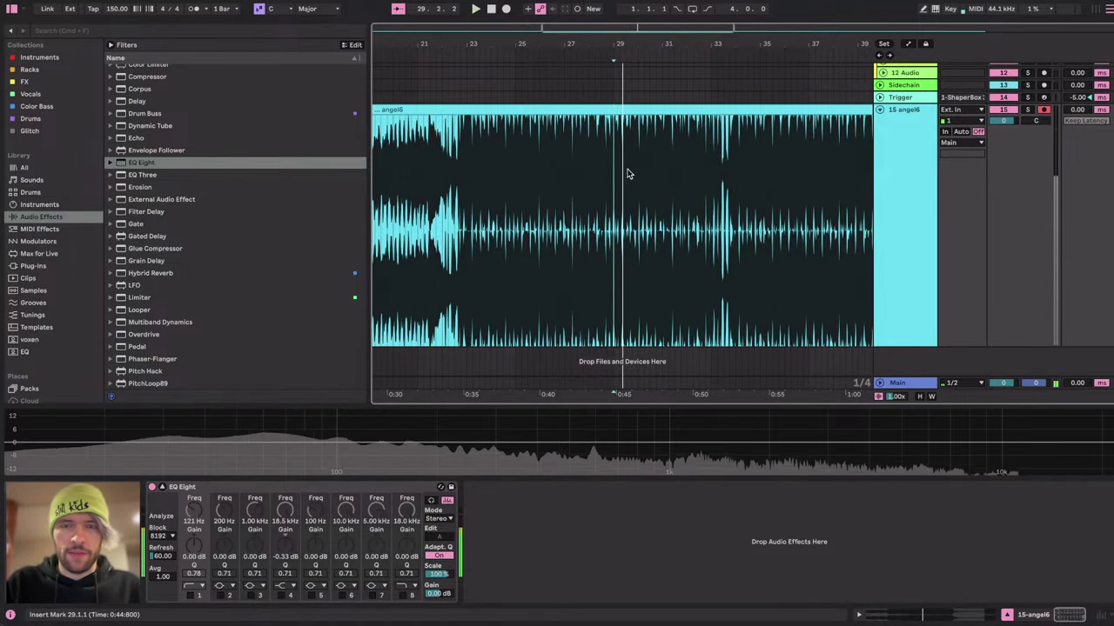
scroll(647, 194, up, 4)
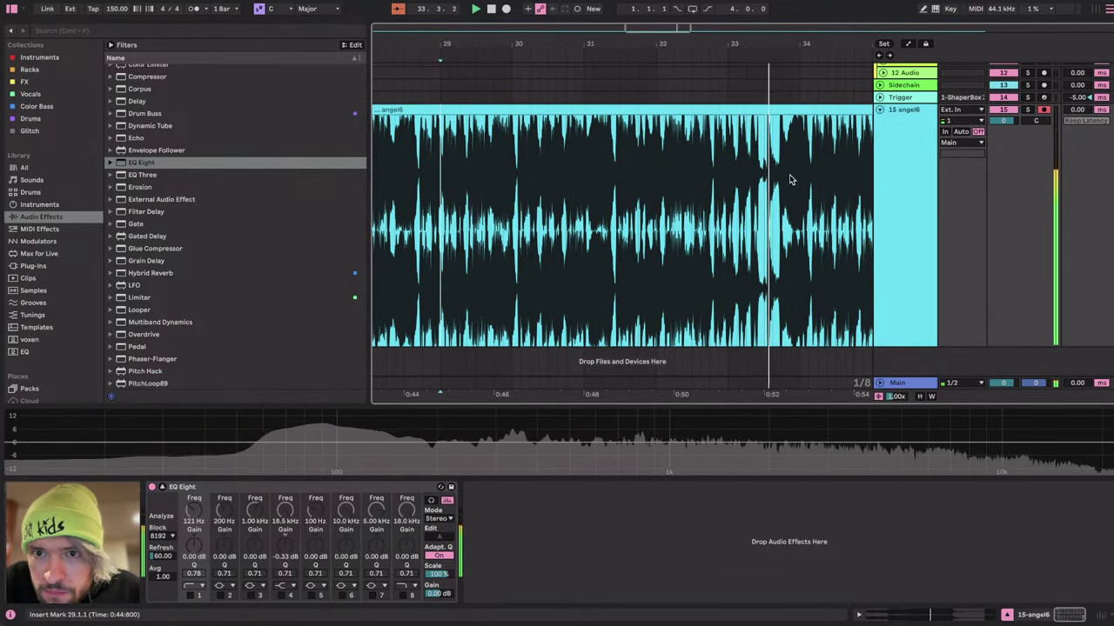
Play the end of the angel6 drop from bar 40 and look over the fade-out that follows it.
scroll(790, 178, down, 10)
key(space)
scroll(787, 174, right, 2)
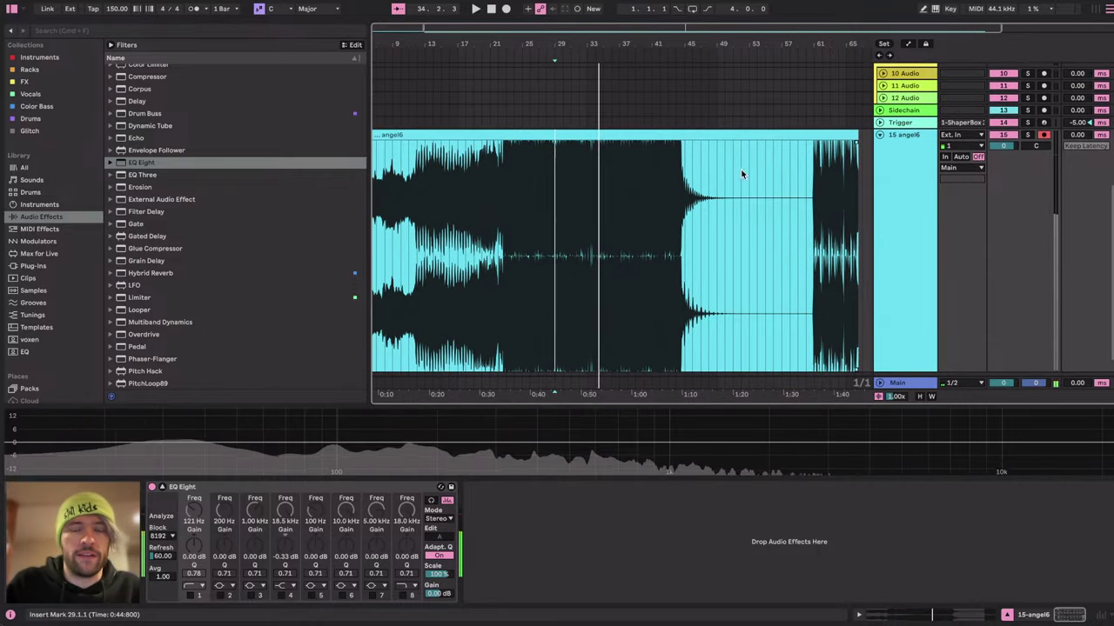
click(647, 174)
scroll(699, 177, up, 5)
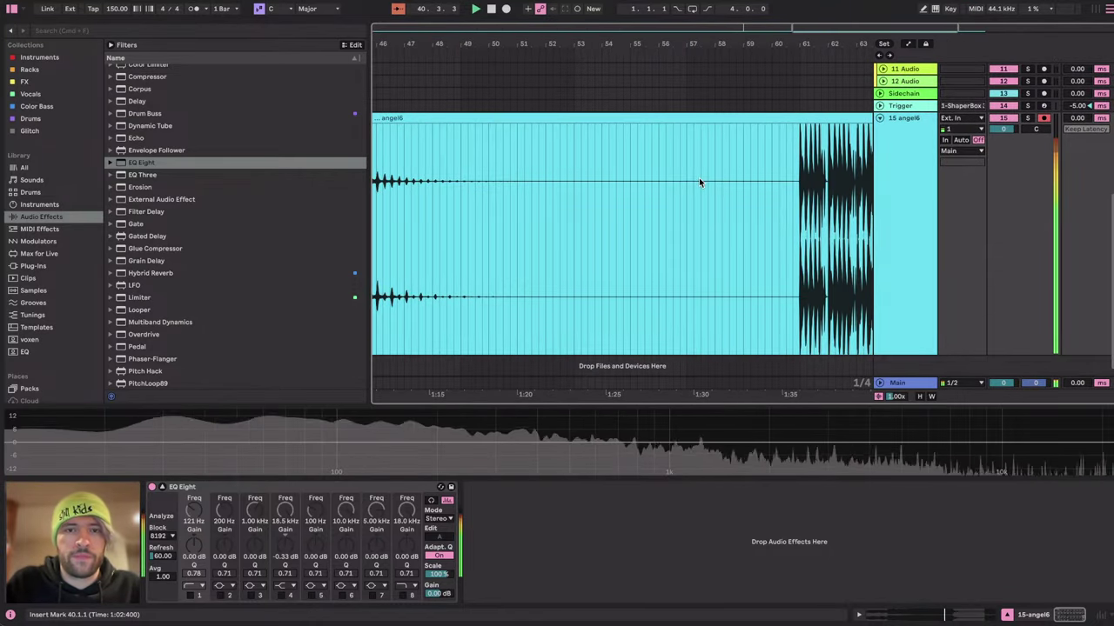
scroll(714, 176, down, 3)
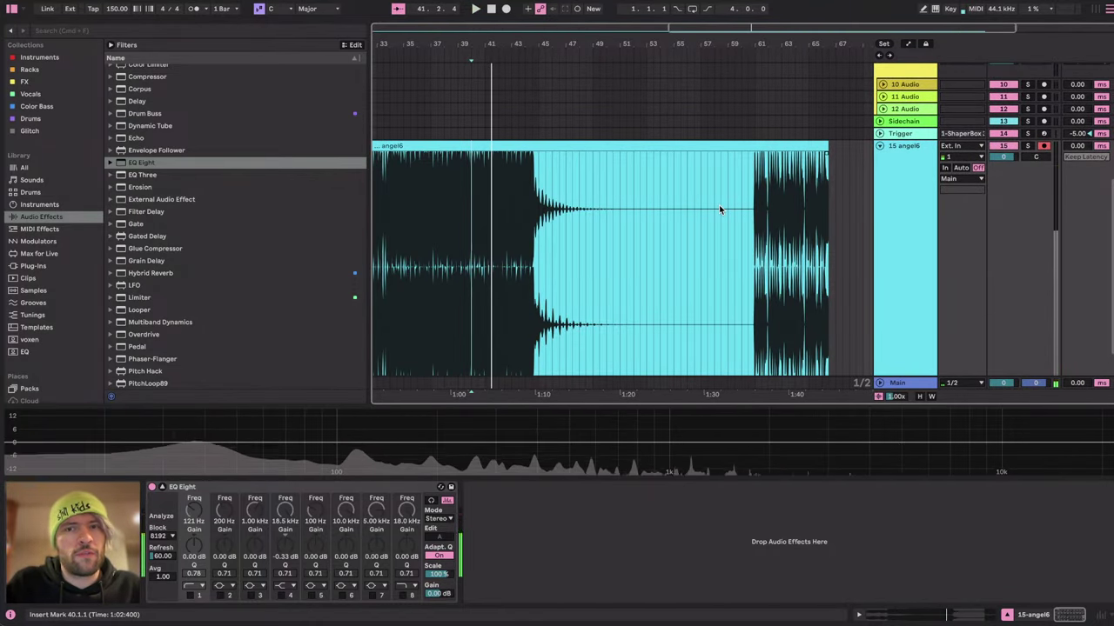
Play the leftover section of angel6 from bar 61, stop playback, and view the whole clip.
scroll(765, 209, up, 5)
click(681, 201)
scroll(687, 205, down, 3)
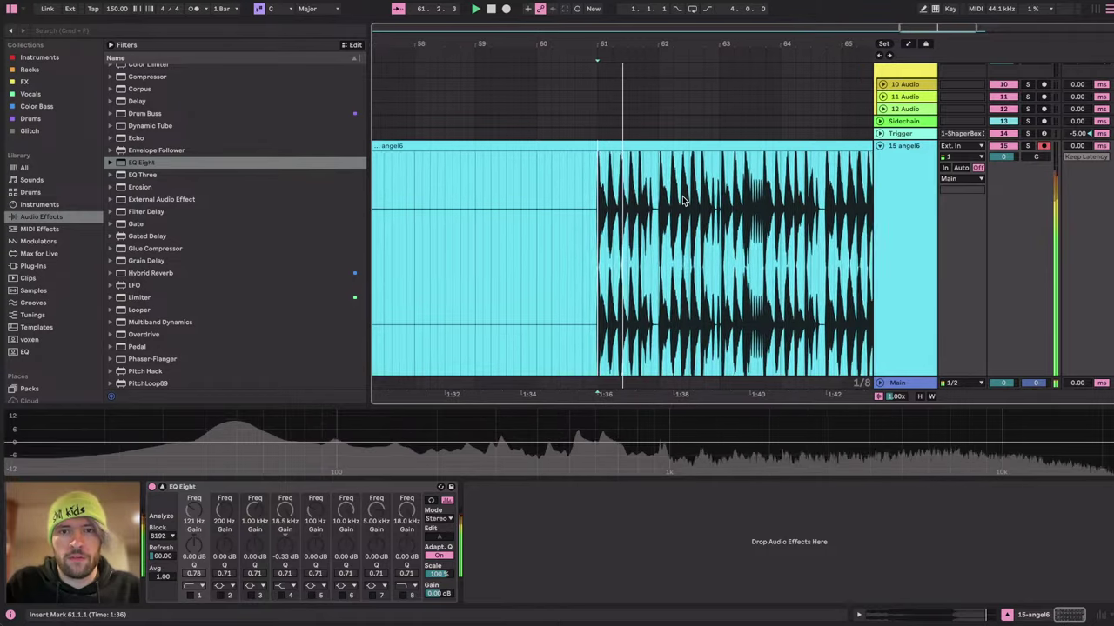
scroll(697, 209, down, 4)
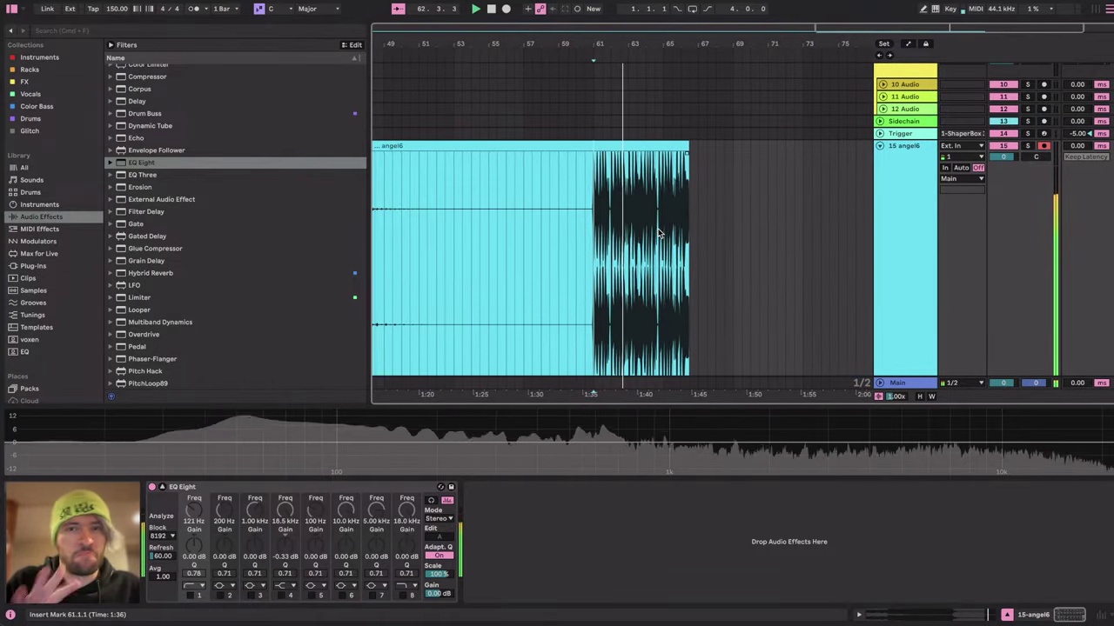
scroll(630, 209, down, 8)
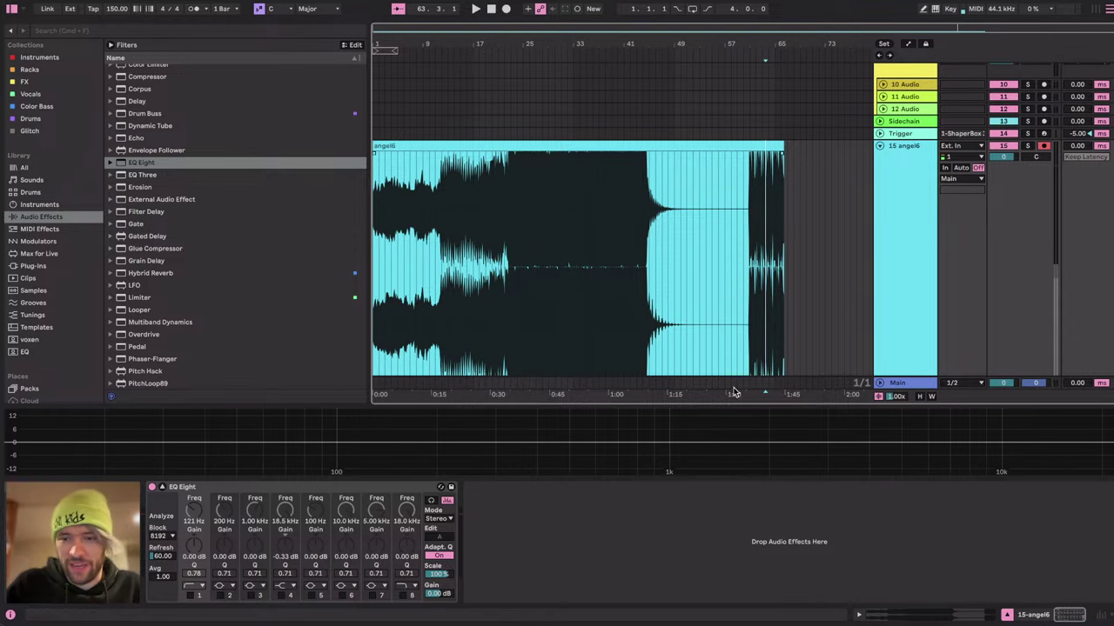
Open the recent Live Set Hey You 2.als without saving the changes to the untitled set.
click(69, 2)
mouse_move(101, 26)
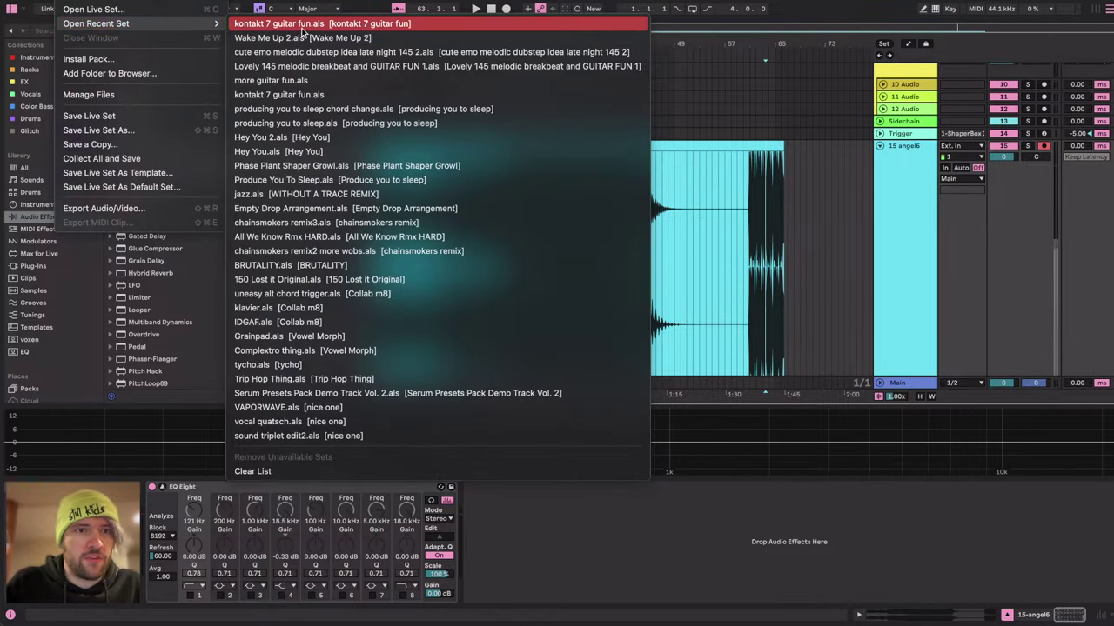
click(309, 137)
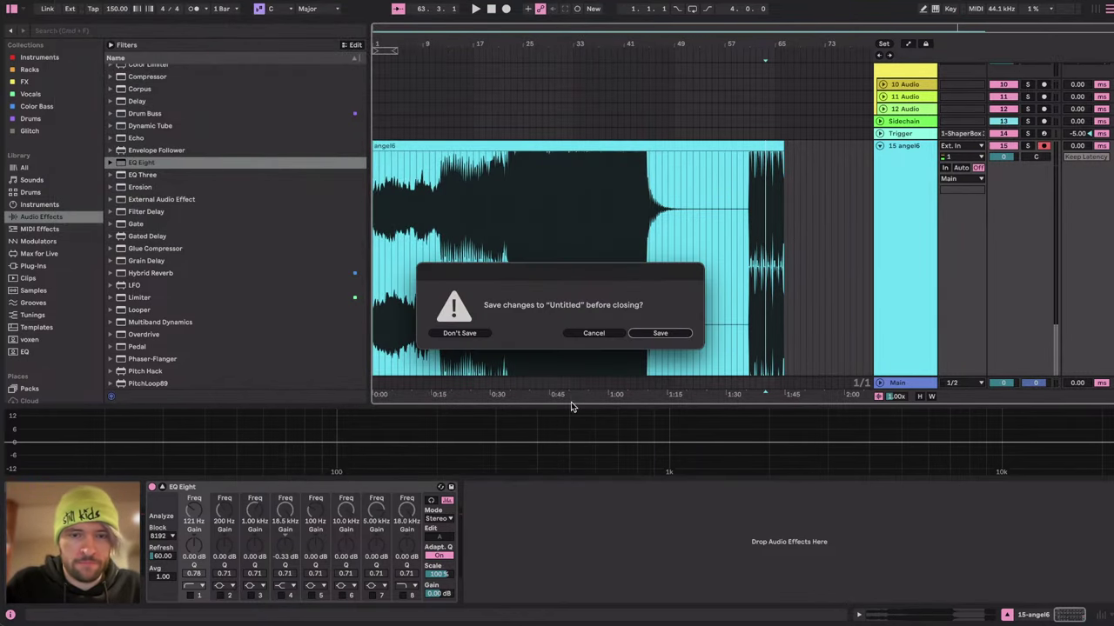
click(459, 333)
Read the live chat in YouTube Studio in Chrome, and return to the opened set in Ableton Live.
key(super+Tab)
click(426, 320)
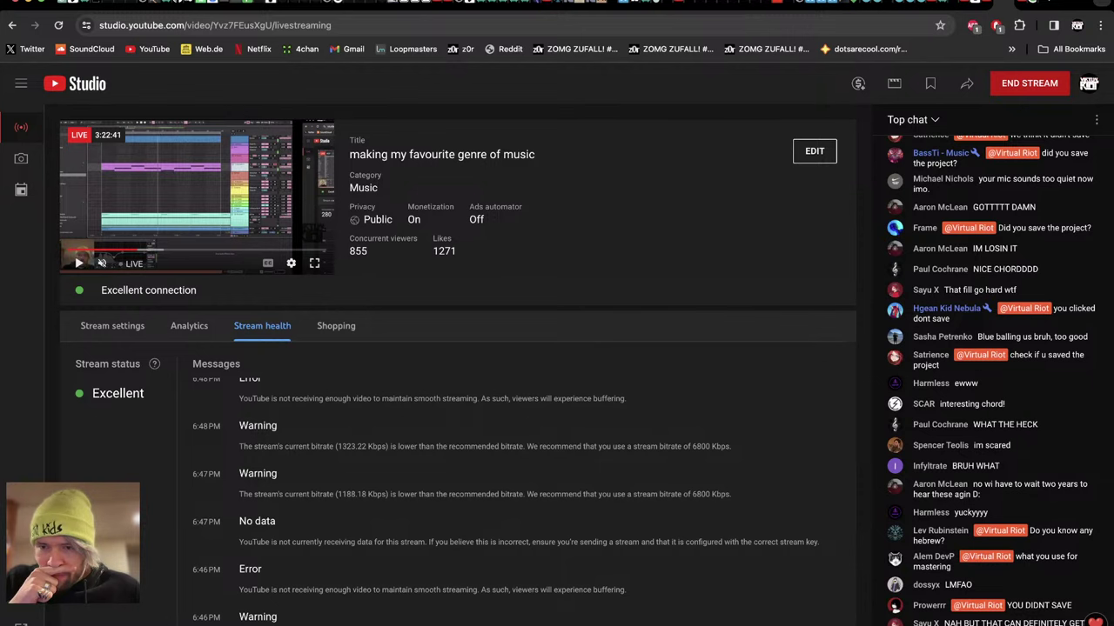
key(super+Tab)
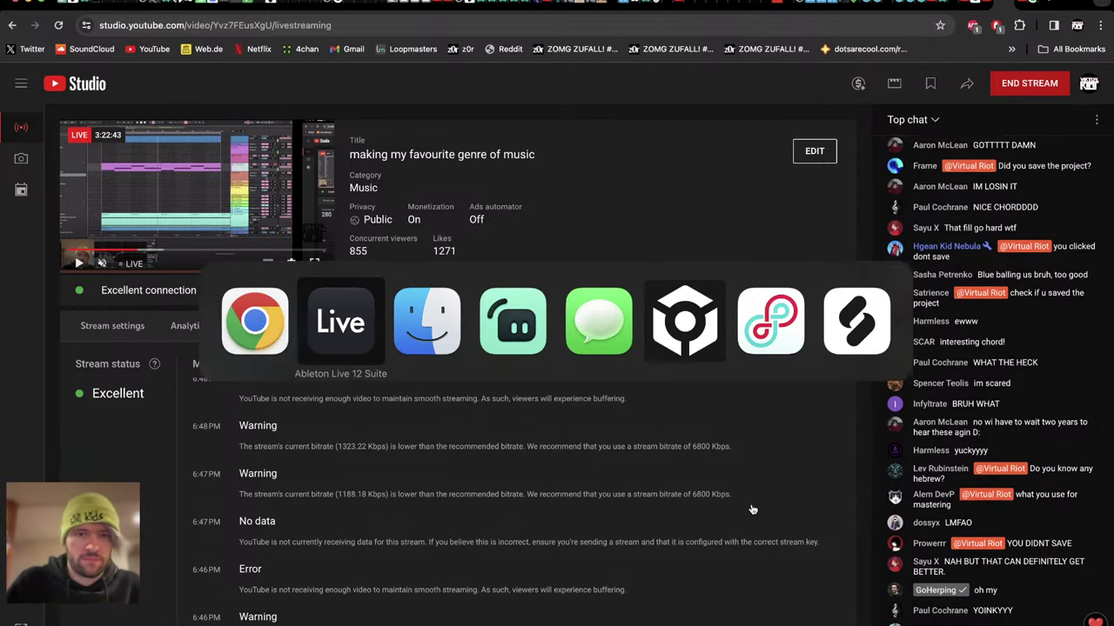
scroll(435, 218, down, 3)
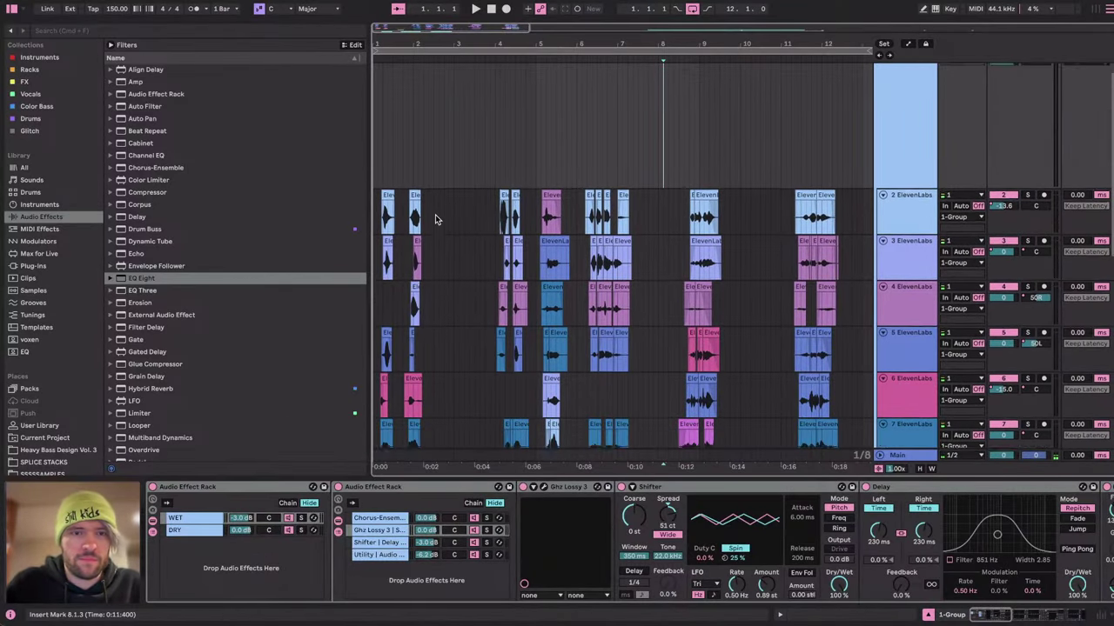
In Finder, search This Mac for files whose name contains ".als".
click(50, 625)
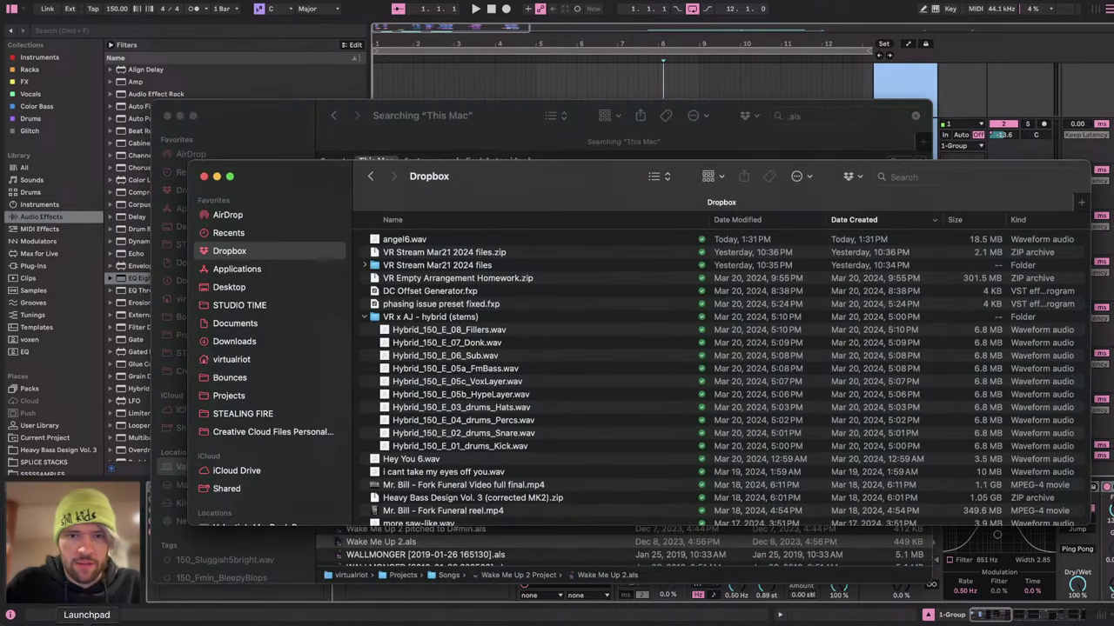
drag(341, 160, 222, 244)
click(635, 169)
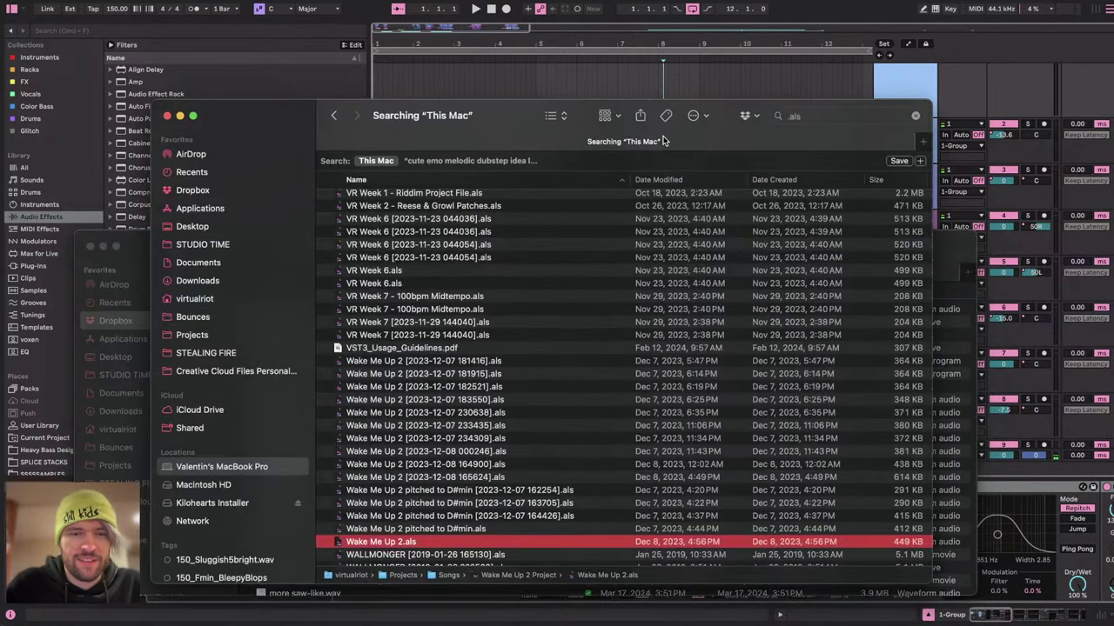
click(879, 114)
text(.als)
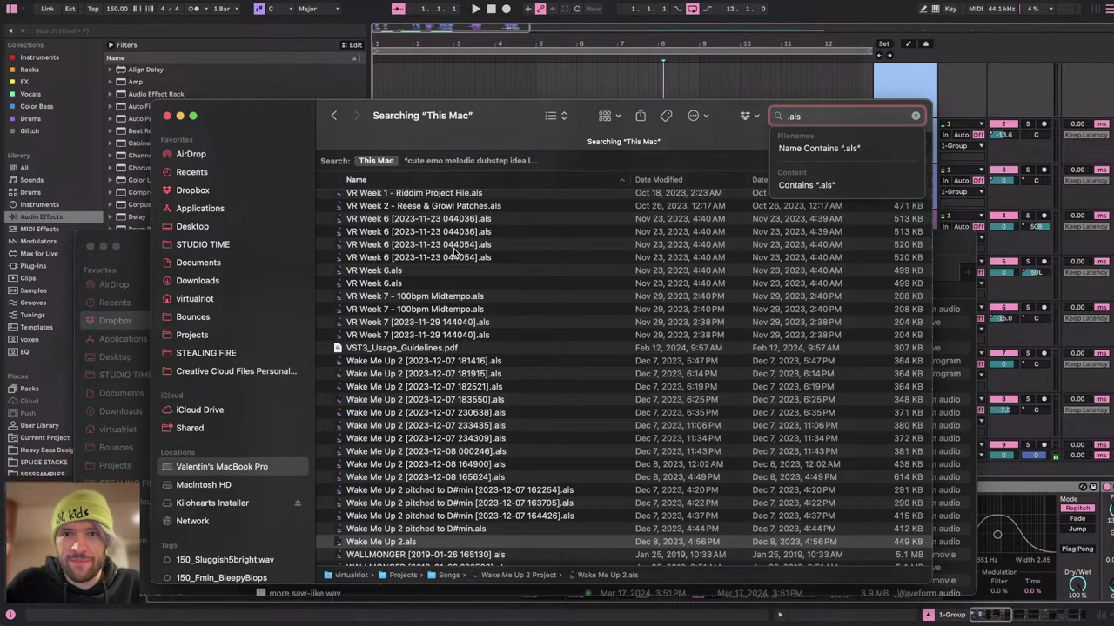
click(817, 148)
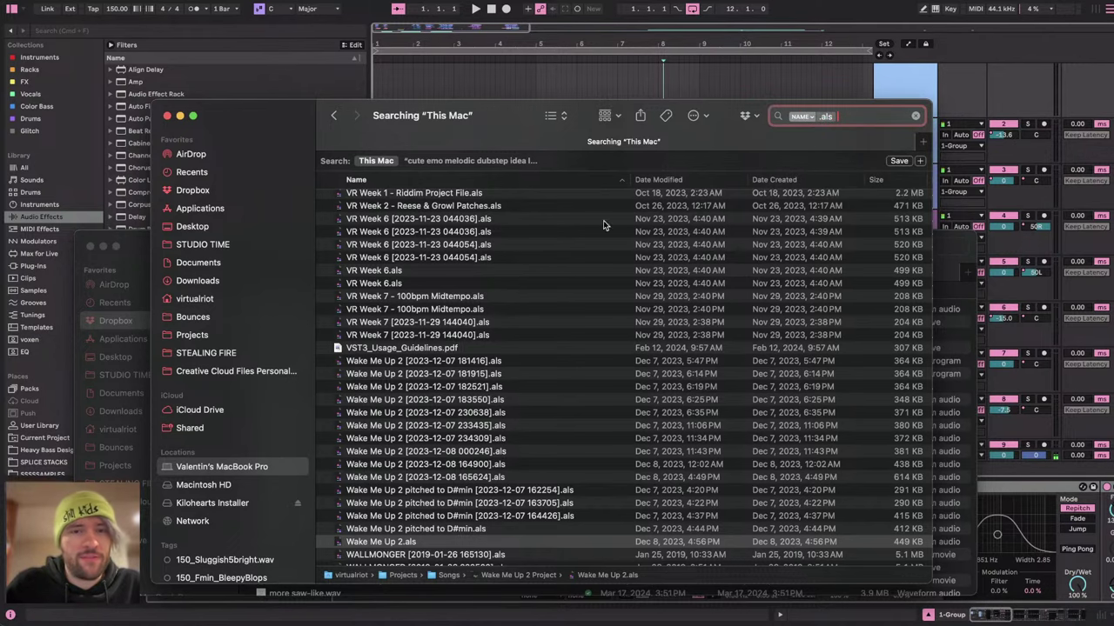
drag(299, 122, 276, 153)
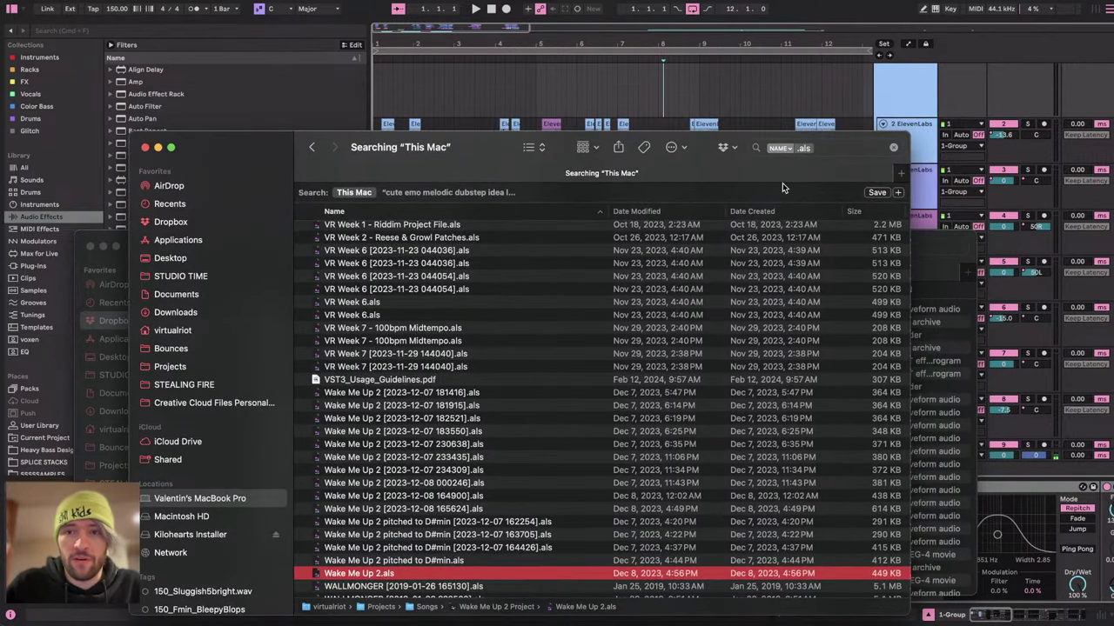
Sort the .als search results by date created and go to the newest files.
scroll(411, 497, down, 10)
scroll(442, 431, up, 5)
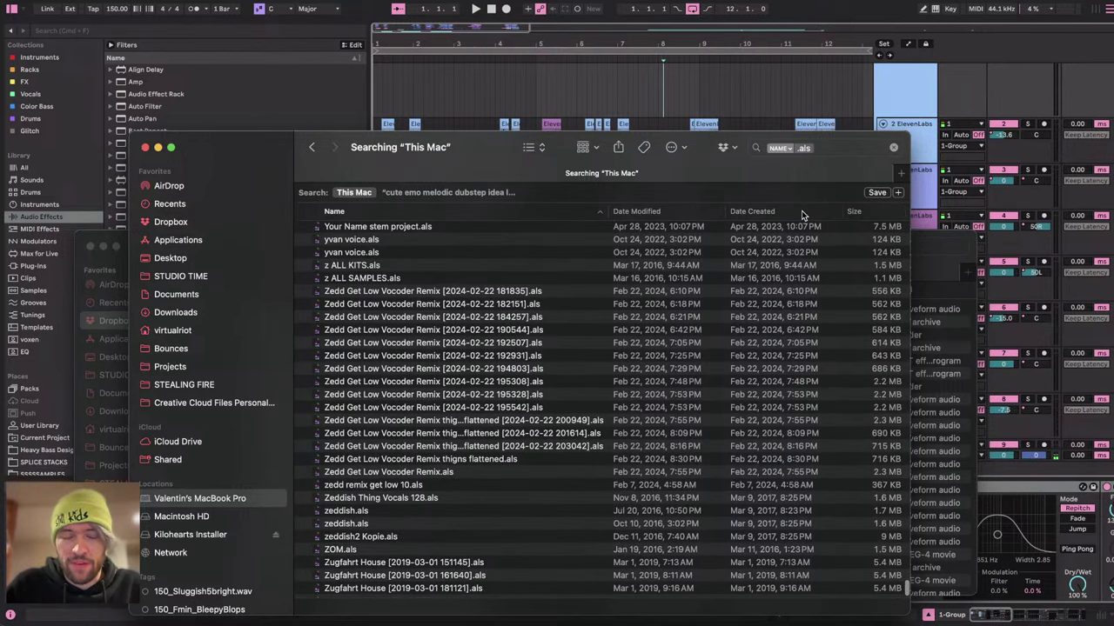
click(757, 211)
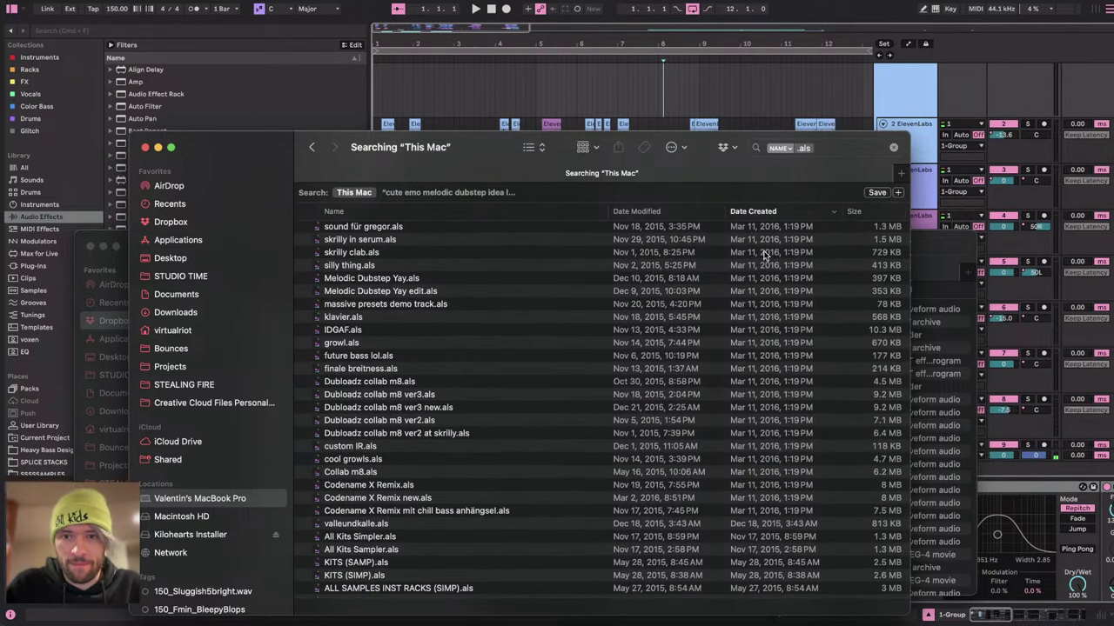
scroll(736, 304, down, 5)
scroll(738, 306, up, 10)
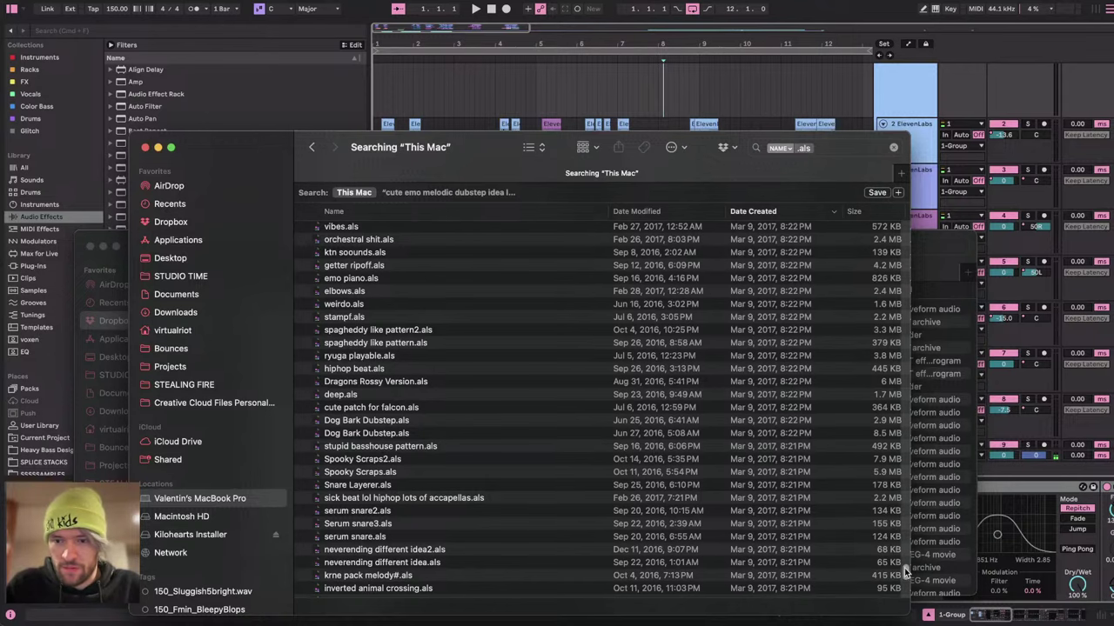
drag(905, 571, 880, 184)
Check the dates and sizes of kontakt 7 guitar fun.als and its latest backup to verify the project was saved.
click(402, 230)
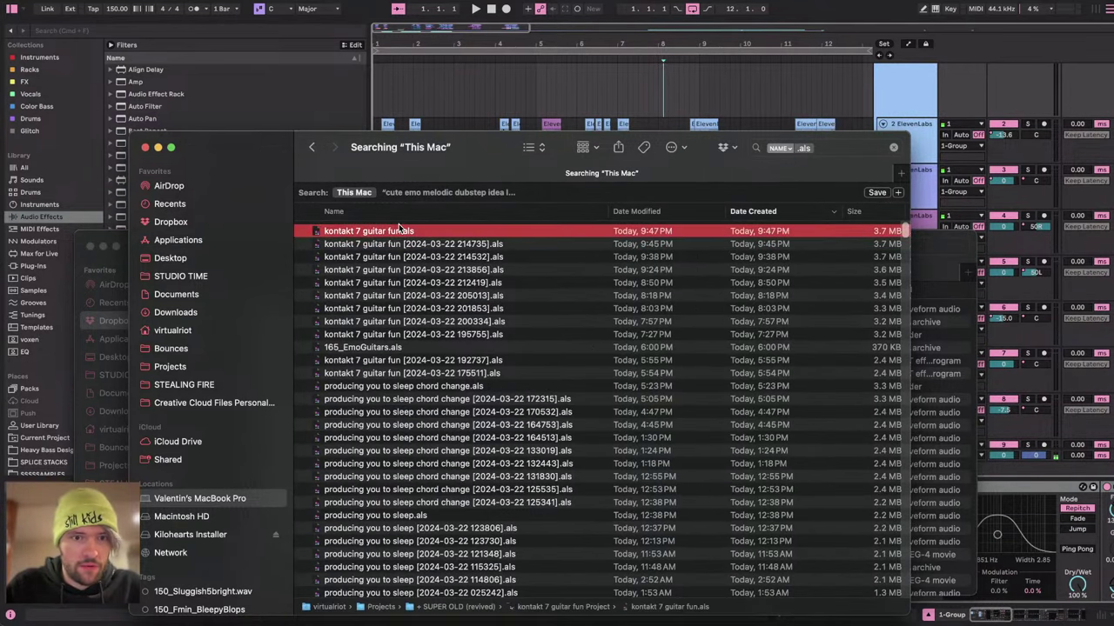
click(391, 246)
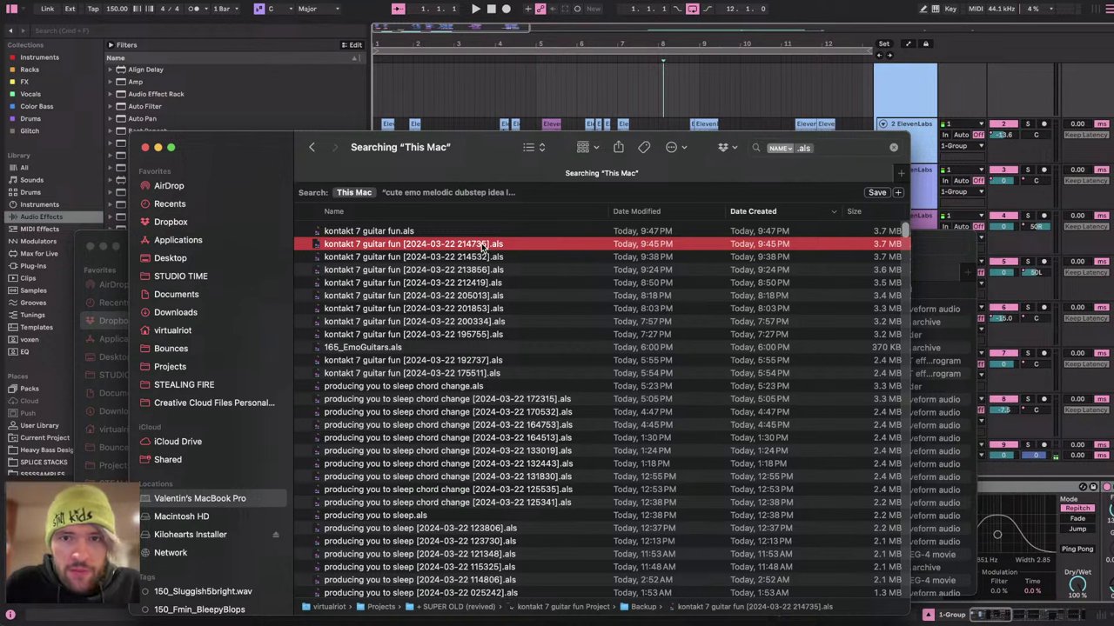
click(638, 232)
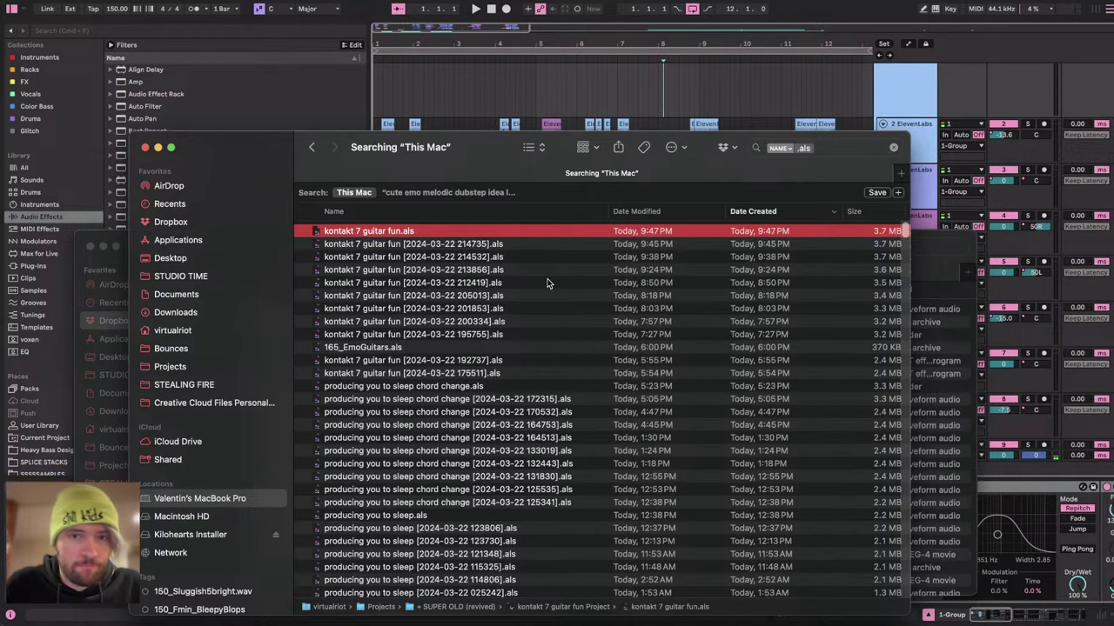
scroll(735, 313, right, 3)
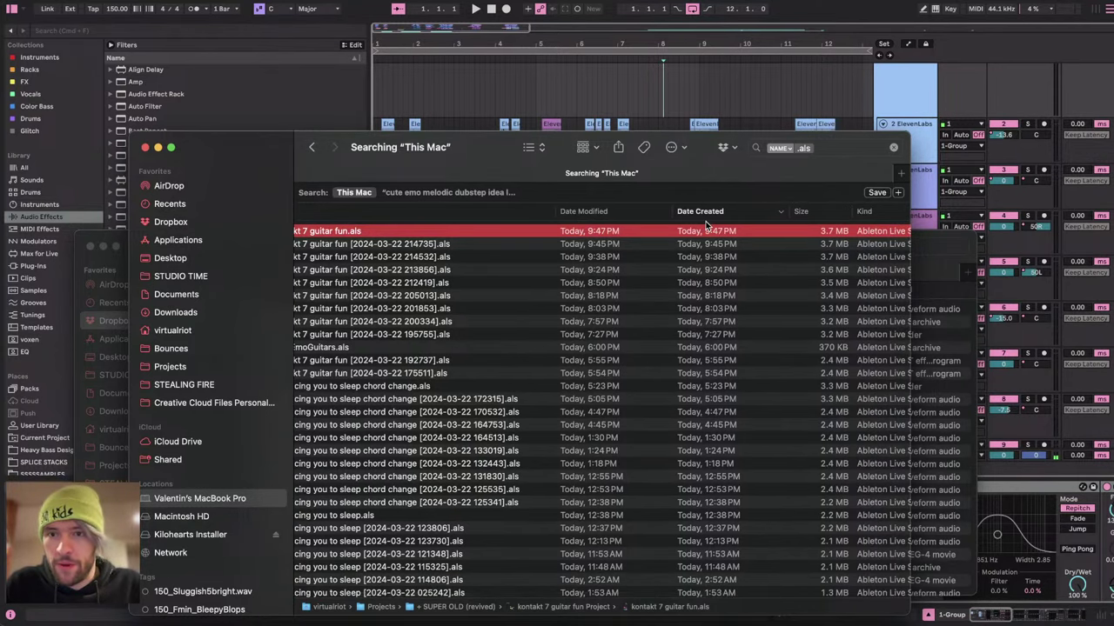
scroll(652, 276, left, 3)
Return to Ableton Live, place the insert marker at 1.1.1, and look through the set's ElevenLabs vocal tracks.
key(super+Tab)
key(super+Tab)
key(super+Tab)
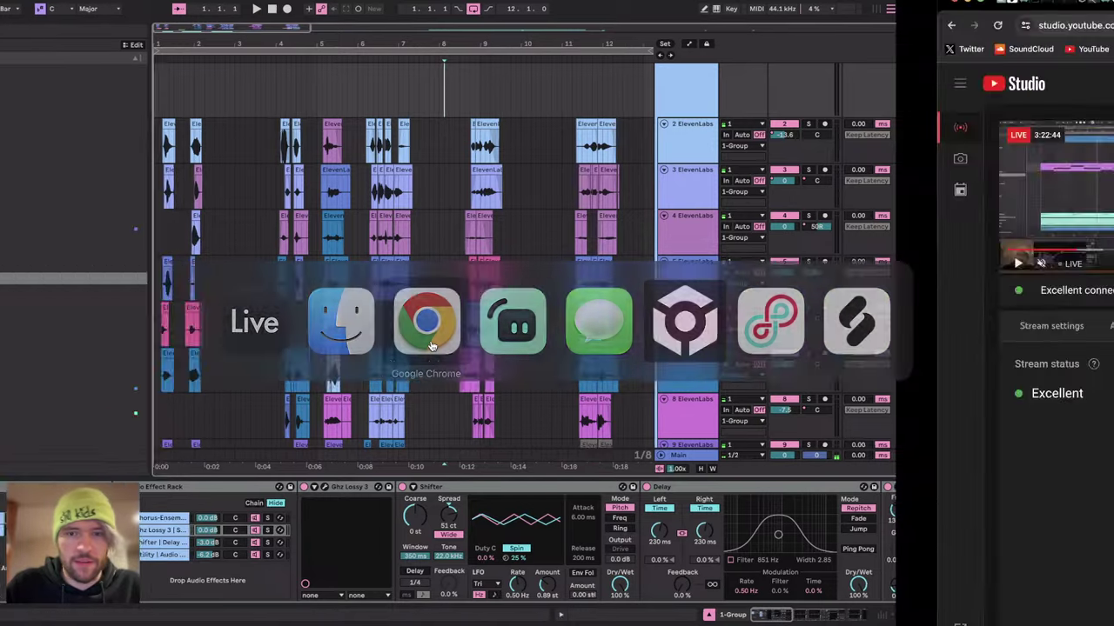
key(super+Tab)
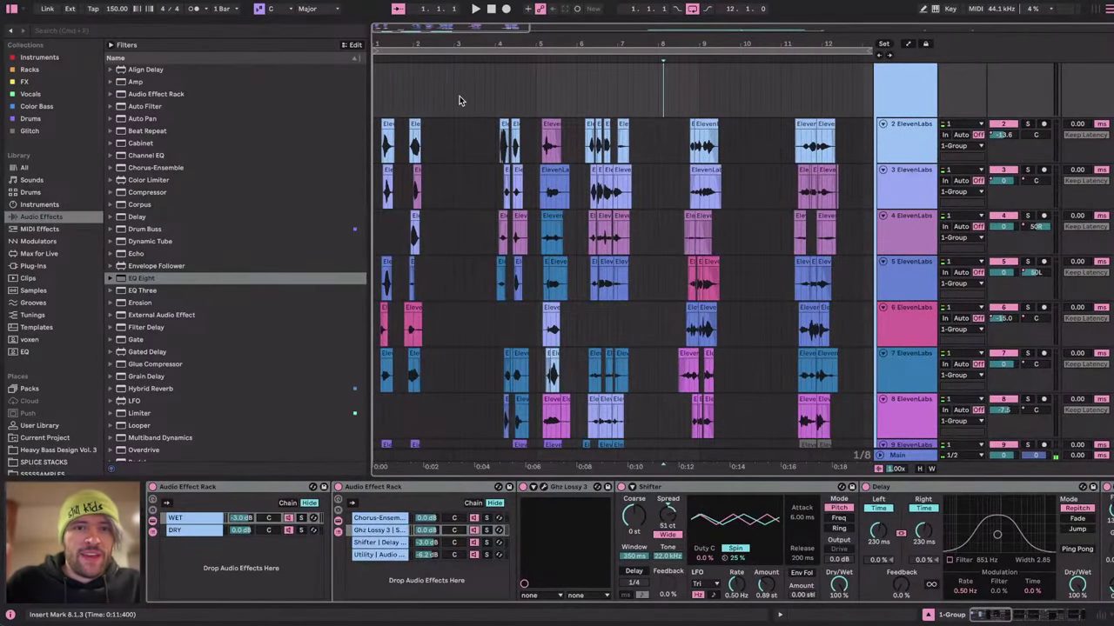
click(374, 87)
scroll(426, 129, down, 2)
scroll(426, 129, down, 5)
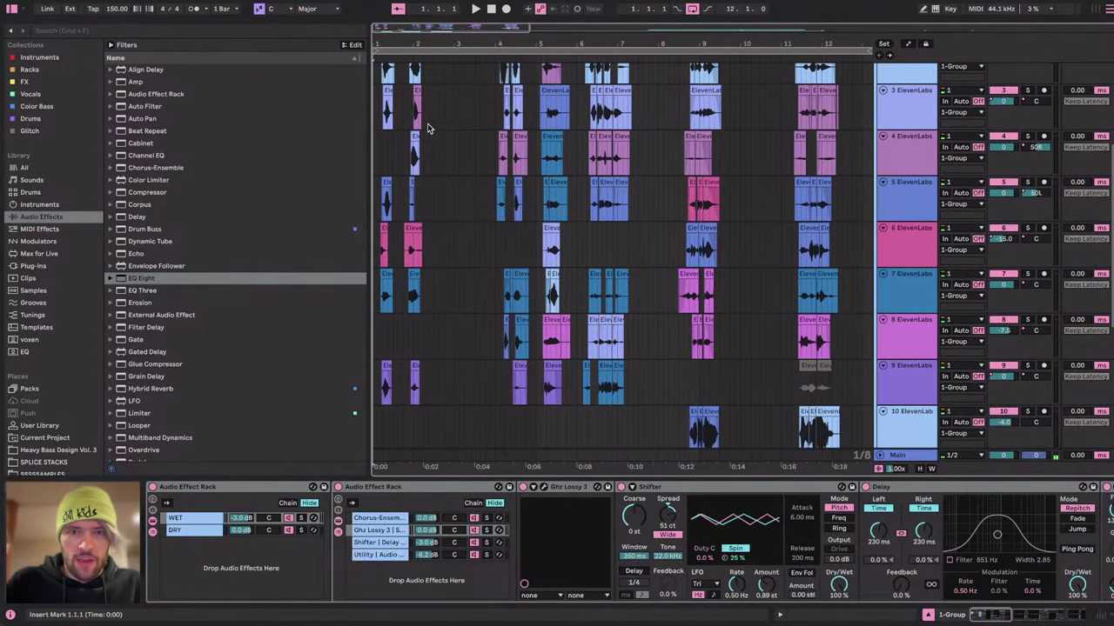
scroll(426, 129, up, 1)
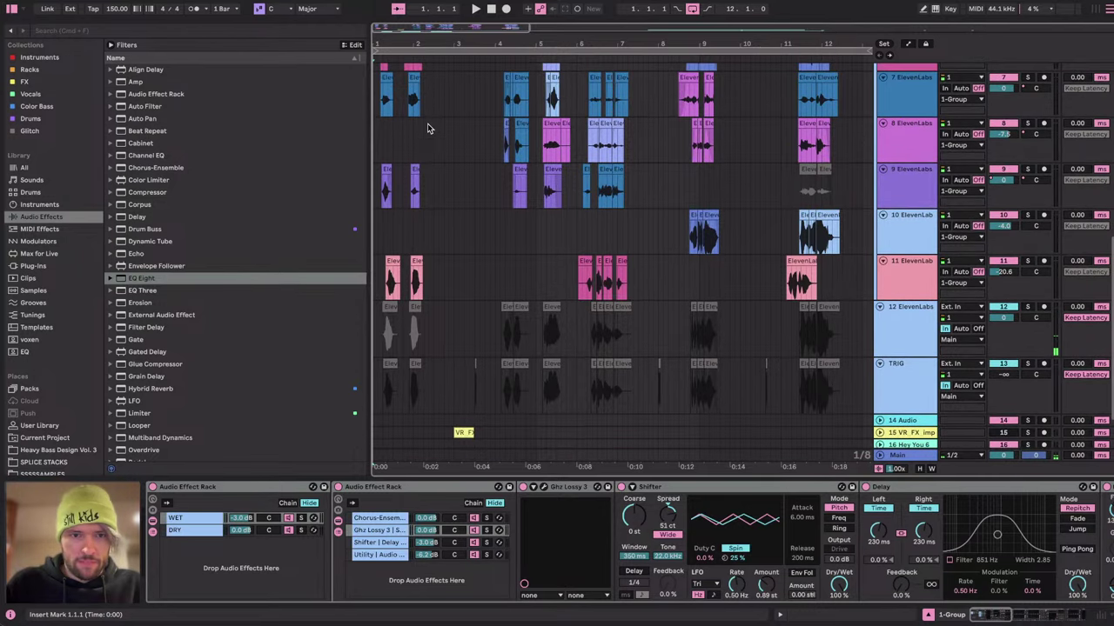
Look over the clips on track 12 ElevenLabs and select its time range from 3.1.3 to 13.3.1.
scroll(435, 303, up, 3)
click(485, 327)
scroll(484, 326, down, 4)
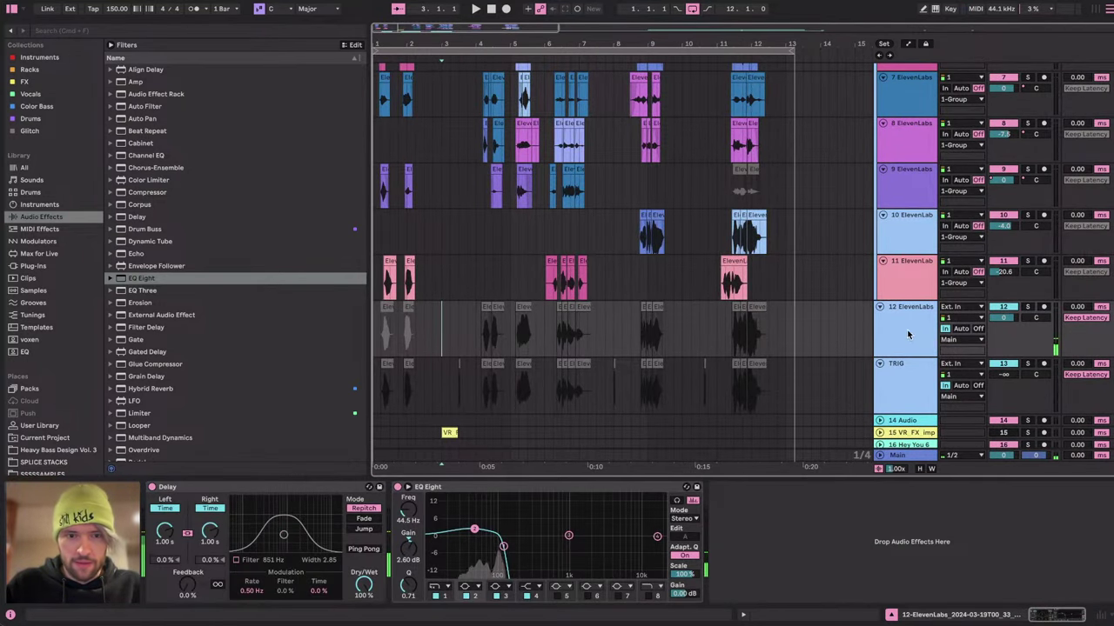
scroll(591, 292, down, 2)
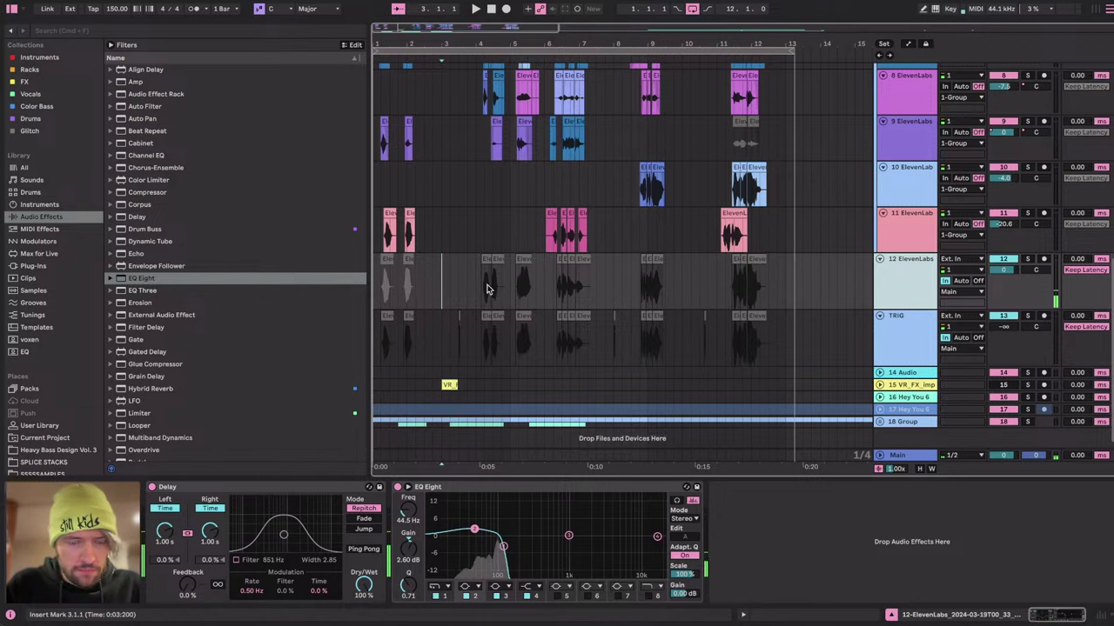
scroll(435, 288, up, 5)
scroll(620, 303, down, 4)
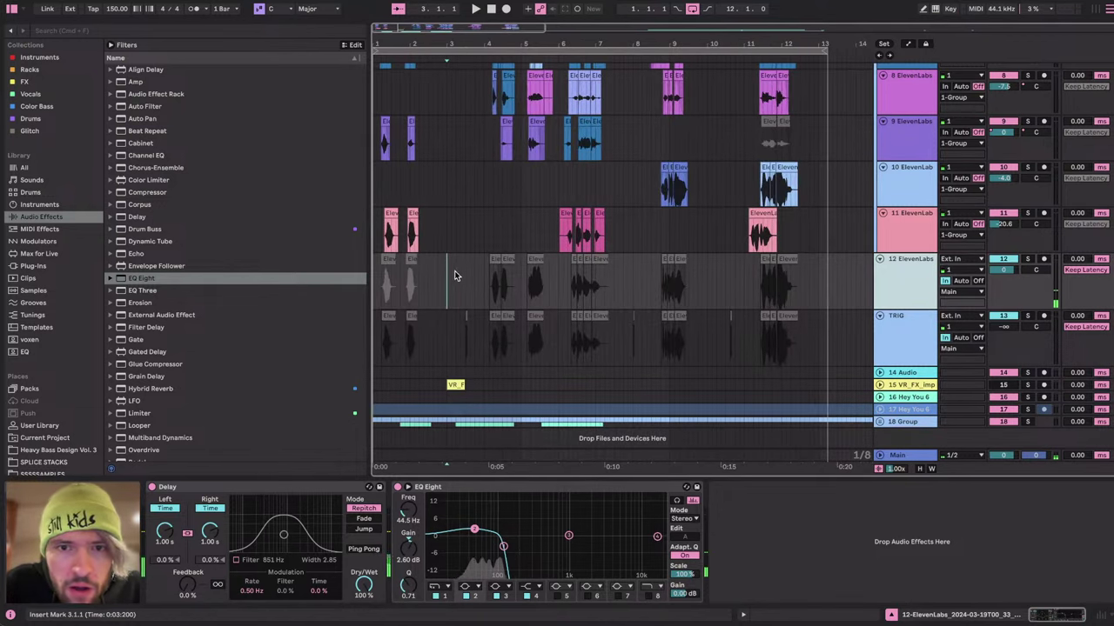
drag(452, 276, 835, 281)
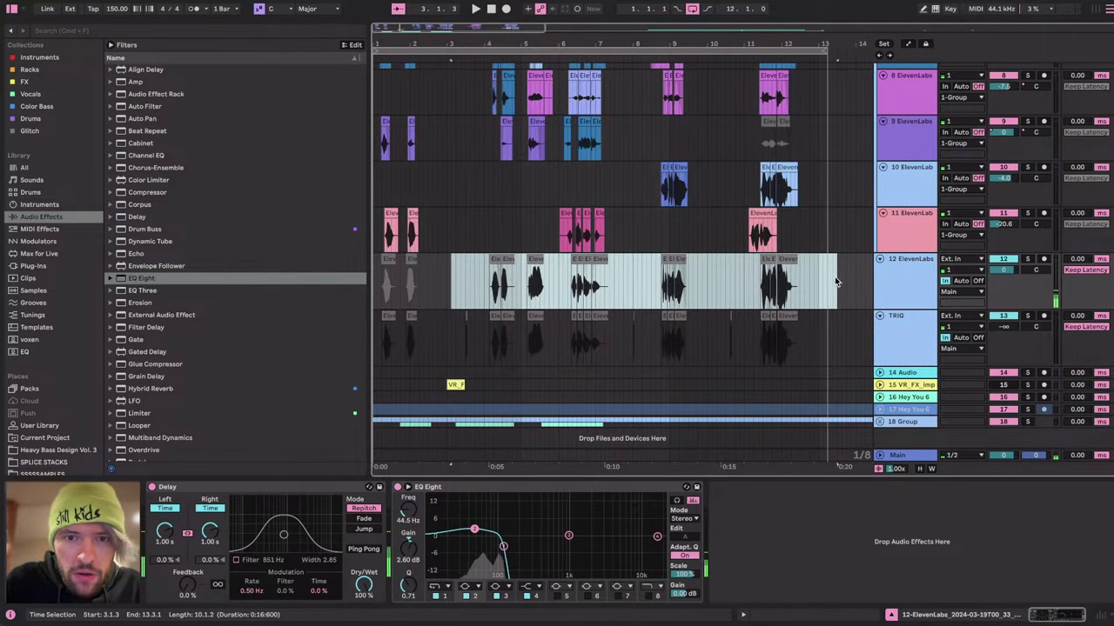
Set input monitoring to Off on track 12 ElevenLabs and on the TRIG track.
click(504, 277)
scroll(495, 281, up, 5)
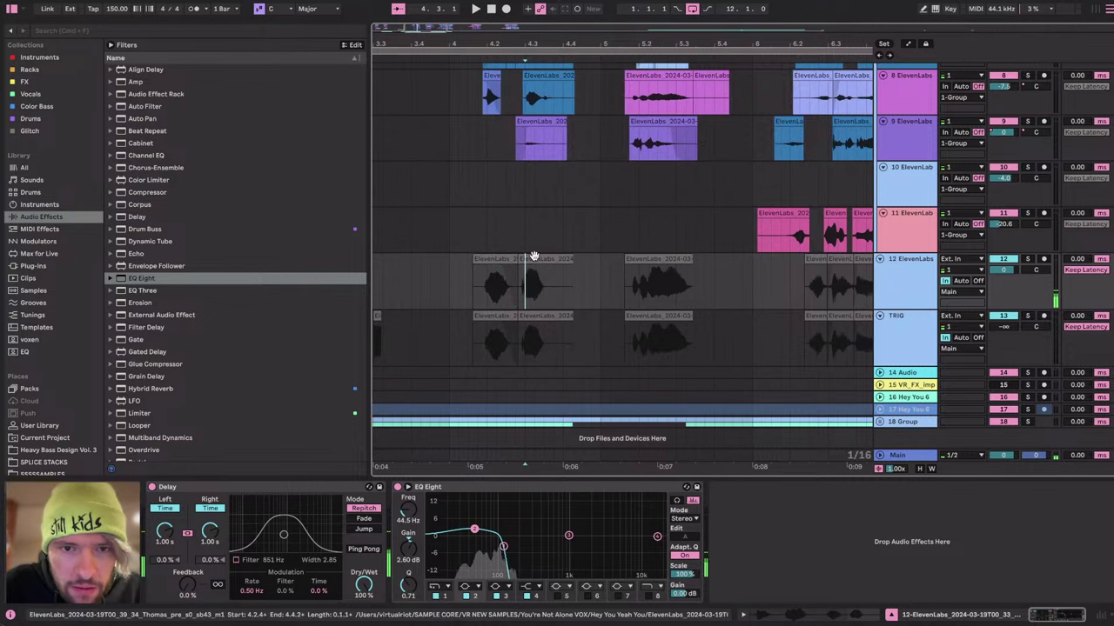
click(533, 259)
click(982, 292)
click(980, 281)
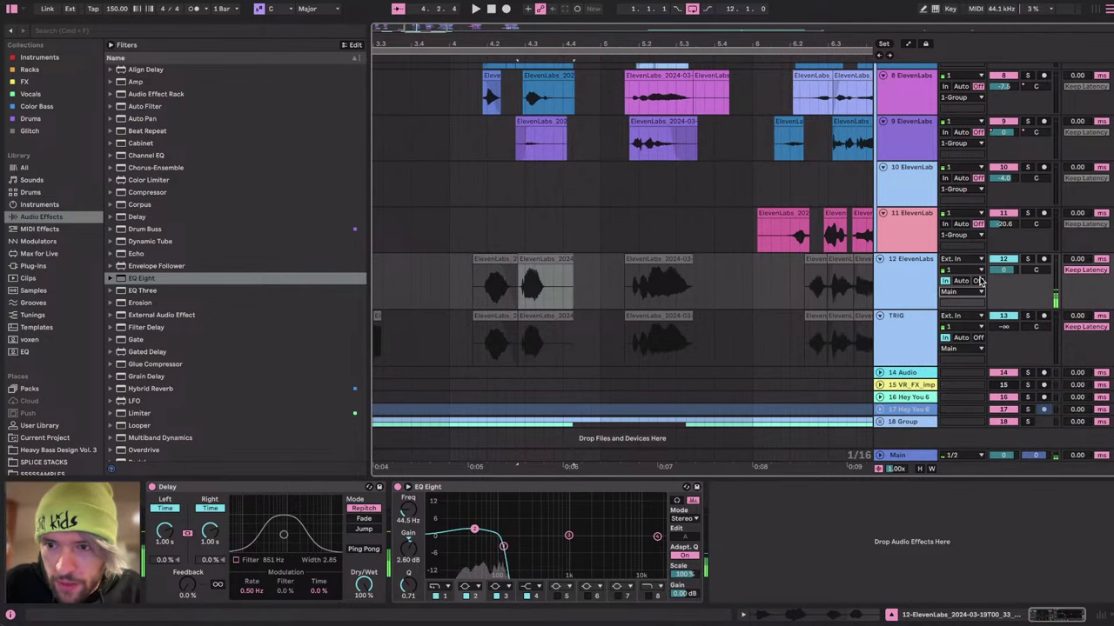
click(979, 281)
click(979, 337)
scroll(428, 273, down, 5)
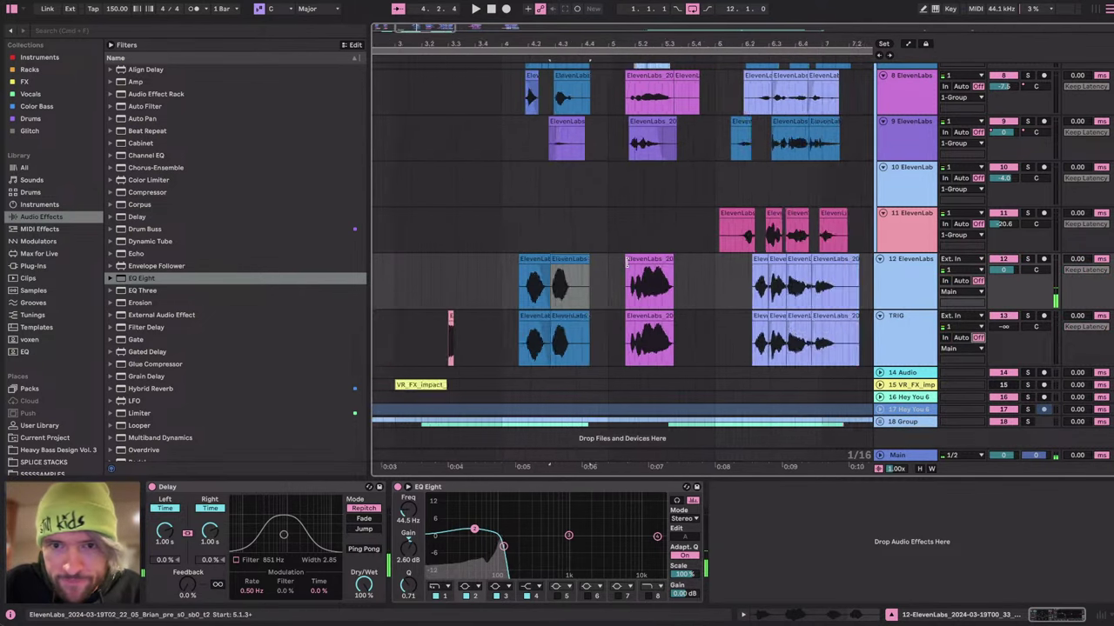
scroll(417, 285, down, 1)
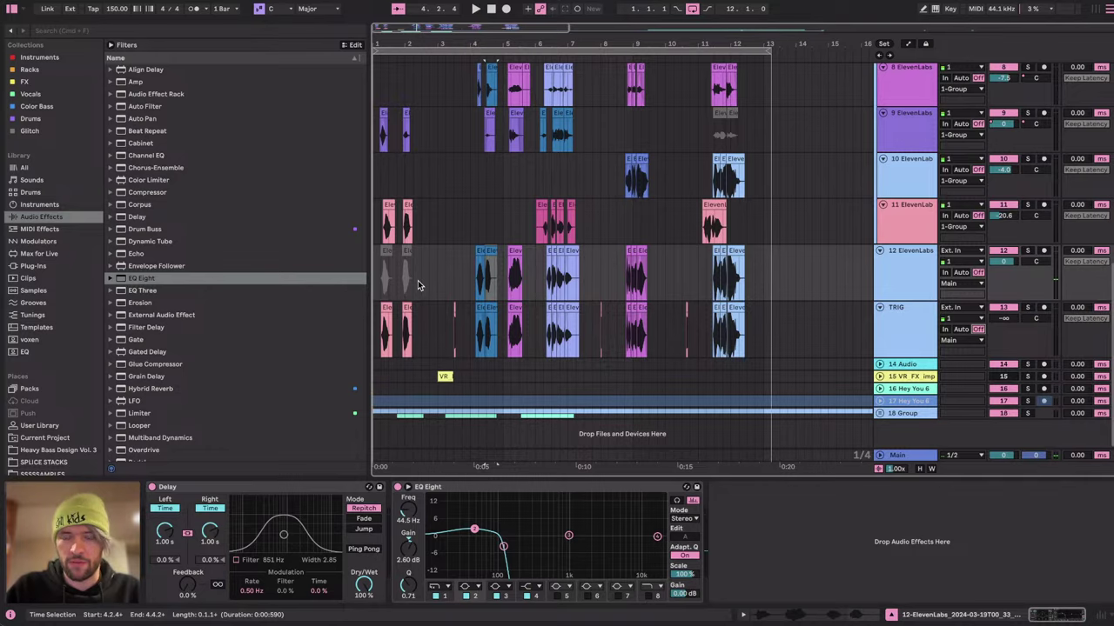
Select the first clip on track 11 ElevenLabs, and return the insert marker to 1.1.1.
key(super+Tab)
key(super+Tab)
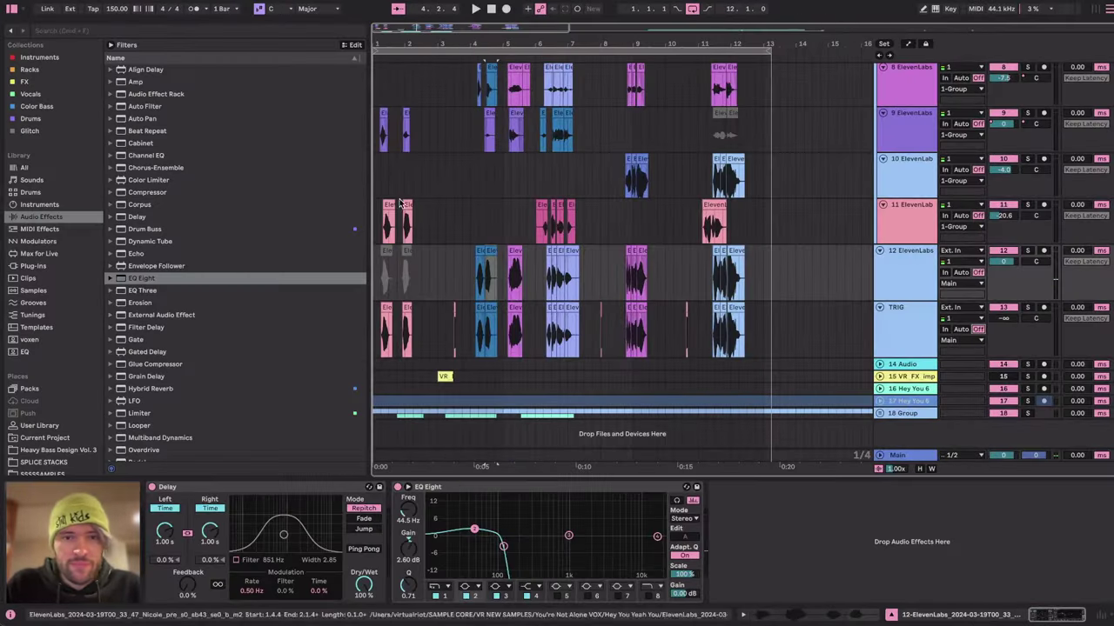
click(392, 244)
scroll(393, 244, up, 5)
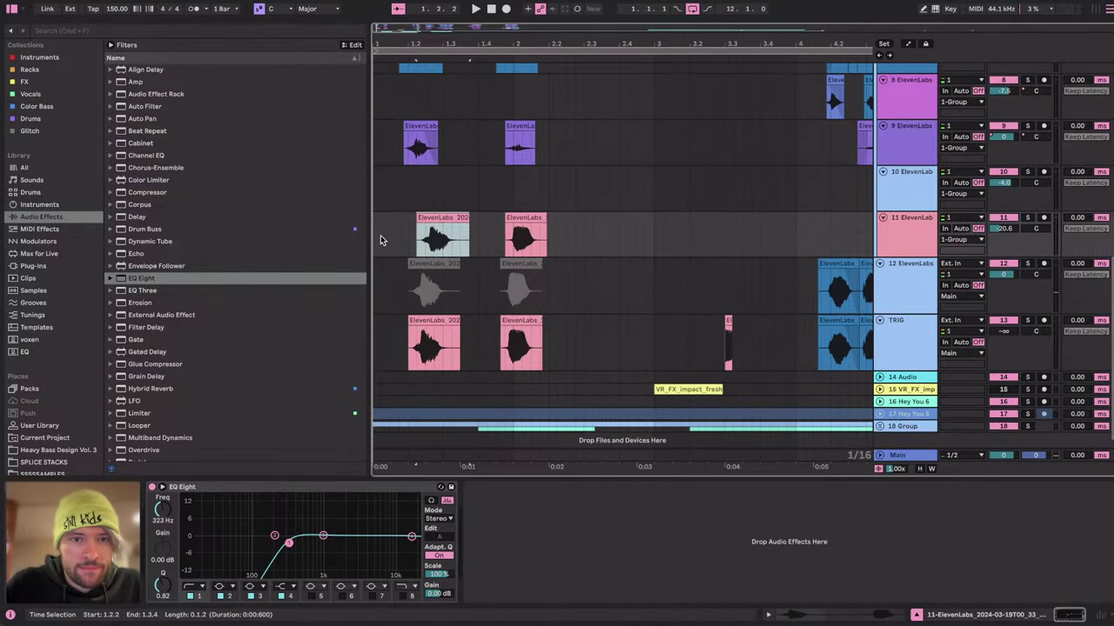
scroll(406, 283, up, 3)
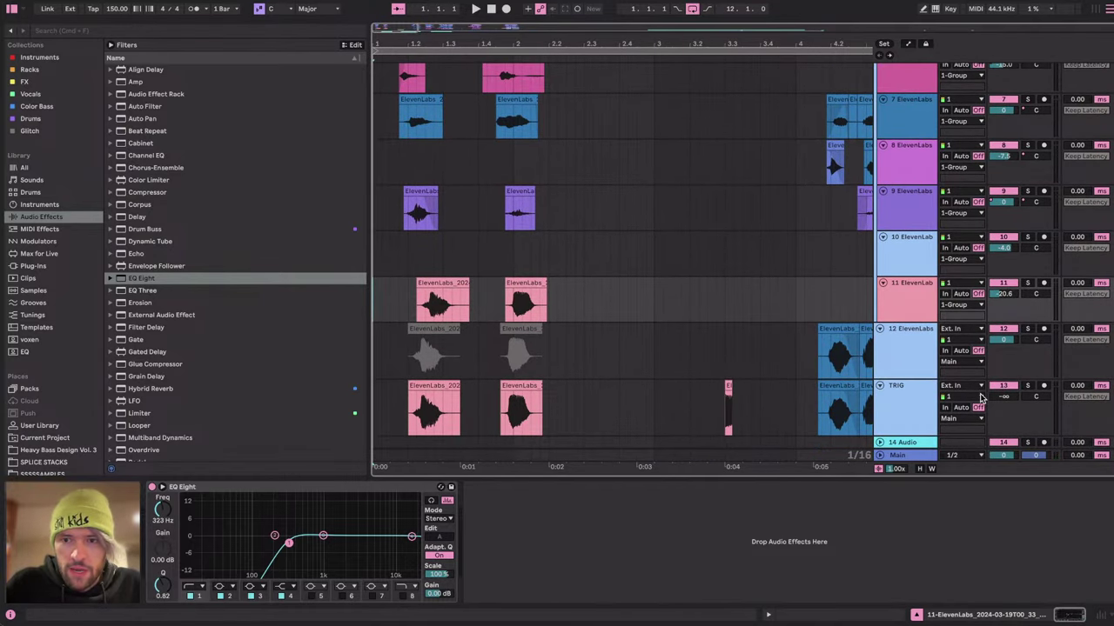
Reduce the height of the 1 Group track and of ElevenLabs tracks 2 to 11.
scroll(898, 348, up, 10)
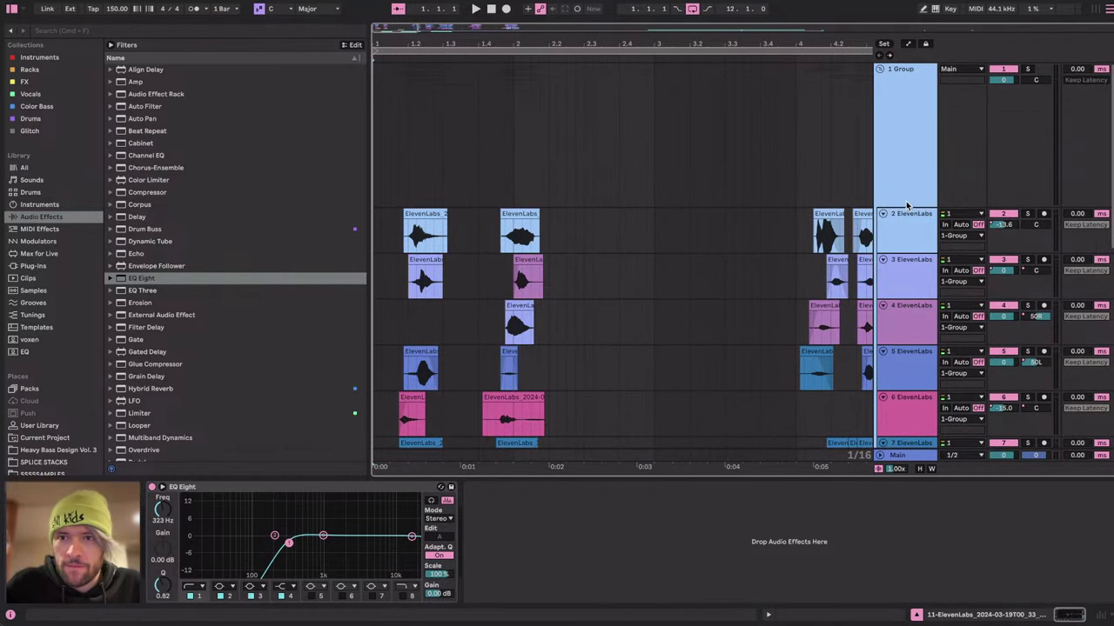
drag(907, 209, 905, 92)
click(914, 131)
scroll(929, 287, down, 10)
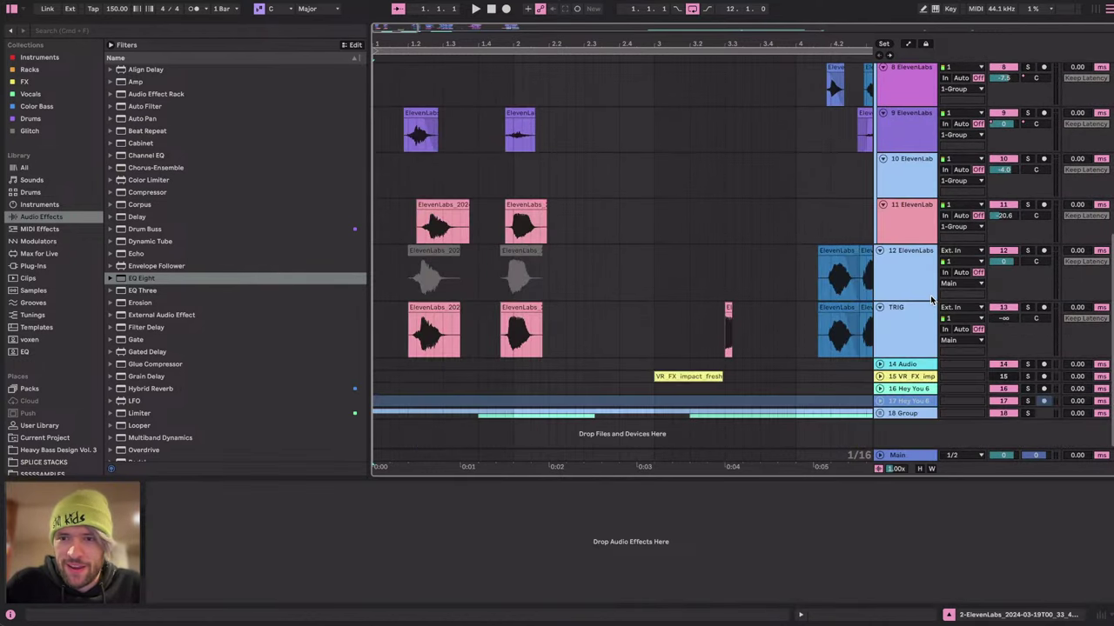
shift+click(906, 324)
drag(916, 245, 914, 224)
Reduce the height of track 12 ElevenLabs and TRIG, and fit all the arrangement's tracks into view.
click(923, 252)
shift+click(916, 318)
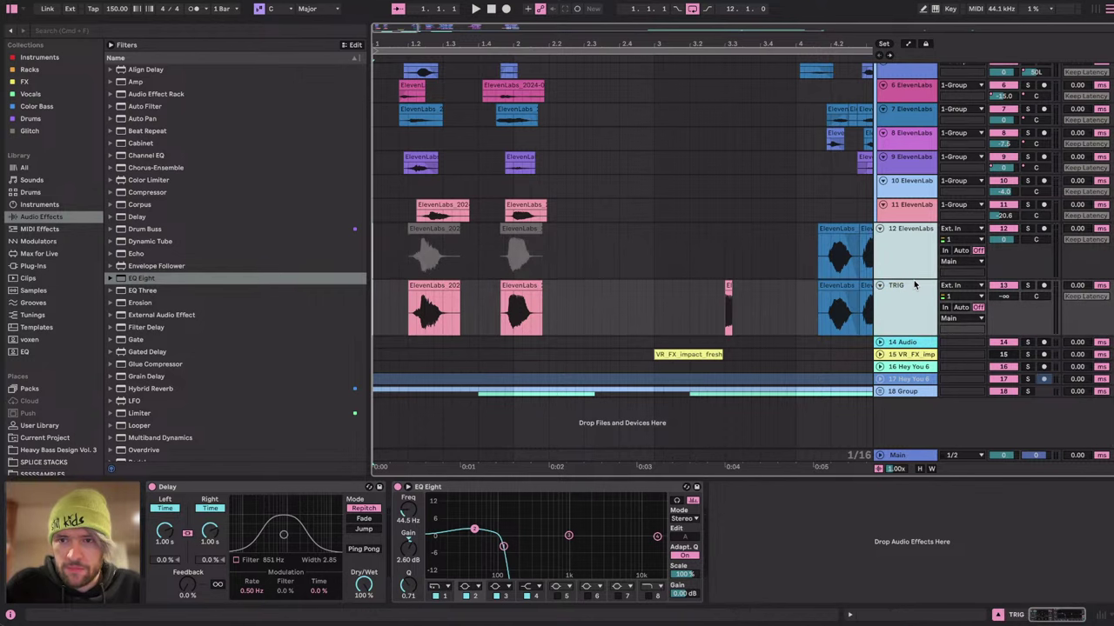
drag(914, 278, 913, 251)
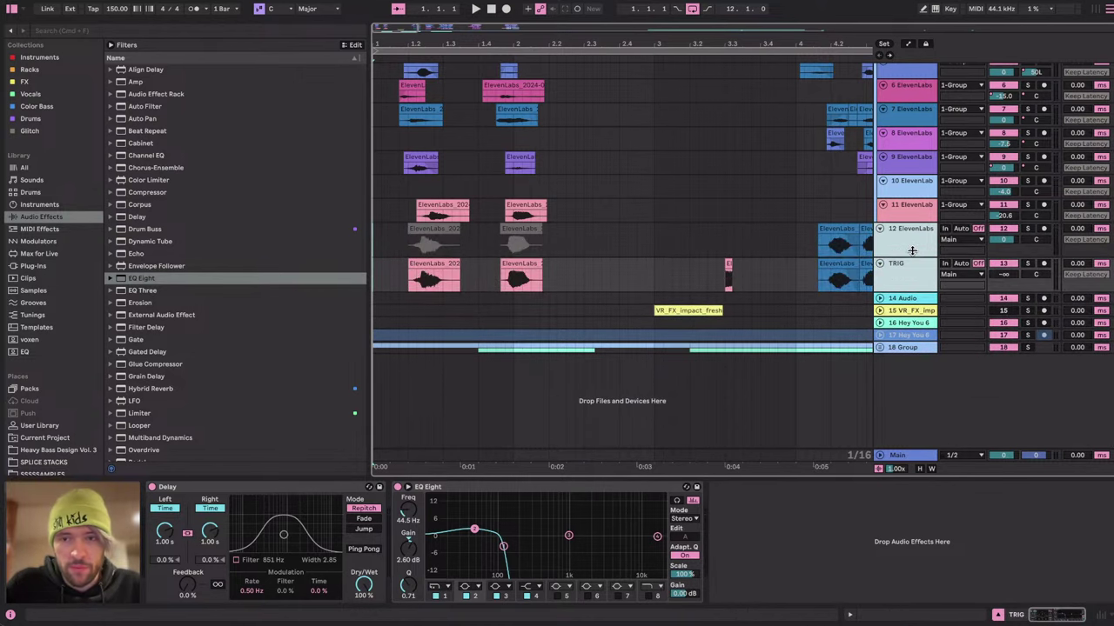
click(699, 215)
key(h)
key(w)
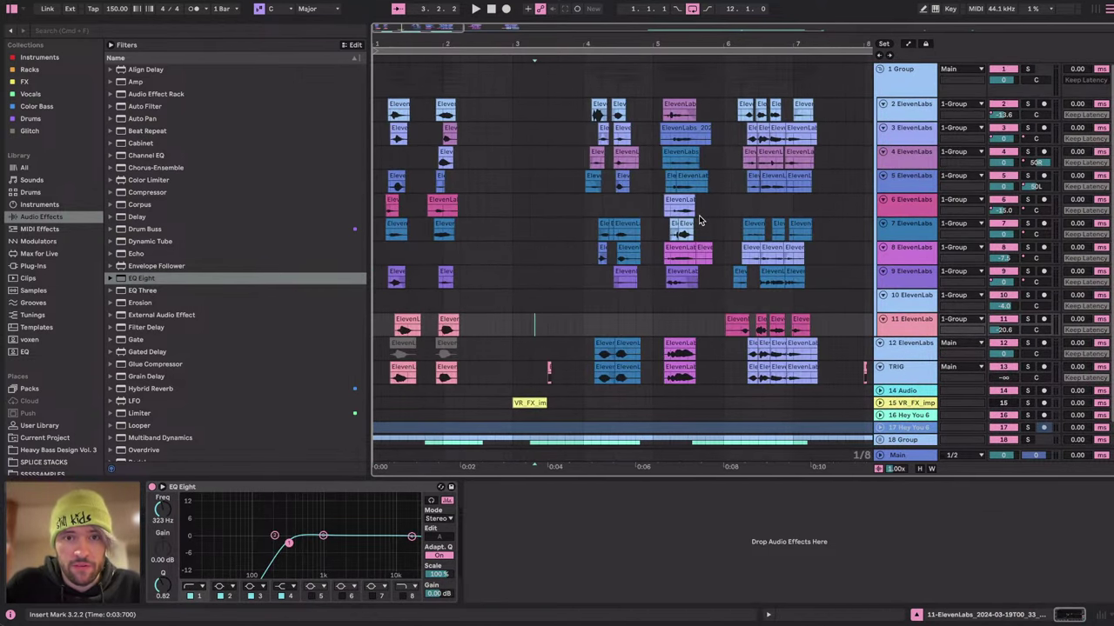
Read the live chat in YouTube Studio, return to Ableton Live and place the insert marker at 1.1.1.
key(ctrl+Right)
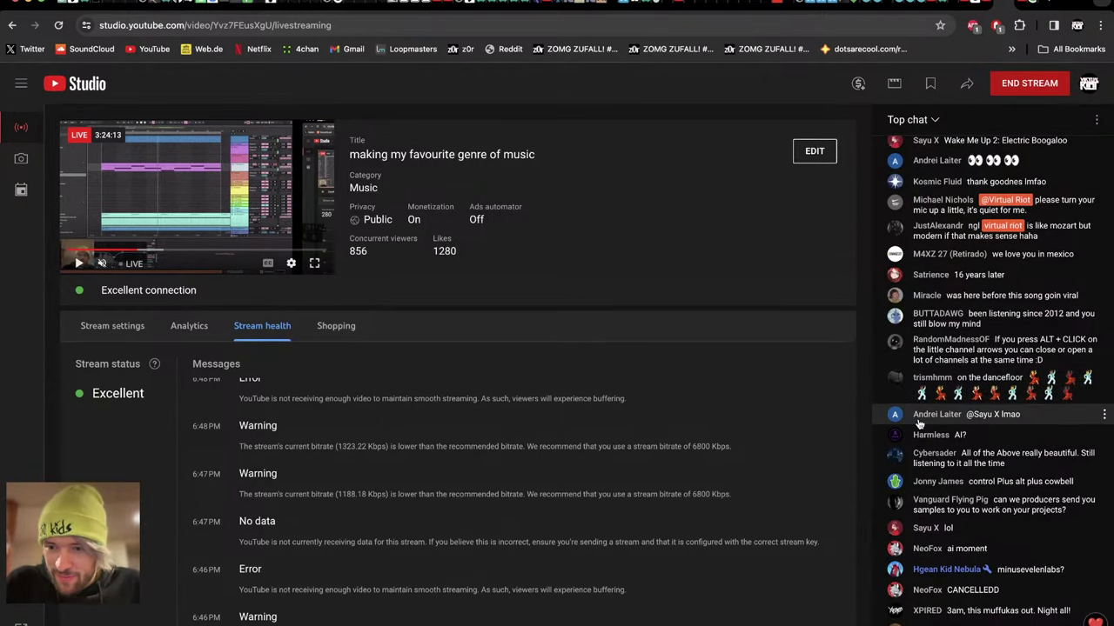
key(super+Tab)
key(super+Tab)
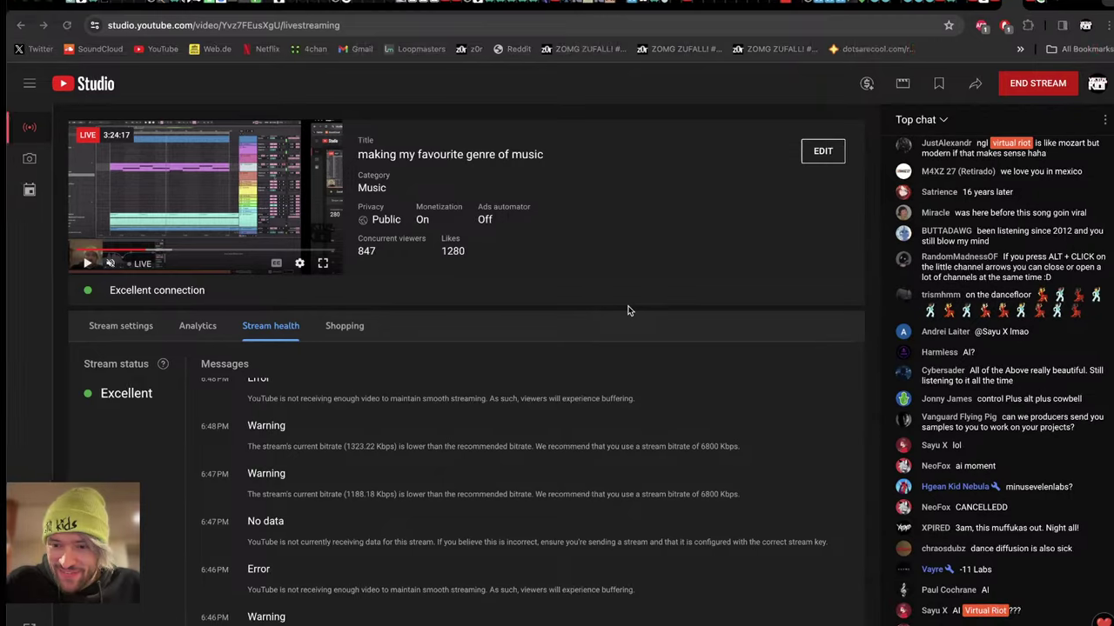
key(super+Tab)
click(380, 257)
click(374, 255)
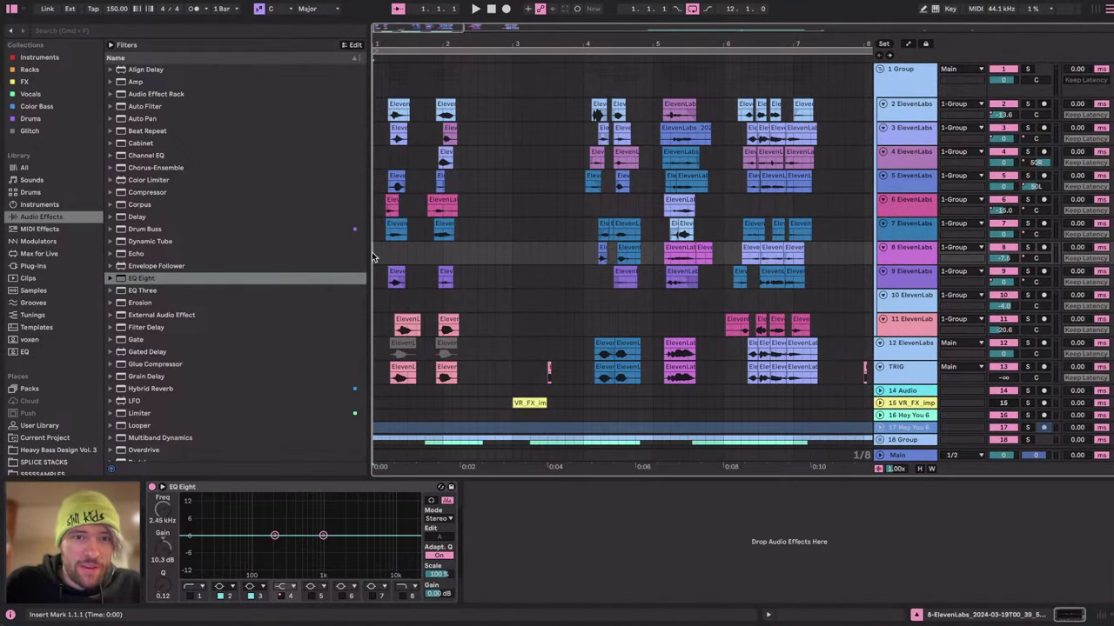
Examine the opening bars of the vocal stack, check YouTube Studio once more and return to the set's start in Ableton Live.
scroll(418, 246, up, 3)
scroll(419, 246, left, 1)
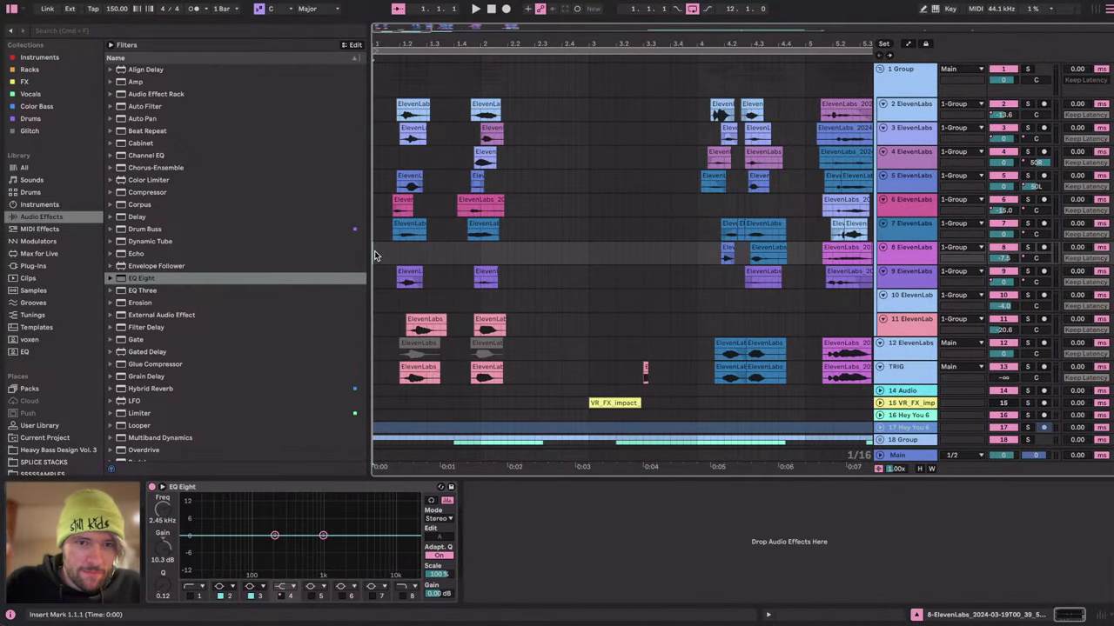
scroll(374, 250, down, 1)
scroll(376, 255, up, 1)
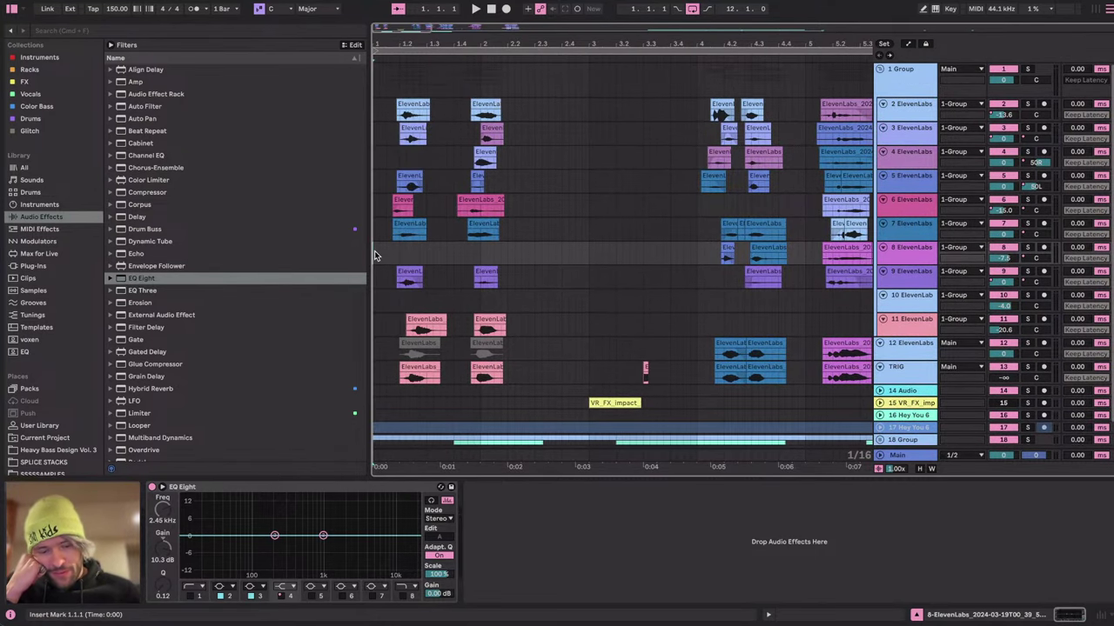
key(ctrl+Right)
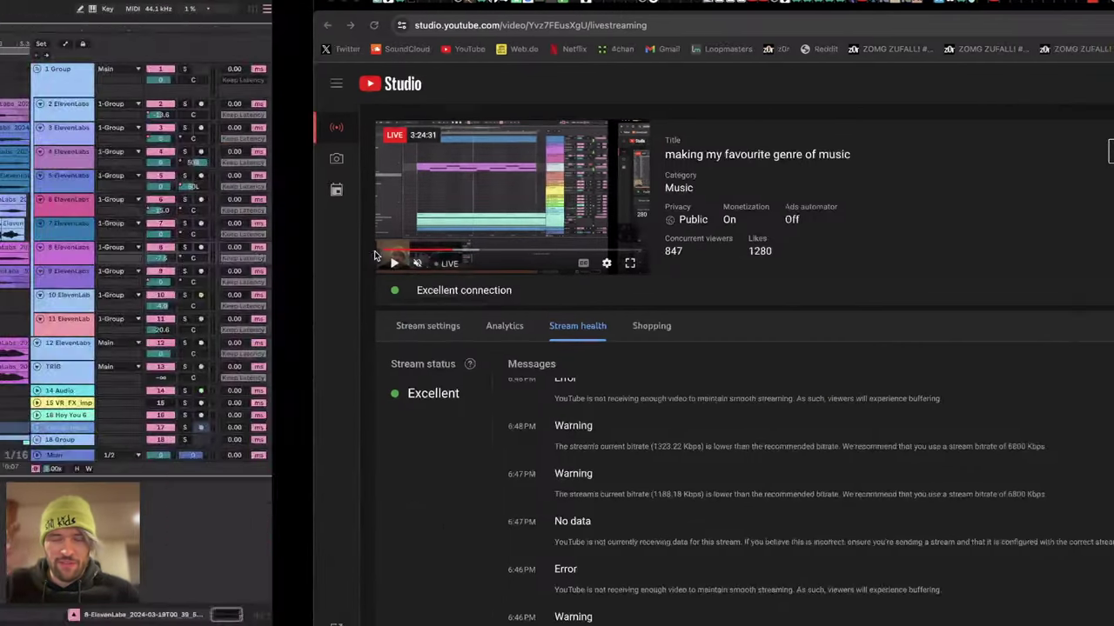
key(super+Tab)
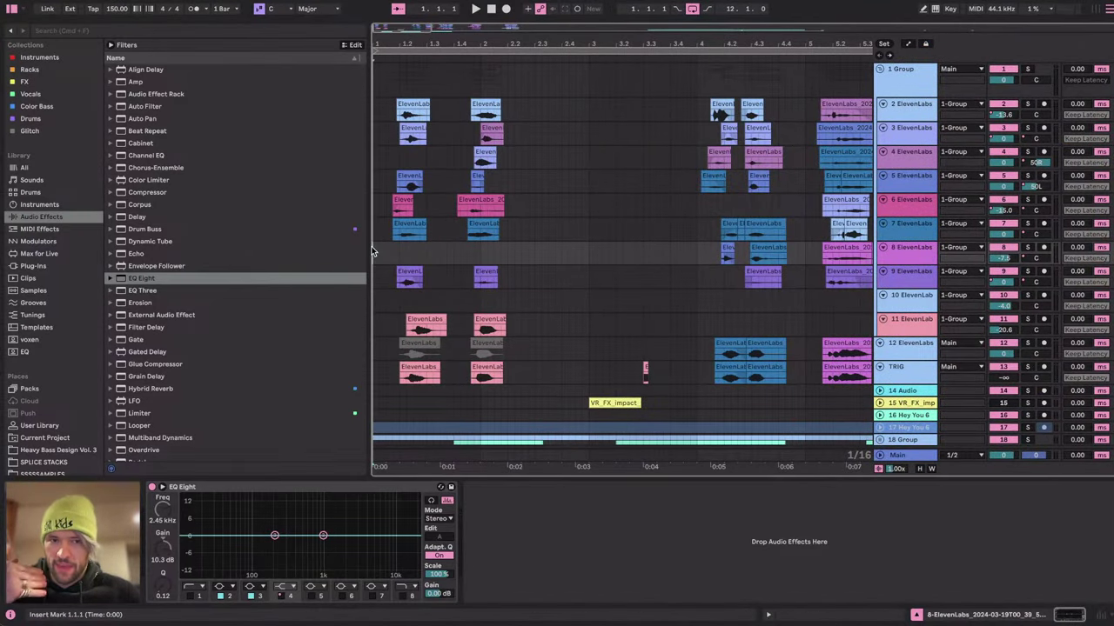
click(372, 258)
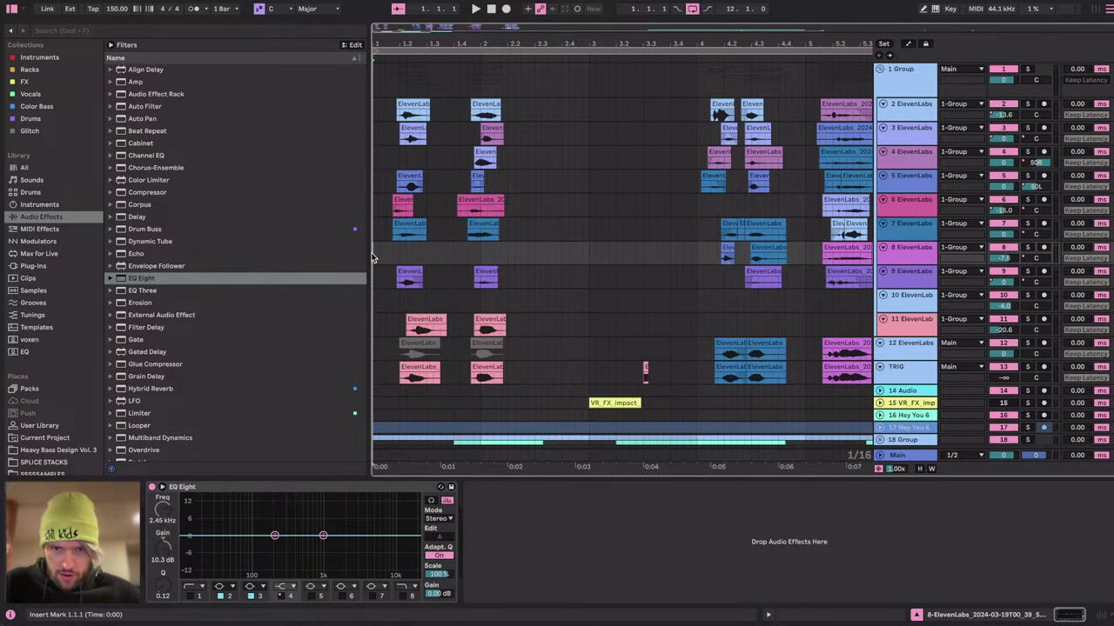
Look through the ElevenLabs vocal layers from the first bar to about bar 13.
scroll(371, 257, down, 2)
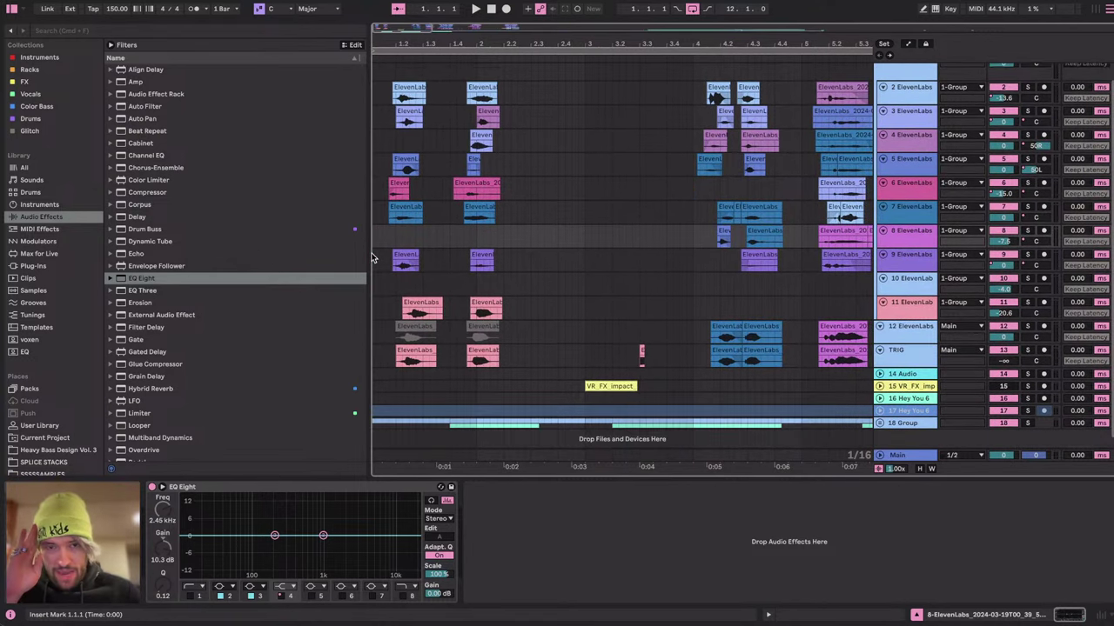
scroll(372, 258, up, 1)
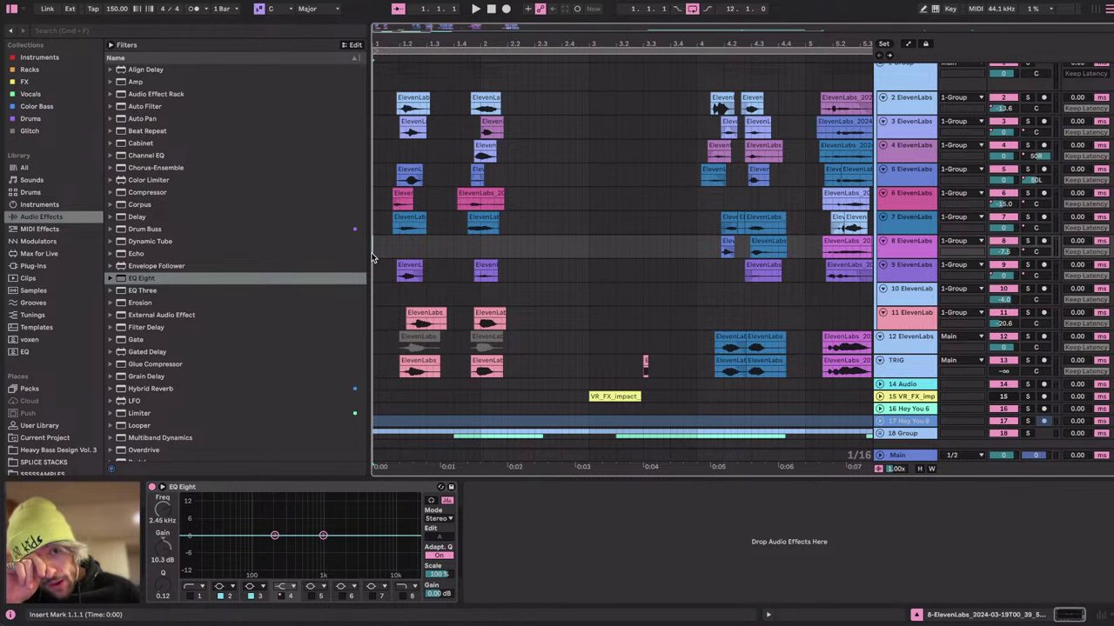
scroll(374, 255, up, 1)
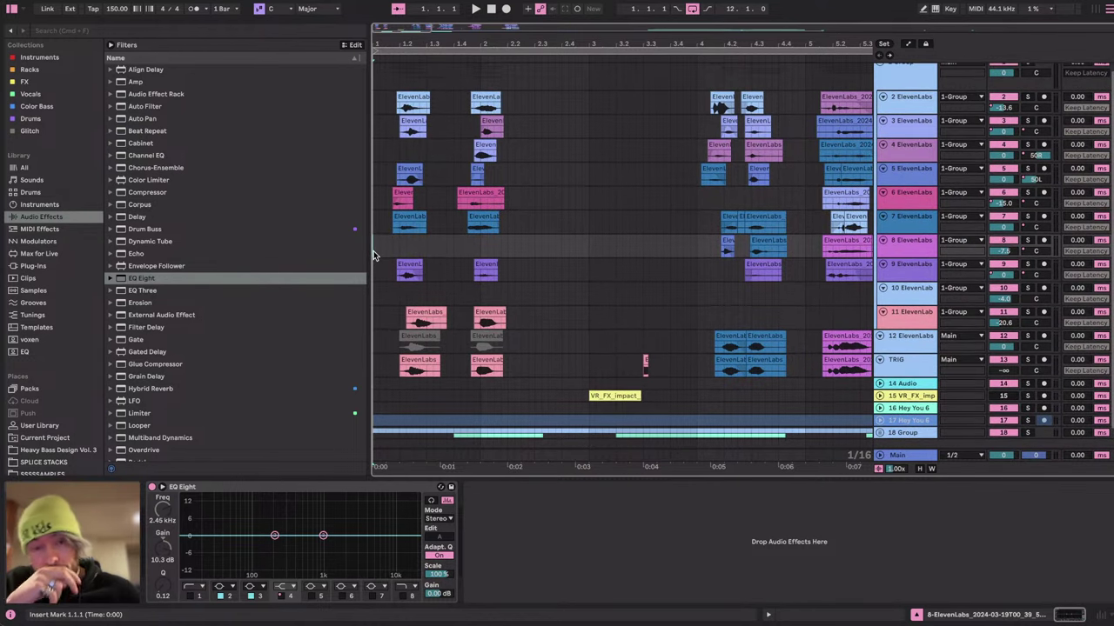
scroll(599, 236, right, 10)
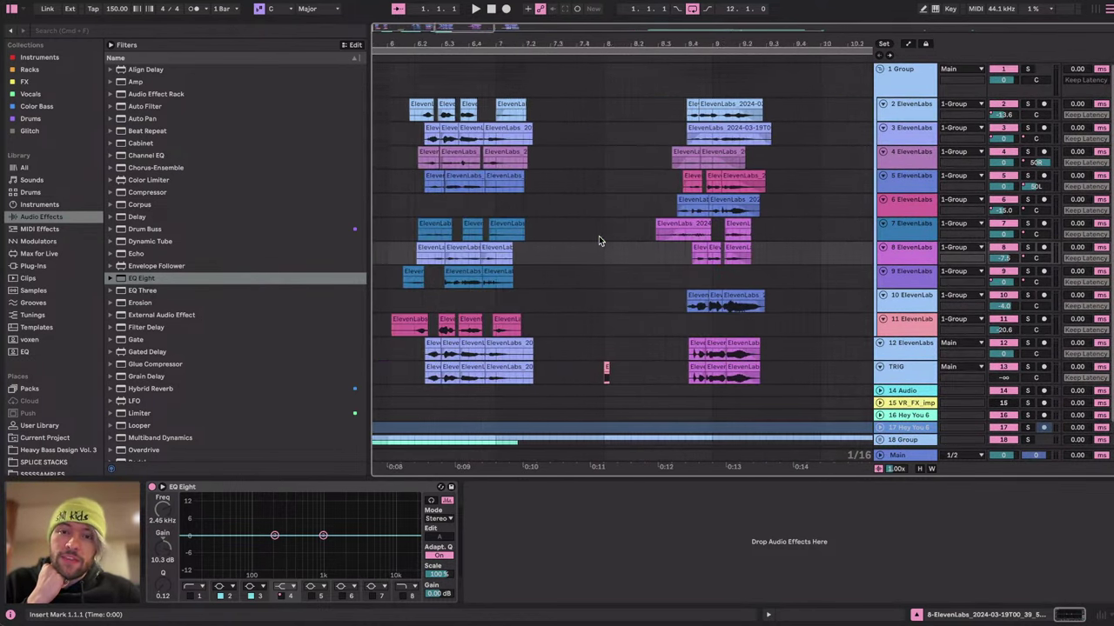
scroll(598, 240, right, 5)
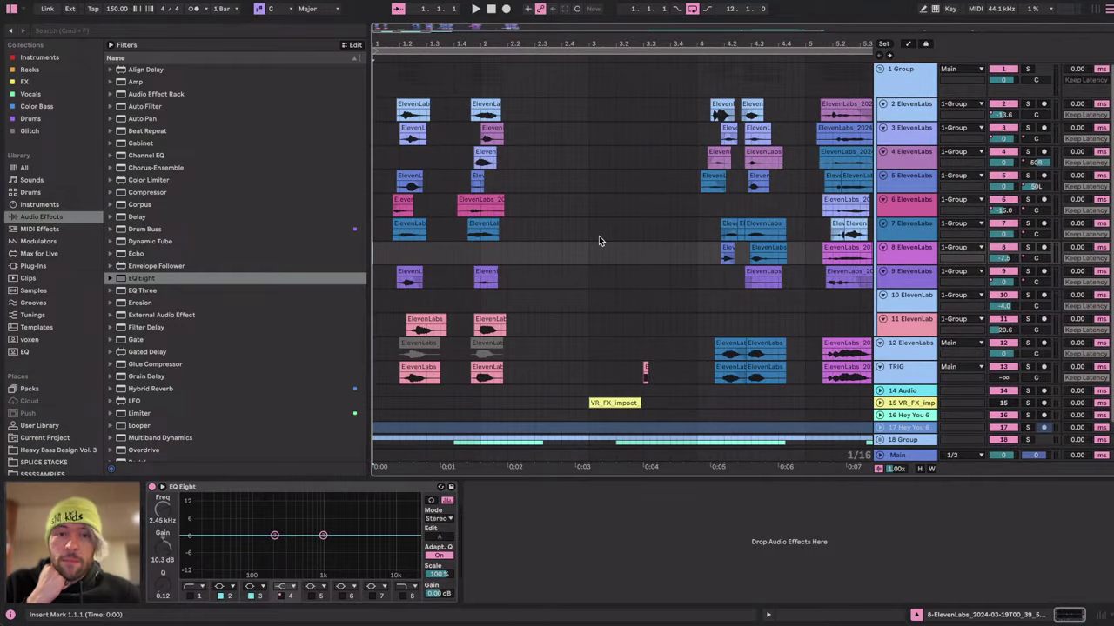
scroll(611, 264, left, 10)
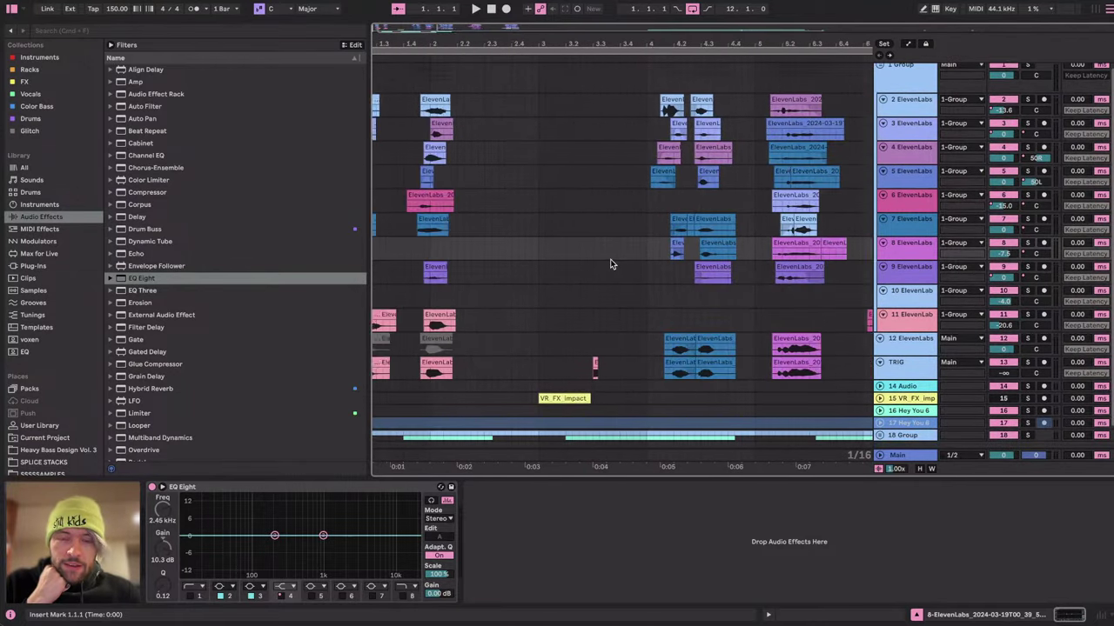
scroll(611, 264, right, 8)
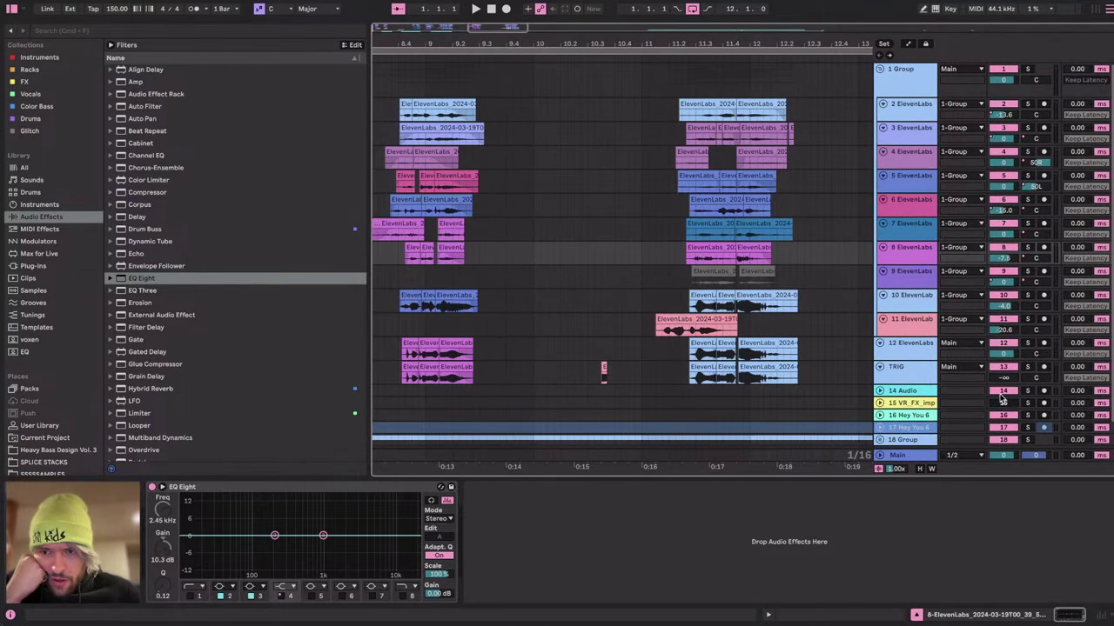
Inspect the device chains of TRIG, track 11 ElevenLabs and track 12 ElevenLabs one by one.
click(925, 375)
click(924, 342)
click(917, 330)
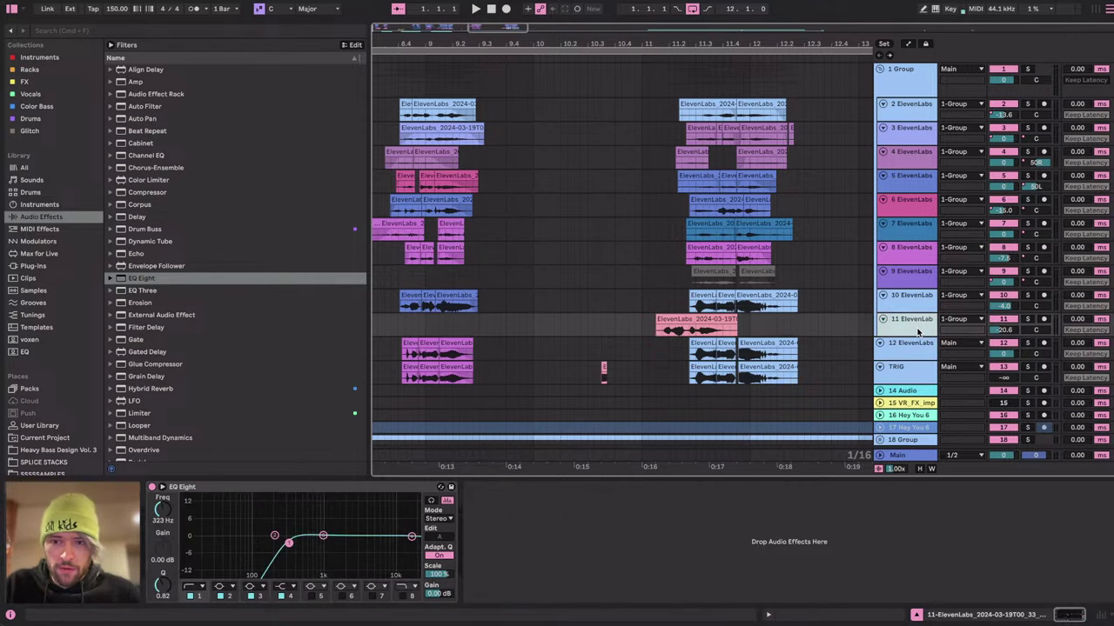
click(913, 346)
scroll(809, 330, left, 6)
Read the newest YouTube Studio chat messages, return to Ableton Live and place the insert marker near 1.1.4 on track 2 ElevenLabs.
key(ctrl+Right)
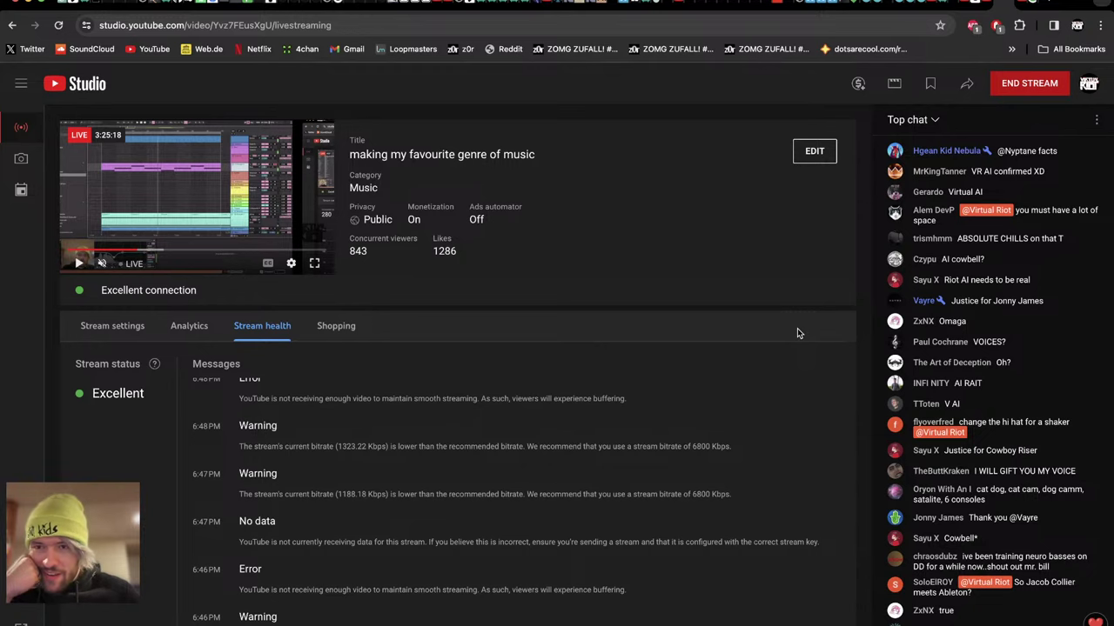
key(ctrl+Left)
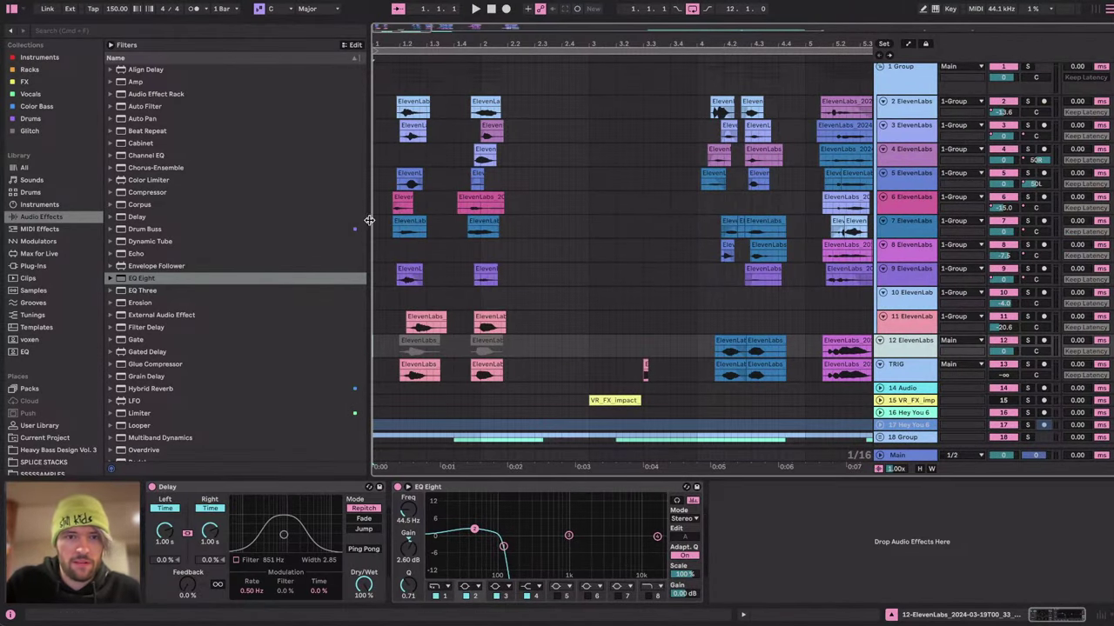
click(395, 116)
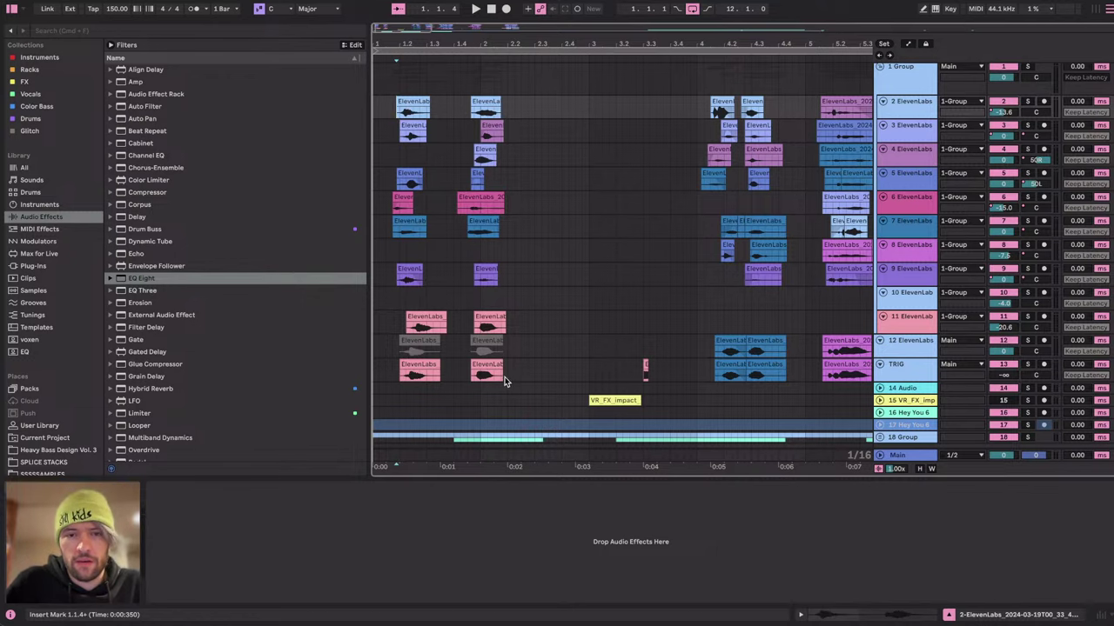
Inspect the Main track's device chain, briefly unfold 16 Hey You 6, and look through the arrangement to about bar 12.
click(900, 456)
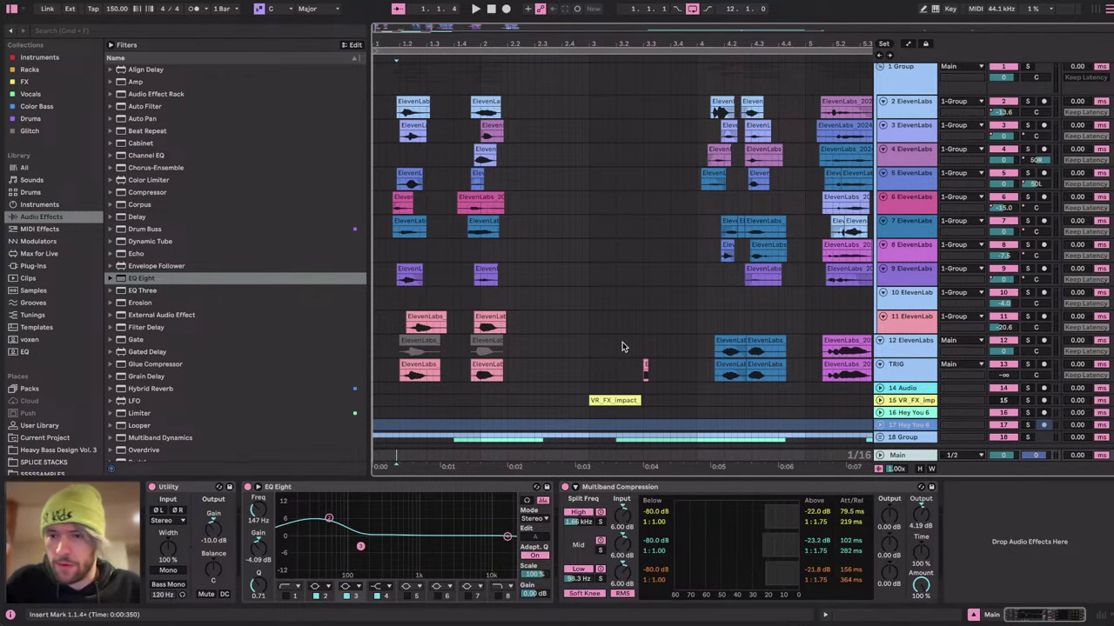
scroll(674, 333, down, 2)
scroll(673, 333, up, 2)
scroll(674, 333, down, 1)
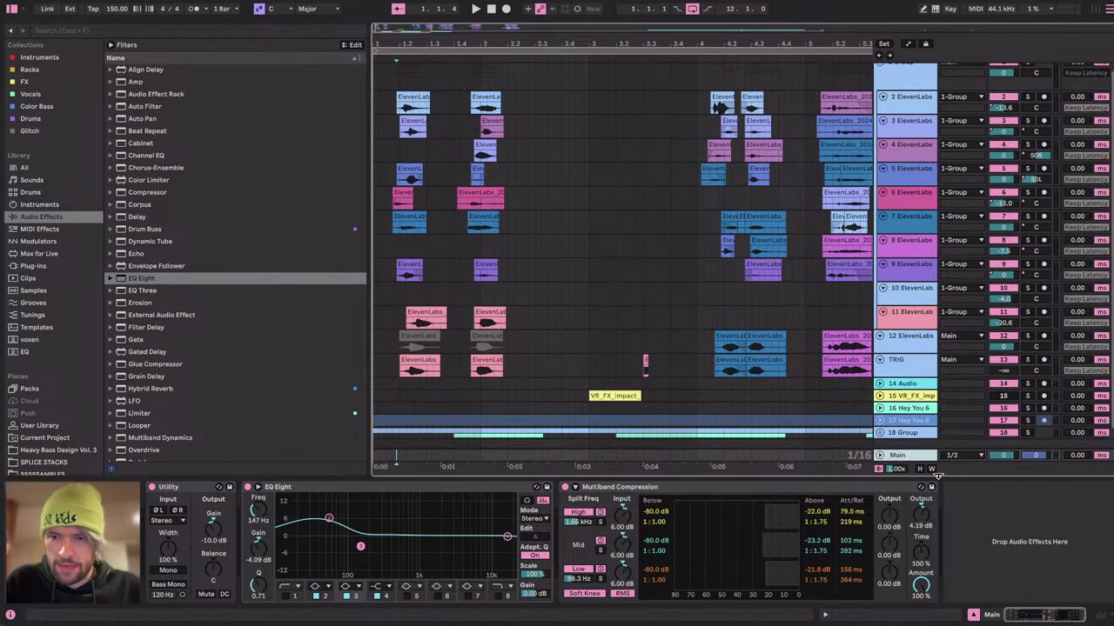
click(880, 409)
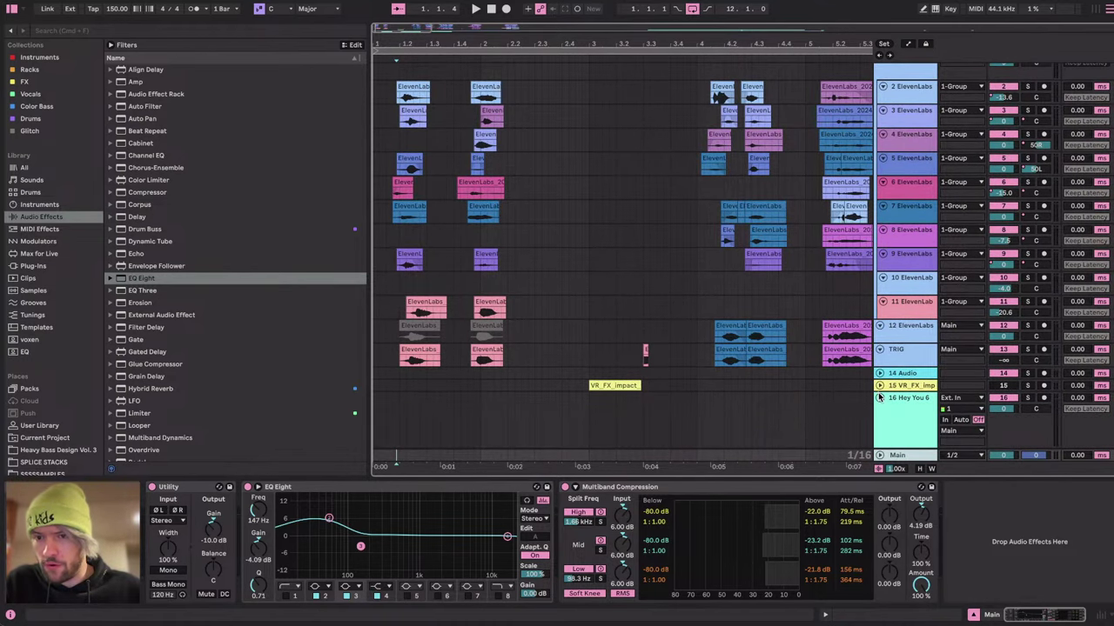
click(879, 397)
scroll(683, 188, right, 10)
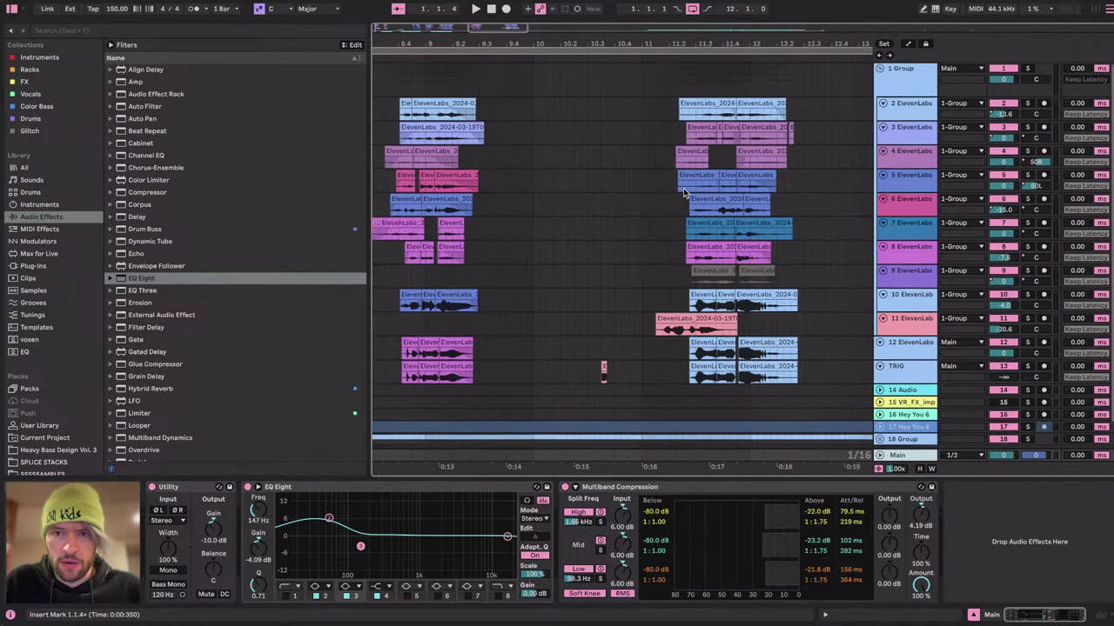
scroll(683, 188, left, 10)
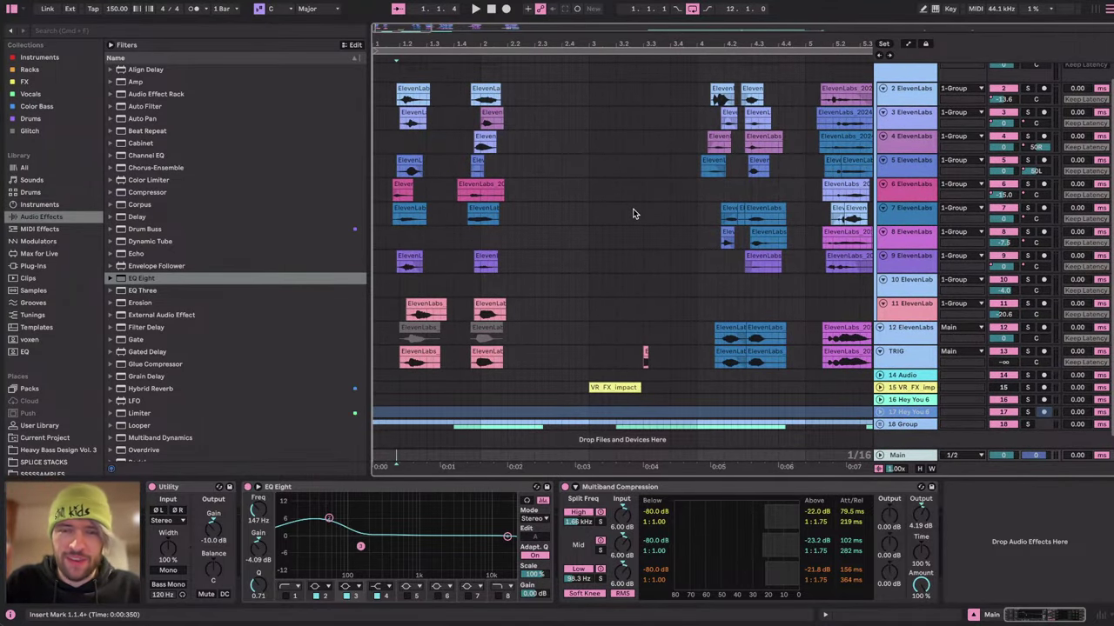
Check the YouTube Studio live chat, return to Ableton Live and place the insert marker at 1.1.1 on track 4 ElevenLabs.
key(super+Tab)
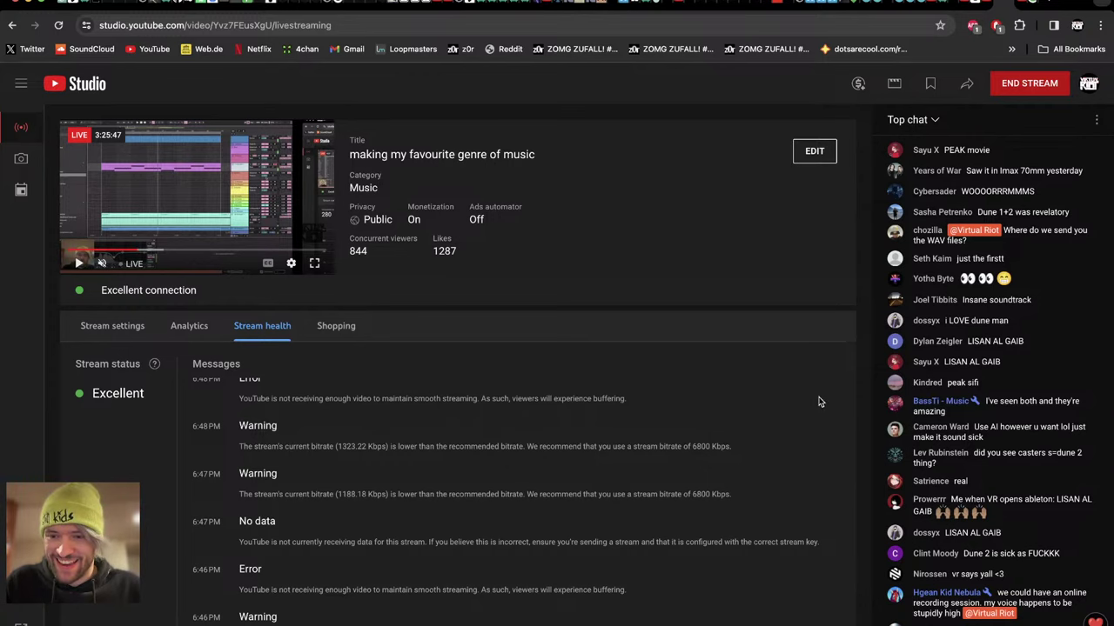
key(ctrl+Left)
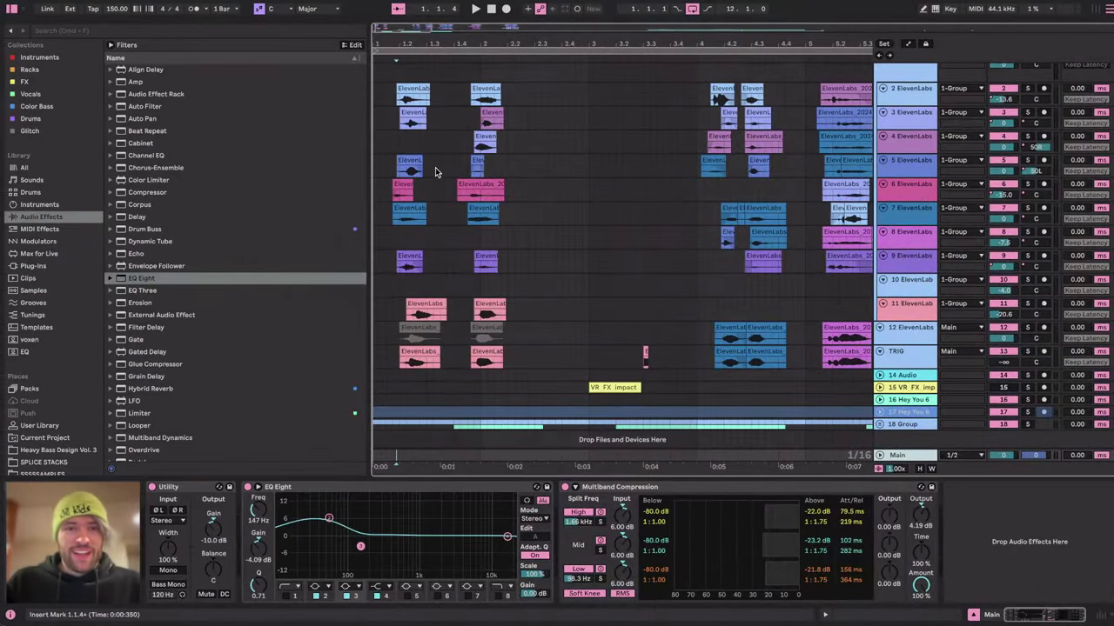
scroll(405, 131, up, 1)
scroll(403, 127, left, 1)
click(385, 169)
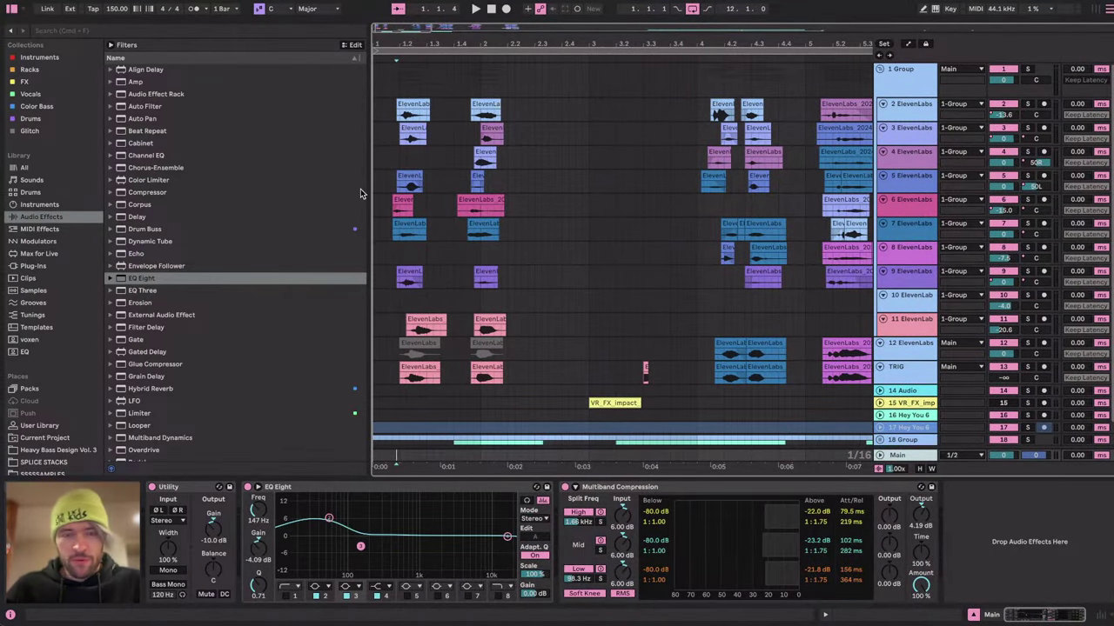
click(374, 163)
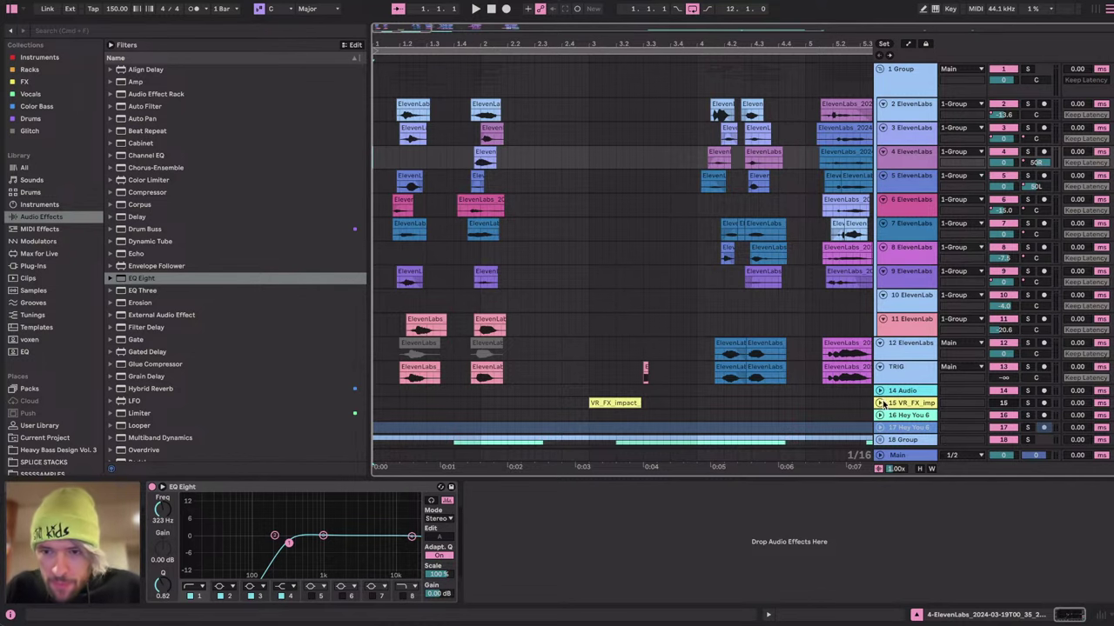
Unfold the VR_FX_impact track and 18 Group in turn to inspect their clips, folding each one again.
click(880, 403)
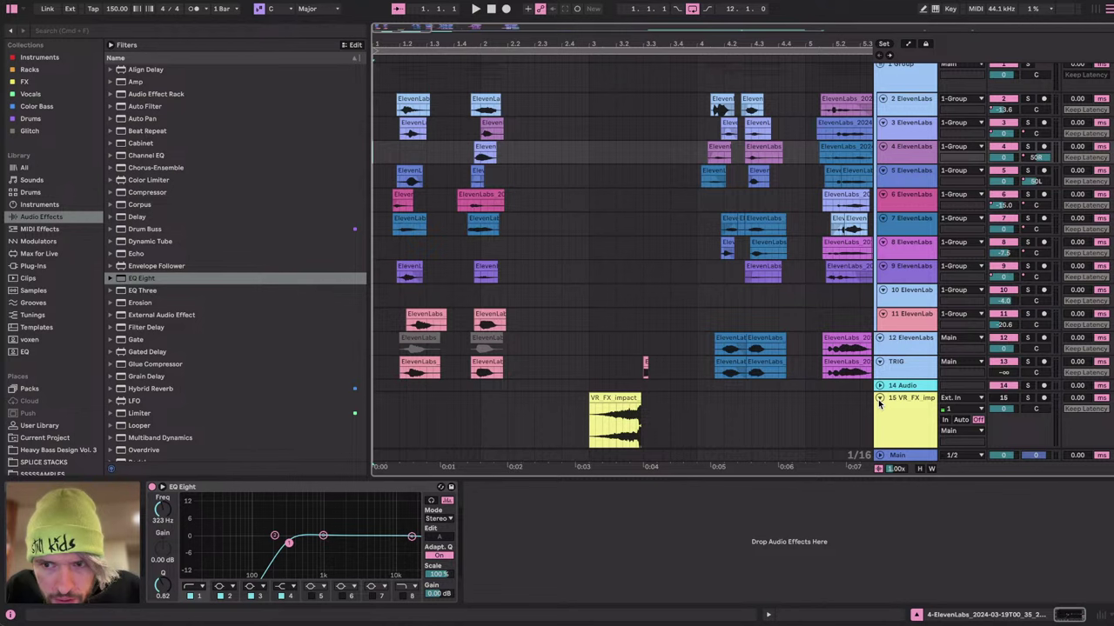
click(880, 403)
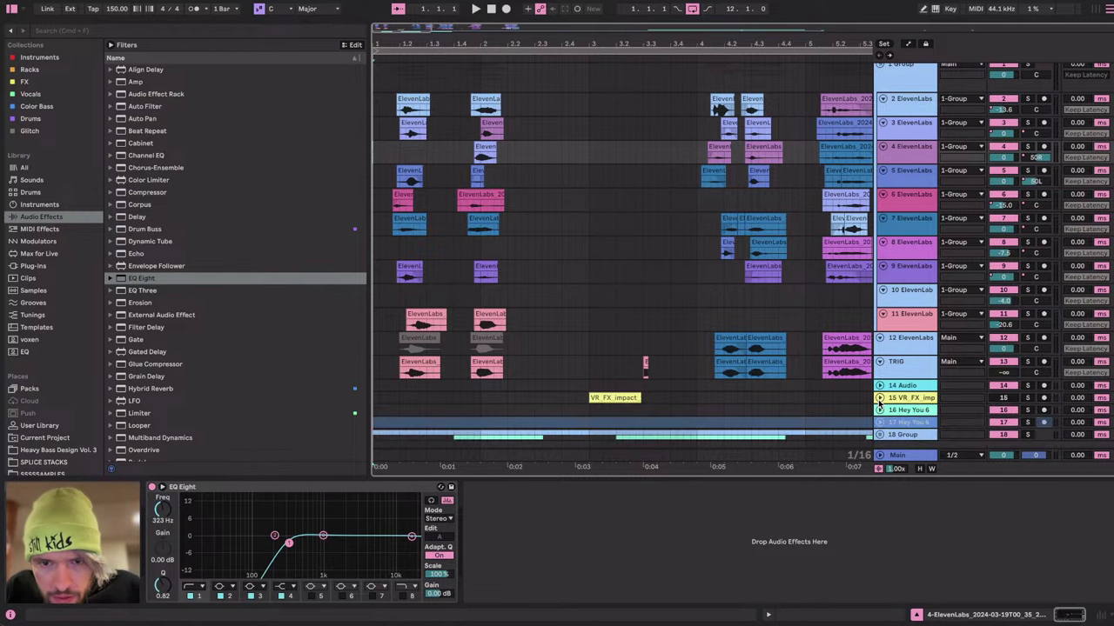
scroll(879, 402, down, 1)
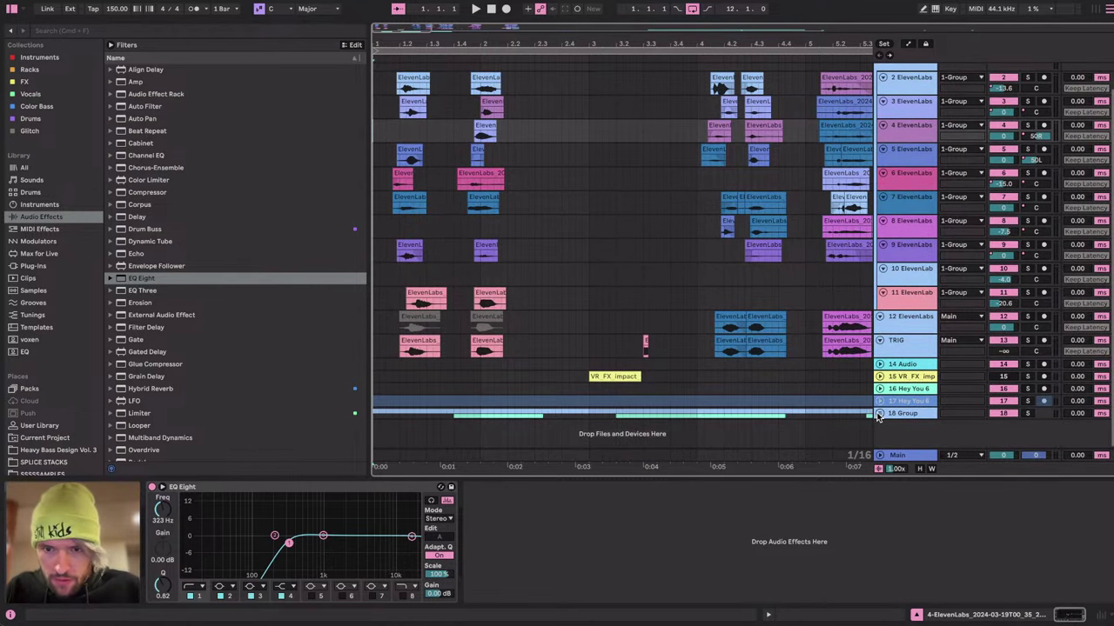
click(878, 414)
scroll(755, 403, down, 4)
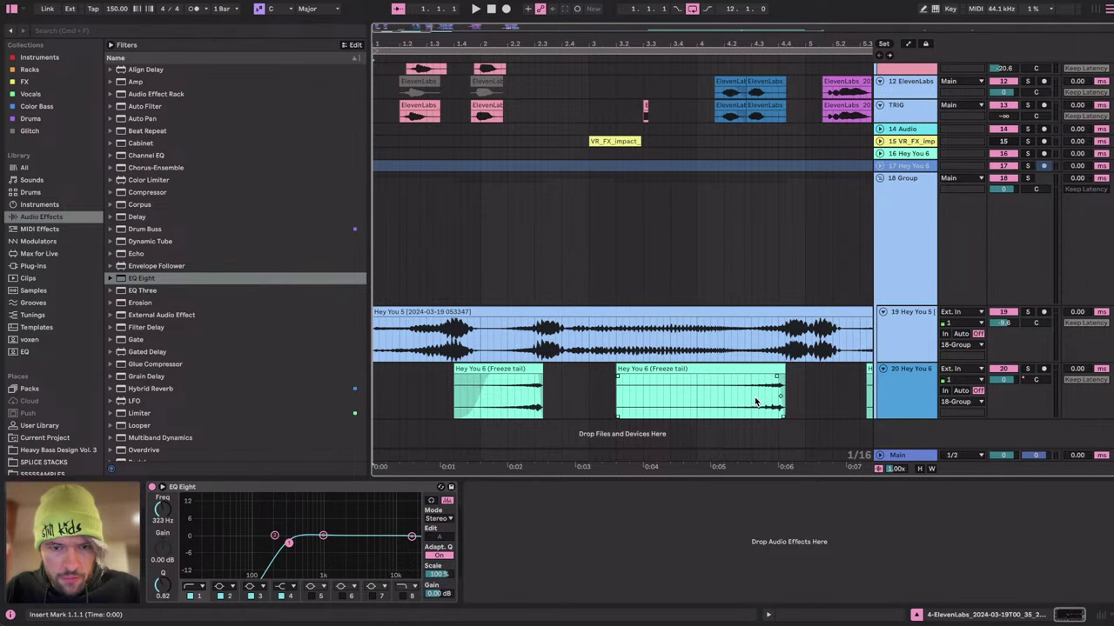
scroll(755, 400, up, 4)
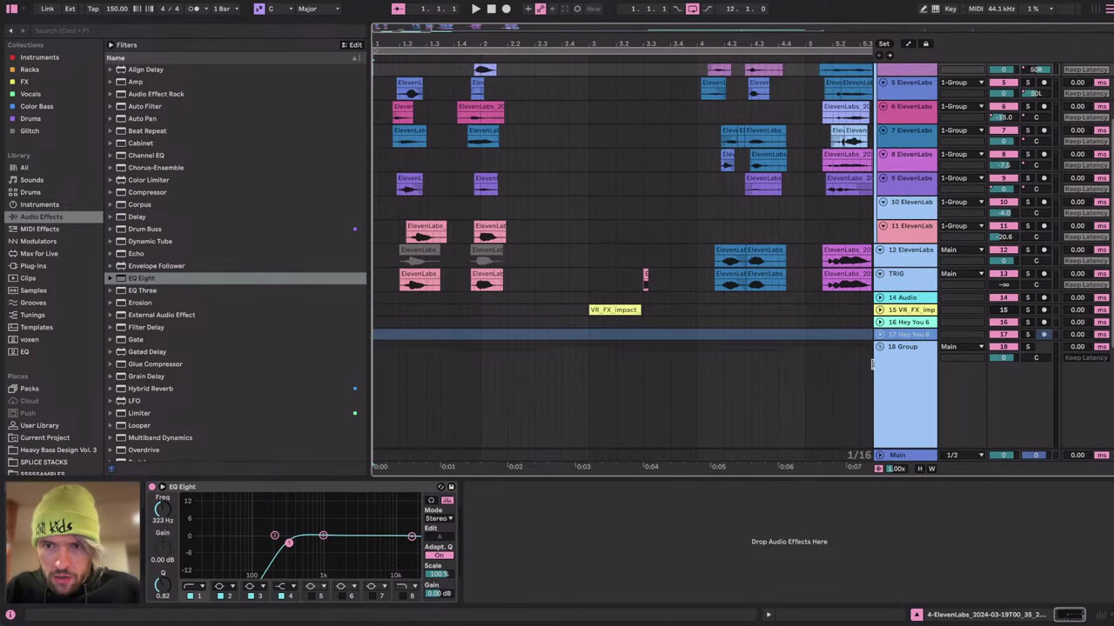
click(879, 348)
scroll(700, 299, up, 4)
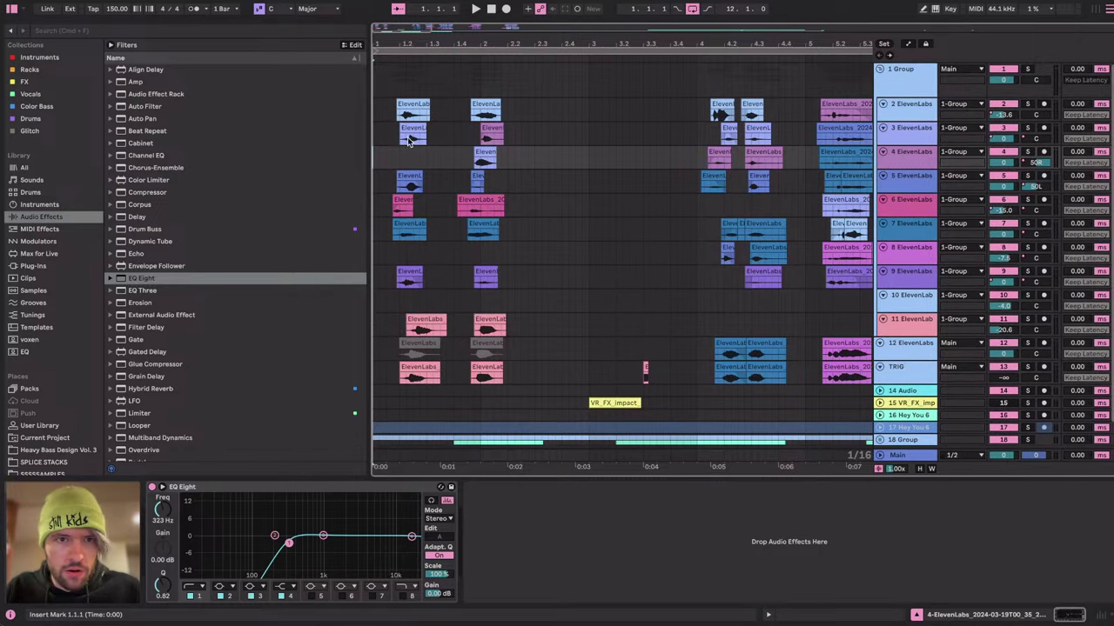
Play the set from 1.1.1 to about bar 13 while raising the system volume.
key(space)
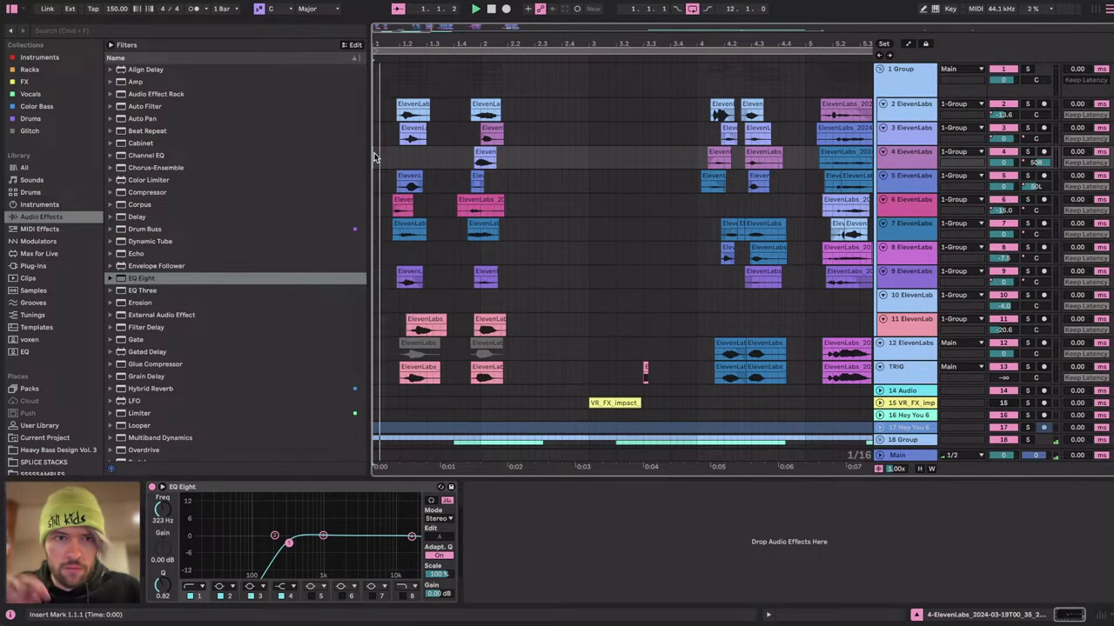
key(XF86AudioRaiseVolume)
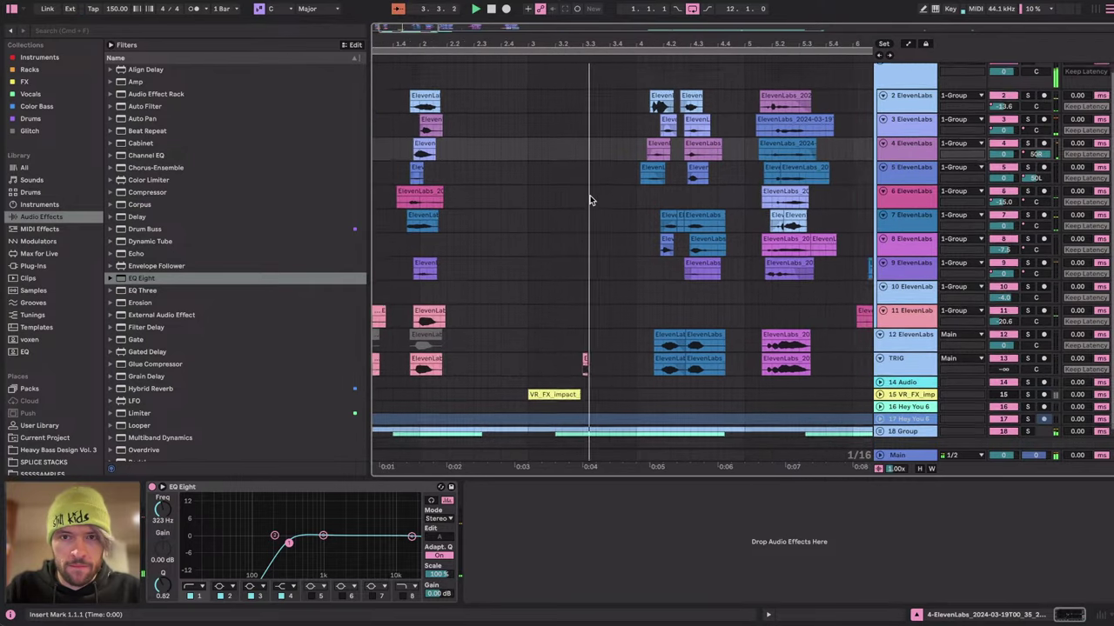
key(XF86AudioRaiseVolume)
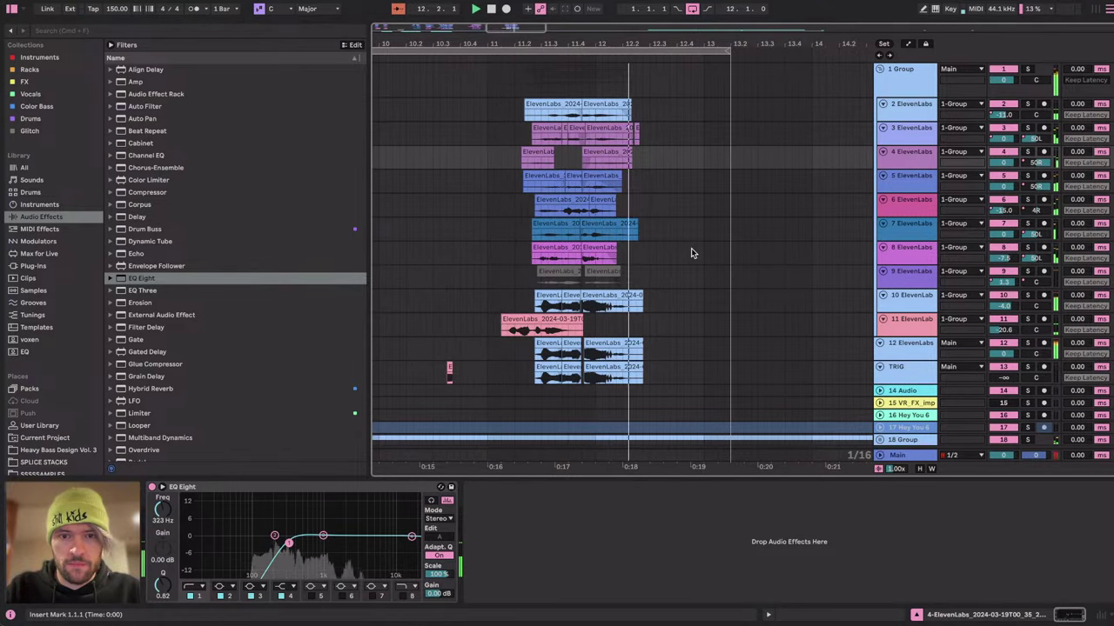
Read the YouTube Studio chat reactions, then return to Ableton Live and look back over bars 6 to 11.
key(ctrl+Right)
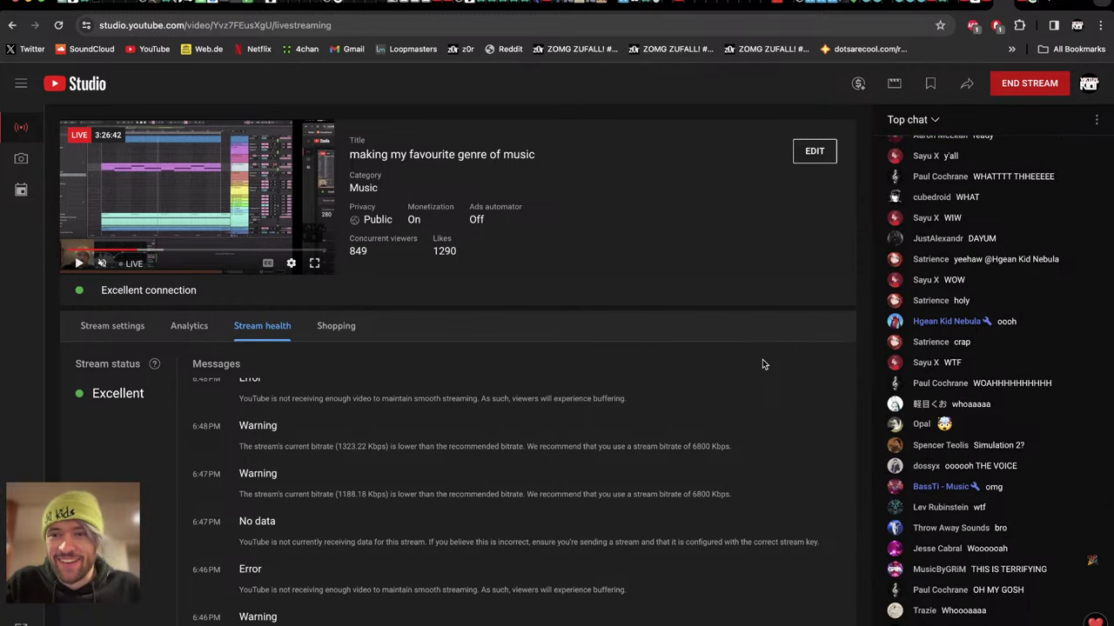
scroll(939, 344, up, 5)
scroll(939, 345, down, 5)
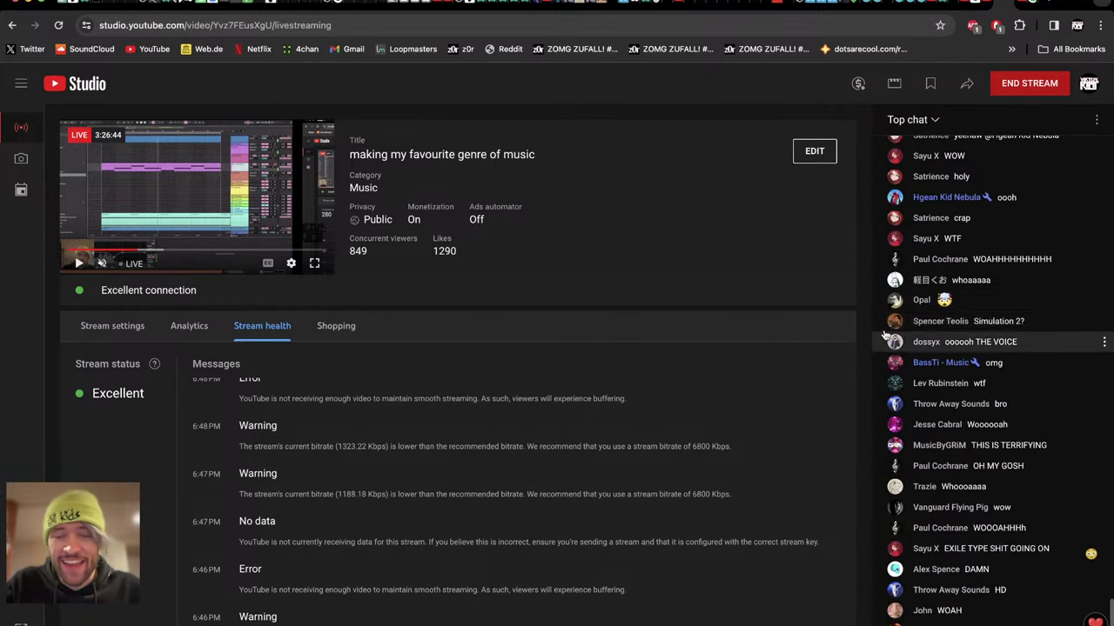
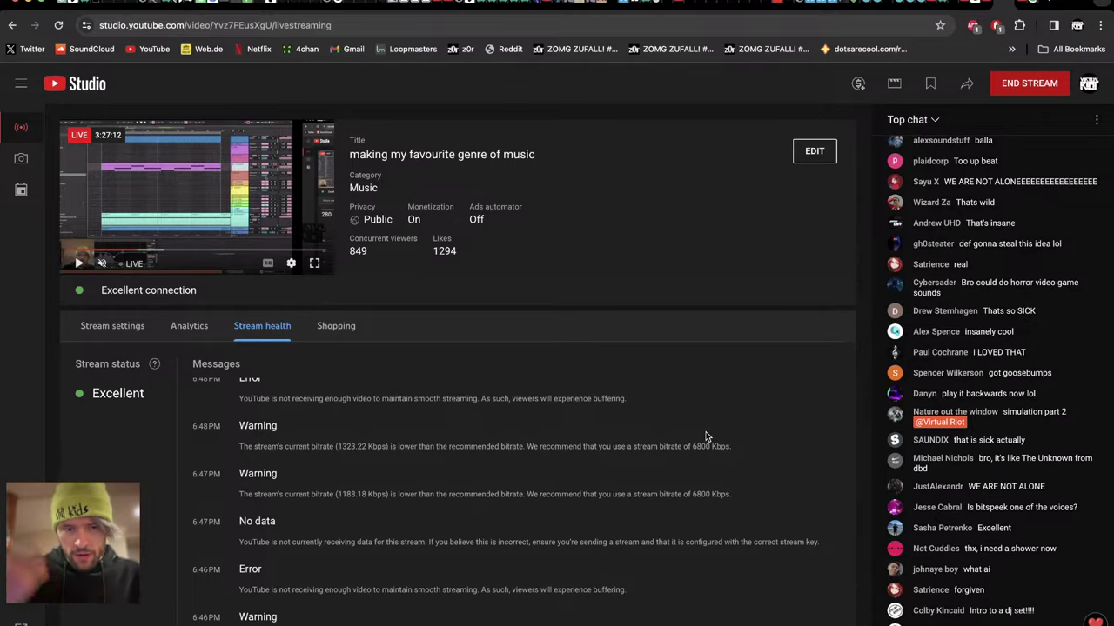
key(super+Tab)
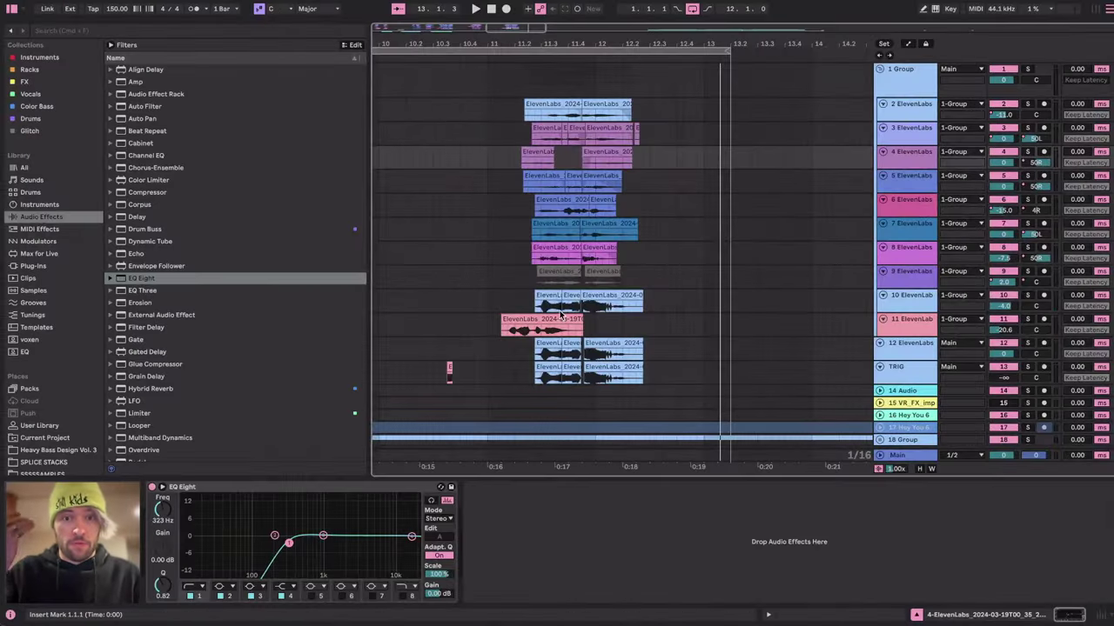
scroll(561, 316, left, 10)
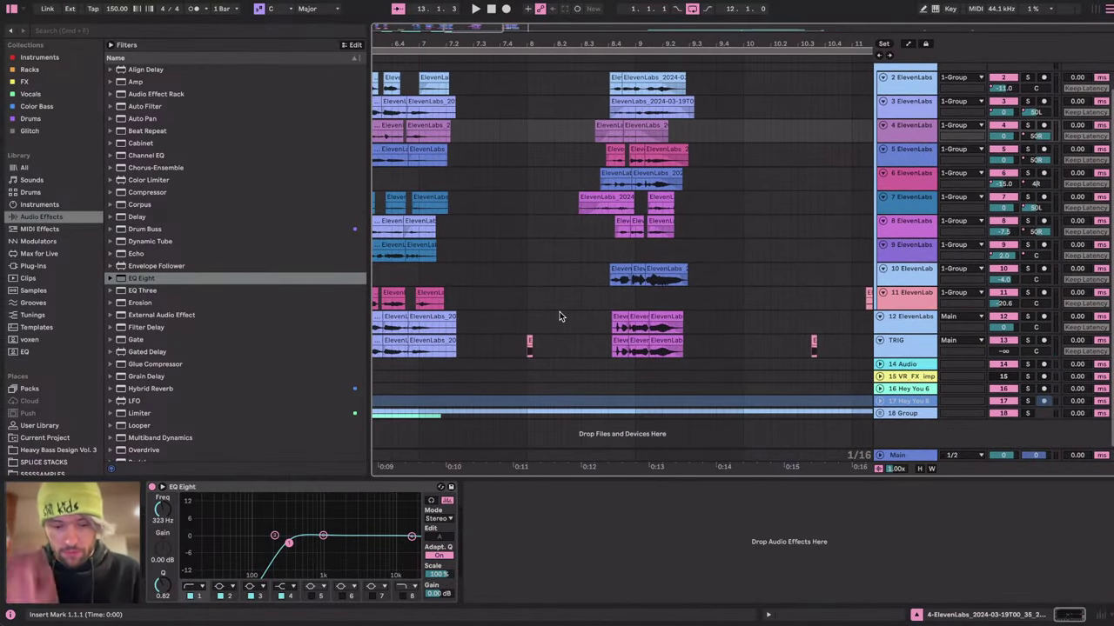
Check the newest chat messages, return to Ableton Live and place the insert marker at 1.1.3 on track 8 ElevenLabs.
key(super+Tab)
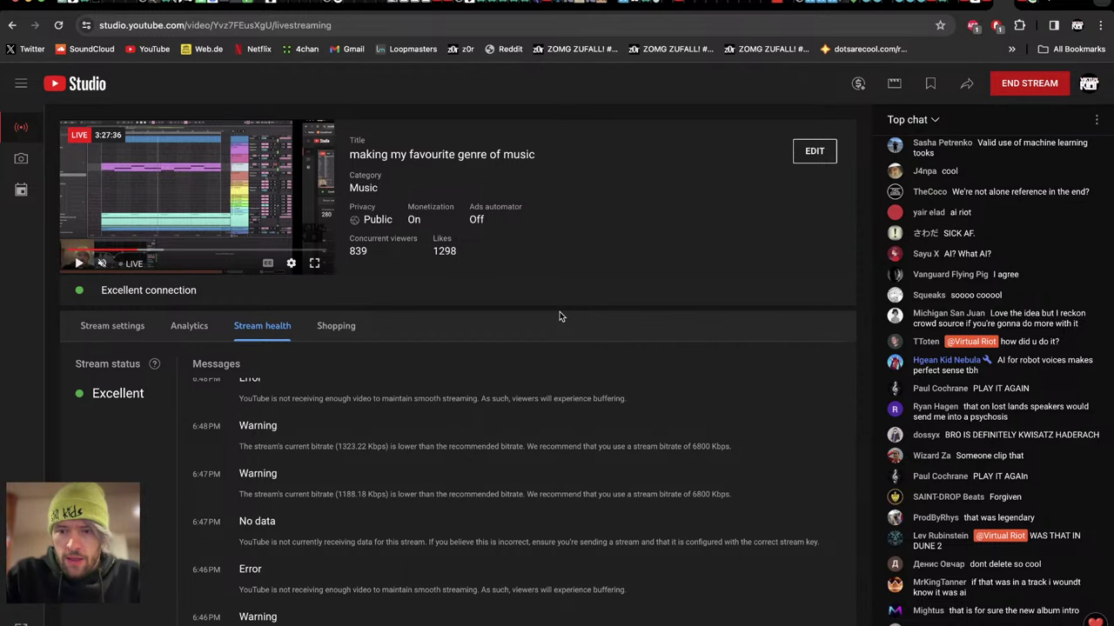
key(ctrl+Left)
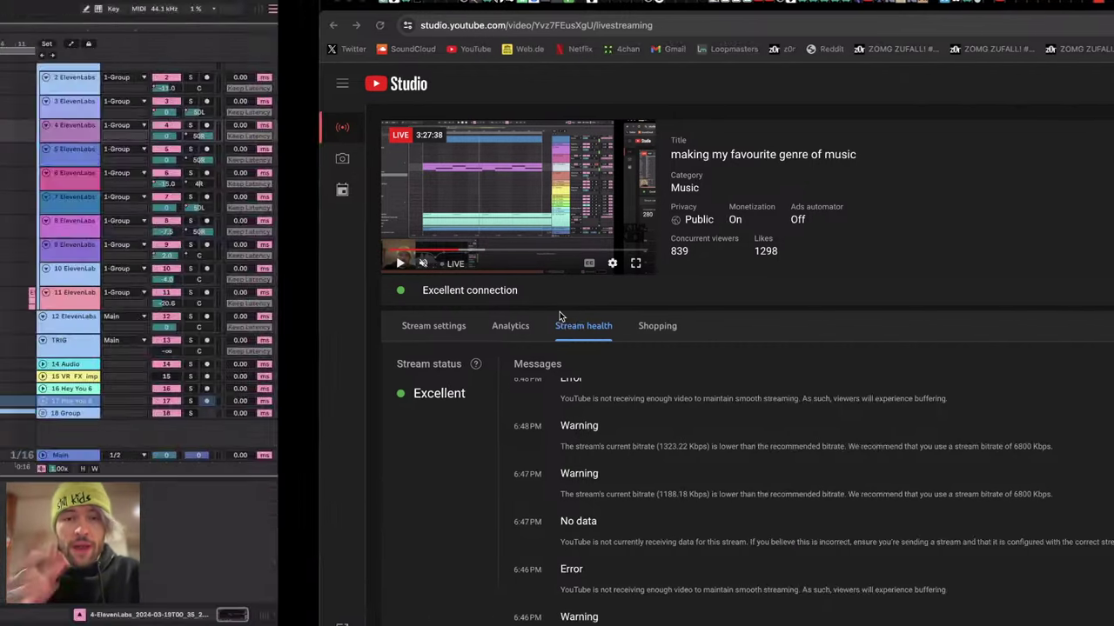
scroll(389, 252, up, 3)
scroll(385, 247, up, 1)
click(388, 247)
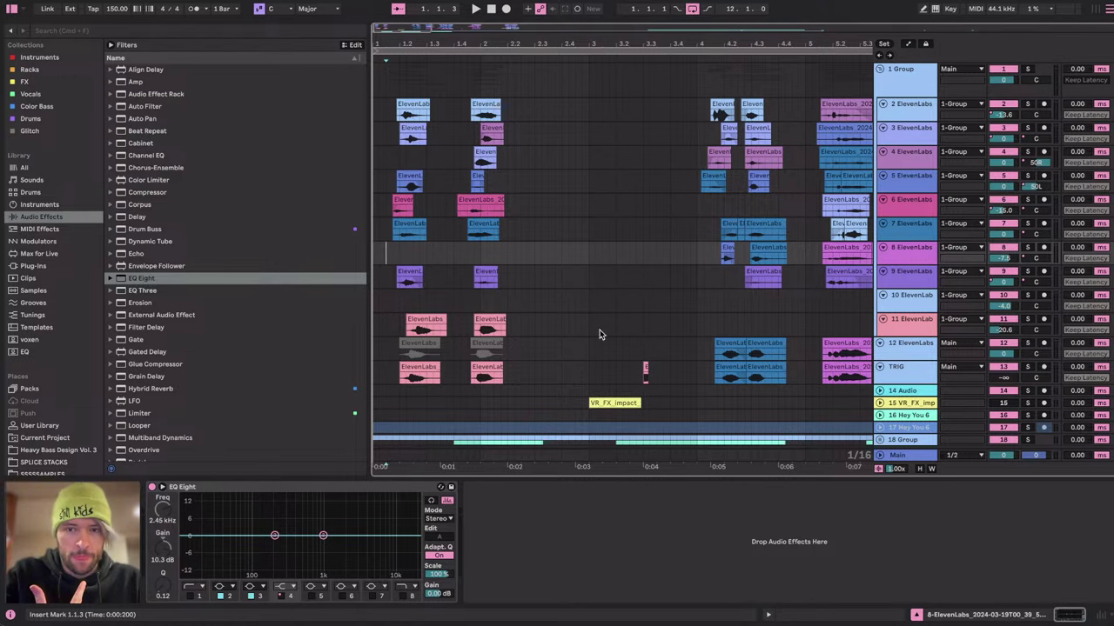
Audition track 12 ElevenLabs soloed from 4.1.3 to about the end of bar 4.
scroll(670, 353, right, 3)
click(613, 353)
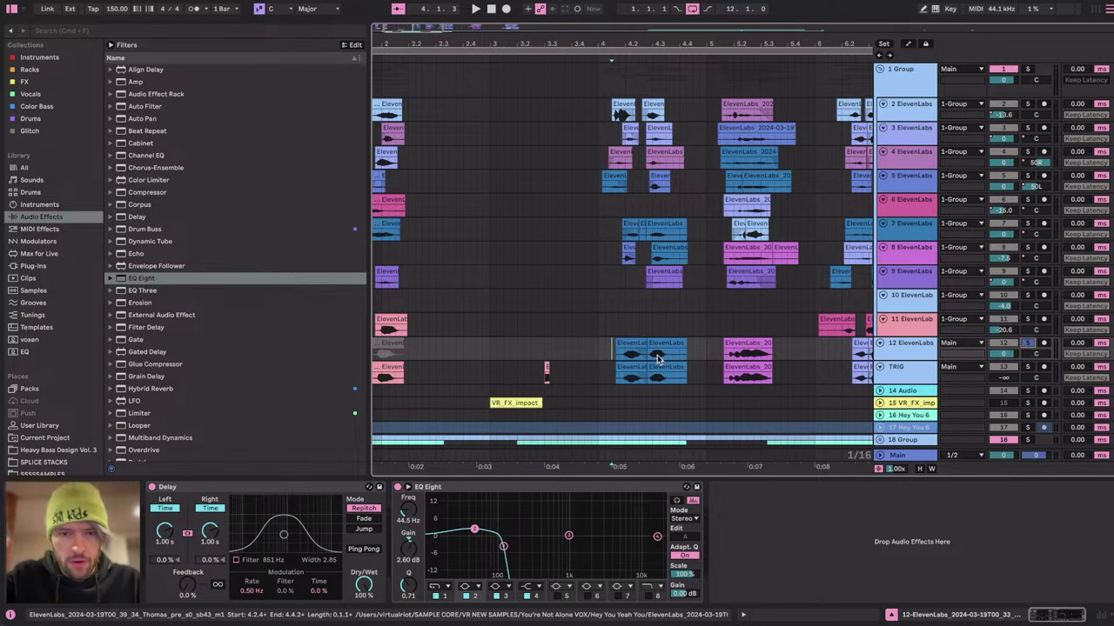
key(space)
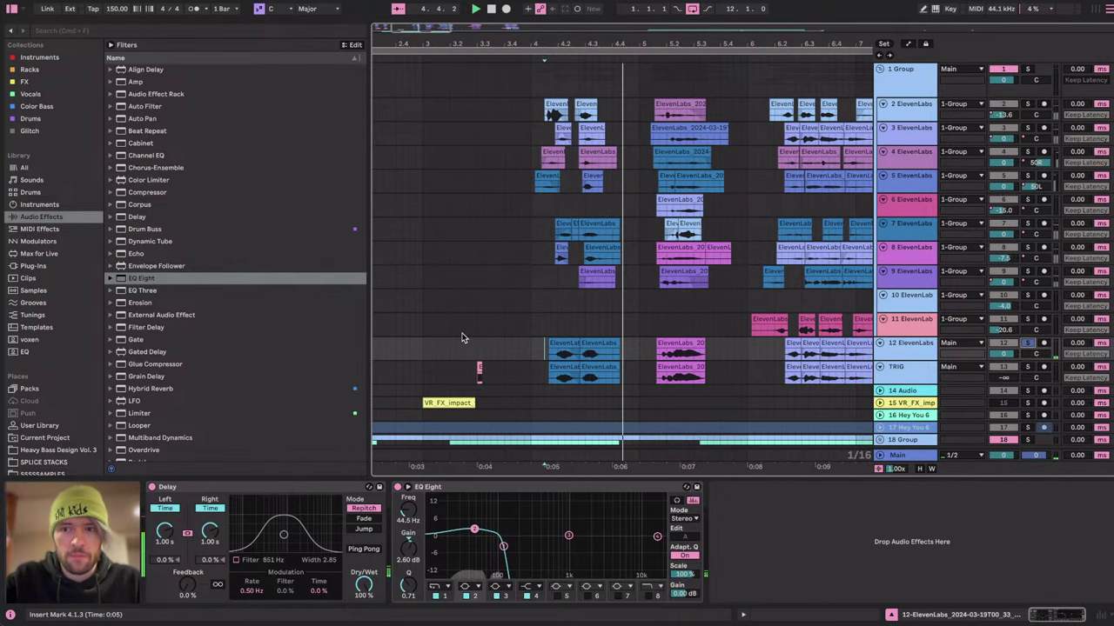
key(space)
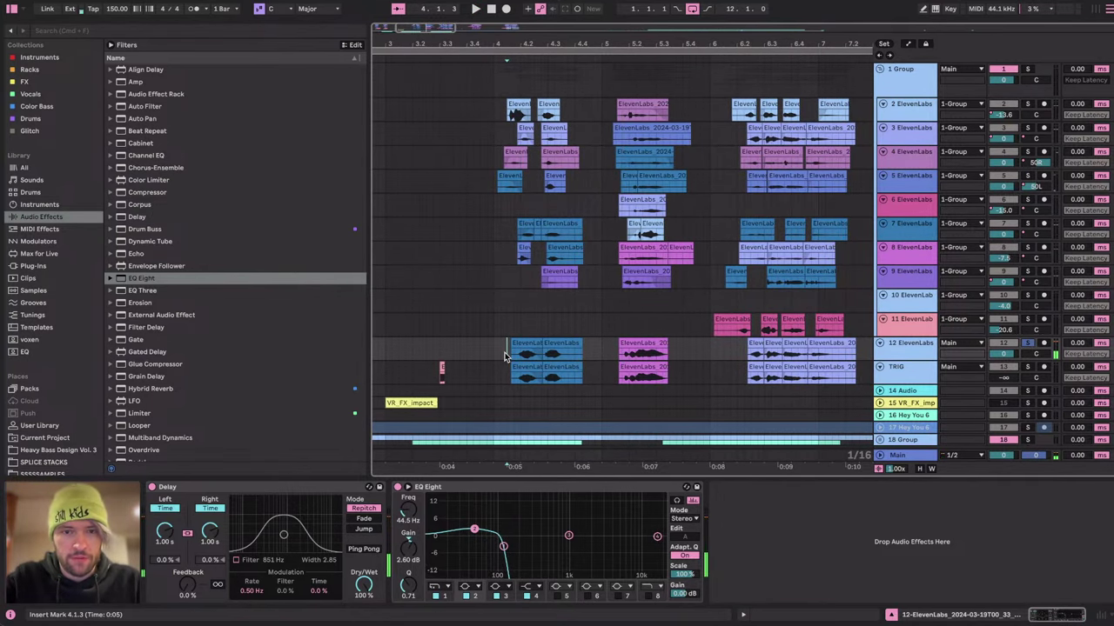
Play the full mix from 3.4.3 to about bar 5 with track 12 ElevenLabs unsoloed.
click(484, 352)
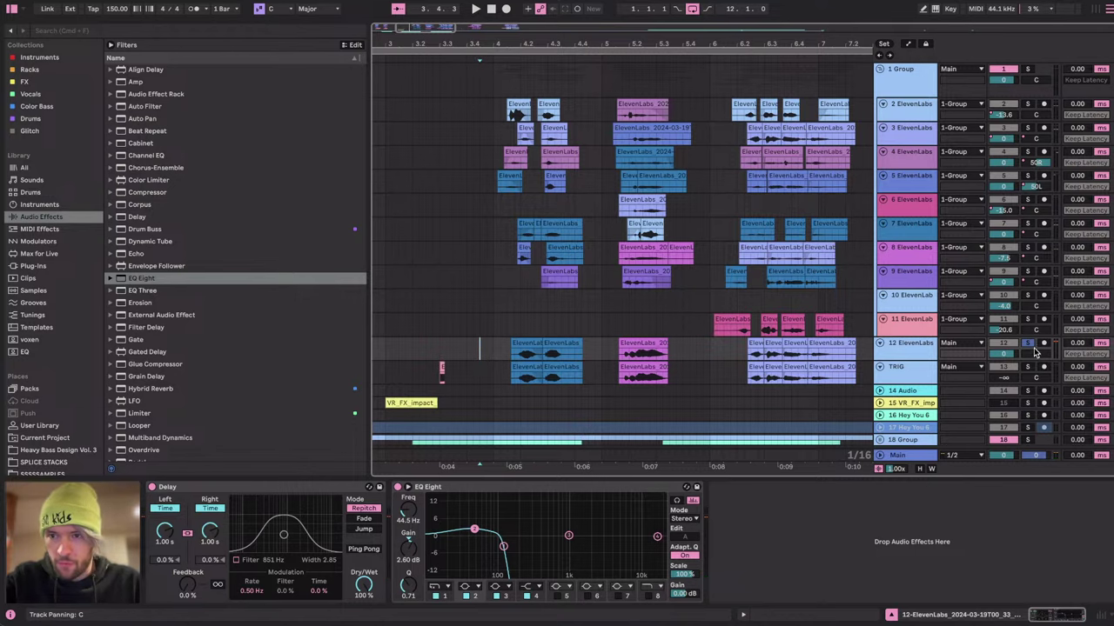
key(space)
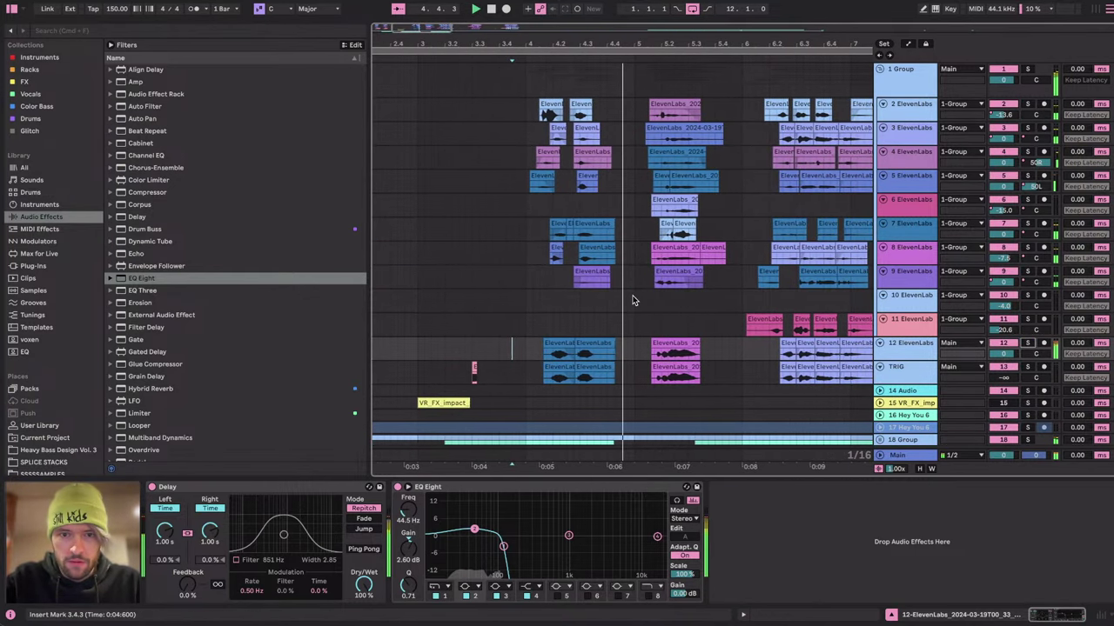
scroll(606, 275, left, 5)
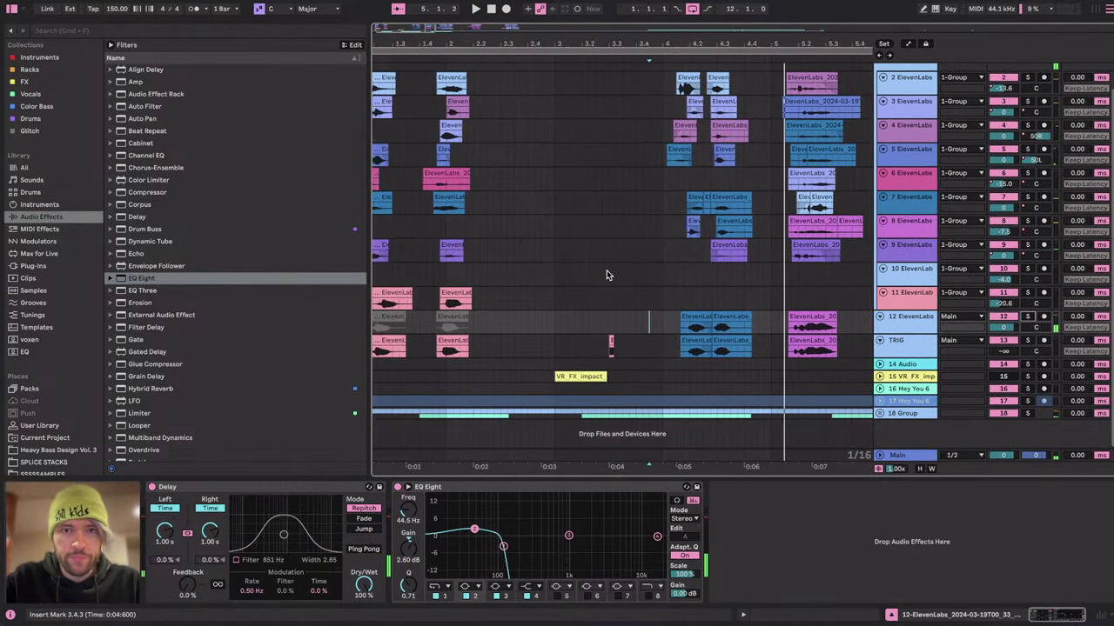
Show the device chain of 1 Group and return the insert marker to 1.1.1.
click(387, 76)
key(space)
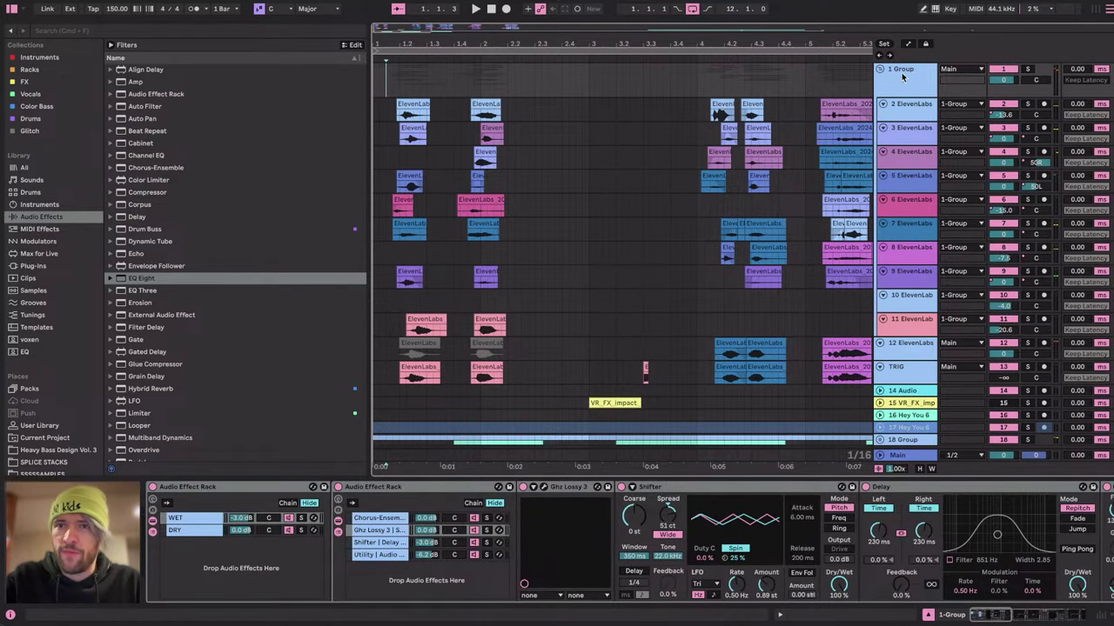
click(889, 57)
key(Home)
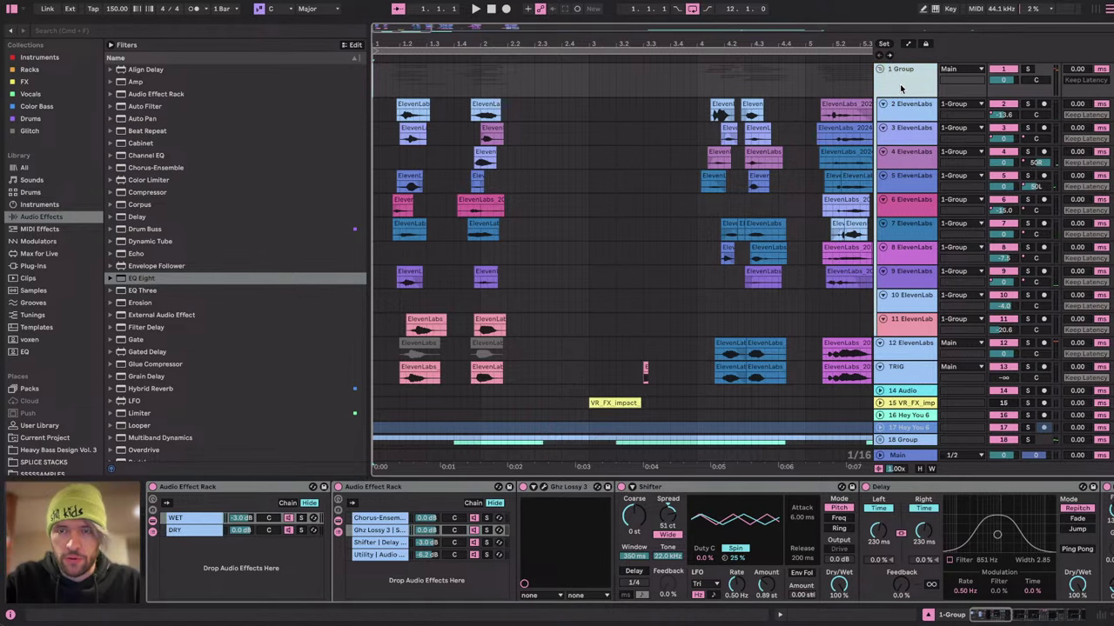
scroll(829, 375, down, 1)
scroll(730, 258, up, 1)
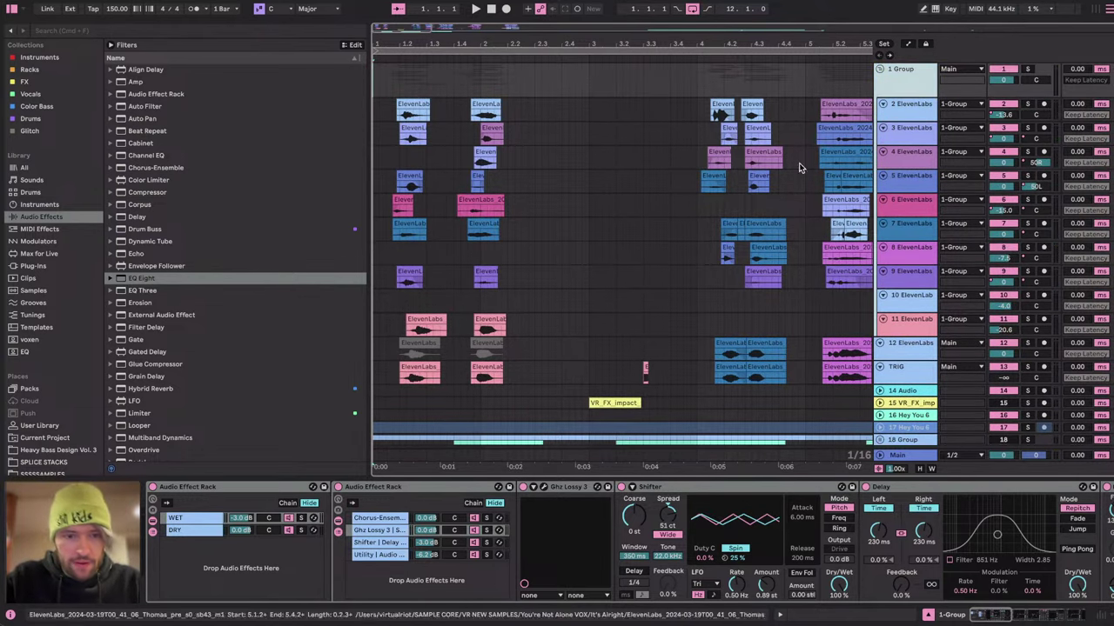
Inspect 1 Group's DRY and WET chains, including the Hybrid Reverb in the WET rack's Chorus-Ensemble chain.
click(199, 530)
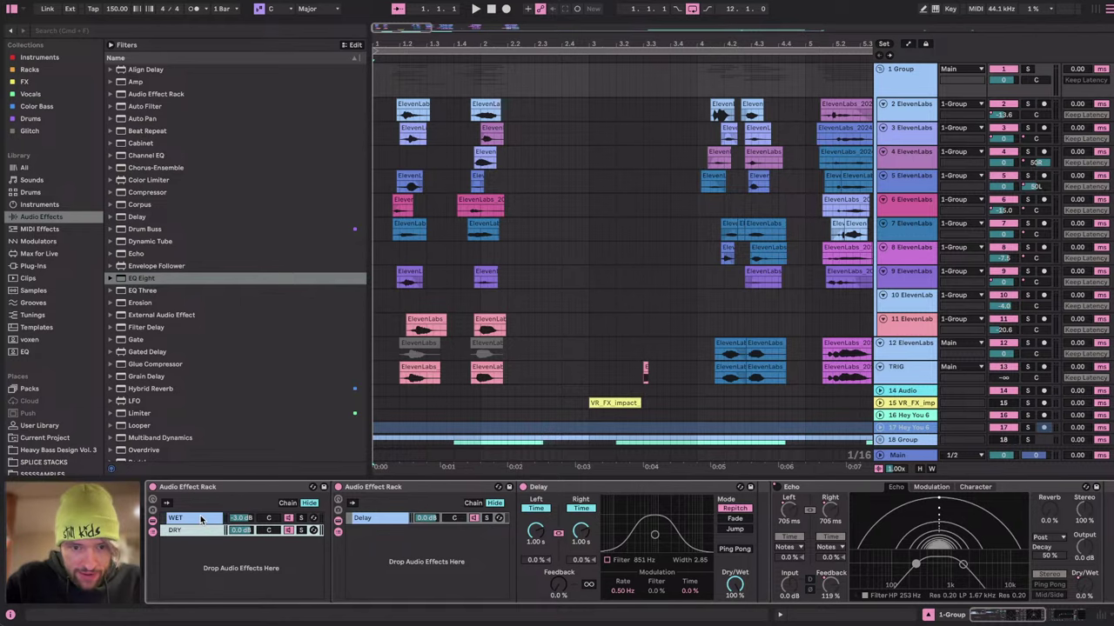
click(201, 519)
click(375, 518)
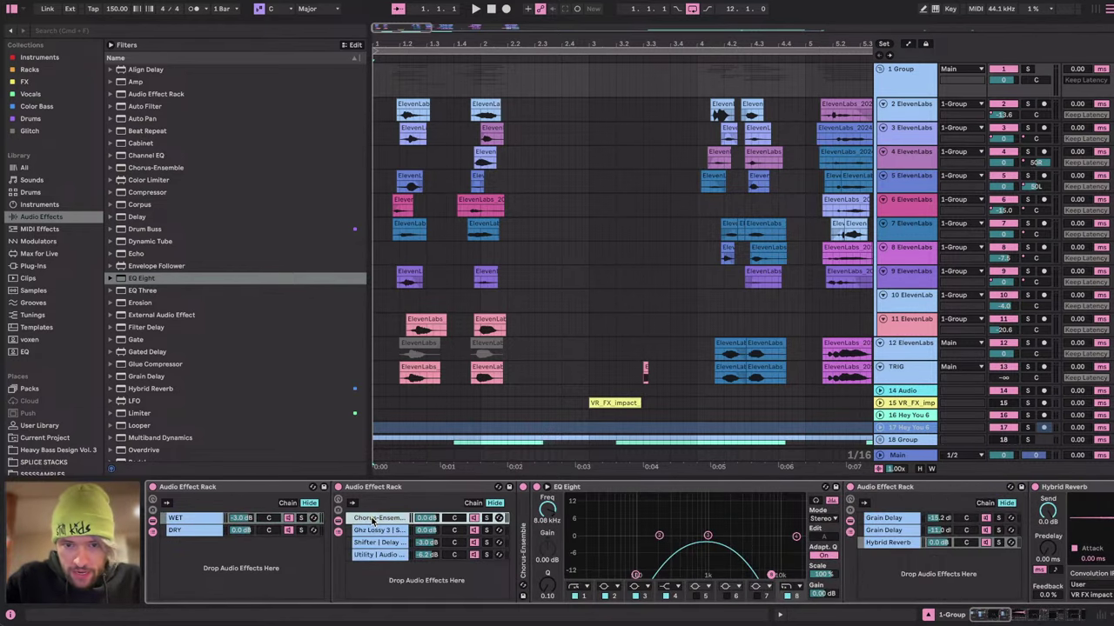
scroll(705, 576, right, 10)
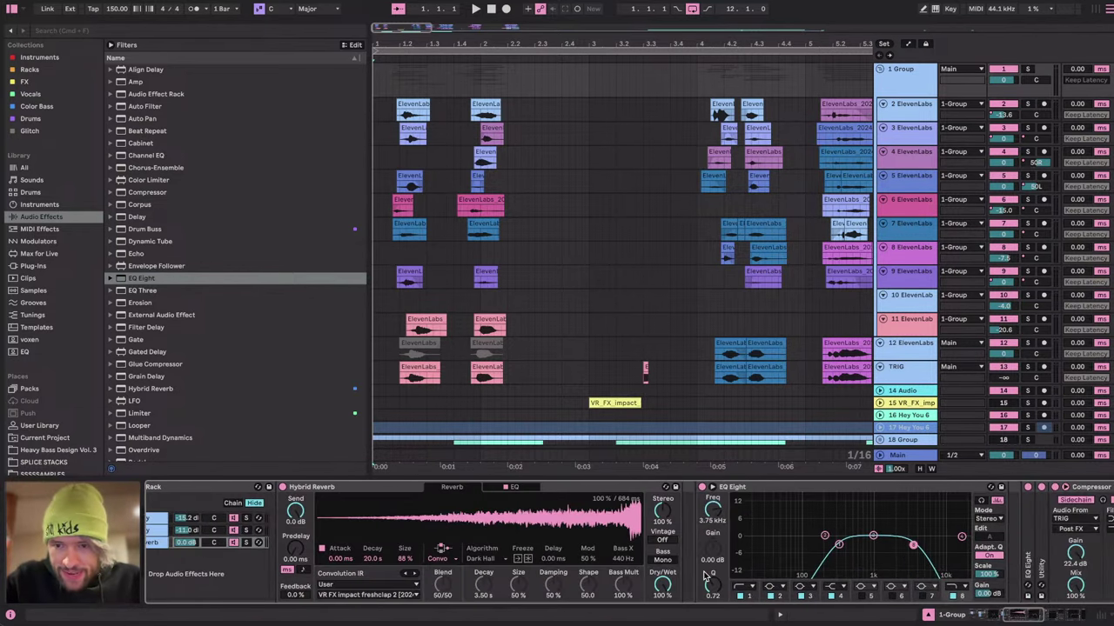
click(346, 495)
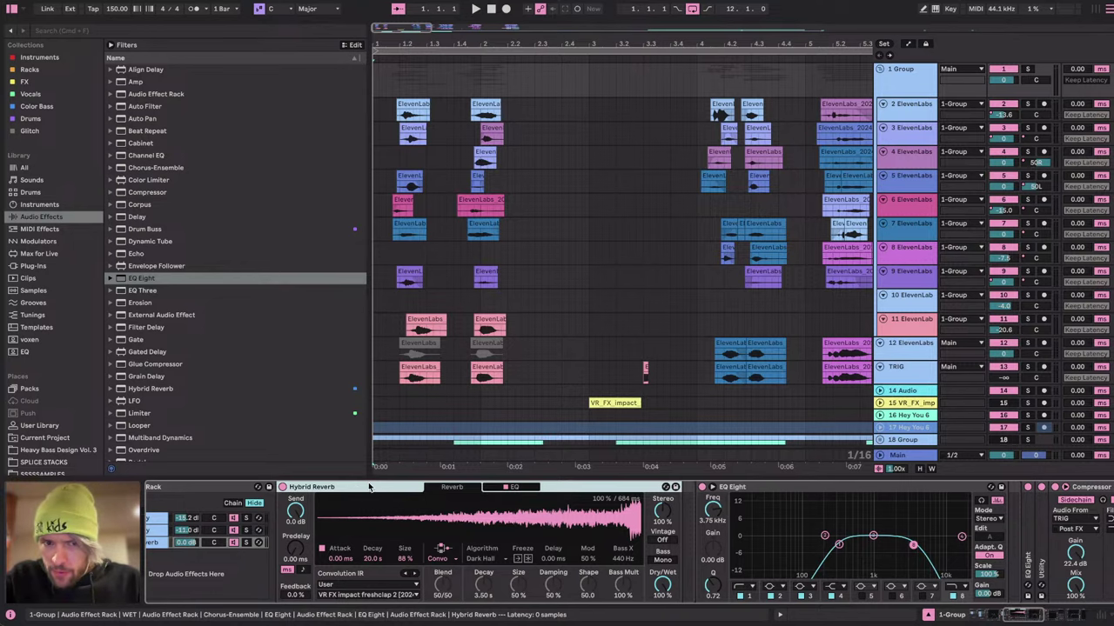
Inspect the Ghz Lossy 3, Shifter and Utility chains inside the WET chain's nested rack.
scroll(369, 522, left, 10)
click(339, 530)
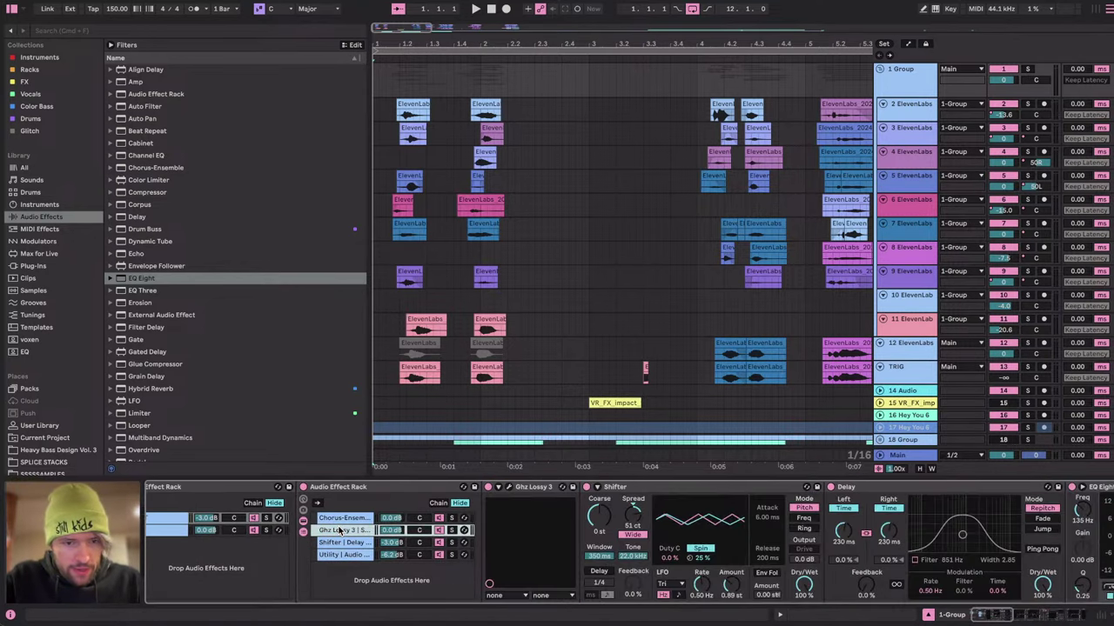
click(352, 543)
click(372, 557)
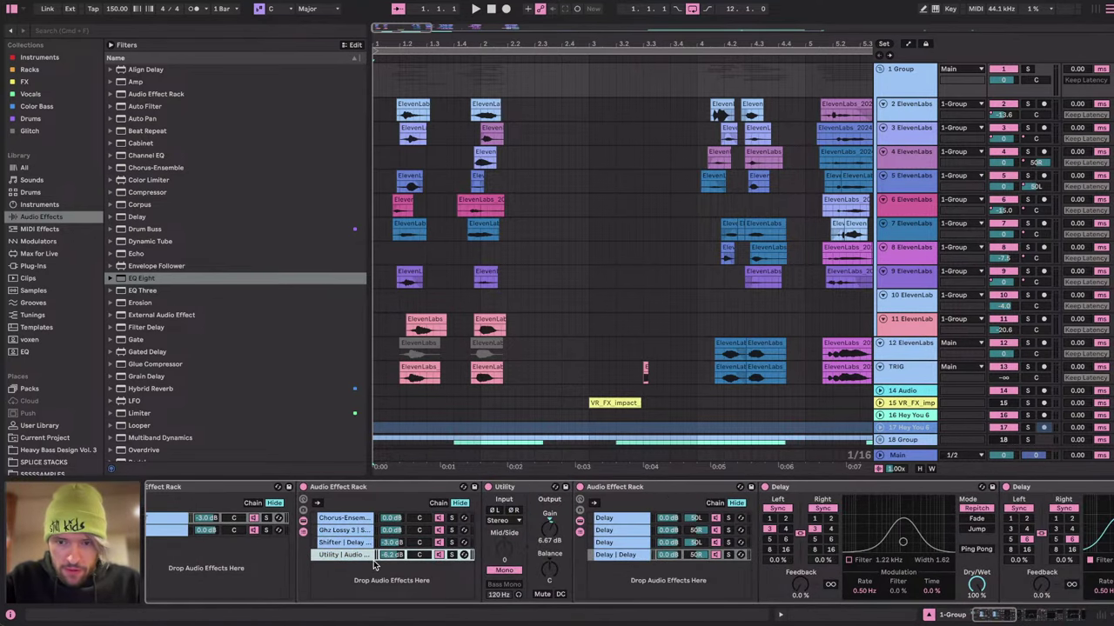
Go through the four Delay chains of the rack that follows Utility, examining each one's delay settings.
click(606, 519)
scroll(655, 571, right, 5)
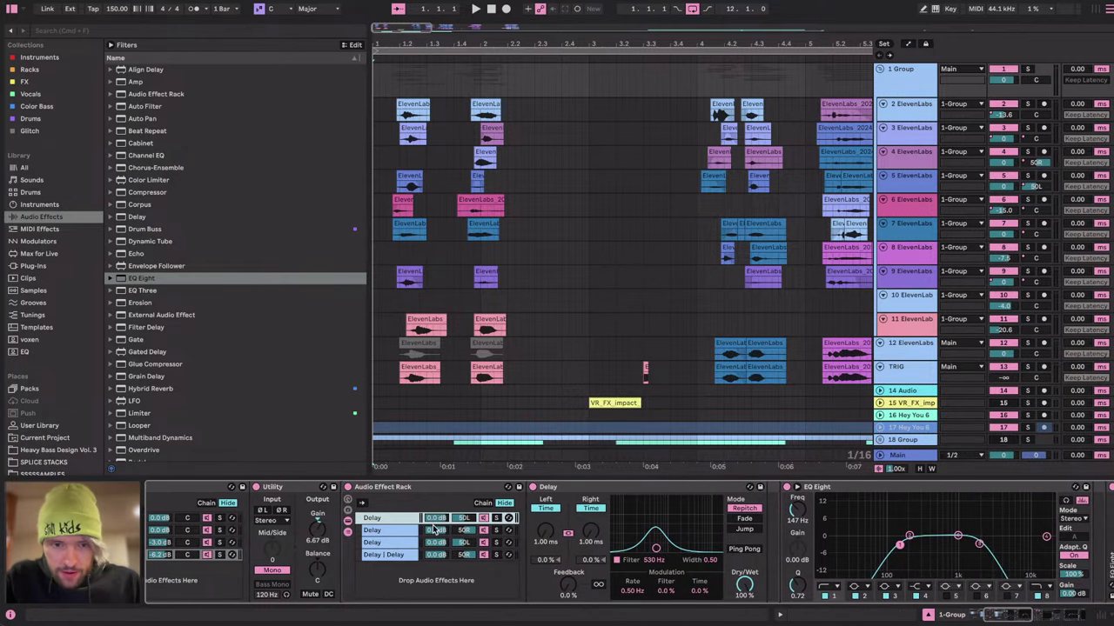
click(400, 532)
click(394, 530)
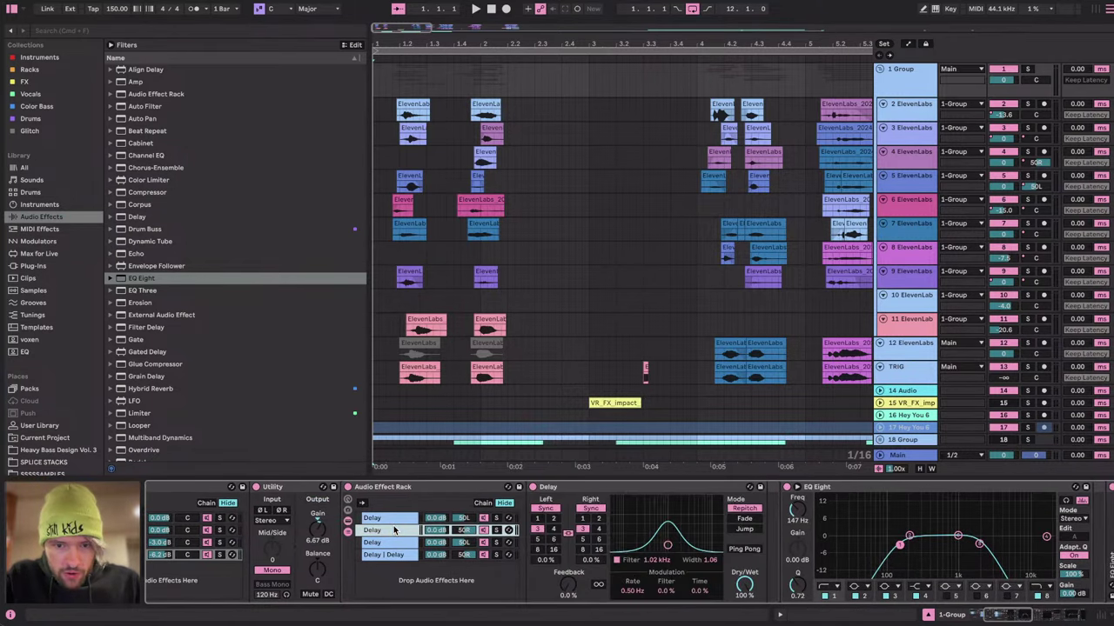
click(381, 543)
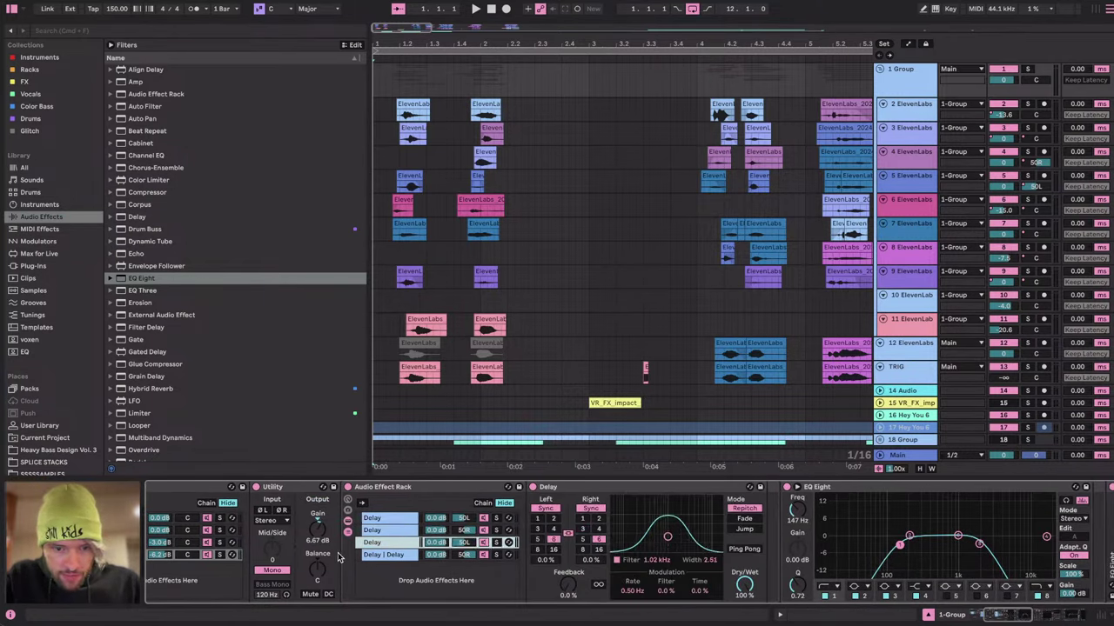
click(377, 557)
Deactivate the DRY chain of 1 Group and play from 1.1.1 to about 2.4 to hear the wet signal alone.
scroll(794, 550, left, 10)
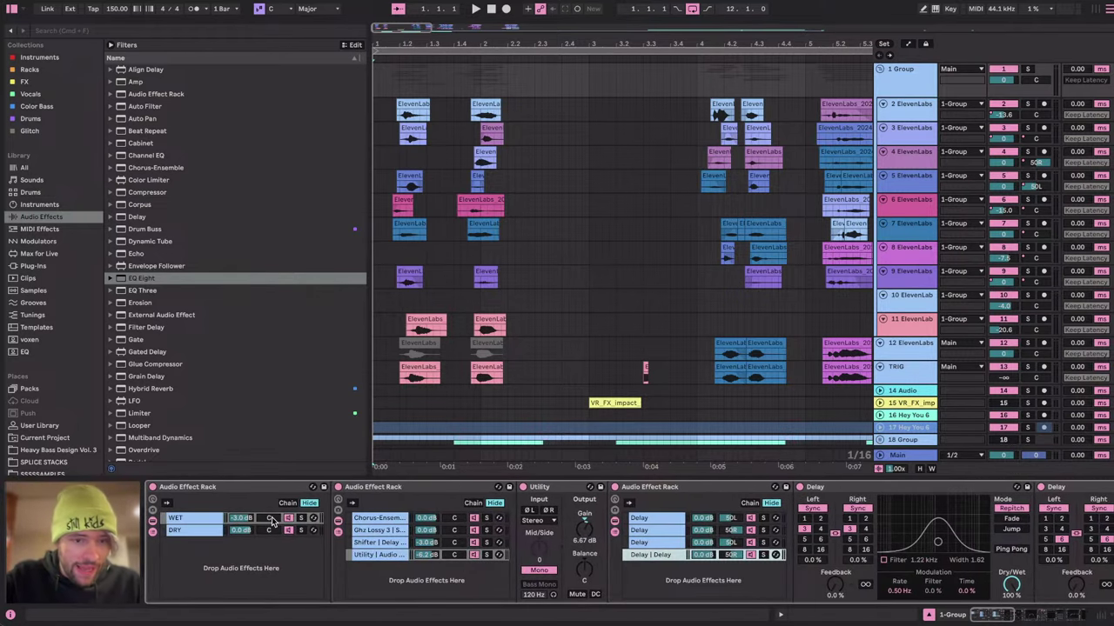
click(291, 532)
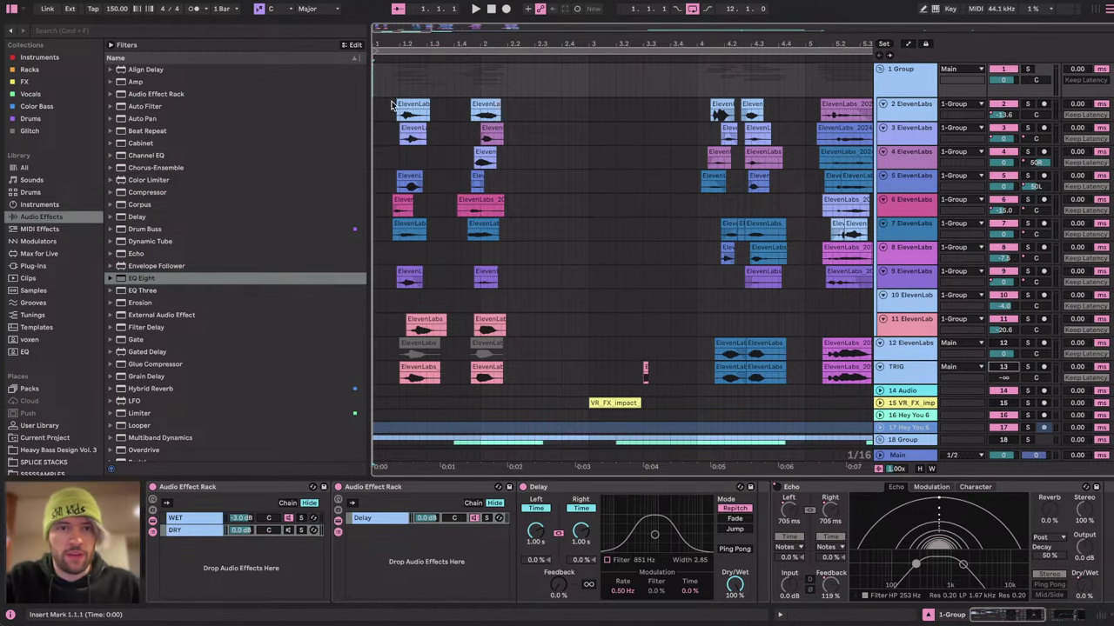
key(space)
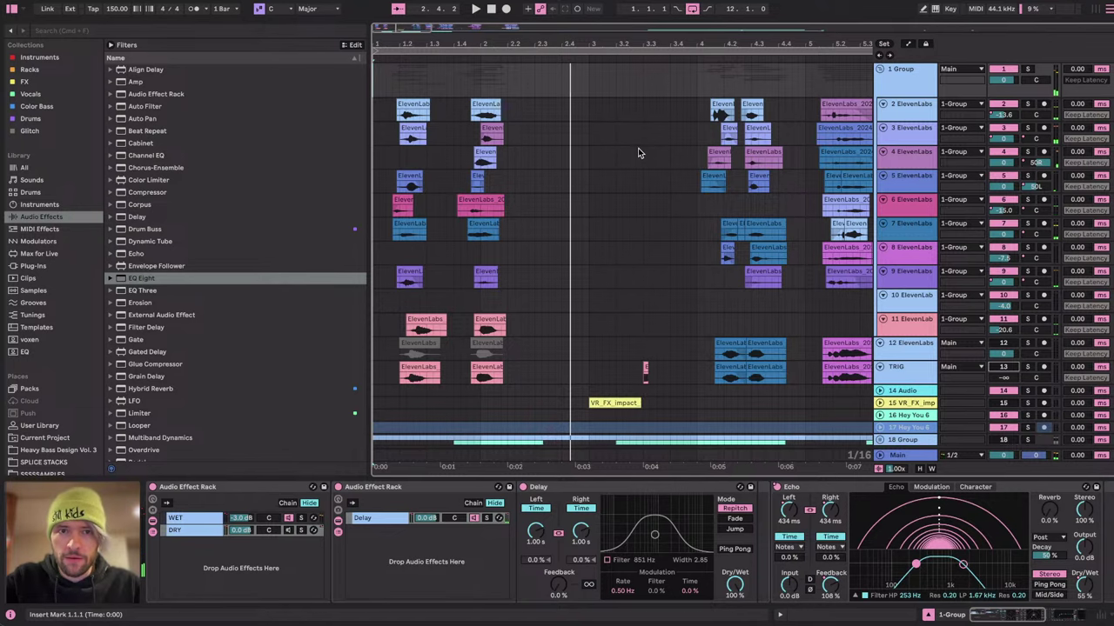
key(space)
Examine the DRY chain's nested rack with its Delay and Echo devices.
scroll(538, 554, right, 10)
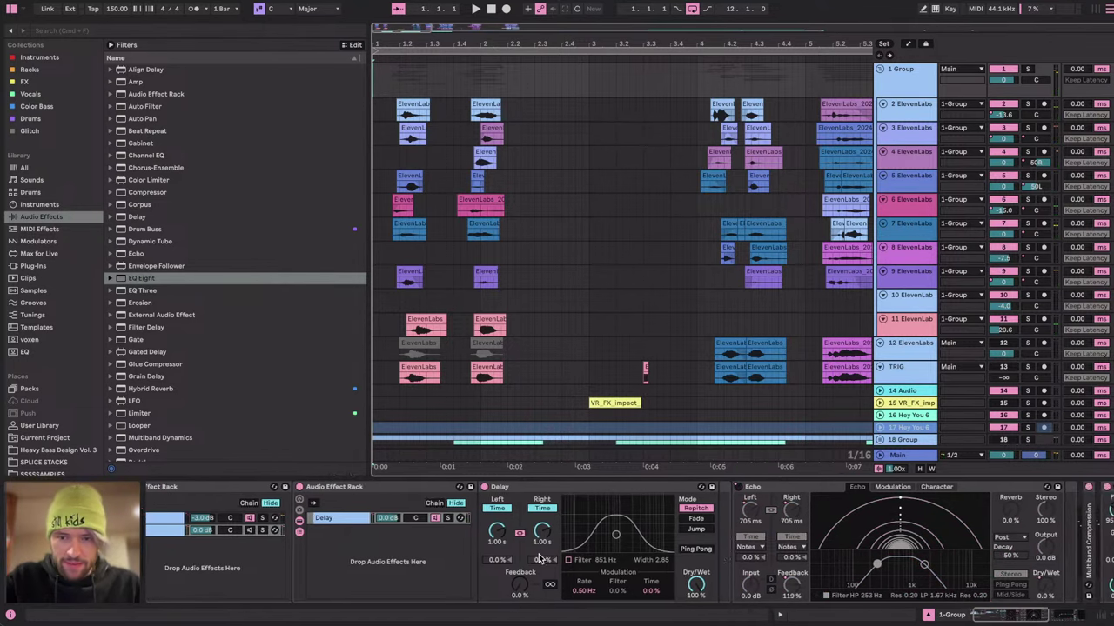
scroll(837, 558, left, 10)
click(195, 533)
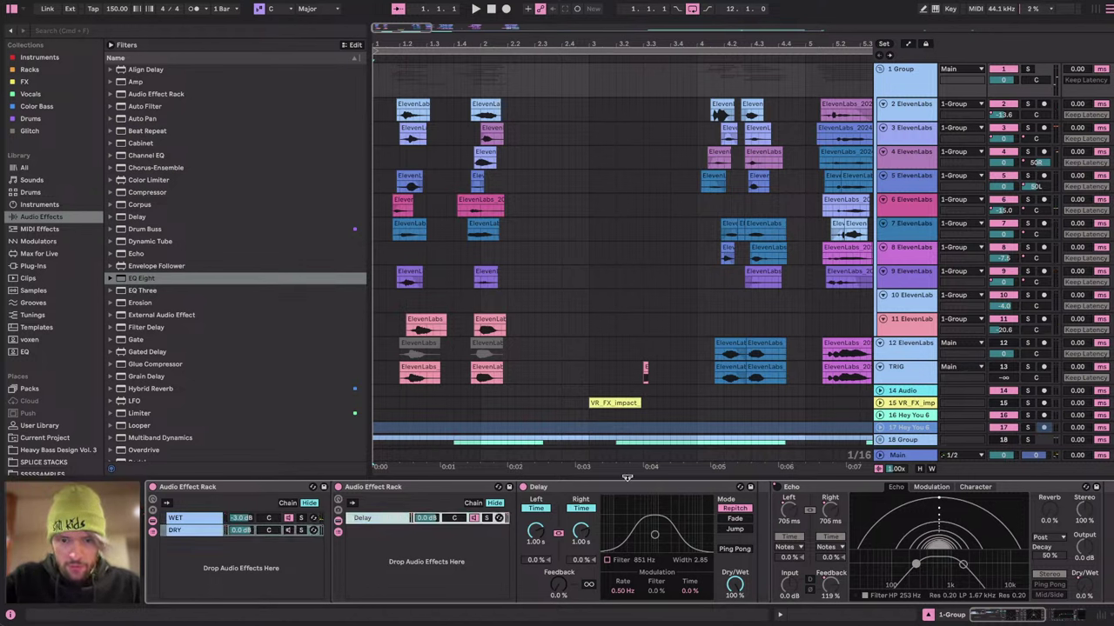
click(625, 488)
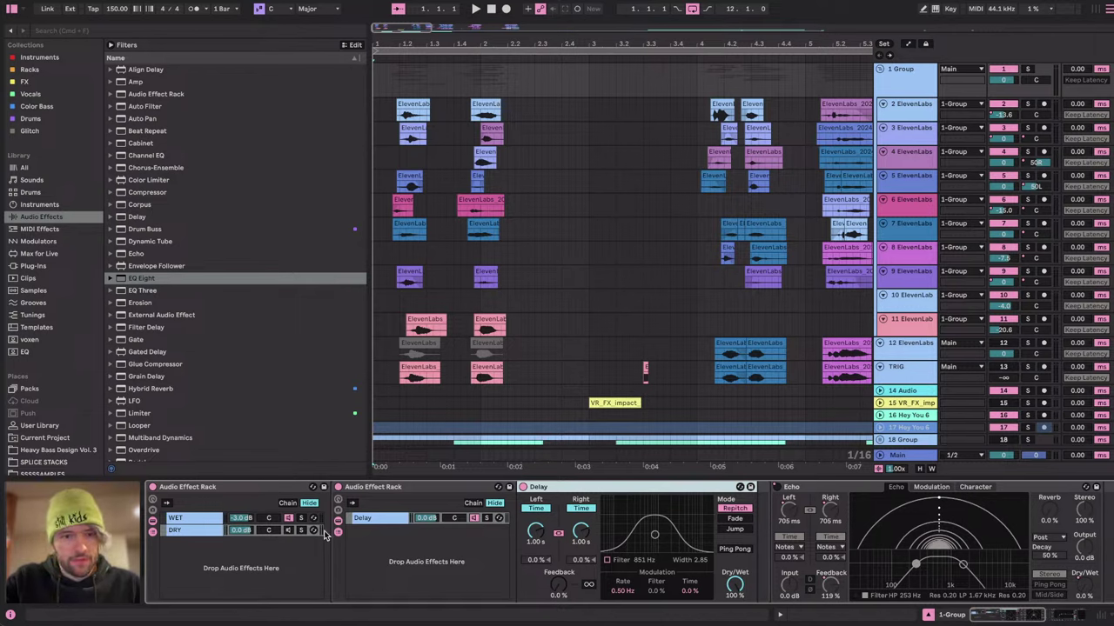
Reactivate the DRY chain, play both chains from 1.1.1 to about 2.4, and put the insert marker back at 1.1.1.
click(207, 520)
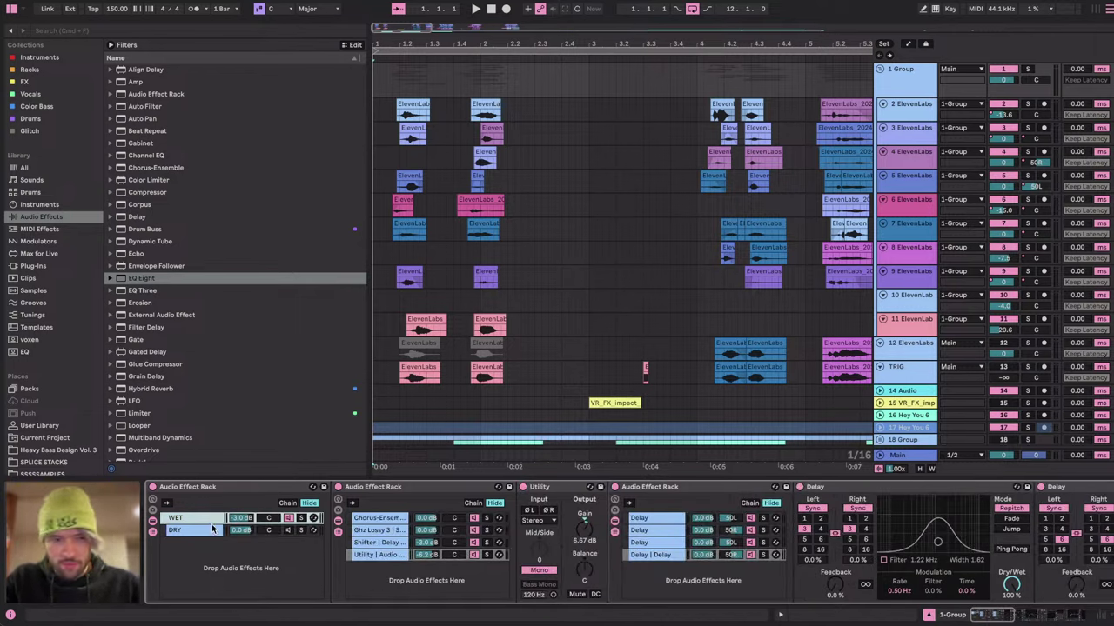
click(291, 531)
key(space)
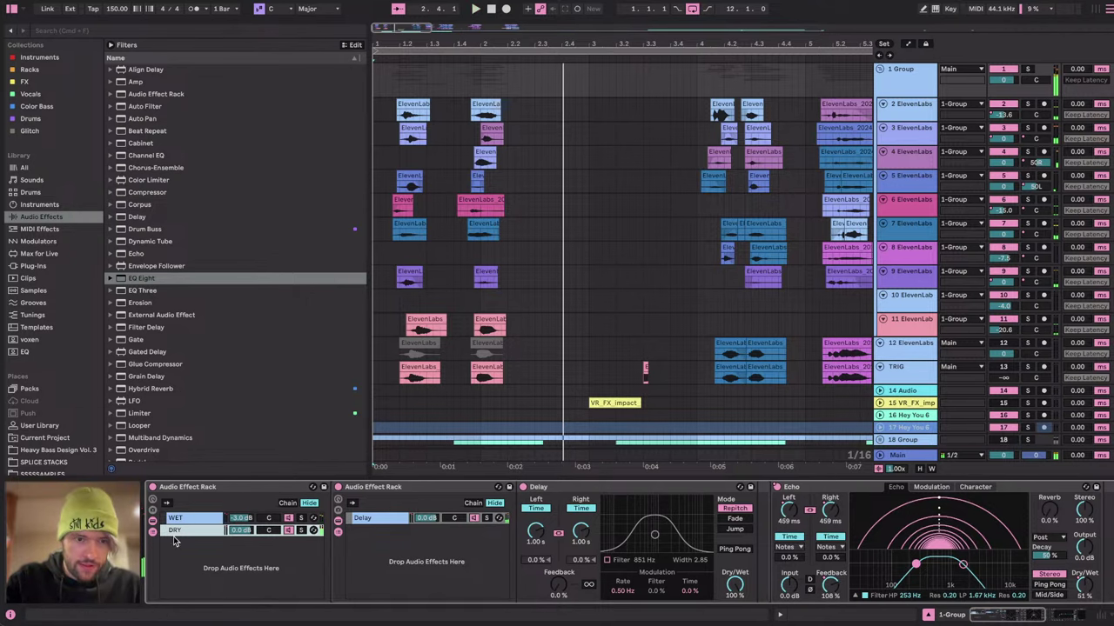
click(189, 516)
click(377, 81)
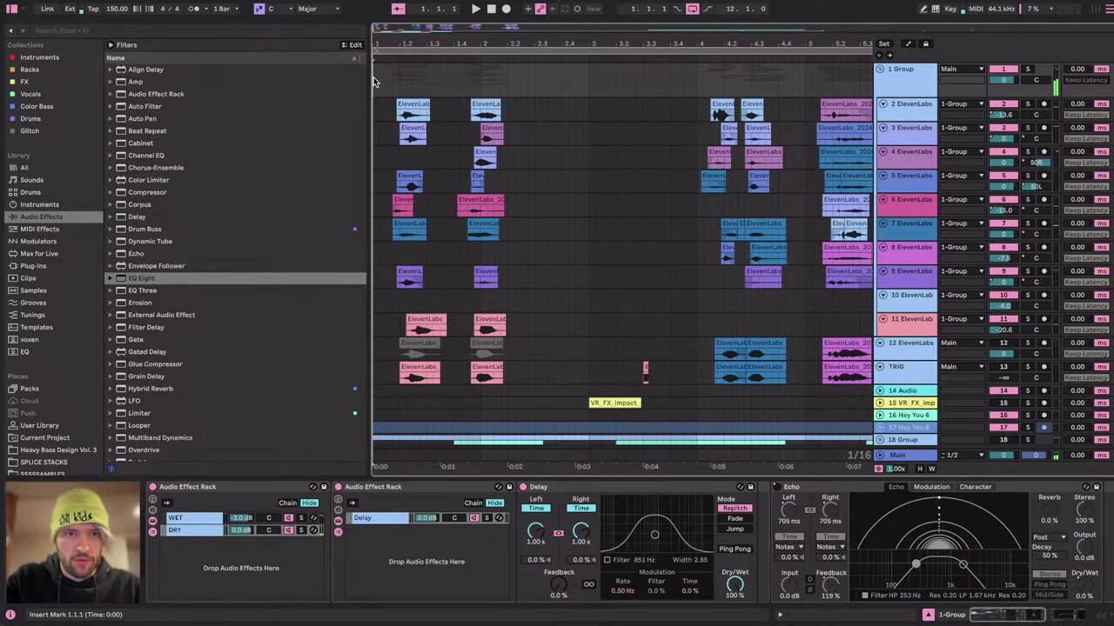
Fold the WET chain's nested Audio Effect Rack and Auto Pan beside its sidechain Compressor, and show the TRIG track's devices.
click(208, 514)
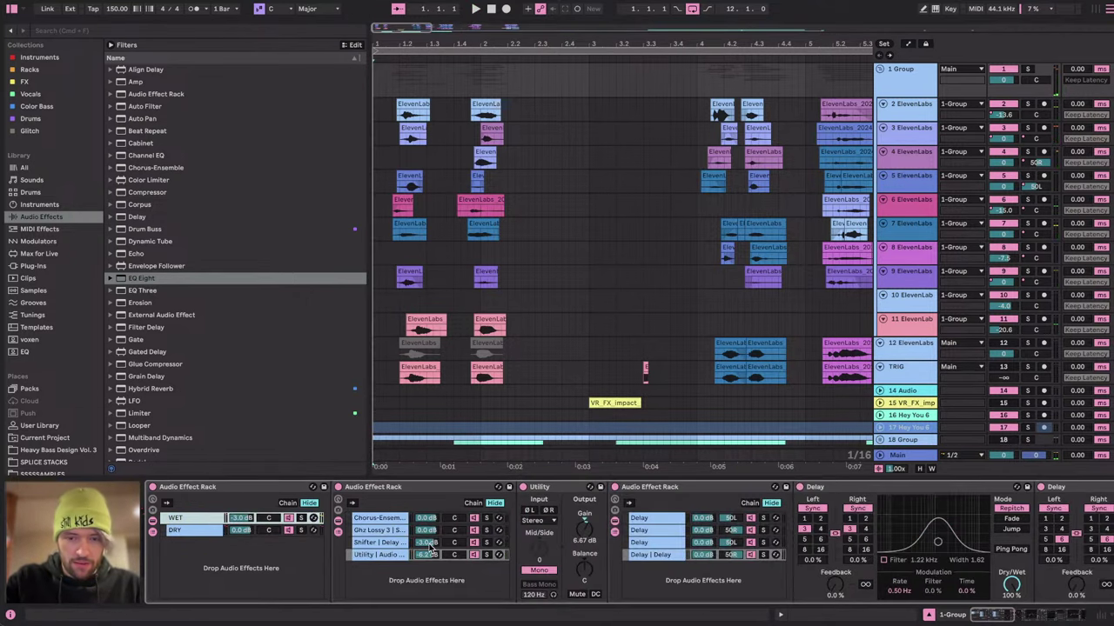
double_click(423, 492)
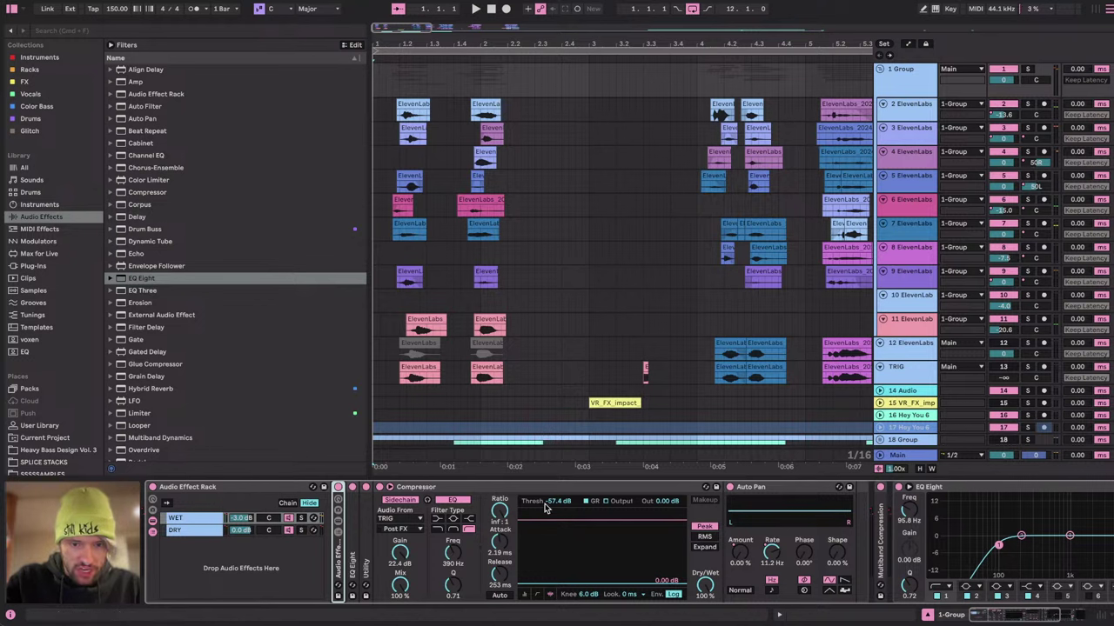
click(499, 489)
double_click(816, 490)
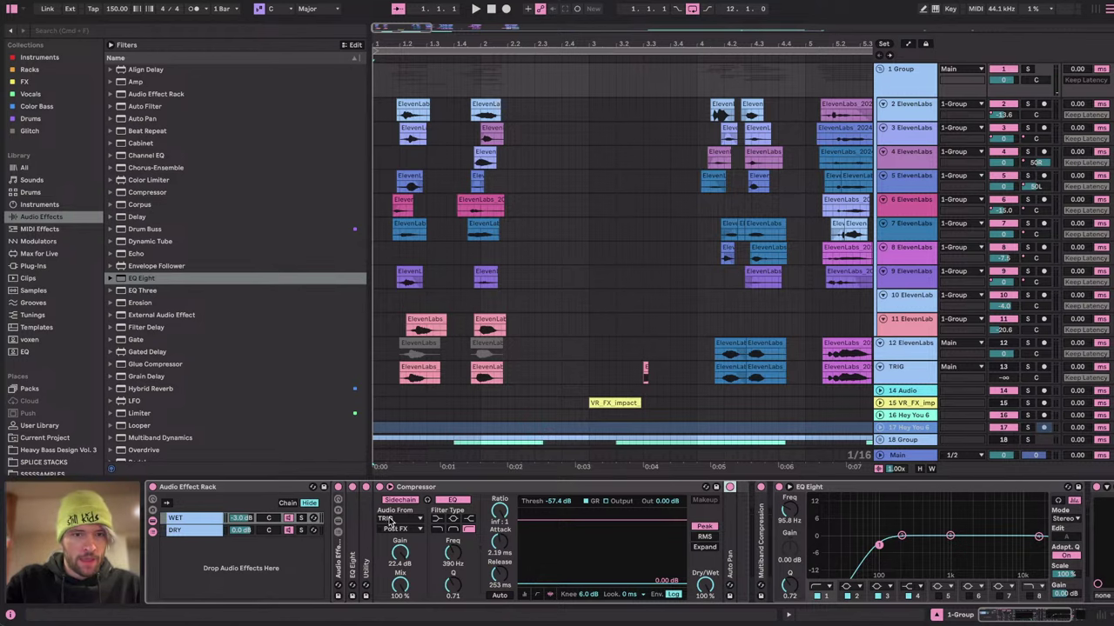
click(892, 372)
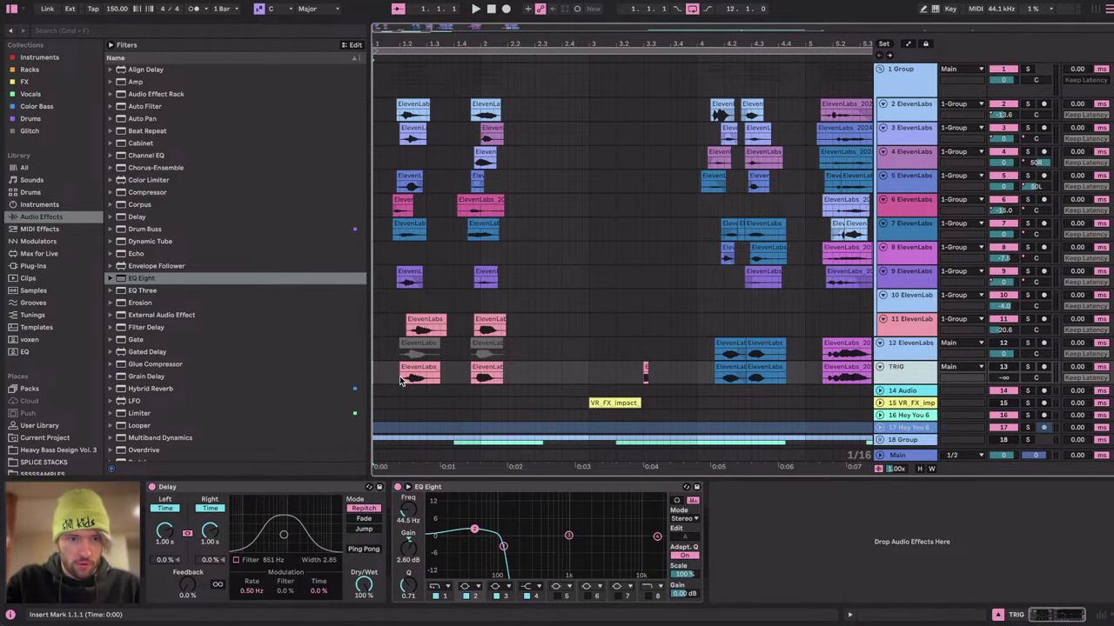
Play the arrangement from 1.1.1 to about 5.1.2 while showing the TRIG-keyed Compressor in 1 Group's WET chain.
click(888, 74)
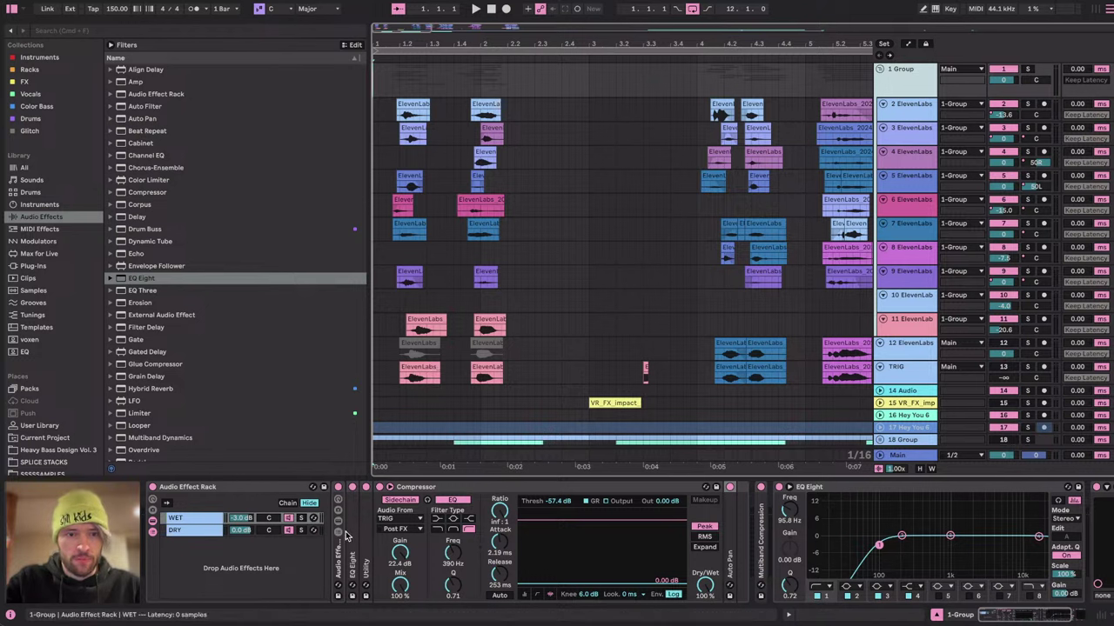
click(196, 519)
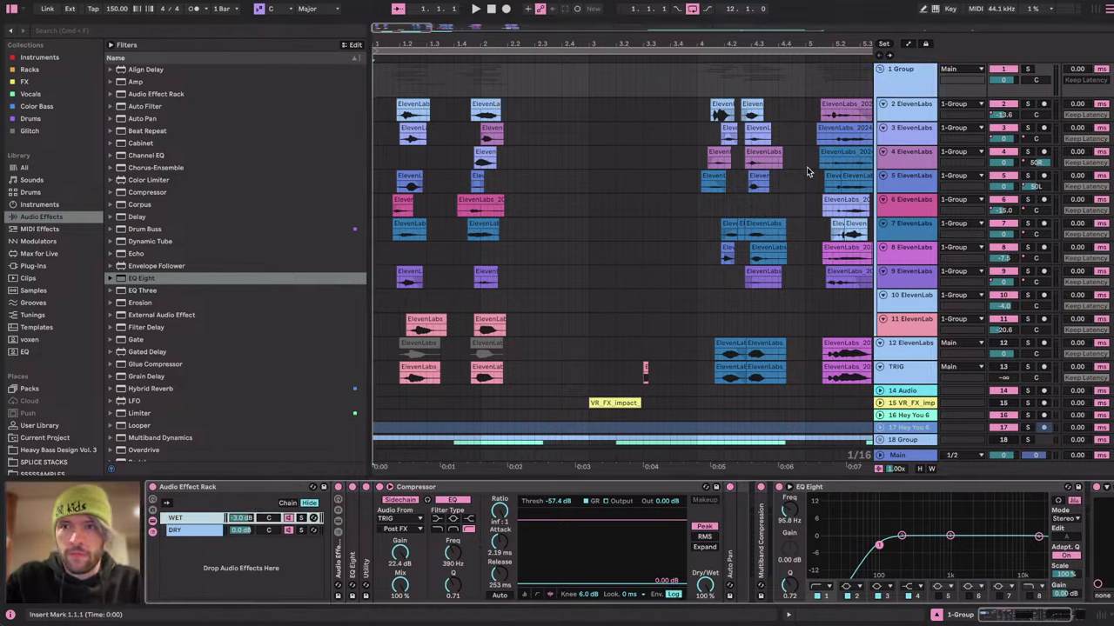
click(1005, 343)
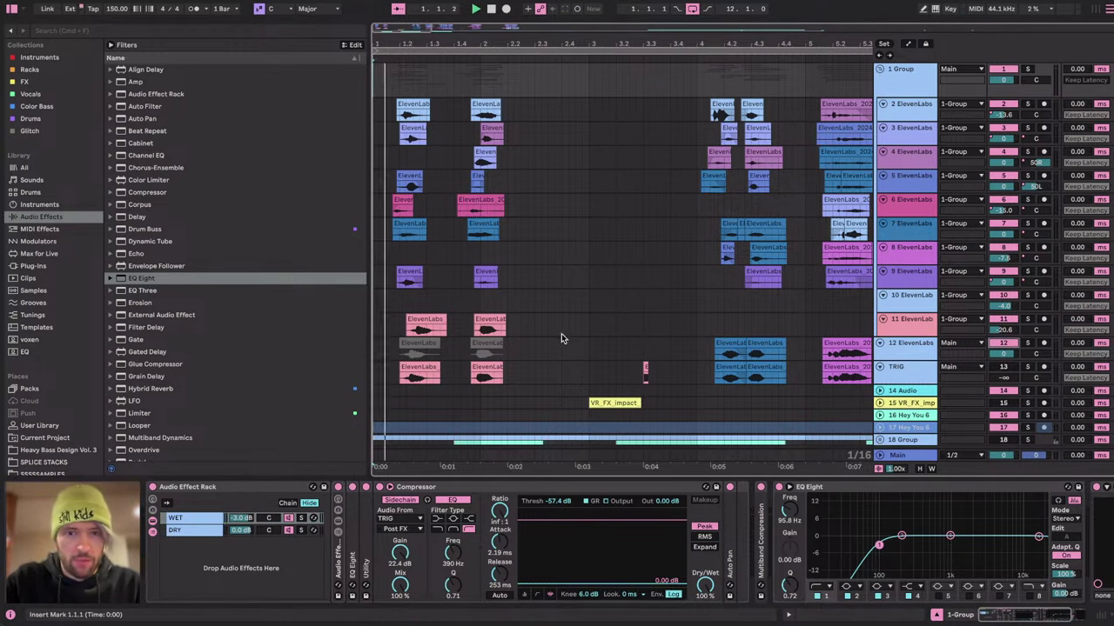
key(space)
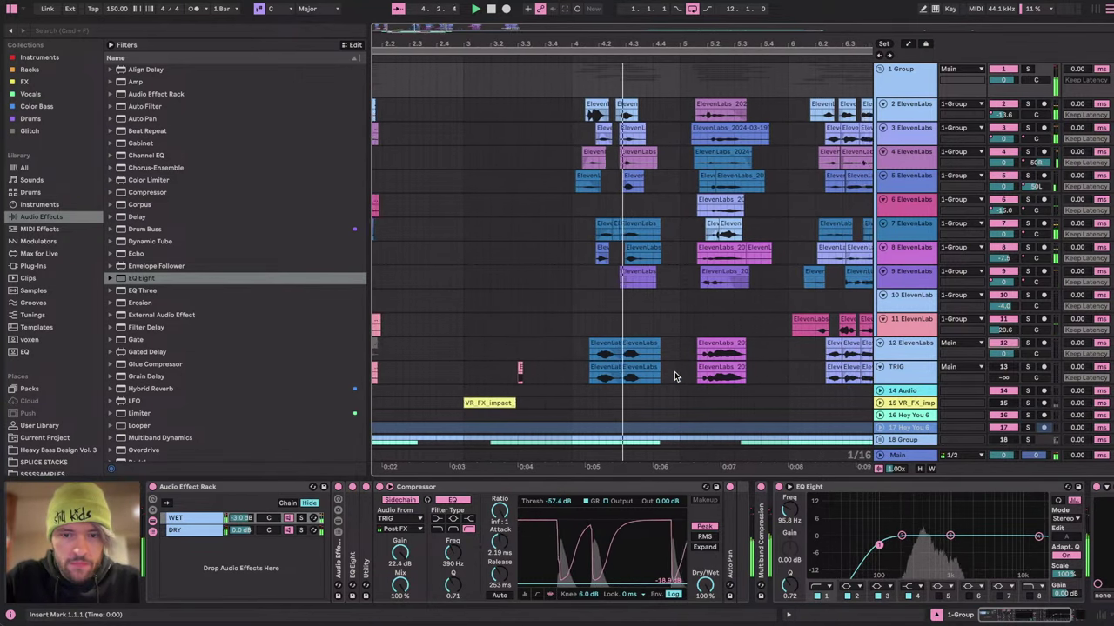
Switch to YouTube Studio in the browser and read back through the earlier live chat messages.
key(ctrl+Right)
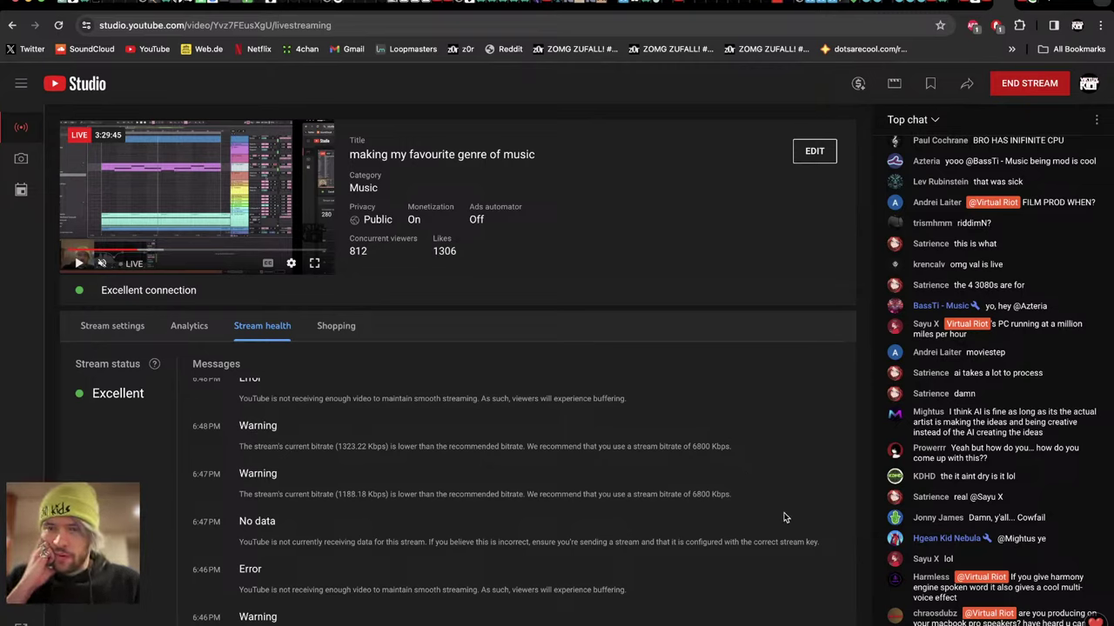
scroll(783, 518, up, 1)
scroll(783, 518, down, 1)
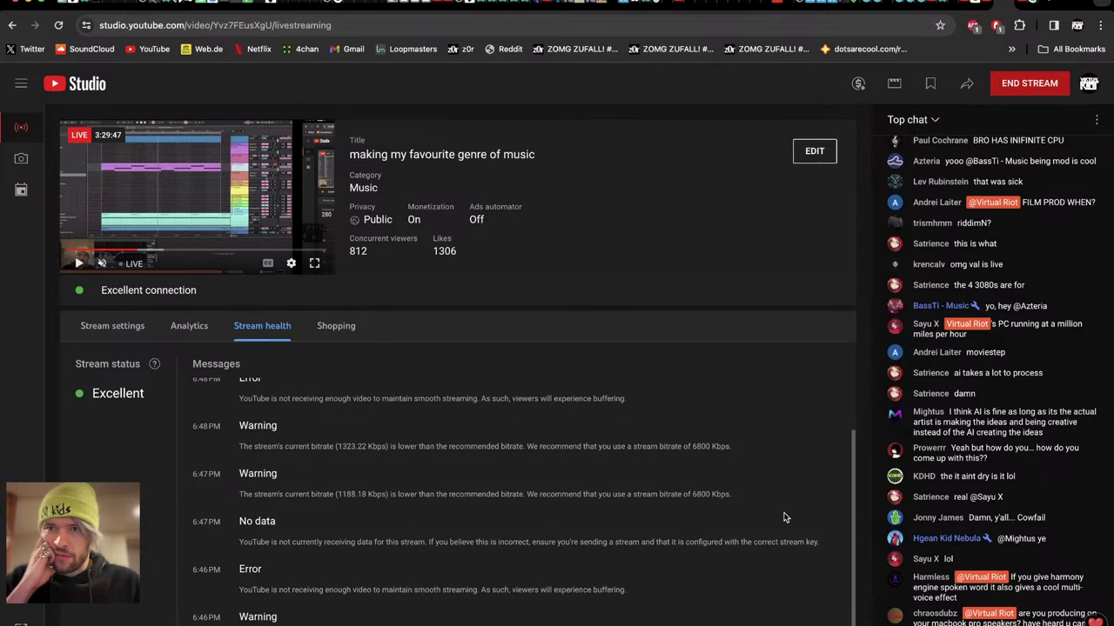
scroll(960, 421, up, 3)
scroll(960, 421, up, 3)
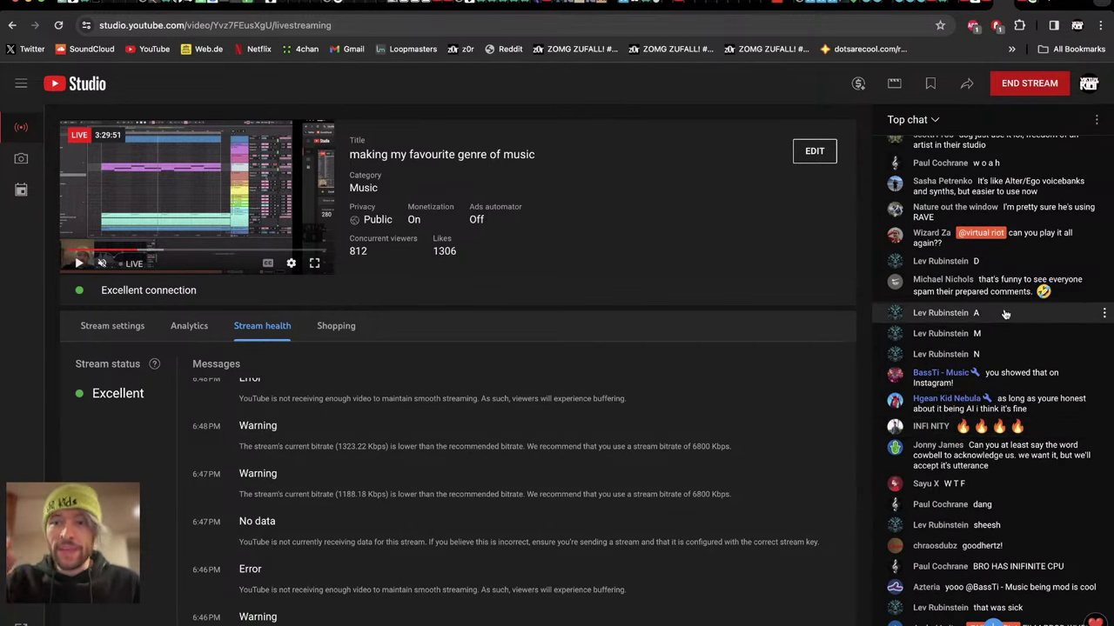
Return to Ableton Live and place the insert marker at 1.3.4 on track 6 ElevenLabs.
key(ctrl+Left)
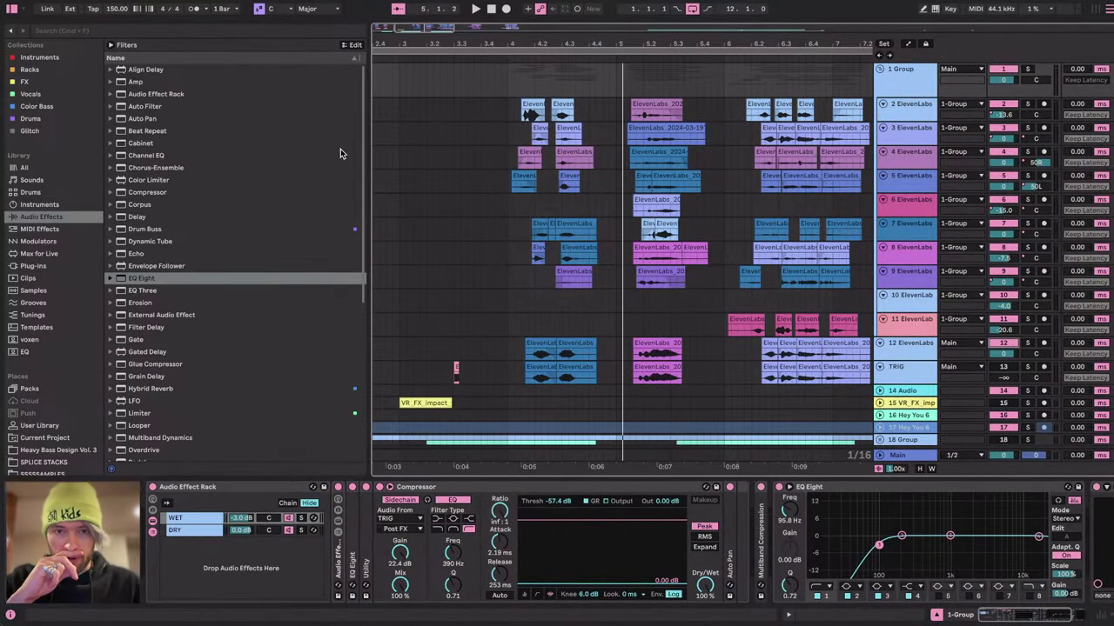
scroll(462, 209, right, 10)
scroll(462, 209, left, 10)
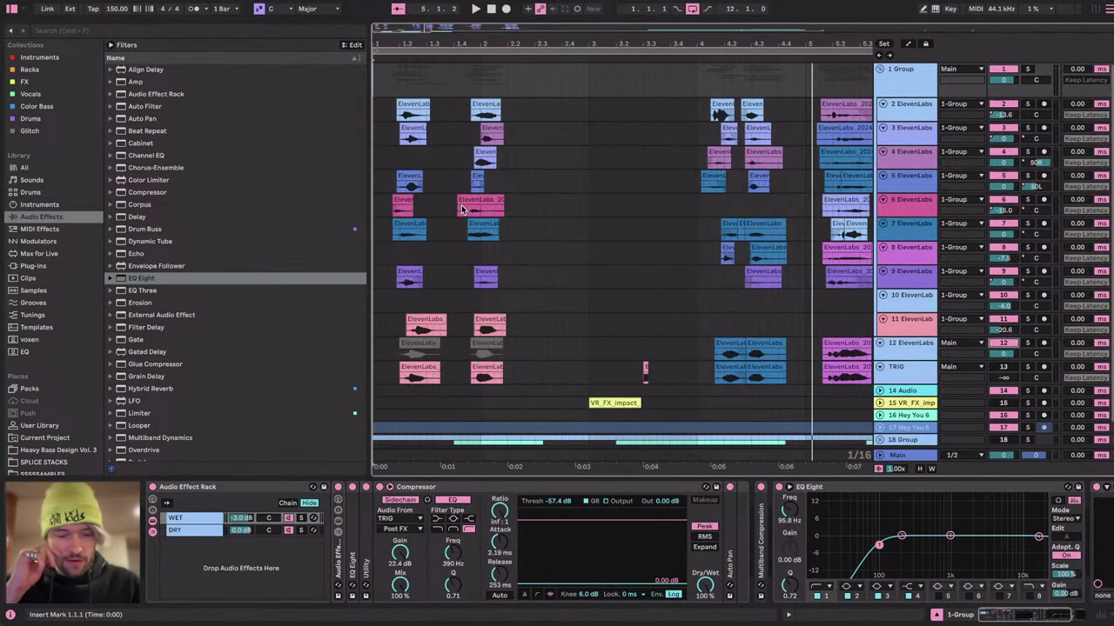
click(445, 209)
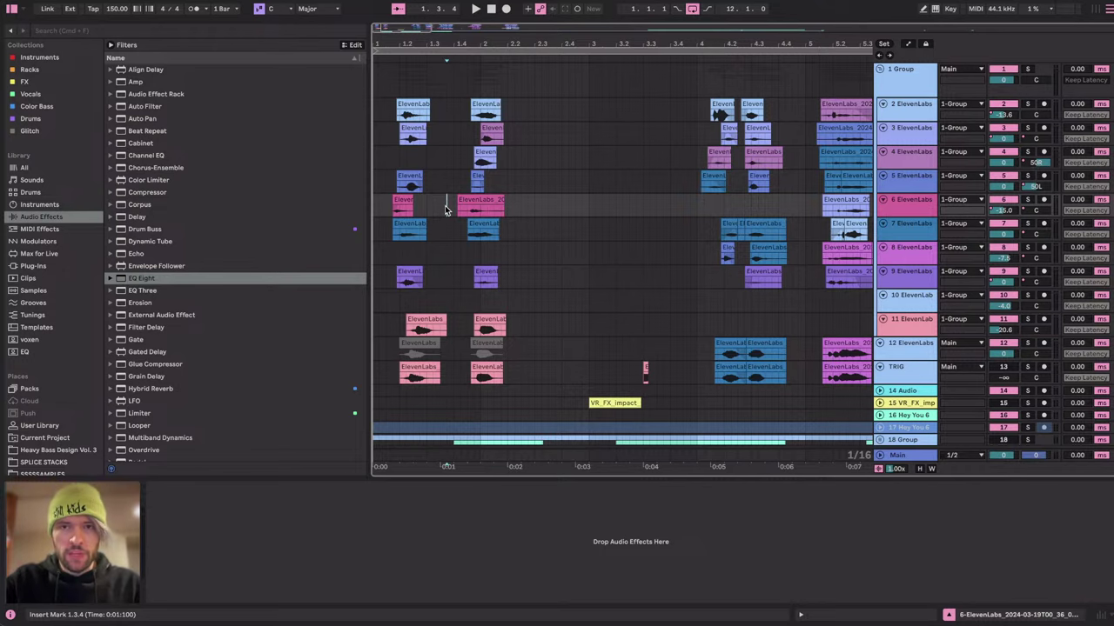
Check the live chat, then switch the stream to the full-screen webcam scene in Streamlabs Desktop.
key(ctrl+Right)
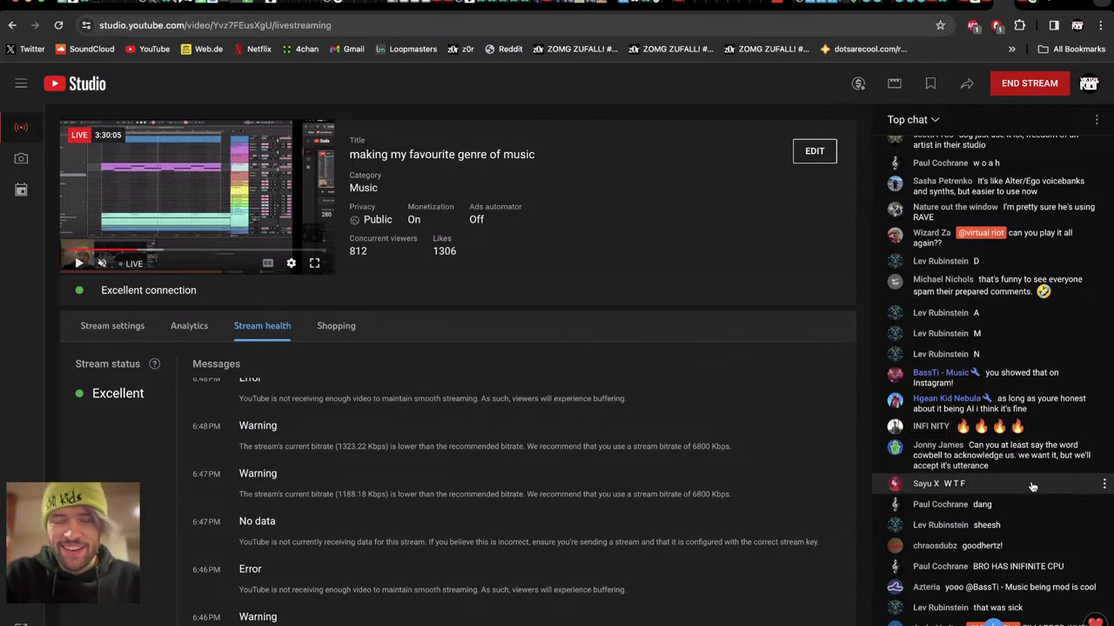
key(super+Tab)
click(507, 345)
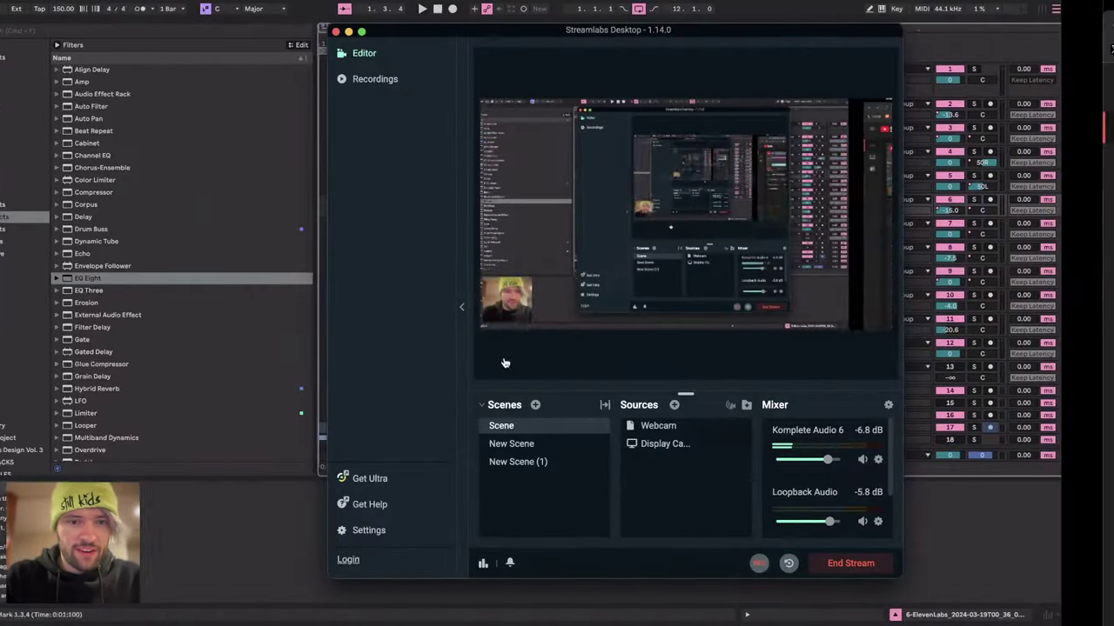
click(578, 452)
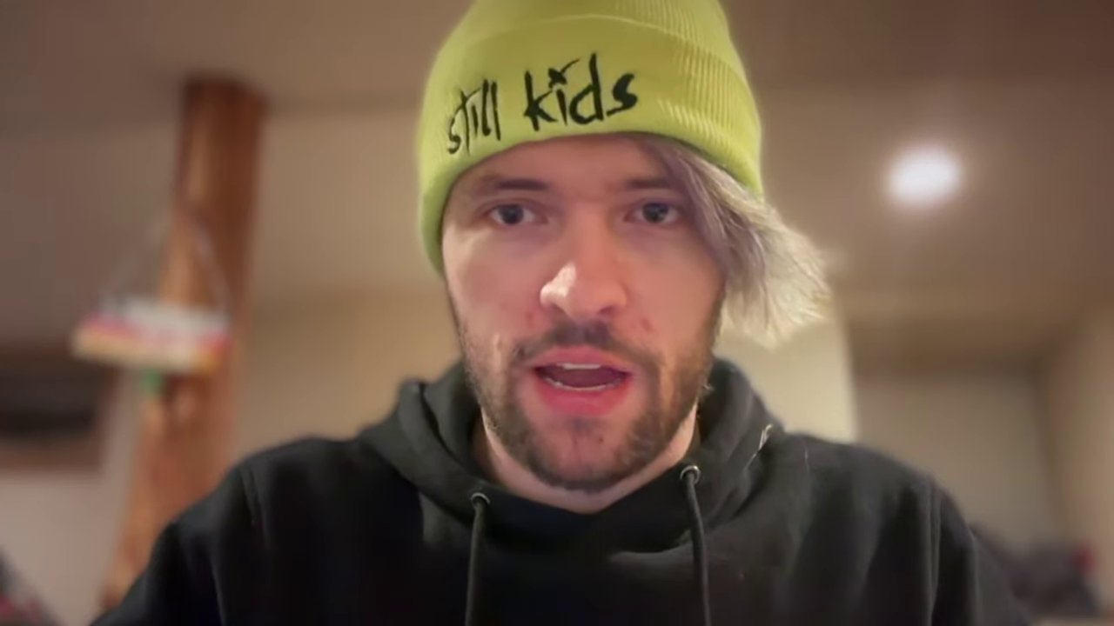